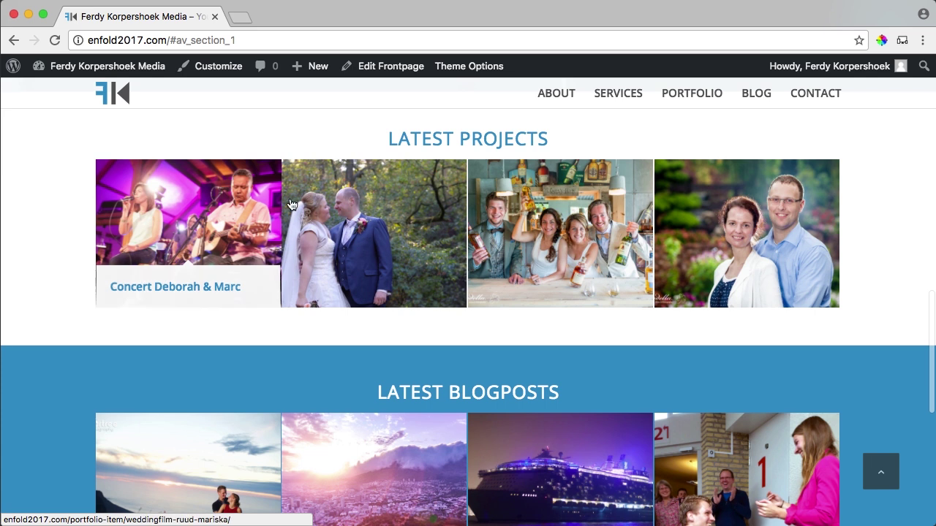
Scroll to the homepage footer, read the Our Company and copyright text, then jump back to the top
{"action": "scroll", "coordinate": [179, 181], "scroll_direction": "down", "scroll_amount": 4}
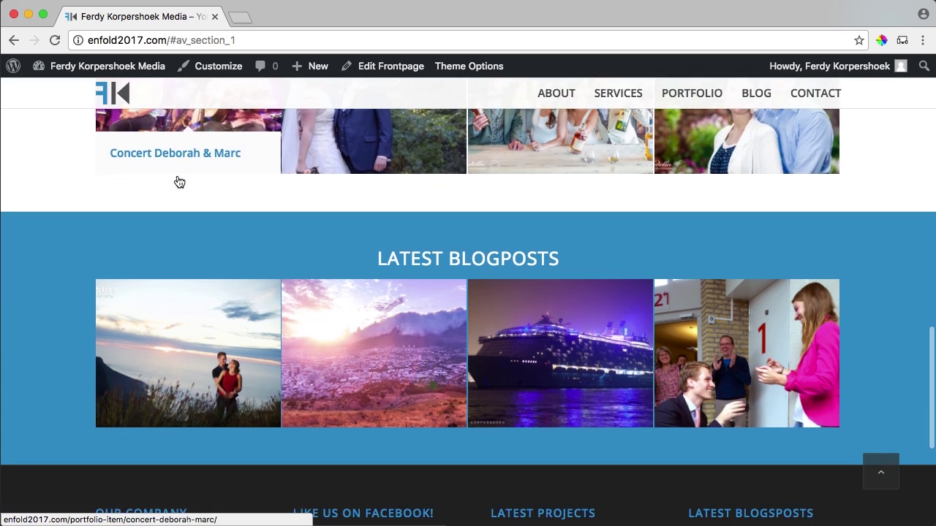
{"action": "scroll", "coordinate": [179, 181], "scroll_direction": "down", "scroll_amount": 2}
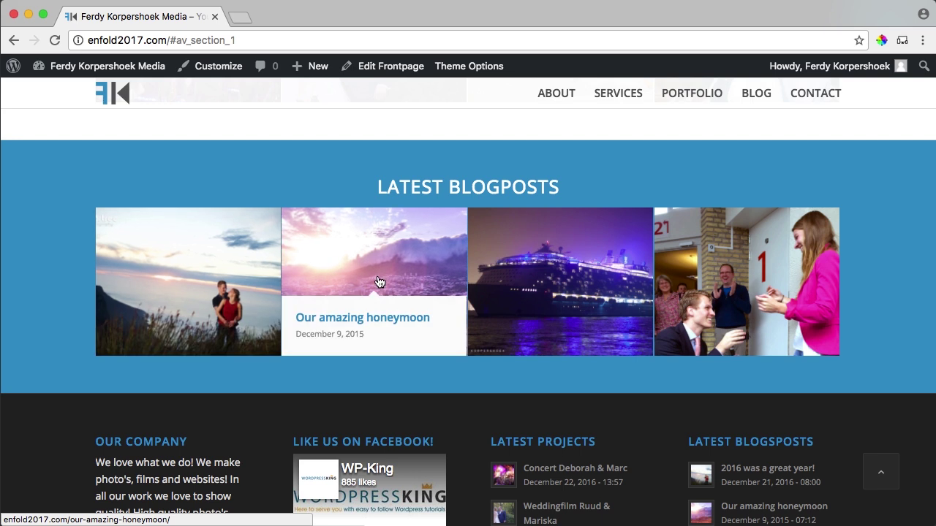
{"action": "scroll", "coordinate": [414, 290], "scroll_direction": "down", "scroll_amount": 6}
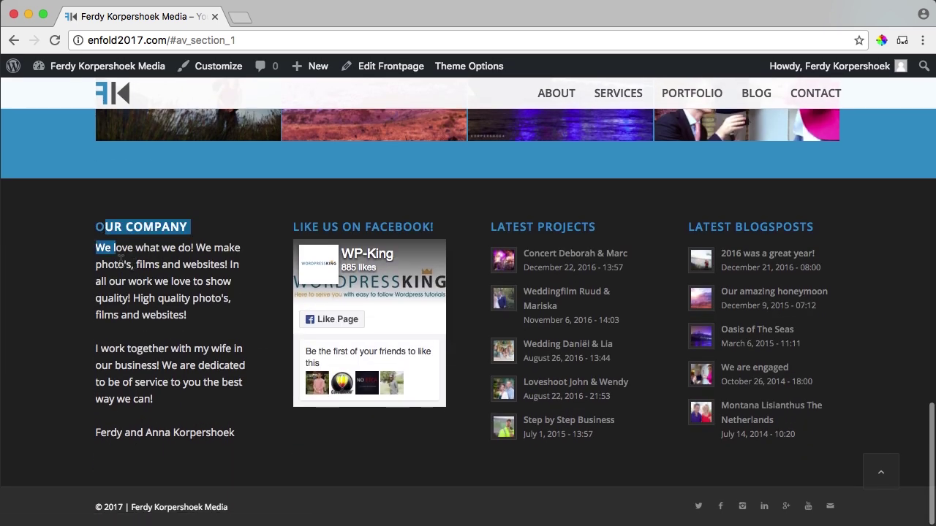
{"action": "left_click_drag", "start_coordinate": [119, 259], "coordinate": [201, 411]}
{"action": "left_click", "coordinate": [213, 403]}
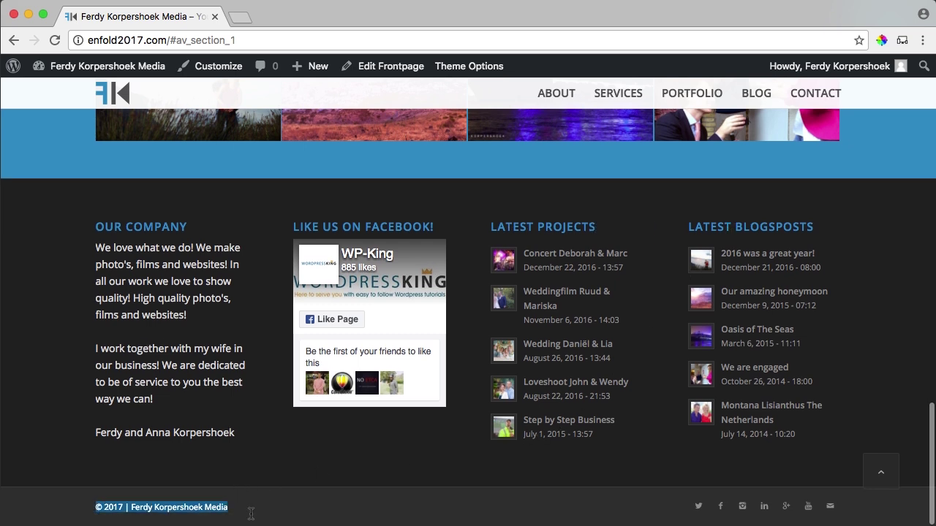
{"action": "left_click", "coordinate": [250, 514]}
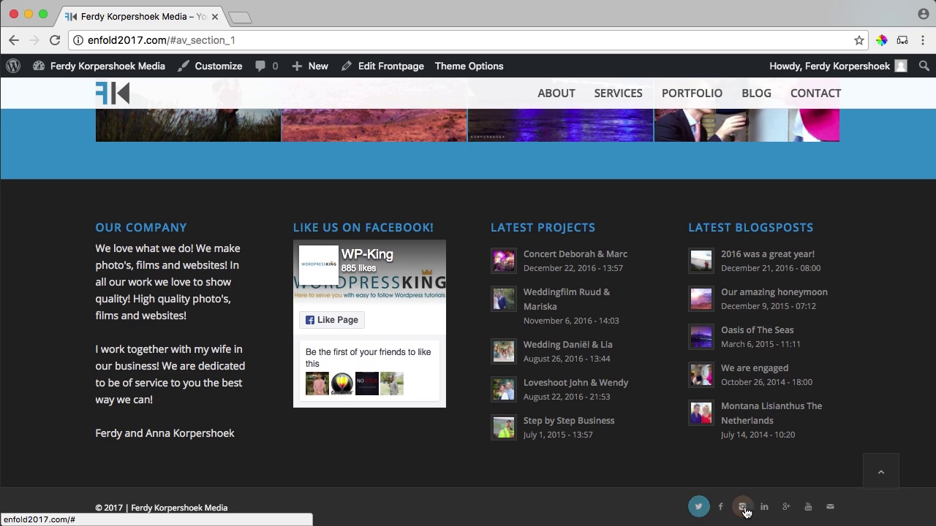
{"action": "left_click", "coordinate": [879, 479]}
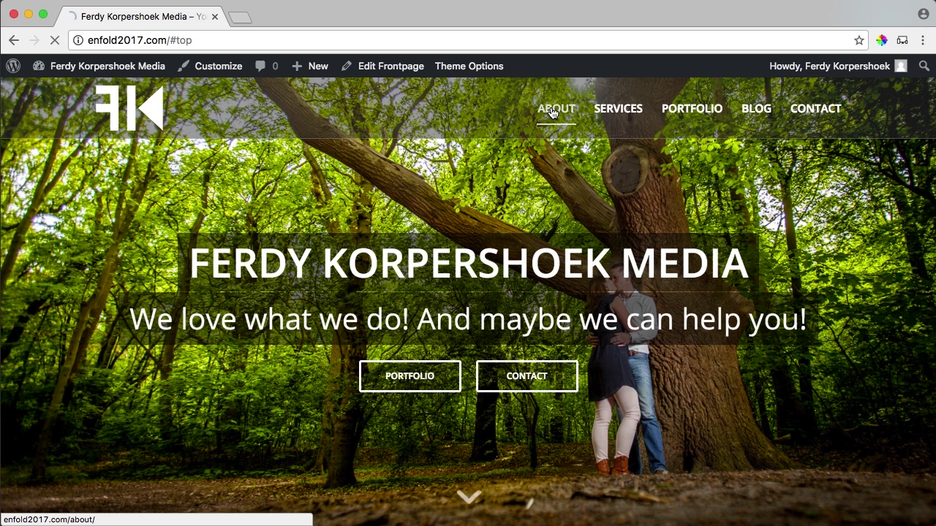
Scroll through the About page and look over the 'You deserve it so be seen' banner heading
{"action": "scroll", "coordinate": [521, 237], "scroll_direction": "down", "scroll_amount": 3}
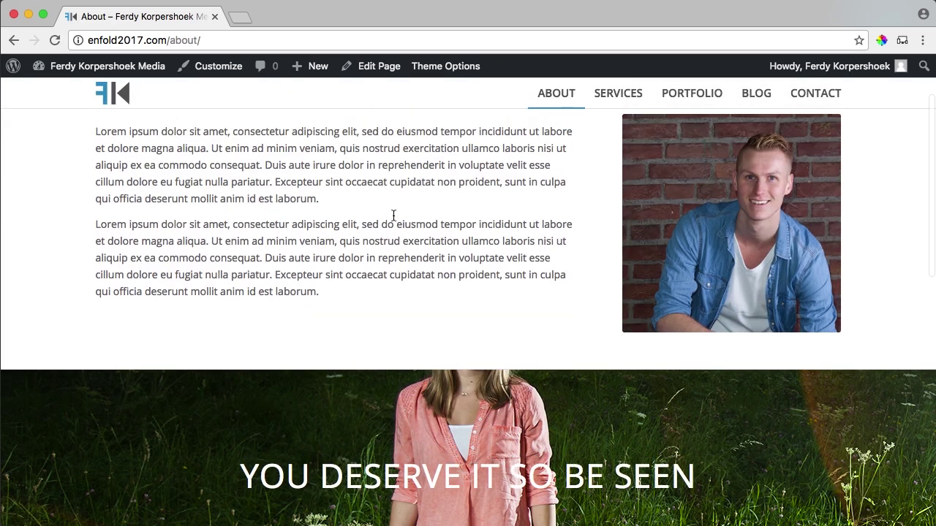
{"action": "scroll", "coordinate": [537, 180], "scroll_direction": "down", "scroll_amount": 5}
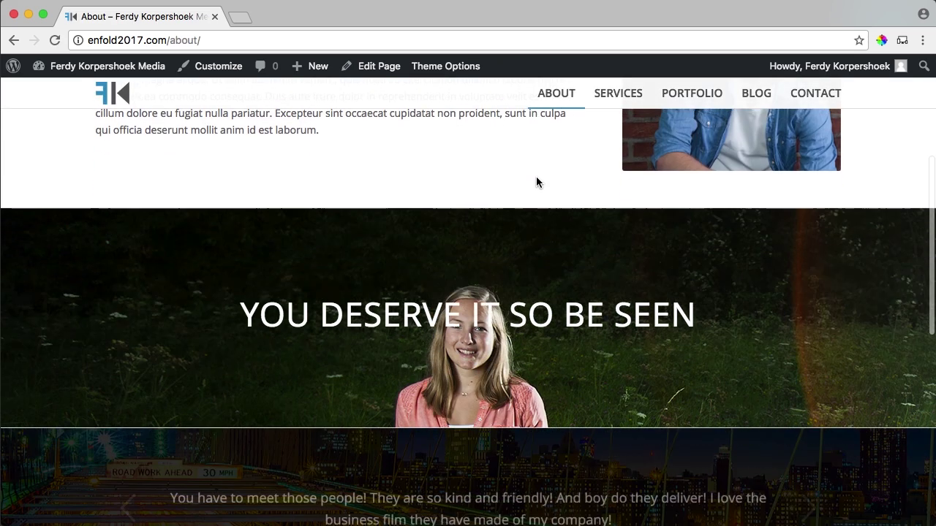
{"action": "scroll", "coordinate": [538, 179], "scroll_direction": "up", "scroll_amount": 2}
{"action": "scroll", "coordinate": [481, 332], "scroll_direction": "down", "scroll_amount": 1}
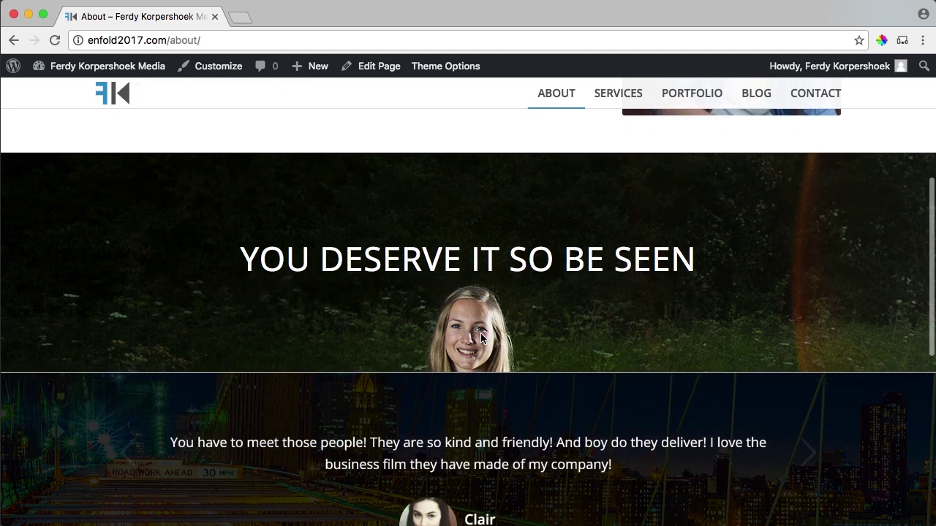
{"action": "scroll", "coordinate": [480, 329], "scroll_direction": "up", "scroll_amount": 4}
{"action": "scroll", "coordinate": [478, 329], "scroll_direction": "down", "scroll_amount": 5}
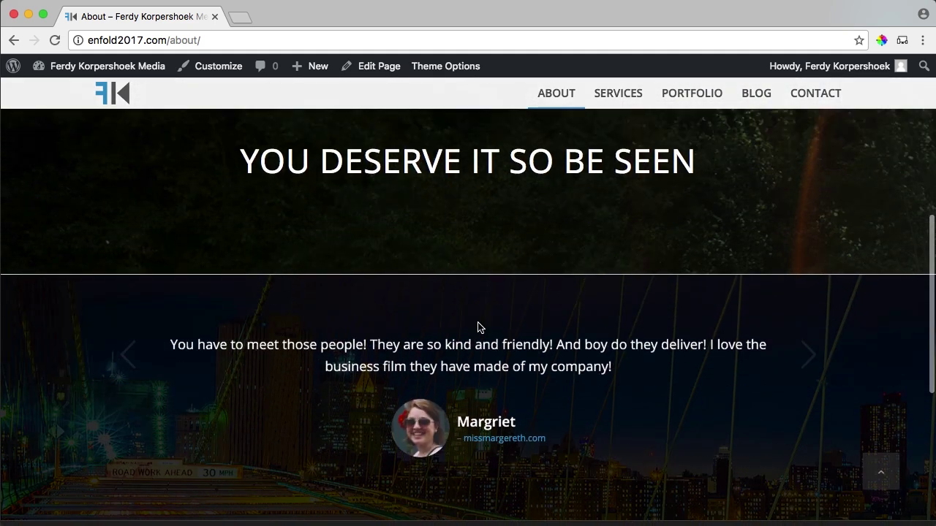
{"action": "scroll", "coordinate": [439, 329], "scroll_direction": "up", "scroll_amount": 2}
{"action": "left_click_drag", "start_coordinate": [202, 298], "coordinate": [698, 299]}
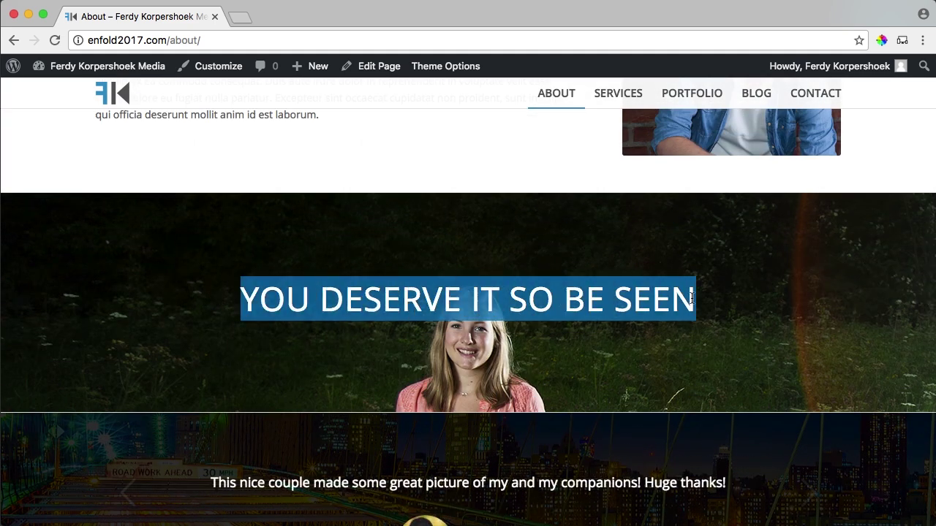
{"action": "left_click", "coordinate": [493, 278]}
Scroll down to the testimonial slider and advance to the next testimonial
{"action": "scroll", "coordinate": [337, 202], "scroll_direction": "down", "scroll_amount": 2}
{"action": "scroll", "coordinate": [336, 202], "scroll_direction": "down", "scroll_amount": 1}
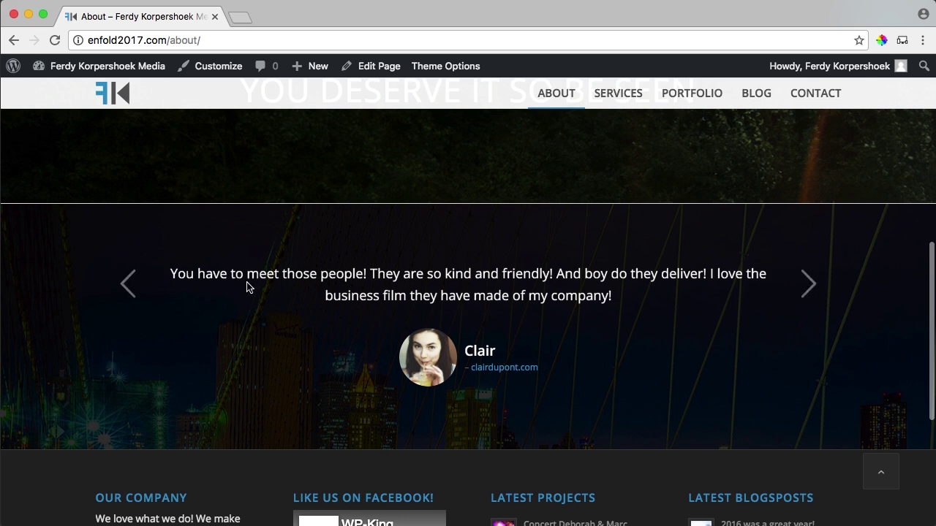
{"action": "left_click", "coordinate": [810, 285]}
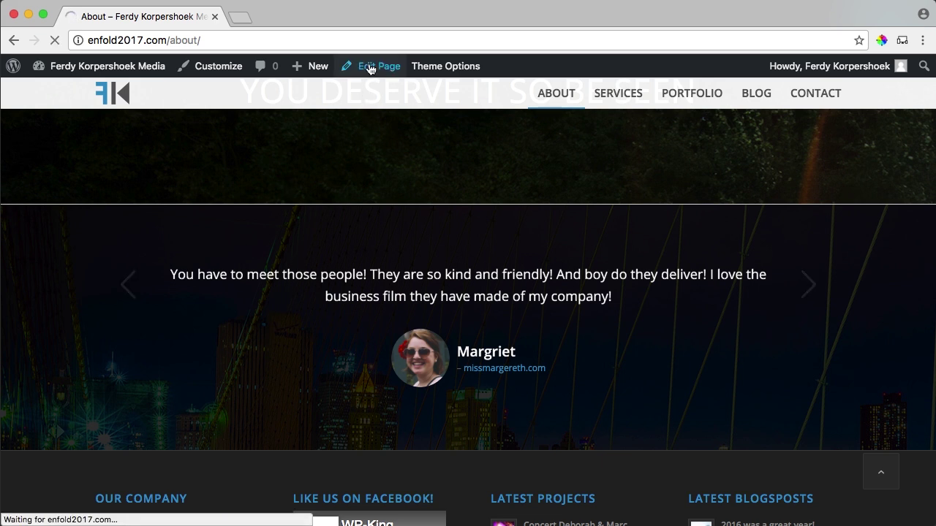
Set the Testimonials element's style to Testimonial Grid with 2 columns and save it
{"action": "scroll", "coordinate": [416, 191], "scroll_direction": "down", "scroll_amount": 4}
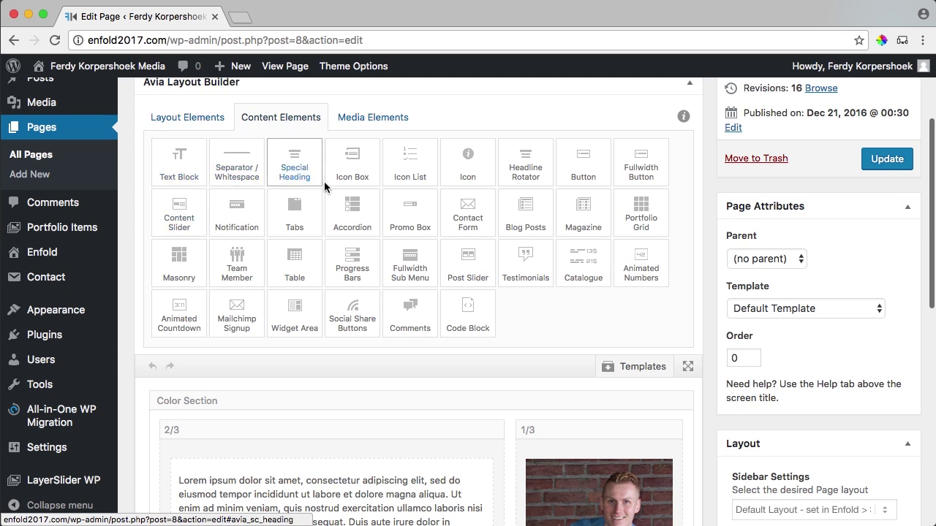
{"action": "scroll", "coordinate": [418, 236], "scroll_direction": "down", "scroll_amount": 10}
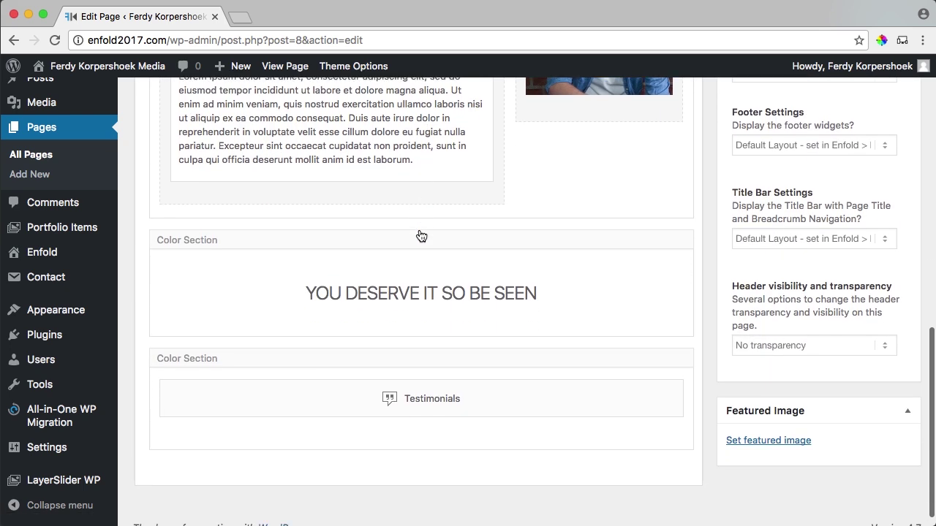
{"action": "scroll", "coordinate": [421, 235], "scroll_direction": "down", "scroll_amount": 1}
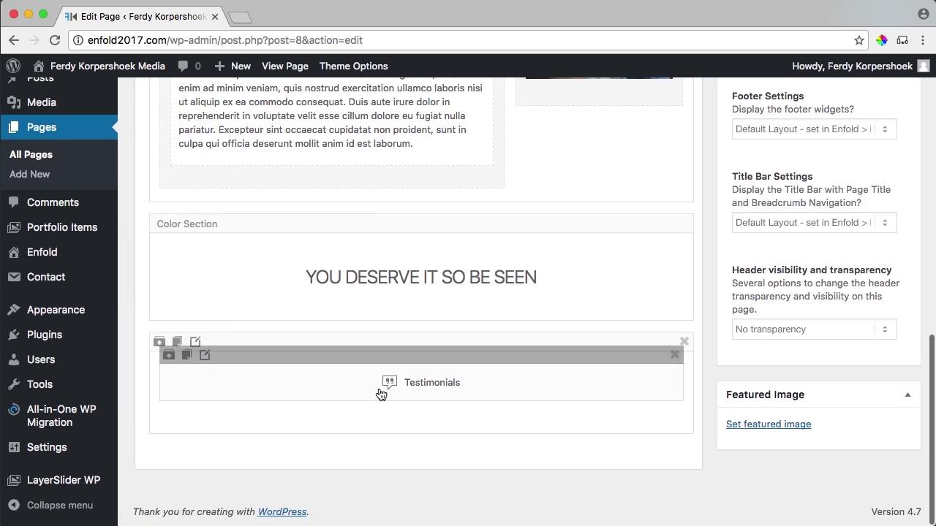
{"action": "left_click", "coordinate": [371, 390]}
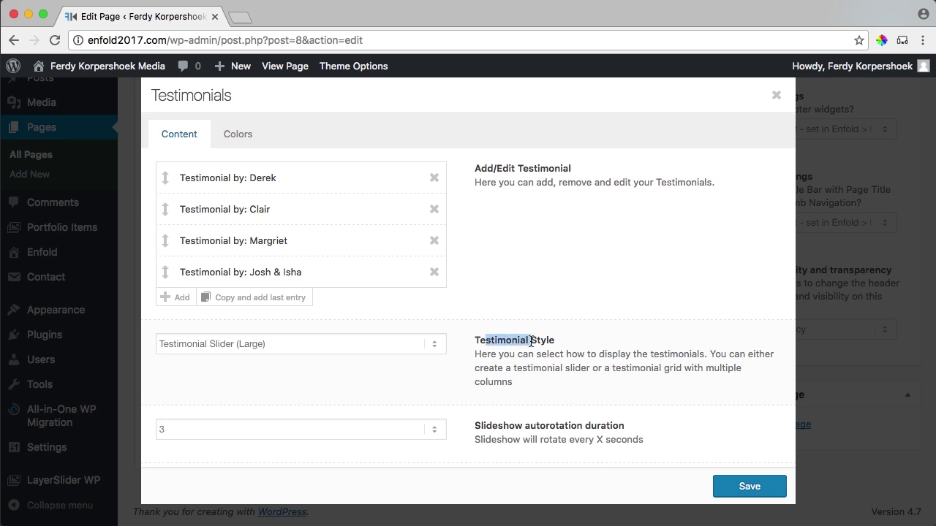
{"action": "left_click", "coordinate": [375, 342]}
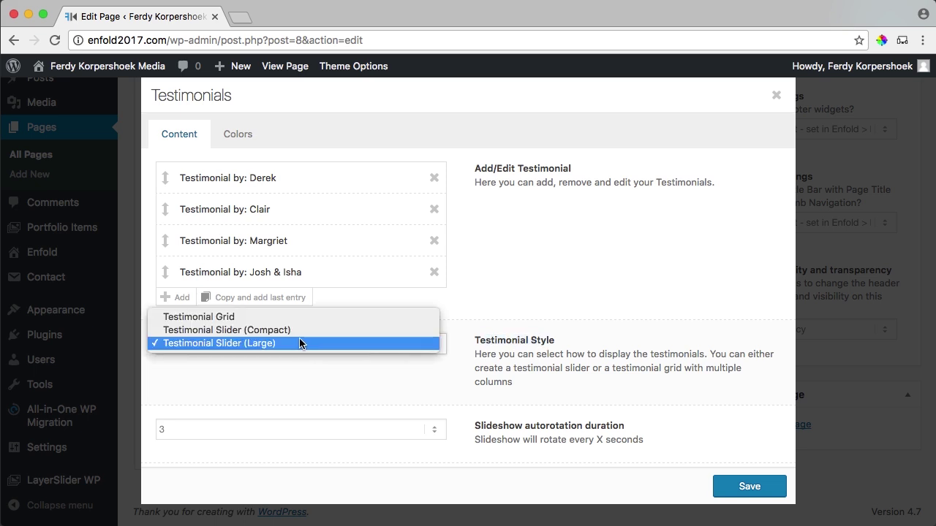
{"action": "left_click", "coordinate": [204, 318]}
{"action": "left_click", "coordinate": [209, 430]}
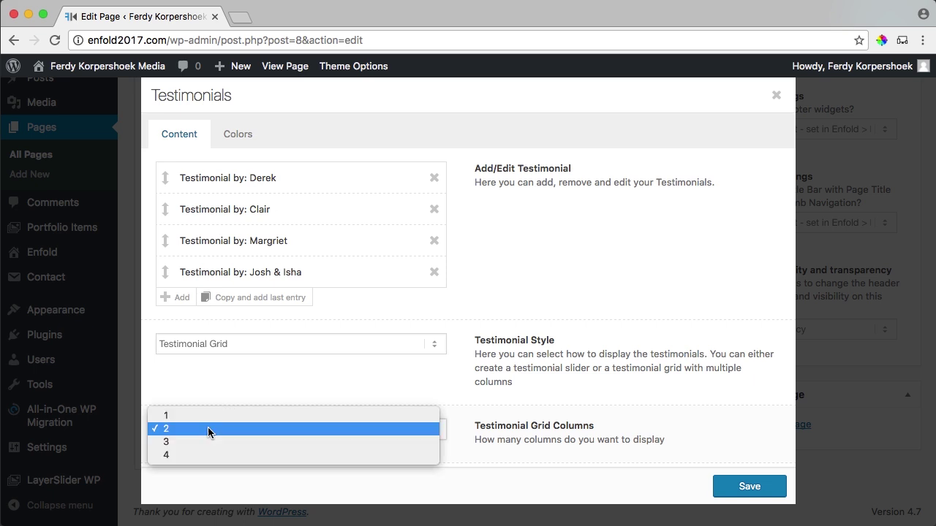
{"action": "left_click", "coordinate": [200, 428]}
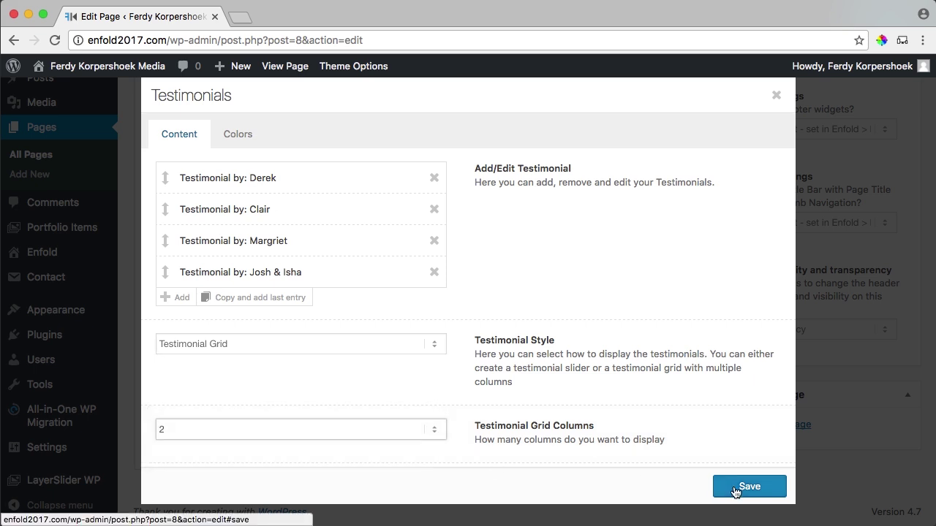
{"action": "left_click", "coordinate": [735, 492]}
Scroll back up the About page and go to the Services page
{"action": "scroll", "coordinate": [752, 430], "scroll_direction": "up", "scroll_amount": 15}
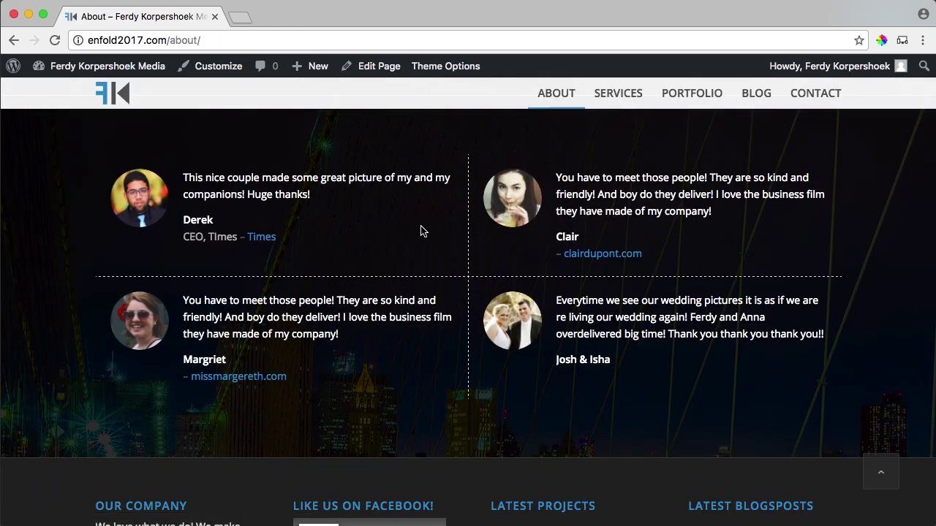
{"action": "scroll", "coordinate": [421, 231], "scroll_direction": "down", "scroll_amount": 3}
{"action": "scroll", "coordinate": [419, 230], "scroll_direction": "up", "scroll_amount": 5}
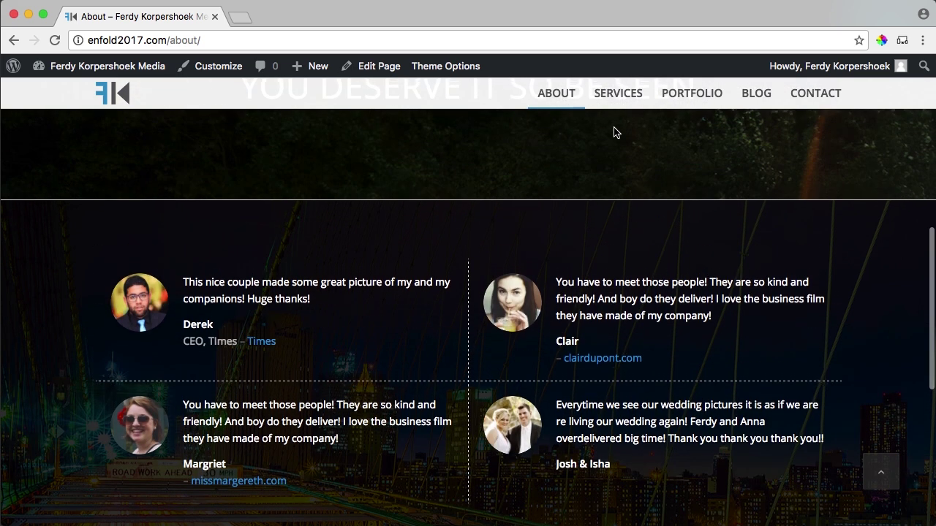
{"action": "left_click", "coordinate": [618, 101]}
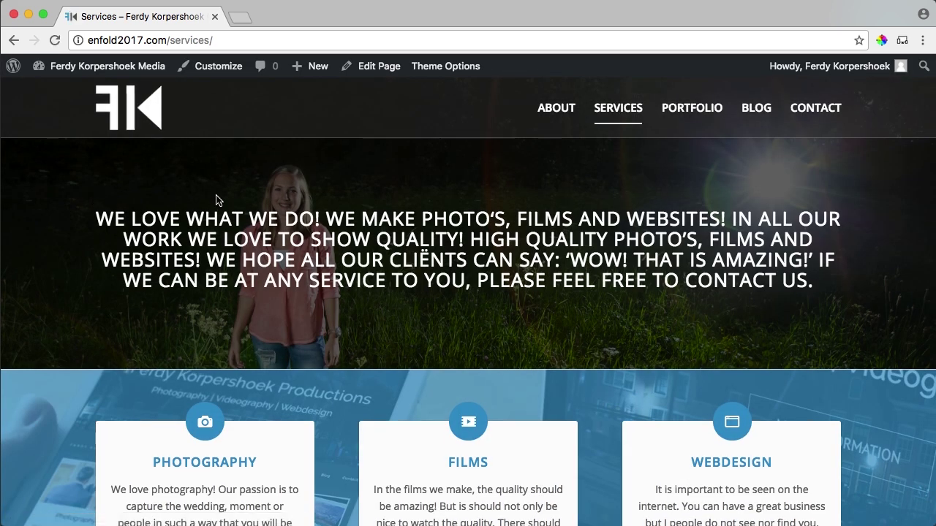
Scroll through the Services page and jump to the wedding Photography details
{"action": "scroll", "coordinate": [146, 199], "scroll_direction": "down", "scroll_amount": 3}
{"action": "scroll", "coordinate": [190, 197], "scroll_direction": "up", "scroll_amount": 3}
{"action": "scroll", "coordinate": [217, 197], "scroll_direction": "down", "scroll_amount": 2}
{"action": "scroll", "coordinate": [217, 197], "scroll_direction": "down", "scroll_amount": 2}
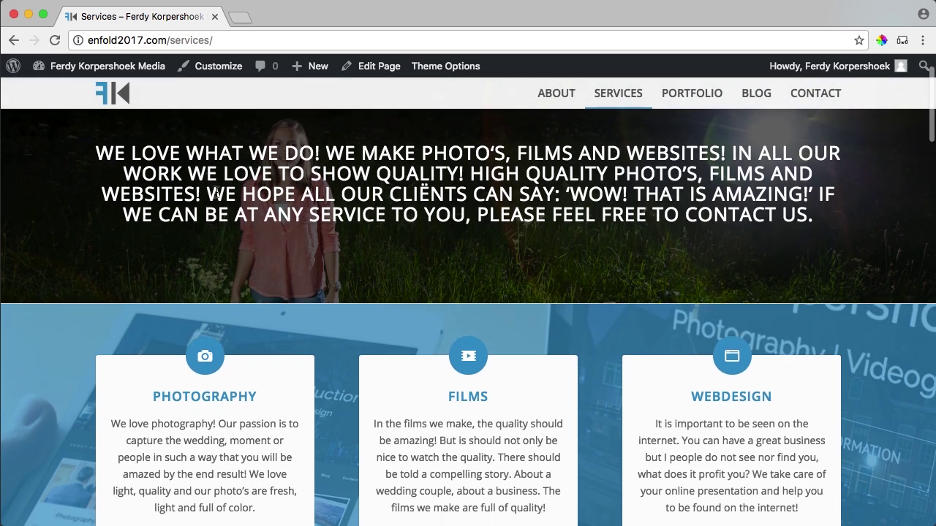
{"action": "scroll", "coordinate": [217, 197], "scroll_direction": "up", "scroll_amount": 2}
{"action": "scroll", "coordinate": [346, 272], "scroll_direction": "down", "scroll_amount": 5}
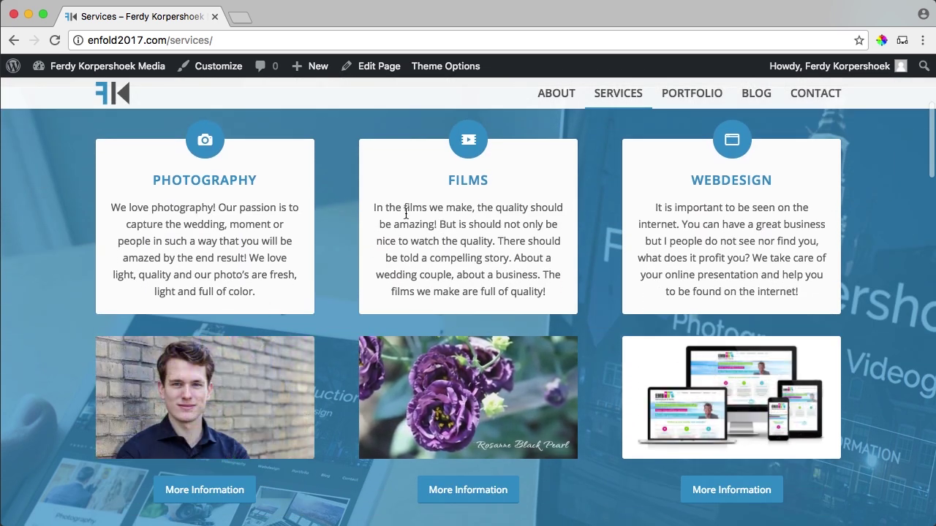
{"action": "scroll", "coordinate": [321, 218], "scroll_direction": "up", "scroll_amount": 1}
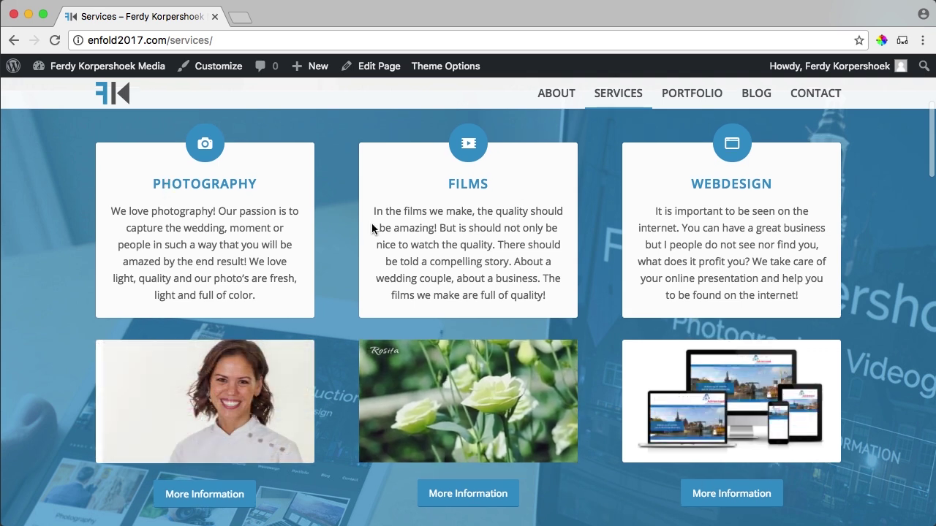
{"action": "scroll", "coordinate": [342, 235], "scroll_direction": "down", "scroll_amount": 3}
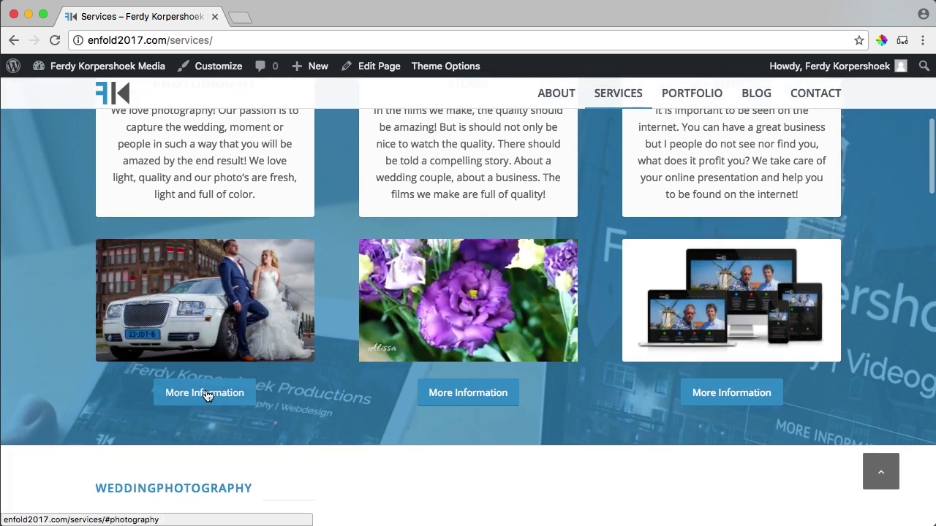
{"action": "left_click", "coordinate": [207, 395]}
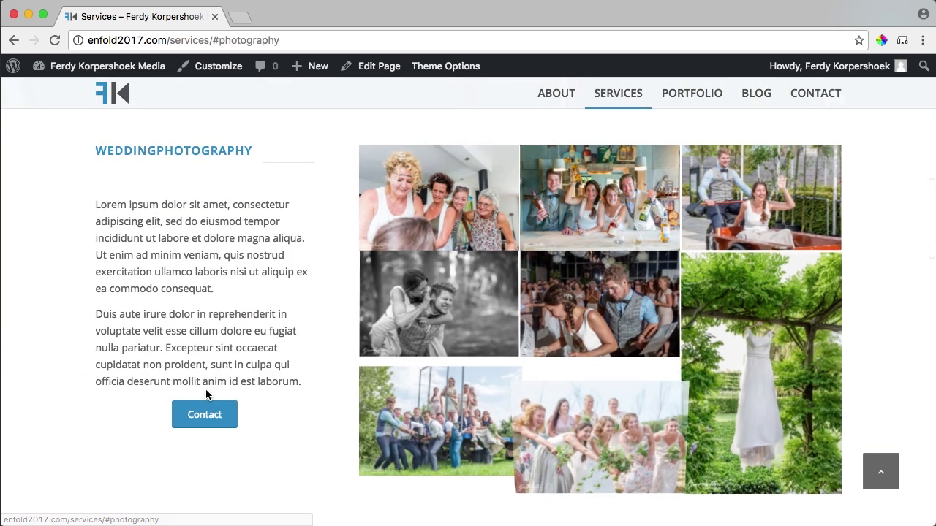
Jump to the FILMS details section, then on to the contact form
{"action": "scroll", "coordinate": [303, 345], "scroll_direction": "up", "scroll_amount": 6}
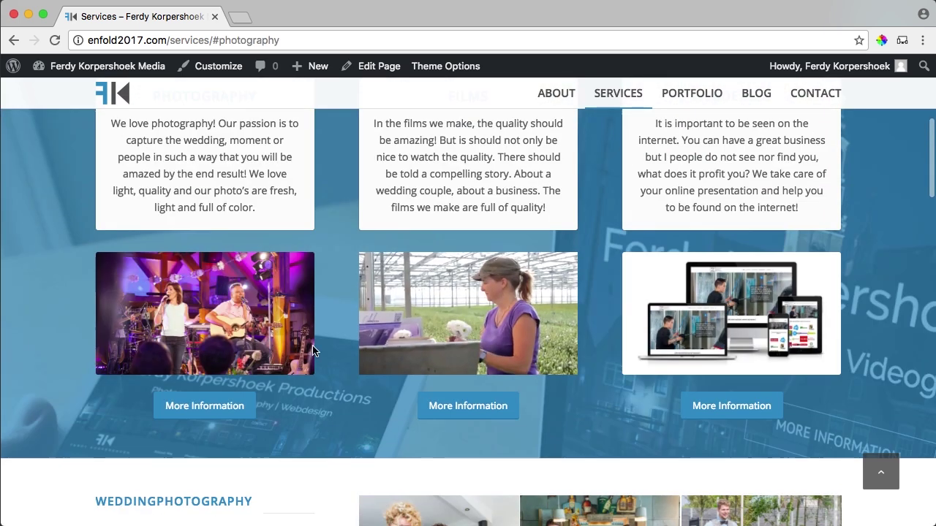
{"action": "left_click_drag", "start_coordinate": [451, 208], "coordinate": [502, 209]}
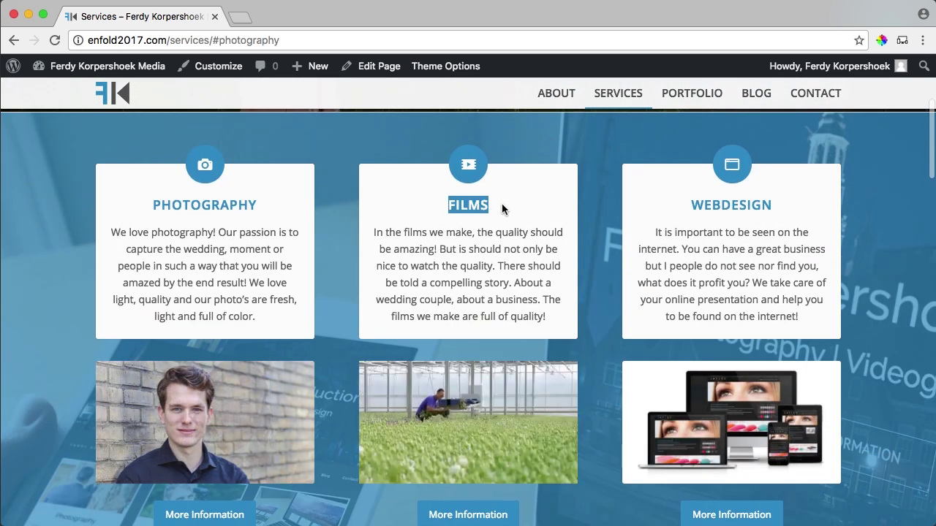
{"action": "scroll", "coordinate": [502, 209], "scroll_direction": "down", "scroll_amount": 7}
{"action": "left_click", "coordinate": [466, 260]}
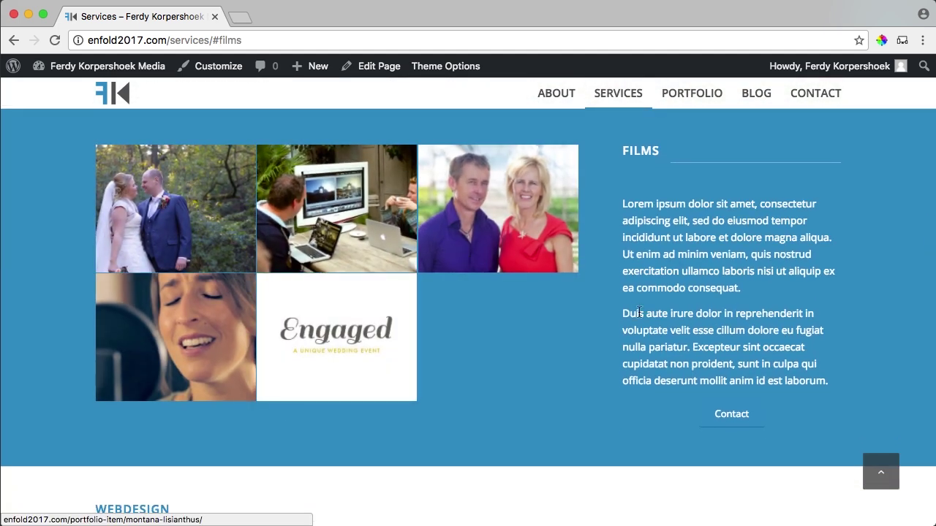
{"action": "left_click", "coordinate": [732, 414]}
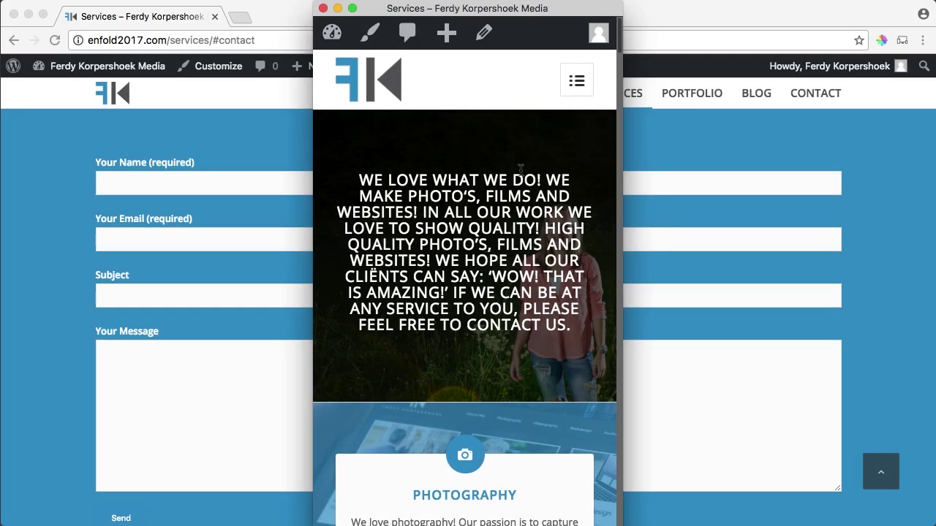
Scroll the phone-width Services page and jump to the Weddingphotography section
{"action": "scroll", "coordinate": [521, 174], "scroll_direction": "down", "scroll_amount": 3}
{"action": "scroll", "coordinate": [521, 174], "scroll_direction": "down", "scroll_amount": 5}
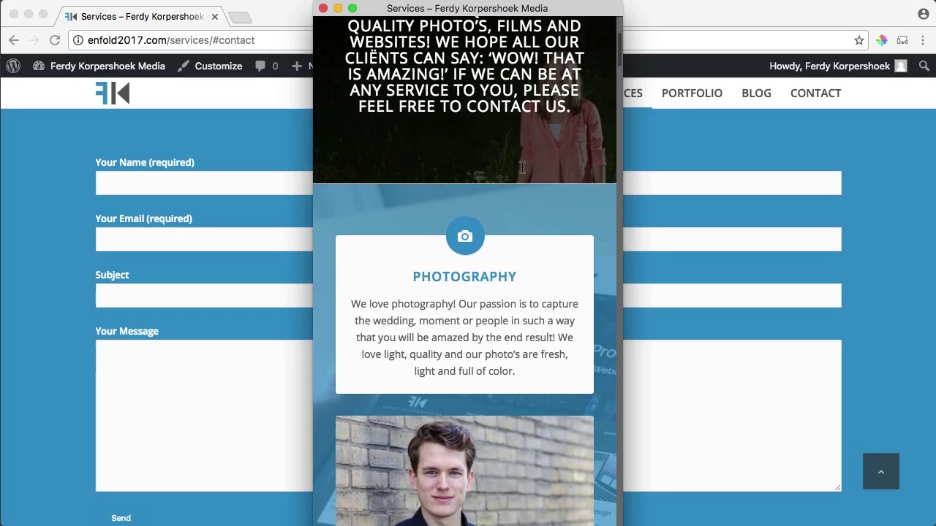
{"action": "scroll", "coordinate": [522, 170], "scroll_direction": "down", "scroll_amount": 10}
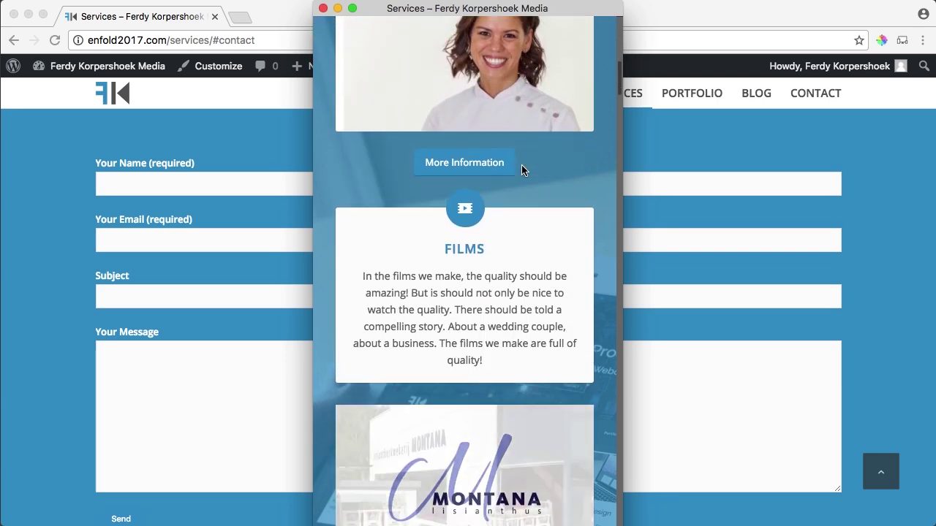
{"action": "scroll", "coordinate": [521, 169], "scroll_direction": "down", "scroll_amount": 10}
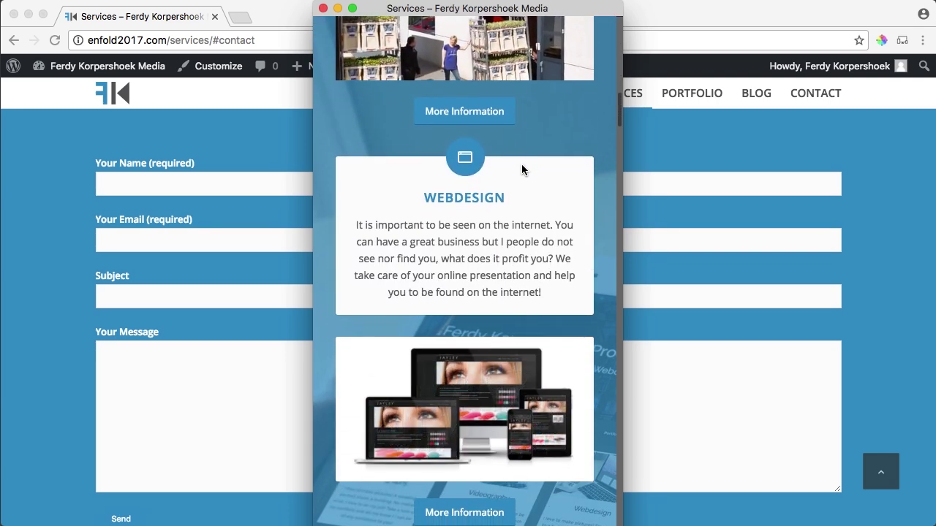
{"action": "scroll", "coordinate": [521, 170], "scroll_direction": "down", "scroll_amount": 5}
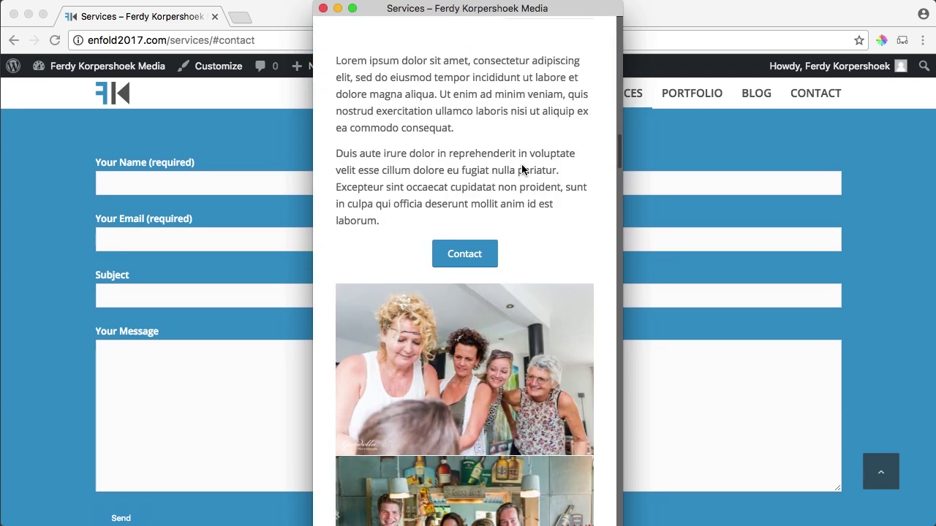
{"action": "scroll", "coordinate": [522, 169], "scroll_direction": "up", "scroll_amount": 12}
{"action": "scroll", "coordinate": [521, 169], "scroll_direction": "up", "scroll_amount": 10}
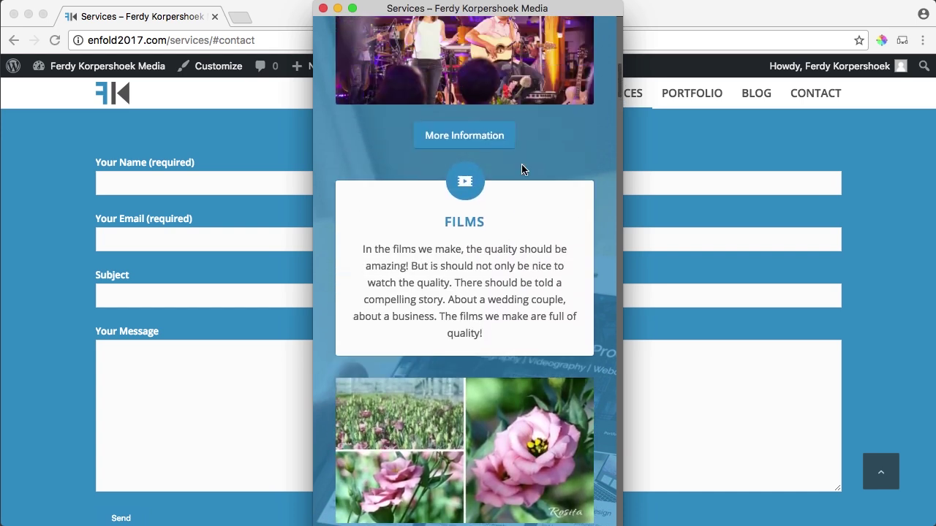
{"action": "scroll", "coordinate": [521, 168], "scroll_direction": "down", "scroll_amount": 3}
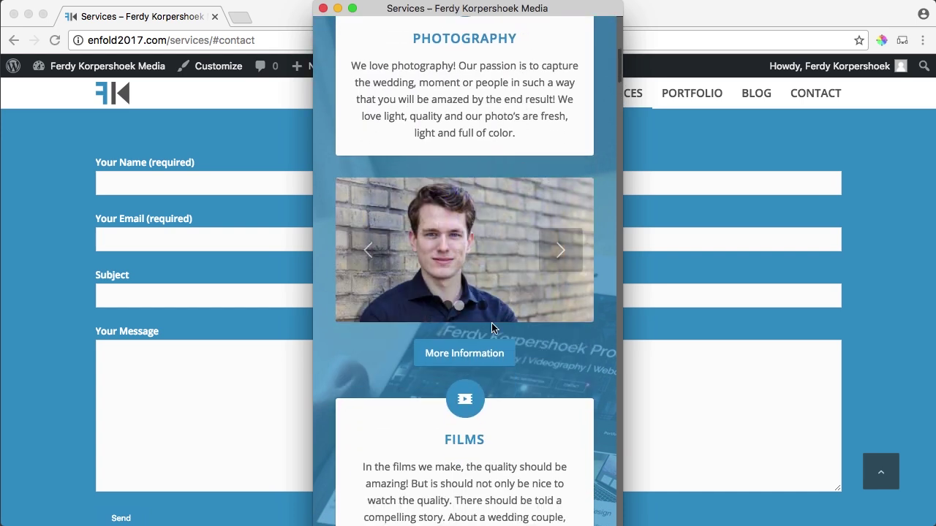
{"action": "left_click", "coordinate": [459, 356]}
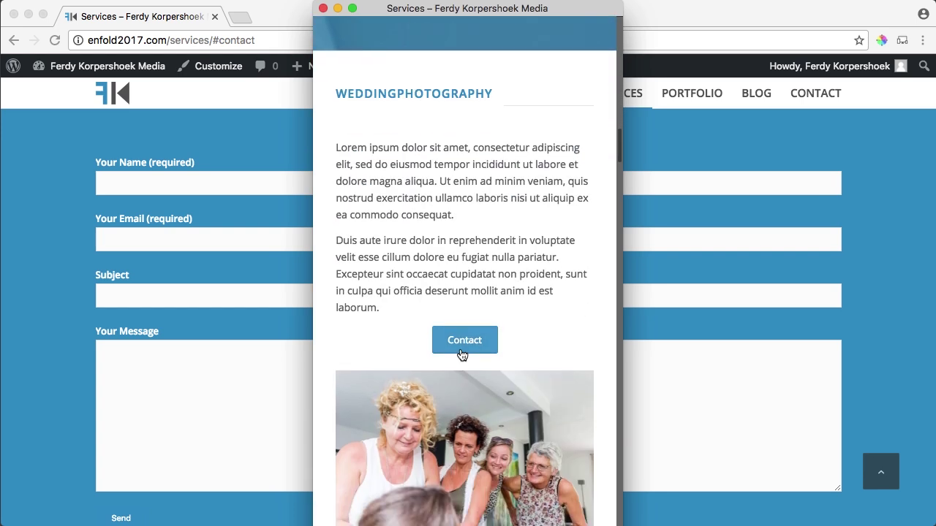
Jump down to the contact form, then use the mobile menu to open Portfolio
{"action": "scroll", "coordinate": [410, 117], "scroll_direction": "down", "scroll_amount": 2}
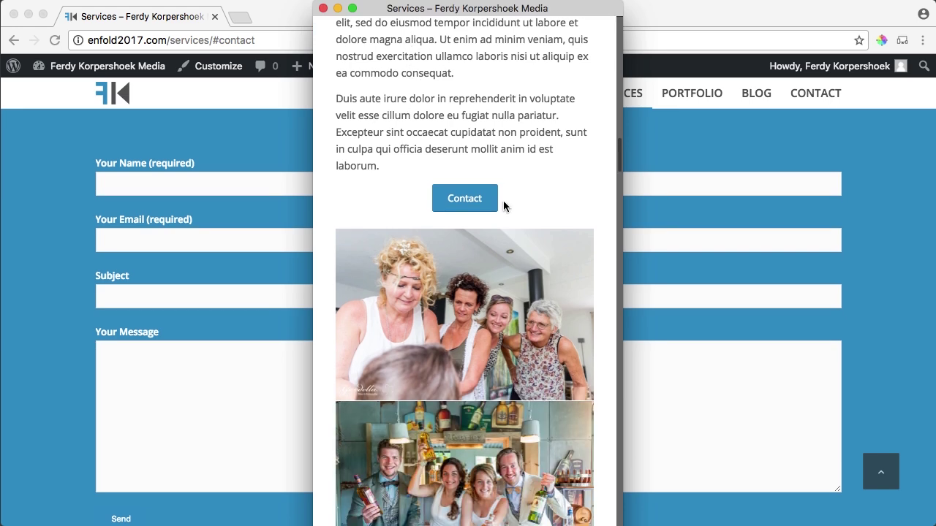
{"action": "left_click", "coordinate": [479, 203]}
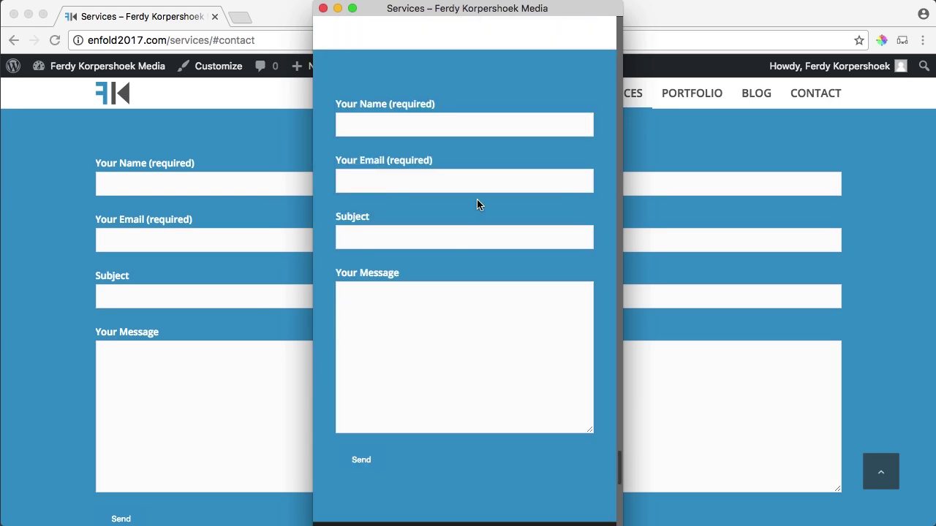
{"action": "scroll", "coordinate": [477, 205], "scroll_direction": "up", "scroll_amount": 15}
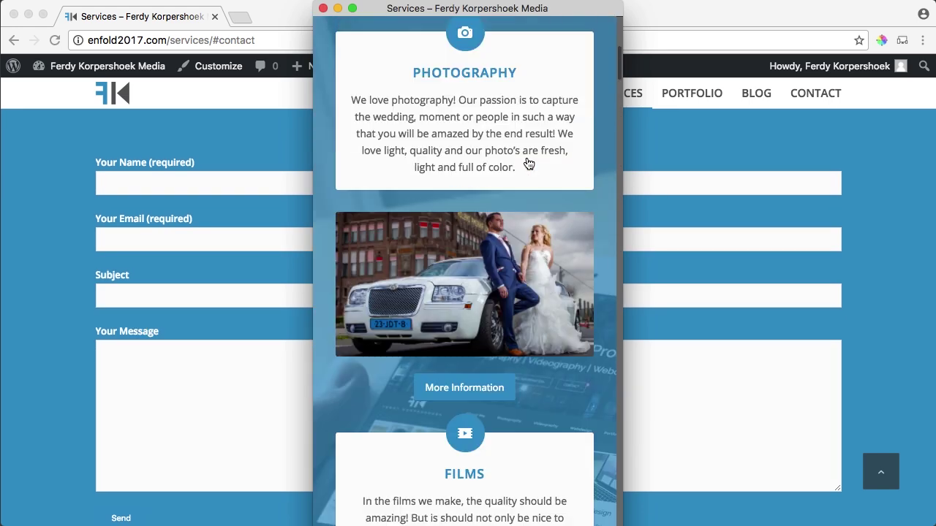
{"action": "left_click", "coordinate": [577, 84]}
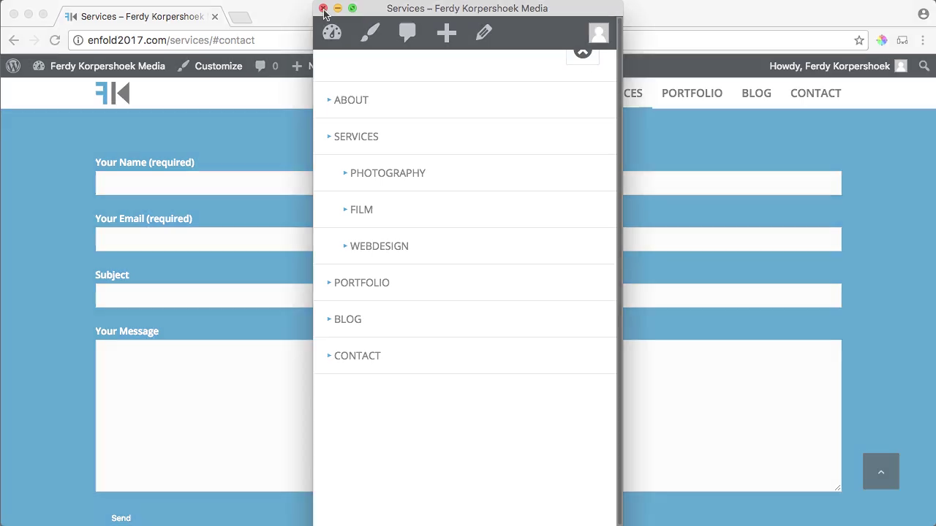
{"action": "left_click", "coordinate": [692, 95]}
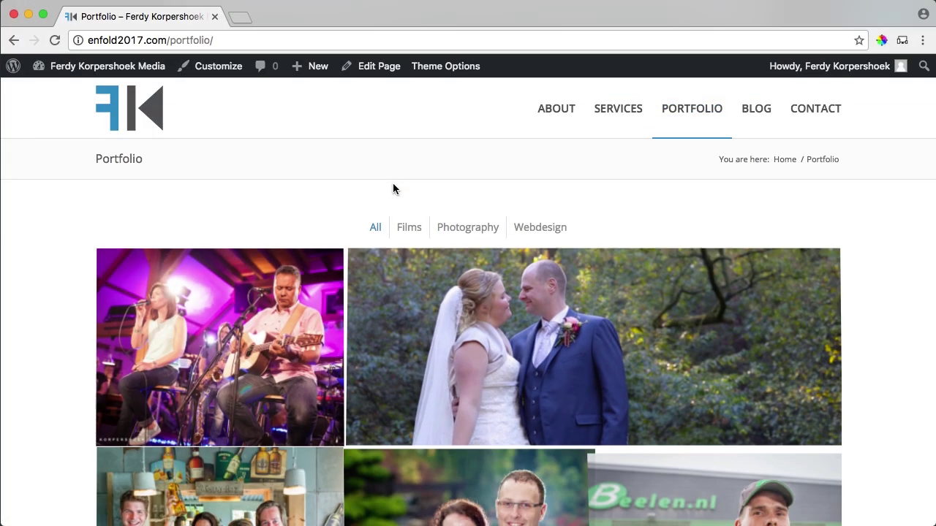
Filter the Portfolio grid by Films, then Photography, then Webdesign, and finally back to All
{"action": "scroll", "coordinate": [345, 188], "scroll_direction": "down", "scroll_amount": 3}
{"action": "scroll", "coordinate": [346, 189], "scroll_direction": "up", "scroll_amount": 1}
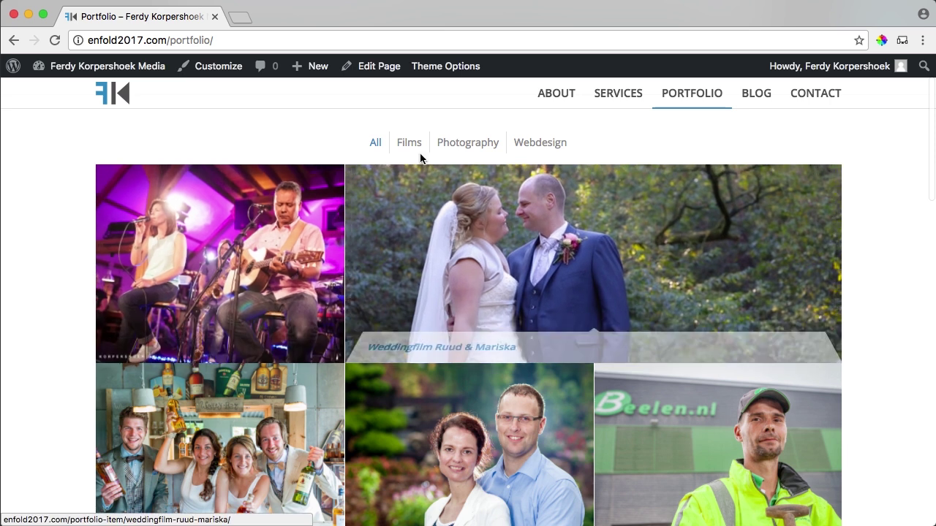
{"action": "left_click", "coordinate": [411, 143]}
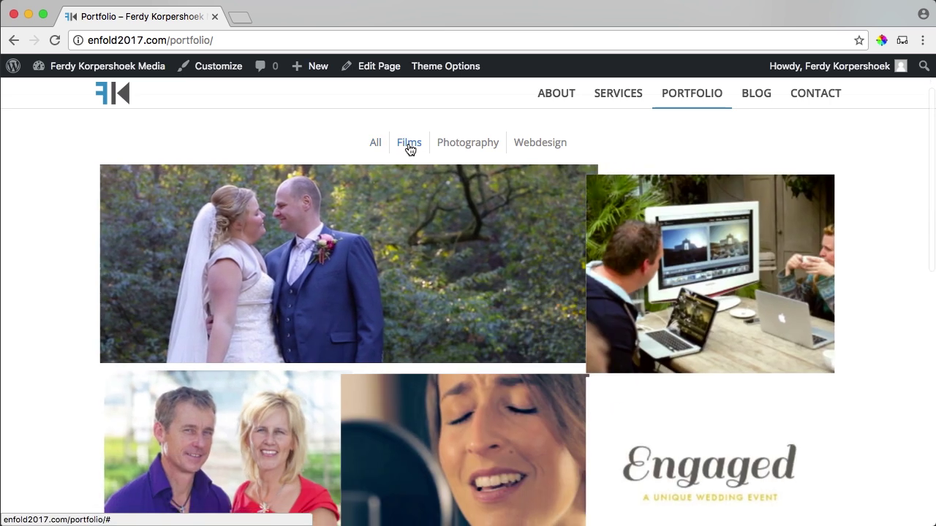
{"action": "scroll", "coordinate": [390, 223], "scroll_direction": "down", "scroll_amount": 4}
{"action": "scroll", "coordinate": [392, 223], "scroll_direction": "up", "scroll_amount": 5}
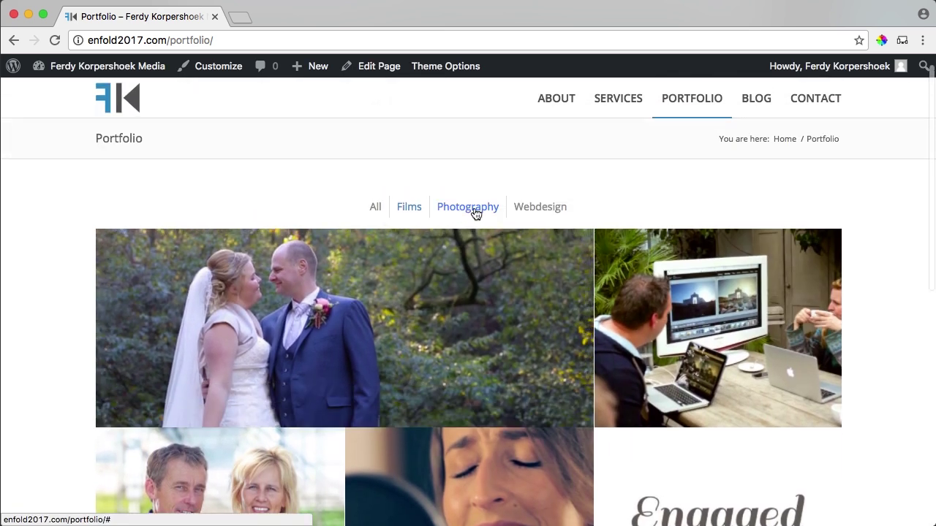
{"action": "left_click", "coordinate": [473, 209]}
{"action": "scroll", "coordinate": [457, 251], "scroll_direction": "down", "scroll_amount": 5}
{"action": "scroll", "coordinate": [457, 260], "scroll_direction": "up", "scroll_amount": 5}
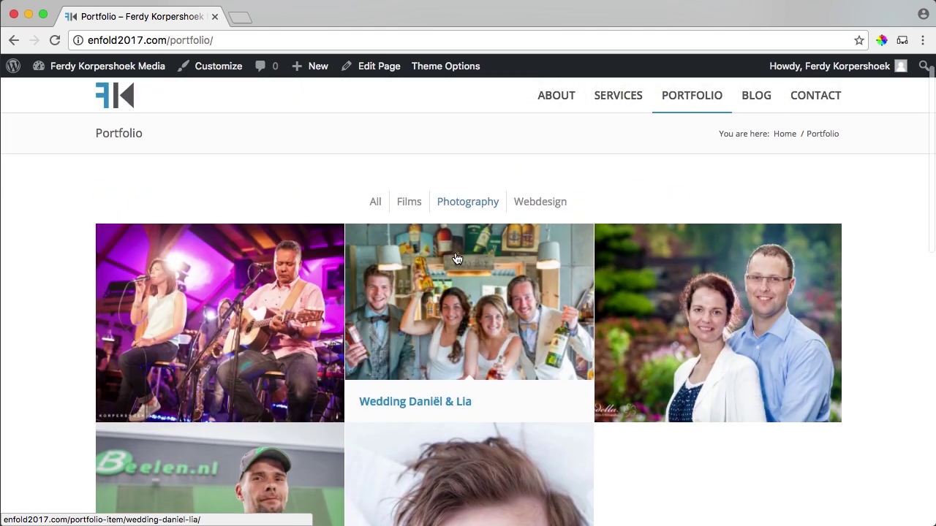
{"action": "left_click", "coordinate": [527, 203]}
{"action": "scroll", "coordinate": [475, 260], "scroll_direction": "down", "scroll_amount": 3}
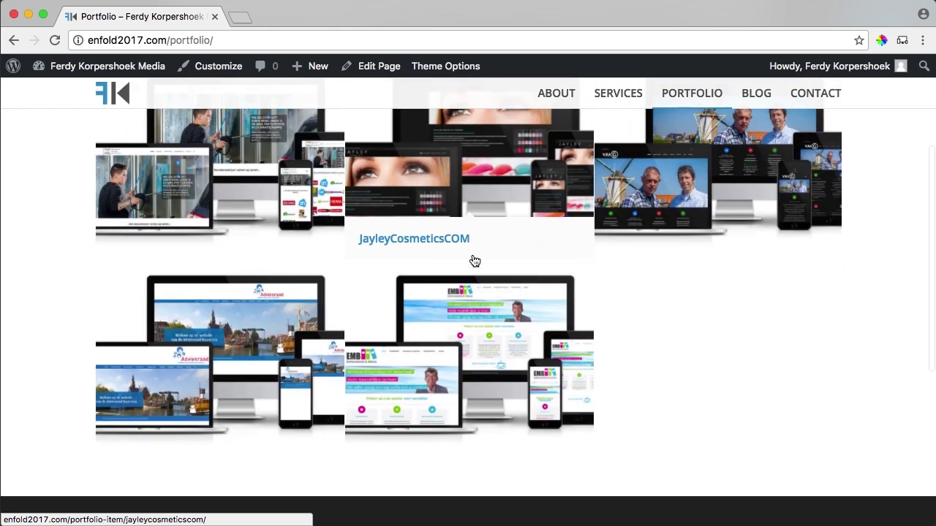
{"action": "scroll", "coordinate": [474, 261], "scroll_direction": "up", "scroll_amount": 2}
{"action": "left_click", "coordinate": [377, 165]}
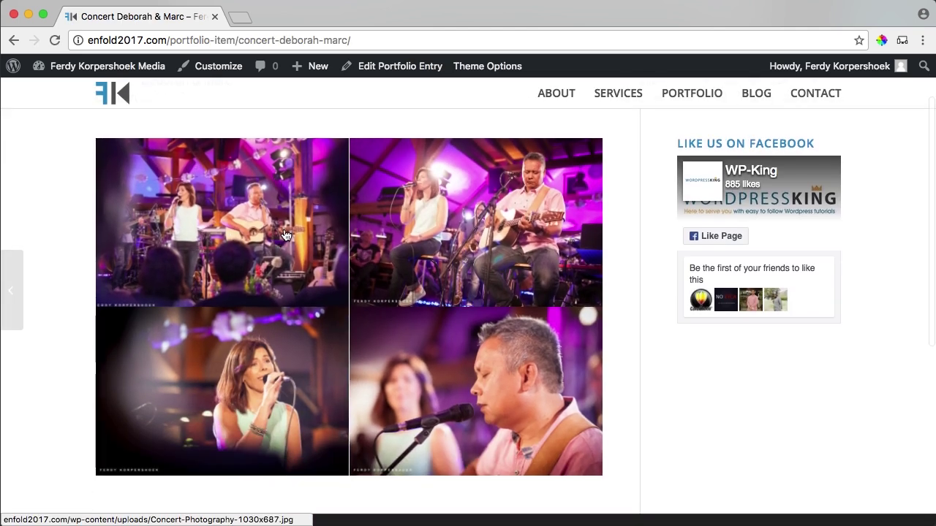
Open the entry's concert photo in the lightbox, step through two more photos, and scroll the entry
{"action": "left_click", "coordinate": [286, 235]}
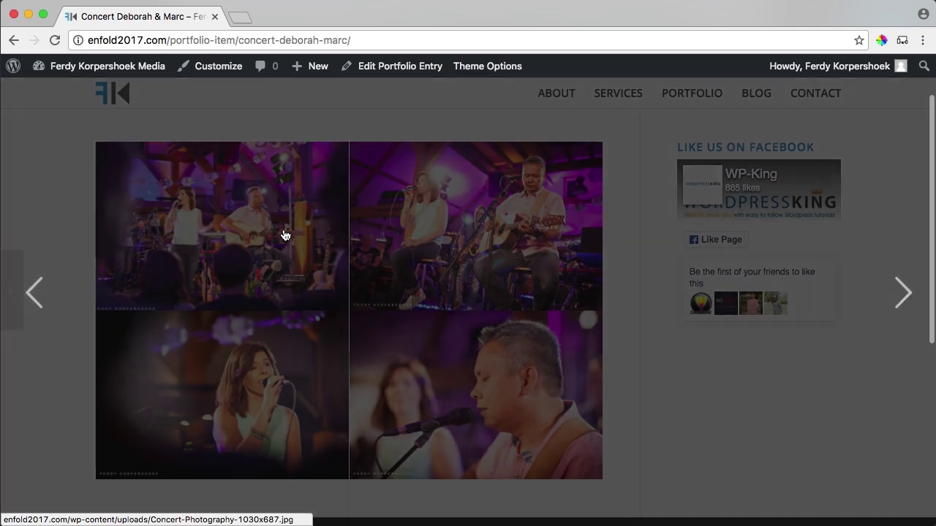
{"action": "left_click", "coordinate": [285, 234]}
{"action": "left_click", "coordinate": [285, 234]}
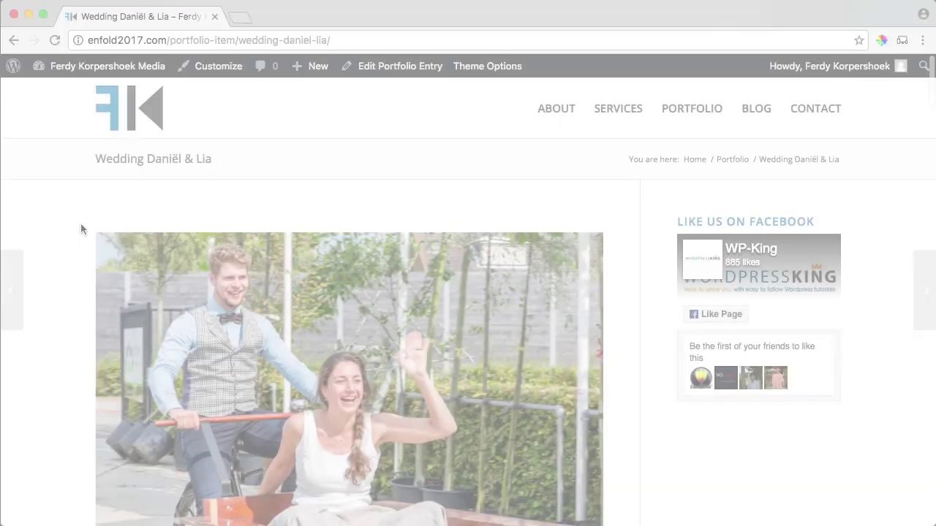
{"action": "scroll", "coordinate": [96, 221], "scroll_direction": "down", "scroll_amount": 5}
{"action": "scroll", "coordinate": [96, 221], "scroll_direction": "down", "scroll_amount": 6}
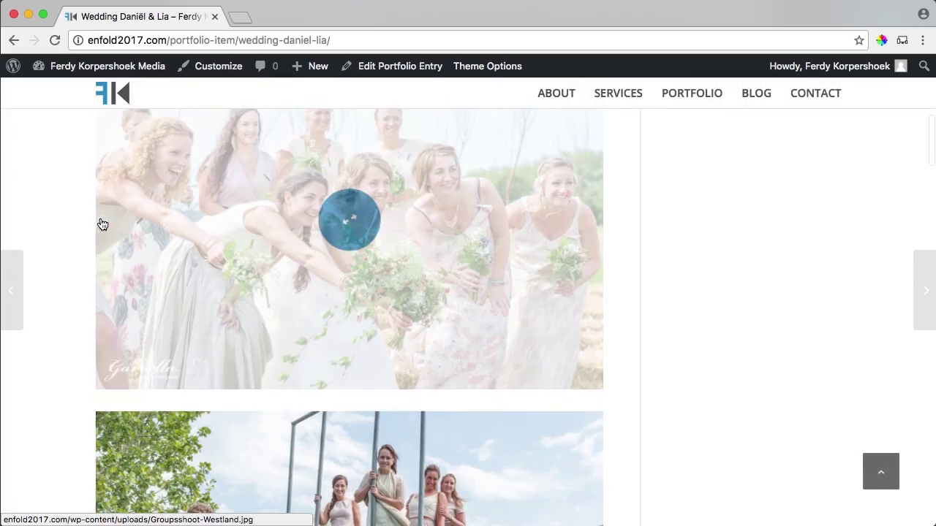
{"action": "scroll", "coordinate": [176, 263], "scroll_direction": "up", "scroll_amount": 12}
{"action": "scroll", "coordinate": [175, 263], "scroll_direction": "down", "scroll_amount": 1}
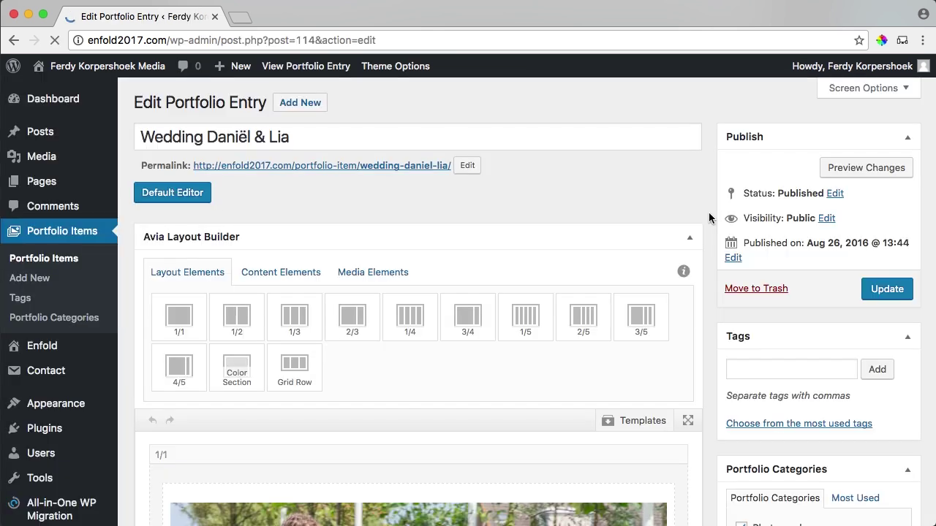
{"action": "scroll", "coordinate": [708, 211], "scroll_direction": "down", "scroll_amount": 15}
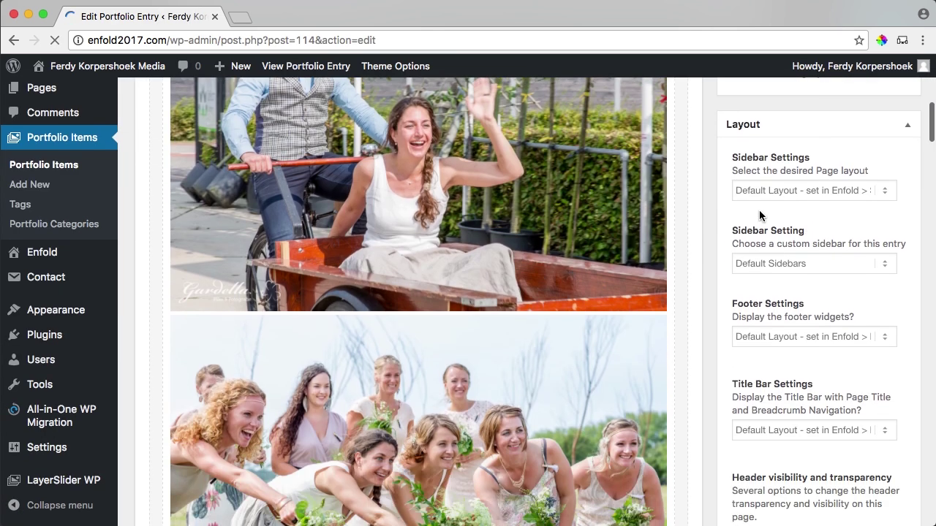
Set the portfolio entry's sidebar setting to No Sidebar
{"action": "left_click", "coordinate": [776, 194]}
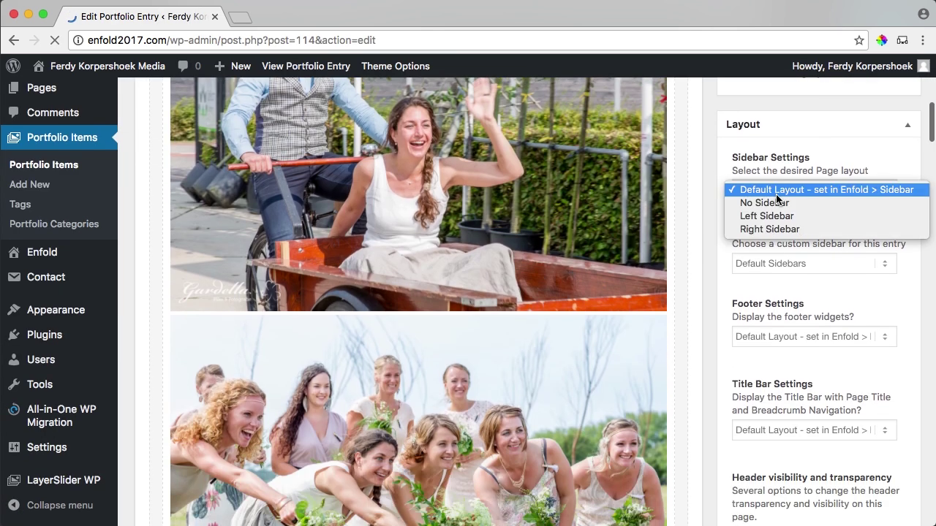
{"action": "left_click", "coordinate": [777, 203]}
{"action": "scroll", "coordinate": [714, 202], "scroll_direction": "up", "scroll_amount": 15}
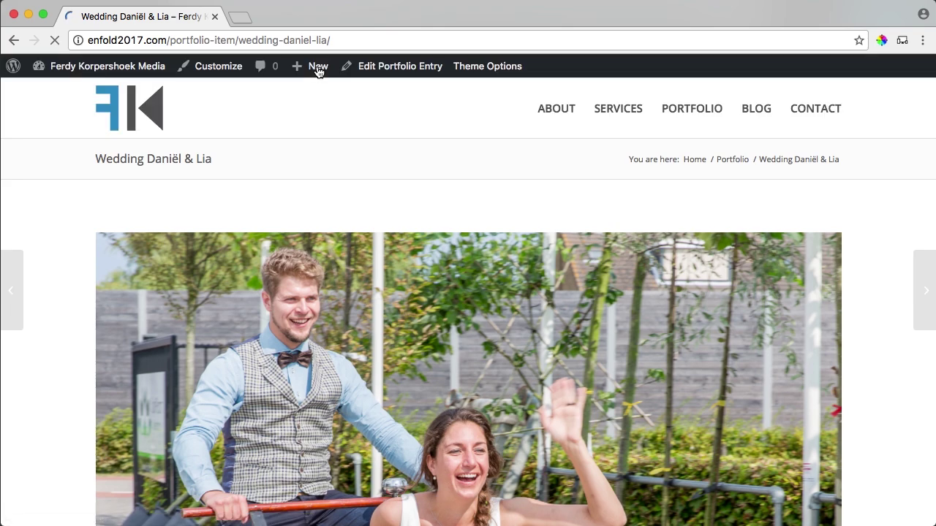
{"action": "scroll", "coordinate": [862, 214], "scroll_direction": "down", "scroll_amount": 15}
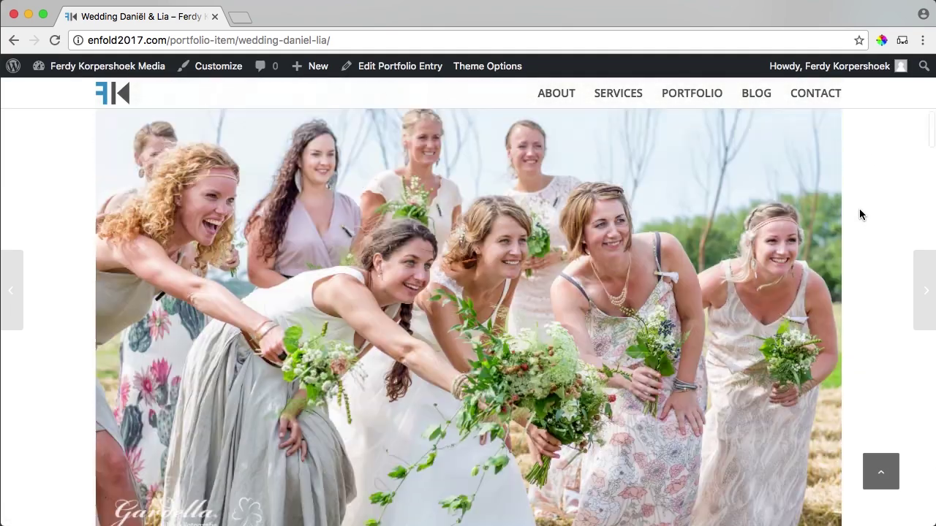
{"action": "scroll", "coordinate": [858, 214], "scroll_direction": "up", "scroll_amount": 10}
{"action": "mouse_move", "coordinate": [899, 290]}
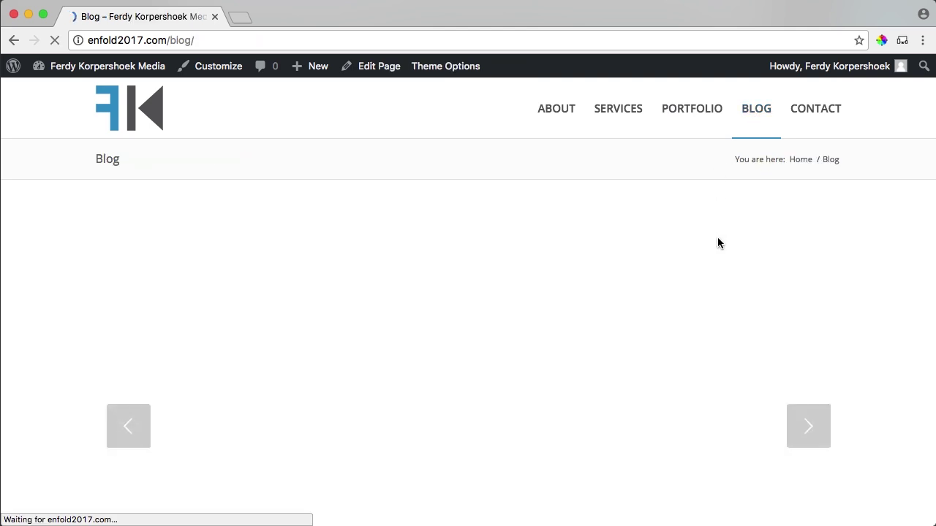
{"action": "scroll", "coordinate": [756, 240], "scroll_direction": "down", "scroll_amount": 3}
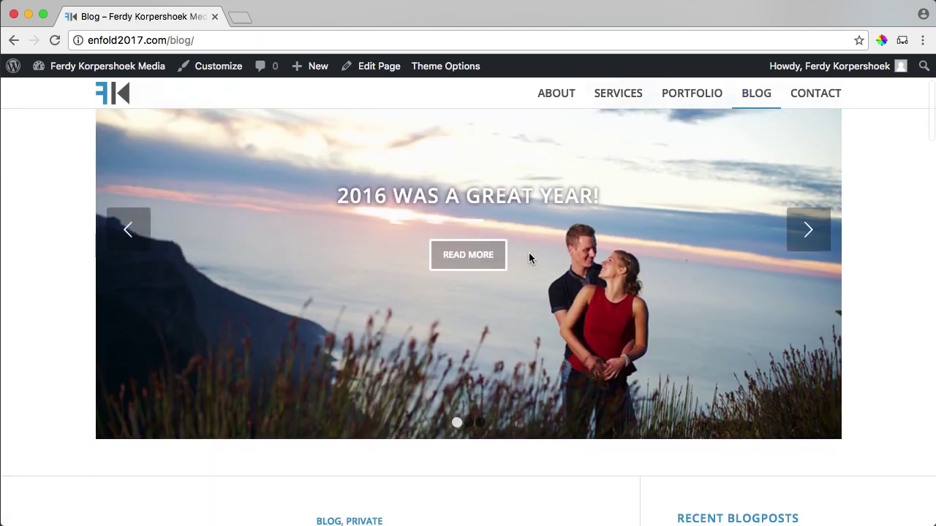
{"action": "scroll", "coordinate": [529, 252], "scroll_direction": "down", "scroll_amount": 1}
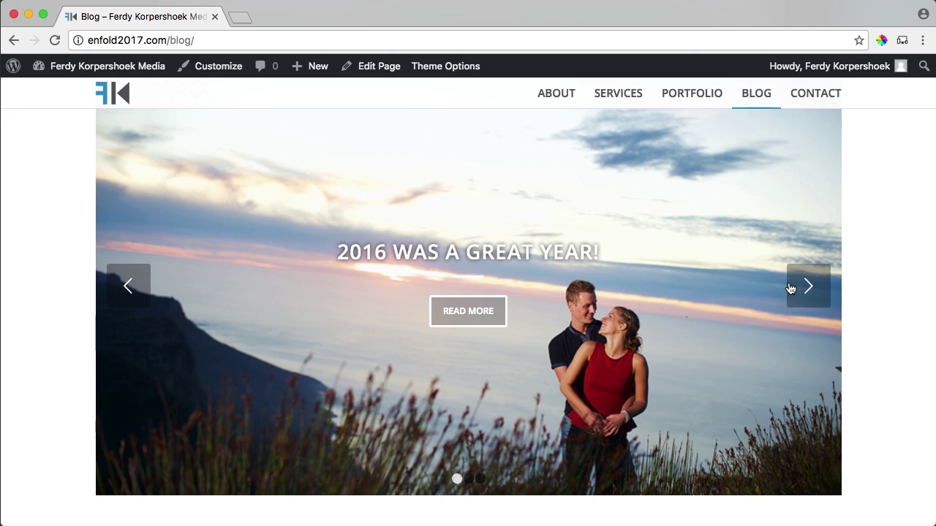
{"action": "left_click", "coordinate": [807, 288]}
{"action": "left_click", "coordinate": [804, 291]}
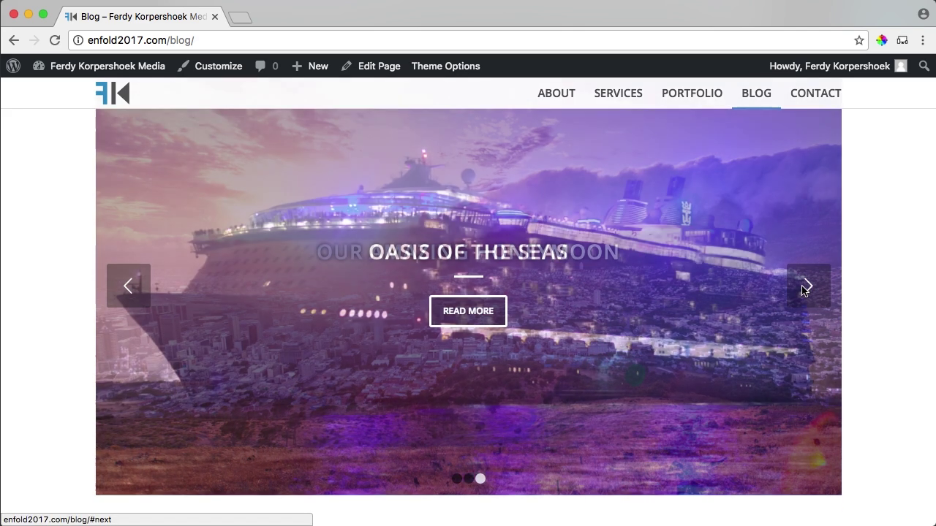
{"action": "scroll", "coordinate": [431, 275], "scroll_direction": "down", "scroll_amount": 5}
{"action": "scroll", "coordinate": [431, 277], "scroll_direction": "down", "scroll_amount": 10}
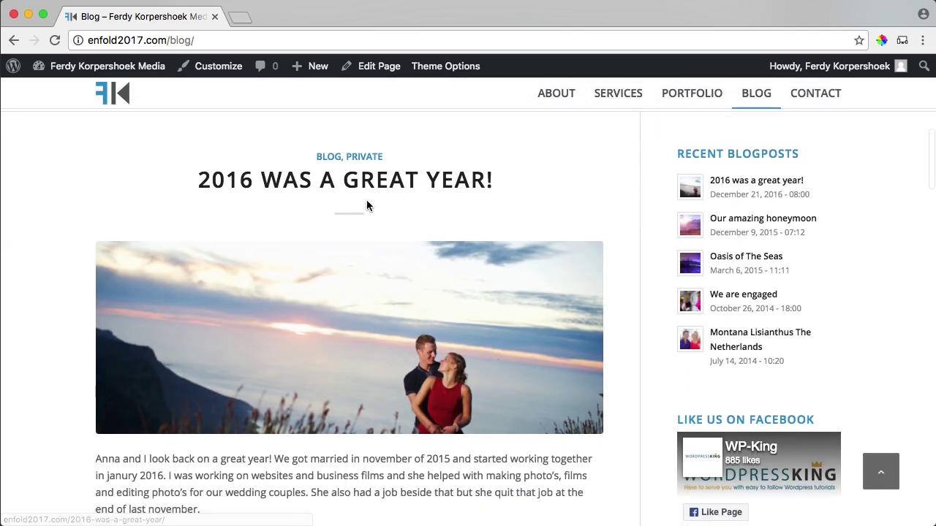
{"action": "scroll", "coordinate": [321, 231], "scroll_direction": "down", "scroll_amount": 7}
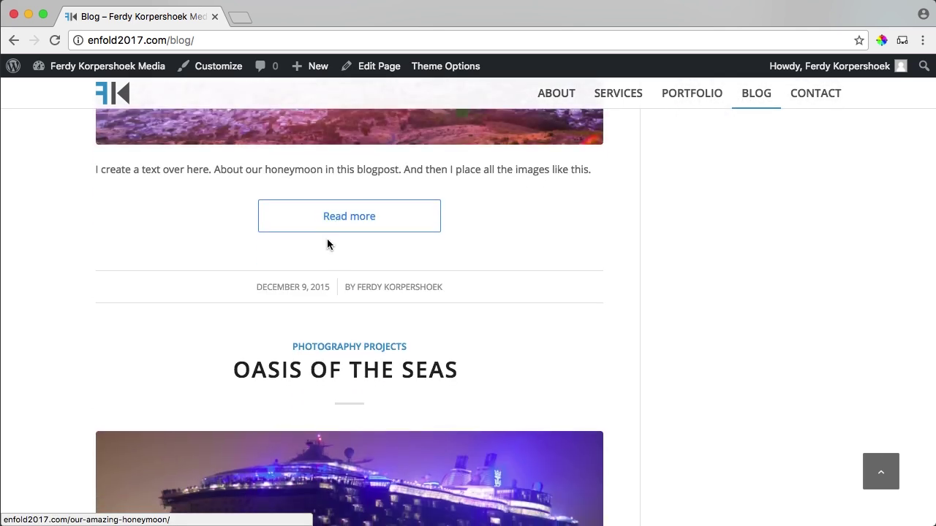
{"action": "scroll", "coordinate": [345, 256], "scroll_direction": "up", "scroll_amount": 8}
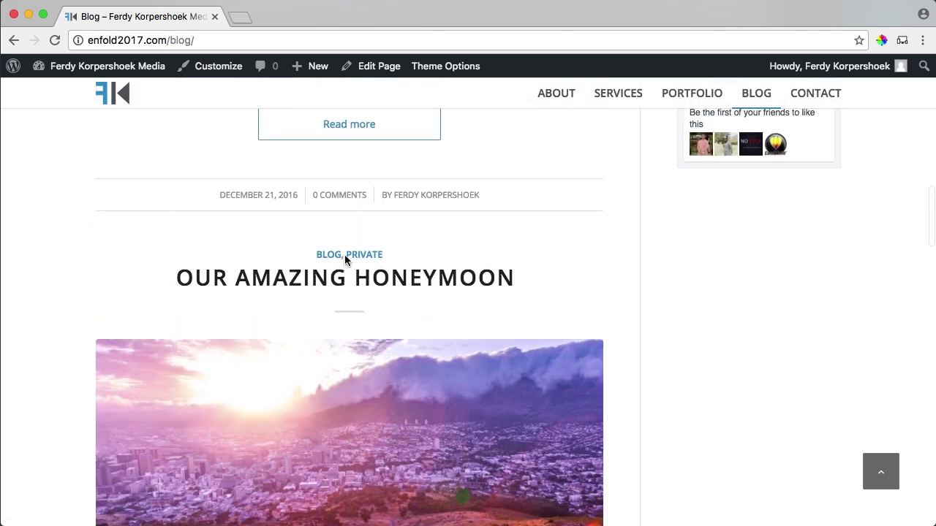
{"action": "scroll", "coordinate": [345, 255], "scroll_direction": "up", "scroll_amount": 3}
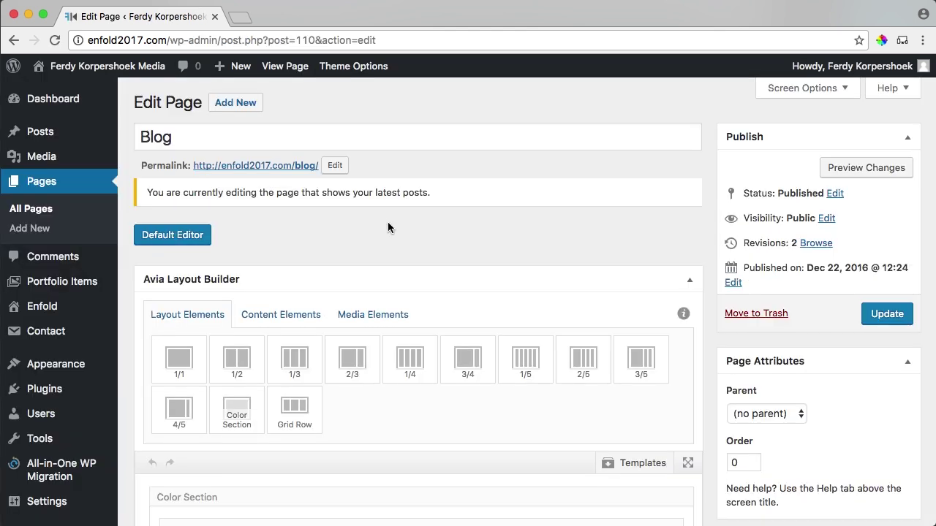
Give the Blog Posts element a Grid Layout with 2 grid columns and save it
{"action": "scroll", "coordinate": [385, 225], "scroll_direction": "down", "scroll_amount": 10}
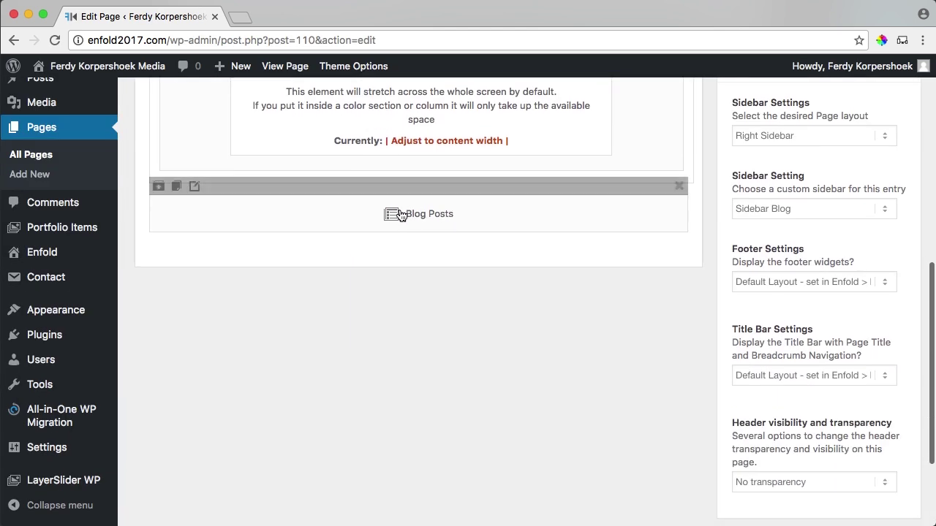
{"action": "left_click", "coordinate": [417, 214]}
{"action": "left_click", "coordinate": [436, 345]}
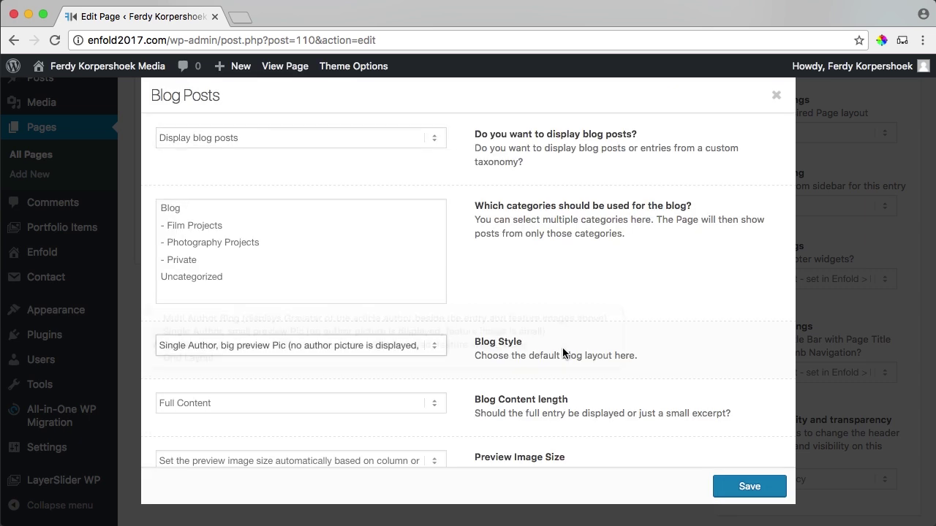
{"action": "left_click", "coordinate": [365, 345]}
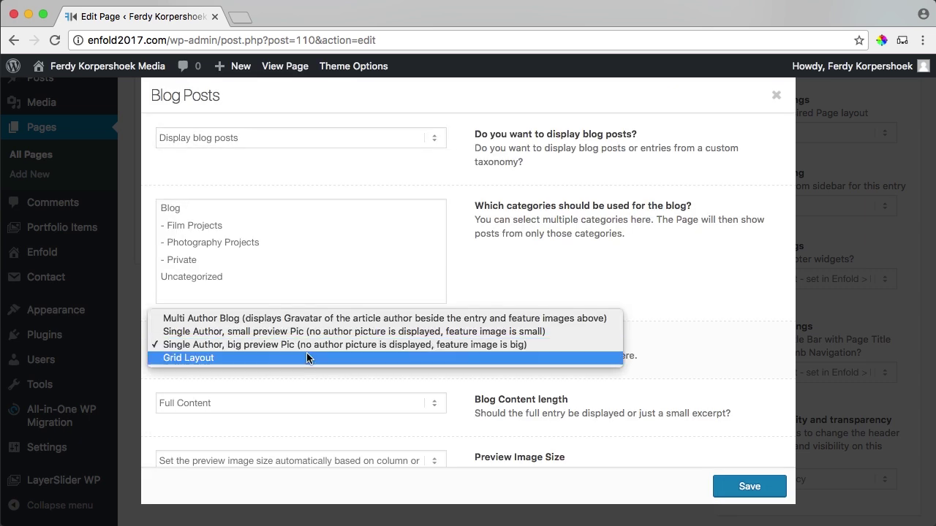
{"action": "left_click", "coordinate": [309, 356]}
{"action": "left_click", "coordinate": [287, 404]}
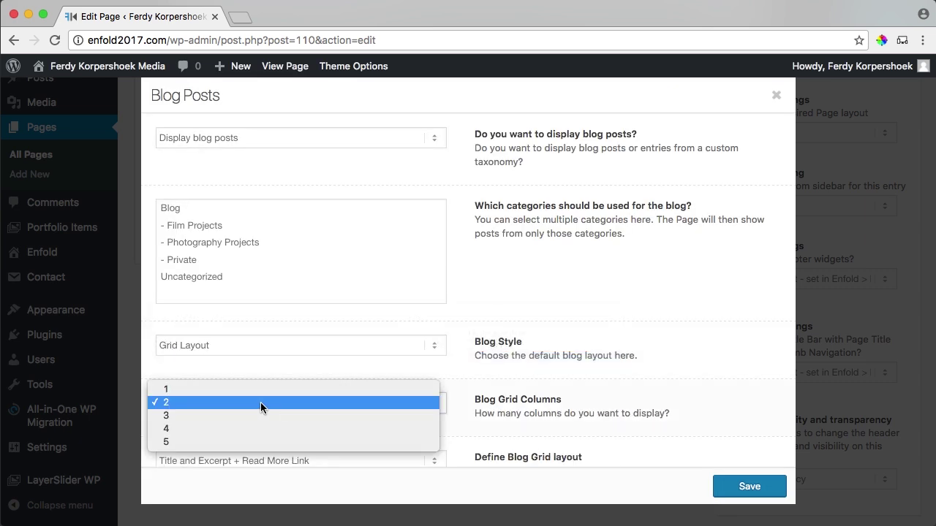
{"action": "left_click", "coordinate": [261, 402]}
{"action": "left_click", "coordinate": [732, 487]}
Update the Blog page and view it on the live site
{"action": "scroll", "coordinate": [780, 394], "scroll_direction": "up", "scroll_amount": 10}
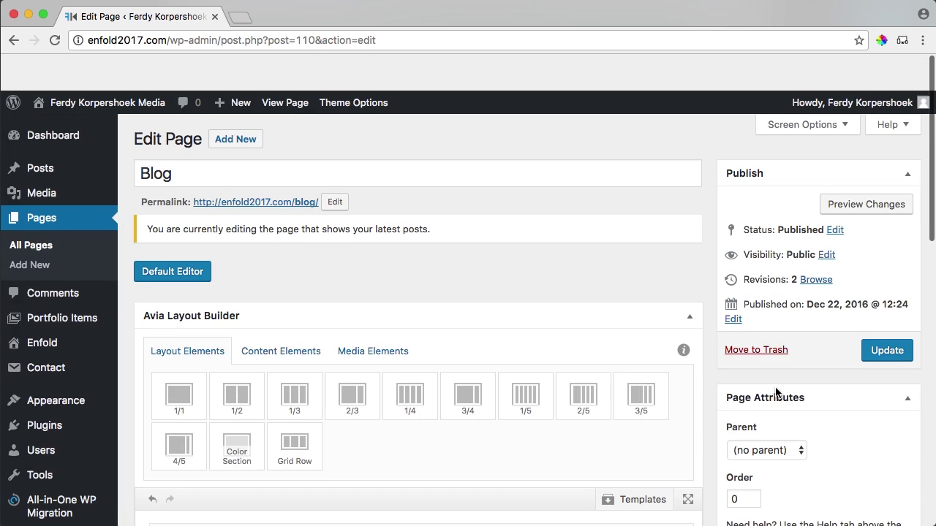
{"action": "left_click", "coordinate": [876, 314]}
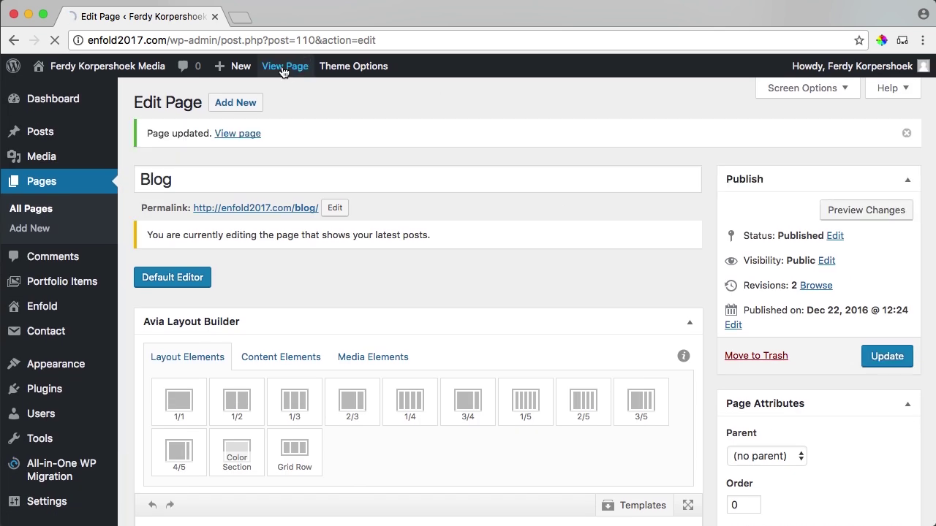
{"action": "left_click", "coordinate": [284, 68]}
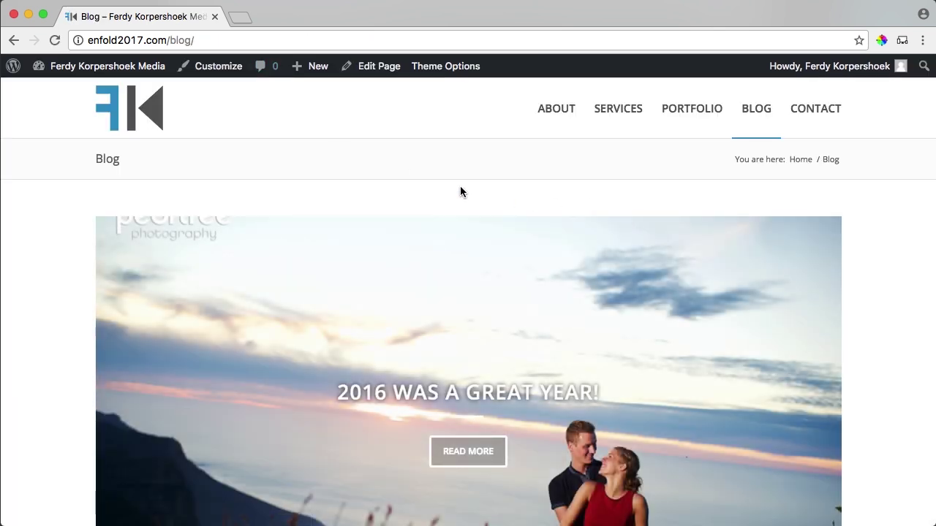
Scroll the two-column blog page and open the Oasis of The Seas post from Recent Blogposts
{"action": "scroll", "coordinate": [460, 192], "scroll_direction": "down", "scroll_amount": 3}
{"action": "scroll", "coordinate": [460, 189], "scroll_direction": "down", "scroll_amount": 5}
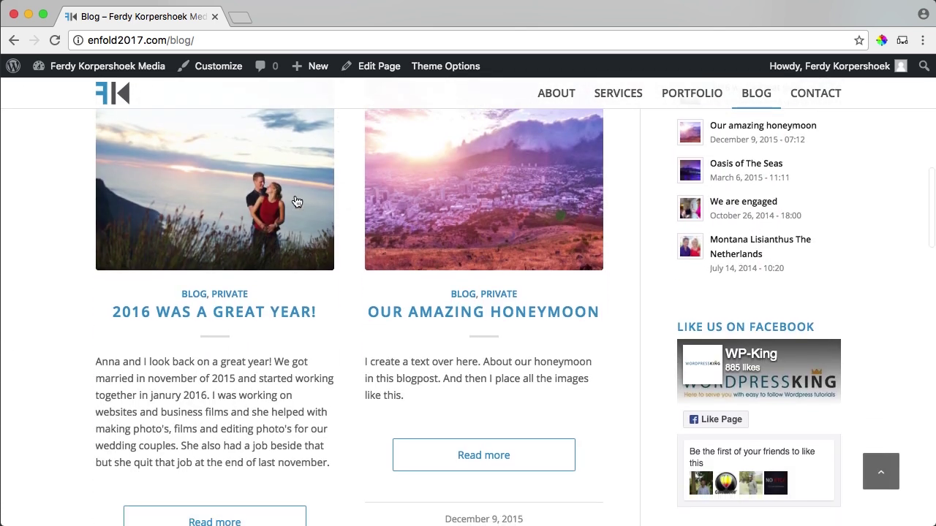
{"action": "scroll", "coordinate": [349, 245], "scroll_direction": "down", "scroll_amount": 3}
{"action": "scroll", "coordinate": [349, 245], "scroll_direction": "up", "scroll_amount": 4}
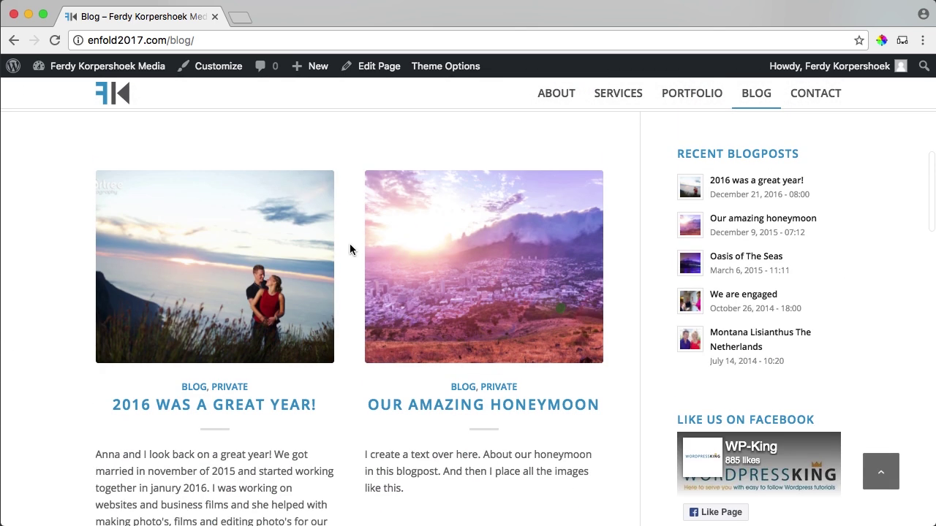
{"action": "left_click", "coordinate": [736, 258]}
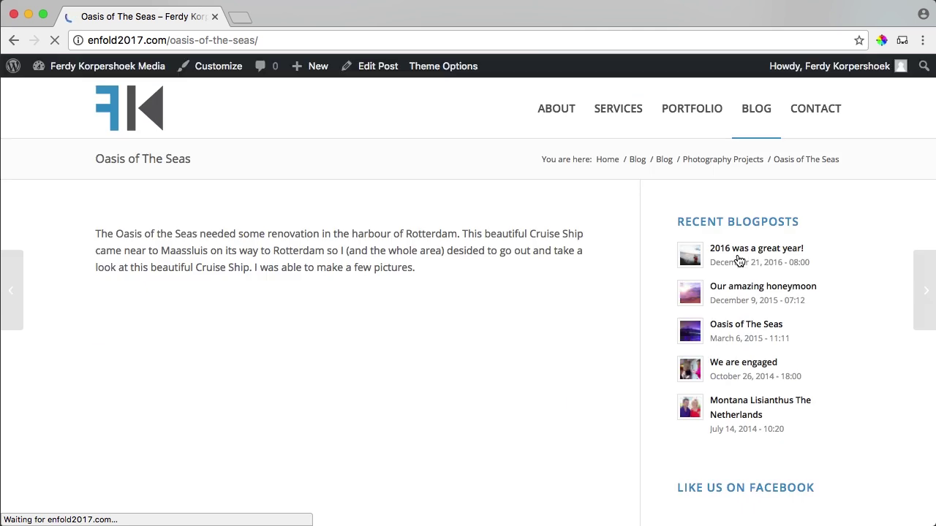
Select the Oasis of The Seas post's opening paragraph, deselect it, and scroll through the post
{"action": "left_click_drag", "start_coordinate": [117, 233], "coordinate": [401, 266]}
{"action": "left_click", "coordinate": [400, 267]}
{"action": "scroll", "coordinate": [401, 267], "scroll_direction": "down", "scroll_amount": 5}
{"action": "scroll", "coordinate": [597, 244], "scroll_direction": "up", "scroll_amount": 2}
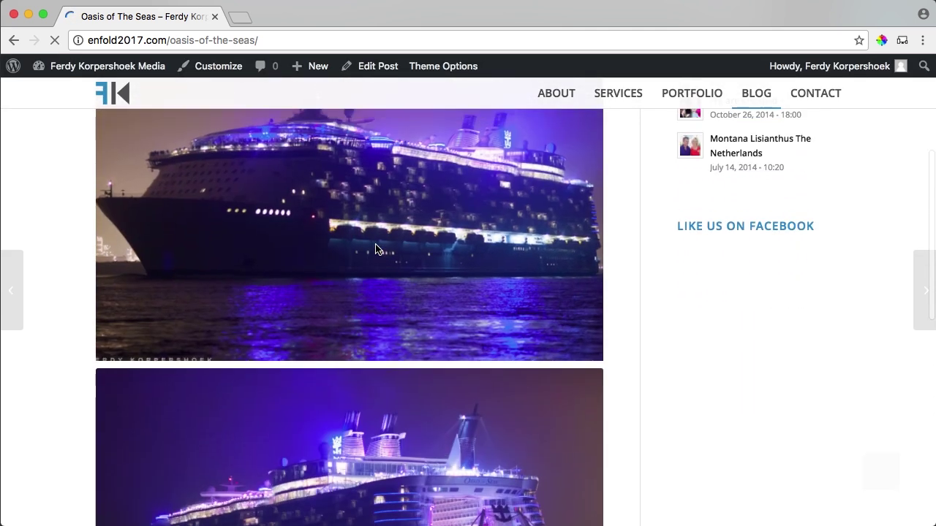
{"action": "scroll", "coordinate": [597, 244], "scroll_direction": "up", "scroll_amount": 2}
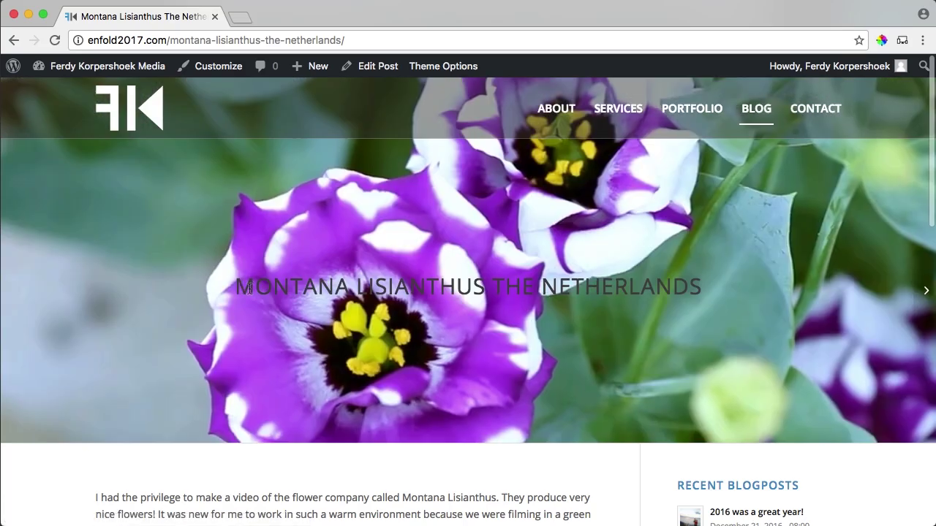
Look over the Montana Lisianthus post's title and text, then go to the Contact page
{"action": "left_click_drag", "start_coordinate": [235, 286], "coordinate": [700, 288]}
{"action": "left_click", "coordinate": [699, 287]}
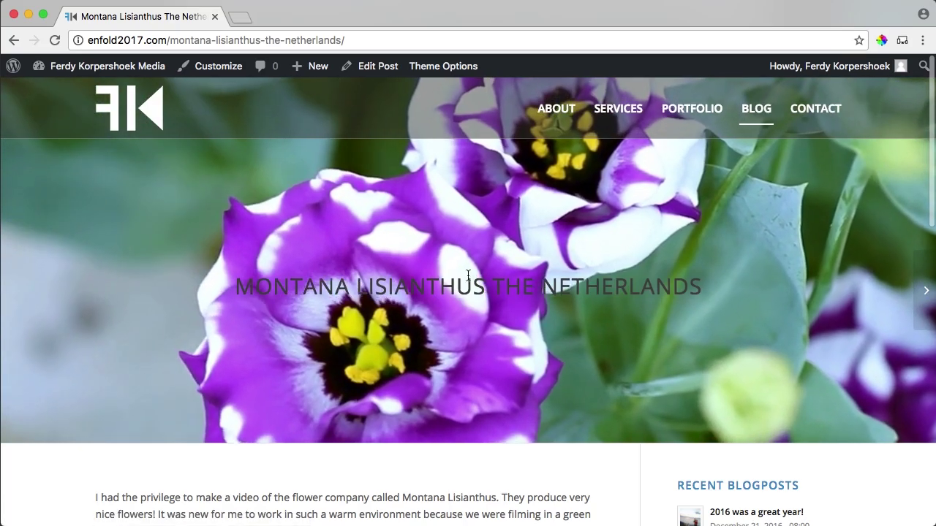
{"action": "scroll", "coordinate": [427, 270], "scroll_direction": "down", "scroll_amount": 5}
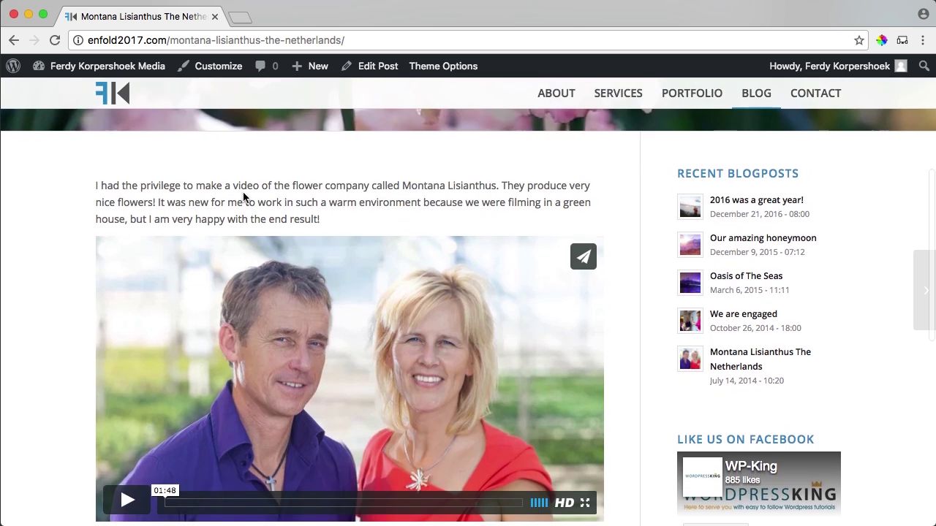
{"action": "scroll", "coordinate": [213, 228], "scroll_direction": "down", "scroll_amount": 3}
{"action": "scroll", "coordinate": [648, 299], "scroll_direction": "up", "scroll_amount": 3}
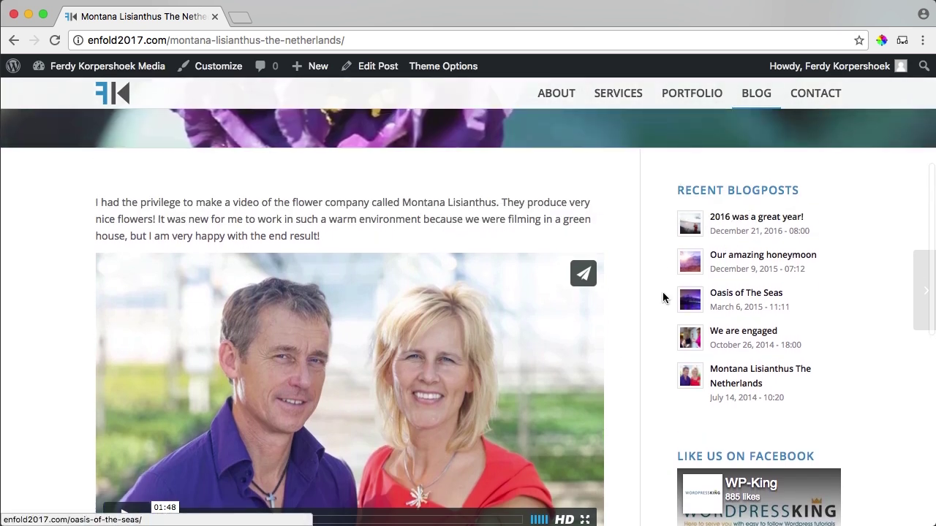
{"action": "scroll", "coordinate": [668, 229], "scroll_direction": "down", "scroll_amount": 8}
{"action": "scroll", "coordinate": [701, 183], "scroll_direction": "down", "scroll_amount": 1}
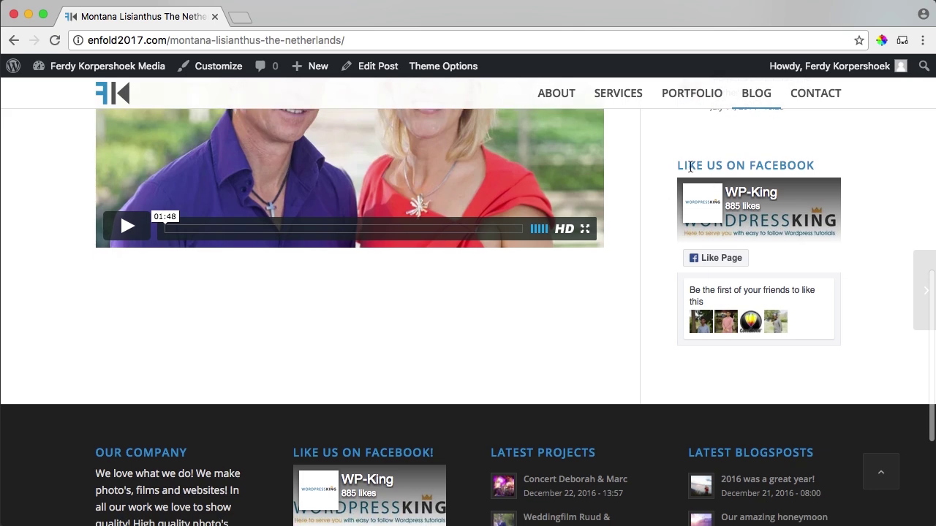
{"action": "scroll", "coordinate": [751, 162], "scroll_direction": "up", "scroll_amount": 15}
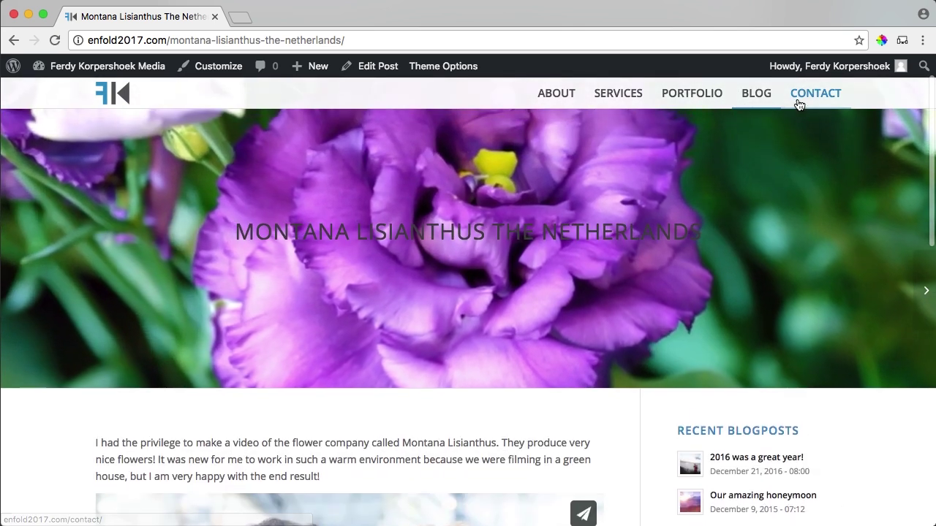
{"action": "left_click", "coordinate": [804, 99]}
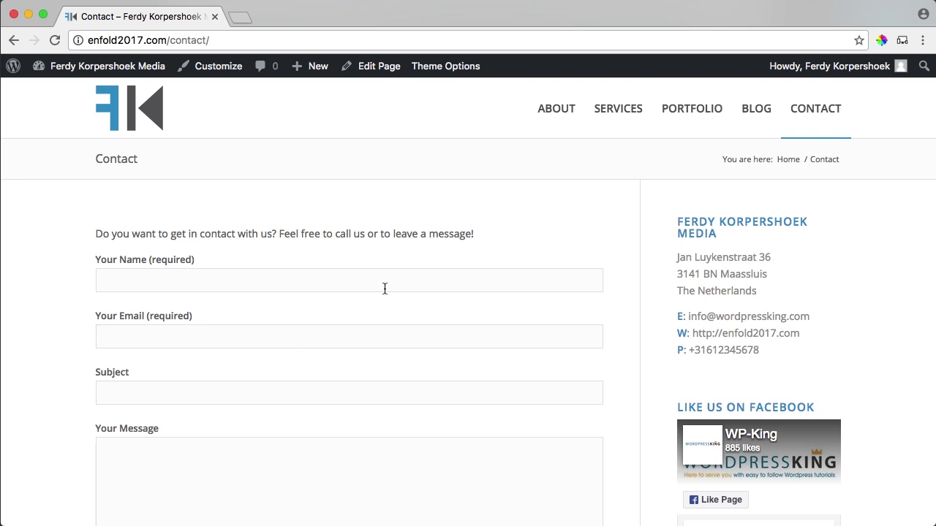
Scroll the Contact page, then go to SHOP on ferdykorp.com and open the Hoodie product
{"action": "left_click_drag", "start_coordinate": [682, 226], "coordinate": [779, 349]}
{"action": "left_click", "coordinate": [779, 349]}
{"action": "scroll", "coordinate": [660, 287], "scroll_direction": "down", "scroll_amount": 3}
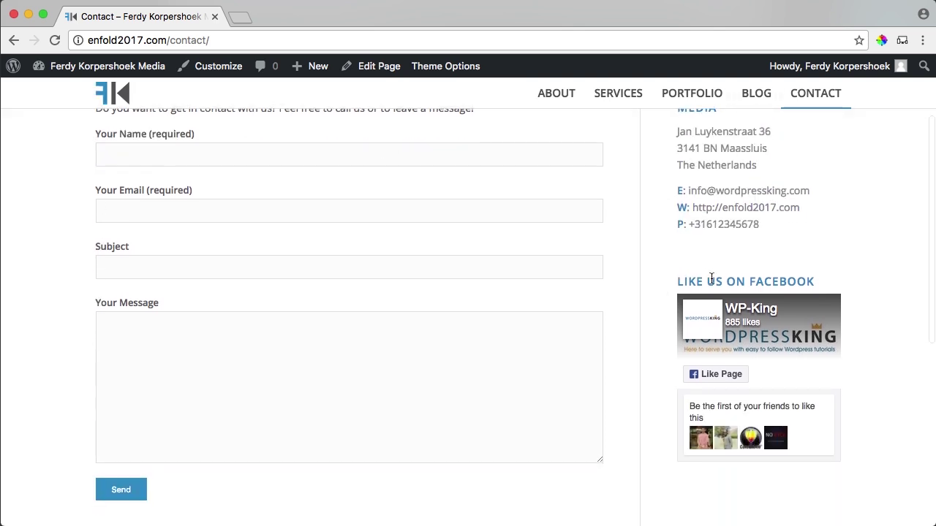
{"action": "scroll", "coordinate": [658, 278], "scroll_direction": "down", "scroll_amount": 5}
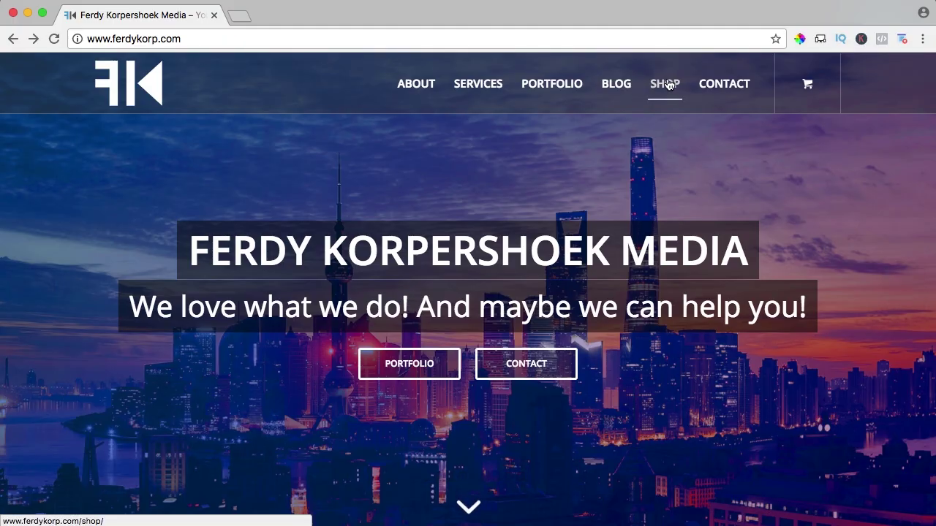
{"action": "left_click", "coordinate": [676, 85]}
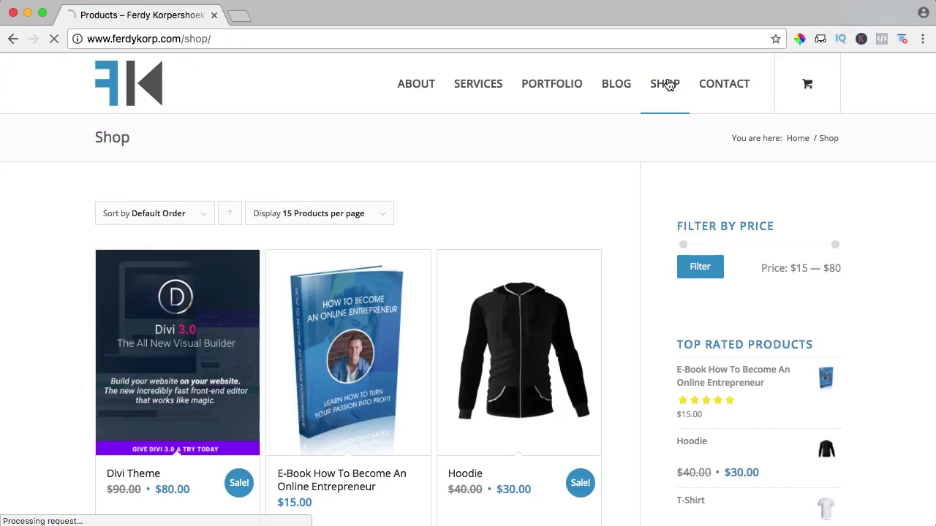
{"action": "scroll", "coordinate": [611, 151], "scroll_direction": "down", "scroll_amount": 3}
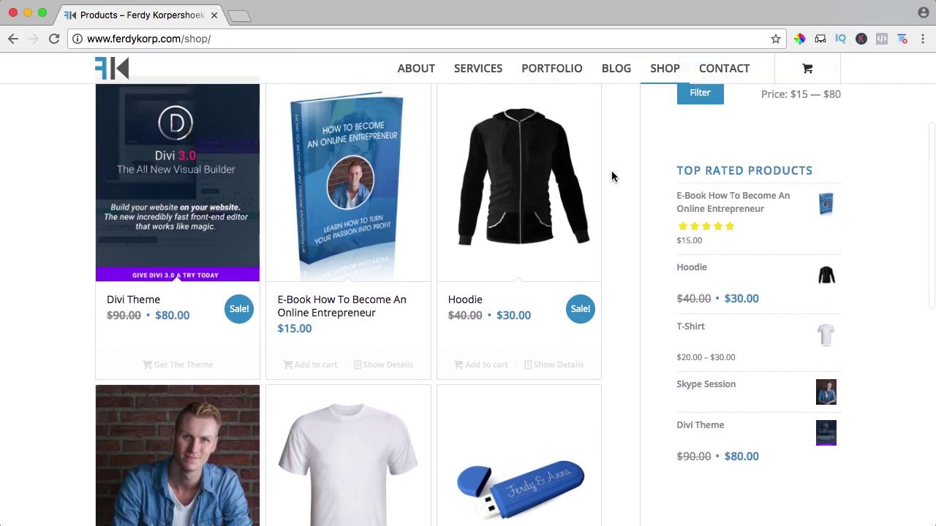
{"action": "left_click", "coordinate": [611, 172]}
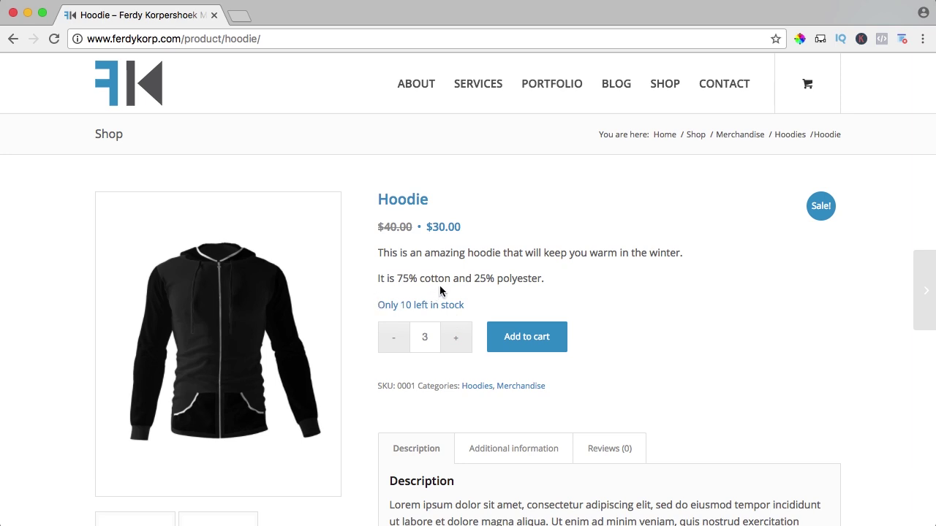
Read the Hoodie description and view its Additional information tab, then Description again
{"action": "scroll", "coordinate": [439, 291], "scroll_direction": "down", "scroll_amount": 3}
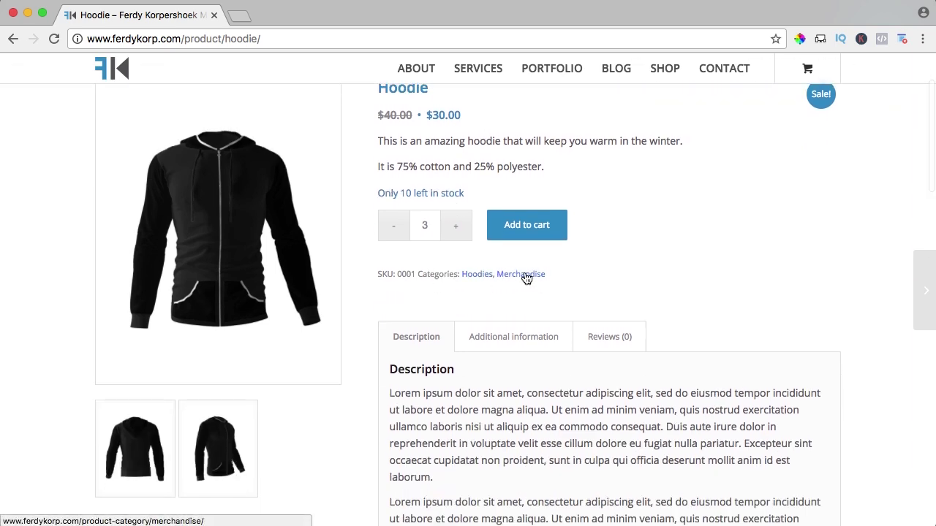
{"action": "left_click_drag", "start_coordinate": [385, 143], "coordinate": [472, 166]}
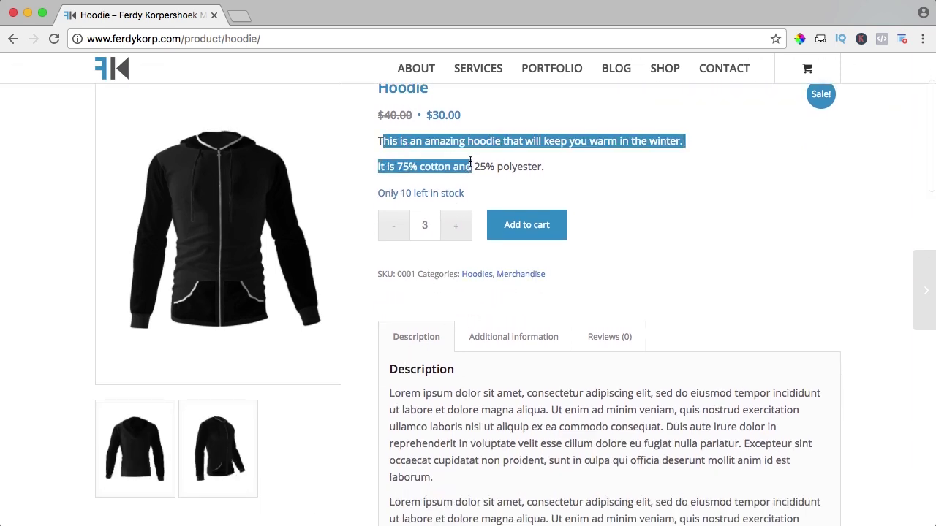
{"action": "left_click", "coordinate": [441, 363]}
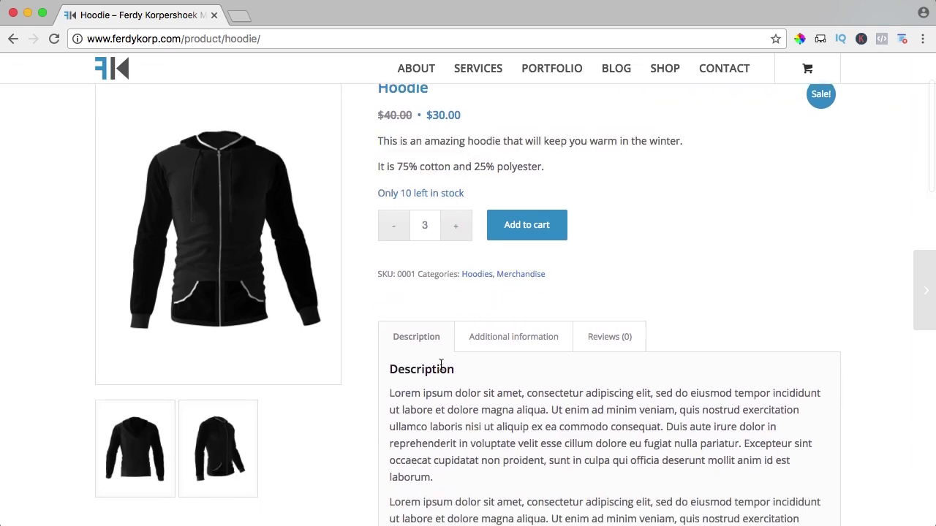
{"action": "left_click", "coordinate": [514, 338]}
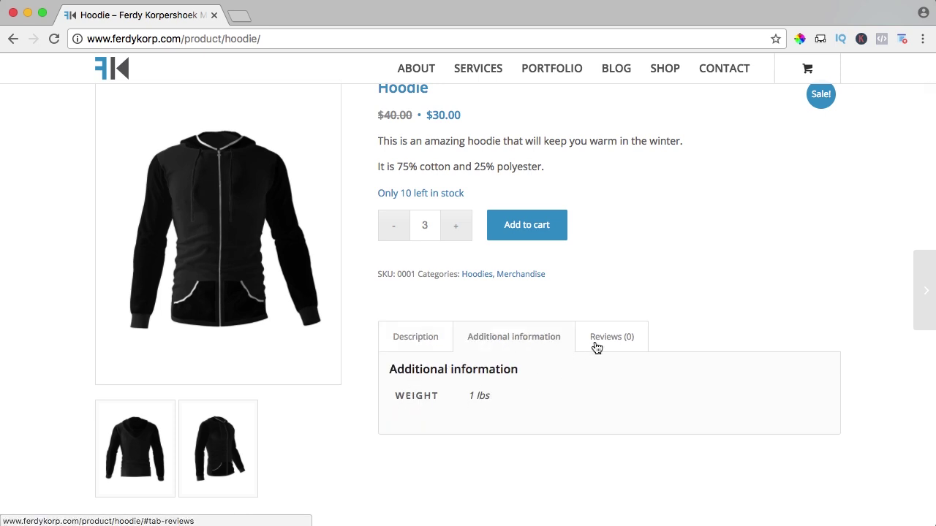
{"action": "left_click", "coordinate": [415, 337]}
Browse the three Hoodie photos in the lightbox, close it, and go back to SHOP
{"action": "left_click", "coordinate": [260, 190]}
{"action": "key", "text": "Right"}
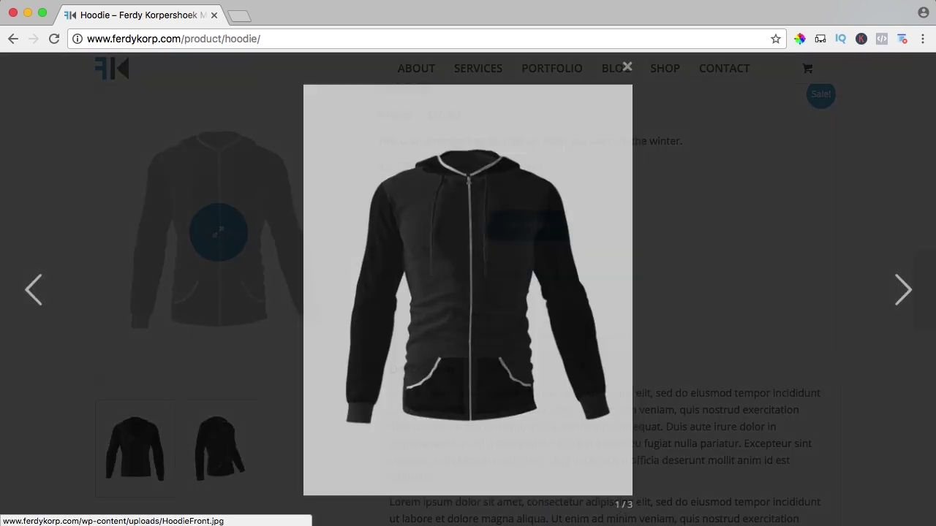
{"action": "key", "text": "Right"}
{"action": "key", "text": "Right"}
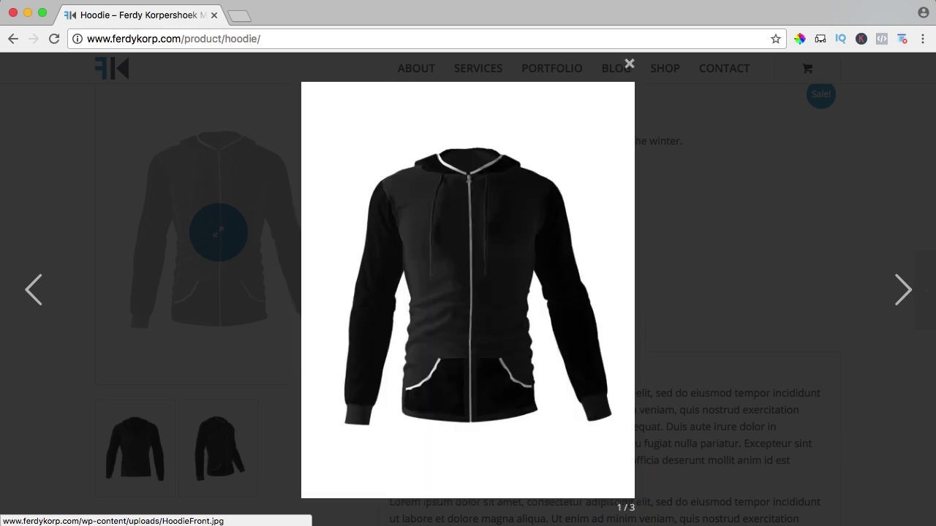
{"action": "key", "text": "Escape"}
{"action": "left_click", "coordinate": [667, 79]}
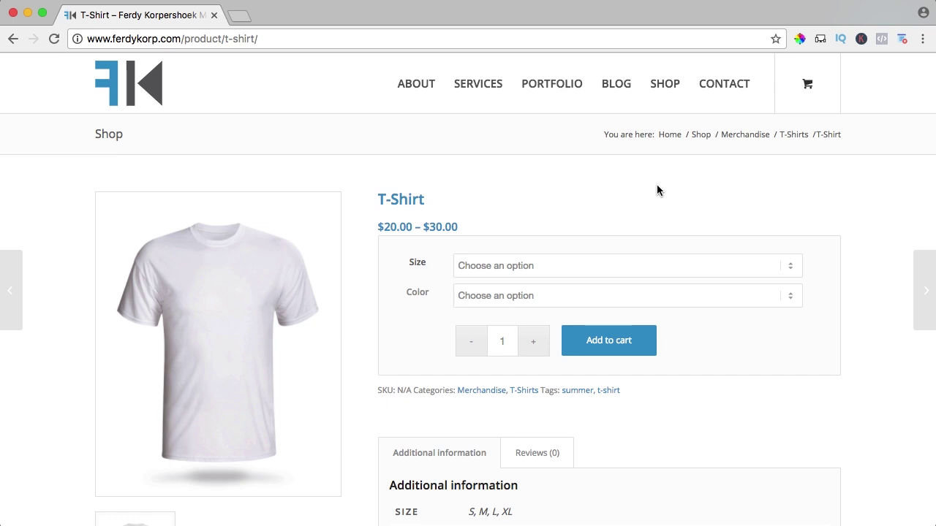
Choose T-Shirt size S and colour Black, then change the size to XL
{"action": "left_click", "coordinate": [489, 264]}
{"action": "left_click", "coordinate": [476, 278]}
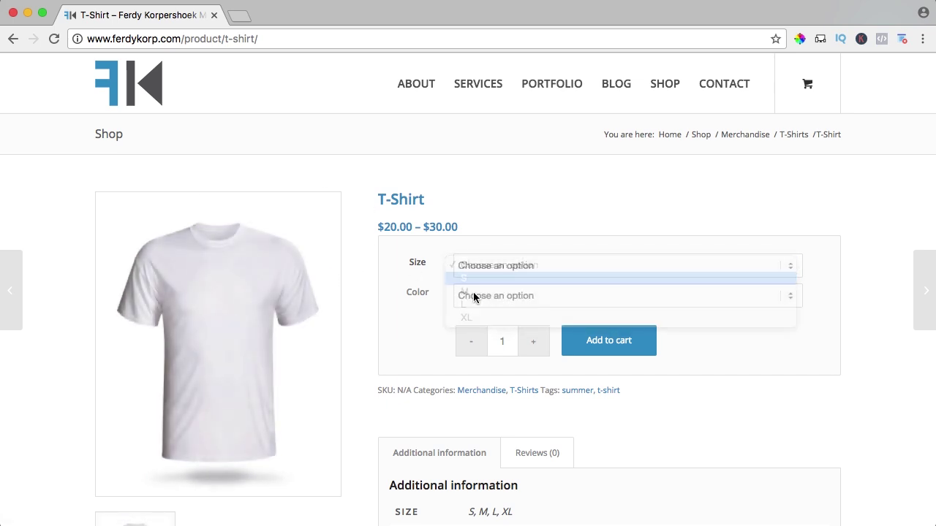
{"action": "left_click", "coordinate": [475, 296]}
{"action": "left_click", "coordinate": [476, 323]}
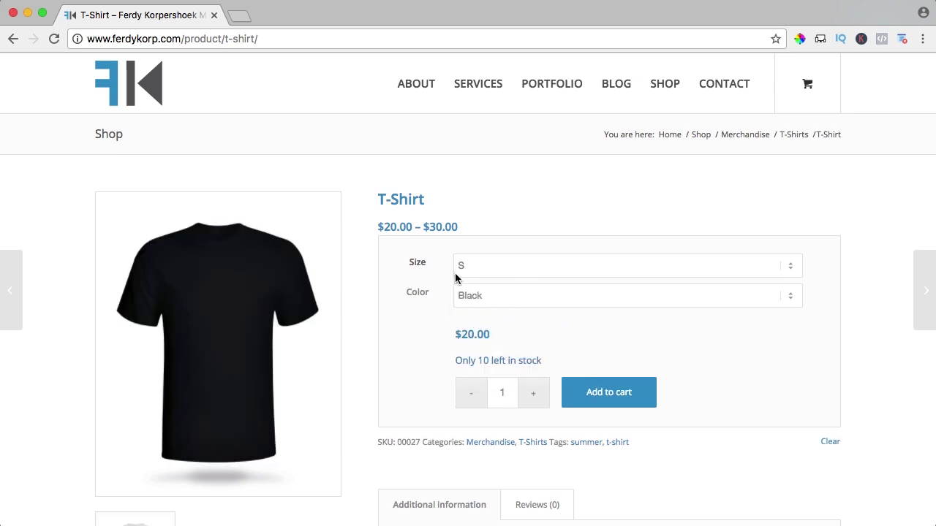
{"action": "left_click", "coordinate": [460, 269]}
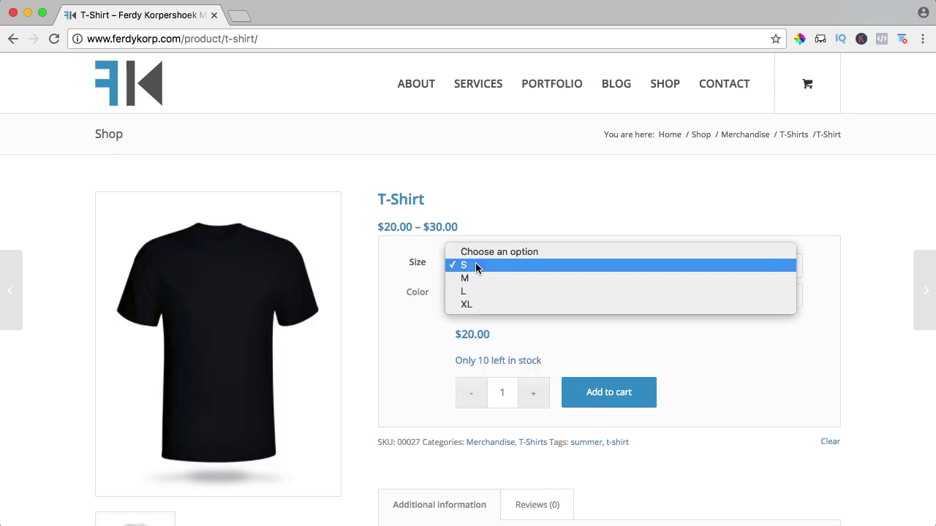
{"action": "left_click", "coordinate": [480, 306]}
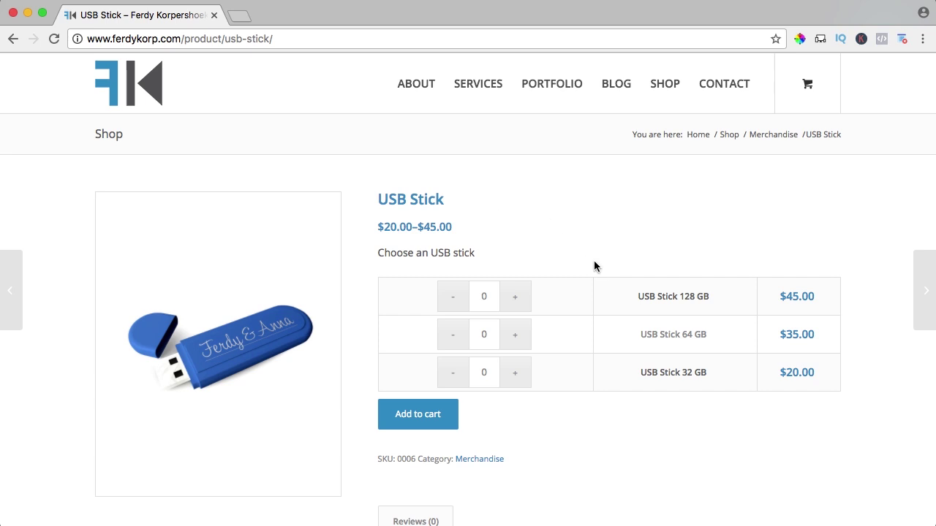
On the USB Stick page set the 128 GB quantity to 5 and 32 GB to 1
{"action": "left_click_drag", "start_coordinate": [661, 302], "coordinate": [710, 294]}
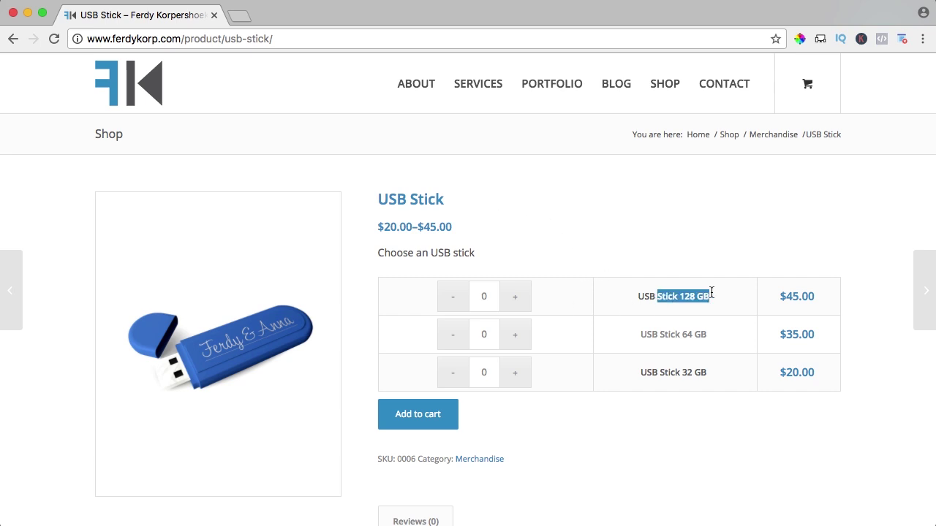
{"action": "left_click", "coordinate": [710, 296]}
{"action": "left_click_drag", "start_coordinate": [640, 334], "coordinate": [714, 334]}
{"action": "left_click", "coordinate": [720, 336]}
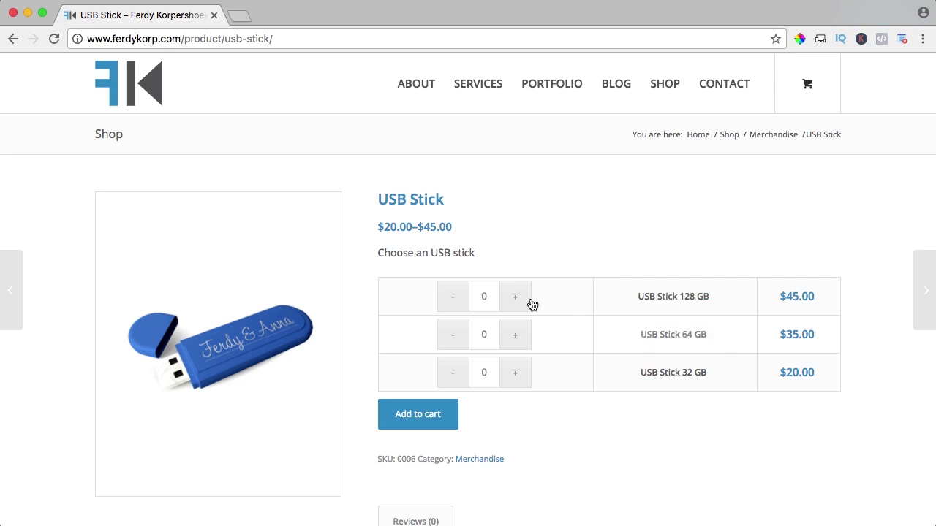
{"action": "left_click_drag", "start_coordinate": [635, 300], "coordinate": [698, 295]}
{"action": "left_click", "coordinate": [709, 294]}
{"action": "left_click", "coordinate": [513, 301]}
{"action": "left_click", "coordinate": [515, 377]}
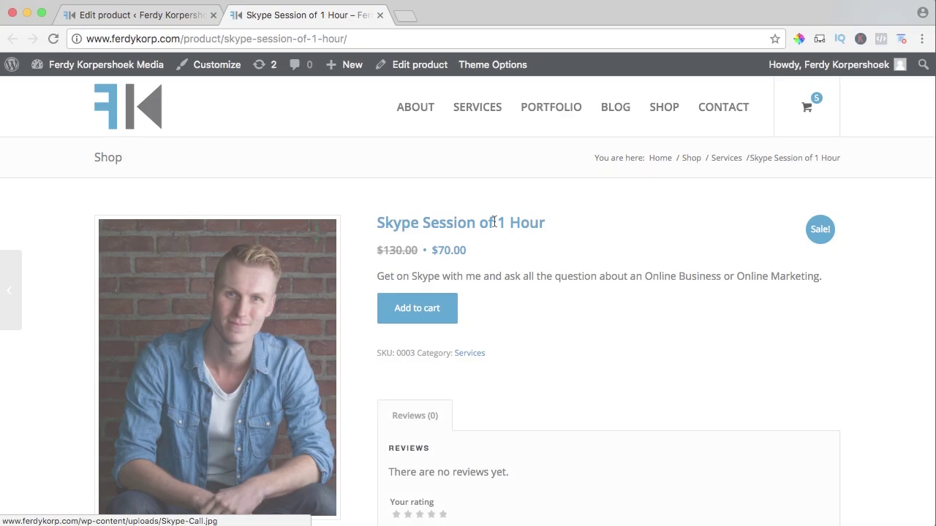
Note the original $130.00 price, then scroll down and read the first E-Book review
{"action": "left_click_drag", "start_coordinate": [378, 250], "coordinate": [417, 250]}
{"action": "left_click", "coordinate": [413, 250]}
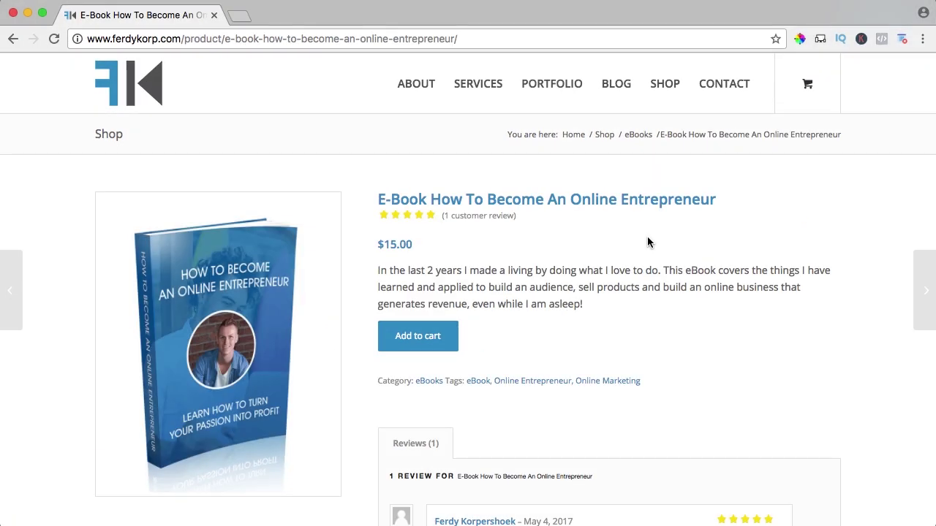
{"action": "scroll", "coordinate": [567, 233], "scroll_direction": "down", "scroll_amount": 5}
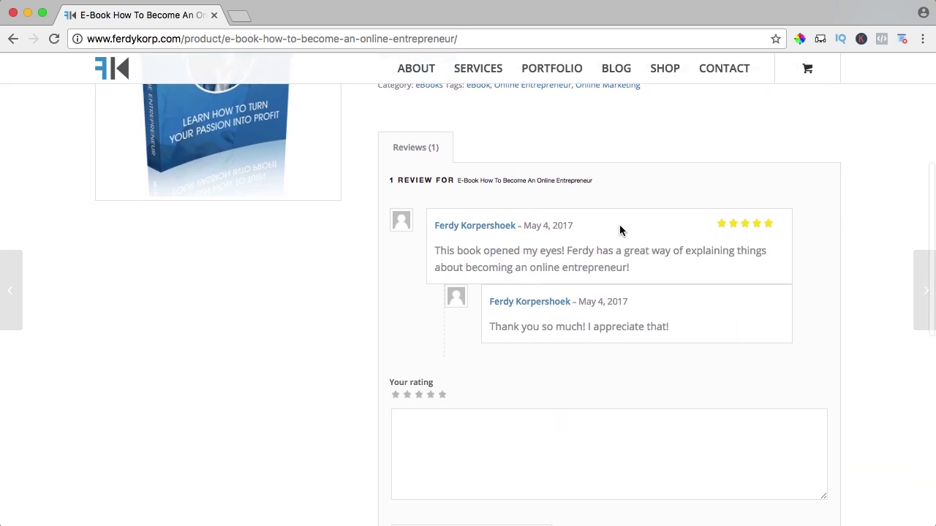
{"action": "left_click_drag", "start_coordinate": [458, 250], "coordinate": [603, 257]}
{"action": "left_click", "coordinate": [603, 257]}
{"action": "scroll", "coordinate": [512, 290], "scroll_direction": "up", "scroll_amount": 1}
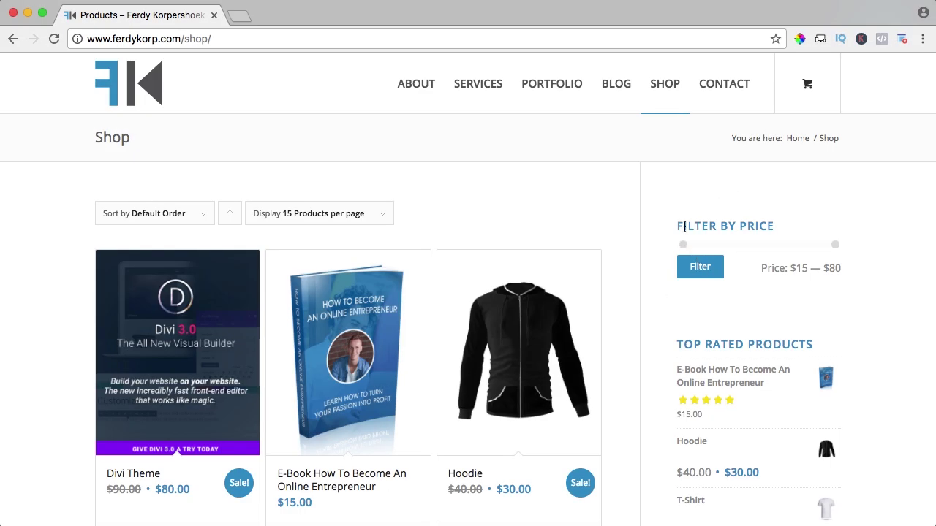
Lower the price slider's upper limit and filter products to $15–$50
{"action": "left_click_drag", "start_coordinate": [684, 227], "coordinate": [768, 226]}
{"action": "left_click", "coordinate": [767, 225]}
{"action": "scroll", "coordinate": [684, 244], "scroll_direction": "down", "scroll_amount": 2}
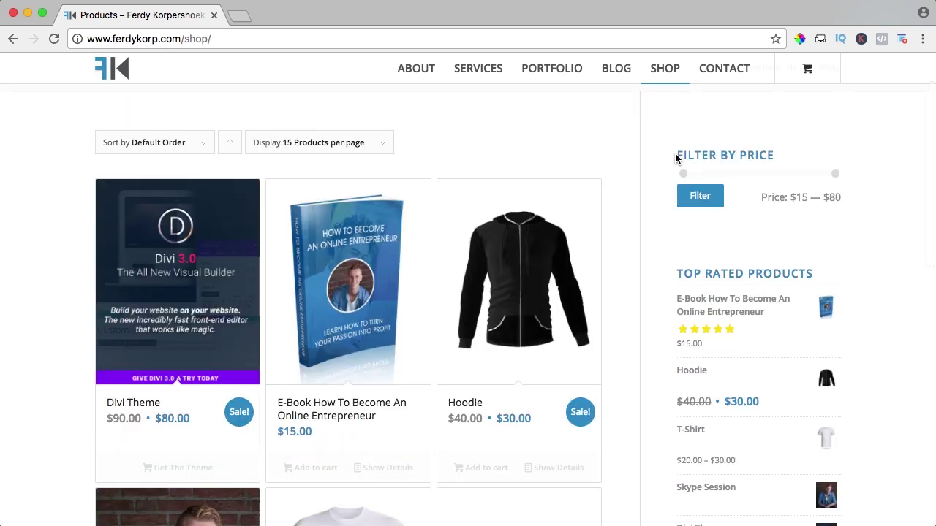
{"action": "left_click_drag", "start_coordinate": [833, 180], "coordinate": [797, 173]}
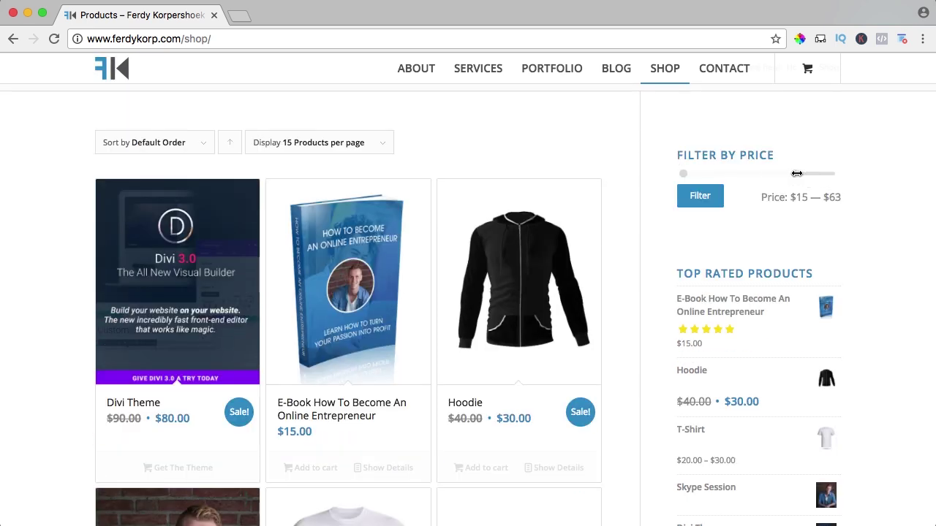
{"action": "left_click", "coordinate": [700, 197]}
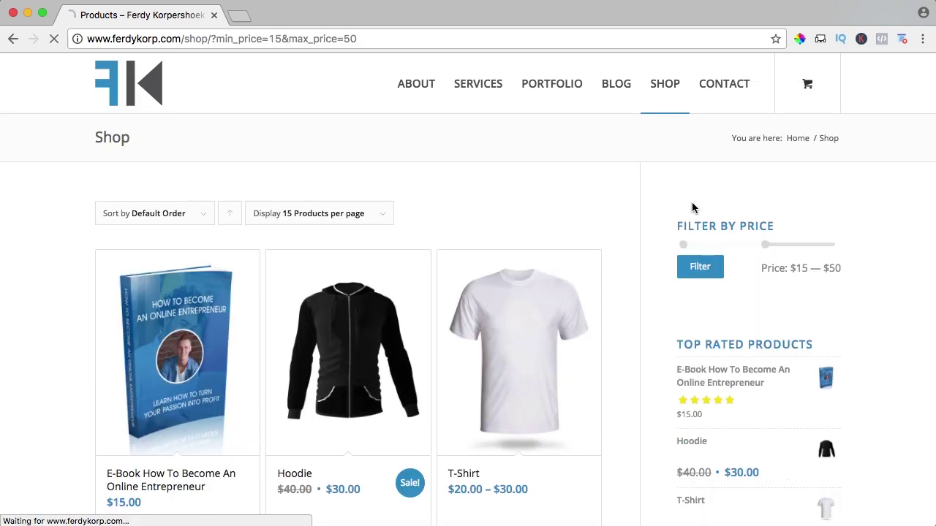
Raise the lower limit to filter products to $29–$50 and scroll through the results
{"action": "scroll", "coordinate": [658, 212], "scroll_direction": "down", "scroll_amount": 2}
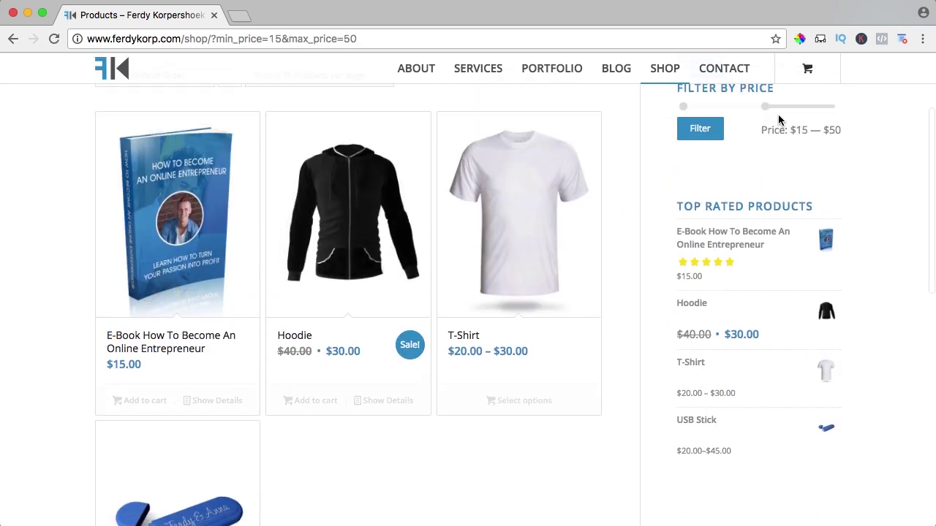
{"action": "left_click_drag", "start_coordinate": [684, 107], "coordinate": [711, 106]}
{"action": "left_click", "coordinate": [714, 125]}
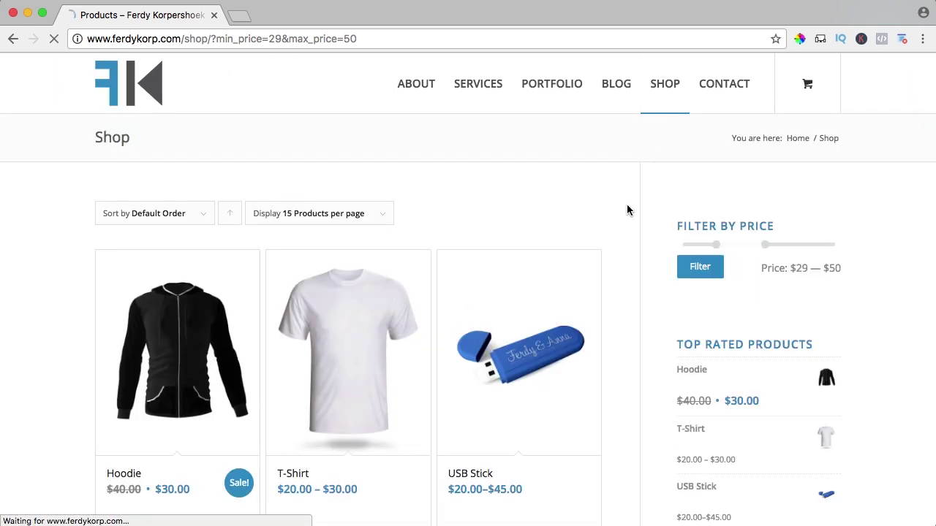
{"action": "scroll", "coordinate": [511, 208], "scroll_direction": "down", "scroll_amount": 3}
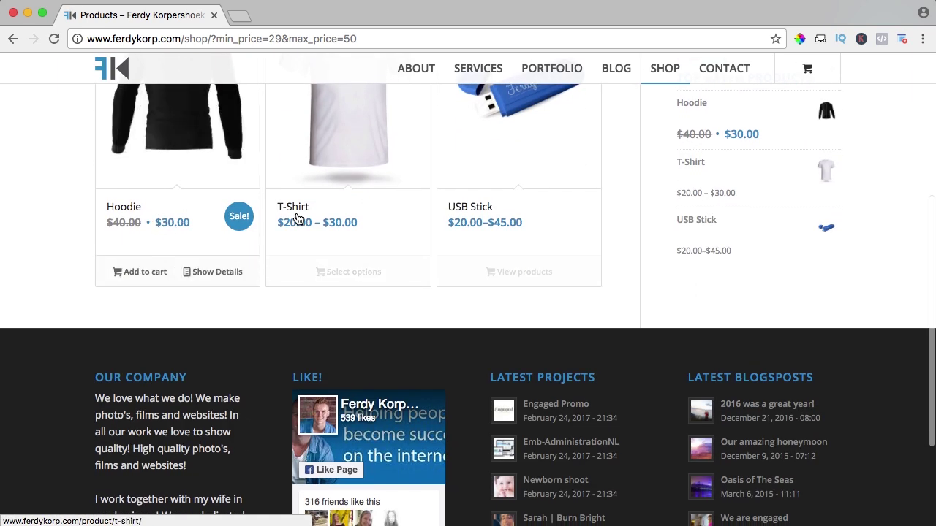
{"action": "scroll", "coordinate": [584, 213], "scroll_direction": "up", "scroll_amount": 3}
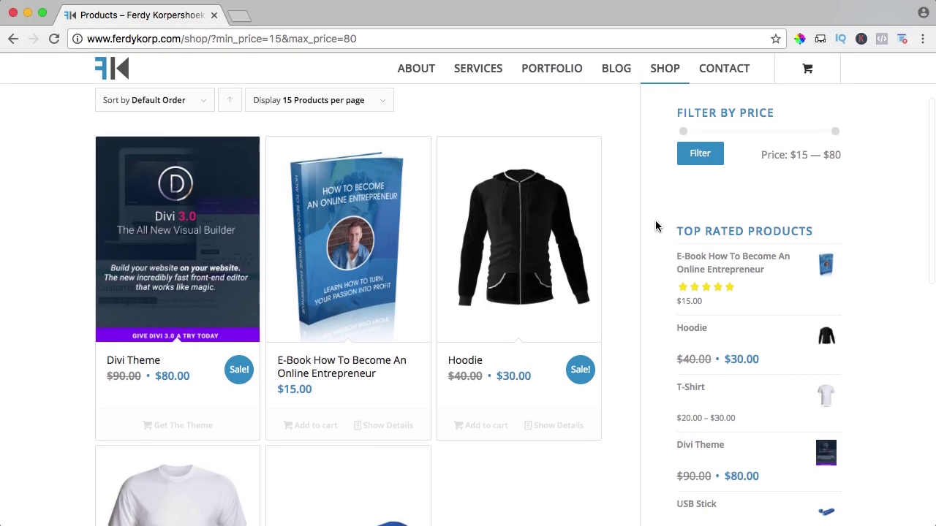
{"action": "scroll", "coordinate": [655, 219], "scroll_direction": "down", "scroll_amount": 1}
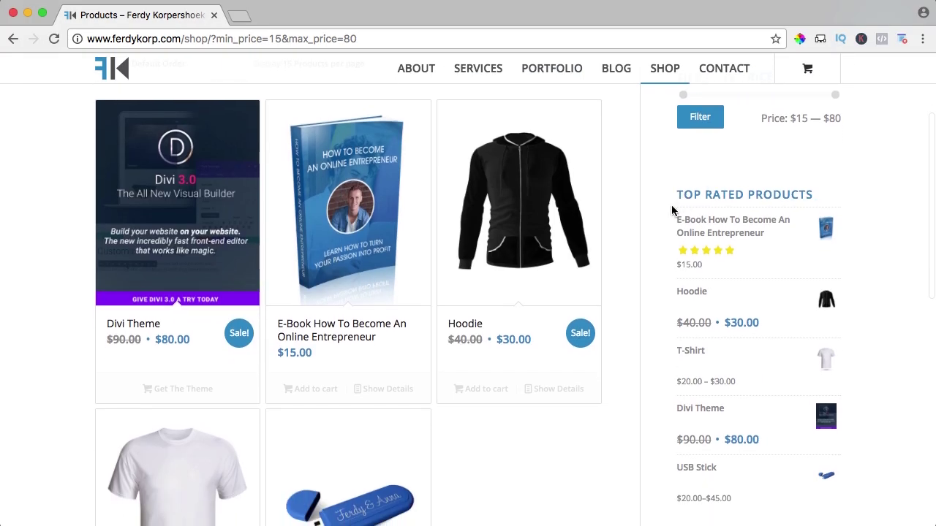
Add the E-Book and the Hoodie to the cart
{"action": "left_click", "coordinate": [306, 391]}
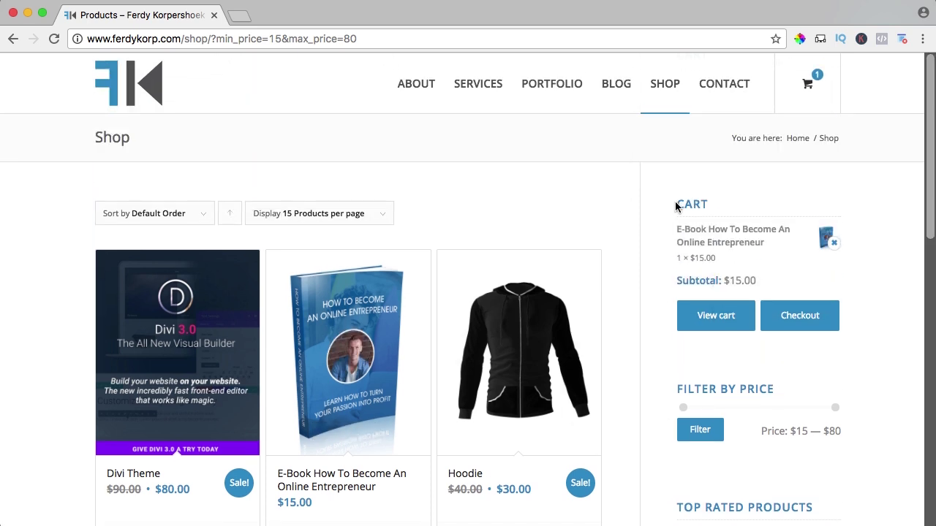
{"action": "left_click_drag", "start_coordinate": [675, 207], "coordinate": [882, 294]}
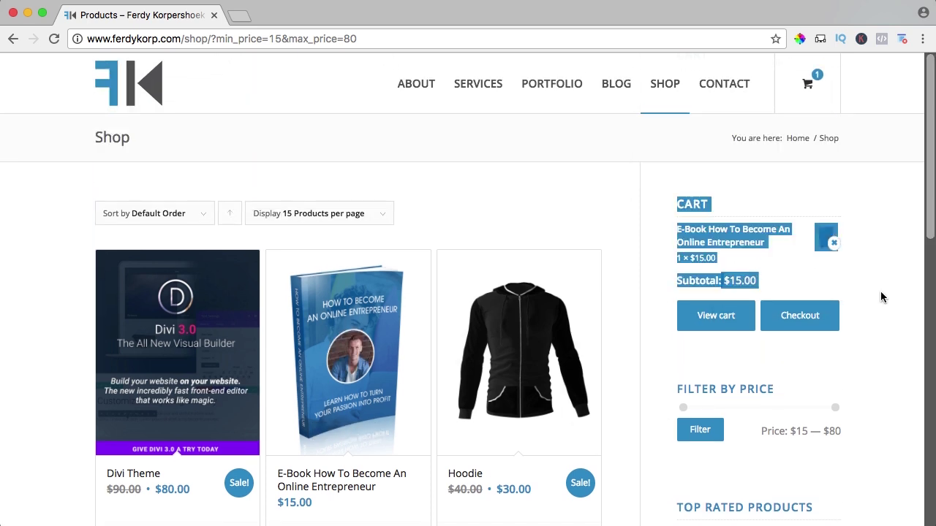
{"action": "left_click", "coordinate": [650, 253]}
{"action": "scroll", "coordinate": [650, 259], "scroll_direction": "down", "scroll_amount": 3}
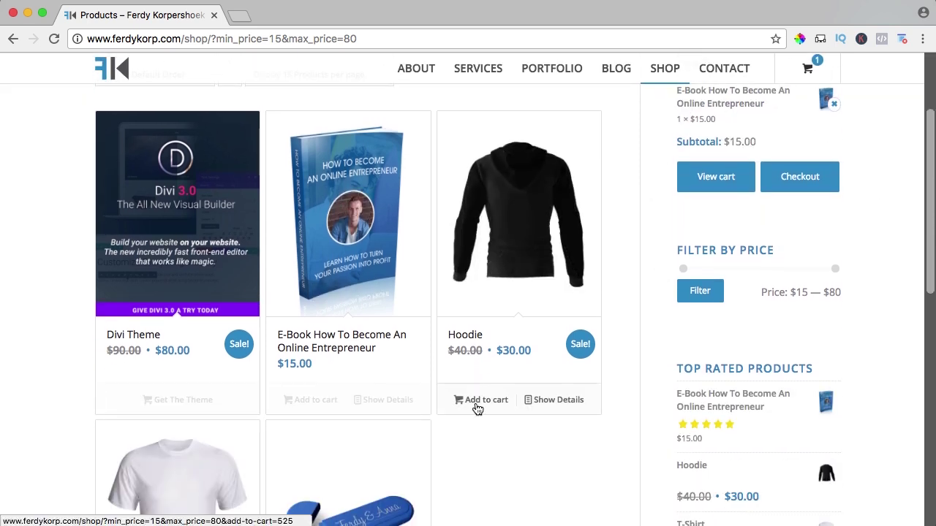
{"action": "left_click", "coordinate": [477, 401]}
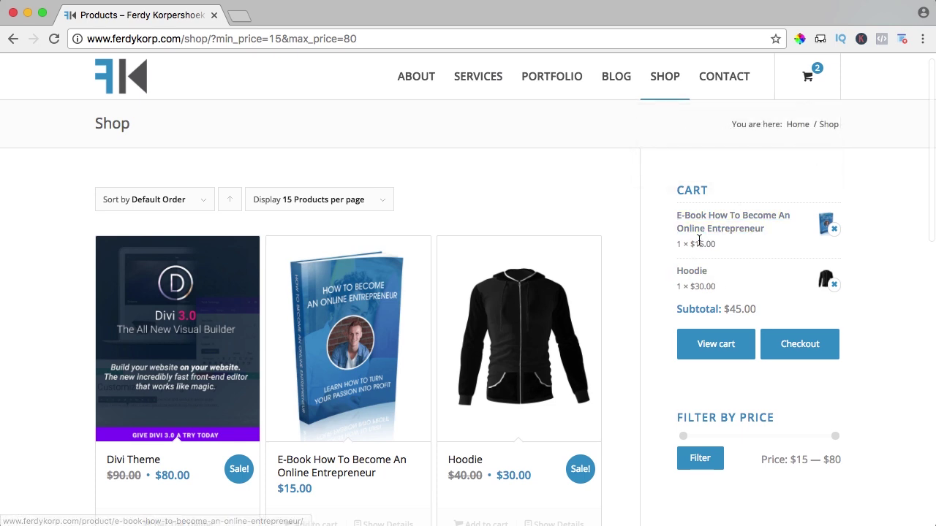
Open the cart and apply the 10DOLLARS coupon code
{"action": "left_click", "coordinate": [715, 343]}
{"action": "left_click", "coordinate": [149, 331]}
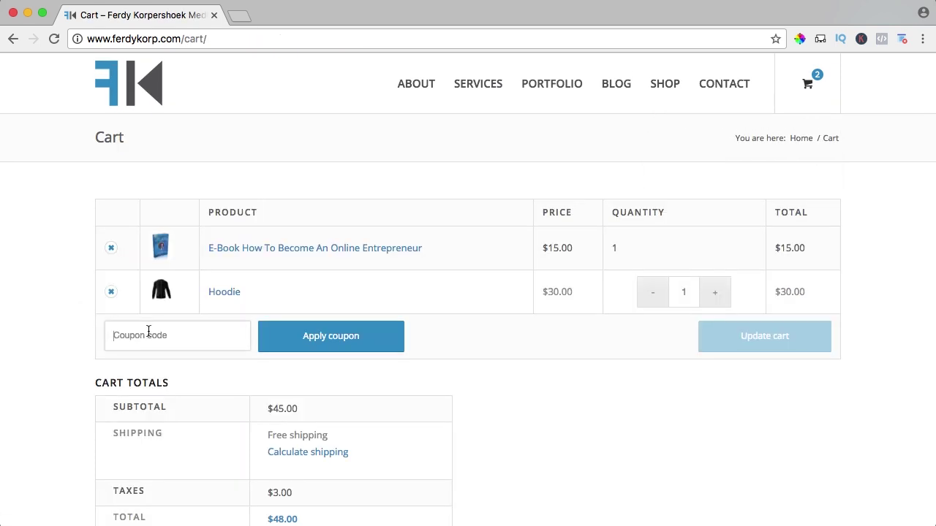
{"action": "type", "text": "10dollars"}
{"action": "left_click", "coordinate": [357, 344]}
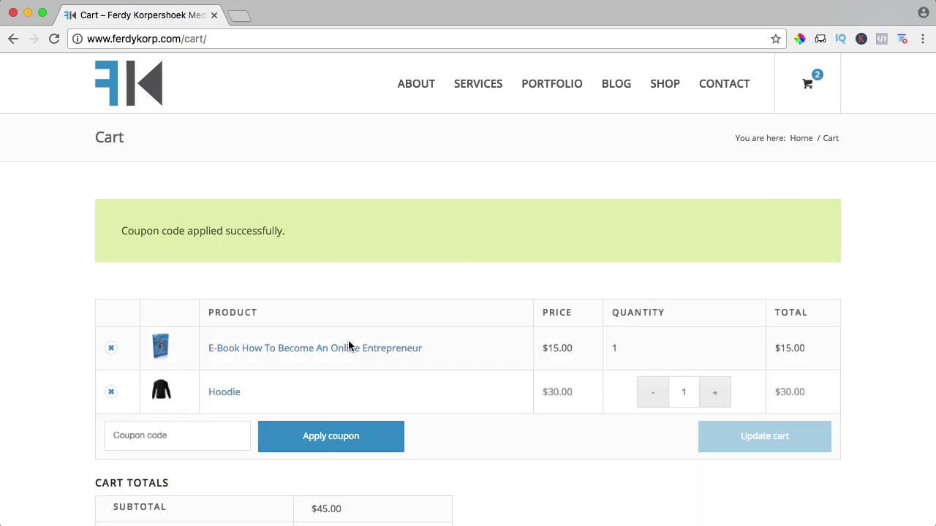
{"action": "scroll", "coordinate": [349, 347], "scroll_direction": "down", "scroll_amount": 5}
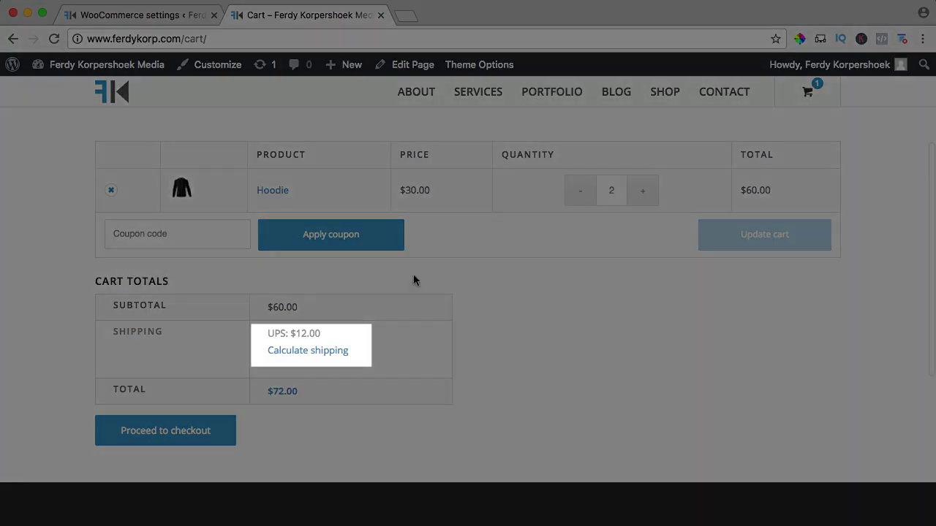
Raise the Hoodie quantity twice and add a shipping rate row of 3, 5,99 and 10
{"action": "left_click", "coordinate": [642, 196]}
{"action": "left_click", "coordinate": [641, 196]}
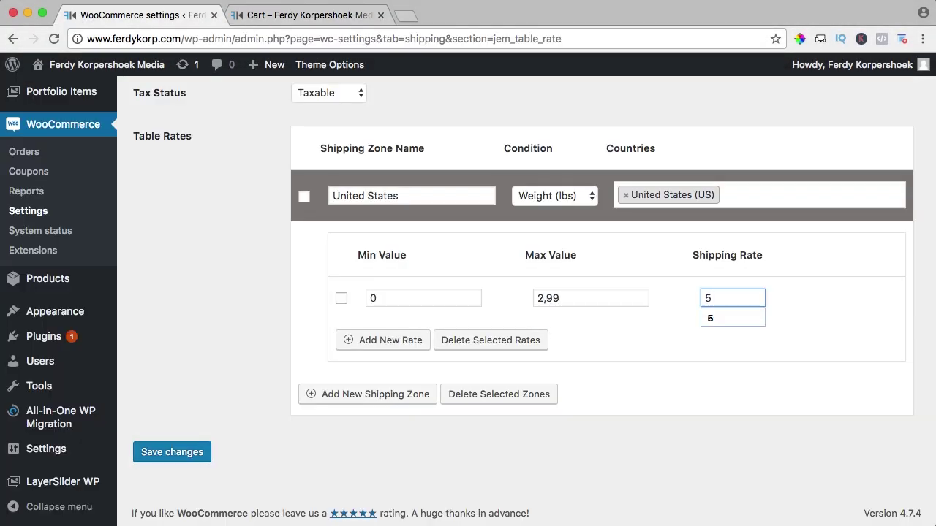
{"action": "left_click", "coordinate": [365, 340]}
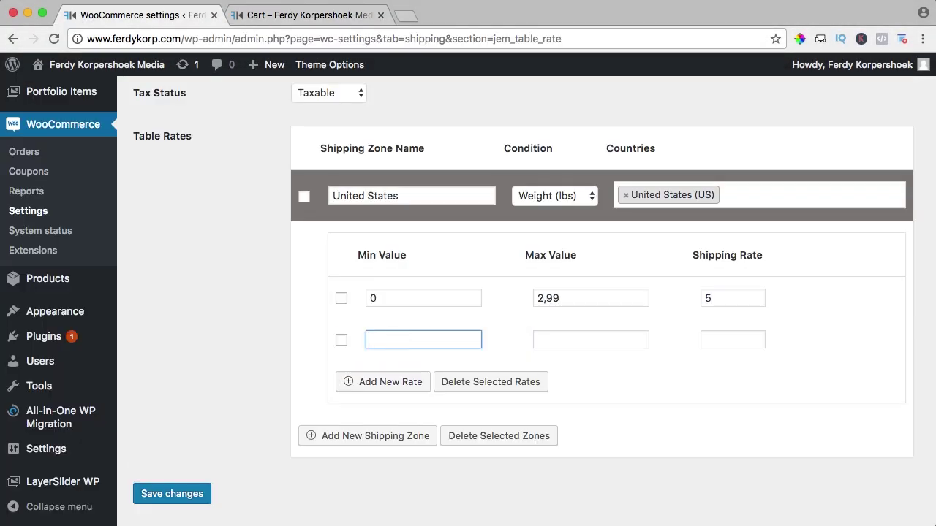
{"action": "type", "text": "3"}
{"action": "key", "text": "Tab"}
{"action": "type", "text": "5,99"}
{"action": "key", "text": "Tab"}
{"action": "type", "text": "10"}
Add shipping rate rows 6 / 9,99 / 15 and 10 / *
{"action": "left_click", "coordinate": [365, 386]}
{"action": "type", "text": "6"}
{"action": "key", "text": "Tab"}
{"action": "type", "text": "9,99"}
{"action": "key", "text": "Tab"}
{"action": "type", "text": "15"}
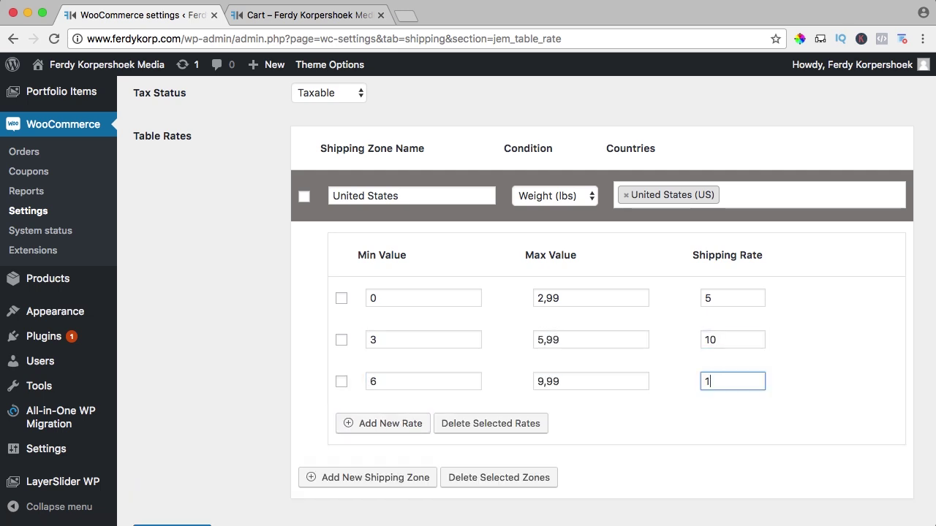
{"action": "left_click", "coordinate": [383, 423]}
{"action": "type", "text": "10\t*"}
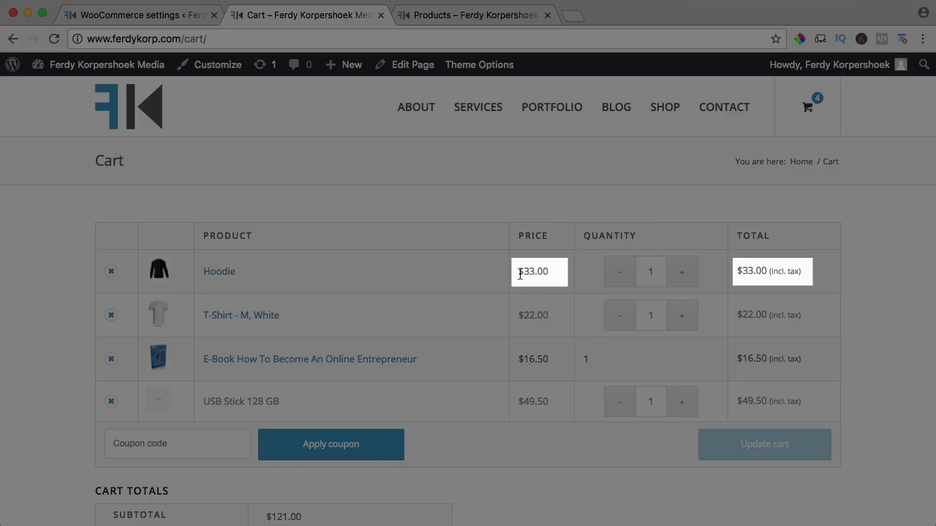
Change the tax rate to 2 and set the e-book's tax class to Reduced rate
{"action": "left_click_drag", "start_coordinate": [520, 273], "coordinate": [553, 273]}
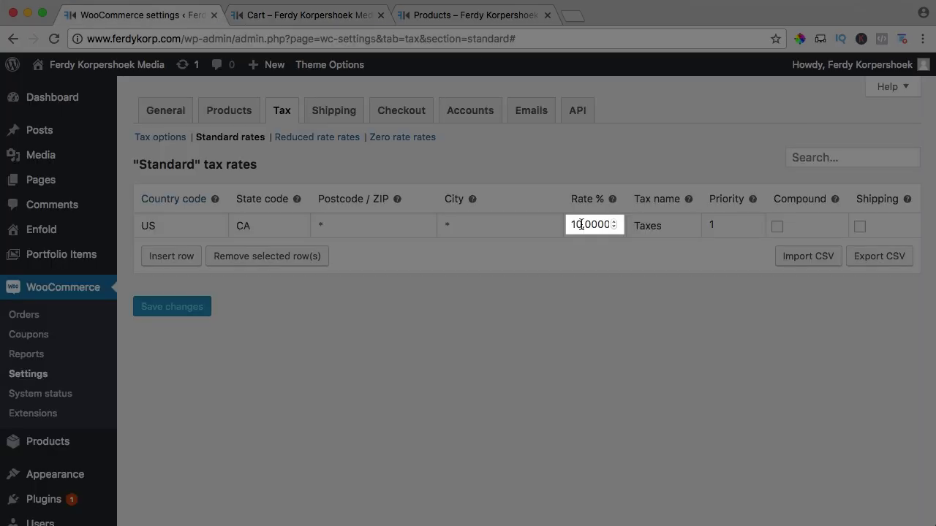
{"action": "key", "text": "BackSpace"}
{"action": "type", "text": "2"}
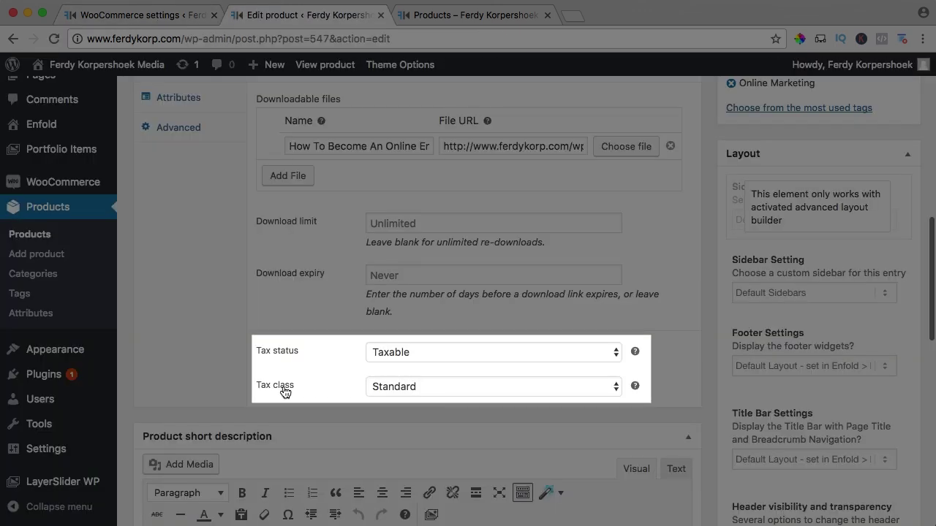
{"action": "left_click", "coordinate": [423, 388]}
{"action": "left_click", "coordinate": [411, 400]}
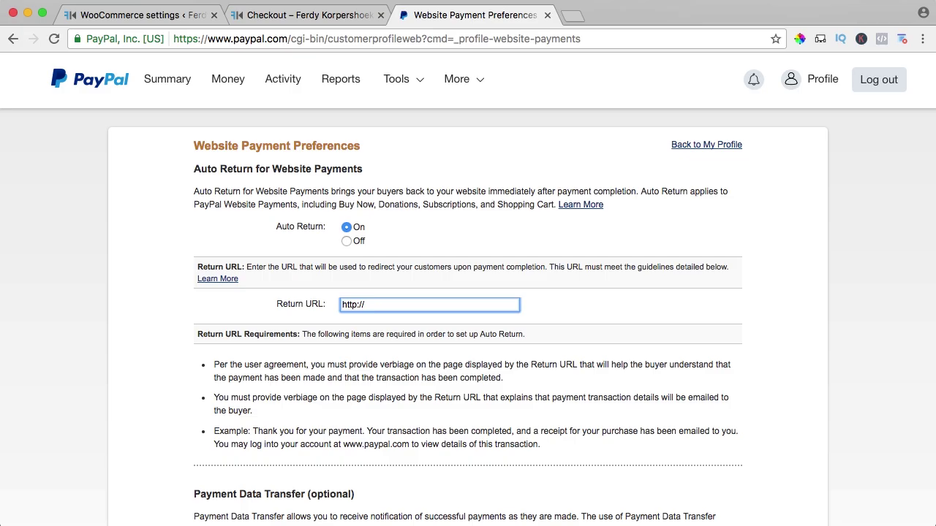
{"action": "type", "text": "www"}
{"action": "type", "text": ".ferdykorp.com"}
{"action": "scroll", "coordinate": [402, 315], "scroll_direction": "down", "scroll_amount": 4}
{"action": "left_click_drag", "start_coordinate": [402, 315], "coordinate": [252, 284]}
{"action": "left_click", "coordinate": [163, 14]}
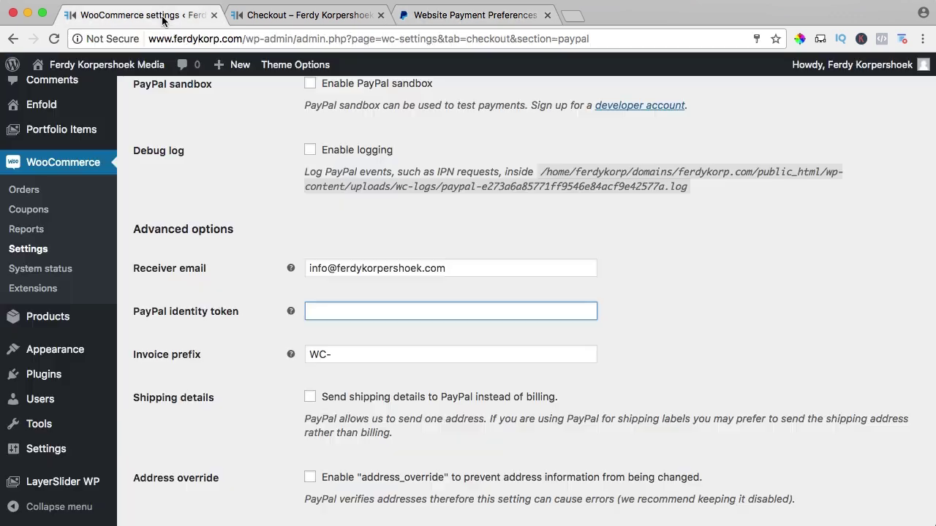
{"action": "key", "text": "super+v"}
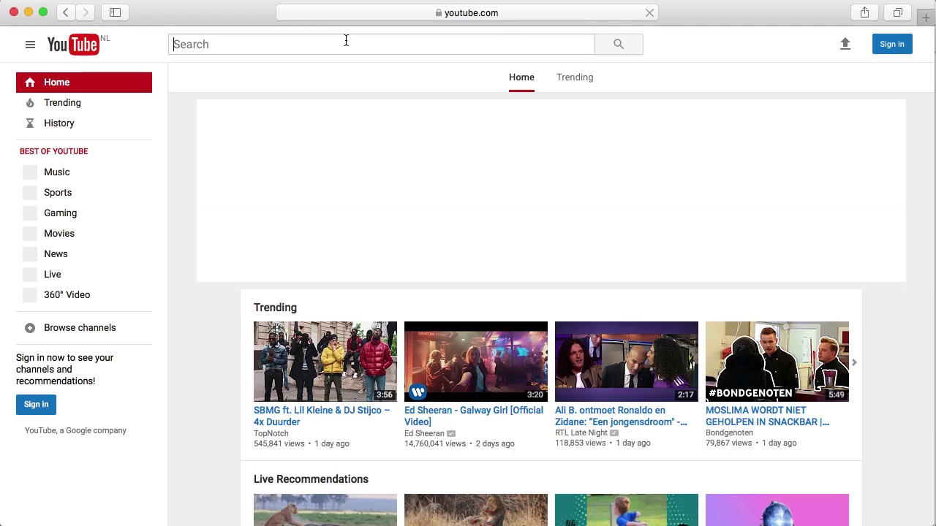
Replace the Chrome address with hostgatordc.com and load the HostGator site
{"action": "type", "text": "woocommerce"}
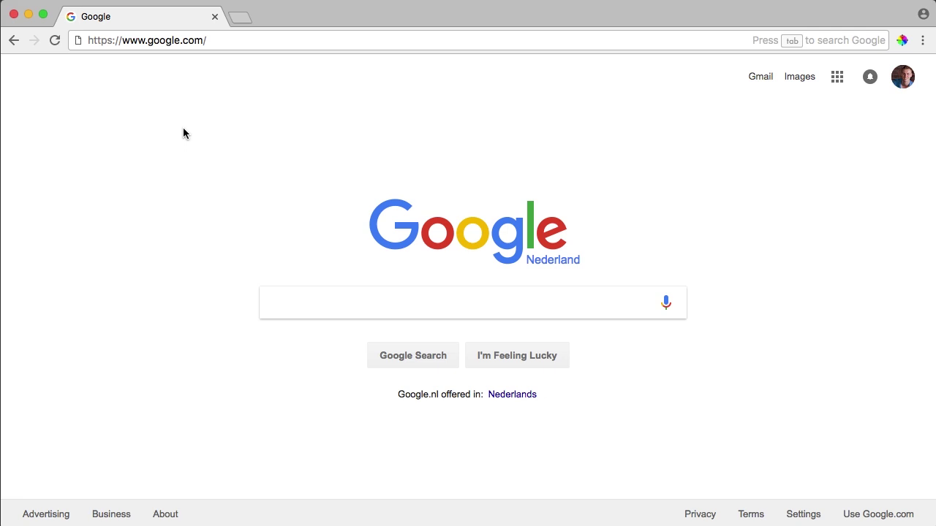
{"action": "left_click", "coordinate": [190, 40]}
{"action": "type", "text": "hostgator"}
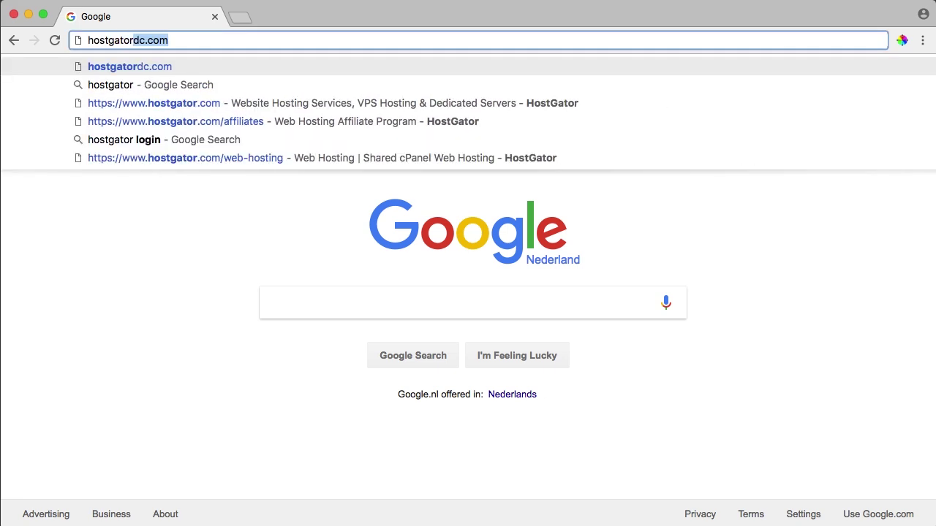
{"action": "type", "text": "dc.c"}
{"action": "key", "text": "Return"}
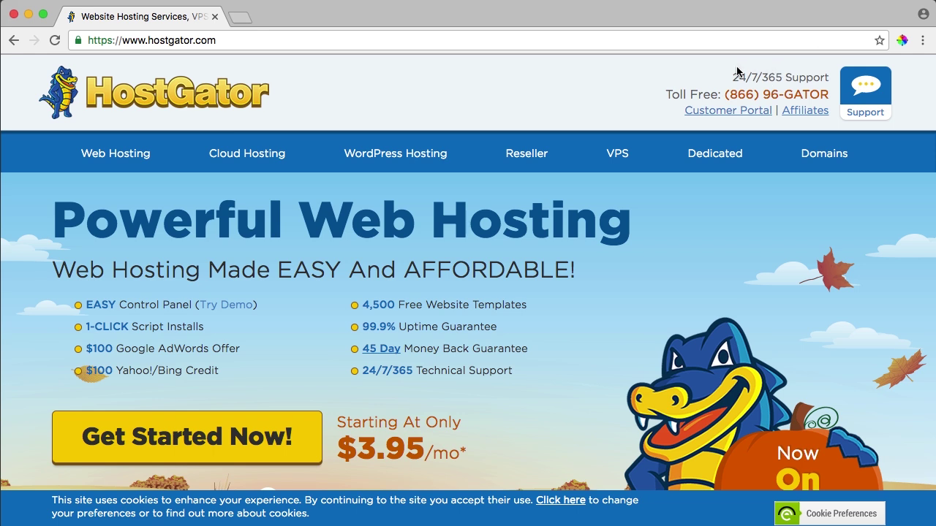
Note the 24/7/365 Support banner, then open HostGator's Web Hosting plans page
{"action": "left_click_drag", "start_coordinate": [733, 76], "coordinate": [823, 78]}
{"action": "left_click", "coordinate": [811, 79]}
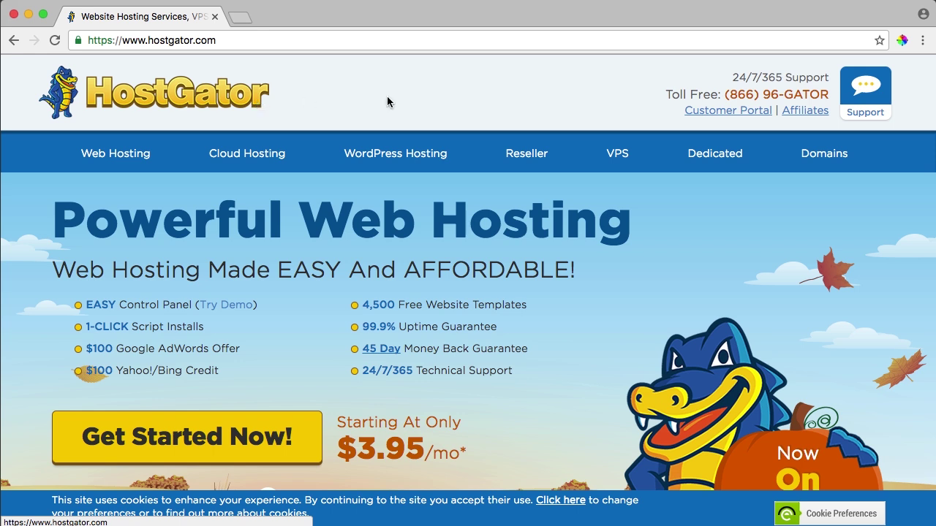
{"action": "scroll", "coordinate": [300, 106], "scroll_direction": "down", "scroll_amount": 1}
{"action": "scroll", "coordinate": [301, 109], "scroll_direction": "up", "scroll_amount": 1}
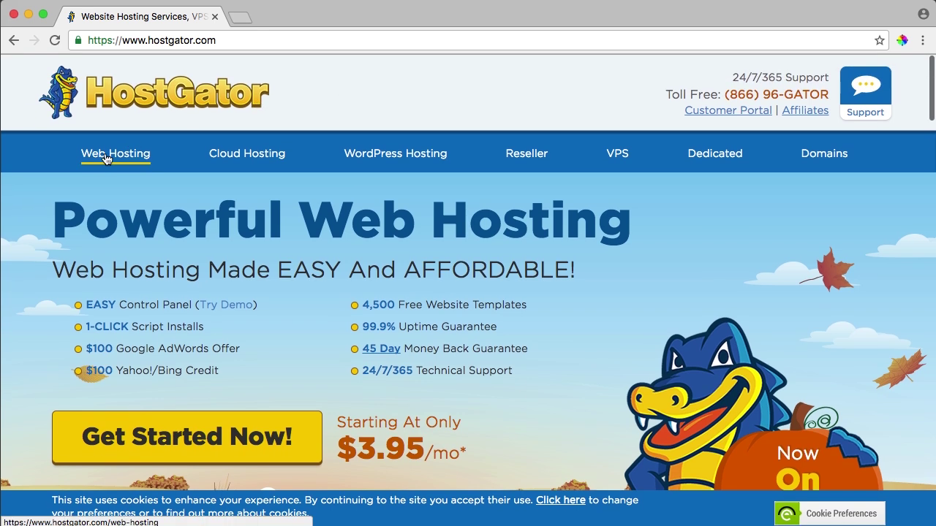
{"action": "left_click", "coordinate": [100, 154]}
Compare the plans, noting Hatchling's Single Domain versus Baby's Unlimited Domains
{"action": "scroll", "coordinate": [203, 171], "scroll_direction": "down", "scroll_amount": 5}
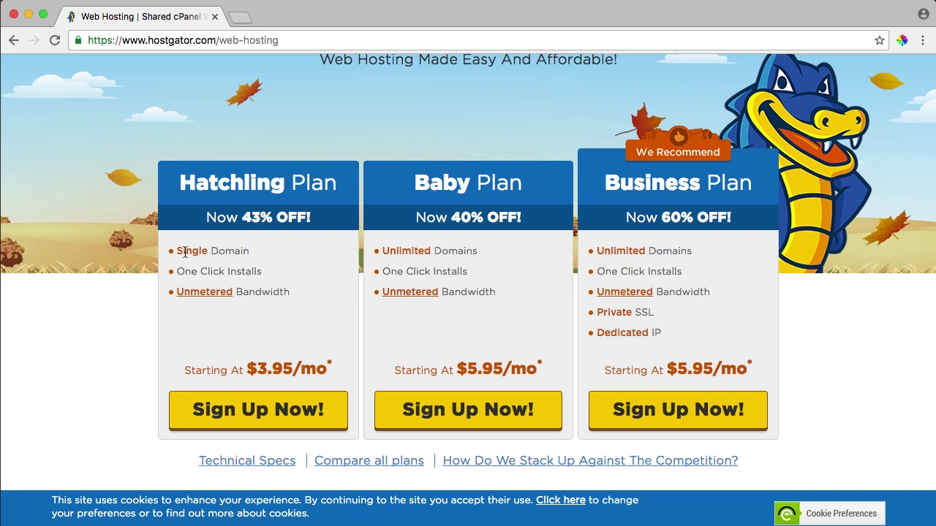
{"action": "left_click_drag", "start_coordinate": [204, 253], "coordinate": [247, 253]}
{"action": "left_click", "coordinate": [468, 252]}
{"action": "left_click_drag", "start_coordinate": [487, 253], "coordinate": [382, 250]}
{"action": "left_click", "coordinate": [302, 201]}
Sign up for Hatchling and check domain availability, replacing facebook with enfold2017.com
{"action": "left_click", "coordinate": [263, 412]}
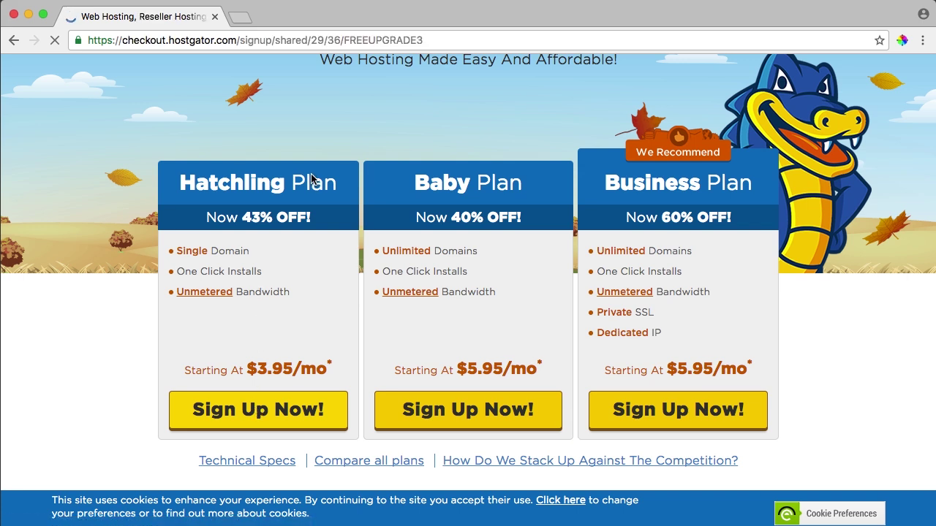
{"action": "type", "text": "facebook"}
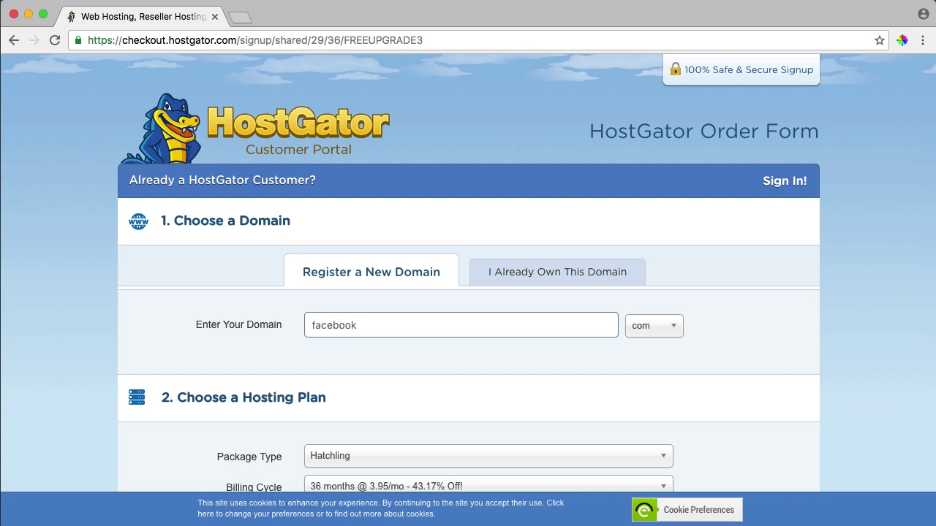
{"action": "key", "text": "Tab"}
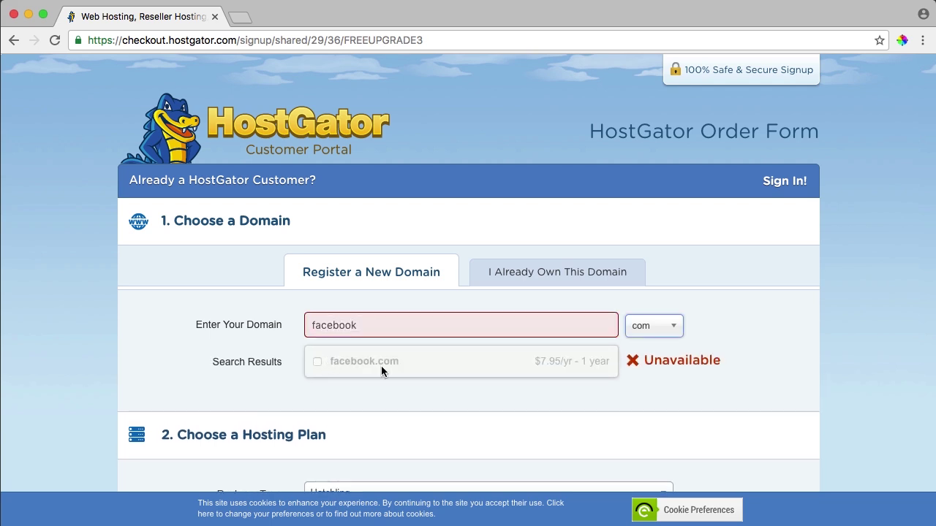
{"action": "left_click", "coordinate": [409, 322]}
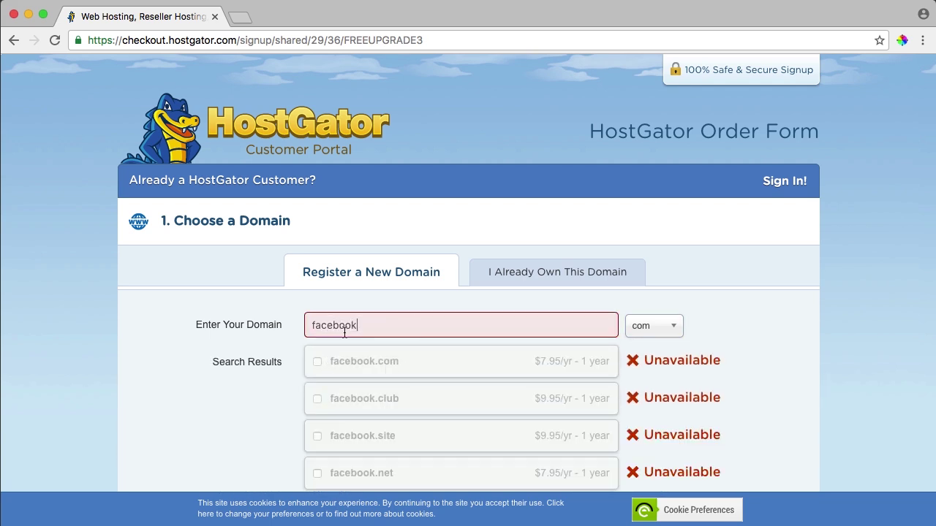
{"action": "double_click", "coordinate": [396, 326]}
{"action": "key", "text": "Tab"}
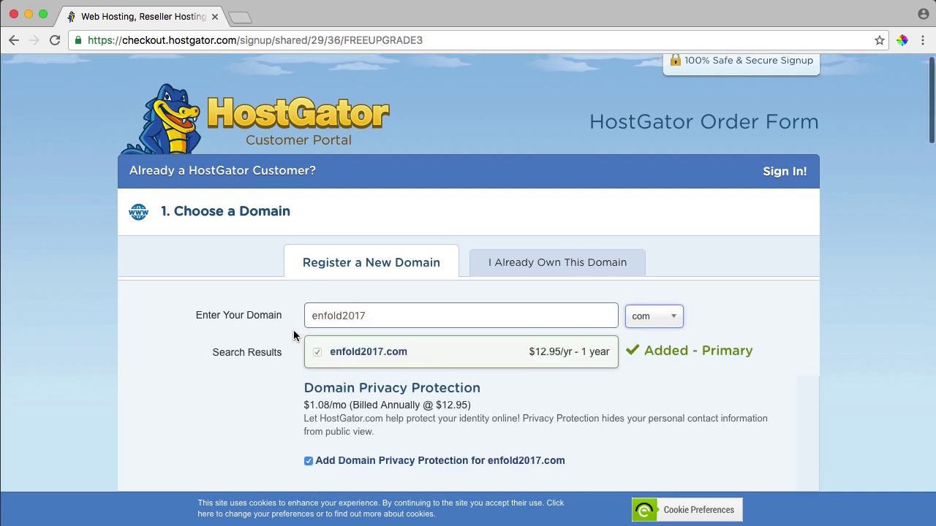
Review the suggested domains, adding and then removing enfold2017.club
{"action": "scroll", "coordinate": [293, 330], "scroll_direction": "down", "scroll_amount": 3}
{"action": "scroll", "coordinate": [293, 335], "scroll_direction": "down", "scroll_amount": 2}
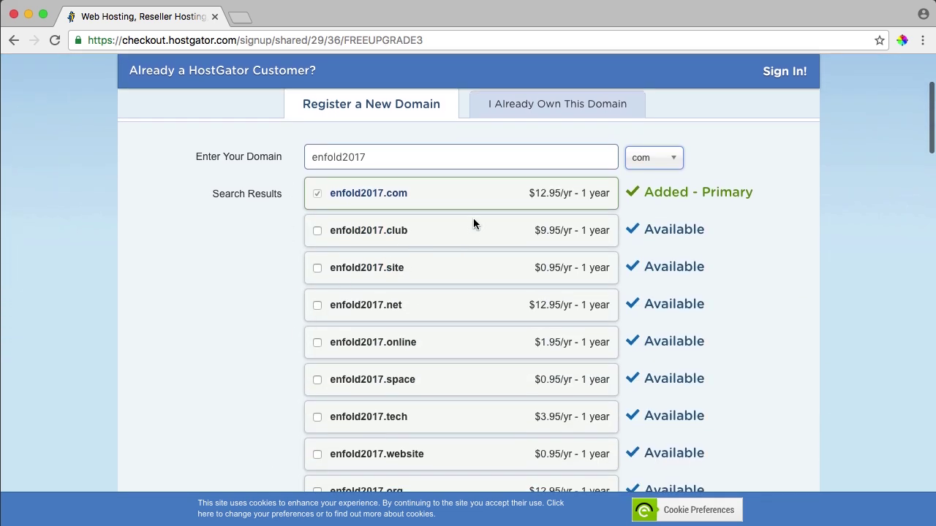
{"action": "scroll", "coordinate": [409, 241], "scroll_direction": "down", "scroll_amount": 1}
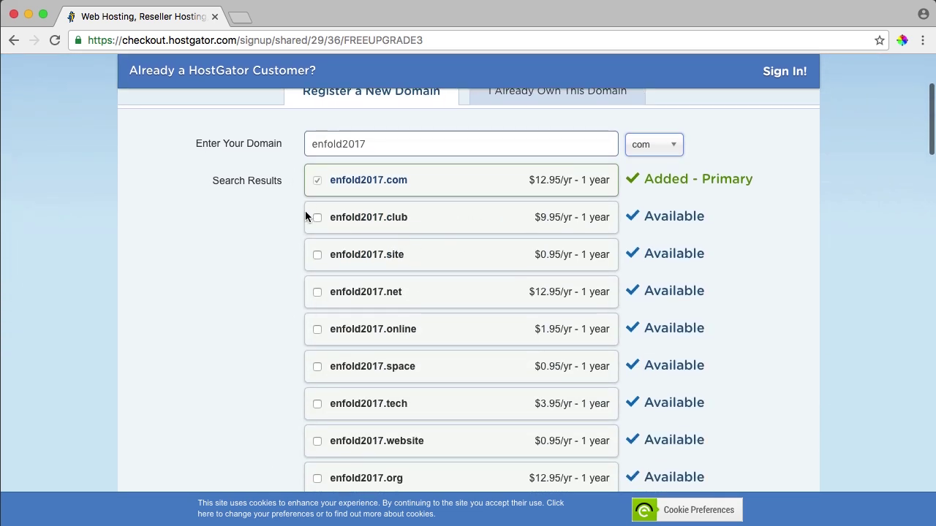
{"action": "left_click", "coordinate": [317, 219]}
{"action": "left_click", "coordinate": [317, 219]}
{"action": "scroll", "coordinate": [466, 249], "scroll_direction": "down", "scroll_amount": 1}
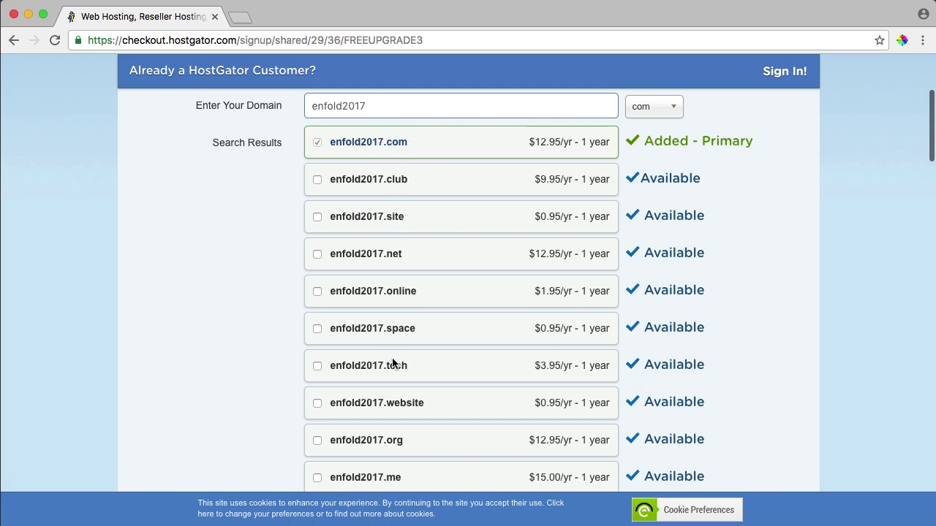
{"action": "scroll", "coordinate": [413, 151], "scroll_direction": "up", "scroll_amount": 1}
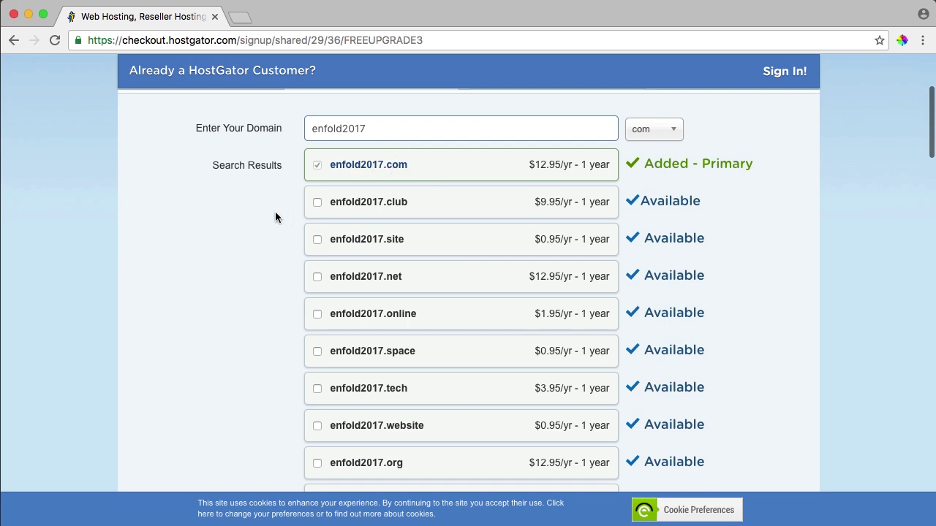
Untick Add Domain Privacy Protection after reading its description
{"action": "scroll", "coordinate": [275, 212], "scroll_direction": "down", "scroll_amount": 5}
{"action": "scroll", "coordinate": [275, 212], "scroll_direction": "down", "scroll_amount": 5}
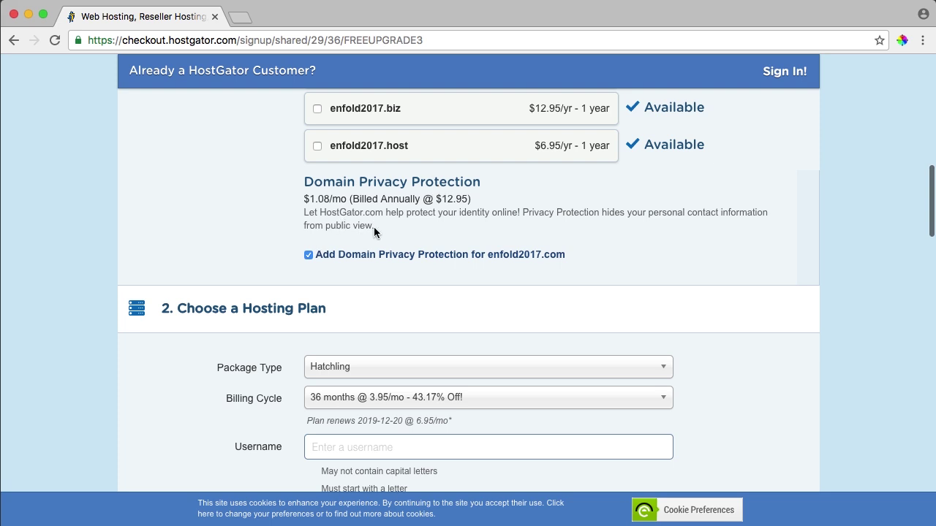
{"action": "left_click_drag", "start_coordinate": [379, 228], "coordinate": [301, 217]}
{"action": "left_click", "coordinate": [300, 218]}
{"action": "left_click_drag", "start_coordinate": [304, 183], "coordinate": [397, 232]}
{"action": "left_click", "coordinate": [308, 225]}
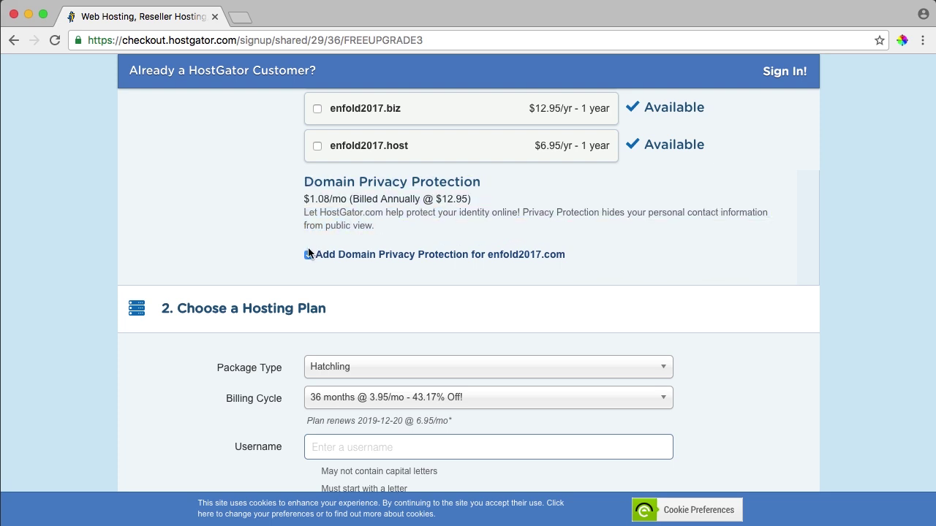
{"action": "left_click", "coordinate": [308, 255]}
Keep the Hatchling package and choose a 3-month billing cycle at $10.95/mo
{"action": "scroll", "coordinate": [286, 235], "scroll_direction": "down", "scroll_amount": 5}
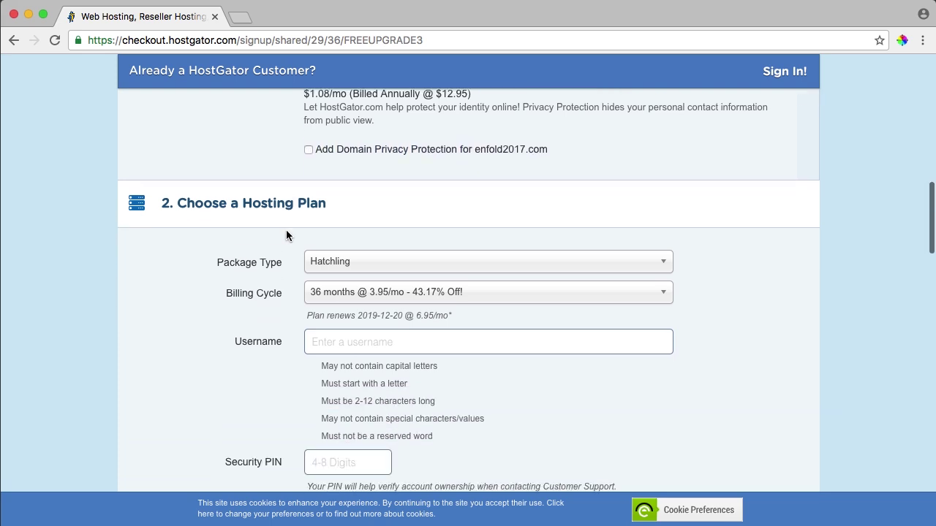
{"action": "left_click", "coordinate": [344, 188]}
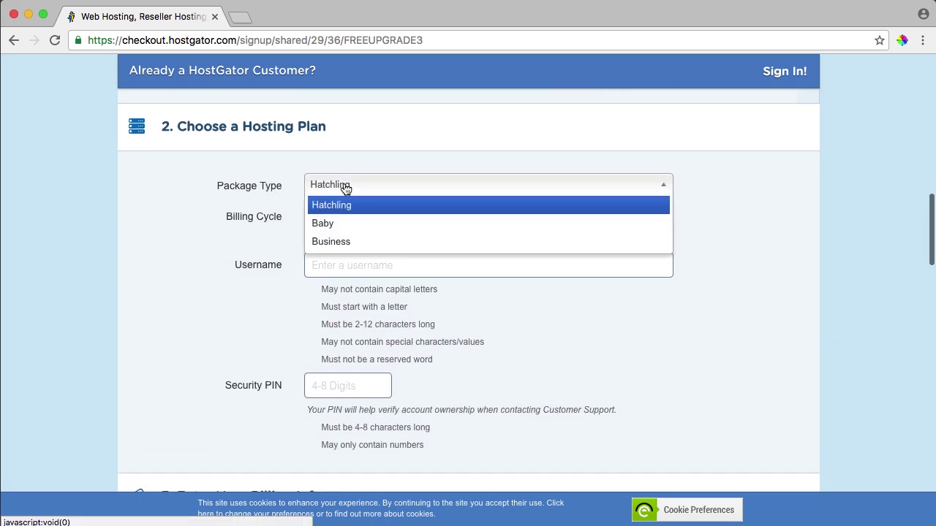
{"action": "left_click", "coordinate": [340, 208]}
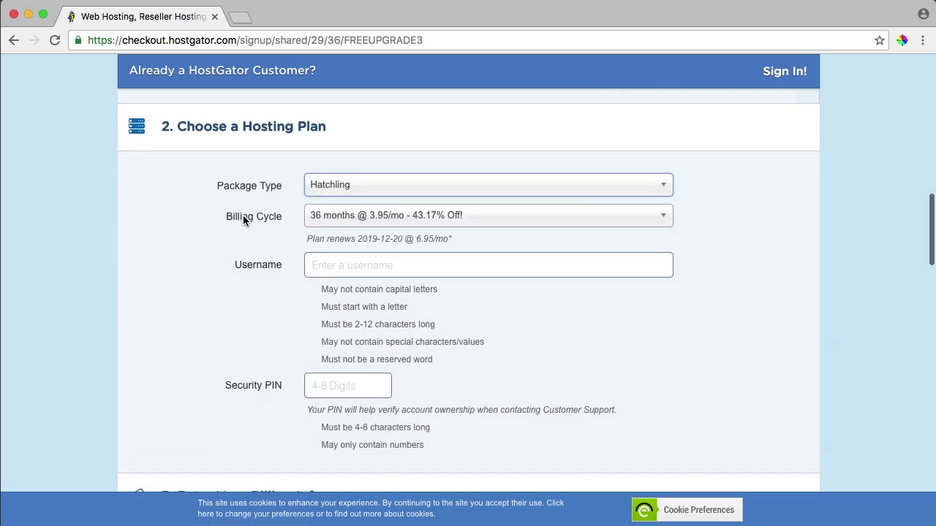
{"action": "scroll", "coordinate": [242, 213], "scroll_direction": "down", "scroll_amount": 1}
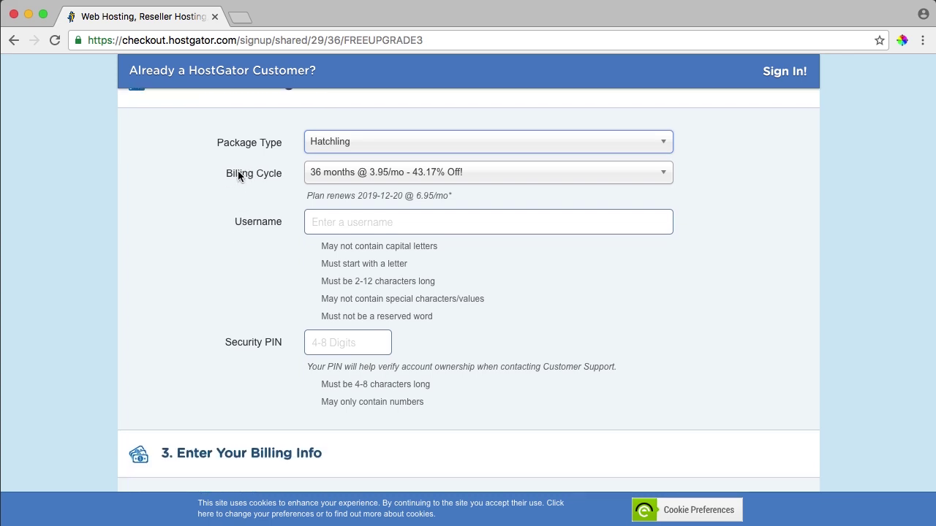
{"action": "left_click", "coordinate": [340, 178]}
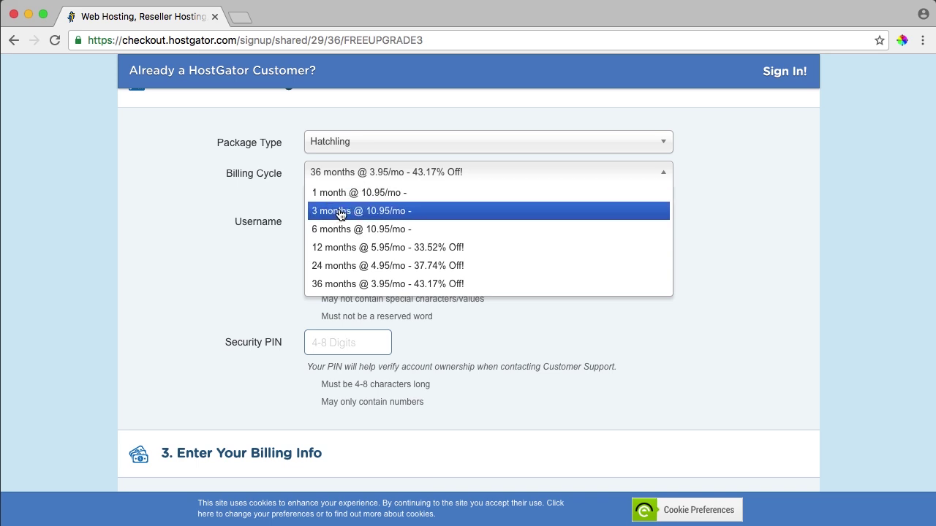
{"action": "left_click", "coordinate": [336, 213]}
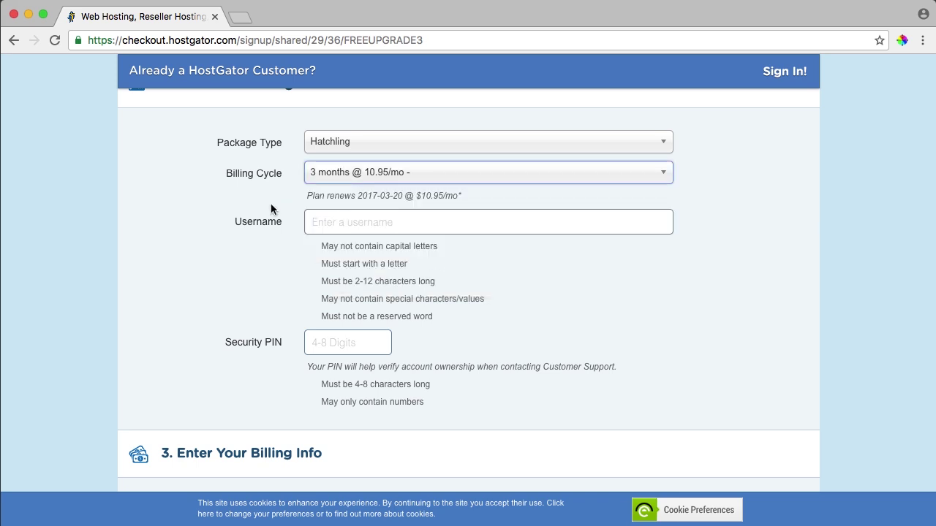
Enter the account username and a security PIN on the order form
{"action": "scroll", "coordinate": [271, 204], "scroll_direction": "down", "scroll_amount": 1}
{"action": "left_click", "coordinate": [348, 180]}
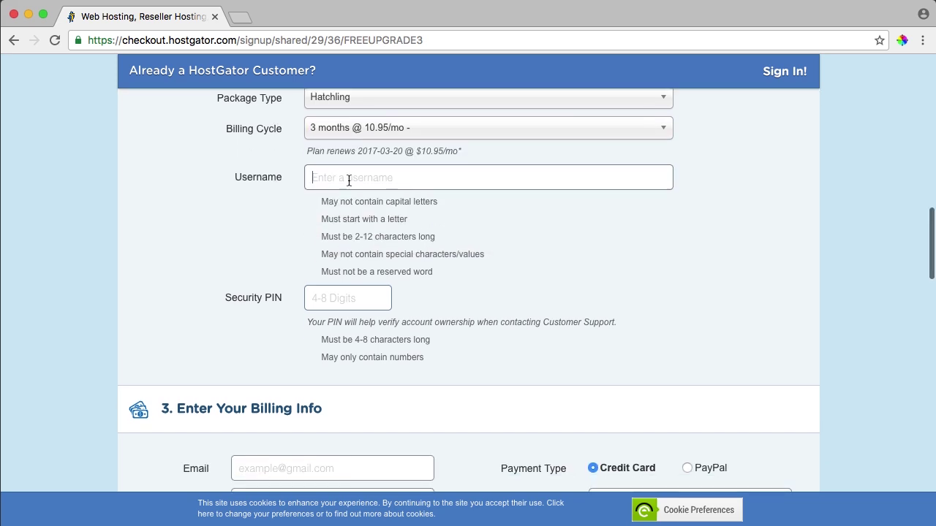
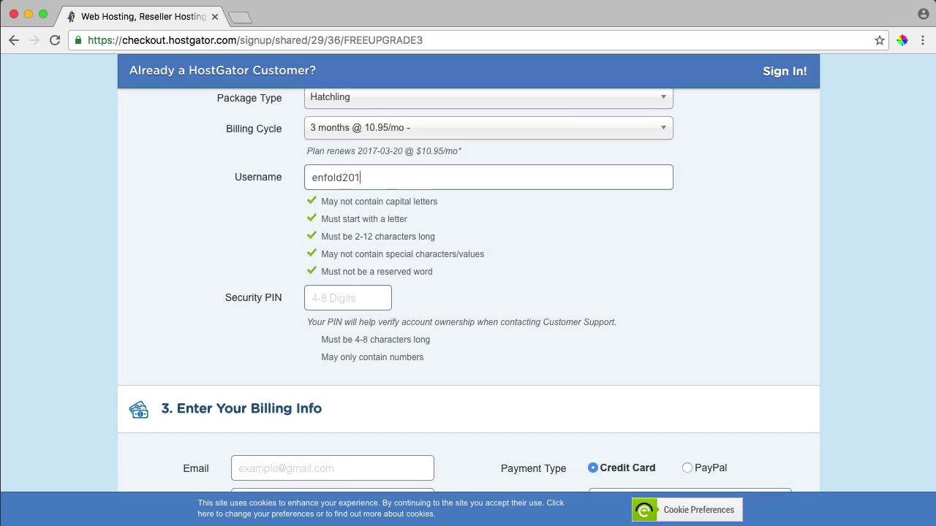
{"action": "scroll", "coordinate": [270, 227], "scroll_direction": "down", "scroll_amount": 1}
{"action": "left_click", "coordinate": [333, 254]}
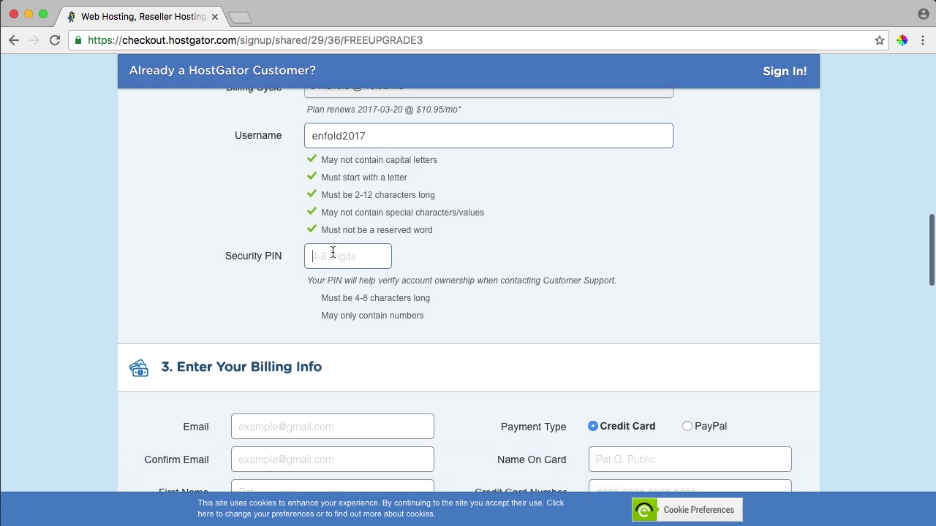
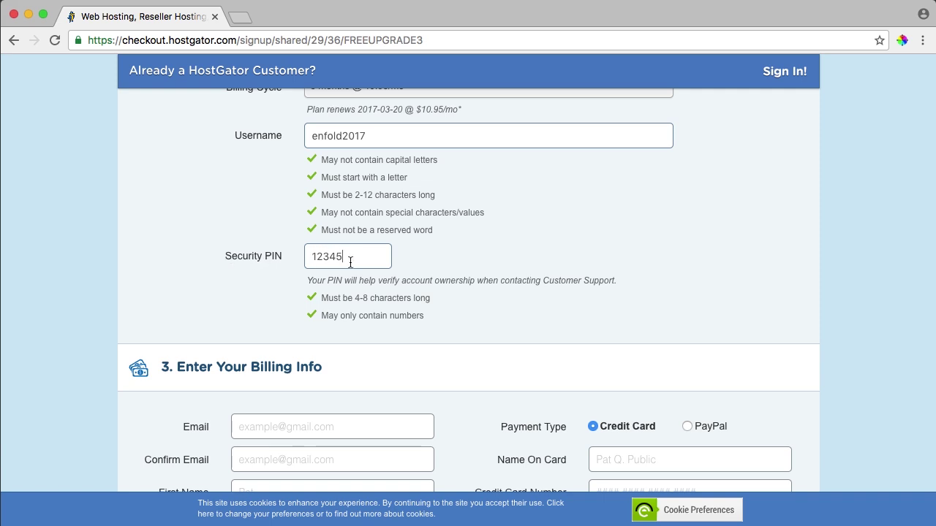
{"action": "scroll", "coordinate": [280, 229], "scroll_direction": "down", "scroll_amount": 5}
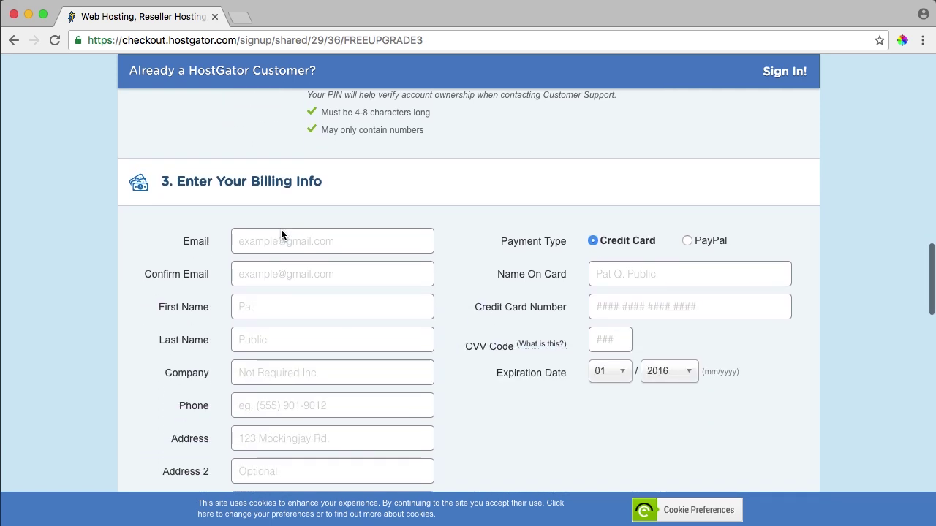
Enter the billing e-mail address and fill in its confirmation field
{"action": "scroll", "coordinate": [281, 235], "scroll_direction": "down", "scroll_amount": 2}
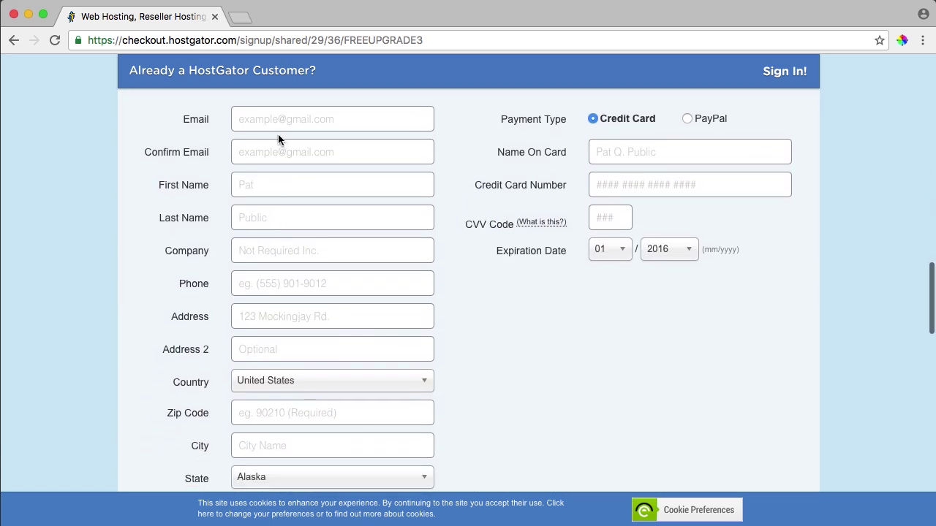
{"action": "left_click", "coordinate": [279, 124]}
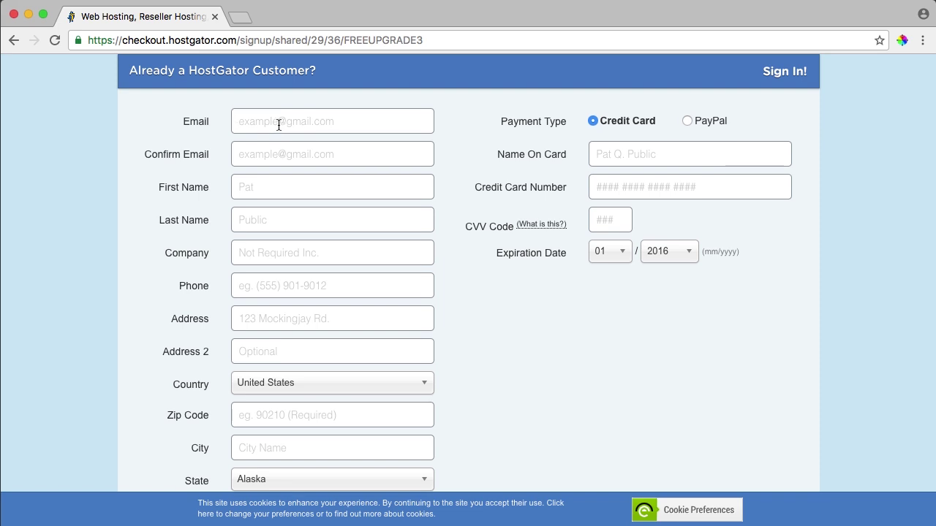
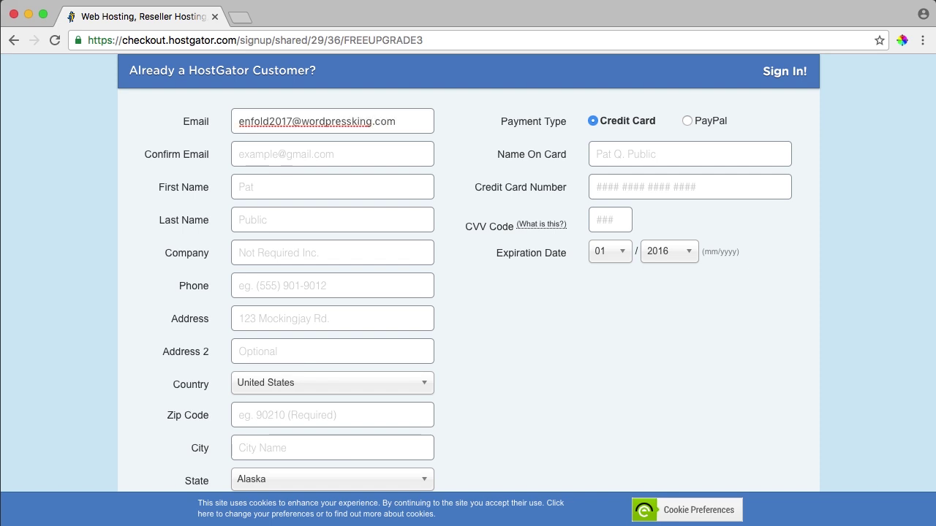
{"action": "left_click_drag", "start_coordinate": [414, 124], "coordinate": [232, 125]}
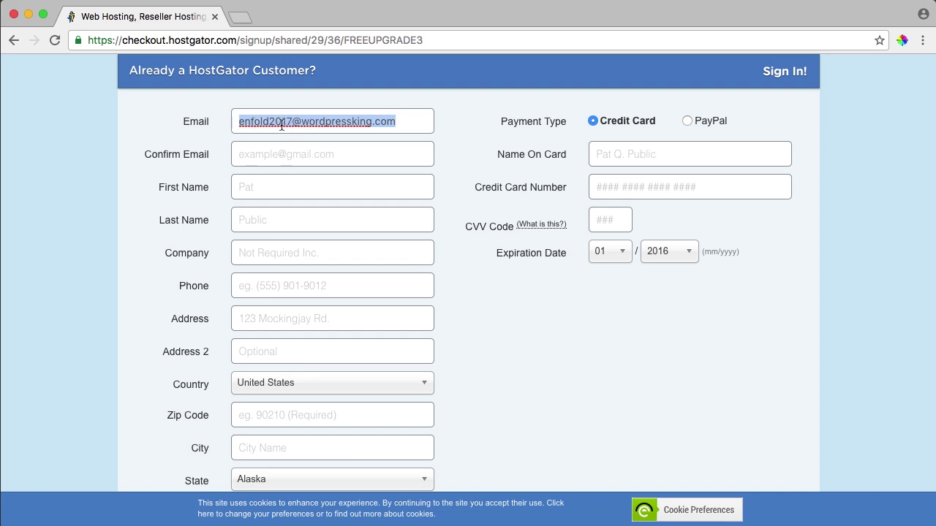
{"action": "left_click", "coordinate": [277, 148]}
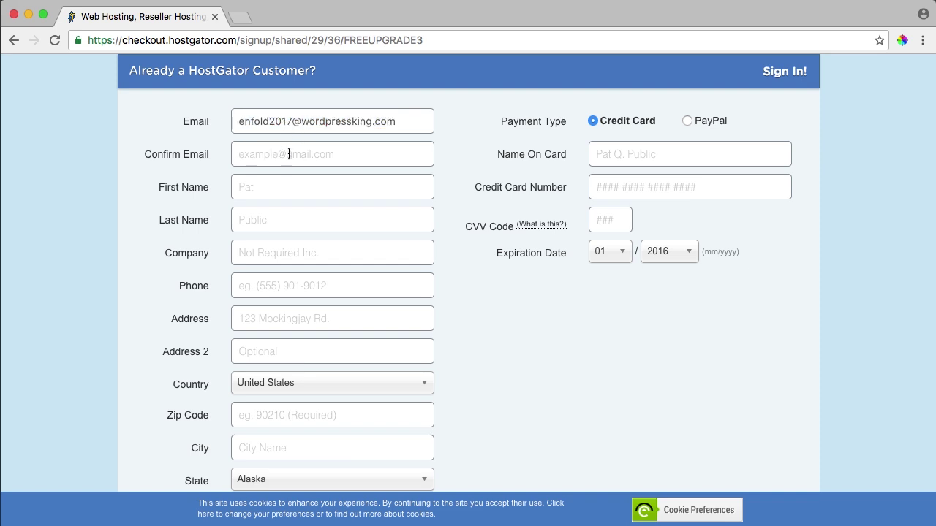
Set the Account Use dropdown to Business
{"action": "scroll", "coordinate": [301, 171], "scroll_direction": "down", "scroll_amount": 2}
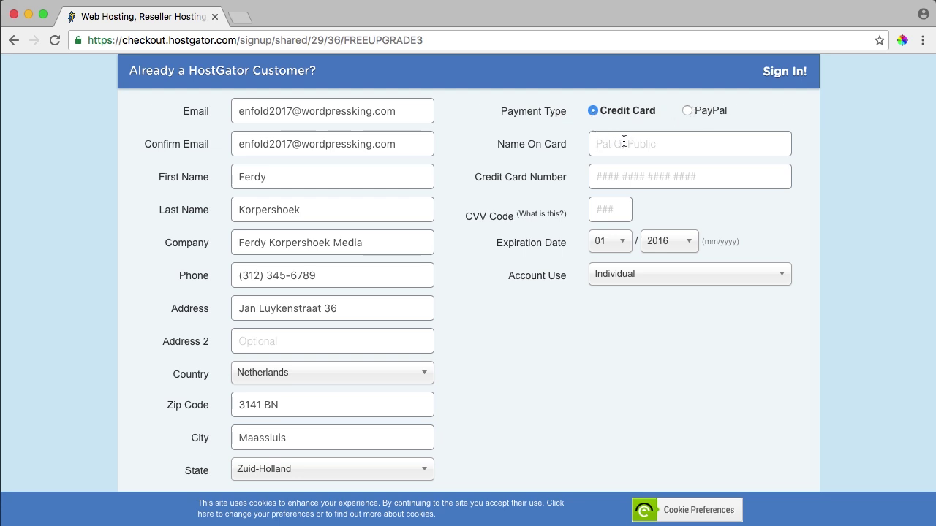
{"action": "left_click", "coordinate": [609, 276]}
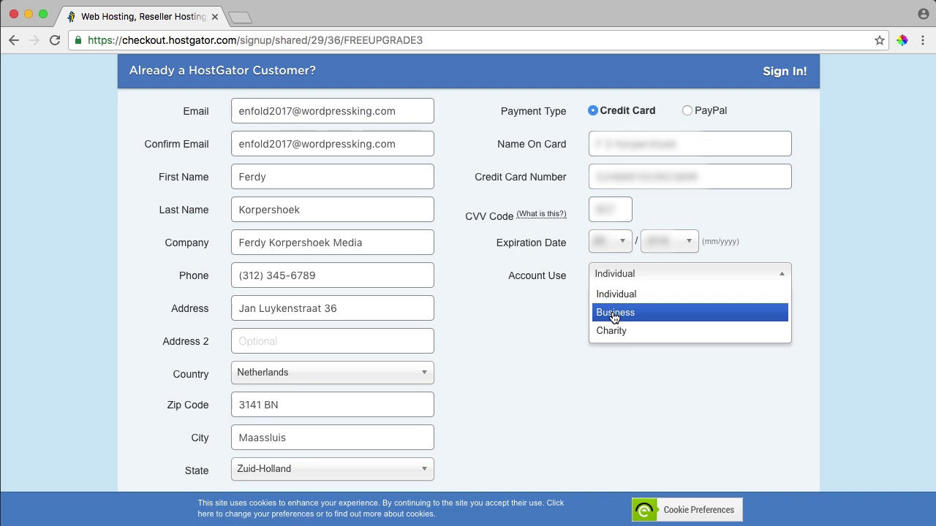
{"action": "left_click", "coordinate": [608, 309]}
{"action": "scroll", "coordinate": [487, 305], "scroll_direction": "down", "scroll_amount": 5}
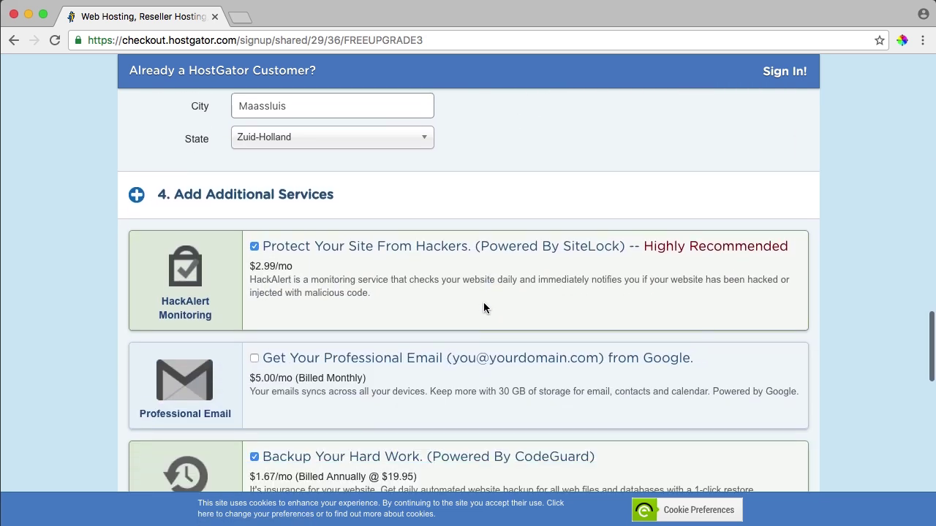
Uncheck the HackAlert and Site Backup add-ons
{"action": "scroll", "coordinate": [484, 307], "scroll_direction": "down", "scroll_amount": 1}
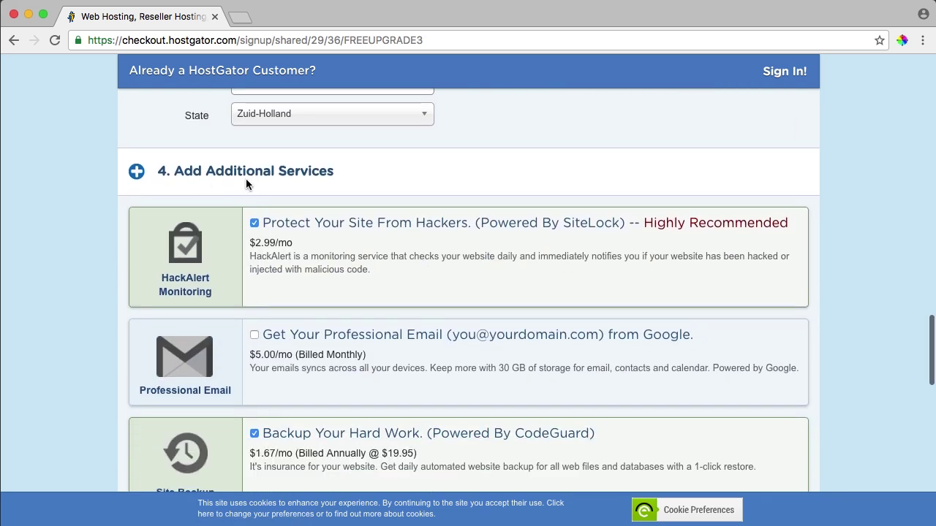
{"action": "scroll", "coordinate": [246, 178], "scroll_direction": "down", "scroll_amount": 2}
{"action": "scroll", "coordinate": [390, 193], "scroll_direction": "down", "scroll_amount": 1}
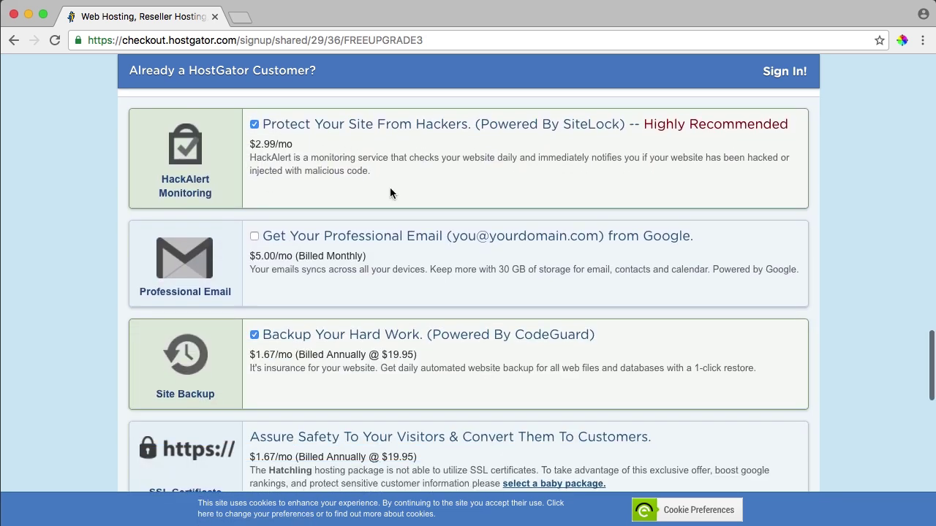
{"action": "left_click", "coordinate": [255, 124]}
{"action": "left_click", "coordinate": [255, 335]}
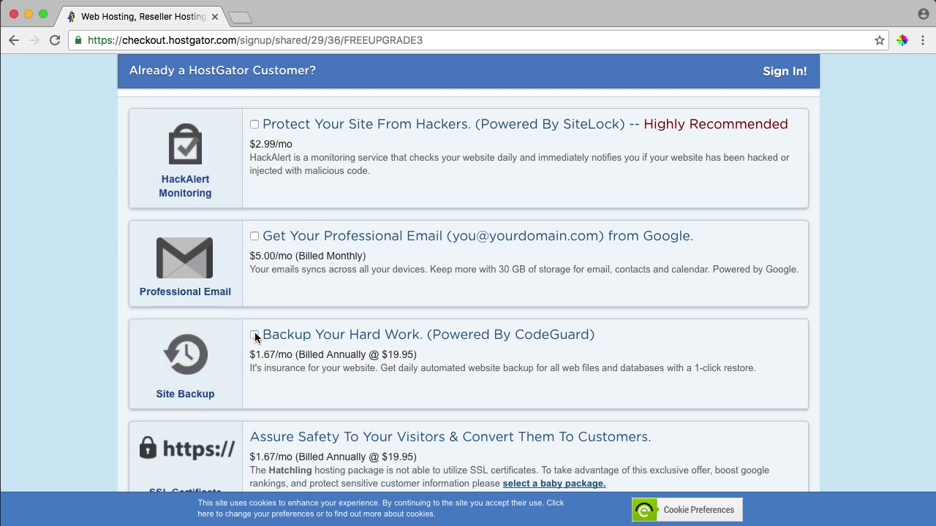
Replace FREEUPGRADE3 with the WordpressKing25 coupon, validate it, and uncheck HackAlert again
{"action": "scroll", "coordinate": [296, 255], "scroll_direction": "down", "scroll_amount": 5}
{"action": "scroll", "coordinate": [298, 240], "scroll_direction": "down", "scroll_amount": 4}
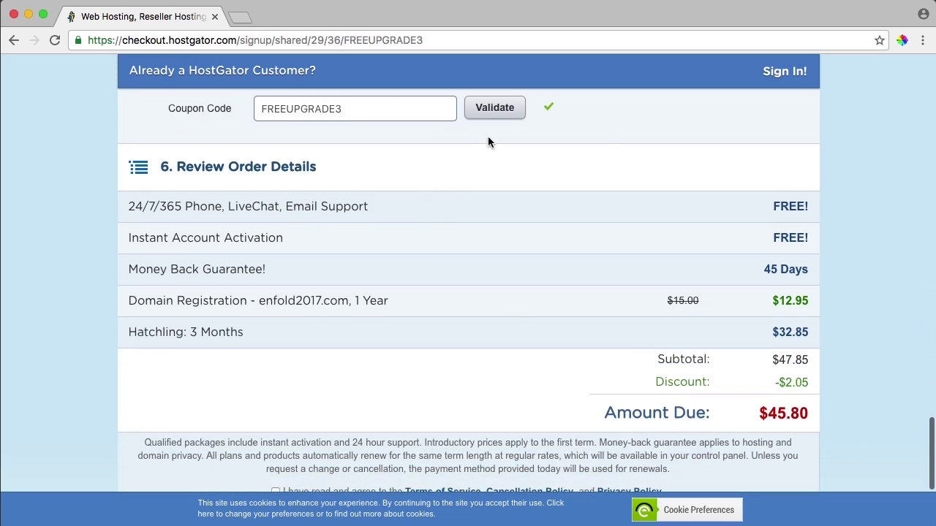
{"action": "scroll", "coordinate": [408, 161], "scroll_direction": "up", "scroll_amount": 1}
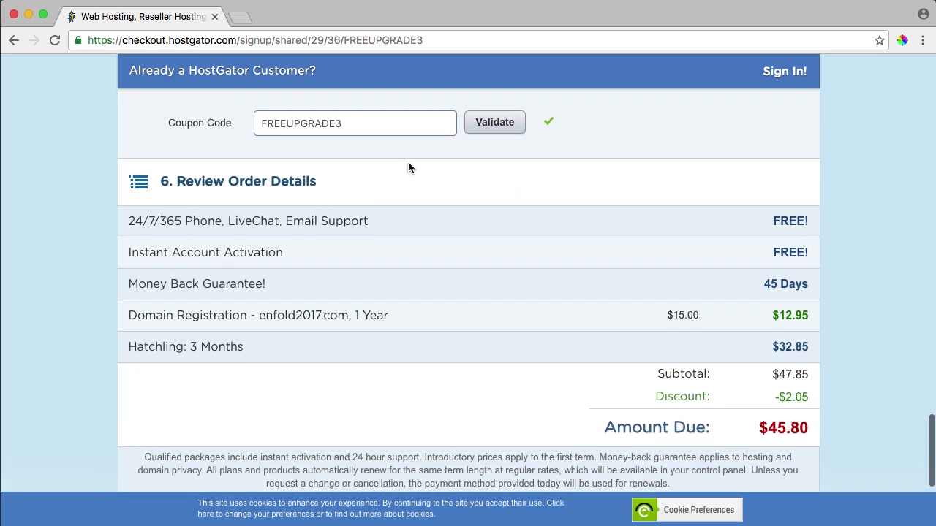
{"action": "double_click", "coordinate": [318, 127]}
{"action": "type", "text": "WordpressKing25"}
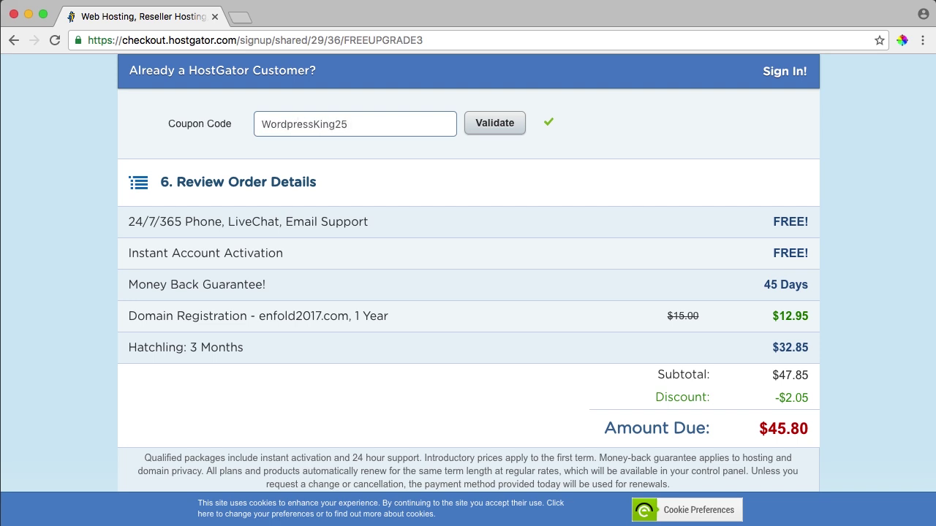
{"action": "left_click", "coordinate": [495, 123]}
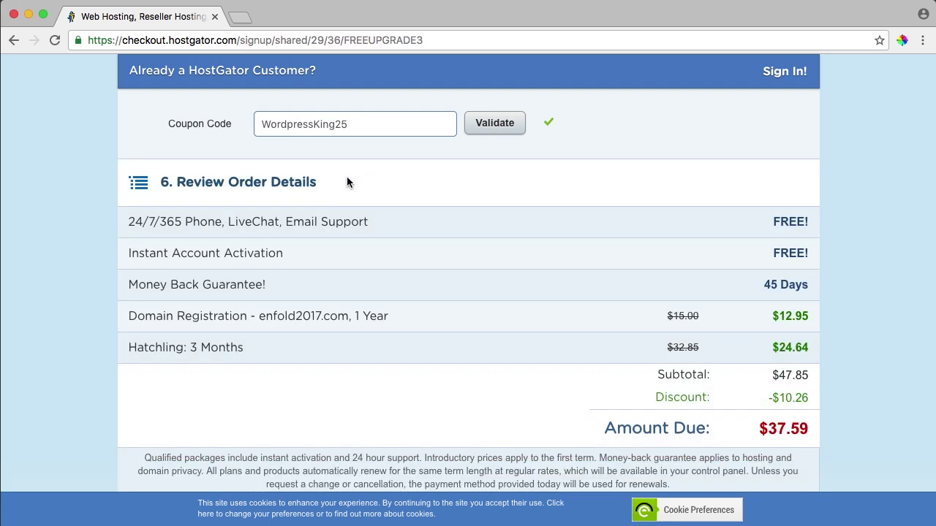
{"action": "scroll", "coordinate": [303, 203], "scroll_direction": "up", "scroll_amount": 5}
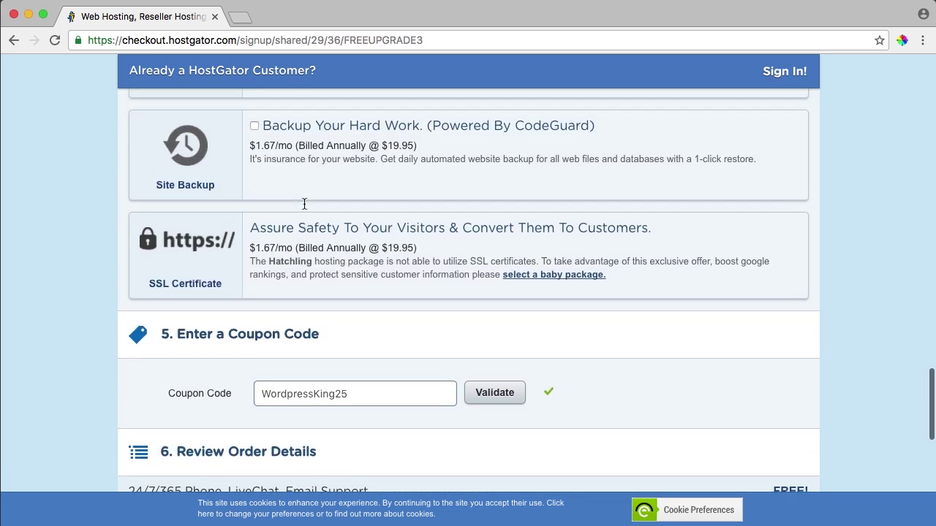
{"action": "scroll", "coordinate": [304, 203], "scroll_direction": "up", "scroll_amount": 1}
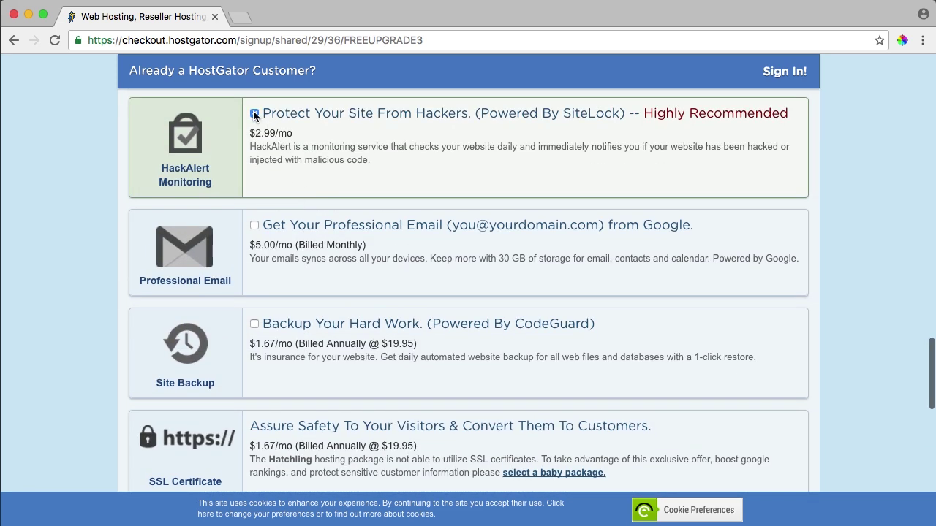
{"action": "left_click", "coordinate": [255, 114]}
Accept the terms of service and place the $37.59 Hatchling order
{"action": "scroll", "coordinate": [477, 185], "scroll_direction": "down", "scroll_amount": 5}
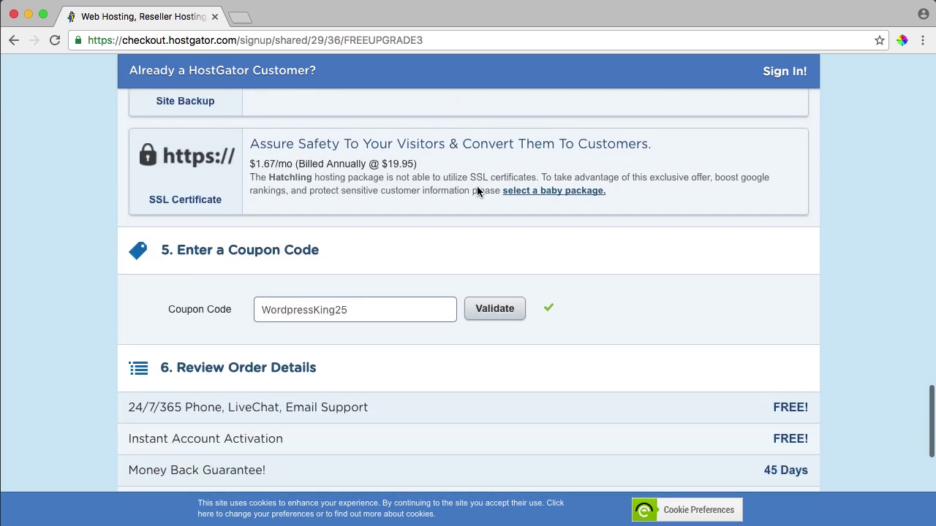
{"action": "scroll", "coordinate": [737, 347], "scroll_direction": "down", "scroll_amount": 2}
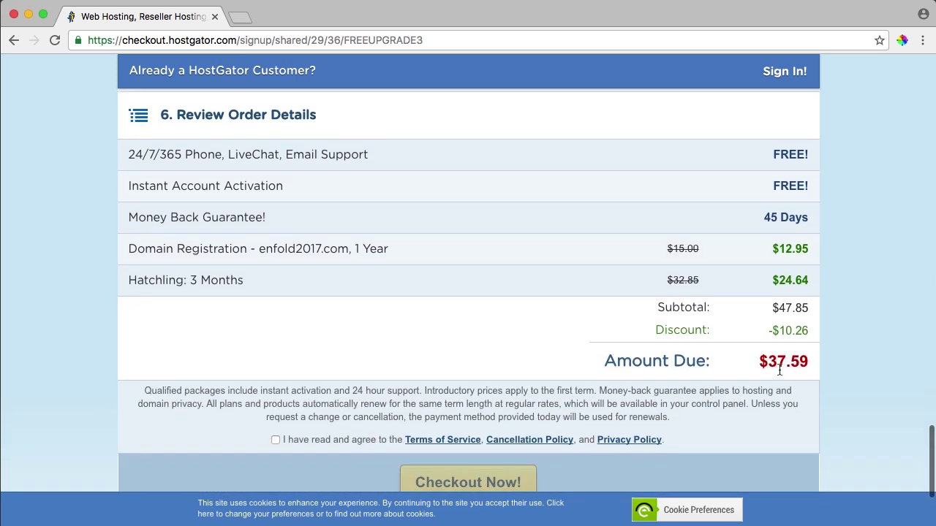
{"action": "scroll", "coordinate": [354, 191], "scroll_direction": "up", "scroll_amount": 1}
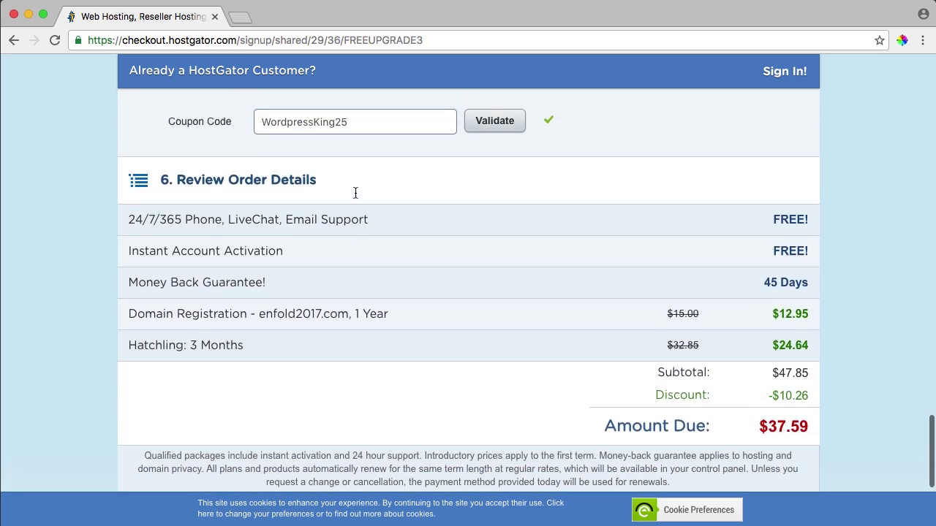
{"action": "left_click", "coordinate": [350, 123]}
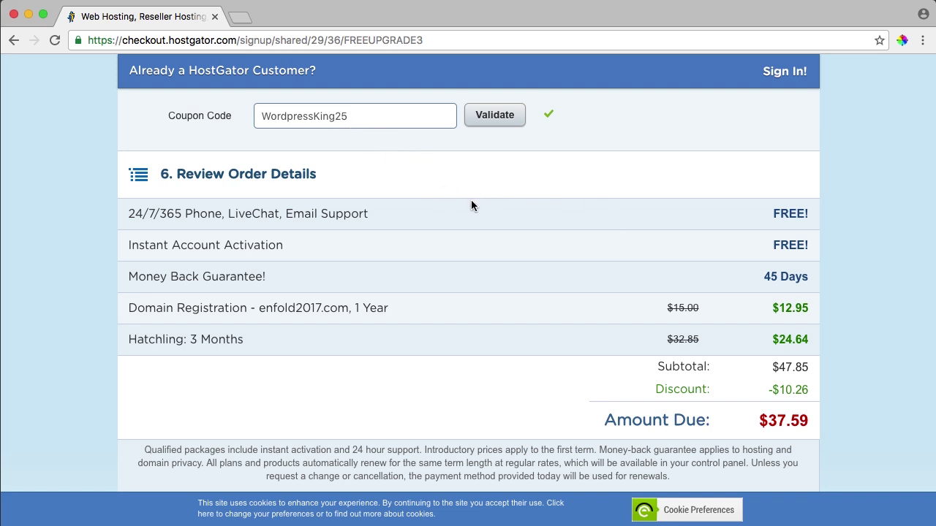
{"action": "scroll", "coordinate": [464, 205], "scroll_direction": "down", "scroll_amount": 5}
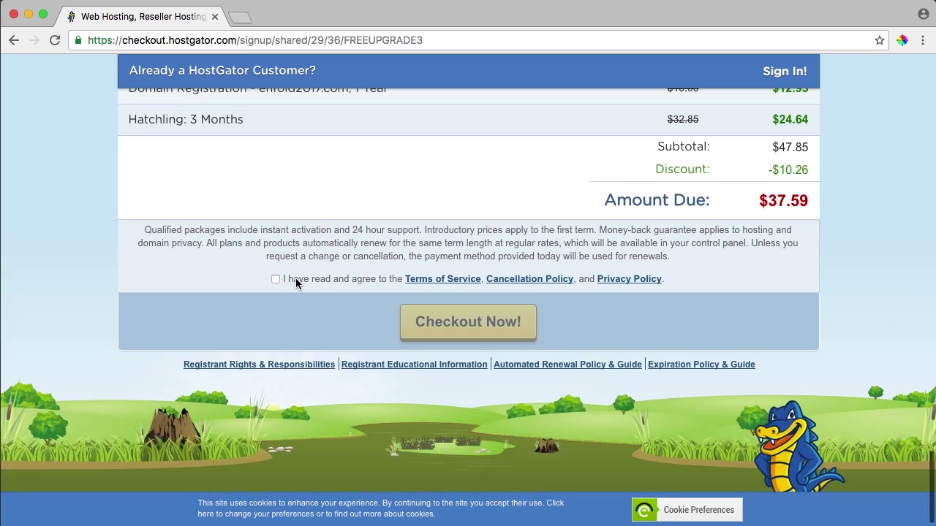
{"action": "left_click", "coordinate": [275, 279]}
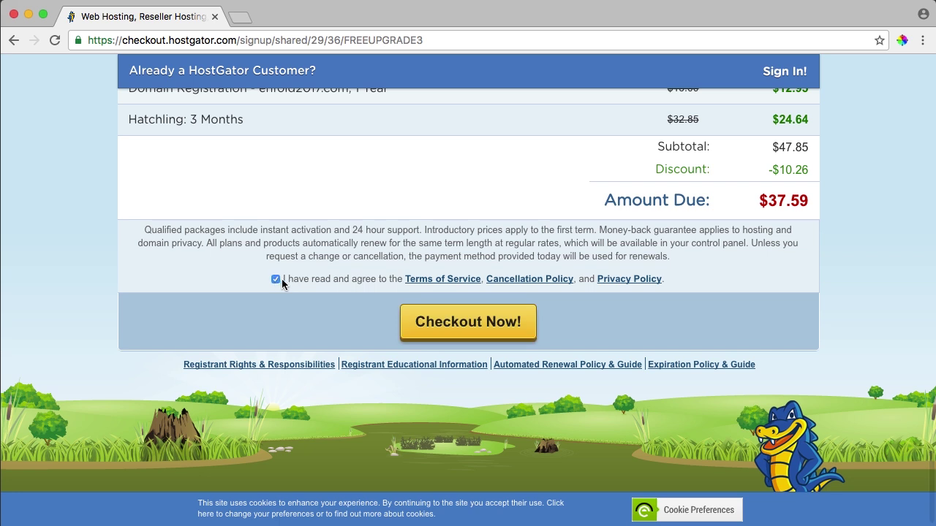
{"action": "left_click", "coordinate": [480, 332]}
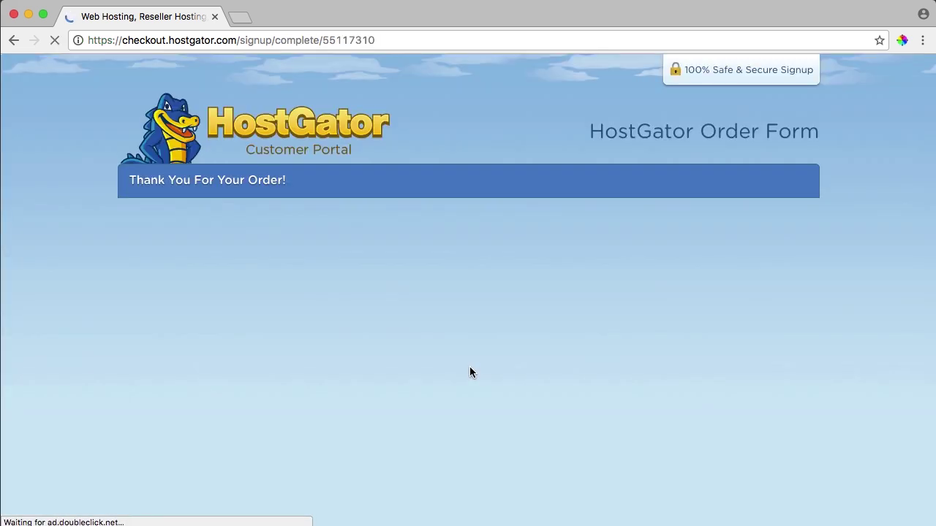
{"action": "scroll", "coordinate": [217, 220], "scroll_direction": "down", "scroll_amount": 4}
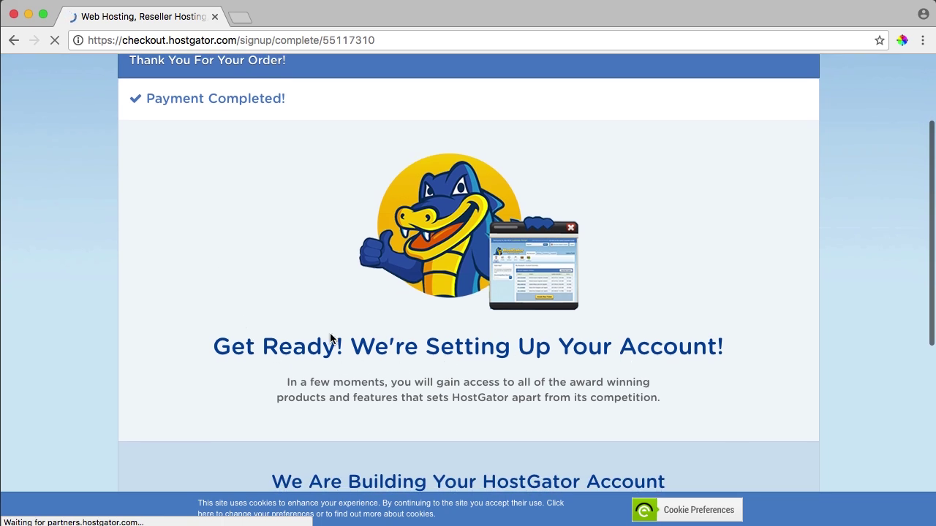
{"action": "scroll", "coordinate": [327, 333], "scroll_direction": "down", "scroll_amount": 5}
{"action": "scroll", "coordinate": [395, 204], "scroll_direction": "down", "scroll_amount": 3}
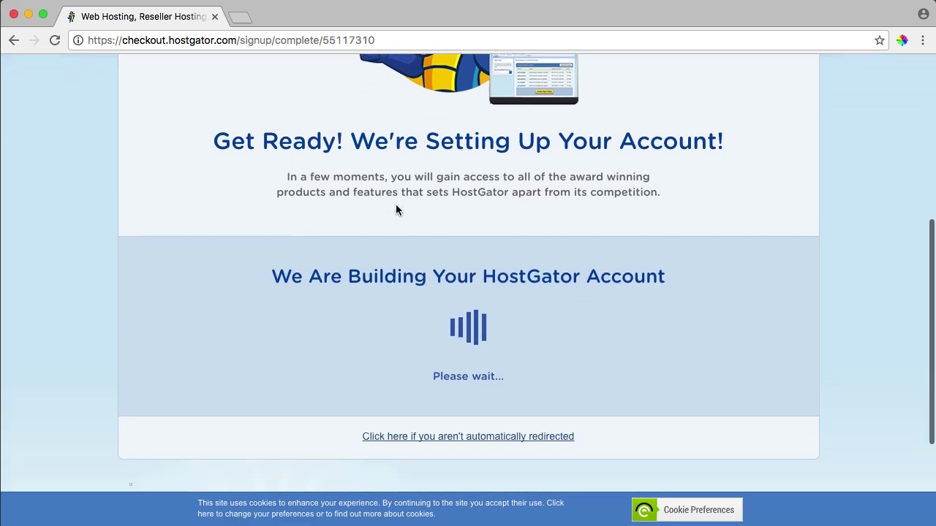
Load wordpressking.com/roundcube webmail in a new tab
{"action": "left_click", "coordinate": [242, 16]}
{"action": "type", "text": "wo"}
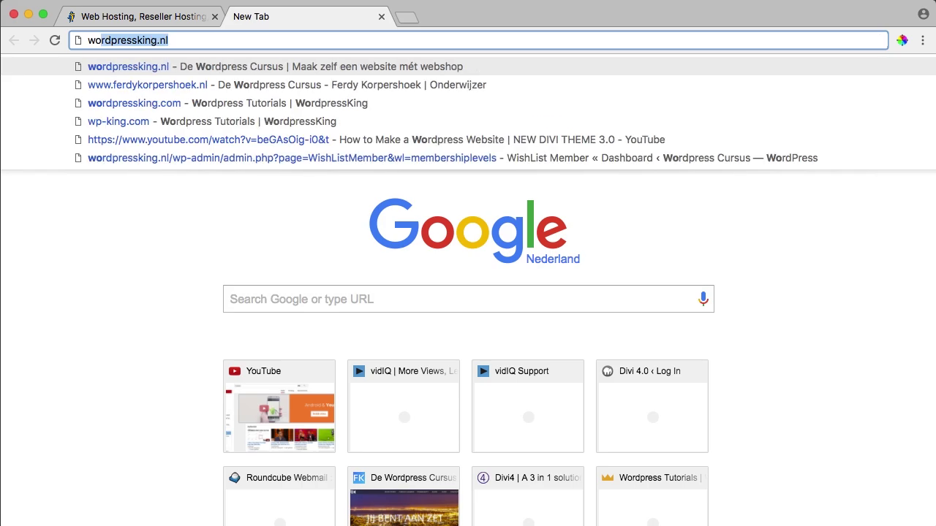
{"action": "type", "text": "rdpressking.com"}
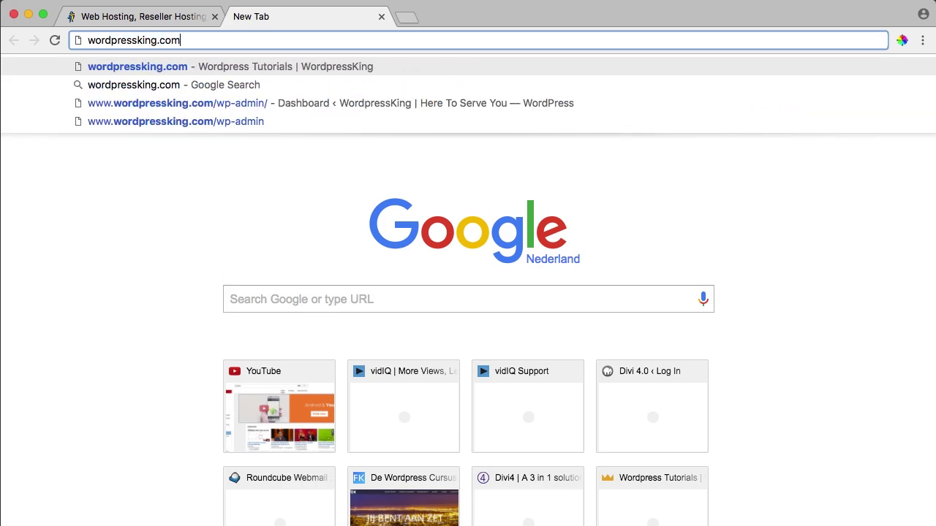
{"action": "type", "text": "/roundcube"}
{"action": "key", "text": "Return"}
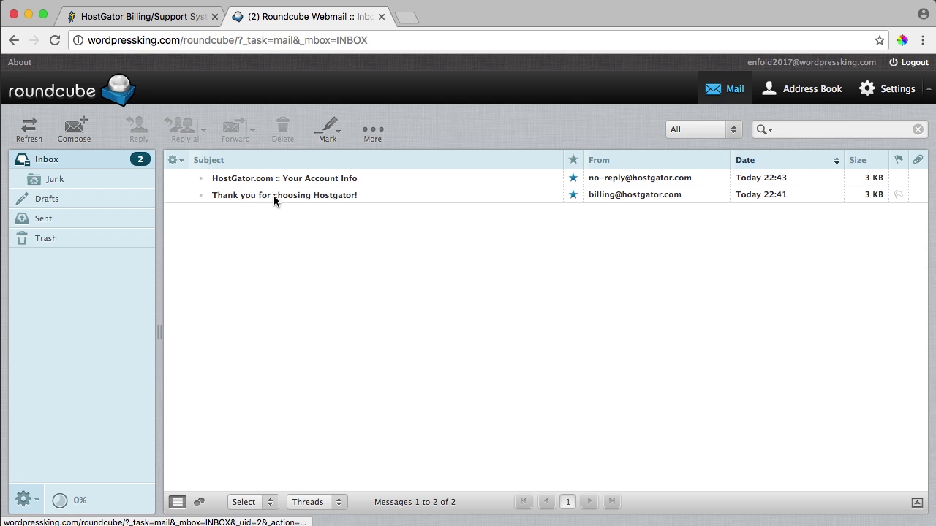
Read both HostGator emails and follow the Your Control Panel link to cPanel login
{"action": "double_click", "coordinate": [276, 195]}
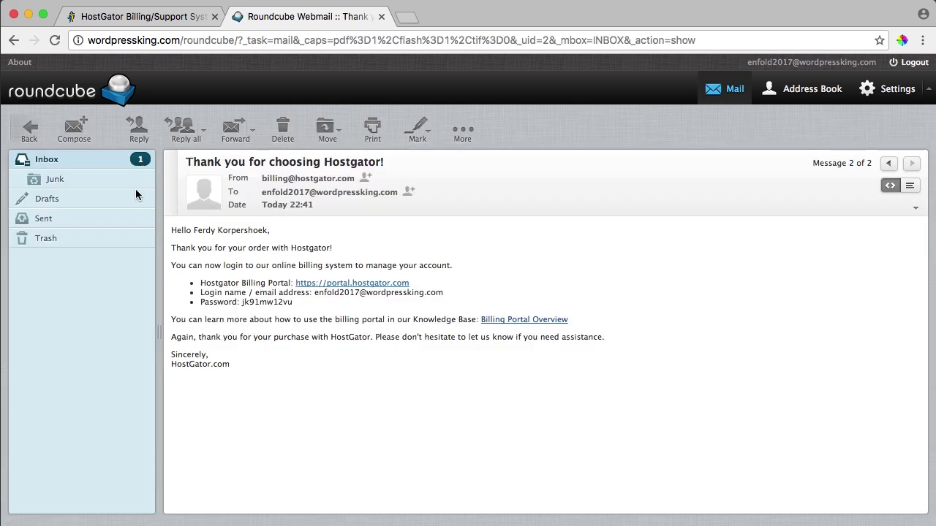
{"action": "left_click", "coordinate": [95, 162]}
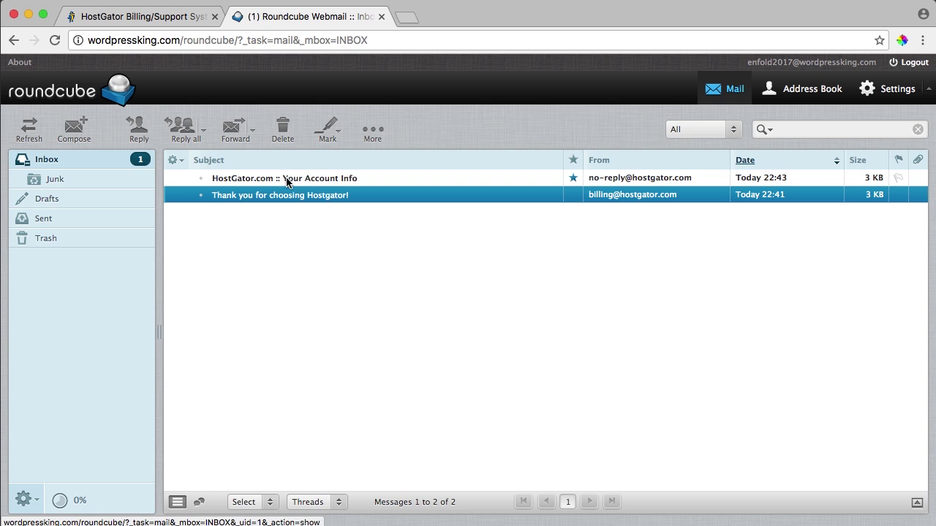
{"action": "double_click", "coordinate": [327, 179]}
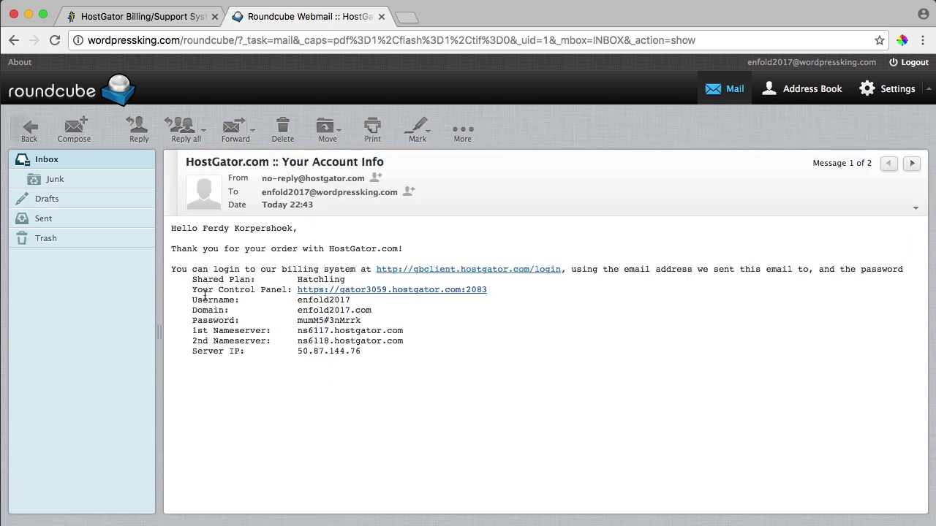
{"action": "left_click_drag", "start_coordinate": [197, 292], "coordinate": [246, 292]}
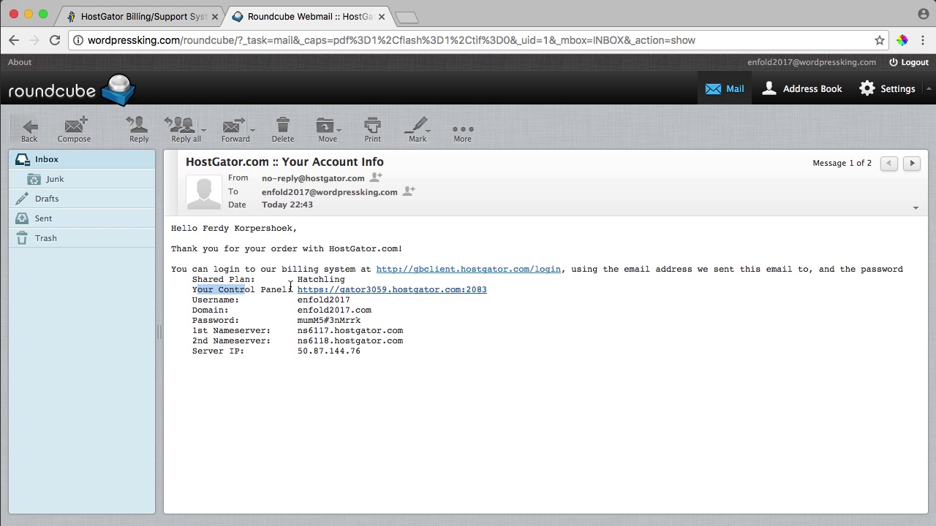
{"action": "left_click", "coordinate": [356, 290]}
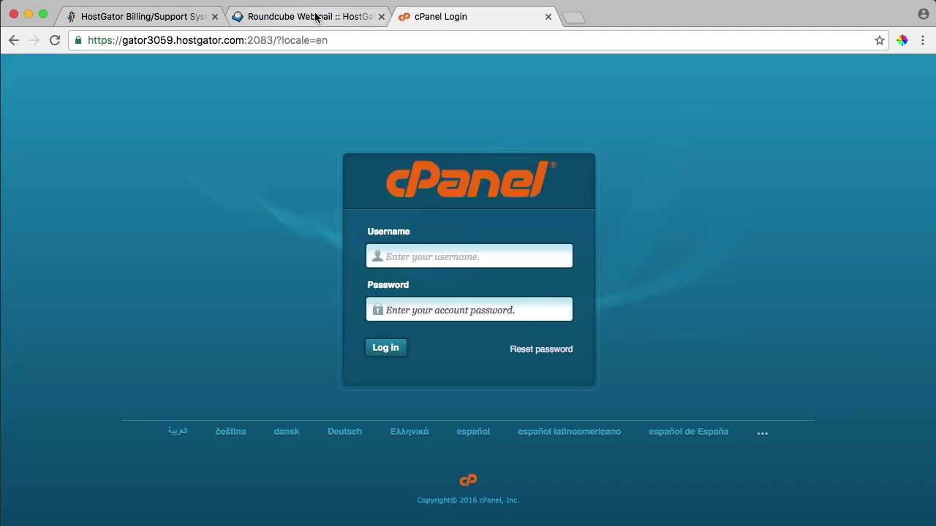
Copy the cPanel username from the account email into the login form
{"action": "left_click", "coordinate": [313, 16]}
{"action": "left_click_drag", "start_coordinate": [360, 302], "coordinate": [305, 301]}
{"action": "key", "text": "super+c"}
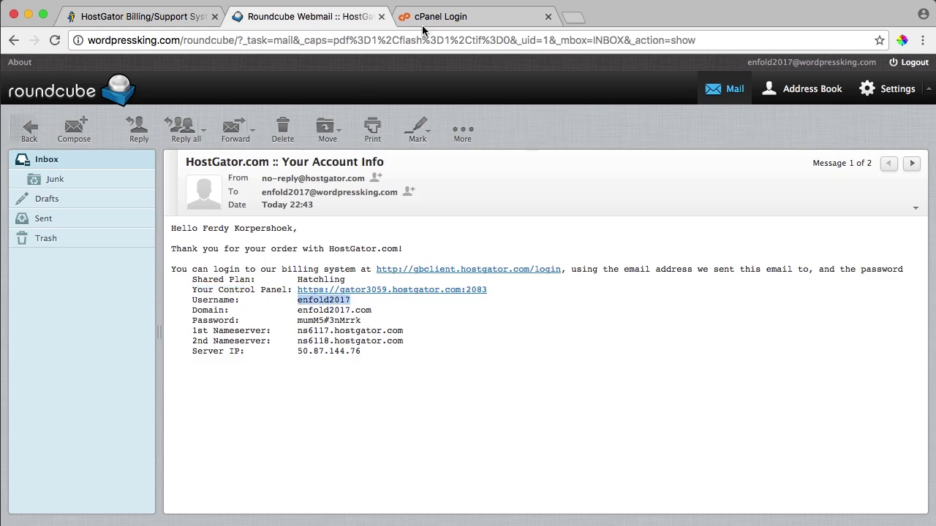
{"action": "left_click", "coordinate": [434, 18]}
{"action": "key", "text": "super+v"}
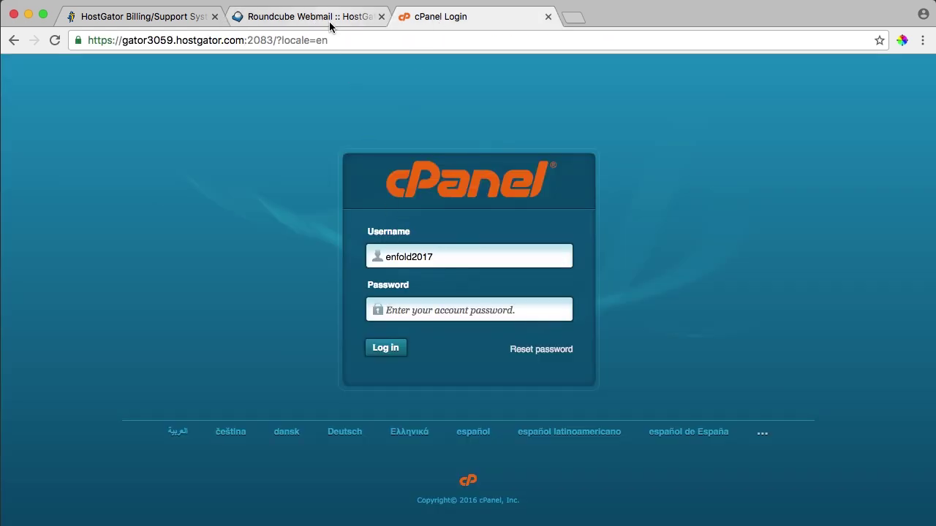
Copy the account password into the login form and log in to cPanel
{"action": "left_click", "coordinate": [316, 16]}
{"action": "left_click_drag", "start_coordinate": [368, 324], "coordinate": [297, 322]}
{"action": "key", "text": "super+c"}
{"action": "left_click", "coordinate": [425, 16]}
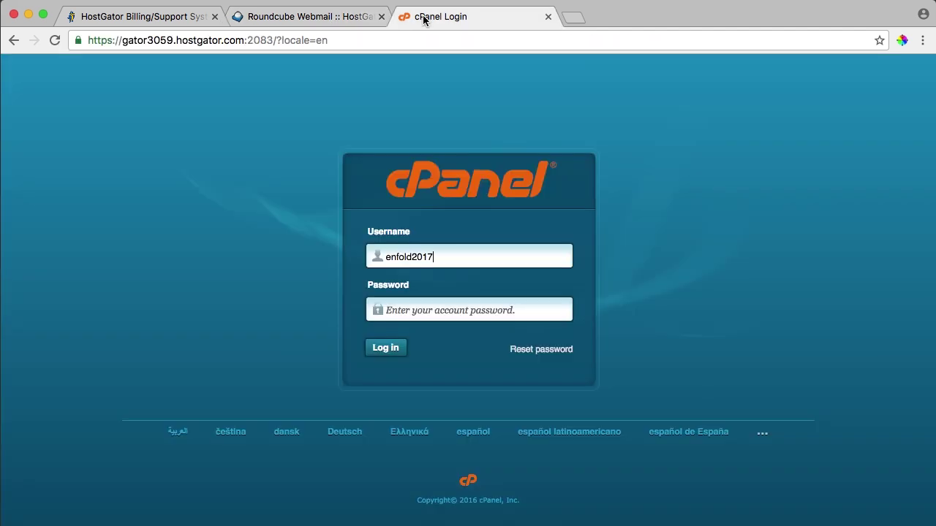
{"action": "left_click", "coordinate": [420, 305]}
{"action": "key", "text": "super+v"}
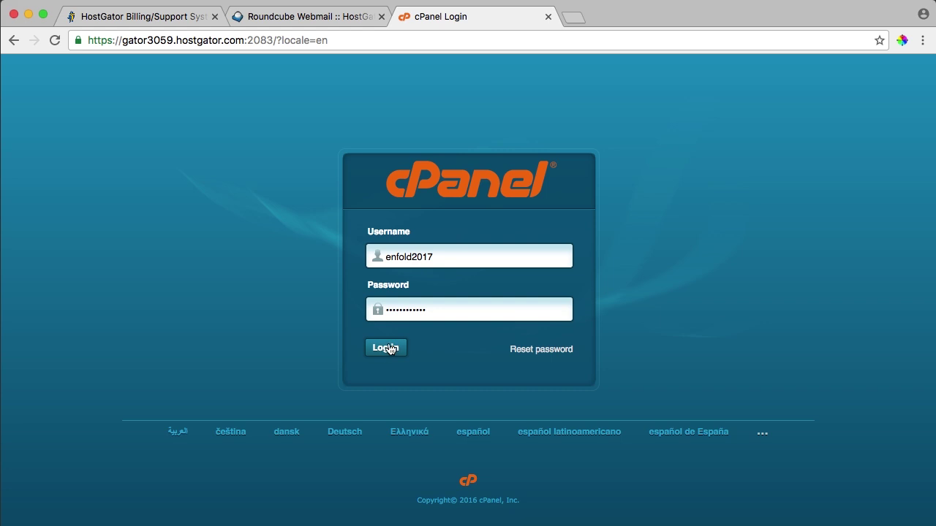
{"action": "left_click", "coordinate": [386, 351]}
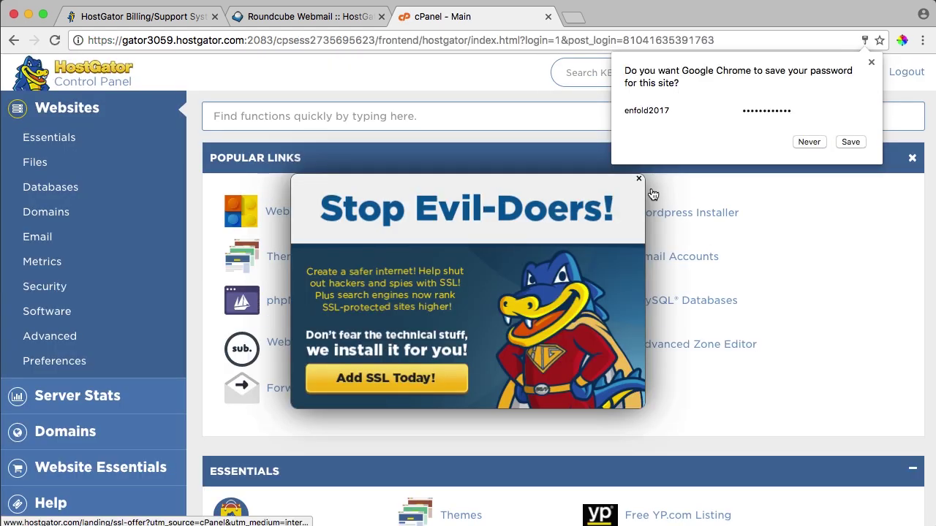
Decline saving the password, close the SSL popup, and launch the WordPress Installer
{"action": "left_click", "coordinate": [818, 143]}
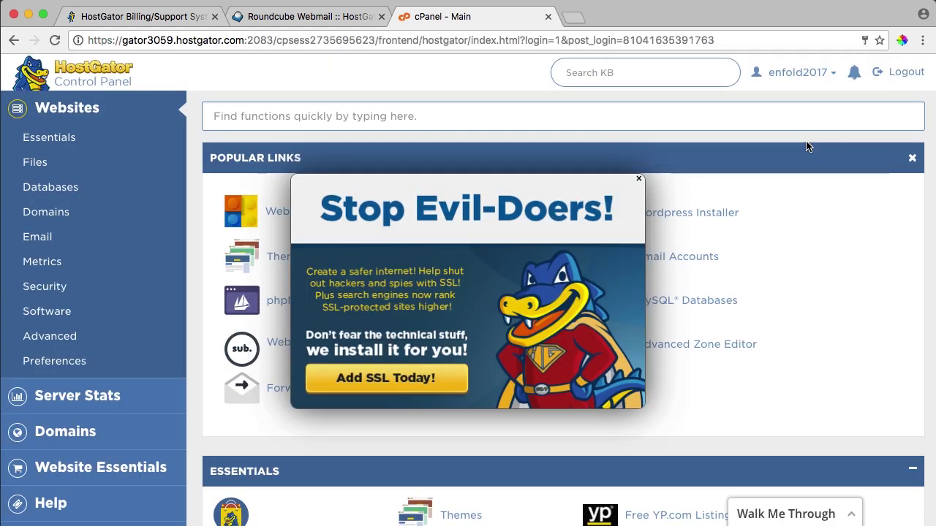
{"action": "left_click", "coordinate": [639, 180]}
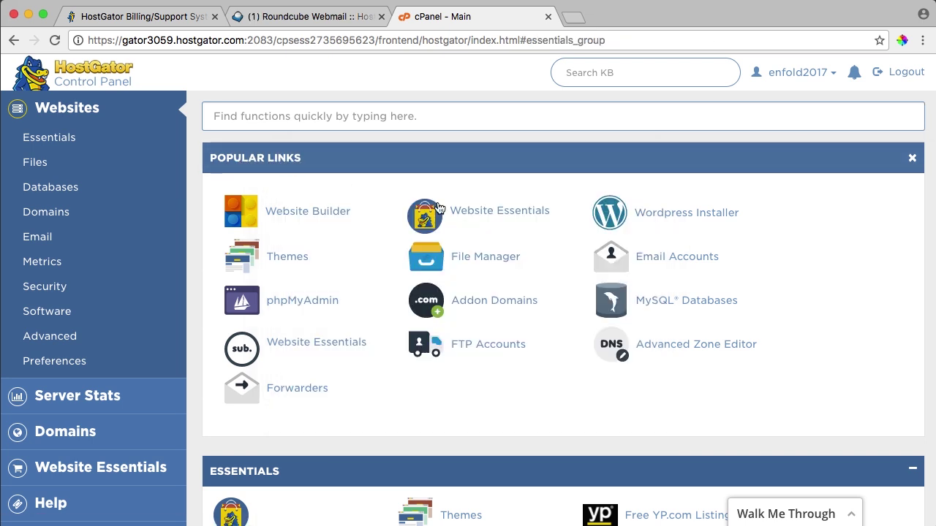
{"action": "scroll", "coordinate": [558, 213], "scroll_direction": "down", "scroll_amount": 4}
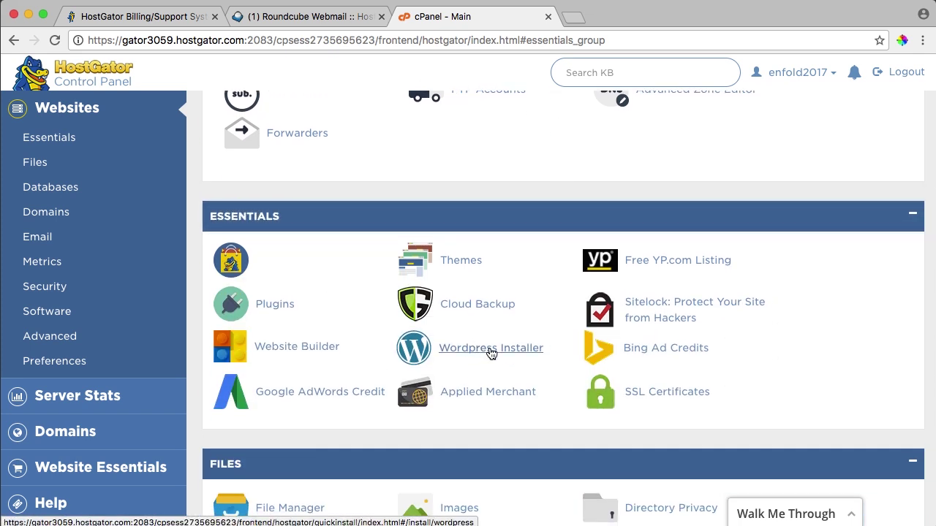
{"action": "left_click", "coordinate": [486, 350]}
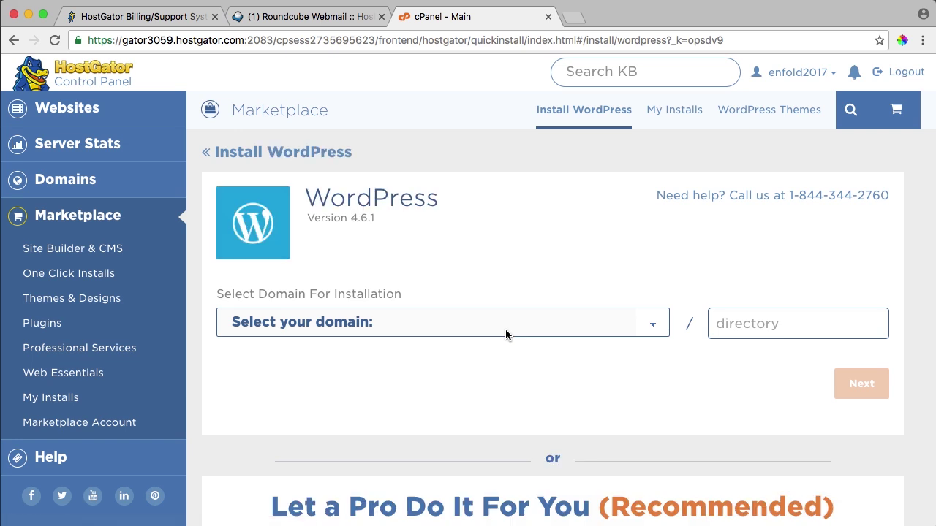
Choose enfold2017.com as the installation domain and continue to the site details
{"action": "left_click", "coordinate": [473, 323]}
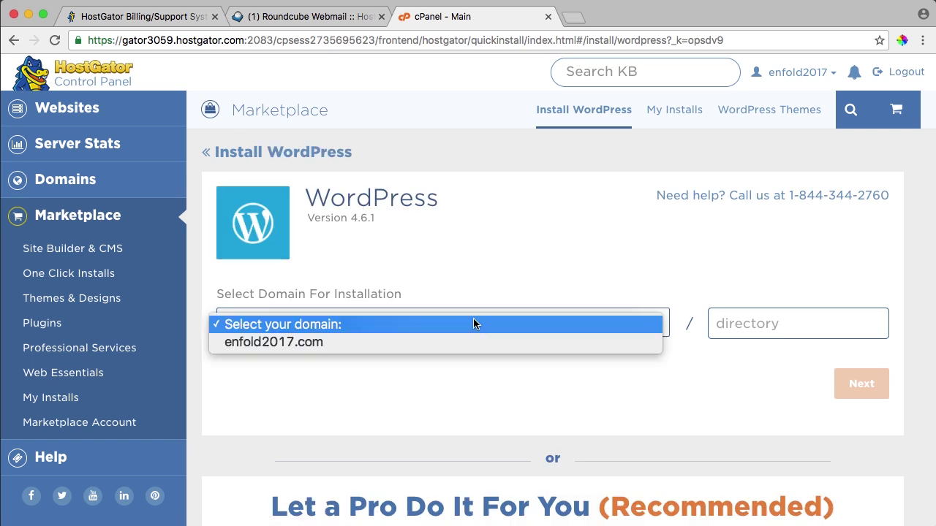
{"action": "left_click", "coordinate": [269, 340]}
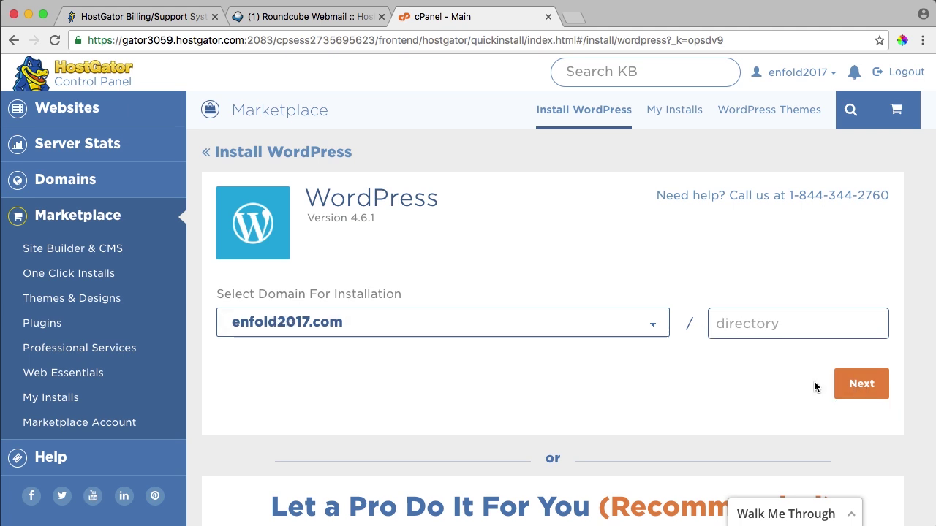
{"action": "scroll", "coordinate": [692, 385], "scroll_direction": "down", "scroll_amount": 4}
{"action": "scroll", "coordinate": [693, 383], "scroll_direction": "down", "scroll_amount": 2}
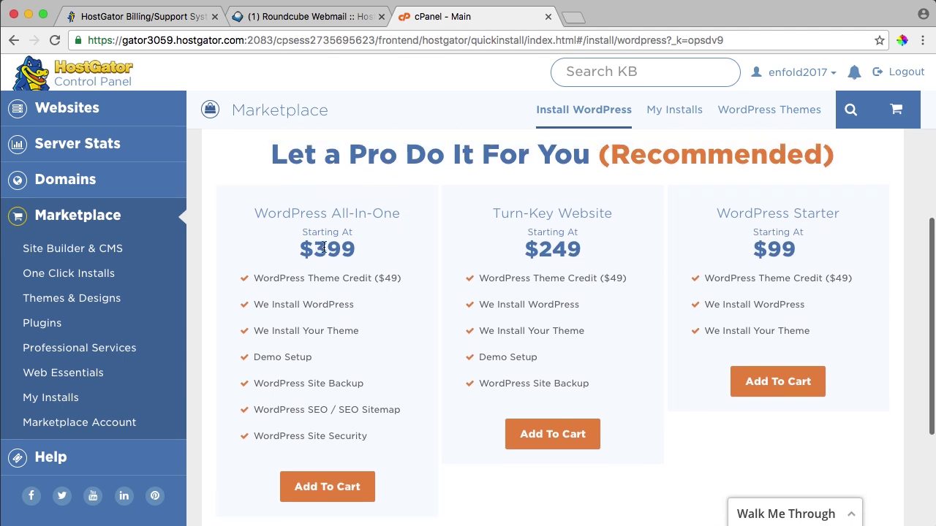
{"action": "scroll", "coordinate": [736, 251], "scroll_direction": "up", "scroll_amount": 5}
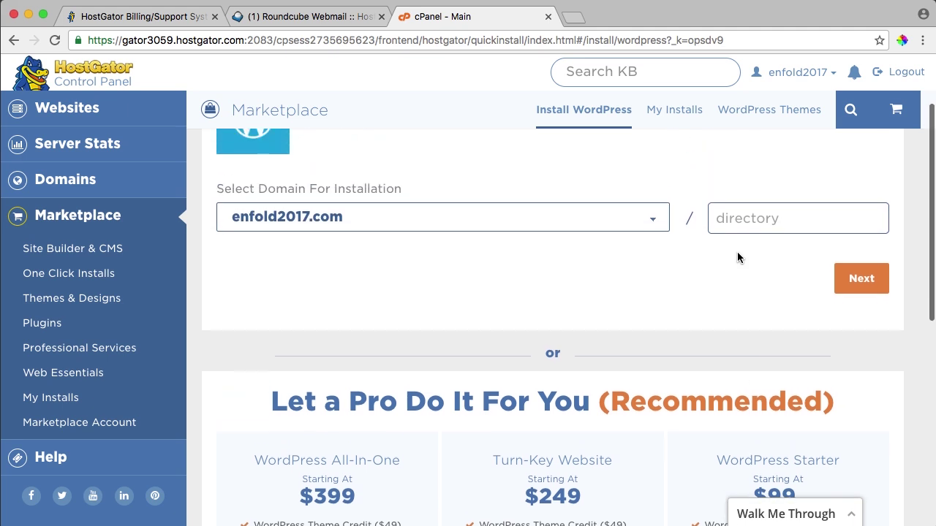
{"action": "scroll", "coordinate": [675, 301], "scroll_direction": "down", "scroll_amount": 7}
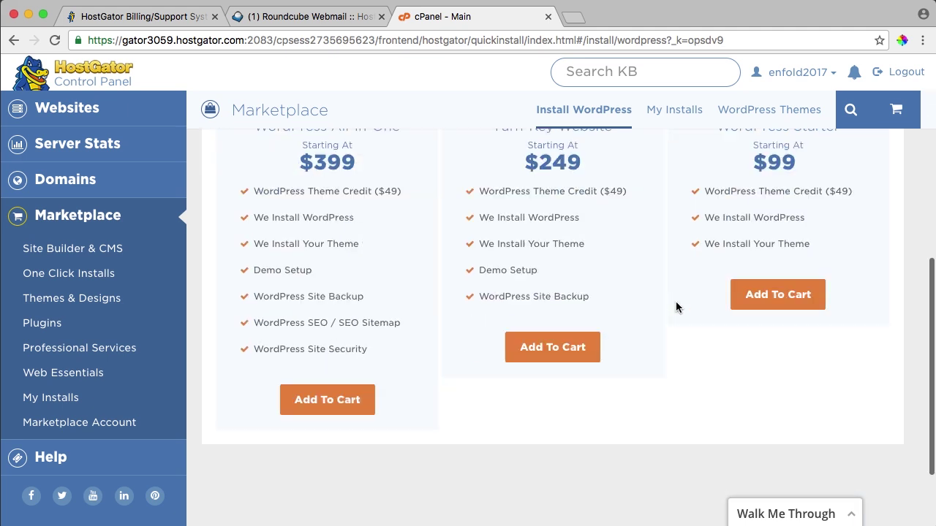
{"action": "scroll", "coordinate": [482, 215], "scroll_direction": "up", "scroll_amount": 6}
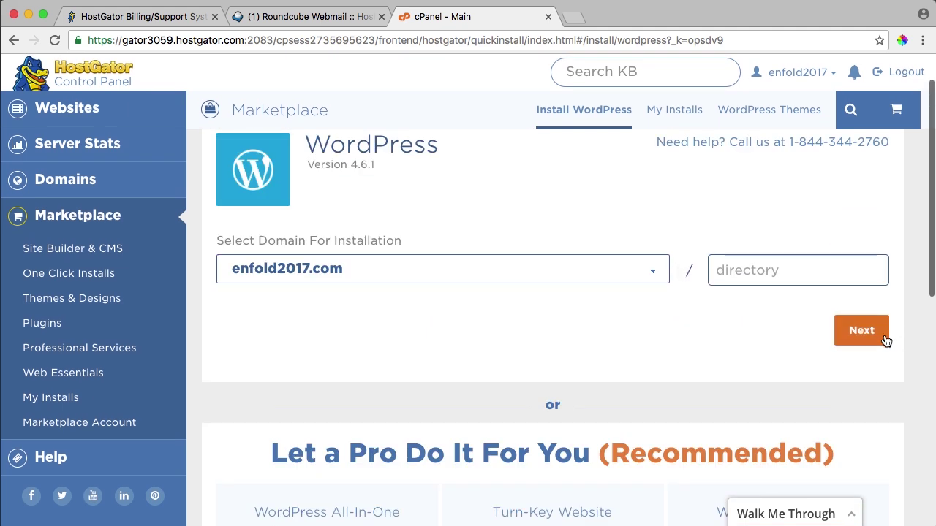
{"action": "left_click", "coordinate": [875, 332]}
Enter the blog title, admin username, first and last name, and admin e-mail
{"action": "left_click", "coordinate": [277, 269]}
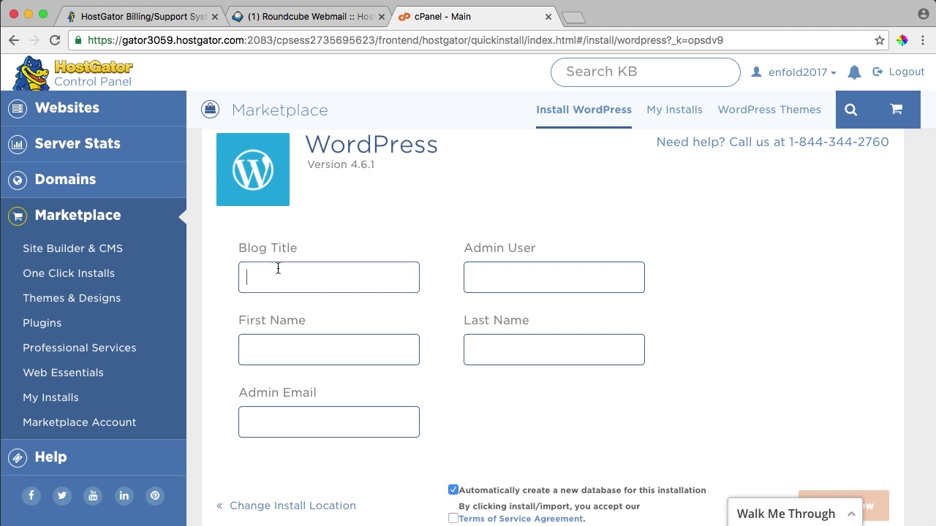
{"action": "type", "text": "Ferdy Korpershoek M"}
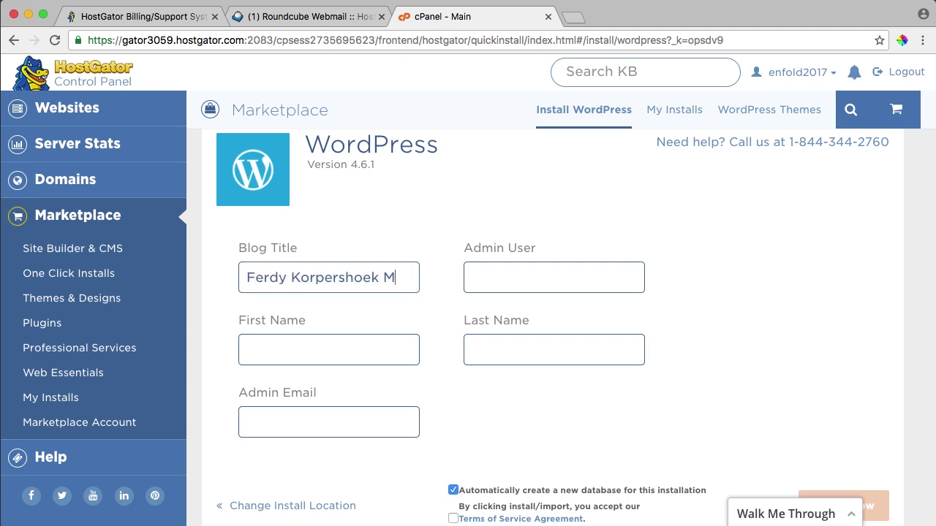
{"action": "type", "text": "edia"}
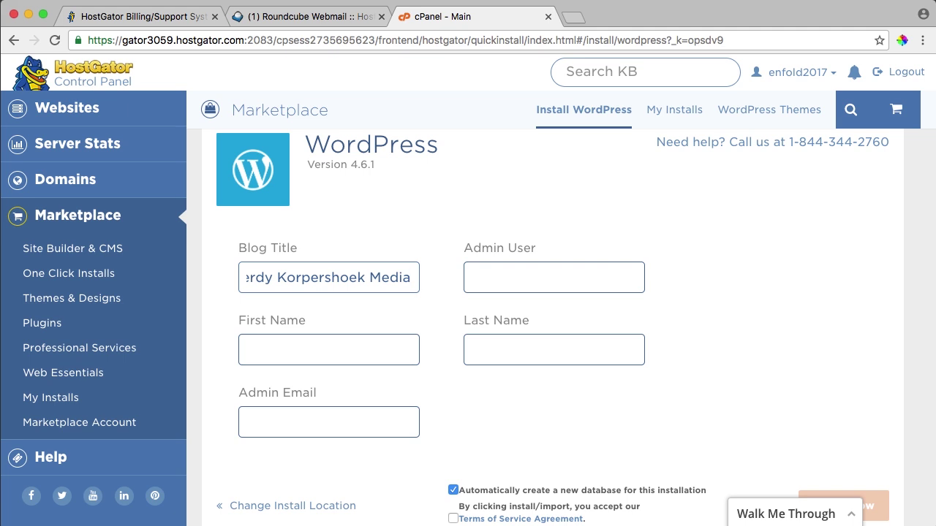
{"action": "left_click", "coordinate": [472, 277]}
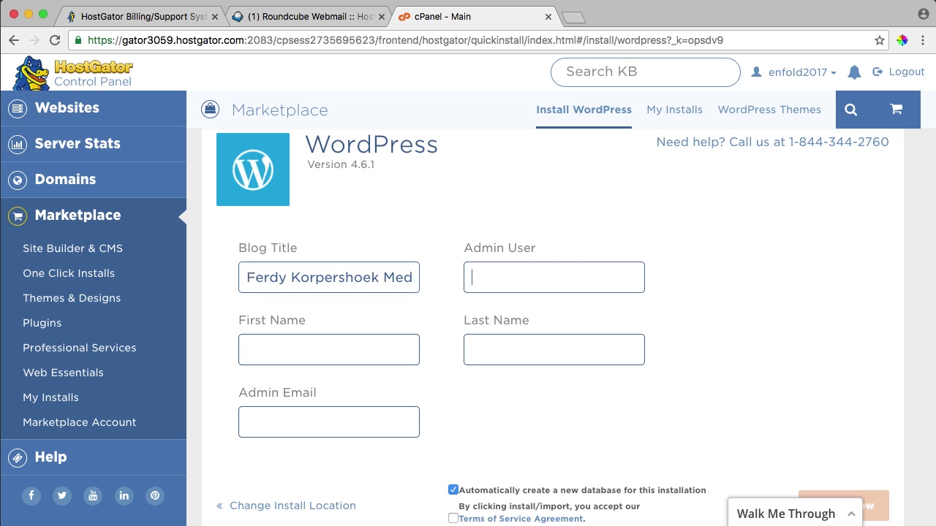
{"action": "type", "text": "FerdyKorp"}
{"action": "left_click", "coordinate": [329, 349]}
{"action": "type", "text": "Ferdy"}
{"action": "left_click", "coordinate": [554, 349]}
{"action": "type", "text": "Korper"}
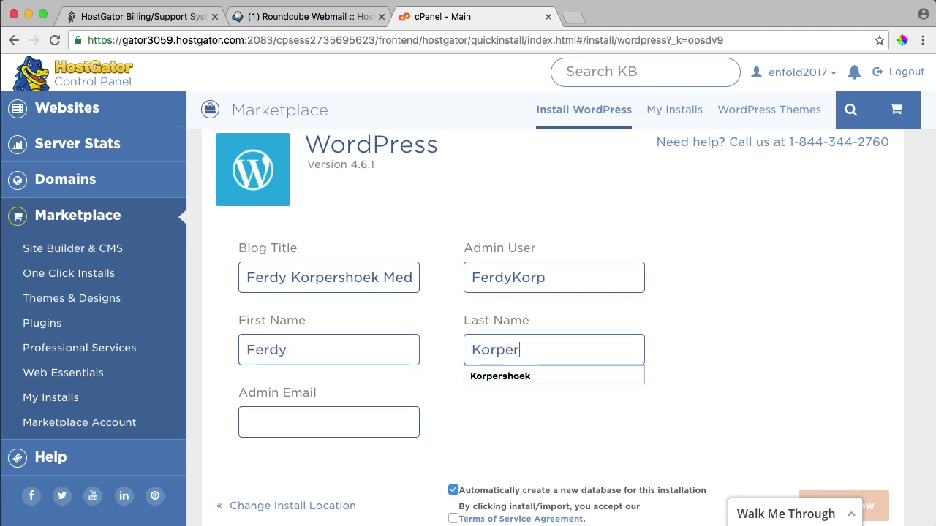
{"action": "type", "text": "shoek"}
{"action": "left_click", "coordinate": [329, 421]}
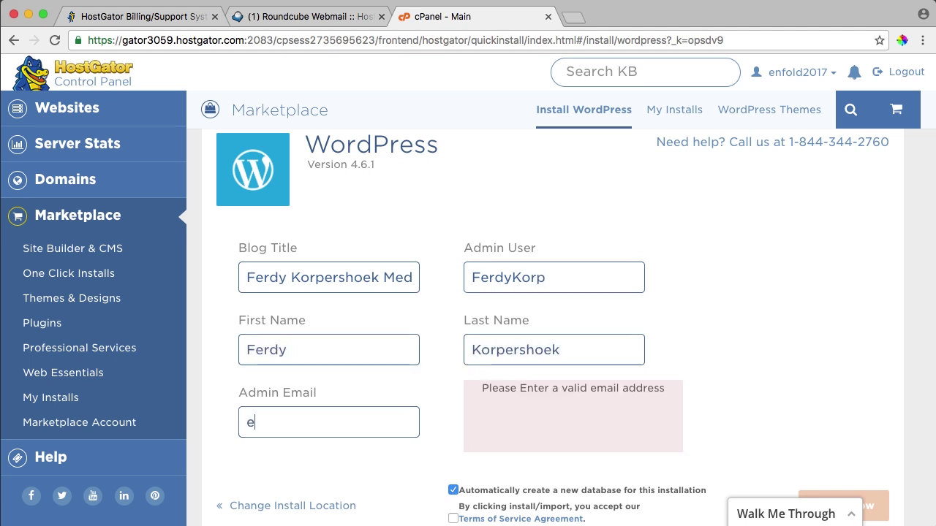
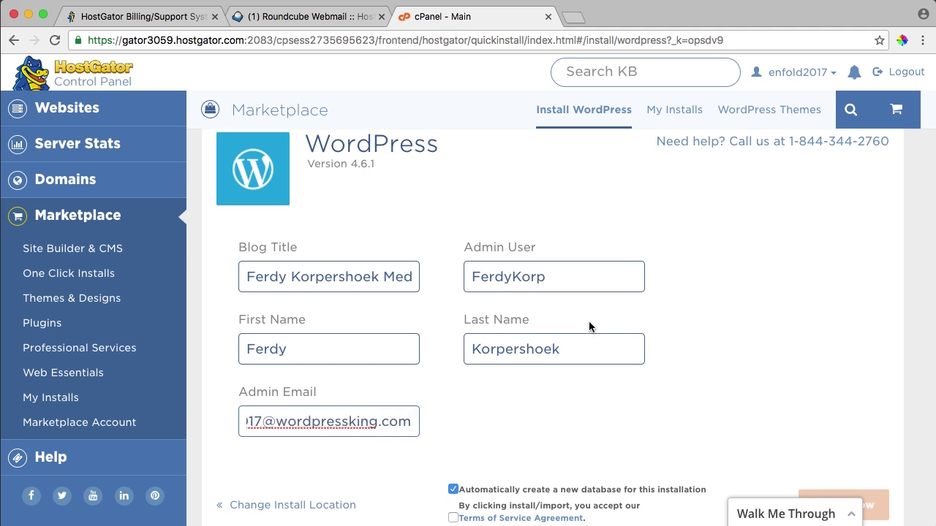
Accept the terms, install WordPress, and open enfold2017.com's Website Coming Soon page
{"action": "scroll", "coordinate": [588, 324], "scroll_direction": "down", "scroll_amount": 2}
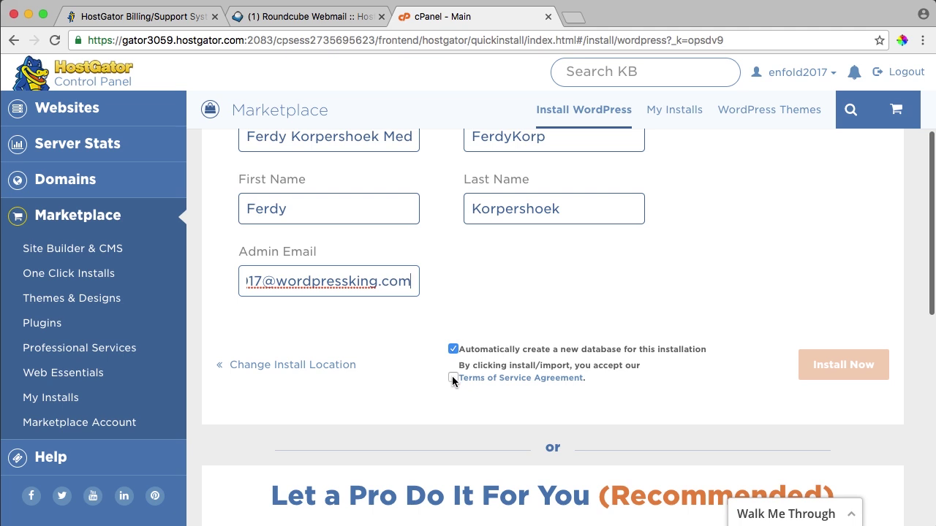
{"action": "left_click", "coordinate": [452, 377]}
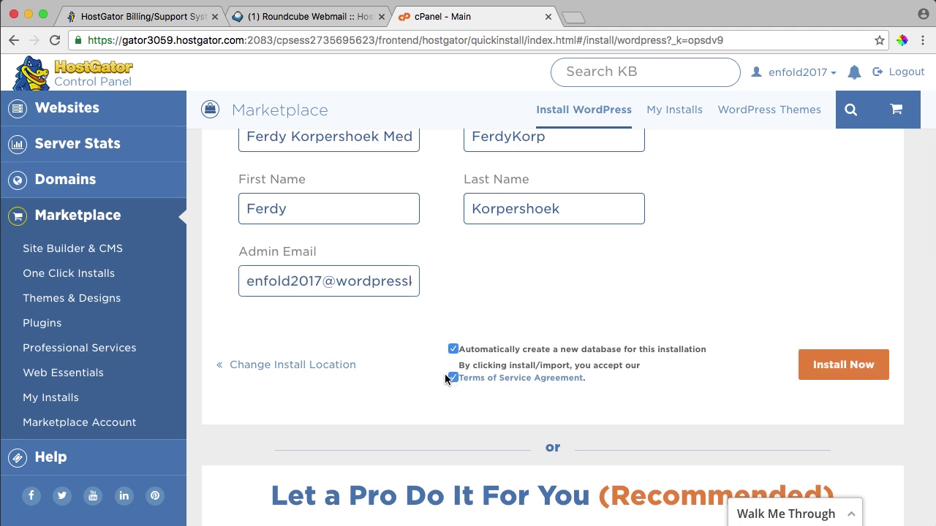
{"action": "left_click", "coordinate": [825, 374]}
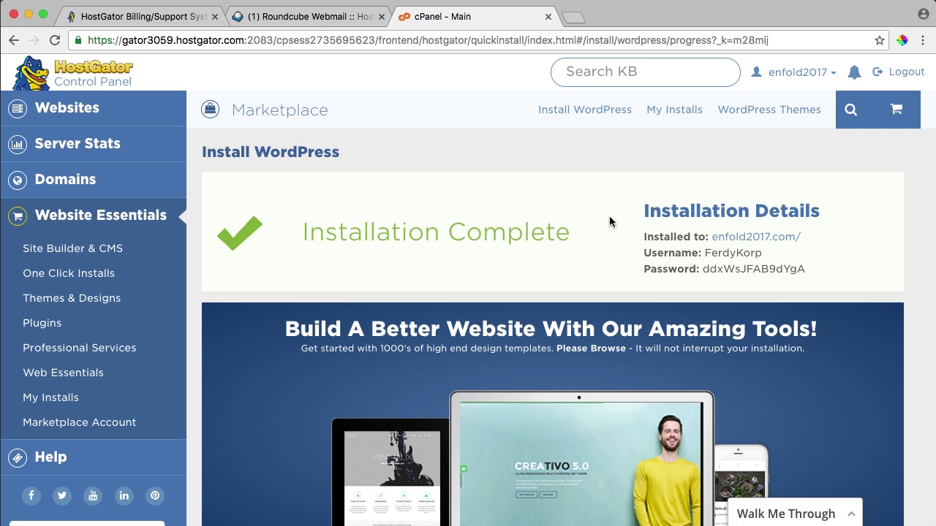
{"action": "left_click", "coordinate": [747, 241]}
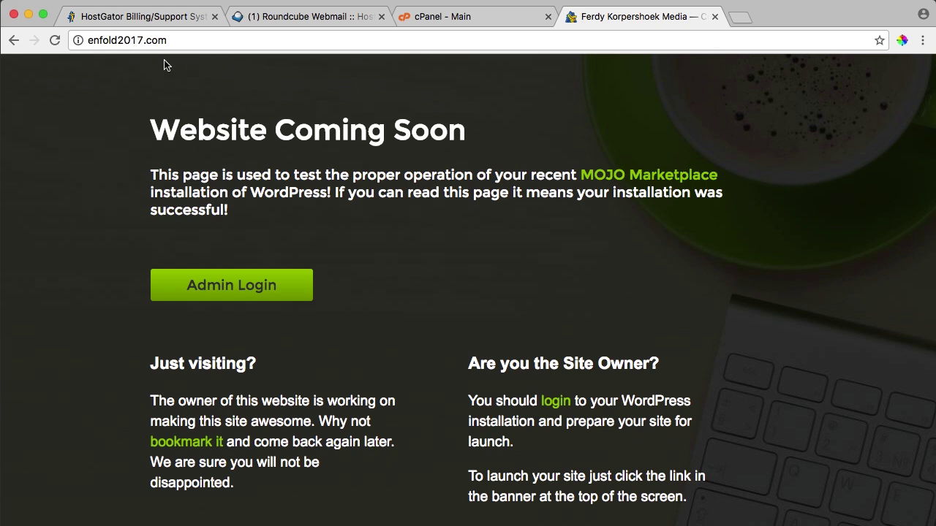
Open the WordPress login page and paste in the installation's admin username from cPanel
{"action": "left_click", "coordinate": [226, 287]}
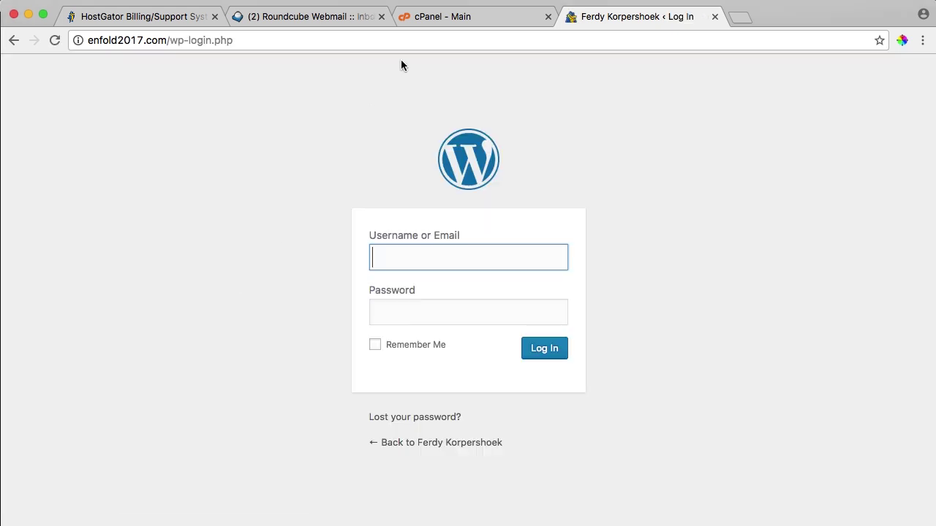
{"action": "left_click", "coordinate": [457, 16]}
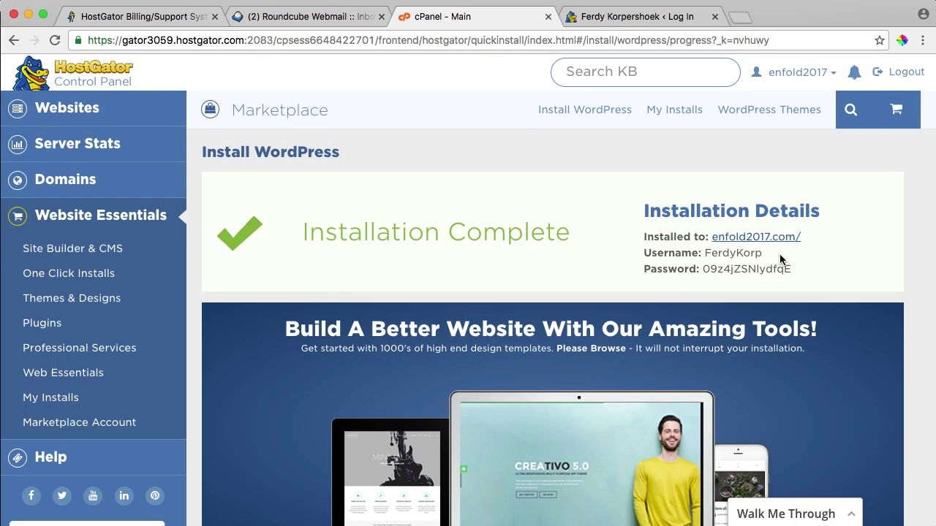
{"action": "left_click_drag", "start_coordinate": [763, 253], "coordinate": [706, 252]}
{"action": "key", "text": "super+c"}
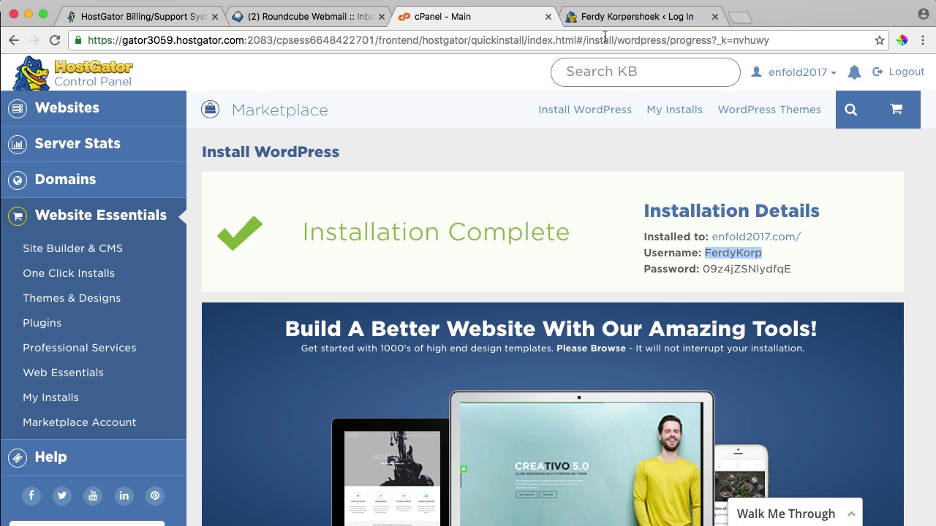
{"action": "left_click", "coordinate": [607, 16]}
{"action": "left_click", "coordinate": [437, 256]}
{"action": "key", "text": "super+v"}
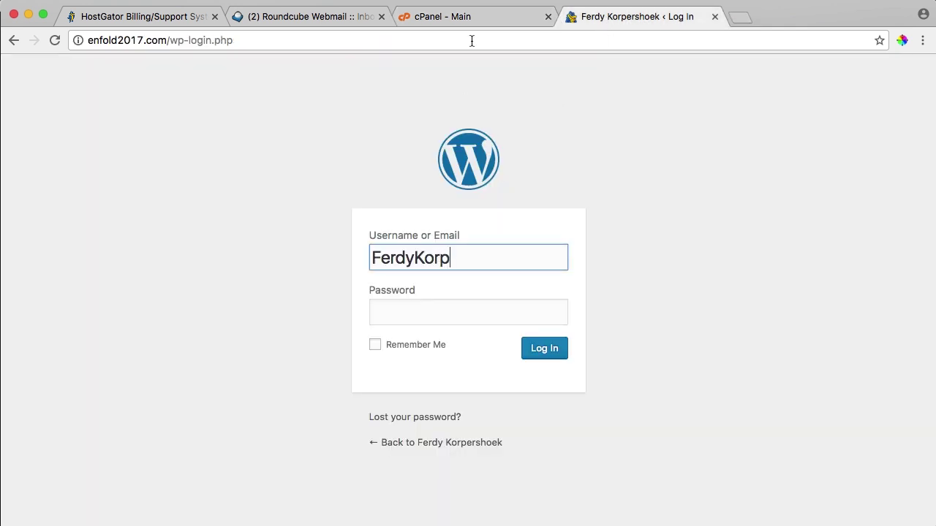
Paste the installation's admin password from cPanel and log in
{"action": "left_click", "coordinate": [470, 16]}
{"action": "left_click_drag", "start_coordinate": [808, 270], "coordinate": [700, 269]}
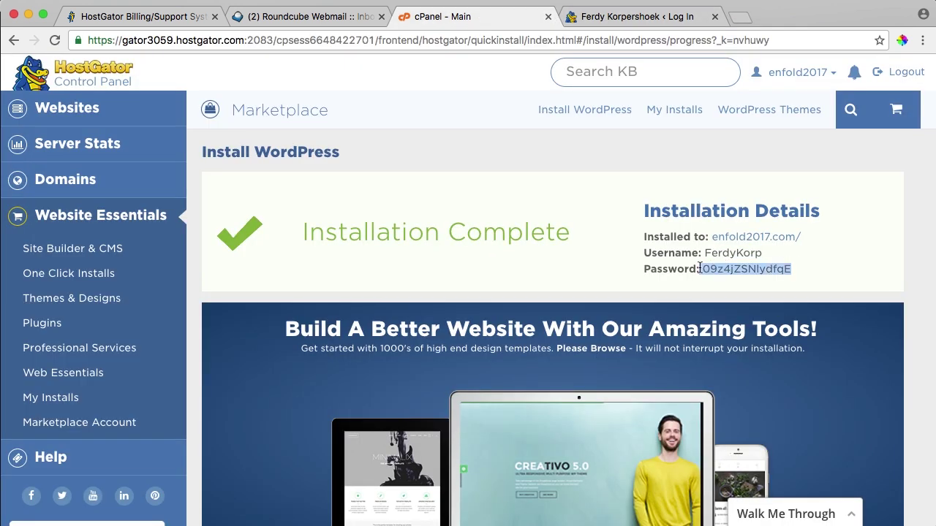
{"action": "left_click", "coordinate": [633, 17]}
{"action": "left_click", "coordinate": [390, 314]}
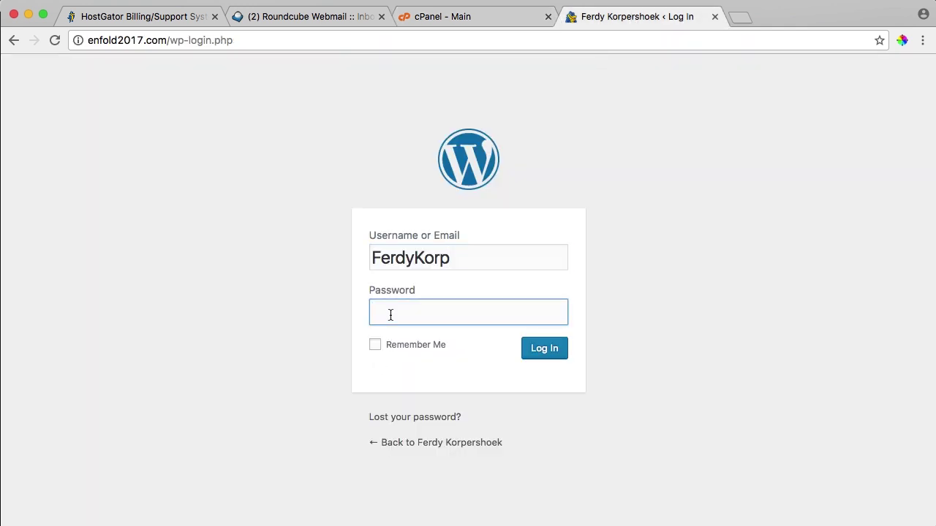
{"action": "key", "text": "super+v"}
{"action": "left_click", "coordinate": [543, 350]}
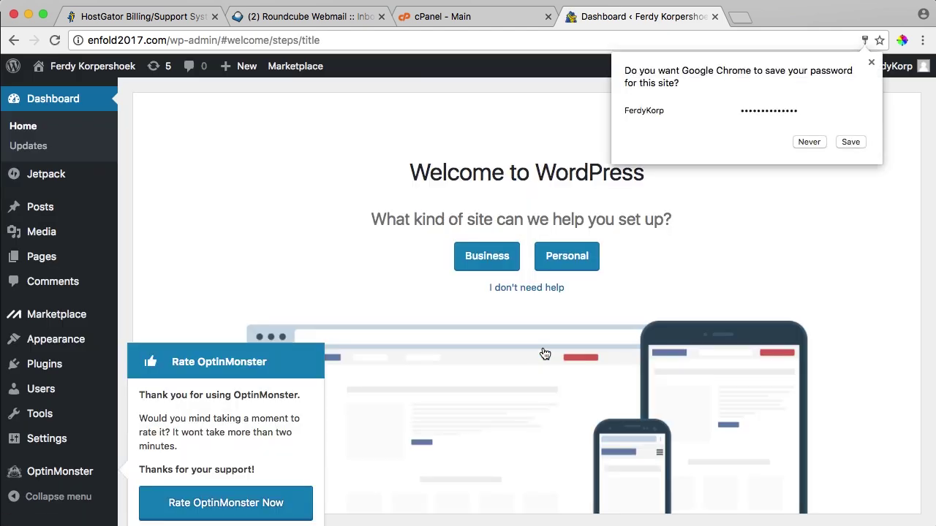
Decline Chrome's password save and open the live site in its own tab
{"action": "left_click", "coordinate": [809, 143]}
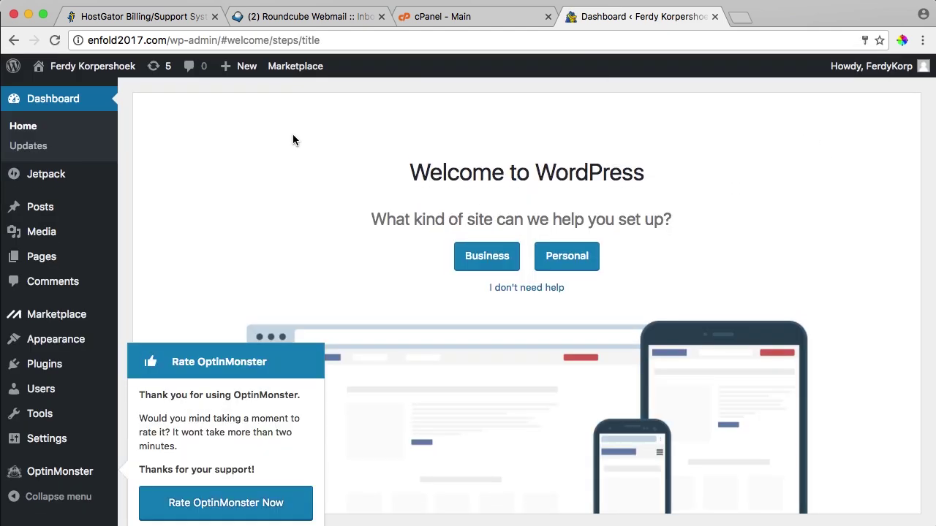
{"action": "left_click", "coordinate": [87, 66], "text": "super"}
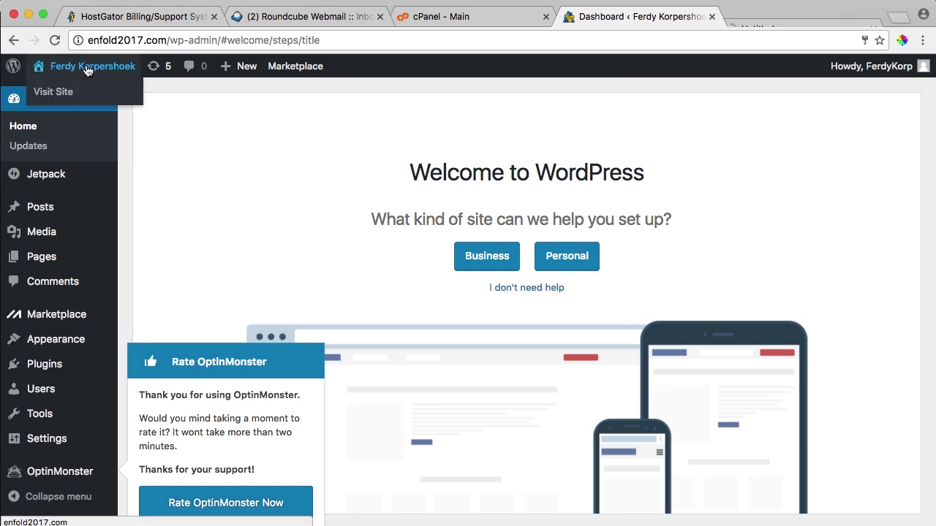
{"action": "left_click", "coordinate": [797, 19]}
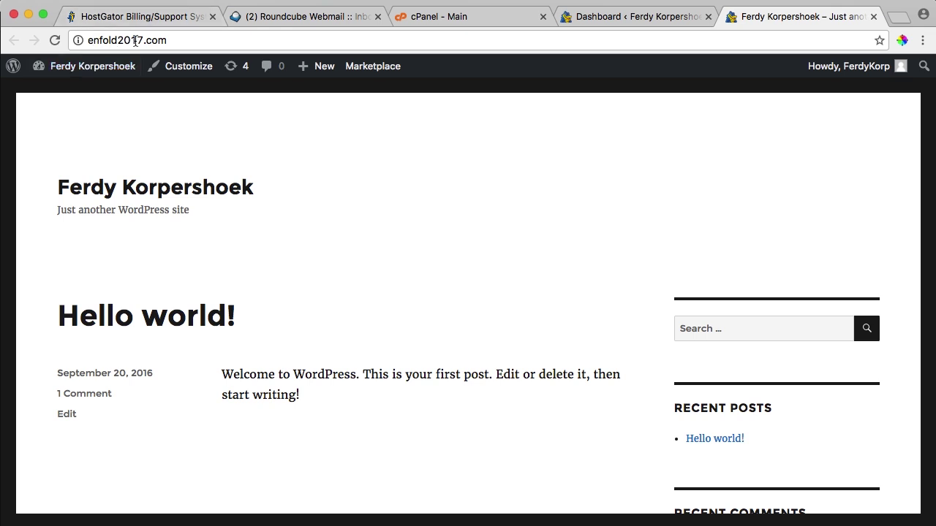
{"action": "scroll", "coordinate": [415, 202], "scroll_direction": "down", "scroll_amount": 5}
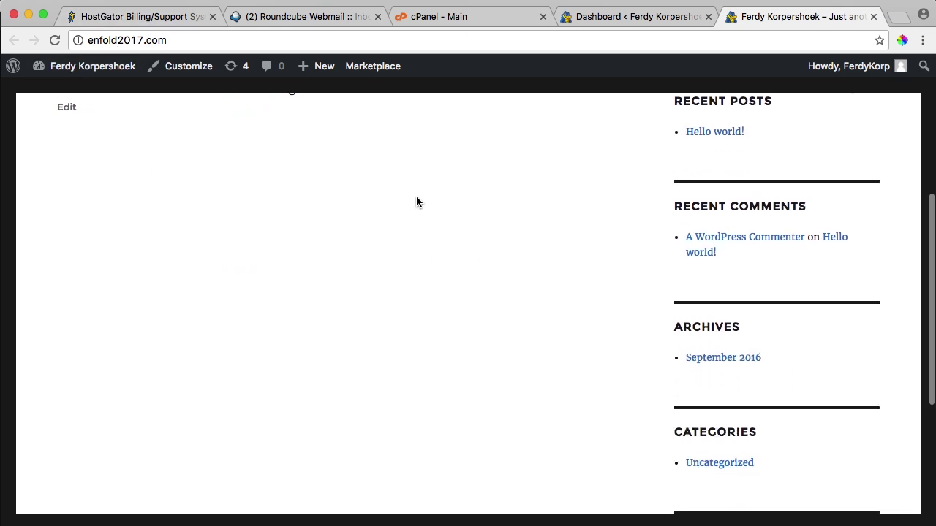
{"action": "scroll", "coordinate": [416, 203], "scroll_direction": "up", "scroll_amount": 5}
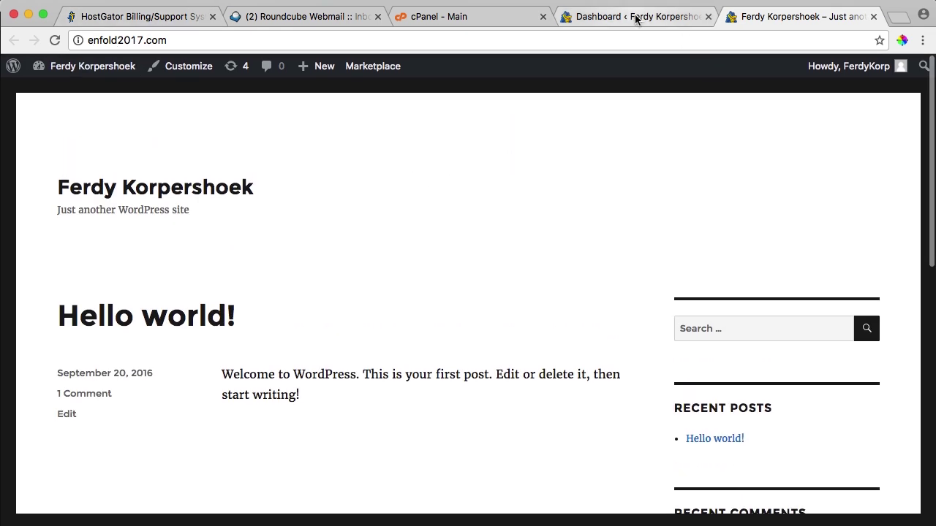
Close the cPanel and HostGator billing tabs and return to the Dashboard tab
{"action": "left_click", "coordinate": [544, 16]}
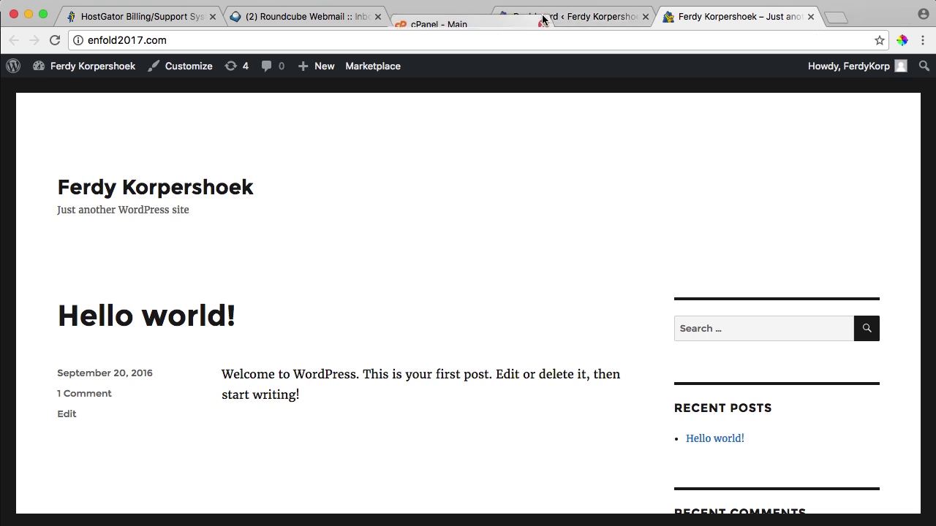
{"action": "left_click", "coordinate": [212, 16]}
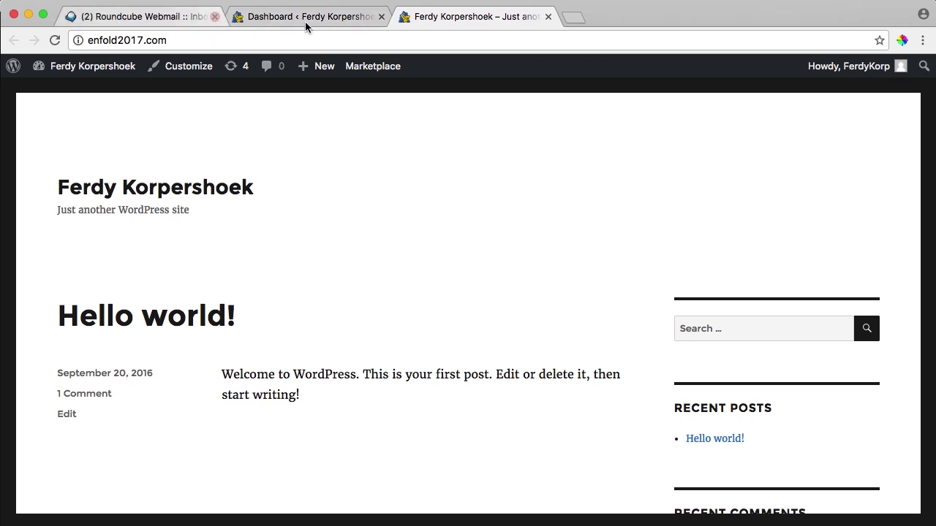
{"action": "left_click", "coordinate": [326, 20]}
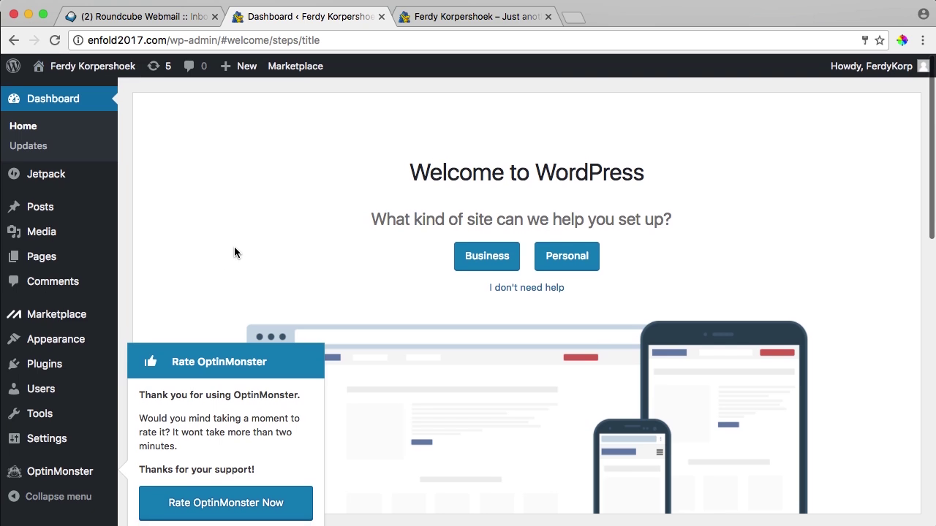
Enter 'Ferdy' as the first name on the administrator's profile
{"action": "left_click", "coordinate": [44, 389]}
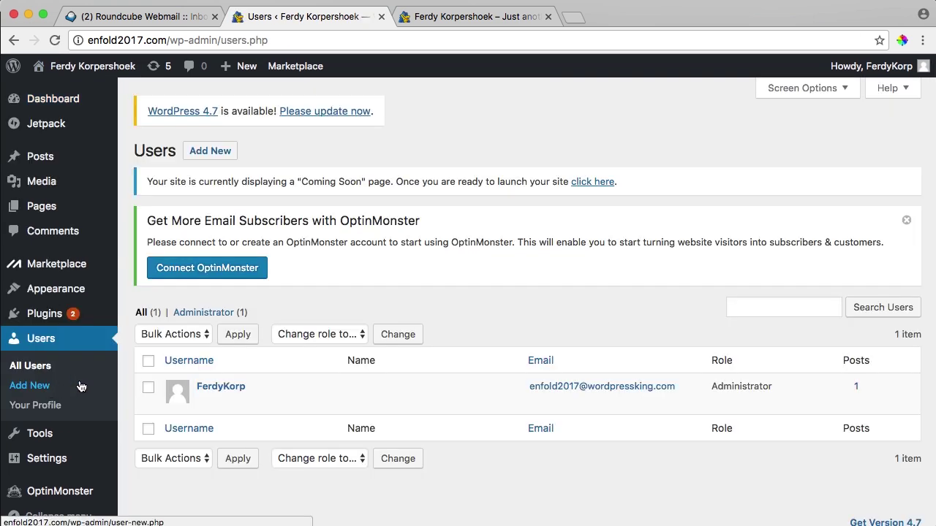
{"action": "left_click", "coordinate": [223, 389]}
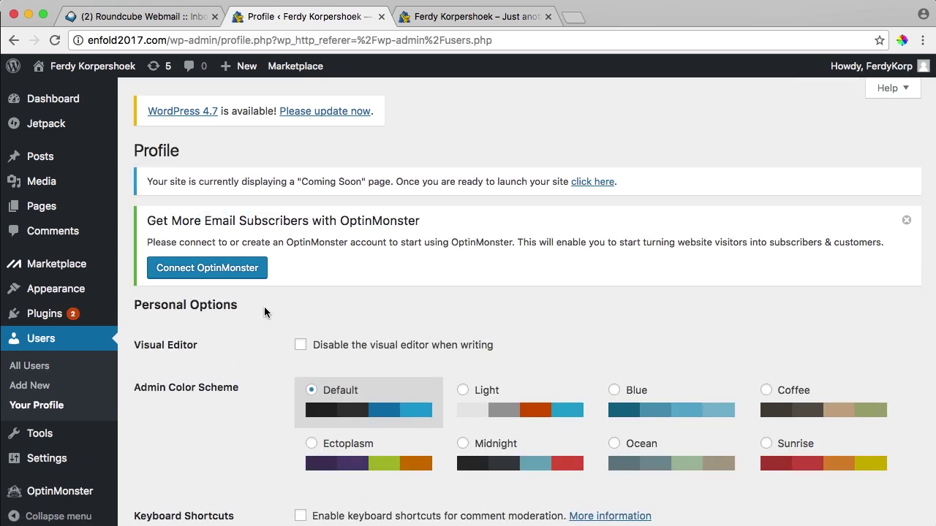
{"action": "scroll", "coordinate": [264, 307], "scroll_direction": "down", "scroll_amount": 5}
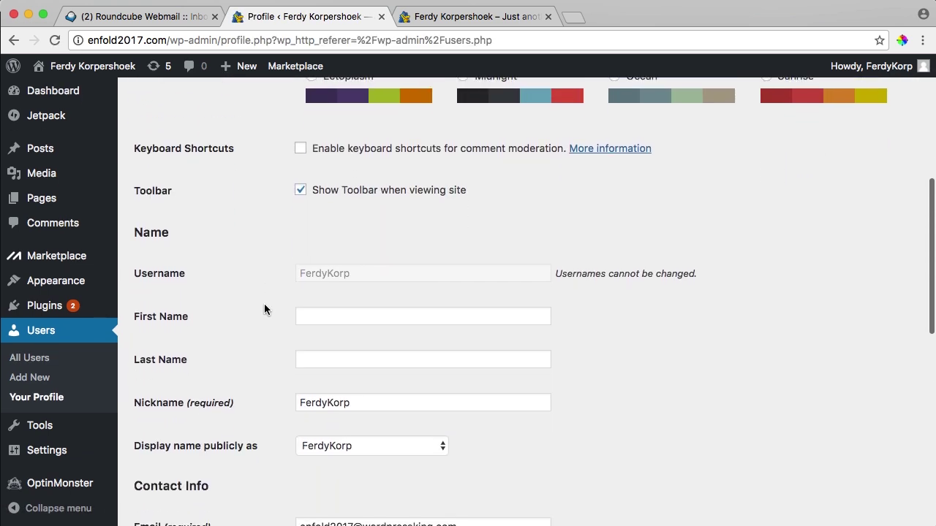
{"action": "scroll", "coordinate": [263, 304], "scroll_direction": "down", "scroll_amount": 1}
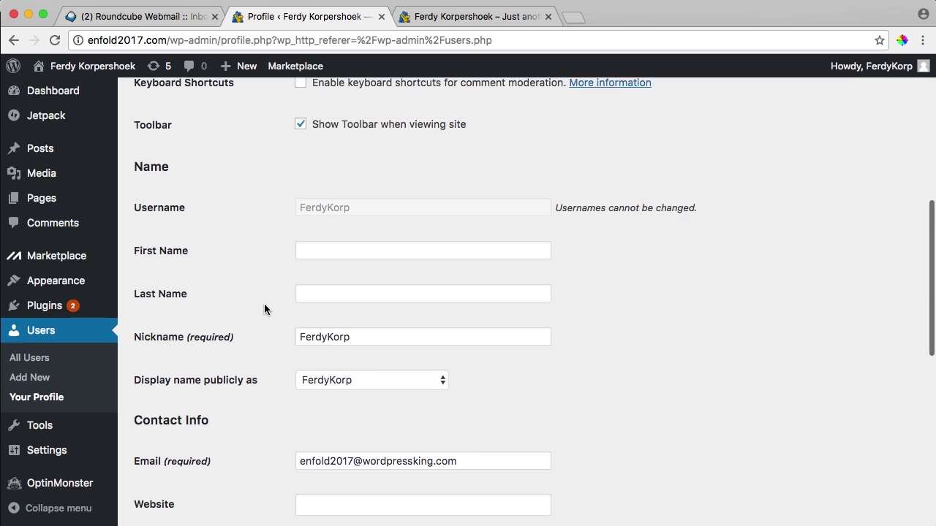
{"action": "left_click", "coordinate": [356, 254]}
{"action": "type", "text": "Ferdy"}
{"action": "key", "text": "Tab"}
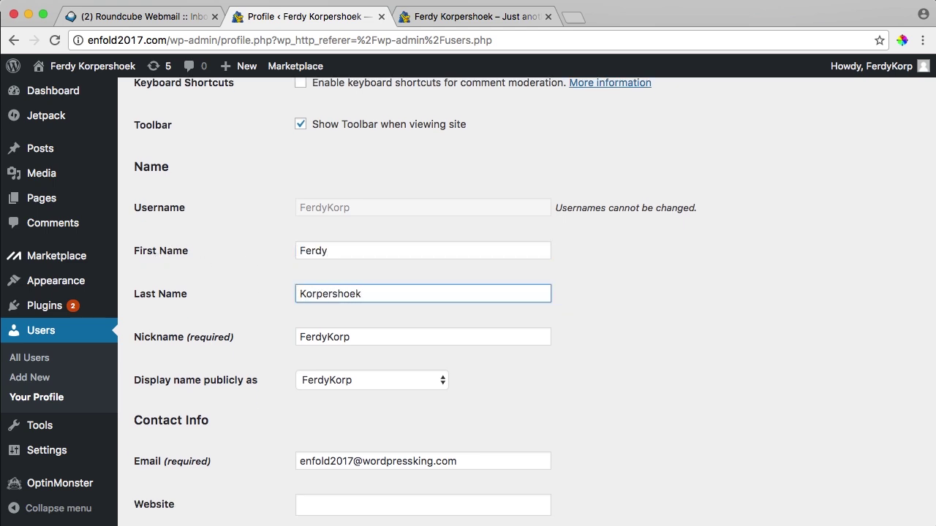
{"action": "scroll", "coordinate": [215, 234], "scroll_direction": "down", "scroll_amount": 1}
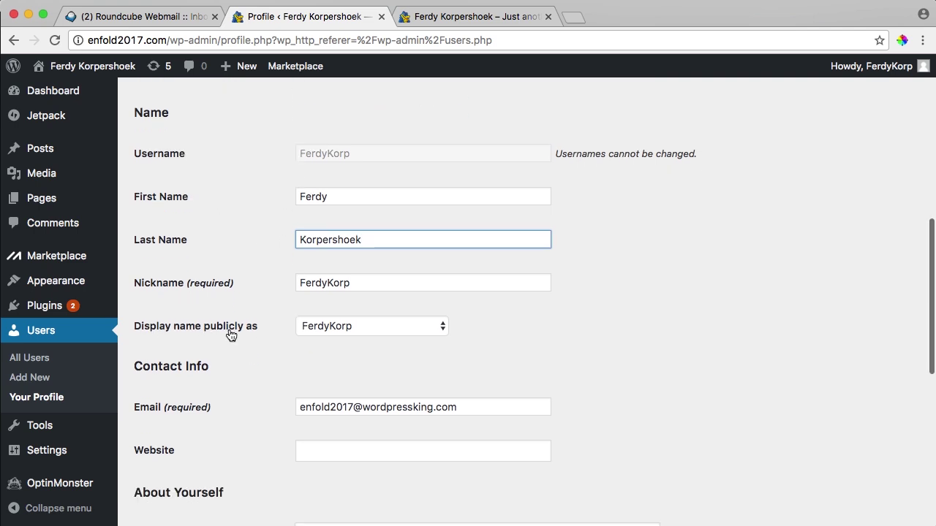
Set the public display name to the full name
{"action": "left_click", "coordinate": [338, 329]}
{"action": "left_click", "coordinate": [349, 327]}
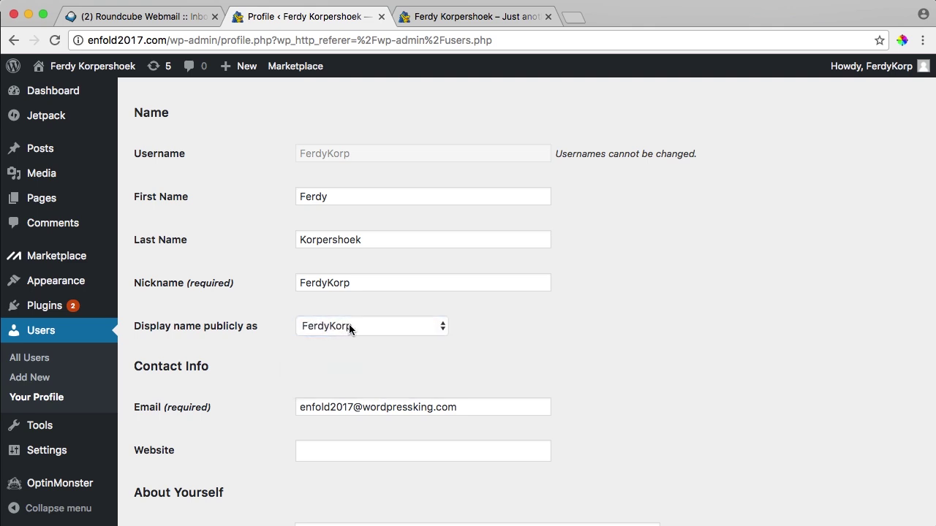
{"action": "left_click", "coordinate": [348, 328]}
{"action": "left_click", "coordinate": [343, 370]}
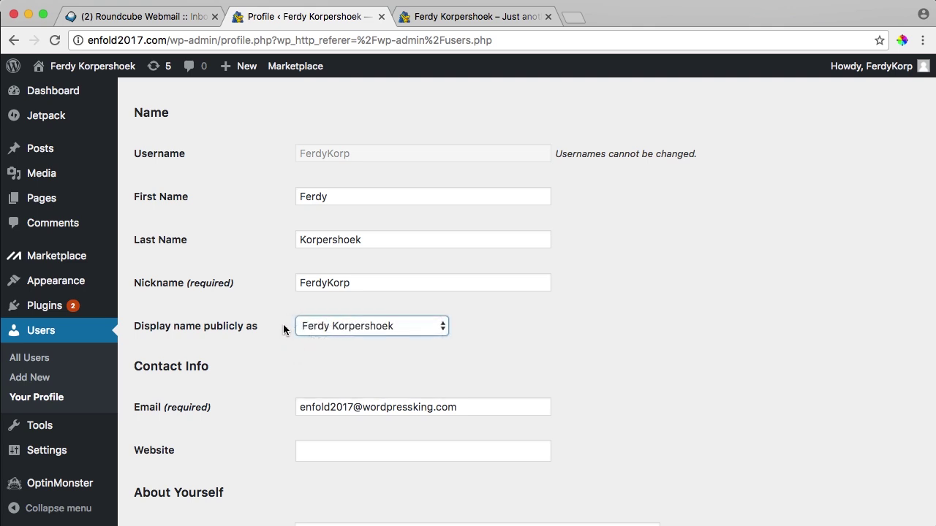
Set a new weak account password and save the profile
{"action": "scroll", "coordinate": [285, 321], "scroll_direction": "down", "scroll_amount": 5}
{"action": "scroll", "coordinate": [284, 320], "scroll_direction": "down", "scroll_amount": 6}
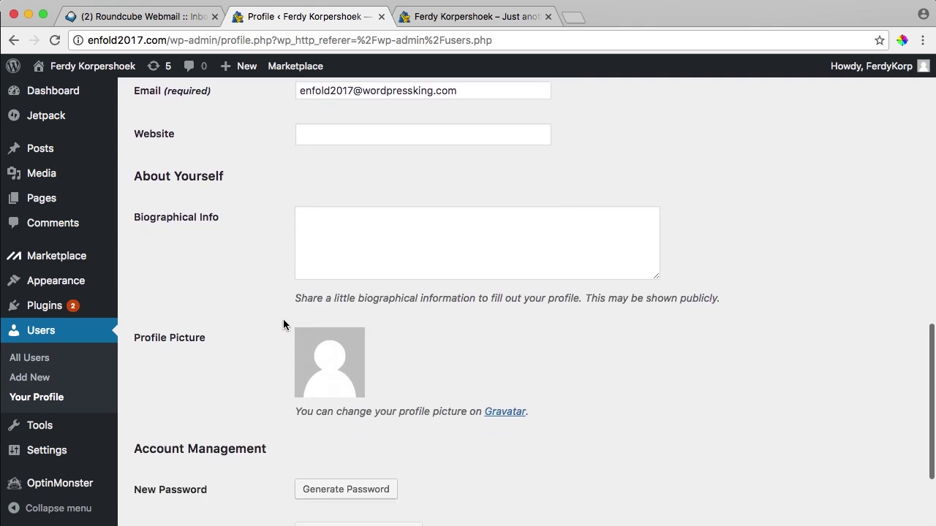
{"action": "left_click", "coordinate": [328, 345]}
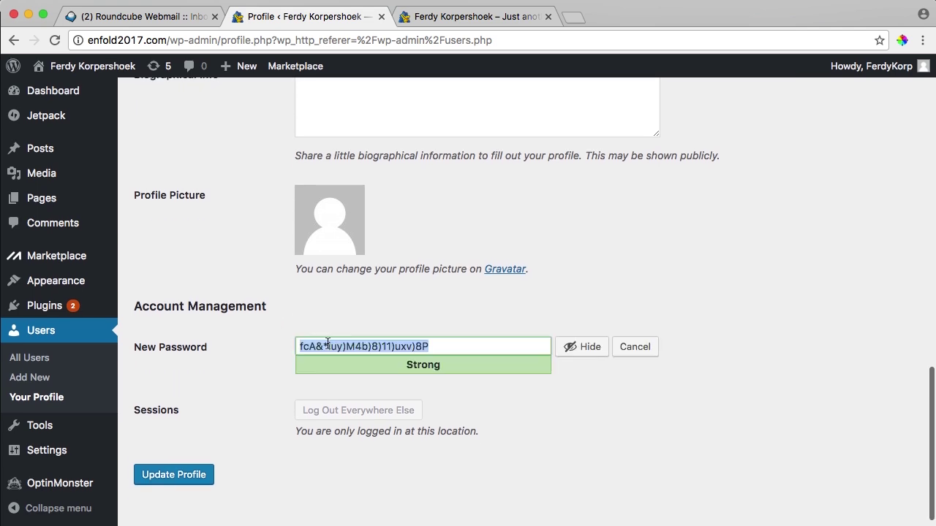
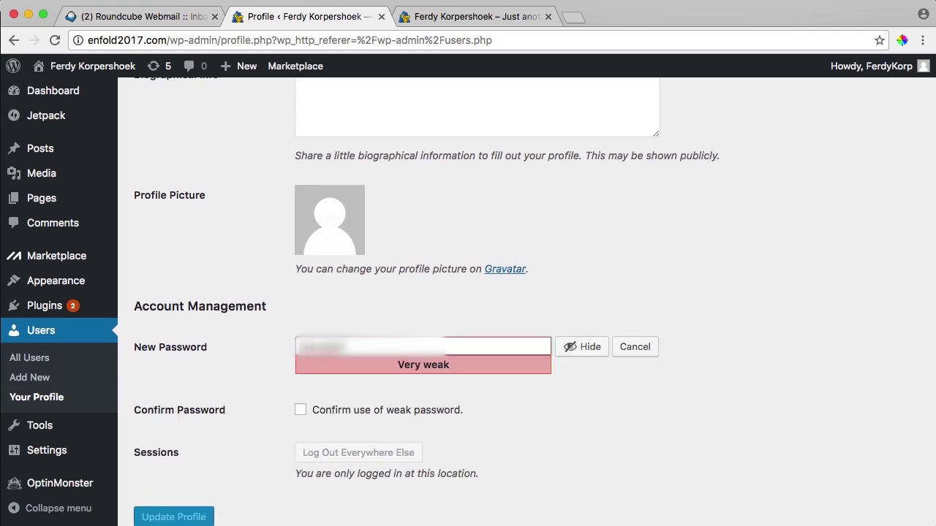
{"action": "left_click", "coordinate": [300, 410]}
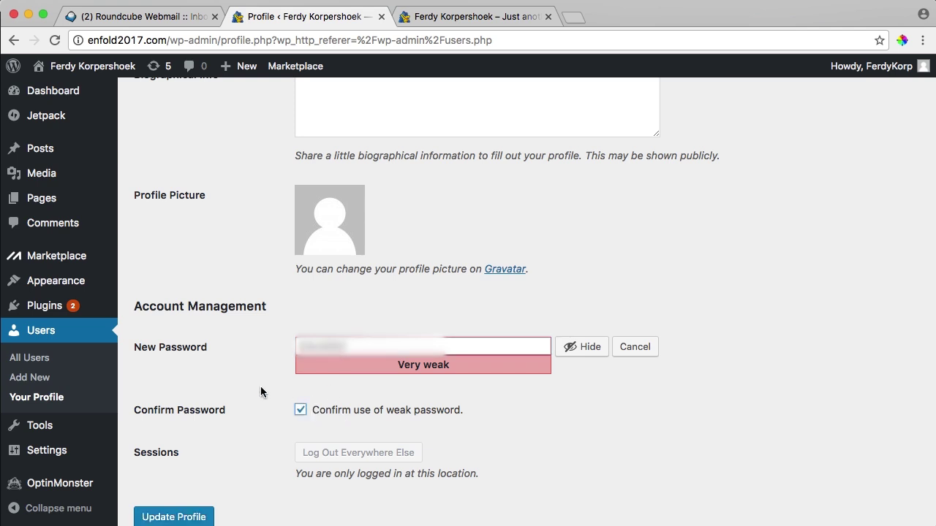
{"action": "scroll", "coordinate": [260, 387], "scroll_direction": "down", "scroll_amount": 2}
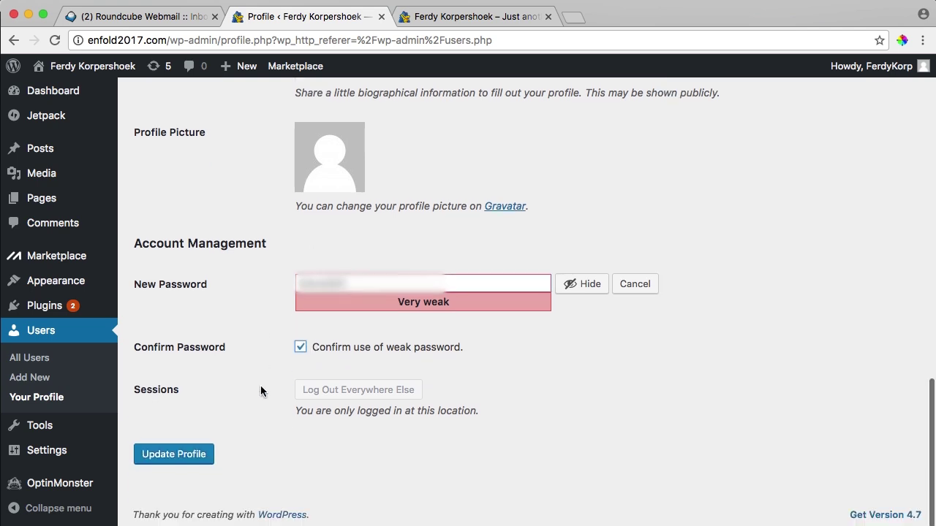
{"action": "left_click", "coordinate": [174, 456]}
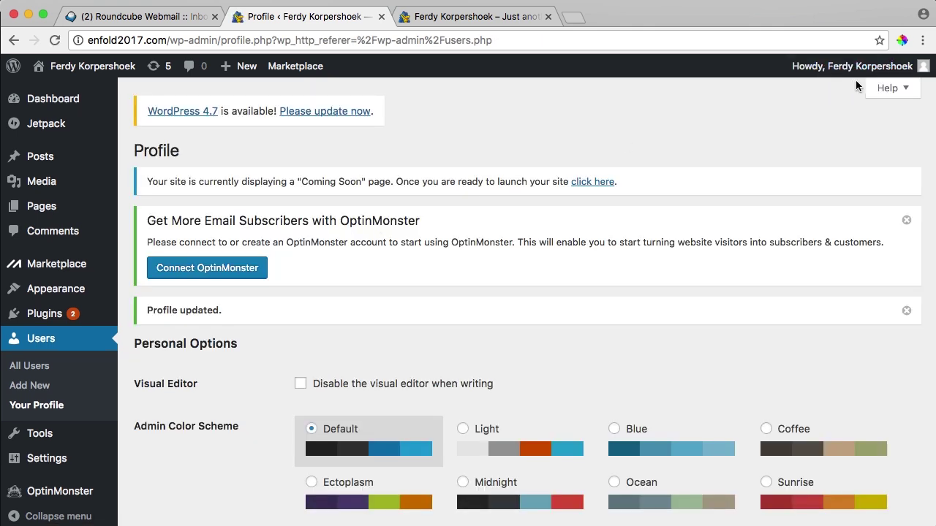
Log out, then sign back in with the account username and Remember Me ticked
{"action": "mouse_move", "coordinate": [852, 73]}
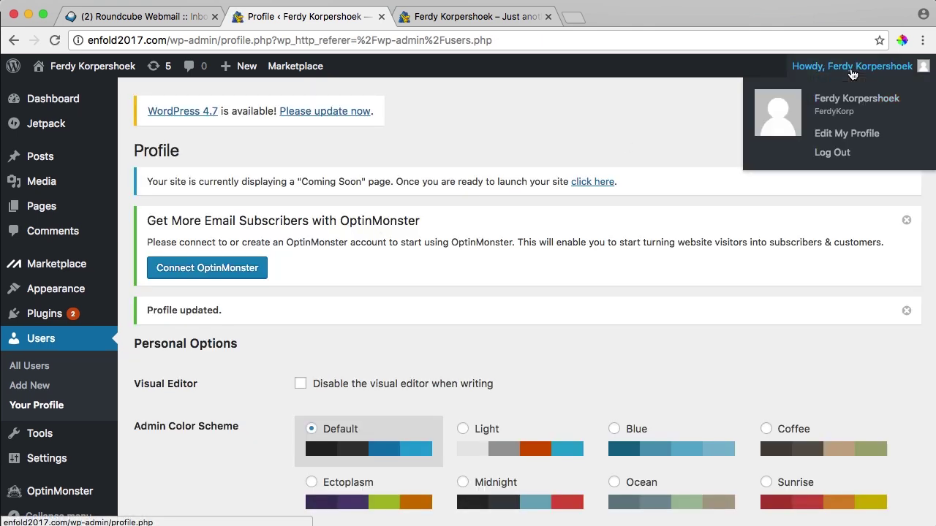
{"action": "left_click", "coordinate": [834, 152]}
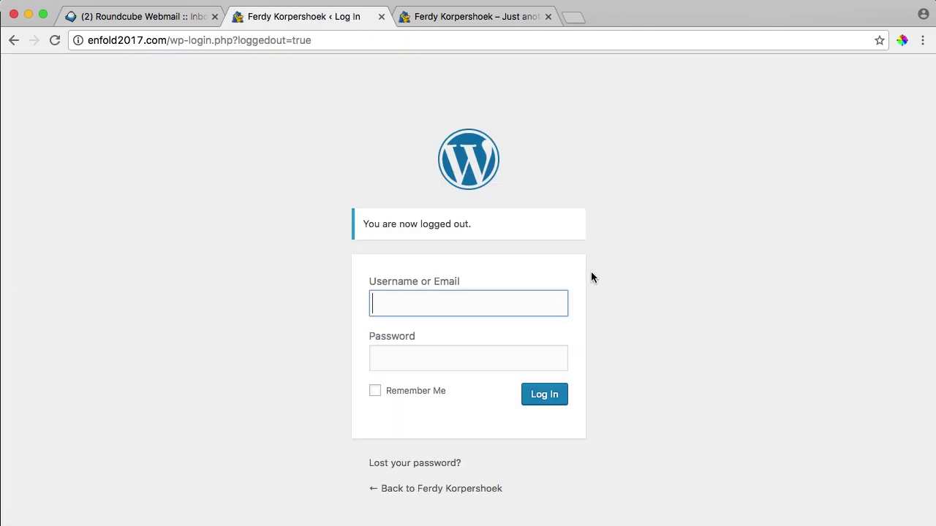
{"action": "type", "text": "FerdyKorp"}
{"action": "key", "text": "Tab"}
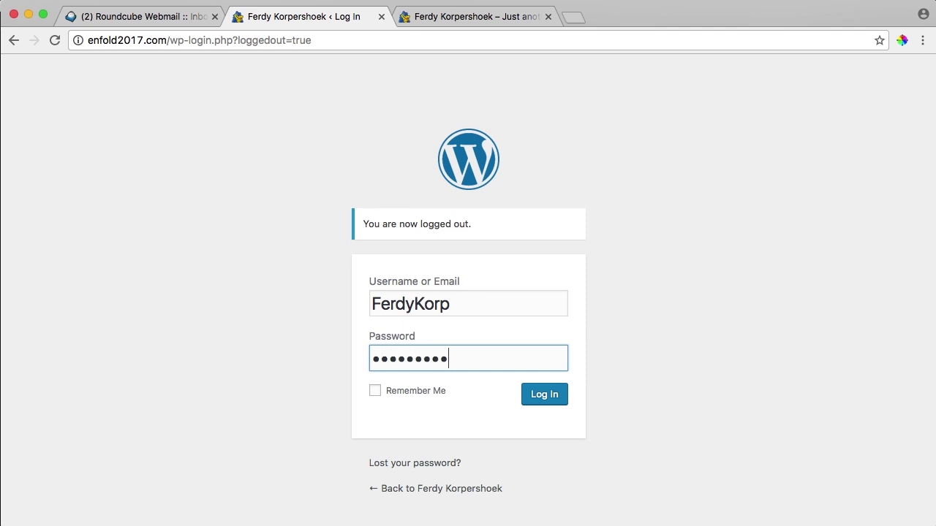
{"action": "left_click", "coordinate": [375, 390]}
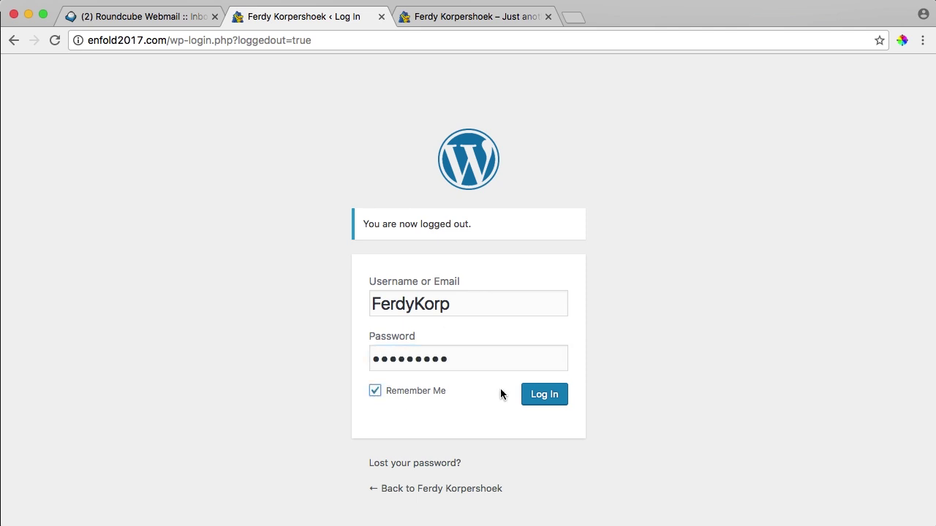
{"action": "left_click", "coordinate": [541, 395]}
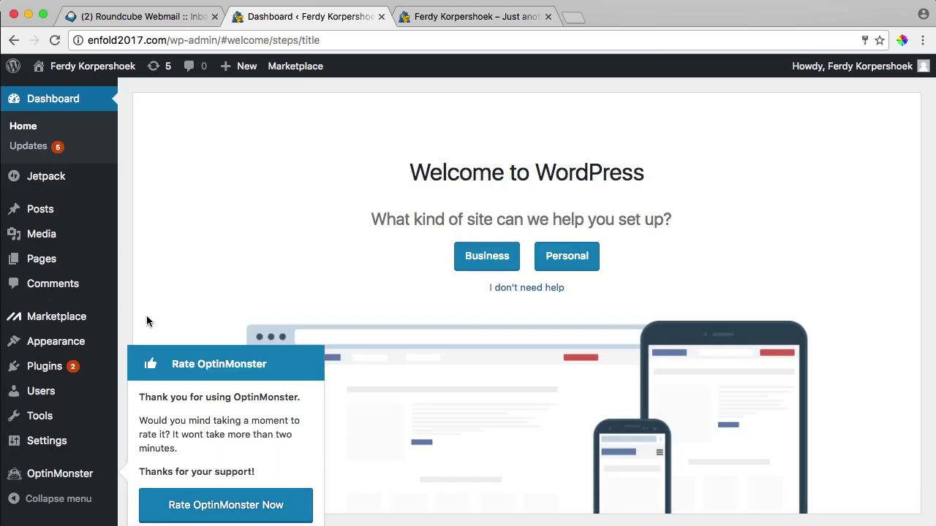
Dismiss the OptinMonster and Jetpack notices and the OptinMonster rating request on Plugins
{"action": "left_click", "coordinate": [53, 371]}
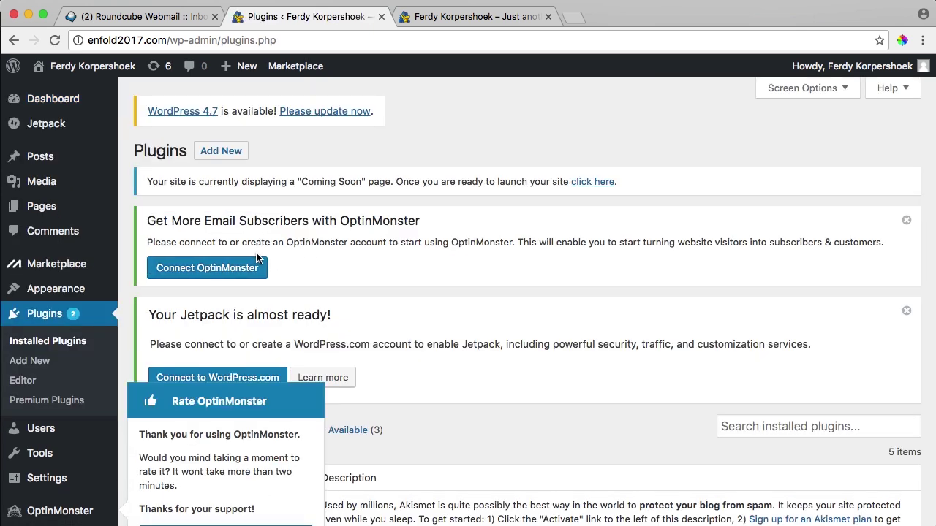
{"action": "left_click", "coordinate": [905, 220]}
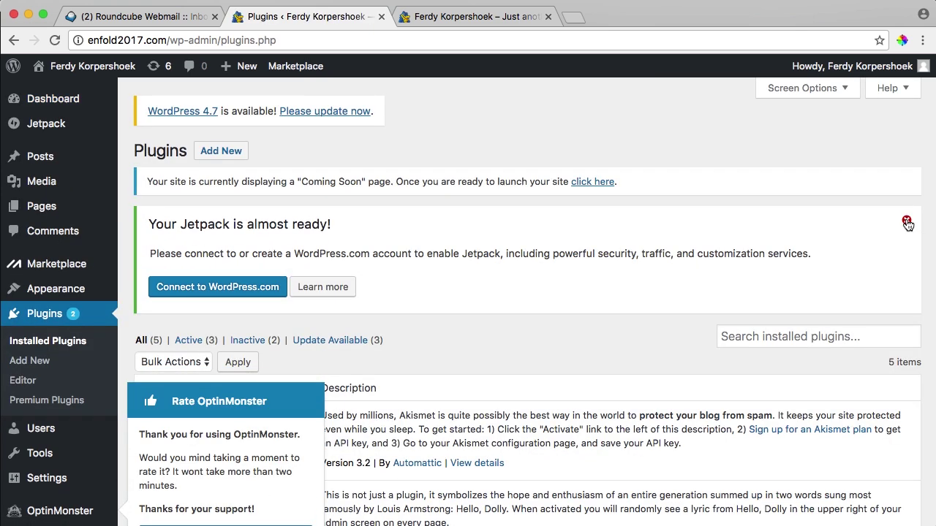
{"action": "left_click", "coordinate": [906, 220]}
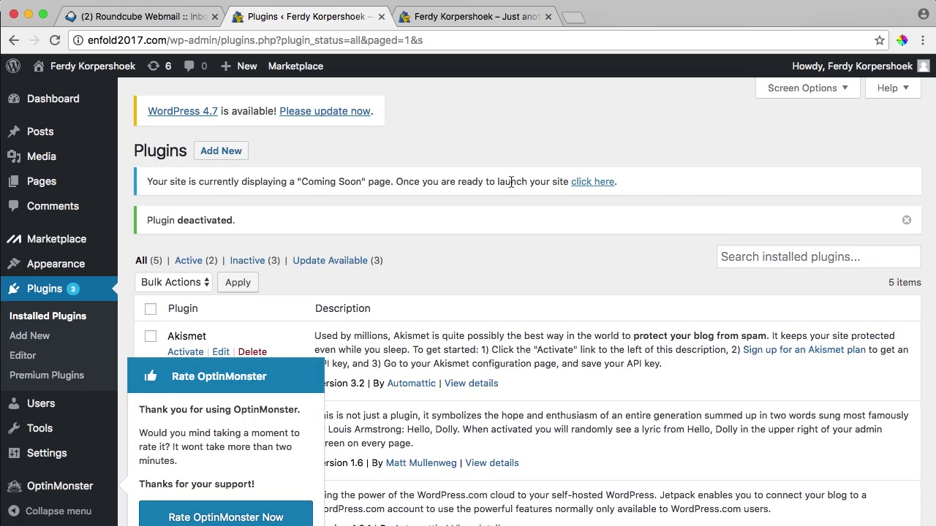
{"action": "scroll", "coordinate": [340, 201], "scroll_direction": "down", "scroll_amount": 1}
{"action": "scroll", "coordinate": [340, 200], "scroll_direction": "down", "scroll_amount": 3}
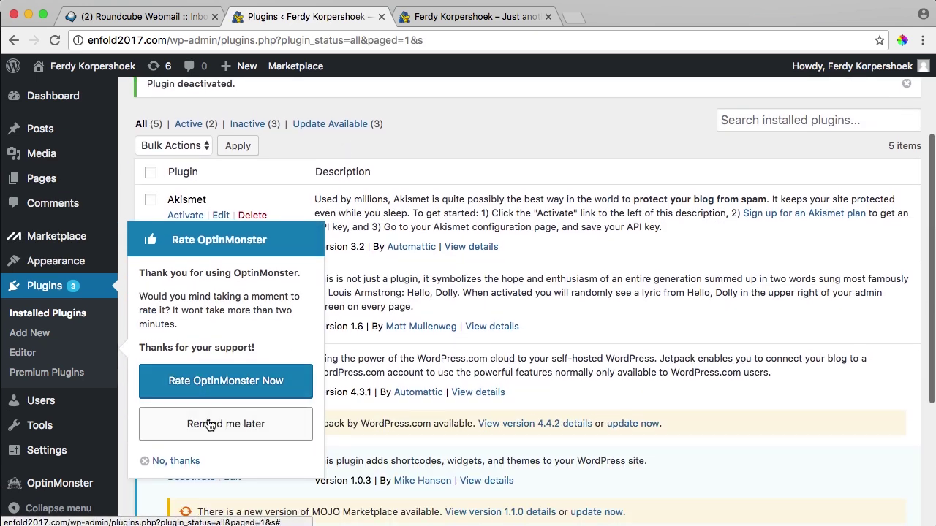
{"action": "left_click", "coordinate": [176, 461]}
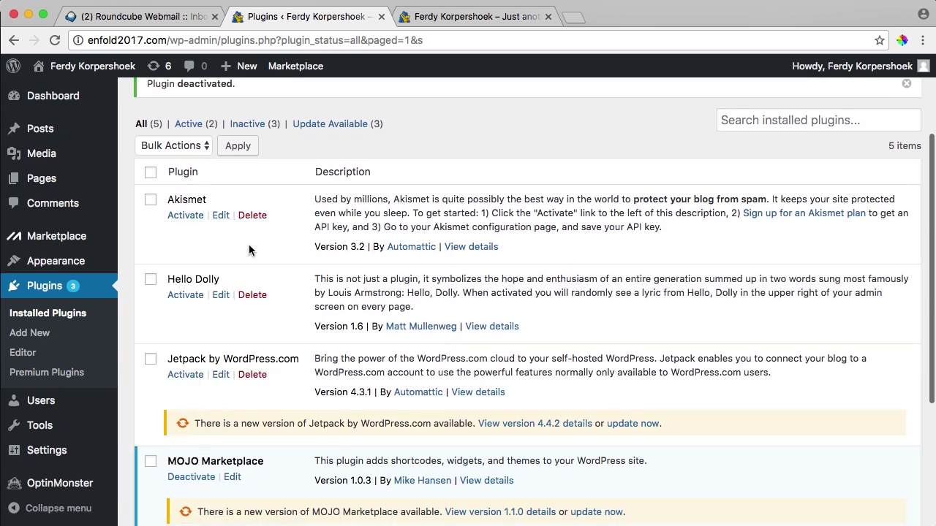
Bulk-deactivate every plugin except Akismet
{"action": "left_click", "coordinate": [151, 174]}
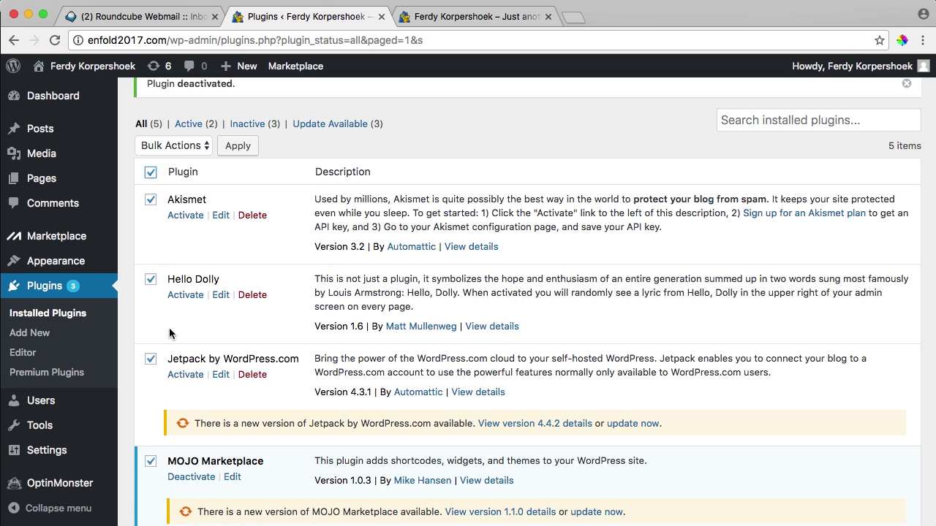
{"action": "scroll", "coordinate": [165, 206], "scroll_direction": "down", "scroll_amount": 2}
{"action": "left_click", "coordinate": [152, 152]}
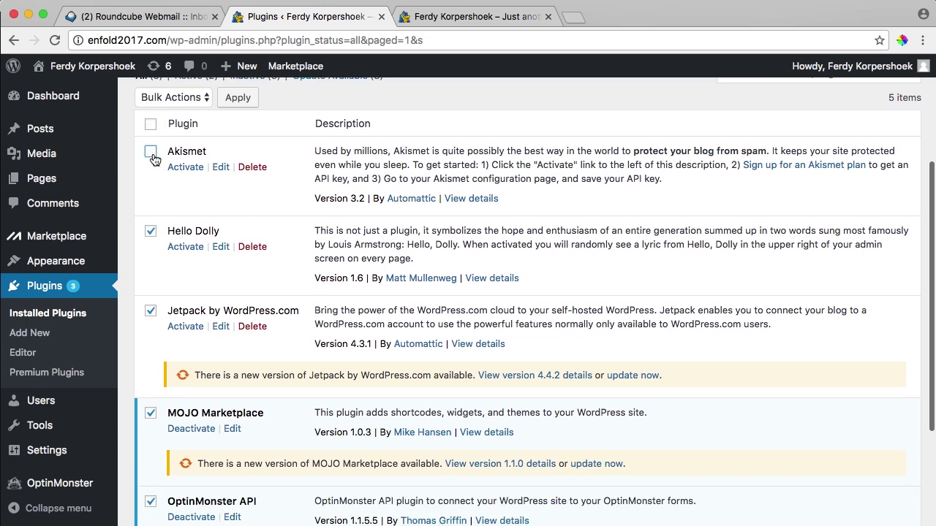
{"action": "left_click", "coordinate": [174, 97]}
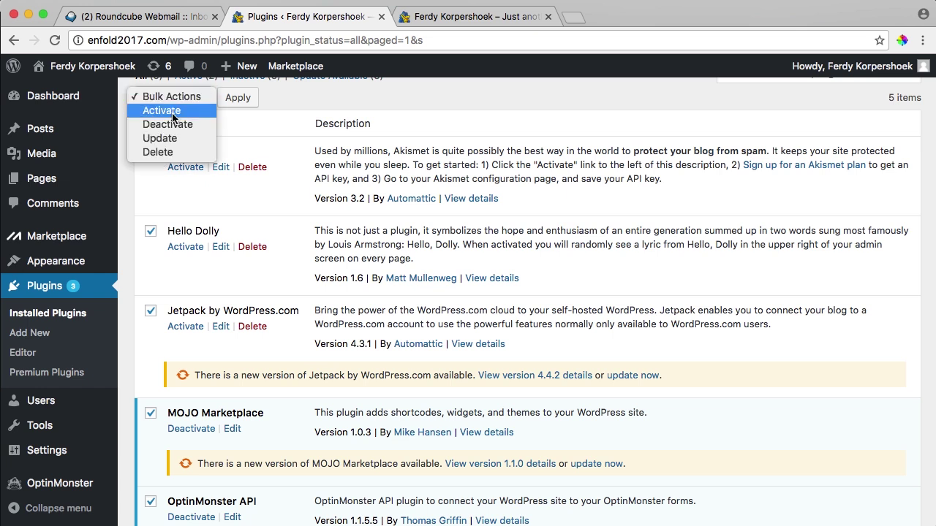
{"action": "left_click", "coordinate": [167, 124]}
{"action": "left_click", "coordinate": [237, 100]}
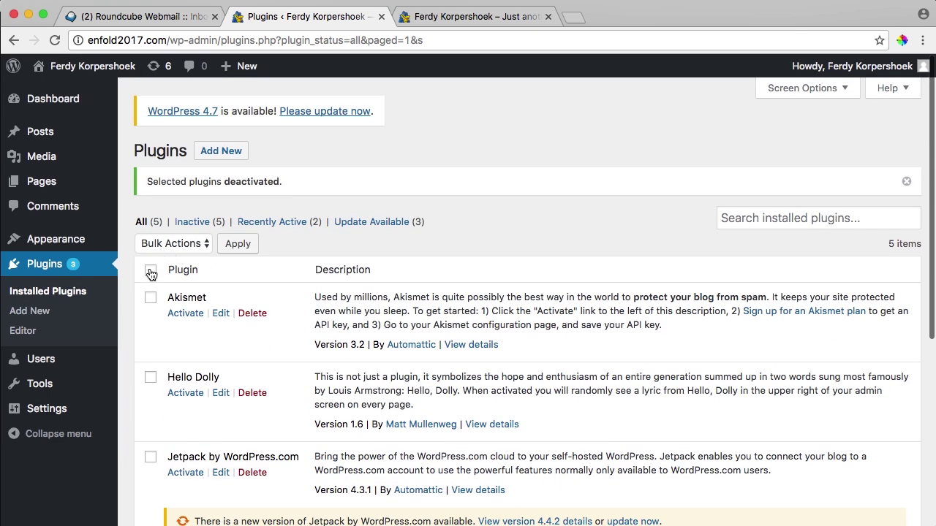
{"action": "left_click", "coordinate": [151, 274]}
Bulk-delete Hello Dolly, Jetpack, MOJO Marketplace and OptinMonster API, keeping only Akismet
{"action": "left_click", "coordinate": [151, 297]}
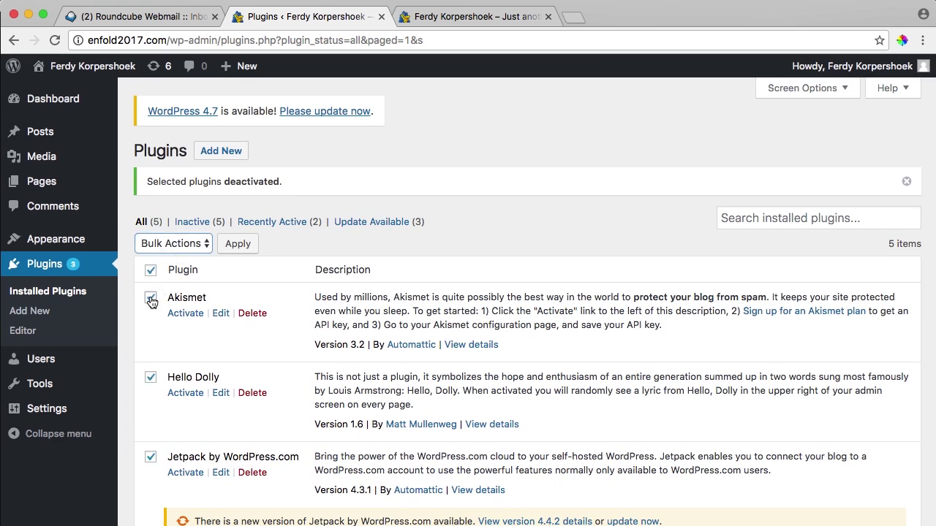
{"action": "left_click", "coordinate": [164, 249]}
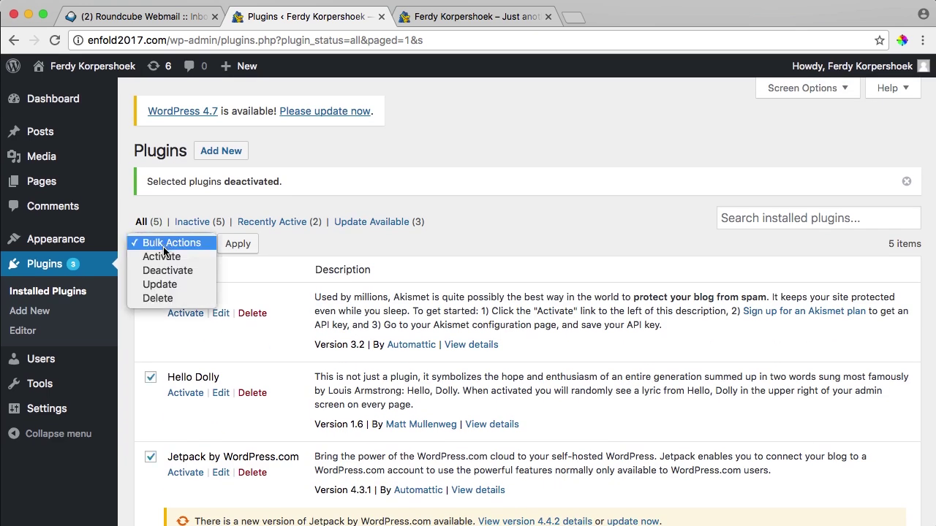
{"action": "left_click", "coordinate": [158, 298]}
{"action": "left_click", "coordinate": [233, 248]}
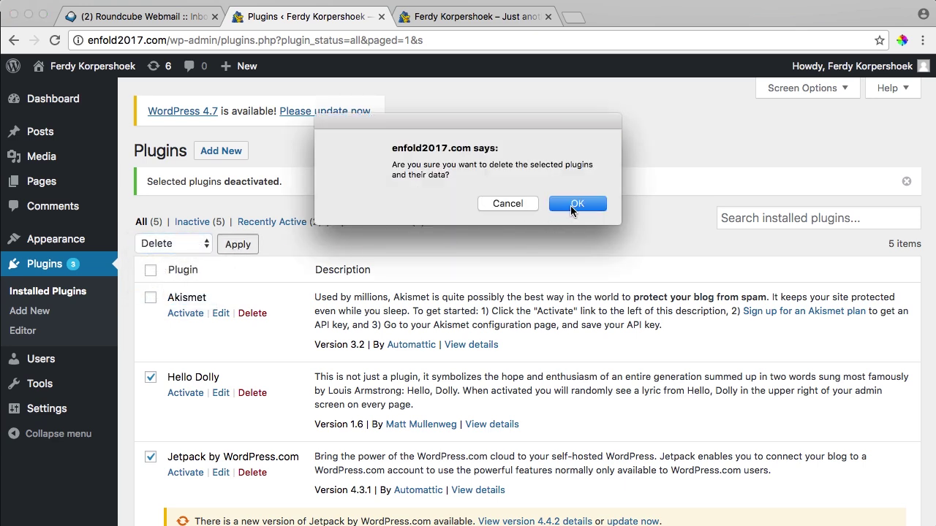
{"action": "left_click", "coordinate": [577, 204]}
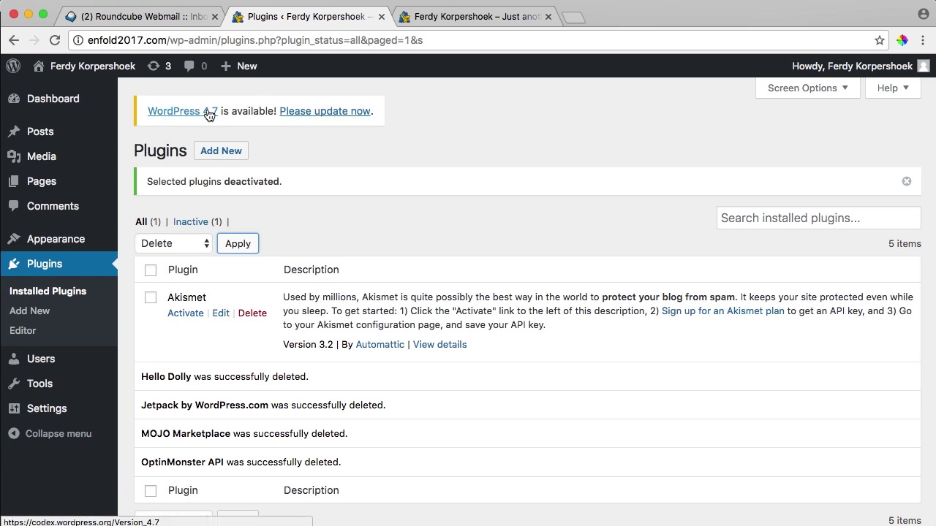
Update WordPress and its database to 4.7, then review the pending theme updates
{"action": "left_click", "coordinate": [310, 115]}
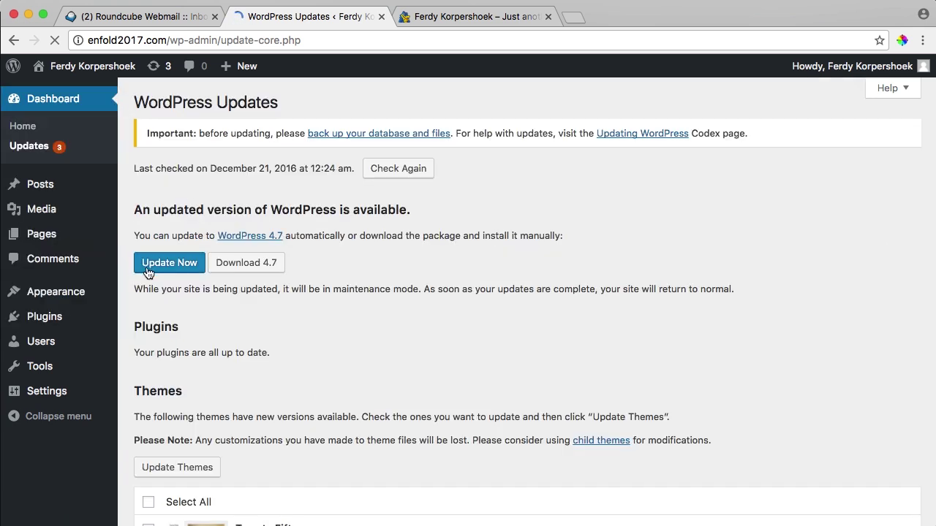
{"action": "left_click", "coordinate": [167, 265]}
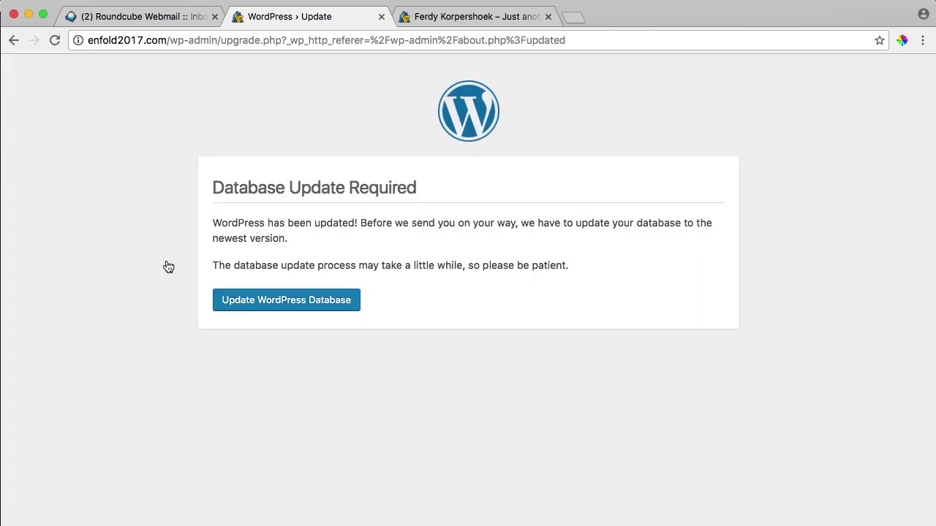
{"action": "left_click", "coordinate": [293, 305]}
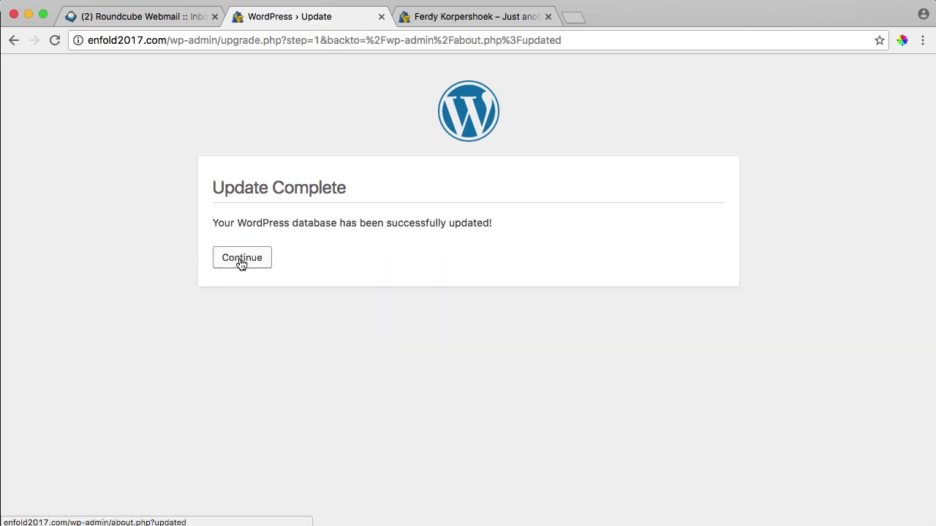
{"action": "left_click", "coordinate": [241, 260]}
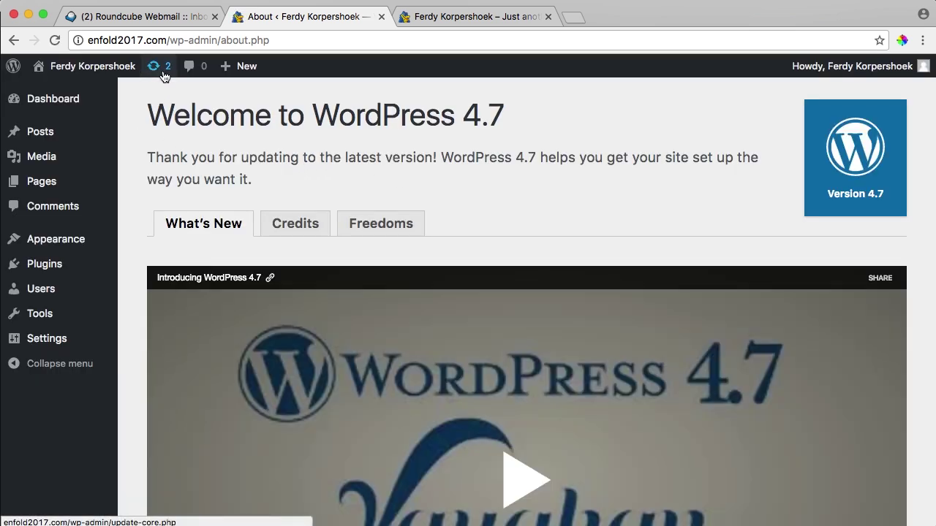
{"action": "left_click", "coordinate": [162, 67]}
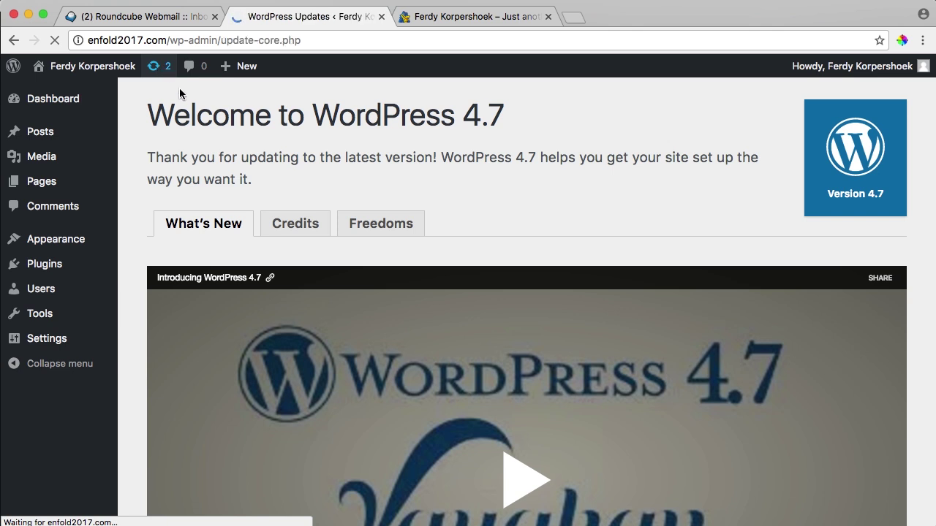
{"action": "scroll", "coordinate": [163, 194], "scroll_direction": "down", "scroll_amount": 5}
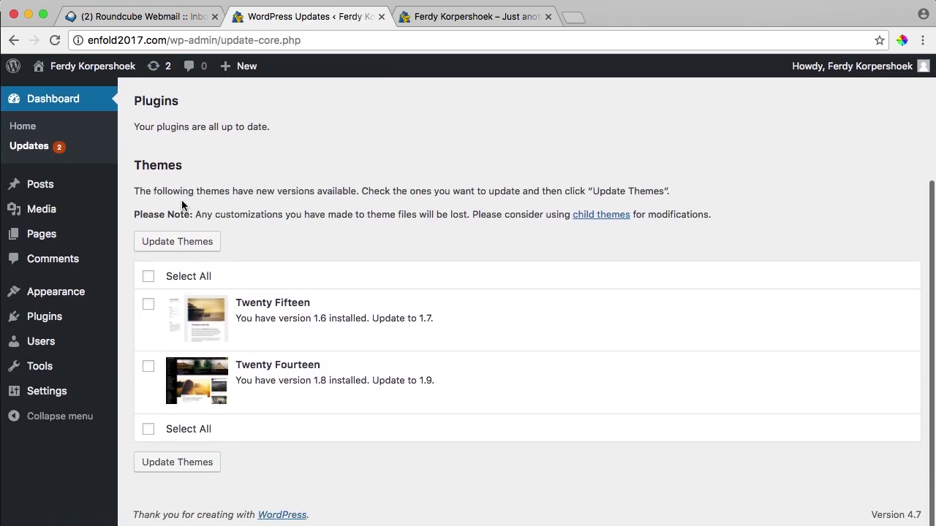
Delete the Twenty Fifteen and Twenty Fourteen themes, then confirm all themes are up to date
{"action": "mouse_move", "coordinate": [57, 305]}
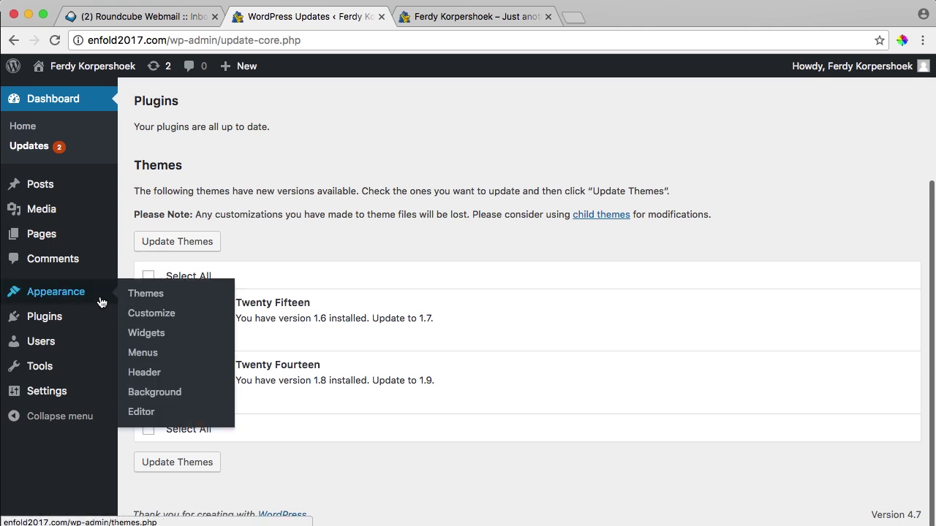
{"action": "left_click", "coordinate": [154, 296]}
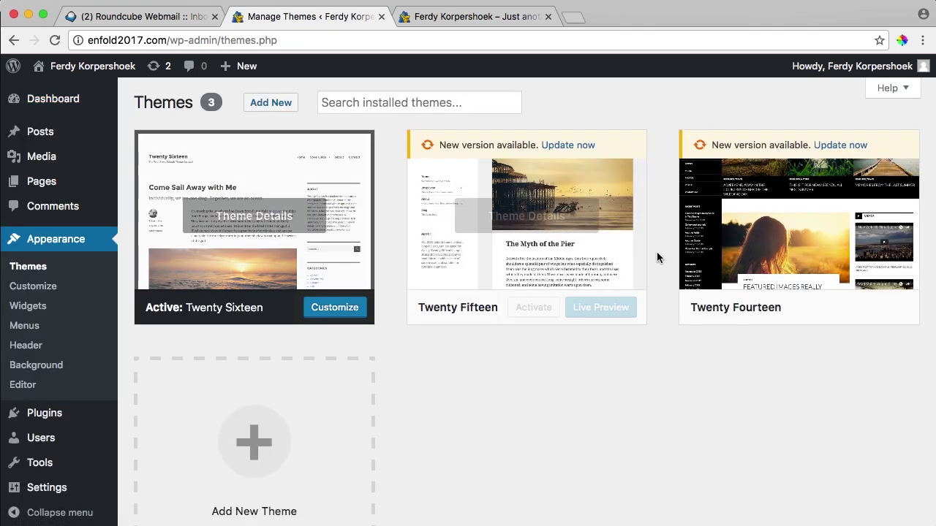
{"action": "left_click", "coordinate": [526, 217]}
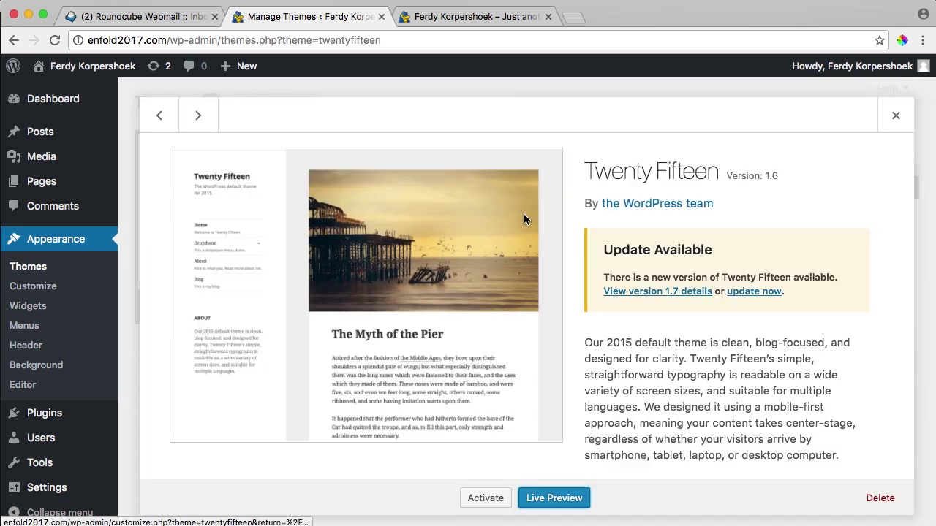
{"action": "left_click", "coordinate": [884, 498]}
{"action": "left_click", "coordinate": [578, 203]}
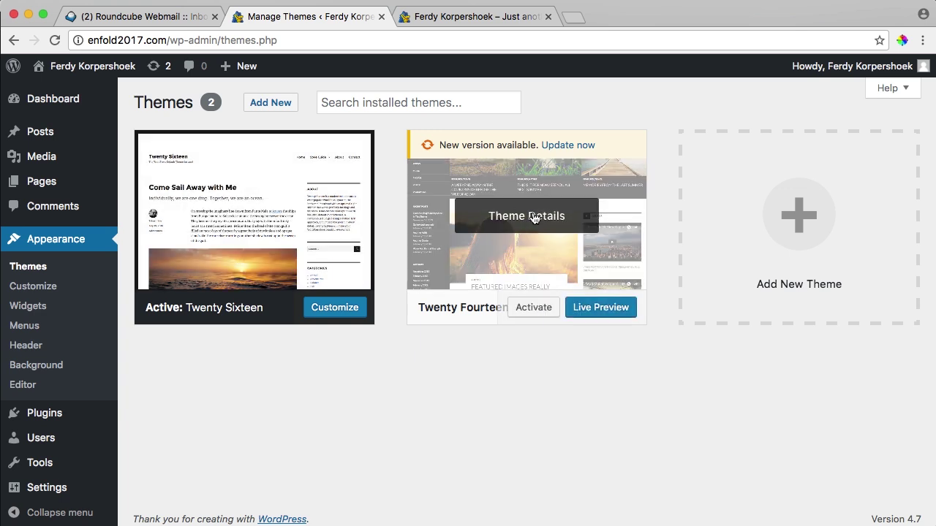
{"action": "left_click", "coordinate": [522, 218]}
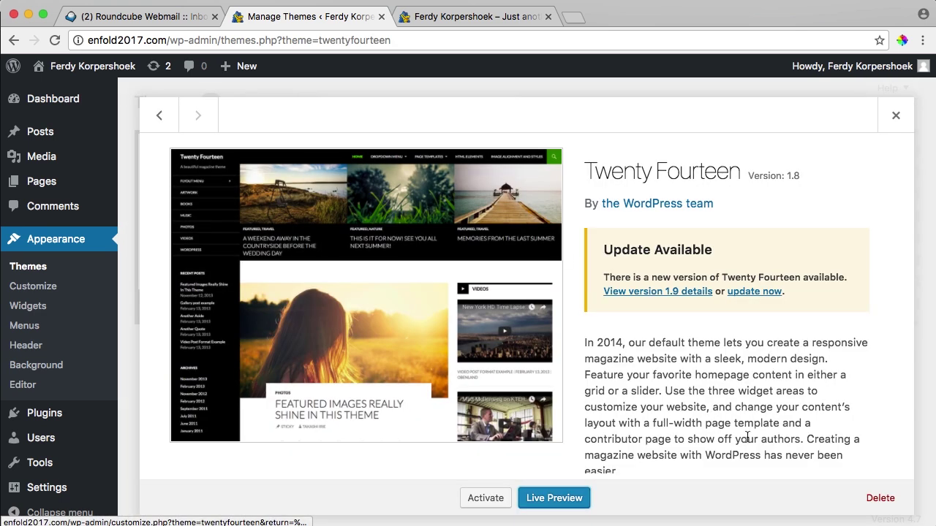
{"action": "left_click", "coordinate": [882, 500]}
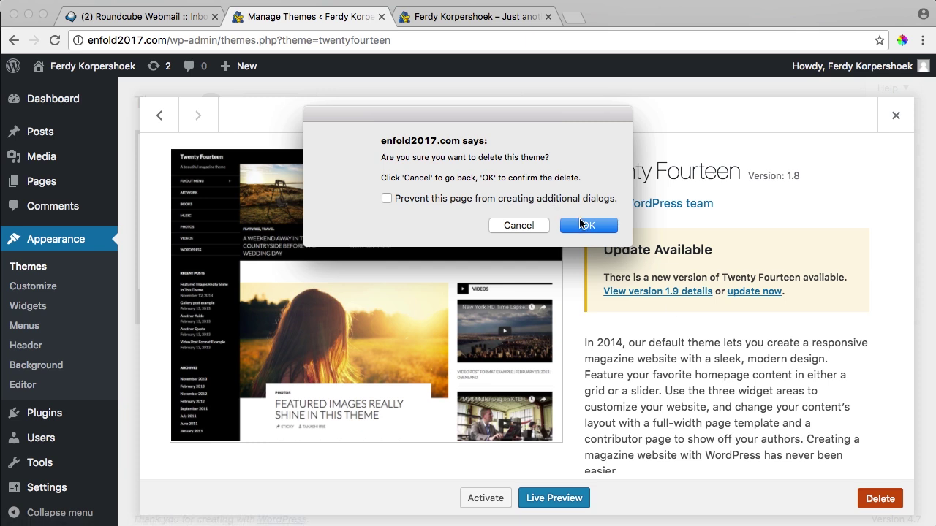
{"action": "left_click", "coordinate": [585, 226]}
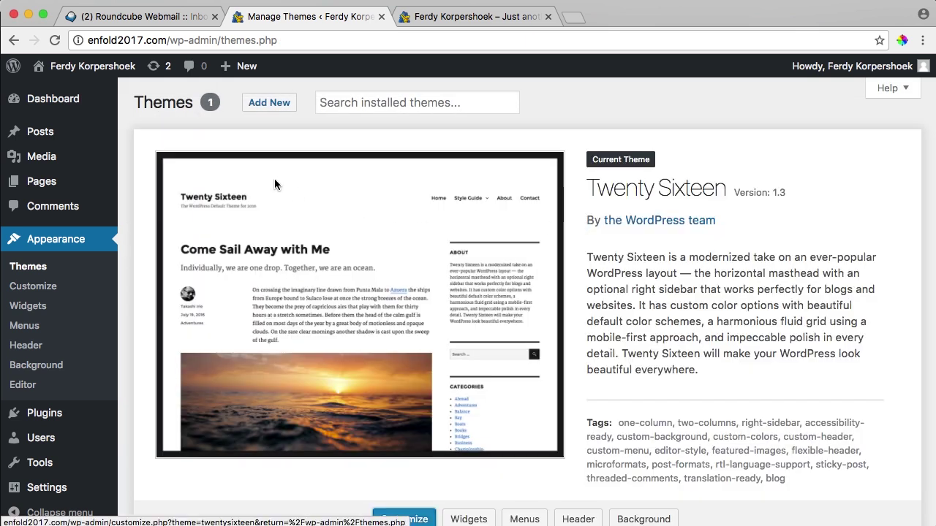
{"action": "left_click", "coordinate": [157, 67]}
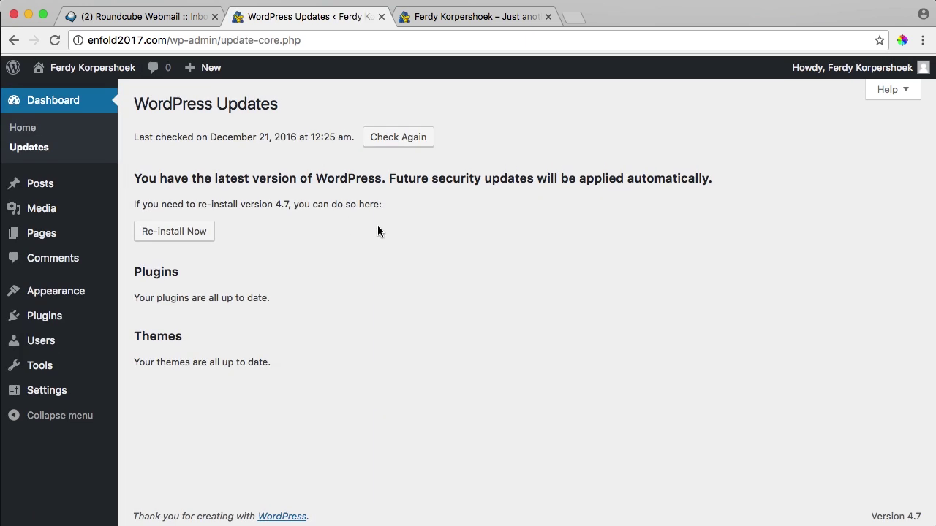
Dismiss the Welcome panel, collapse Activity, Quick Draft and WordPress News, then view the site
{"action": "left_click", "coordinate": [58, 102]}
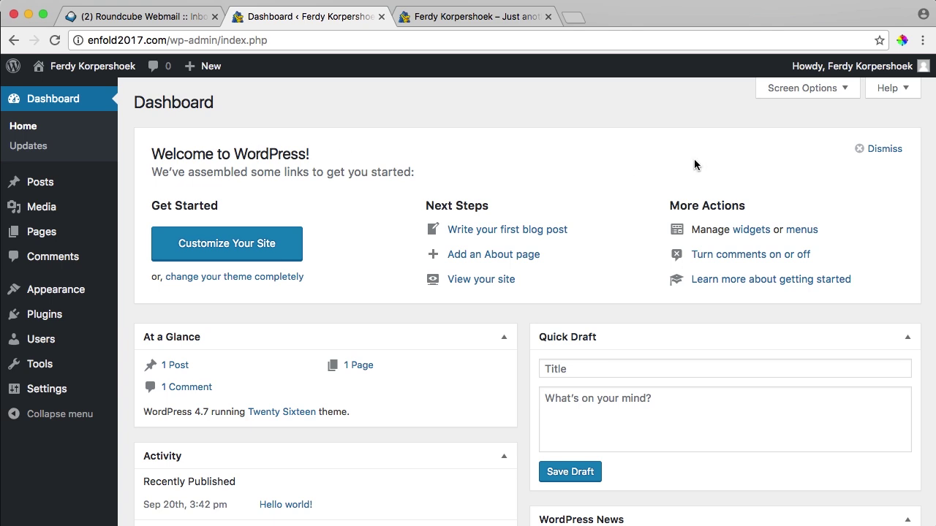
{"action": "left_click", "coordinate": [883, 150]}
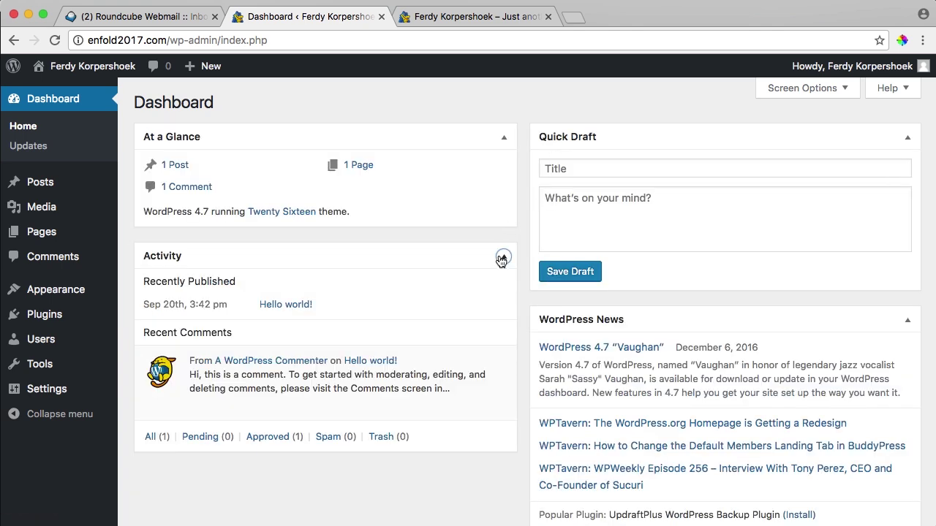
{"action": "left_click", "coordinate": [504, 257]}
{"action": "left_click", "coordinate": [906, 137]}
{"action": "left_click", "coordinate": [907, 180]}
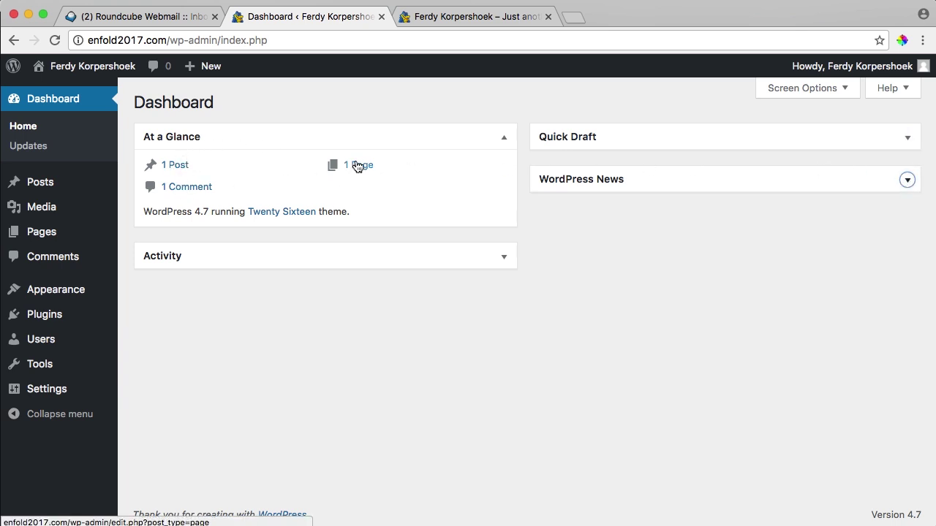
{"action": "left_click", "coordinate": [469, 17]}
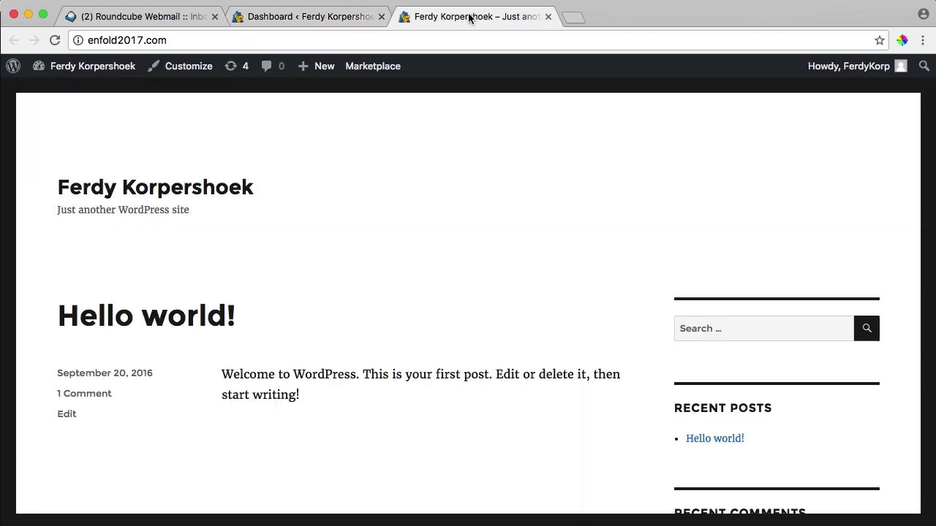
Open the Hello world! post and note its index.php/2016/09/20/hello-world/ URL
{"action": "key", "text": "super+r"}
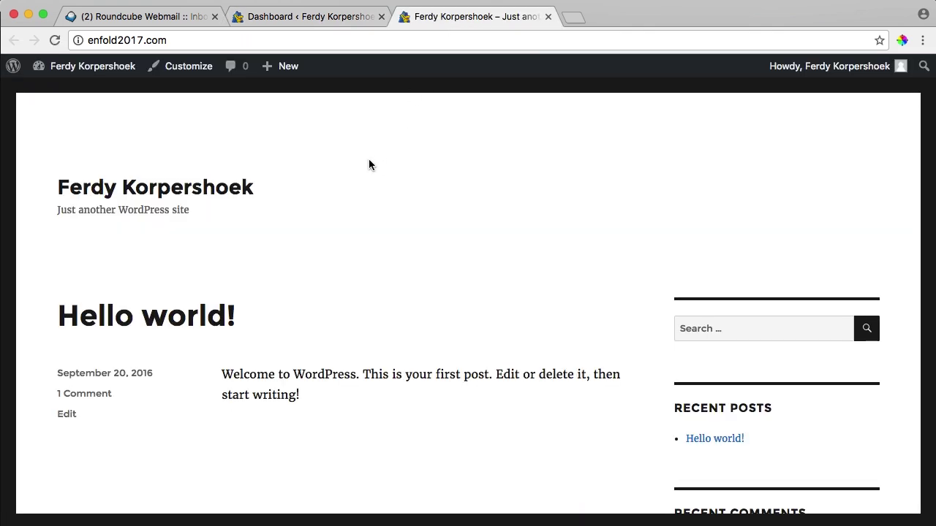
{"action": "scroll", "coordinate": [368, 158], "scroll_direction": "down", "scroll_amount": 3}
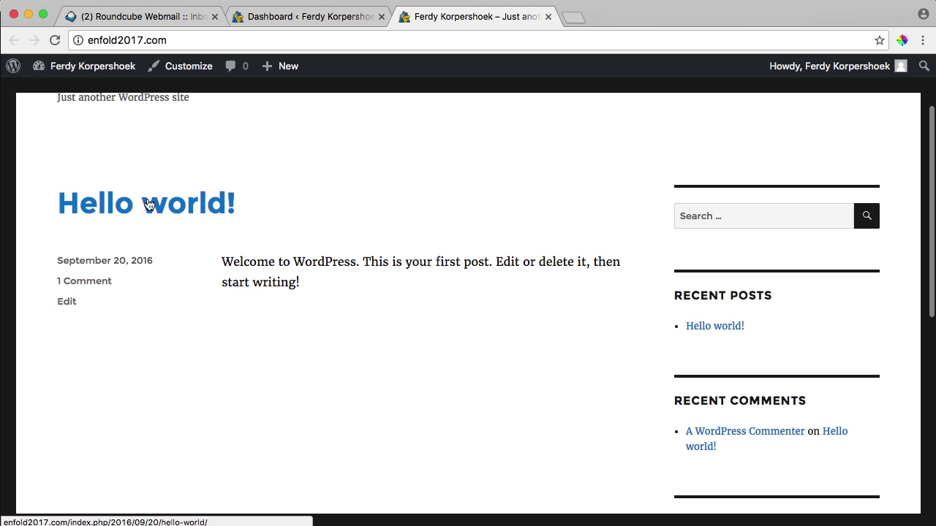
{"action": "left_click", "coordinate": [134, 209]}
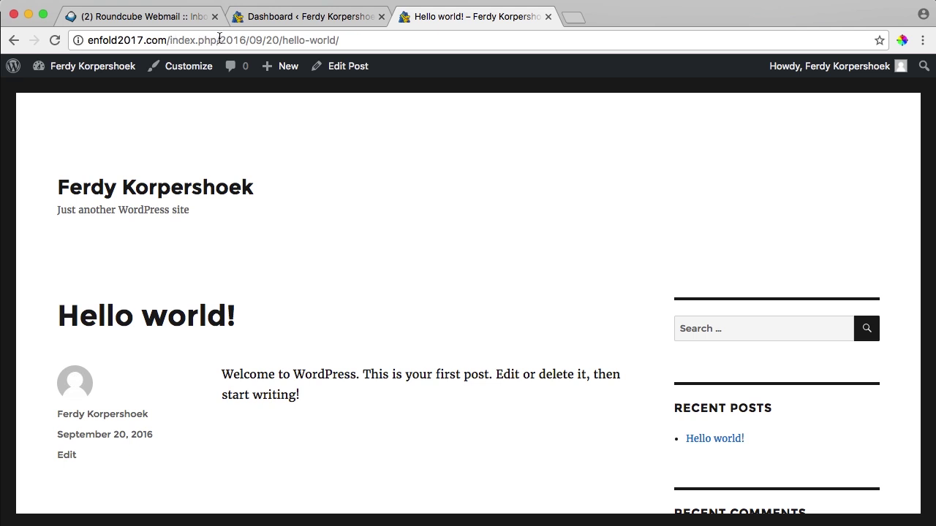
{"action": "left_click_drag", "start_coordinate": [219, 38], "coordinate": [370, 42]}
{"action": "left_click", "coordinate": [370, 42]}
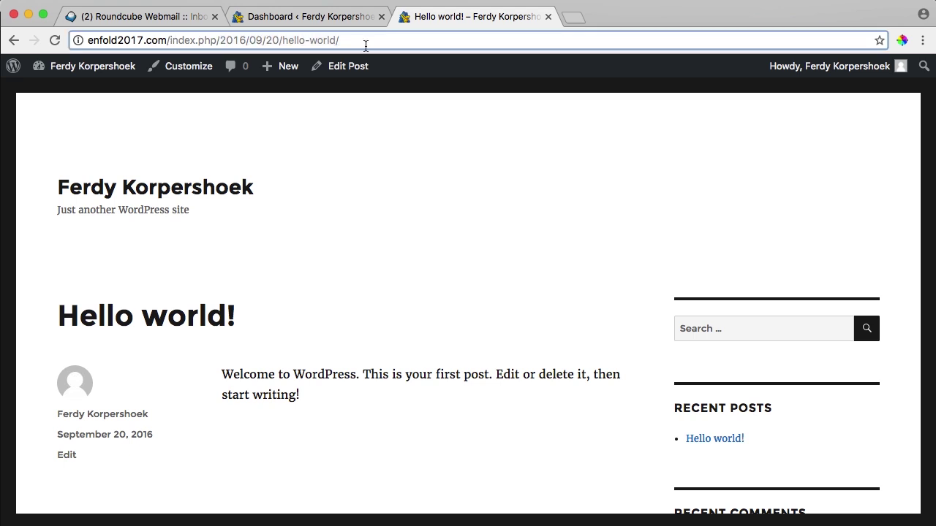
Go to Settings > Permalinks in the dashboard
{"action": "left_click", "coordinate": [284, 18]}
{"action": "mouse_move", "coordinate": [49, 392]}
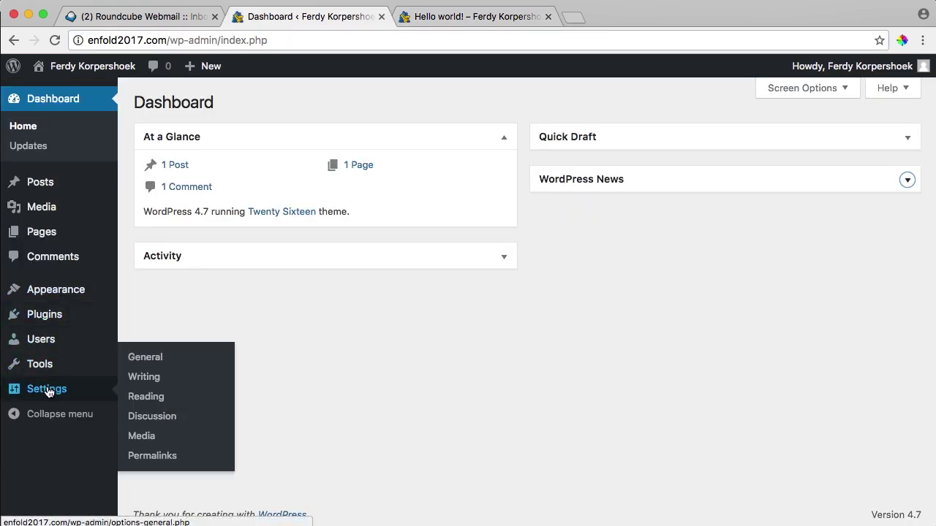
{"action": "left_click", "coordinate": [160, 459]}
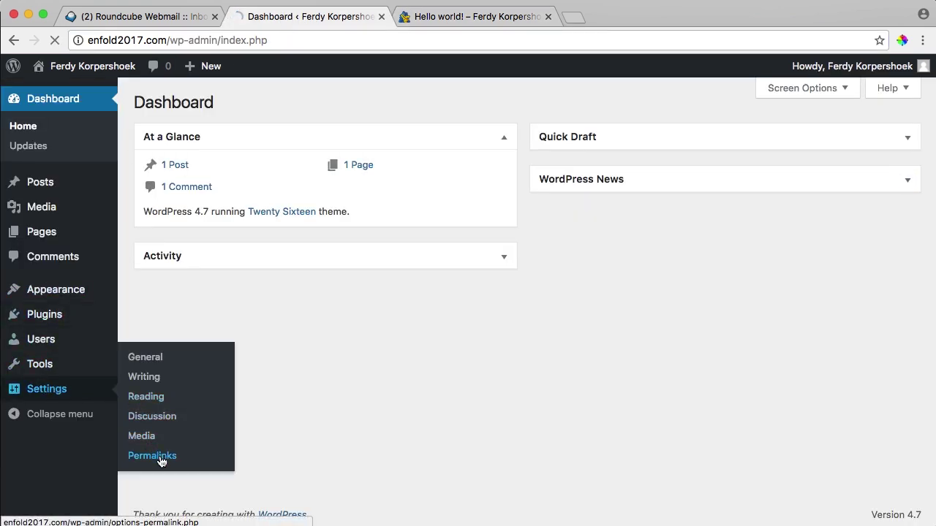
Switch the permalink structure to Post name and save it
{"action": "left_click", "coordinate": [443, 24]}
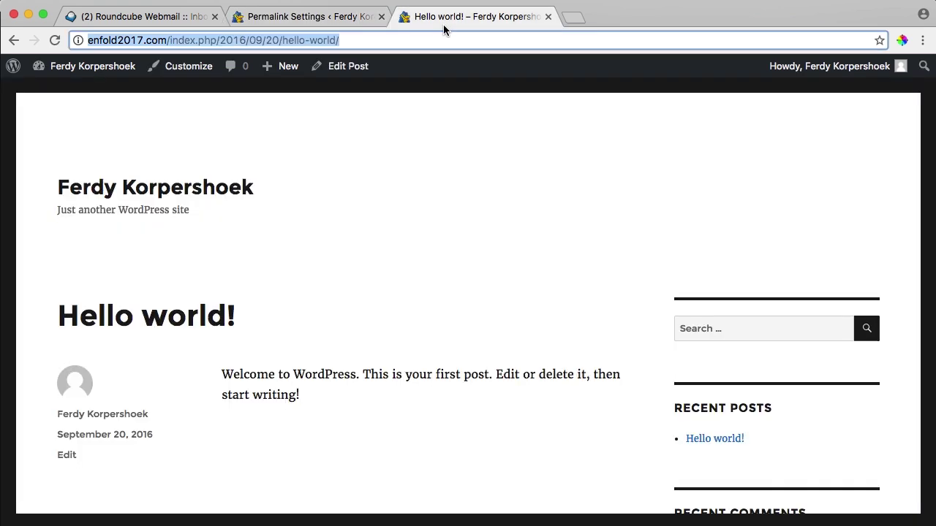
{"action": "left_click", "coordinate": [172, 42]}
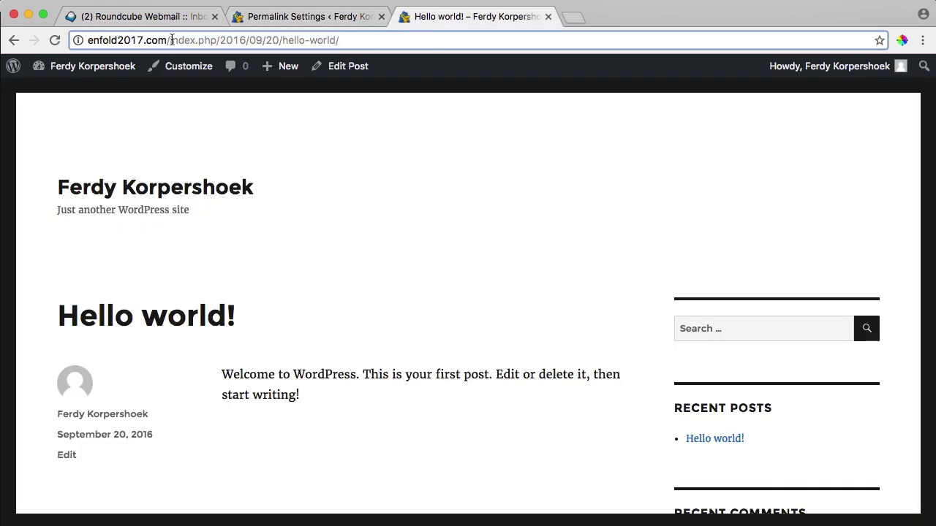
{"action": "left_click", "coordinate": [296, 20]}
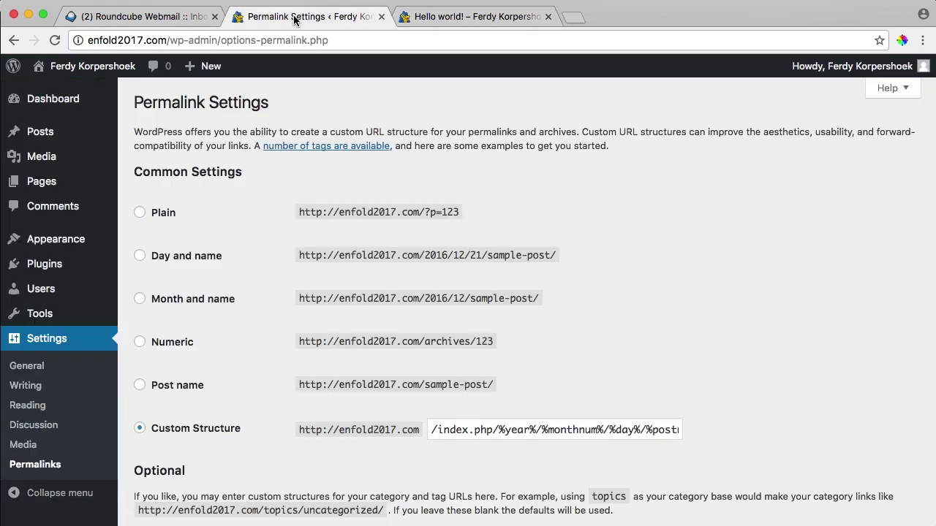
{"action": "left_click", "coordinate": [141, 386]}
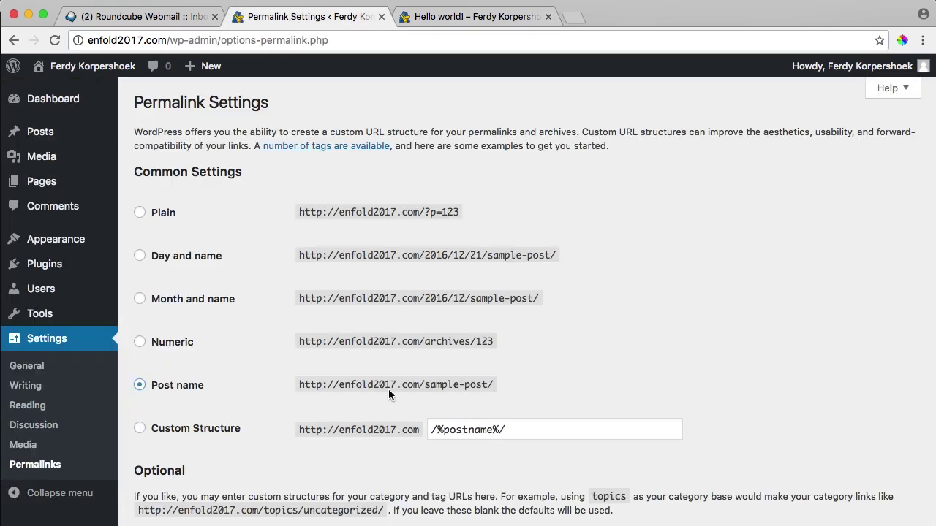
{"action": "scroll", "coordinate": [387, 392], "scroll_direction": "down", "scroll_amount": 5}
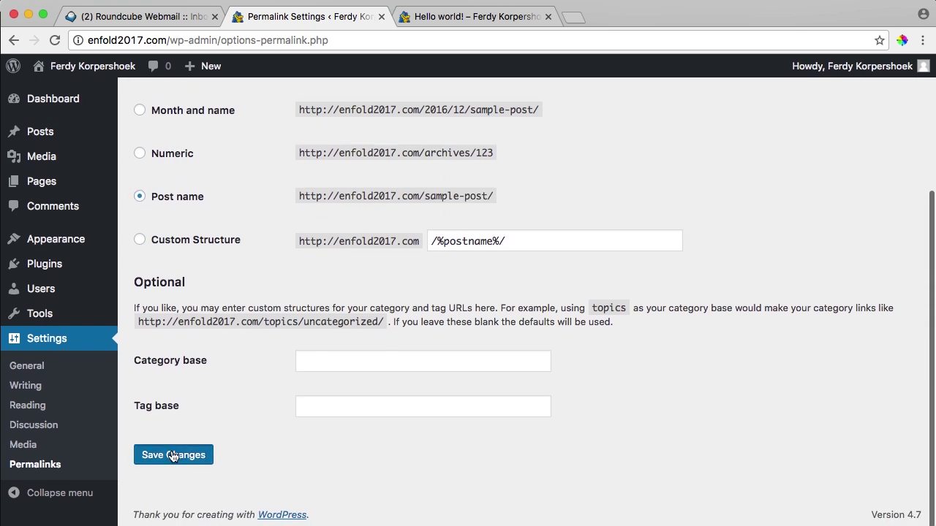
{"action": "left_click", "coordinate": [174, 455]}
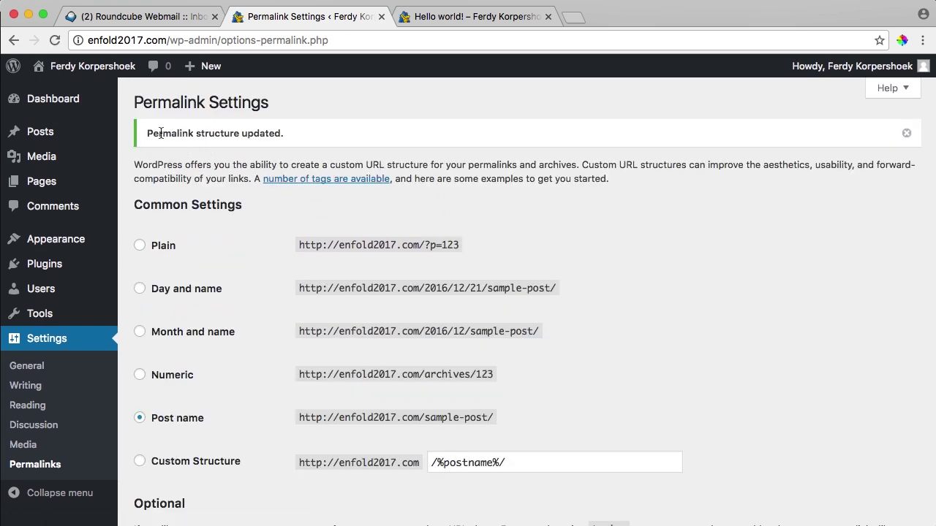
{"action": "left_click_drag", "start_coordinate": [161, 133], "coordinate": [285, 134]}
{"action": "left_click", "coordinate": [287, 136]}
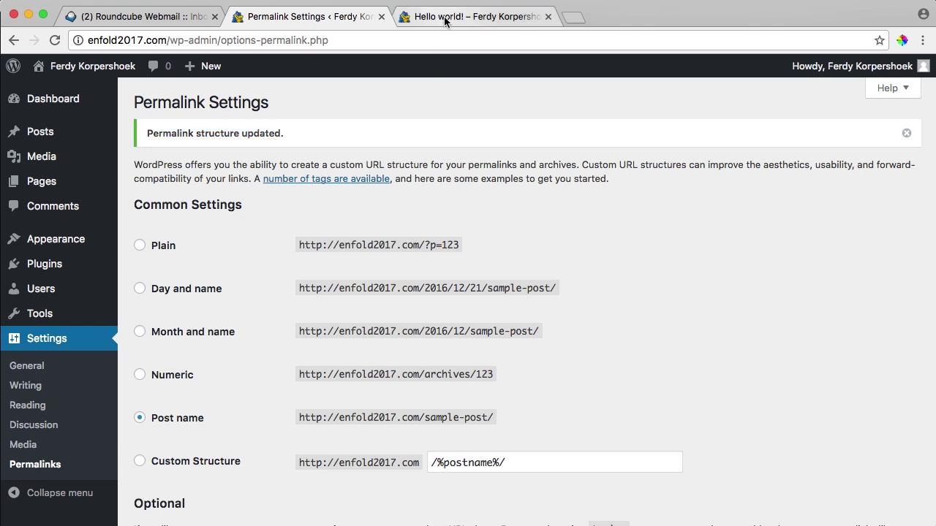
Reopen Hello world! from the home page to confirm its /hello-world/ URL
{"action": "left_click", "coordinate": [445, 20]}
{"action": "left_click", "coordinate": [208, 189]}
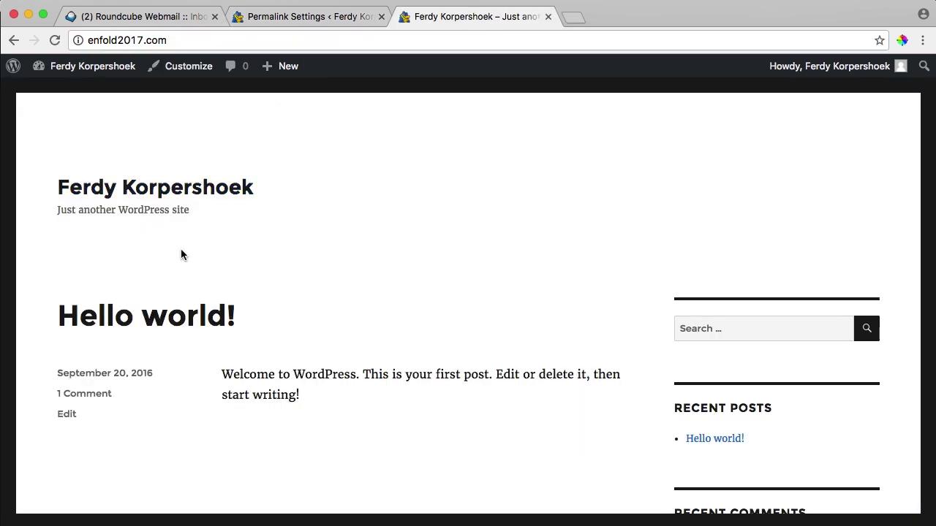
{"action": "left_click", "coordinate": [158, 317]}
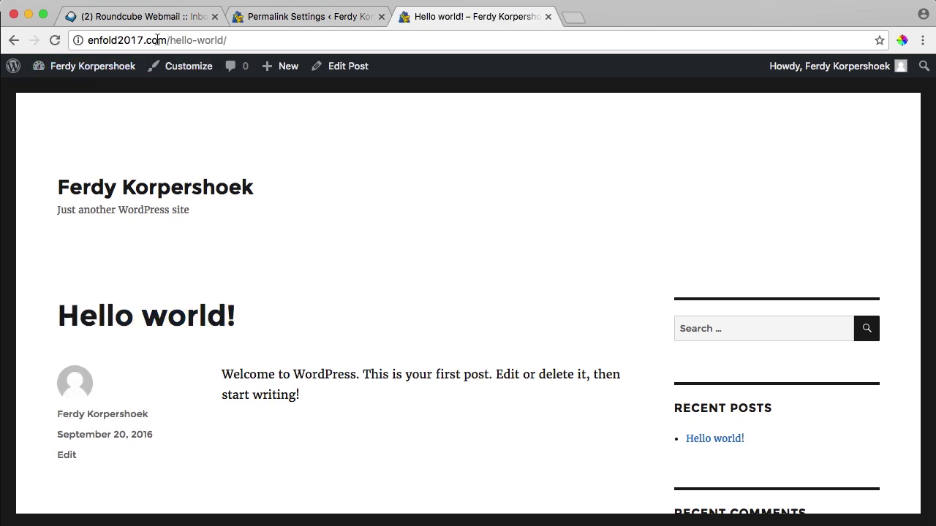
{"action": "left_click", "coordinate": [228, 40]}
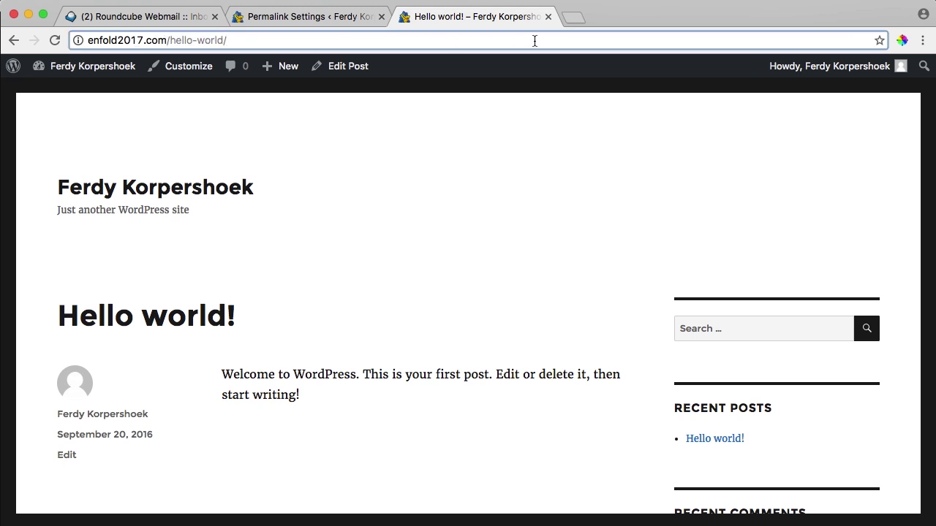
{"action": "left_click", "coordinate": [305, 16]}
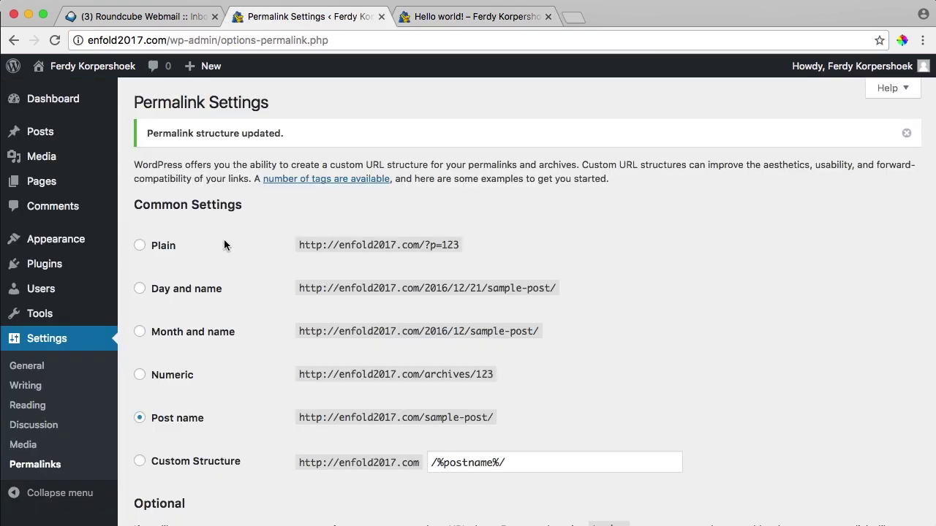
Open Posts and Pages in new tabs, then permanently delete the Hello world! post
{"action": "left_click", "coordinate": [64, 106]}
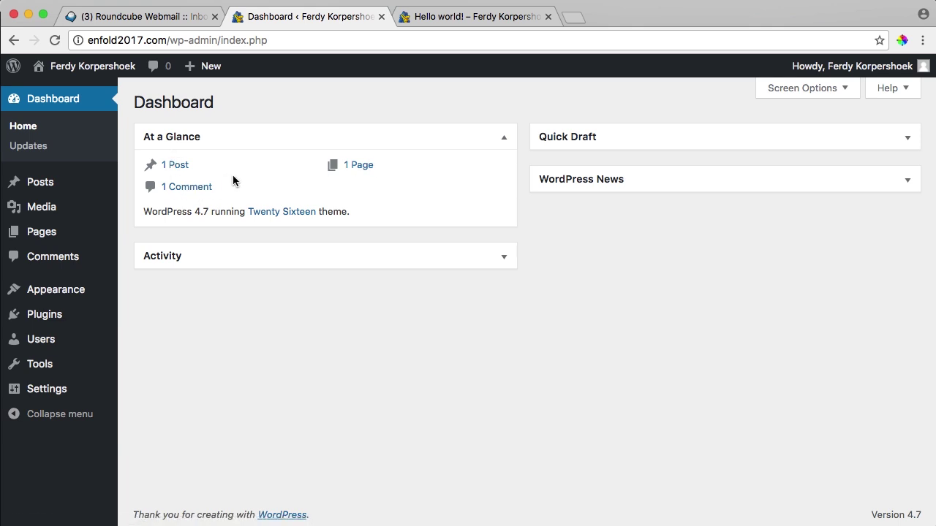
{"action": "left_click", "coordinate": [176, 167], "text": "super"}
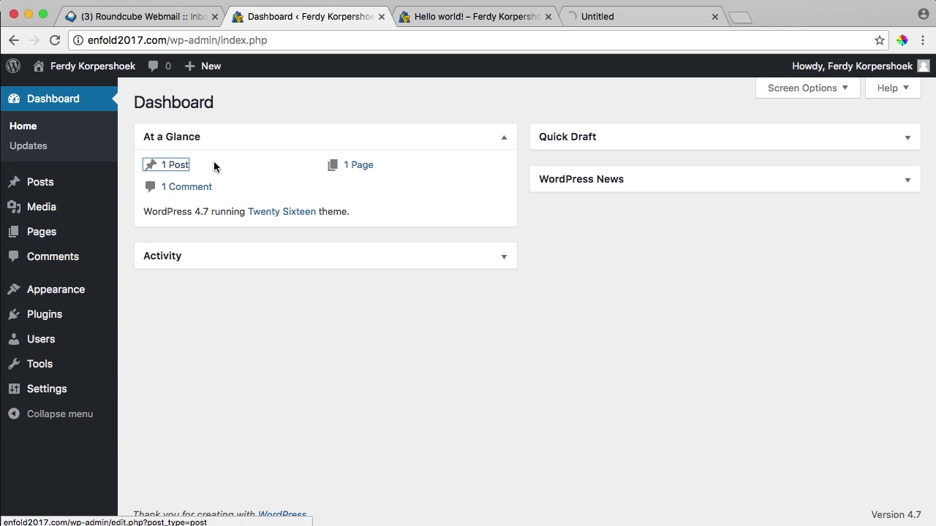
{"action": "left_click", "coordinate": [361, 167], "text": "super"}
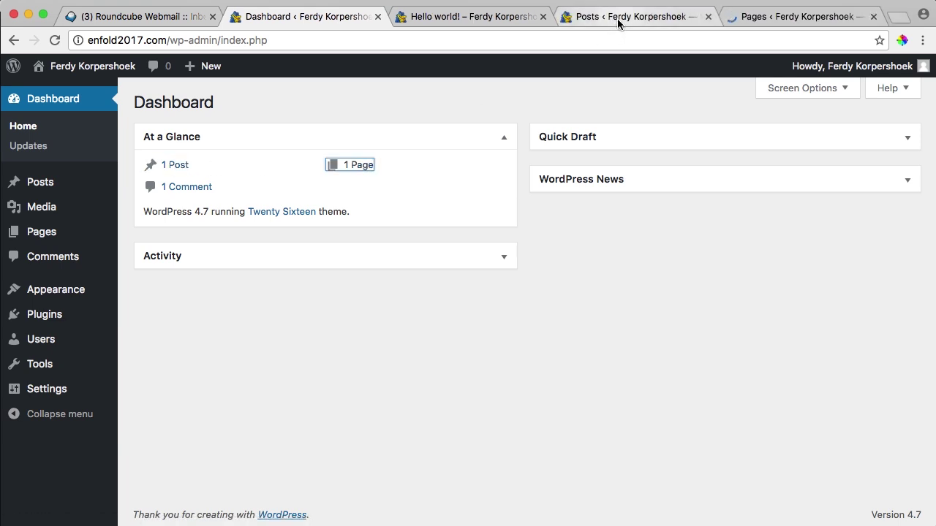
{"action": "left_click", "coordinate": [618, 21]}
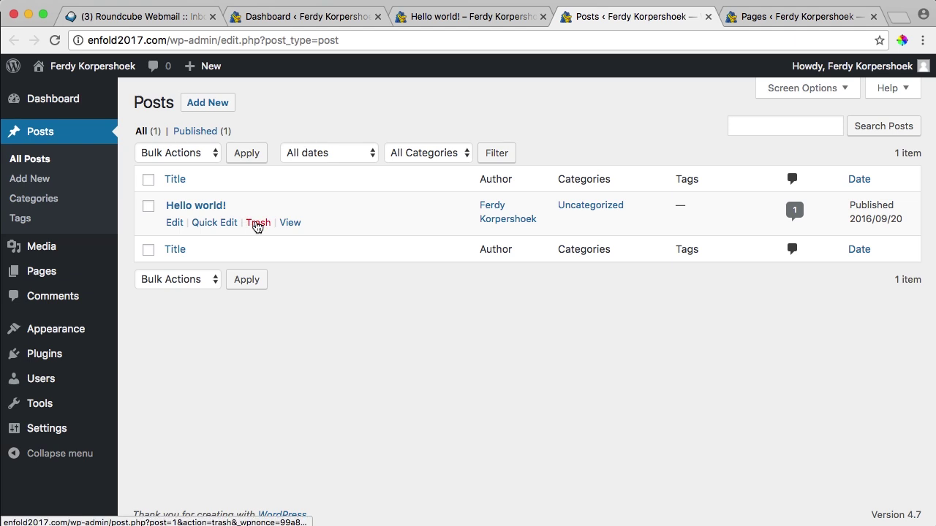
{"action": "left_click", "coordinate": [257, 223]}
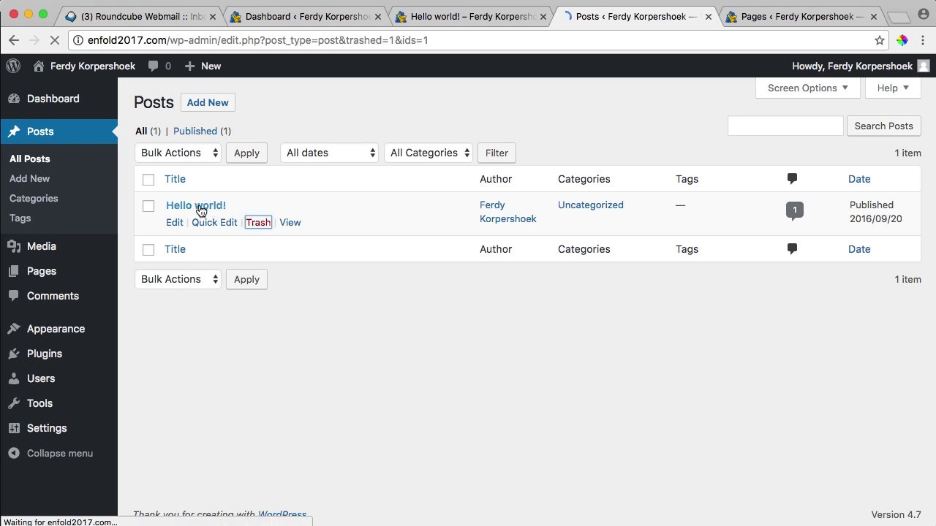
{"action": "left_click", "coordinate": [197, 176]}
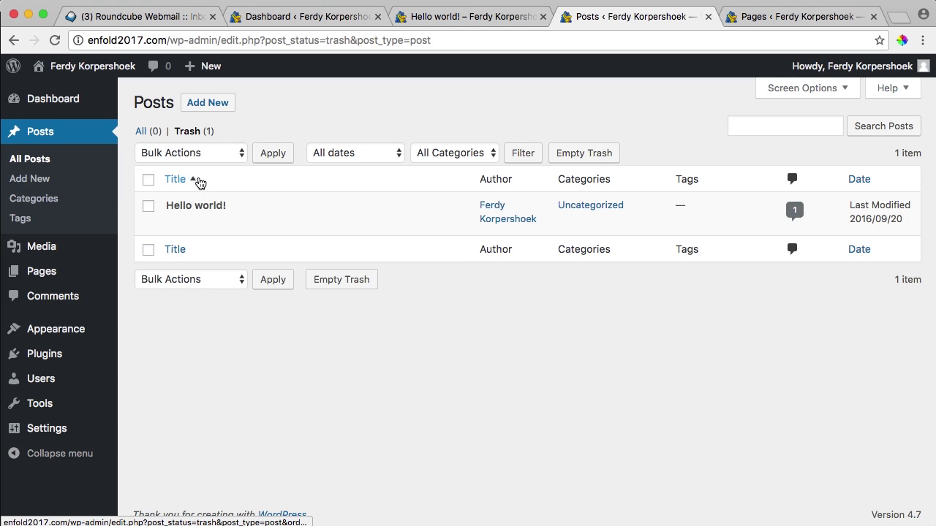
{"action": "mouse_move", "coordinate": [260, 231]}
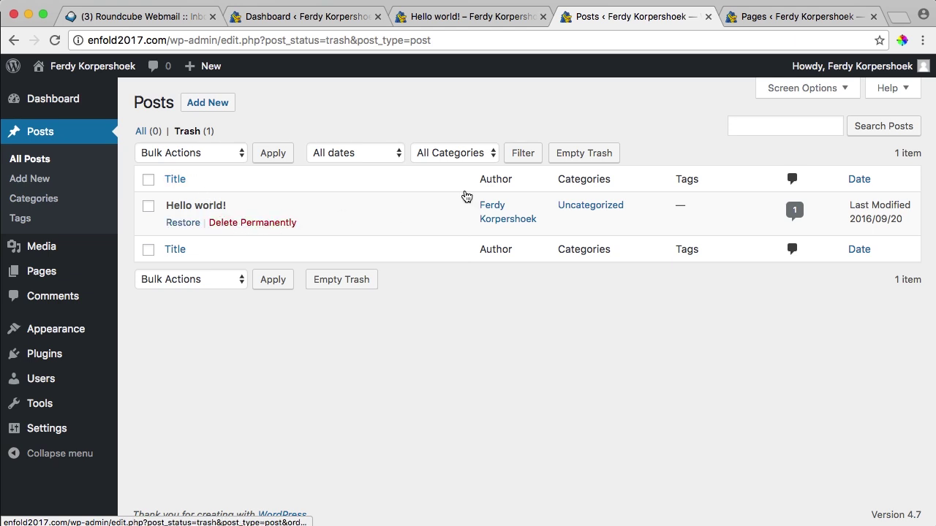
{"action": "left_click", "coordinate": [257, 223]}
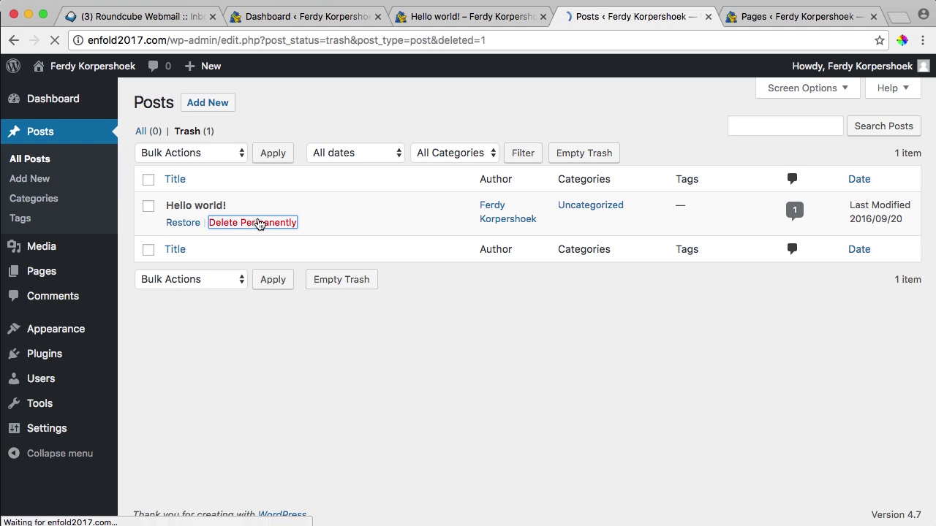
Trash the Sample Page, empty the pages Trash, and return to the Dashboard
{"action": "left_click", "coordinate": [779, 18]}
{"action": "left_click", "coordinate": [258, 225]}
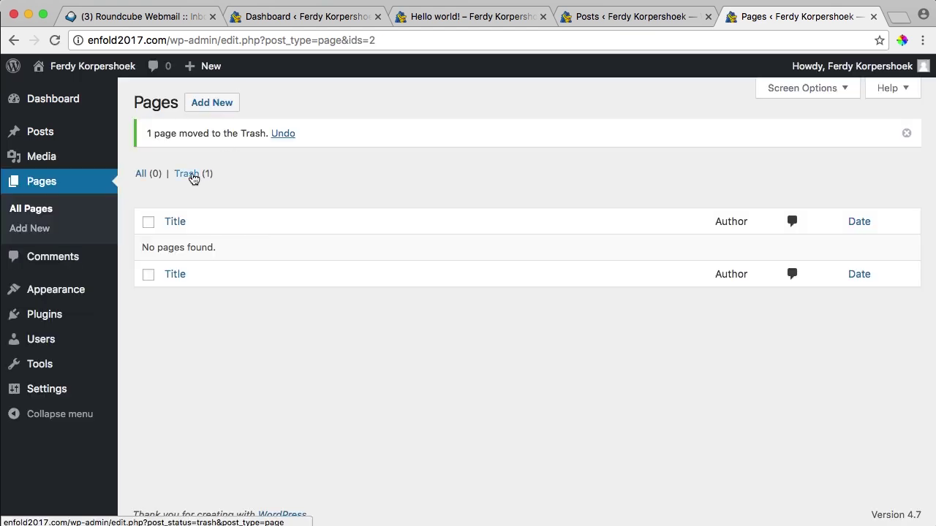
{"action": "left_click", "coordinate": [186, 174]}
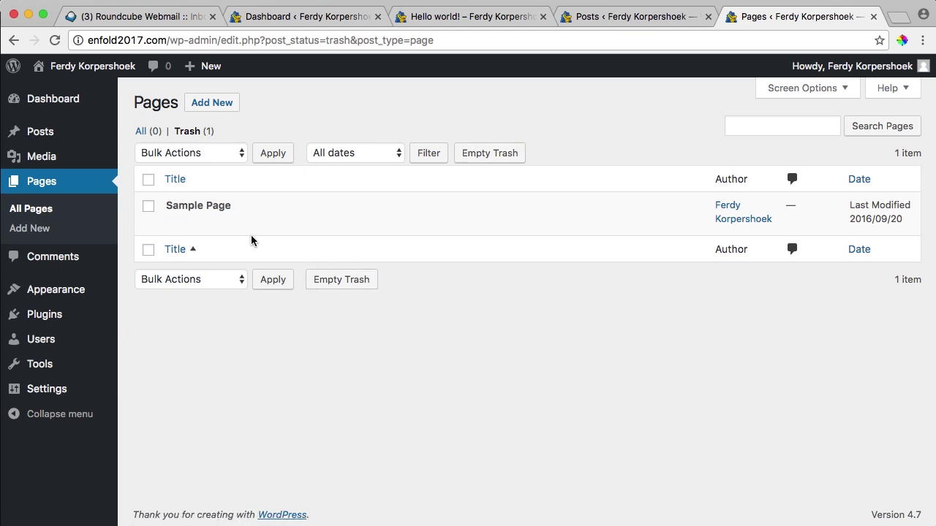
{"action": "left_click", "coordinate": [487, 155]}
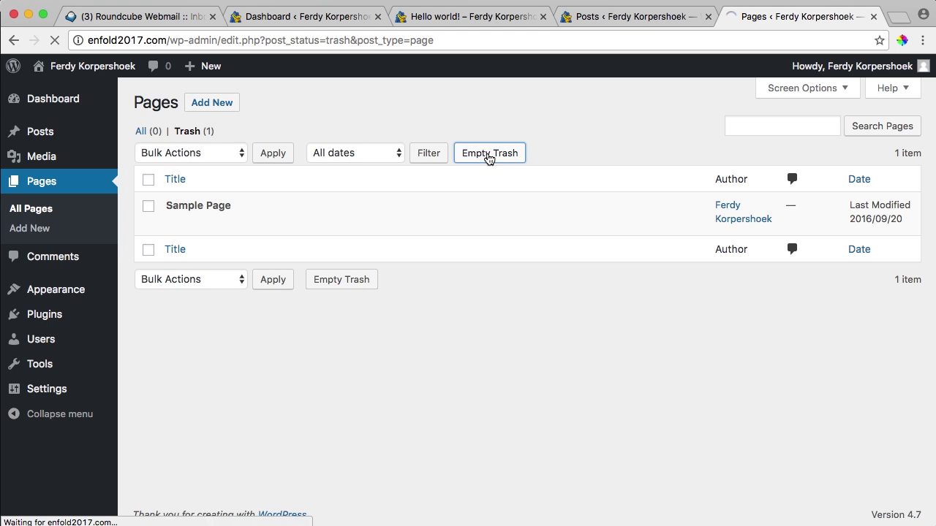
{"action": "left_click", "coordinate": [63, 100]}
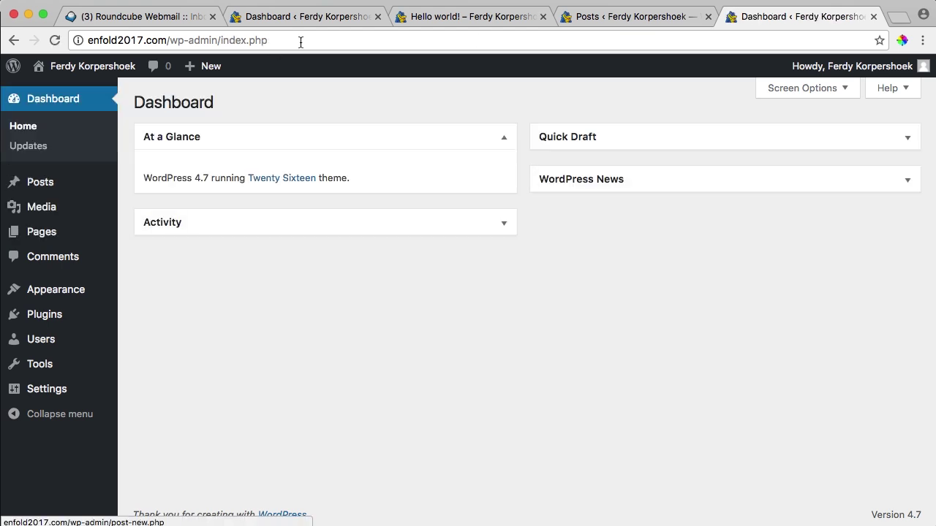
Close the duplicate Dashboard, Hello world! and Posts browser tabs
{"action": "left_click", "coordinate": [378, 16]}
{"action": "left_click", "coordinate": [378, 16]}
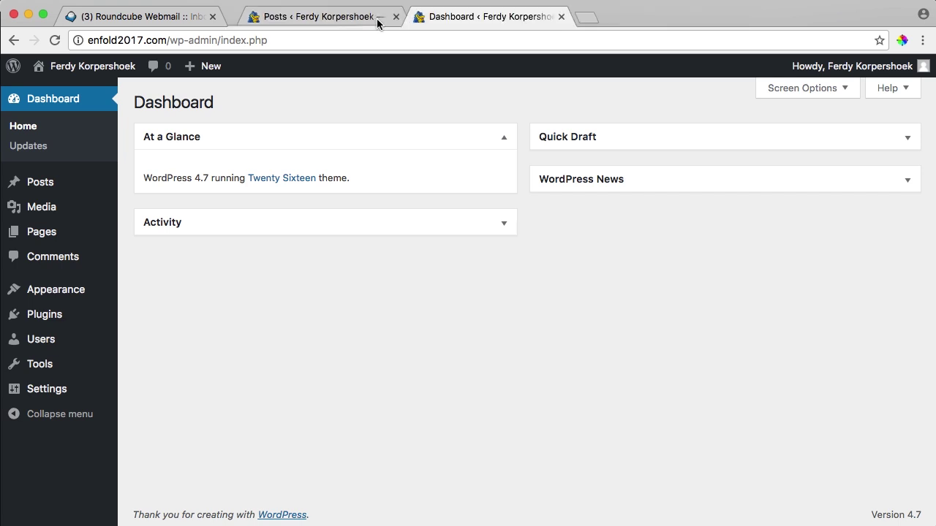
{"action": "left_click", "coordinate": [378, 16]}
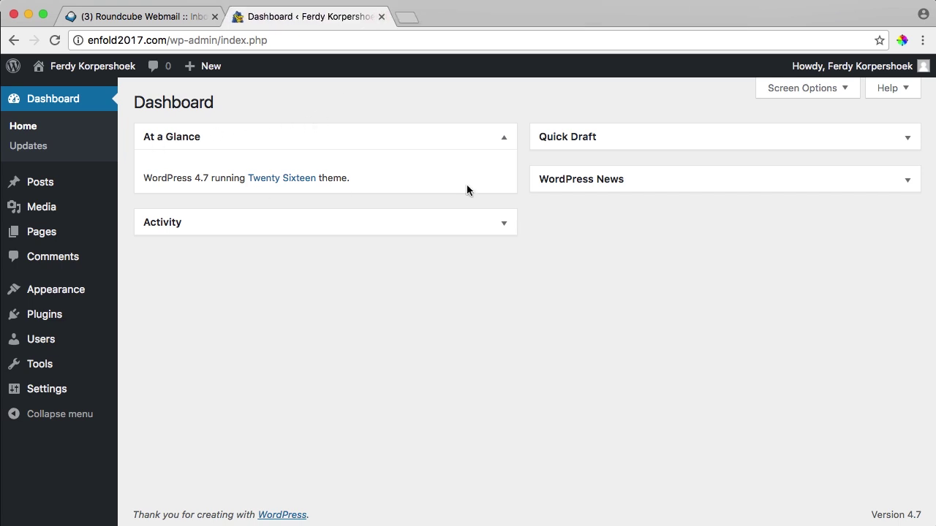
Collapse the At a Glance box and show the empty All Pages list
{"action": "left_click", "coordinate": [504, 136]}
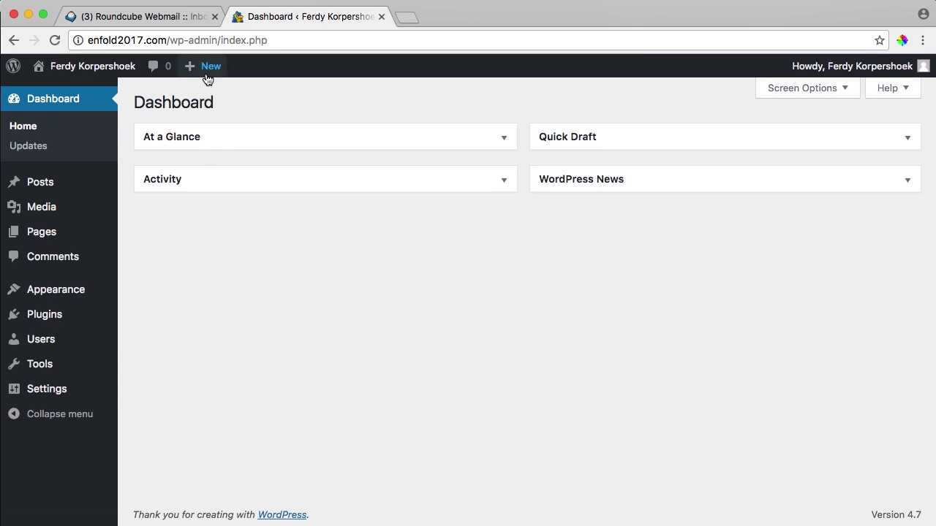
{"action": "mouse_move", "coordinate": [205, 71]}
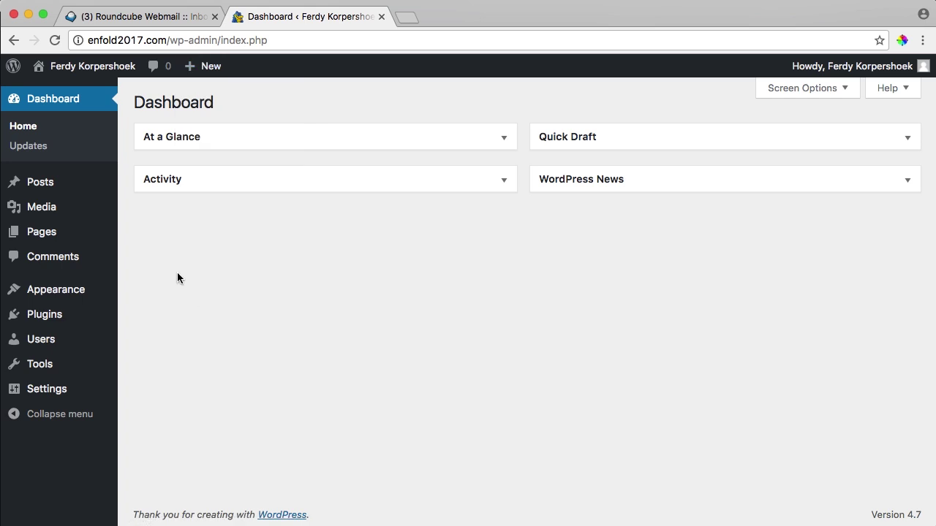
{"action": "left_click", "coordinate": [53, 234]}
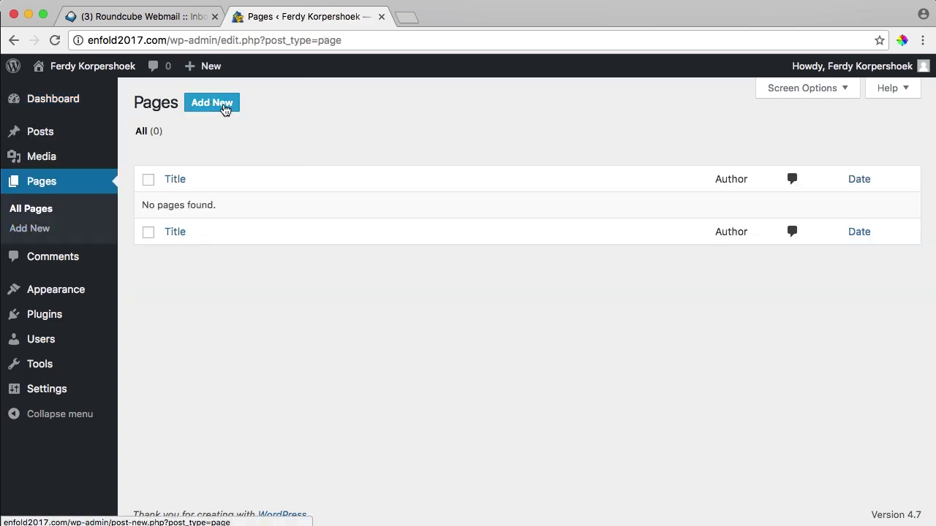
Publish blank pages titled Home and About
{"action": "left_click", "coordinate": [212, 106]}
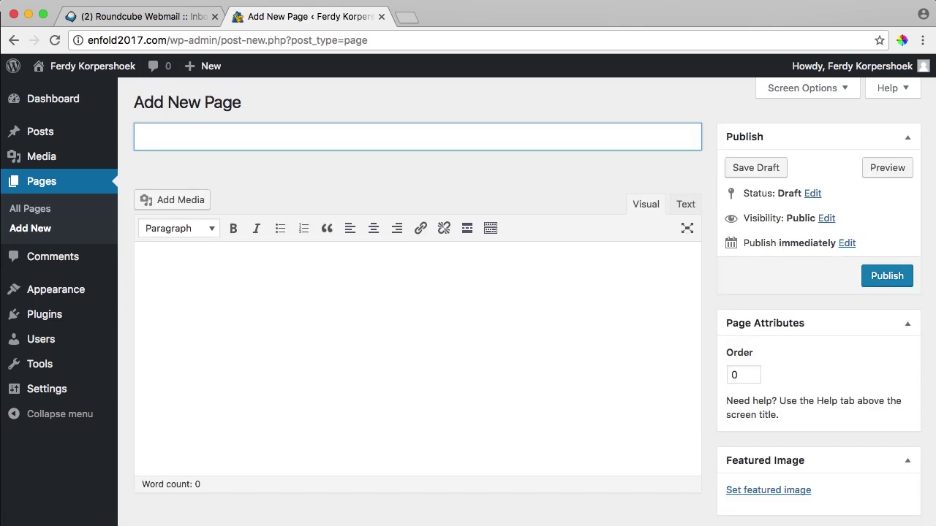
{"action": "type", "text": "Home"}
{"action": "left_click", "coordinate": [887, 278]}
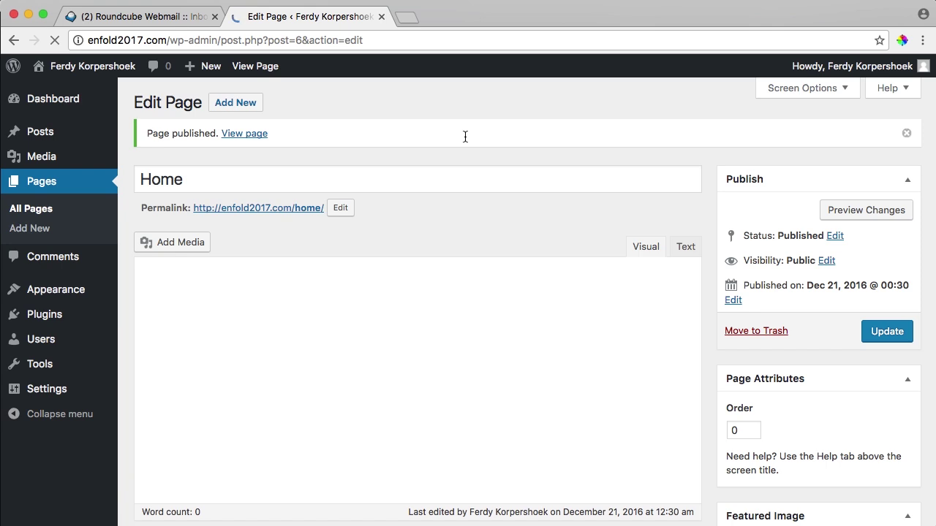
{"action": "left_click", "coordinate": [230, 105]}
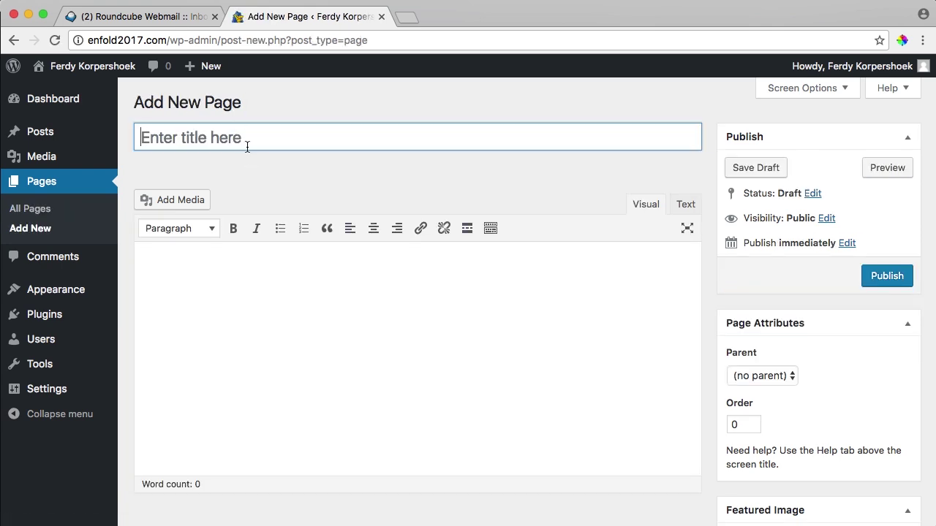
{"action": "type", "text": "About"}
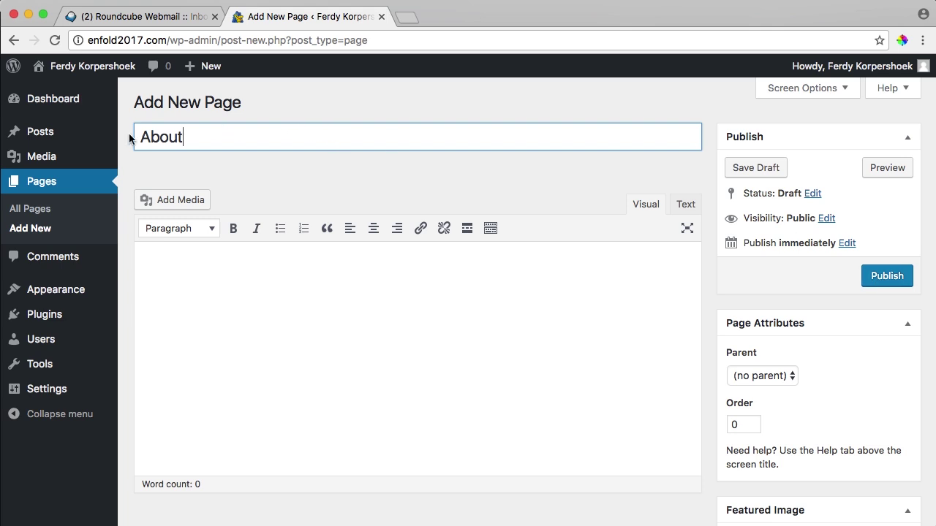
{"action": "left_click", "coordinate": [893, 277]}
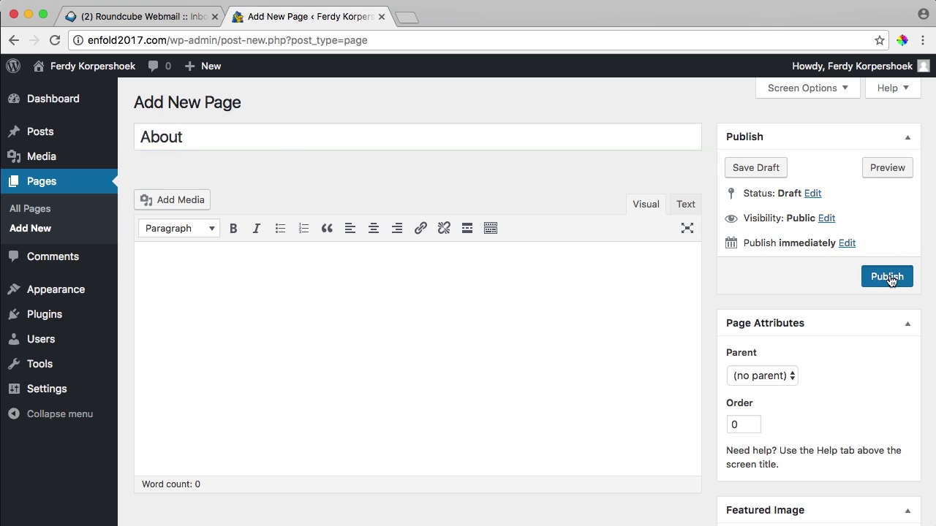
Publish a blank Services page and open a fresh Add New Page editor
{"action": "mouse_move", "coordinate": [70, 100]}
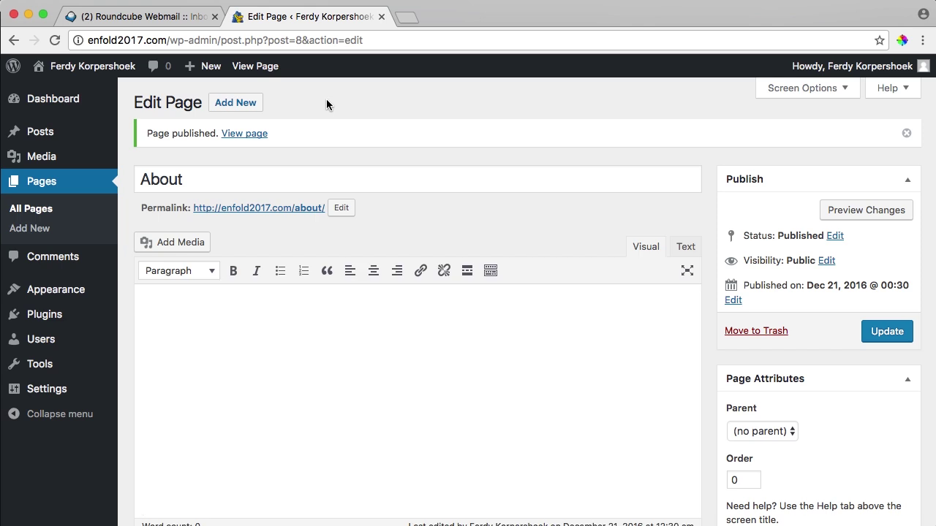
{"action": "left_click", "coordinate": [237, 107]}
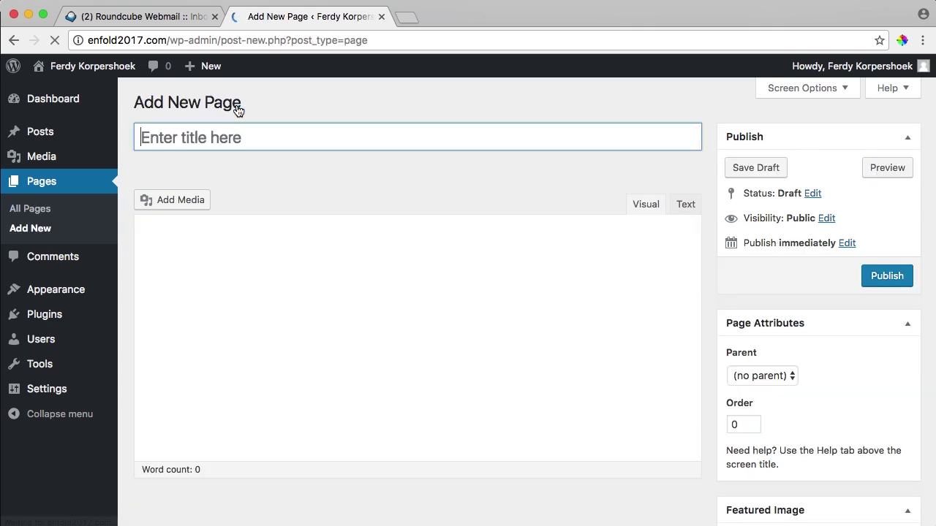
{"action": "left_click", "coordinate": [249, 144]}
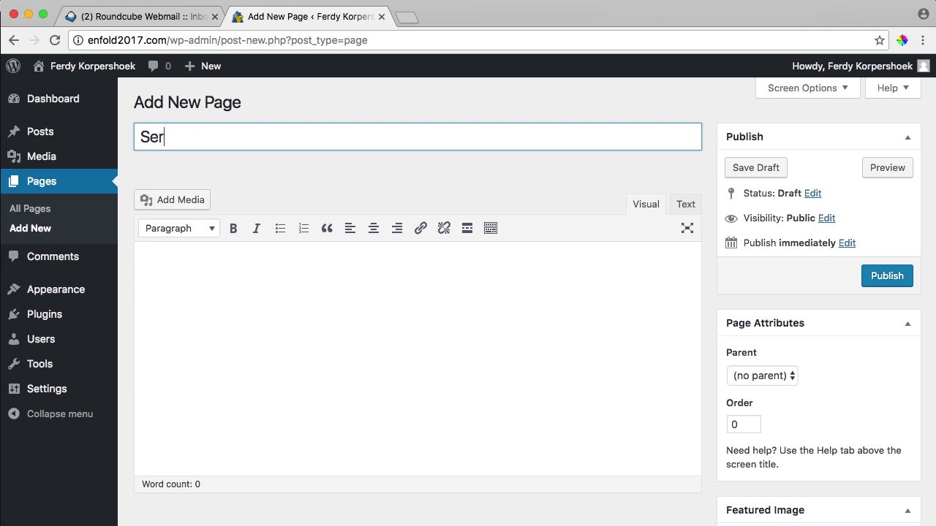
{"action": "type", "text": "Services"}
{"action": "left_click", "coordinate": [893, 277]}
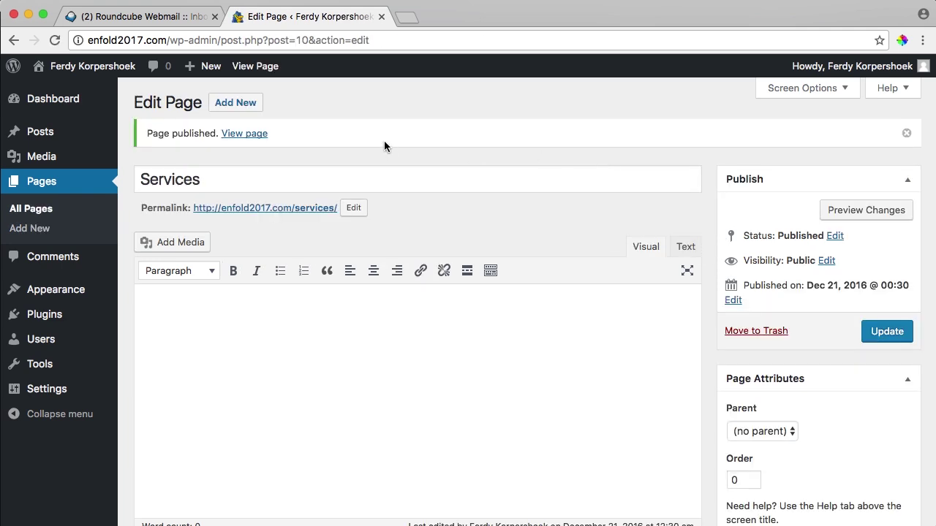
{"action": "left_click", "coordinate": [231, 107]}
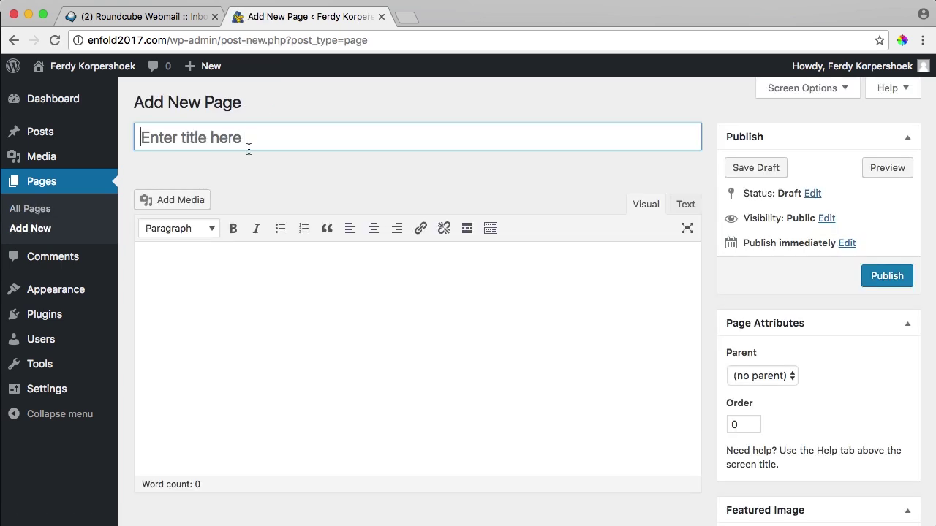
Publish blank pages titled Photography, Film and Webdesign
{"action": "type", "text": "Photog"}
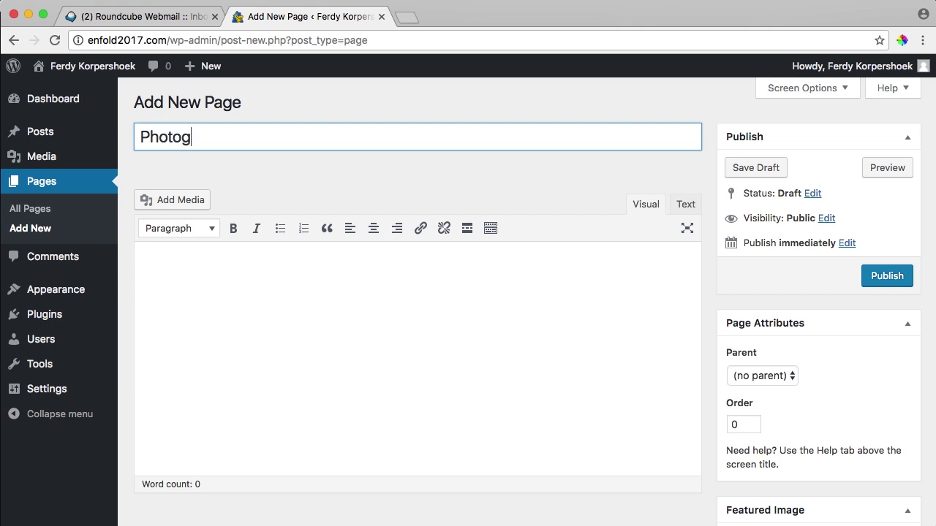
{"action": "type", "text": "raphy"}
{"action": "left_click", "coordinate": [887, 276]}
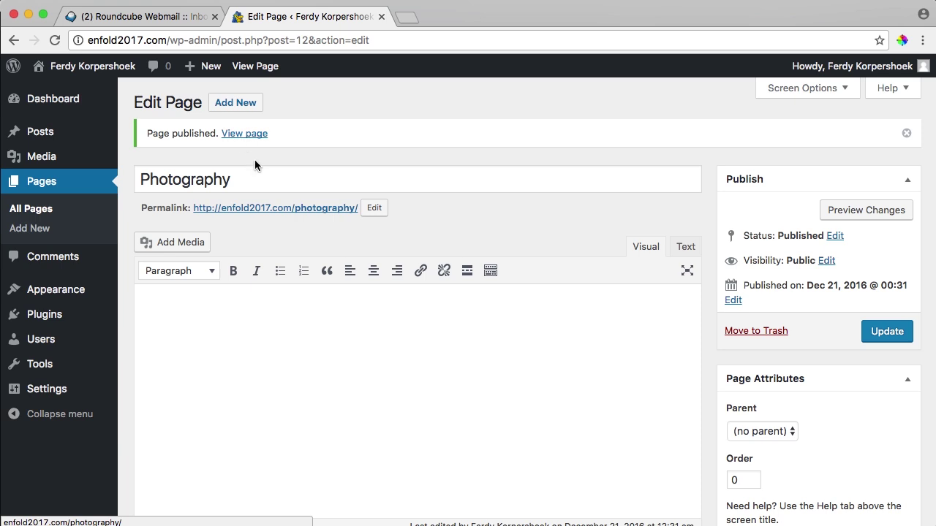
{"action": "left_click", "coordinate": [242, 104]}
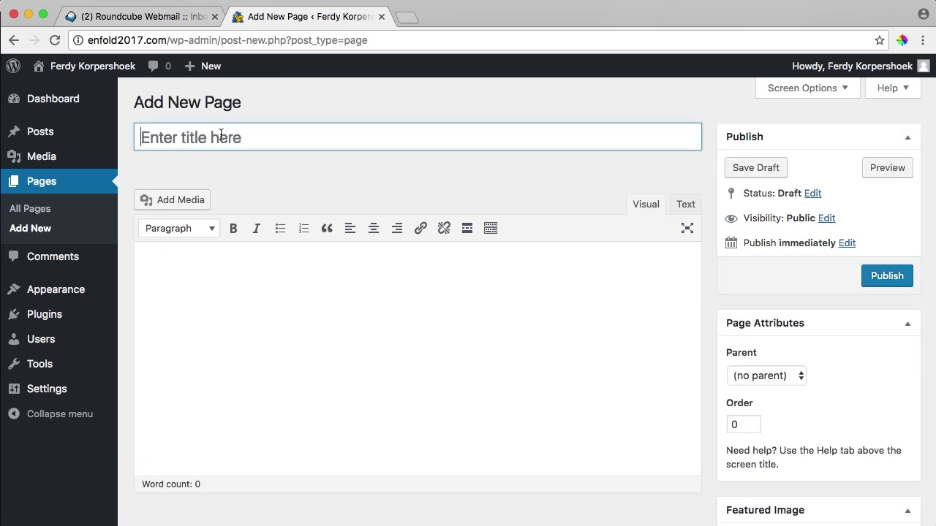
{"action": "type", "text": "Film"}
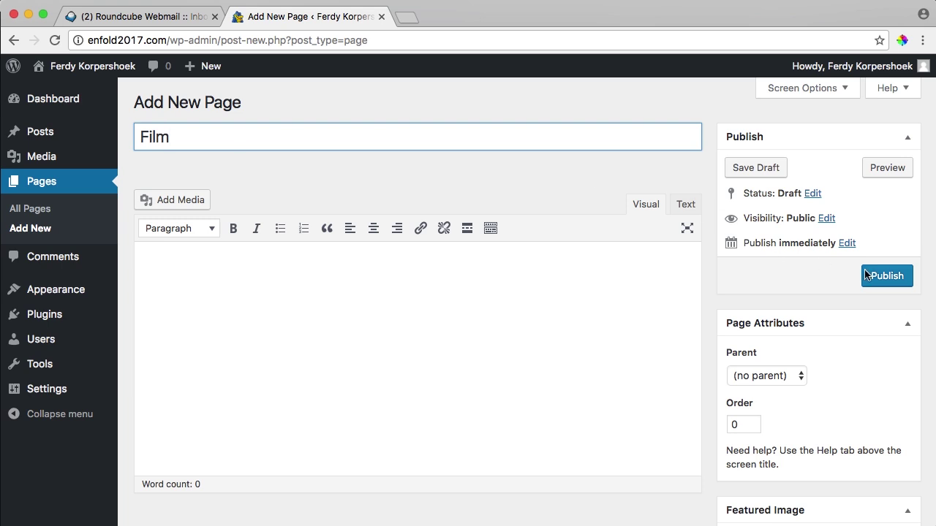
{"action": "left_click", "coordinate": [869, 276]}
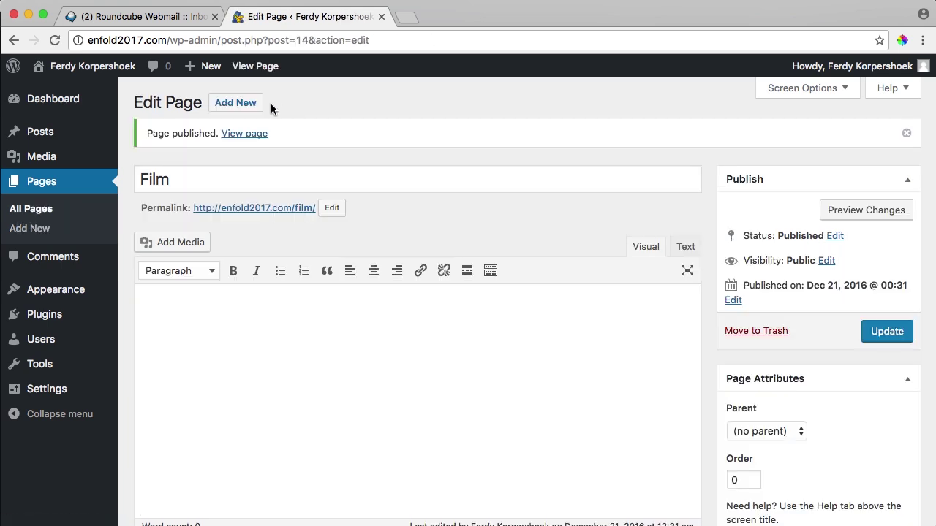
{"action": "left_click", "coordinate": [241, 103]}
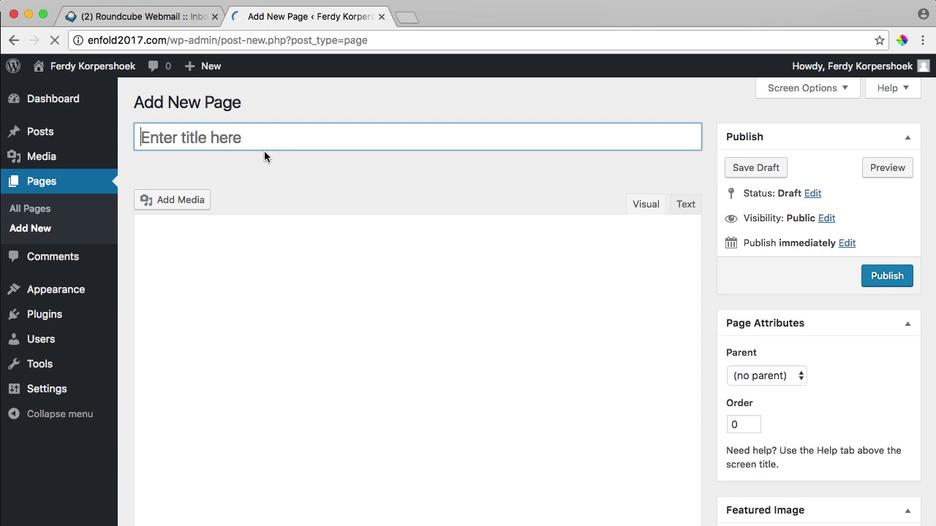
{"action": "type", "text": "Webdesign"}
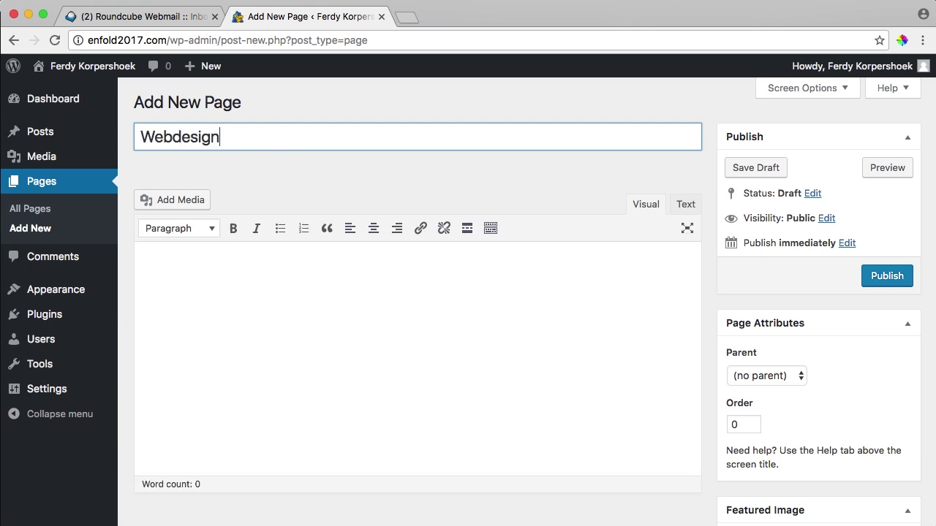
{"action": "left_click", "coordinate": [881, 275]}
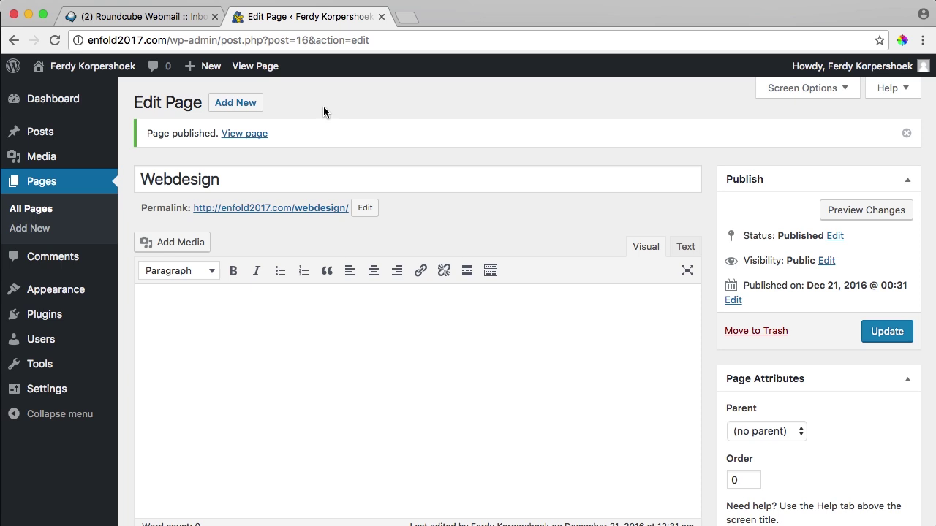
Publish blank pages titled Portfolio and Blog
{"action": "left_click", "coordinate": [228, 106]}
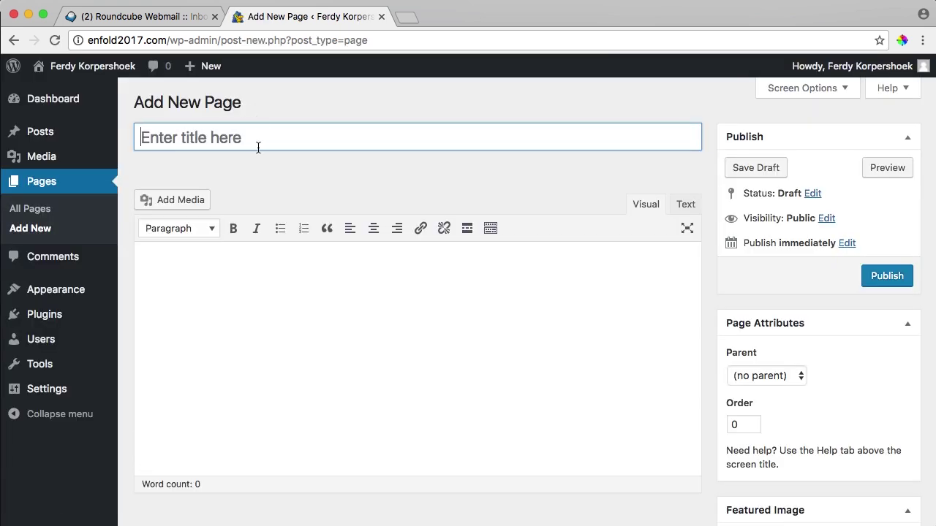
{"action": "type", "text": "Portfolio"}
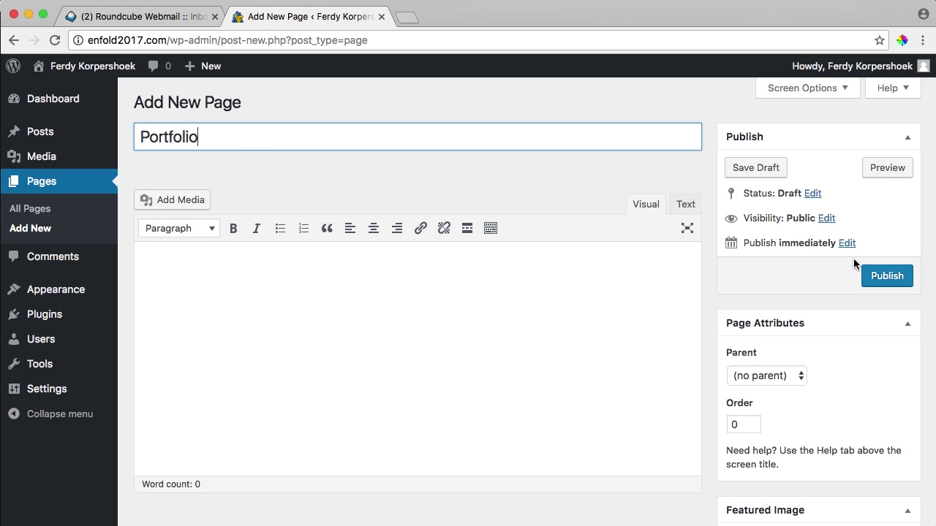
{"action": "left_click", "coordinate": [886, 275]}
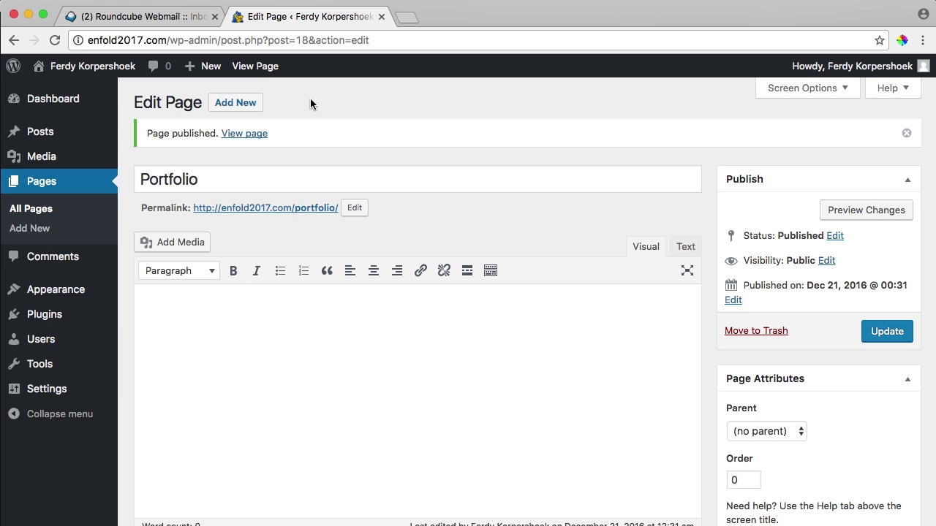
{"action": "left_click", "coordinate": [234, 106]}
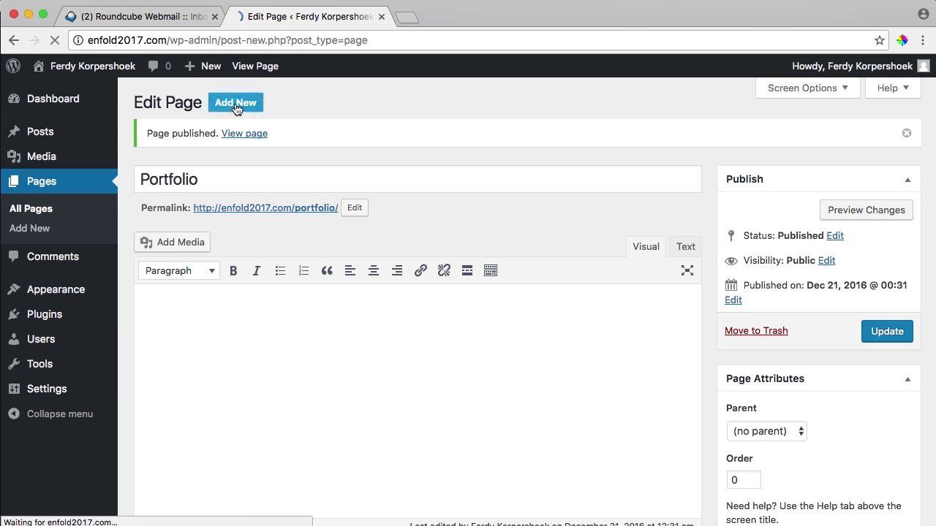
{"action": "type", "text": "Blo"}
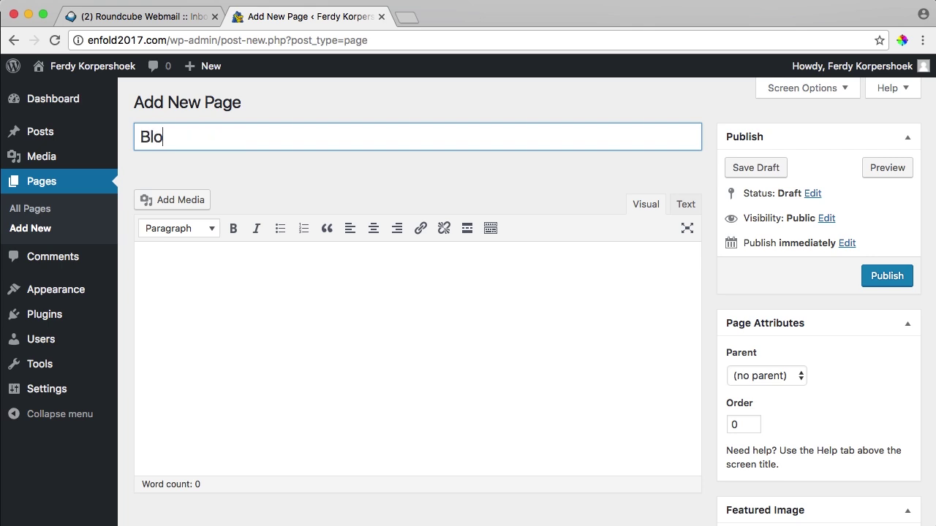
{"action": "type", "text": "g"}
{"action": "left_click", "coordinate": [886, 276]}
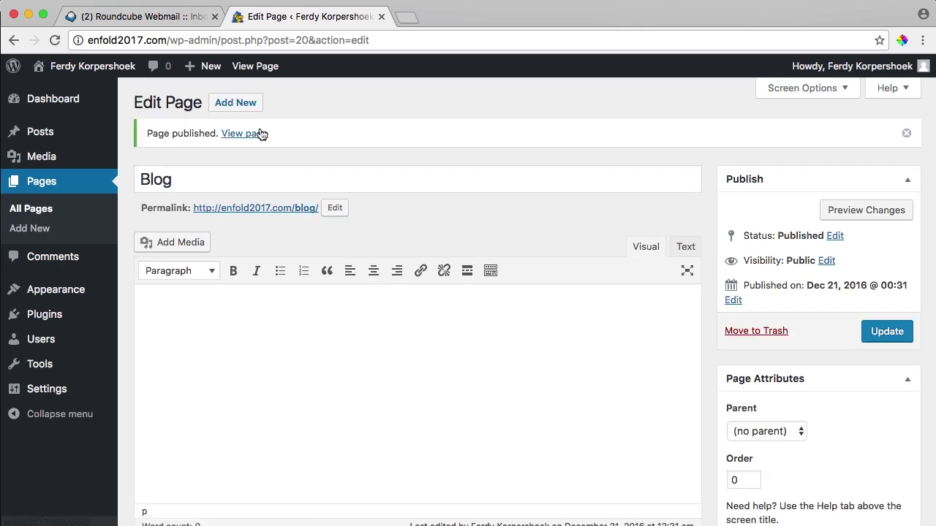
Publish a blank Contact page and open the live site in a new tab
{"action": "left_click", "coordinate": [236, 103]}
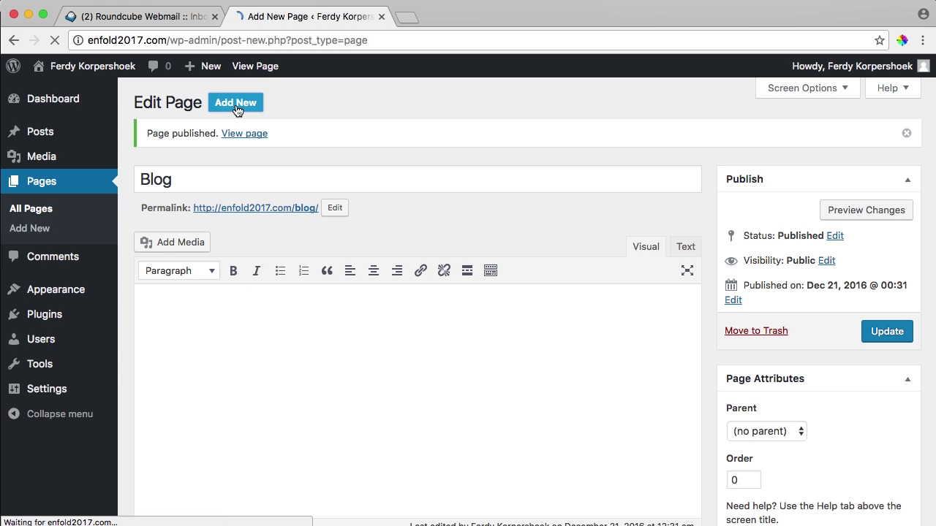
{"action": "type", "text": "Contact"}
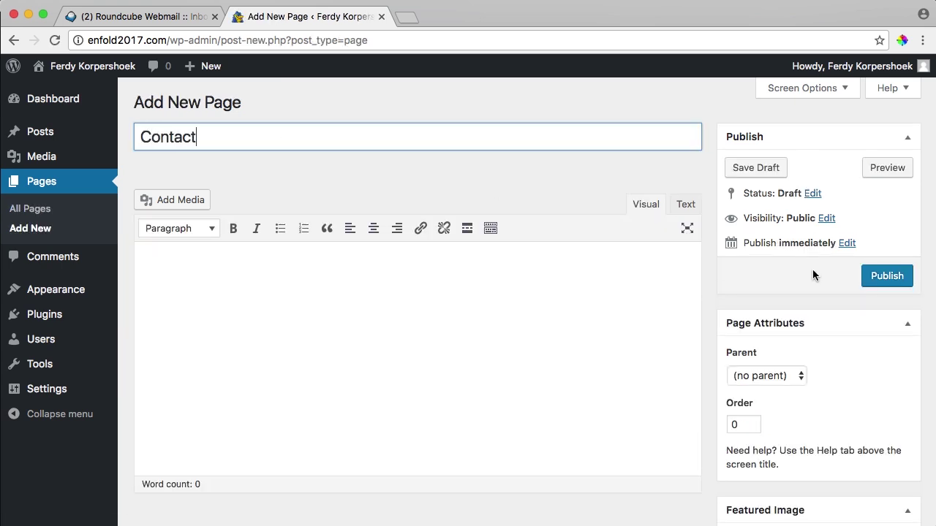
{"action": "left_click", "coordinate": [880, 278]}
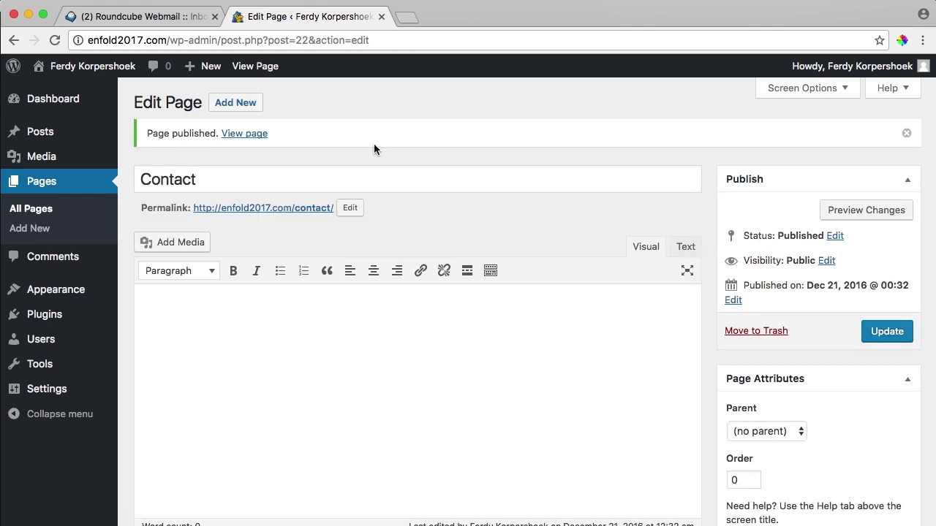
{"action": "left_click", "coordinate": [101, 71], "text": "super"}
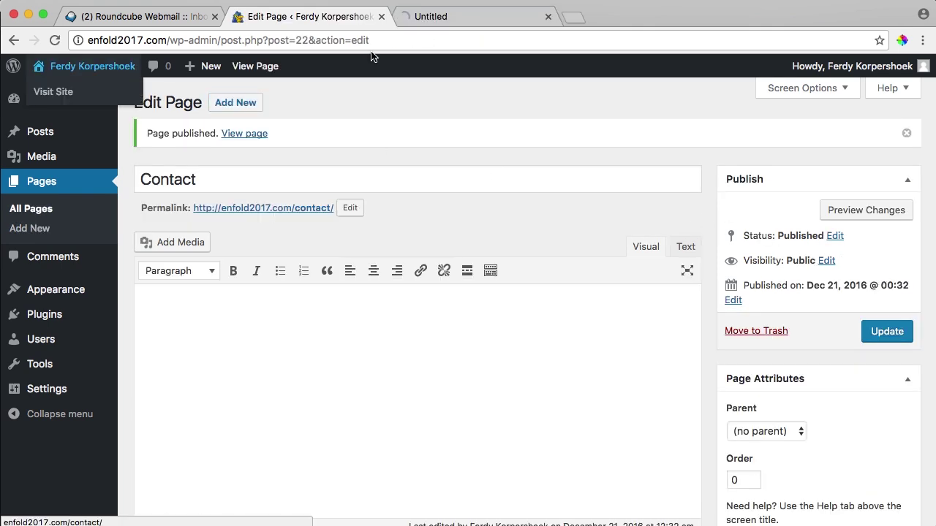
Confirm the front page has no menu, then go to Appearance > Menus
{"action": "left_click", "coordinate": [497, 20]}
{"action": "scroll", "coordinate": [394, 223], "scroll_direction": "down", "scroll_amount": 6}
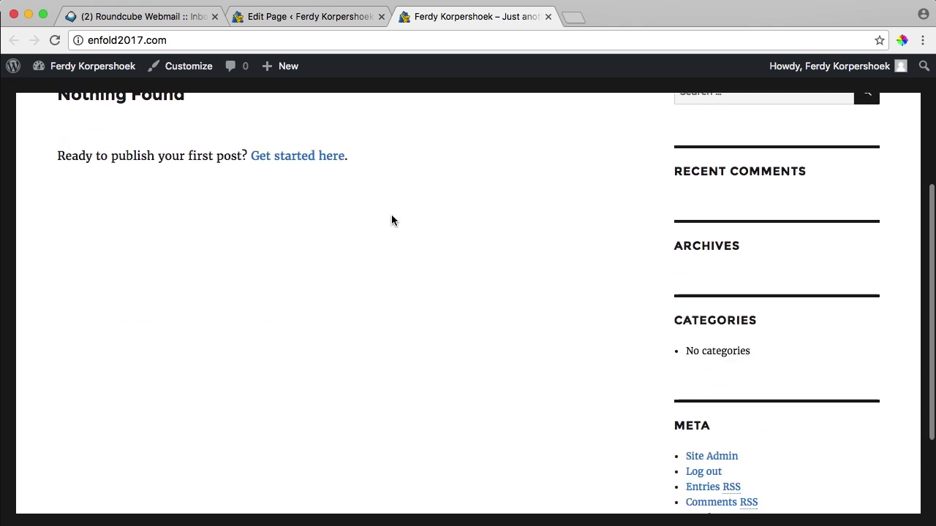
{"action": "scroll", "coordinate": [391, 219], "scroll_direction": "up", "scroll_amount": 7}
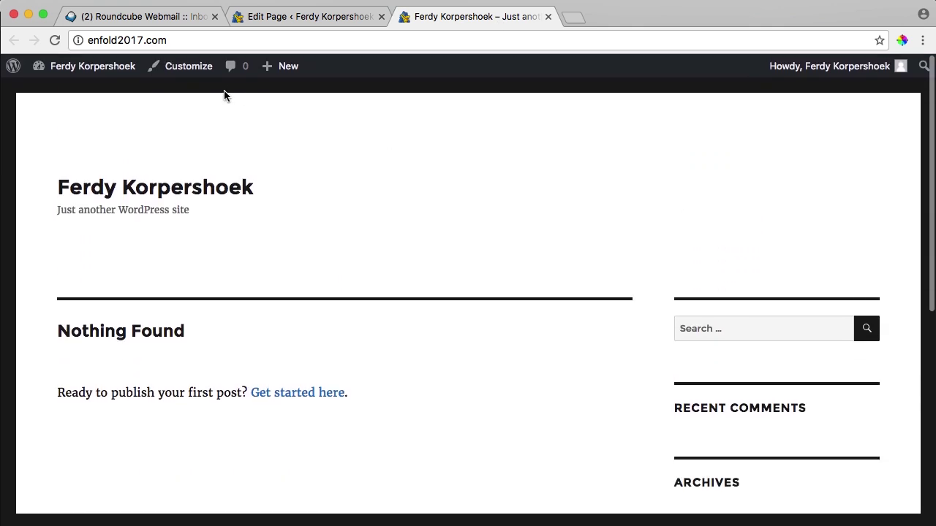
{"action": "left_click", "coordinate": [272, 19]}
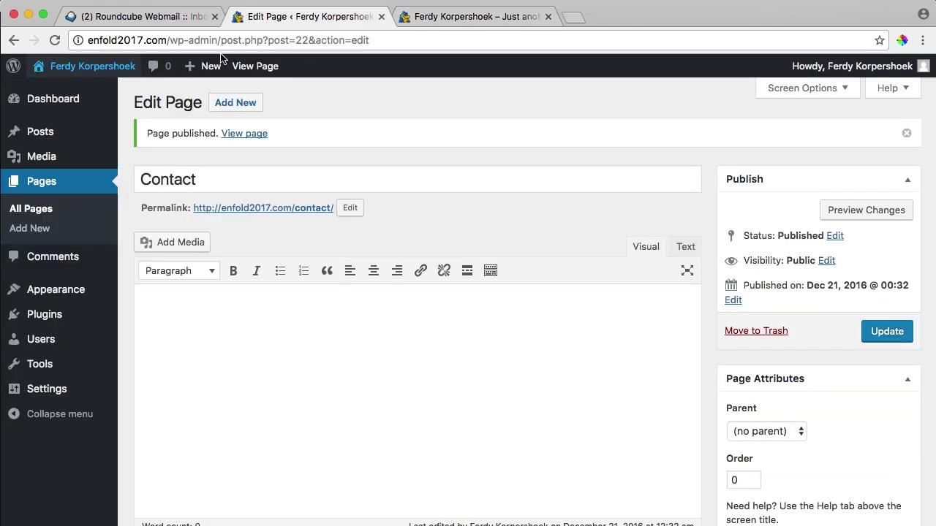
{"action": "mouse_move", "coordinate": [65, 291]}
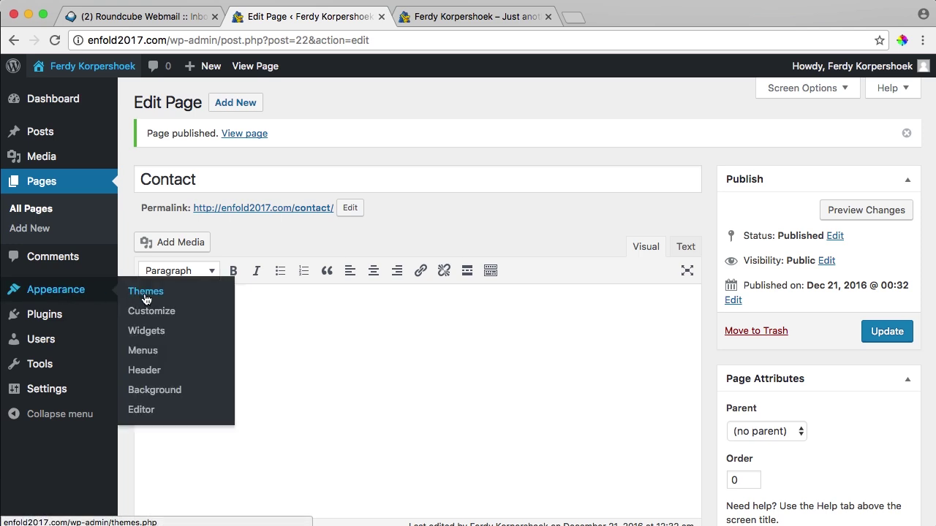
{"action": "left_click", "coordinate": [143, 351]}
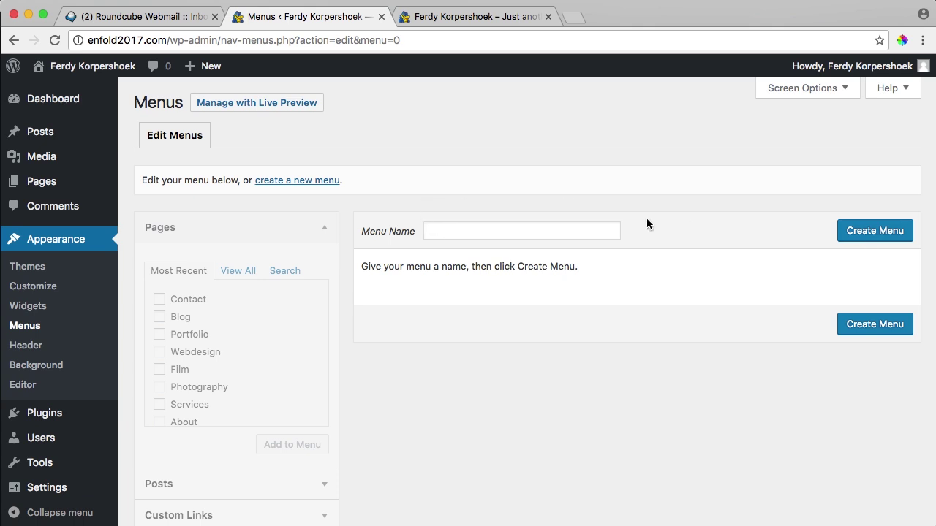
Create main_menu, add all nine pages via Select All, and save it
{"action": "left_click", "coordinate": [455, 228]}
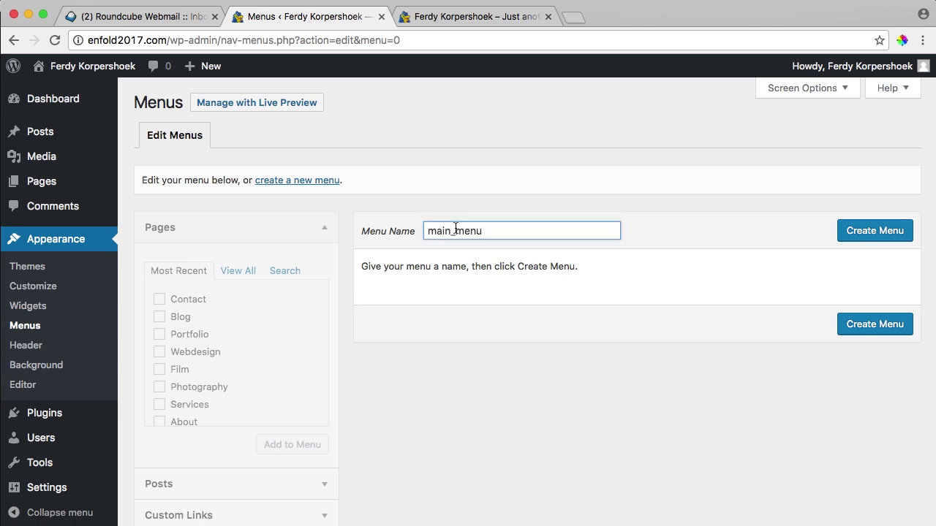
{"action": "left_click", "coordinate": [863, 232]}
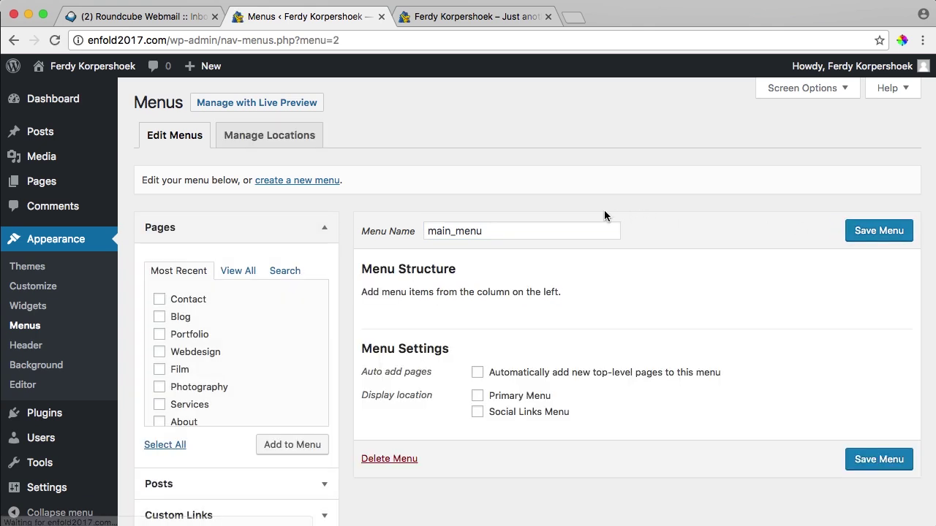
{"action": "left_click", "coordinate": [163, 444]}
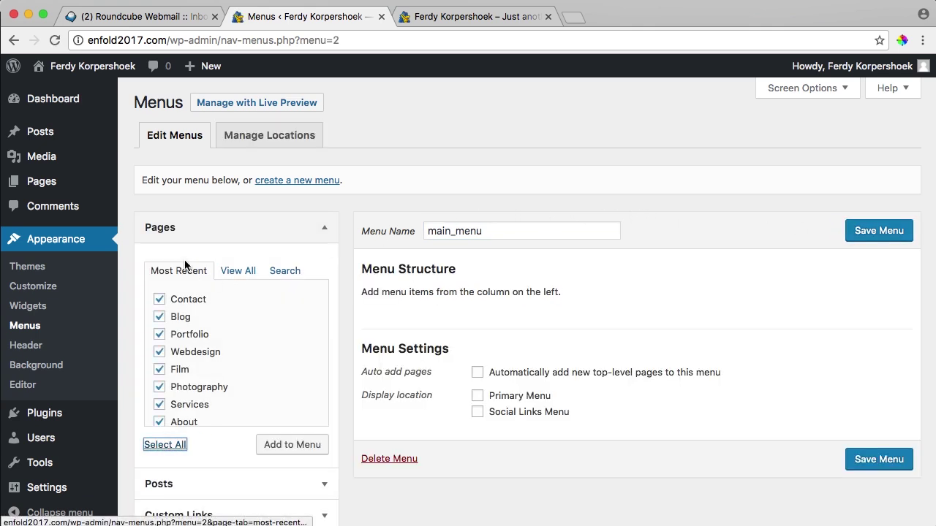
{"action": "left_click", "coordinate": [291, 446]}
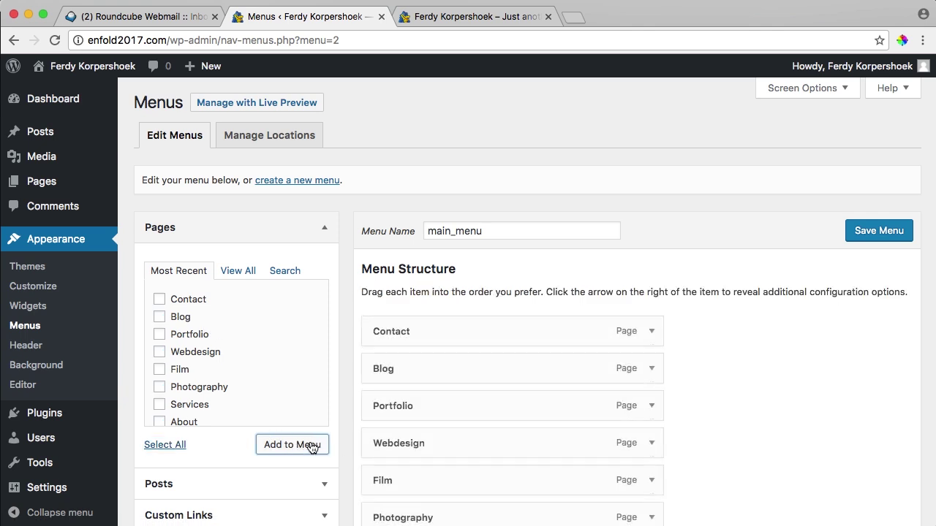
{"action": "scroll", "coordinate": [577, 319], "scroll_direction": "down", "scroll_amount": 1}
{"action": "scroll", "coordinate": [577, 319], "scroll_direction": "down", "scroll_amount": 3}
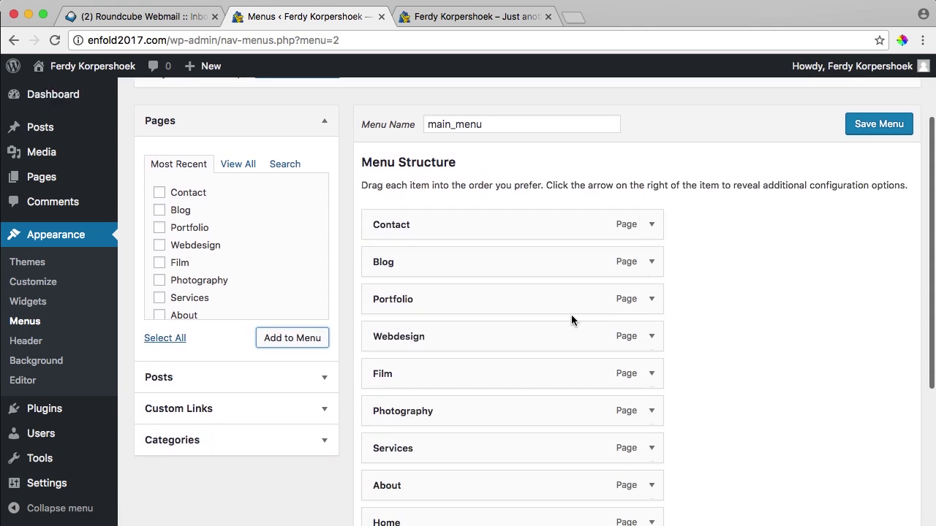
{"action": "left_click", "coordinate": [867, 124]}
Reload the front page to check whether the menu appears
{"action": "left_click", "coordinate": [475, 16]}
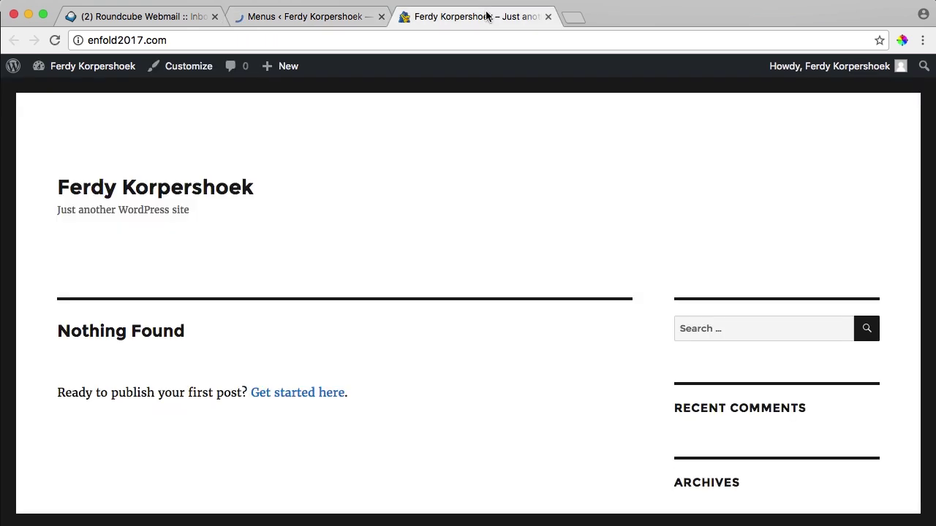
{"action": "key", "text": "super+r"}
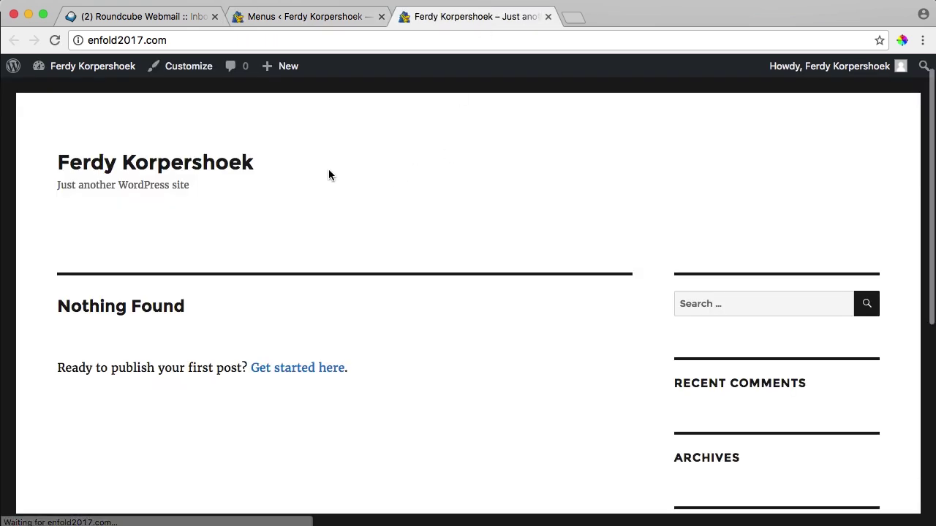
{"action": "scroll", "coordinate": [328, 175], "scroll_direction": "down", "scroll_amount": 10}
{"action": "scroll", "coordinate": [328, 176], "scroll_direction": "up", "scroll_amount": 10}
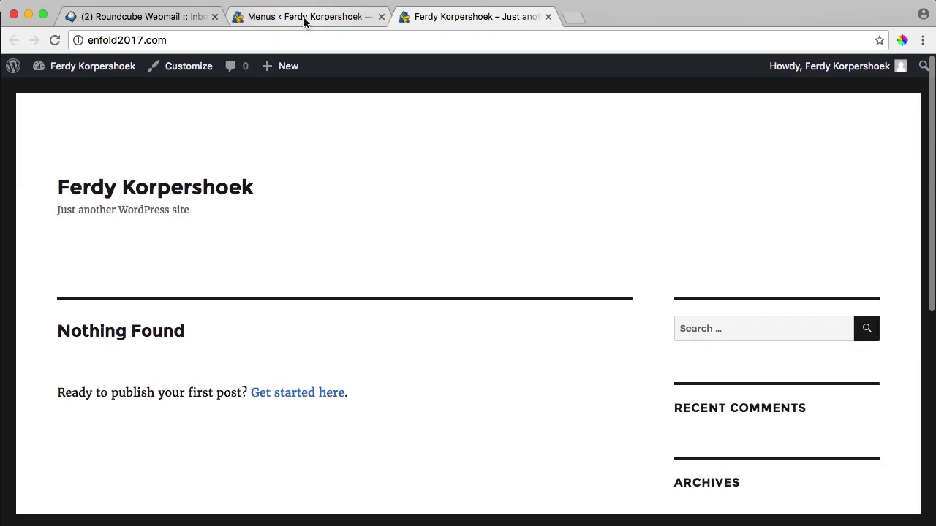
Assign main_menu to Primary Menu and Social Links Menu, save, and reload the site
{"action": "left_click", "coordinate": [303, 17]}
{"action": "scroll", "coordinate": [344, 223], "scroll_direction": "down", "scroll_amount": 10}
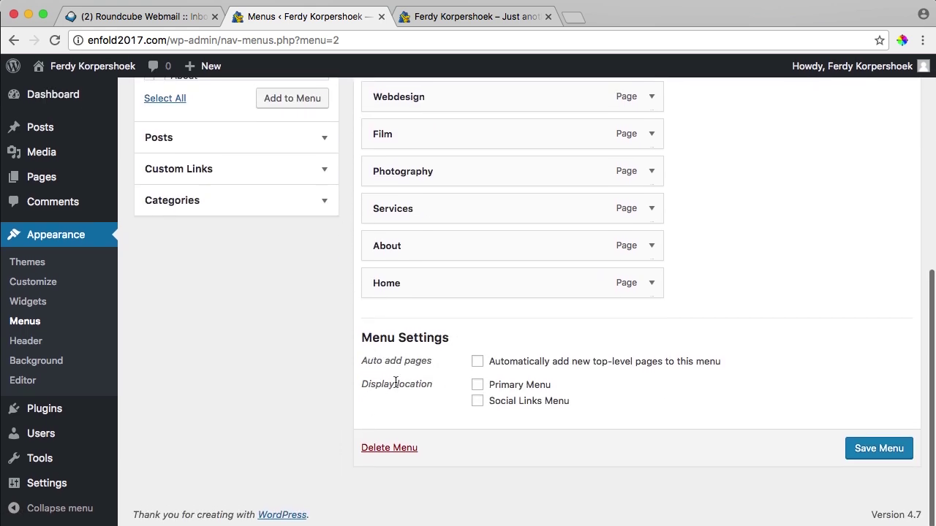
{"action": "left_click", "coordinate": [479, 386]}
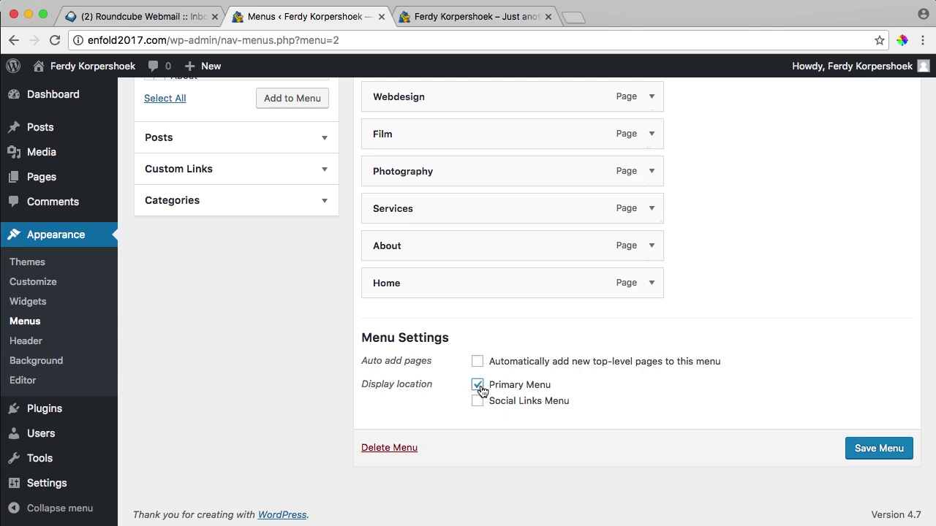
{"action": "left_click", "coordinate": [477, 402]}
{"action": "left_click", "coordinate": [870, 451]}
{"action": "left_click", "coordinate": [451, 17]}
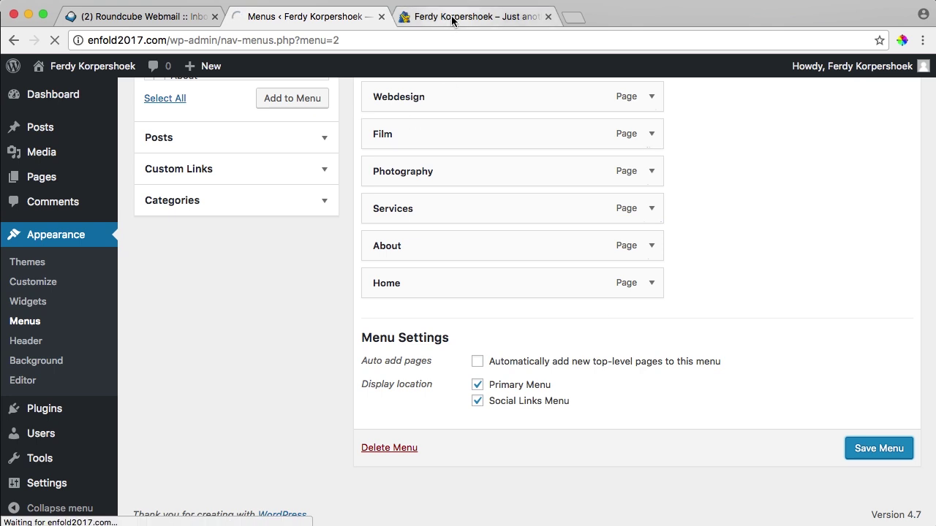
{"action": "key", "text": "super+r"}
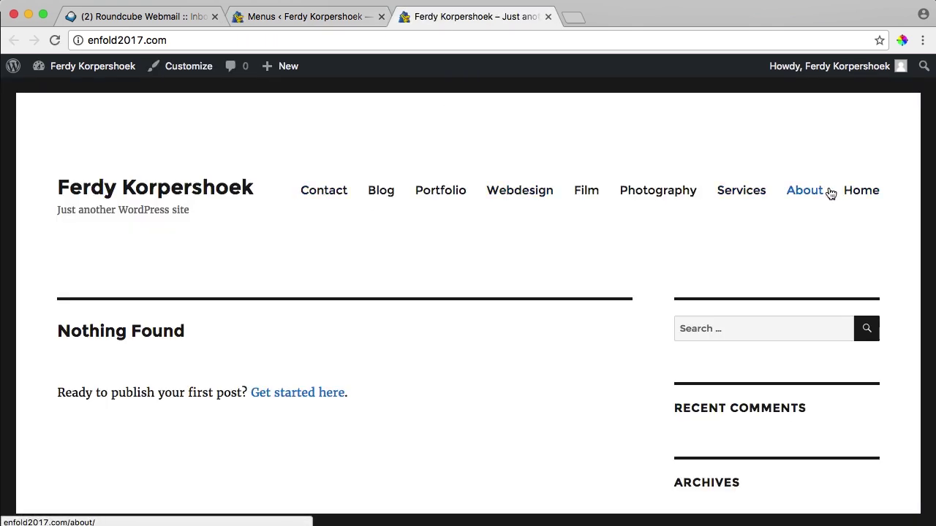
{"action": "scroll", "coordinate": [425, 192], "scroll_direction": "down", "scroll_amount": 5}
{"action": "scroll", "coordinate": [425, 192], "scroll_direction": "down", "scroll_amount": 1}
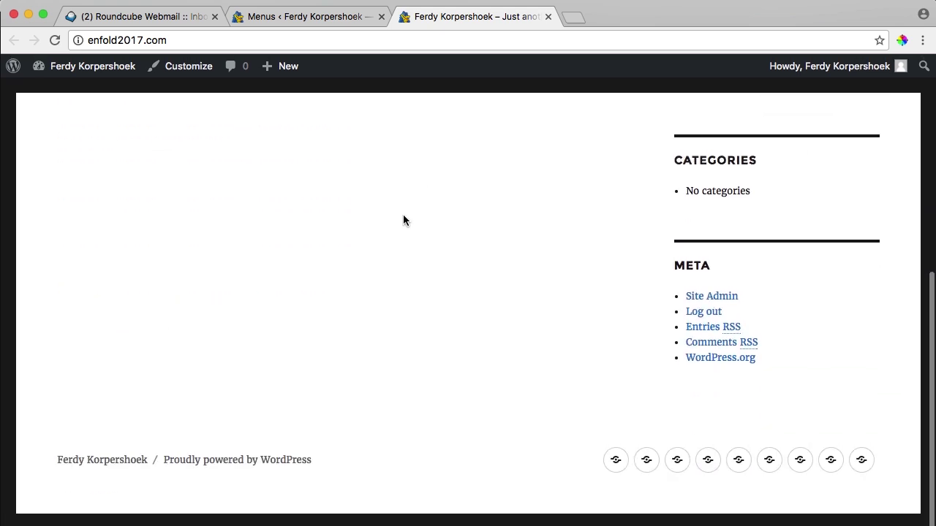
Remove main_menu from Social Links Menu, save, and recheck the site header
{"action": "left_click", "coordinate": [317, 17]}
{"action": "scroll", "coordinate": [392, 252], "scroll_direction": "down", "scroll_amount": 10}
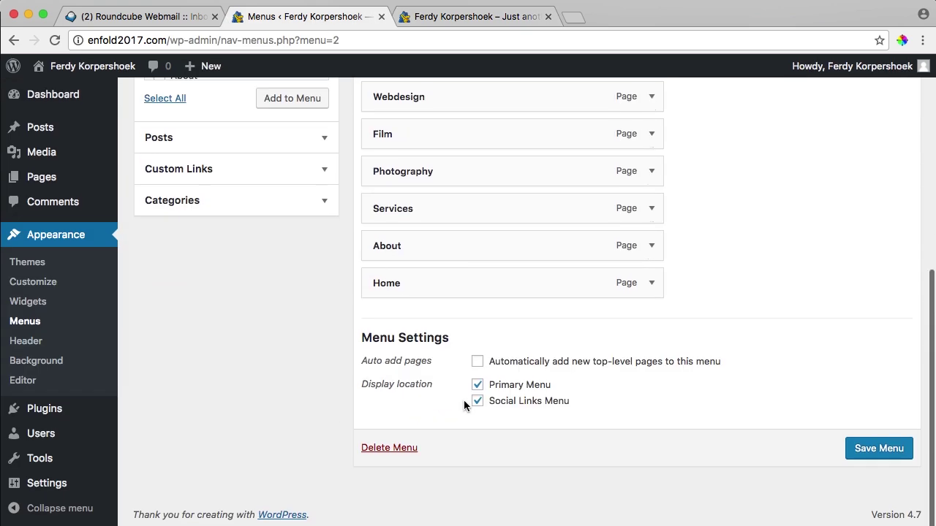
{"action": "left_click", "coordinate": [881, 449]}
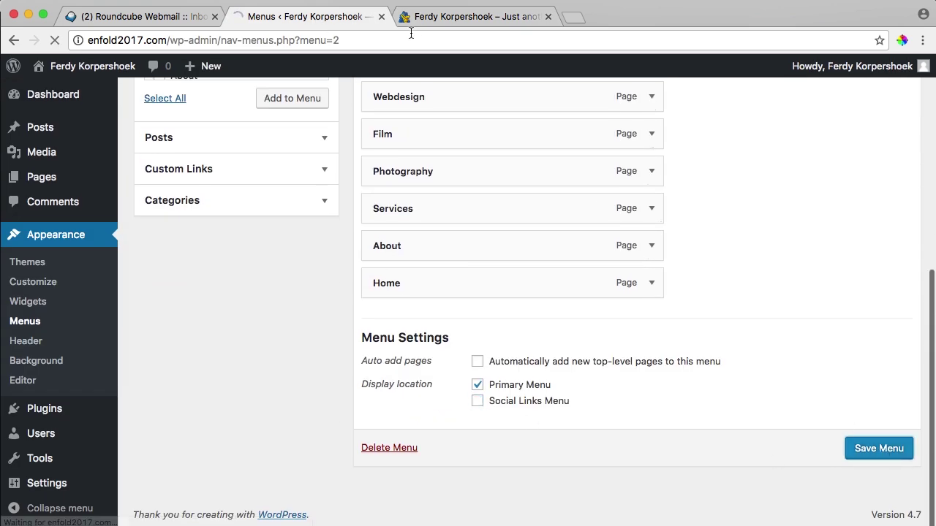
{"action": "left_click", "coordinate": [436, 19]}
{"action": "scroll", "coordinate": [440, 210], "scroll_direction": "up", "scroll_amount": 10}
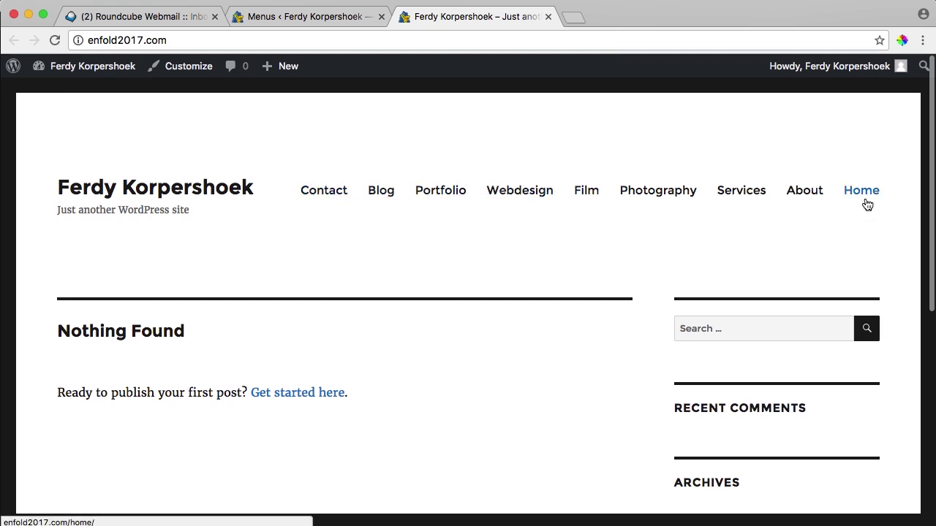
{"action": "left_click", "coordinate": [319, 17]}
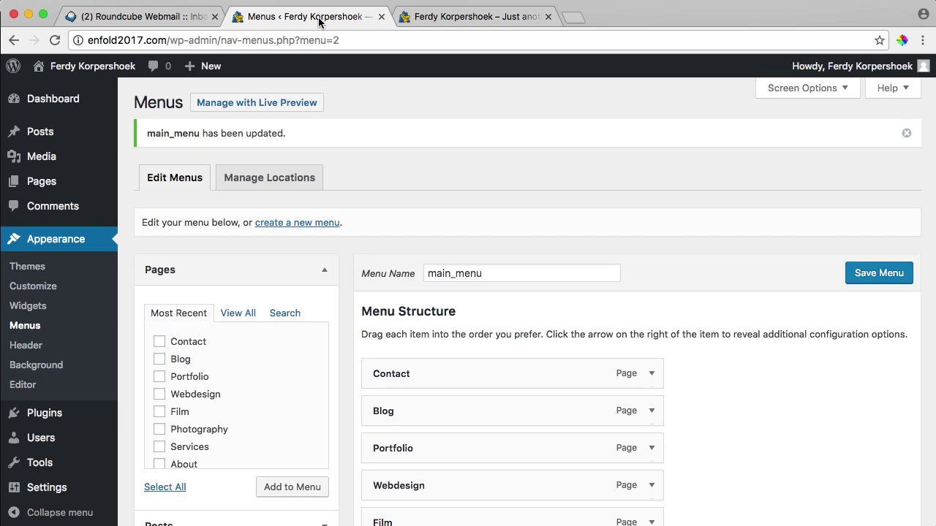
Move Contact to the end and About and Services up under Home
{"action": "scroll", "coordinate": [440, 188], "scroll_direction": "down", "scroll_amount": 5}
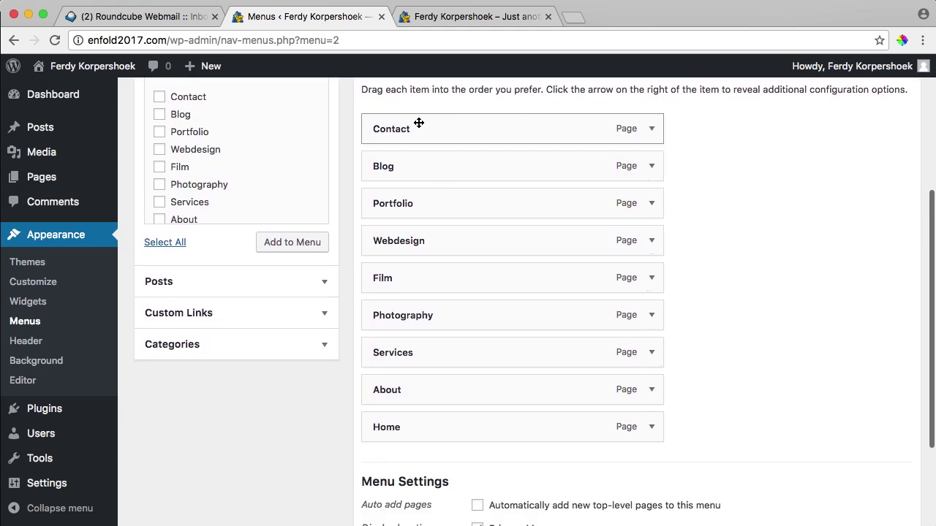
{"action": "left_click_drag", "start_coordinate": [418, 123], "coordinate": [419, 230]}
{"action": "left_click_drag", "start_coordinate": [421, 306], "coordinate": [419, 131]}
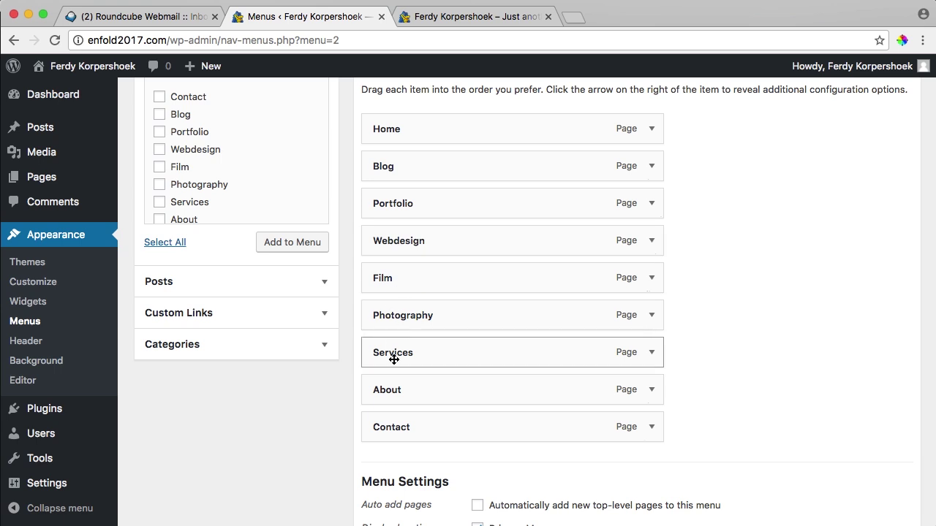
{"action": "left_click_drag", "start_coordinate": [393, 383], "coordinate": [398, 170]}
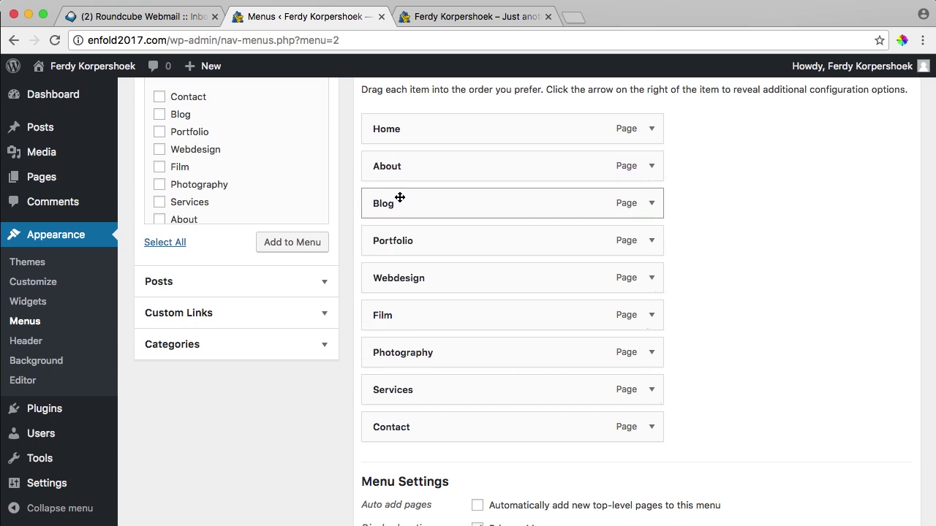
{"action": "left_click_drag", "start_coordinate": [411, 378], "coordinate": [402, 201]}
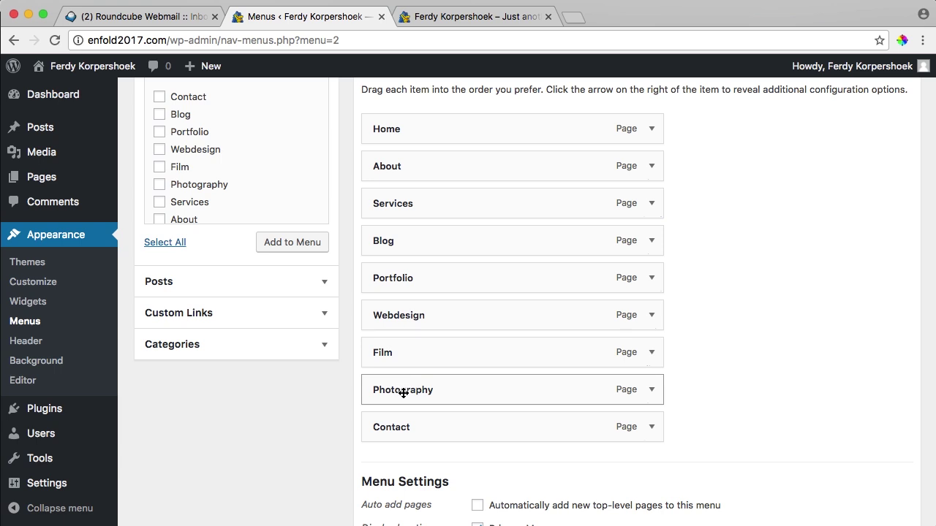
Order Photography, Film, Webdesign and Portfolio after Services, then check the site header
{"action": "left_click_drag", "start_coordinate": [404, 393], "coordinate": [399, 244]}
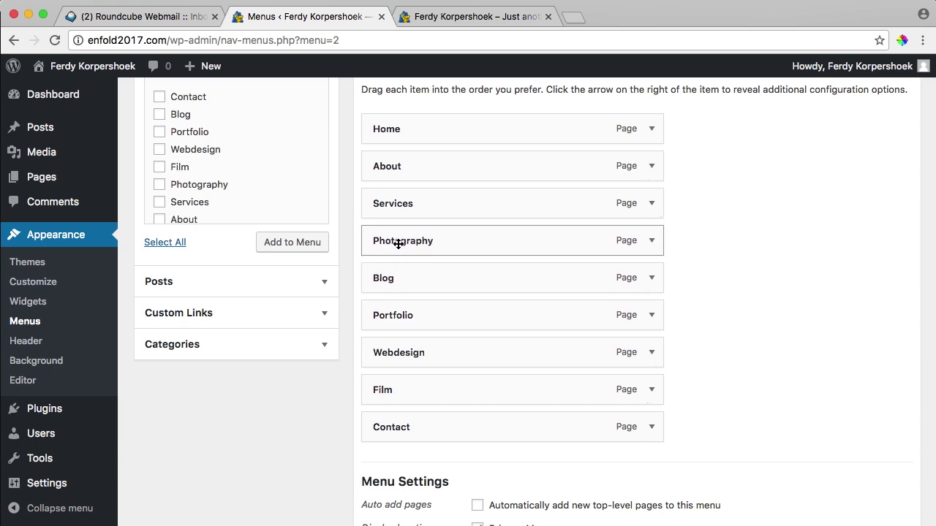
{"action": "left_click_drag", "start_coordinate": [390, 388], "coordinate": [392, 271]}
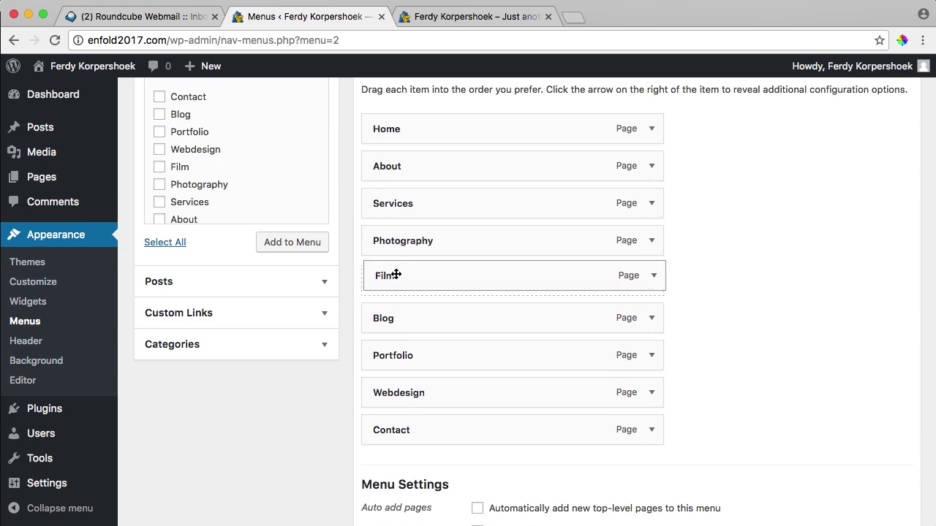
{"action": "left_click_drag", "start_coordinate": [403, 393], "coordinate": [399, 319]}
{"action": "left_click_drag", "start_coordinate": [395, 387], "coordinate": [404, 353]}
{"action": "scroll", "coordinate": [733, 371], "scroll_direction": "down", "scroll_amount": 3}
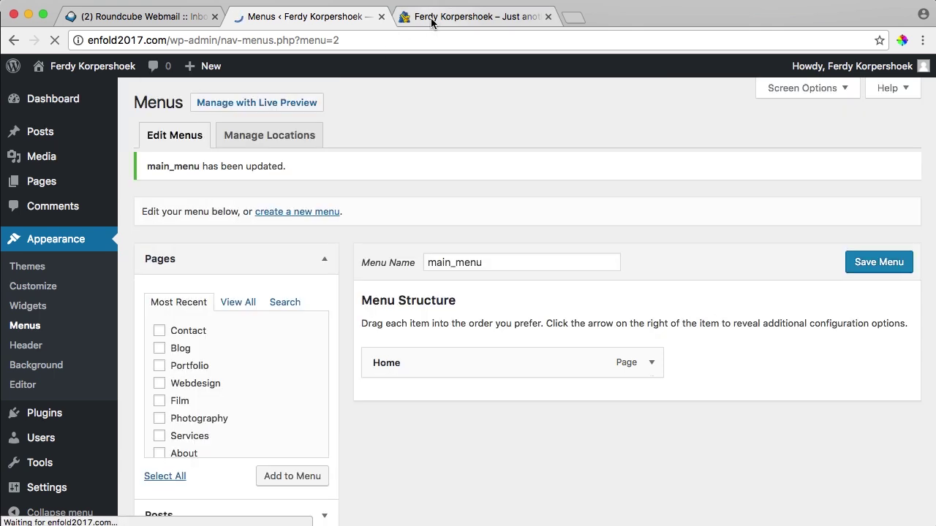
{"action": "left_click", "coordinate": [430, 20]}
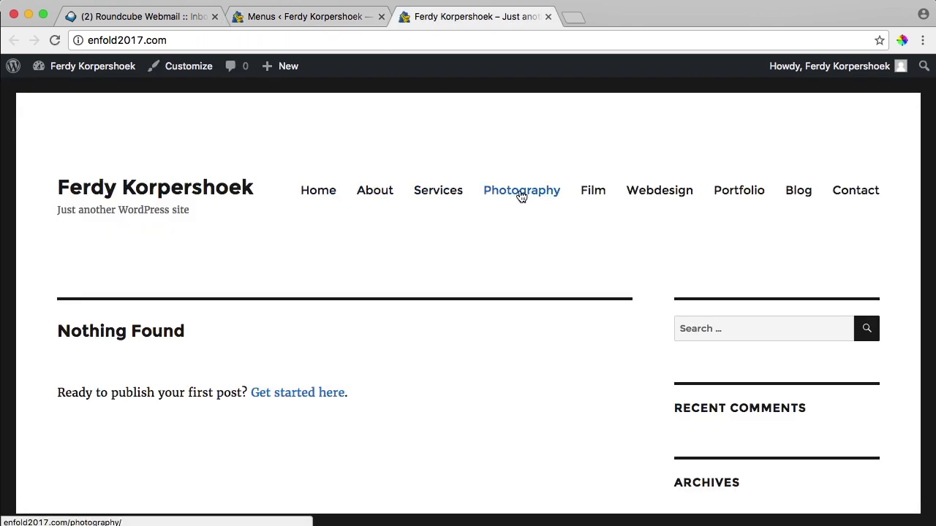
{"action": "left_click", "coordinate": [329, 22]}
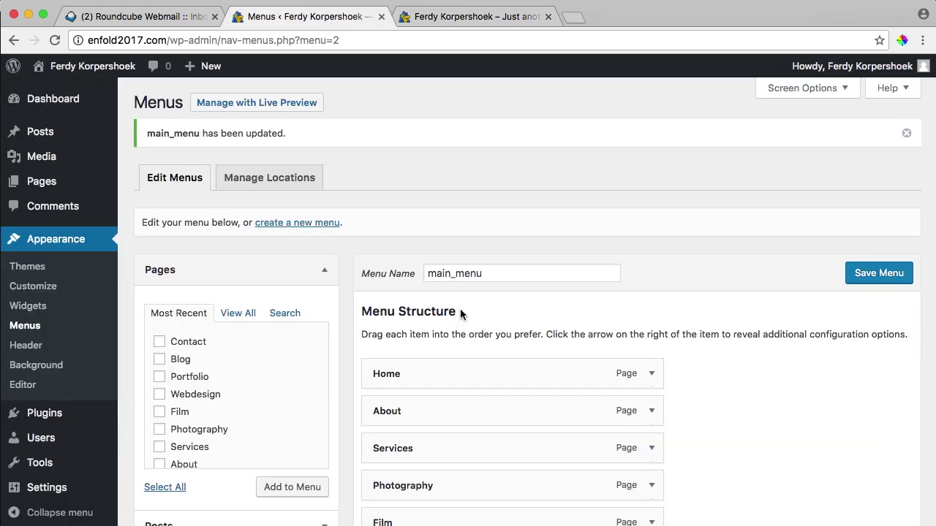
Indent Photography, Film and Webdesign under Services and save the menu
{"action": "scroll", "coordinate": [470, 282], "scroll_direction": "down", "scroll_amount": 5}
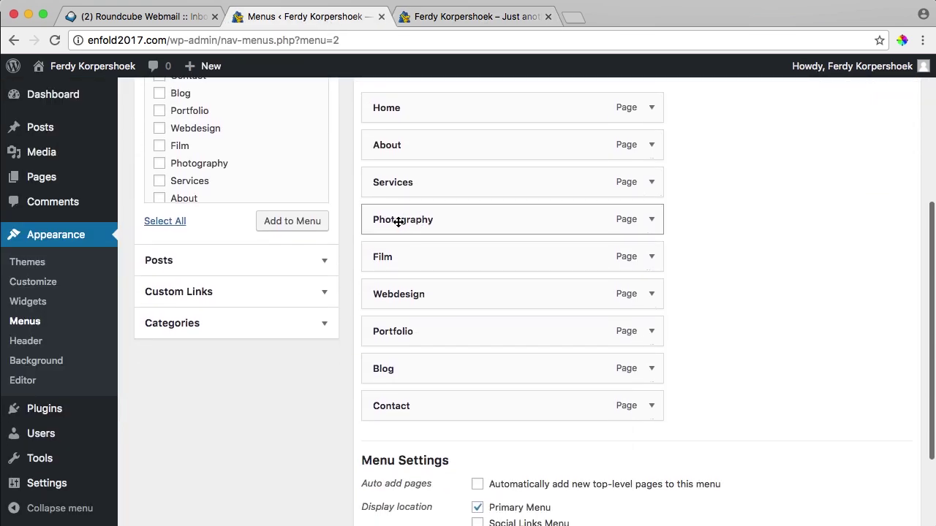
{"action": "left_click_drag", "start_coordinate": [398, 222], "coordinate": [429, 223]}
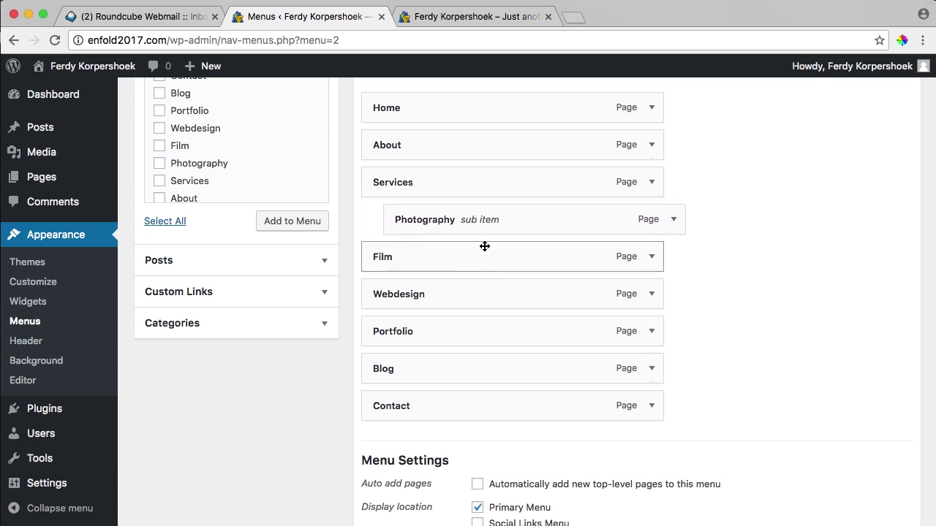
{"action": "left_click_drag", "start_coordinate": [385, 254], "coordinate": [412, 257]}
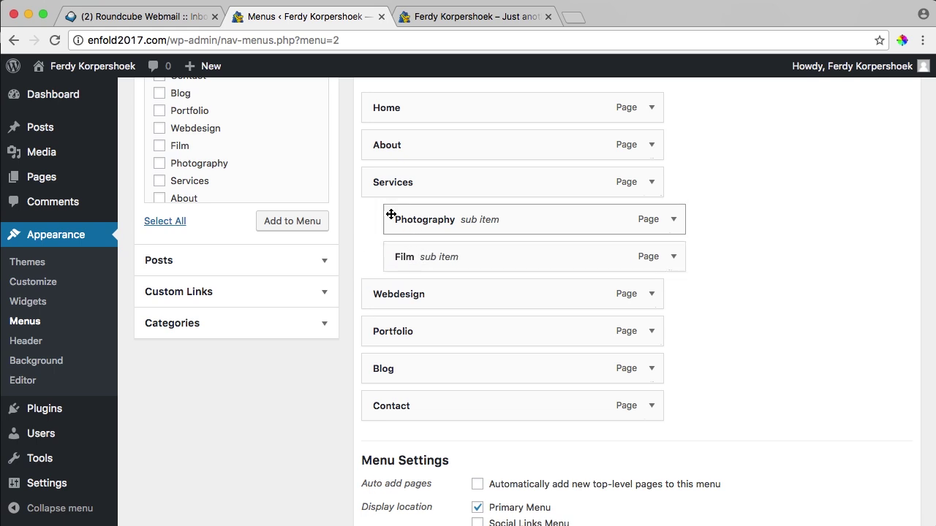
{"action": "left_click_drag", "start_coordinate": [394, 296], "coordinate": [432, 294]}
{"action": "scroll", "coordinate": [836, 326], "scroll_direction": "down", "scroll_amount": 4}
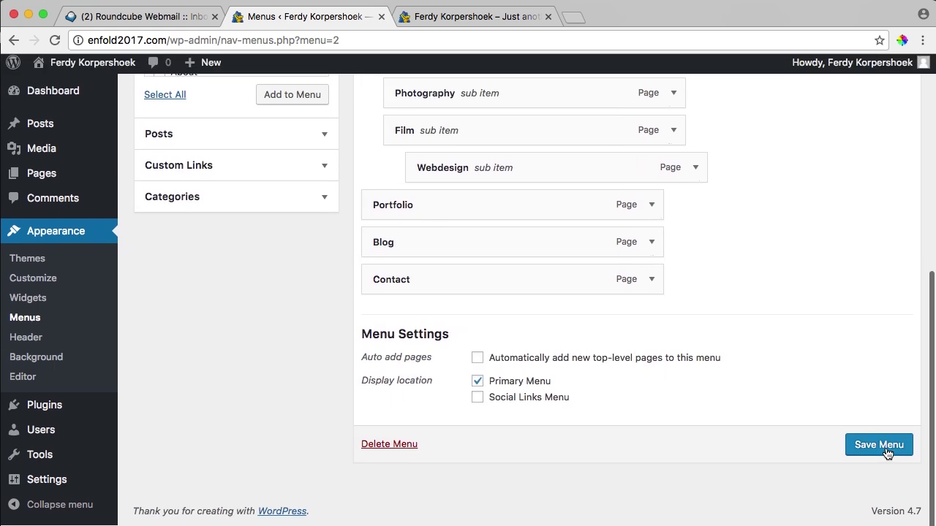
{"action": "left_click", "coordinate": [883, 449]}
View the Services dropdown on the site, then adjust Webdesign's nesting level
{"action": "left_click", "coordinate": [460, 23]}
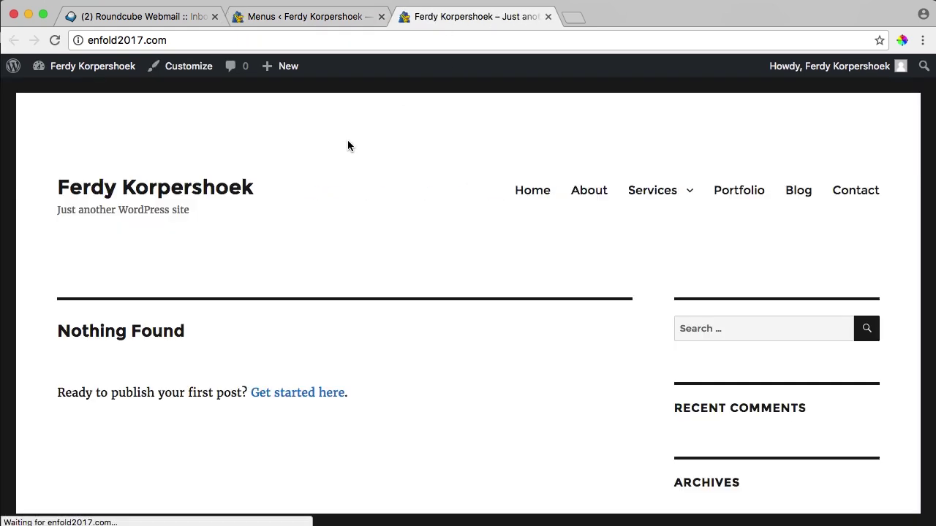
{"action": "mouse_move", "coordinate": [666, 199]}
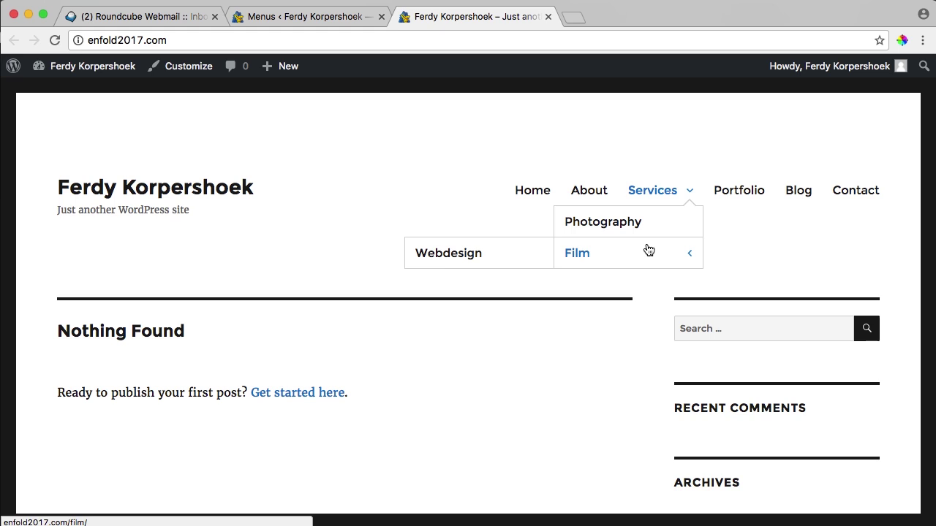
{"action": "left_click", "coordinate": [290, 16]}
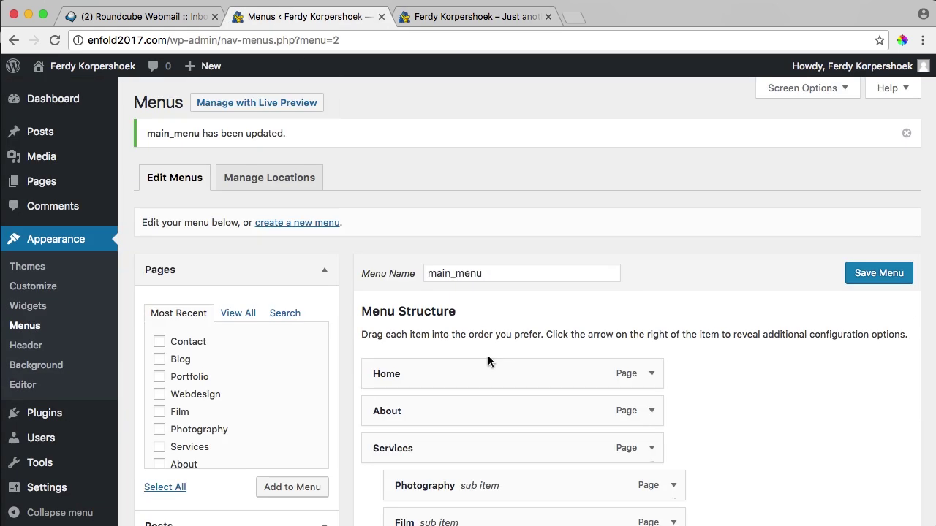
{"action": "scroll", "coordinate": [488, 361], "scroll_direction": "down", "scroll_amount": 5}
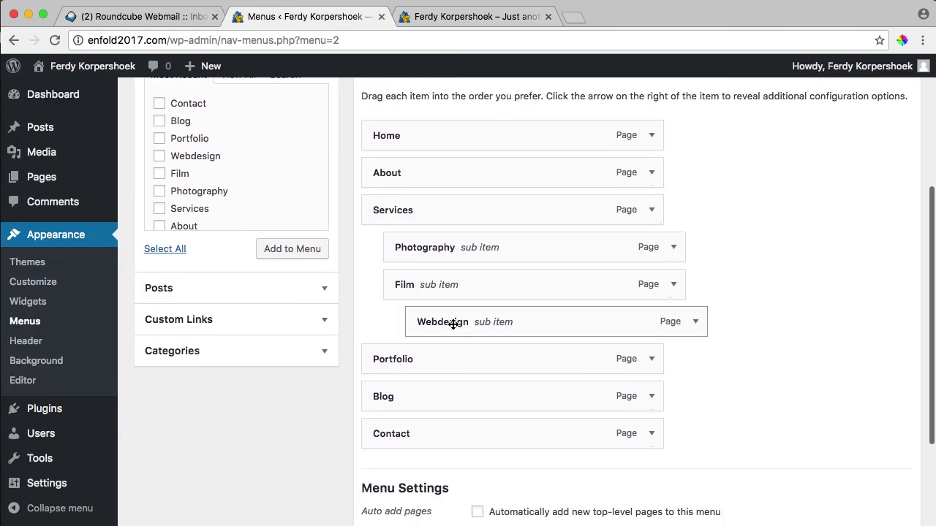
{"action": "left_click_drag", "start_coordinate": [453, 324], "coordinate": [432, 322]}
{"action": "scroll", "coordinate": [841, 281], "scroll_direction": "up", "scroll_amount": 2}
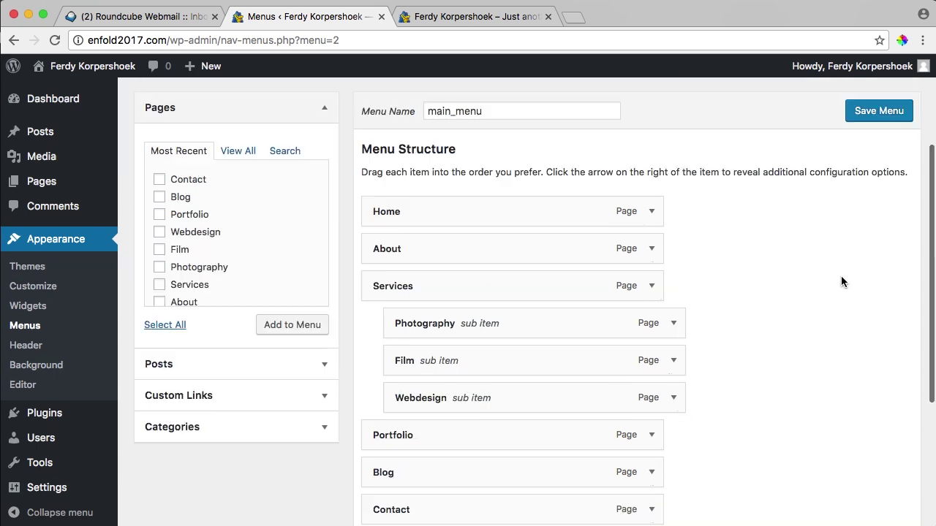
{"action": "scroll", "coordinate": [840, 282], "scroll_direction": "up", "scroll_amount": 4}
{"action": "scroll", "coordinate": [660, 298], "scroll_direction": "down", "scroll_amount": 3}
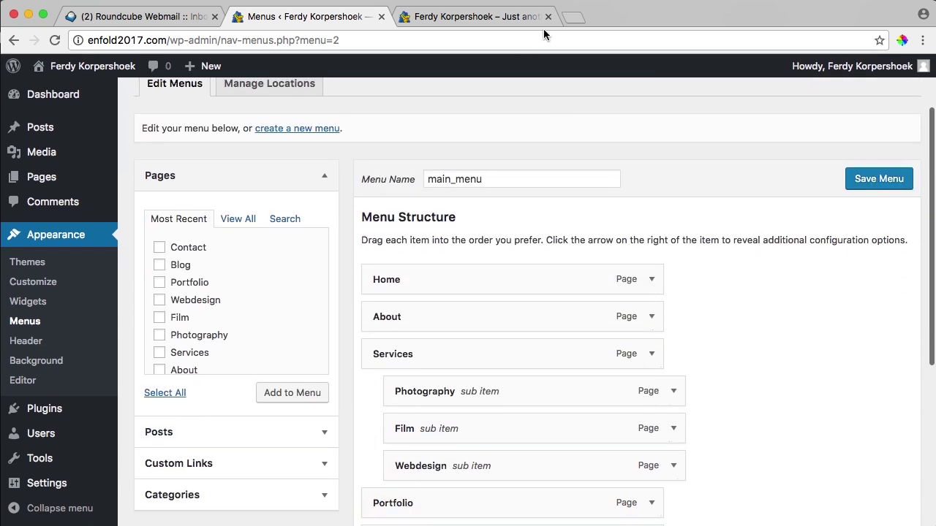
Visit apple.com in a new tab, then close that tab
{"action": "left_click", "coordinate": [574, 16]}
{"action": "type", "text": "apple"}
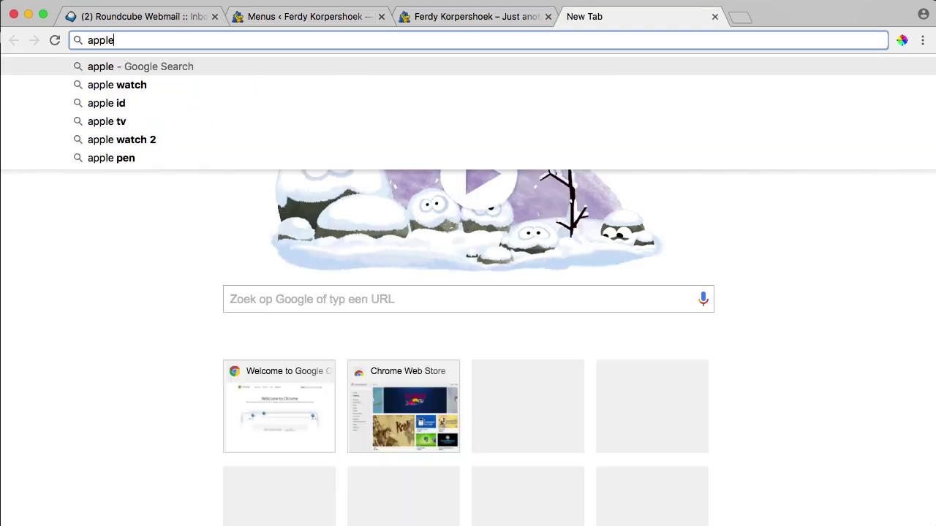
{"action": "type", "text": ".com"}
{"action": "key", "text": "Return"}
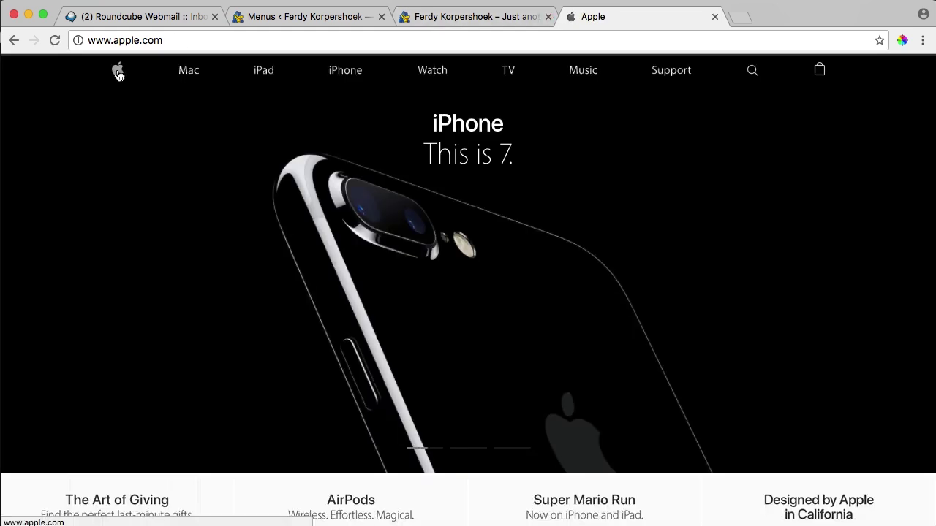
{"action": "left_click", "coordinate": [189, 74]}
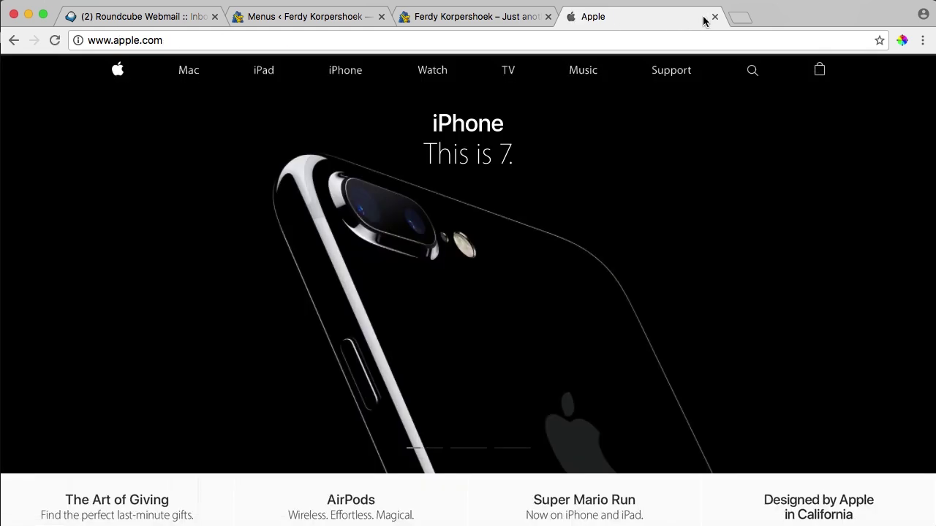
{"action": "left_click", "coordinate": [714, 16]}
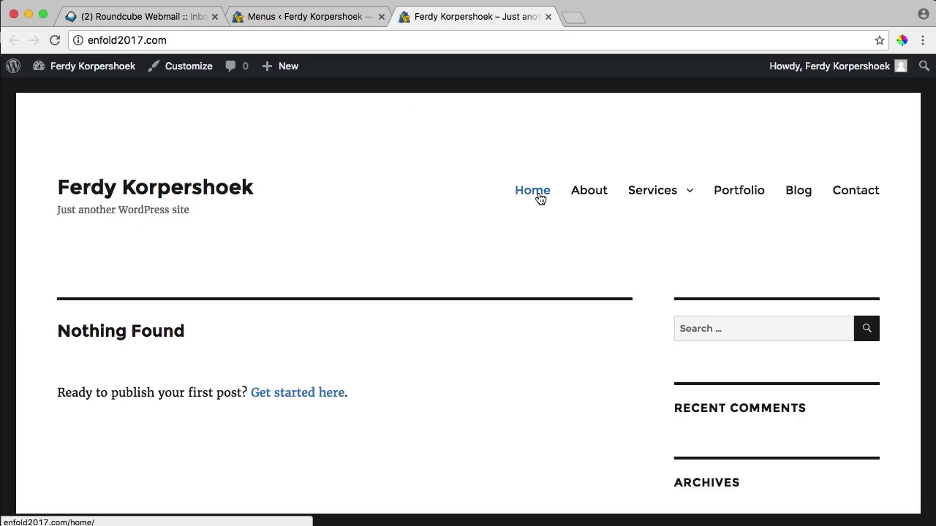
Delete the Home item from main_menu, then confirm the live header now begins with About
{"action": "left_click", "coordinate": [332, 18]}
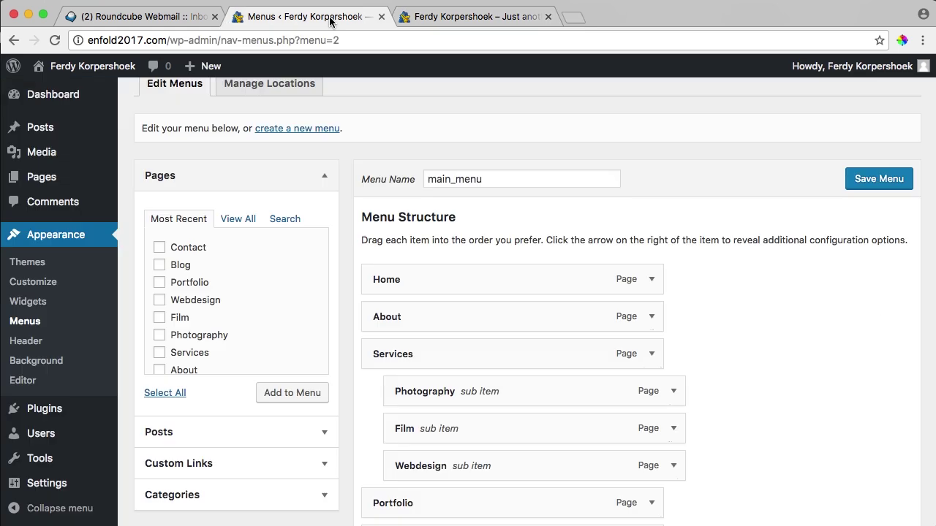
{"action": "left_click", "coordinate": [650, 278]}
{"action": "scroll", "coordinate": [399, 350], "scroll_direction": "down", "scroll_amount": 1}
{"action": "left_click", "coordinate": [386, 376]}
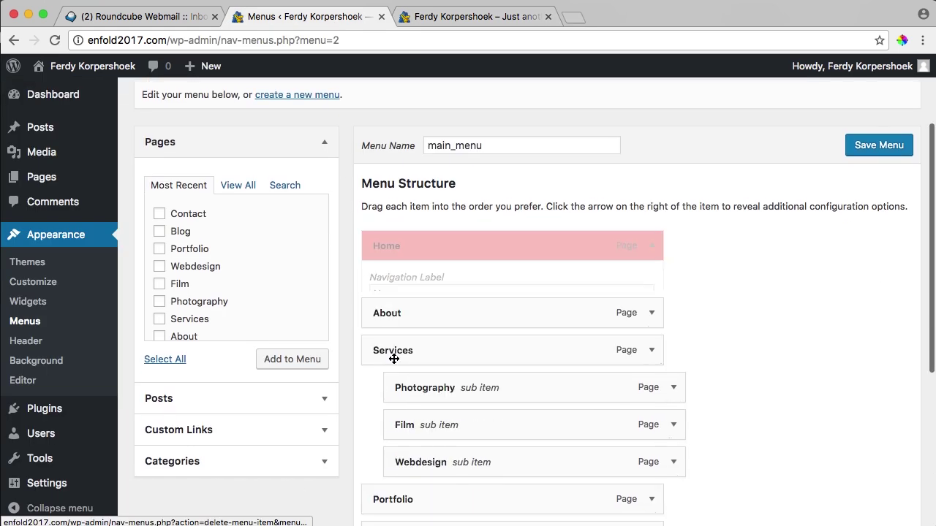
{"action": "left_click", "coordinate": [450, 8]}
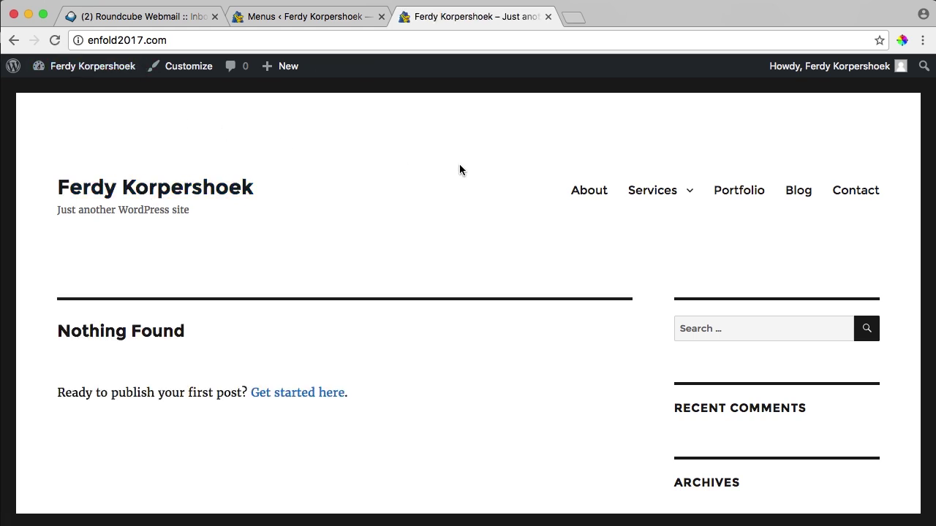
Load apple.com in a new tab and scroll through its homepage
{"action": "scroll", "coordinate": [415, 182], "scroll_direction": "down", "scroll_amount": 2}
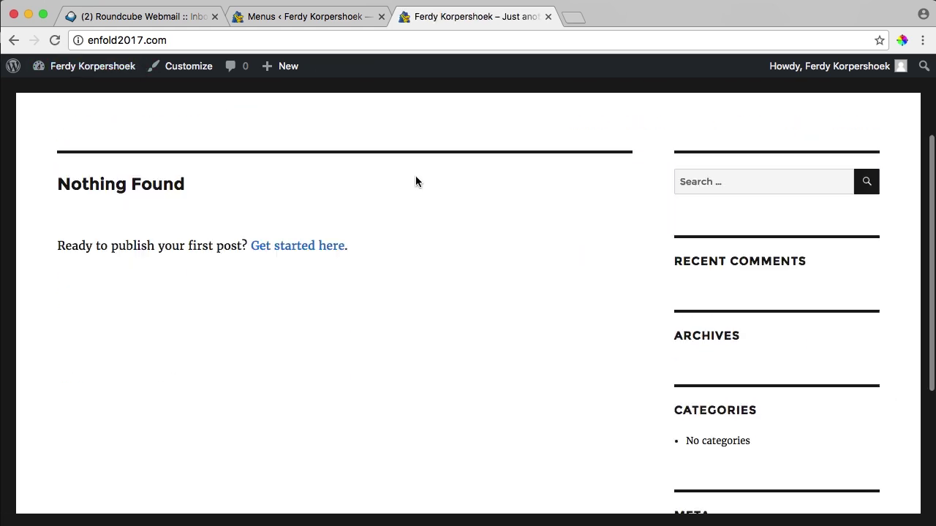
{"action": "scroll", "coordinate": [418, 177], "scroll_direction": "up", "scroll_amount": 2}
{"action": "left_click", "coordinate": [574, 17]}
{"action": "type", "text": "apple"}
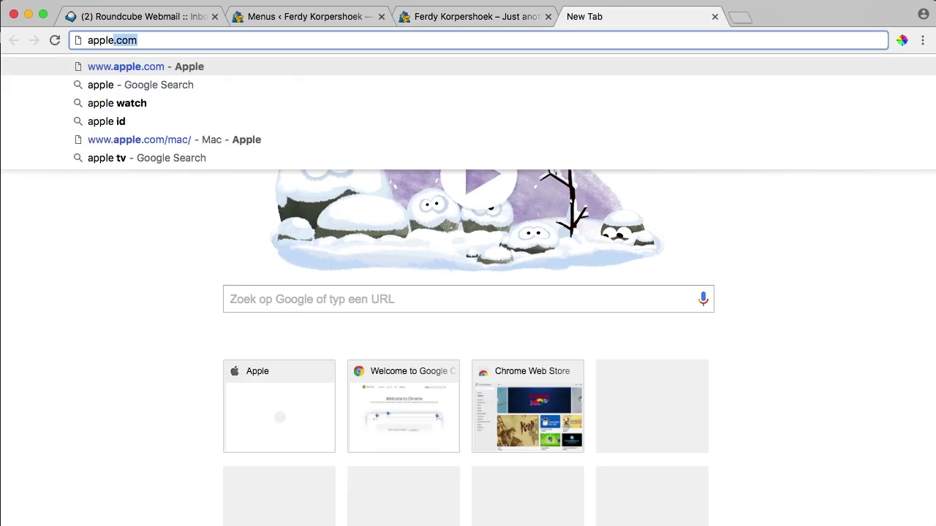
{"action": "key", "text": "Return"}
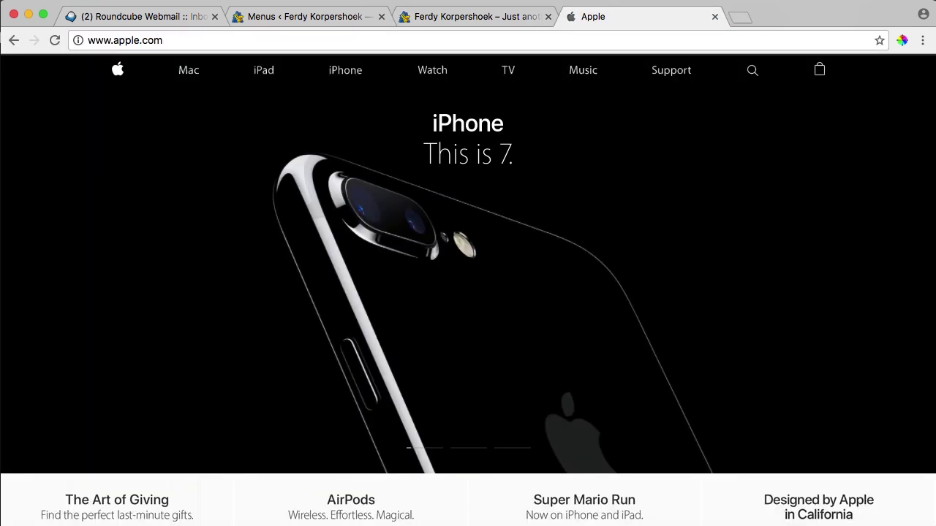
{"action": "scroll", "coordinate": [322, 117], "scroll_direction": "down", "scroll_amount": 3}
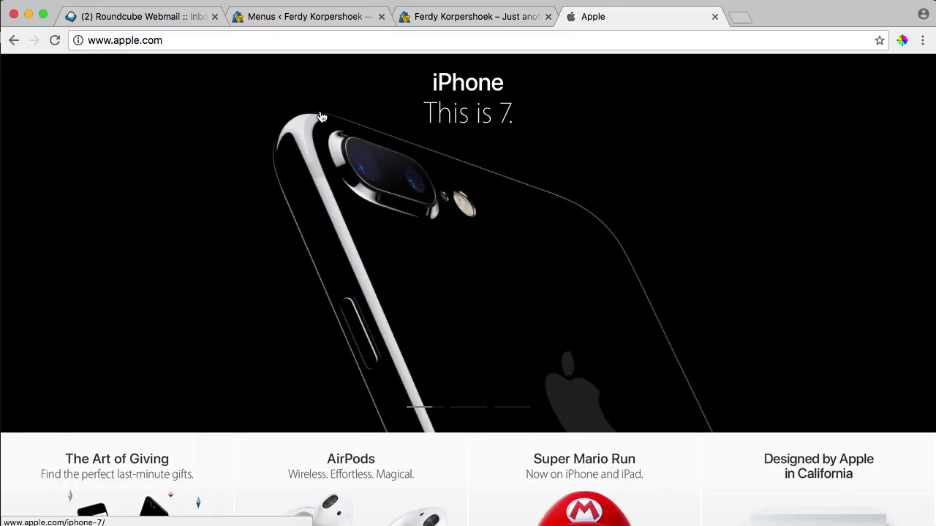
{"action": "scroll", "coordinate": [320, 115], "scroll_direction": "up", "scroll_amount": 3}
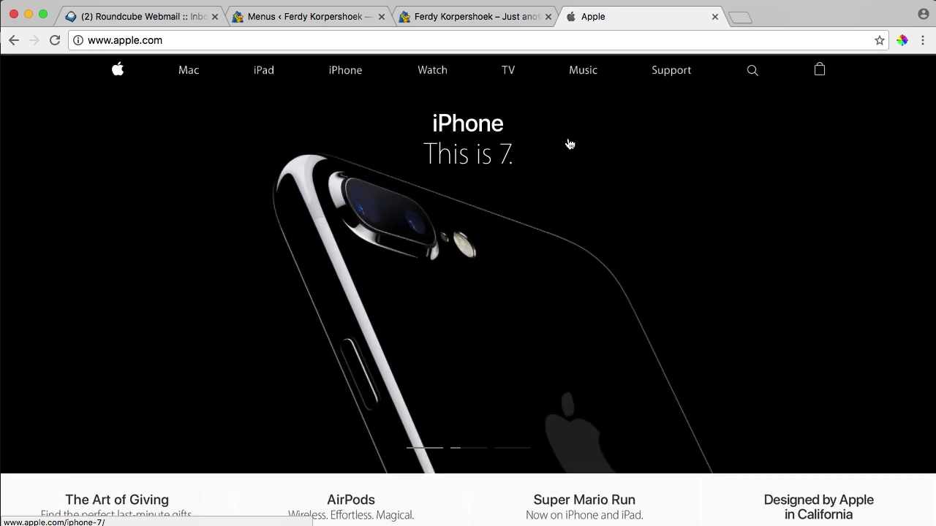
{"action": "scroll", "coordinate": [569, 143], "scroll_direction": "down", "scroll_amount": 5}
{"action": "scroll", "coordinate": [569, 142], "scroll_direction": "up", "scroll_amount": 5}
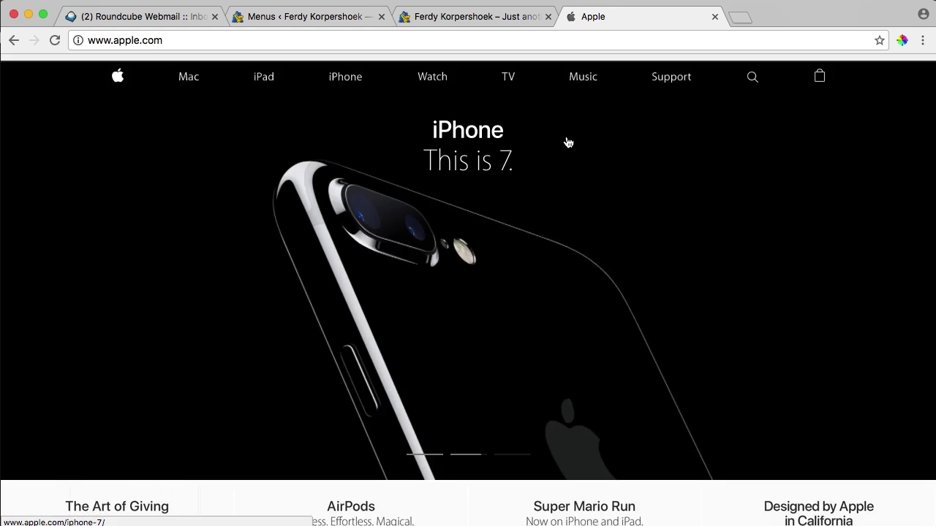
Compare the enfold2017.com front page with the Apple homepage, ending on enfold2017.com
{"action": "left_click", "coordinate": [488, 17]}
{"action": "scroll", "coordinate": [476, 169], "scroll_direction": "down", "scroll_amount": 10}
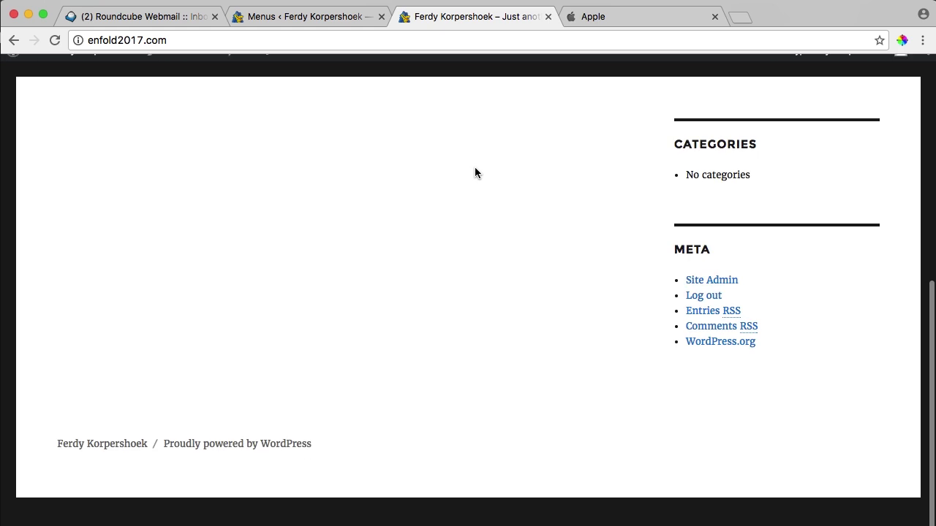
{"action": "scroll", "coordinate": [476, 173], "scroll_direction": "up", "scroll_amount": 10}
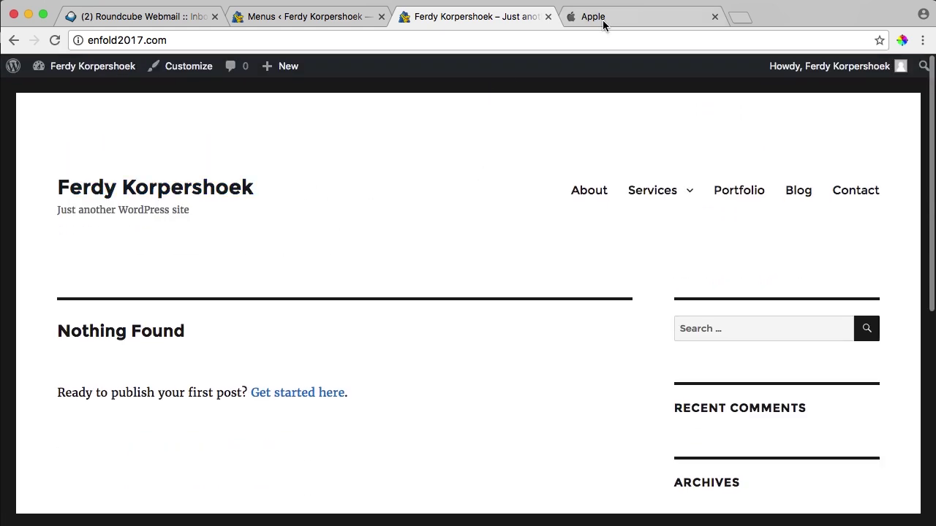
{"action": "left_click", "coordinate": [601, 18]}
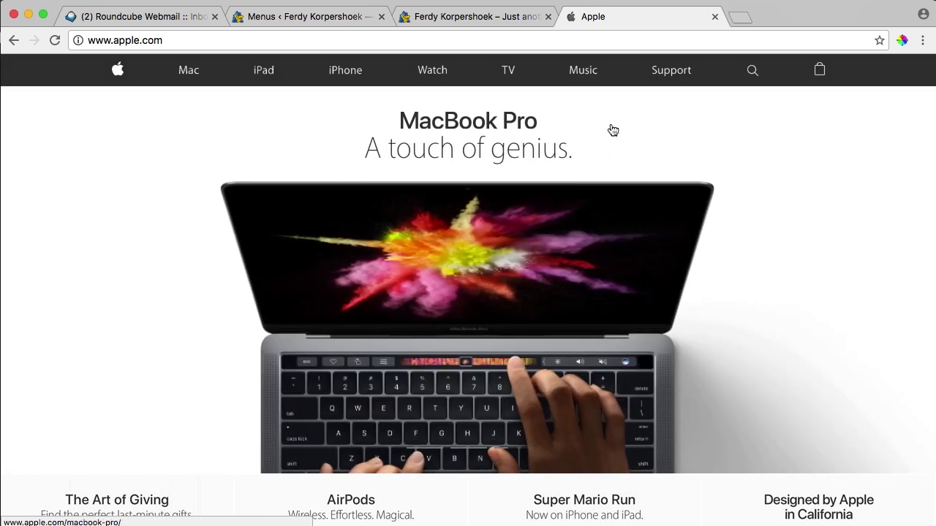
{"action": "scroll", "coordinate": [557, 166], "scroll_direction": "down", "scroll_amount": 5}
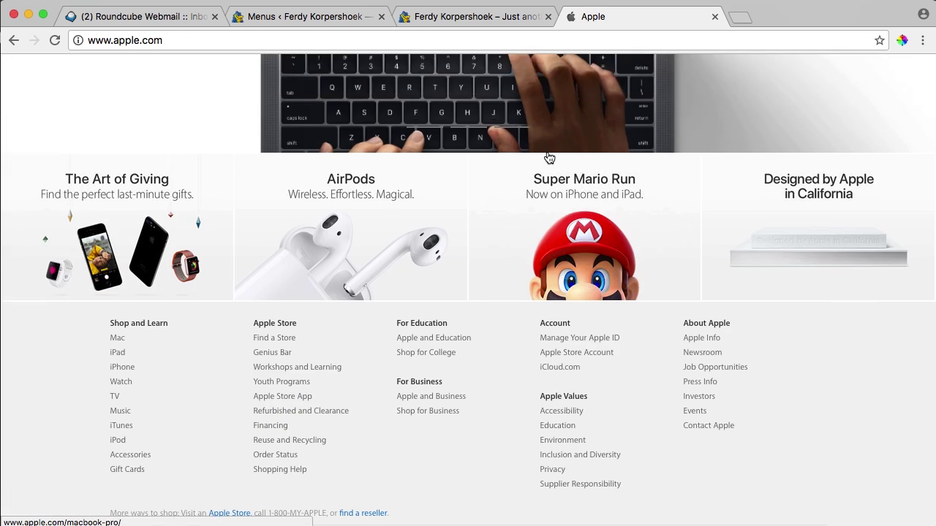
{"action": "scroll", "coordinate": [548, 157], "scroll_direction": "up", "scroll_amount": 5}
{"action": "left_click", "coordinate": [484, 22]}
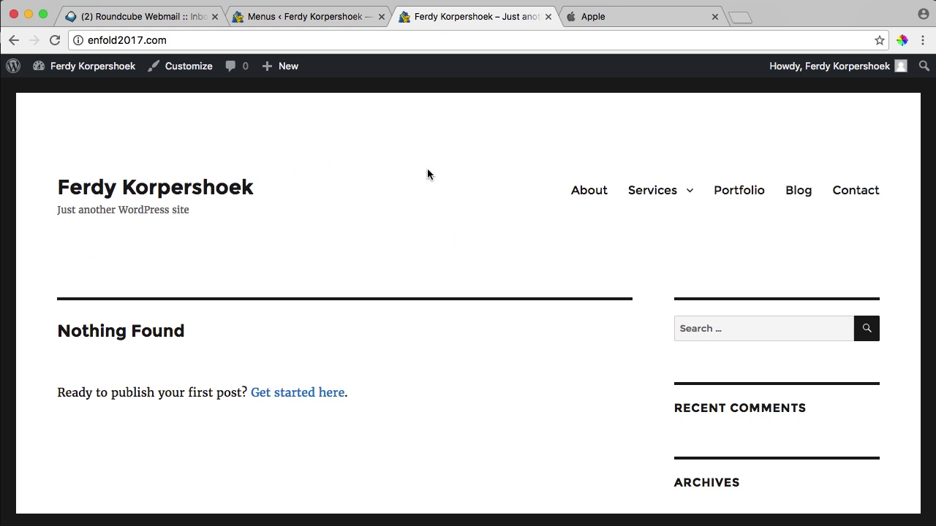
Load wordpressking.com, close the Apple tab and dismiss the cookie notice
{"action": "left_click", "coordinate": [444, 43]}
{"action": "type", "text": "wordpress"}
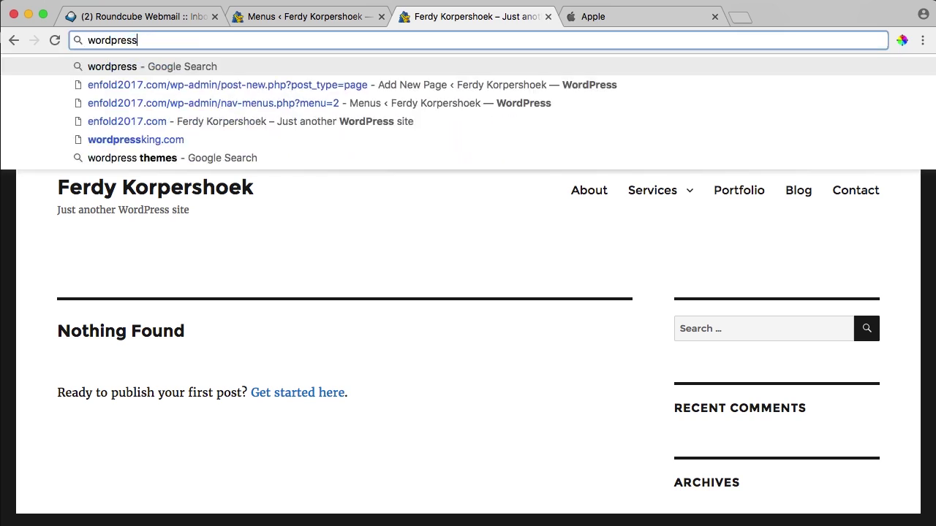
{"action": "type", "text": "king.com"}
{"action": "key", "text": "Return"}
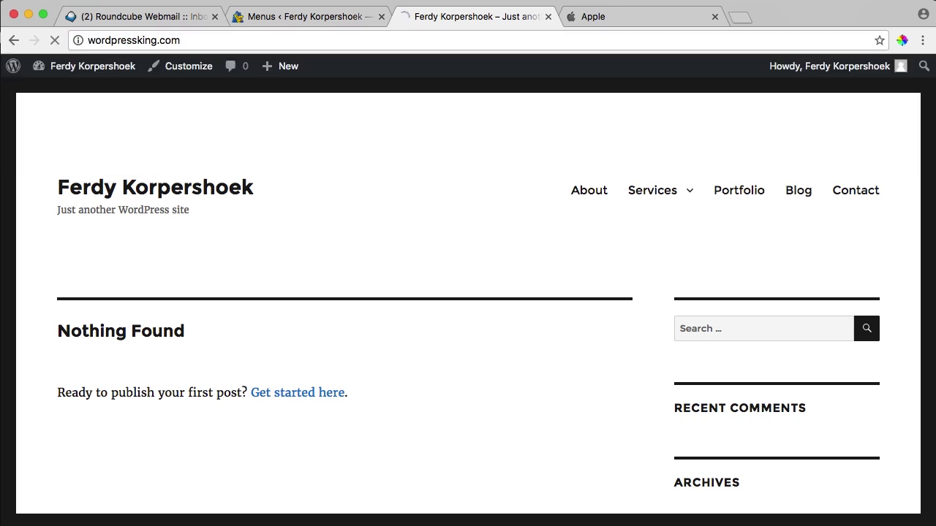
{"action": "left_click", "coordinate": [714, 16]}
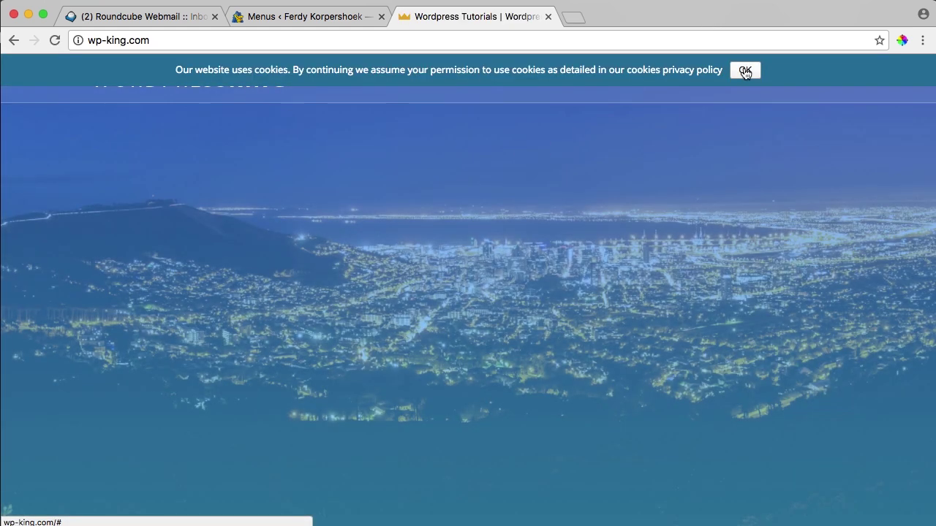
{"action": "left_click", "coordinate": [745, 71]}
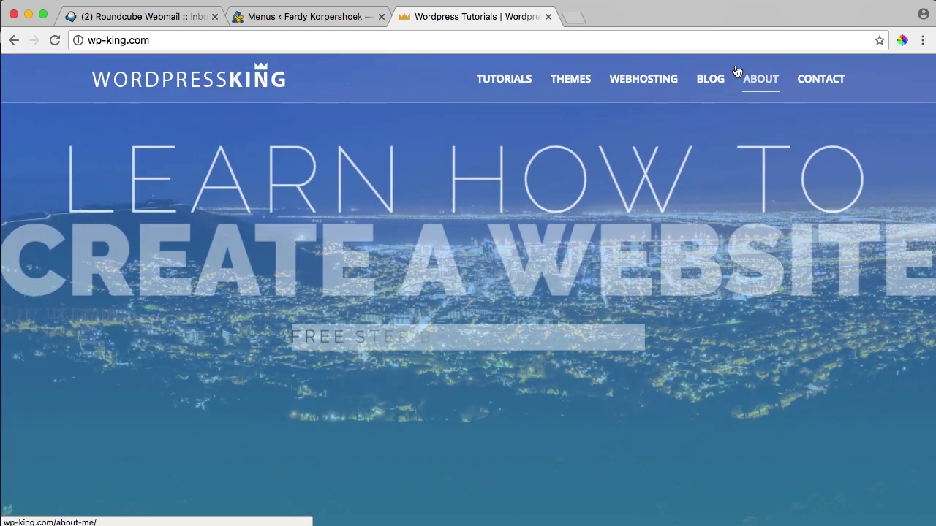
From WordPressKing's Themes page, reach Enfold and launch its kriesi.at live demo preview
{"action": "left_click", "coordinate": [578, 80]}
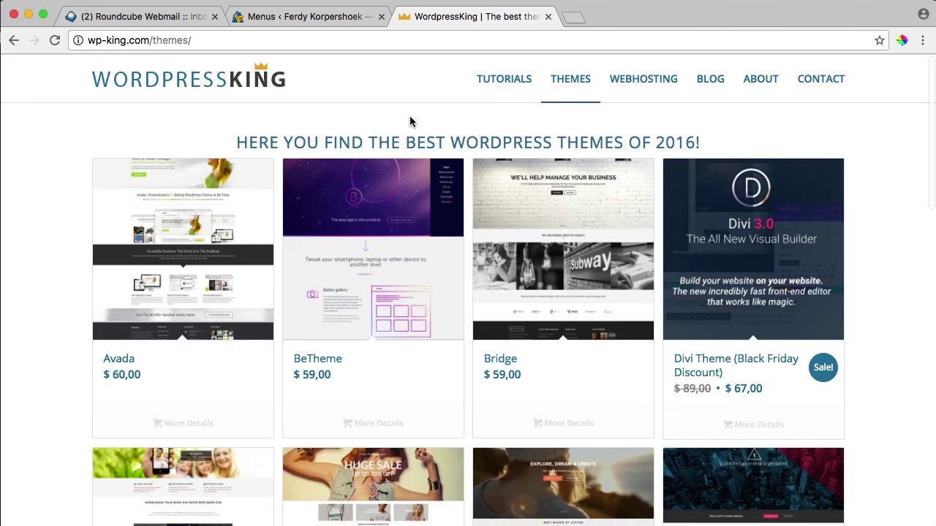
{"action": "scroll", "coordinate": [409, 119], "scroll_direction": "down", "scroll_amount": 5}
{"action": "scroll", "coordinate": [189, 310], "scroll_direction": "down", "scroll_amount": 1}
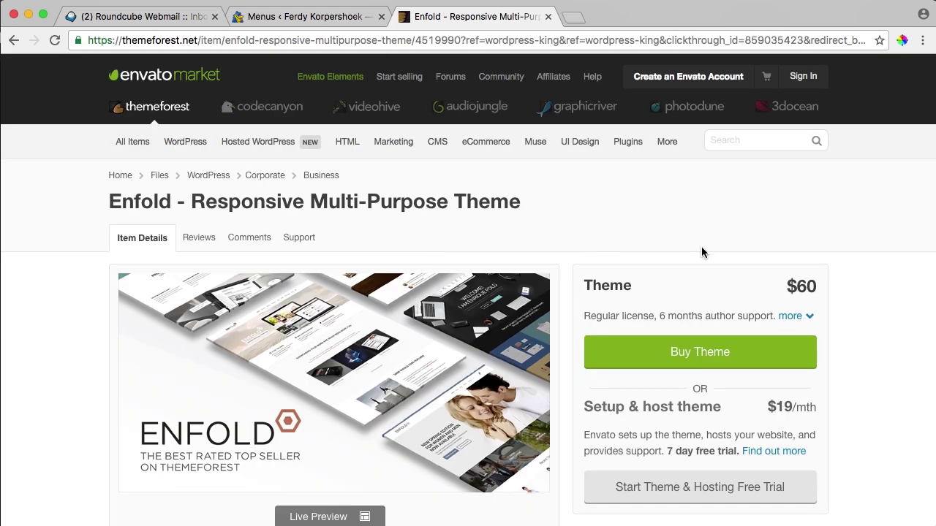
{"action": "scroll", "coordinate": [518, 195], "scroll_direction": "down", "scroll_amount": 5}
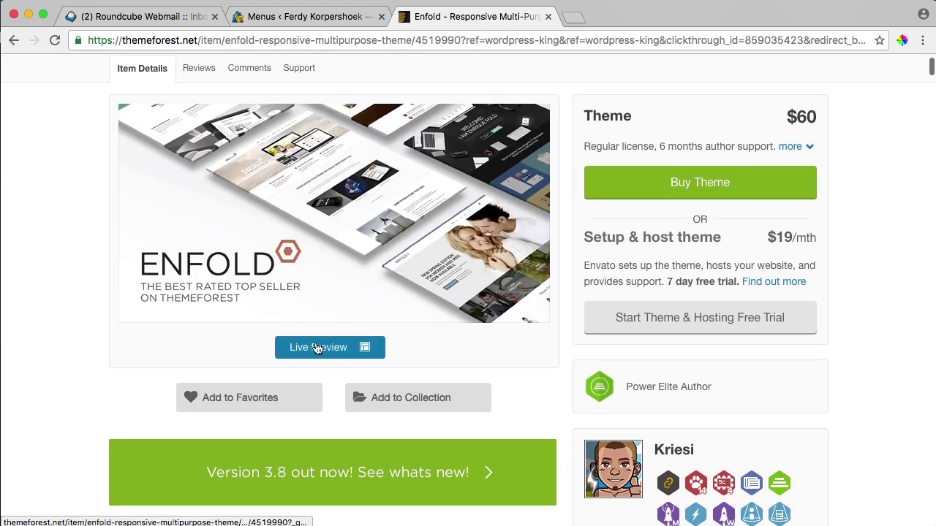
{"action": "left_click", "coordinate": [320, 348]}
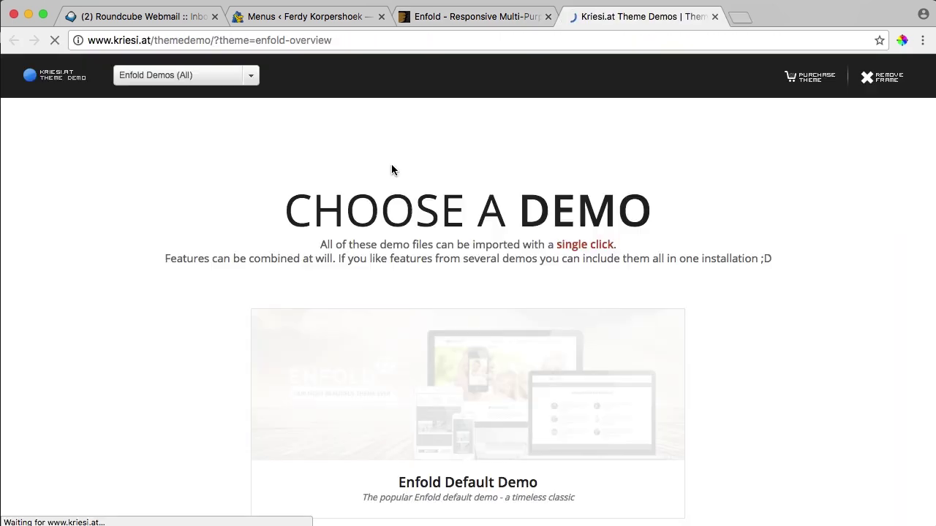
Open the Default, Startup Business, Lifestyle Blog and One Page Restaurant demo cards as tabs, then show Default
{"action": "scroll", "coordinate": [398, 171], "scroll_direction": "down", "scroll_amount": 5}
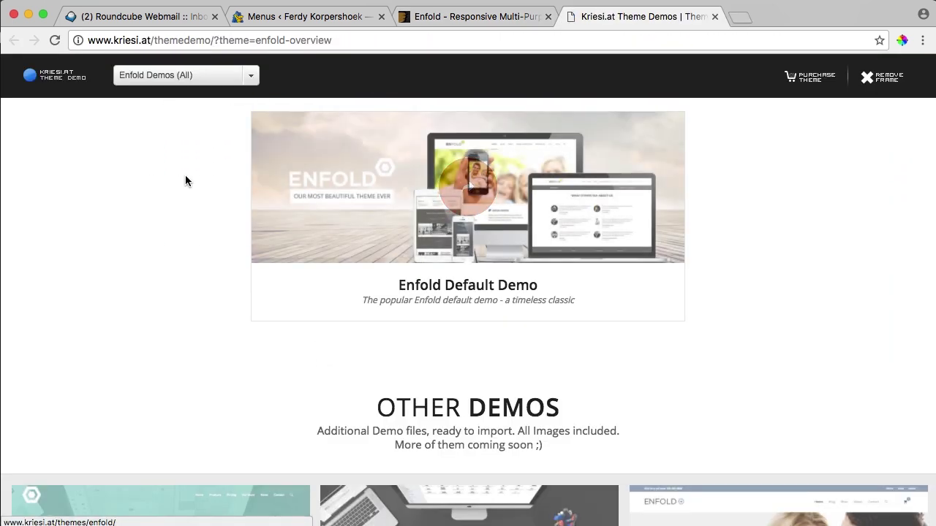
{"action": "left_click", "coordinate": [398, 194], "text": "super"}
{"action": "scroll", "coordinate": [155, 211], "scroll_direction": "down", "scroll_amount": 10}
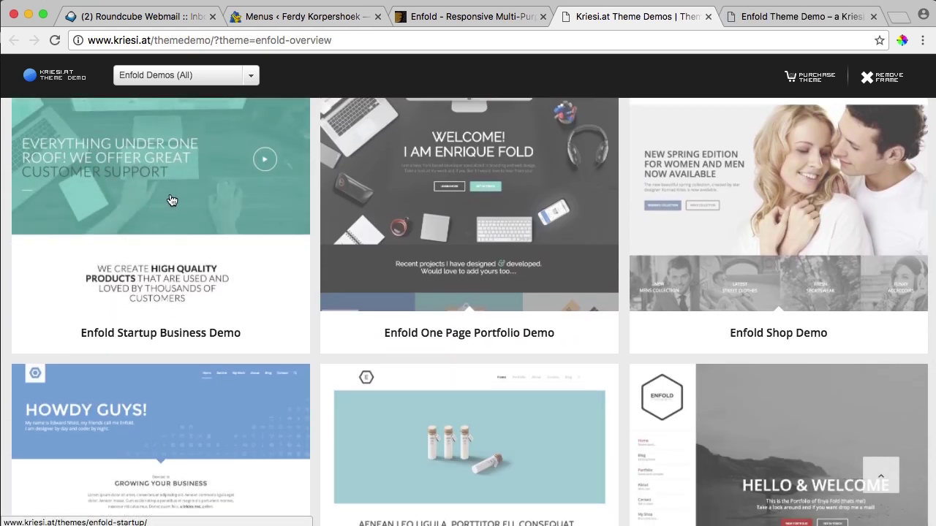
{"action": "left_click", "coordinate": [170, 200], "text": "super"}
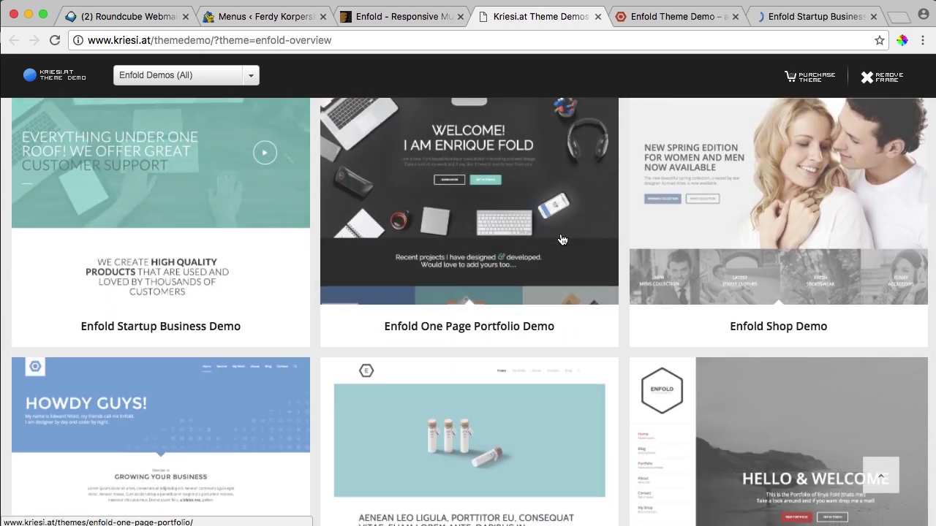
{"action": "scroll", "coordinate": [560, 236], "scroll_direction": "down", "scroll_amount": 10}
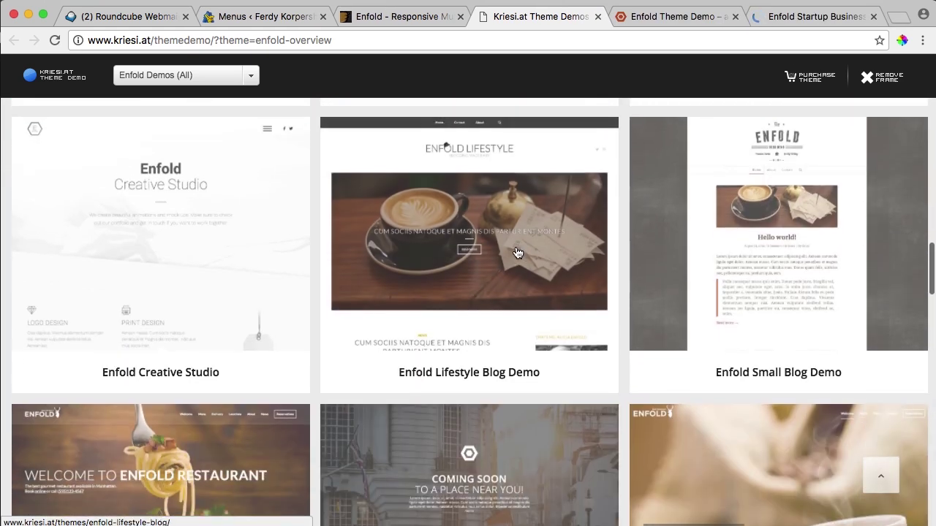
{"action": "left_click", "coordinate": [517, 252], "text": "super"}
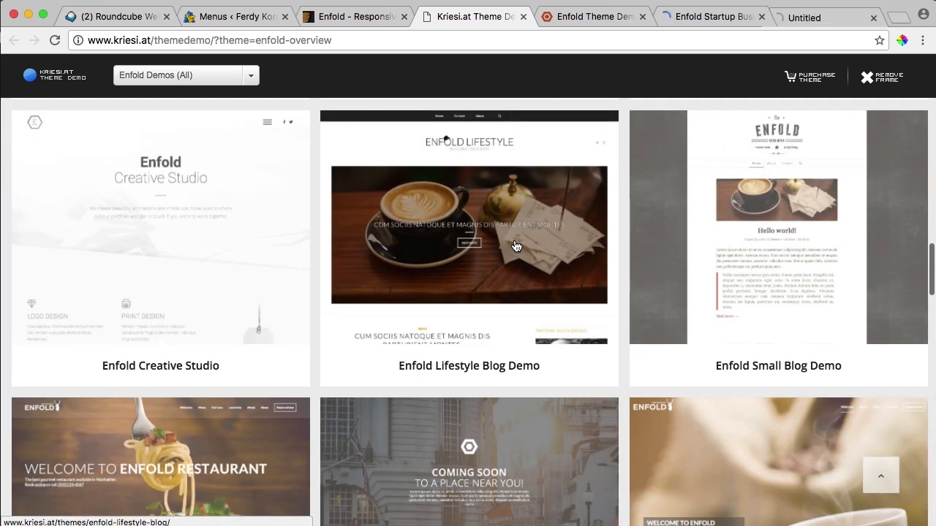
{"action": "scroll", "coordinate": [479, 241], "scroll_direction": "down", "scroll_amount": 5}
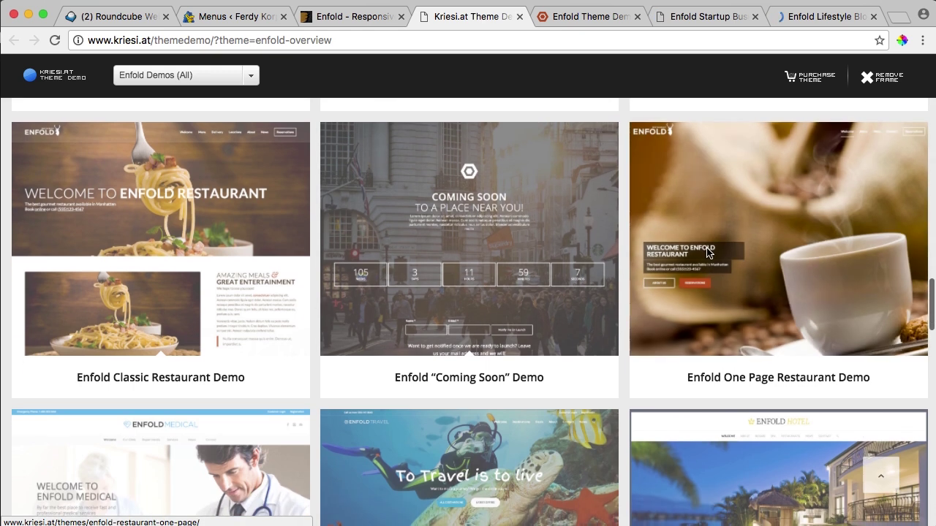
{"action": "left_click", "coordinate": [707, 252], "text": "super"}
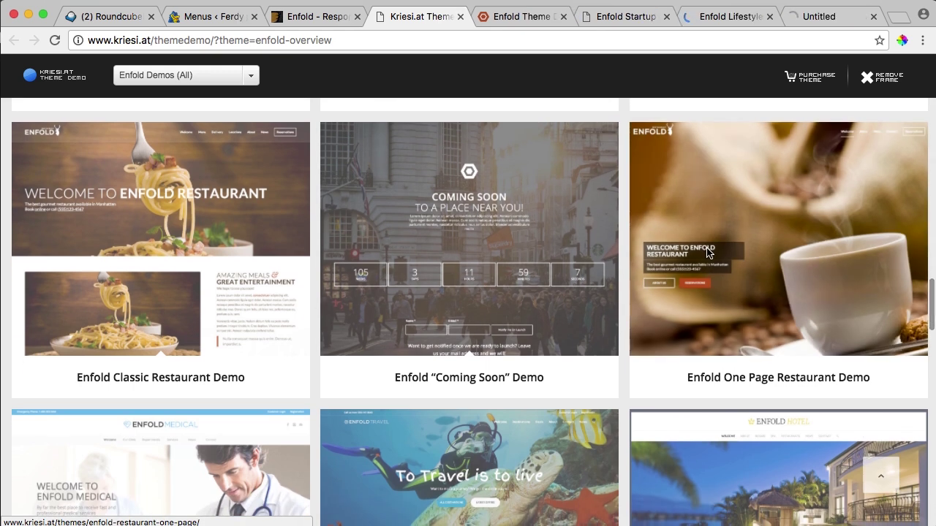
{"action": "left_click", "coordinate": [519, 25]}
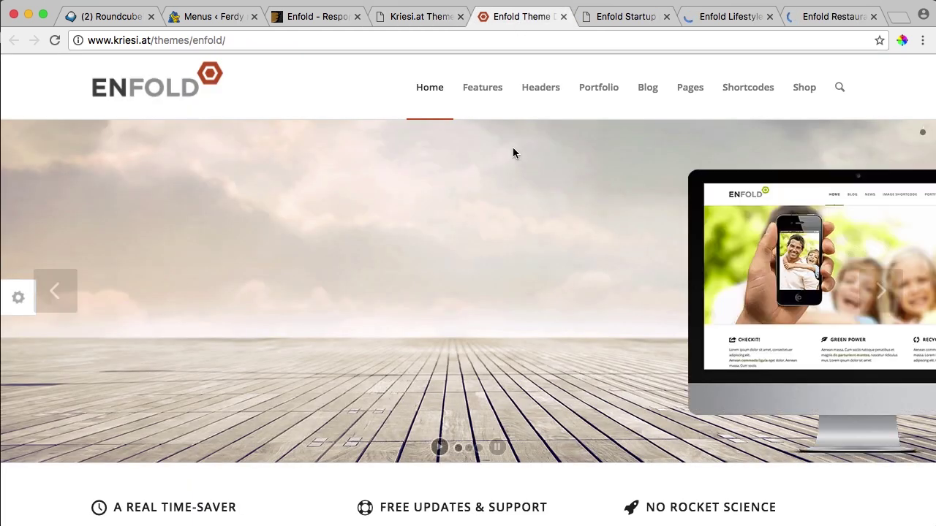
Scroll the Default demo and page through its gallery enlarged from the sixth image
{"action": "scroll", "coordinate": [406, 155], "scroll_direction": "down", "scroll_amount": 1}
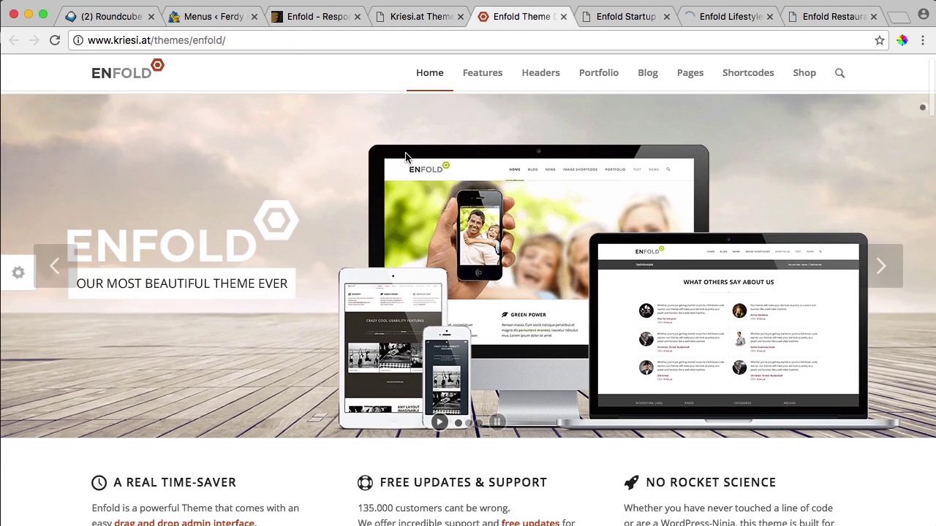
{"action": "scroll", "coordinate": [134, 91], "scroll_direction": "up", "scroll_amount": 1}
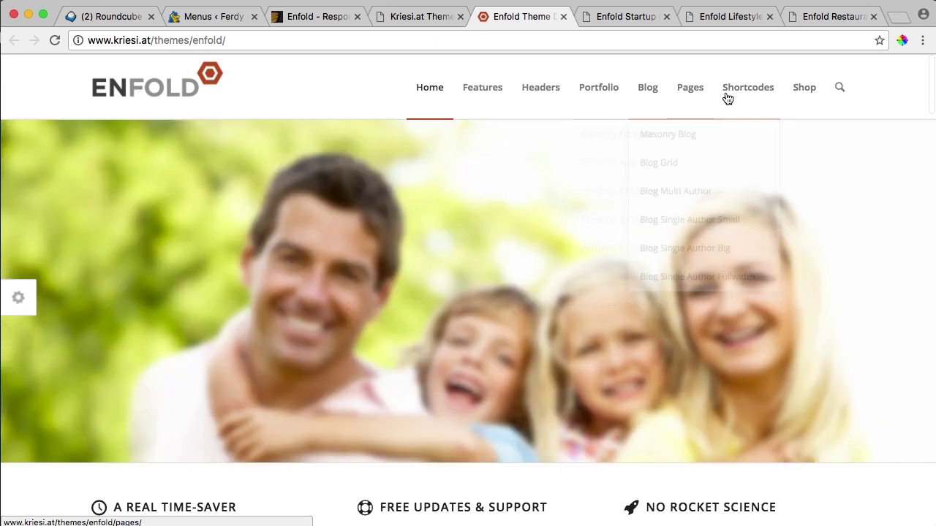
{"action": "scroll", "coordinate": [474, 260], "scroll_direction": "down", "scroll_amount": 2}
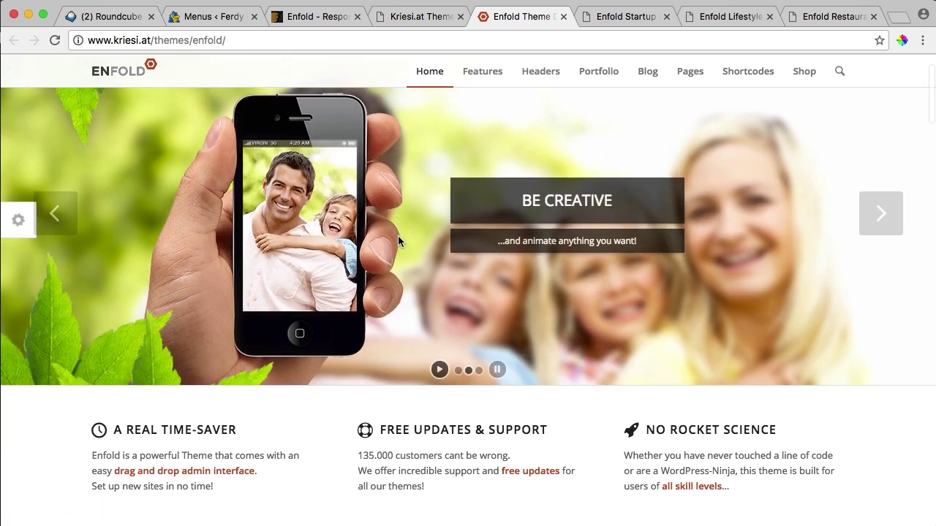
{"action": "scroll", "coordinate": [548, 232], "scroll_direction": "down", "scroll_amount": 10}
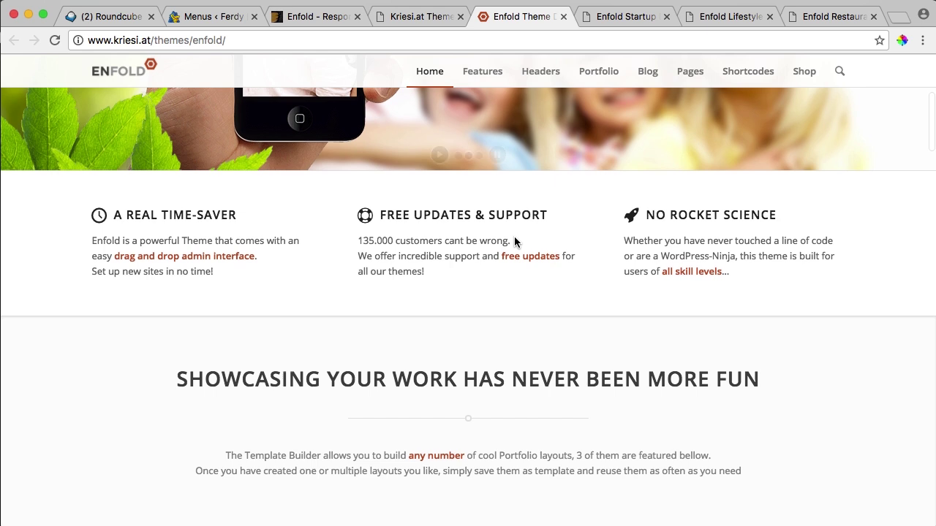
{"action": "scroll", "coordinate": [514, 242], "scroll_direction": "down", "scroll_amount": 2}
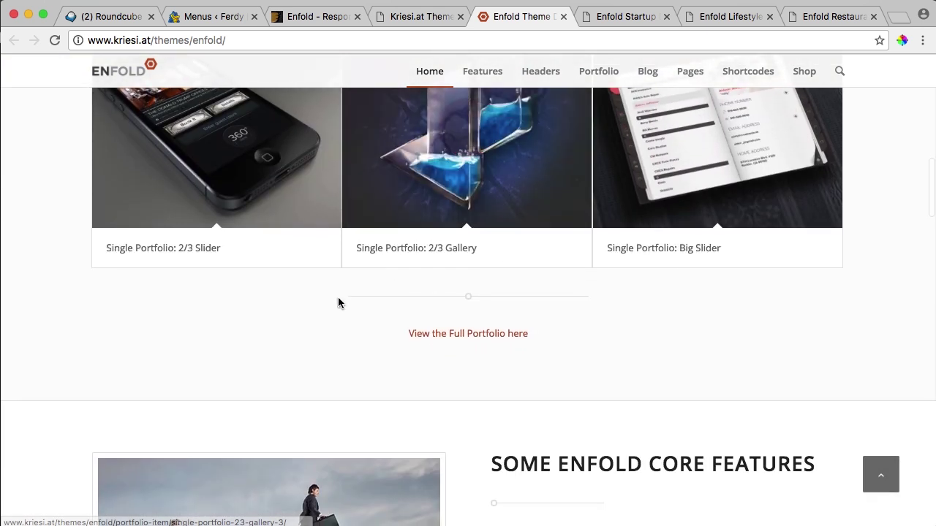
{"action": "scroll", "coordinate": [57, 243], "scroll_direction": "down", "scroll_amount": 3}
{"action": "scroll", "coordinate": [58, 243], "scroll_direction": "down", "scroll_amount": 3}
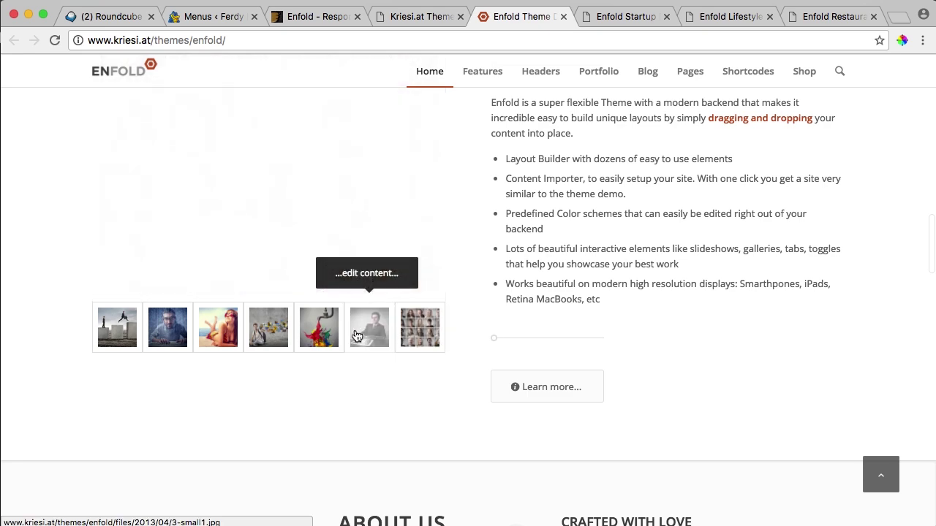
{"action": "left_click", "coordinate": [357, 335]}
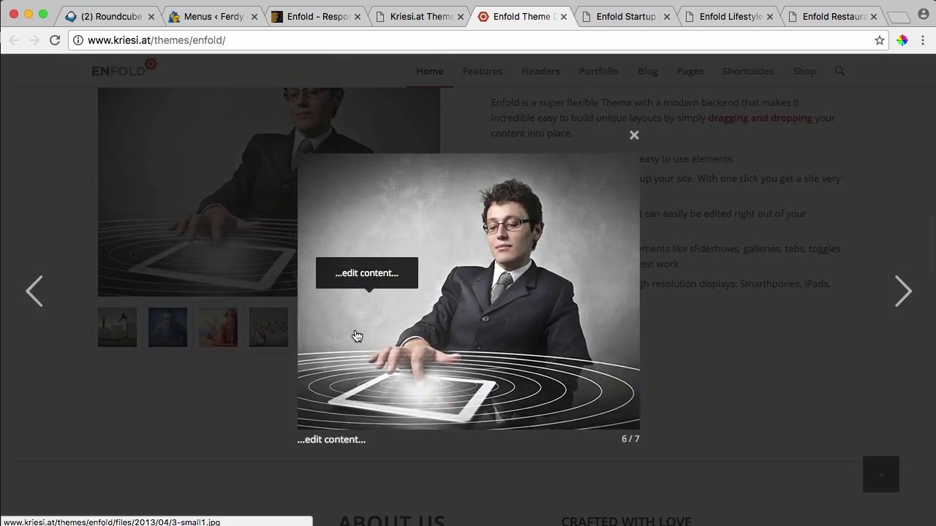
{"action": "left_click", "coordinate": [552, 254]}
{"action": "left_click", "coordinate": [552, 253]}
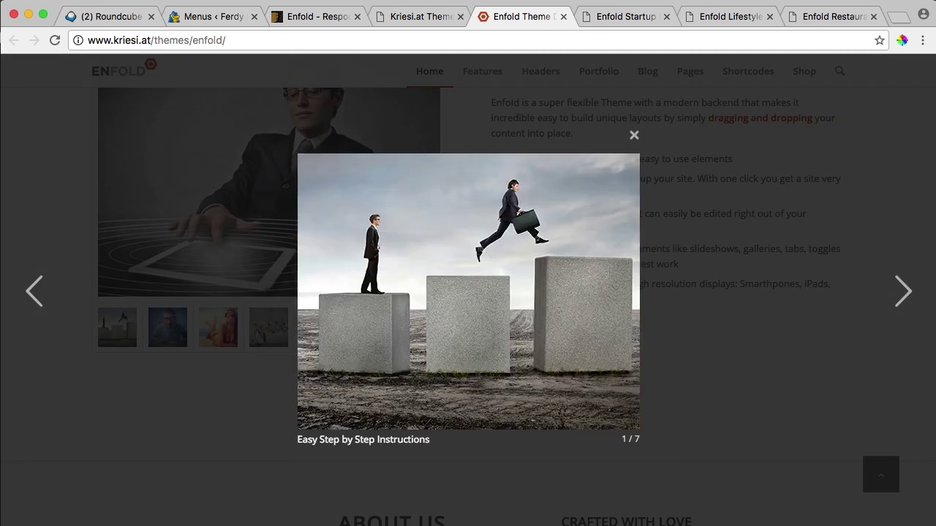
{"action": "key", "text": "Escape"}
Scroll the rest of the Default demo down to its footer, then close its tab
{"action": "scroll", "coordinate": [512, 240], "scroll_direction": "down", "scroll_amount": 5}
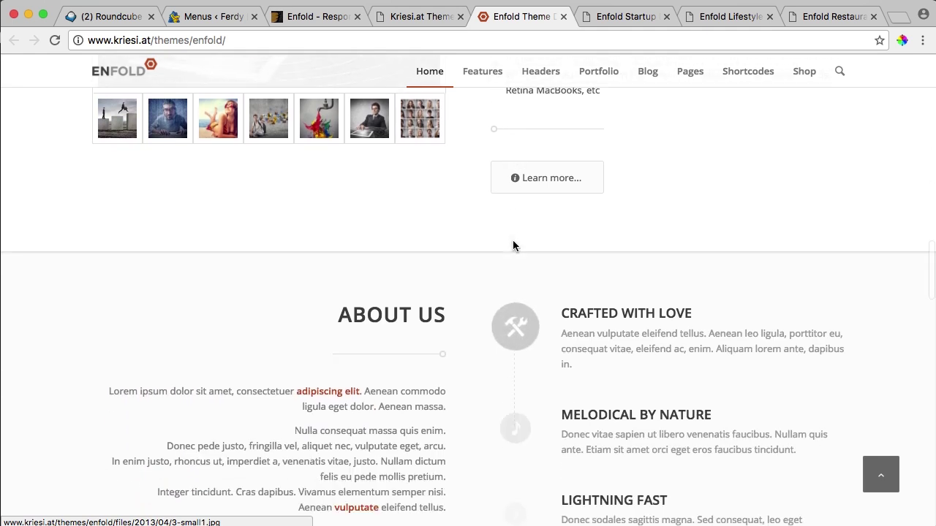
{"action": "scroll", "coordinate": [490, 232], "scroll_direction": "down", "scroll_amount": 3}
{"action": "scroll", "coordinate": [481, 226], "scroll_direction": "down", "scroll_amount": 2}
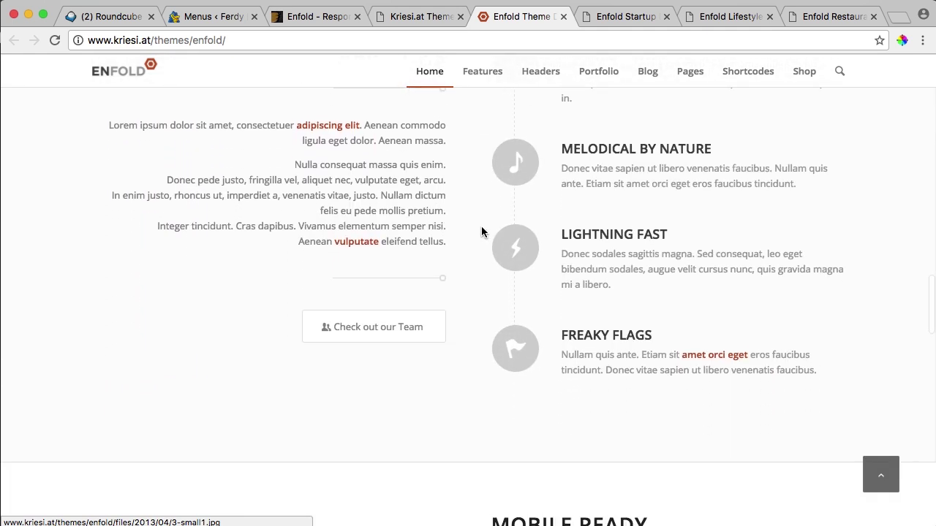
{"action": "scroll", "coordinate": [481, 226], "scroll_direction": "up", "scroll_amount": 3}
{"action": "scroll", "coordinate": [476, 225], "scroll_direction": "down", "scroll_amount": 6}
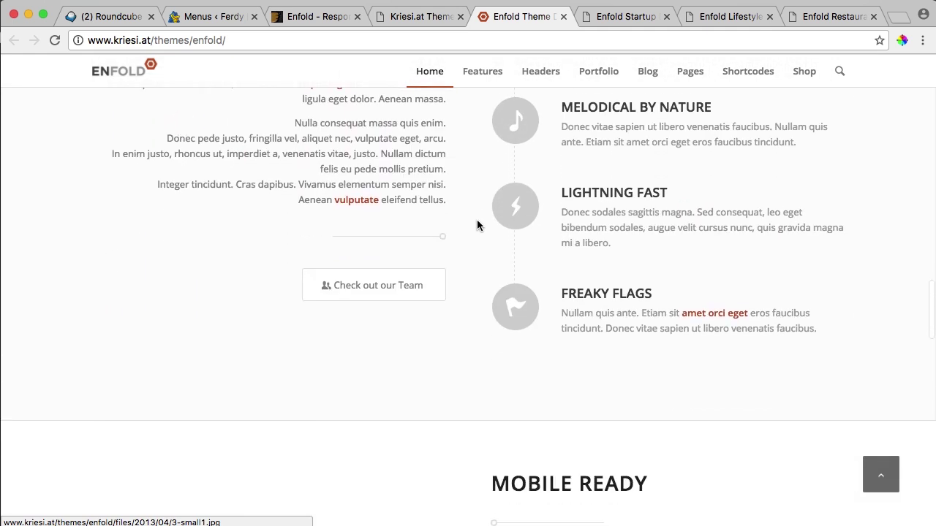
{"action": "scroll", "coordinate": [476, 225], "scroll_direction": "down", "scroll_amount": 8}
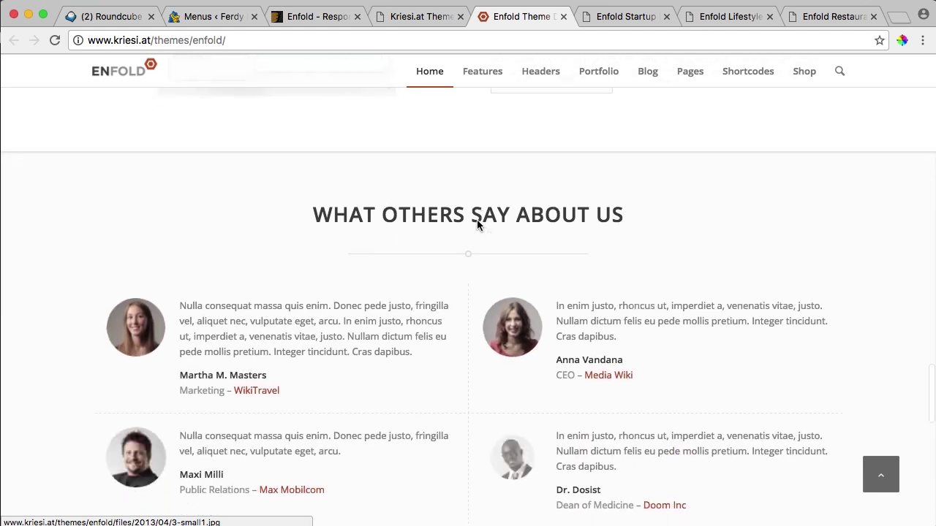
{"action": "scroll", "coordinate": [471, 228], "scroll_direction": "down", "scroll_amount": 7}
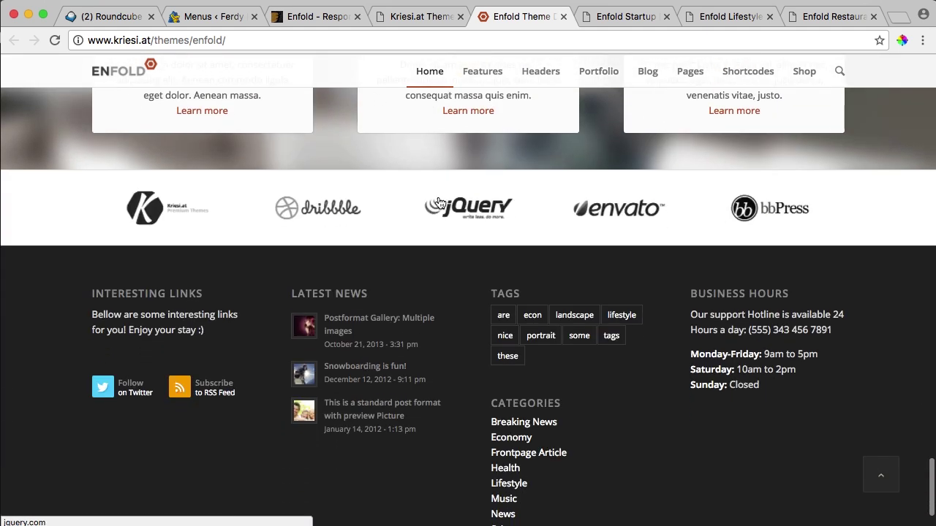
{"action": "scroll", "coordinate": [419, 241], "scroll_direction": "down", "scroll_amount": 2}
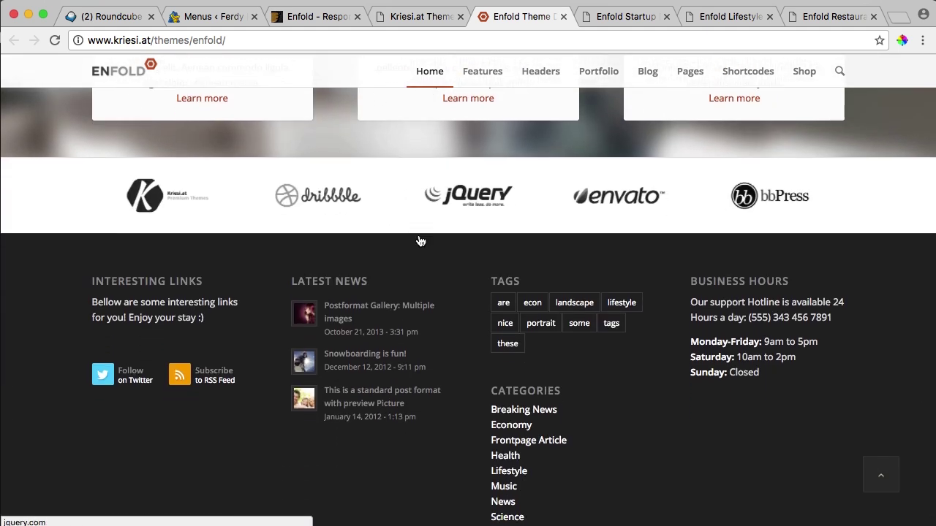
{"action": "scroll", "coordinate": [486, 250], "scroll_direction": "up", "scroll_amount": 12}
{"action": "scroll", "coordinate": [488, 251], "scroll_direction": "up", "scroll_amount": 15}
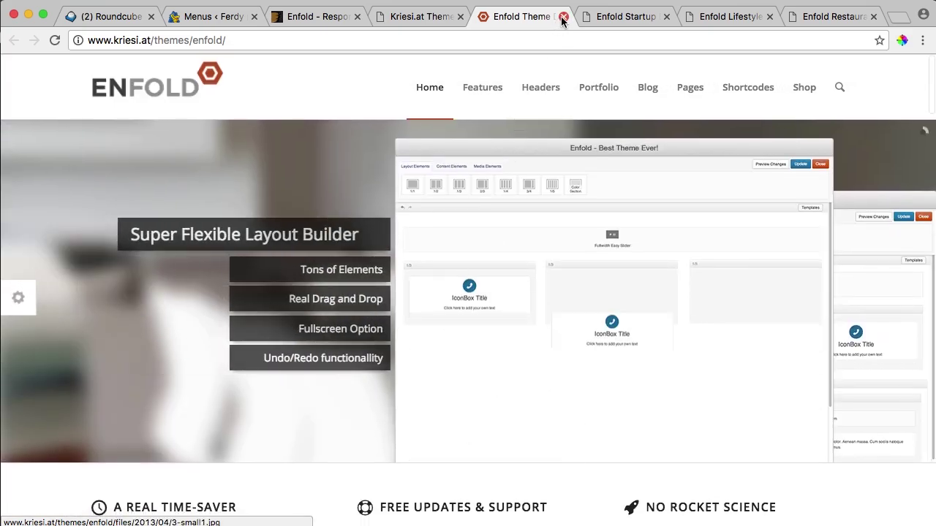
{"action": "left_click", "coordinate": [563, 16]}
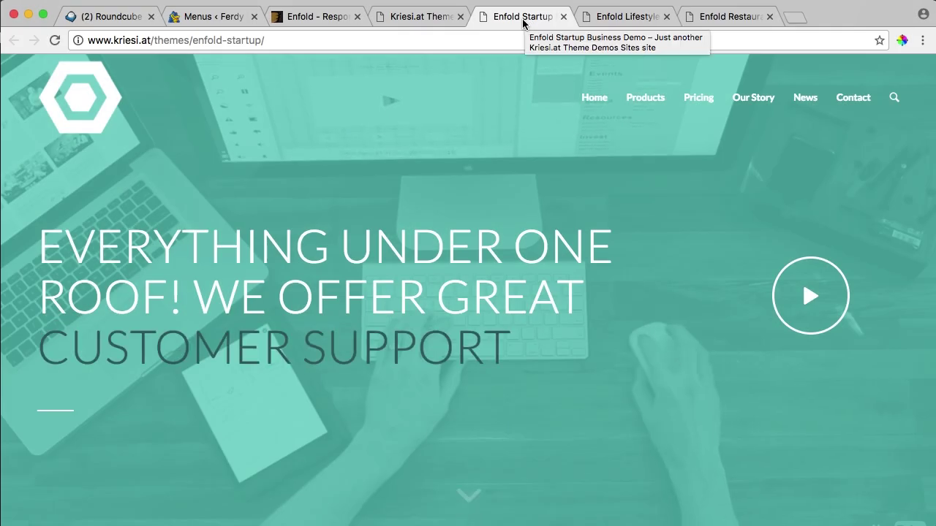
{"action": "scroll", "coordinate": [482, 136], "scroll_direction": "down", "scroll_amount": 3}
{"action": "scroll", "coordinate": [482, 136], "scroll_direction": "up", "scroll_amount": 4}
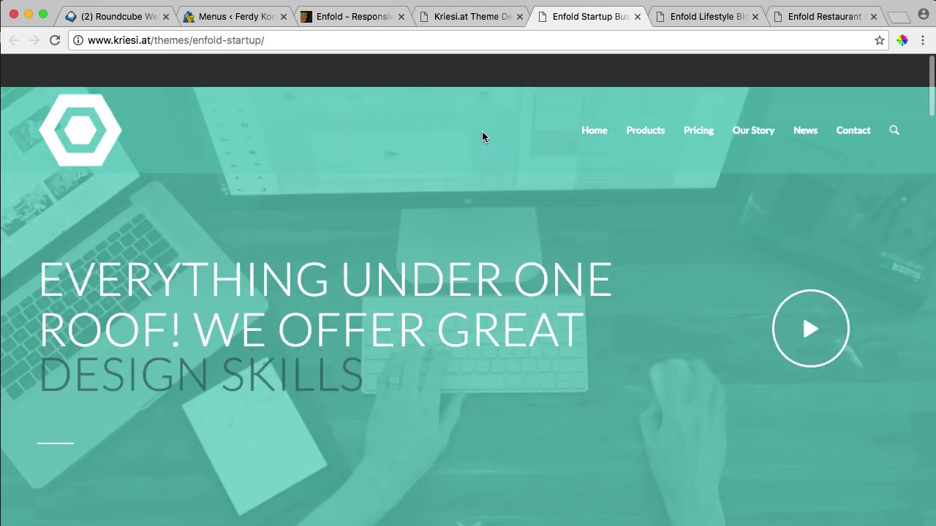
{"action": "left_click", "coordinate": [805, 298]}
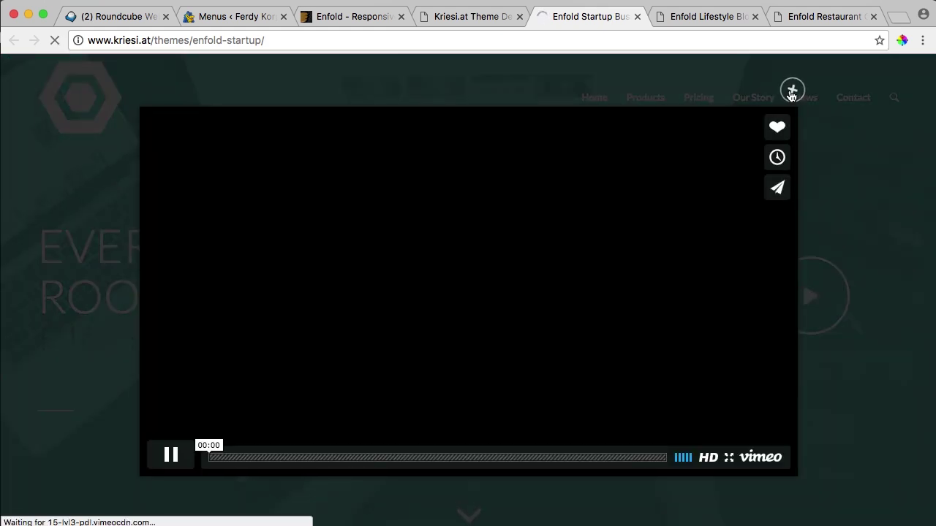
{"action": "left_click", "coordinate": [792, 89]}
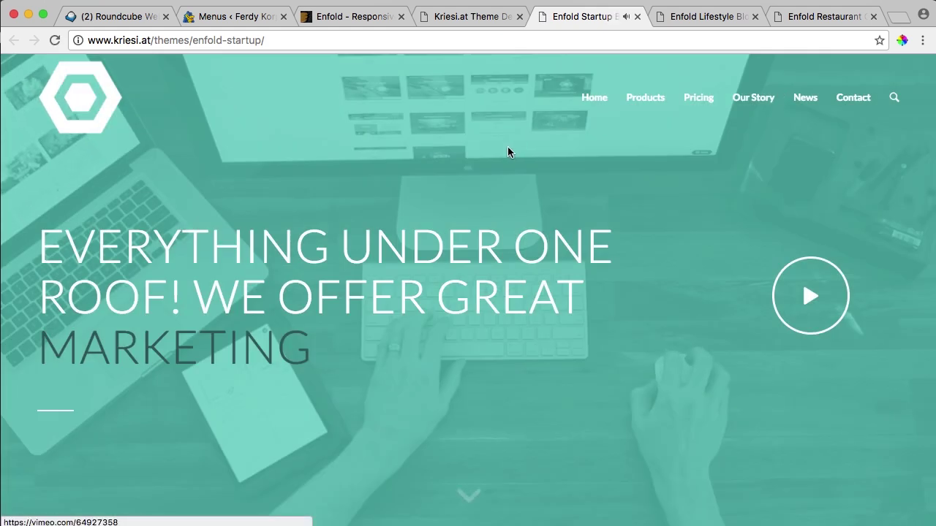
{"action": "scroll", "coordinate": [507, 148], "scroll_direction": "down", "scroll_amount": 7}
{"action": "scroll", "coordinate": [450, 151], "scroll_direction": "up", "scroll_amount": 3}
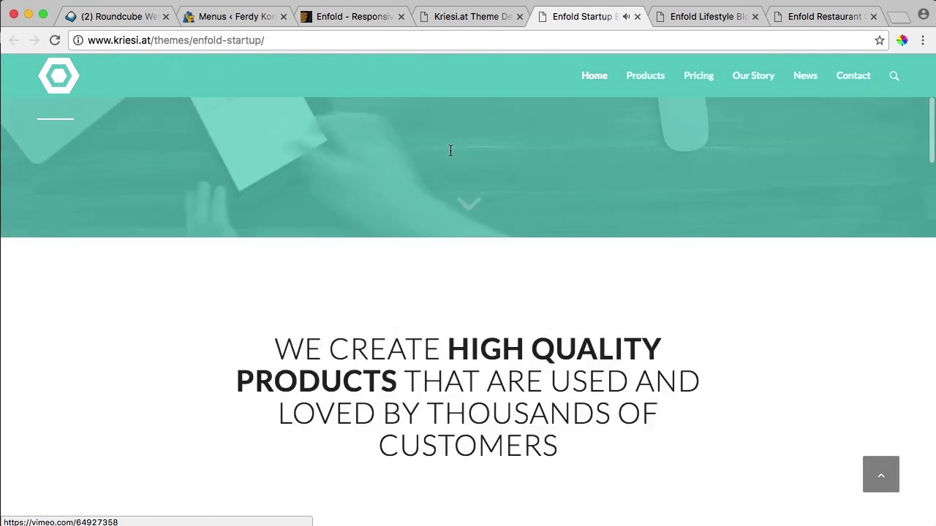
{"action": "scroll", "coordinate": [450, 151], "scroll_direction": "up", "scroll_amount": 5}
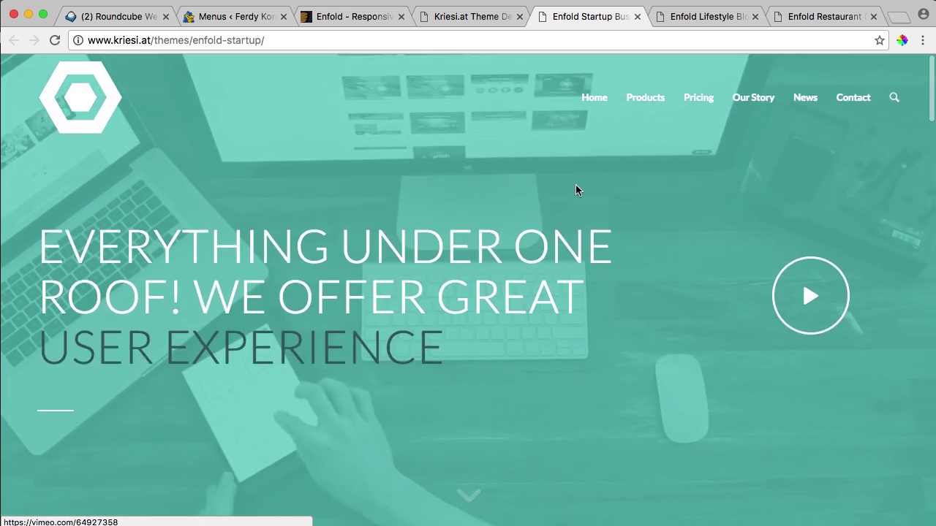
{"action": "scroll", "coordinate": [576, 190], "scroll_direction": "down", "scroll_amount": 10}
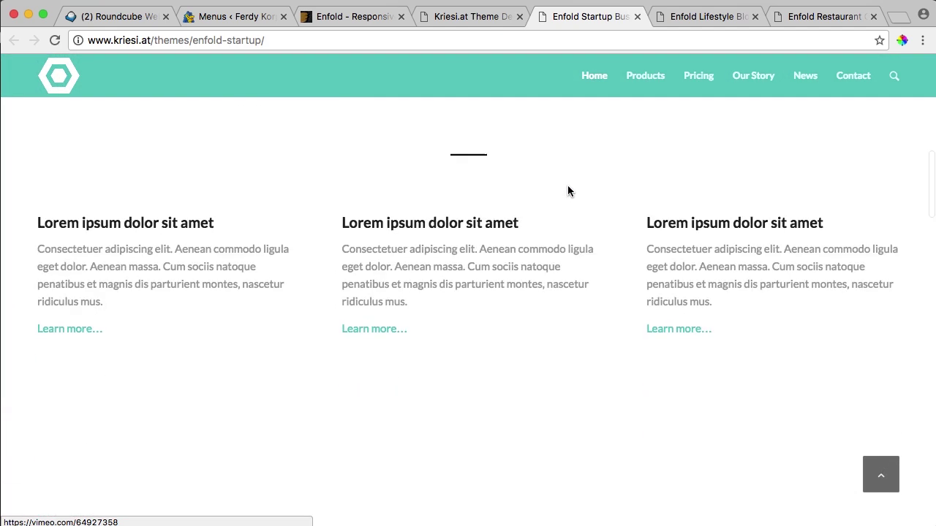
{"action": "scroll", "coordinate": [569, 191], "scroll_direction": "down", "scroll_amount": 10}
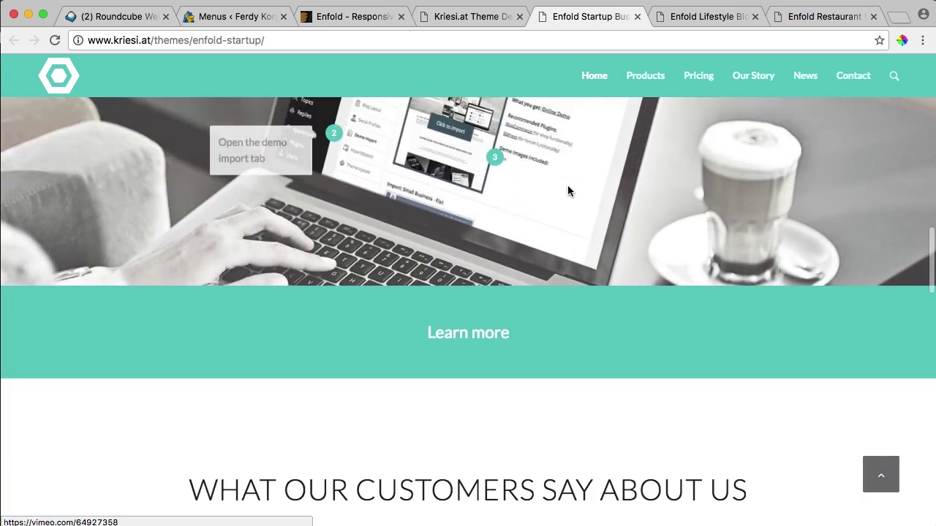
{"action": "scroll", "coordinate": [569, 191], "scroll_direction": "up", "scroll_amount": 4}
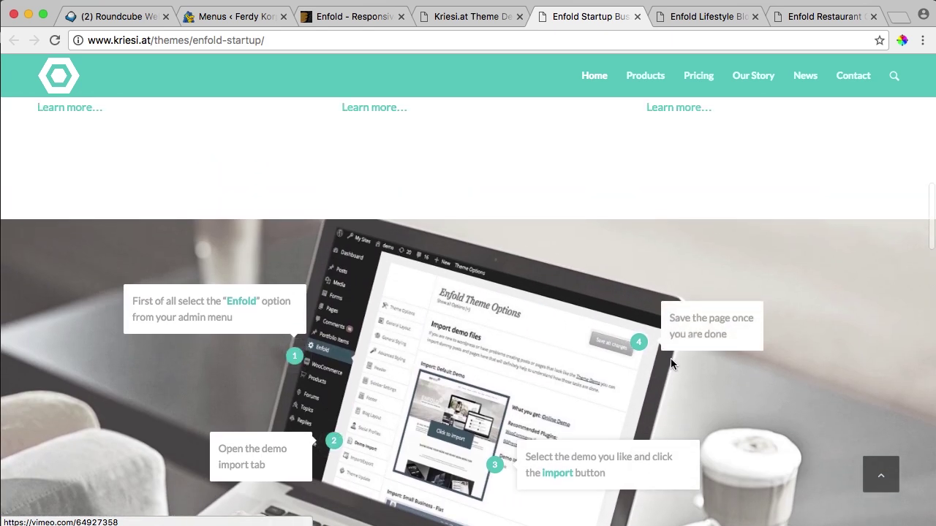
{"action": "left_click", "coordinate": [883, 17]}
{"action": "left_click", "coordinate": [891, 22]}
{"action": "type", "text": "wecloud"}
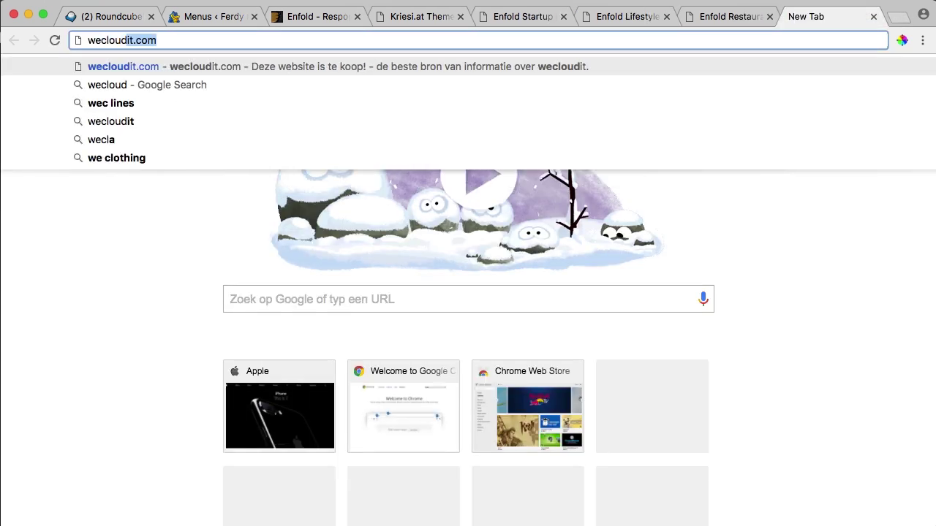
{"action": "type", "text": "it.nl"}
{"action": "key", "text": "Return"}
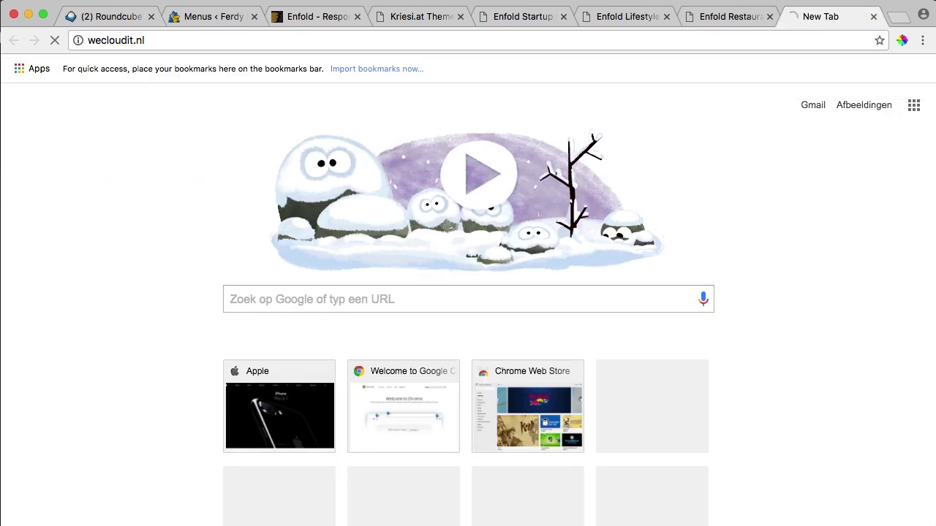
{"action": "left_click_drag", "start_coordinate": [808, 15], "coordinate": [610, 21]}
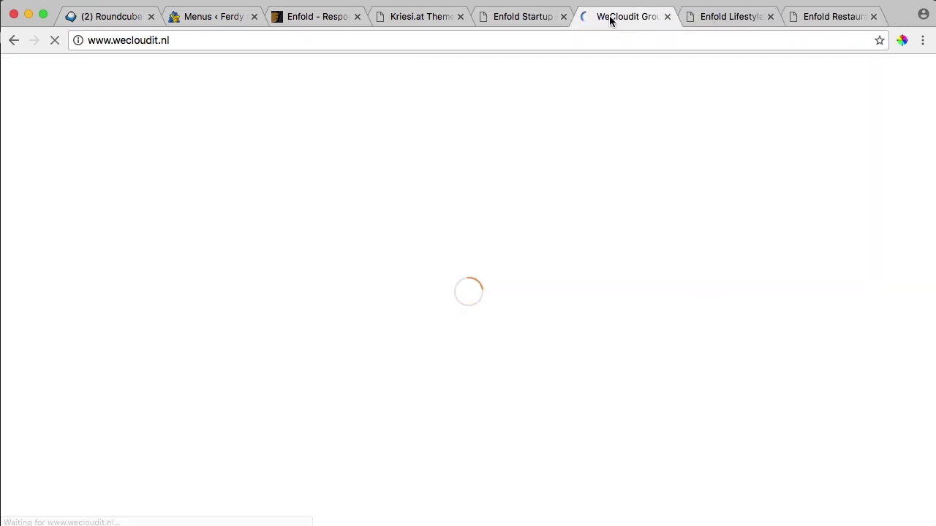
{"action": "left_click", "coordinate": [527, 21]}
{"action": "scroll", "coordinate": [489, 105], "scroll_direction": "up", "scroll_amount": 10}
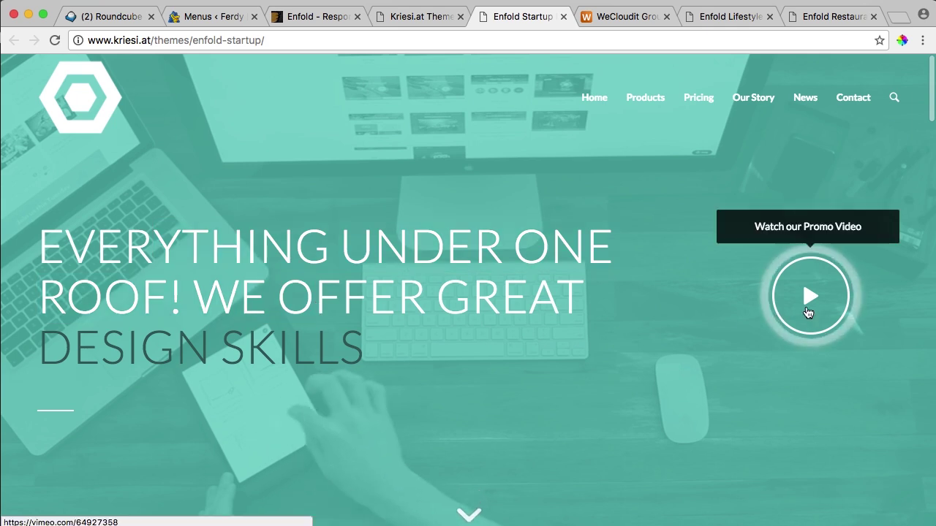
{"action": "left_click", "coordinate": [807, 298]}
{"action": "left_click", "coordinate": [792, 90]}
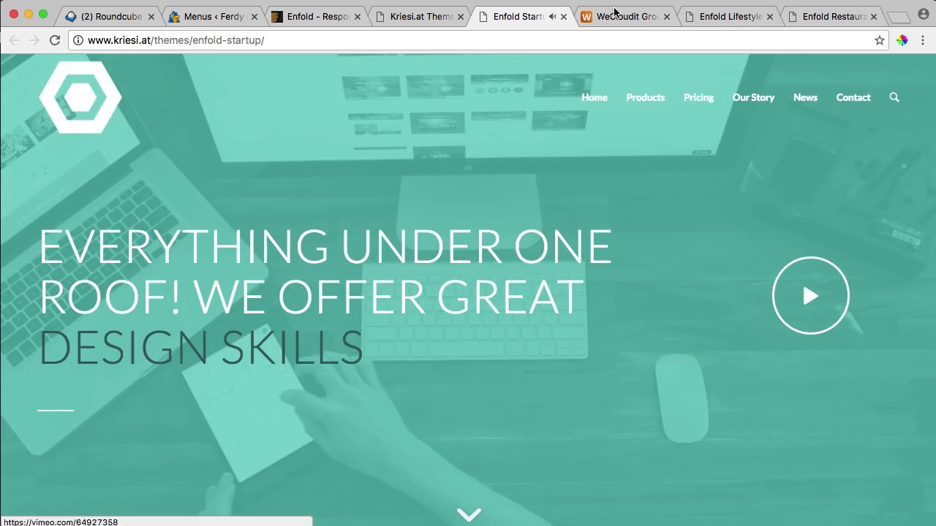
{"action": "left_click", "coordinate": [613, 16]}
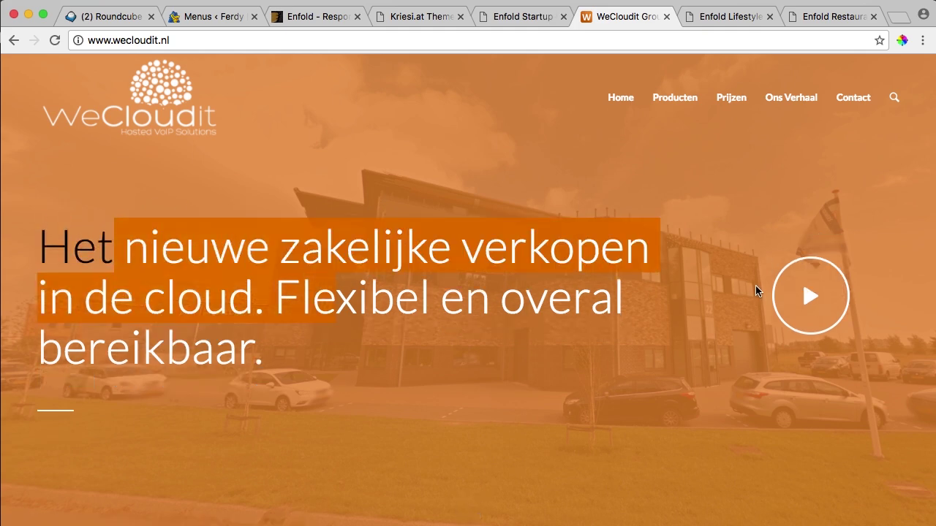
{"action": "left_click", "coordinate": [809, 294]}
{"action": "left_click", "coordinate": [792, 92]}
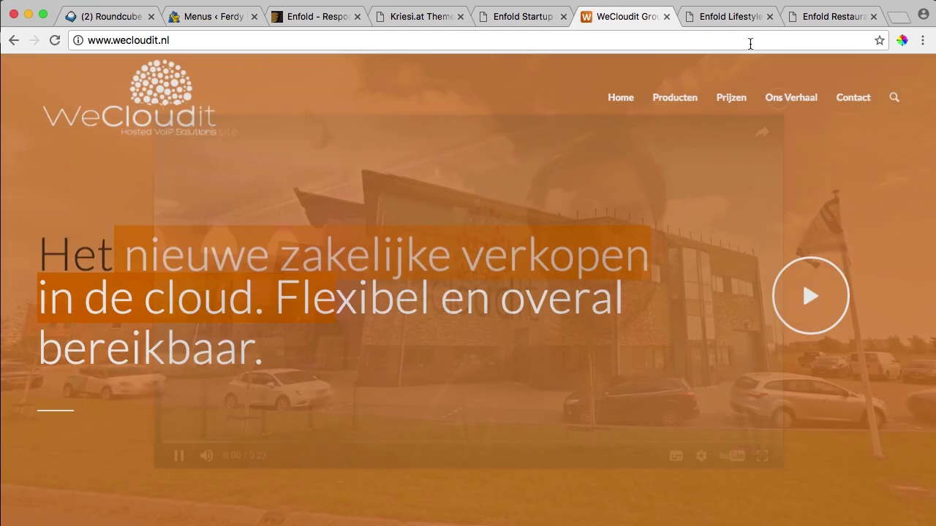
{"action": "left_click", "coordinate": [522, 16]}
{"action": "scroll", "coordinate": [529, 234], "scroll_direction": "down", "scroll_amount": 8}
{"action": "scroll", "coordinate": [529, 234], "scroll_direction": "down", "scroll_amount": 8}
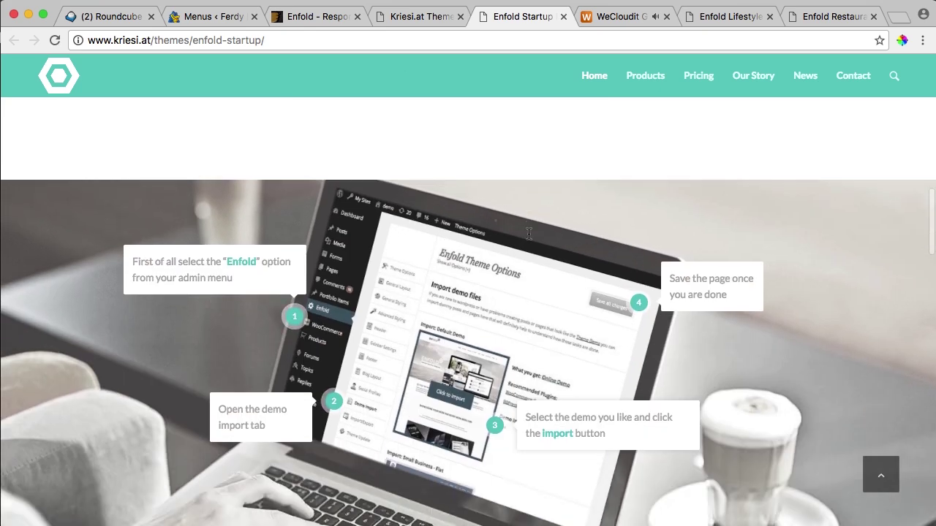
{"action": "scroll", "coordinate": [199, 237], "scroll_direction": "up", "scroll_amount": 4}
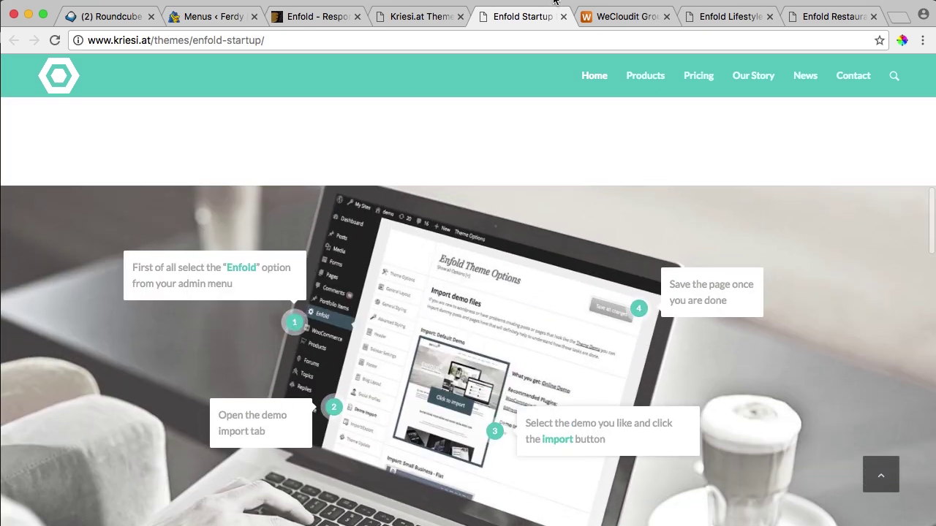
{"action": "left_click", "coordinate": [620, 16]}
{"action": "scroll", "coordinate": [416, 265], "scroll_direction": "down", "scroll_amount": 10}
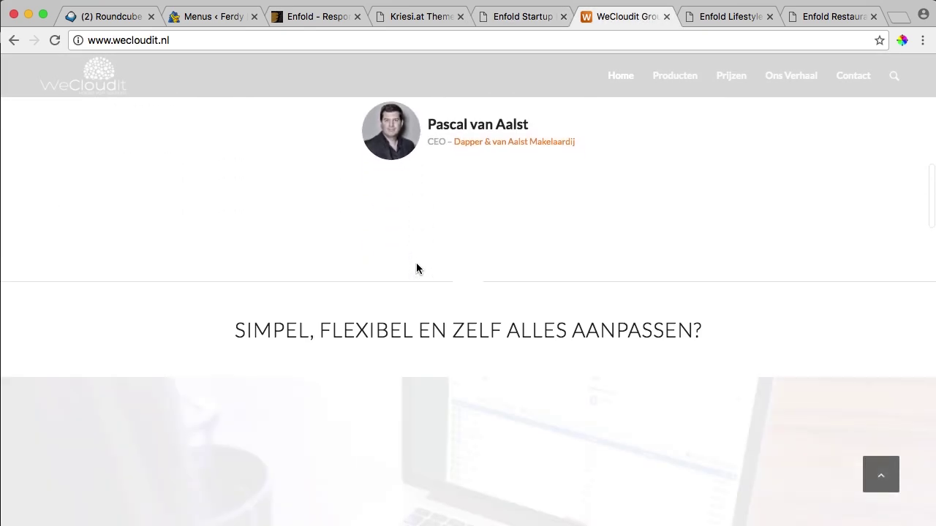
{"action": "scroll", "coordinate": [416, 267], "scroll_direction": "down", "scroll_amount": 5}
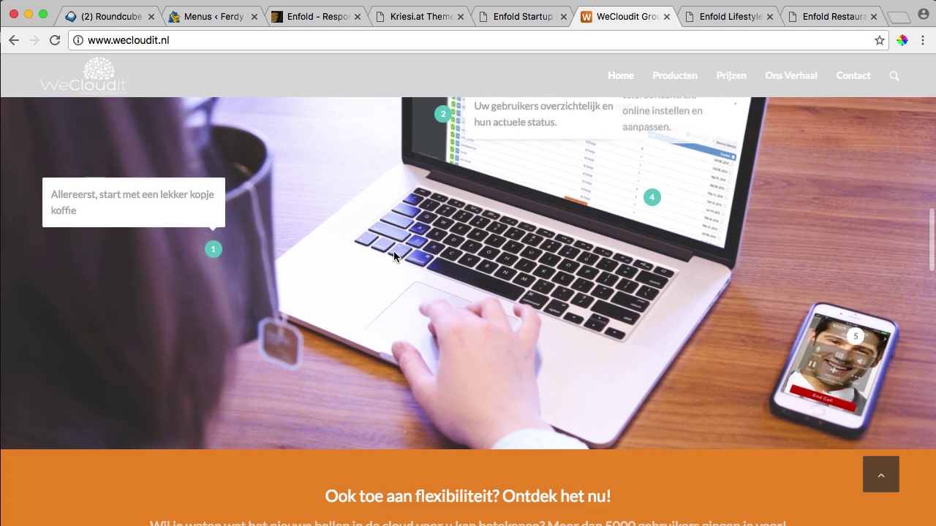
{"action": "scroll", "coordinate": [394, 252], "scroll_direction": "up", "scroll_amount": 15}
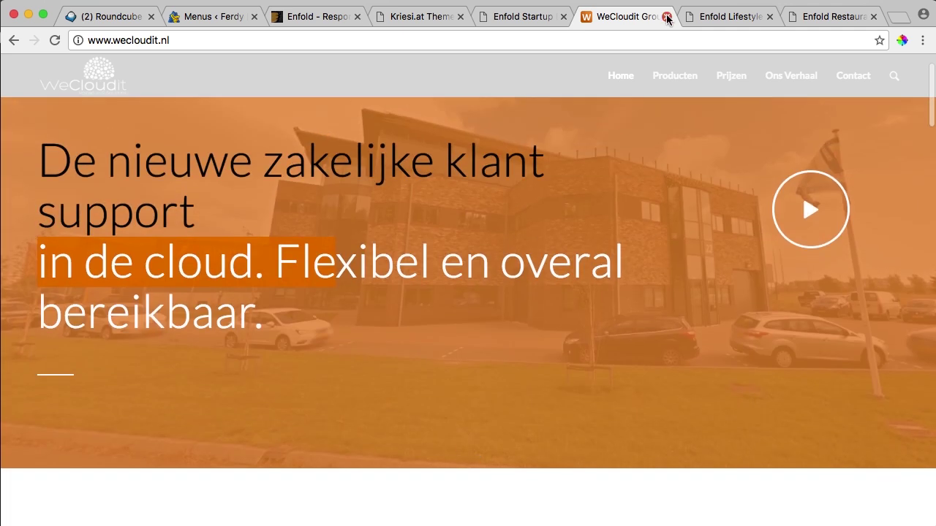
{"action": "left_click", "coordinate": [667, 17]}
{"action": "left_click", "coordinate": [510, 18]}
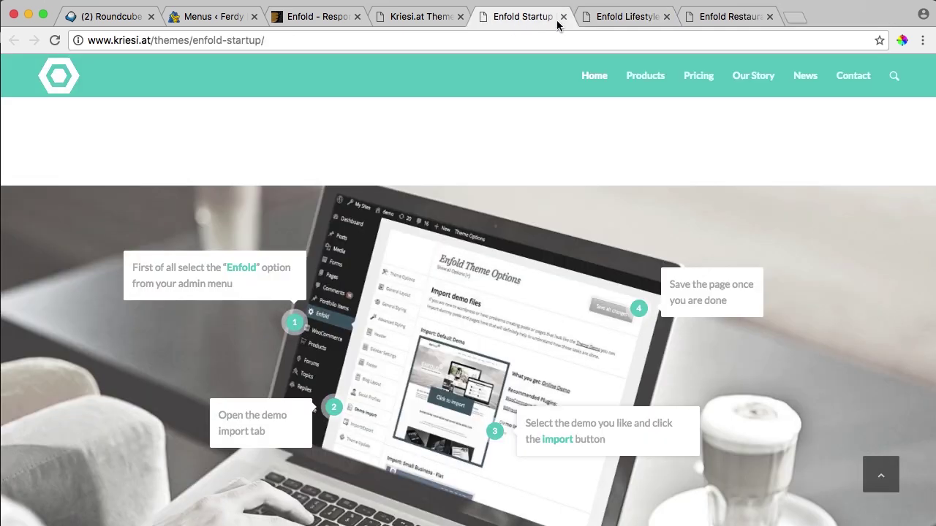
Close the Startup demo, browse the Lifestyle Blog demo's slider, then close that tab
{"action": "left_click", "coordinate": [562, 17]}
{"action": "scroll", "coordinate": [295, 131], "scroll_direction": "down", "scroll_amount": 5}
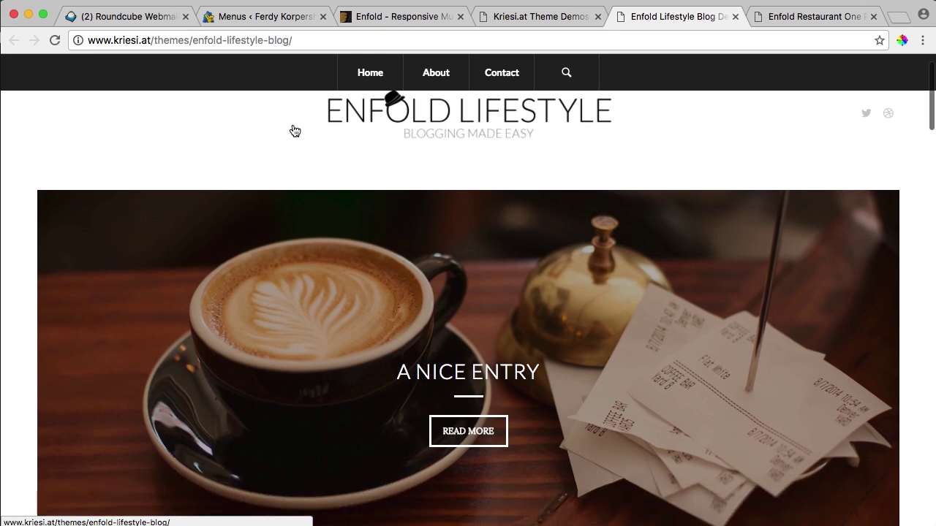
{"action": "scroll", "coordinate": [696, 240], "scroll_direction": "up", "scroll_amount": 3}
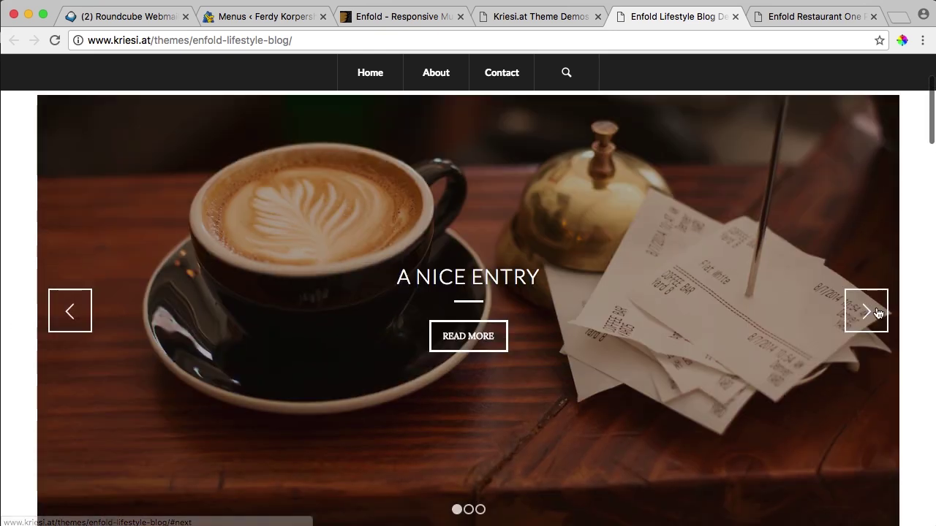
{"action": "left_click", "coordinate": [878, 313]}
{"action": "scroll", "coordinate": [768, 242], "scroll_direction": "down", "scroll_amount": 8}
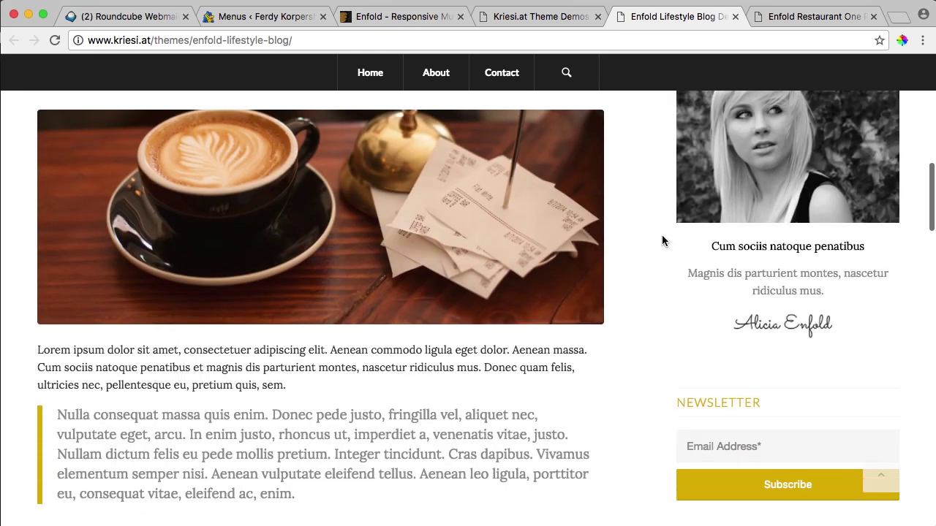
{"action": "scroll", "coordinate": [617, 241], "scroll_direction": "down", "scroll_amount": 10}
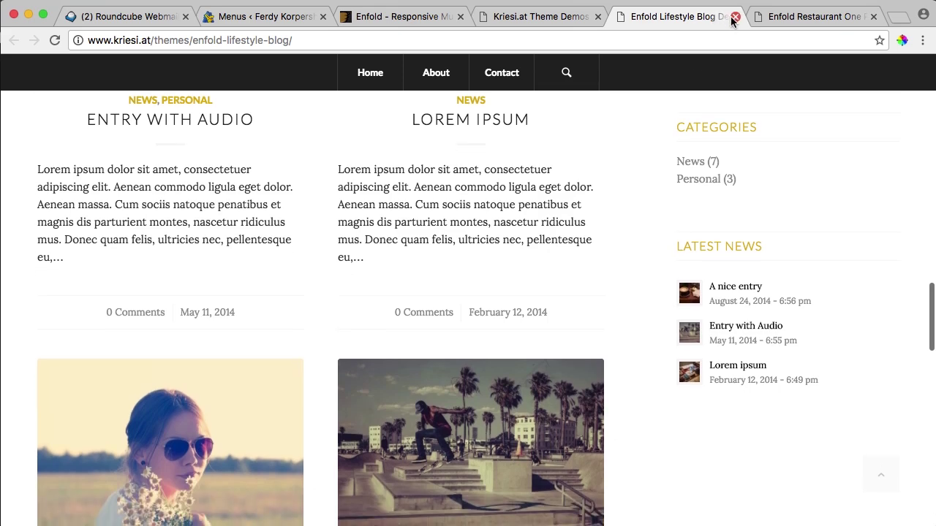
{"action": "left_click", "coordinate": [735, 17]}
Scroll through the One Page Restaurant demo, then close it and the theme demos tab
{"action": "scroll", "coordinate": [548, 180], "scroll_direction": "down", "scroll_amount": 10}
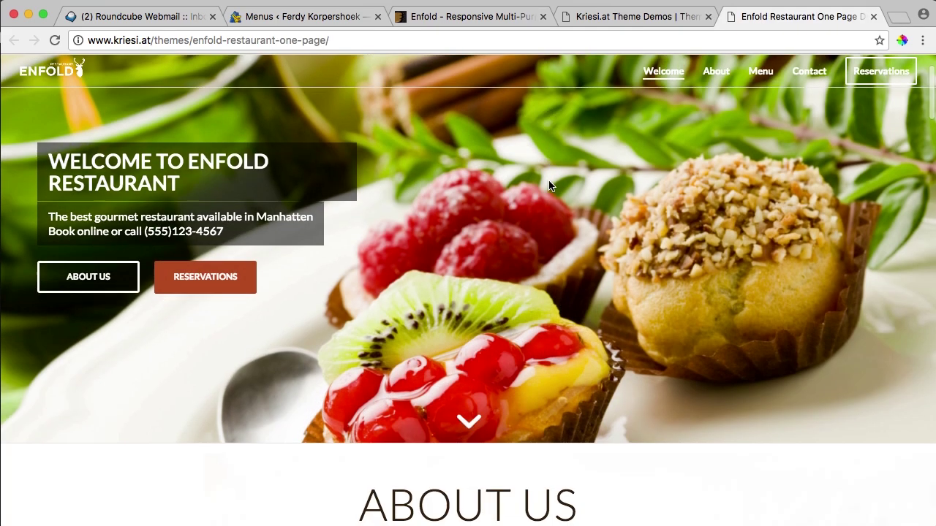
{"action": "scroll", "coordinate": [546, 183], "scroll_direction": "down", "scroll_amount": 15}
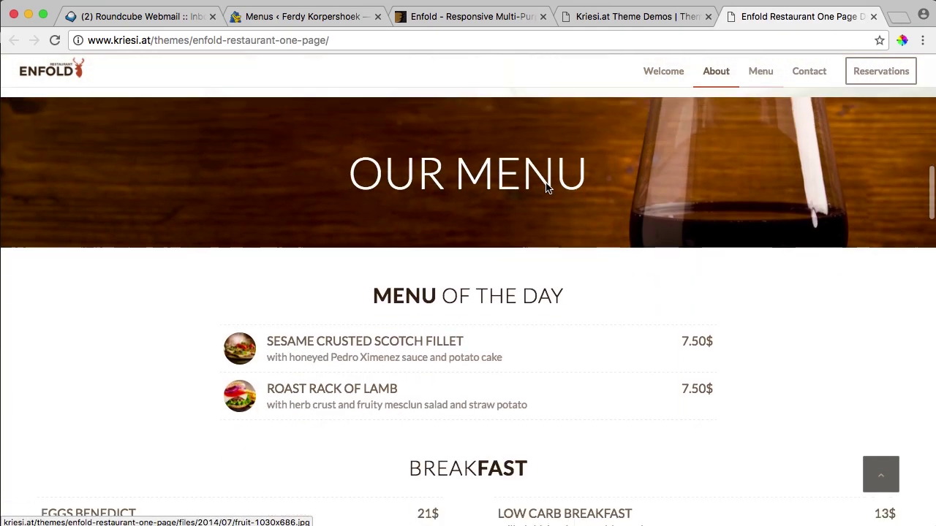
{"action": "scroll", "coordinate": [545, 182], "scroll_direction": "down", "scroll_amount": 10}
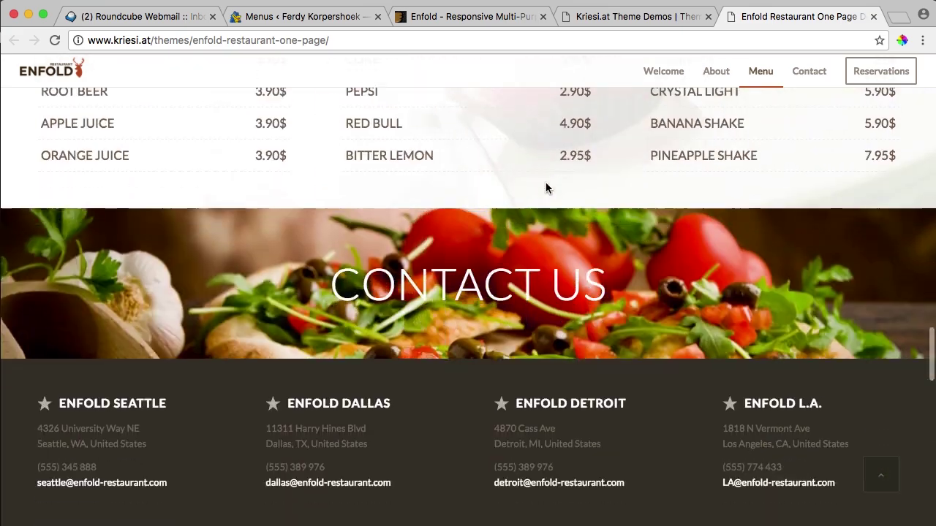
{"action": "scroll", "coordinate": [545, 184], "scroll_direction": "up", "scroll_amount": 20}
{"action": "scroll", "coordinate": [546, 183], "scroll_direction": "up", "scroll_amount": 3}
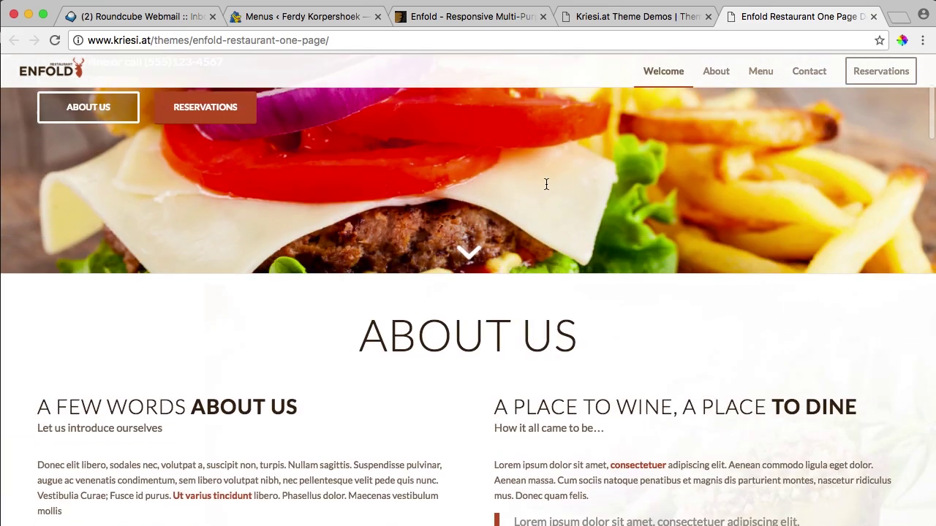
{"action": "scroll", "coordinate": [547, 183], "scroll_direction": "up", "scroll_amount": 5}
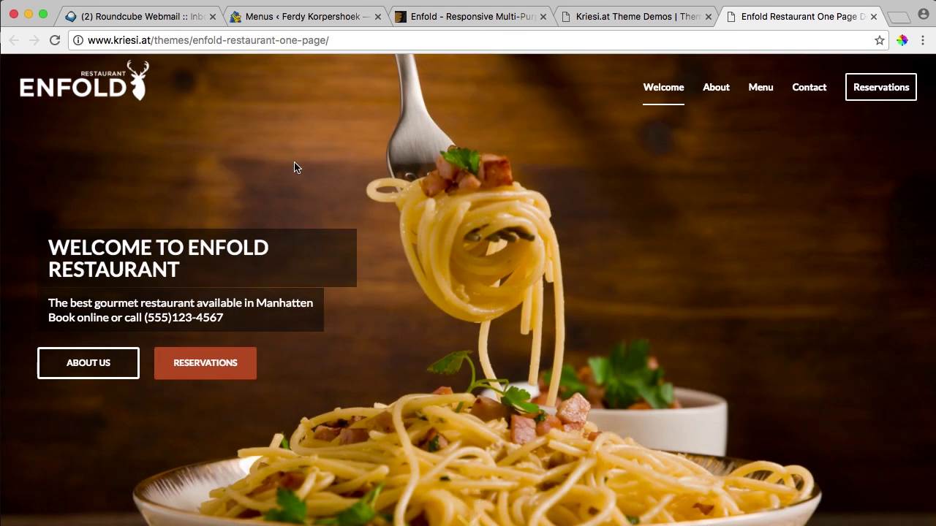
{"action": "scroll", "coordinate": [460, 189], "scroll_direction": "down", "scroll_amount": 5}
{"action": "scroll", "coordinate": [460, 189], "scroll_direction": "up", "scroll_amount": 5}
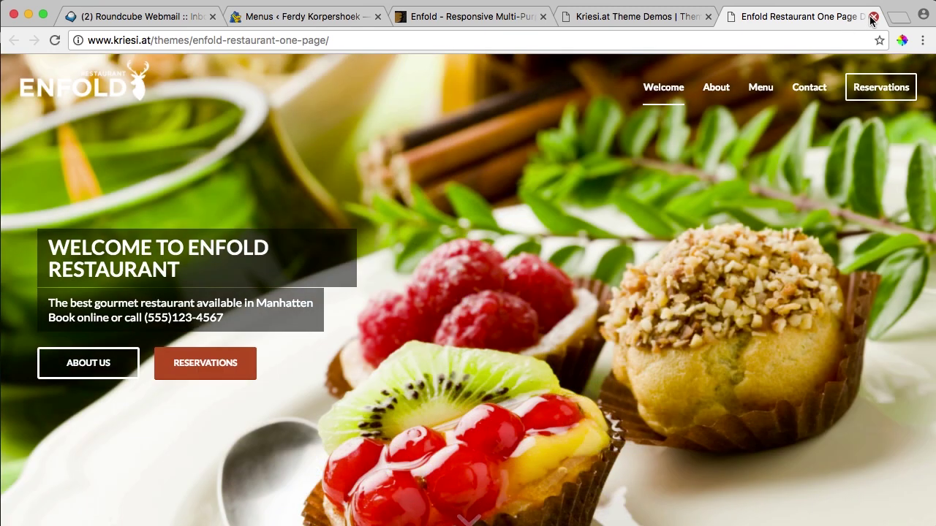
{"action": "left_click", "coordinate": [873, 16]}
{"action": "left_click", "coordinate": [716, 22]}
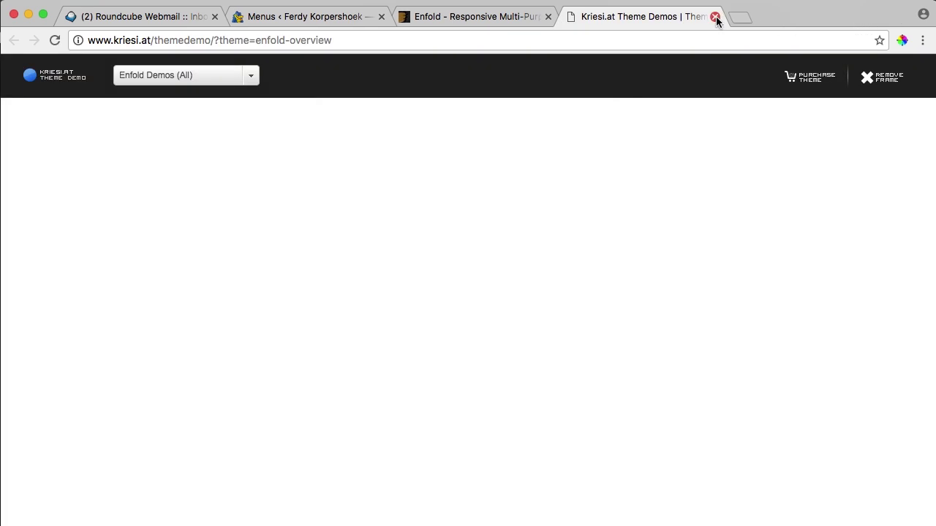
Add the $60 Enfold theme to the ThemeForest cart and proceed to checkout
{"action": "scroll", "coordinate": [853, 195], "scroll_direction": "up", "scroll_amount": 5}
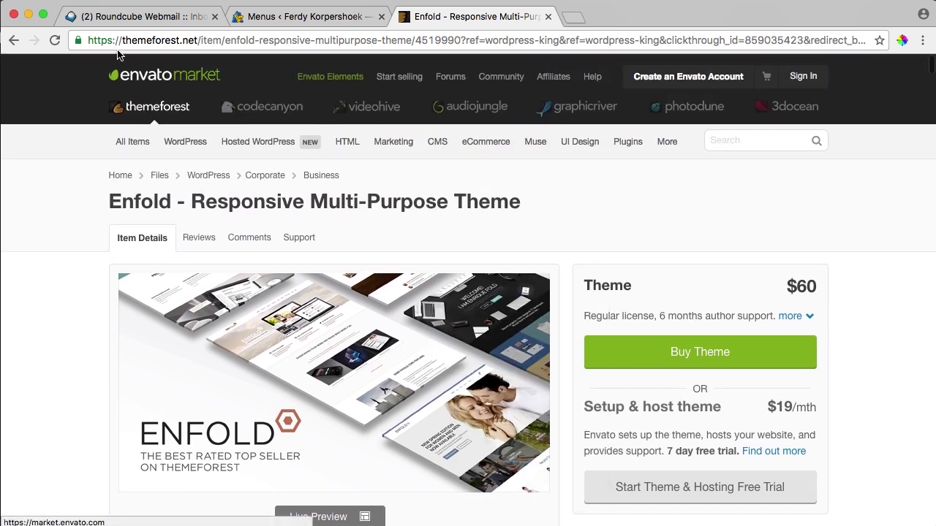
{"action": "scroll", "coordinate": [483, 146], "scroll_direction": "down", "scroll_amount": 3}
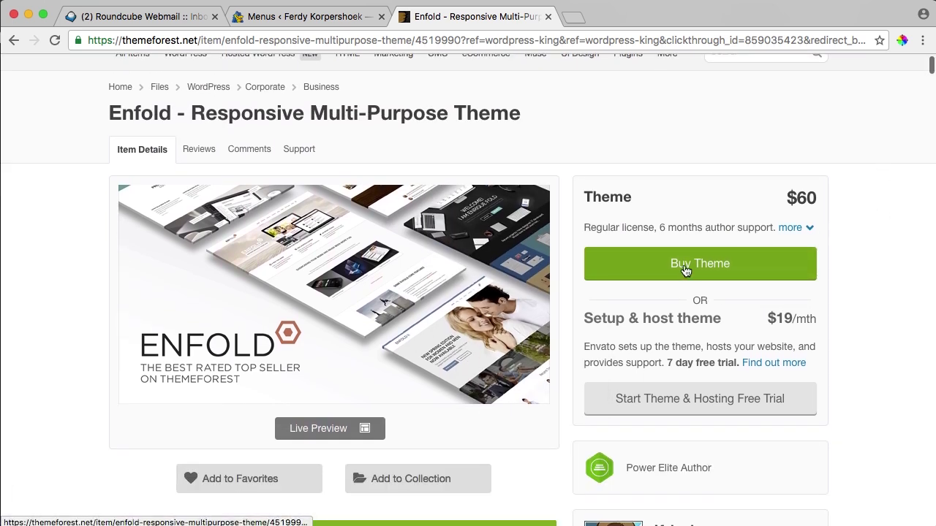
{"action": "left_click", "coordinate": [685, 269]}
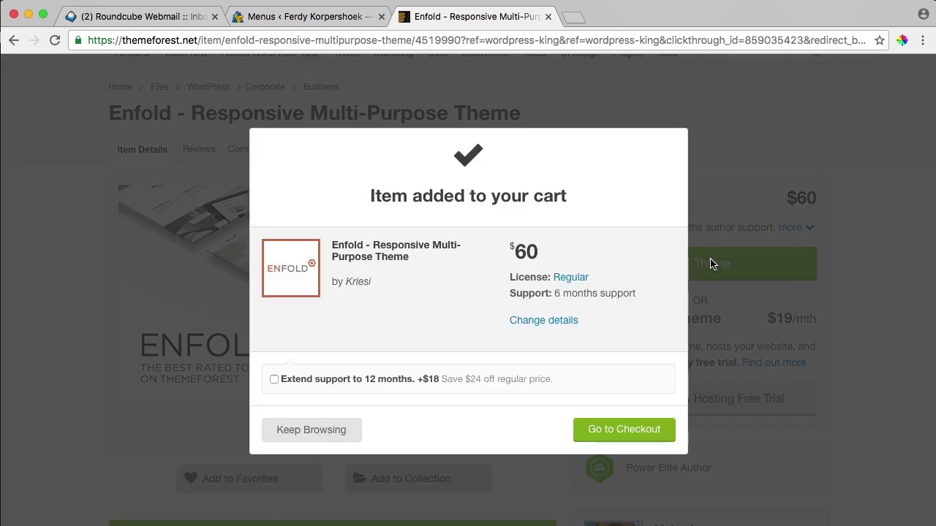
{"action": "left_click", "coordinate": [625, 431]}
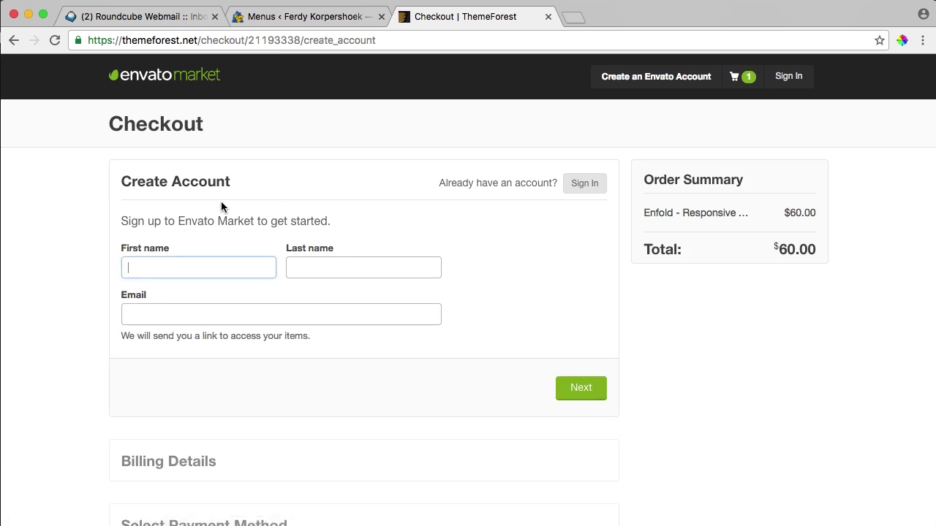
Fill in the first name, last name and e-mail fields for the new Envato account
{"action": "type", "text": "Ferdy"}
{"action": "key", "text": "Tab"}
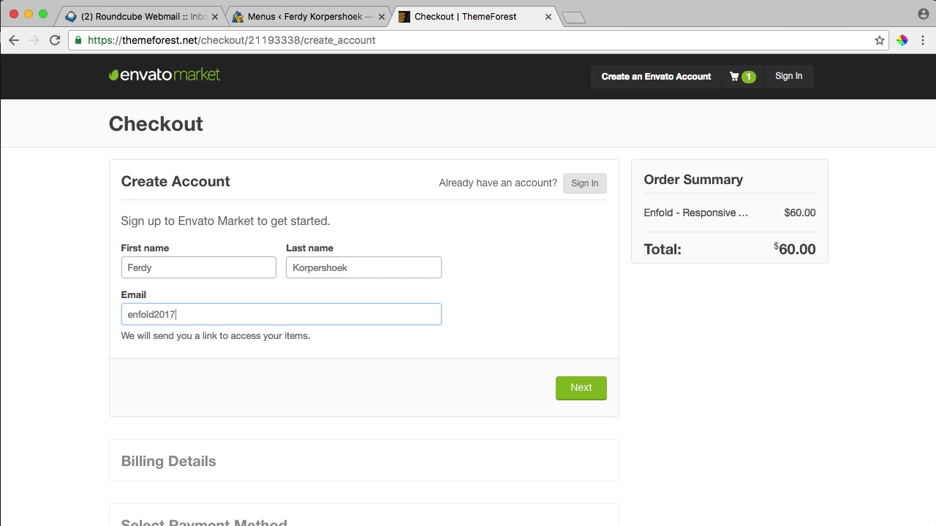
{"action": "type", "text": "wordpressking.com"}
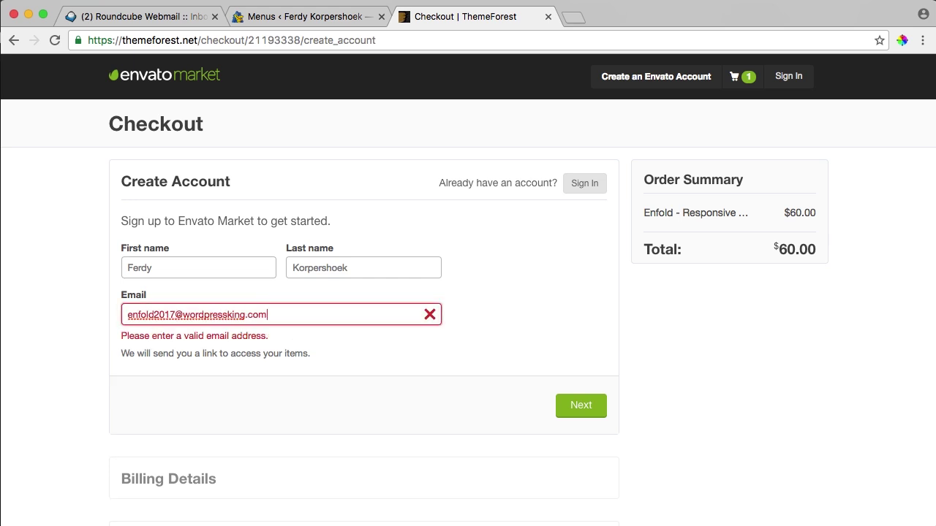
{"action": "key", "text": "Tab"}
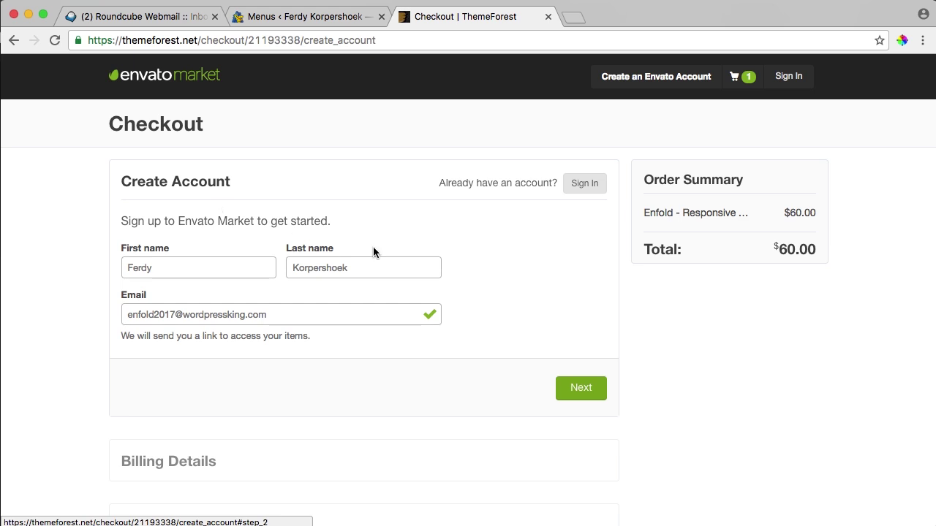
{"action": "scroll", "coordinate": [603, 290], "scroll_direction": "down", "scroll_amount": 2}
{"action": "left_click", "coordinate": [578, 319]}
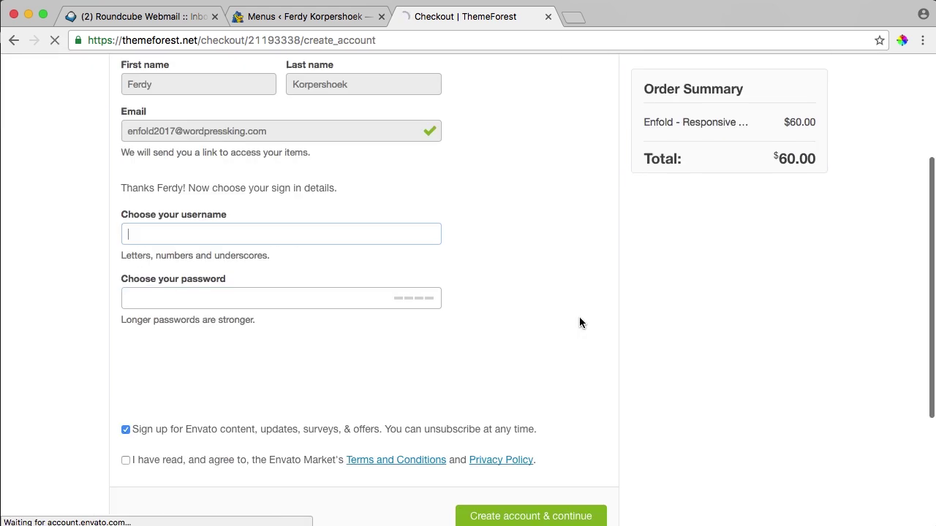
Enter a username and password, pass reCAPTCHA, accept the terms and create the account
{"action": "scroll", "coordinate": [579, 322], "scroll_direction": "down", "scroll_amount": 3}
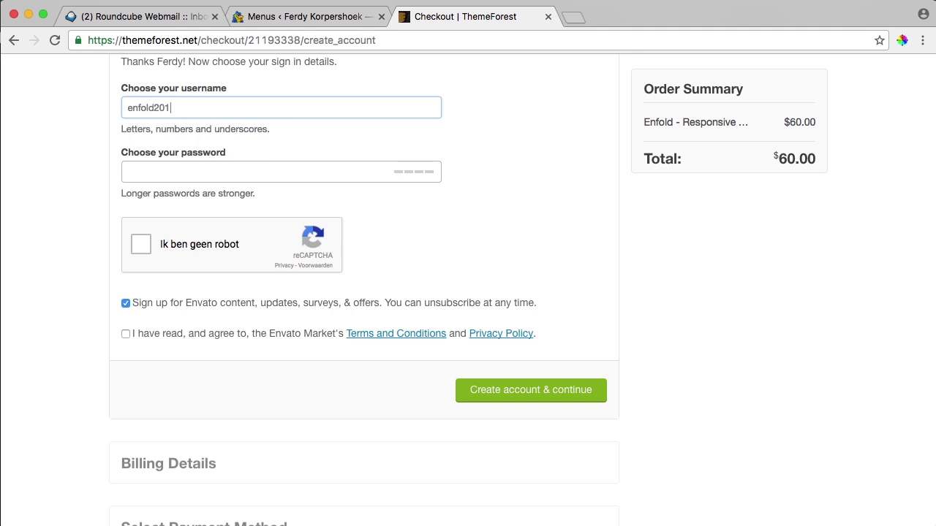
{"action": "left_click", "coordinate": [219, 172]}
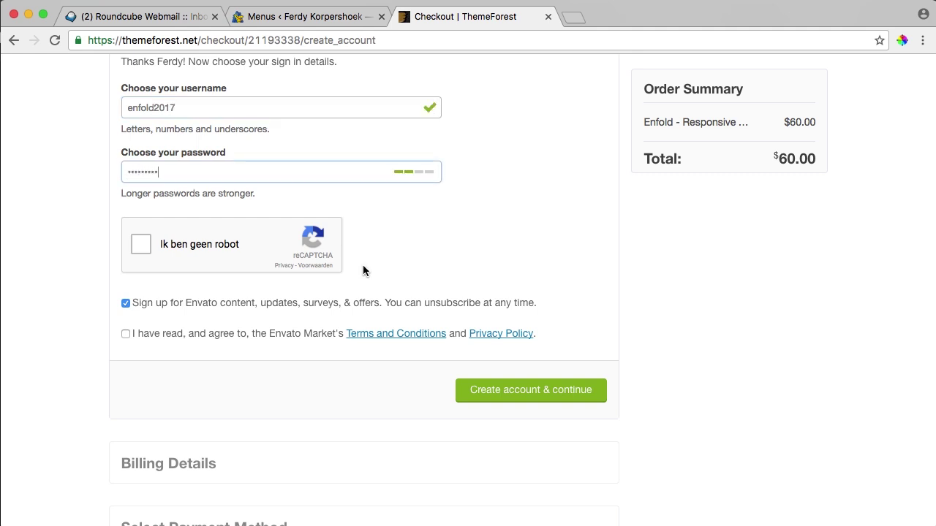
{"action": "left_click", "coordinate": [141, 246]}
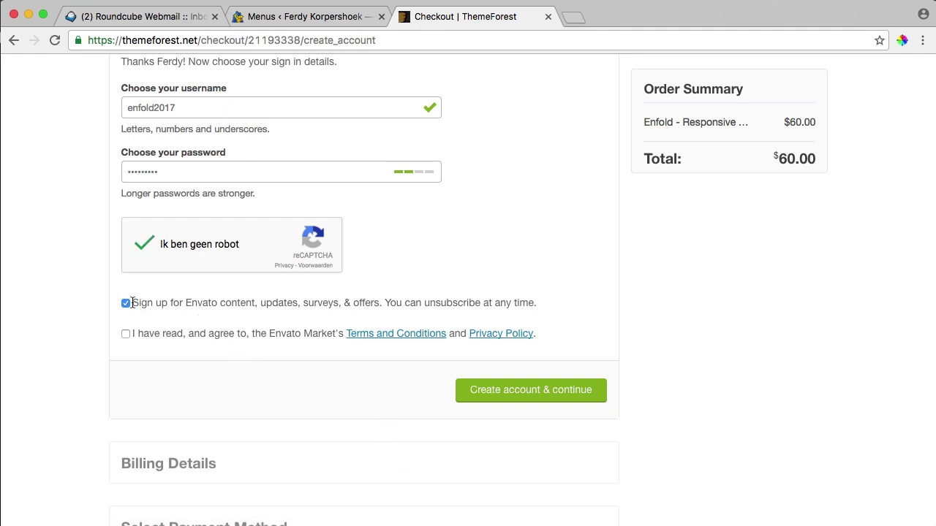
{"action": "left_click", "coordinate": [125, 333]}
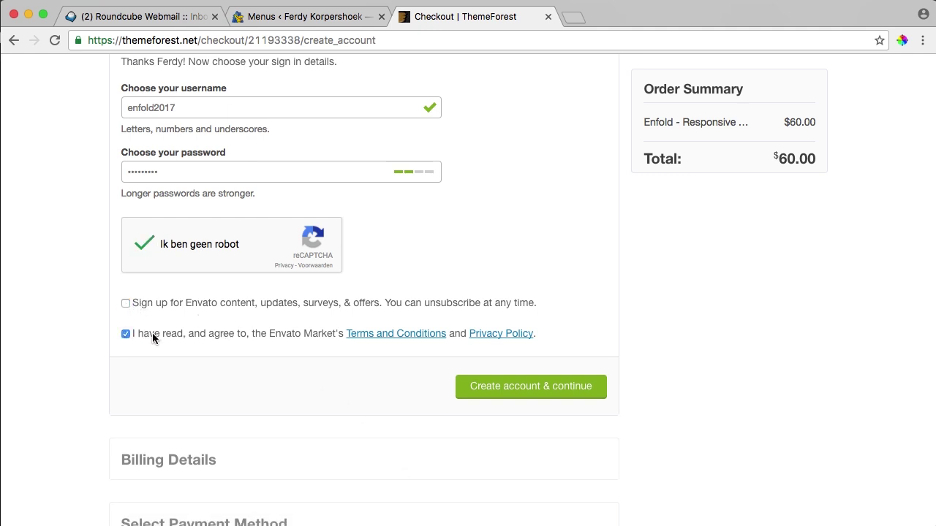
{"action": "left_click", "coordinate": [544, 391]}
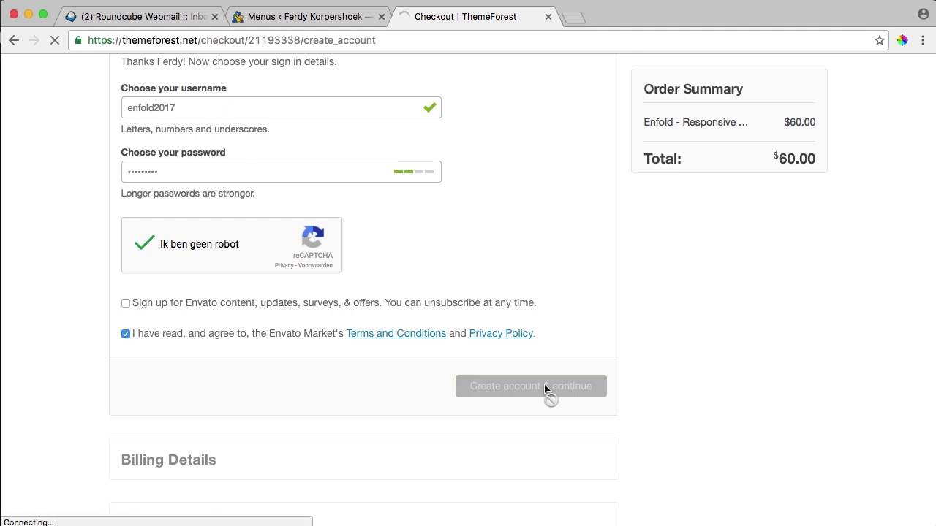
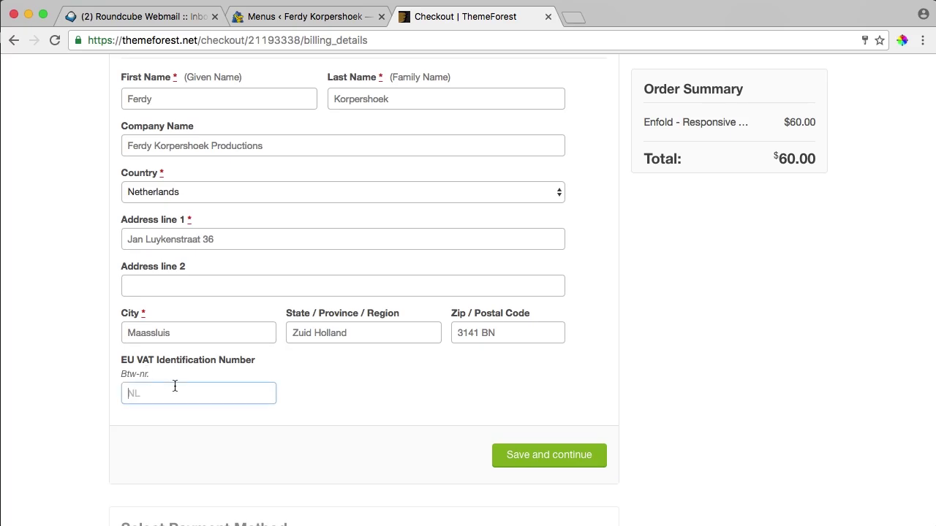
Save the billing details with the VAT number and submit the Enfold order for PayPal checkout
{"action": "left_click", "coordinate": [543, 457]}
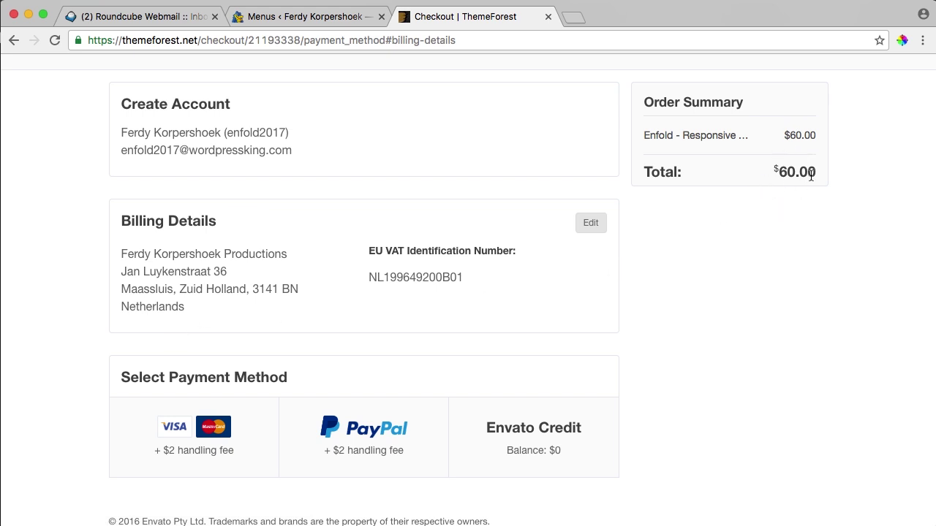
{"action": "scroll", "coordinate": [713, 194], "scroll_direction": "down", "scroll_amount": 2}
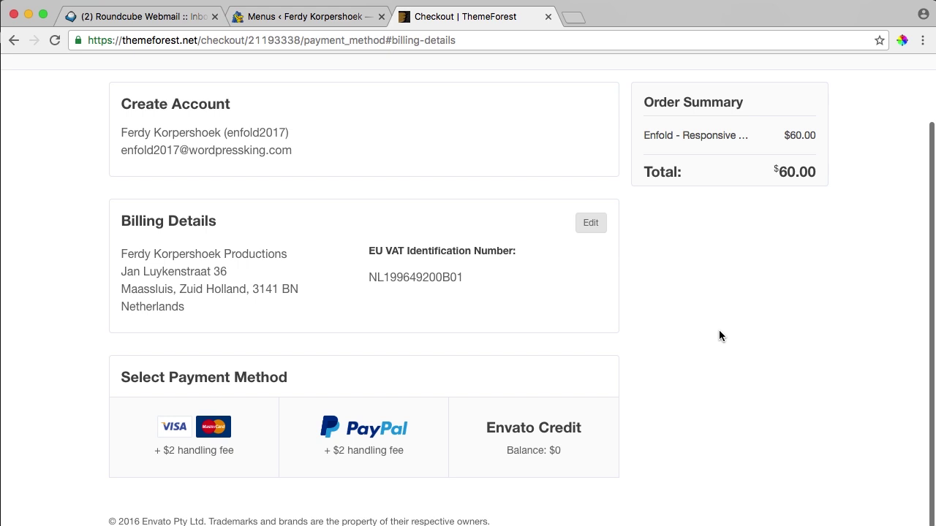
{"action": "left_click", "coordinate": [373, 436]}
{"action": "scroll", "coordinate": [451, 347], "scroll_direction": "down", "scroll_amount": 3}
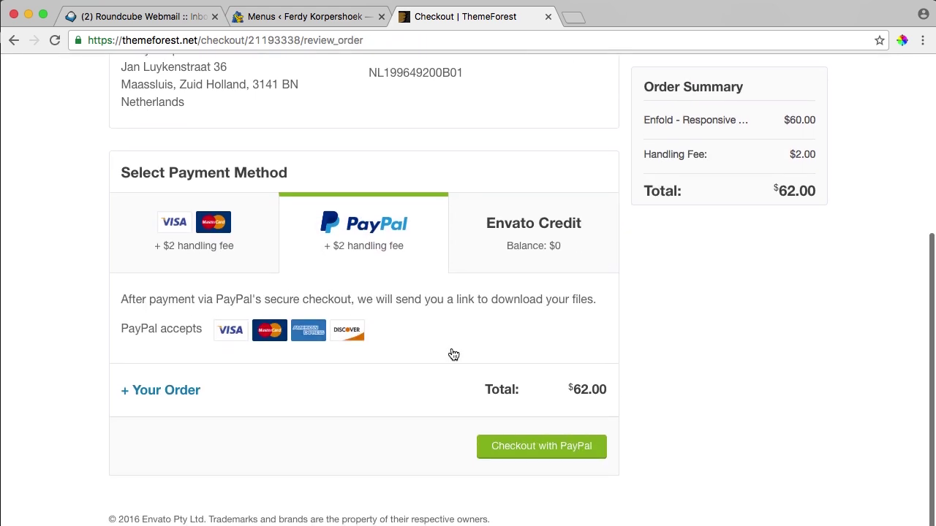
{"action": "left_click", "coordinate": [537, 451]}
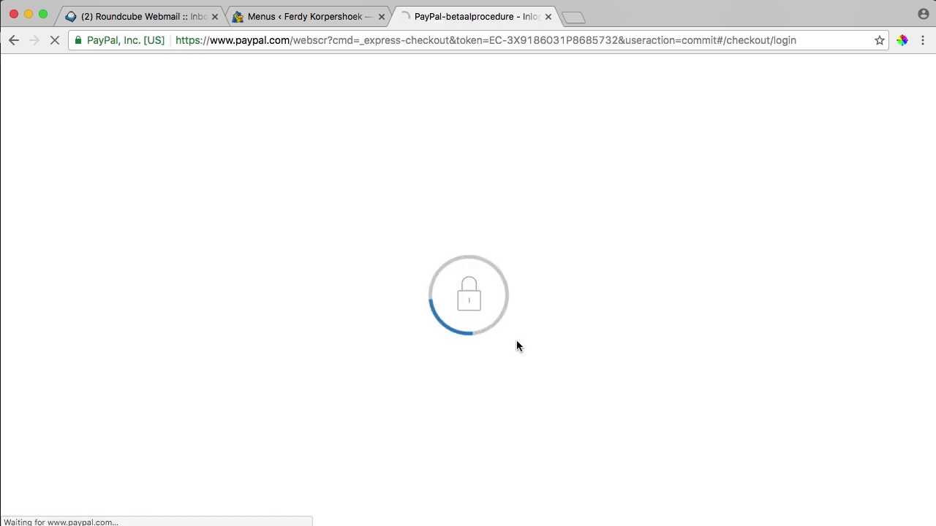
Log in to PayPal with the account e-mail and password and pay the 62.00 USD order
{"action": "left_click", "coordinate": [274, 228]}
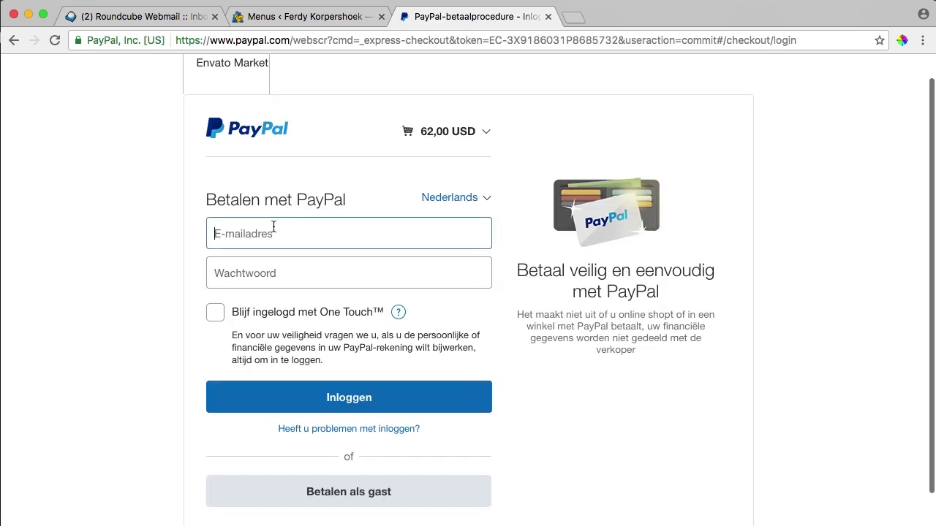
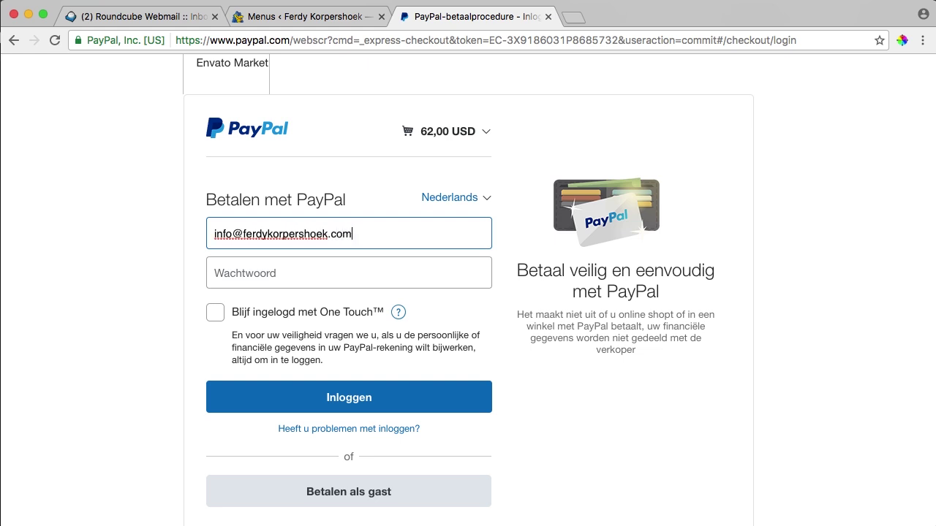
{"action": "left_click", "coordinate": [217, 273]}
{"action": "type", "text": "•"}
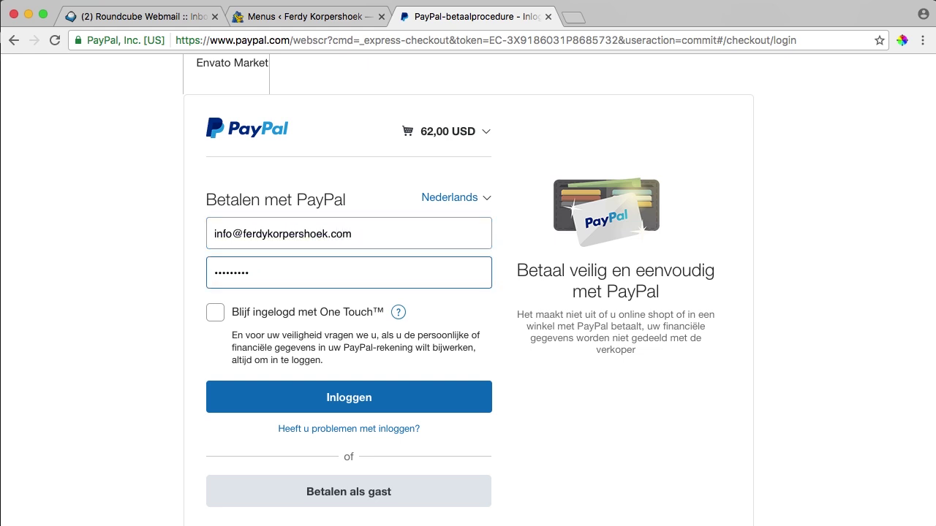
{"action": "left_click", "coordinate": [348, 396]}
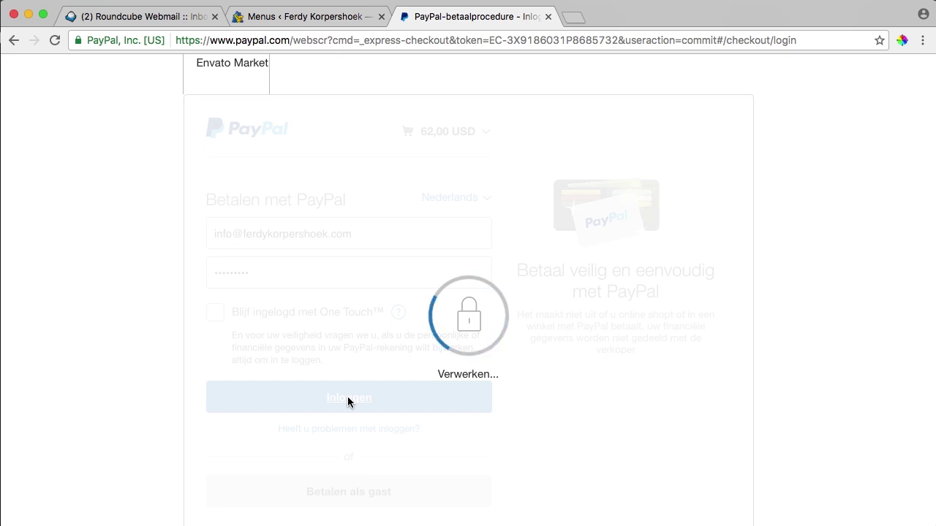
{"action": "left_click", "coordinate": [353, 358]}
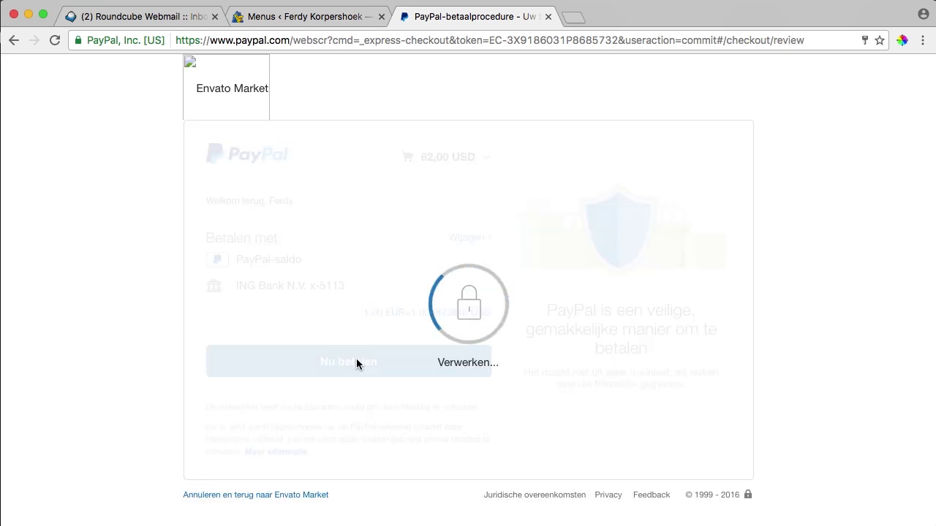
{"action": "scroll", "coordinate": [519, 194], "scroll_direction": "down", "scroll_amount": 1}
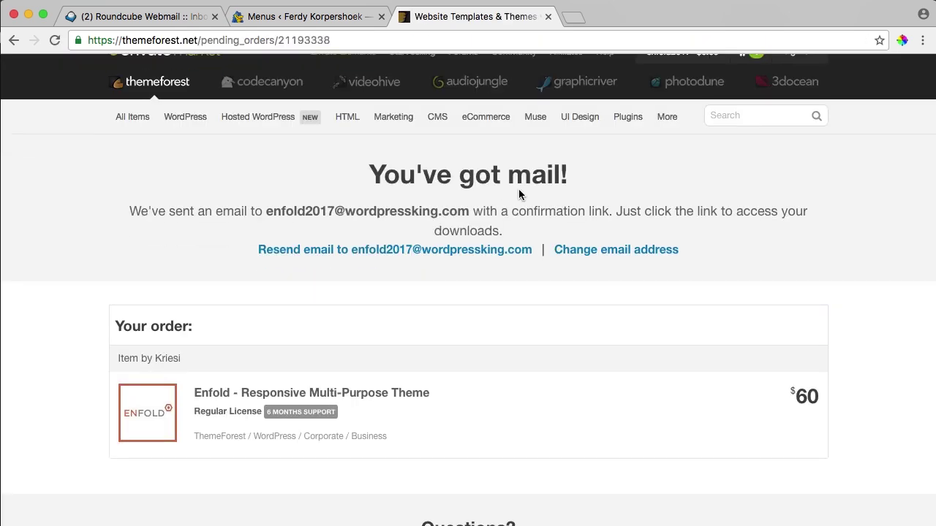
In Roundcube, open Envato's 'Confirm your email to complete your purchase' message and confirm the address
{"action": "scroll", "coordinate": [511, 197], "scroll_direction": "up", "scroll_amount": 1}
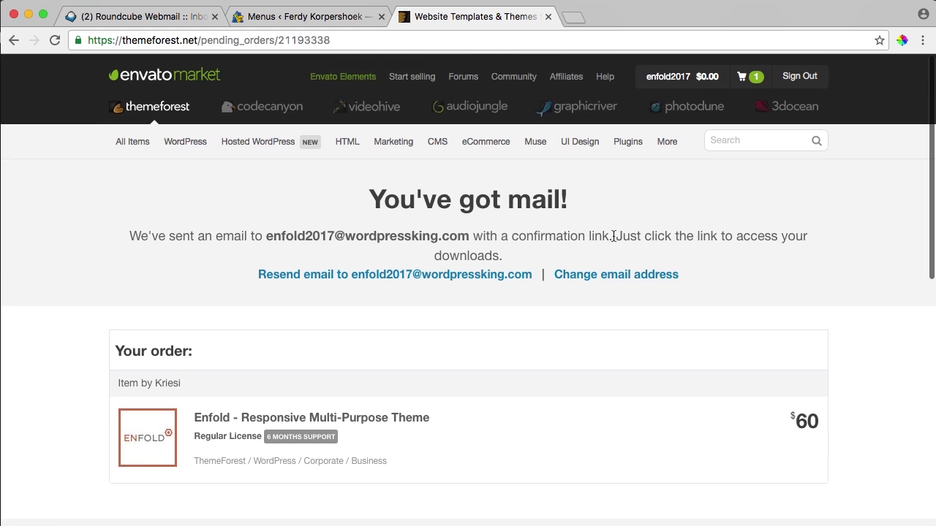
{"action": "left_click", "coordinate": [110, 17]}
{"action": "left_click", "coordinate": [64, 158]}
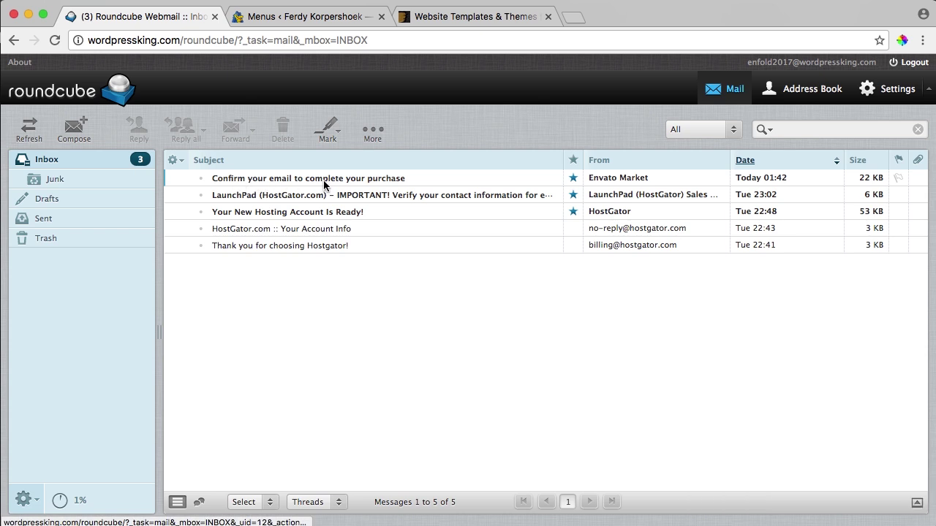
{"action": "left_click", "coordinate": [326, 180]}
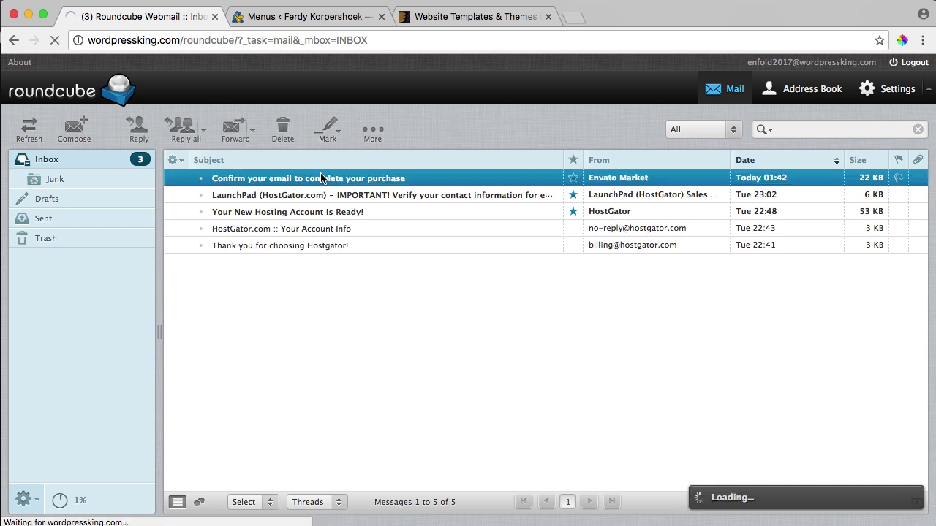
{"action": "scroll", "coordinate": [453, 305], "scroll_direction": "down", "scroll_amount": 3}
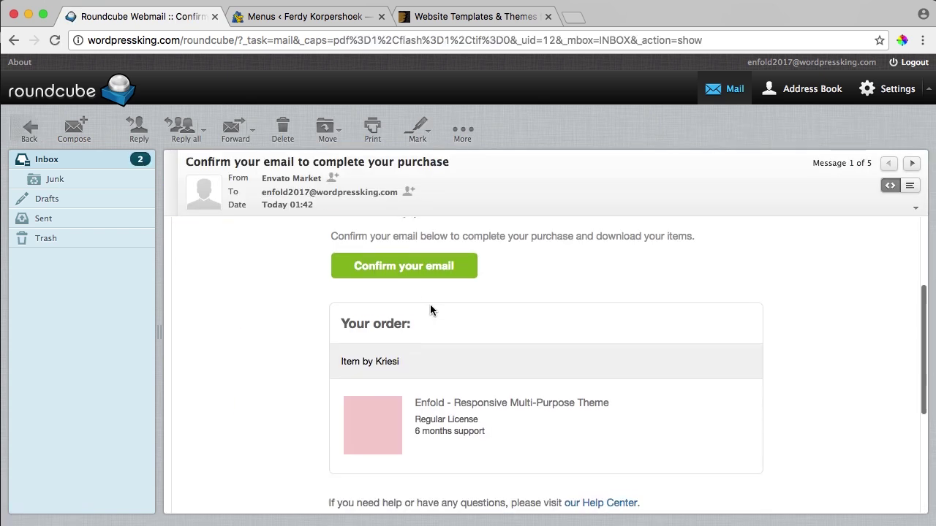
{"action": "left_click", "coordinate": [407, 266]}
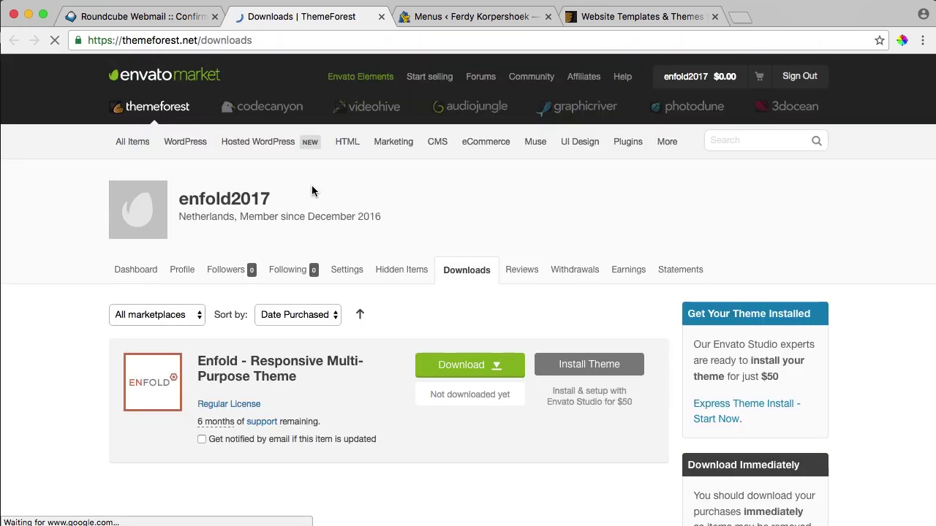
Download Enfold as 'Installable WordPress file only' from the ThemeForest Downloads page
{"action": "left_click", "coordinate": [495, 367]}
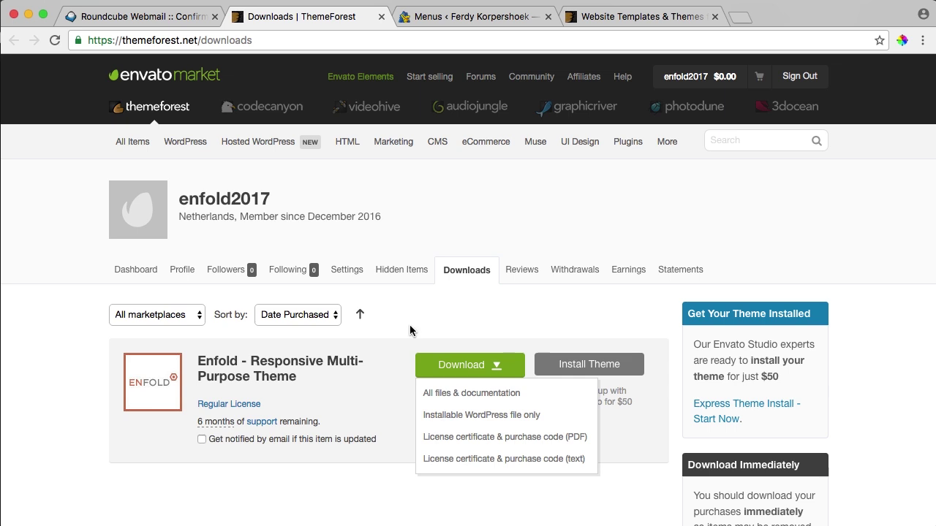
{"action": "left_click", "coordinate": [382, 16]}
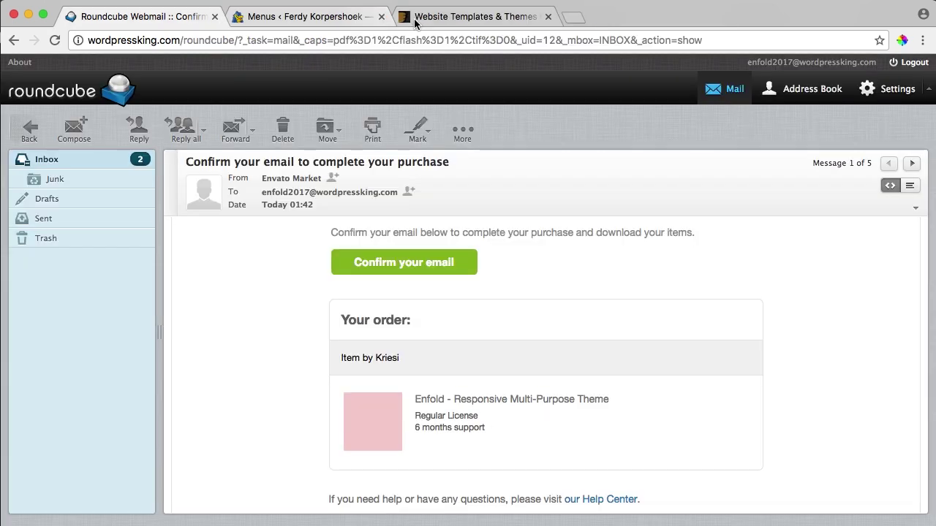
{"action": "left_click", "coordinate": [490, 16]}
{"action": "mouse_move", "coordinate": [670, 85]}
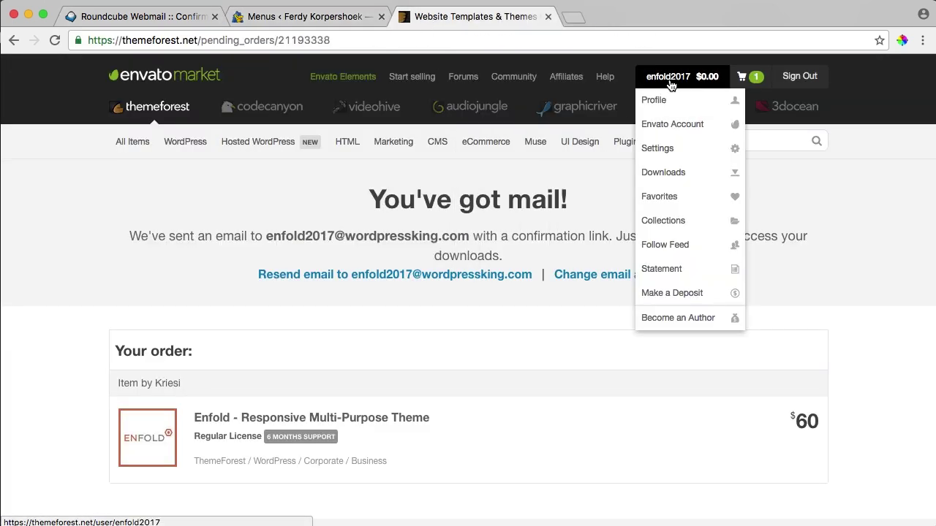
{"action": "left_click", "coordinate": [673, 172]}
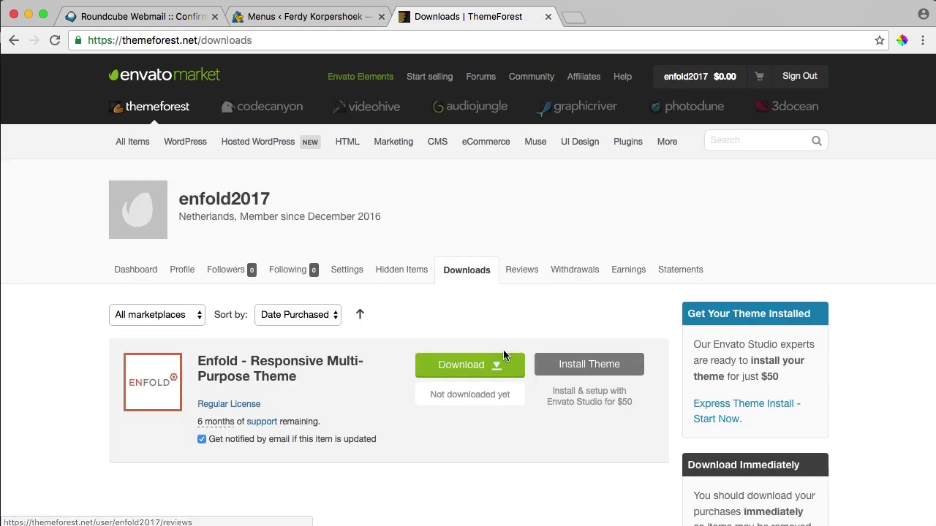
{"action": "left_click", "coordinate": [496, 370]}
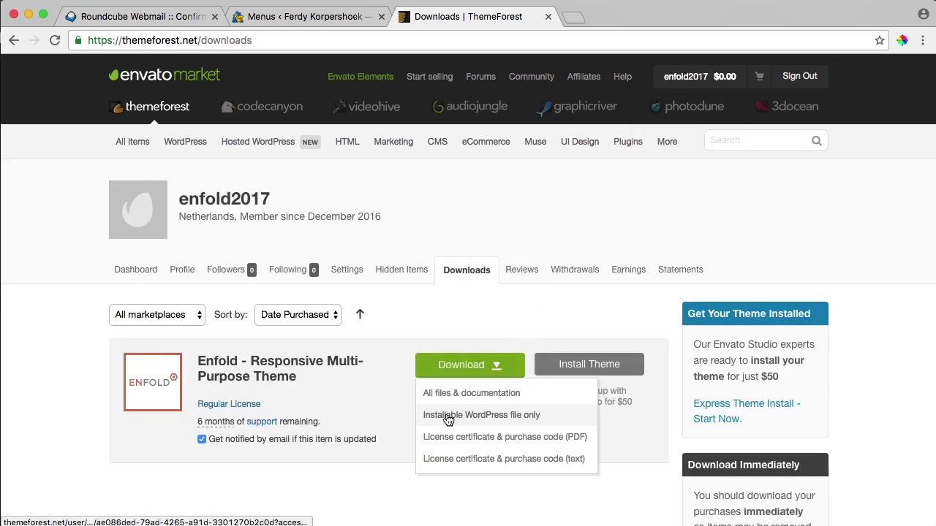
{"action": "left_click", "coordinate": [481, 415]}
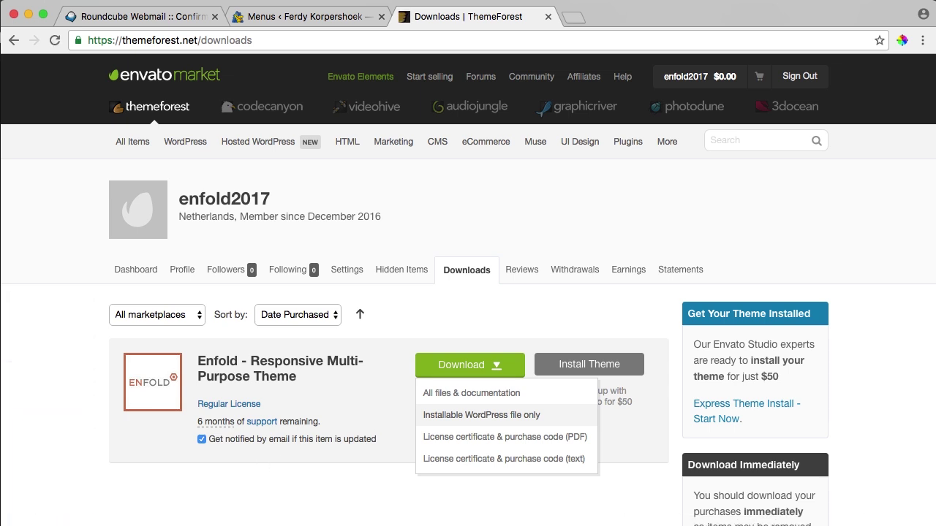
Close the Roundcube and ThemeForest tabs, leaving only the WordPress Menus page
{"action": "left_click", "coordinate": [297, 18]}
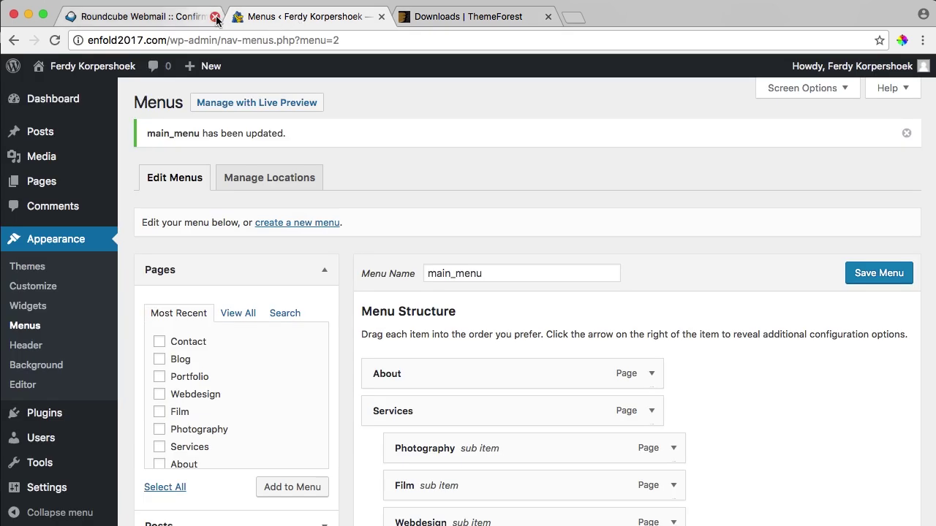
{"action": "left_click", "coordinate": [214, 17]}
{"action": "left_click", "coordinate": [287, 18]}
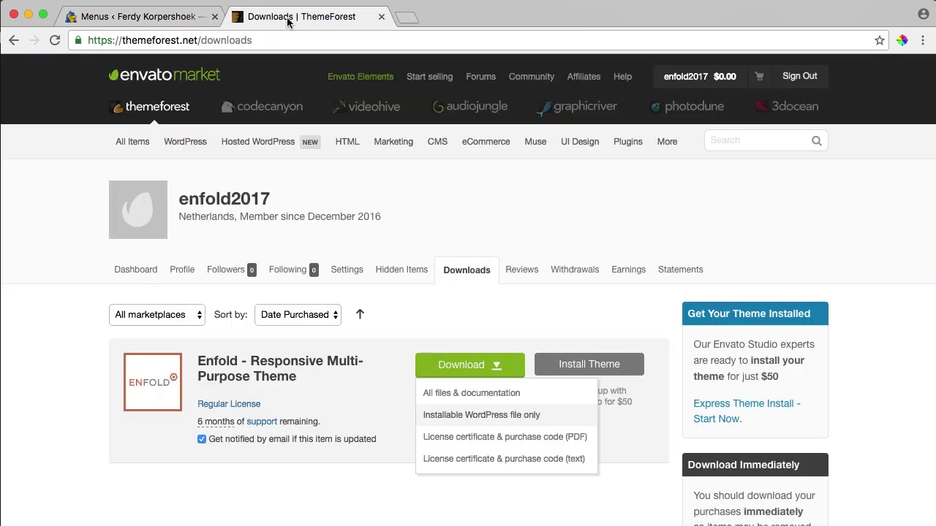
{"action": "left_click", "coordinate": [381, 17]}
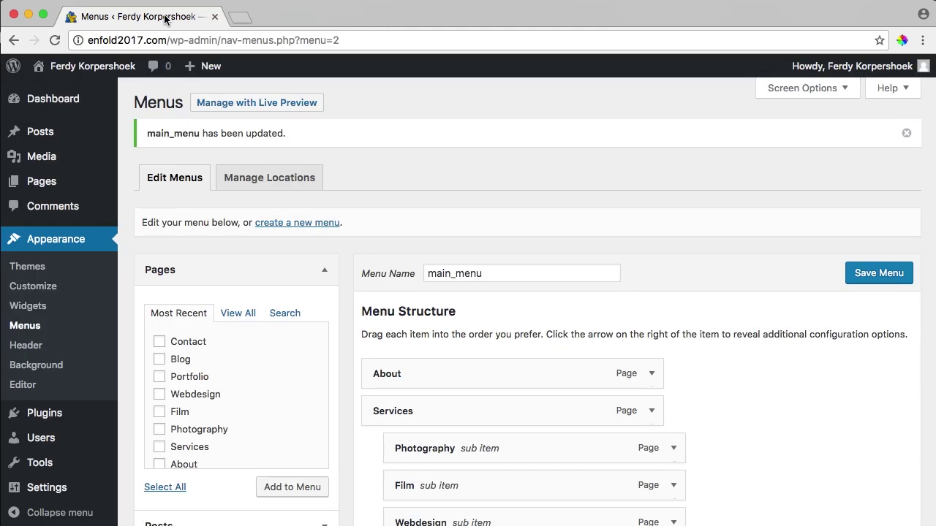
Upload the themeforest-4519990-enfold zip from Downloads as a new theme and install it
{"action": "left_click", "coordinate": [33, 273]}
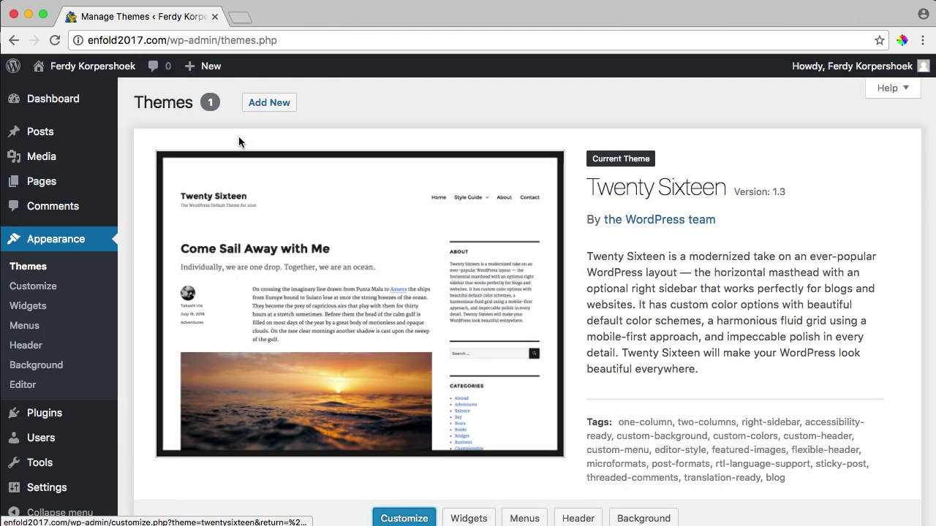
{"action": "left_click", "coordinate": [261, 103]}
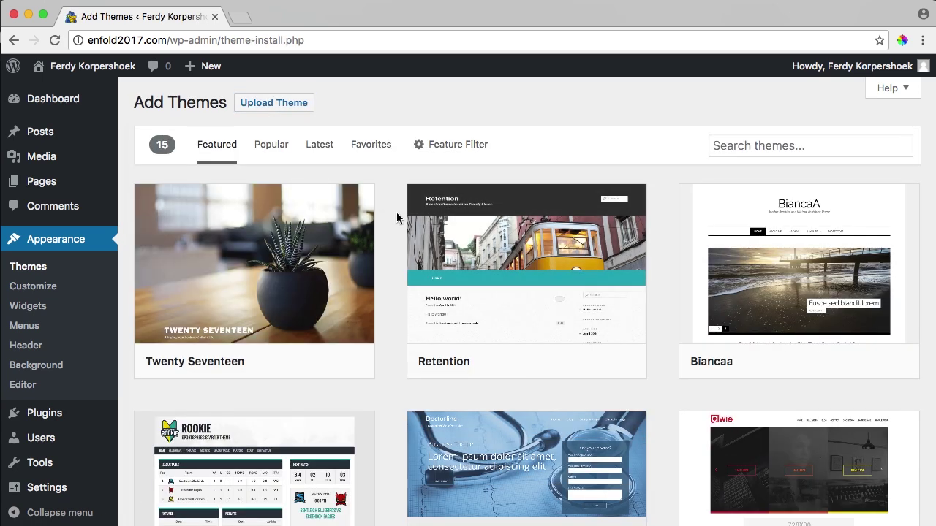
{"action": "scroll", "coordinate": [395, 212], "scroll_direction": "down", "scroll_amount": 15}
{"action": "scroll", "coordinate": [392, 208], "scroll_direction": "up", "scroll_amount": 15}
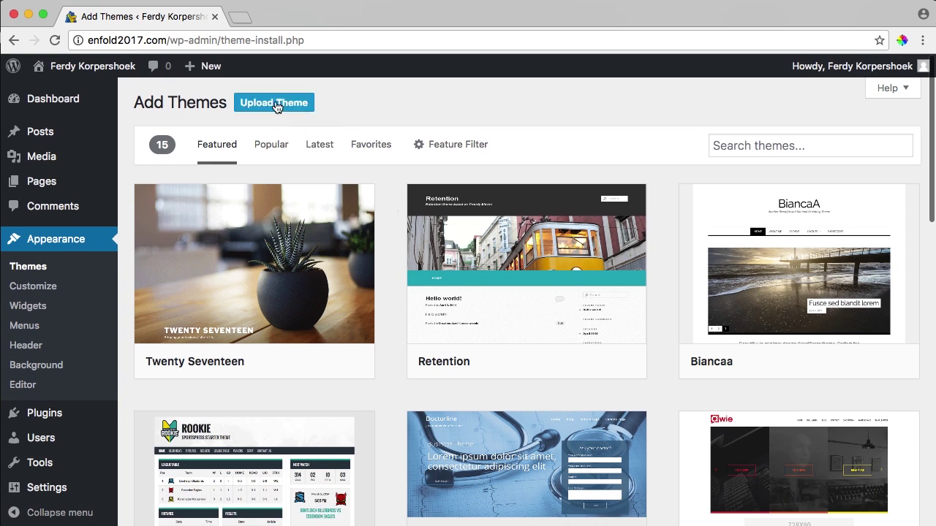
{"action": "left_click", "coordinate": [272, 105]}
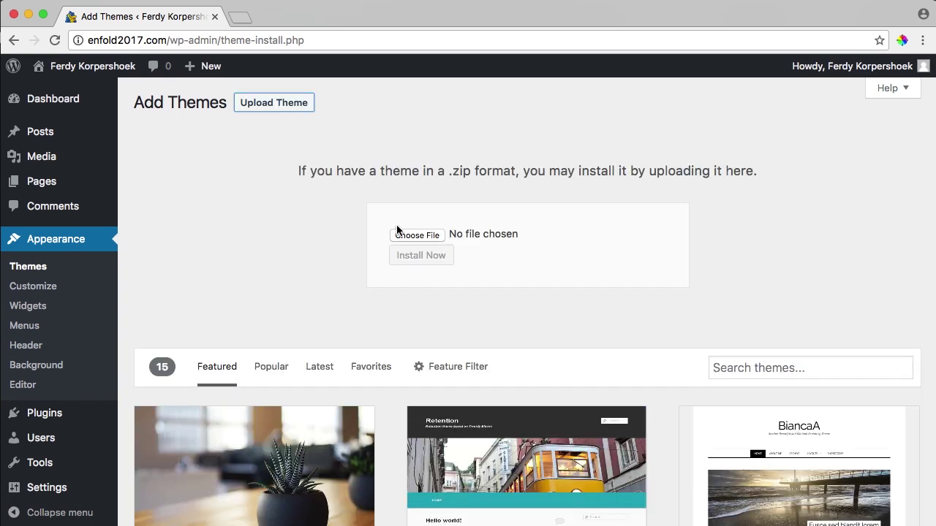
{"action": "left_click", "coordinate": [419, 235]}
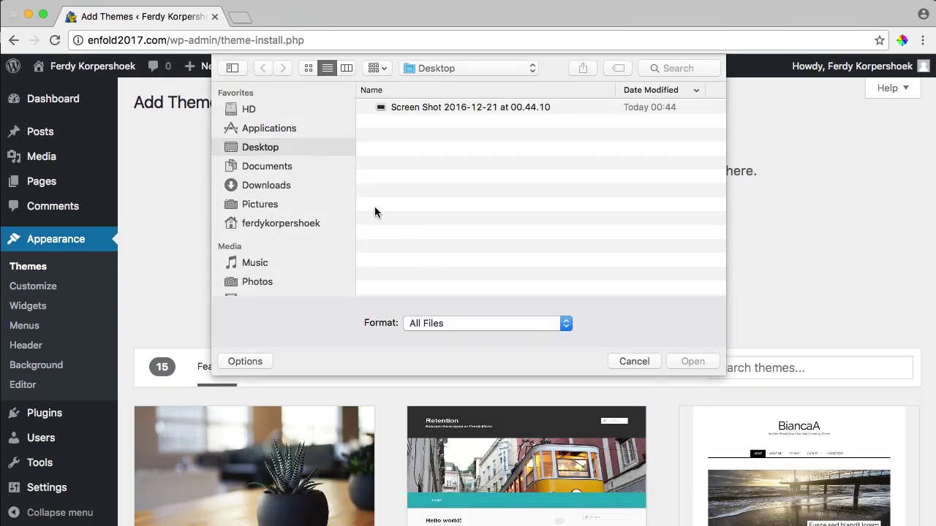
{"action": "left_click", "coordinate": [280, 189]}
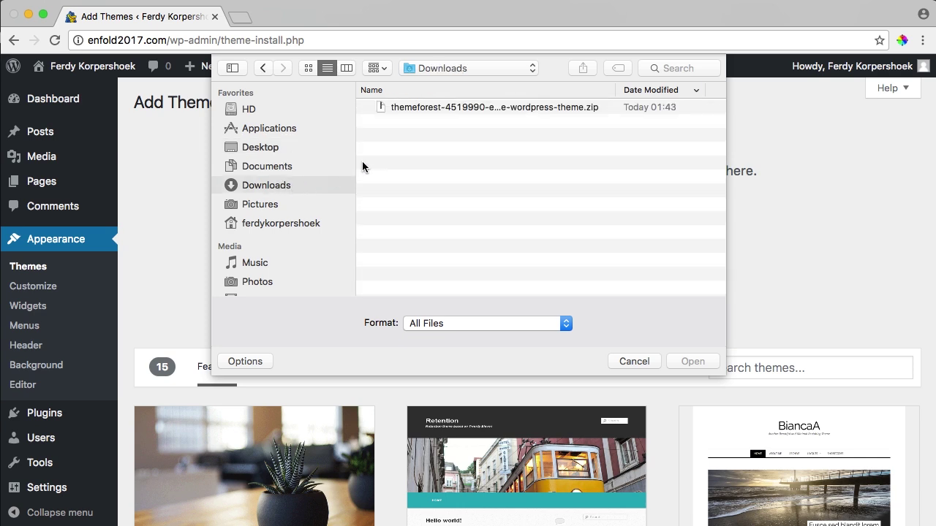
{"action": "left_click", "coordinate": [468, 108]}
{"action": "scroll", "coordinate": [531, 131], "scroll_direction": "right", "scroll_amount": 4}
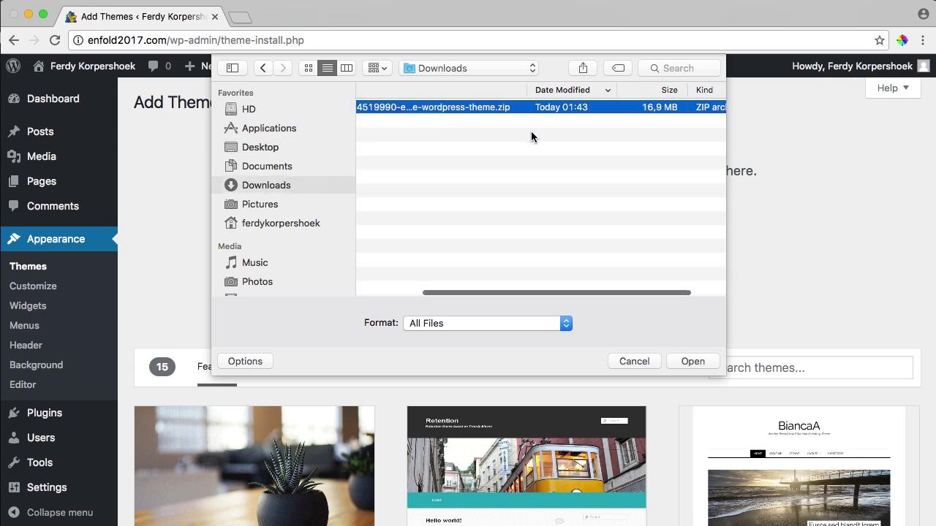
{"action": "scroll", "coordinate": [589, 120], "scroll_direction": "left", "scroll_amount": 4}
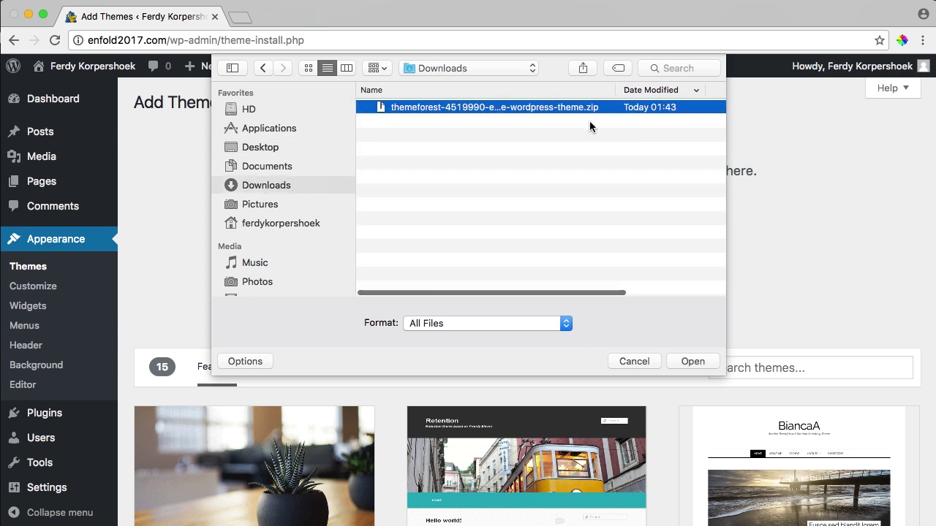
{"action": "left_click", "coordinate": [692, 362]}
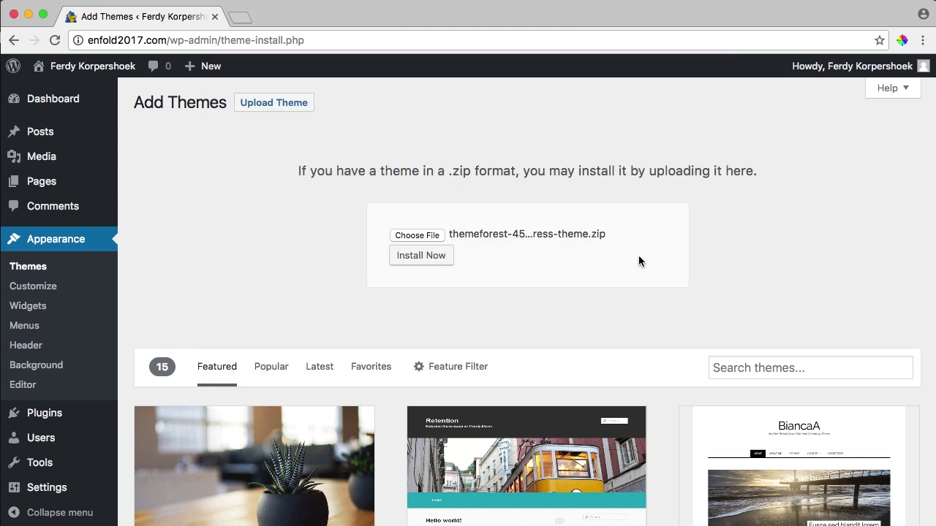
{"action": "left_click", "coordinate": [413, 258]}
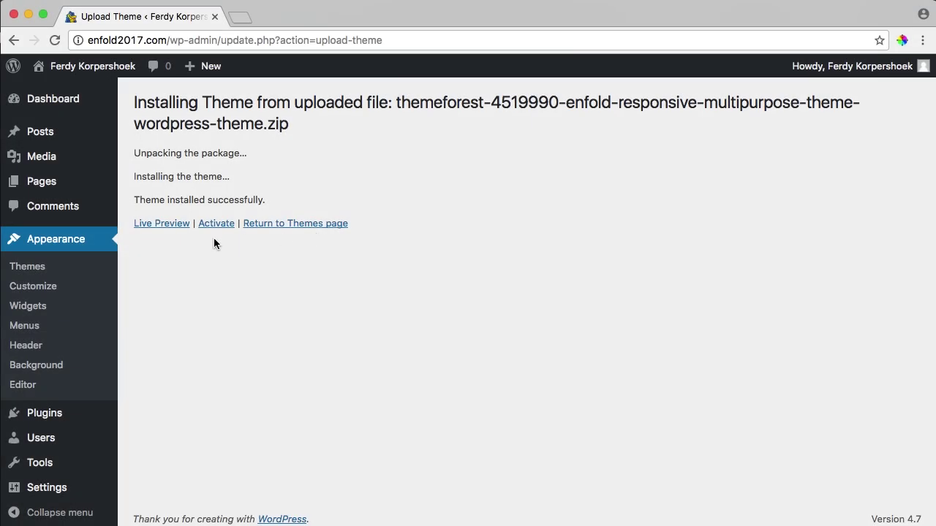
Activate the newly installed Enfold theme
{"action": "left_click", "coordinate": [216, 225]}
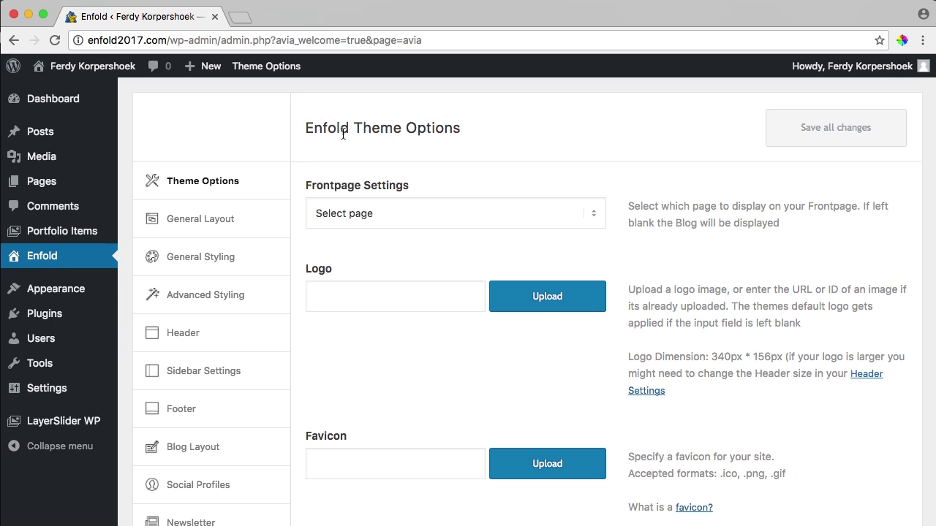
{"action": "mouse_move", "coordinate": [53, 296]}
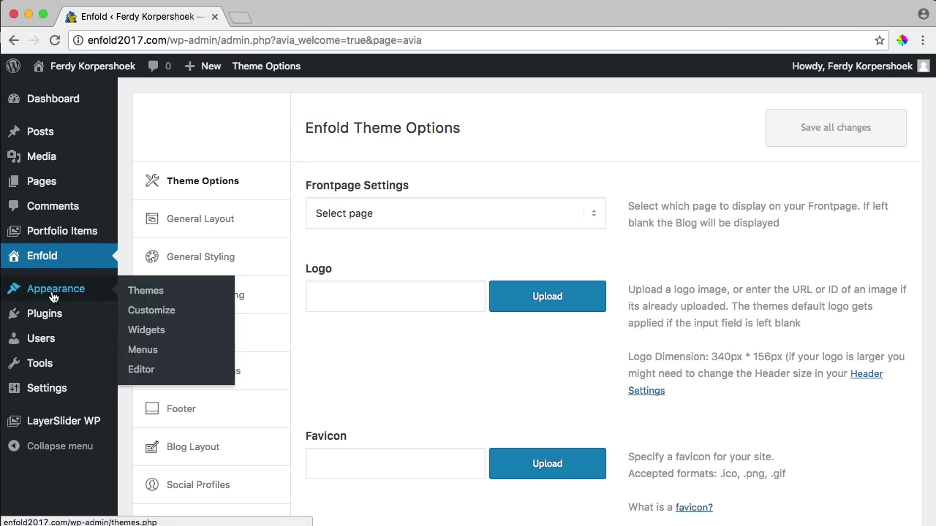
{"action": "left_click", "coordinate": [148, 292]}
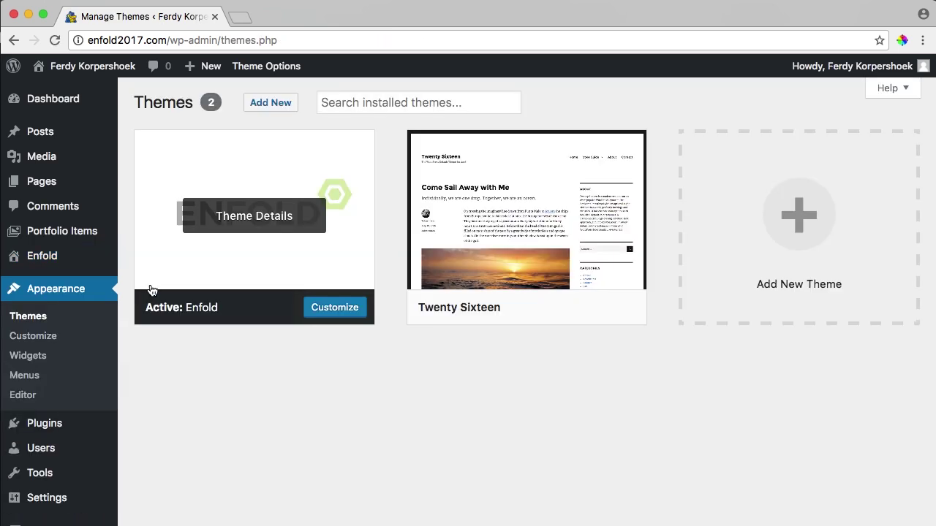
Delete the Twenty Sixteen theme so Enfold is the only installed theme
{"action": "mouse_move", "coordinate": [524, 242]}
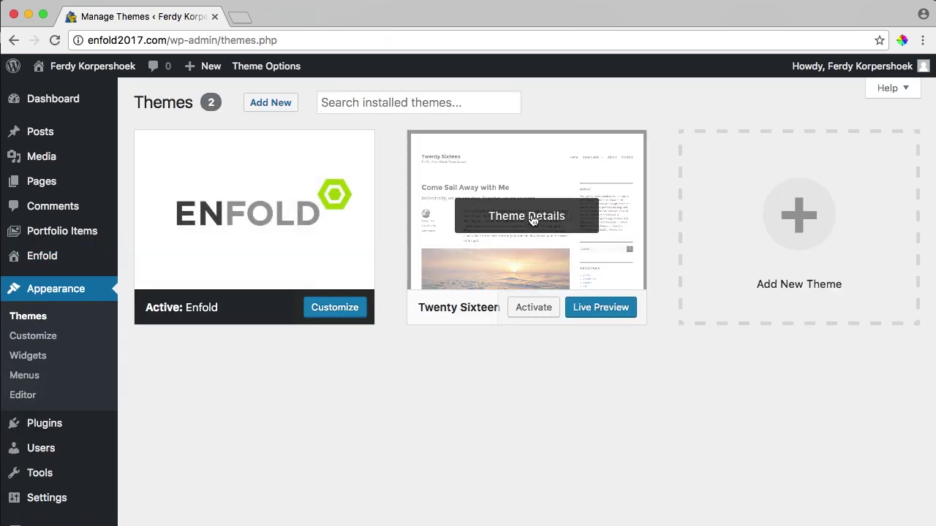
{"action": "left_click", "coordinate": [515, 218]}
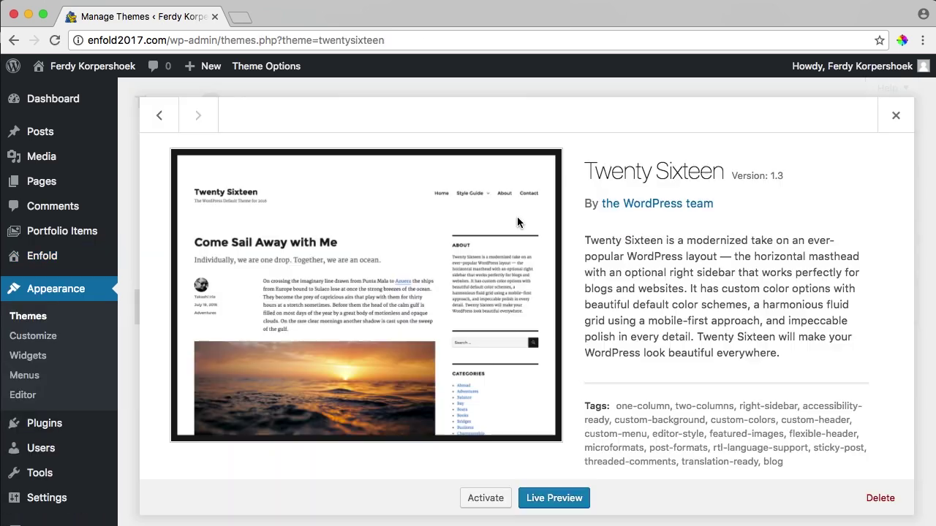
{"action": "left_click", "coordinate": [880, 497]}
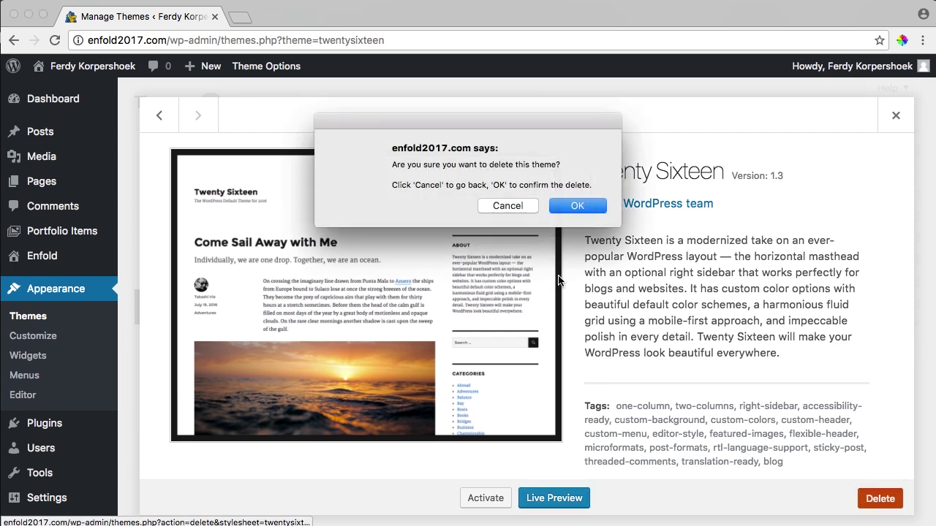
{"action": "left_click", "coordinate": [576, 206]}
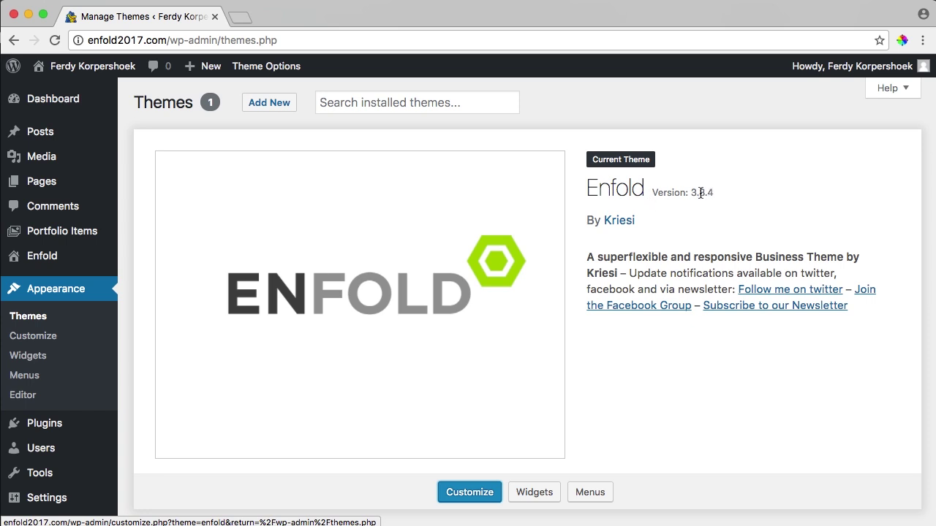
{"action": "left_click", "coordinate": [92, 71], "text": "super"}
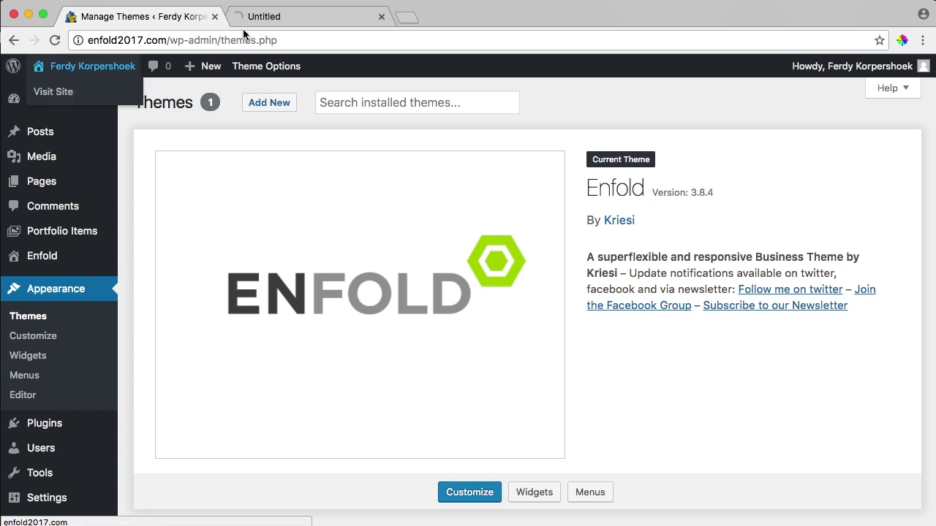
Look over the live enfold2017.com site rendered in Enfold, then return to the themes admin tab
{"action": "left_click", "coordinate": [330, 19]}
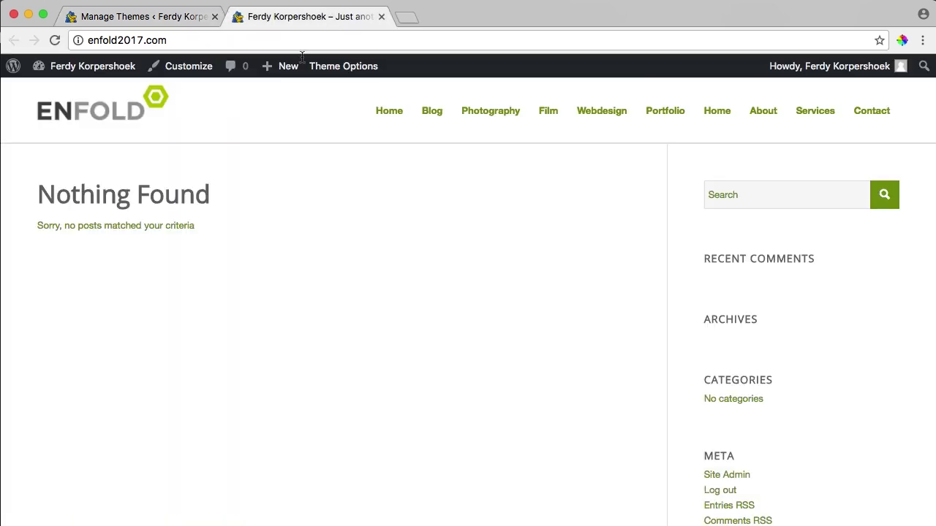
{"action": "scroll", "coordinate": [355, 208], "scroll_direction": "down", "scroll_amount": 5}
{"action": "scroll", "coordinate": [354, 208], "scroll_direction": "up", "scroll_amount": 5}
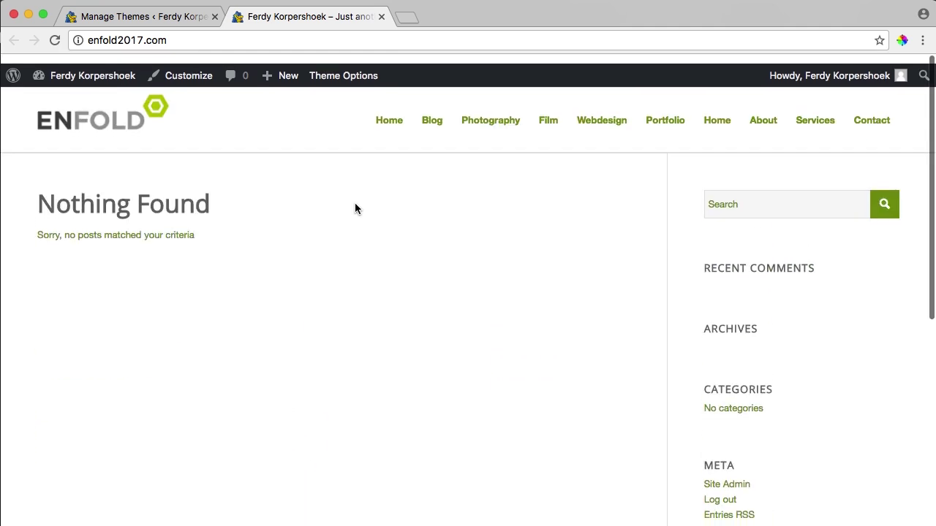
{"action": "scroll", "coordinate": [353, 203], "scroll_direction": "down", "scroll_amount": 2}
{"action": "scroll", "coordinate": [380, 195], "scroll_direction": "down", "scroll_amount": 5}
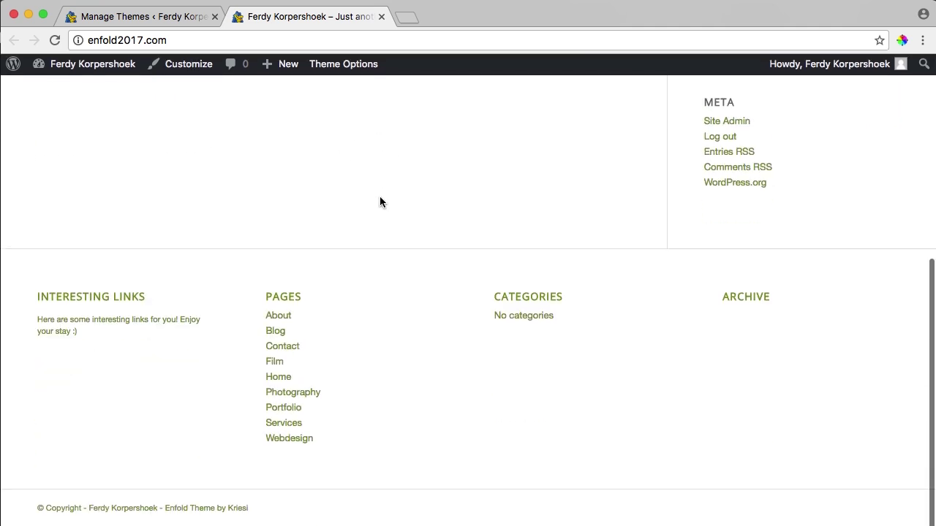
{"action": "scroll", "coordinate": [380, 196], "scroll_direction": "up", "scroll_amount": 8}
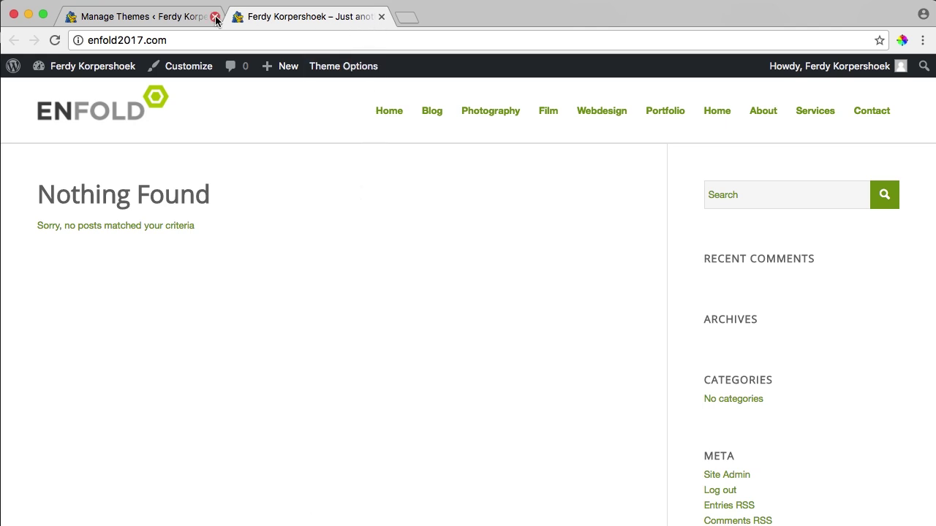
{"action": "left_click", "coordinate": [178, 18]}
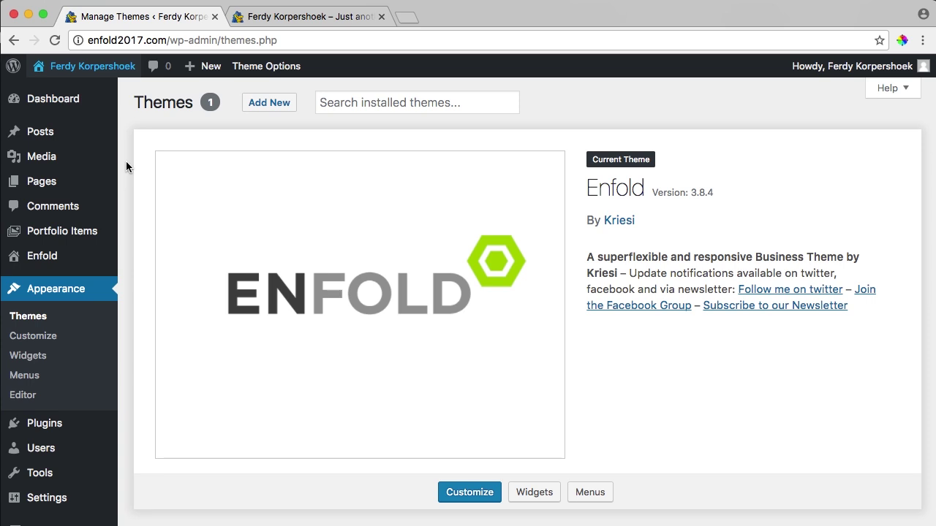
Open WP-King's Enfold 2017 Tutorial page in a new tab and download its Enfold2017.zip tutorial images
{"action": "left_click", "coordinate": [407, 16]}
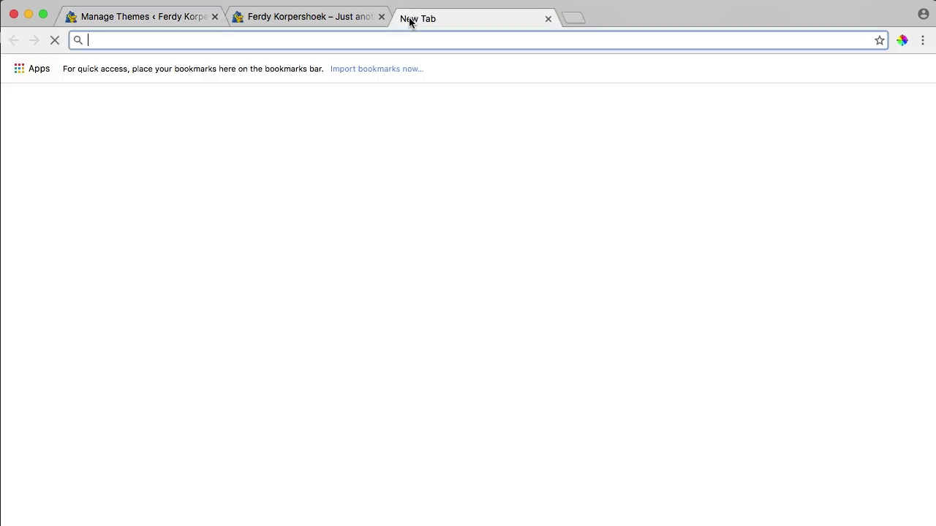
{"action": "type", "text": "wordpress"}
{"action": "key", "text": "Return"}
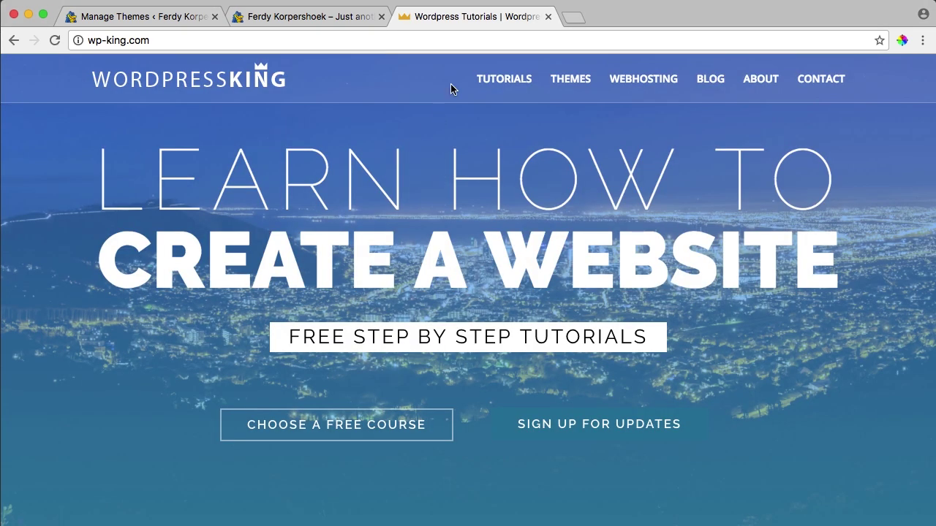
{"action": "mouse_move", "coordinate": [511, 88]}
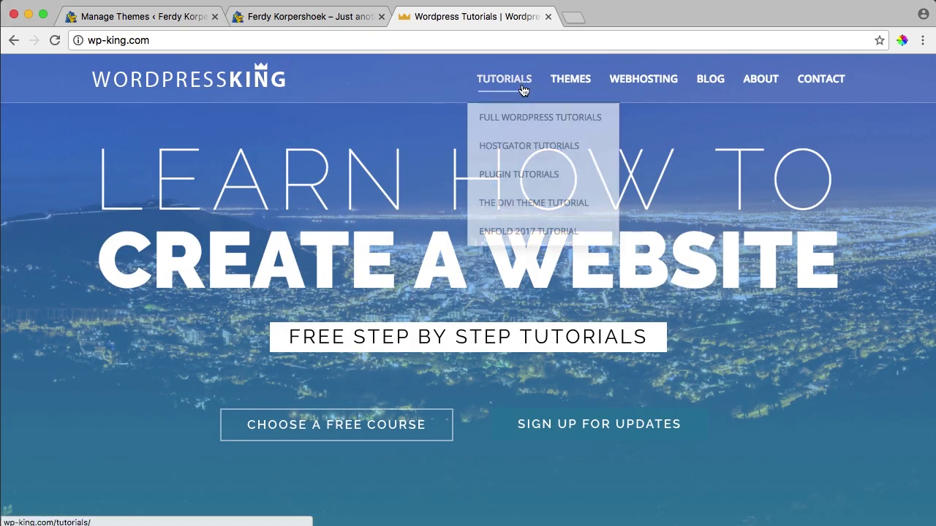
{"action": "left_click", "coordinate": [526, 234]}
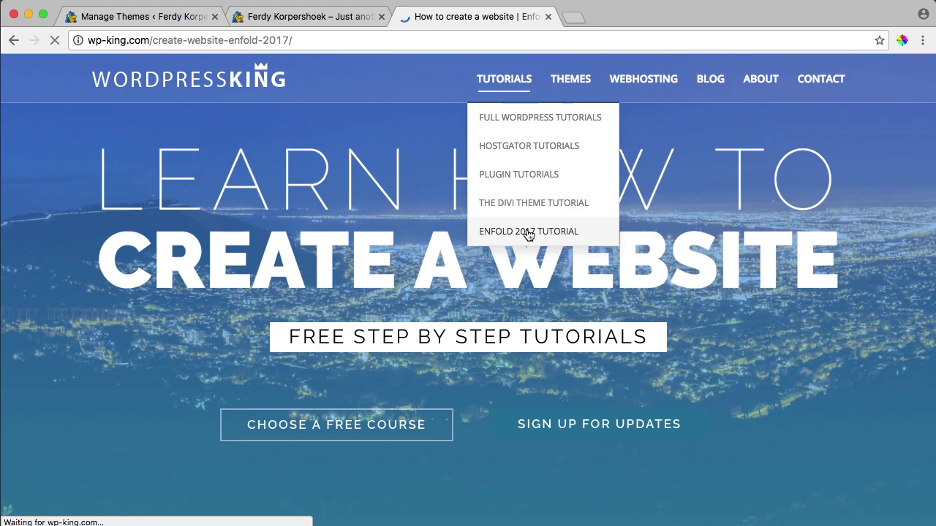
{"action": "scroll", "coordinate": [107, 207], "scroll_direction": "down", "scroll_amount": 3}
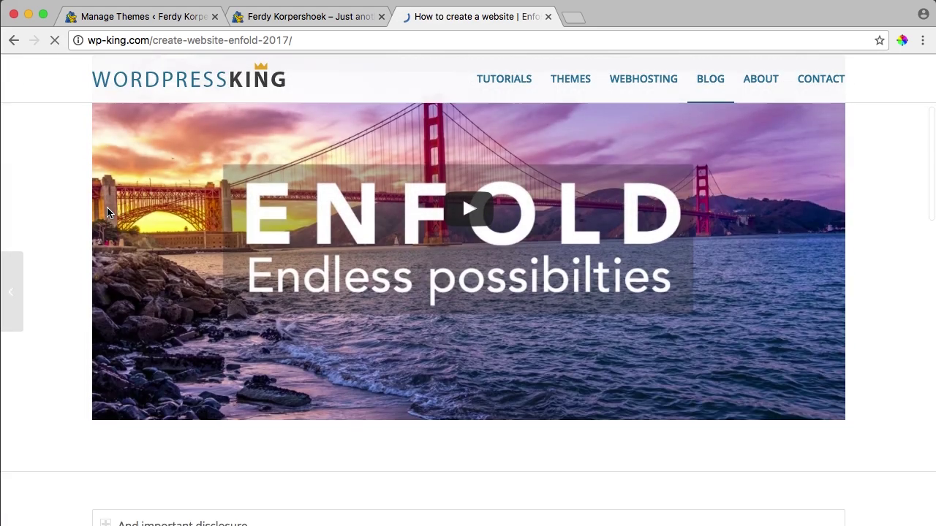
{"action": "scroll", "coordinate": [106, 209], "scroll_direction": "down", "scroll_amount": 3}
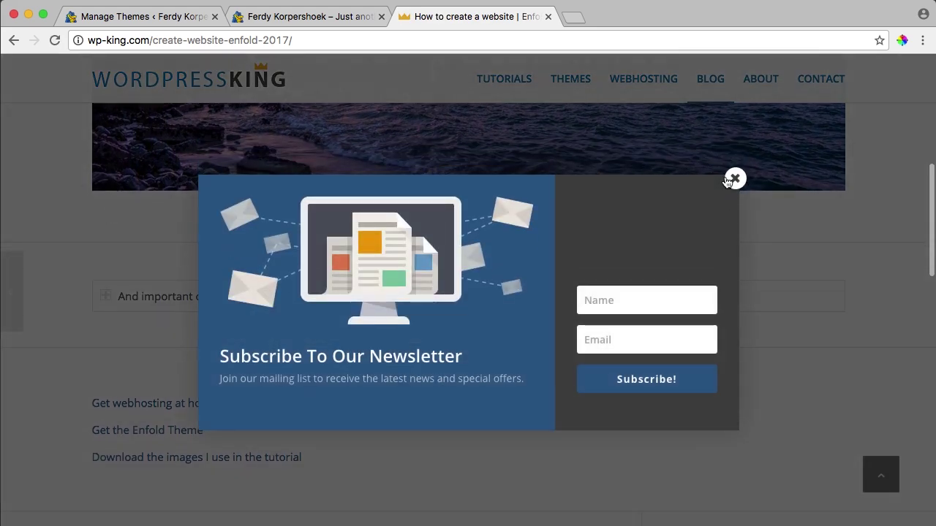
{"action": "left_click", "coordinate": [734, 178]}
{"action": "scroll", "coordinate": [394, 202], "scroll_direction": "down", "scroll_amount": 3}
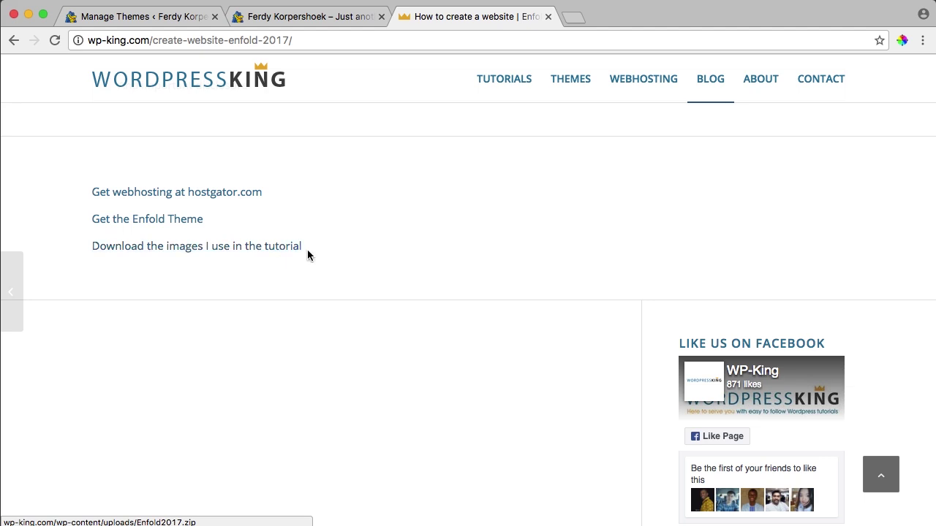
{"action": "left_click", "coordinate": [205, 249]}
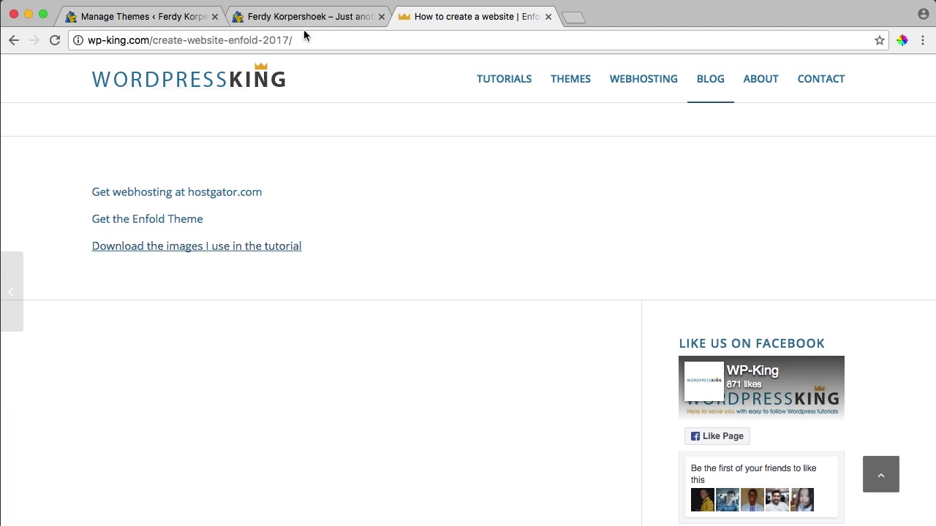
{"action": "left_click", "coordinate": [150, 17]}
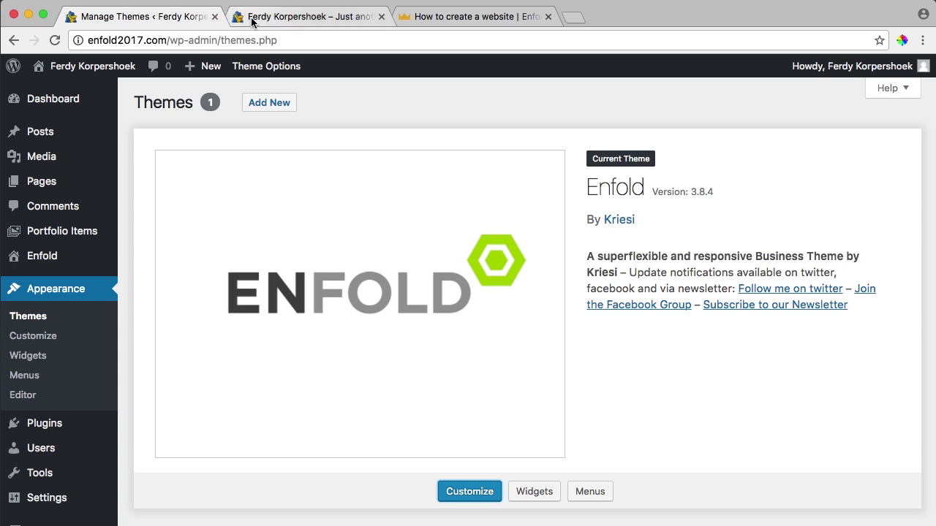
Highlight the 'Nothing Found' heading and Sorry line on the live site to reveal the green accent colour
{"action": "left_click", "coordinate": [290, 21]}
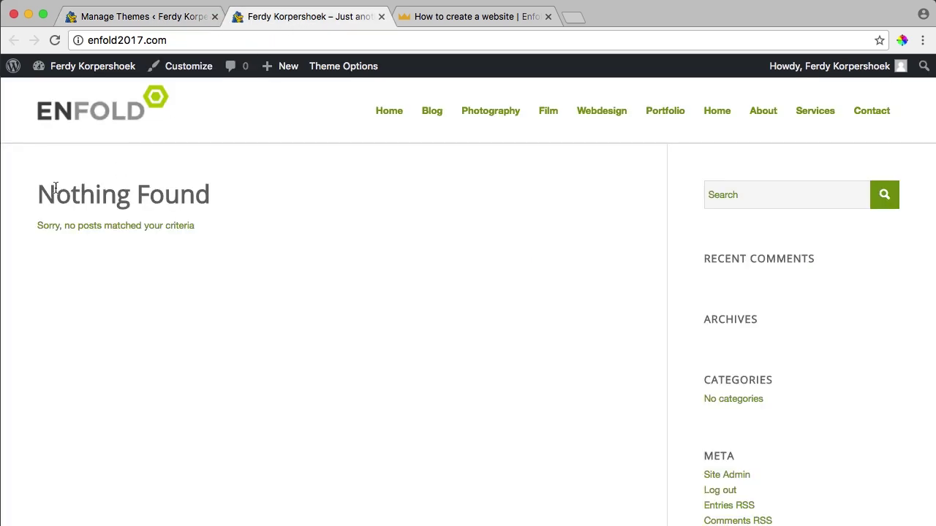
{"action": "left_click_drag", "start_coordinate": [40, 188], "coordinate": [243, 210]}
{"action": "left_click", "coordinate": [243, 210]}
{"action": "left_click_drag", "start_coordinate": [27, 190], "coordinate": [250, 228]}
{"action": "left_click", "coordinate": [250, 228]}
{"action": "left_click_drag", "start_coordinate": [42, 181], "coordinate": [268, 246]}
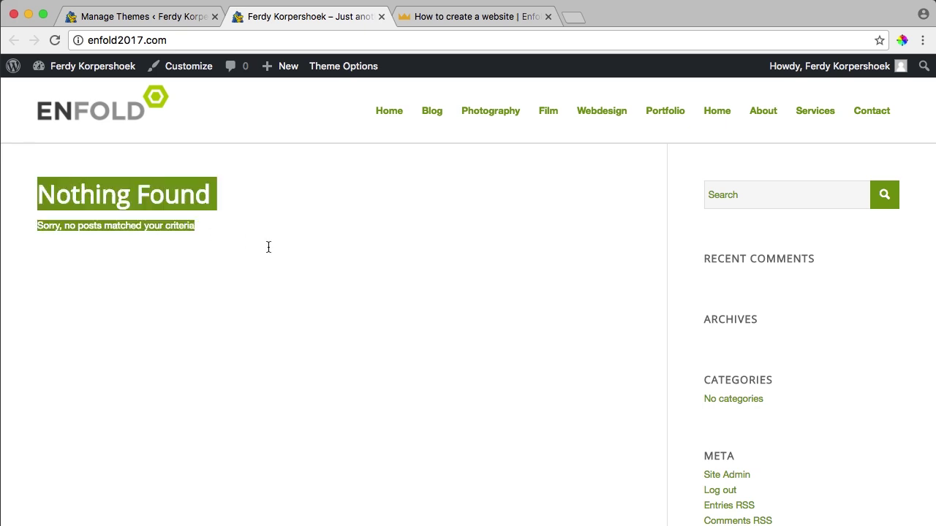
{"action": "left_click", "coordinate": [299, 239]}
{"action": "left_click_drag", "start_coordinate": [40, 189], "coordinate": [235, 231]}
{"action": "left_click", "coordinate": [234, 231]}
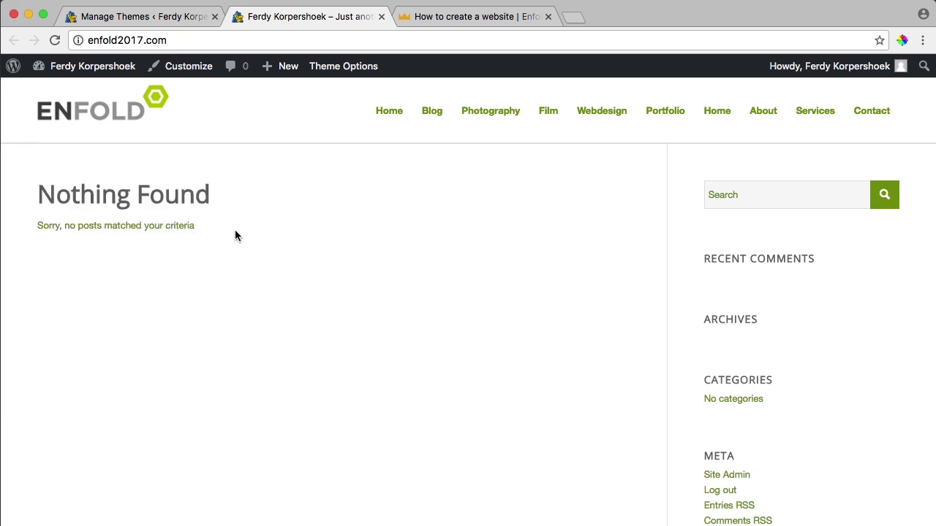
{"action": "left_click_drag", "start_coordinate": [38, 188], "coordinate": [235, 230]}
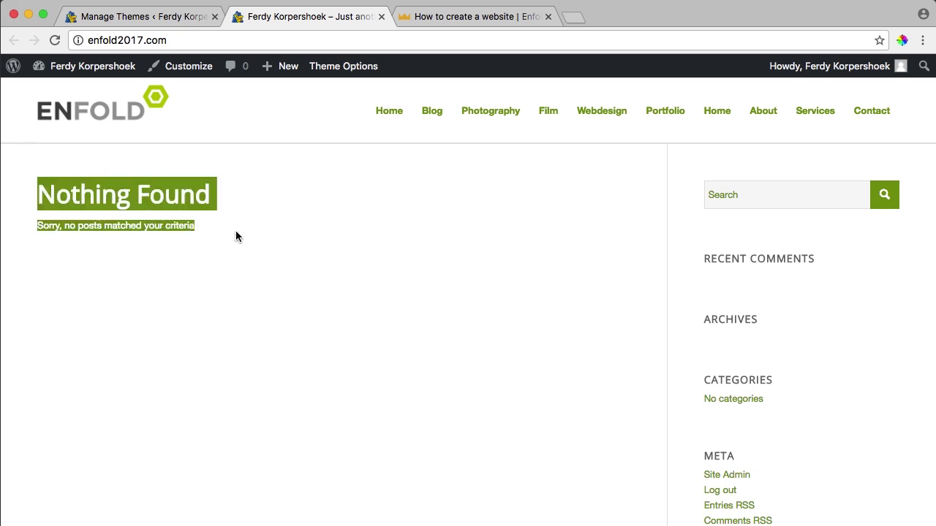
{"action": "left_click", "coordinate": [236, 230]}
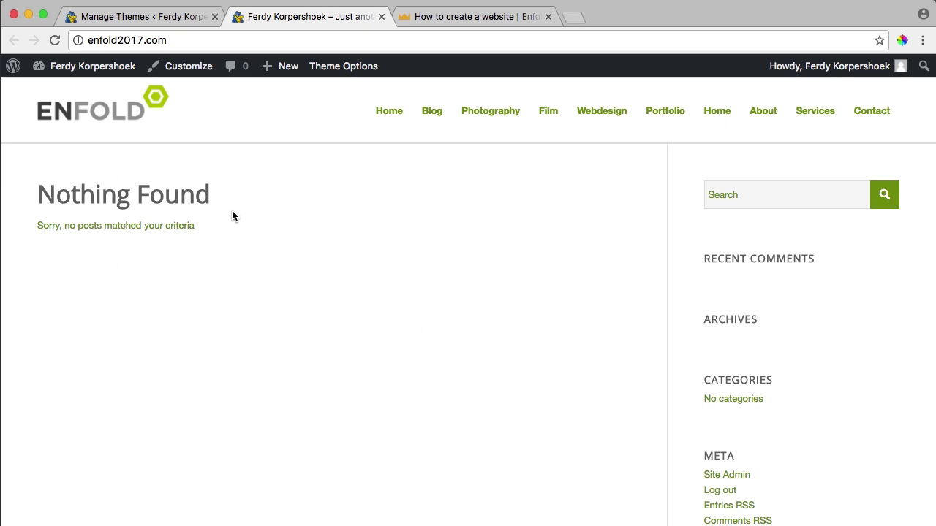
In General Settings, append 'Media' to the site title and replace the tagline with 'You deserve it to be seen'
{"action": "left_click", "coordinate": [146, 17]}
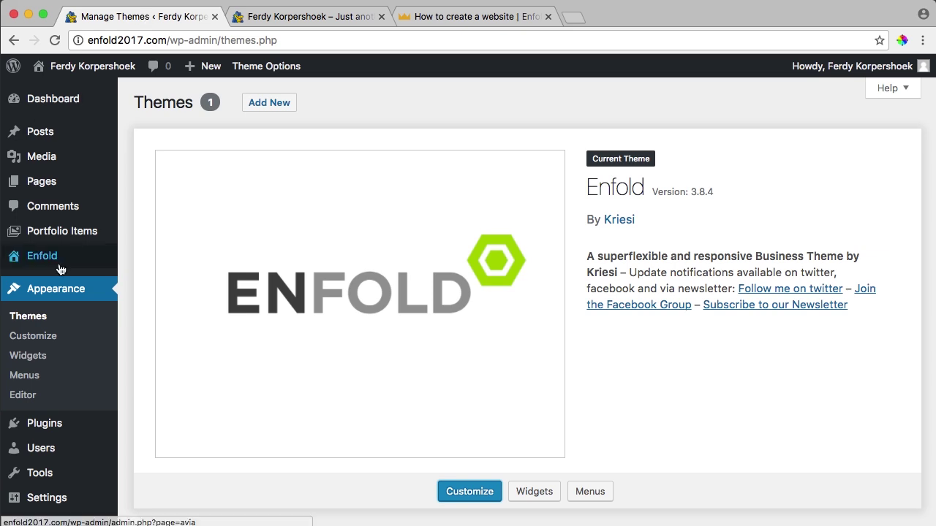
{"action": "scroll", "coordinate": [62, 314], "scroll_direction": "down", "scroll_amount": 2}
{"action": "mouse_move", "coordinate": [29, 449]}
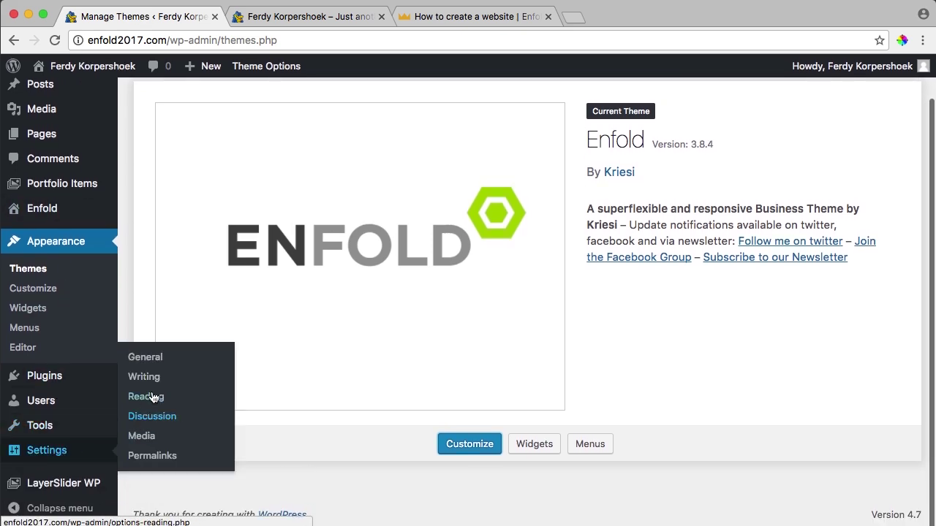
{"action": "left_click", "coordinate": [152, 363]}
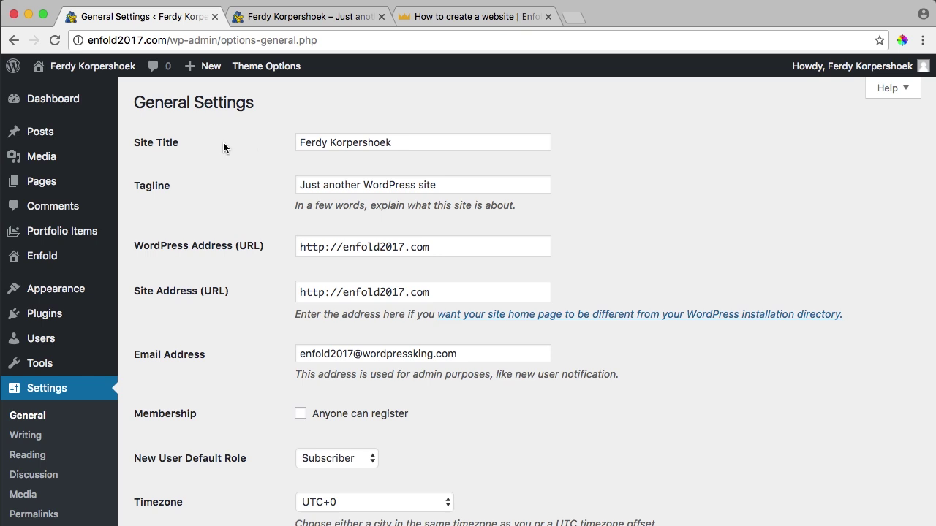
{"action": "left_click", "coordinate": [410, 146]}
{"action": "type", "text": "Media"}
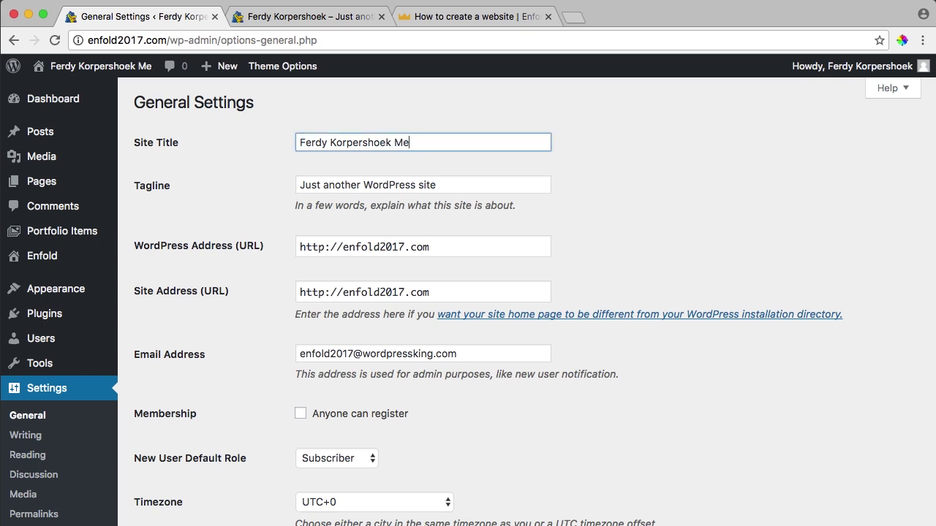
{"action": "triple_click", "coordinate": [381, 184]}
{"action": "key", "text": "BackSpace"}
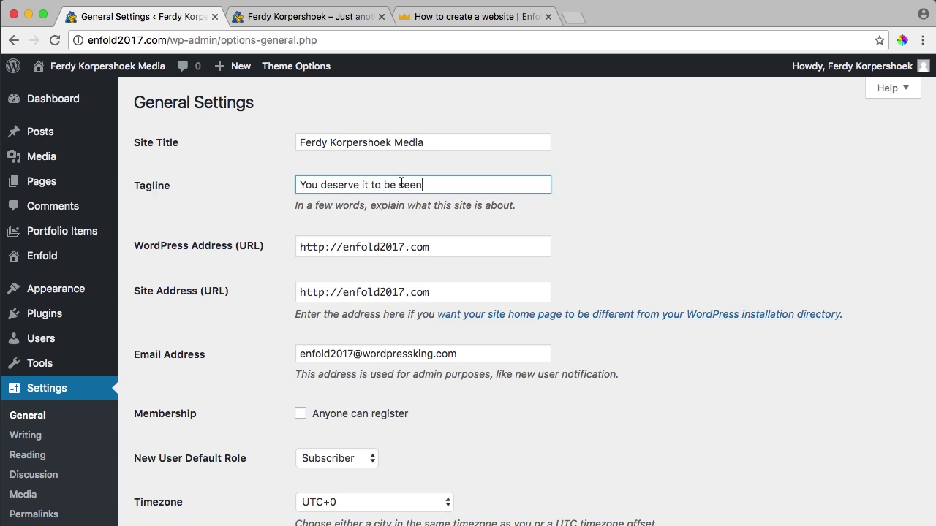
Switch to the 24-hour 14:11 time format, keep English (United States), and save the settings
{"action": "scroll", "coordinate": [265, 177], "scroll_direction": "down", "scroll_amount": 5}
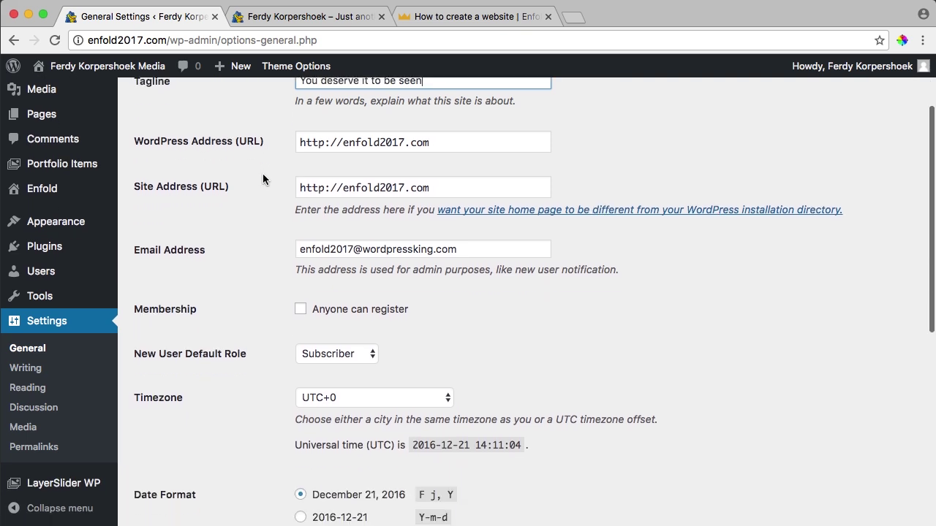
{"action": "scroll", "coordinate": [263, 180], "scroll_direction": "down", "scroll_amount": 5}
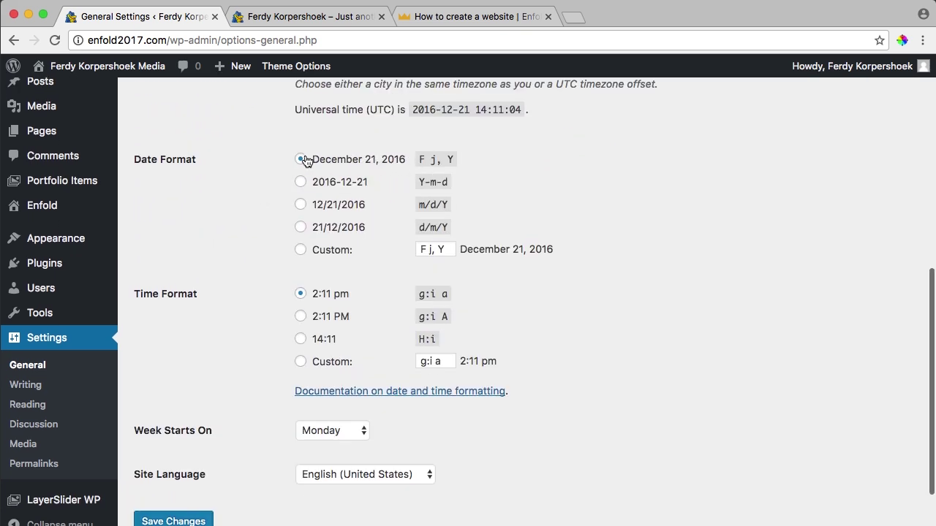
{"action": "scroll", "coordinate": [306, 159], "scroll_direction": "down", "scroll_amount": 2}
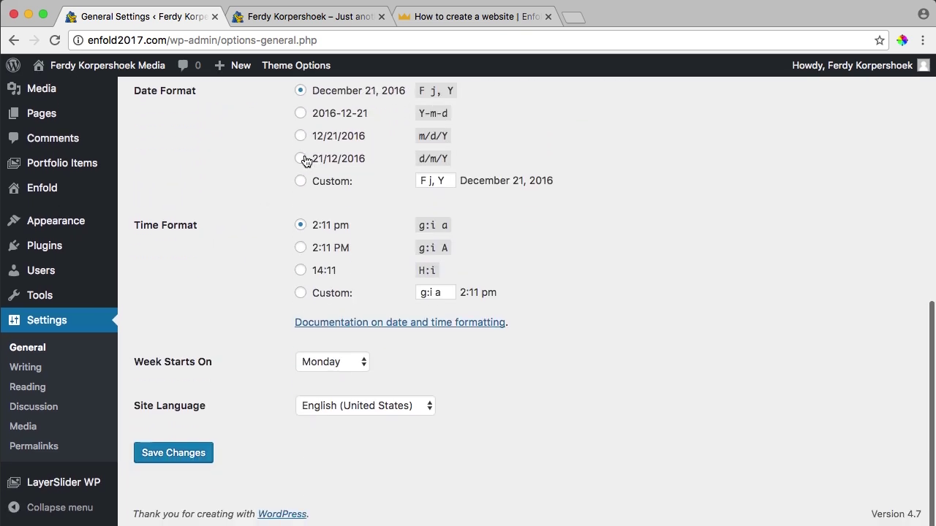
{"action": "left_click", "coordinate": [301, 272]}
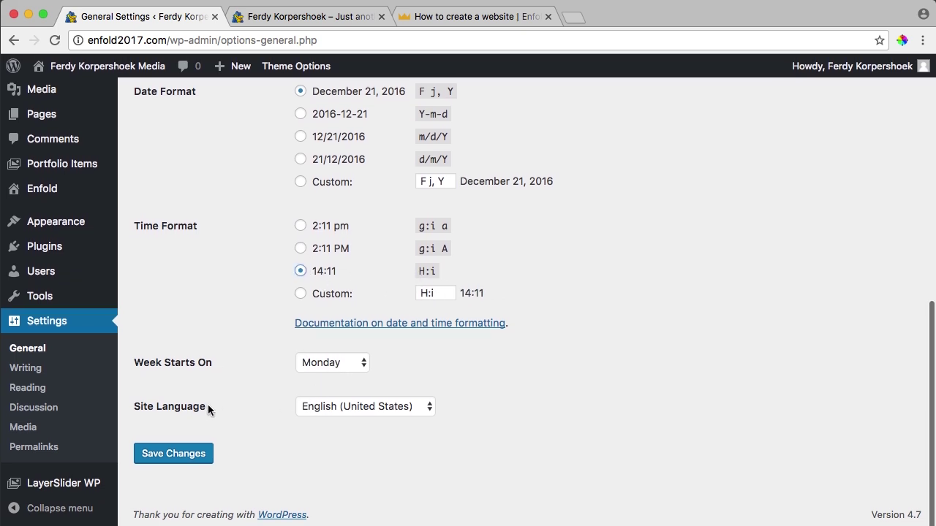
{"action": "left_click", "coordinate": [332, 411]}
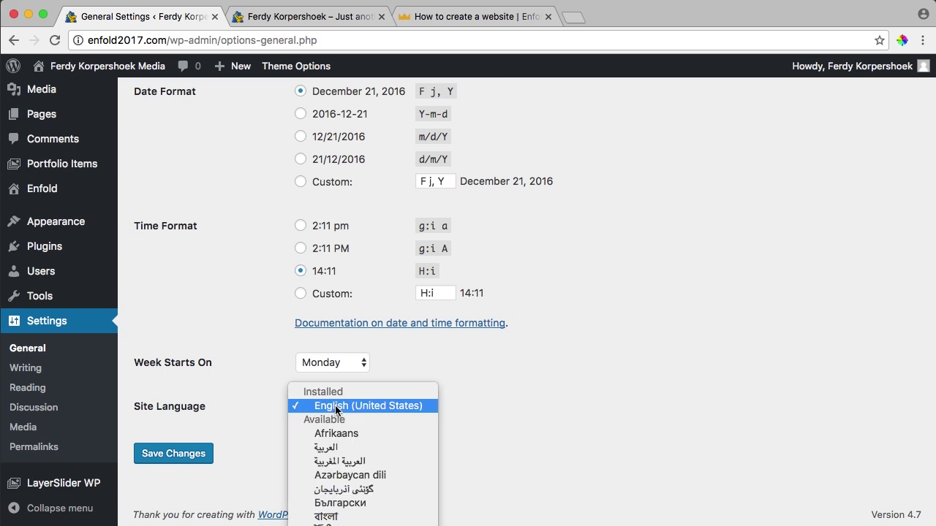
{"action": "left_click", "coordinate": [338, 411]}
{"action": "left_click", "coordinate": [172, 454]}
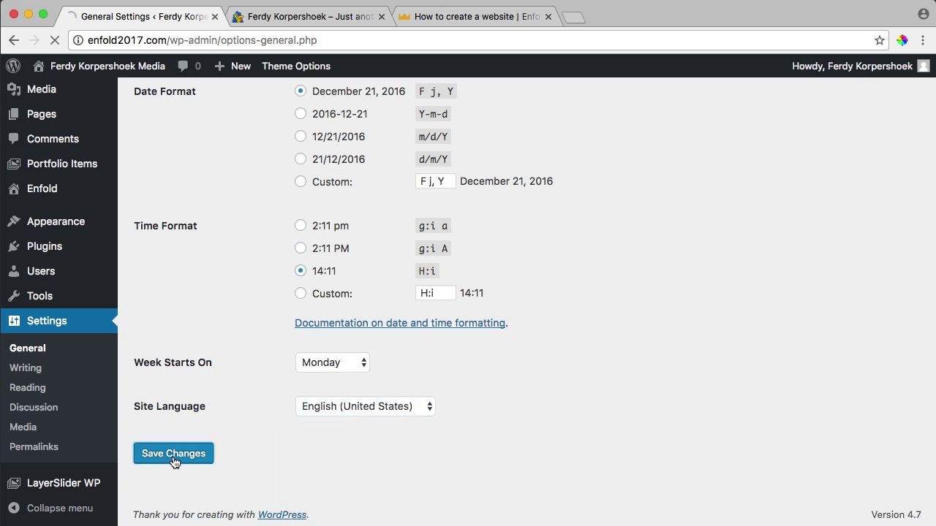
{"action": "scroll", "coordinate": [186, 351], "scroll_direction": "down", "scroll_amount": 2}
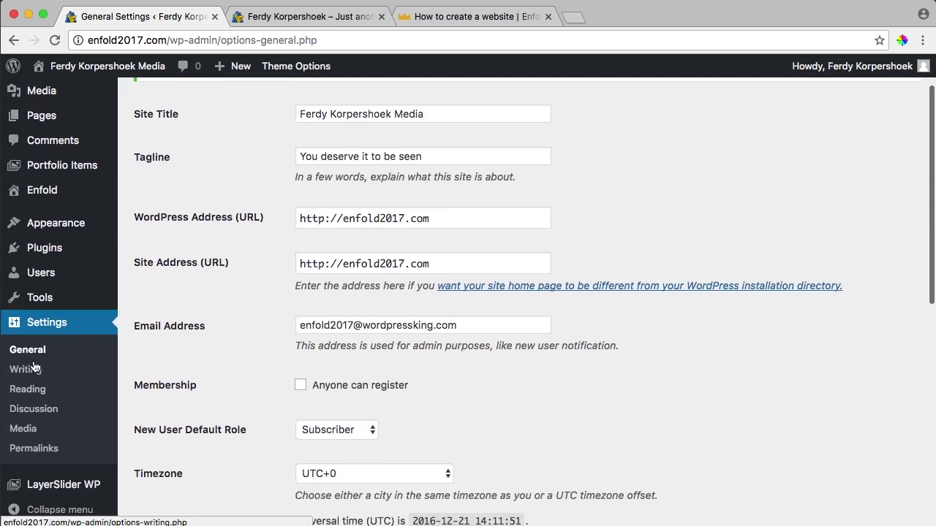
{"action": "left_click", "coordinate": [26, 390]}
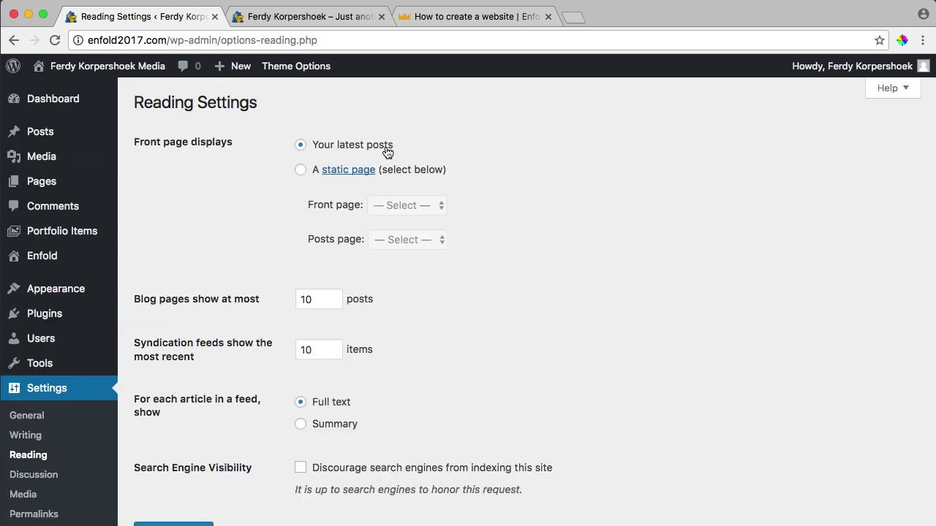
Set a static front page with Home as the front page and Blog as the posts page, and save
{"action": "left_click", "coordinate": [301, 170]}
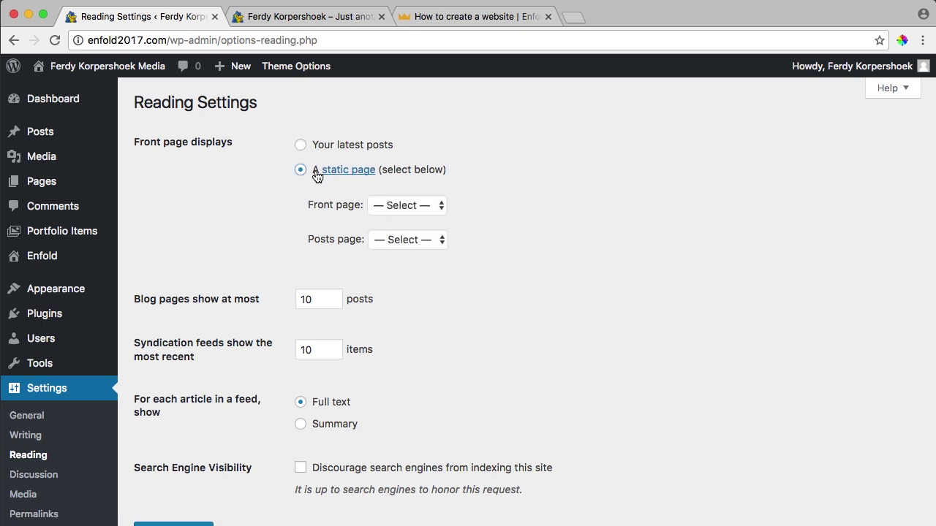
{"action": "left_click", "coordinate": [406, 205]}
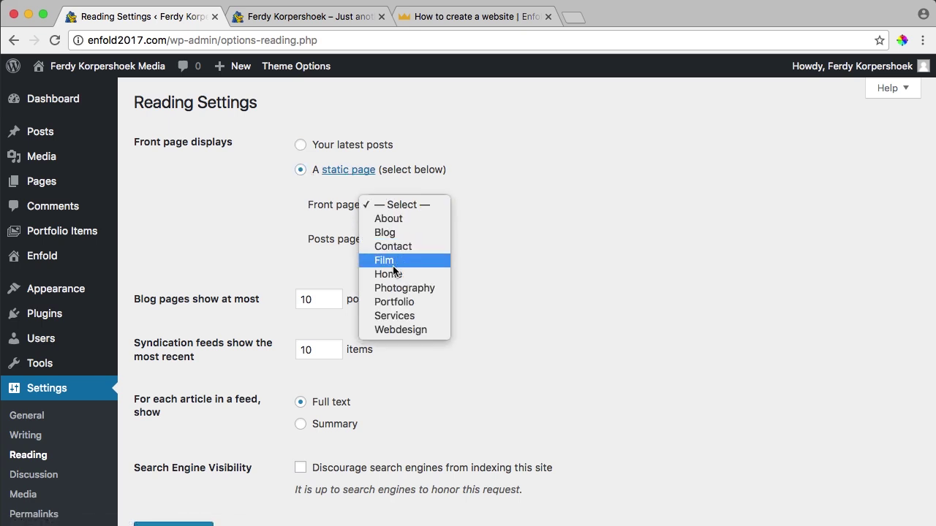
{"action": "left_click", "coordinate": [391, 274]}
{"action": "left_click", "coordinate": [399, 240]}
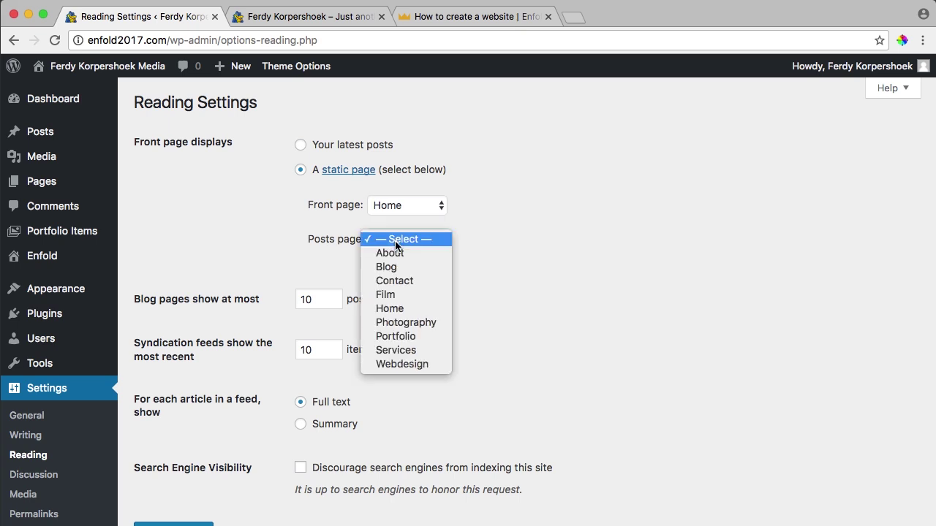
{"action": "left_click", "coordinate": [398, 267]}
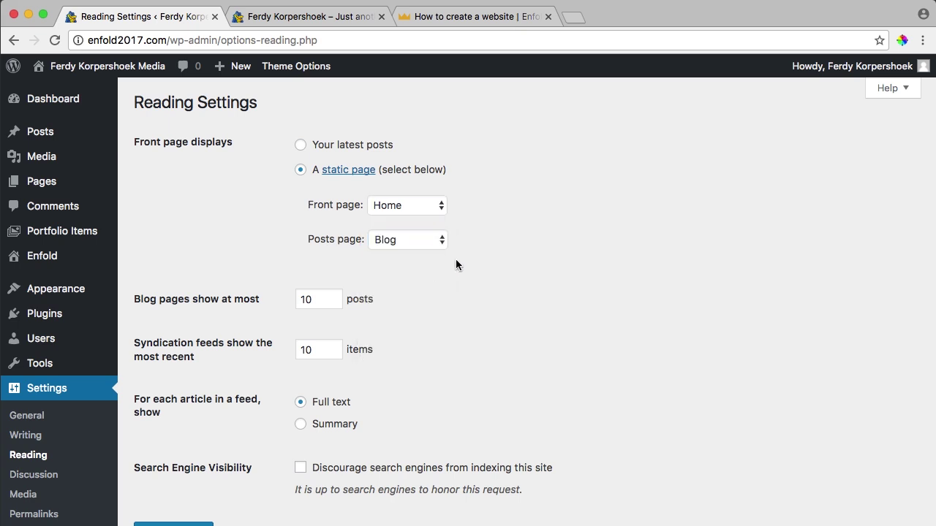
{"action": "scroll", "coordinate": [449, 261], "scroll_direction": "down", "scroll_amount": 3}
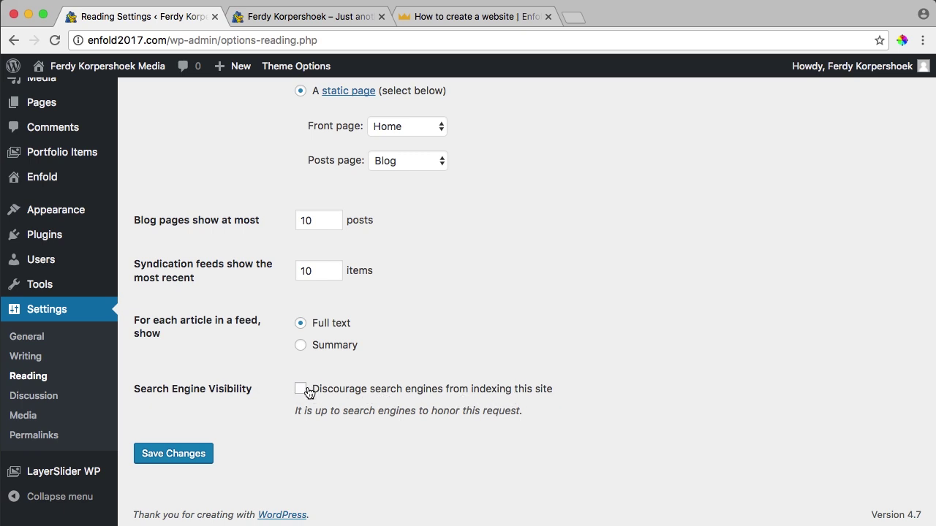
{"action": "left_click", "coordinate": [172, 453]}
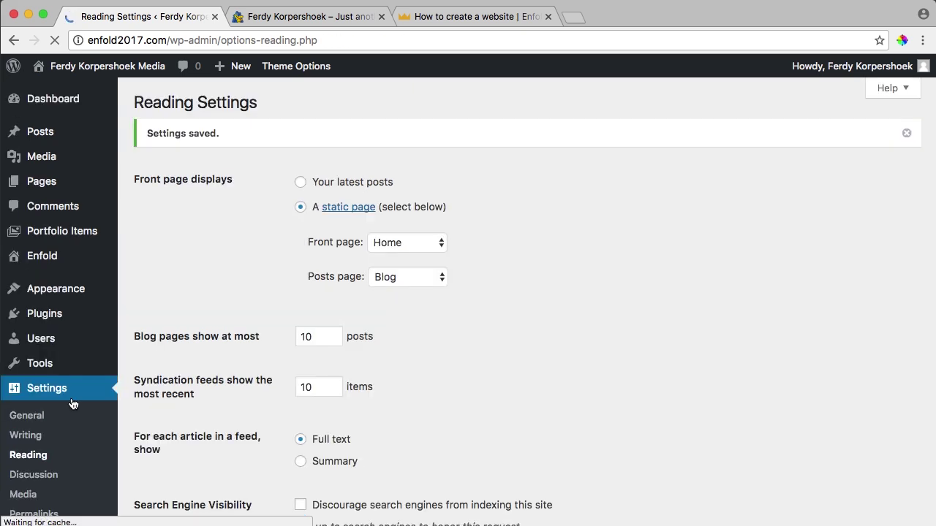
{"action": "scroll", "coordinate": [63, 387], "scroll_direction": "down", "scroll_amount": 2}
{"action": "left_click", "coordinate": [32, 436]}
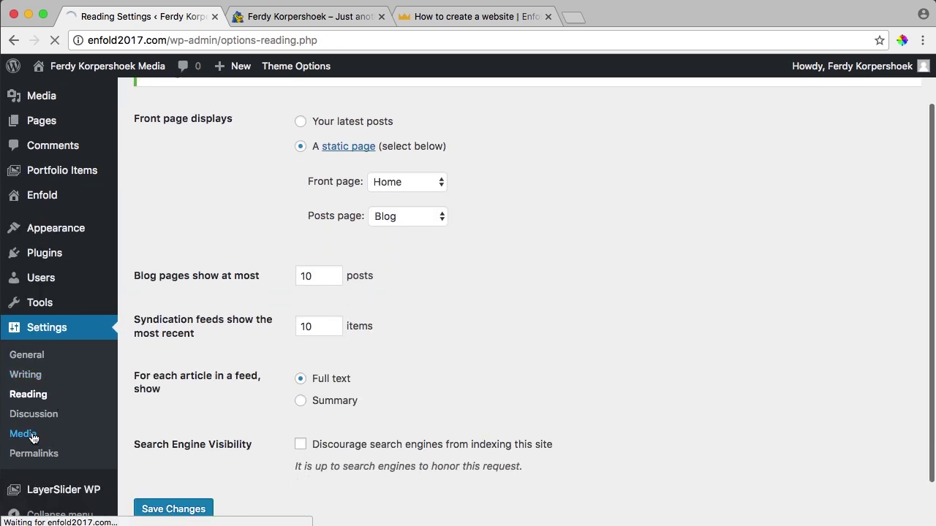
Stop organizing uploads into month- and year-based folders, save, and bring up the live site
{"action": "scroll", "coordinate": [223, 299], "scroll_direction": "down", "scroll_amount": 2}
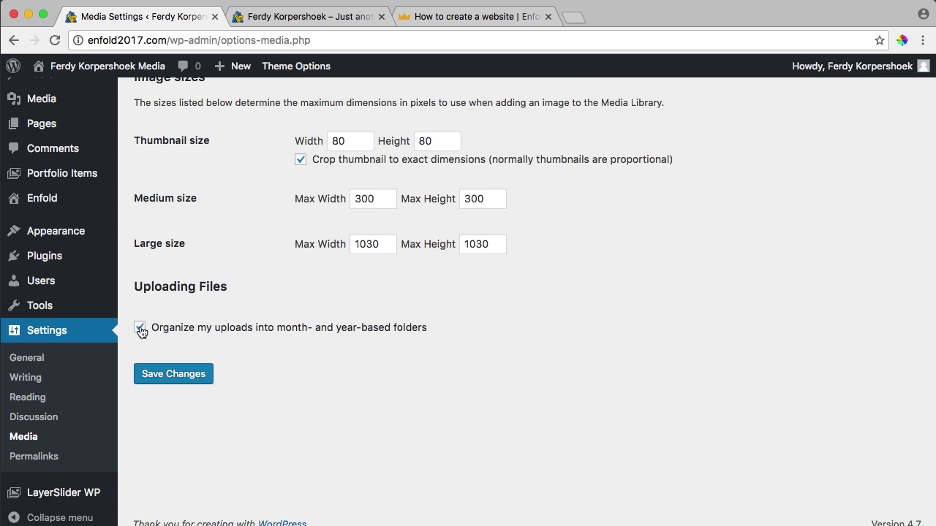
{"action": "left_click", "coordinate": [175, 374]}
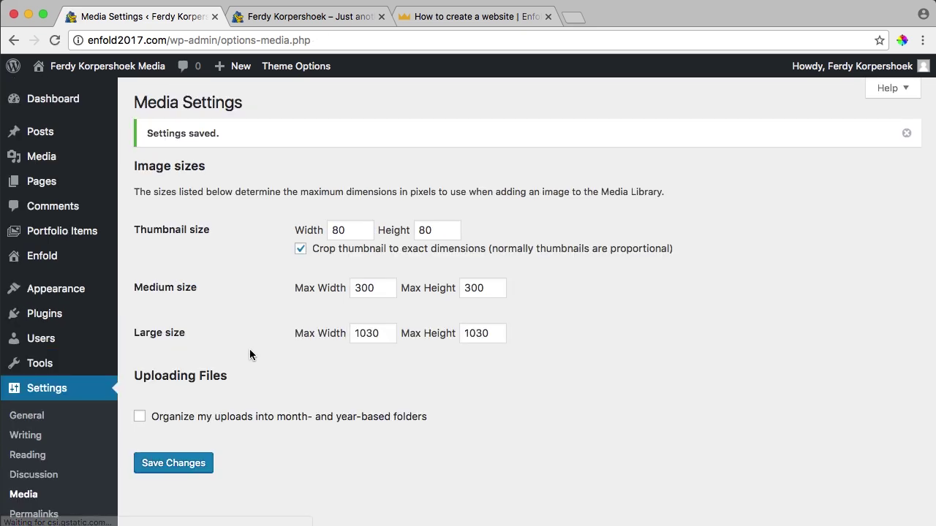
{"action": "left_click", "coordinate": [325, 18]}
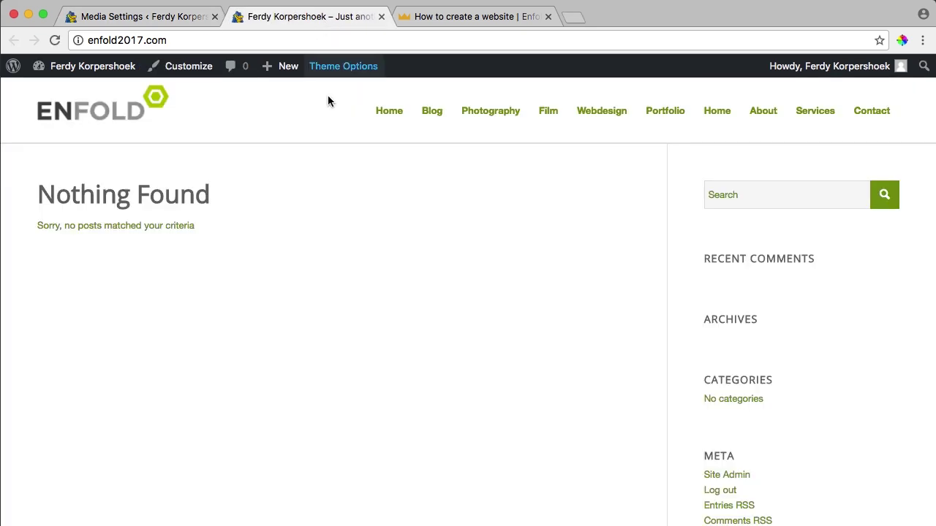
Reload the live site and check that the Home page now appears as the front page
{"action": "key", "text": "super+r"}
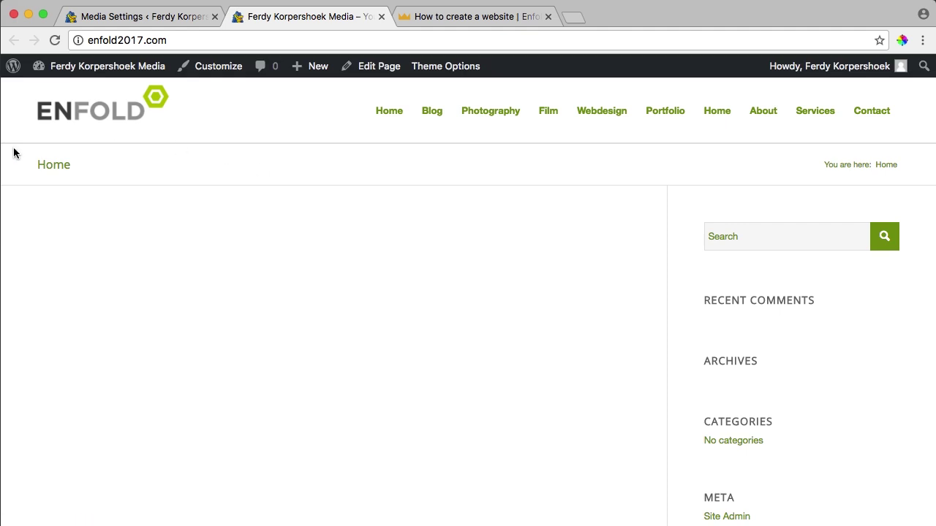
{"action": "left_click_drag", "start_coordinate": [29, 171], "coordinate": [112, 168]}
{"action": "left_click", "coordinate": [113, 167]}
{"action": "scroll", "coordinate": [539, 246], "scroll_direction": "down", "scroll_amount": 5}
{"action": "scroll", "coordinate": [478, 207], "scroll_direction": "up", "scroll_amount": 5}
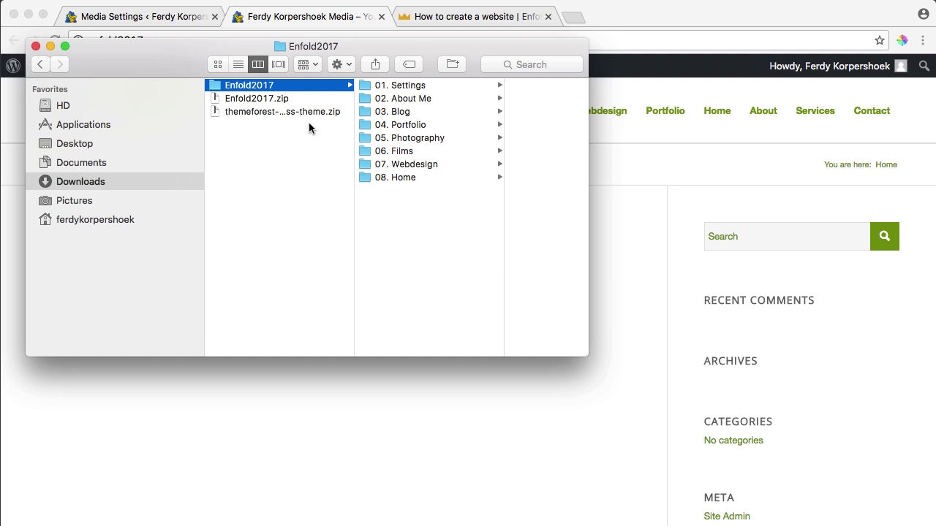
Move the Enfold2017 folder onto the Desktop and open its 01. Settings folder
{"action": "left_click_drag", "start_coordinate": [239, 88], "coordinate": [88, 144]}
{"action": "left_click", "coordinate": [88, 145]}
{"action": "left_click", "coordinate": [257, 86]}
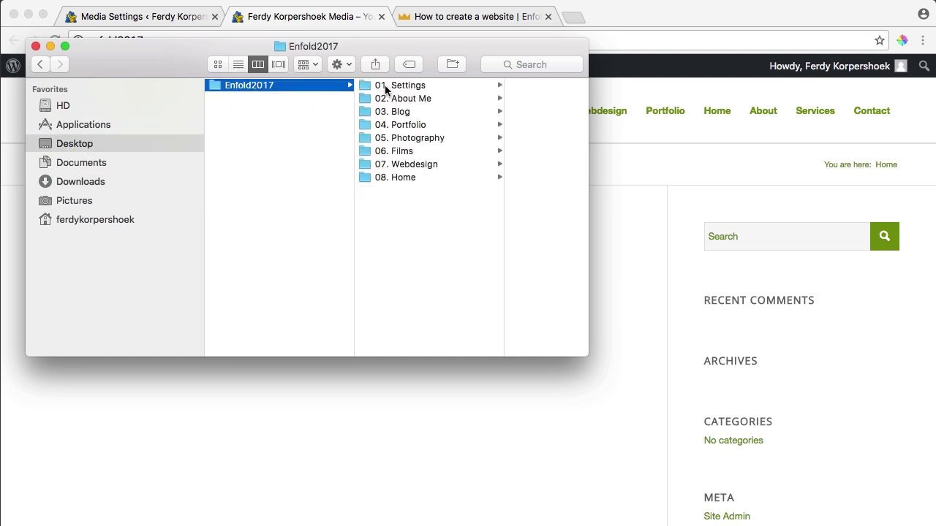
{"action": "left_click", "coordinate": [383, 87]}
Preview the favicon and the black and white logo files in 01. Settings
{"action": "key", "text": "Right"}
{"action": "key", "text": "space"}
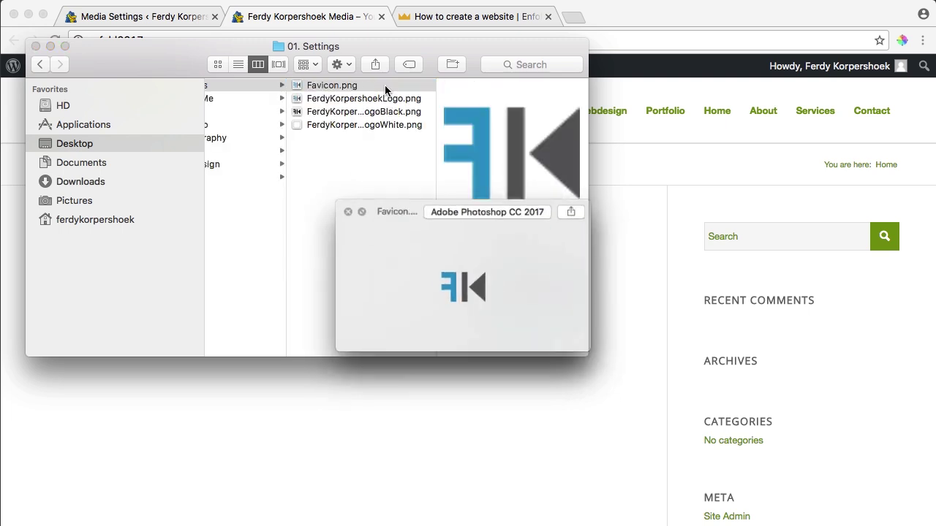
{"action": "key", "text": "Down"}
{"action": "key", "text": "Down"}
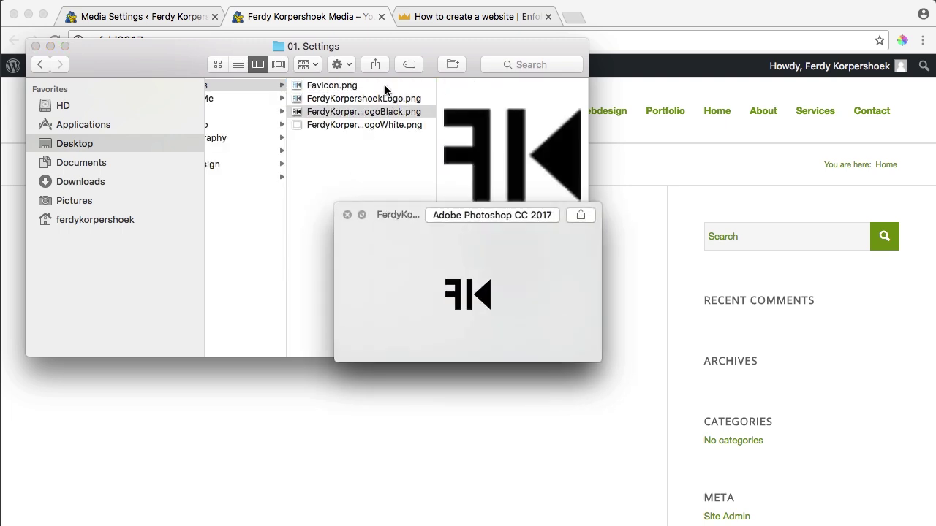
{"action": "key", "text": "Down"}
{"action": "key", "text": "space"}
{"action": "key", "text": "Left"}
Browse through the images in the 02. About Me folder
{"action": "key", "text": "Down"}
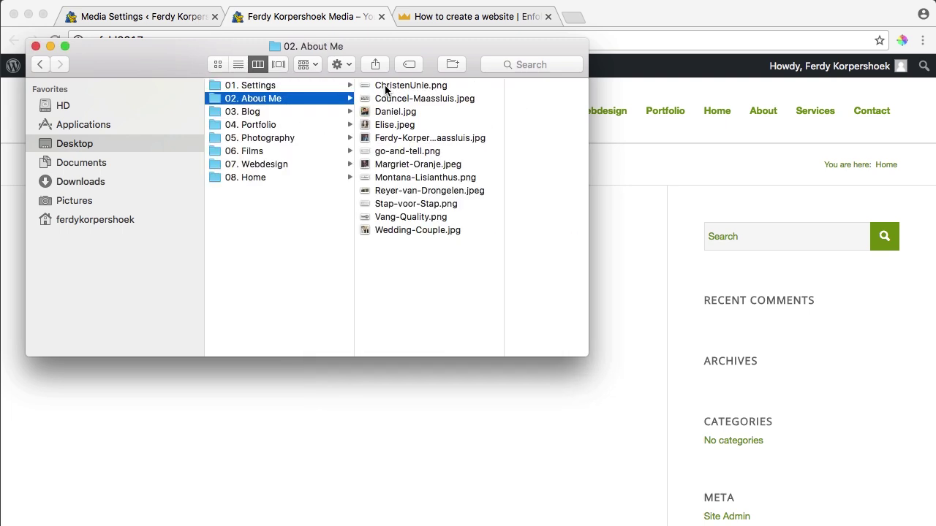
{"action": "key", "text": "Right"}
{"action": "key", "text": "Down"}
{"action": "key", "text": "Down"}
{"action": "key", "text": "Down"}
{"action": "key", "text": "Down"}
{"action": "key", "text": "Down"}
{"action": "key", "text": "Down"}
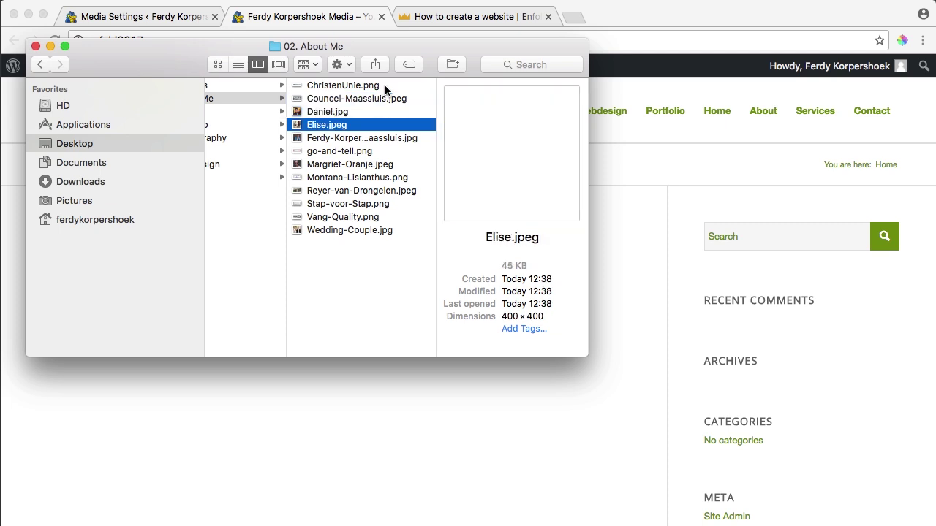
{"action": "key", "text": "Down"}
{"action": "key", "text": "Down"}
{"action": "key", "text": "Down"}
{"action": "key", "text": "Down"}
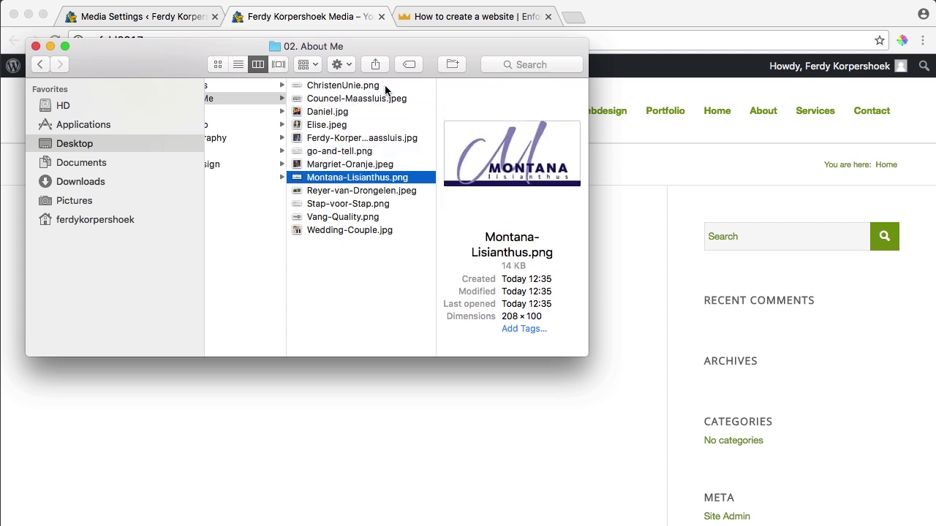
{"action": "key", "text": "Down"}
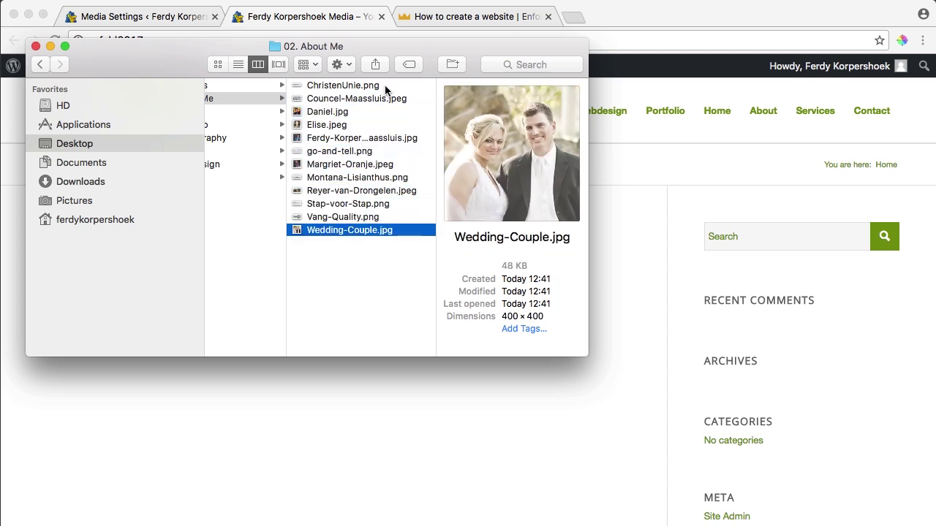
{"action": "key", "text": "Left"}
{"action": "key", "text": "Down"}
{"action": "key", "text": "Up"}
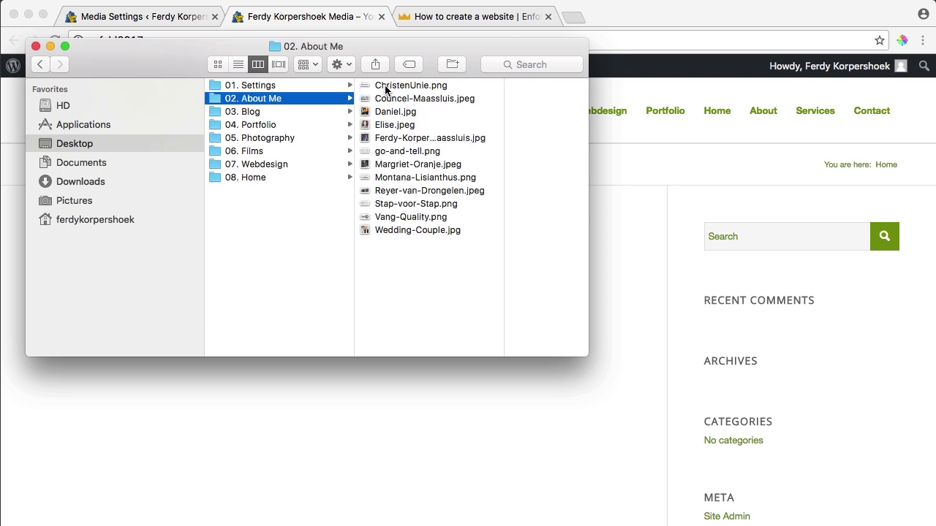
{"action": "key", "text": "Right"}
{"action": "key", "text": "Left"}
Browse the 03. Blog and 08. Home folders, then close the Finder window
{"action": "key", "text": "Down"}
{"action": "key", "text": "Right"}
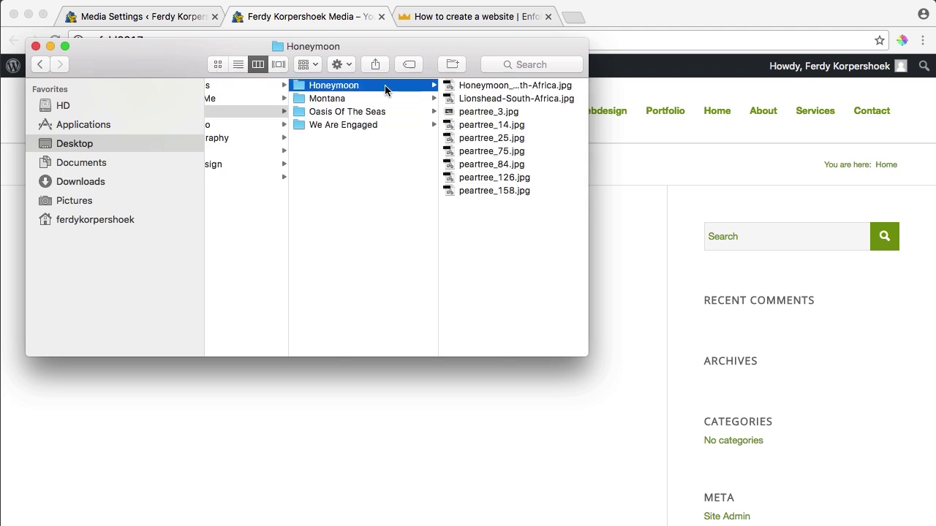
{"action": "key", "text": "Right"}
{"action": "key", "text": "Left"}
{"action": "key", "text": "Left"}
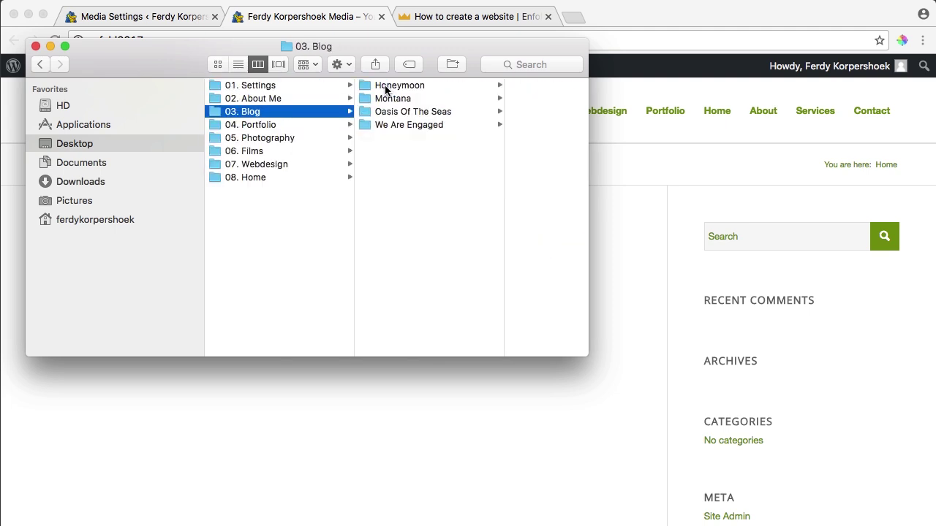
{"action": "key", "text": "Down"}
{"action": "key", "text": "Down"}
{"action": "key", "text": "Down"}
{"action": "key", "text": "Down"}
{"action": "key", "text": "Down"}
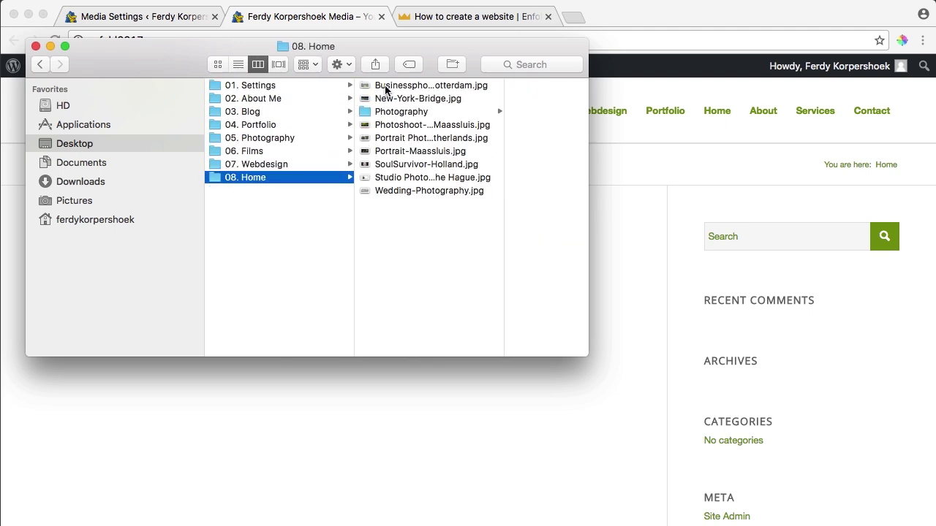
{"action": "key", "text": "super+w"}
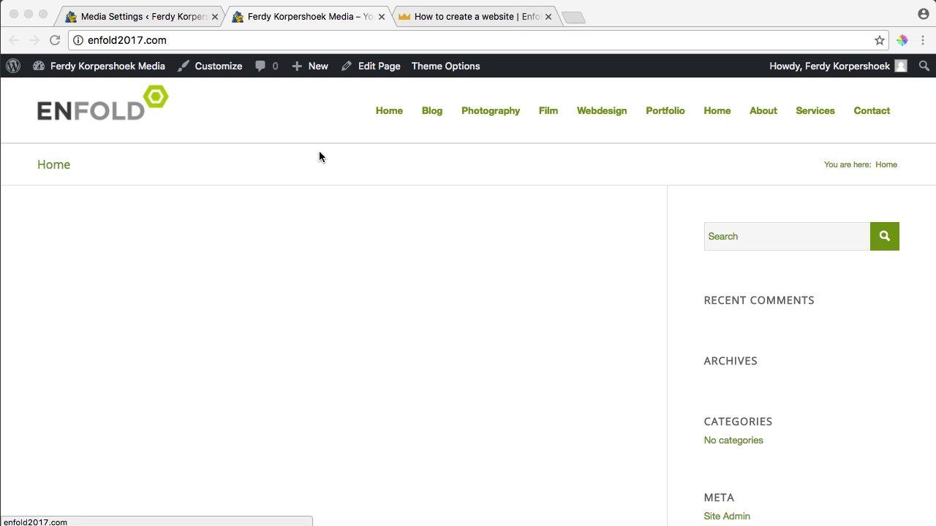
Close the Enfold tutorial tab and open Enfold Theme Options from the Media Settings admin page
{"action": "left_click", "coordinate": [320, 153]}
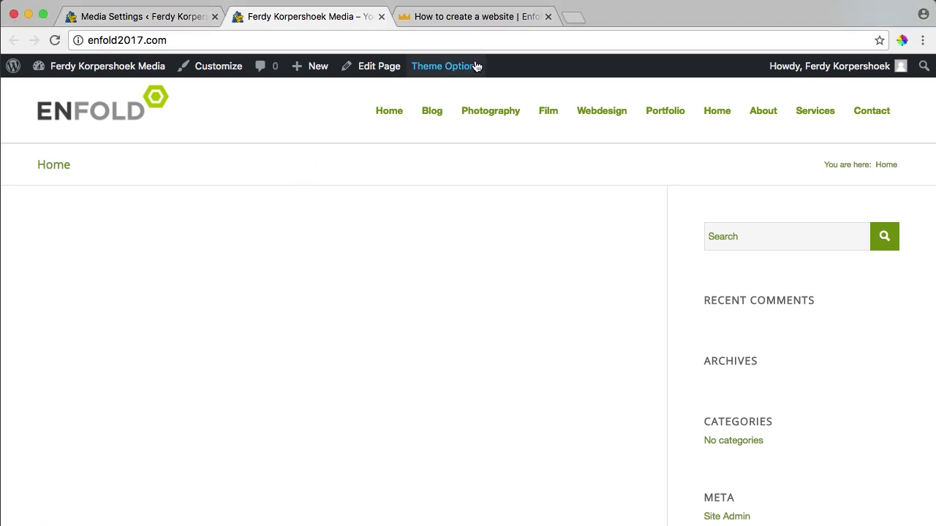
{"action": "left_click", "coordinate": [548, 17]}
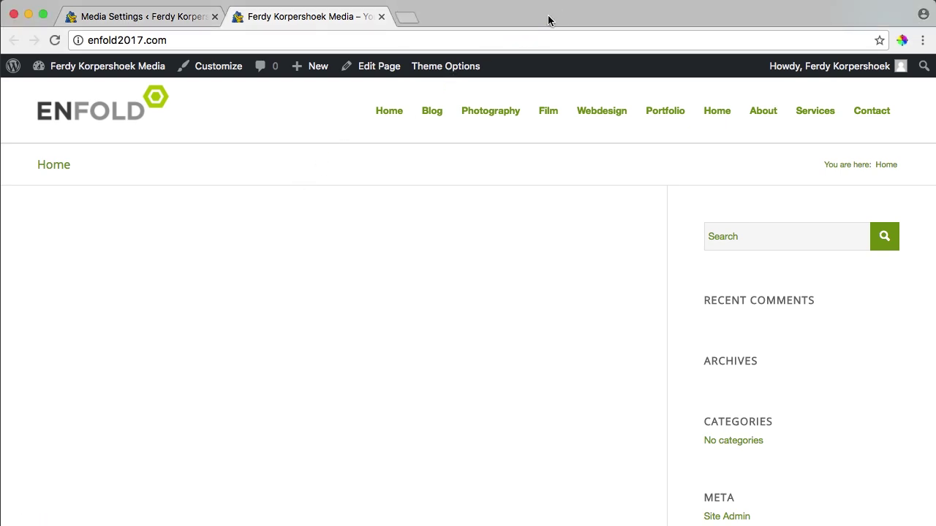
{"action": "left_click", "coordinate": [148, 16]}
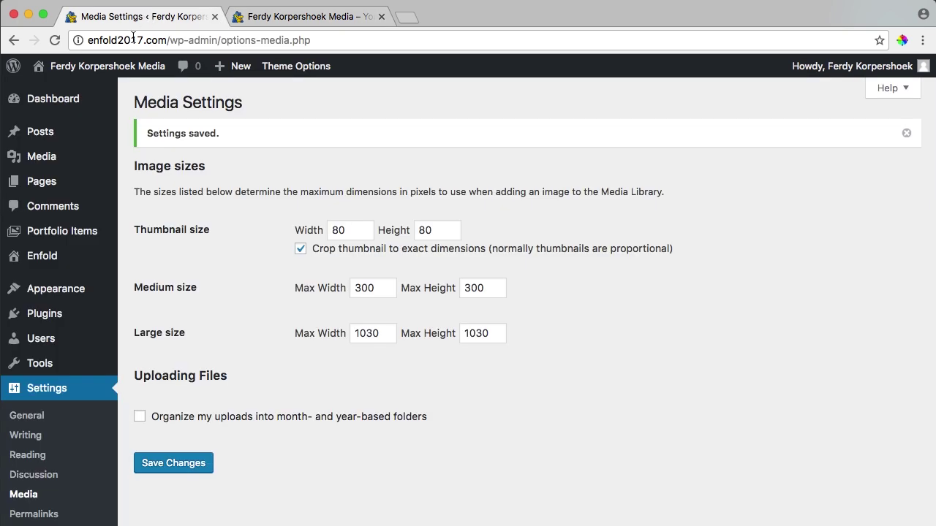
{"action": "left_click", "coordinate": [42, 256]}
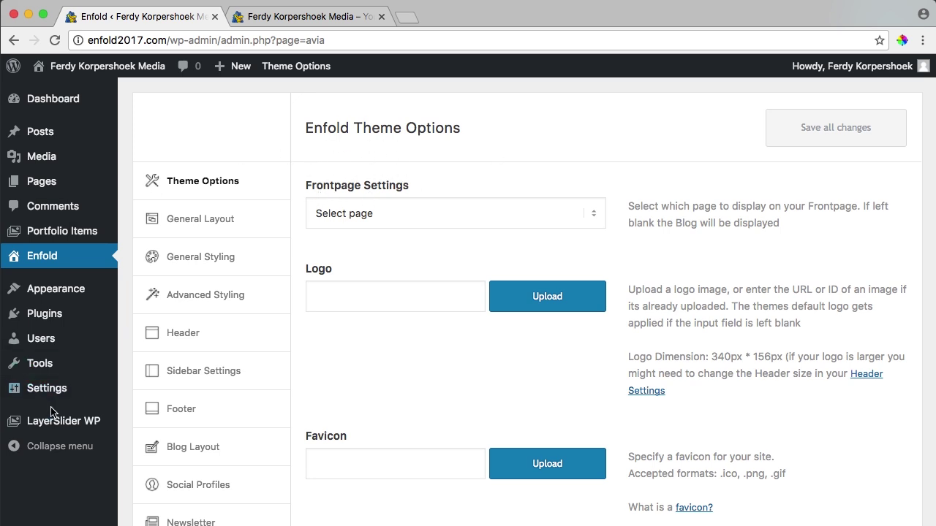
Set Film as the Enfold front page, save, and preview the site
{"action": "left_click", "coordinate": [372, 211]}
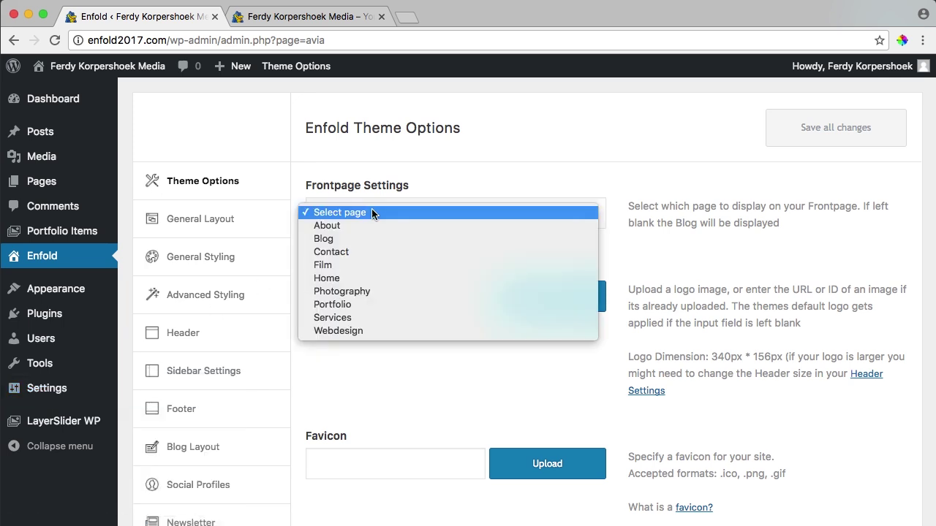
{"action": "left_click", "coordinate": [329, 265]}
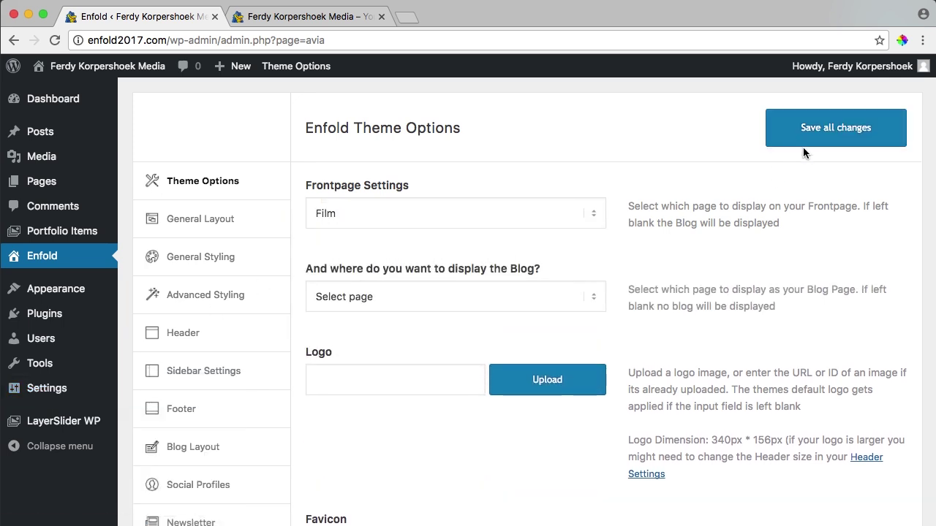
{"action": "left_click", "coordinate": [827, 130]}
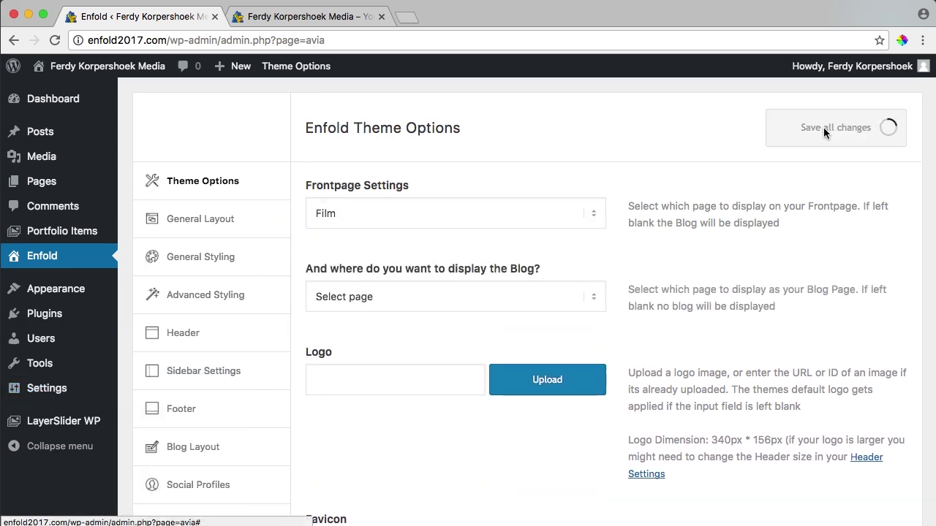
{"action": "left_click", "coordinate": [287, 16]}
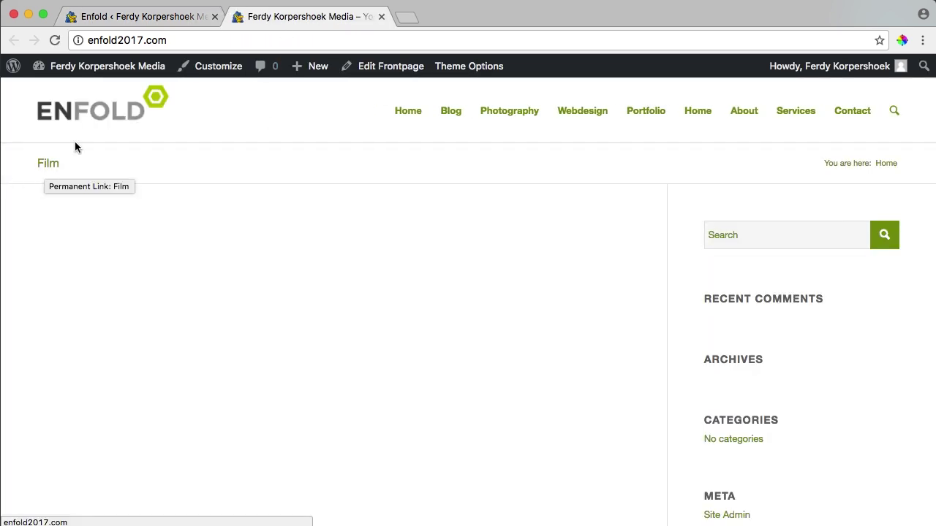
{"action": "left_click", "coordinate": [145, 17]}
Change the Enfold front page to Home and the blog display page to Blog
{"action": "left_click", "coordinate": [382, 216]}
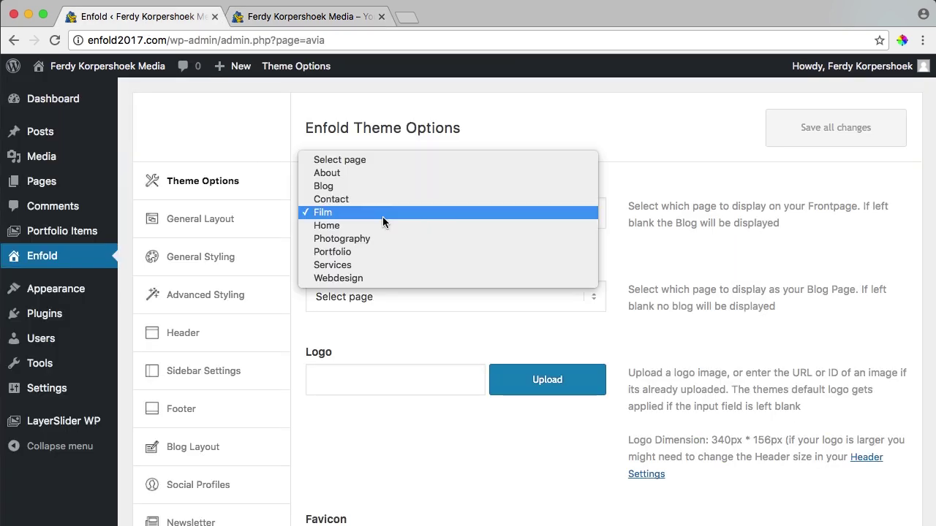
{"action": "left_click", "coordinate": [349, 226]}
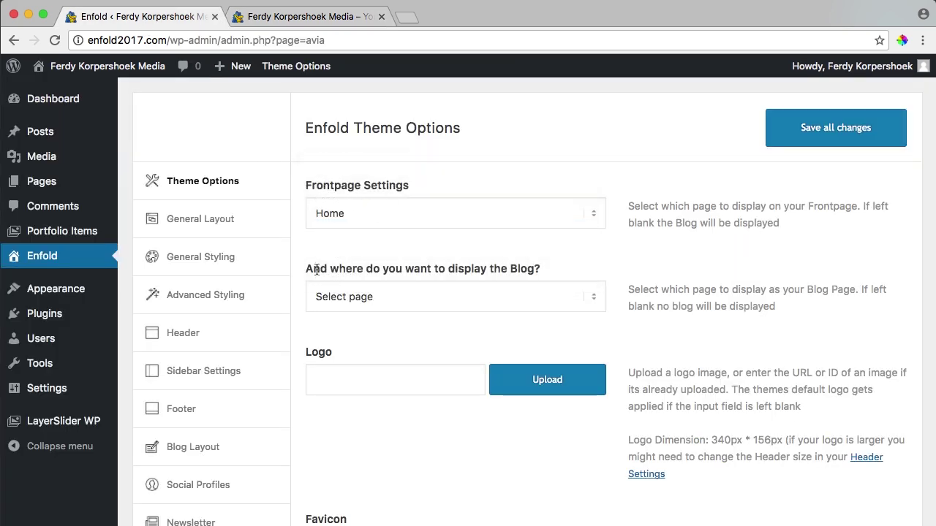
{"action": "left_click_drag", "start_coordinate": [383, 269], "coordinate": [520, 269]}
{"action": "left_click", "coordinate": [520, 269]}
{"action": "left_click", "coordinate": [404, 299]}
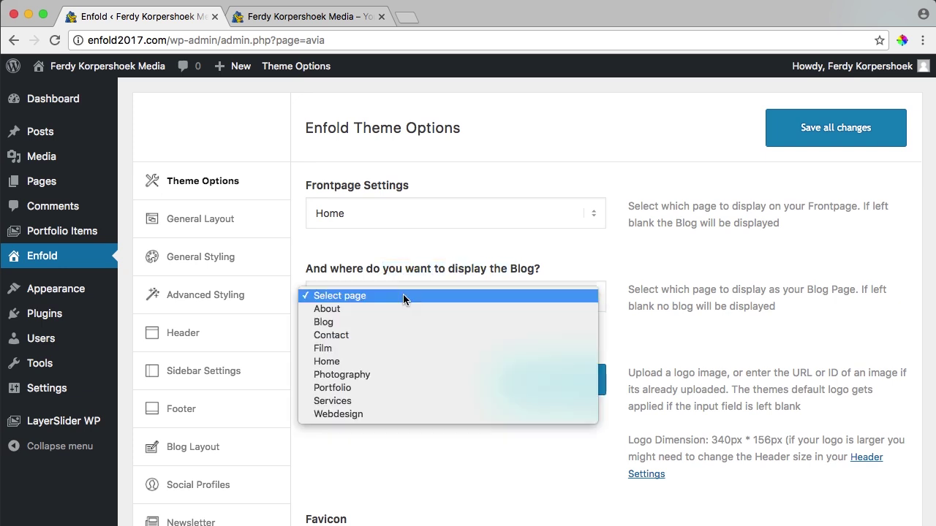
{"action": "key", "text": "Escape"}
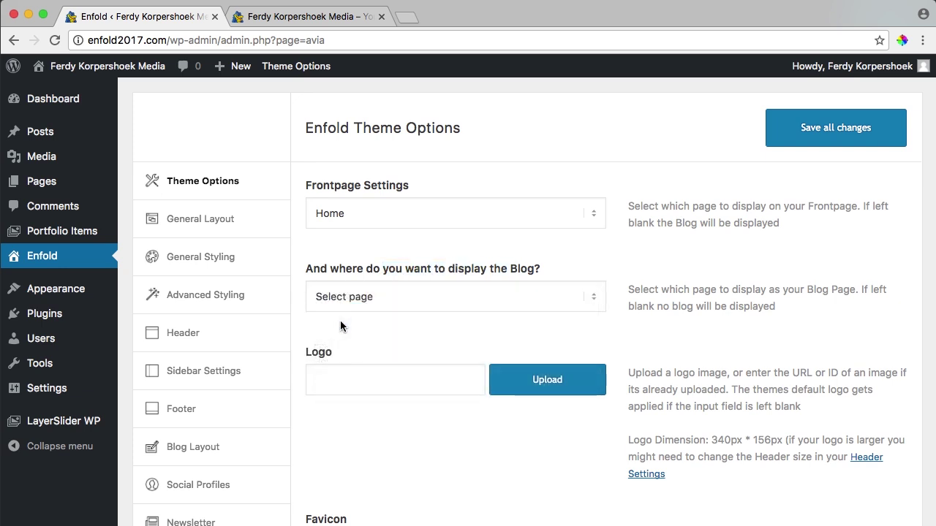
{"action": "scroll", "coordinate": [543, 335], "scroll_direction": "down", "scroll_amount": 4}
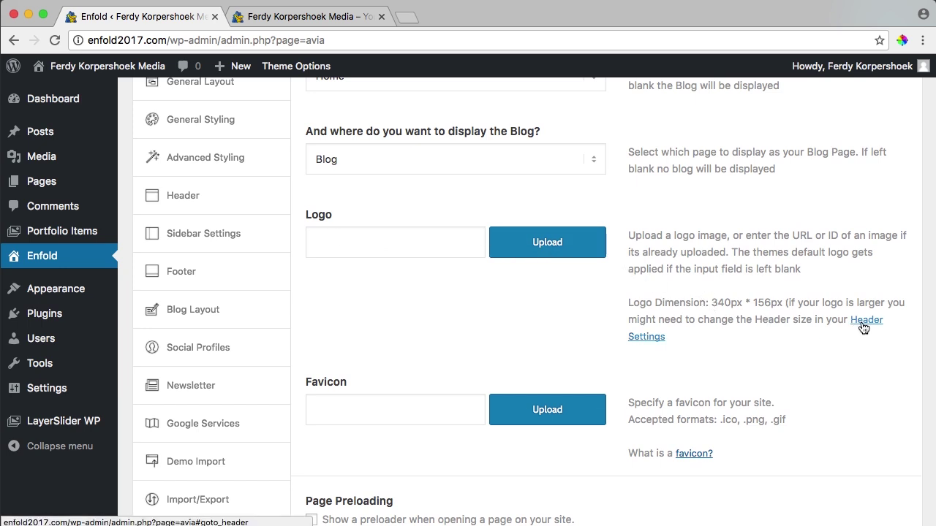
{"action": "left_click", "coordinate": [540, 247]}
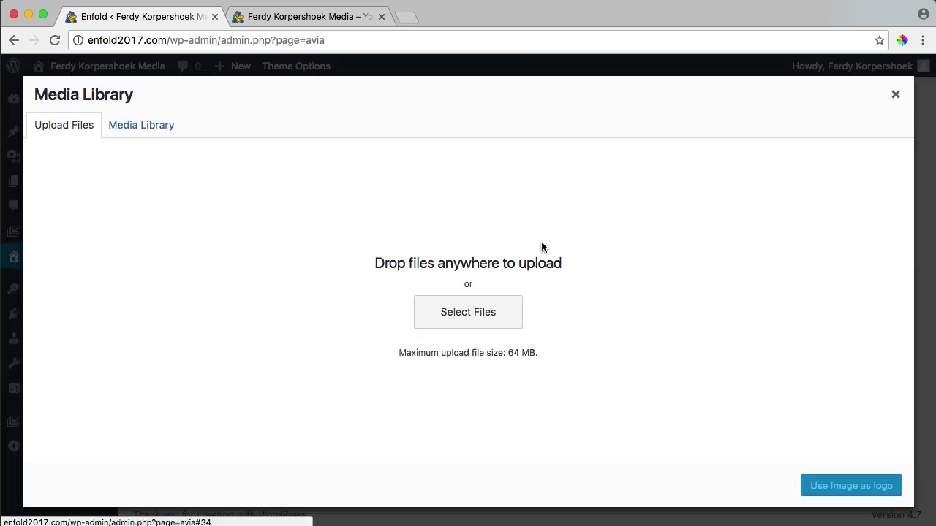
Upload the blue-and-grey logo from Enfold2017/01. Settings into the Media Library
{"action": "left_click", "coordinate": [444, 304]}
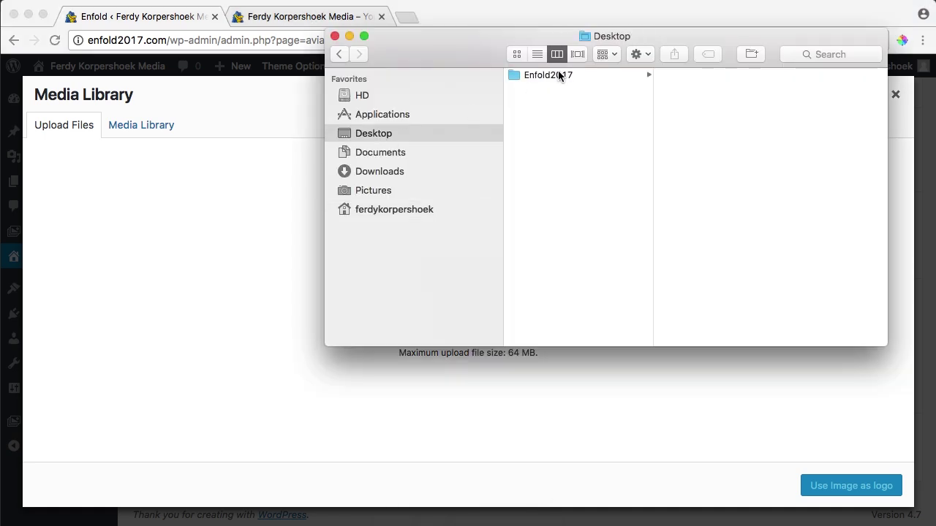
{"action": "left_click", "coordinate": [562, 75]}
{"action": "left_click", "coordinate": [700, 76]}
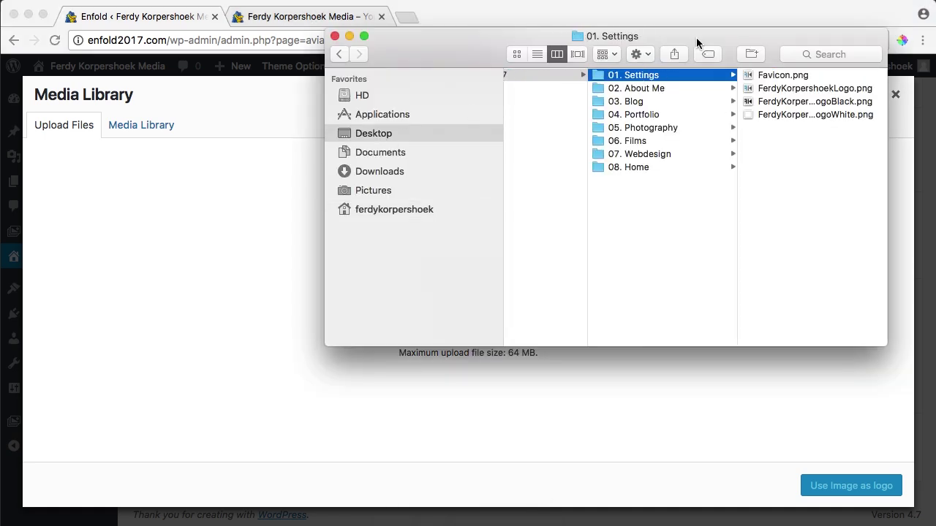
{"action": "left_click_drag", "start_coordinate": [696, 38], "coordinate": [329, 57]}
{"action": "left_click", "coordinate": [409, 109]}
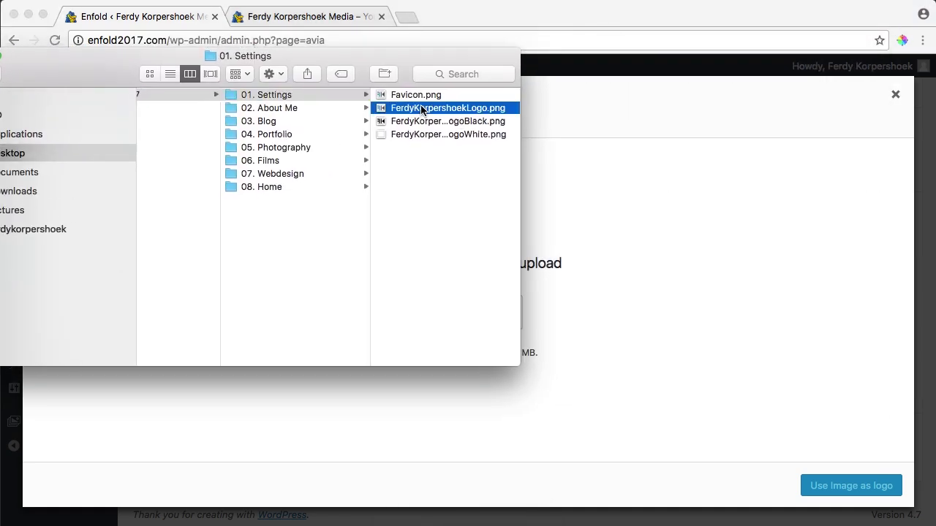
{"action": "left_click_drag", "start_coordinate": [308, 109], "coordinate": [684, 269]}
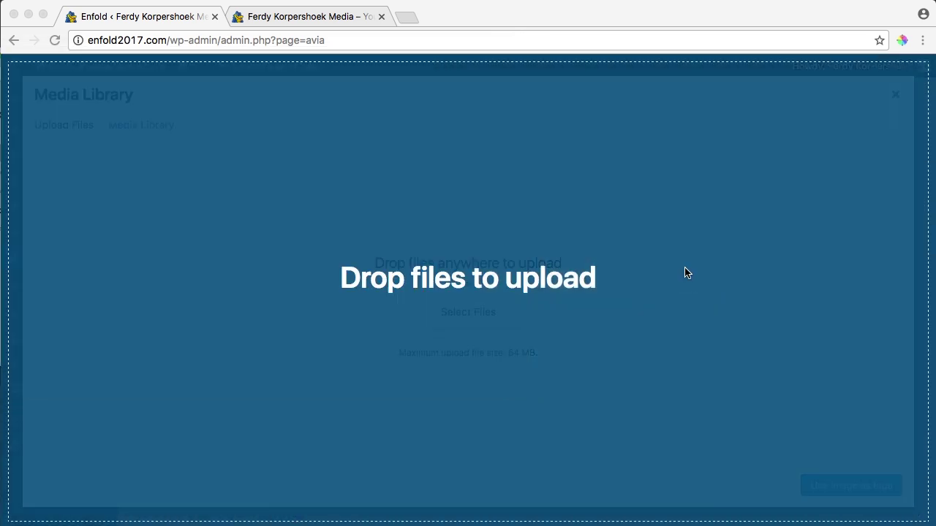
{"action": "left_click", "coordinate": [63, 128]}
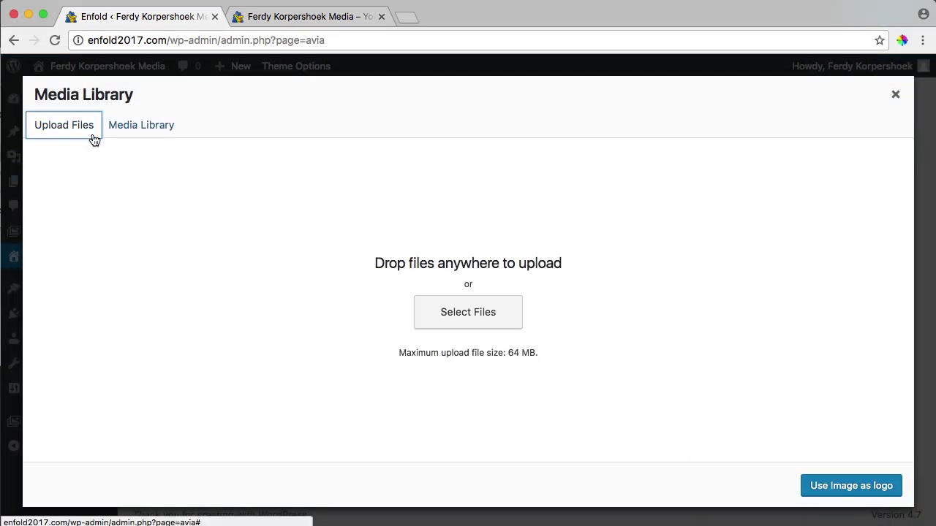
Upload the white logo variant and set the blue-and-grey FK logo as the site logo
{"action": "left_click", "coordinate": [479, 315]}
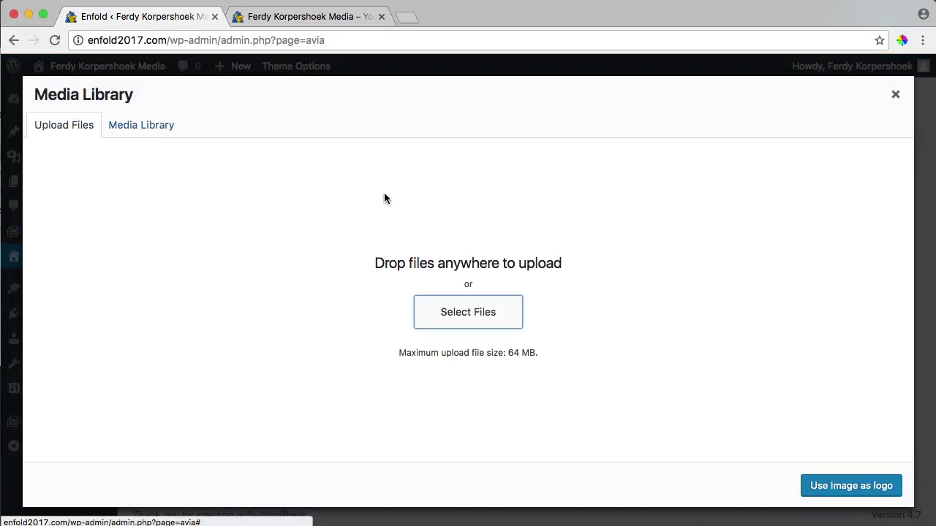
{"action": "left_click", "coordinate": [393, 89]}
{"action": "left_click", "coordinate": [539, 89]}
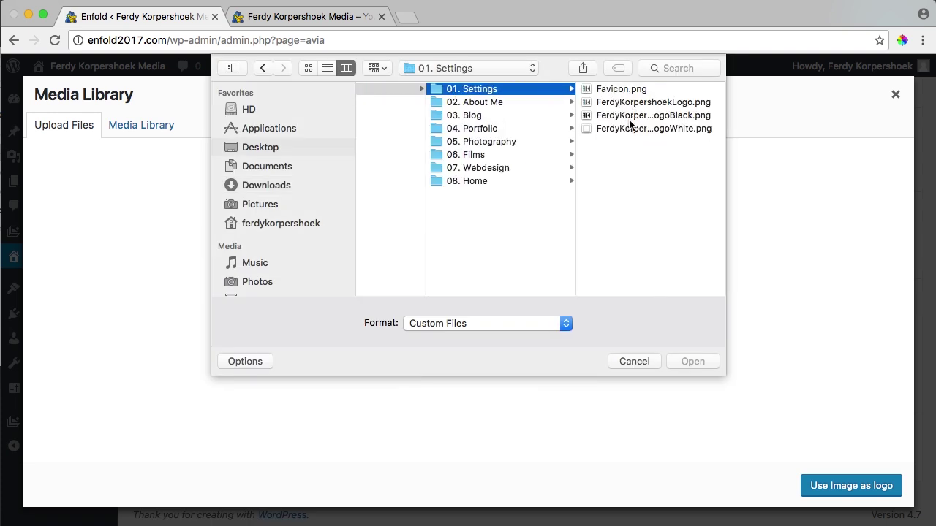
{"action": "left_click", "coordinate": [630, 128]}
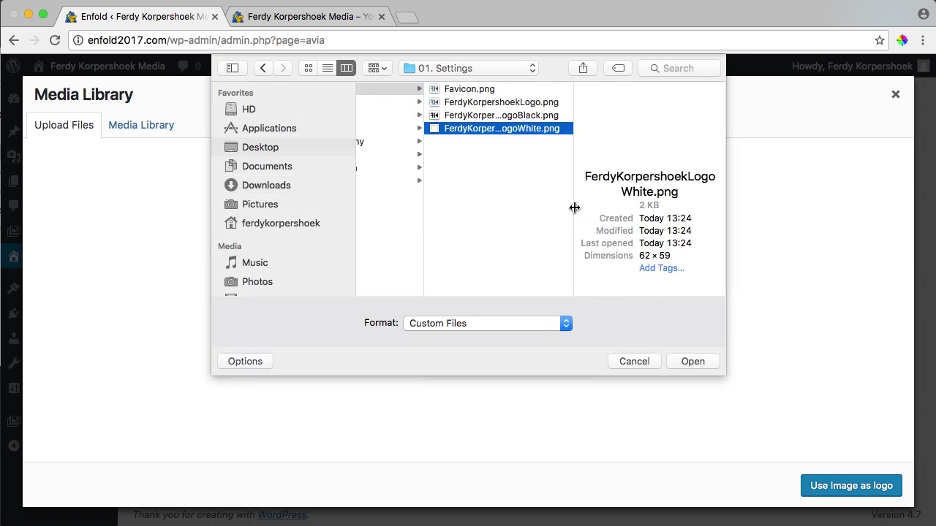
{"action": "left_click", "coordinate": [688, 362]}
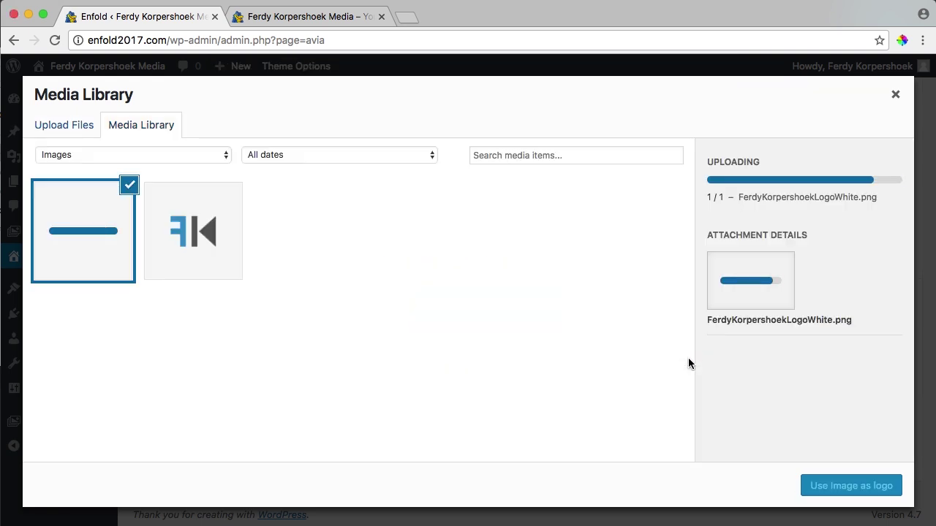
{"action": "left_click", "coordinate": [189, 228]}
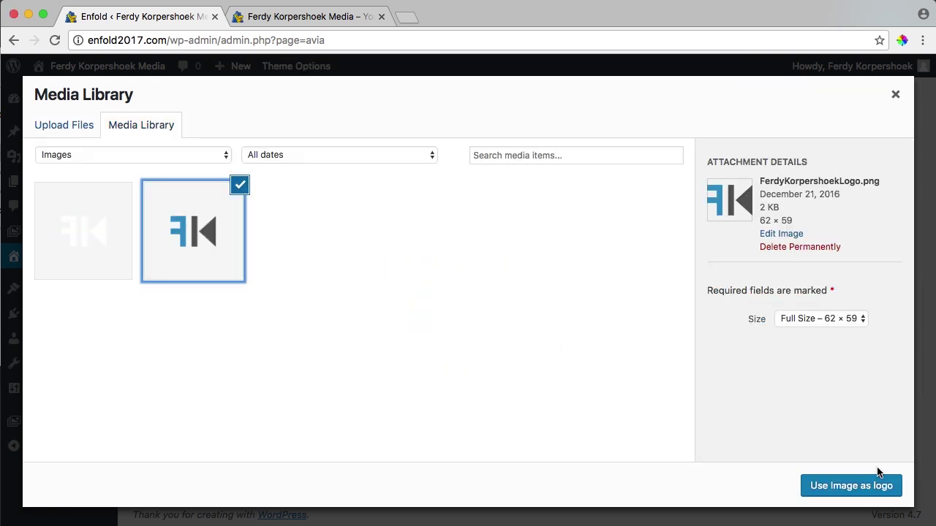
{"action": "left_click", "coordinate": [842, 486]}
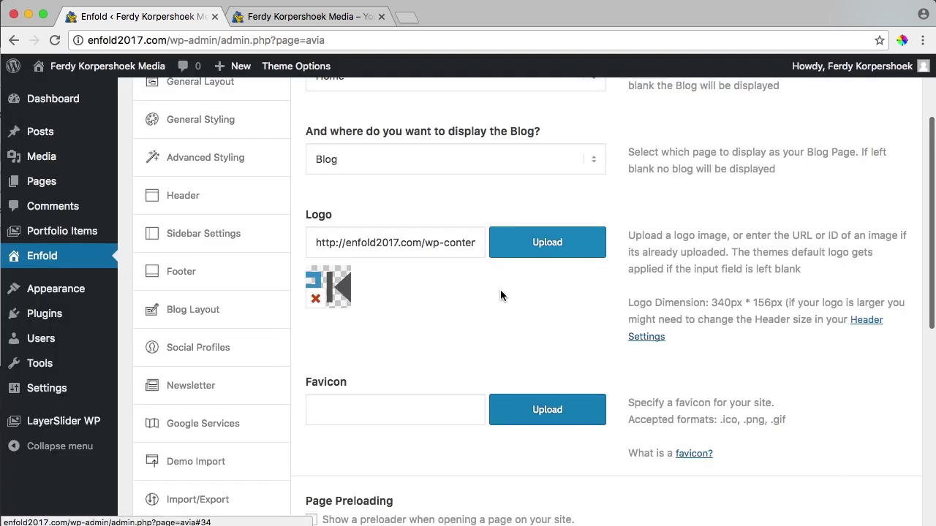
{"action": "scroll", "coordinate": [456, 292], "scroll_direction": "down", "scroll_amount": 3}
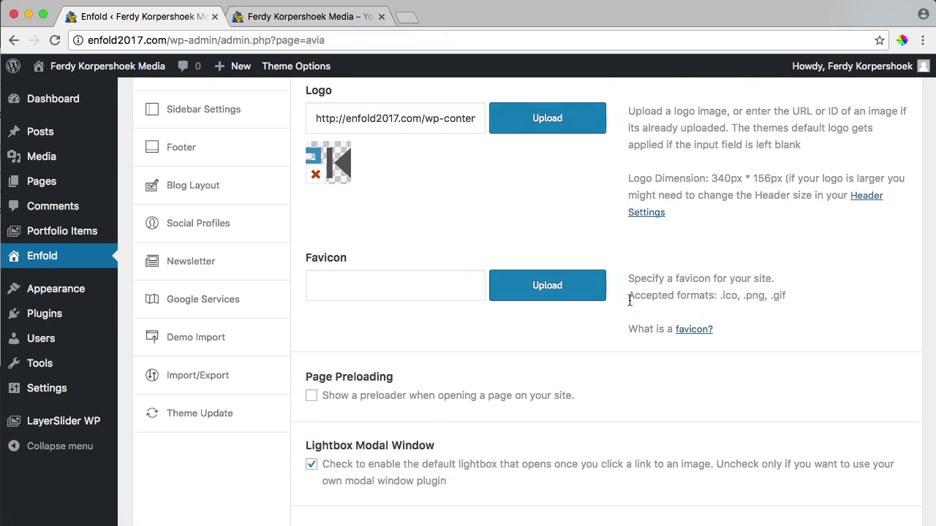
Upload Favicon.png from the 01. Settings folder and use it as the Enfold favicon
{"action": "left_click_drag", "start_coordinate": [638, 278], "coordinate": [796, 293]}
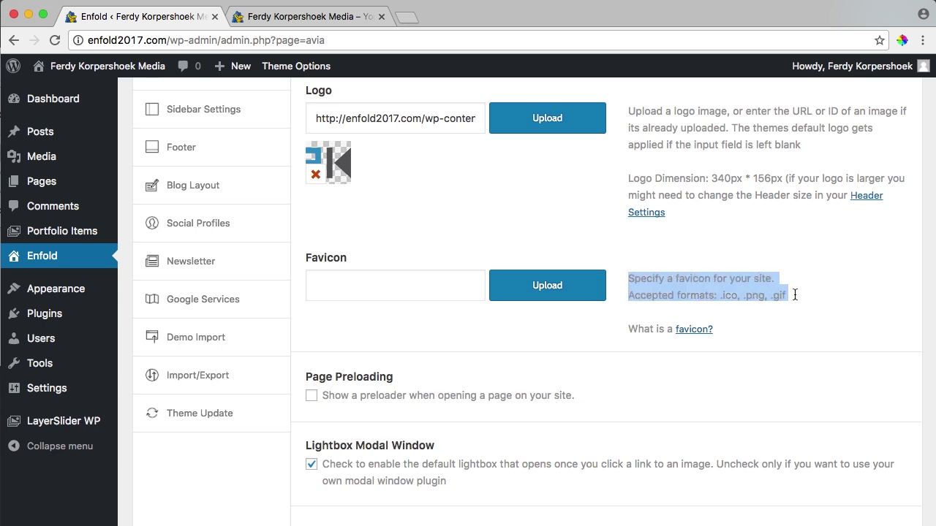
{"action": "left_click", "coordinate": [716, 280]}
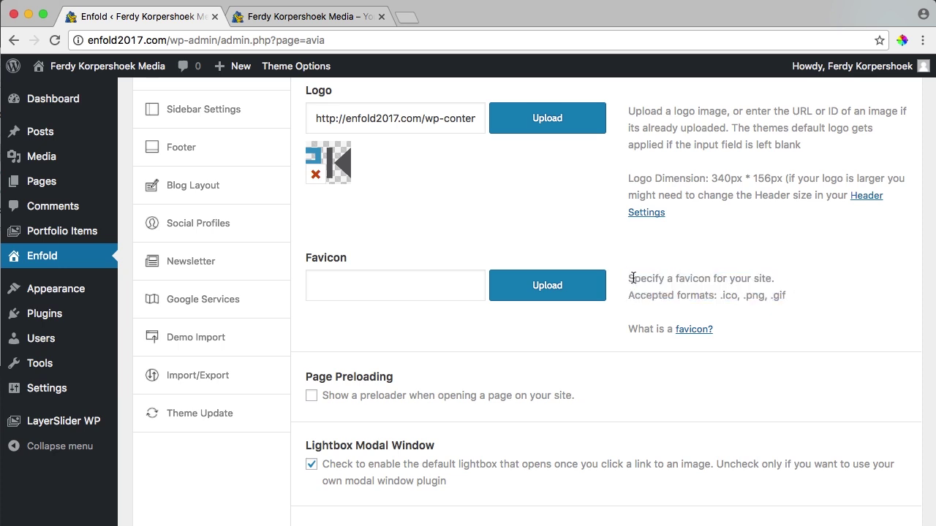
{"action": "left_click_drag", "start_coordinate": [633, 278], "coordinate": [797, 297]}
{"action": "left_click", "coordinate": [800, 300]}
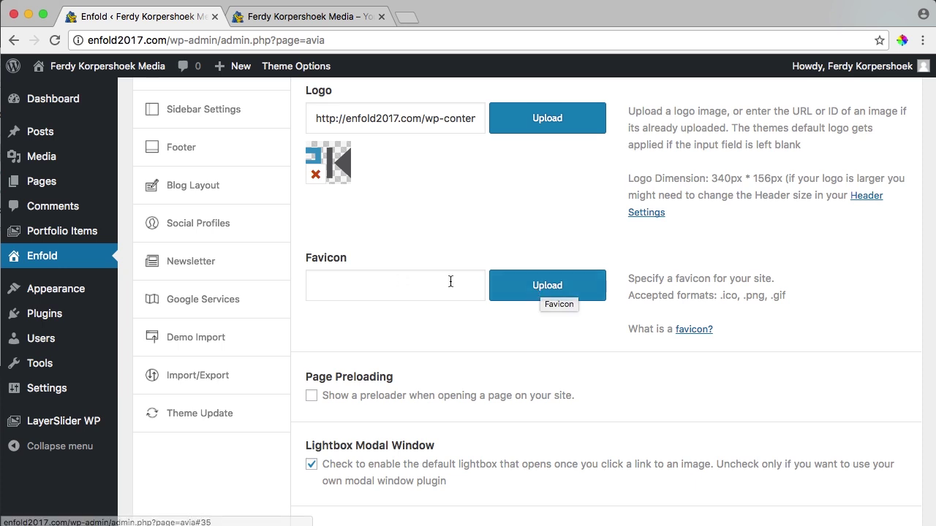
{"action": "left_click", "coordinate": [541, 289]}
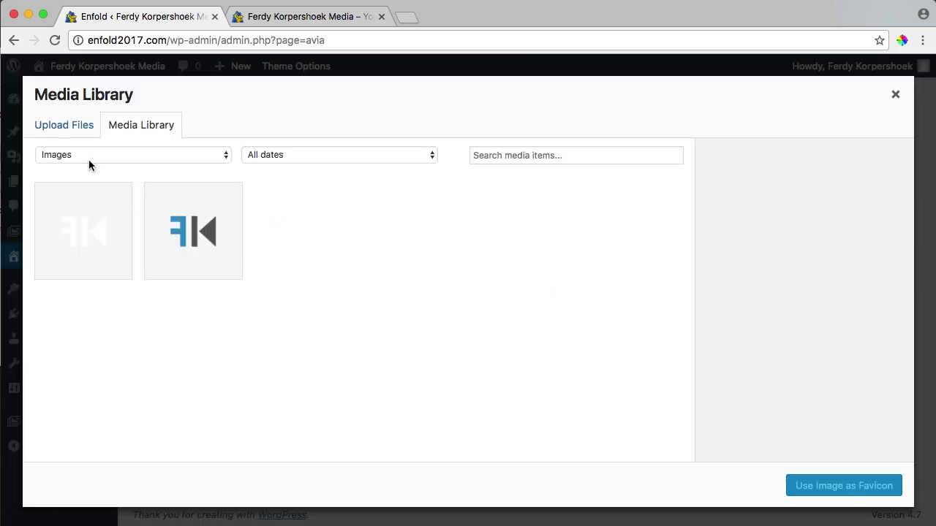
{"action": "left_click", "coordinate": [62, 129]}
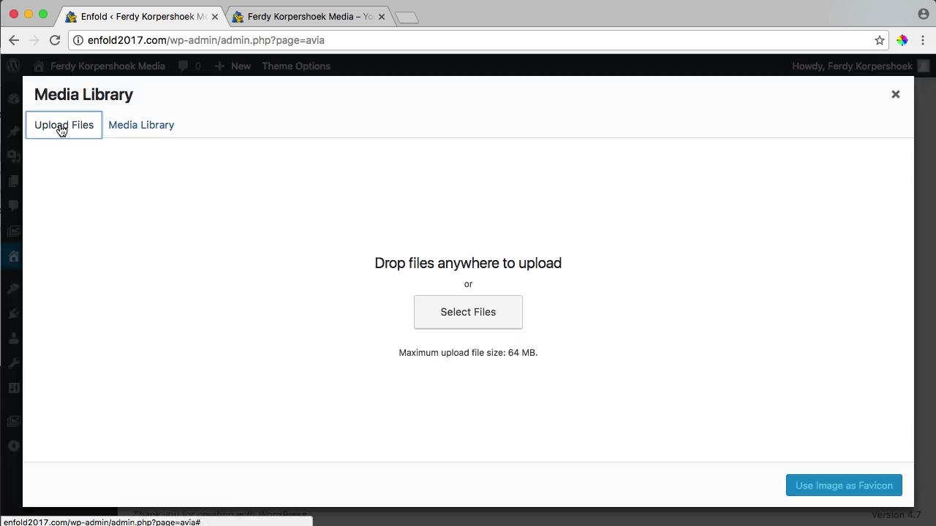
{"action": "left_click", "coordinate": [476, 314]}
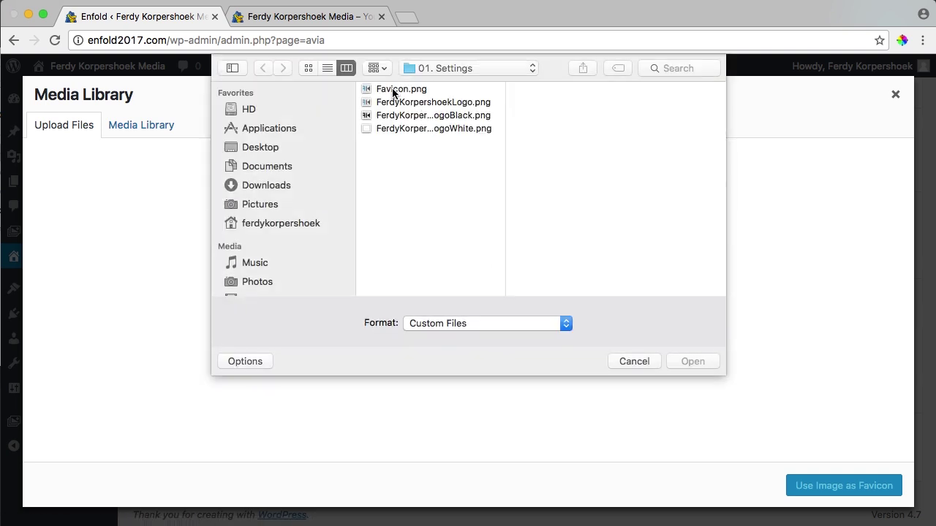
{"action": "left_click", "coordinate": [395, 90]}
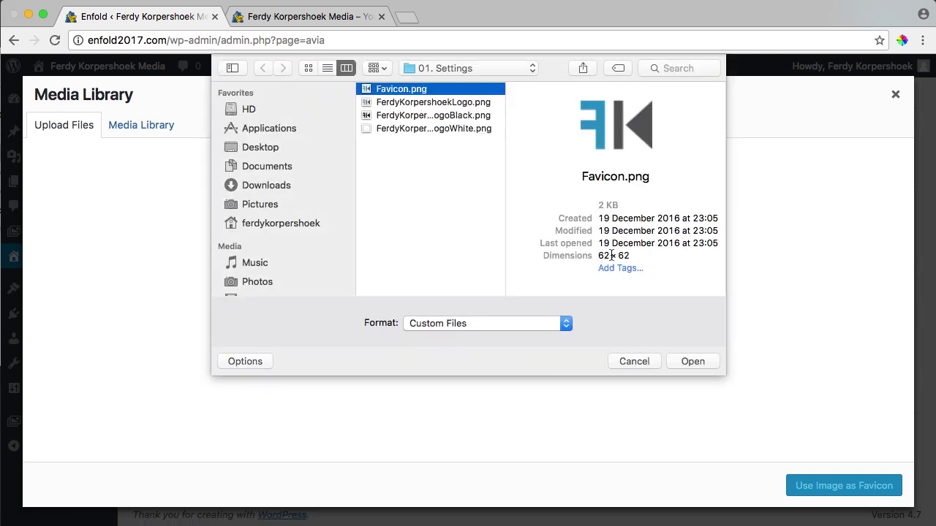
{"action": "left_click", "coordinate": [690, 359]}
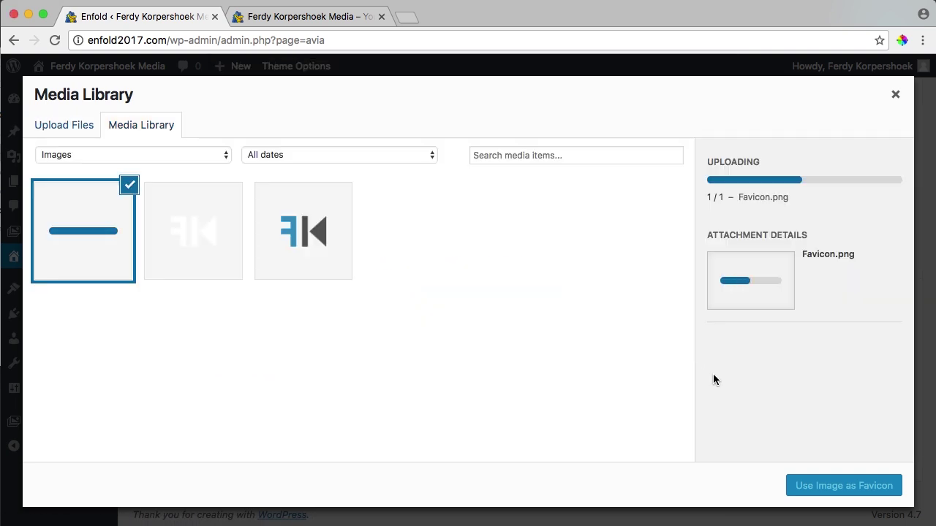
{"action": "left_click", "coordinate": [846, 489]}
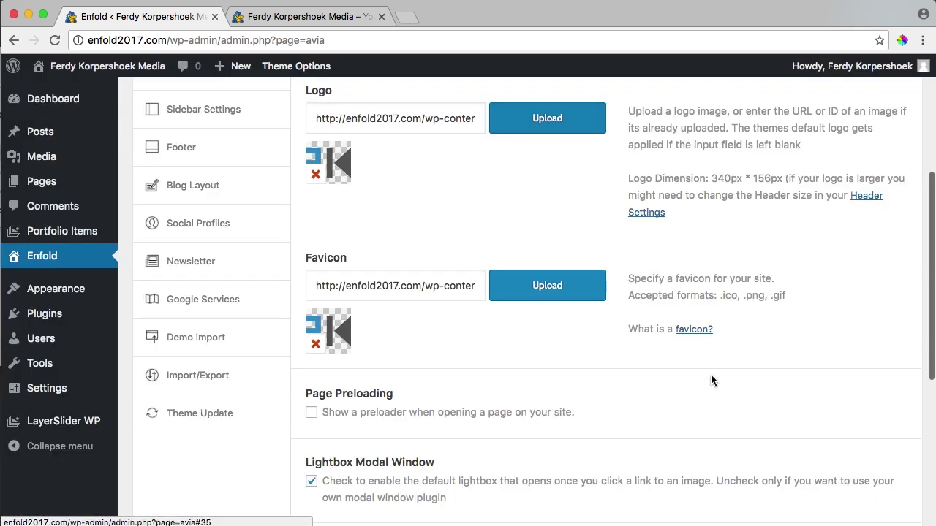
{"action": "scroll", "coordinate": [555, 351], "scroll_direction": "down", "scroll_amount": 1}
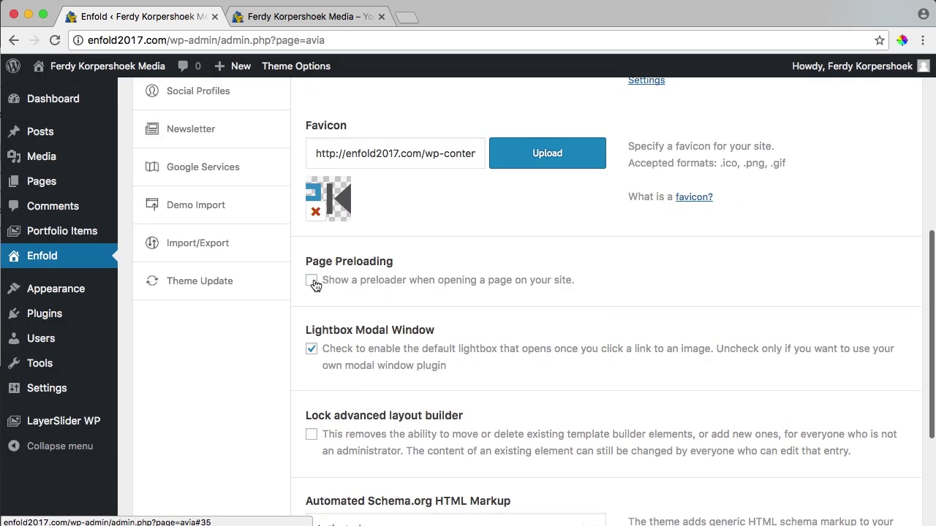
Turn Page Preloading on and then back off
{"action": "left_click", "coordinate": [312, 281]}
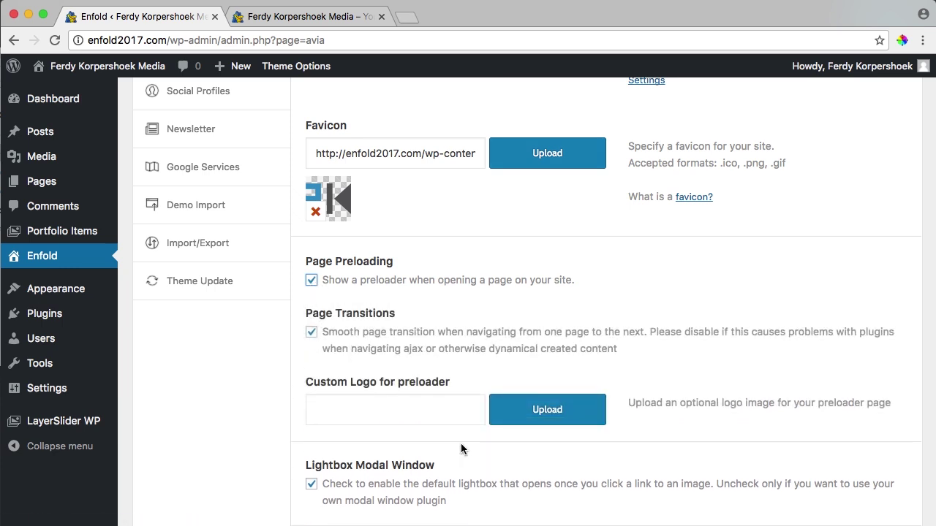
{"action": "left_click_drag", "start_coordinate": [320, 380], "coordinate": [440, 381]}
{"action": "left_click", "coordinate": [441, 379]}
{"action": "left_click", "coordinate": [312, 281]}
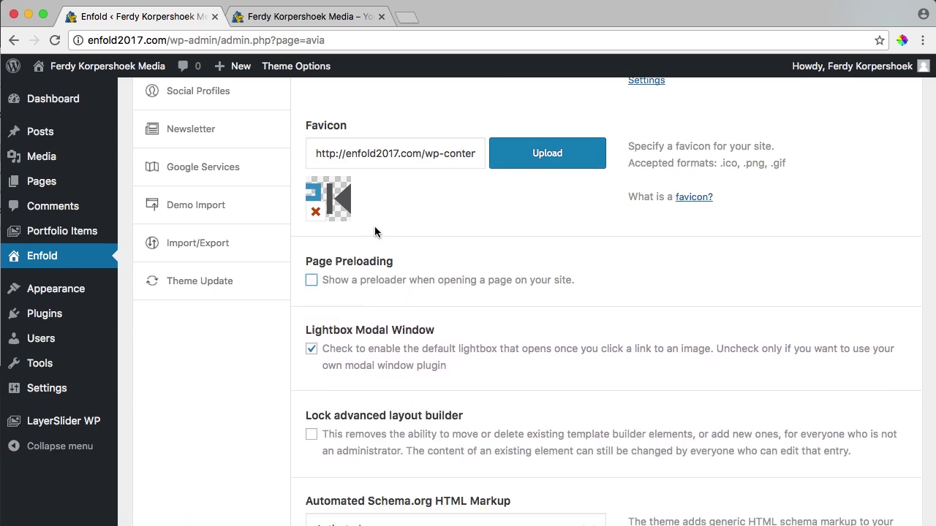
Keep Schema.org markup Activated and save all Enfold theme option changes
{"action": "scroll", "coordinate": [483, 263], "scroll_direction": "down", "scroll_amount": 2}
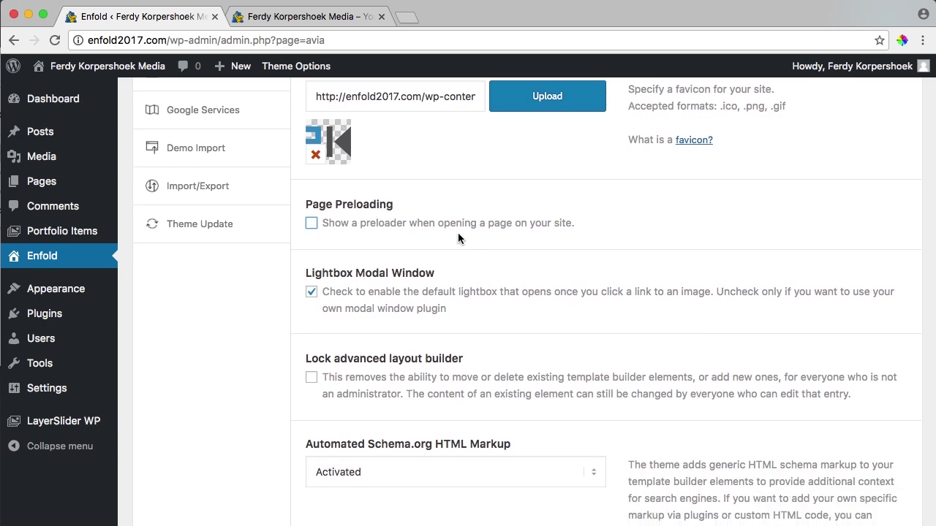
{"action": "scroll", "coordinate": [467, 226], "scroll_direction": "down", "scroll_amount": 2}
{"action": "scroll", "coordinate": [475, 226], "scroll_direction": "down", "scroll_amount": 1}
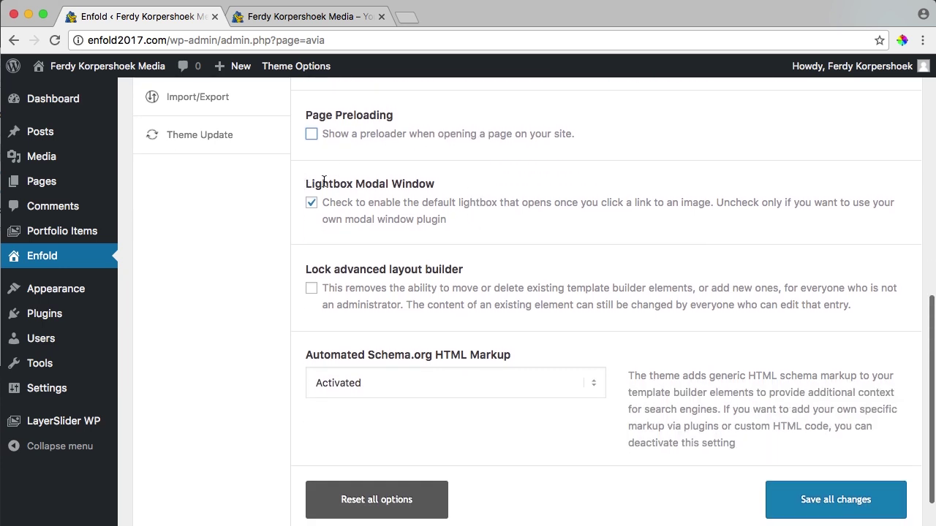
{"action": "left_click_drag", "start_coordinate": [324, 181], "coordinate": [441, 185]}
{"action": "left_click", "coordinate": [441, 188]}
{"action": "scroll", "coordinate": [424, 202], "scroll_direction": "down", "scroll_amount": 2}
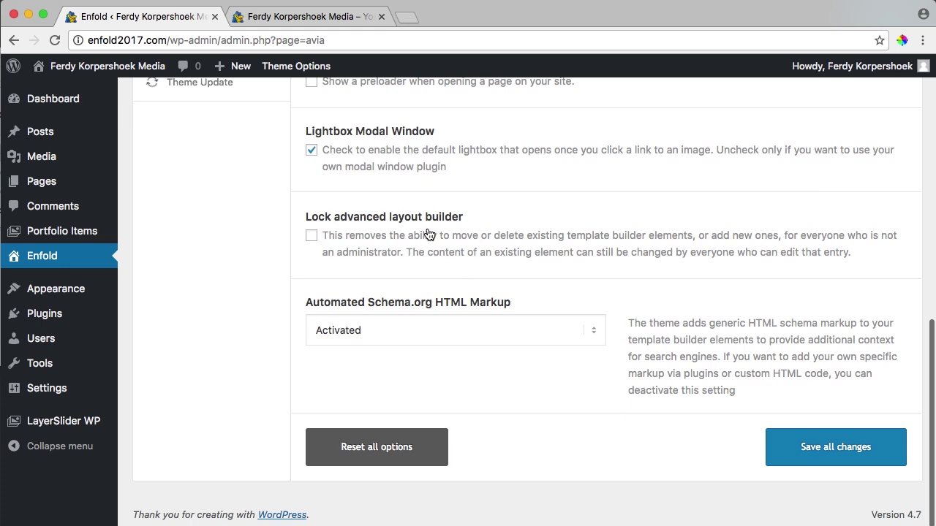
{"action": "left_click", "coordinate": [360, 335]}
{"action": "left_click", "coordinate": [372, 329]}
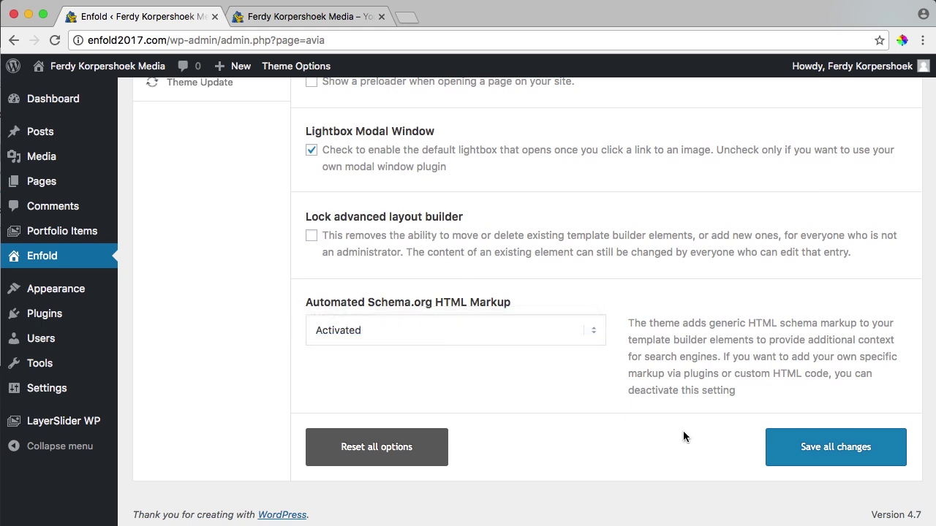
{"action": "left_click", "coordinate": [825, 452]}
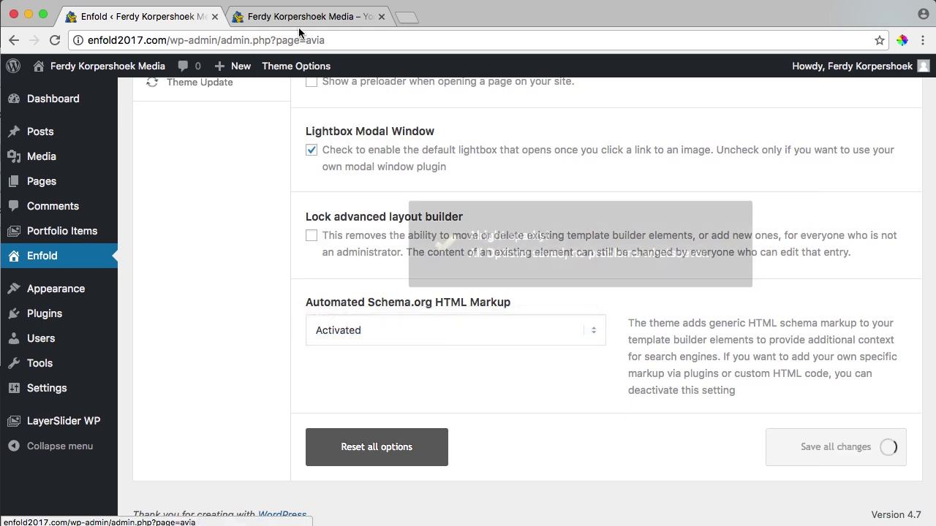
{"action": "left_click", "coordinate": [298, 20]}
Reload the live frontpage and scroll through it to check the FK logo
{"action": "key", "text": "super+r"}
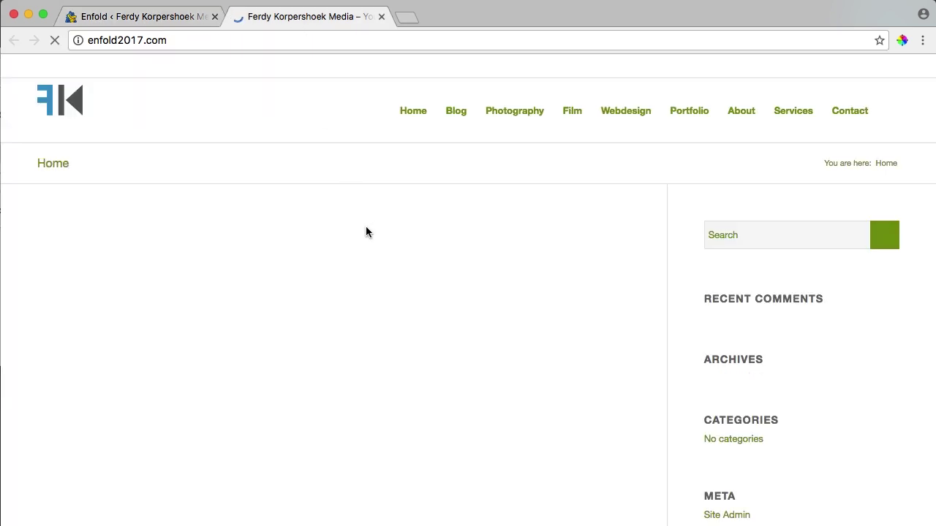
{"action": "scroll", "coordinate": [193, 140], "scroll_direction": "down", "scroll_amount": 3}
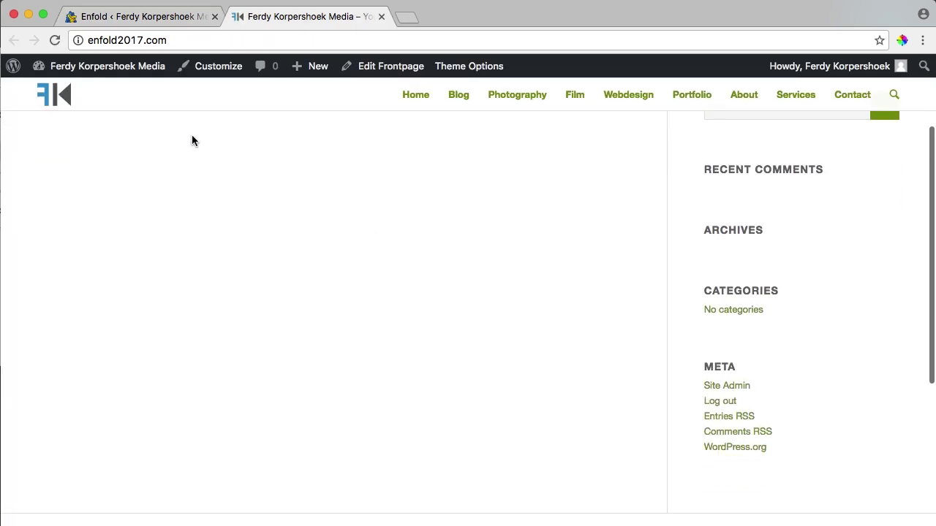
{"action": "scroll", "coordinate": [198, 146], "scroll_direction": "up", "scroll_amount": 3}
{"action": "scroll", "coordinate": [203, 150], "scroll_direction": "down", "scroll_amount": 5}
{"action": "scroll", "coordinate": [204, 152], "scroll_direction": "down", "scroll_amount": 3}
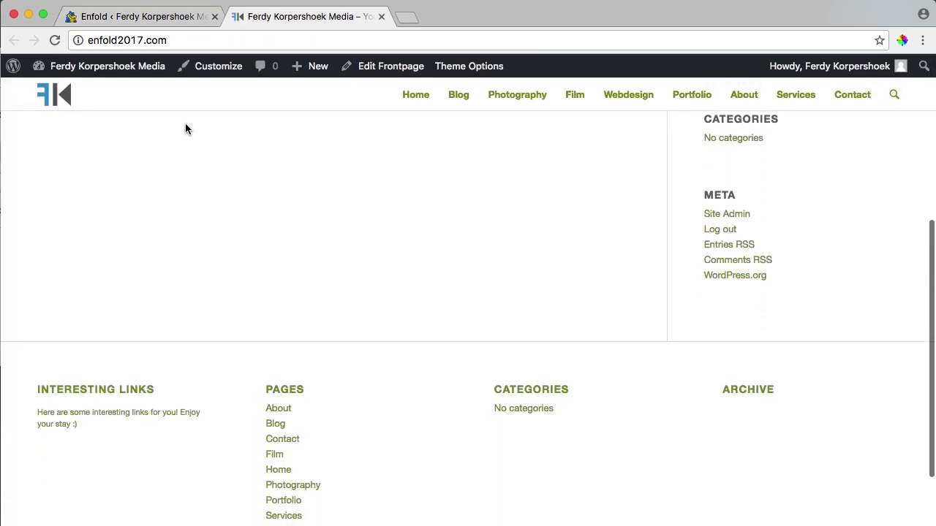
{"action": "scroll", "coordinate": [557, 203], "scroll_direction": "up", "scroll_amount": 5}
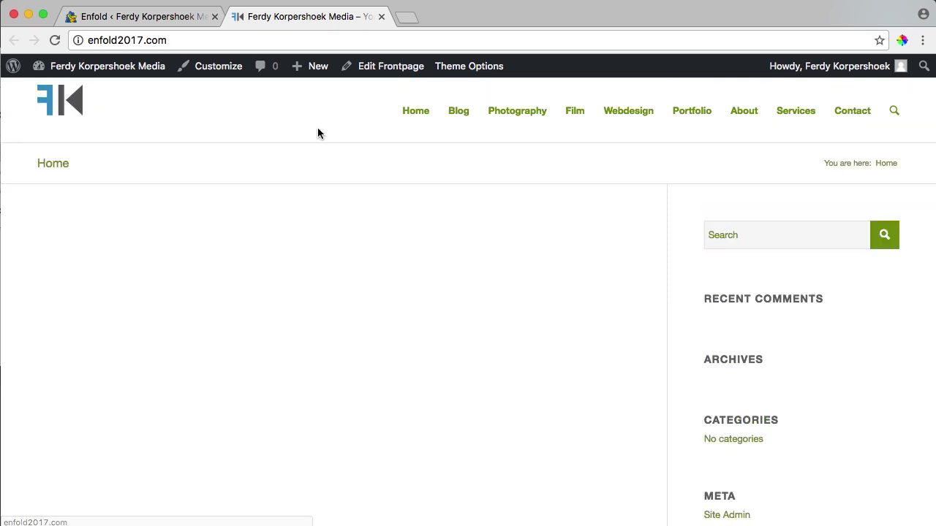
Return to Enfold Theme Options and open the General Layout settings
{"action": "left_click", "coordinate": [144, 20]}
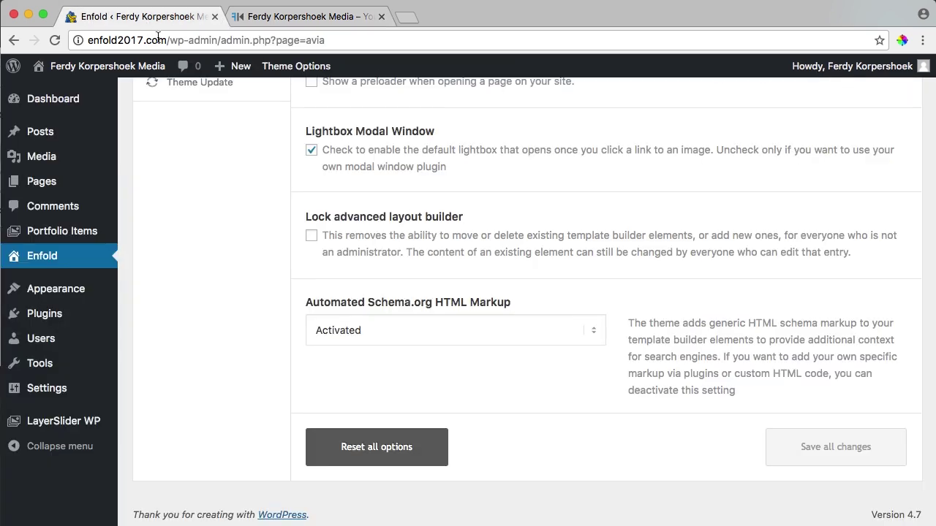
{"action": "scroll", "coordinate": [232, 158], "scroll_direction": "up", "scroll_amount": 10}
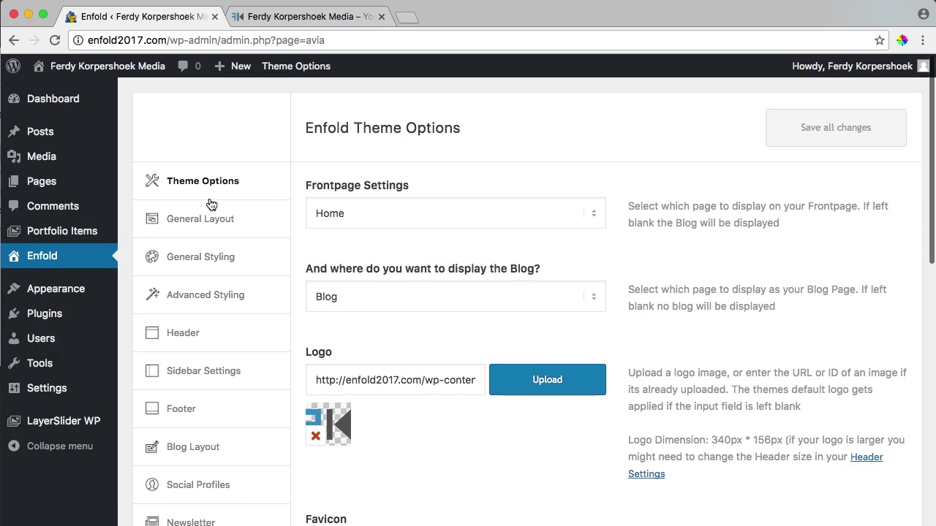
{"action": "left_click", "coordinate": [192, 219]}
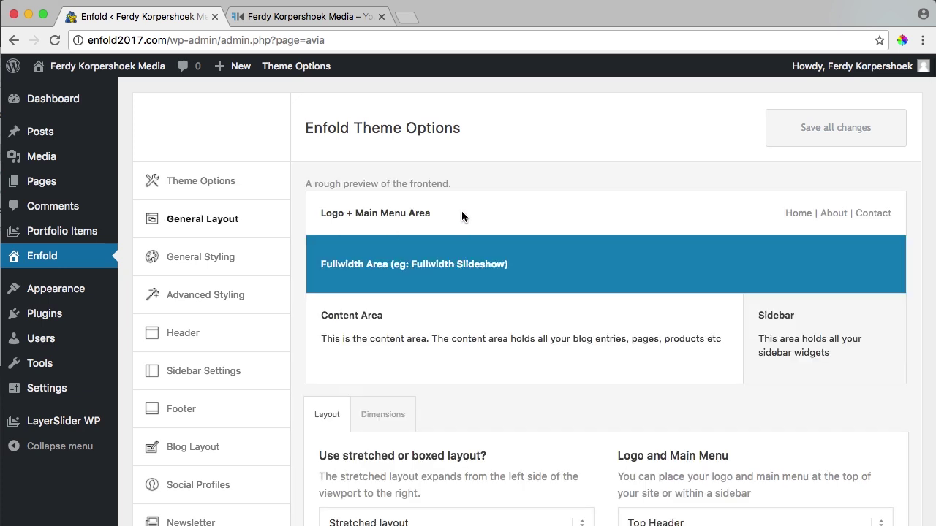
Zoom out on the live frontpage to inspect the current stretched layout
{"action": "scroll", "coordinate": [464, 199], "scroll_direction": "down", "scroll_amount": 3}
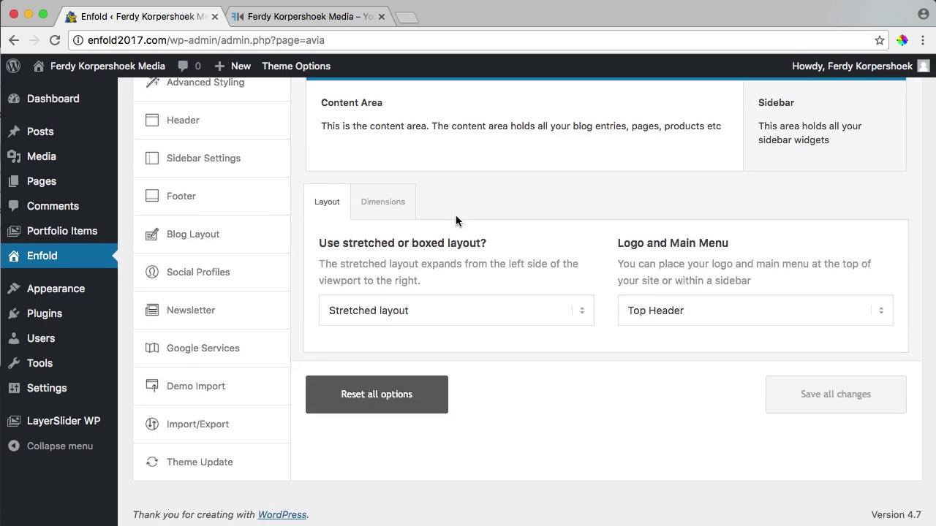
{"action": "left_click", "coordinate": [319, 18]}
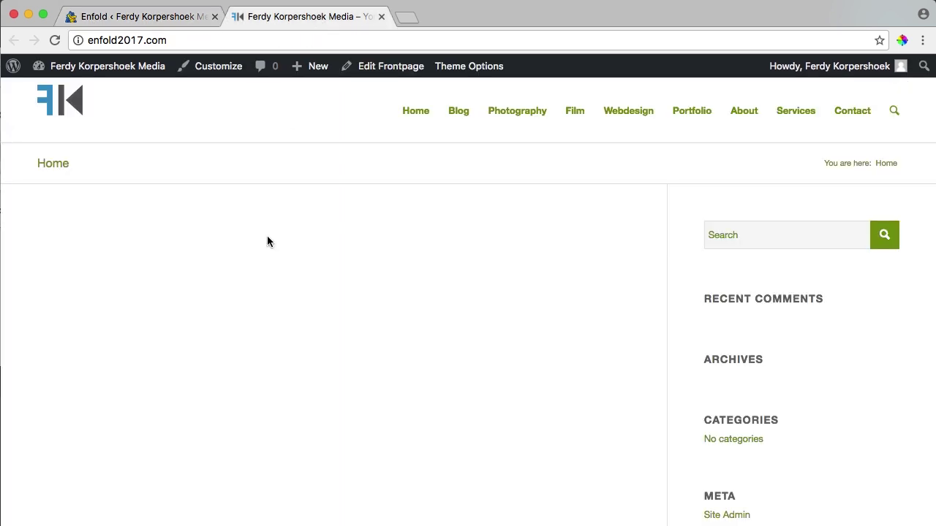
{"action": "key", "text": "super+minus"}
{"action": "key", "text": "super+minus"}
{"action": "key", "text": "super+minus"}
{"action": "key", "text": "super+minus"}
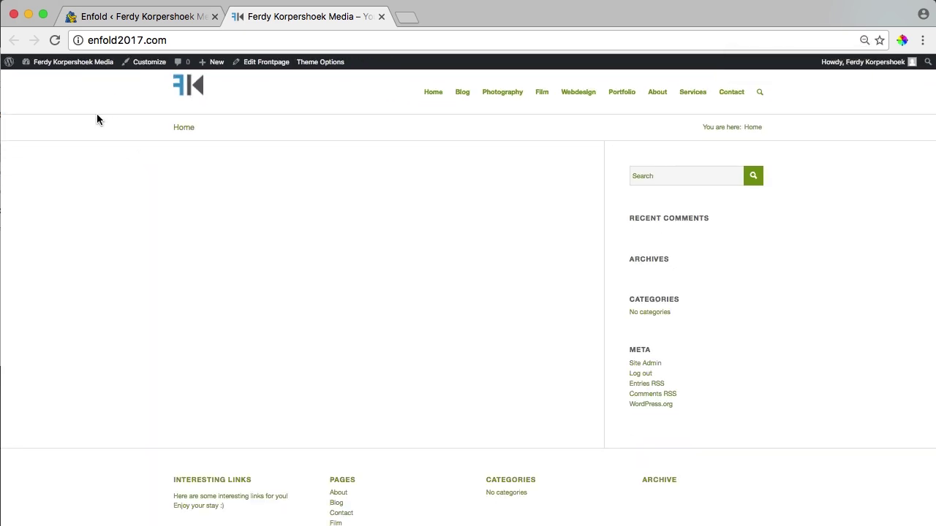
{"action": "key", "text": "super+minus"}
{"action": "key", "text": "super+minus"}
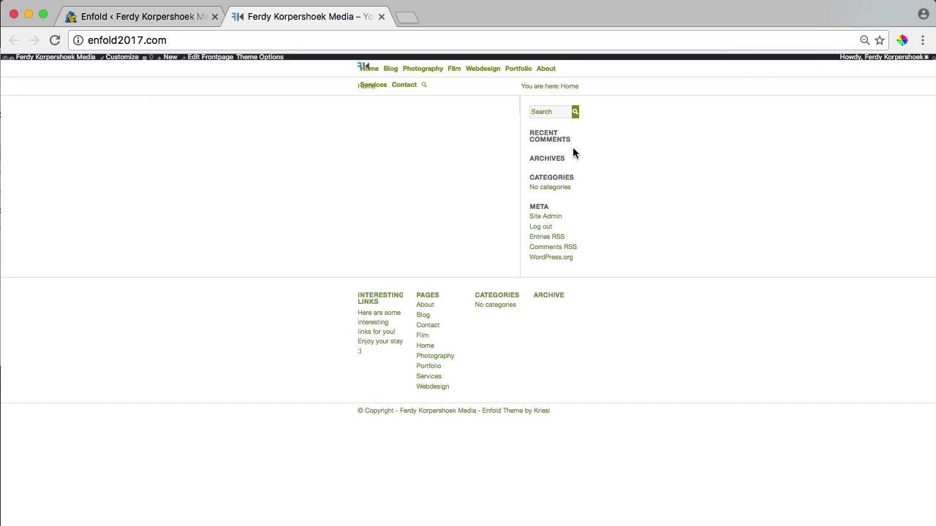
Switch Enfold's site layout to Boxed Layout and save all changes
{"action": "left_click", "coordinate": [110, 14]}
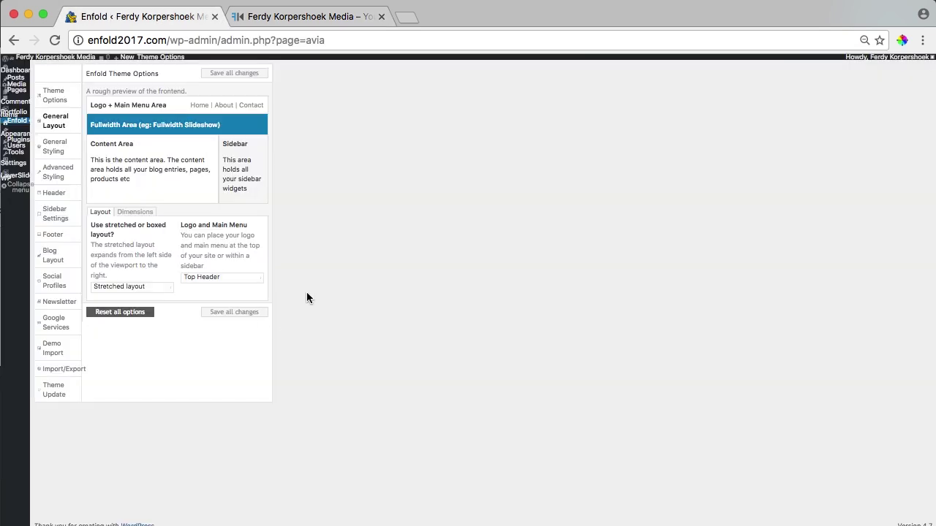
{"action": "key", "text": "super+0"}
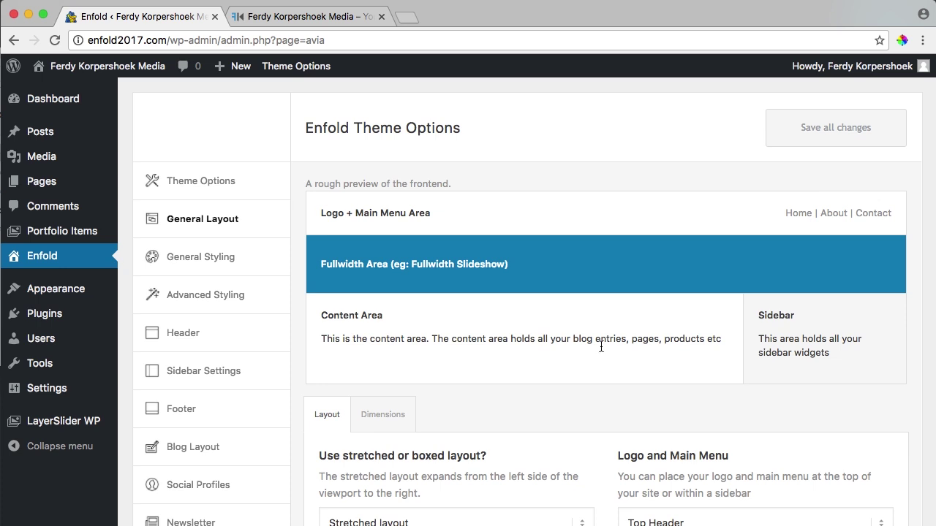
{"action": "scroll", "coordinate": [601, 347], "scroll_direction": "down", "scroll_amount": 6}
{"action": "left_click", "coordinate": [475, 320]}
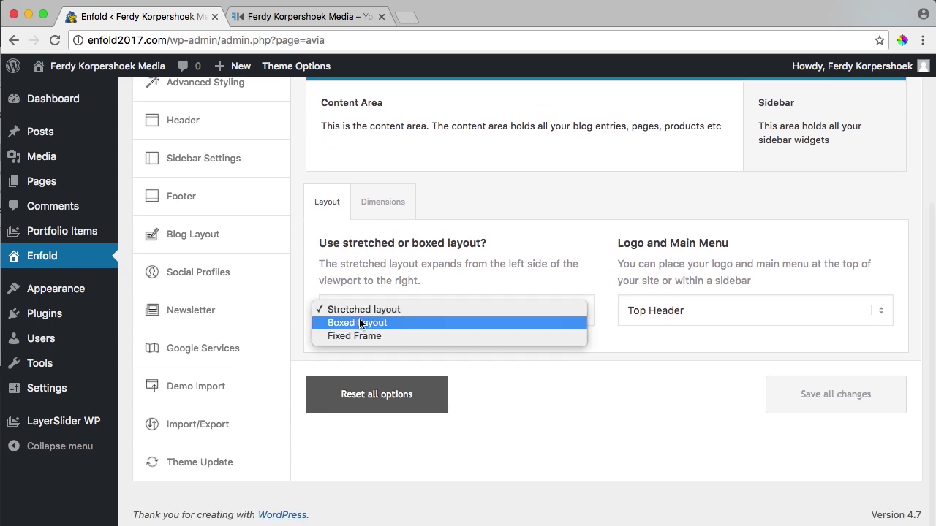
{"action": "left_click", "coordinate": [356, 327]}
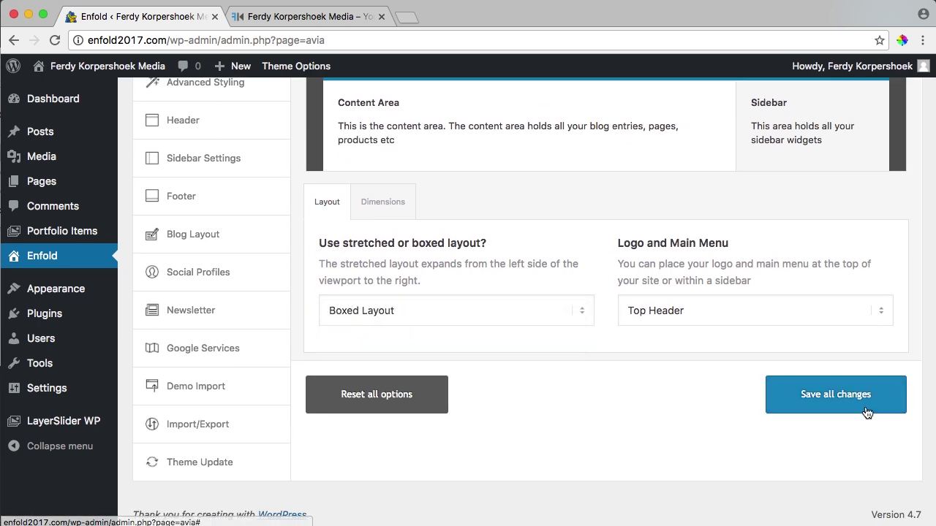
{"action": "left_click", "coordinate": [856, 397]}
Check the boxed frontpage zoomed out to 50%, then restore 100% zoom
{"action": "left_click", "coordinate": [277, 18]}
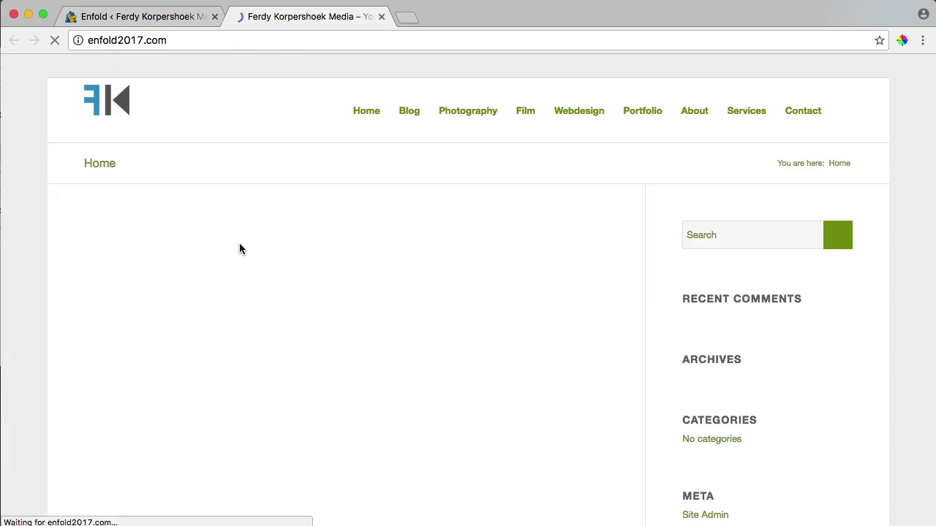
{"action": "key", "text": "super+minus"}
{"action": "key", "text": "super+minus"}
{"action": "key", "text": "super+minus"}
{"action": "key", "text": "super+minus"}
{"action": "key", "text": "super+minus"}
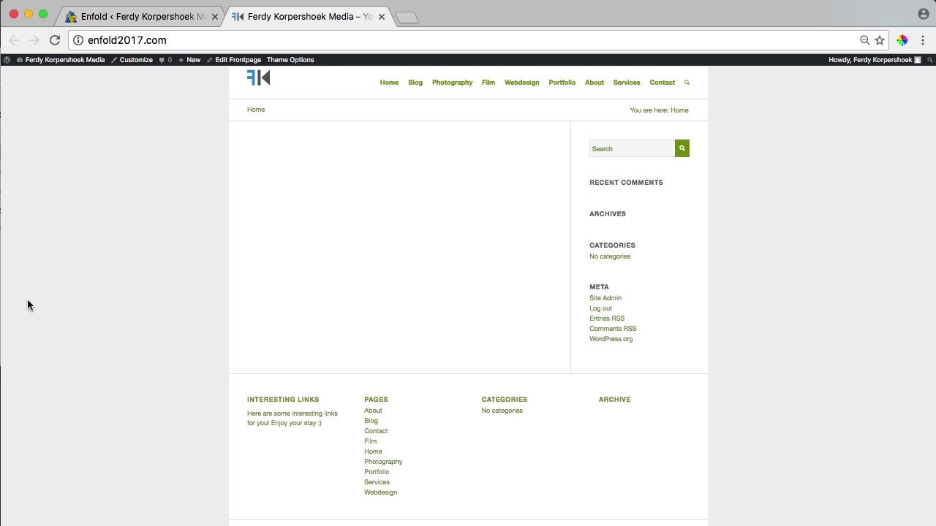
{"action": "key", "text": "super+0"}
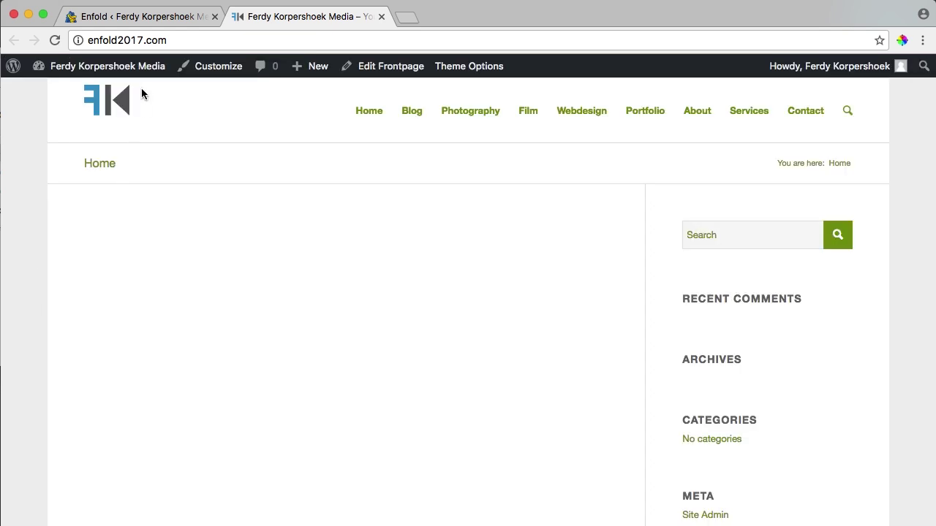
{"action": "left_click", "coordinate": [140, 20]}
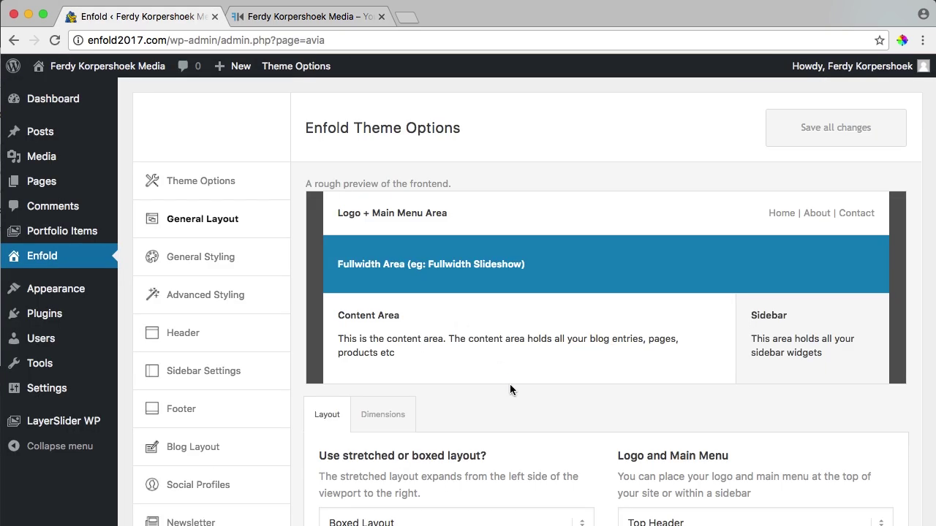
Replace the 1310 maximum container width with 800px, save, and view the front page
{"action": "scroll", "coordinate": [509, 384], "scroll_direction": "down", "scroll_amount": 5}
{"action": "left_click", "coordinate": [383, 217]}
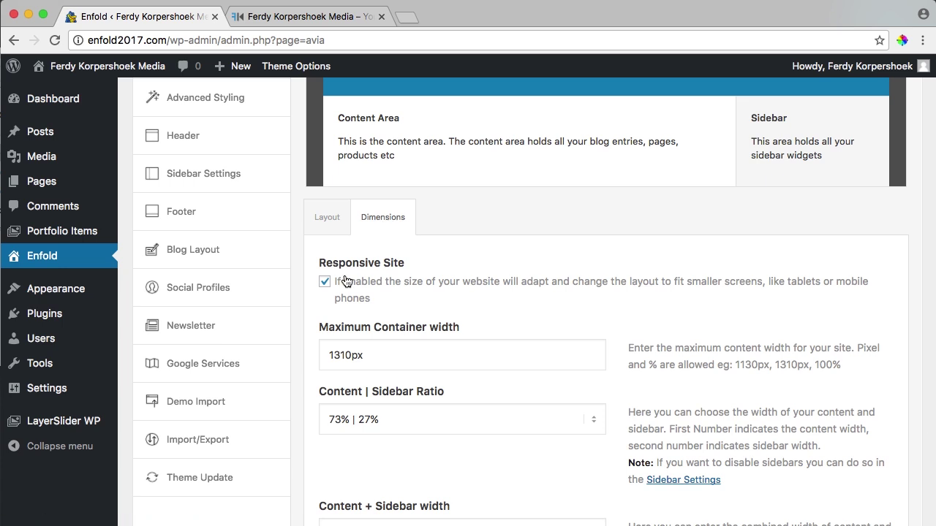
{"action": "scroll", "coordinate": [347, 281], "scroll_direction": "down", "scroll_amount": 3}
{"action": "left_click", "coordinate": [352, 253]}
{"action": "key", "text": "BackSpace"}
{"action": "key", "text": "BackSpace"}
{"action": "key", "text": "BackSpace"}
{"action": "key", "text": "BackSpace"}
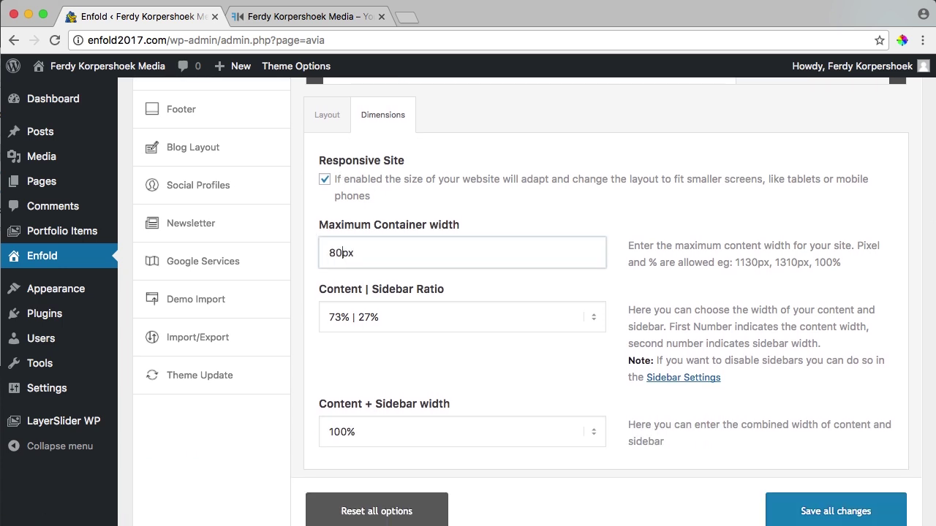
{"action": "left_click", "coordinate": [804, 510]}
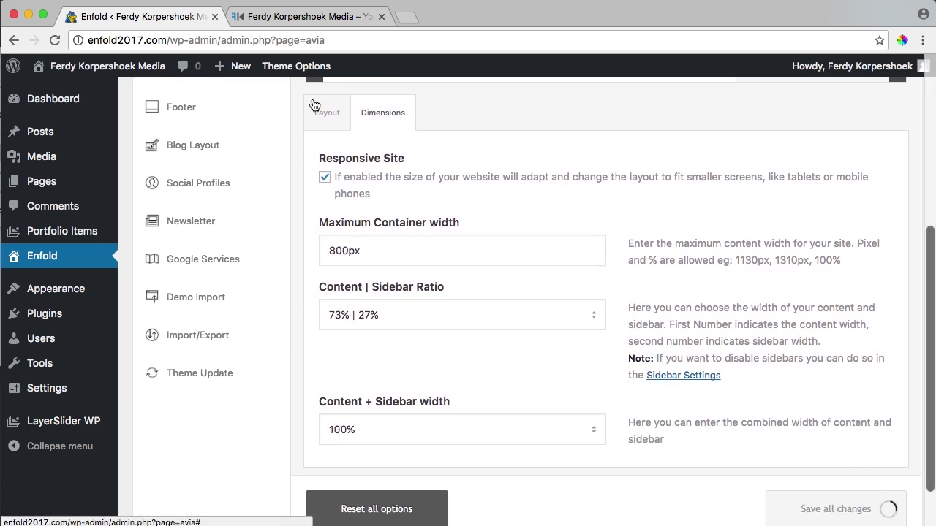
{"action": "left_click", "coordinate": [271, 23]}
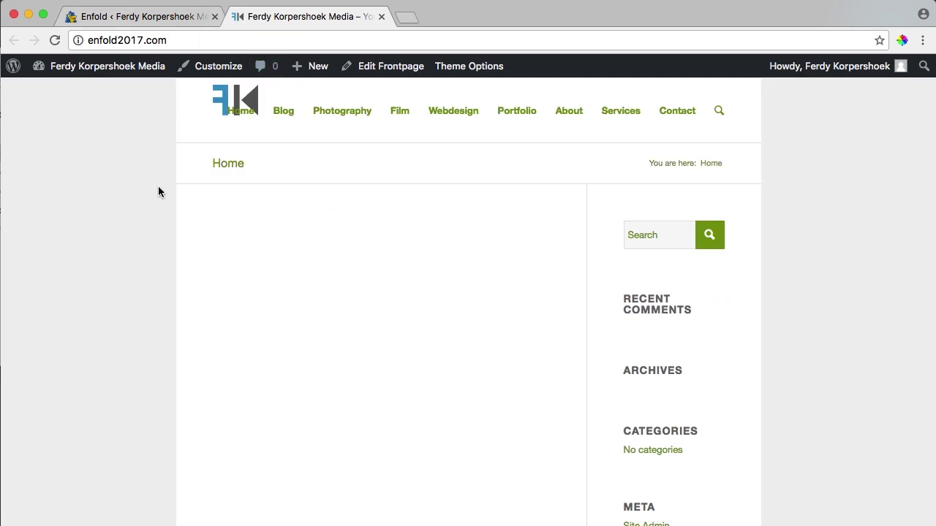
Switch the layout back to Stretched, save, and reload the front page
{"action": "left_click", "coordinate": [127, 21]}
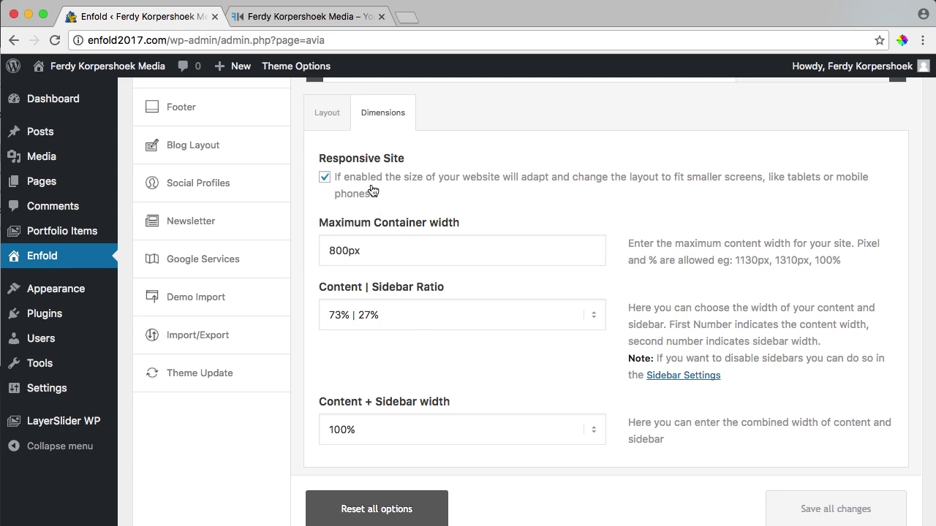
{"action": "left_click", "coordinate": [342, 123]}
{"action": "left_click", "coordinate": [378, 315]}
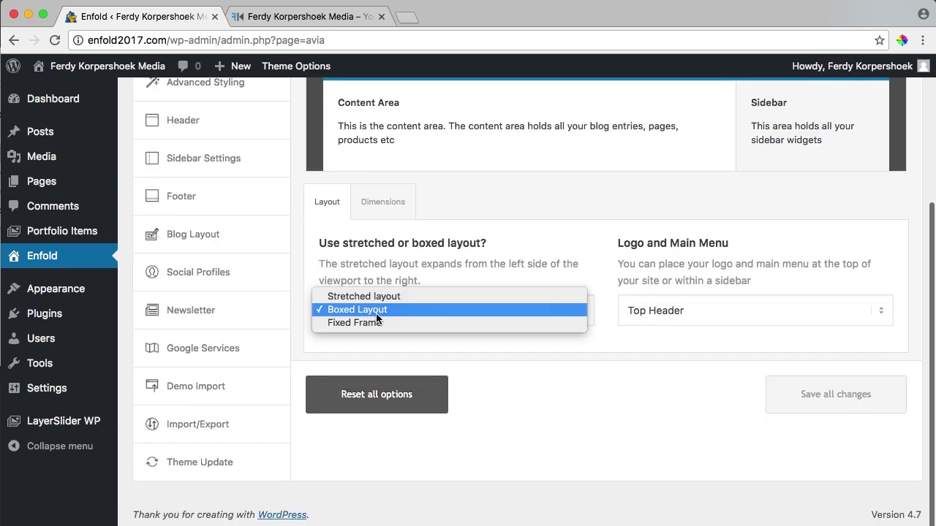
{"action": "left_click", "coordinate": [375, 297]}
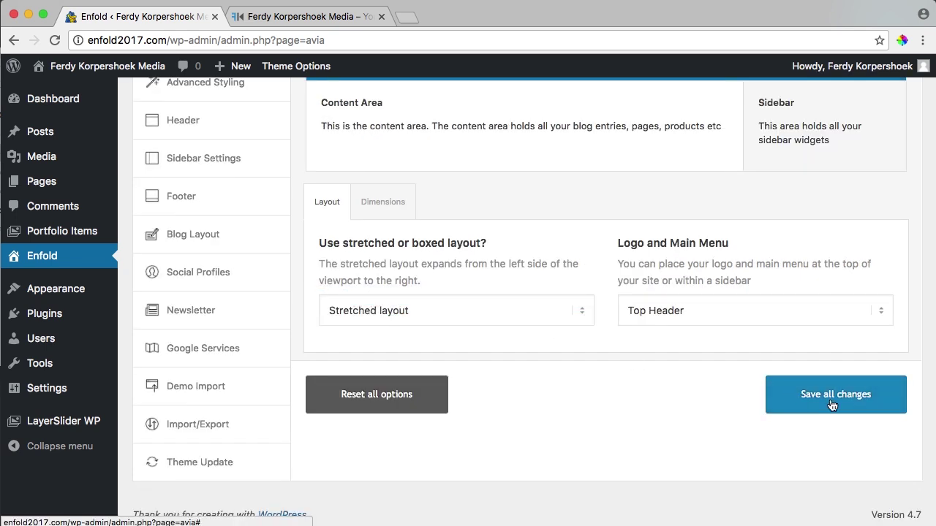
{"action": "left_click", "coordinate": [831, 405]}
{"action": "left_click", "coordinate": [307, 16]}
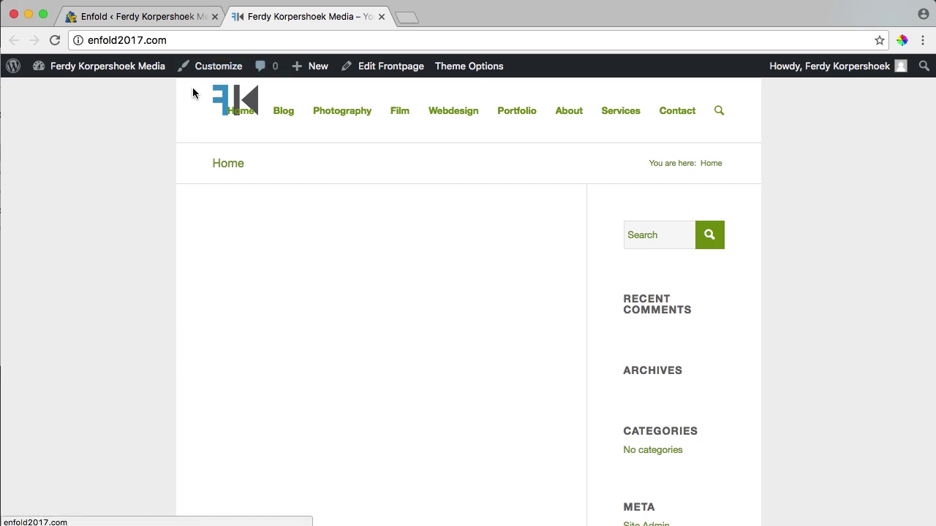
{"action": "key", "text": "super+r"}
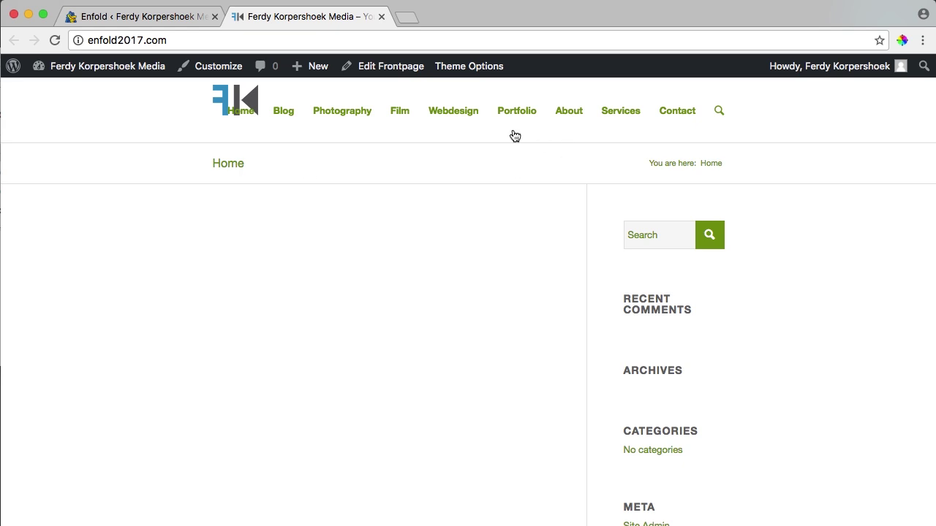
Change the maximum container width from 800 to 1120px, save, and reload the front page
{"action": "left_click", "coordinate": [169, 17]}
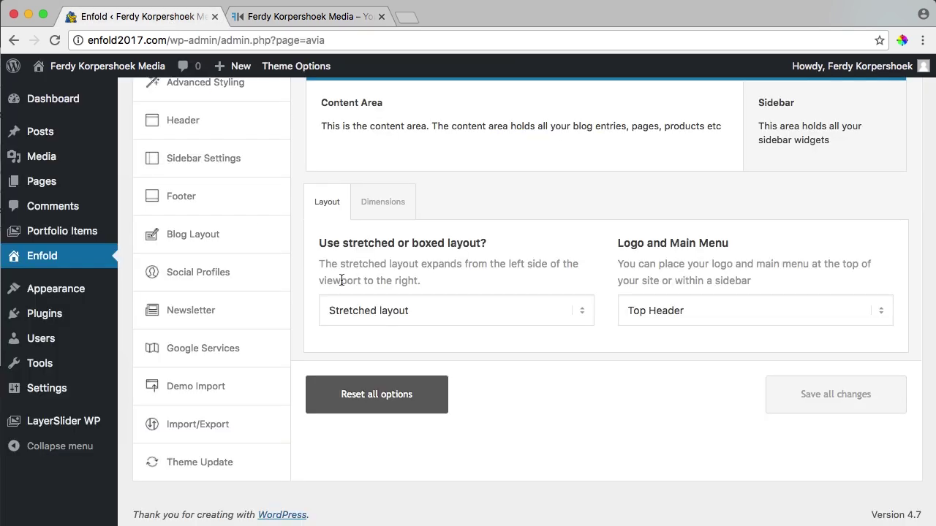
{"action": "left_click", "coordinate": [372, 201]}
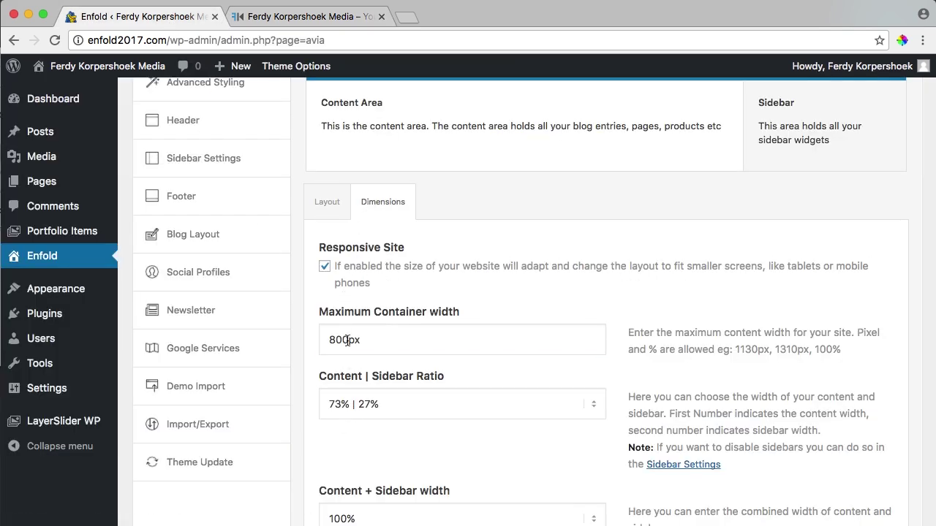
{"action": "left_click_drag", "start_coordinate": [347, 340], "coordinate": [328, 340]}
{"action": "type", "text": "112"}
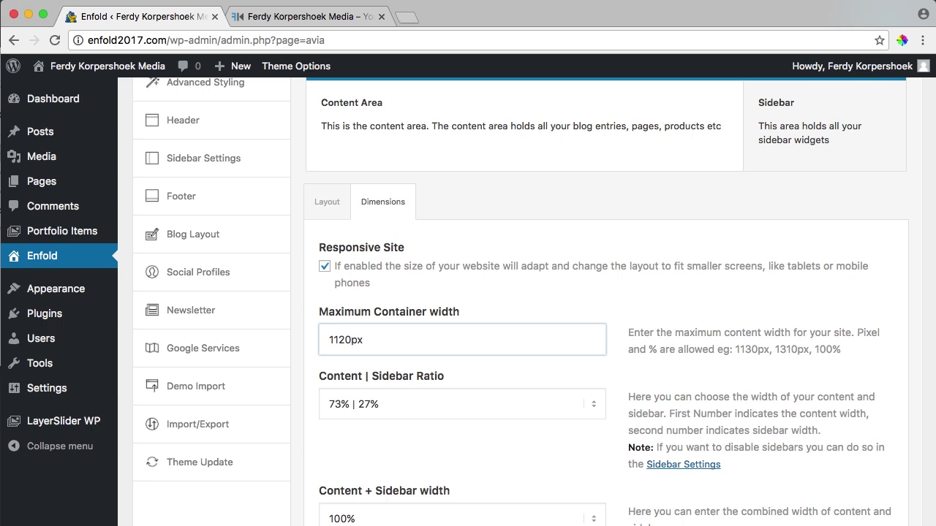
{"action": "scroll", "coordinate": [627, 310], "scroll_direction": "down", "scroll_amount": 5}
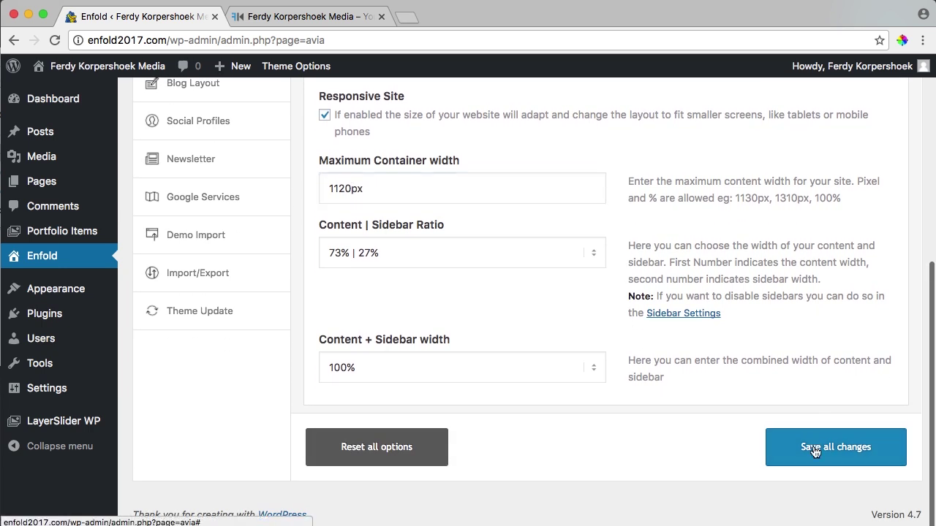
{"action": "left_click", "coordinate": [801, 445]}
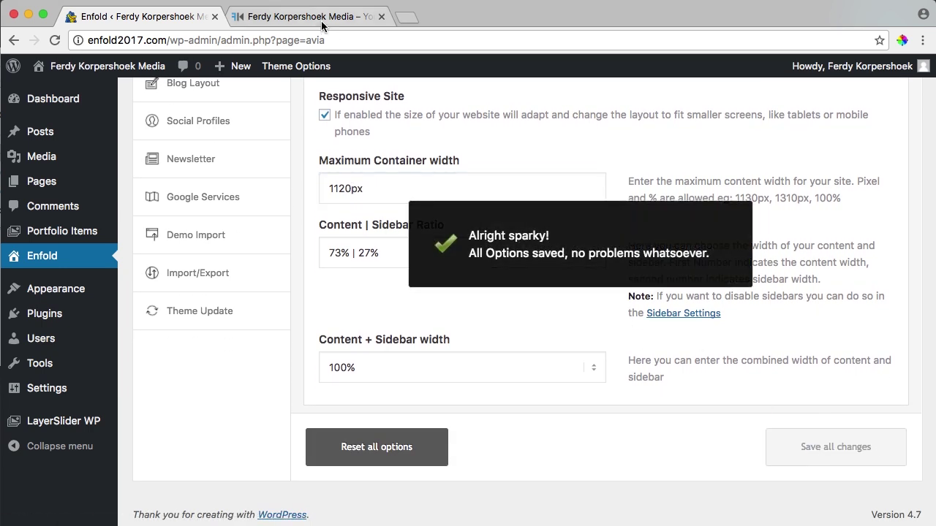
{"action": "left_click", "coordinate": [322, 22]}
{"action": "key", "text": "super+r"}
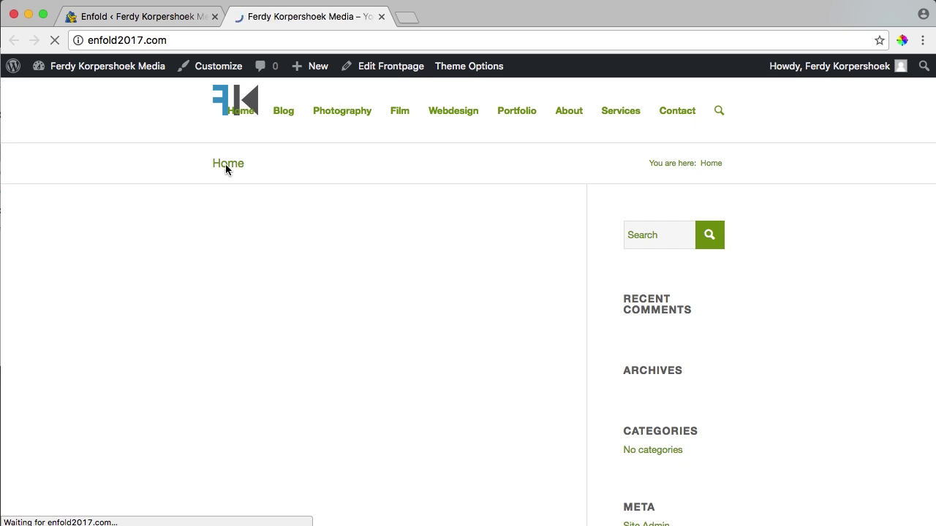
Load apple.com in a new browser tab and cycle through the open tabs
{"action": "left_click", "coordinate": [408, 16]}
{"action": "type", "text": "apple.com"}
{"action": "key", "text": "Return"}
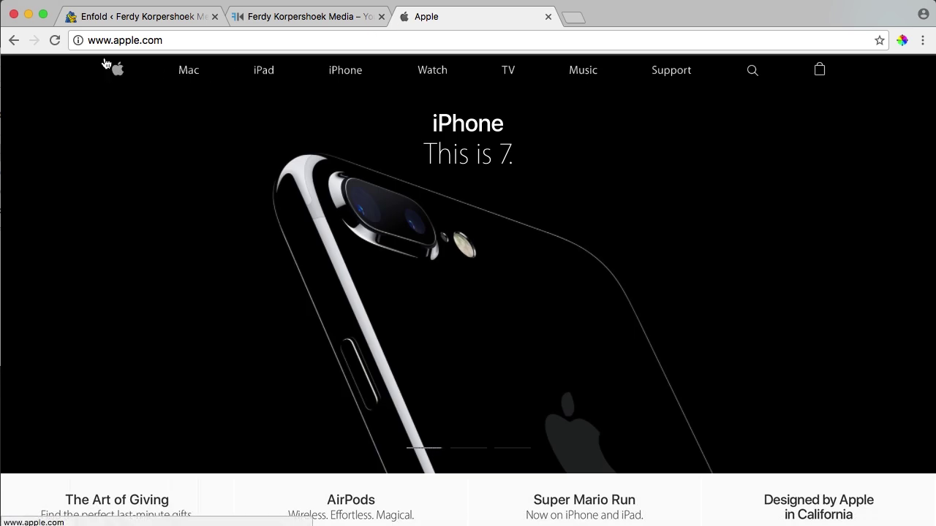
{"action": "key", "text": "ctrl+Tab"}
{"action": "key", "text": "ctrl+Tab"}
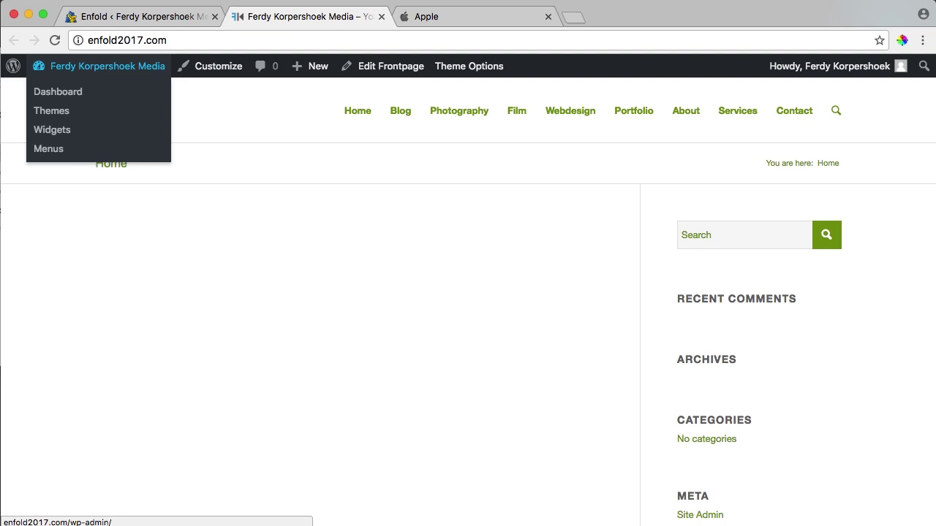
{"action": "key", "text": "ctrl+Tab"}
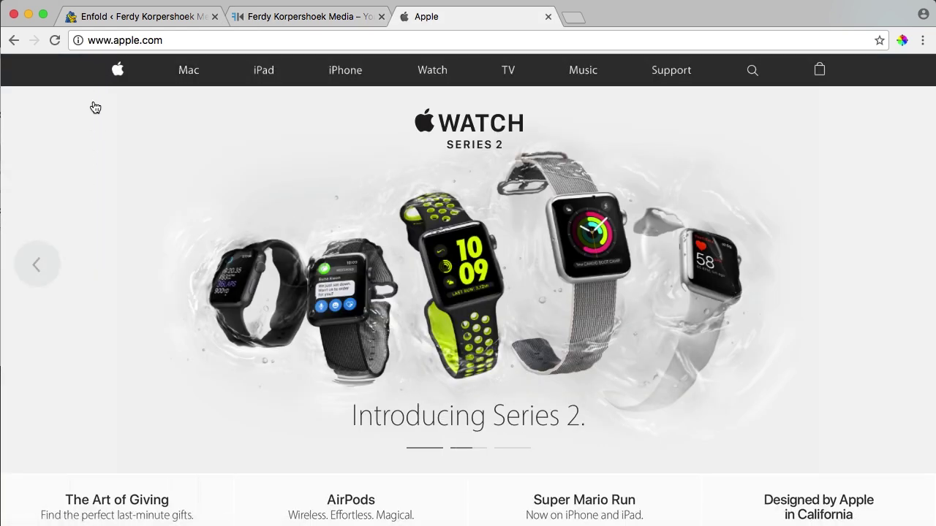
{"action": "key", "text": "ctrl+Tab"}
{"action": "key", "text": "ctrl+Tab"}
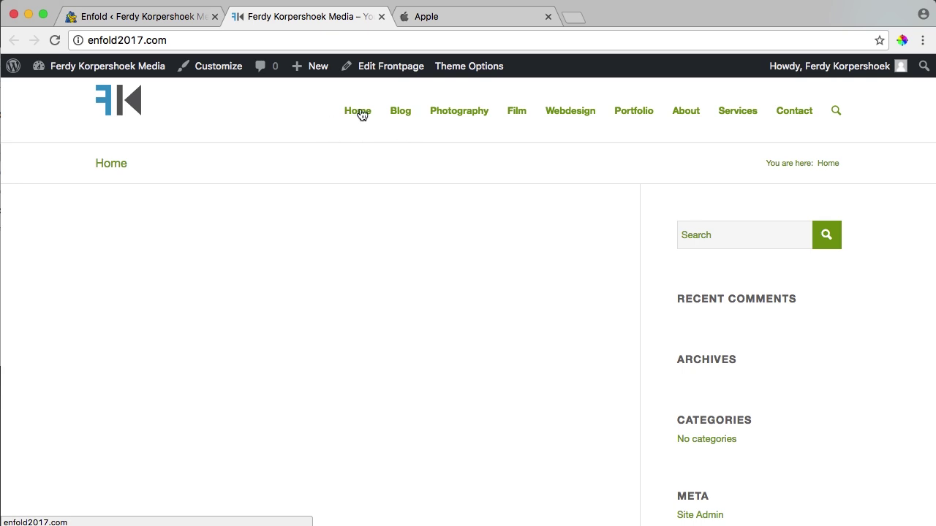
Compare the front page with the theme options, then open General Styling
{"action": "left_click", "coordinate": [171, 16]}
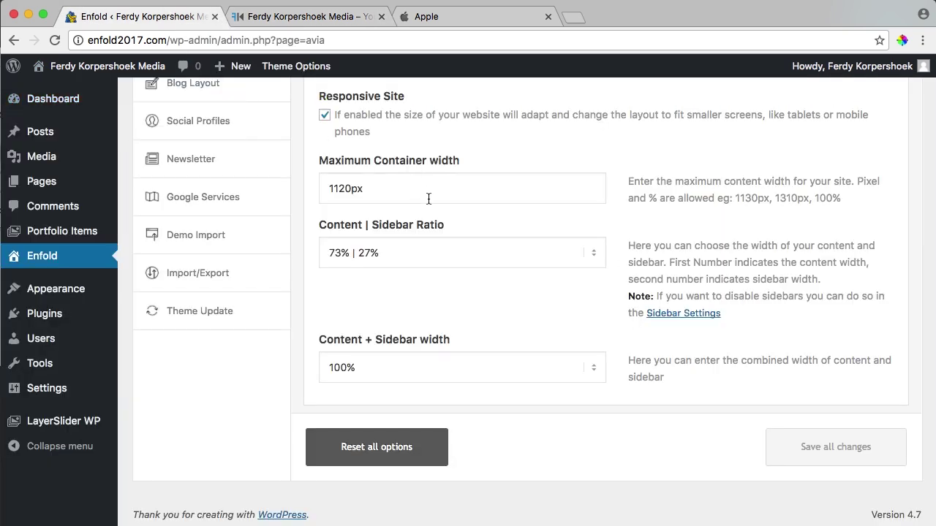
{"action": "scroll", "coordinate": [347, 244], "scroll_direction": "up", "scroll_amount": 2}
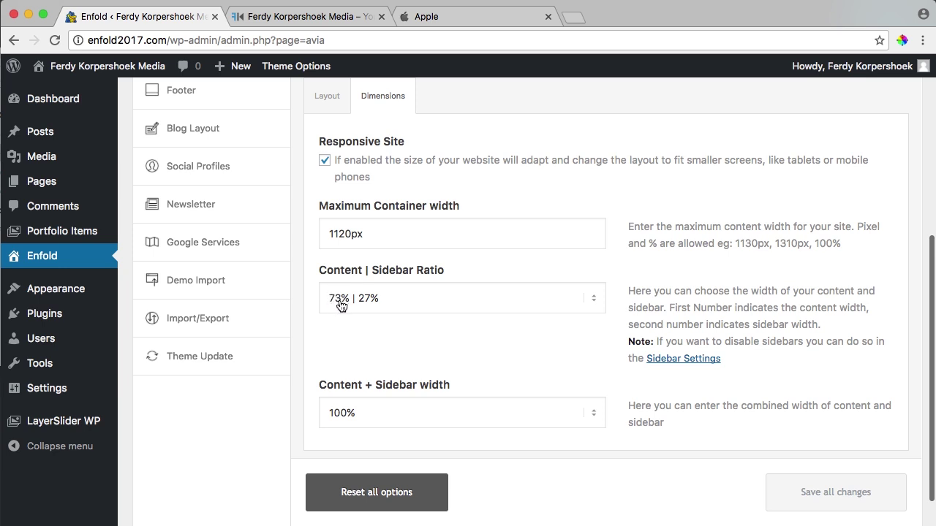
{"action": "left_click", "coordinate": [278, 18]}
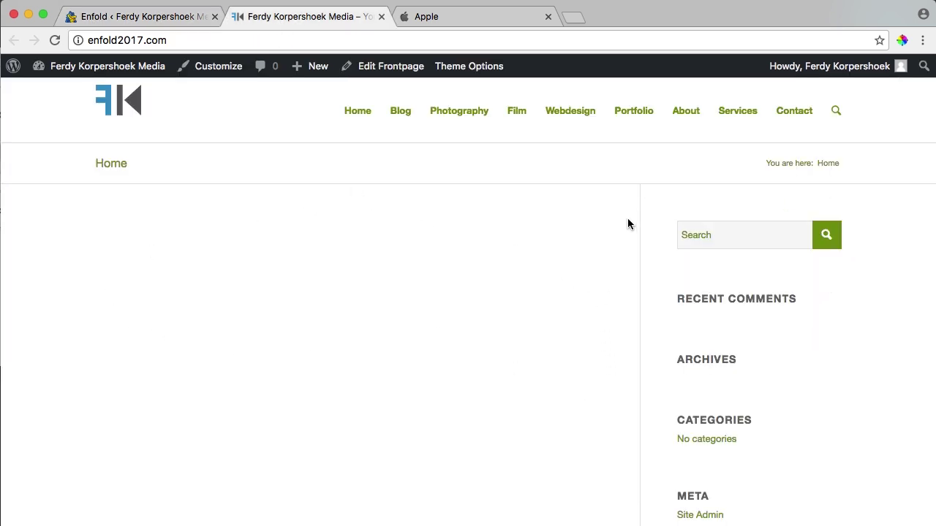
{"action": "left_click", "coordinate": [145, 16]}
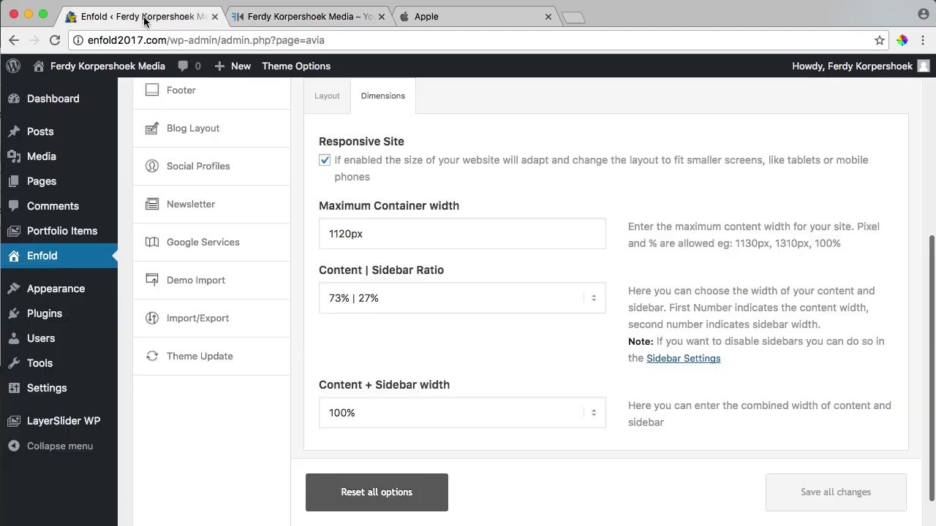
{"action": "scroll", "coordinate": [409, 217], "scroll_direction": "up", "scroll_amount": 1}
{"action": "scroll", "coordinate": [410, 217], "scroll_direction": "up", "scroll_amount": 8}
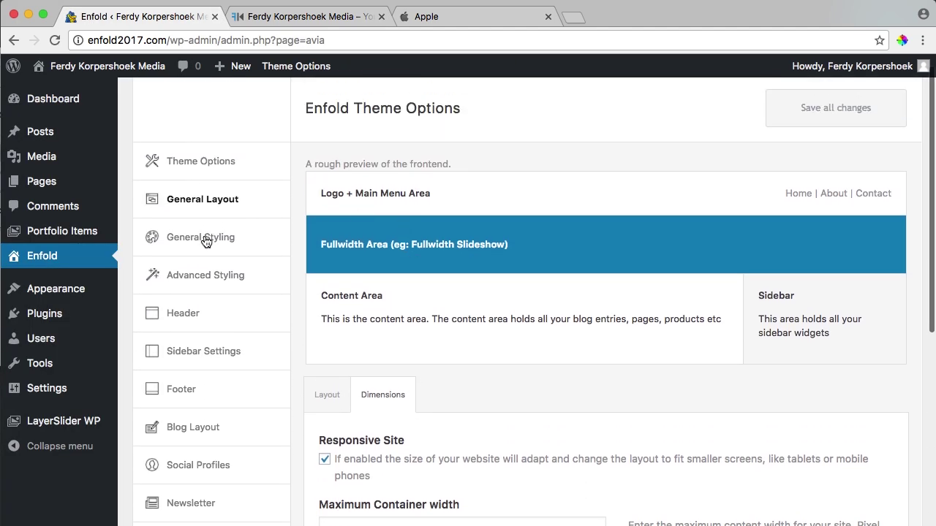
{"action": "left_click", "coordinate": [205, 241]}
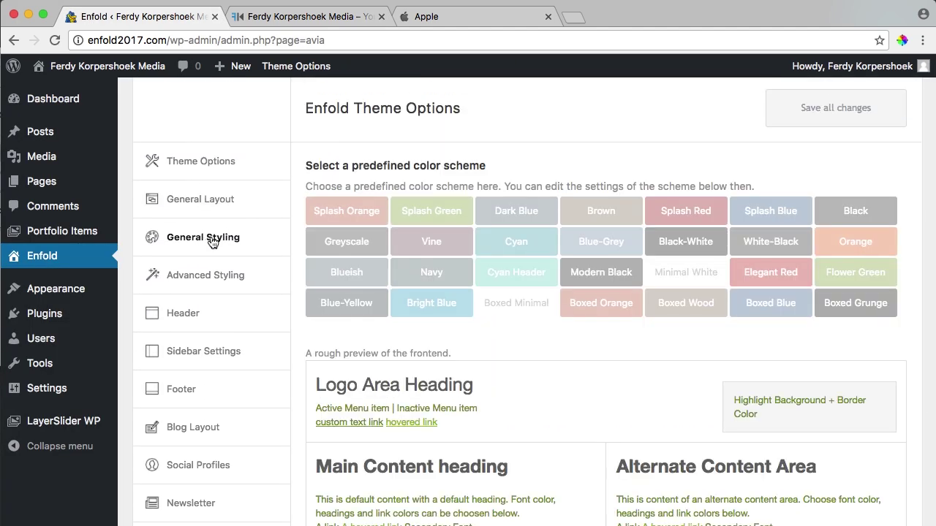
Apply and save the Splash Red colour scheme, then check it on the front page
{"action": "left_click", "coordinate": [298, 16]}
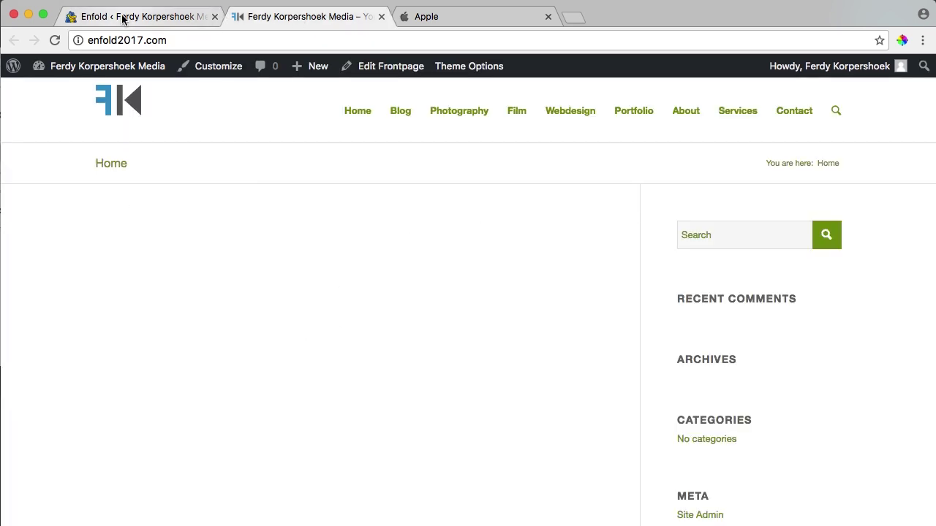
{"action": "left_click", "coordinate": [122, 18]}
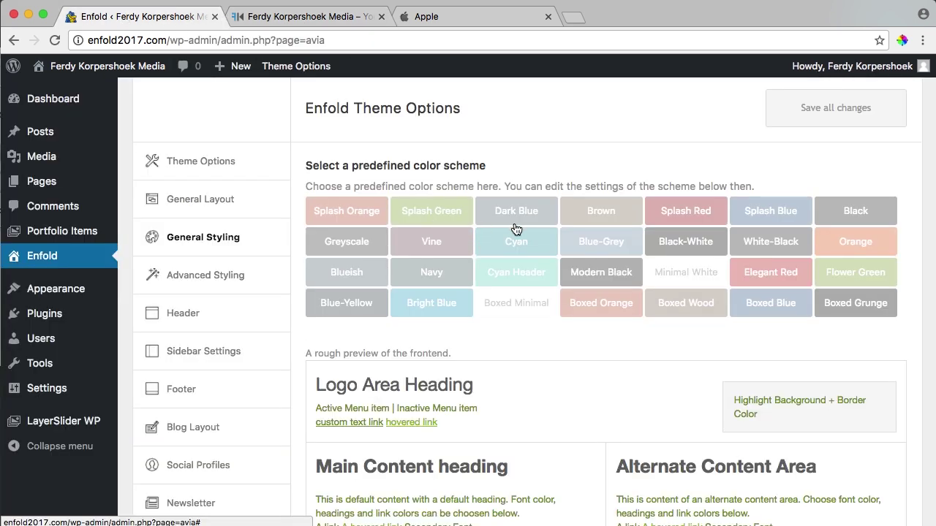
{"action": "left_click", "coordinate": [681, 215]}
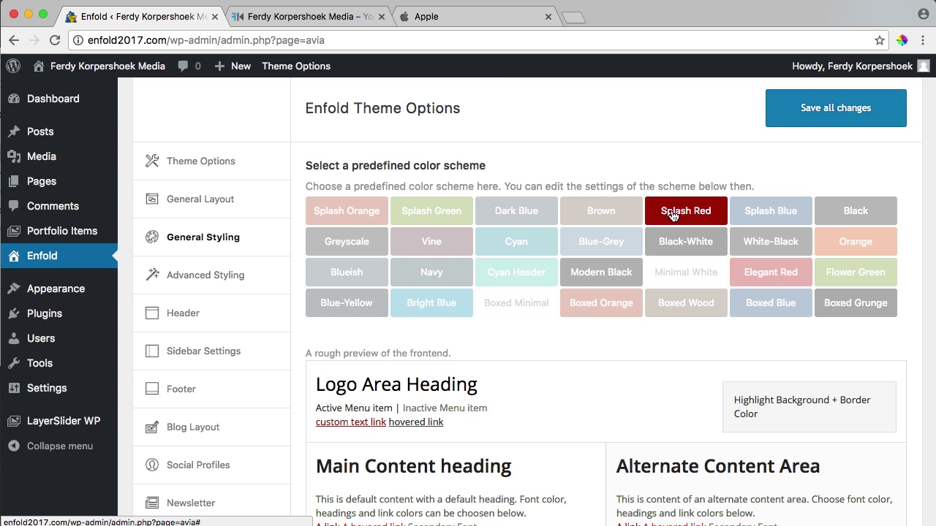
{"action": "left_click", "coordinate": [813, 116]}
{"action": "left_click", "coordinate": [307, 16]}
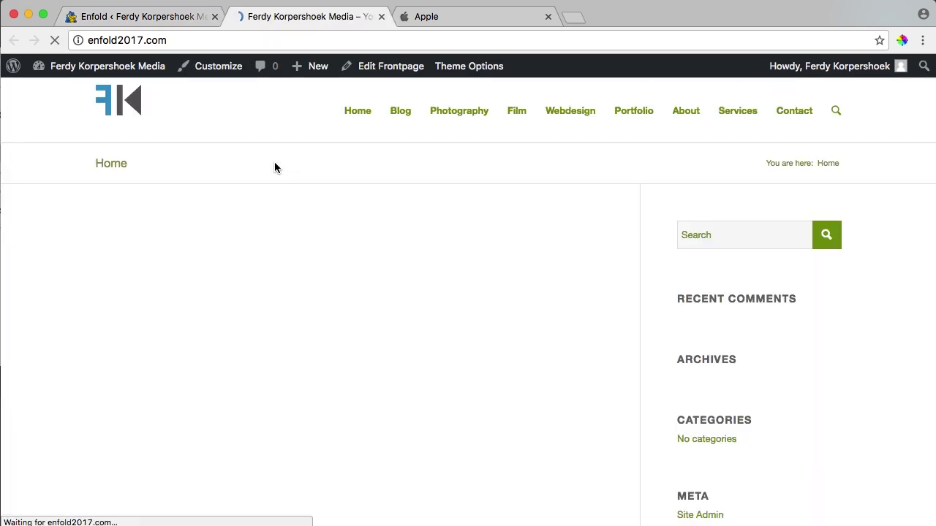
{"action": "scroll", "coordinate": [276, 157], "scroll_direction": "down", "scroll_amount": 5}
{"action": "scroll", "coordinate": [274, 157], "scroll_direction": "up", "scroll_amount": 5}
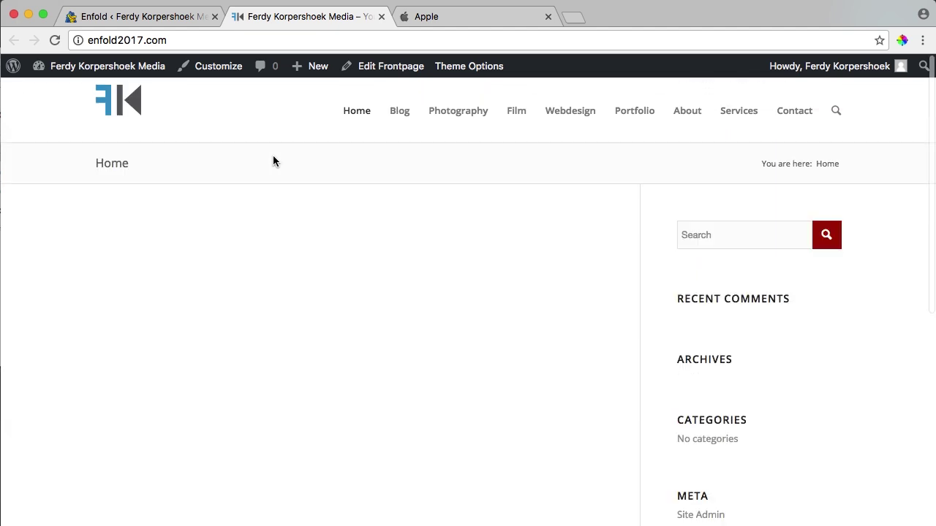
{"action": "left_click", "coordinate": [183, 16]}
Apply and save Modern Black, review the dark home page, and return to theme options
{"action": "left_click", "coordinate": [601, 272]}
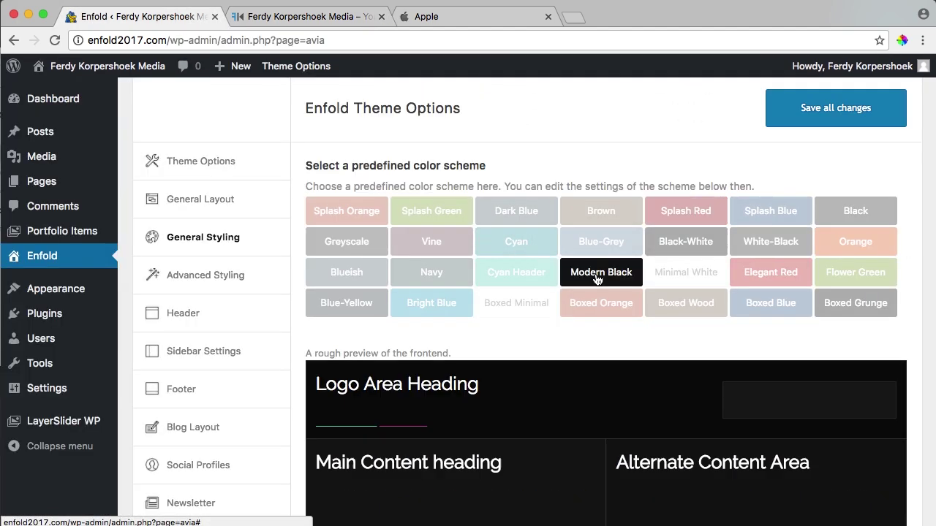
{"action": "scroll", "coordinate": [693, 178], "scroll_direction": "down", "scroll_amount": 5}
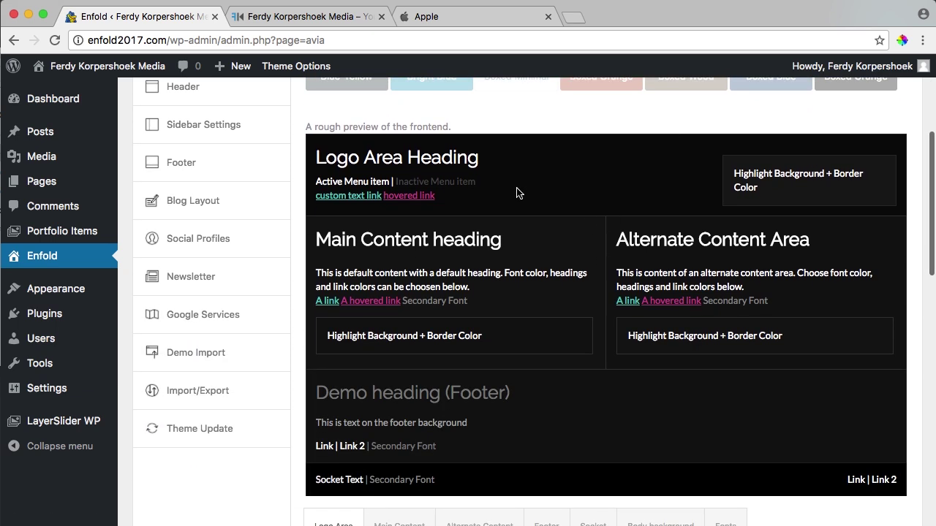
{"action": "scroll", "coordinate": [489, 181], "scroll_direction": "up", "scroll_amount": 5}
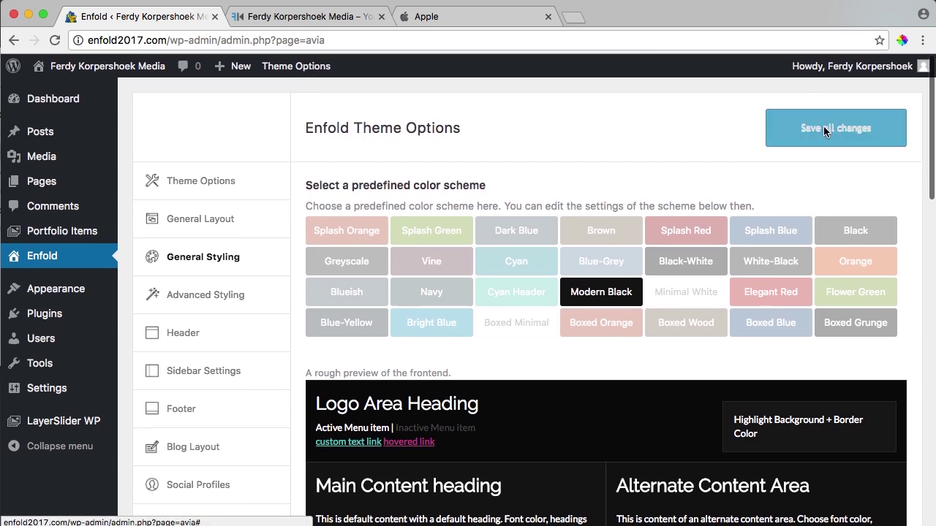
{"action": "left_click", "coordinate": [823, 126]}
{"action": "left_click", "coordinate": [290, 17]}
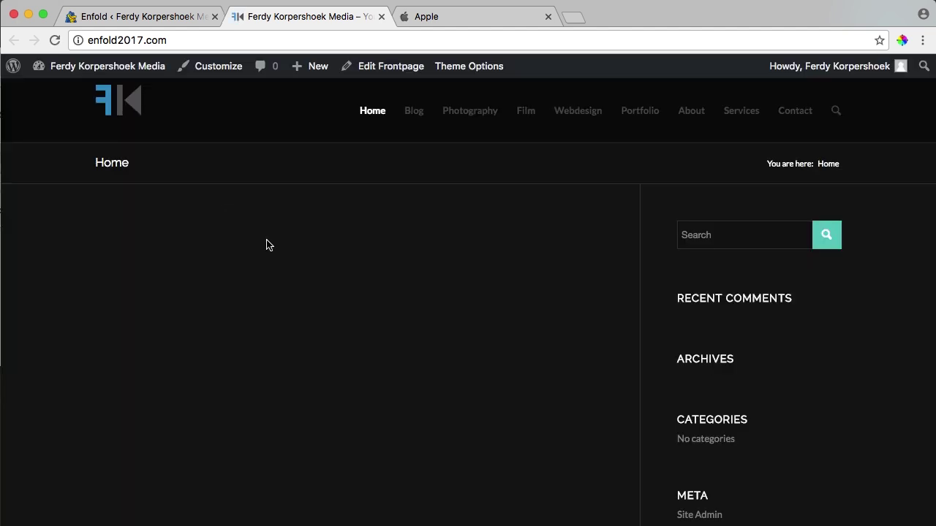
{"action": "scroll", "coordinate": [267, 245], "scroll_direction": "down", "scroll_amount": 10}
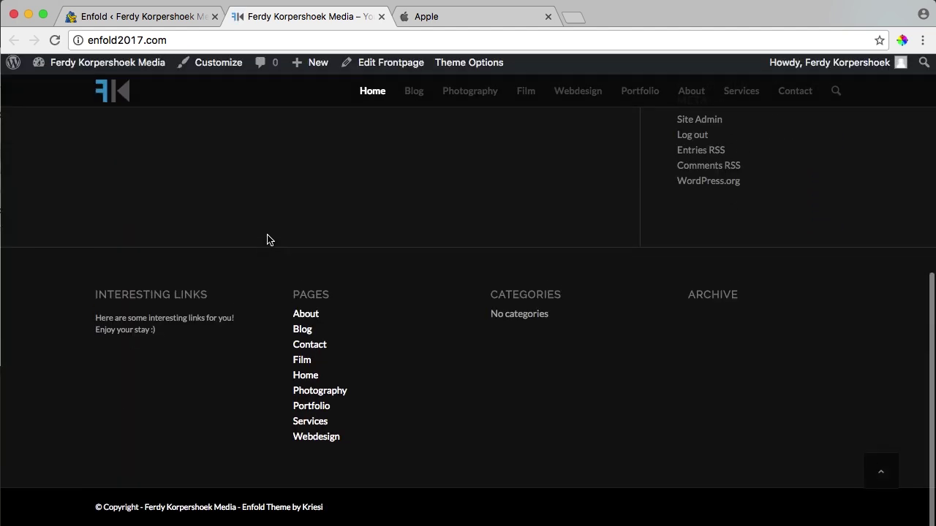
{"action": "scroll", "coordinate": [267, 239], "scroll_direction": "up", "scroll_amount": 10}
{"action": "left_click", "coordinate": [198, 14]}
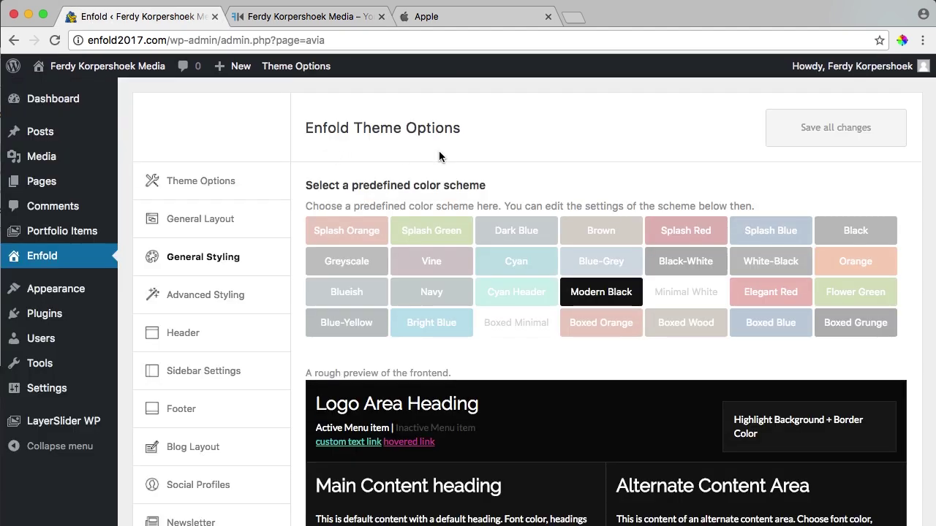
Preview Greyscale and Bright Blue, then save Splash Blue and view the live home page
{"action": "scroll", "coordinate": [492, 150], "scroll_direction": "down", "scroll_amount": 3}
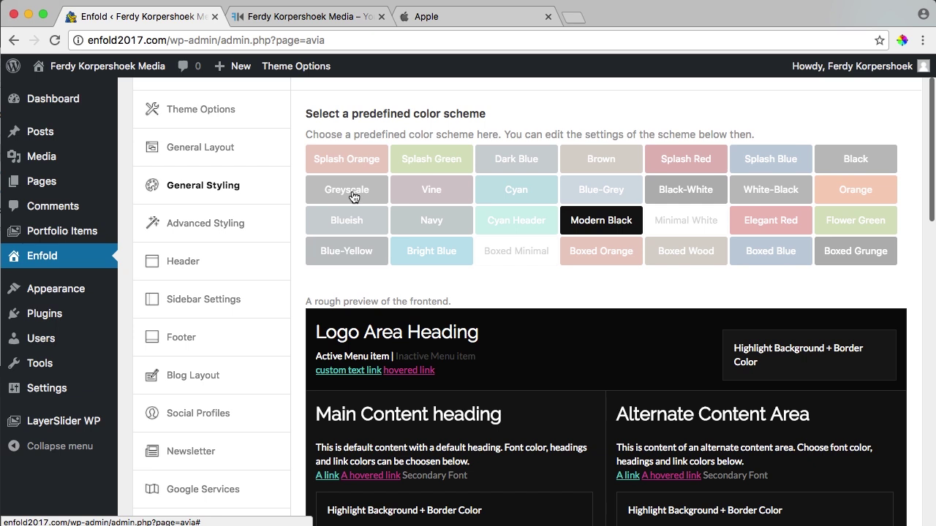
{"action": "left_click", "coordinate": [354, 195]}
{"action": "left_click", "coordinate": [431, 255]}
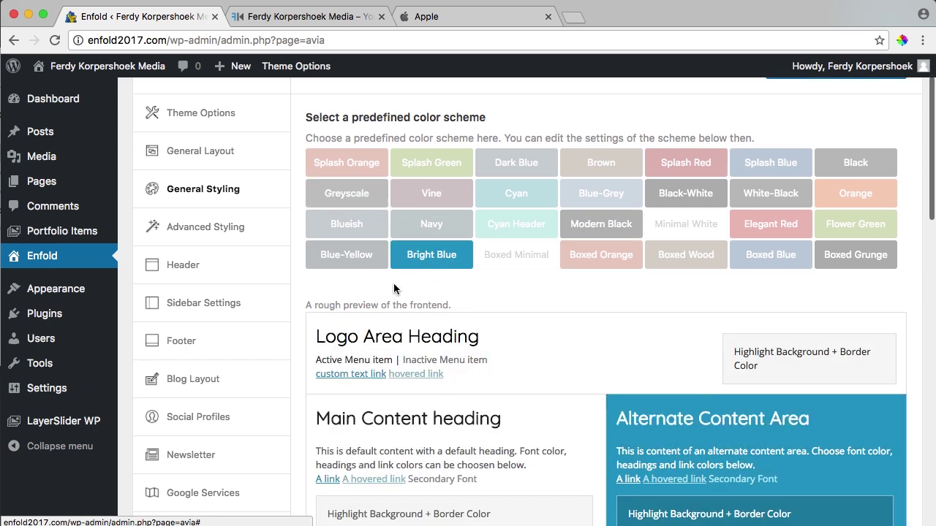
{"action": "scroll", "coordinate": [548, 353], "scroll_direction": "down", "scroll_amount": 5}
{"action": "scroll", "coordinate": [601, 163], "scroll_direction": "up", "scroll_amount": 5}
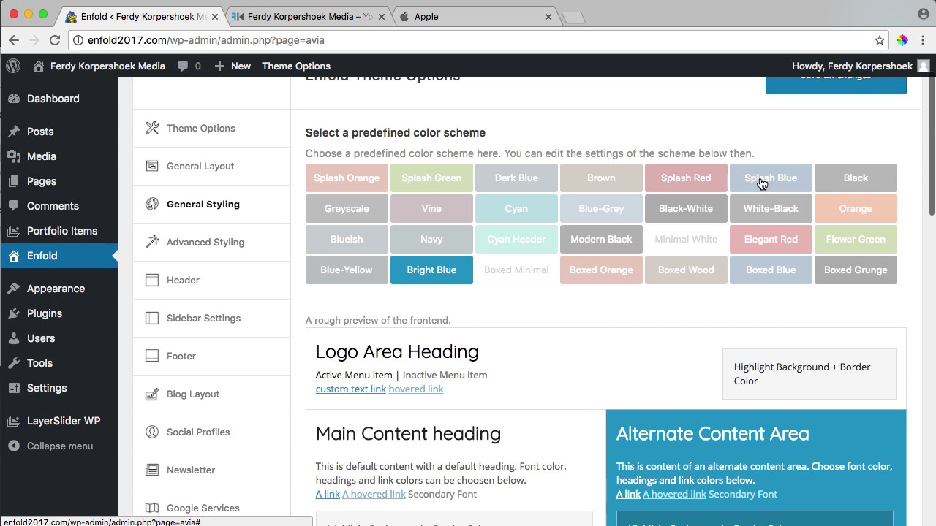
{"action": "left_click", "coordinate": [761, 183]}
{"action": "scroll", "coordinate": [638, 176], "scroll_direction": "up", "scroll_amount": 3}
{"action": "left_click", "coordinate": [804, 129]}
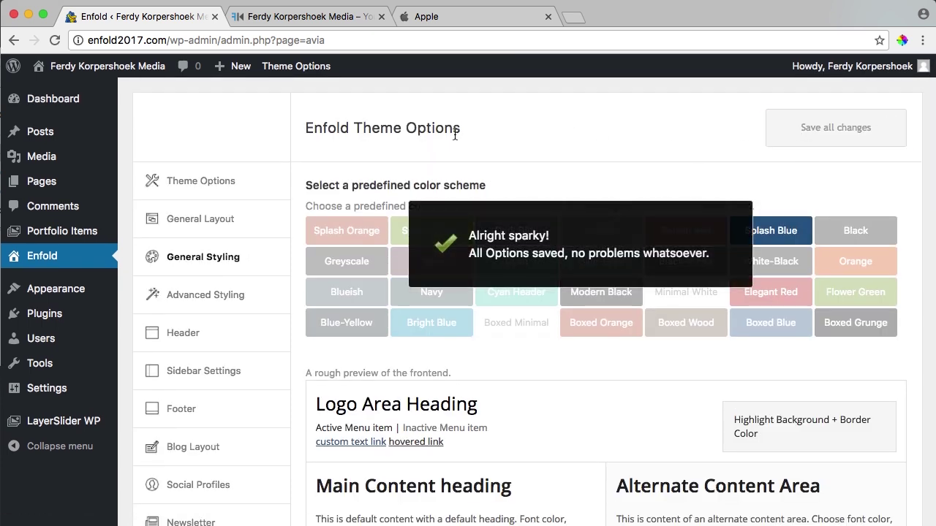
{"action": "left_click", "coordinate": [272, 19]}
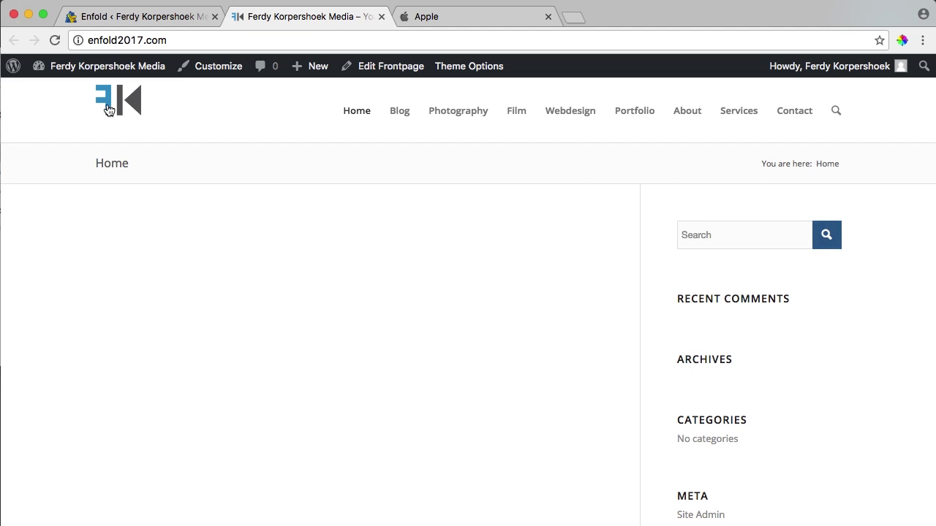
Sample the logo's blue #2D95C8 with the ColorPick Eyedropper and return to Enfold options
{"action": "left_click", "coordinate": [902, 42]}
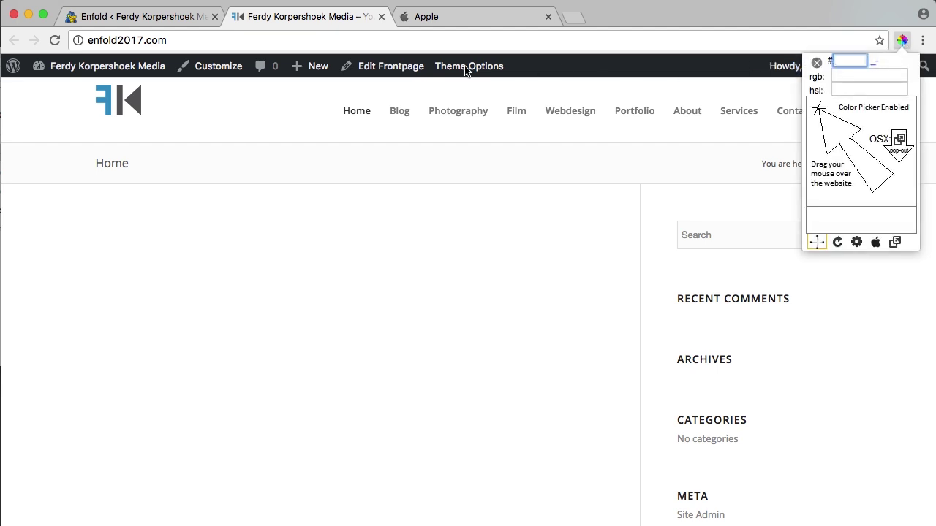
{"action": "left_click", "coordinate": [108, 90]}
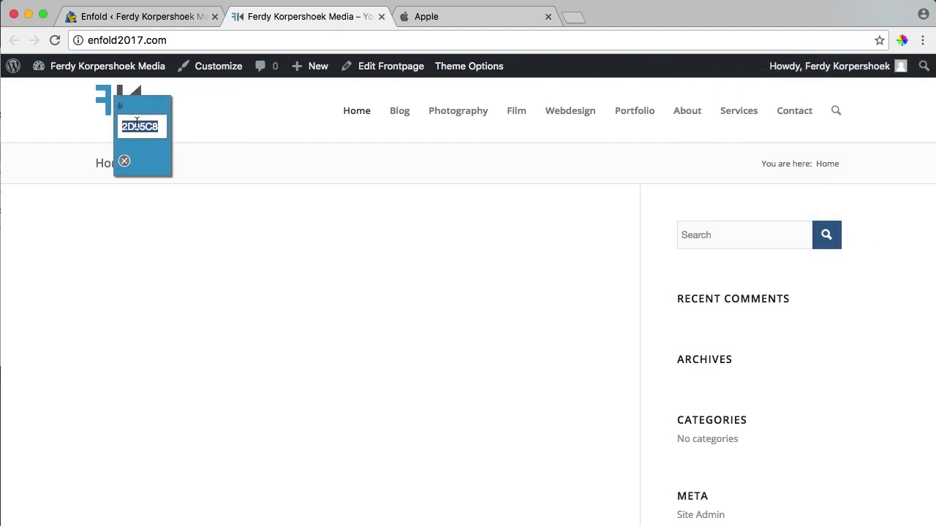
{"action": "left_click", "coordinate": [124, 161]}
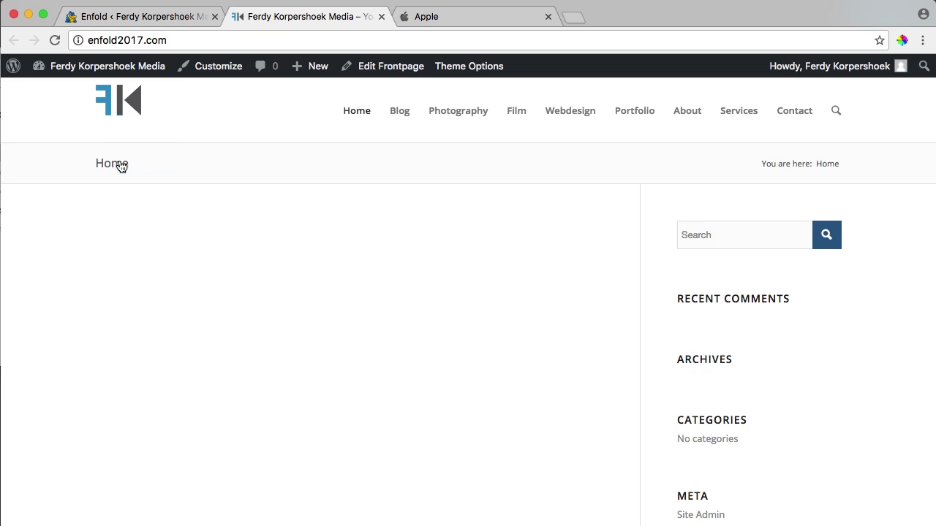
{"action": "left_click", "coordinate": [151, 17]}
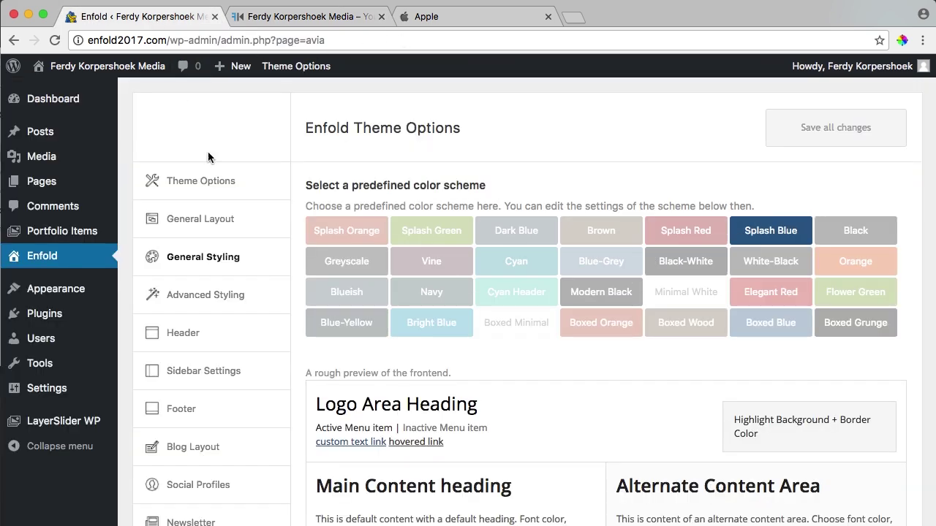
Set the Logo Area primary colour to #2d94c8 and copy the code
{"action": "scroll", "coordinate": [385, 285], "scroll_direction": "down", "scroll_amount": 5}
{"action": "scroll", "coordinate": [389, 280], "scroll_direction": "down", "scroll_amount": 5}
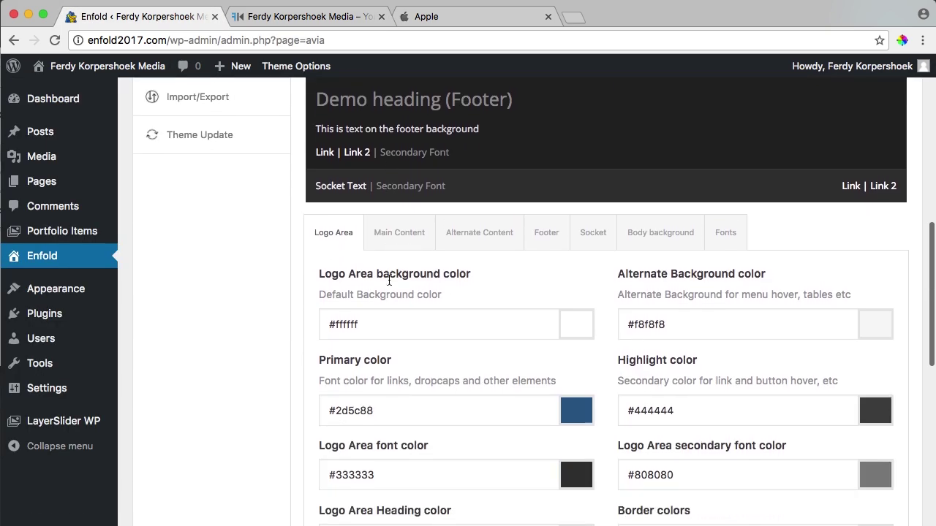
{"action": "left_click_drag", "start_coordinate": [401, 275], "coordinate": [343, 275]}
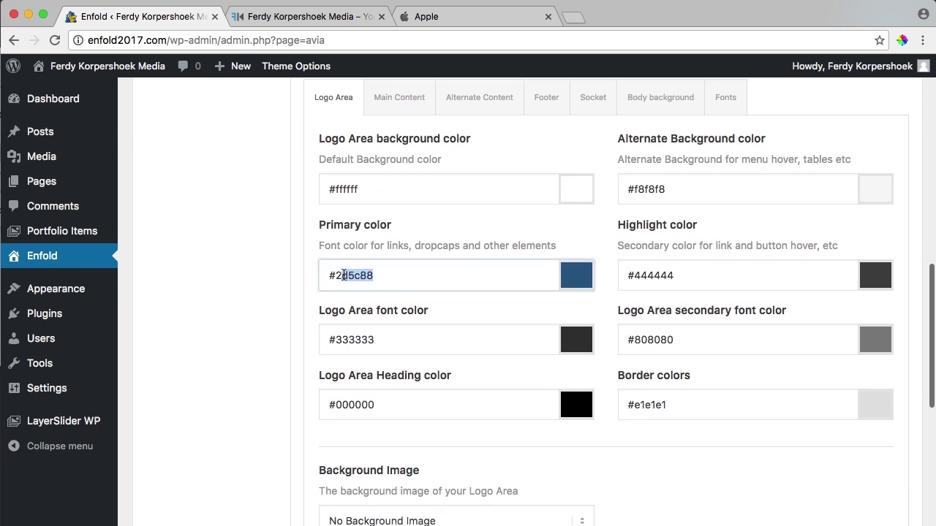
{"action": "type", "text": "d94c8"}
{"action": "left_click_drag", "start_coordinate": [400, 275], "coordinate": [319, 273]}
{"action": "left_click", "coordinate": [399, 272]}
{"action": "left_click", "coordinate": [535, 233]}
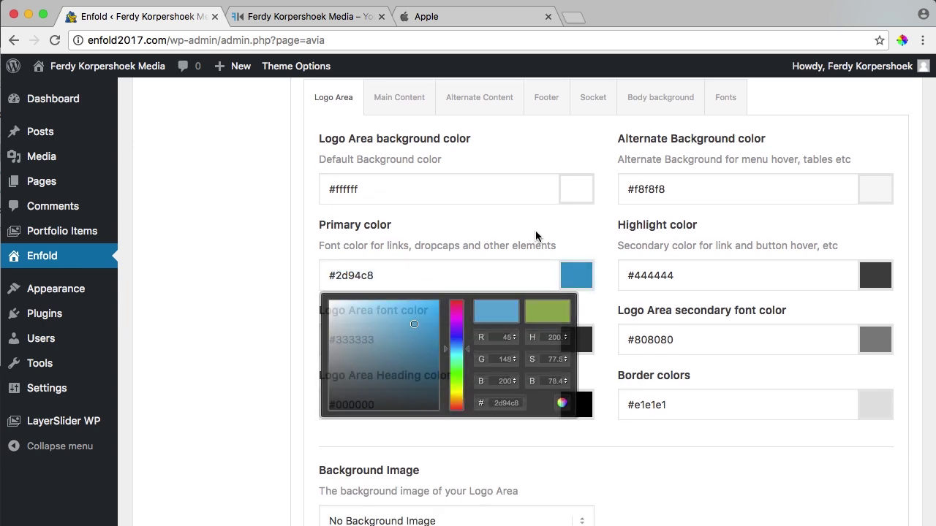
Give Main Content highlight the pasted logo blue with its blue value raised to 255
{"action": "scroll", "coordinate": [502, 272], "scroll_direction": "up", "scroll_amount": 1}
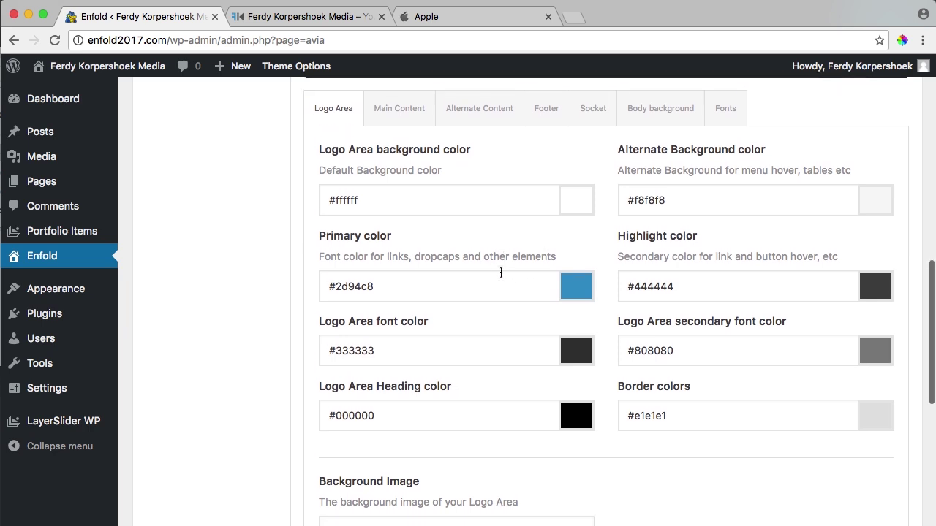
{"action": "left_click", "coordinate": [402, 111]}
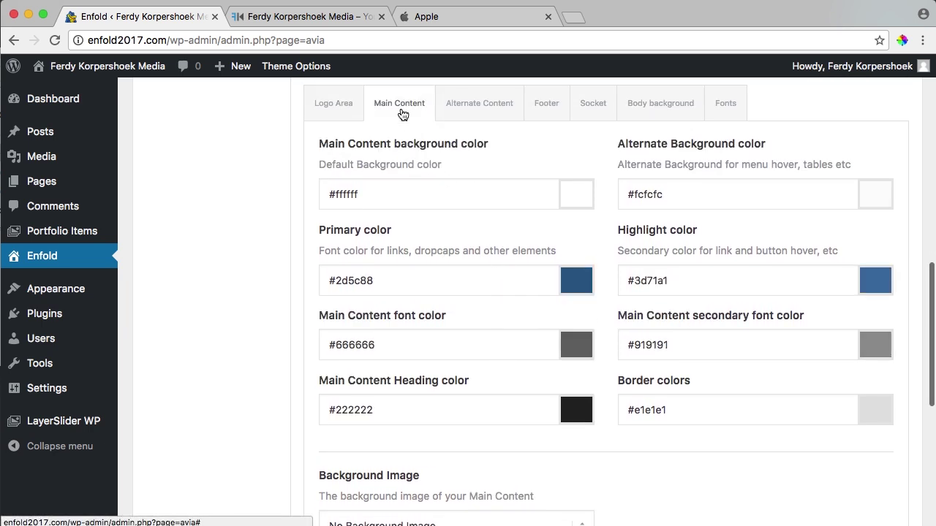
{"action": "left_click", "coordinate": [395, 281]}
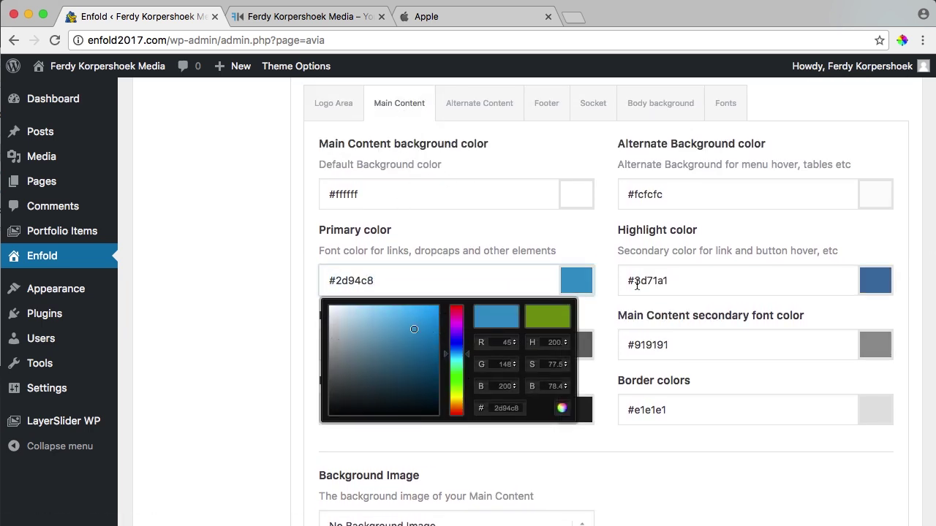
{"action": "left_click", "coordinate": [739, 281]}
{"action": "triple_click", "coordinate": [724, 284]}
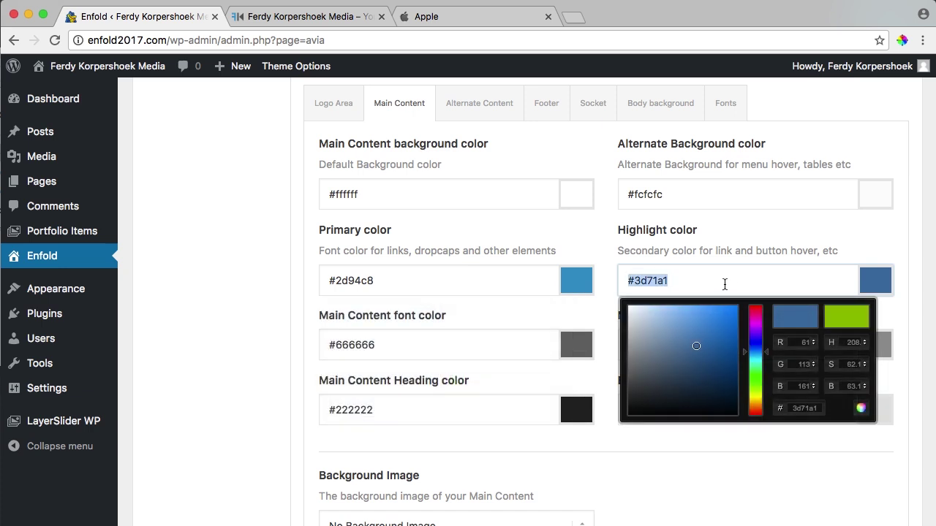
{"action": "type", "text": "#2d94c8"}
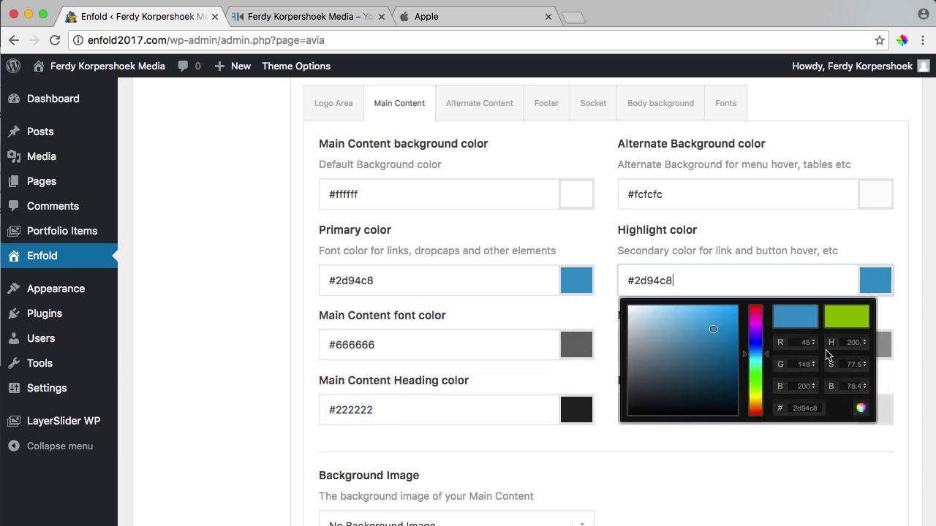
{"action": "left_click", "coordinate": [798, 385]}
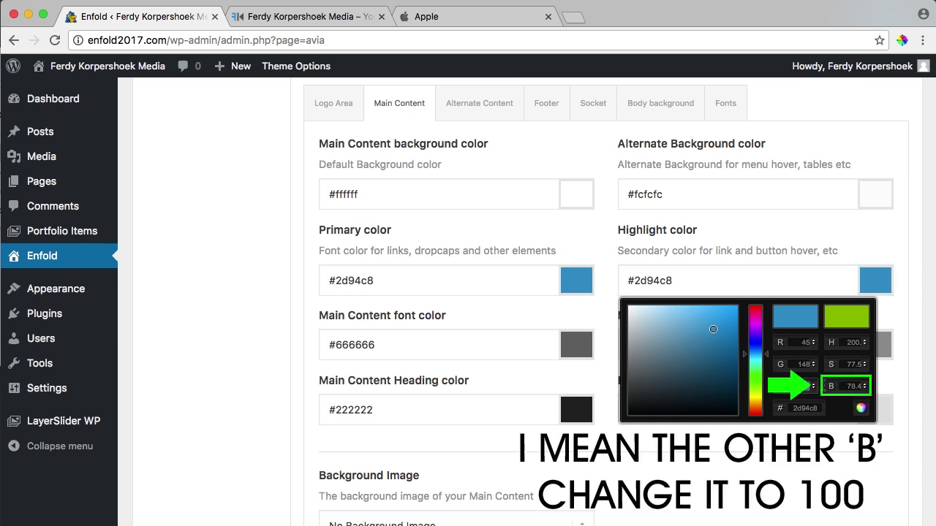
{"action": "type", "text": "255"}
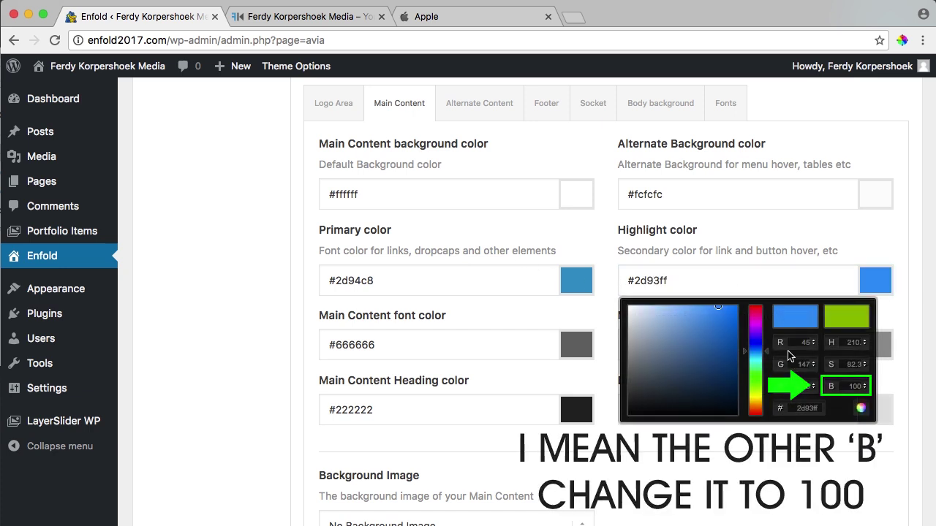
{"action": "left_click", "coordinate": [470, 108]}
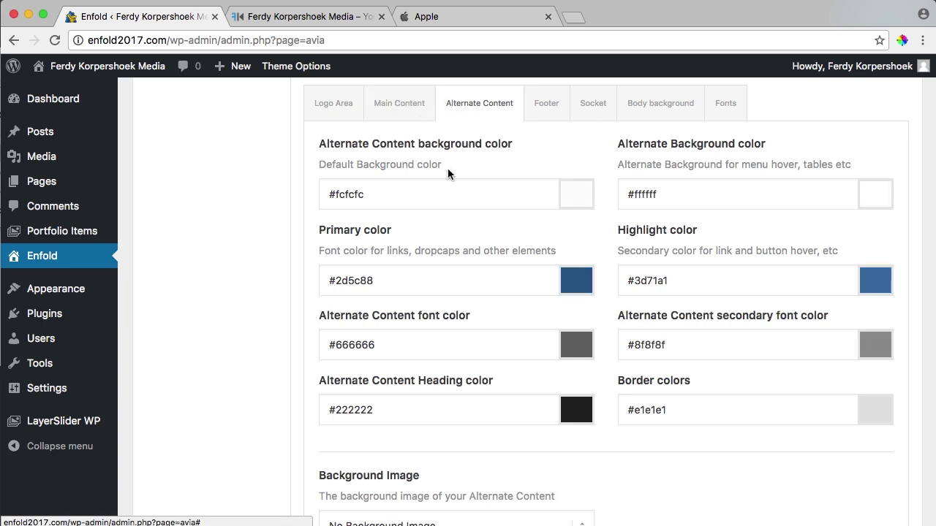
Paste #2d94c8 into Alternate Content primary and highlight, raising highlight brightness to 100
{"action": "left_click", "coordinate": [416, 273]}
{"action": "key", "text": "super+a"}
{"action": "type", "text": "#2d94c8"}
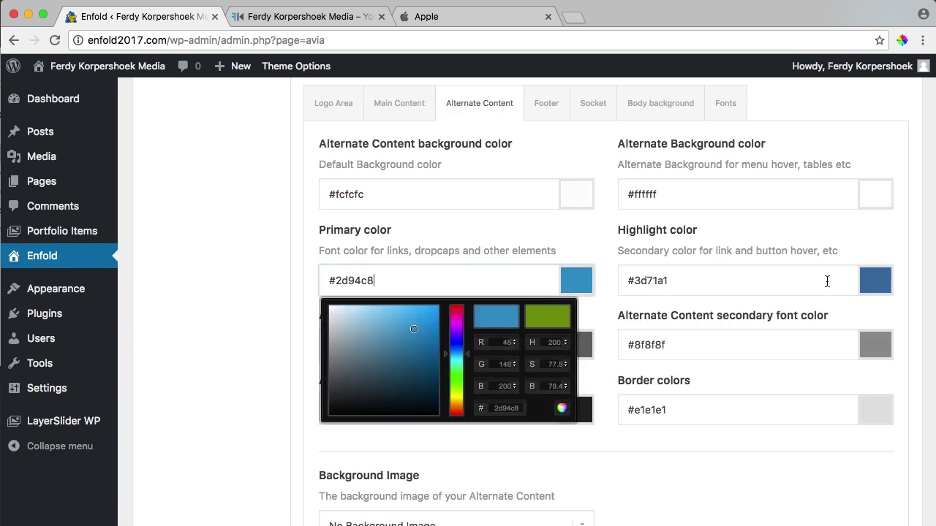
{"action": "left_click", "coordinate": [827, 281]}
{"action": "key", "text": "super+a"}
{"action": "type", "text": "#2d94c8"}
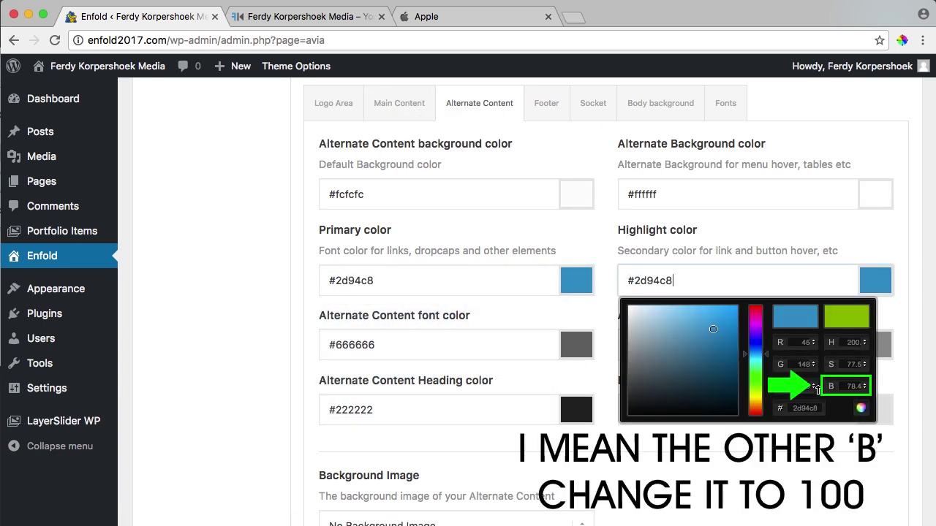
{"action": "left_click_drag", "start_coordinate": [815, 388], "coordinate": [818, 458]}
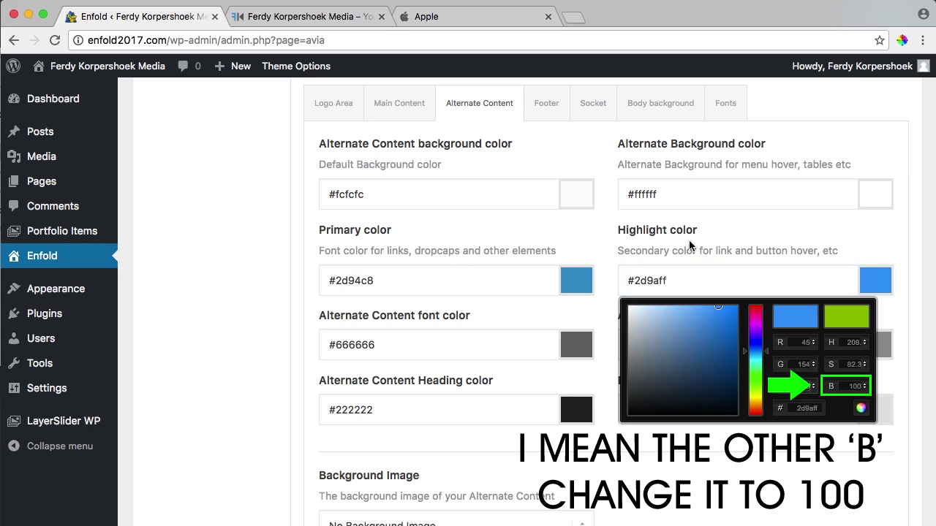
Review the Footer, Socket and Body background colours, then open the Fonts settings
{"action": "left_click", "coordinate": [546, 103]}
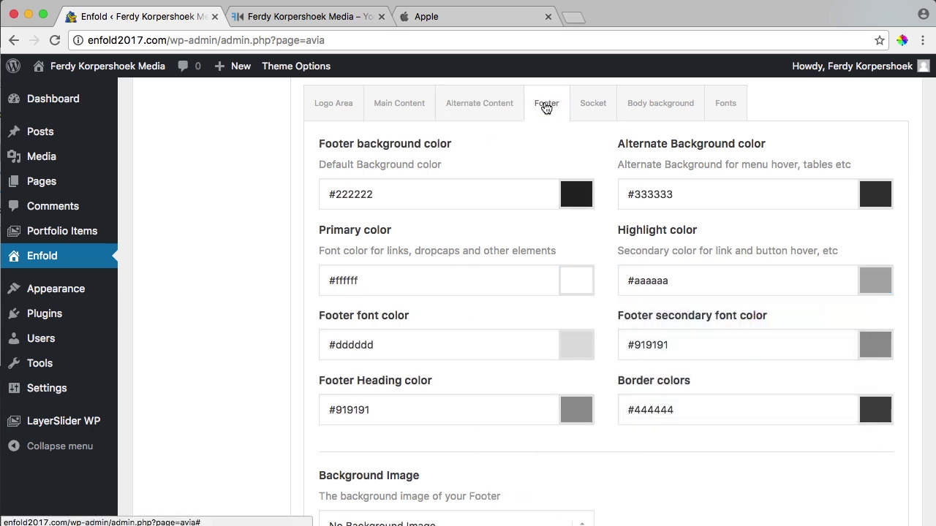
{"action": "left_click", "coordinate": [594, 110]}
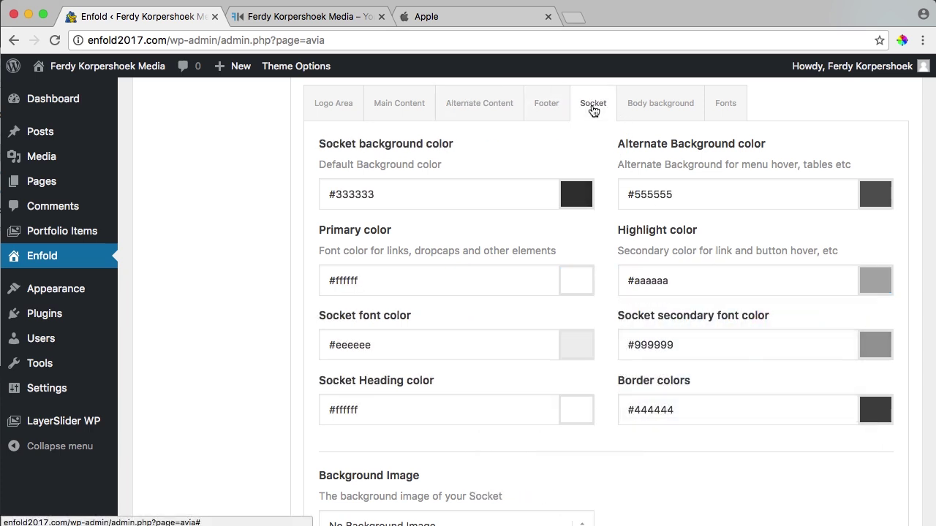
{"action": "left_click", "coordinate": [650, 110]}
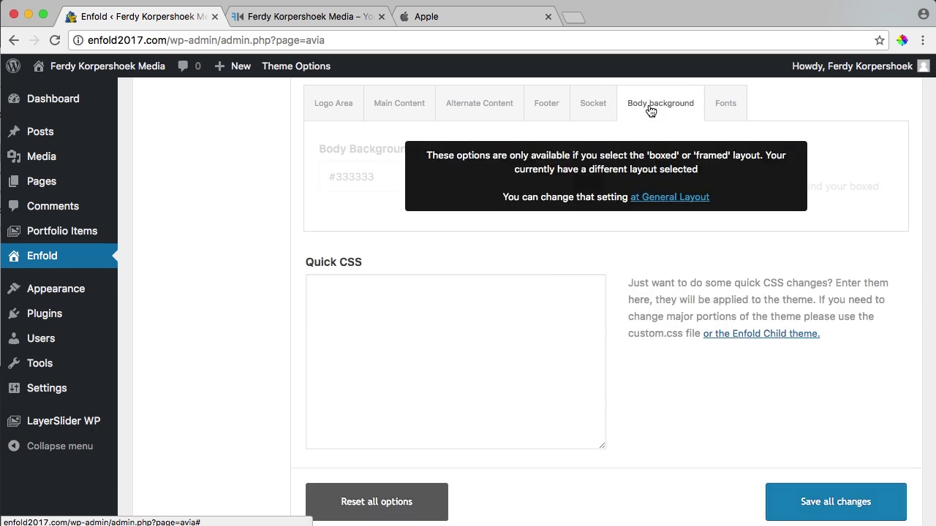
{"action": "left_click", "coordinate": [725, 104]}
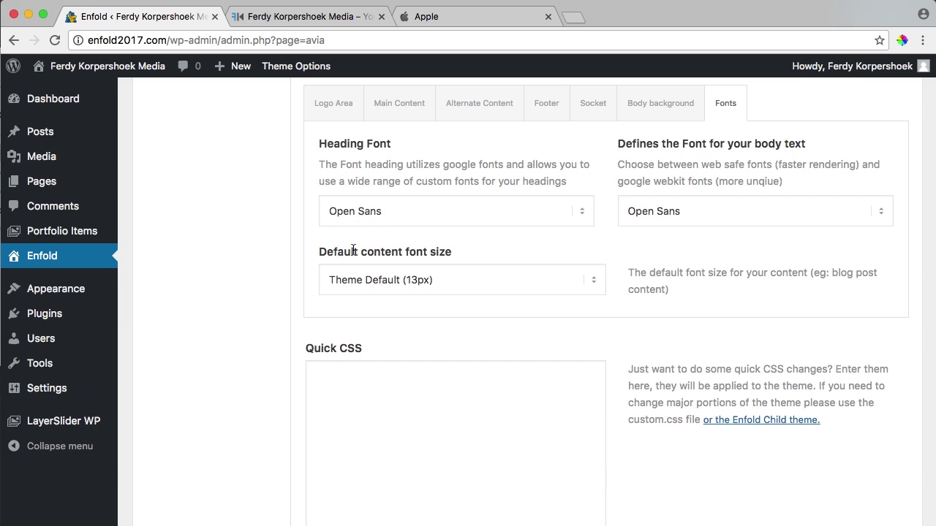
Choose 14px for Default content font size, save all changes, and switch to the live home page
{"action": "left_click", "coordinate": [402, 281]}
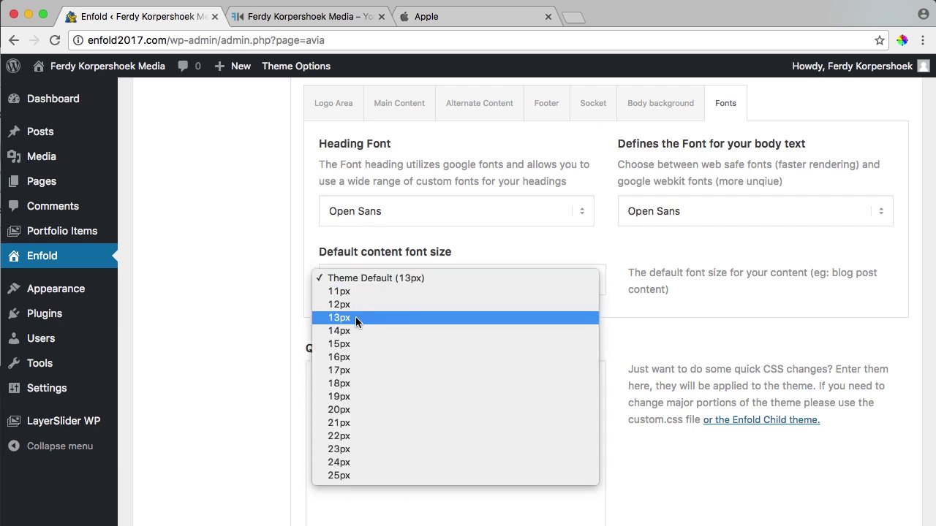
{"action": "left_click", "coordinate": [345, 332]}
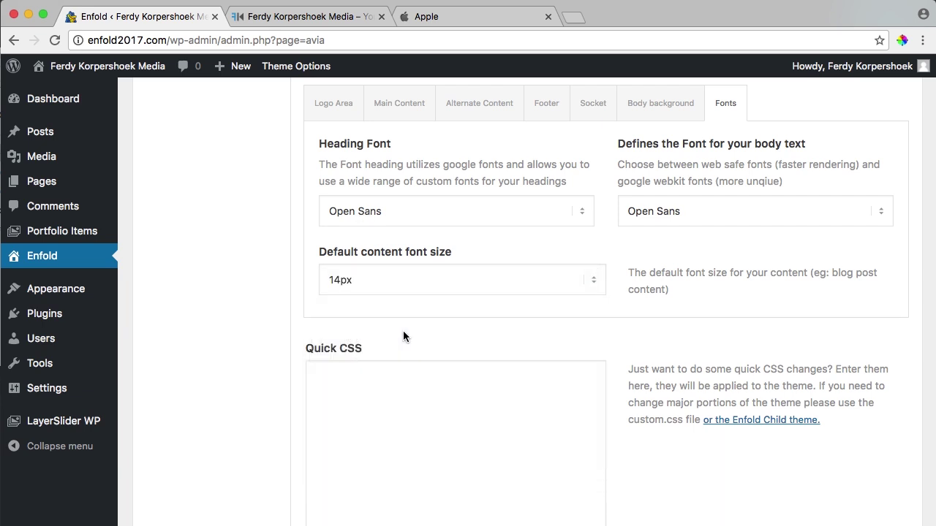
{"action": "scroll", "coordinate": [570, 336], "scroll_direction": "down", "scroll_amount": 4}
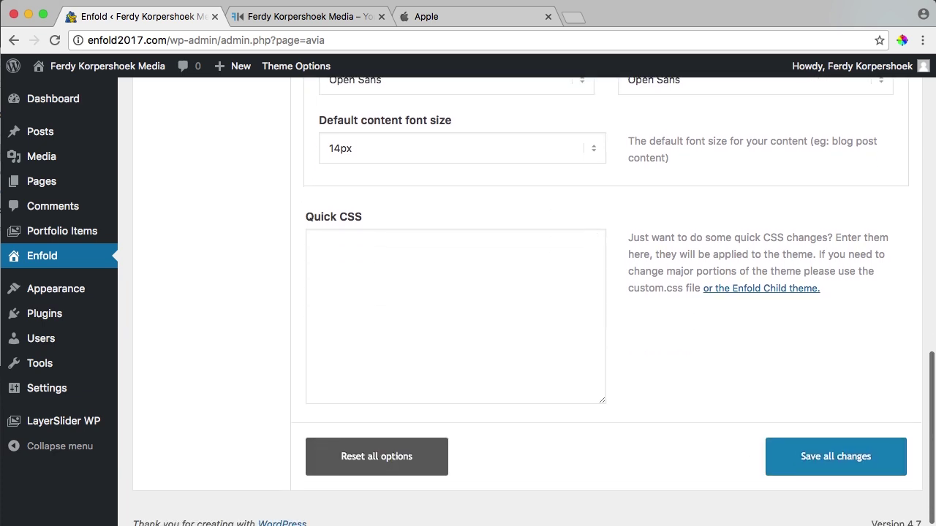
{"action": "left_click", "coordinate": [826, 467]}
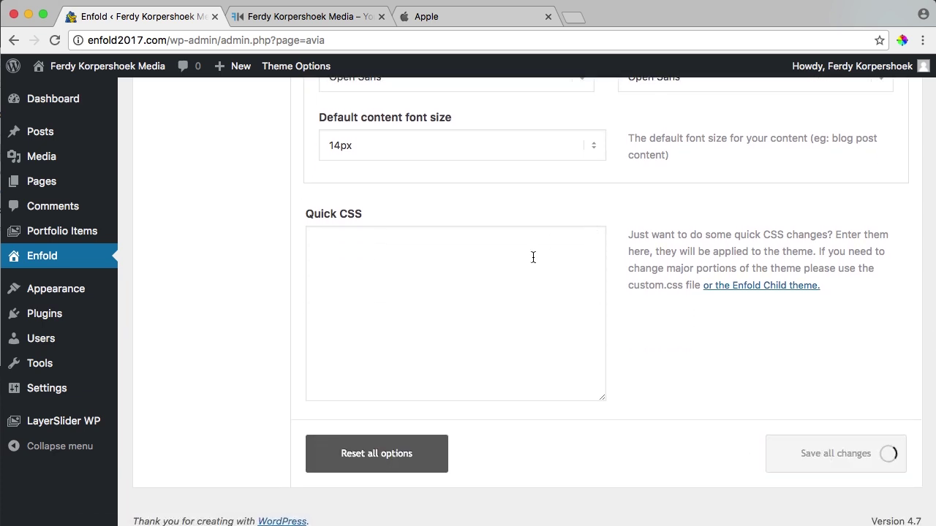
{"action": "left_click", "coordinate": [307, 16]}
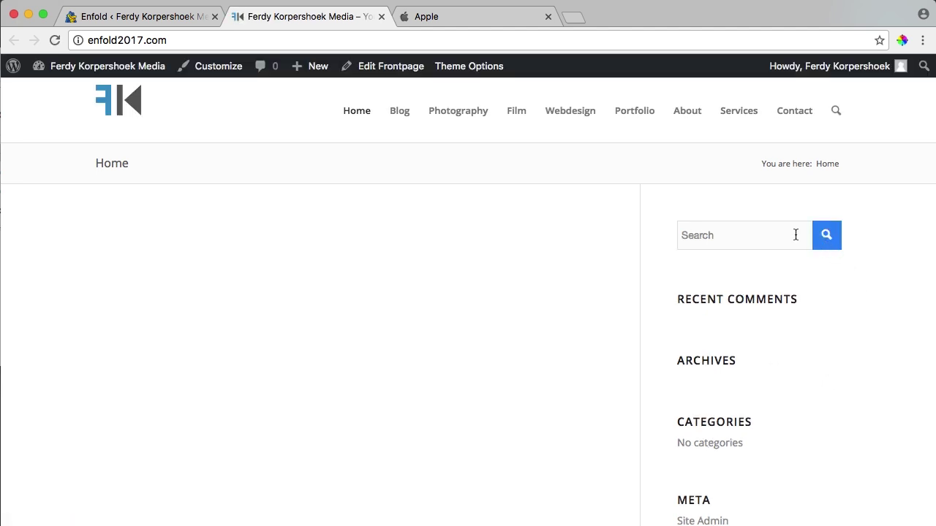
Open Advanced Styling and inspect the RECENT COMMENTS and ARCHIVES sidebar headings on the front page
{"action": "key", "text": "ctrl+shift+Tab"}
{"action": "left_click", "coordinate": [205, 243]}
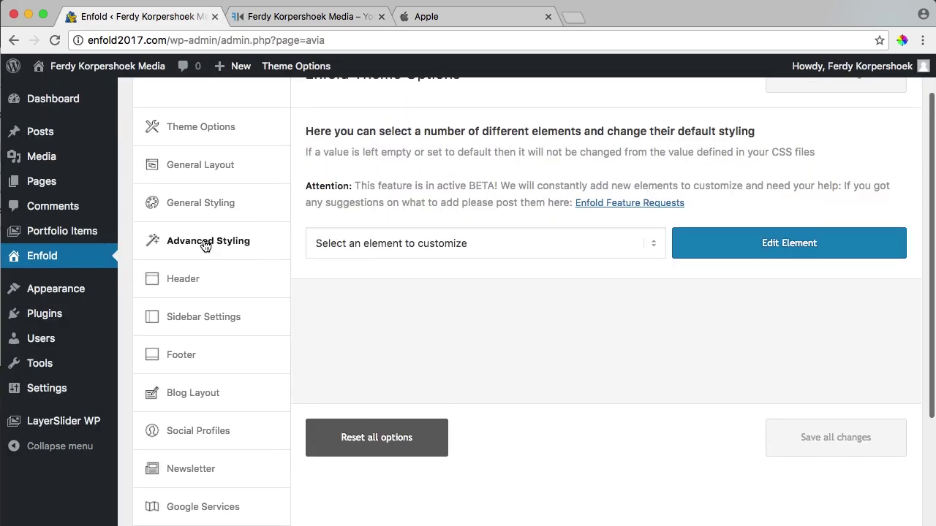
{"action": "key", "text": "ctrl+Tab"}
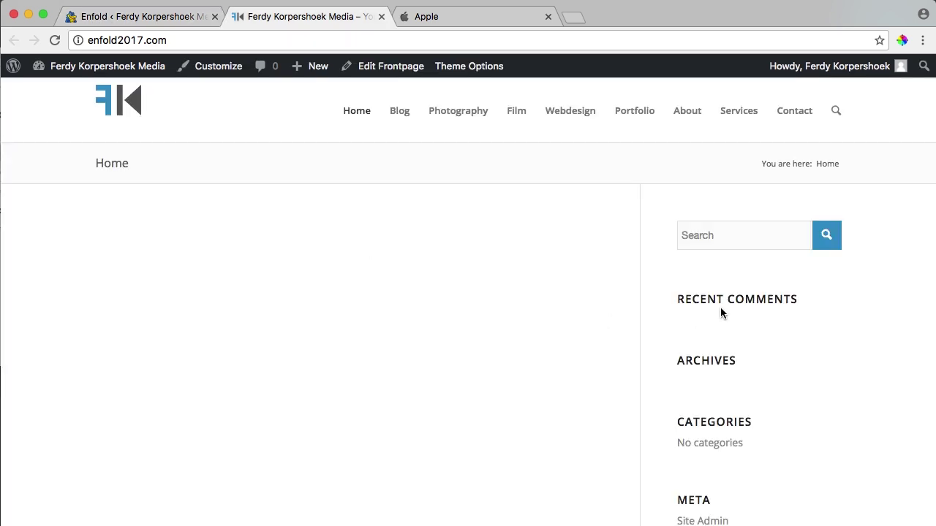
{"action": "left_click_drag", "start_coordinate": [684, 298], "coordinate": [755, 333]}
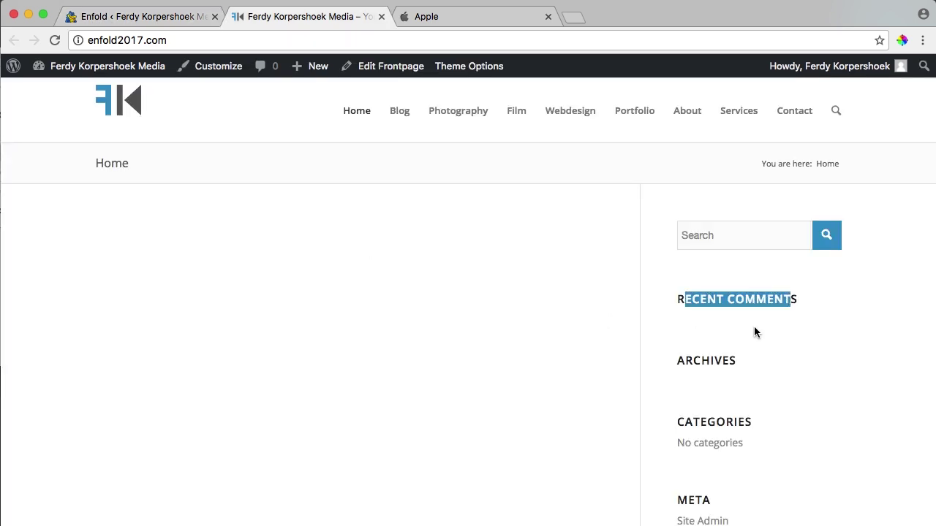
{"action": "left_click_drag", "start_coordinate": [687, 362], "coordinate": [709, 363]}
{"action": "left_click", "coordinate": [797, 300]}
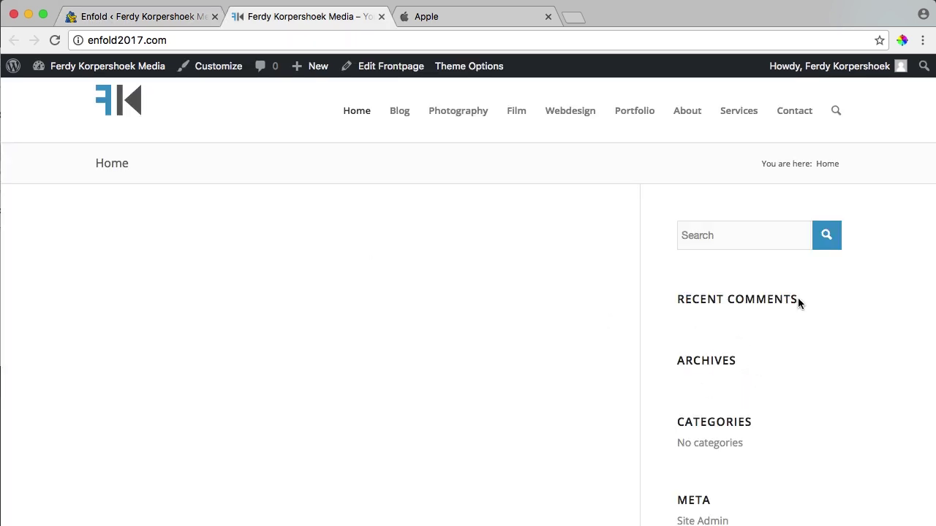
{"action": "left_click_drag", "start_coordinate": [797, 299], "coordinate": [685, 300]}
{"action": "left_click", "coordinate": [737, 294]}
{"action": "scroll", "coordinate": [736, 292], "scroll_direction": "down", "scroll_amount": 5}
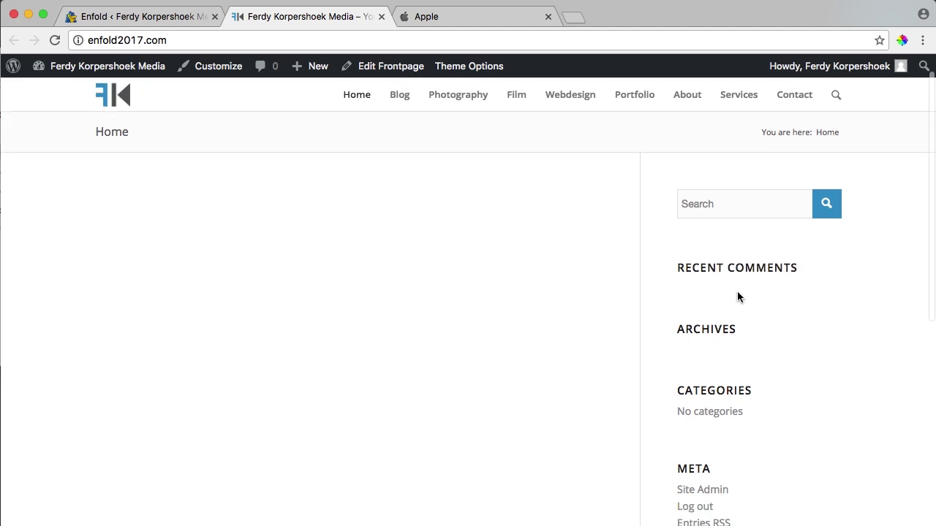
{"action": "scroll", "coordinate": [737, 292], "scroll_direction": "up", "scroll_amount": 10}
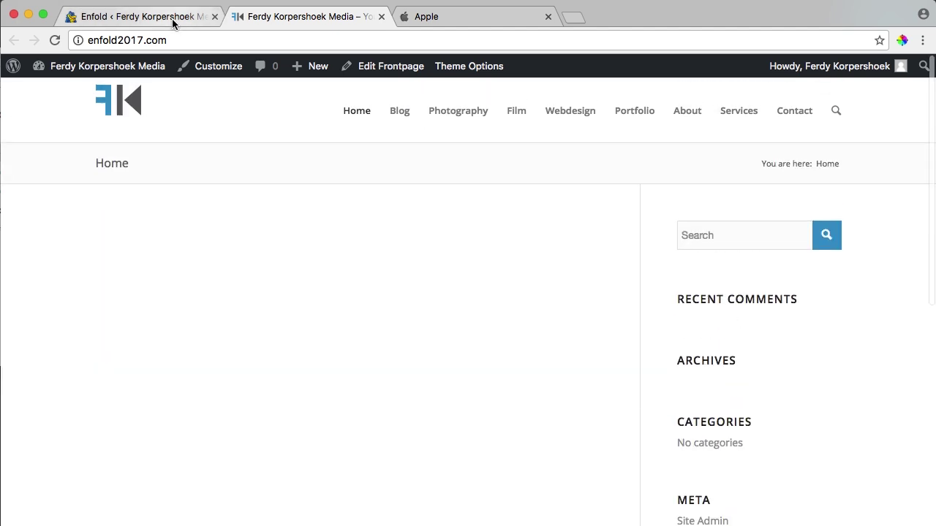
Recheck the RECENT COMMENTS heading, then choose H3 as the element to customize
{"action": "left_click", "coordinate": [139, 19]}
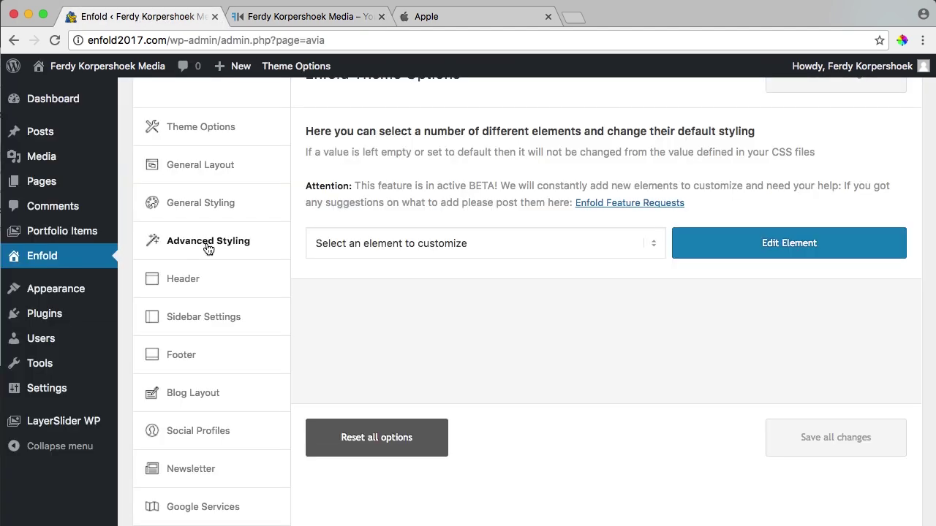
{"action": "left_click", "coordinate": [429, 245]}
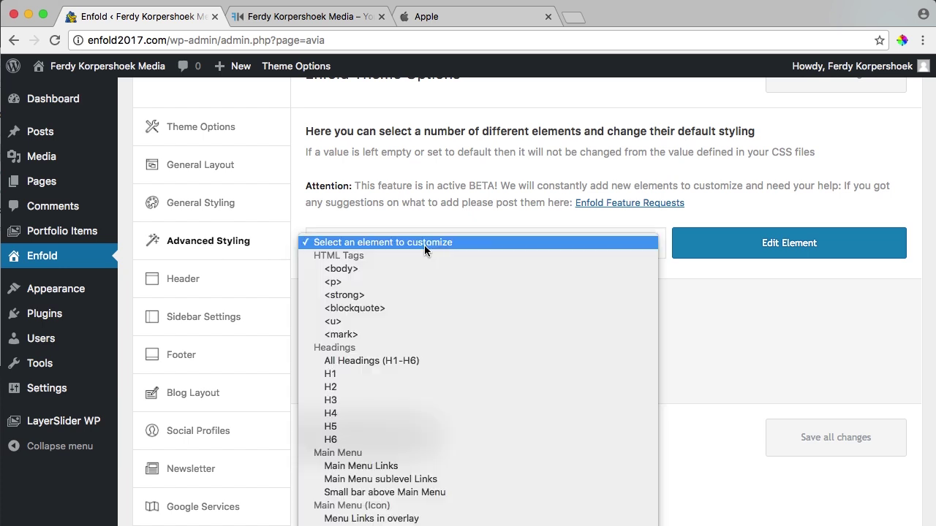
{"action": "left_click", "coordinate": [296, 16]}
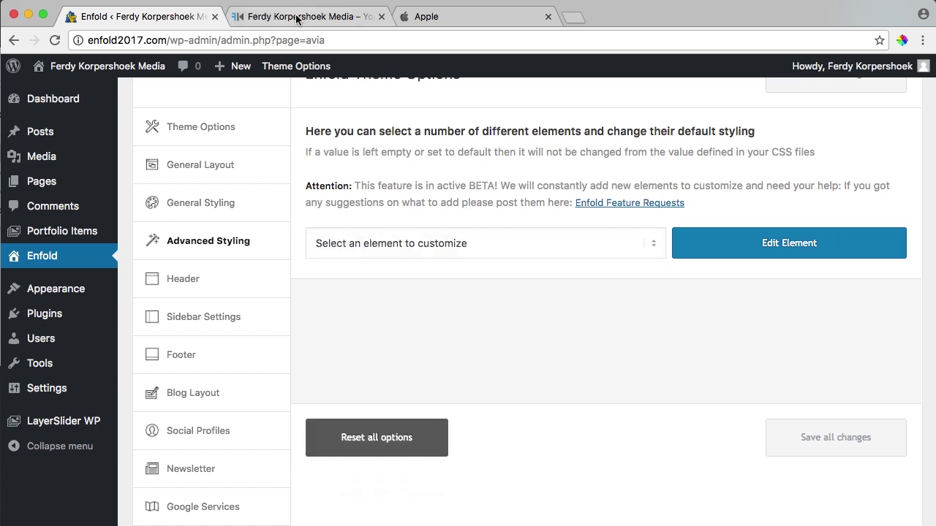
{"action": "left_click_drag", "start_coordinate": [700, 296], "coordinate": [794, 300]}
{"action": "left_click", "coordinate": [794, 300]}
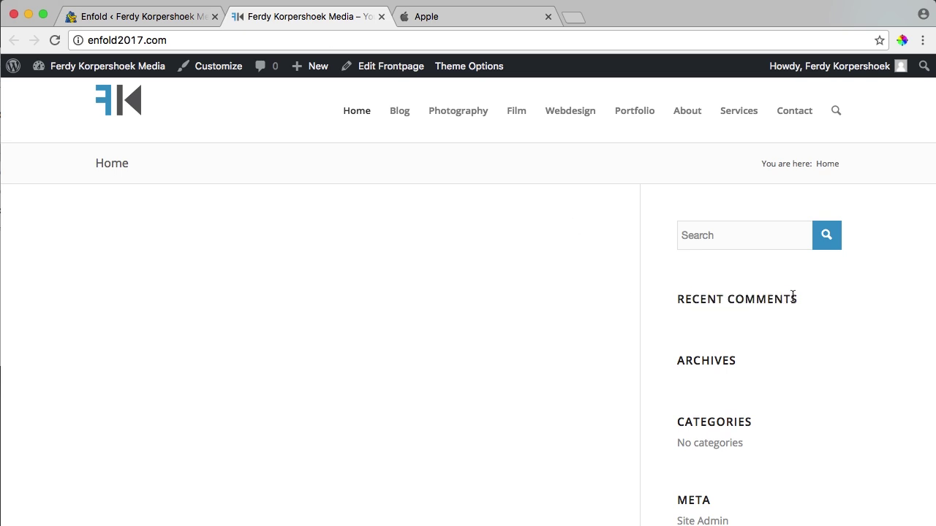
{"action": "left_click", "coordinate": [149, 18]}
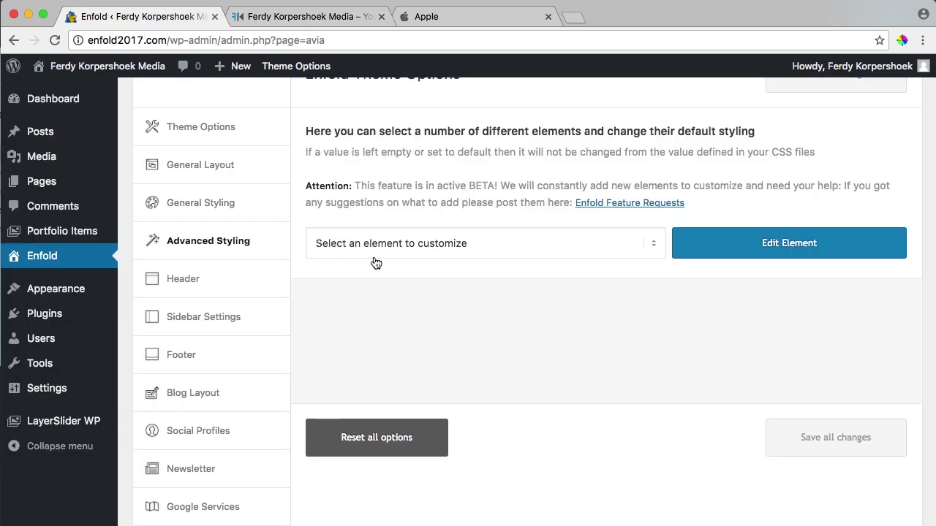
{"action": "left_click", "coordinate": [376, 262]}
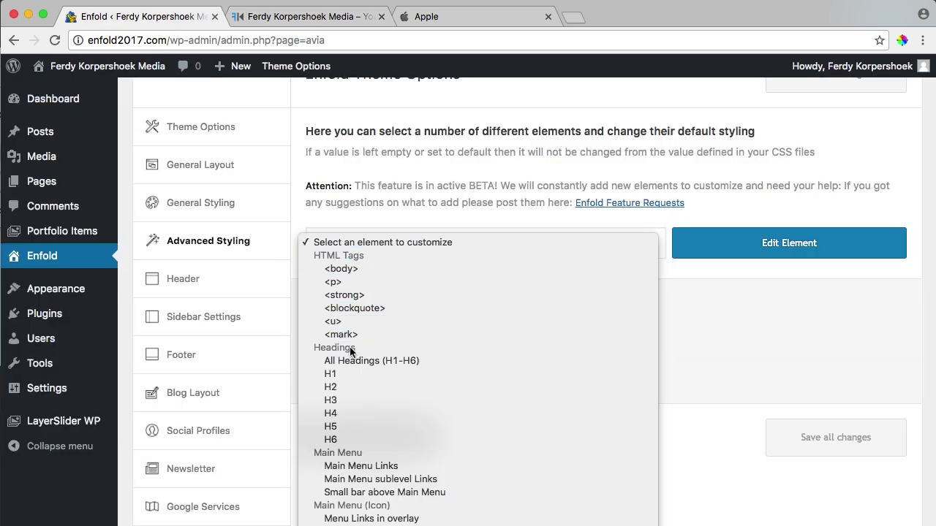
{"action": "left_click", "coordinate": [340, 400]}
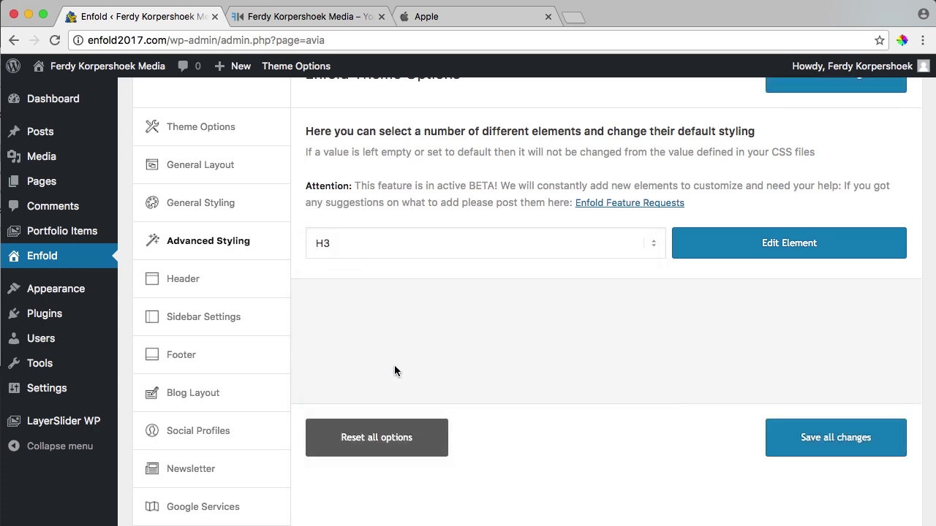
Give H3 font colour #2d94c8 and 40px size, save, and view the home page
{"action": "left_click", "coordinate": [781, 250]}
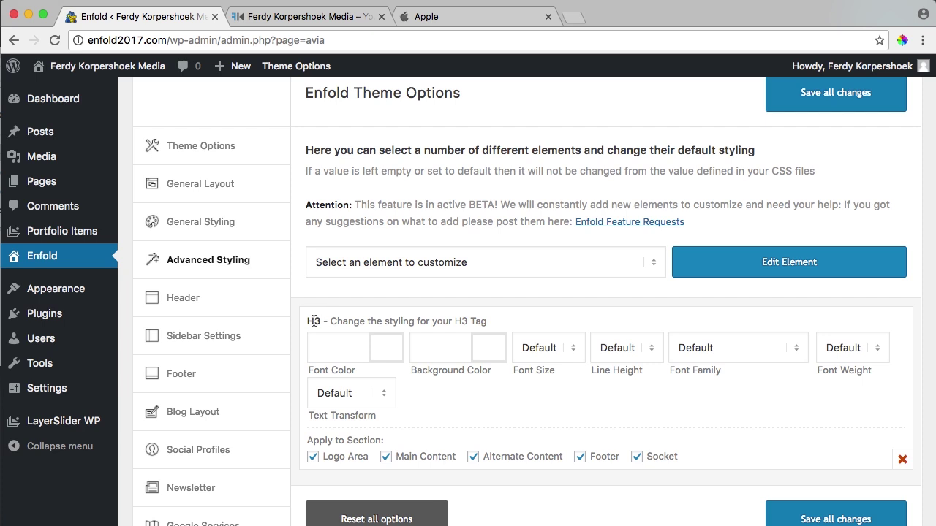
{"action": "scroll", "coordinate": [341, 324], "scroll_direction": "down", "scroll_amount": 2}
{"action": "left_click", "coordinate": [349, 272]}
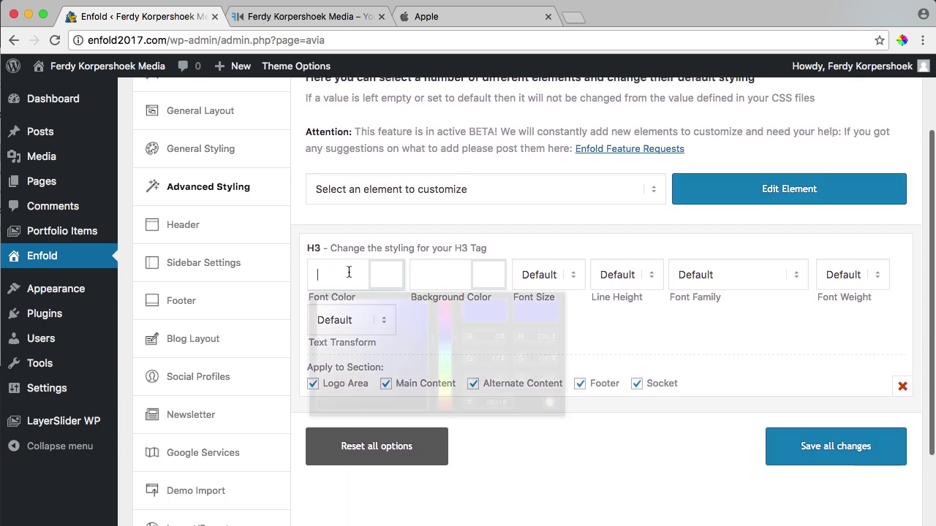
{"action": "type", "text": "#2d94c8"}
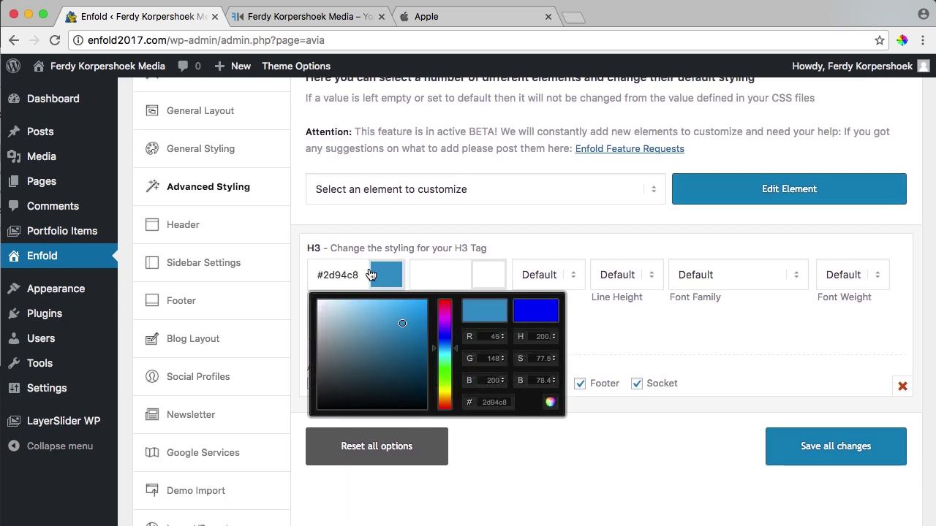
{"action": "left_click", "coordinate": [444, 251]}
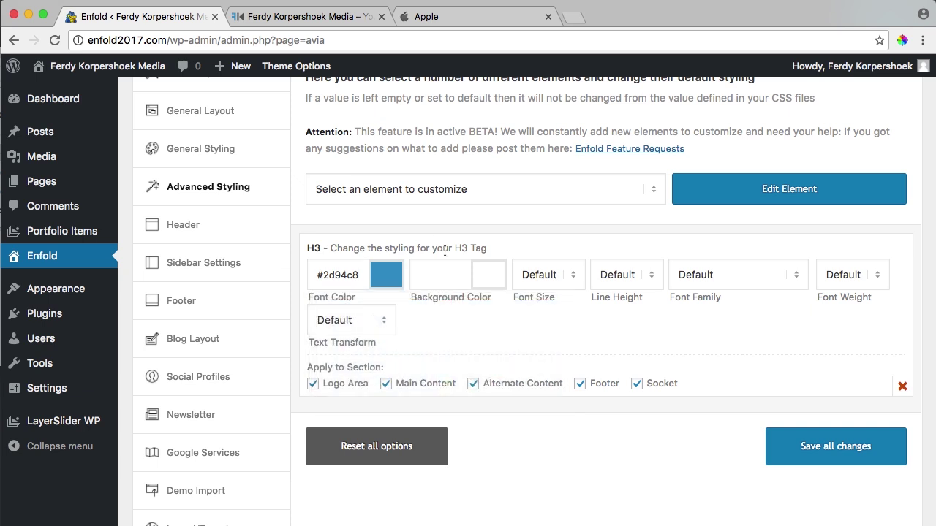
{"action": "left_click", "coordinate": [550, 275]}
{"action": "scroll", "coordinate": [549, 427], "scroll_direction": "down", "scroll_amount": 5}
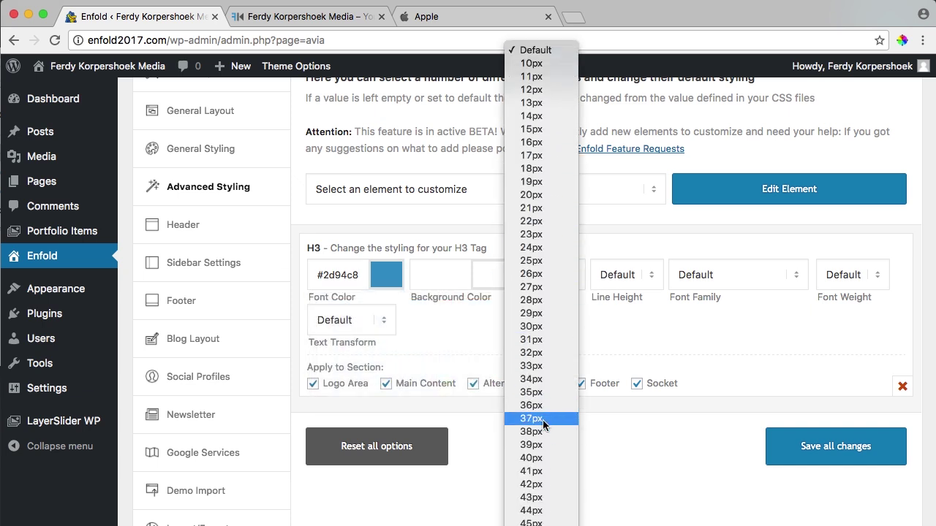
{"action": "left_click", "coordinate": [538, 455]}
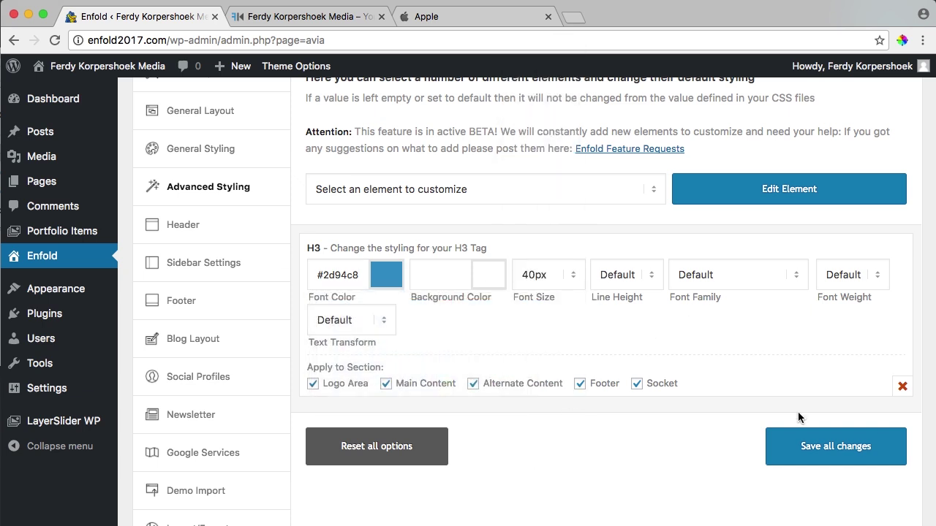
{"action": "left_click", "coordinate": [820, 447]}
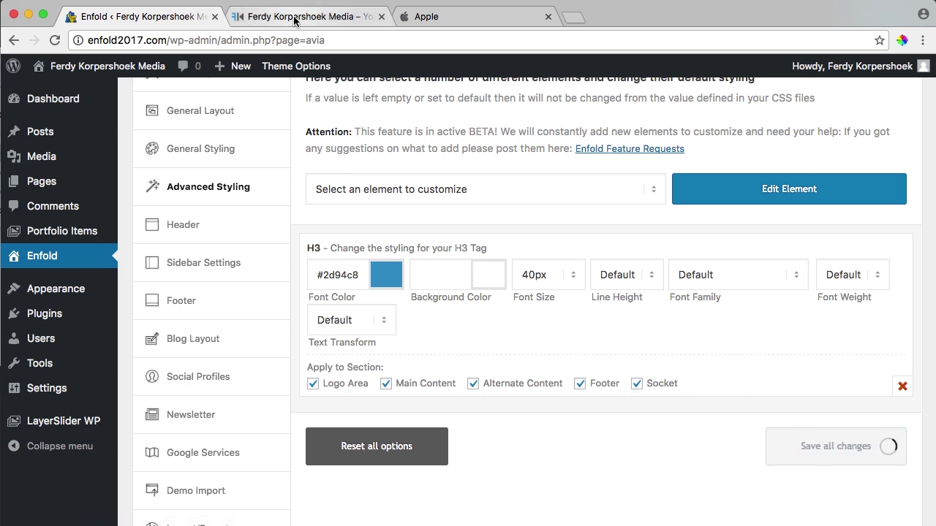
{"action": "left_click", "coordinate": [296, 18]}
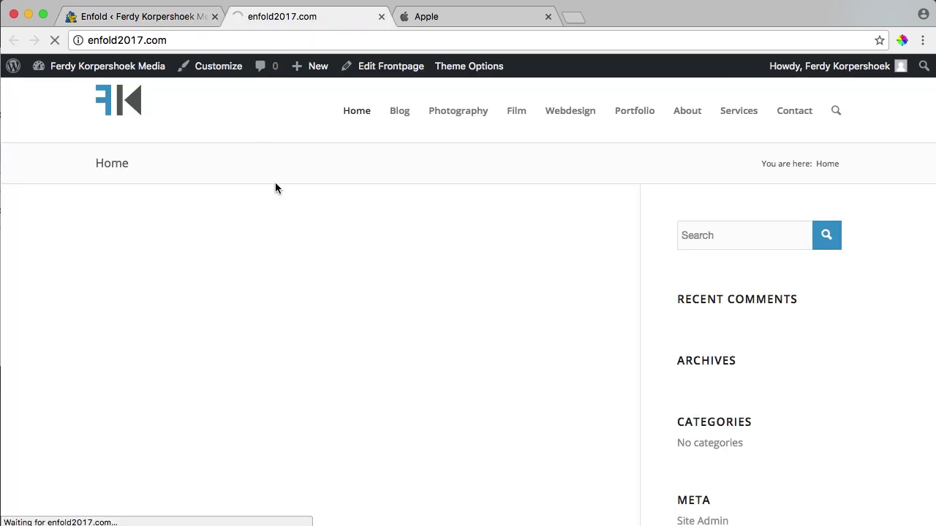
Check the live site's now large blue sidebar and footer headings, such as RECENT COMMENTS
{"action": "scroll", "coordinate": [732, 305], "scroll_direction": "down", "scroll_amount": 2}
{"action": "scroll", "coordinate": [732, 305], "scroll_direction": "down", "scroll_amount": 6}
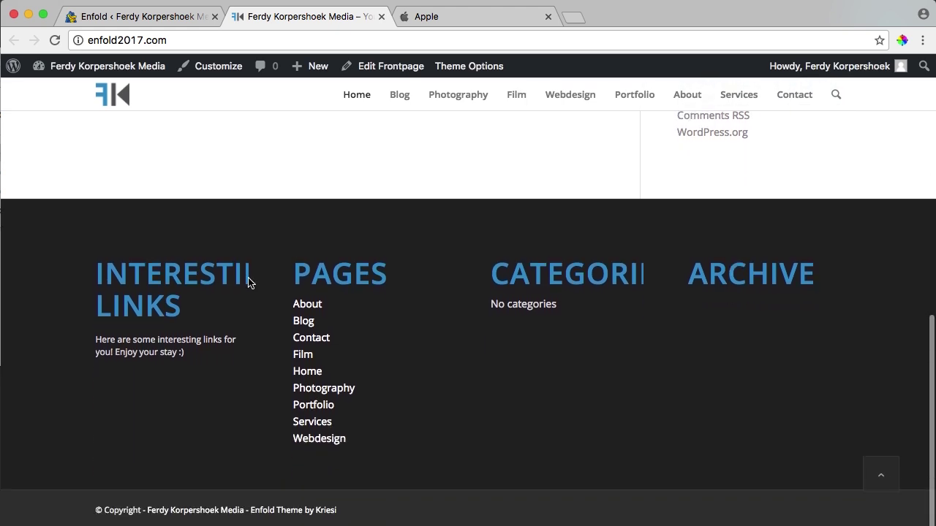
{"action": "scroll", "coordinate": [295, 261], "scroll_direction": "up", "scroll_amount": 8}
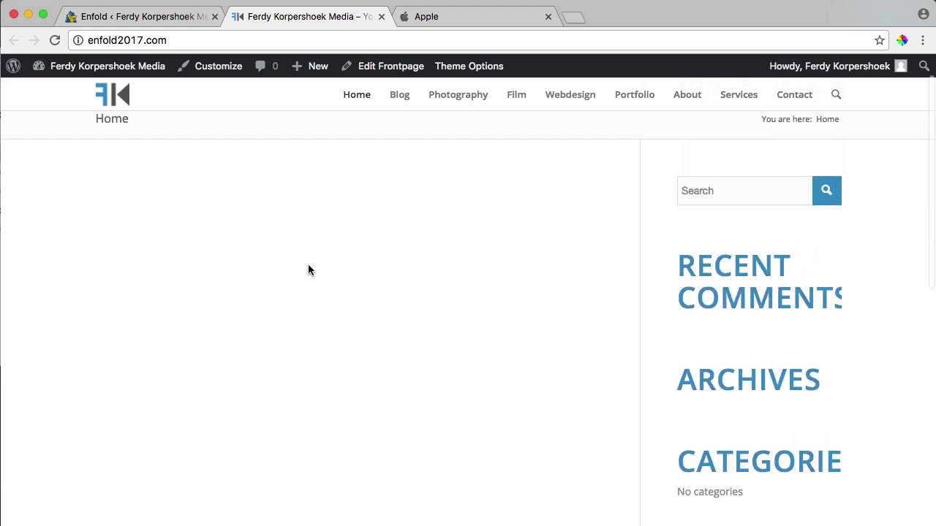
{"action": "left_click_drag", "start_coordinate": [680, 256], "coordinate": [773, 298]}
{"action": "left_click", "coordinate": [772, 303]}
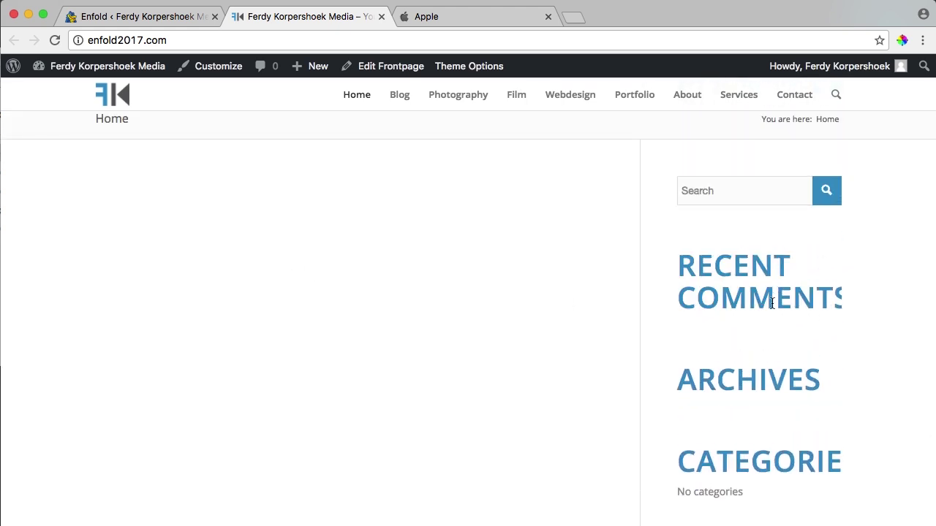
{"action": "left_click", "coordinate": [159, 16]}
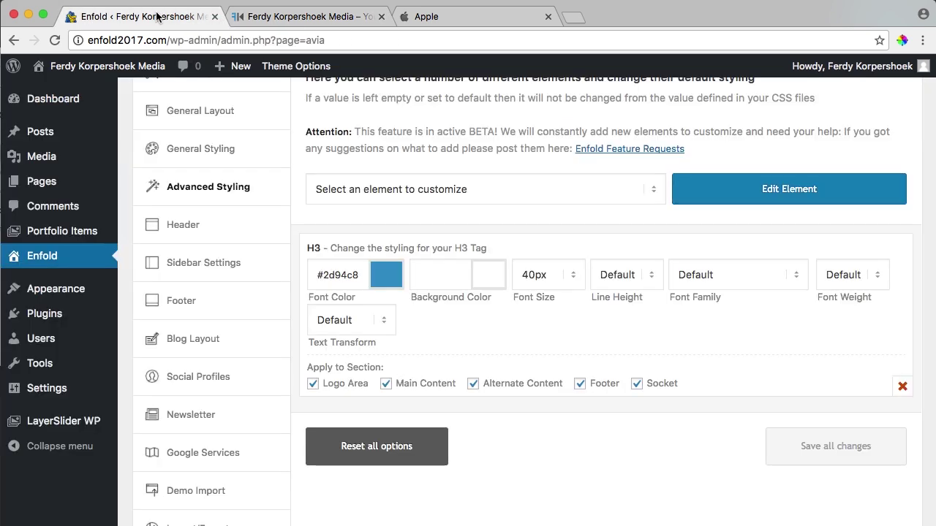
Set the H3 style to 16px, limit it to Main Content only, and save
{"action": "left_click", "coordinate": [556, 281]}
{"action": "scroll", "coordinate": [537, 199], "scroll_direction": "up", "scroll_amount": 5}
{"action": "left_click", "coordinate": [534, 65]}
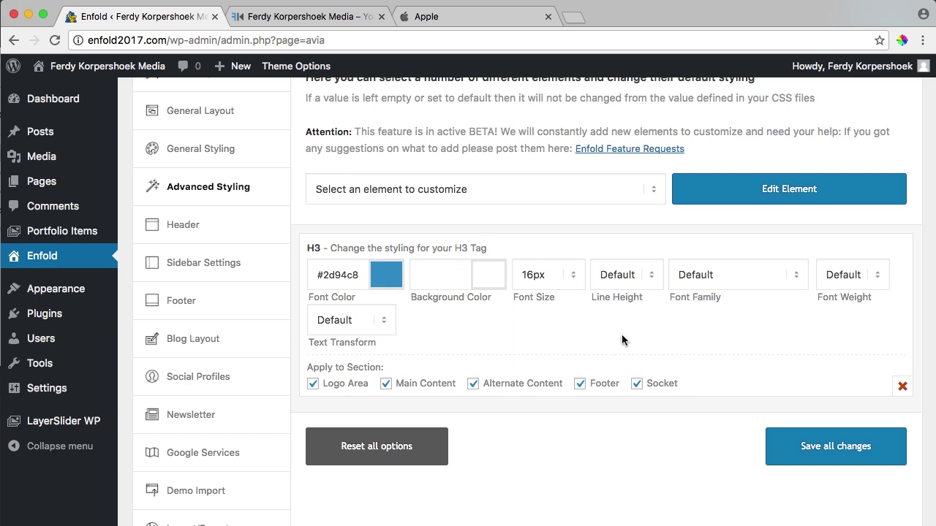
{"action": "left_click", "coordinate": [313, 383]}
{"action": "left_click", "coordinate": [386, 384]}
{"action": "left_click", "coordinate": [473, 384]}
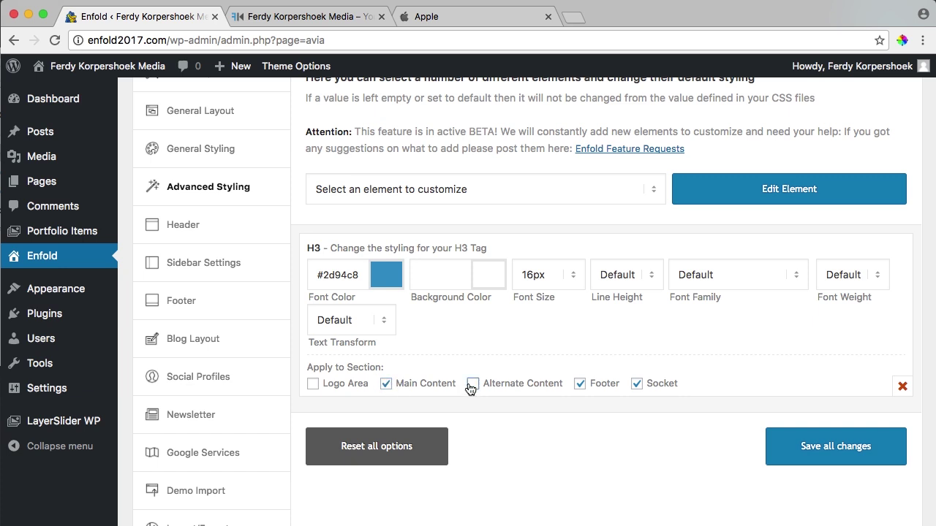
{"action": "left_click", "coordinate": [580, 385]}
{"action": "left_click", "coordinate": [636, 384]}
{"action": "left_click", "coordinate": [809, 448]}
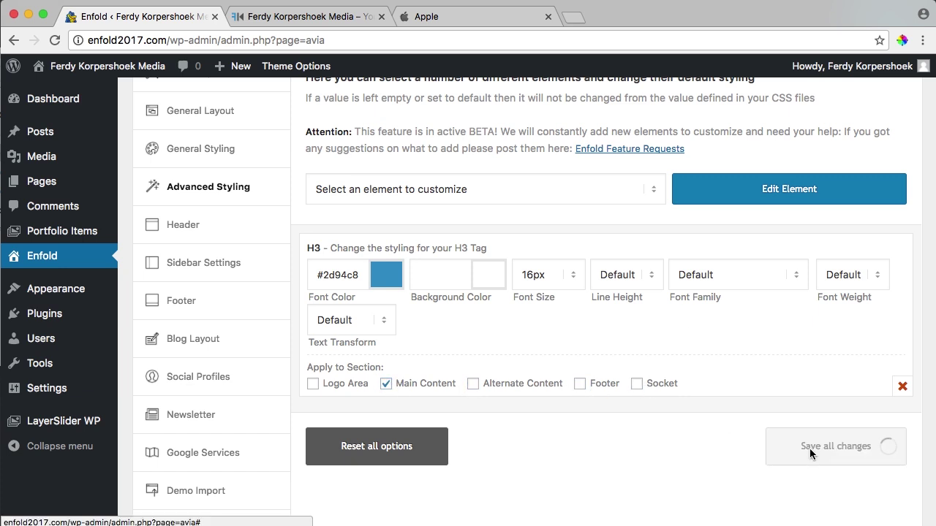
Check the front page, where footer headings like INTERESTING LINKS are still grey
{"action": "left_click", "coordinate": [320, 14]}
{"action": "scroll", "coordinate": [509, 245], "scroll_direction": "down", "scroll_amount": 10}
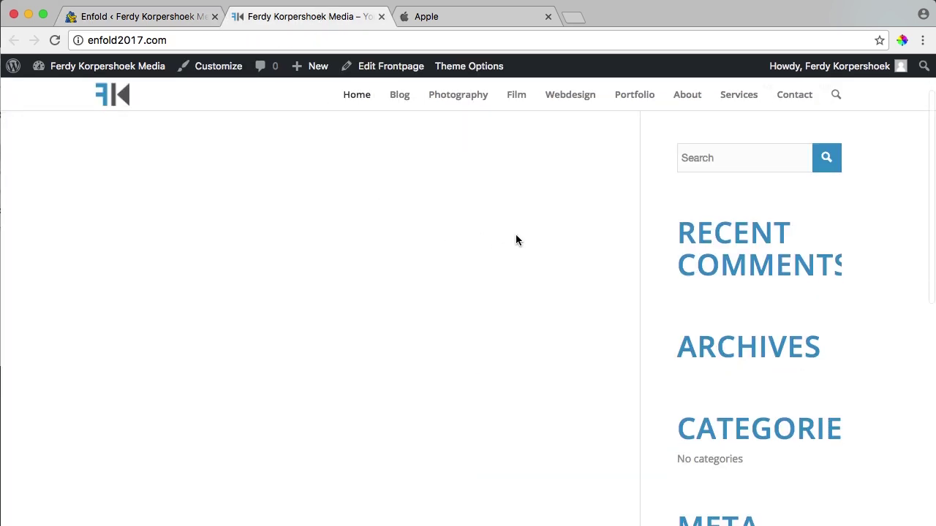
{"action": "left_click_drag", "start_coordinate": [394, 354], "coordinate": [246, 344]}
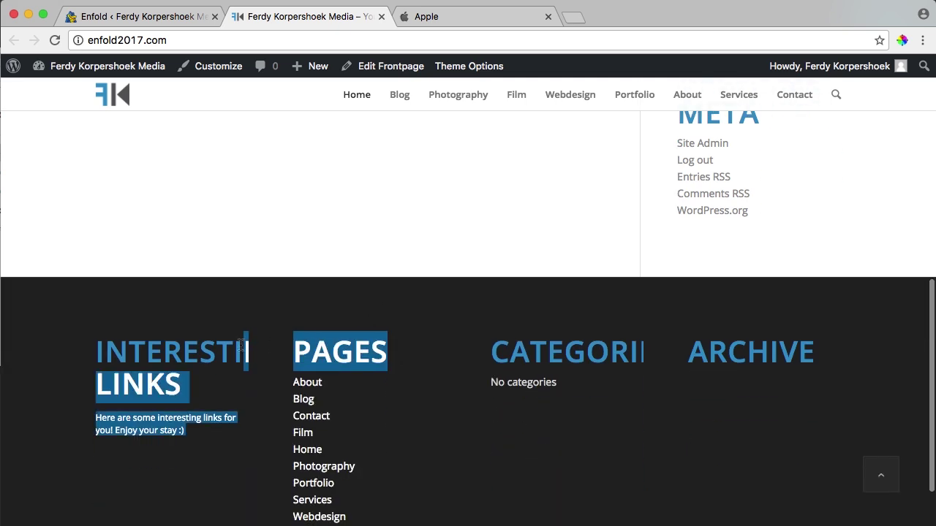
{"action": "left_click", "coordinate": [245, 344]}
{"action": "scroll", "coordinate": [664, 189], "scroll_direction": "up", "scroll_amount": 5}
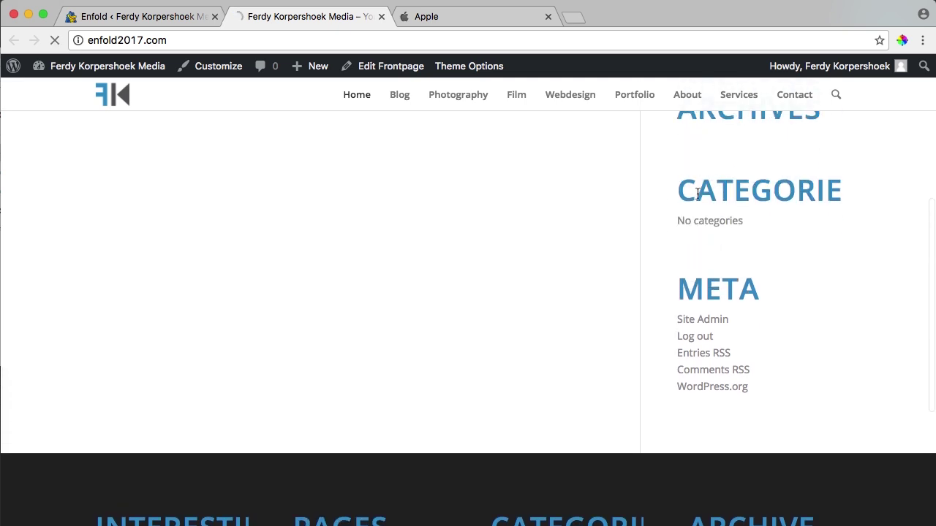
{"action": "scroll", "coordinate": [682, 195], "scroll_direction": "up", "scroll_amount": 4}
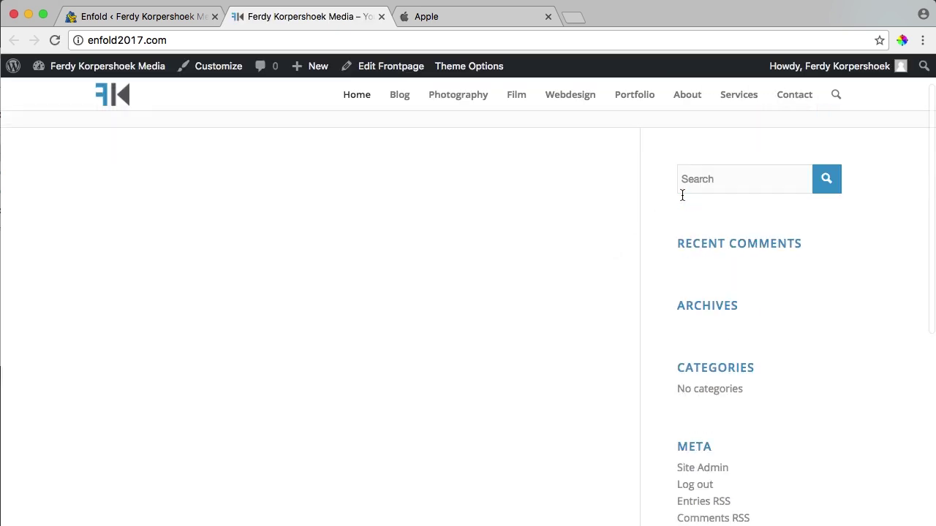
{"action": "scroll", "coordinate": [599, 262], "scroll_direction": "down", "scroll_amount": 5}
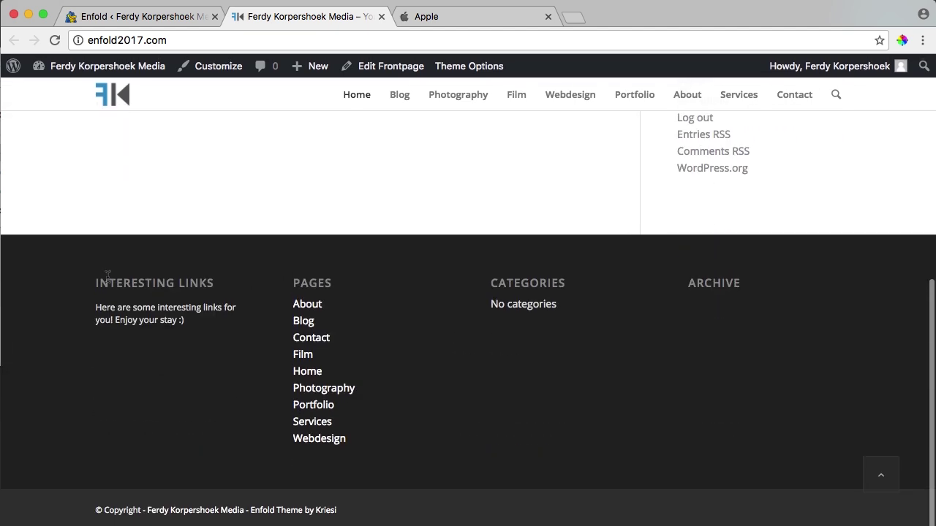
{"action": "left_click_drag", "start_coordinate": [98, 282], "coordinate": [223, 280]}
{"action": "left_click", "coordinate": [226, 280]}
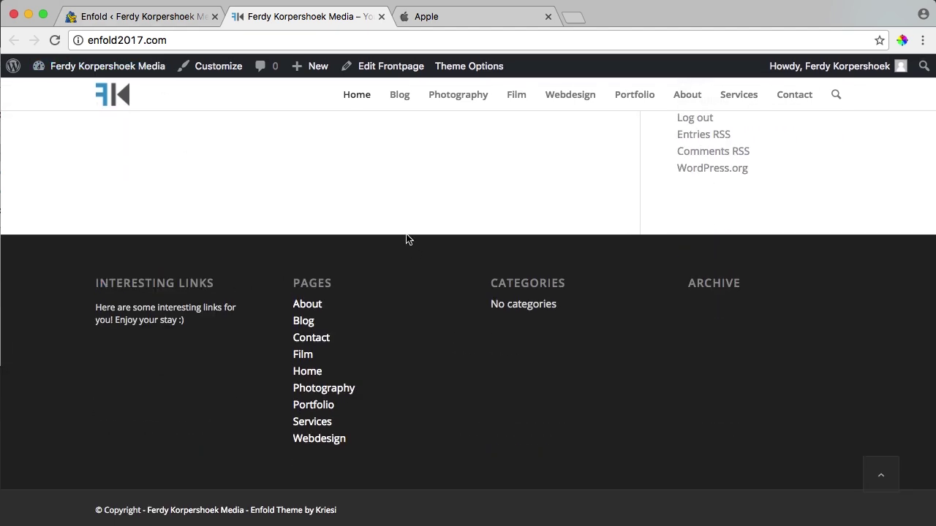
{"action": "left_click", "coordinate": [175, 21]}
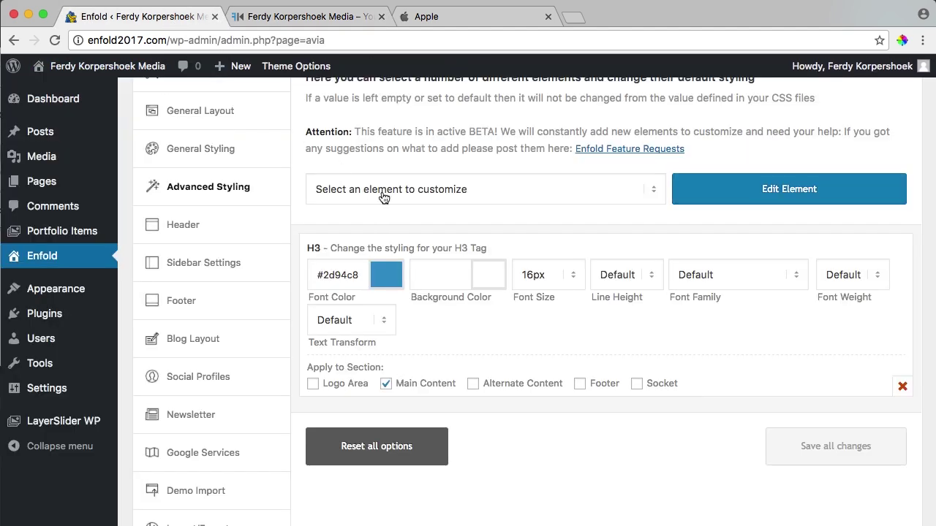
Add a second H3 style in red #ff0000 for Footer and Socket only, and save
{"action": "left_click", "coordinate": [383, 193]}
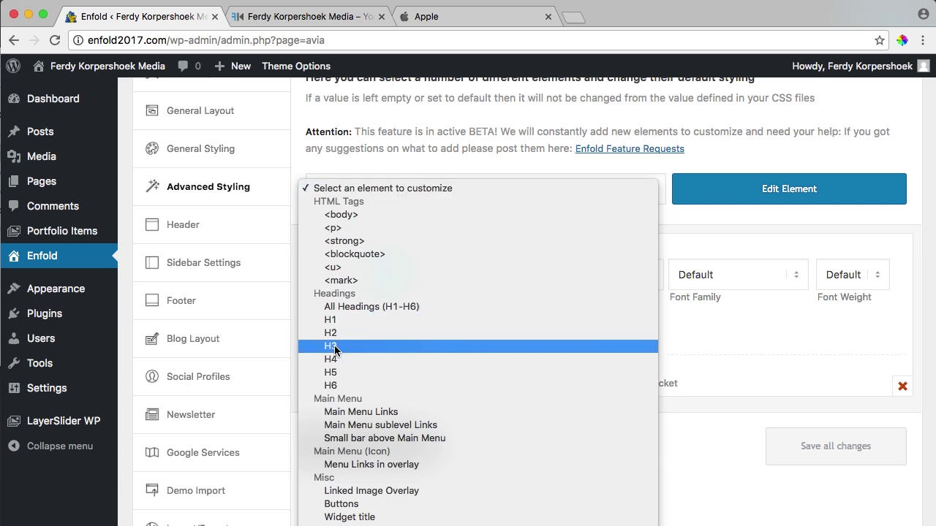
{"action": "left_click", "coordinate": [334, 347]}
{"action": "left_click", "coordinate": [763, 194]}
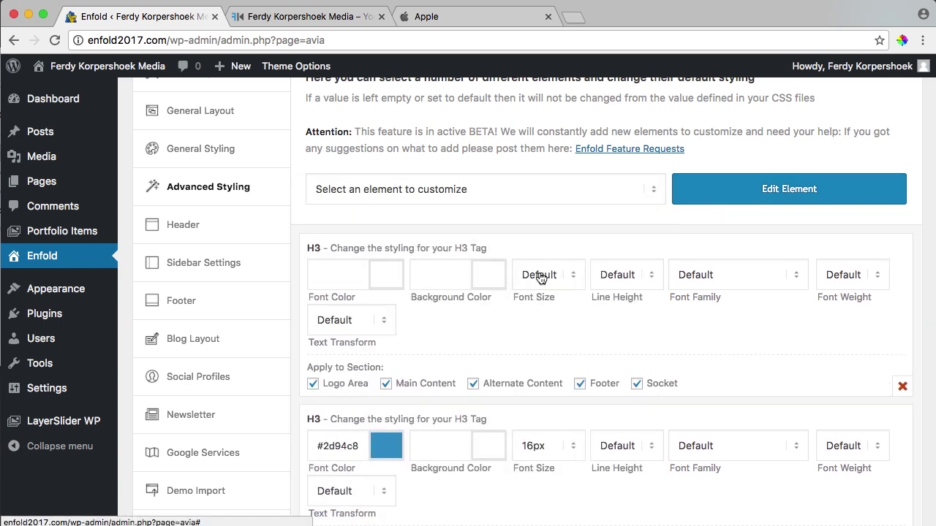
{"action": "scroll", "coordinate": [366, 354], "scroll_direction": "down", "scroll_amount": 2}
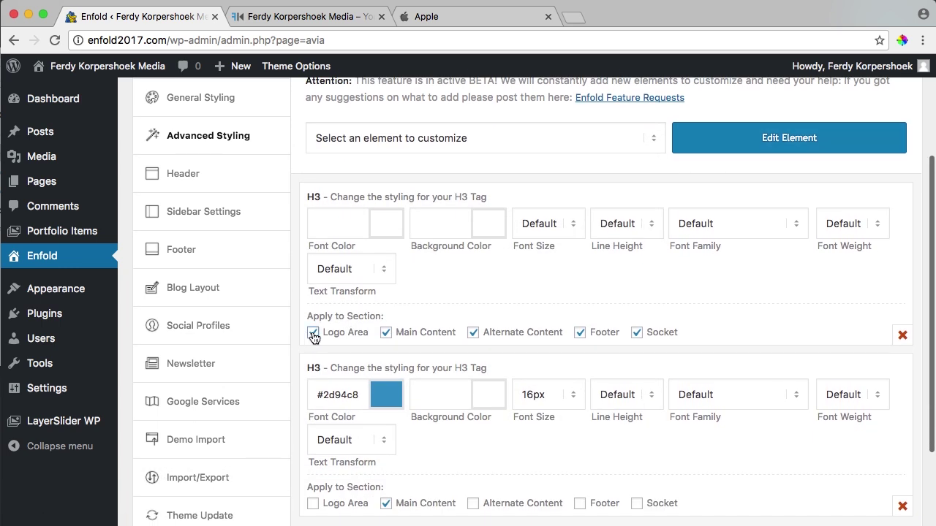
{"action": "left_click", "coordinate": [313, 333]}
{"action": "left_click", "coordinate": [386, 333]}
{"action": "left_click", "coordinate": [473, 332]}
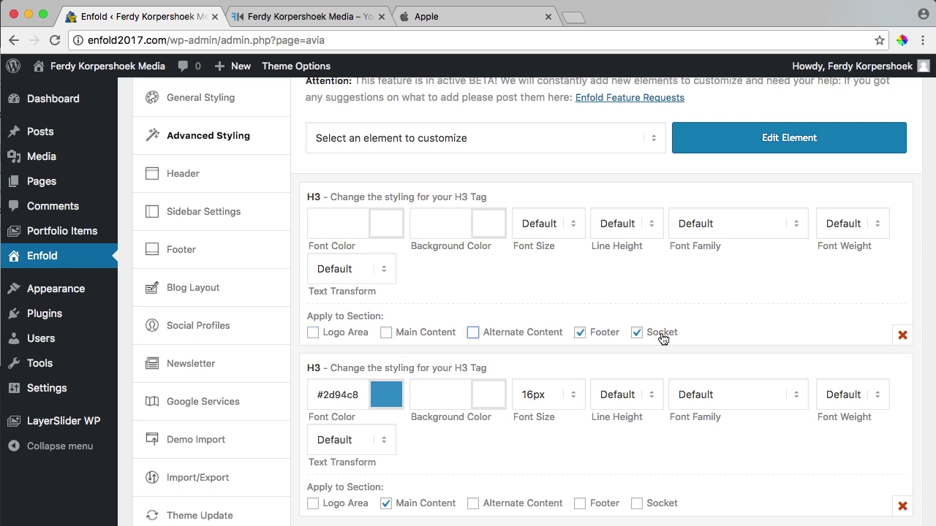
{"action": "left_click", "coordinate": [321, 220]}
{"action": "left_click_drag", "start_coordinate": [440, 270], "coordinate": [444, 249]}
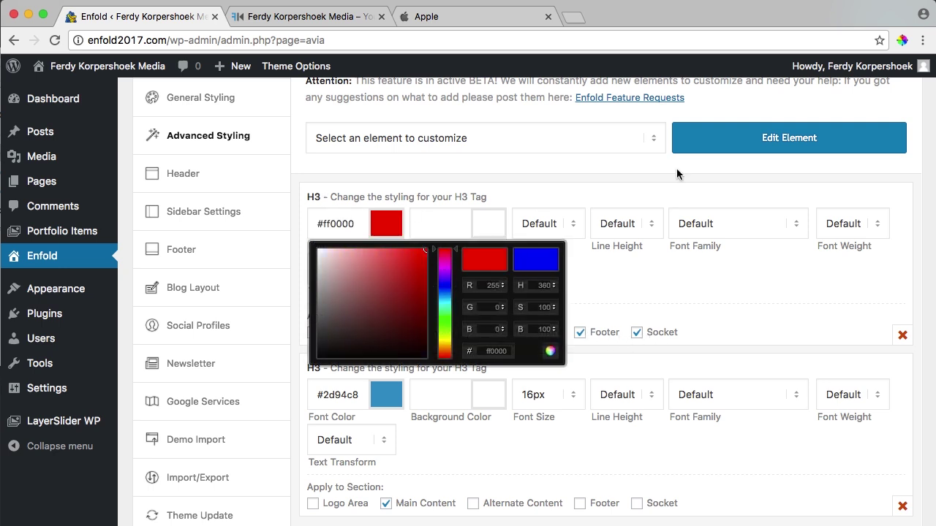
{"action": "left_click", "coordinate": [765, 292]}
{"action": "scroll", "coordinate": [764, 299], "scroll_direction": "down", "scroll_amount": 4}
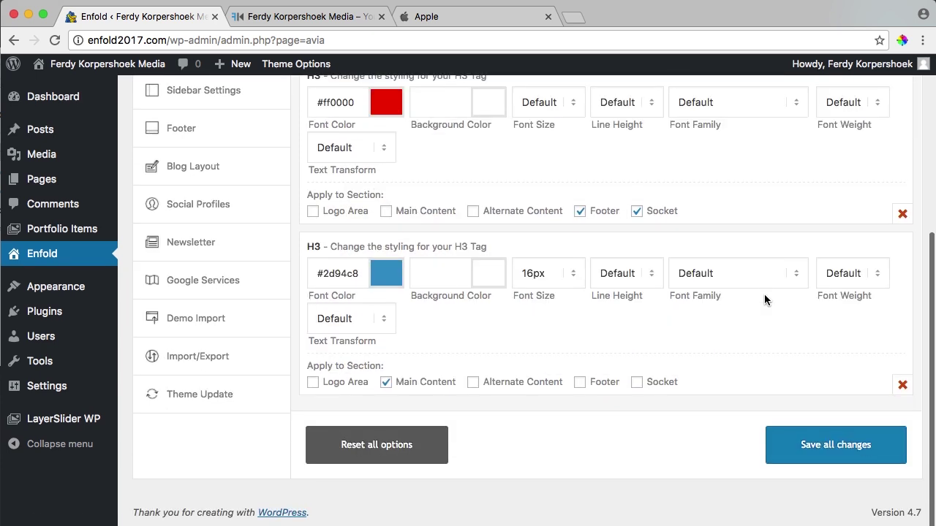
{"action": "left_click", "coordinate": [833, 445]}
Reload the site and confirm the footer headings are red while sidebar headings stay blue
{"action": "left_click", "coordinate": [303, 18]}
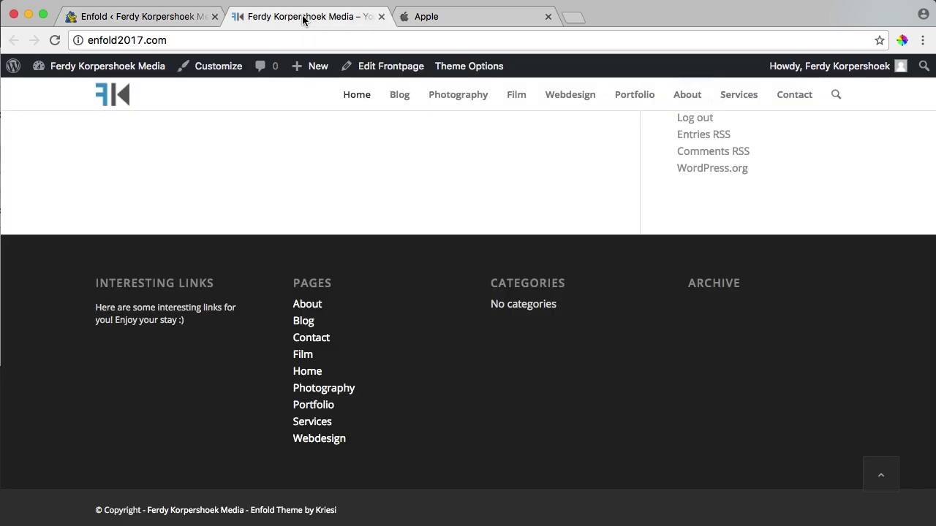
{"action": "key", "text": "super+r"}
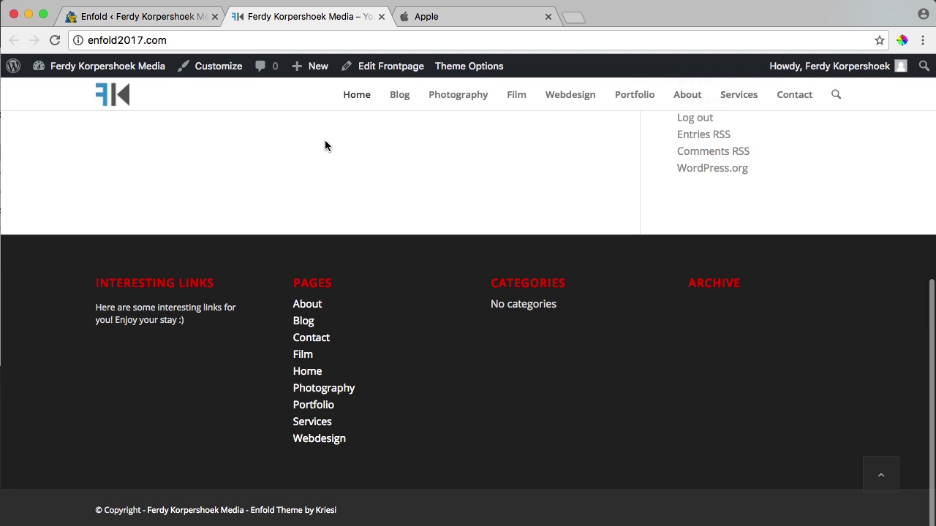
{"action": "scroll", "coordinate": [330, 138], "scroll_direction": "up", "scroll_amount": 5}
{"action": "scroll", "coordinate": [336, 149], "scroll_direction": "down", "scroll_amount": 5}
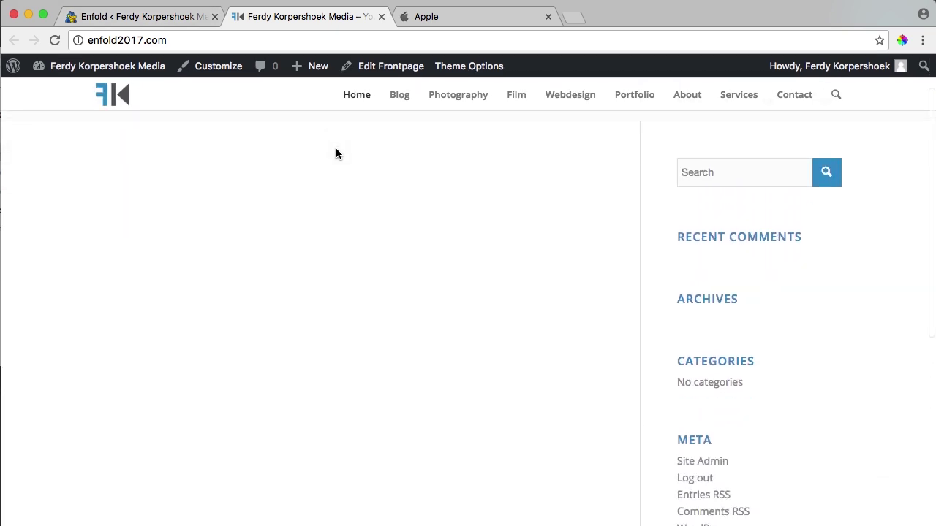
{"action": "scroll", "coordinate": [336, 153], "scroll_direction": "down", "scroll_amount": 1}
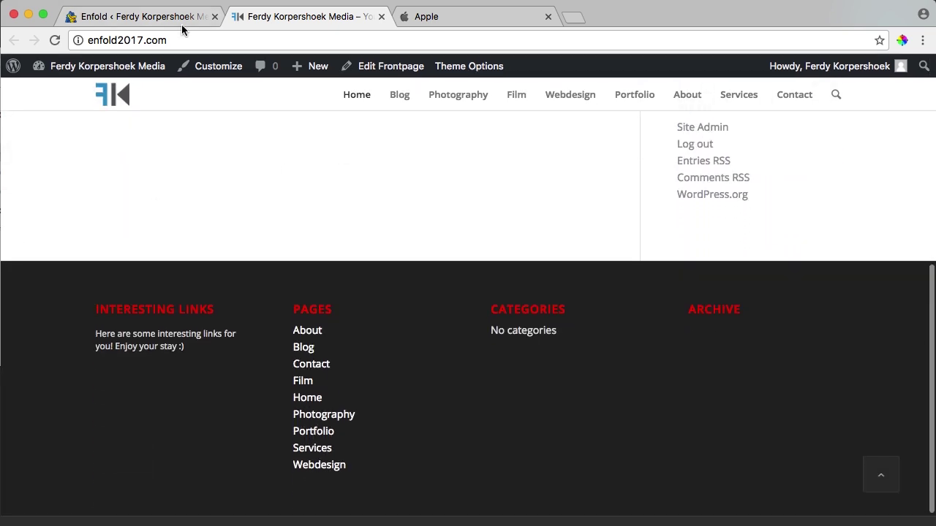
{"action": "left_click", "coordinate": [181, 21]}
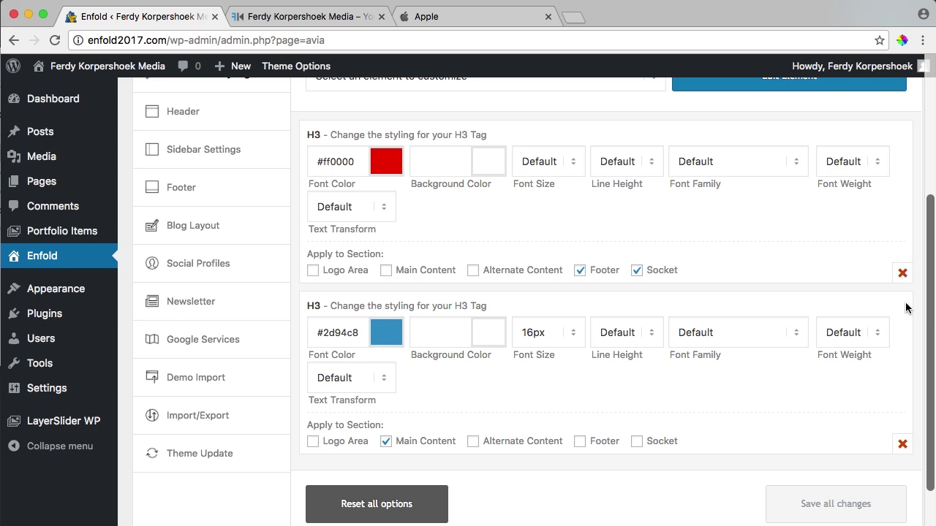
Delete the red H3 style and set the blue H3 style to Default size on all sections, saved
{"action": "left_click", "coordinate": [902, 272]}
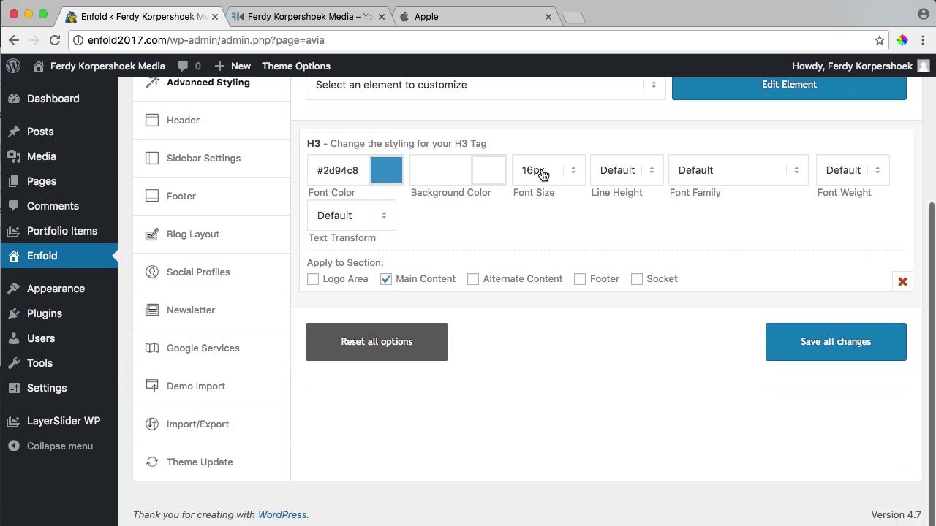
{"action": "left_click", "coordinate": [541, 170]}
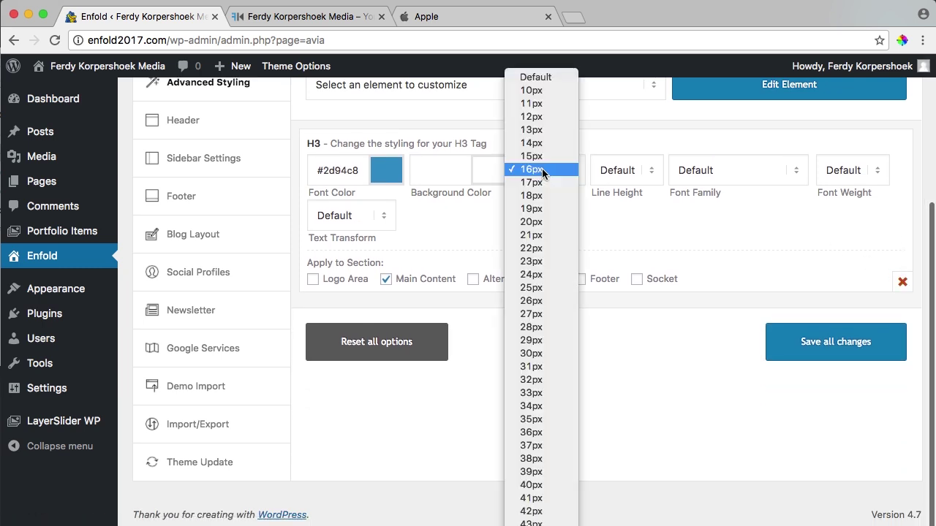
{"action": "left_click", "coordinate": [538, 79]}
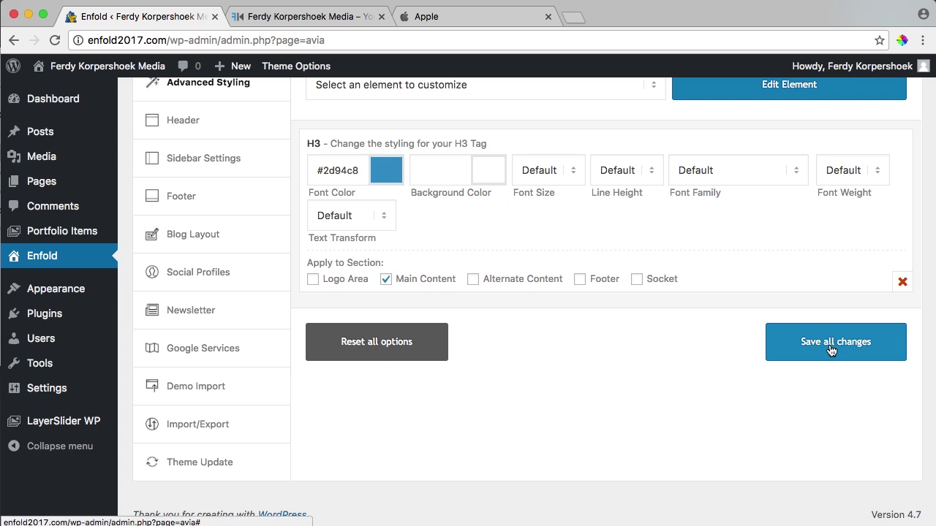
{"action": "left_click", "coordinate": [313, 279]}
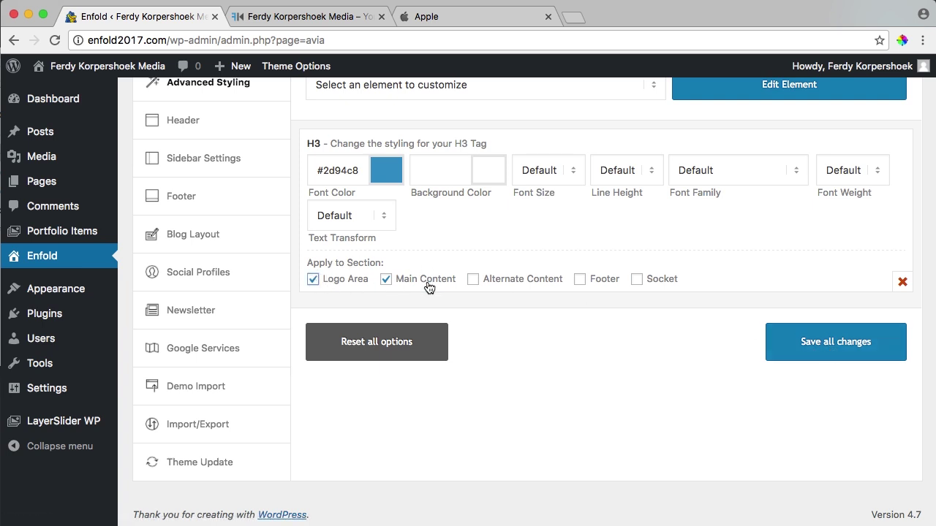
{"action": "left_click", "coordinate": [473, 280]}
{"action": "left_click", "coordinate": [581, 282]}
{"action": "left_click", "coordinate": [656, 285]}
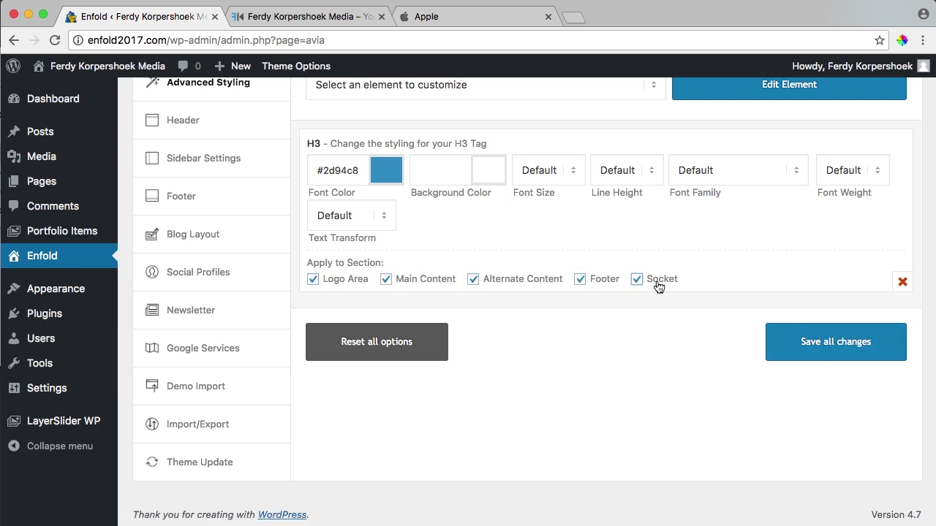
{"action": "left_click", "coordinate": [834, 343]}
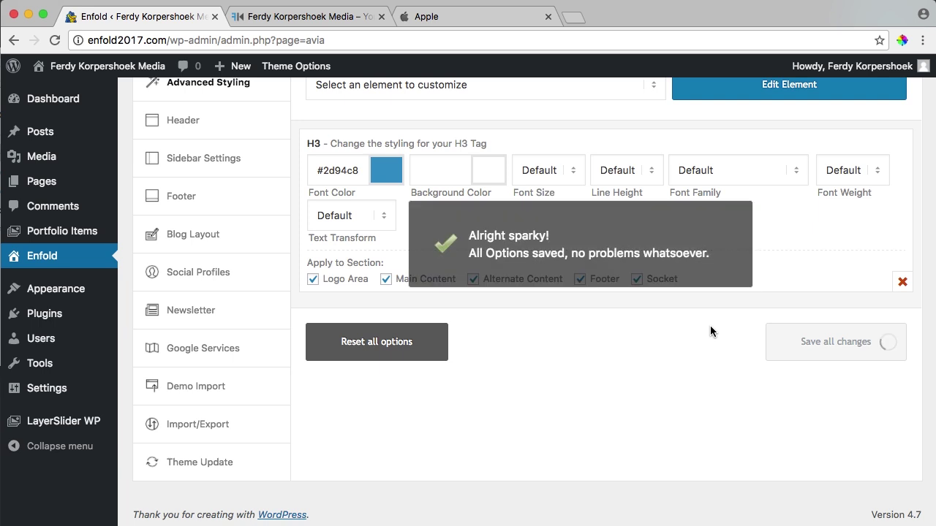
{"action": "left_click", "coordinate": [365, 194]}
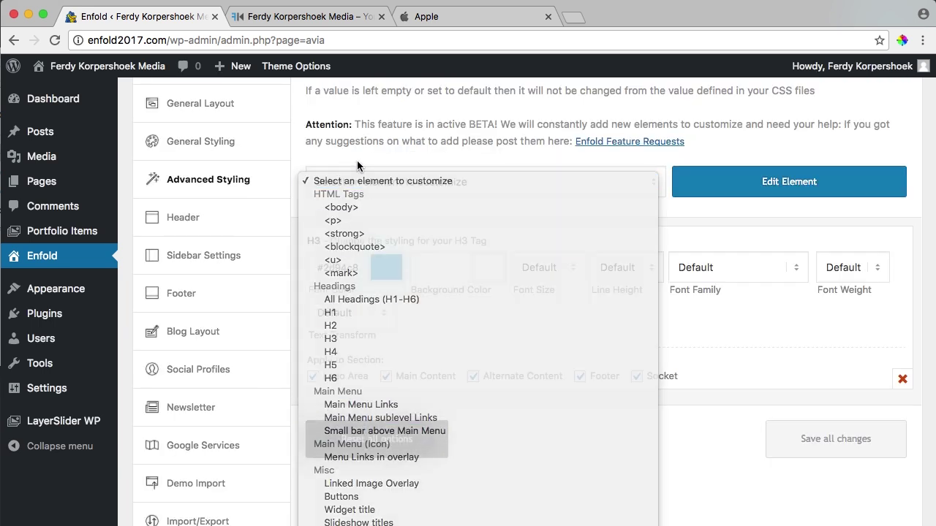
{"action": "left_click", "coordinate": [330, 95]}
{"action": "left_click", "coordinate": [307, 16]}
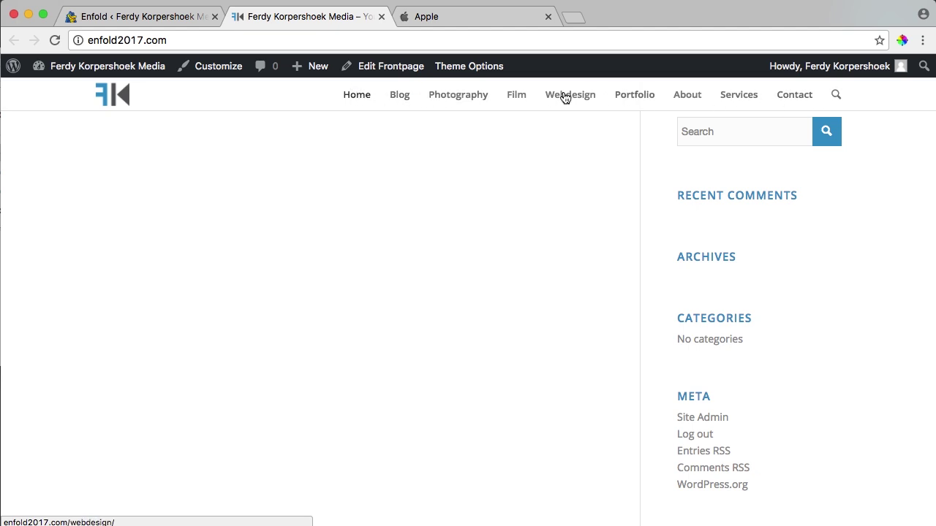
Go to the Menus page showing main_menu and close the Enfold options and Apple tabs
{"action": "mouse_move", "coordinate": [110, 70]}
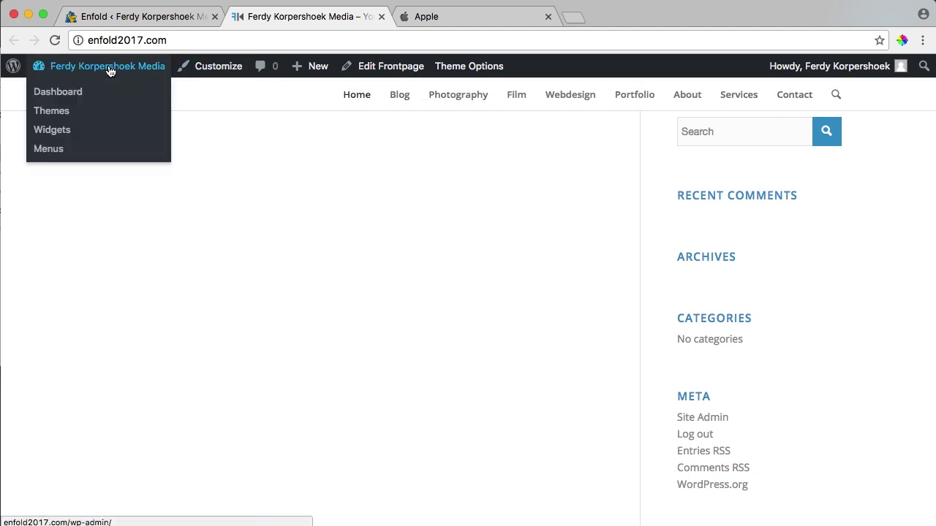
{"action": "left_click", "coordinate": [50, 149]}
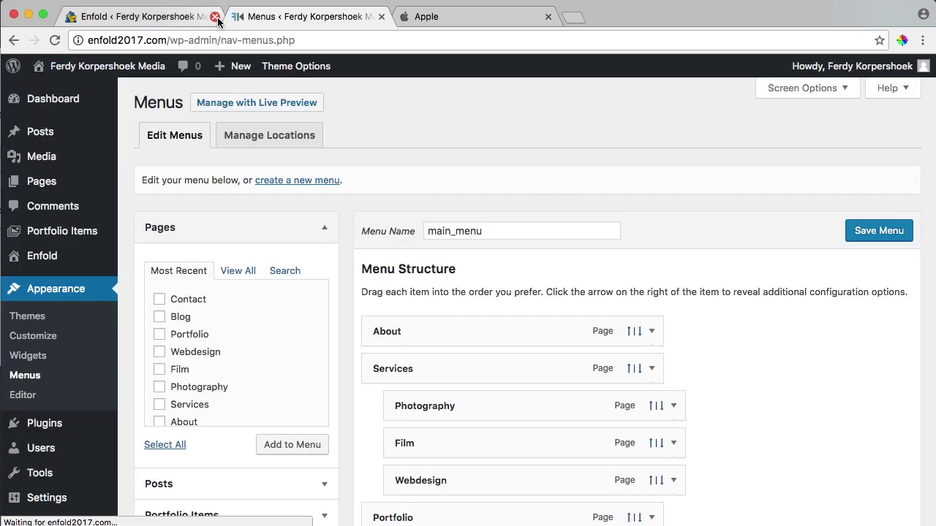
{"action": "left_click", "coordinate": [215, 16]}
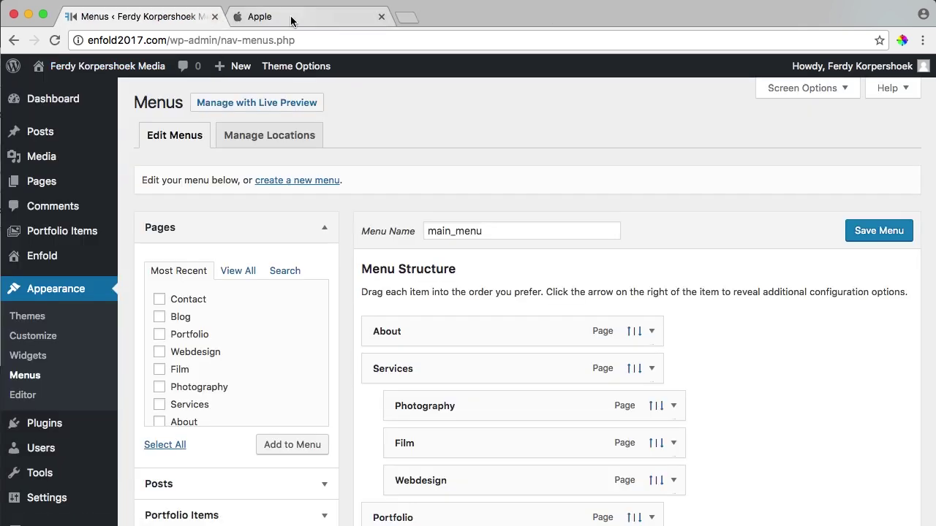
{"action": "left_click", "coordinate": [380, 16]}
{"action": "scroll", "coordinate": [436, 169], "scroll_direction": "down", "scroll_amount": 5}
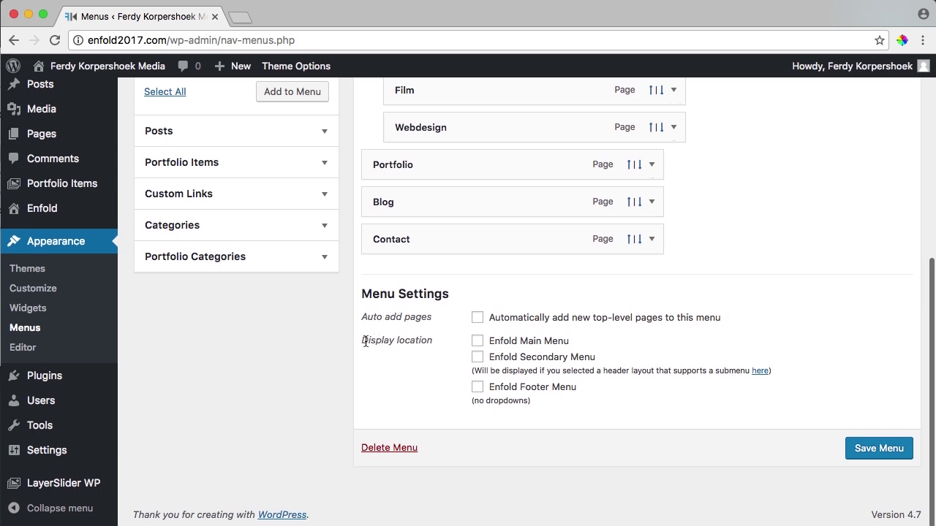
{"action": "left_click", "coordinate": [426, 341]}
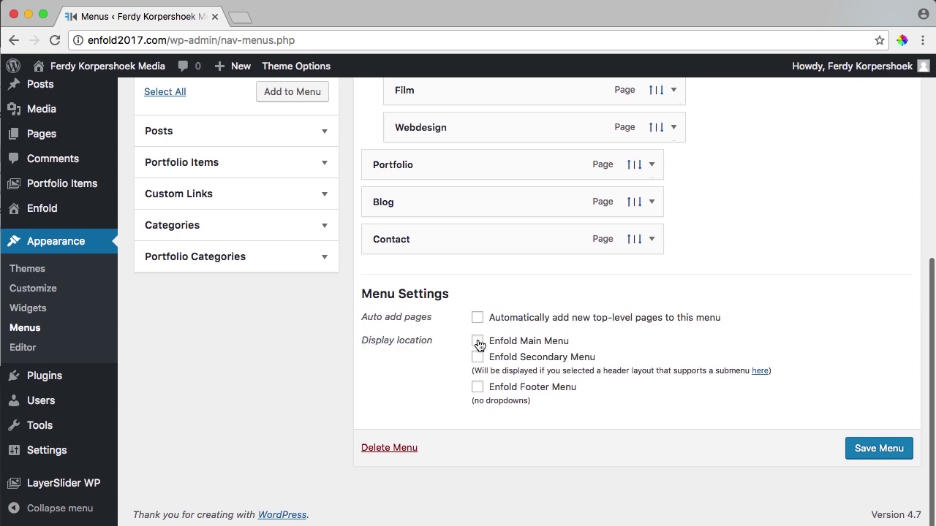
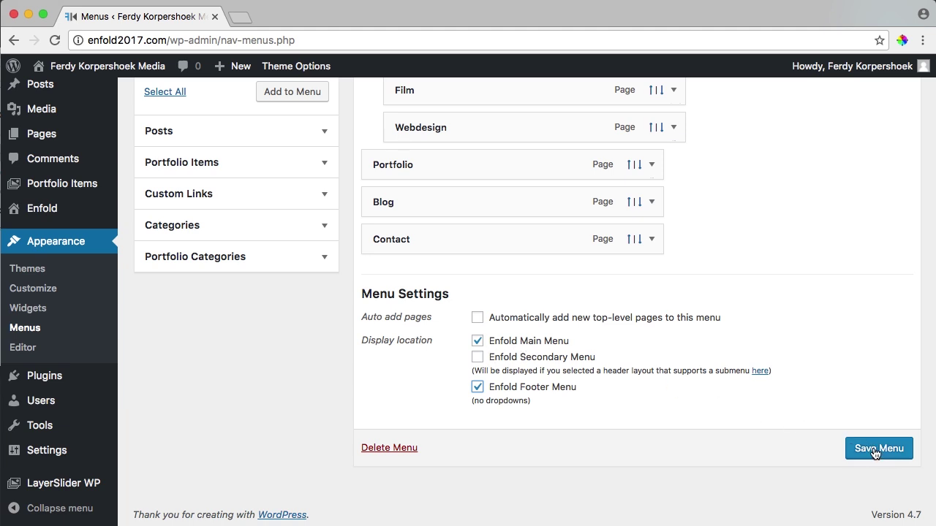
Preview the front page in a new tab to check the About–Contact menu and footer, then return to Menus
{"action": "left_click", "coordinate": [125, 65], "text": "super"}
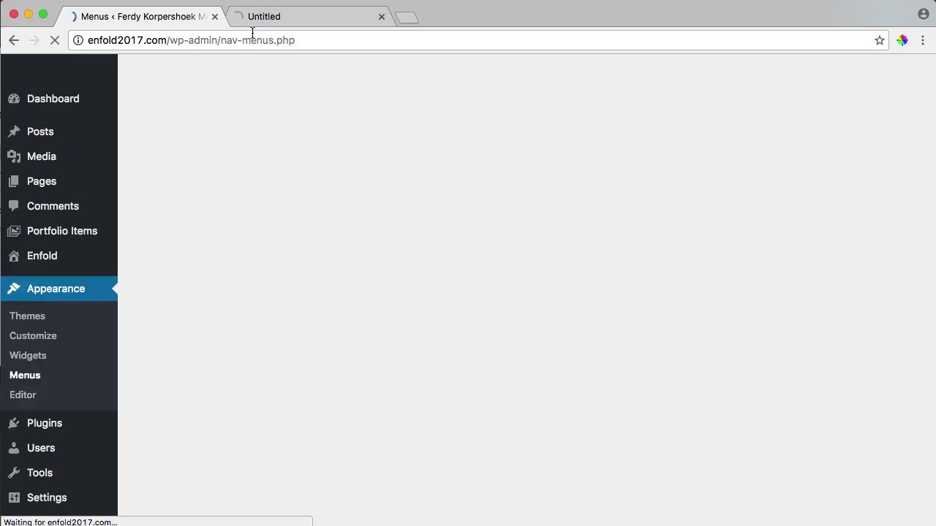
{"action": "left_click", "coordinate": [293, 20]}
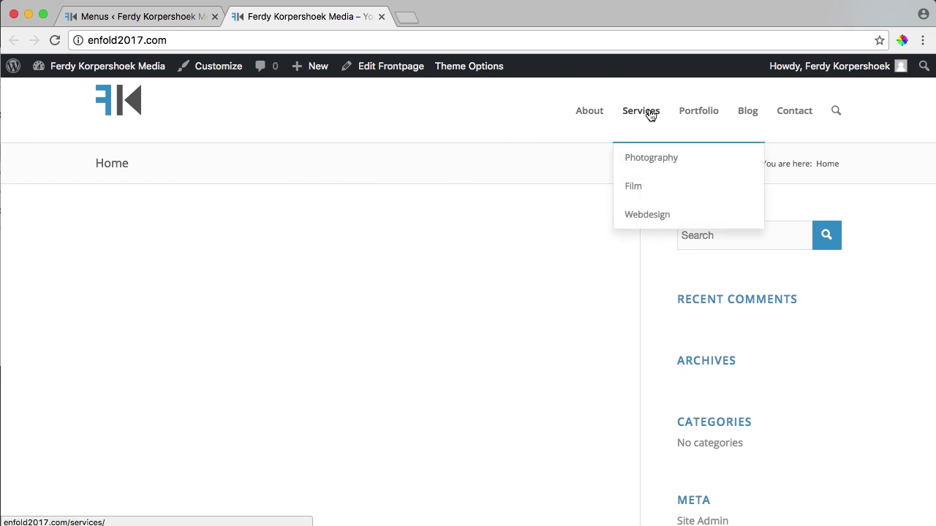
{"action": "mouse_move", "coordinate": [649, 113]}
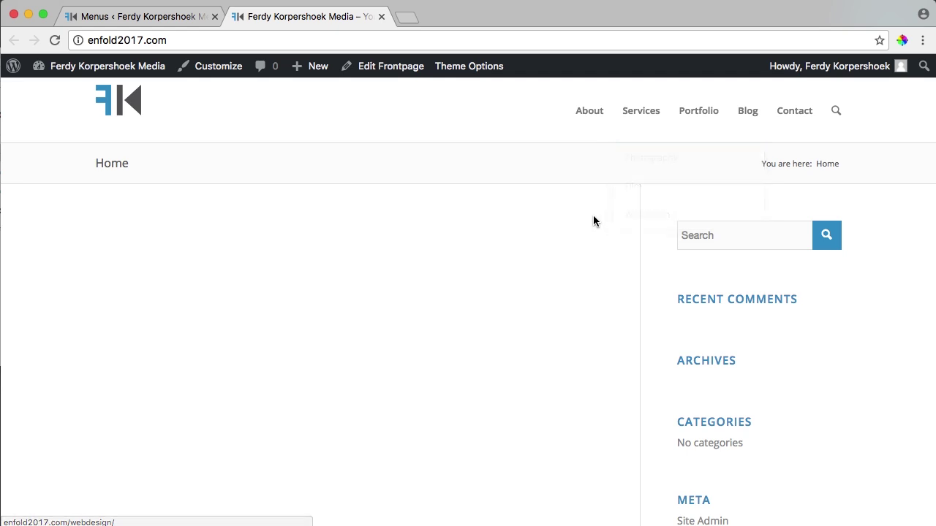
{"action": "scroll", "coordinate": [593, 220], "scroll_direction": "down", "scroll_amount": 10}
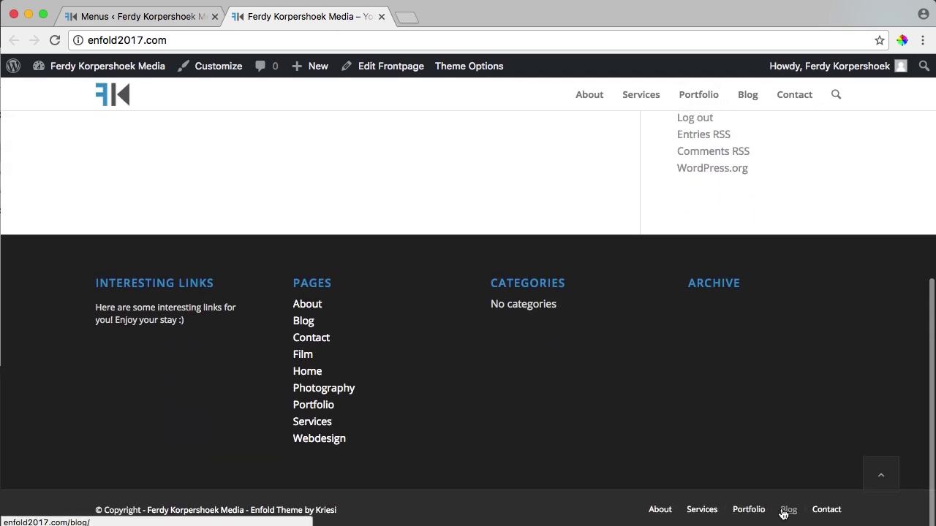
{"action": "scroll", "coordinate": [643, 182], "scroll_direction": "up", "scroll_amount": 10}
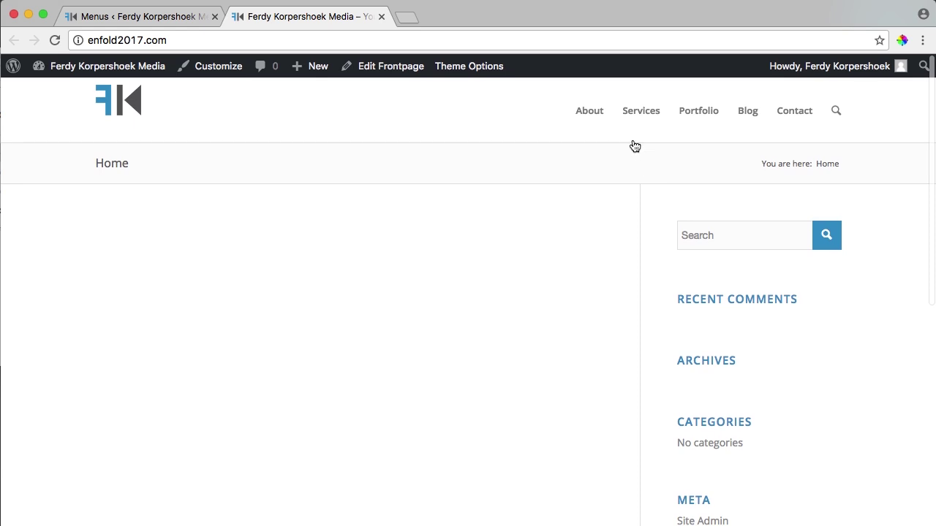
{"action": "mouse_move", "coordinate": [625, 134]}
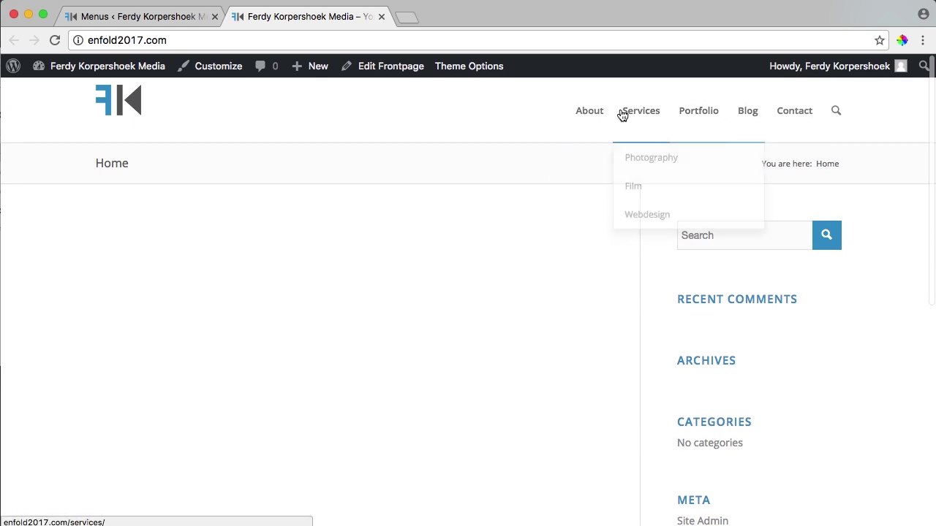
{"action": "left_click", "coordinate": [144, 18]}
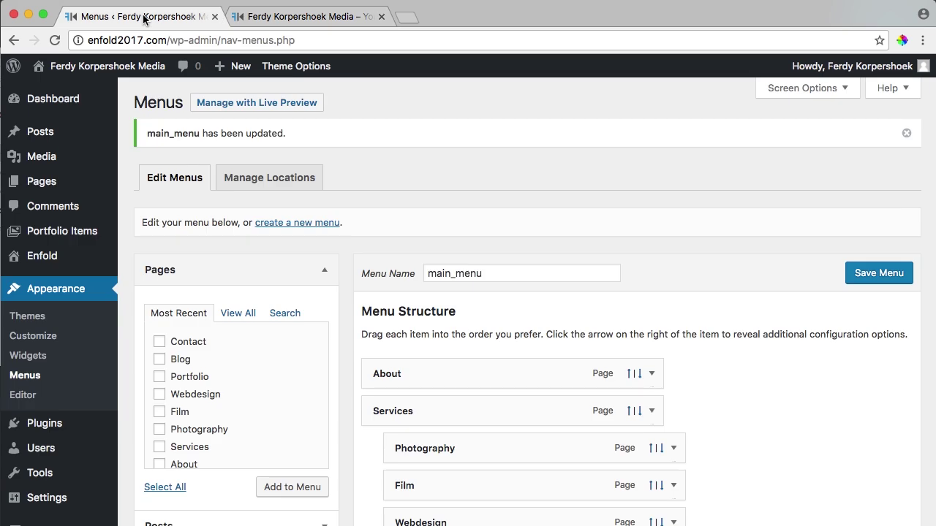
In Enfold's Advanced Styling, add an empty Main Menu Links element below the H3 entry
{"action": "left_click", "coordinate": [33, 255]}
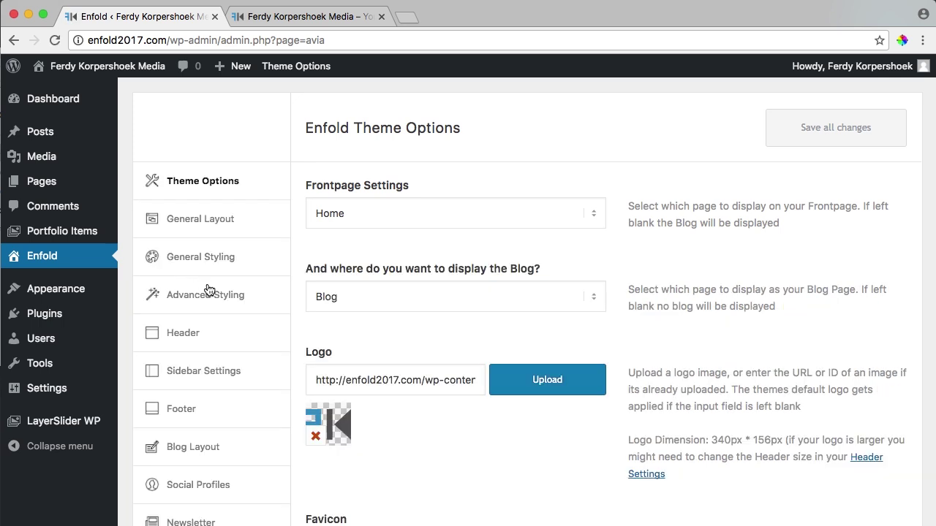
{"action": "left_click", "coordinate": [208, 296]}
{"action": "scroll", "coordinate": [440, 205], "scroll_direction": "down", "scroll_amount": 3}
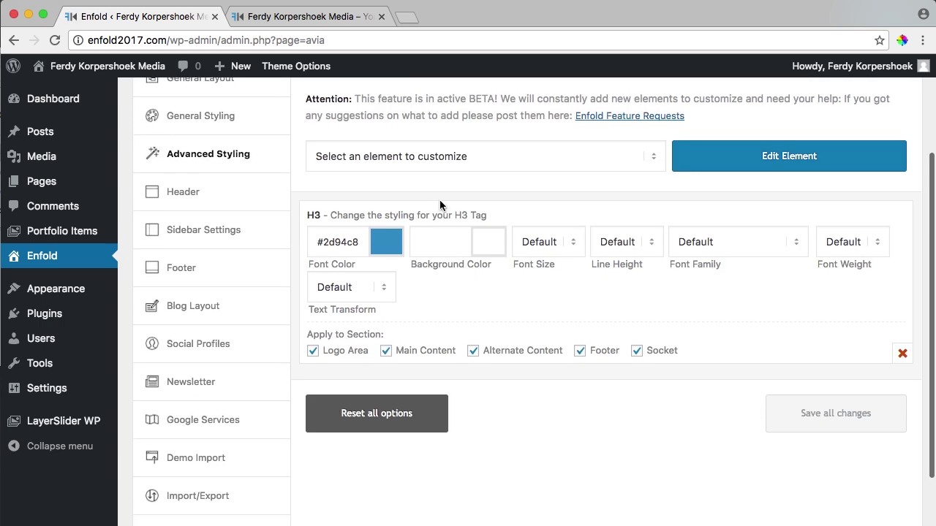
{"action": "left_click", "coordinate": [421, 158]}
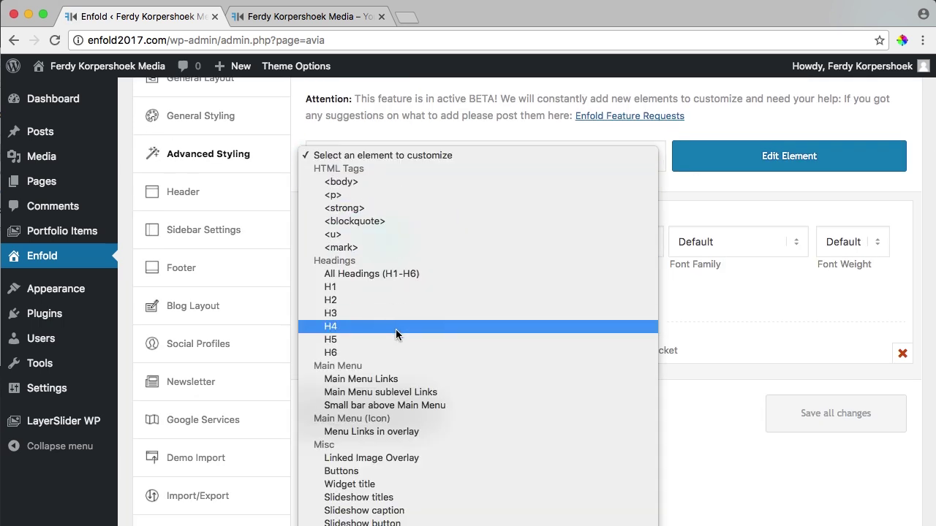
{"action": "left_click", "coordinate": [375, 380]}
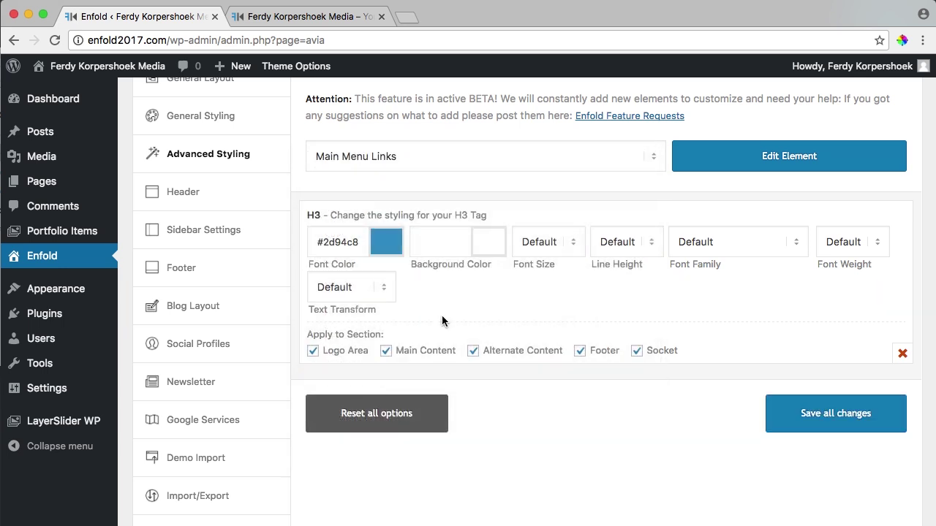
{"action": "left_click", "coordinate": [761, 161]}
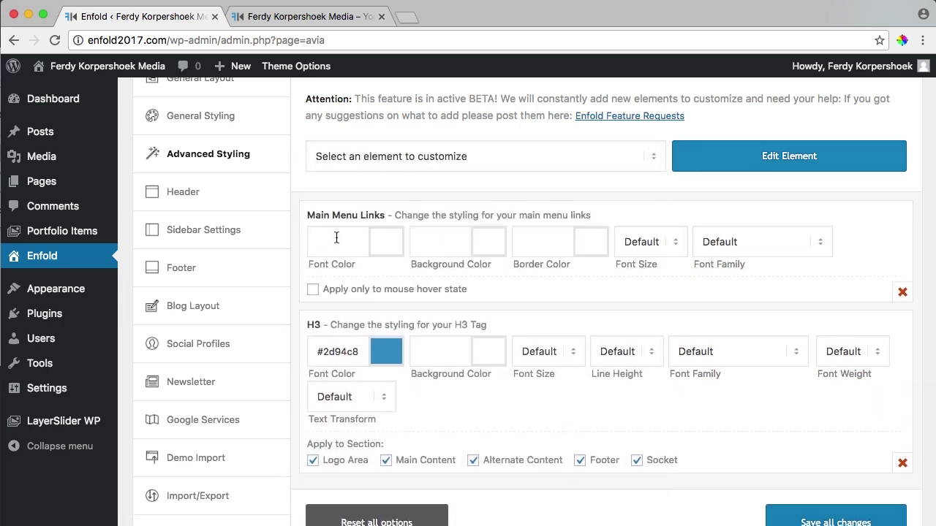
{"action": "left_click", "coordinate": [322, 16]}
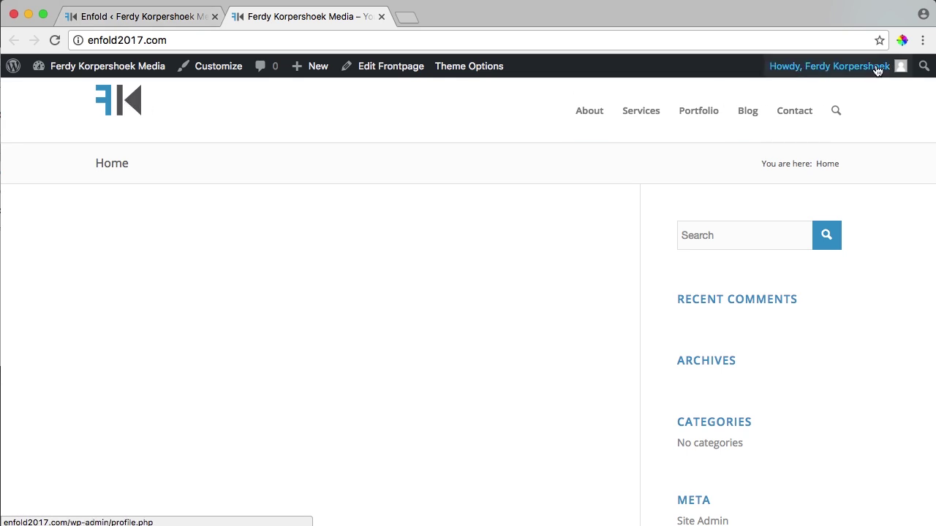
Sample the logo's grey and set the Main Menu Links font colour to #58585a
{"action": "left_click", "coordinate": [902, 40]}
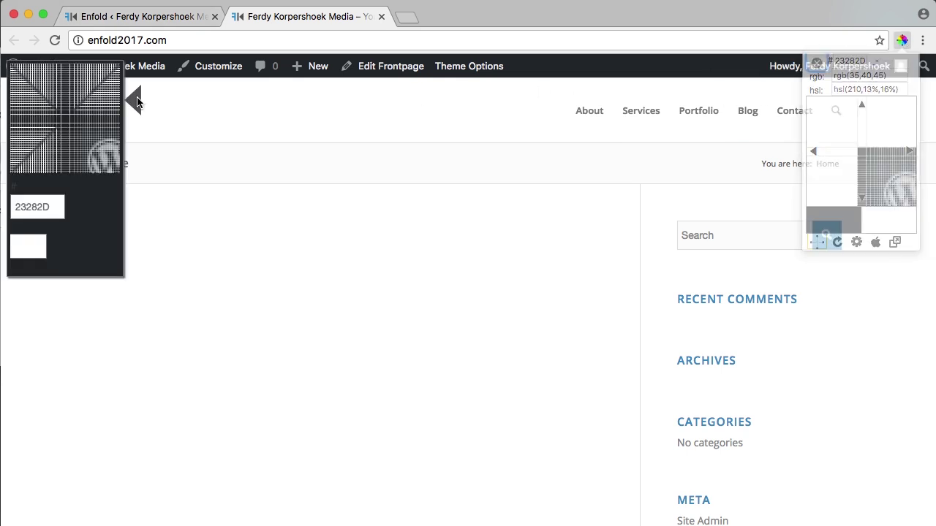
{"action": "left_click", "coordinate": [137, 98]}
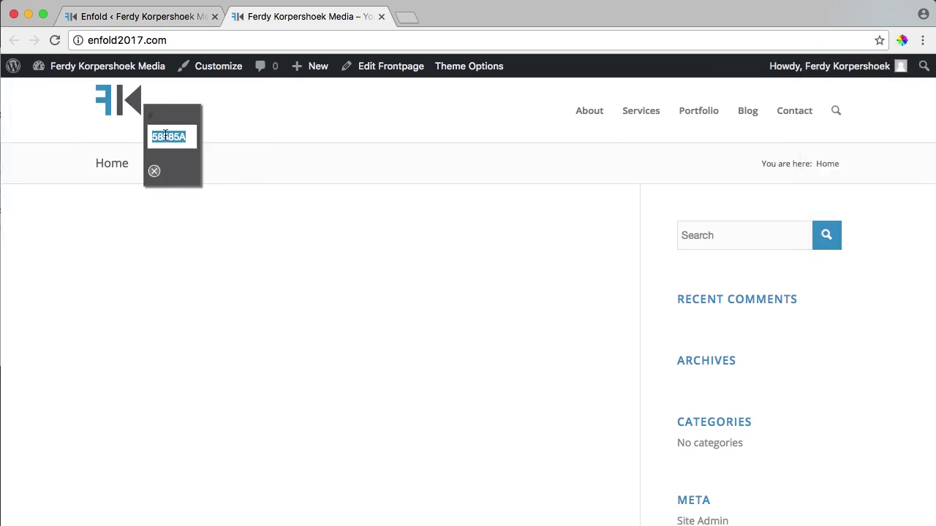
{"action": "left_click", "coordinate": [154, 170]}
{"action": "left_click", "coordinate": [157, 16]}
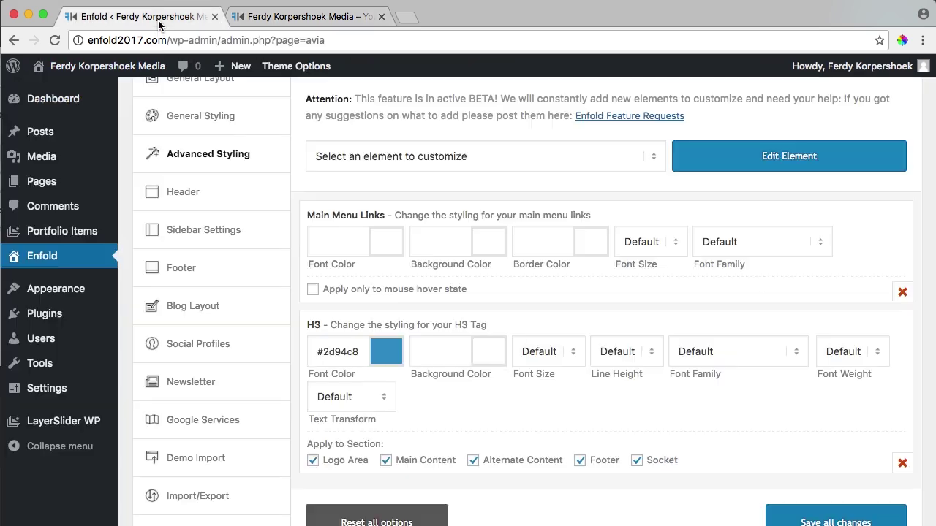
{"action": "left_click", "coordinate": [343, 236]}
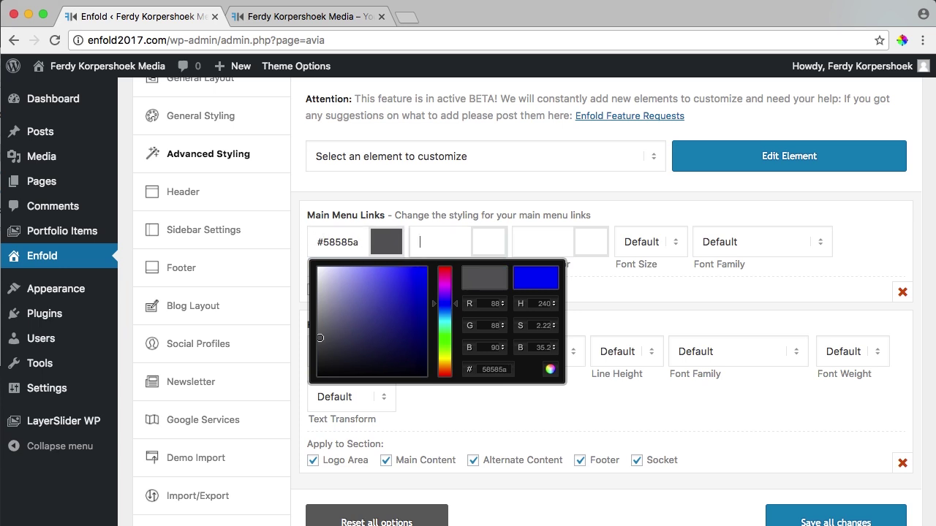
{"action": "left_click", "coordinate": [574, 292]}
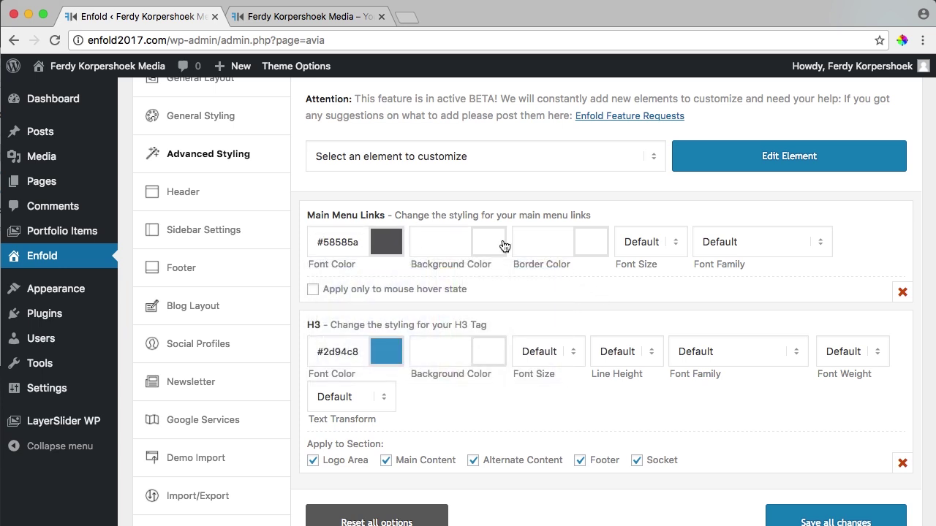
Set the menu link font size to 22px, save, and reload the front page to check
{"action": "left_click", "coordinate": [638, 247]}
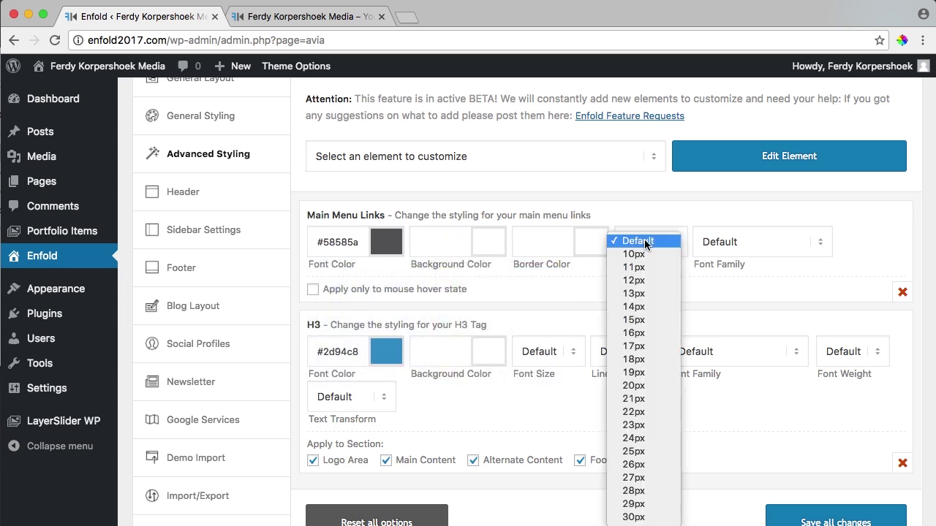
{"action": "left_click", "coordinate": [636, 409]}
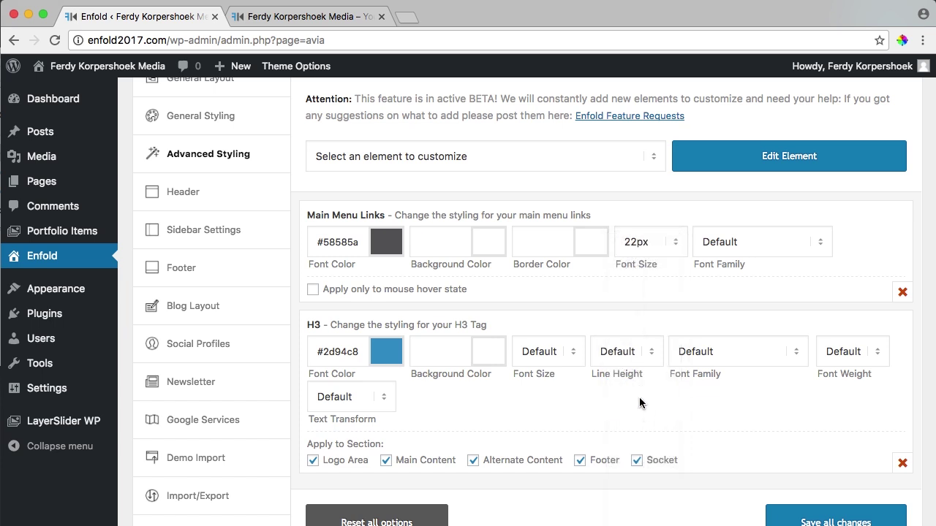
{"action": "left_click", "coordinate": [819, 518]}
{"action": "left_click", "coordinate": [307, 17]}
{"action": "key", "text": "super+r"}
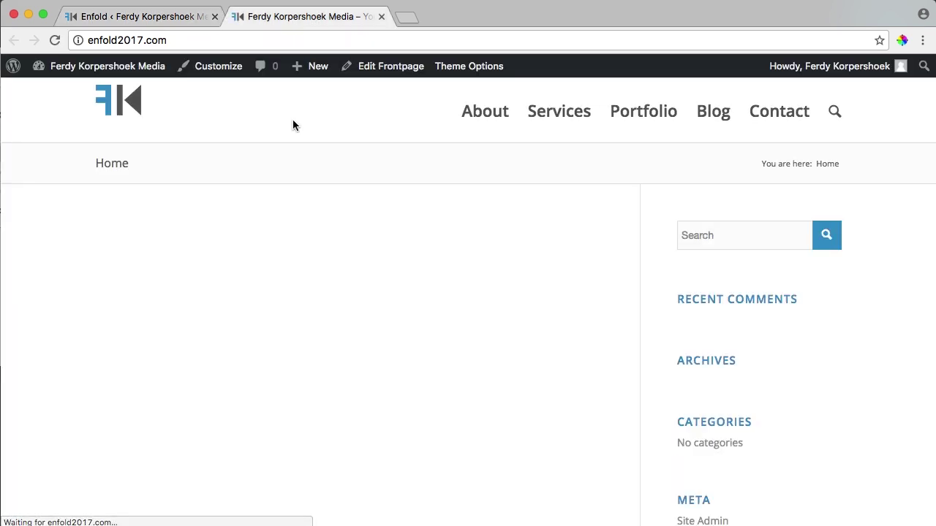
Reduce the menu link font size to 16px and save the theme options
{"action": "left_click", "coordinate": [137, 21]}
{"action": "left_click", "coordinate": [682, 255]}
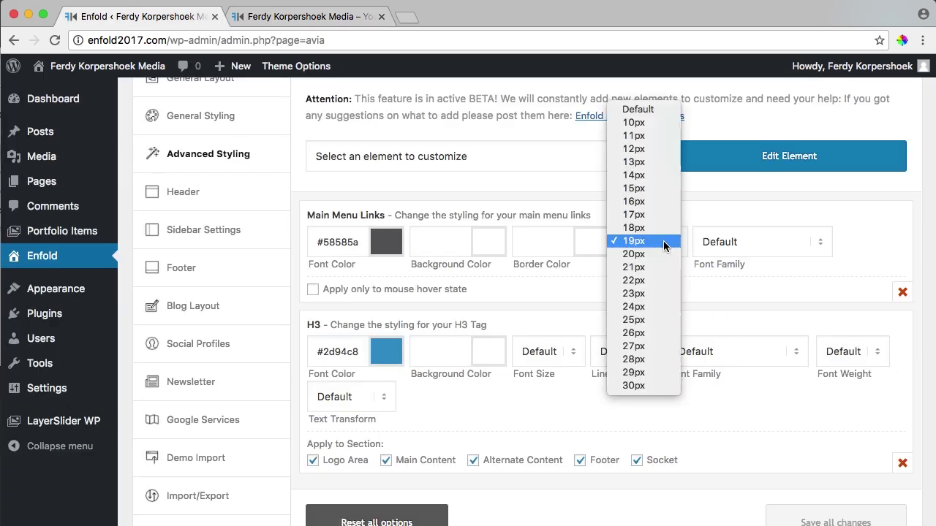
{"action": "left_click", "coordinate": [646, 202]}
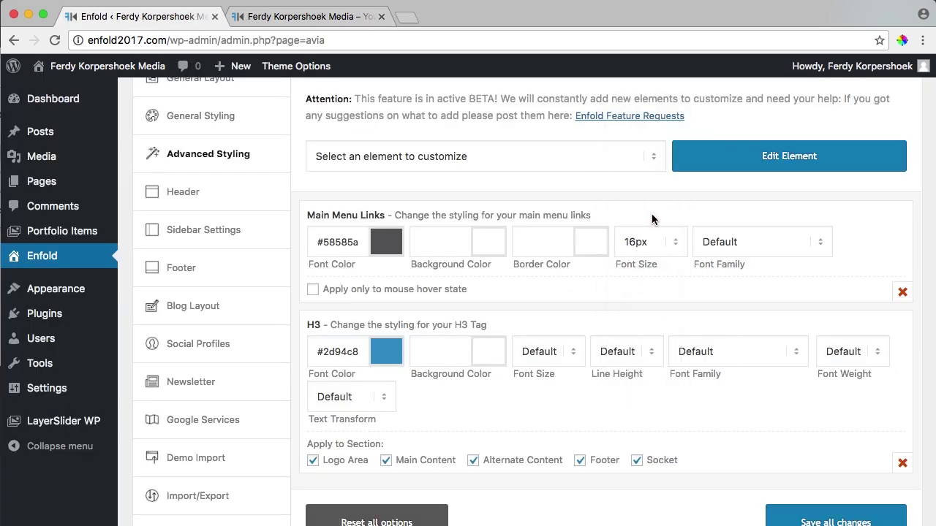
{"action": "left_click", "coordinate": [870, 516]}
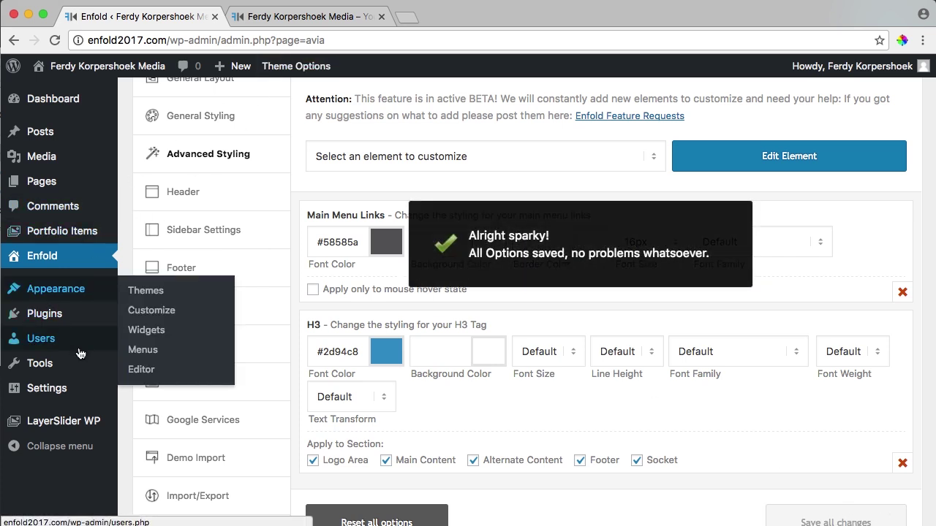
{"action": "mouse_move", "coordinate": [60, 358]}
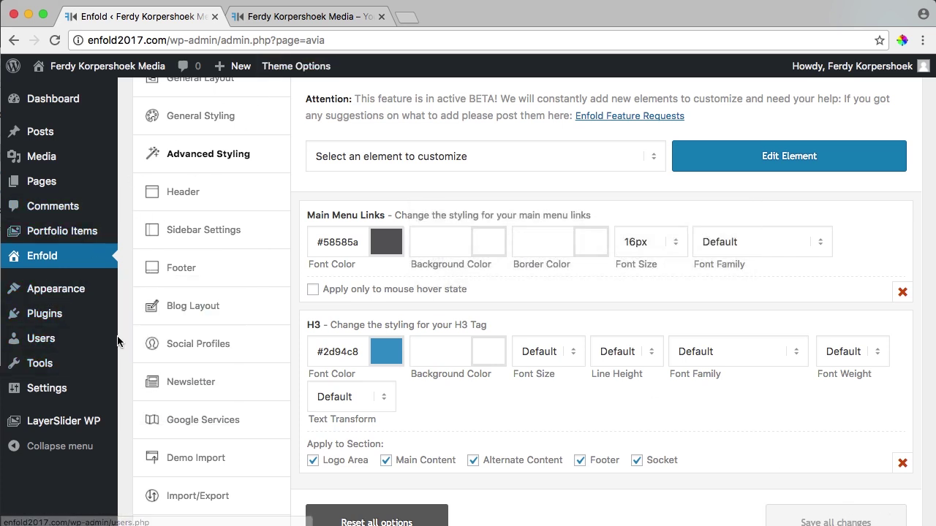
In Appearance > Menus, retype the About navigation label as ABOUT
{"action": "mouse_move", "coordinate": [80, 289]}
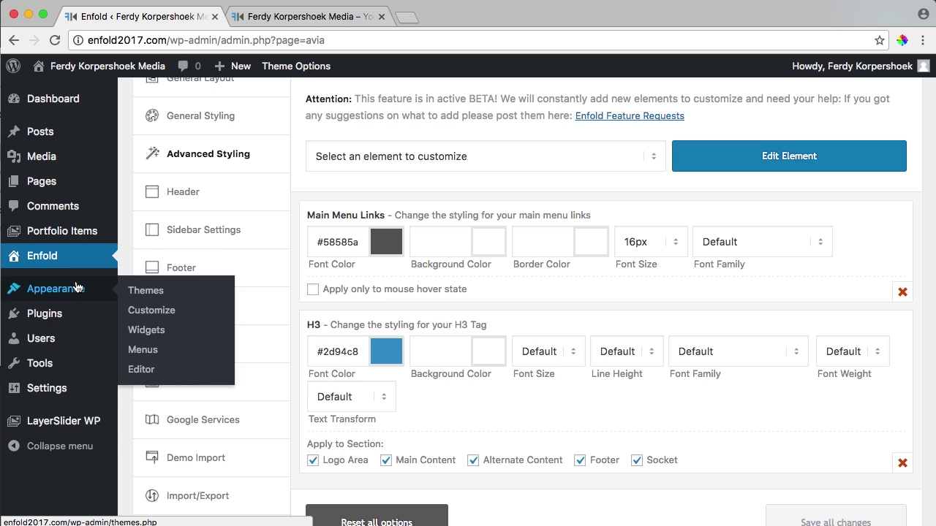
{"action": "left_click", "coordinate": [135, 351]}
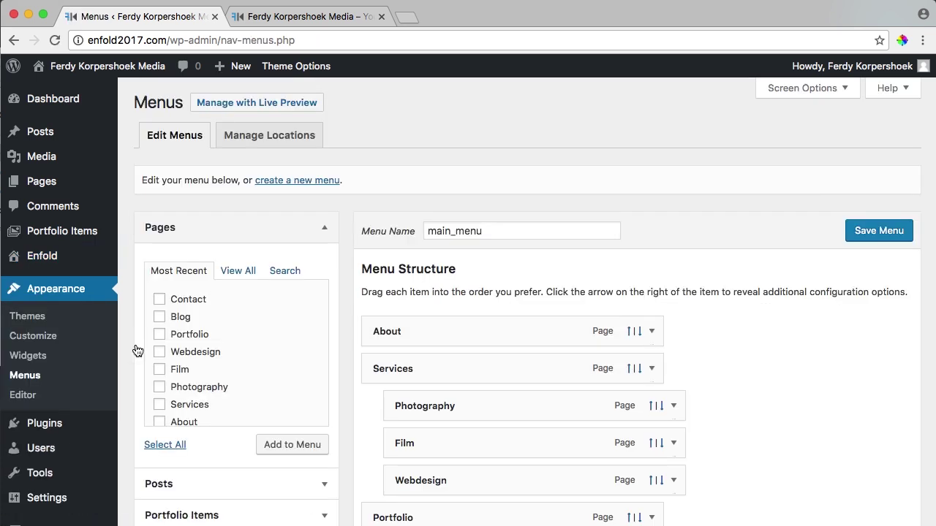
{"action": "scroll", "coordinate": [709, 348], "scroll_direction": "down", "scroll_amount": 3}
{"action": "left_click", "coordinate": [647, 232]}
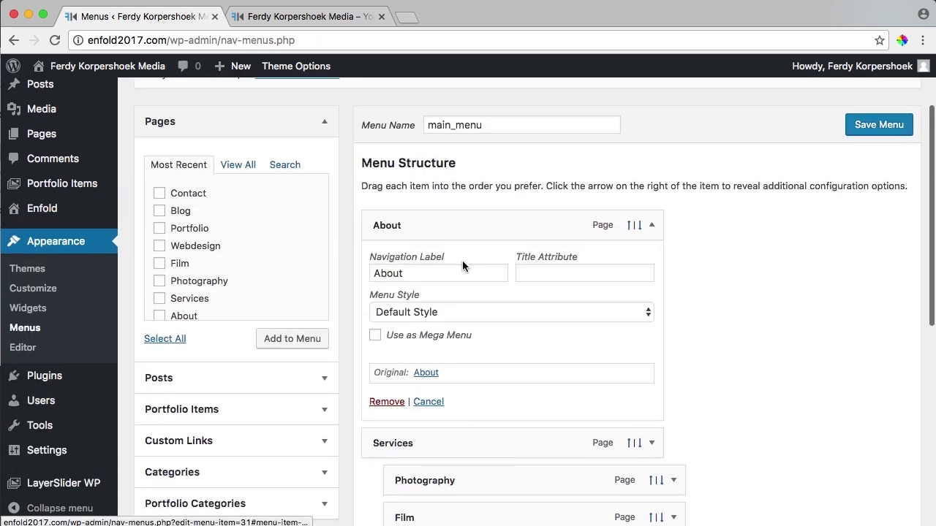
{"action": "left_click", "coordinate": [404, 269]}
{"action": "double_click", "coordinate": [403, 269]}
{"action": "type", "text": "ABOUT"}
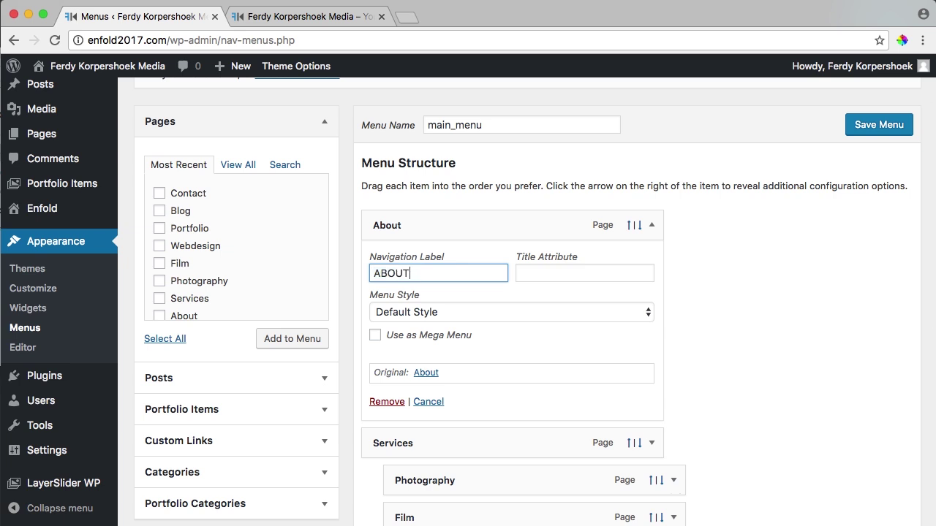
{"action": "scroll", "coordinate": [434, 337], "scroll_direction": "down", "scroll_amount": 3}
Retype the Services and Contact labels as SERVICES and CONTACT, then save the menu
{"action": "left_click", "coordinate": [648, 351]}
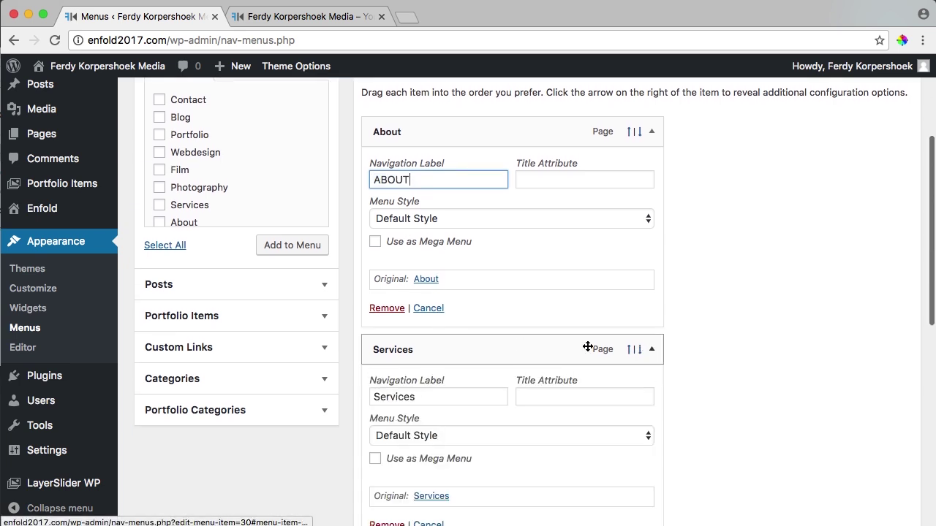
{"action": "scroll", "coordinate": [439, 337], "scroll_direction": "down", "scroll_amount": 3}
{"action": "double_click", "coordinate": [430, 307]}
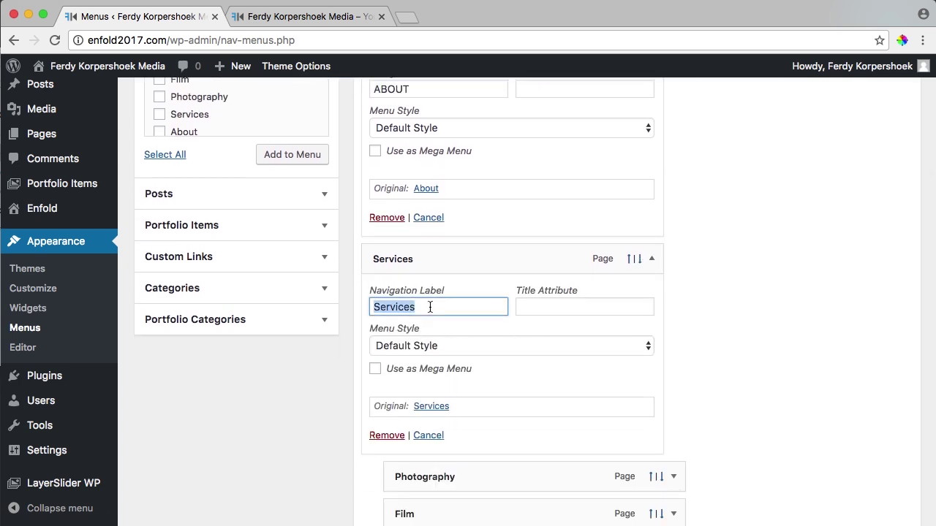
{"action": "scroll", "coordinate": [516, 349], "scroll_direction": "down", "scroll_amount": 5}
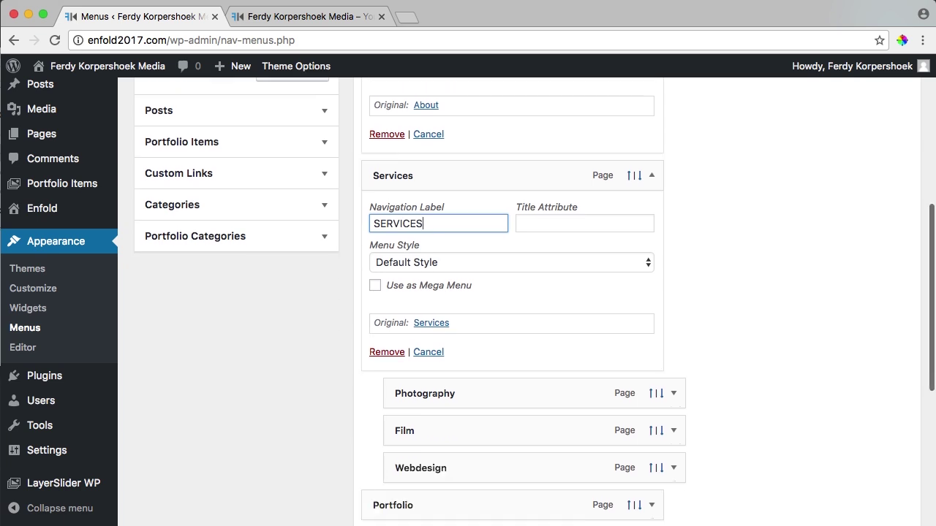
{"action": "scroll", "coordinate": [670, 320], "scroll_direction": "down", "scroll_amount": 2}
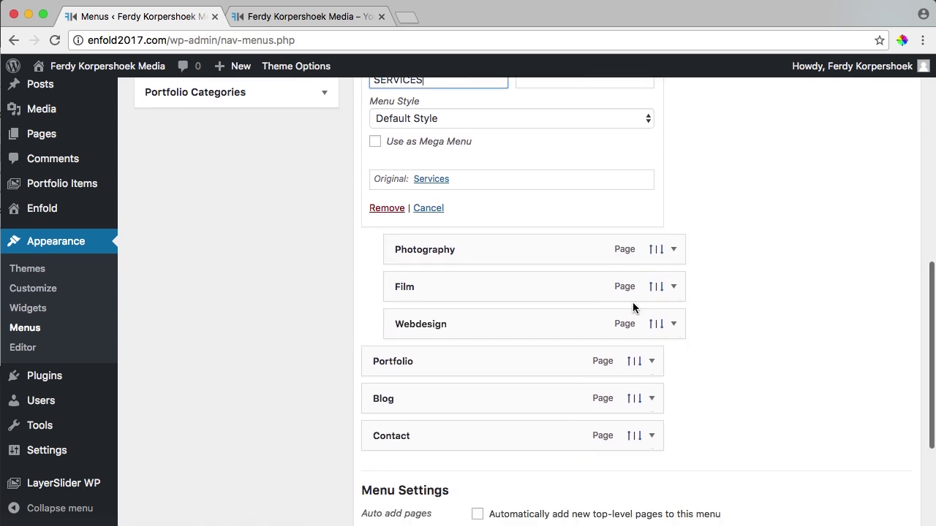
{"action": "left_click", "coordinate": [672, 250]}
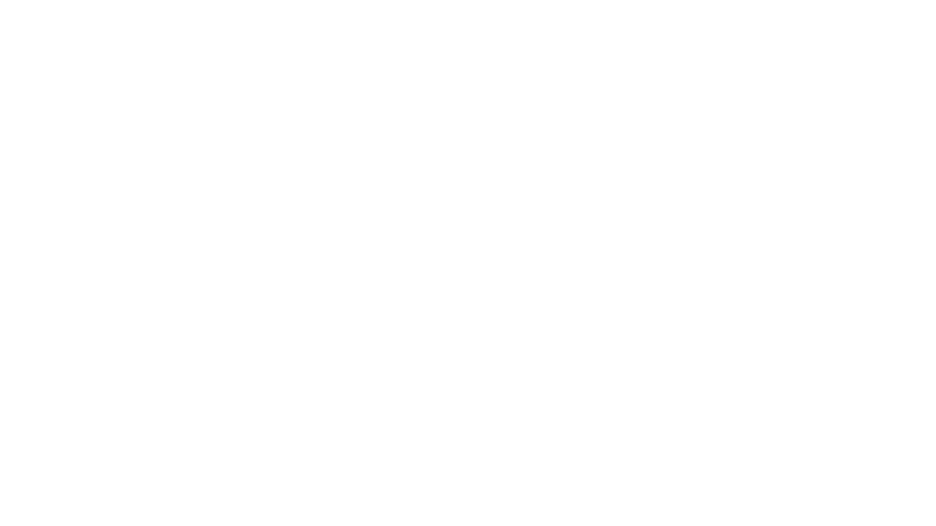
{"action": "type", "text": "CONTACT"}
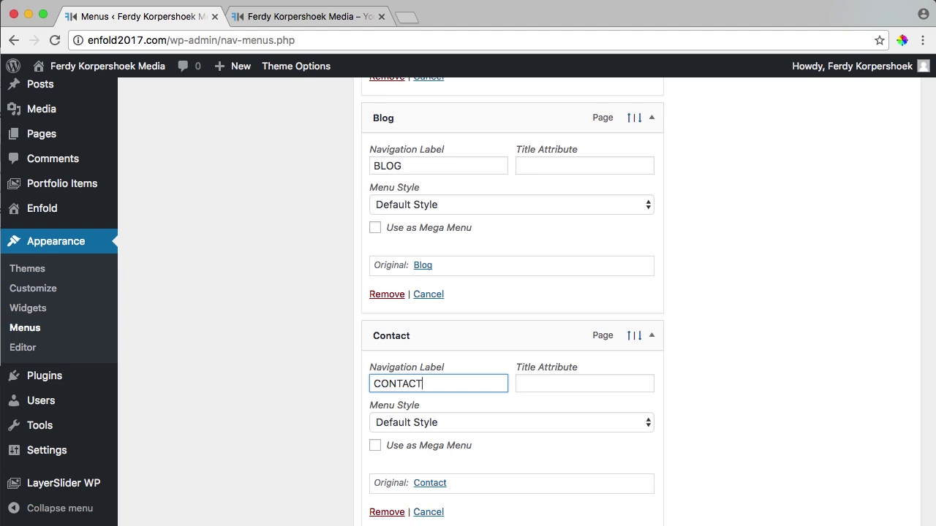
{"action": "scroll", "coordinate": [459, 341], "scroll_direction": "up", "scroll_amount": 15}
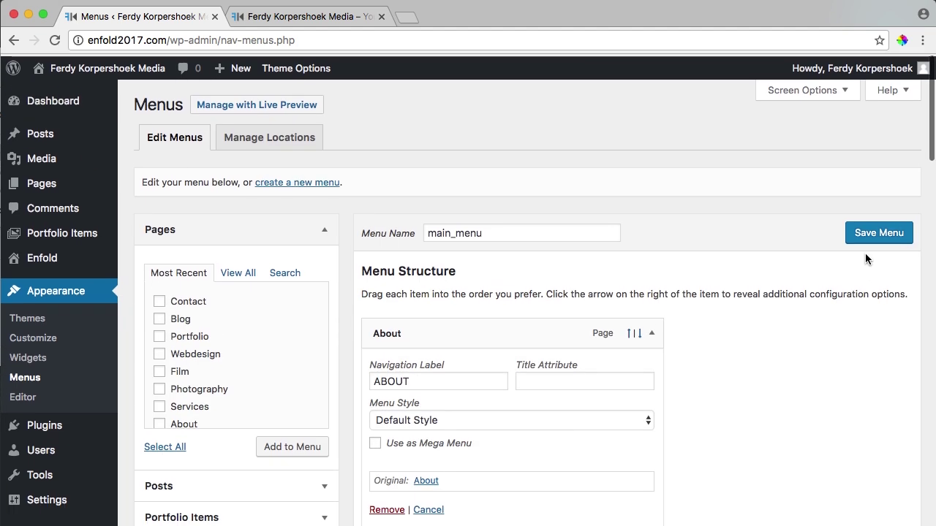
{"action": "left_click", "coordinate": [871, 234]}
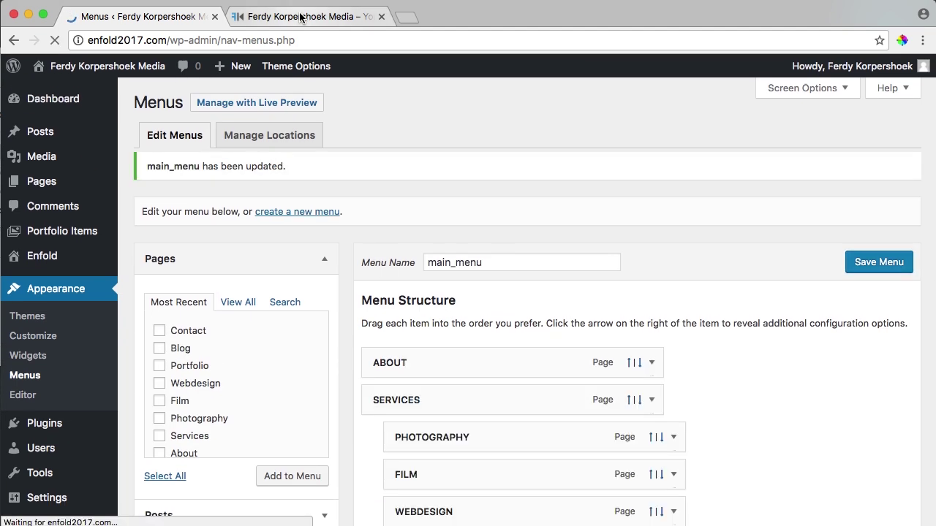
{"action": "left_click", "coordinate": [300, 16]}
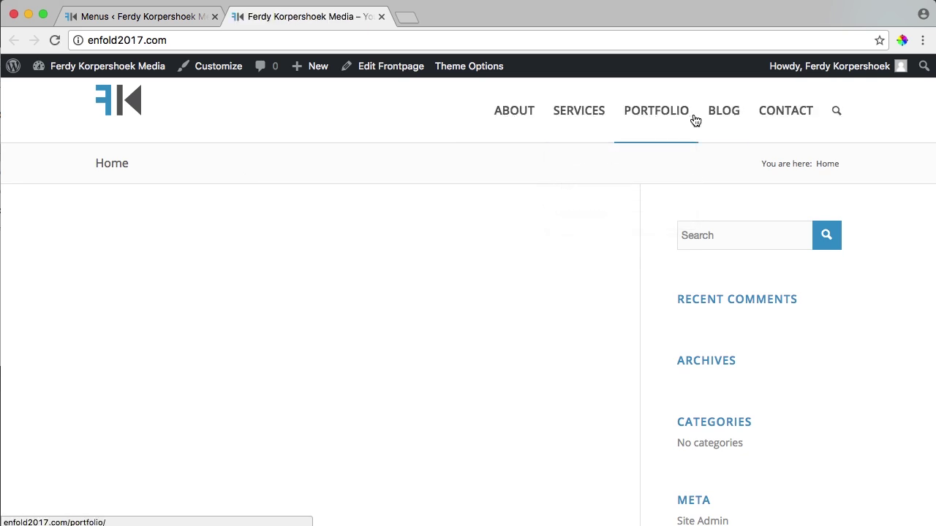
In Enfold's Advanced Styling, change the Main Menu Links font size from 16px to 15px and save
{"action": "left_click", "coordinate": [144, 11]}
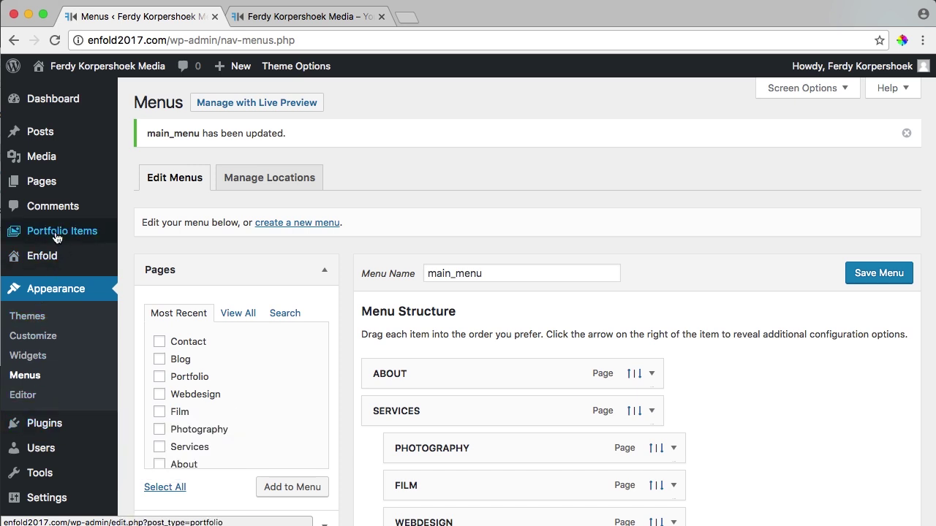
{"action": "left_click", "coordinate": [44, 268]}
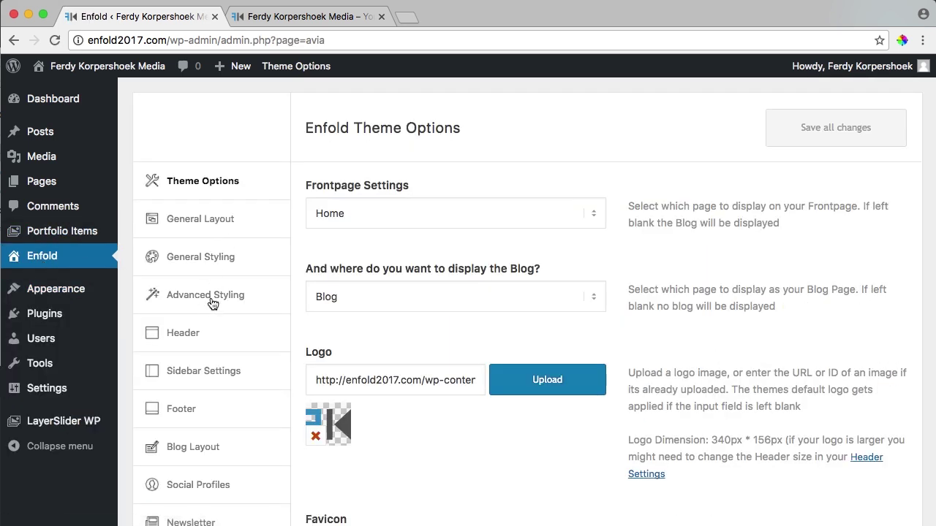
{"action": "left_click", "coordinate": [210, 300]}
{"action": "scroll", "coordinate": [357, 304], "scroll_direction": "down", "scroll_amount": 3}
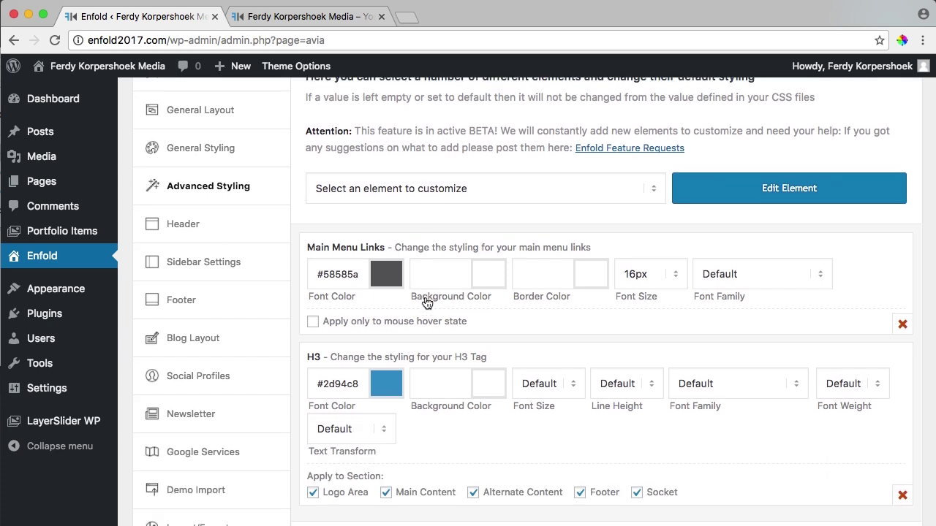
{"action": "left_click", "coordinate": [646, 279]}
{"action": "left_click", "coordinate": [634, 260]}
{"action": "scroll", "coordinate": [774, 292], "scroll_direction": "down", "scroll_amount": 3}
{"action": "left_click", "coordinate": [837, 449]}
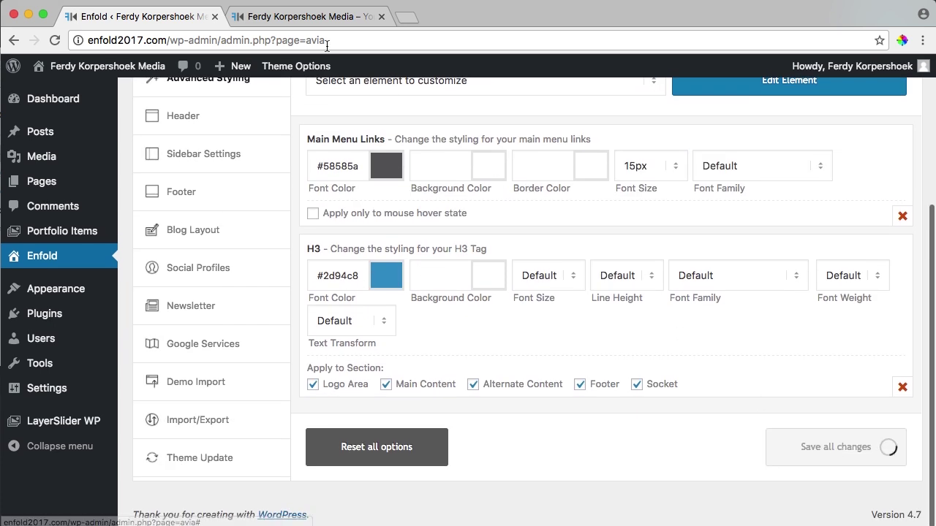
{"action": "scroll", "coordinate": [374, 135], "scroll_direction": "up", "scroll_amount": 3}
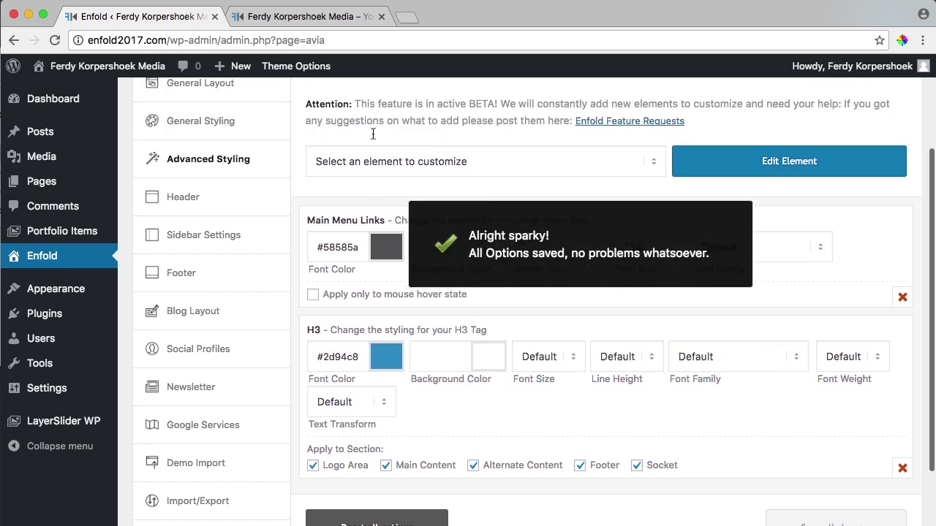
Add a second Main Menu Links styling block that applies only on mouse hover
{"action": "left_click", "coordinate": [374, 171]}
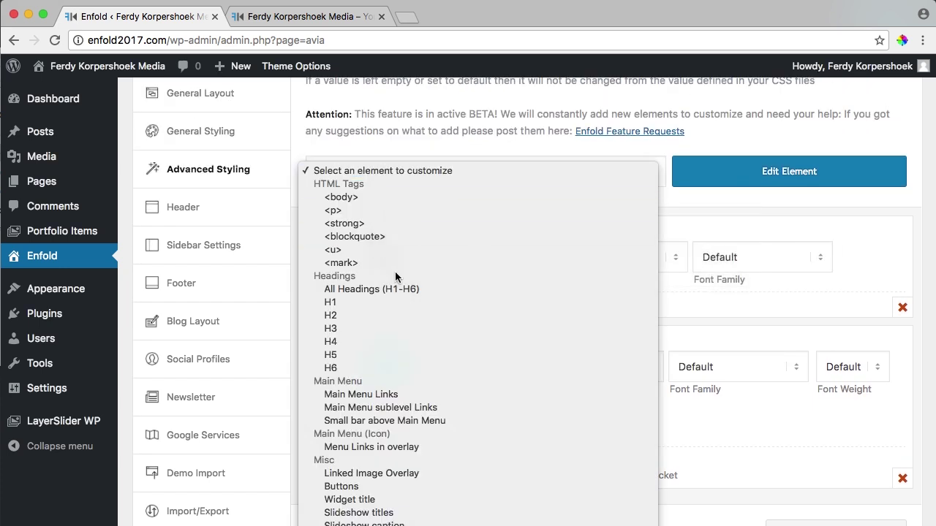
{"action": "left_click", "coordinate": [368, 395]}
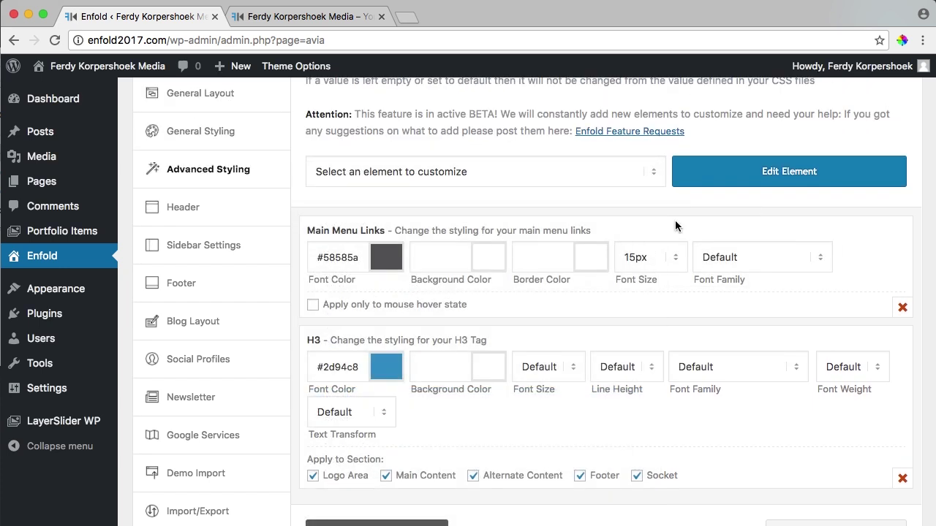
{"action": "left_click", "coordinate": [731, 181]}
{"action": "scroll", "coordinate": [379, 211], "scroll_direction": "down", "scroll_amount": 3}
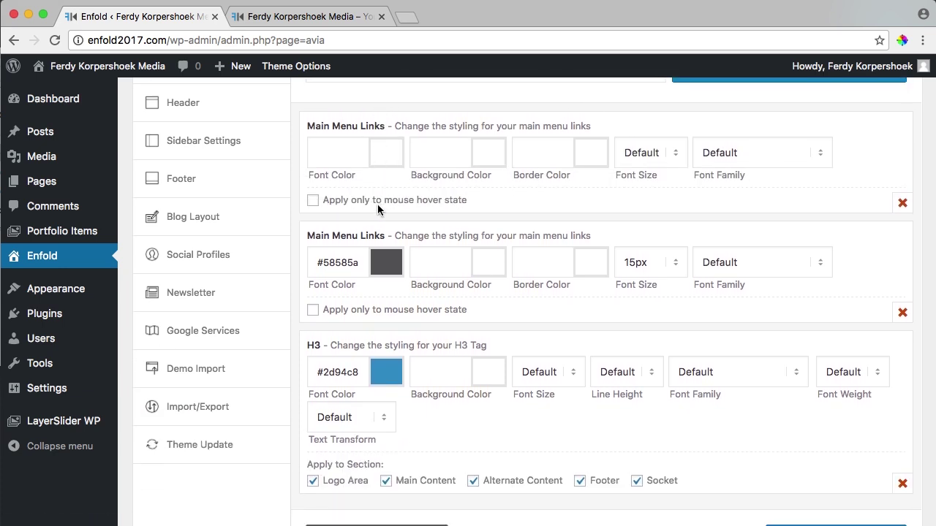
{"action": "left_click", "coordinate": [313, 203]}
Copy the H3 blue #2d94c8 into the hover block's Font Color and save all changes
{"action": "left_click", "coordinate": [346, 371]}
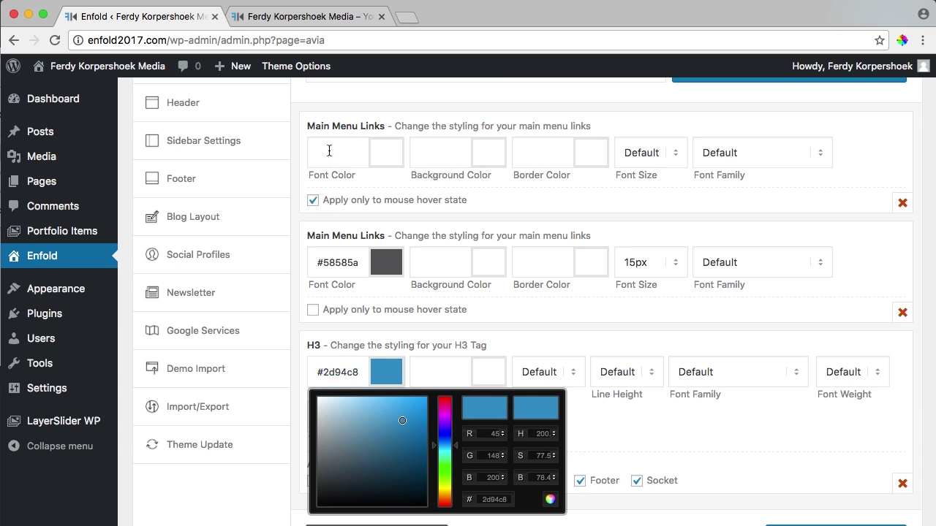
{"action": "left_click", "coordinate": [329, 151]}
{"action": "type", "text": "#2d94c8"}
{"action": "left_click", "coordinate": [869, 157]}
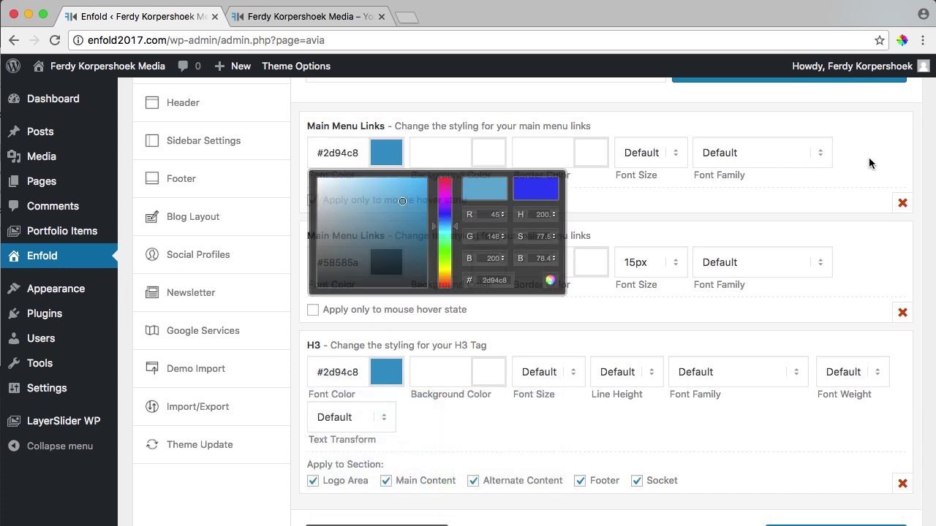
{"action": "scroll", "coordinate": [826, 194], "scroll_direction": "down", "scroll_amount": 3}
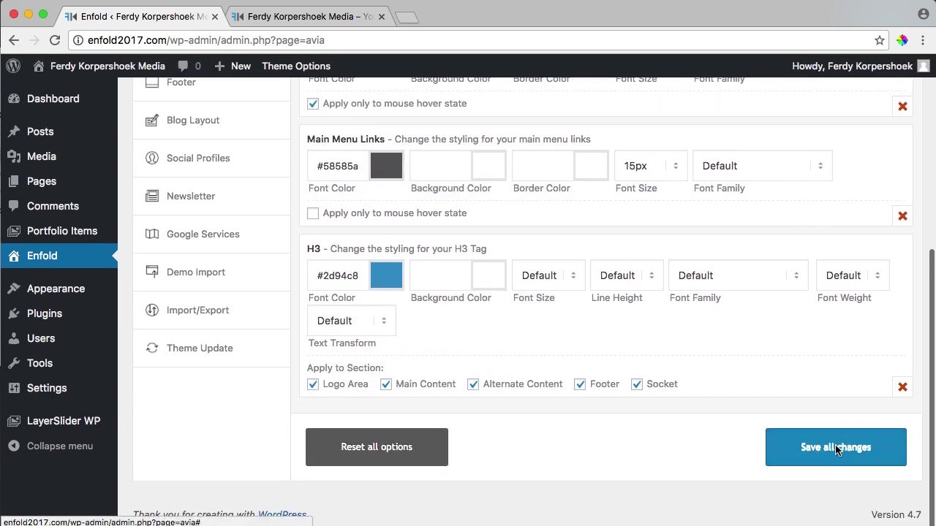
{"action": "left_click", "coordinate": [831, 445]}
{"action": "left_click", "coordinate": [307, 16]}
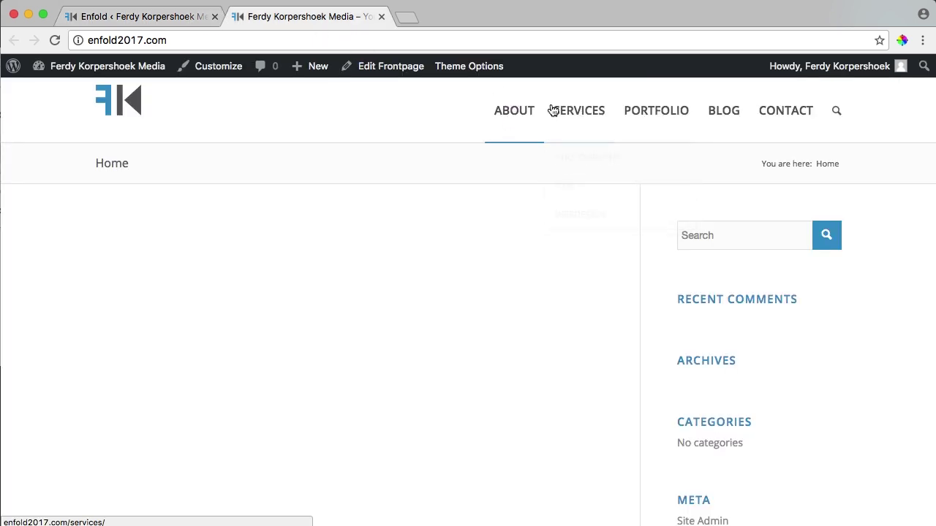
Reload the front page and confirm the capitalised 15px menu items turn #2d94c8 blue on hover
{"action": "key", "text": "super+r"}
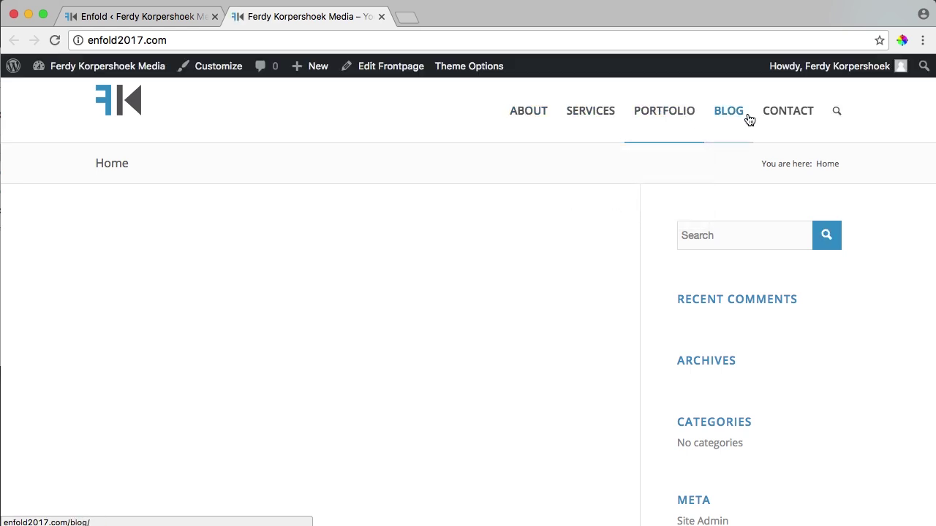
{"action": "mouse_move", "coordinate": [598, 114]}
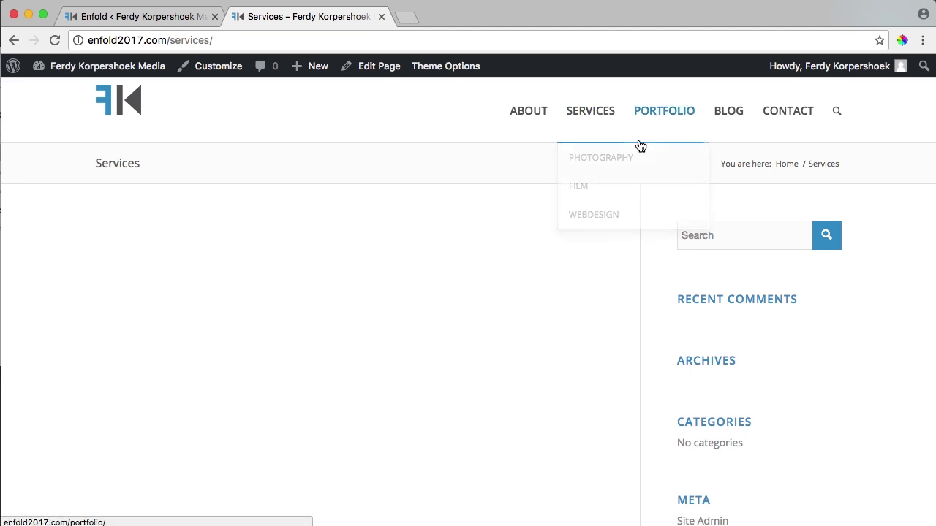
{"action": "scroll", "coordinate": [388, 328], "scroll_direction": "down", "scroll_amount": 10}
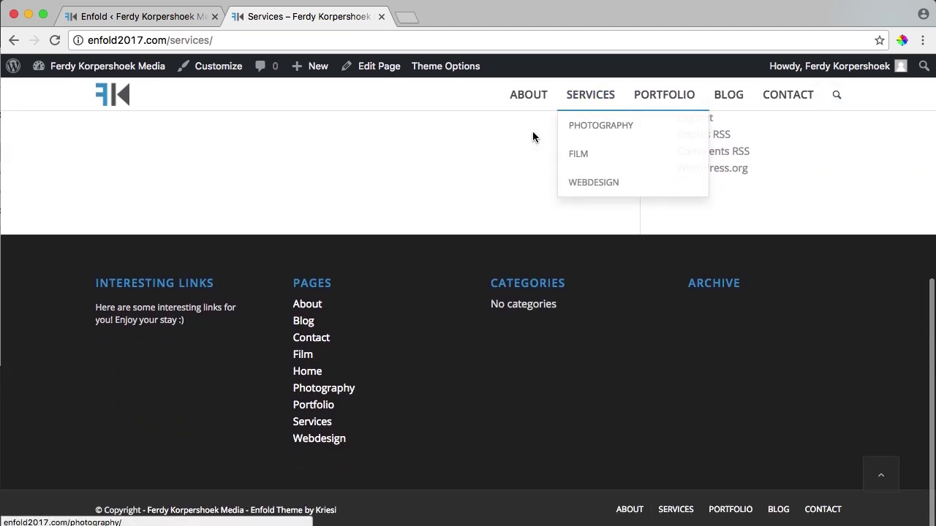
{"action": "left_click", "coordinate": [113, 92]}
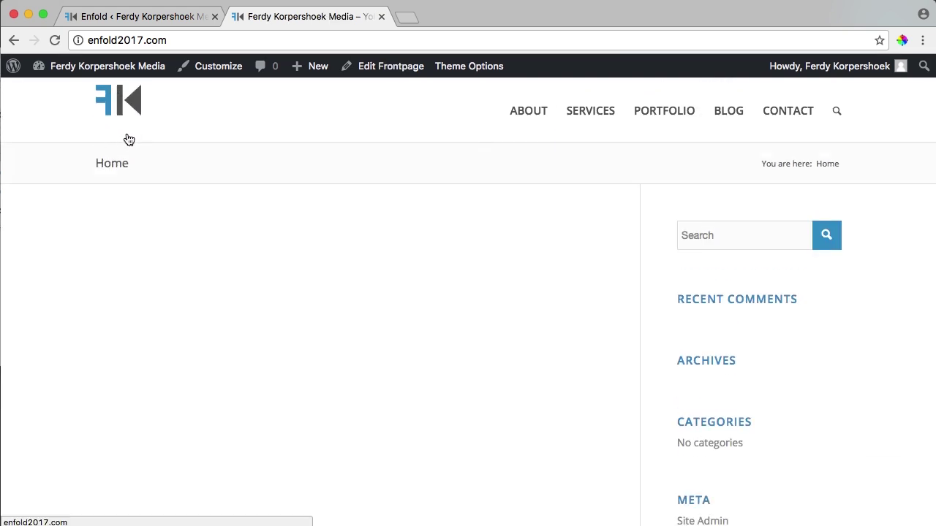
{"action": "left_click", "coordinate": [165, 17]}
Open Enfold's Header options and scroll down to the Menu and Logo Position setting
{"action": "scroll", "coordinate": [278, 222], "scroll_direction": "up", "scroll_amount": 8}
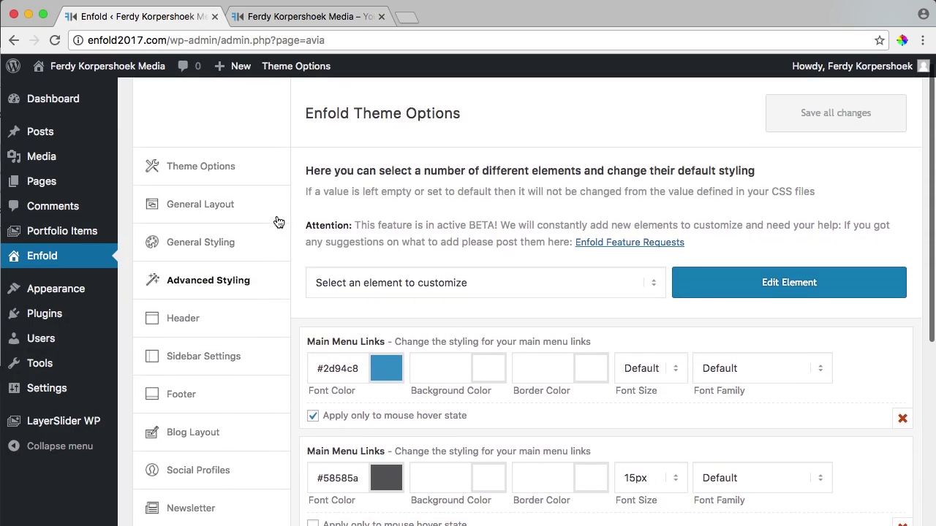
{"action": "left_click", "coordinate": [188, 336]}
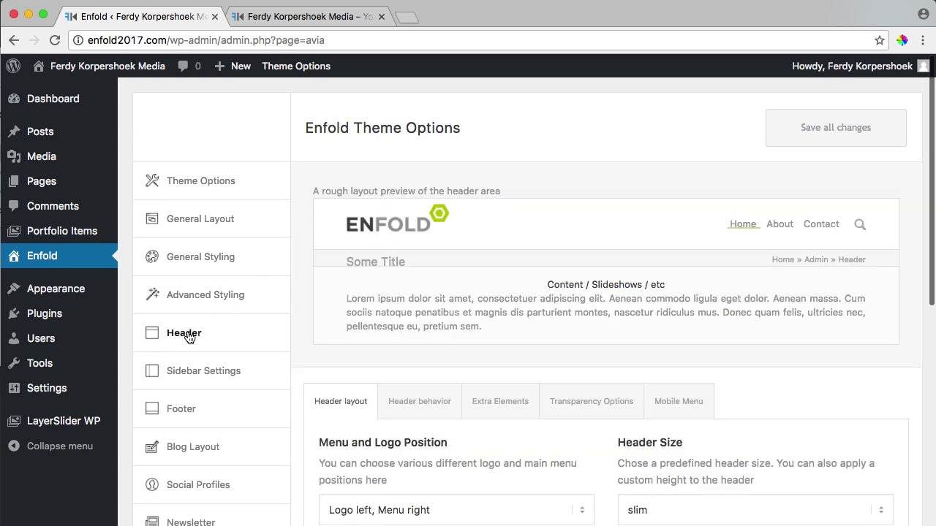
{"action": "scroll", "coordinate": [453, 259], "scroll_direction": "down", "scroll_amount": 2}
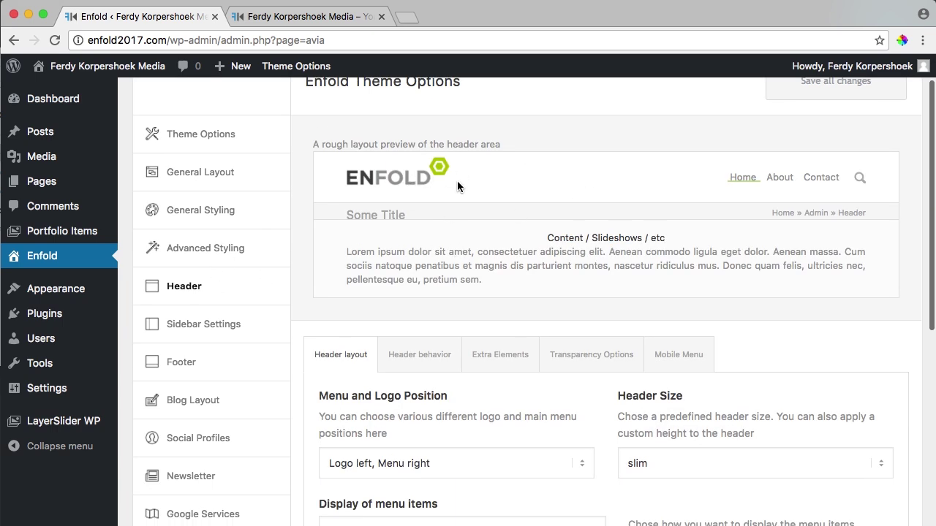
{"action": "scroll", "coordinate": [545, 202], "scroll_direction": "down", "scroll_amount": 2}
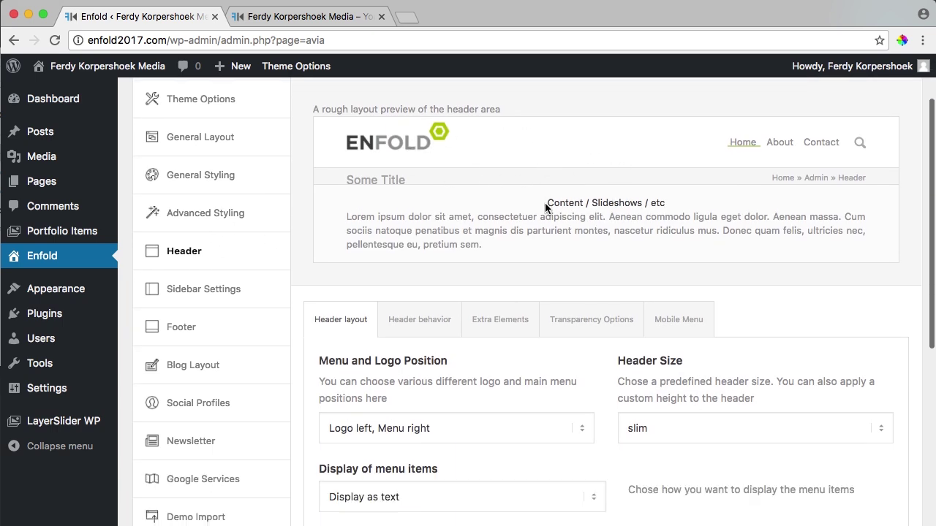
{"action": "left_click_drag", "start_coordinate": [339, 360], "coordinate": [449, 361]}
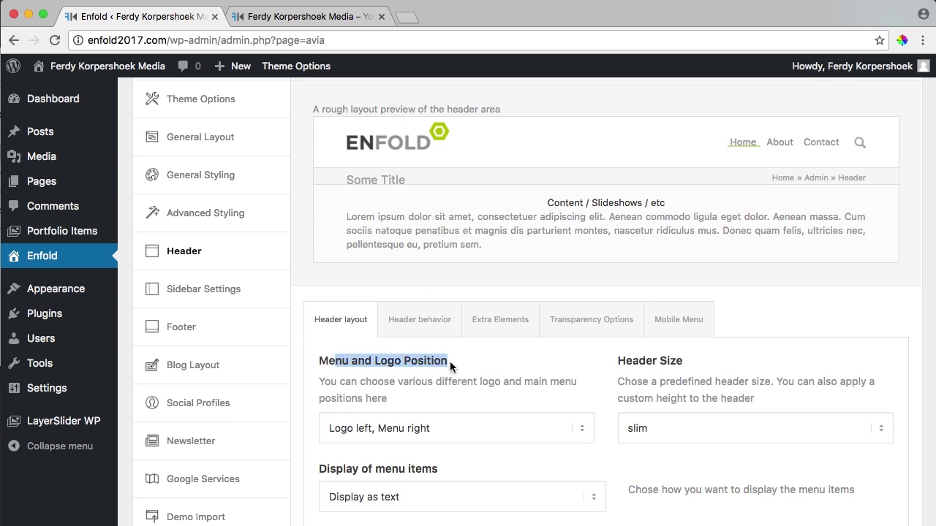
{"action": "left_click", "coordinate": [451, 362]}
{"action": "scroll", "coordinate": [451, 362], "scroll_direction": "down", "scroll_amount": 4}
Set Menu and Logo Position to 'Logo center, Menu below', save, and reload the live site to check
{"action": "left_click", "coordinate": [398, 343]}
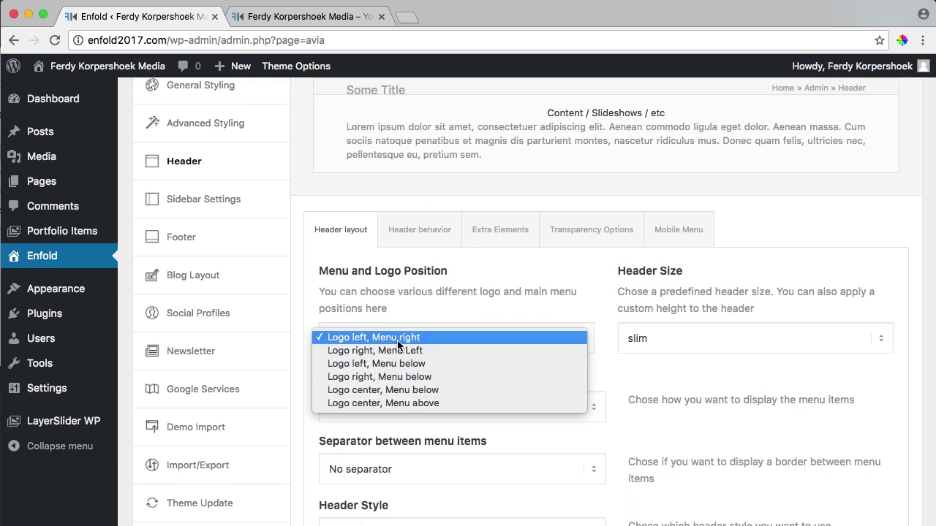
{"action": "left_click", "coordinate": [369, 394]}
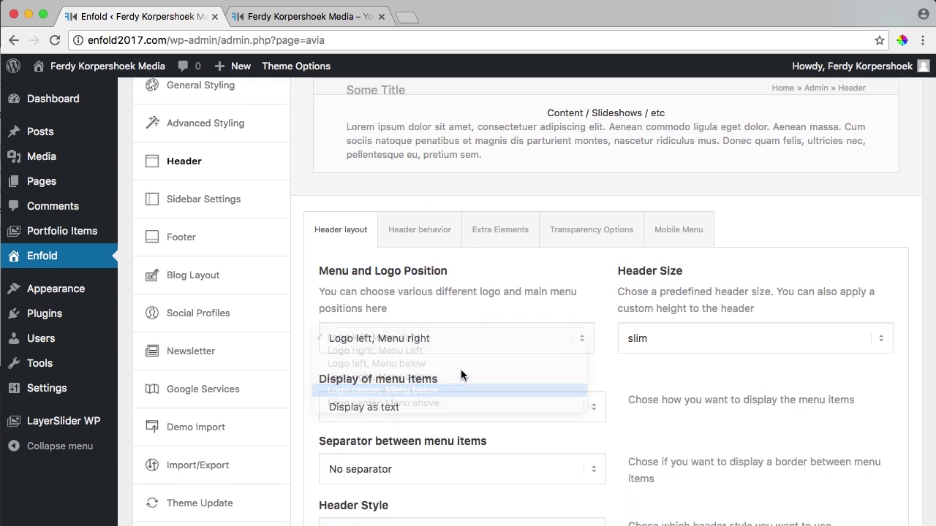
{"action": "scroll", "coordinate": [663, 342], "scroll_direction": "up", "scroll_amount": 5}
{"action": "left_click", "coordinate": [822, 131]}
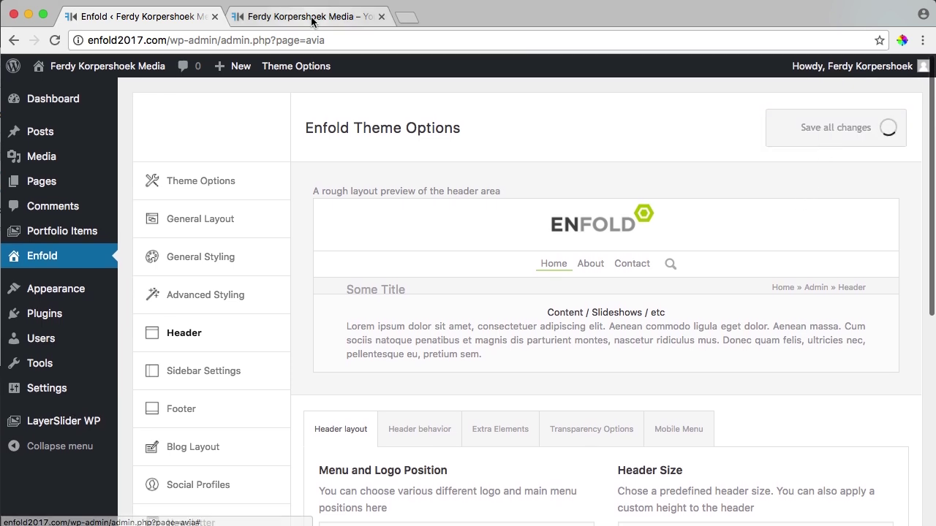
{"action": "left_click", "coordinate": [311, 16]}
{"action": "key", "text": "super+r"}
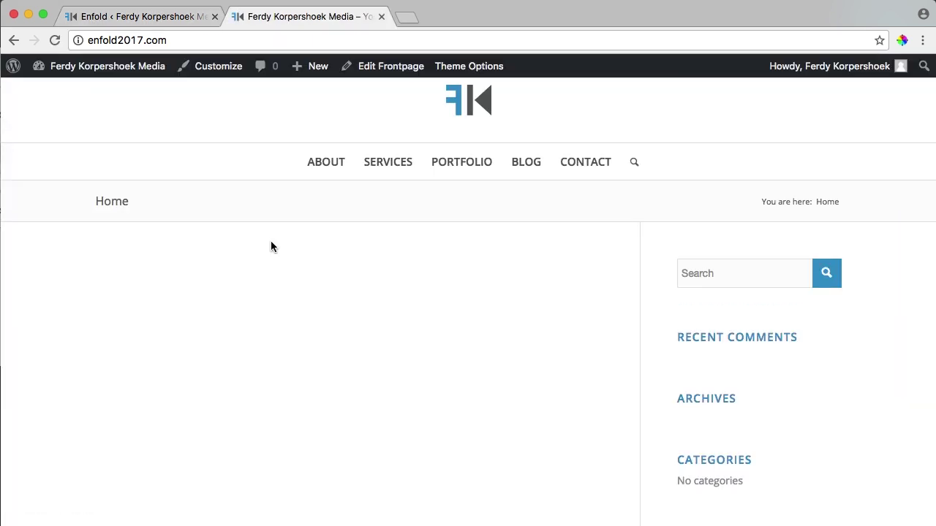
{"action": "left_click", "coordinate": [180, 17]}
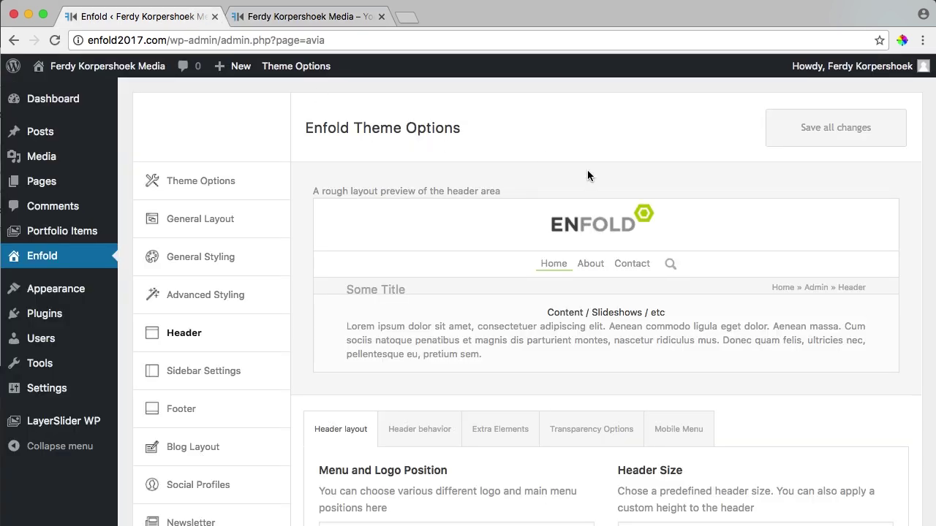
Try 'Logo right, Menu Left', then set Menu and Logo Position to 'Logo left, Menu right'
{"action": "scroll", "coordinate": [607, 230], "scroll_direction": "down", "scroll_amount": 2}
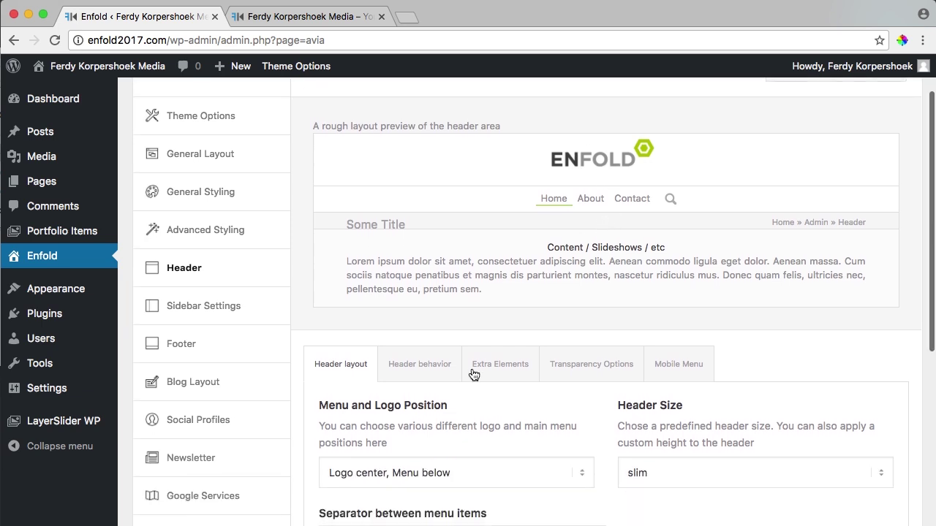
{"action": "left_click", "coordinate": [408, 486]}
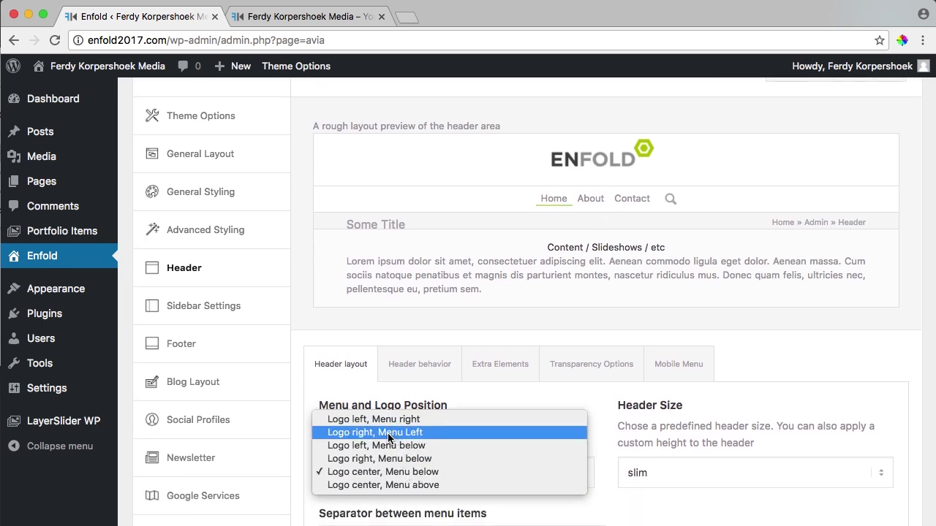
{"action": "left_click", "coordinate": [389, 432]}
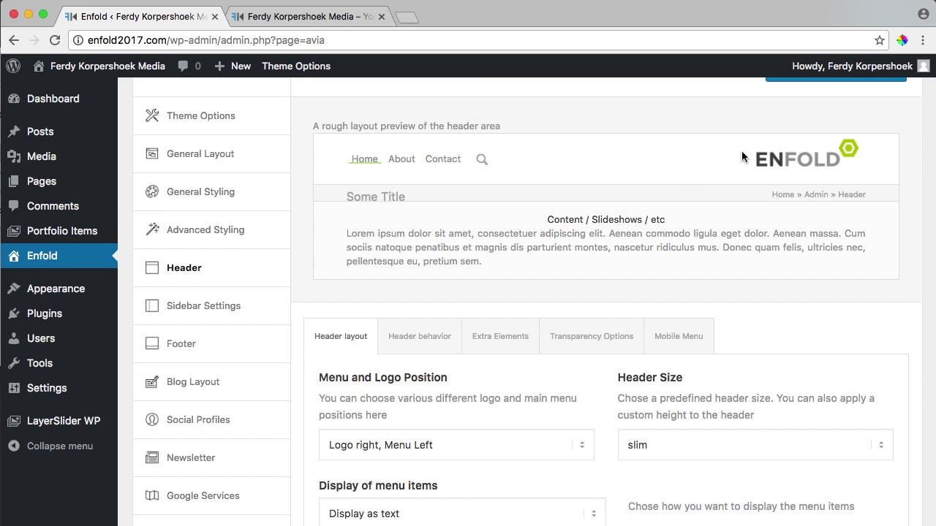
{"action": "scroll", "coordinate": [409, 263], "scroll_direction": "down", "scroll_amount": 2}
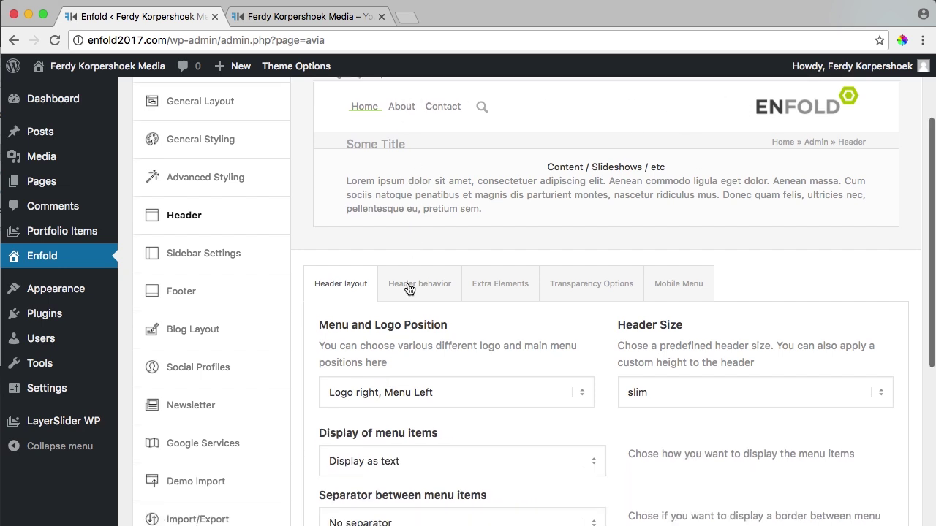
{"action": "left_click", "coordinate": [401, 402]}
{"action": "left_click", "coordinate": [365, 378]}
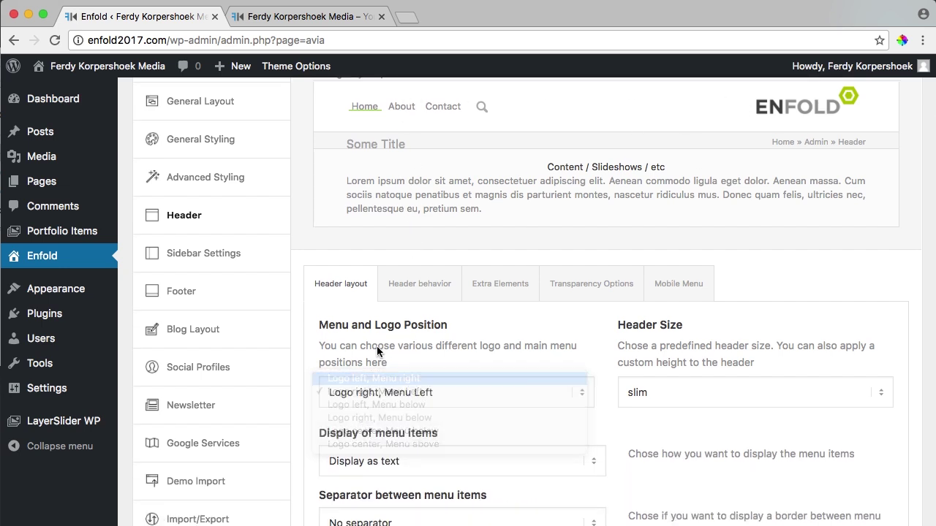
{"action": "scroll", "coordinate": [494, 307], "scroll_direction": "down", "scroll_amount": 5}
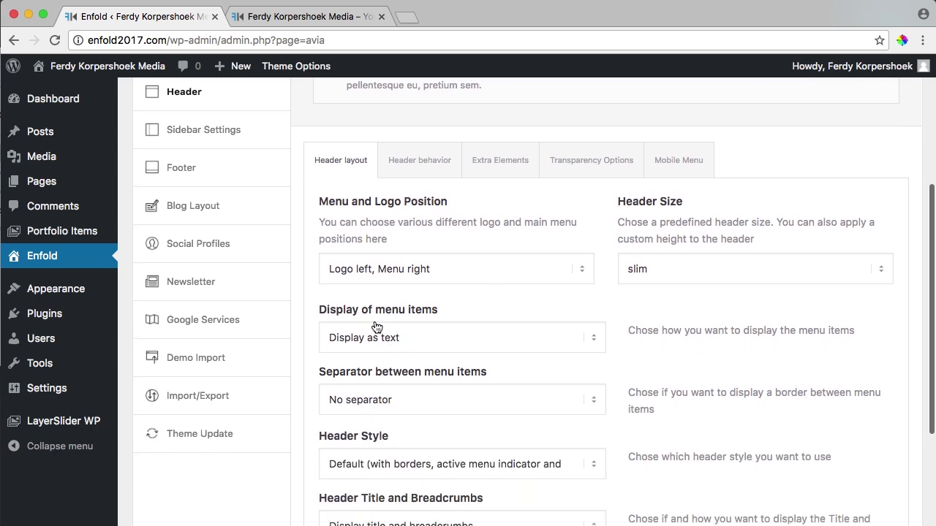
Try menu items as an icon, then return Display of menu items to 'Display as text'
{"action": "left_click", "coordinate": [421, 340]}
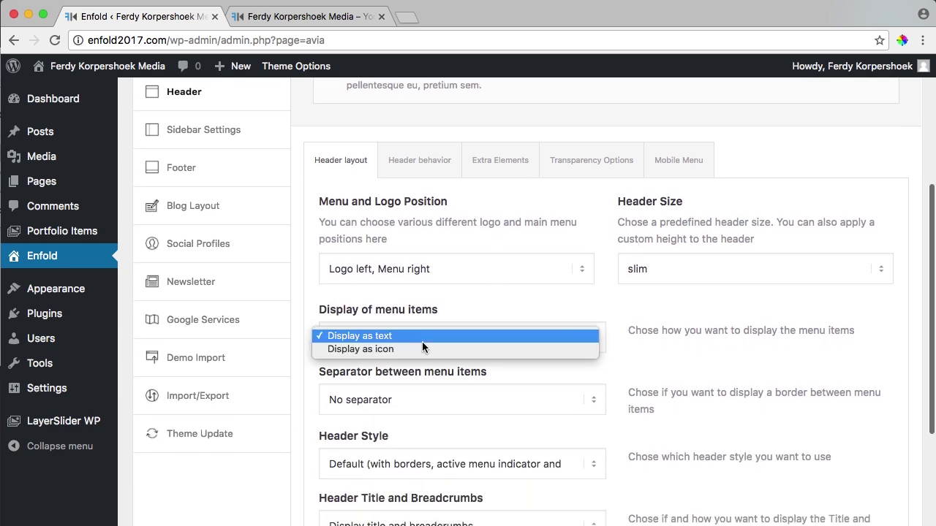
{"action": "left_click", "coordinate": [360, 350]}
{"action": "scroll", "coordinate": [664, 269], "scroll_direction": "up", "scroll_amount": 6}
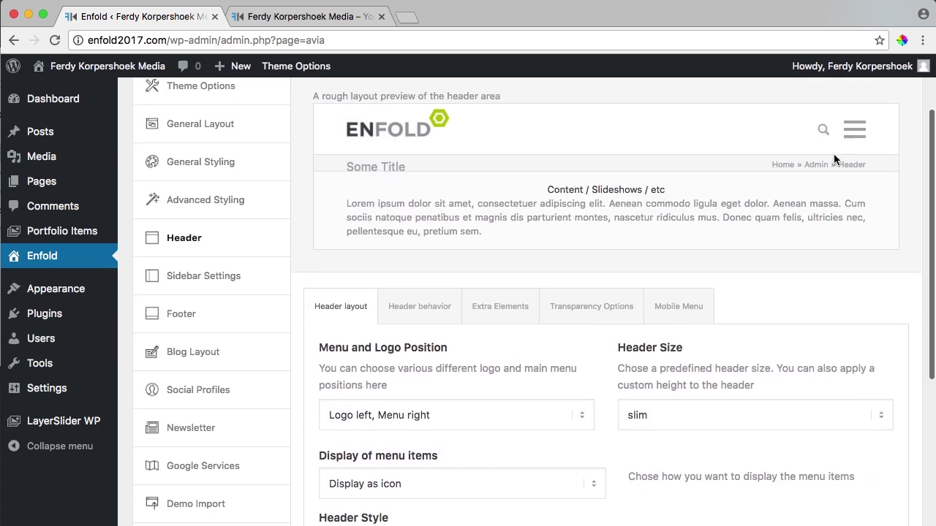
{"action": "scroll", "coordinate": [494, 343], "scroll_direction": "down", "scroll_amount": 3}
{"action": "left_click", "coordinate": [398, 402]}
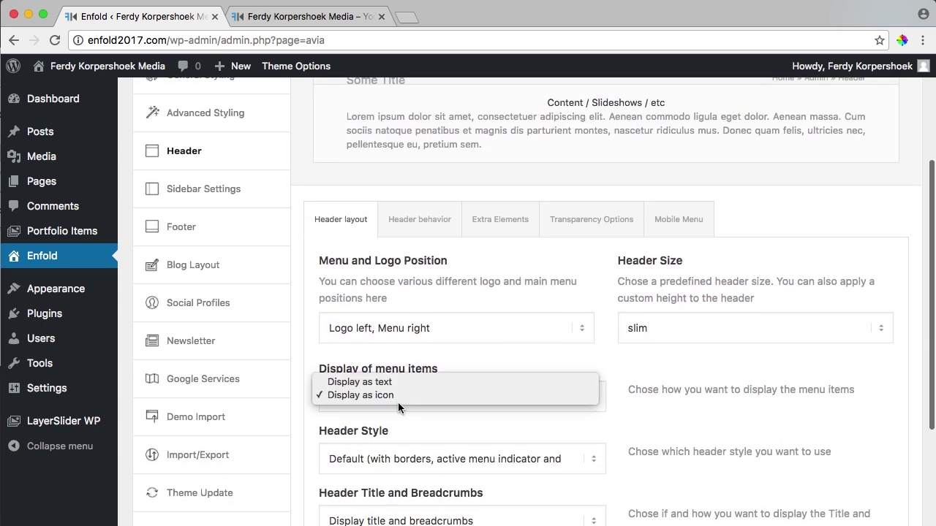
{"action": "left_click", "coordinate": [383, 382]}
{"action": "scroll", "coordinate": [404, 416], "scroll_direction": "down", "scroll_amount": 2}
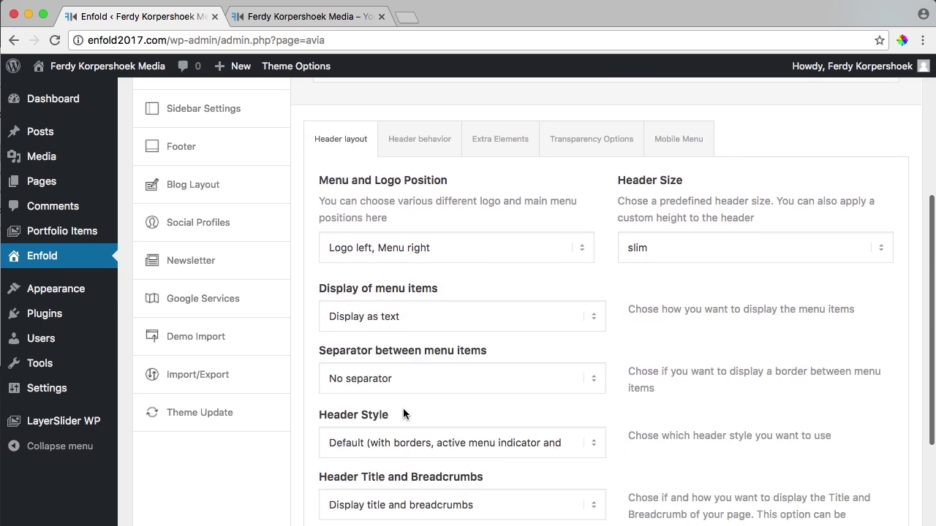
{"action": "scroll", "coordinate": [402, 406], "scroll_direction": "down", "scroll_amount": 1}
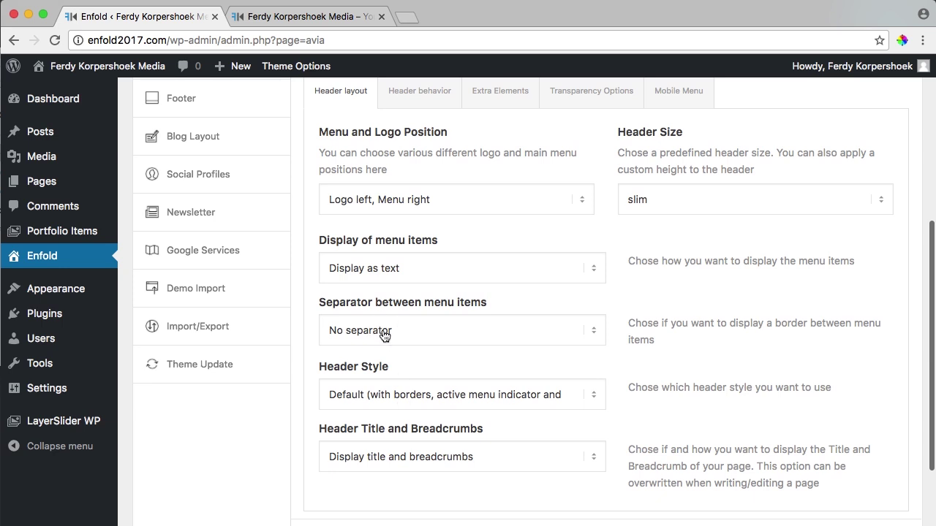
Set the separator between menu items to 'No separator' and keep the Default header style
{"action": "left_click", "coordinate": [383, 331]}
{"action": "left_click", "coordinate": [688, 316]}
{"action": "scroll", "coordinate": [688, 315], "scroll_direction": "up", "scroll_amount": 7}
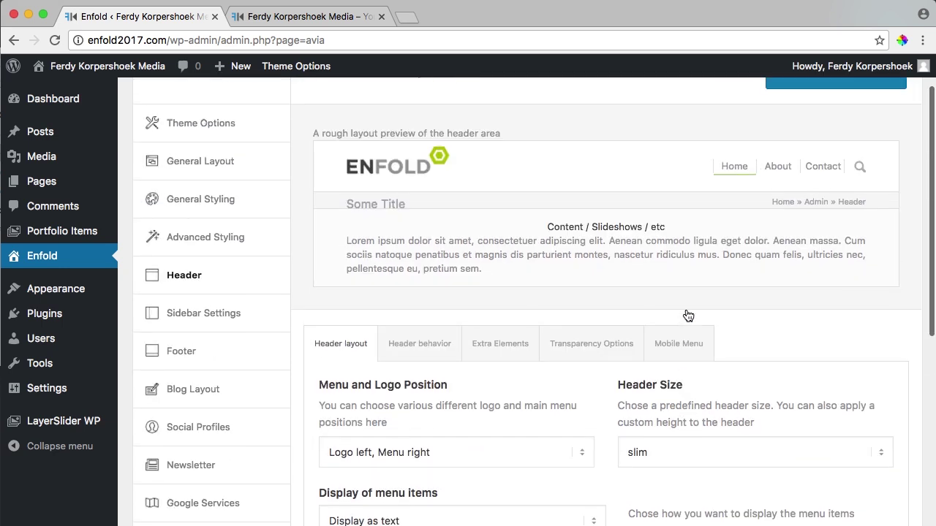
{"action": "scroll", "coordinate": [688, 315], "scroll_direction": "up", "scroll_amount": 2}
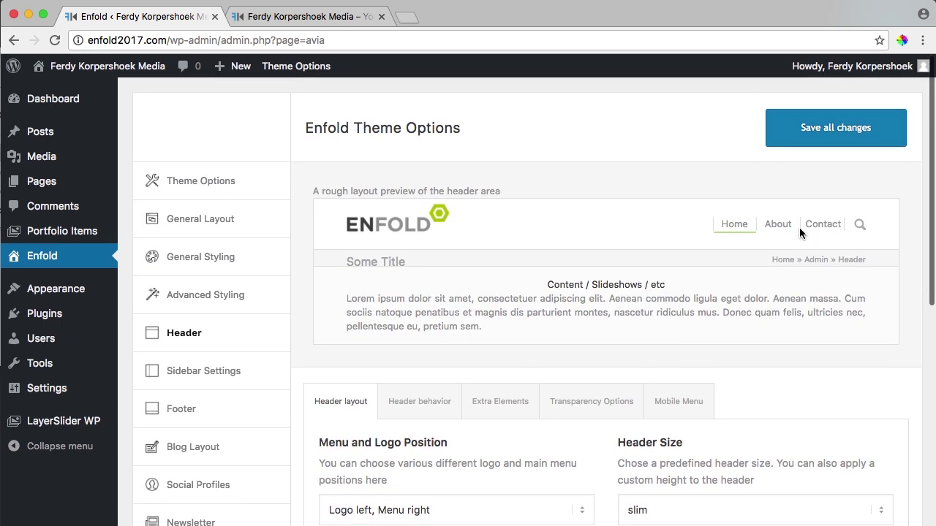
{"action": "scroll", "coordinate": [528, 263], "scroll_direction": "down", "scroll_amount": 10}
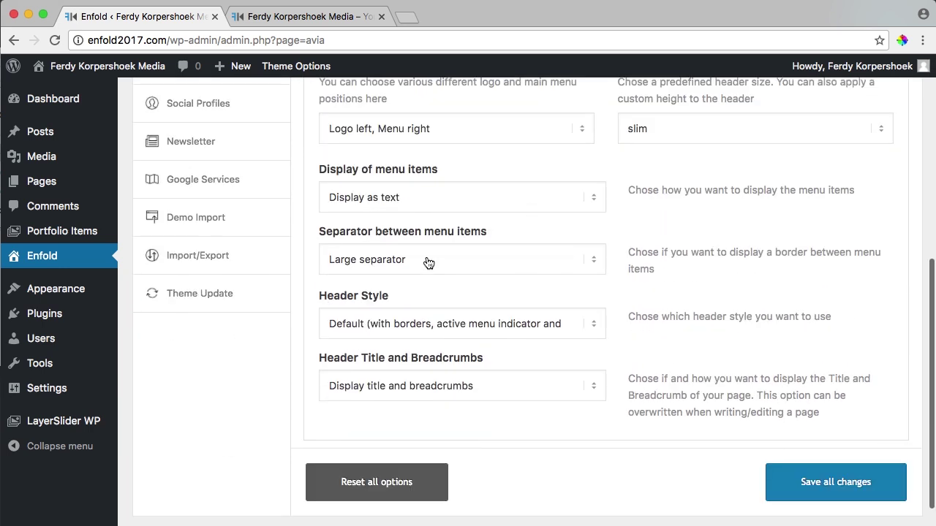
{"action": "left_click", "coordinate": [428, 263]}
{"action": "left_click", "coordinate": [378, 233]}
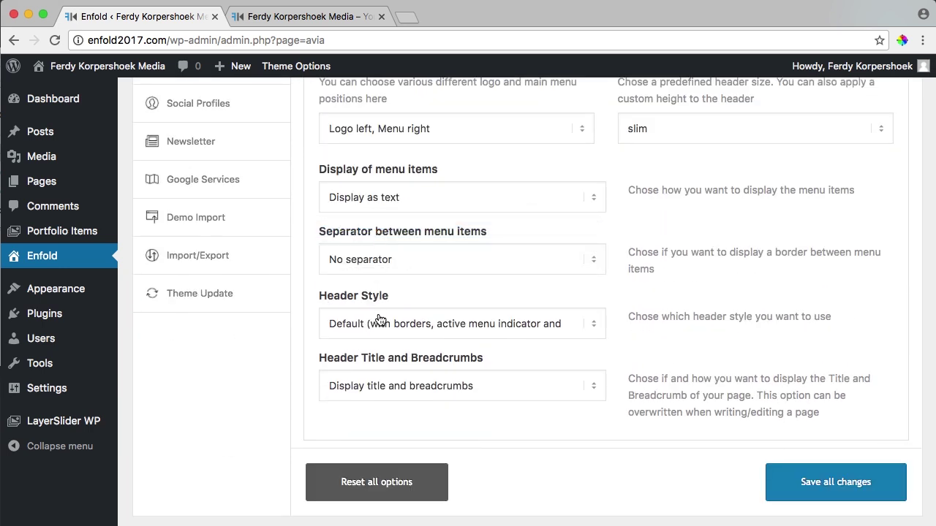
{"action": "left_click", "coordinate": [418, 328]}
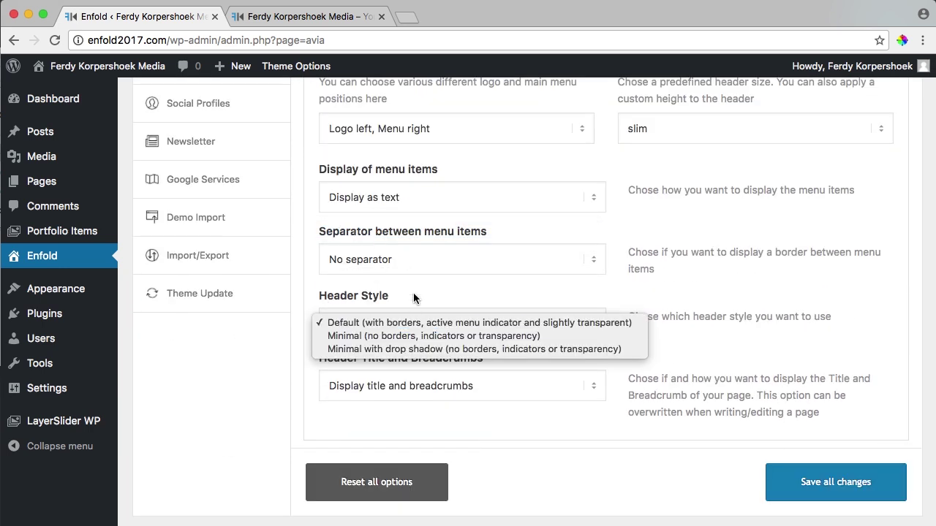
{"action": "left_click", "coordinate": [417, 323]}
{"action": "scroll", "coordinate": [516, 274], "scroll_direction": "up", "scroll_amount": 10}
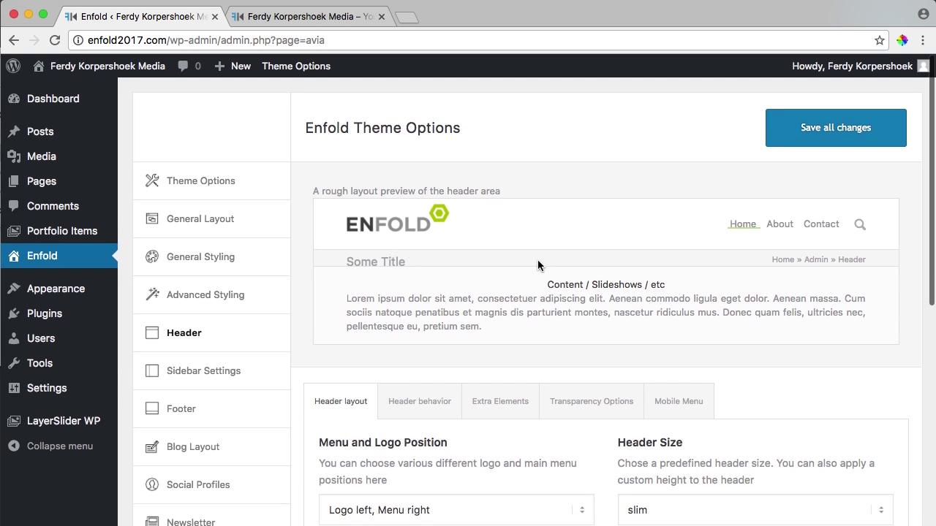
Hide the header title and breadcrumbs, save, and reload the live site to compare
{"action": "scroll", "coordinate": [479, 299], "scroll_direction": "down", "scroll_amount": 11}
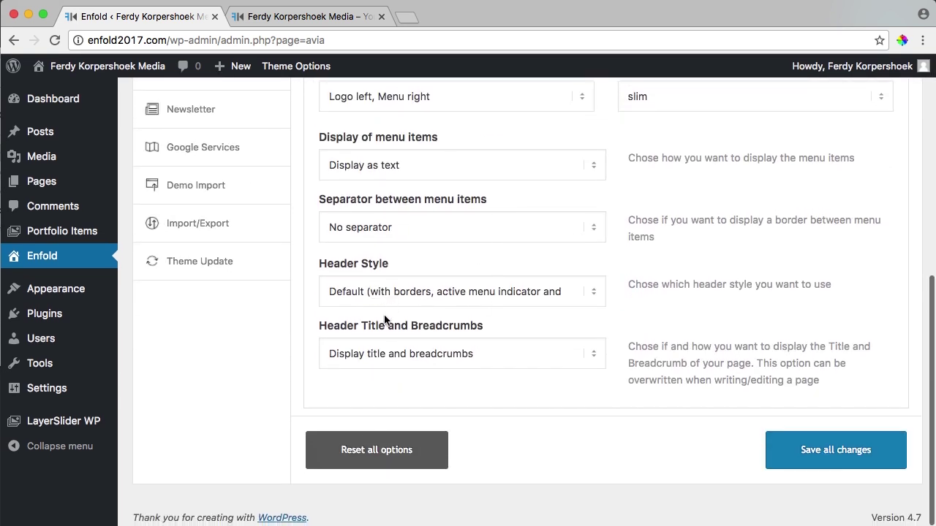
{"action": "scroll", "coordinate": [344, 360], "scroll_direction": "up", "scroll_amount": 11}
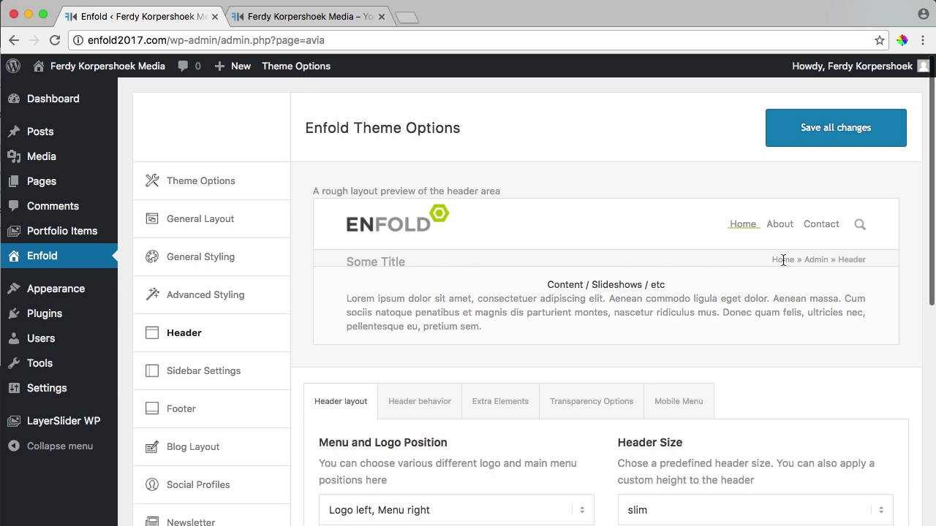
{"action": "scroll", "coordinate": [478, 279], "scroll_direction": "down", "scroll_amount": 11}
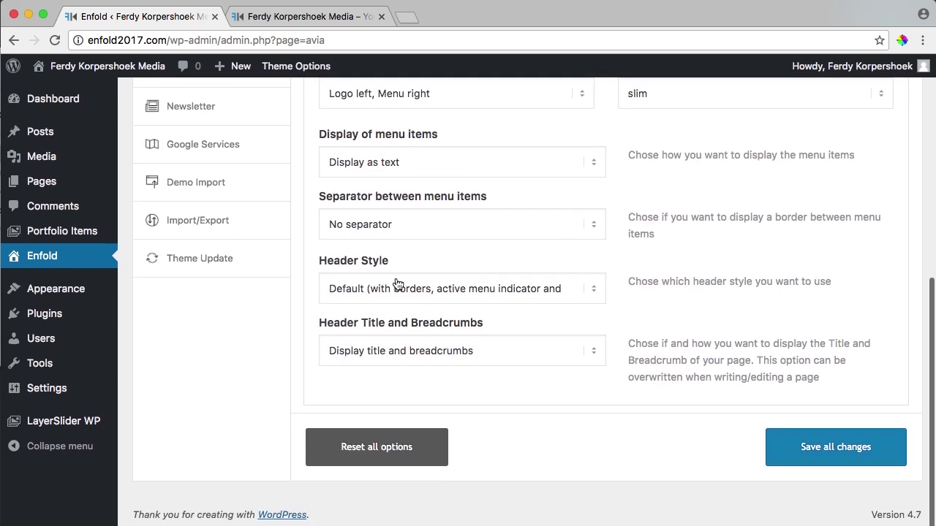
{"action": "left_click", "coordinate": [363, 345]}
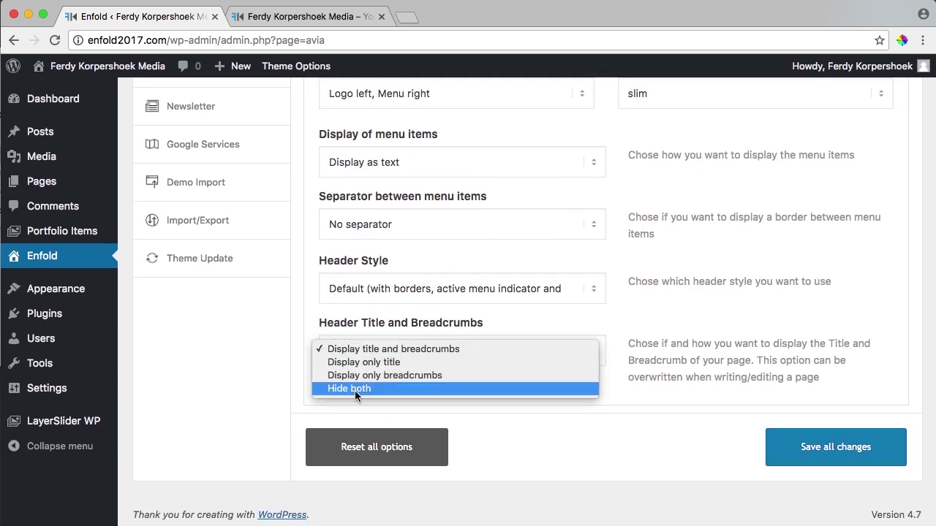
{"action": "left_click", "coordinate": [353, 388]}
{"action": "left_click", "coordinate": [789, 450]}
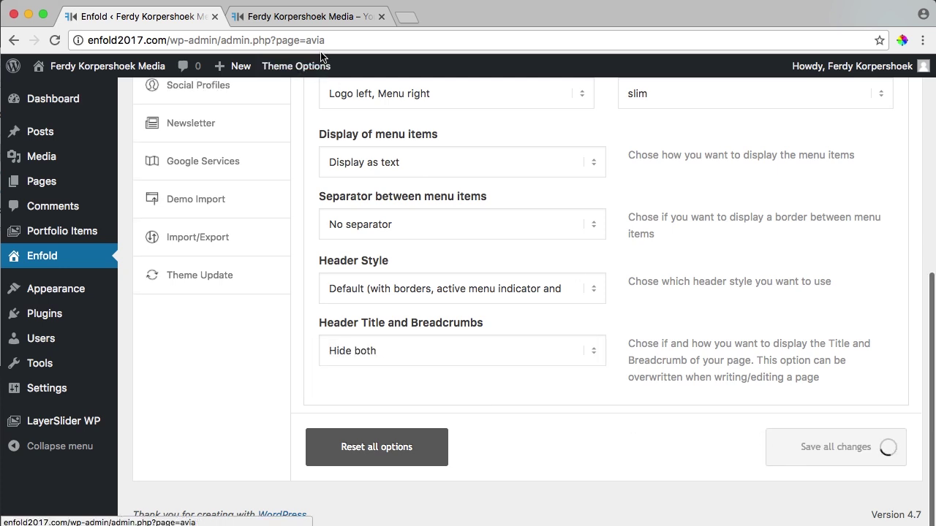
{"action": "left_click", "coordinate": [304, 18]}
{"action": "key", "text": "super+r"}
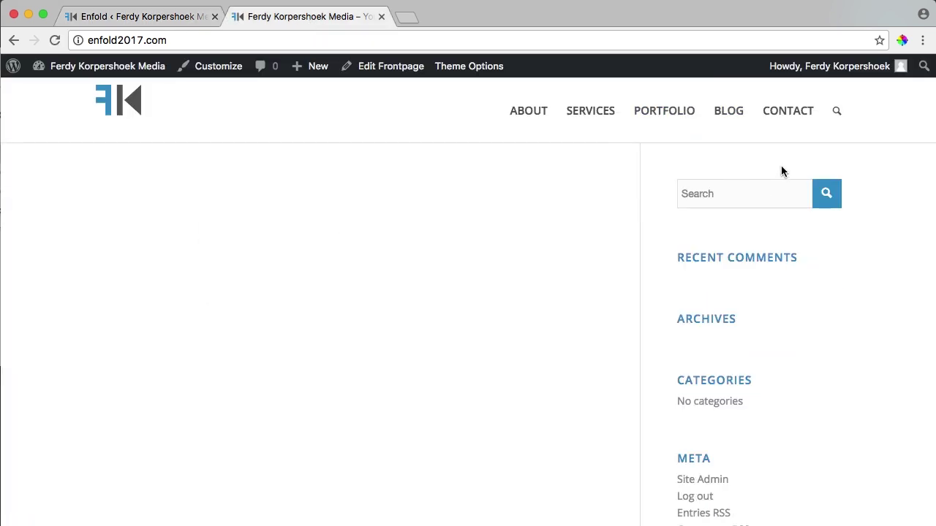
{"action": "left_click", "coordinate": [183, 15]}
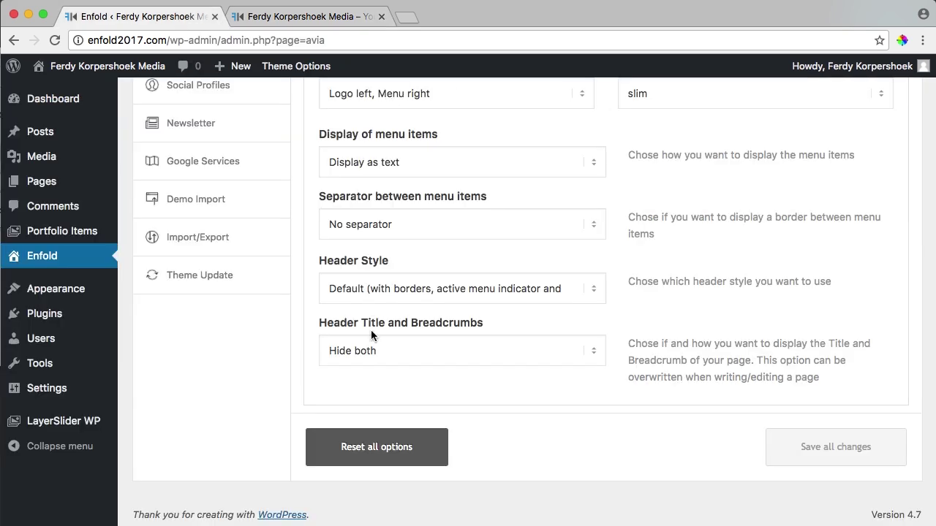
Restore Header Title and Breadcrumbs to 'Display title and breadcrumbs' and view the front page
{"action": "scroll", "coordinate": [410, 301], "scroll_direction": "down", "scroll_amount": 2}
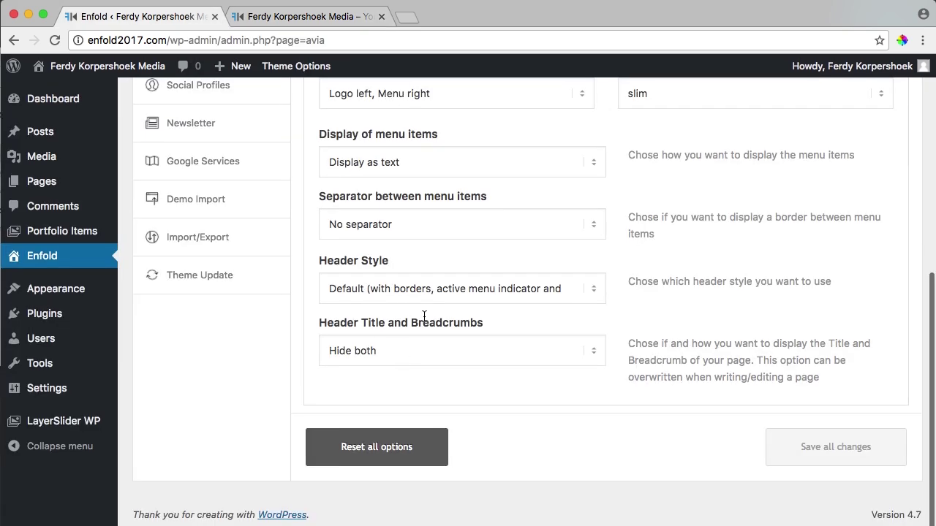
{"action": "left_click", "coordinate": [387, 352]}
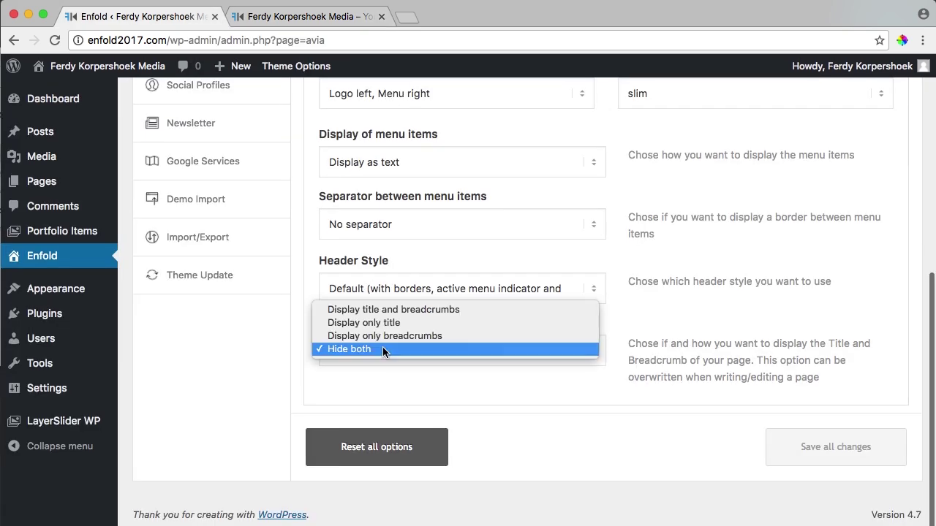
{"action": "left_click", "coordinate": [356, 312]}
{"action": "scroll", "coordinate": [681, 432], "scroll_direction": "up", "scroll_amount": 5}
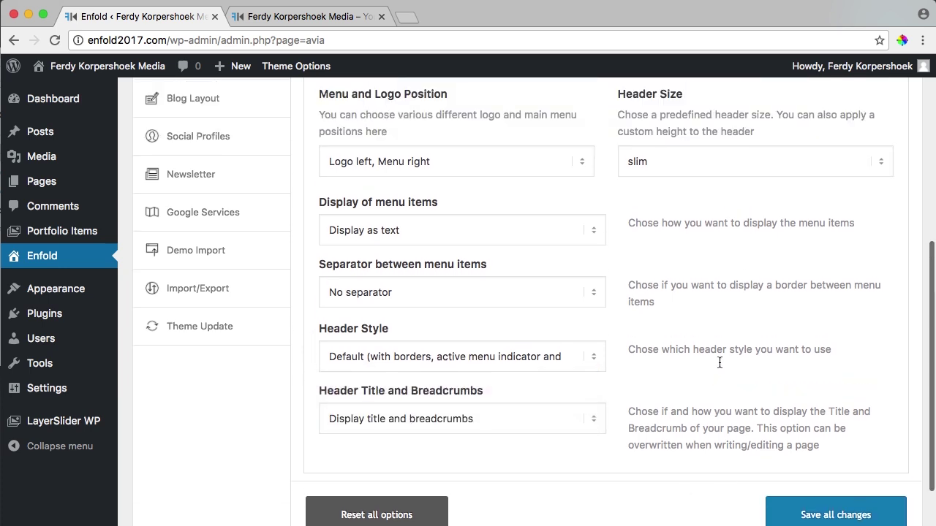
{"action": "scroll", "coordinate": [719, 363], "scroll_direction": "up", "scroll_amount": 1}
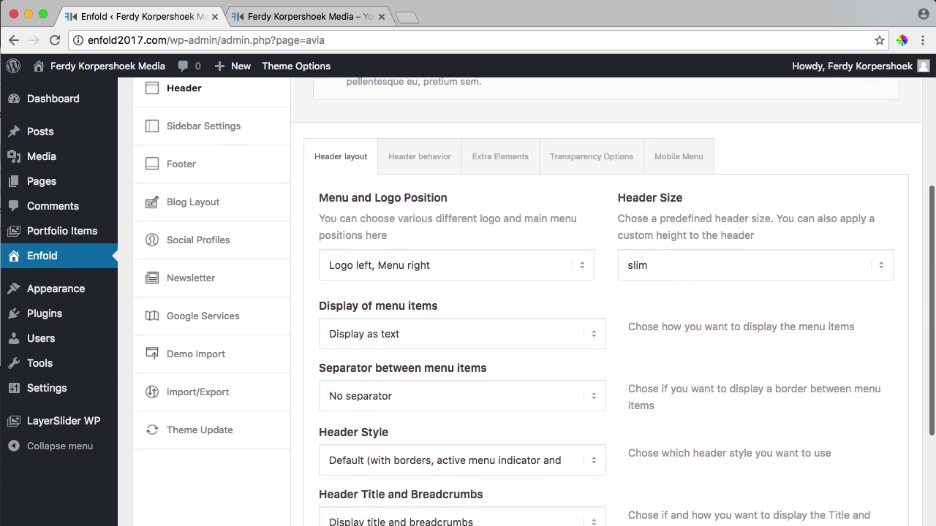
{"action": "left_click", "coordinate": [322, 16]}
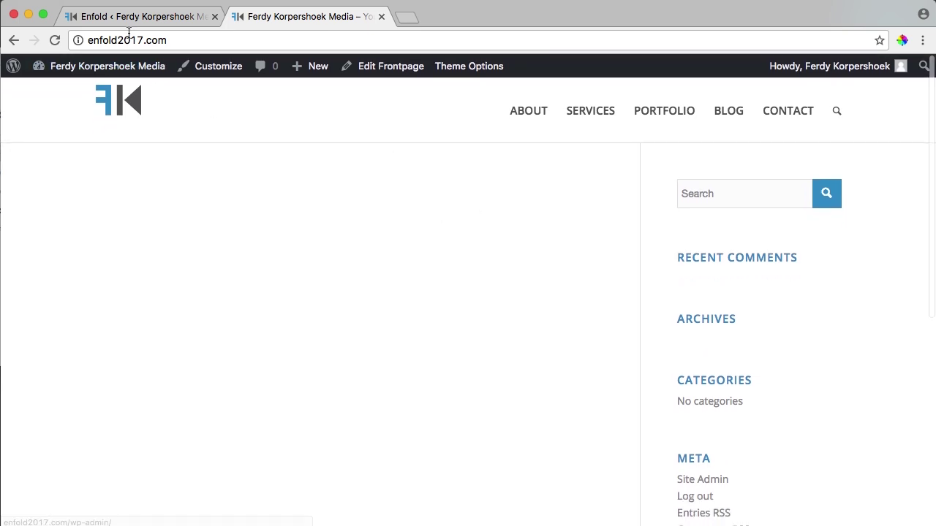
{"action": "left_click", "coordinate": [131, 16]}
Switch Header Size to a custom pixel value
{"action": "left_click", "coordinate": [687, 268]}
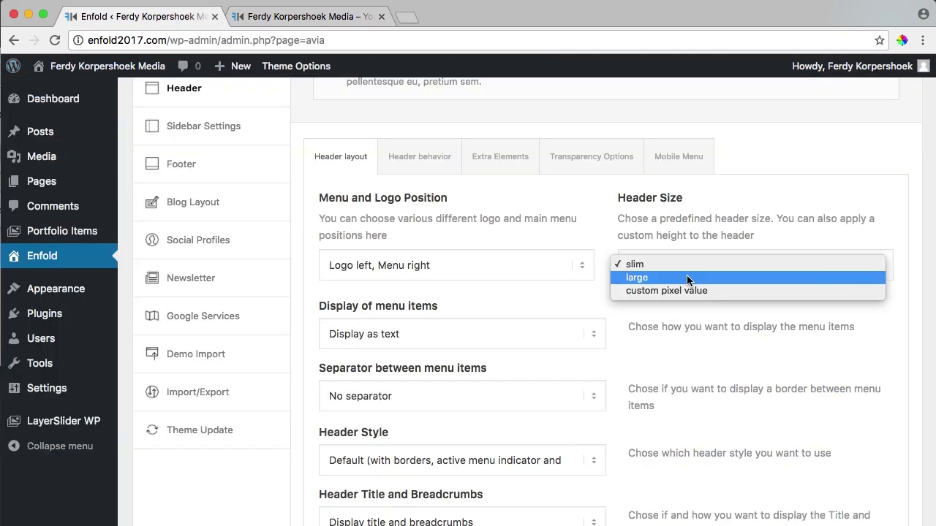
{"action": "scroll", "coordinate": [687, 280], "scroll_direction": "down", "scroll_amount": 2}
{"action": "left_click", "coordinate": [648, 165]}
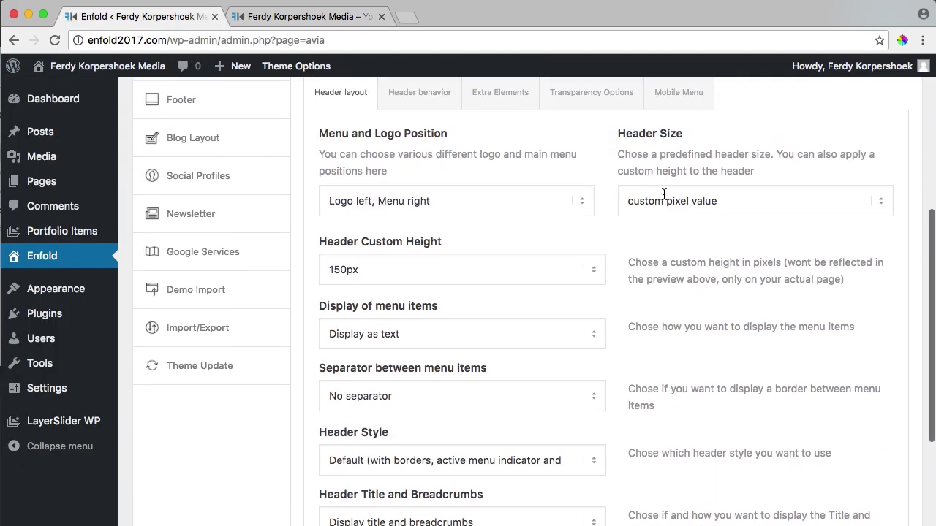
{"action": "scroll", "coordinate": [665, 197], "scroll_direction": "up", "scroll_amount": 3}
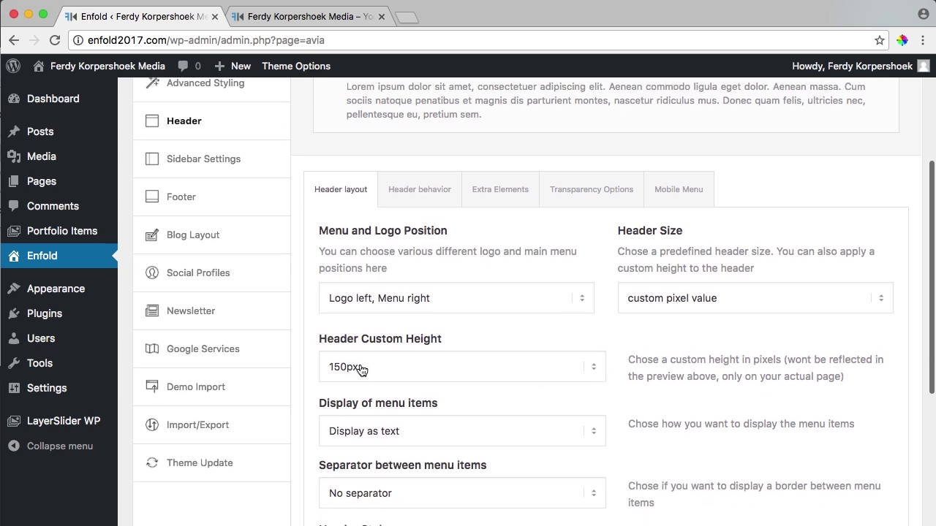
Try a 194px custom header height, save it, and preview it on the reloaded front page
{"action": "left_click", "coordinate": [359, 369]}
{"action": "scroll", "coordinate": [382, 370], "scroll_direction": "down", "scroll_amount": 6}
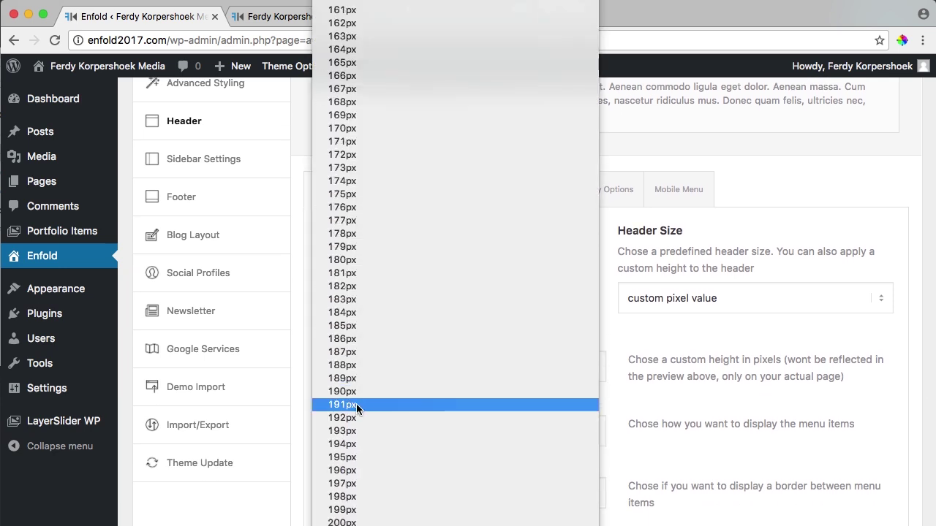
{"action": "left_click", "coordinate": [356, 443]}
{"action": "scroll", "coordinate": [735, 384], "scroll_direction": "down", "scroll_amount": 5}
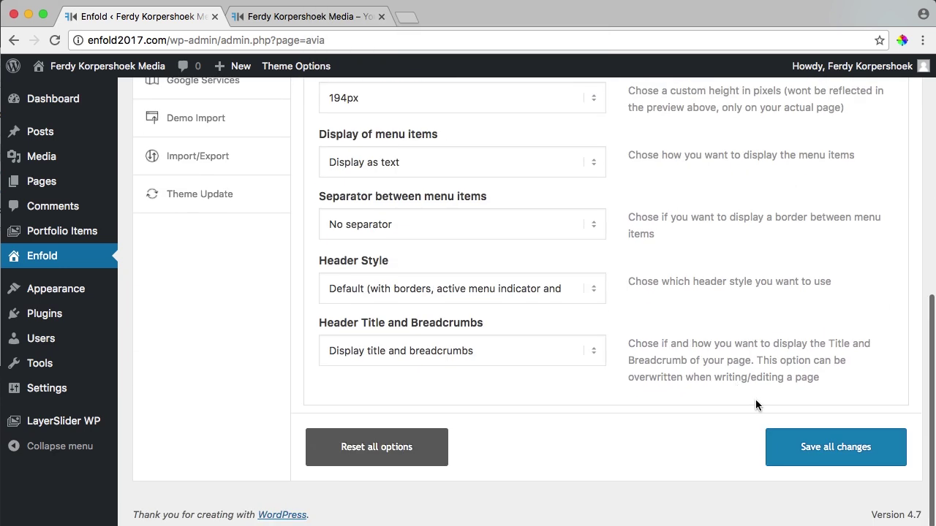
{"action": "left_click", "coordinate": [823, 443]}
{"action": "key", "text": "ctrl+Tab"}
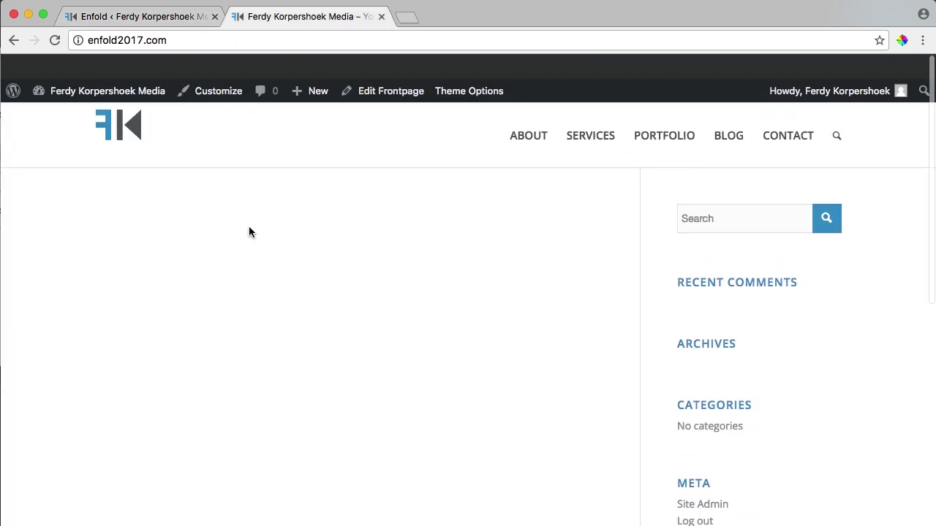
{"action": "key", "text": "super+r"}
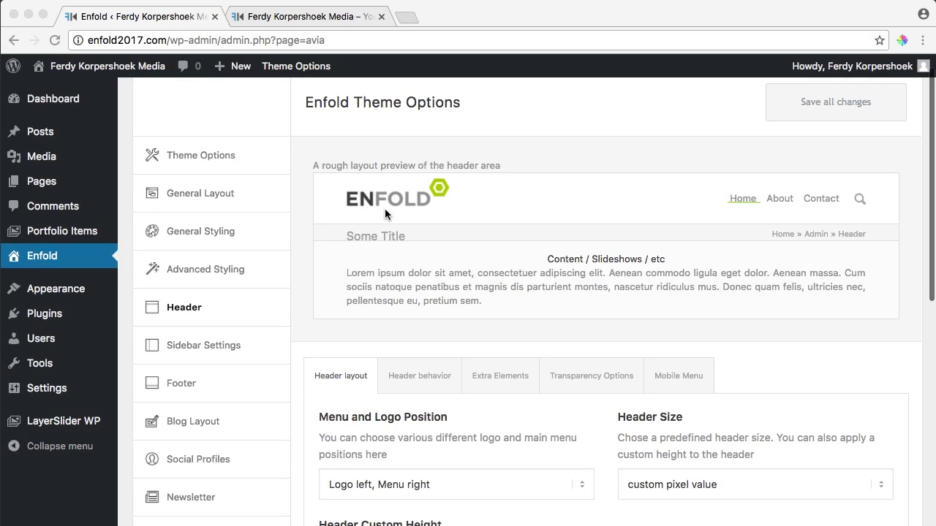
{"action": "scroll", "coordinate": [384, 208], "scroll_direction": "down", "scroll_amount": 5}
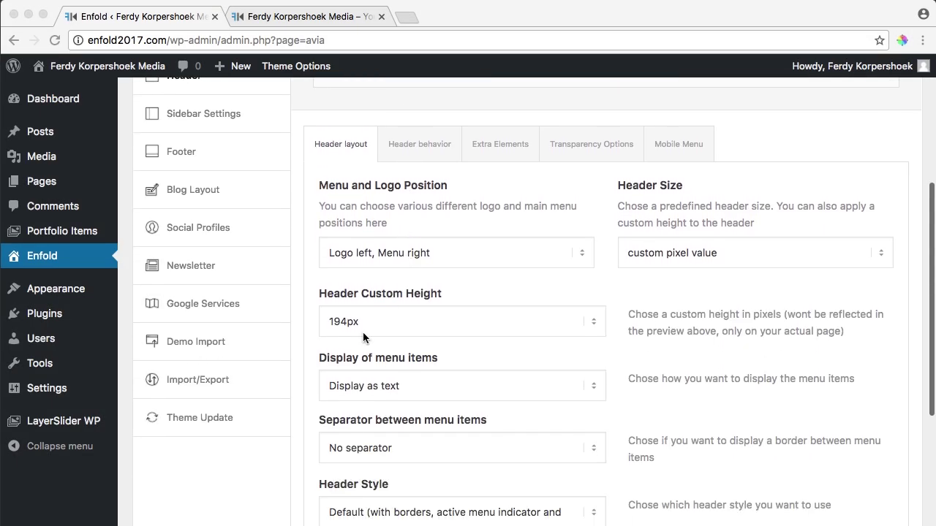
Change the header height to 62px, save, and check the header on the live site
{"action": "left_click", "coordinate": [364, 323]}
{"action": "scroll", "coordinate": [367, 228], "scroll_direction": "up", "scroll_amount": 15}
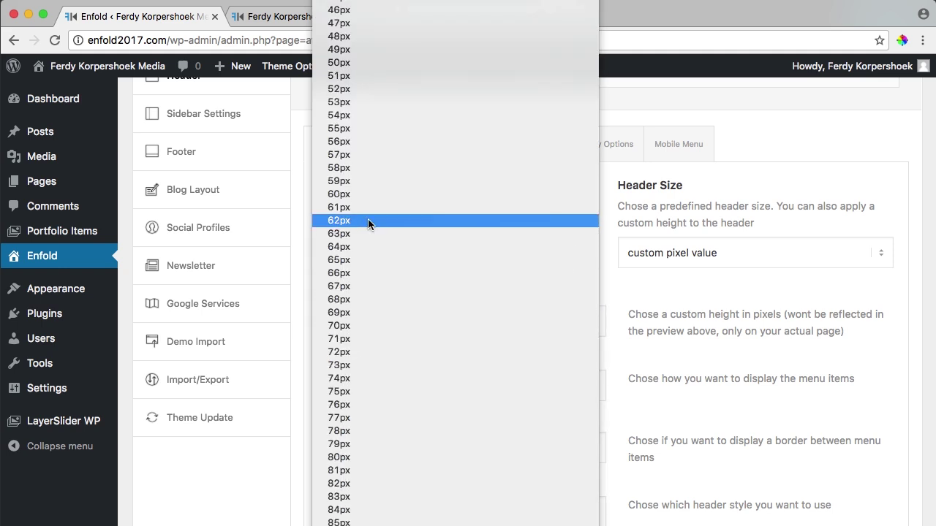
{"action": "left_click", "coordinate": [350, 219]}
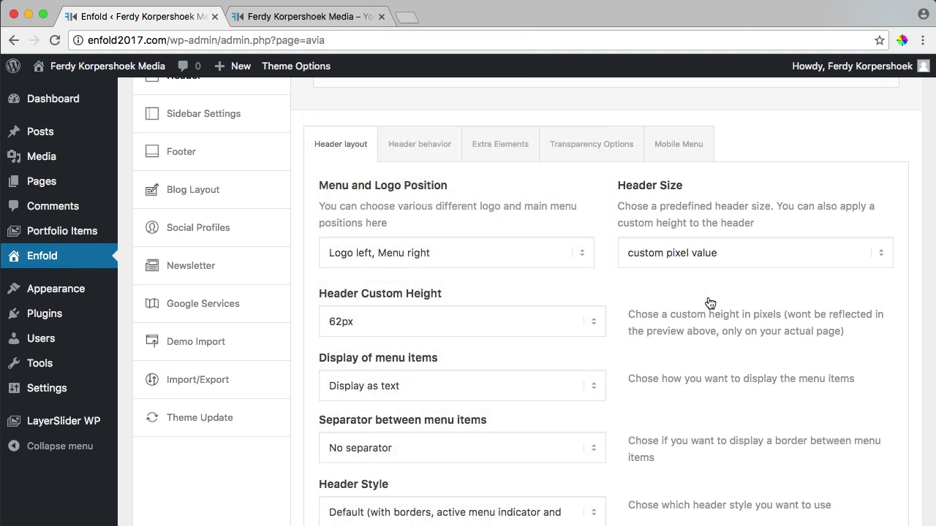
{"action": "scroll", "coordinate": [709, 303], "scroll_direction": "down", "scroll_amount": 5}
{"action": "left_click", "coordinate": [821, 447]}
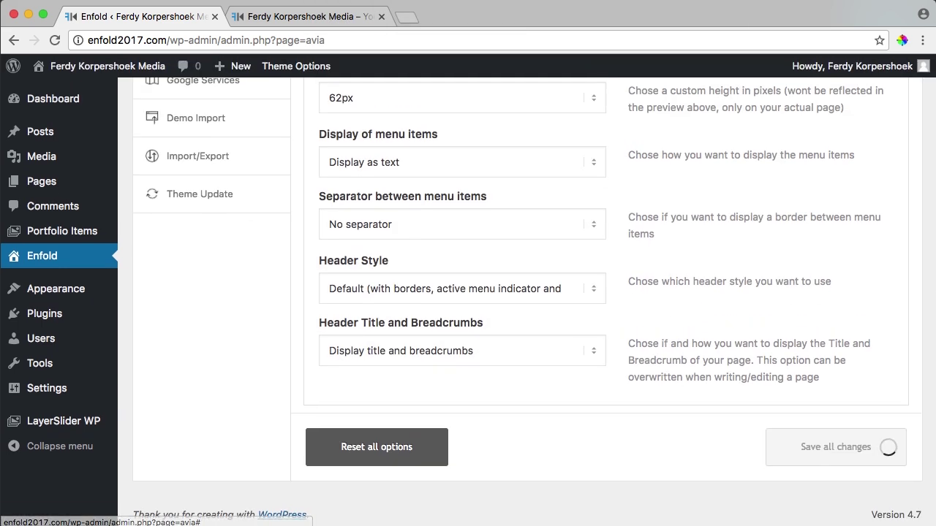
{"action": "left_click", "coordinate": [371, 18]}
{"action": "scroll", "coordinate": [291, 217], "scroll_direction": "down", "scroll_amount": 1}
{"action": "scroll", "coordinate": [291, 219], "scroll_direction": "up", "scroll_amount": 1}
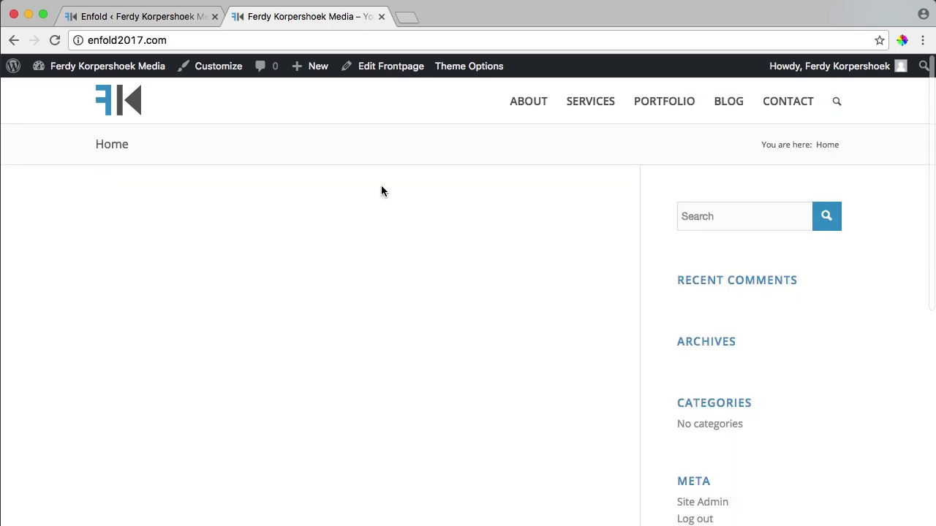
{"action": "key", "text": "ctrl+shift+Tab"}
Set the header height to 82px, save, and confirm the taller header on the reloaded site
{"action": "scroll", "coordinate": [320, 309], "scroll_direction": "down", "scroll_amount": 2}
{"action": "left_click", "coordinate": [330, 296]}
{"action": "scroll", "coordinate": [344, 295], "scroll_direction": "down", "scroll_amount": 5}
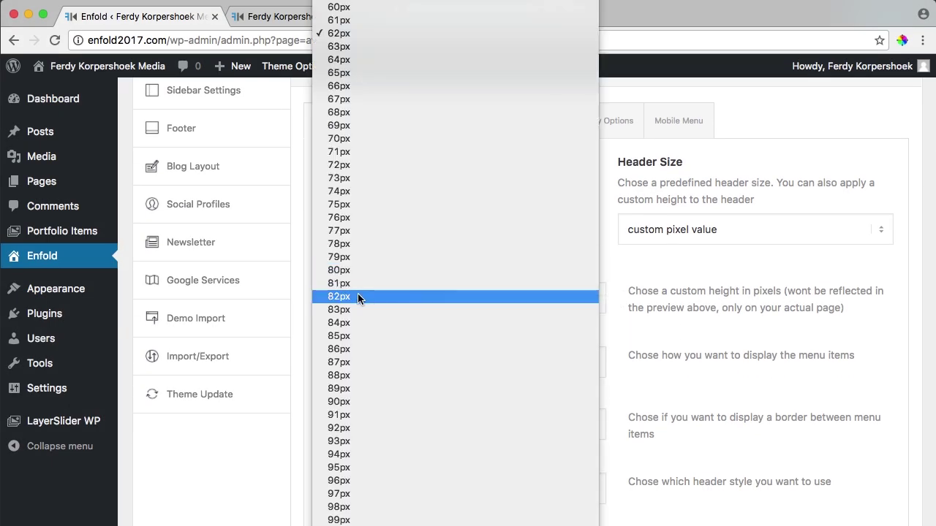
{"action": "left_click", "coordinate": [357, 293]}
{"action": "scroll", "coordinate": [806, 454], "scroll_direction": "down", "scroll_amount": 4}
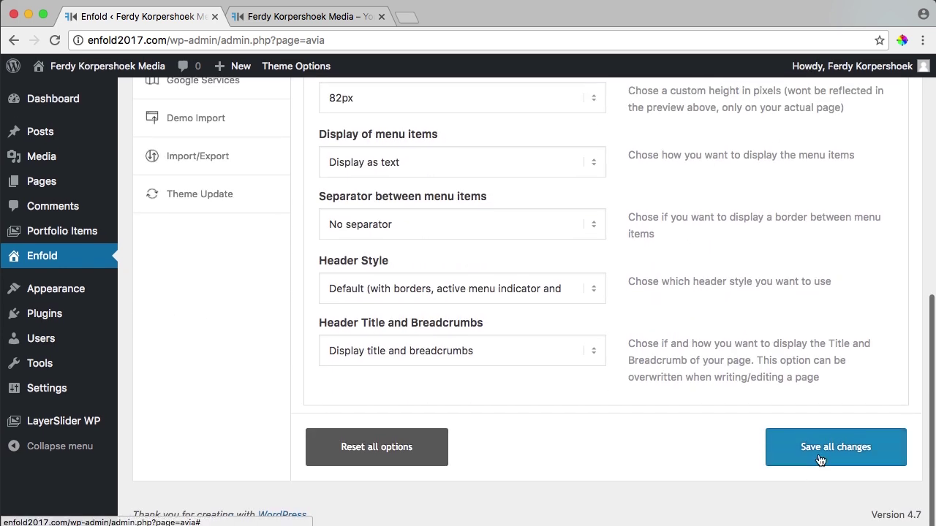
{"action": "left_click", "coordinate": [810, 457]}
{"action": "left_click", "coordinate": [307, 16]}
{"action": "key", "text": "super+r"}
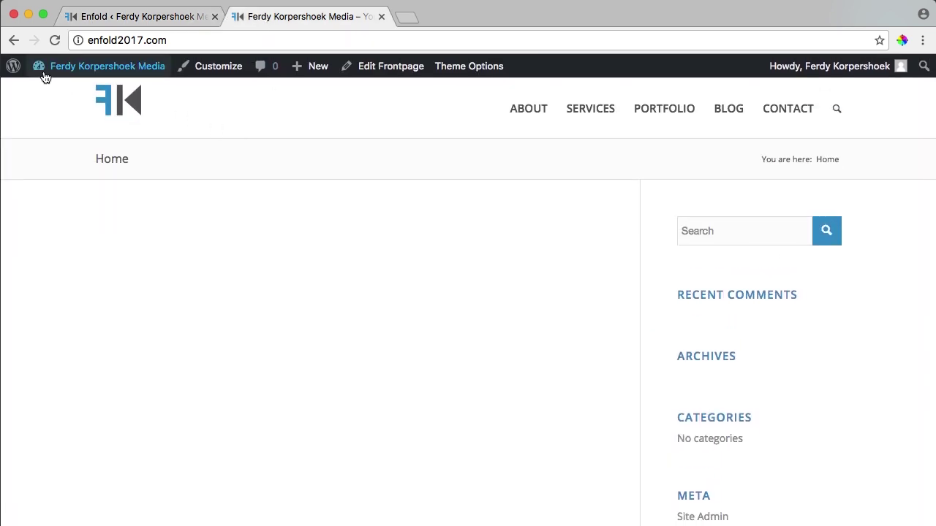
{"action": "scroll", "coordinate": [381, 204], "scroll_direction": "down", "scroll_amount": 5}
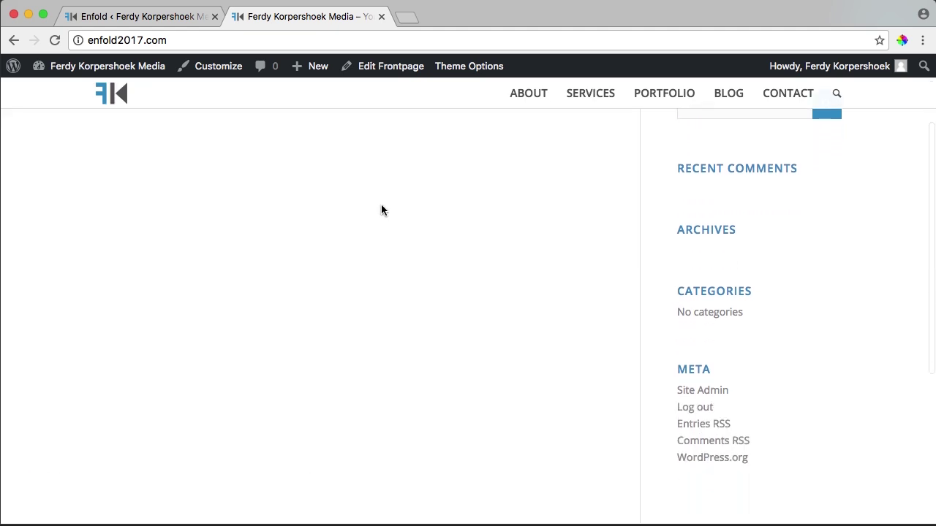
{"action": "scroll", "coordinate": [379, 206], "scroll_direction": "up", "scroll_amount": 5}
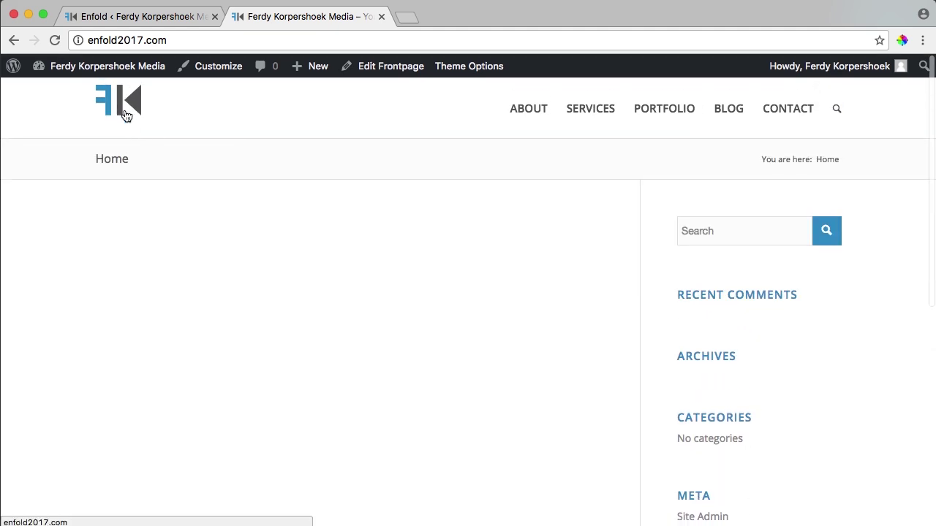
{"action": "left_click", "coordinate": [146, 19]}
{"action": "scroll", "coordinate": [404, 285], "scroll_direction": "up", "scroll_amount": 5}
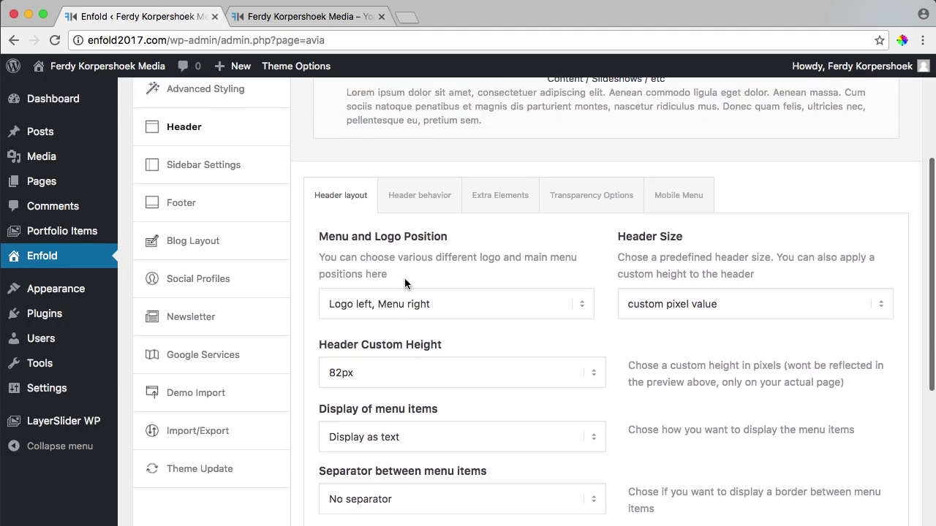
Make the header non-sticky, save, and test scrolling on the live site
{"action": "left_click", "coordinate": [411, 272]}
{"action": "scroll", "coordinate": [413, 272], "scroll_direction": "down", "scroll_amount": 3}
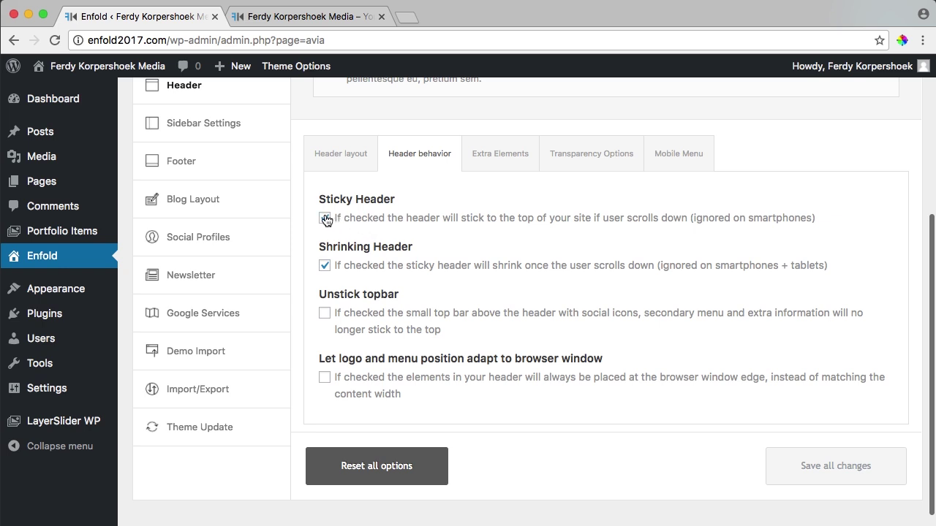
{"action": "left_click", "coordinate": [325, 219]}
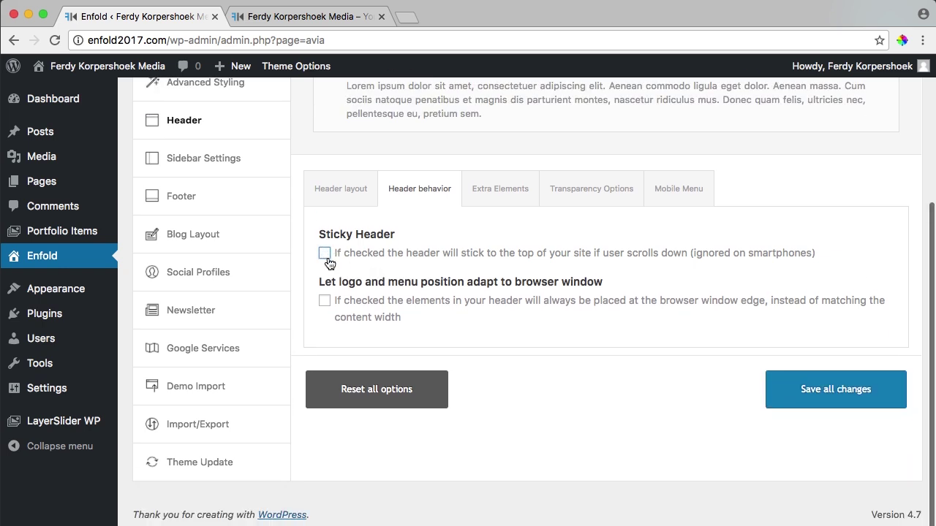
{"action": "left_click", "coordinate": [838, 394]}
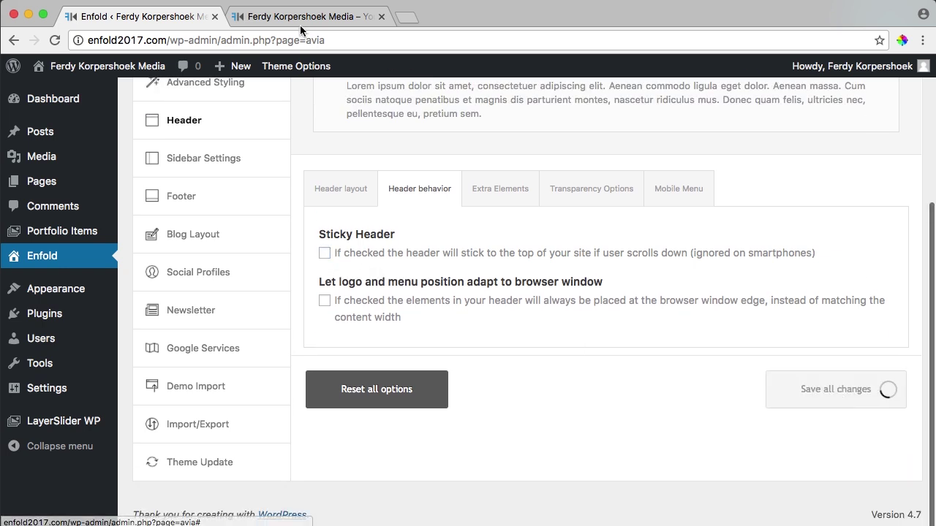
{"action": "left_click", "coordinate": [300, 18]}
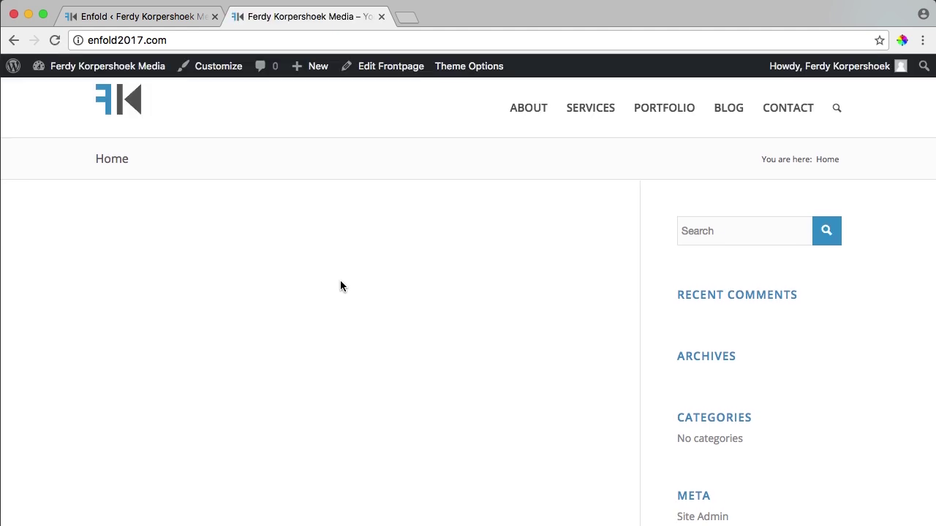
{"action": "scroll", "coordinate": [340, 289], "scroll_direction": "down", "scroll_amount": 3}
{"action": "scroll", "coordinate": [340, 294], "scroll_direction": "down", "scroll_amount": 2}
{"action": "scroll", "coordinate": [367, 232], "scroll_direction": "up", "scroll_amount": 5}
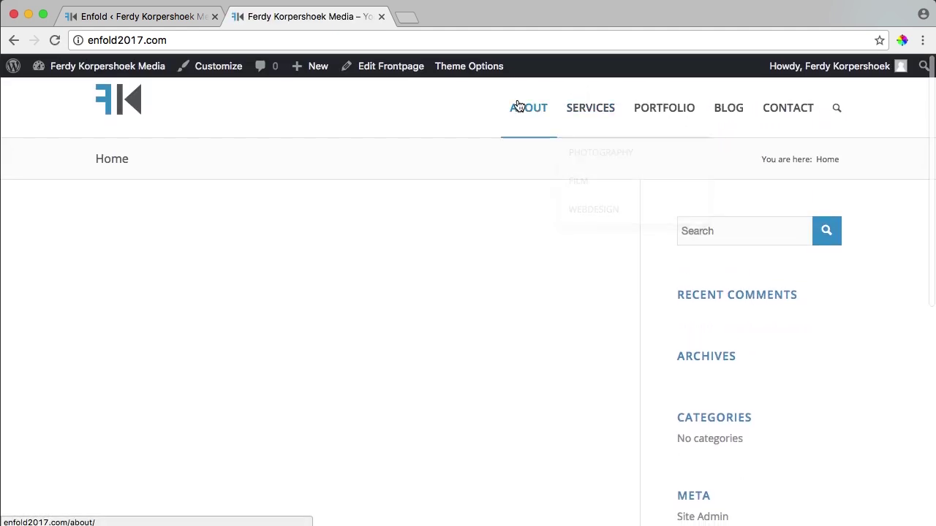
{"action": "scroll", "coordinate": [371, 210], "scroll_direction": "down", "scroll_amount": 5}
{"action": "scroll", "coordinate": [371, 206], "scroll_direction": "up", "scroll_amount": 5}
{"action": "left_click", "coordinate": [179, 26]}
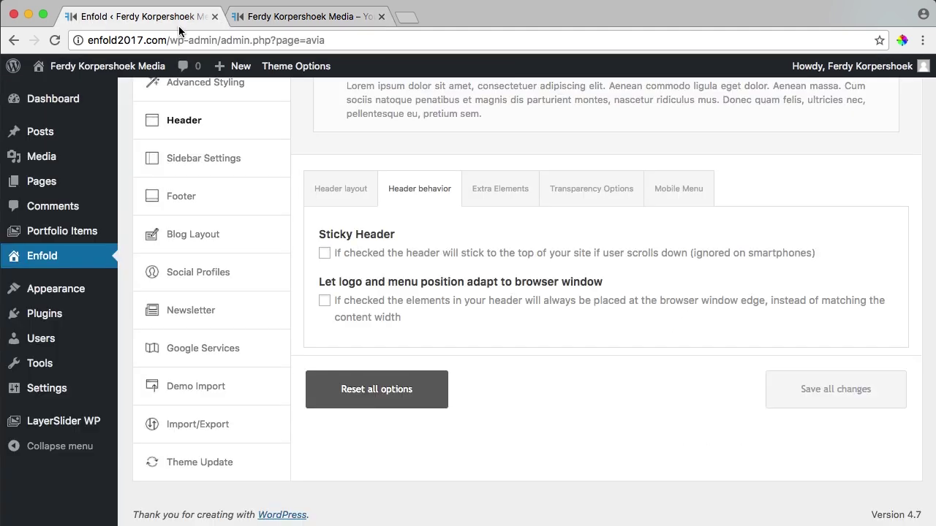
Make the header sticky again, let logo and menu adapt to the browser window, save, and inspect live
{"action": "left_click", "coordinate": [324, 253]}
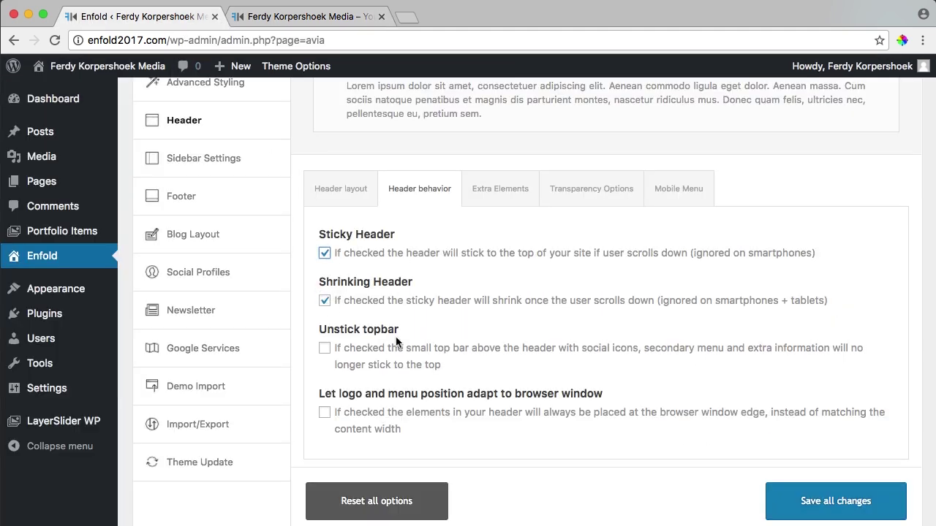
{"action": "scroll", "coordinate": [402, 333], "scroll_direction": "down", "scroll_amount": 2}
{"action": "left_click_drag", "start_coordinate": [337, 339], "coordinate": [431, 340]}
{"action": "left_click", "coordinate": [436, 339]}
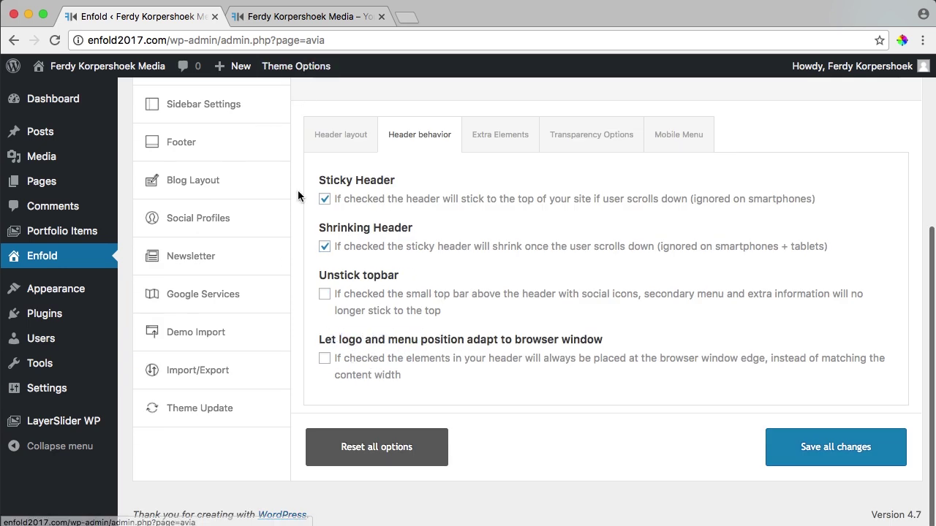
{"action": "left_click", "coordinate": [840, 445]}
{"action": "left_click", "coordinate": [304, 20]}
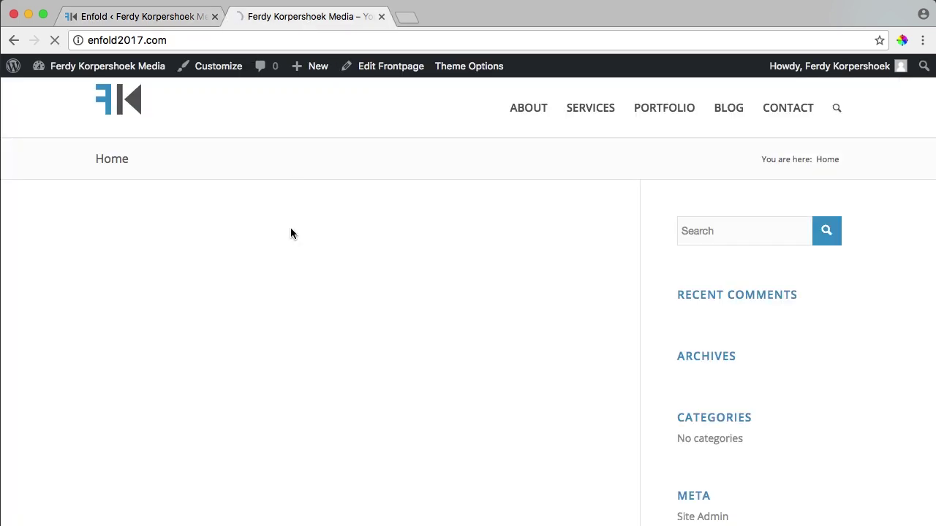
{"action": "key", "text": "super+minus"}
{"action": "key", "text": "super+minus"}
{"action": "key", "text": "super+minus"}
{"action": "key", "text": "super+minus"}
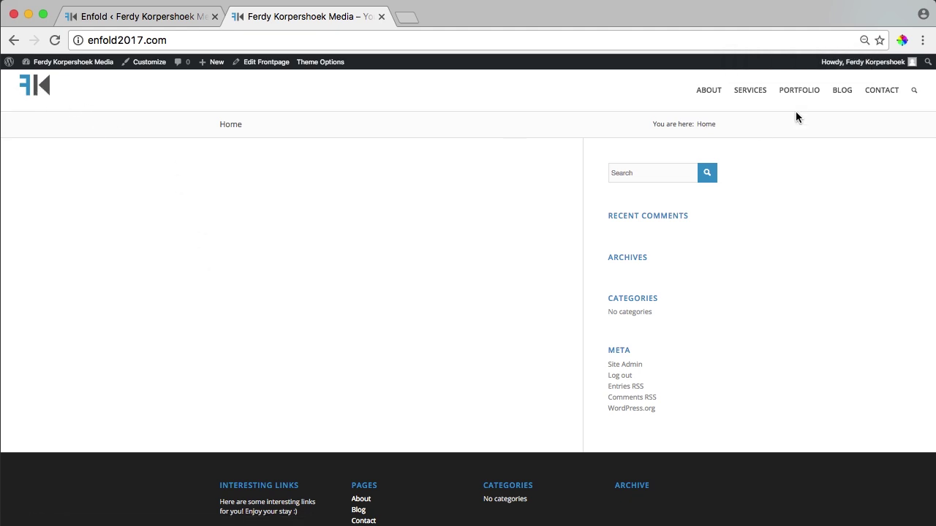
{"action": "key", "text": "super+0"}
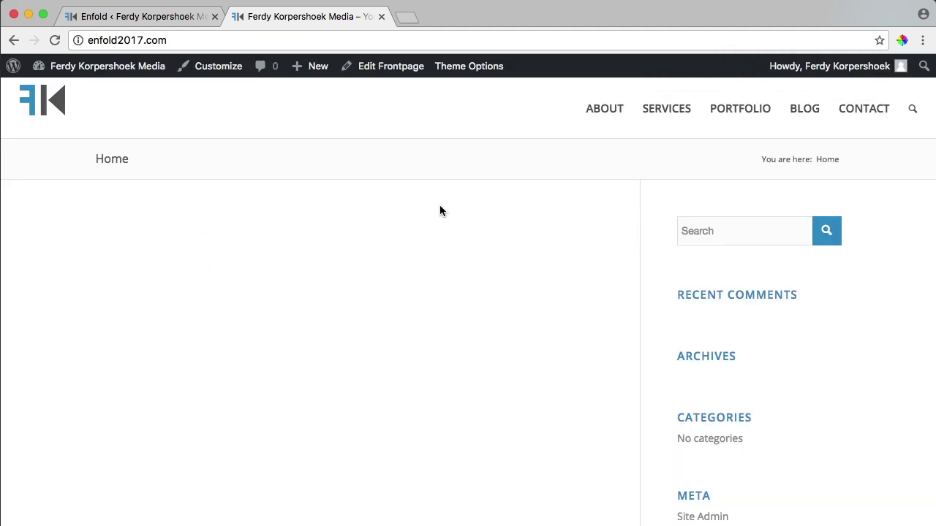
Uncheck 'Let logo and menu position adapt to browser window' in Header behavior
{"action": "left_click", "coordinate": [219, 18]}
{"action": "scroll", "coordinate": [444, 309], "scroll_direction": "down", "scroll_amount": 5}
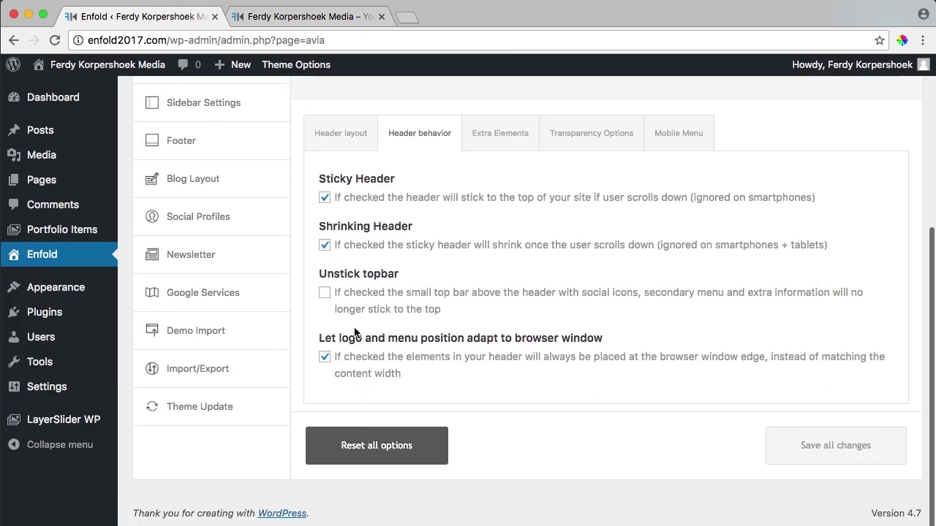
{"action": "left_click", "coordinate": [324, 356]}
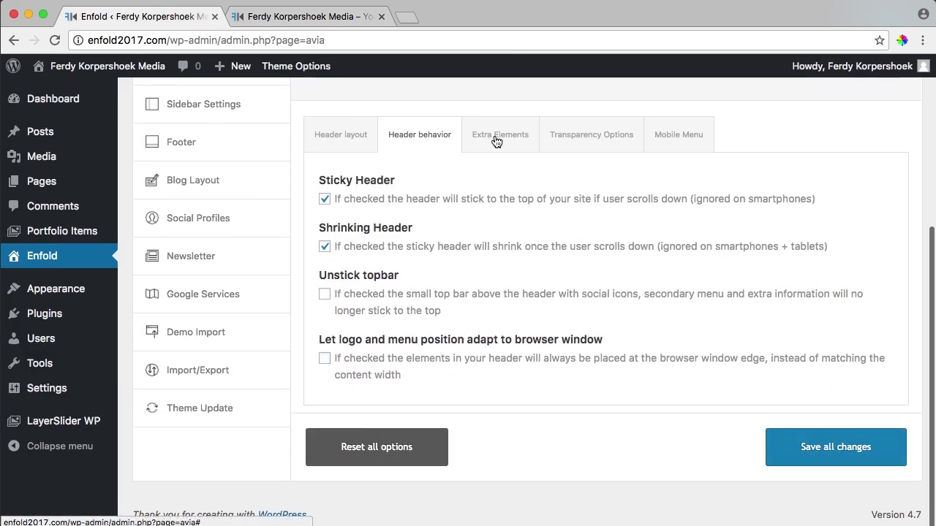
Remove the search icon from the main menu in Extra Elements
{"action": "left_click", "coordinate": [495, 139]}
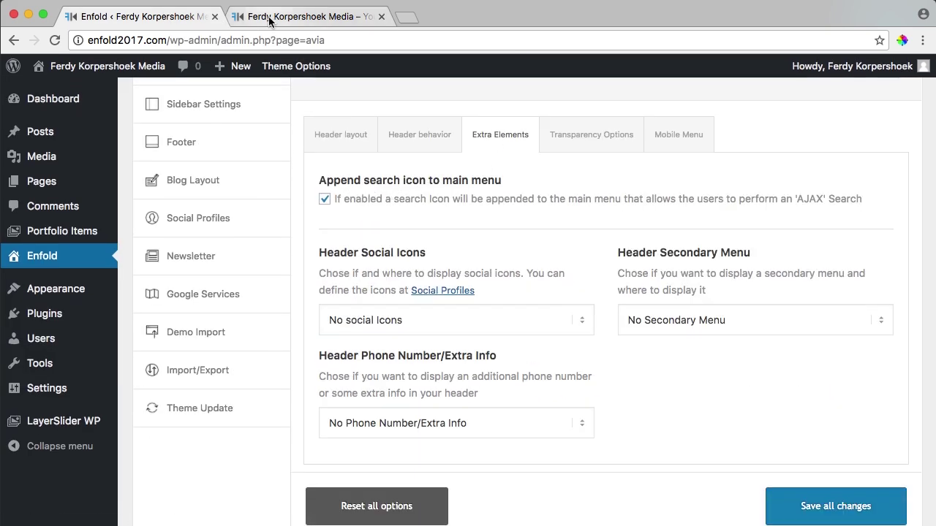
{"action": "left_click", "coordinate": [257, 16]}
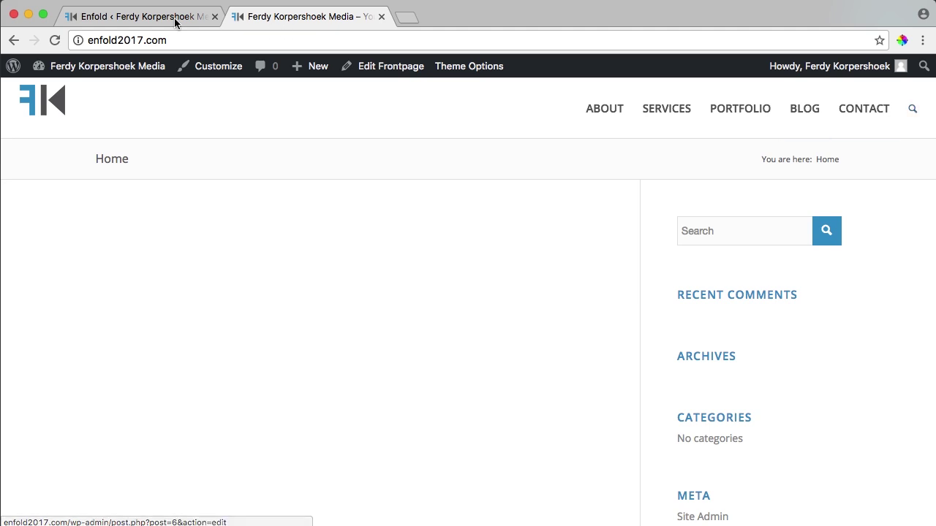
{"action": "left_click", "coordinate": [174, 18]}
{"action": "left_click", "coordinate": [324, 198]}
{"action": "scroll", "coordinate": [422, 222], "scroll_direction": "down", "scroll_amount": 2}
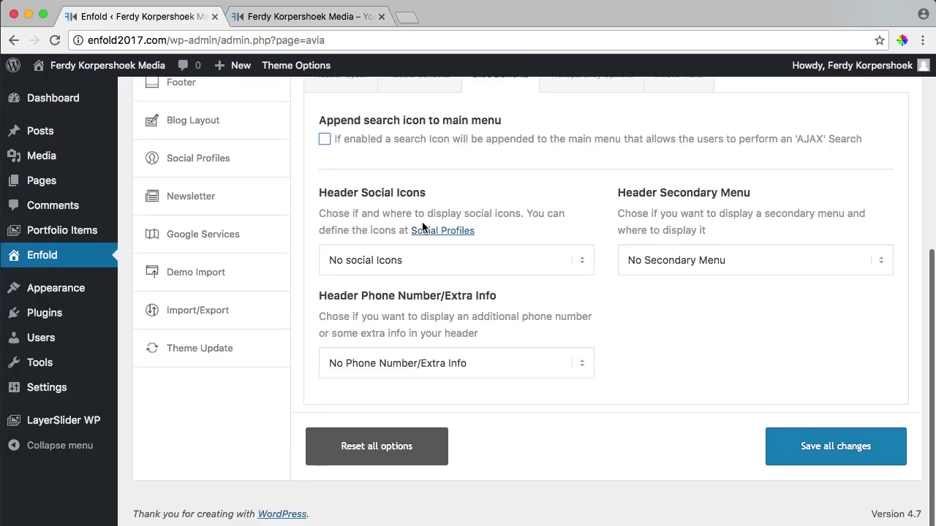
{"action": "left_click", "coordinate": [312, 16]}
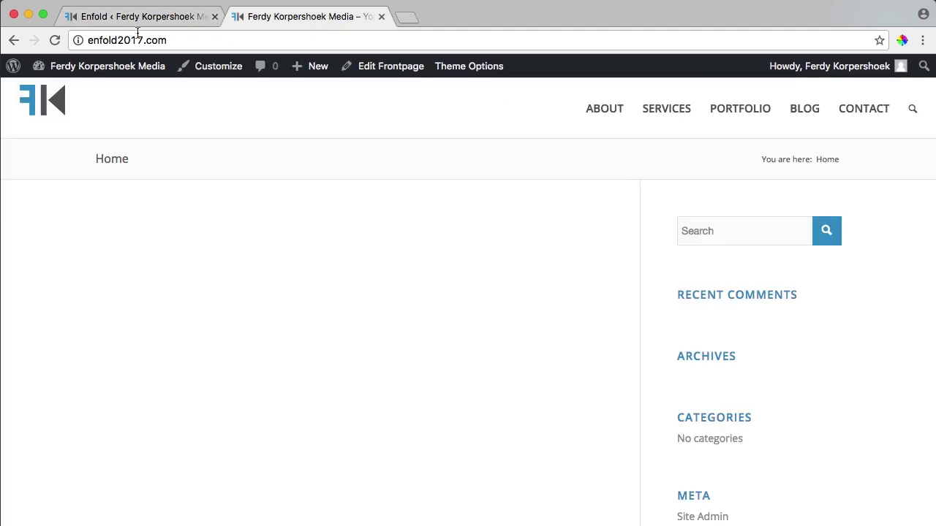
{"action": "left_click", "coordinate": [144, 20]}
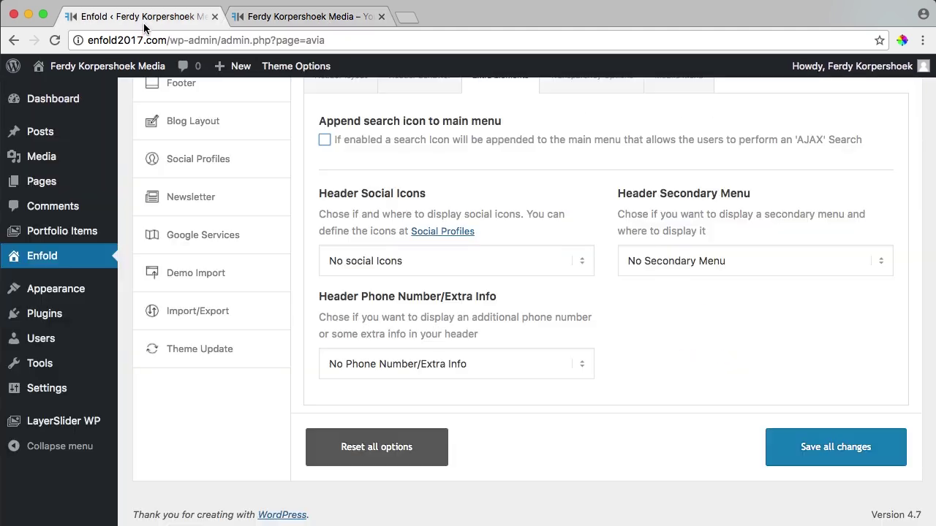
Place the header social icons in the top bar at left and keep no secondary menu
{"action": "left_click", "coordinate": [371, 269]}
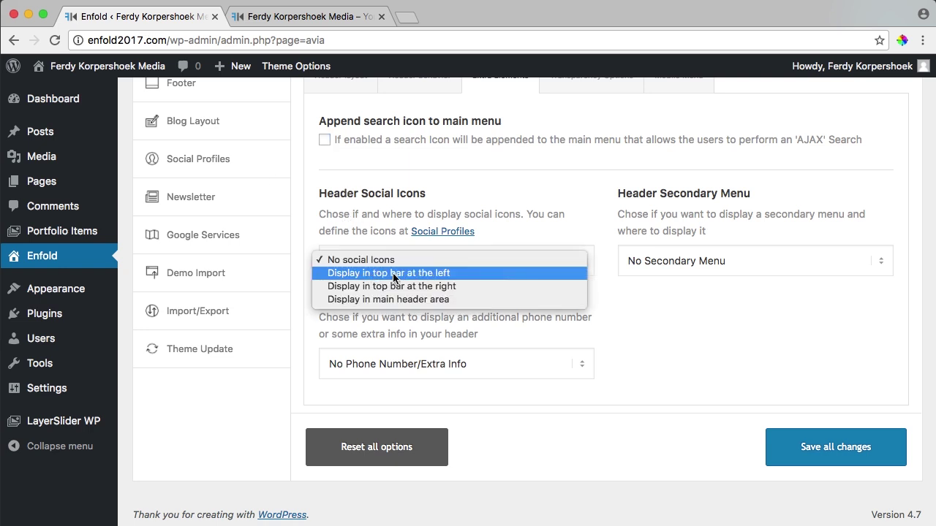
{"action": "left_click", "coordinate": [392, 277]}
{"action": "scroll", "coordinate": [424, 263], "scroll_direction": "up", "scroll_amount": 1}
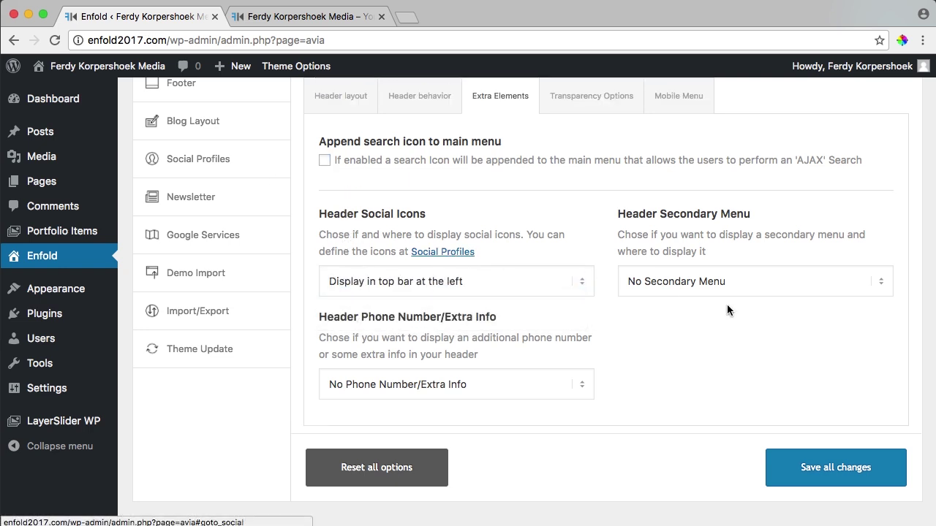
{"action": "left_click", "coordinate": [694, 281]}
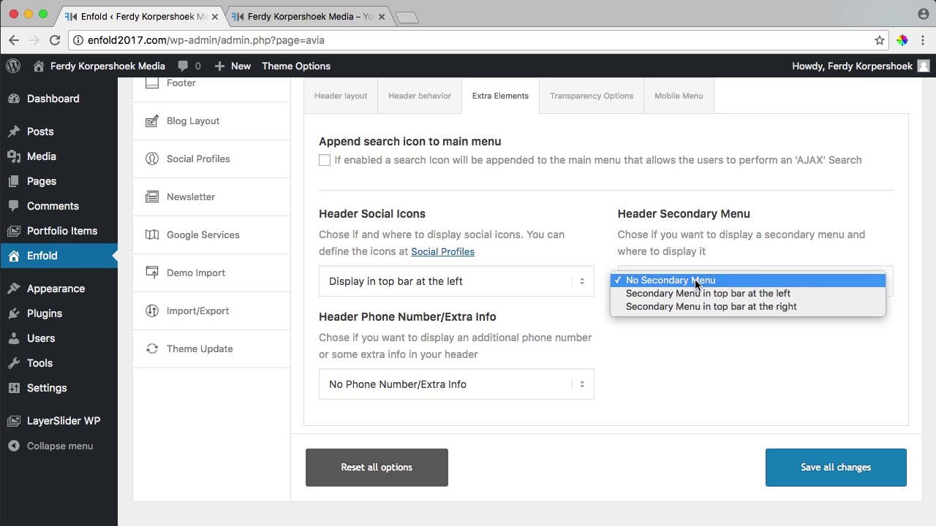
{"action": "left_click", "coordinate": [620, 283]}
{"action": "scroll", "coordinate": [471, 302], "scroll_direction": "down", "scroll_amount": 1}
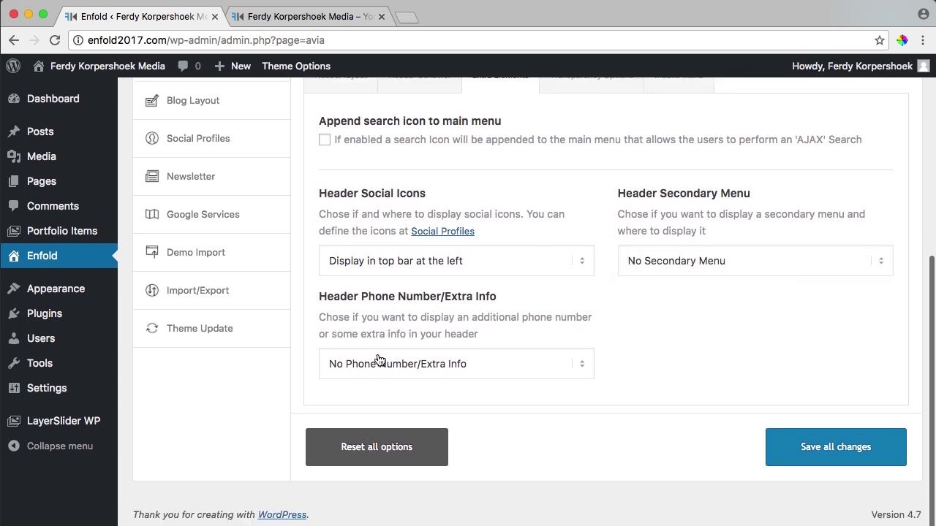
Put the extra info in the top bar at right with 'Welcome!' and a phone number, then save
{"action": "left_click", "coordinate": [376, 361]}
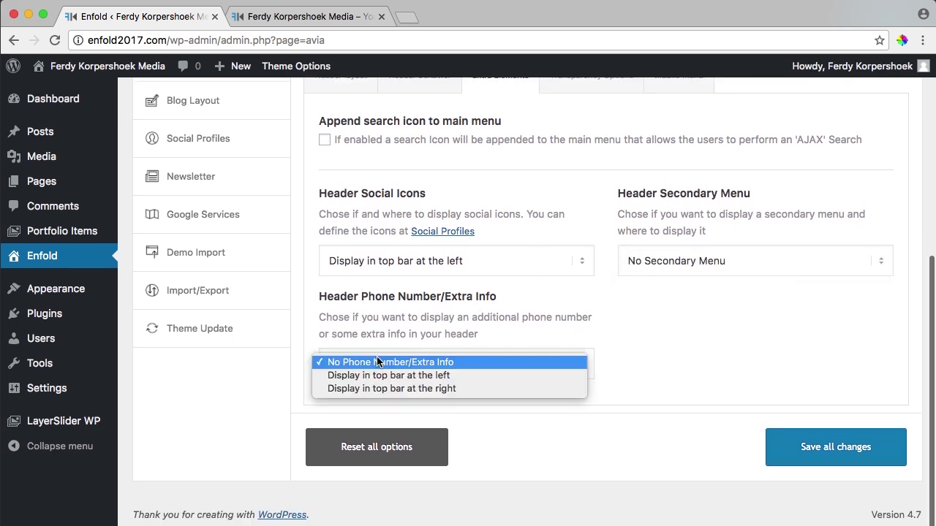
{"action": "left_click", "coordinate": [347, 389]}
{"action": "left_click", "coordinate": [721, 357]}
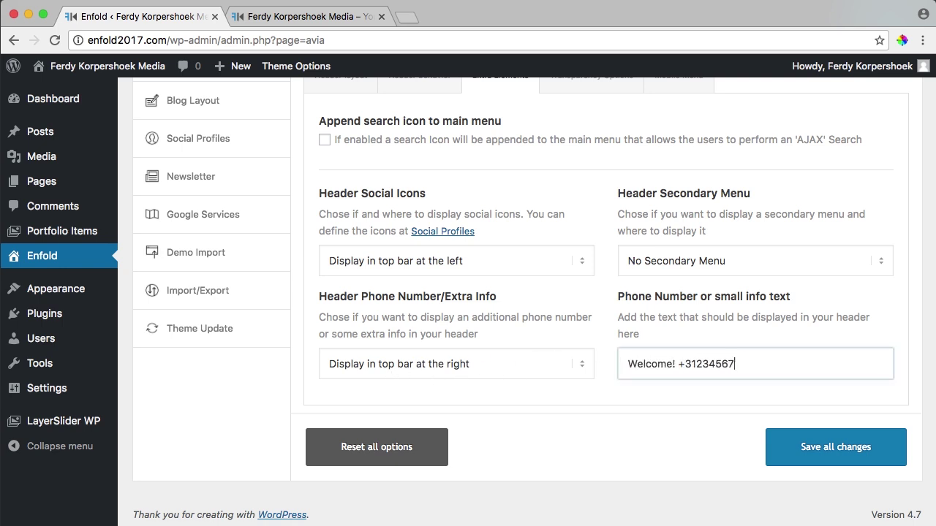
{"action": "left_click", "coordinate": [845, 448]}
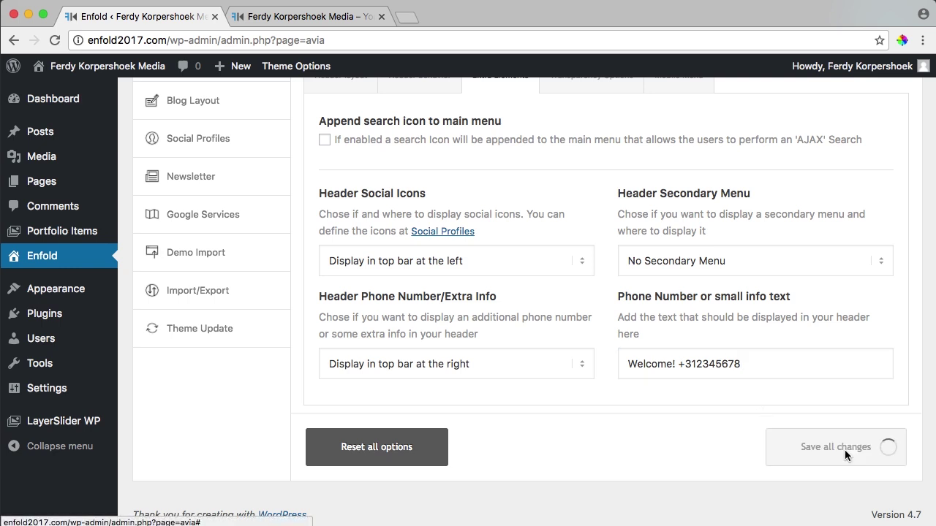
{"action": "left_click", "coordinate": [296, 18]}
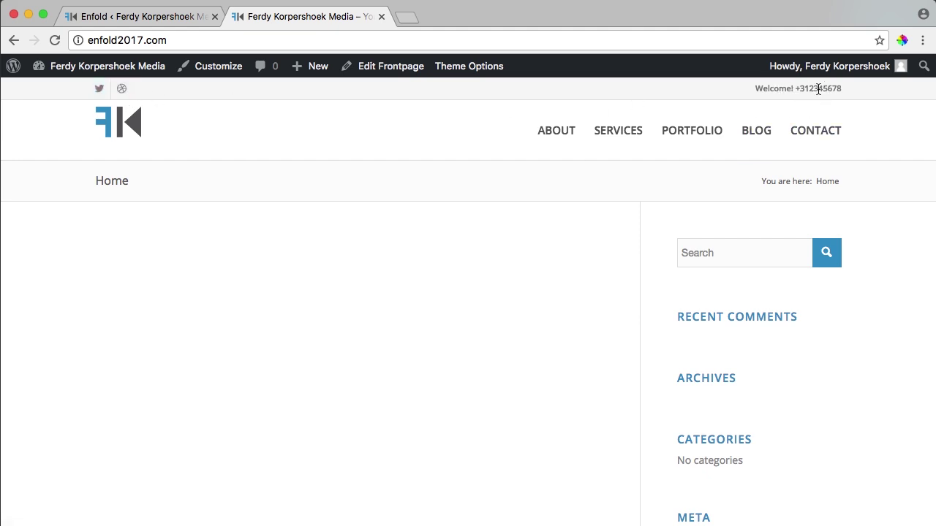
Review the new top bar and footer on the front page, then go back to the Extra Elements options
{"action": "scroll", "coordinate": [487, 240], "scroll_direction": "down", "scroll_amount": 8}
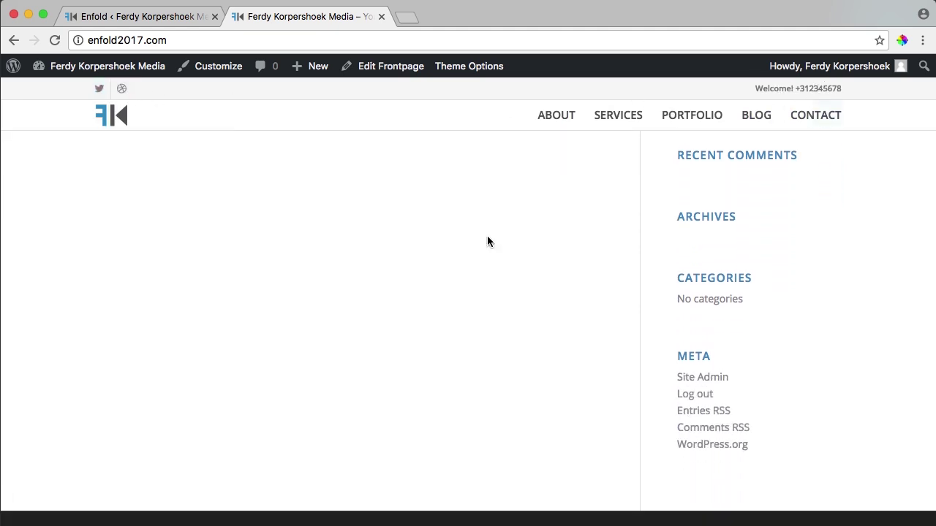
{"action": "scroll", "coordinate": [487, 239], "scroll_direction": "down", "scroll_amount": 1}
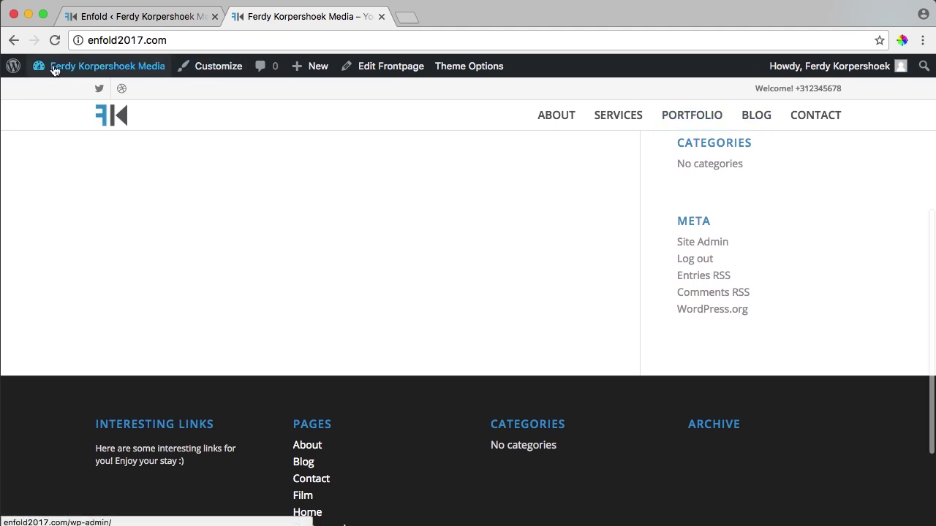
{"action": "left_click", "coordinate": [136, 22]}
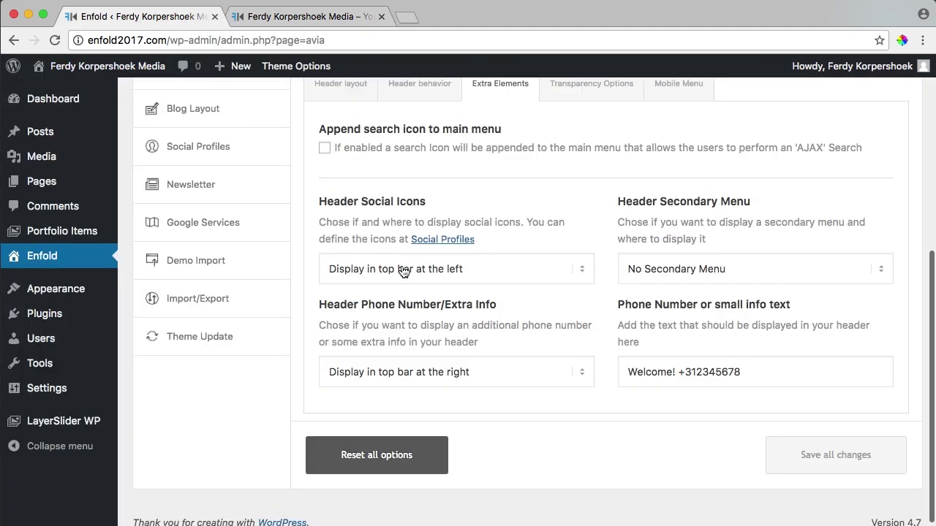
{"action": "scroll", "coordinate": [402, 270], "scroll_direction": "up", "scroll_amount": 4}
Check 'Unstick topbar' in Header behavior, save, and verify on the reloaded site that it scrolls away
{"action": "left_click", "coordinate": [413, 210]}
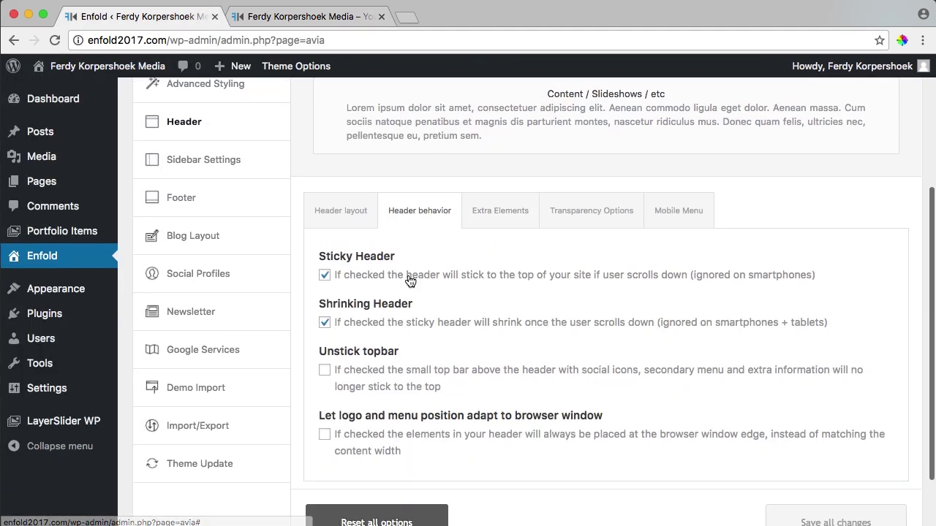
{"action": "scroll", "coordinate": [409, 275], "scroll_direction": "down", "scroll_amount": 2}
{"action": "left_click", "coordinate": [324, 302]}
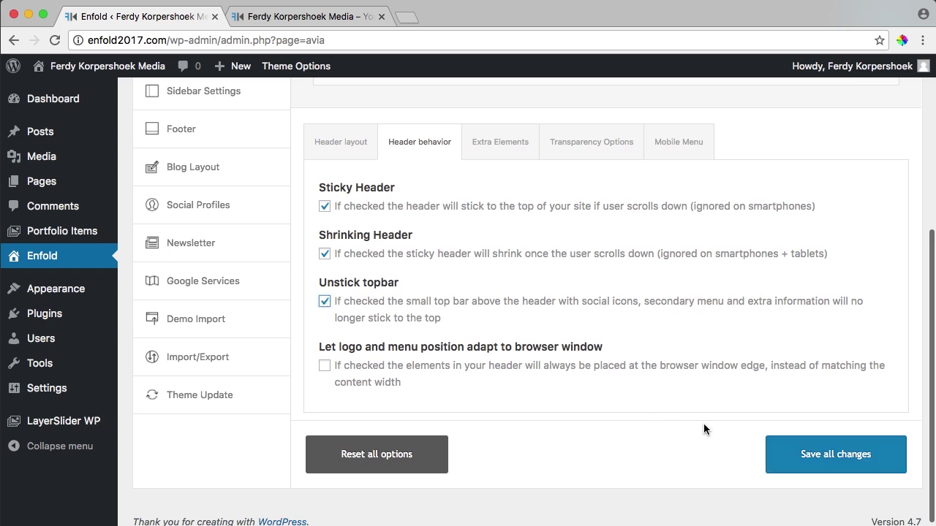
{"action": "left_click", "coordinate": [863, 454]}
{"action": "left_click", "coordinate": [340, 17]}
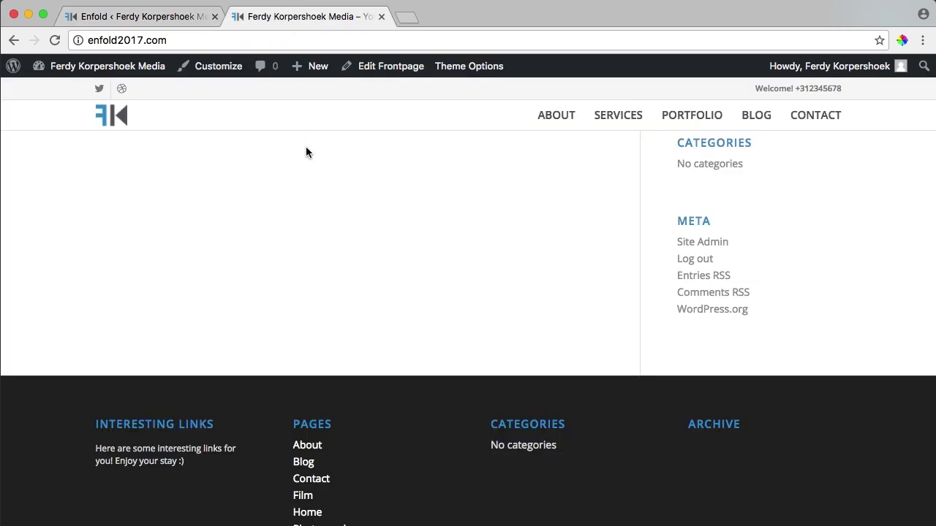
{"action": "key", "text": "super+r"}
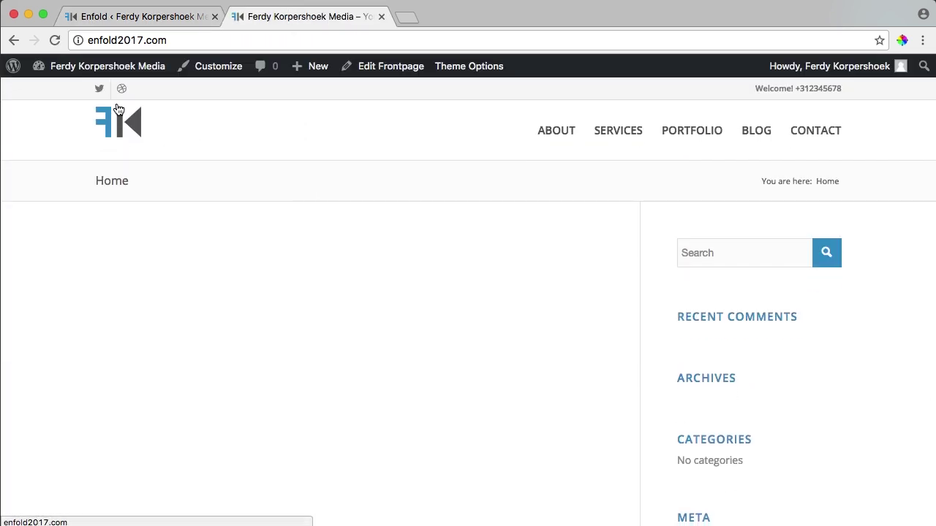
{"action": "scroll", "coordinate": [409, 238], "scroll_direction": "down", "scroll_amount": 2}
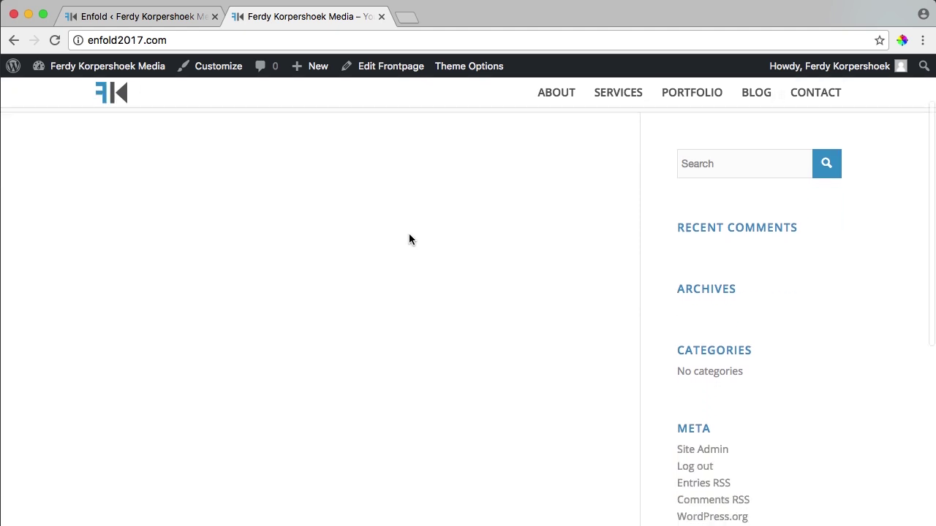
{"action": "scroll", "coordinate": [408, 234], "scroll_direction": "down", "scroll_amount": 3}
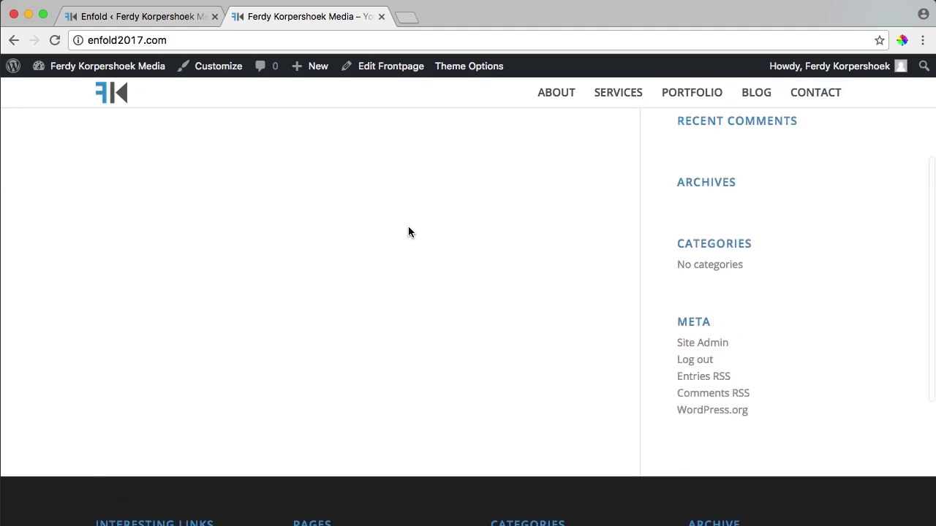
{"action": "scroll", "coordinate": [408, 232], "scroll_direction": "up", "scroll_amount": 5}
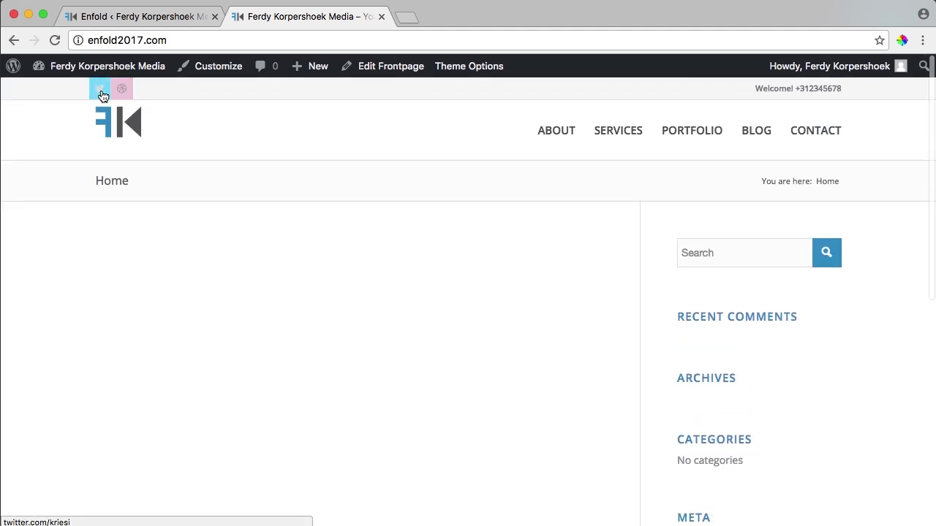
{"action": "left_click", "coordinate": [124, 24]}
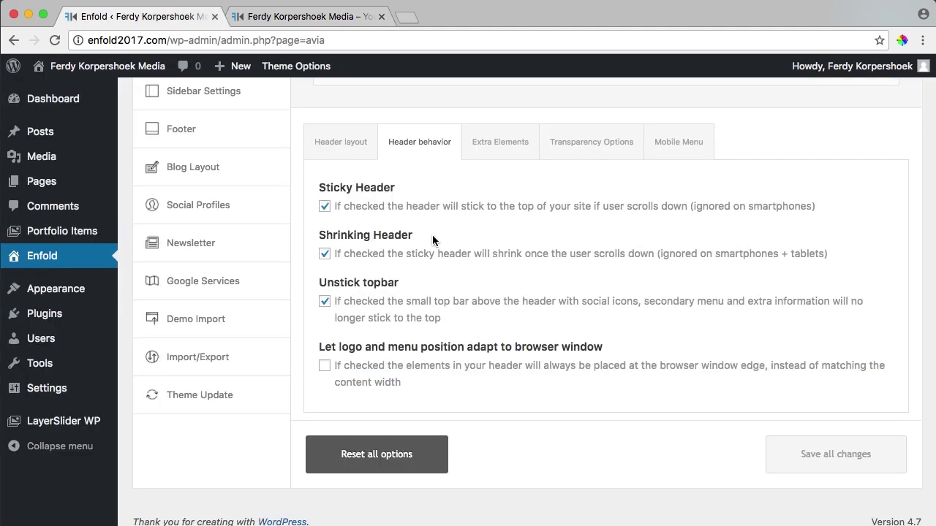
{"action": "left_click", "coordinate": [495, 147]}
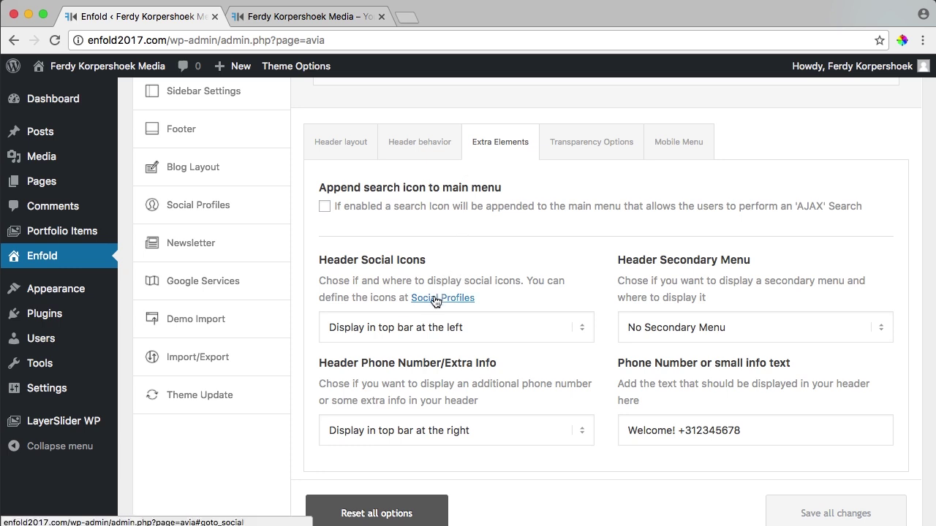
Edit the Twitter account name and turn the second social row into Facebook with its profile URL
{"action": "left_click", "coordinate": [199, 209]}
{"action": "scroll", "coordinate": [533, 212], "scroll_direction": "up", "scroll_amount": 4}
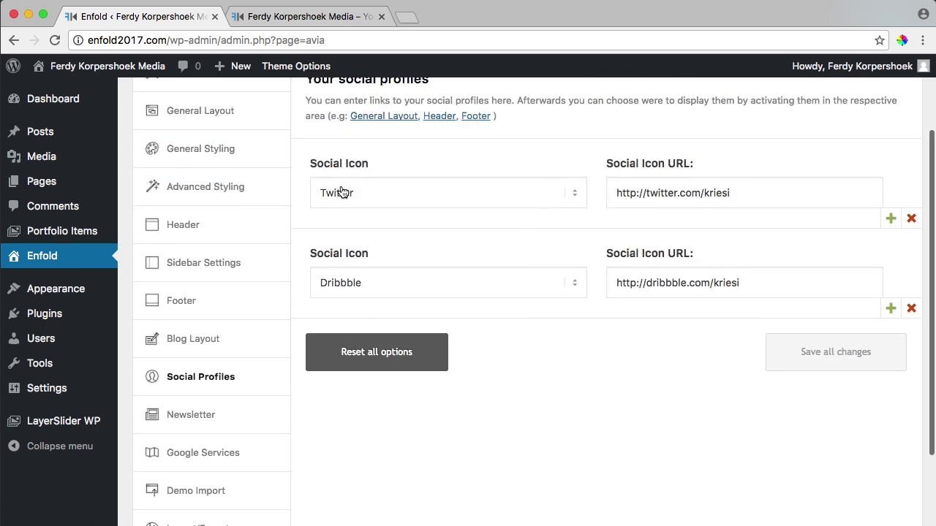
{"action": "left_click_drag", "start_coordinate": [704, 192], "coordinate": [726, 192]}
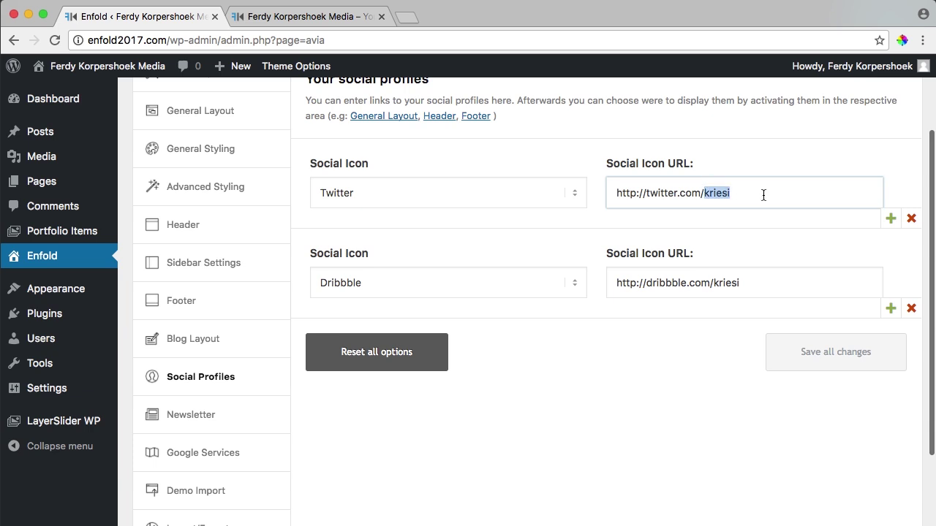
{"action": "type", "text": "ferdykorp"}
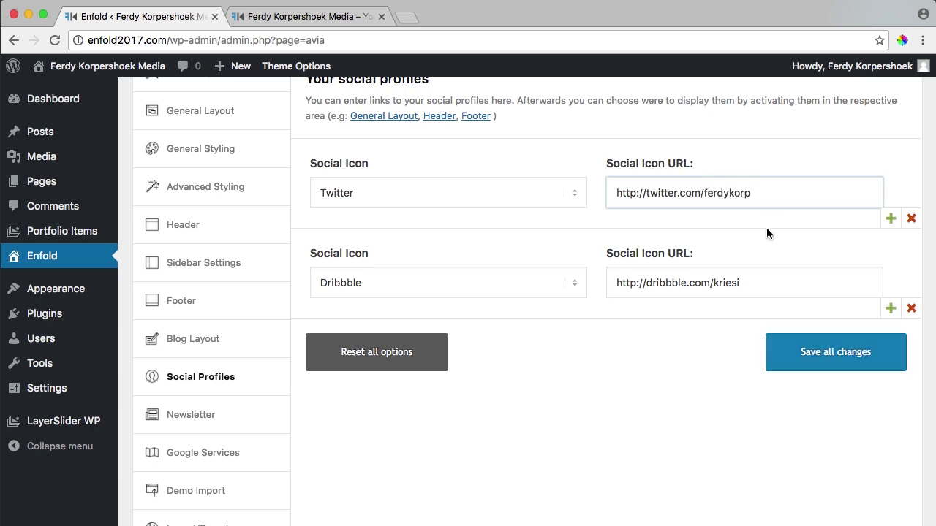
{"action": "left_click", "coordinate": [517, 291]}
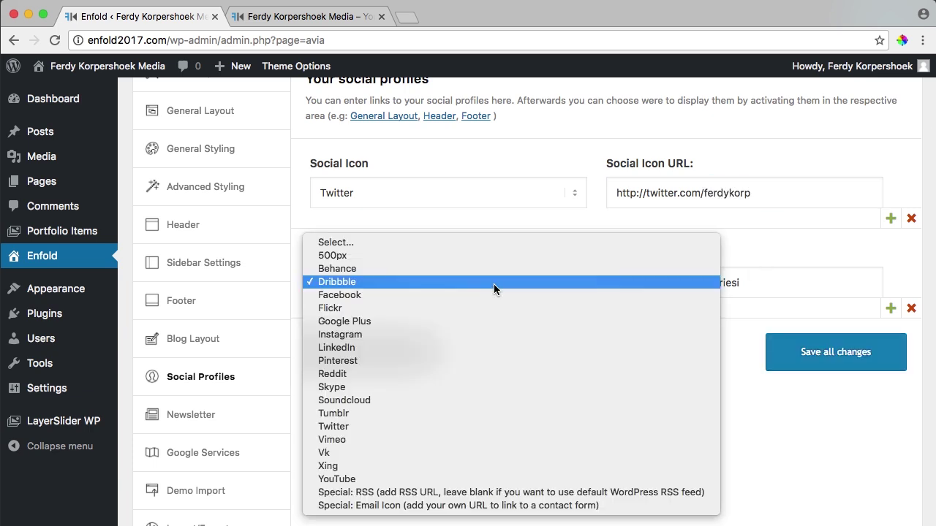
{"action": "left_click", "coordinate": [394, 296]}
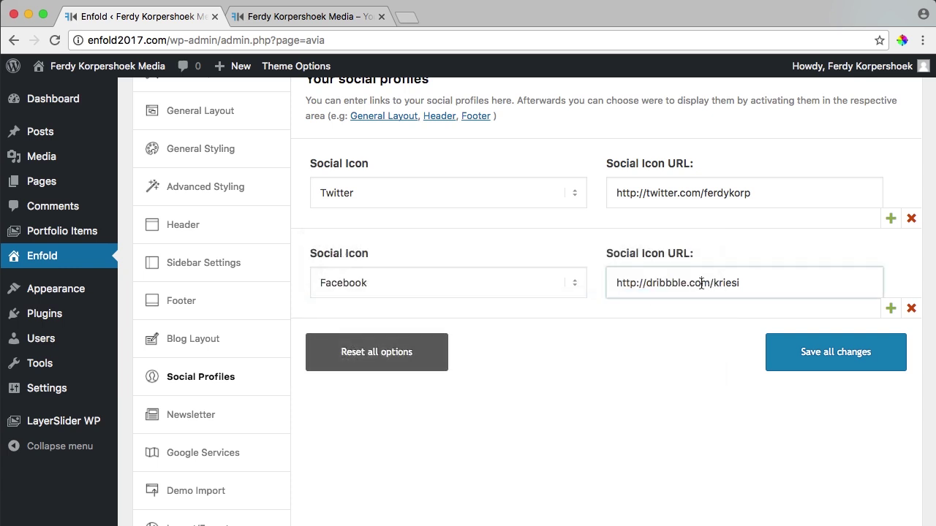
{"action": "triple_click", "coordinate": [703, 284]}
{"action": "type", "text": "http://facebook.com/ferdykorpershoek"}
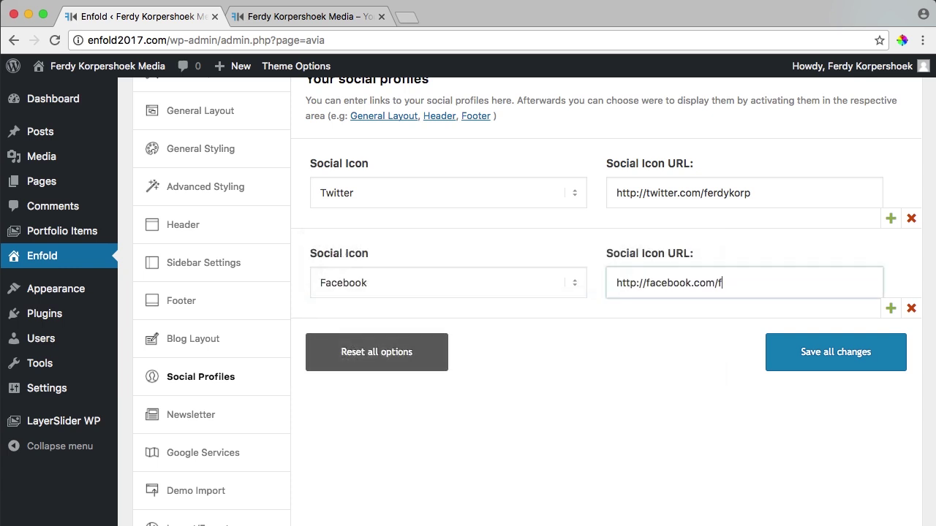
Add an Instagram profile row with link '#' and a LinkedIn profile row
{"action": "left_click", "coordinate": [888, 310]}
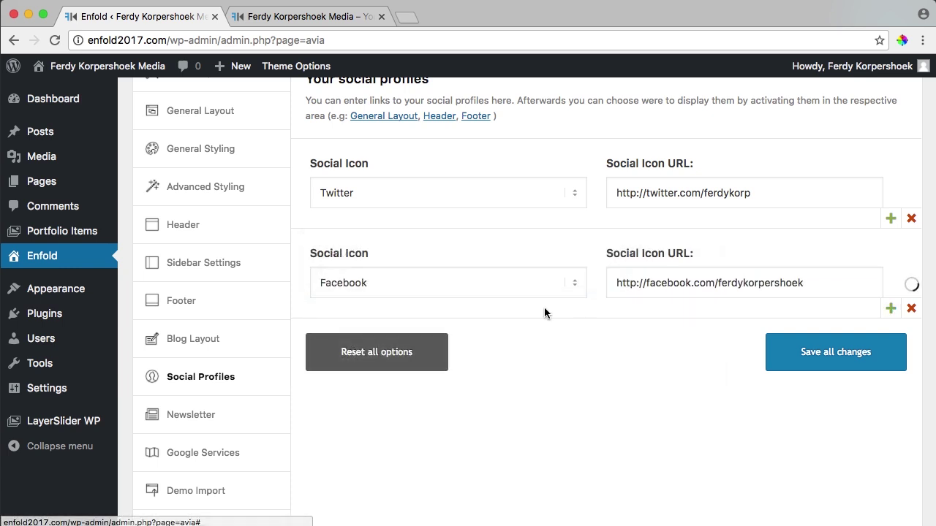
{"action": "scroll", "coordinate": [487, 355], "scroll_direction": "down", "scroll_amount": 3}
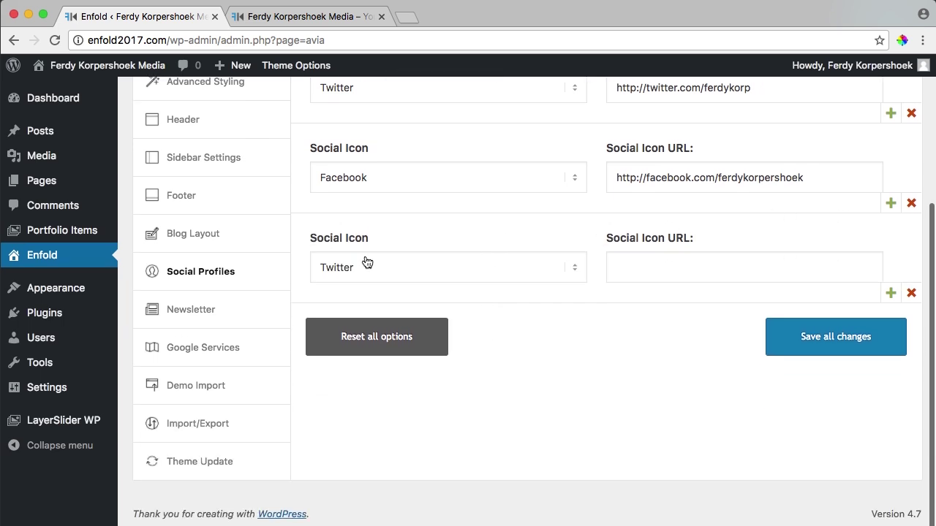
{"action": "left_click", "coordinate": [368, 261]}
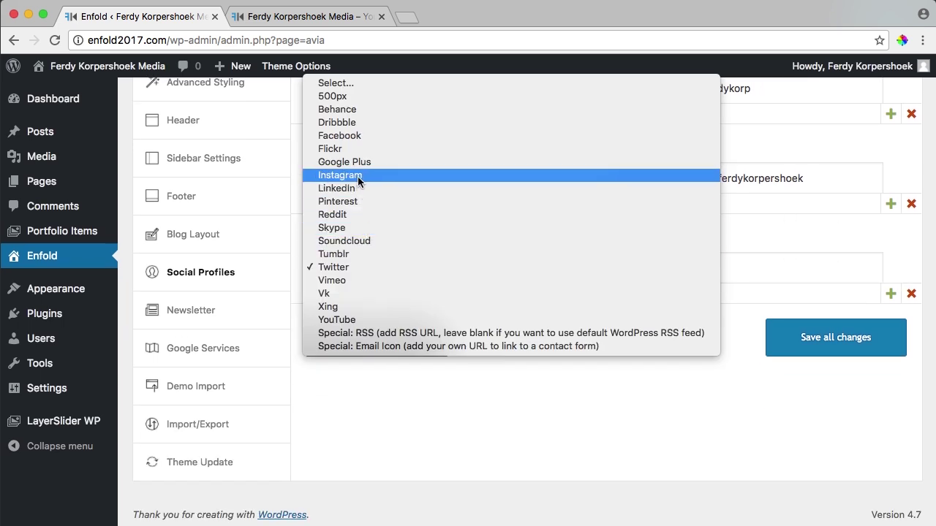
{"action": "left_click", "coordinate": [358, 176]}
{"action": "left_click", "coordinate": [698, 273]}
{"action": "type", "text": "#"}
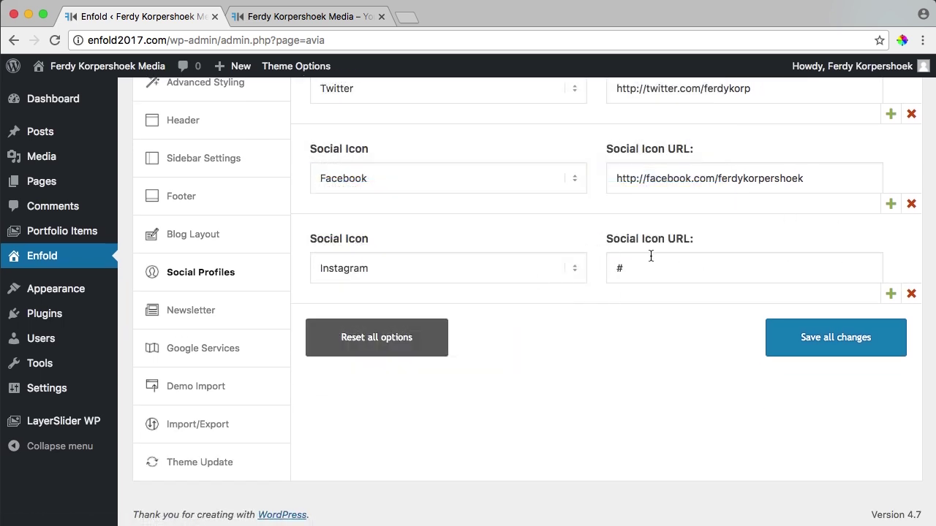
{"action": "left_click", "coordinate": [889, 293]}
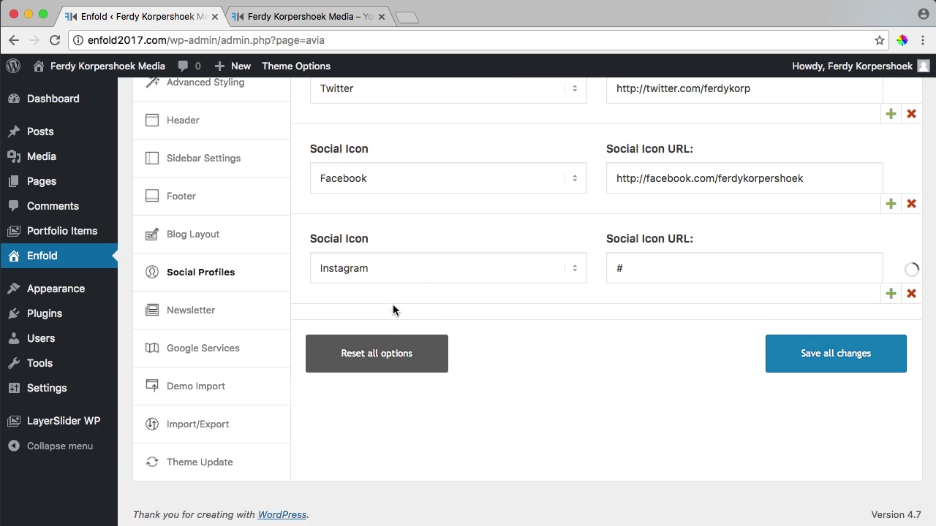
{"action": "left_click", "coordinate": [372, 359]}
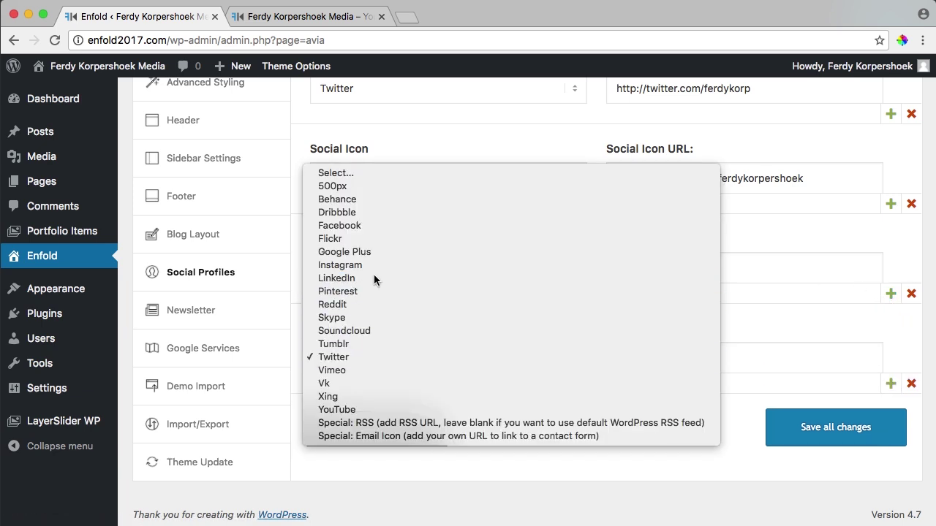
{"action": "left_click", "coordinate": [374, 277]}
{"action": "left_click", "coordinate": [685, 355]}
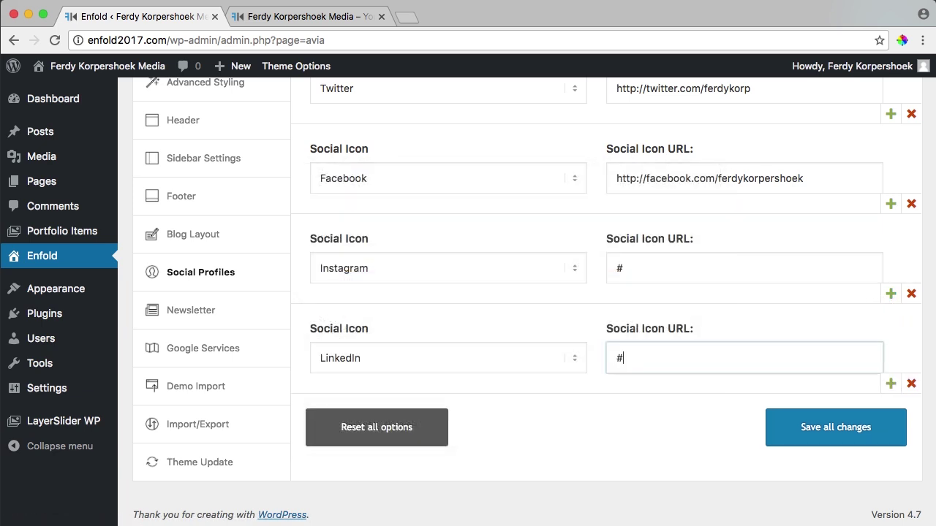
Add Google Plus and YouTube social profile rows
{"action": "left_click", "coordinate": [890, 385]}
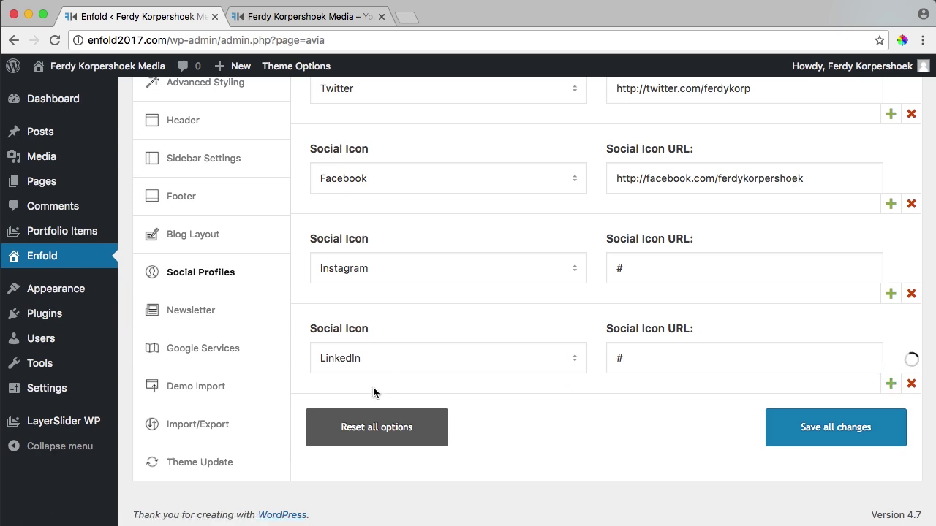
{"action": "left_click", "coordinate": [374, 447]}
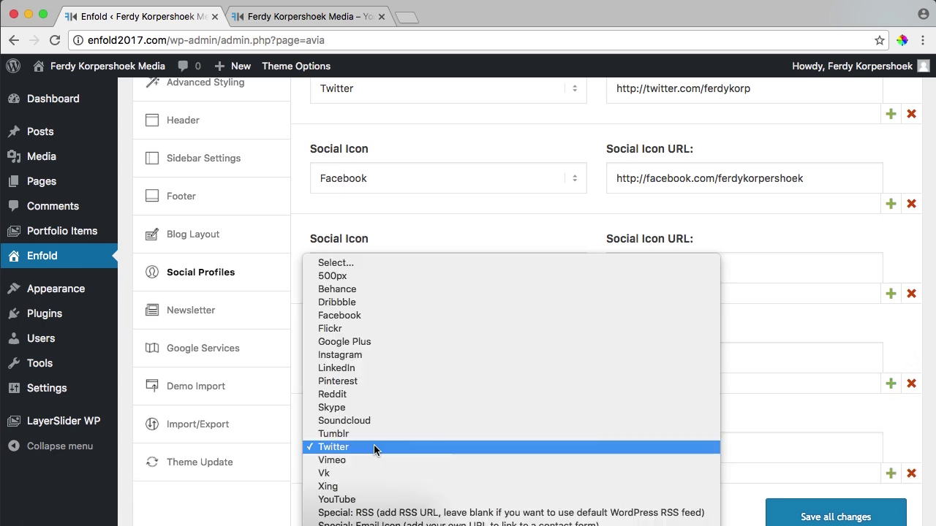
{"action": "left_click", "coordinate": [386, 341]}
{"action": "left_click", "coordinate": [750, 450]}
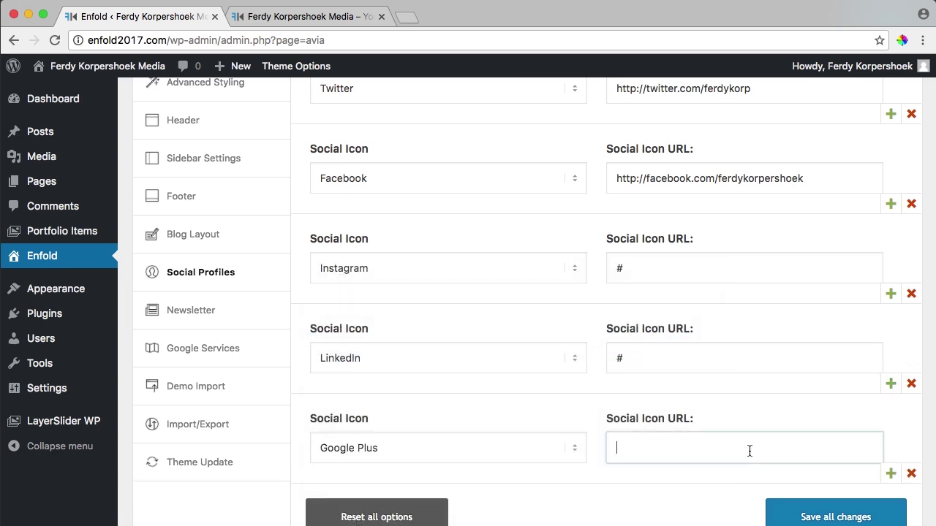
{"action": "left_click", "coordinate": [890, 473]}
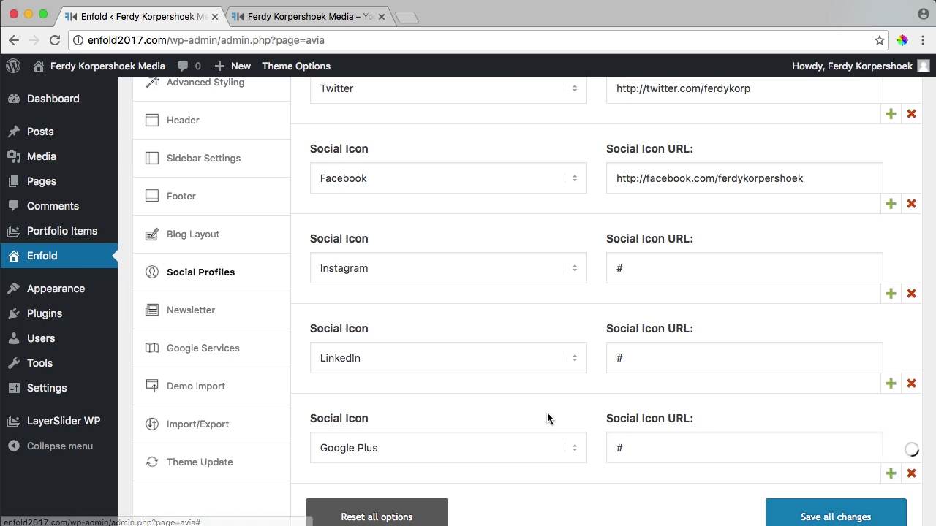
{"action": "left_click", "coordinate": [401, 409]}
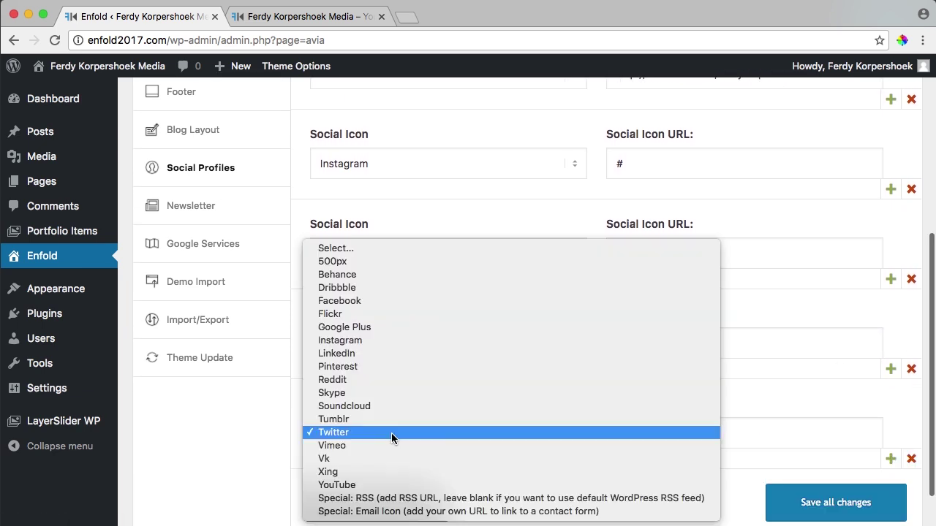
{"action": "left_click", "coordinate": [336, 485]}
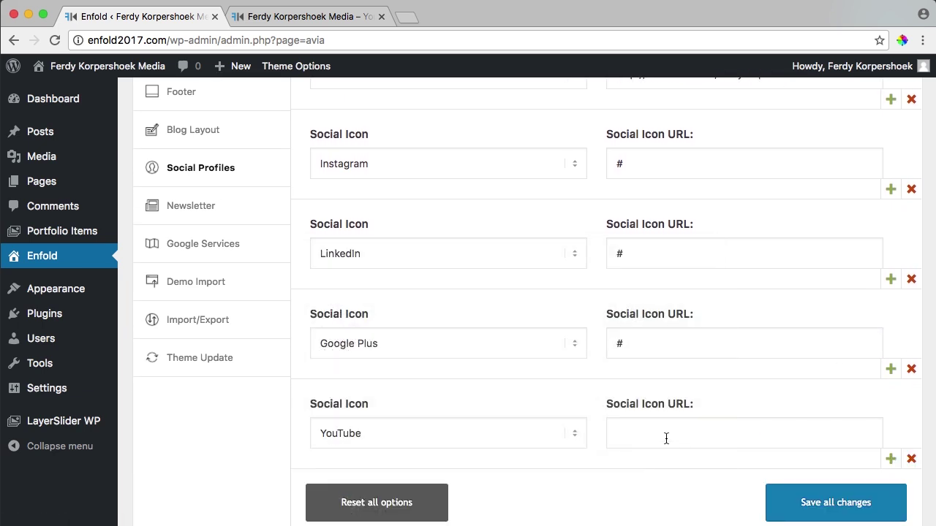
{"action": "left_click", "coordinate": [666, 439]}
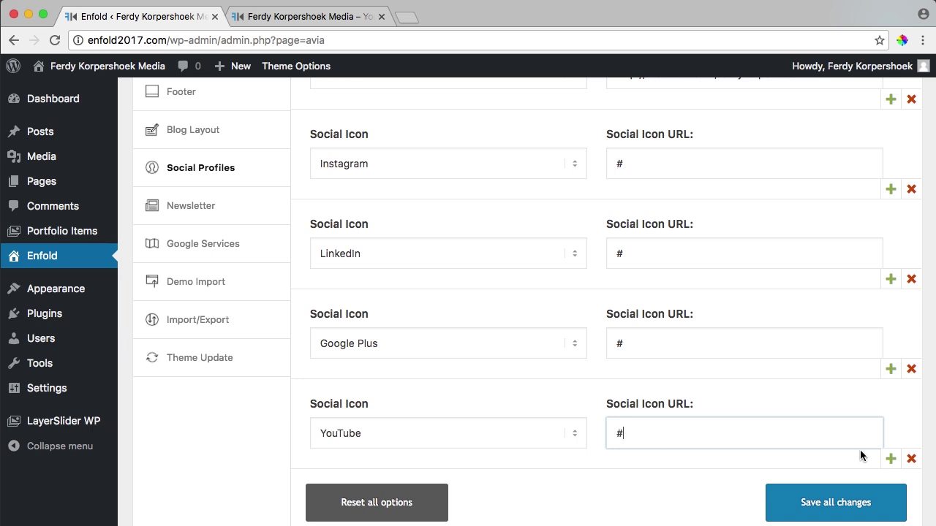
Add an Email Icon row with the pasted contact e-mail, save, and view the front page
{"action": "left_click", "coordinate": [890, 458]}
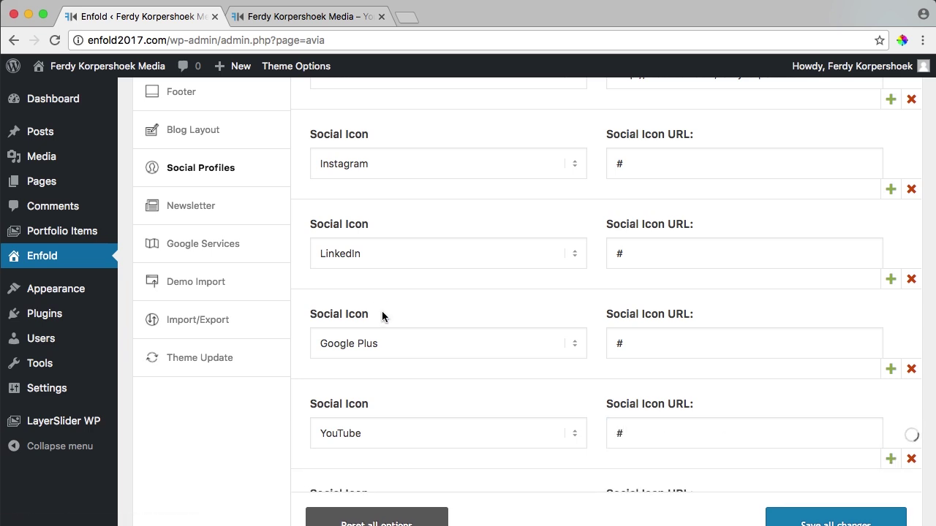
{"action": "scroll", "coordinate": [382, 316], "scroll_direction": "down", "scroll_amount": 4}
{"action": "left_click", "coordinate": [381, 373]}
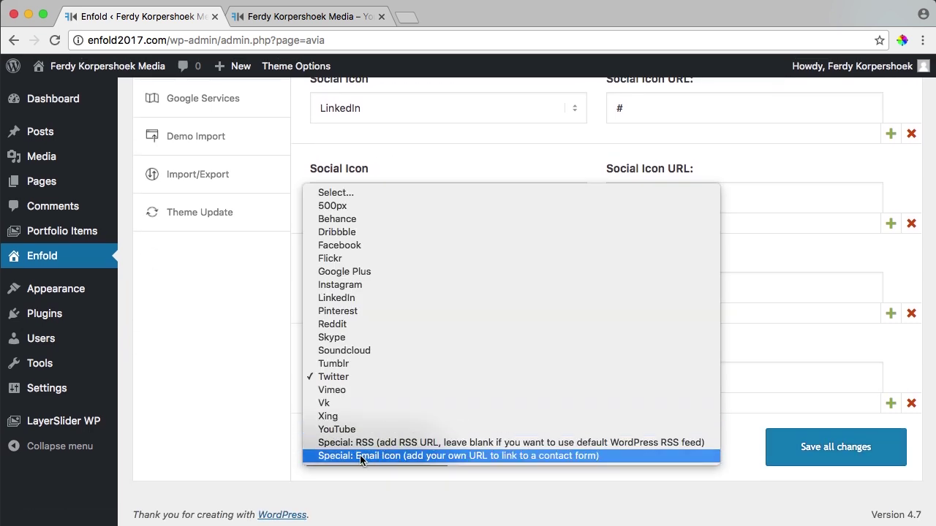
{"action": "left_click", "coordinate": [378, 457]}
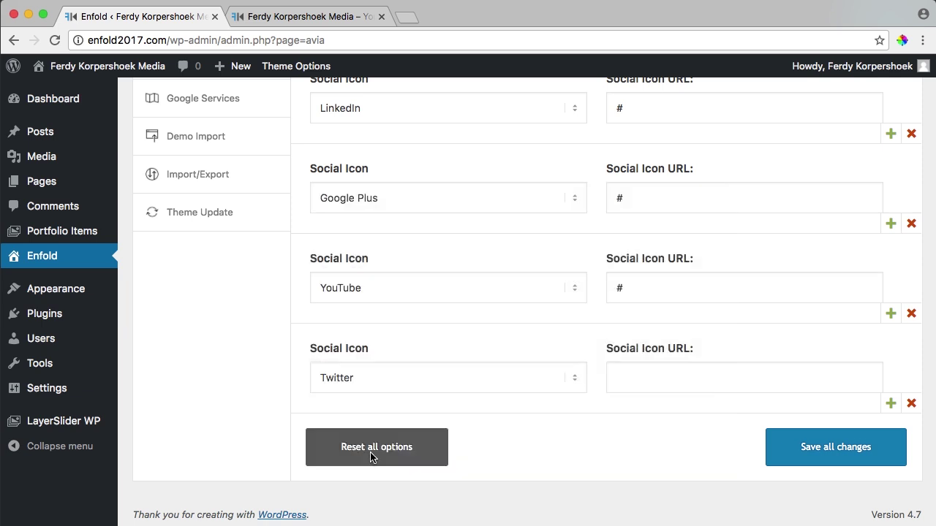
{"action": "left_click", "coordinate": [663, 388]}
{"action": "key", "text": "super+v"}
{"action": "left_click", "coordinate": [825, 448]}
{"action": "left_click", "coordinate": [323, 18]}
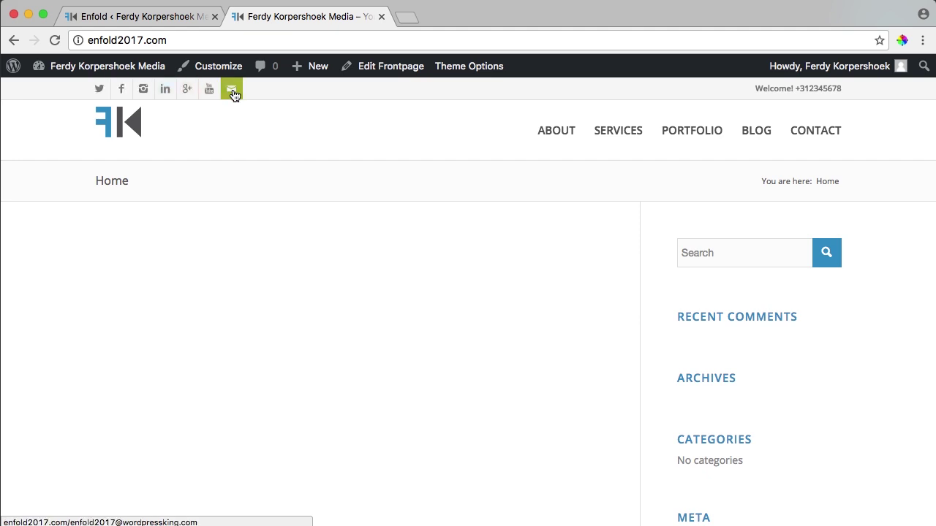
Set Header Social Icons to No social icons in the header Extra Elements
{"action": "scroll", "coordinate": [432, 173], "scroll_direction": "down", "scroll_amount": 3}
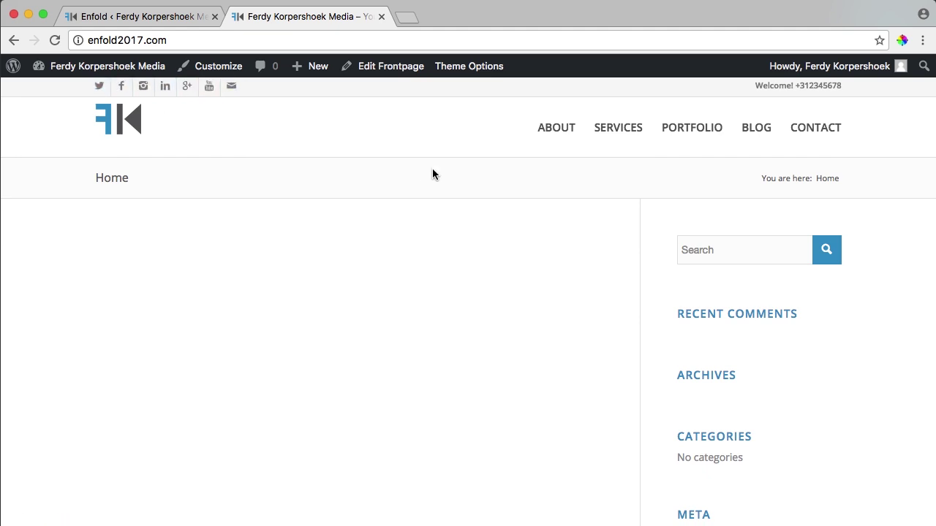
{"action": "scroll", "coordinate": [432, 174], "scroll_direction": "up", "scroll_amount": 3}
{"action": "key", "text": "ctrl+shift+Tab"}
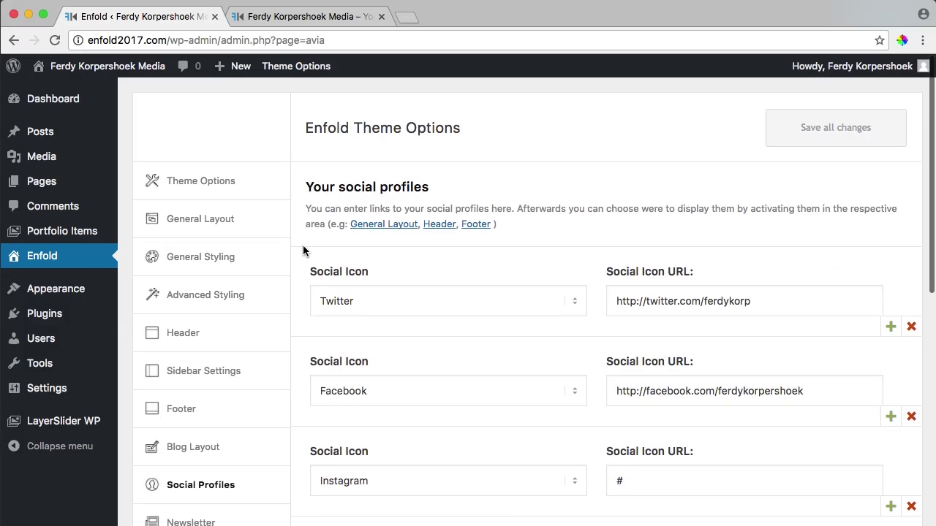
{"action": "left_click", "coordinate": [196, 332]}
{"action": "scroll", "coordinate": [522, 365], "scroll_direction": "down", "scroll_amount": 5}
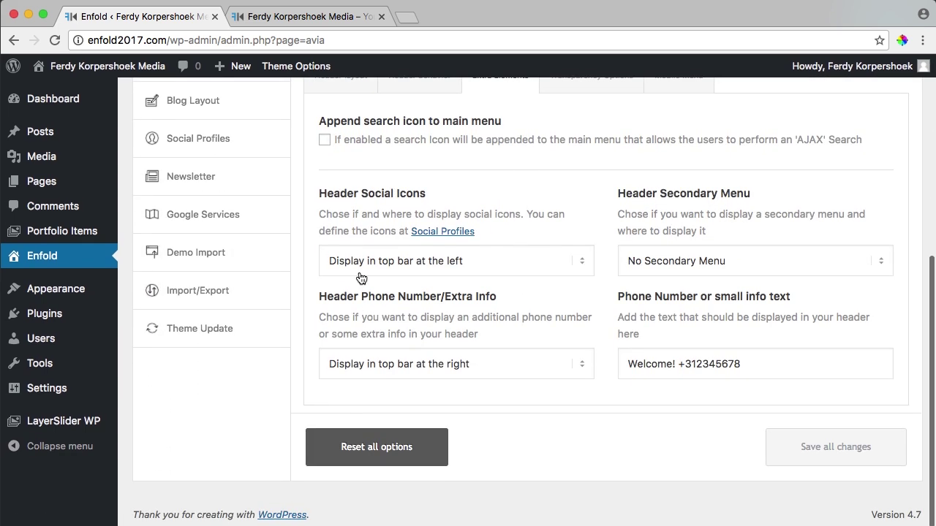
{"action": "left_click", "coordinate": [359, 269]}
{"action": "left_click", "coordinate": [357, 248]}
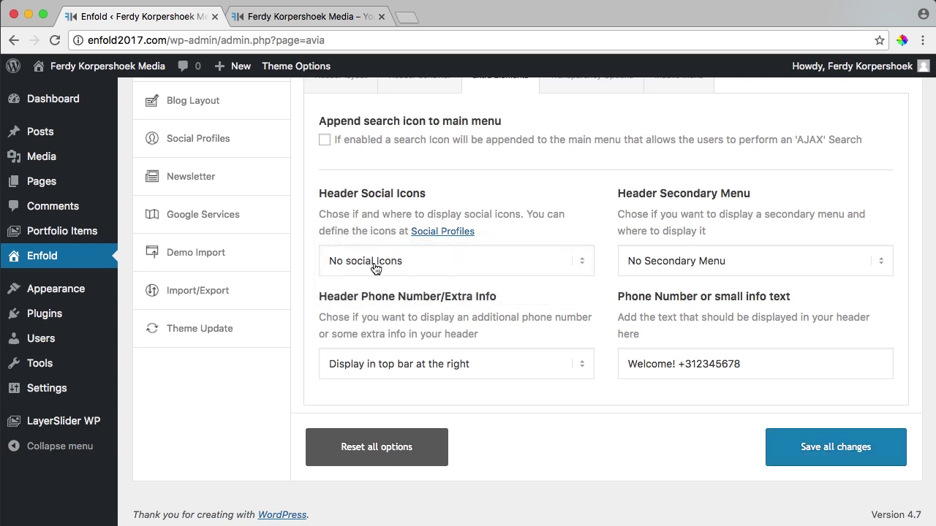
Set Phone Number/Extra Info to none, save, and confirm on the reloaded site the top bar is gone
{"action": "left_click", "coordinate": [359, 363]}
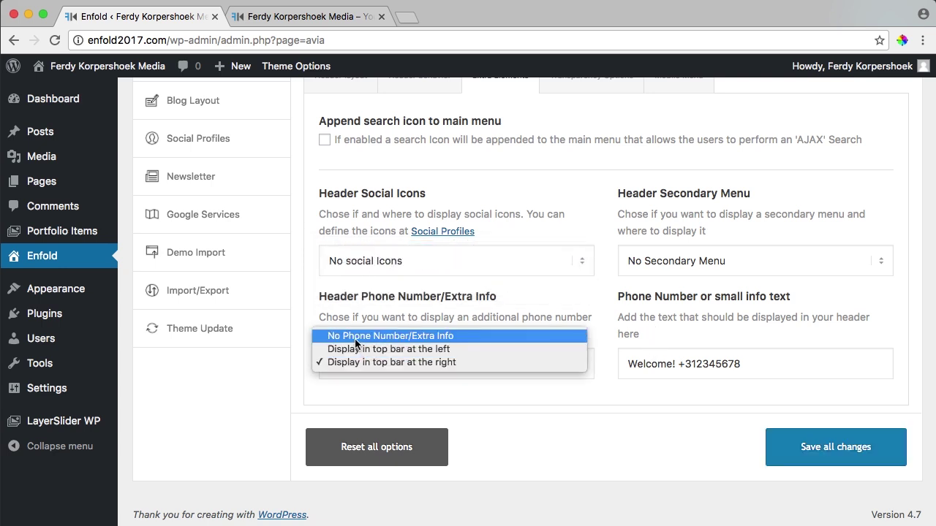
{"action": "left_click", "coordinate": [356, 339]}
{"action": "left_click", "coordinate": [834, 449]}
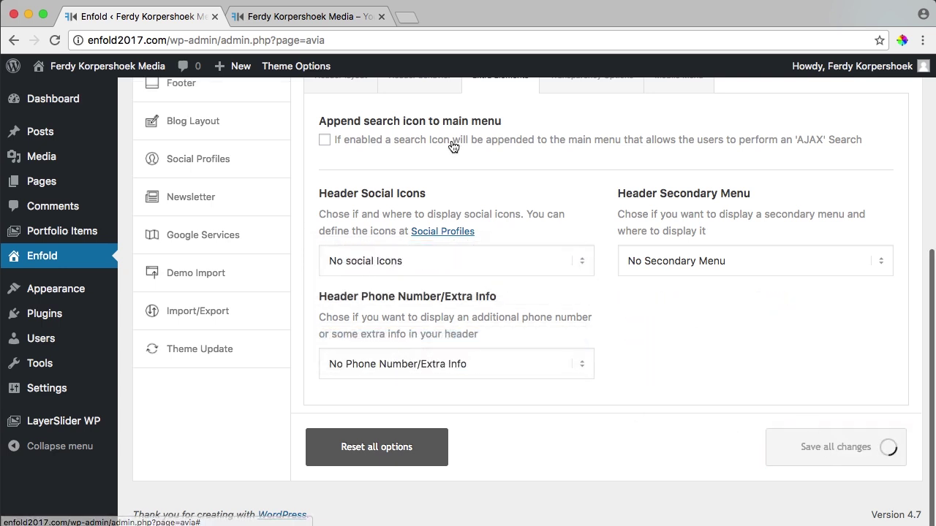
{"action": "left_click", "coordinate": [318, 22]}
{"action": "key", "text": "super+r"}
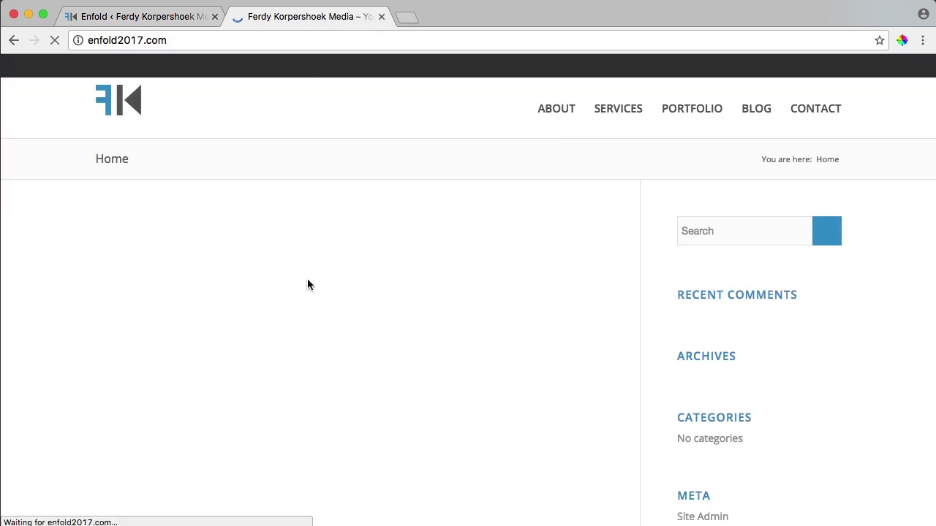
{"action": "left_click", "coordinate": [183, 18]}
{"action": "scroll", "coordinate": [621, 303], "scroll_direction": "up", "scroll_amount": 3}
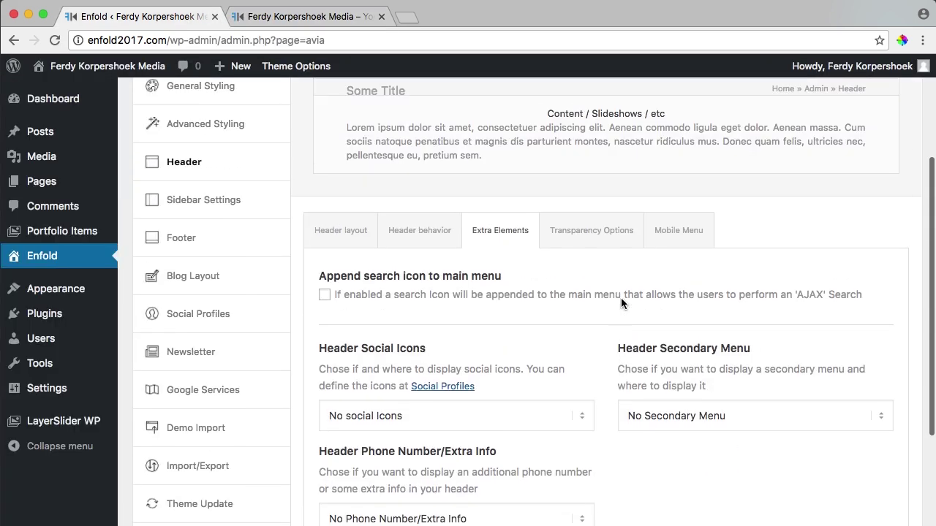
Choose the white logo image as the header transparency logo
{"action": "left_click", "coordinate": [591, 232]}
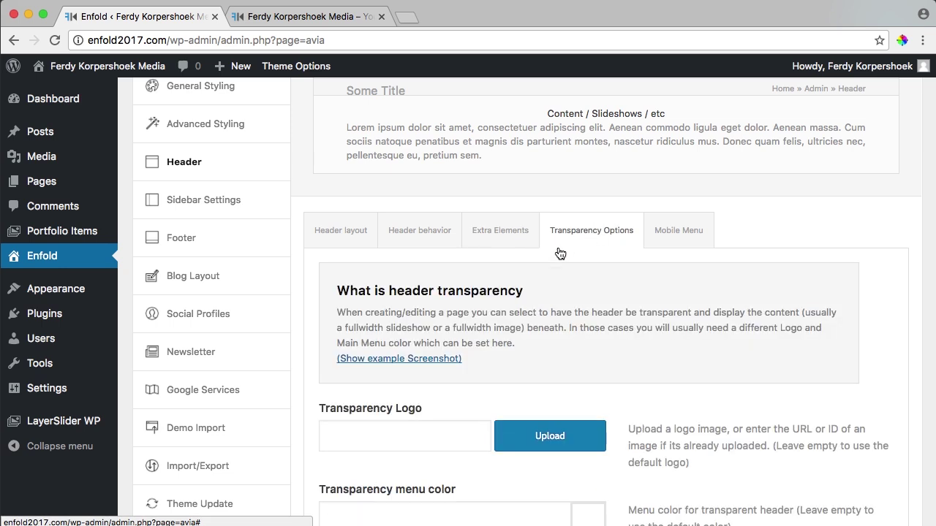
{"action": "scroll", "coordinate": [560, 254], "scroll_direction": "down", "scroll_amount": 3}
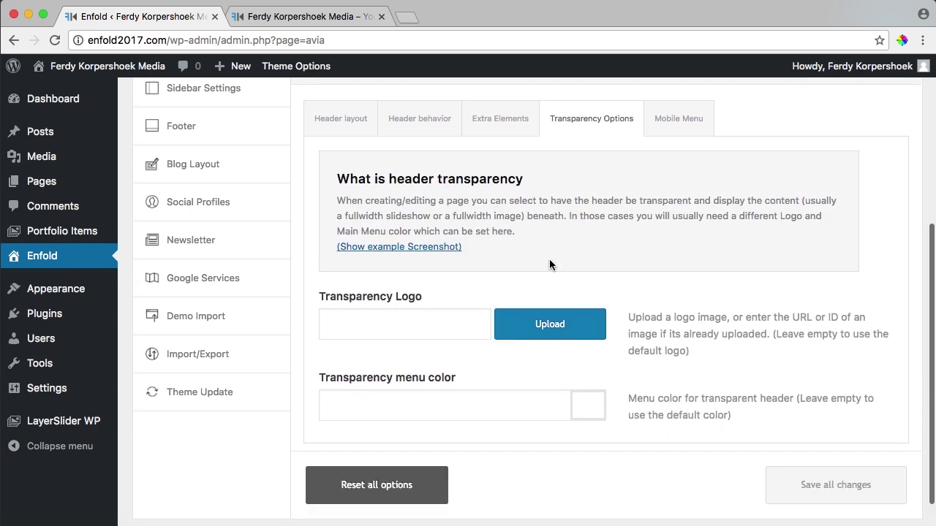
{"action": "left_click", "coordinate": [543, 327]}
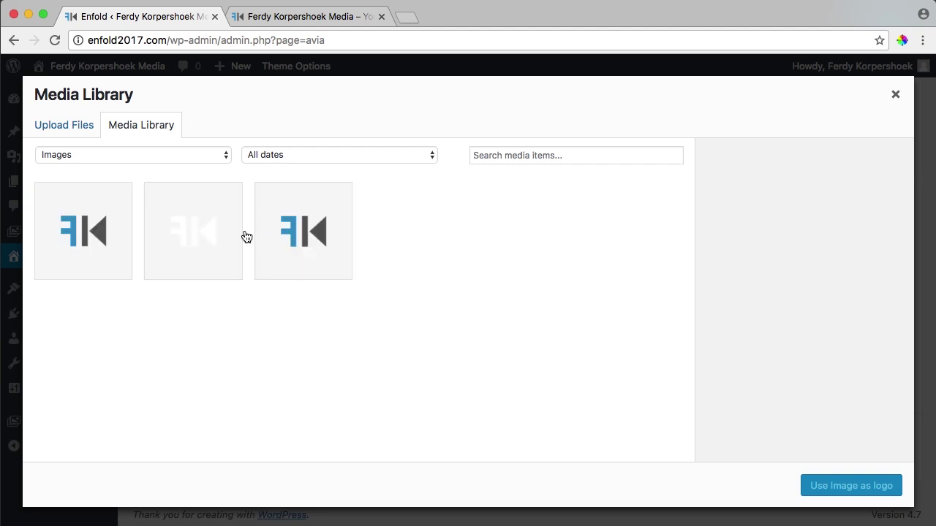
{"action": "left_click", "coordinate": [188, 231]}
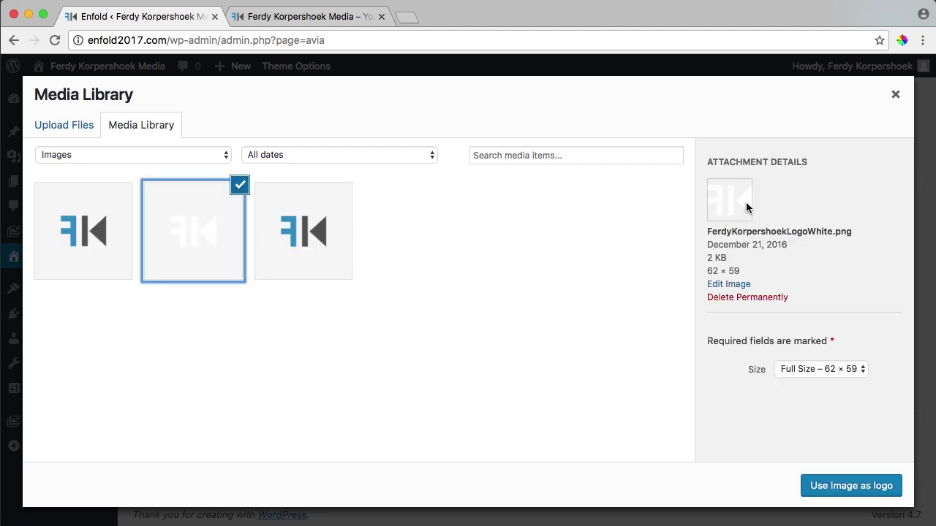
{"action": "left_click", "coordinate": [845, 490]}
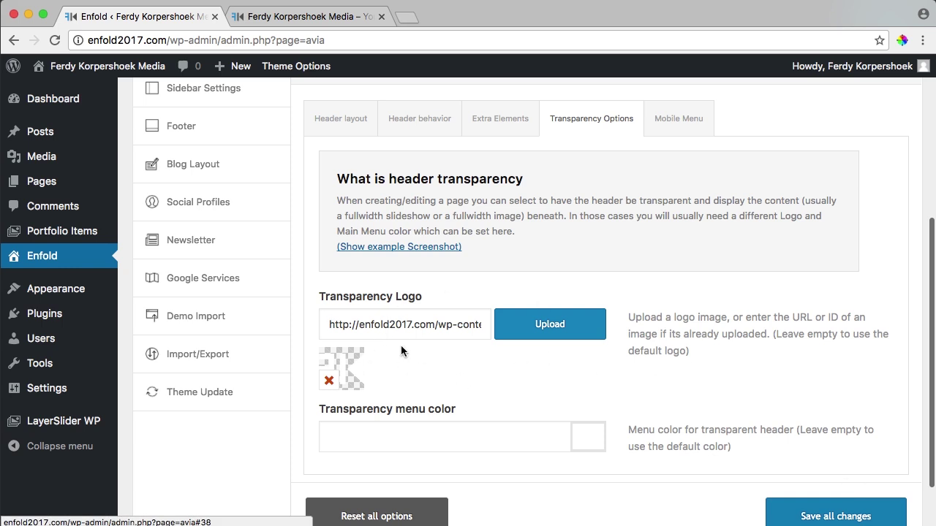
Set the transparency menu colour to white (#ffffff), save all changes, and view the Home page
{"action": "scroll", "coordinate": [548, 387], "scroll_direction": "down", "scroll_amount": 2}
{"action": "left_click", "coordinate": [586, 376]}
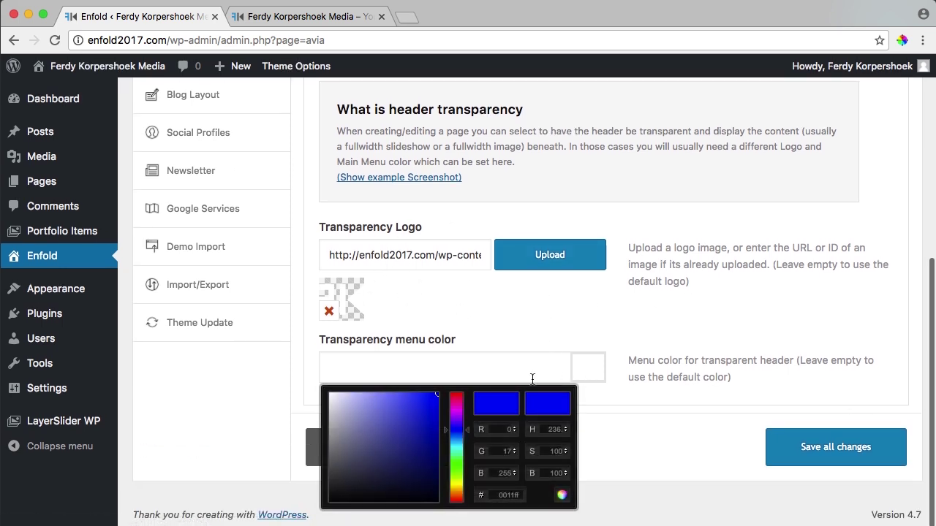
{"action": "left_click_drag", "start_coordinate": [397, 439], "coordinate": [335, 387]}
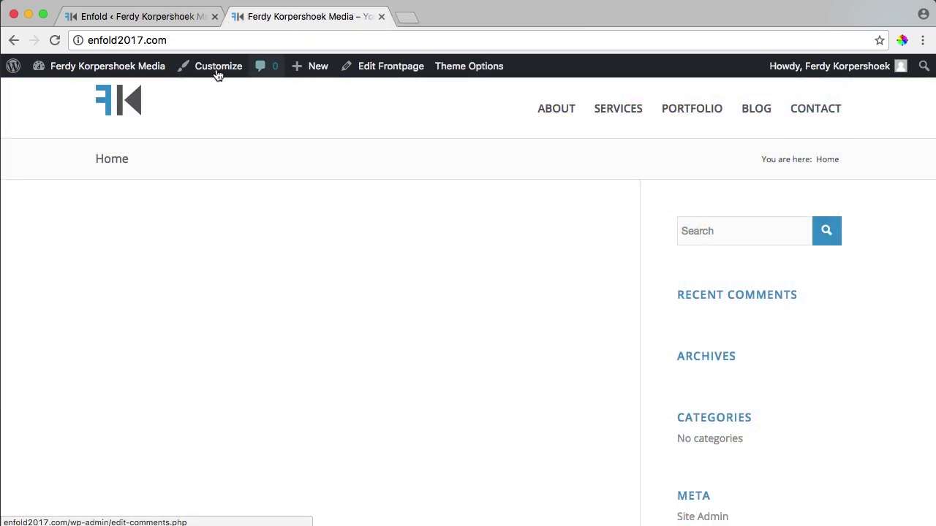
{"action": "left_click", "coordinate": [175, 18]}
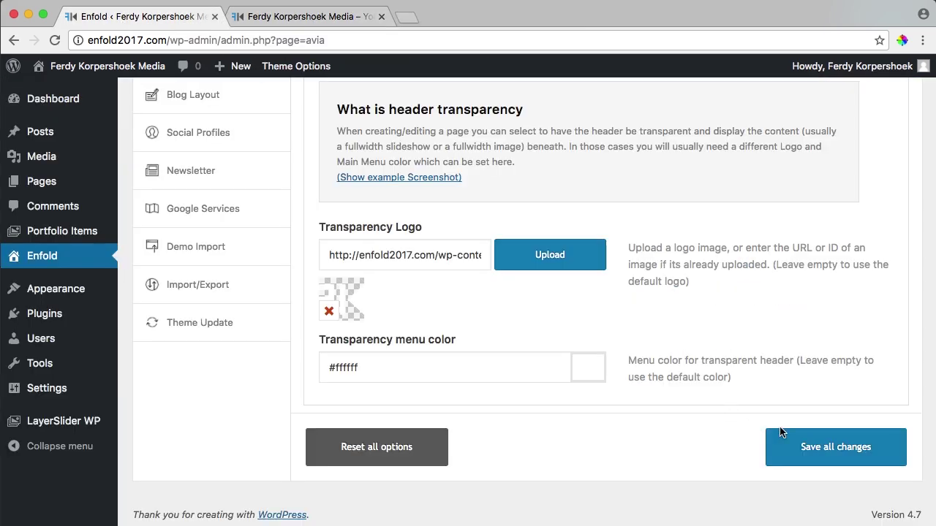
{"action": "left_click", "coordinate": [820, 446]}
{"action": "left_click", "coordinate": [329, 19]}
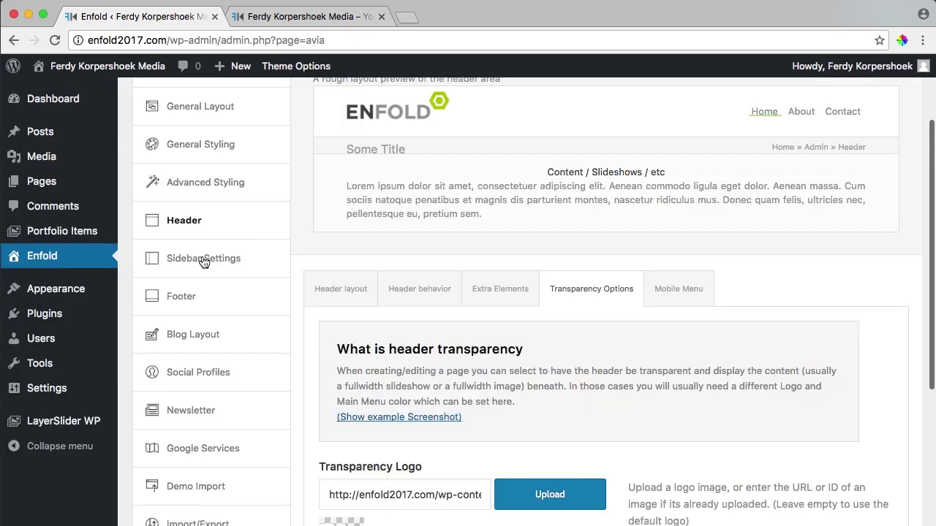
Show Sidebar Settings and review Sidebar on Pages, currently set to right sidebar
{"action": "left_click", "coordinate": [204, 260]}
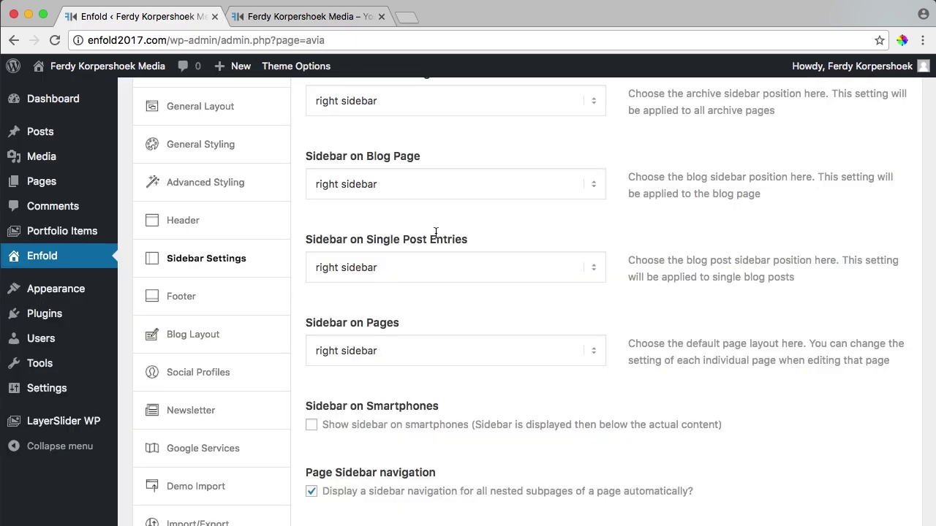
{"action": "scroll", "coordinate": [435, 233], "scroll_direction": "up", "scroll_amount": 3}
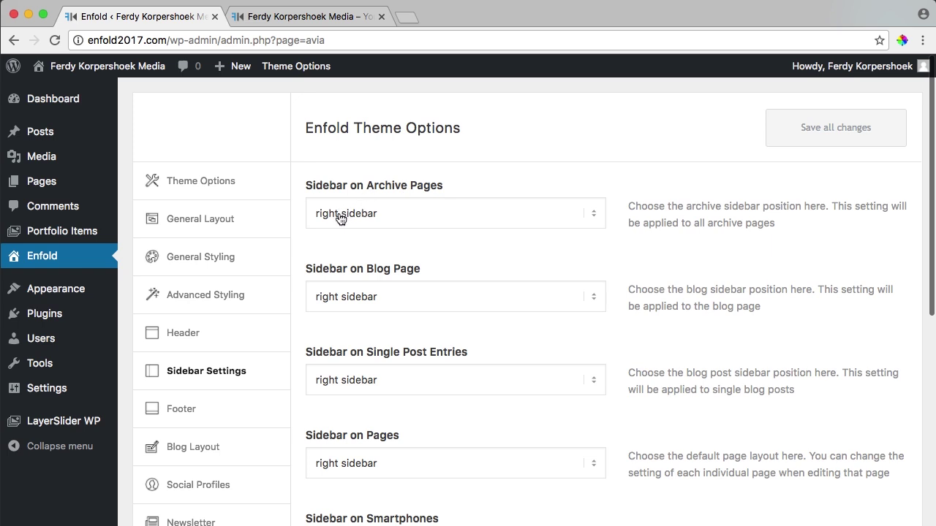
{"action": "scroll", "coordinate": [398, 230], "scroll_direction": "down", "scroll_amount": 2}
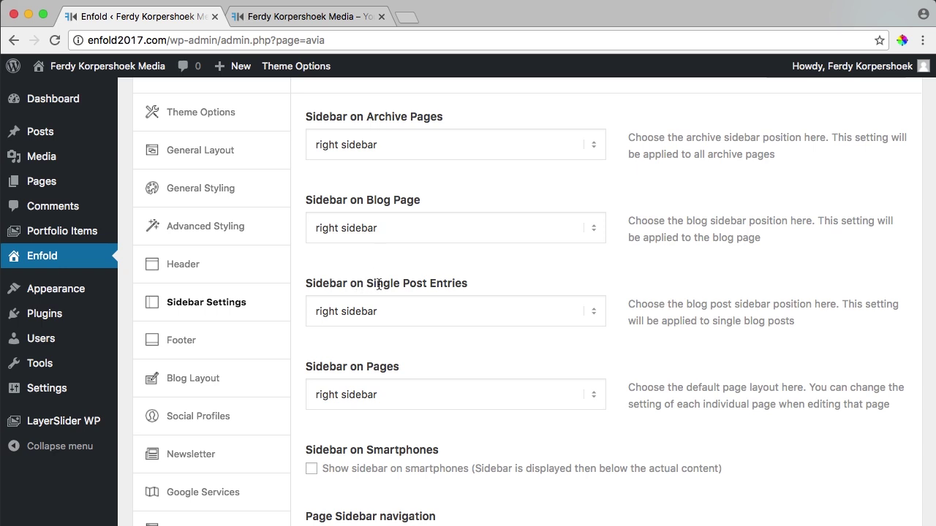
{"action": "scroll", "coordinate": [433, 282], "scroll_direction": "down", "scroll_amount": 2}
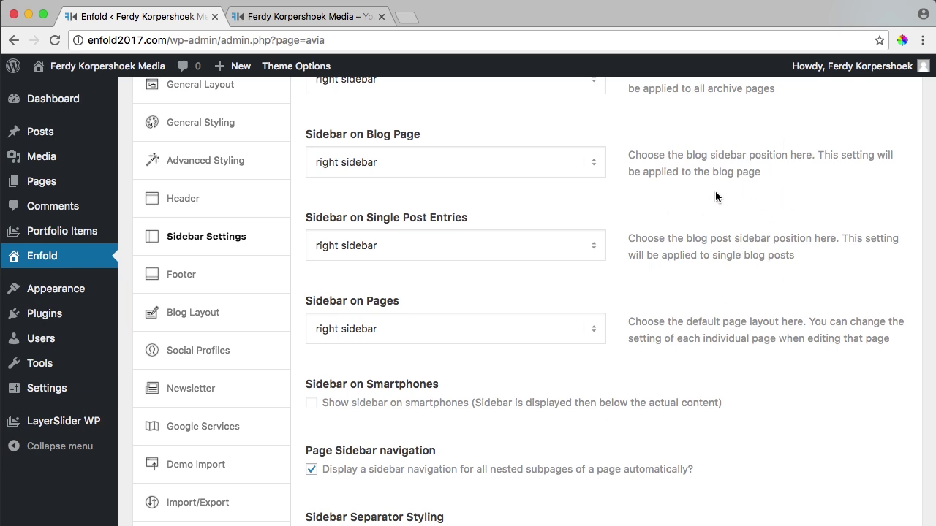
{"action": "scroll", "coordinate": [367, 198], "scroll_direction": "down", "scroll_amount": 2}
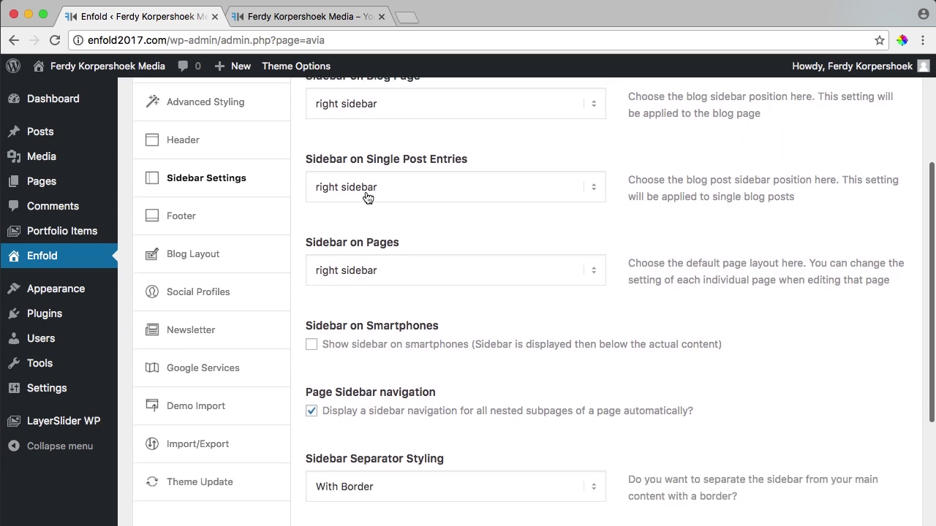
{"action": "scroll", "coordinate": [349, 244], "scroll_direction": "down", "scroll_amount": 2}
{"action": "left_click_drag", "start_coordinate": [325, 199], "coordinate": [438, 196]}
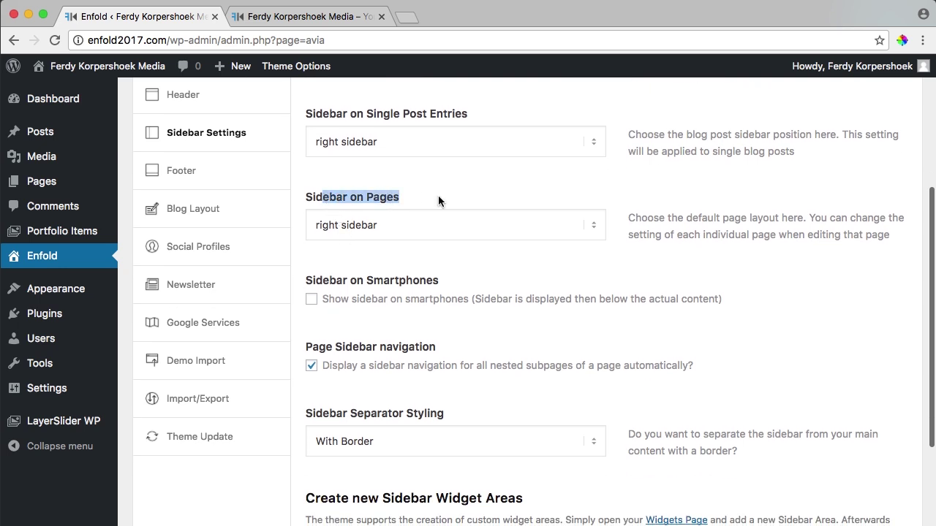
{"action": "left_click", "coordinate": [438, 195]}
Preview the site's Home and Contact pages, then return to the sidebar settings
{"action": "left_click", "coordinate": [299, 20]}
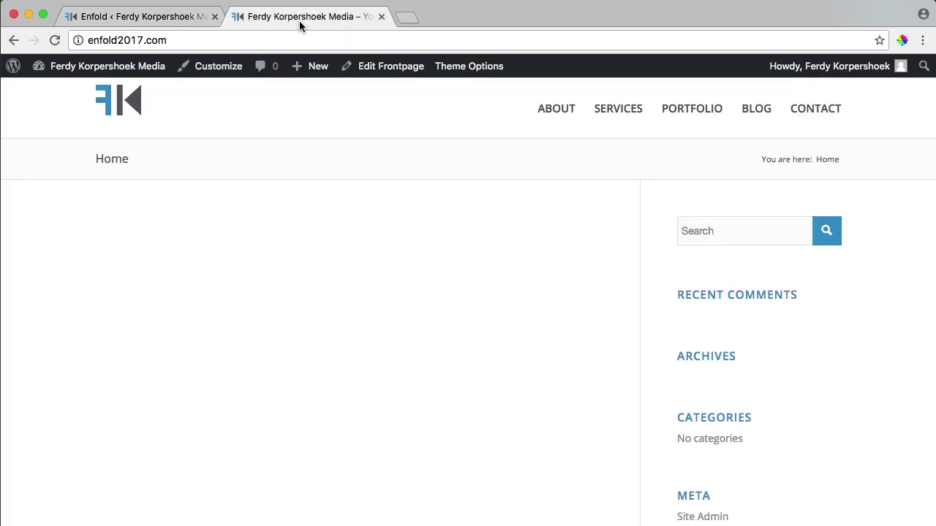
{"action": "left_click", "coordinate": [125, 128]}
{"action": "left_click", "coordinate": [816, 118]}
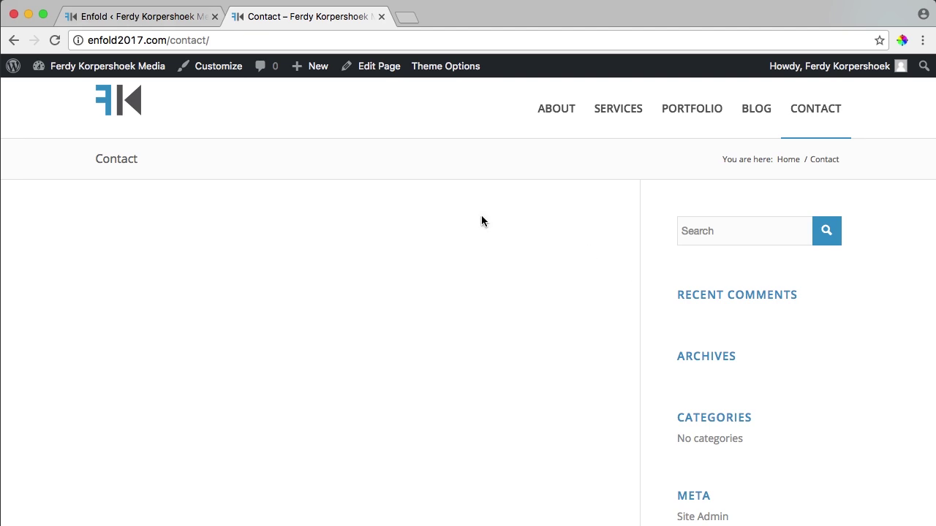
{"action": "left_click", "coordinate": [157, 18]}
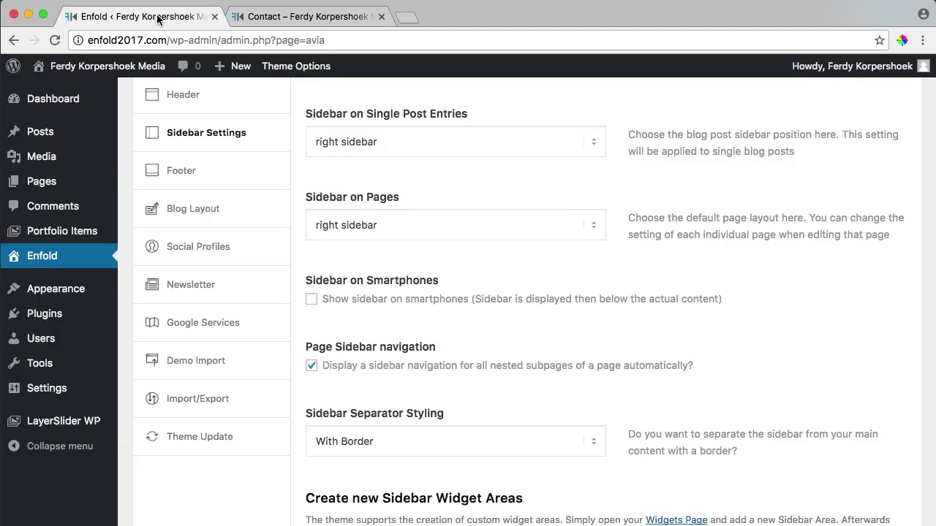
Set Sidebar on Pages to no sidebar, keeping the sidebar separator With Border
{"action": "left_click", "coordinate": [368, 222]}
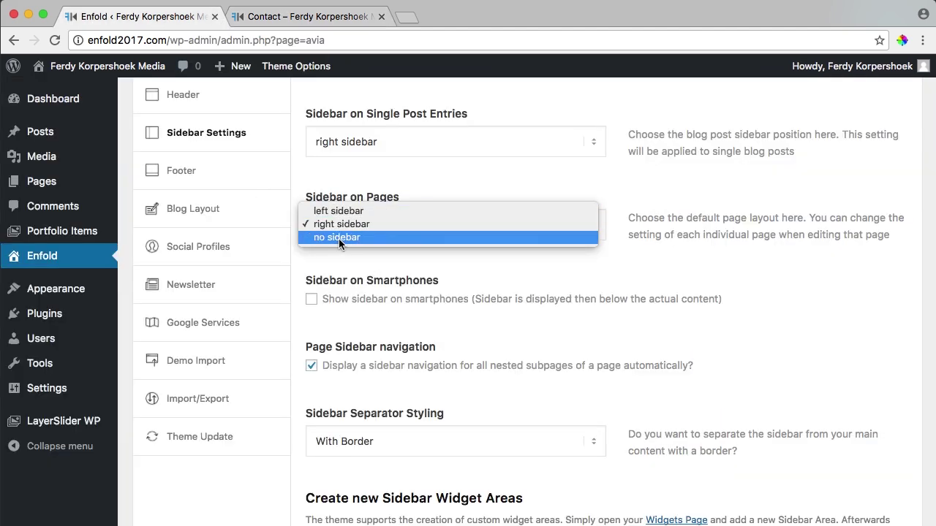
{"action": "left_click", "coordinate": [337, 236]}
{"action": "scroll", "coordinate": [393, 239], "scroll_direction": "down", "scroll_amount": 3}
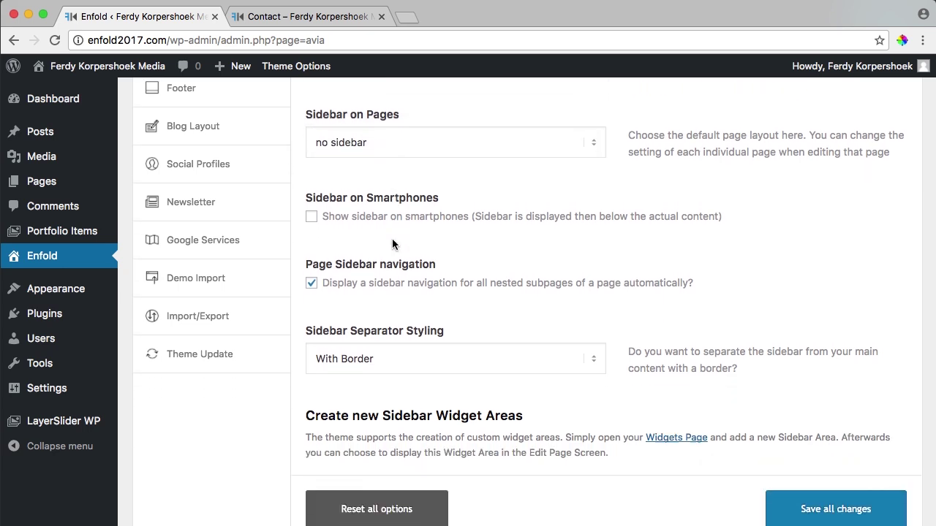
{"action": "scroll", "coordinate": [316, 212], "scroll_direction": "down", "scroll_amount": 2}
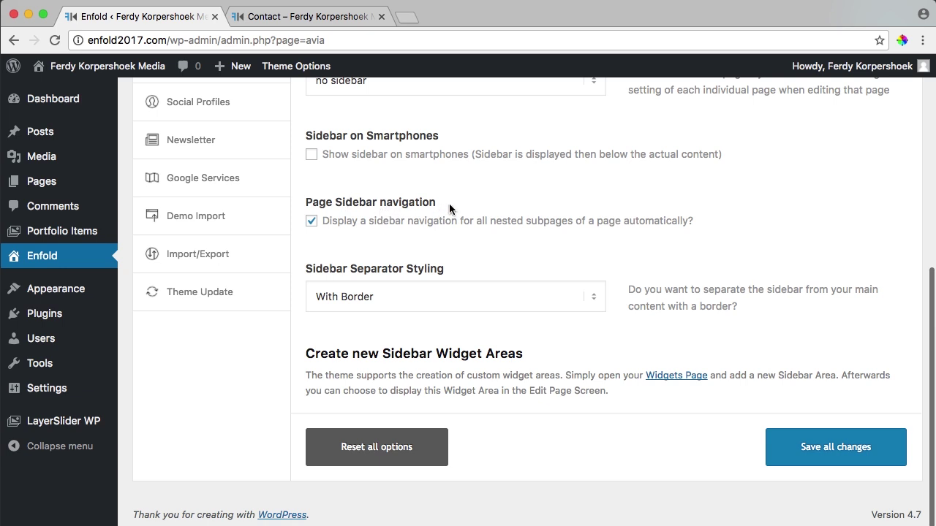
{"action": "left_click", "coordinate": [345, 298]}
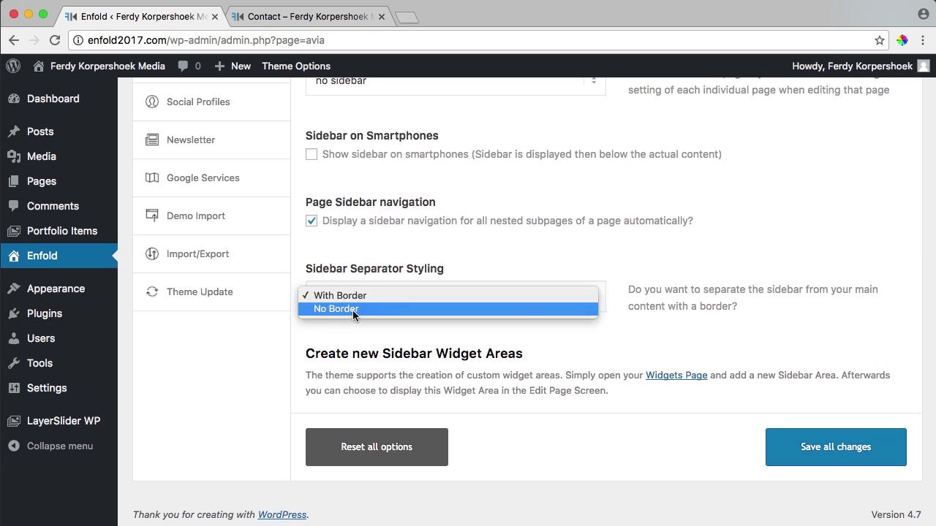
{"action": "left_click", "coordinate": [352, 310]}
{"action": "left_click", "coordinate": [293, 18]}
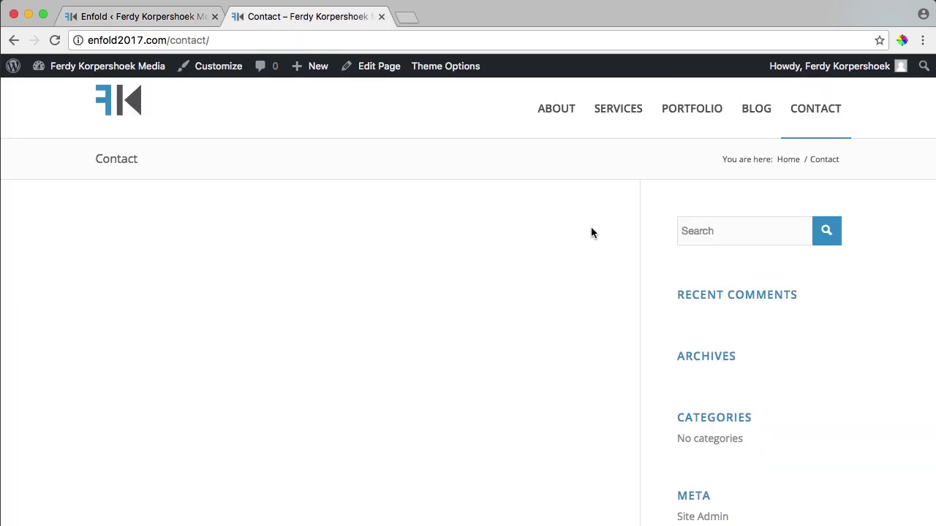
{"action": "left_click", "coordinate": [167, 23]}
{"action": "left_click", "coordinate": [351, 310]}
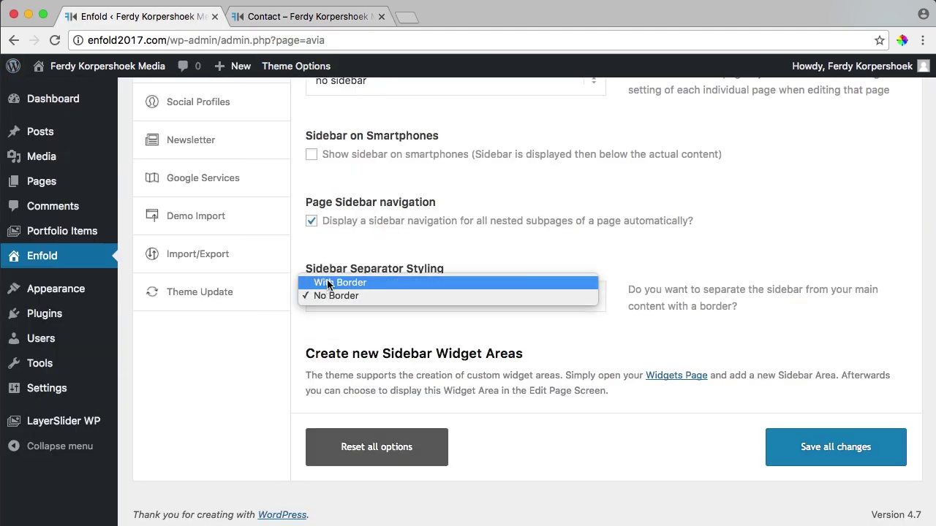
{"action": "left_click", "coordinate": [338, 282]}
Save the sidebar changes and reload the Contact page to confirm the sidebar is gone
{"action": "left_click", "coordinate": [863, 459]}
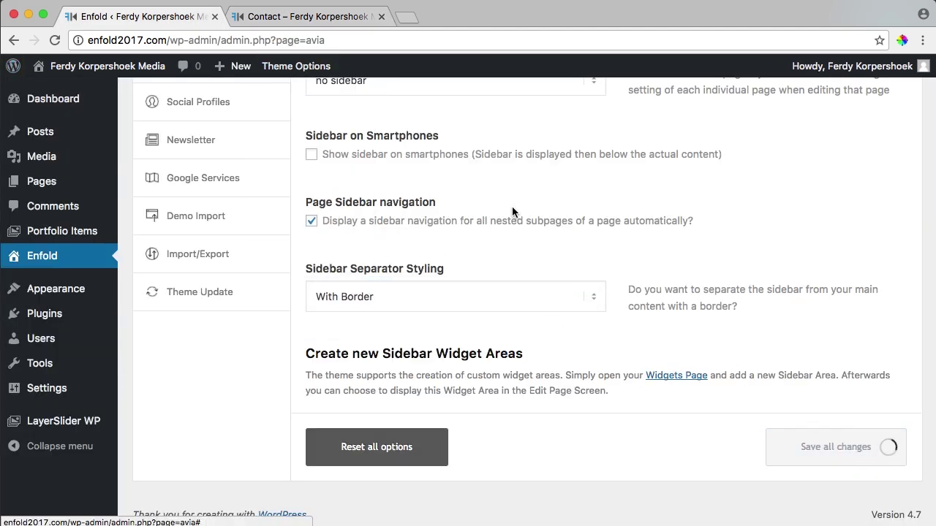
{"action": "left_click", "coordinate": [300, 20]}
{"action": "key", "text": "super+r"}
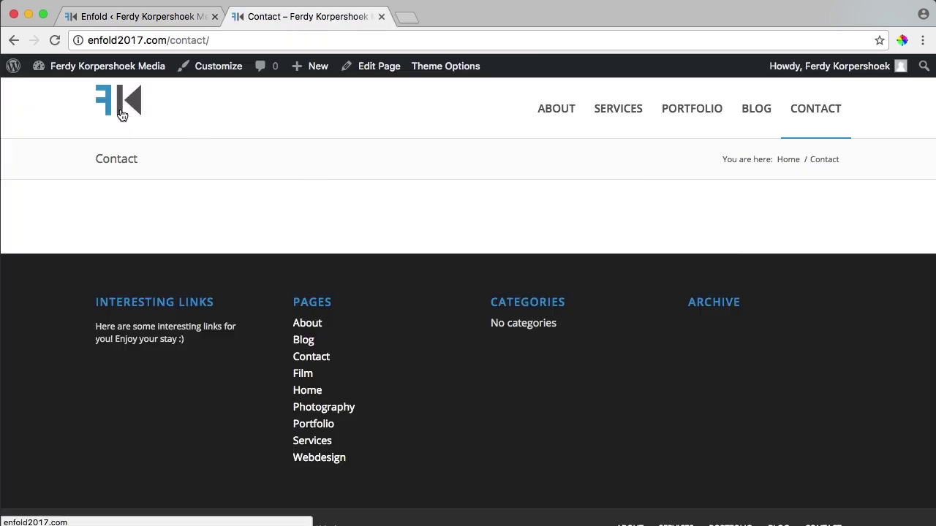
{"action": "key", "text": "ctrl+shift+Tab"}
{"action": "left_click", "coordinate": [184, 245]}
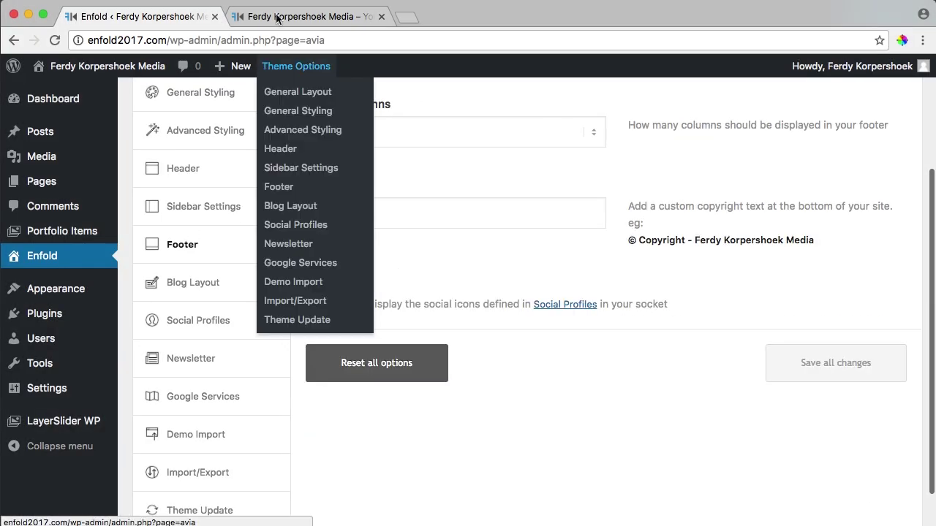
{"action": "left_click", "coordinate": [277, 15]}
{"action": "scroll", "coordinate": [233, 386], "scroll_direction": "down", "scroll_amount": 1}
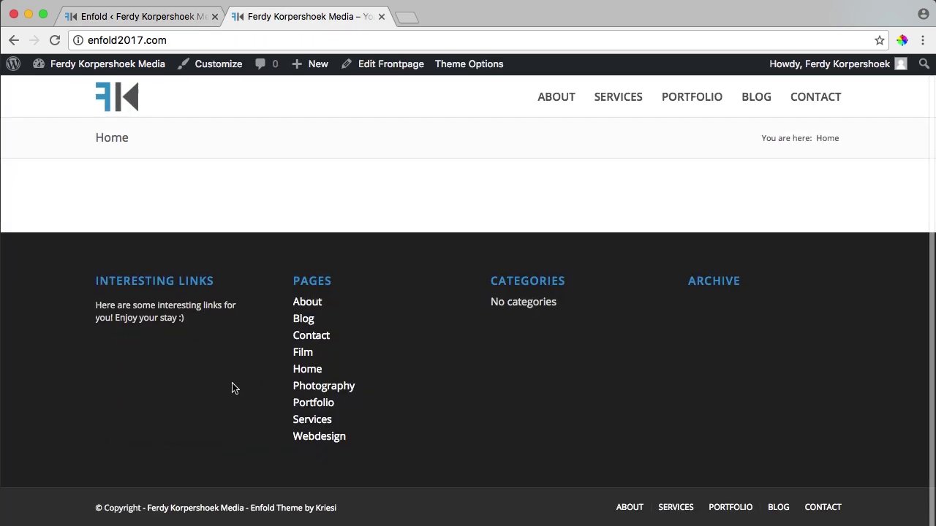
{"action": "left_click_drag", "start_coordinate": [91, 282], "coordinate": [202, 324]}
{"action": "left_click", "coordinate": [203, 325]}
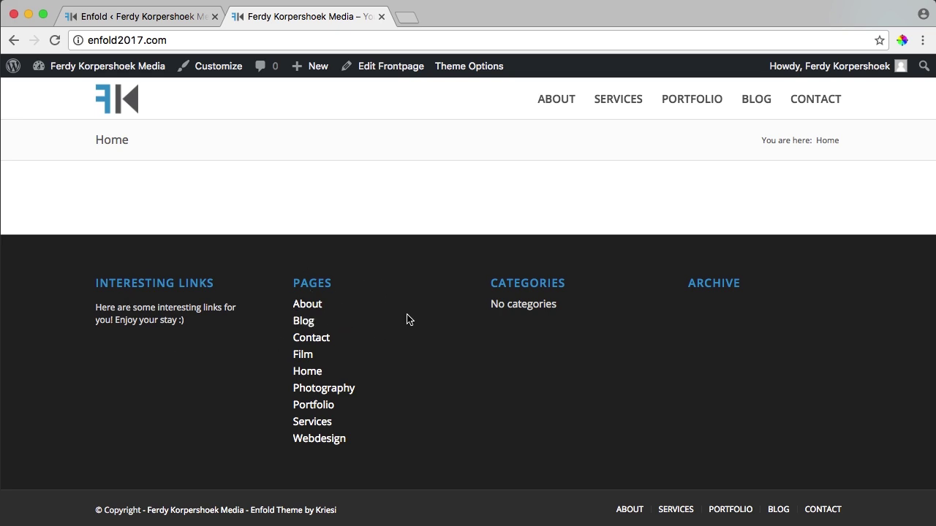
{"action": "left_click_drag", "start_coordinate": [93, 281], "coordinate": [636, 417]}
{"action": "left_click", "coordinate": [643, 417]}
{"action": "left_click", "coordinate": [130, 18]}
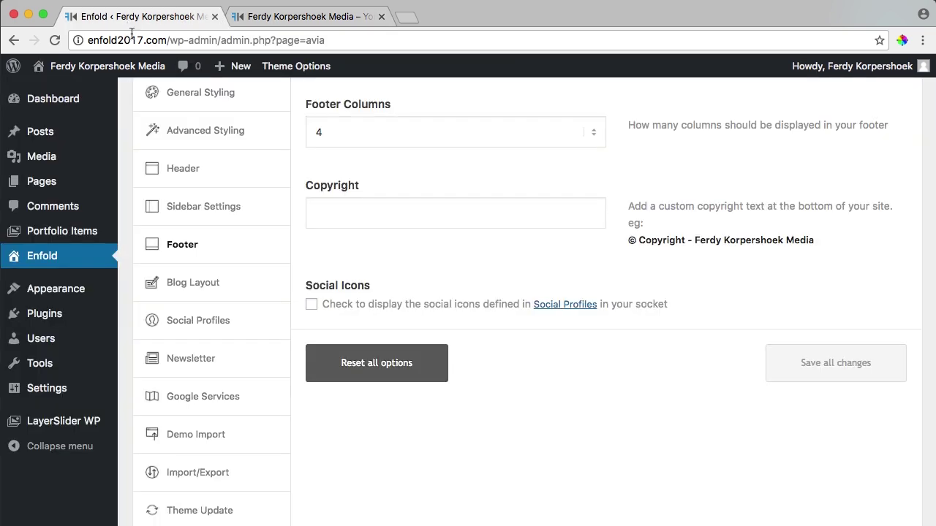
{"action": "scroll", "coordinate": [377, 242], "scroll_direction": "up", "scroll_amount": 5}
{"action": "left_click", "coordinate": [368, 223]}
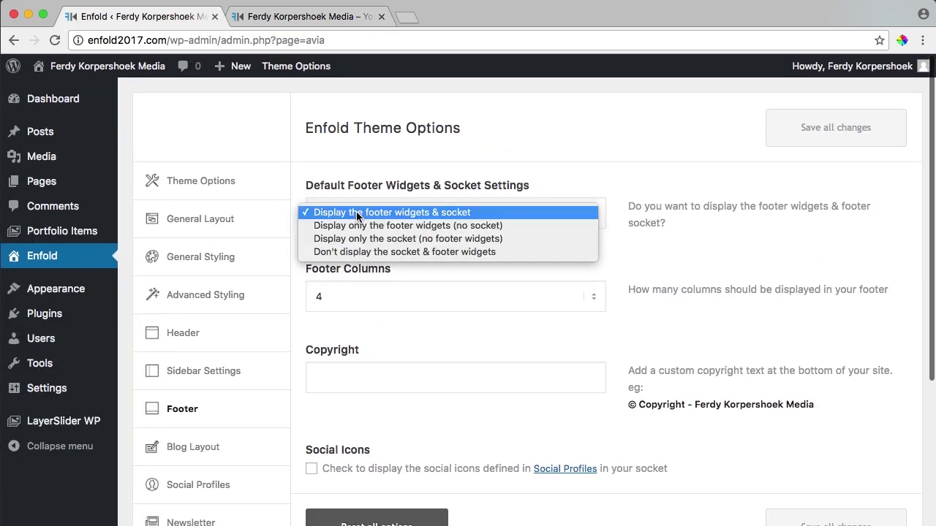
{"action": "left_click", "coordinate": [344, 134]}
{"action": "left_click", "coordinate": [299, 17]}
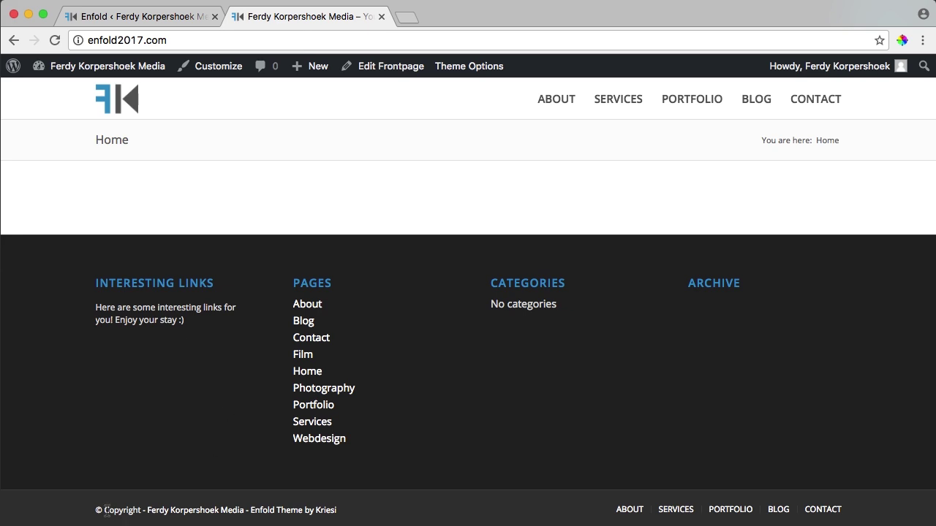
{"action": "left_click_drag", "start_coordinate": [107, 511], "coordinate": [417, 516]}
{"action": "left_click", "coordinate": [421, 518]}
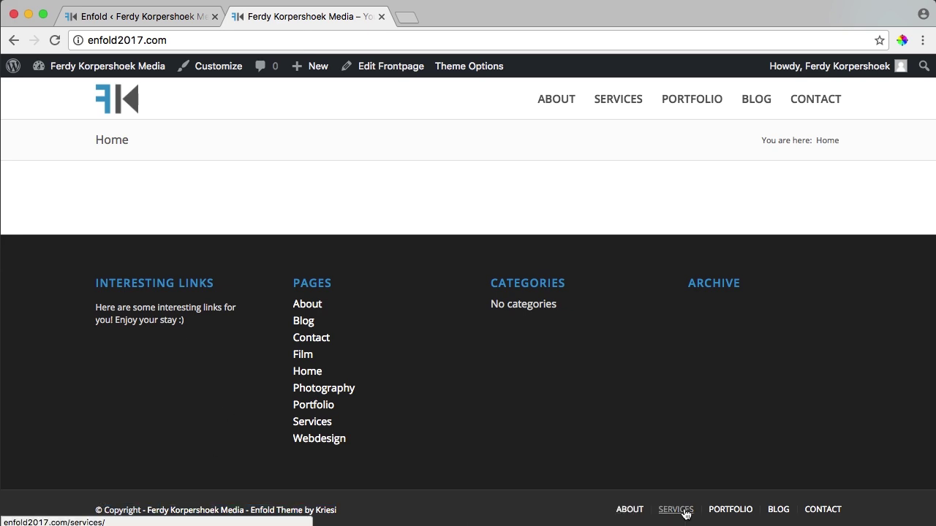
{"action": "left_click_drag", "start_coordinate": [355, 512], "coordinate": [69, 502]}
{"action": "left_click", "coordinate": [69, 504]}
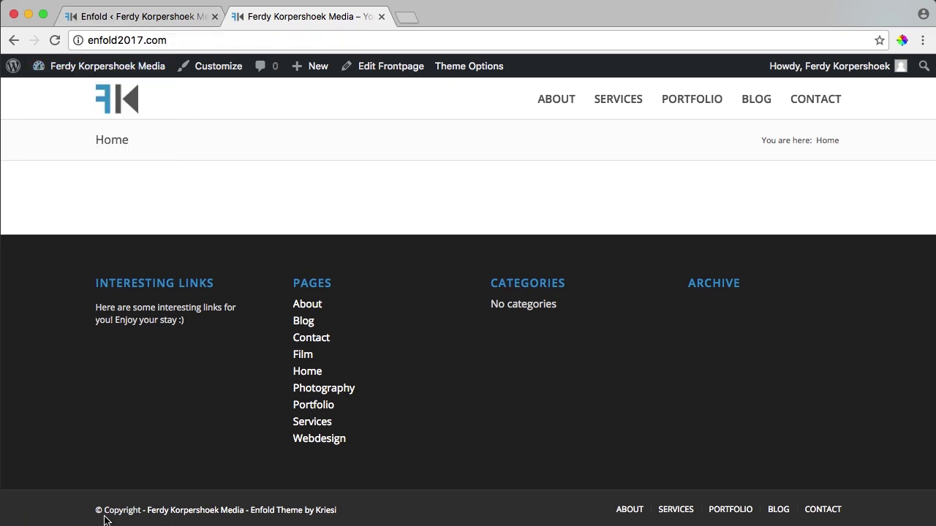
{"action": "left_click_drag", "start_coordinate": [104, 519], "coordinate": [401, 518]}
{"action": "left_click", "coordinate": [402, 519]}
{"action": "left_click_drag", "start_coordinate": [75, 503], "coordinate": [417, 505]}
{"action": "left_click", "coordinate": [439, 506]}
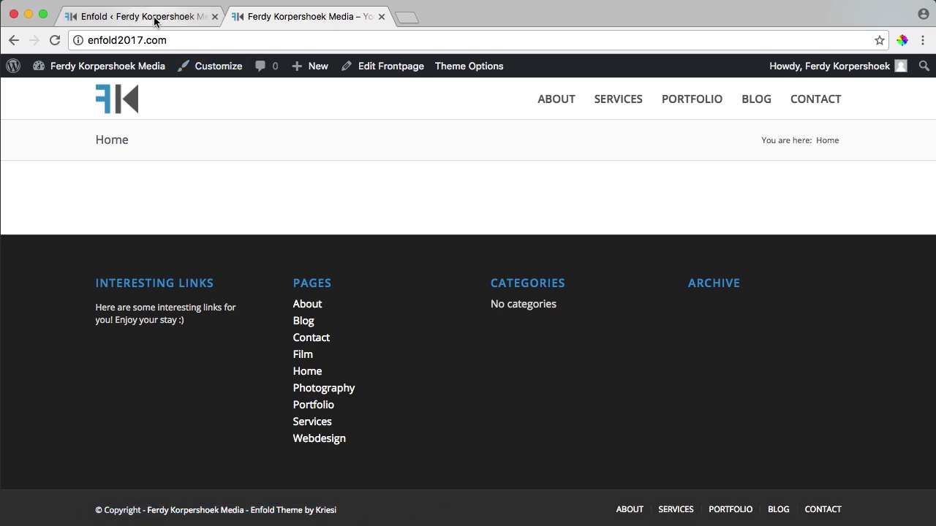
{"action": "left_click", "coordinate": [155, 22]}
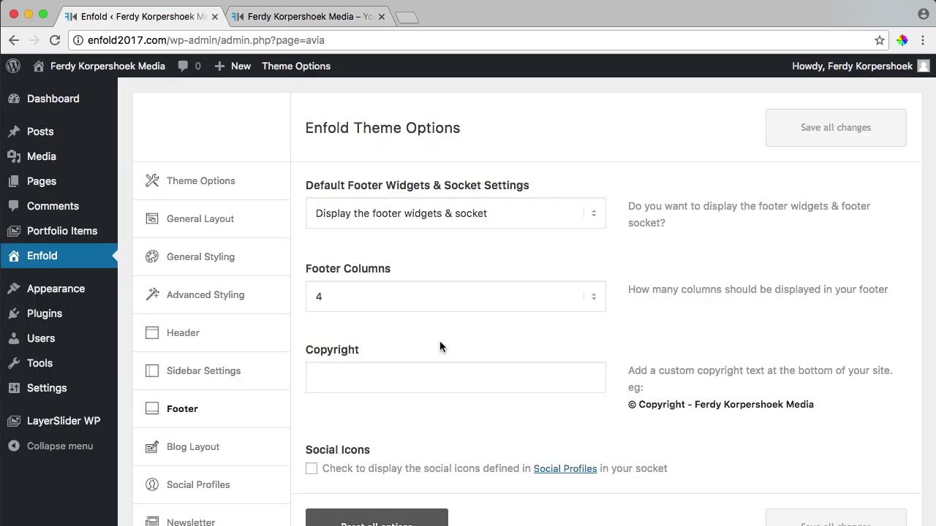
{"action": "scroll", "coordinate": [440, 347], "scroll_direction": "down", "scroll_amount": 4}
{"action": "left_click", "coordinate": [333, 225]}
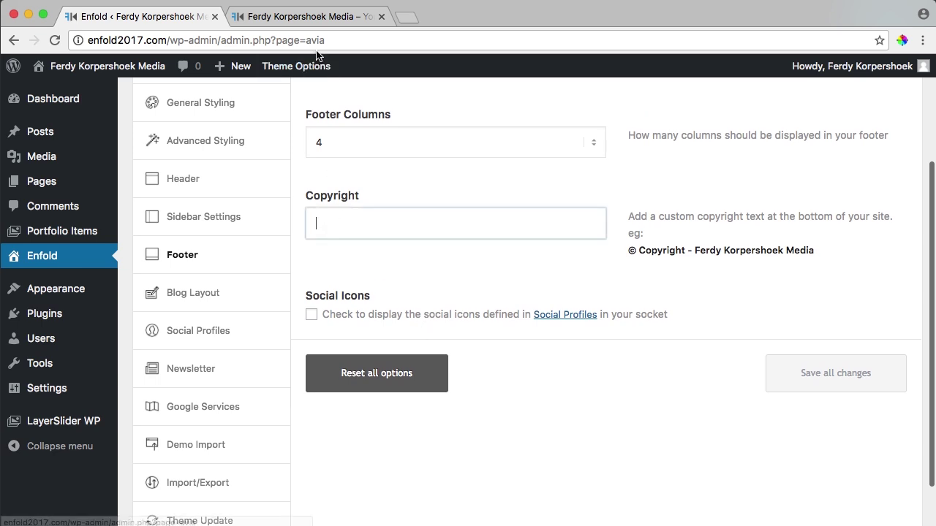
{"action": "left_click", "coordinate": [307, 16]}
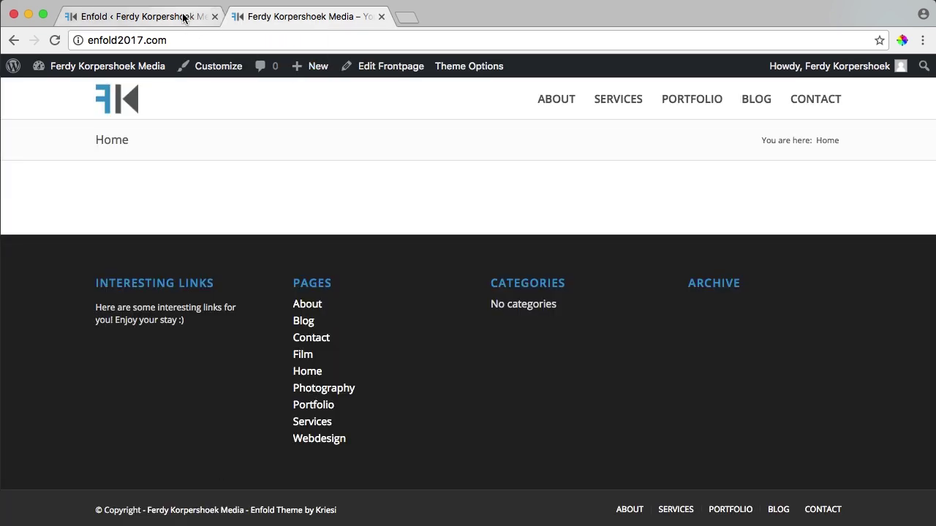
Enter a © 2017 copyright line with [nolink], enable footer Social Icons, save, and reload the site
{"action": "left_click", "coordinate": [186, 16]}
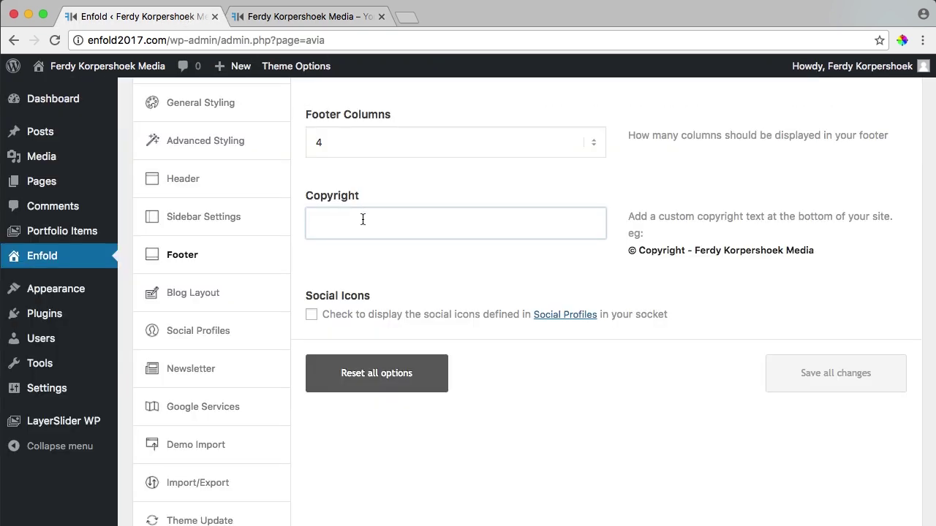
{"action": "type", "text": "©"}
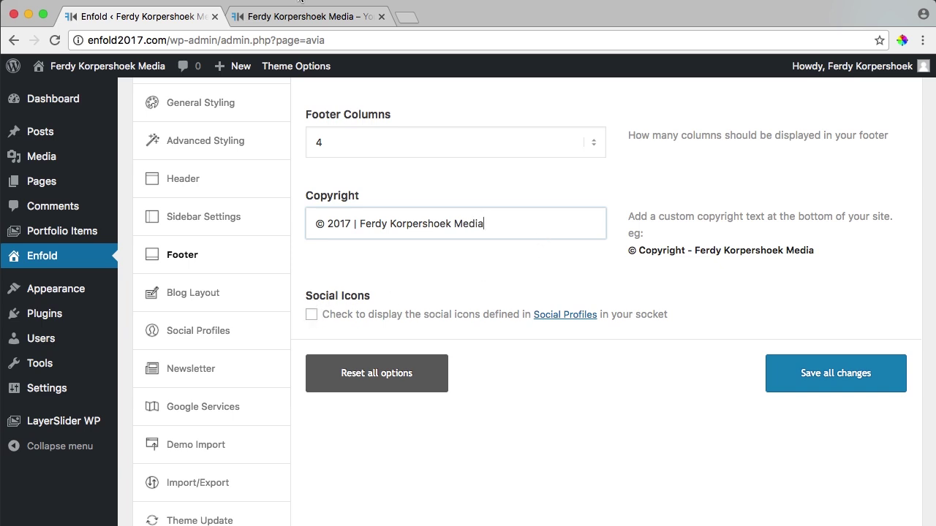
{"action": "left_click", "coordinate": [312, 316]}
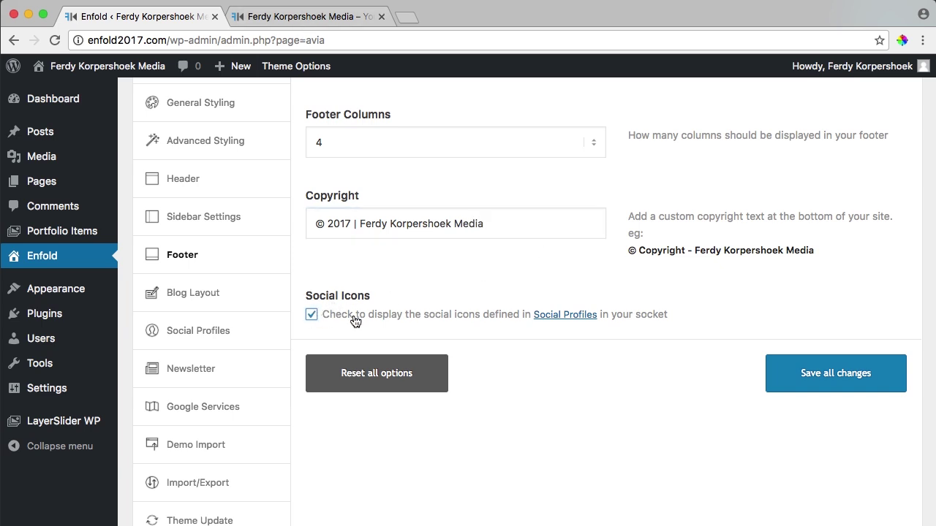
{"action": "left_click", "coordinate": [835, 374]}
{"action": "left_click", "coordinate": [310, 17]}
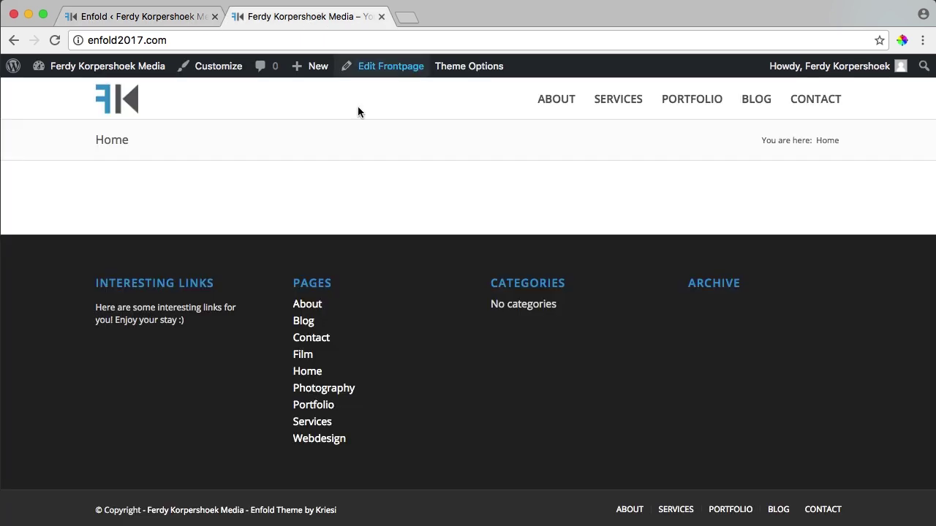
{"action": "key", "text": "super+r"}
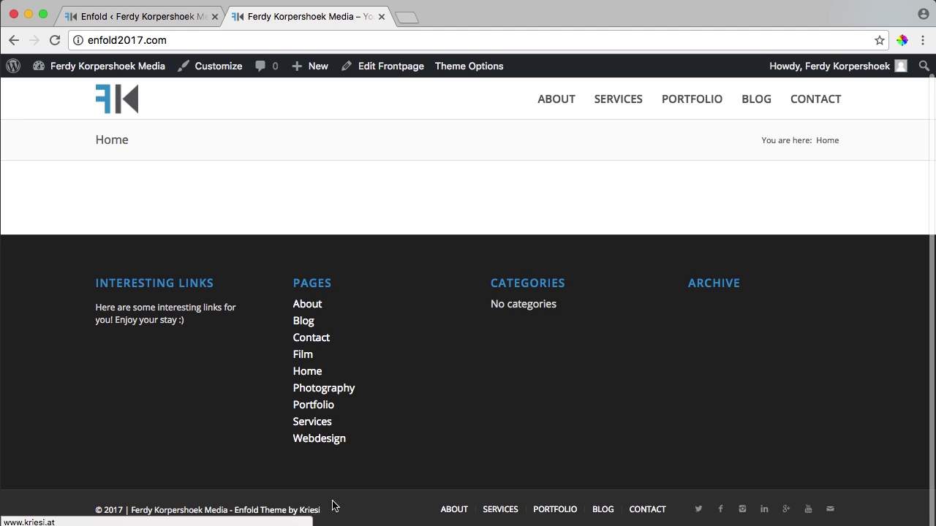
{"action": "scroll", "coordinate": [399, 501], "scroll_direction": "down", "scroll_amount": 2}
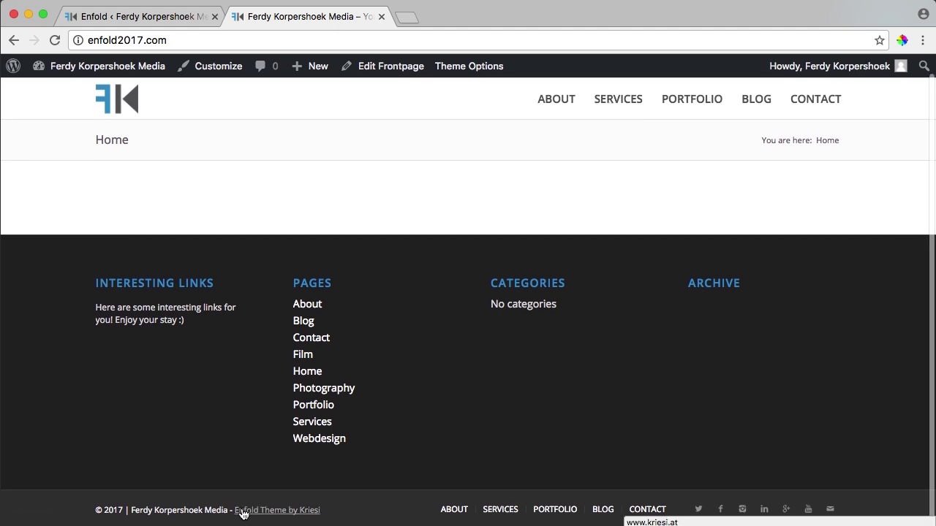
Revise the end of the copyright text, save, and reload the site to check the footer
{"action": "left_click", "coordinate": [155, 18]}
{"action": "left_click", "coordinate": [502, 224]}
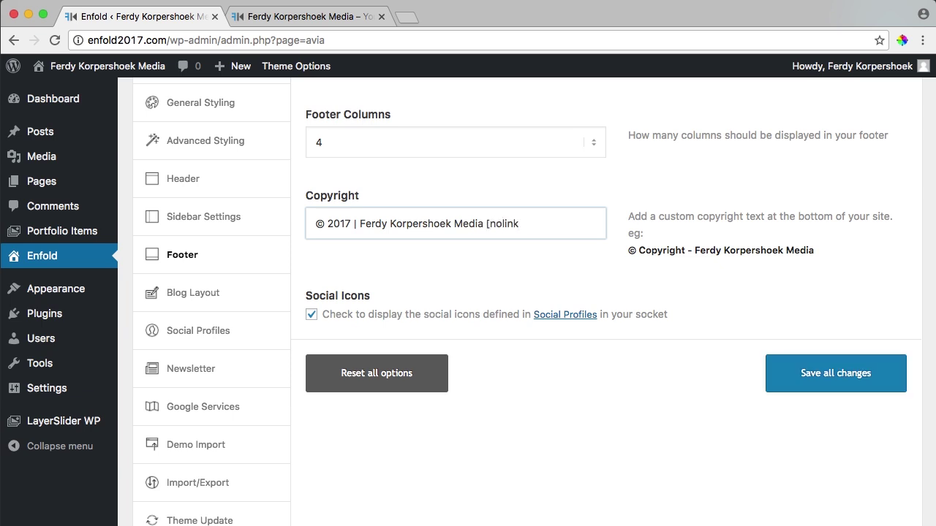
{"action": "left_click", "coordinate": [836, 373]}
{"action": "left_click", "coordinate": [307, 16]}
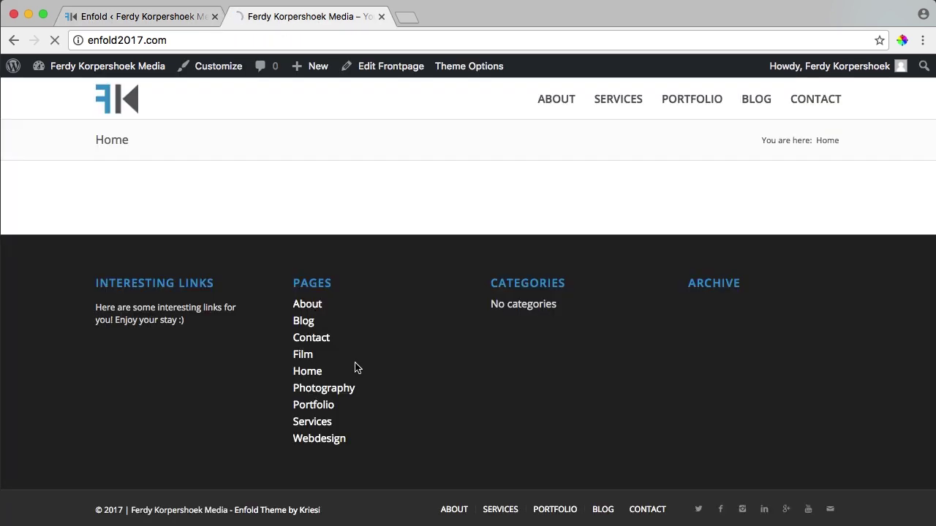
{"action": "key", "text": "super+r"}
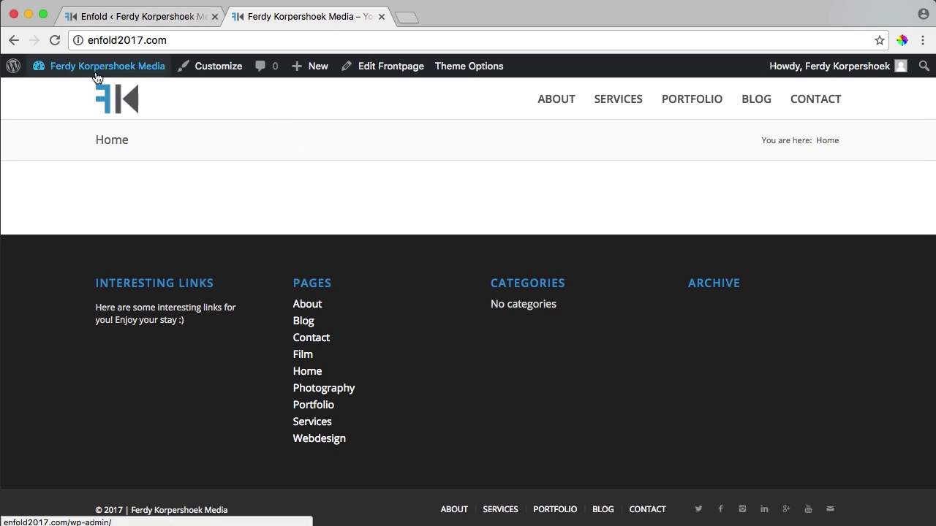
In Menus > Manage Locations, set Enfold Footer Menu to '— Select a Menu —' and save
{"action": "mouse_move", "coordinate": [102, 65]}
{"action": "left_click", "coordinate": [50, 150]}
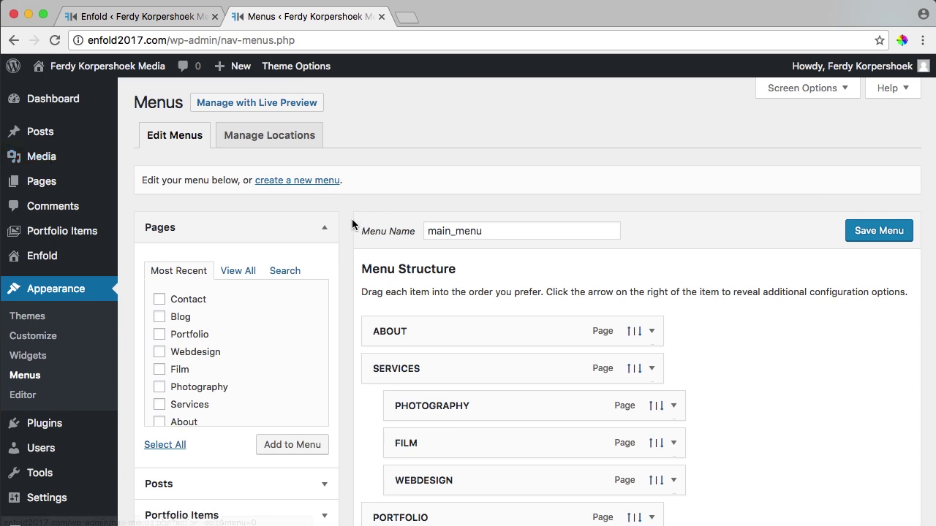
{"action": "scroll", "coordinate": [352, 212], "scroll_direction": "down", "scroll_amount": 5}
{"action": "scroll", "coordinate": [351, 226], "scroll_direction": "down", "scroll_amount": 2}
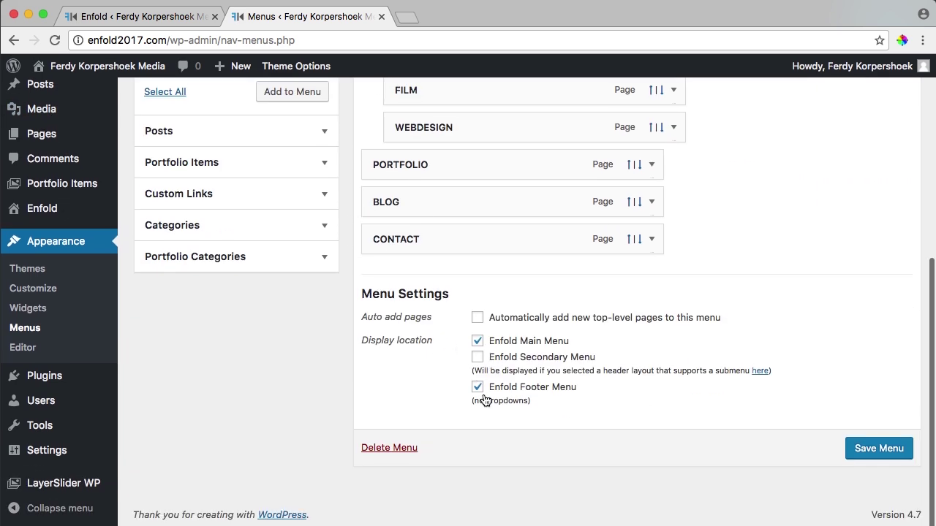
{"action": "scroll", "coordinate": [439, 329], "scroll_direction": "up", "scroll_amount": 10}
{"action": "left_click", "coordinate": [277, 140]}
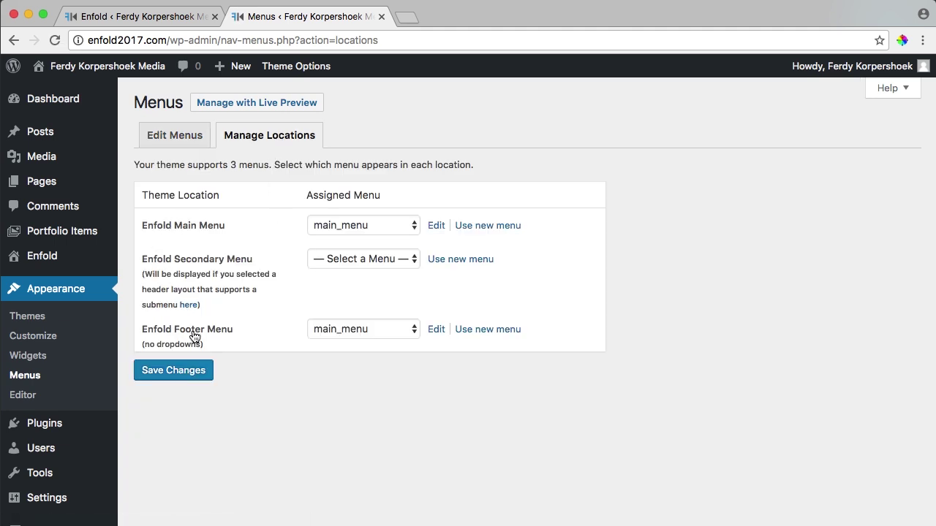
{"action": "left_click", "coordinate": [341, 331]}
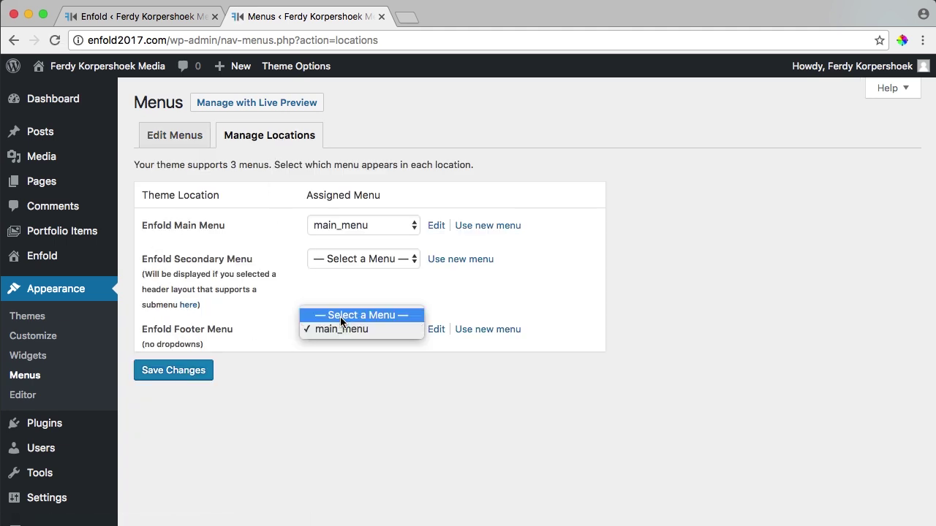
{"action": "left_click", "coordinate": [331, 329]}
{"action": "left_click", "coordinate": [271, 349]}
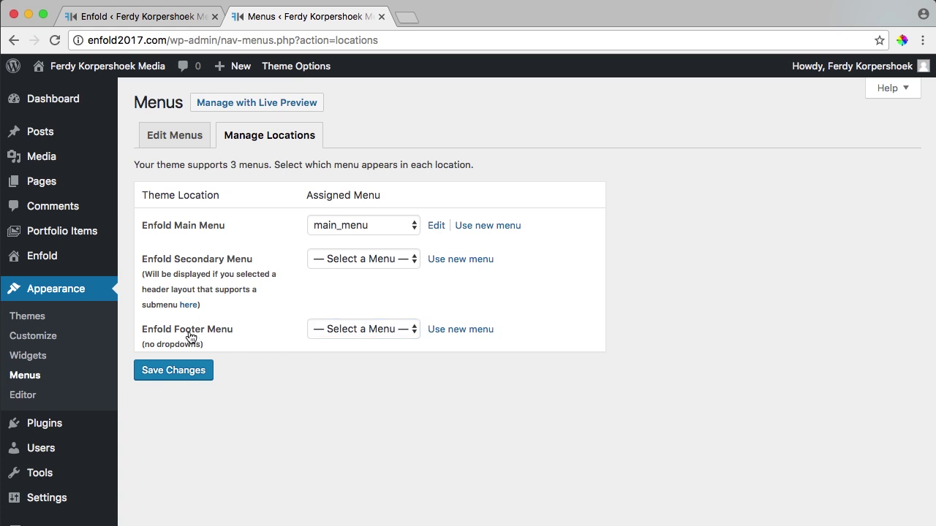
{"action": "left_click", "coordinate": [172, 369]}
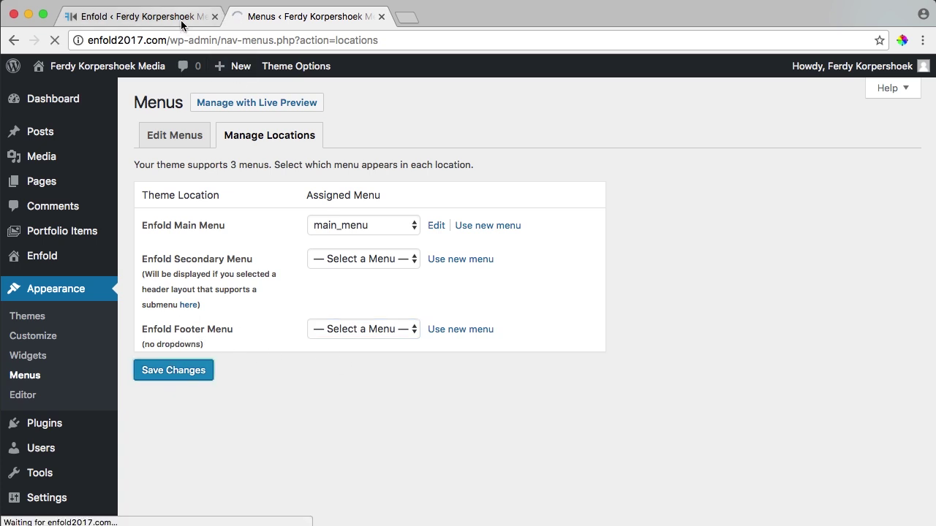
Reload the theme options and check the live front page's four-column footer
{"action": "left_click", "coordinate": [203, 22]}
{"action": "key", "text": "super+r"}
{"action": "mouse_move", "coordinate": [98, 65]}
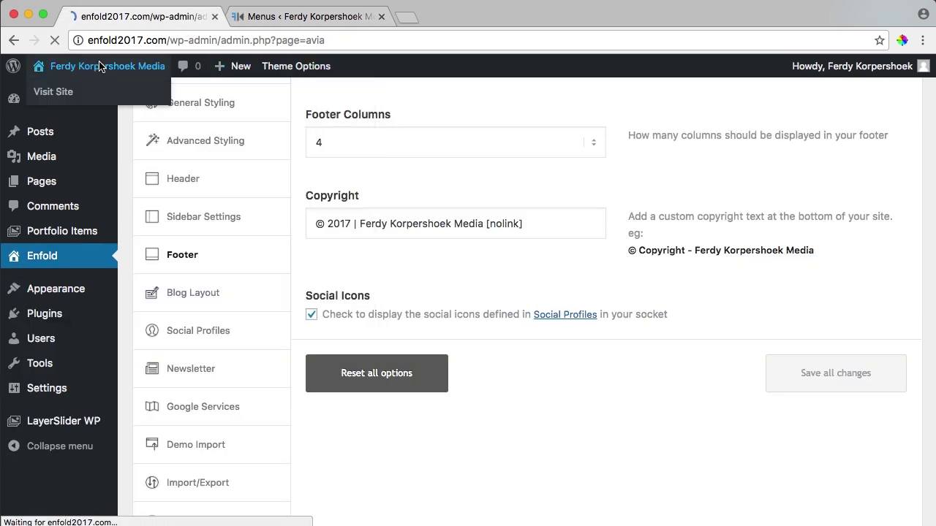
{"action": "left_click", "coordinate": [113, 65]}
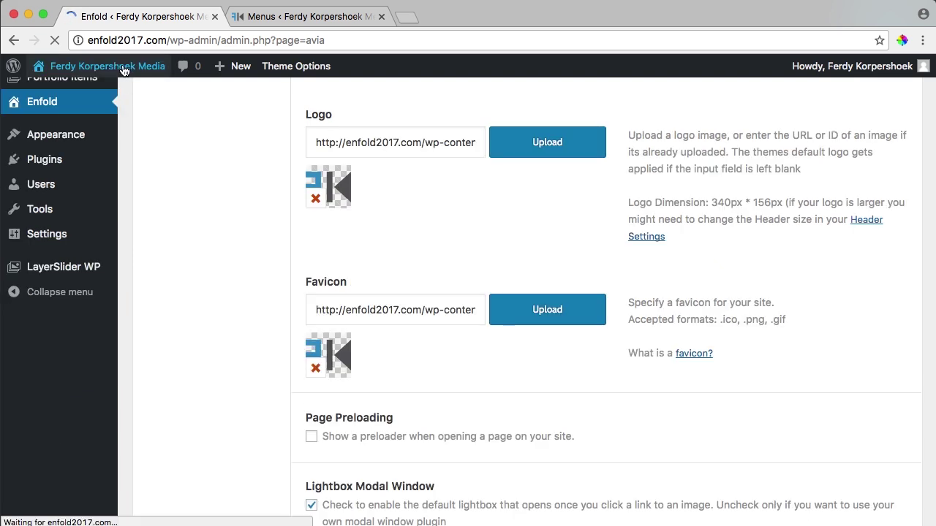
{"action": "scroll", "coordinate": [515, 329], "scroll_direction": "down", "scroll_amount": 2}
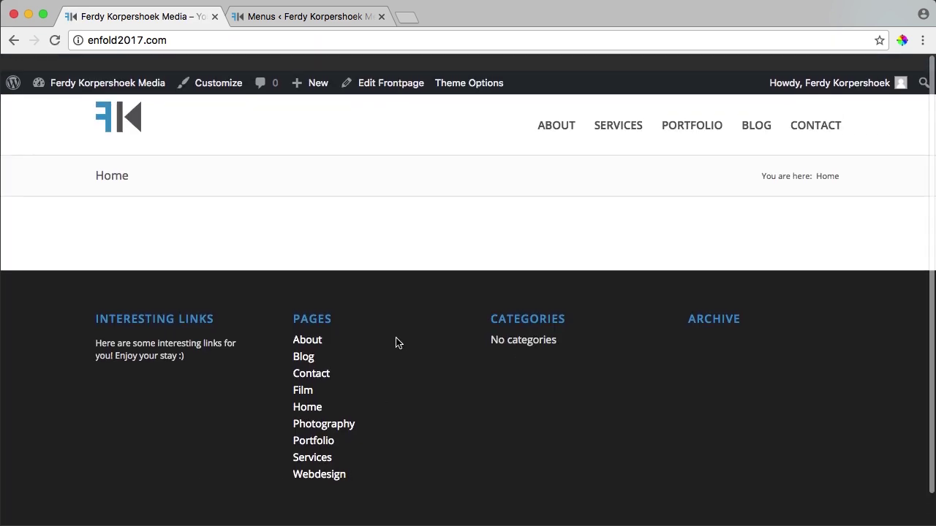
{"action": "scroll", "coordinate": [397, 316], "scroll_direction": "up", "scroll_amount": 2}
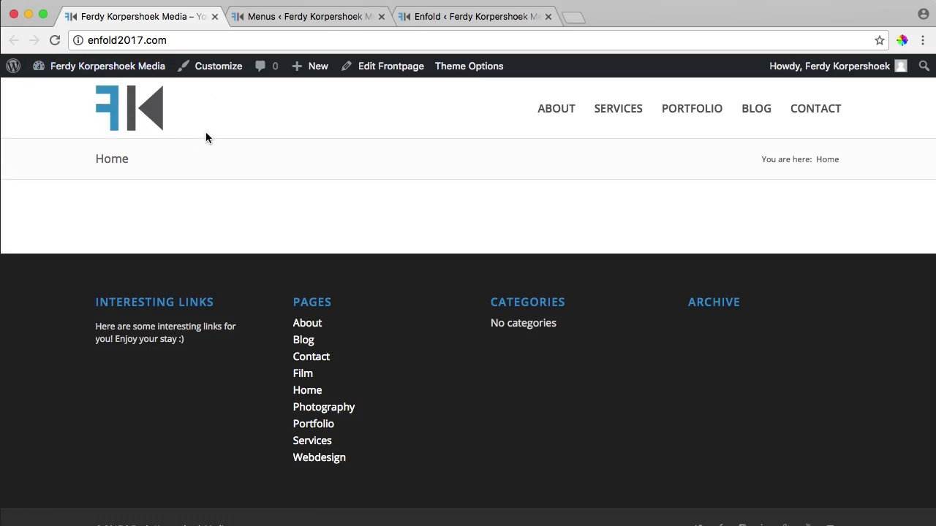
{"action": "left_click", "coordinate": [431, 24]}
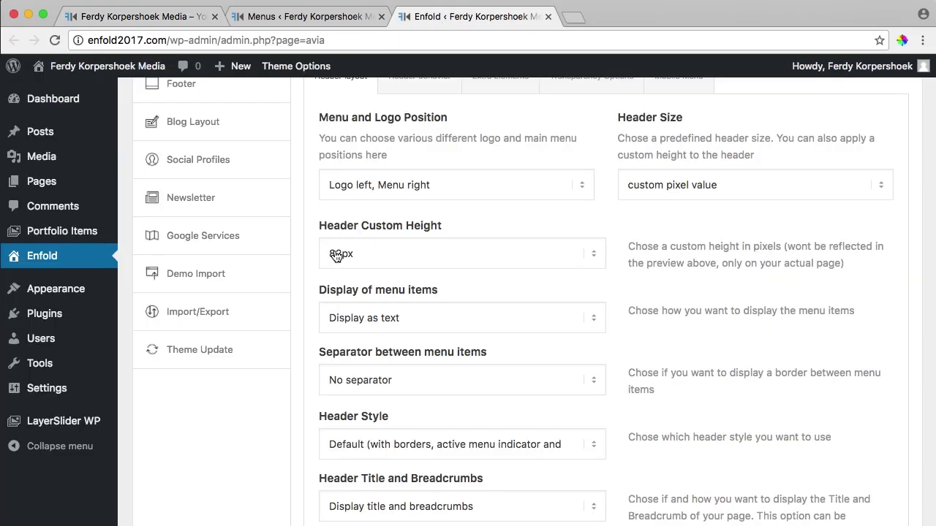
{"action": "left_click", "coordinate": [174, 16]}
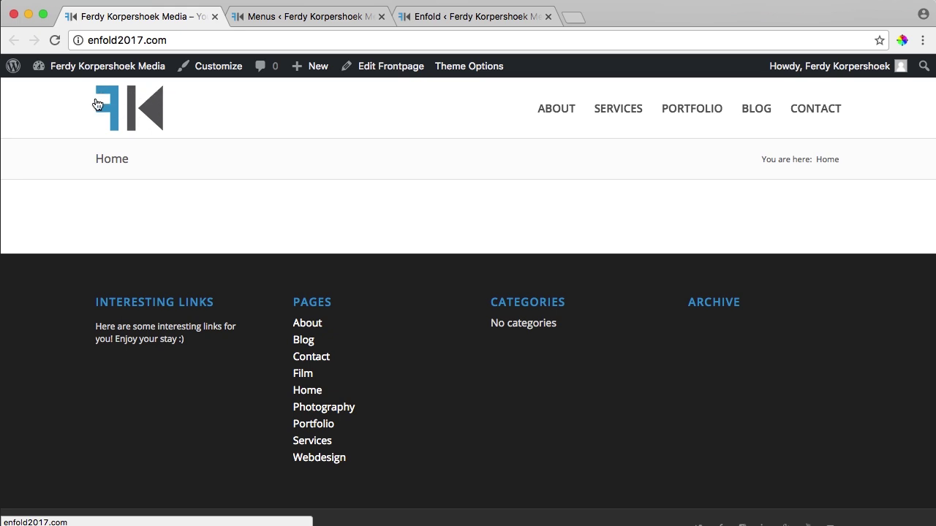
Close the extra settings tab and open Enfold Theme Options from the Dashboard
{"action": "scroll", "coordinate": [490, 179], "scroll_direction": "down", "scroll_amount": 1}
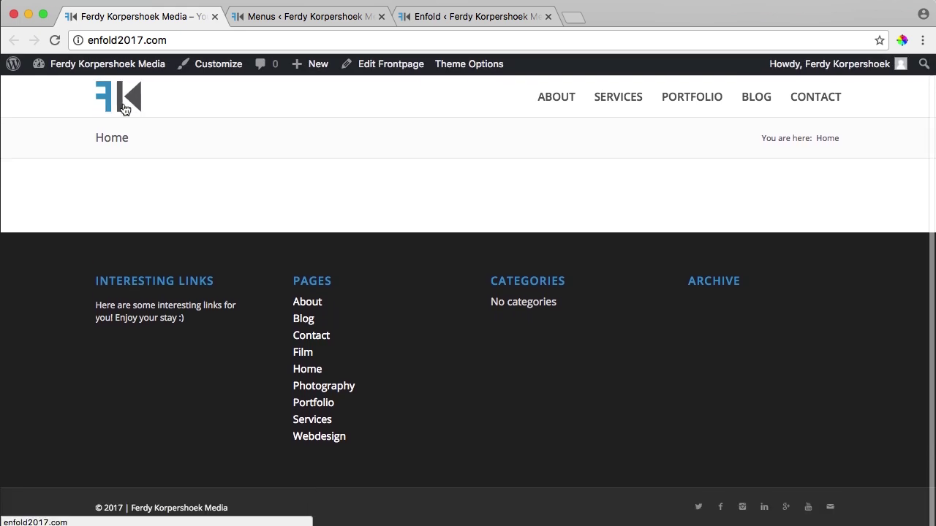
{"action": "scroll", "coordinate": [125, 106], "scroll_direction": "up", "scroll_amount": 1}
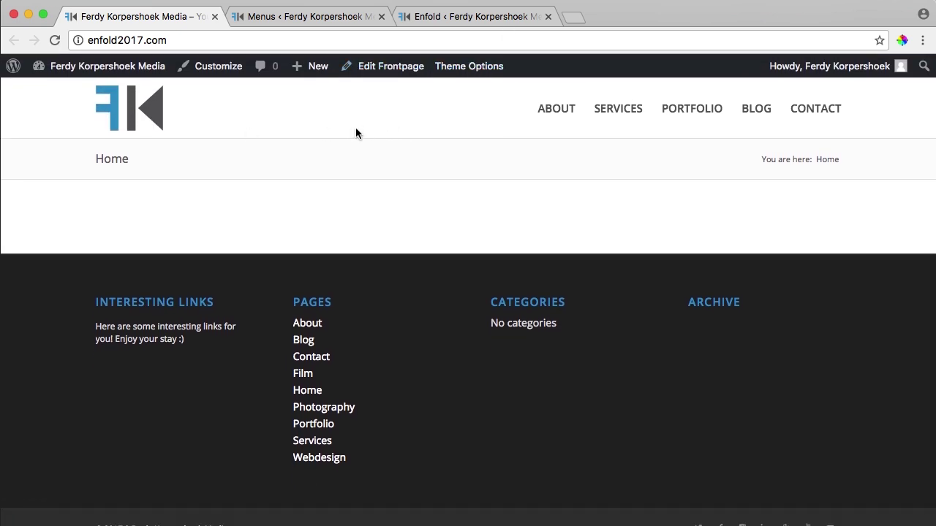
{"action": "left_click", "coordinate": [548, 18]}
{"action": "left_click", "coordinate": [73, 67]}
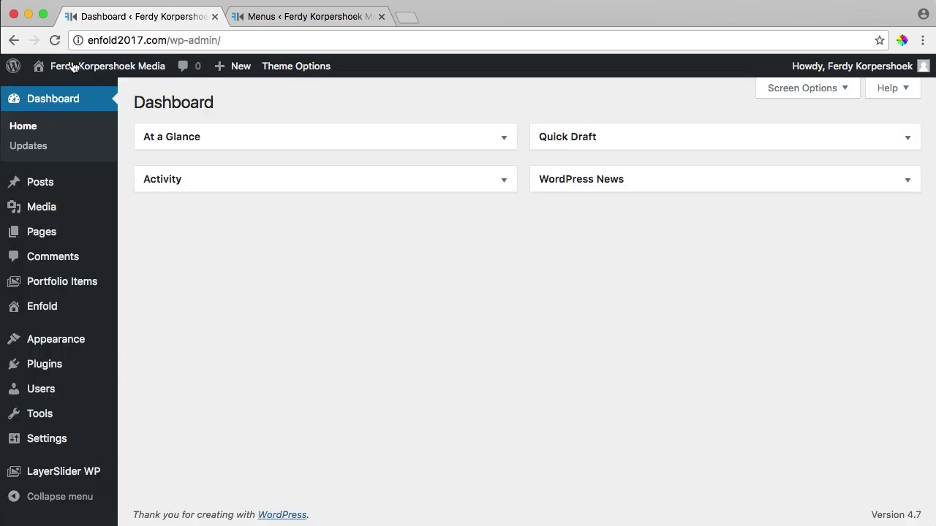
{"action": "left_click", "coordinate": [53, 311]}
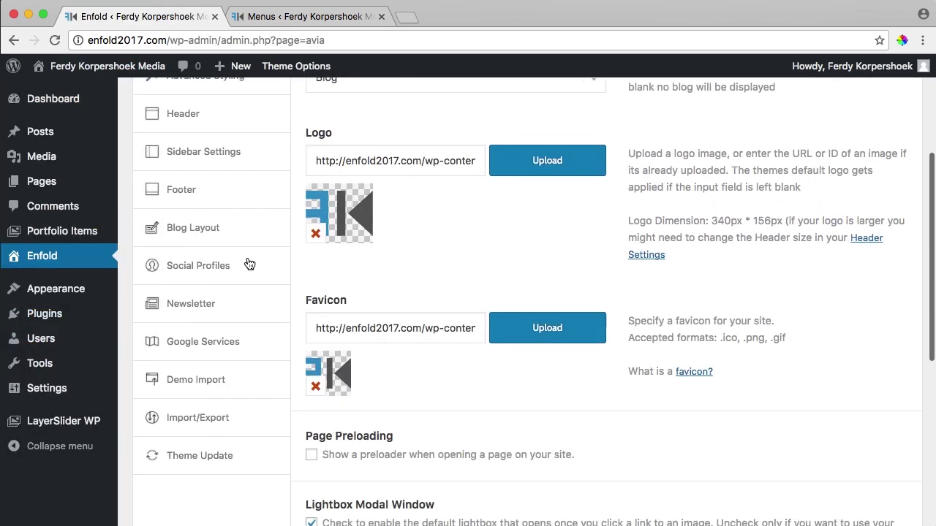
Look through the Blog Layout and Newsletter sections, then show the Google Services settings
{"action": "left_click", "coordinate": [196, 230]}
{"action": "scroll", "coordinate": [438, 234], "scroll_direction": "down", "scroll_amount": 5}
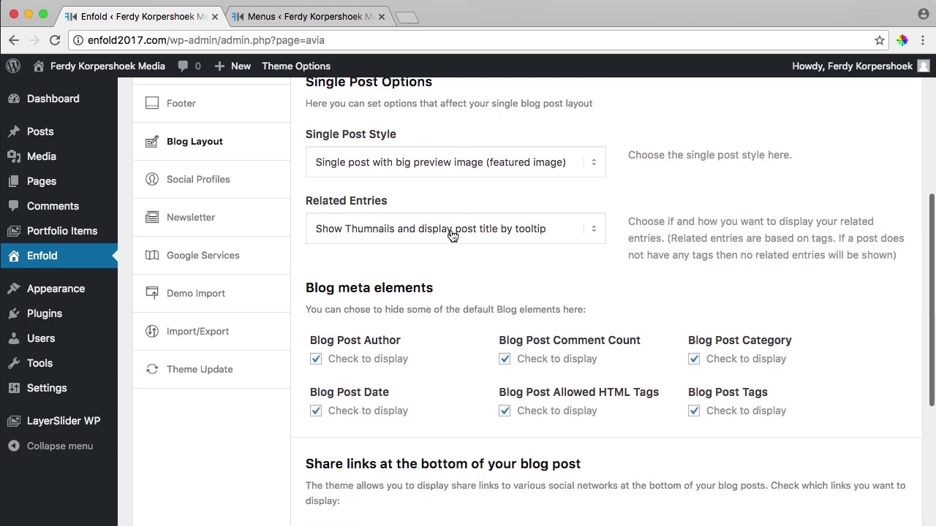
{"action": "scroll", "coordinate": [450, 234], "scroll_direction": "up", "scroll_amount": 5}
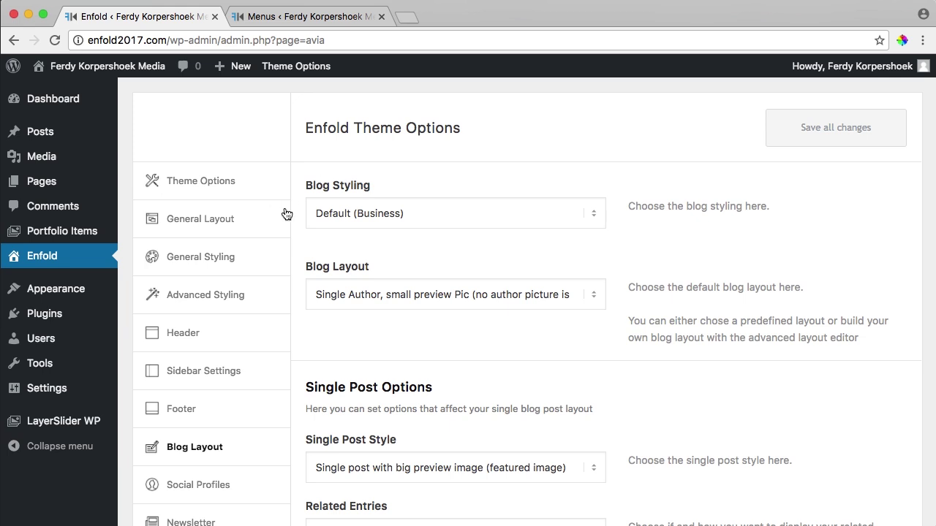
{"action": "scroll", "coordinate": [302, 208], "scroll_direction": "down", "scroll_amount": 4}
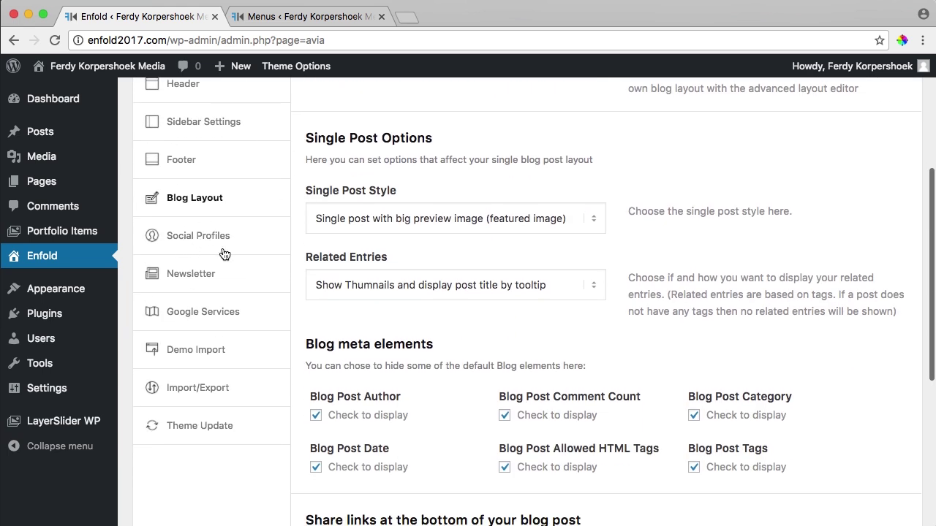
{"action": "left_click", "coordinate": [203, 282]}
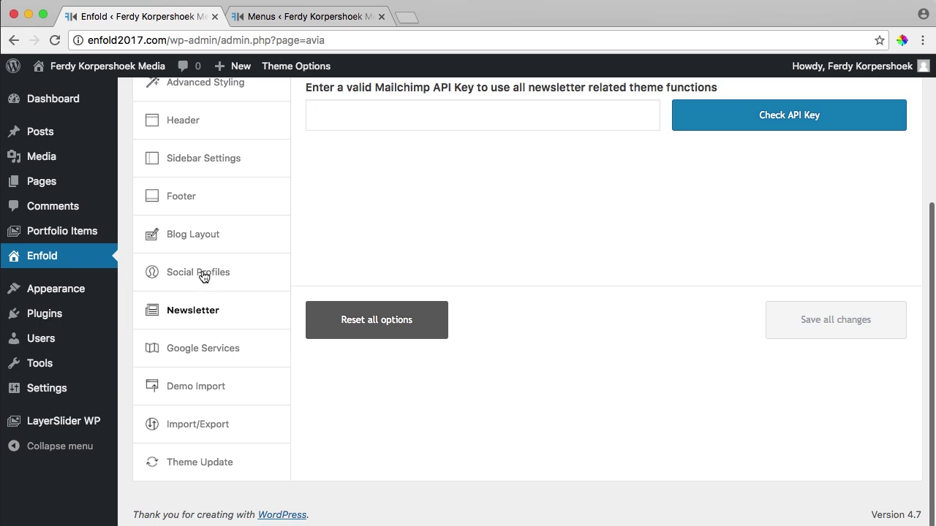
{"action": "left_click", "coordinate": [192, 354]}
{"action": "scroll", "coordinate": [282, 349], "scroll_direction": "up", "scroll_amount": 3}
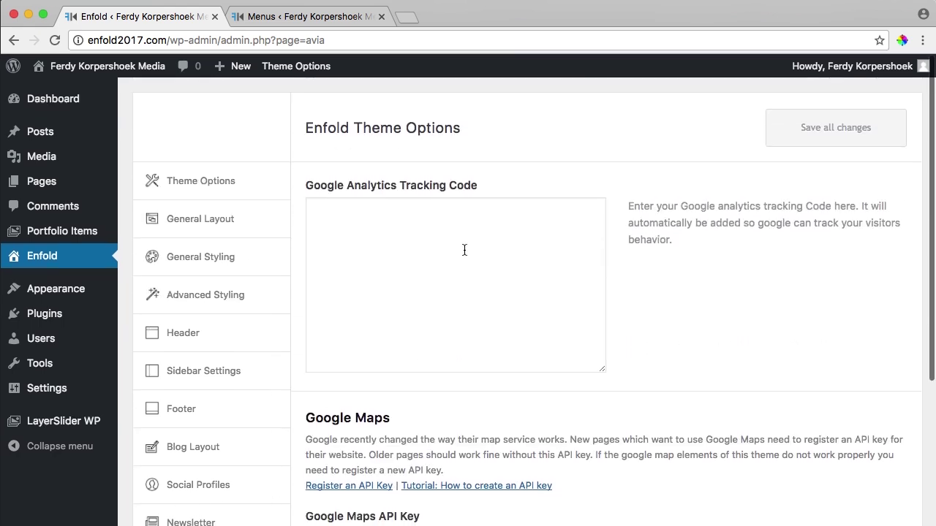
Paste the Google Analytics script into Enfold's tracking code box and save all changes
{"action": "left_click", "coordinate": [414, 222]}
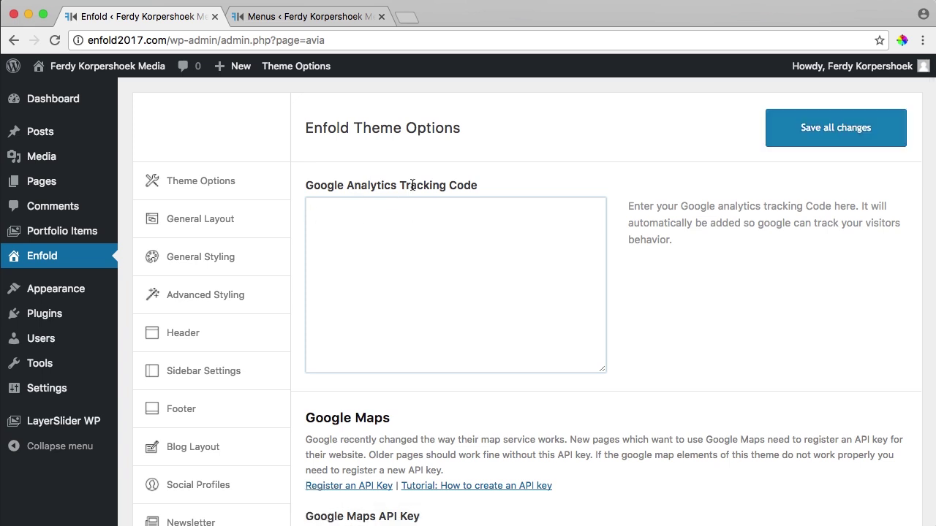
{"action": "type", "text": "<script>   (function(i,s,o,g,r,a,m){i['GoogleAnalyticsObject']=r;i[r]=i[r]||function(){   (i[r].q=i[r].q||[]).push(arguments)},i[r].l=1*new Date();a=s.createElement(o),   m=s.getElementsByTagName(o)[0];a.async=1;a.src=g;m.parentNode.insertBefore(a,m)   })(window,document,'script','https://www.google-analytics.com/analytics.js','ga');    ga('create', 'UA-89317920-1', 'auto');   ga('send', 'pageview');  </script>"}
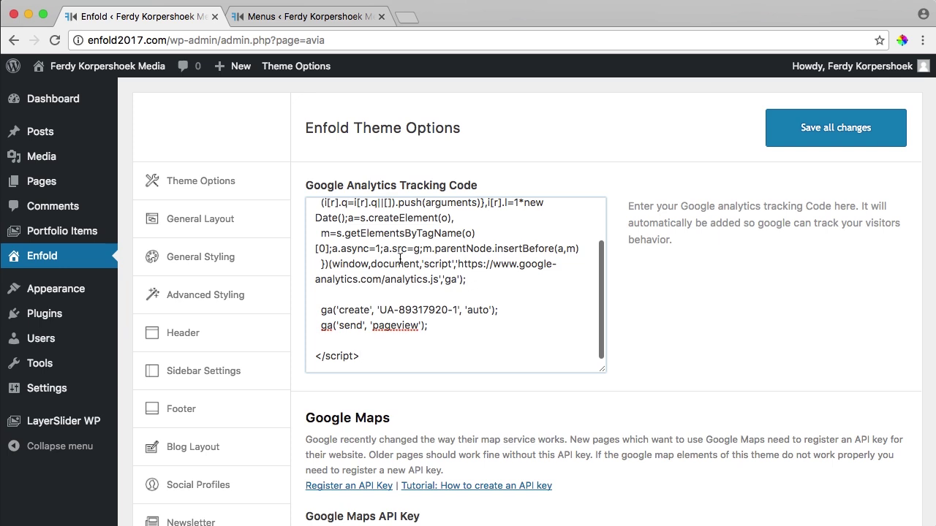
{"action": "scroll", "coordinate": [414, 256], "scroll_direction": "up", "scroll_amount": 2}
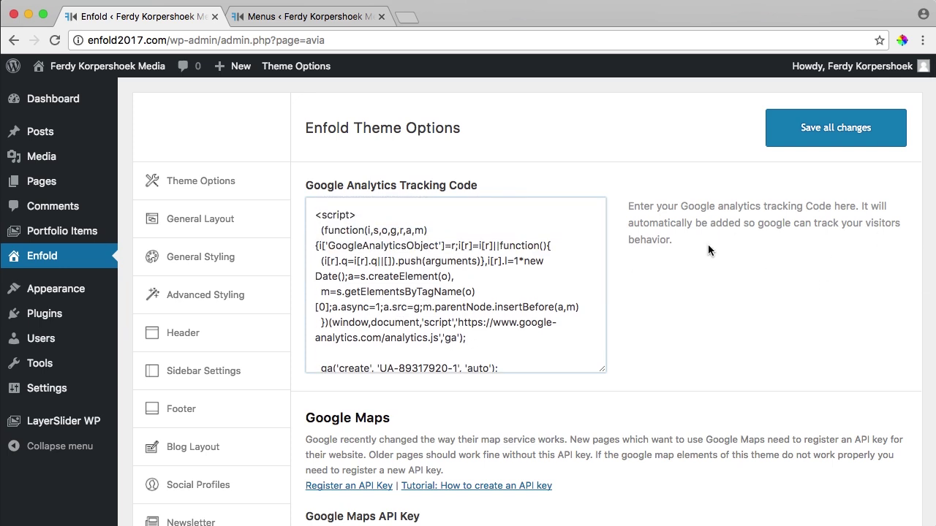
{"action": "scroll", "coordinate": [695, 253], "scroll_direction": "down", "scroll_amount": 5}
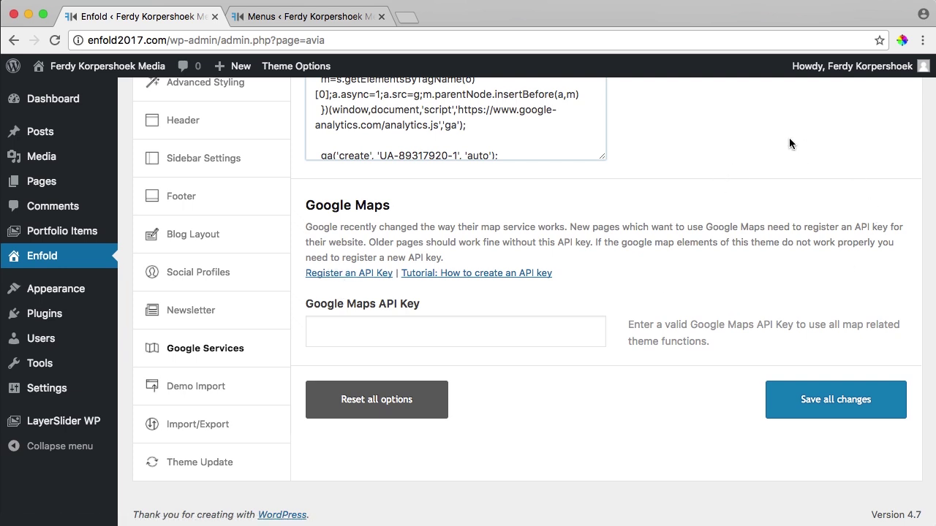
{"action": "left_click", "coordinate": [822, 397]}
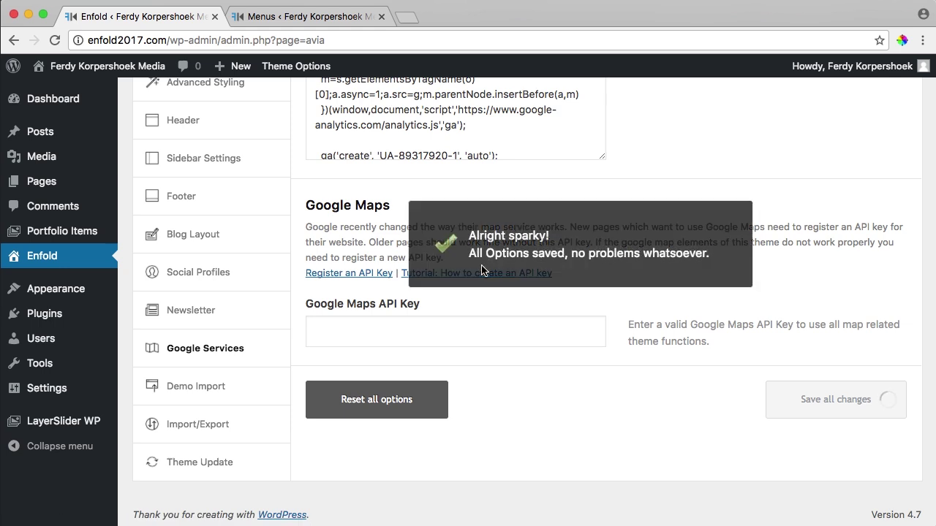
{"action": "left_click", "coordinate": [212, 392]}
Browse the Demo Import and Import/Export sections, then show the Theme Update settings
{"action": "scroll", "coordinate": [545, 245], "scroll_direction": "up", "scroll_amount": 5}
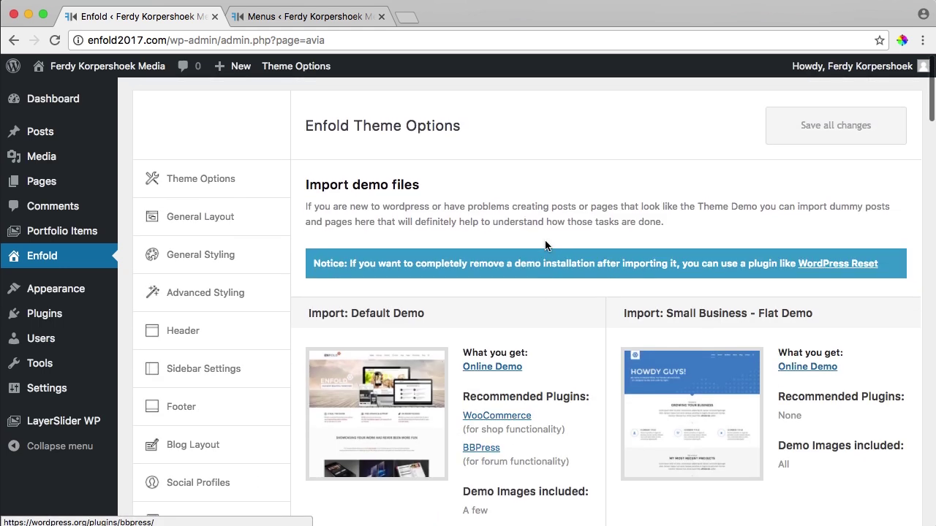
{"action": "scroll", "coordinate": [542, 244], "scroll_direction": "down", "scroll_amount": 20}
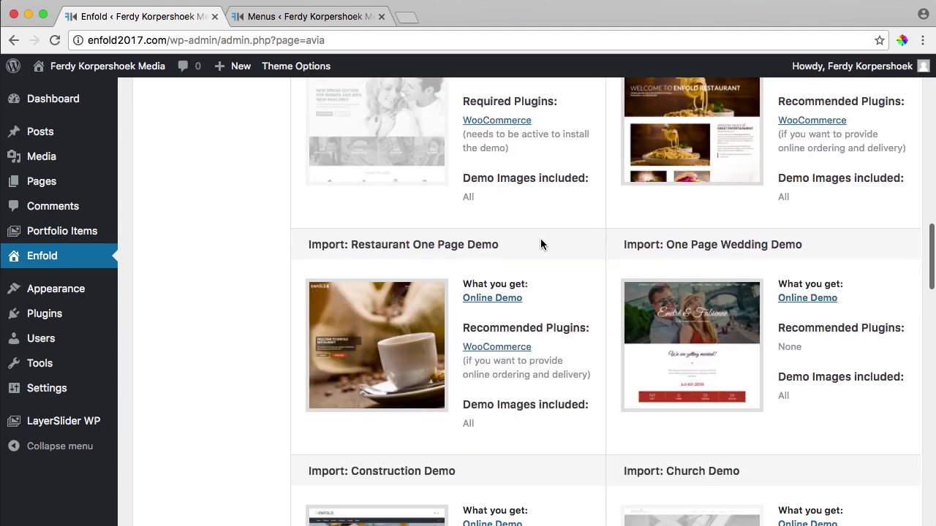
{"action": "scroll", "coordinate": [541, 245], "scroll_direction": "down", "scroll_amount": 15}
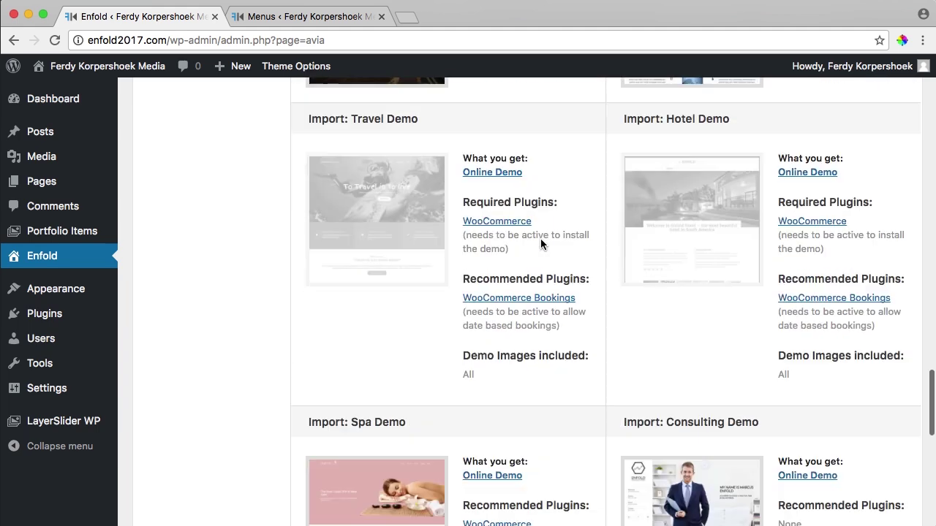
{"action": "scroll", "coordinate": [541, 244], "scroll_direction": "up", "scroll_amount": 20}
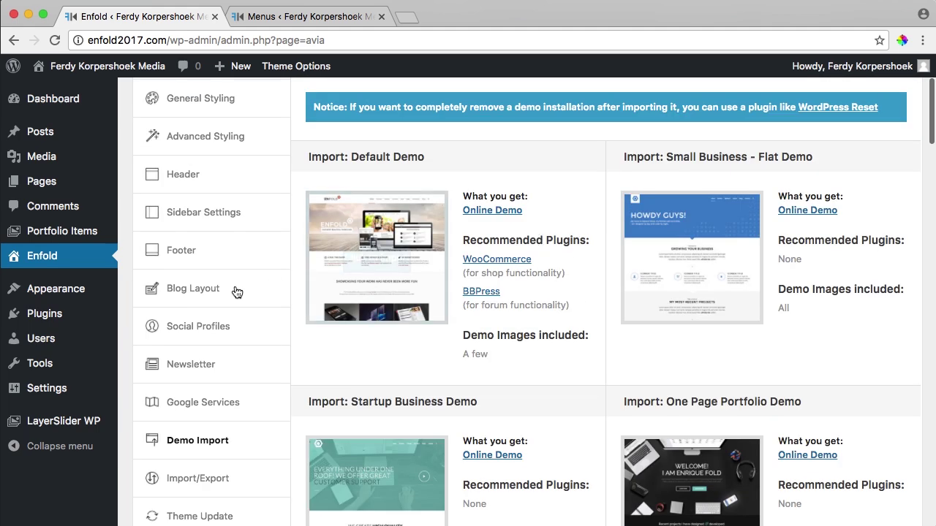
{"action": "scroll", "coordinate": [309, 293], "scroll_direction": "down", "scroll_amount": 2}
{"action": "left_click", "coordinate": [194, 313]}
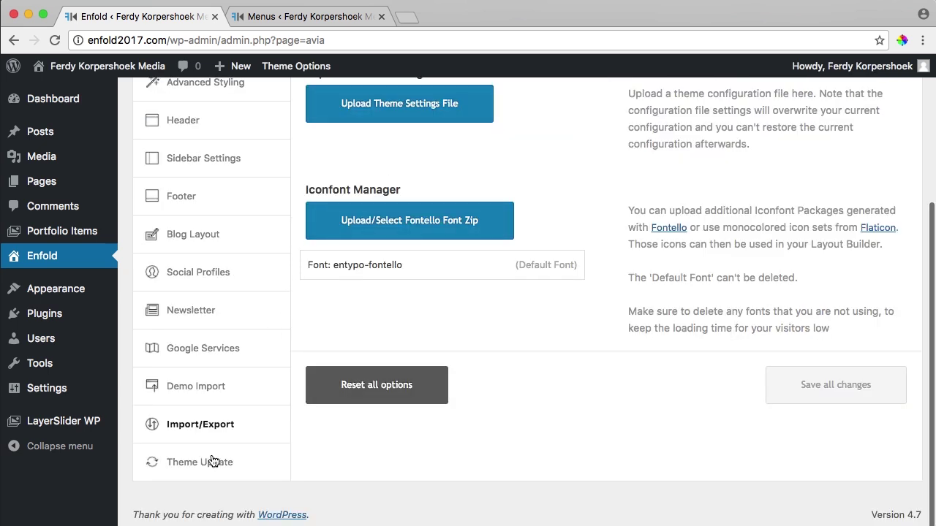
{"action": "left_click", "coordinate": [185, 470]}
{"action": "scroll", "coordinate": [379, 259], "scroll_direction": "up", "scroll_amount": 1}
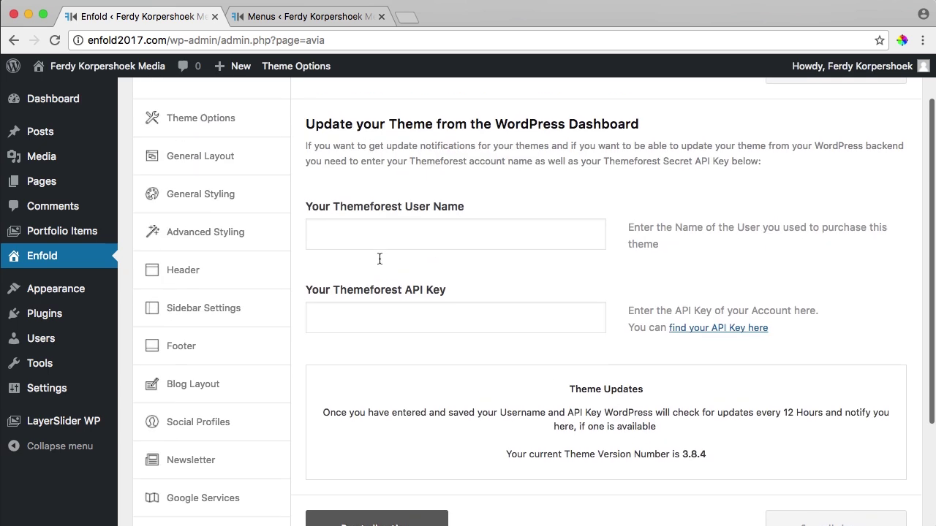
Enter the ThemeForest user name in Enfold's Theme Update settings
{"action": "left_click", "coordinate": [376, 243]}
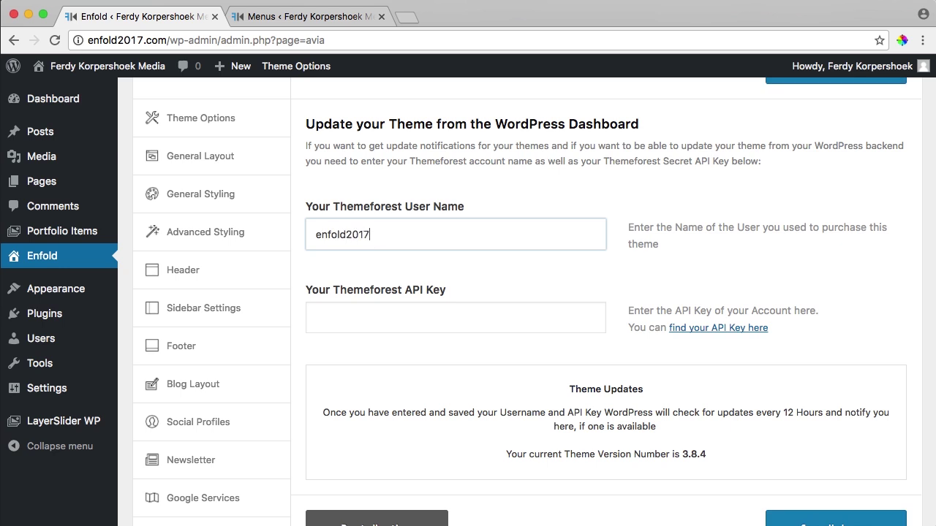
{"action": "key", "text": "Tab"}
{"action": "key", "text": "Tab"}
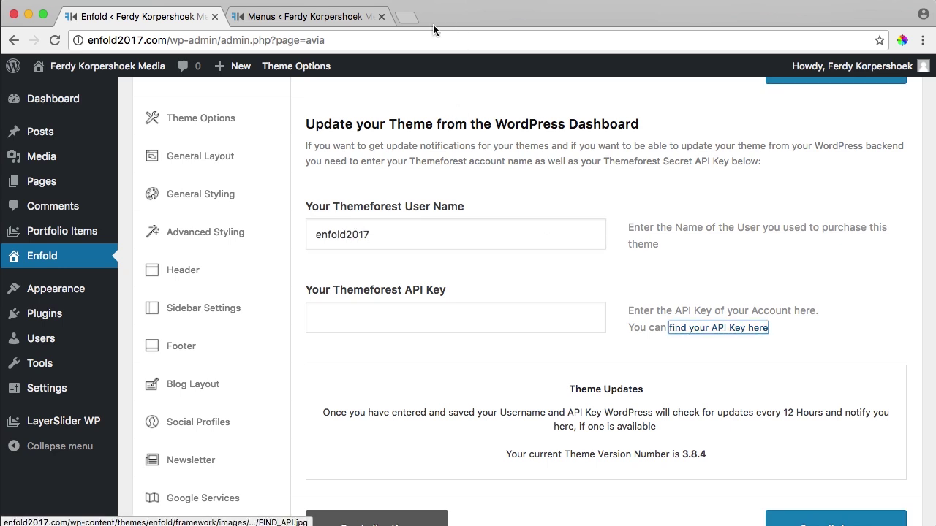
{"action": "left_click", "coordinate": [408, 16]}
On themeforest.net Downloads, open Enfold's License certificate & purchase code PDF
{"action": "type", "text": "themef"}
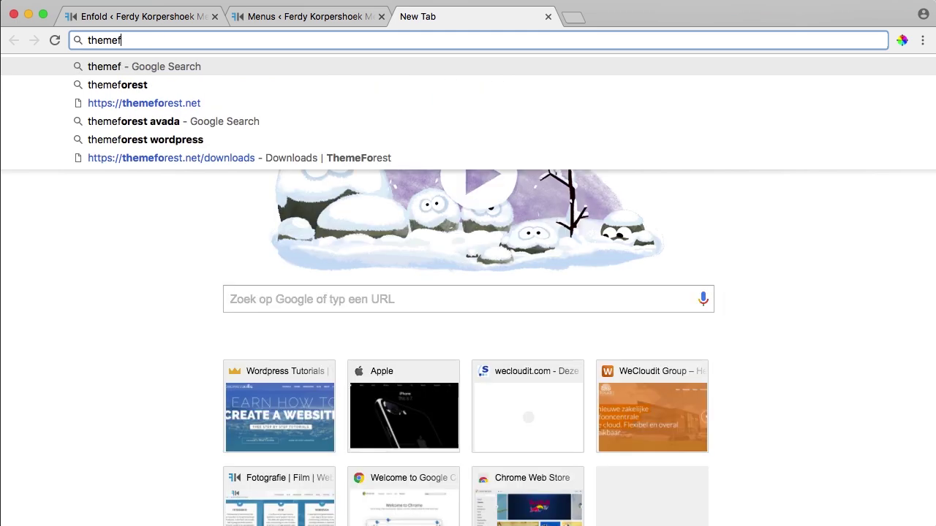
{"action": "left_click", "coordinate": [144, 103]}
{"action": "mouse_move", "coordinate": [700, 80]}
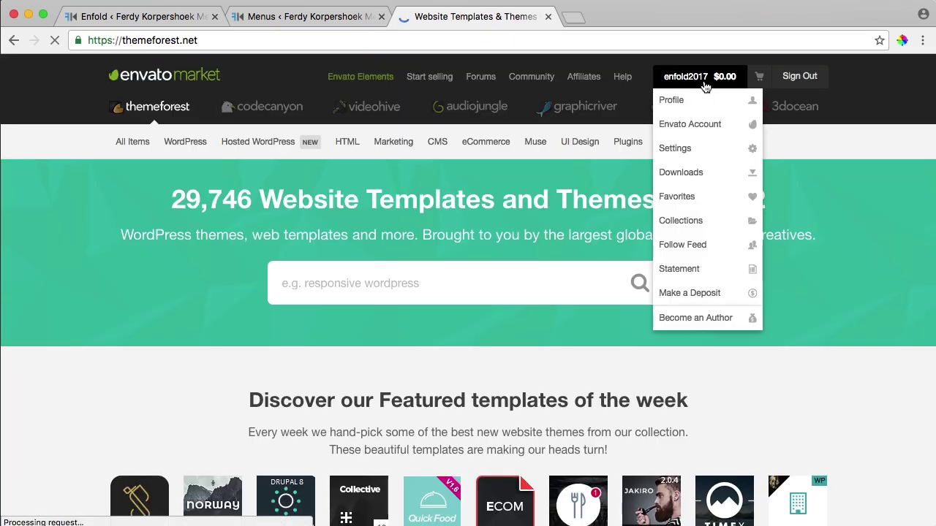
{"action": "left_click", "coordinate": [695, 174]}
{"action": "left_click", "coordinate": [497, 367]}
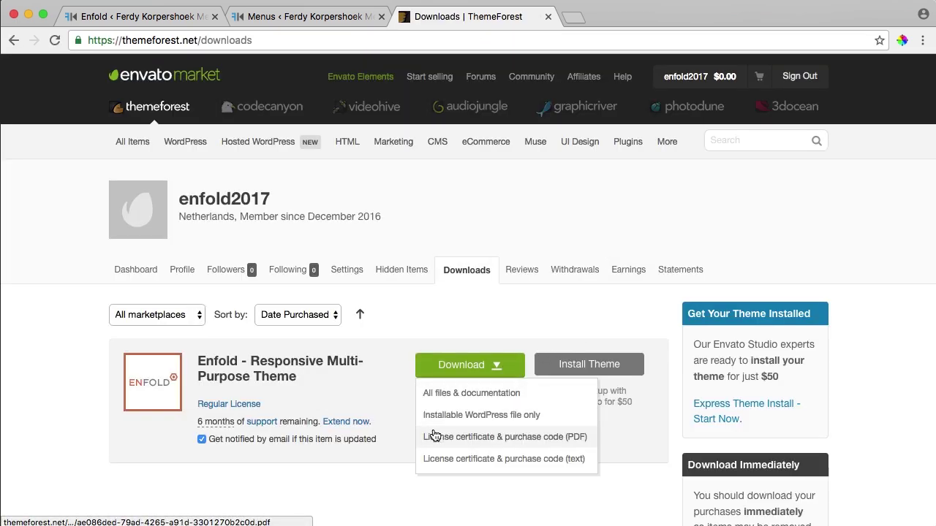
{"action": "left_click", "coordinate": [499, 441]}
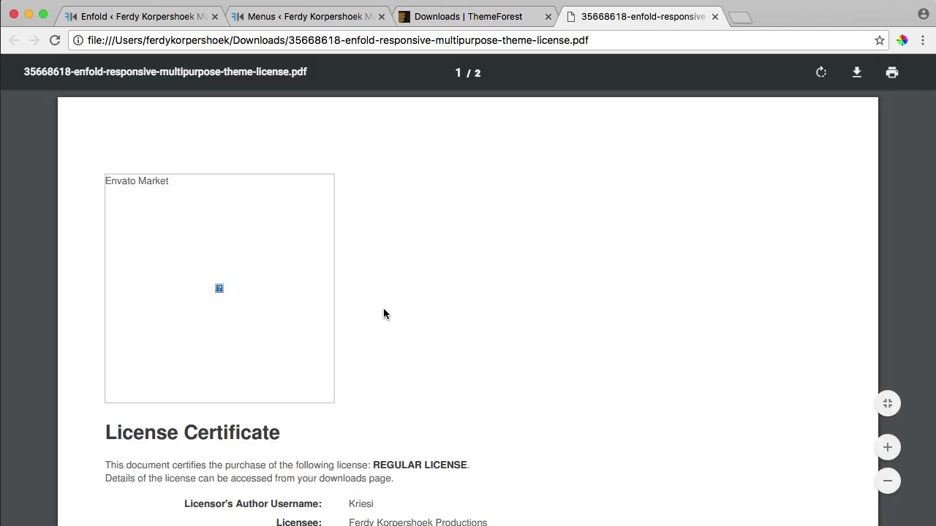
{"action": "scroll", "coordinate": [383, 313], "scroll_direction": "down", "scroll_amount": 5}
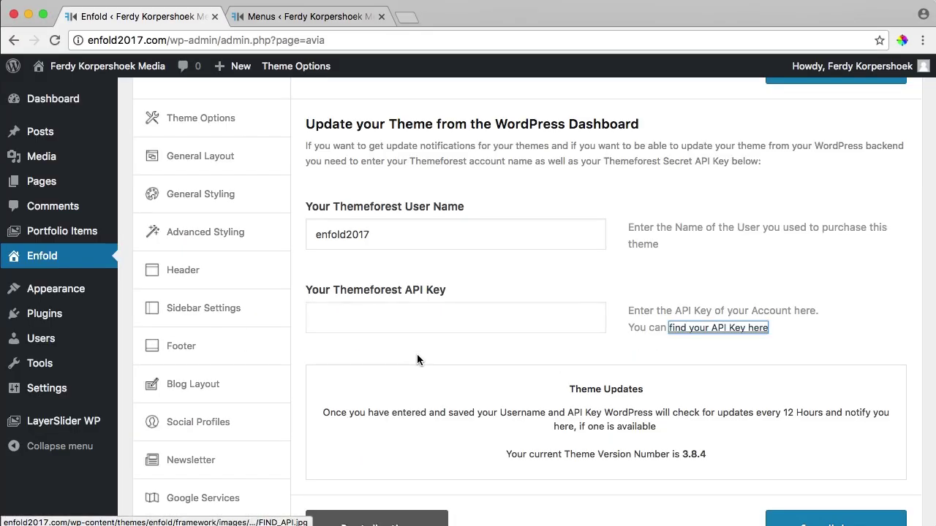
Paste the ThemeForest API key into Theme Update, save all changes, and view the front page
{"action": "left_click", "coordinate": [398, 325]}
{"action": "key", "text": "super+v"}
{"action": "scroll", "coordinate": [397, 326], "scroll_direction": "down", "scroll_amount": 4}
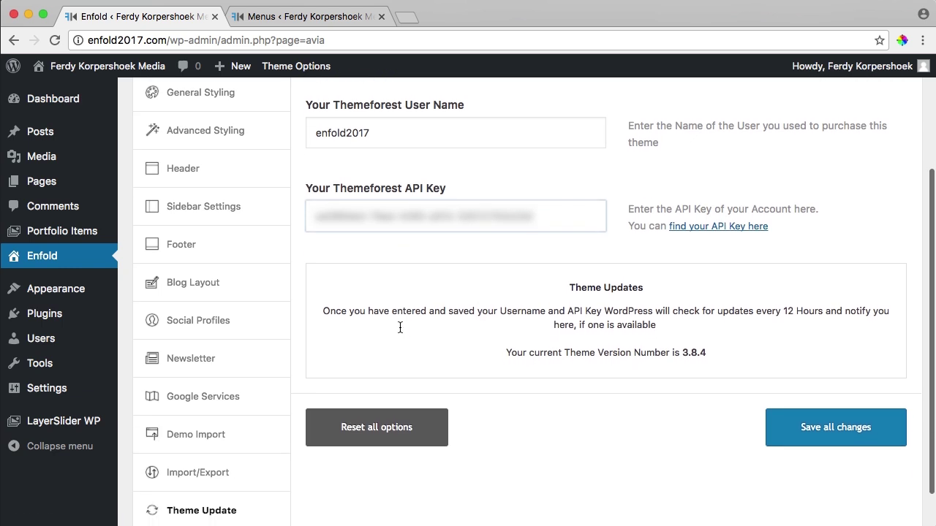
{"action": "left_click", "coordinate": [811, 393]}
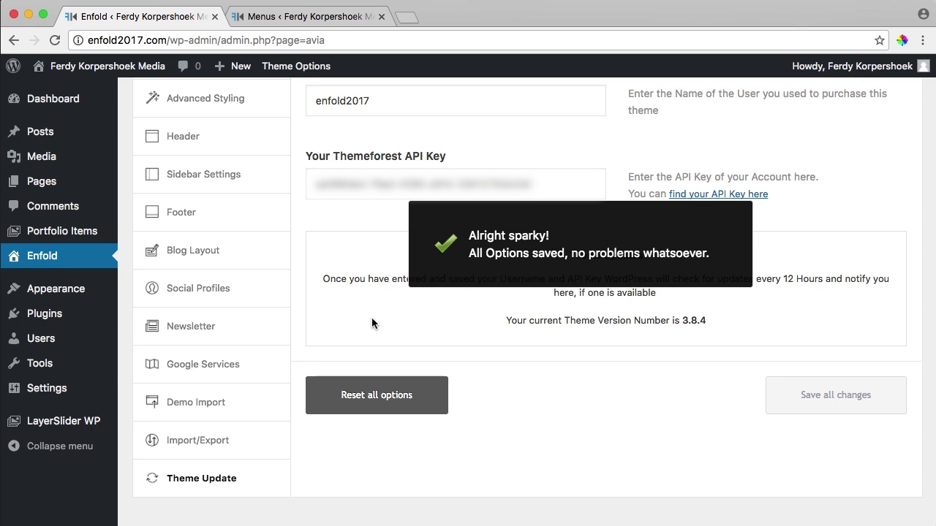
{"action": "scroll", "coordinate": [331, 307], "scroll_direction": "down", "scroll_amount": 1}
{"action": "scroll", "coordinate": [331, 307], "scroll_direction": "up", "scroll_amount": 6}
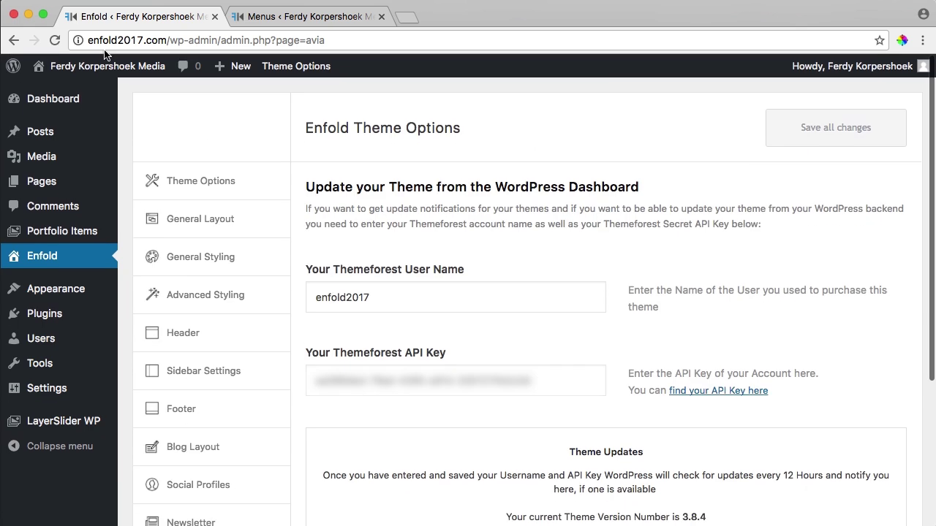
{"action": "left_click", "coordinate": [113, 66]}
{"action": "left_click", "coordinate": [381, 17]}
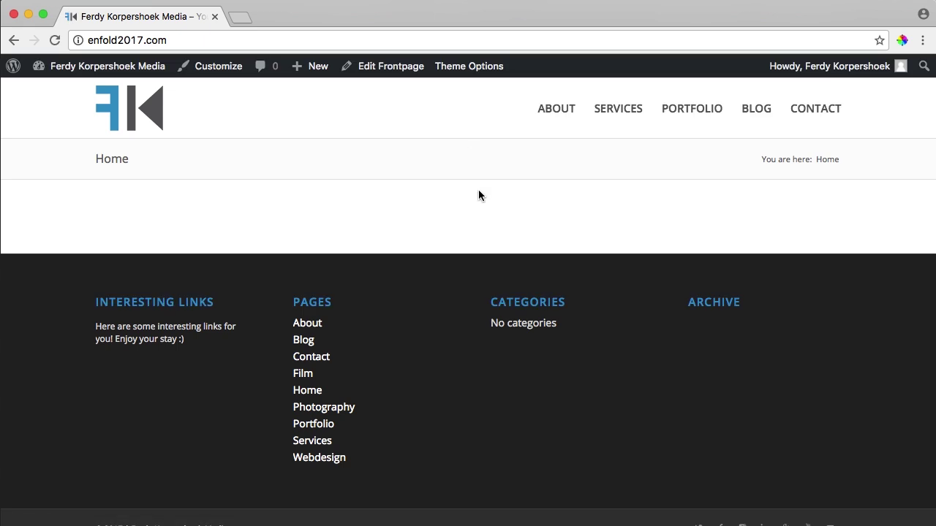
Look over the live front page and footer, then open the Contact page in the editor
{"action": "scroll", "coordinate": [478, 194], "scroll_direction": "down", "scroll_amount": 1}
{"action": "scroll", "coordinate": [478, 195], "scroll_direction": "up", "scroll_amount": 1}
{"action": "scroll", "coordinate": [478, 194], "scroll_direction": "down", "scroll_amount": 1}
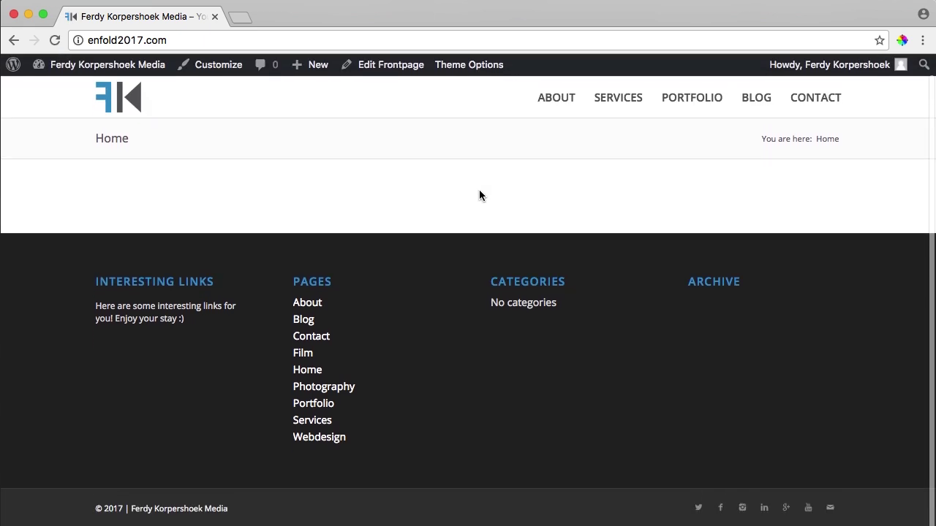
{"action": "scroll", "coordinate": [479, 194], "scroll_direction": "up", "scroll_amount": 1}
{"action": "mouse_move", "coordinate": [718, 121]}
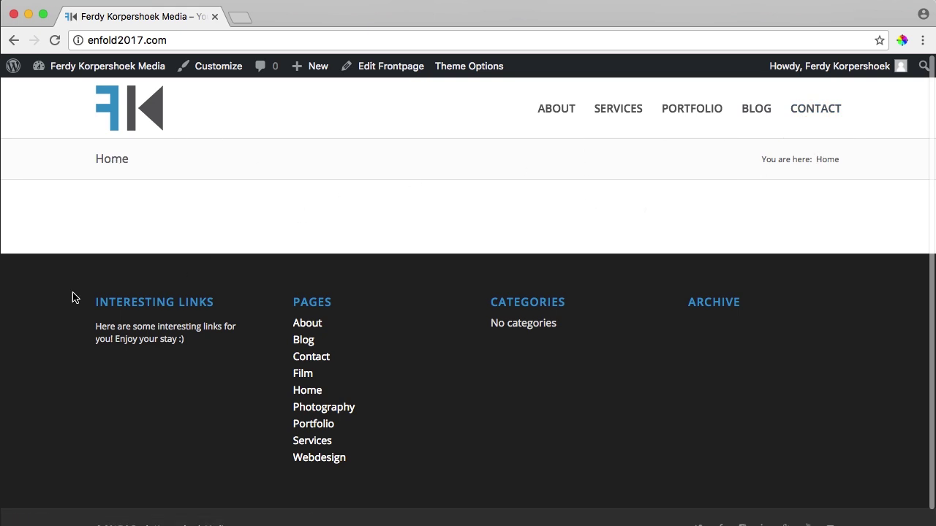
{"action": "scroll", "coordinate": [497, 307], "scroll_direction": "down", "scroll_amount": 1}
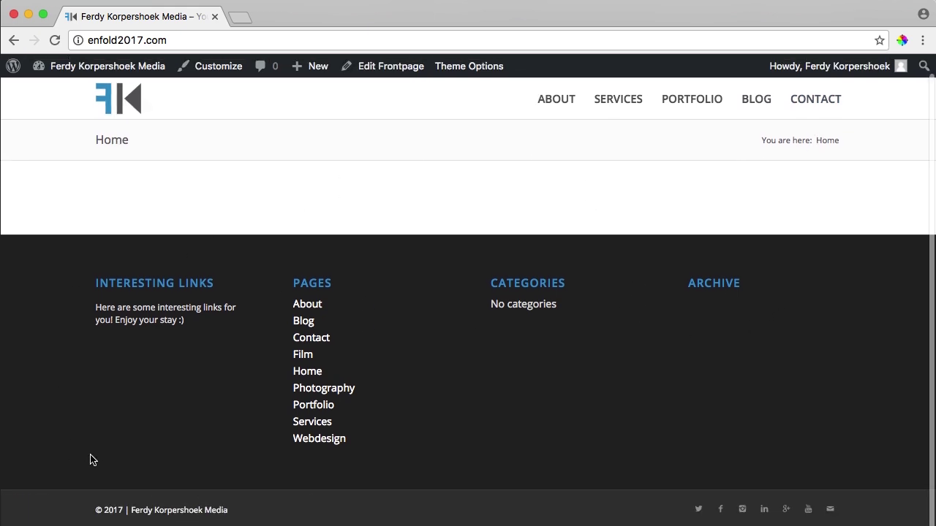
{"action": "left_click_drag", "start_coordinate": [86, 511], "coordinate": [404, 514]}
{"action": "left_click", "coordinate": [819, 342]}
{"action": "scroll", "coordinate": [519, 194], "scroll_direction": "up", "scroll_amount": 1}
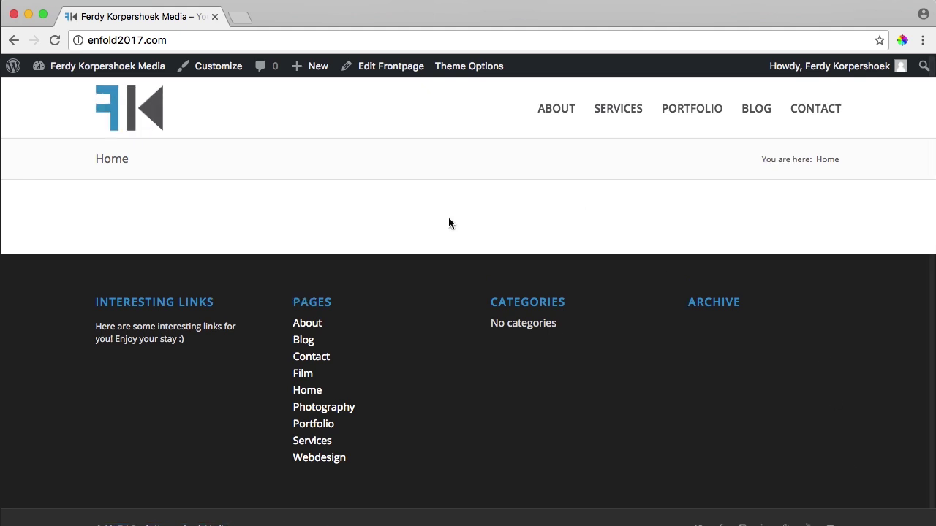
{"action": "left_click", "coordinate": [812, 115]}
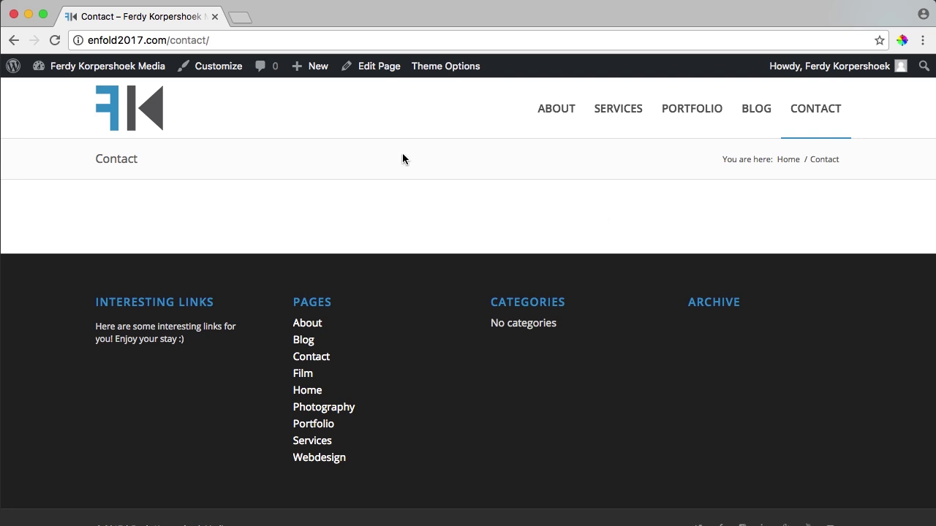
{"action": "left_click", "coordinate": [365, 67]}
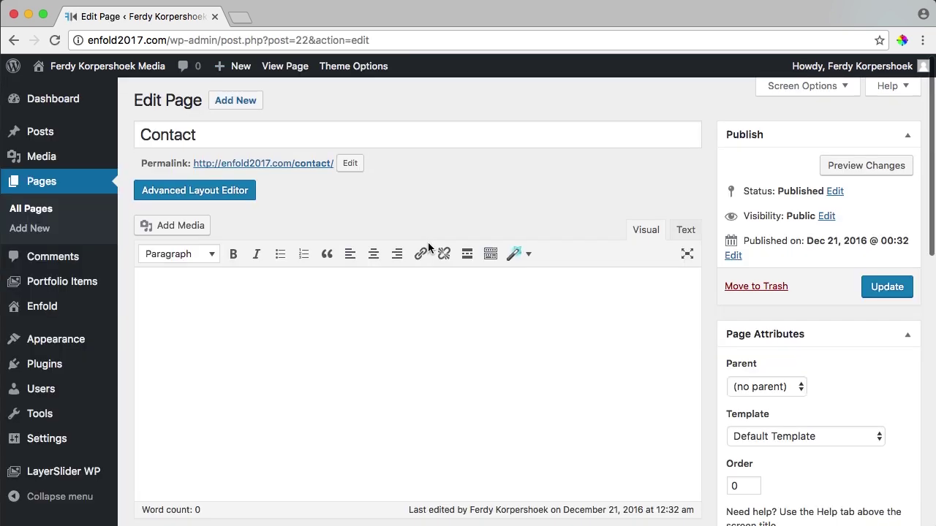
Type several test lines, including 'fa', into the Contact page and update it
{"action": "type", "text": "sdfasd"}
{"action": "key", "text": "Return"}
{"action": "type", "text": "fa"}
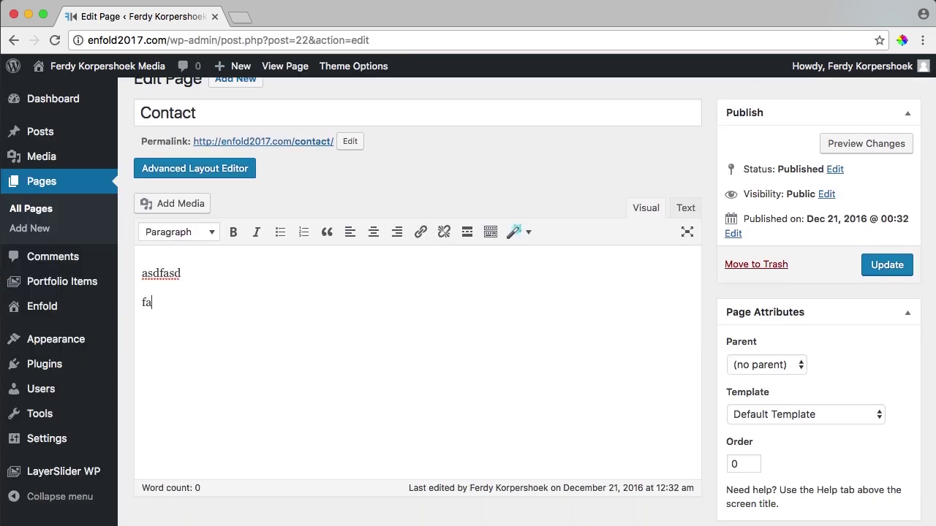
{"action": "key", "text": "Return"}
{"action": "type", "text": "sdf"}
{"action": "key", "text": "Return"}
{"action": "type", "text": "ads"}
{"action": "left_click", "coordinate": [864, 268]}
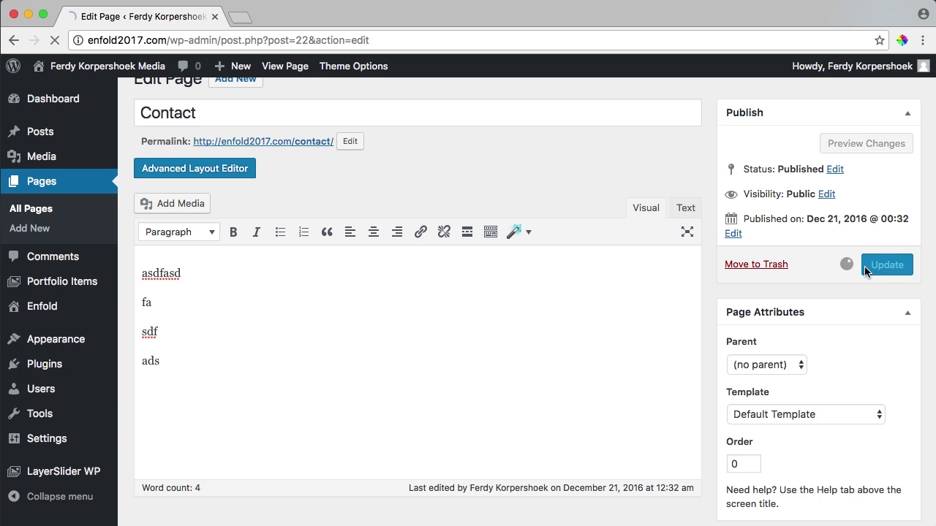
Check the test lines on the live Contact page
{"action": "left_click", "coordinate": [285, 67], "text": "super"}
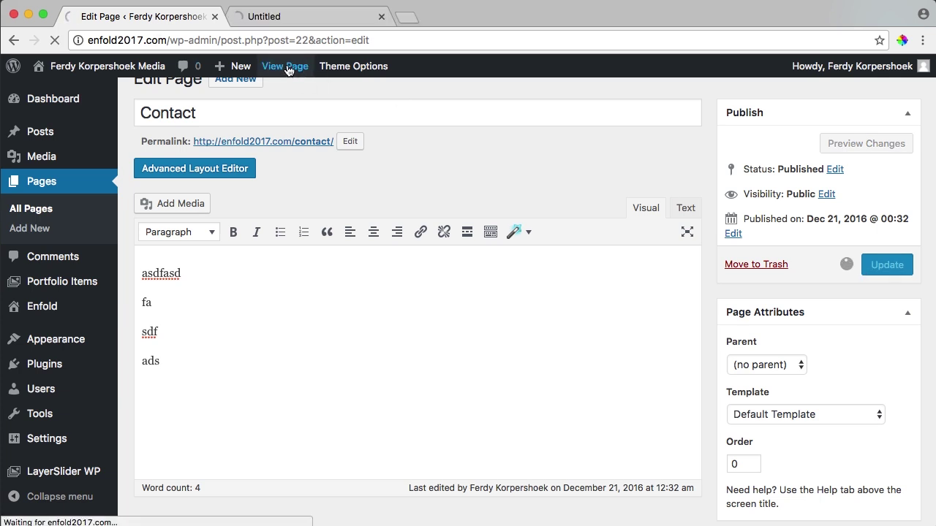
{"action": "left_click", "coordinate": [293, 16]}
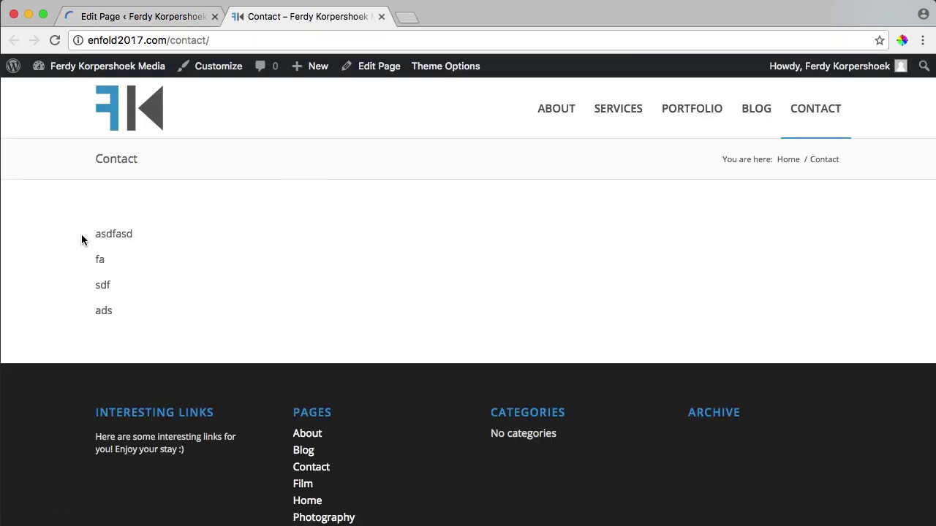
{"action": "left_click_drag", "start_coordinate": [81, 234], "coordinate": [166, 315]}
{"action": "left_click", "coordinate": [170, 310]}
{"action": "left_click", "coordinate": [181, 21]}
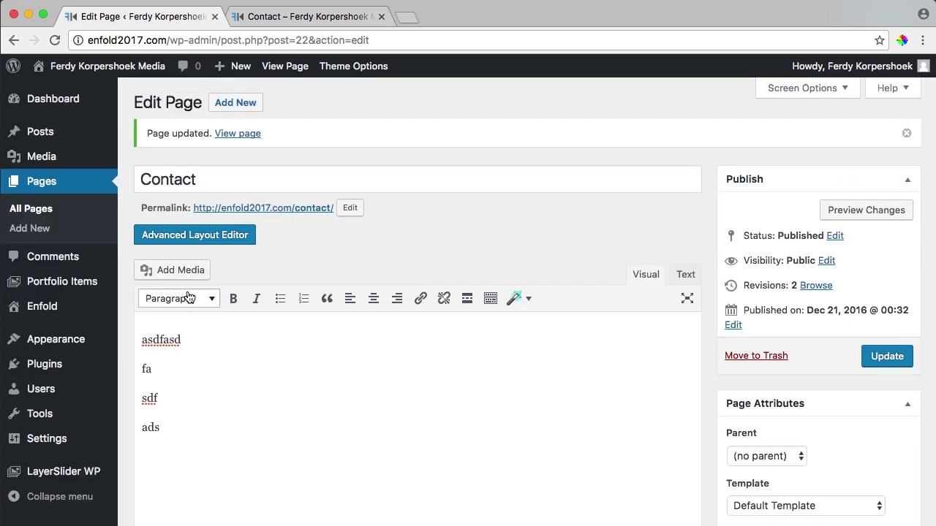
Make the first test line bold and magenta, and turn 'fa' into a Heading 1
{"action": "left_click", "coordinate": [489, 300]}
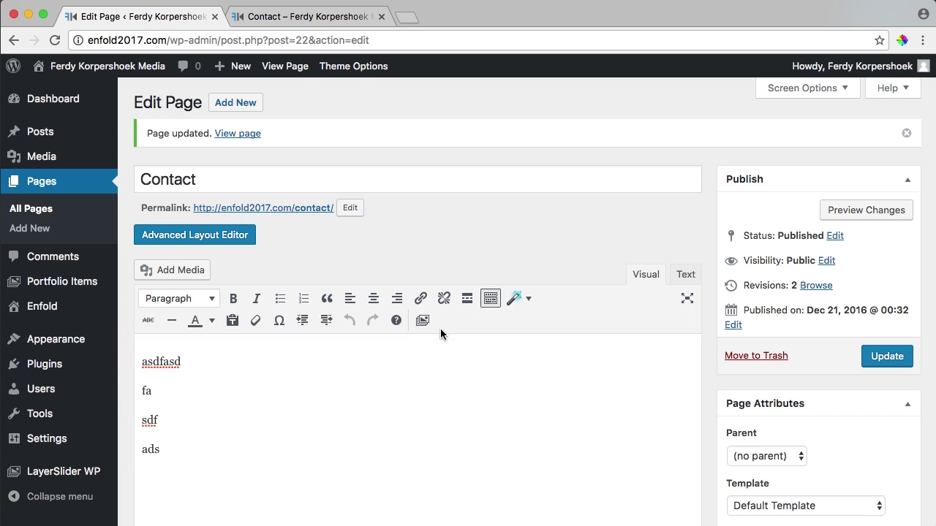
{"action": "scroll", "coordinate": [251, 359], "scroll_direction": "down", "scroll_amount": 1}
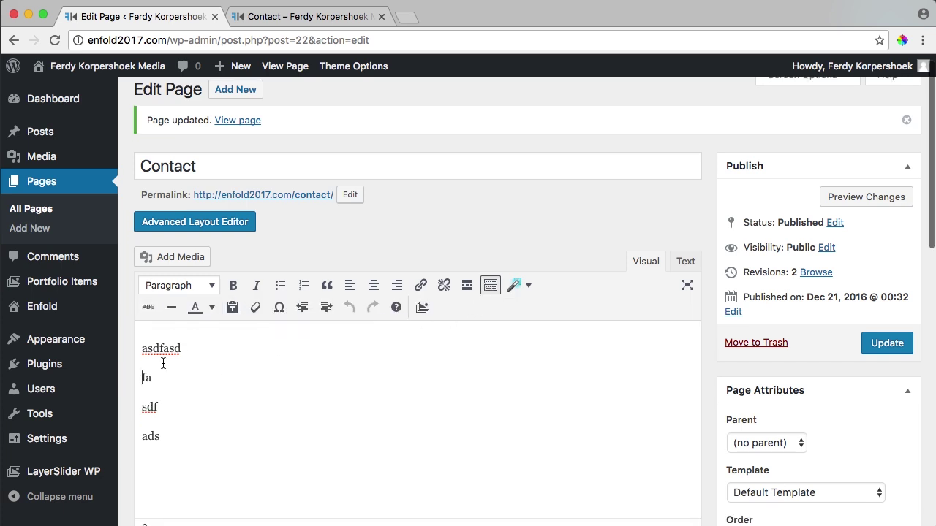
{"action": "left_click_drag", "start_coordinate": [180, 352], "coordinate": [138, 351]}
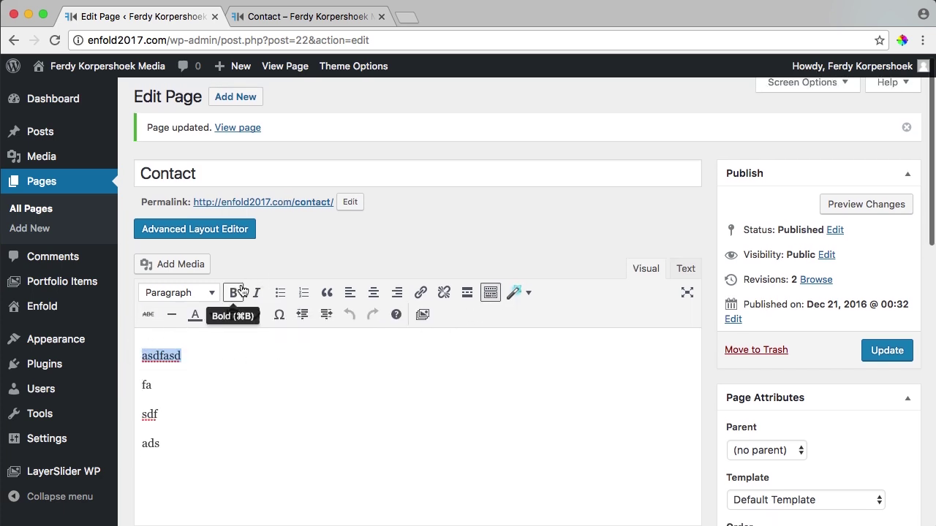
{"action": "left_click", "coordinate": [233, 290]}
{"action": "left_click", "coordinate": [212, 315]}
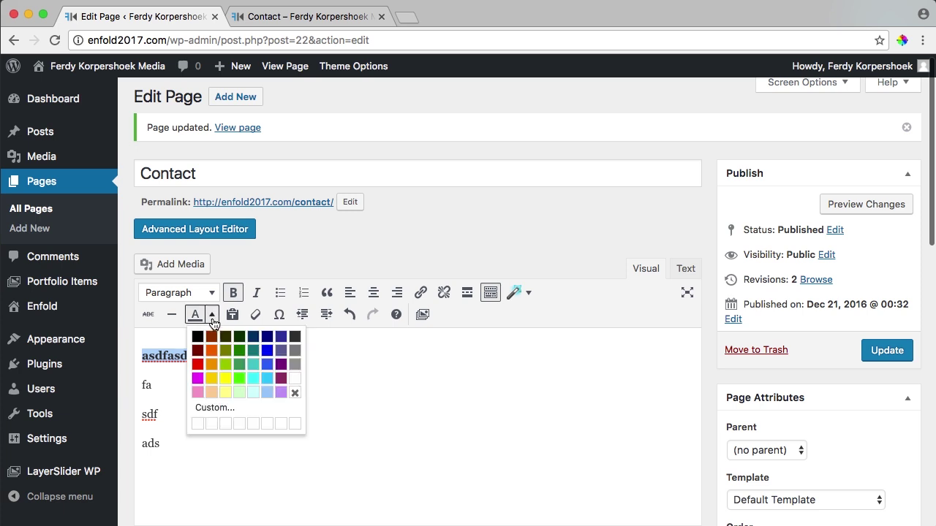
{"action": "left_click", "coordinate": [198, 379]}
{"action": "left_click_drag", "start_coordinate": [193, 387], "coordinate": [130, 387]}
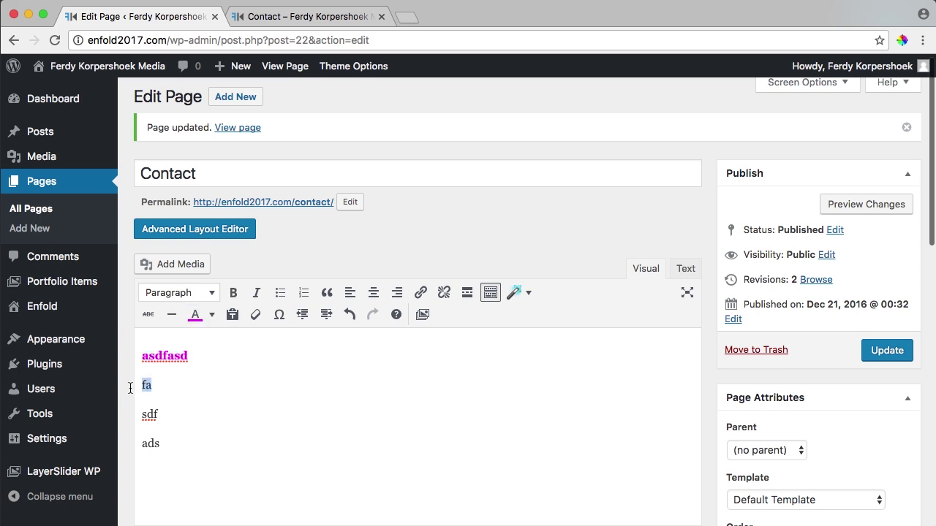
{"action": "left_click", "coordinate": [167, 298]}
{"action": "left_click", "coordinate": [178, 356]}
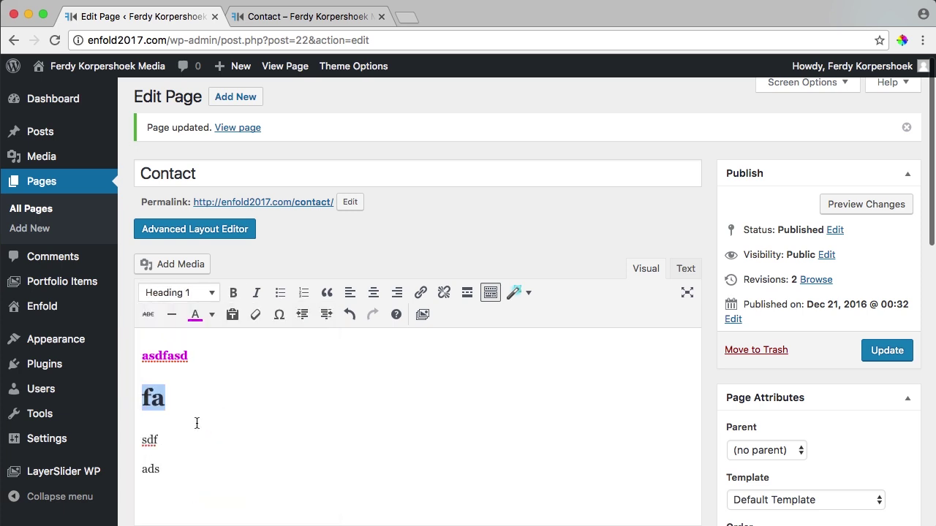
Update the page, reload it live to check the formatting, then delete all test text
{"action": "left_click", "coordinate": [200, 424]}
{"action": "scroll", "coordinate": [205, 424], "scroll_direction": "down", "scroll_amount": 1}
{"action": "left_click", "coordinate": [895, 337]}
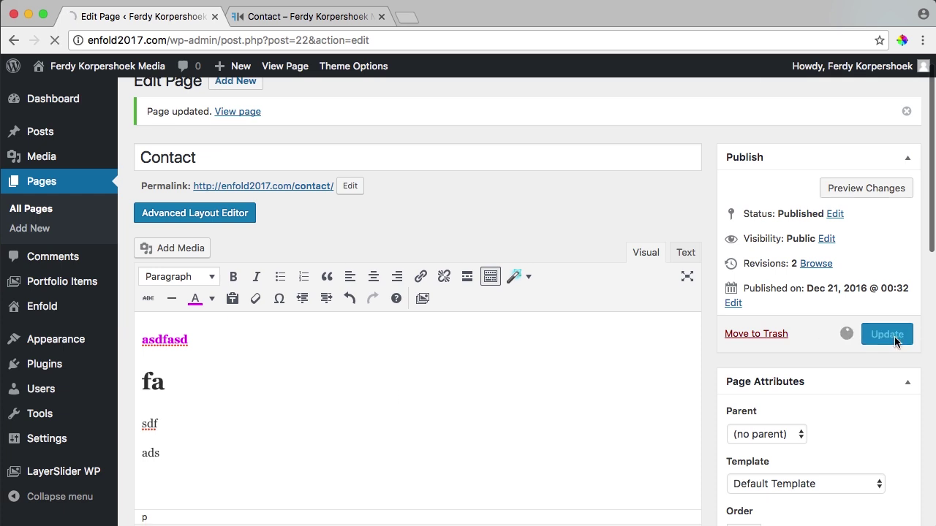
{"action": "left_click", "coordinate": [313, 17]}
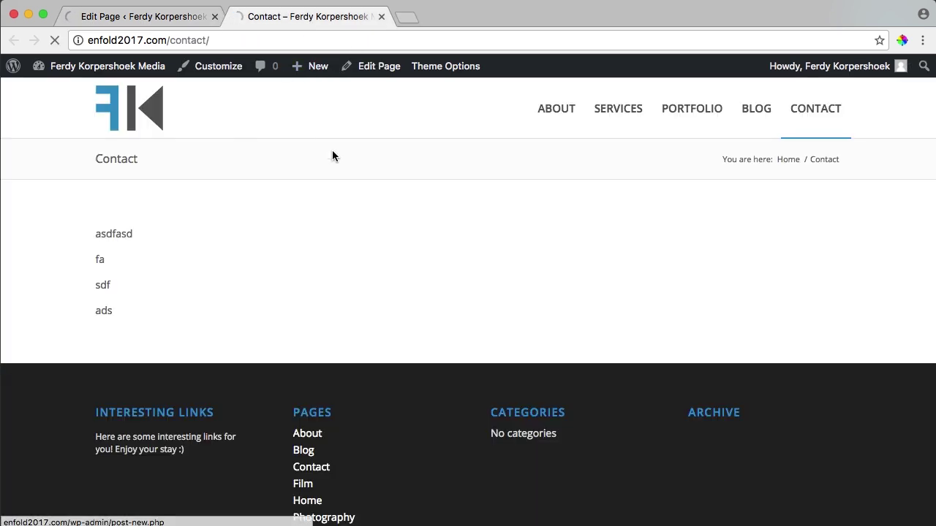
{"action": "key", "text": "super+r"}
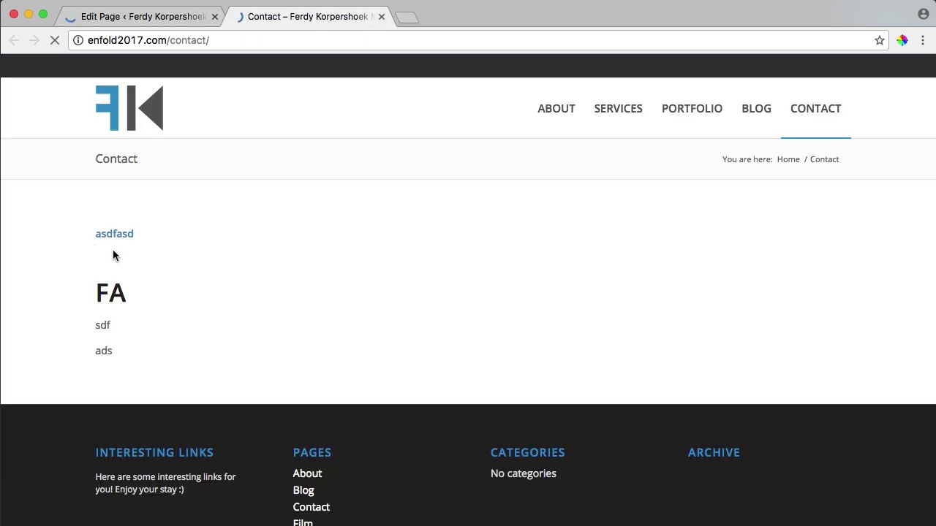
{"action": "left_click", "coordinate": [183, 19]}
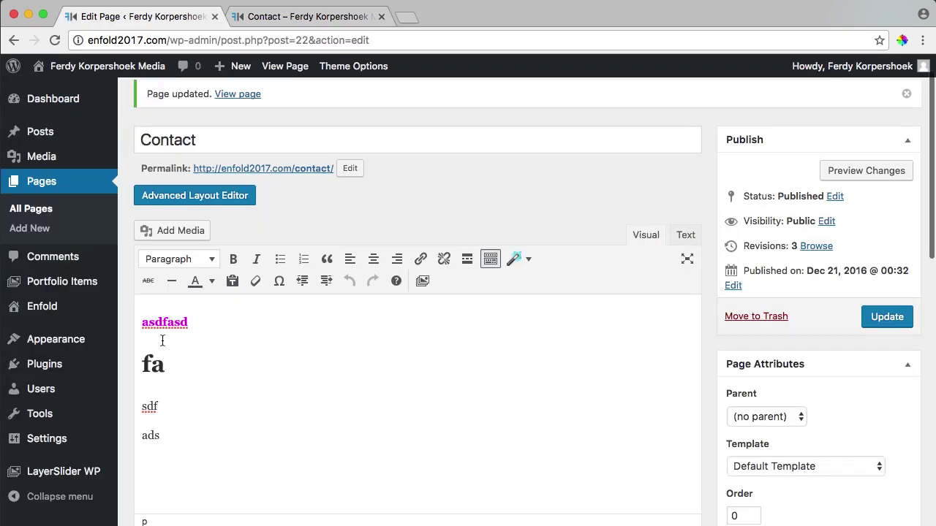
{"action": "left_click_drag", "start_coordinate": [162, 440], "coordinate": [232, 338]}
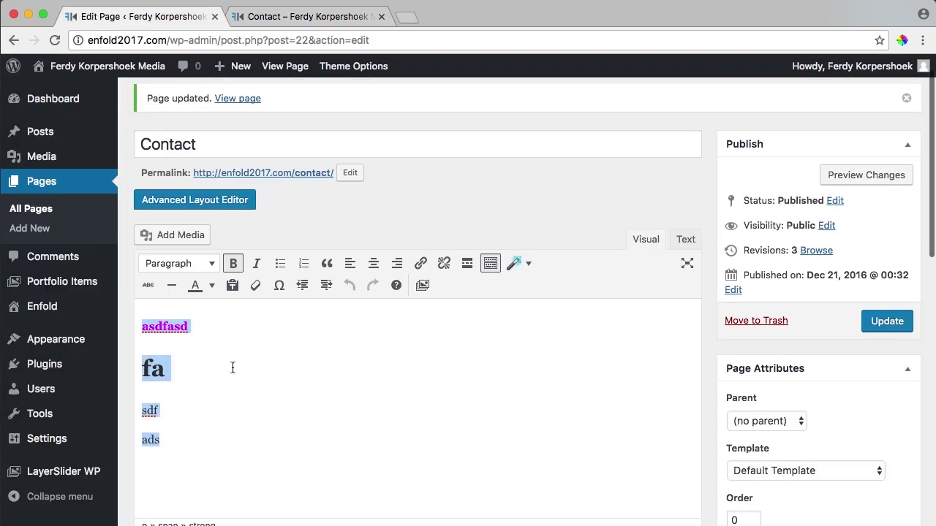
{"action": "key", "text": "BackSpace"}
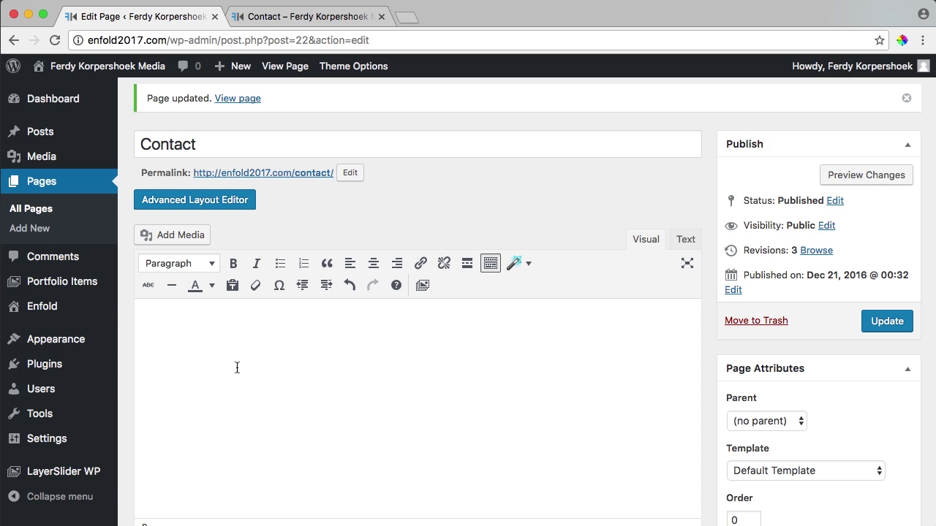
Switch to the Avia Layout Builder and add a full-width 1/1 column to the page
{"action": "left_click", "coordinate": [181, 204]}
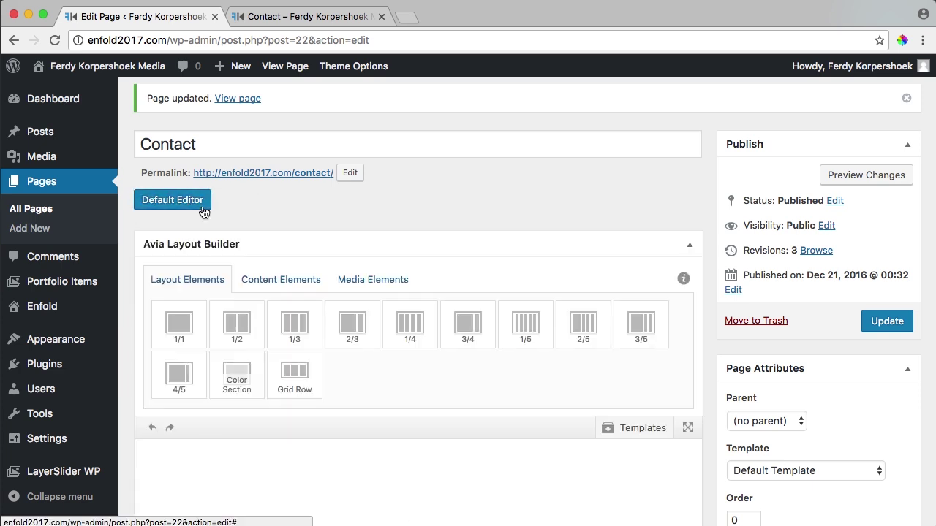
{"action": "scroll", "coordinate": [444, 300], "scroll_direction": "down", "scroll_amount": 3}
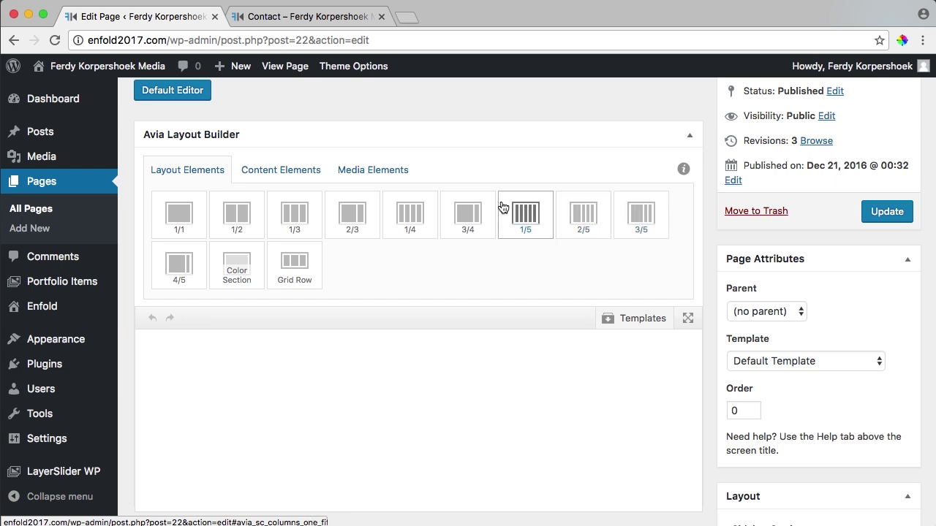
{"action": "left_click", "coordinate": [282, 173]}
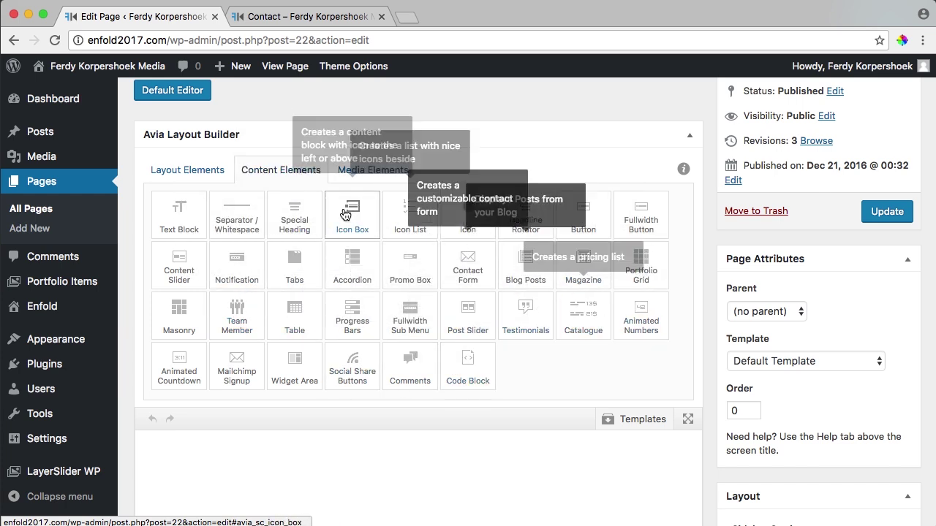
{"action": "left_click", "coordinate": [375, 173]}
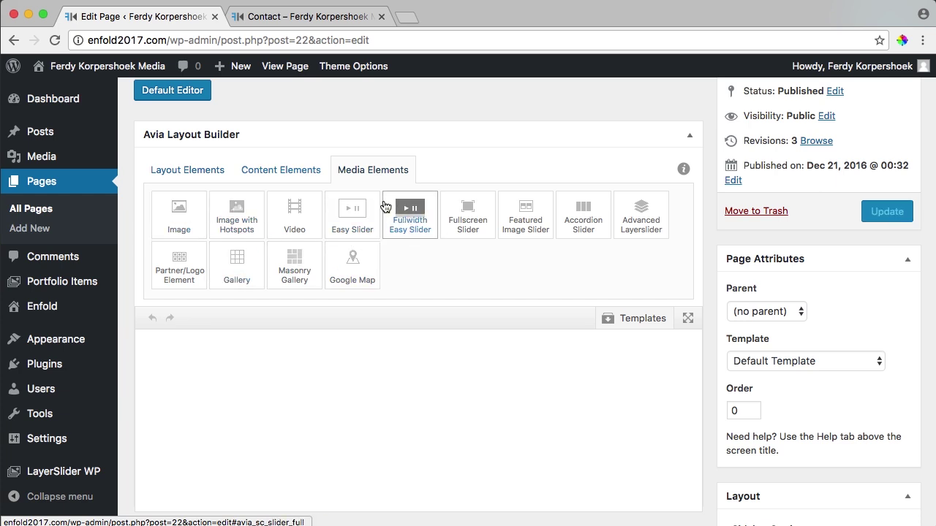
{"action": "left_click", "coordinate": [193, 171]}
{"action": "left_click_drag", "start_coordinate": [180, 215], "coordinate": [195, 381]}
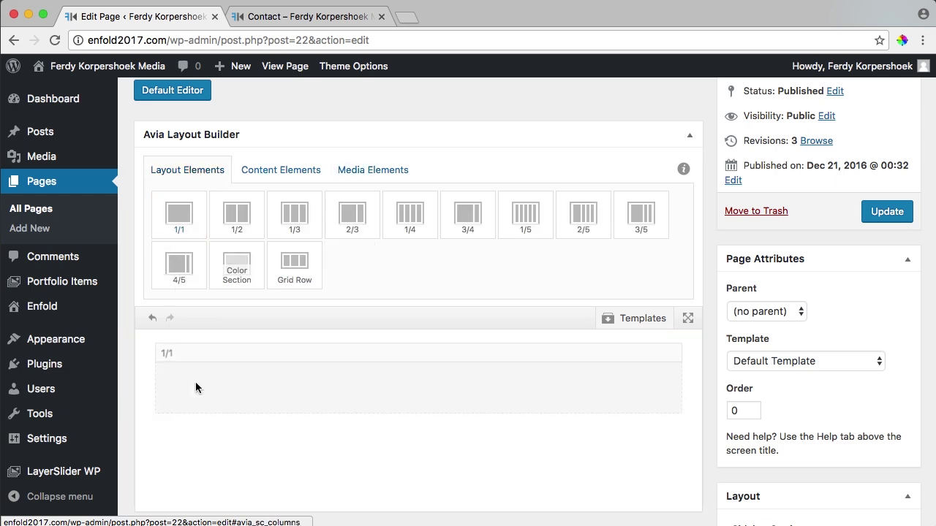
Drag a Text Block from Content Elements into the 1/1 column
{"action": "left_click", "coordinate": [277, 173]}
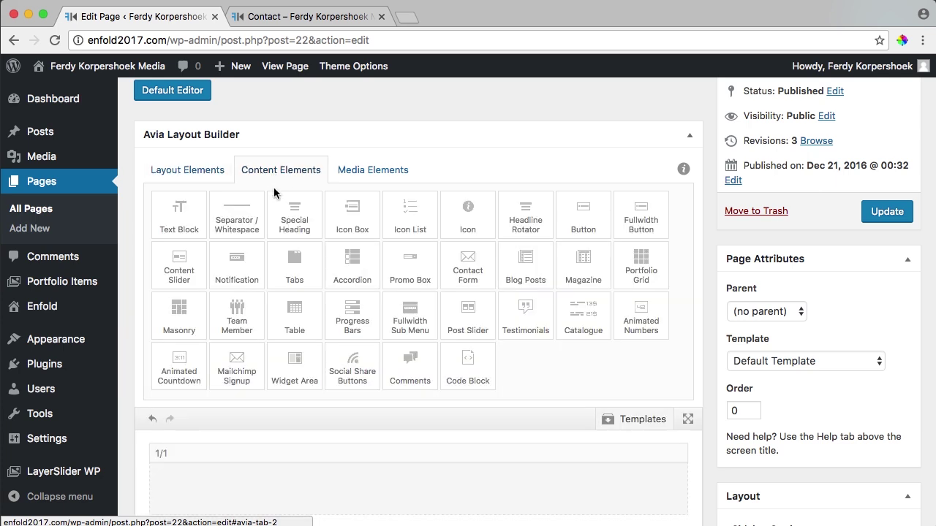
{"action": "scroll", "coordinate": [274, 187], "scroll_direction": "down", "scroll_amount": 3}
{"action": "left_click_drag", "start_coordinate": [182, 126], "coordinate": [249, 402]}
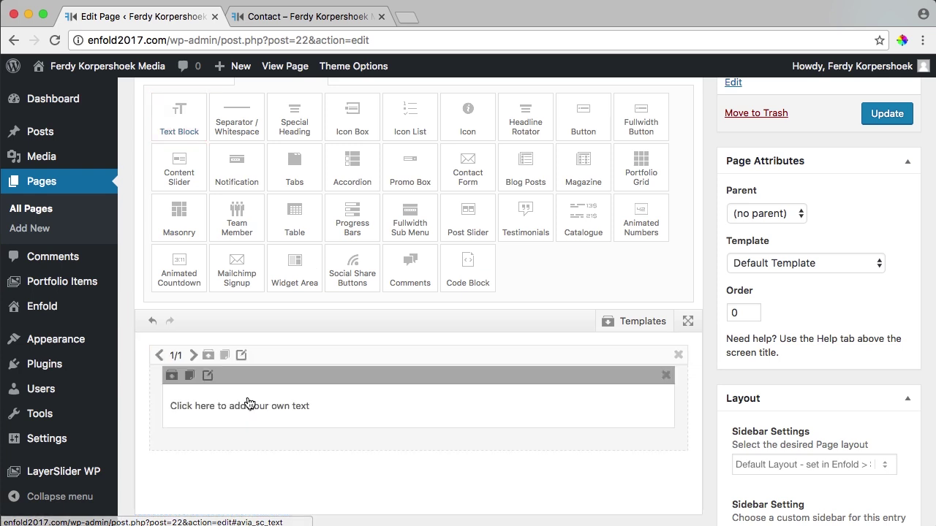
Keep the Text Block's default placeholder text, update the page, and reload the live Contact page
{"action": "left_click", "coordinate": [254, 404]}
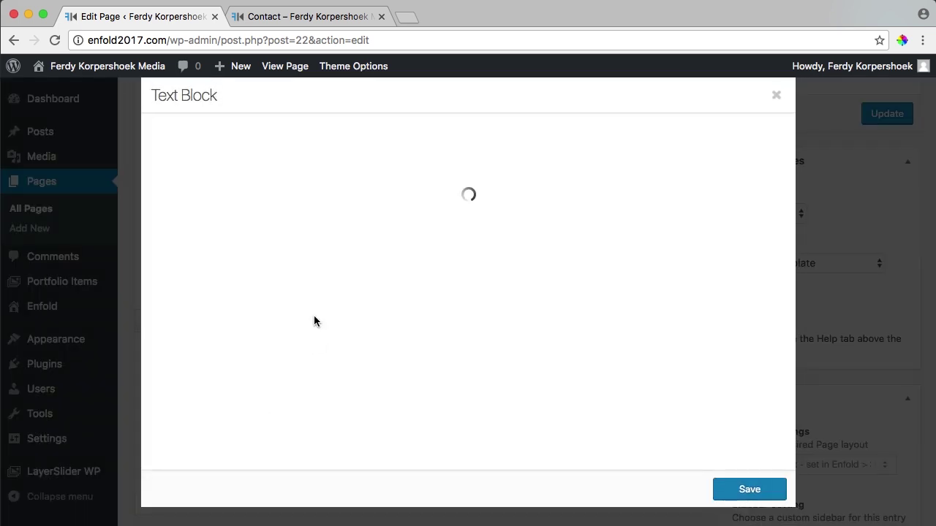
{"action": "left_click", "coordinate": [747, 490]}
{"action": "left_click", "coordinate": [885, 195]}
{"action": "left_click", "coordinate": [307, 16]}
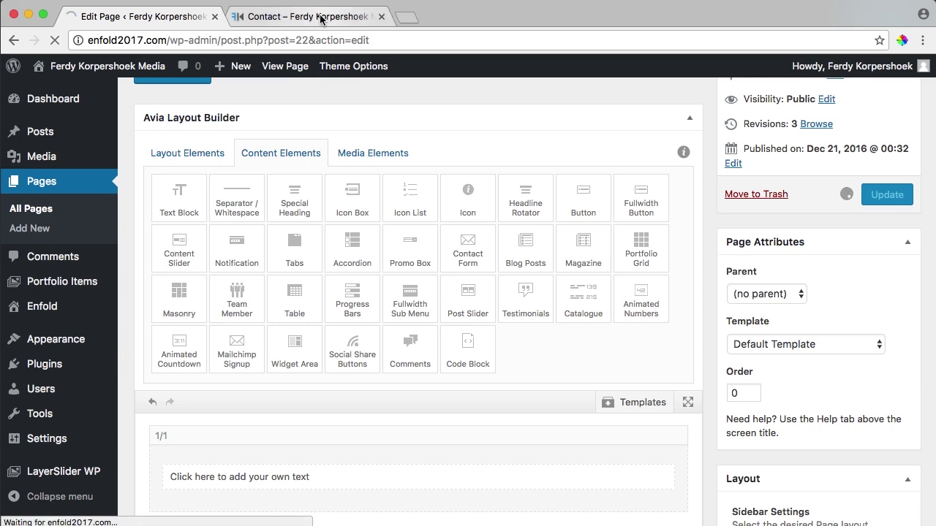
{"action": "key", "text": "super+r"}
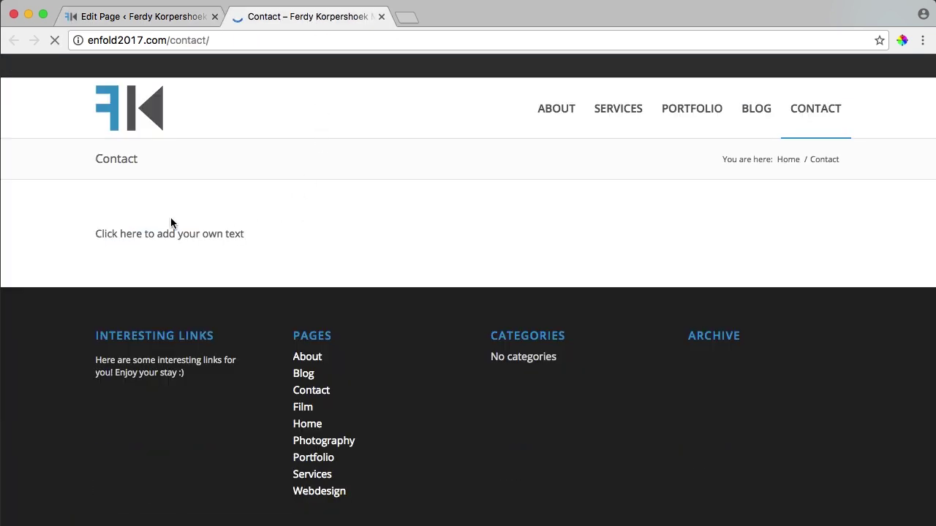
{"action": "left_click_drag", "start_coordinate": [104, 234], "coordinate": [246, 237]}
{"action": "left_click", "coordinate": [246, 238]}
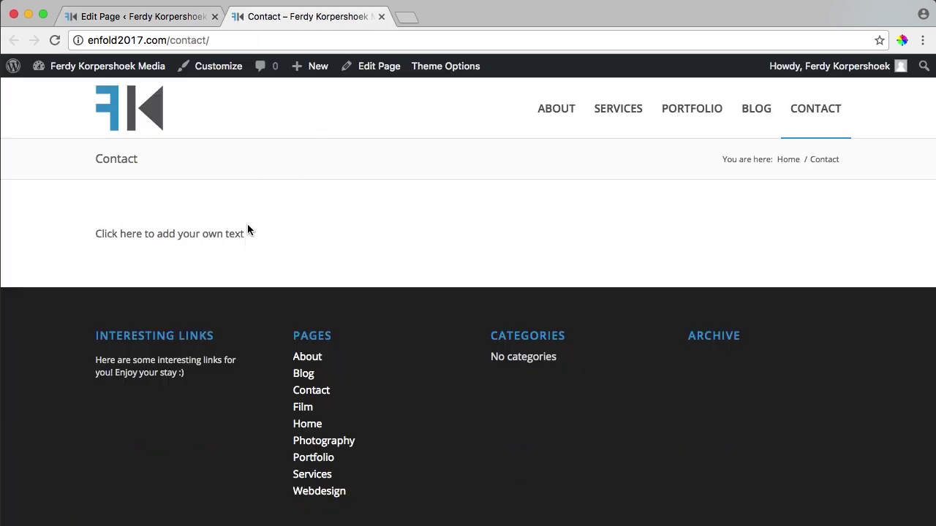
{"action": "left_click", "coordinate": [168, 16]}
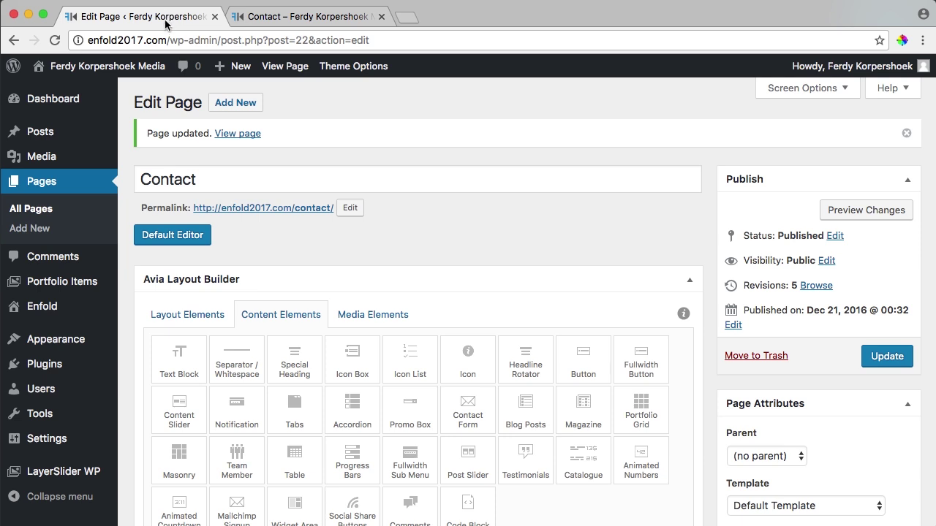
{"action": "mouse_move", "coordinate": [52, 376]}
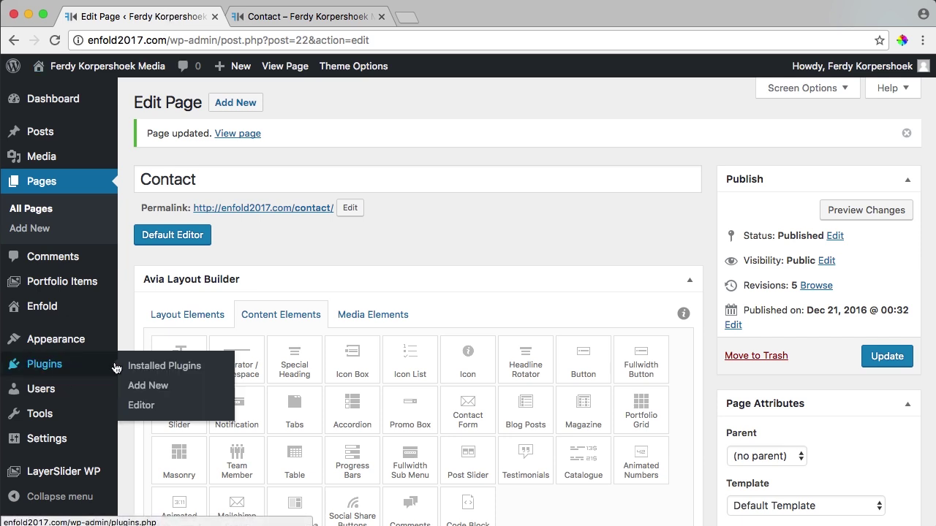
Find Contact Form 7 under Plugins > Add New, install it and activate it
{"action": "left_click", "coordinate": [160, 392]}
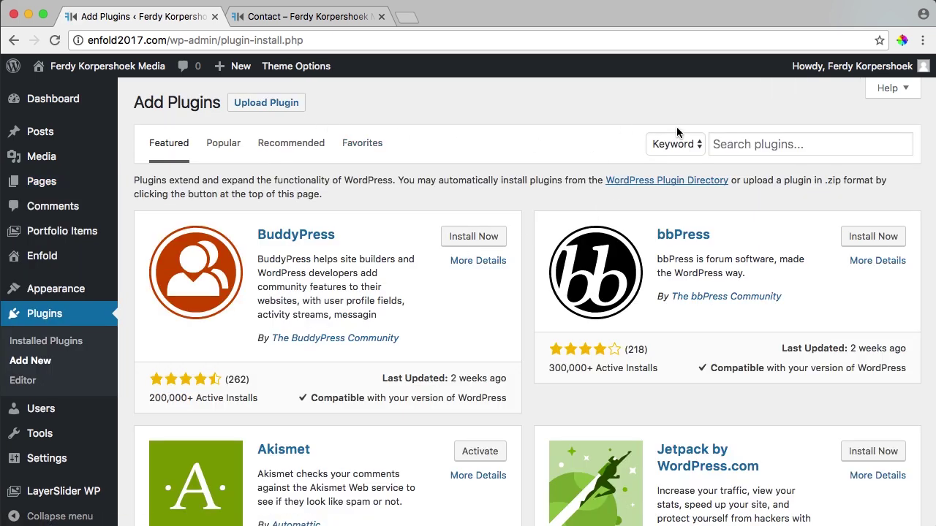
{"action": "left_click", "coordinate": [794, 143]}
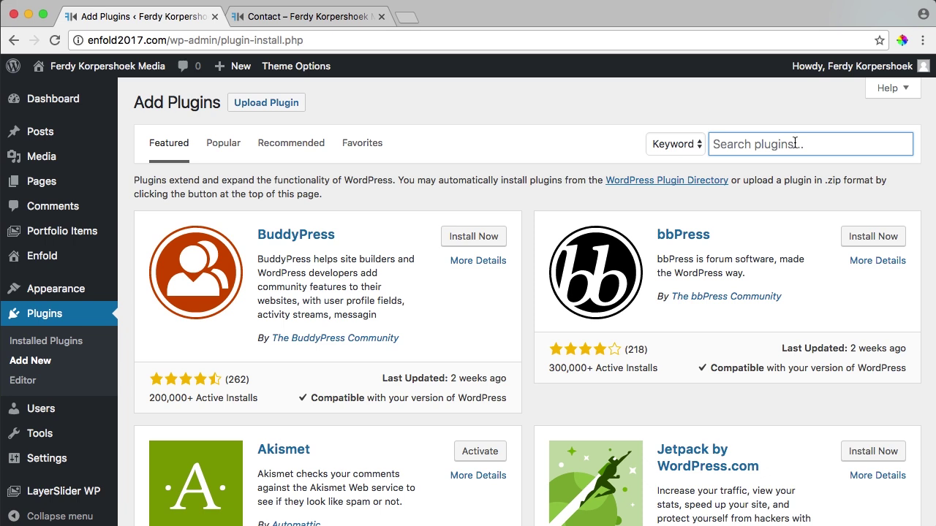
{"action": "type", "text": "Contact Form 7"}
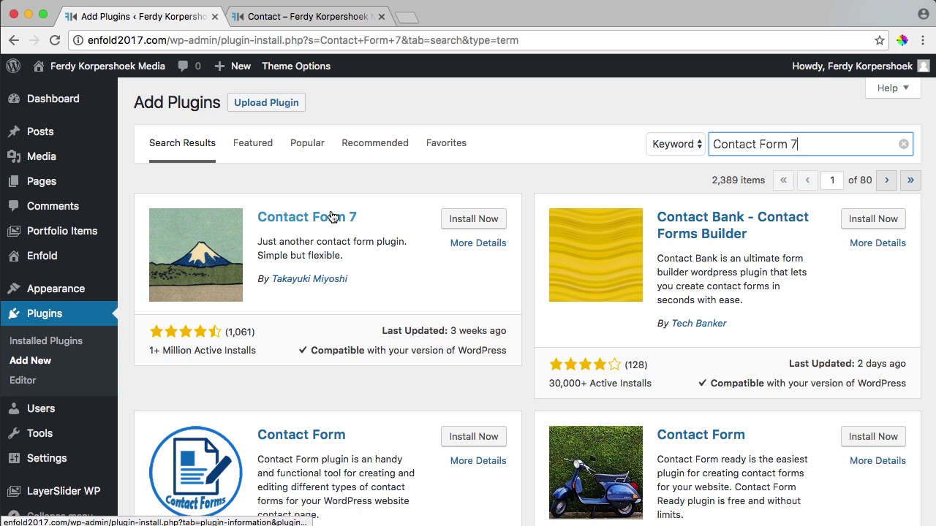
{"action": "left_click_drag", "start_coordinate": [147, 349], "coordinate": [256, 352]}
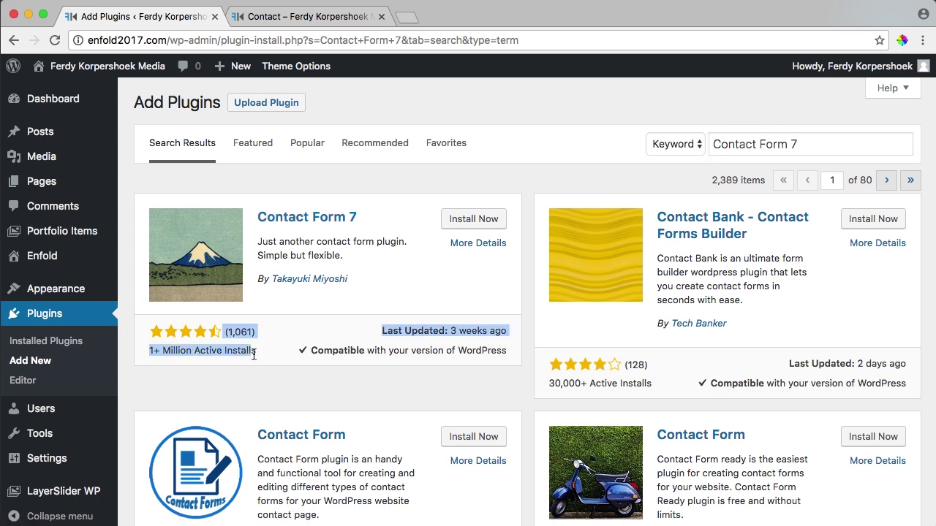
{"action": "left_click", "coordinate": [253, 355]}
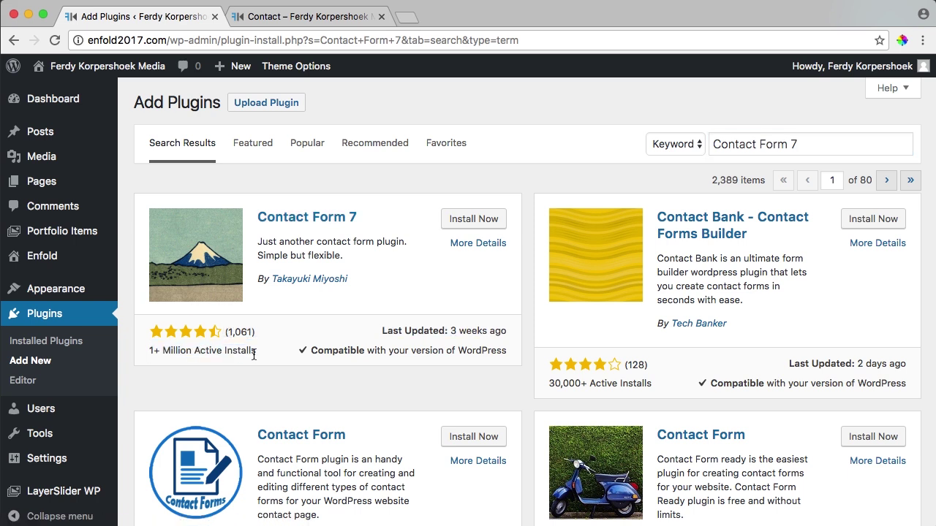
{"action": "left_click", "coordinate": [467, 215]}
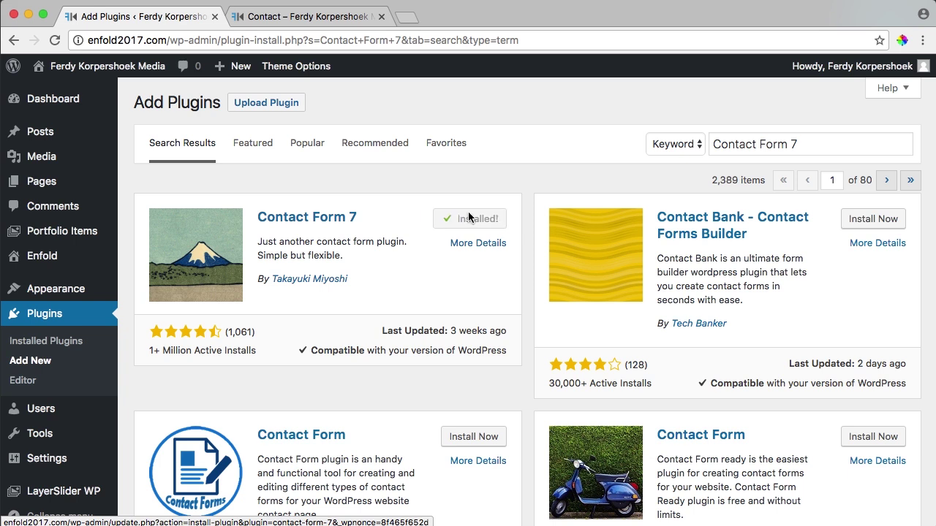
{"action": "left_click", "coordinate": [478, 220]}
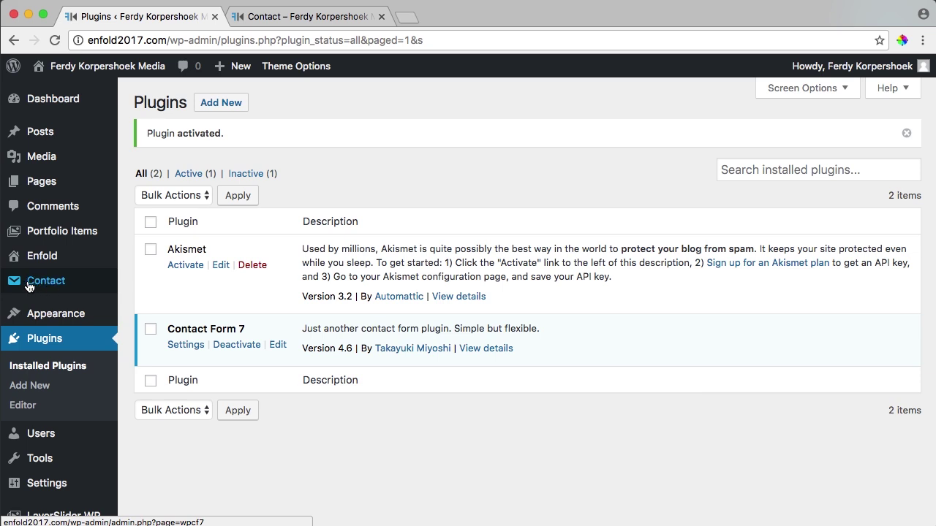
Open Contact form 1 from the Contact Forms list and review its form template fields
{"action": "left_click", "coordinate": [49, 282]}
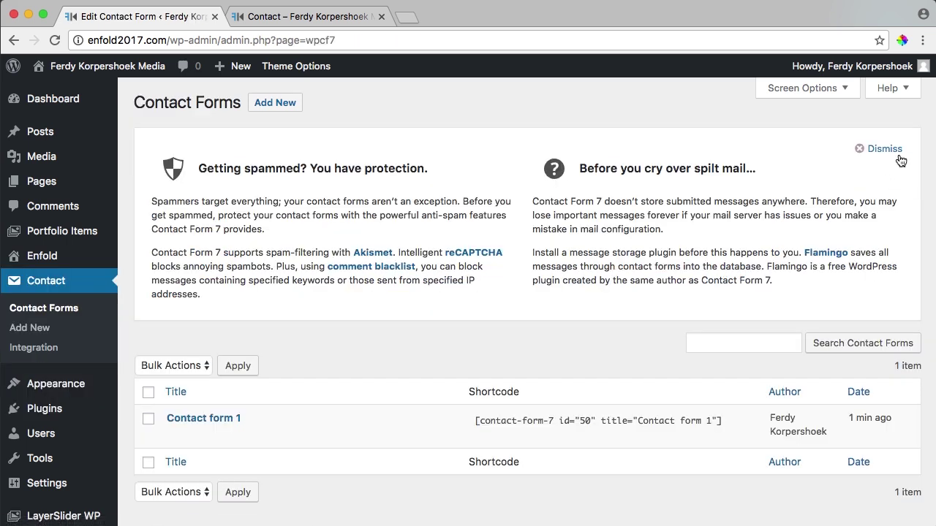
{"action": "left_click", "coordinate": [886, 147]}
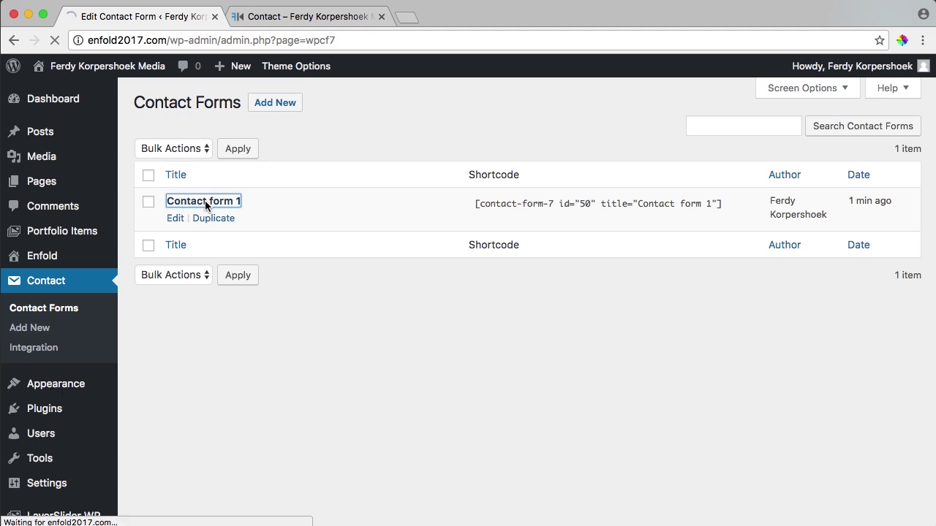
{"action": "scroll", "coordinate": [265, 368], "scroll_direction": "down", "scroll_amount": 3}
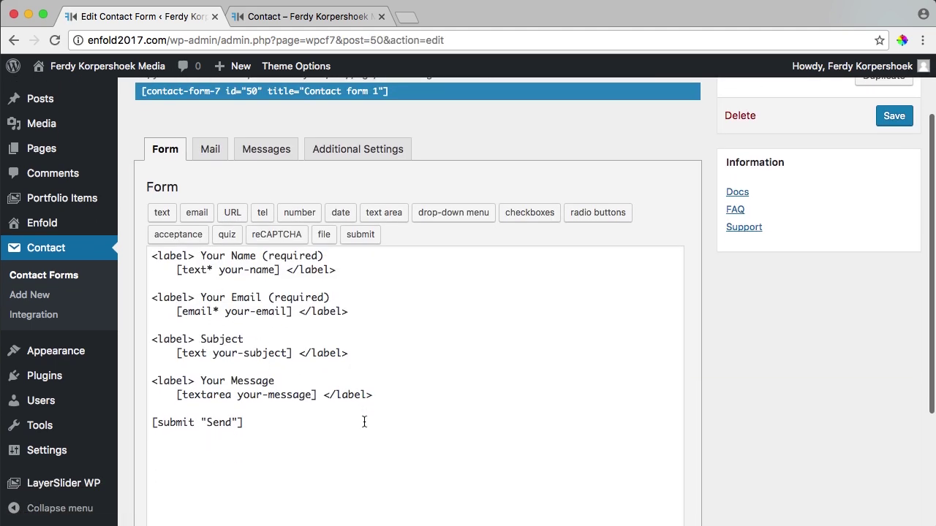
{"action": "left_click_drag", "start_coordinate": [384, 444], "coordinate": [167, 251]}
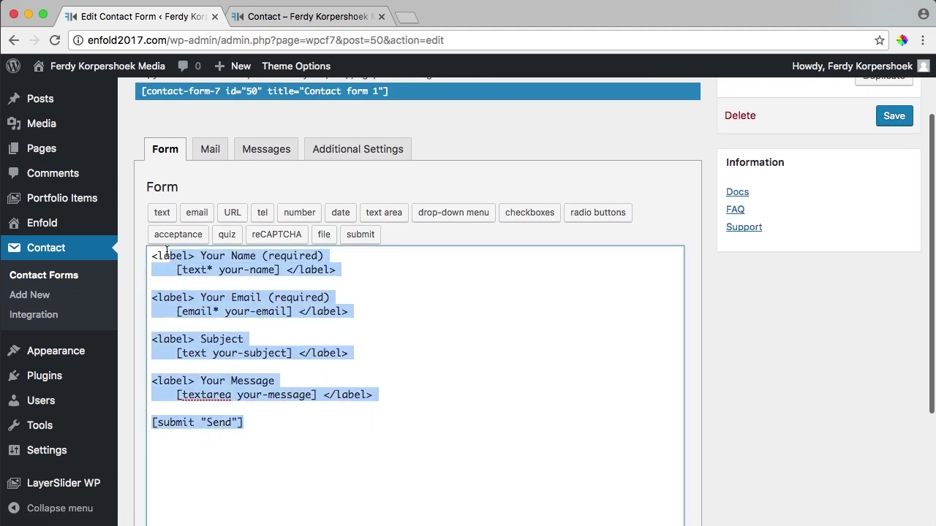
{"action": "left_click", "coordinate": [276, 309]}
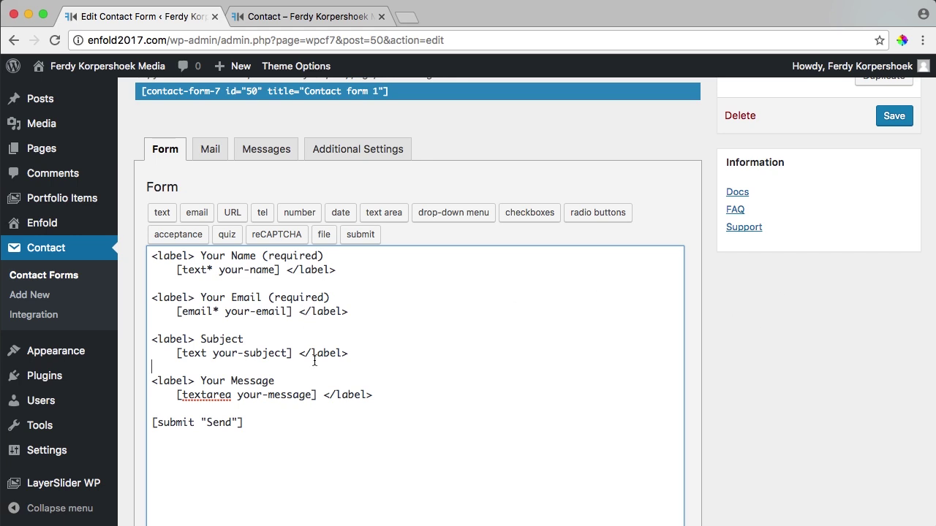
{"action": "left_click_drag", "start_coordinate": [337, 432], "coordinate": [158, 256]}
{"action": "left_click", "coordinate": [235, 341]}
Check the Mail tab's recipient address and copy the Contact form 1 shortcode (id 50)
{"action": "left_click", "coordinate": [211, 152]}
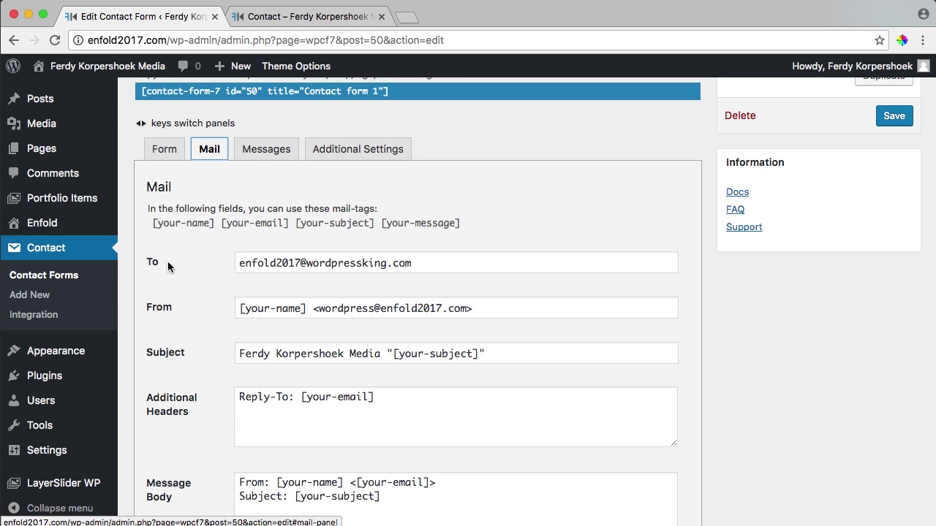
{"action": "left_click", "coordinate": [449, 284]}
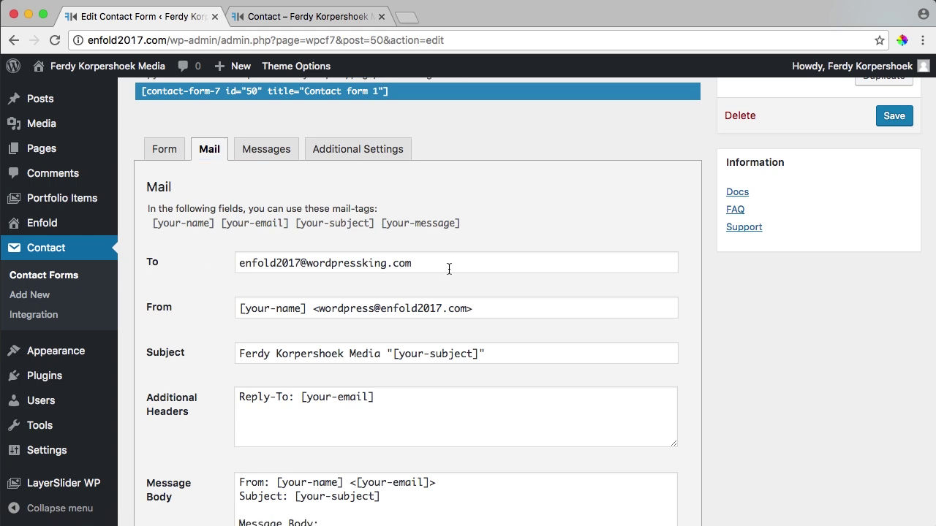
{"action": "left_click_drag", "start_coordinate": [449, 269], "coordinate": [235, 260]}
{"action": "left_click", "coordinate": [231, 259]}
{"action": "scroll", "coordinate": [197, 241], "scroll_direction": "up", "scroll_amount": 2}
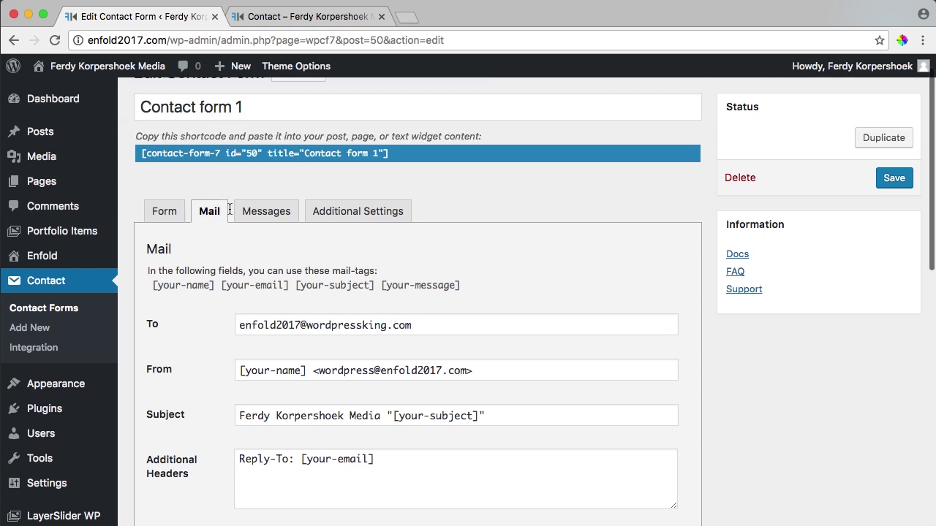
{"action": "left_click", "coordinate": [160, 159]}
{"action": "key", "text": "super+c"}
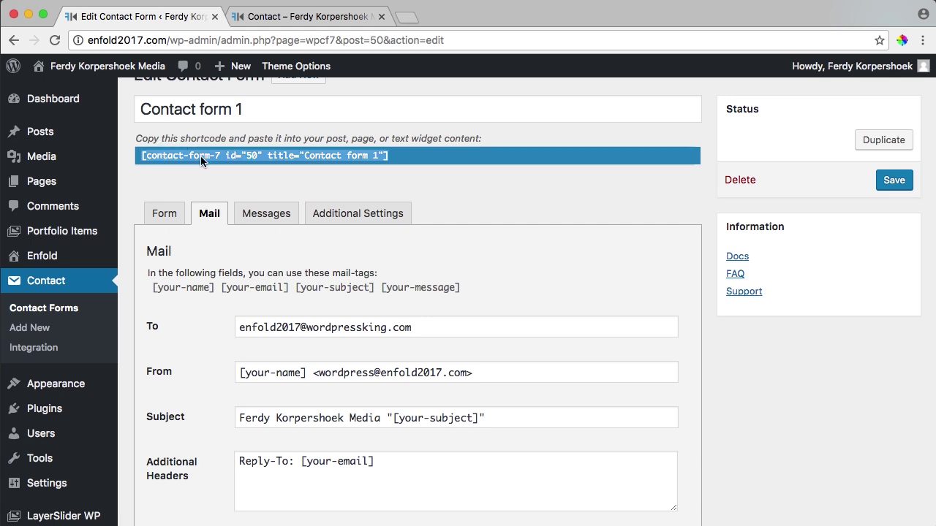
{"action": "left_click", "coordinate": [278, 19]}
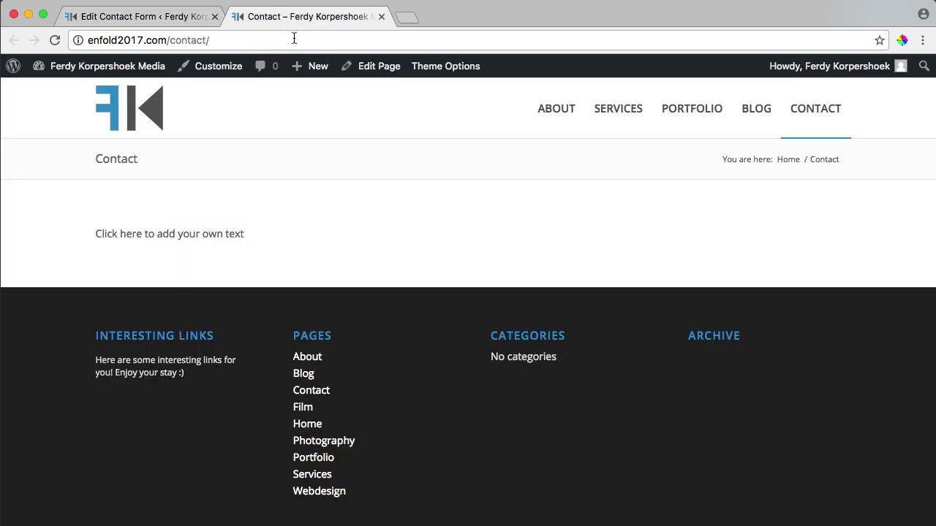
Paste the Contact form 1 shortcode over the Text Block's placeholder sentence, save the block and update the page
{"action": "left_click", "coordinate": [374, 67]}
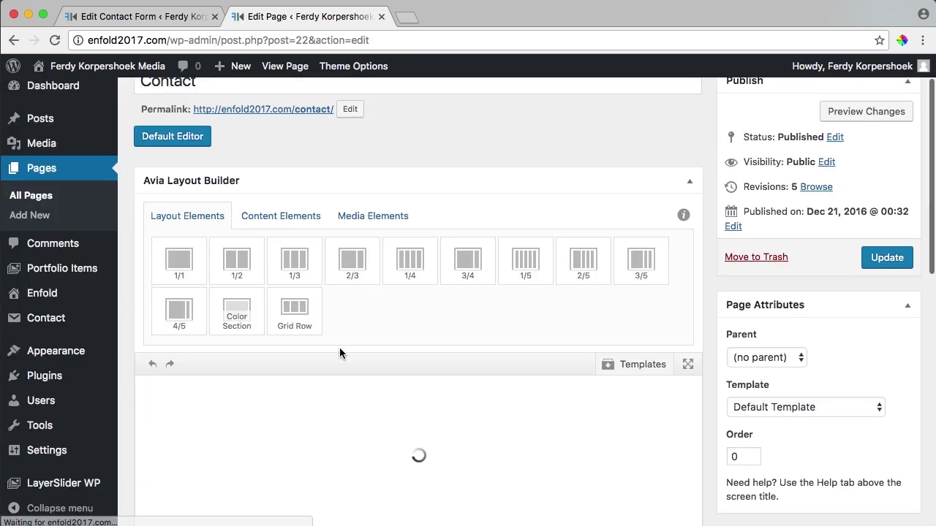
{"action": "scroll", "coordinate": [339, 347], "scroll_direction": "down", "scroll_amount": 3}
{"action": "left_click", "coordinate": [313, 348]}
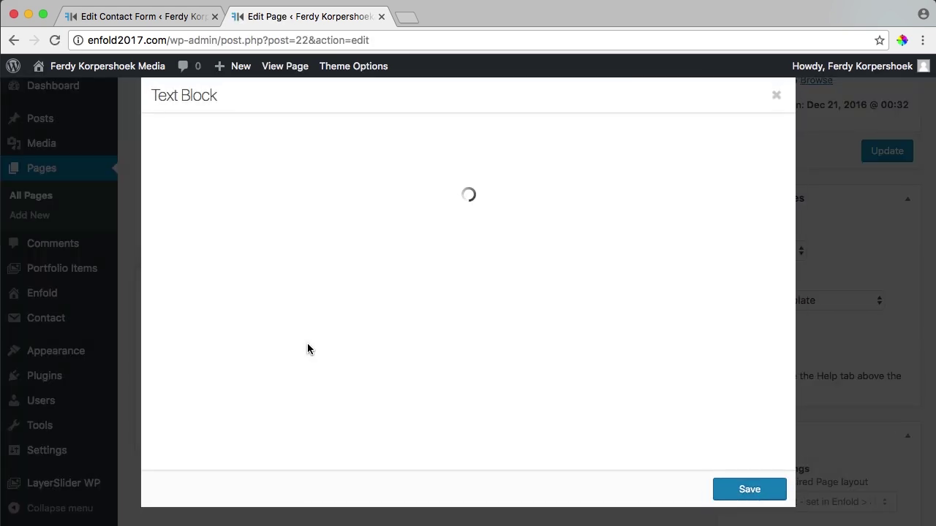
{"action": "triple_click", "coordinate": [325, 308]}
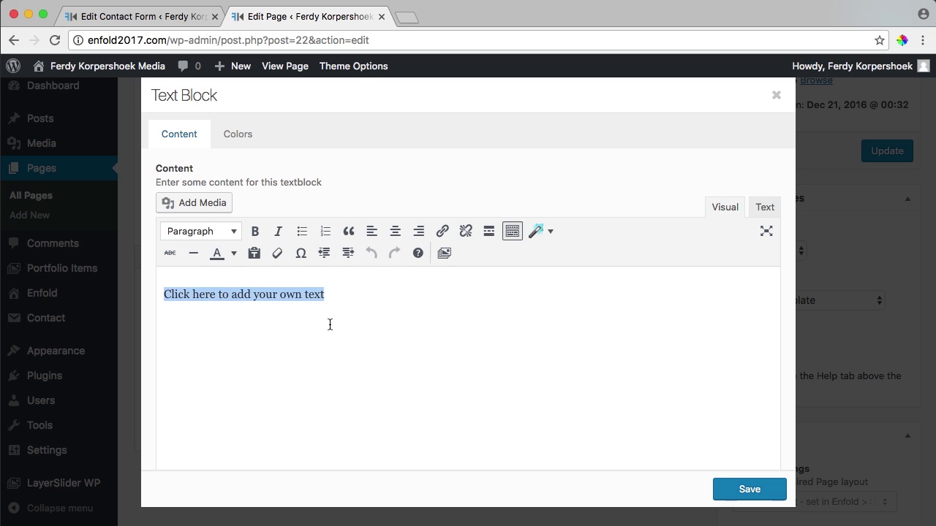
{"action": "key", "text": "super+v"}
{"action": "left_click", "coordinate": [750, 489]}
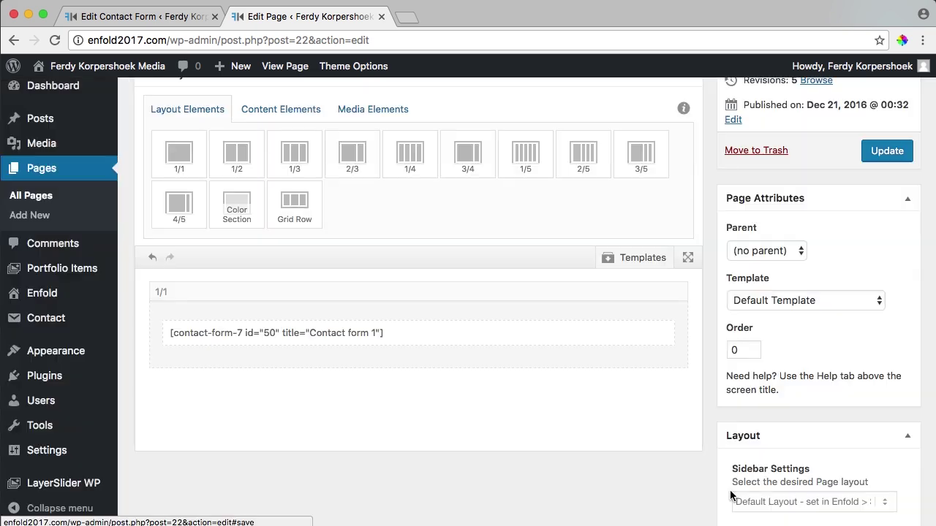
{"action": "left_click", "coordinate": [887, 153]}
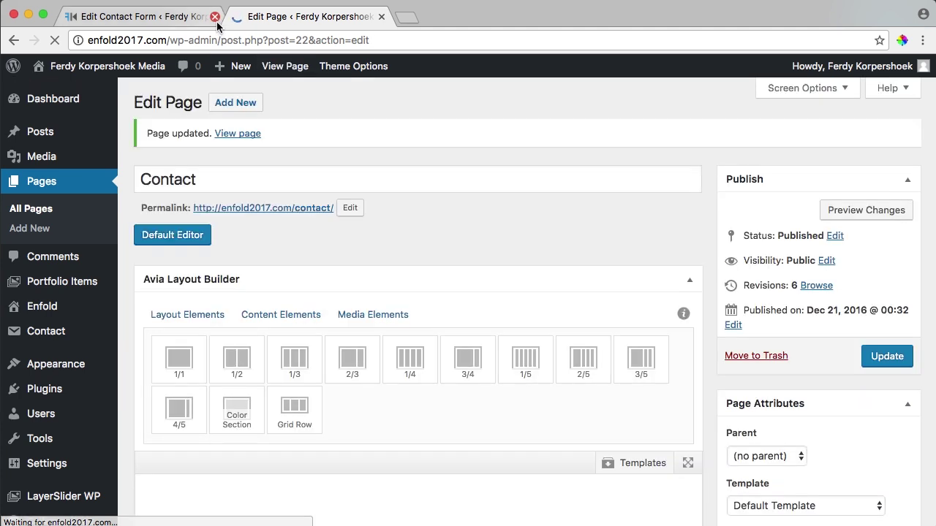
Open the live Contact page in a new tab and compare it with the editor
{"action": "left_click", "coordinate": [215, 16]}
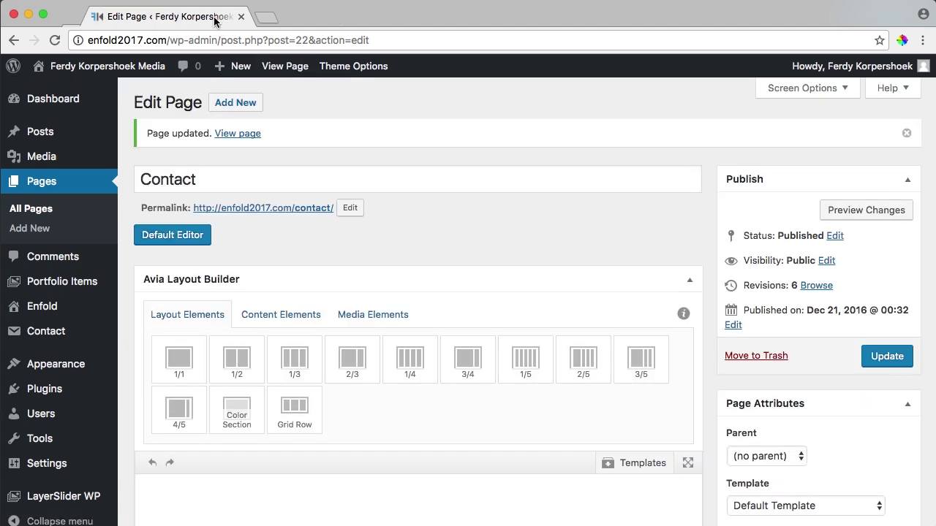
{"action": "left_click", "coordinate": [285, 66], "text": "super"}
{"action": "left_click", "coordinate": [284, 23]}
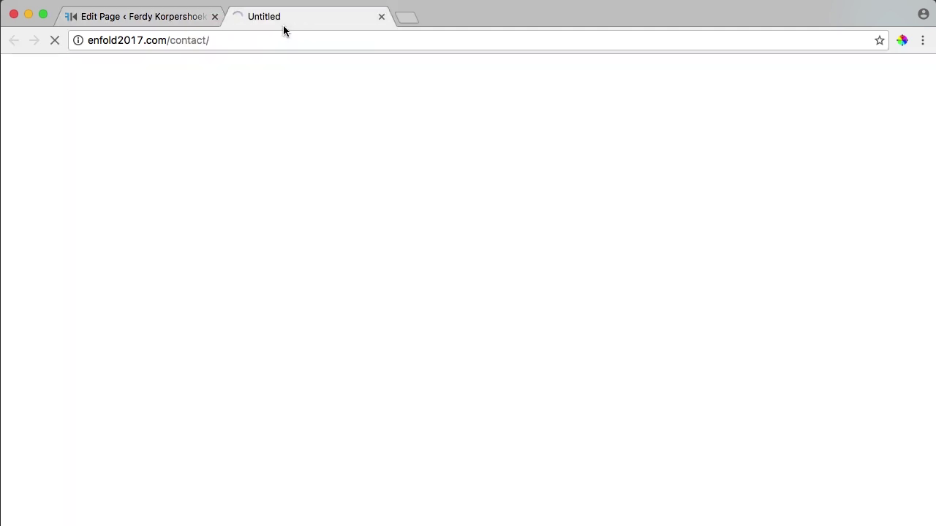
{"action": "scroll", "coordinate": [101, 248], "scroll_direction": "down", "scroll_amount": 3}
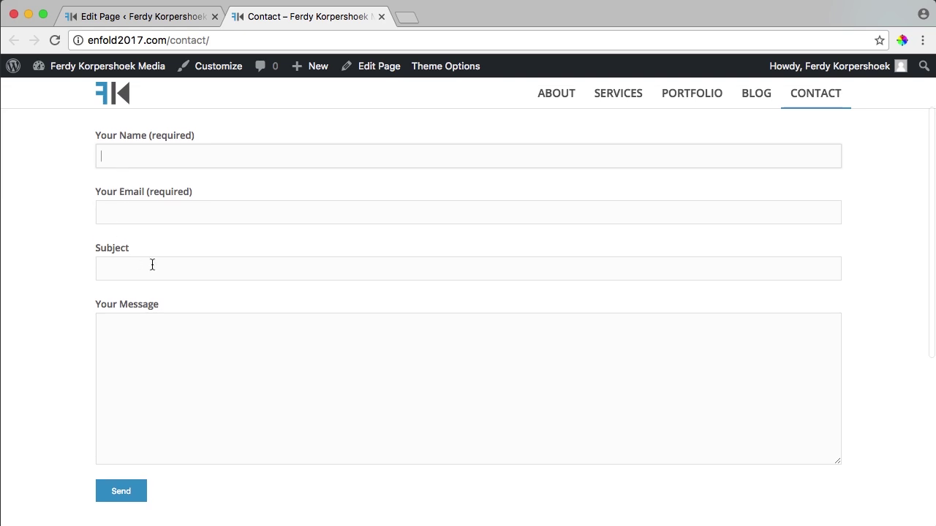
{"action": "scroll", "coordinate": [205, 238], "scroll_direction": "up", "scroll_amount": 1}
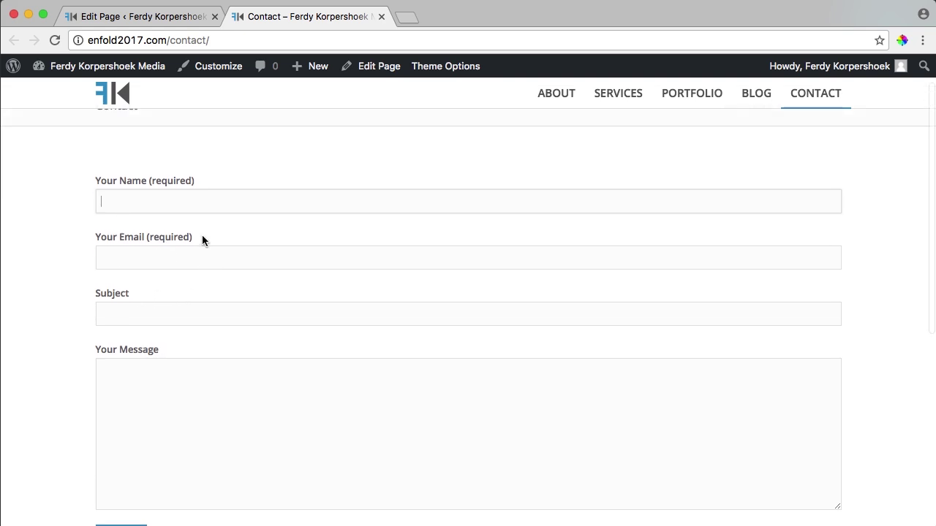
{"action": "left_click", "coordinate": [135, 16]}
{"action": "scroll", "coordinate": [156, 341], "scroll_direction": "down", "scroll_amount": 3}
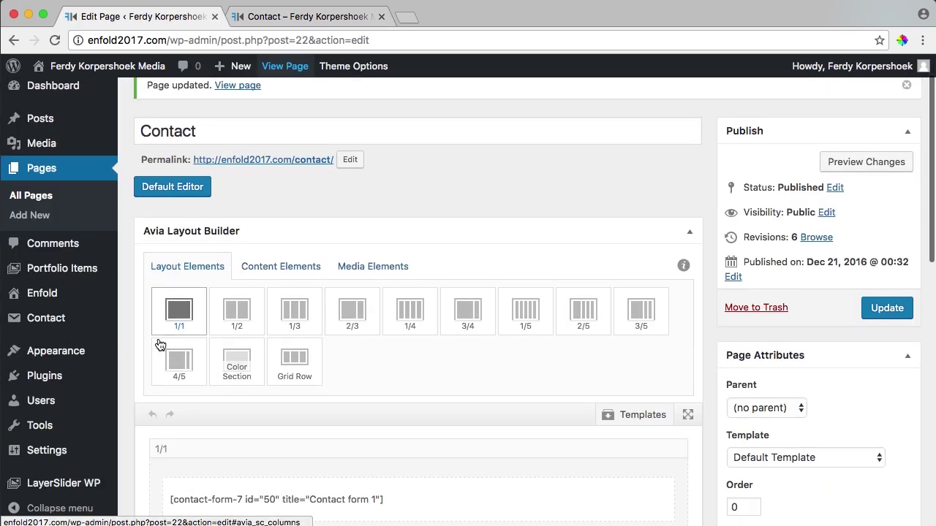
{"action": "left_click", "coordinate": [263, 22]}
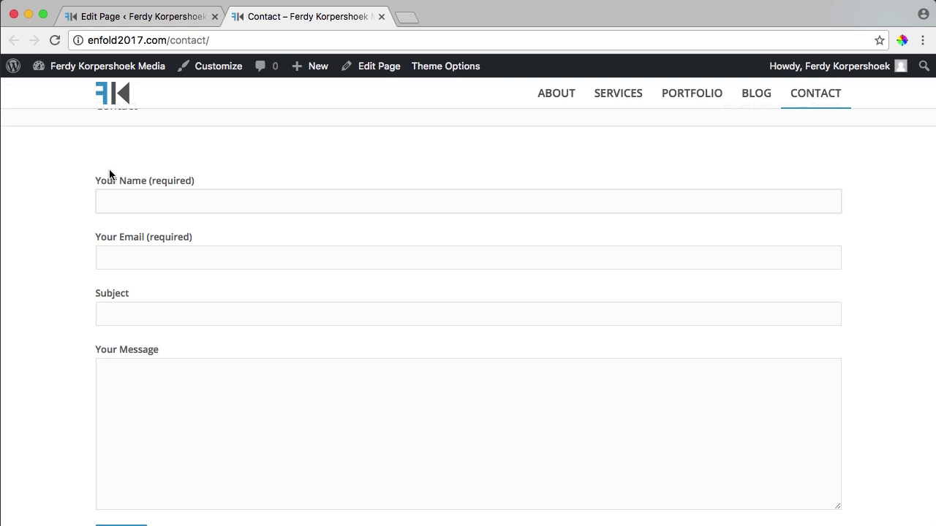
{"action": "left_click", "coordinate": [197, 20]}
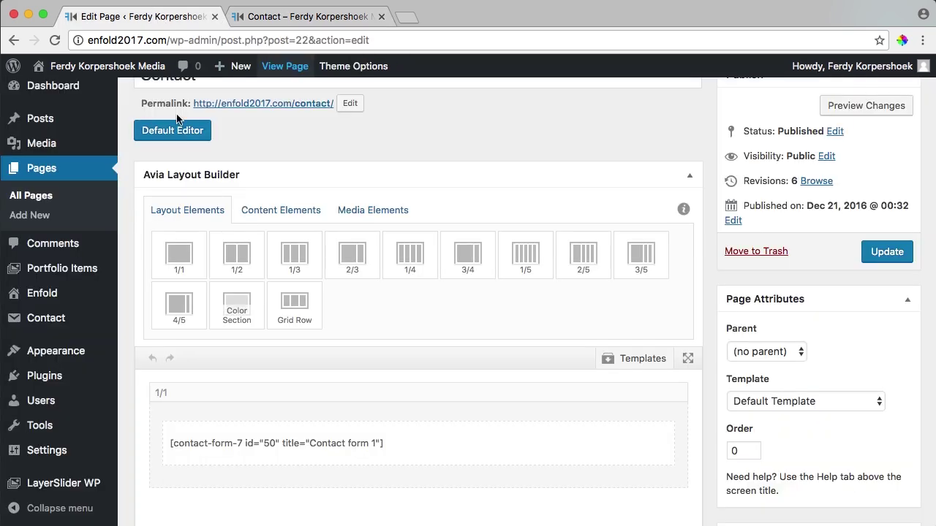
{"action": "scroll", "coordinate": [163, 395], "scroll_direction": "down", "scroll_amount": 3}
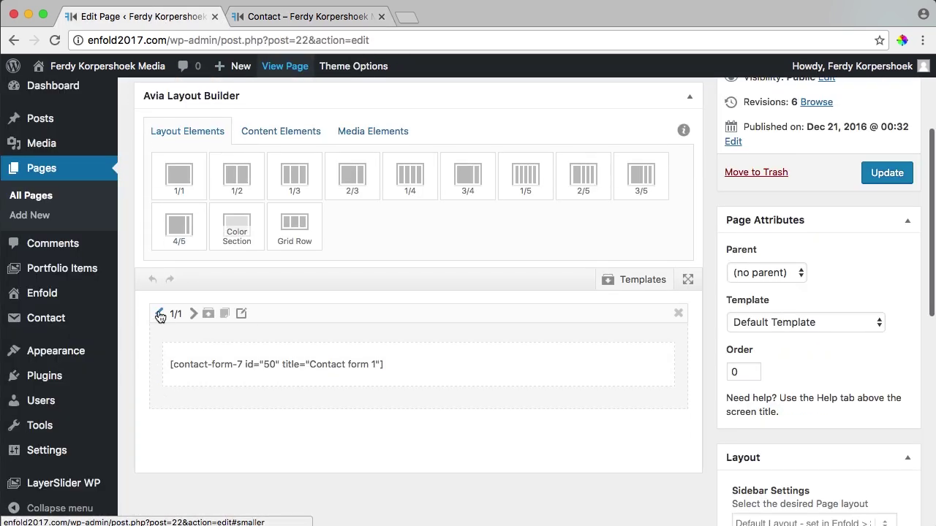
Narrow the contact form column to 1/2, update the page and reload the live view
{"action": "left_click", "coordinate": [160, 314]}
{"action": "left_click", "coordinate": [159, 315]}
{"action": "left_click", "coordinate": [159, 314]}
{"action": "left_click", "coordinate": [159, 314]}
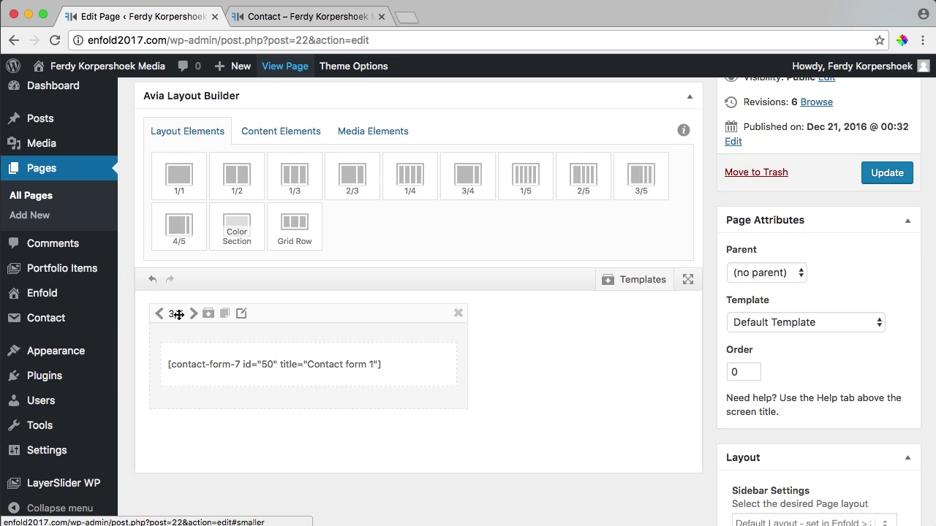
{"action": "left_click", "coordinate": [158, 314]}
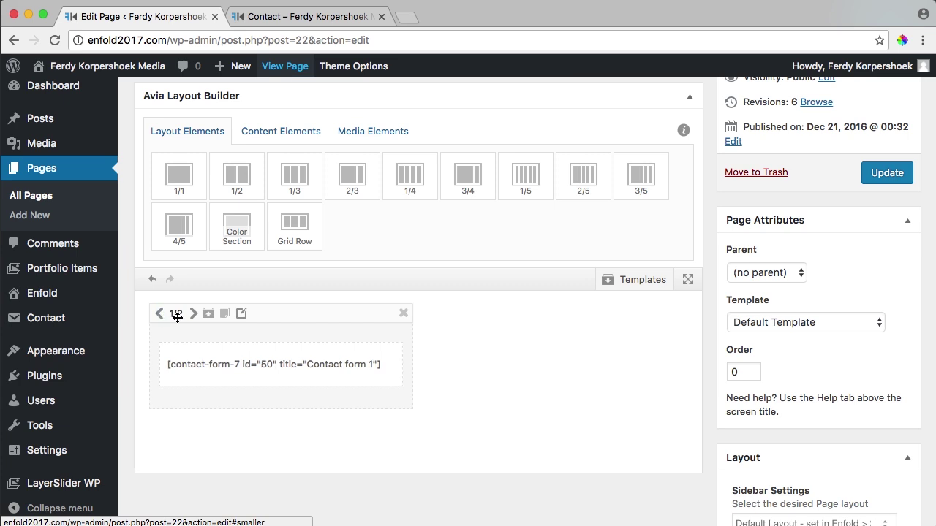
{"action": "left_click", "coordinate": [900, 176]}
{"action": "key", "text": "ctrl+Tab"}
{"action": "key", "text": "super+r"}
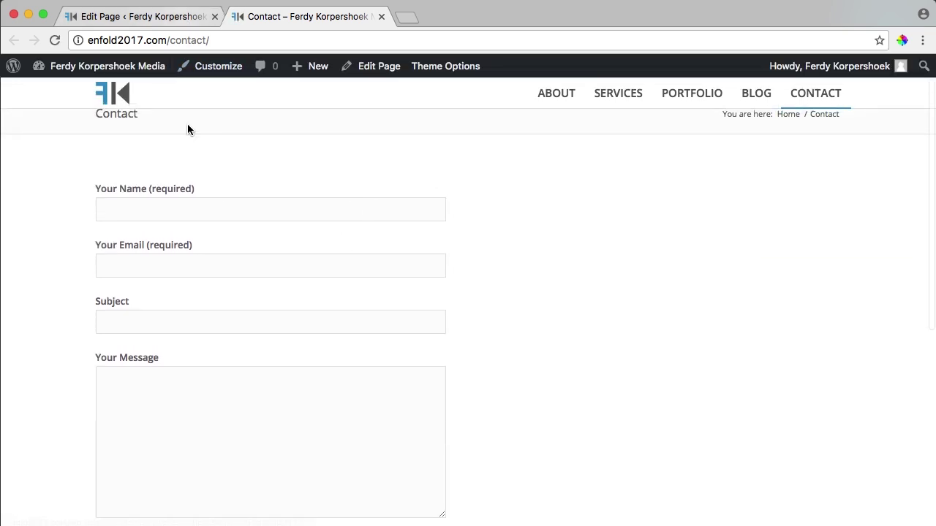
{"action": "scroll", "coordinate": [278, 241], "scroll_direction": "up", "scroll_amount": 2}
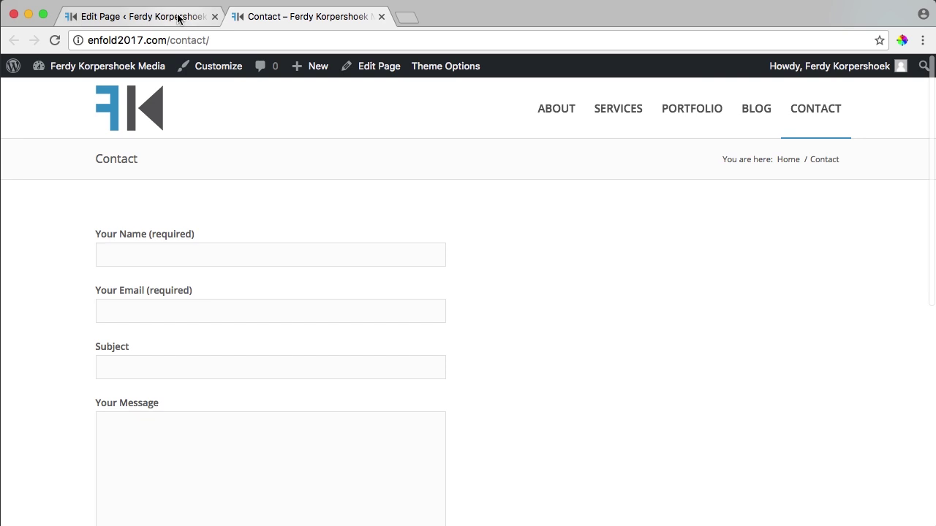
{"action": "left_click", "coordinate": [186, 16]}
{"action": "scroll", "coordinate": [742, 375], "scroll_direction": "down", "scroll_amount": 10}
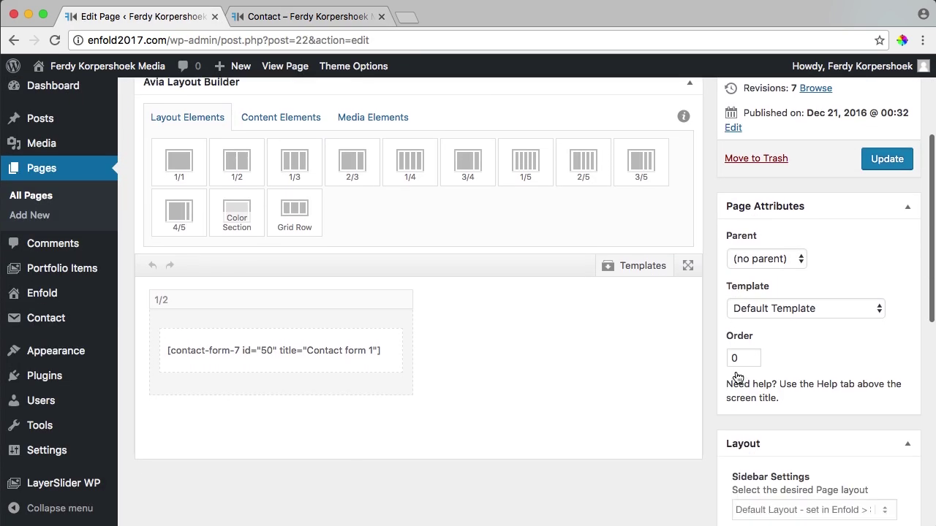
Set the page's sidebar layout to Right Sidebar with default sidebars, update and reload the live page
{"action": "scroll", "coordinate": [719, 374], "scroll_direction": "down", "scroll_amount": 2}
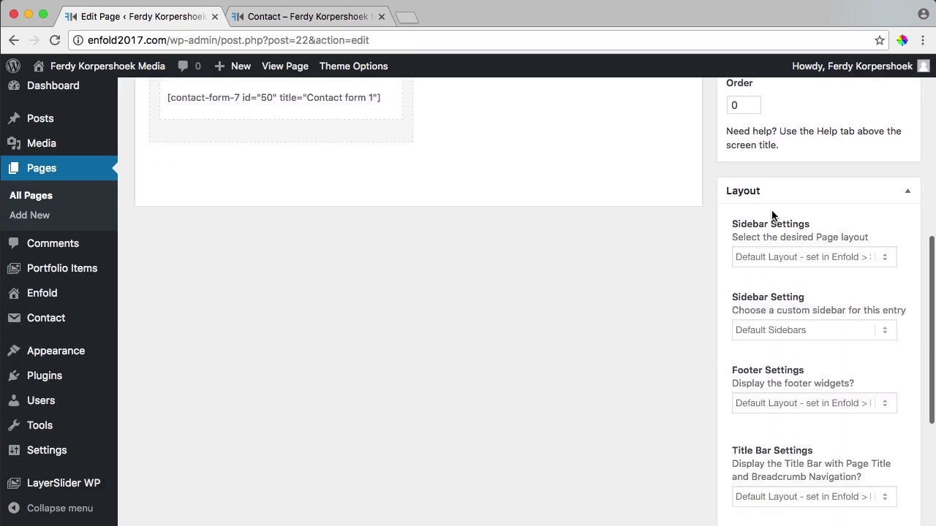
{"action": "scroll", "coordinate": [716, 212], "scroll_direction": "up", "scroll_amount": 12}
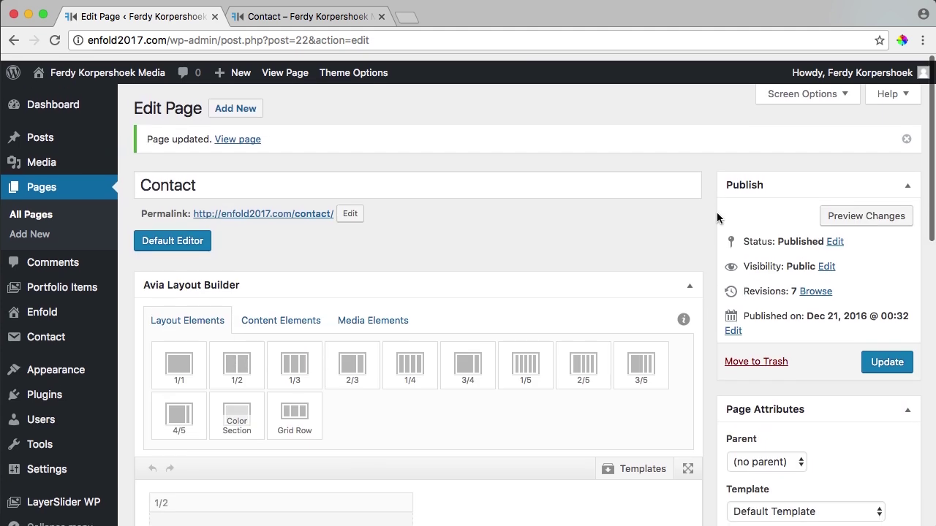
{"action": "scroll", "coordinate": [717, 212], "scroll_direction": "down", "scroll_amount": 12}
{"action": "scroll", "coordinate": [716, 213], "scroll_direction": "down", "scroll_amount": 1}
{"action": "left_click", "coordinate": [760, 234]}
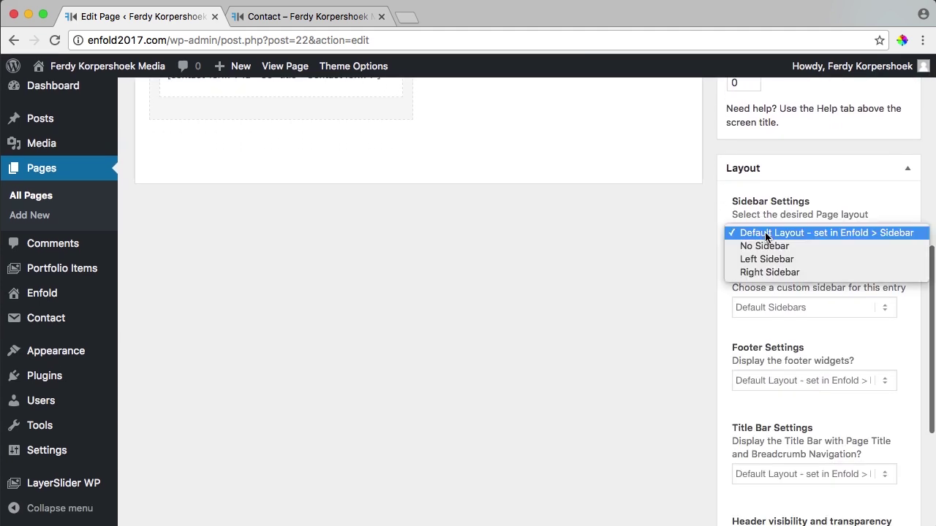
{"action": "left_click", "coordinate": [759, 272]}
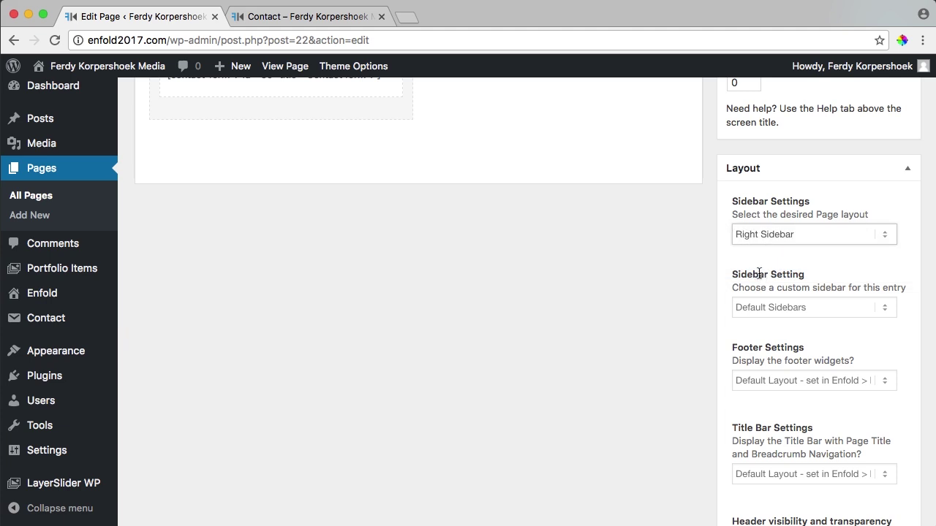
{"action": "left_click", "coordinate": [764, 311]}
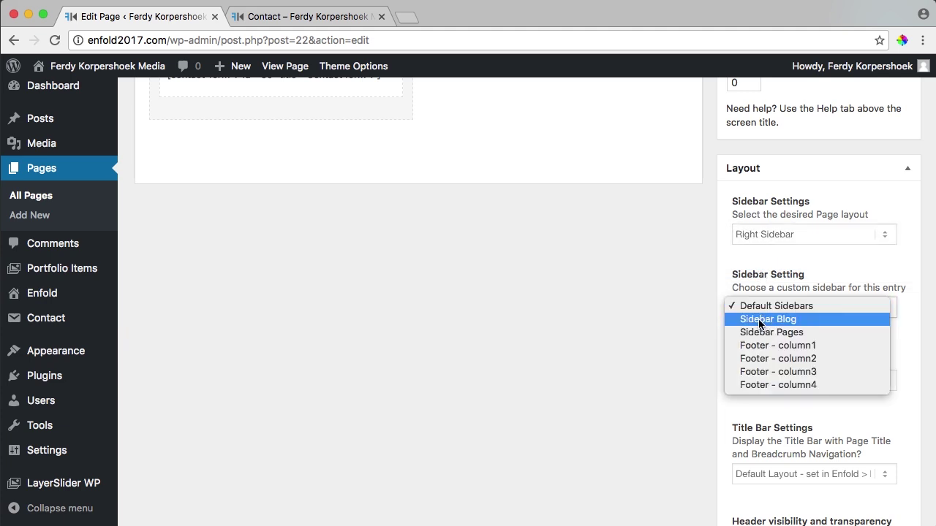
{"action": "left_click", "coordinate": [758, 307]}
{"action": "scroll", "coordinate": [701, 286], "scroll_direction": "up", "scroll_amount": 10}
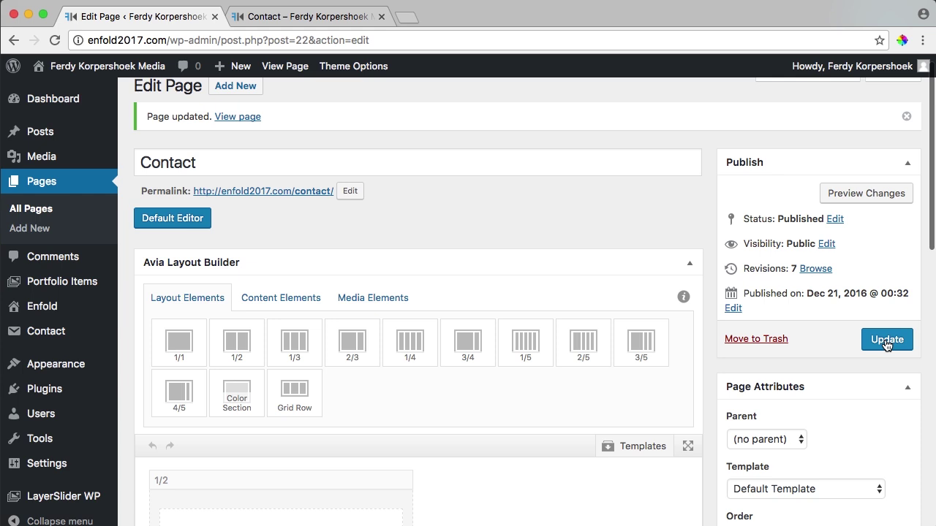
{"action": "left_click", "coordinate": [885, 340]}
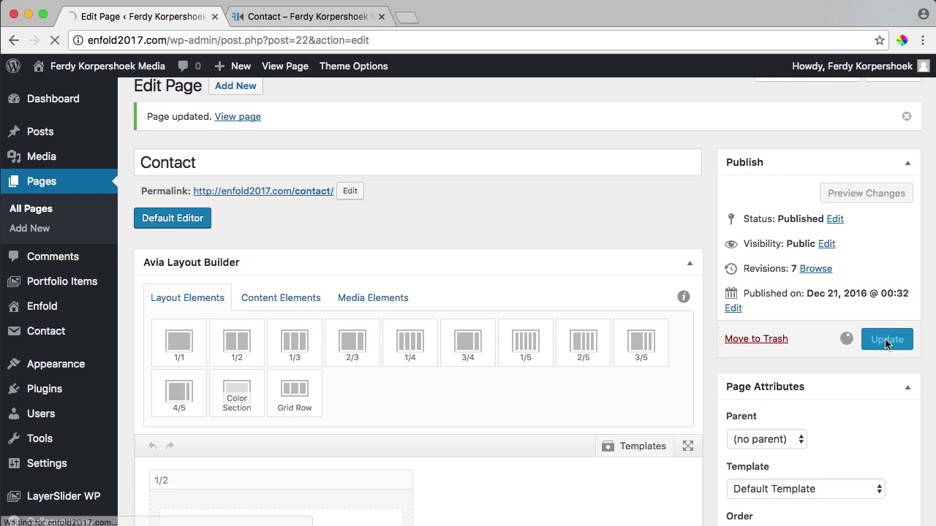
{"action": "left_click", "coordinate": [290, 22]}
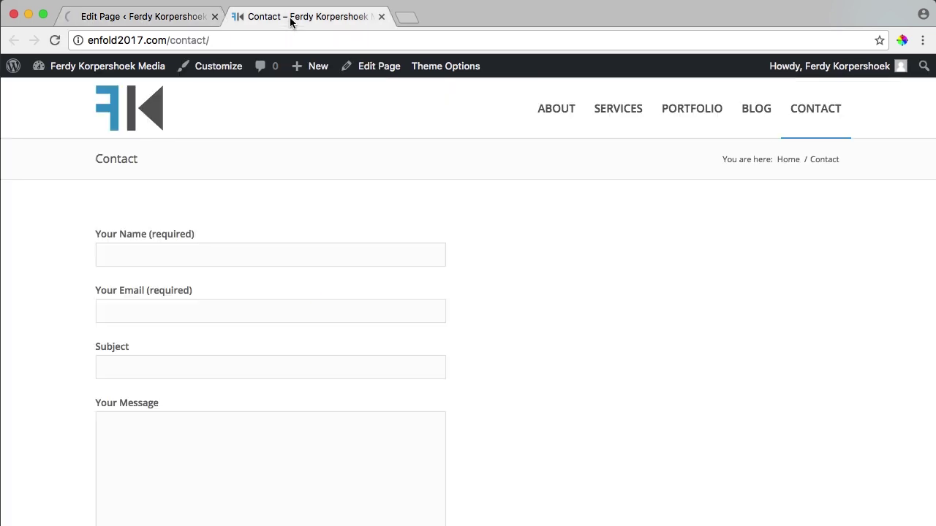
{"action": "key", "text": "super+r"}
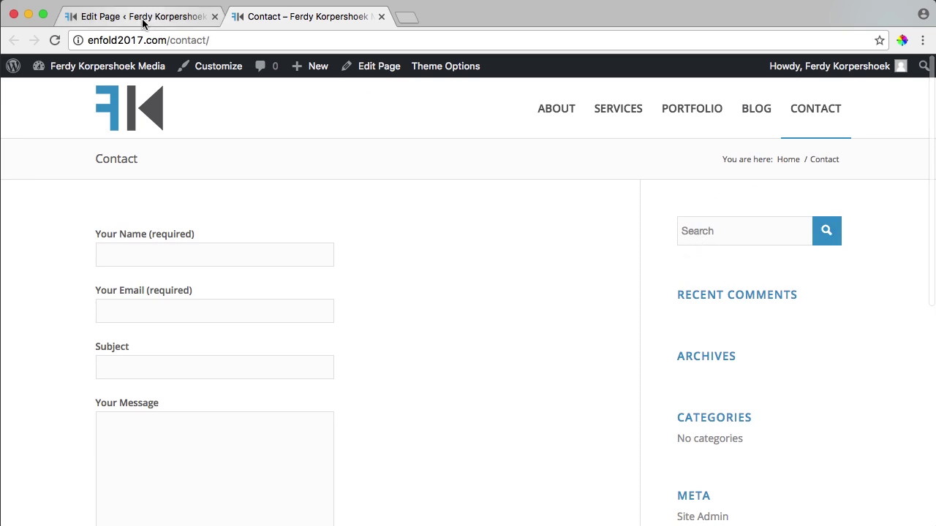
Widen the contact form column back to 1/1, update the page and reload the live view
{"action": "left_click", "coordinate": [197, 18]}
{"action": "left_click", "coordinate": [194, 277]}
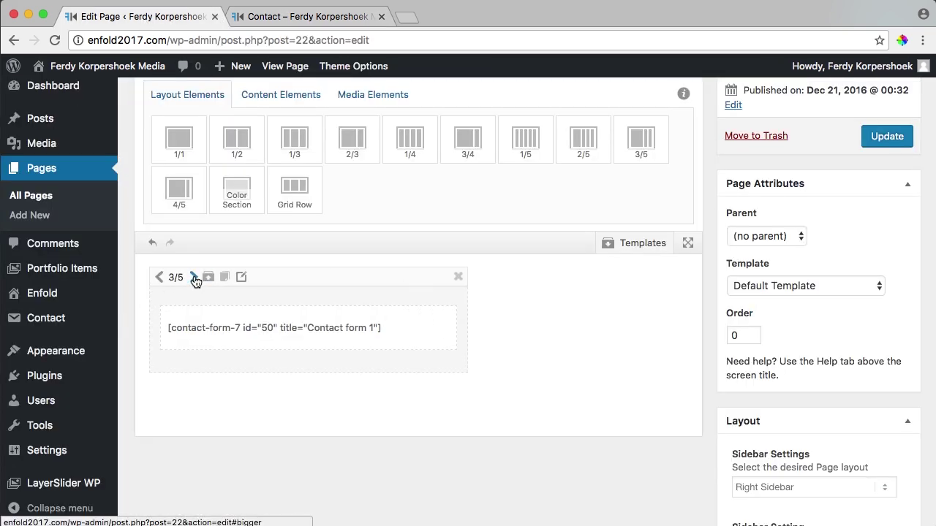
{"action": "left_click", "coordinate": [194, 277]}
{"action": "left_click", "coordinate": [193, 278]}
{"action": "left_click", "coordinate": [194, 277]}
{"action": "left_click", "coordinate": [194, 277]}
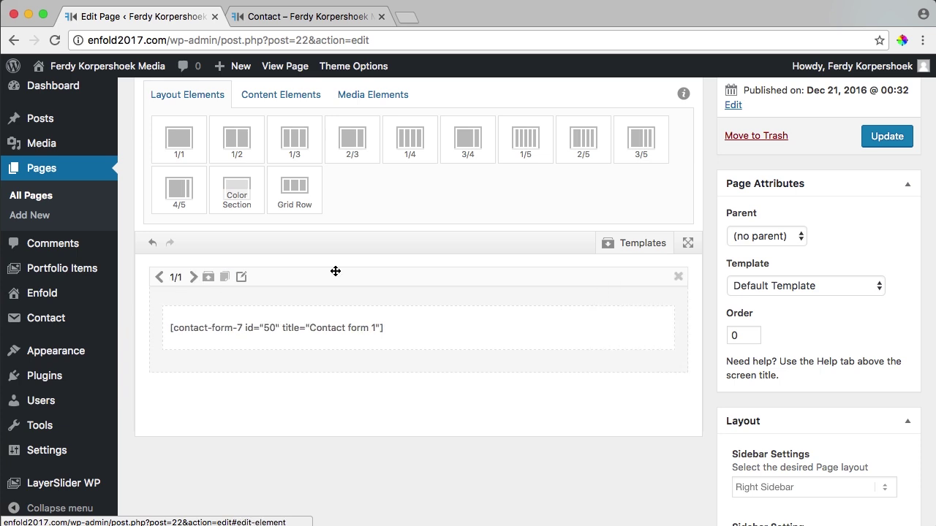
{"action": "left_click", "coordinate": [887, 136]}
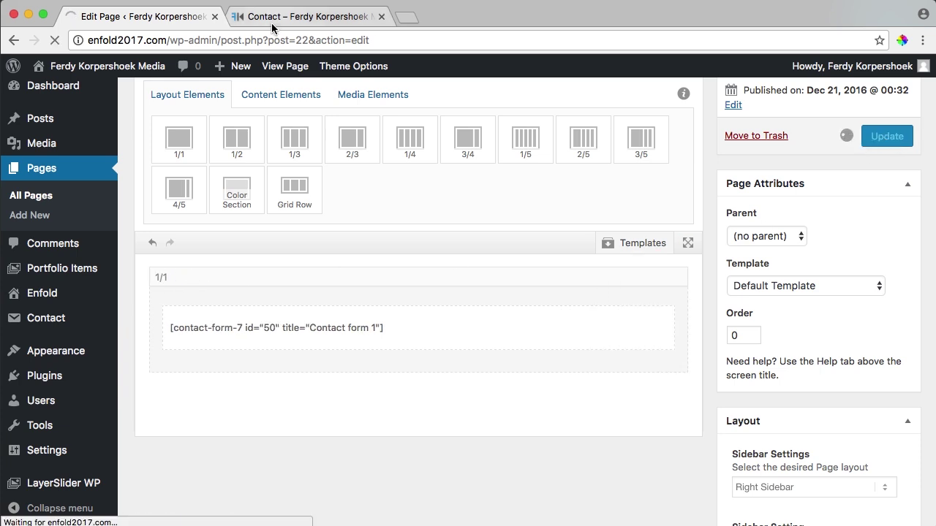
{"action": "left_click", "coordinate": [284, 19]}
{"action": "key", "text": "super+r"}
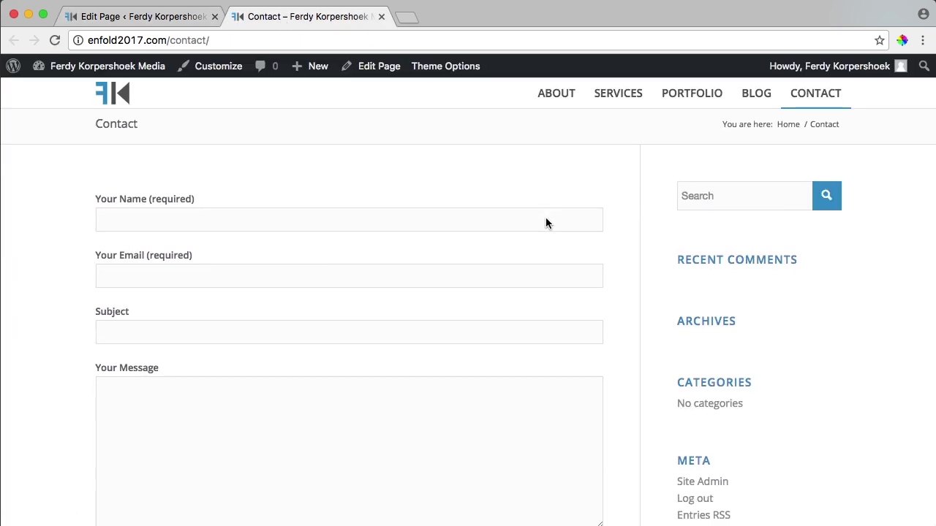
{"action": "left_click", "coordinate": [133, 18]}
{"action": "scroll", "coordinate": [400, 345], "scroll_direction": "down", "scroll_amount": 5}
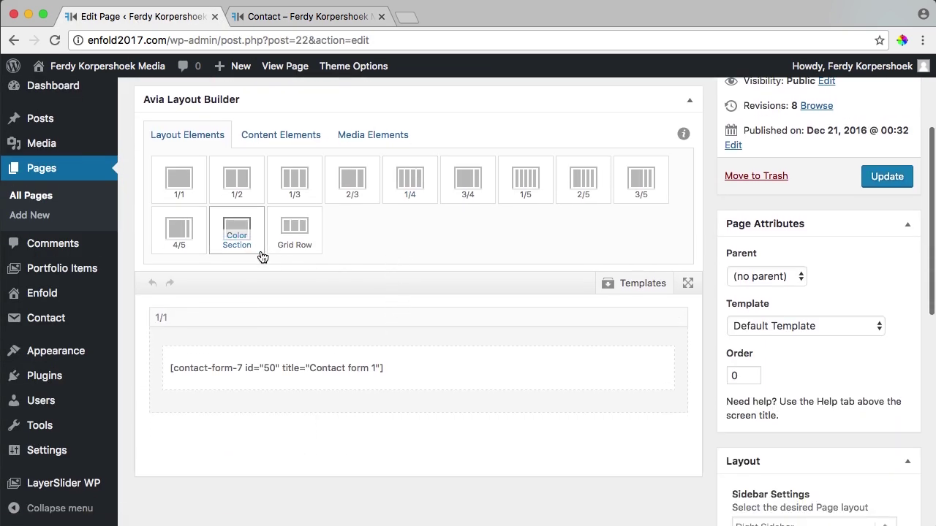
Add a Color Section above the form with custom background colour #b02b2c
{"action": "left_click_drag", "start_coordinate": [237, 234], "coordinate": [224, 302]}
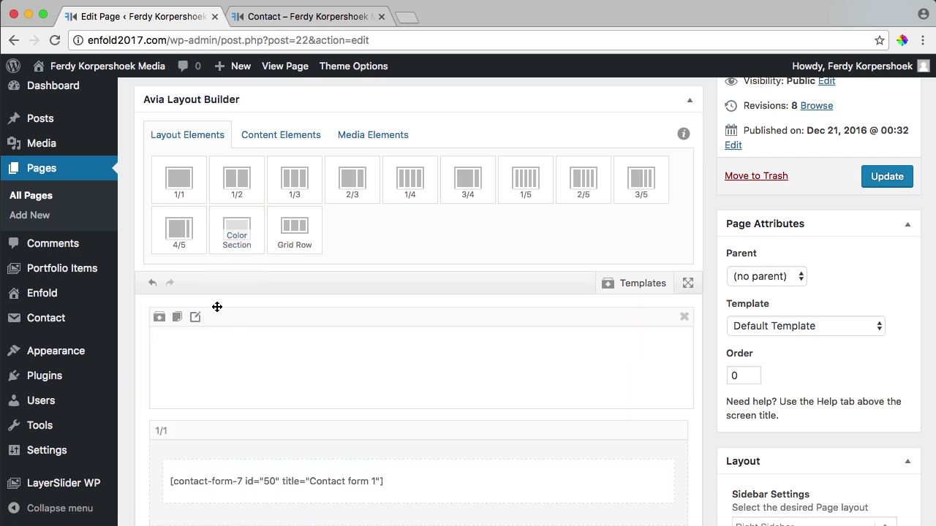
{"action": "left_click", "coordinate": [195, 306]}
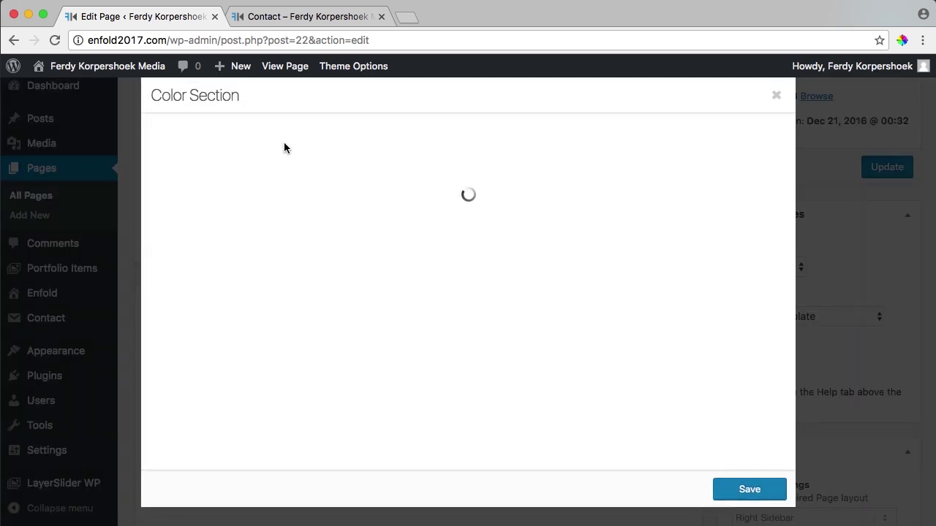
{"action": "left_click", "coordinate": [316, 136]}
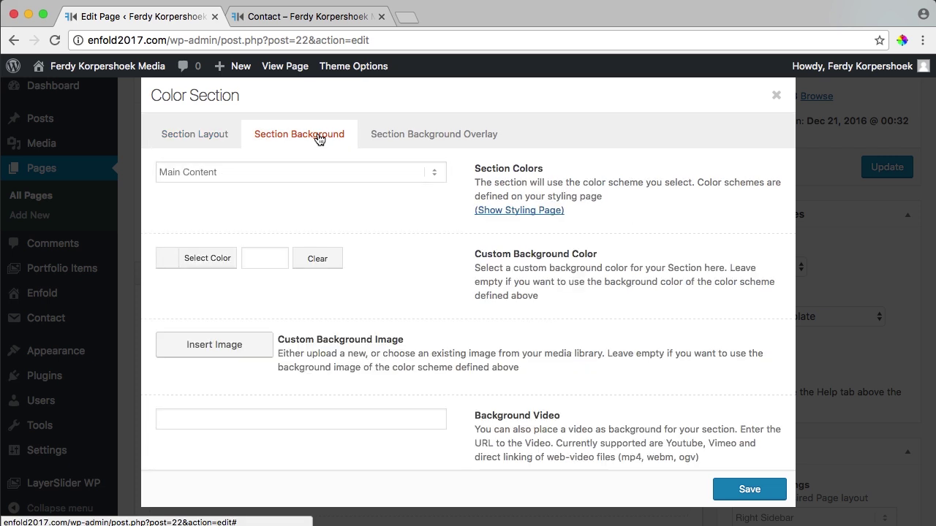
{"action": "left_click", "coordinate": [183, 257]}
{"action": "left_click", "coordinate": [193, 423]}
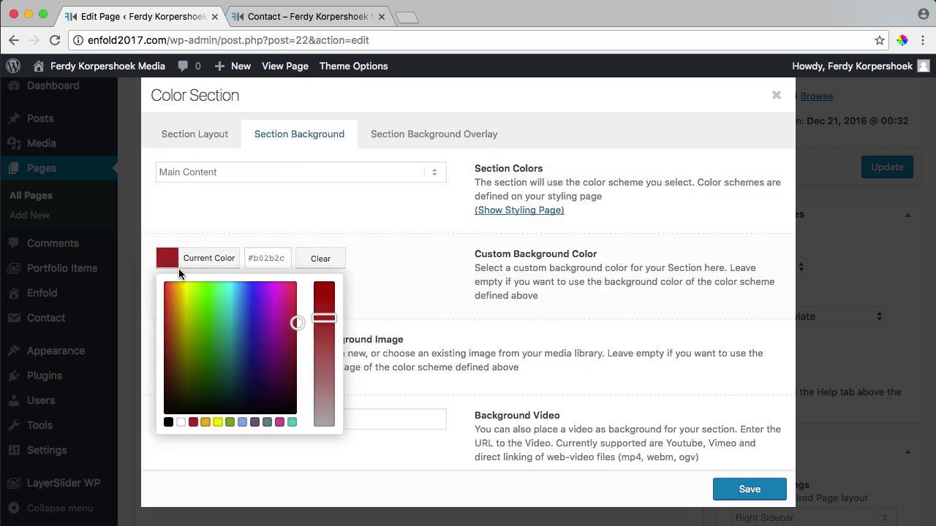
{"action": "left_click", "coordinate": [232, 266]}
{"action": "left_click", "coordinate": [746, 489]}
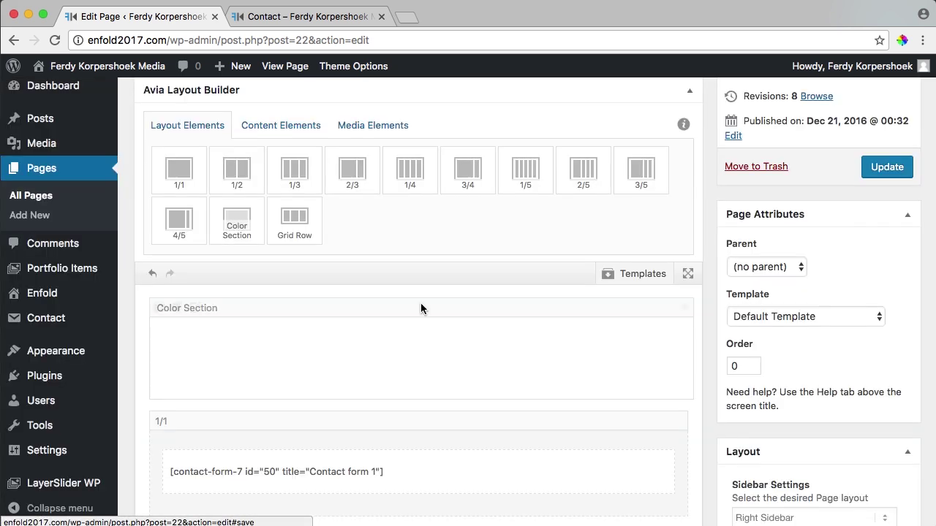
Move the contact form into the Color Section, delete the empty 1/1 column, and update the page
{"action": "scroll", "coordinate": [304, 330], "scroll_direction": "down", "scroll_amount": 3}
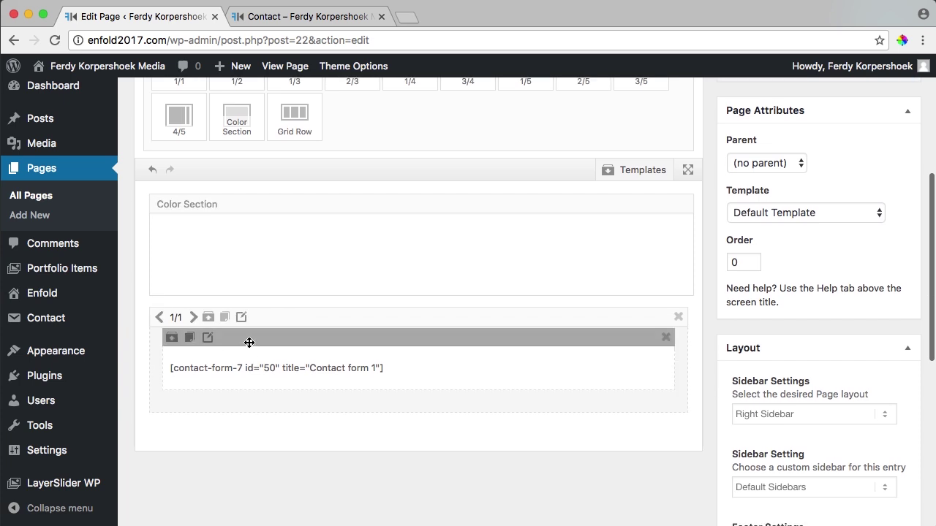
{"action": "left_click_drag", "start_coordinate": [249, 343], "coordinate": [249, 253]}
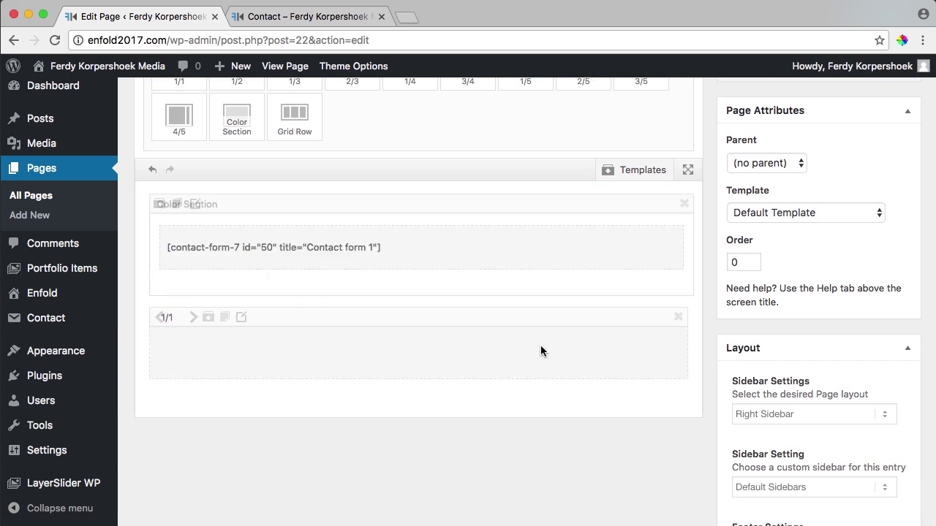
{"action": "left_click", "coordinate": [678, 316]}
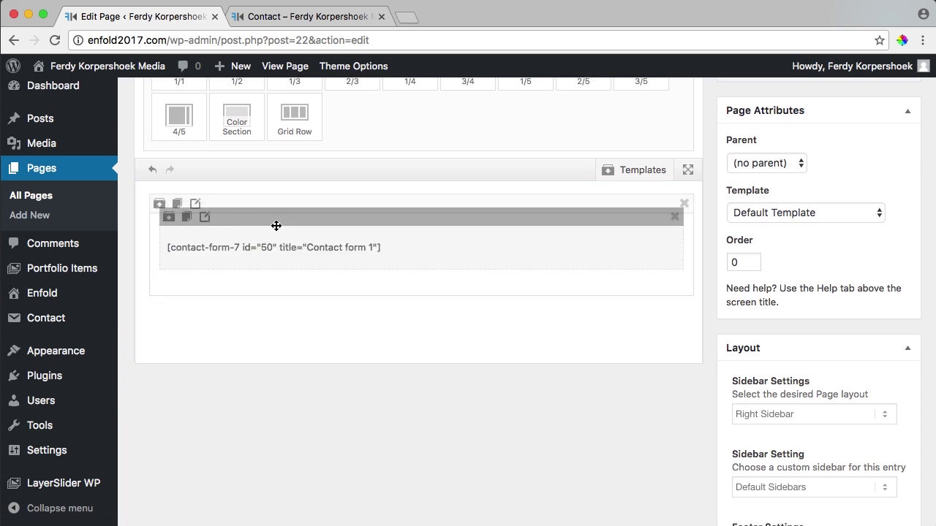
{"action": "scroll", "coordinate": [512, 292], "scroll_direction": "up", "scroll_amount": 5}
{"action": "left_click", "coordinate": [881, 342]}
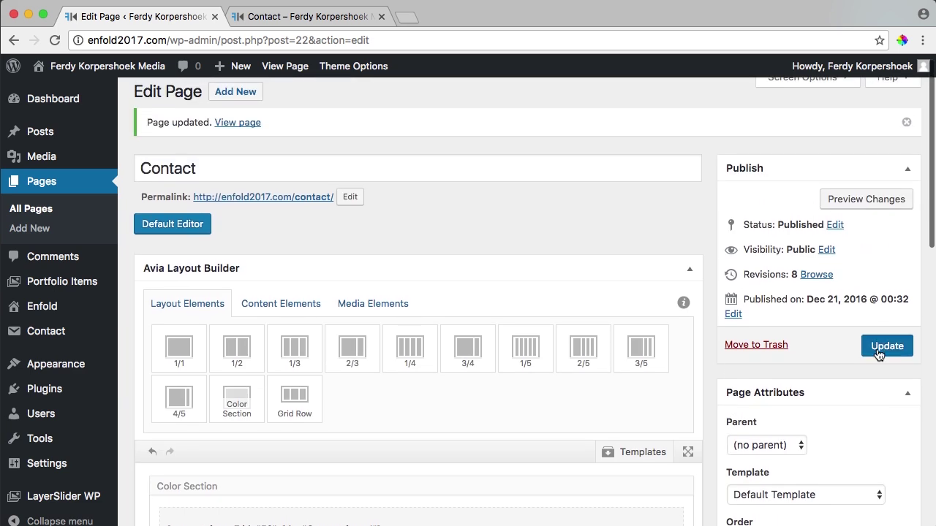
{"action": "left_click", "coordinate": [880, 349]}
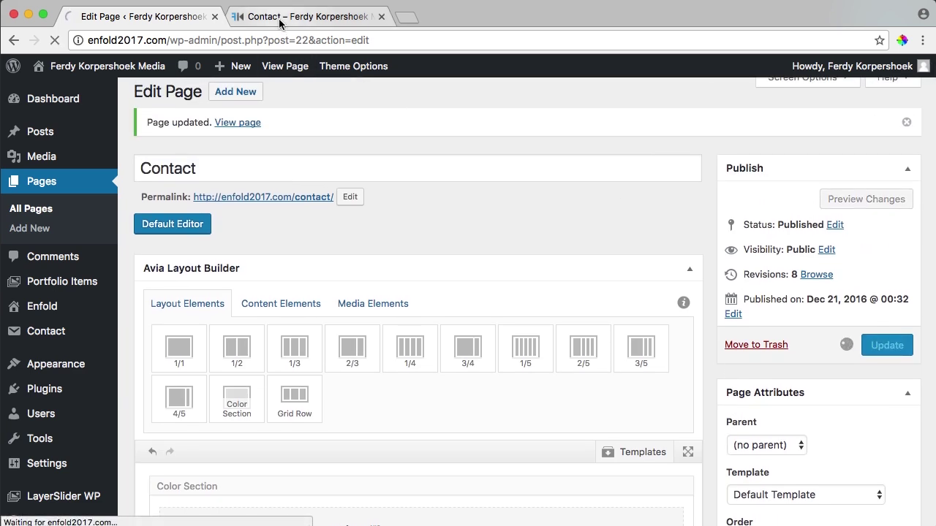
Reload the live Contact page to inspect the red section
{"action": "left_click", "coordinate": [279, 20]}
{"action": "key", "text": "super+r"}
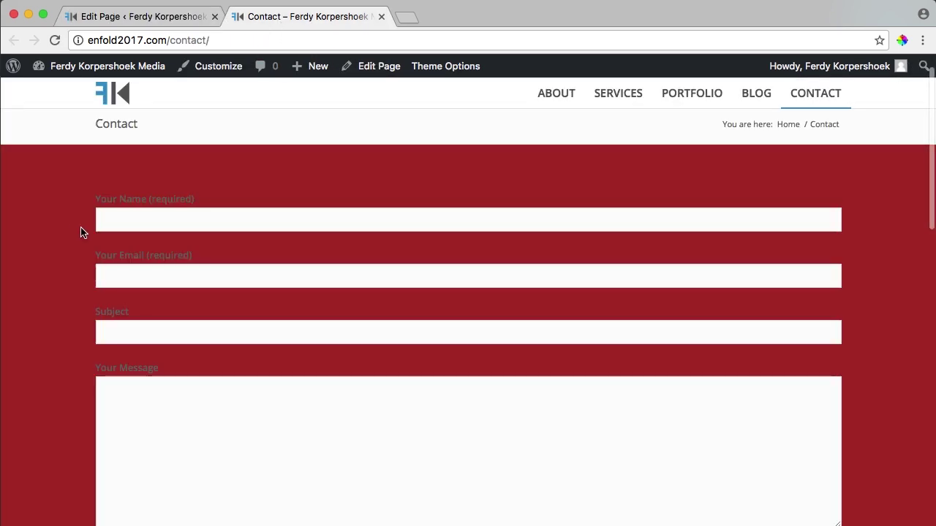
{"action": "scroll", "coordinate": [911, 225], "scroll_direction": "down", "scroll_amount": 3}
{"action": "scroll", "coordinate": [911, 225], "scroll_direction": "down", "scroll_amount": 5}
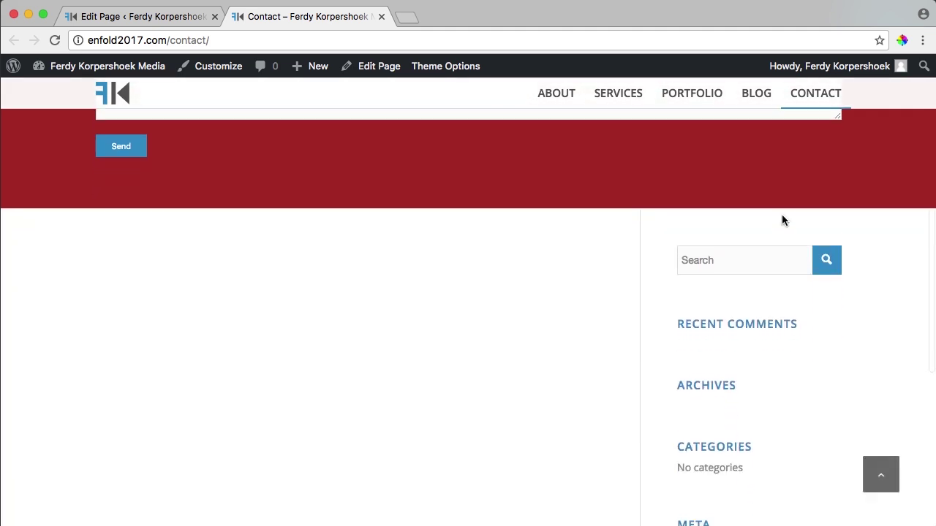
{"action": "scroll", "coordinate": [637, 297], "scroll_direction": "up", "scroll_amount": 8}
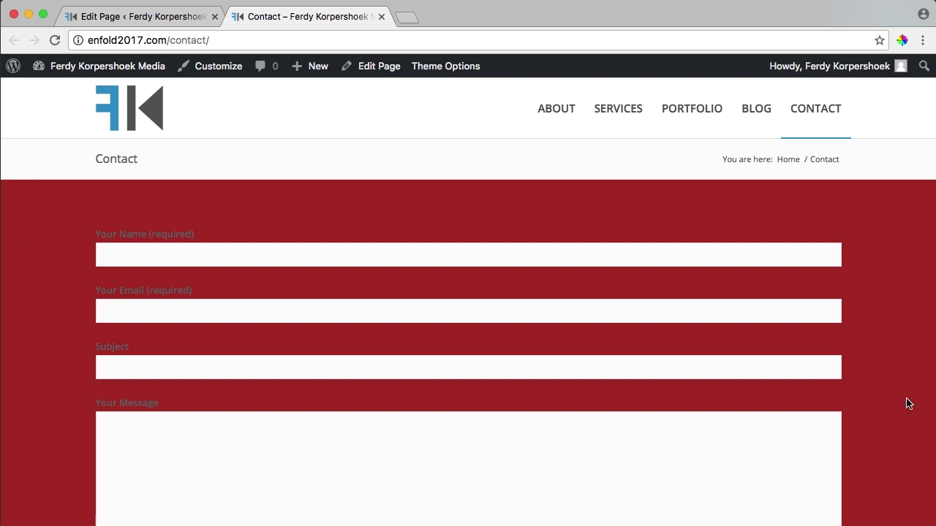
{"action": "scroll", "coordinate": [891, 219], "scroll_direction": "down", "scroll_amount": 10}
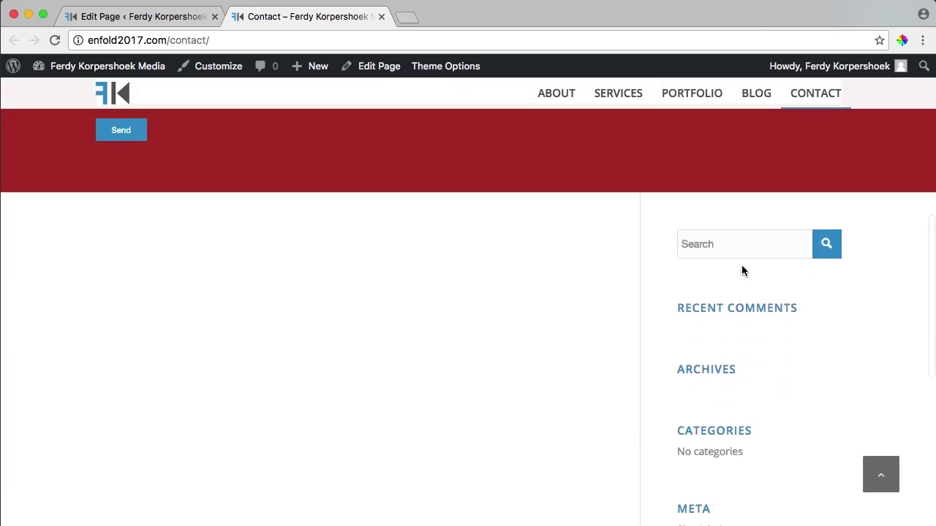
{"action": "left_click", "coordinate": [107, 16]}
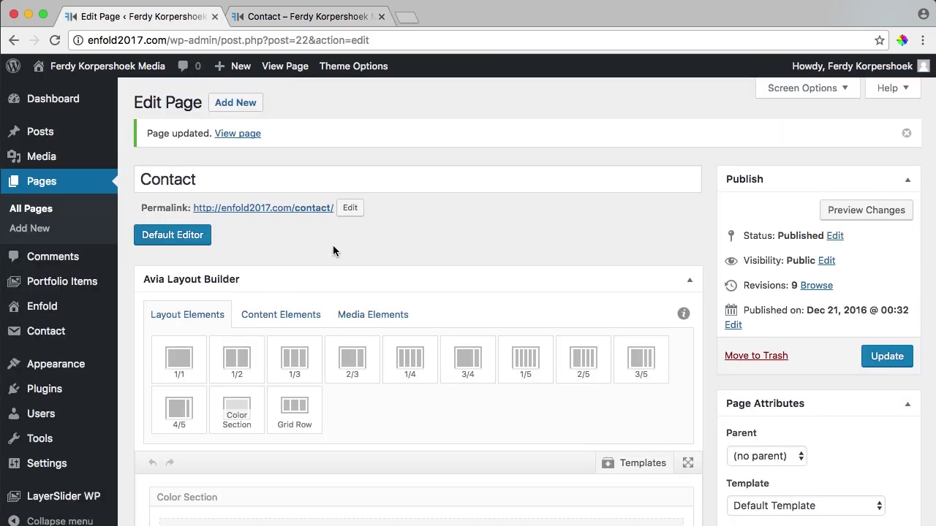
Drag the form out of the Color Section, delete that section, and put the form in a new 1/1 column
{"action": "scroll", "coordinate": [459, 347], "scroll_direction": "down", "scroll_amount": 5}
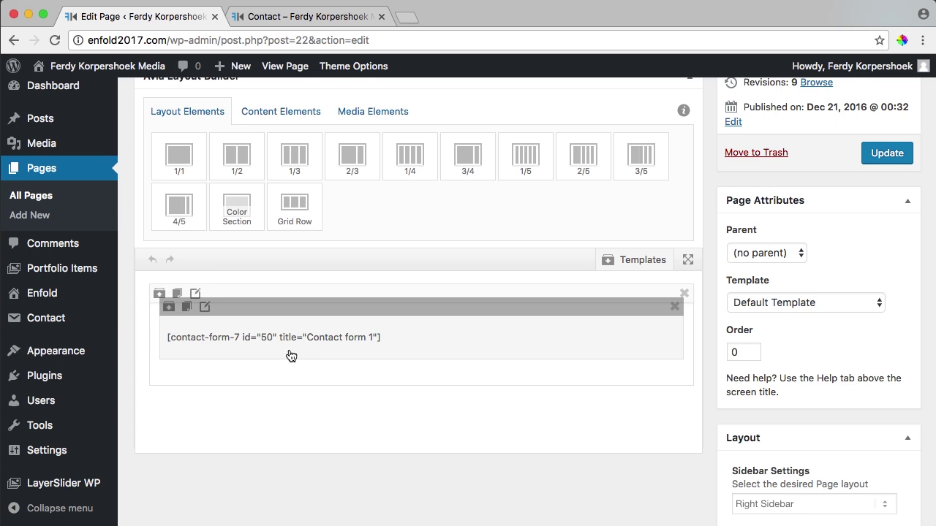
{"action": "left_click_drag", "start_coordinate": [293, 309], "coordinate": [280, 423]}
{"action": "left_click", "coordinate": [683, 293]}
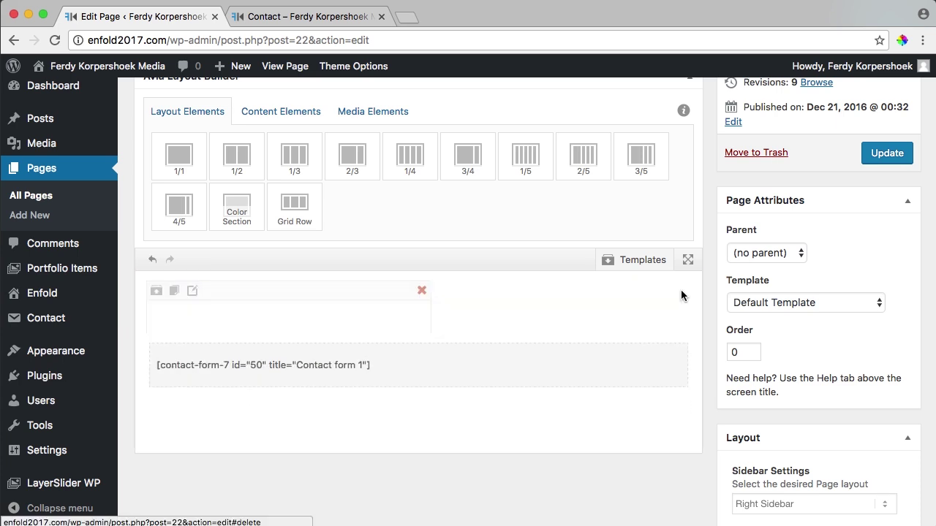
{"action": "left_click_drag", "start_coordinate": [179, 151], "coordinate": [196, 293]}
{"action": "left_click_drag", "start_coordinate": [249, 377], "coordinate": [247, 329]}
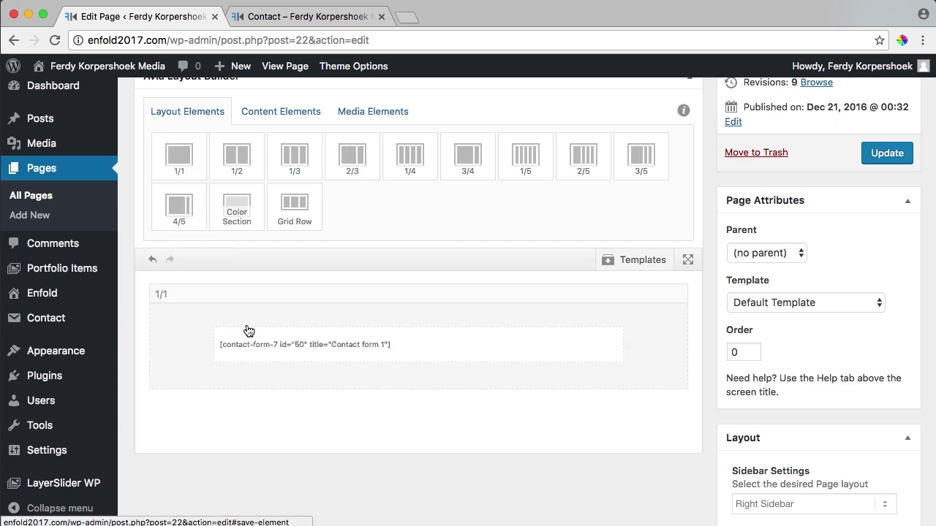
Update the page and reload the live Contact page to confirm the form appears without red beside the sidebar
{"action": "left_click", "coordinate": [901, 161]}
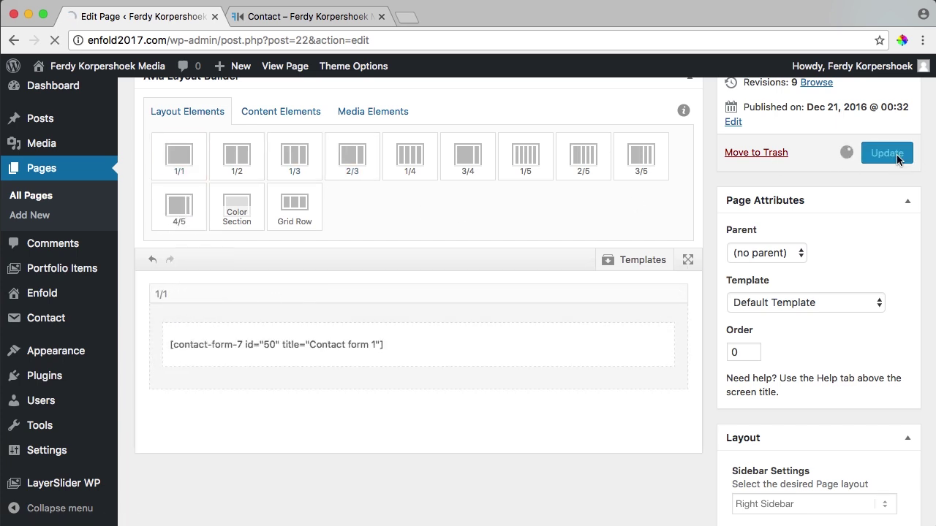
{"action": "left_click", "coordinate": [309, 16]}
{"action": "scroll", "coordinate": [746, 293], "scroll_direction": "down", "scroll_amount": 2}
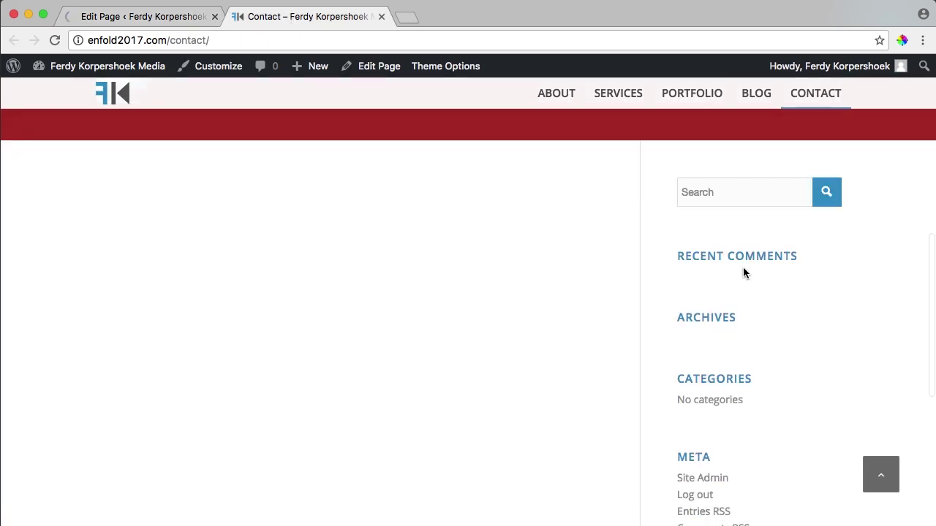
{"action": "scroll", "coordinate": [739, 234], "scroll_direction": "up", "scroll_amount": 2}
{"action": "scroll", "coordinate": [733, 251], "scroll_direction": "down", "scroll_amount": 5}
{"action": "scroll", "coordinate": [731, 250], "scroll_direction": "down", "scroll_amount": 5}
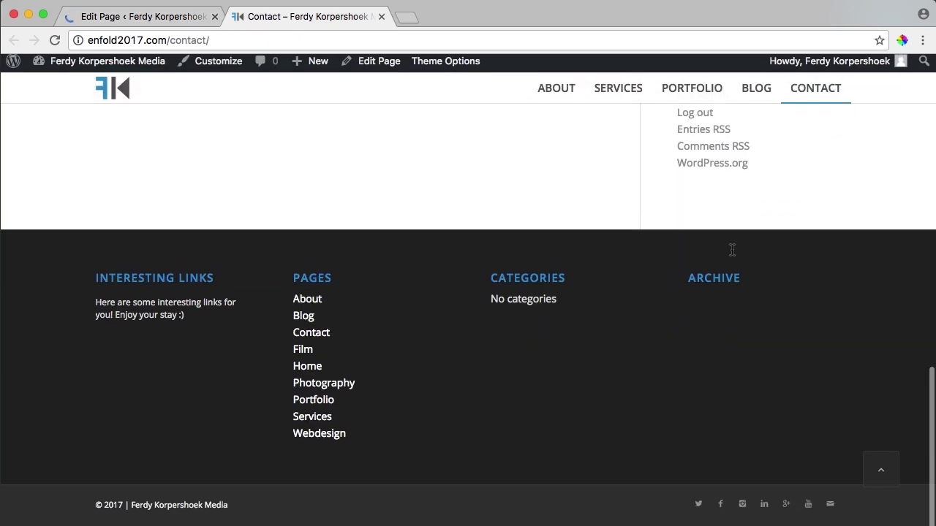
{"action": "left_click_drag", "start_coordinate": [71, 272], "coordinate": [733, 432]}
{"action": "key", "text": "super+r"}
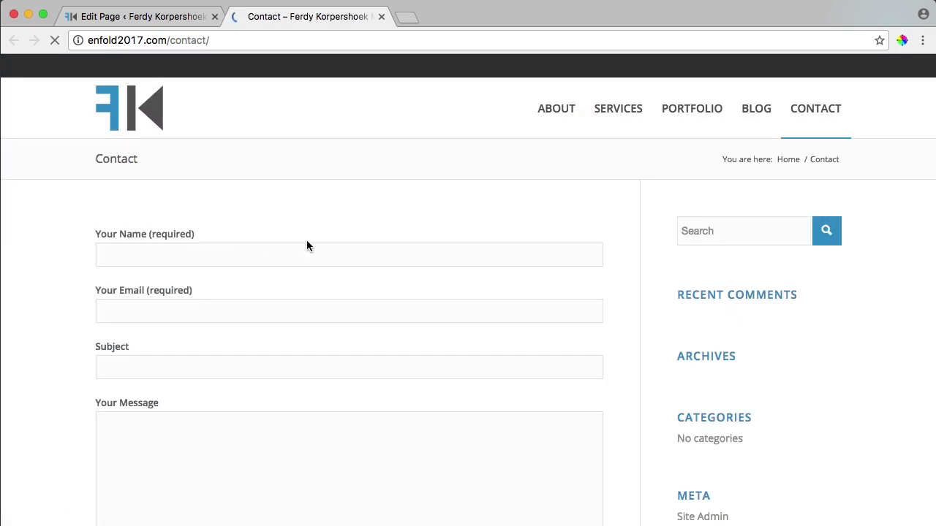
{"action": "scroll", "coordinate": [717, 202], "scroll_direction": "up", "scroll_amount": 3}
{"action": "scroll", "coordinate": [717, 202], "scroll_direction": "up", "scroll_amount": 3}
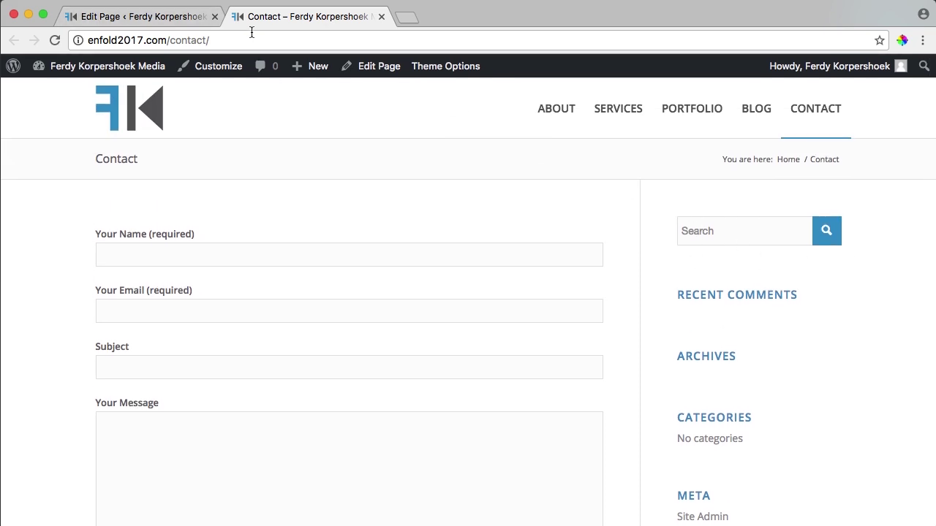
{"action": "left_click", "coordinate": [187, 16]}
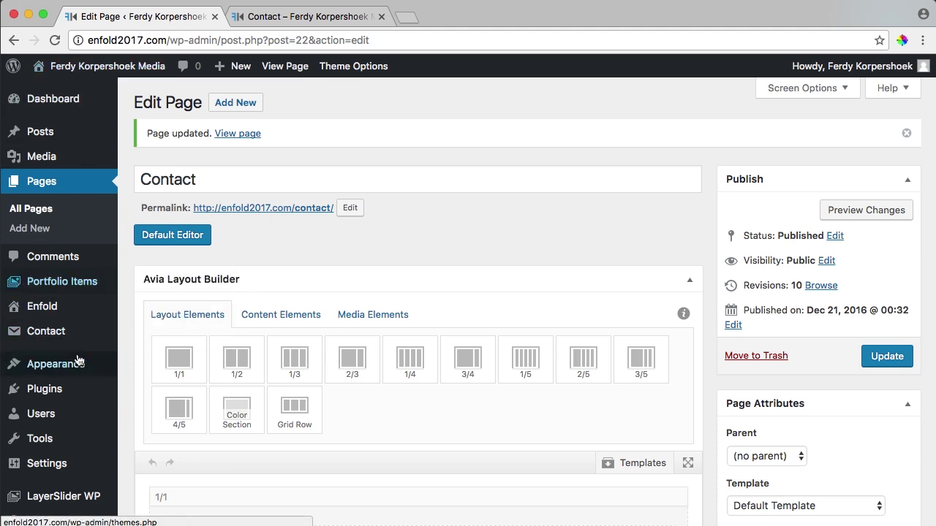
Create a new custom widget area named Contact on the Widgets page
{"action": "mouse_move", "coordinate": [98, 366]}
{"action": "left_click", "coordinate": [146, 407]}
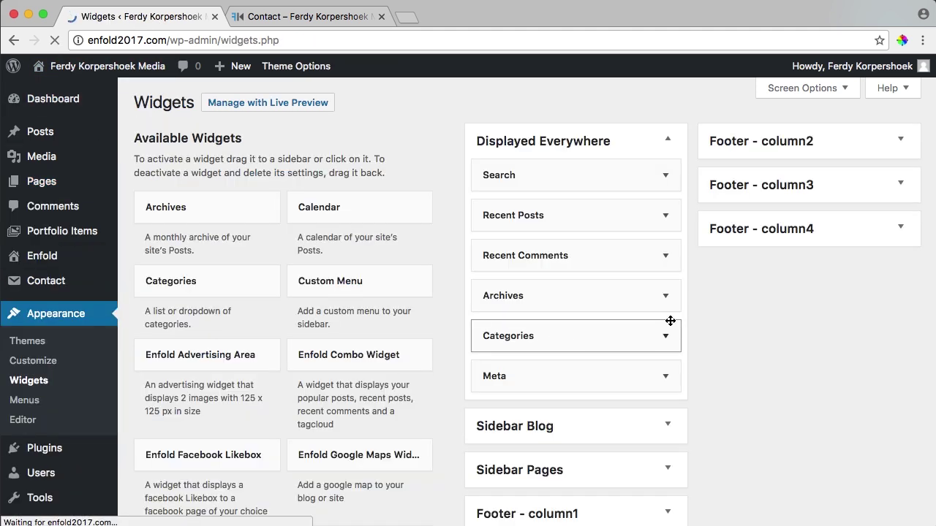
{"action": "scroll", "coordinate": [750, 320], "scroll_direction": "down", "scroll_amount": 5}
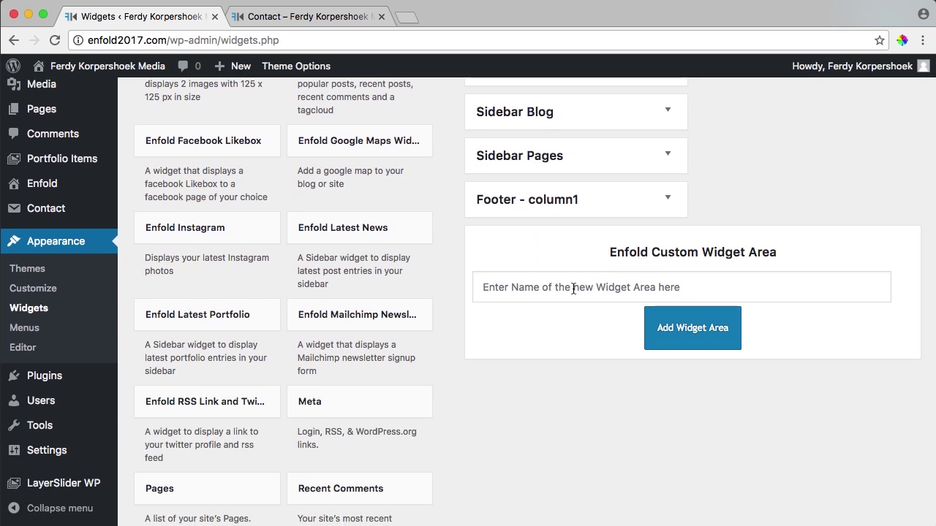
{"action": "left_click", "coordinate": [576, 286]}
{"action": "type", "text": "Contact"}
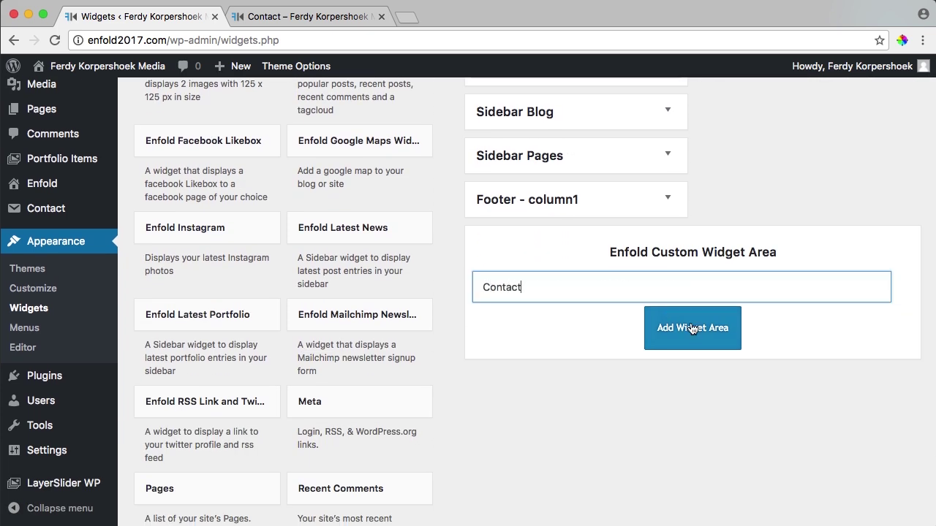
{"action": "left_click", "coordinate": [691, 329]}
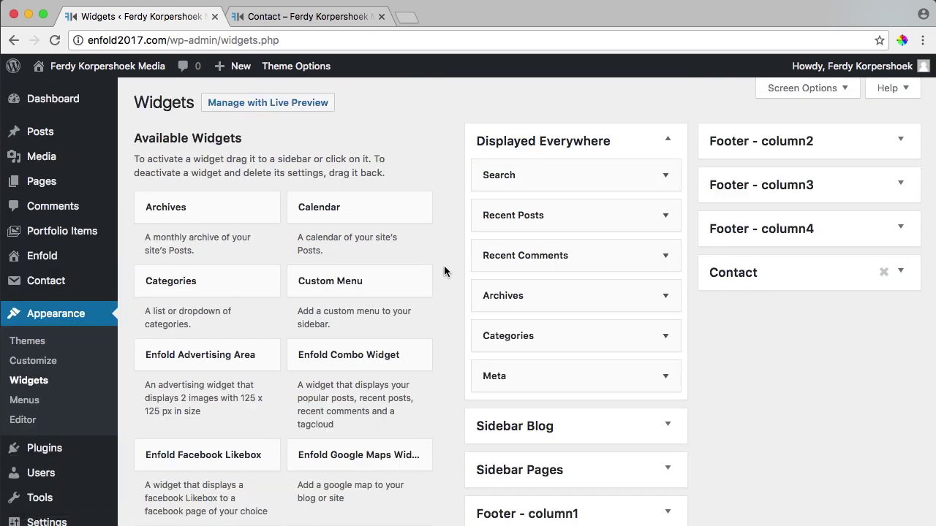
Add a Text widget to the Contact sidebar
{"action": "scroll", "coordinate": [444, 265], "scroll_direction": "down", "scroll_amount": 5}
{"action": "scroll", "coordinate": [444, 265], "scroll_direction": "down", "scroll_amount": 4}
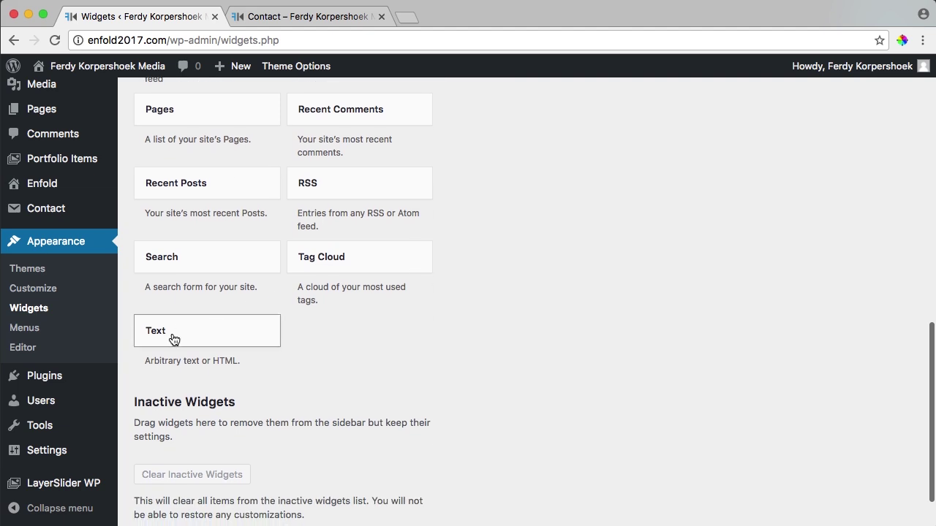
{"action": "left_click_drag", "start_coordinate": [171, 339], "coordinate": [711, 217]}
{"action": "scroll", "coordinate": [291, 221], "scroll_direction": "down", "scroll_amount": 12}
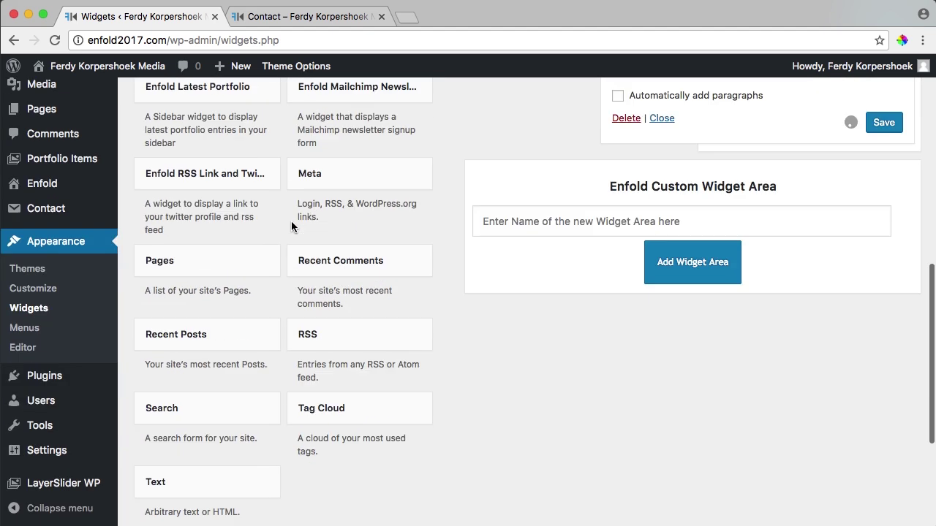
{"action": "left_click", "coordinate": [186, 266]}
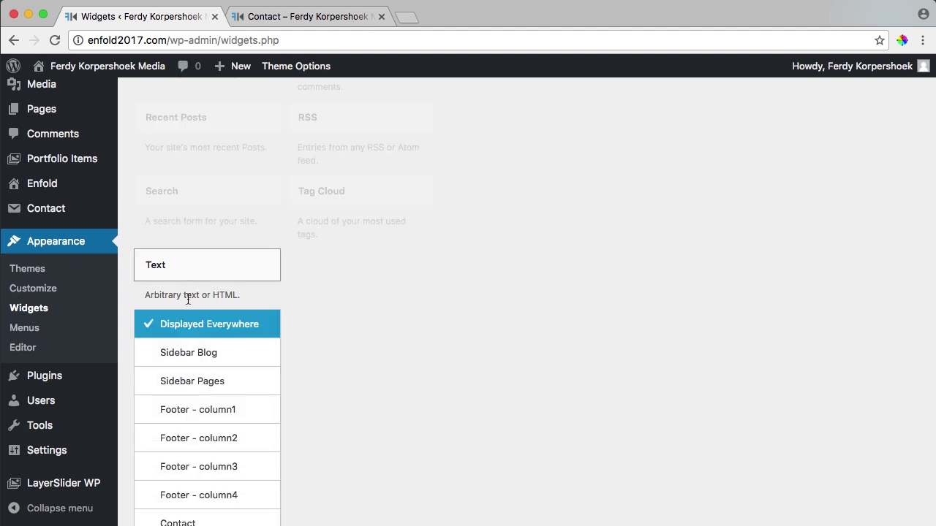
{"action": "left_click", "coordinate": [180, 439]}
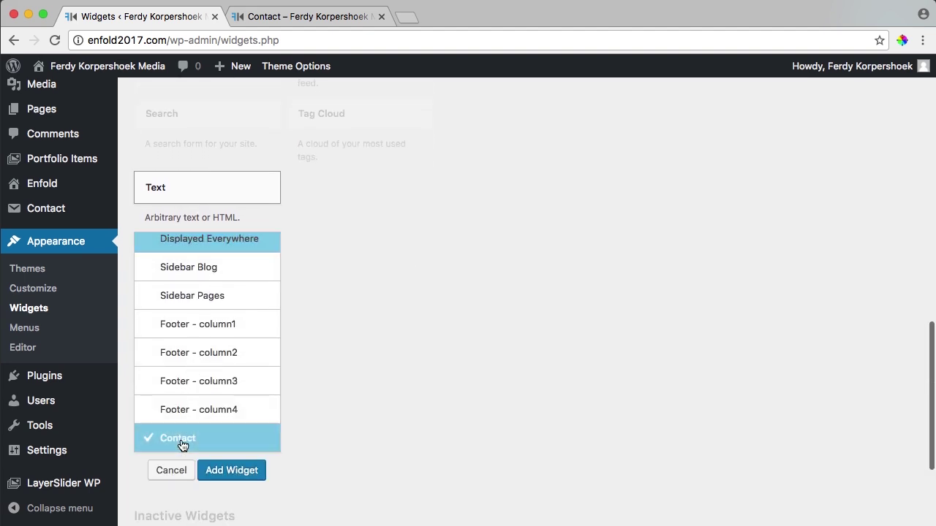
{"action": "left_click", "coordinate": [227, 470]}
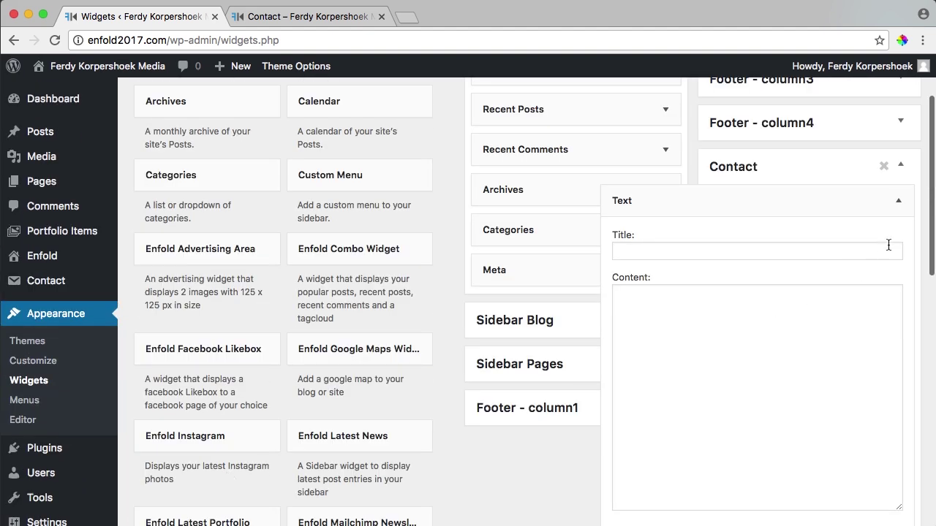
Delete the duplicate Text widget so only one remains in the Contact sidebar
{"action": "left_click", "coordinate": [899, 202]}
{"action": "left_click", "coordinate": [898, 244]}
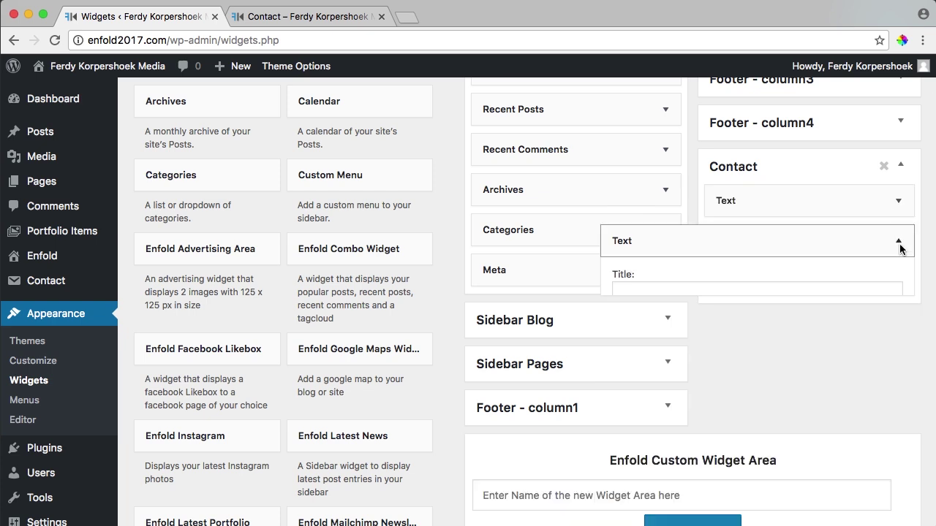
{"action": "left_click", "coordinate": [899, 200]}
{"action": "scroll", "coordinate": [664, 351], "scroll_direction": "down", "scroll_amount": 2}
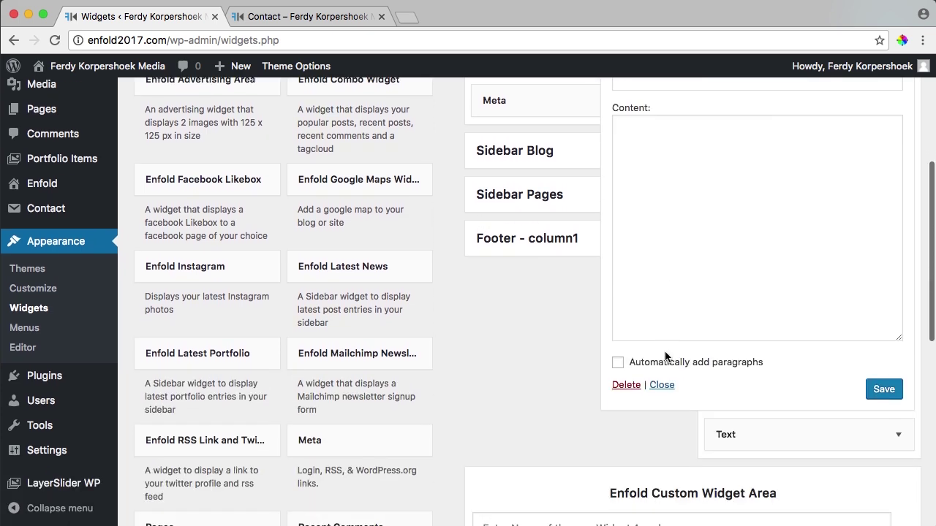
{"action": "left_click", "coordinate": [626, 384]}
{"action": "scroll", "coordinate": [721, 272], "scroll_direction": "up", "scroll_amount": 2}
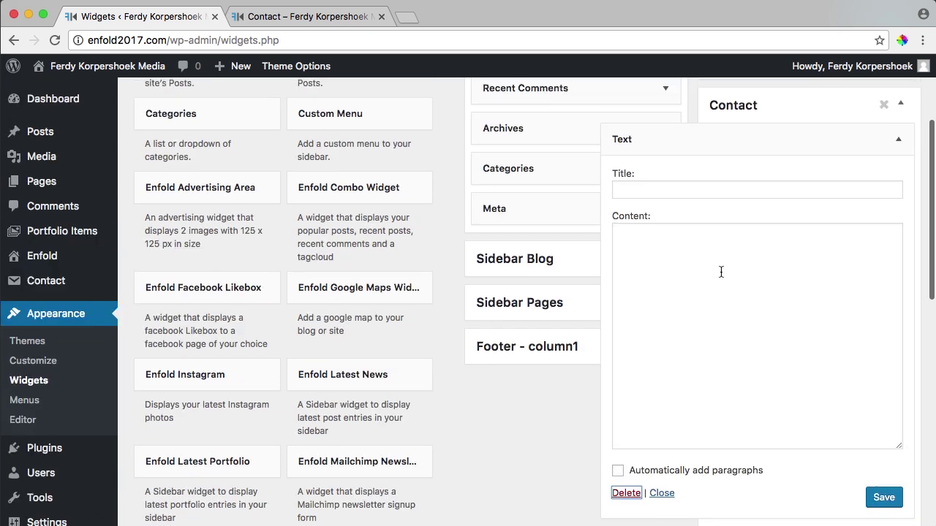
{"action": "scroll", "coordinate": [720, 272], "scroll_direction": "up", "scroll_amount": 2}
{"action": "left_click", "coordinate": [899, 258]}
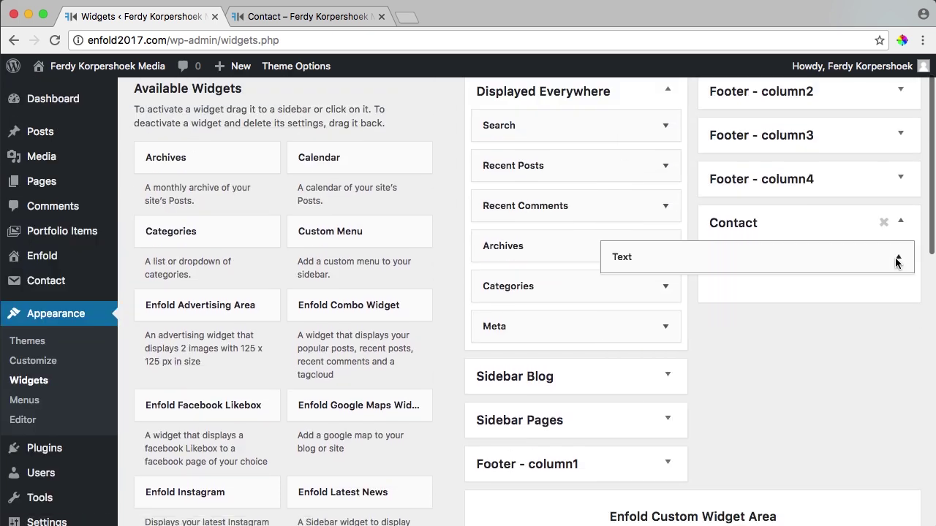
Give the Text widget the site name as title and Line 1–Line 3 as content, and save it
{"action": "left_click", "coordinate": [899, 260]}
{"action": "left_click", "coordinate": [668, 308]}
{"action": "type", "text": "F"}
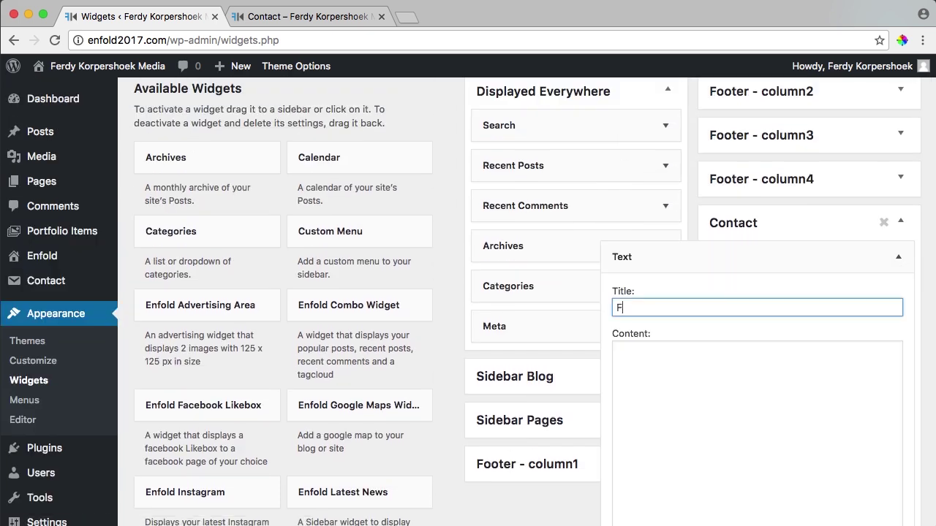
{"action": "type", "text": "erdy Korpershoek Media"}
{"action": "left_click", "coordinate": [699, 388]}
{"action": "scroll", "coordinate": [719, 385], "scroll_direction": "down", "scroll_amount": 2}
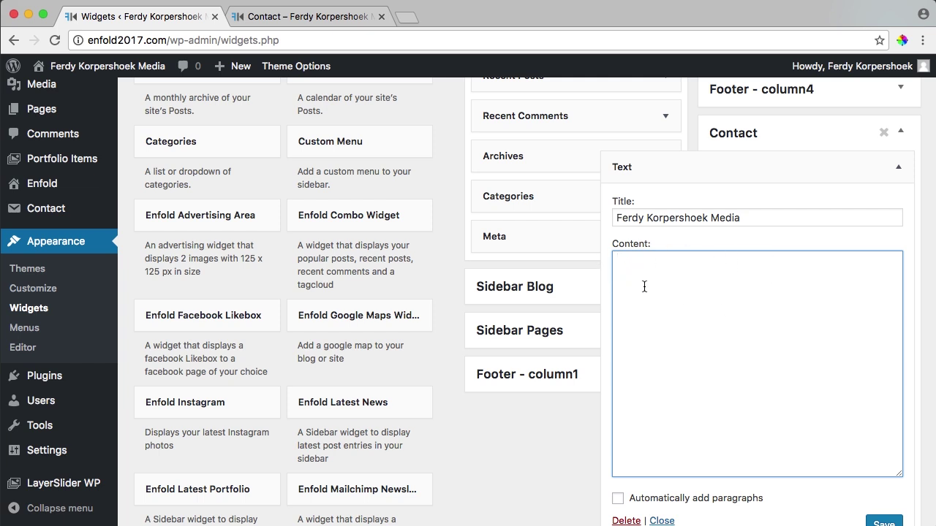
{"action": "type", "text": "Line 2"}
{"action": "scroll", "coordinate": [887, 380], "scroll_direction": "down", "scroll_amount": 1}
{"action": "left_click", "coordinate": [882, 487]}
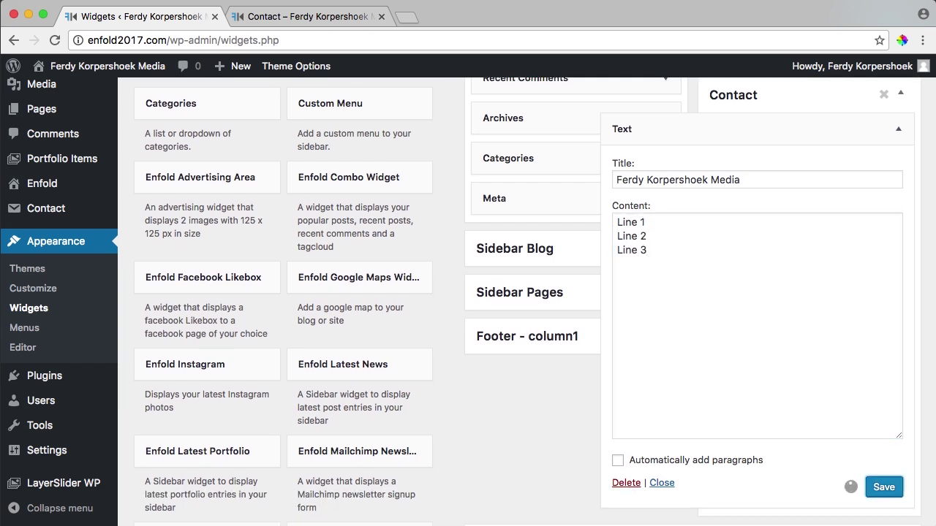
{"action": "left_click", "coordinate": [297, 16]}
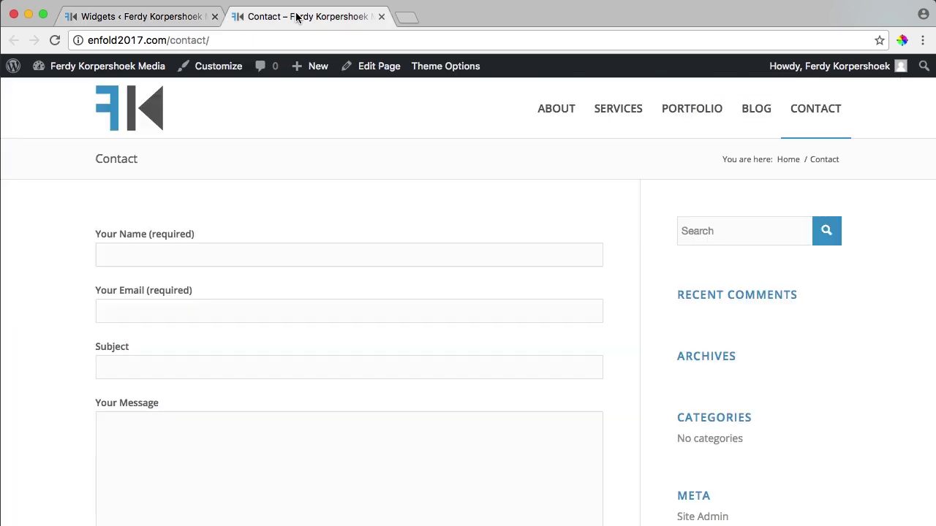
Choose Contact as the Contact page's custom sidebar in its Layout settings, update and view it
{"action": "left_click", "coordinate": [371, 70]}
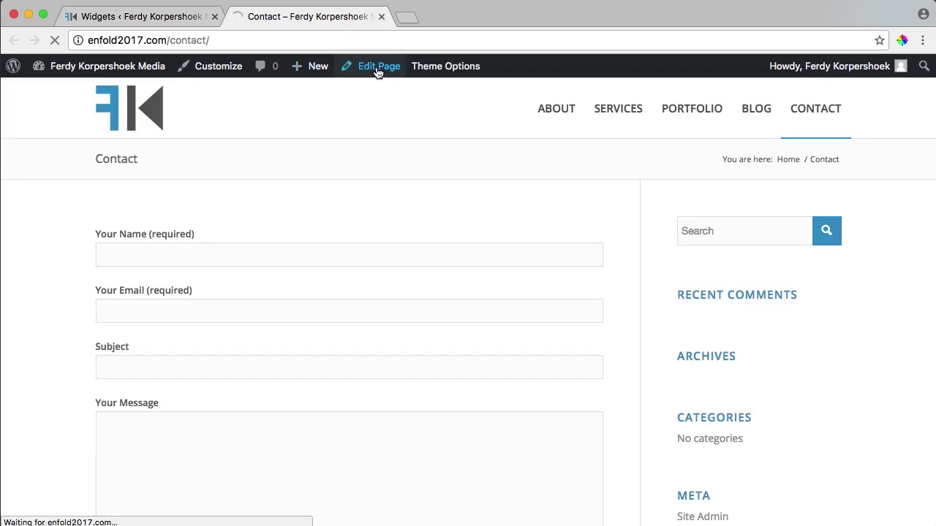
{"action": "scroll", "coordinate": [746, 259], "scroll_direction": "down", "scroll_amount": 5}
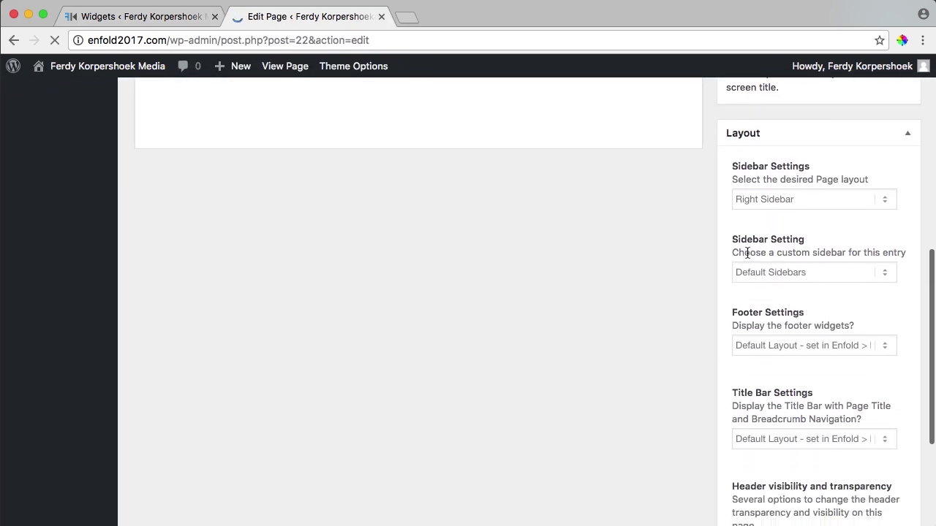
{"action": "scroll", "coordinate": [766, 229], "scroll_direction": "down", "scroll_amount": 5}
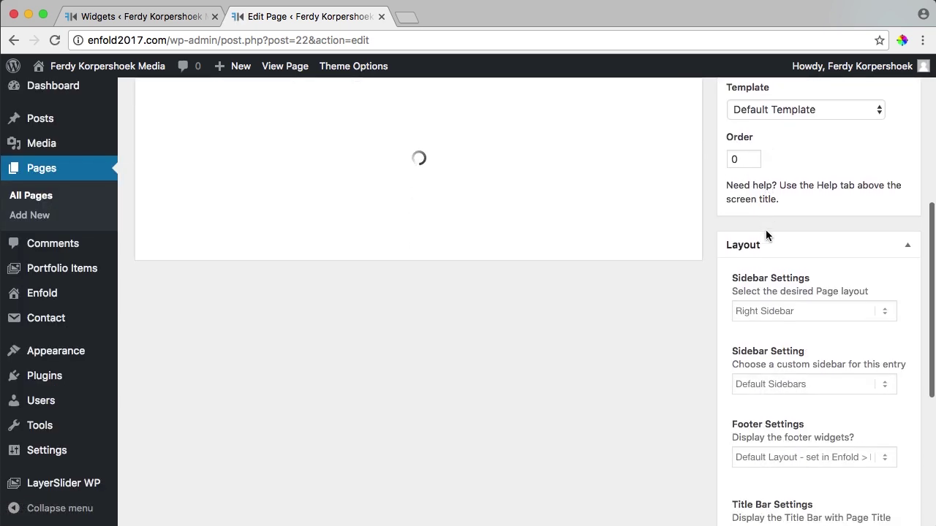
{"action": "scroll", "coordinate": [742, 304], "scroll_direction": "down", "scroll_amount": 2}
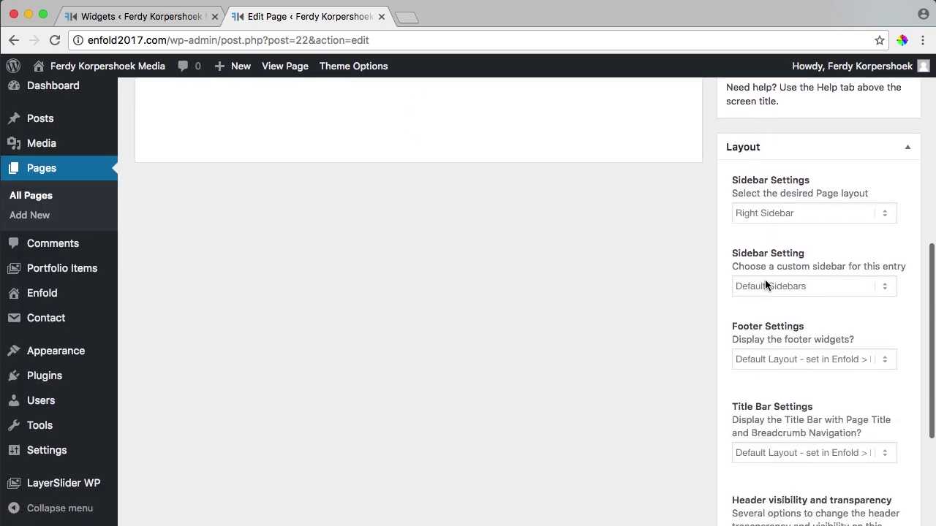
{"action": "left_click", "coordinate": [767, 285]}
{"action": "left_click", "coordinate": [757, 376]}
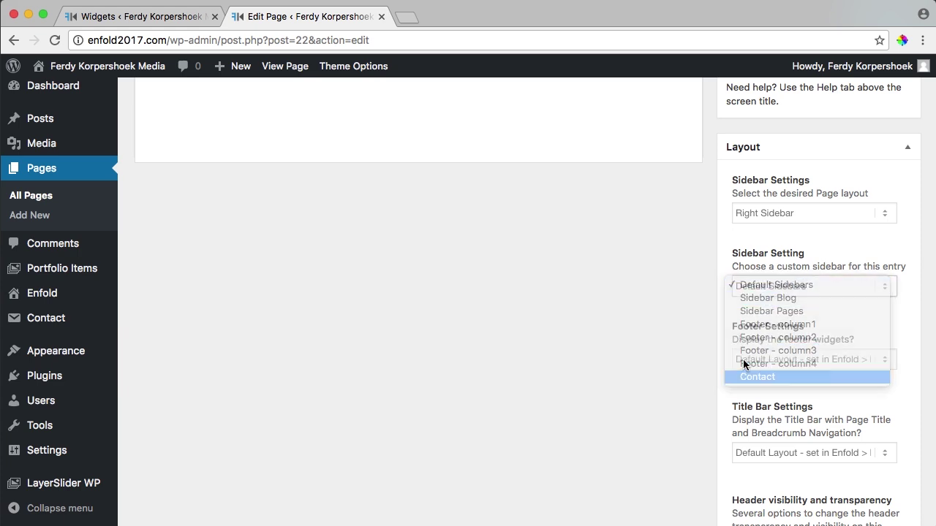
{"action": "scroll", "coordinate": [731, 325], "scroll_direction": "up", "scroll_amount": 10}
{"action": "left_click", "coordinate": [887, 313]}
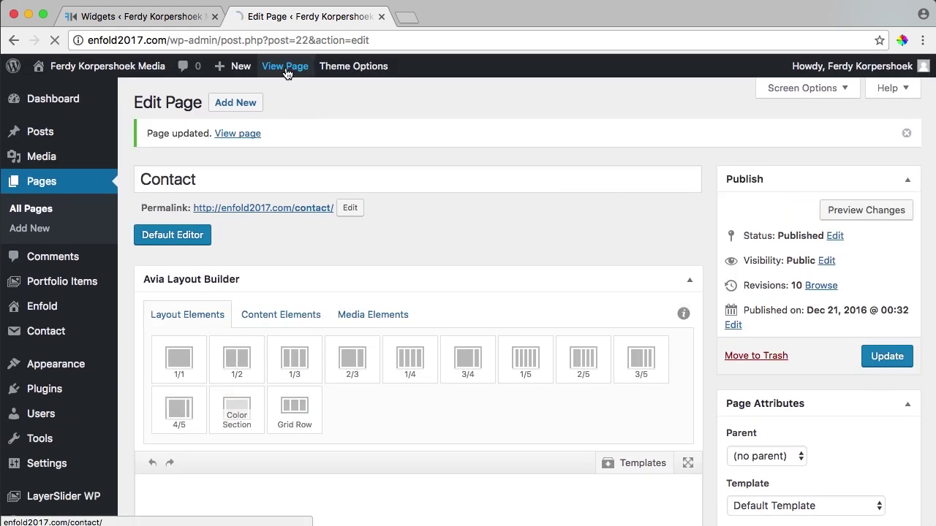
{"action": "left_click", "coordinate": [285, 67]}
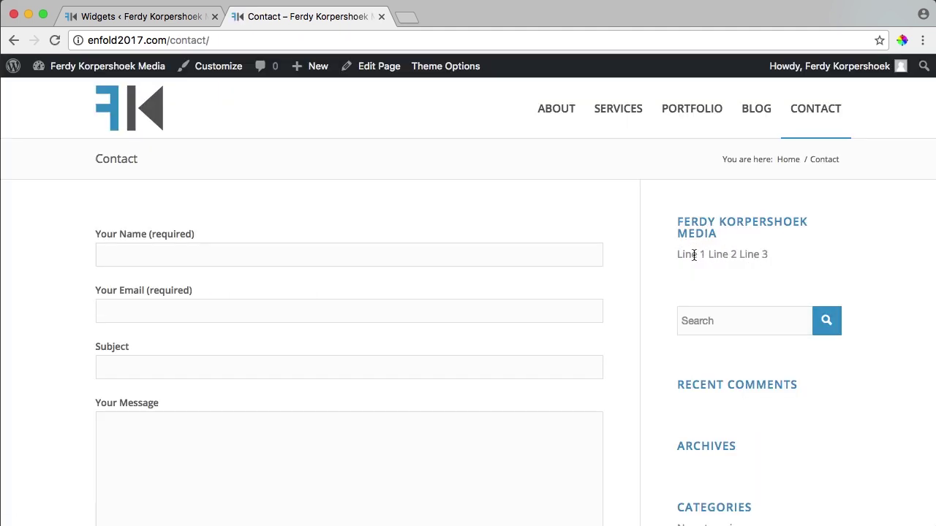
Add <br /> tags after Line 1, Line 2 and Line 3 in the Text widget content and save it
{"action": "left_click", "coordinate": [183, 15]}
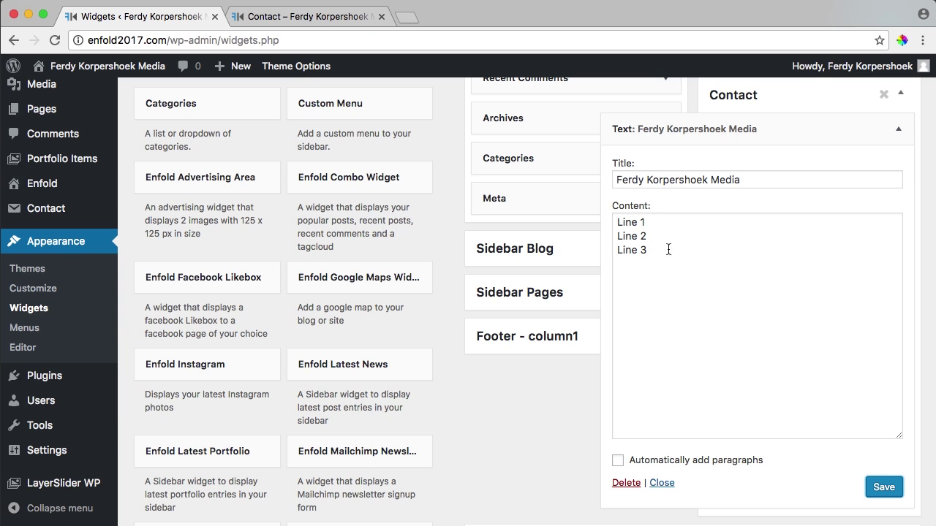
{"action": "left_click", "coordinate": [711, 224]}
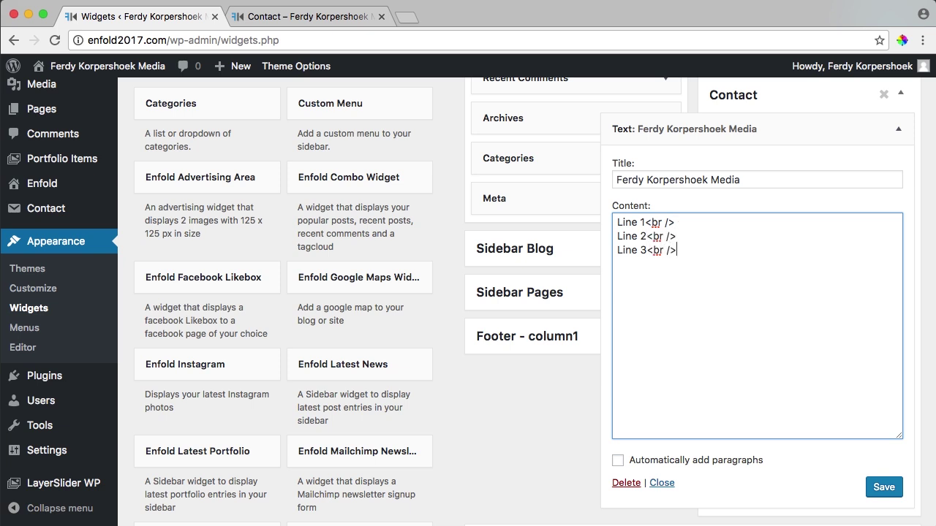
{"action": "left_click", "coordinate": [881, 489]}
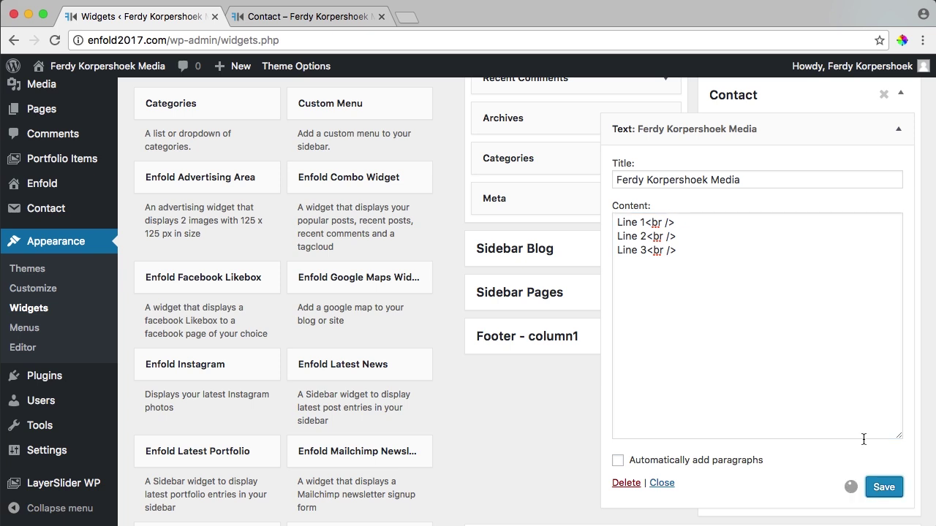
{"action": "left_click_drag", "start_coordinate": [672, 220], "coordinate": [647, 221]}
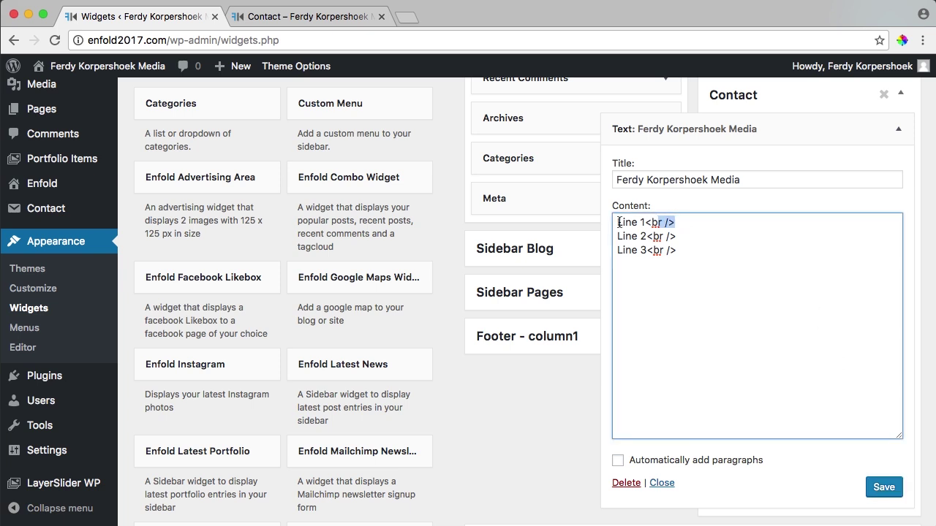
Reload the Contact page to check the sidebar lines now appear separately
{"action": "left_click", "coordinate": [619, 222]}
{"action": "left_click", "coordinate": [301, 18]}
{"action": "key", "text": "super+r"}
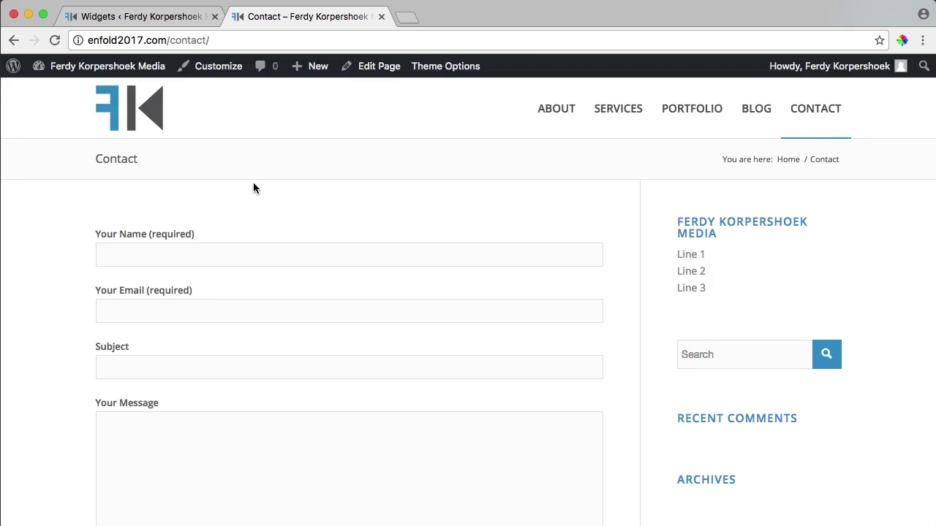
{"action": "scroll", "coordinate": [280, 183], "scroll_direction": "down", "scroll_amount": 1}
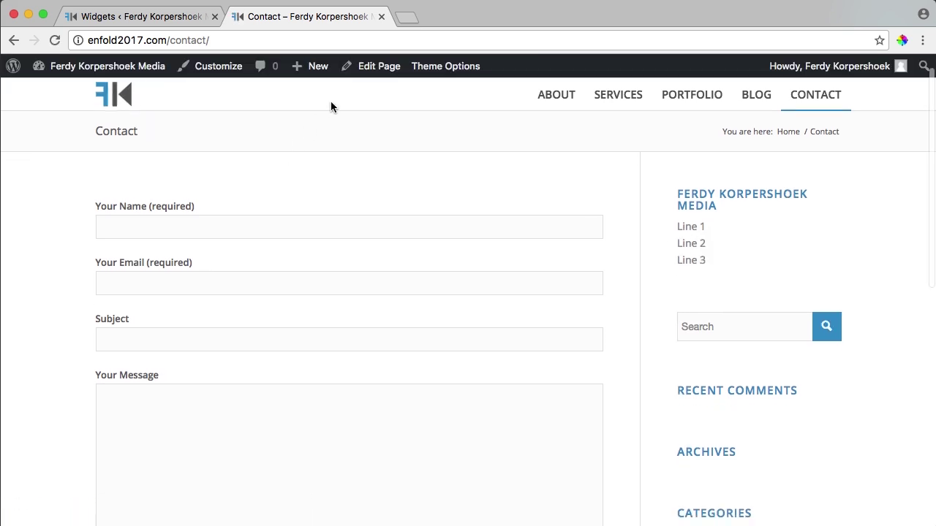
Open the Contact page's text block containing the form for editing
{"action": "left_click", "coordinate": [367, 70]}
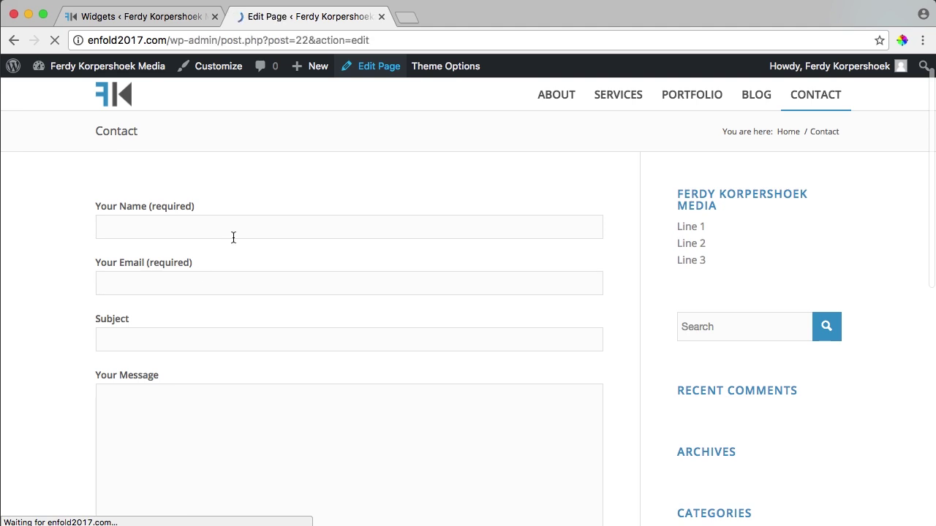
{"action": "scroll", "coordinate": [341, 241], "scroll_direction": "down", "scroll_amount": 2}
{"action": "scroll", "coordinate": [341, 237], "scroll_direction": "down", "scroll_amount": 2}
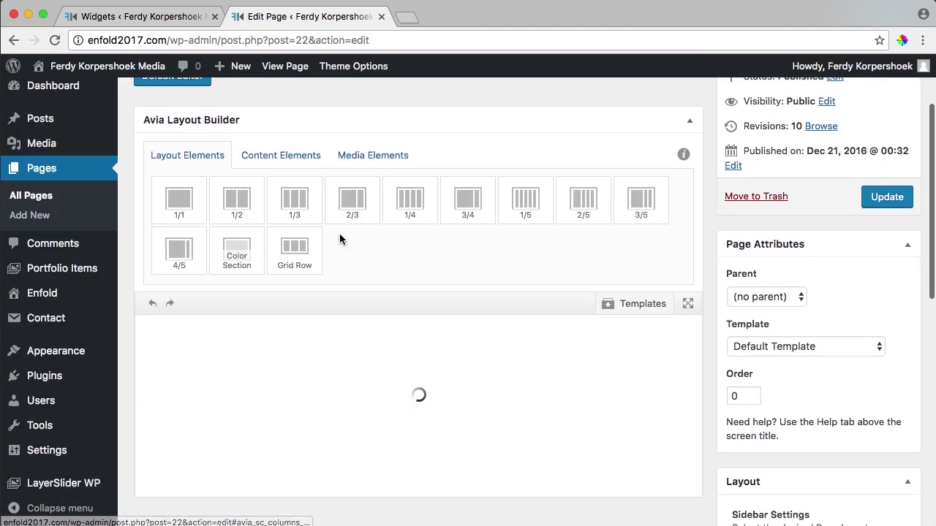
{"action": "left_click", "coordinate": [430, 314]}
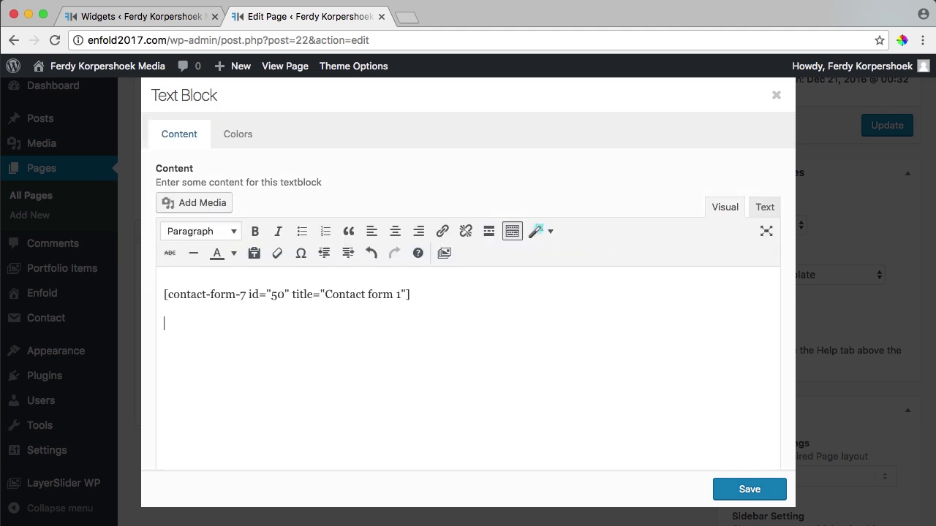
{"action": "left_click", "coordinate": [183, 16]}
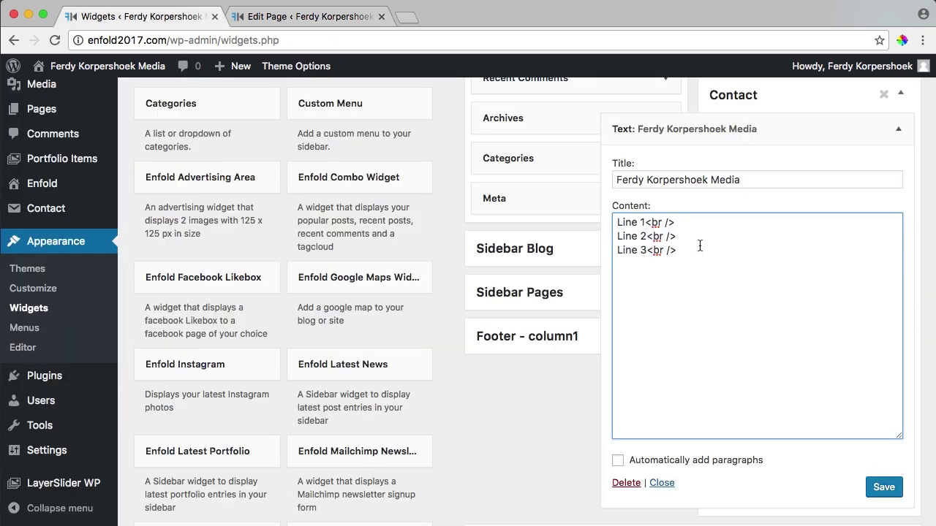
{"action": "left_click", "coordinate": [369, 17]}
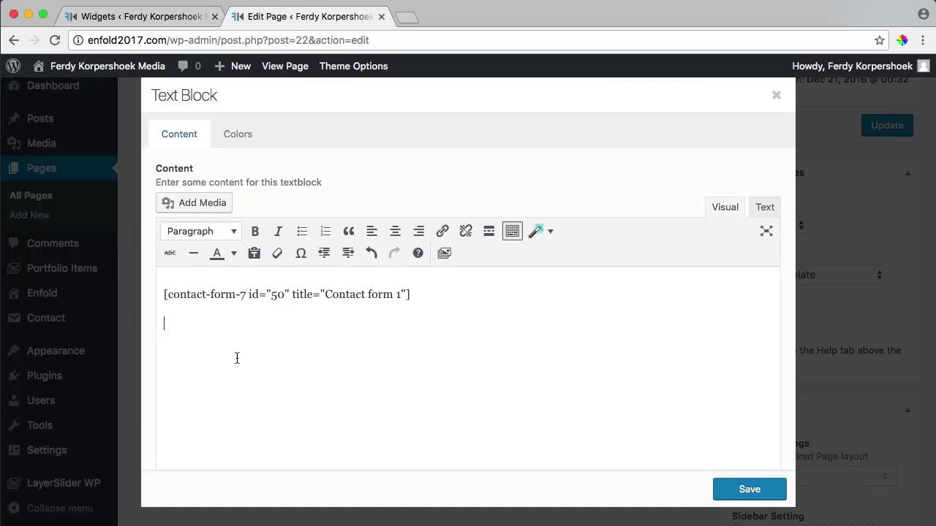
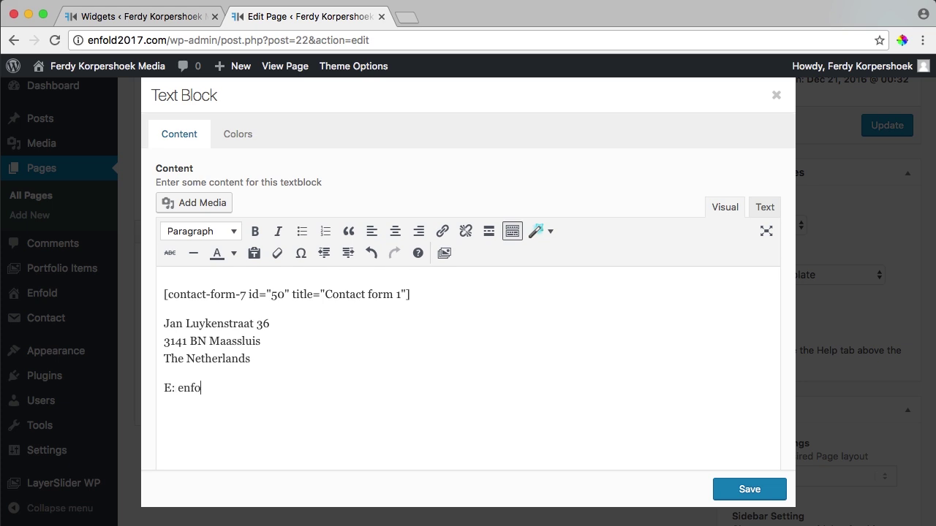
Type the contact name, postal address, e-mail address and phone number lines
{"action": "key", "text": "shift+Return"}
{"action": "type", "text": "P"}
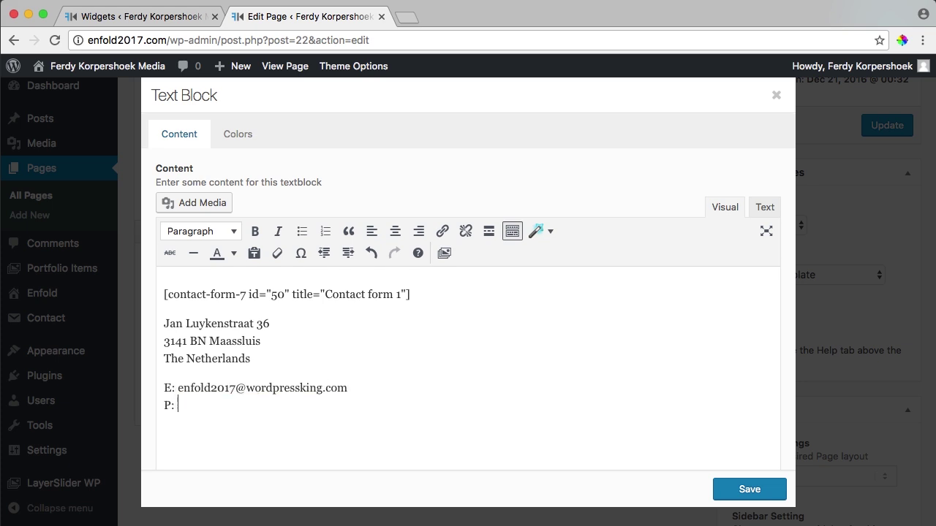
{"action": "type", "text": ": +31612345678"}
{"action": "key", "text": "shift+Return"}
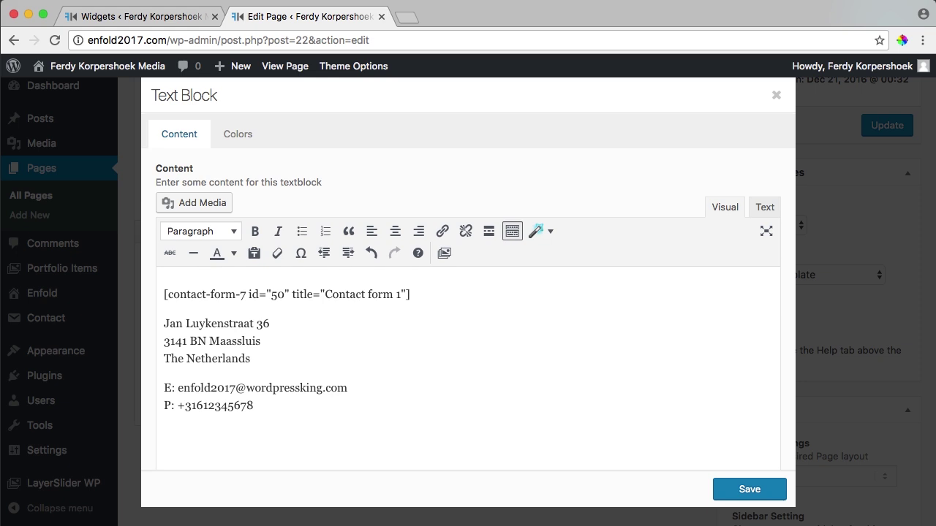
{"action": "key", "text": "Return"}
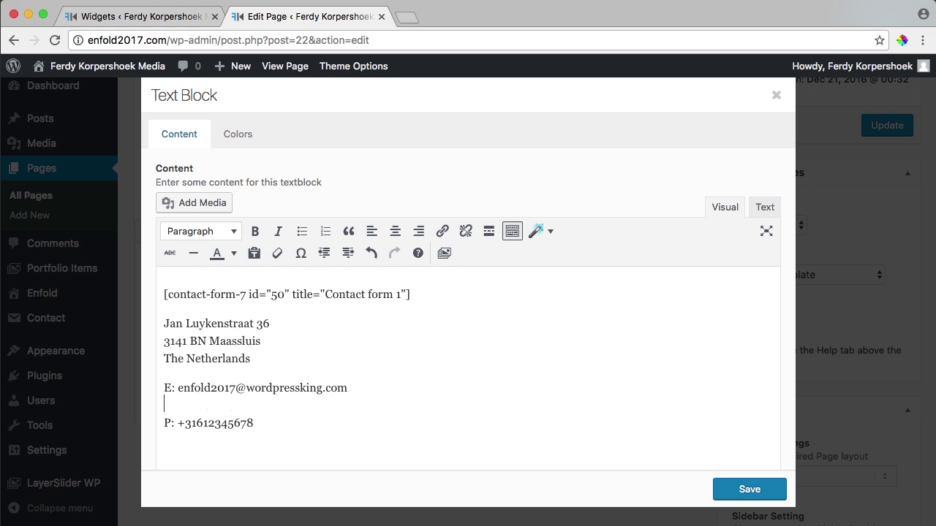
{"action": "type", "text": "W: http://enfold2017.com"}
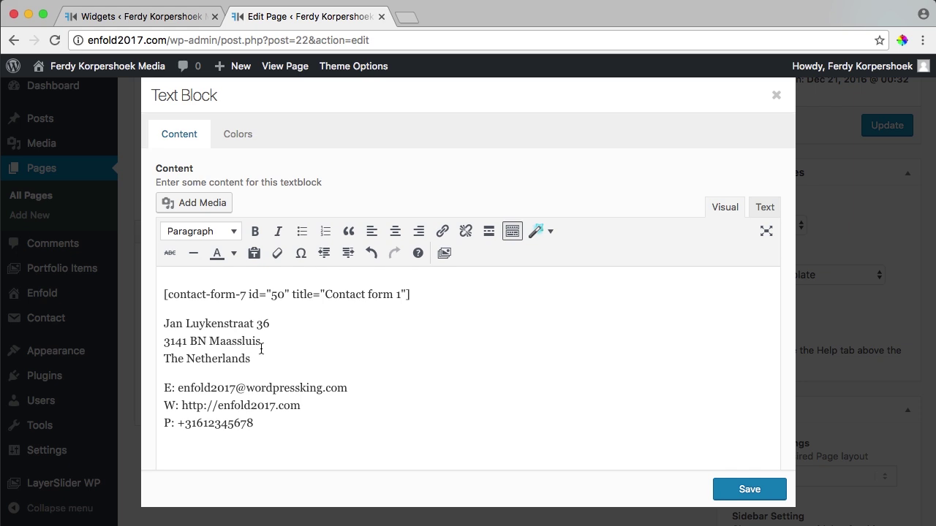
{"action": "left_click", "coordinate": [764, 208]}
{"action": "left_click", "coordinate": [321, 304]}
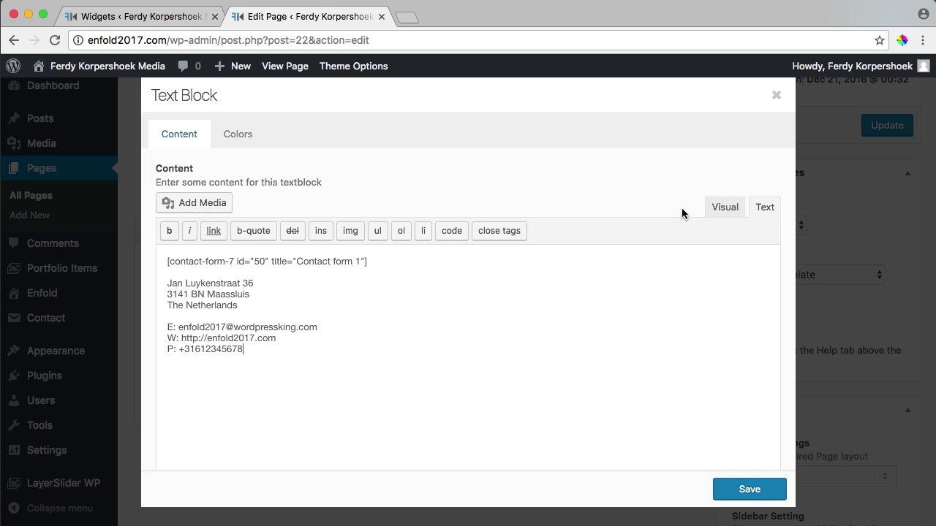
{"action": "left_click", "coordinate": [718, 209]}
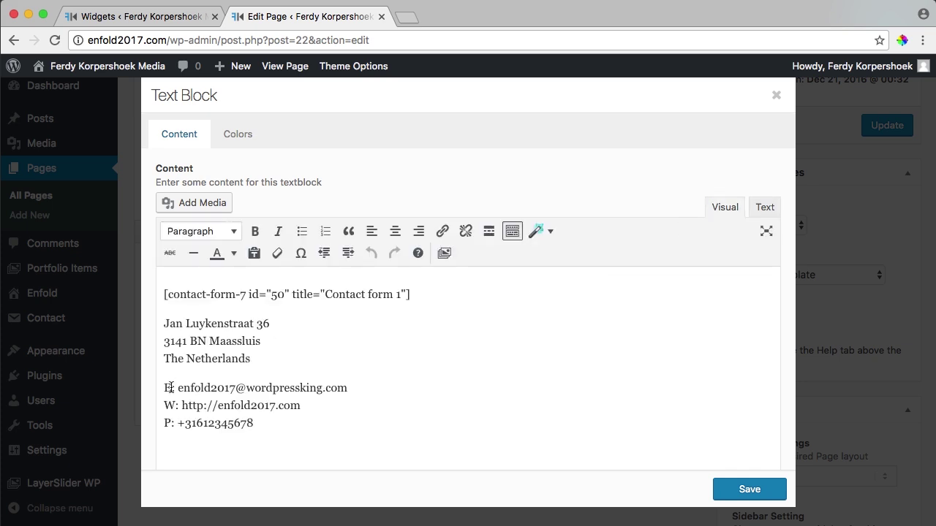
Make the E label of the e-mail line bold
{"action": "left_click_drag", "start_coordinate": [171, 387], "coordinate": [165, 388]}
{"action": "key", "text": "super+b"}
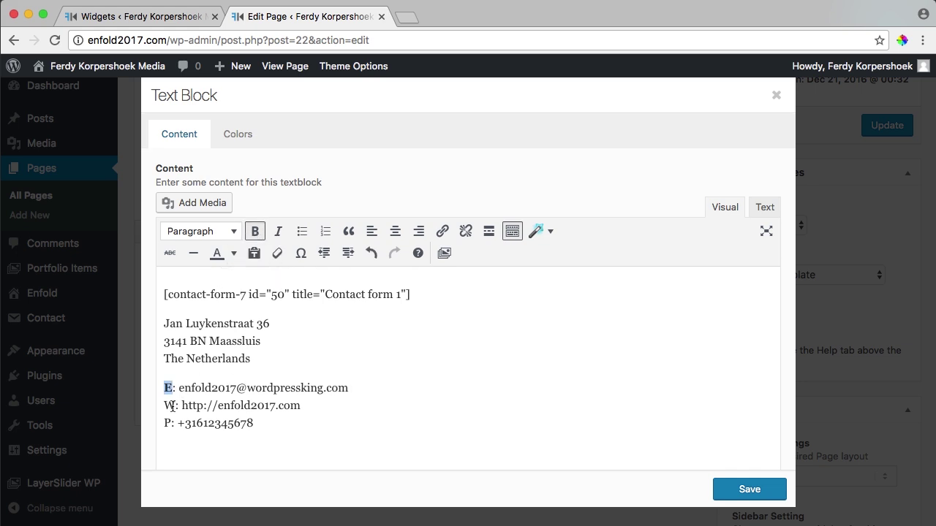
{"action": "left_click", "coordinate": [170, 21]}
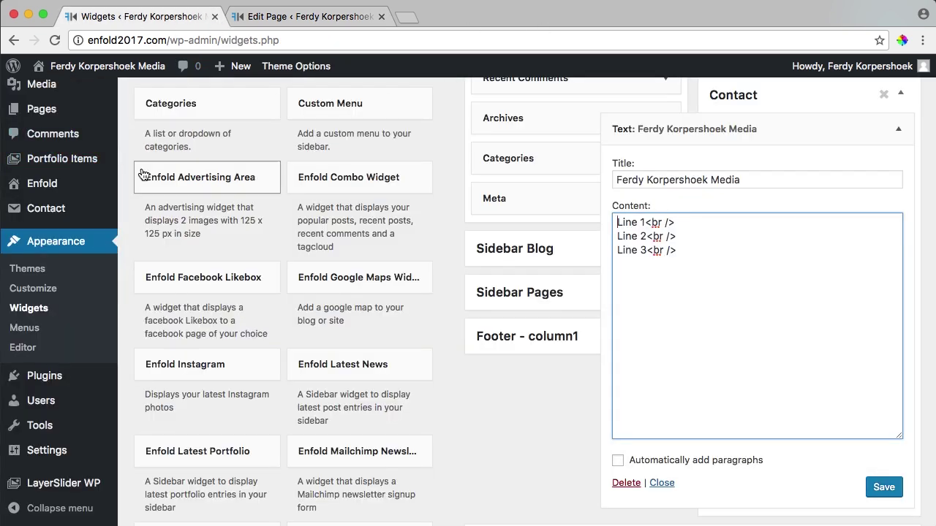
Copy the Main Menu Links colour #2d94c8 from Enfold's Advanced Styling options
{"action": "scroll", "coordinate": [110, 204], "scroll_direction": "up", "scroll_amount": 2}
{"action": "left_click", "coordinate": [73, 253], "text": "super"}
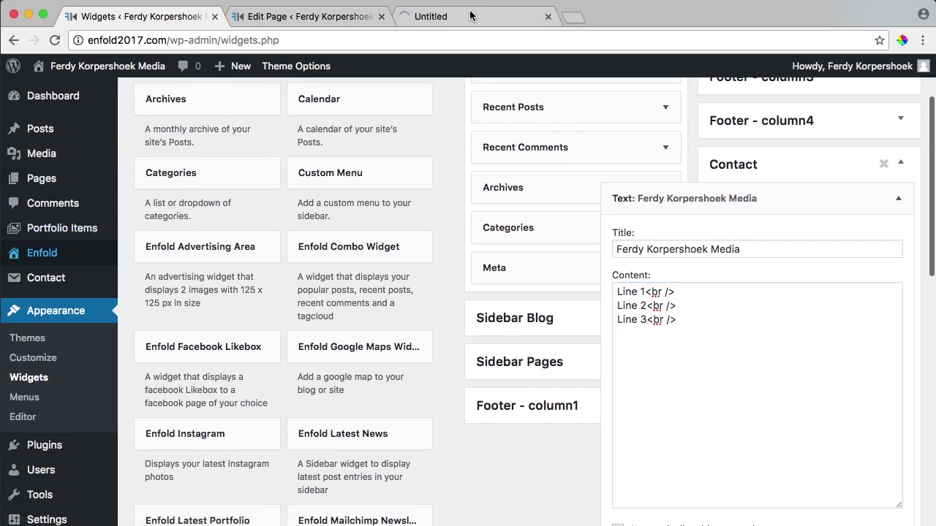
{"action": "left_click", "coordinate": [468, 16]}
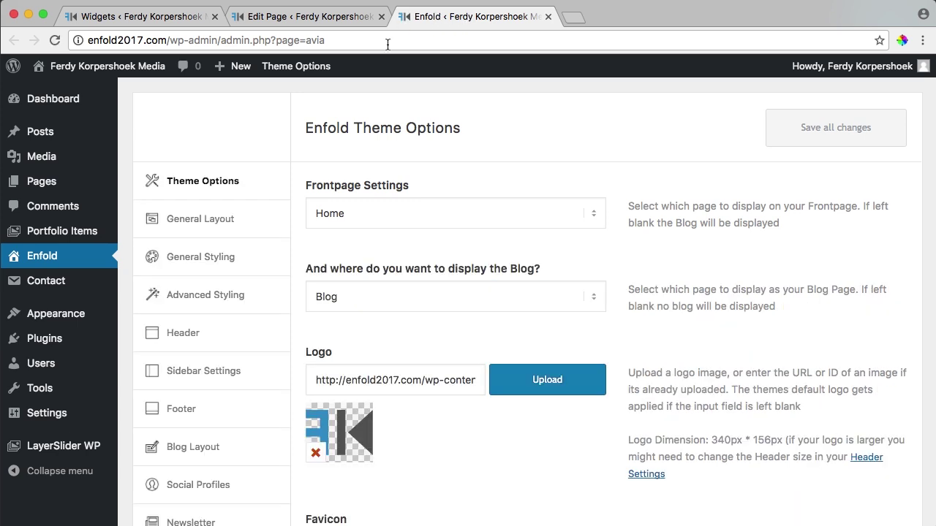
{"action": "left_click", "coordinate": [203, 299]}
{"action": "left_click", "coordinate": [341, 383]}
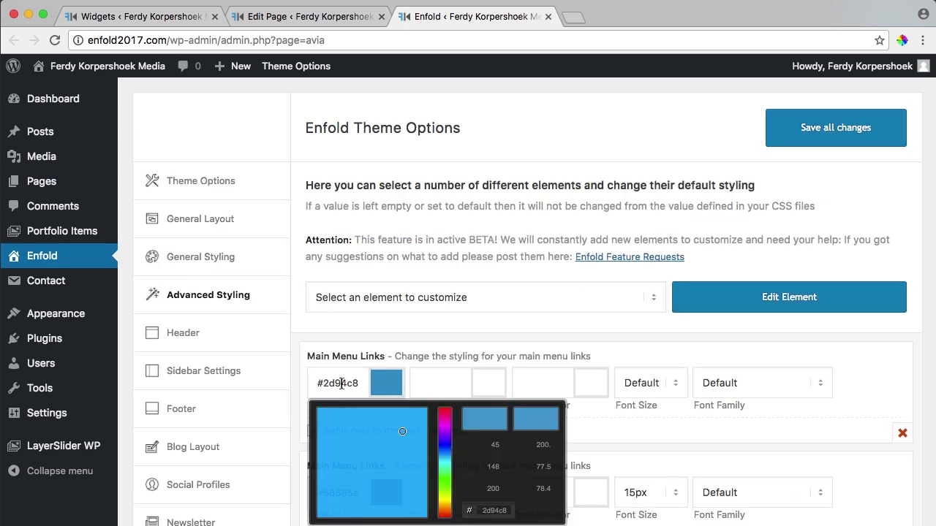
{"action": "triple_click", "coordinate": [341, 383]}
{"action": "key", "text": "super+c"}
{"action": "left_click", "coordinate": [359, 383]}
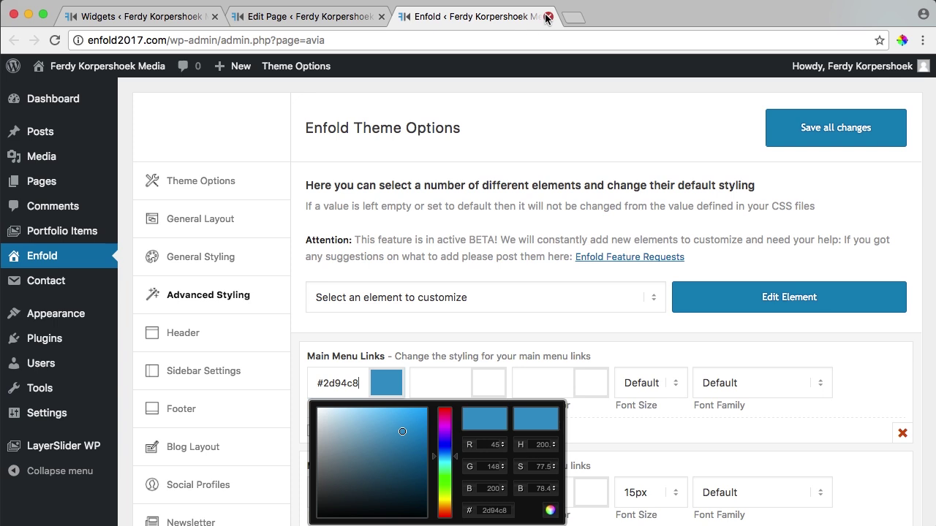
{"action": "left_click", "coordinate": [547, 17]}
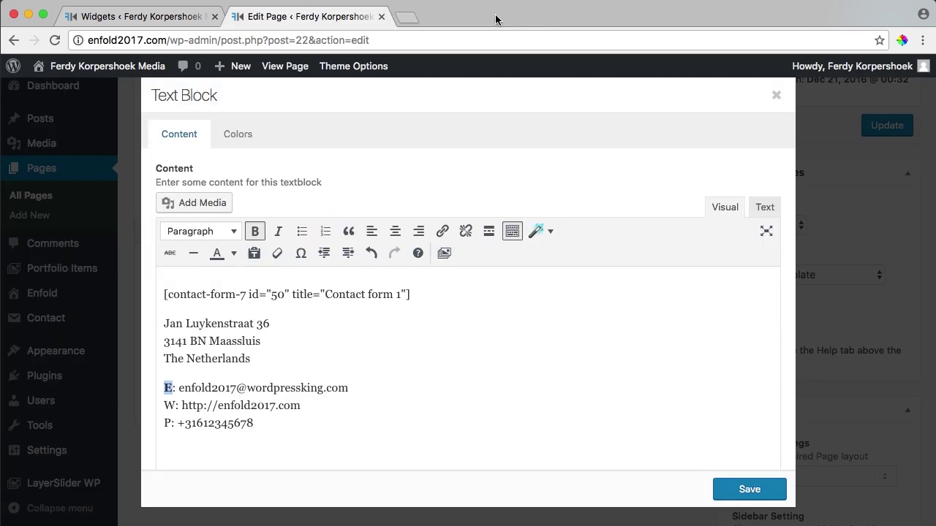
Colour the E label blue by entering 2d94c8 as a custom text colour
{"action": "left_click", "coordinate": [233, 253]}
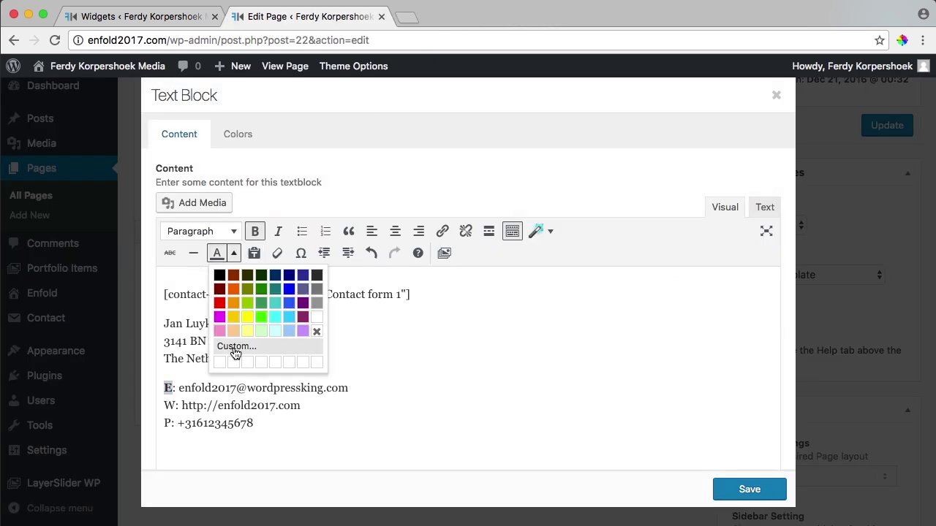
{"action": "left_click", "coordinate": [236, 348]}
{"action": "double_click", "coordinate": [561, 310]}
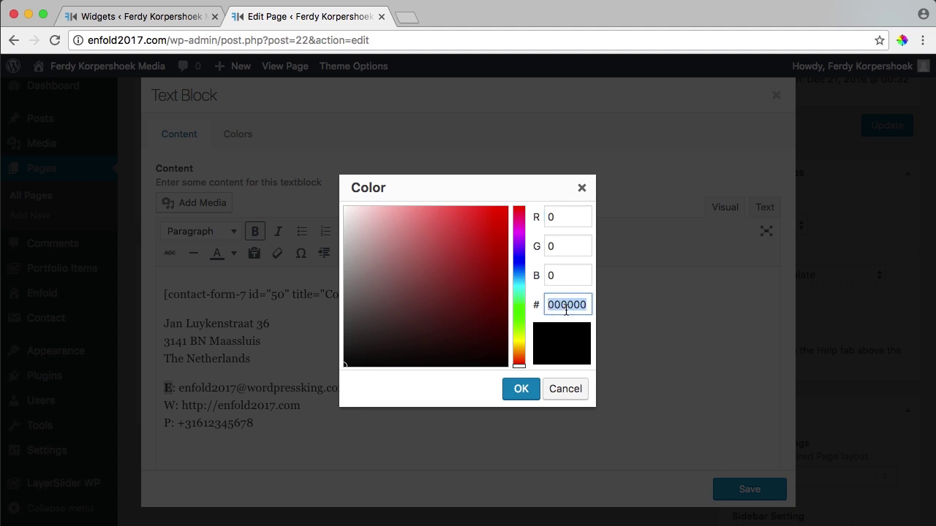
{"action": "key", "text": "super+v"}
{"action": "left_click_drag", "start_coordinate": [546, 301], "coordinate": [524, 301]}
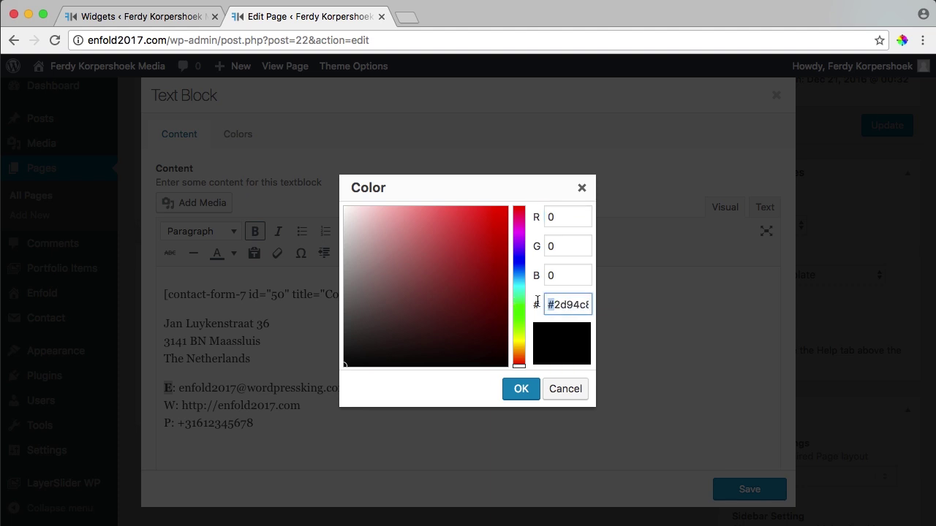
{"action": "key", "text": "BackSpace"}
{"action": "left_click", "coordinate": [521, 391]}
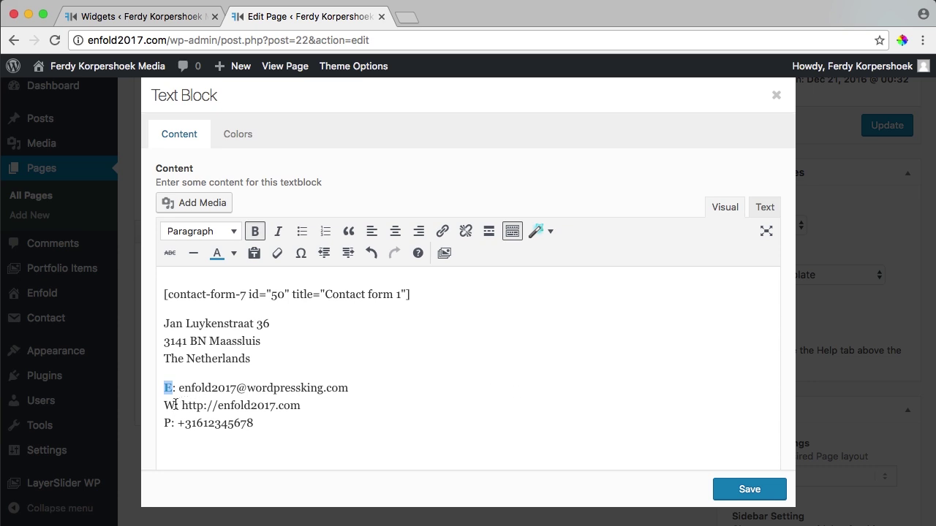
Make the W and P labels bold and give them the same blue colour
{"action": "left_click_drag", "start_coordinate": [173, 404], "coordinate": [165, 404]}
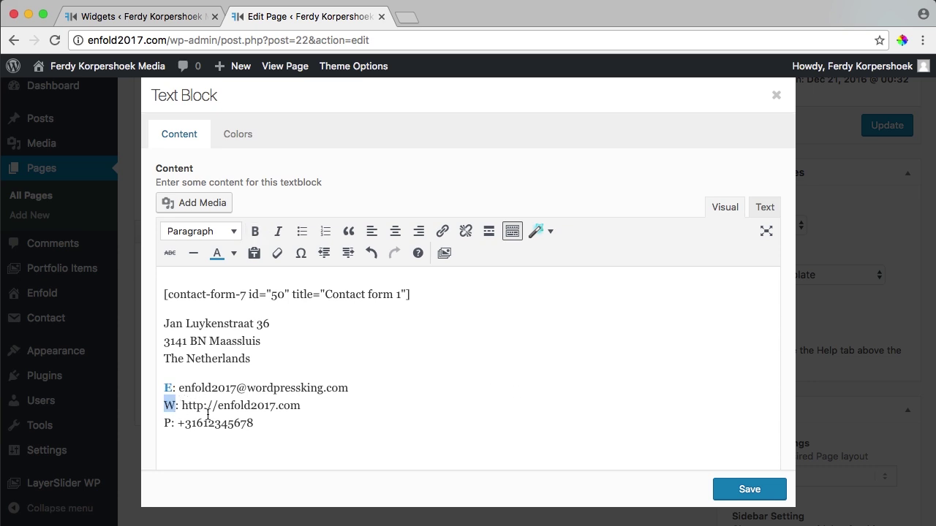
{"action": "key", "text": "super+b"}
{"action": "left_click", "coordinate": [217, 253]}
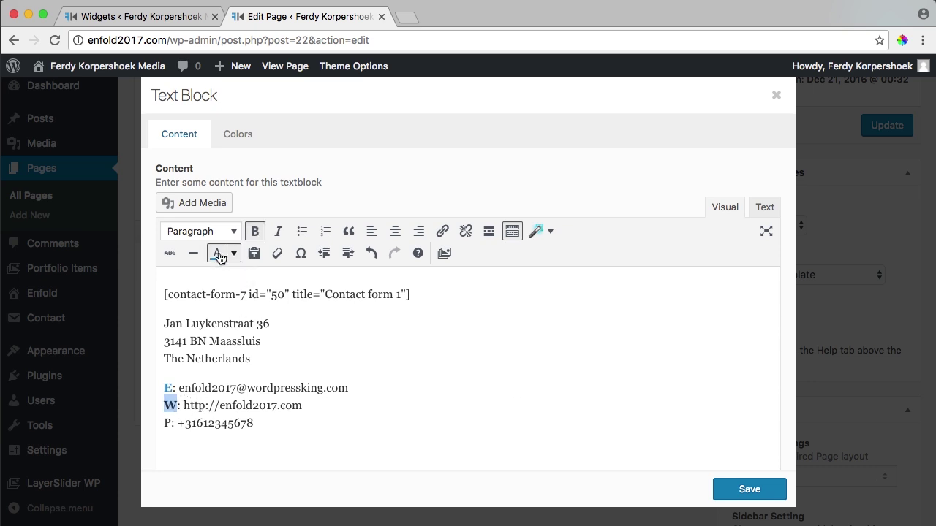
{"action": "left_click_drag", "start_coordinate": [171, 422], "coordinate": [162, 422]}
{"action": "key", "text": "super+b"}
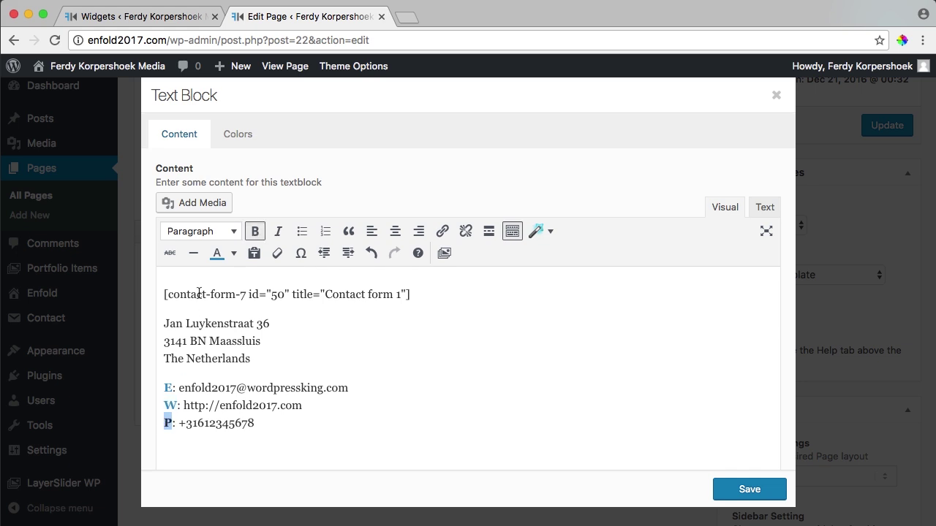
{"action": "left_click", "coordinate": [219, 254]}
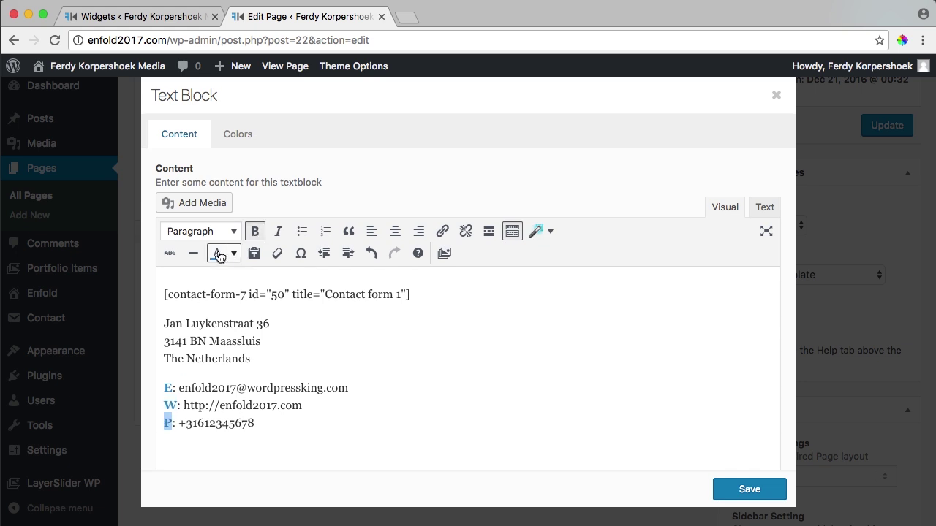
{"action": "left_click", "coordinate": [213, 369]}
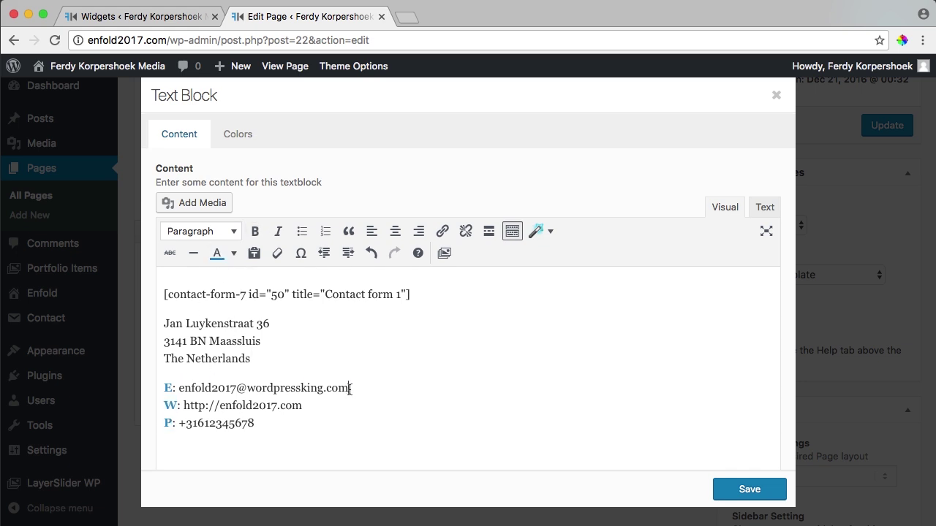
{"action": "left_click_drag", "start_coordinate": [350, 389], "coordinate": [180, 388]}
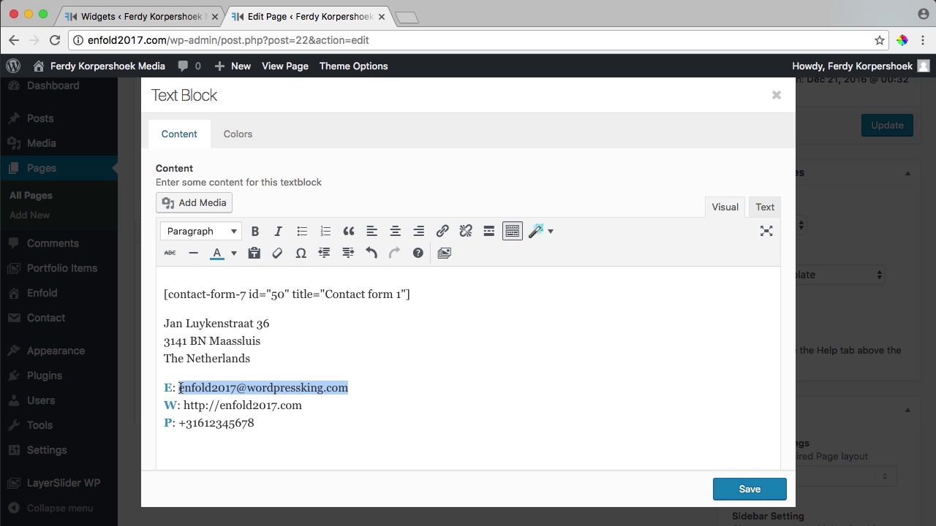
Turn the e-mail address into a mailto link
{"action": "left_click", "coordinate": [443, 232]}
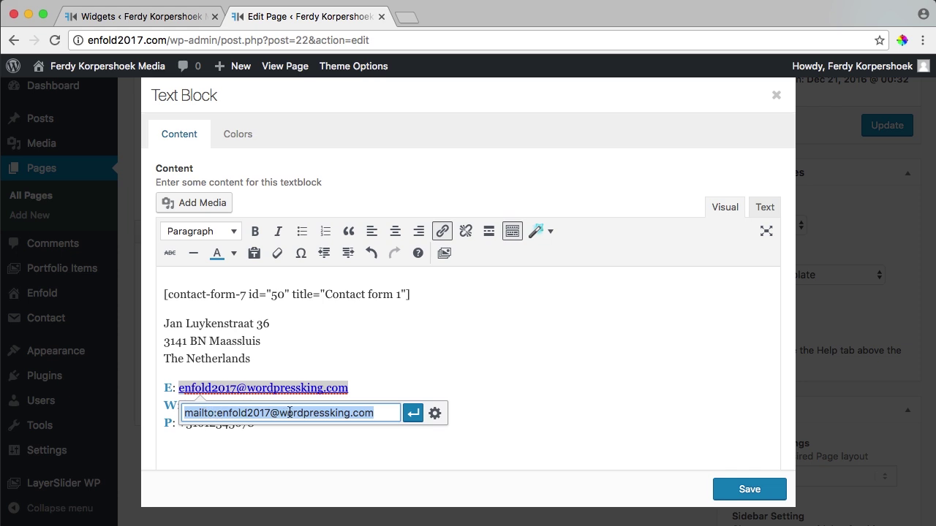
{"action": "left_click", "coordinate": [412, 414]}
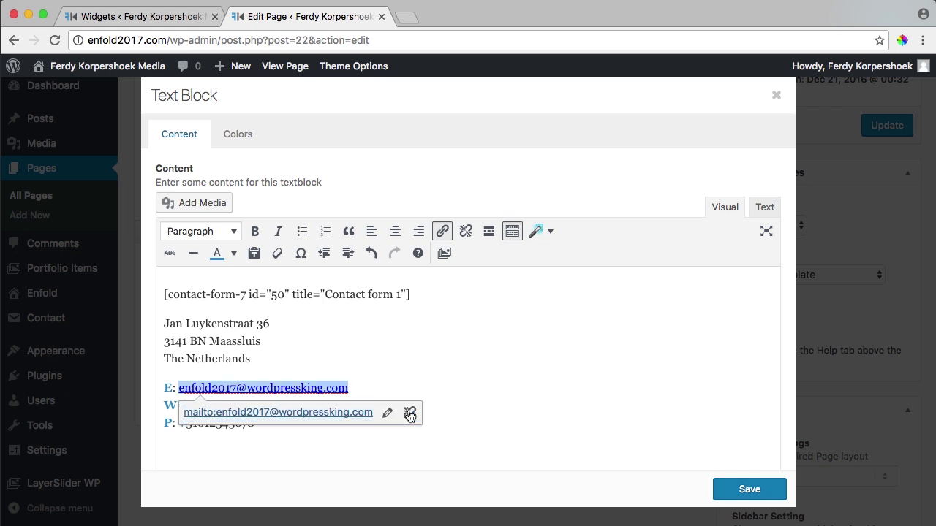
{"action": "left_click", "coordinate": [387, 367]}
Link the website address with the 'Open link in a new tab' option ticked
{"action": "left_click_drag", "start_coordinate": [334, 405], "coordinate": [182, 405]}
{"action": "left_click", "coordinate": [441, 231]}
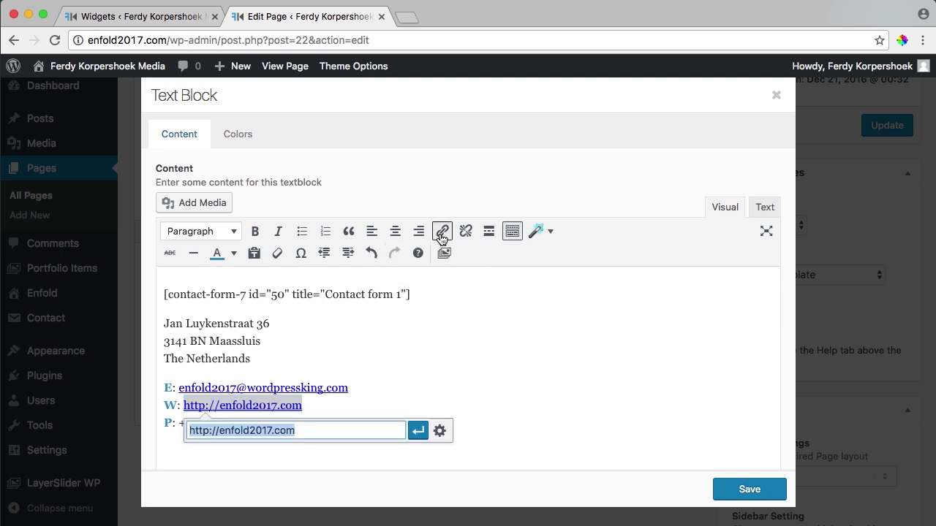
{"action": "left_click", "coordinate": [440, 431]}
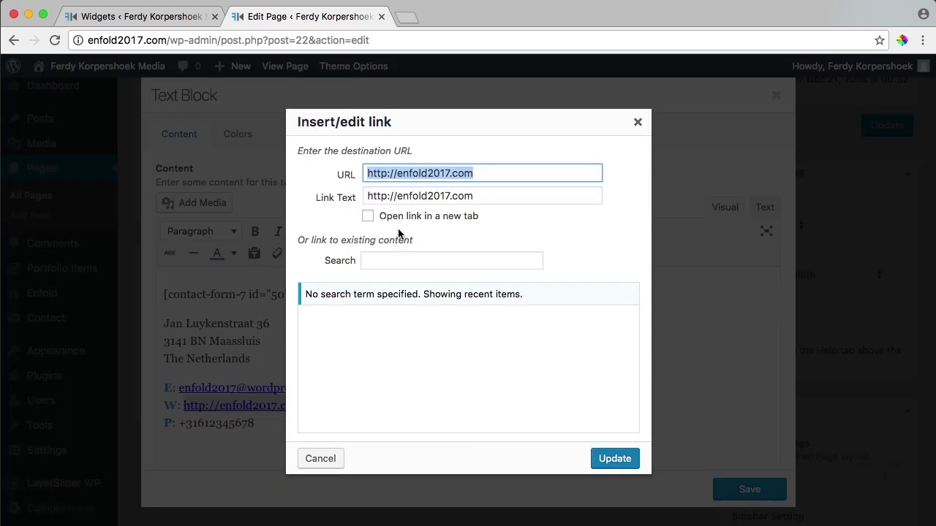
{"action": "left_click", "coordinate": [367, 216]}
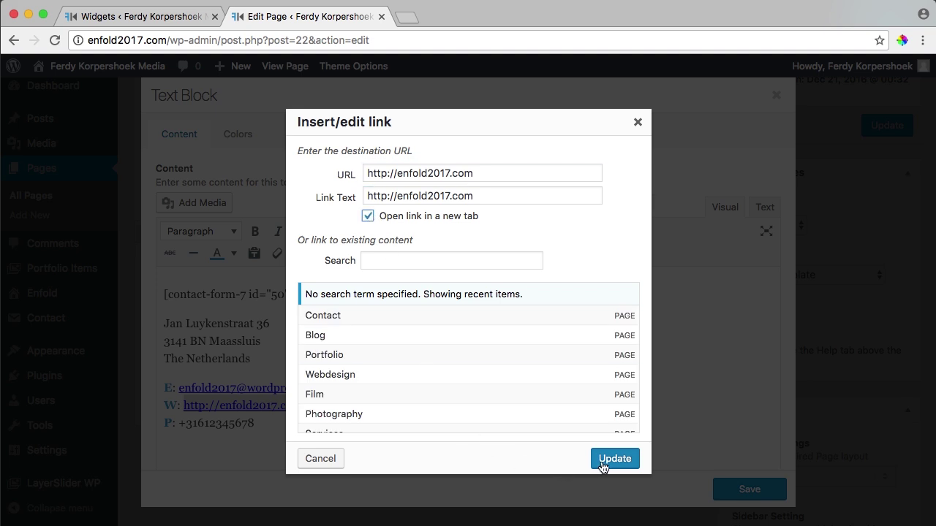
{"action": "left_click", "coordinate": [614, 458]}
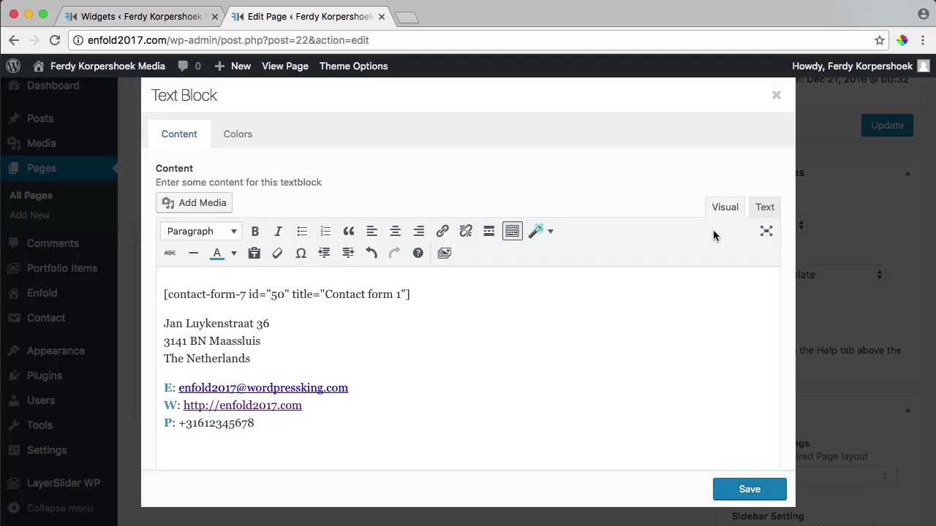
Delete the address and contact lines from the page's text block in HTML view and save it
{"action": "left_click", "coordinate": [764, 209]}
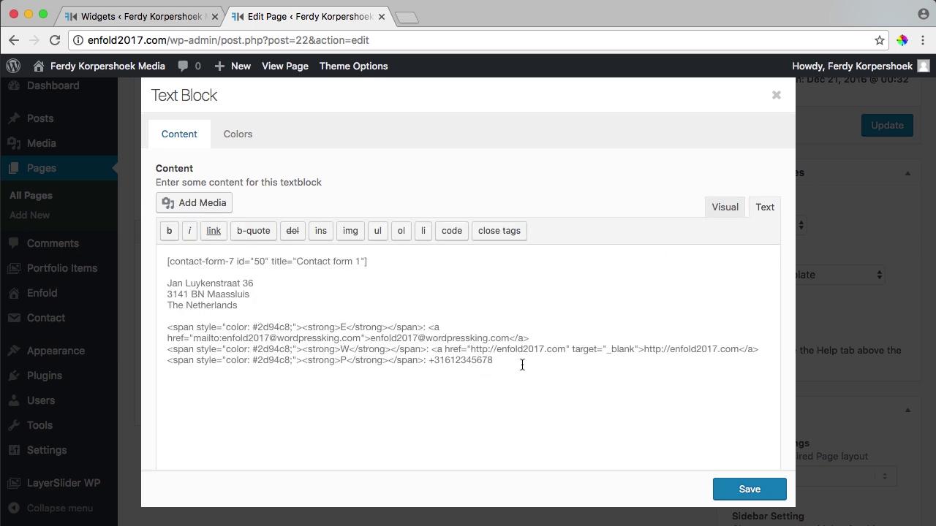
{"action": "left_click_drag", "start_coordinate": [522, 365], "coordinate": [176, 288]}
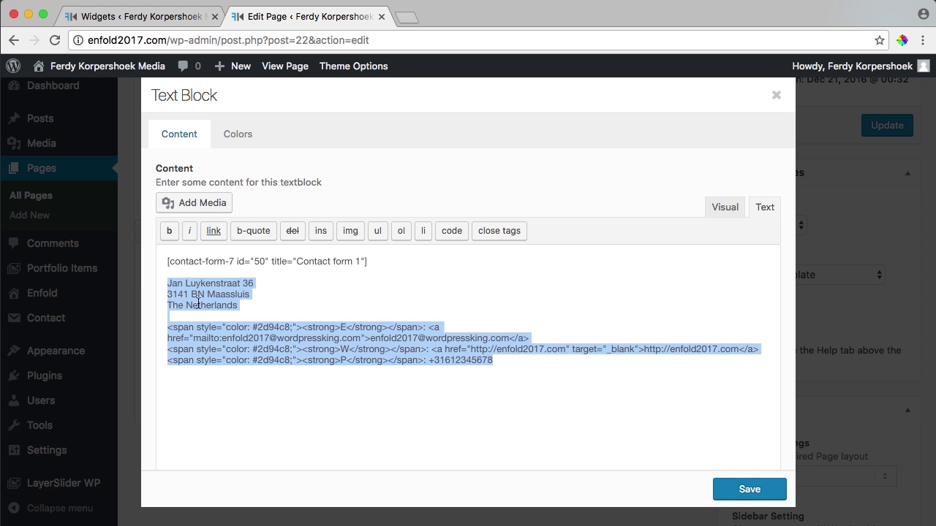
{"action": "key", "text": "BackSpace"}
{"action": "left_click", "coordinate": [749, 489]}
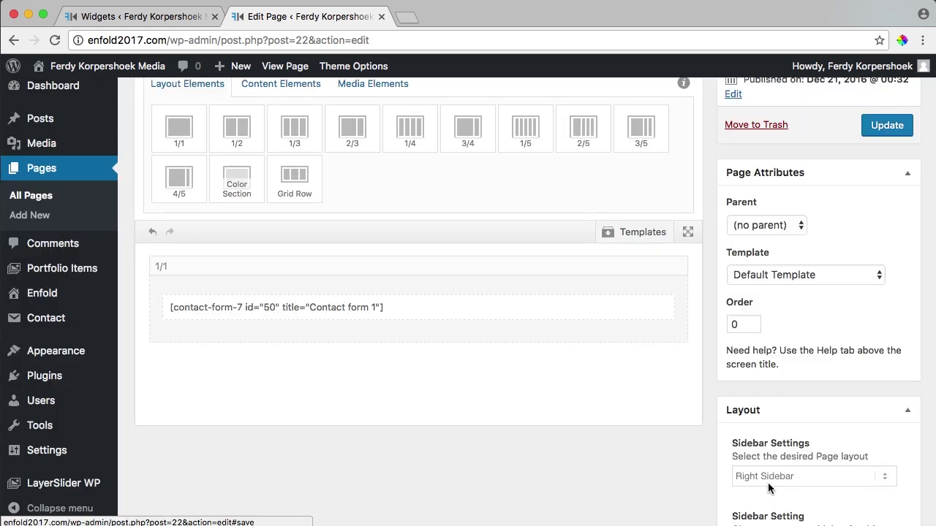
Replace the Contact Text widget content with the pasted address HTML, prefix it with <p>, and save
{"action": "left_click", "coordinate": [169, 5]}
{"action": "left_click", "coordinate": [746, 317]}
{"action": "key", "text": "super+a"}
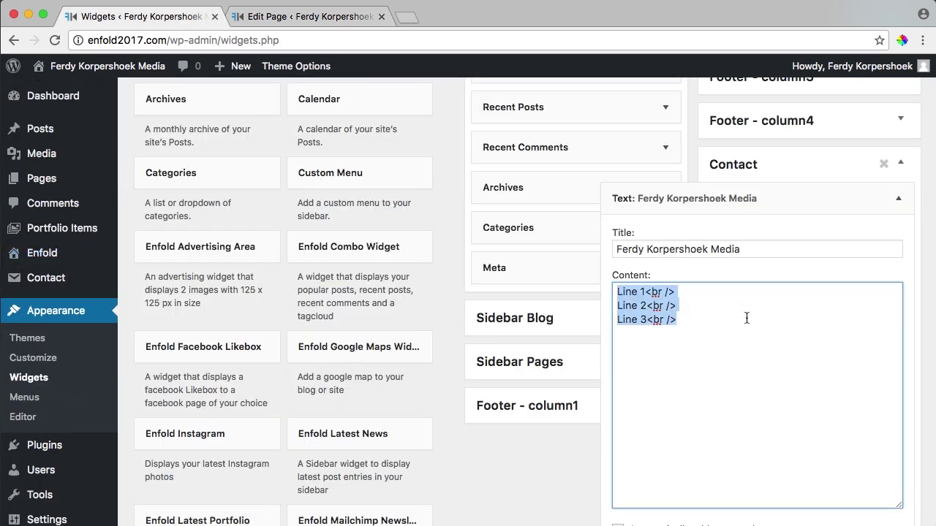
{"action": "key", "text": "super+v"}
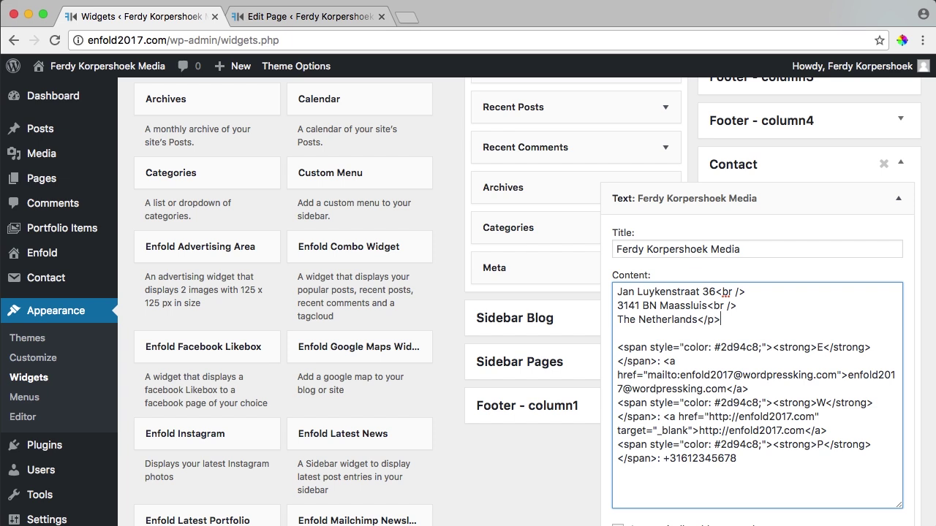
{"action": "type", "text": "<p>"}
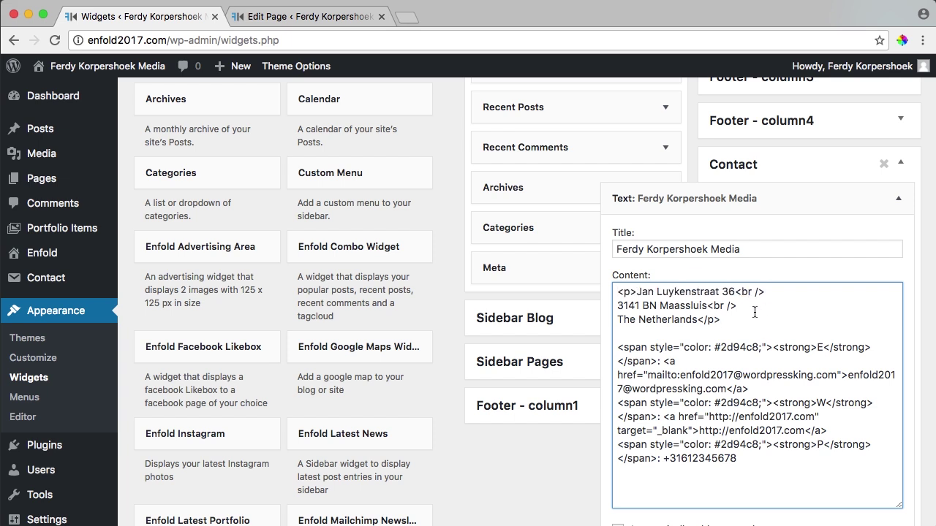
{"action": "scroll", "coordinate": [754, 312], "scroll_direction": "down", "scroll_amount": 4}
{"action": "left_click", "coordinate": [873, 424]}
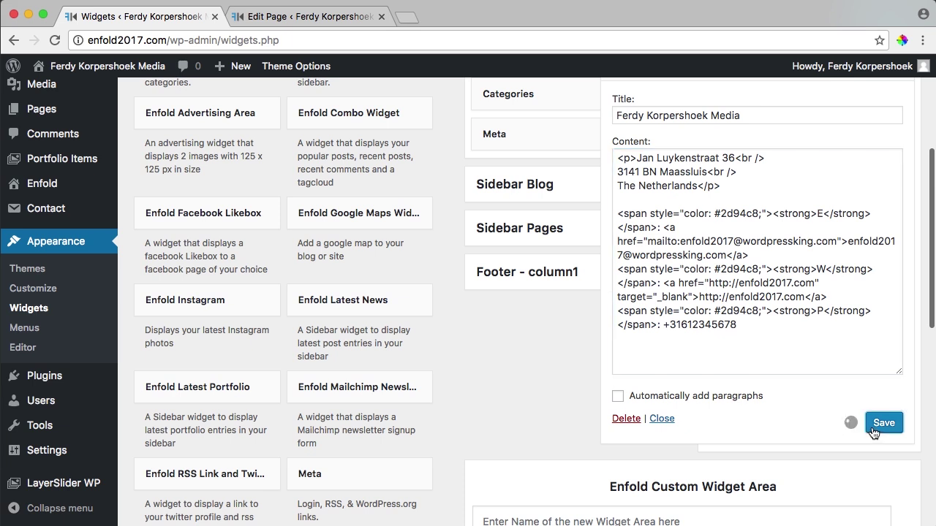
Compare the live Contact sidebar with the Text widget's line-break markup
{"action": "left_click", "coordinate": [282, 24]}
{"action": "left_click", "coordinate": [289, 70]}
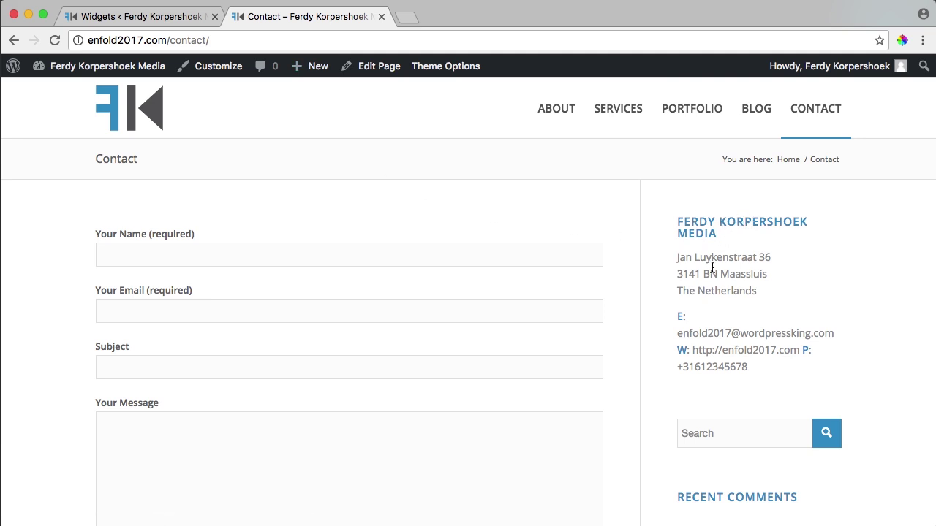
{"action": "scroll", "coordinate": [697, 270], "scroll_direction": "down", "scroll_amount": 2}
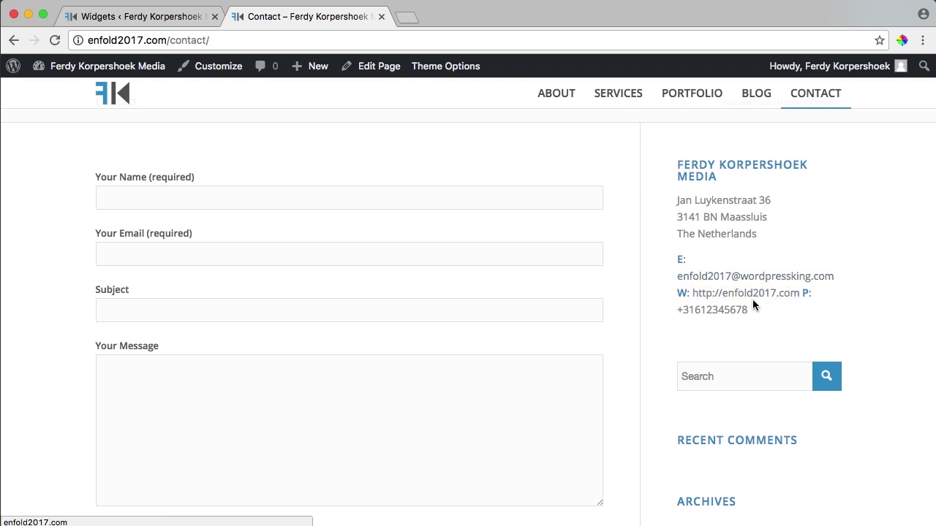
{"action": "left_click", "coordinate": [156, 18]}
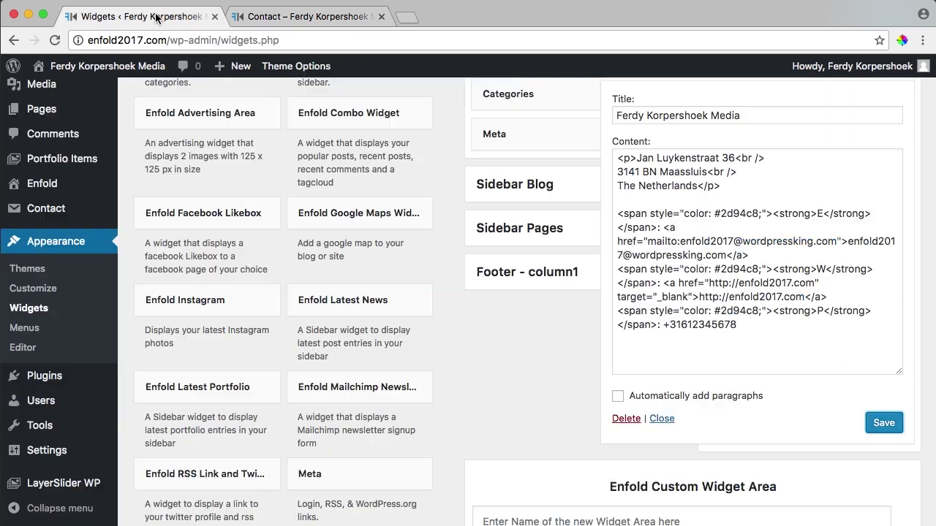
{"action": "left_click_drag", "start_coordinate": [746, 177], "coordinate": [709, 170]}
{"action": "key", "text": "ctrl+c"}
{"action": "left_click", "coordinate": [294, 18]}
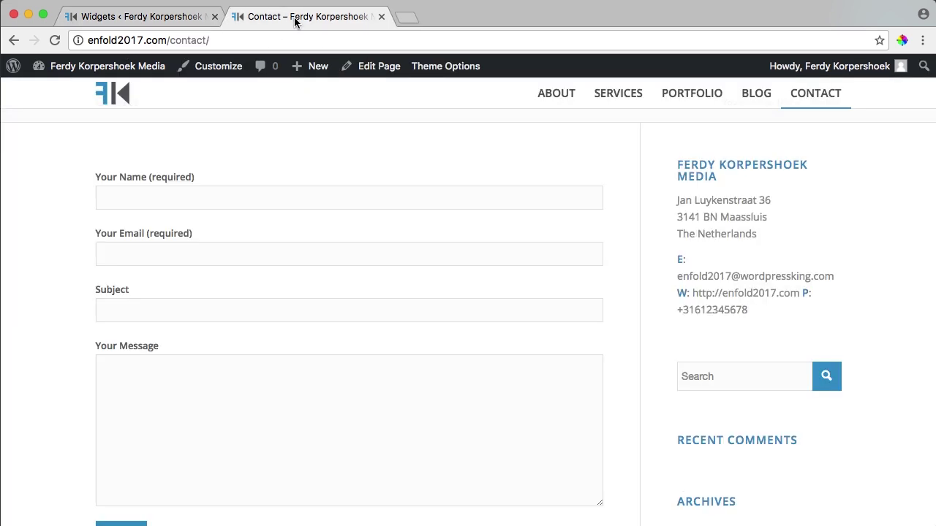
{"action": "left_click", "coordinate": [174, 18]}
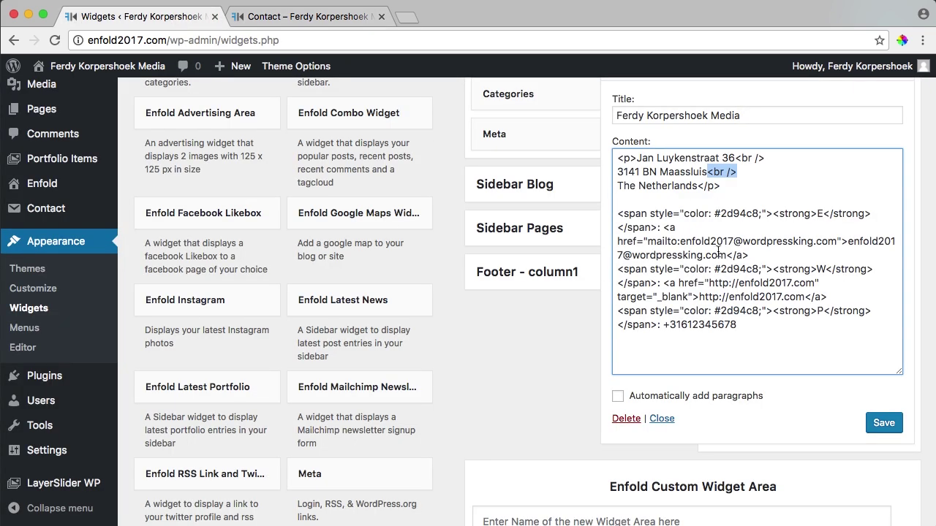
Paste <br /> before the W and P lines, save the widget, and reload the Contact page
{"action": "left_click", "coordinate": [617, 267]}
{"action": "key", "text": "ctrl+v"}
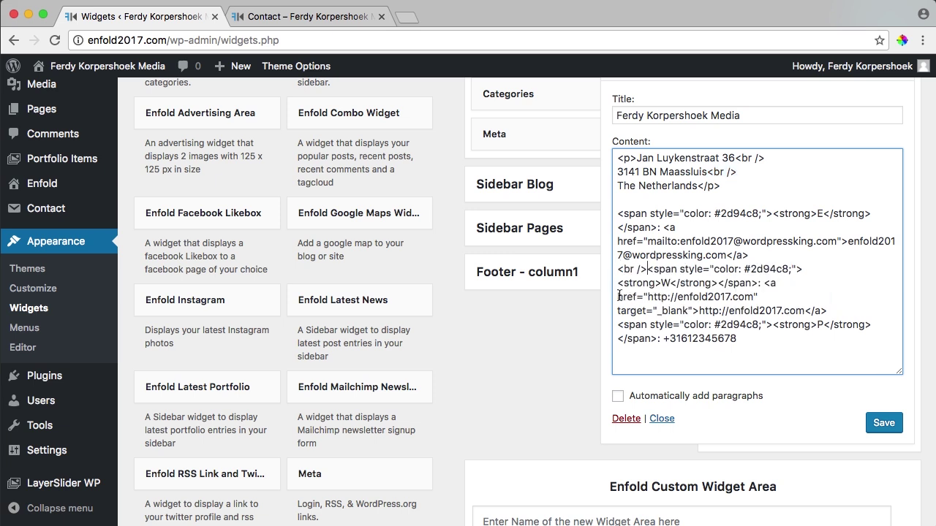
{"action": "left_click", "coordinate": [617, 325]}
{"action": "key", "text": "ctrl+v"}
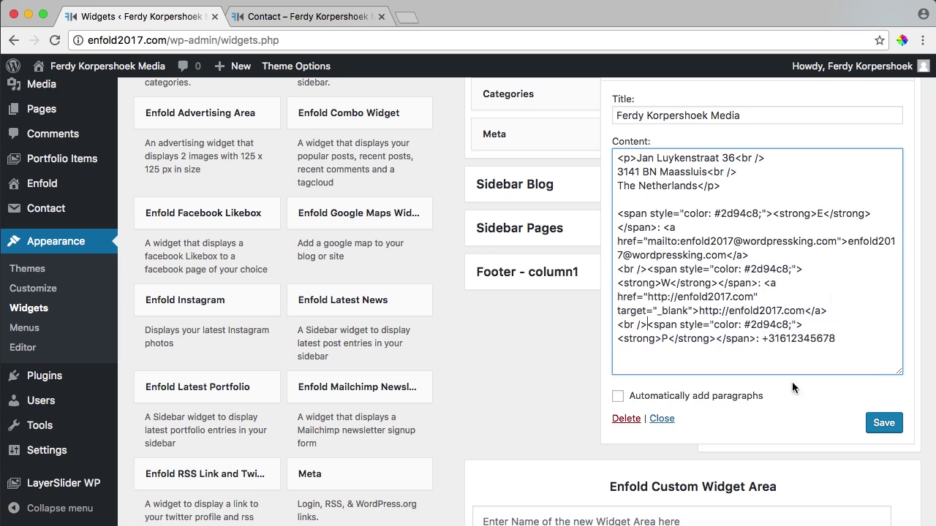
{"action": "left_click", "coordinate": [884, 423]}
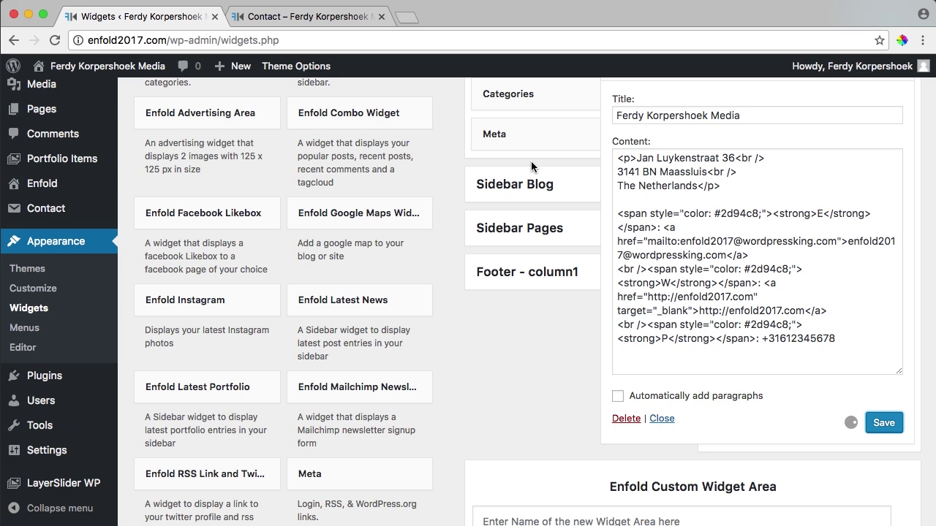
{"action": "left_click", "coordinate": [309, 17]}
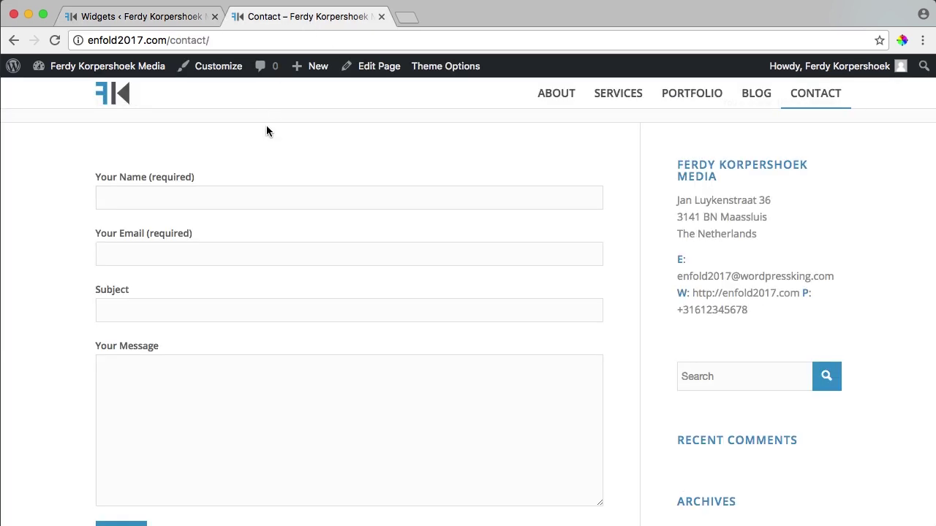
{"action": "key", "text": "super+r"}
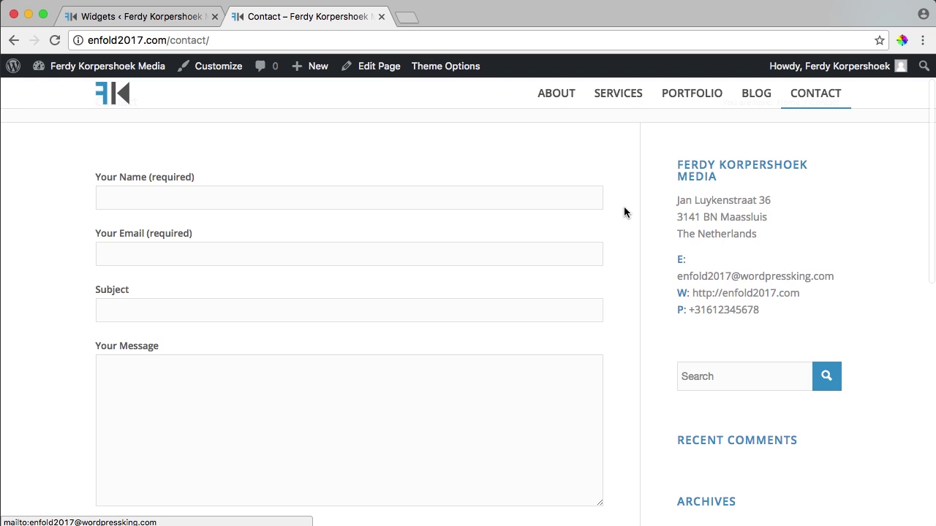
{"action": "left_click", "coordinate": [156, 20]}
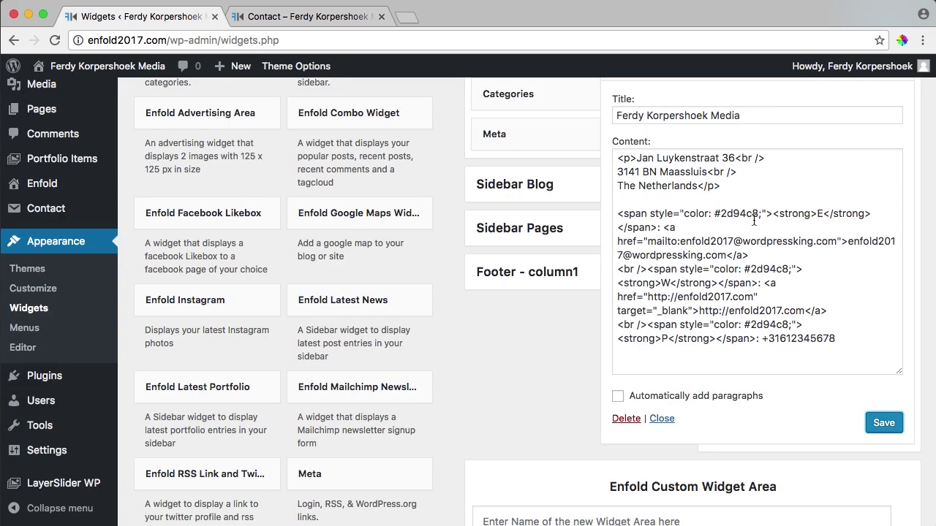
{"action": "left_click_drag", "start_coordinate": [733, 240], "coordinate": [680, 240]}
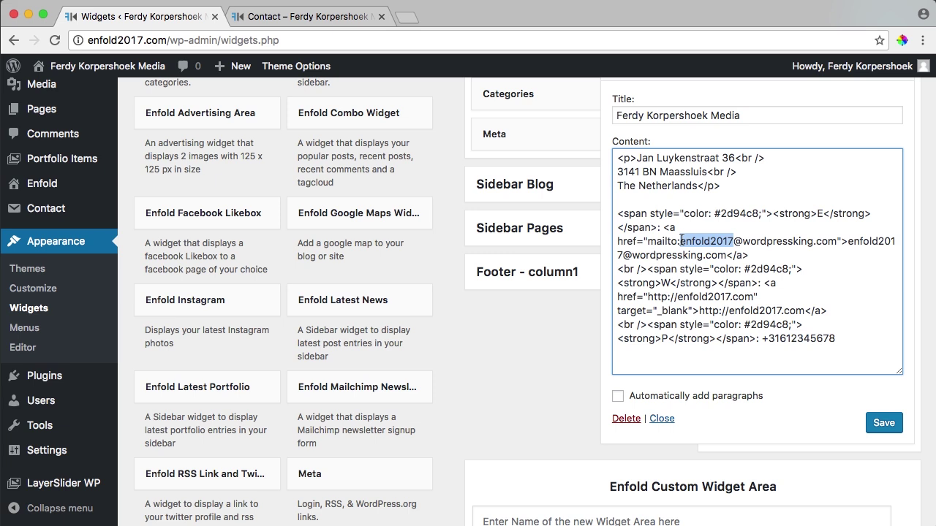
Change the e-mail name to 'info' in both the mailto link and displayed text, then save
{"action": "type", "text": "info"}
{"action": "left_click_drag", "start_coordinate": [865, 241], "coordinate": [824, 239]}
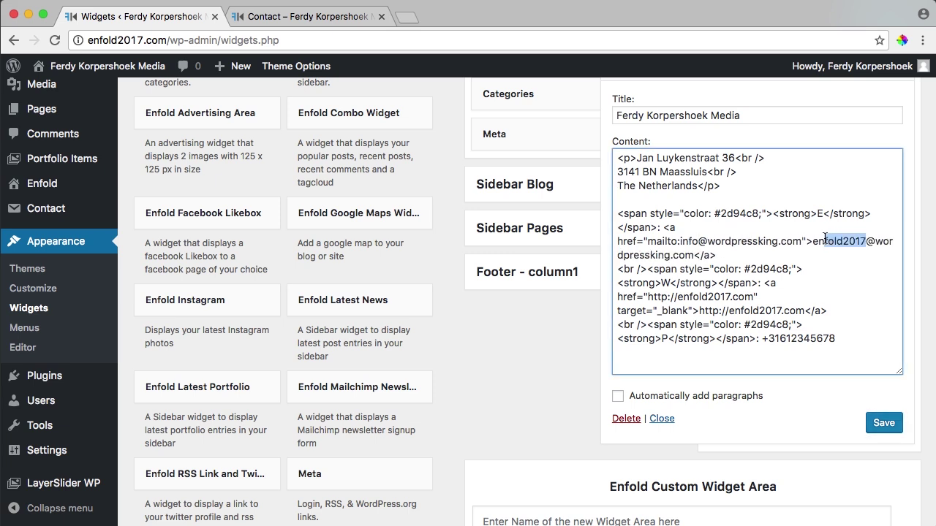
{"action": "type", "text": "info"}
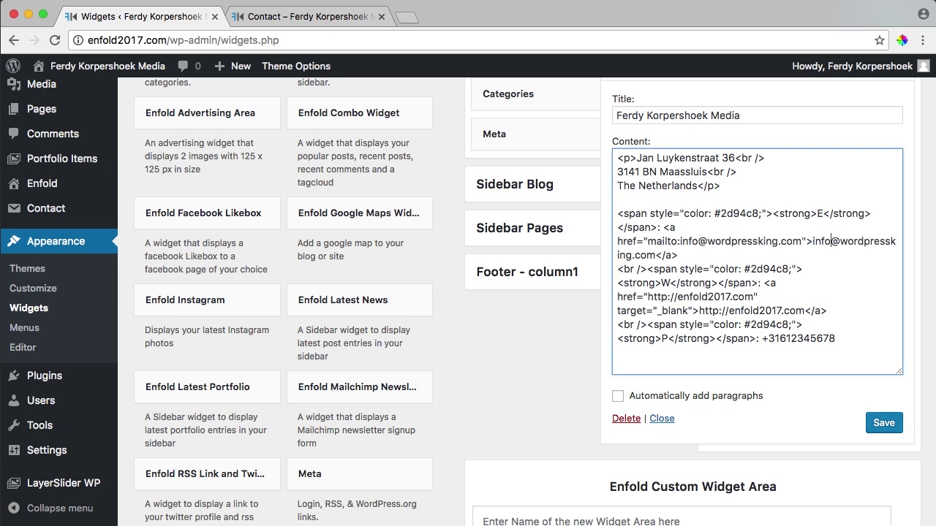
{"action": "left_click", "coordinate": [884, 422]}
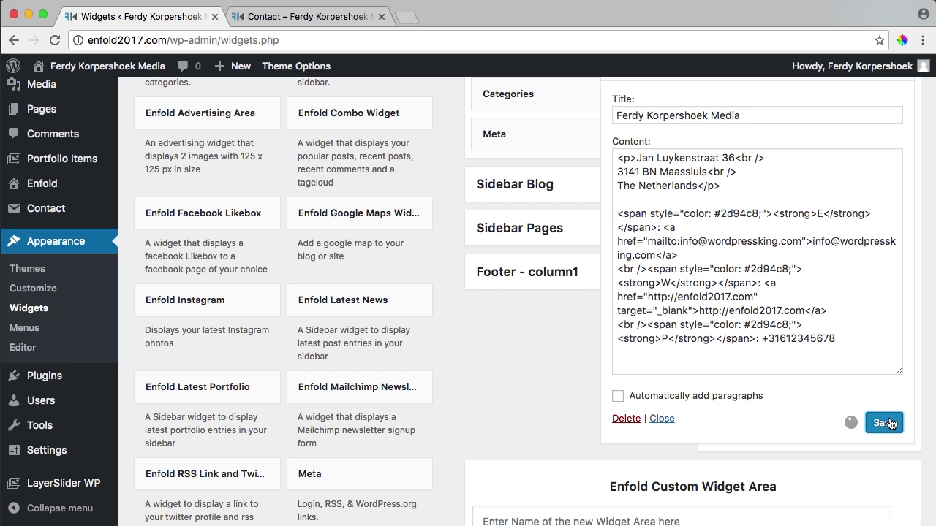
Reload the Contact page and test that the sidebar website link opens in a new tab
{"action": "left_click", "coordinate": [298, 17]}
{"action": "key", "text": "super+r"}
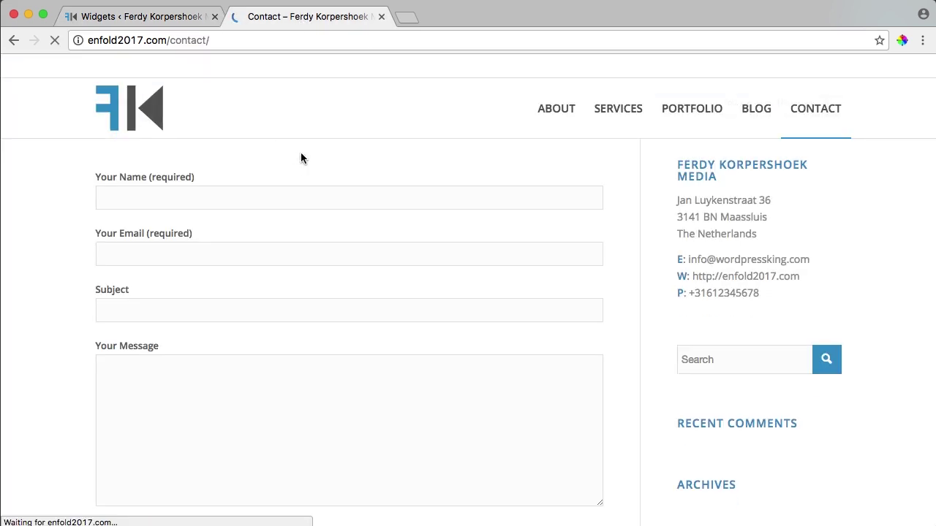
{"action": "left_click", "coordinate": [742, 279]}
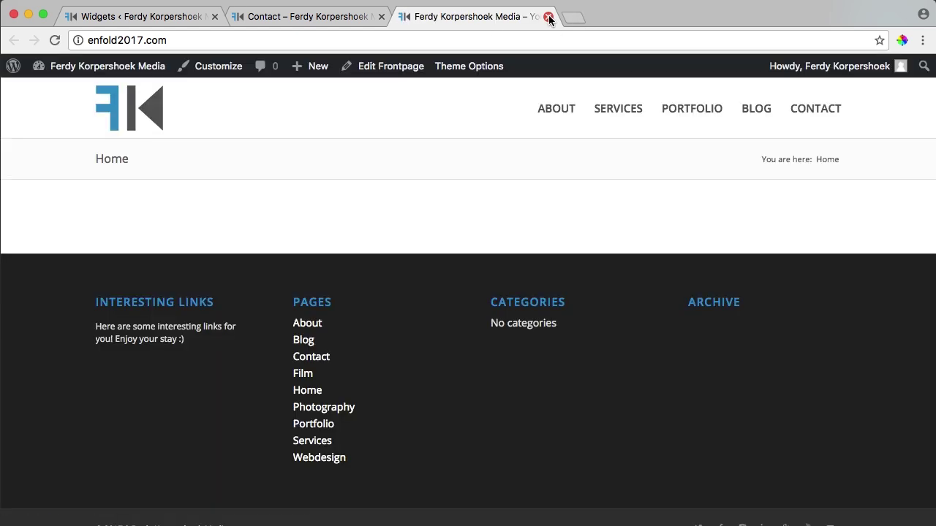
{"action": "left_click", "coordinate": [547, 16]}
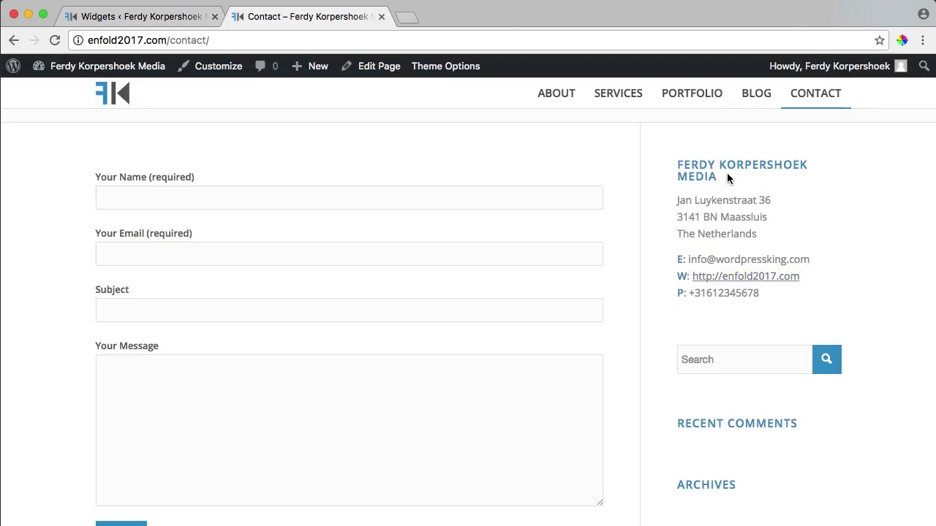
{"action": "scroll", "coordinate": [745, 170], "scroll_direction": "down", "scroll_amount": 10}
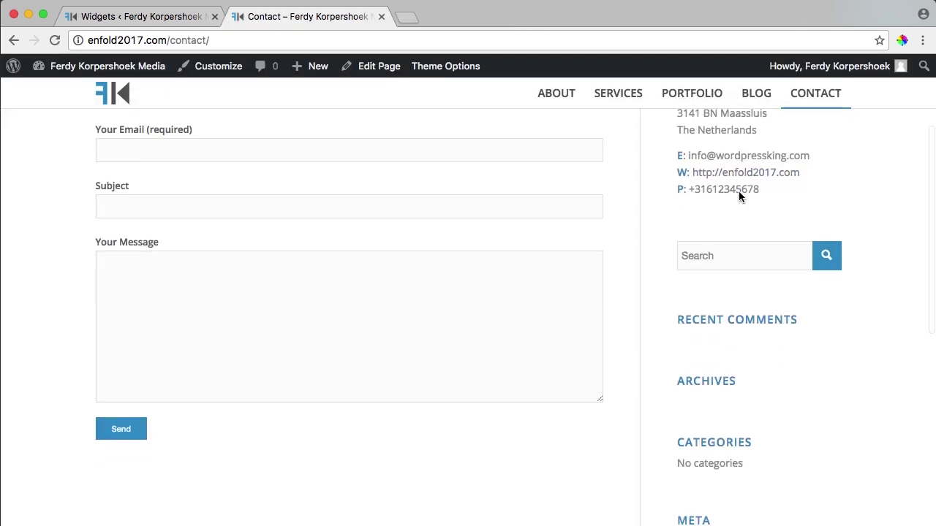
{"action": "scroll", "coordinate": [755, 261], "scroll_direction": "up", "scroll_amount": 10}
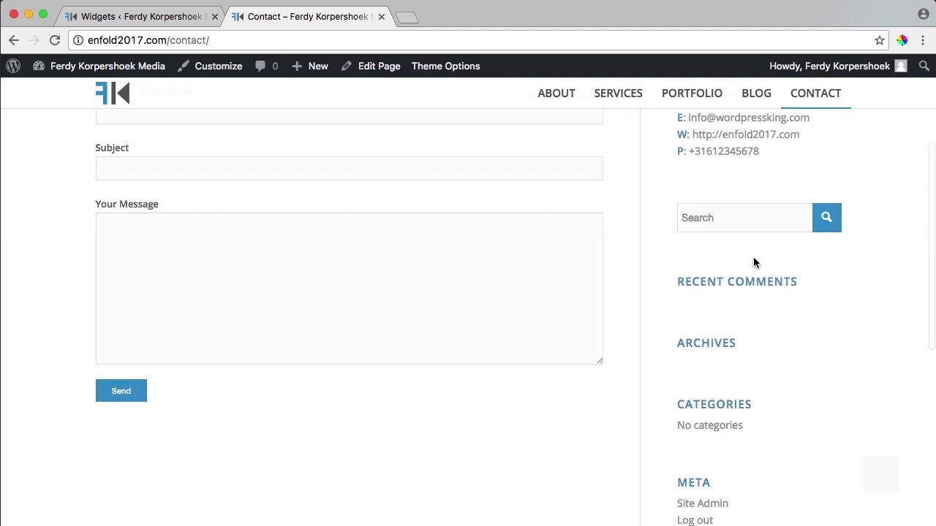
{"action": "left_click", "coordinate": [126, 16]}
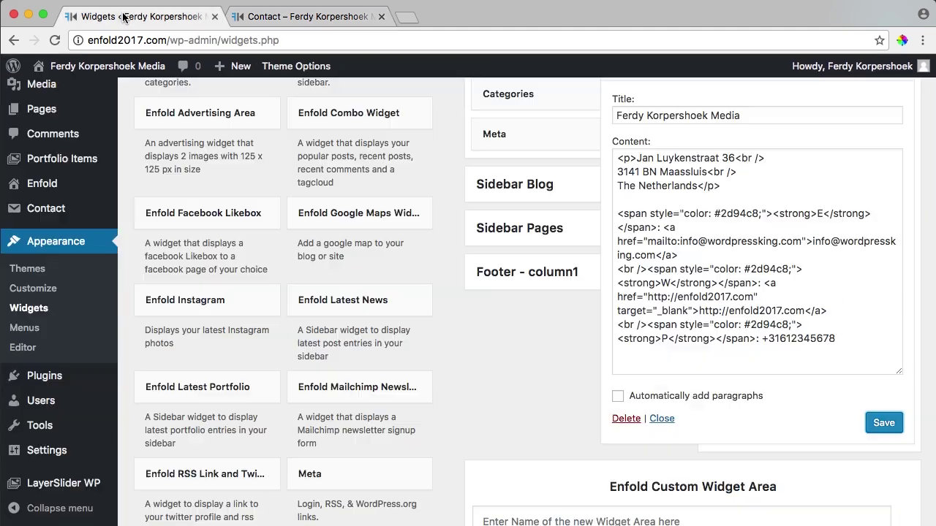
Delete the Search and Recent Posts widgets from Displayed Everywhere
{"action": "scroll", "coordinate": [578, 179], "scroll_direction": "up", "scroll_amount": 3}
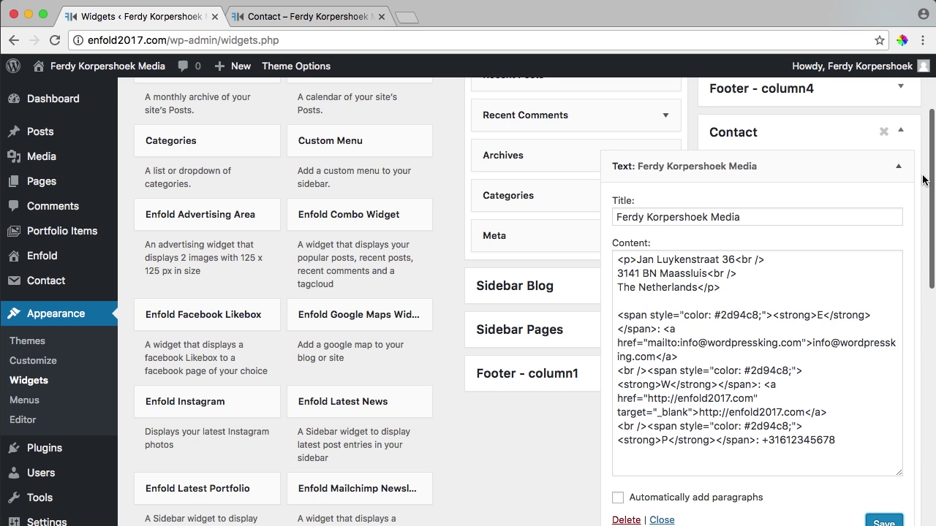
{"action": "left_click", "coordinate": [898, 168]}
{"action": "scroll", "coordinate": [527, 166], "scroll_direction": "up", "scroll_amount": 5}
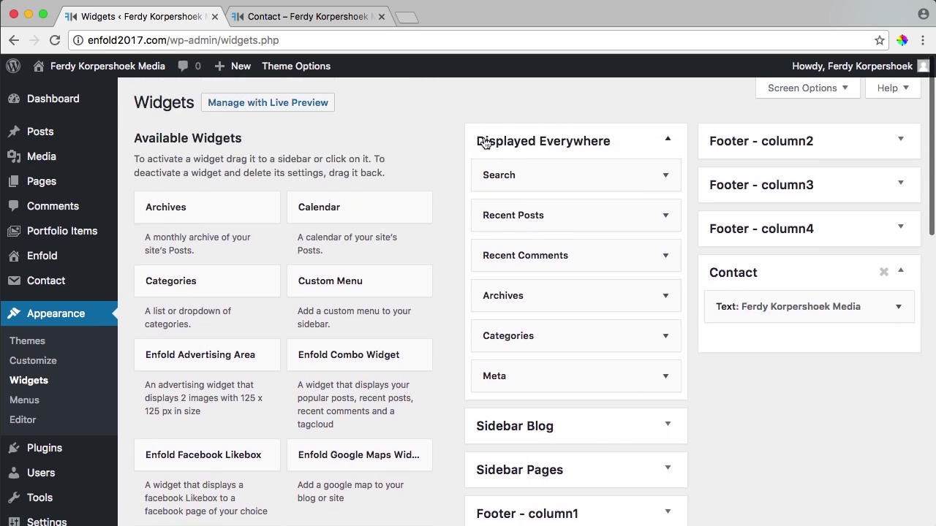
{"action": "left_click", "coordinate": [663, 177]}
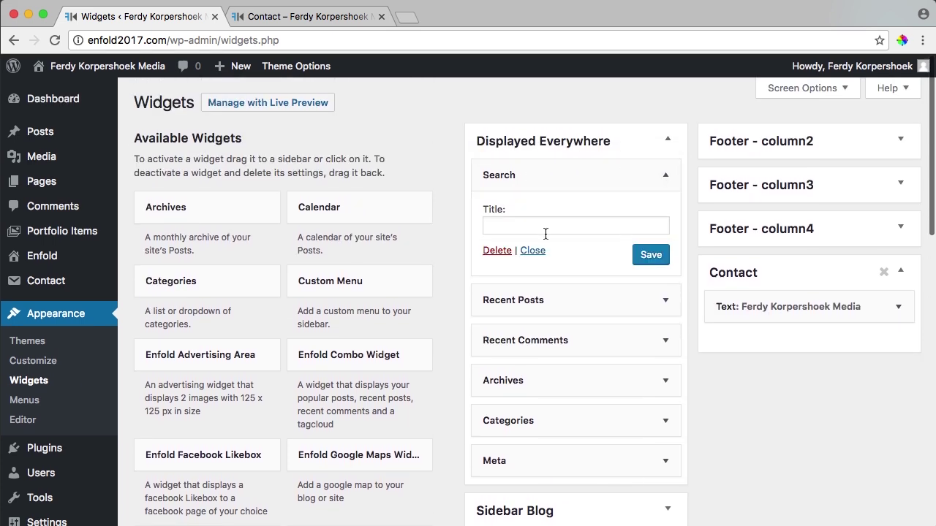
{"action": "left_click", "coordinate": [497, 250]}
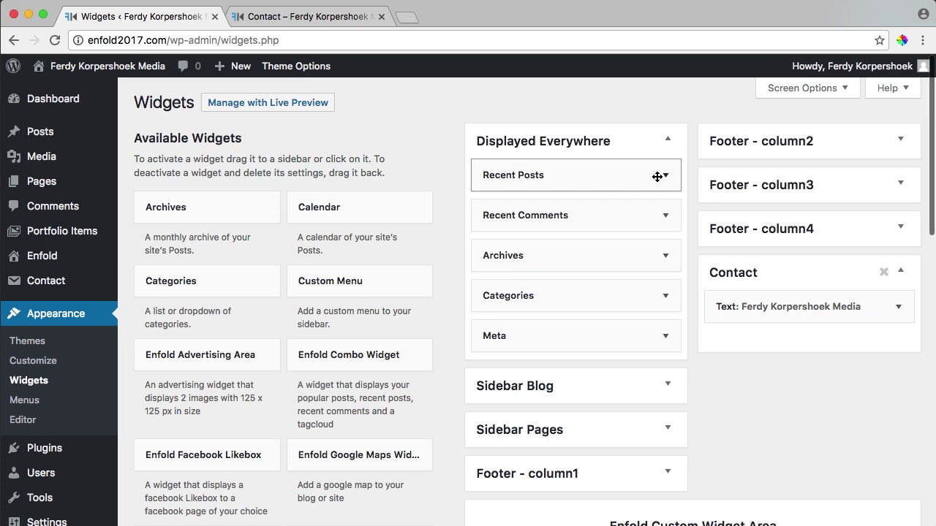
{"action": "left_click", "coordinate": [663, 176]}
{"action": "left_click", "coordinate": [501, 307]}
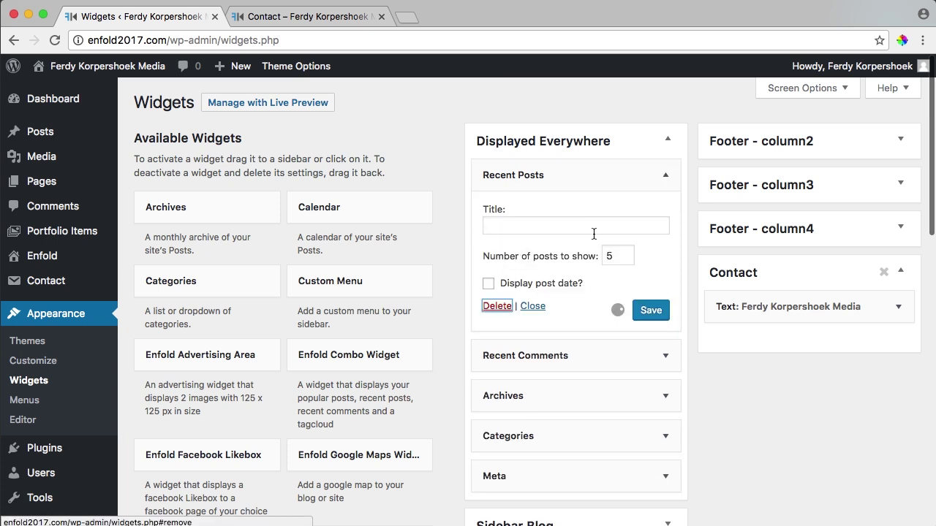
Delete the Recent Comments, Archives, Categories and Meta widgets, leaving the area empty
{"action": "left_click", "coordinate": [664, 176]}
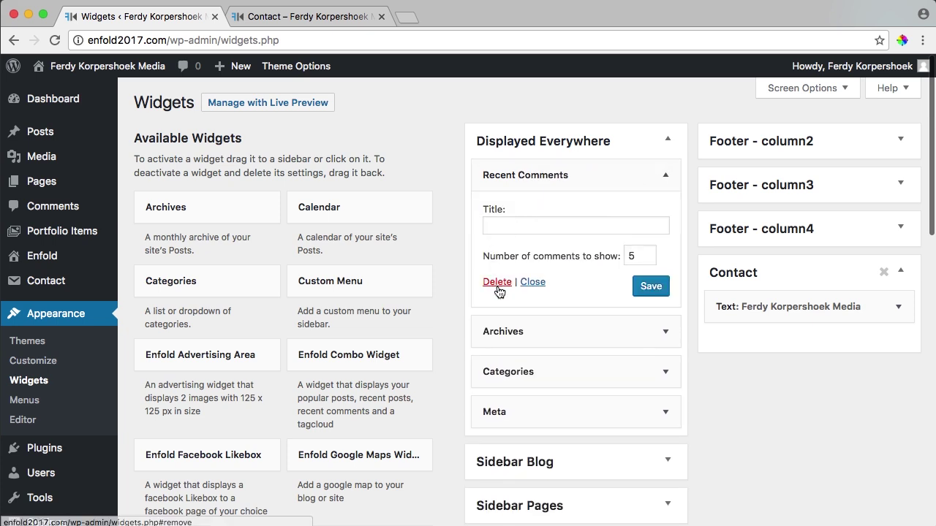
{"action": "left_click", "coordinate": [497, 282]}
{"action": "left_click", "coordinate": [666, 182]}
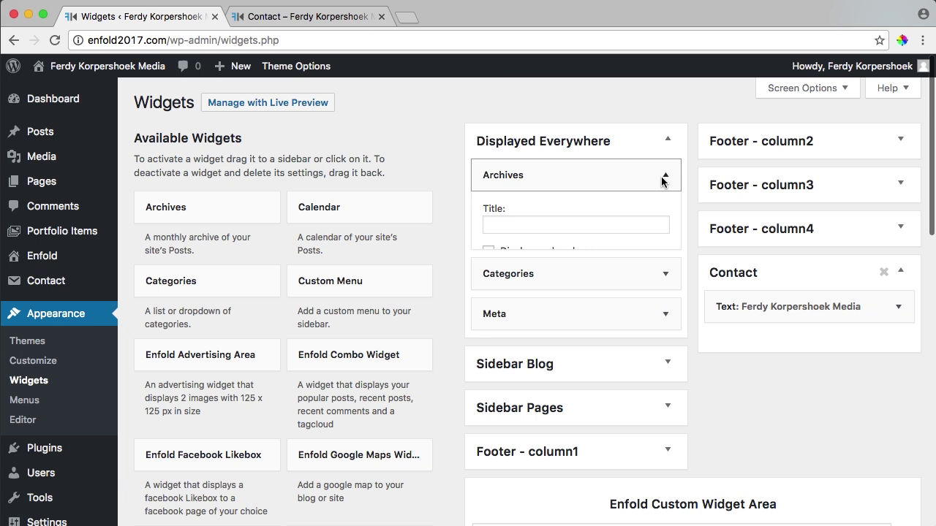
{"action": "left_click", "coordinate": [497, 288]}
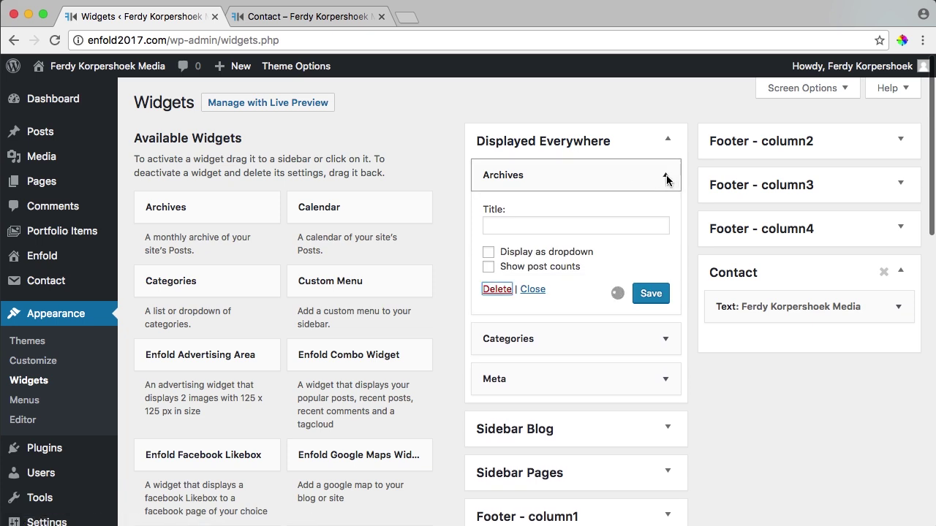
{"action": "left_click", "coordinate": [664, 176]}
{"action": "left_click", "coordinate": [497, 304]}
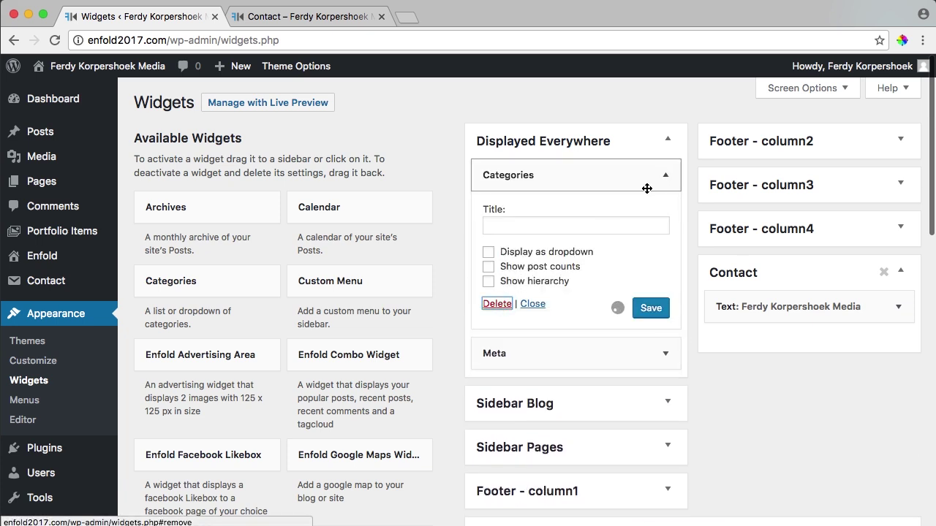
{"action": "left_click", "coordinate": [664, 175]}
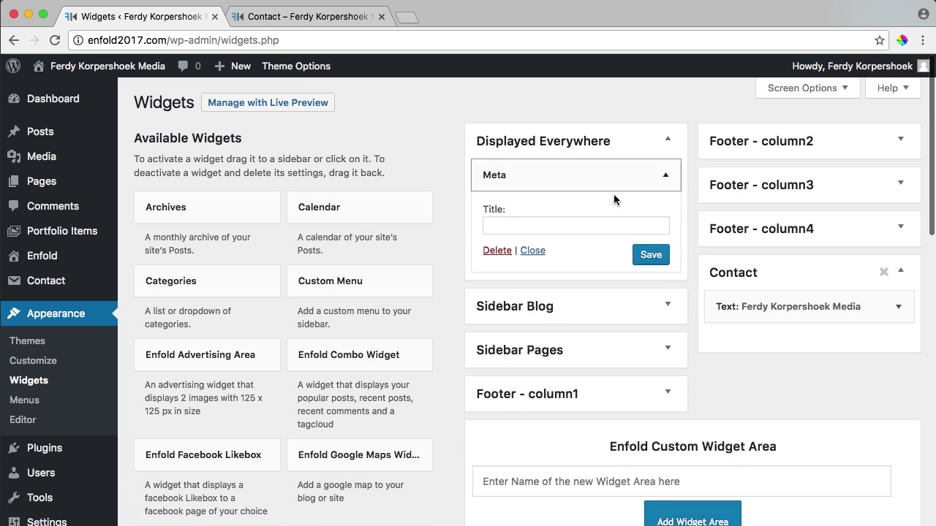
{"action": "left_click", "coordinate": [497, 251]}
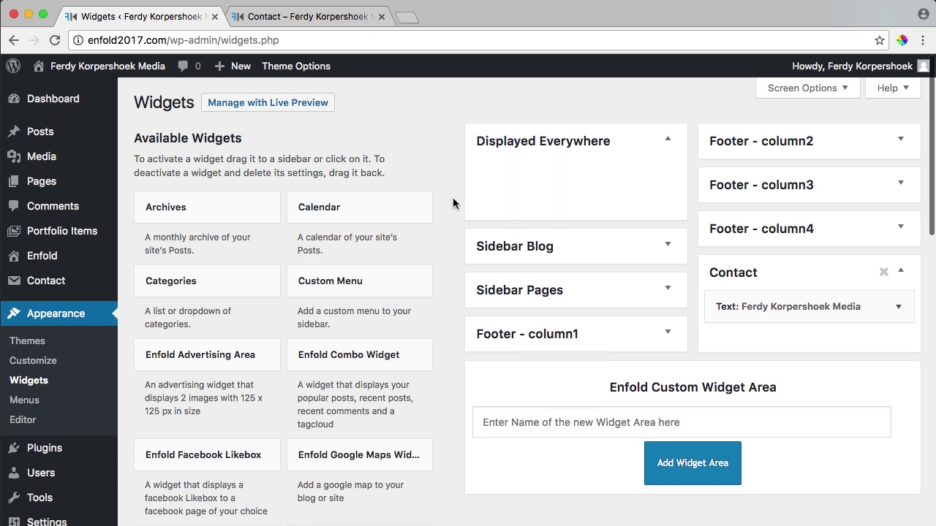
{"action": "scroll", "coordinate": [452, 203], "scroll_direction": "down", "scroll_amount": 5}
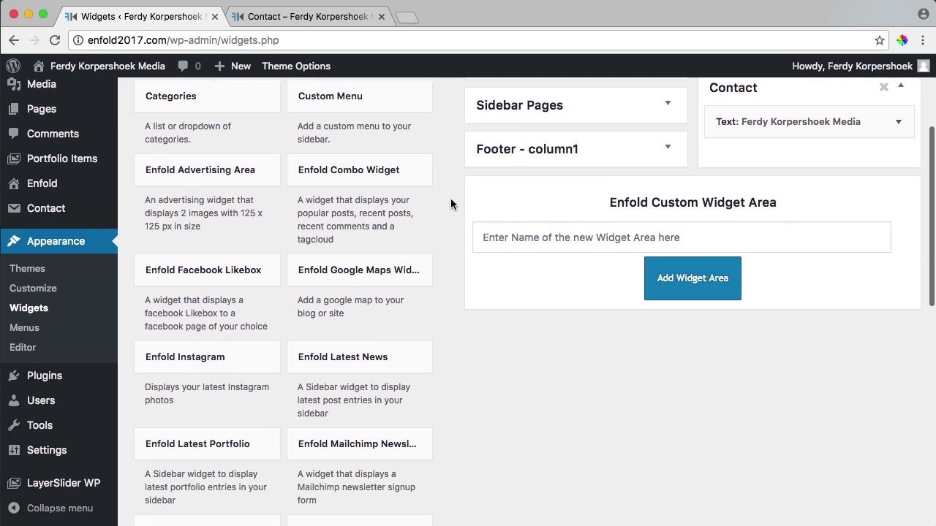
Add an Enfold Facebook Likebox widget to the Displayed Everywhere area
{"action": "left_click", "coordinate": [179, 265]}
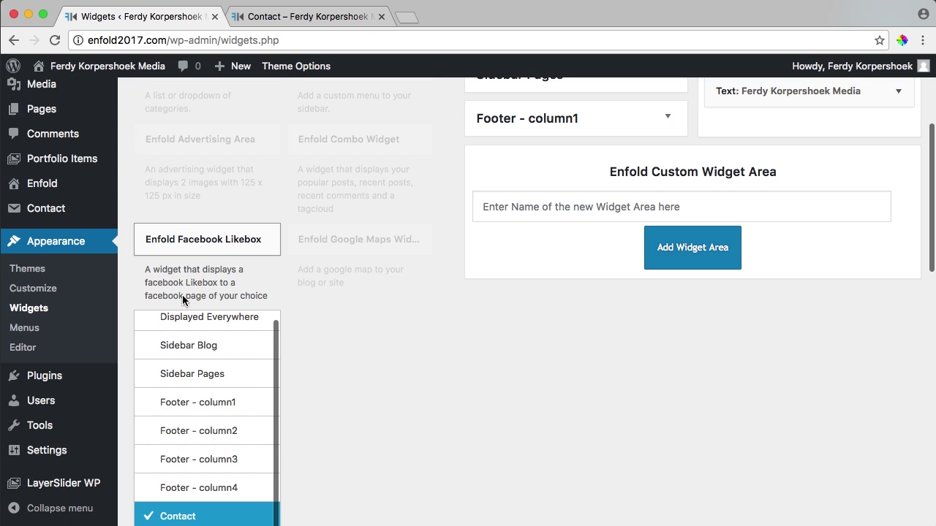
{"action": "left_click", "coordinate": [188, 324]}
{"action": "scroll", "coordinate": [351, 307], "scroll_direction": "down", "scroll_amount": 5}
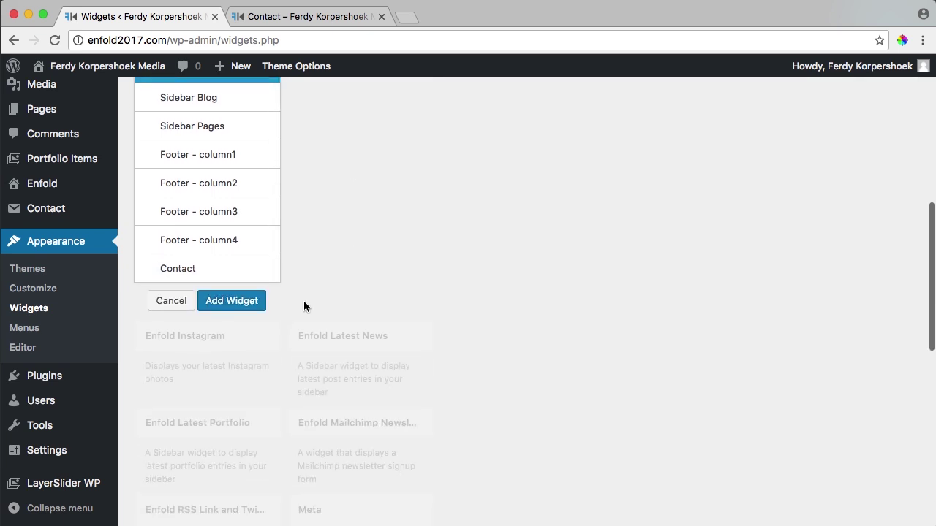
{"action": "left_click", "coordinate": [239, 309]}
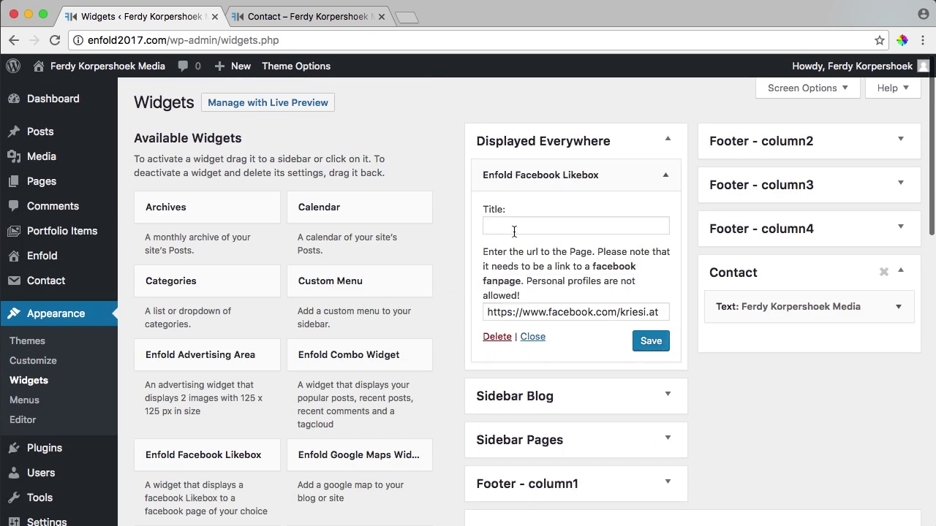
Title the Likebox 'Like Us On Facebook', set the fanpage to wpkingcom, save, and reload Contact
{"action": "left_click", "coordinate": [522, 224]}
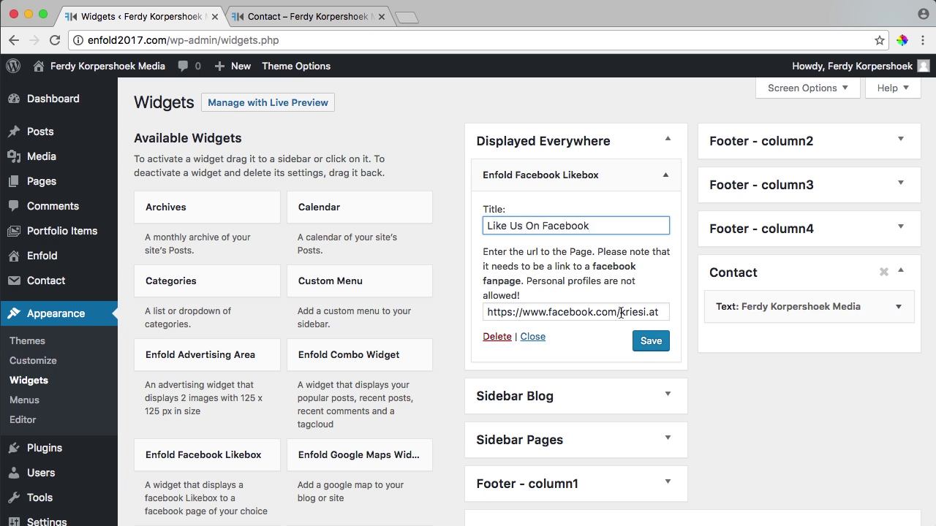
{"action": "left_click_drag", "start_coordinate": [621, 312], "coordinate": [681, 318]}
{"action": "type", "text": "w"}
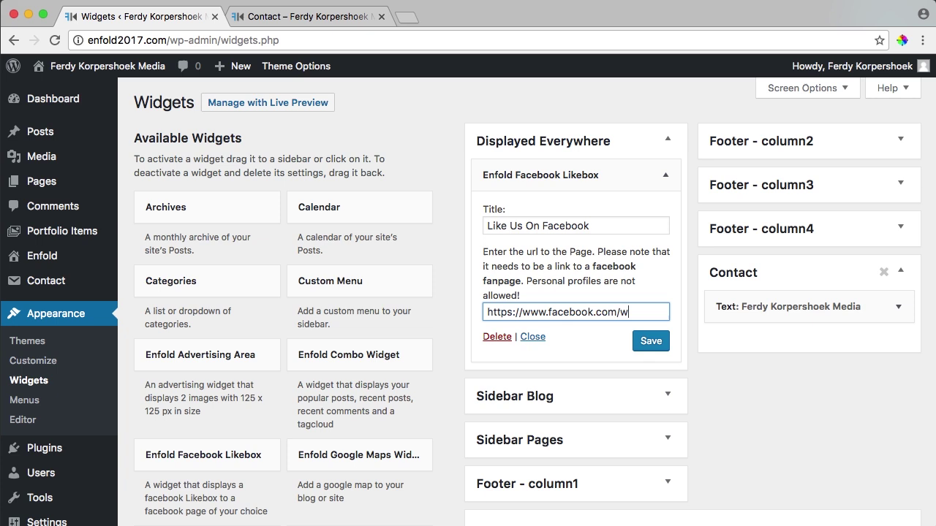
{"action": "type", "text": "pkingcom"}
{"action": "left_click", "coordinate": [658, 342]}
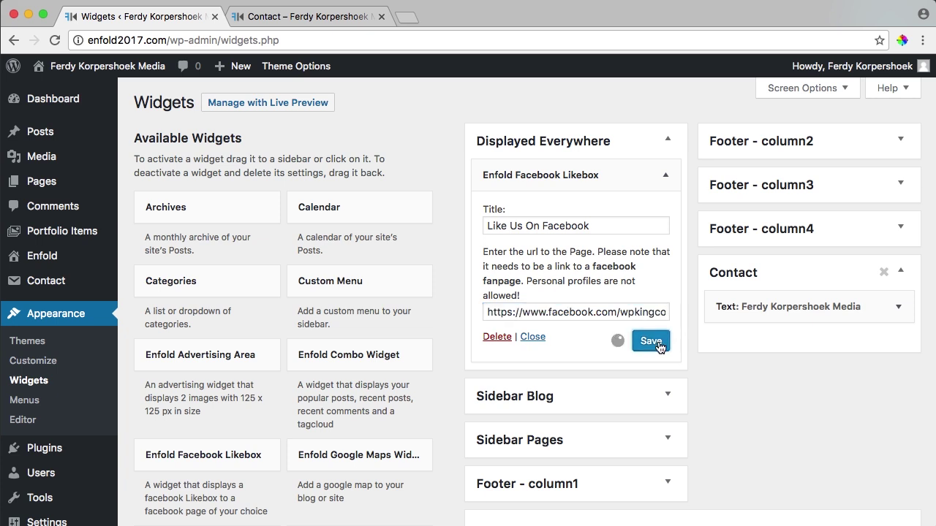
{"action": "left_click", "coordinate": [322, 18]}
{"action": "key", "text": "super+r"}
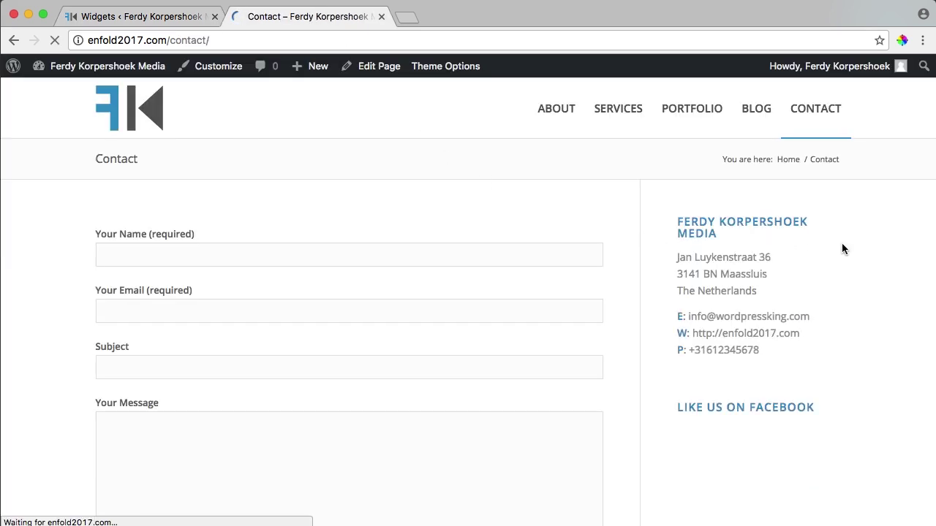
{"action": "scroll", "coordinate": [838, 248], "scroll_direction": "down", "scroll_amount": 5}
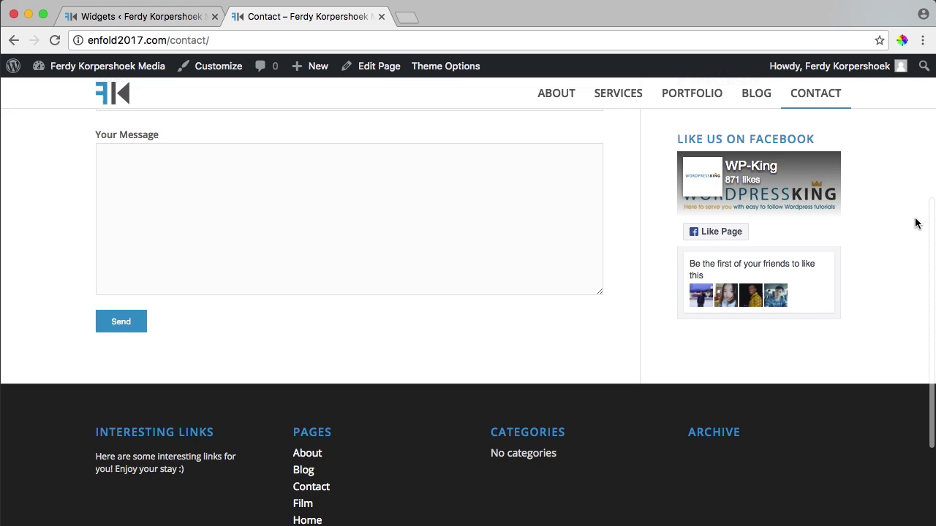
{"action": "scroll", "coordinate": [913, 224], "scroll_direction": "up", "scroll_amount": 5}
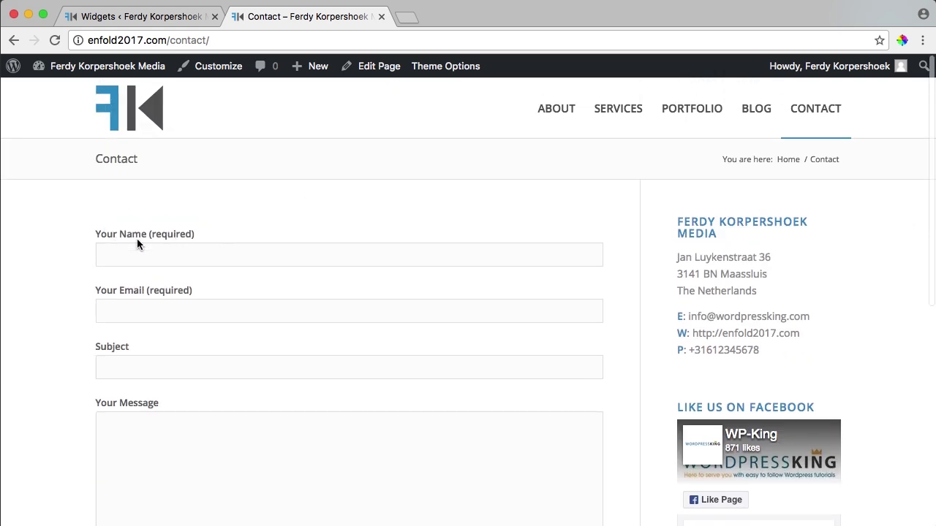
{"action": "scroll", "coordinate": [164, 258], "scroll_direction": "down", "scroll_amount": 3}
{"action": "scroll", "coordinate": [163, 261], "scroll_direction": "up", "scroll_amount": 3}
{"action": "left_click_drag", "start_coordinate": [687, 225], "coordinate": [790, 290]}
{"action": "left_click", "coordinate": [797, 290]}
{"action": "scroll", "coordinate": [709, 171], "scroll_direction": "down", "scroll_amount": 5}
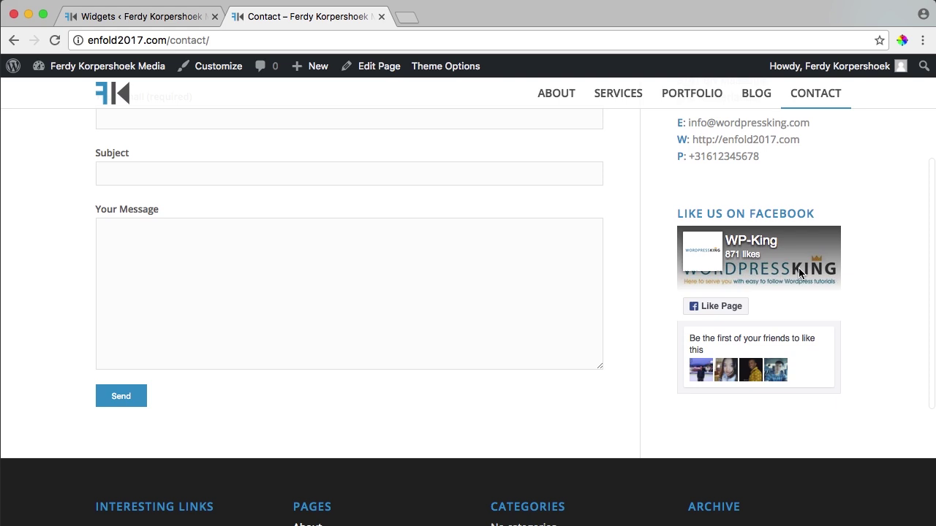
{"action": "scroll", "coordinate": [731, 190], "scroll_direction": "up", "scroll_amount": 5}
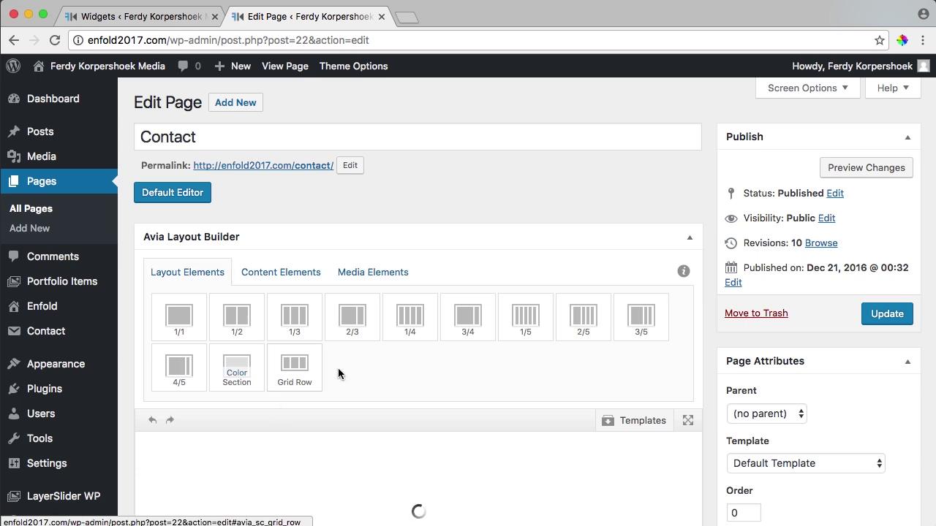
Add the line 'Do you want to get in contact with us? Feel free to call us or to leave a message' above the contact-form shortcode
{"action": "scroll", "coordinate": [344, 354], "scroll_direction": "down", "scroll_amount": 4}
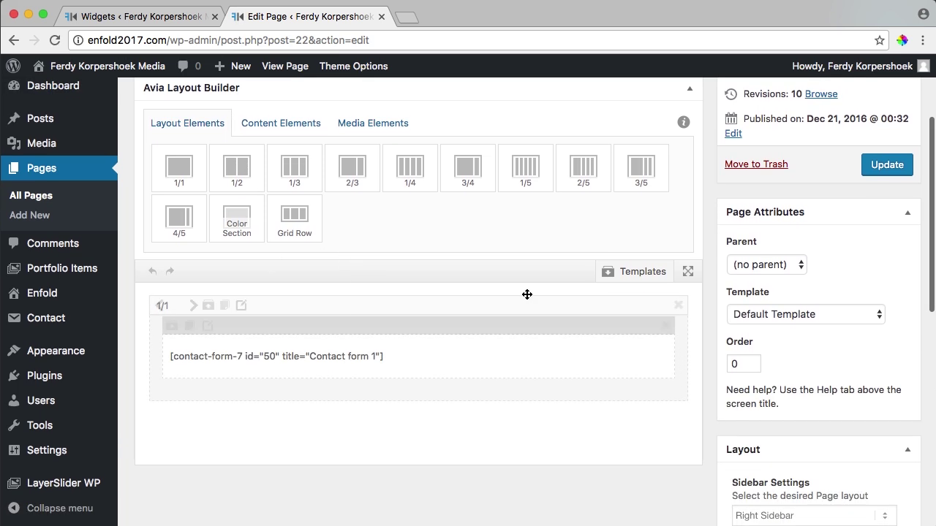
{"action": "left_click", "coordinate": [420, 363]}
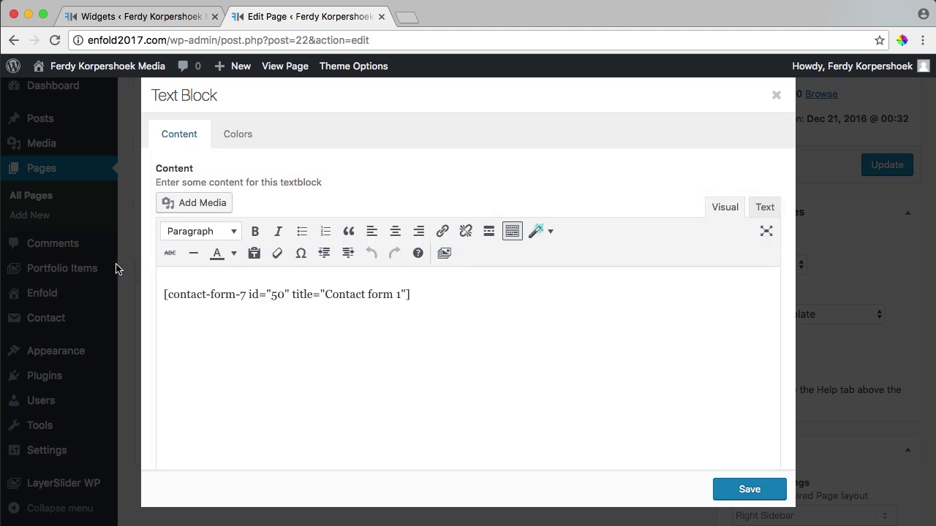
{"action": "left_click", "coordinate": [164, 285]}
{"action": "key", "text": "Return"}
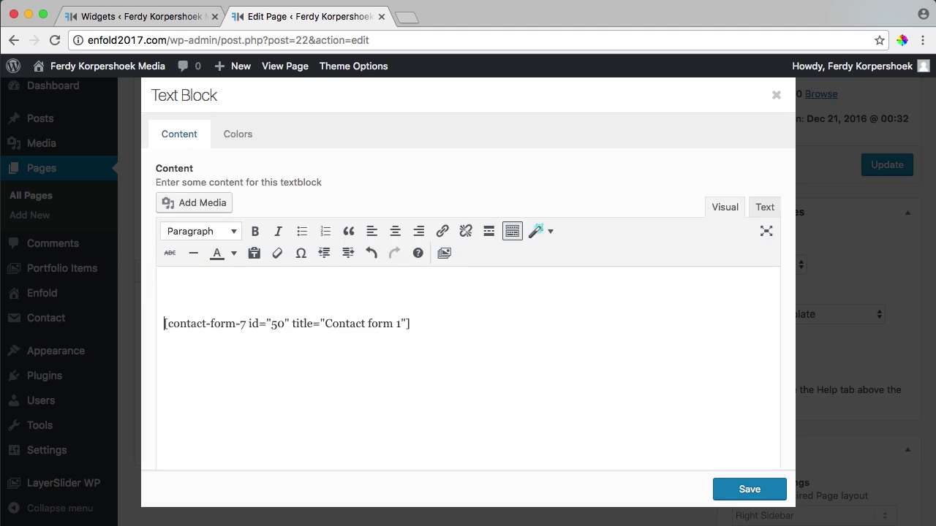
{"action": "type", "text": "Do you want to get in contact with us? Feel free to call us or to leave a message!"}
Save the text block, update the Contact page and view it live
{"action": "left_click", "coordinate": [720, 495]}
{"action": "left_click", "coordinate": [887, 166]}
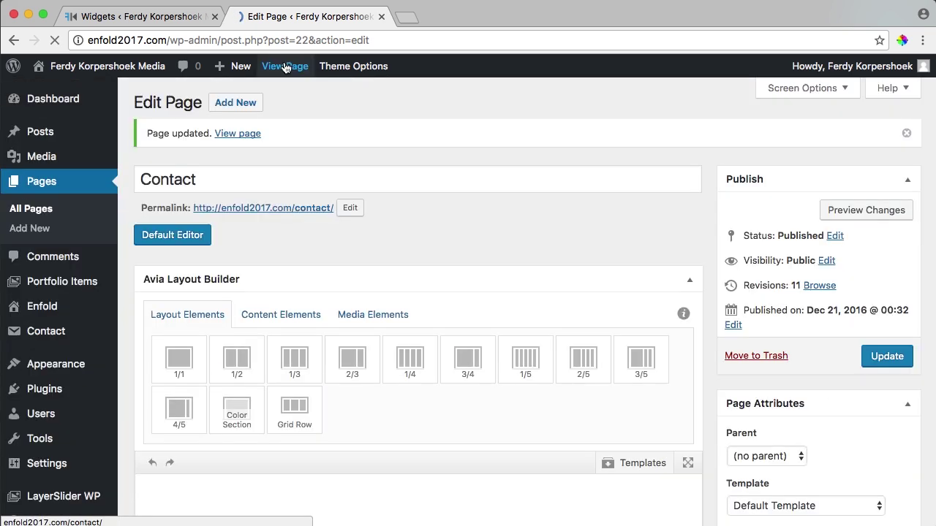
{"action": "left_click", "coordinate": [285, 66]}
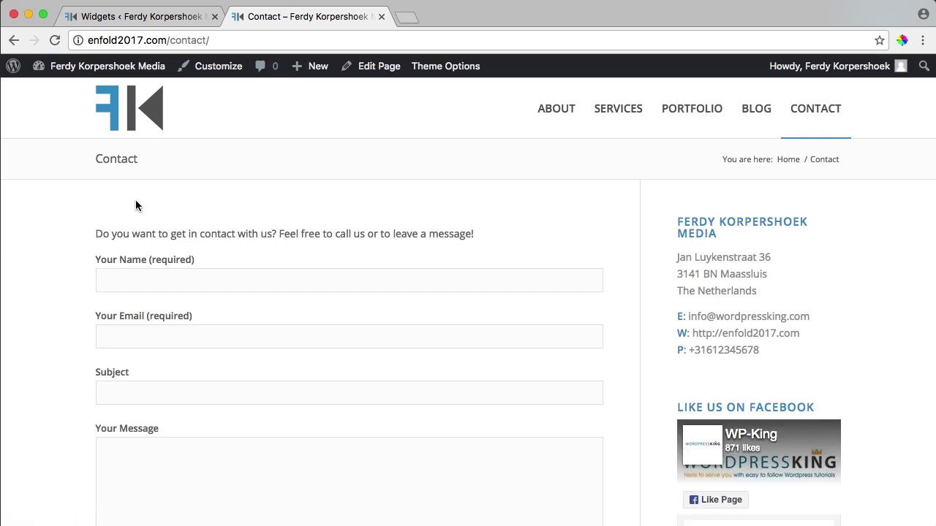
Check the Contact page title and the new intro sentence on the live page
{"action": "left_click_drag", "start_coordinate": [90, 152], "coordinate": [180, 165]}
{"action": "left_click", "coordinate": [309, 172]}
{"action": "left_click_drag", "start_coordinate": [131, 233], "coordinate": [444, 234]}
{"action": "left_click", "coordinate": [454, 230]}
Review the contact form and sidebar, then go to the Blog page
{"action": "scroll", "coordinate": [453, 229], "scroll_direction": "down", "scroll_amount": 5}
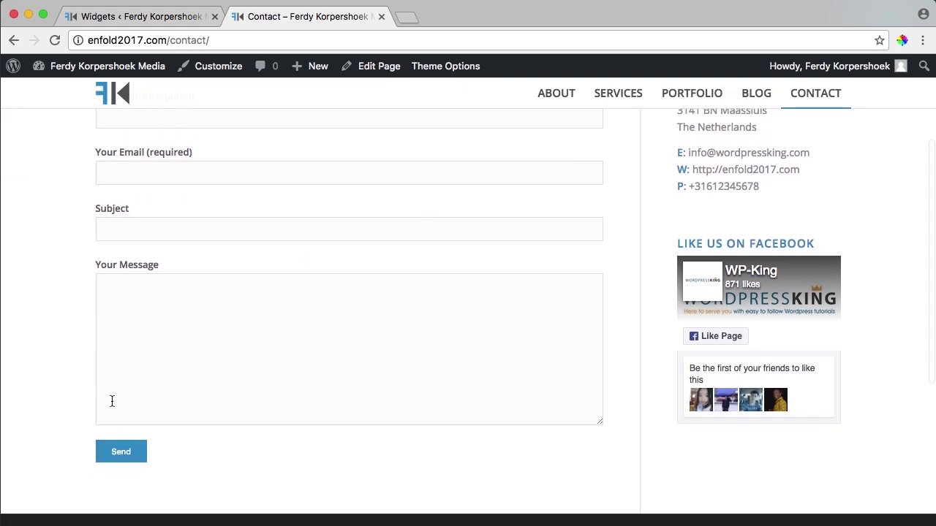
{"action": "scroll", "coordinate": [680, 212], "scroll_direction": "up", "scroll_amount": 4}
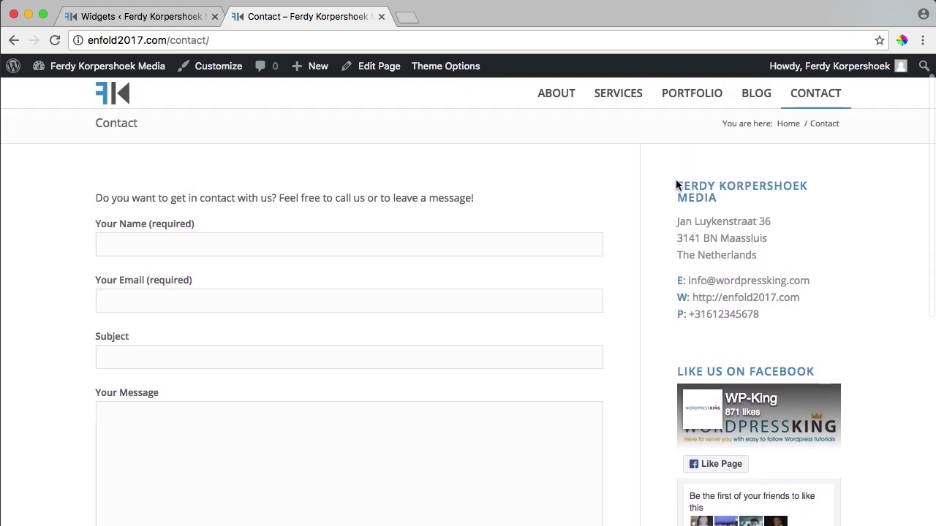
{"action": "scroll", "coordinate": [679, 183], "scroll_direction": "down", "scroll_amount": 1}
{"action": "scroll", "coordinate": [709, 182], "scroll_direction": "down", "scroll_amount": 5}
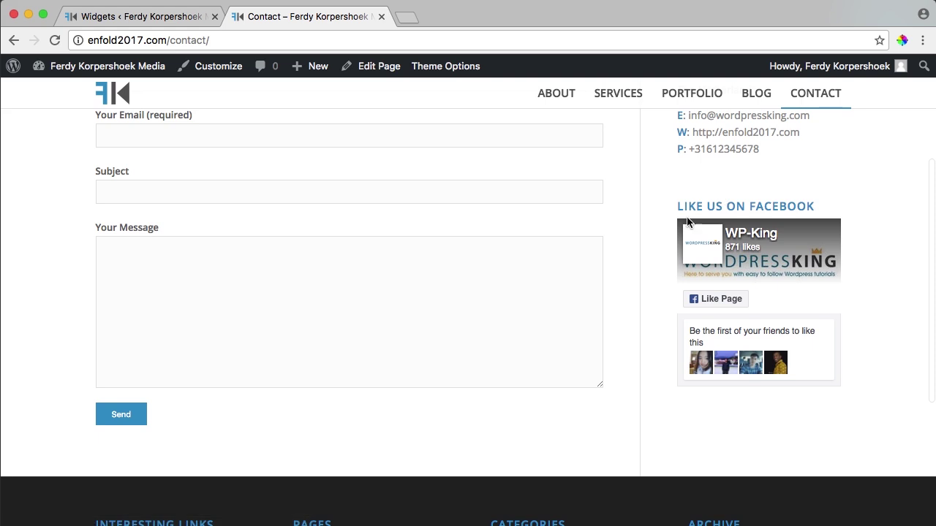
{"action": "scroll", "coordinate": [649, 249], "scroll_direction": "down", "scroll_amount": 7}
{"action": "scroll", "coordinate": [651, 234], "scroll_direction": "up", "scroll_amount": 13}
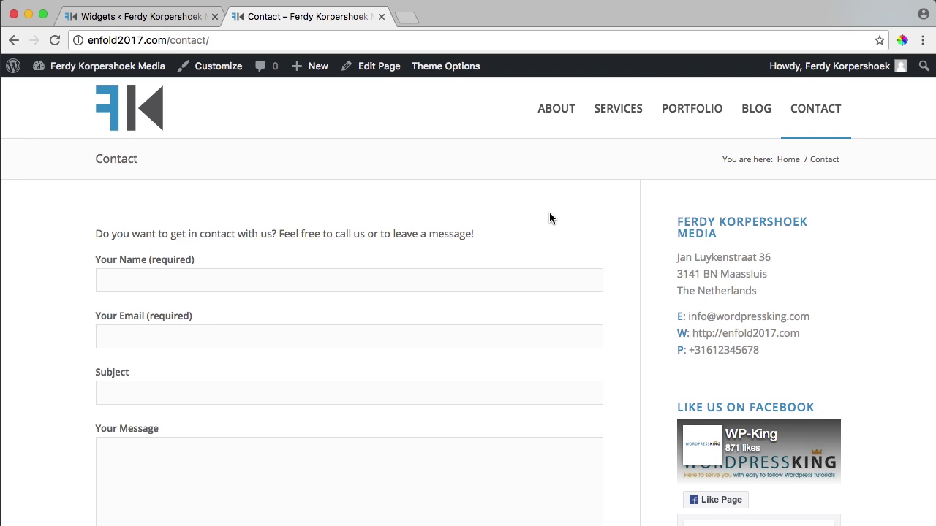
{"action": "left_click", "coordinate": [755, 114]}
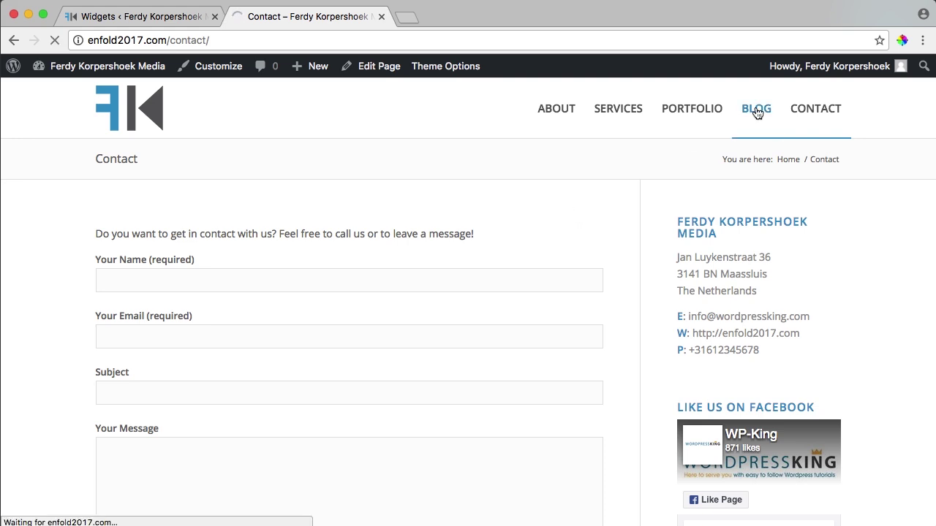
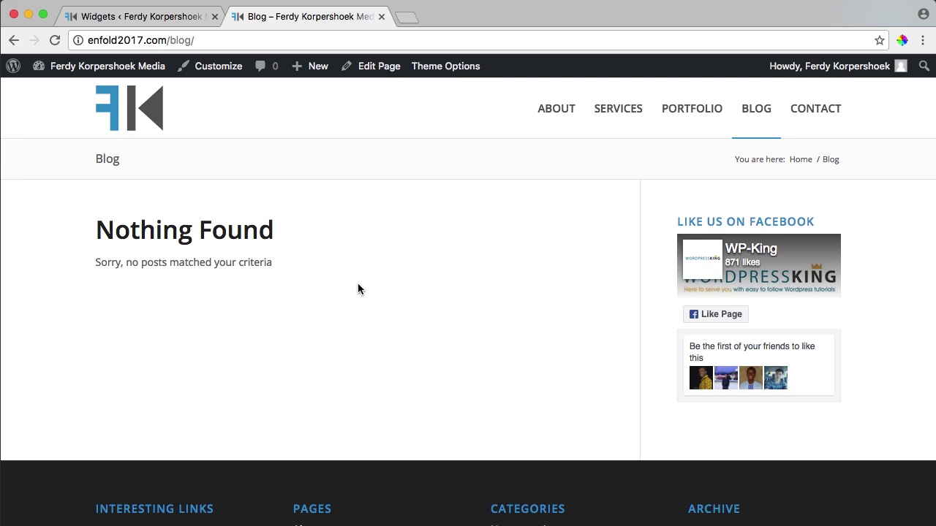
Create a new post titled '2016 was great year!' and open it in the Avia Layout Builder
{"action": "mouse_move", "coordinate": [307, 72]}
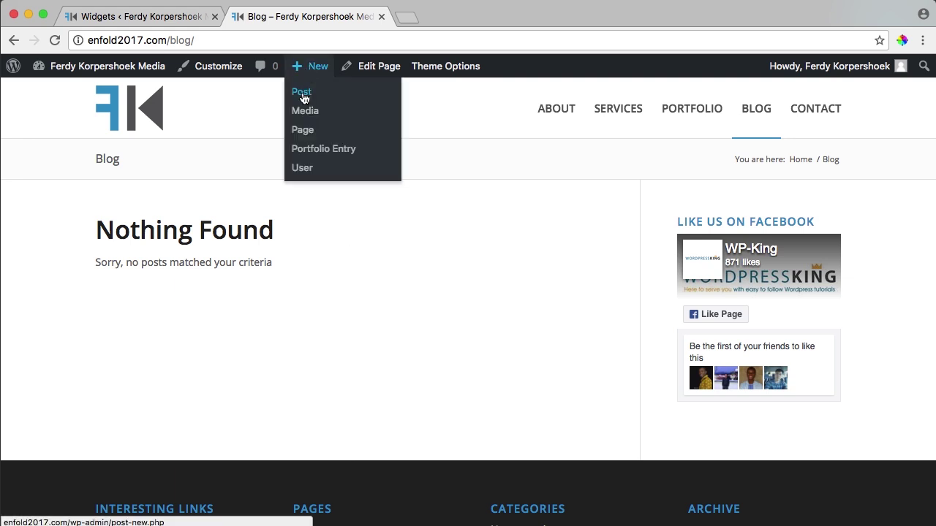
{"action": "left_click", "coordinate": [305, 97]}
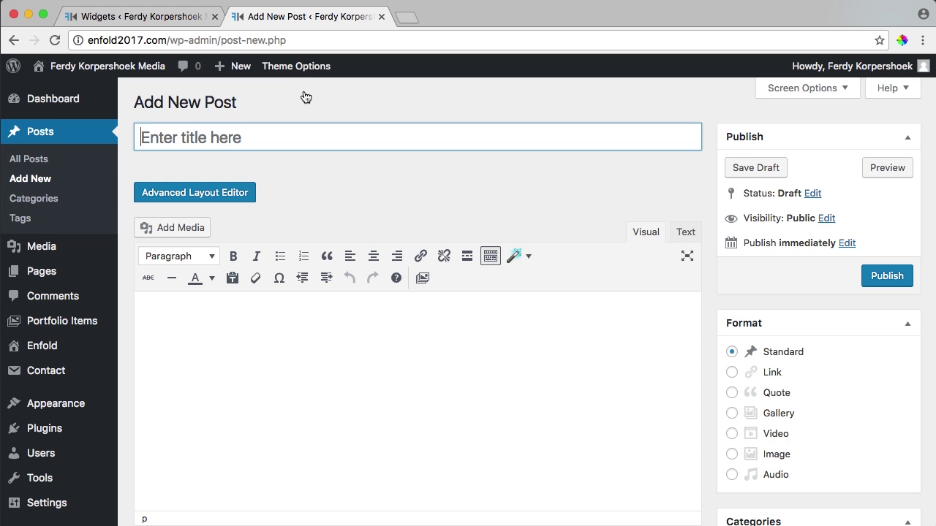
{"action": "type", "text": "2016 was "}
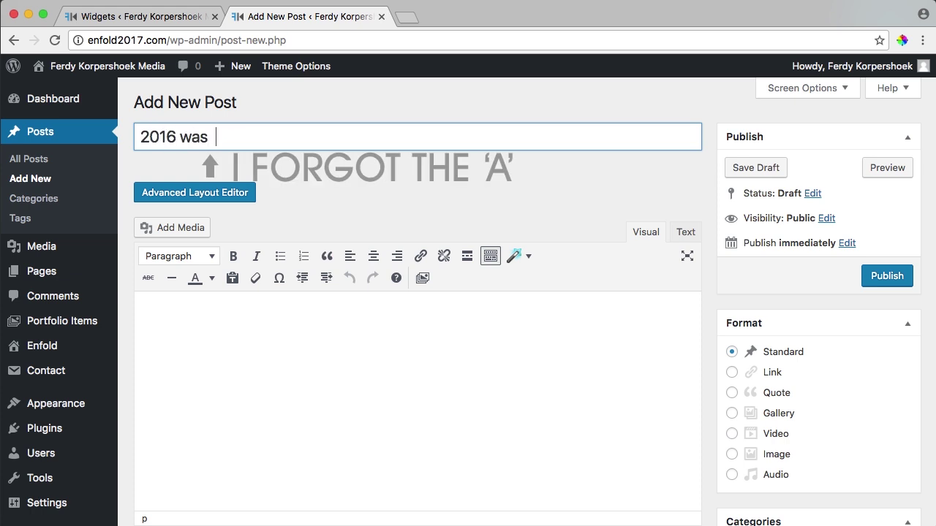
{"action": "type", "text": "great year!"}
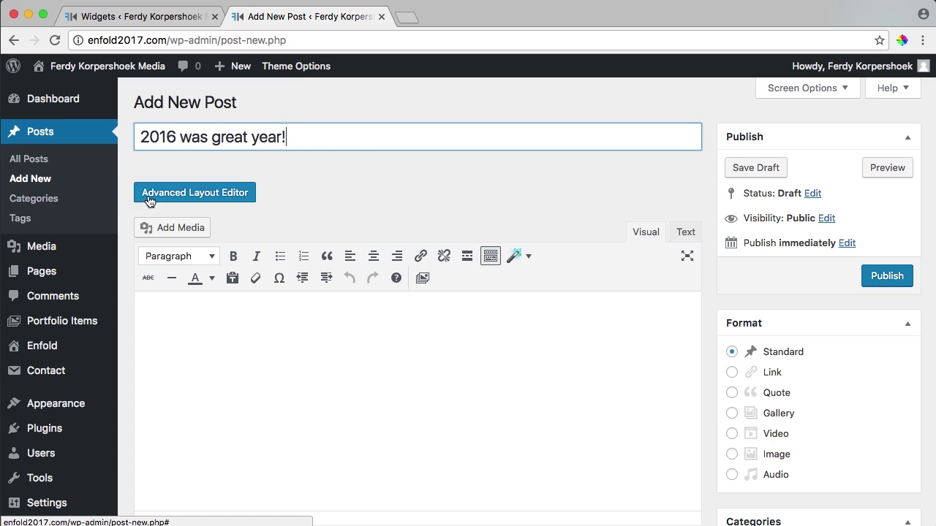
{"action": "left_click", "coordinate": [194, 195]}
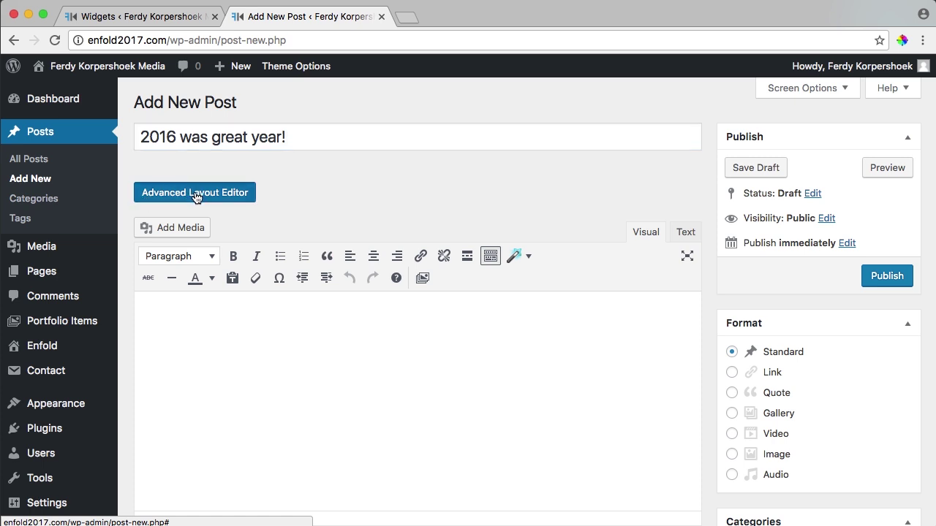
{"action": "scroll", "coordinate": [388, 205], "scroll_direction": "down", "scroll_amount": 2}
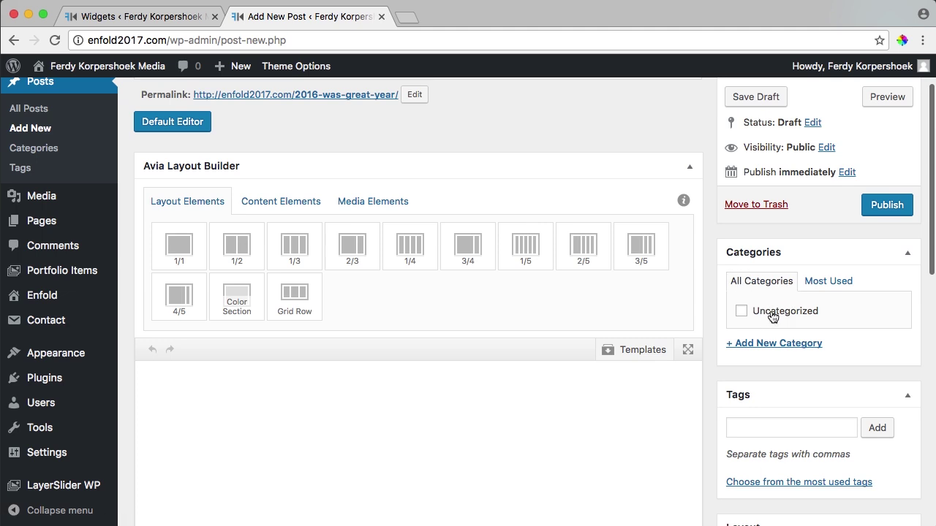
Create a new 'Blog' category and assign the post to it
{"action": "left_click", "coordinate": [766, 345]}
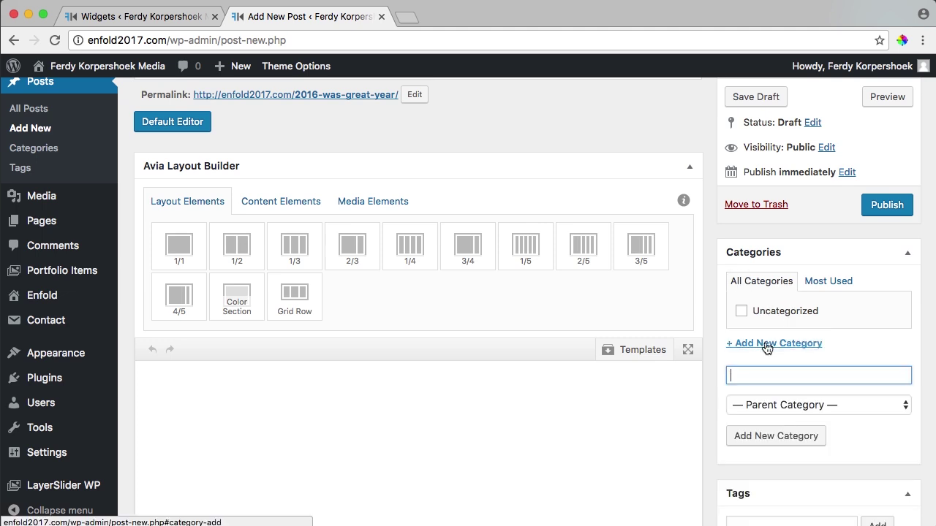
{"action": "scroll", "coordinate": [783, 361], "scroll_direction": "down", "scroll_amount": 1}
{"action": "type", "text": "Blog"}
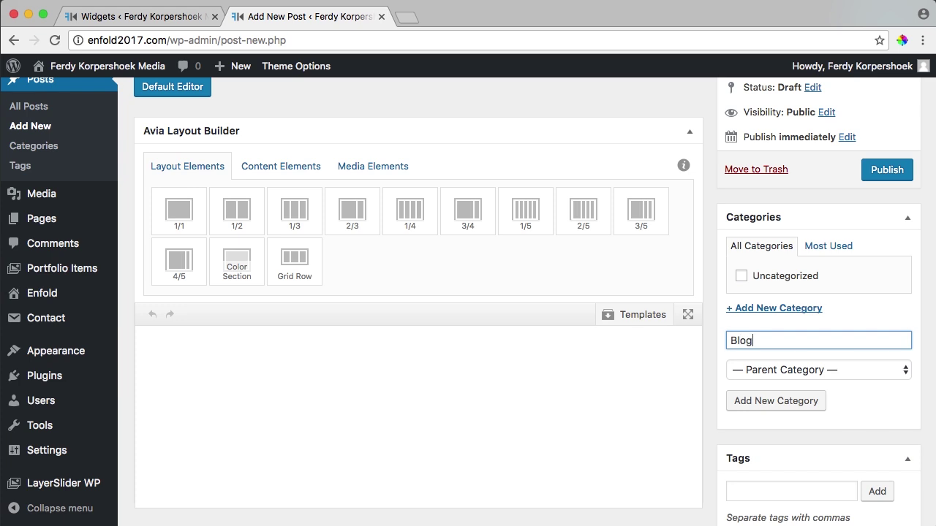
{"action": "key", "text": "Return"}
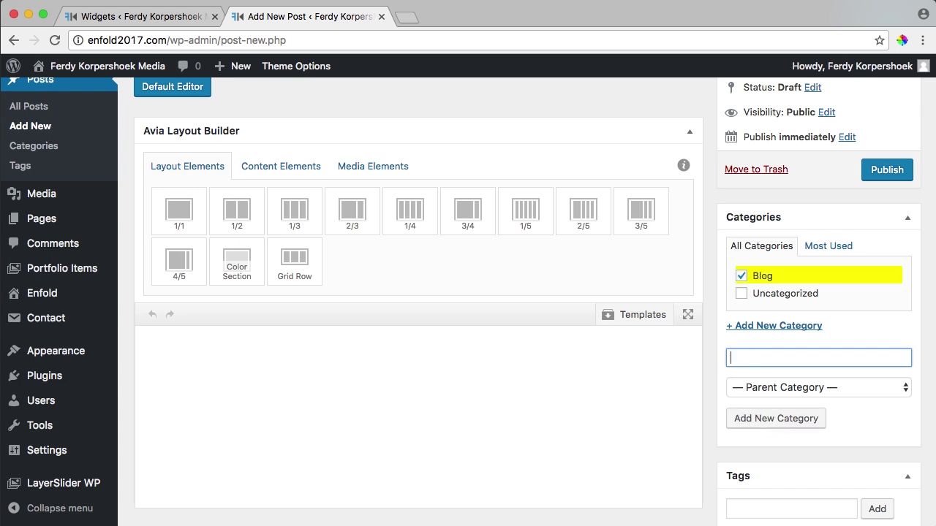
Drag a Text Block from Content Elements into the layout builder
{"action": "scroll", "coordinate": [367, 395], "scroll_direction": "up", "scroll_amount": 3}
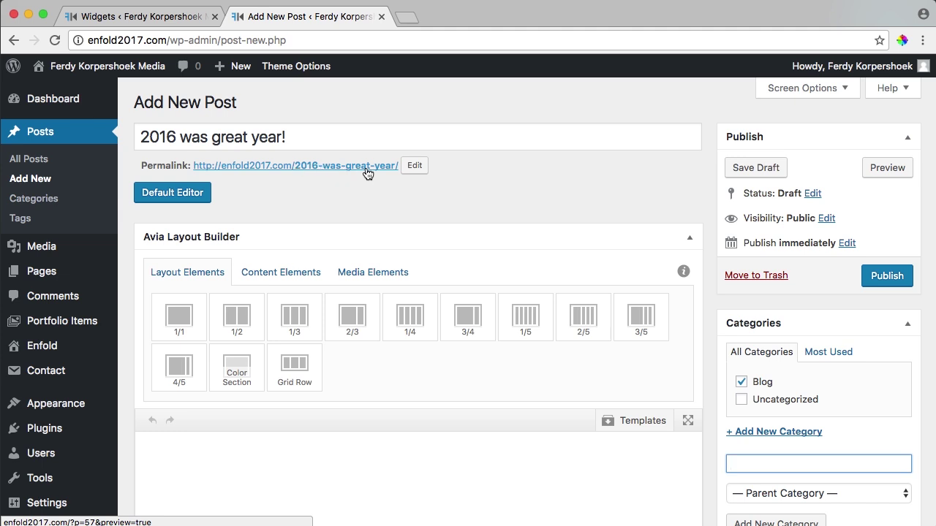
{"action": "scroll", "coordinate": [584, 178], "scroll_direction": "down", "scroll_amount": 3}
{"action": "left_click", "coordinate": [284, 170]}
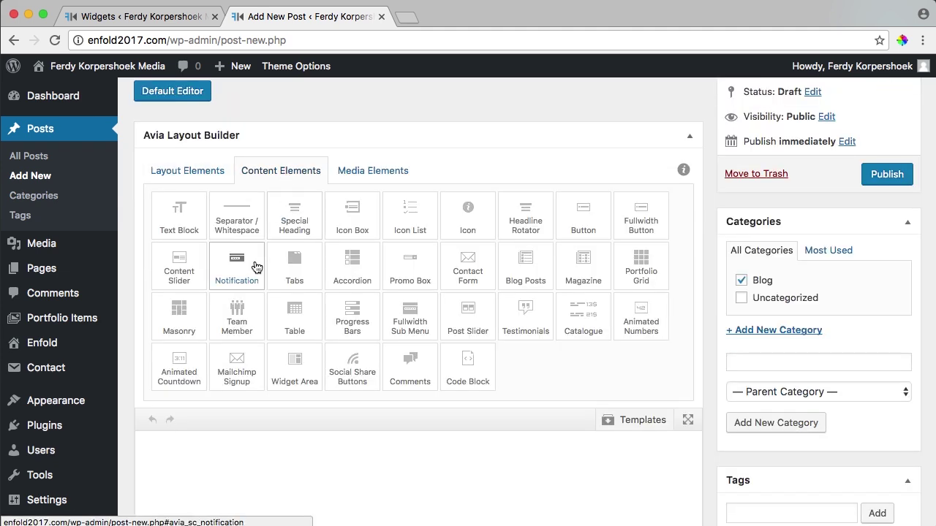
{"action": "scroll", "coordinate": [229, 220], "scroll_direction": "down", "scroll_amount": 2}
{"action": "left_click_drag", "start_coordinate": [178, 153], "coordinate": [271, 430]}
Replace the Text Block placeholder with the 'We are thankful' and 'Preperation time' sections and paragraphs, then save
{"action": "left_click", "coordinate": [304, 406]}
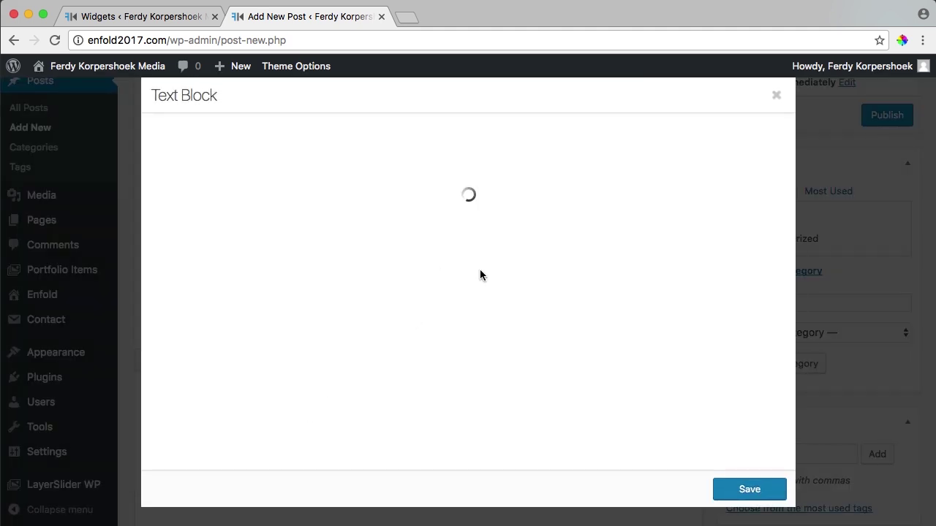
{"action": "key", "text": "super+a"}
{"action": "type", "text": "W"}
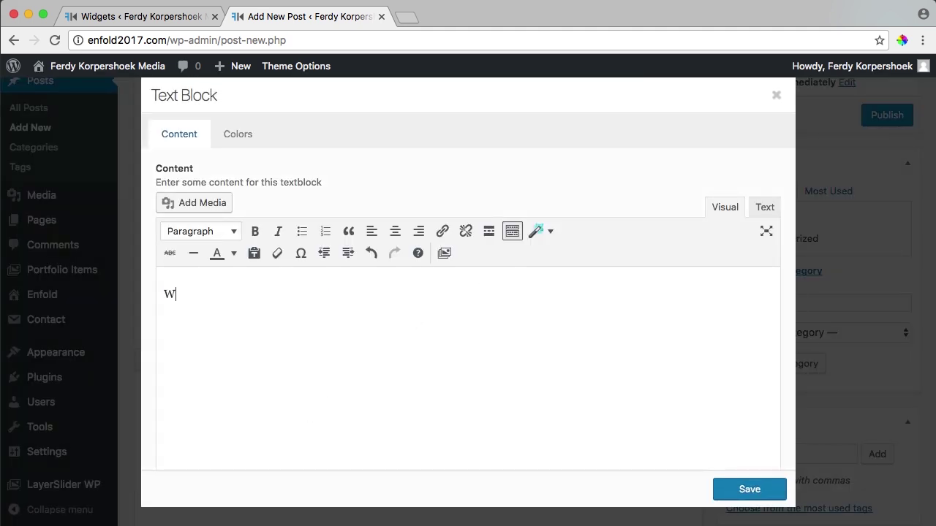
{"action": "type", "text": "e are th"}
{"action": "type", "text": "Anna and I look back on a great year! We got married in november of 2015 and "}
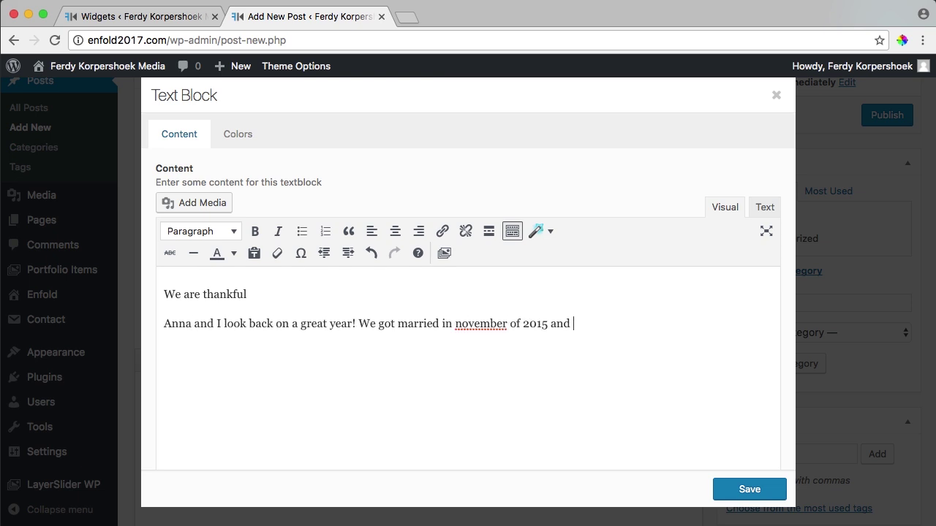
{"action": "type", "text": "started working together in janury 2016. I was working on websites and business films and she helped with making photo's, films and editing photo's for our wedding couples. She also had a job beside that but she quit that job at the end of last november."}
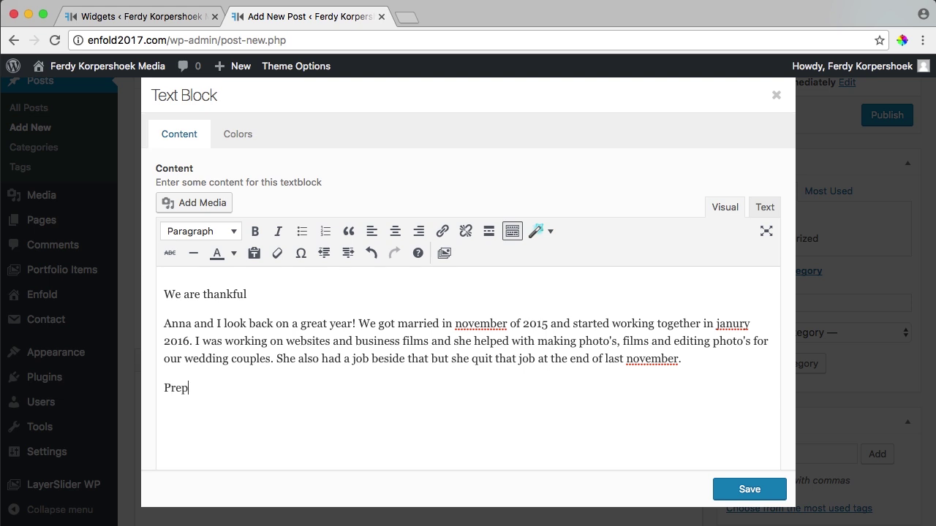
{"action": "type", "text": "ation time"}
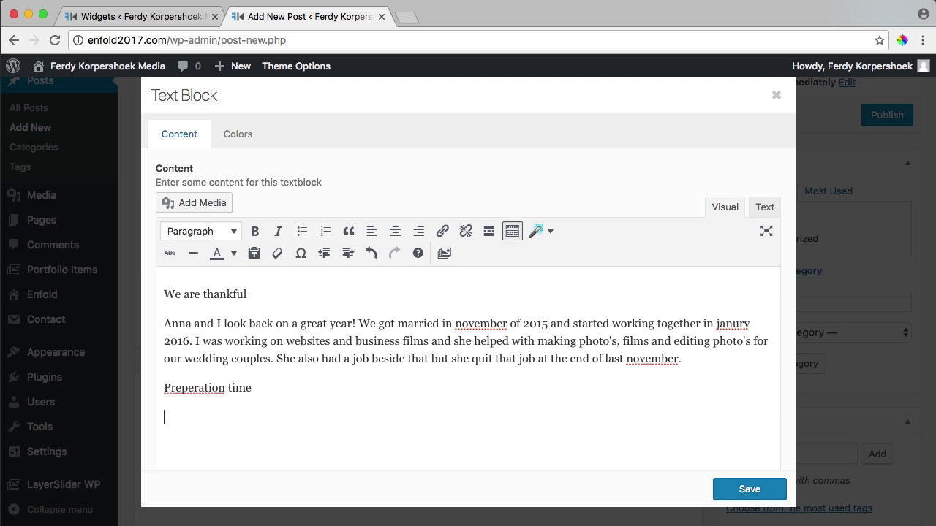
{"action": "key", "text": "Return"}
{"action": "type", "text": "Because of the weather in the Netherlands there are not much weddings at this moment. From March 2017 on there will be weddings again for us. Meanwhile we take time to reflect on our first year as wedding photographers and wedding cinematographers. "}
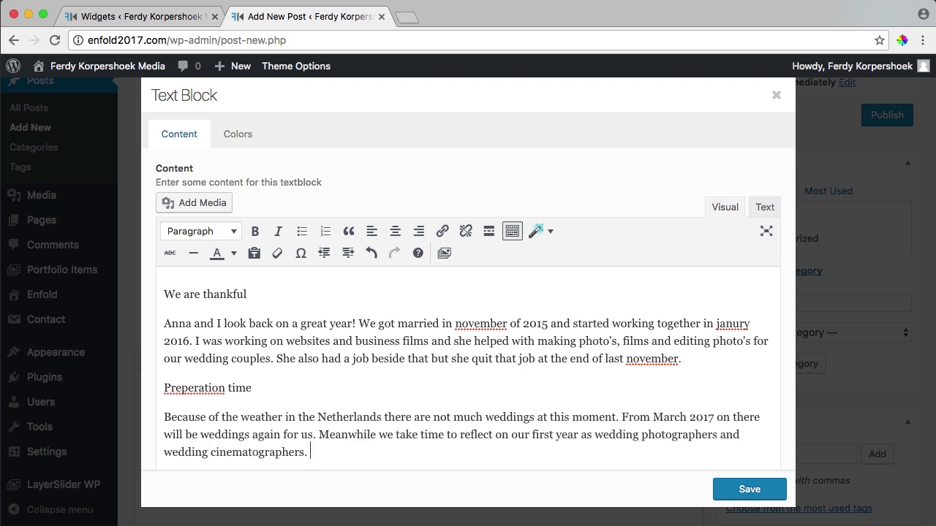
{"action": "type", "text": "What went well and what could go better. Do we need new equipment? And in what area do we want to expand our knowledge."}
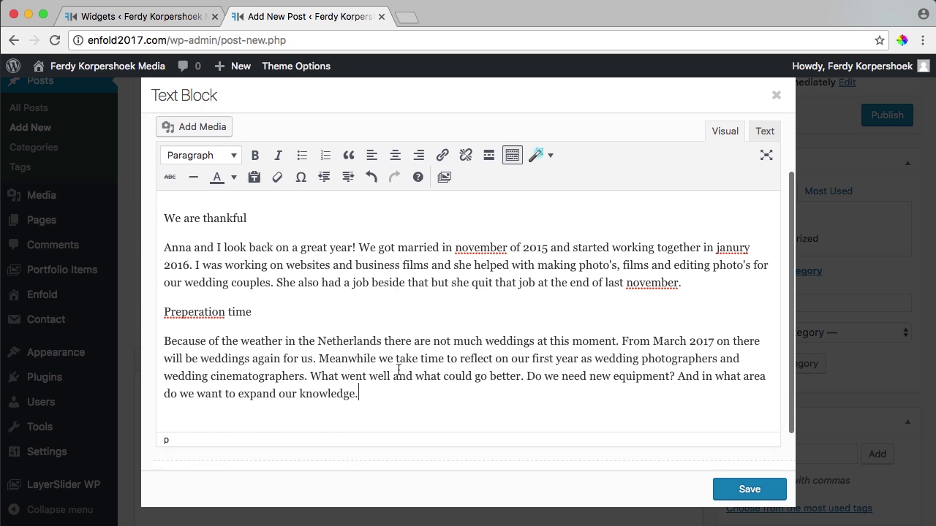
{"action": "left_click", "coordinate": [779, 494]}
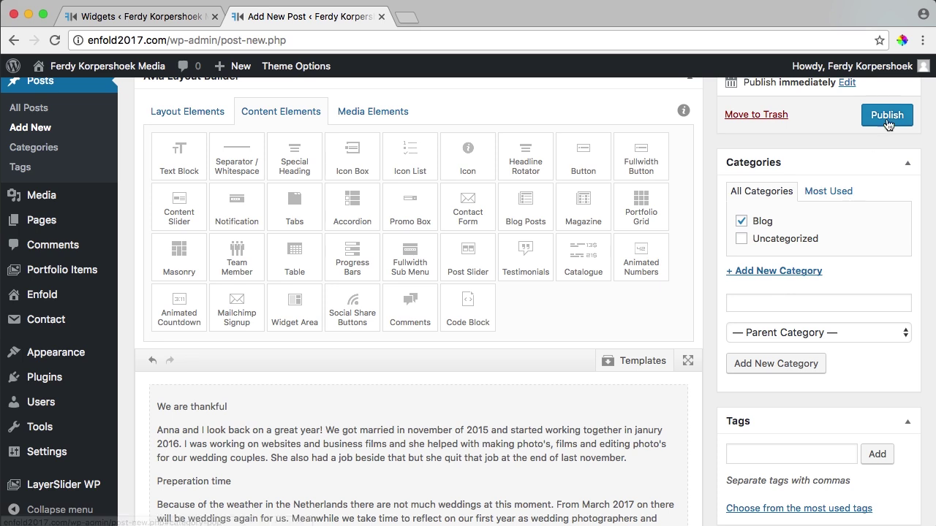
Publish the post and go to the Blog page on the live site
{"action": "left_click", "coordinate": [886, 119]}
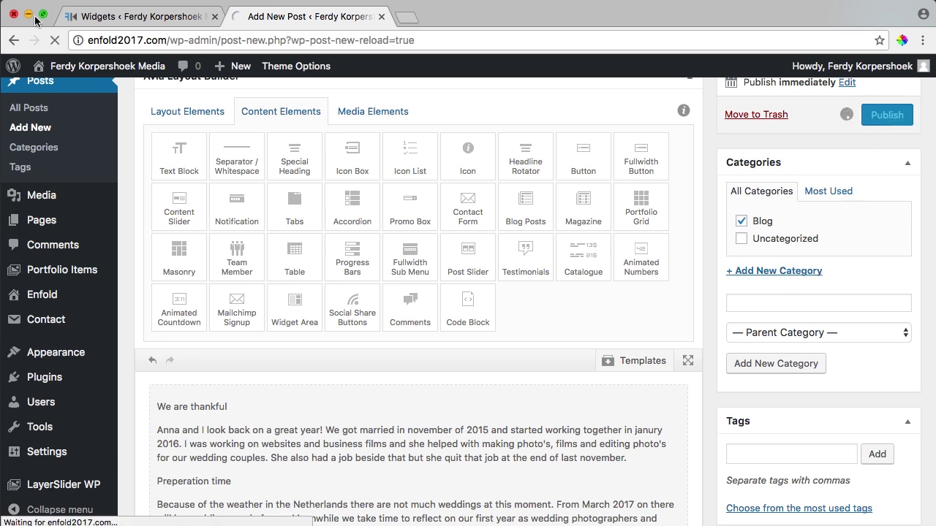
{"action": "left_click", "coordinate": [130, 17]}
{"action": "left_click", "coordinate": [120, 68]}
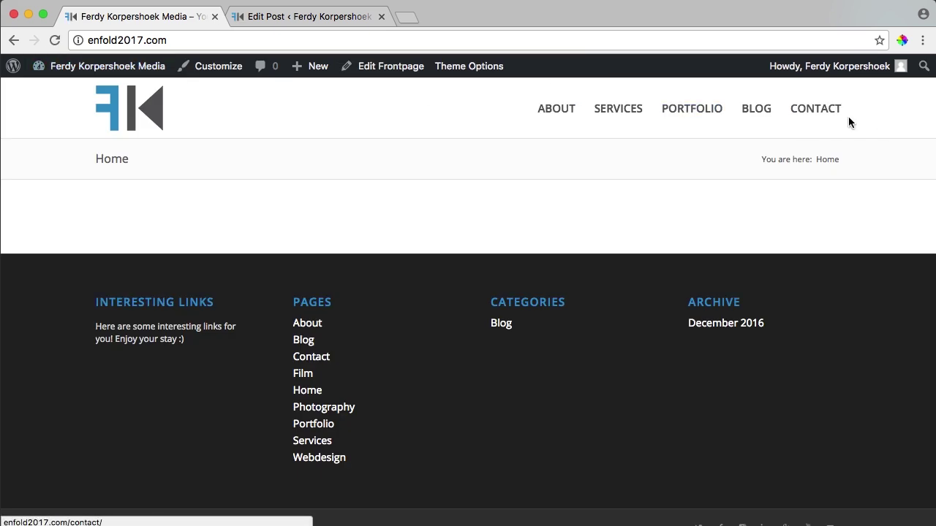
{"action": "left_click", "coordinate": [750, 112]}
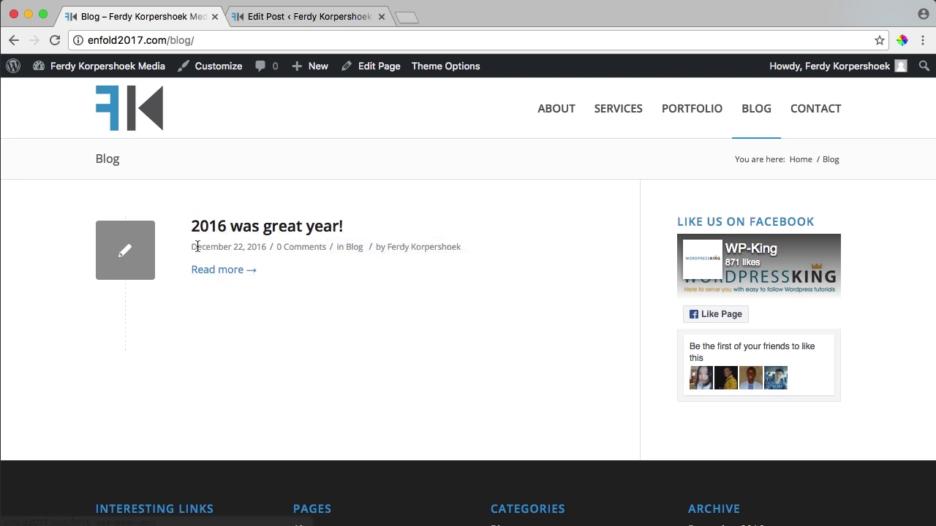
Open the '2016 was great year!' post via Read more, review its text, and return to the editor
{"action": "left_click_drag", "start_coordinate": [193, 247], "coordinate": [244, 247]}
{"action": "left_click", "coordinate": [250, 247]}
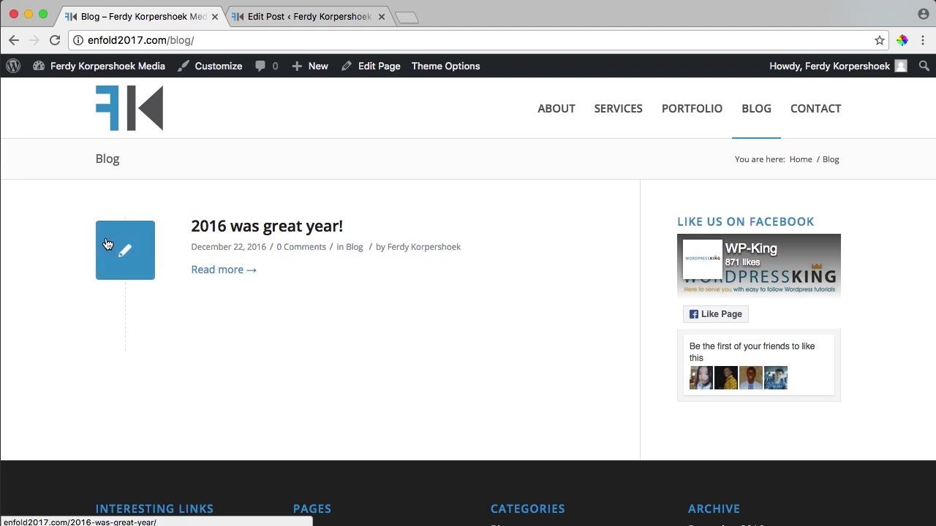
{"action": "left_click", "coordinate": [224, 276]}
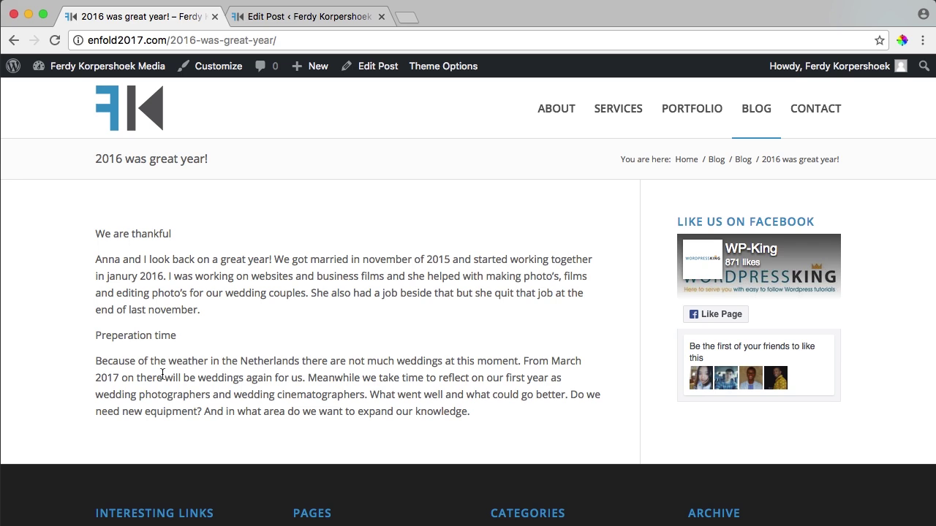
{"action": "left_click_drag", "start_coordinate": [95, 230], "coordinate": [533, 409]}
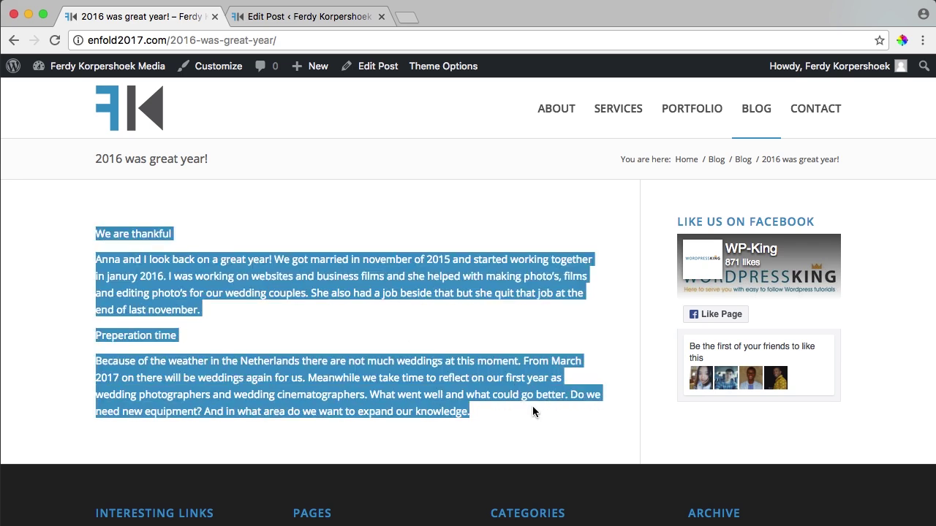
{"action": "left_click", "coordinate": [533, 409]}
{"action": "left_click", "coordinate": [307, 20]}
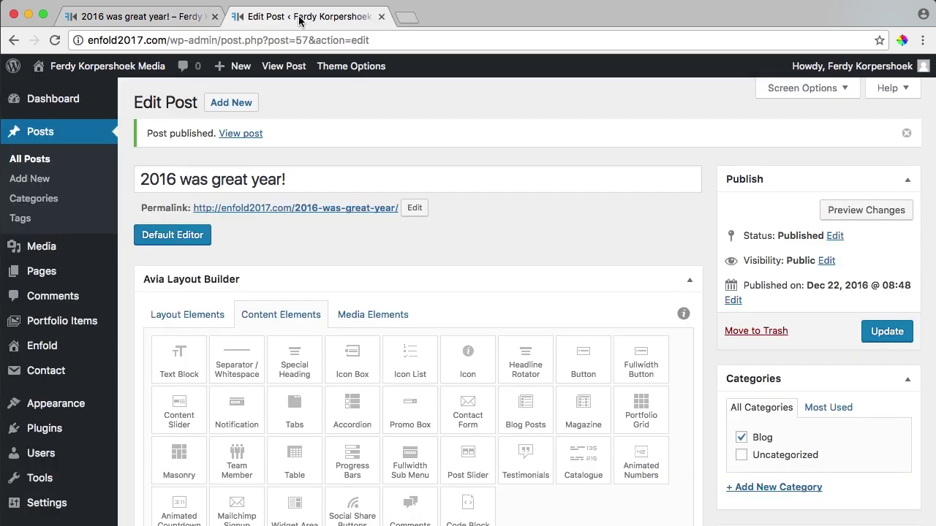
Open the text block and make 'We are thankful' a Heading 1
{"action": "left_click_drag", "start_coordinate": [306, 18], "coordinate": [154, 18]}
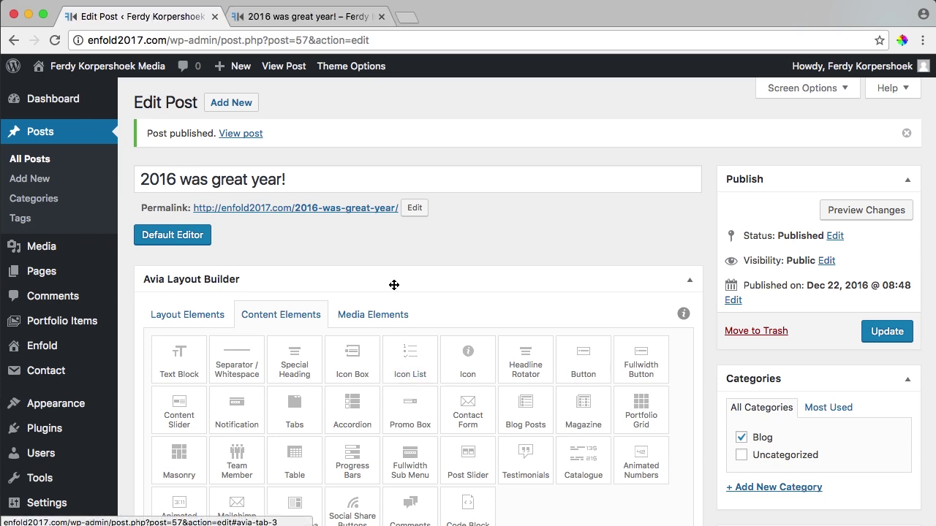
{"action": "scroll", "coordinate": [324, 219], "scroll_direction": "down", "scroll_amount": 5}
{"action": "scroll", "coordinate": [322, 221], "scroll_direction": "down", "scroll_amount": 1}
{"action": "left_click", "coordinate": [309, 303]}
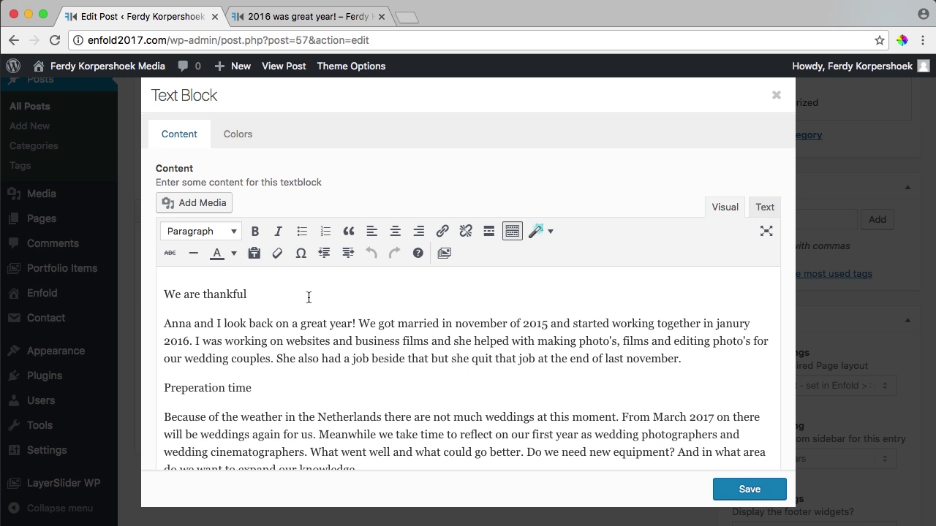
{"action": "scroll", "coordinate": [285, 296], "scroll_direction": "down", "scroll_amount": 2}
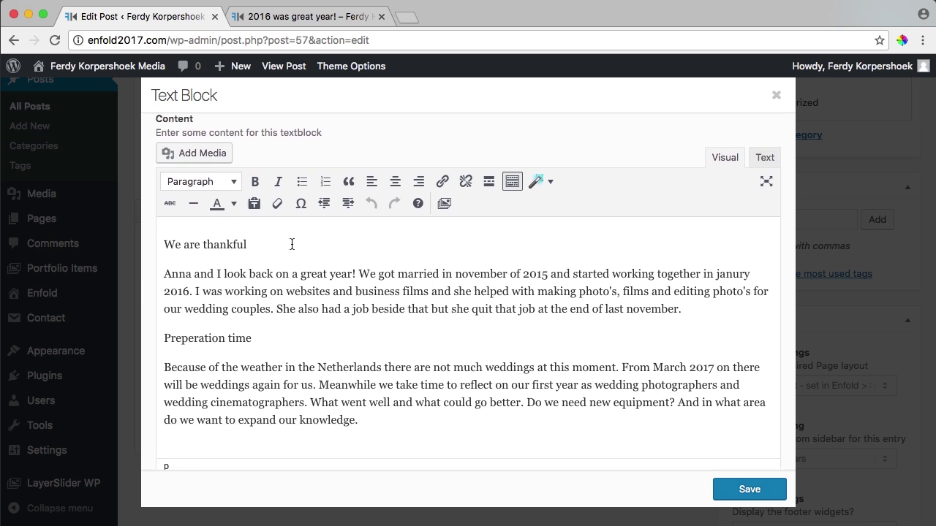
{"action": "left_click_drag", "start_coordinate": [263, 244], "coordinate": [149, 244]}
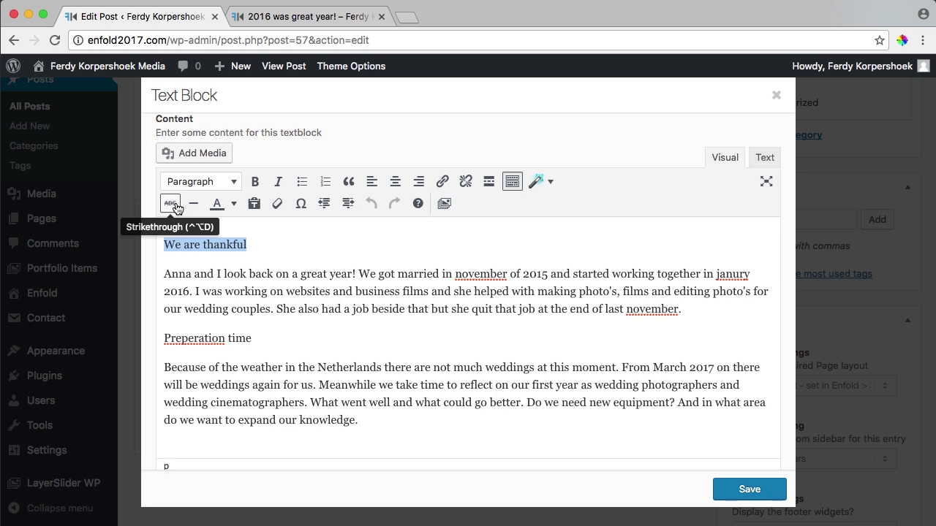
{"action": "left_click", "coordinate": [189, 182]}
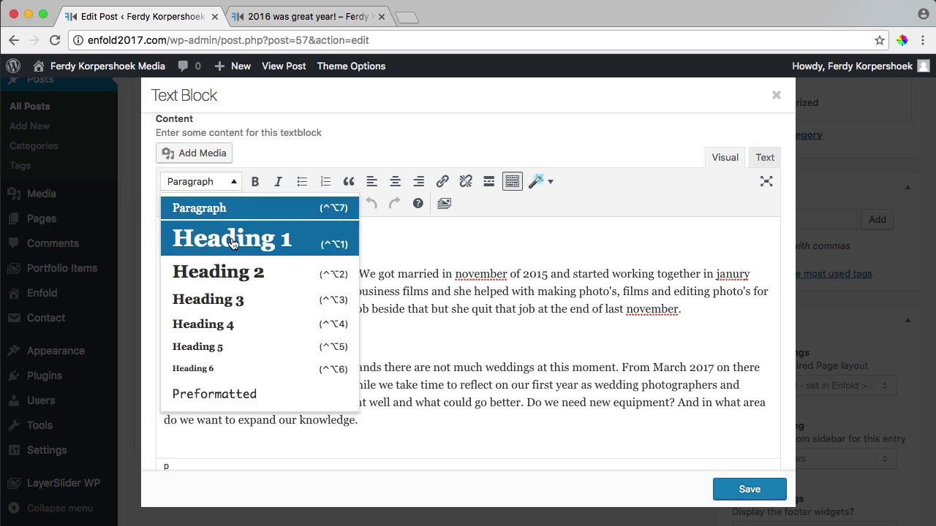
{"action": "left_click", "coordinate": [231, 239]}
{"action": "left_click", "coordinate": [266, 287]}
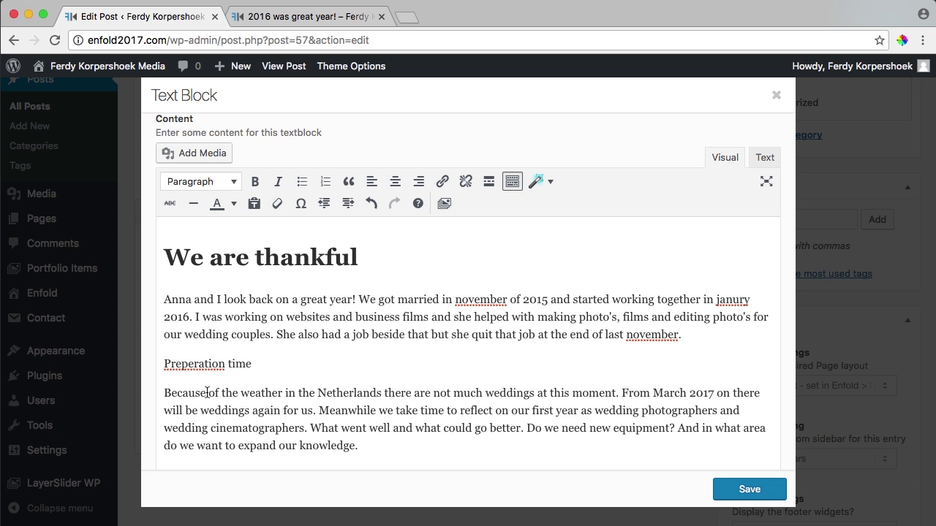
Adjust the break between 'Preperation time' and 'Because…', undoing an early heading change
{"action": "key", "text": "BackSpace"}
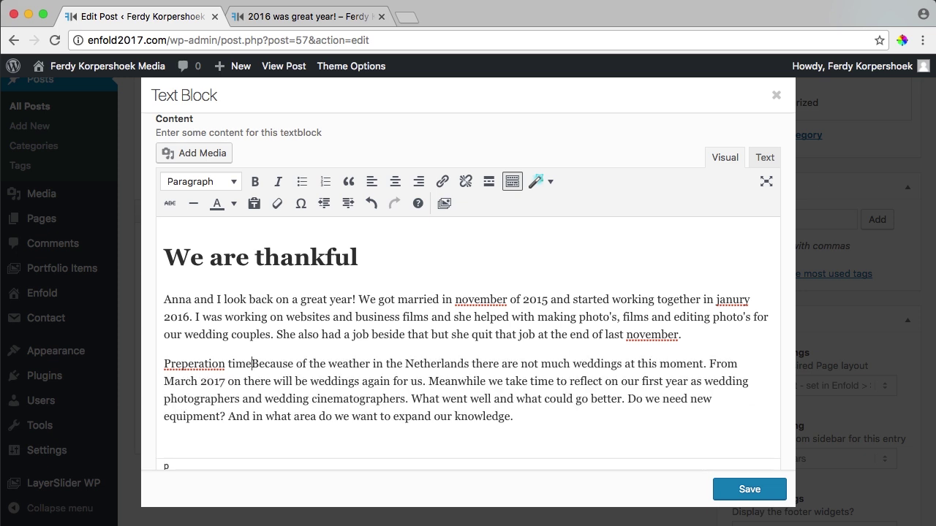
{"action": "key", "text": "shift+Return"}
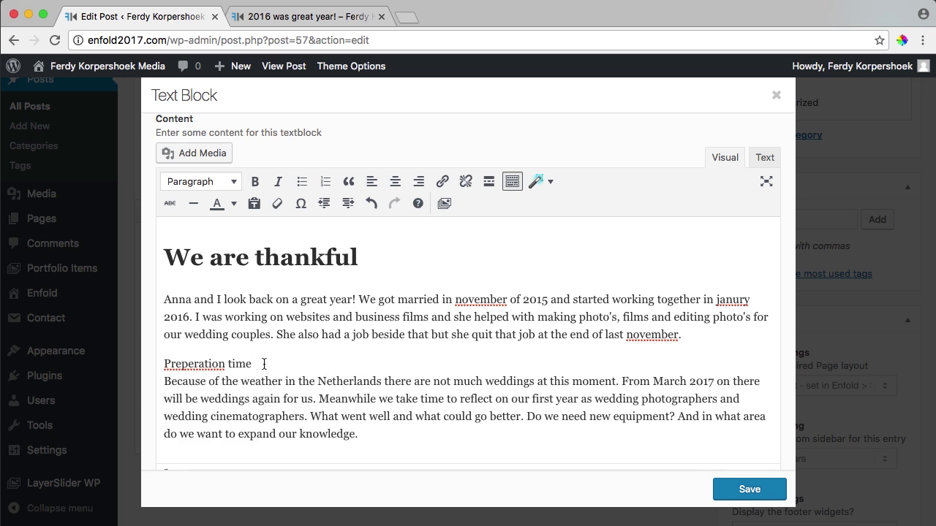
{"action": "left_click_drag", "start_coordinate": [264, 364], "coordinate": [161, 364]}
{"action": "left_click", "coordinate": [188, 182]}
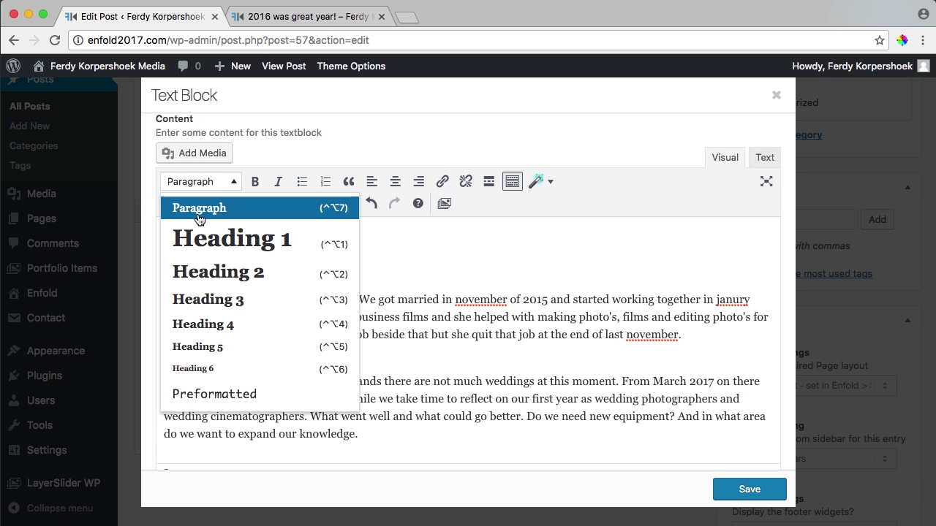
{"action": "left_click", "coordinate": [198, 238]}
{"action": "scroll", "coordinate": [364, 351], "scroll_direction": "down", "scroll_amount": 2}
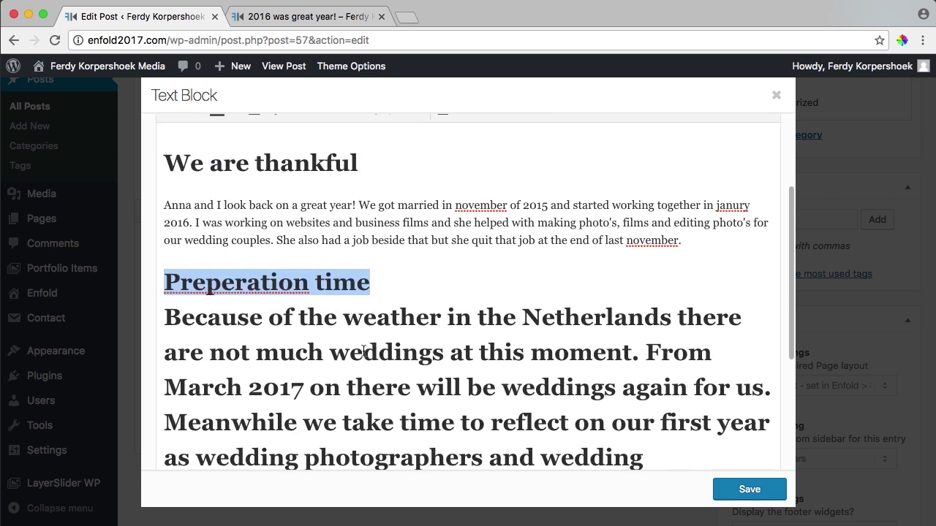
{"action": "scroll", "coordinate": [364, 351], "scroll_direction": "down", "scroll_amount": 3}
{"action": "scroll", "coordinate": [389, 365], "scroll_direction": "up", "scroll_amount": 3}
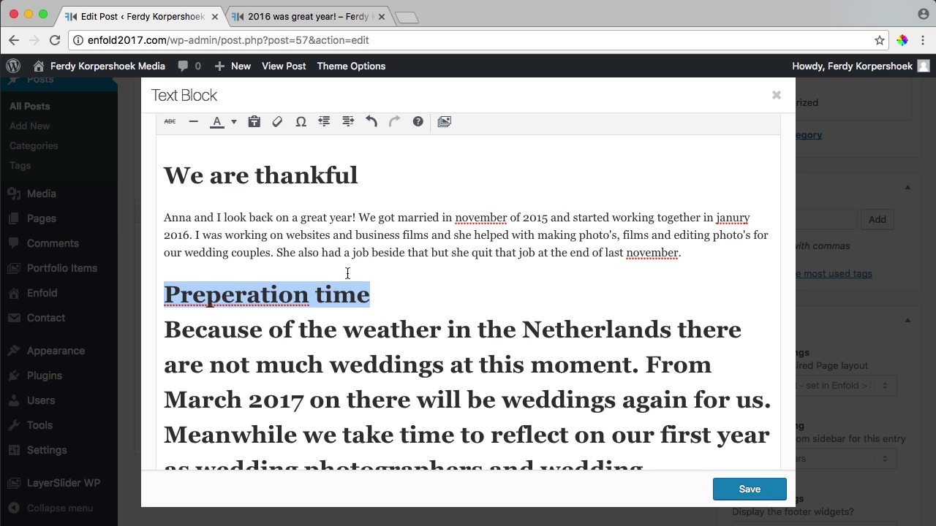
{"action": "key", "text": "super+z"}
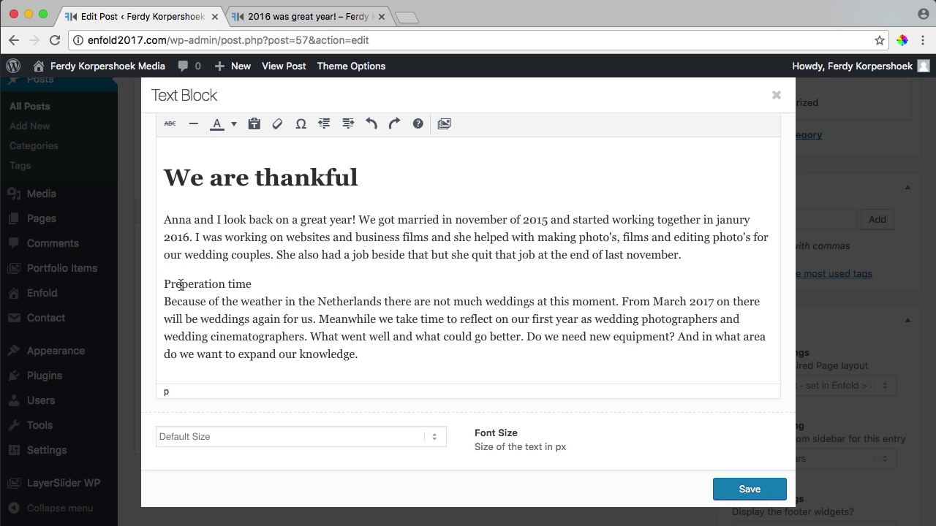
Make 'Because…' its own paragraph and move 'films' onto a new line
{"action": "left_click", "coordinate": [163, 302]}
{"action": "key", "text": "BackSpace"}
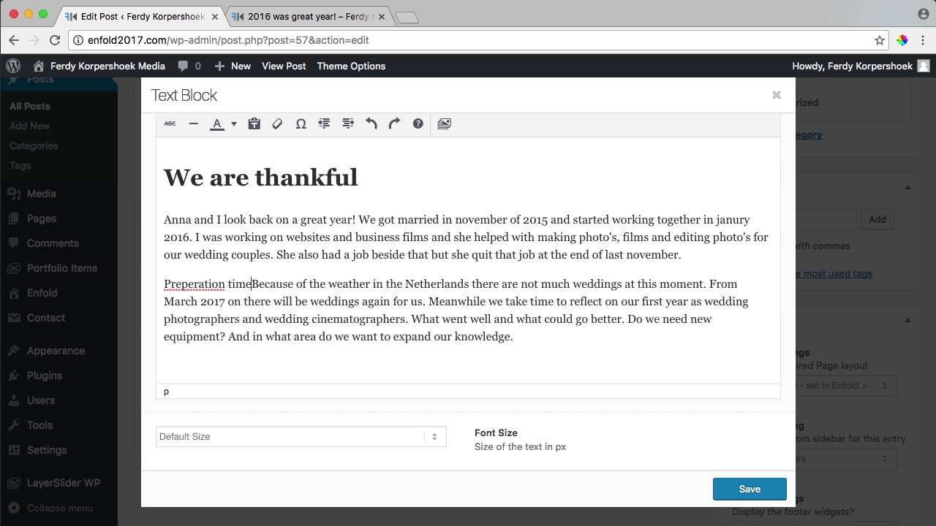
{"action": "key", "text": "Return"}
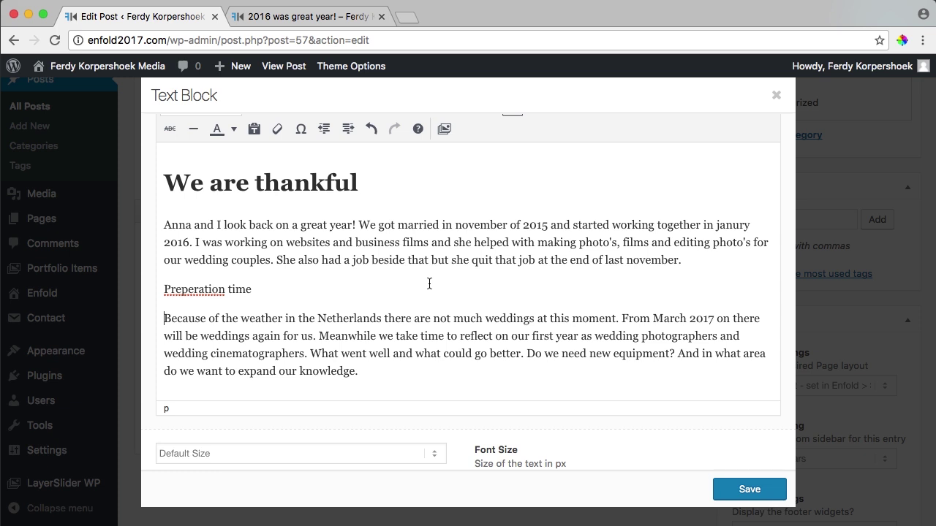
{"action": "left_click", "coordinate": [620, 251]}
{"action": "key", "text": "BackSpace"}
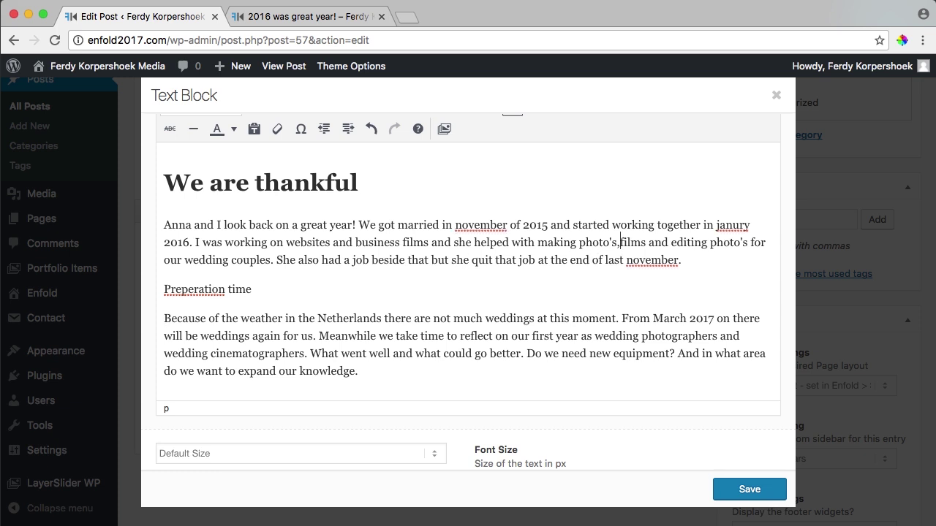
{"action": "key", "text": "shift+Return"}
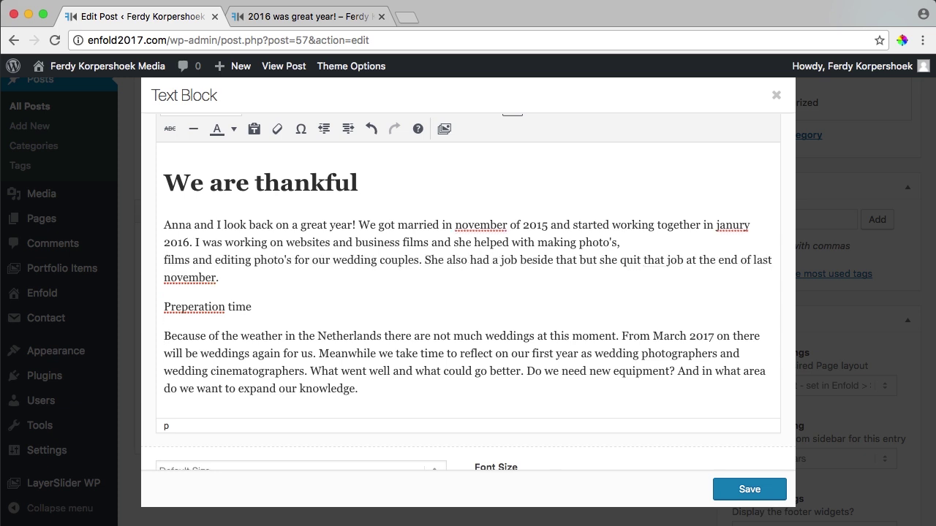
{"action": "left_click_drag", "start_coordinate": [242, 271], "coordinate": [170, 224]}
{"action": "left_click", "coordinate": [169, 225]}
Make 'Preperation time' a Heading 1 and check the 'We are thankful' heading
{"action": "scroll", "coordinate": [299, 278], "scroll_direction": "up", "scroll_amount": 1}
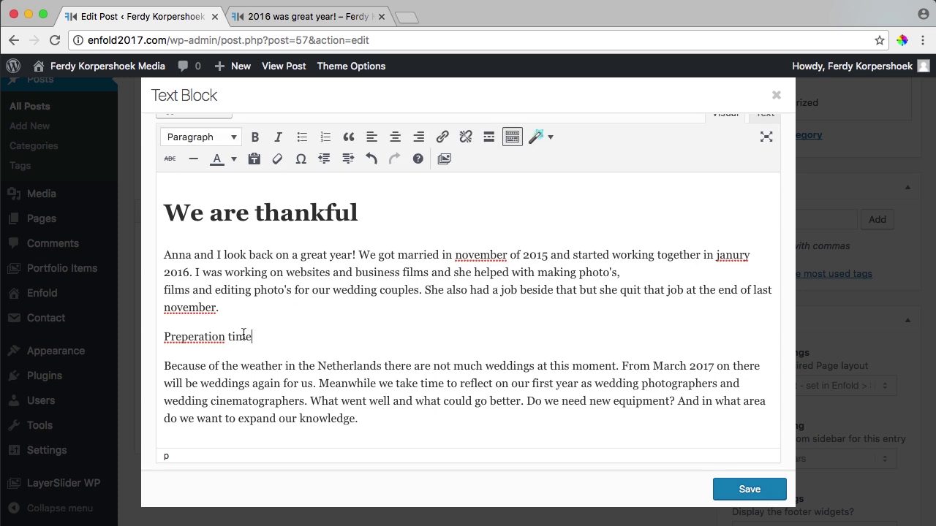
{"action": "left_click_drag", "start_coordinate": [253, 336], "coordinate": [154, 334]}
{"action": "left_click", "coordinate": [201, 136]}
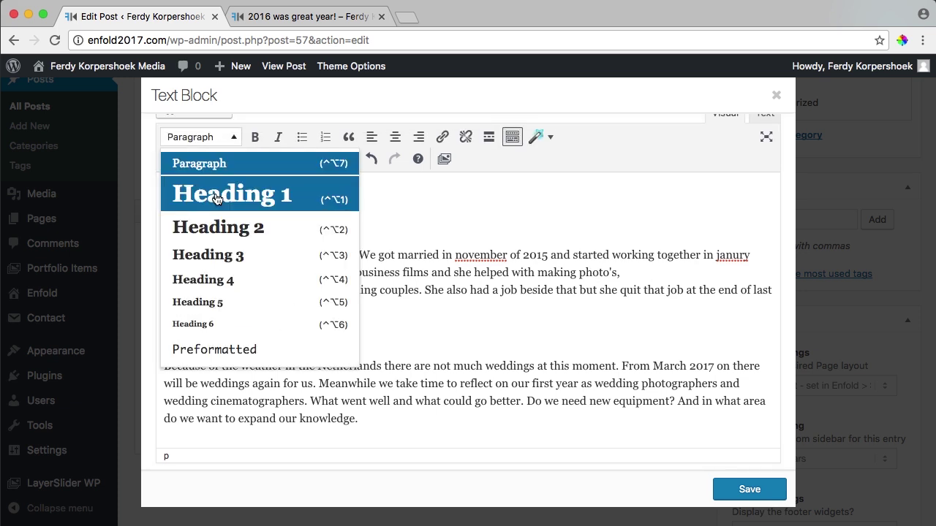
{"action": "left_click", "coordinate": [202, 204]}
{"action": "left_click_drag", "start_coordinate": [358, 212], "coordinate": [166, 213]}
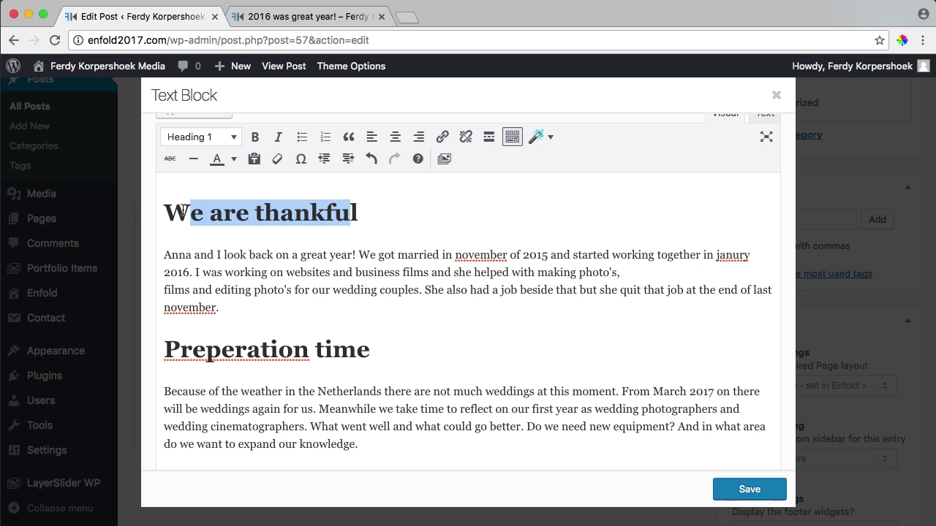
{"action": "left_click", "coordinate": [183, 208]}
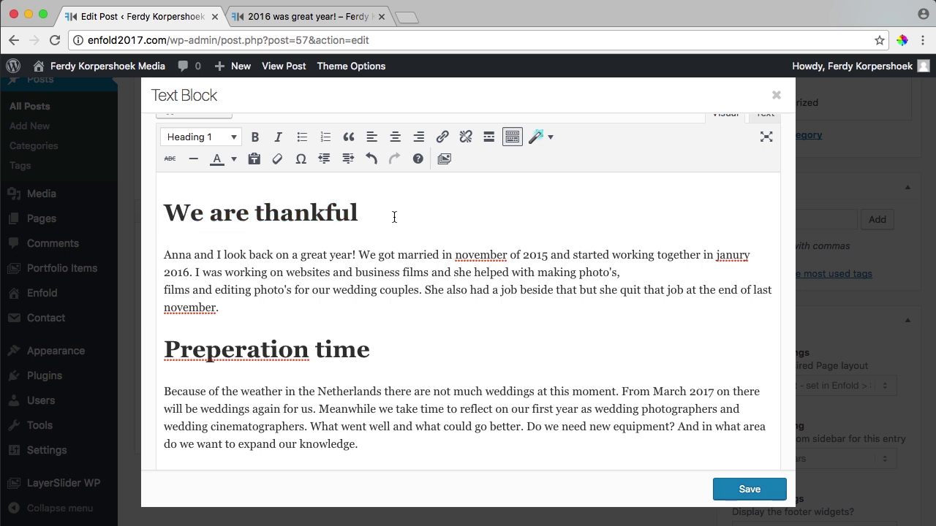
{"action": "left_click_drag", "start_coordinate": [386, 211], "coordinate": [166, 212]}
{"action": "left_click", "coordinate": [177, 207]}
{"action": "left_click_drag", "start_coordinate": [361, 211], "coordinate": [222, 213]}
{"action": "left_click", "coordinate": [288, 218]}
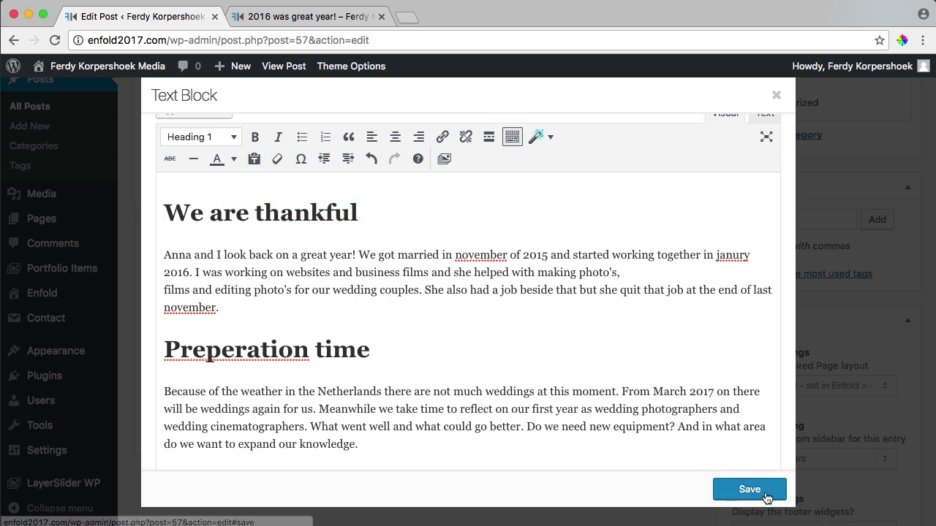
Save the block, update the post, check it live, and open the Dashboard in a new tab
{"action": "left_click", "coordinate": [767, 490]}
{"action": "scroll", "coordinate": [862, 229], "scroll_direction": "up", "scroll_amount": 5}
{"action": "left_click", "coordinate": [881, 335]}
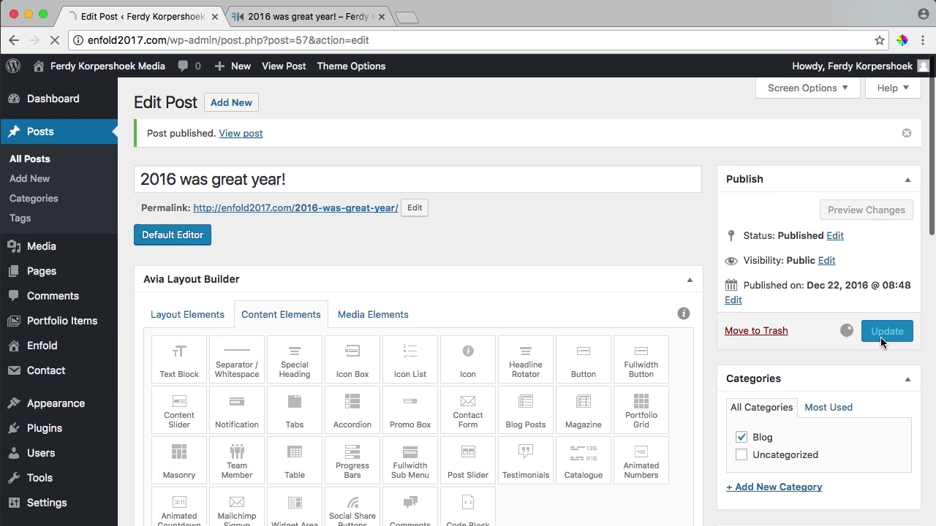
{"action": "left_click", "coordinate": [264, 25]}
{"action": "key", "text": "super+r"}
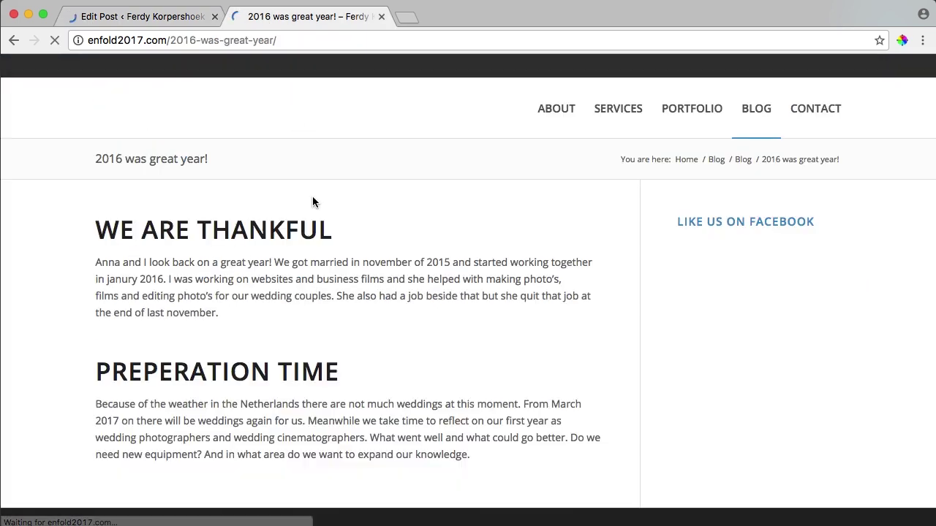
{"action": "scroll", "coordinate": [318, 198], "scroll_direction": "down", "scroll_amount": 1}
{"action": "scroll", "coordinate": [209, 212], "scroll_direction": "up", "scroll_amount": 1}
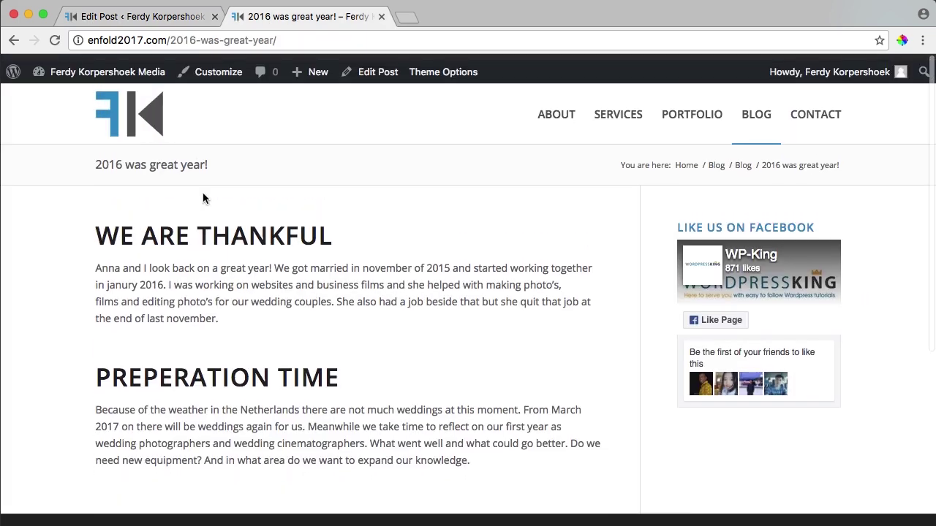
{"action": "left_click", "coordinate": [71, 68], "text": "super"}
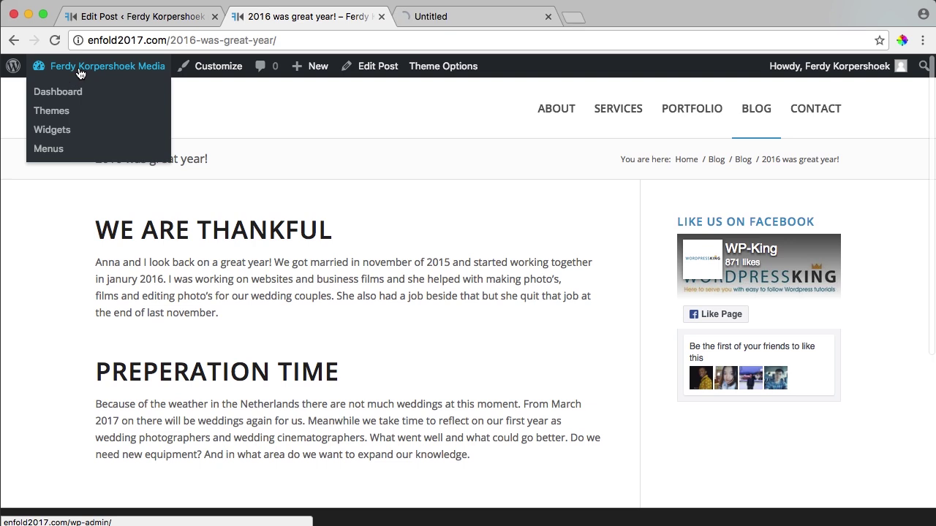
{"action": "left_click", "coordinate": [451, 16]}
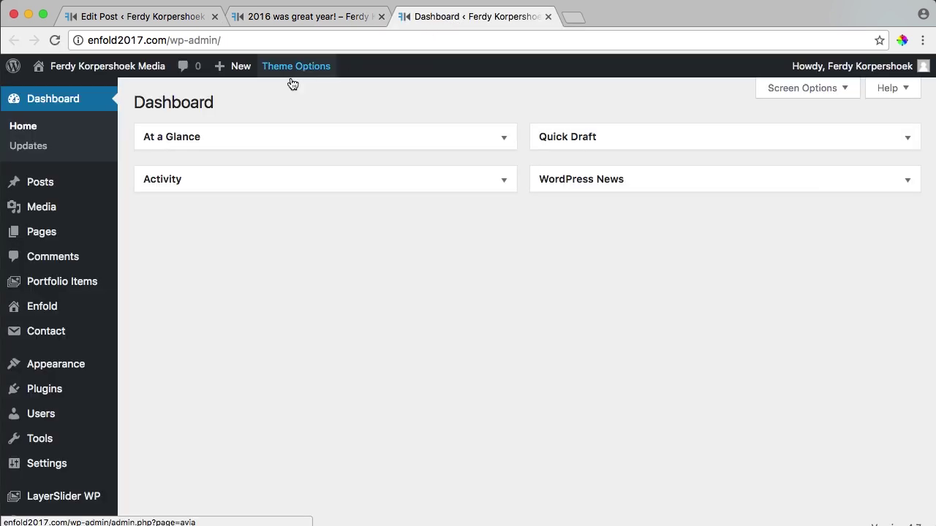
Add an Enfold Advanced Styling rule for H1 with 16px font size and save it
{"action": "left_click", "coordinate": [41, 307]}
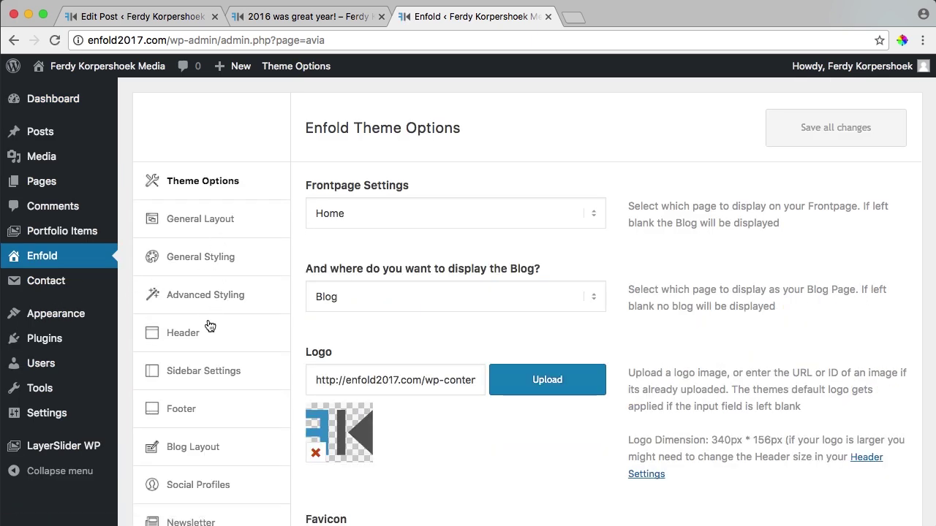
{"action": "left_click", "coordinate": [208, 302]}
{"action": "scroll", "coordinate": [410, 176], "scroll_direction": "down", "scroll_amount": 4}
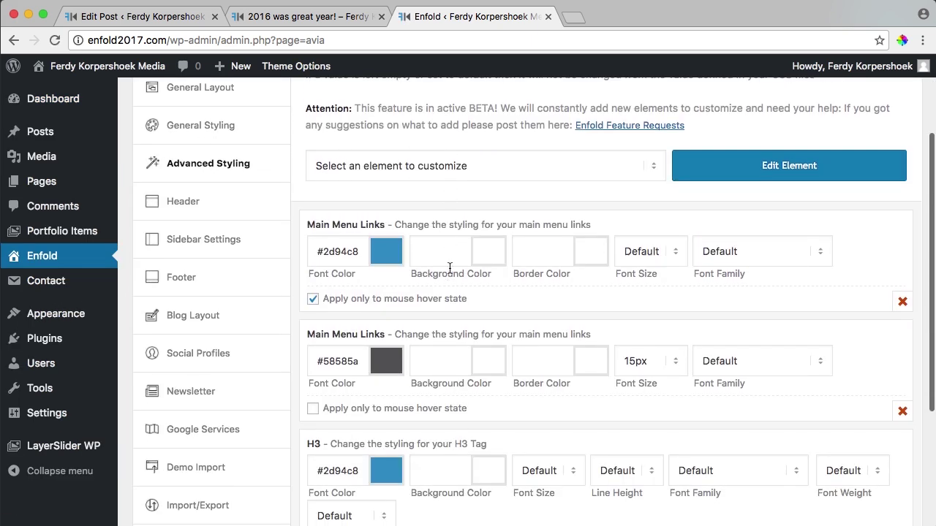
{"action": "left_click", "coordinate": [413, 156]}
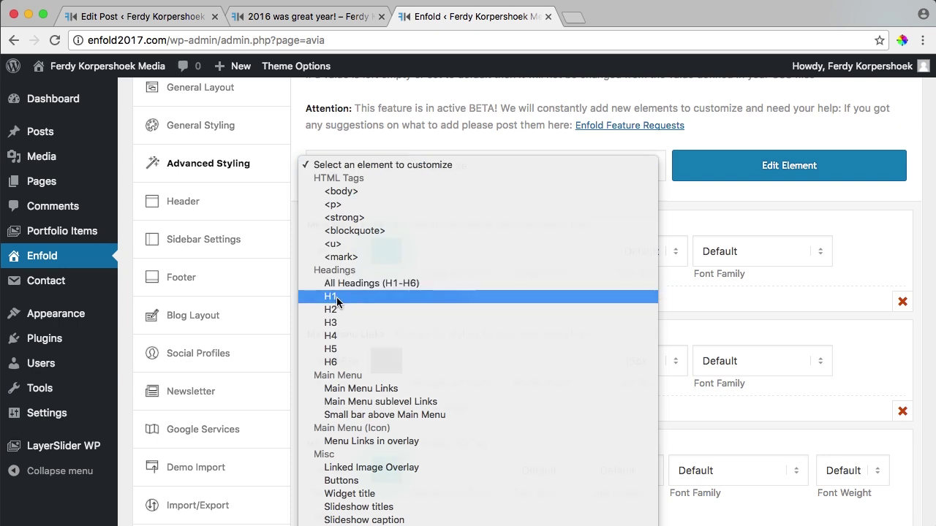
{"action": "left_click", "coordinate": [337, 296]}
{"action": "left_click", "coordinate": [768, 164]}
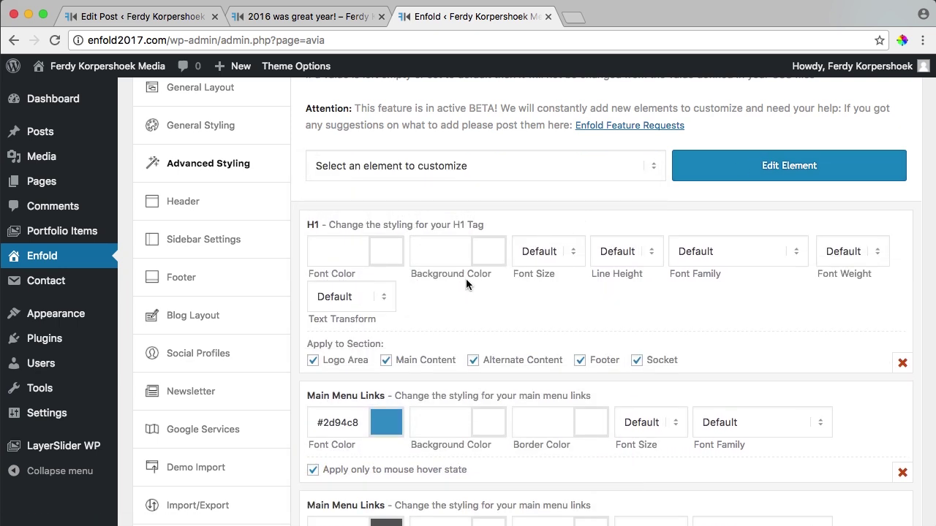
{"action": "scroll", "coordinate": [575, 264], "scroll_direction": "down", "scroll_amount": 10}
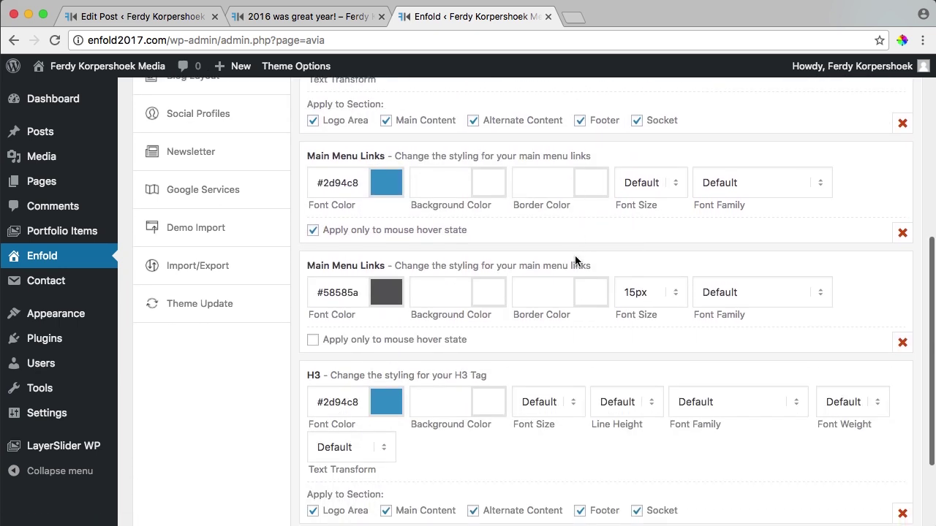
{"action": "scroll", "coordinate": [575, 259], "scroll_direction": "up", "scroll_amount": 10}
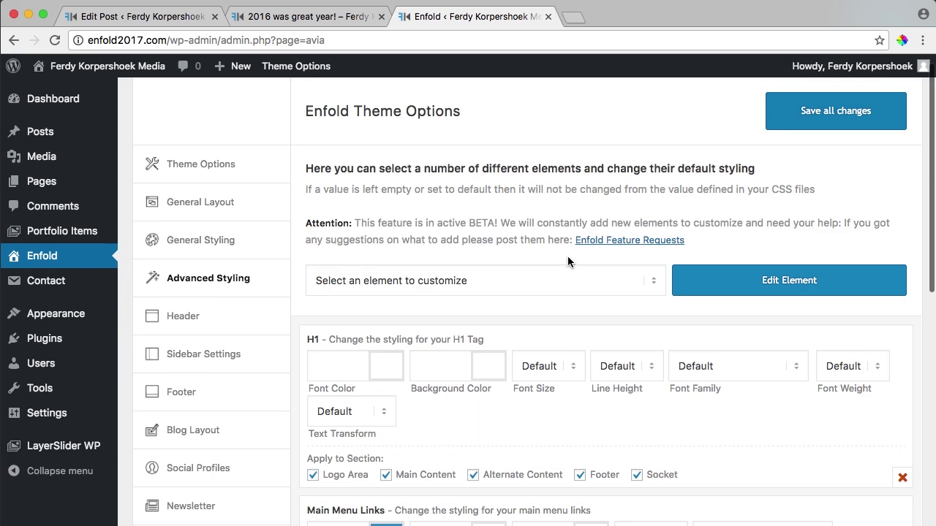
{"action": "left_click", "coordinate": [547, 369]}
{"action": "left_click", "coordinate": [585, 411]}
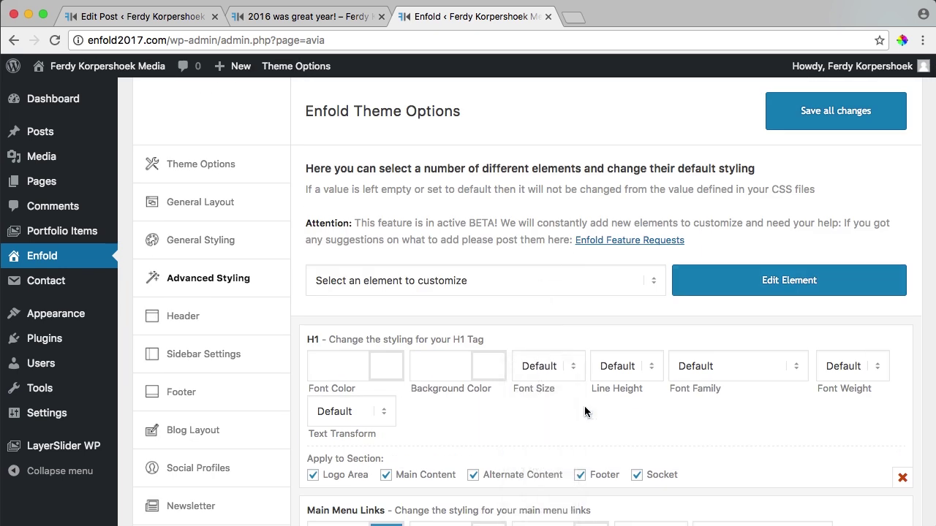
{"action": "left_click", "coordinate": [811, 116]}
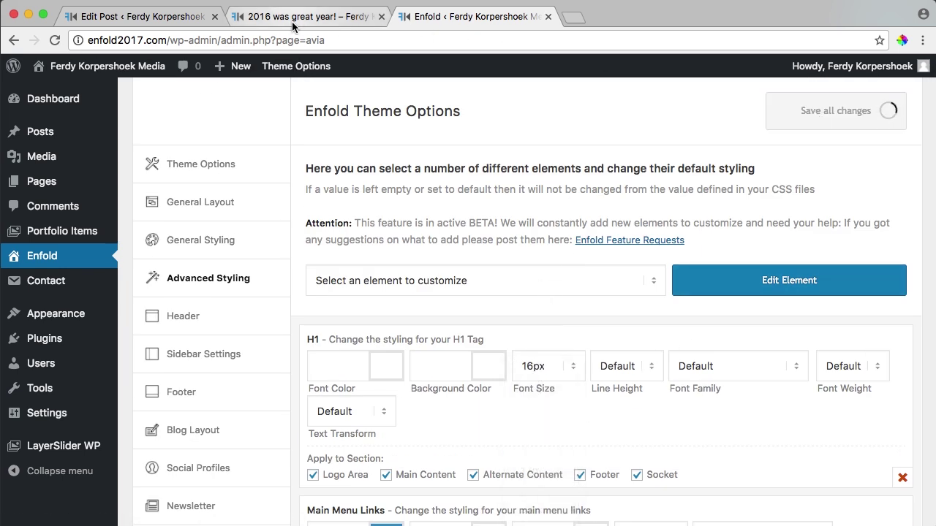
{"action": "left_click", "coordinate": [291, 18]}
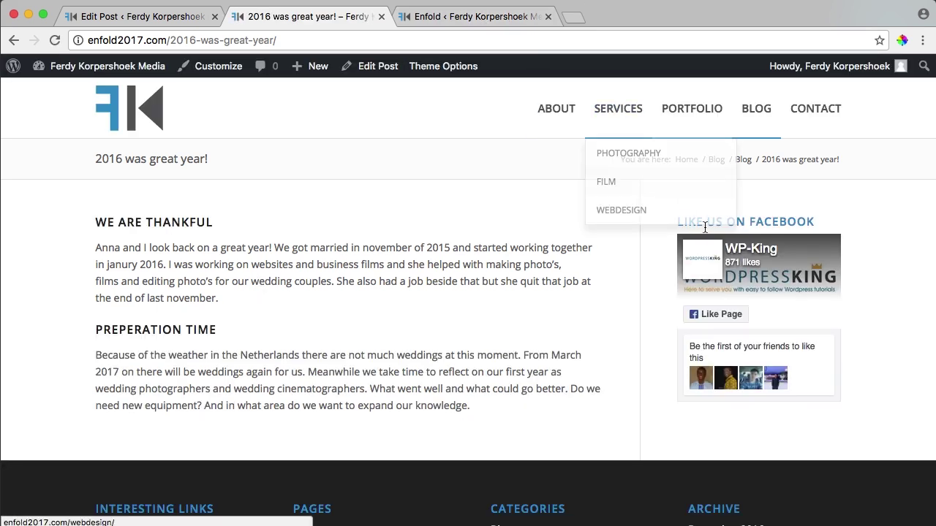
Set the H1 font colour to #2d94c8, save all changes, and view the blue headings
{"action": "left_click", "coordinate": [472, 17]}
{"action": "scroll", "coordinate": [499, 233], "scroll_direction": "down", "scroll_amount": 4}
{"action": "scroll", "coordinate": [499, 232], "scroll_direction": "down", "scroll_amount": 3}
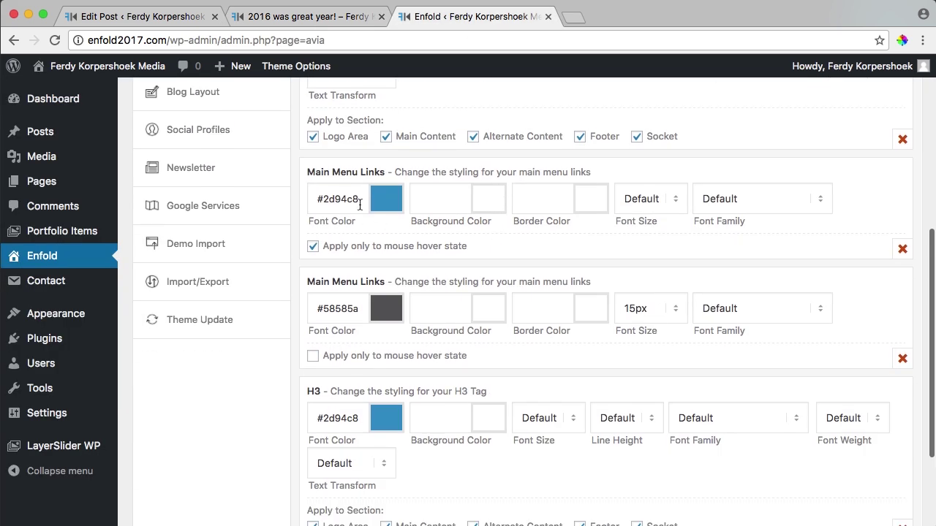
{"action": "left_click", "coordinate": [353, 200]}
{"action": "scroll", "coordinate": [351, 202], "scroll_direction": "up", "scroll_amount": 2}
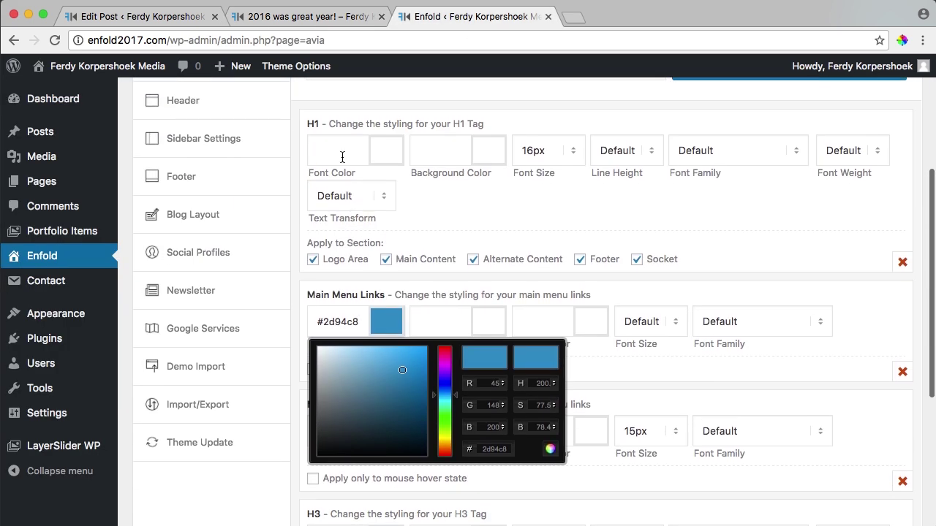
{"action": "left_click", "coordinate": [342, 155]}
{"action": "scroll", "coordinate": [556, 256], "scroll_direction": "up", "scroll_amount": 5}
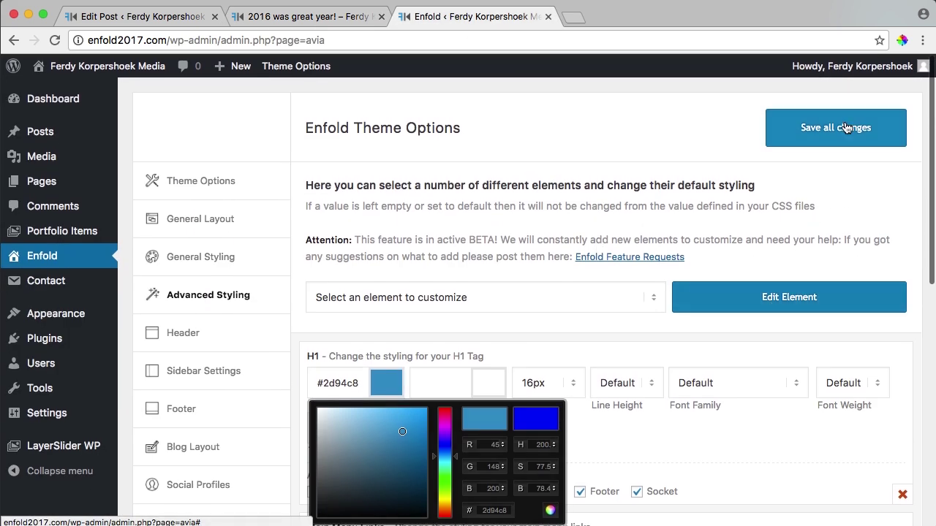
{"action": "left_click", "coordinate": [848, 130]}
{"action": "left_click", "coordinate": [321, 16]}
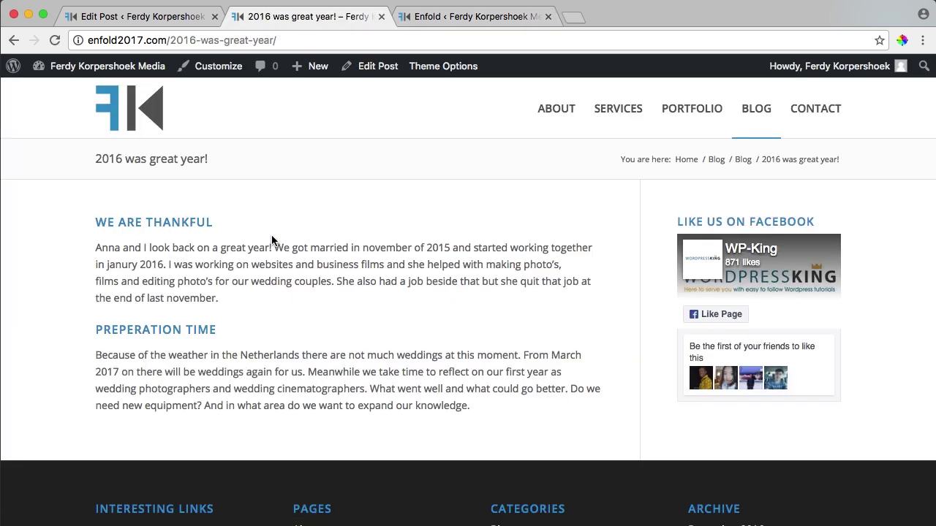
{"action": "scroll", "coordinate": [272, 236], "scroll_direction": "down", "scroll_amount": 2}
{"action": "scroll", "coordinate": [272, 237], "scroll_direction": "up", "scroll_amount": 2}
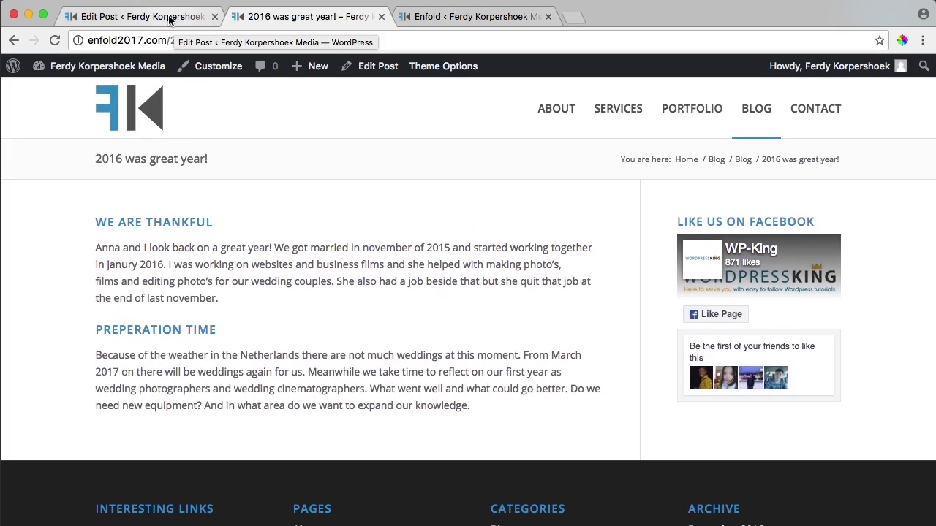
Make 'business films' bold and colour it blue #2d94c8 in the text block
{"action": "left_click", "coordinate": [169, 18]}
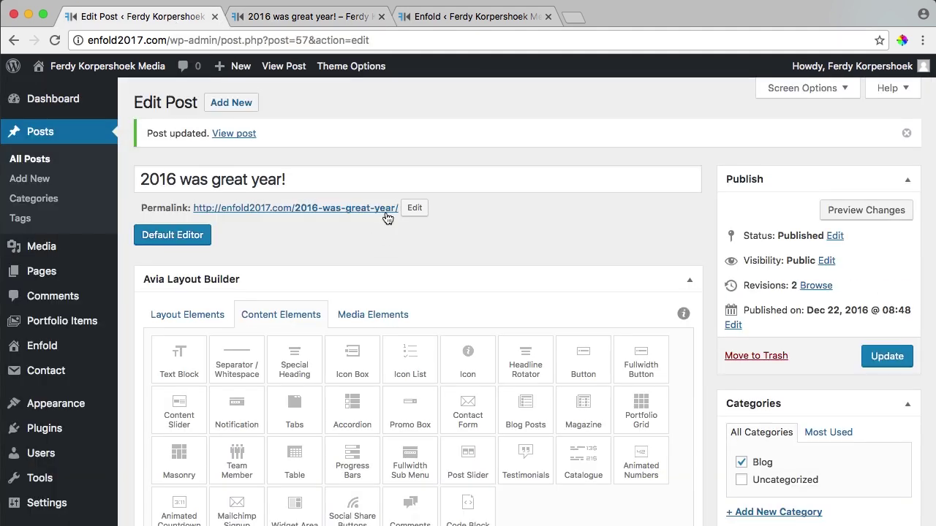
{"action": "scroll", "coordinate": [274, 242], "scroll_direction": "down", "scroll_amount": 10}
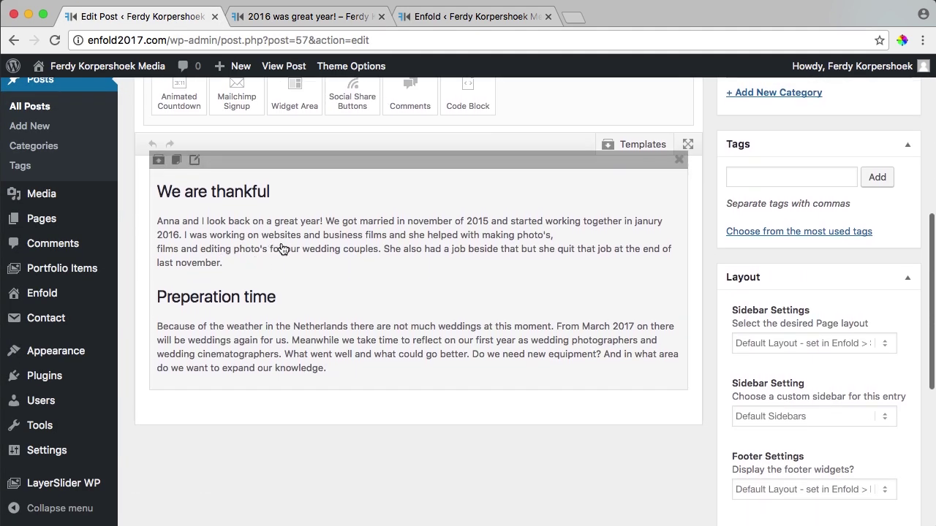
{"action": "left_click", "coordinate": [283, 248]}
{"action": "scroll", "coordinate": [464, 307], "scroll_direction": "down", "scroll_amount": 2}
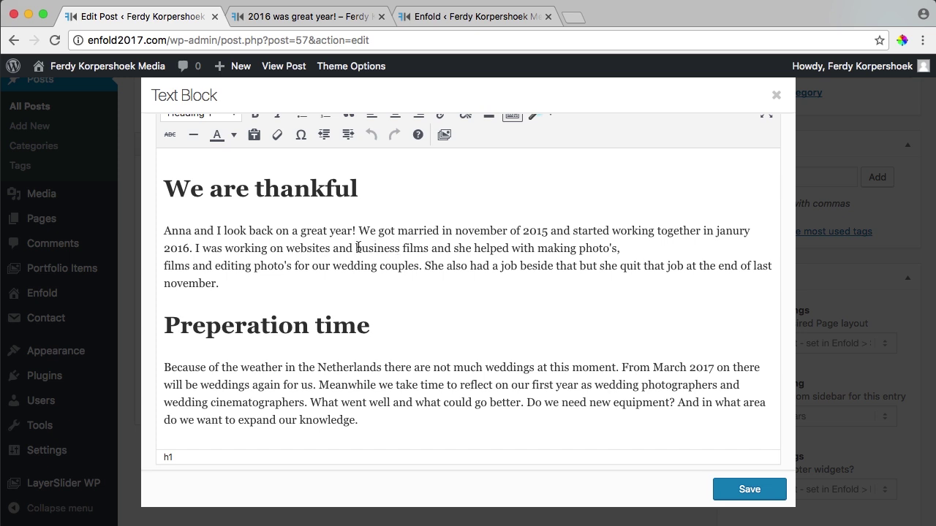
{"action": "left_click_drag", "start_coordinate": [356, 249], "coordinate": [374, 248]}
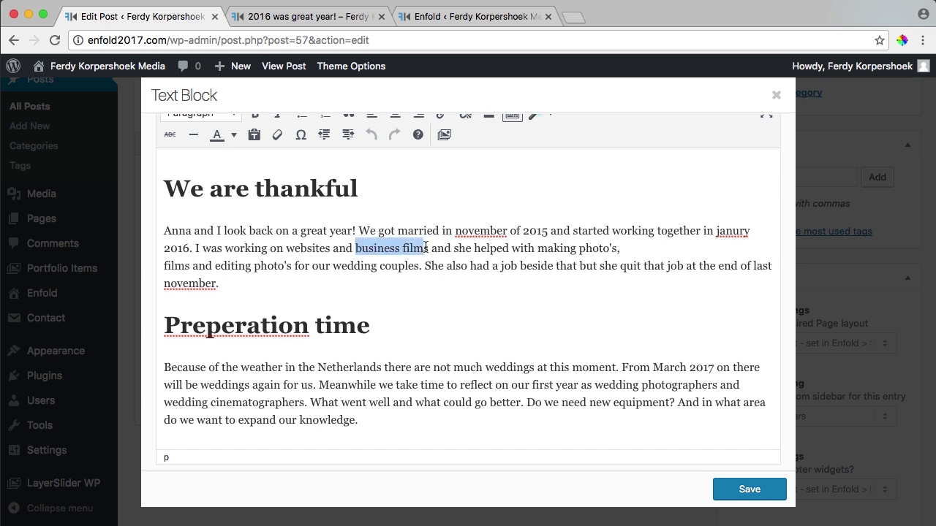
{"action": "scroll", "coordinate": [256, 149], "scroll_direction": "up", "scroll_amount": 1}
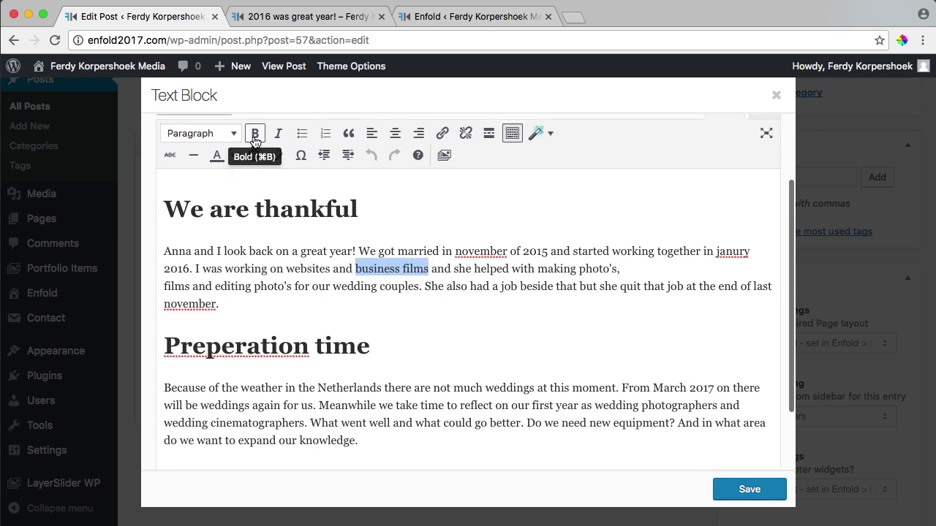
{"action": "left_click", "coordinate": [254, 134]}
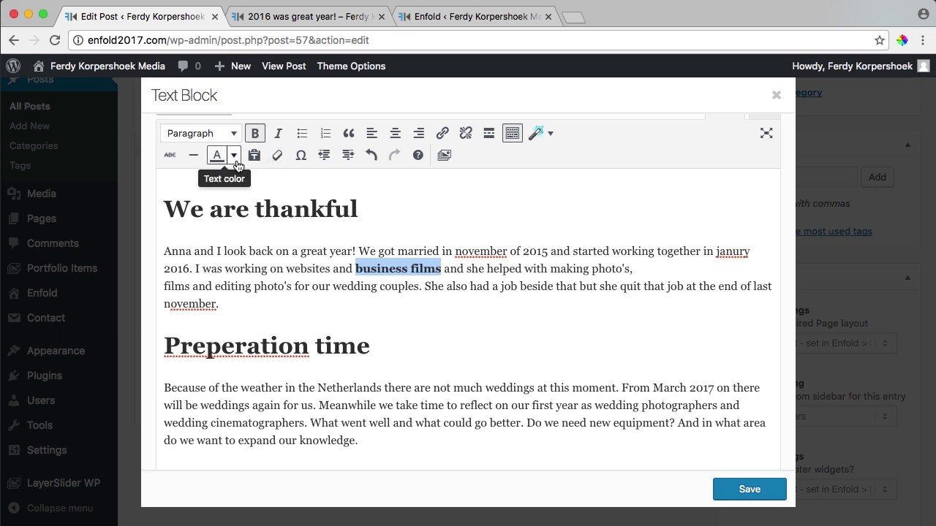
{"action": "left_click", "coordinate": [234, 161]}
{"action": "left_click", "coordinate": [241, 250]}
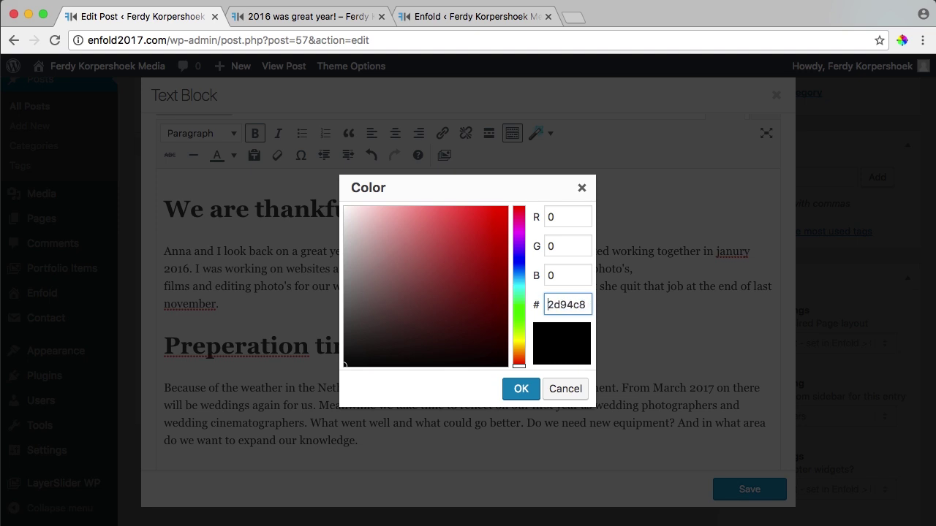
{"action": "key", "text": "Tab"}
{"action": "left_click", "coordinate": [521, 391]}
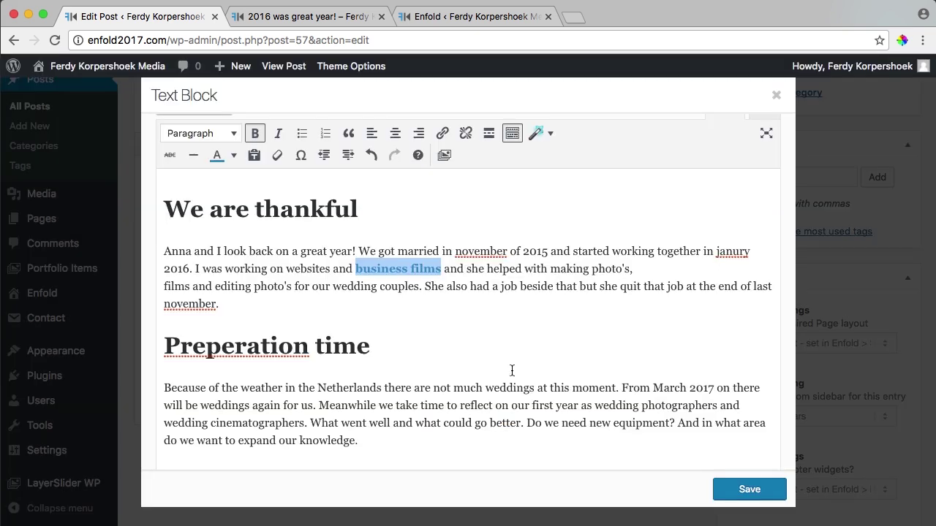
{"action": "left_click", "coordinate": [484, 297]}
Link 'websites' to the Webdesign page, save the block, and update the post
{"action": "scroll", "coordinate": [472, 295], "scroll_direction": "down", "scroll_amount": 2}
{"action": "left_click", "coordinate": [280, 214]}
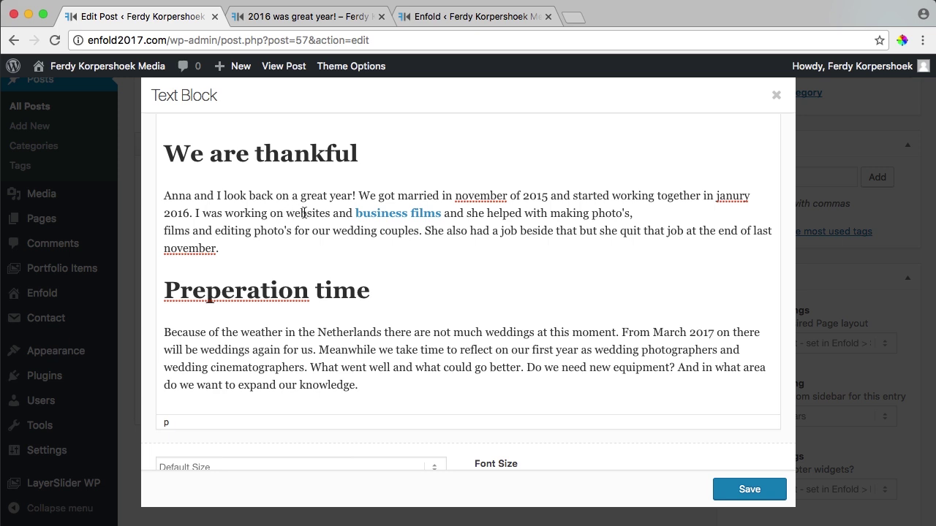
{"action": "scroll", "coordinate": [318, 212], "scroll_direction": "up", "scroll_amount": 3}
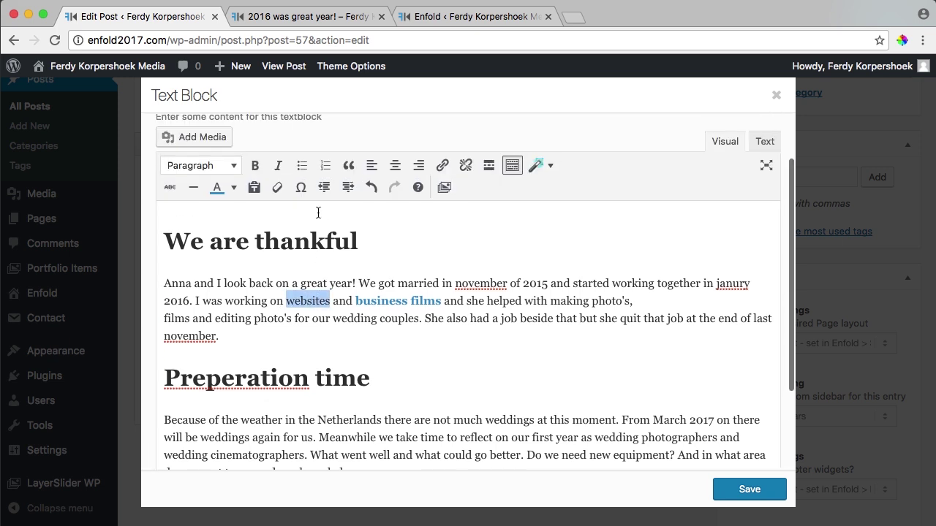
{"action": "left_click", "coordinate": [441, 168]}
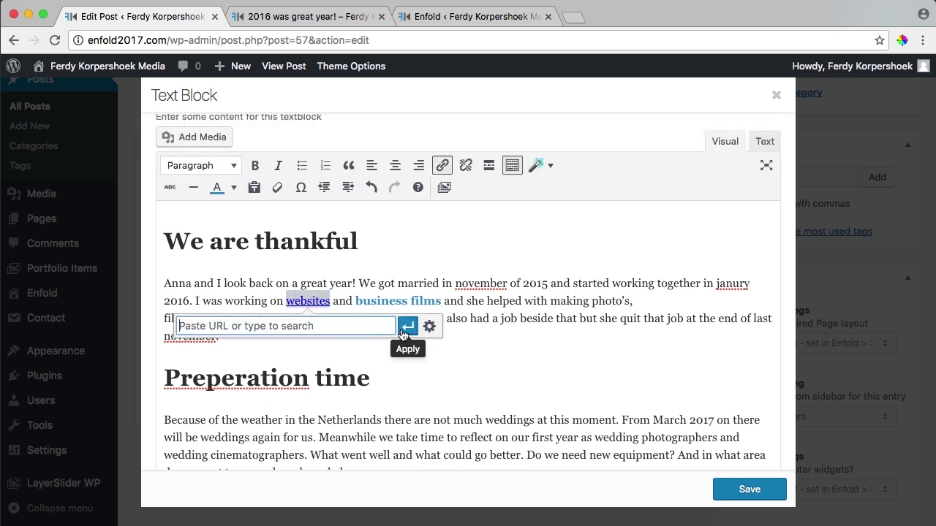
{"action": "left_click", "coordinate": [430, 329]}
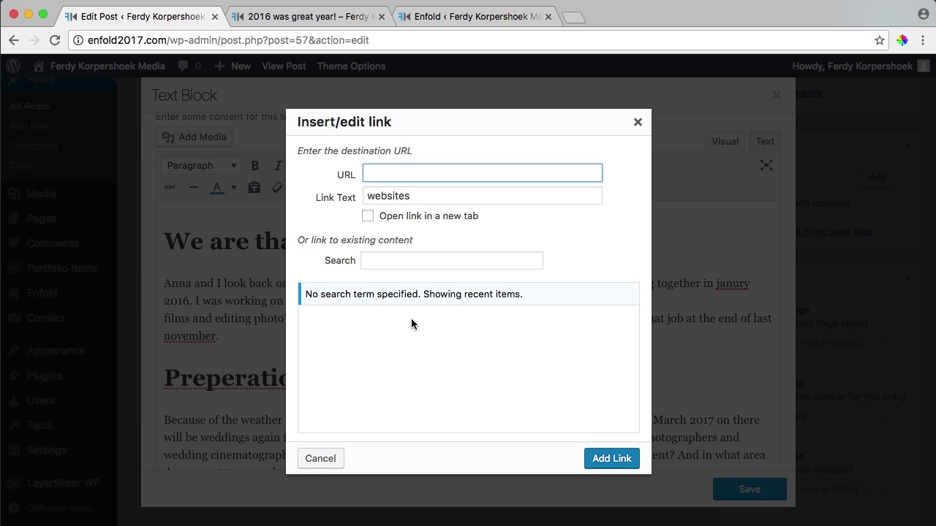
{"action": "scroll", "coordinate": [369, 325], "scroll_direction": "down", "scroll_amount": 2}
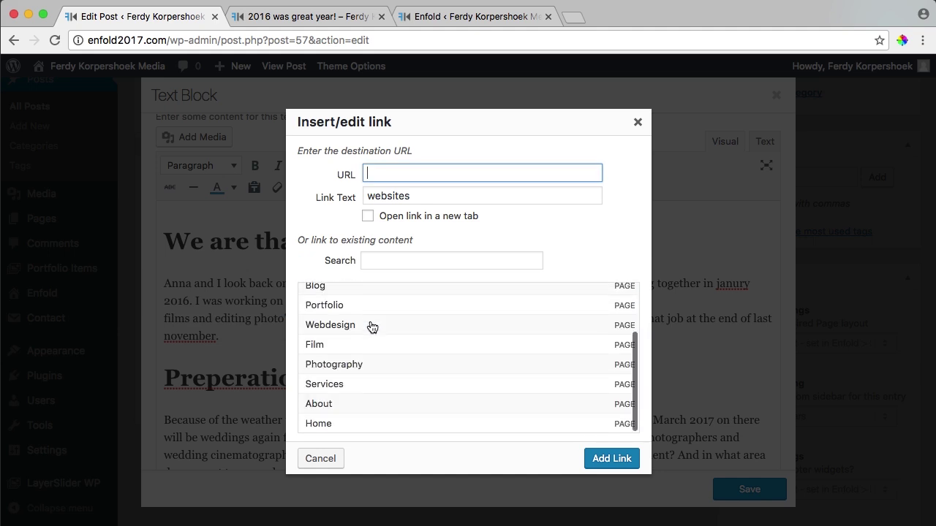
{"action": "left_click", "coordinate": [357, 328]}
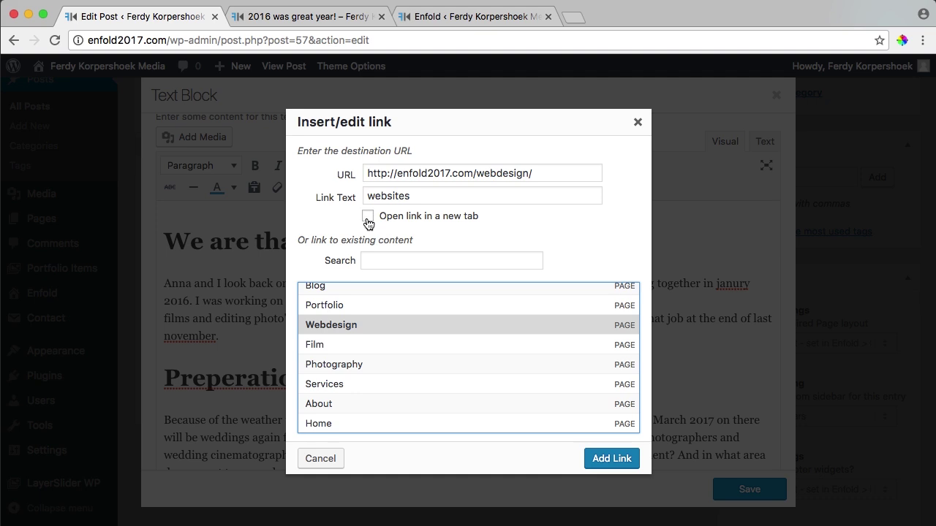
{"action": "left_click", "coordinate": [602, 460]}
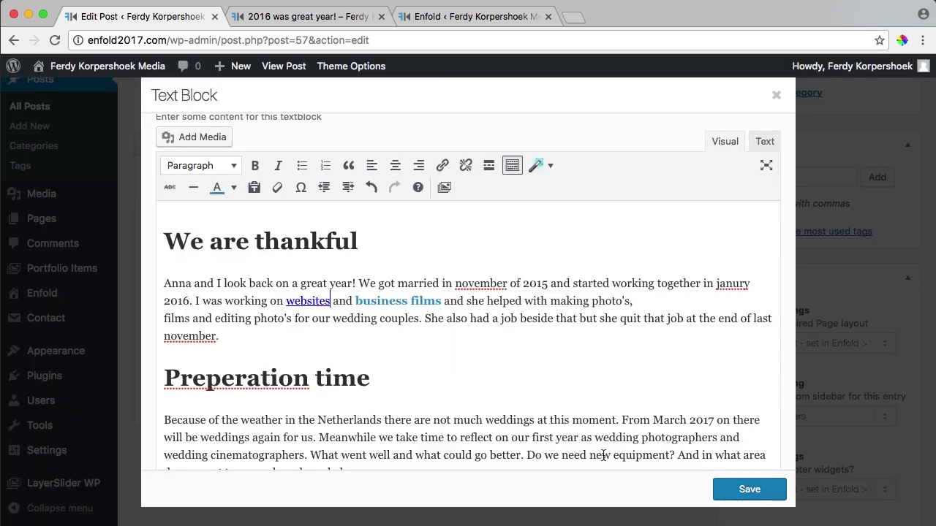
{"action": "left_click", "coordinate": [771, 495]}
{"action": "scroll", "coordinate": [756, 266], "scroll_direction": "up", "scroll_amount": 4}
{"action": "left_click", "coordinate": [887, 358]}
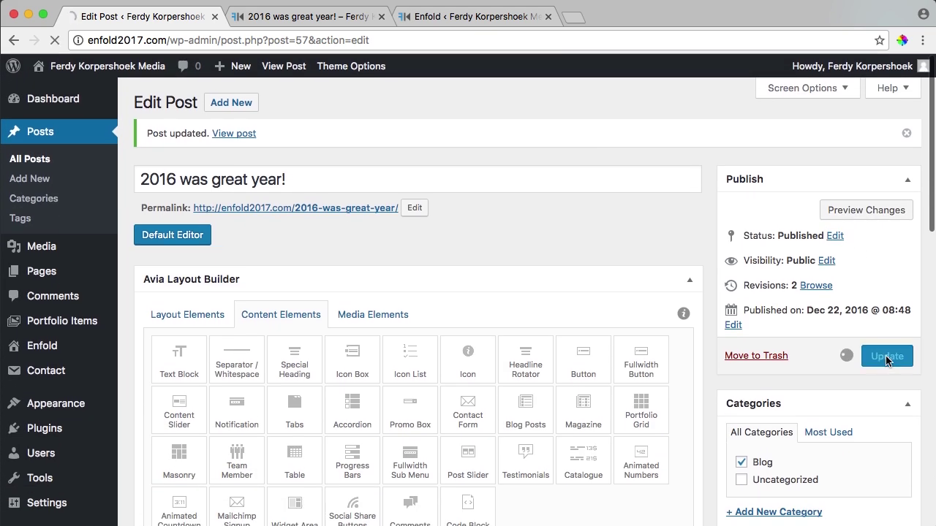
{"action": "left_click", "coordinate": [288, 21]}
{"action": "key", "text": "super+r"}
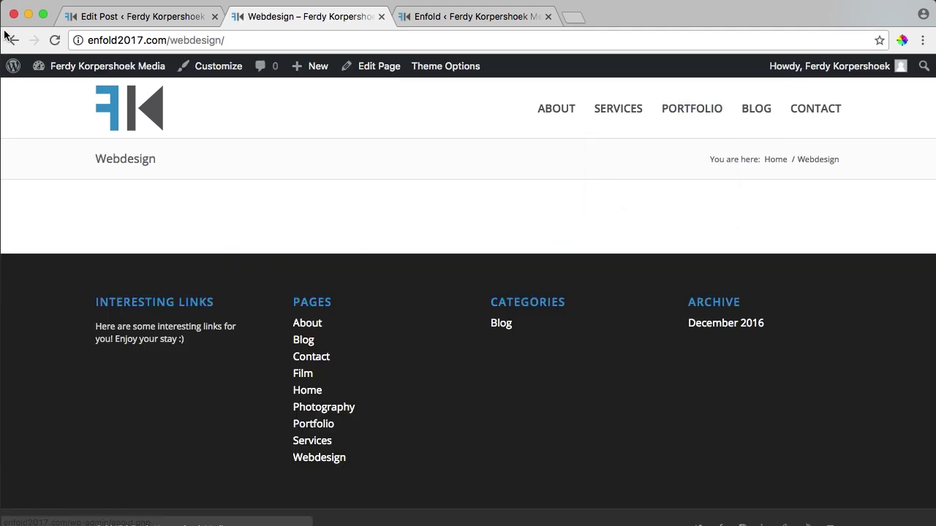
{"action": "left_click", "coordinate": [13, 40]}
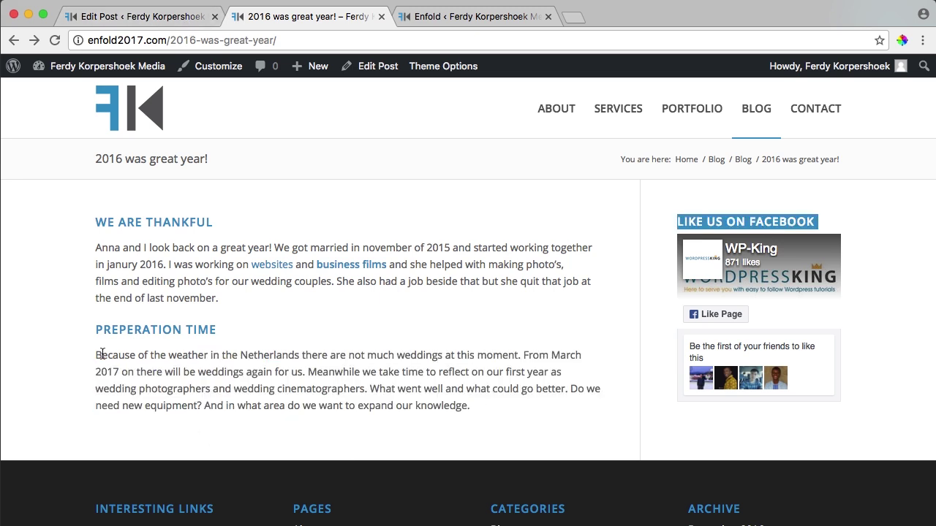
{"action": "left_click", "coordinate": [135, 22]}
{"action": "scroll", "coordinate": [299, 277], "scroll_direction": "down", "scroll_amount": 10}
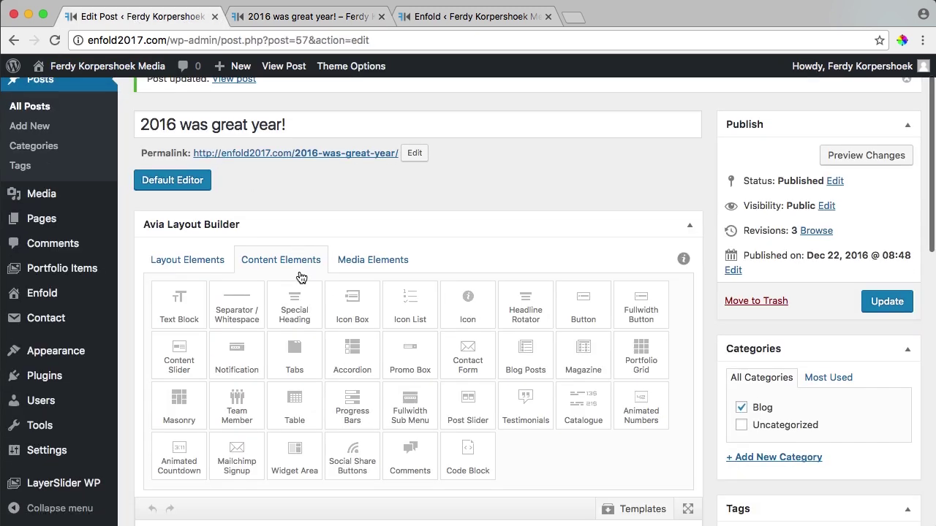
Right-align the 'Because of the weather' paragraph in the text block
{"action": "left_click", "coordinate": [299, 277]}
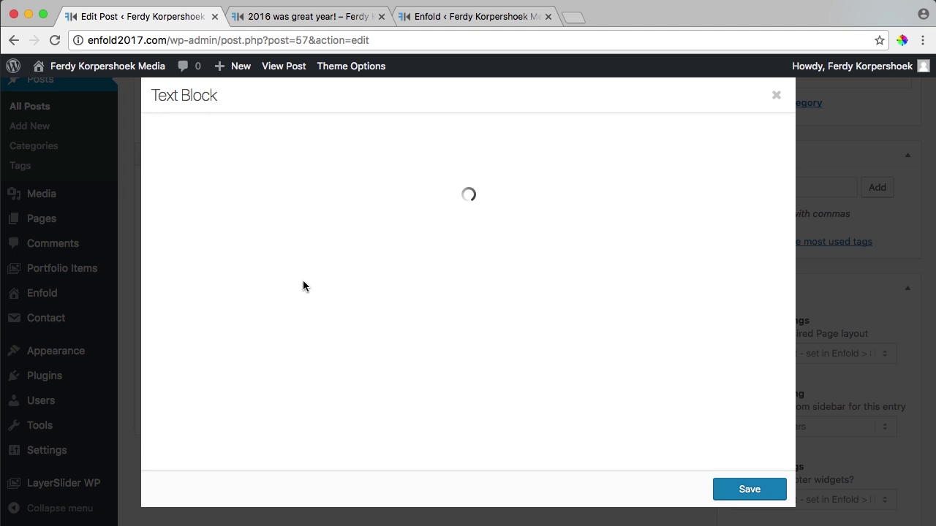
{"action": "scroll", "coordinate": [337, 292], "scroll_direction": "down", "scroll_amount": 5}
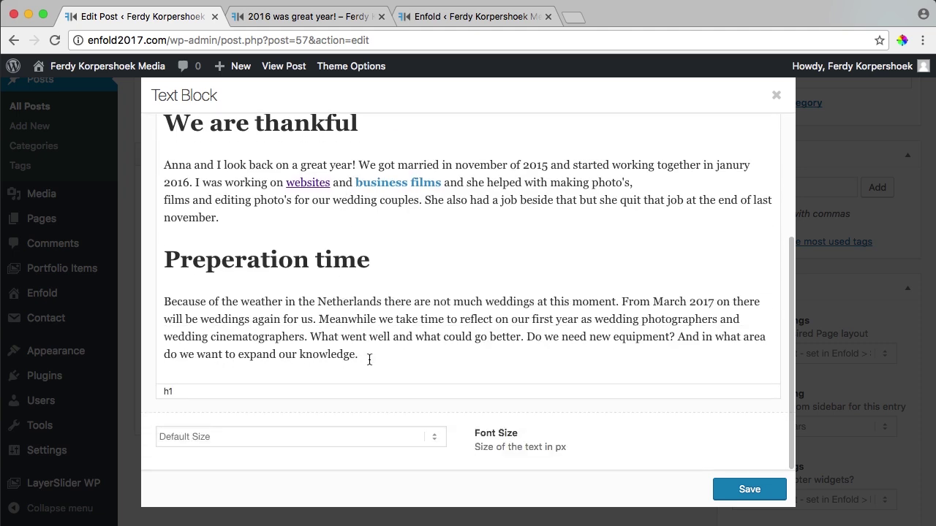
{"action": "left_click_drag", "start_coordinate": [369, 360], "coordinate": [160, 299]}
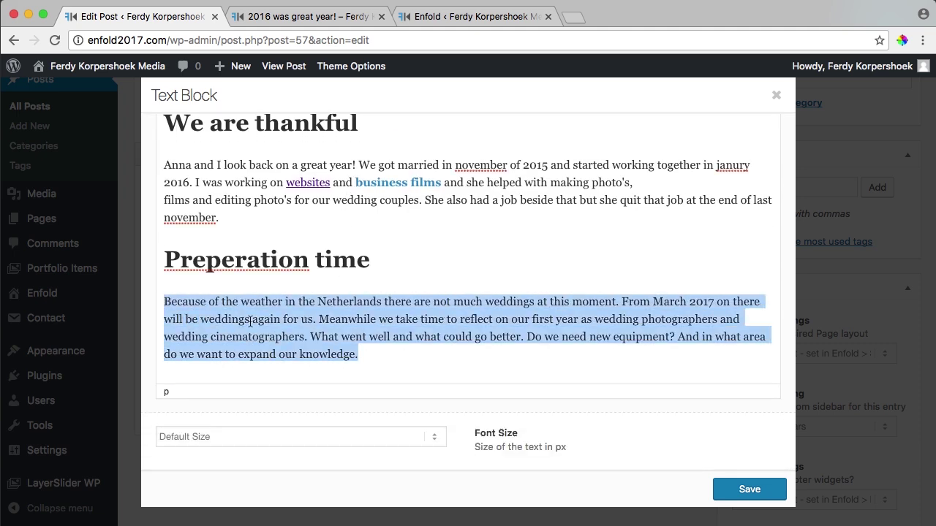
{"action": "scroll", "coordinate": [409, 285], "scroll_direction": "up", "scroll_amount": 4}
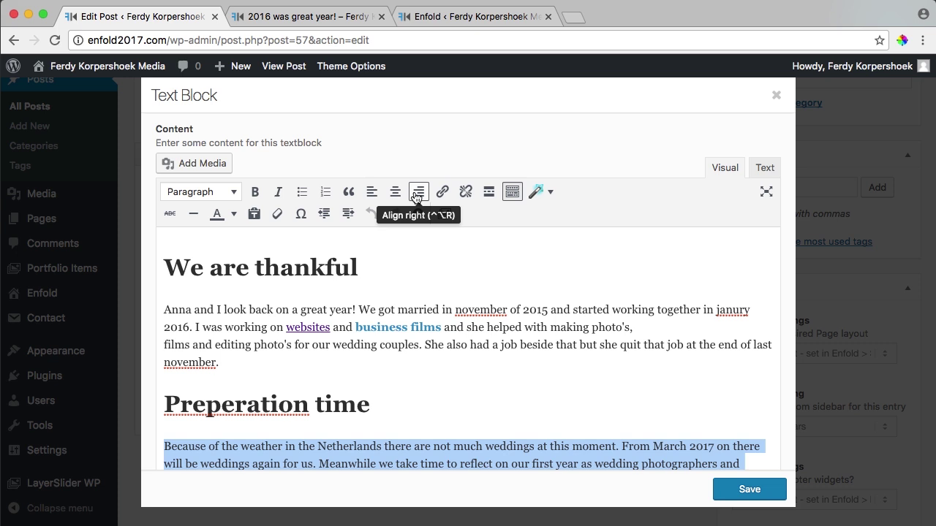
{"action": "left_click", "coordinate": [416, 193]}
{"action": "scroll", "coordinate": [492, 319], "scroll_direction": "down", "scroll_amount": 3}
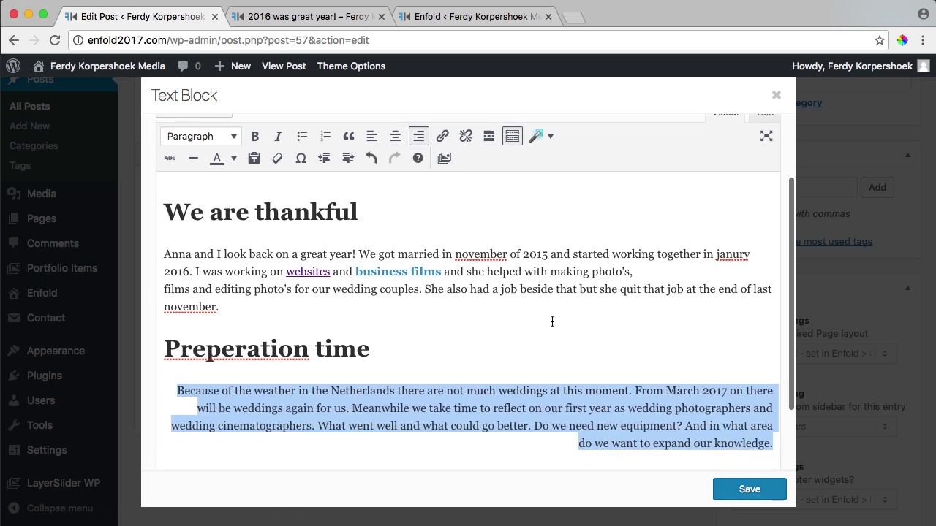
{"action": "left_click", "coordinate": [498, 343]}
{"action": "scroll", "coordinate": [492, 297], "scroll_direction": "up", "scroll_amount": 2}
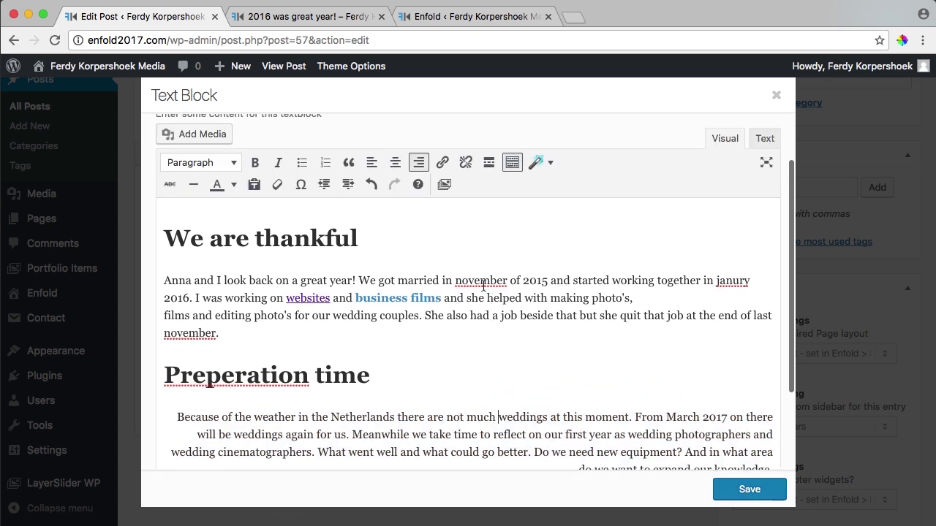
{"action": "scroll", "coordinate": [777, 375], "scroll_direction": "down", "scroll_amount": 3}
Add 'The most important thing is that we do what makes us happy' as a blockquote, save, and update the post
{"action": "key", "text": "Return"}
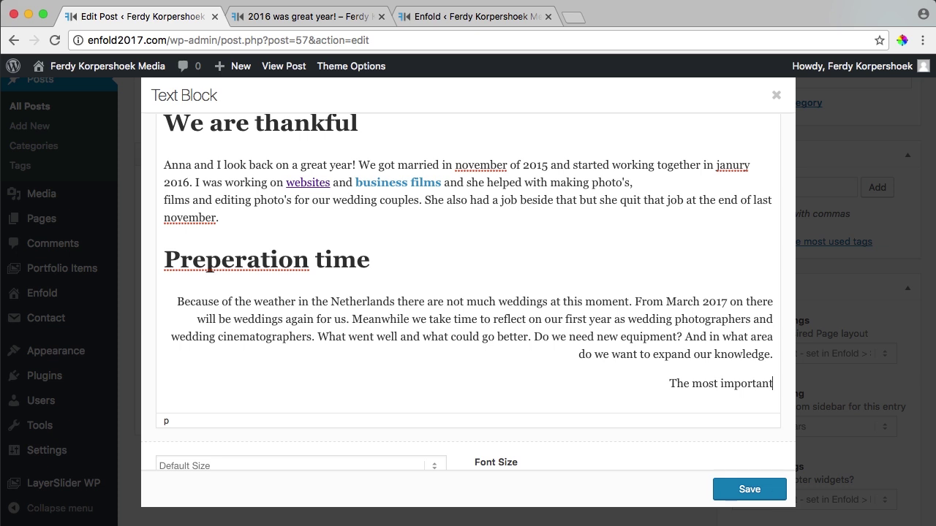
{"action": "type", "text": "The most important thing is tha"}
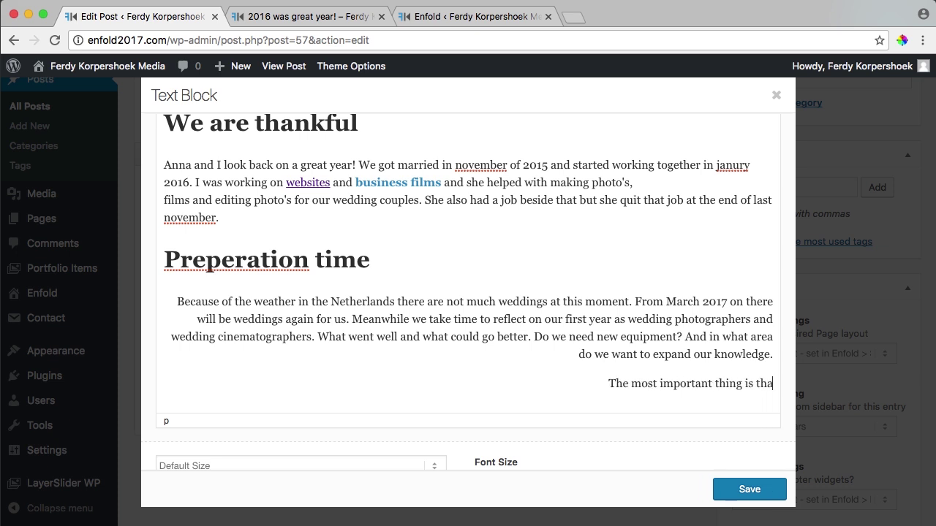
{"action": "type", "text": "t we do what makes us happy"}
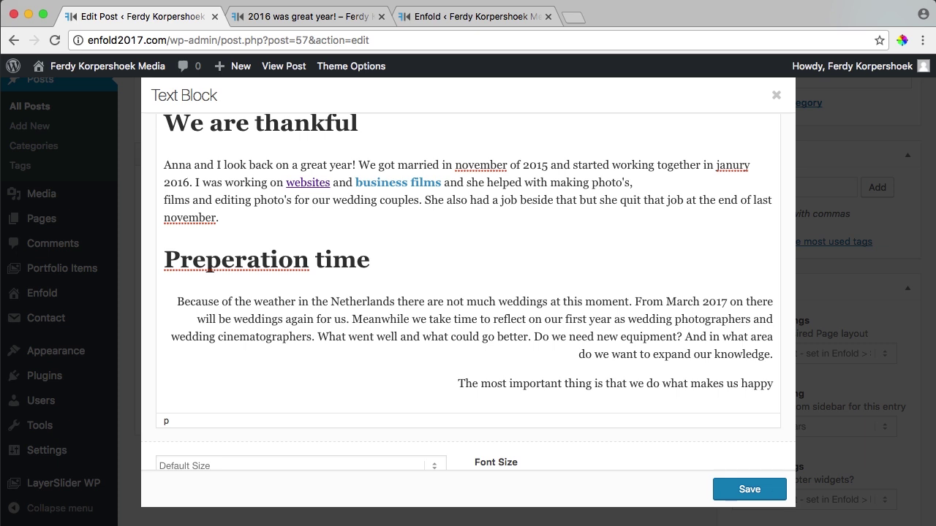
{"action": "key", "text": "Return"}
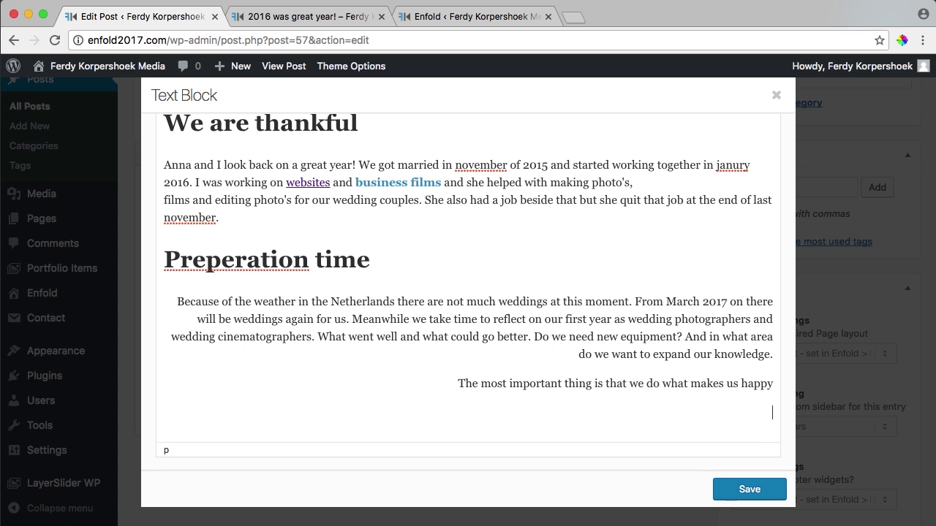
{"action": "left_click_drag", "start_coordinate": [451, 385], "coordinate": [757, 393]}
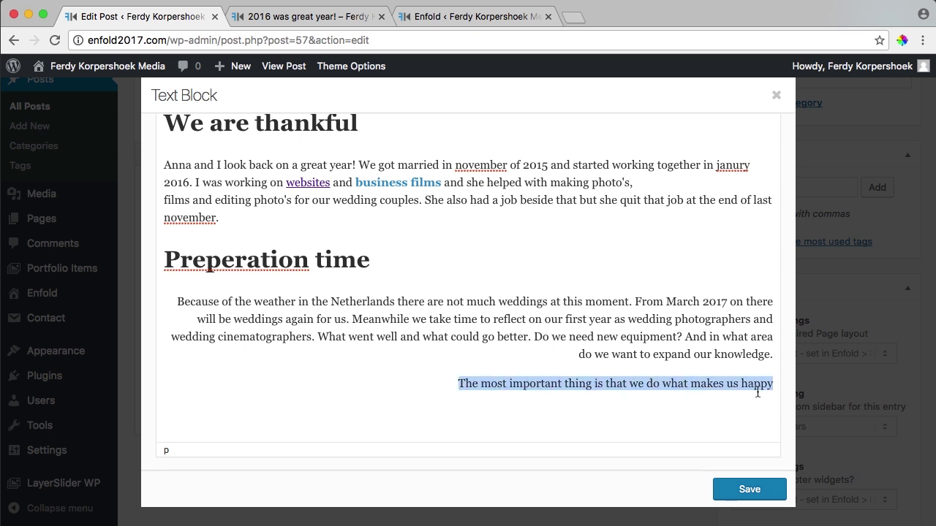
{"action": "scroll", "coordinate": [414, 218], "scroll_direction": "up", "scroll_amount": 5}
{"action": "left_click", "coordinate": [349, 228]}
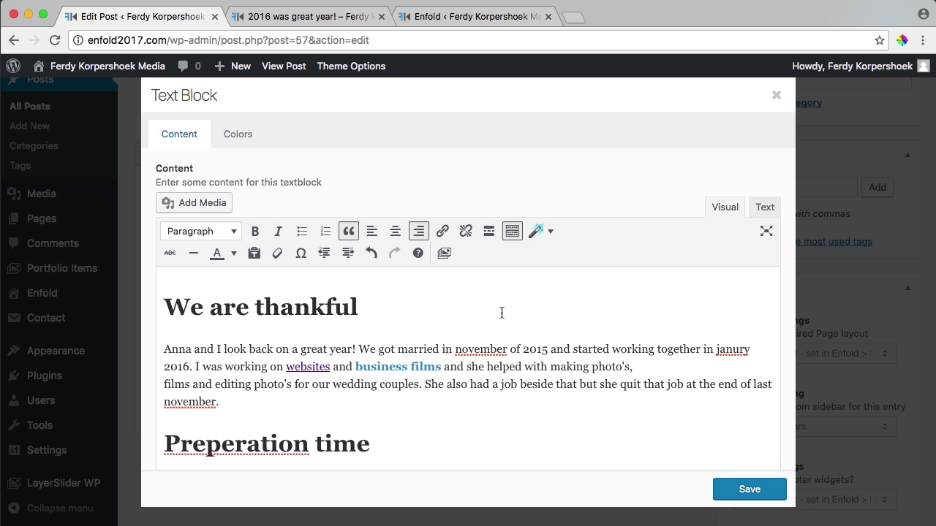
{"action": "scroll", "coordinate": [503, 312], "scroll_direction": "down", "scroll_amount": 5}
{"action": "left_click", "coordinate": [749, 489]}
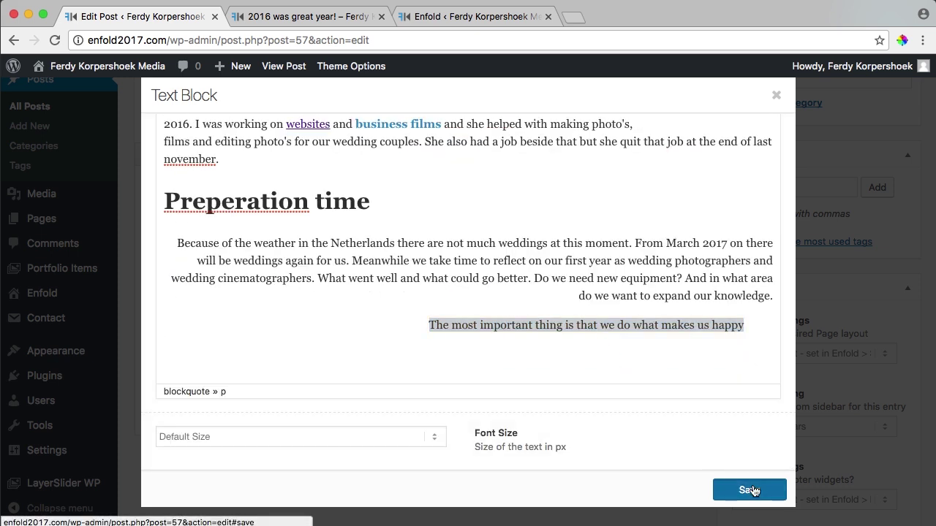
{"action": "scroll", "coordinate": [724, 324], "scroll_direction": "up", "scroll_amount": 5}
{"action": "left_click", "coordinate": [873, 358]}
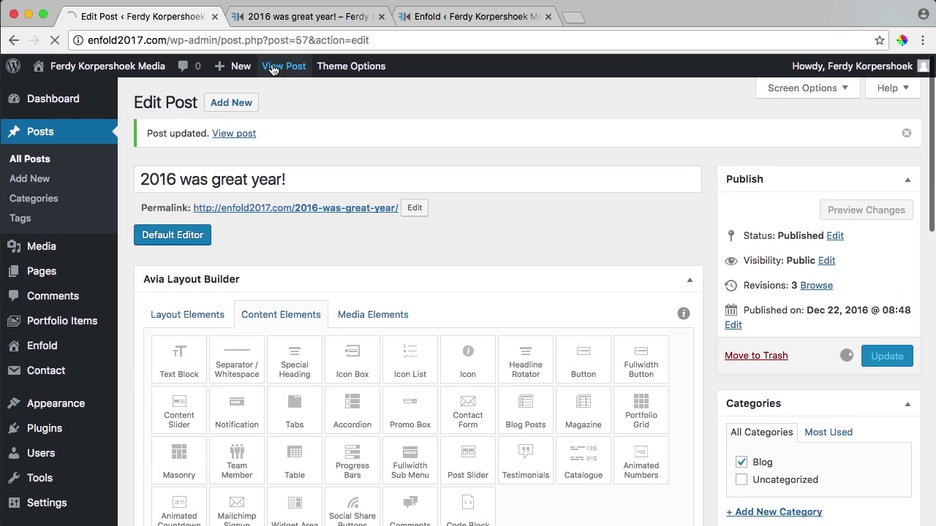
{"action": "left_click", "coordinate": [278, 20]}
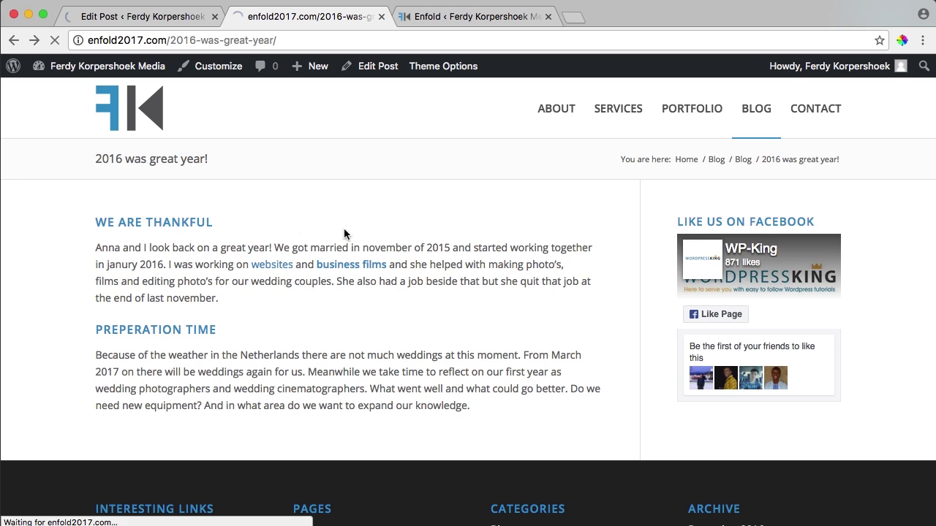
{"action": "scroll", "coordinate": [407, 219], "scroll_direction": "down", "scroll_amount": 3}
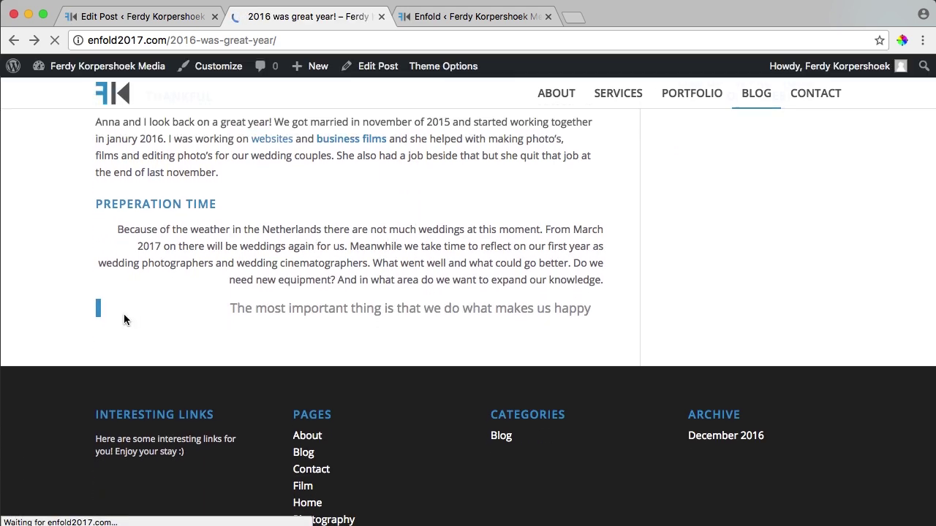
{"action": "scroll", "coordinate": [410, 286], "scroll_direction": "up", "scroll_amount": 2}
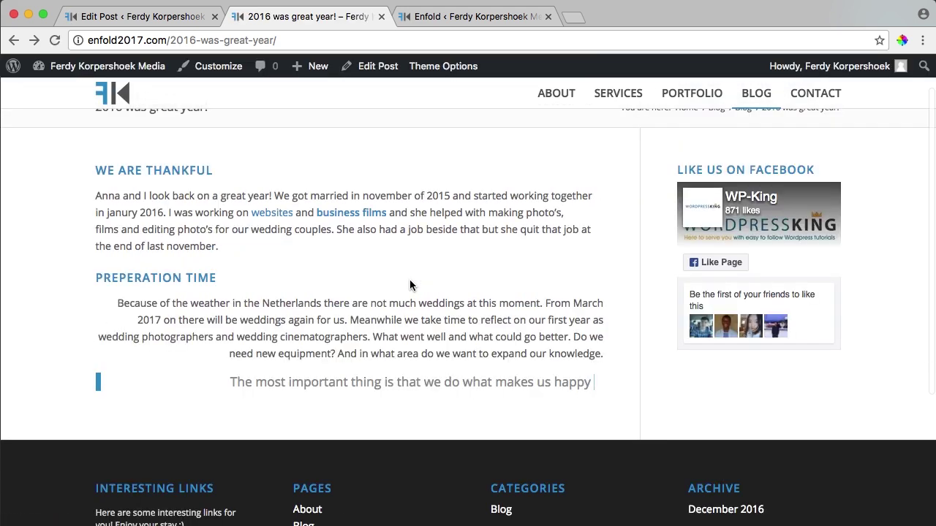
{"action": "scroll", "coordinate": [190, 183], "scroll_direction": "up", "scroll_amount": 2}
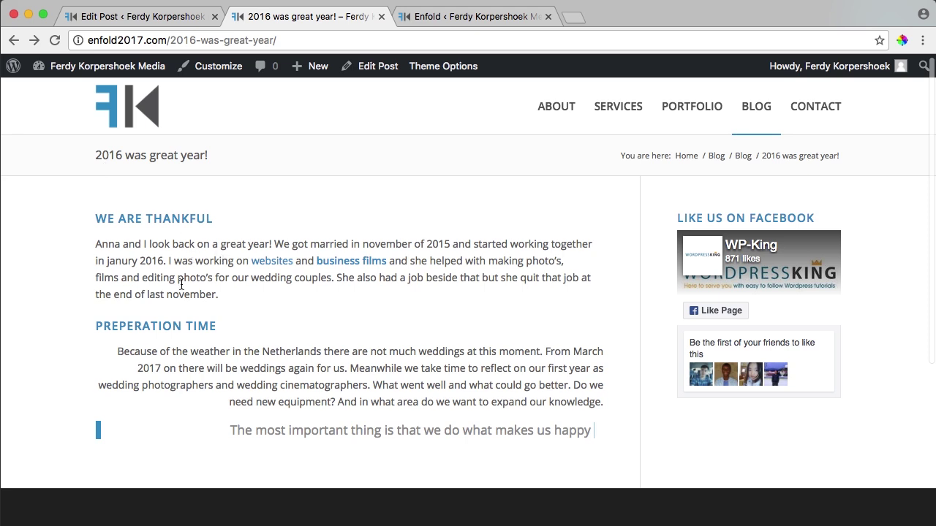
{"action": "left_click", "coordinate": [138, 16]}
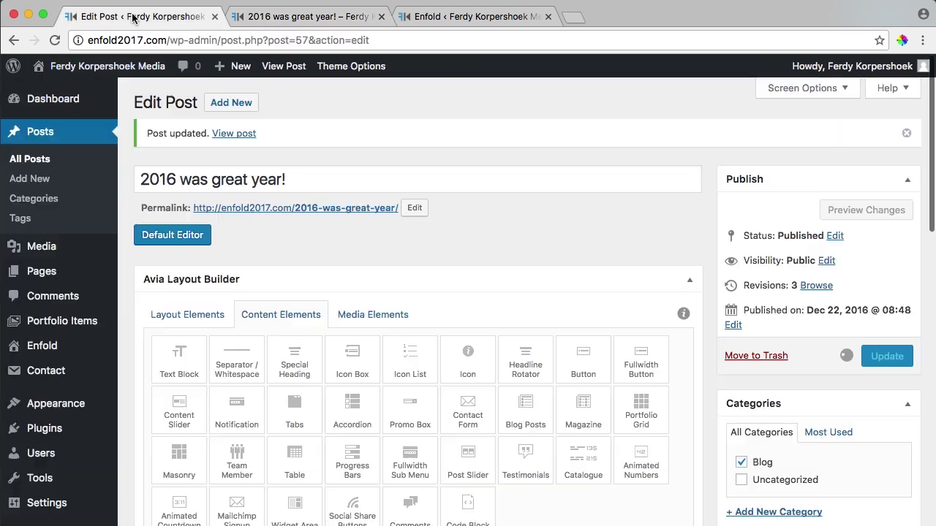
{"action": "scroll", "coordinate": [475, 314], "scroll_direction": "down", "scroll_amount": 5}
Left-align the paragraph under Preperation time in the text block
{"action": "left_click", "coordinate": [401, 256]}
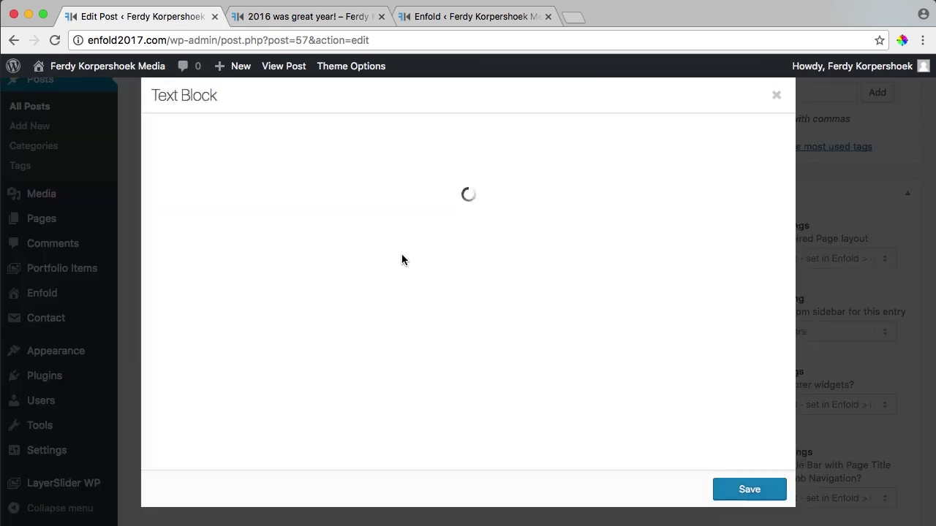
{"action": "scroll", "coordinate": [458, 360], "scroll_direction": "down", "scroll_amount": 5}
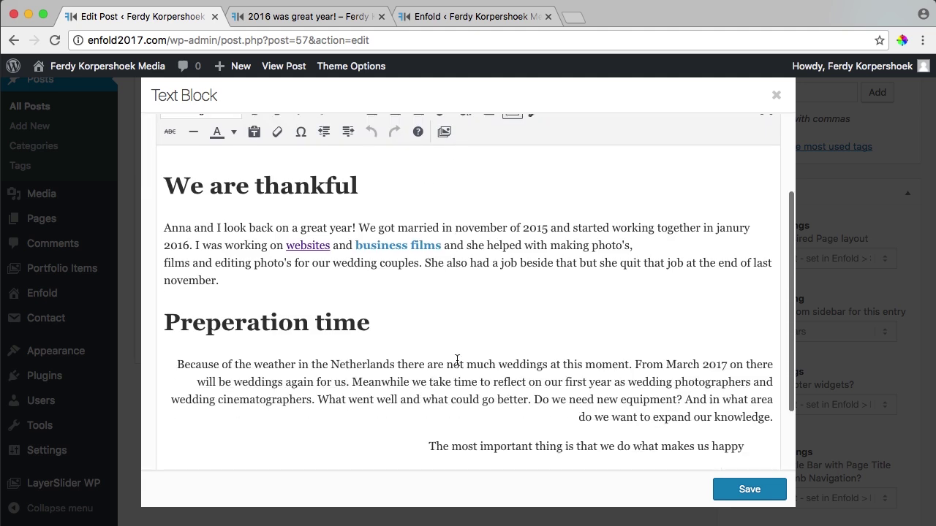
{"action": "left_click", "coordinate": [180, 333]}
{"action": "left_click_drag", "start_coordinate": [179, 334], "coordinate": [808, 402]}
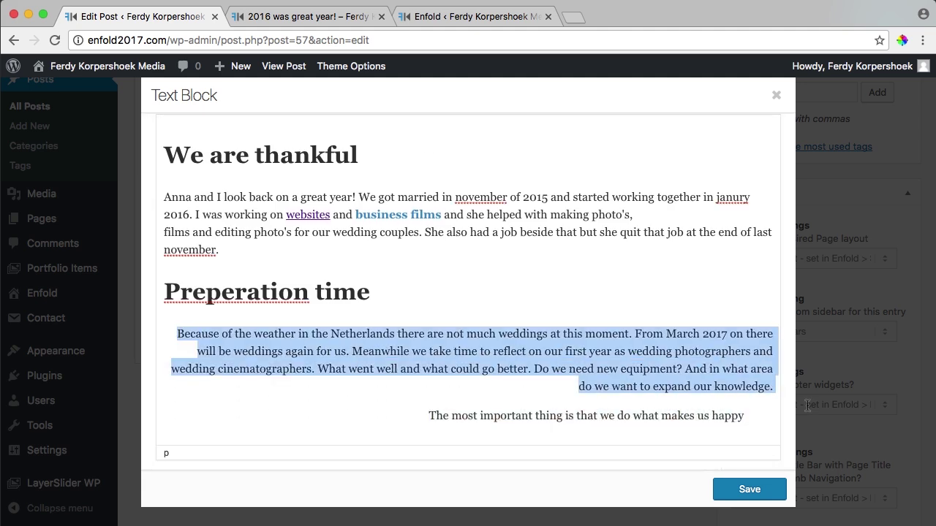
{"action": "scroll", "coordinate": [558, 310], "scroll_direction": "up", "scroll_amount": 5}
{"action": "left_click", "coordinate": [371, 231]}
Delete the 'most important thing' quote line and save the text block
{"action": "scroll", "coordinate": [309, 328], "scroll_direction": "down", "scroll_amount": 6}
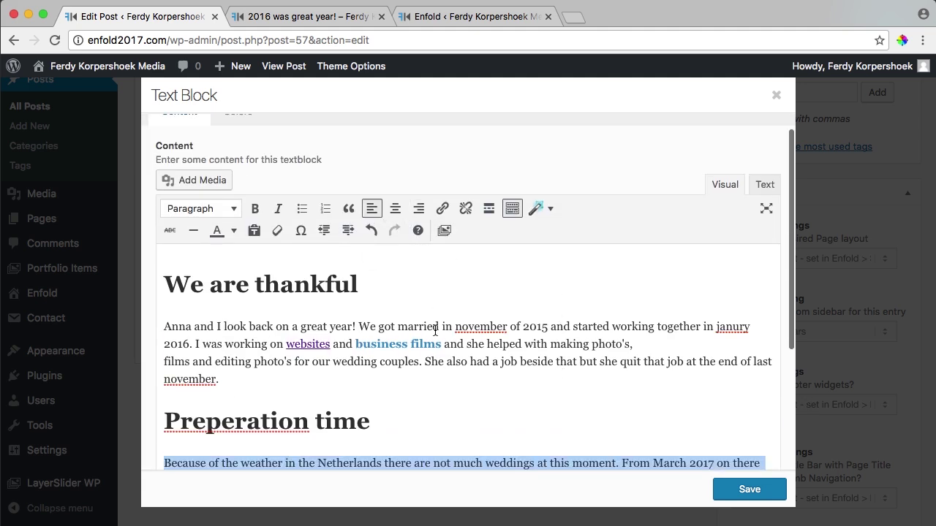
{"action": "left_click_drag", "start_coordinate": [514, 360], "coordinate": [261, 344]}
{"action": "key", "text": "super+c"}
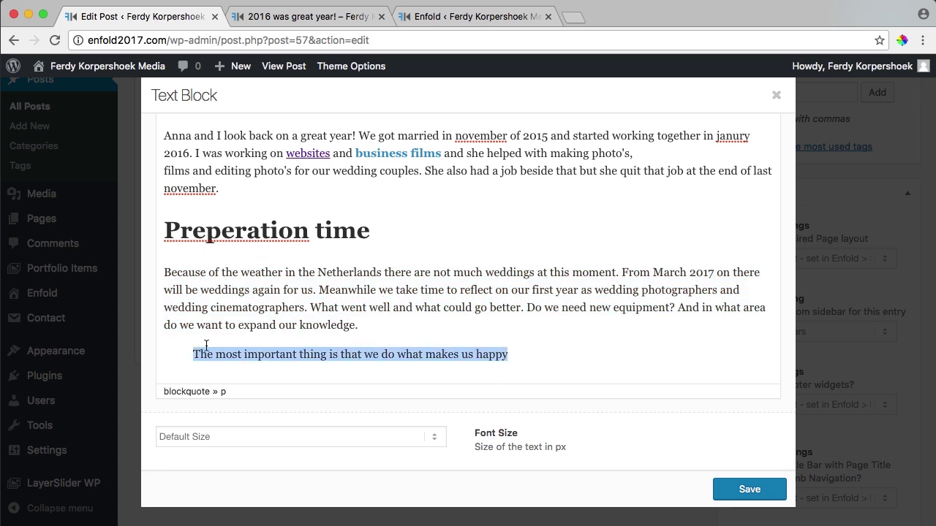
{"action": "key", "text": "BackSpace"}
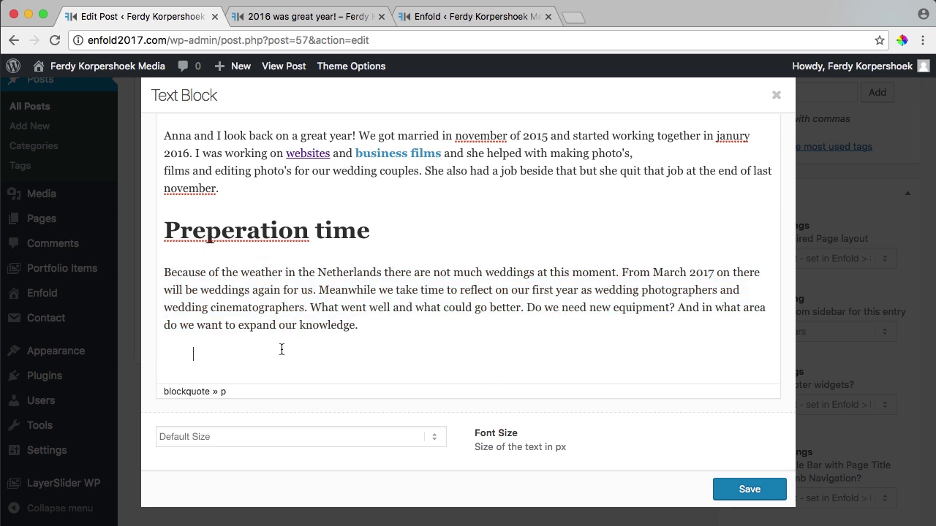
{"action": "key", "text": "BackSpace"}
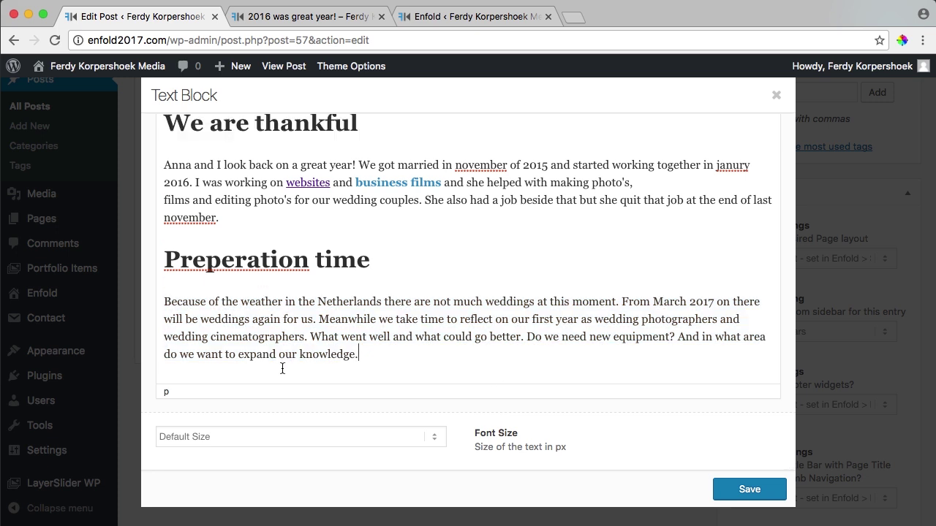
{"action": "left_click", "coordinate": [737, 490]}
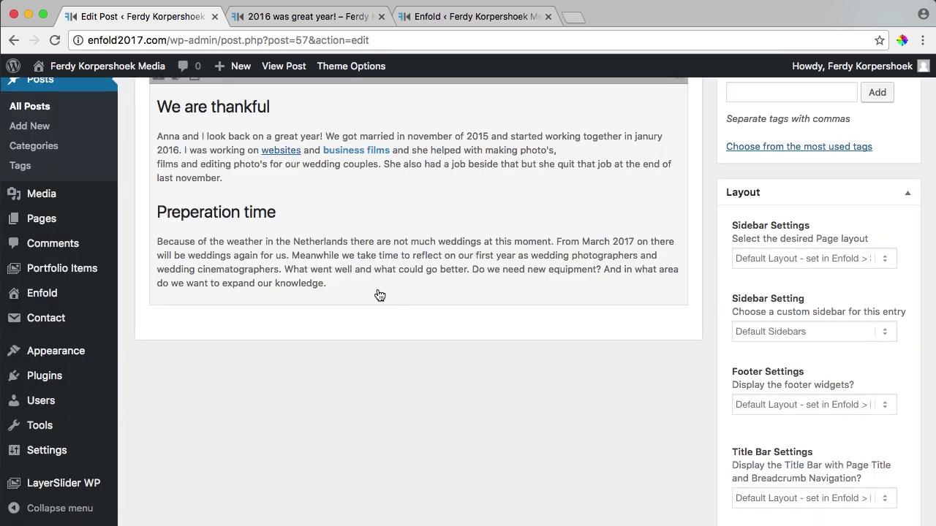
Add a special heading with the happiness sentence as H1, Modern (centered) style, 27 px
{"action": "scroll", "coordinate": [377, 294], "scroll_direction": "up", "scroll_amount": 3}
{"action": "scroll", "coordinate": [379, 296], "scroll_direction": "up", "scroll_amount": 5}
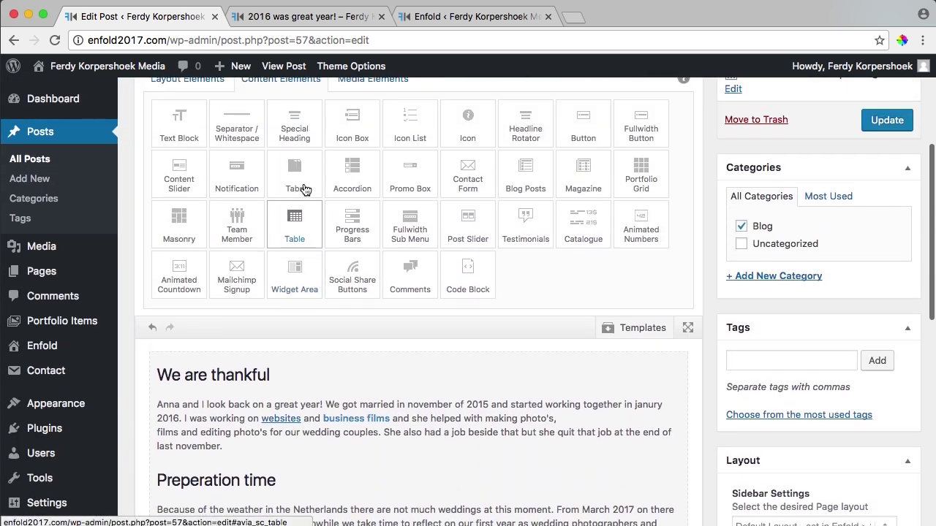
{"action": "scroll", "coordinate": [218, 256], "scroll_direction": "up", "scroll_amount": 1}
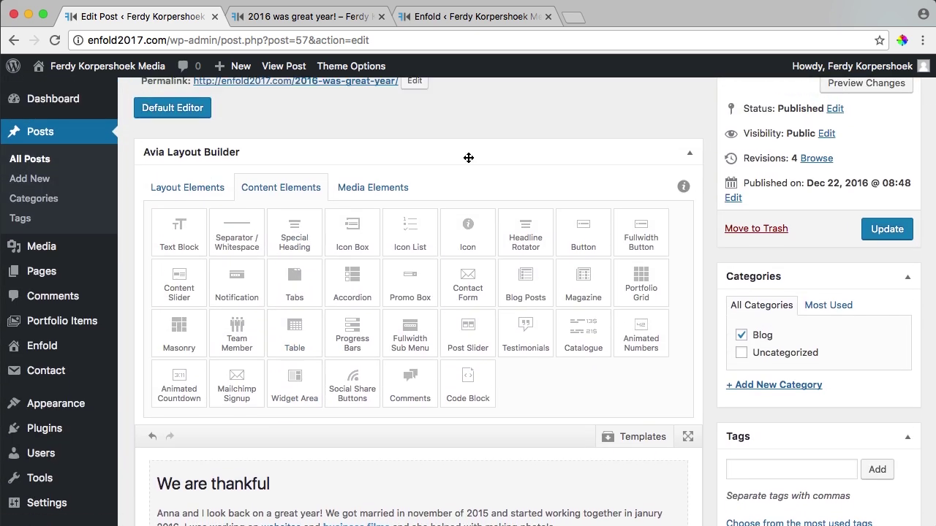
{"action": "left_click", "coordinate": [294, 234]}
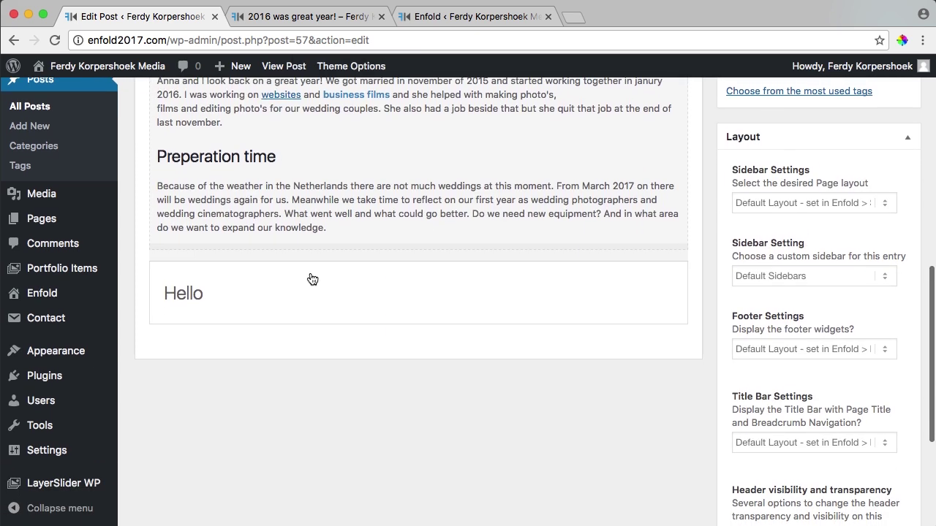
{"action": "left_click", "coordinate": [312, 280]}
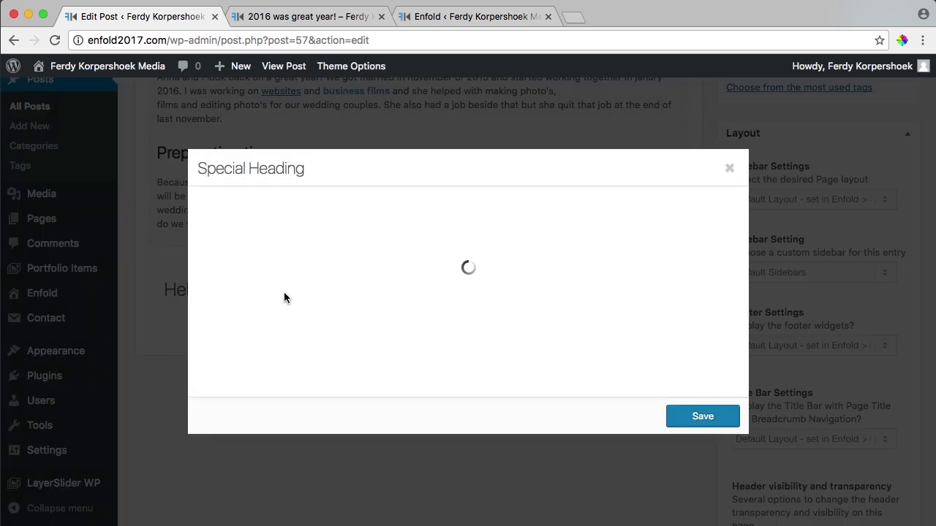
{"action": "key", "text": "super+v"}
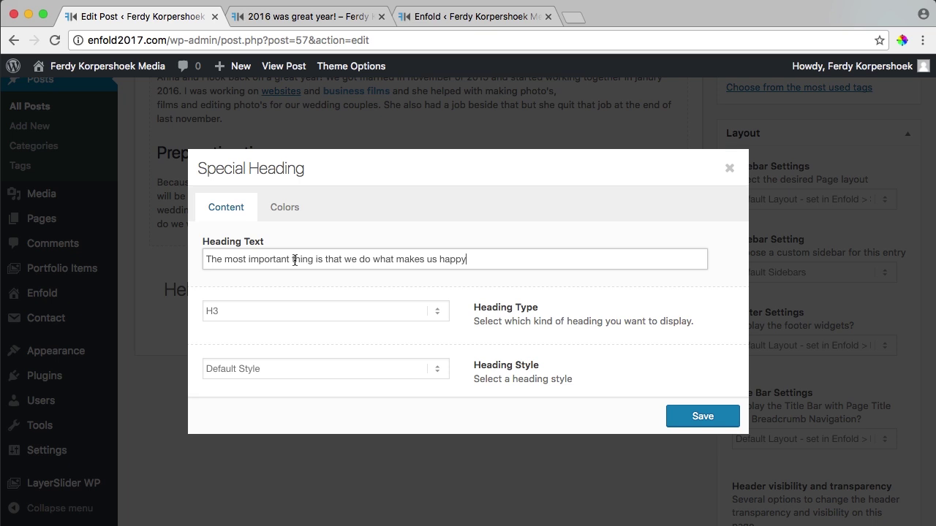
{"action": "left_click", "coordinate": [234, 311]}
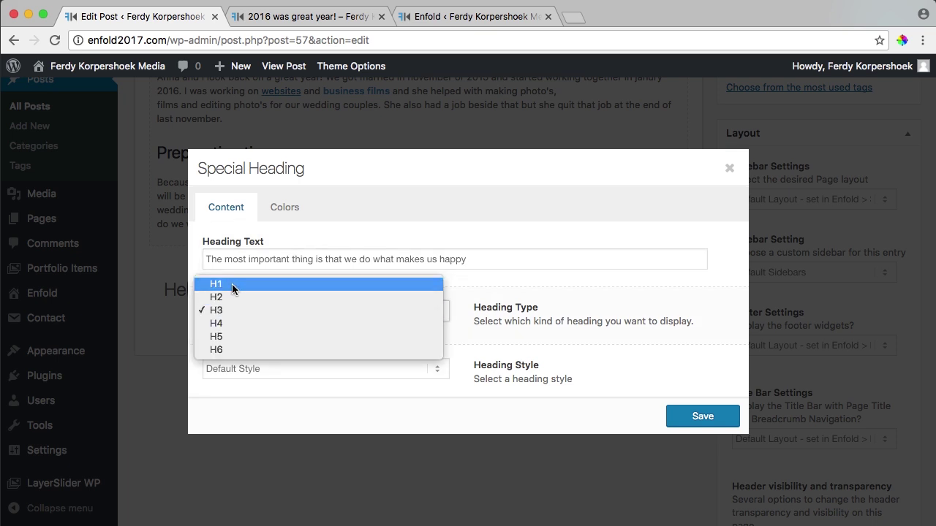
{"action": "left_click", "coordinate": [232, 283]}
{"action": "scroll", "coordinate": [351, 310], "scroll_direction": "down", "scroll_amount": 2}
{"action": "left_click", "coordinate": [252, 305]}
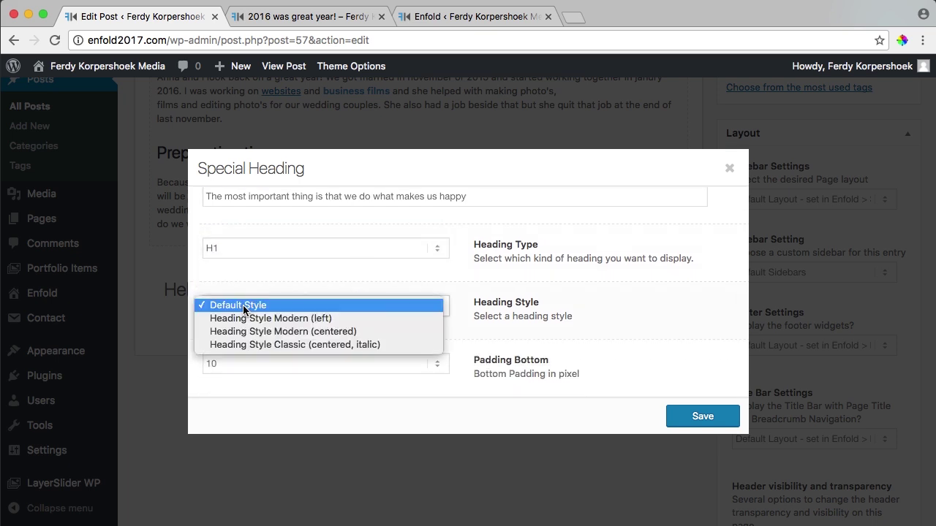
{"action": "left_click", "coordinate": [249, 331]}
{"action": "scroll", "coordinate": [290, 323], "scroll_direction": "down", "scroll_amount": 3}
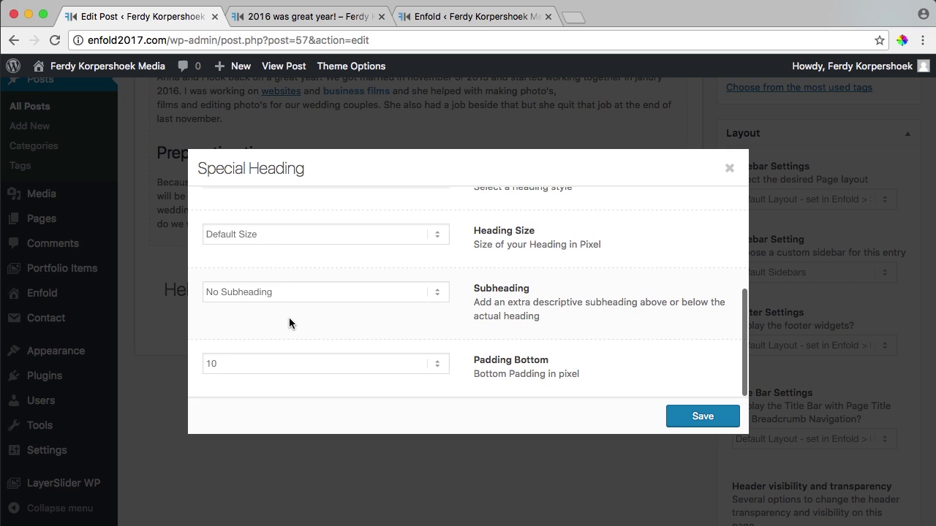
{"action": "left_click", "coordinate": [264, 235]}
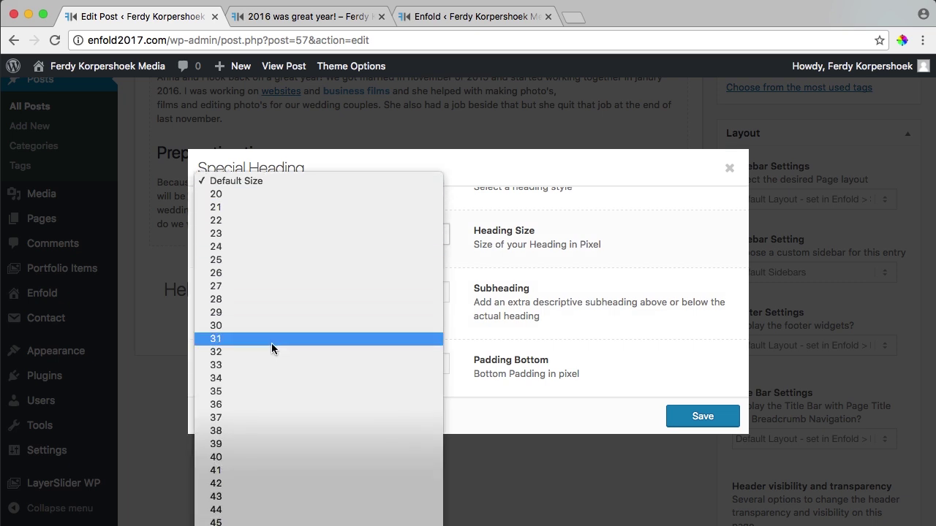
{"action": "left_click", "coordinate": [249, 286]}
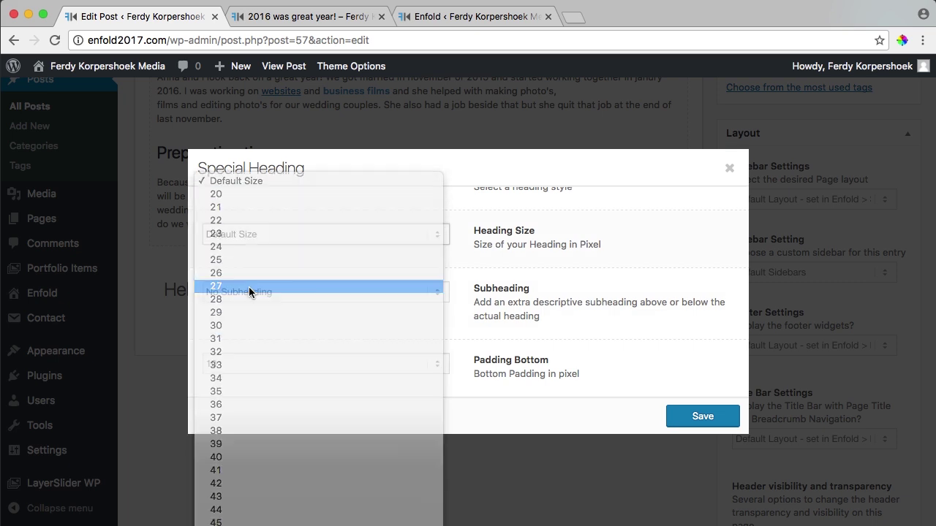
Set the heading's custom font colour to red #f90000 and save it
{"action": "scroll", "coordinate": [309, 271], "scroll_direction": "up", "scroll_amount": 3}
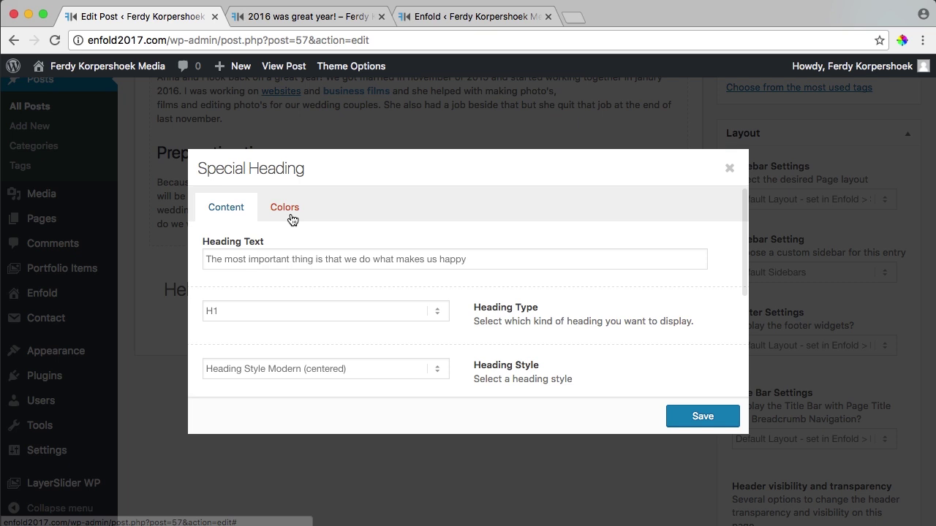
{"action": "left_click", "coordinate": [285, 211]}
{"action": "left_click", "coordinate": [288, 247]}
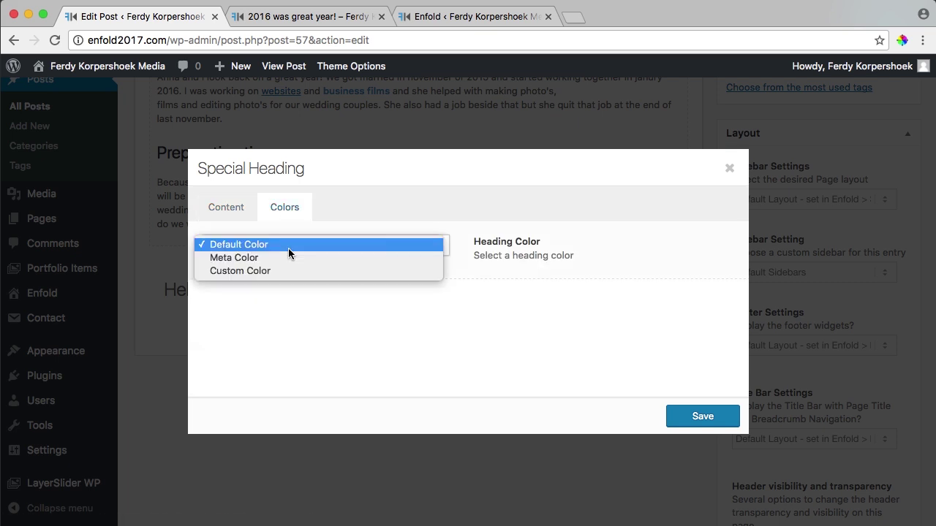
{"action": "left_click", "coordinate": [251, 271]}
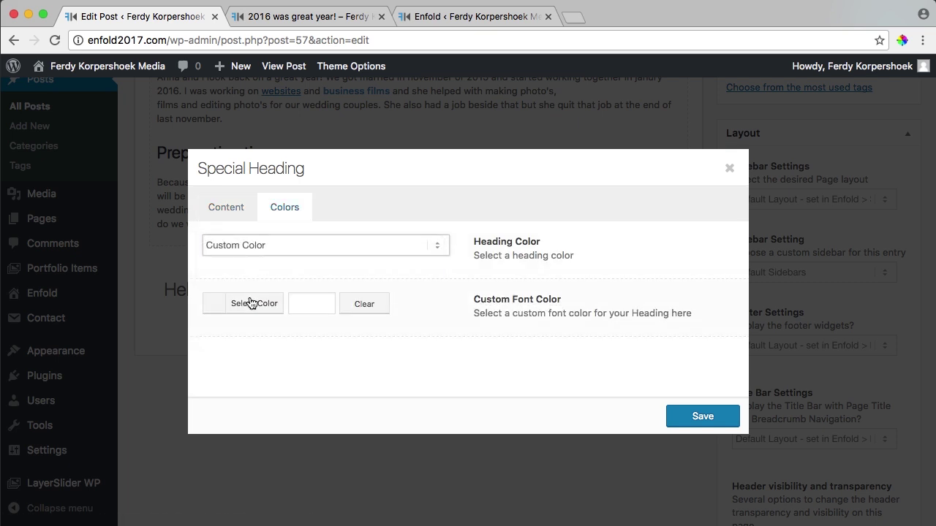
{"action": "left_click", "coordinate": [219, 310]}
{"action": "scroll", "coordinate": [249, 354], "scroll_direction": "down", "scroll_amount": 3}
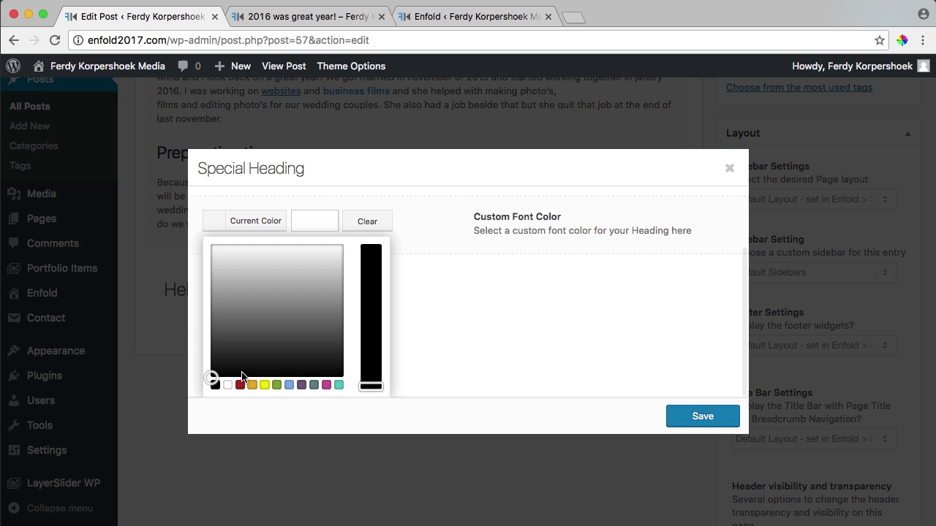
{"action": "left_click", "coordinate": [241, 387]}
{"action": "left_click_drag", "start_coordinate": [251, 298], "coordinate": [208, 250]}
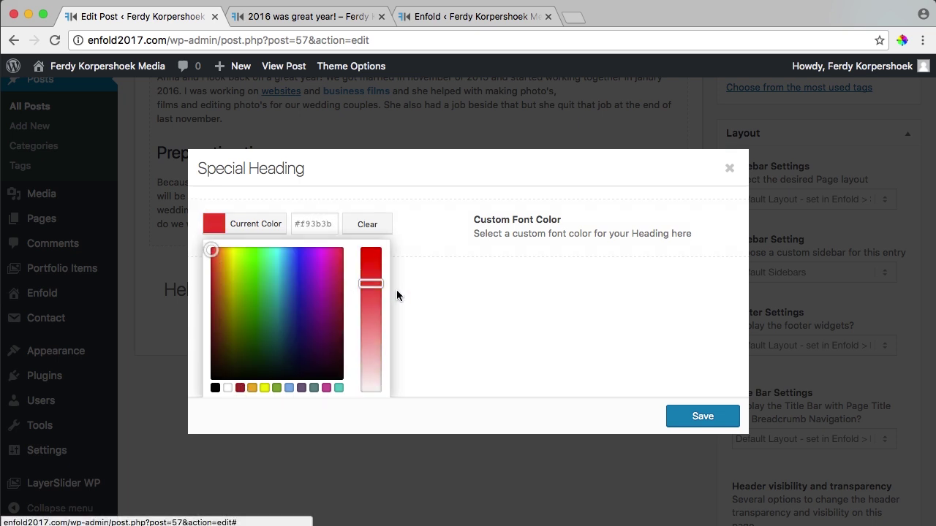
{"action": "left_click_drag", "start_coordinate": [379, 272], "coordinate": [373, 251]}
{"action": "left_click", "coordinate": [478, 290]}
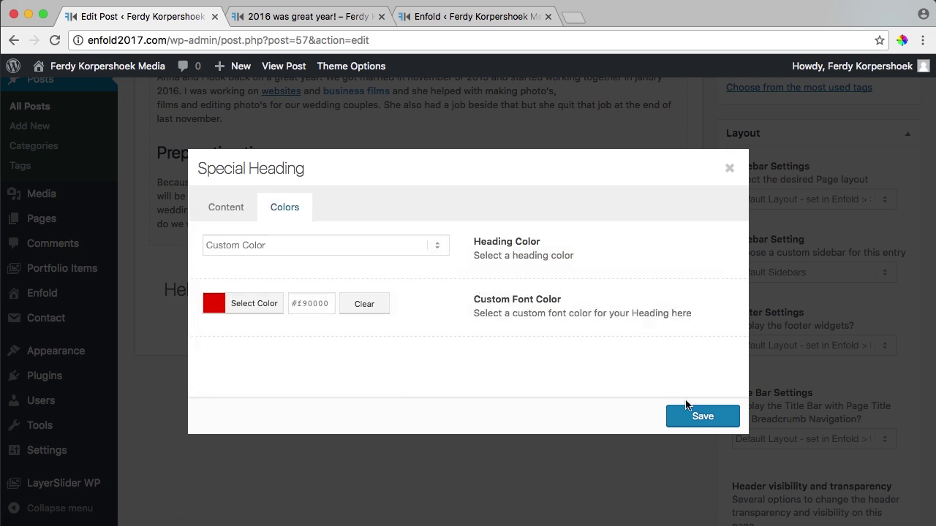
{"action": "left_click", "coordinate": [690, 415]}
{"action": "scroll", "coordinate": [621, 326], "scroll_direction": "up", "scroll_amount": 5}
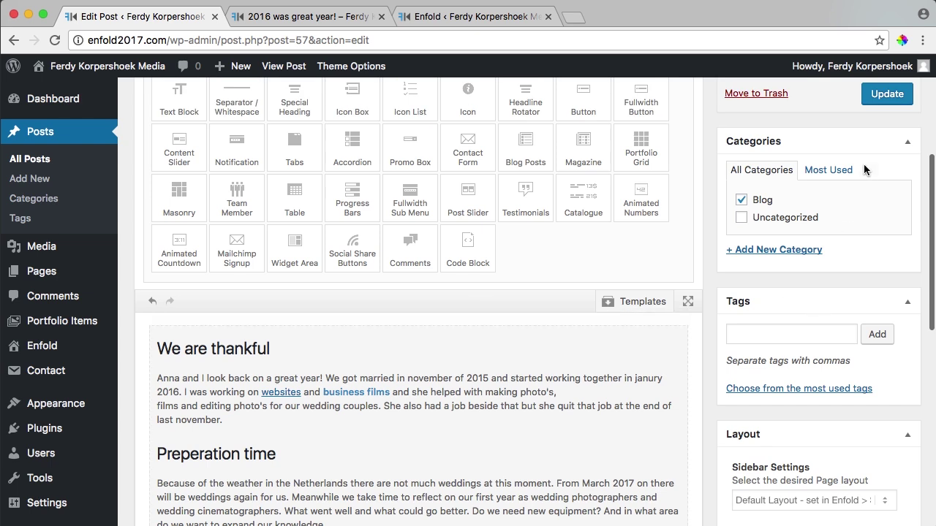
Check the special heading on the live post, then return to the post editor
{"action": "left_click", "coordinate": [276, 21]}
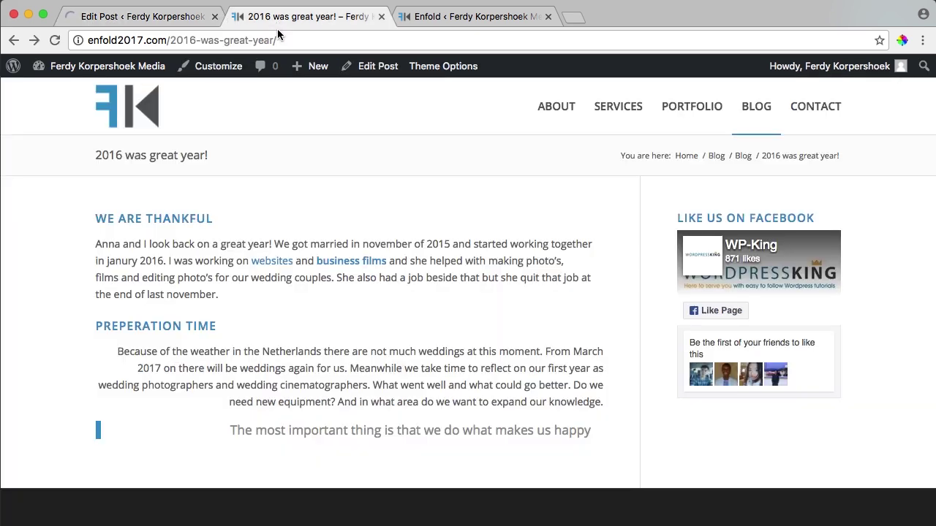
{"action": "scroll", "coordinate": [289, 207], "scroll_direction": "down", "scroll_amount": 4}
{"action": "left_click_drag", "start_coordinate": [126, 289], "coordinate": [442, 324]}
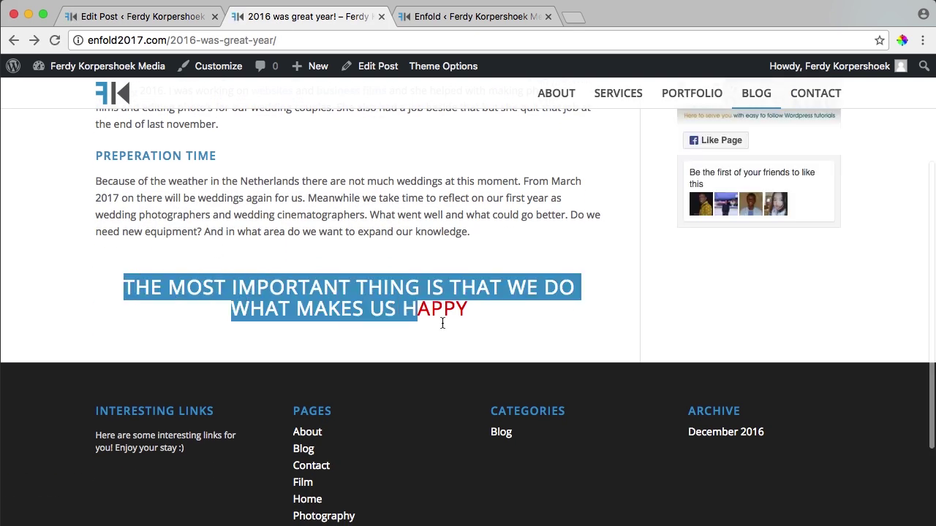
{"action": "left_click", "coordinate": [547, 332]}
{"action": "left_click", "coordinate": [146, 16]}
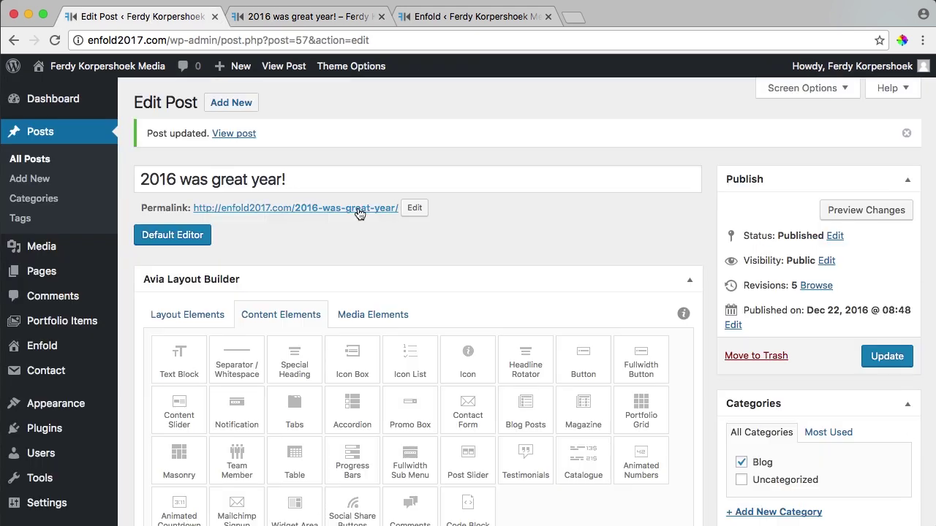
{"action": "scroll", "coordinate": [357, 211], "scroll_direction": "down", "scroll_amount": 10}
{"action": "scroll", "coordinate": [357, 211], "scroll_direction": "down", "scroll_amount": 3}
Change the special heading to size 24 and blue #2d94c8, and save it
{"action": "left_click", "coordinate": [345, 255]}
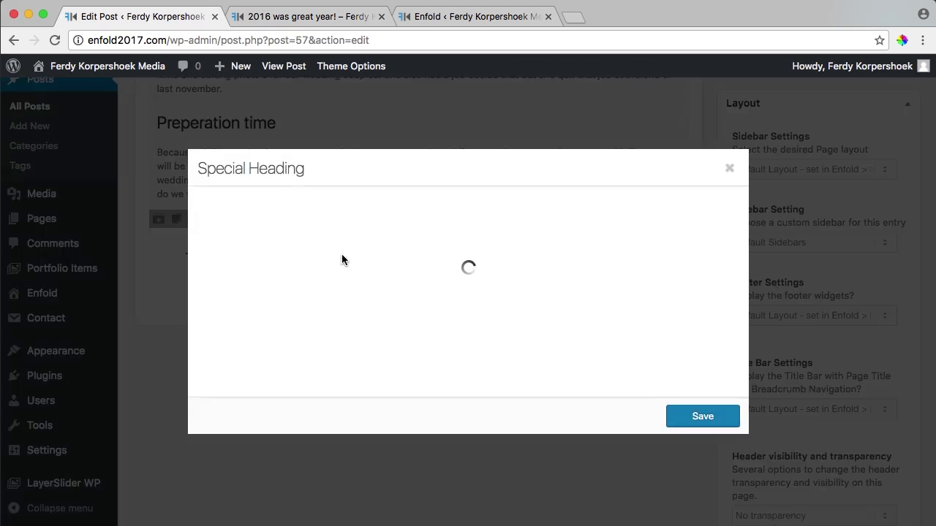
{"action": "left_click", "coordinate": [329, 234]}
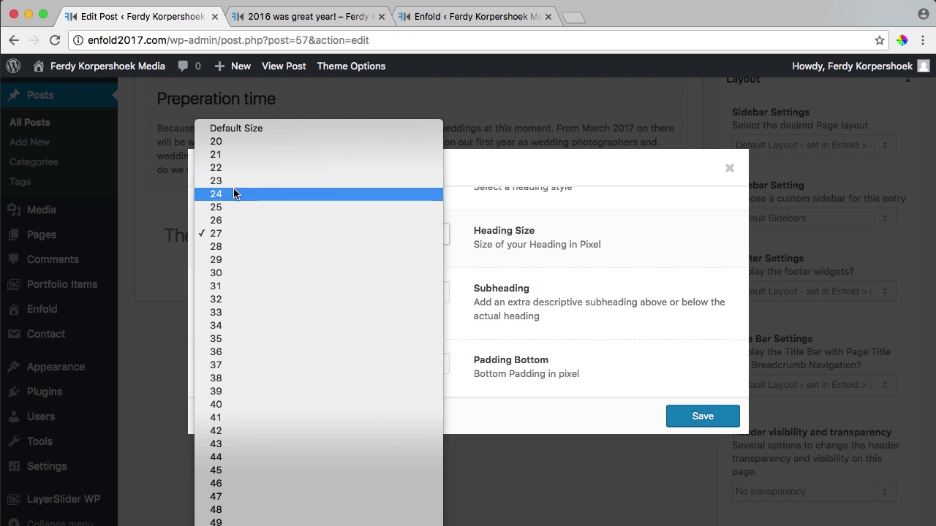
{"action": "left_click", "coordinate": [235, 193]}
{"action": "scroll", "coordinate": [458, 264], "scroll_direction": "up", "scroll_amount": 5}
{"action": "left_click", "coordinate": [285, 209]}
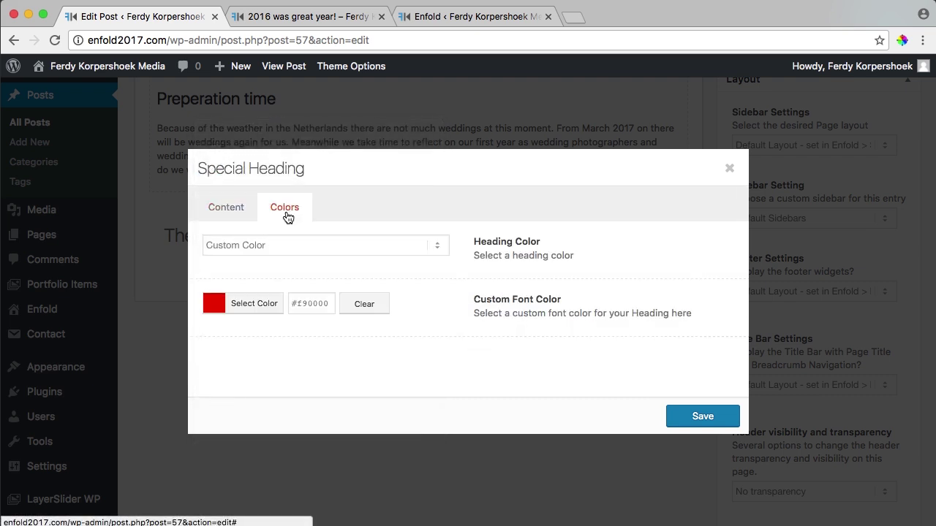
{"action": "left_click", "coordinate": [296, 304]}
{"action": "left_click", "coordinate": [251, 305]}
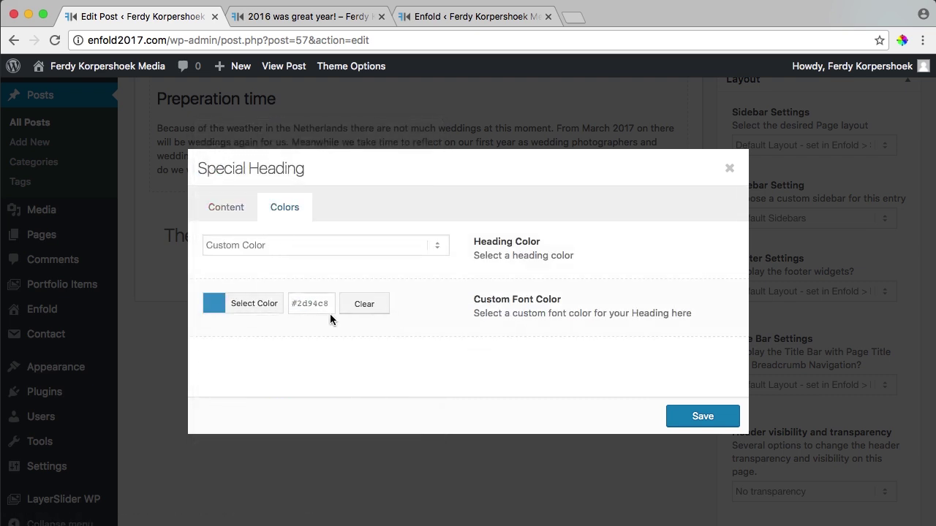
{"action": "left_click", "coordinate": [699, 415]}
{"action": "scroll", "coordinate": [671, 314], "scroll_direction": "up", "scroll_amount": 1}
{"action": "scroll", "coordinate": [671, 314], "scroll_direction": "up", "scroll_amount": 5}
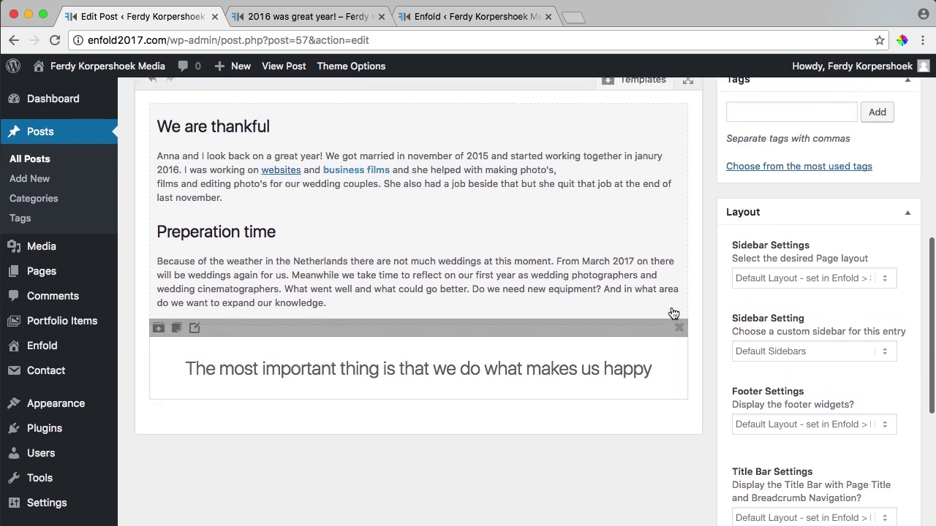
Show the Layout Elements and expand the layout builder to full screen
{"action": "scroll", "coordinate": [197, 207], "scroll_direction": "up", "scroll_amount": 2}
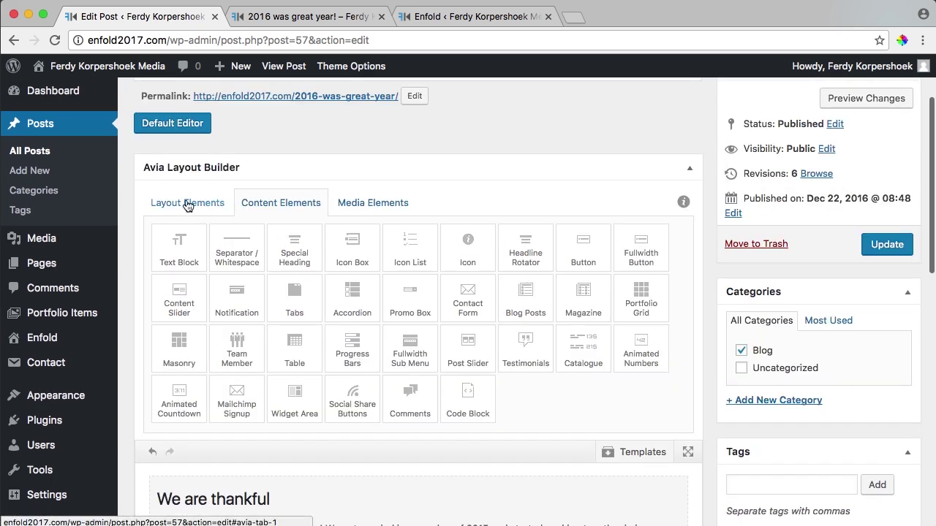
{"action": "left_click", "coordinate": [188, 207]}
{"action": "scroll", "coordinate": [264, 200], "scroll_direction": "down", "scroll_amount": 3}
{"action": "scroll", "coordinate": [269, 198], "scroll_direction": "up", "scroll_amount": 2}
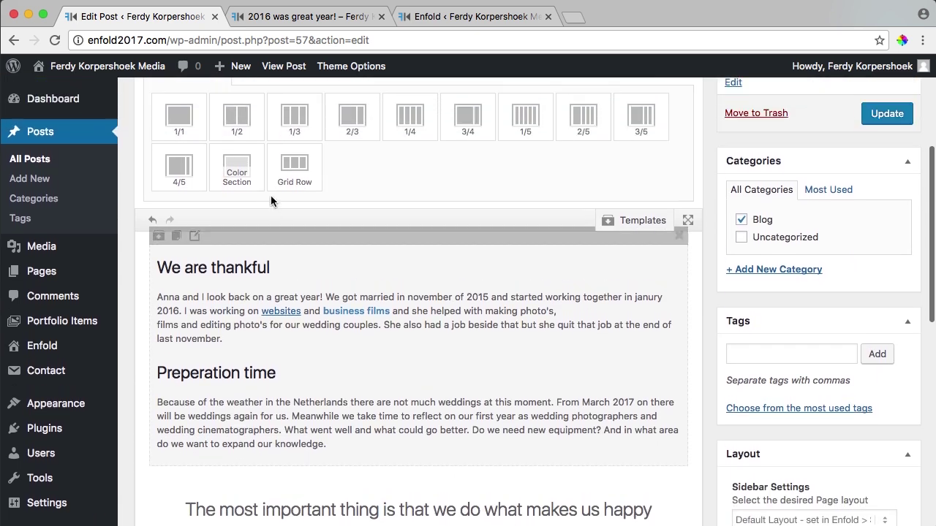
{"action": "scroll", "coordinate": [549, 307], "scroll_direction": "down", "scroll_amount": 5}
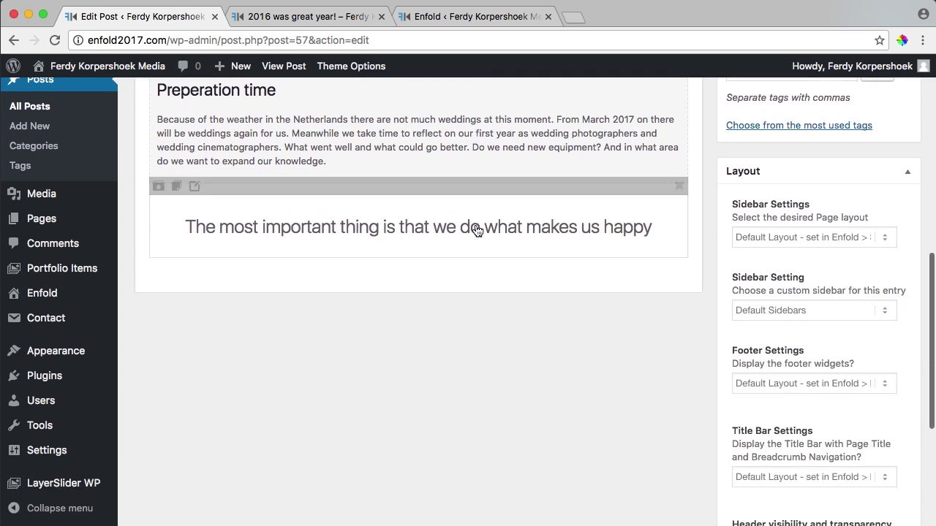
{"action": "scroll", "coordinate": [520, 167], "scroll_direction": "up", "scroll_amount": 5}
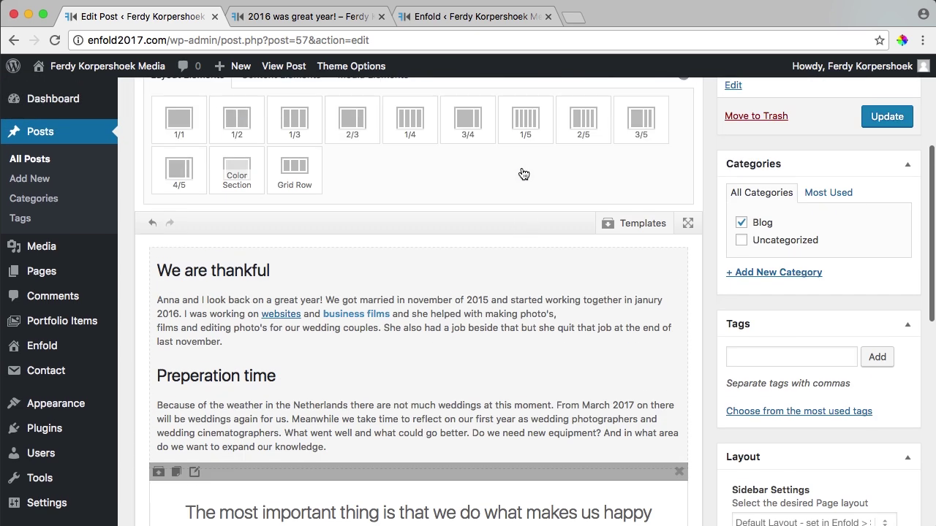
{"action": "scroll", "coordinate": [681, 225], "scroll_direction": "up", "scroll_amount": 2}
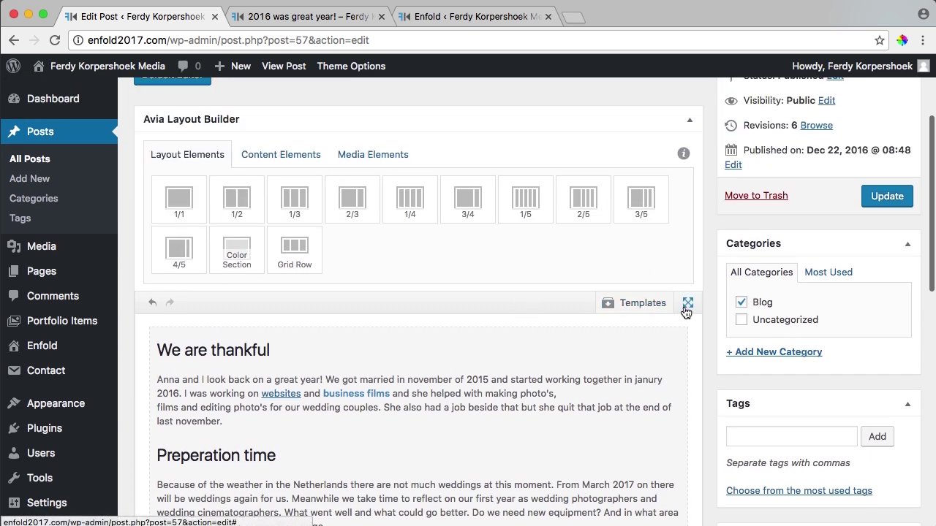
{"action": "left_click", "coordinate": [687, 304]}
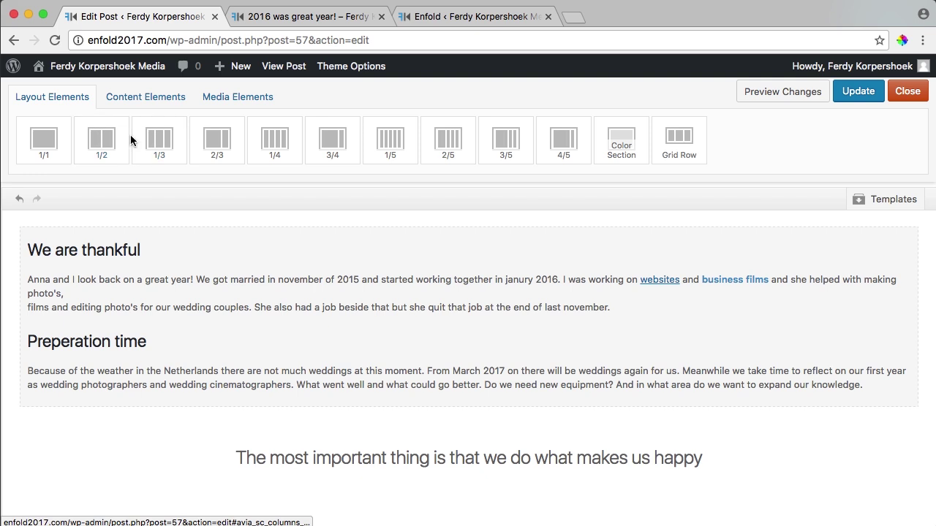
Drag three 1/3 column elements into a row below the special heading
{"action": "left_click_drag", "start_coordinate": [156, 142], "coordinate": [144, 507]}
{"action": "scroll", "coordinate": [159, 464], "scroll_direction": "down", "scroll_amount": 3}
{"action": "left_click_drag", "start_coordinate": [170, 163], "coordinate": [345, 446]}
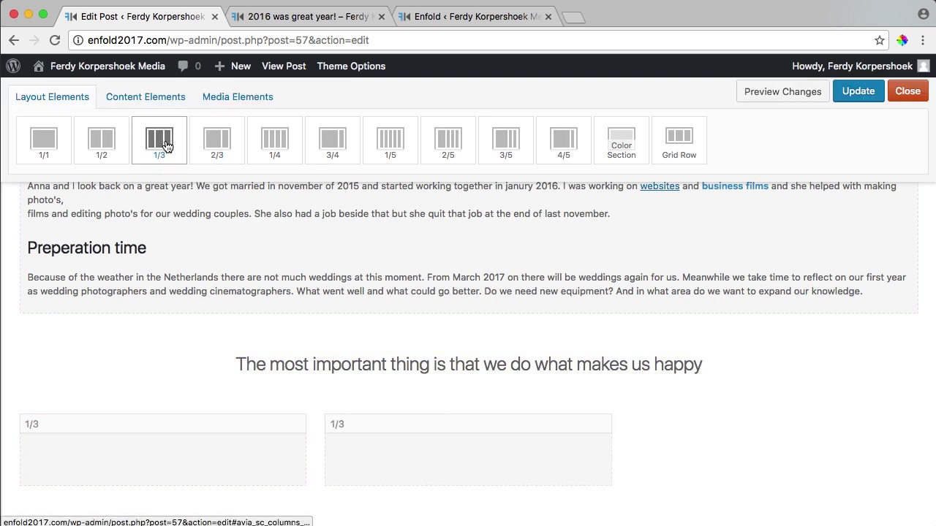
{"action": "left_click_drag", "start_coordinate": [769, 485], "coordinate": [726, 443]}
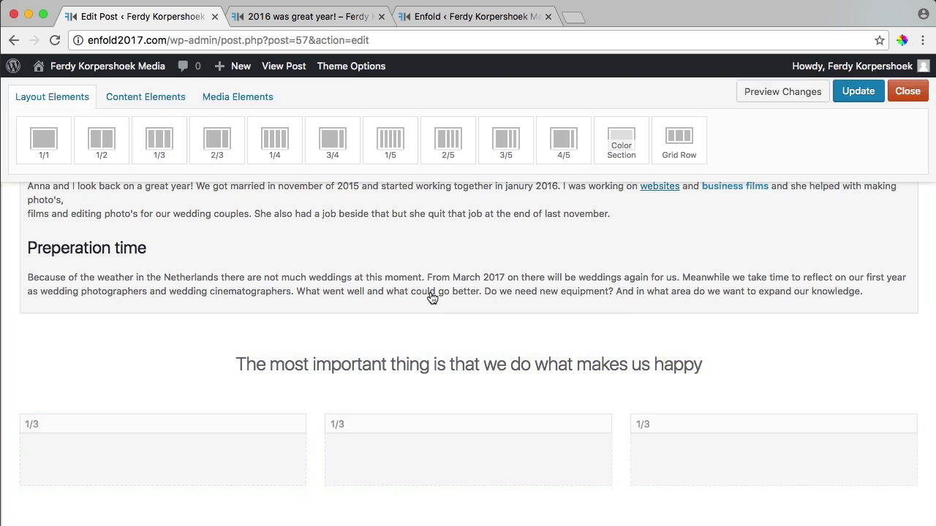
{"action": "left_click", "coordinate": [137, 100]}
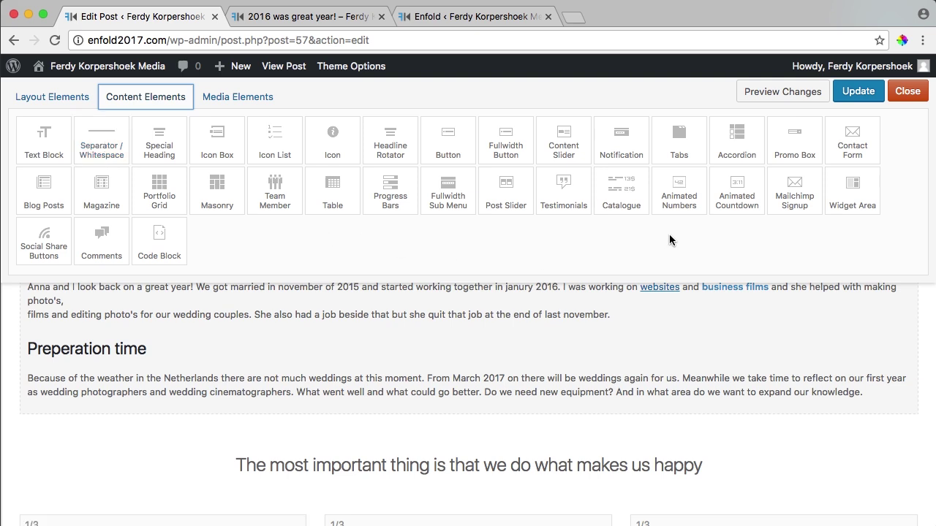
Place an Animated Numbers counter in the first column and give it a film icon
{"action": "scroll", "coordinate": [541, 292], "scroll_direction": "down", "scroll_amount": 3}
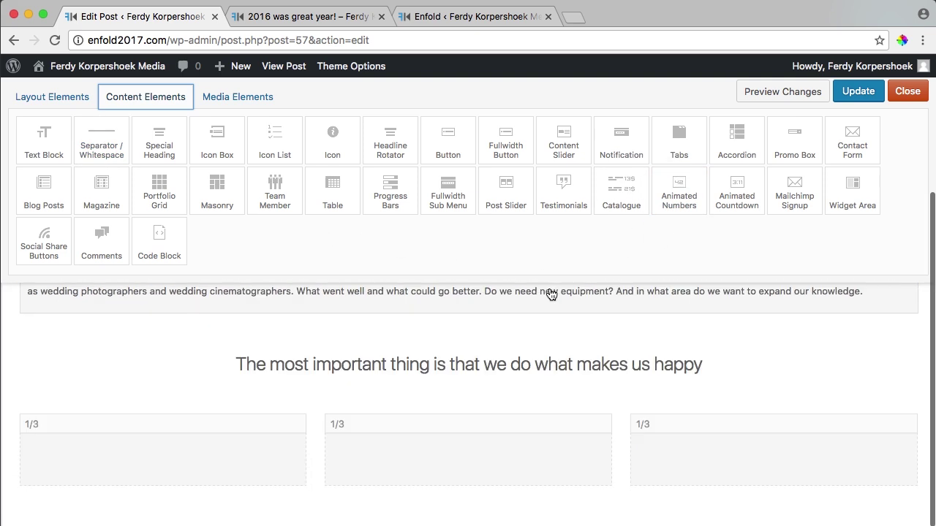
{"action": "left_click_drag", "start_coordinate": [665, 209], "coordinate": [187, 469]}
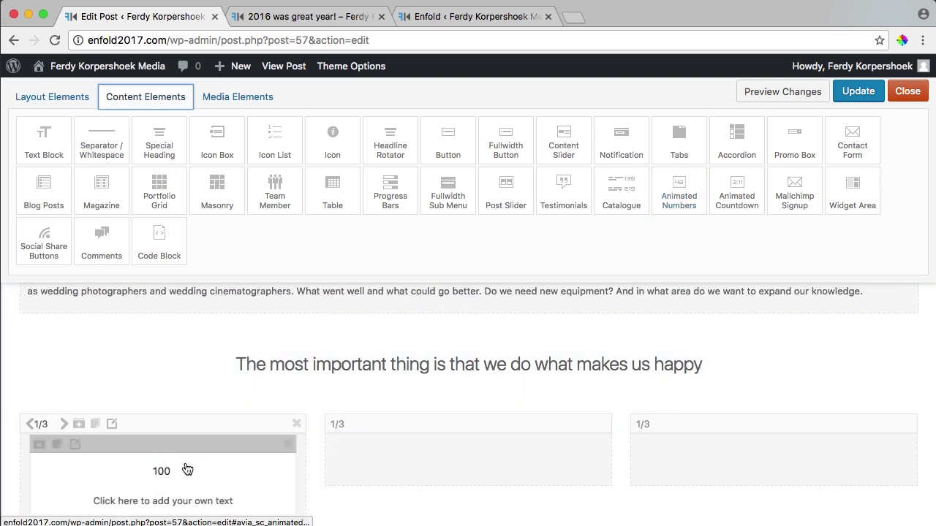
{"action": "left_click", "coordinate": [184, 471]}
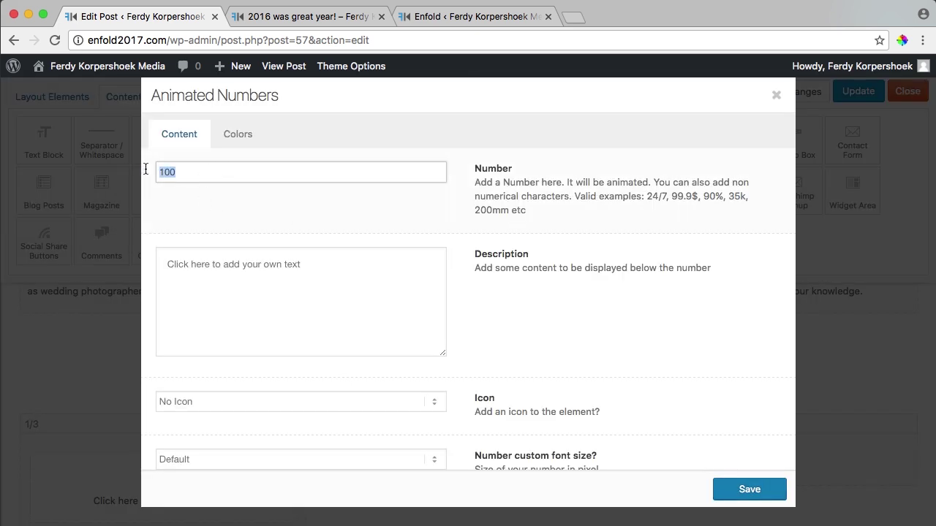
{"action": "left_click", "coordinate": [187, 268]}
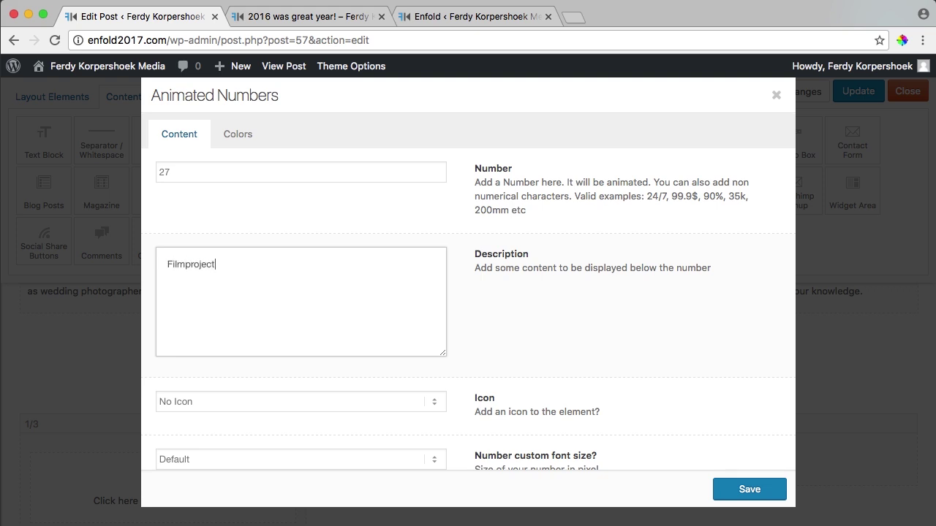
{"action": "scroll", "coordinate": [312, 282], "scroll_direction": "down", "scroll_amount": 5}
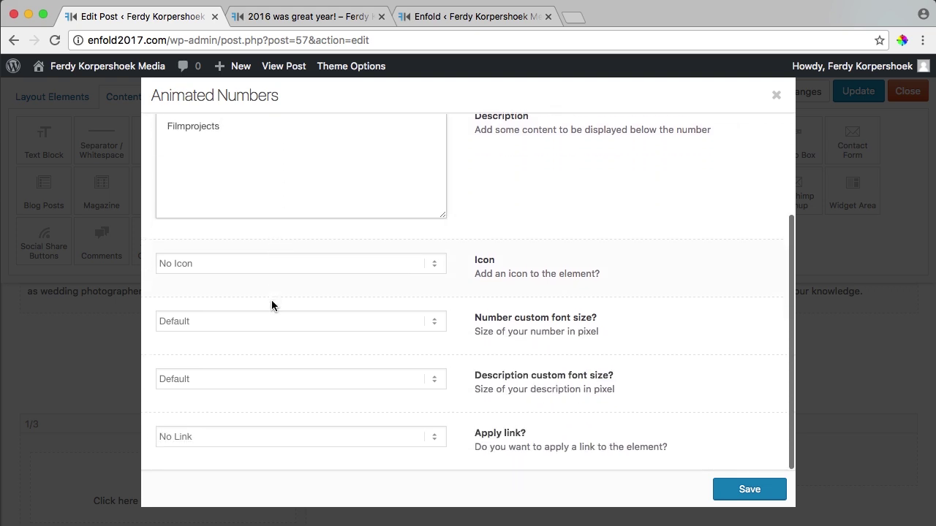
{"action": "left_click", "coordinate": [219, 263]}
{"action": "left_click", "coordinate": [219, 277]}
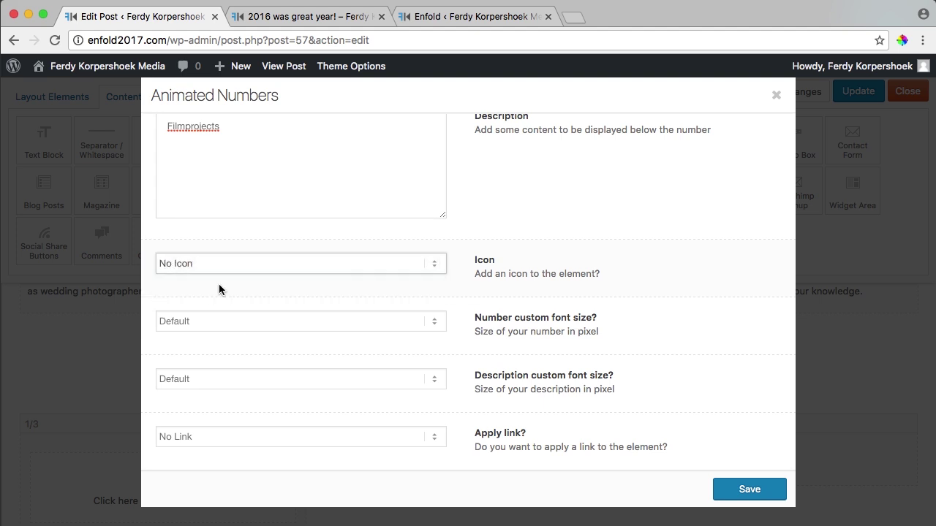
{"action": "scroll", "coordinate": [360, 303], "scroll_direction": "down", "scroll_amount": 2}
{"action": "scroll", "coordinate": [360, 303], "scroll_direction": "down", "scroll_amount": 2}
{"action": "scroll", "coordinate": [531, 385], "scroll_direction": "up", "scroll_amount": 5}
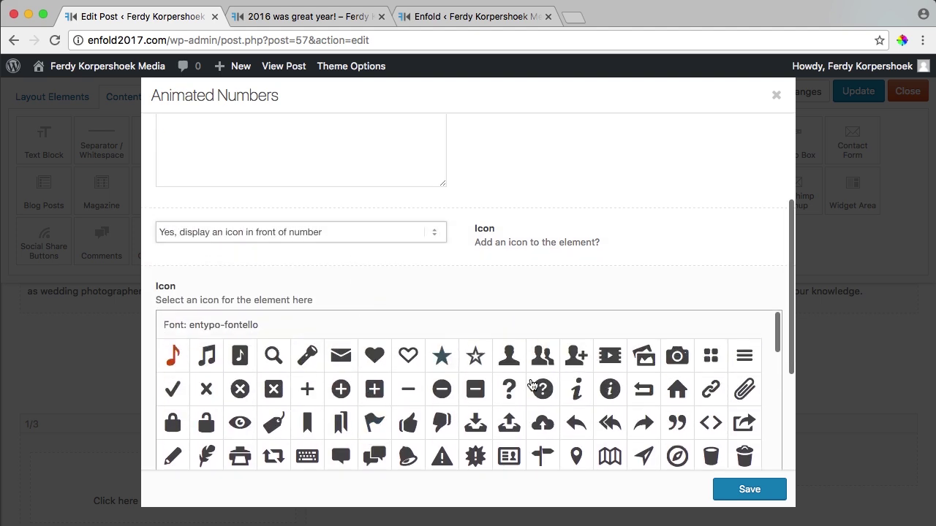
{"action": "left_click", "coordinate": [611, 364]}
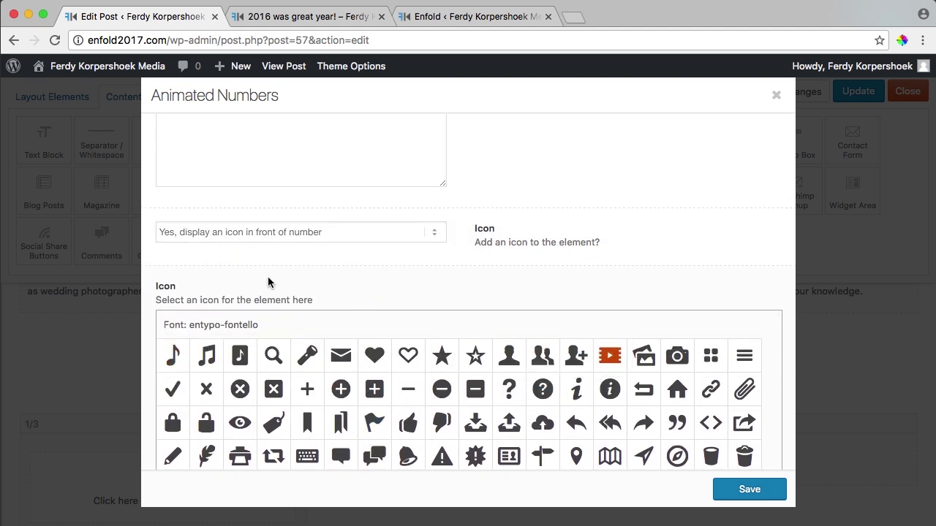
{"action": "scroll", "coordinate": [267, 282], "scroll_direction": "down", "scroll_amount": 5}
{"action": "scroll", "coordinate": [147, 380], "scroll_direction": "down", "scroll_amount": 4}
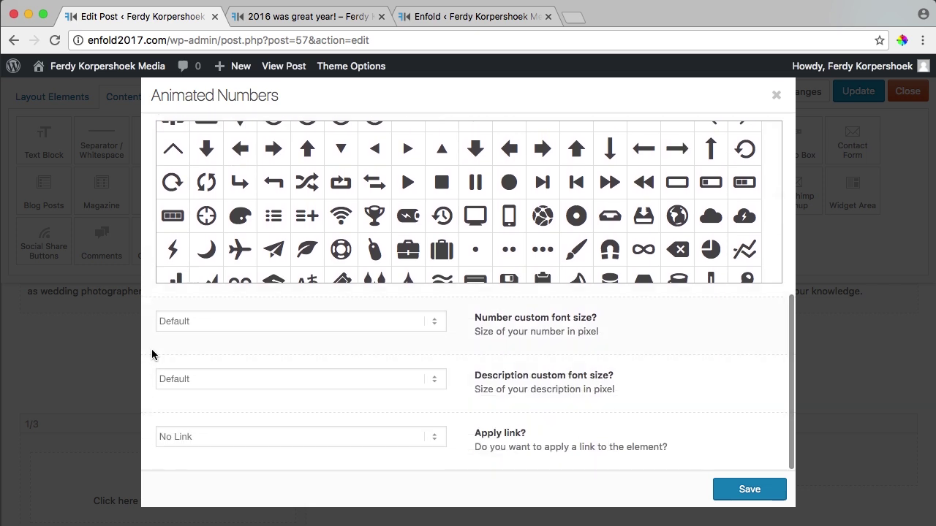
Set the counter's number font size to 60px and description font size to 25px
{"action": "left_click", "coordinate": [275, 323]}
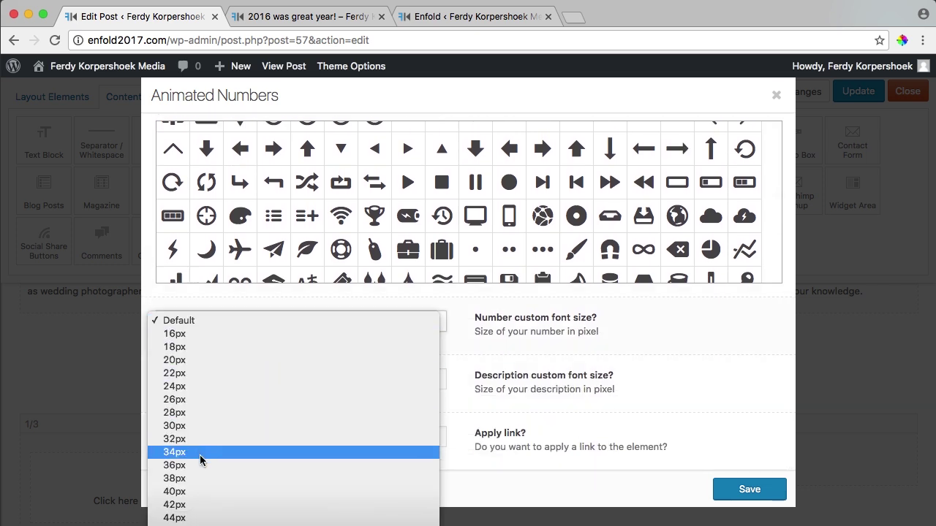
{"action": "scroll", "coordinate": [217, 483], "scroll_direction": "down", "scroll_amount": 5}
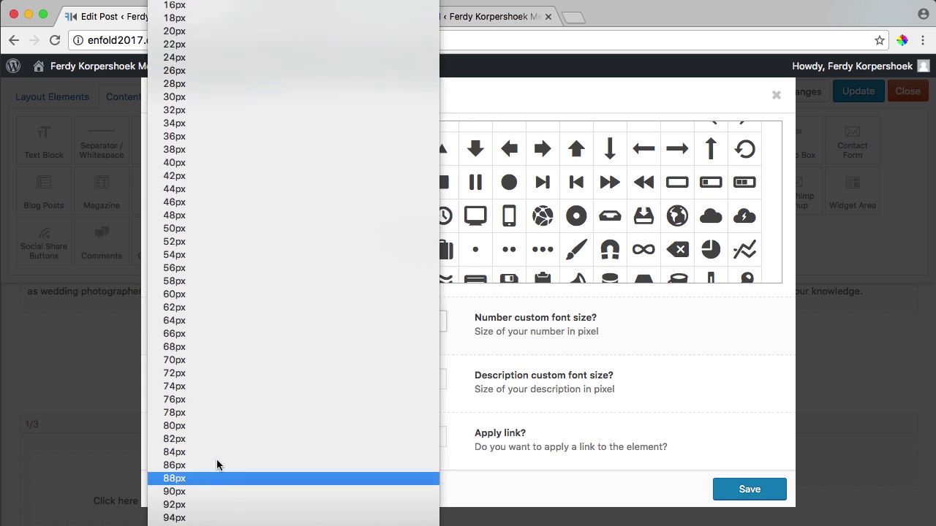
{"action": "left_click", "coordinate": [192, 296]}
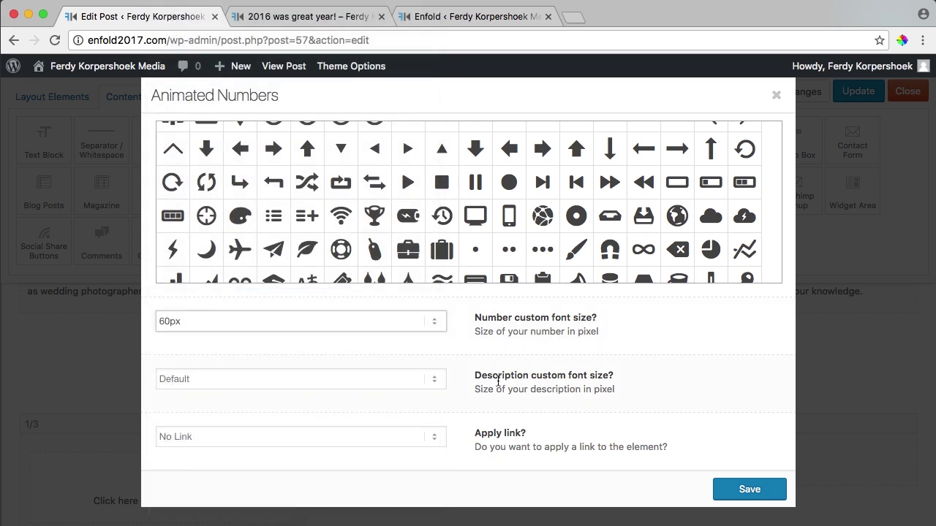
{"action": "left_click", "coordinate": [425, 380]}
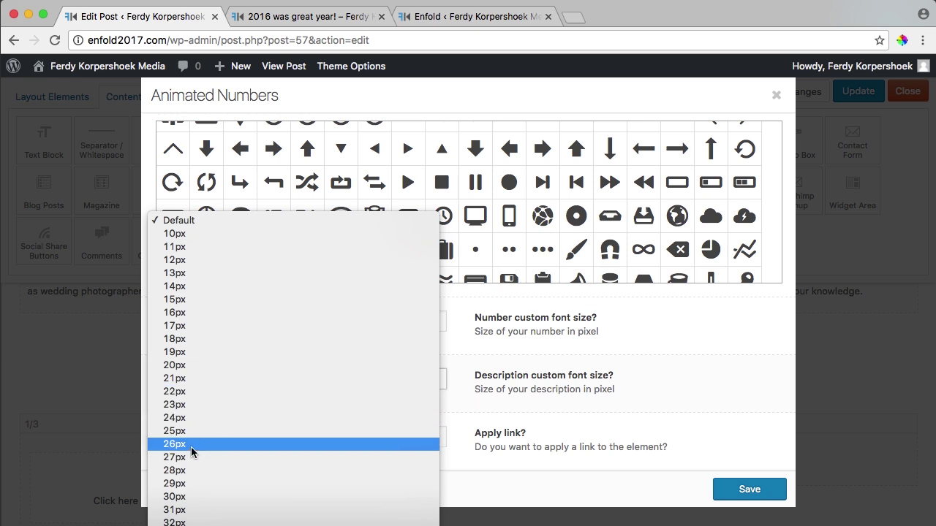
{"action": "left_click", "coordinate": [188, 430]}
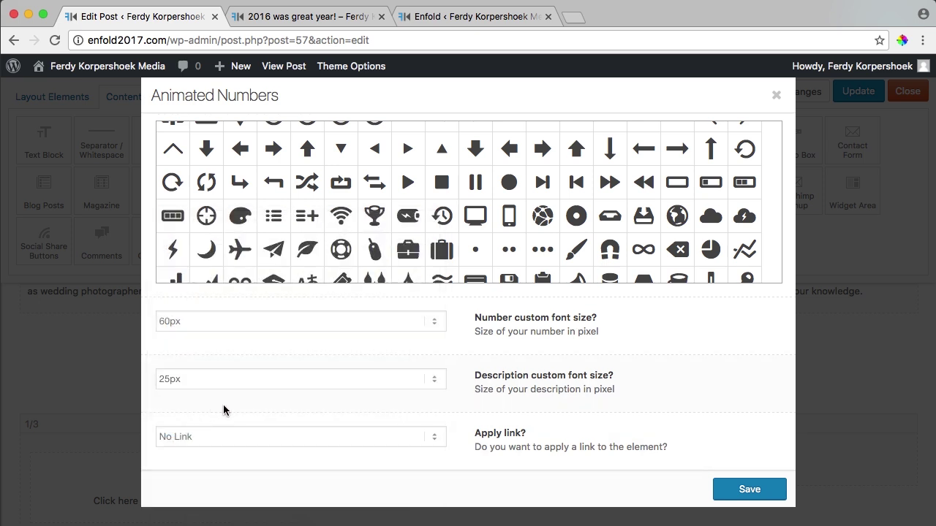
Link the counter to the Film page, save it, and update the post
{"action": "left_click", "coordinate": [194, 436]}
{"action": "left_click", "coordinate": [195, 428]}
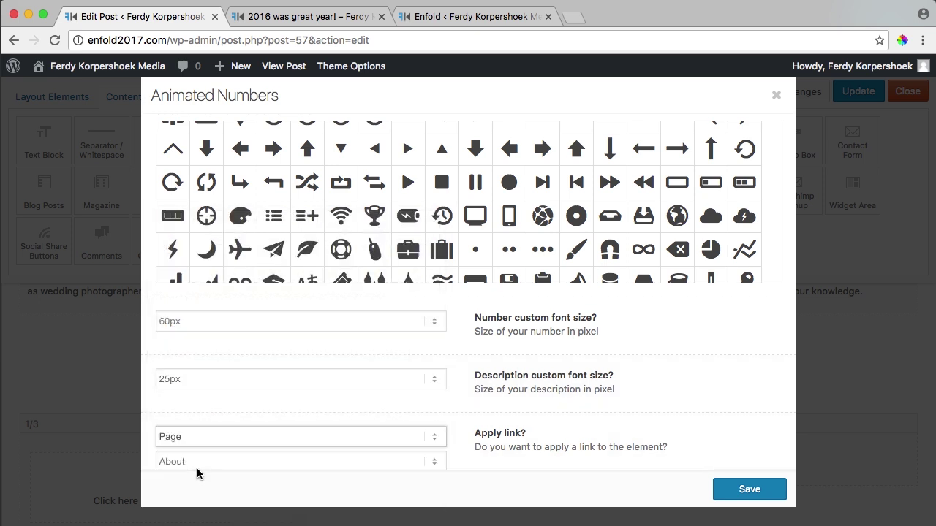
{"action": "scroll", "coordinate": [255, 422], "scroll_direction": "down", "scroll_amount": 2}
{"action": "left_click", "coordinate": [214, 386]}
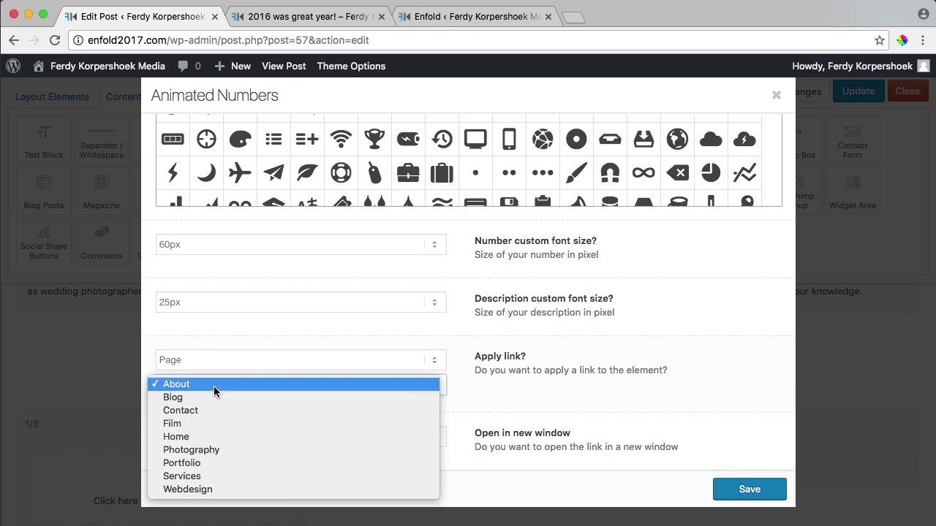
{"action": "left_click", "coordinate": [201, 422]}
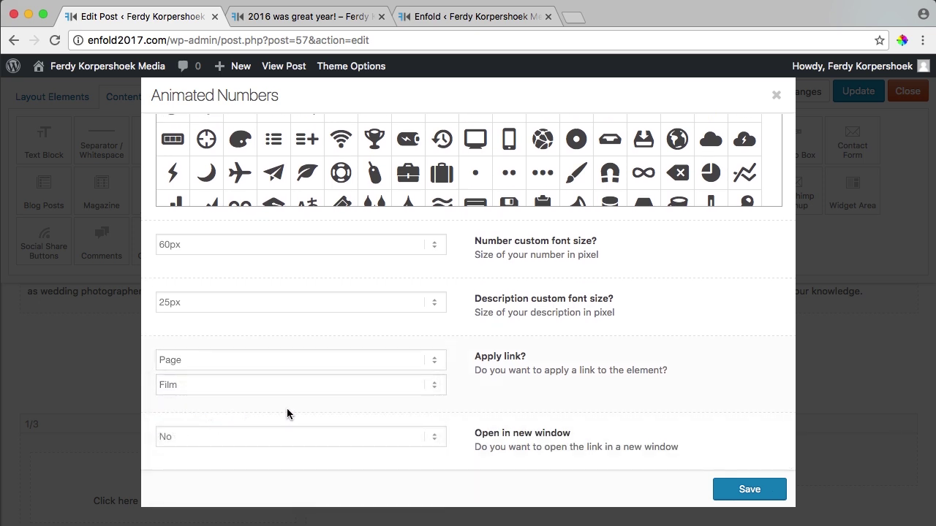
{"action": "left_click", "coordinate": [749, 489]}
{"action": "left_click", "coordinate": [850, 92]}
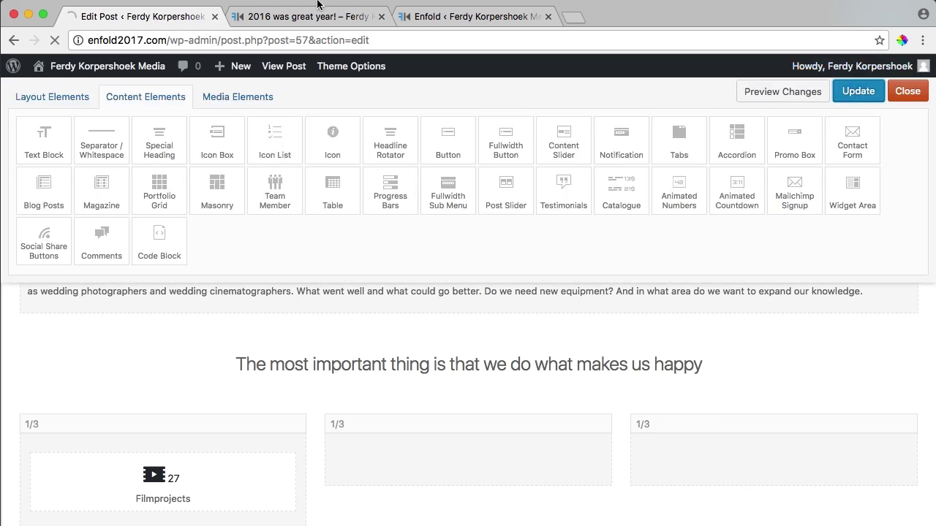
Reload the live post to check the counter, then return to the editor
{"action": "left_click", "coordinate": [306, 18]}
{"action": "key", "text": "super+r"}
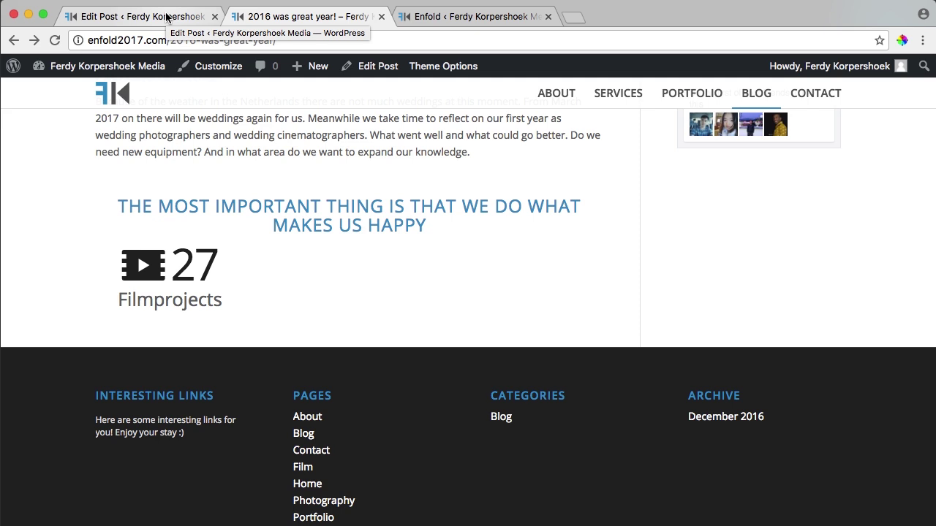
{"action": "left_click", "coordinate": [120, 18]}
{"action": "scroll", "coordinate": [311, 275], "scroll_direction": "down", "scroll_amount": 5}
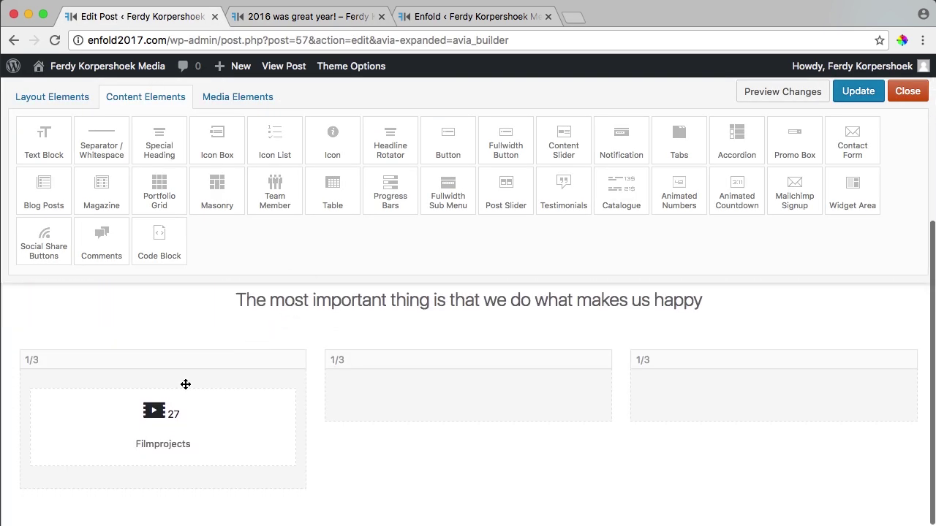
Set the Filmprojects counter's font colour to custom #2d94c8 and save
{"action": "left_click", "coordinate": [249, 376]}
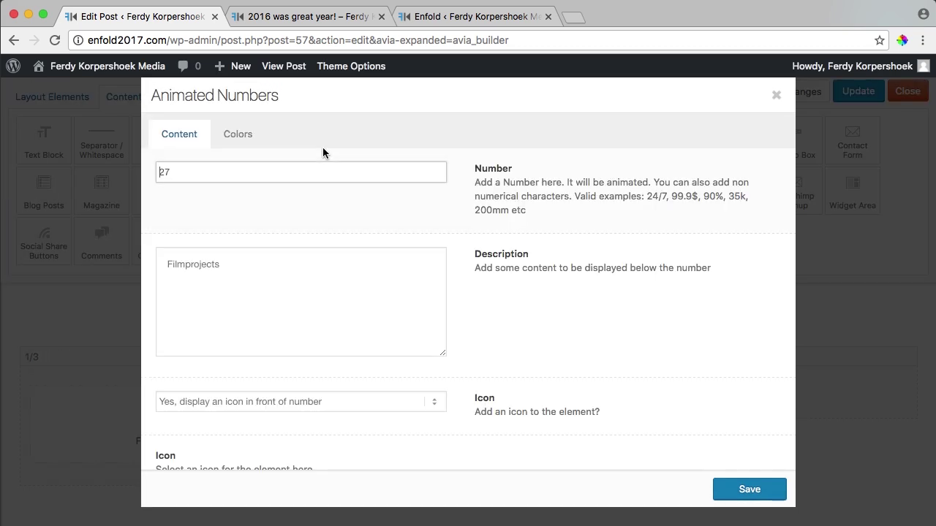
{"action": "left_click", "coordinate": [239, 136]}
{"action": "left_click", "coordinate": [217, 171]}
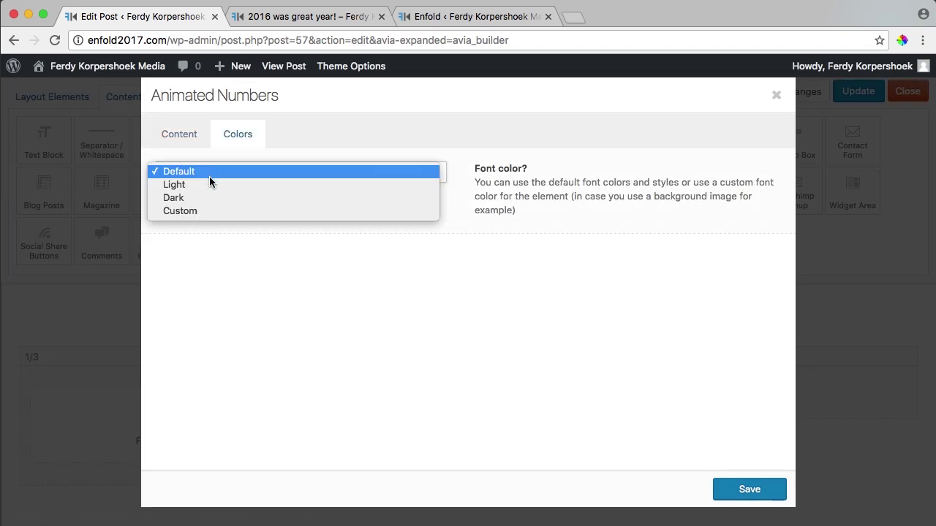
{"action": "left_click", "coordinate": [183, 211]}
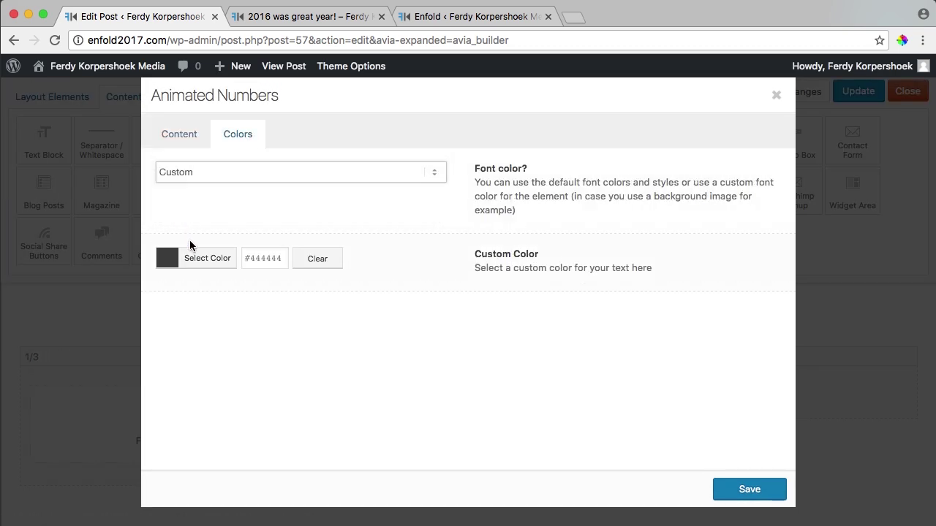
{"action": "left_click_drag", "start_coordinate": [253, 258], "coordinate": [283, 263]}
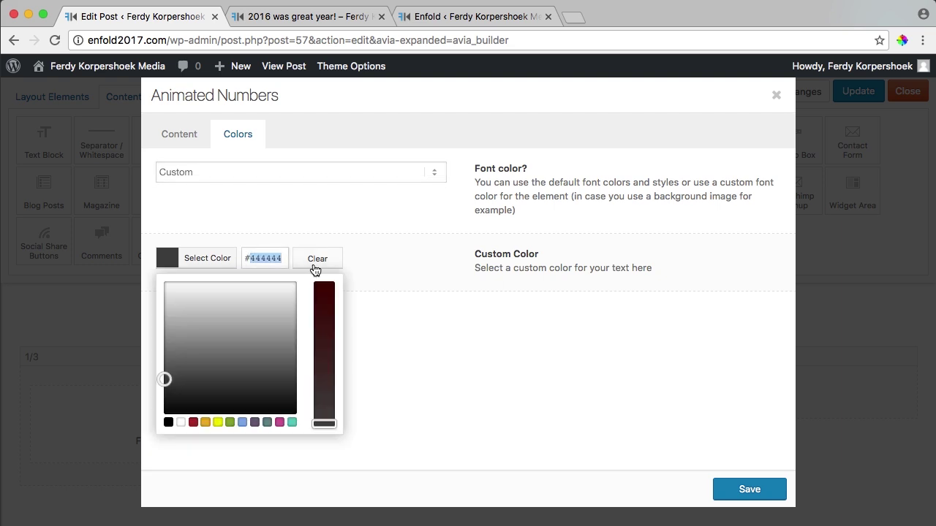
{"action": "key", "text": "super+v"}
{"action": "left_click", "coordinate": [169, 262]}
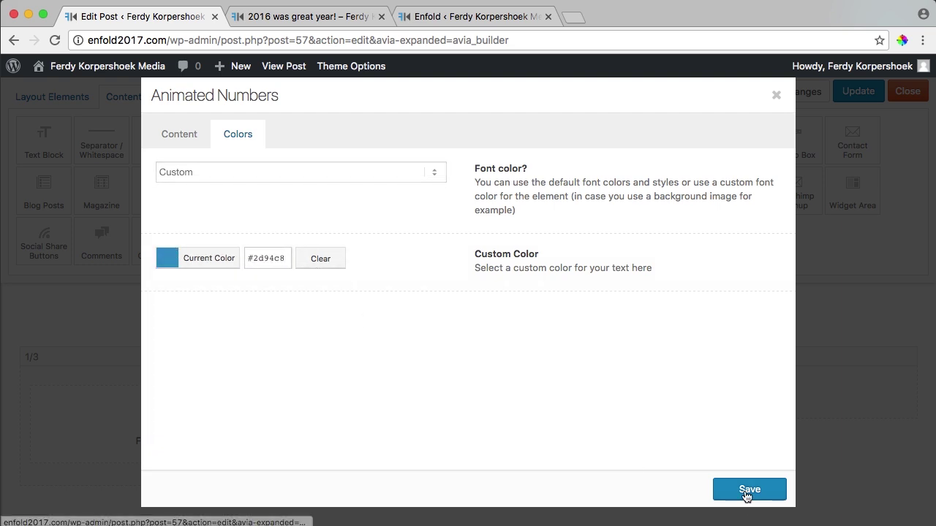
{"action": "left_click", "coordinate": [748, 490]}
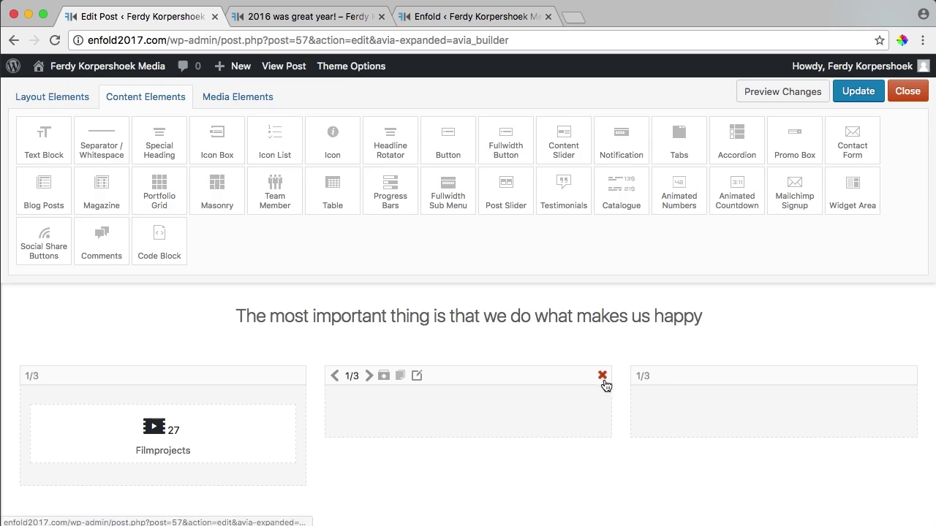
Delete the two empty 1/3 columns and clone the Filmprojects column twice
{"action": "left_click", "coordinate": [602, 375]}
{"action": "left_click", "coordinate": [602, 375]}
{"action": "mouse_move", "coordinate": [163, 376]}
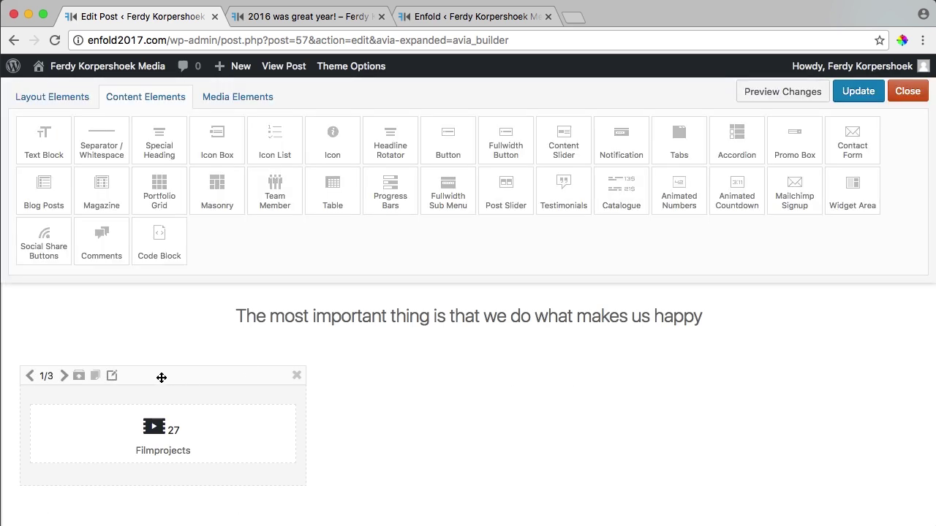
{"action": "left_click", "coordinate": [96, 376]}
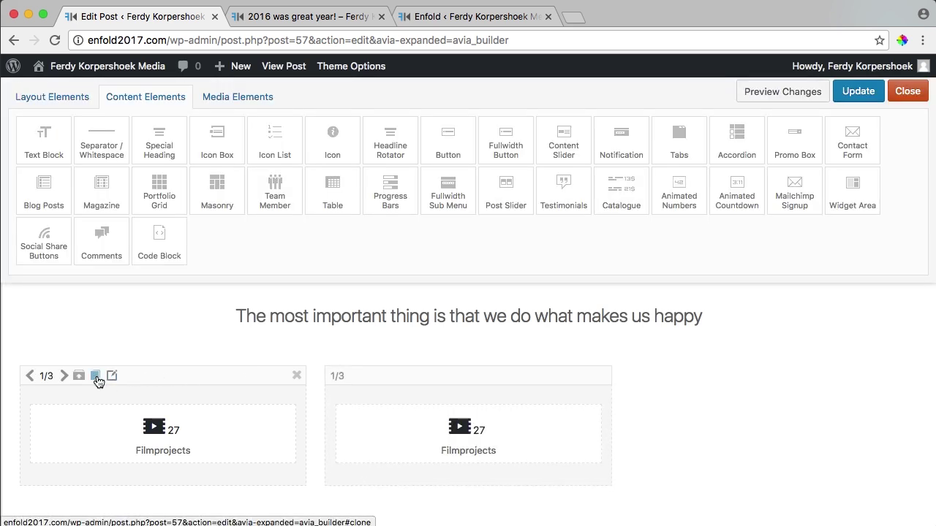
{"action": "left_click", "coordinate": [96, 375]}
Change the middle counter to 14 Websites with a browser-window icon and save it
{"action": "left_click", "coordinate": [507, 434]}
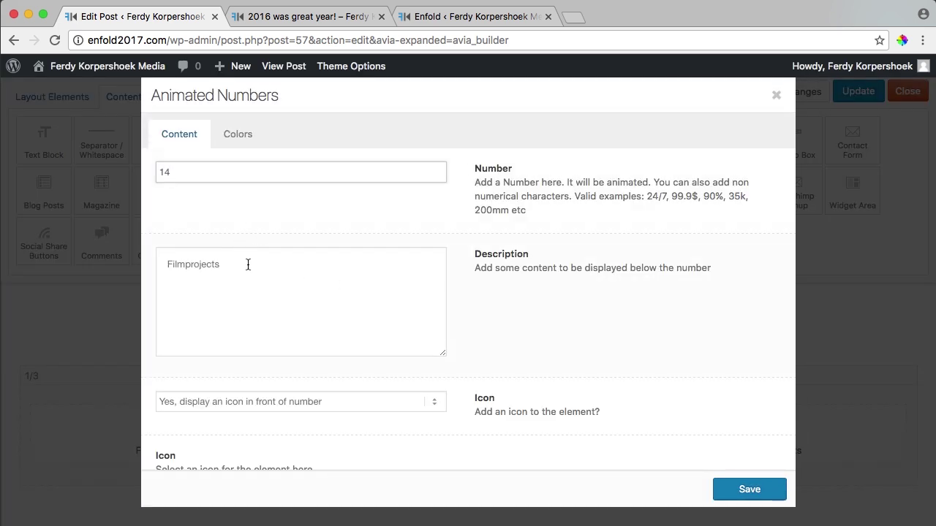
{"action": "triple_click", "coordinate": [248, 265]}
{"action": "type", "text": "Websites"}
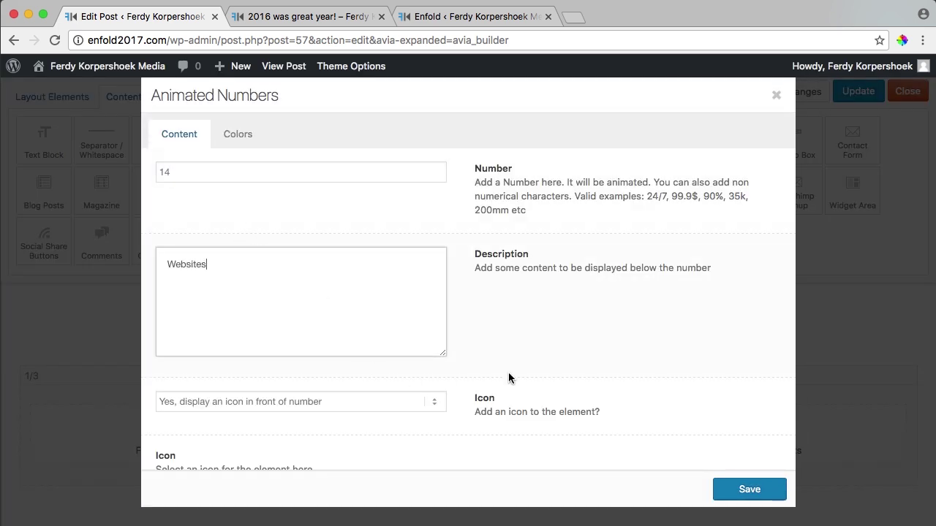
{"action": "scroll", "coordinate": [508, 378], "scroll_direction": "down", "scroll_amount": 3}
{"action": "scroll", "coordinate": [468, 384], "scroll_direction": "down", "scroll_amount": 2}
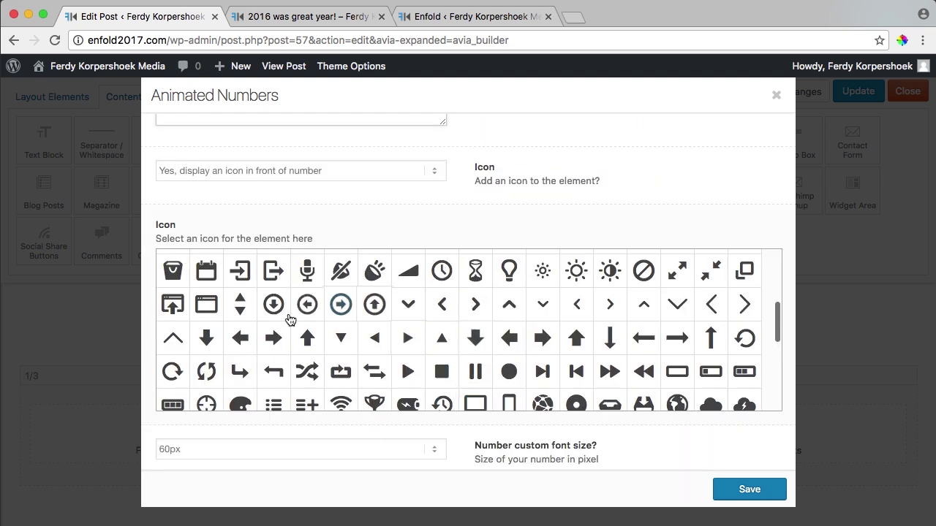
{"action": "left_click", "coordinate": [205, 311]}
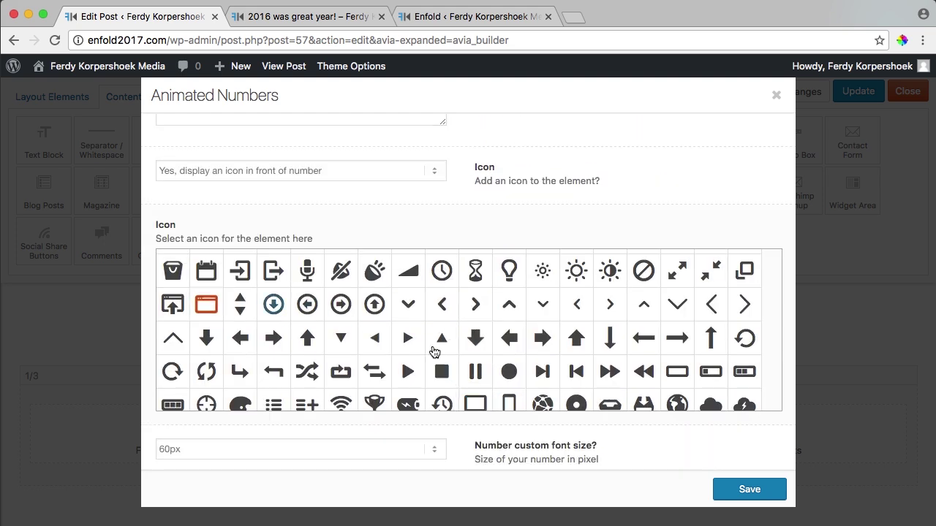
{"action": "left_click", "coordinate": [760, 486]}
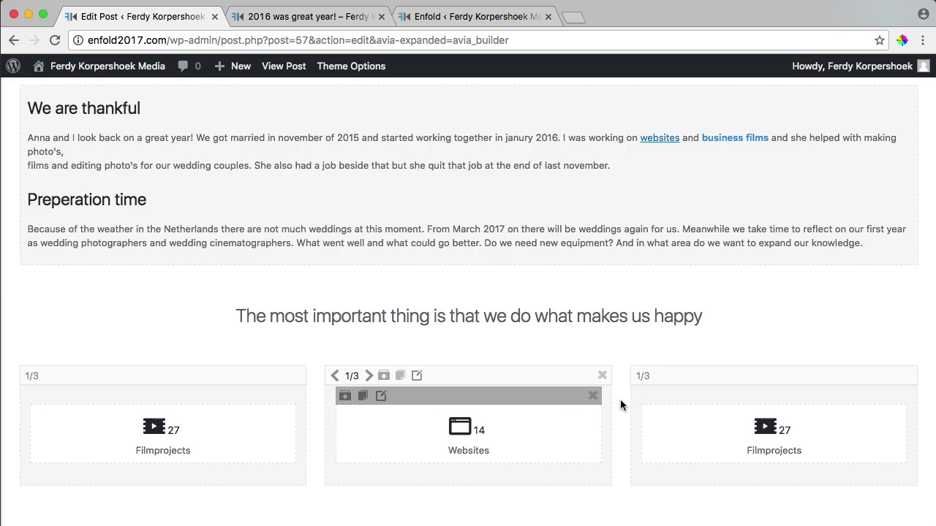
{"action": "left_click", "coordinate": [739, 431]}
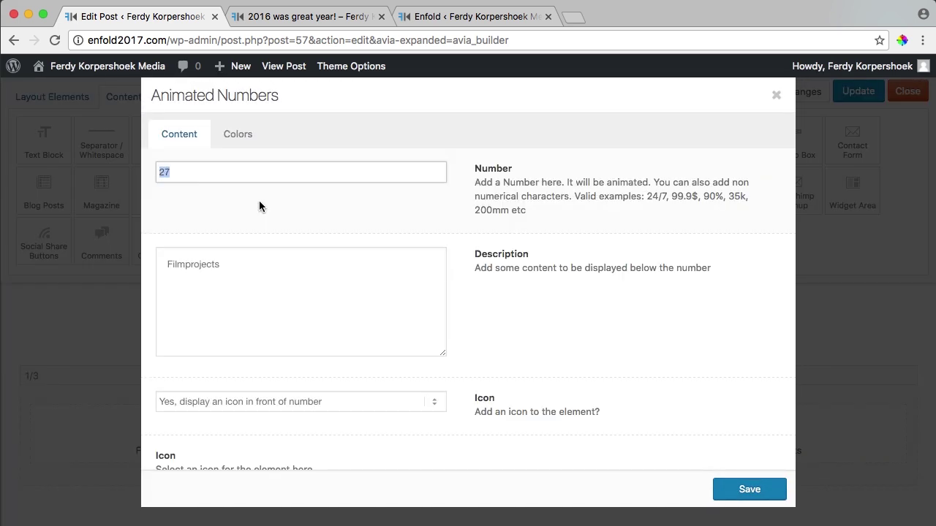
Set the Photography Projects counter to 42, link it to the Photography page, and save it
{"action": "type", "text": "42"}
{"action": "double_click", "coordinate": [254, 266]}
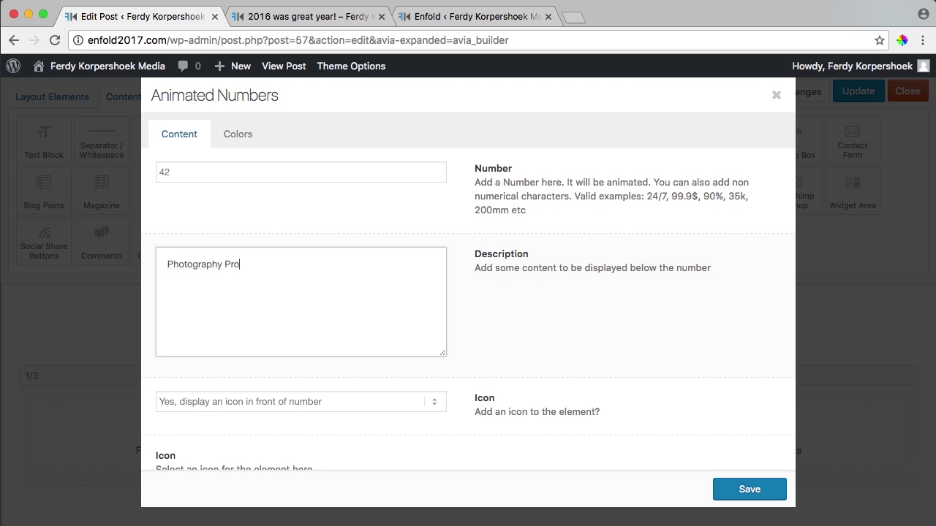
{"action": "scroll", "coordinate": [586, 333], "scroll_direction": "down", "scroll_amount": 5}
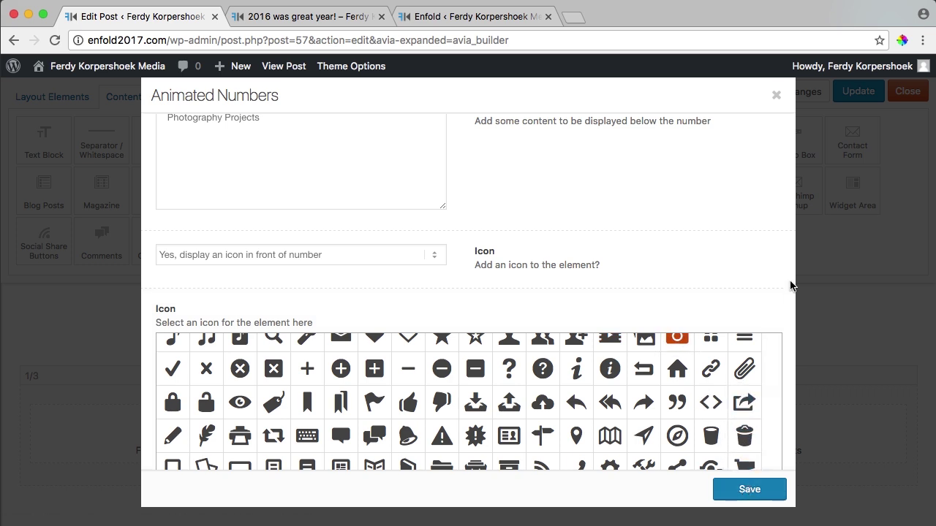
{"action": "scroll", "coordinate": [789, 286], "scroll_direction": "down", "scroll_amount": 8}
{"action": "left_click", "coordinate": [187, 388]}
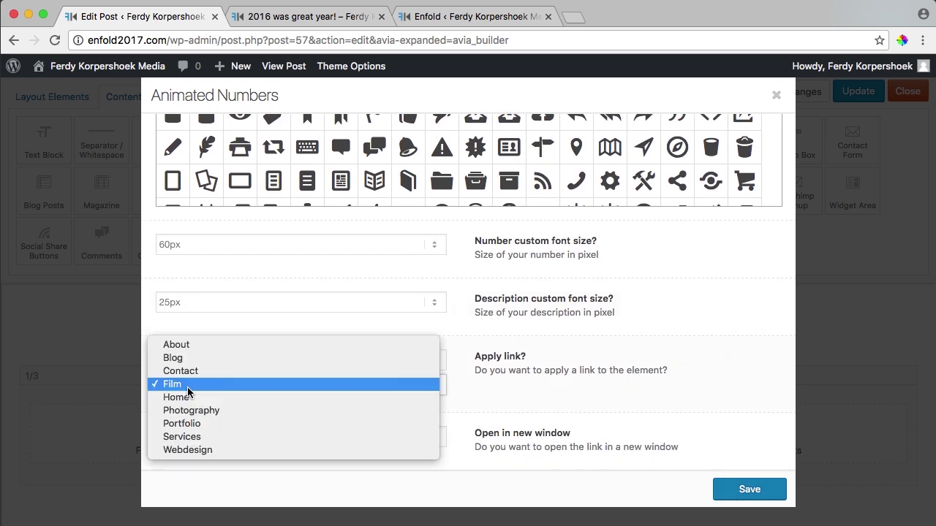
{"action": "left_click", "coordinate": [244, 410]}
{"action": "left_click", "coordinate": [728, 489]}
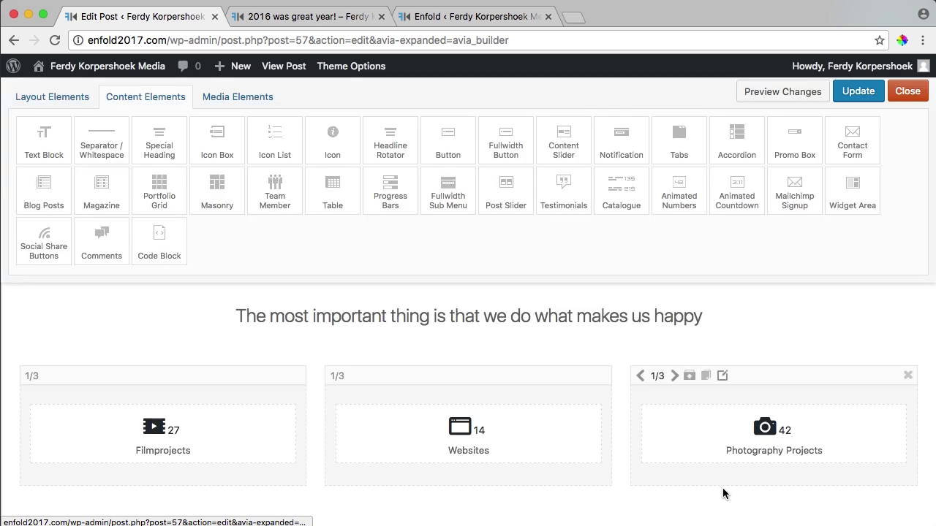
Link the Websites counter to the Webdesign page, save it, and update the post
{"action": "left_click", "coordinate": [482, 417]}
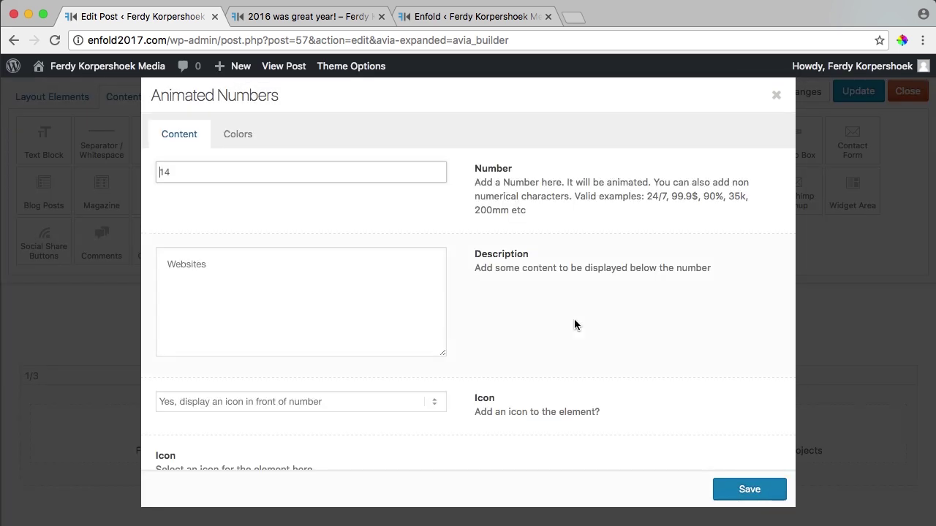
{"action": "scroll", "coordinate": [574, 322], "scroll_direction": "down", "scroll_amount": 15}
{"action": "left_click", "coordinate": [231, 388]}
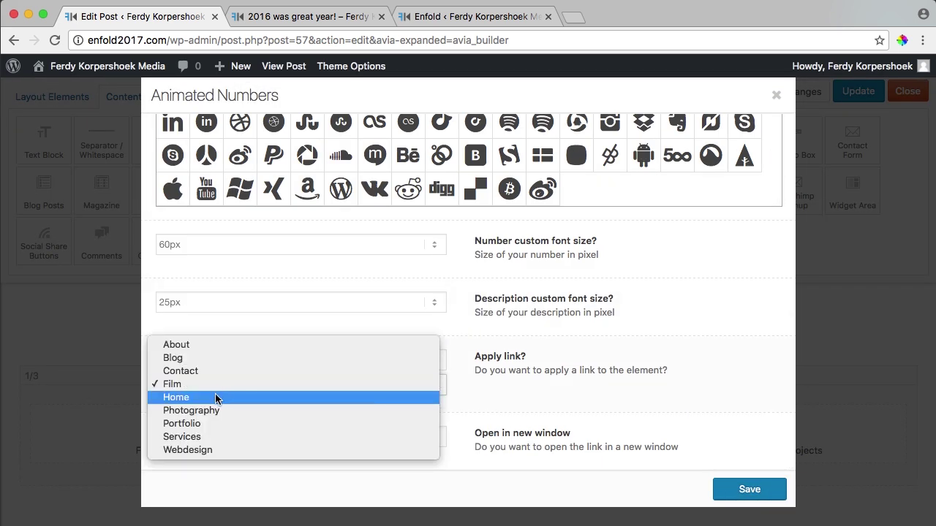
{"action": "left_click", "coordinate": [194, 450]}
{"action": "left_click", "coordinate": [760, 491]}
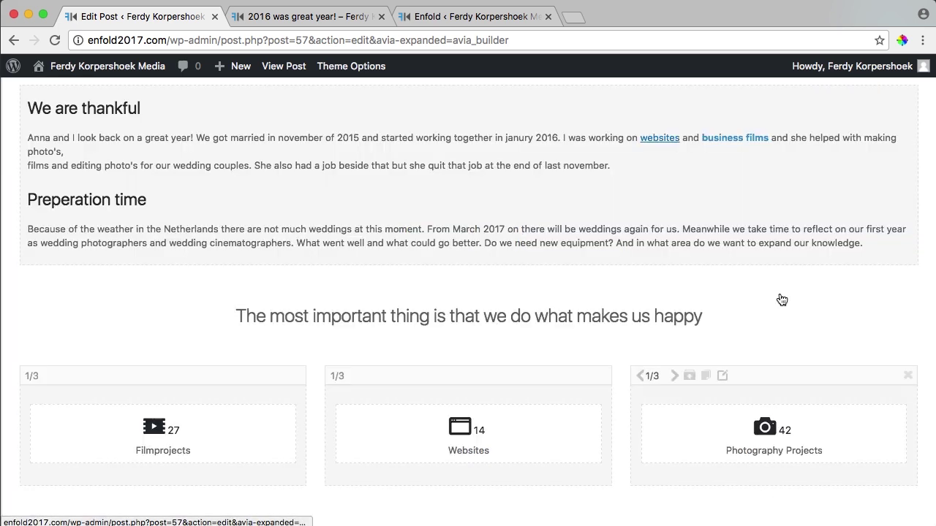
{"action": "left_click", "coordinate": [858, 91]}
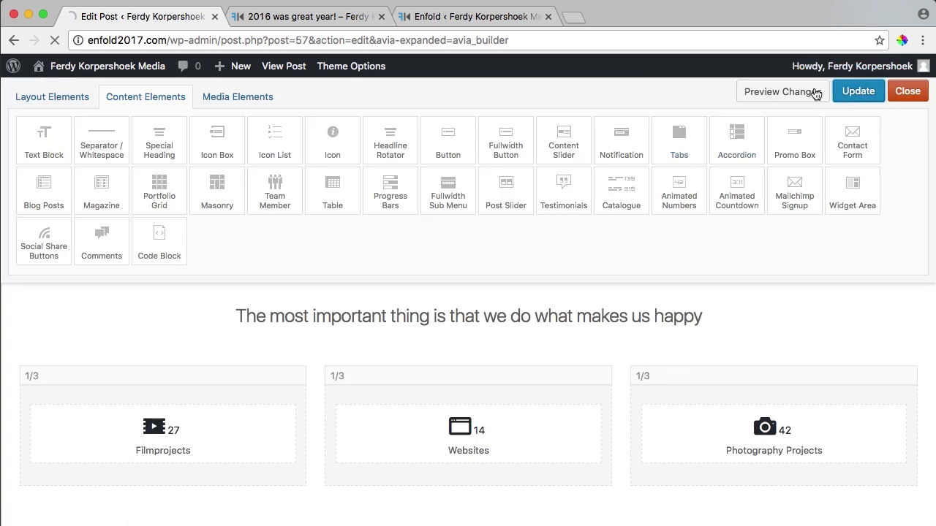
{"action": "left_click", "coordinate": [299, 16]}
{"action": "key", "text": "super+r"}
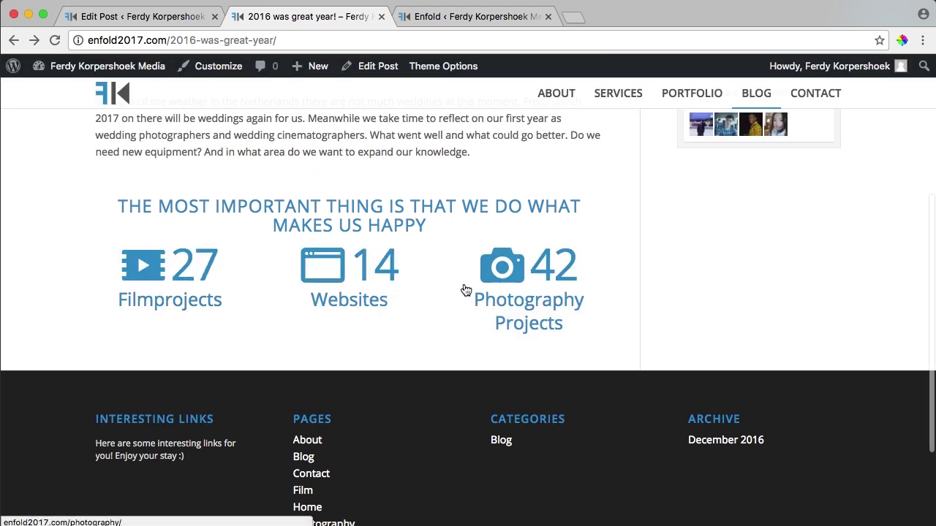
{"action": "key", "text": "super+1"}
{"action": "scroll", "coordinate": [399, 352], "scroll_direction": "up", "scroll_amount": 3}
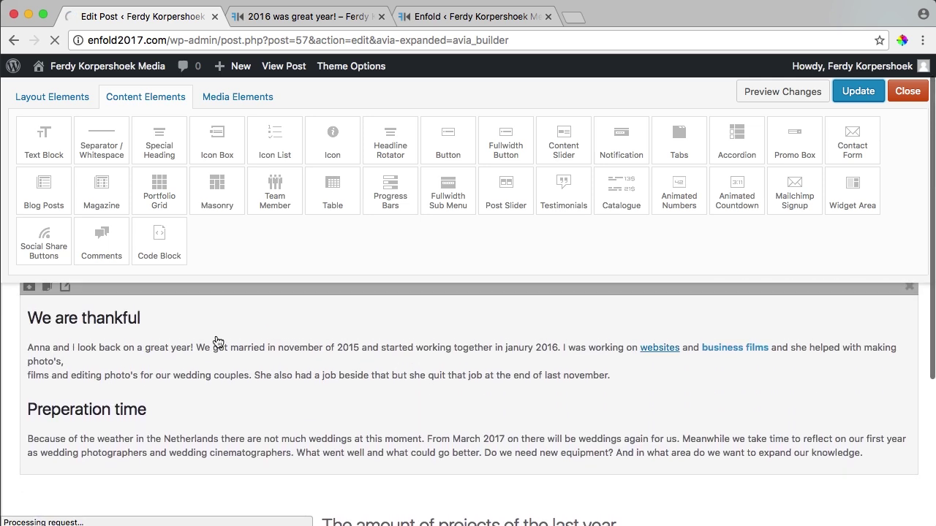
Open the We are thankful text block and browse to the 03. Blog/Honeymoon photo folder
{"action": "left_click", "coordinate": [221, 358]}
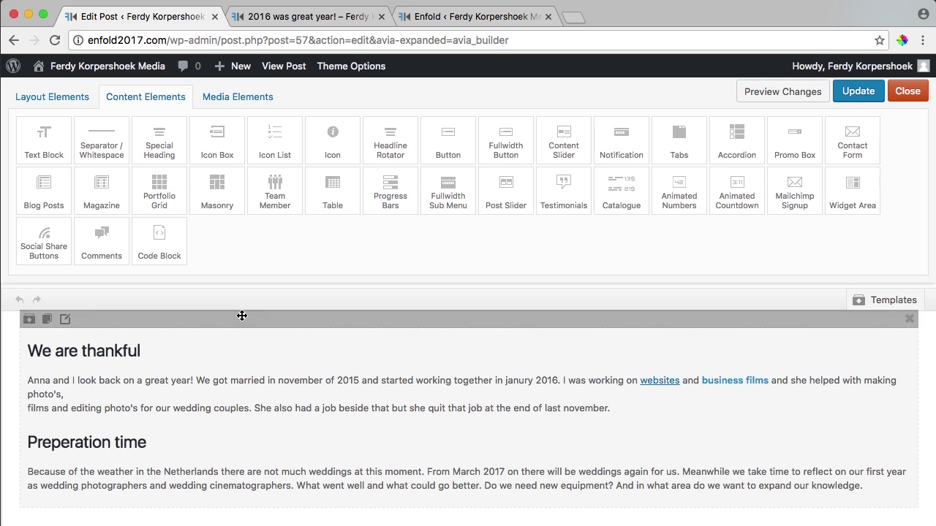
{"action": "left_click", "coordinate": [242, 320]}
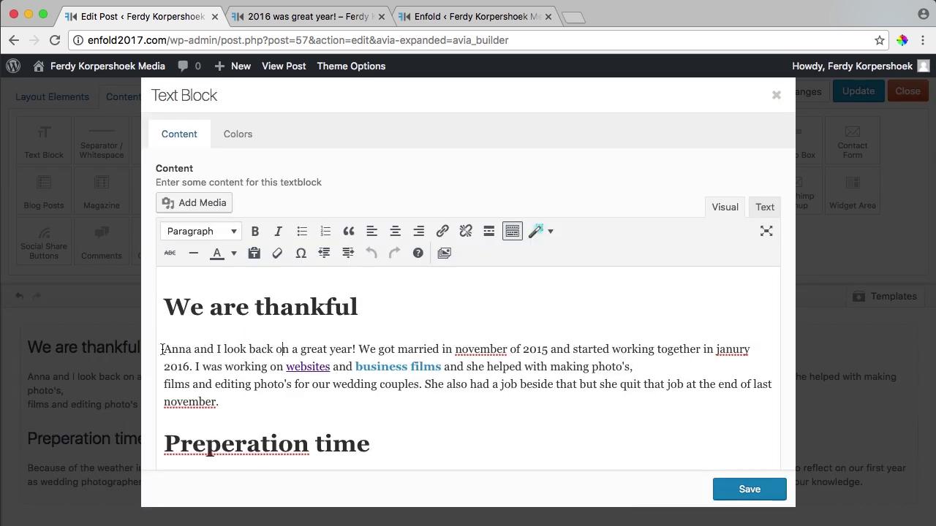
{"action": "left_click", "coordinate": [196, 209]}
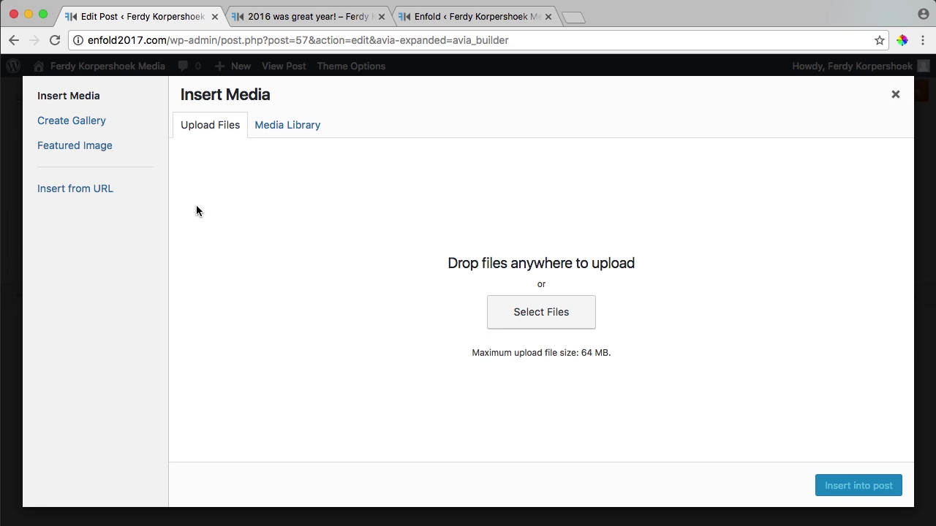
{"action": "left_click", "coordinate": [523, 317]}
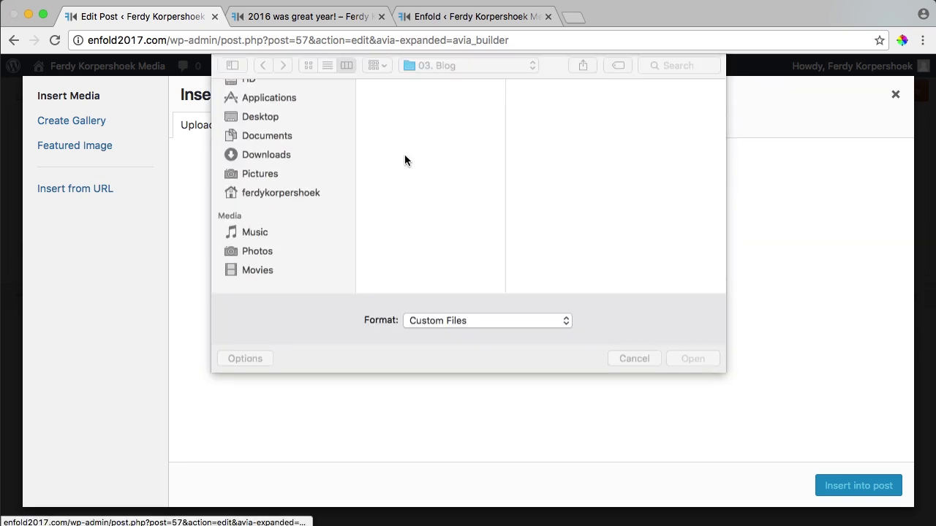
{"action": "left_click", "coordinate": [554, 116]}
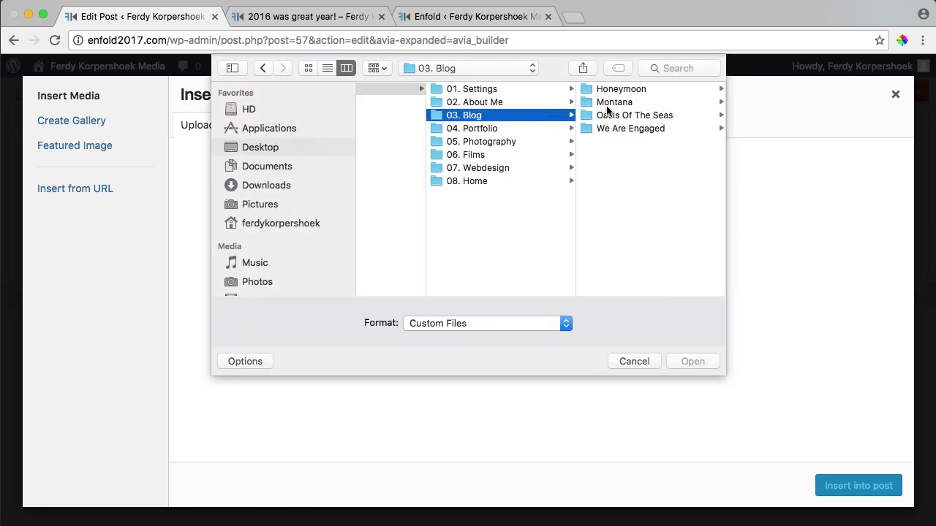
{"action": "left_click", "coordinate": [621, 90]}
Preview the honeymoon photos and insert peartree_126.jpg into the text
{"action": "left_click", "coordinate": [621, 118]}
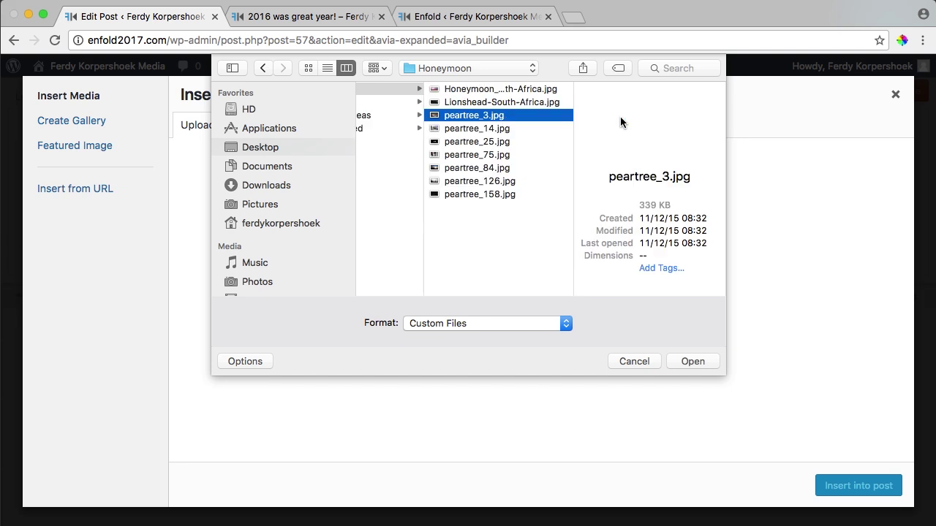
{"action": "key", "text": "Down"}
{"action": "key", "text": "Down"}
{"action": "key", "text": "Down"}
{"action": "key", "text": "Down"}
{"action": "key", "text": "Up"}
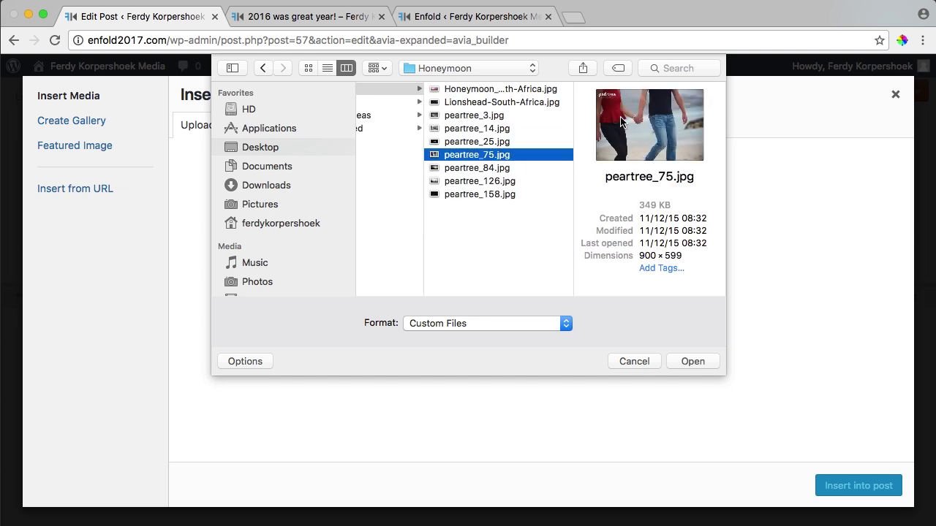
{"action": "key", "text": "space"}
{"action": "key", "text": "Up"}
{"action": "key", "text": "Up"}
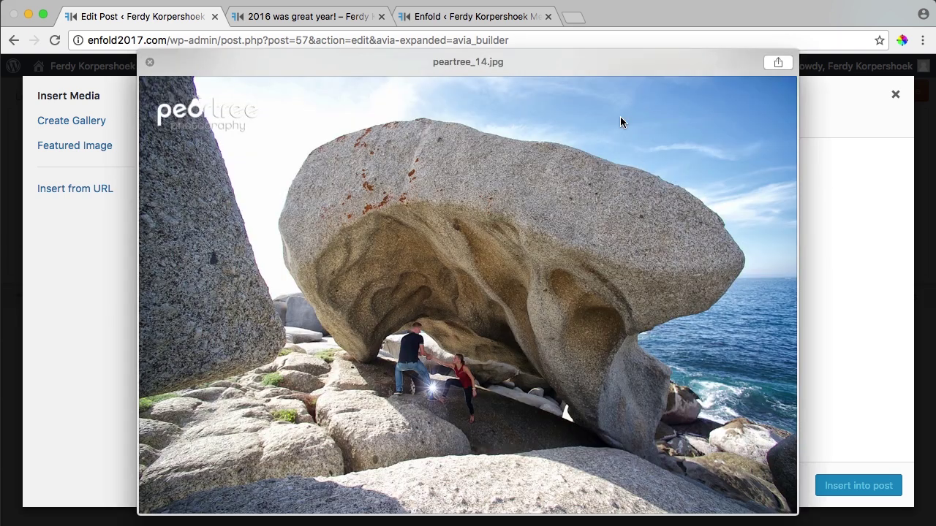
{"action": "key", "text": "Up"}
{"action": "key", "text": "Up"}
{"action": "key", "text": "Down"}
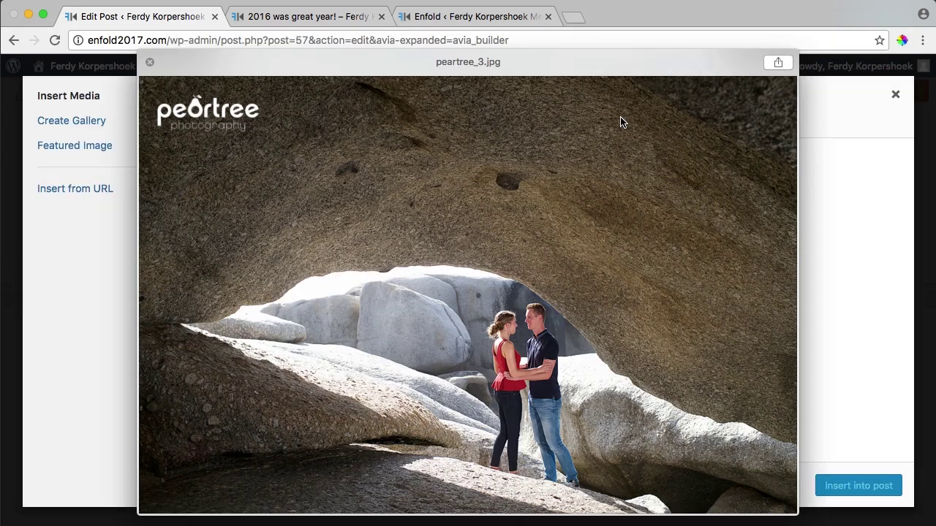
{"action": "key", "text": "Down"}
{"action": "key", "text": "Down"}
{"action": "key", "text": "Down"}
{"action": "key", "text": "Down"}
{"action": "key", "text": "Down"}
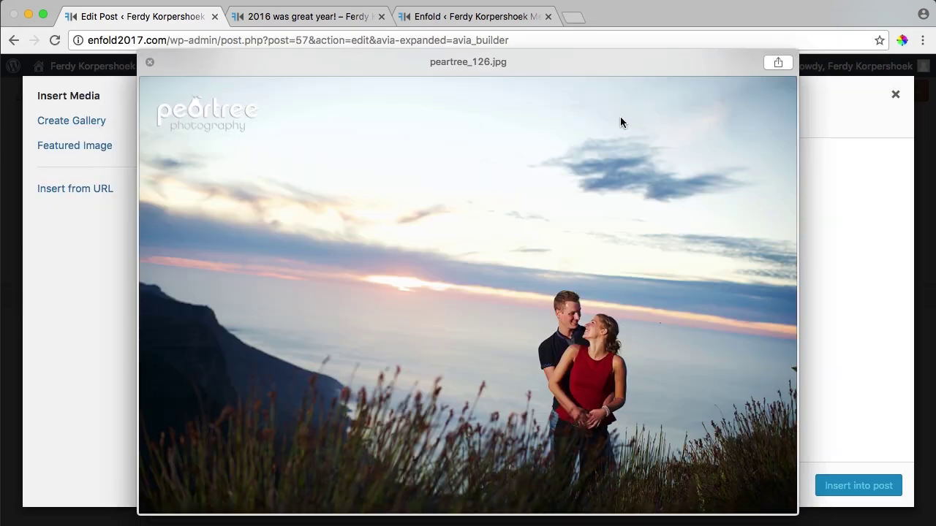
{"action": "key", "text": "space"}
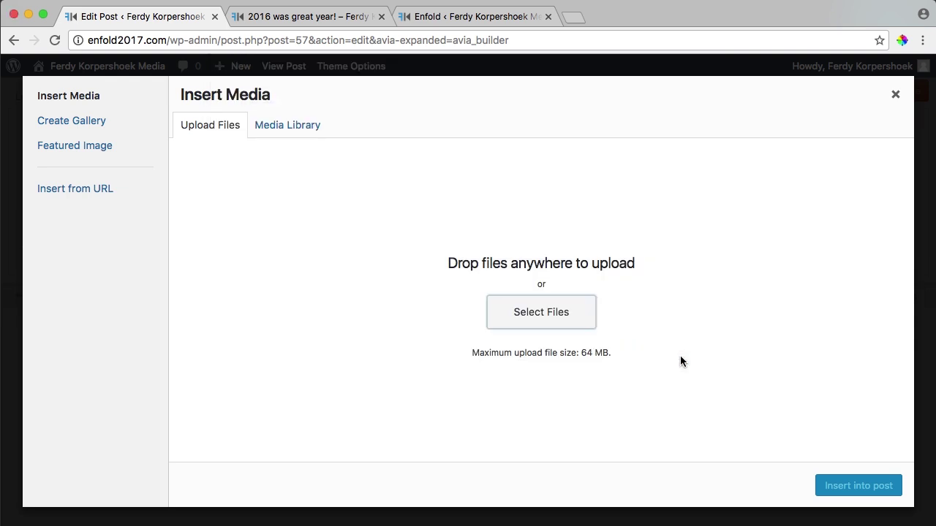
{"action": "left_click", "coordinate": [840, 490]}
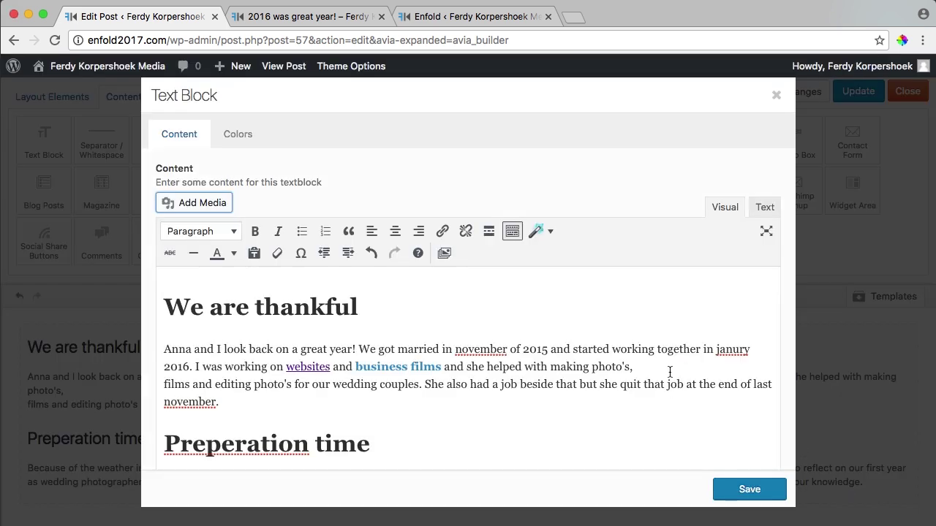
Align the photo right of the paragraph, save the text block, and update the post
{"action": "scroll", "coordinate": [370, 343], "scroll_direction": "down", "scroll_amount": 2}
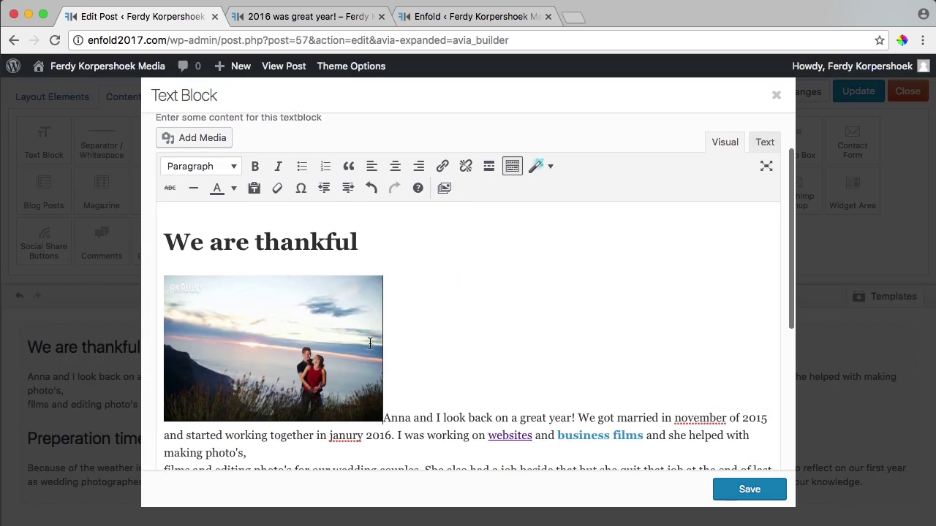
{"action": "left_click", "coordinate": [359, 341]}
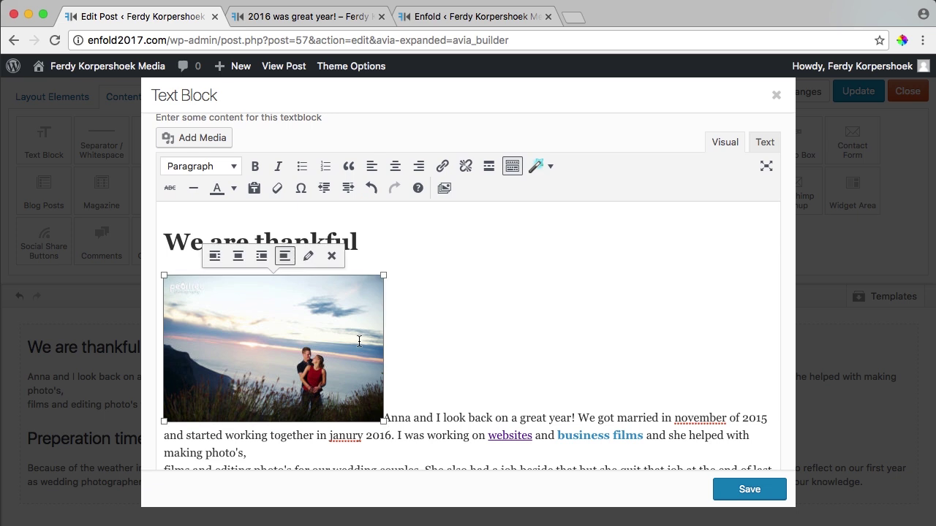
{"action": "left_click", "coordinate": [261, 256]}
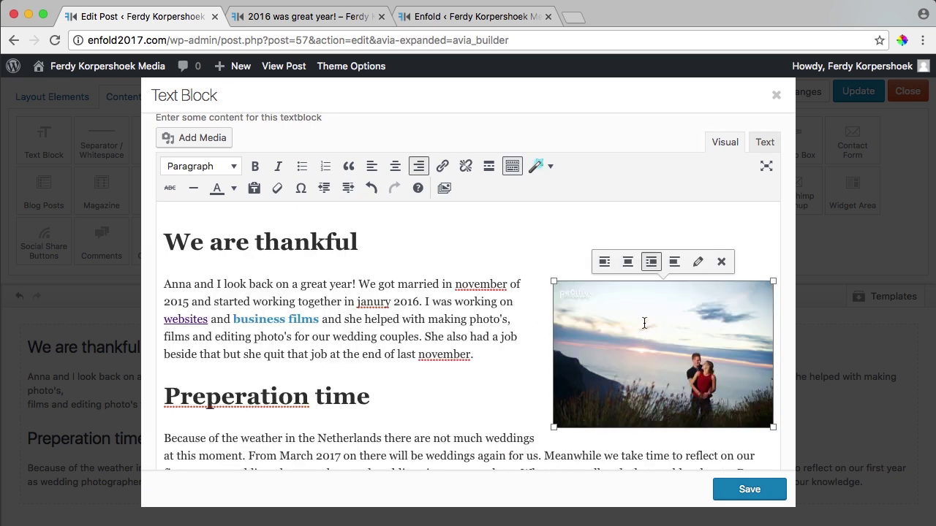
{"action": "left_click", "coordinate": [750, 489]}
{"action": "left_click", "coordinate": [857, 91]}
{"action": "left_click", "coordinate": [274, 17]}
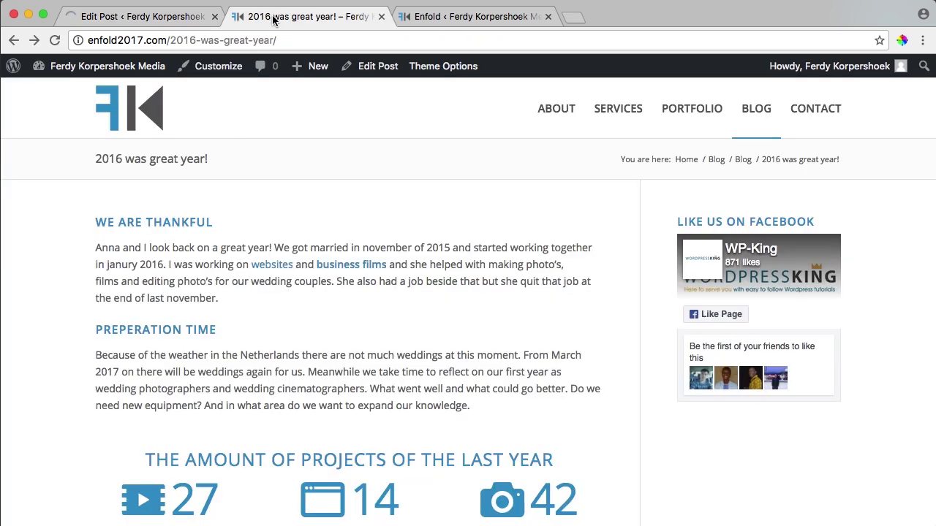
Reload the live post to check the photo, then reopen the We are thankful text block
{"action": "key", "text": "super+r"}
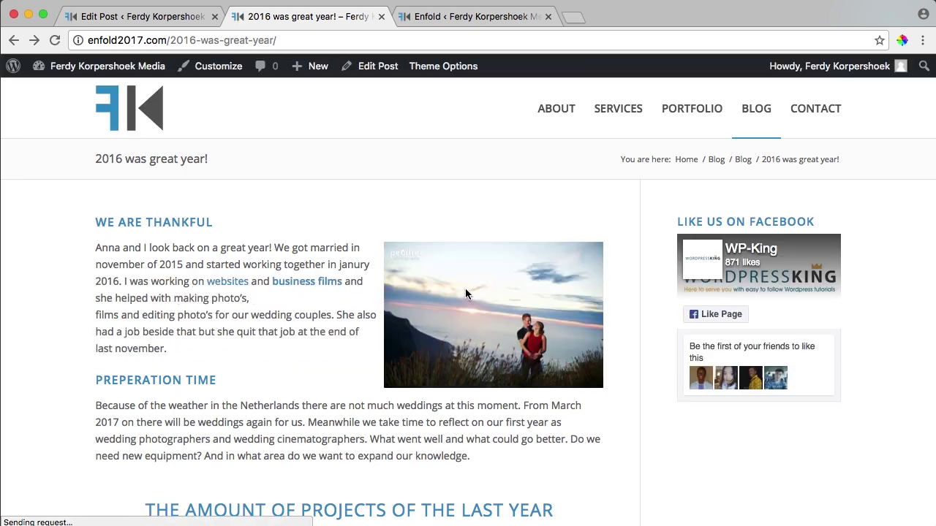
{"action": "left_click", "coordinate": [174, 12]}
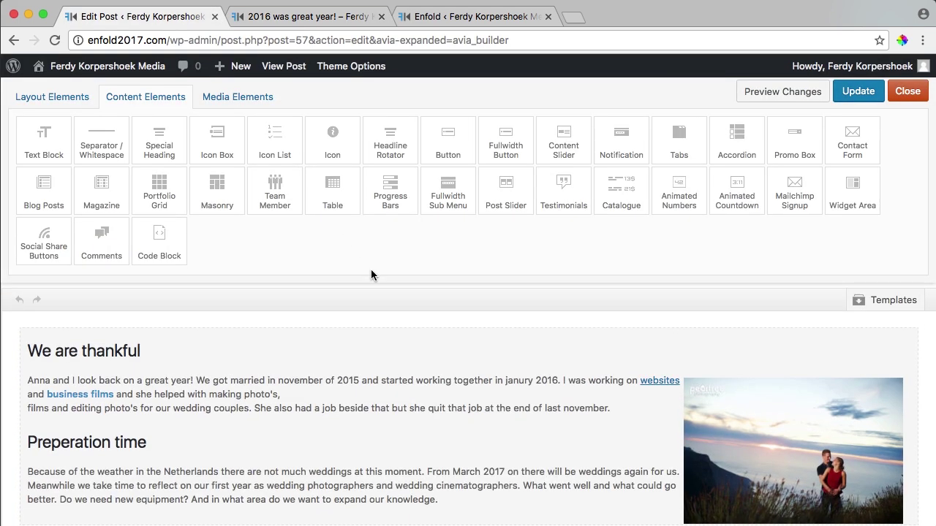
{"action": "left_click", "coordinate": [613, 439]}
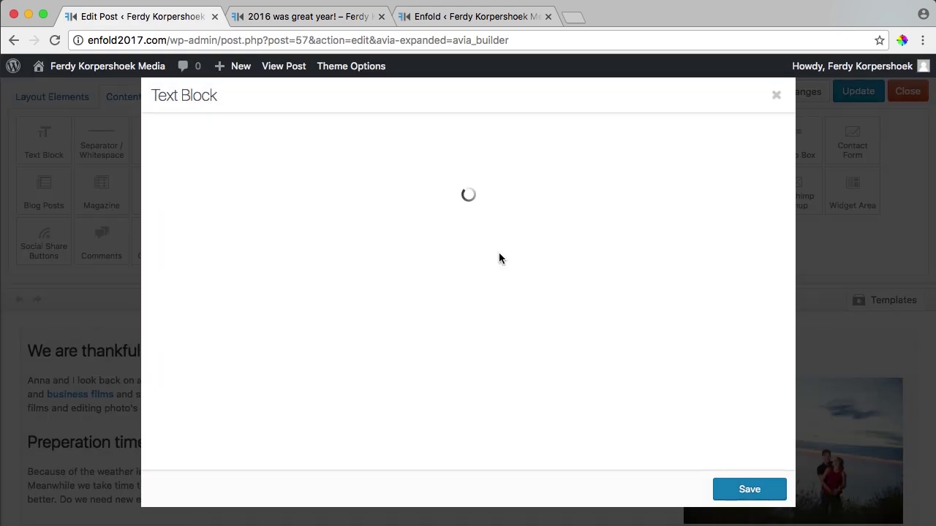
Try left and centre alignment on the couple photo, then settle back on right alignment
{"action": "left_click", "coordinate": [589, 395]}
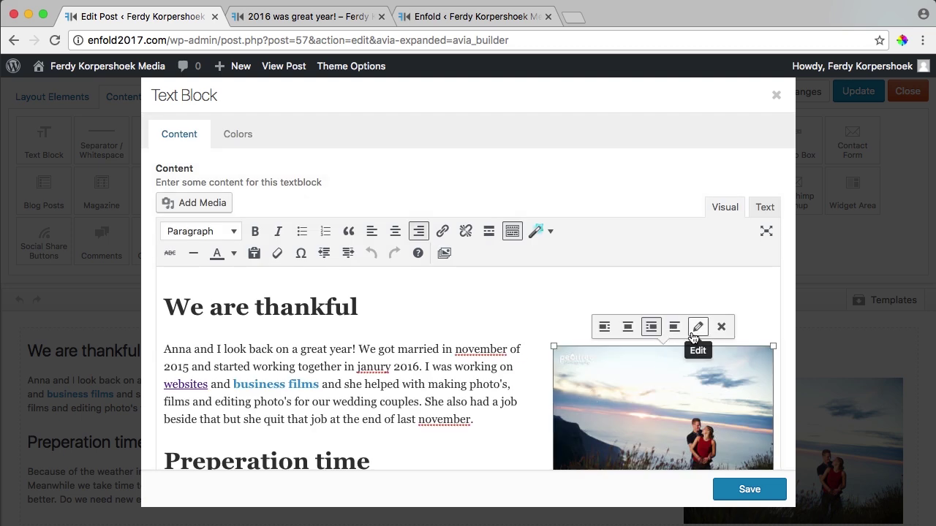
{"action": "left_click", "coordinate": [604, 326]}
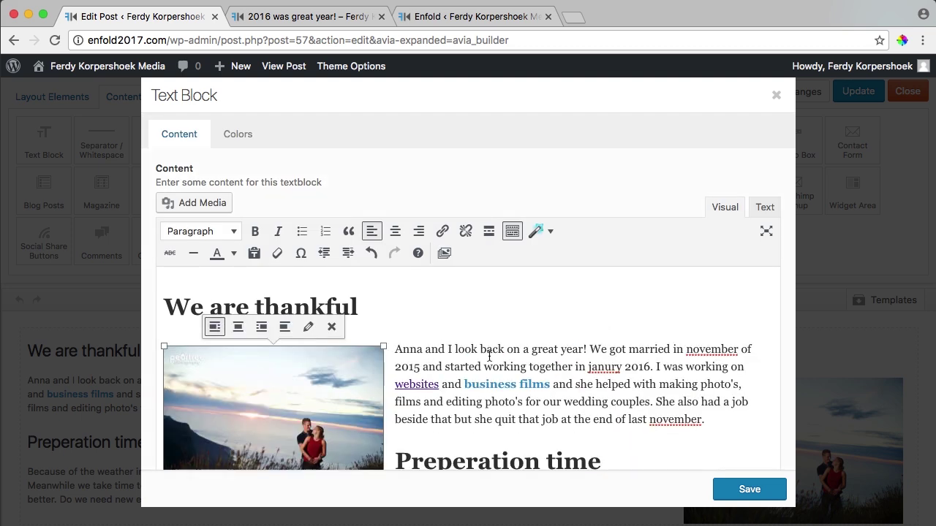
{"action": "left_click", "coordinate": [238, 326]}
{"action": "scroll", "coordinate": [326, 348], "scroll_direction": "down", "scroll_amount": 3}
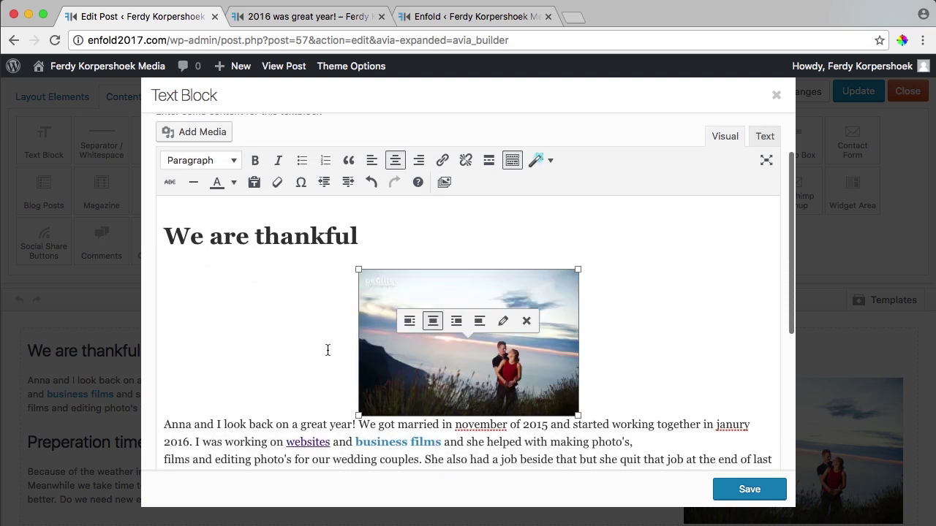
{"action": "left_click", "coordinate": [457, 321]}
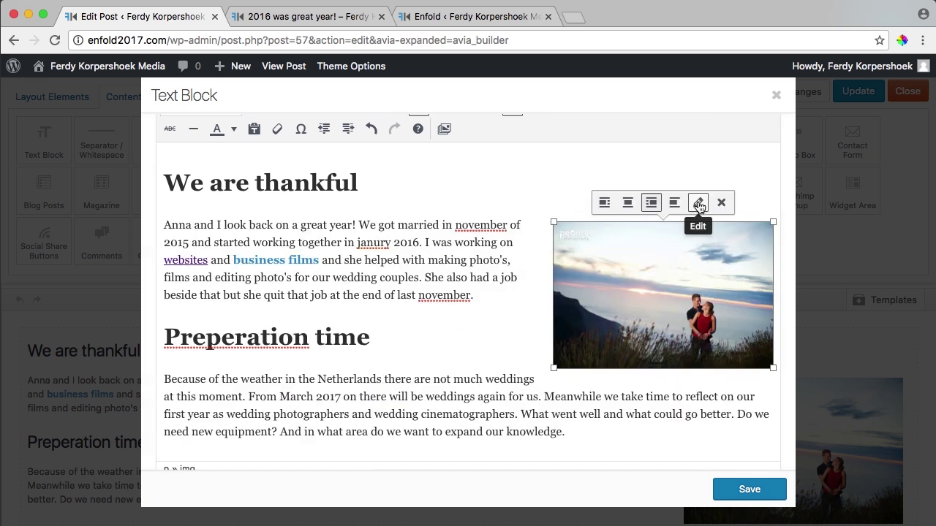
Crop the couple photo to a 225 × 146 close-up and save the text block
{"action": "left_click", "coordinate": [698, 204]}
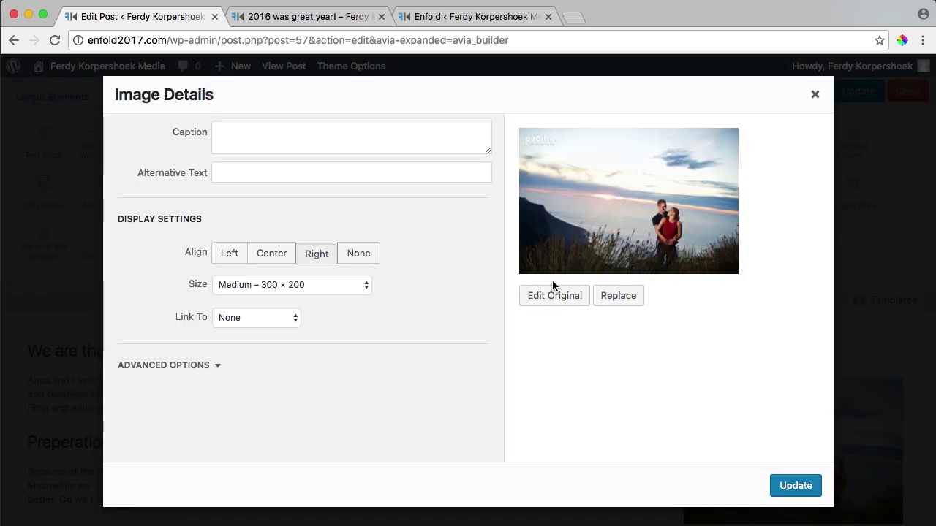
{"action": "left_click", "coordinate": [549, 298]}
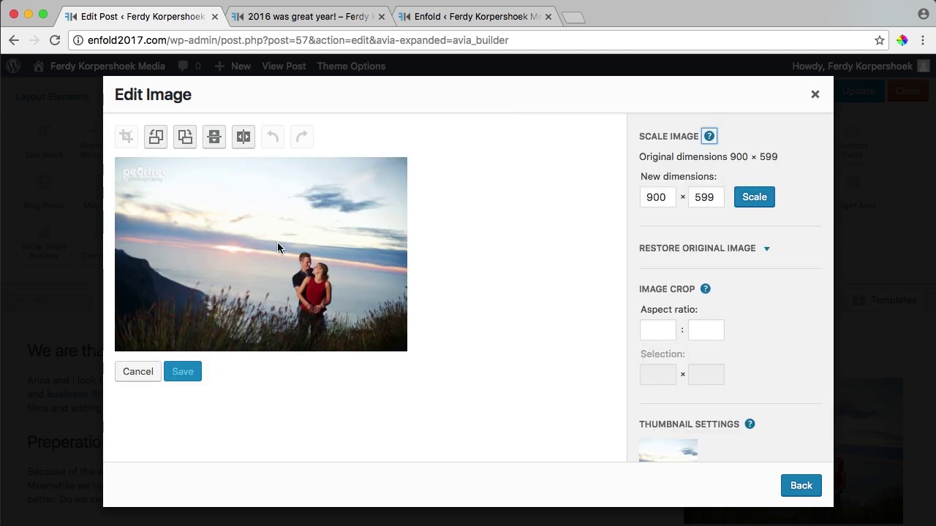
{"action": "left_click_drag", "start_coordinate": [272, 245], "coordinate": [347, 296]}
{"action": "scroll", "coordinate": [733, 326], "scroll_direction": "down", "scroll_amount": 3}
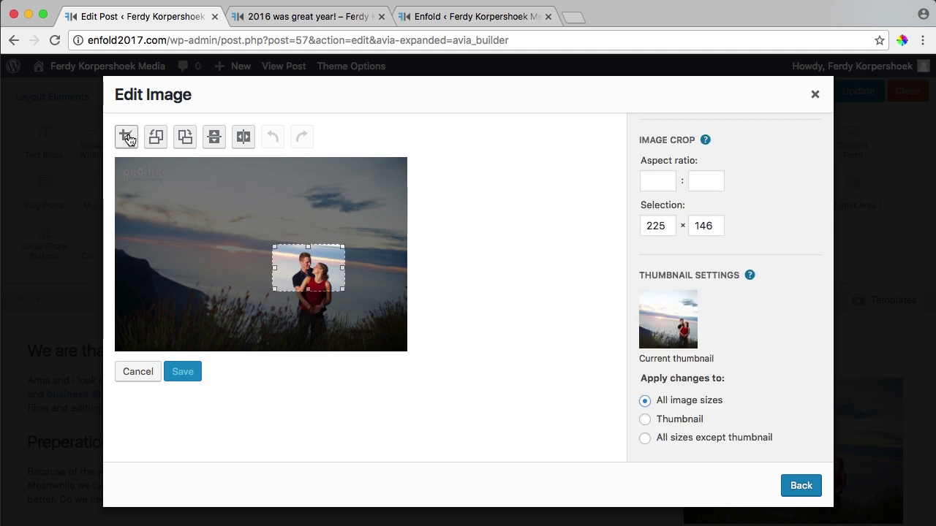
{"action": "left_click", "coordinate": [125, 137]}
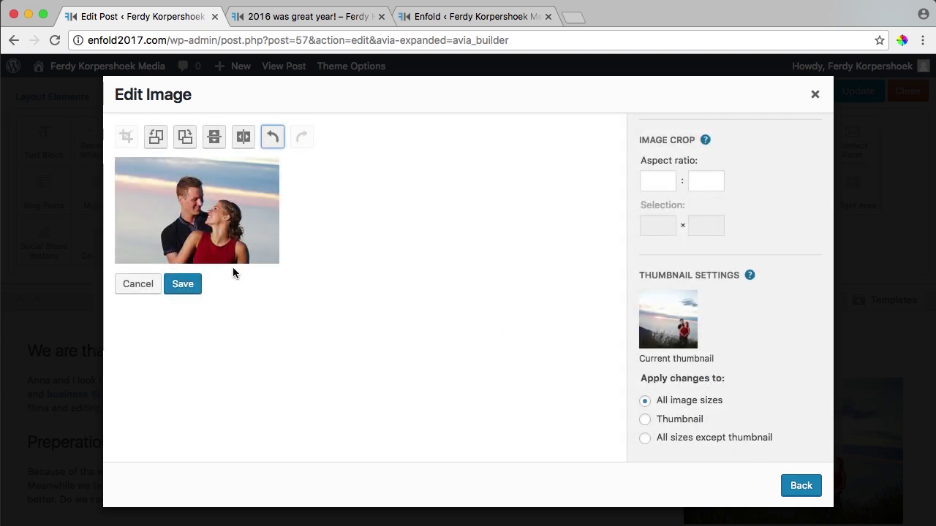
{"action": "left_click", "coordinate": [180, 288]}
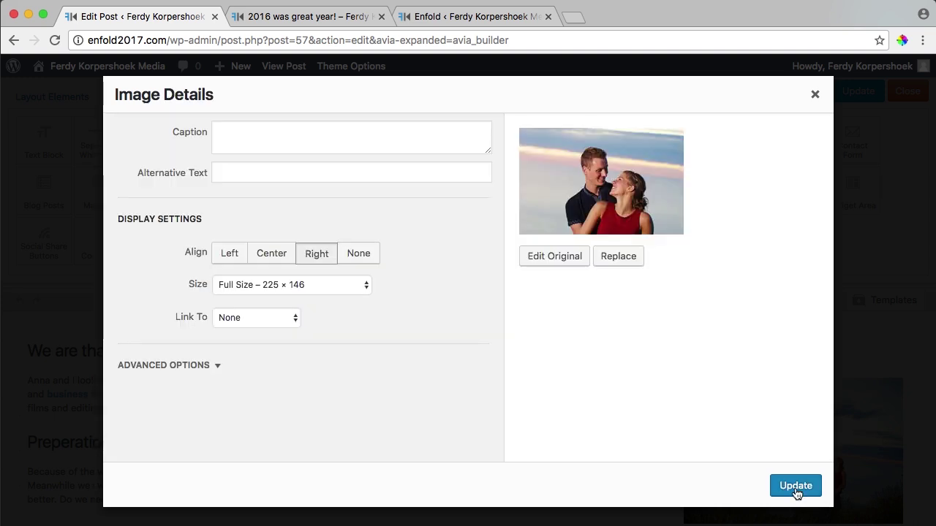
{"action": "left_click", "coordinate": [797, 490]}
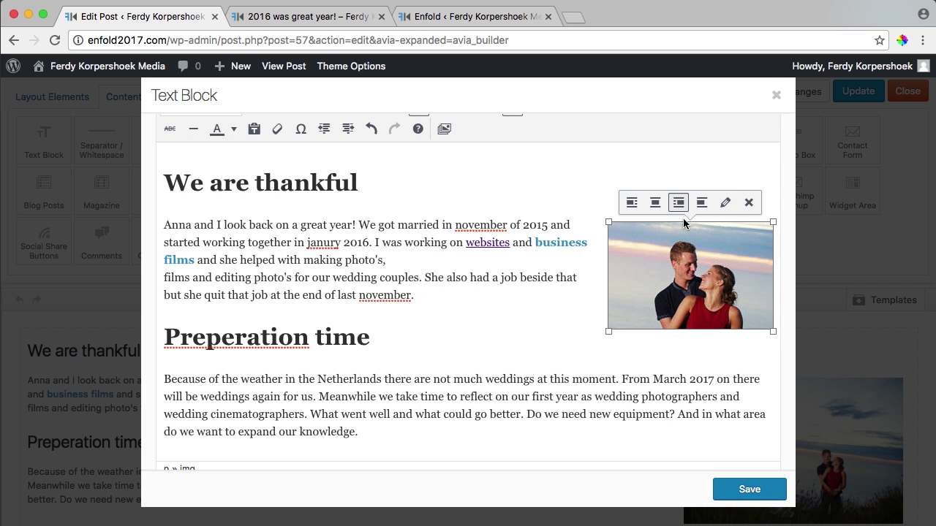
{"action": "left_click", "coordinate": [744, 498]}
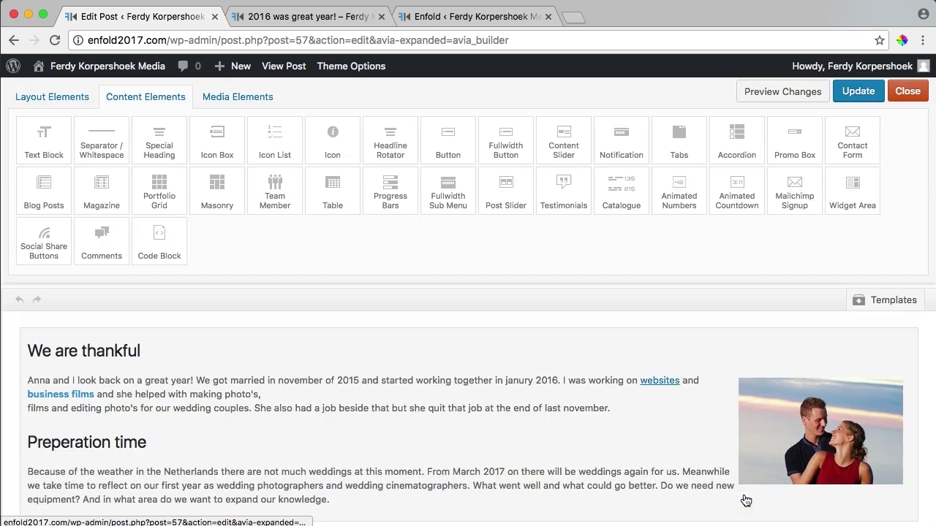
Place the cursor before 'Because' in the text block and upload peartree_14.jpg
{"action": "scroll", "coordinate": [617, 377], "scroll_direction": "down", "scroll_amount": 3}
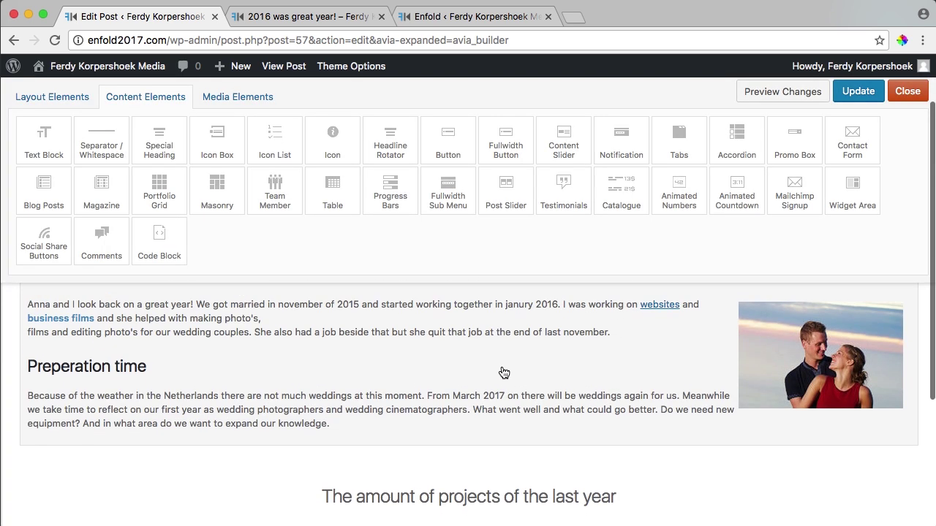
{"action": "left_click", "coordinate": [80, 392]}
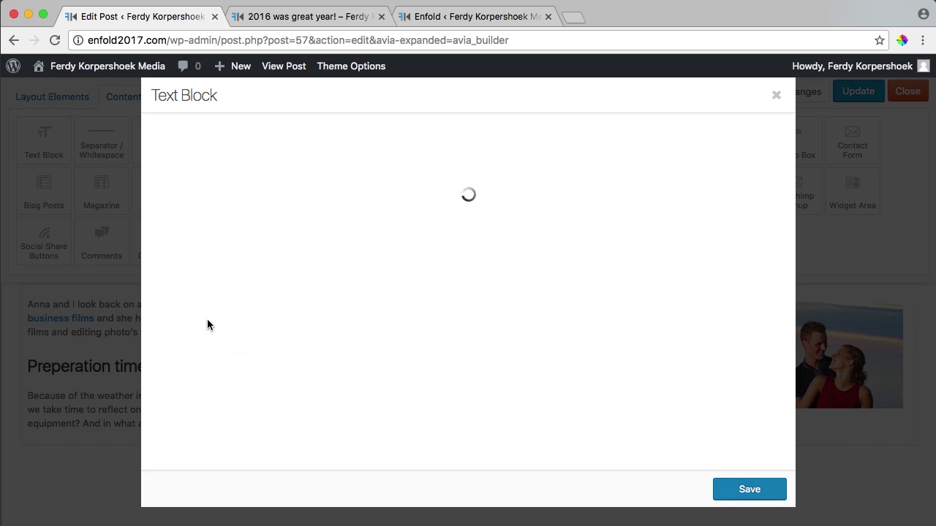
{"action": "scroll", "coordinate": [171, 378], "scroll_direction": "down", "scroll_amount": 4}
{"action": "left_click", "coordinate": [165, 362]}
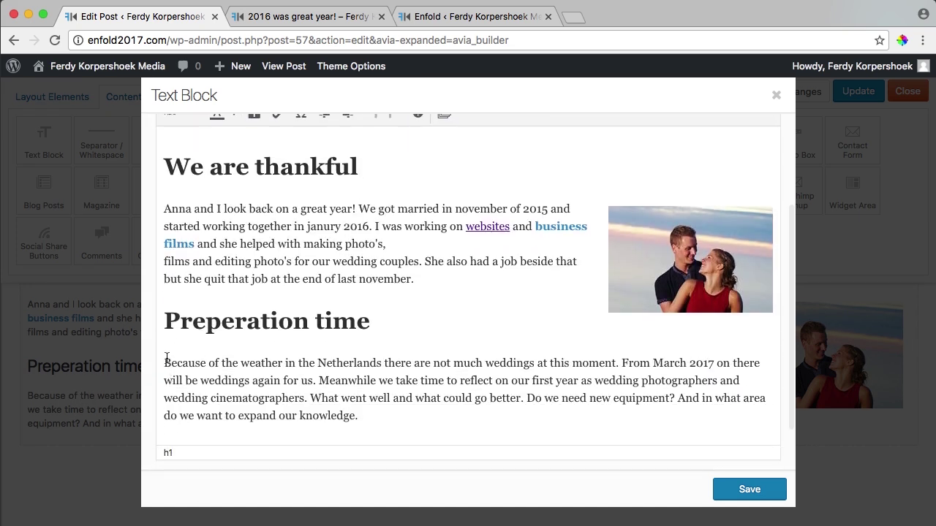
{"action": "scroll", "coordinate": [233, 175], "scroll_direction": "up", "scroll_amount": 3}
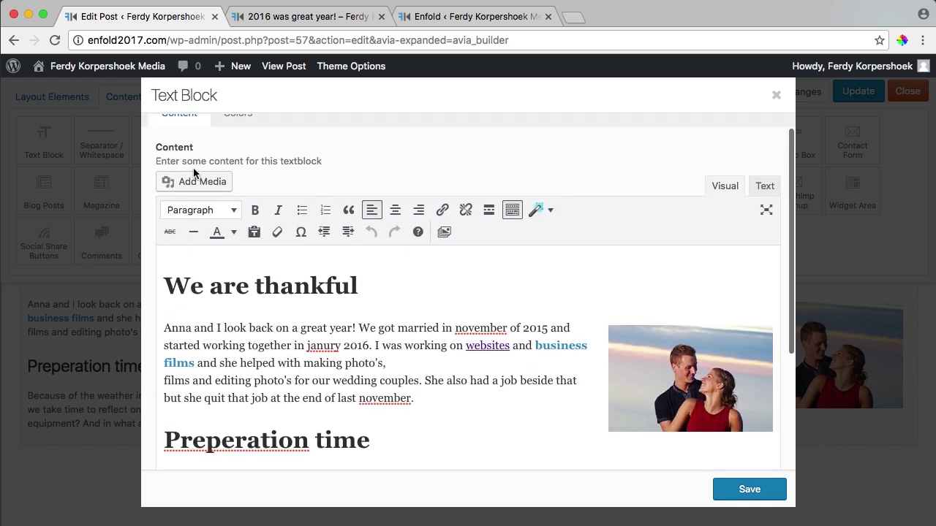
{"action": "left_click", "coordinate": [188, 184]}
{"action": "left_click", "coordinate": [217, 133]}
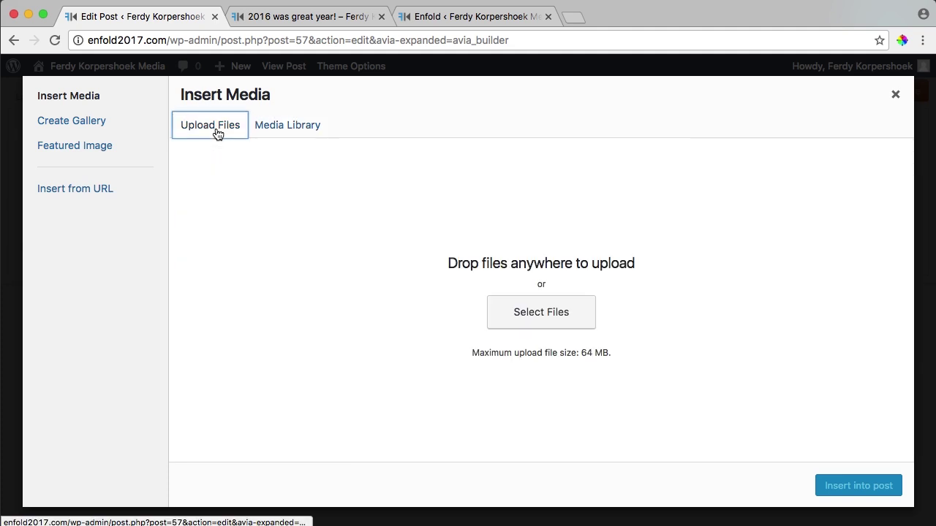
{"action": "left_click", "coordinate": [497, 310]}
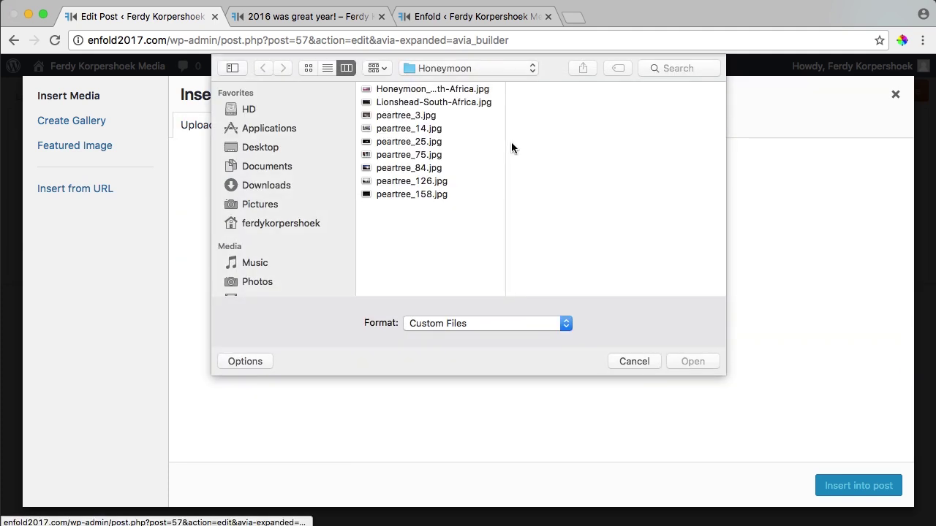
{"action": "left_click", "coordinate": [431, 129]}
{"action": "left_click", "coordinate": [686, 357]}
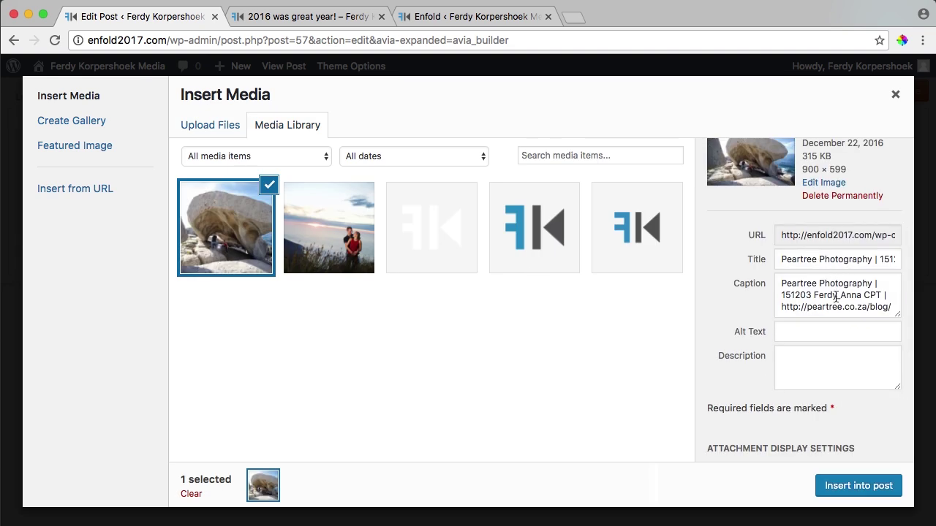
Insert the rock photo without caption or link, left-aligned at medium 300 × 200 size
{"action": "triple_click", "coordinate": [836, 296]}
{"action": "key", "text": "BackSpace"}
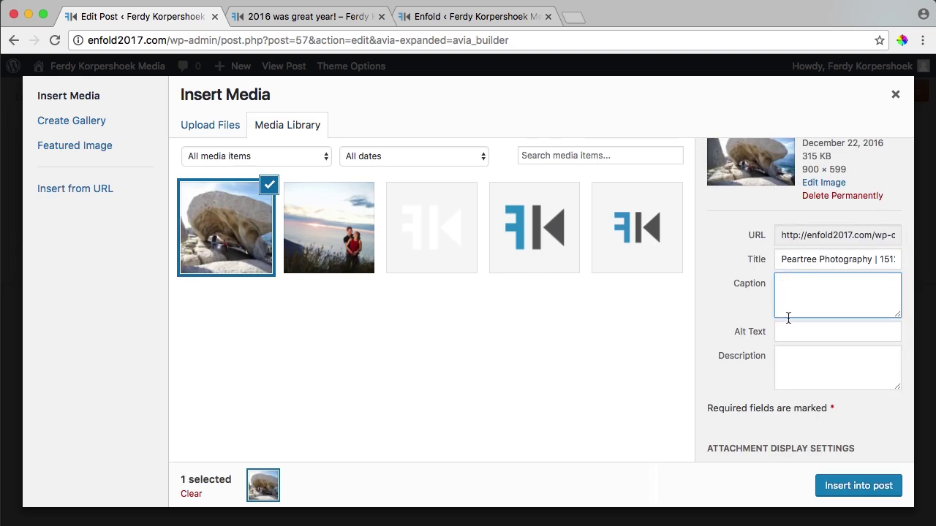
{"action": "scroll", "coordinate": [764, 320], "scroll_direction": "down", "scroll_amount": 3}
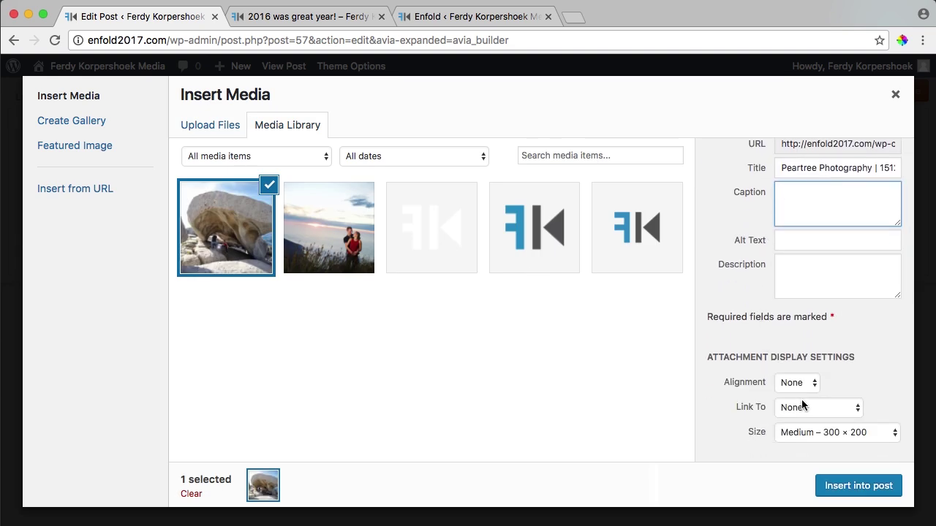
{"action": "left_click", "coordinate": [796, 383]}
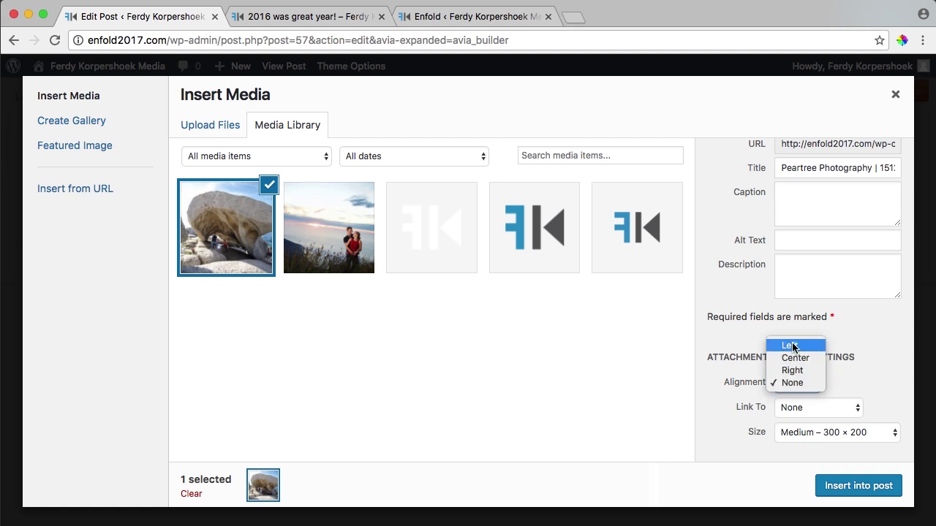
{"action": "left_click", "coordinate": [800, 395]}
{"action": "left_click", "coordinate": [801, 411]}
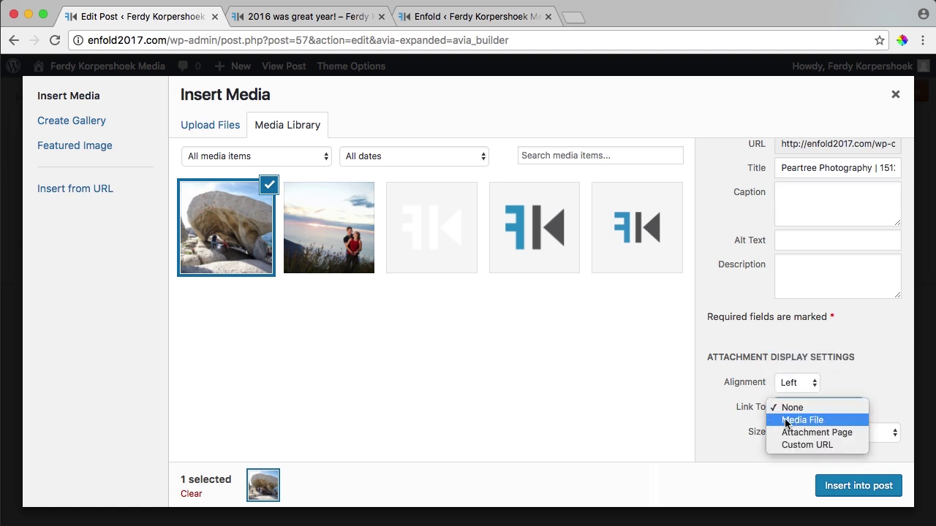
{"action": "left_click", "coordinate": [747, 435]}
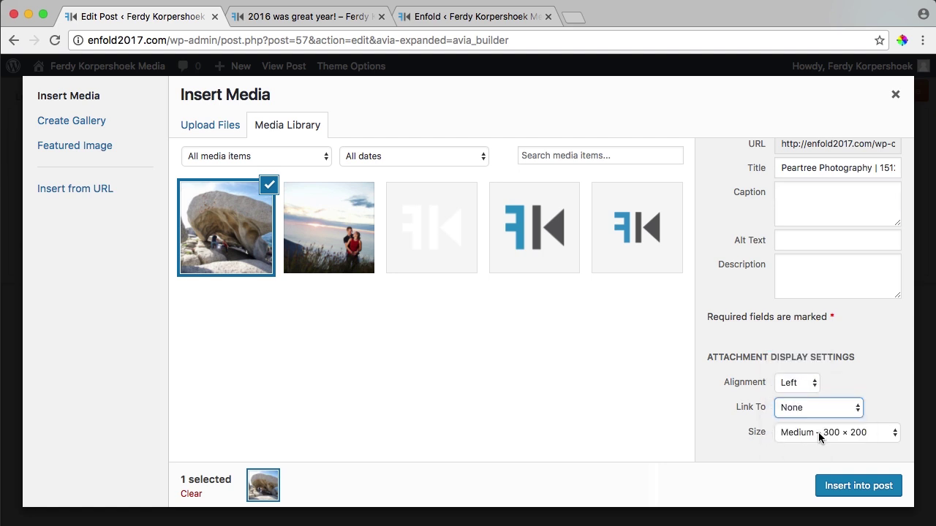
{"action": "left_click", "coordinate": [819, 438]}
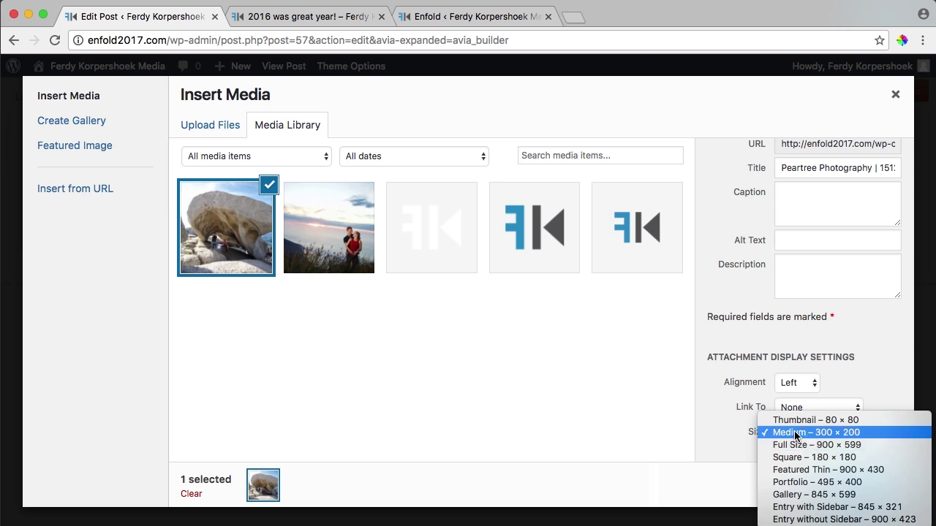
{"action": "left_click", "coordinate": [793, 437]}
{"action": "left_click", "coordinate": [839, 486]}
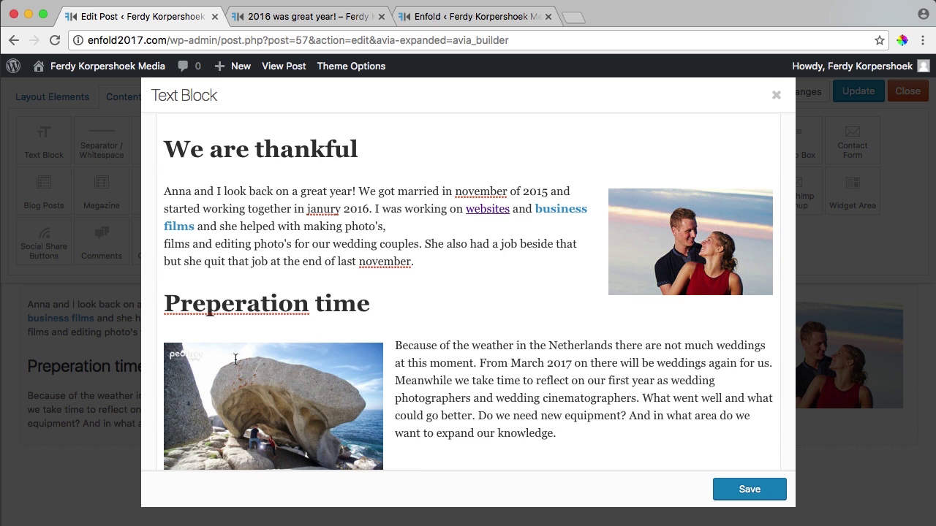
Save the text block, update the post, and reload the live post to review both photos
{"action": "left_click", "coordinate": [753, 488]}
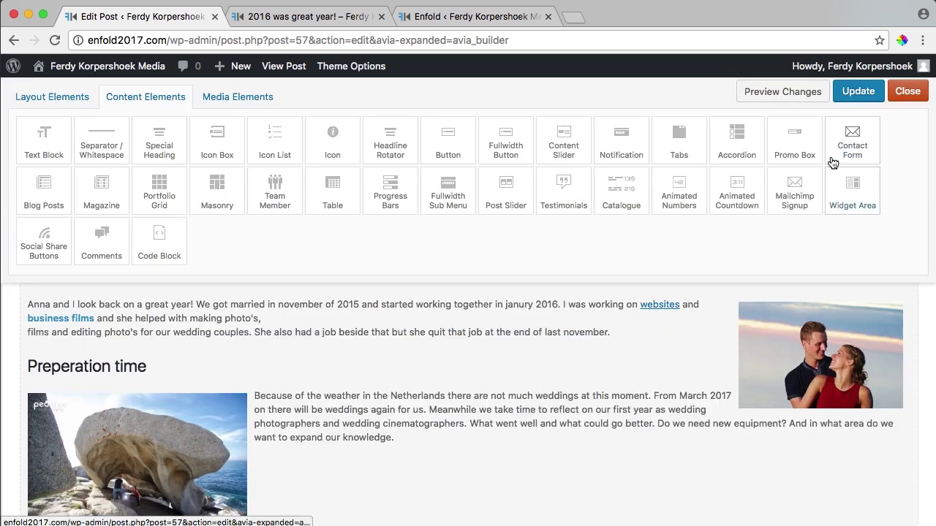
{"action": "left_click", "coordinate": [868, 91]}
{"action": "left_click", "coordinate": [339, 12]}
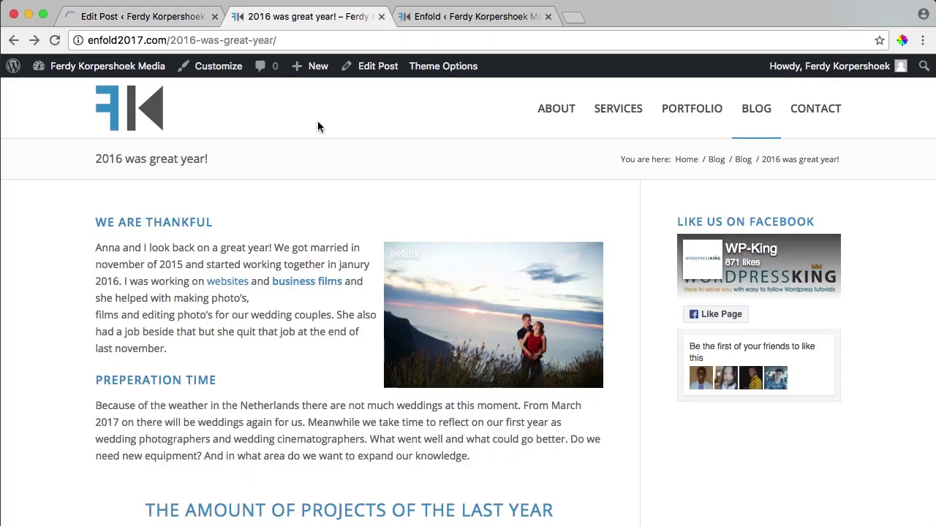
{"action": "key", "text": "super+r"}
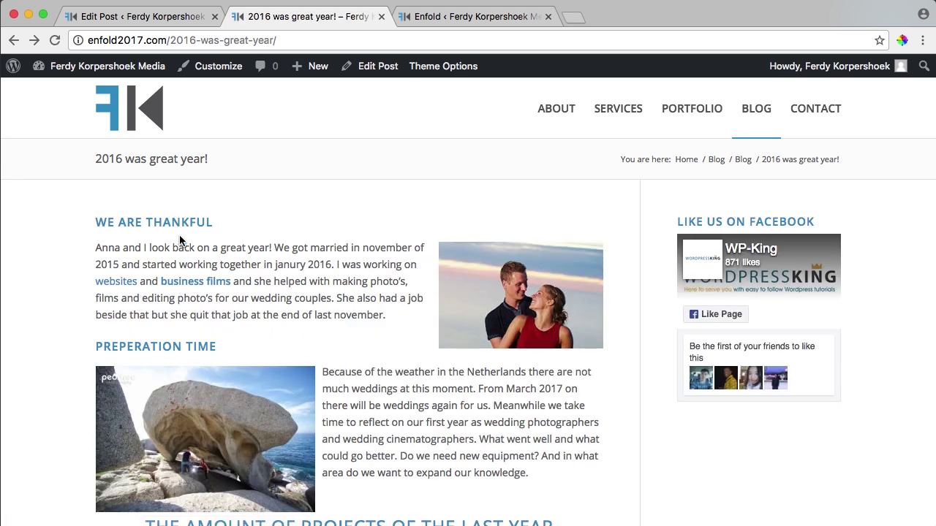
{"action": "scroll", "coordinate": [145, 233], "scroll_direction": "down", "scroll_amount": 2}
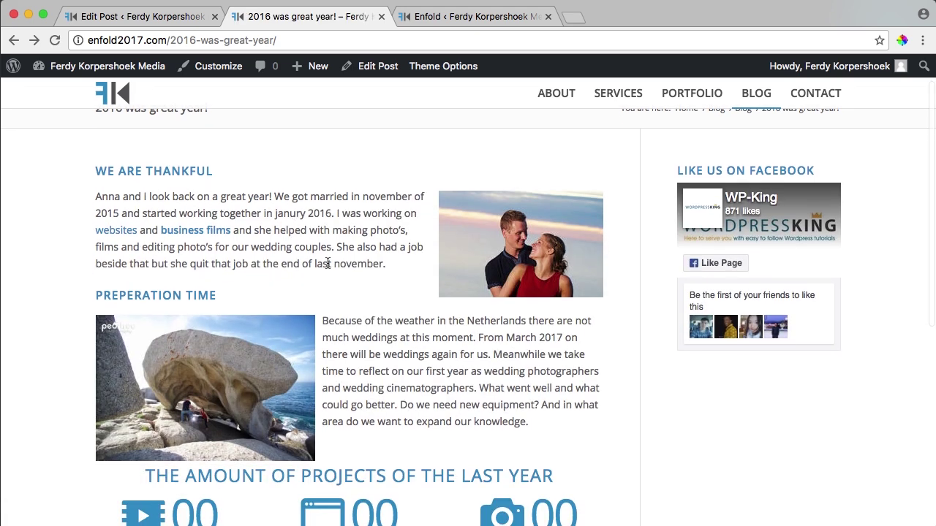
{"action": "scroll", "coordinate": [328, 263], "scroll_direction": "down", "scroll_amount": 1}
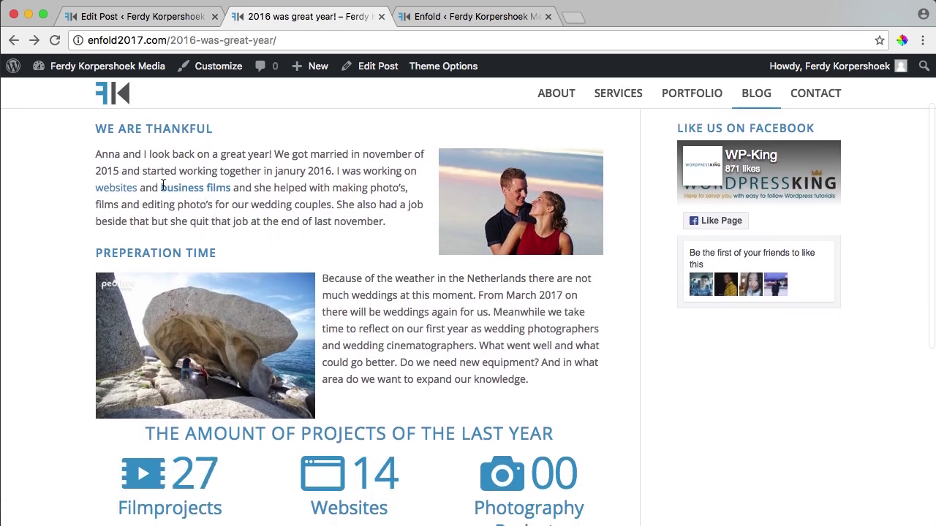
{"action": "left_click", "coordinate": [225, 188]}
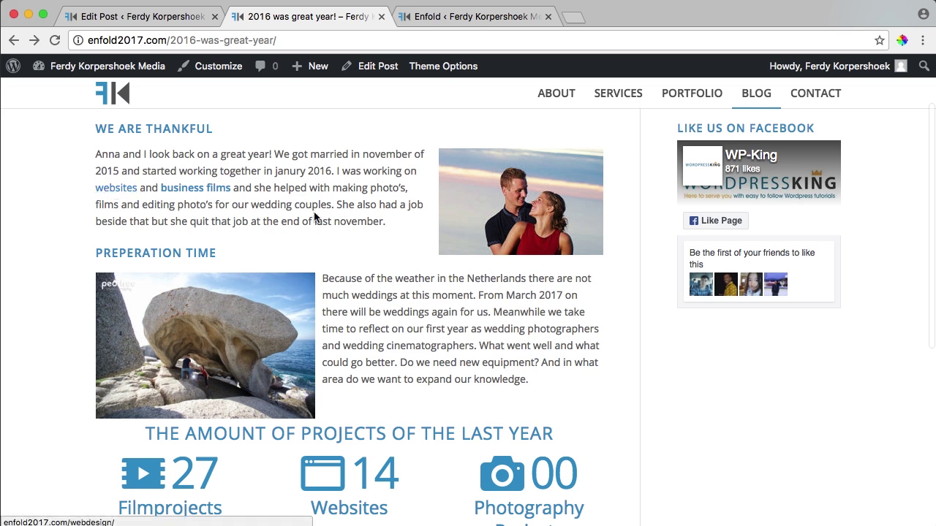
{"action": "scroll", "coordinate": [316, 216], "scroll_direction": "down", "scroll_amount": 1}
{"action": "scroll", "coordinate": [256, 322], "scroll_direction": "down", "scroll_amount": 2}
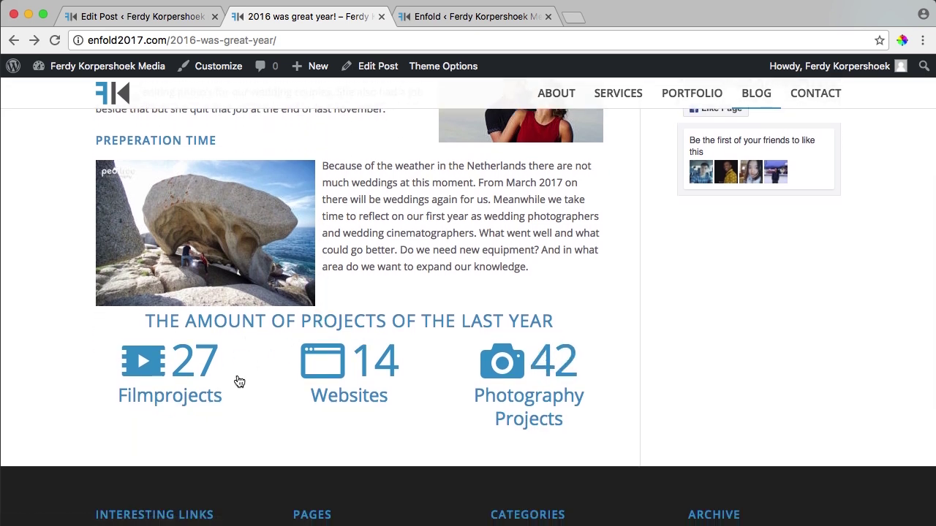
{"action": "scroll", "coordinate": [417, 303], "scroll_direction": "up", "scroll_amount": 2}
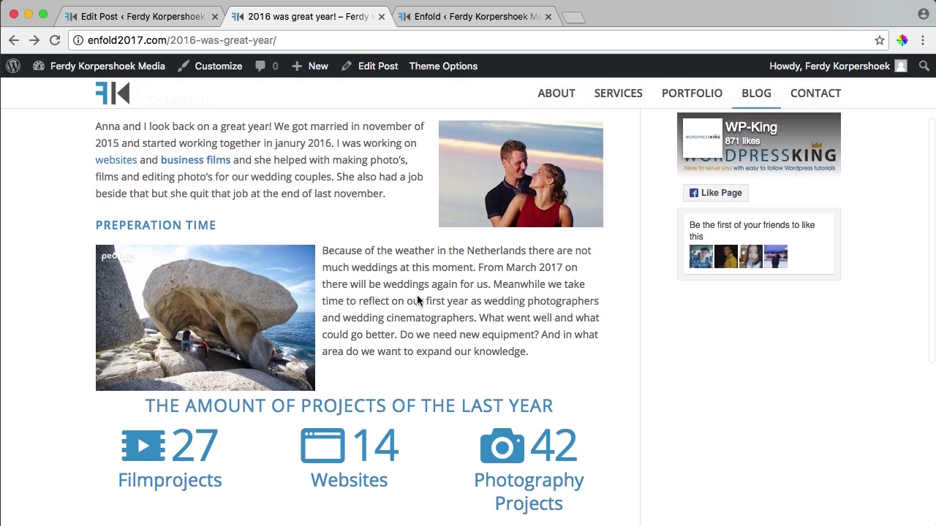
{"action": "scroll", "coordinate": [417, 300], "scroll_direction": "down", "scroll_amount": 3}
Add a Separator/Whitespace element above the projects heading in the post editor
{"action": "left_click", "coordinate": [132, 16]}
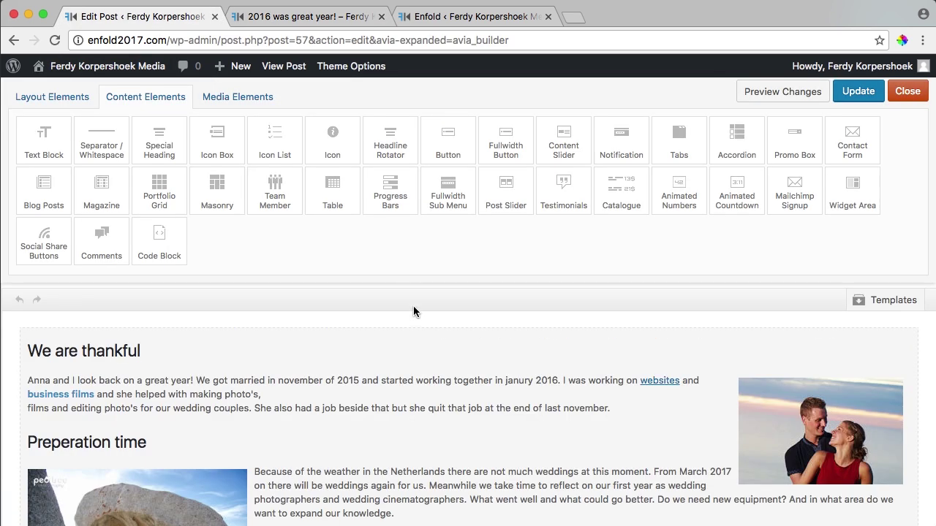
{"action": "scroll", "coordinate": [413, 310], "scroll_direction": "down", "scroll_amount": 5}
{"action": "scroll", "coordinate": [290, 382], "scroll_direction": "down", "scroll_amount": 1}
{"action": "scroll", "coordinate": [295, 368], "scroll_direction": "up", "scroll_amount": 1}
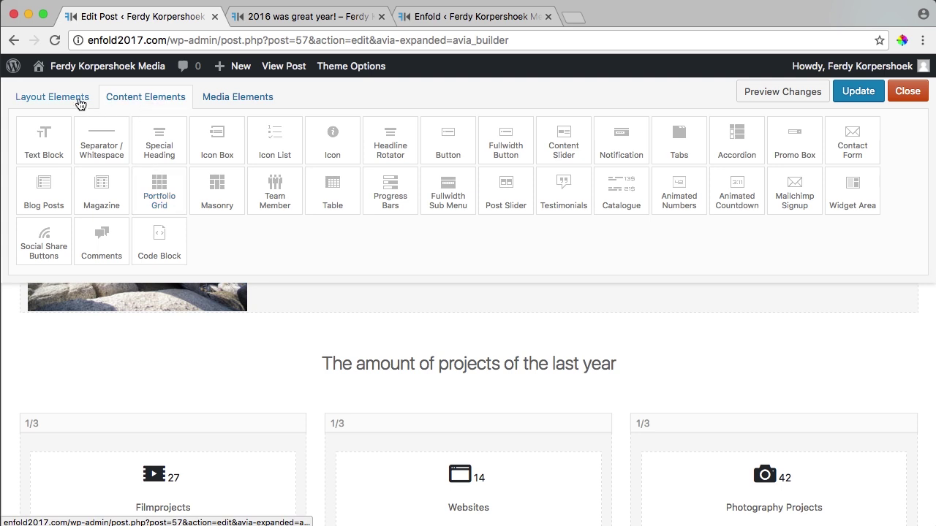
{"action": "left_click_drag", "start_coordinate": [108, 147], "coordinate": [347, 335]}
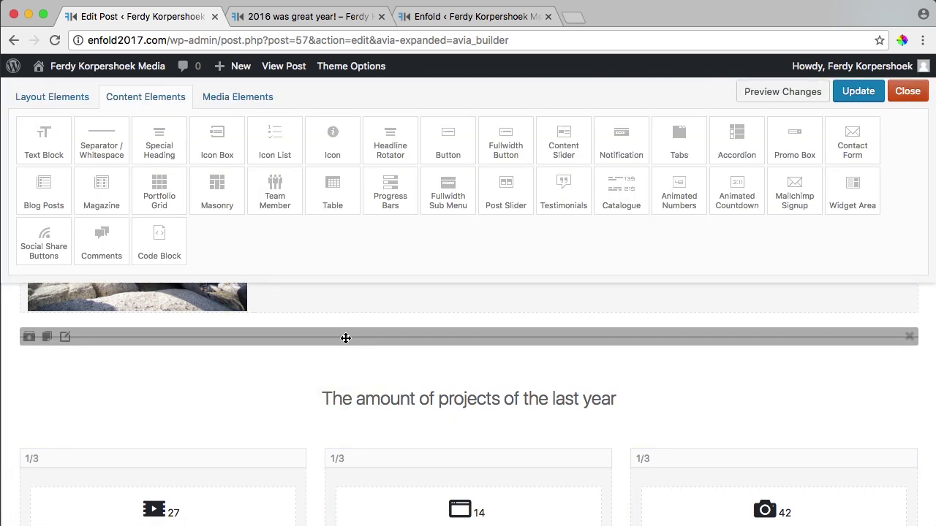
{"action": "left_click", "coordinate": [65, 337]}
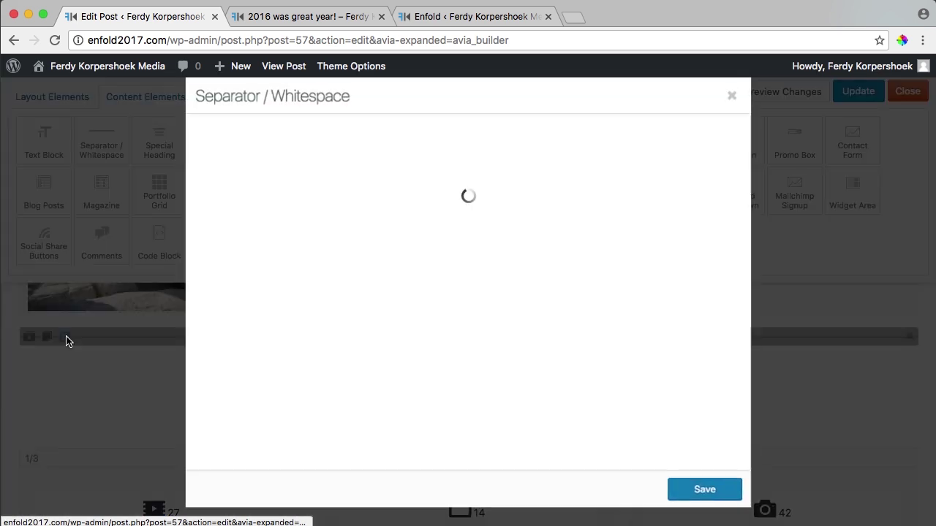
Give the separator a Custom style with Border 'none' and 'No Icon', and save it
{"action": "left_click", "coordinate": [280, 147]}
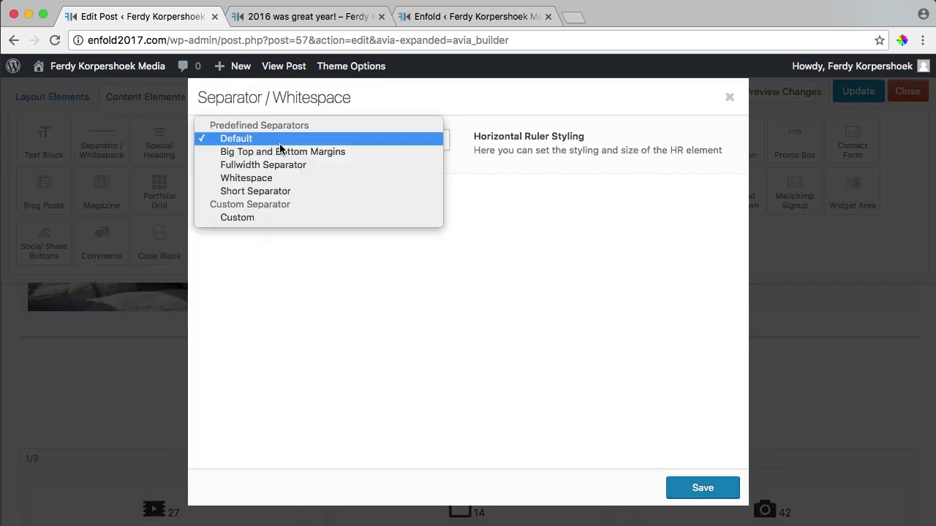
{"action": "left_click", "coordinate": [243, 217]}
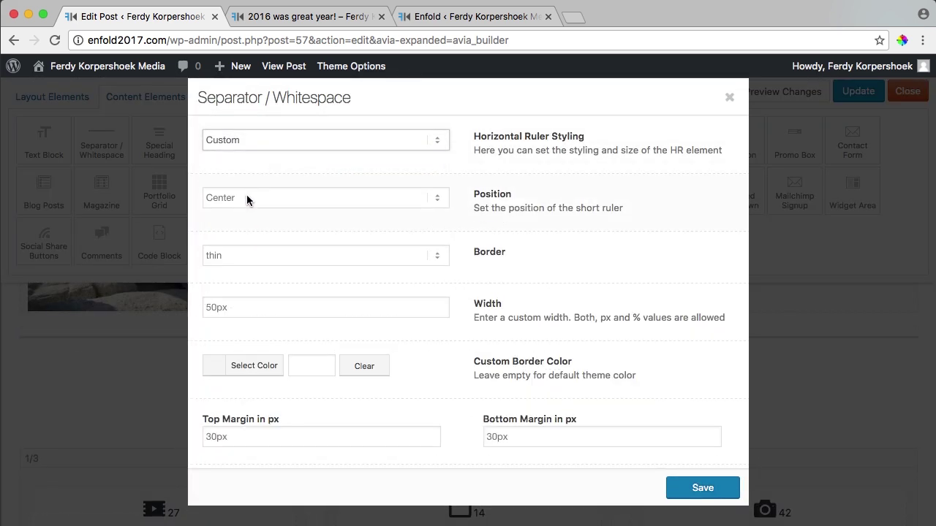
{"action": "left_click", "coordinate": [247, 254]}
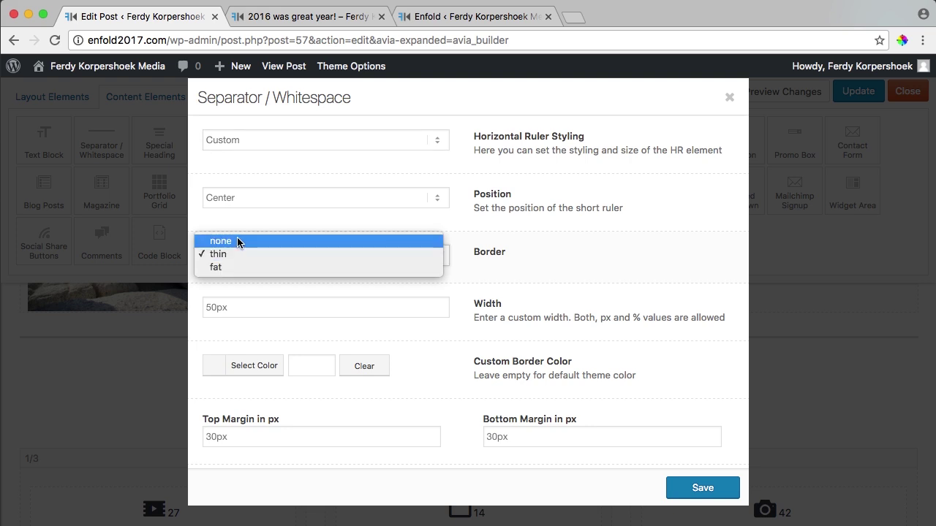
{"action": "left_click", "coordinate": [241, 240]}
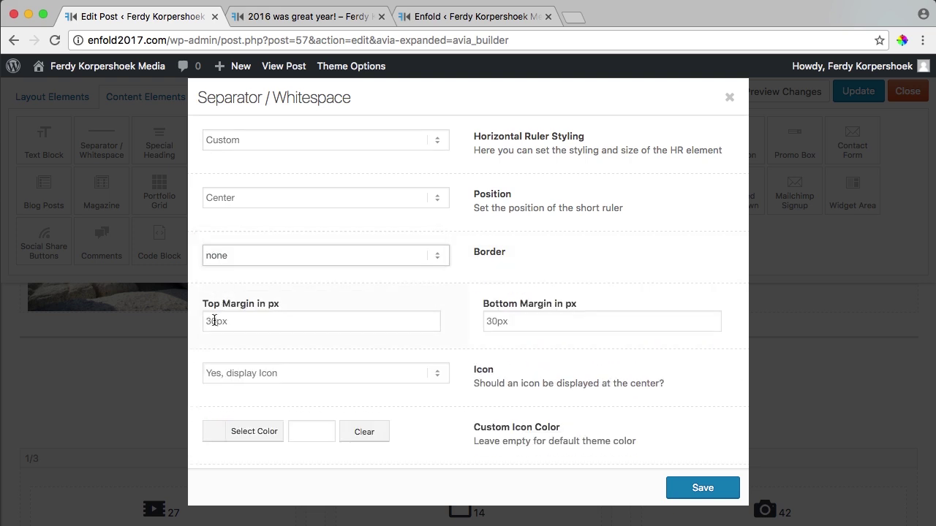
{"action": "left_click", "coordinate": [326, 371]}
{"action": "left_click", "coordinate": [267, 358]}
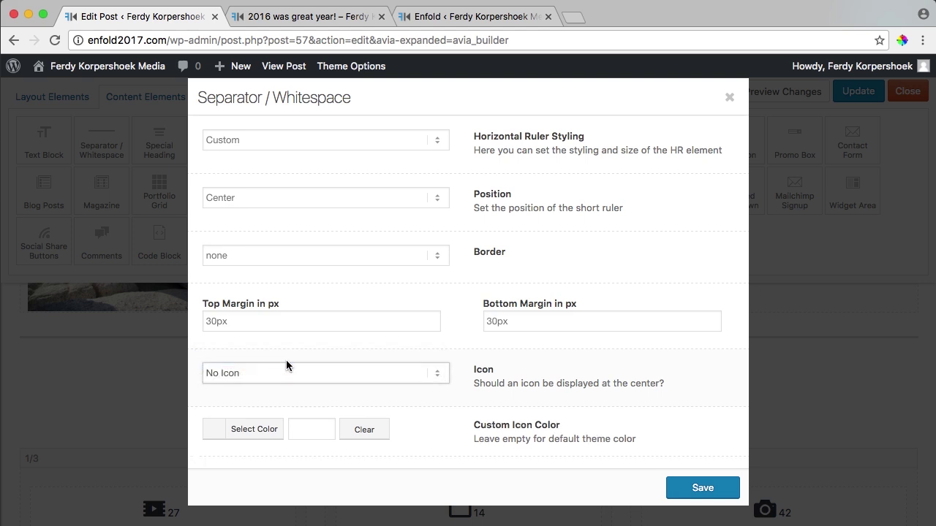
{"action": "left_click", "coordinate": [700, 487]}
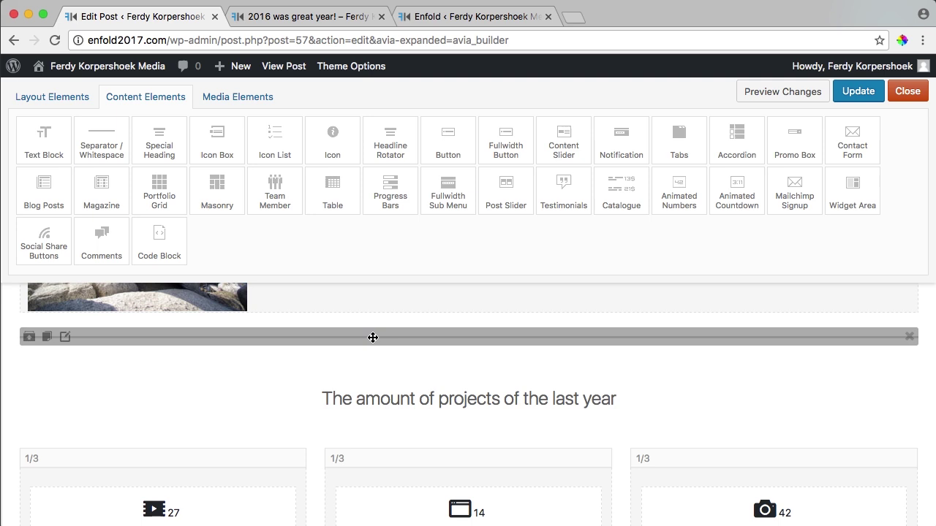
Reload the live post to check the whitespace above the projects heading, then return to the editor
{"action": "left_click", "coordinate": [296, 16]}
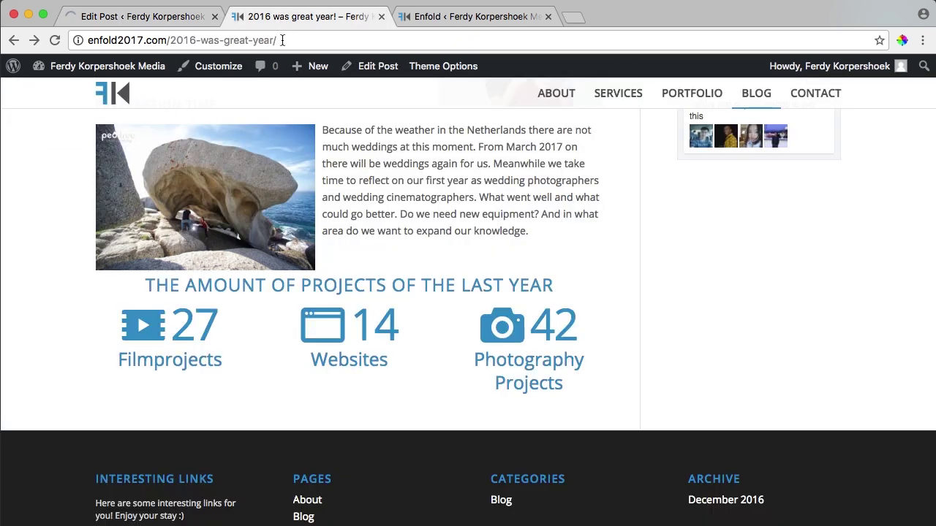
{"action": "key", "text": "super+r"}
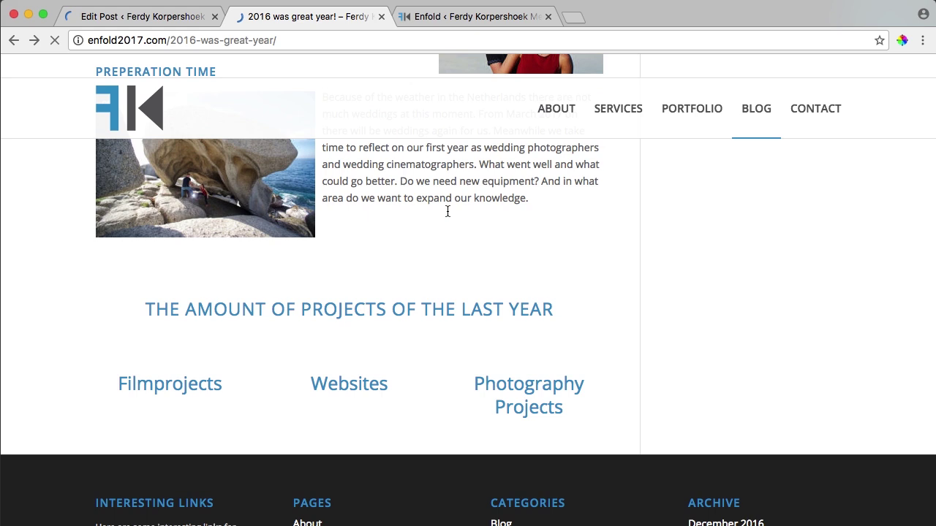
{"action": "scroll", "coordinate": [425, 259], "scroll_direction": "up", "scroll_amount": 5}
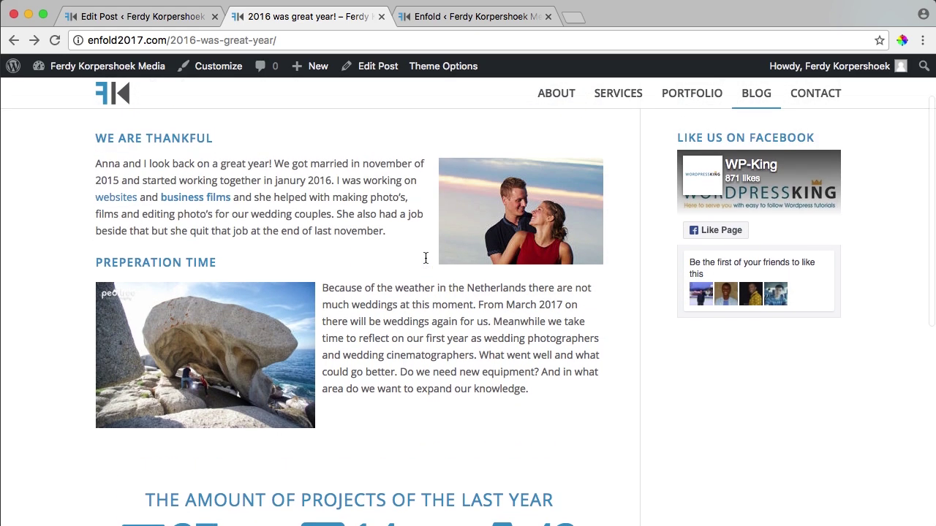
{"action": "scroll", "coordinate": [425, 260], "scroll_direction": "down", "scroll_amount": 10}
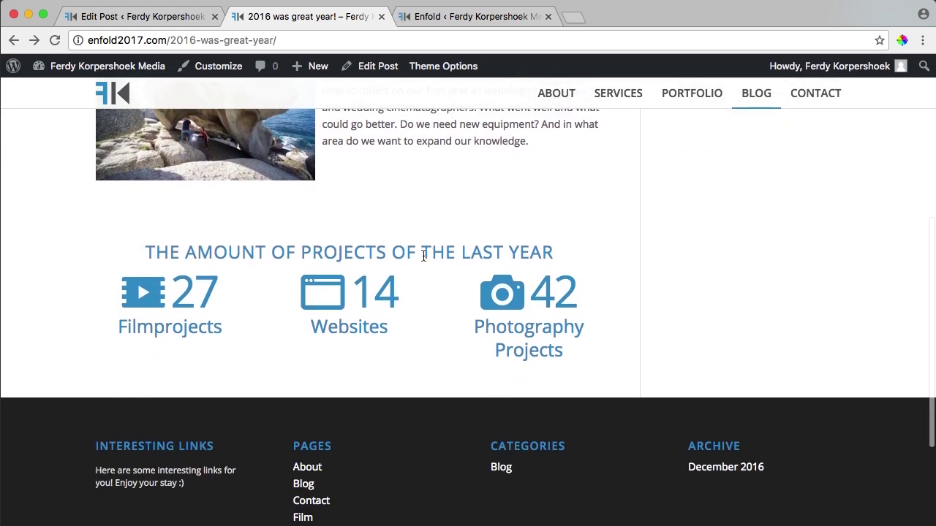
{"action": "scroll", "coordinate": [423, 256], "scroll_direction": "up", "scroll_amount": 10}
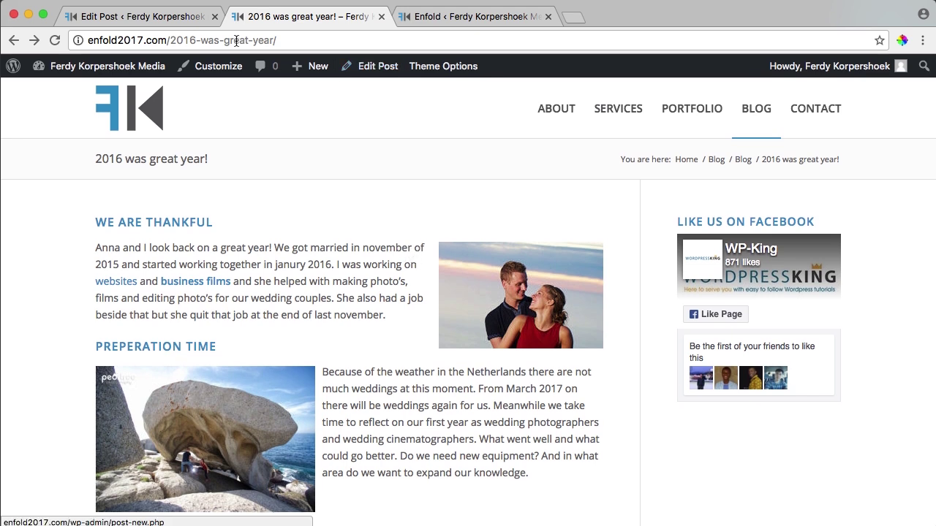
{"action": "left_click", "coordinate": [168, 16]}
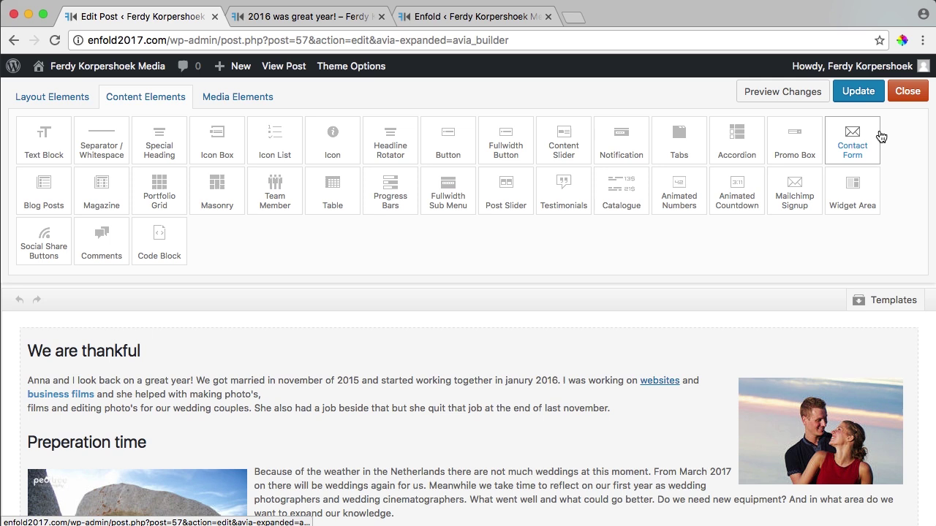
Switch to the standard edit screen and look over the live Blog listing page
{"action": "left_click", "coordinate": [905, 91]}
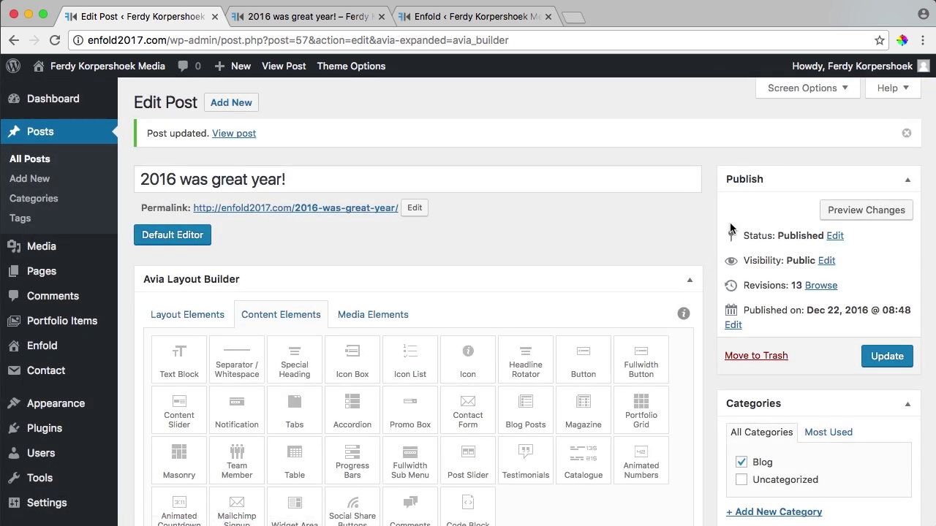
{"action": "scroll", "coordinate": [707, 238], "scroll_direction": "down", "scroll_amount": 15}
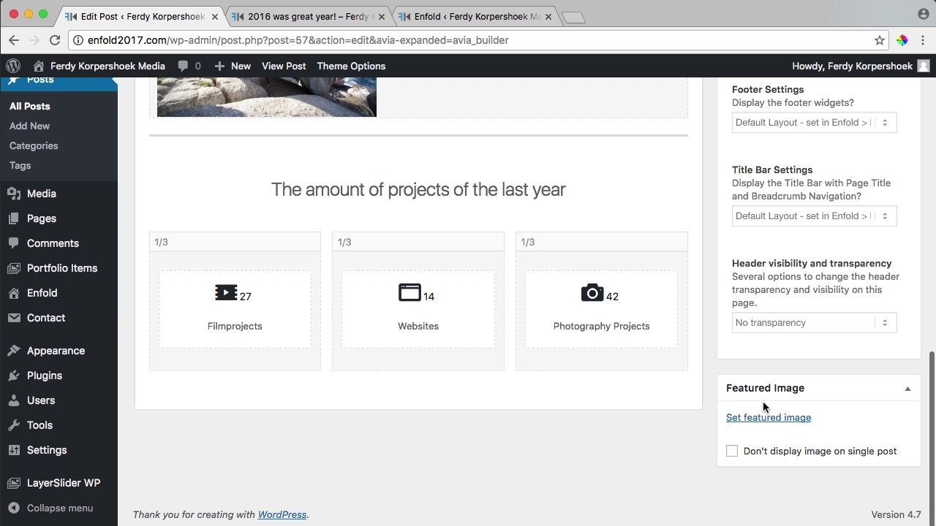
{"action": "left_click", "coordinate": [307, 17]}
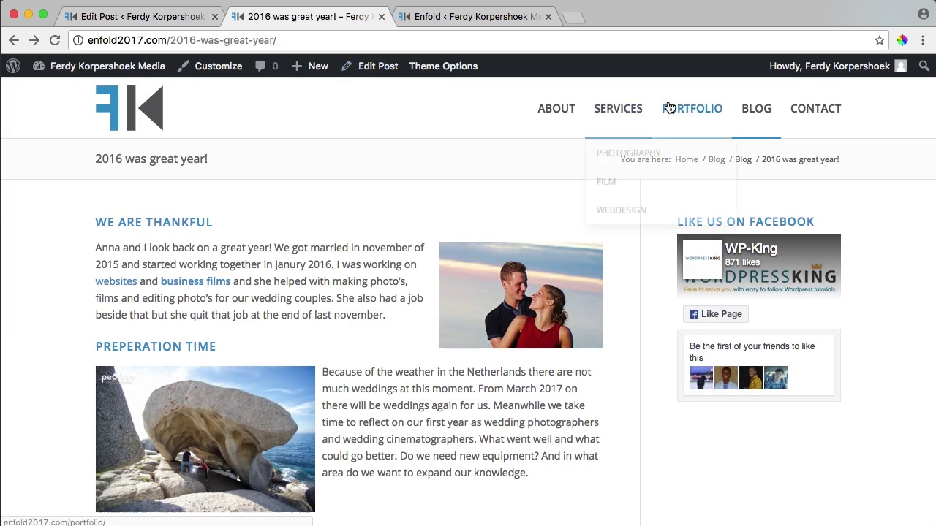
{"action": "left_click", "coordinate": [760, 111]}
{"action": "left_click", "coordinate": [548, 16]}
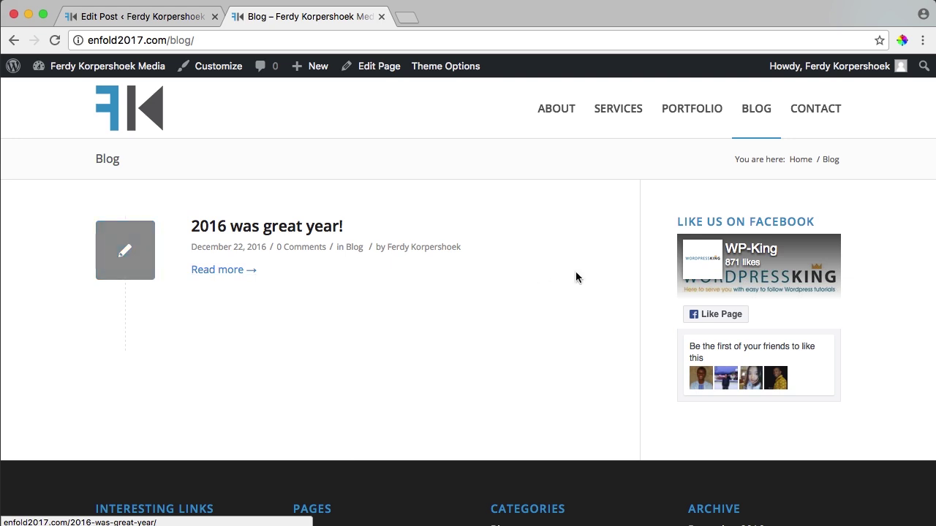
{"action": "scroll", "coordinate": [577, 275], "scroll_direction": "down", "scroll_amount": 2}
{"action": "scroll", "coordinate": [576, 276], "scroll_direction": "up", "scroll_amount": 2}
{"action": "left_click", "coordinate": [156, 15]}
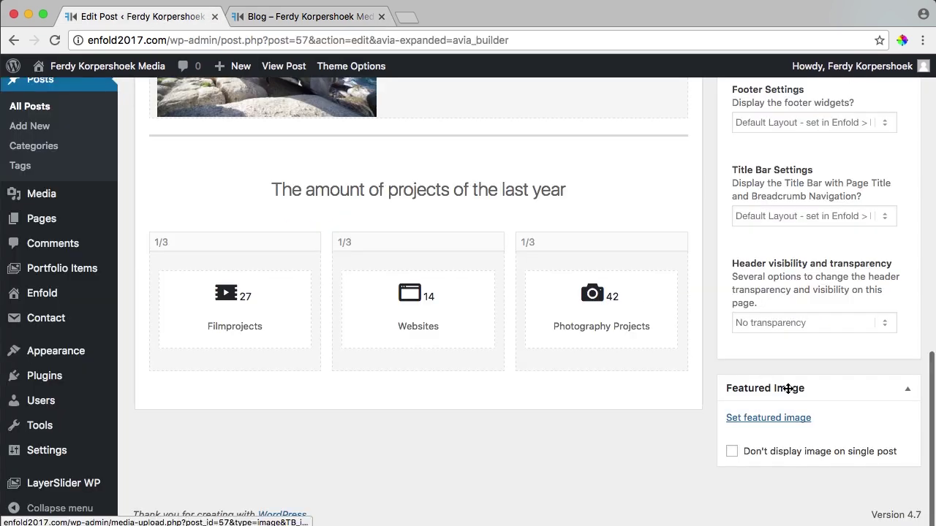
Set the couple-at-sunset photo as featured image, ticking 'Don't display image on single post'
{"action": "left_click", "coordinate": [764, 417]}
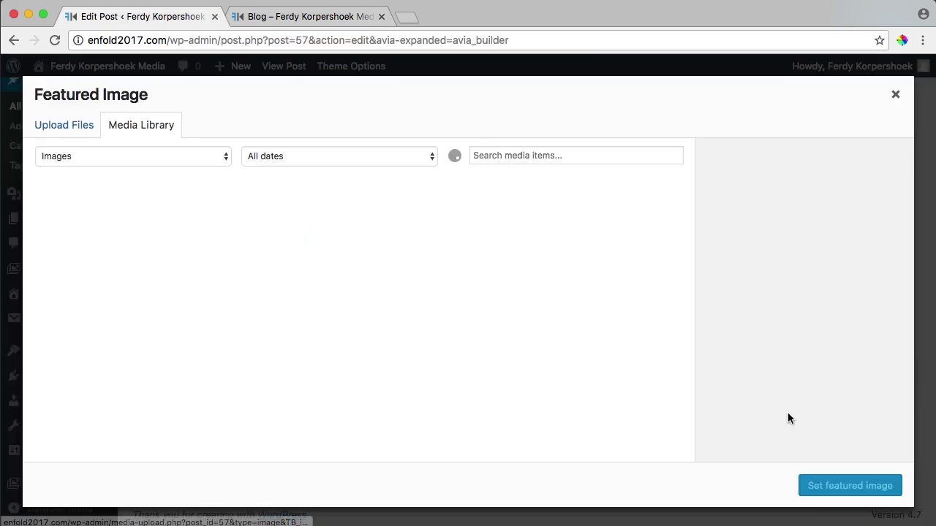
{"action": "left_click", "coordinate": [187, 253]}
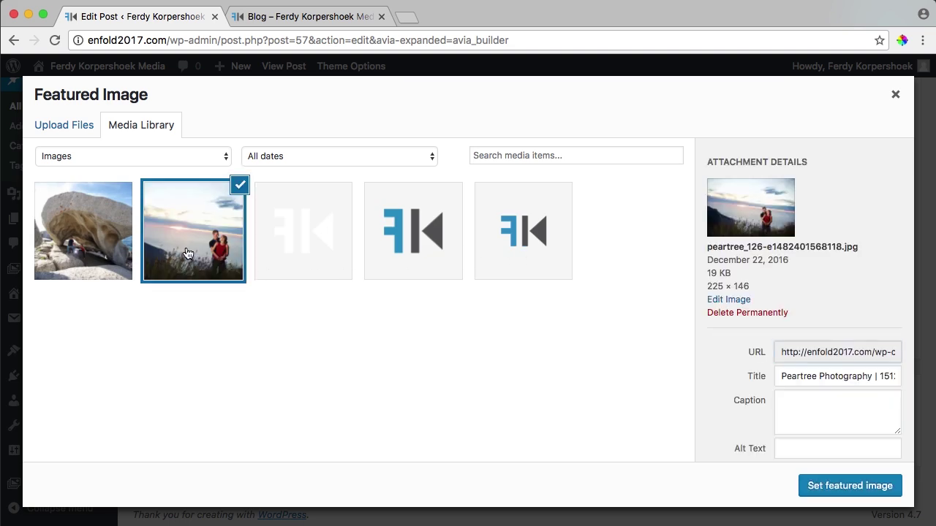
{"action": "left_click", "coordinate": [850, 486]}
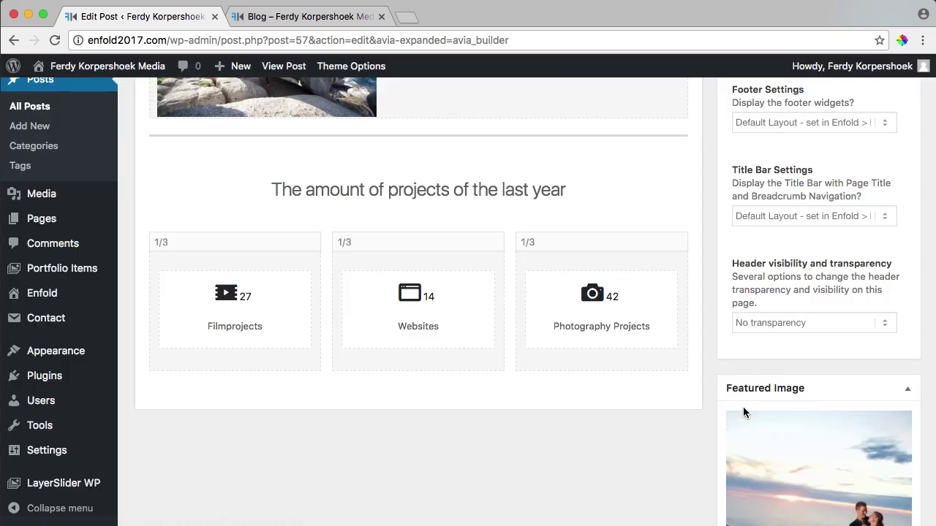
{"action": "scroll", "coordinate": [742, 407], "scroll_direction": "down", "scroll_amount": 5}
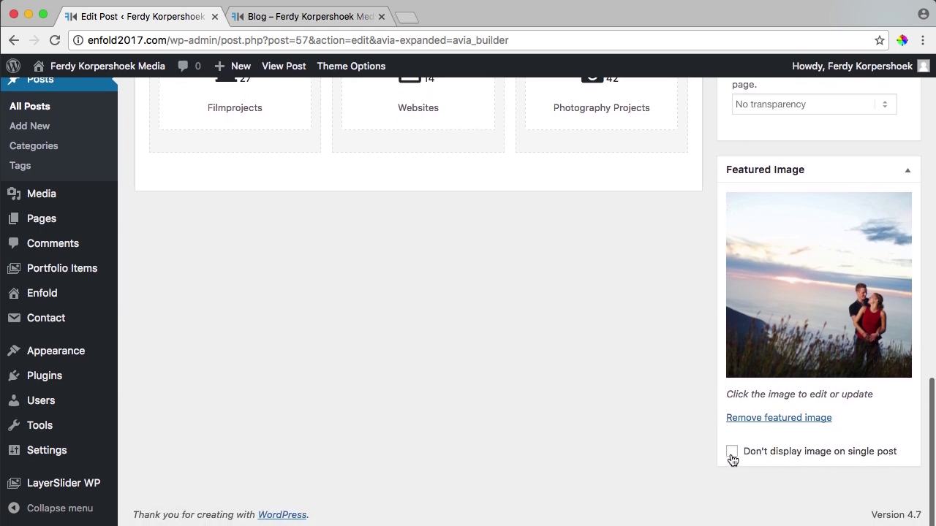
{"action": "left_click", "coordinate": [733, 453]}
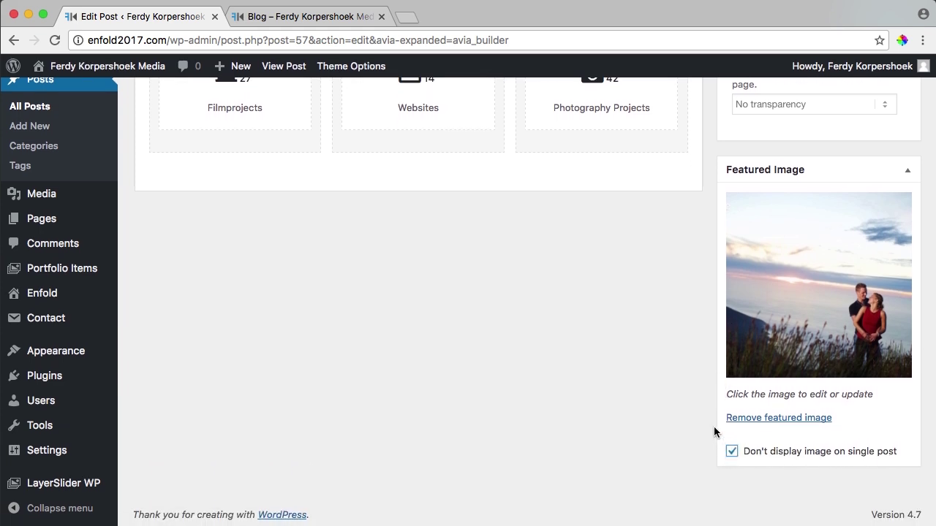
Reload the Blog listing to check the new featured thumbnail
{"action": "scroll", "coordinate": [714, 424], "scroll_direction": "up", "scroll_amount": 10}
{"action": "scroll", "coordinate": [511, 292], "scroll_direction": "down", "scroll_amount": 6}
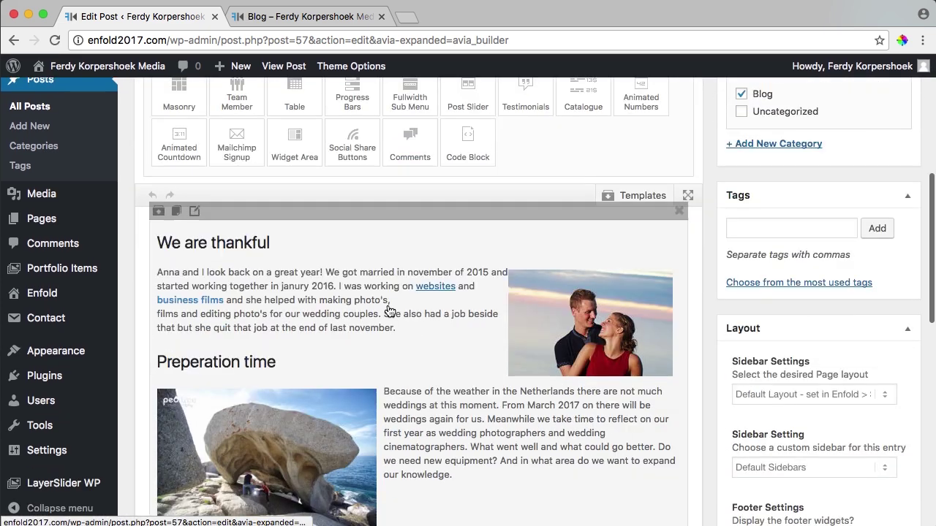
{"action": "scroll", "coordinate": [701, 328], "scroll_direction": "up", "scroll_amount": 1}
{"action": "scroll", "coordinate": [701, 328], "scroll_direction": "up", "scroll_amount": 2}
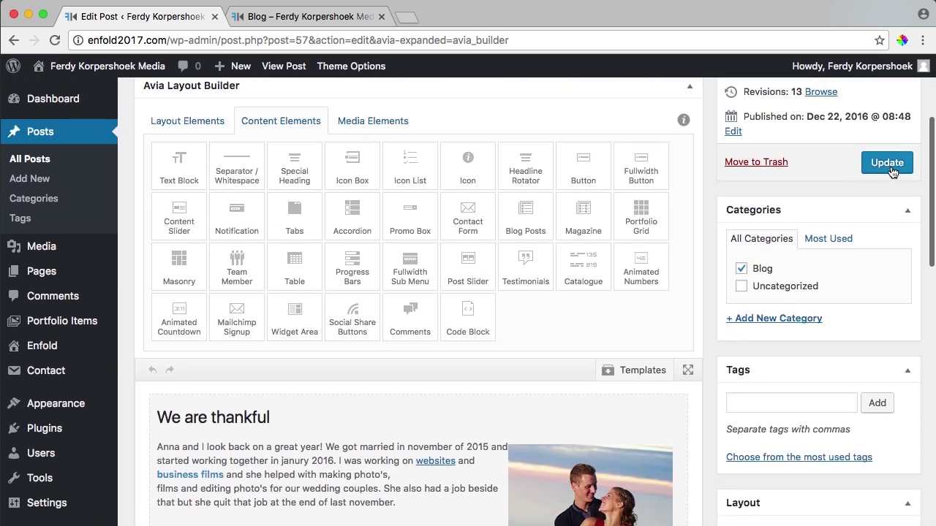
{"action": "left_click", "coordinate": [310, 16]}
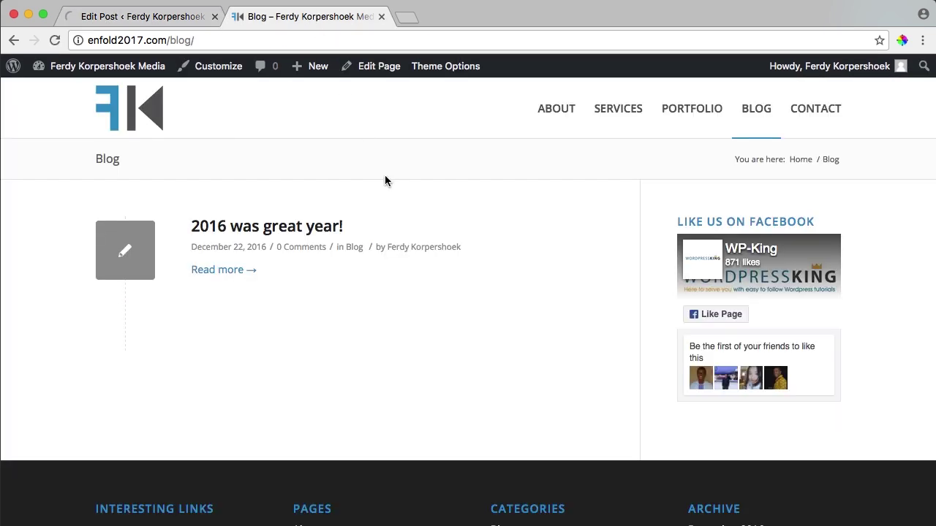
{"action": "key", "text": "super+r"}
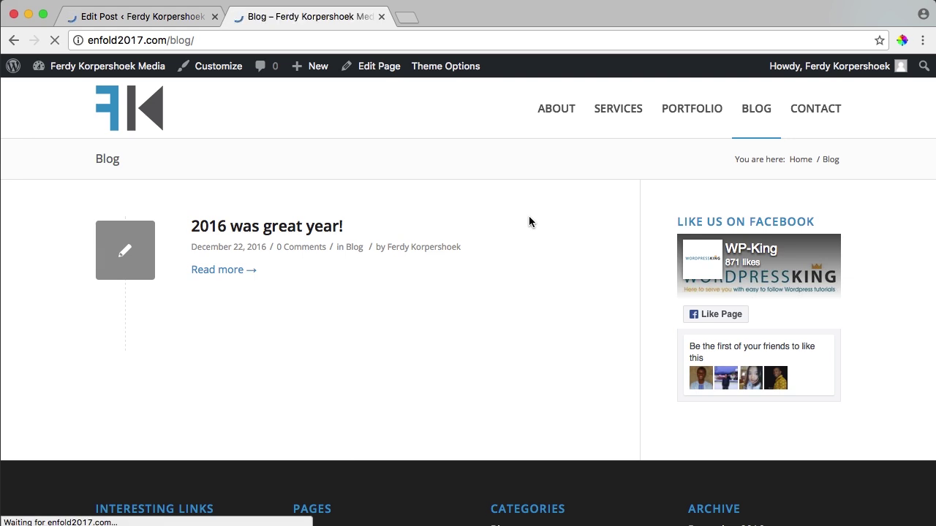
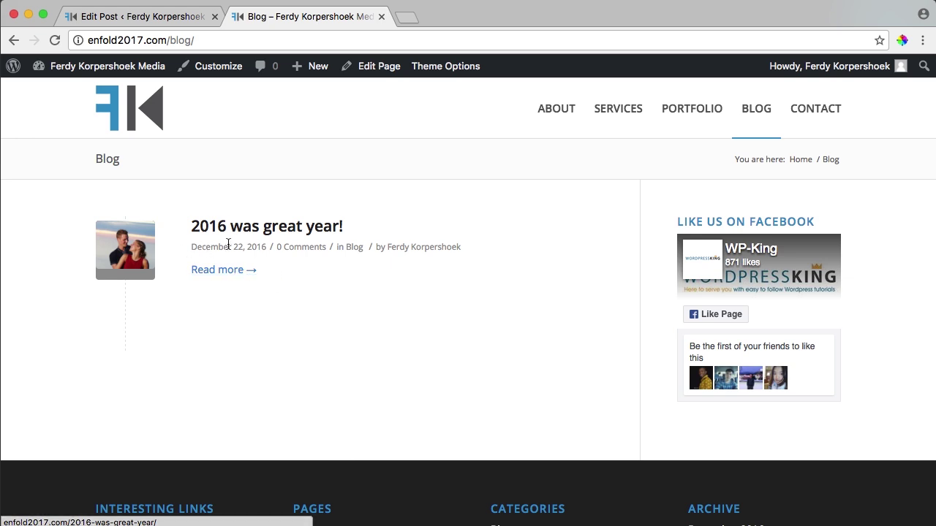
Delete the line break after 'photo's,' in the opening paragraph, select the paragraph, and save the text block
{"action": "left_click", "coordinate": [156, 20]}
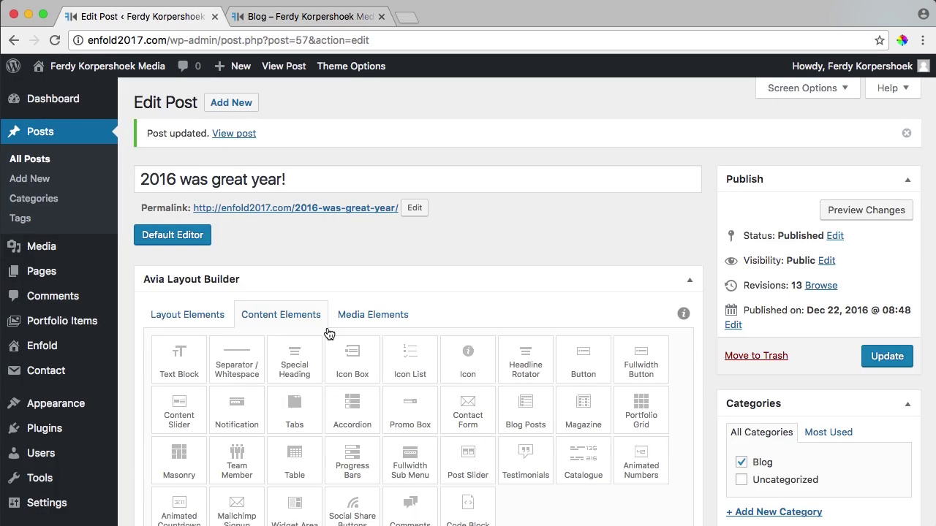
{"action": "scroll", "coordinate": [324, 334], "scroll_direction": "down", "scroll_amount": 10}
{"action": "left_click", "coordinate": [294, 274]}
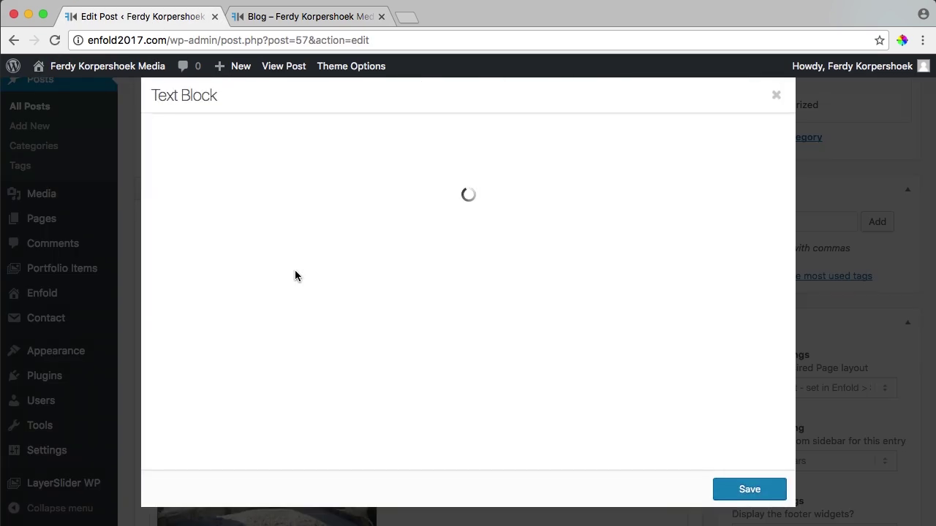
{"action": "left_click", "coordinate": [410, 392]}
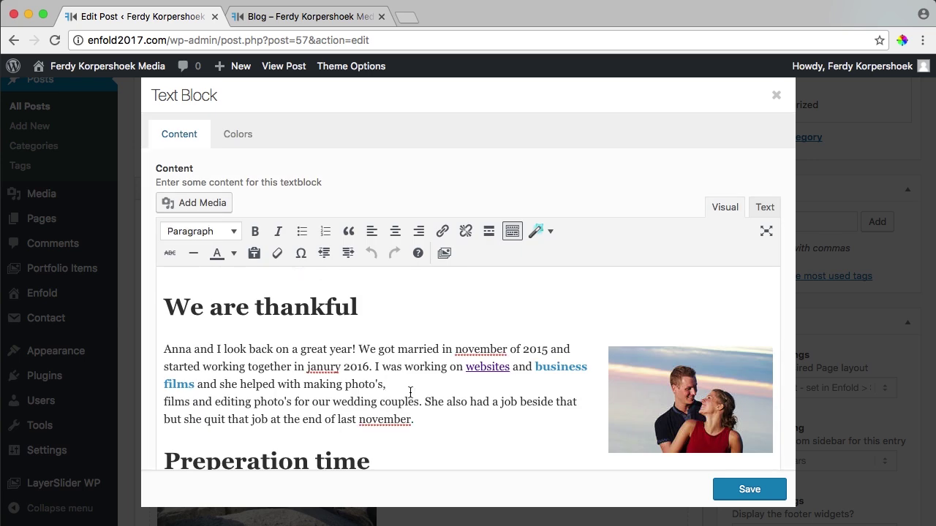
{"action": "key", "text": "BackSpace"}
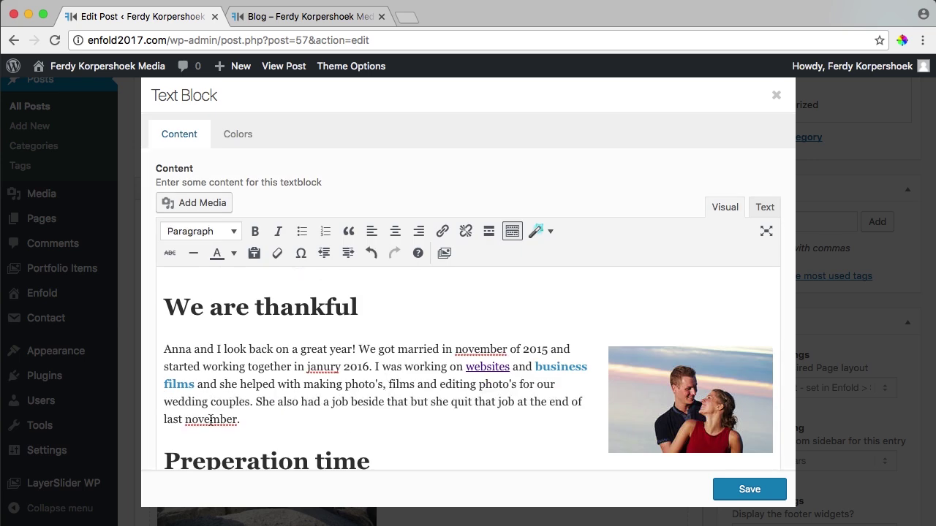
{"action": "left_click_drag", "start_coordinate": [241, 418], "coordinate": [172, 351]}
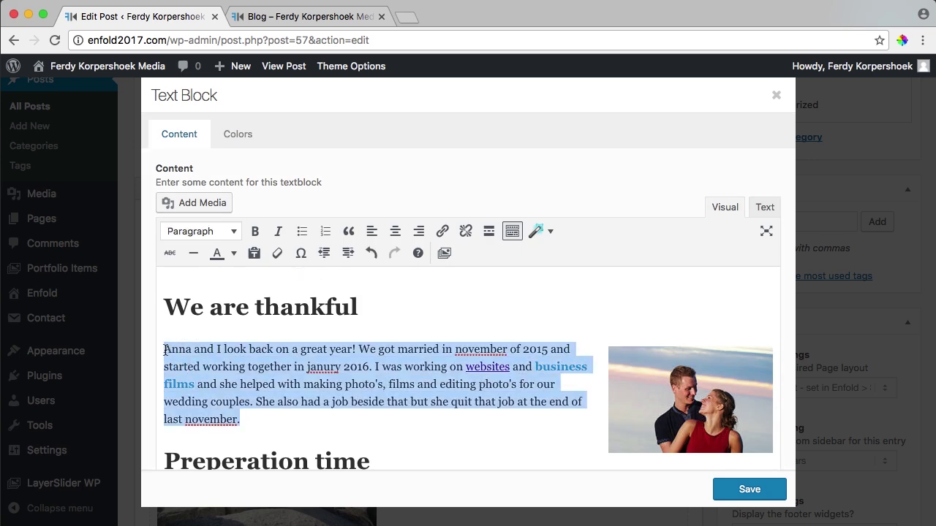
{"action": "left_click", "coordinate": [727, 493]}
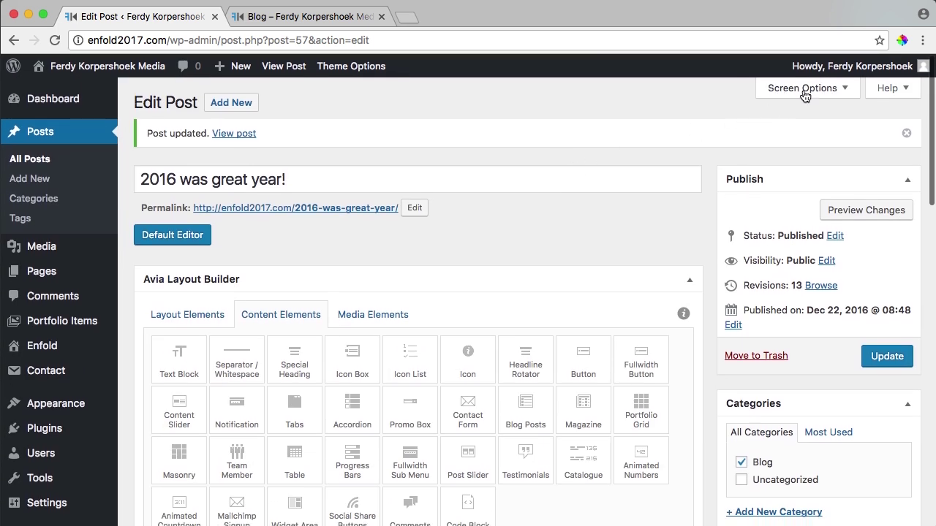
Enable the Excerpt box in Screen Options and paste the opening paragraph into it
{"action": "left_click", "coordinate": [804, 89]}
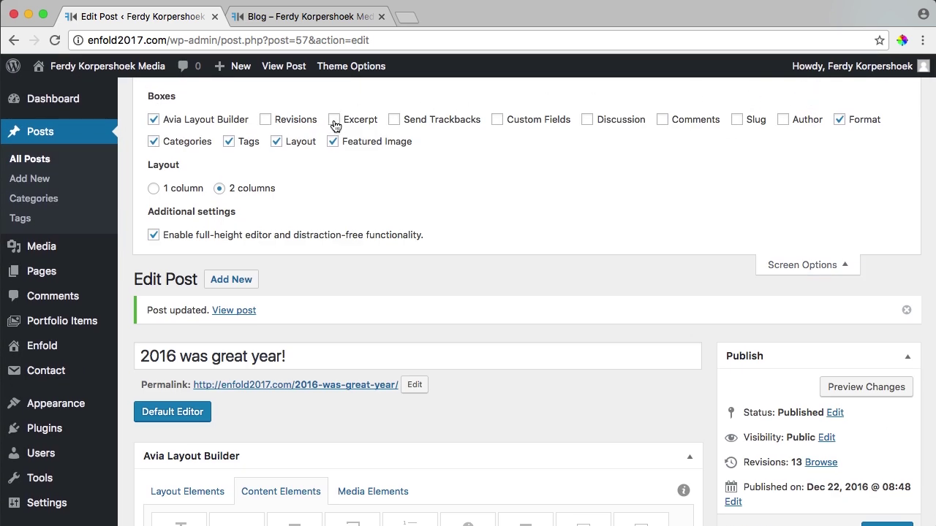
{"action": "left_click", "coordinate": [338, 128]}
{"action": "scroll", "coordinate": [710, 279], "scroll_direction": "down", "scroll_amount": 15}
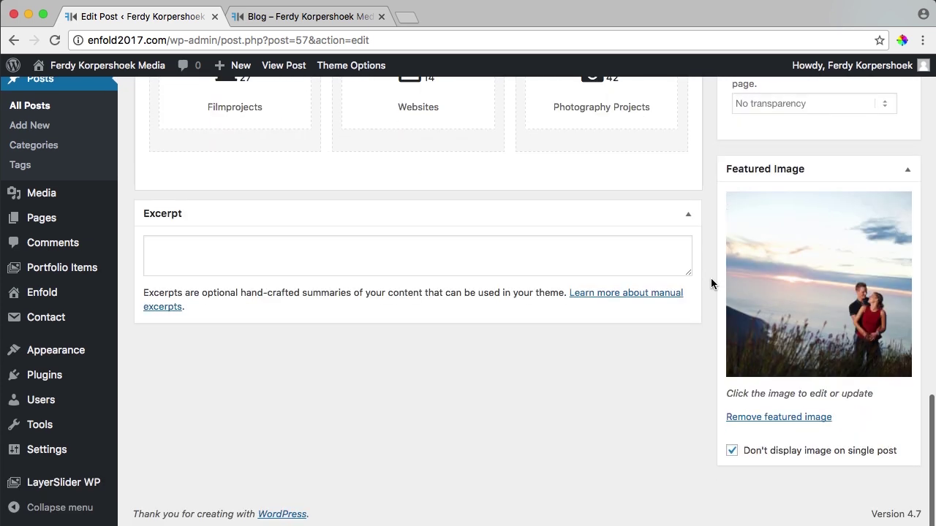
{"action": "left_click", "coordinate": [226, 248]}
{"action": "key", "text": "super+v"}
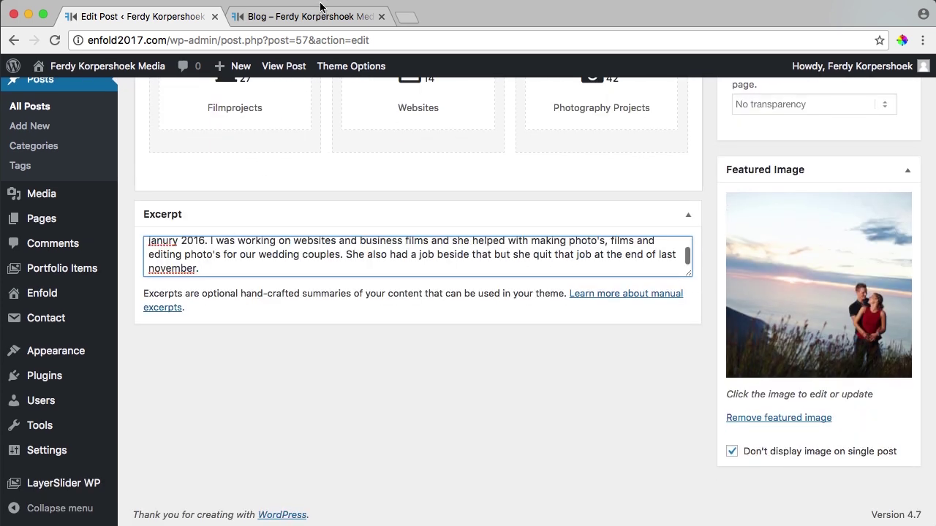
Update the post and reload the blog page to check the excerpt under the title
{"action": "left_click", "coordinate": [311, 16]}
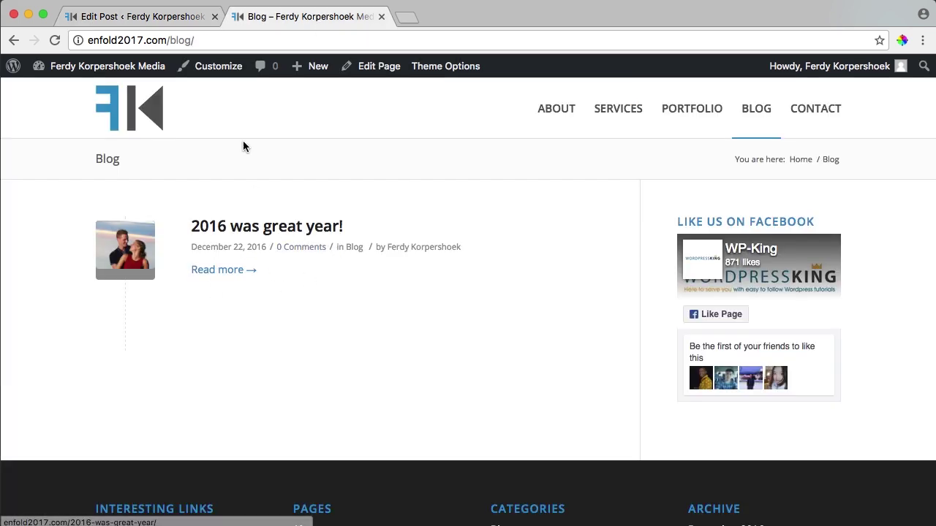
{"action": "left_click", "coordinate": [166, 18]}
{"action": "scroll", "coordinate": [594, 263], "scroll_direction": "up", "scroll_amount": 15}
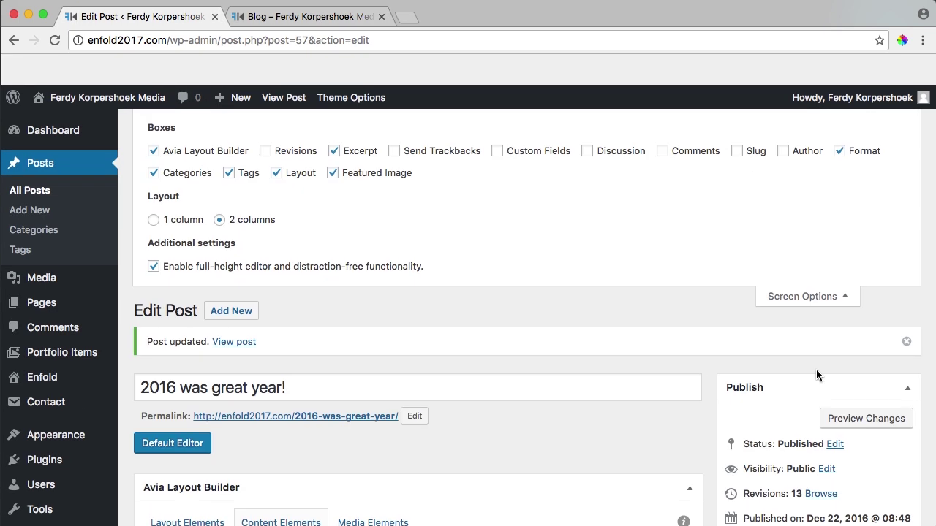
{"action": "scroll", "coordinate": [804, 463], "scroll_direction": "down", "scroll_amount": 1}
{"action": "left_click", "coordinate": [887, 464]}
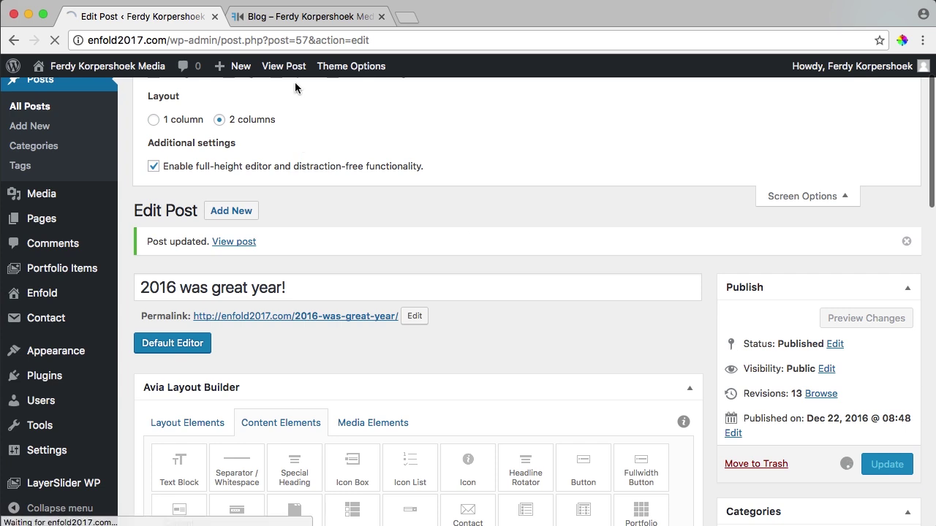
{"action": "left_click", "coordinate": [302, 17]}
{"action": "key", "text": "super+r"}
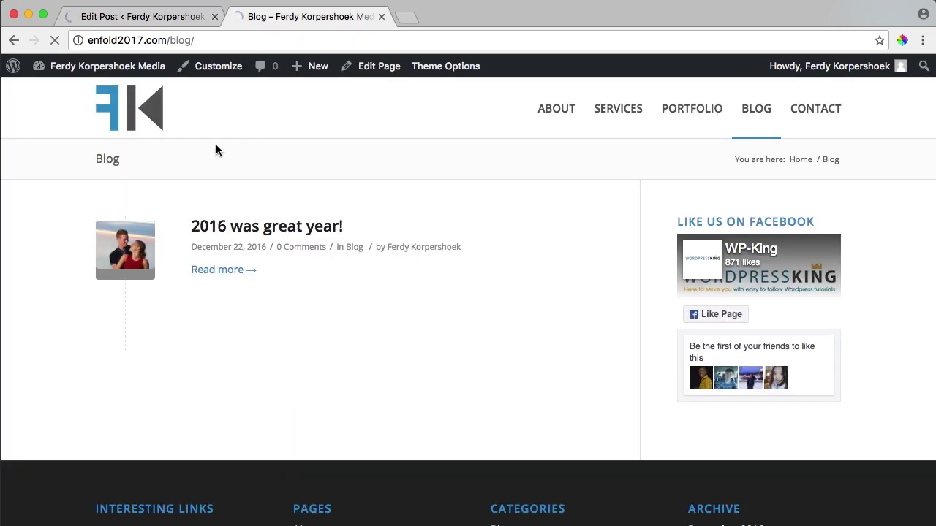
{"action": "scroll", "coordinate": [110, 249], "scroll_direction": "down", "scroll_amount": 1}
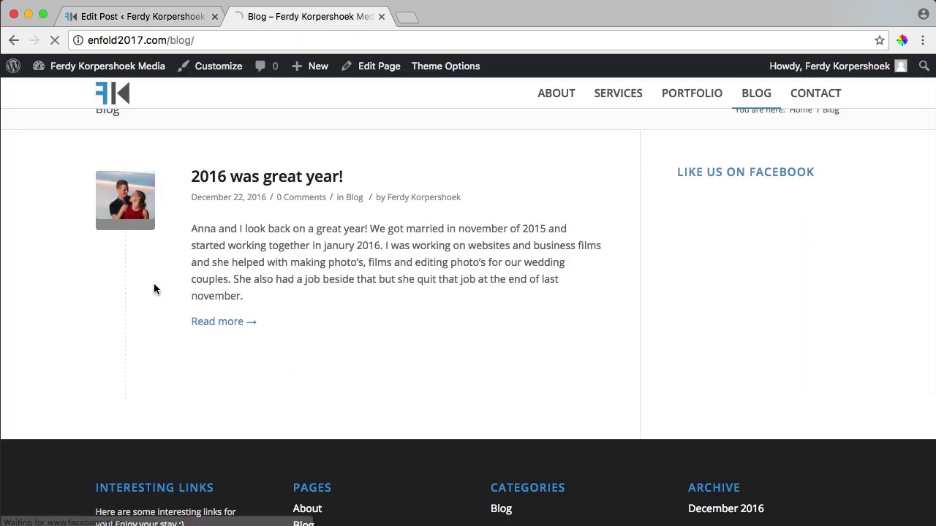
Open the full '2016 was great year!' post with Read more, scroll through it, and return to its editor
{"action": "left_click", "coordinate": [218, 321]}
{"action": "scroll", "coordinate": [389, 305], "scroll_direction": "down", "scroll_amount": 1}
{"action": "scroll", "coordinate": [387, 305], "scroll_direction": "down", "scroll_amount": 10}
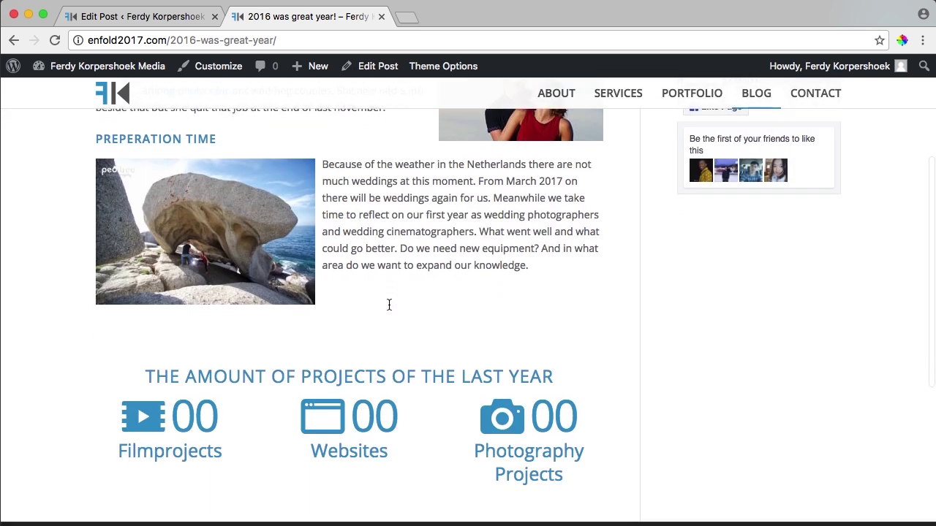
{"action": "scroll", "coordinate": [387, 307], "scroll_direction": "up", "scroll_amount": 12}
{"action": "scroll", "coordinate": [390, 311], "scroll_direction": "down", "scroll_amount": 3}
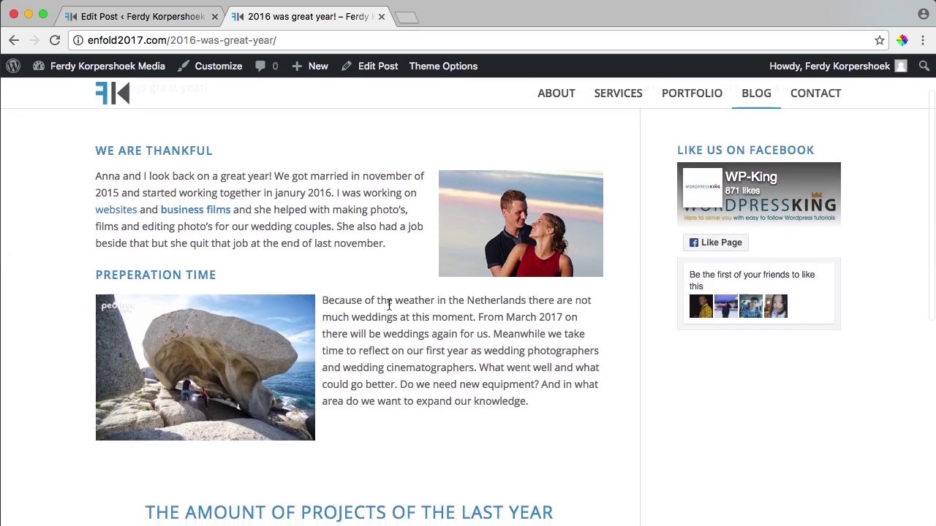
{"action": "scroll", "coordinate": [388, 307], "scroll_direction": "up", "scroll_amount": 3}
{"action": "scroll", "coordinate": [389, 307], "scroll_direction": "down", "scroll_amount": 1}
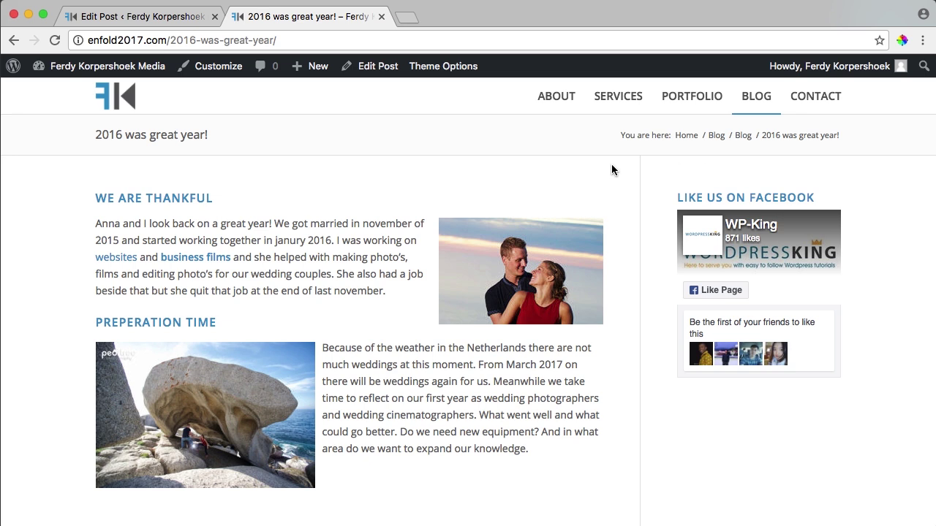
{"action": "left_click", "coordinate": [123, 20]}
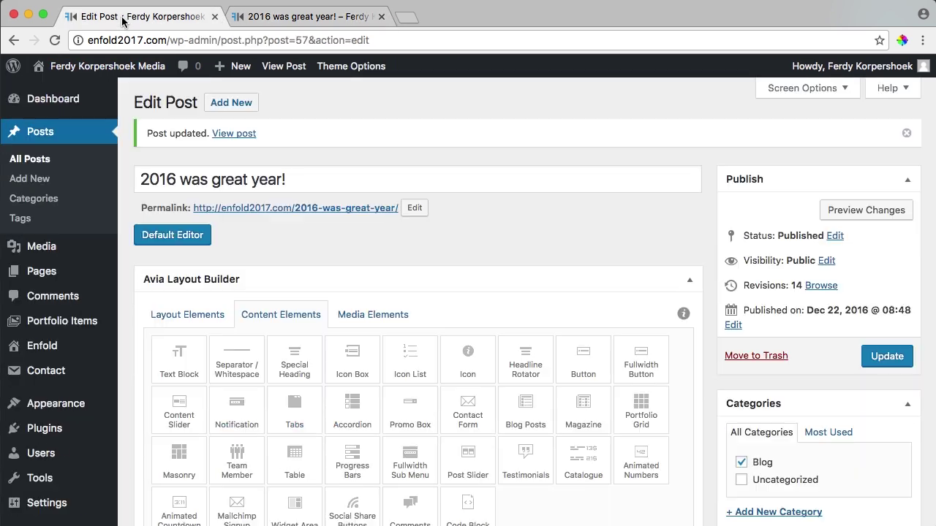
In Appearance > Widgets, drag an Enfold Latest News widget into the Sidebar Blog area
{"action": "mouse_move", "coordinate": [65, 404]}
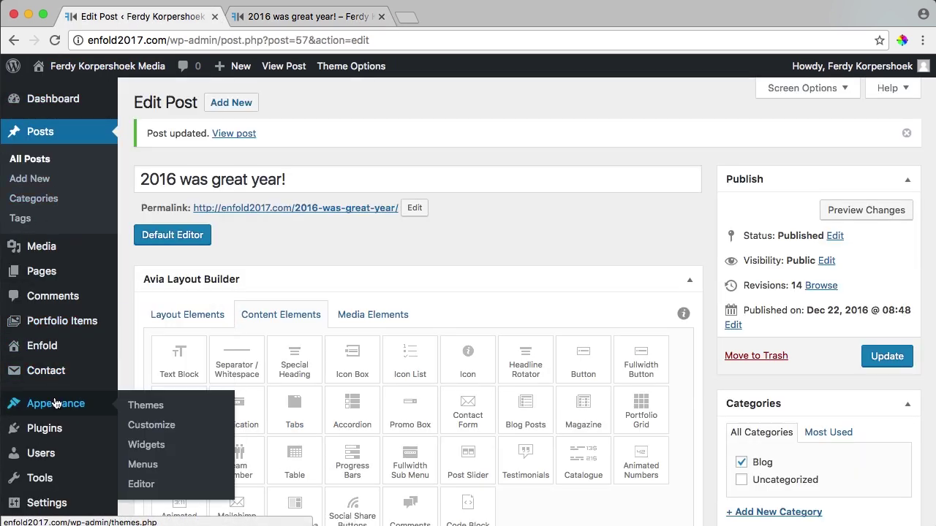
{"action": "left_click", "coordinate": [146, 445]}
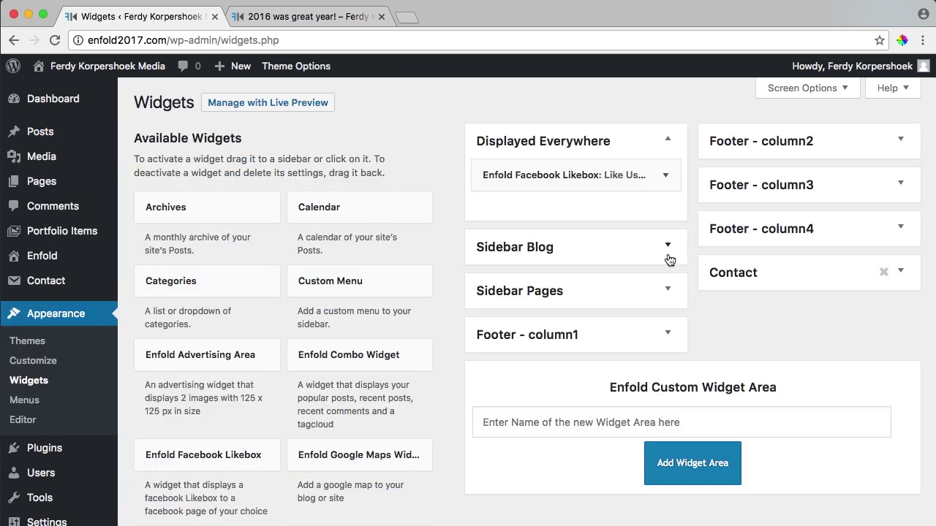
{"action": "left_click", "coordinate": [661, 256]}
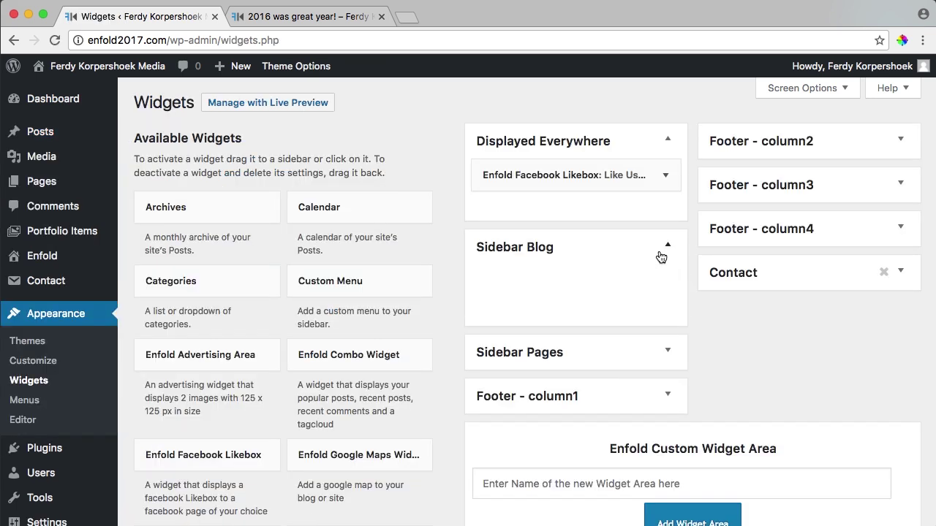
{"action": "scroll", "coordinate": [390, 271], "scroll_direction": "down", "scroll_amount": 5}
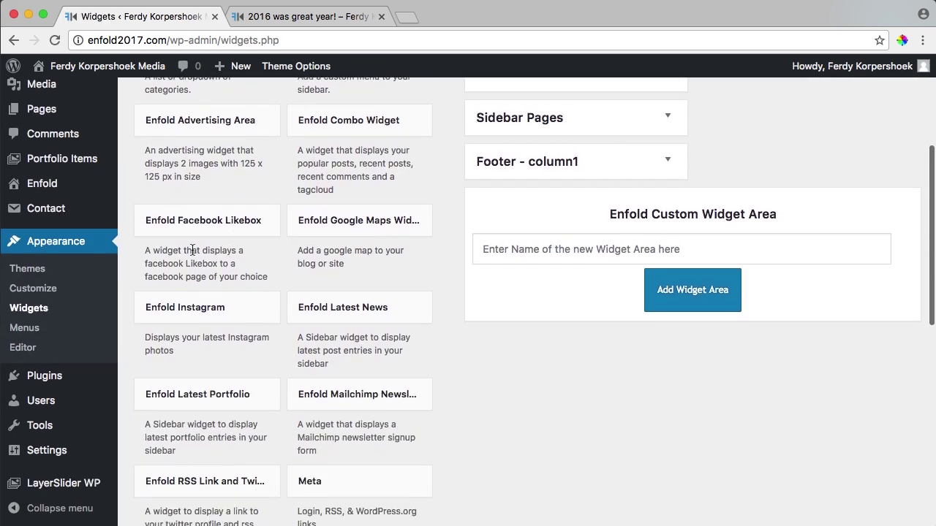
{"action": "scroll", "coordinate": [186, 314], "scroll_direction": "down", "scroll_amount": 2}
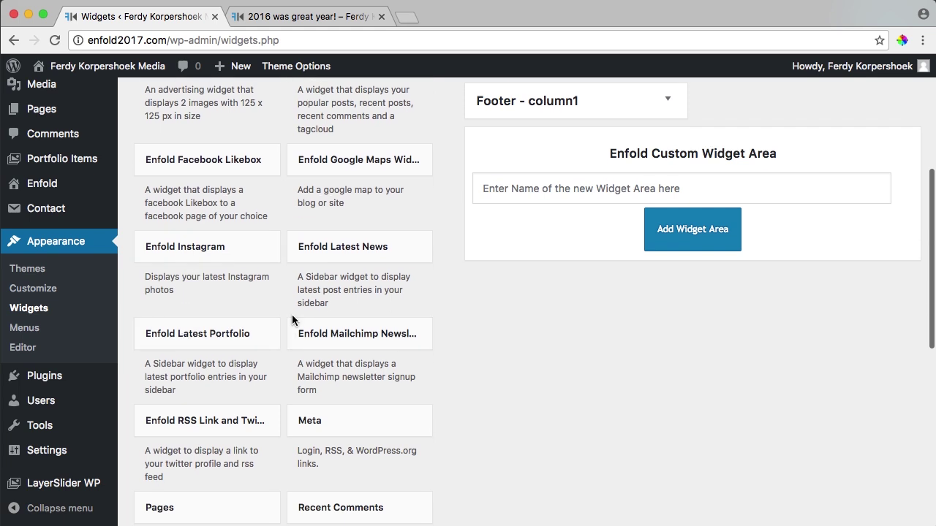
{"action": "scroll", "coordinate": [367, 261], "scroll_direction": "up", "scroll_amount": 3}
{"action": "left_click_drag", "start_coordinate": [392, 356], "coordinate": [529, 159]}
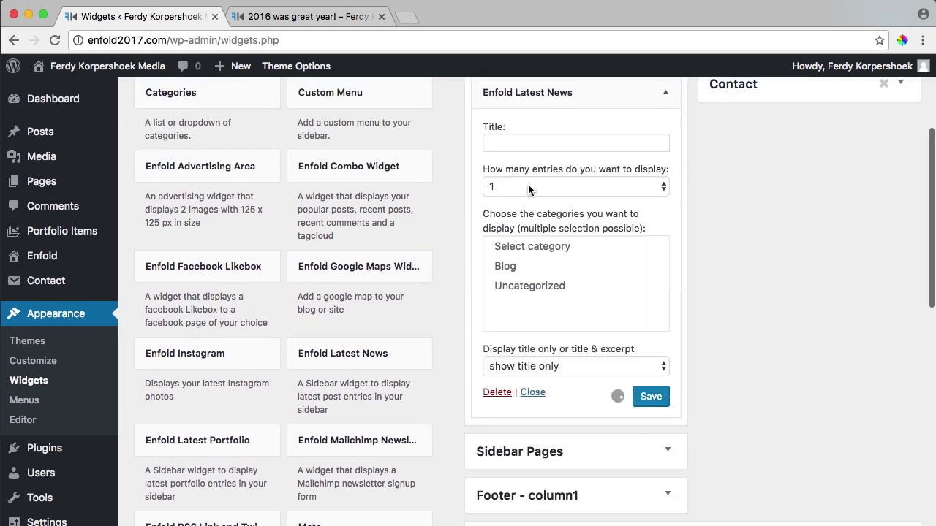
Title the widget 'Recent Blogposts' with 5 entries from all categories, save it, and reload the post
{"action": "left_click", "coordinate": [521, 140]}
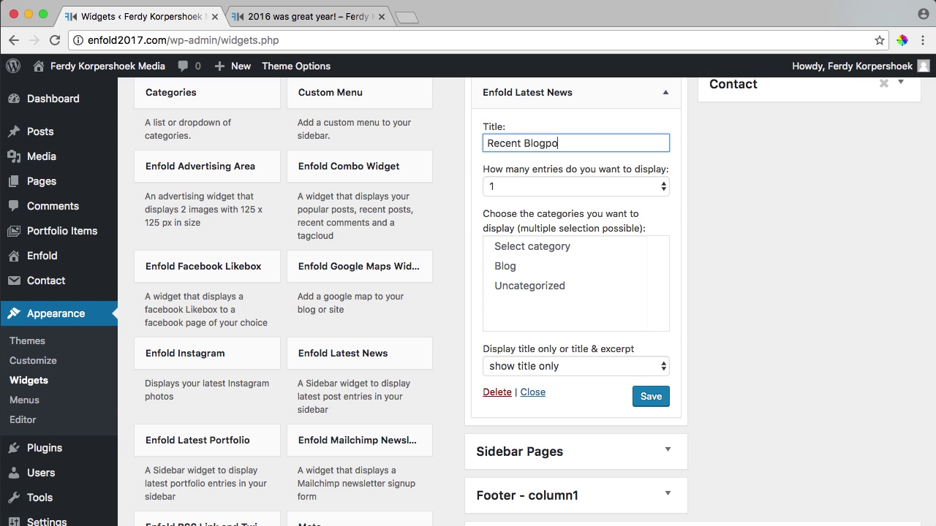
{"action": "left_click", "coordinate": [516, 186]}
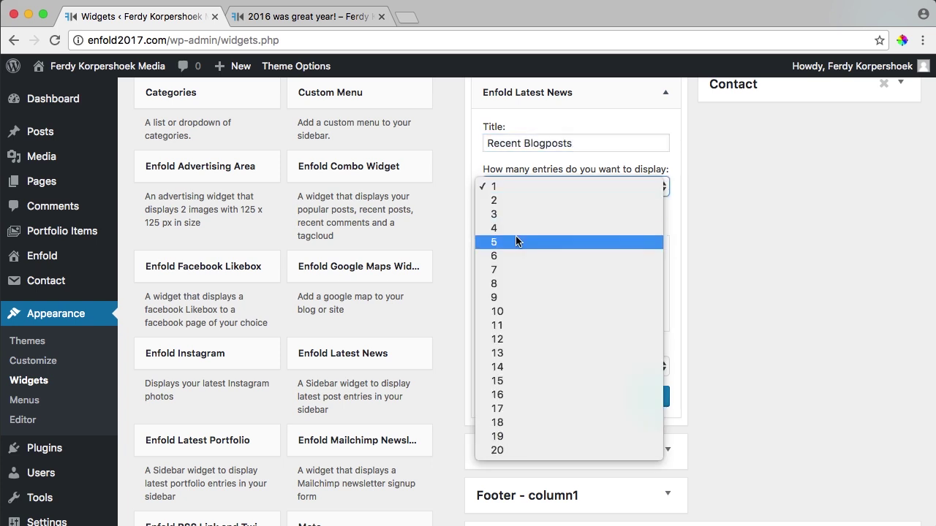
{"action": "left_click", "coordinate": [496, 243]}
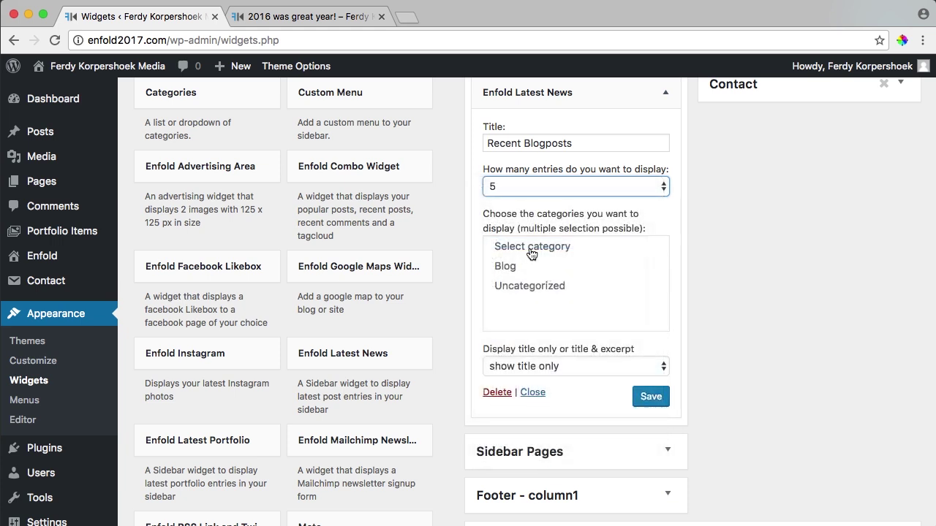
{"action": "left_click", "coordinate": [531, 252]}
{"action": "left_click", "coordinate": [532, 287], "text": "shift"}
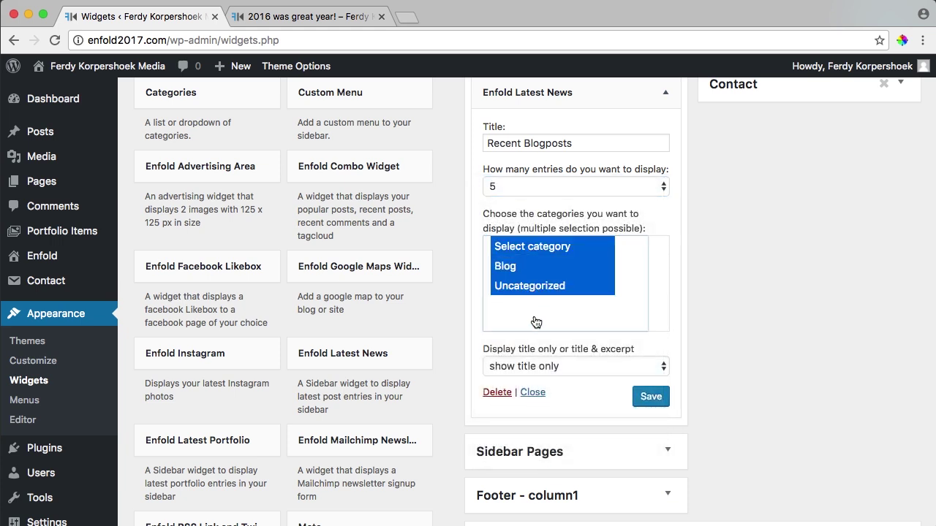
{"action": "left_click", "coordinate": [647, 402]}
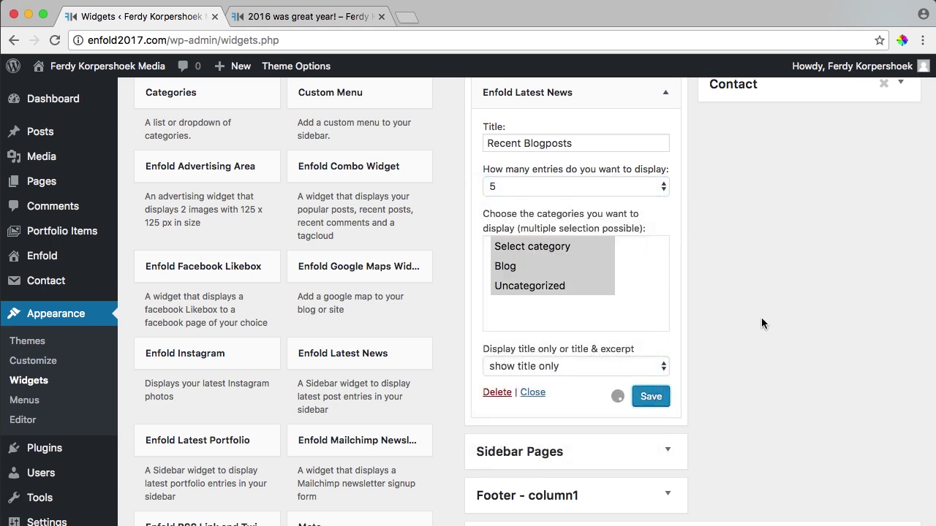
{"action": "left_click", "coordinate": [307, 17]}
{"action": "key", "text": "super+r"}
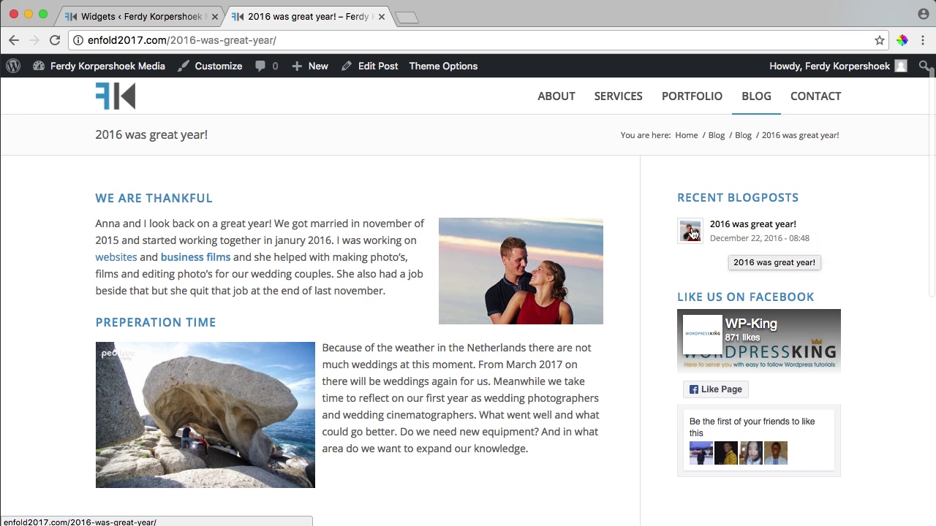
Review the live post and blog page, then create a new post from the admin bar's + New menu
{"action": "scroll", "coordinate": [370, 240], "scroll_direction": "down", "scroll_amount": 10}
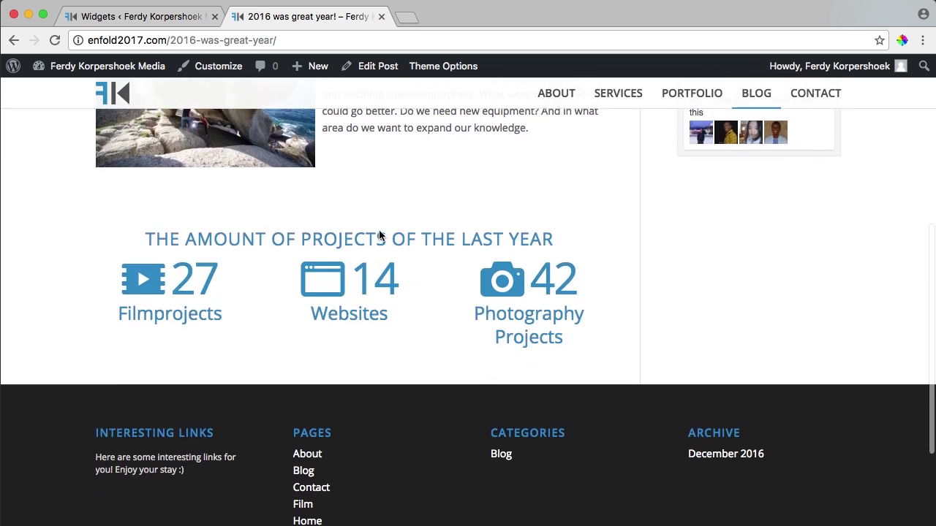
{"action": "scroll", "coordinate": [379, 235], "scroll_direction": "up", "scroll_amount": 4}
{"action": "scroll", "coordinate": [379, 235], "scroll_direction": "up", "scroll_amount": 3}
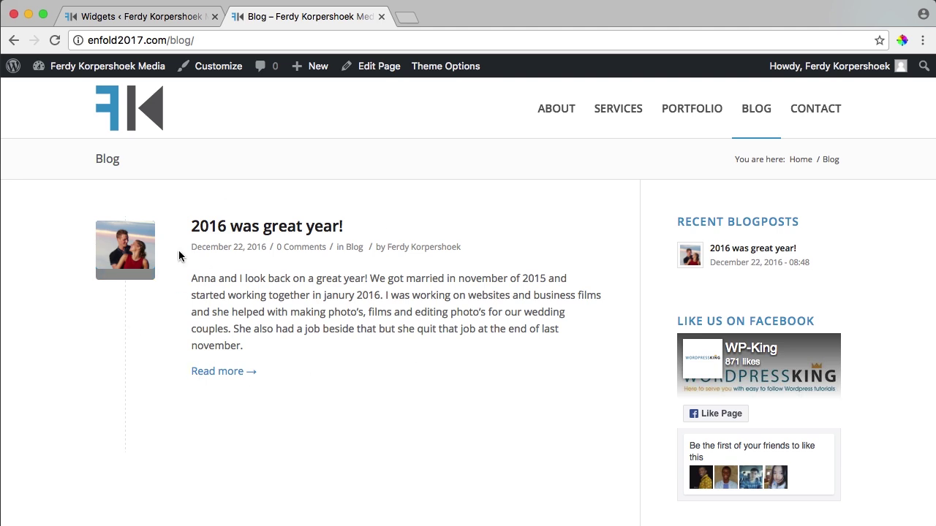
{"action": "scroll", "coordinate": [564, 307], "scroll_direction": "down", "scroll_amount": 5}
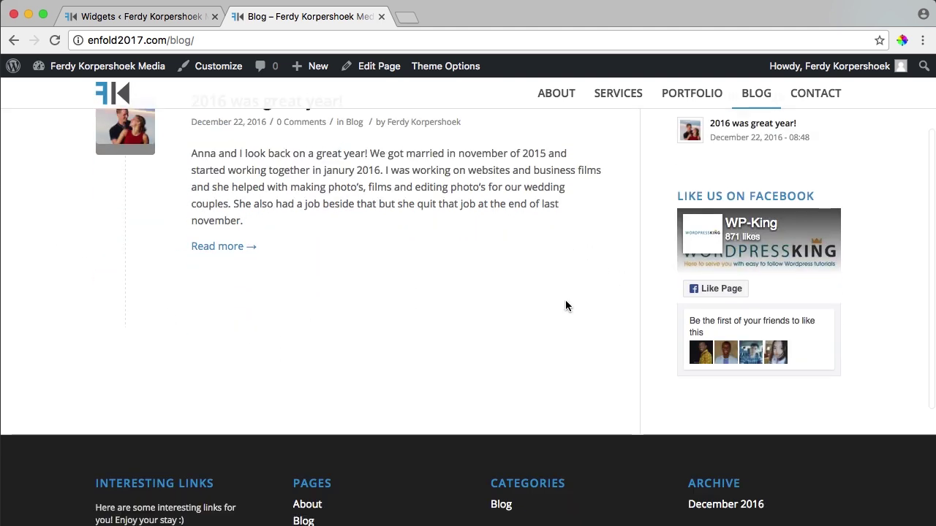
{"action": "scroll", "coordinate": [564, 305], "scroll_direction": "up", "scroll_amount": 5}
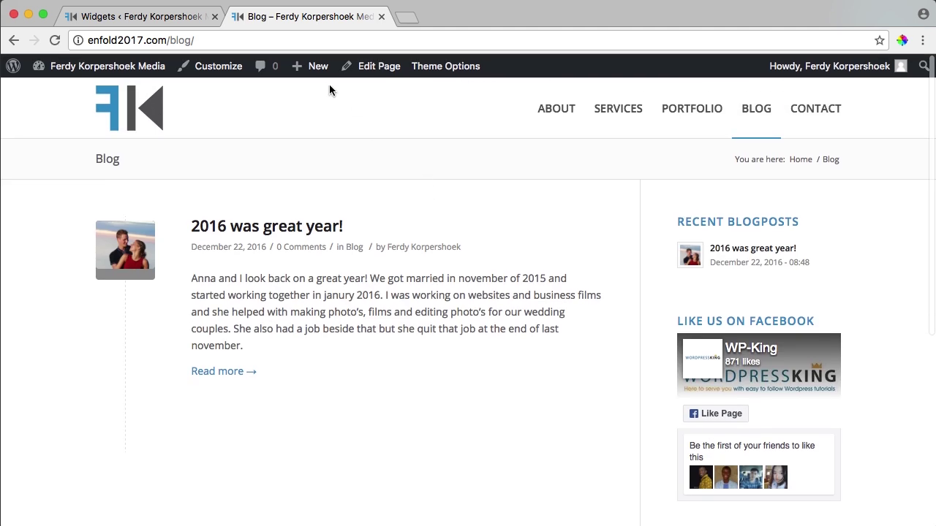
{"action": "mouse_move", "coordinate": [316, 67]}
{"action": "left_click", "coordinate": [301, 95]}
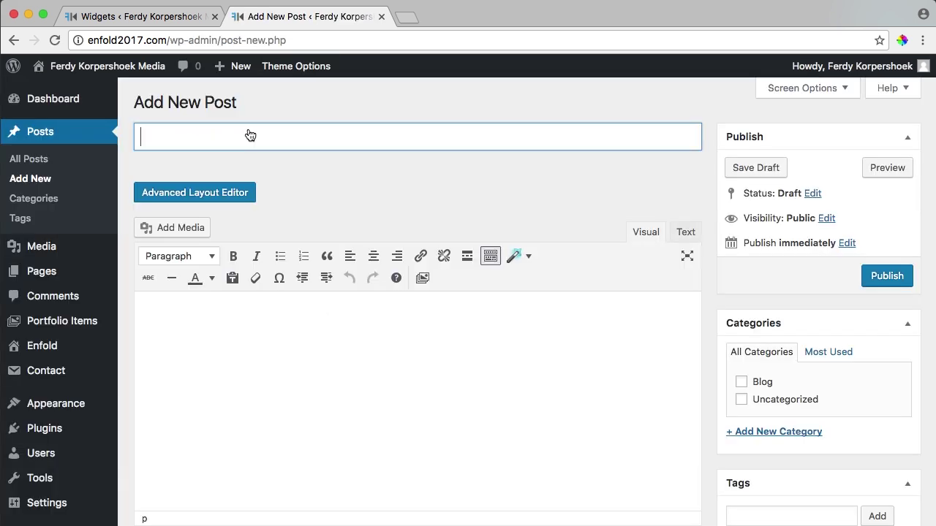
Title the post 'Montana Lisianthus The Netherlands' and add a 1/1 column holding a Text Block
{"action": "type", "text": "Montana"}
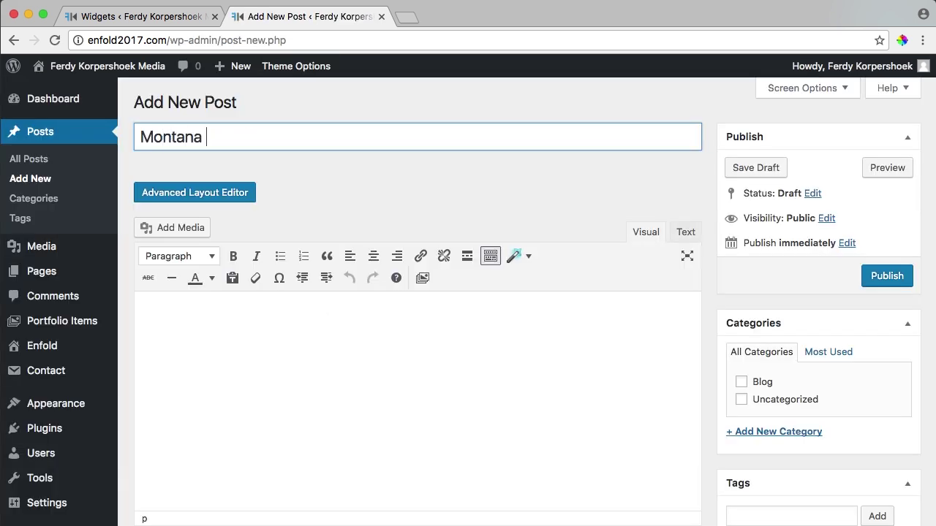
{"action": "type", "text": " Lisianthus"}
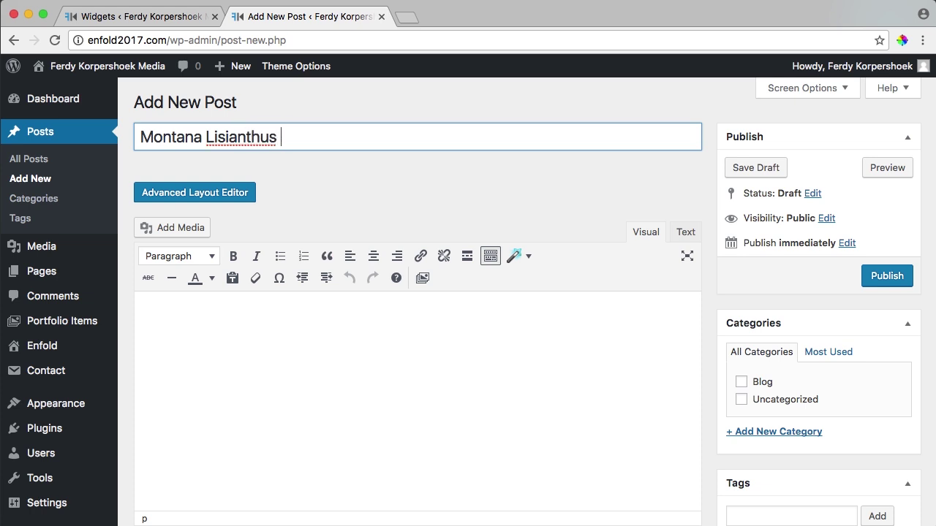
{"action": "type", "text": " The Netherlands"}
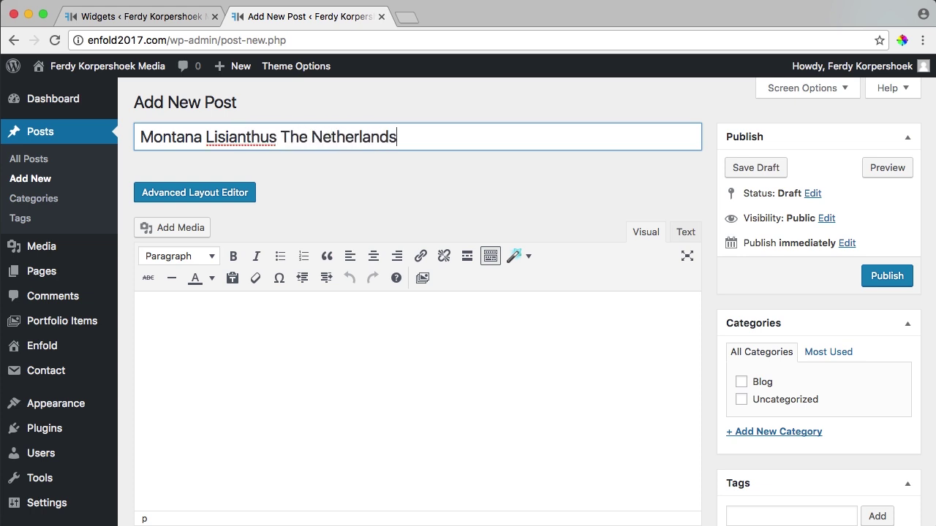
{"action": "left_click", "coordinate": [185, 193]}
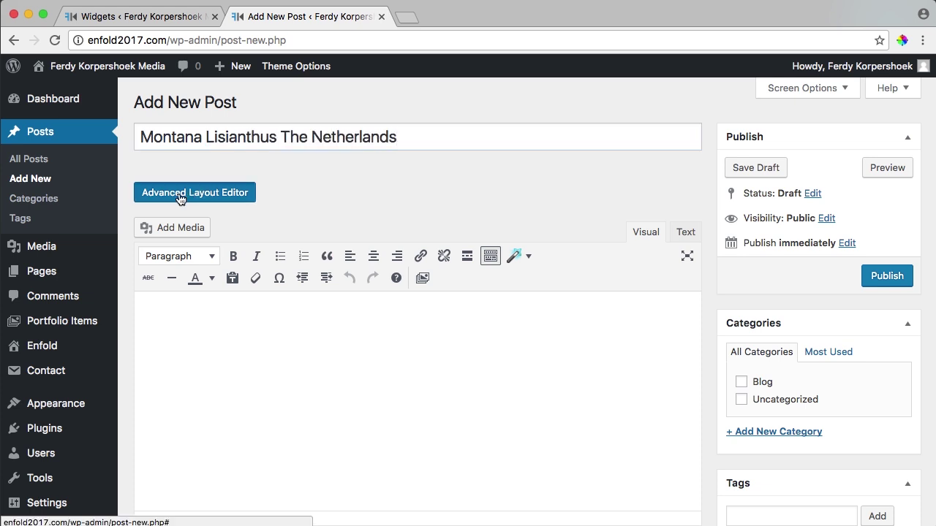
{"action": "scroll", "coordinate": [265, 198], "scroll_direction": "down", "scroll_amount": 4}
{"action": "left_click_drag", "start_coordinate": [193, 171], "coordinate": [203, 344]}
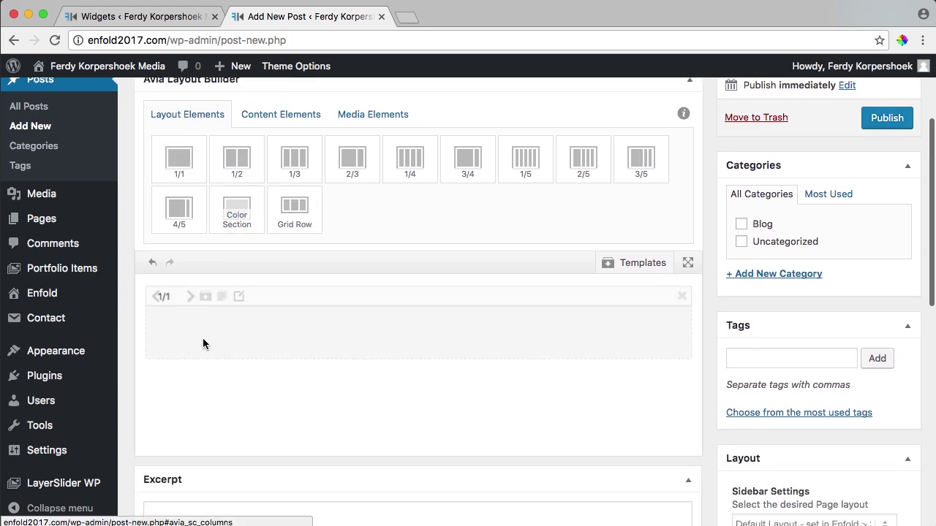
{"action": "left_click", "coordinate": [265, 117]}
{"action": "left_click_drag", "start_coordinate": [182, 148], "coordinate": [236, 443]}
Write the paragraph about filming the flower company Montana Lisianthus and save the text block
{"action": "scroll", "coordinate": [260, 403], "scroll_direction": "down", "scroll_amount": 3}
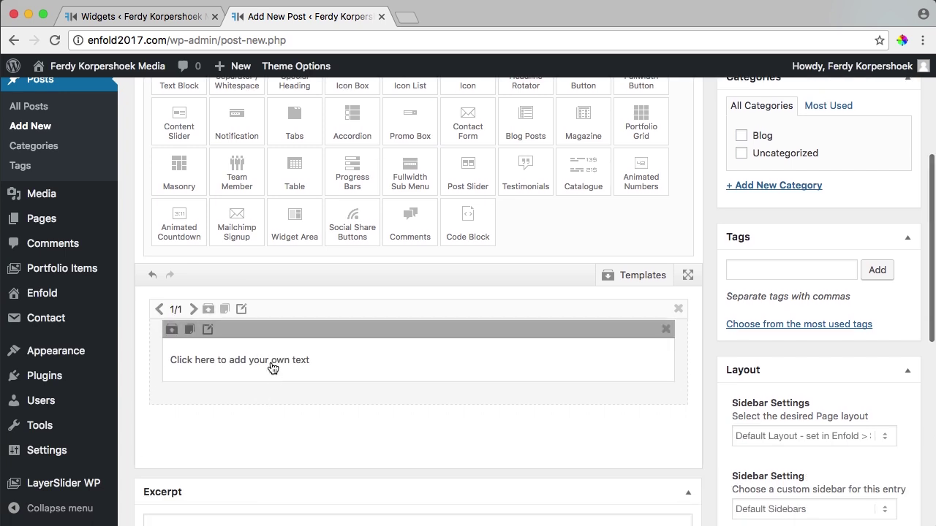
{"action": "left_click", "coordinate": [305, 340]}
{"action": "type", "text": "I had the privilege to make a video of the f"}
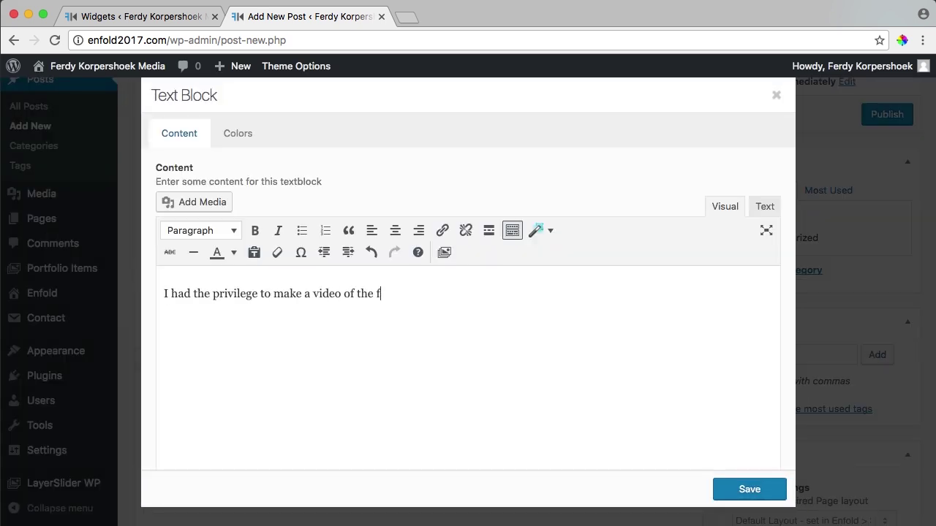
{"action": "type", "text": "lower company called Montana Lisianthus. They produce very nice flowers! It was new for me to work in such a warm environment because we were filming in a green house, but I am very happy with the end result!"}
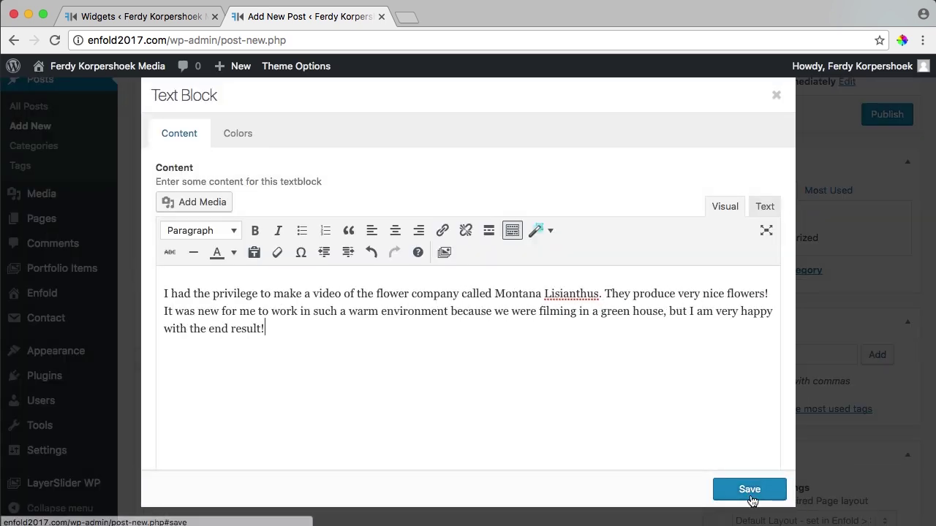
{"action": "left_click", "coordinate": [750, 493]}
{"action": "scroll", "coordinate": [713, 416], "scroll_direction": "down", "scroll_amount": 5}
{"action": "scroll", "coordinate": [714, 417], "scroll_direction": "down", "scroll_amount": 8}
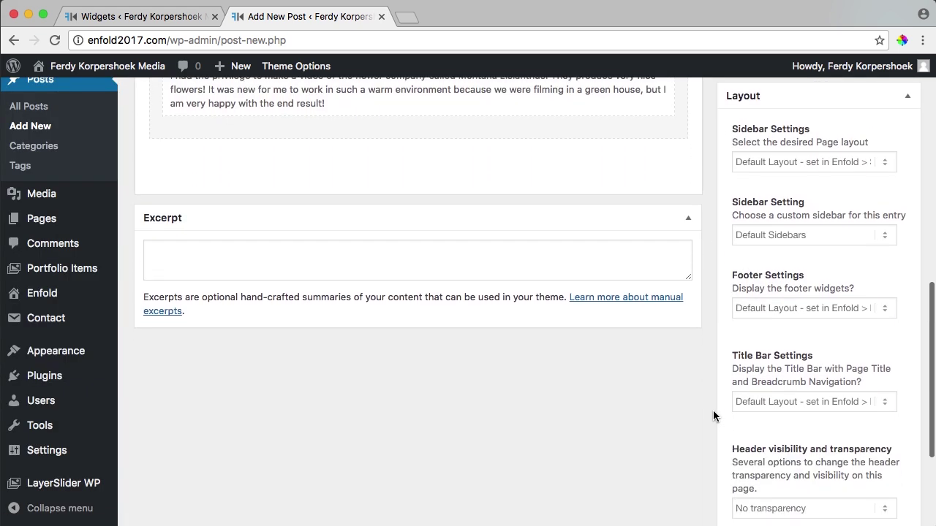
{"action": "left_click", "coordinate": [757, 418]}
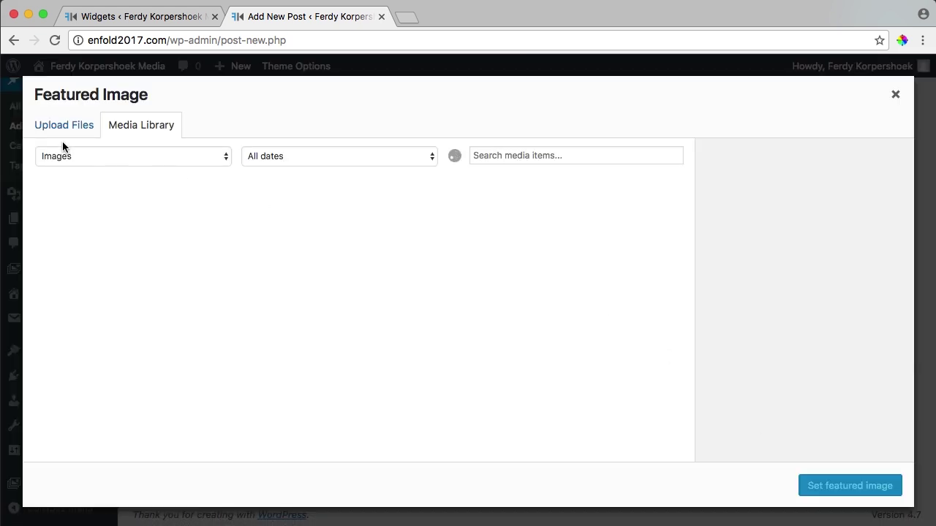
Upload Montana-Lisianthus-Netherlands.jpg from Desktop/Enfold2017/03. Blog/Montana to the media library
{"action": "left_click", "coordinate": [63, 126]}
{"action": "left_click", "coordinate": [474, 314]}
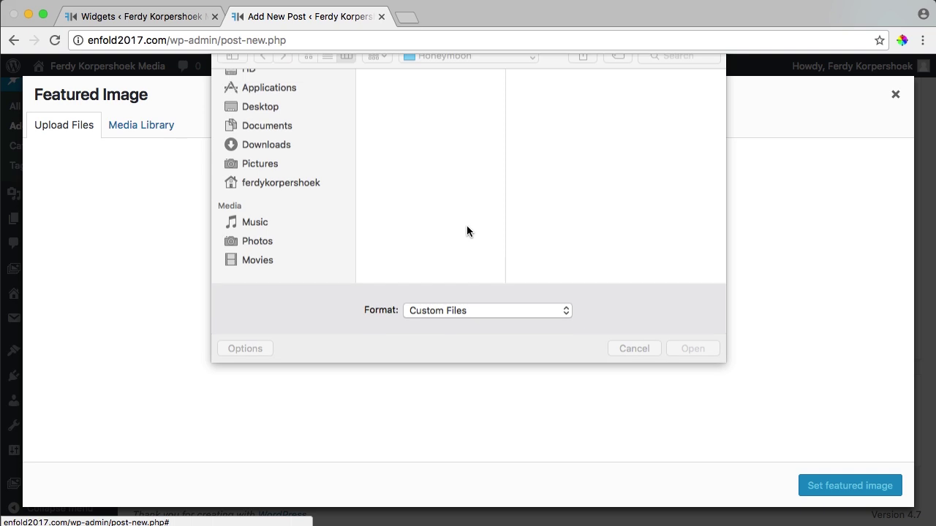
{"action": "left_click", "coordinate": [284, 148]}
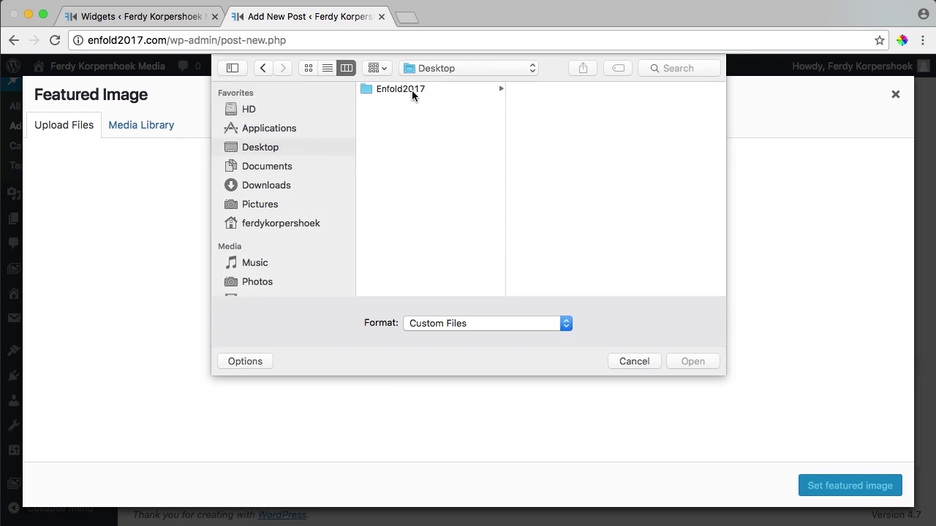
{"action": "left_click", "coordinate": [412, 89]}
{"action": "left_click", "coordinate": [554, 117]}
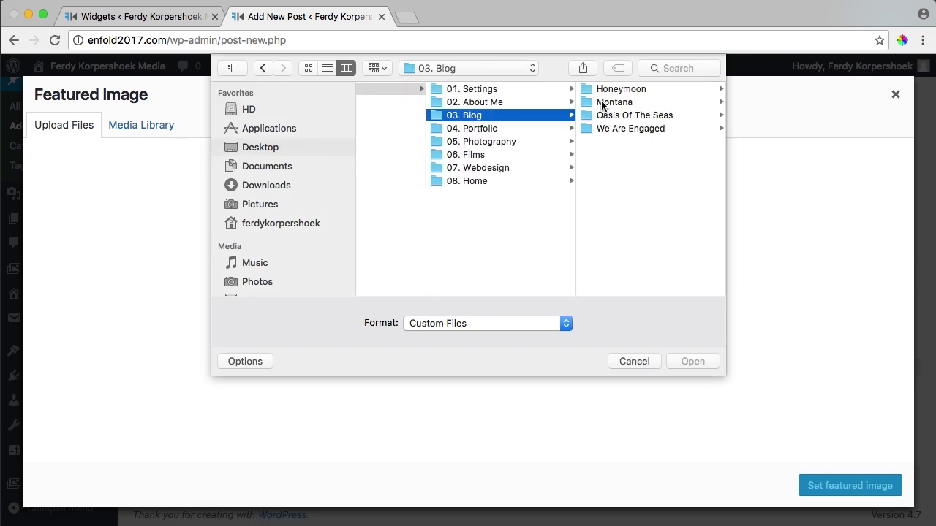
{"action": "left_click", "coordinate": [613, 104]}
{"action": "left_click", "coordinate": [616, 89]}
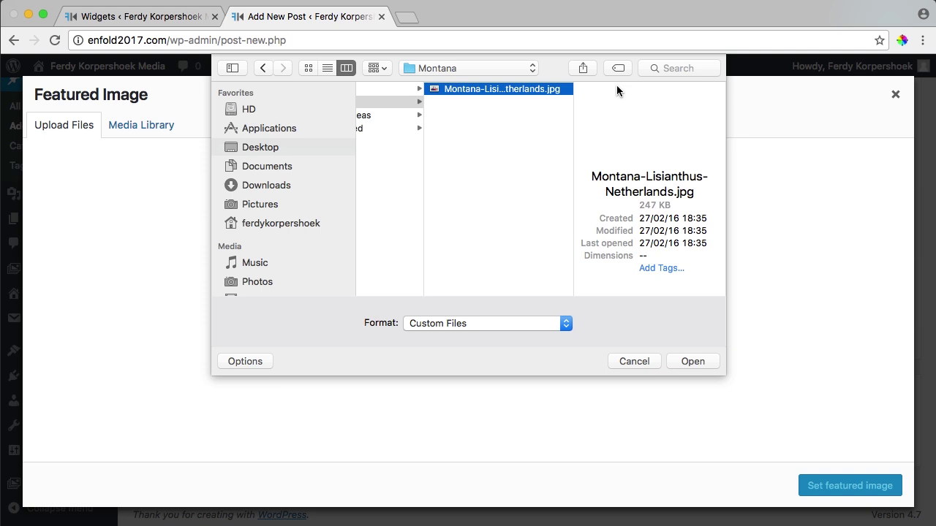
{"action": "left_click", "coordinate": [686, 360]}
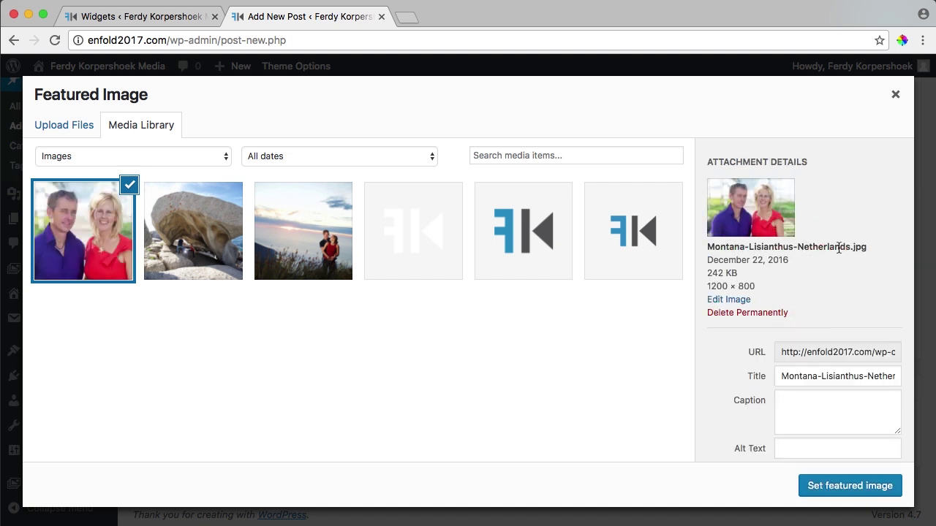
Title the image 'Montana Lisianthus Netherlands', use the same text as Alt Text, and set it as featured image
{"action": "scroll", "coordinate": [808, 312], "scroll_direction": "down", "scroll_amount": 2}
{"action": "left_click", "coordinate": [819, 301]}
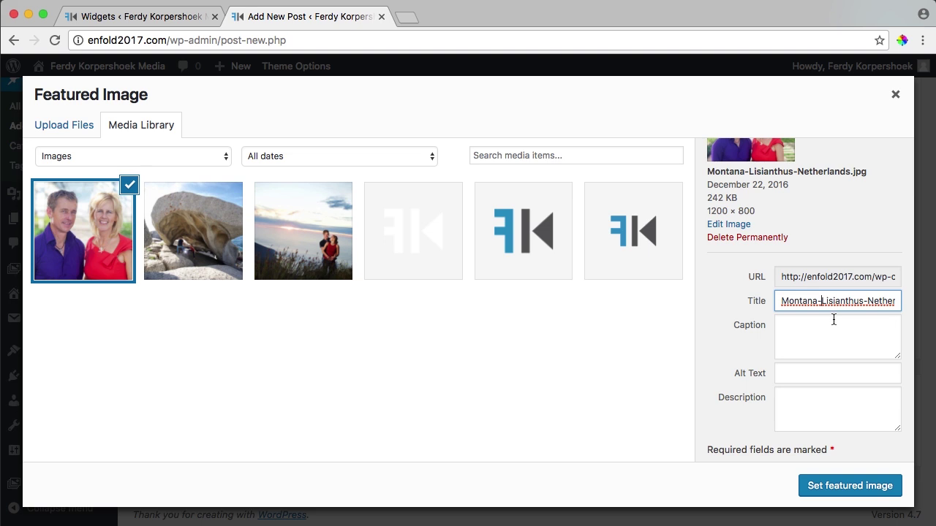
{"action": "key", "text": "BackSpace"}
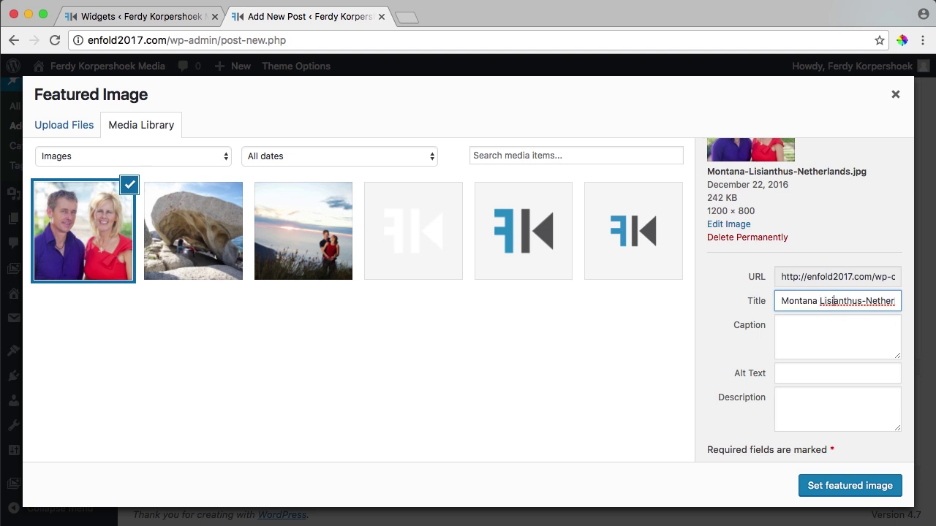
{"action": "left_click", "coordinate": [866, 301]}
{"action": "key", "text": "BackSpace"}
{"action": "key", "text": "super+a"}
{"action": "key", "text": "super+c"}
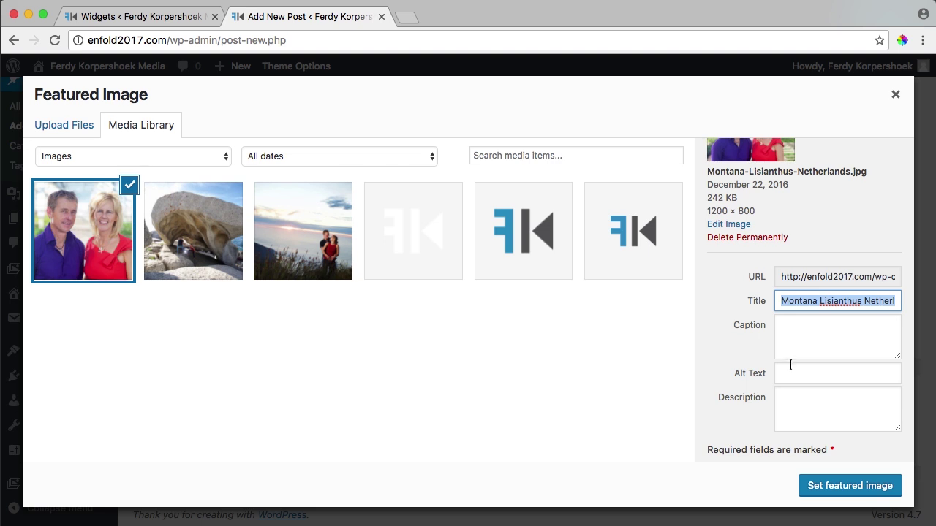
{"action": "left_click", "coordinate": [791, 366]}
{"action": "key", "text": "super+v"}
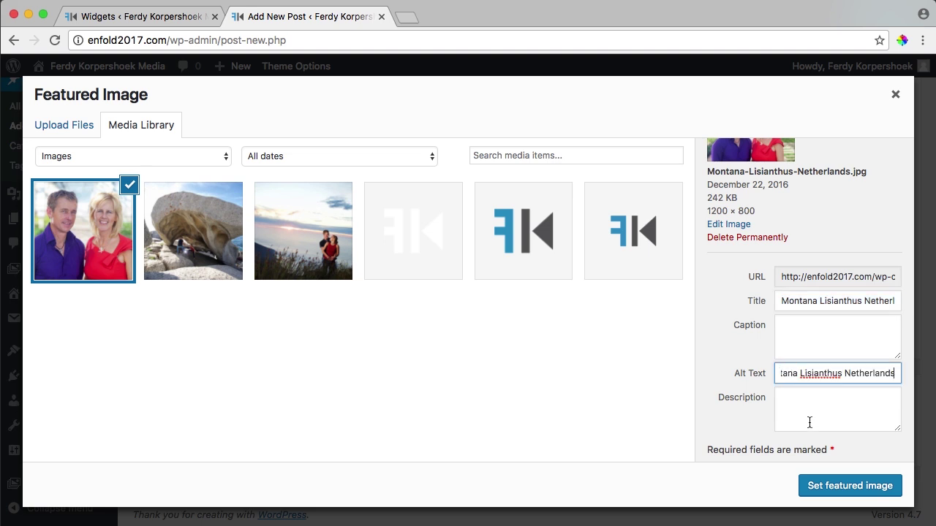
{"action": "left_click", "coordinate": [833, 486]}
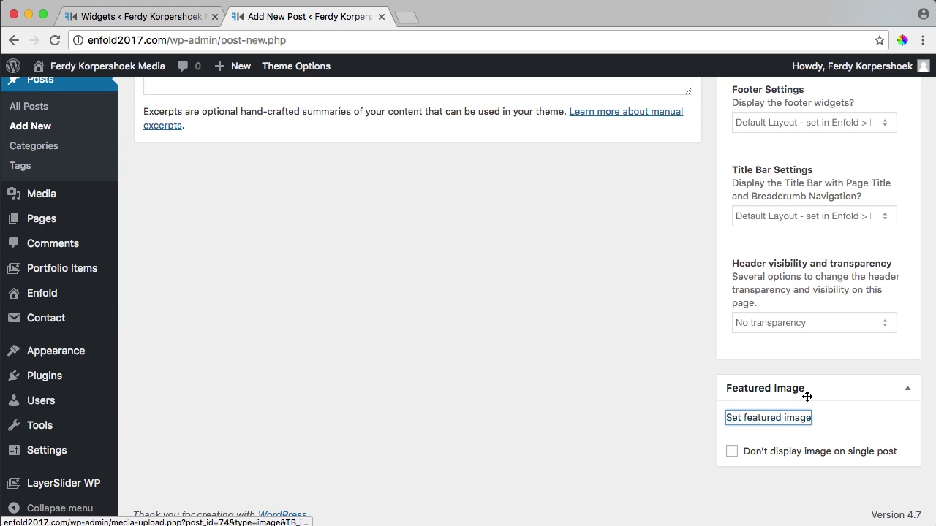
Hide the featured image on the single post page
{"action": "left_click", "coordinate": [733, 452]}
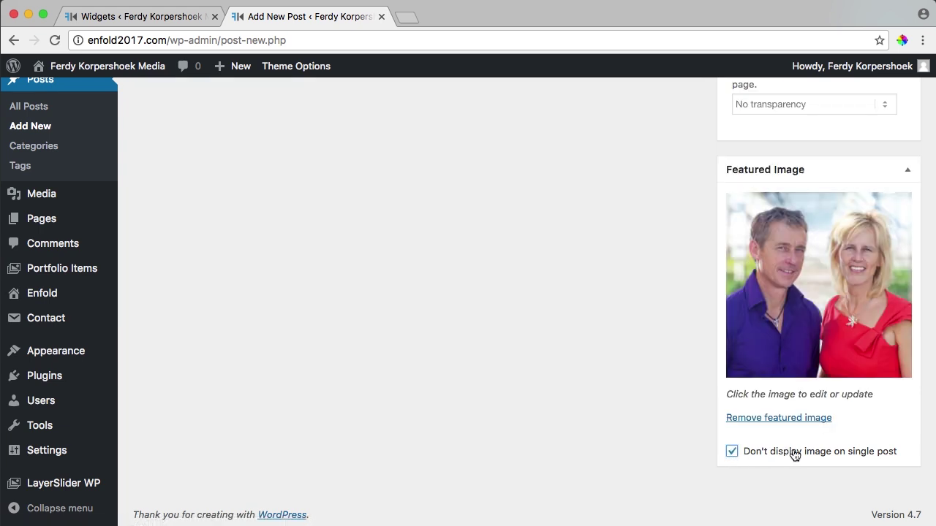
{"action": "scroll", "coordinate": [724, 417], "scroll_direction": "up", "scroll_amount": 10}
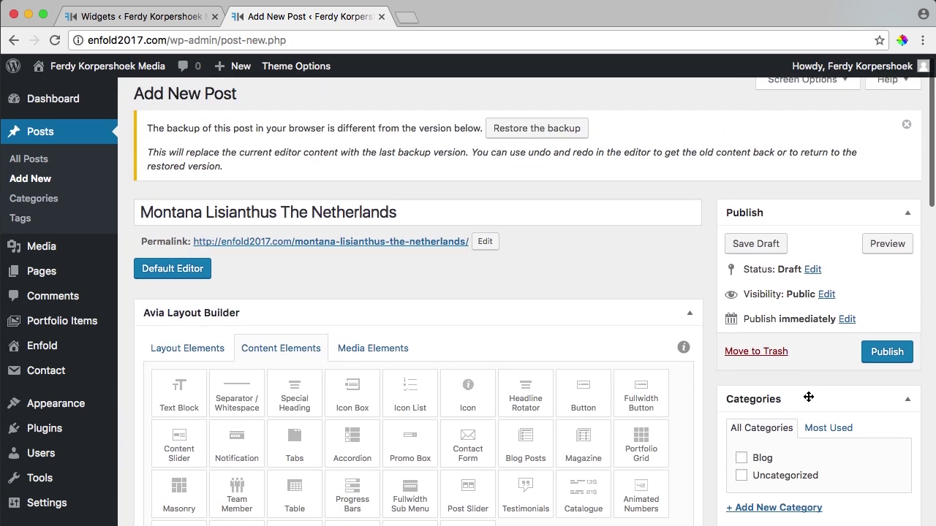
{"action": "scroll", "coordinate": [767, 409], "scroll_direction": "down", "scroll_amount": 1}
{"action": "scroll", "coordinate": [783, 418], "scroll_direction": "down", "scroll_amount": 1}
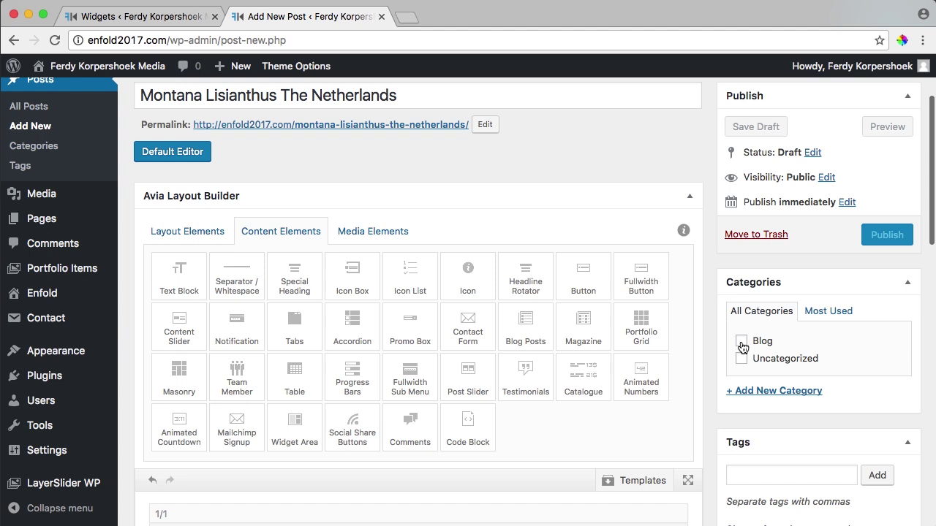
{"action": "scroll", "coordinate": [760, 355], "scroll_direction": "down", "scroll_amount": 2}
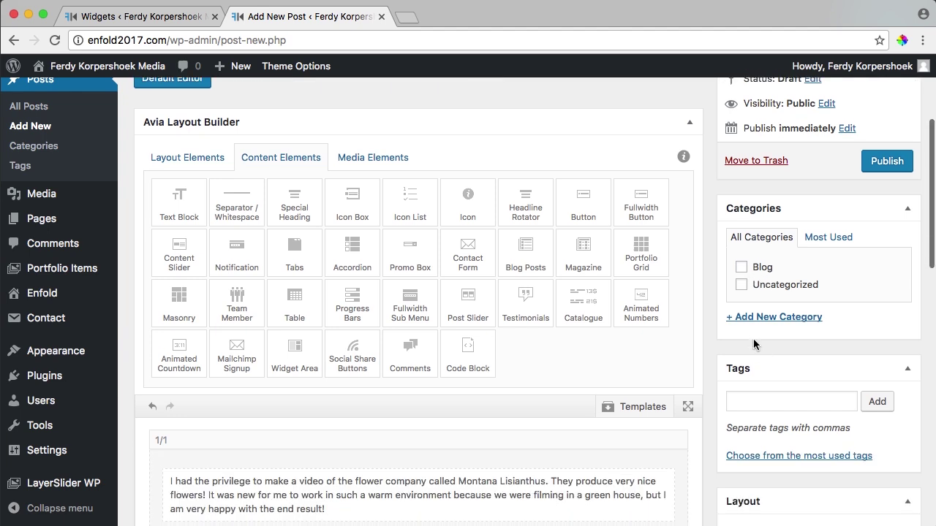
Add a new 'Film Projects' category with Blog as its parent category
{"action": "left_click", "coordinate": [753, 318]}
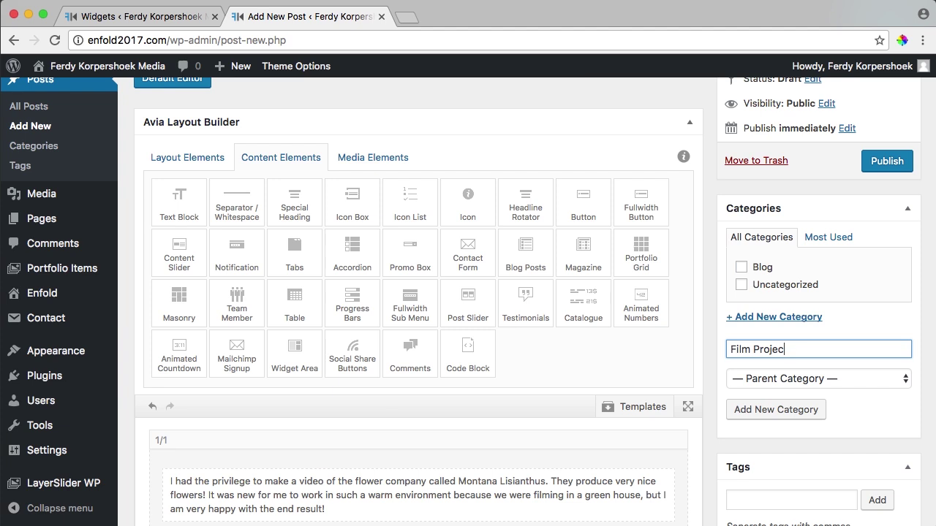
{"action": "left_click", "coordinate": [762, 378]}
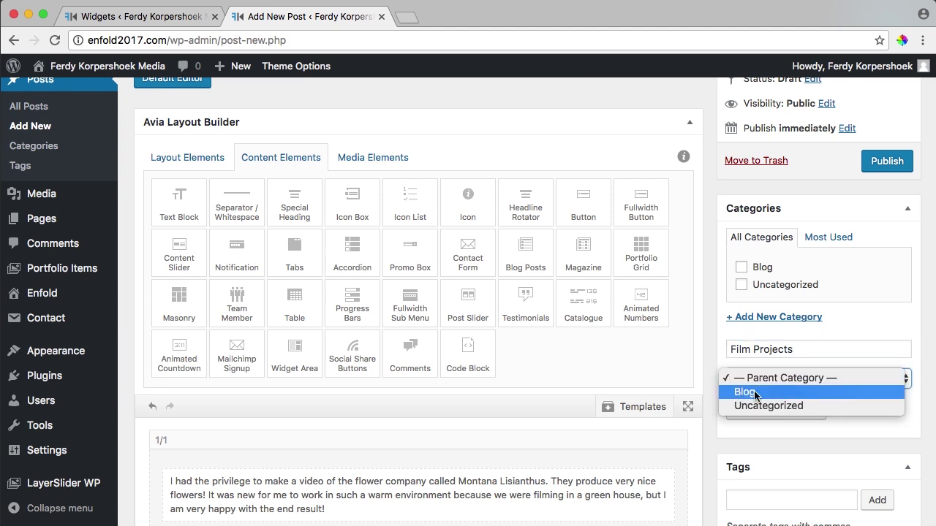
{"action": "left_click", "coordinate": [755, 396]}
{"action": "scroll", "coordinate": [766, 342], "scroll_direction": "down", "scroll_amount": 2}
{"action": "left_click", "coordinate": [764, 335]}
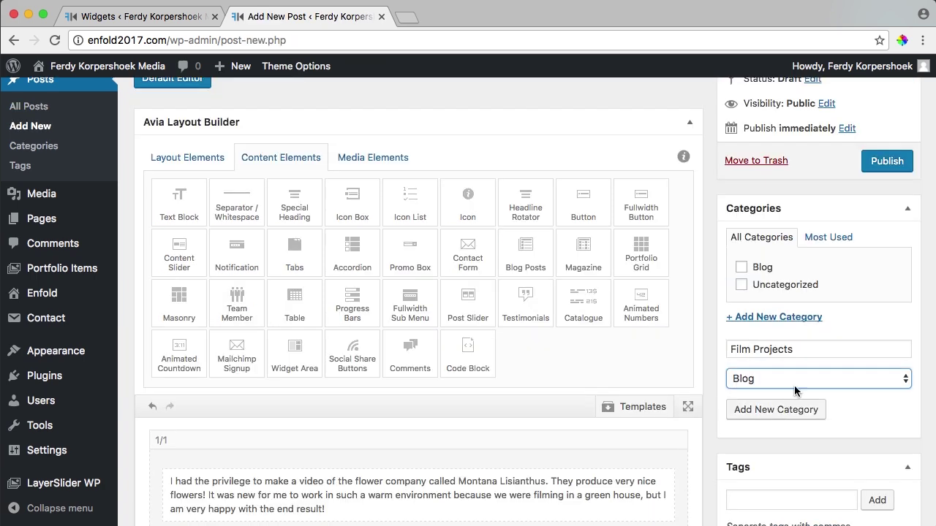
Publish the post and open the live site's front page
{"action": "left_click", "coordinate": [885, 163]}
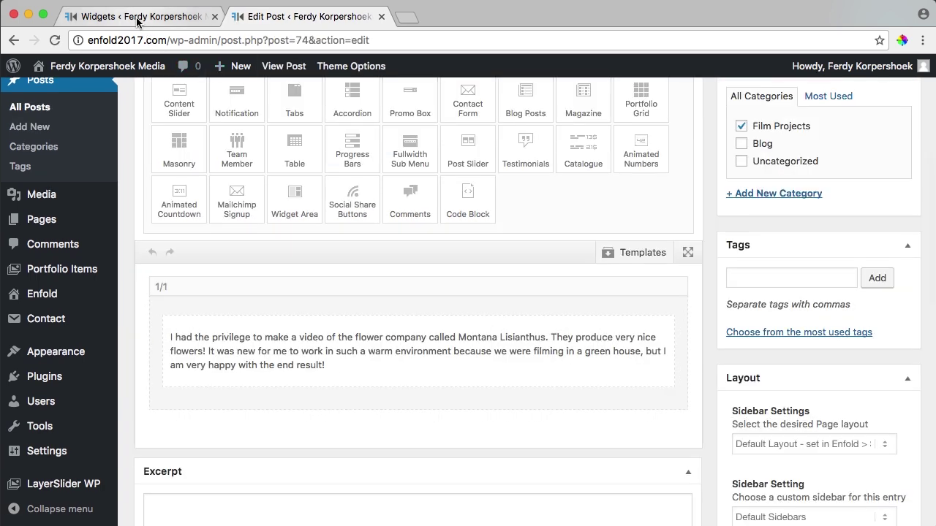
{"action": "left_click", "coordinate": [137, 22]}
{"action": "left_click", "coordinate": [84, 65]}
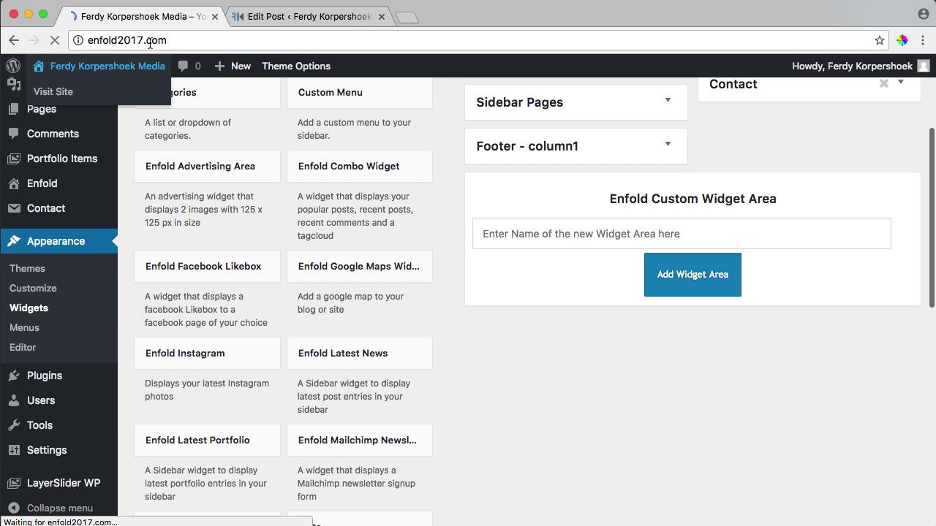
Open the Blog page to find the new post under Film Projects, then return to the editor
{"action": "left_click", "coordinate": [755, 130]}
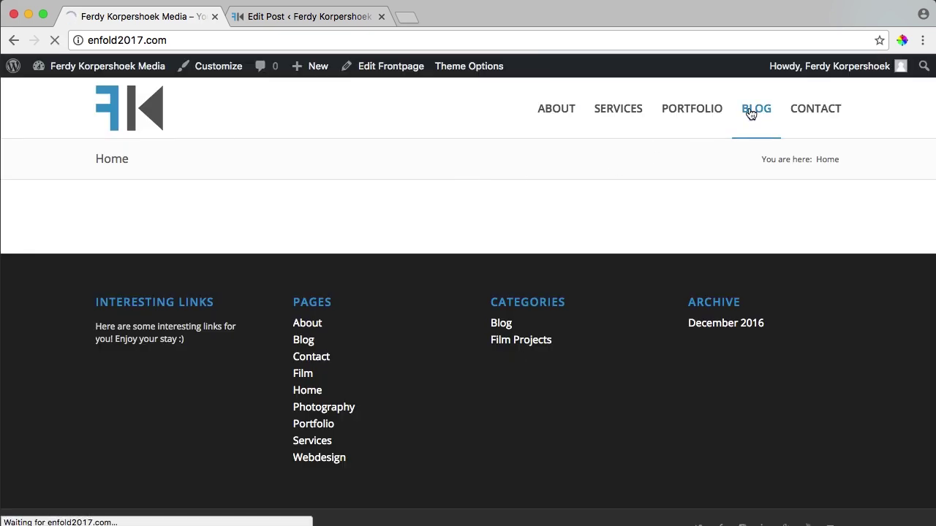
{"action": "scroll", "coordinate": [462, 261], "scroll_direction": "down", "scroll_amount": 1}
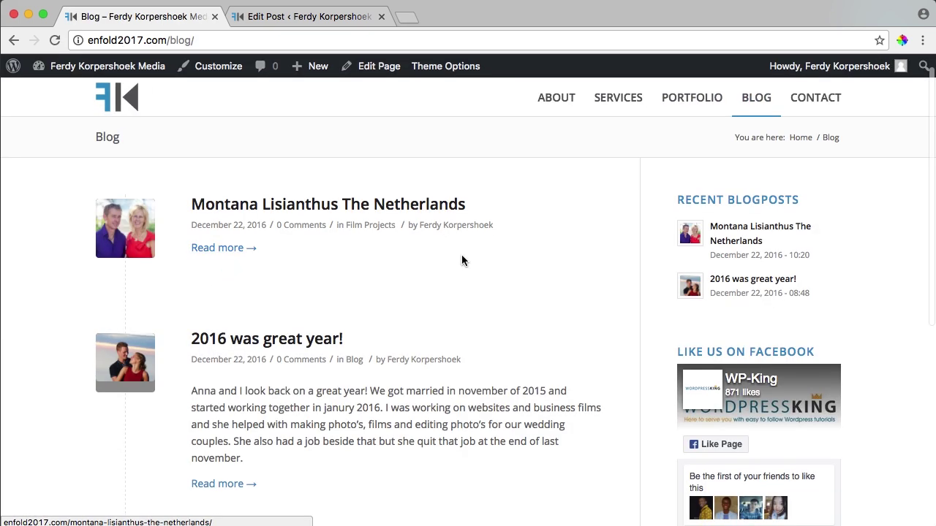
{"action": "scroll", "coordinate": [349, 326], "scroll_direction": "down", "scroll_amount": 3}
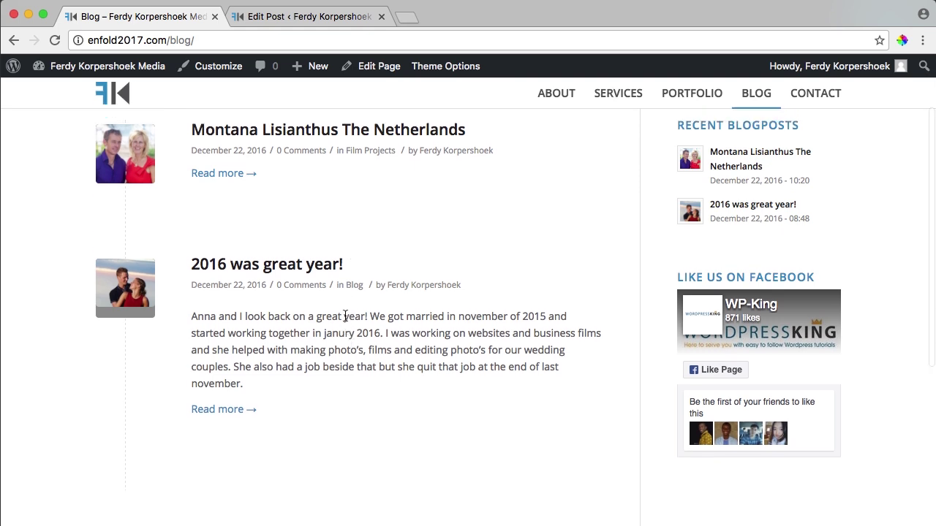
{"action": "scroll", "coordinate": [346, 314], "scroll_direction": "up", "scroll_amount": 2}
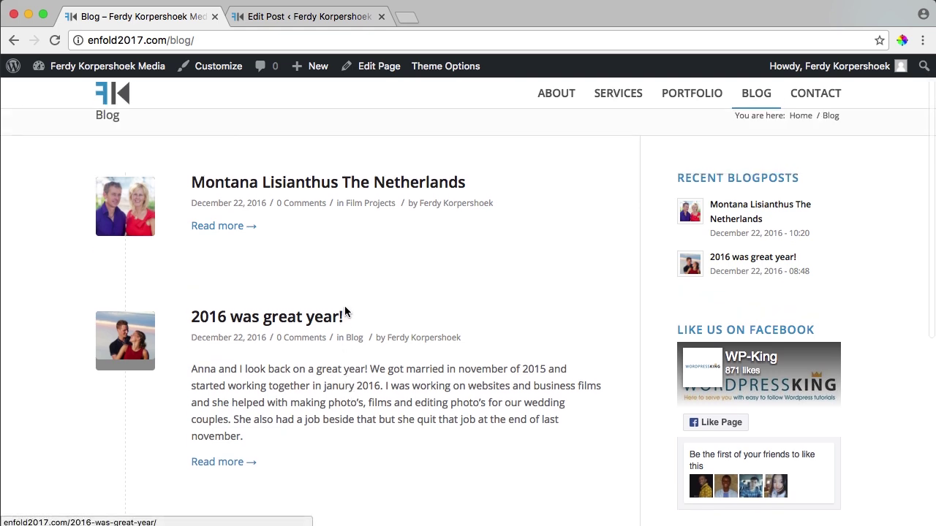
{"action": "left_click", "coordinate": [281, 15]}
Copy the Montana Lisianthus text block's paragraph into the Excerpt box and update the post
{"action": "left_click", "coordinate": [373, 361]}
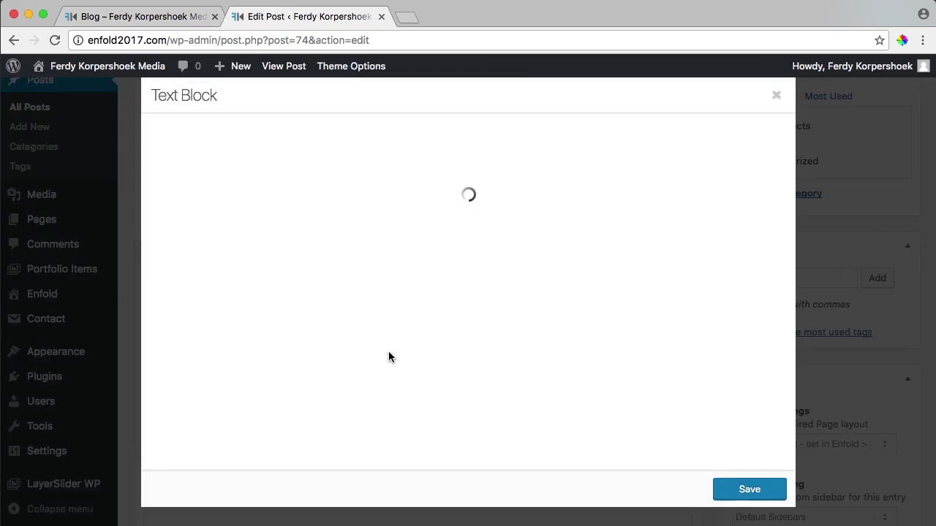
{"action": "key", "text": "ctrl+a"}
{"action": "key", "text": "ctrl+c"}
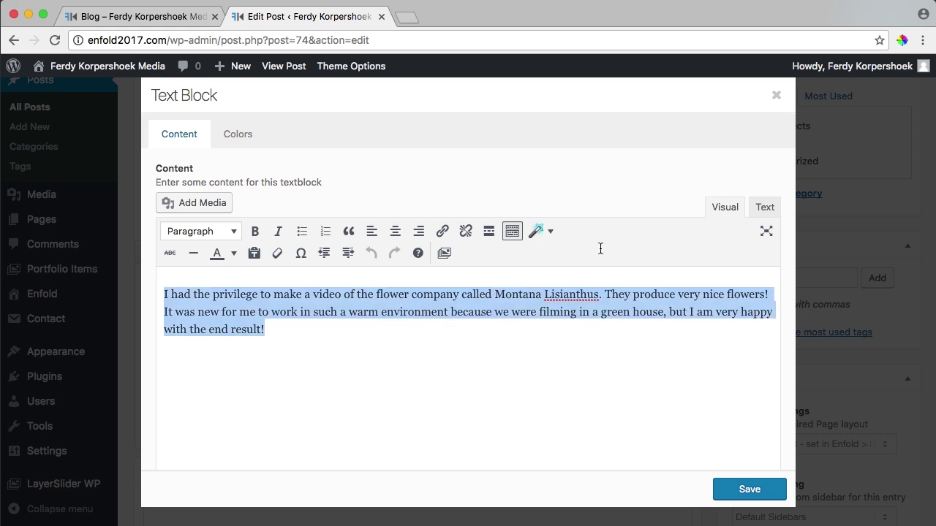
{"action": "left_click", "coordinate": [776, 95]}
{"action": "scroll", "coordinate": [320, 272], "scroll_direction": "down", "scroll_amount": 10}
{"action": "scroll", "coordinate": [319, 271], "scroll_direction": "up", "scroll_amount": 4}
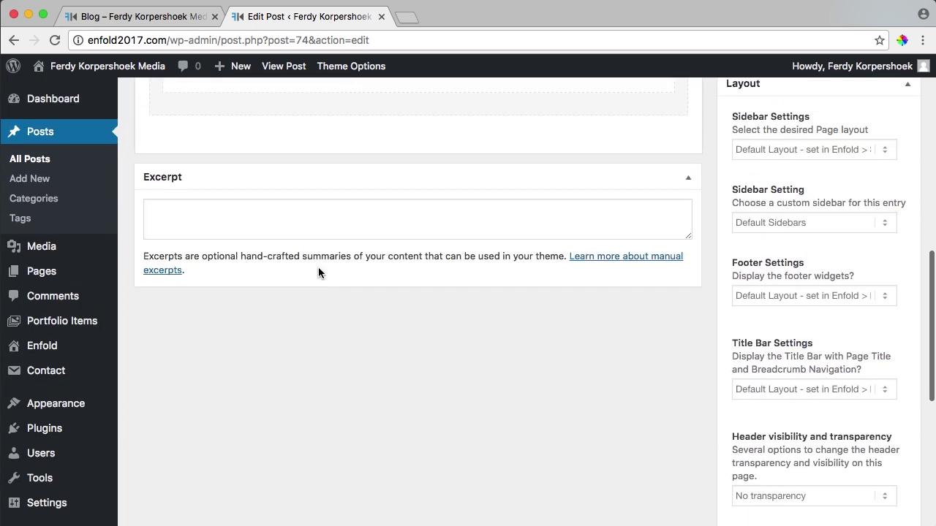
{"action": "left_click", "coordinate": [288, 217]}
{"action": "key", "text": "ctrl+v"}
{"action": "scroll", "coordinate": [351, 344], "scroll_direction": "up", "scroll_amount": 10}
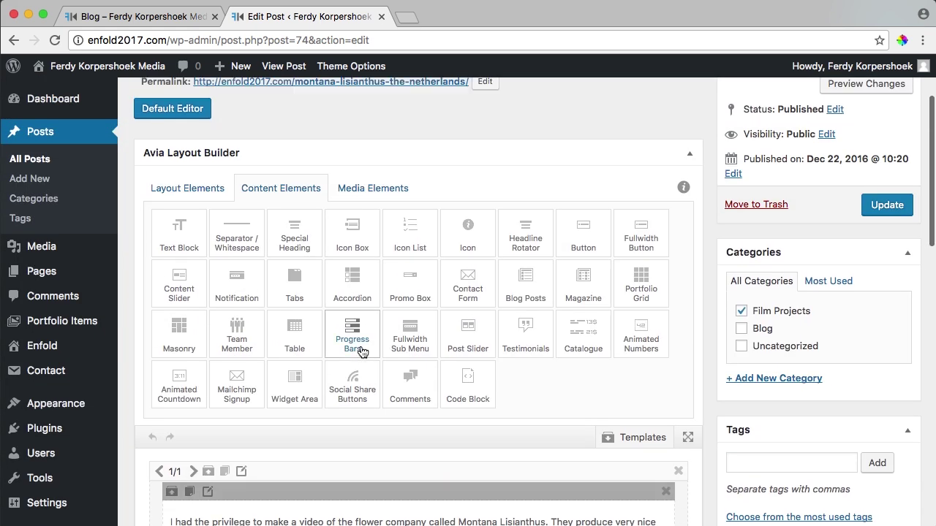
{"action": "left_click", "coordinate": [887, 245]}
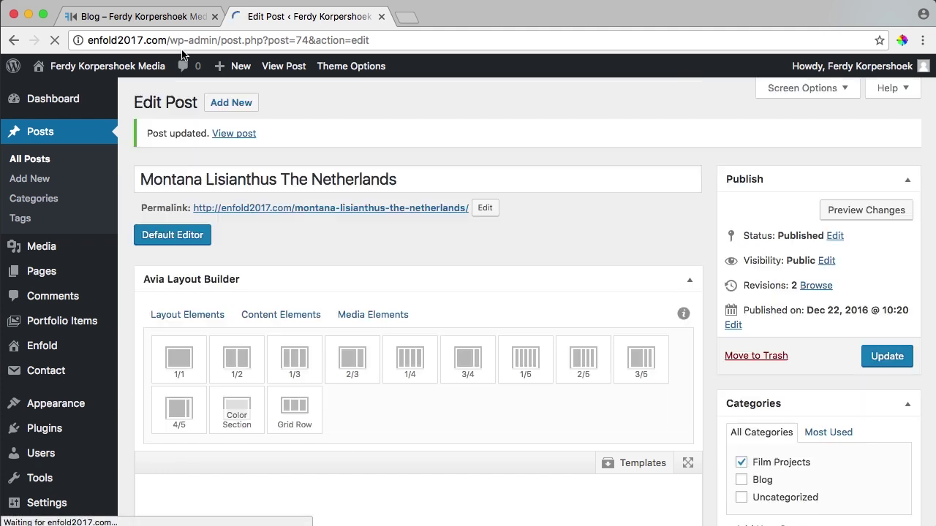
{"action": "left_click", "coordinate": [178, 18]}
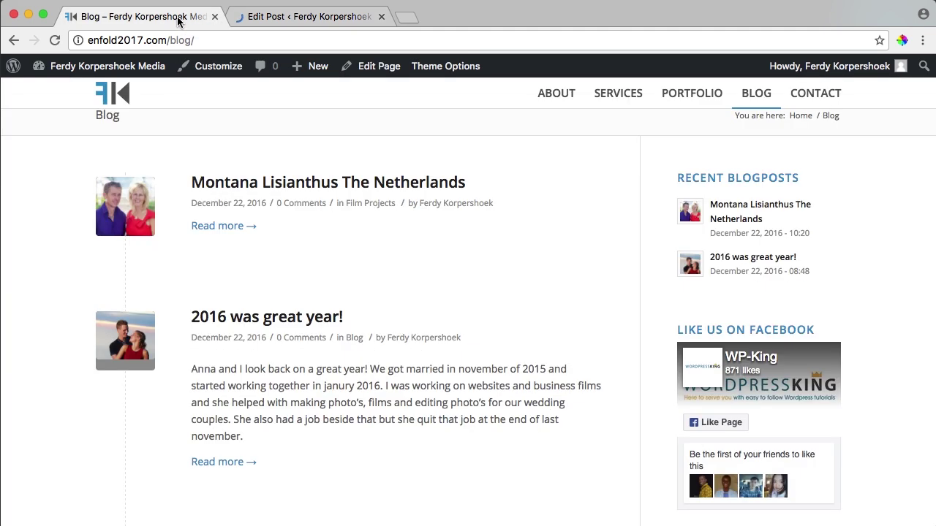
Open the live Montana Lisianthus The Netherlands post and scroll through it to review it
{"action": "left_click", "coordinate": [269, 186]}
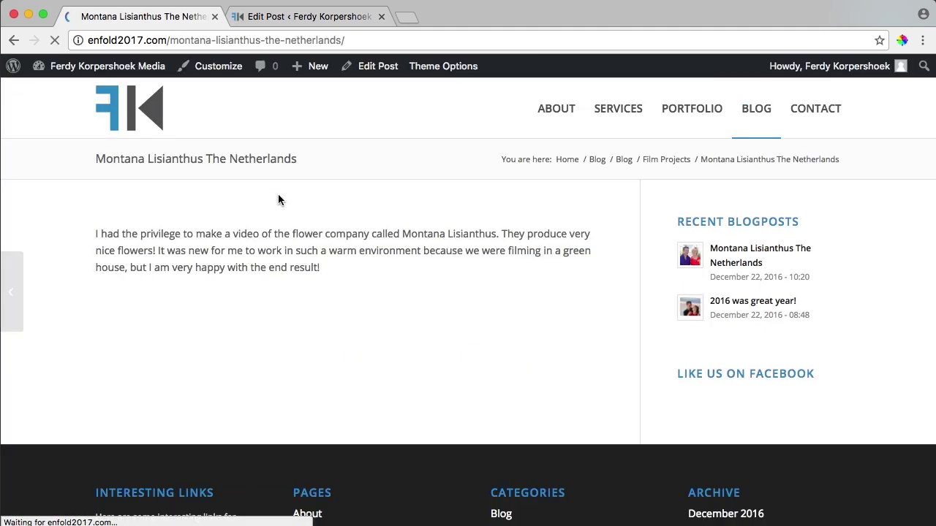
{"action": "scroll", "coordinate": [665, 219], "scroll_direction": "down", "scroll_amount": 5}
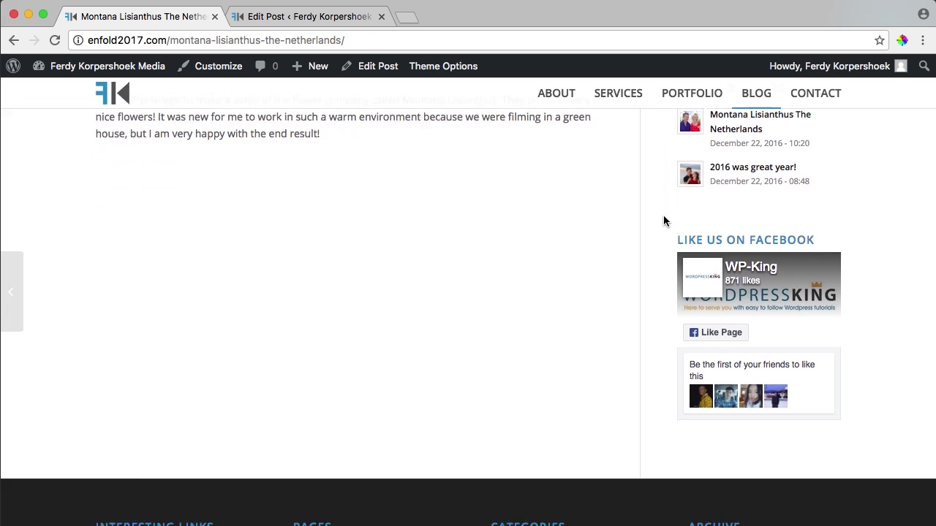
{"action": "scroll", "coordinate": [663, 212], "scroll_direction": "up", "scroll_amount": 5}
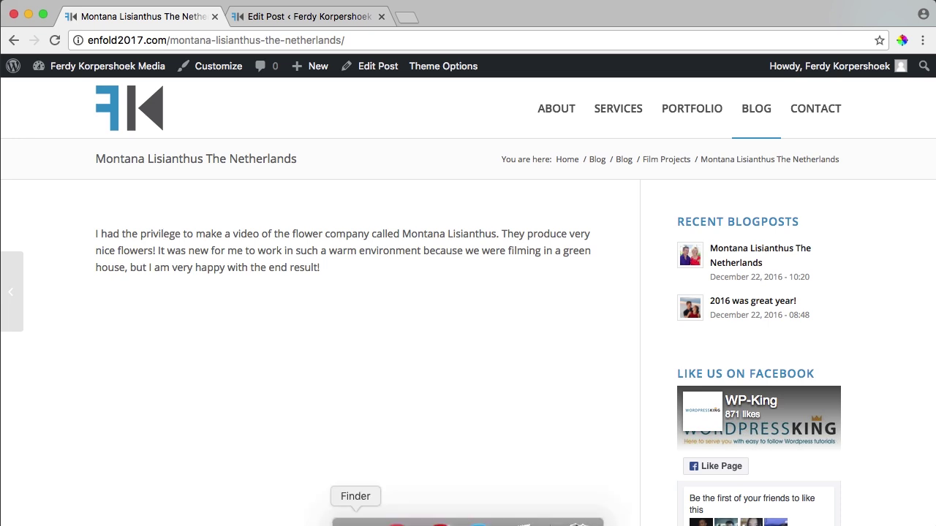
{"action": "left_click", "coordinate": [355, 519]}
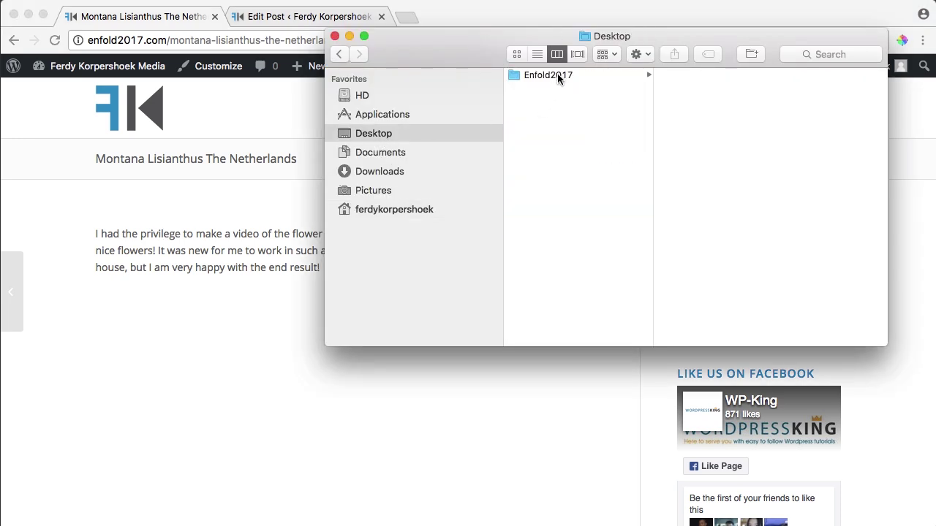
Open the Montana Vimeo Link file in Enfold2017 > 04. Portfolio > 02. Films > 01. Montana
{"action": "left_click", "coordinate": [559, 76]}
{"action": "left_click", "coordinate": [699, 115]}
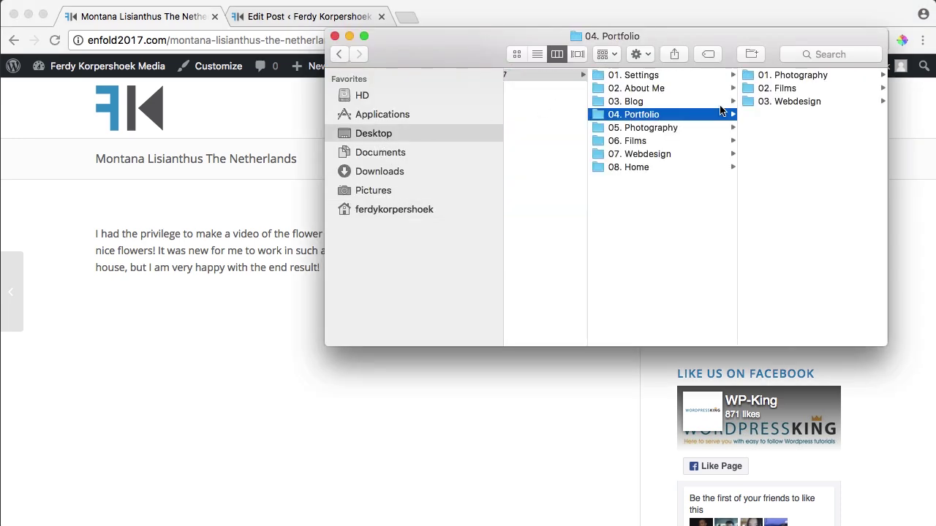
{"action": "left_click", "coordinate": [776, 88]}
{"action": "left_click", "coordinate": [788, 76]}
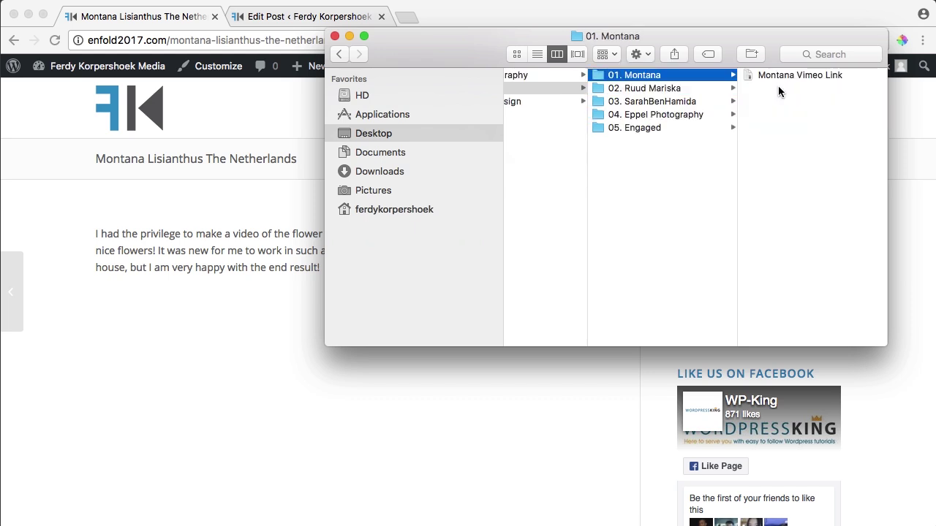
{"action": "double_click", "coordinate": [779, 81]}
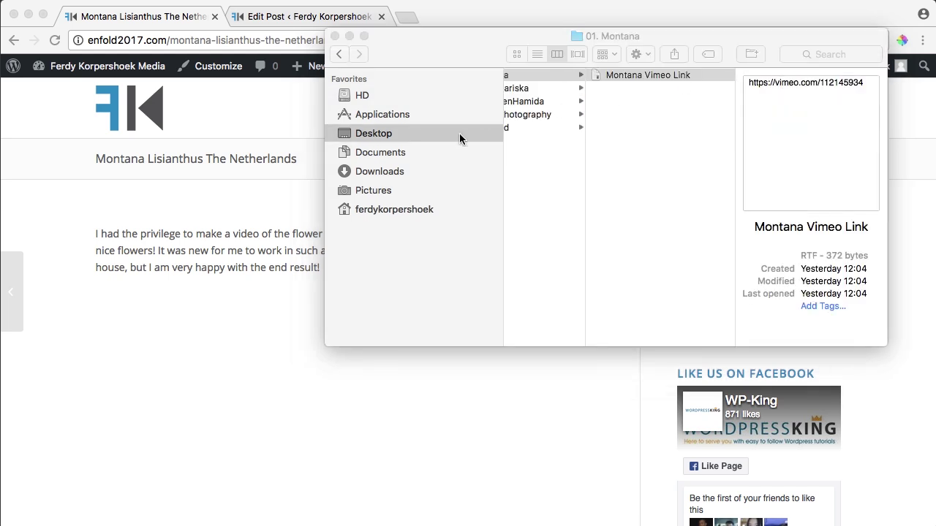
Copy the Vimeo URL, then close the document and the Finder window
{"action": "key", "text": "super+a"}
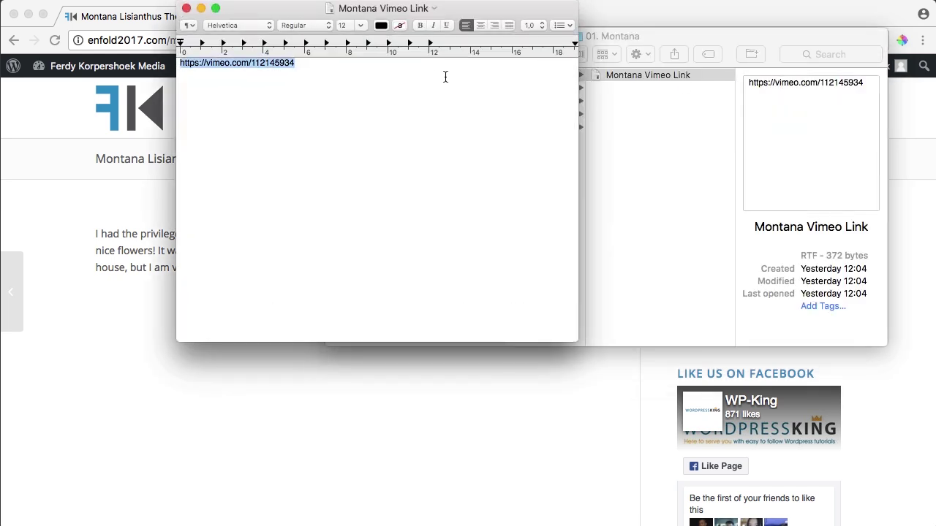
{"action": "left_click", "coordinate": [201, 9]}
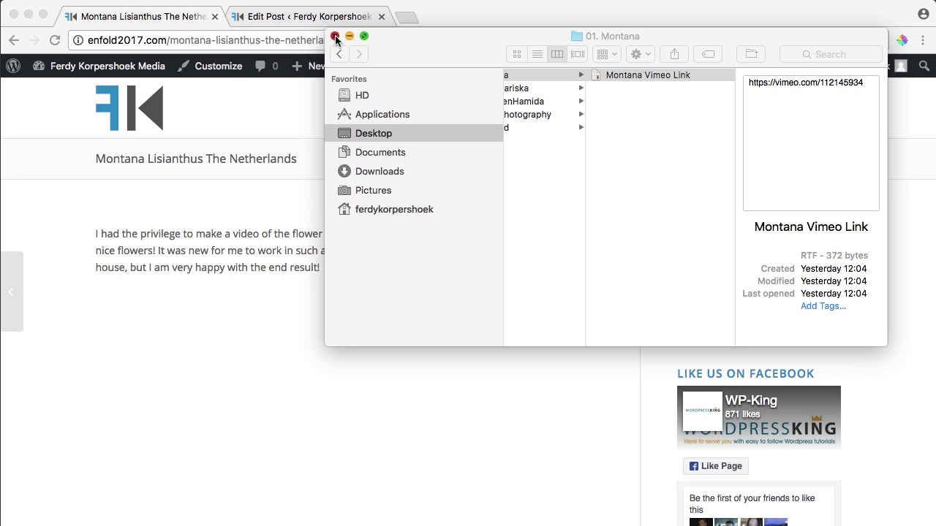
{"action": "left_click", "coordinate": [335, 36]}
{"action": "left_click", "coordinate": [285, 20]}
{"action": "scroll", "coordinate": [293, 304], "scroll_direction": "down", "scroll_amount": 5}
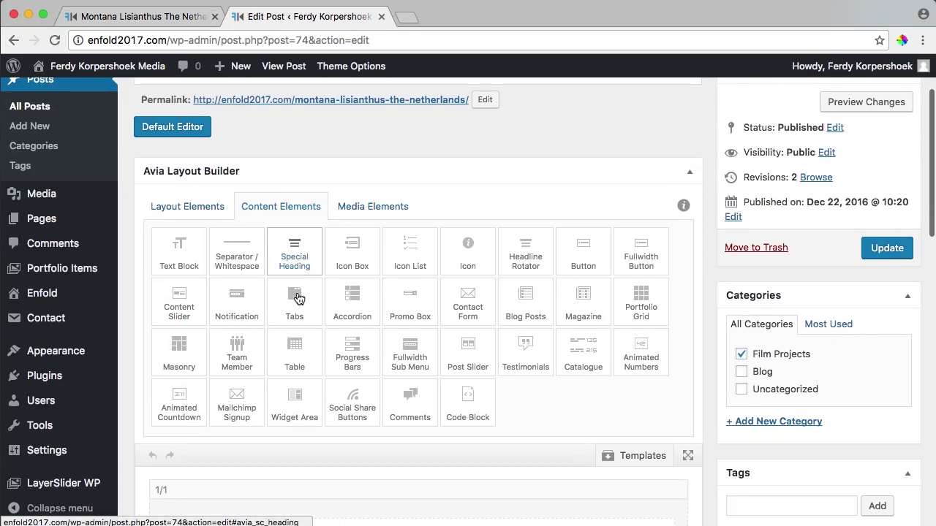
{"action": "left_click", "coordinate": [366, 104]}
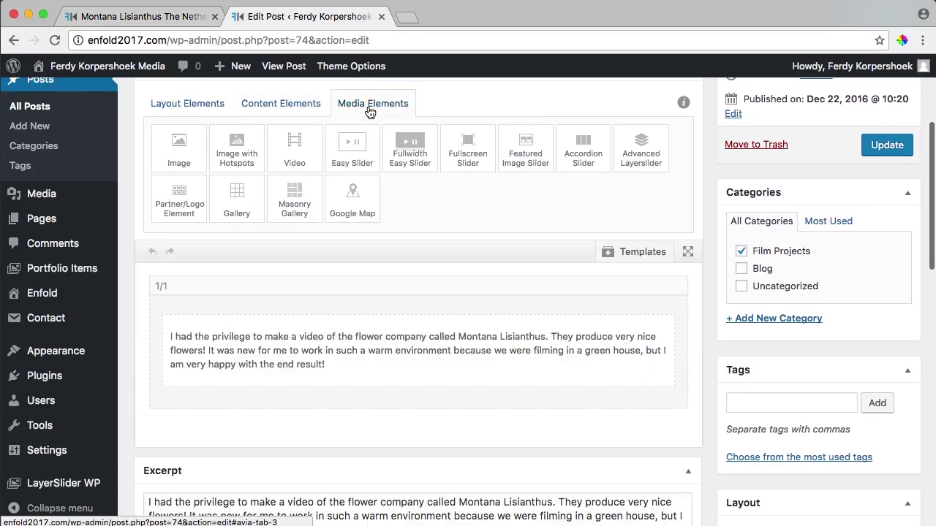
{"action": "scroll", "coordinate": [324, 219], "scroll_direction": "down", "scroll_amount": 2}
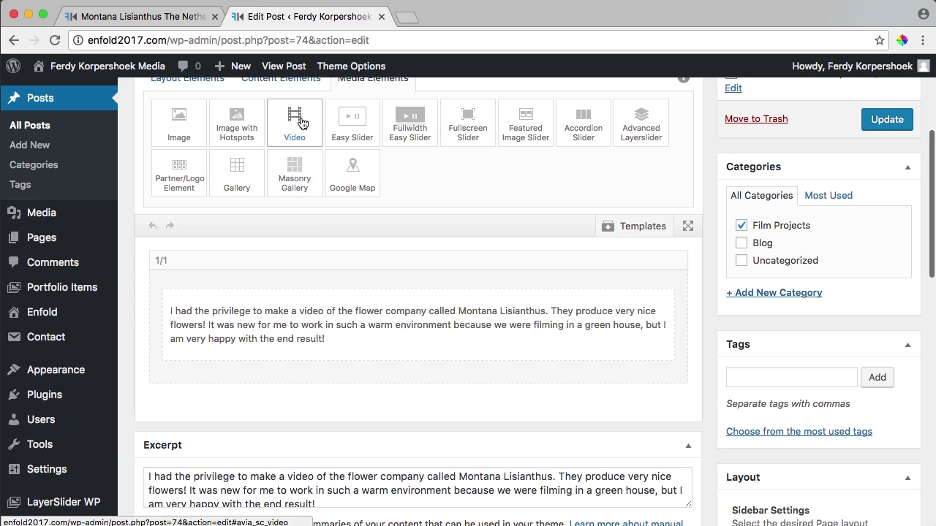
{"action": "left_click_drag", "start_coordinate": [299, 125], "coordinate": [247, 380]}
{"action": "left_click", "coordinate": [327, 408]}
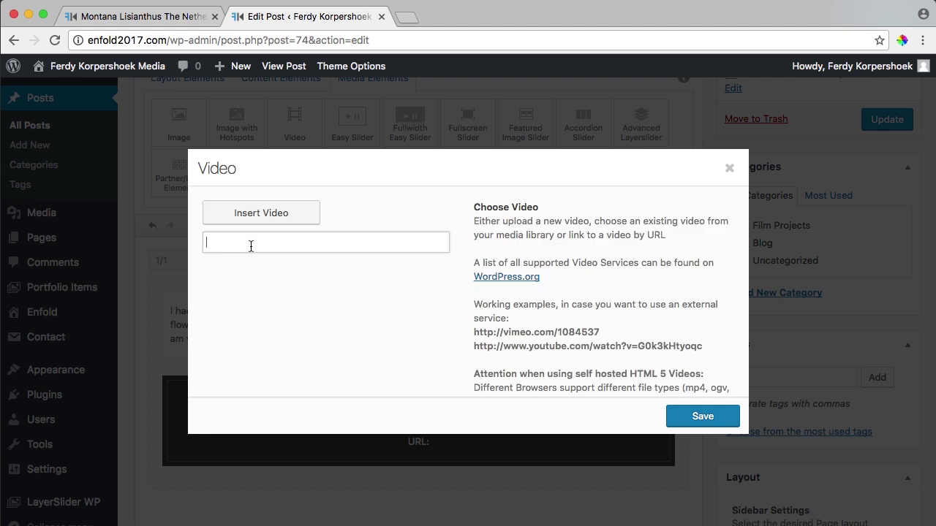
{"action": "scroll", "coordinate": [528, 250], "scroll_direction": "down", "scroll_amount": 5}
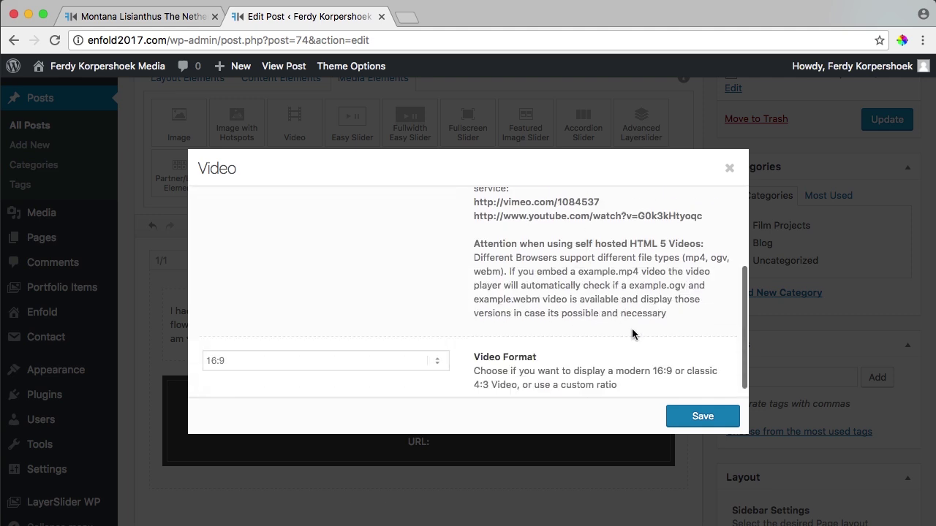
{"action": "left_click", "coordinate": [703, 416]}
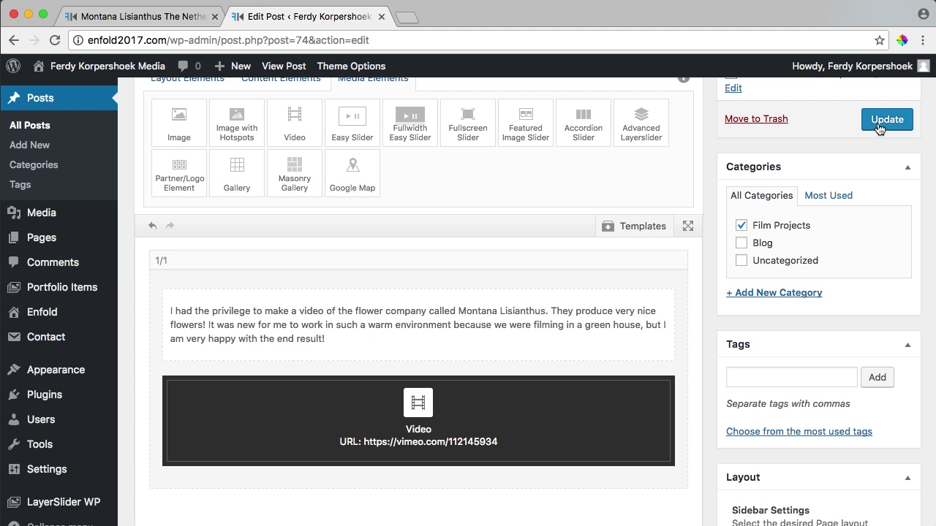
View the post live in a new tab and play its embedded Vimeo video
{"action": "left_click", "coordinate": [282, 67], "text": "super"}
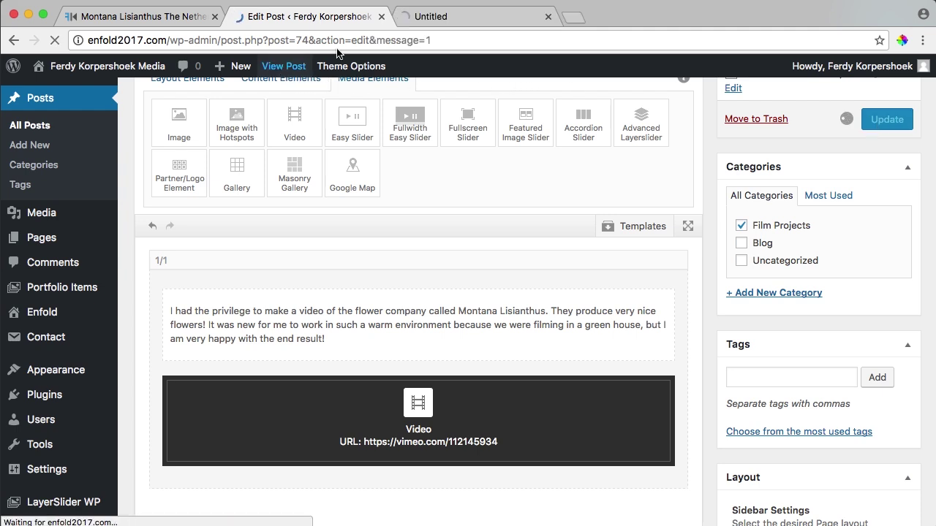
{"action": "left_click", "coordinate": [444, 17]}
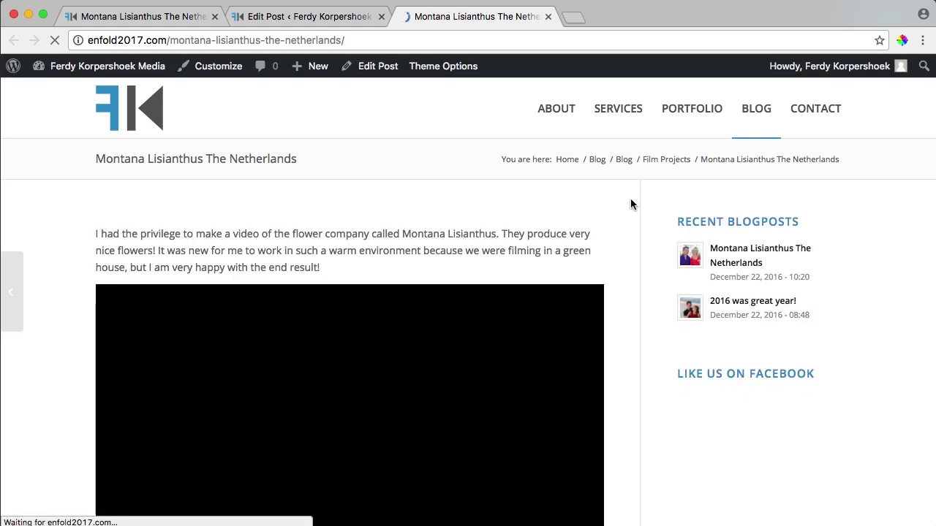
{"action": "scroll", "coordinate": [464, 184], "scroll_direction": "down", "scroll_amount": 3}
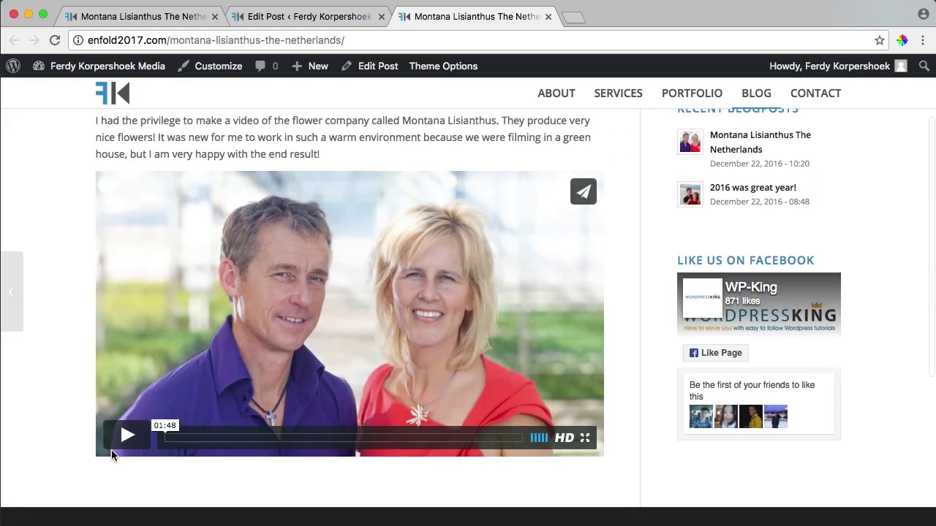
{"action": "left_click", "coordinate": [124, 437]}
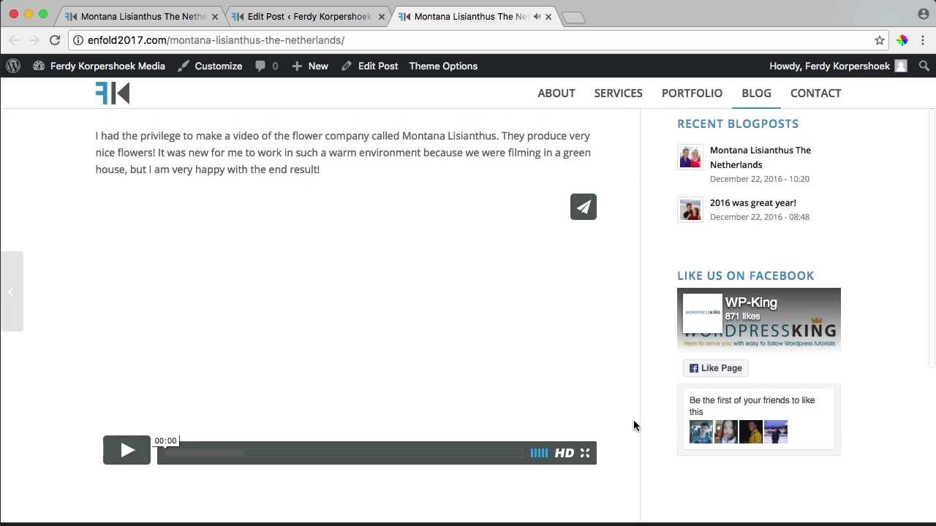
{"action": "scroll", "coordinate": [587, 242], "scroll_direction": "up", "scroll_amount": 3}
{"action": "scroll", "coordinate": [494, 237], "scroll_direction": "down", "scroll_amount": 3}
{"action": "scroll", "coordinate": [495, 237], "scroll_direction": "up", "scroll_amount": 3}
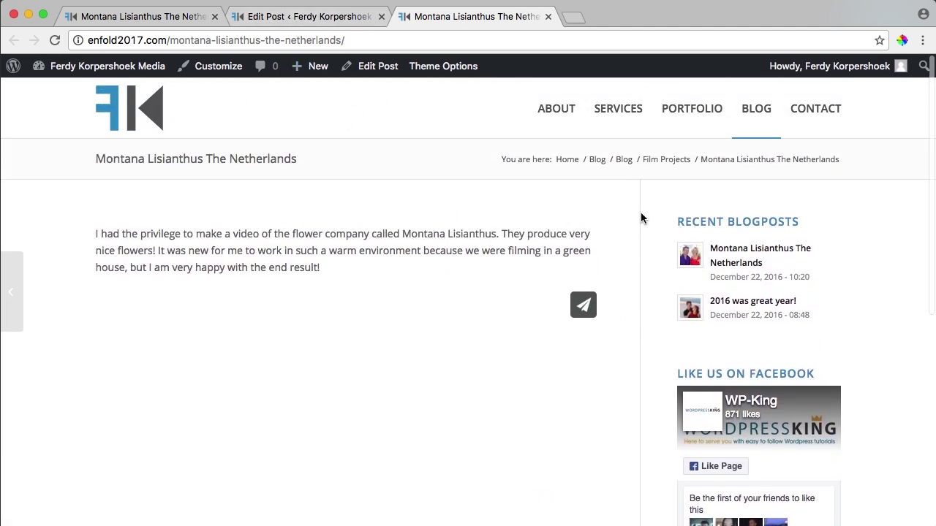
{"action": "left_click", "coordinate": [312, 20]}
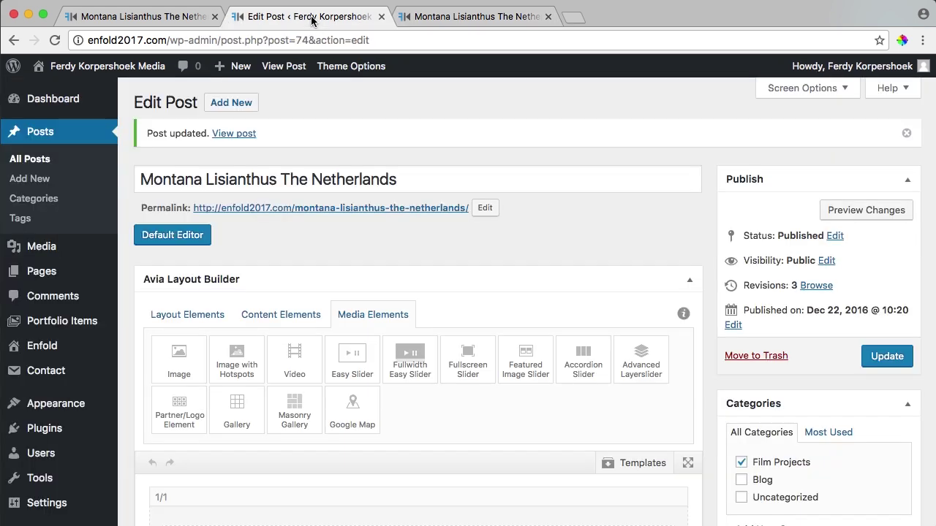
Add a Color Section above the post's text block and open its settings
{"action": "left_click", "coordinate": [188, 314]}
{"action": "scroll", "coordinate": [422, 278], "scroll_direction": "down", "scroll_amount": 3}
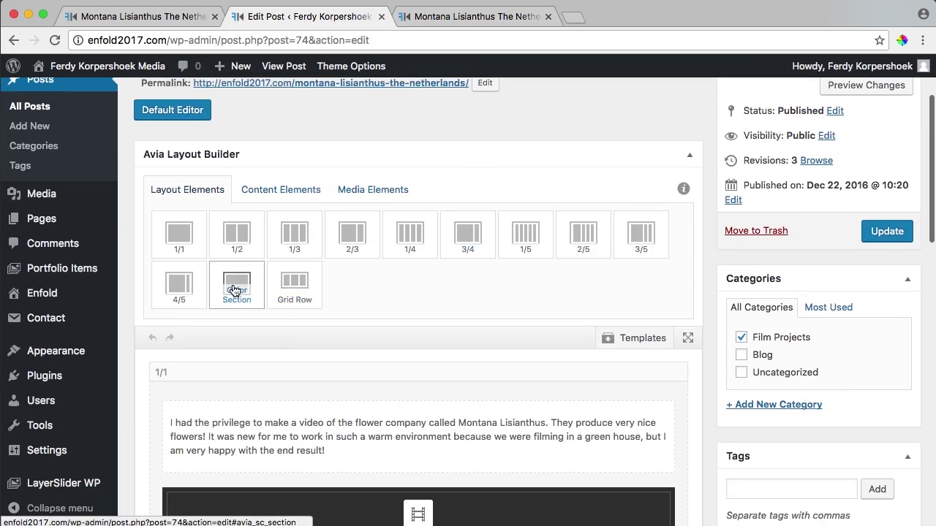
{"action": "left_click_drag", "start_coordinate": [231, 294], "coordinate": [218, 354]}
{"action": "scroll", "coordinate": [380, 338], "scroll_direction": "down", "scroll_amount": 2}
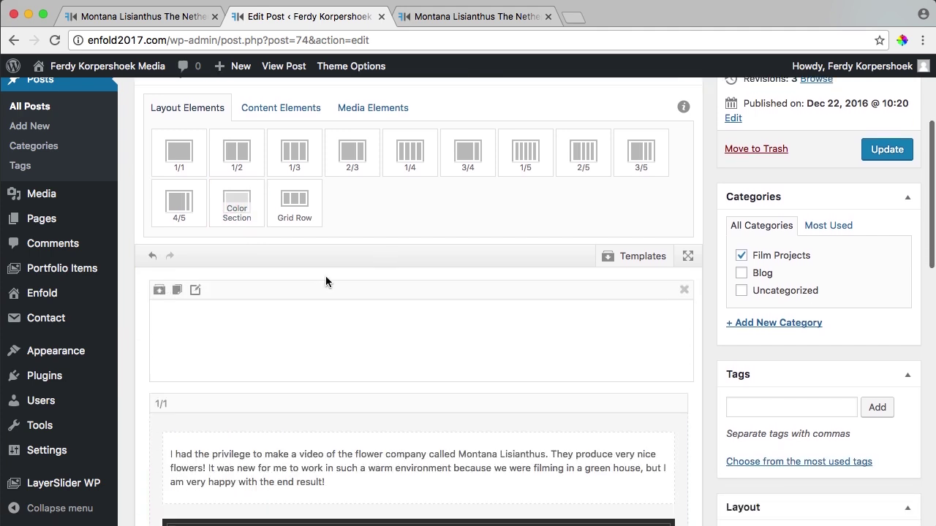
{"action": "mouse_move", "coordinate": [217, 304]}
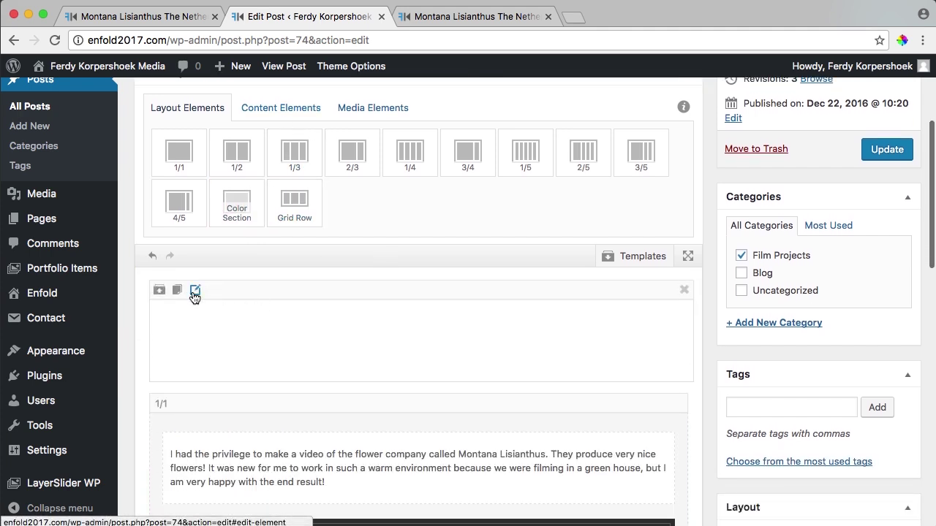
{"action": "left_click", "coordinate": [195, 290]}
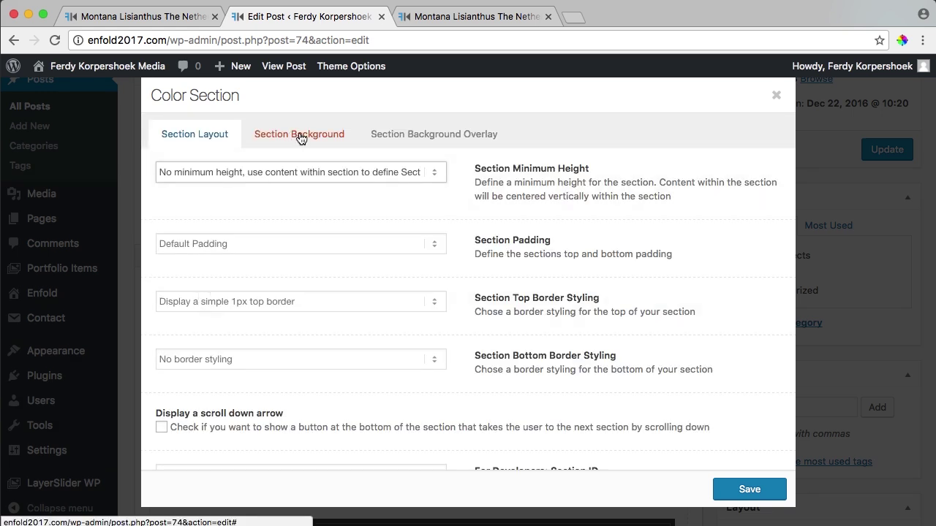
Set the couple's photo at Full Size 1200 × 800 as the section background, then update the post
{"action": "left_click", "coordinate": [299, 138]}
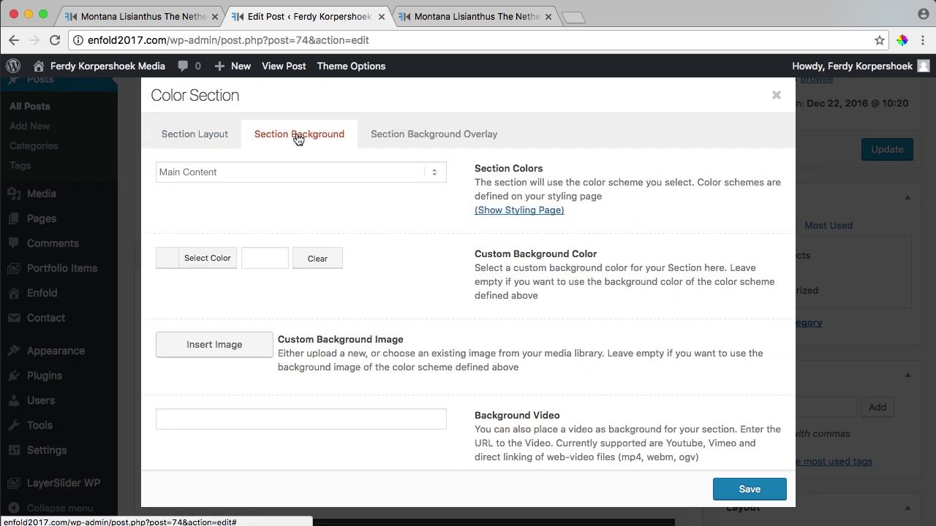
{"action": "left_click", "coordinate": [224, 342]}
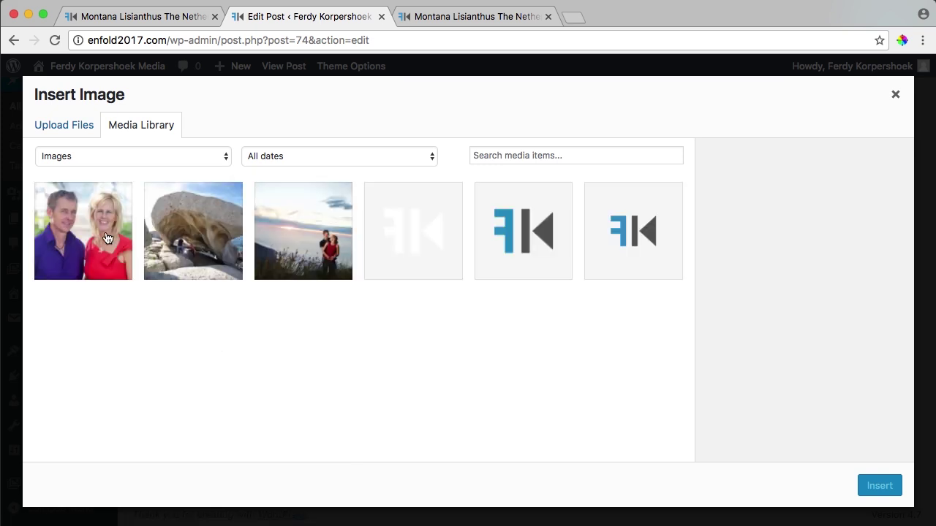
{"action": "left_click", "coordinate": [86, 234]}
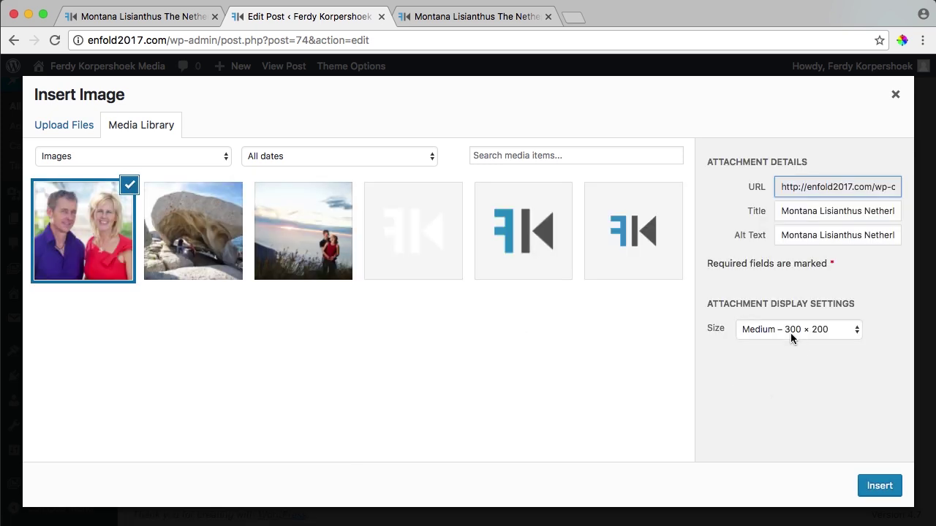
{"action": "left_click", "coordinate": [757, 331]}
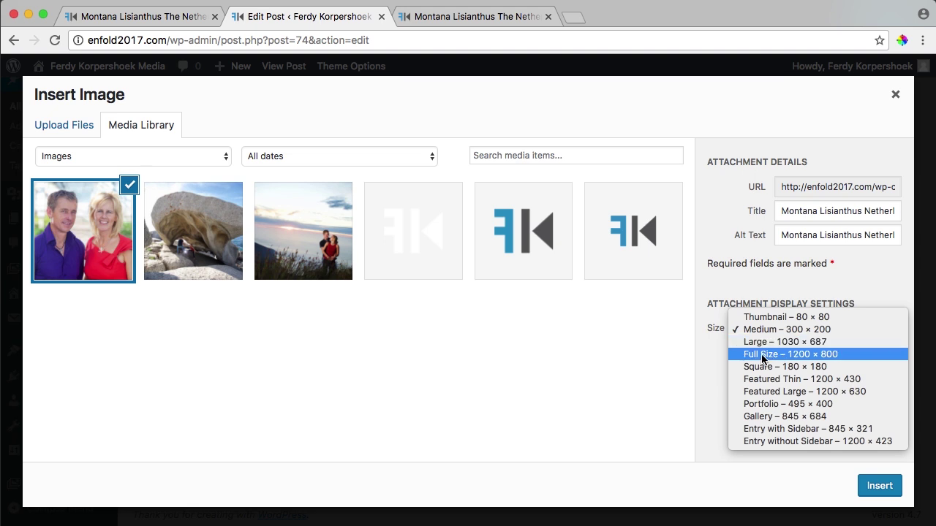
{"action": "left_click", "coordinate": [762, 356]}
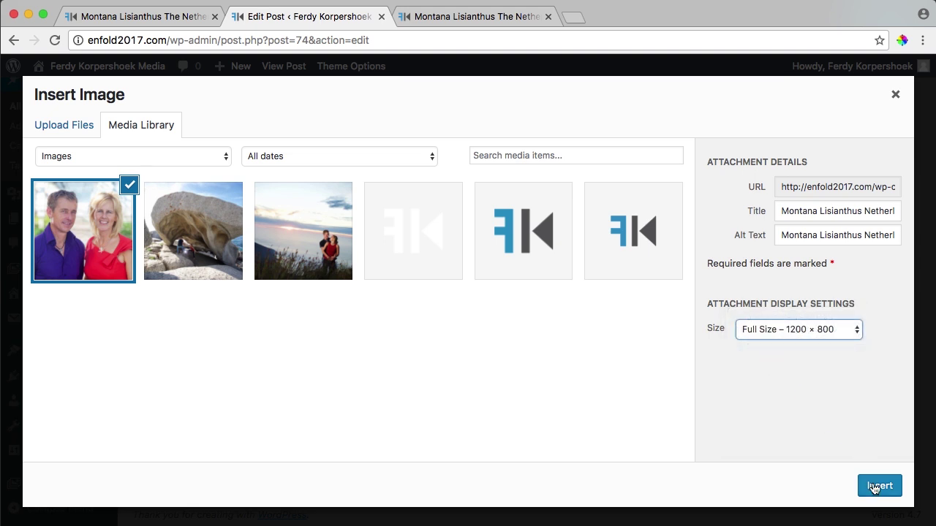
{"action": "left_click", "coordinate": [874, 486]}
{"action": "scroll", "coordinate": [595, 319], "scroll_direction": "down", "scroll_amount": 1}
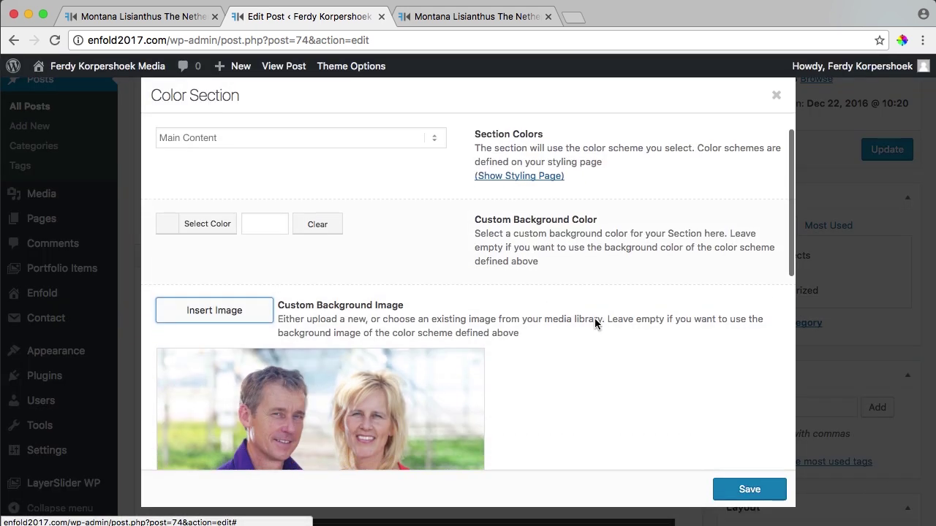
{"action": "scroll", "coordinate": [595, 319], "scroll_direction": "down", "scroll_amount": 2}
{"action": "left_click", "coordinate": [747, 490]}
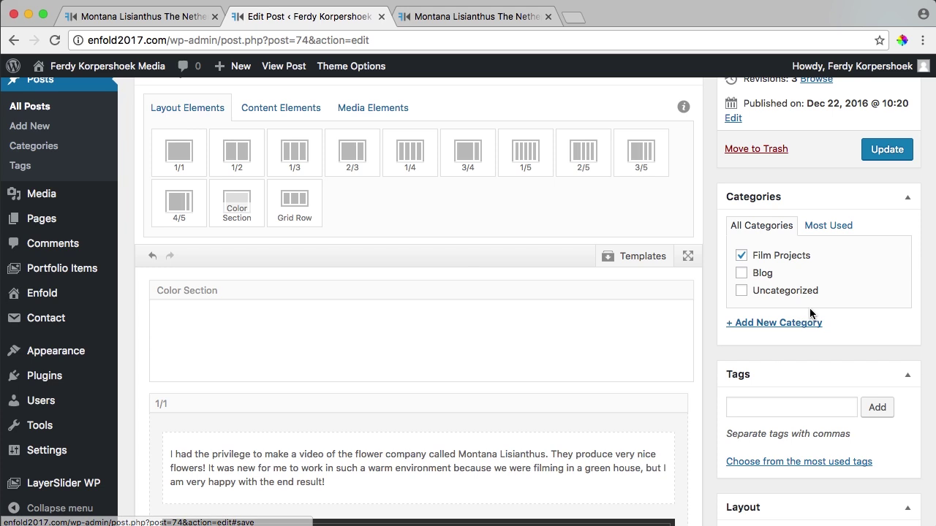
{"action": "left_click", "coordinate": [881, 153]}
{"action": "left_click", "coordinate": [451, 20]}
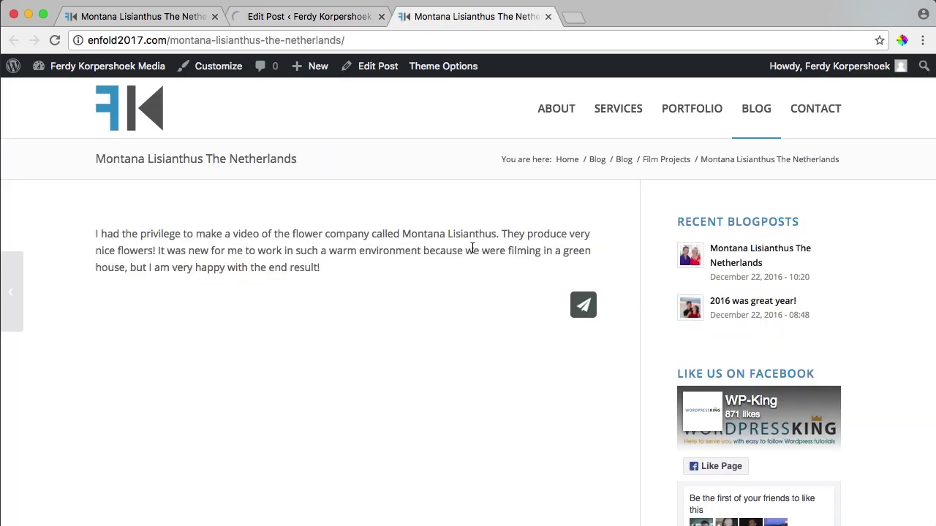
Reload the live post to inspect the narrow photo banner above the opening paragraph
{"action": "key", "text": "super+r"}
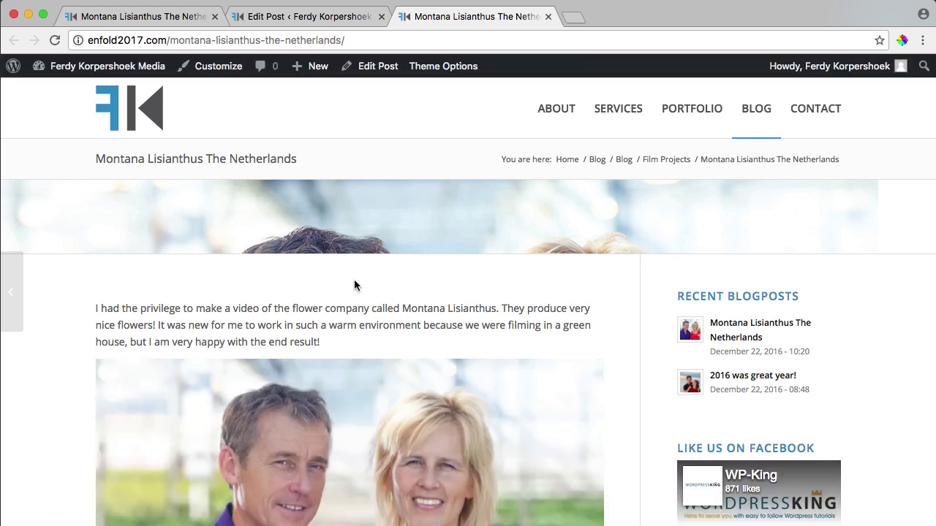
{"action": "scroll", "coordinate": [354, 285], "scroll_direction": "down", "scroll_amount": 3}
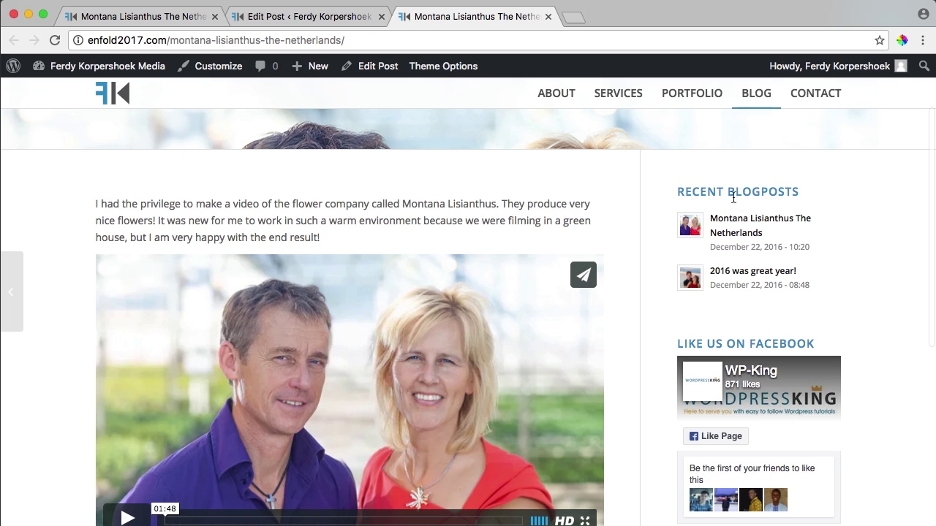
{"action": "scroll", "coordinate": [392, 133], "scroll_direction": "up", "scroll_amount": 3}
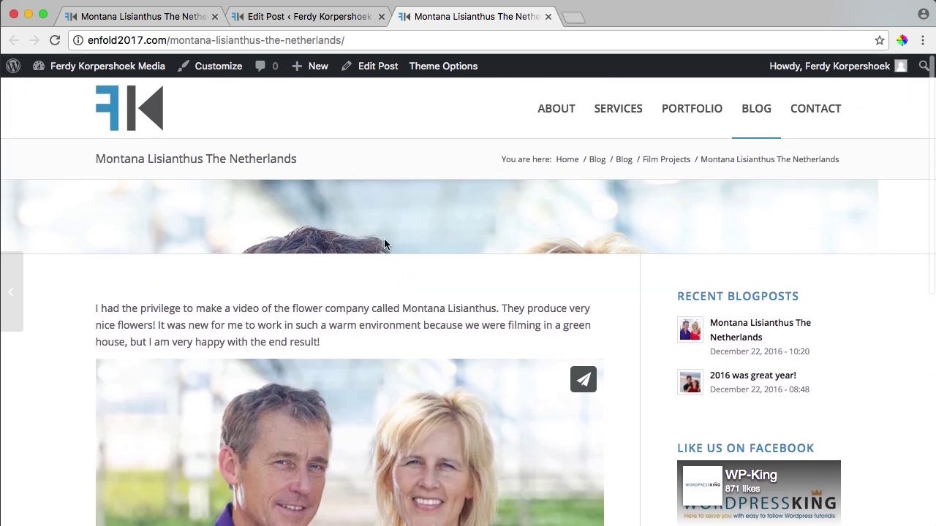
{"action": "left_click", "coordinate": [310, 18]}
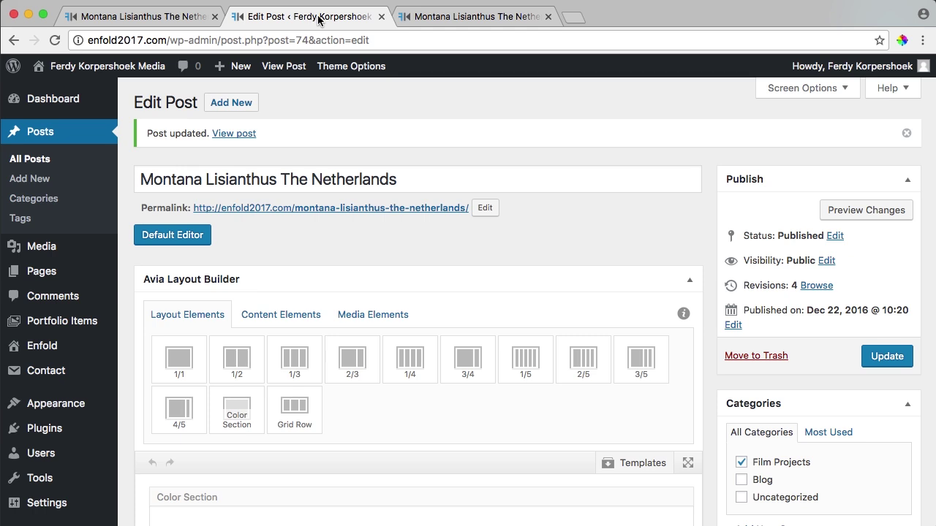
{"action": "left_click", "coordinate": [442, 18]}
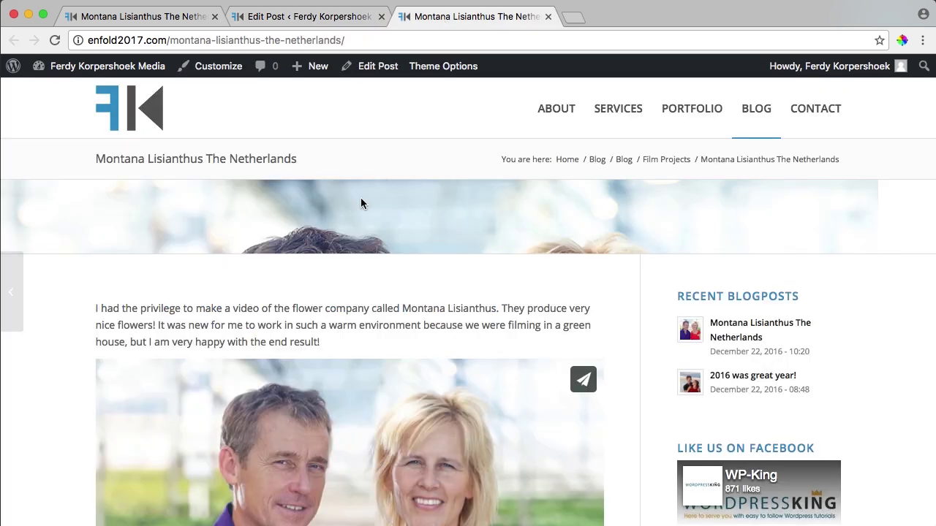
{"action": "left_click", "coordinate": [289, 20]}
{"action": "scroll", "coordinate": [300, 248], "scroll_direction": "down", "scroll_amount": 3}
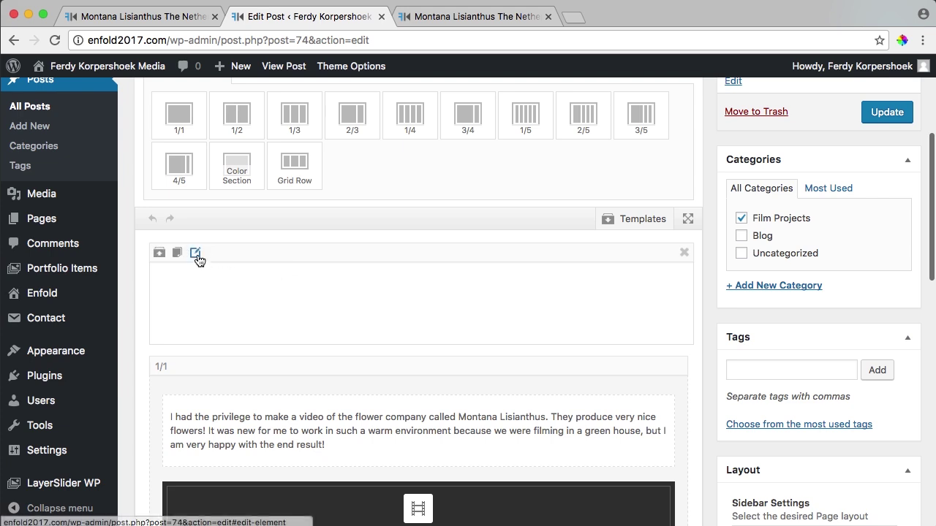
Set the Color Section's minimum height to a custom 800px and update the post
{"action": "left_click", "coordinate": [195, 252]}
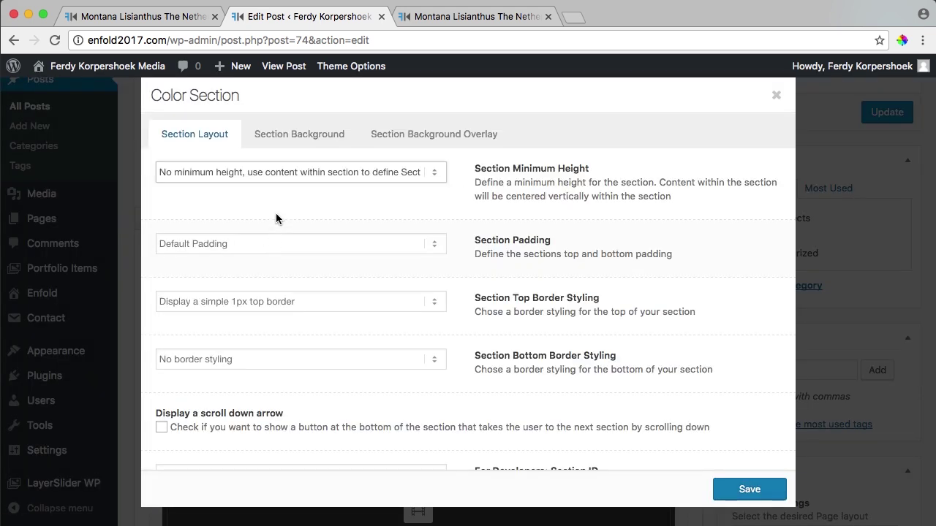
{"action": "left_click", "coordinate": [244, 172]}
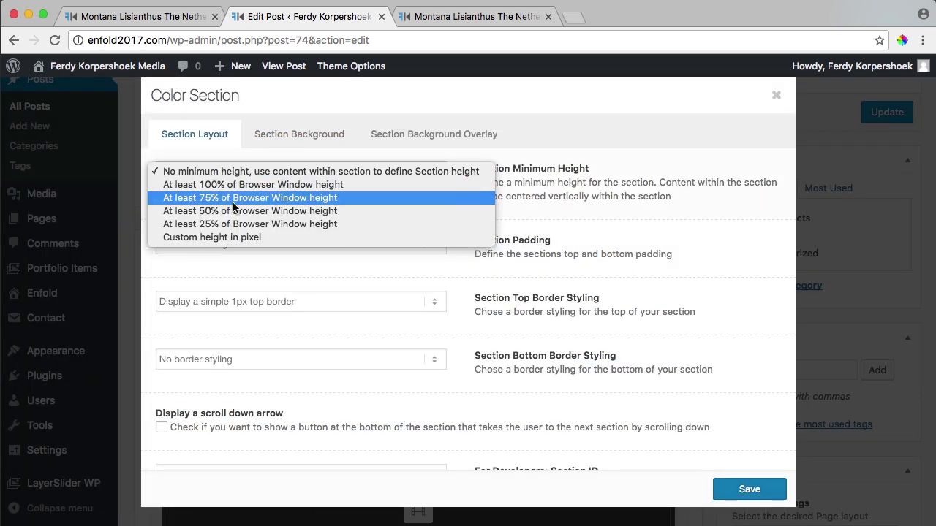
{"action": "left_click", "coordinate": [213, 234]}
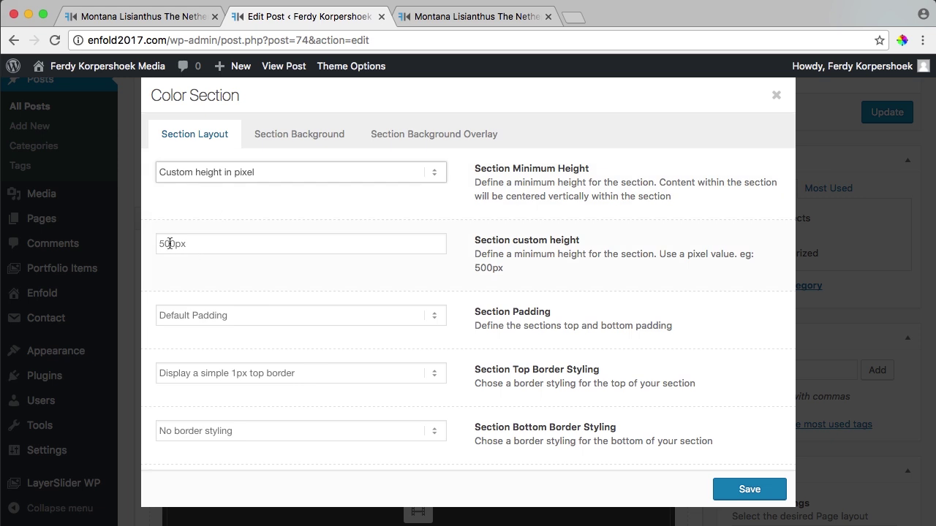
{"action": "left_click_drag", "start_coordinate": [162, 244], "coordinate": [154, 244]}
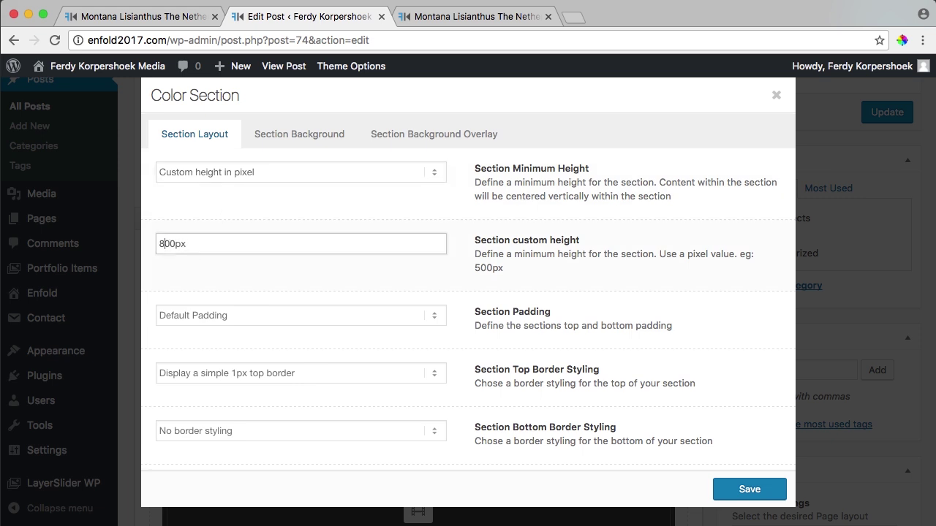
{"action": "left_click", "coordinate": [747, 489]}
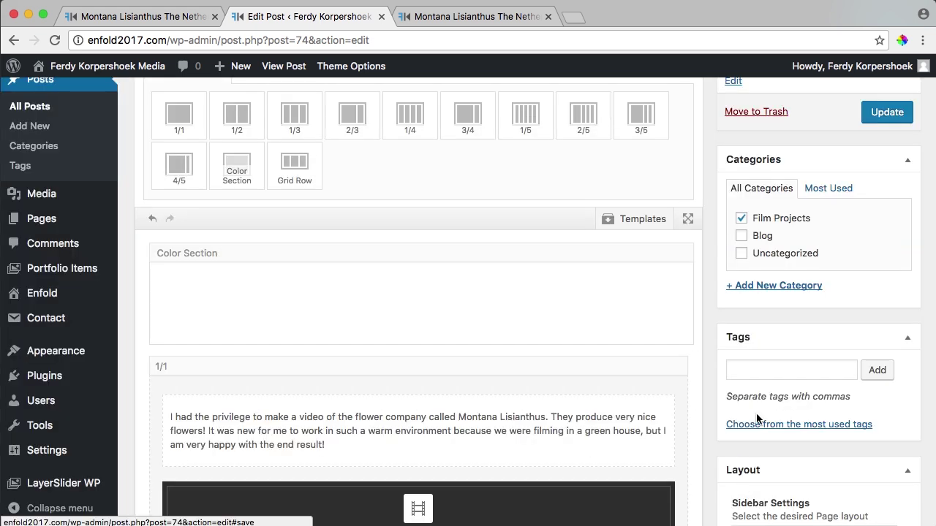
{"action": "left_click", "coordinate": [880, 115]}
{"action": "left_click", "coordinate": [504, 22]}
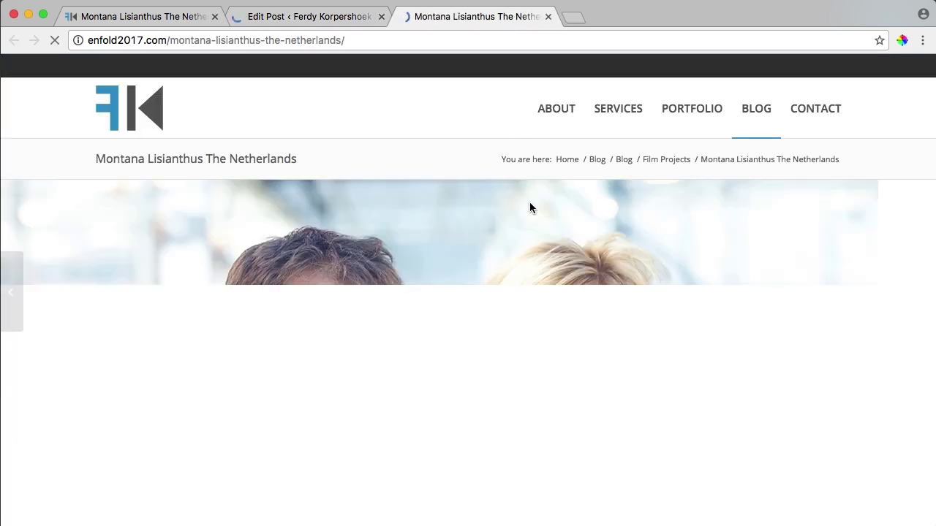
Reopen the top Color Section's settings at its Section Background options
{"action": "scroll", "coordinate": [538, 204], "scroll_direction": "down", "scroll_amount": 3}
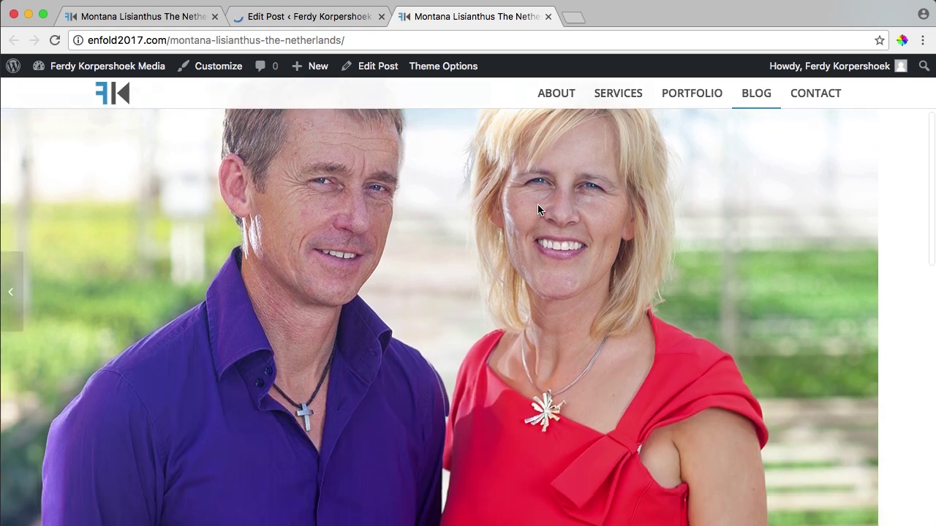
{"action": "scroll", "coordinate": [538, 209], "scroll_direction": "down", "scroll_amount": 5}
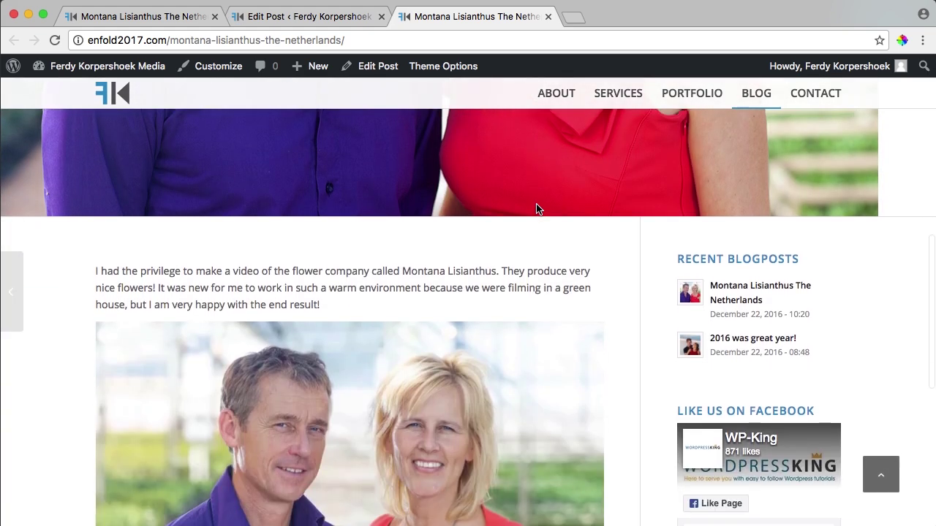
{"action": "scroll", "coordinate": [536, 209], "scroll_direction": "down", "scroll_amount": 3}
{"action": "scroll", "coordinate": [435, 204], "scroll_direction": "up", "scroll_amount": 10}
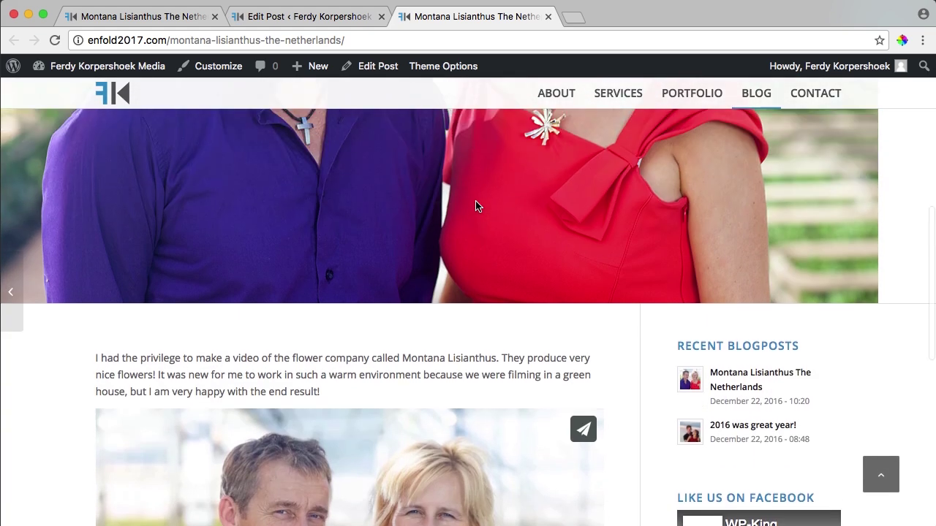
{"action": "scroll", "coordinate": [478, 209], "scroll_direction": "down", "scroll_amount": 1}
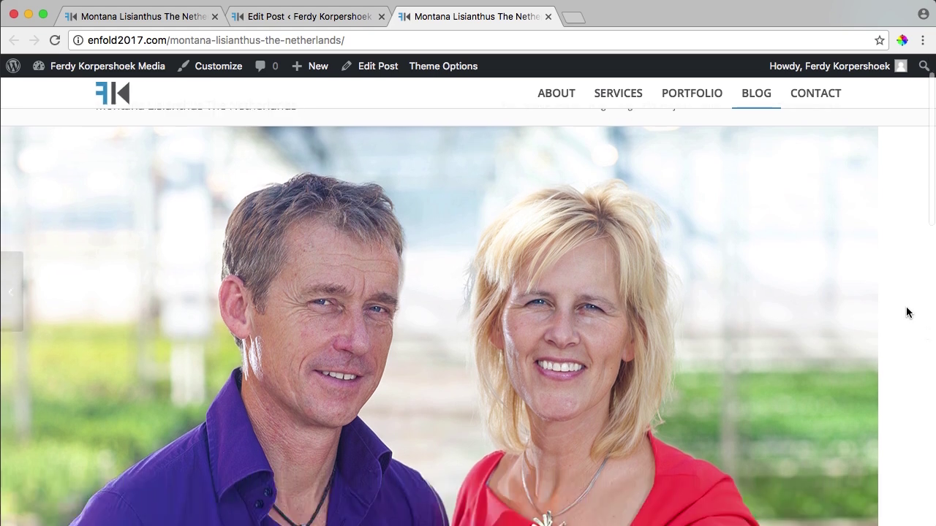
{"action": "left_click", "coordinate": [290, 16]}
{"action": "scroll", "coordinate": [358, 255], "scroll_direction": "up", "scroll_amount": 5}
{"action": "scroll", "coordinate": [359, 255], "scroll_direction": "down", "scroll_amount": 3}
{"action": "scroll", "coordinate": [359, 255], "scroll_direction": "down", "scroll_amount": 2}
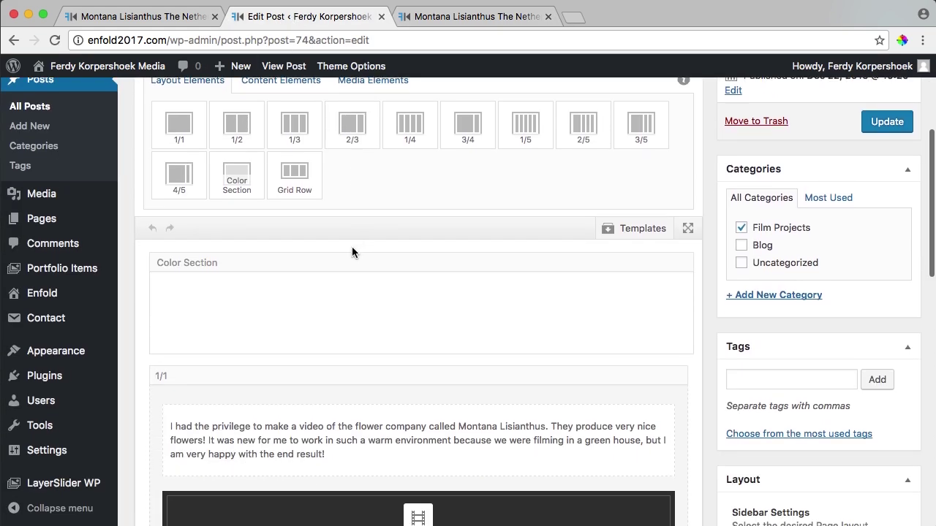
{"action": "left_click", "coordinate": [197, 265]}
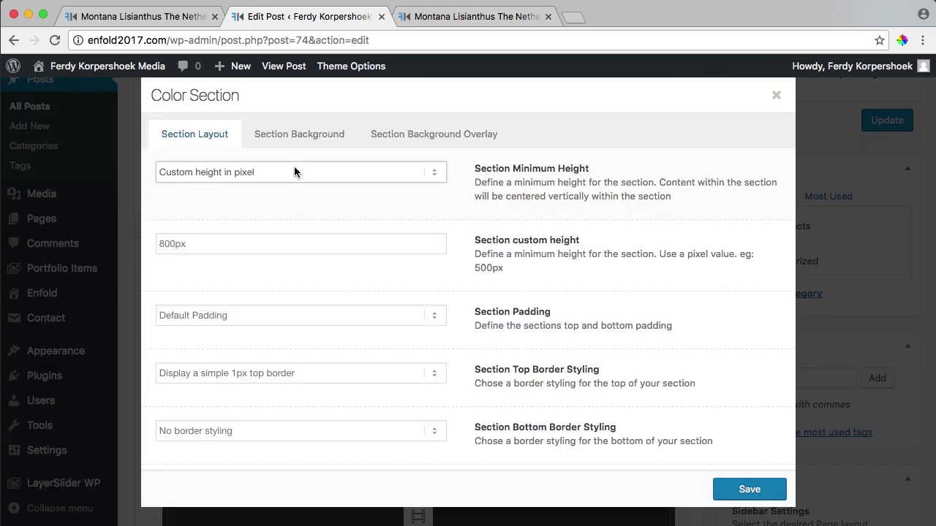
{"action": "left_click", "coordinate": [303, 146]}
Set the section's Background Attachment to Parallax
{"action": "scroll", "coordinate": [305, 210], "scroll_direction": "down", "scroll_amount": 5}
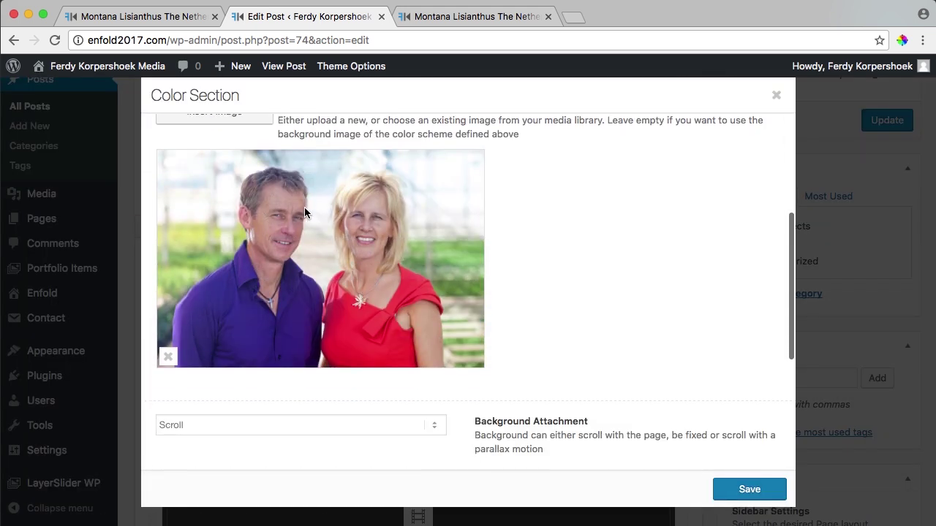
{"action": "scroll", "coordinate": [306, 211], "scroll_direction": "down", "scroll_amount": 4}
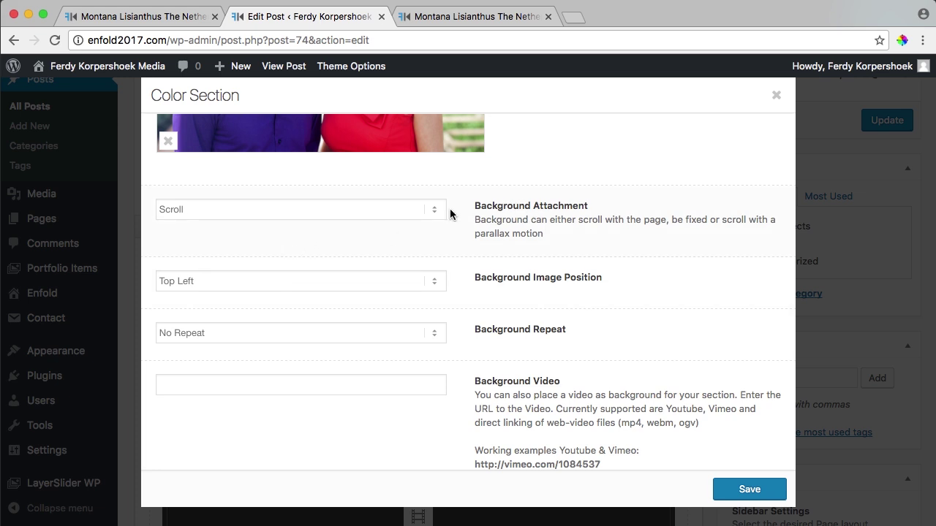
{"action": "left_click", "coordinate": [314, 209]}
{"action": "left_click", "coordinate": [219, 235]}
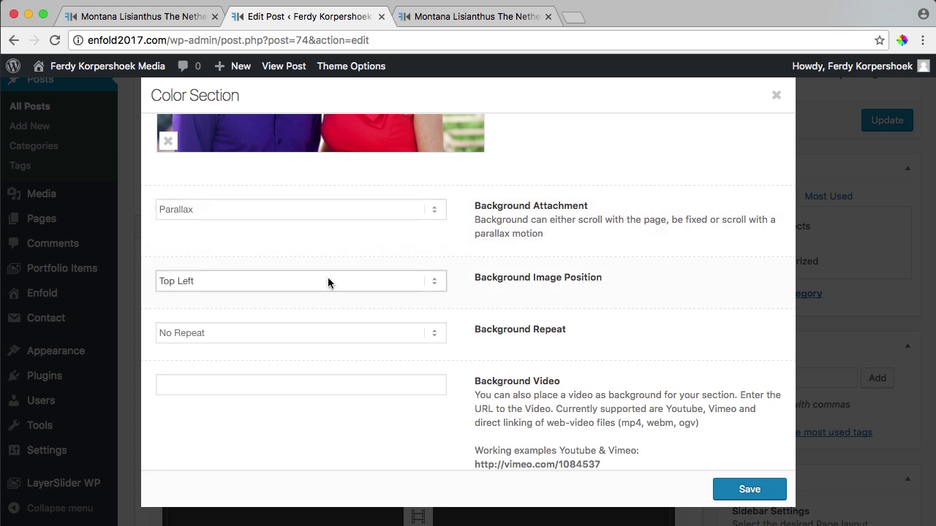
Set the background image position to Top Center
{"action": "left_click", "coordinate": [295, 284]}
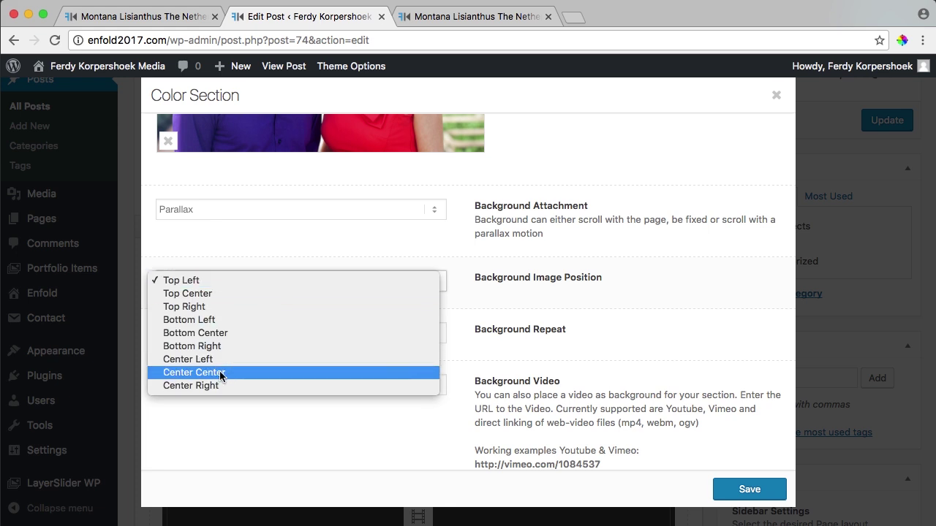
{"action": "left_click", "coordinate": [242, 277]}
{"action": "left_click", "coordinate": [242, 277]}
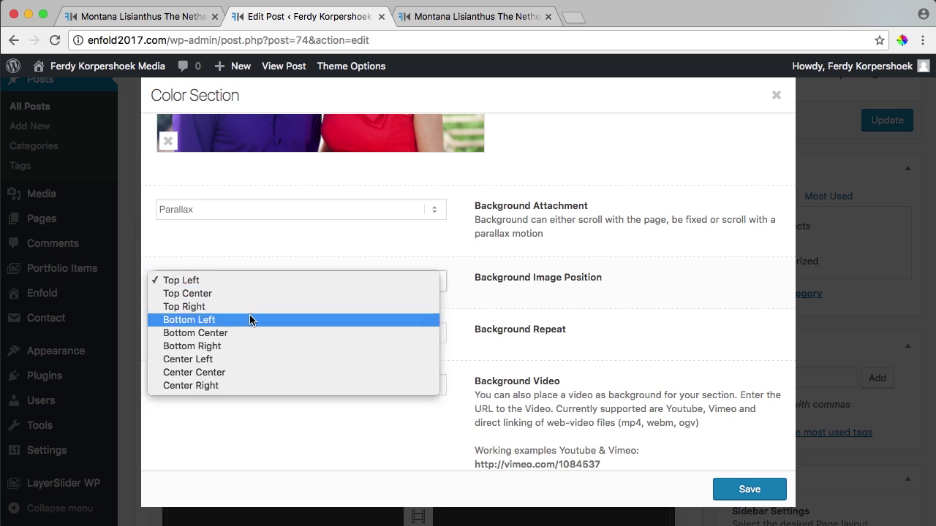
{"action": "left_click", "coordinate": [256, 236]}
{"action": "scroll", "coordinate": [257, 245], "scroll_direction": "up", "scroll_amount": 3}
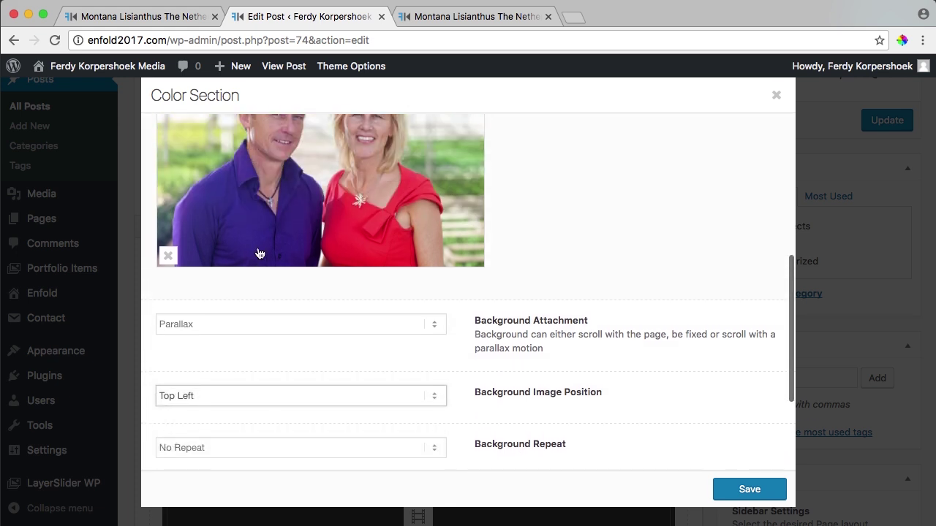
{"action": "scroll", "coordinate": [272, 248], "scroll_direction": "up", "scroll_amount": 2}
{"action": "scroll", "coordinate": [299, 202], "scroll_direction": "up", "scroll_amount": 3}
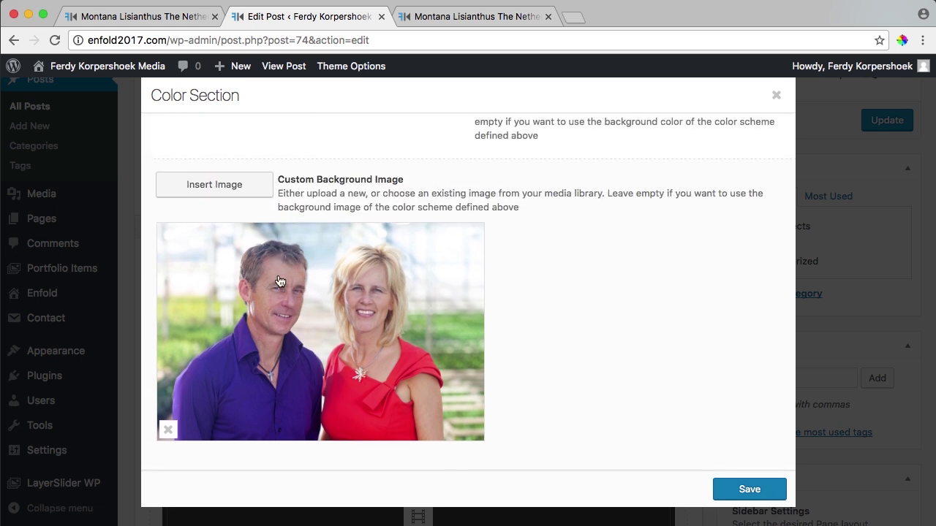
{"action": "scroll", "coordinate": [309, 298], "scroll_direction": "down", "scroll_amount": 5}
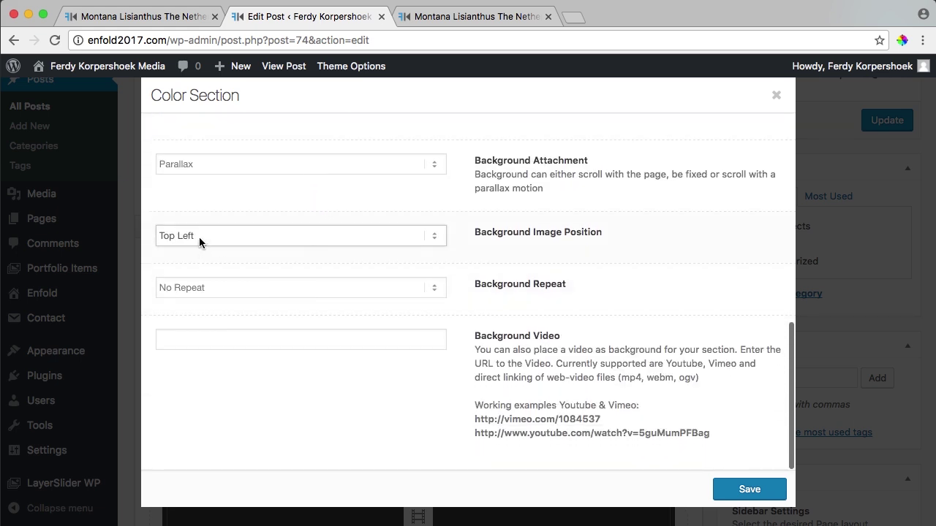
{"action": "left_click", "coordinate": [201, 235]}
{"action": "left_click", "coordinate": [204, 248]}
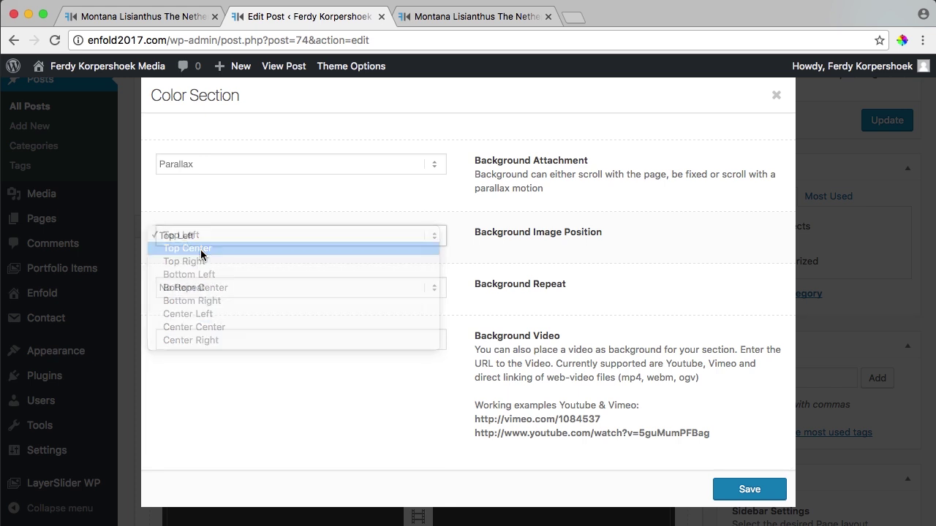
Set Background Repeat to Scale to fit and save the section settings
{"action": "left_click", "coordinate": [227, 286]}
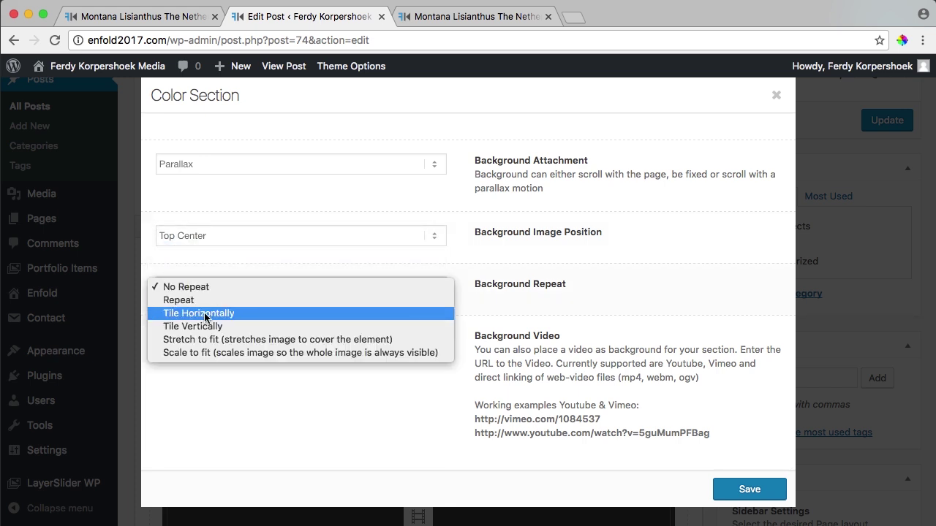
{"action": "left_click", "coordinate": [195, 342]}
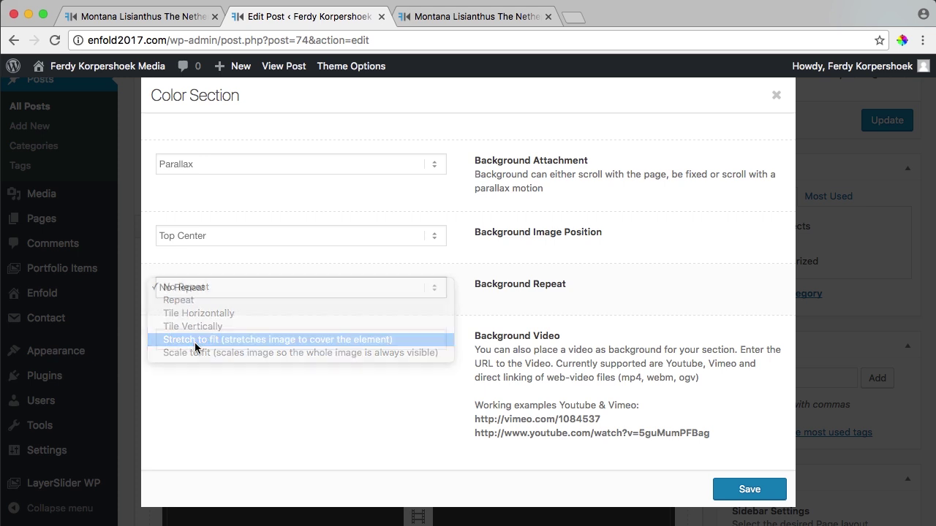
{"action": "left_click", "coordinate": [205, 289]}
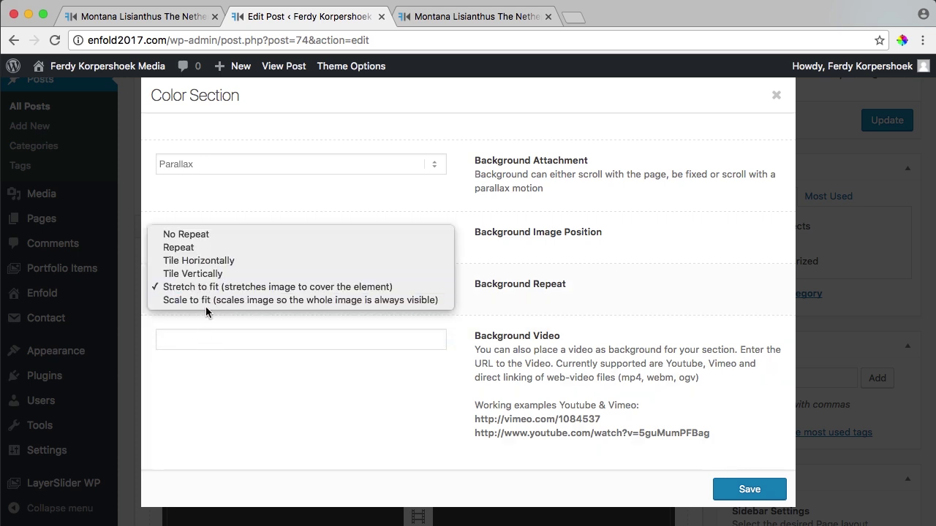
{"action": "left_click", "coordinate": [205, 300]}
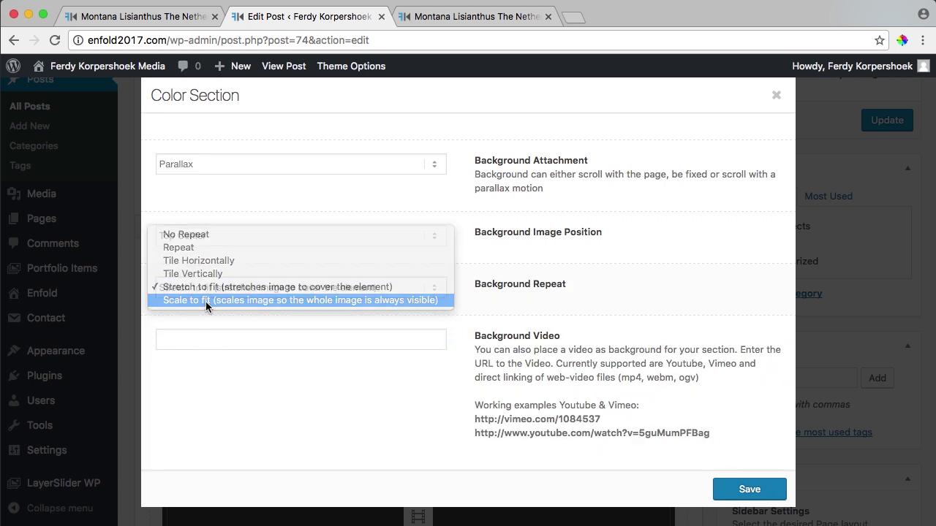
{"action": "left_click", "coordinate": [736, 487]}
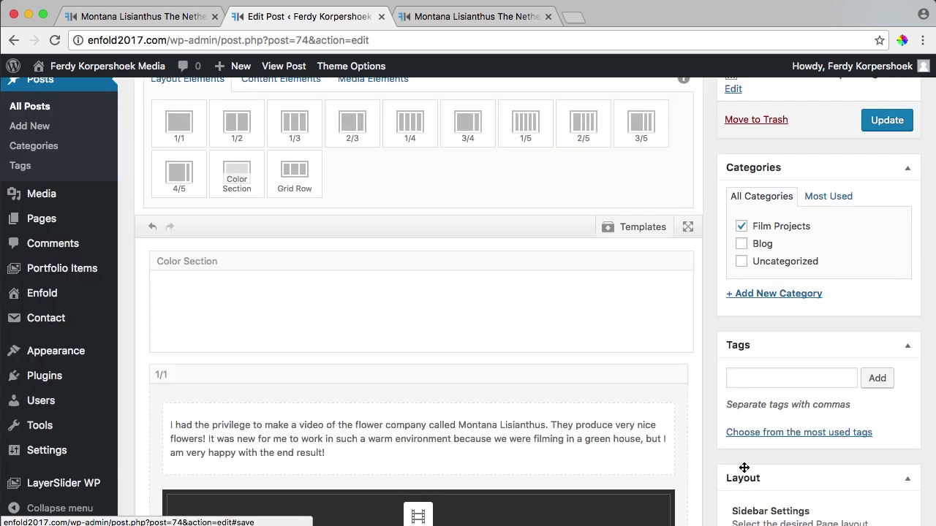
{"action": "left_click", "coordinate": [884, 122]}
{"action": "left_click", "coordinate": [482, 17]}
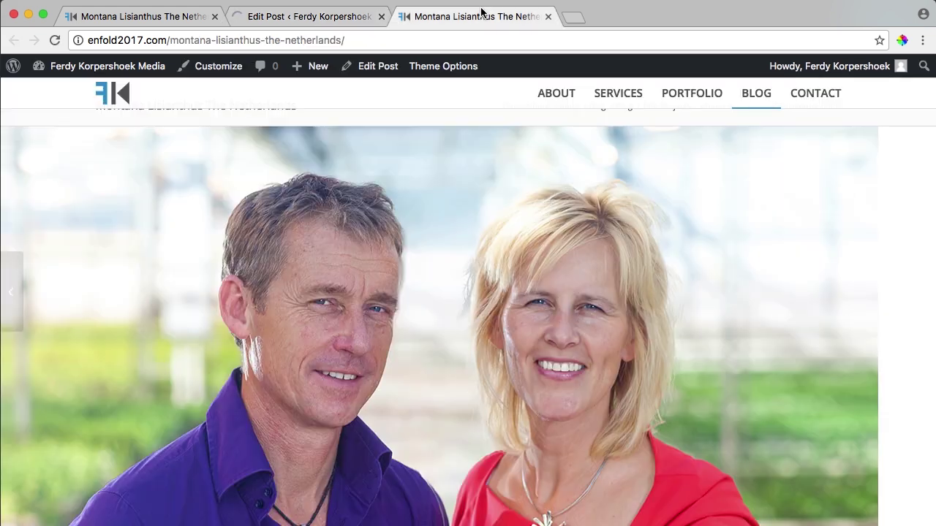
{"action": "key", "text": "super+r"}
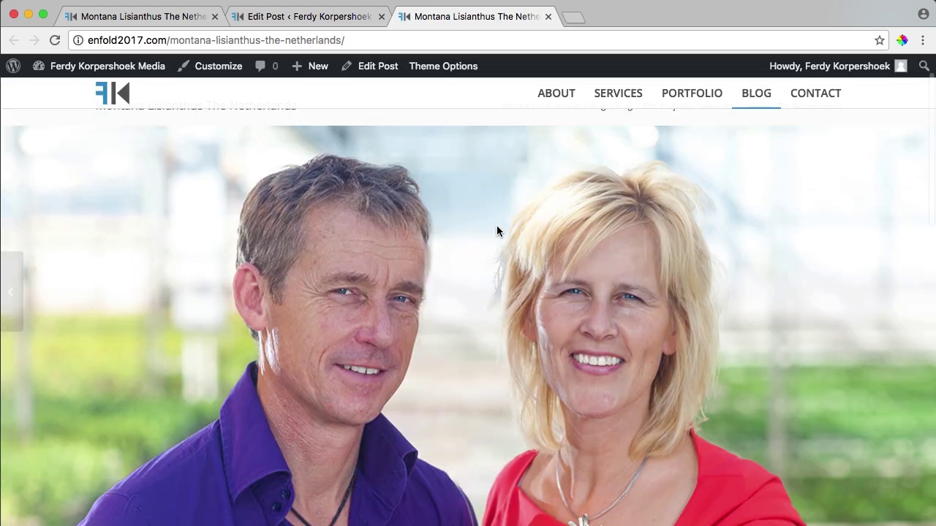
{"action": "scroll", "coordinate": [491, 224], "scroll_direction": "down", "scroll_amount": 5}
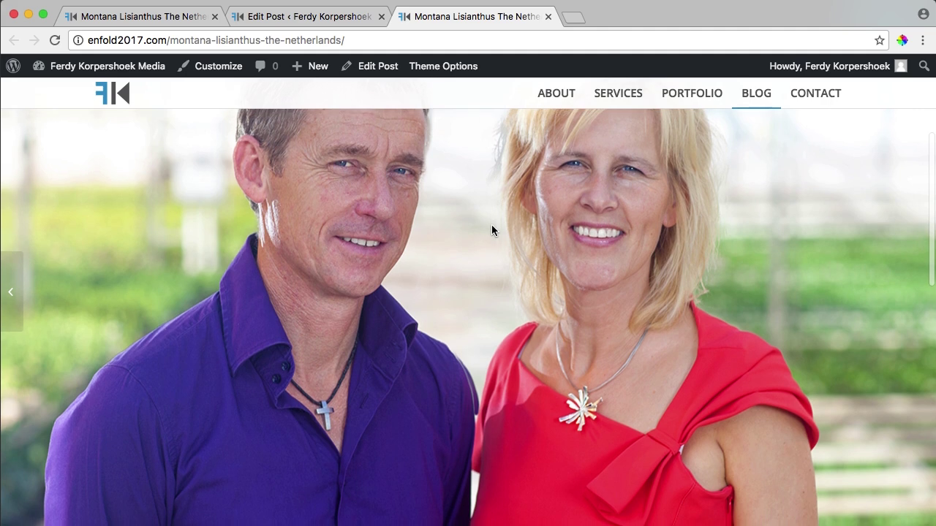
{"action": "scroll", "coordinate": [491, 224], "scroll_direction": "up", "scroll_amount": 6}
{"action": "scroll", "coordinate": [495, 232], "scroll_direction": "down", "scroll_amount": 6}
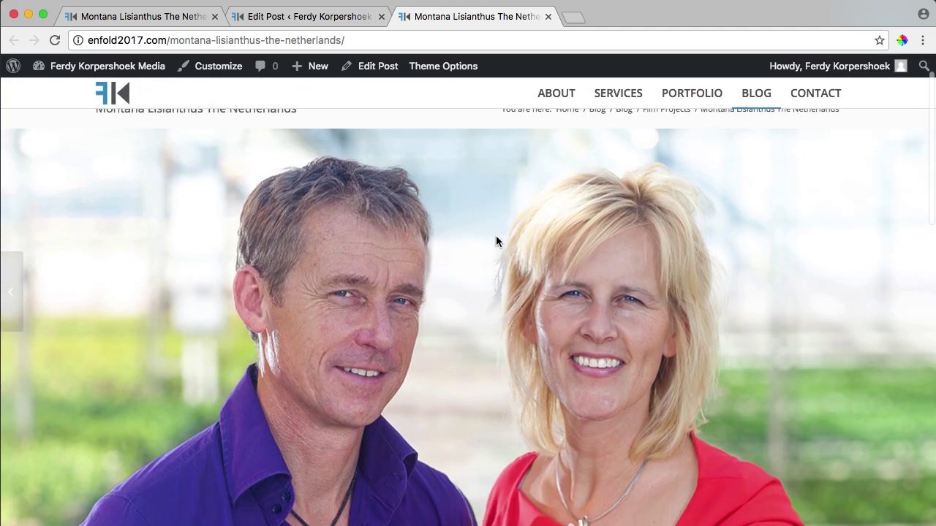
{"action": "scroll", "coordinate": [495, 230], "scroll_direction": "up", "scroll_amount": 5}
{"action": "scroll", "coordinate": [495, 234], "scroll_direction": "up", "scroll_amount": 3}
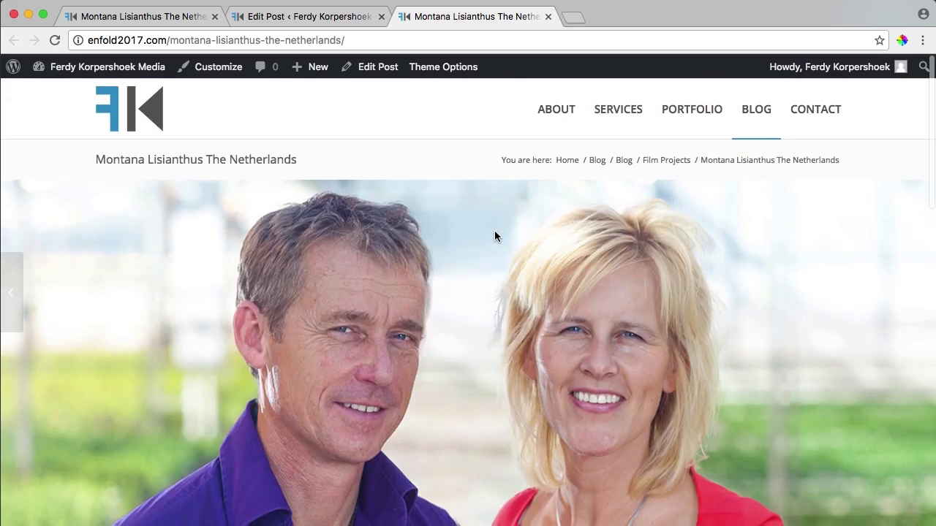
{"action": "left_click", "coordinate": [298, 16]}
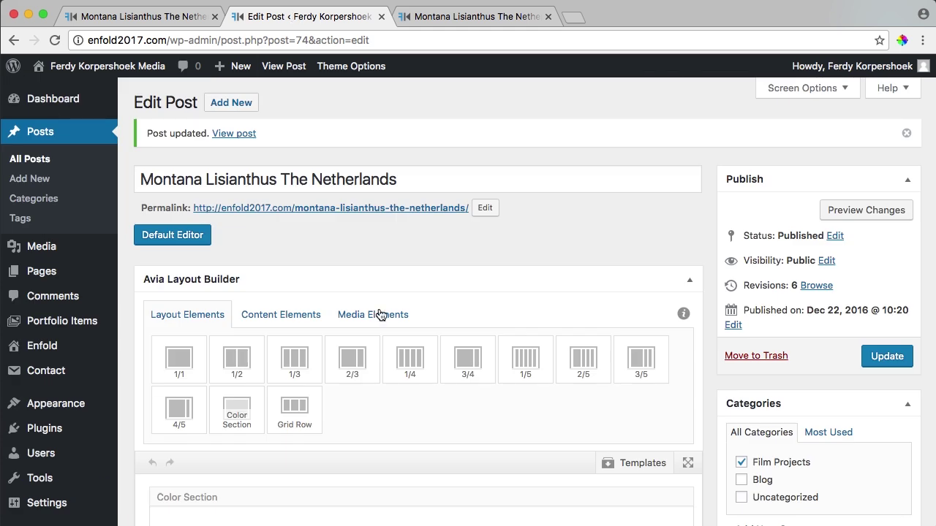
Change the top Color Section's custom height from 800px to 500px and save it
{"action": "scroll", "coordinate": [383, 231], "scroll_direction": "down", "scroll_amount": 3}
{"action": "scroll", "coordinate": [383, 226], "scroll_direction": "down", "scroll_amount": 2}
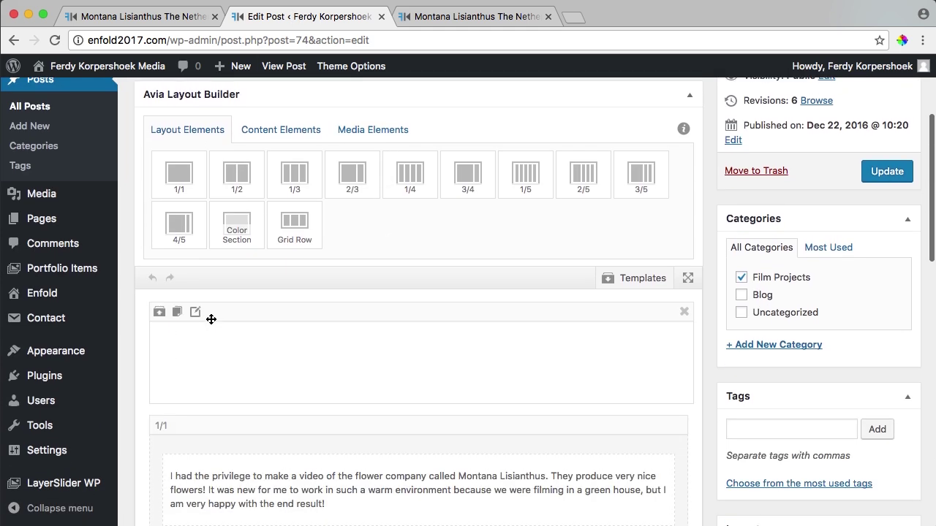
{"action": "left_click", "coordinate": [196, 311]}
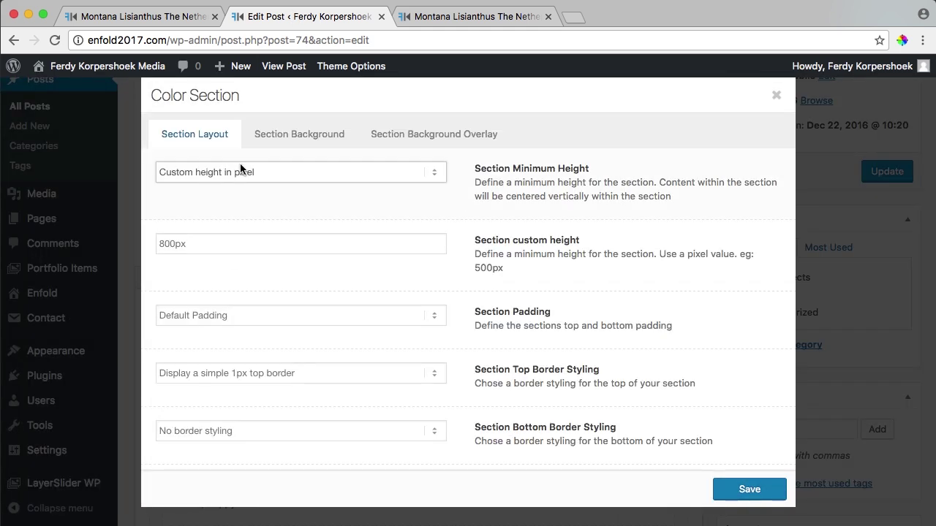
{"action": "left_click", "coordinate": [162, 243]}
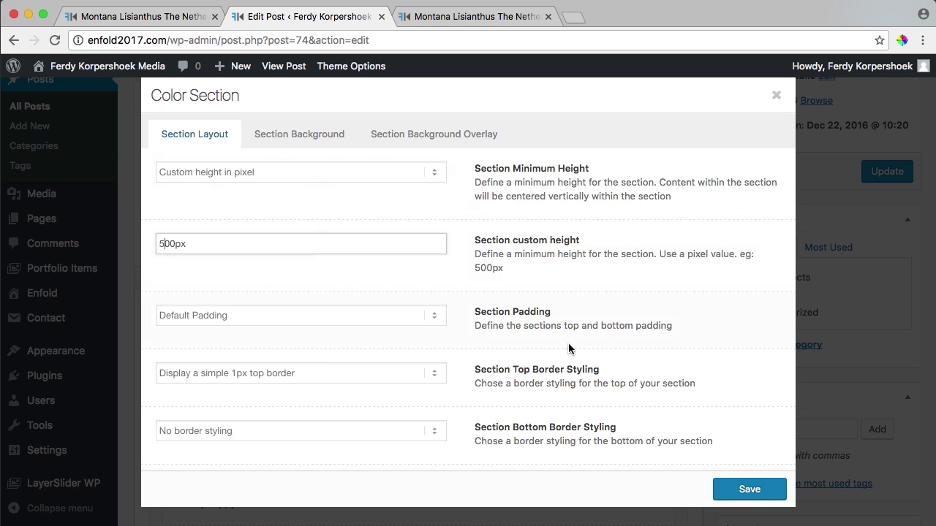
{"action": "left_click", "coordinate": [748, 488]}
{"action": "scroll", "coordinate": [435, 353], "scroll_direction": "down", "scroll_amount": 1}
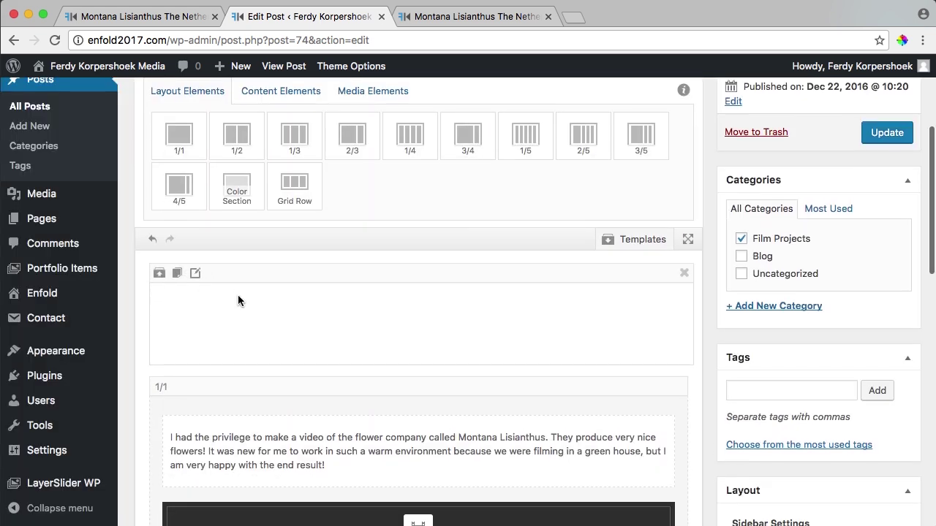
{"action": "scroll", "coordinate": [269, 247], "scroll_direction": "up", "scroll_amount": 1}
{"action": "left_click", "coordinate": [272, 119]}
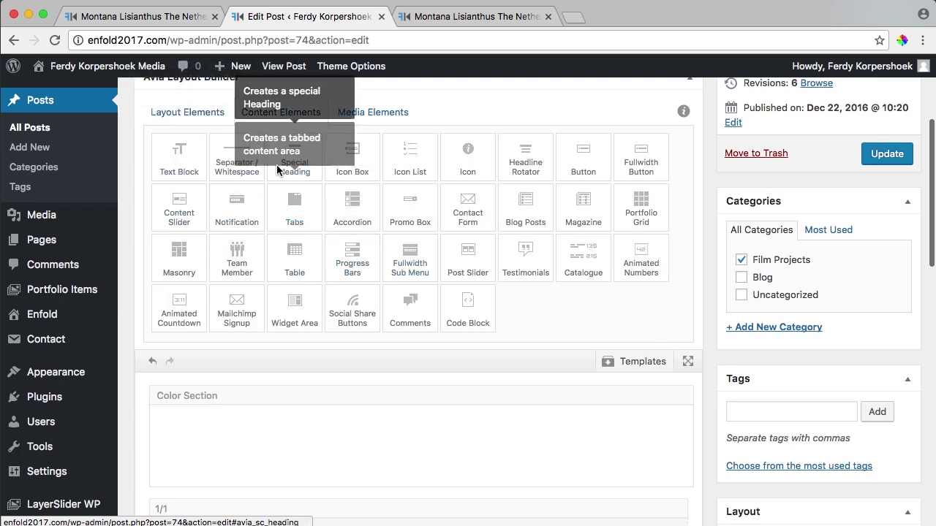
Add a Special Heading to the colour section with the post title 'Montana Lisianthus The Netherlands' pasted as its text
{"action": "left_click_drag", "start_coordinate": [289, 165], "coordinate": [299, 447]}
{"action": "left_click", "coordinate": [316, 452]}
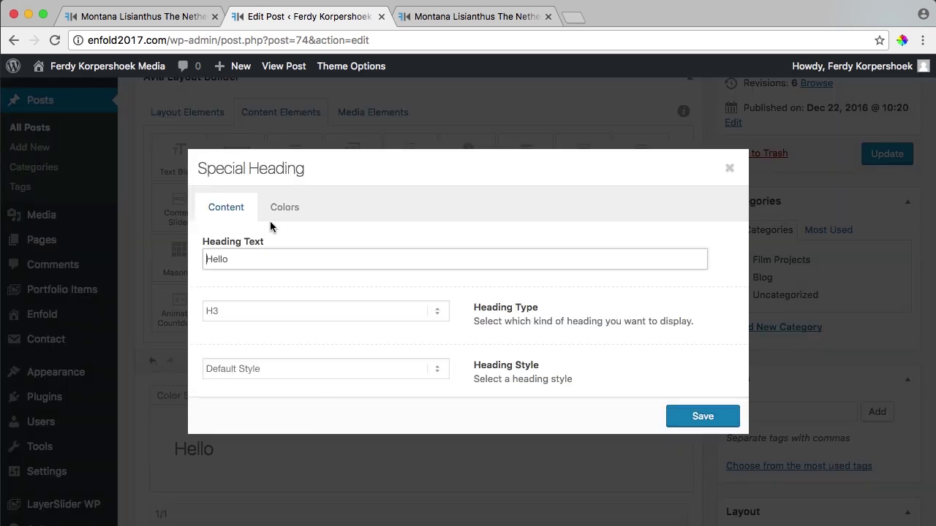
{"action": "left_click", "coordinate": [169, 20]}
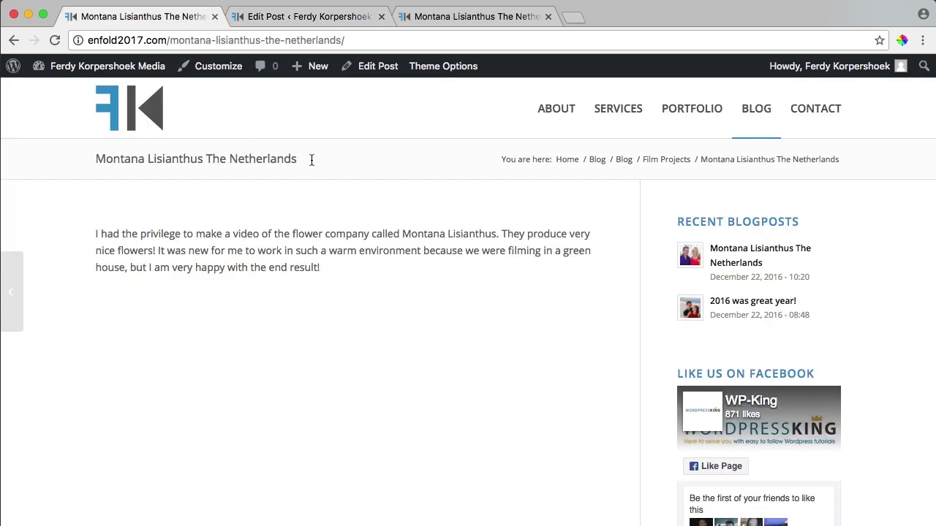
{"action": "left_click_drag", "start_coordinate": [311, 159], "coordinate": [122, 163]}
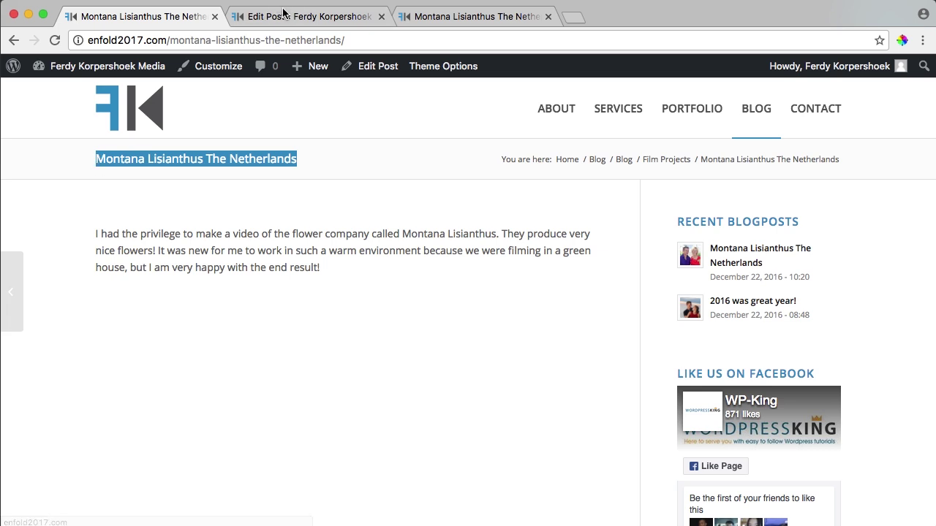
{"action": "left_click", "coordinate": [284, 15]}
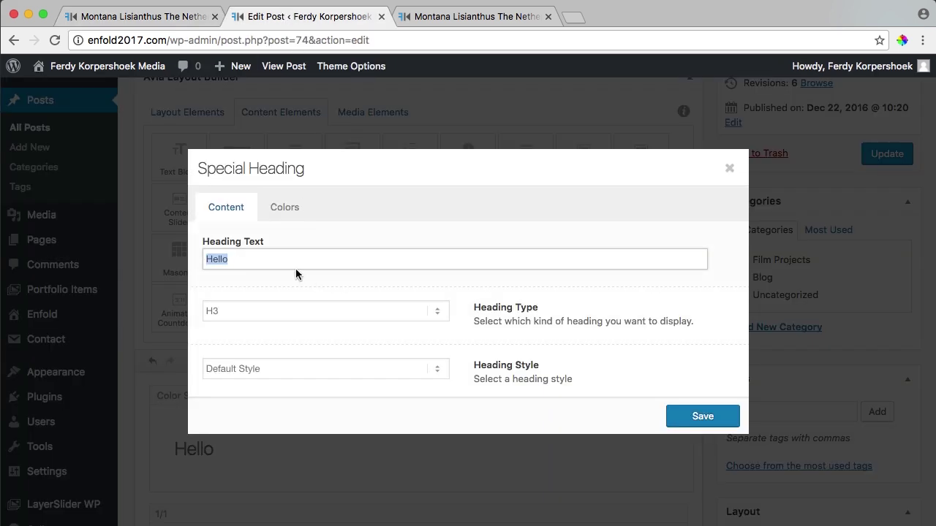
{"action": "type", "text": "Montana Lisianthus The Netherlands"}
Make the heading H1 in the Modern centered style at size 30, and save it
{"action": "left_click", "coordinate": [256, 312]}
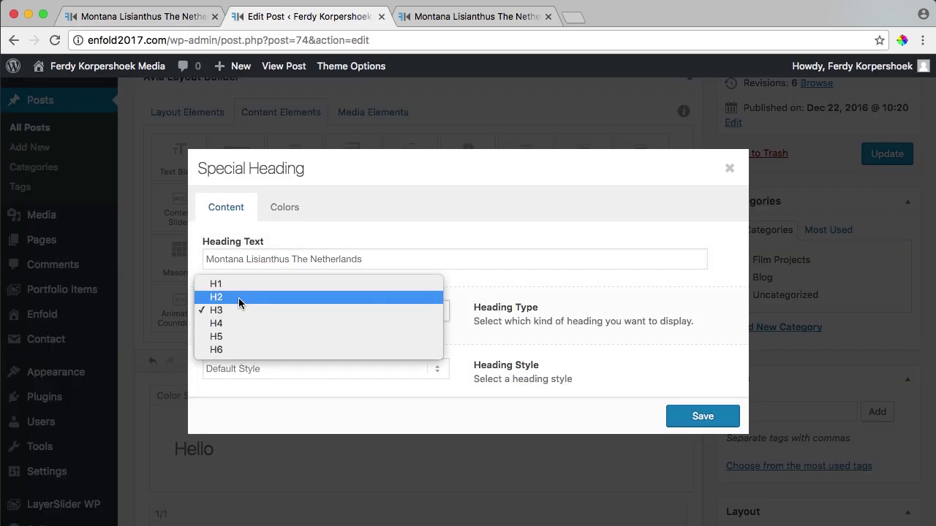
{"action": "left_click", "coordinate": [231, 284]}
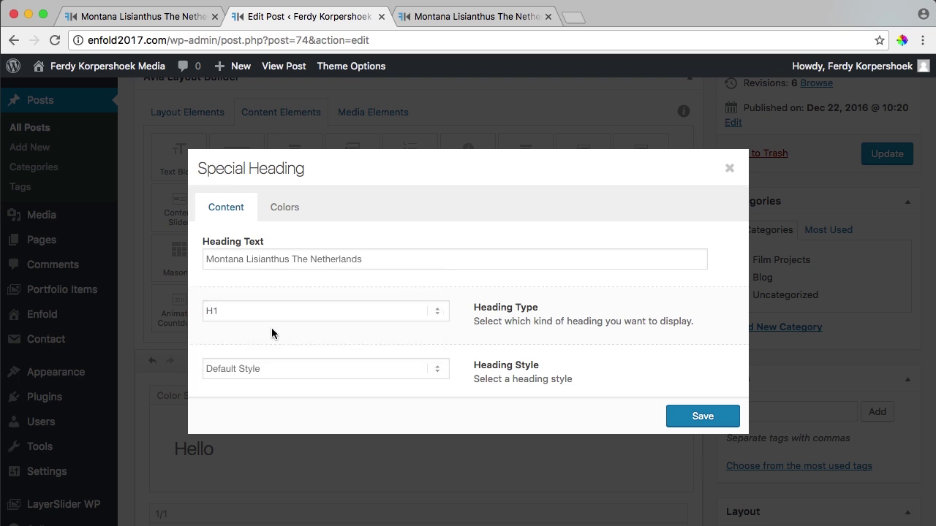
{"action": "scroll", "coordinate": [267, 321], "scroll_direction": "down", "scroll_amount": 3}
{"action": "left_click", "coordinate": [253, 311]}
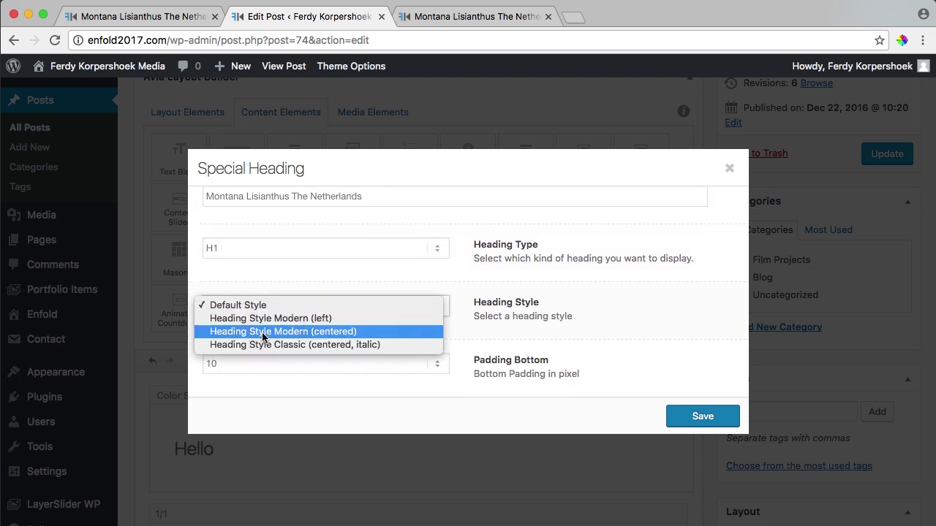
{"action": "left_click", "coordinate": [264, 337]}
{"action": "scroll", "coordinate": [302, 335], "scroll_direction": "down", "scroll_amount": 2}
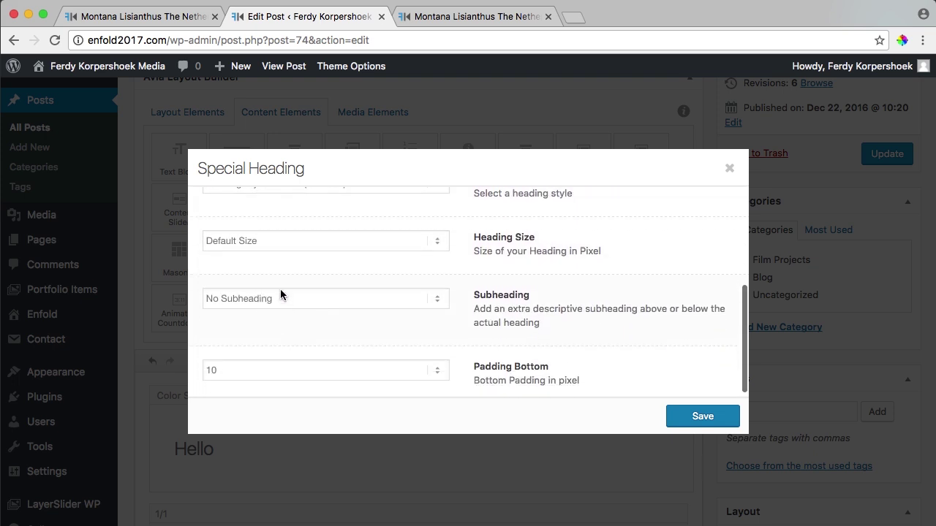
{"action": "left_click", "coordinate": [271, 241]}
{"action": "scroll", "coordinate": [259, 343], "scroll_direction": "down", "scroll_amount": 3}
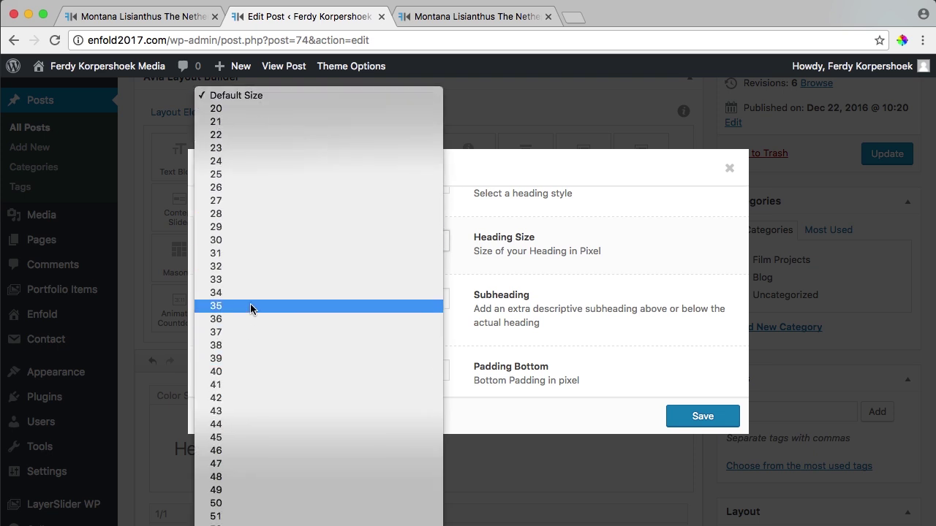
{"action": "left_click", "coordinate": [249, 241]}
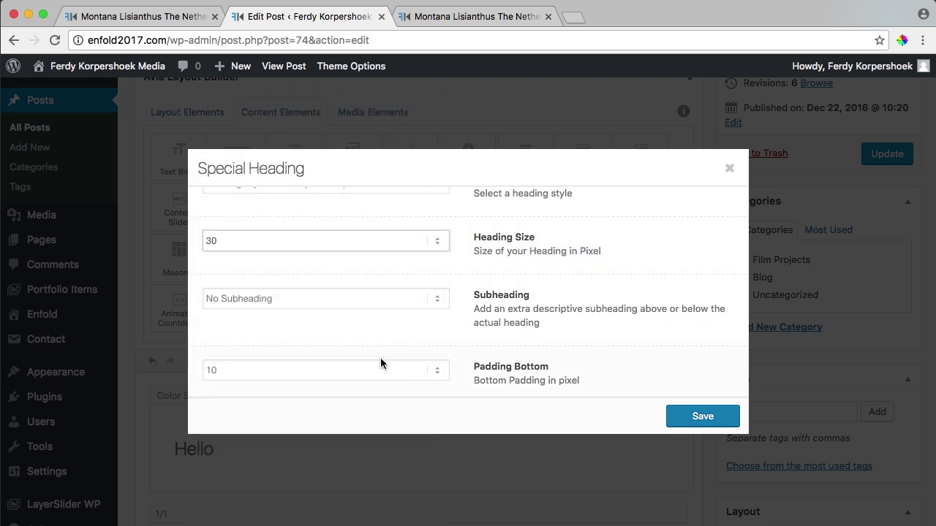
{"action": "scroll", "coordinate": [387, 344], "scroll_direction": "down", "scroll_amount": 1}
{"action": "scroll", "coordinate": [393, 332], "scroll_direction": "up", "scroll_amount": 10}
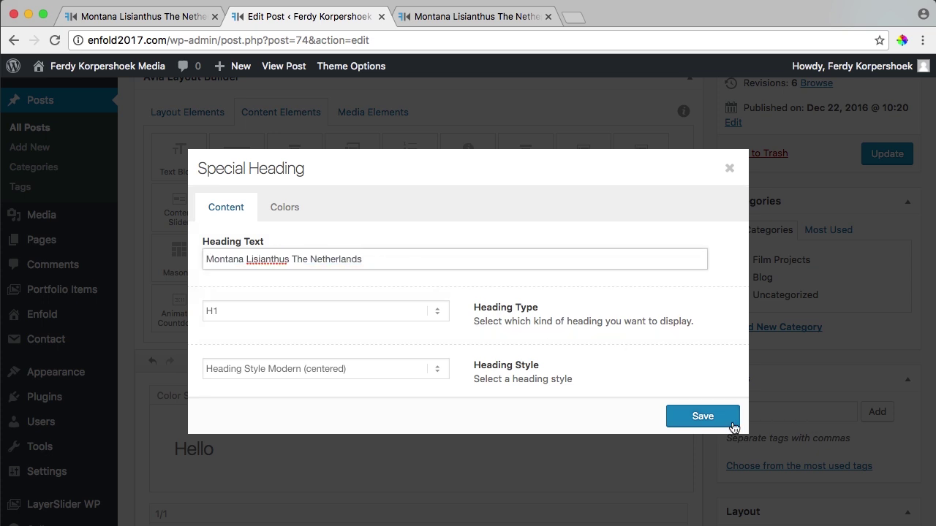
{"action": "left_click", "coordinate": [709, 416]}
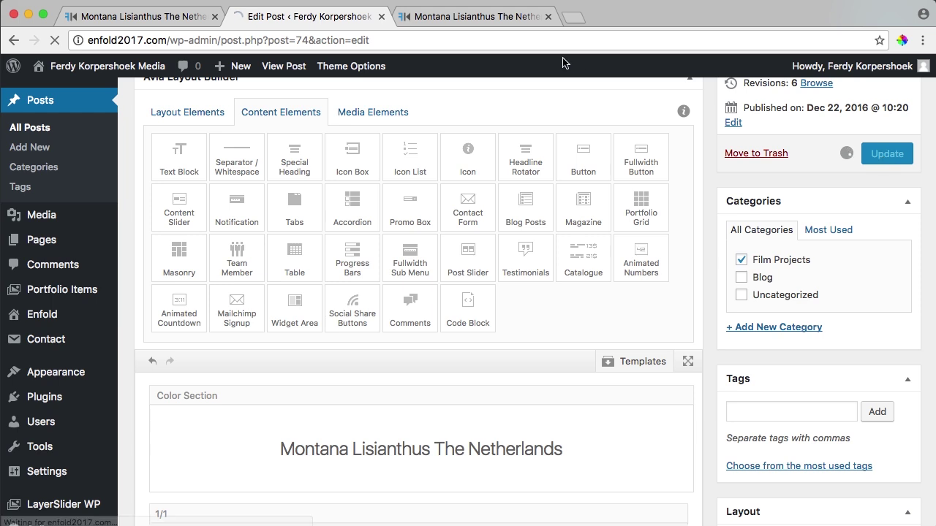
{"action": "left_click", "coordinate": [502, 17]}
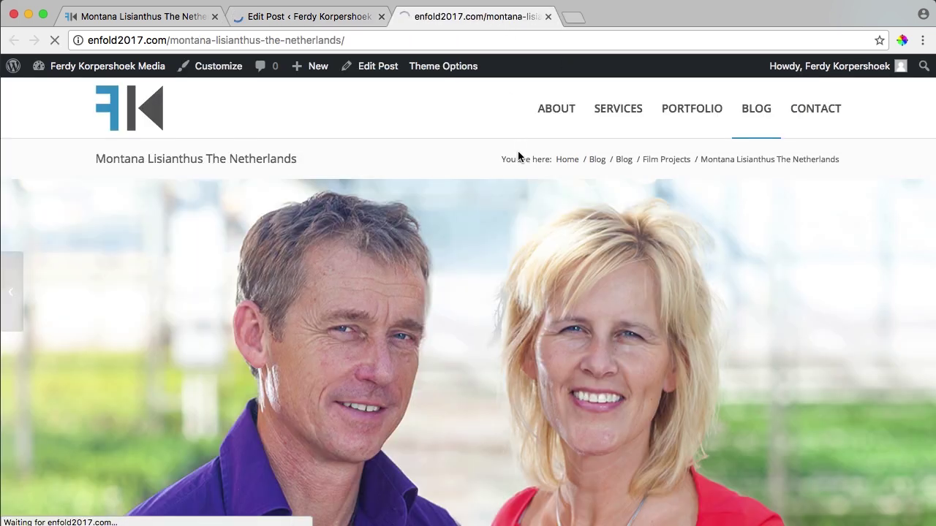
{"action": "scroll", "coordinate": [556, 248], "scroll_direction": "down", "scroll_amount": 2}
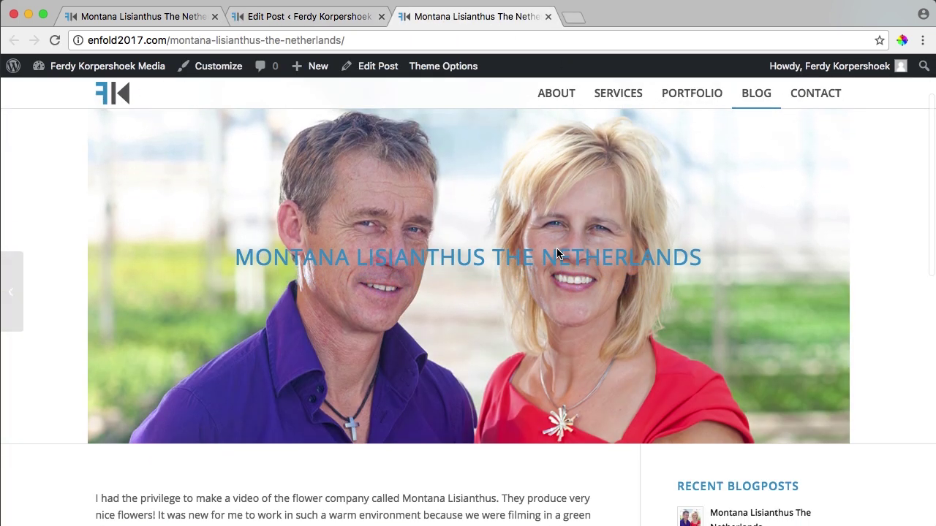
{"action": "scroll", "coordinate": [556, 248], "scroll_direction": "up", "scroll_amount": 2}
{"action": "scroll", "coordinate": [553, 244], "scroll_direction": "down", "scroll_amount": 3}
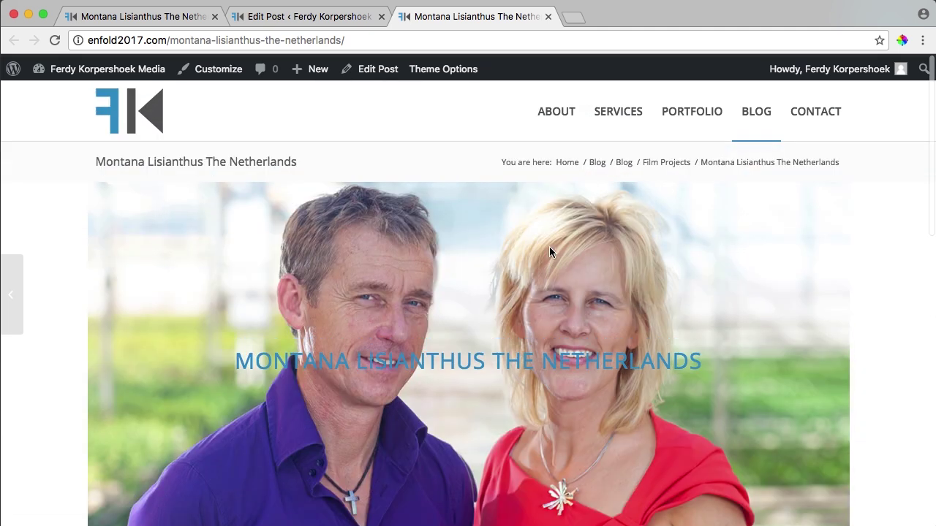
{"action": "scroll", "coordinate": [360, 328], "scroll_direction": "down", "scroll_amount": 1}
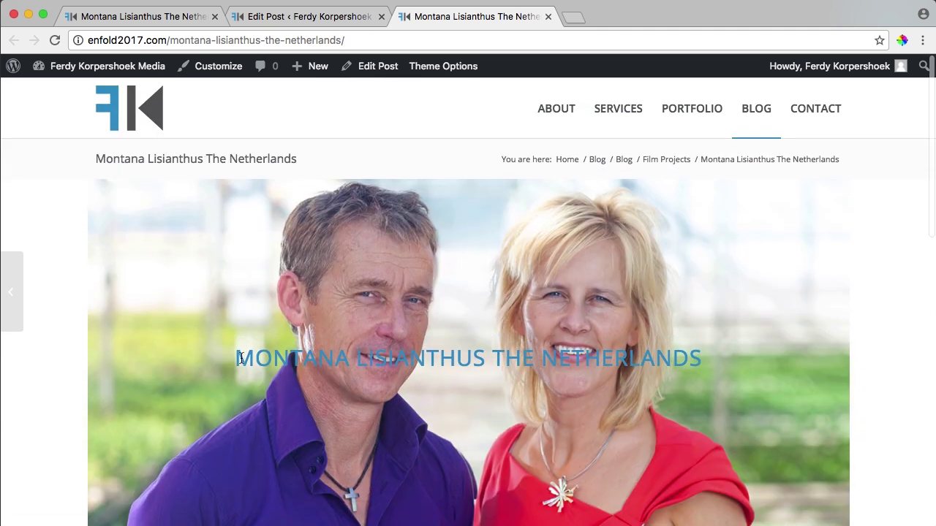
{"action": "left_click_drag", "start_coordinate": [240, 359], "coordinate": [703, 358]}
{"action": "left_click", "coordinate": [465, 291]}
{"action": "scroll", "coordinate": [465, 292], "scroll_direction": "down", "scroll_amount": 3}
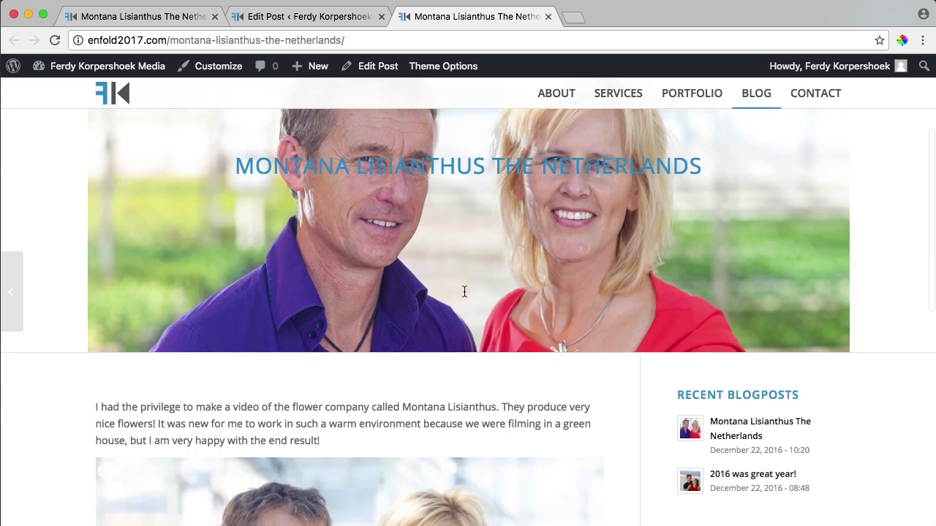
{"action": "scroll", "coordinate": [464, 291], "scroll_direction": "up", "scroll_amount": 3}
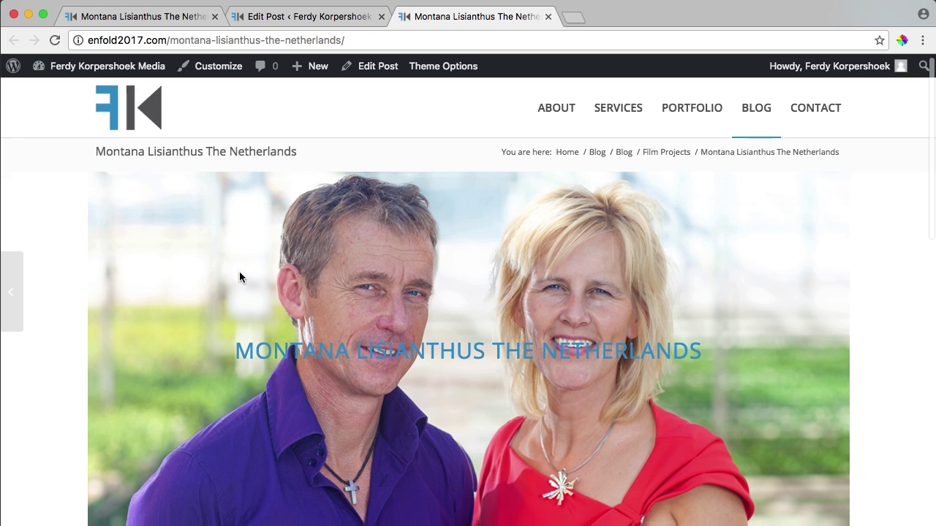
{"action": "scroll", "coordinate": [241, 272], "scroll_direction": "down", "scroll_amount": 5}
{"action": "scroll", "coordinate": [249, 265], "scroll_direction": "up", "scroll_amount": 5}
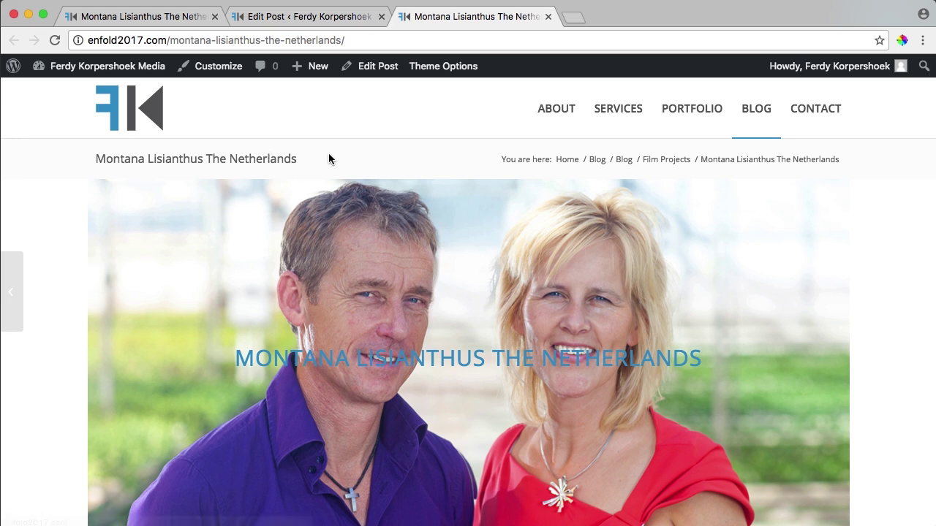
Hide both the title bar and the breadcrumbs for this post
{"action": "left_click", "coordinate": [284, 20]}
{"action": "scroll", "coordinate": [706, 299], "scroll_direction": "down", "scroll_amount": 10}
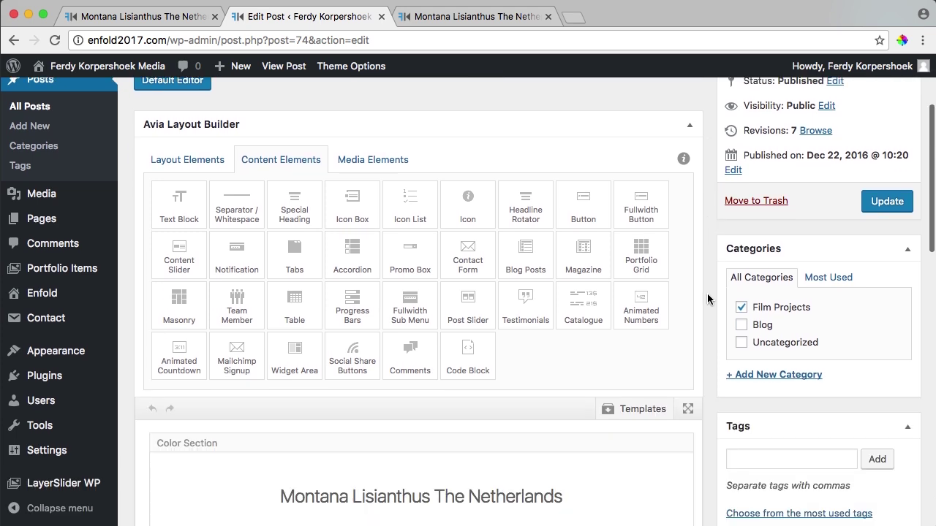
{"action": "scroll", "coordinate": [706, 296], "scroll_direction": "down", "scroll_amount": 2}
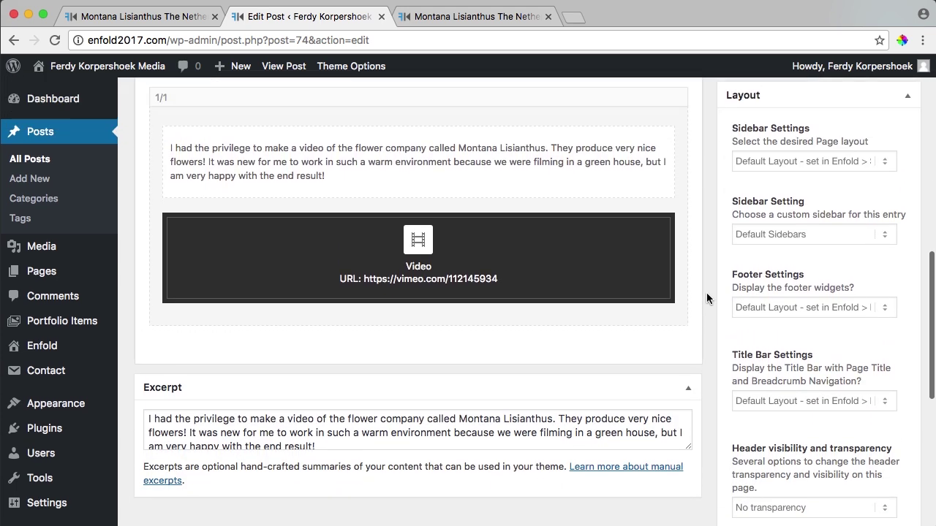
{"action": "scroll", "coordinate": [730, 205], "scroll_direction": "down", "scroll_amount": 1}
{"action": "scroll", "coordinate": [729, 204], "scroll_direction": "down", "scroll_amount": 2}
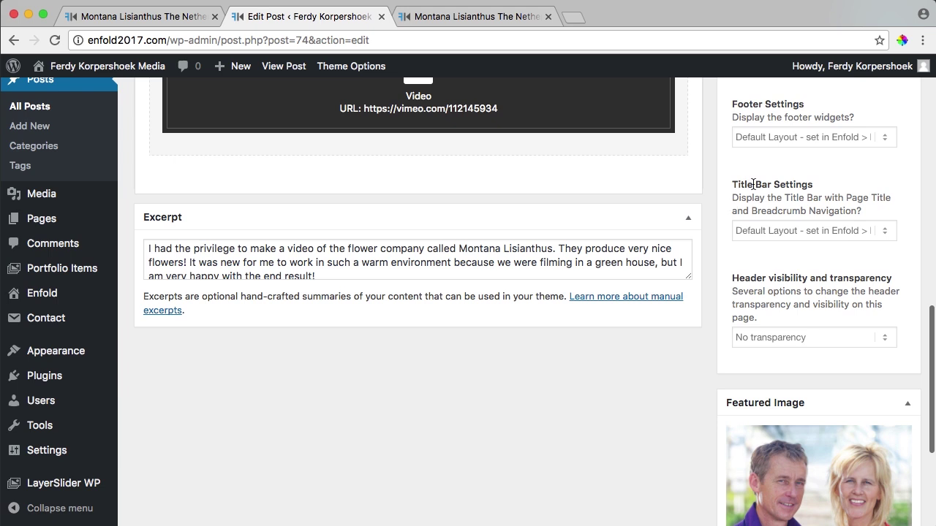
{"action": "left_click", "coordinate": [761, 232]}
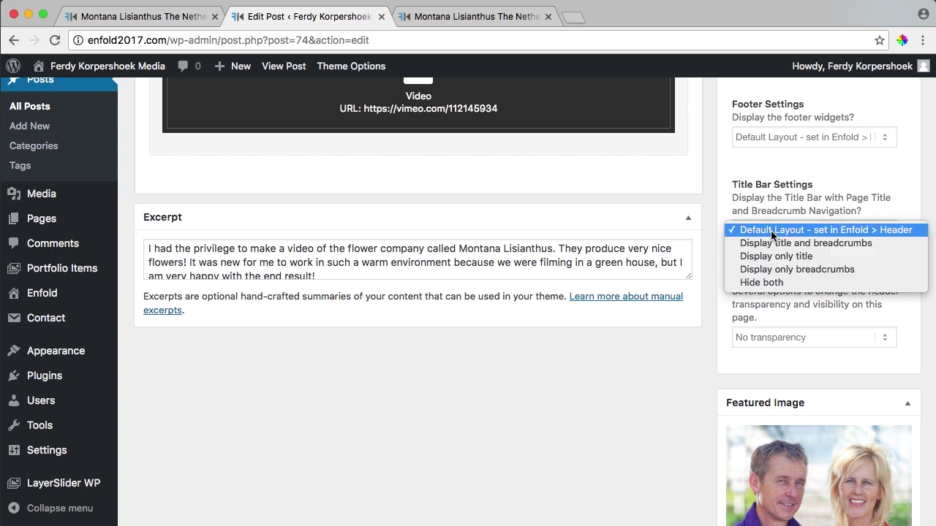
{"action": "left_click", "coordinate": [760, 283]}
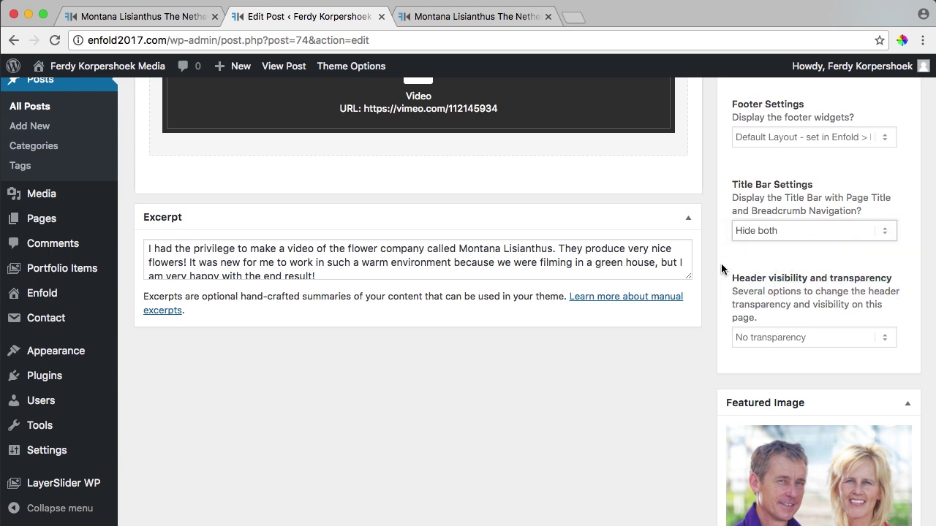
{"action": "scroll", "coordinate": [721, 266], "scroll_direction": "up", "scroll_amount": 1}
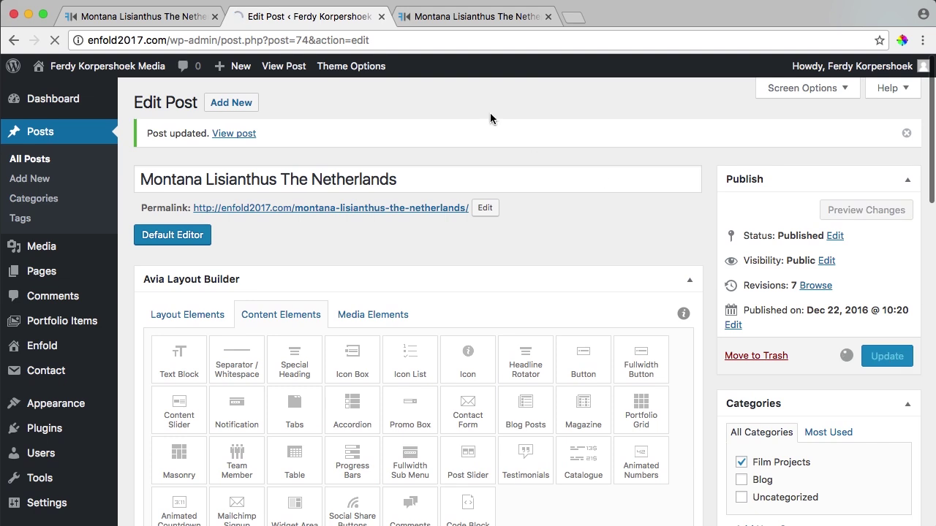
Review the live post, where the photo banner now sits directly below the menu
{"action": "left_click", "coordinate": [433, 23]}
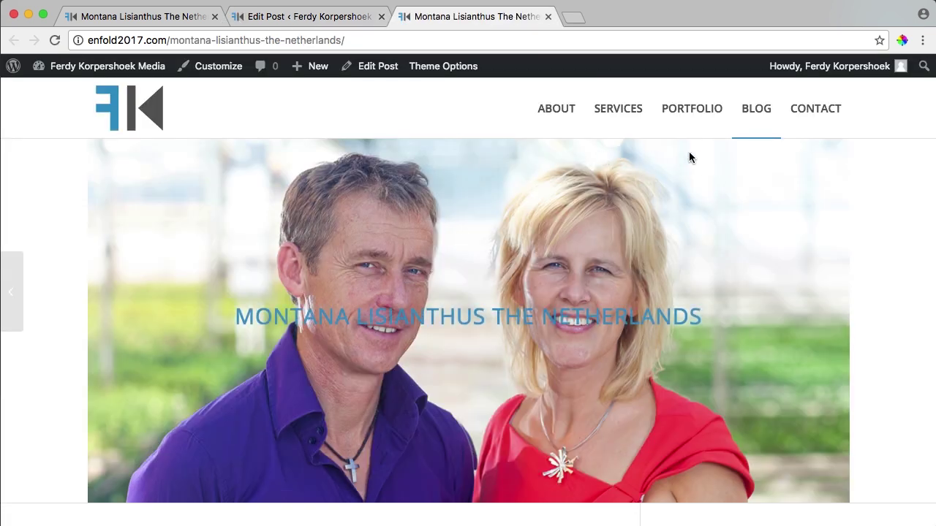
{"action": "scroll", "coordinate": [451, 161], "scroll_direction": "down", "scroll_amount": 1}
{"action": "scroll", "coordinate": [451, 165], "scroll_direction": "down", "scroll_amount": 1}
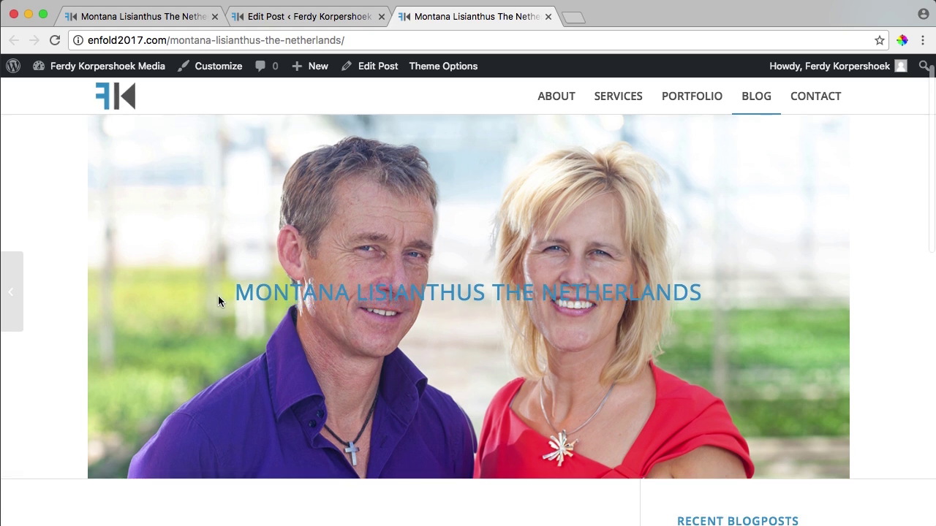
{"action": "left_click_drag", "start_coordinate": [218, 295], "coordinate": [673, 292]}
{"action": "left_click", "coordinate": [494, 295]}
{"action": "scroll", "coordinate": [494, 294], "scroll_direction": "down", "scroll_amount": 2}
{"action": "scroll", "coordinate": [495, 294], "scroll_direction": "up", "scroll_amount": 2}
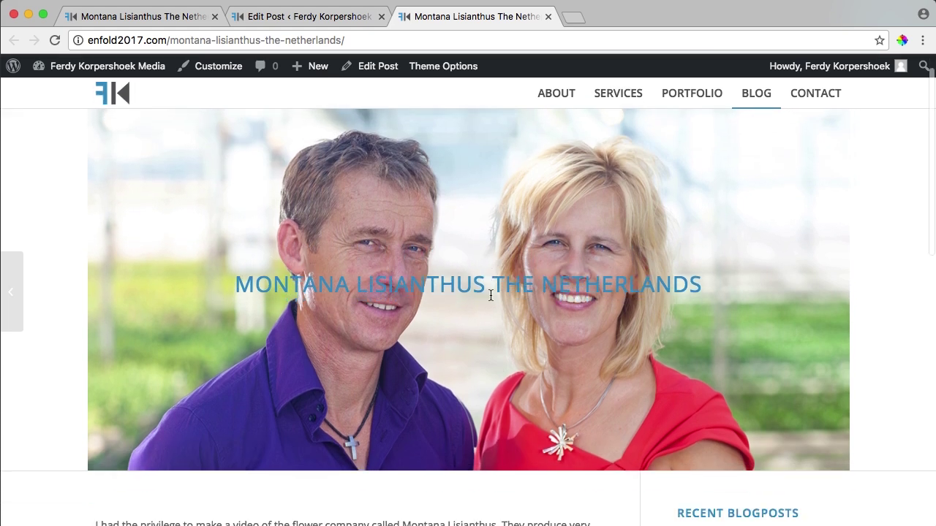
{"action": "scroll", "coordinate": [490, 294], "scroll_direction": "down", "scroll_amount": 6}
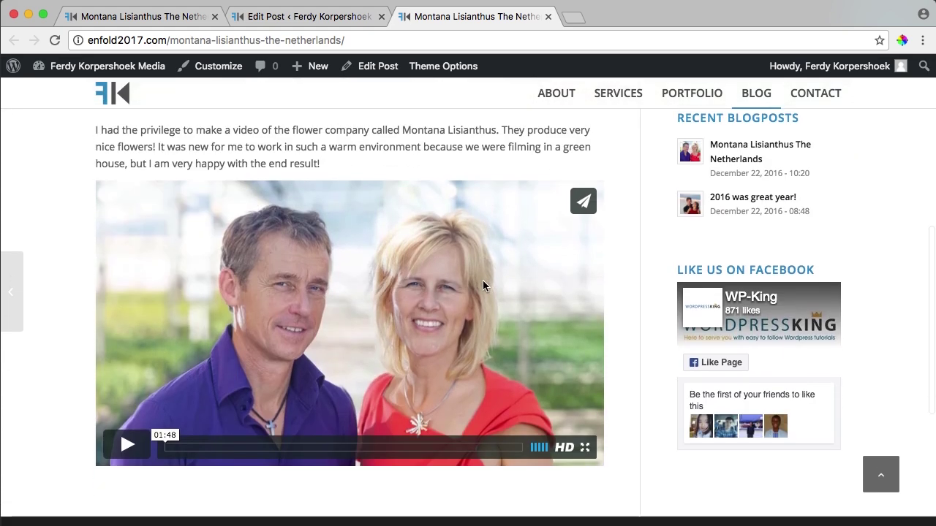
{"action": "scroll", "coordinate": [647, 236], "scroll_direction": "up", "scroll_amount": 6}
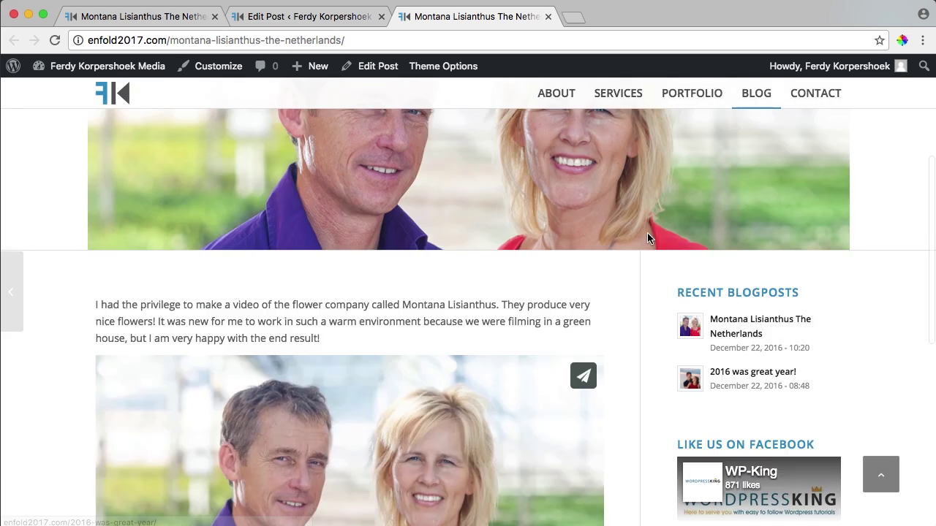
{"action": "scroll", "coordinate": [643, 236], "scroll_direction": "down", "scroll_amount": 7}
{"action": "scroll", "coordinate": [637, 236], "scroll_direction": "up", "scroll_amount": 6}
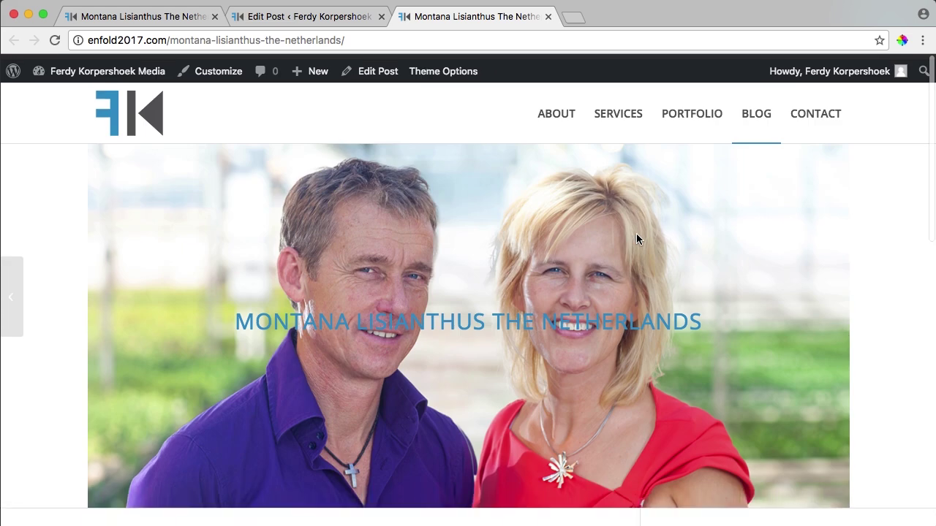
Set the Color Section's Background Repeat to 'Stretch to fit', save it, and update the post
{"action": "left_click", "coordinate": [261, 26]}
{"action": "scroll", "coordinate": [355, 220], "scroll_direction": "down", "scroll_amount": 10}
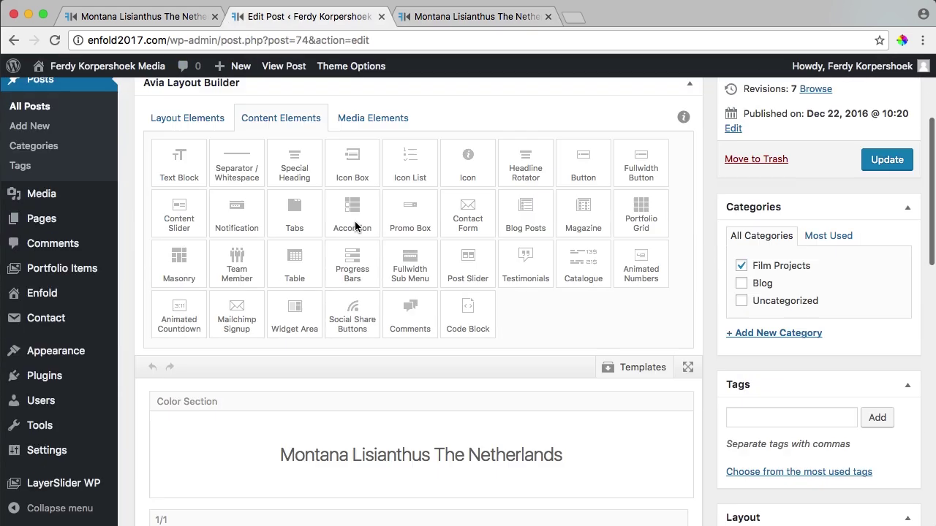
{"action": "mouse_move", "coordinate": [204, 124]}
{"action": "left_mouse_down"}
{"action": "mouse_move", "coordinate": [211, 132]}
{"action": "mouse_move", "coordinate": [194, 132]}
{"action": "left_mouse_up"}
{"action": "left_click", "coordinate": [194, 130]}
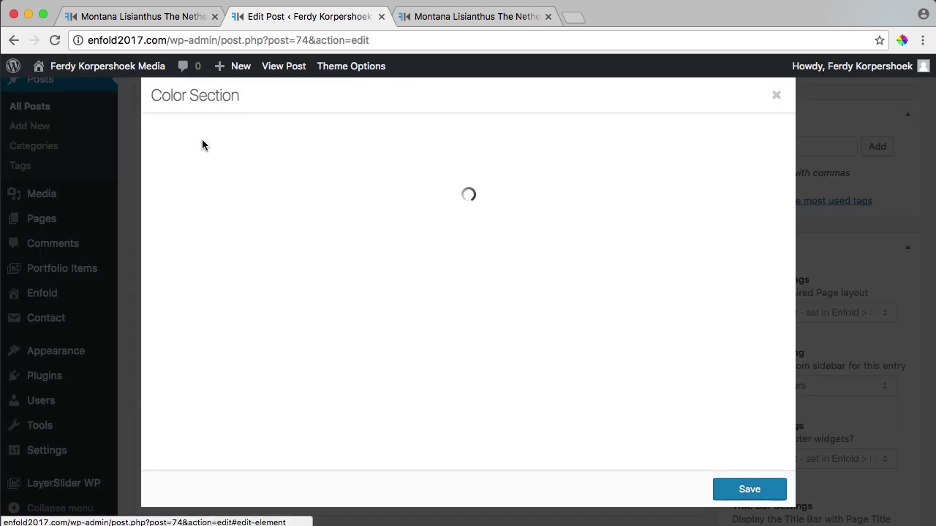
{"action": "scroll", "coordinate": [492, 239], "scroll_direction": "down", "scroll_amount": 10}
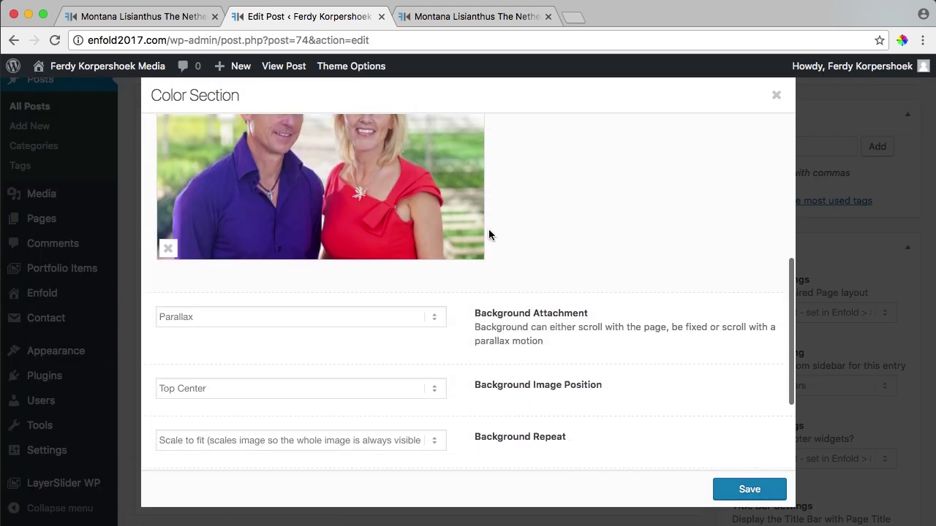
{"action": "scroll", "coordinate": [299, 241], "scroll_direction": "down", "scroll_amount": 1}
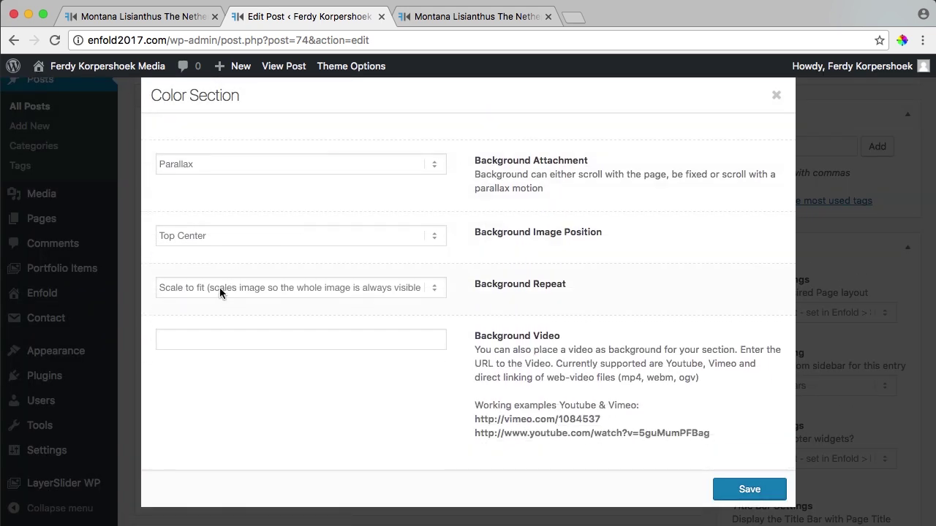
{"action": "left_click", "coordinate": [219, 287]}
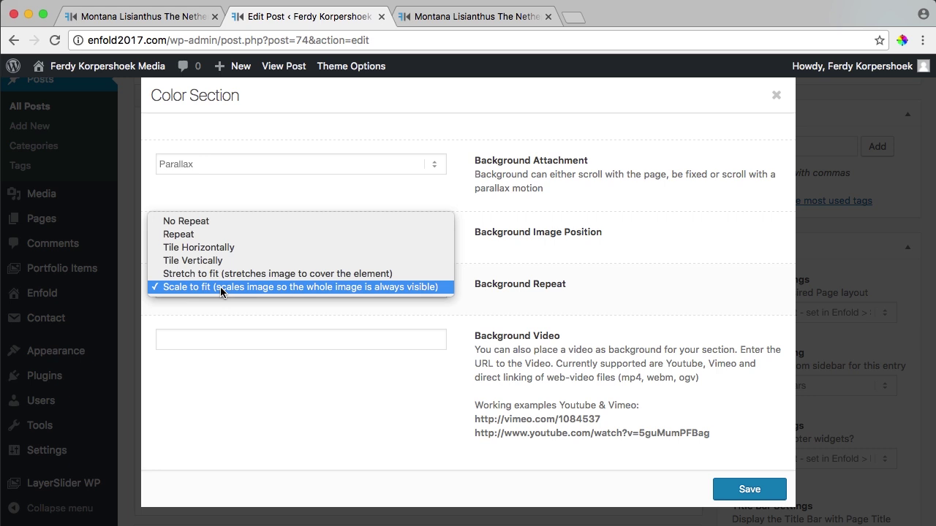
{"action": "left_click", "coordinate": [264, 275]}
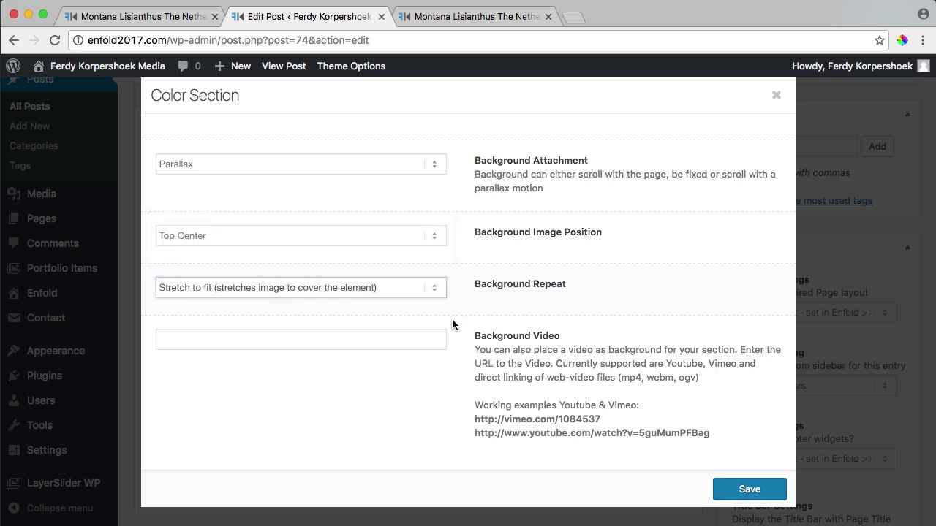
{"action": "left_click", "coordinate": [761, 488]}
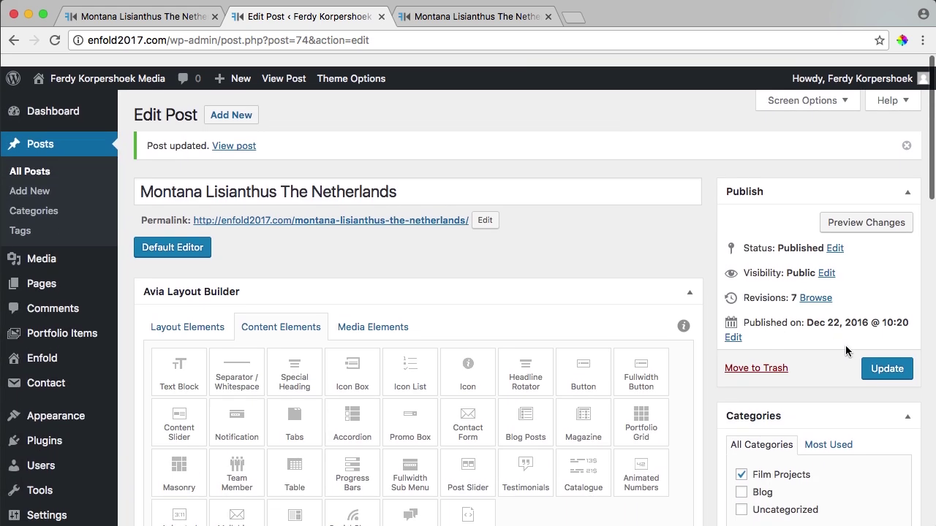
{"action": "left_click", "coordinate": [896, 365]}
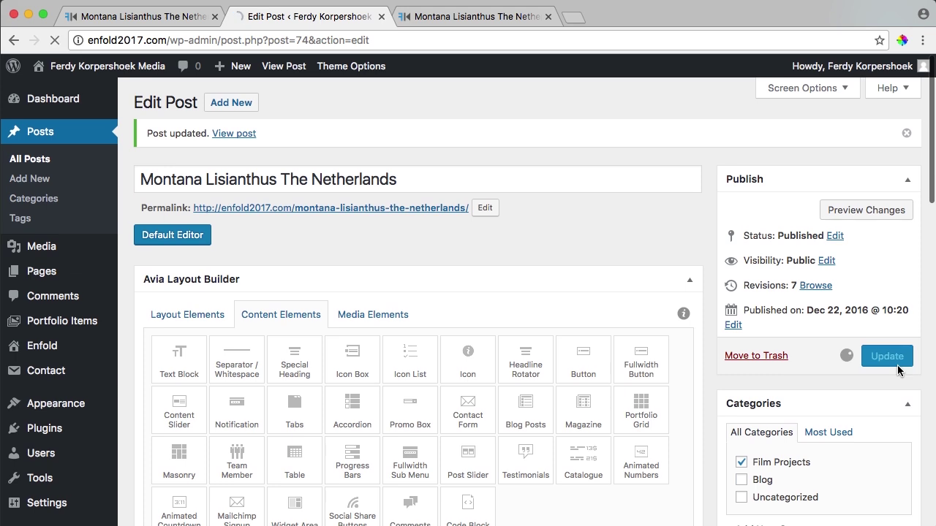
Reload the live post to check the full-width background photo
{"action": "left_click", "coordinate": [443, 16]}
{"action": "key", "text": "super+r"}
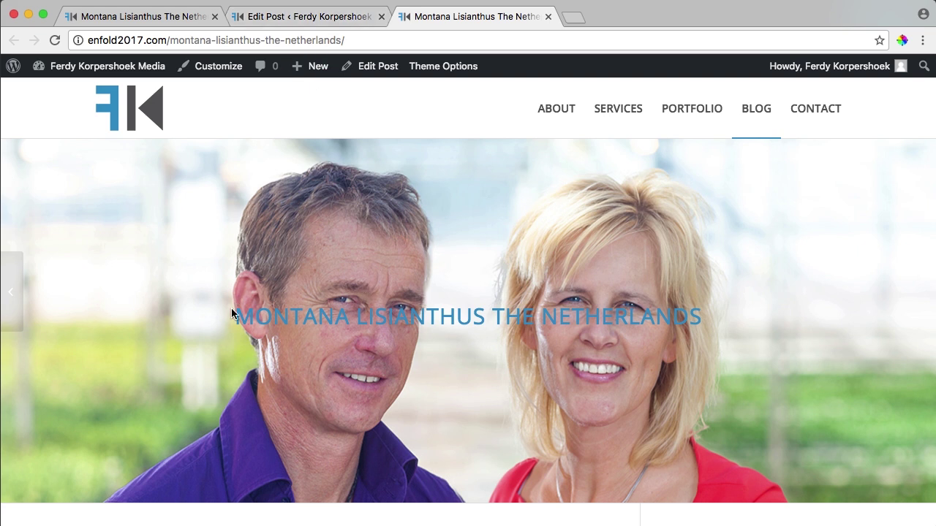
{"action": "left_click_drag", "start_coordinate": [231, 308], "coordinate": [741, 321]}
{"action": "left_click", "coordinate": [307, 21]}
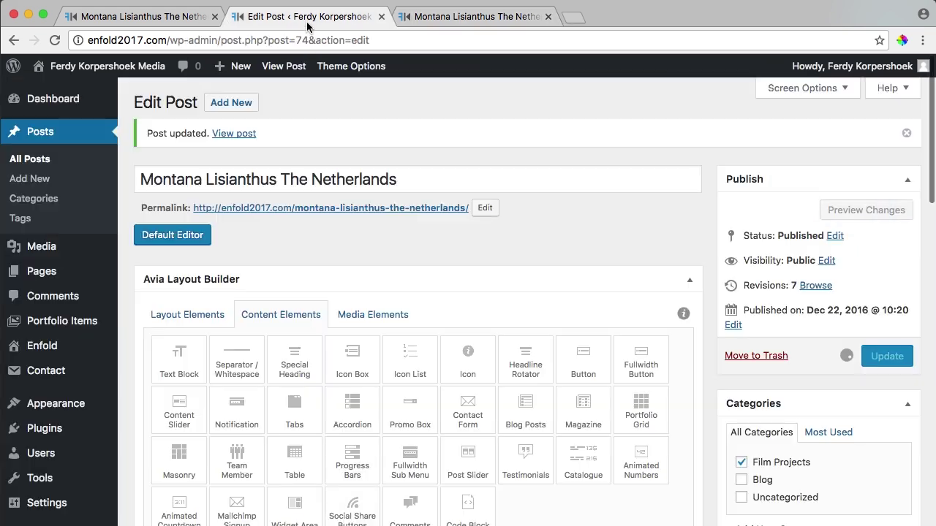
Give the Special Heading the custom colour #444444 and save it
{"action": "scroll", "coordinate": [344, 259], "scroll_direction": "down", "scroll_amount": 5}
{"action": "left_click_drag", "start_coordinate": [336, 331], "coordinate": [347, 338]}
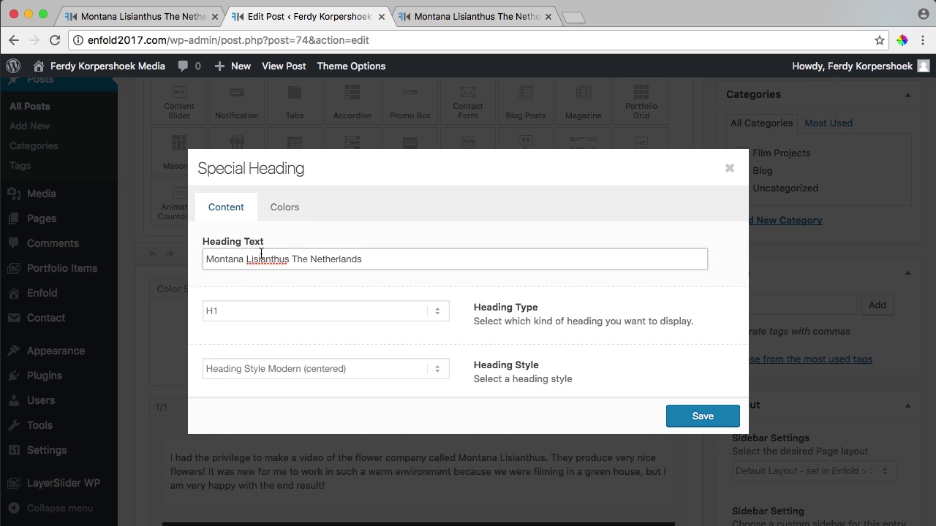
{"action": "left_click", "coordinate": [284, 207]}
{"action": "left_click", "coordinate": [258, 239]}
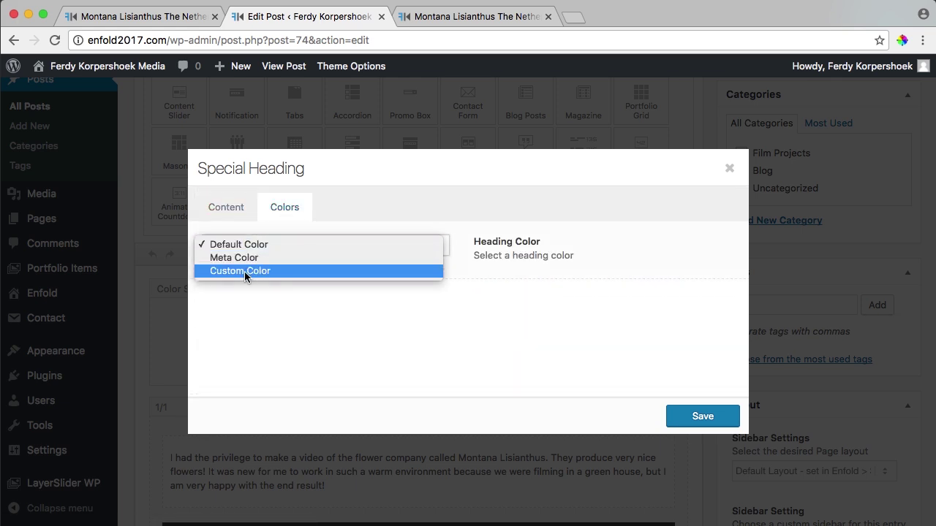
{"action": "left_click", "coordinate": [245, 272]}
{"action": "left_click", "coordinate": [227, 306]}
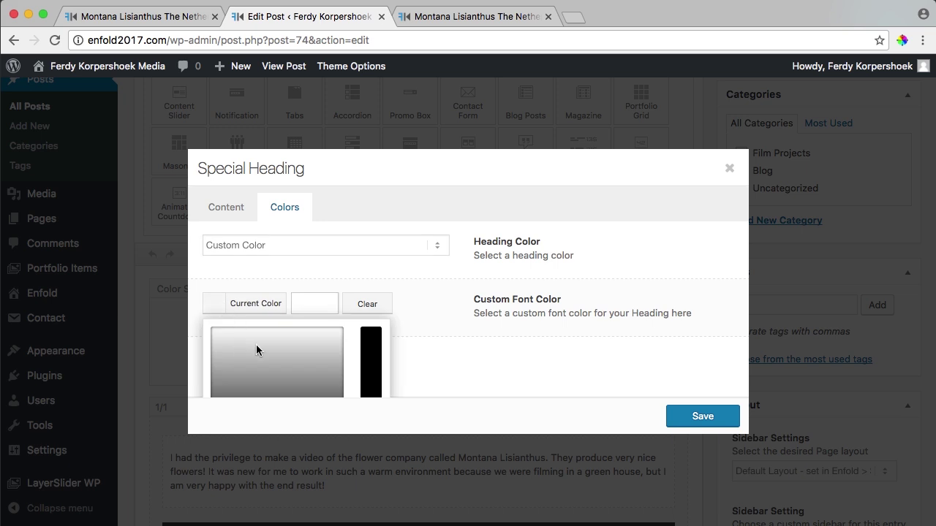
{"action": "scroll", "coordinate": [256, 345], "scroll_direction": "down", "scroll_amount": 3}
{"action": "left_click", "coordinate": [216, 388]}
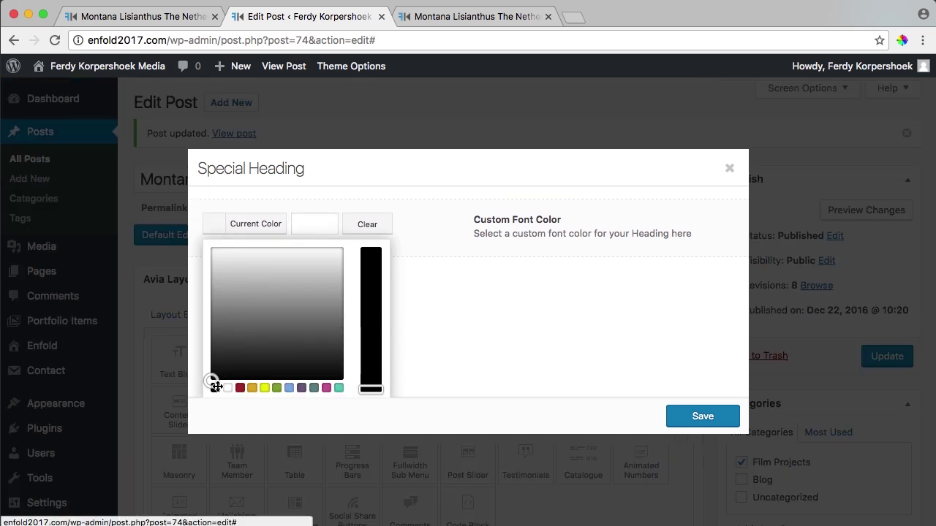
{"action": "left_click", "coordinate": [229, 388]}
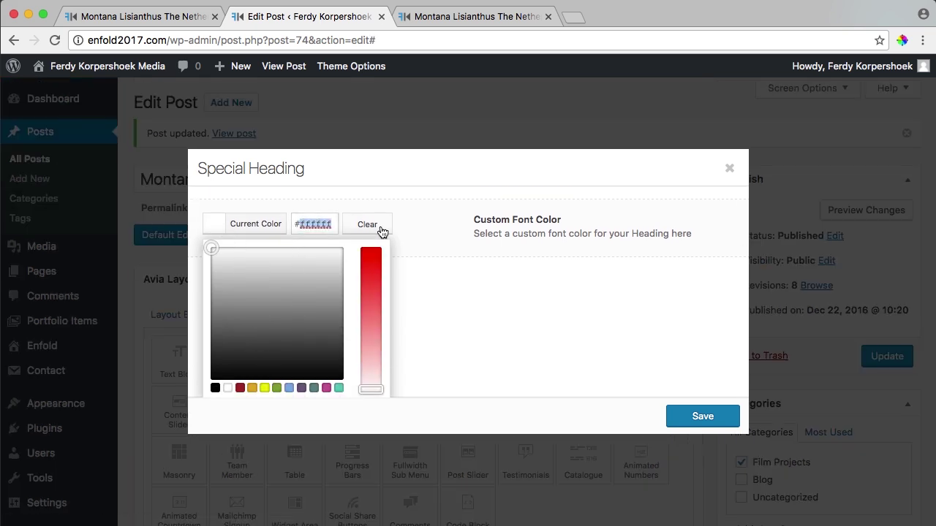
{"action": "type", "text": "444444"}
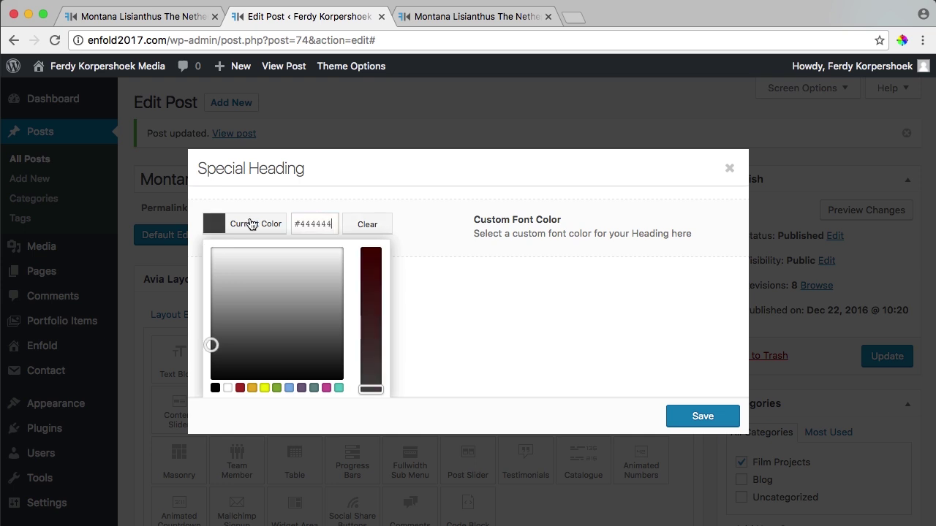
{"action": "left_click", "coordinate": [216, 226]}
{"action": "left_click", "coordinate": [697, 421]}
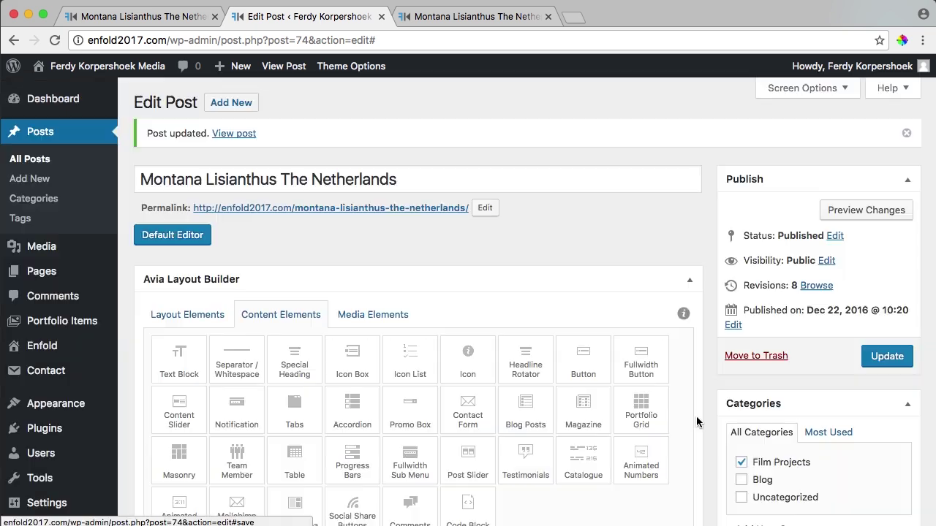
{"action": "scroll", "coordinate": [890, 337], "scroll_direction": "down", "scroll_amount": 1}
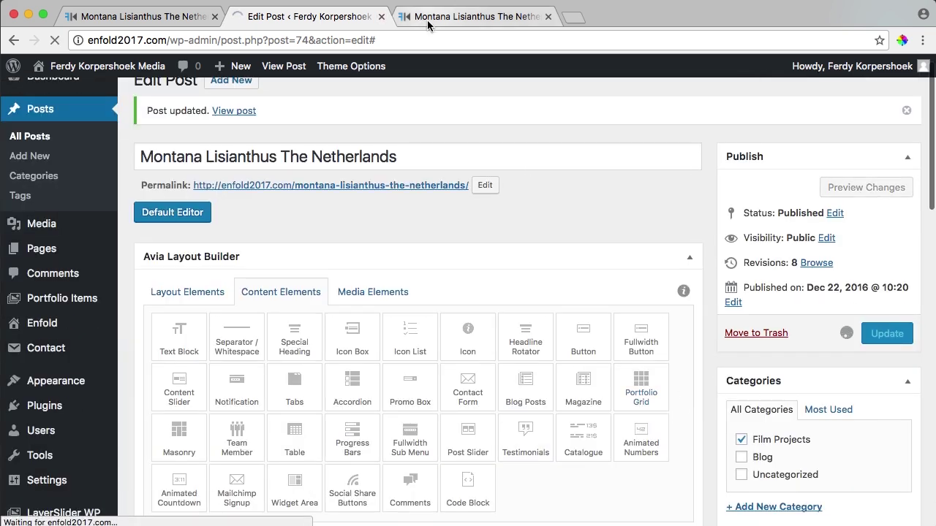
Check the darker heading colour on the live post
{"action": "left_click", "coordinate": [425, 17]}
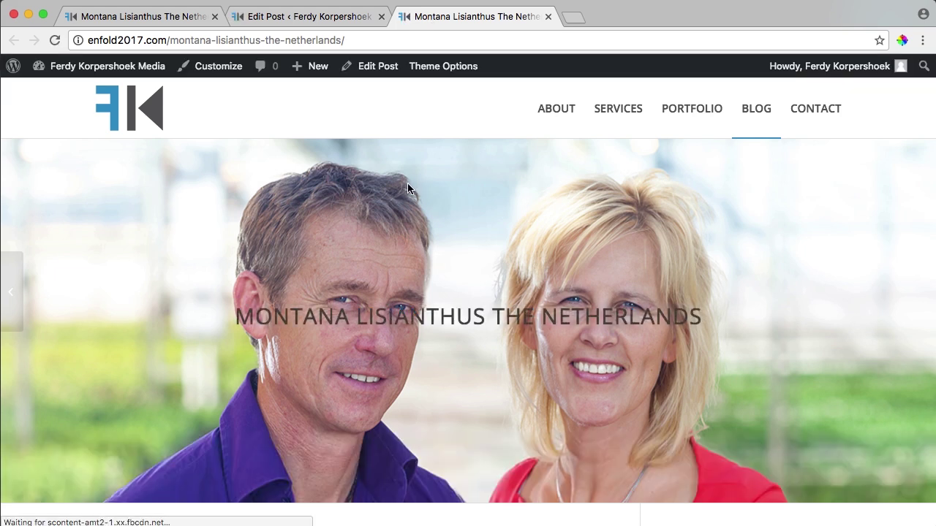
{"action": "scroll", "coordinate": [404, 183], "scroll_direction": "down", "scroll_amount": 2}
{"action": "scroll", "coordinate": [401, 180], "scroll_direction": "up", "scroll_amount": 2}
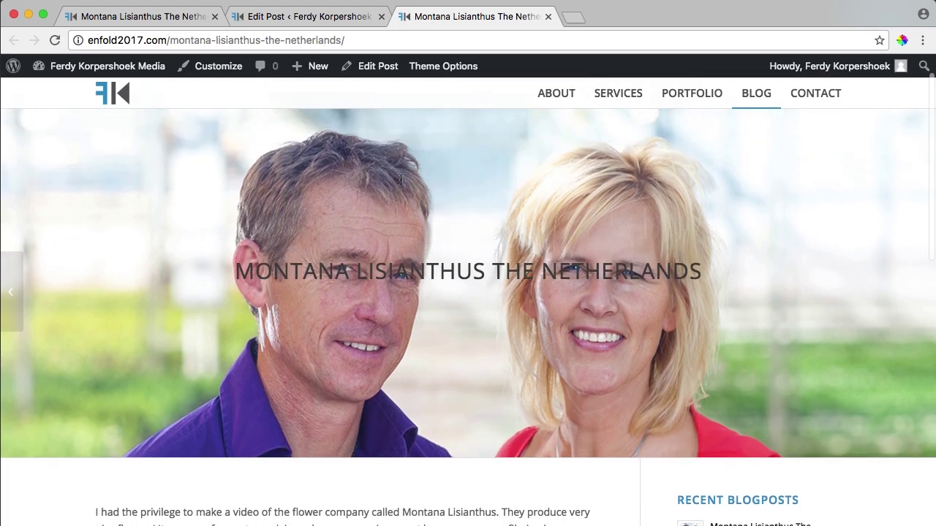
{"action": "scroll", "coordinate": [400, 180], "scroll_direction": "down", "scroll_amount": 4}
{"action": "scroll", "coordinate": [399, 178], "scroll_direction": "down", "scroll_amount": 2}
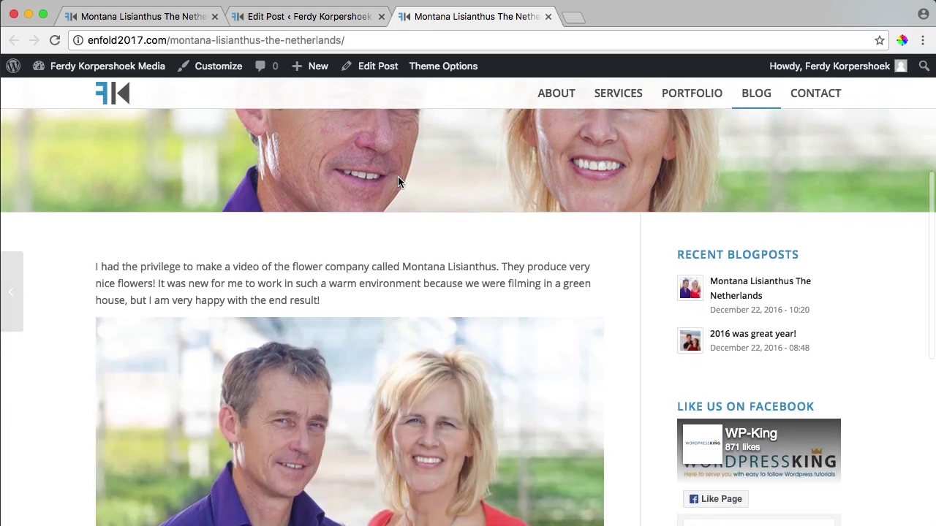
{"action": "scroll", "coordinate": [431, 212], "scroll_direction": "up", "scroll_amount": 5}
{"action": "scroll", "coordinate": [358, 245], "scroll_direction": "down", "scroll_amount": 5}
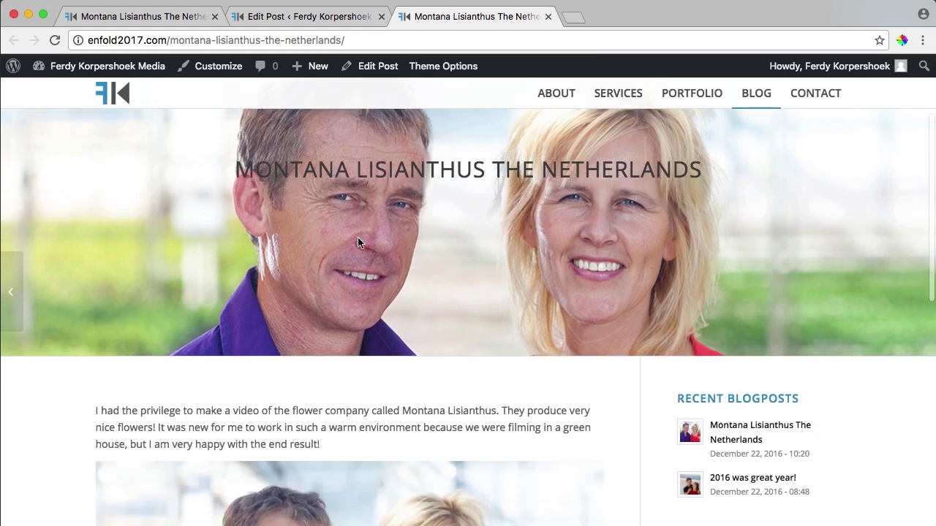
{"action": "scroll", "coordinate": [285, 316], "scroll_direction": "up", "scroll_amount": 5}
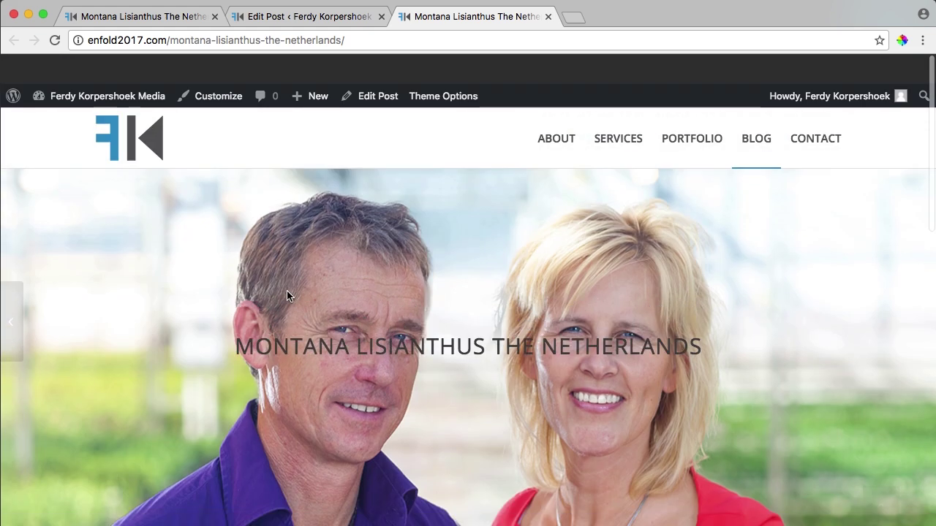
{"action": "scroll", "coordinate": [380, 156], "scroll_direction": "down", "scroll_amount": 3}
{"action": "scroll", "coordinate": [381, 249], "scroll_direction": "up", "scroll_amount": 3}
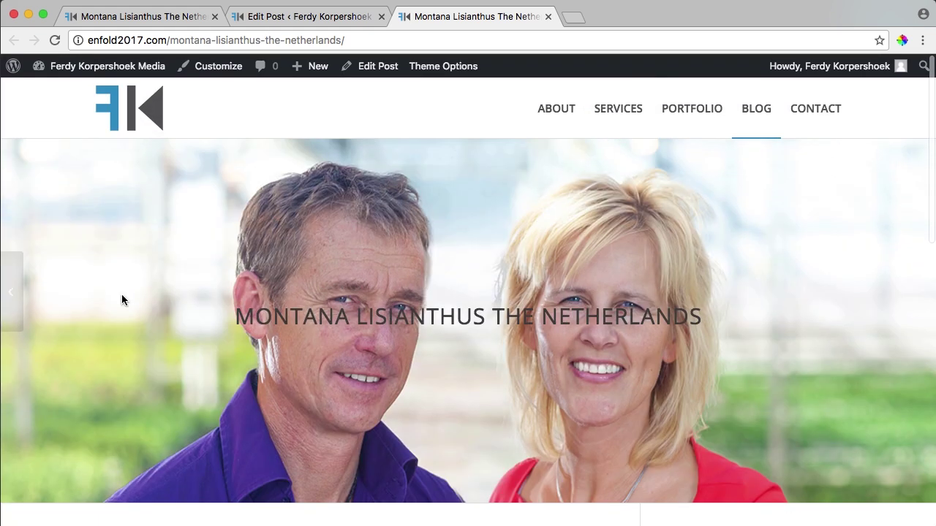
{"action": "left_click", "coordinate": [267, 17]}
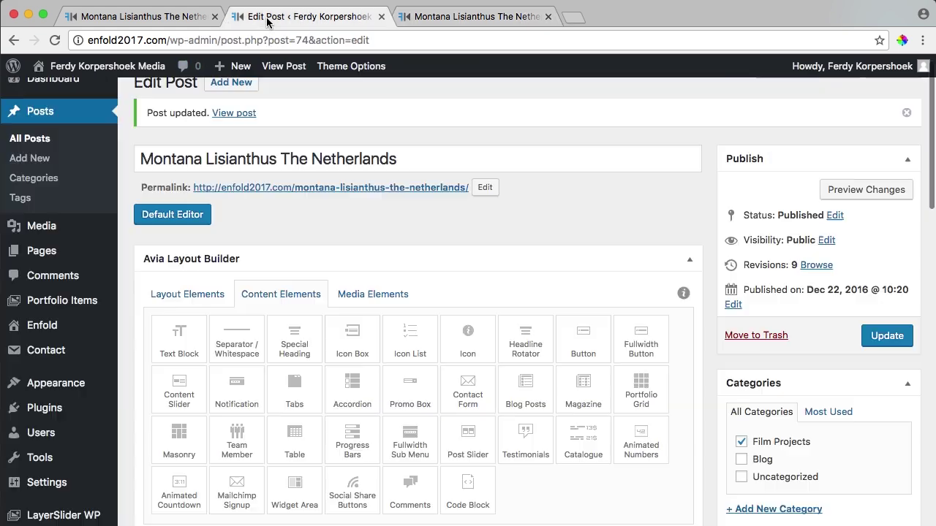
Copy the Vimeo URL from the video element's settings
{"action": "scroll", "coordinate": [235, 185], "scroll_direction": "down", "scroll_amount": 10}
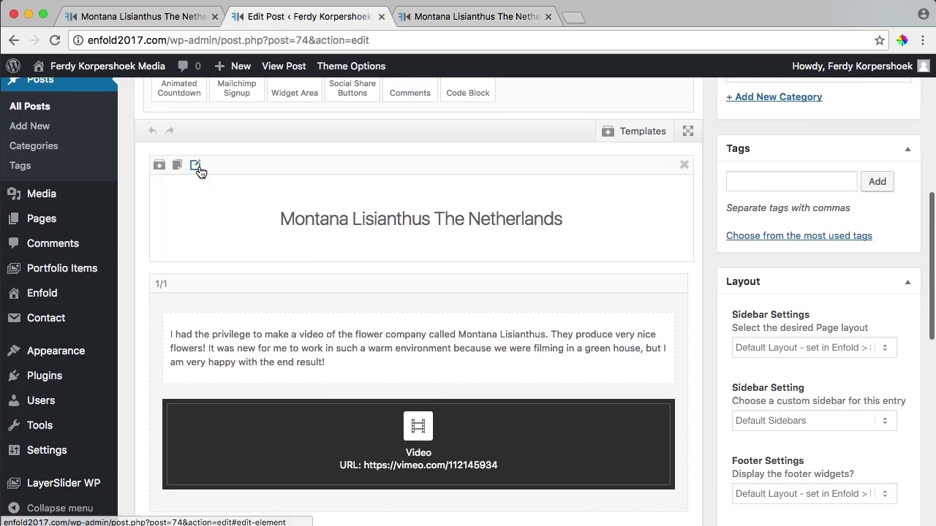
{"action": "left_click", "coordinate": [196, 166]}
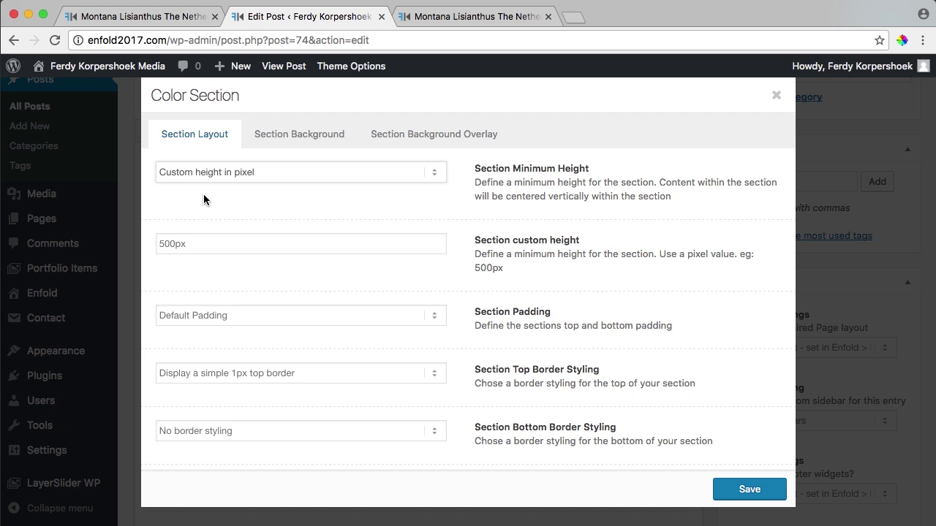
{"action": "left_click", "coordinate": [775, 96]}
{"action": "left_click", "coordinate": [373, 416]}
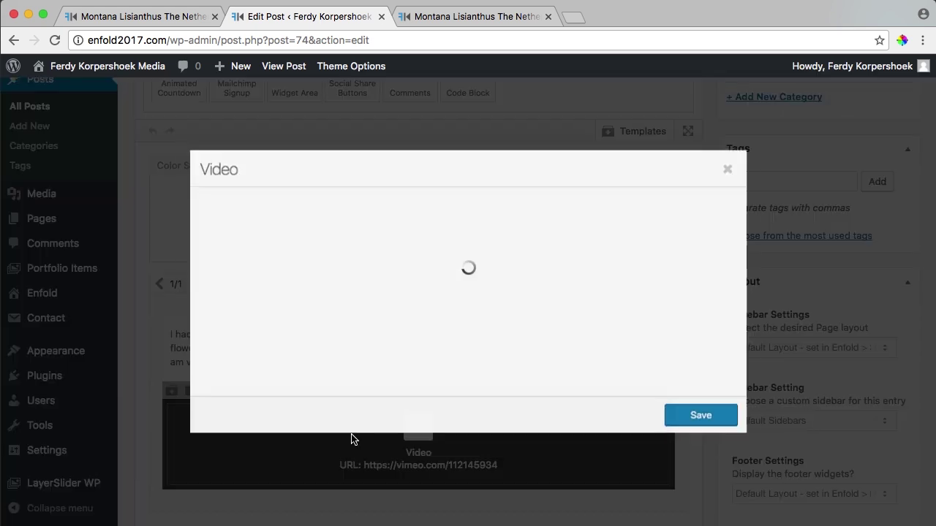
{"action": "triple_click", "coordinate": [306, 245]}
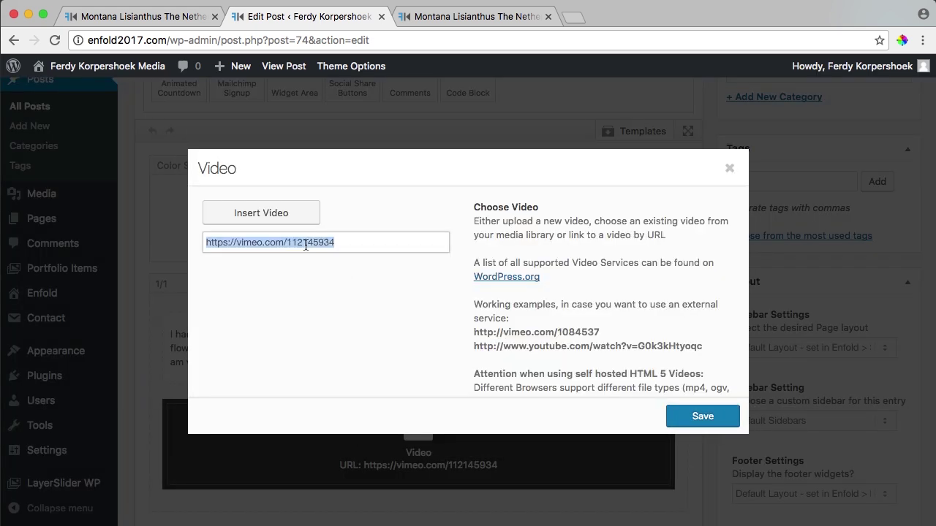
{"action": "left_click", "coordinate": [702, 416]}
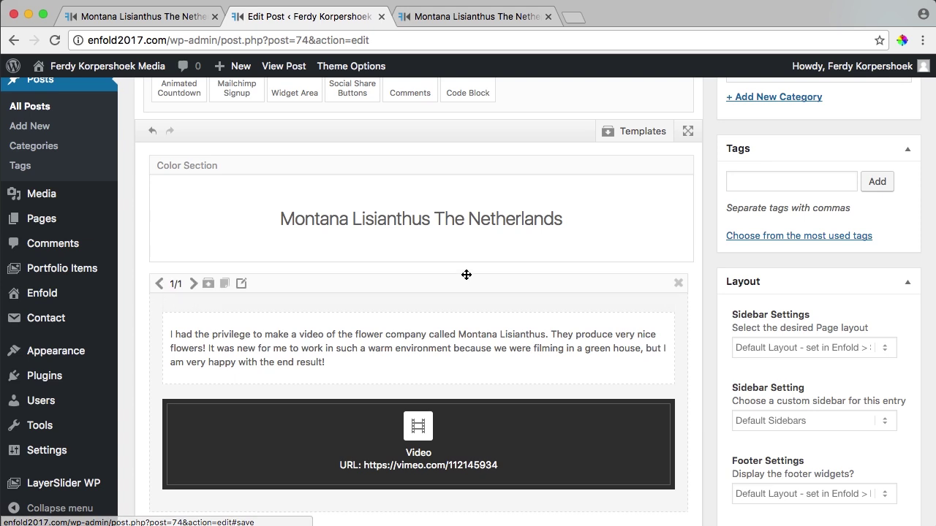
{"action": "scroll", "coordinate": [463, 274], "scroll_direction": "up", "scroll_amount": 2}
{"action": "left_click", "coordinate": [195, 214]}
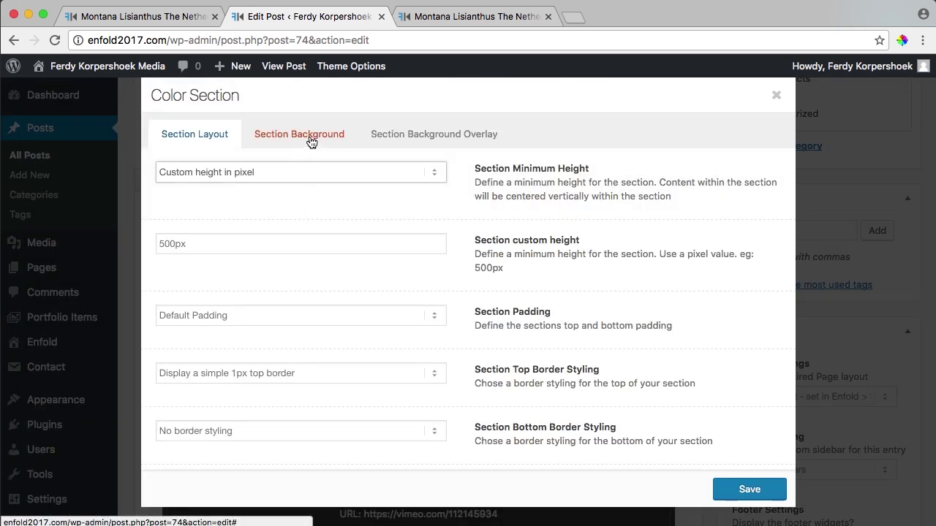
{"action": "left_click", "coordinate": [311, 141]}
{"action": "scroll", "coordinate": [274, 242], "scroll_direction": "down", "scroll_amount": 4}
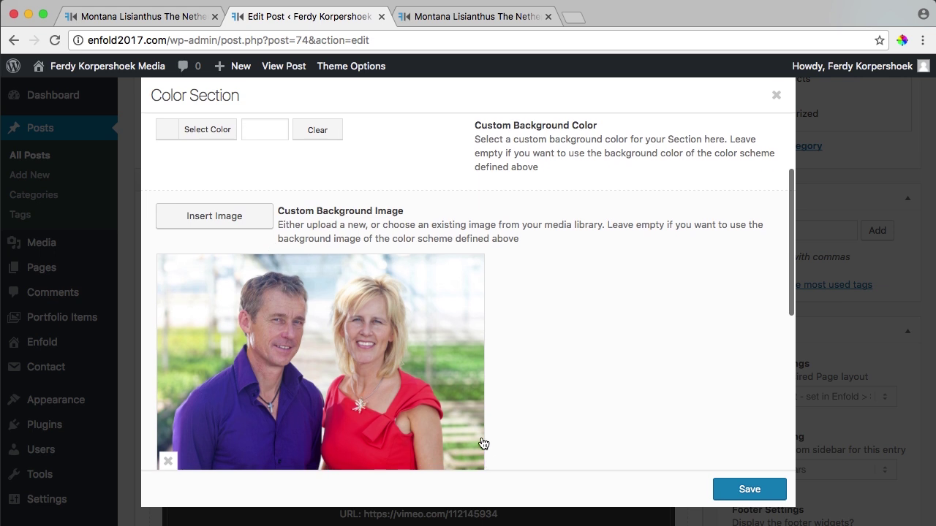
{"action": "scroll", "coordinate": [342, 396], "scroll_direction": "down", "scroll_amount": 3}
{"action": "left_click", "coordinate": [167, 360]}
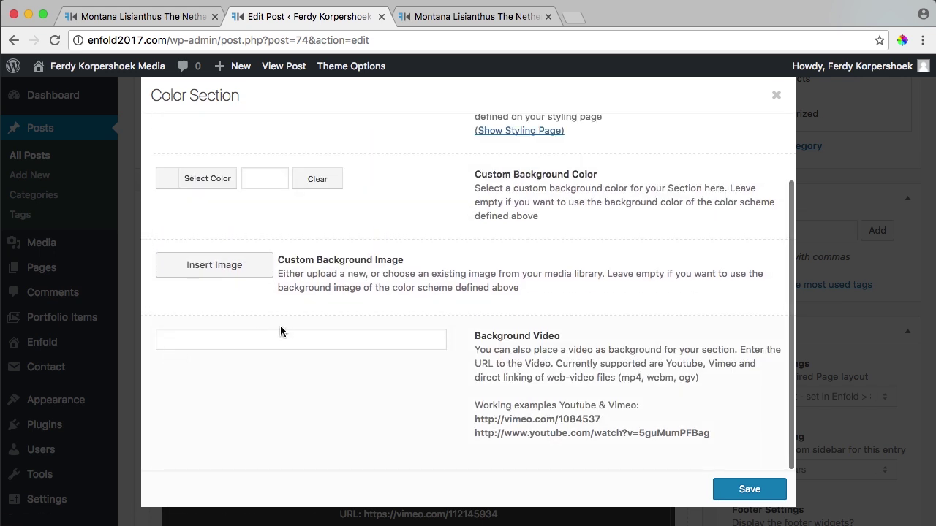
{"action": "left_click_drag", "start_coordinate": [482, 340], "coordinate": [591, 376]}
{"action": "left_click", "coordinate": [589, 372]}
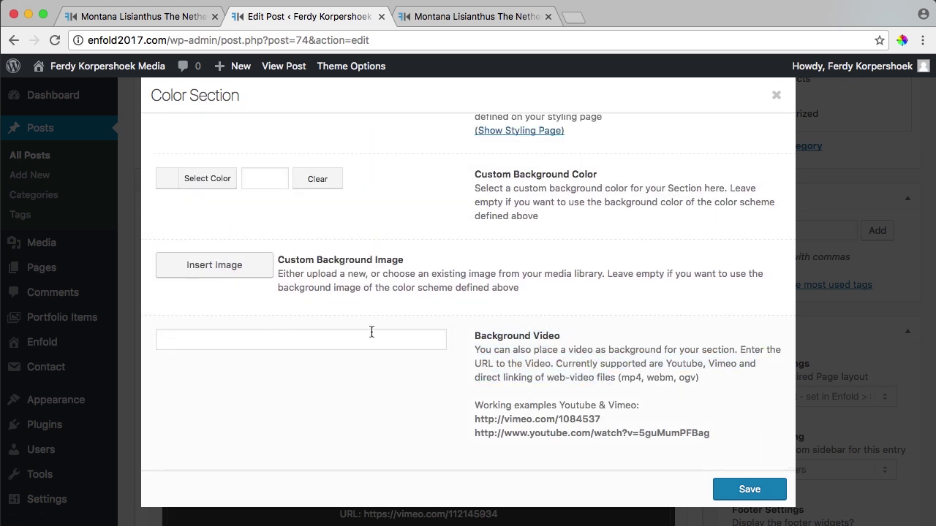
{"action": "left_click", "coordinate": [749, 487]}
{"action": "scroll", "coordinate": [682, 402], "scroll_direction": "up", "scroll_amount": 1}
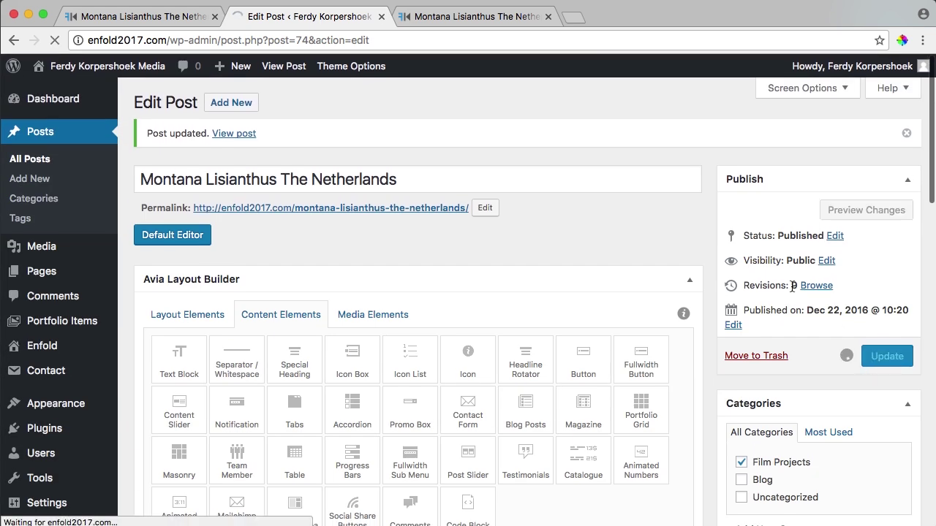
{"action": "left_click", "coordinate": [462, 24]}
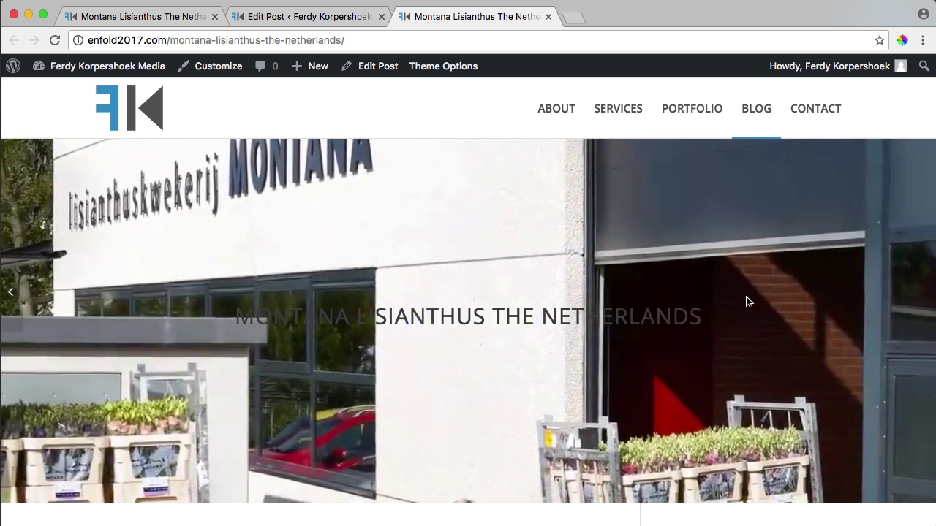
Watch the Vimeo lisianthus footage playing behind the dark title on the live post
{"action": "scroll", "coordinate": [735, 298], "scroll_direction": "down", "scroll_amount": 1}
{"action": "scroll", "coordinate": [734, 298], "scroll_direction": "down", "scroll_amount": 5}
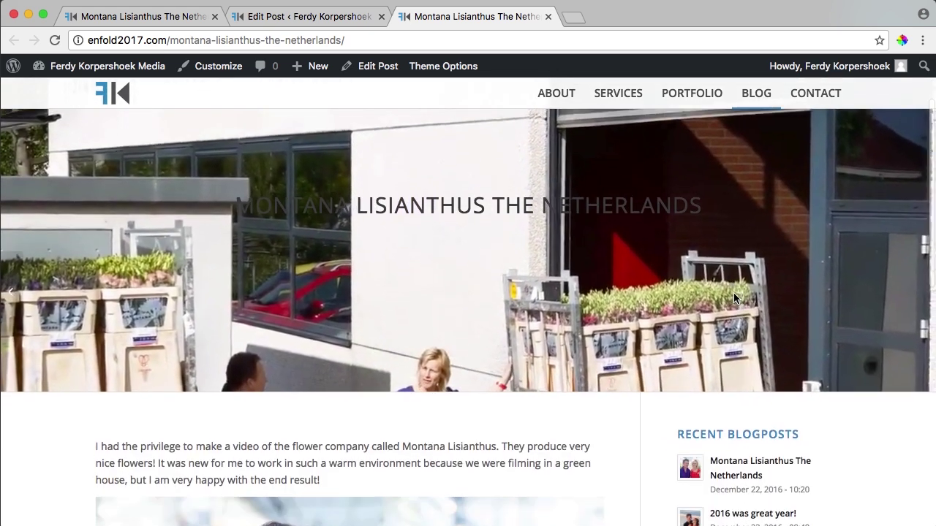
{"action": "scroll", "coordinate": [736, 299], "scroll_direction": "up", "scroll_amount": 5}
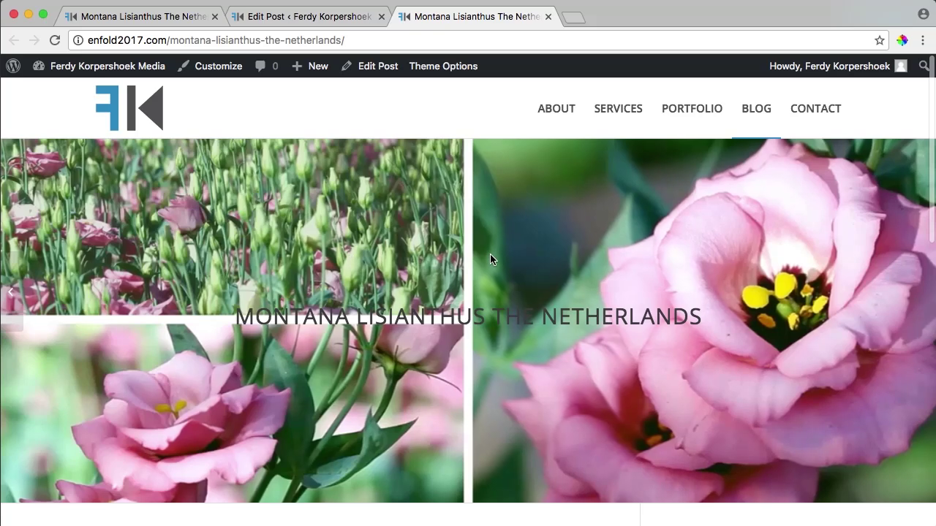
{"action": "scroll", "coordinate": [490, 256], "scroll_direction": "down", "scroll_amount": 2}
{"action": "scroll", "coordinate": [489, 252], "scroll_direction": "down", "scroll_amount": 7}
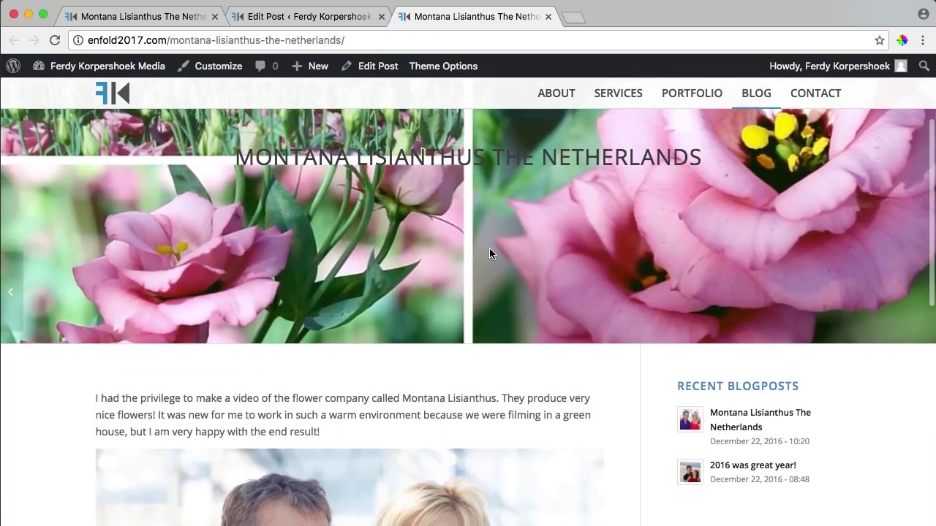
{"action": "scroll", "coordinate": [489, 248], "scroll_direction": "up", "scroll_amount": 9}
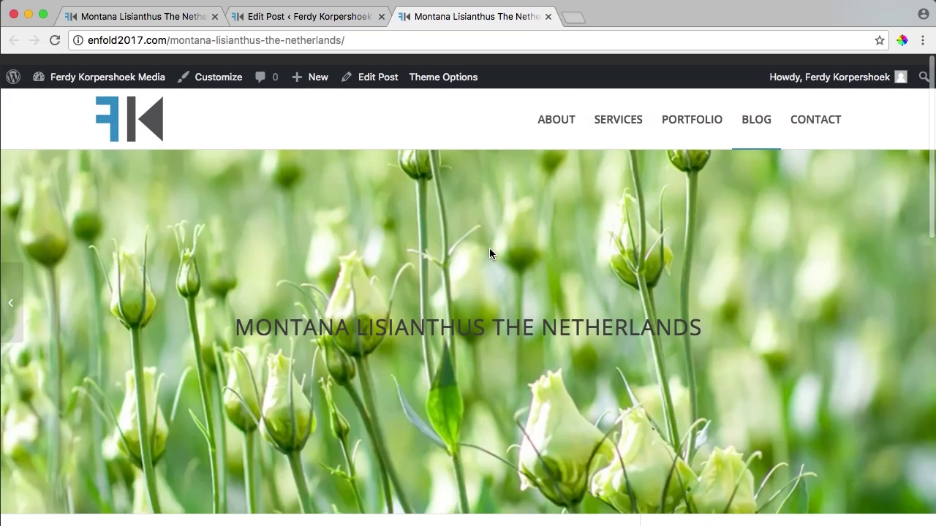
{"action": "scroll", "coordinate": [497, 241], "scroll_direction": "down", "scroll_amount": 3}
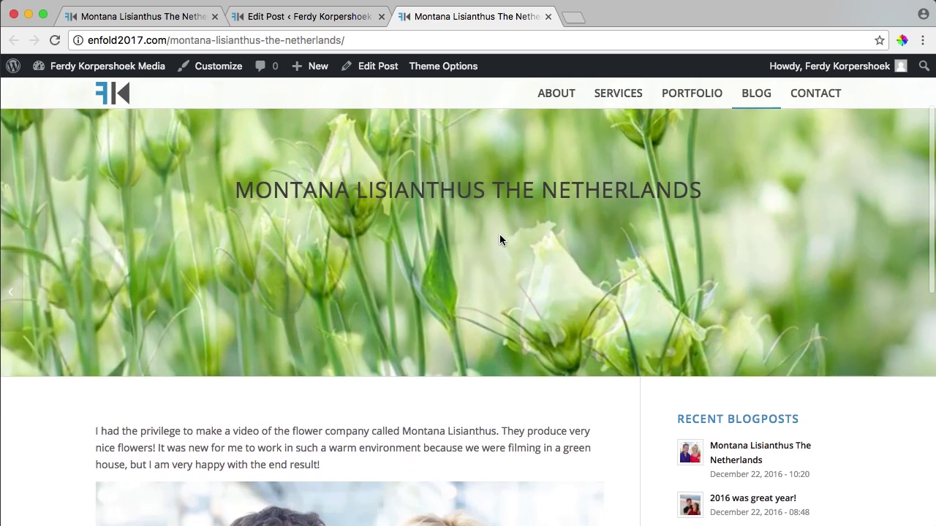
{"action": "scroll", "coordinate": [500, 238], "scroll_direction": "down", "scroll_amount": 6}
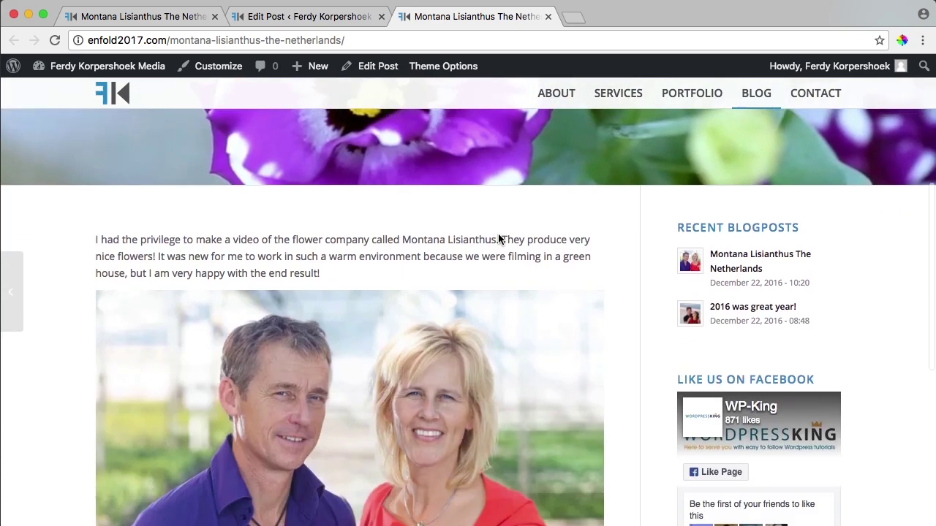
{"action": "scroll", "coordinate": [499, 239], "scroll_direction": "up", "scroll_amount": 7}
{"action": "scroll", "coordinate": [497, 239], "scroll_direction": "up", "scroll_amount": 3}
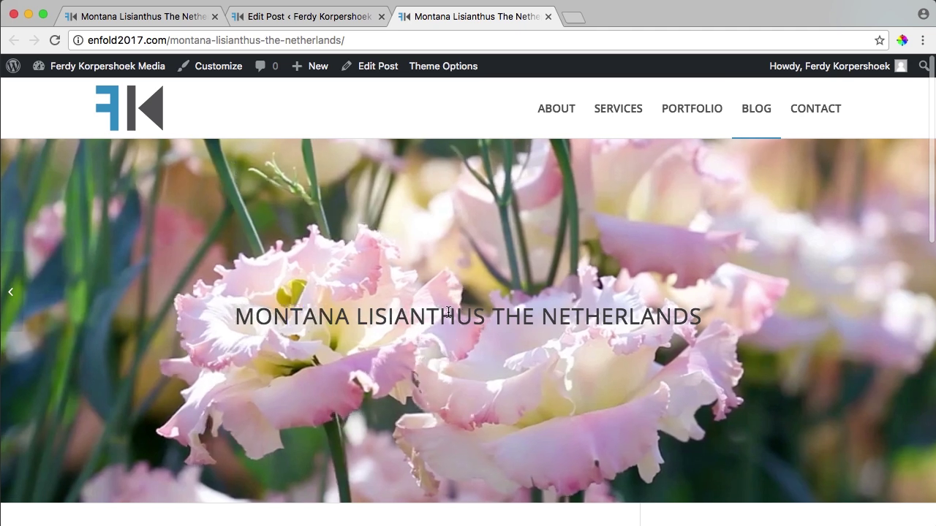
{"action": "scroll", "coordinate": [448, 314], "scroll_direction": "down", "scroll_amount": 2}
{"action": "scroll", "coordinate": [448, 313], "scroll_direction": "up", "scroll_amount": 2}
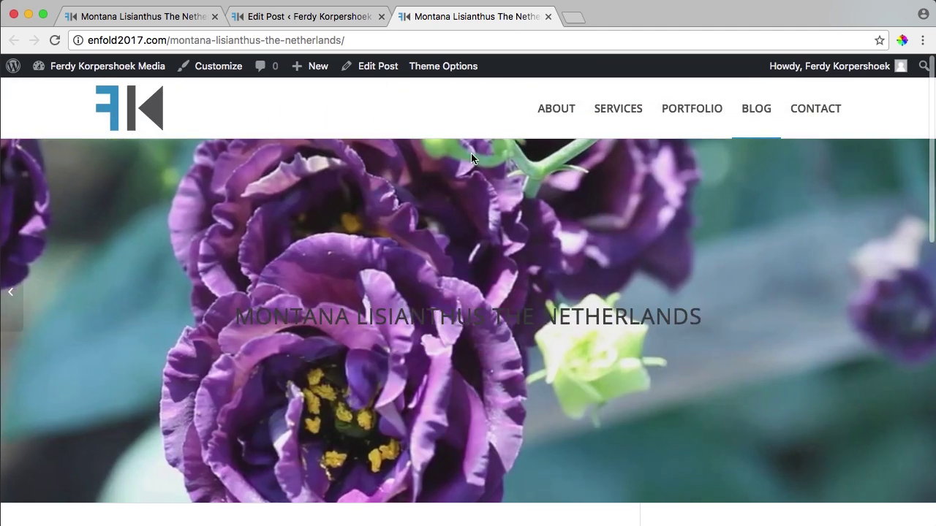
{"action": "left_click", "coordinate": [296, 17]}
Set this post's header visibility and transparency to Transparent & Glassy Header
{"action": "scroll", "coordinate": [716, 288], "scroll_direction": "down", "scroll_amount": 15}
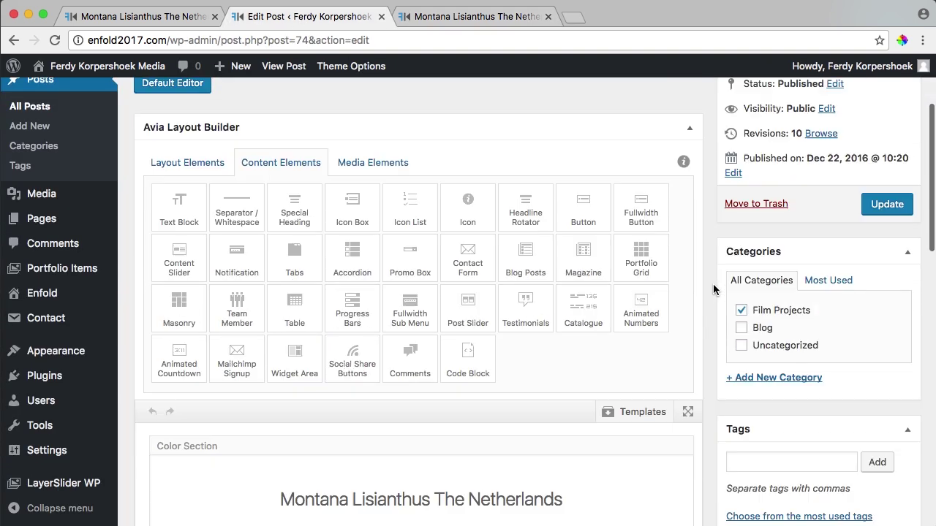
{"action": "scroll", "coordinate": [719, 288], "scroll_direction": "down", "scroll_amount": 1}
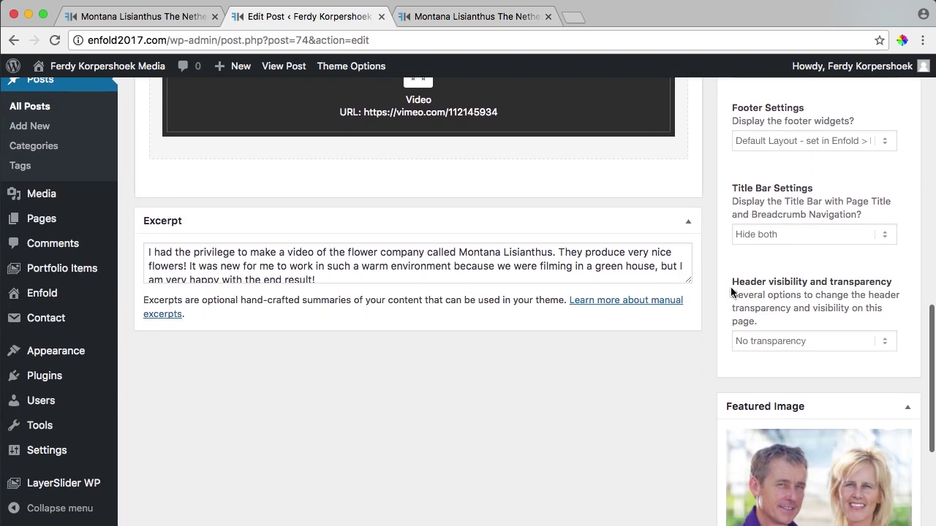
{"action": "scroll", "coordinate": [767, 287], "scroll_direction": "down", "scroll_amount": 2}
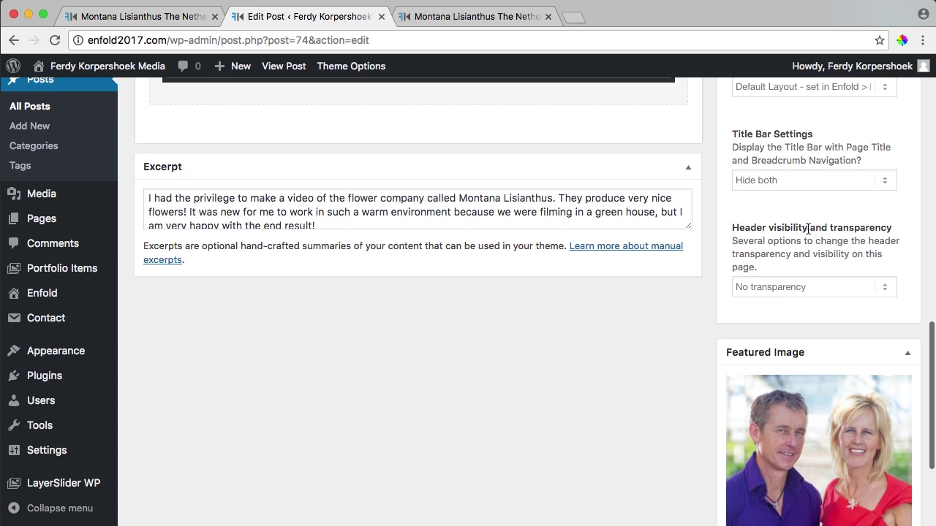
{"action": "left_click", "coordinate": [771, 286]}
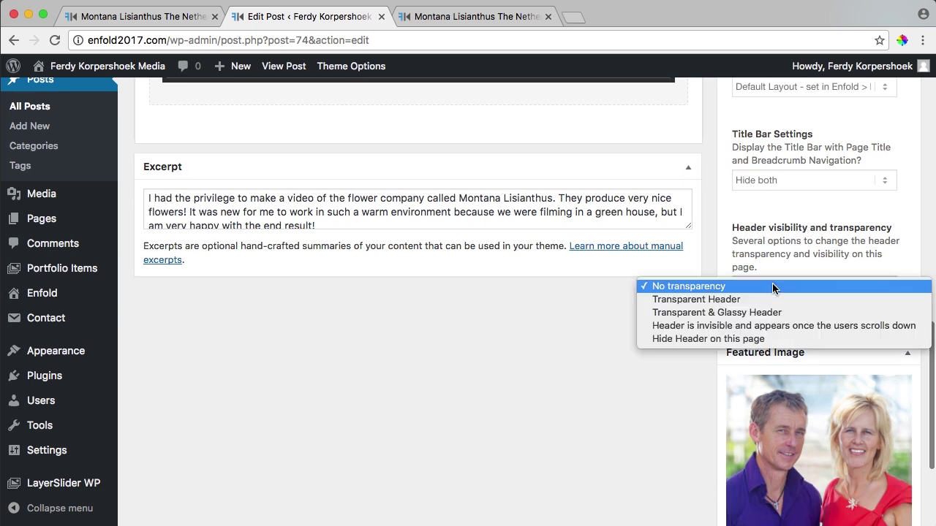
{"action": "left_click", "coordinate": [717, 313]}
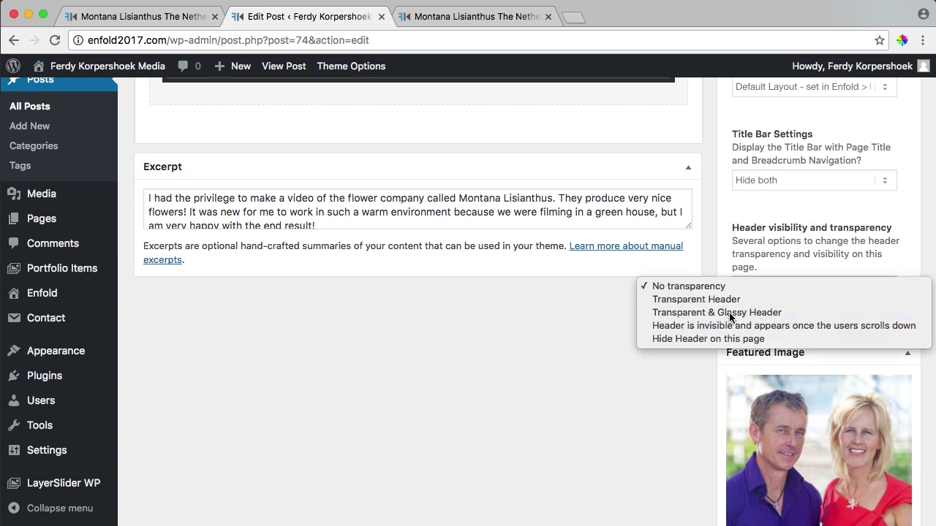
{"action": "scroll", "coordinate": [804, 336], "scroll_direction": "down", "scroll_amount": 1}
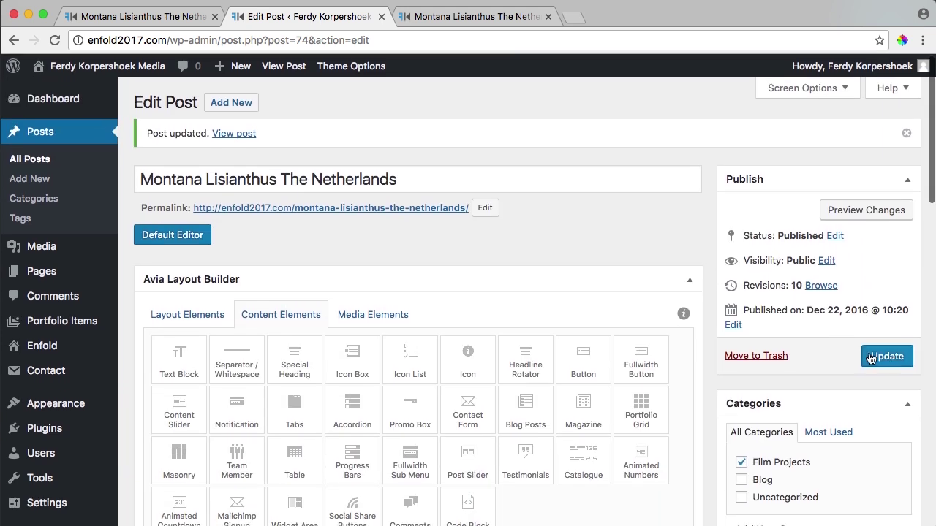
{"action": "left_click", "coordinate": [448, 23]}
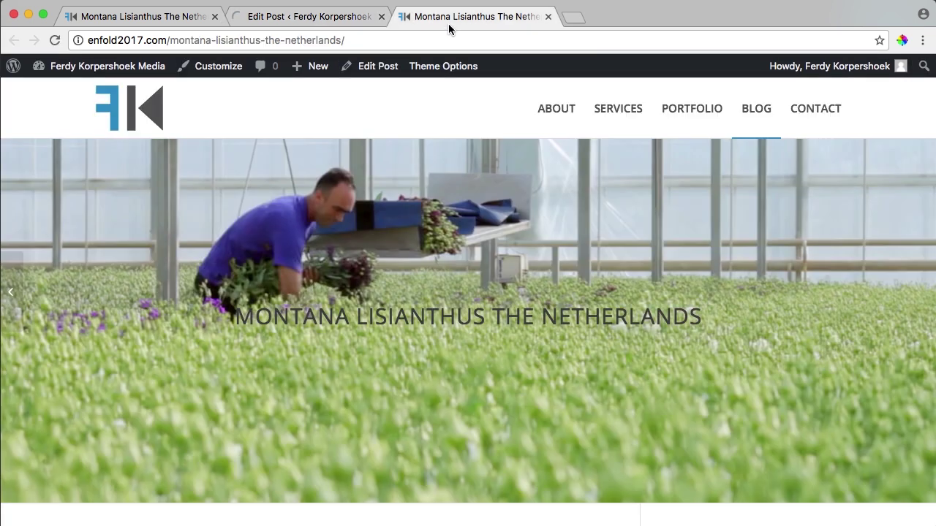
Reload the live post and inspect the glassy header over the video background
{"action": "key", "text": "super+r"}
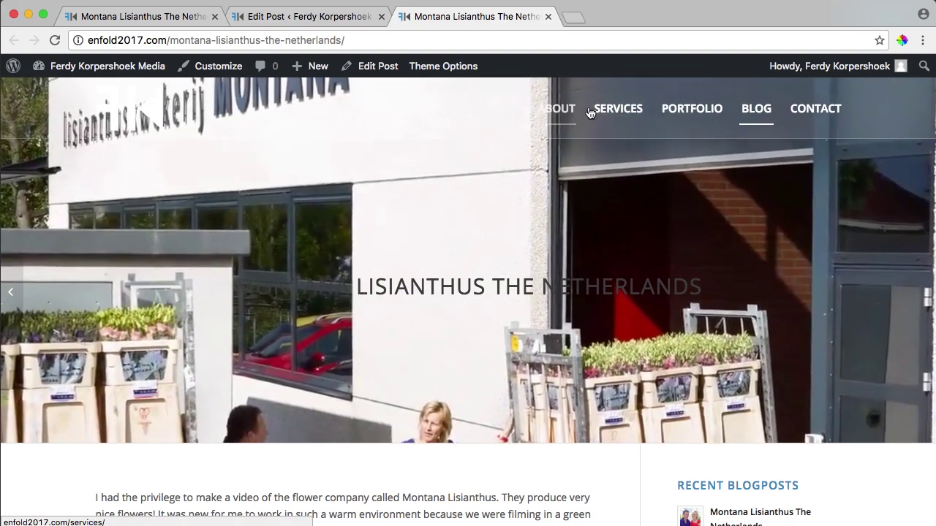
{"action": "scroll", "coordinate": [383, 166], "scroll_direction": "down", "scroll_amount": 1}
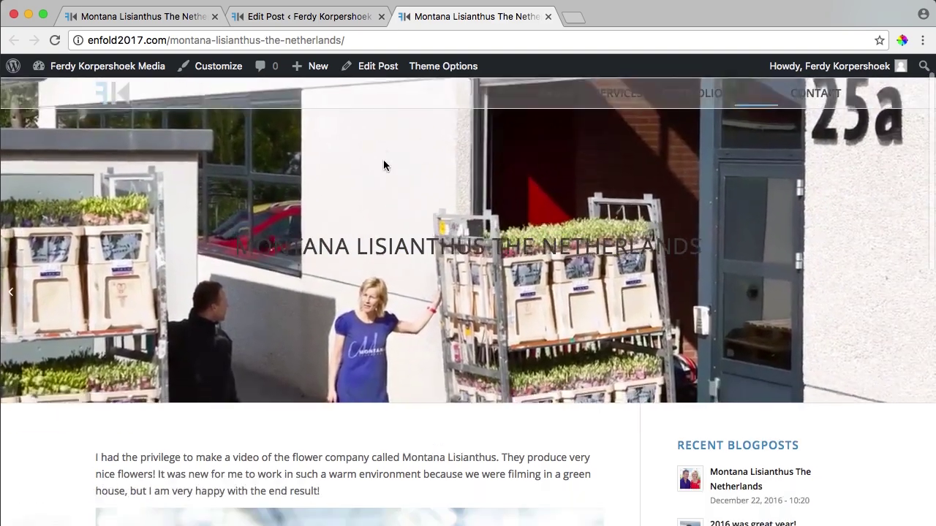
{"action": "scroll", "coordinate": [383, 165], "scroll_direction": "down", "scroll_amount": 2}
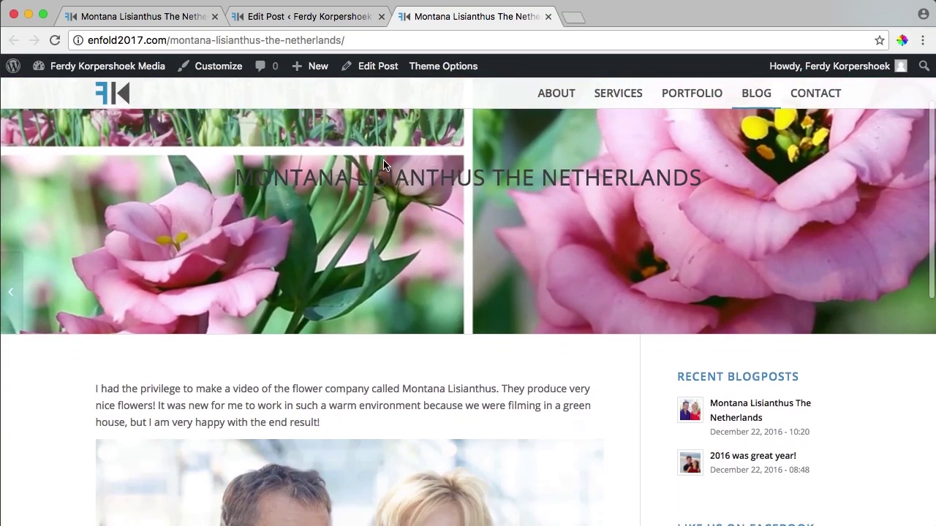
{"action": "scroll", "coordinate": [383, 160], "scroll_direction": "down", "scroll_amount": 2}
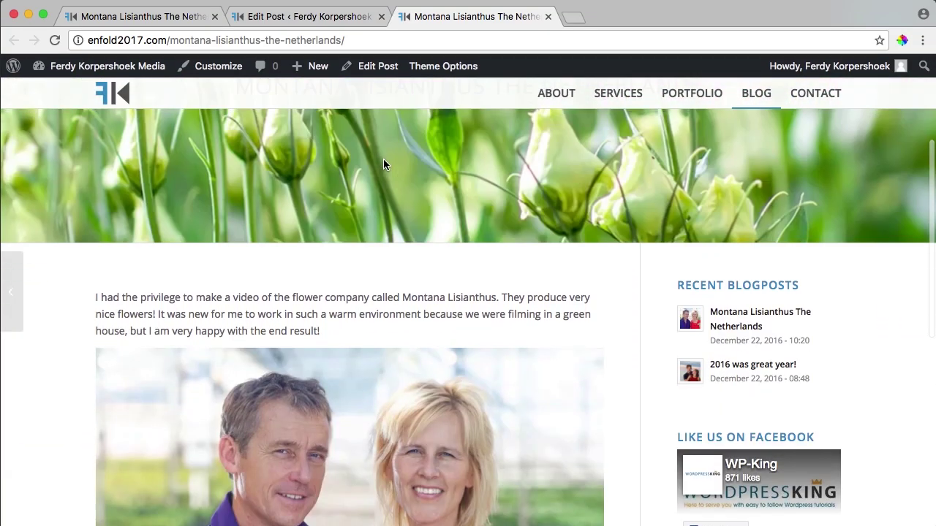
{"action": "scroll", "coordinate": [383, 163], "scroll_direction": "up", "scroll_amount": 5}
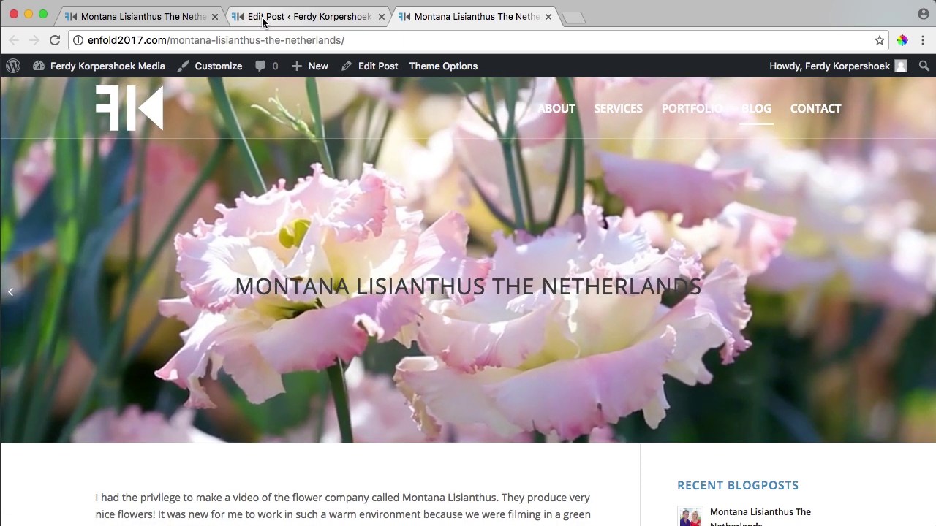
{"action": "left_click", "coordinate": [191, 17]}
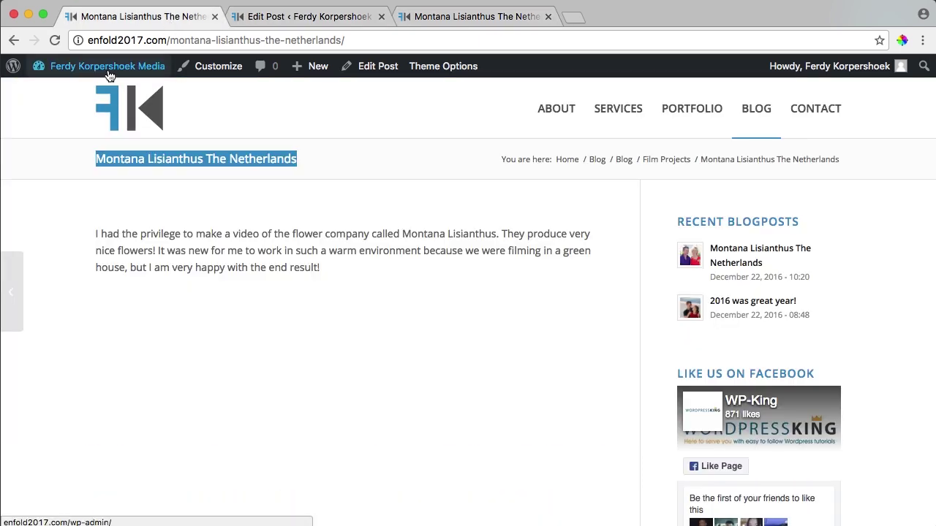
In Enfold's Header Transparency Options, set the transparent menu colour to #030303
{"action": "mouse_move", "coordinate": [108, 69]}
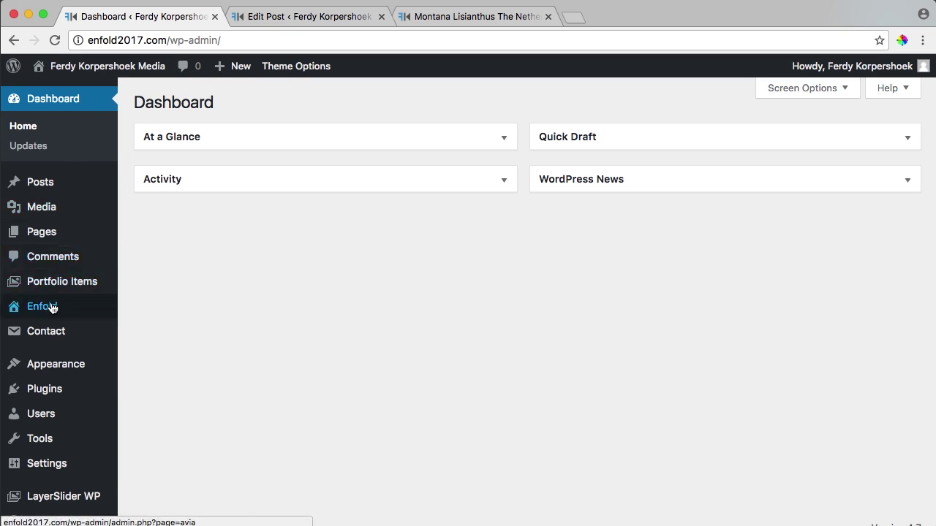
{"action": "left_click", "coordinate": [53, 308]}
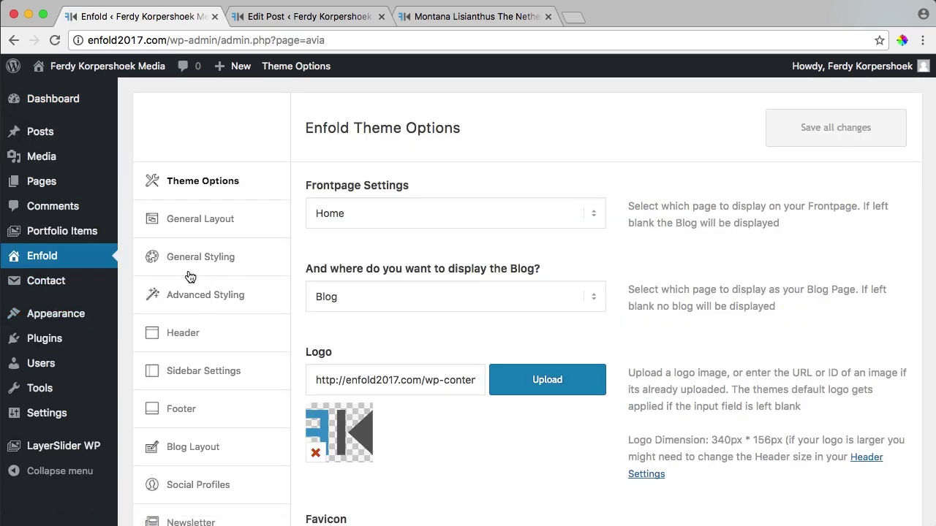
{"action": "left_click", "coordinate": [183, 338]}
{"action": "scroll", "coordinate": [578, 330], "scroll_direction": "down", "scroll_amount": 3}
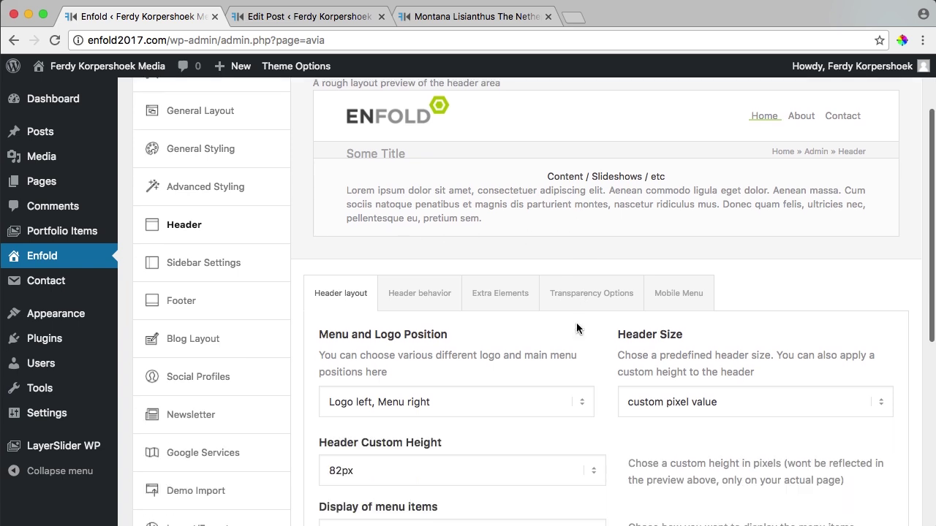
{"action": "left_click", "coordinate": [596, 299]}
{"action": "scroll", "coordinate": [598, 301], "scroll_direction": "down", "scroll_amount": 6}
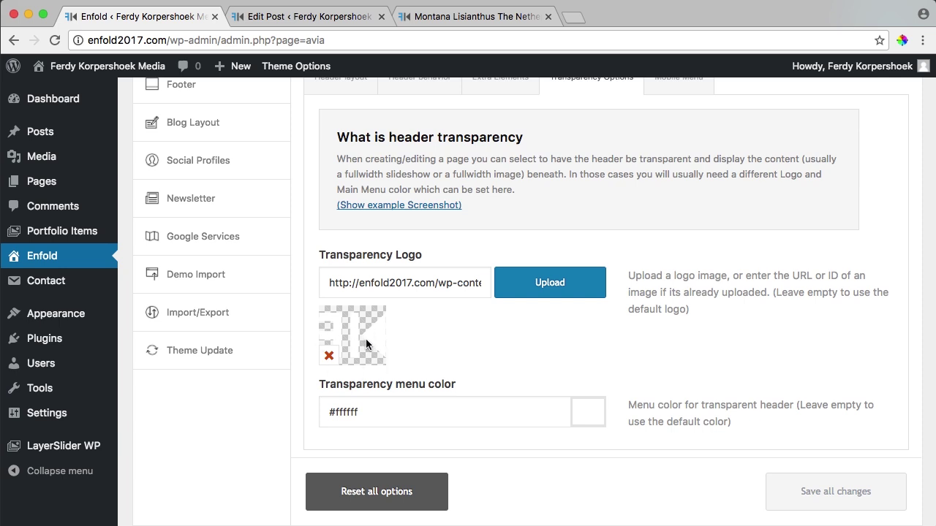
{"action": "left_click", "coordinate": [381, 416]}
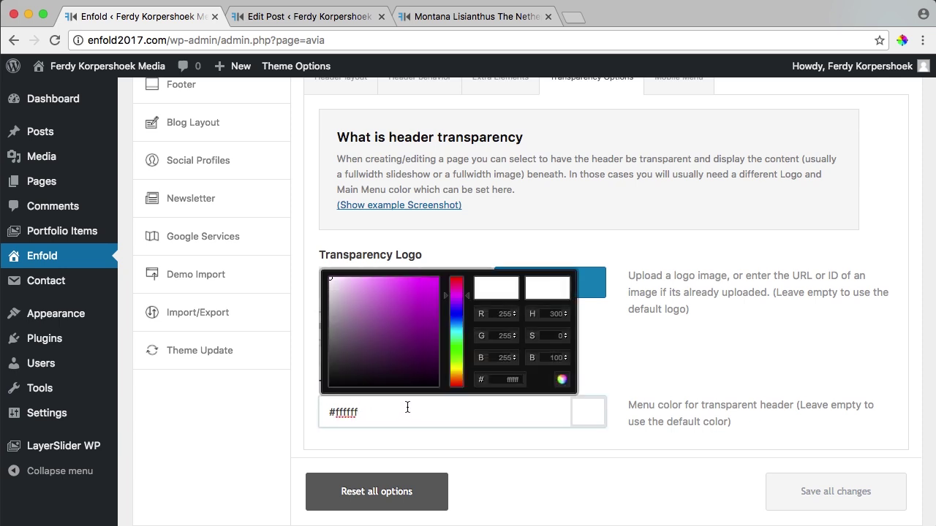
{"action": "left_click", "coordinate": [607, 365]}
Upload the black logo PNG as the Transparency Logo and save all changes
{"action": "left_click", "coordinate": [329, 358]}
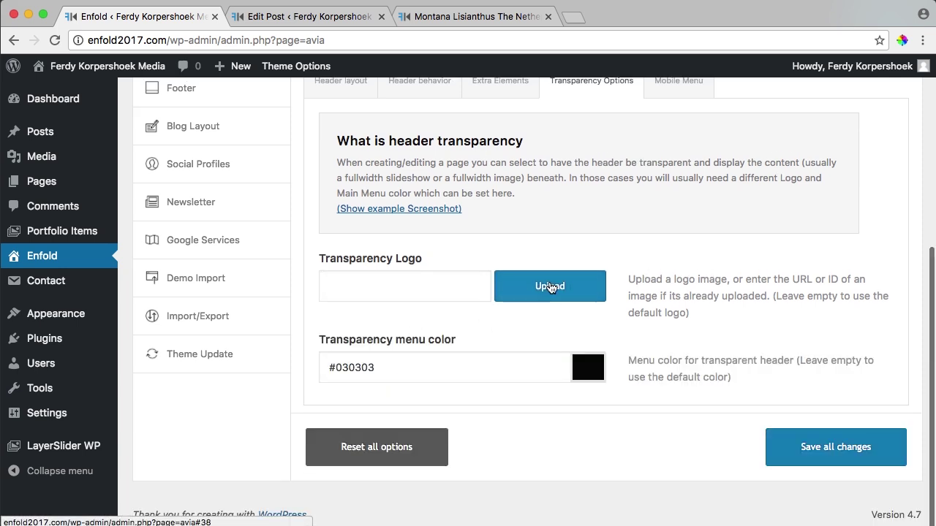
{"action": "left_click", "coordinate": [550, 287]}
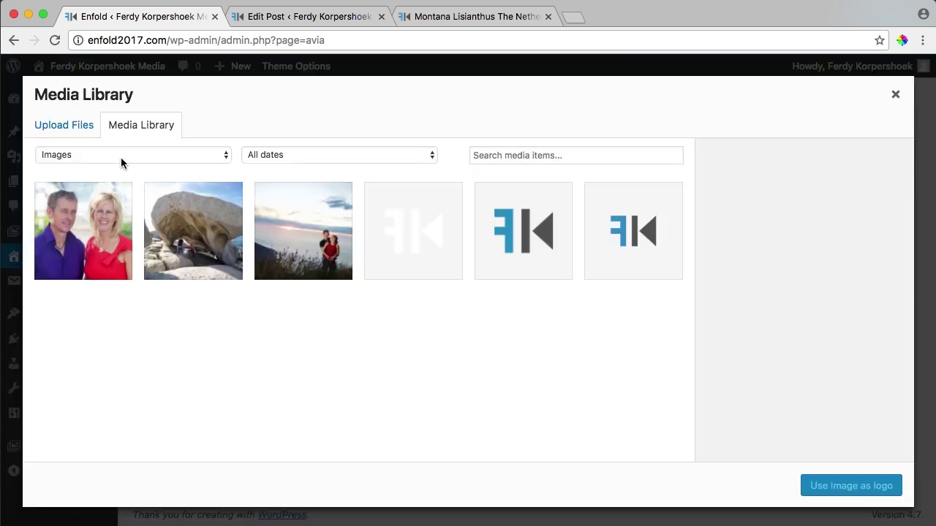
{"action": "left_click", "coordinate": [77, 129]}
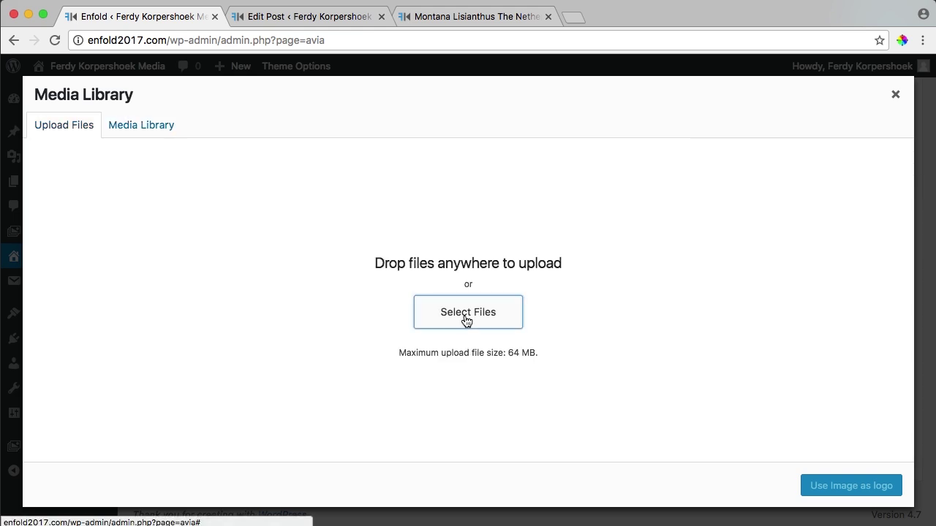
{"action": "left_click", "coordinate": [466, 312]}
{"action": "left_click", "coordinate": [505, 116]}
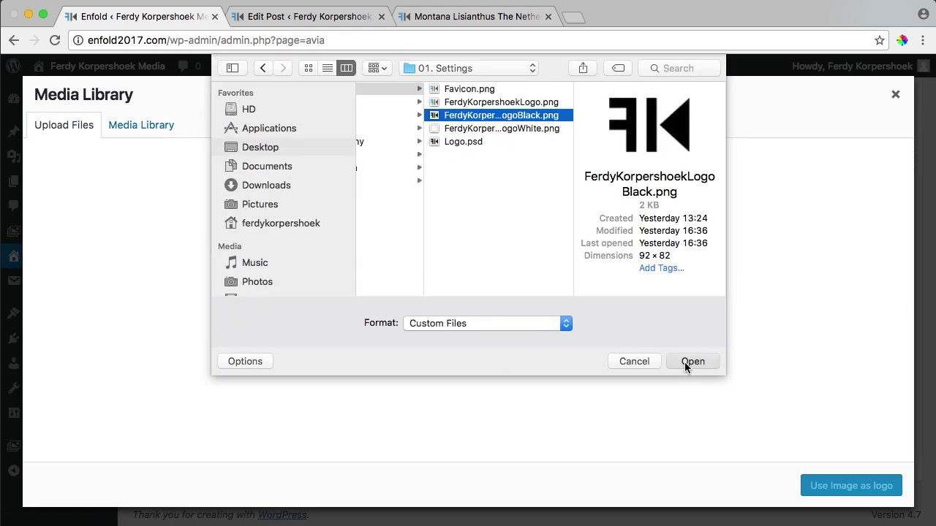
{"action": "left_click", "coordinate": [692, 361]}
{"action": "left_click", "coordinate": [851, 485]}
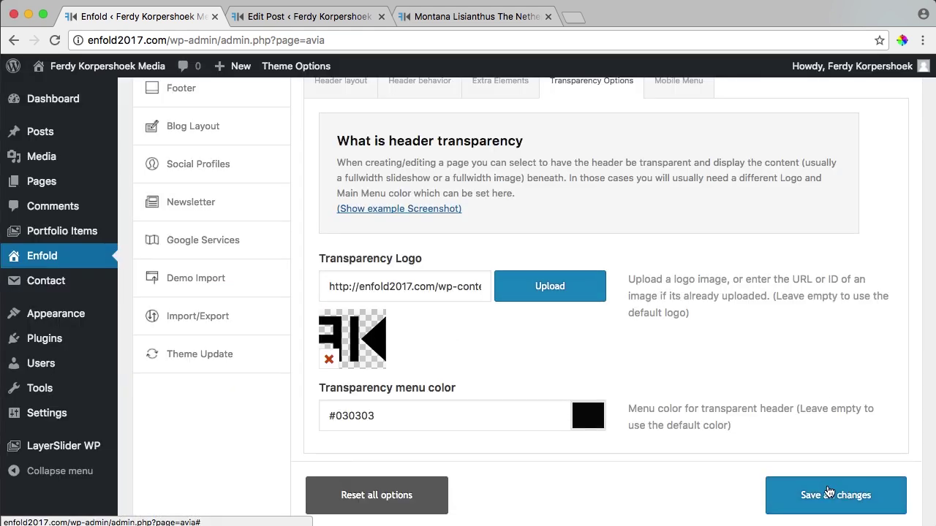
{"action": "left_click", "coordinate": [828, 492]}
Reload the Montana Lisianthus post and scroll through it to check the header over the video
{"action": "left_click", "coordinate": [449, 16]}
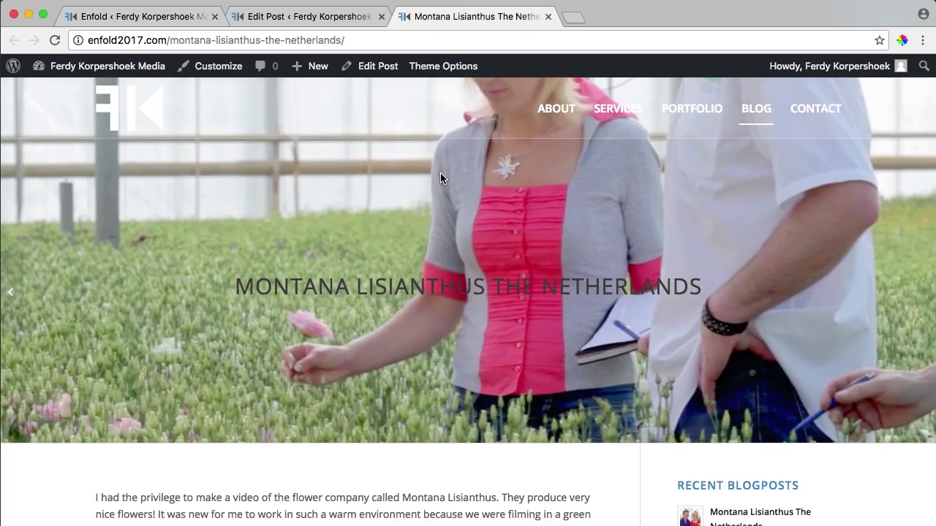
{"action": "key", "text": "super+r"}
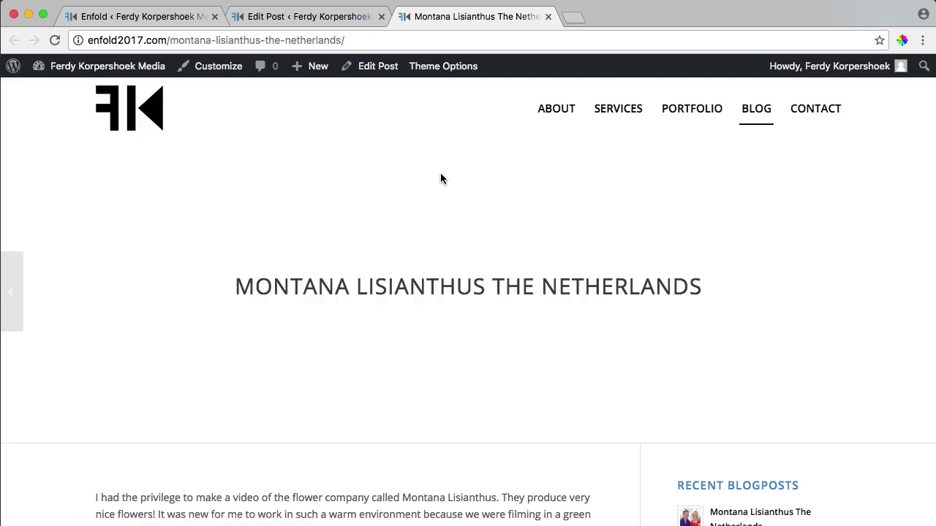
{"action": "scroll", "coordinate": [401, 183], "scroll_direction": "down", "scroll_amount": 3}
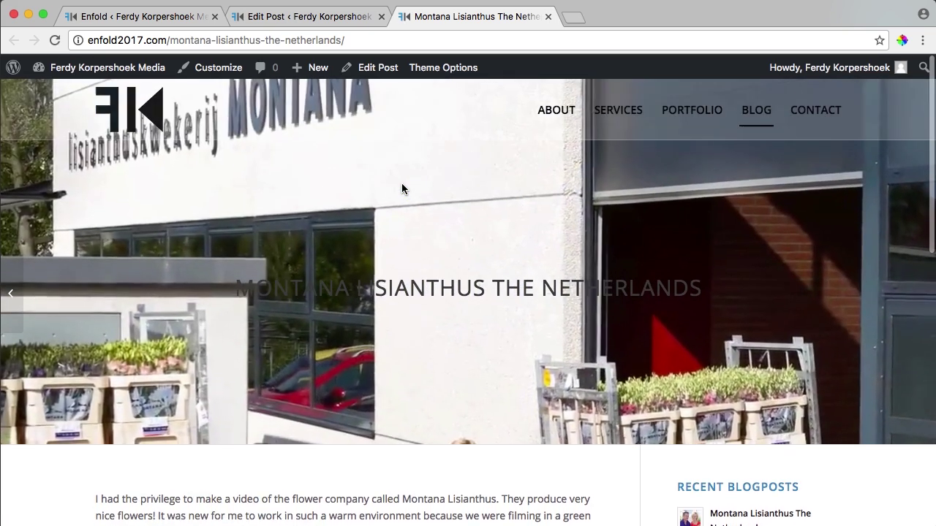
{"action": "scroll", "coordinate": [401, 183], "scroll_direction": "down", "scroll_amount": 2}
{"action": "scroll", "coordinate": [401, 189], "scroll_direction": "down", "scroll_amount": 10}
{"action": "scroll", "coordinate": [402, 189], "scroll_direction": "up", "scroll_amount": 15}
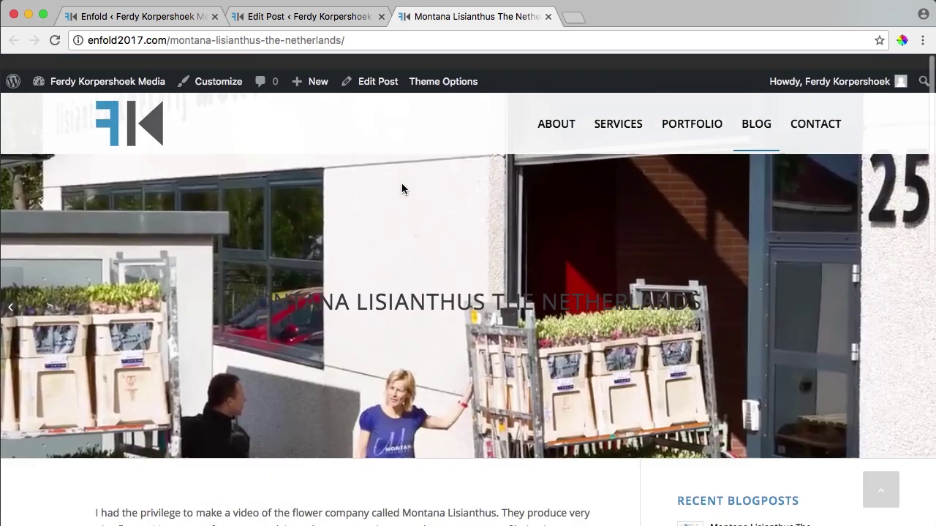
{"action": "scroll", "coordinate": [385, 343], "scroll_direction": "down", "scroll_amount": 4}
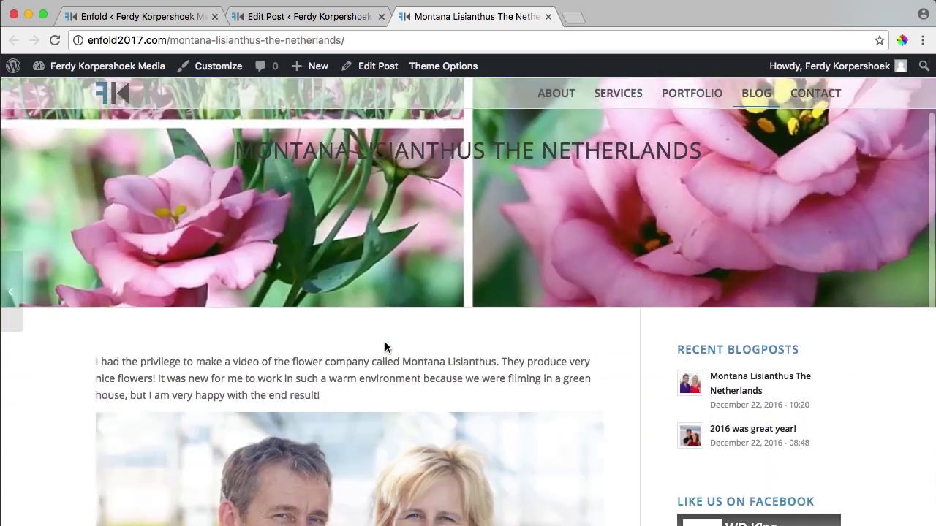
{"action": "scroll", "coordinate": [385, 341], "scroll_direction": "down", "scroll_amount": 5}
{"action": "scroll", "coordinate": [386, 343], "scroll_direction": "up", "scroll_amount": 3}
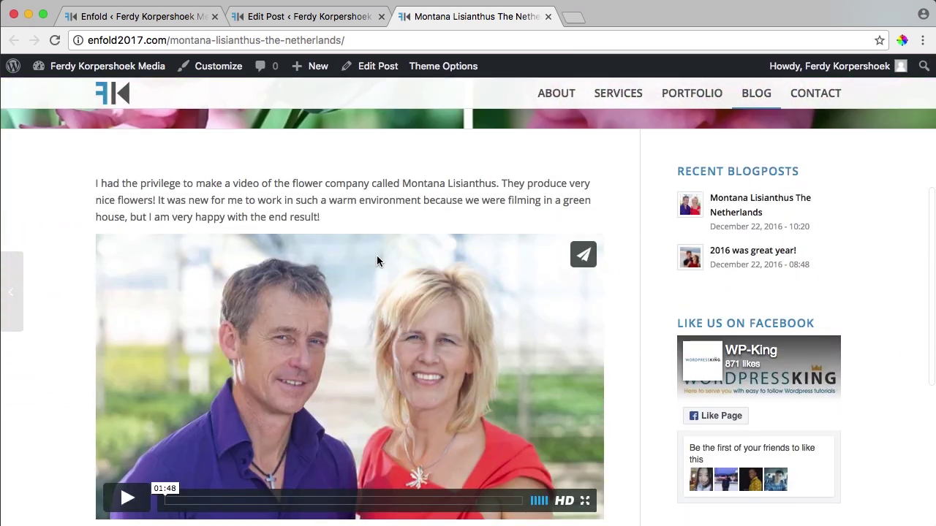
{"action": "scroll", "coordinate": [376, 255], "scroll_direction": "up", "scroll_amount": 5}
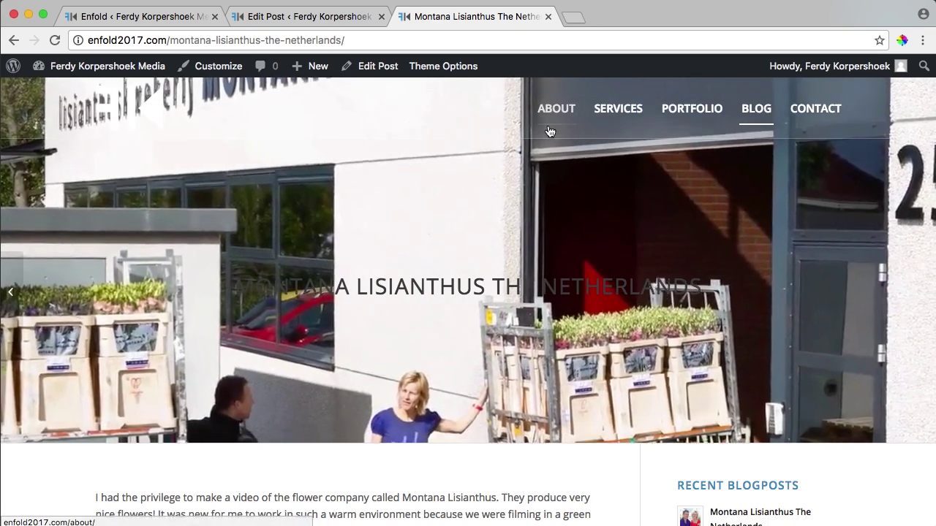
{"action": "mouse_move", "coordinate": [692, 116]}
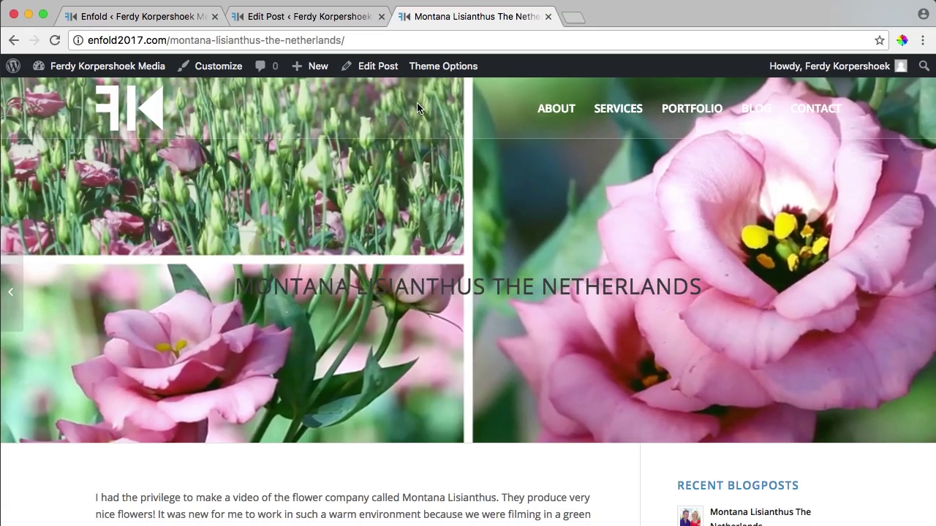
Go to the wordpressking.com site in a new browser tab
{"action": "left_click", "coordinate": [567, 19]}
{"action": "type", "text": "w"}
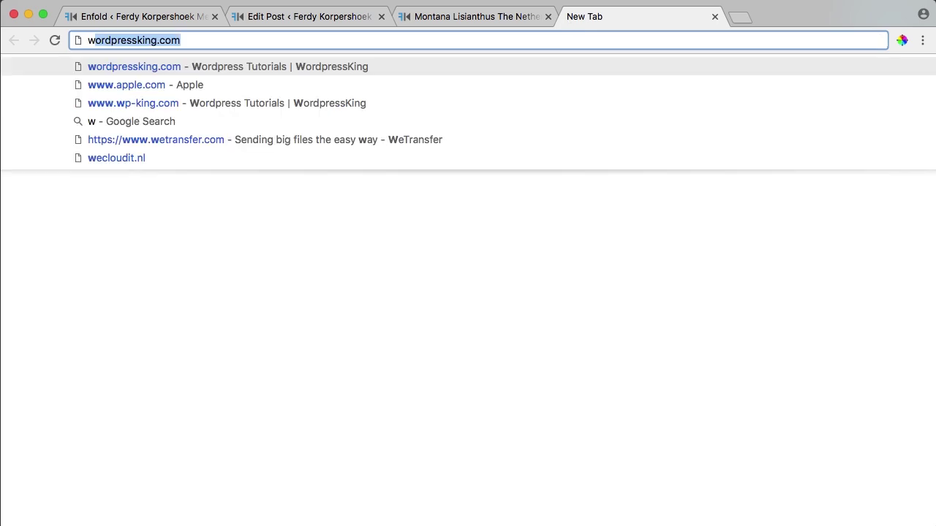
{"action": "type", "text": "p-king"}
{"action": "key", "text": "super+a"}
{"action": "type", "text": "w"}
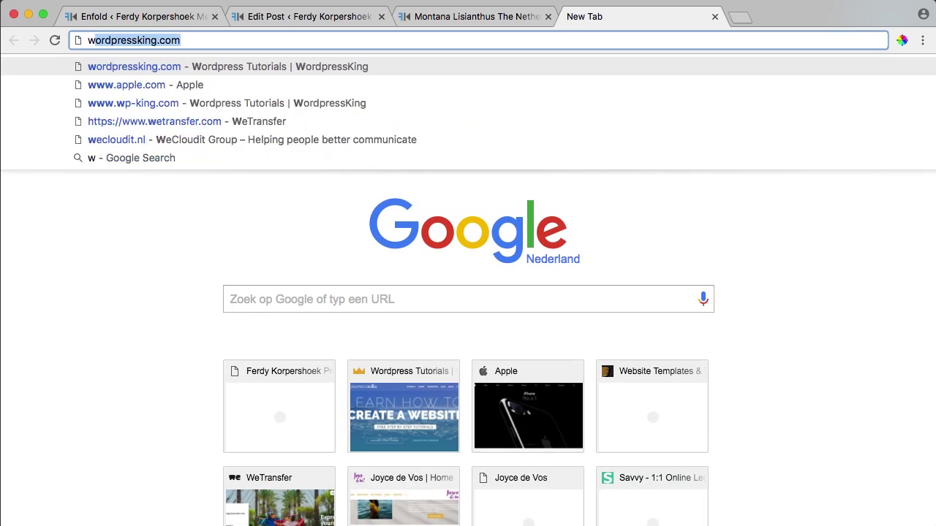
{"action": "type", "text": "ordpre"}
{"action": "key", "text": "Return"}
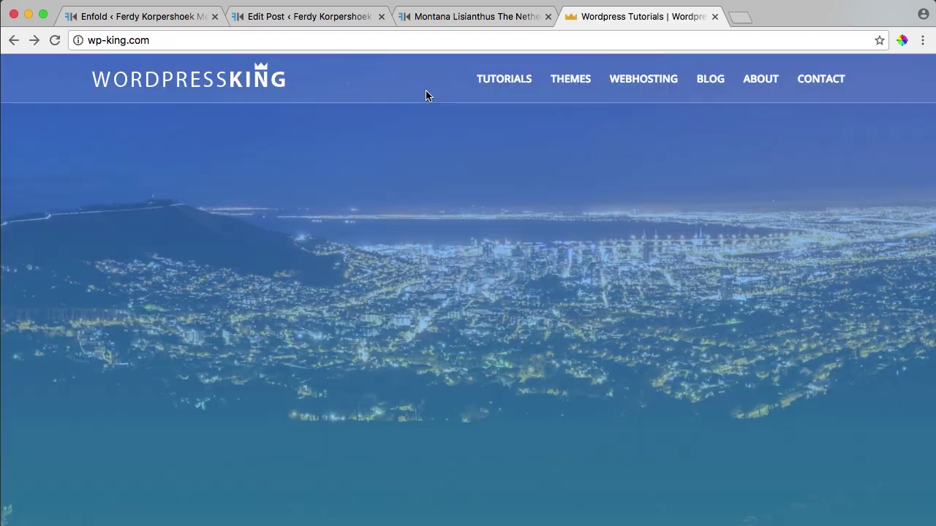
Open the Enfold 2017 Tutorial, dismiss the newsletter popup and select the transparent menu CSS
{"action": "mouse_move", "coordinate": [504, 81]}
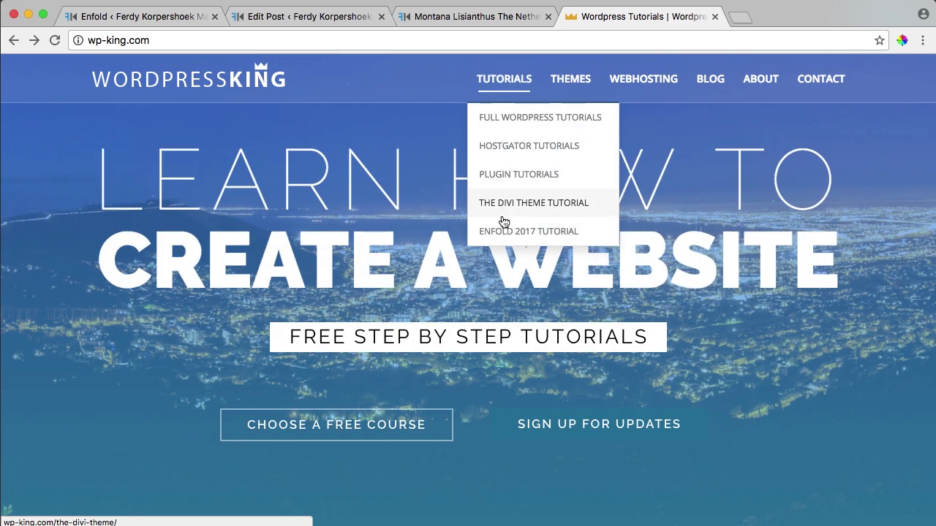
{"action": "left_click", "coordinate": [503, 231]}
{"action": "scroll", "coordinate": [66, 171], "scroll_direction": "down", "scroll_amount": 10}
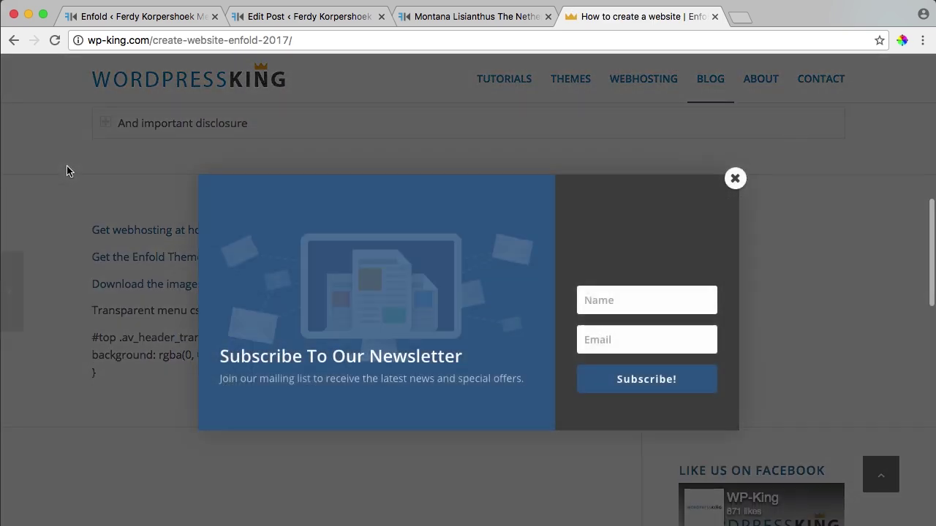
{"action": "left_click", "coordinate": [66, 171]}
{"action": "scroll", "coordinate": [95, 219], "scroll_direction": "down", "scroll_amount": 2}
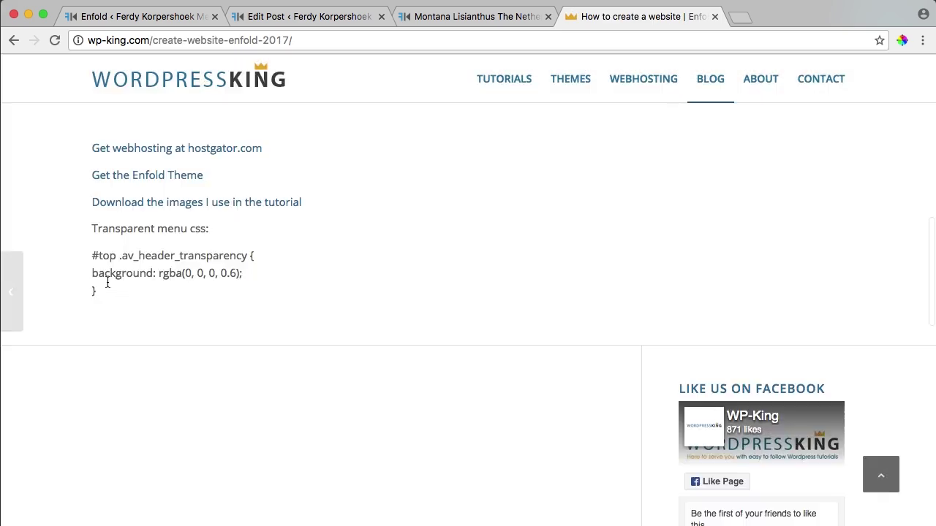
{"action": "left_click_drag", "start_coordinate": [103, 290], "coordinate": [92, 266]}
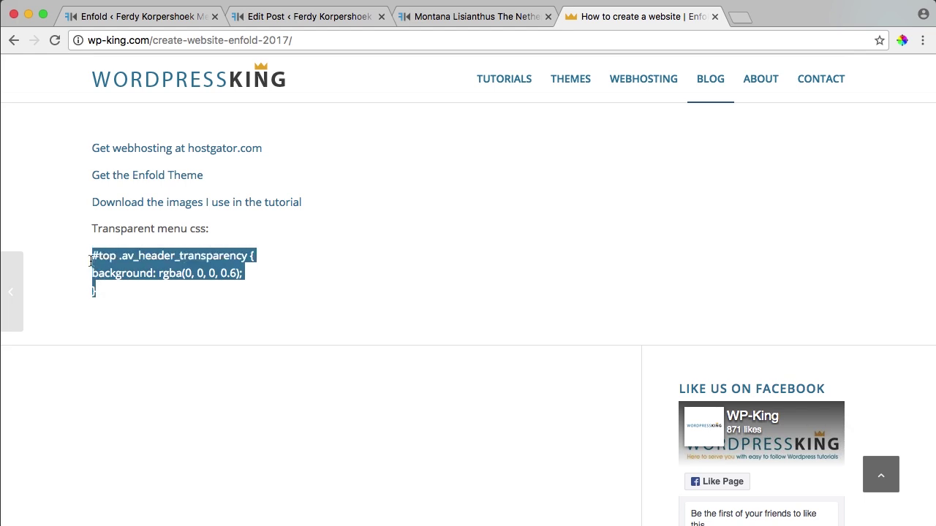
In Enfold General Styling, add the '#top .av_header_transparency' rgba(0, 0, 0, 0.6) rule to Quick CSS
{"action": "left_click", "coordinate": [131, 18]}
{"action": "scroll", "coordinate": [201, 253], "scroll_direction": "up", "scroll_amount": 2}
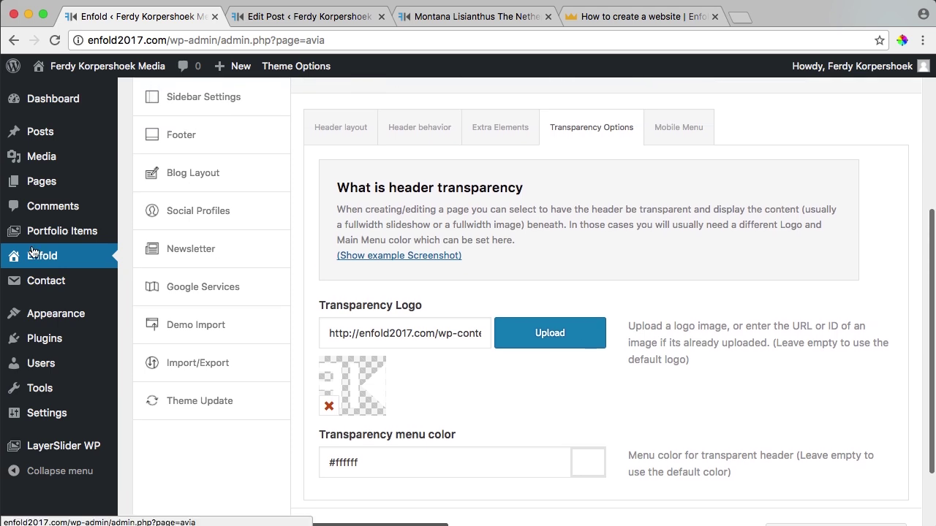
{"action": "scroll", "coordinate": [139, 259], "scroll_direction": "up", "scroll_amount": 6}
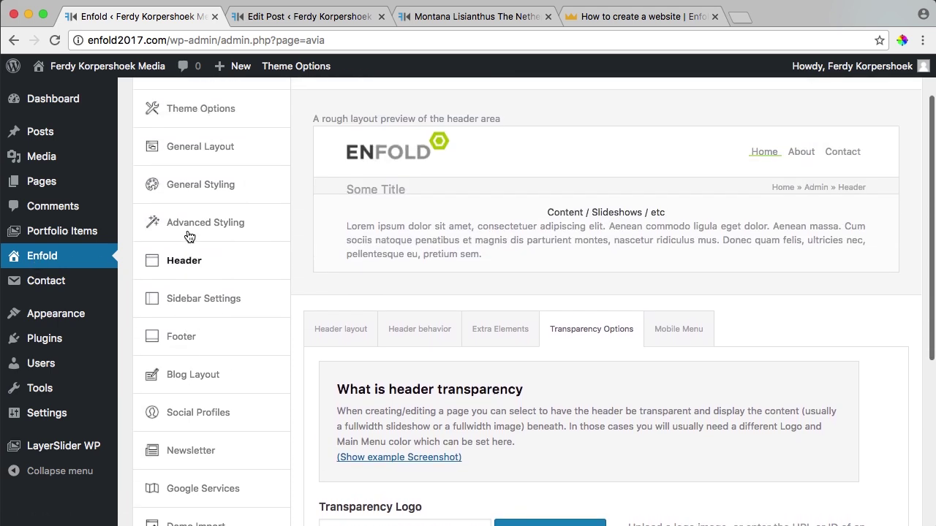
{"action": "left_click", "coordinate": [206, 200]}
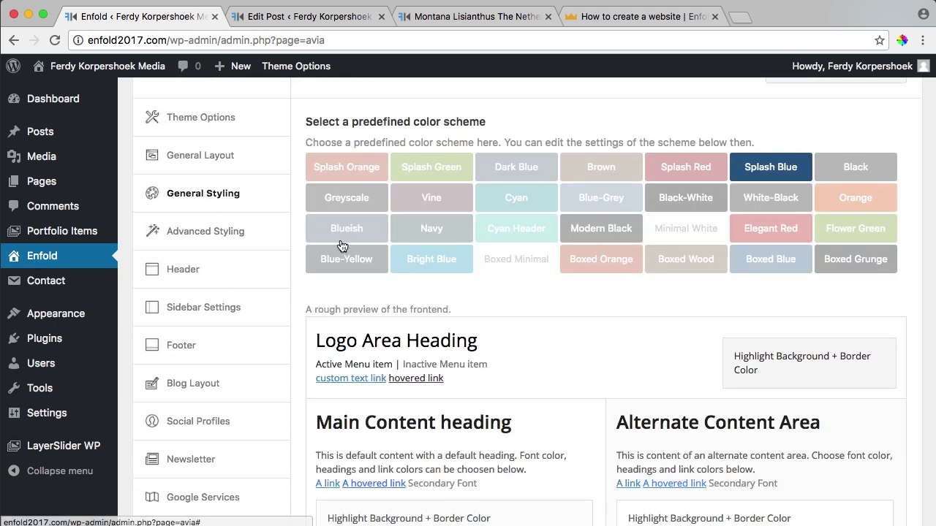
{"action": "scroll", "coordinate": [342, 246], "scroll_direction": "down", "scroll_amount": 15}
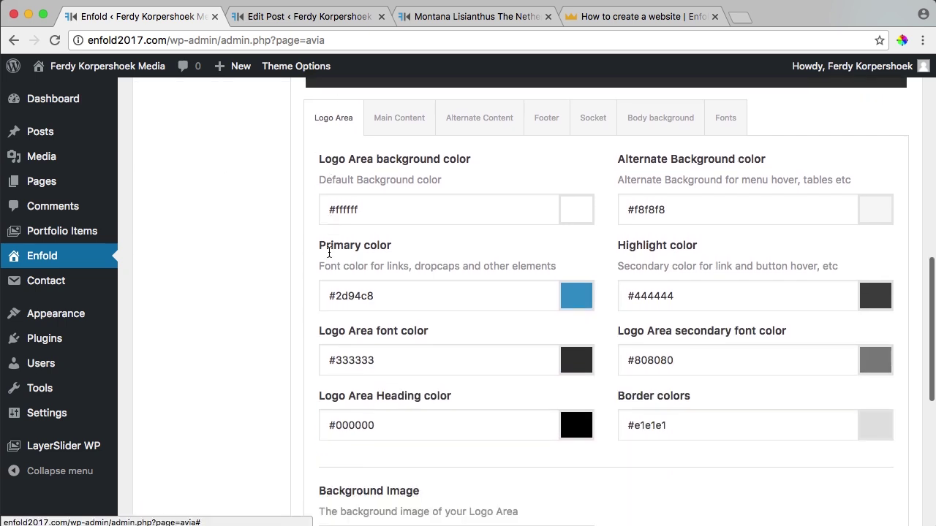
{"action": "scroll", "coordinate": [329, 252], "scroll_direction": "down", "scroll_amount": 10}
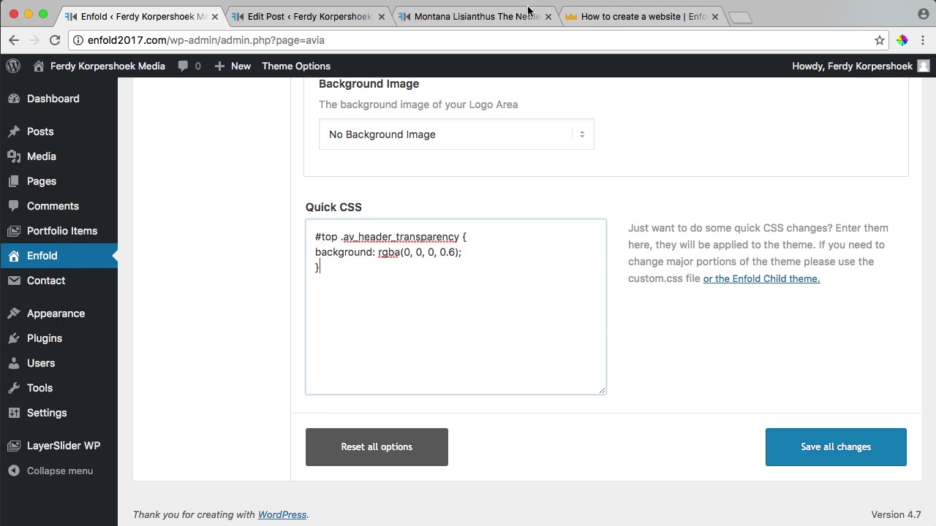
{"action": "left_click", "coordinate": [496, 21]}
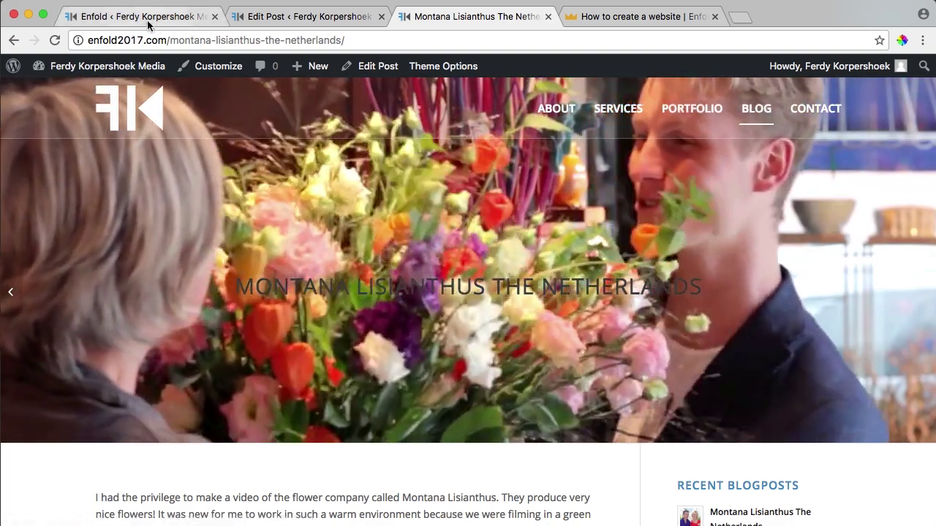
Save the Quick CSS and reload the post to preview the 0.6 black header
{"action": "left_click", "coordinate": [149, 17]}
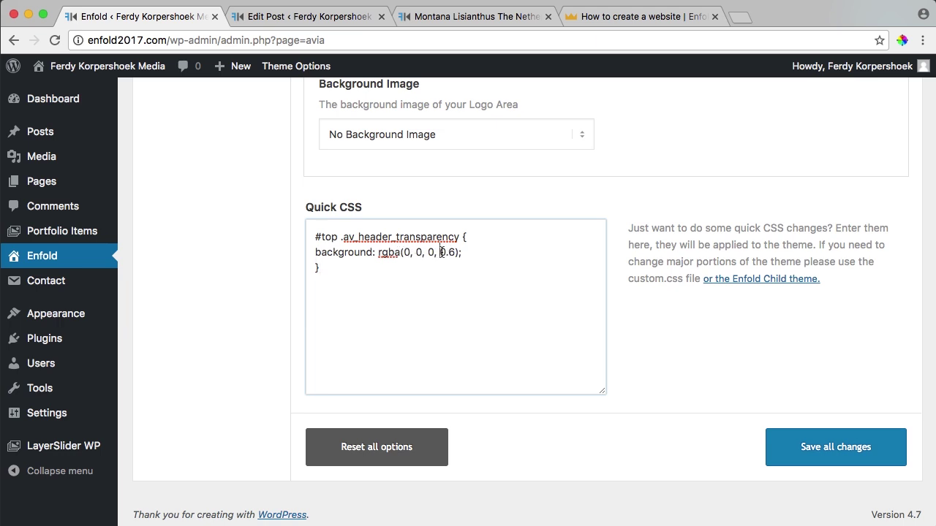
{"action": "key", "text": "super+s"}
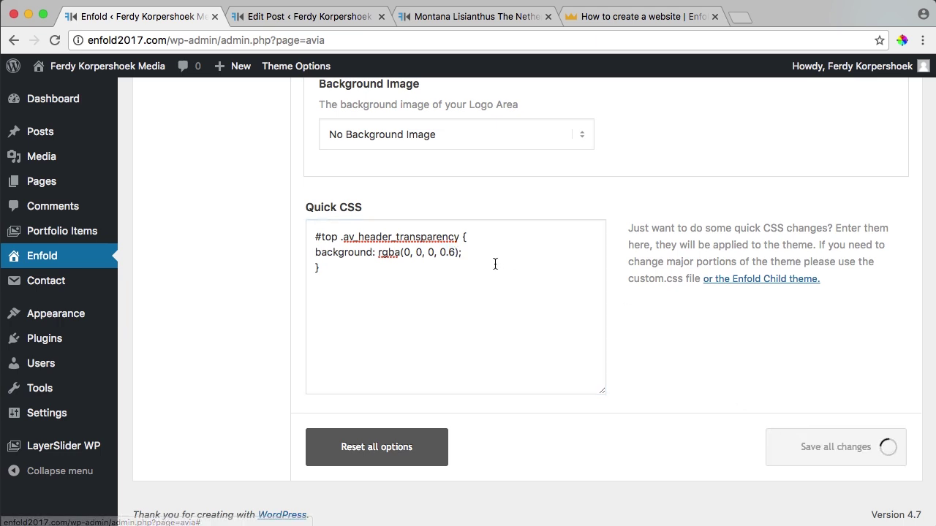
{"action": "left_click", "coordinate": [461, 16]}
{"action": "key", "text": "super+r"}
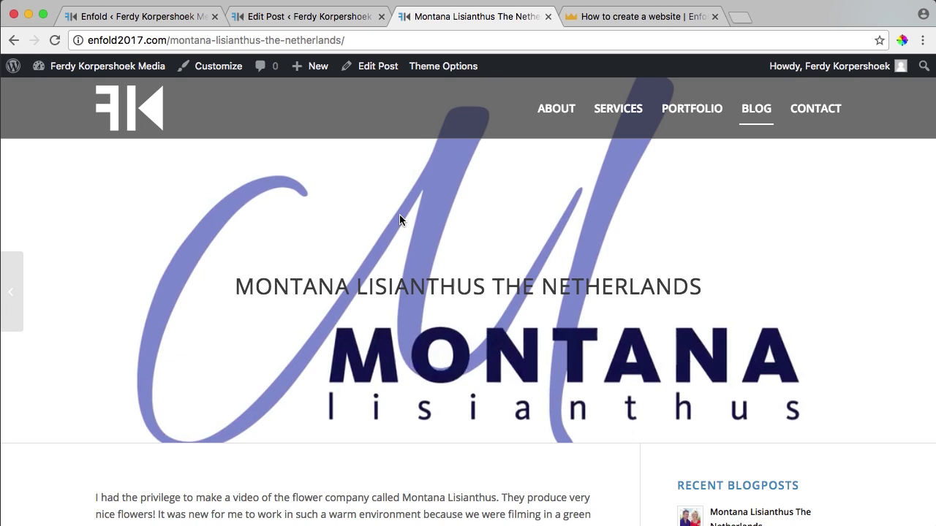
{"action": "mouse_move", "coordinate": [642, 114]}
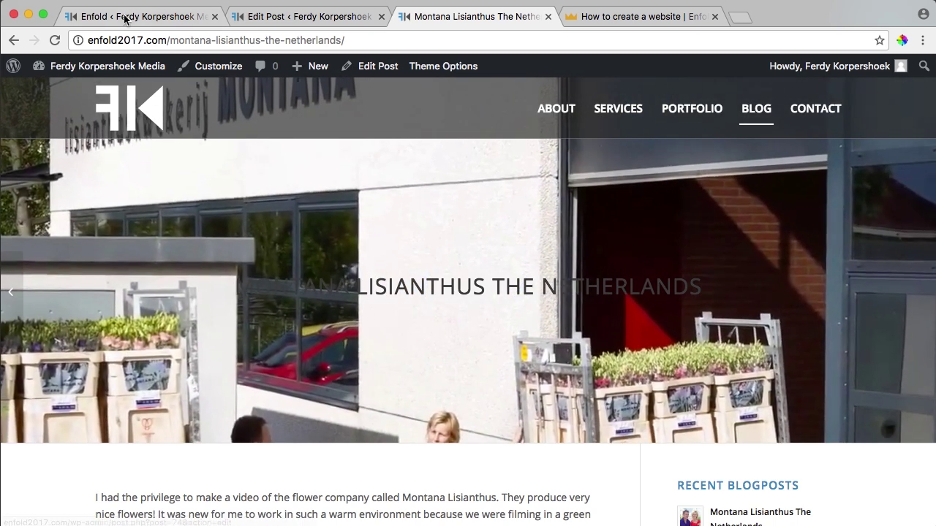
{"action": "left_click", "coordinate": [123, 16]}
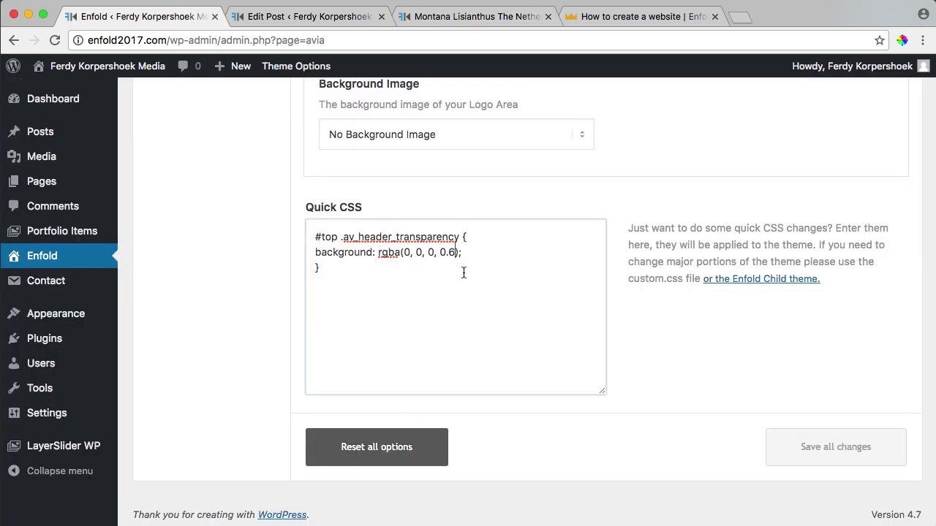
Change the header background alpha to 0.1, save, and reload the post to view it
{"action": "key", "text": "BackSpace"}
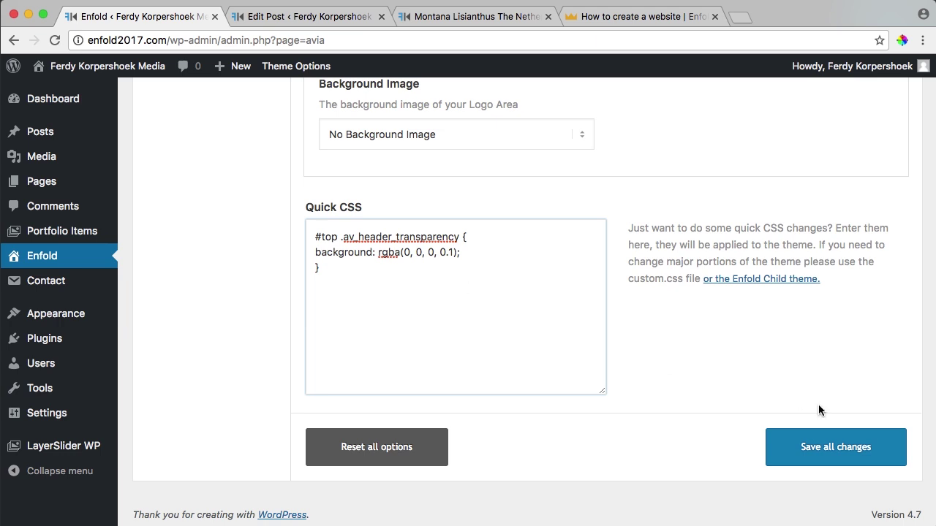
{"action": "left_click", "coordinate": [823, 459]}
{"action": "left_click", "coordinate": [471, 16]}
{"action": "key", "text": "super+r"}
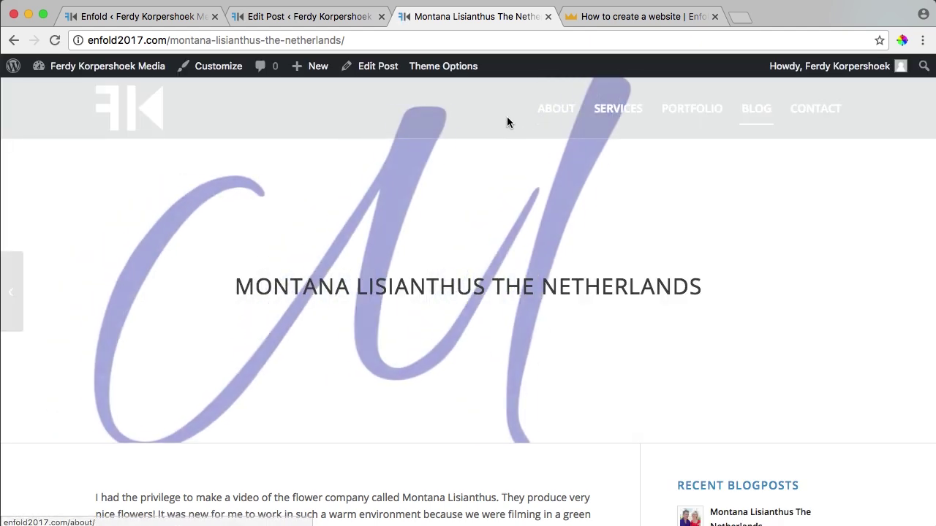
Raise the header background alpha to 0.9, save, and reload the post to view it
{"action": "left_click", "coordinate": [144, 17]}
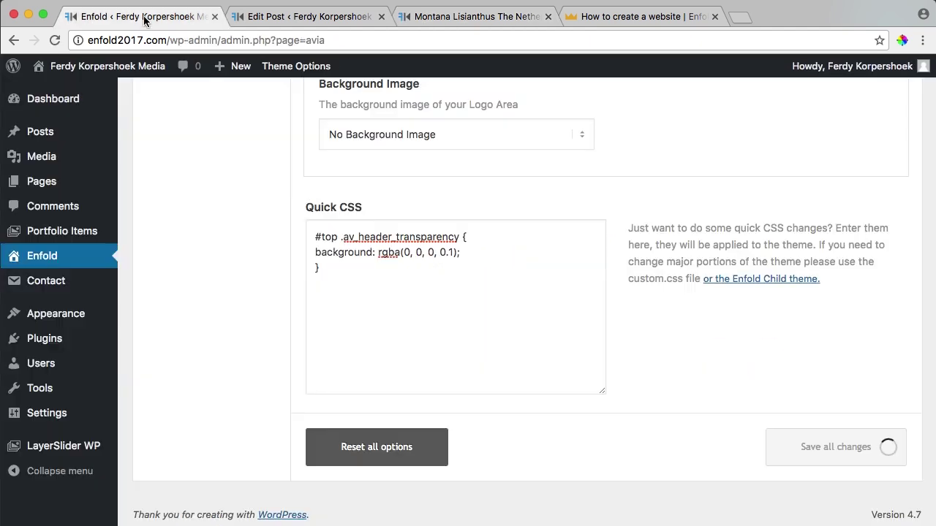
{"action": "left_click", "coordinate": [454, 253]}
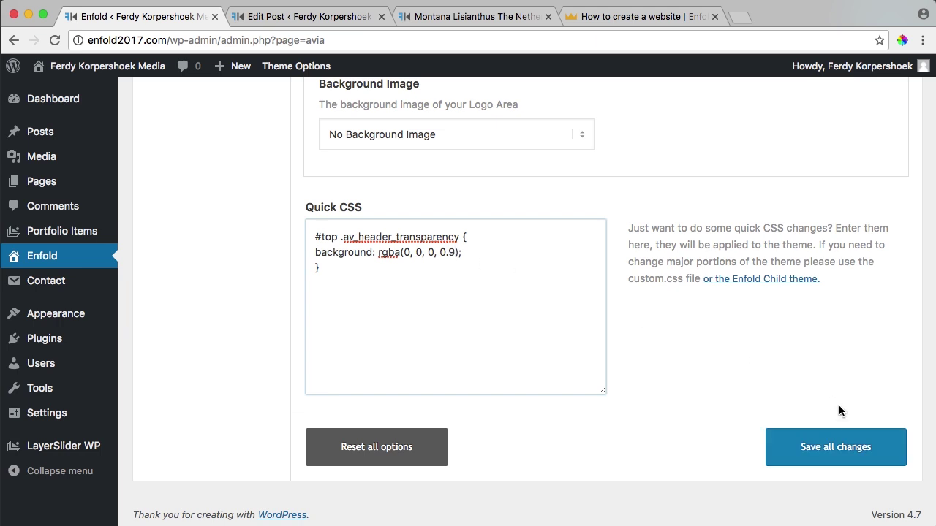
{"action": "left_click", "coordinate": [823, 445]}
{"action": "left_click", "coordinate": [468, 16]}
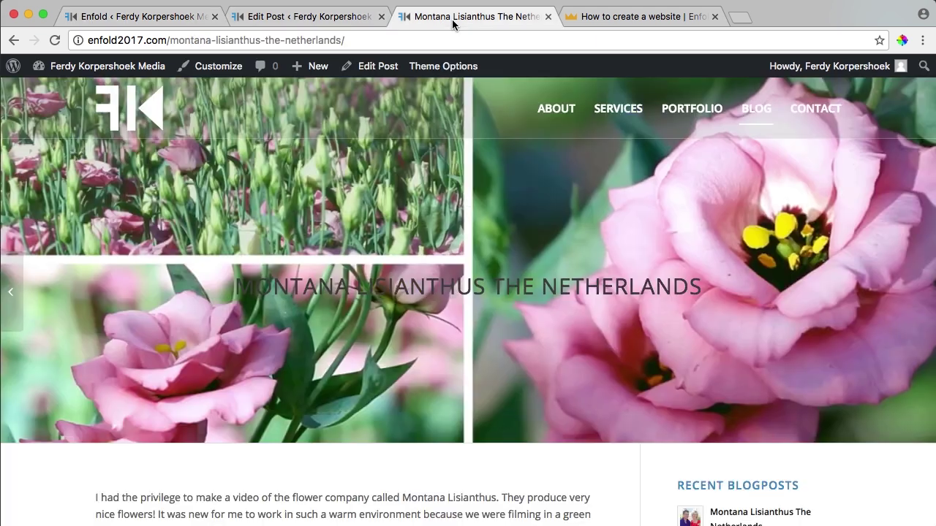
{"action": "key", "text": "super+r"}
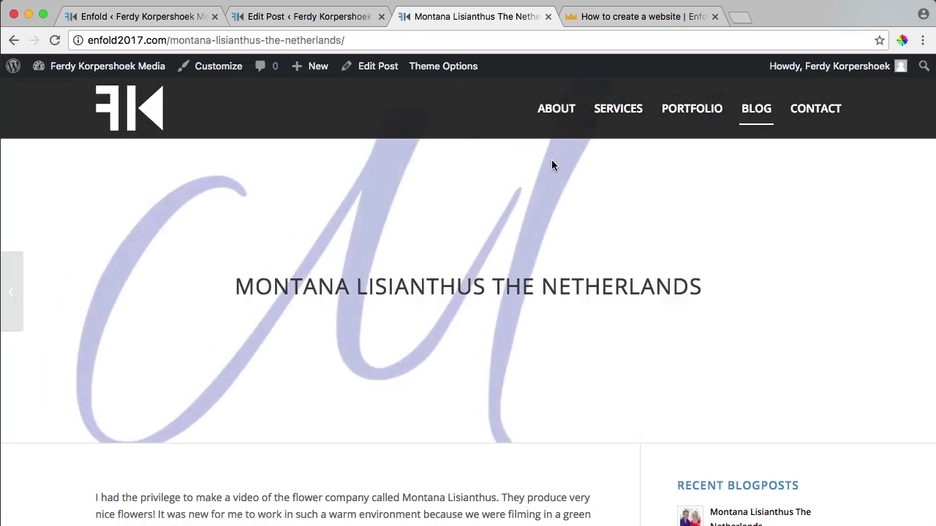
Change the header alpha from 0.9 to 0.4, then reload and scroll the post to review it
{"action": "left_click", "coordinate": [176, 19]}
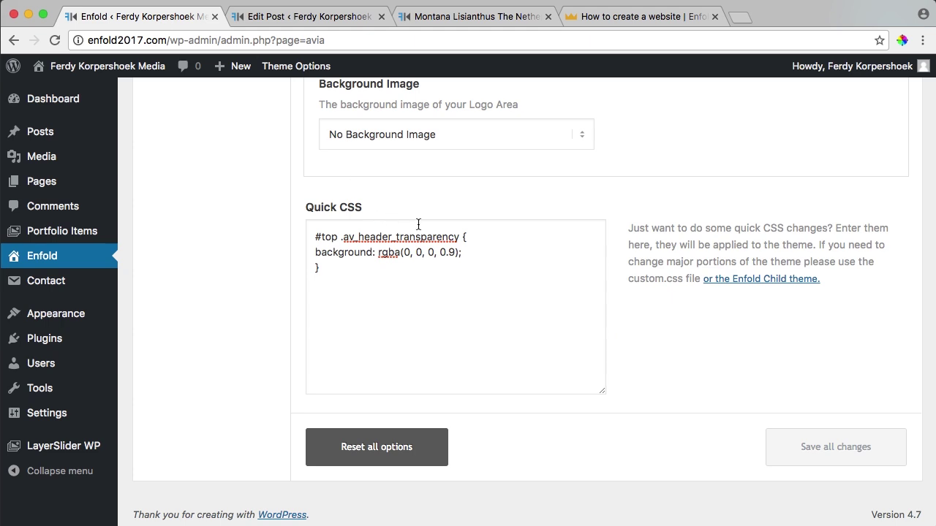
{"action": "key", "text": "BackSpace"}
{"action": "type", "text": "4"}
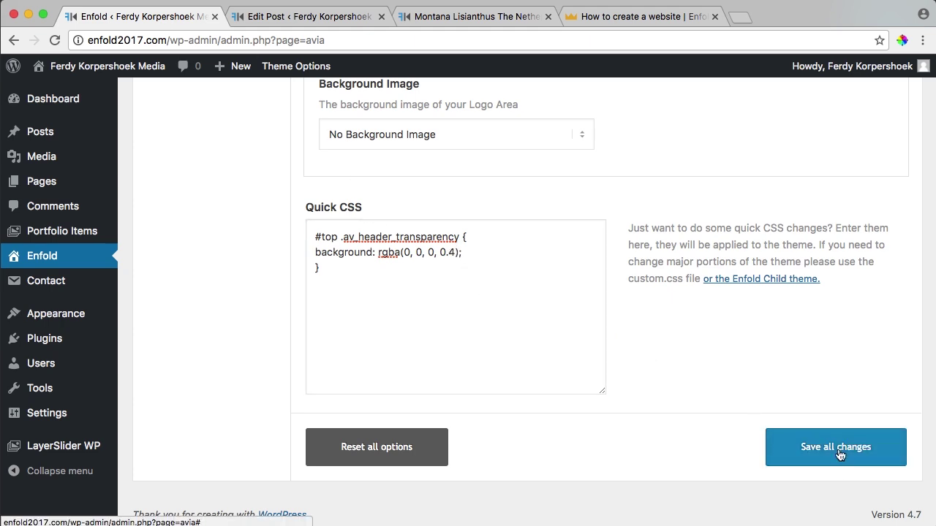
{"action": "left_click", "coordinate": [468, 16]}
{"action": "key", "text": "super+r"}
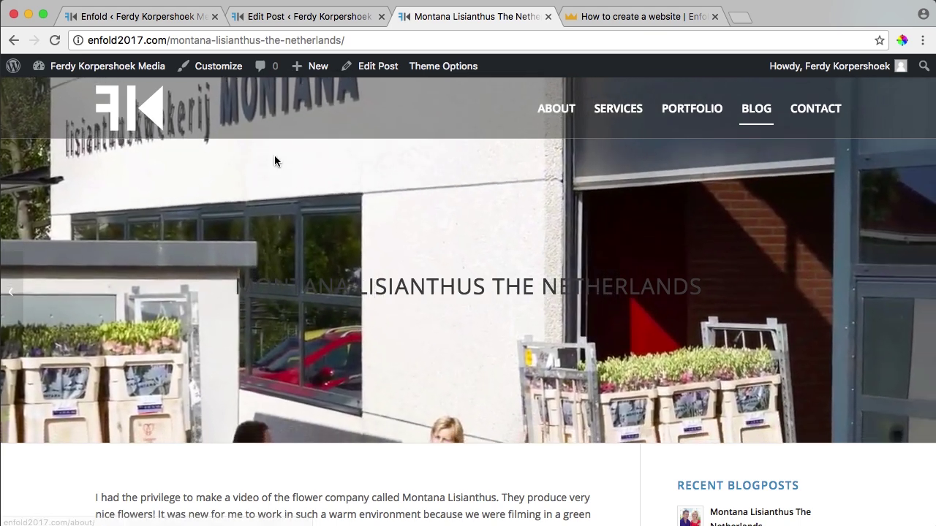
{"action": "scroll", "coordinate": [364, 177], "scroll_direction": "down", "scroll_amount": 5}
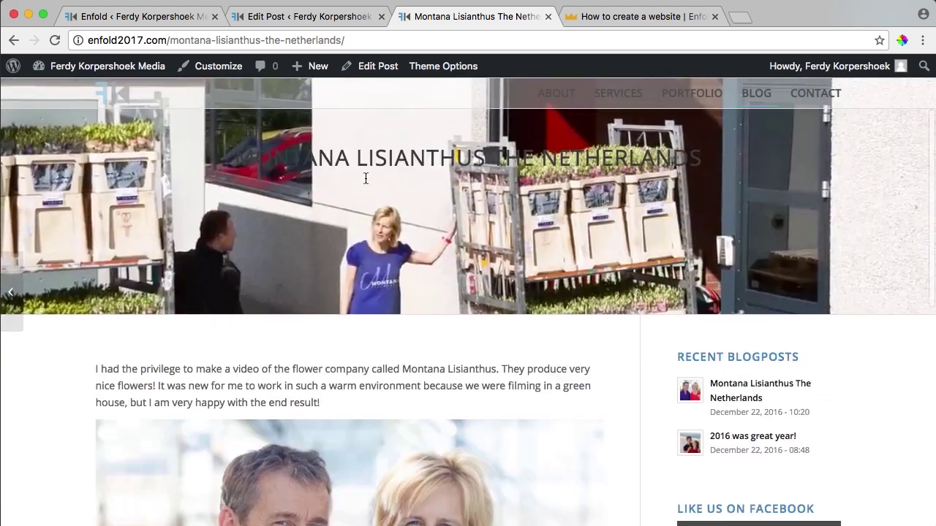
{"action": "scroll", "coordinate": [366, 177], "scroll_direction": "down", "scroll_amount": 6}
{"action": "scroll", "coordinate": [366, 178], "scroll_direction": "up", "scroll_amount": 10}
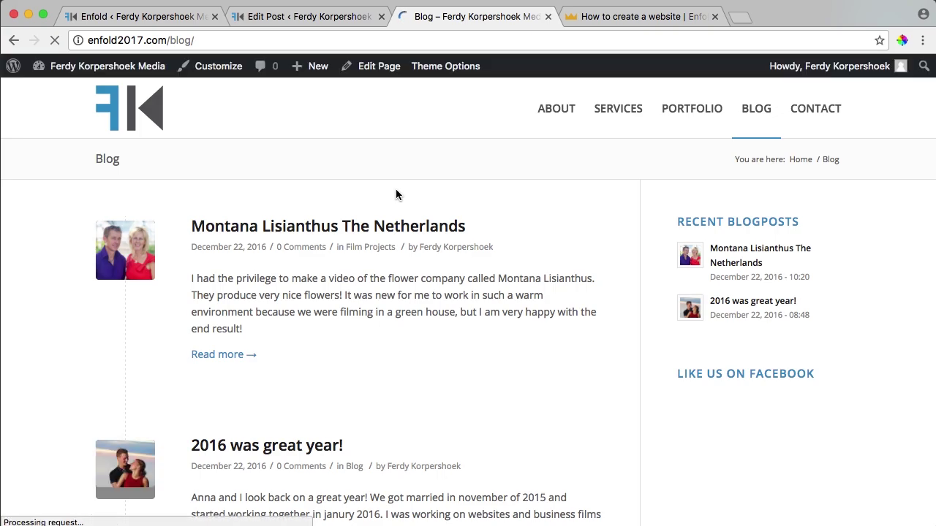
Add the story paragraph, then open the new post's empty text block and clear its placeholder
{"action": "left_click", "coordinate": [714, 16]}
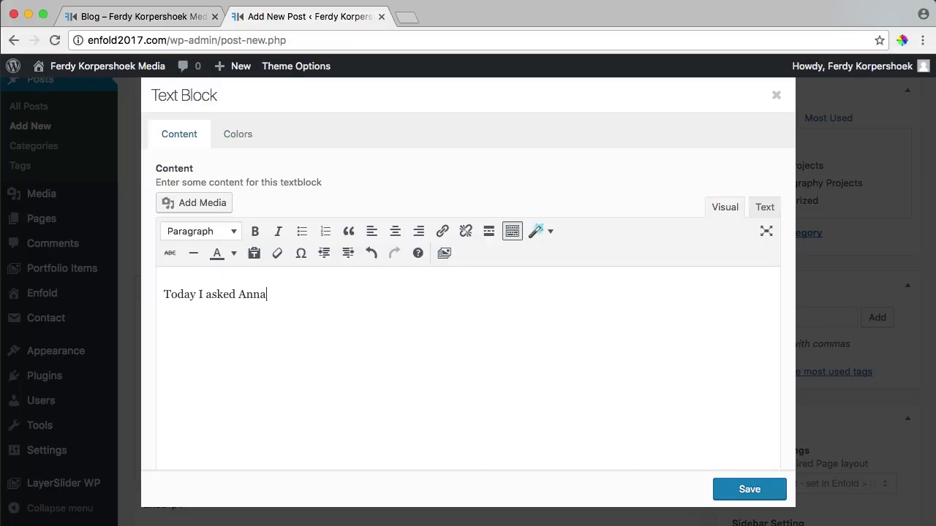
{"action": "type", "text": "to marry me. She said yes! I wanted to sing a song for her, but the whole week I was feeling sick. 2 days before I wanted to ask her (on a sunday afternoon) I had almost no voice left. On the day my voice was okay enough to sing a song. I was so nervous. I was waiting for her to come out of the church room and then when she finally was there, I started the music and started singing."}
{"action": "key", "text": "Return"}
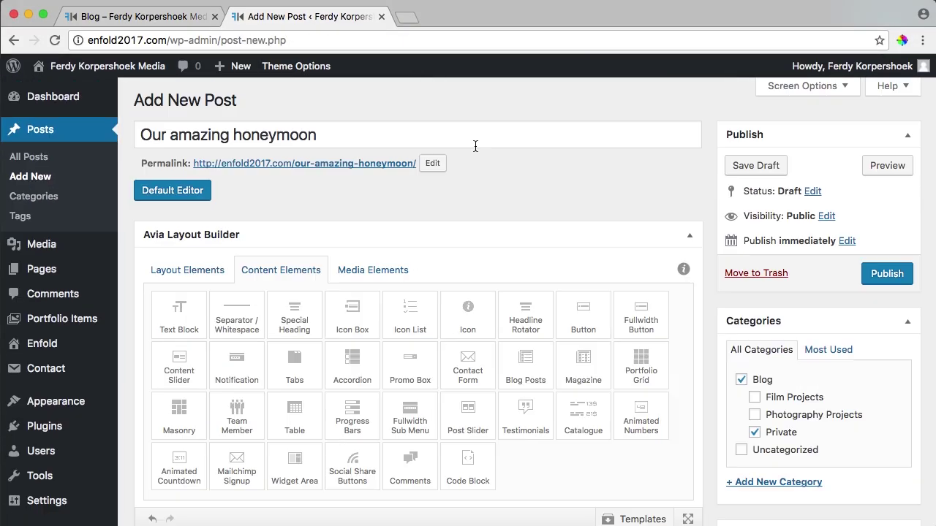
{"action": "scroll", "coordinate": [476, 146], "scroll_direction": "down", "scroll_amount": 10}
{"action": "scroll", "coordinate": [474, 150], "scroll_direction": "down", "scroll_amount": 2}
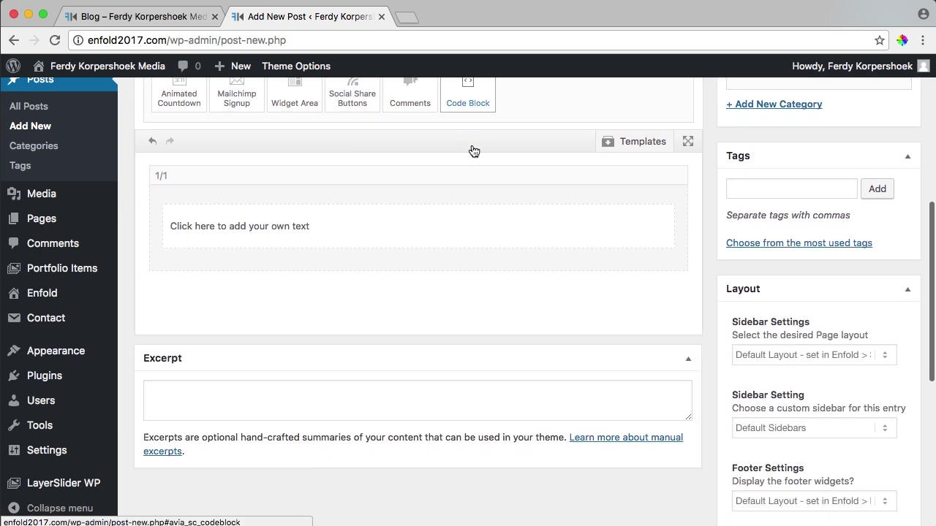
{"action": "left_click", "coordinate": [281, 230]}
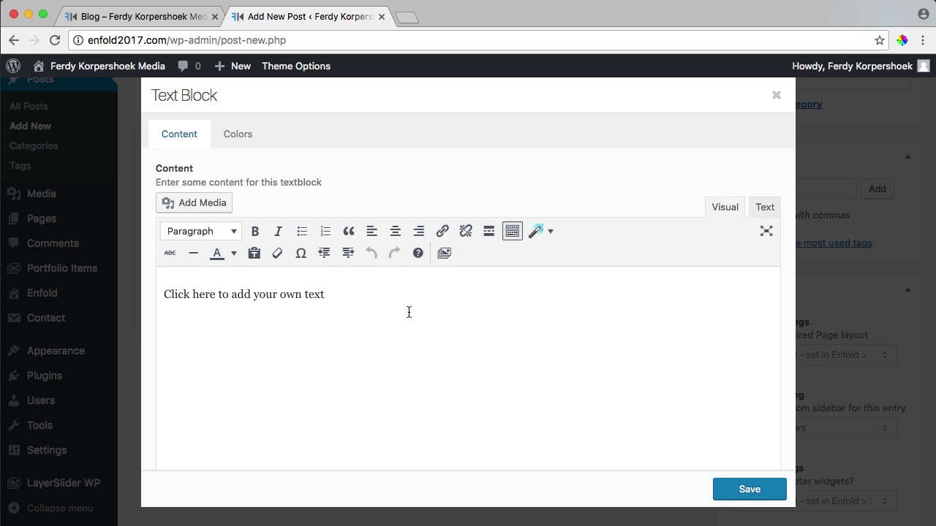
{"action": "key", "text": "ctrl+a"}
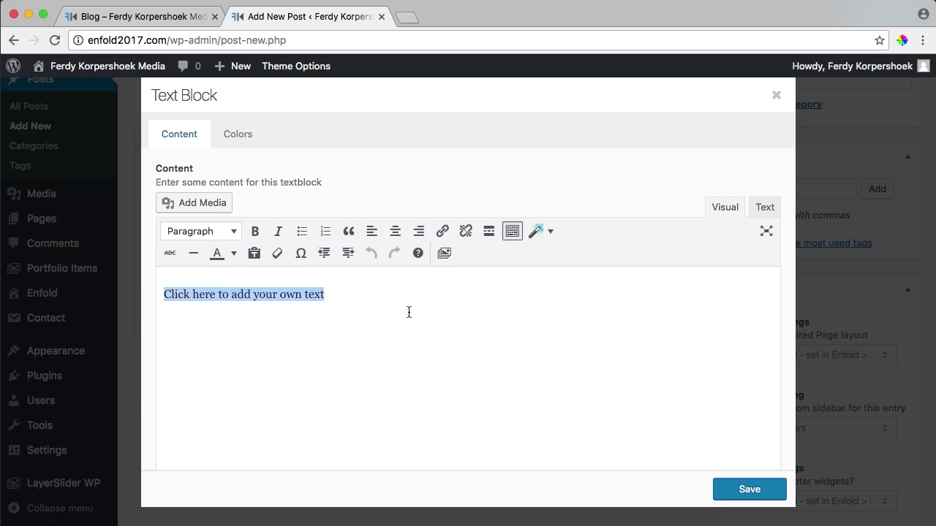
{"action": "key", "text": "BackSpace"}
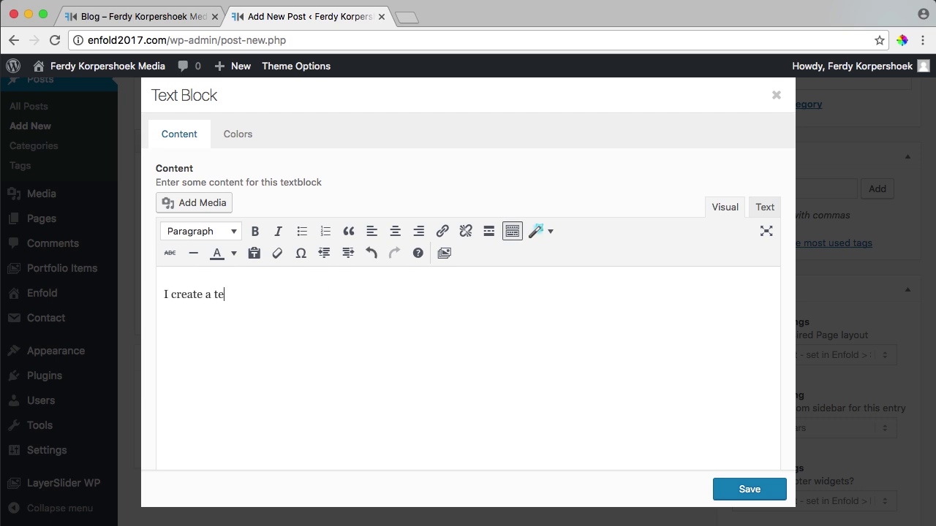
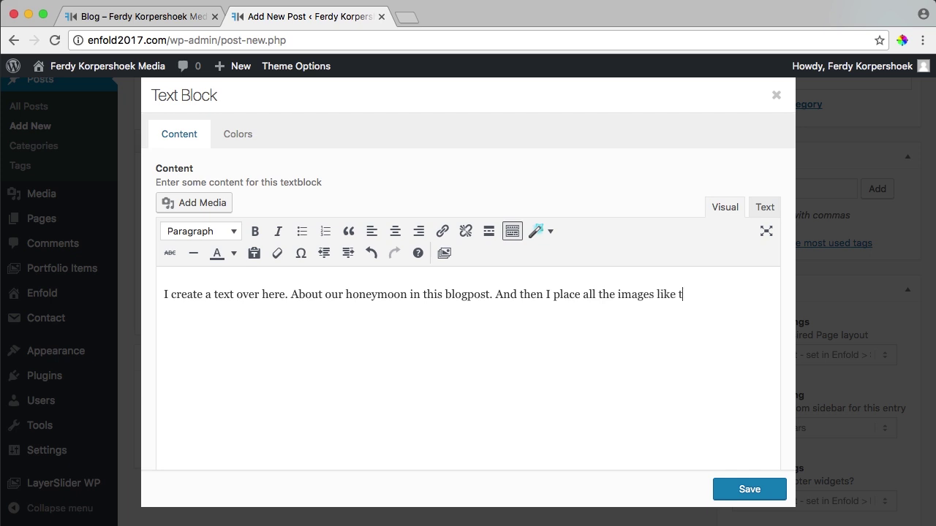
Copy the honeymoon paragraph, save the text block, and paste the paragraph into the Excerpt box
{"action": "key", "text": "super+a"}
{"action": "key", "text": "super+c"}
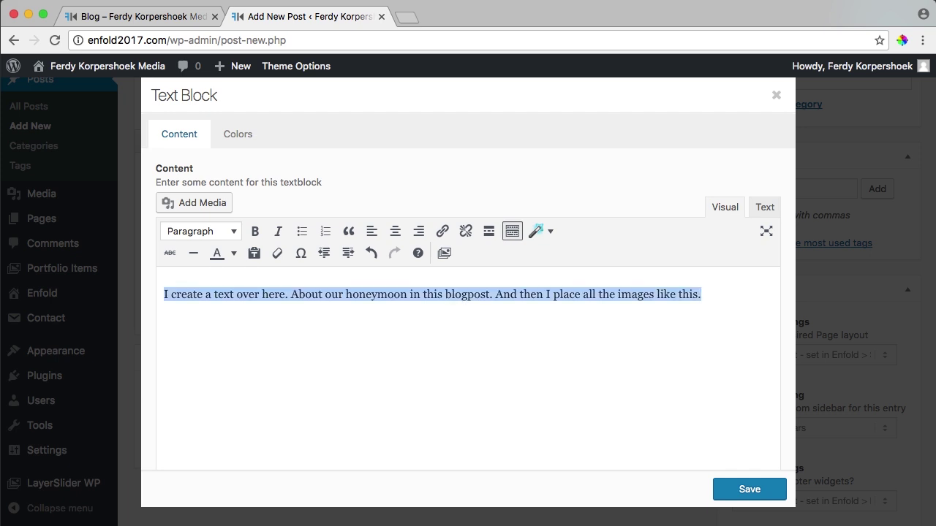
{"action": "left_click", "coordinate": [750, 489]}
{"action": "scroll", "coordinate": [718, 398], "scroll_direction": "down", "scroll_amount": 10}
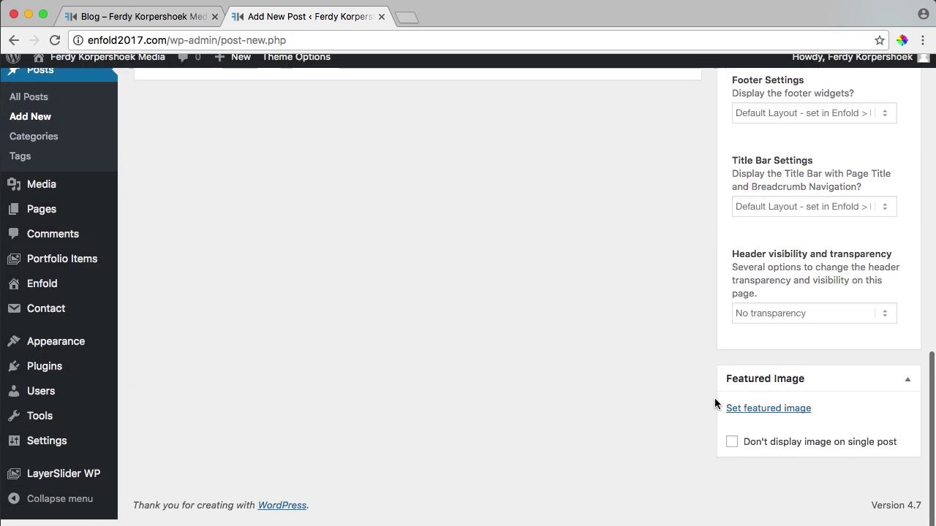
{"action": "scroll", "coordinate": [587, 369], "scroll_direction": "up", "scroll_amount": 4}
{"action": "left_click", "coordinate": [330, 253]}
{"action": "key", "text": "super+v"}
Reopen the text block, add an empty line after the paragraph, and bring up Add Media
{"action": "scroll", "coordinate": [328, 262], "scroll_direction": "up", "scroll_amount": 4}
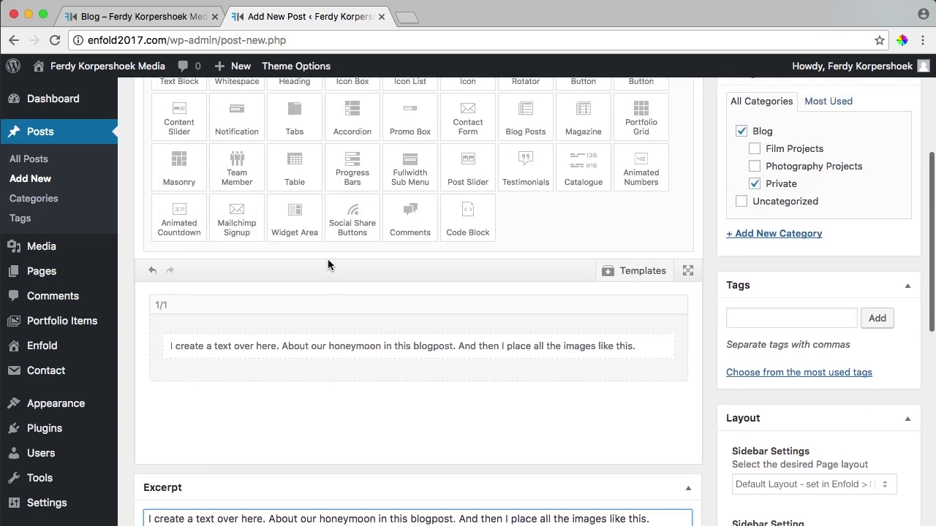
{"action": "left_click", "coordinate": [290, 346]}
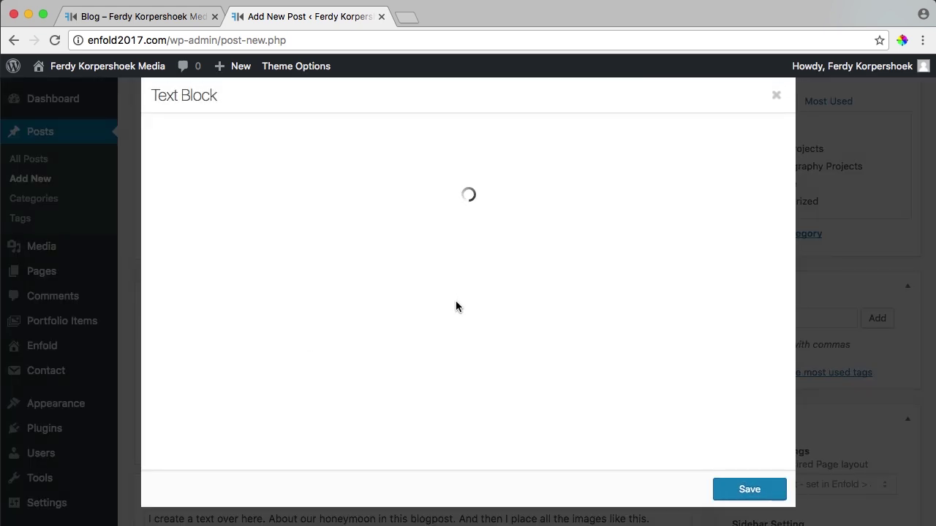
{"action": "left_click", "coordinate": [692, 361]}
{"action": "key", "text": "Return"}
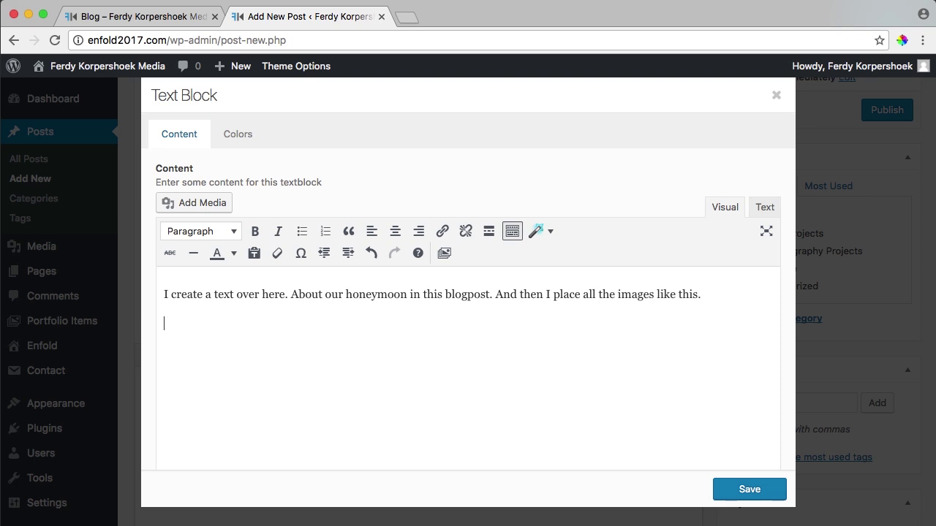
{"action": "left_click", "coordinate": [192, 202]}
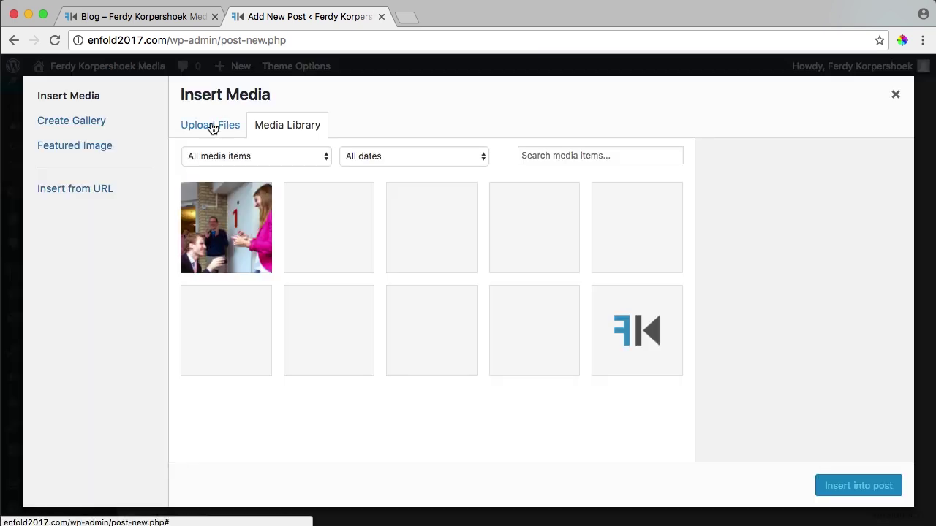
Upload all photos from 03. Blog > Honeymoon except peartree_126.jpg, eight images in total
{"action": "left_click", "coordinate": [208, 127]}
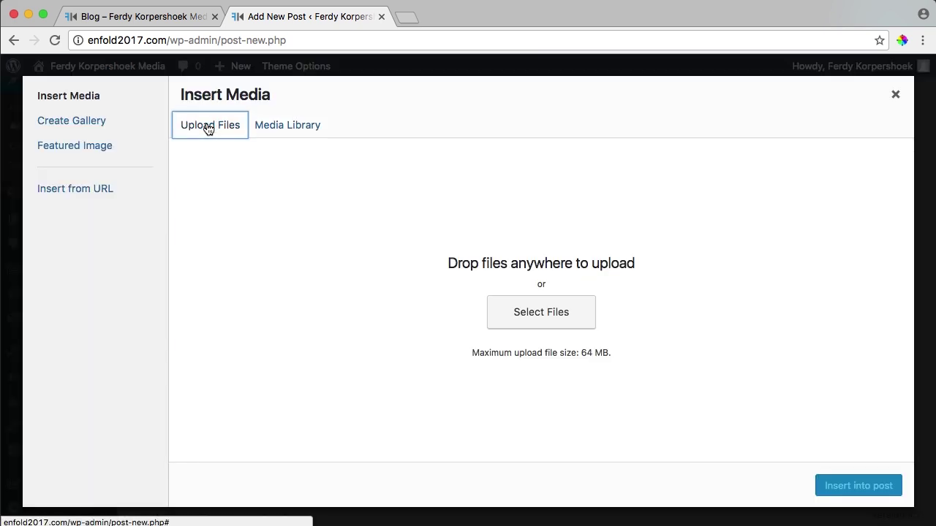
{"action": "left_click", "coordinate": [537, 313]}
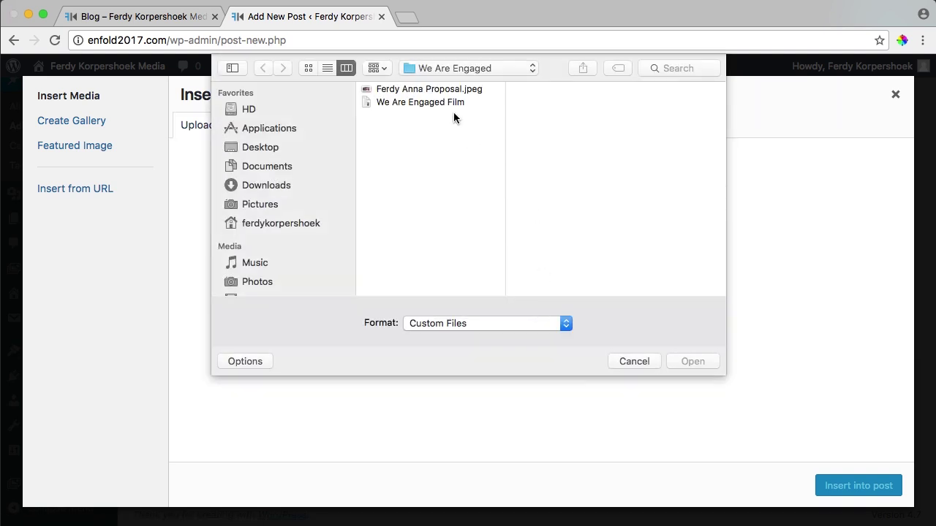
{"action": "left_click", "coordinate": [447, 68]}
{"action": "left_click", "coordinate": [441, 86]}
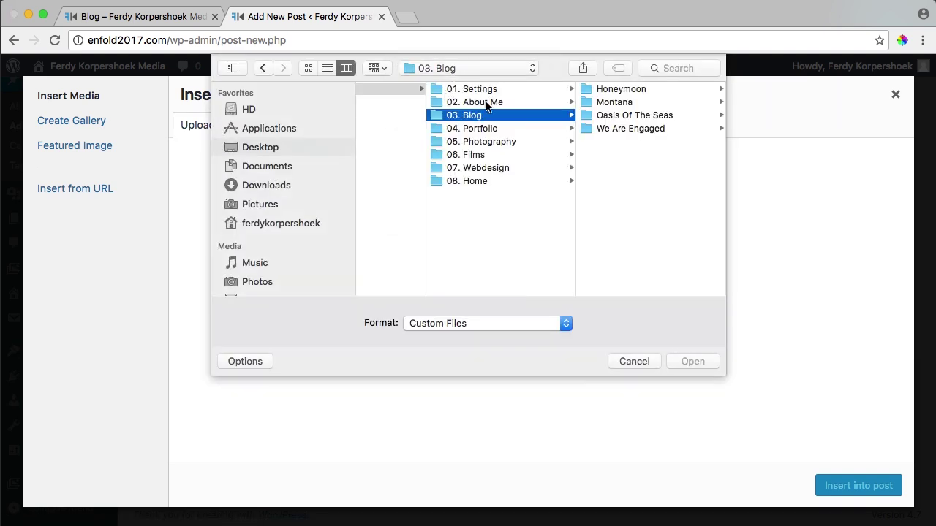
{"action": "left_click", "coordinate": [616, 90]}
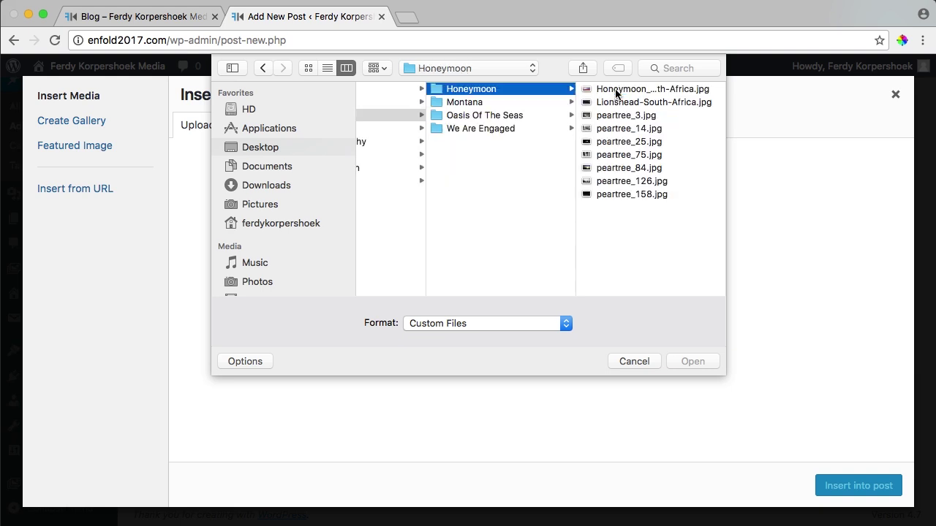
{"action": "left_click", "coordinate": [619, 90]}
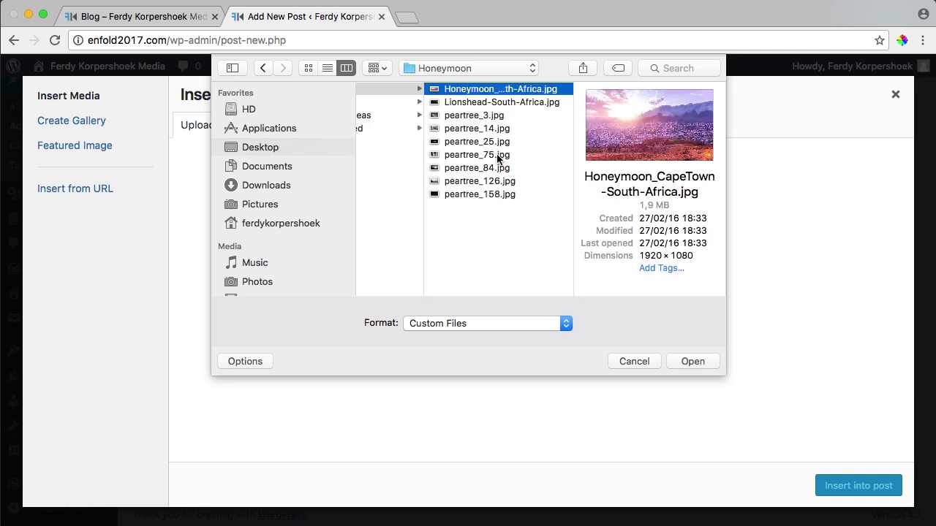
{"action": "left_click", "coordinate": [472, 196], "text": "shift"}
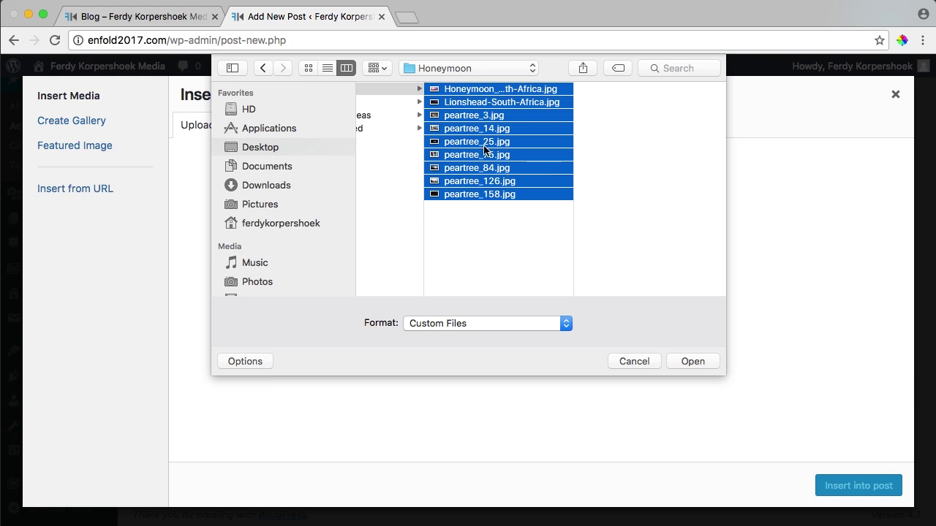
{"action": "left_click", "coordinate": [468, 184], "text": "super"}
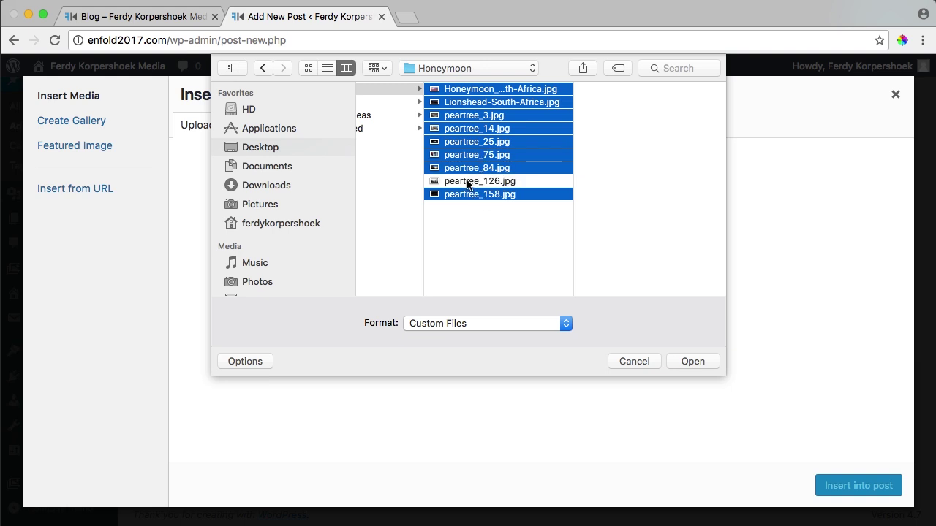
{"action": "left_click", "coordinate": [689, 361]}
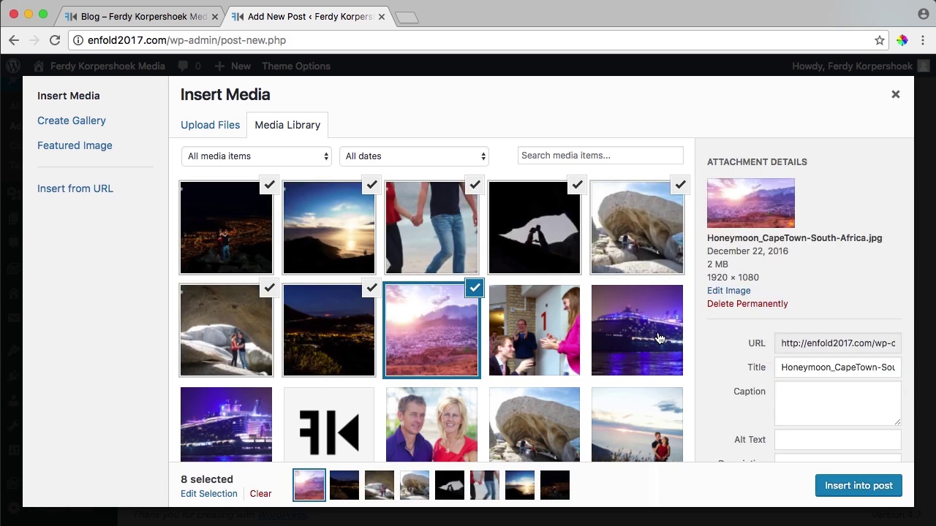
Set attachment display to Center alignment, link to Media File, and Full Size (1920 × 1080)
{"action": "scroll", "coordinate": [776, 304], "scroll_direction": "down", "scroll_amount": 5}
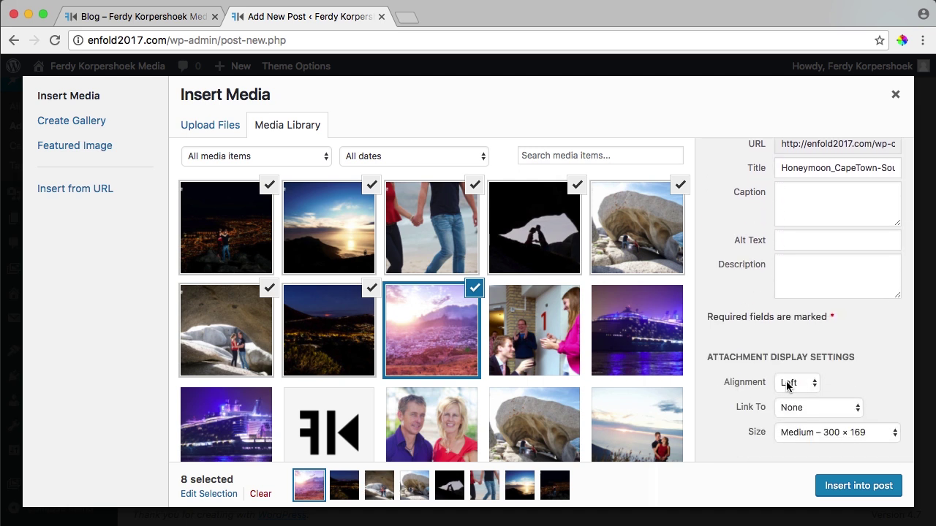
{"action": "left_click", "coordinate": [787, 386]}
{"action": "left_click", "coordinate": [793, 396]}
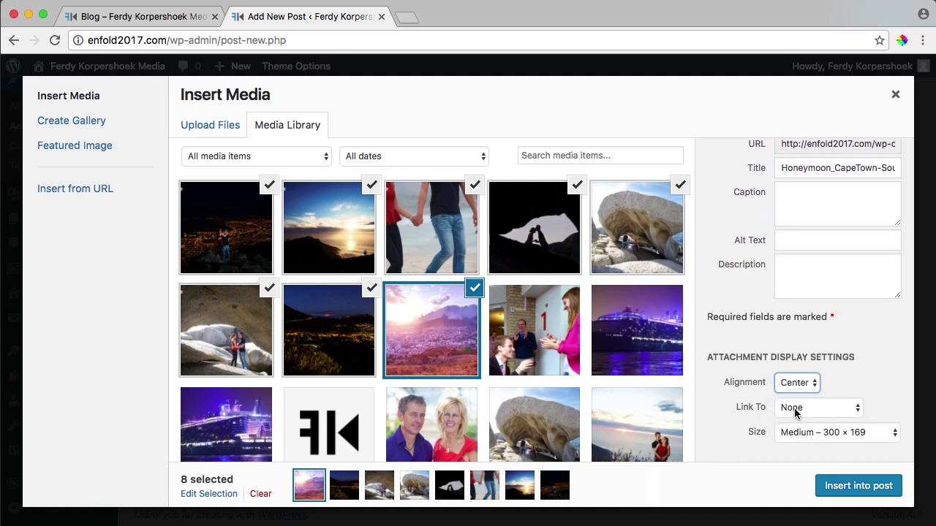
{"action": "left_click", "coordinate": [795, 413]}
{"action": "left_click", "coordinate": [745, 404]}
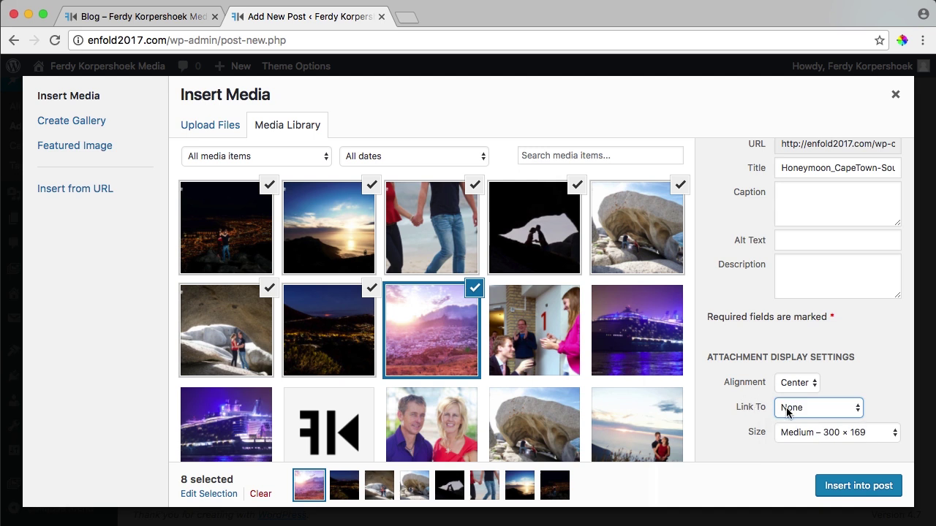
{"action": "left_click", "coordinate": [787, 411]}
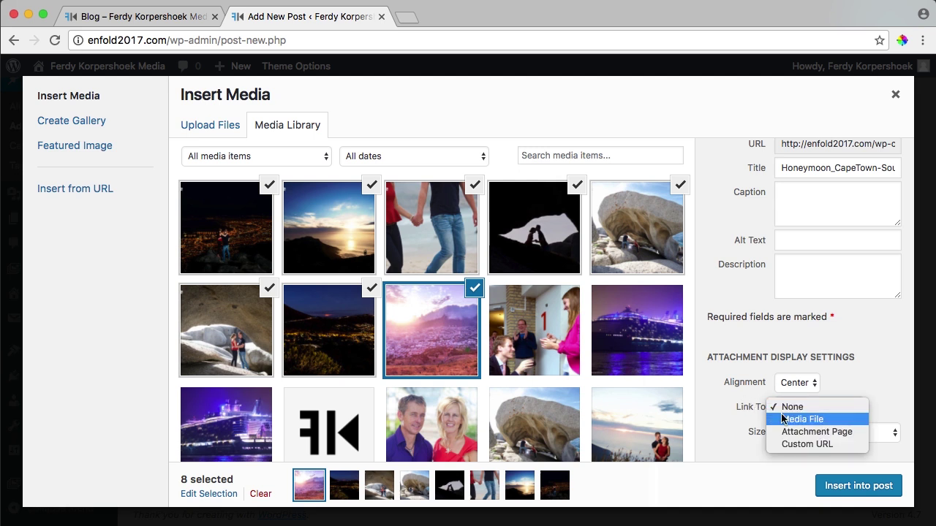
{"action": "left_click", "coordinate": [783, 420]}
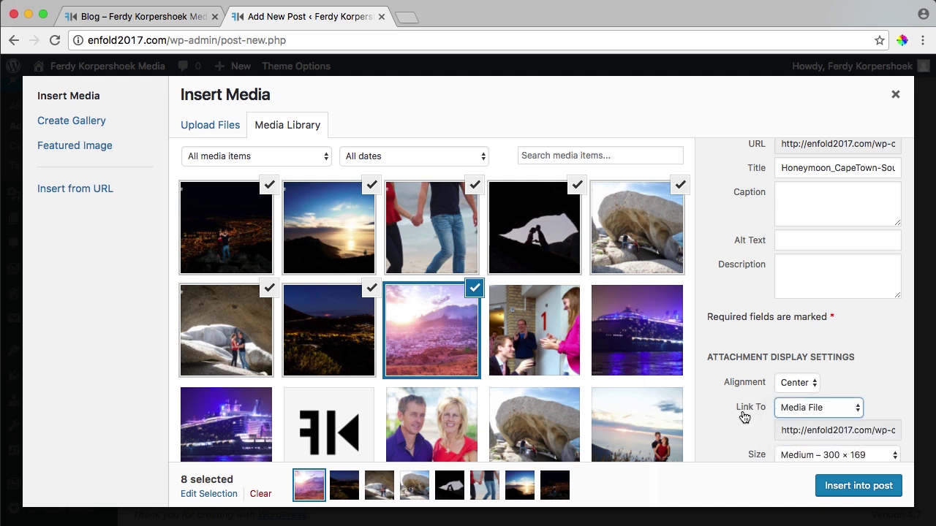
{"action": "scroll", "coordinate": [791, 432], "scroll_direction": "down", "scroll_amount": 1}
{"action": "left_click", "coordinate": [795, 437]}
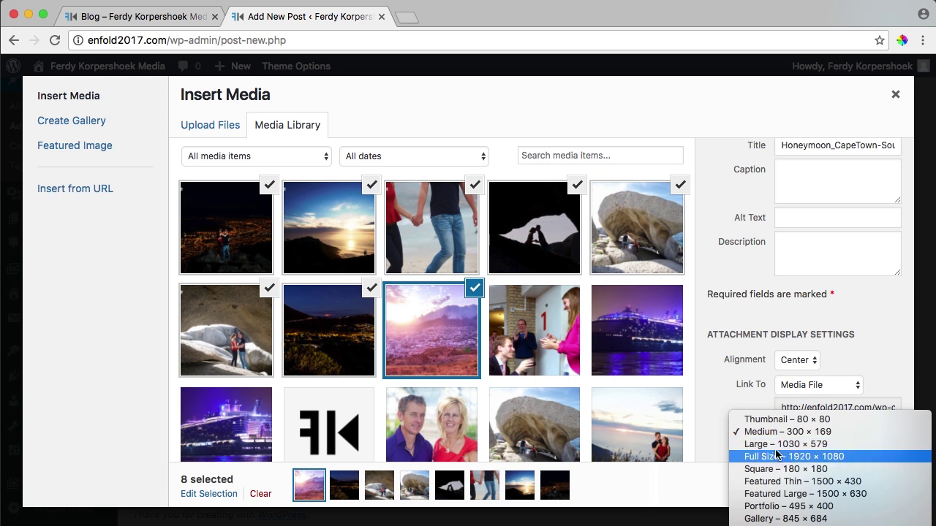
{"action": "left_click", "coordinate": [779, 456]}
Deselect the other photos, keep only the Cape Town landscape, and insert it into the post
{"action": "left_click", "coordinate": [342, 332]}
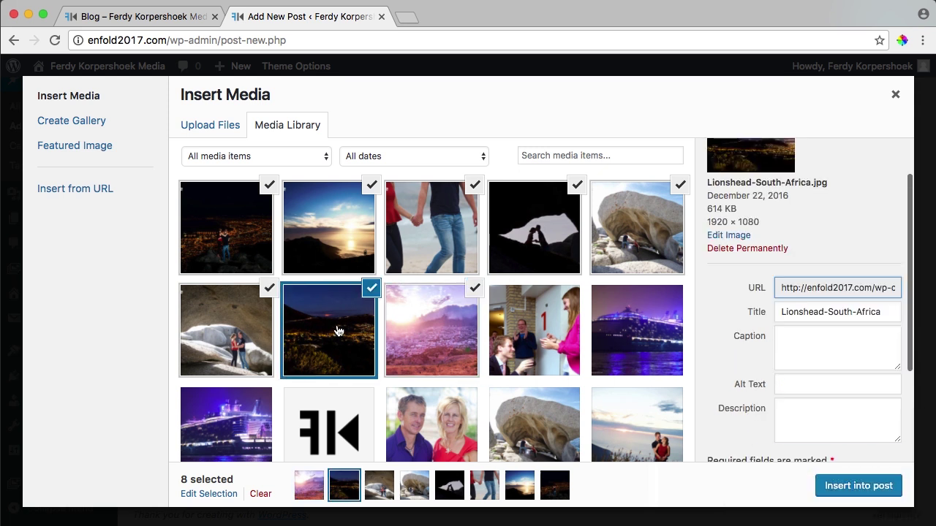
{"action": "scroll", "coordinate": [717, 336], "scroll_direction": "down", "scroll_amount": 4}
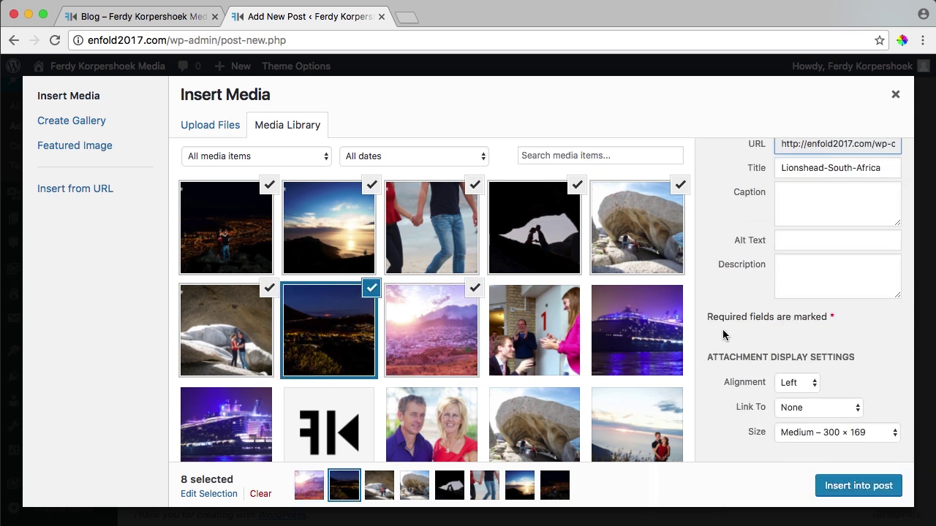
{"action": "scroll", "coordinate": [723, 336], "scroll_direction": "up", "scroll_amount": 5}
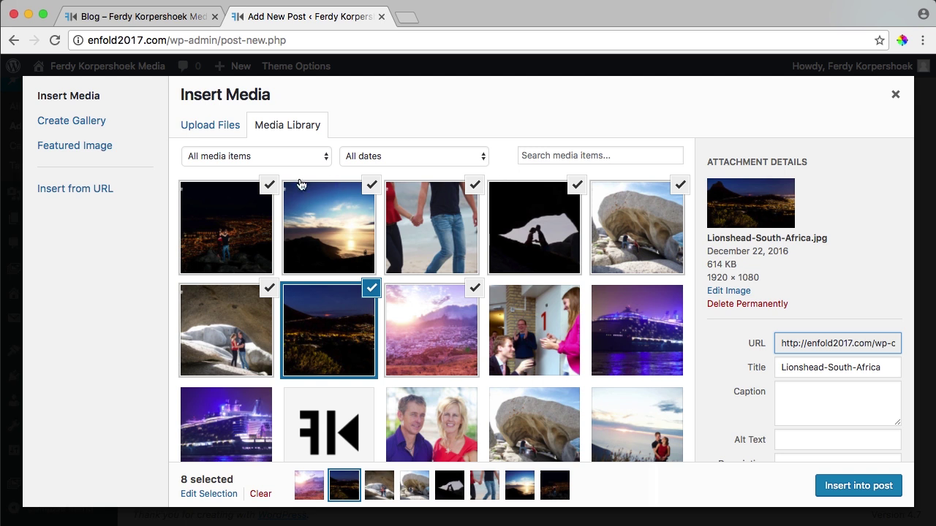
{"action": "left_click", "coordinate": [269, 185]}
{"action": "left_click", "coordinate": [269, 288]}
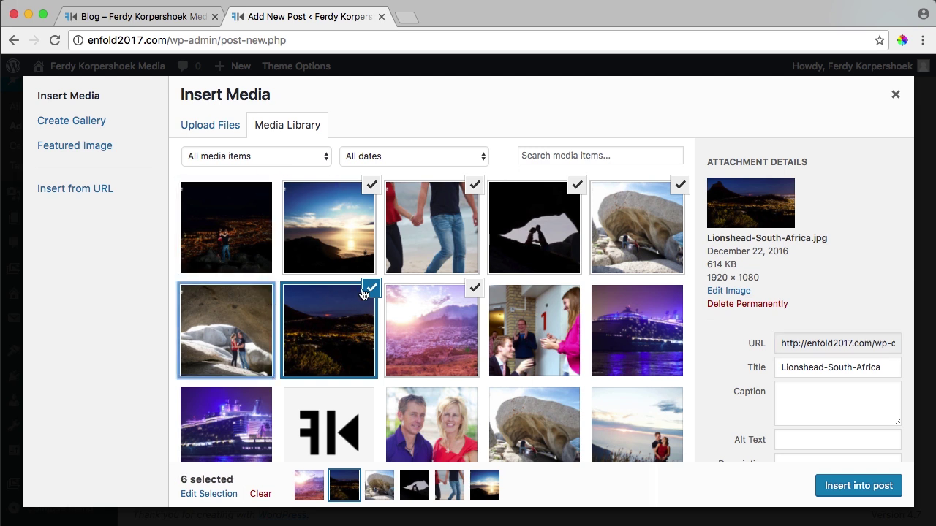
{"action": "left_click", "coordinate": [364, 293]}
{"action": "left_click", "coordinate": [371, 185]}
{"action": "left_click", "coordinate": [476, 185]}
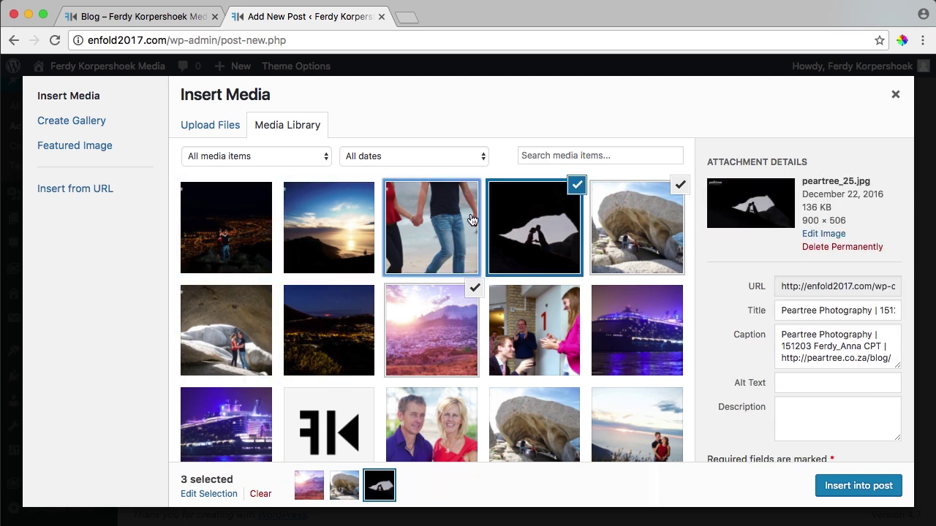
{"action": "left_click", "coordinate": [474, 288]}
{"action": "left_click", "coordinate": [576, 185]}
{"action": "left_click", "coordinate": [680, 185]}
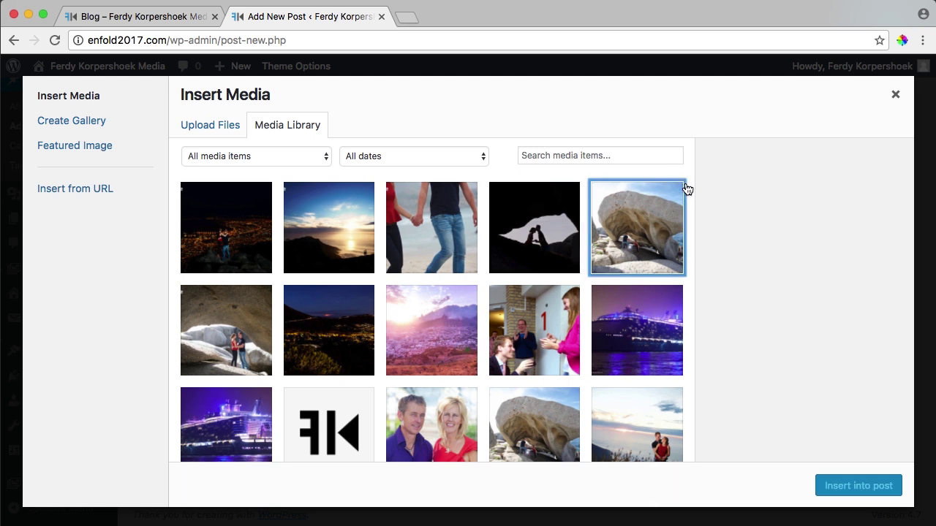
{"action": "left_click", "coordinate": [461, 318]}
{"action": "scroll", "coordinate": [758, 367], "scroll_direction": "down", "scroll_amount": 5}
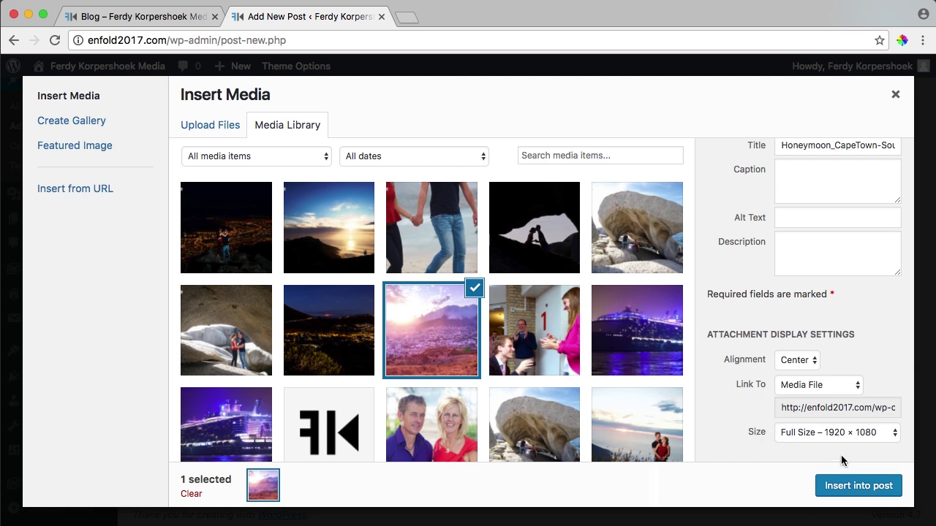
{"action": "left_click", "coordinate": [846, 486]}
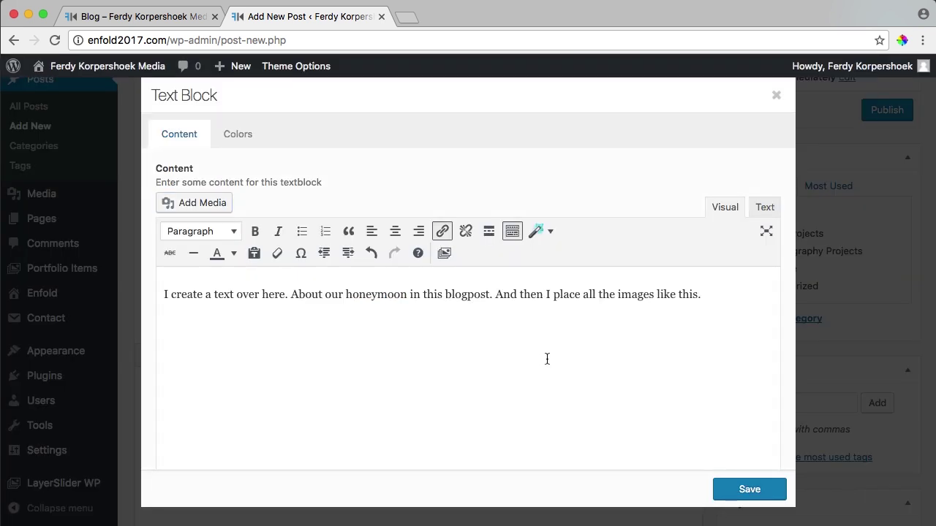
Add a new line under the Cape Town photo and insert a run of seven library photos
{"action": "scroll", "coordinate": [534, 355], "scroll_direction": "down", "scroll_amount": 8}
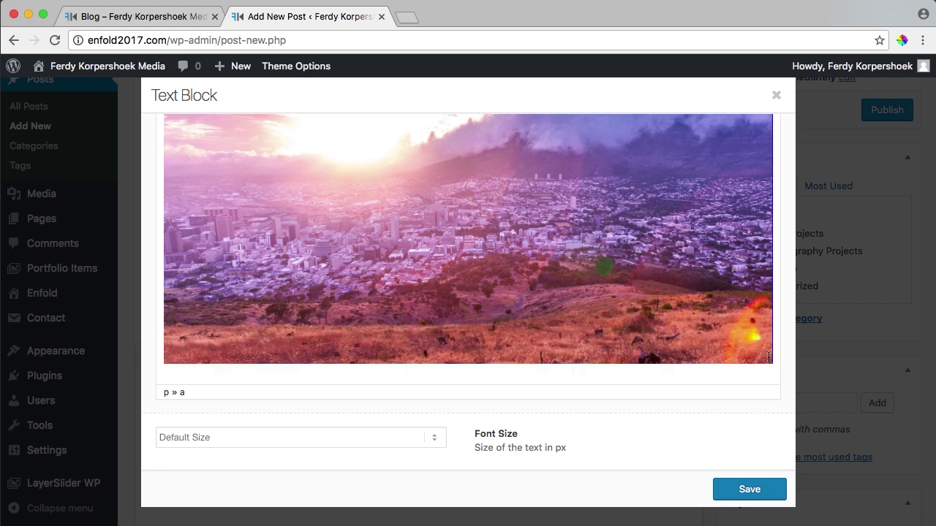
{"action": "key", "text": "Return"}
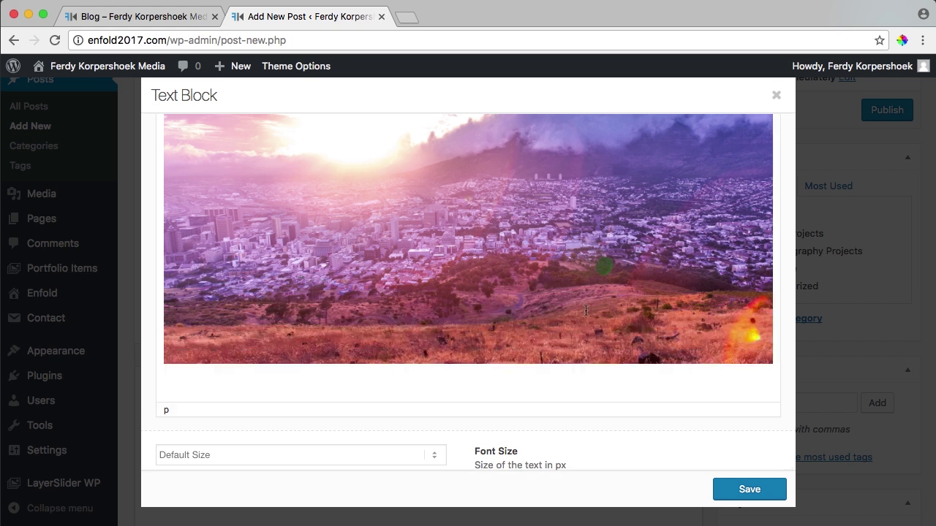
{"action": "scroll", "coordinate": [586, 311], "scroll_direction": "up", "scroll_amount": 10}
{"action": "left_click", "coordinate": [192, 173]}
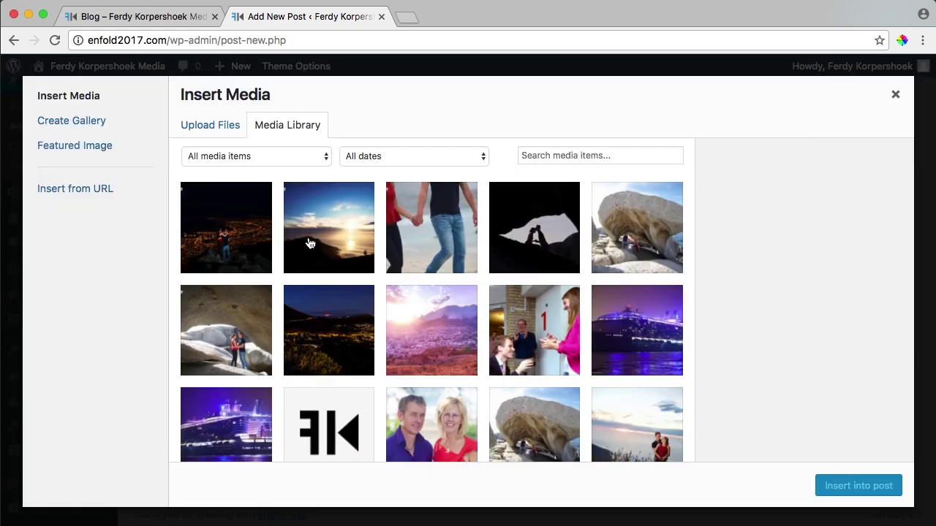
{"action": "left_click", "coordinate": [306, 307]}
{"action": "left_click", "coordinate": [243, 245], "text": "shift"}
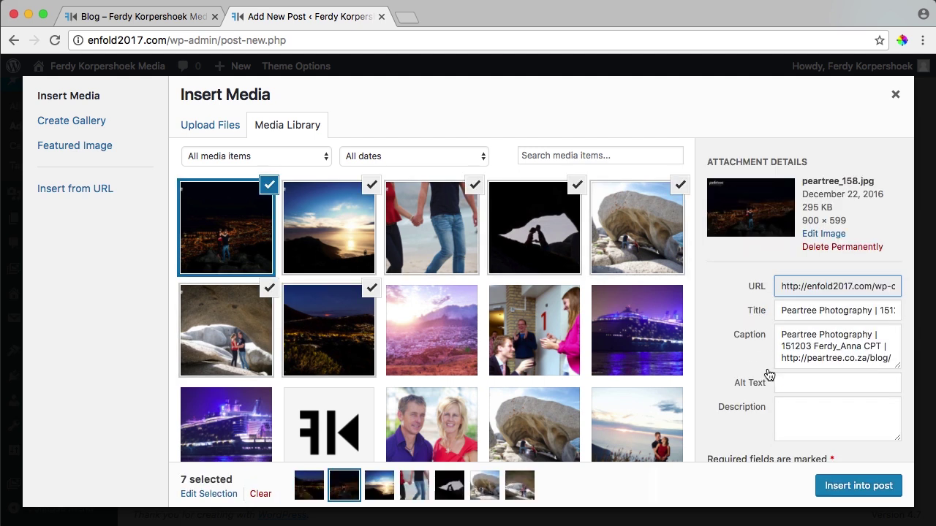
{"action": "scroll", "coordinate": [768, 375], "scroll_direction": "down", "scroll_amount": 5}
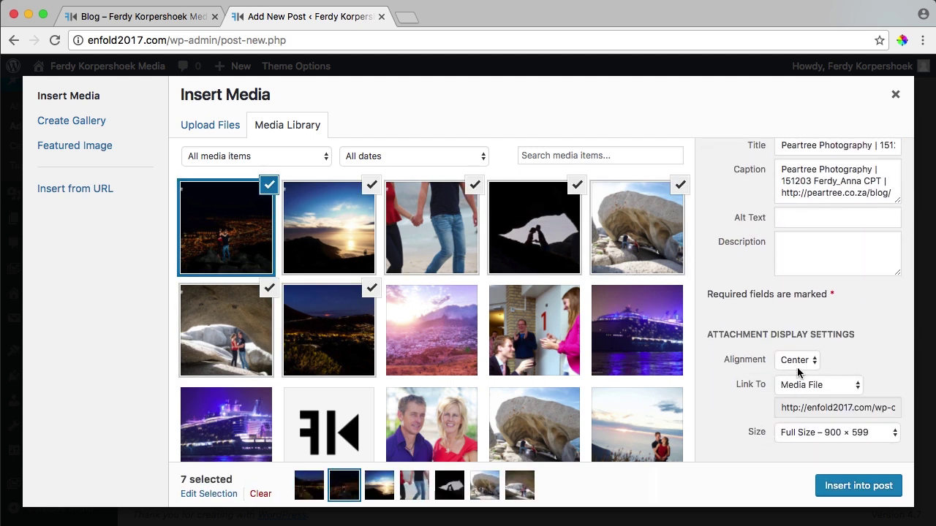
{"action": "left_click", "coordinate": [848, 485]}
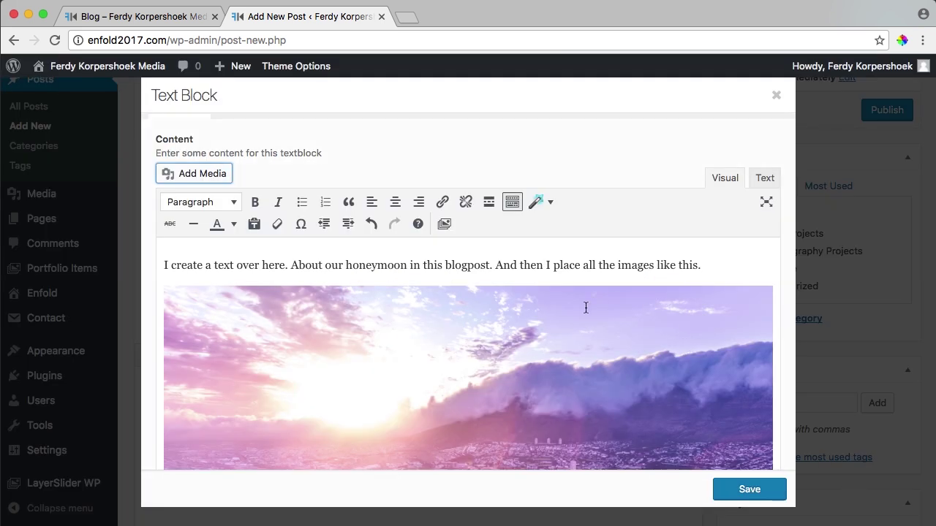
Delete the six Peartree Photography caption lines under the photos and save the text block
{"action": "scroll", "coordinate": [586, 308], "scroll_direction": "down", "scroll_amount": 5}
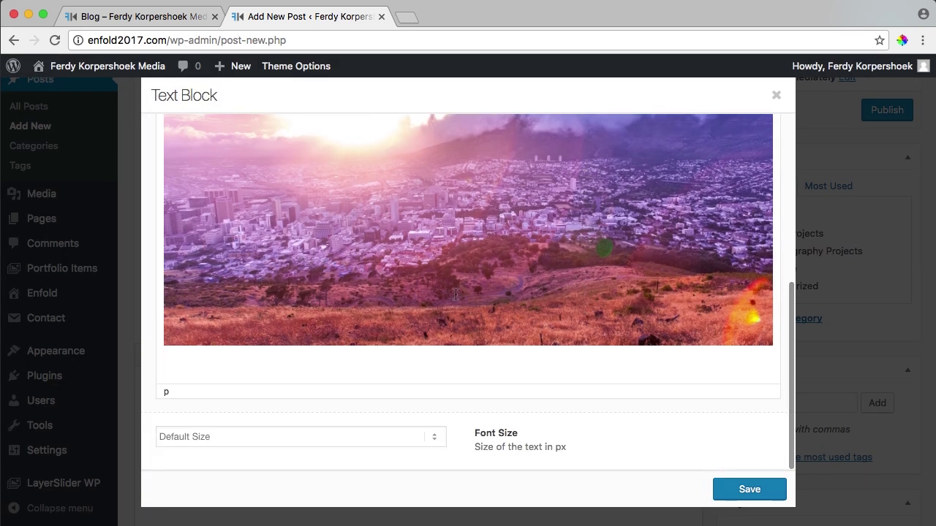
{"action": "scroll", "coordinate": [471, 298], "scroll_direction": "down", "scroll_amount": 1}
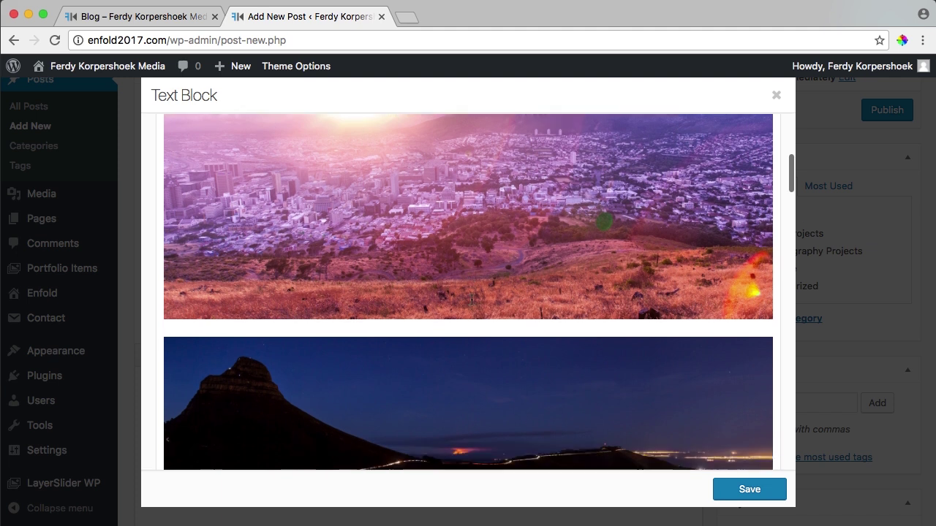
{"action": "scroll", "coordinate": [471, 299], "scroll_direction": "down", "scroll_amount": 10}
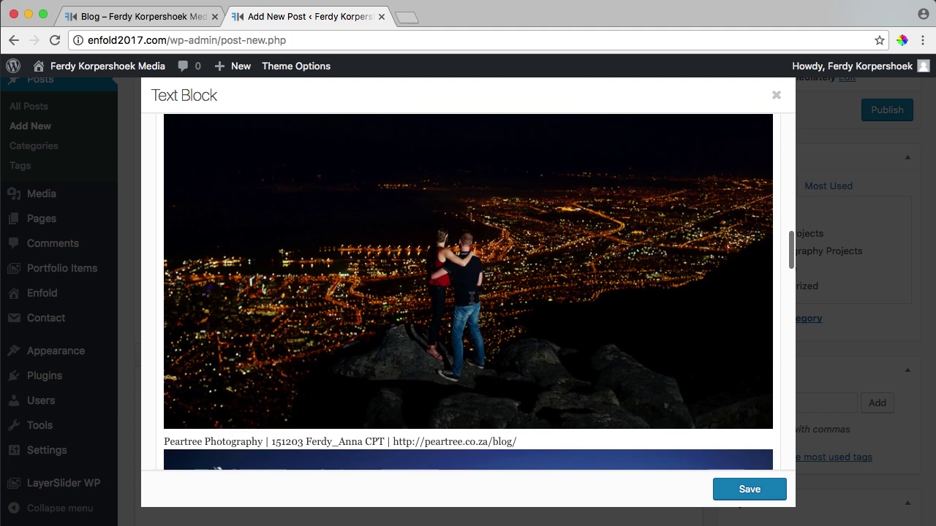
{"action": "scroll", "coordinate": [472, 298], "scroll_direction": "down", "scroll_amount": 5}
{"action": "triple_click", "coordinate": [165, 196]}
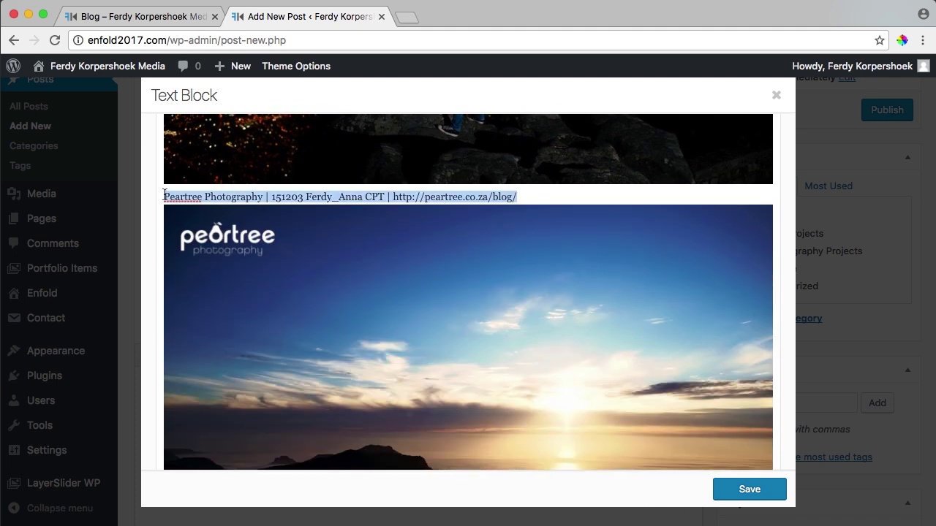
{"action": "key", "text": "BackSpace"}
{"action": "scroll", "coordinate": [256, 197], "scroll_direction": "down", "scroll_amount": 8}
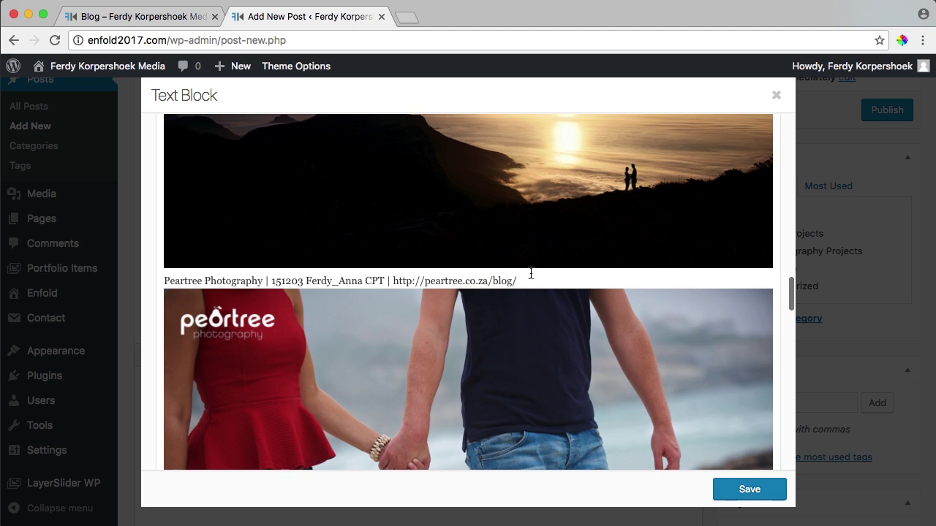
{"action": "left_click_drag", "start_coordinate": [526, 281], "coordinate": [162, 279]}
{"action": "key", "text": "BackSpace"}
{"action": "scroll", "coordinate": [520, 212], "scroll_direction": "down", "scroll_amount": 7}
{"action": "left_click_drag", "start_coordinate": [519, 212], "coordinate": [162, 211]}
{"action": "key", "text": "BackSpace"}
{"action": "scroll", "coordinate": [526, 217], "scroll_direction": "down", "scroll_amount": 7}
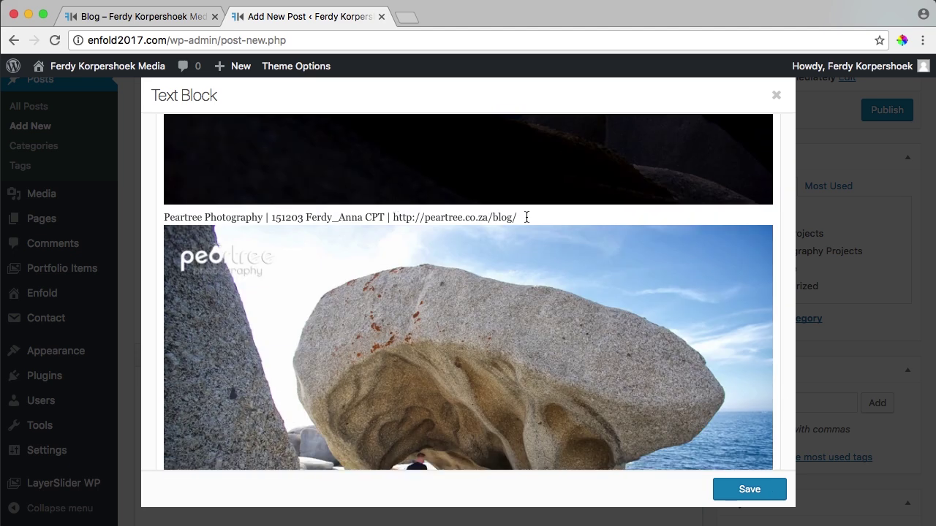
{"action": "left_click_drag", "start_coordinate": [527, 217], "coordinate": [162, 217]}
{"action": "key", "text": "BackSpace"}
{"action": "scroll", "coordinate": [468, 292], "scroll_direction": "down", "scroll_amount": 7}
{"action": "left_click_drag", "start_coordinate": [521, 164], "coordinate": [163, 164]}
{"action": "key", "text": "BackSpace"}
{"action": "scroll", "coordinate": [468, 293], "scroll_direction": "down", "scroll_amount": 5}
{"action": "left_click_drag", "start_coordinate": [521, 366], "coordinate": [163, 366]}
{"action": "key", "text": "BackSpace"}
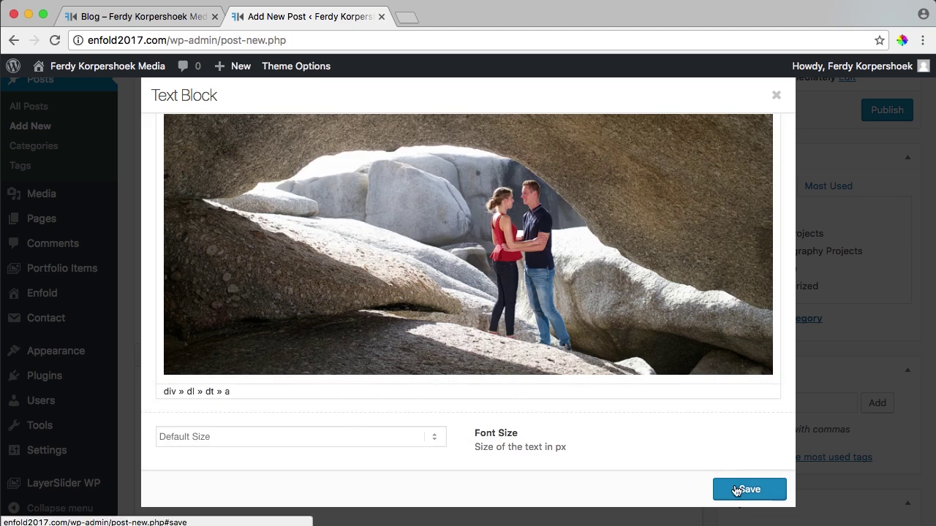
{"action": "left_click", "coordinate": [747, 489]}
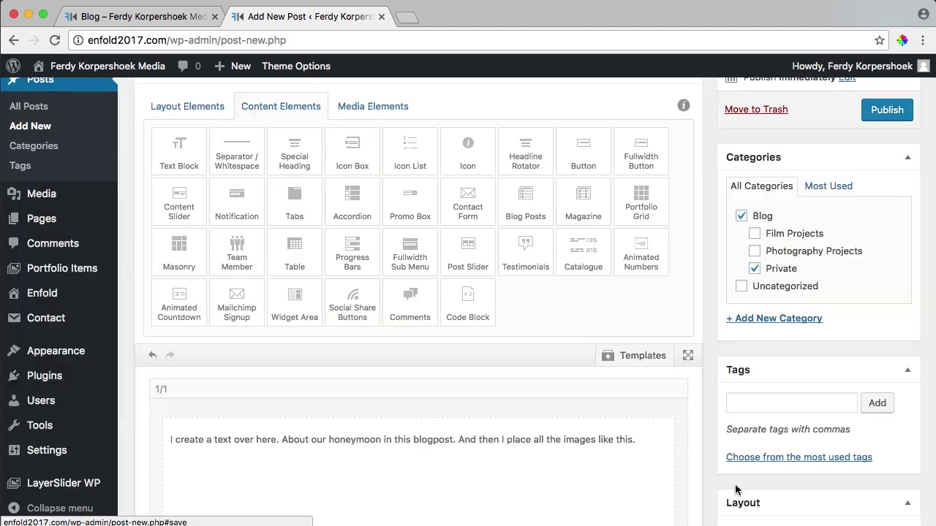
Publish the honeymoon post and scroll through it on the live site
{"action": "left_click", "coordinate": [885, 110]}
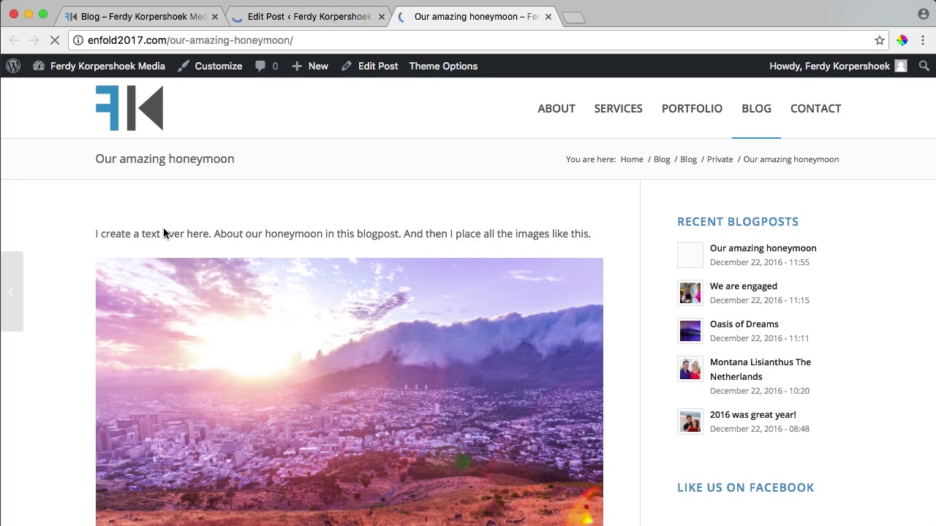
{"action": "scroll", "coordinate": [480, 229], "scroll_direction": "down", "scroll_amount": 10}
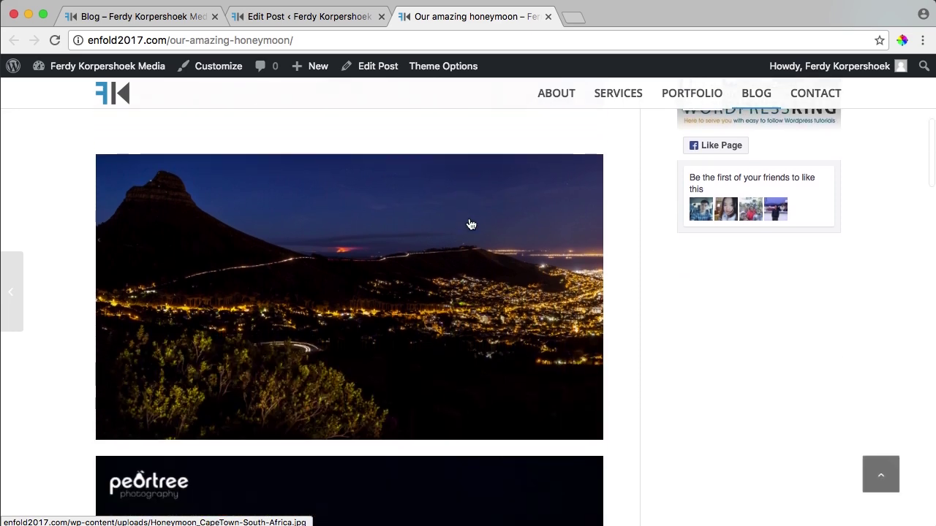
{"action": "scroll", "coordinate": [470, 225], "scroll_direction": "down", "scroll_amount": 10}
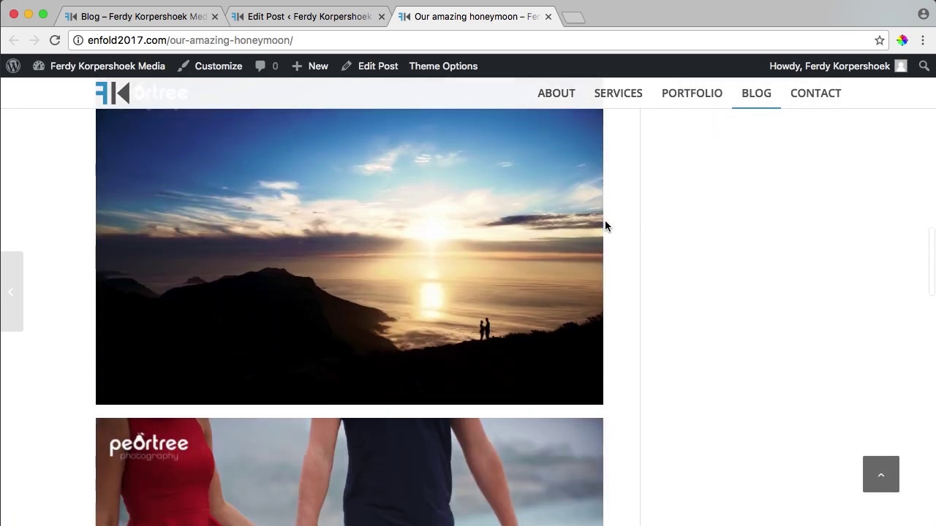
{"action": "scroll", "coordinate": [604, 221], "scroll_direction": "down", "scroll_amount": 12}
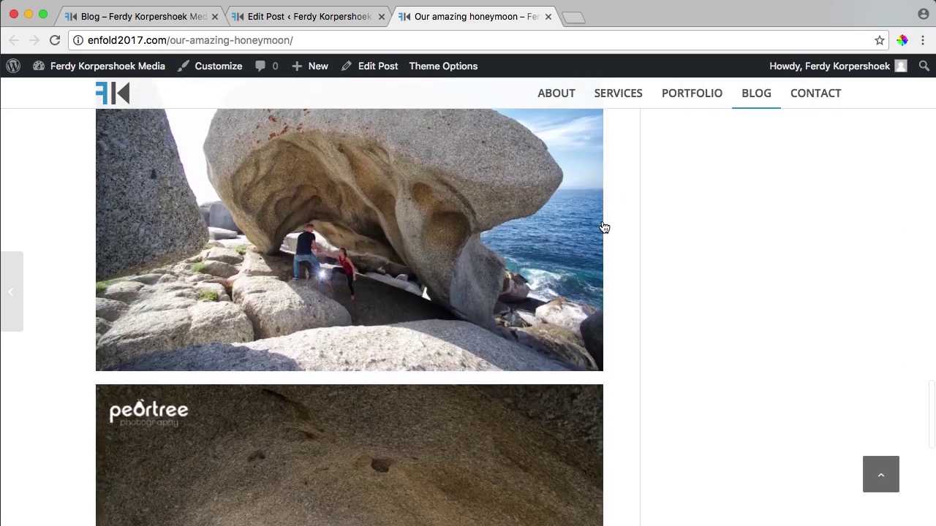
Browse the photos in the lightbox starting from the rock-arch photo, then close the live post tab
{"action": "left_click", "coordinate": [379, 188]}
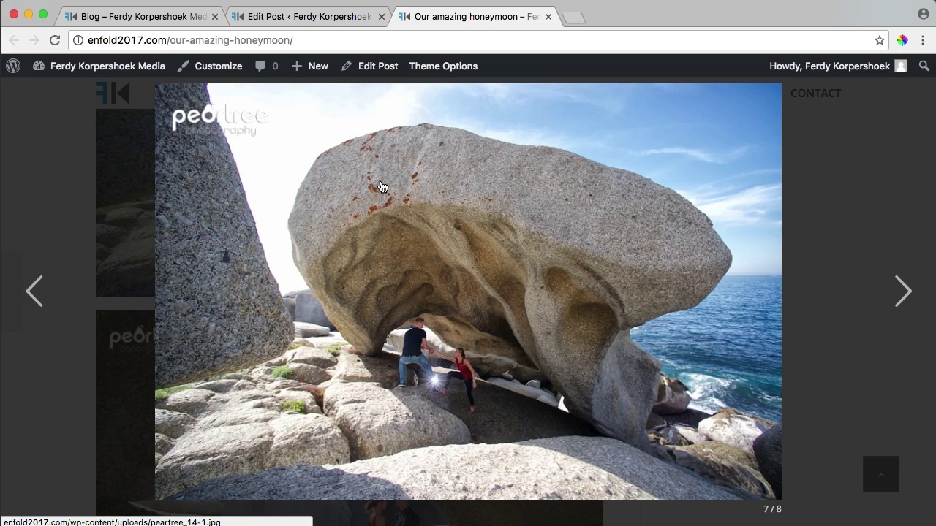
{"action": "key", "text": "Right"}
{"action": "key", "text": "Right"}
{"action": "key", "text": "Right"}
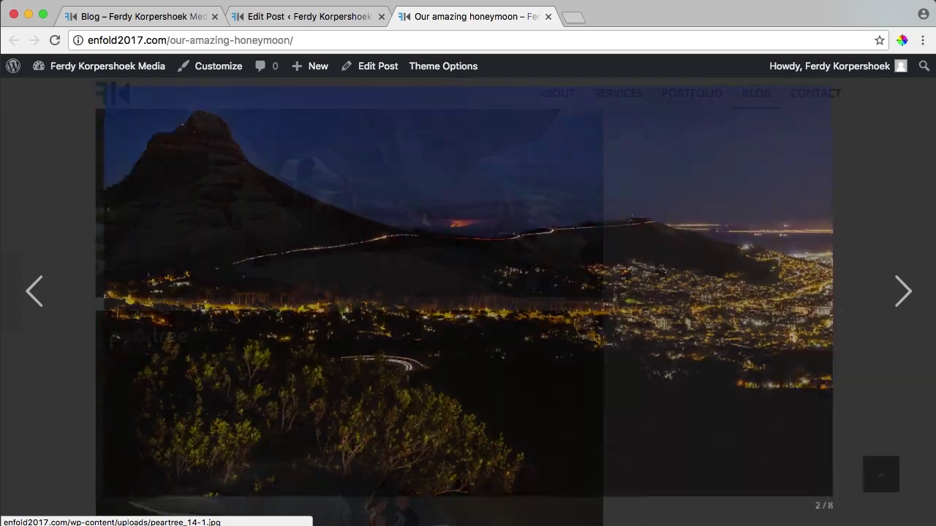
{"action": "key", "text": "Right"}
{"action": "key", "text": "Right"}
{"action": "key", "text": "Right"}
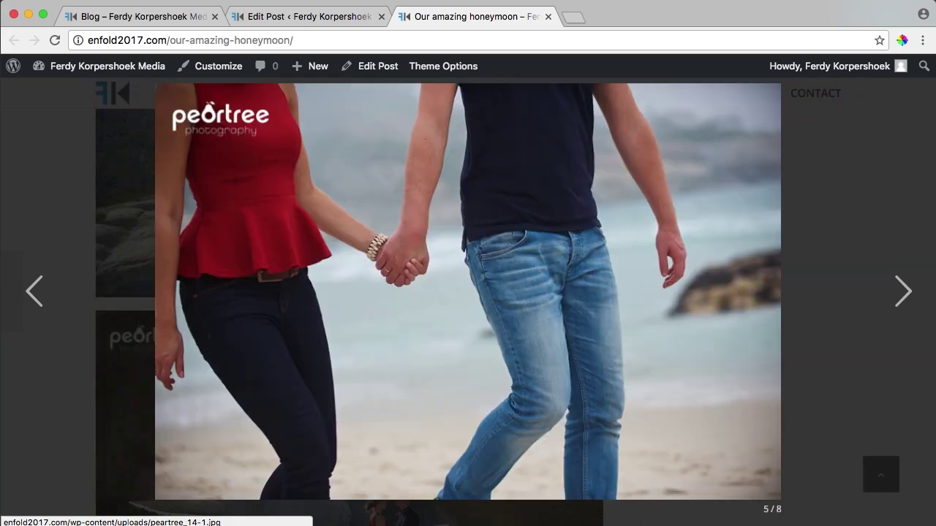
{"action": "key", "text": "Right"}
{"action": "key", "text": "Escape"}
{"action": "scroll", "coordinate": [463, 261], "scroll_direction": "down", "scroll_amount": 10}
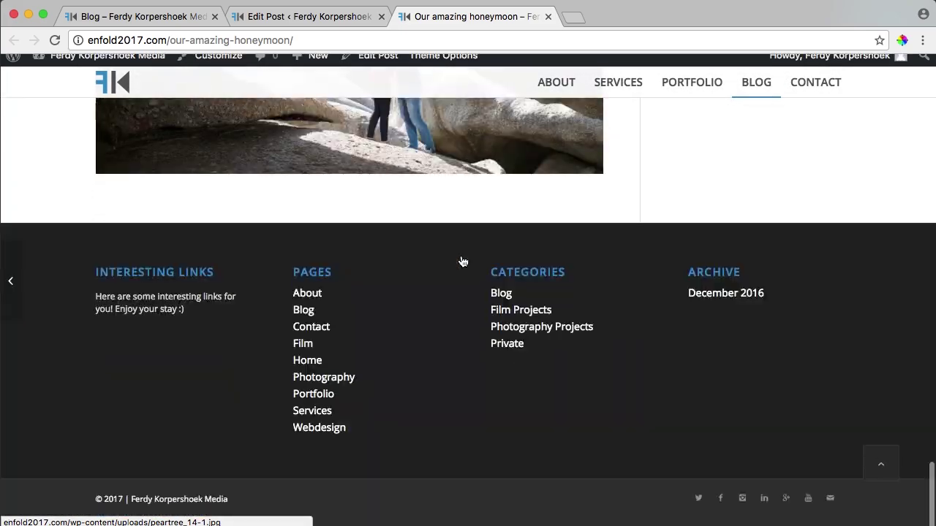
{"action": "key", "text": "ctrl+shift+Tab"}
{"action": "left_click", "coordinate": [547, 17]}
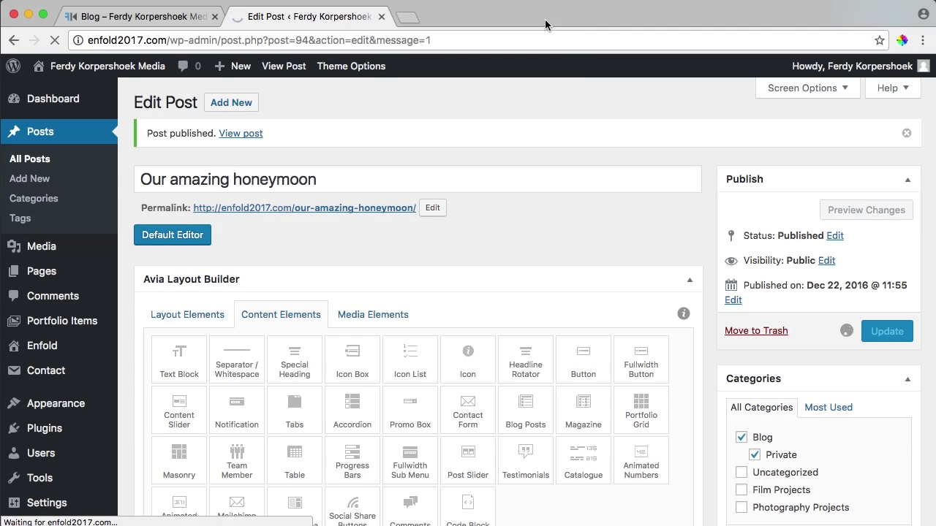
Reload the Blog page to show 'Our amazing honeymoon', close the editor tab, and open 'We are engaged'
{"action": "left_click", "coordinate": [169, 14]}
{"action": "left_click", "coordinate": [755, 118]}
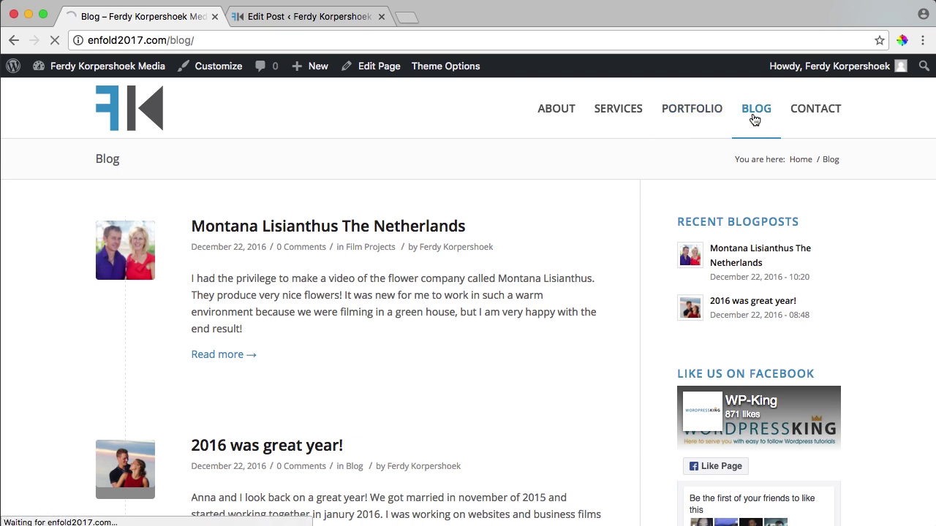
{"action": "scroll", "coordinate": [533, 226], "scroll_direction": "down", "scroll_amount": 10}
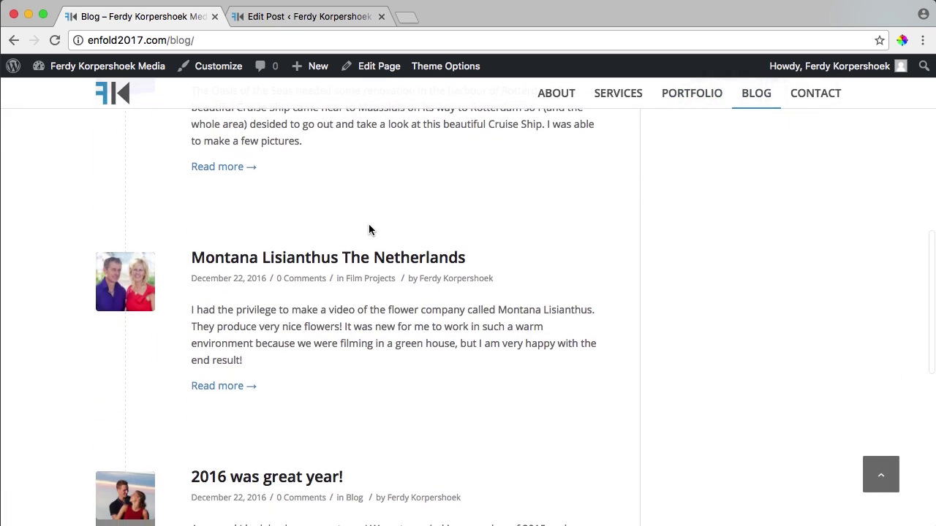
{"action": "scroll", "coordinate": [372, 225], "scroll_direction": "down", "scroll_amount": 5}
{"action": "scroll", "coordinate": [286, 256], "scroll_direction": "up", "scroll_amount": 15}
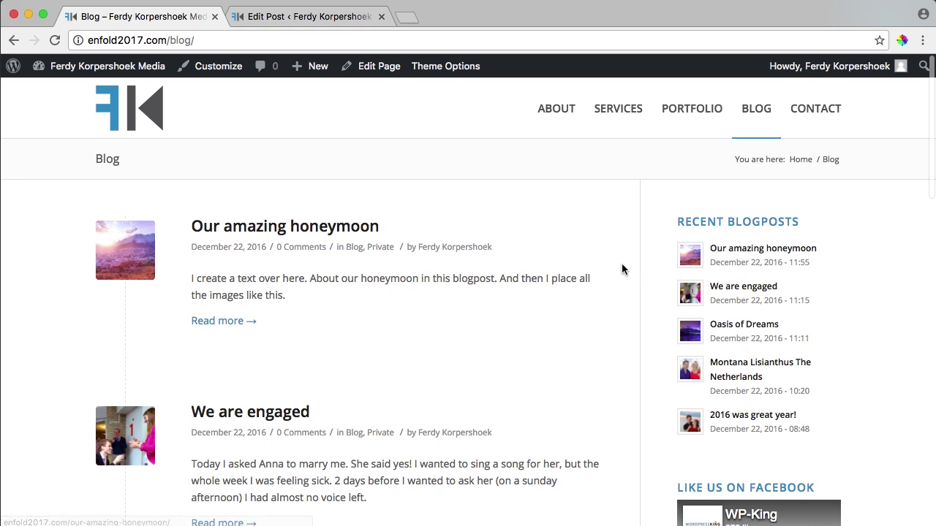
{"action": "scroll", "coordinate": [622, 264], "scroll_direction": "down", "scroll_amount": 2}
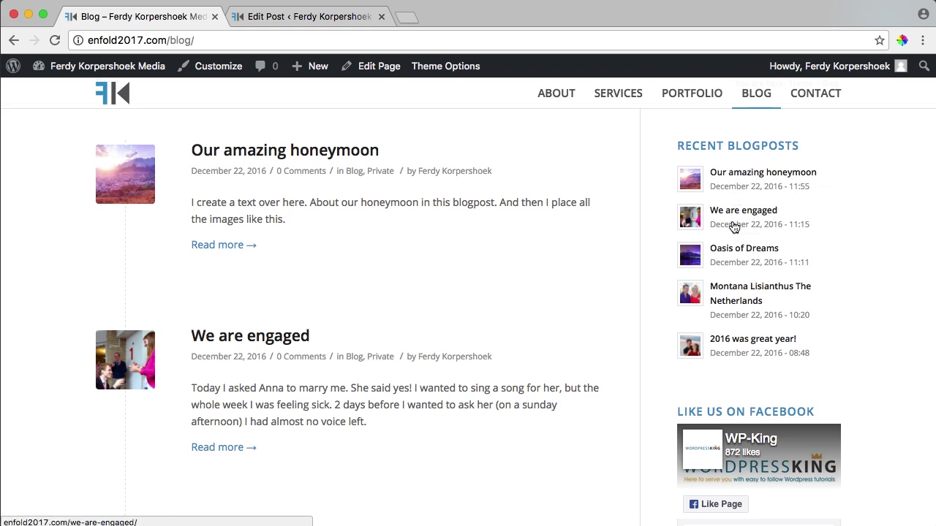
{"action": "left_click", "coordinate": [380, 16]}
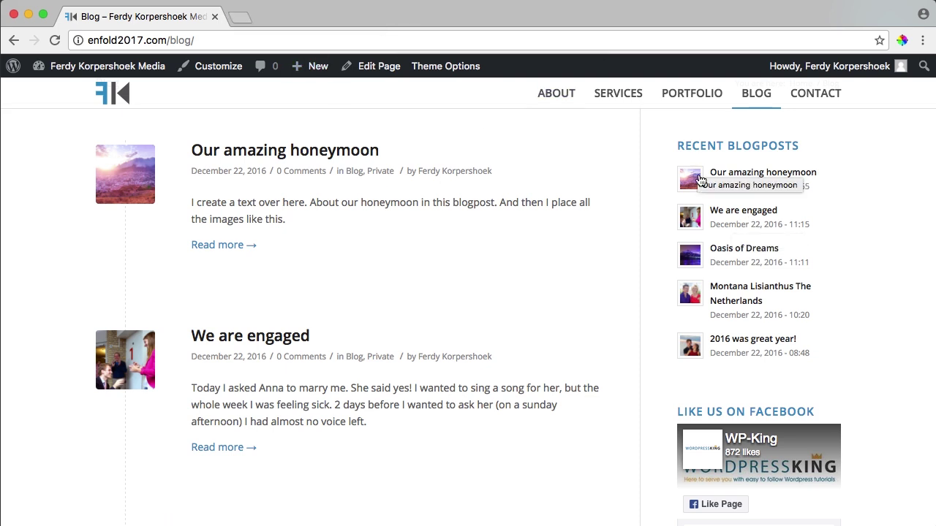
{"action": "left_click", "coordinate": [739, 213]}
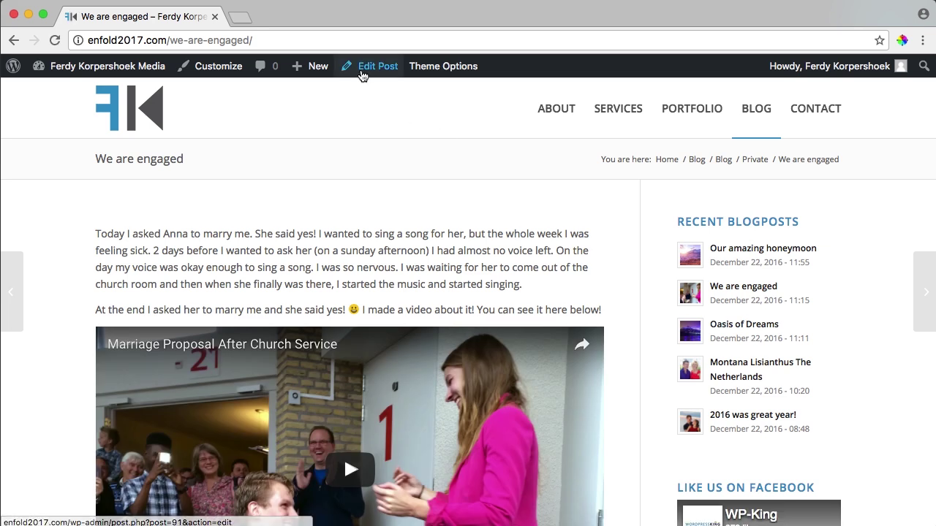
Backdate 'We are engaged' to Oct 26, 2014 @ 18:00, update it, and view the post
{"action": "left_click", "coordinate": [363, 70]}
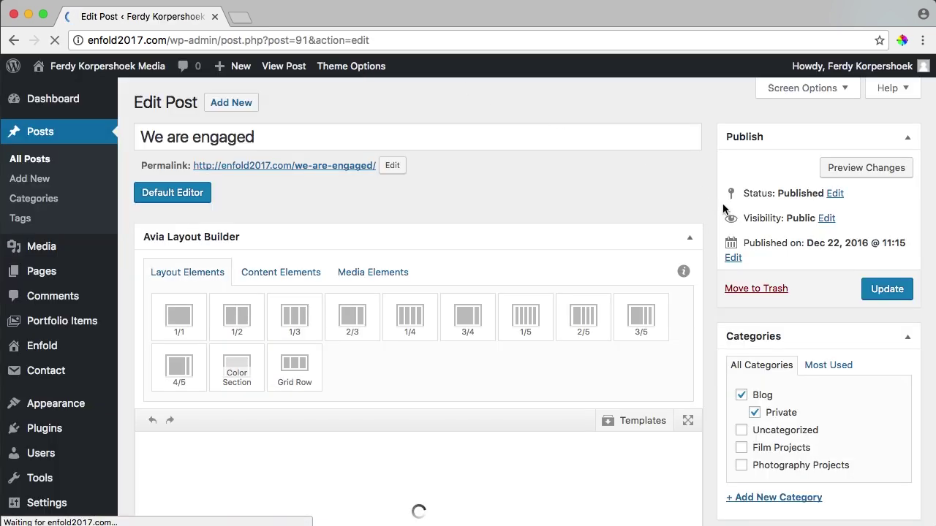
{"action": "left_click", "coordinate": [735, 257]}
{"action": "left_click", "coordinate": [761, 266]}
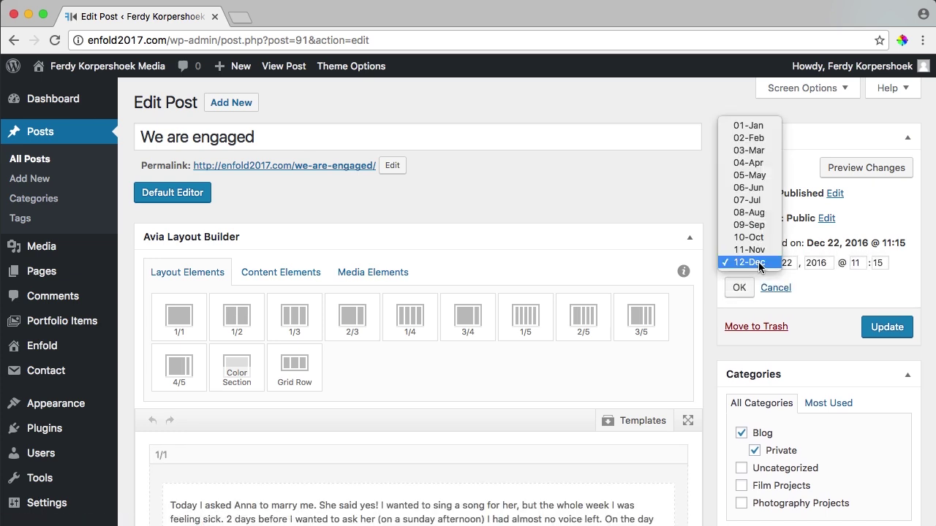
{"action": "left_click", "coordinate": [754, 238]}
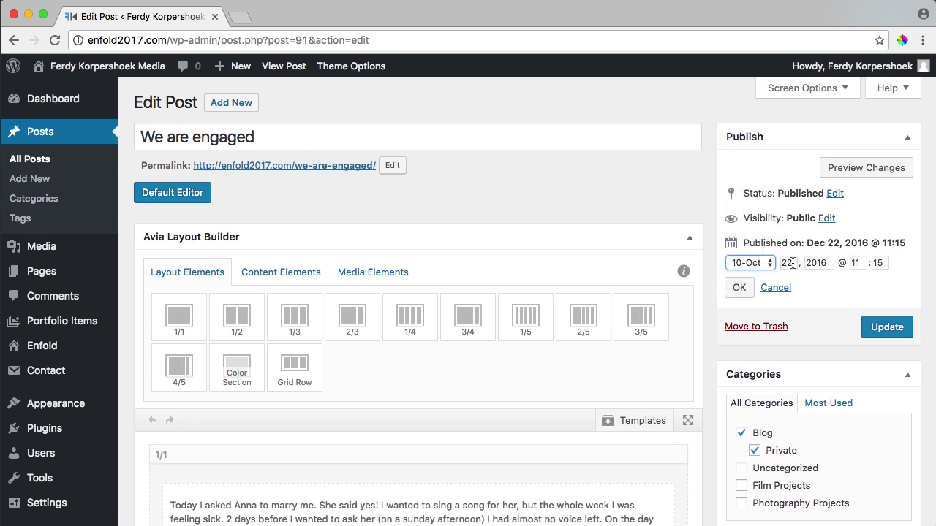
{"action": "left_click_drag", "start_coordinate": [793, 264], "coordinate": [777, 261]}
{"action": "type", "text": "26"}
{"action": "key", "text": "Tab"}
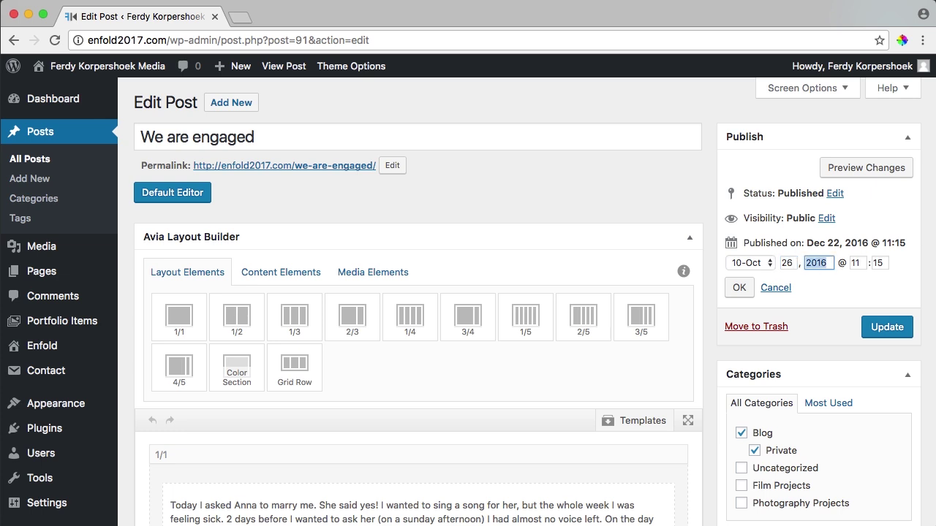
{"action": "type", "text": "2"}
{"action": "left_click_drag", "start_coordinate": [861, 263], "coordinate": [844, 263]}
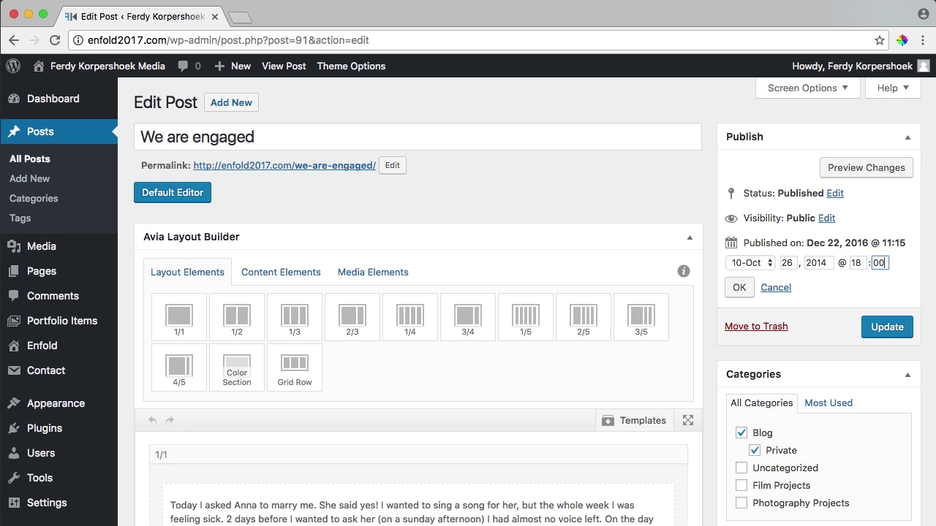
{"action": "left_click", "coordinate": [744, 285]}
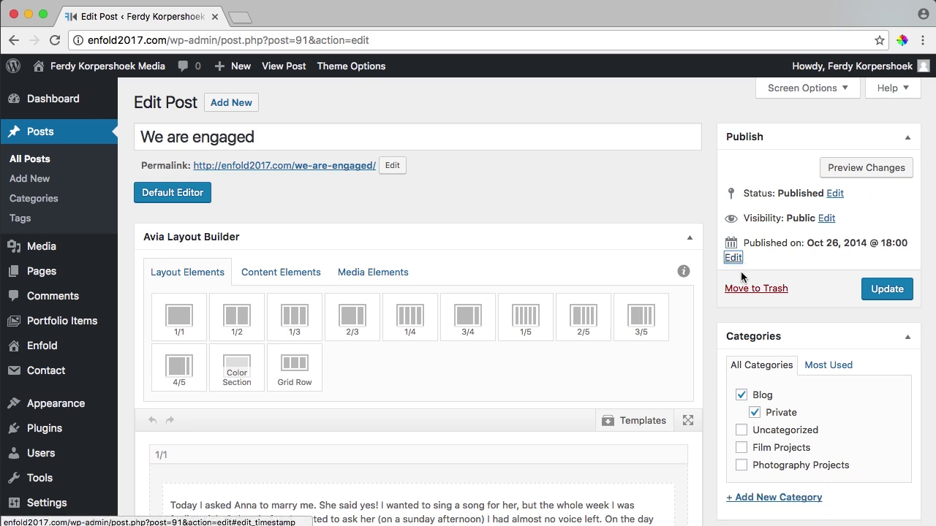
{"action": "left_click", "coordinate": [879, 291]}
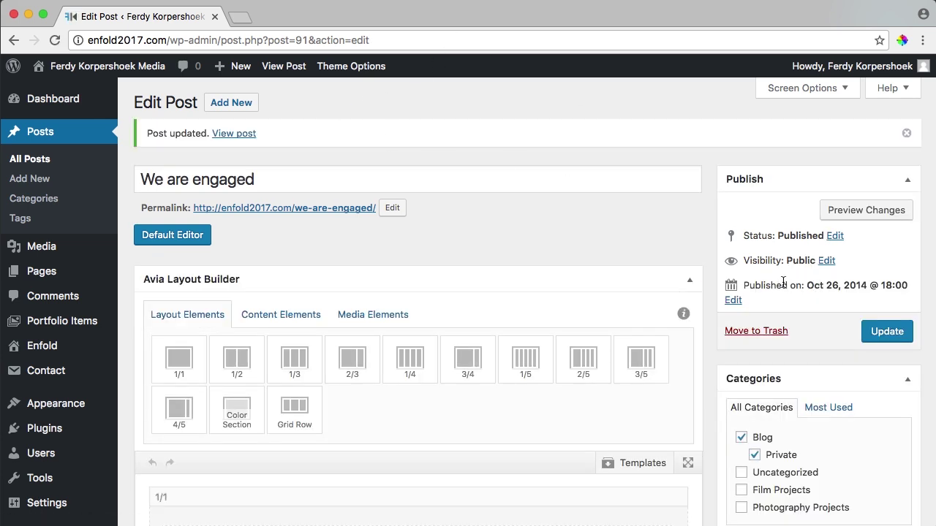
{"action": "left_click", "coordinate": [277, 68]}
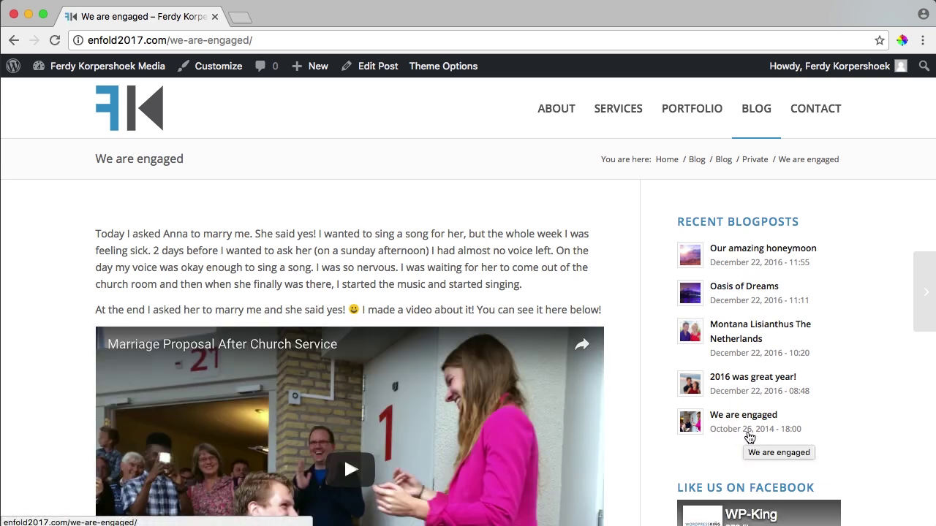
Close the extra editor tab and open '2016 was great year!' from Recent Blogposts
{"action": "scroll", "coordinate": [839, 392], "scroll_direction": "down", "scroll_amount": 1}
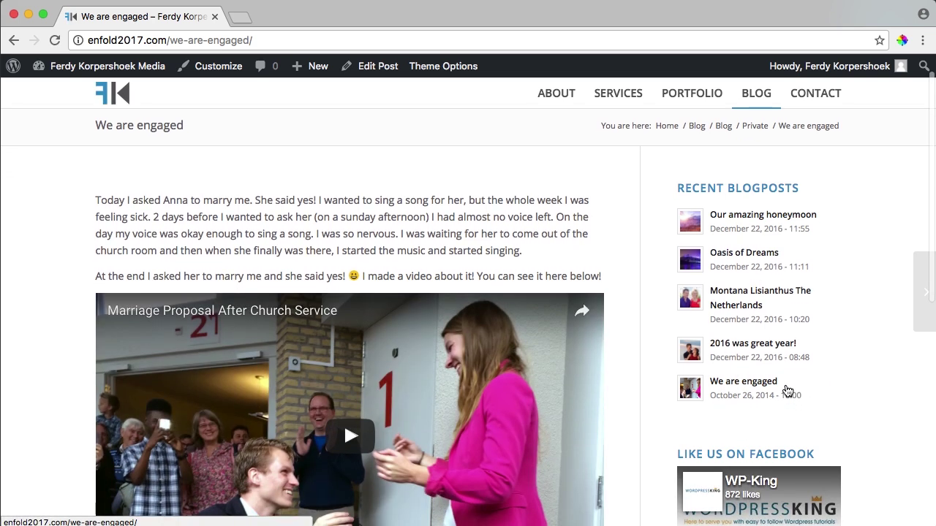
{"action": "scroll", "coordinate": [840, 344], "scroll_direction": "down", "scroll_amount": 10}
{"action": "scroll", "coordinate": [845, 314], "scroll_direction": "up", "scroll_amount": 10}
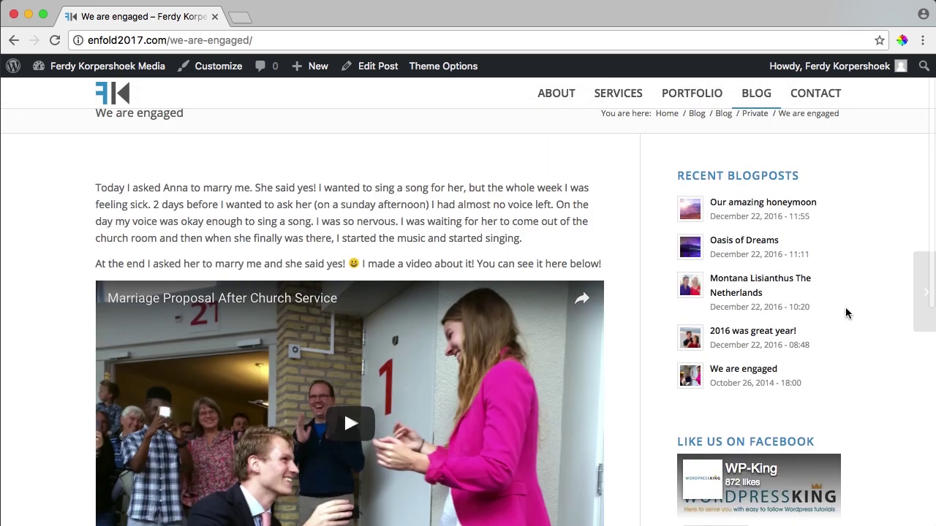
{"action": "scroll", "coordinate": [845, 314], "scroll_direction": "down", "scroll_amount": 1}
{"action": "scroll", "coordinate": [842, 313], "scroll_direction": "up", "scroll_amount": 2}
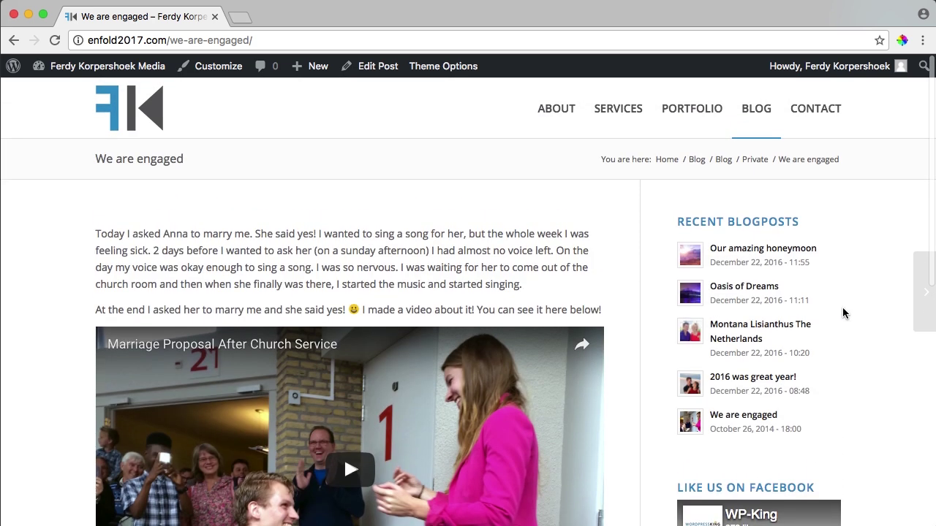
{"action": "scroll", "coordinate": [842, 313], "scroll_direction": "down", "scroll_amount": 1}
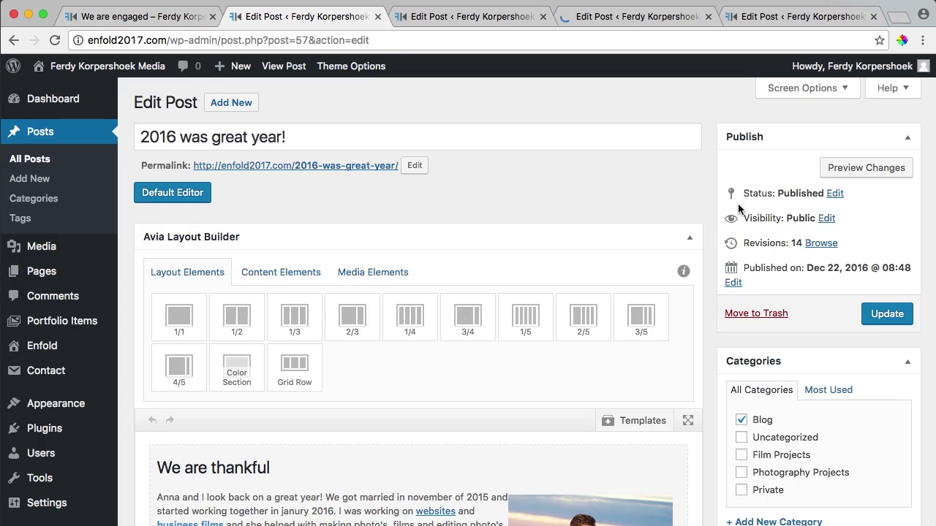
{"action": "key", "text": "ctrl+w"}
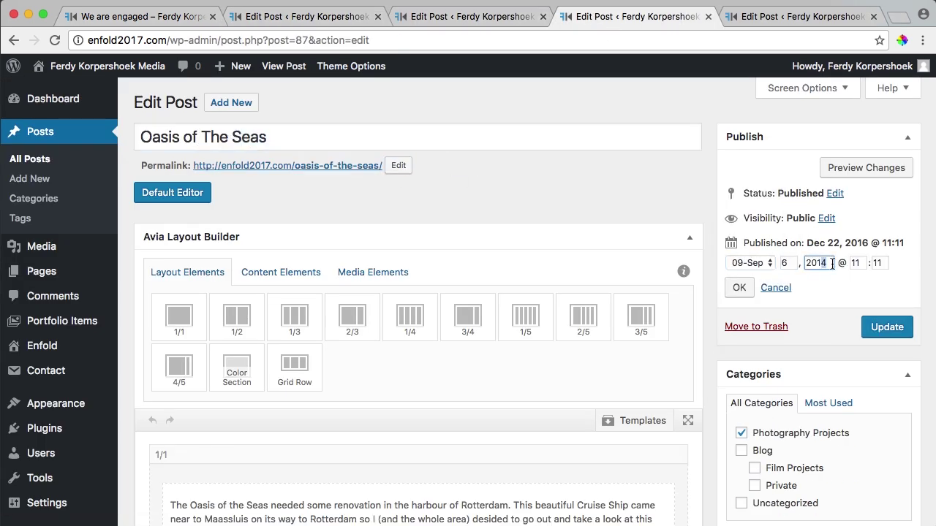
{"action": "key", "text": "ctrl+w"}
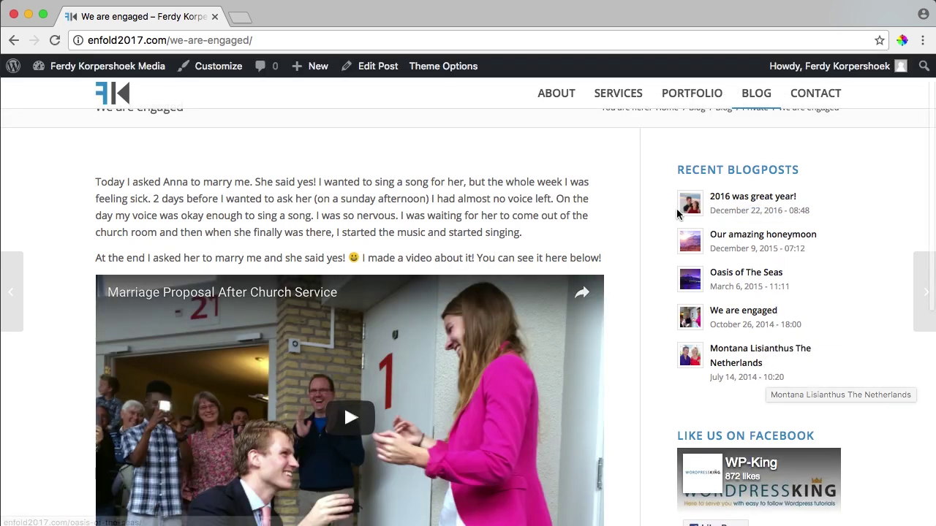
{"action": "scroll", "coordinate": [663, 212], "scroll_direction": "down", "scroll_amount": 1}
{"action": "scroll", "coordinate": [663, 209], "scroll_direction": "down", "scroll_amount": 3}
{"action": "scroll", "coordinate": [664, 208], "scroll_direction": "up", "scroll_amount": 4}
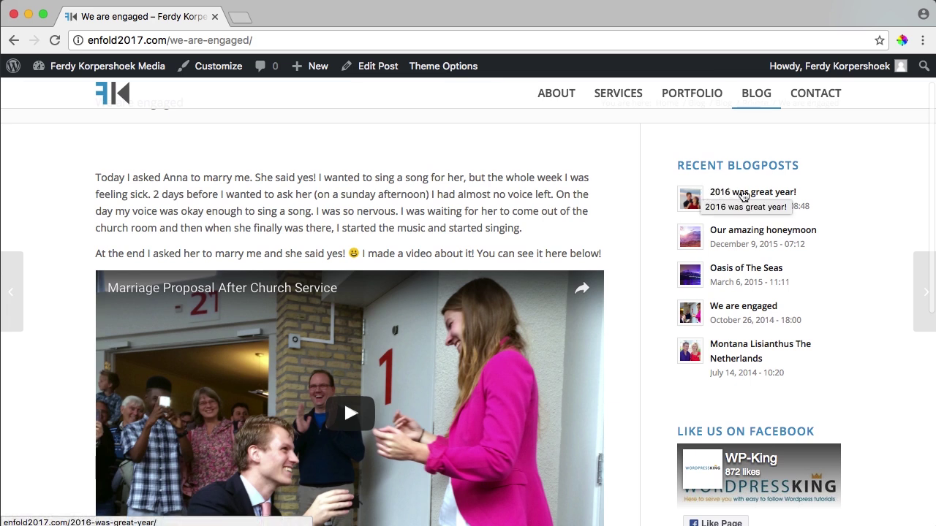
{"action": "left_click", "coordinate": [740, 196]}
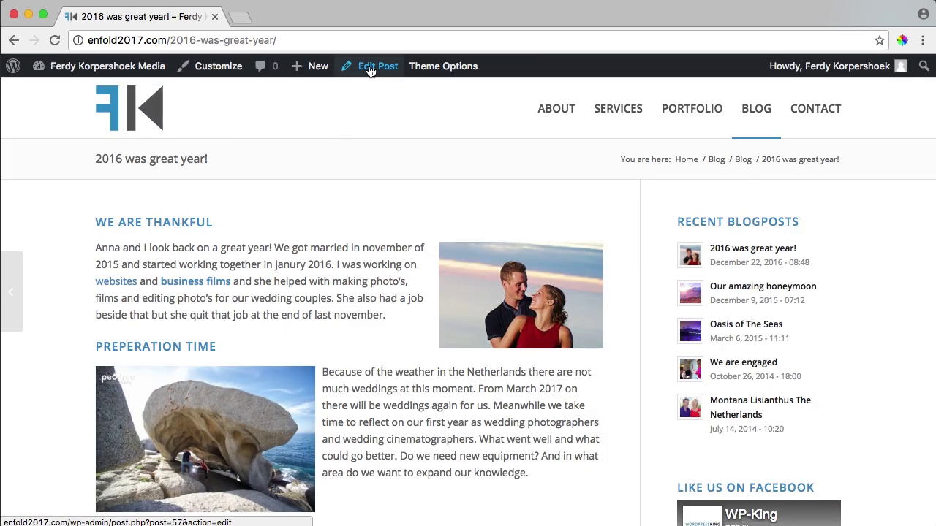
Schedule '2016 was great year!' for Jan 1, 2017 @ 00:00 and return to the live site
{"action": "left_click", "coordinate": [371, 67]}
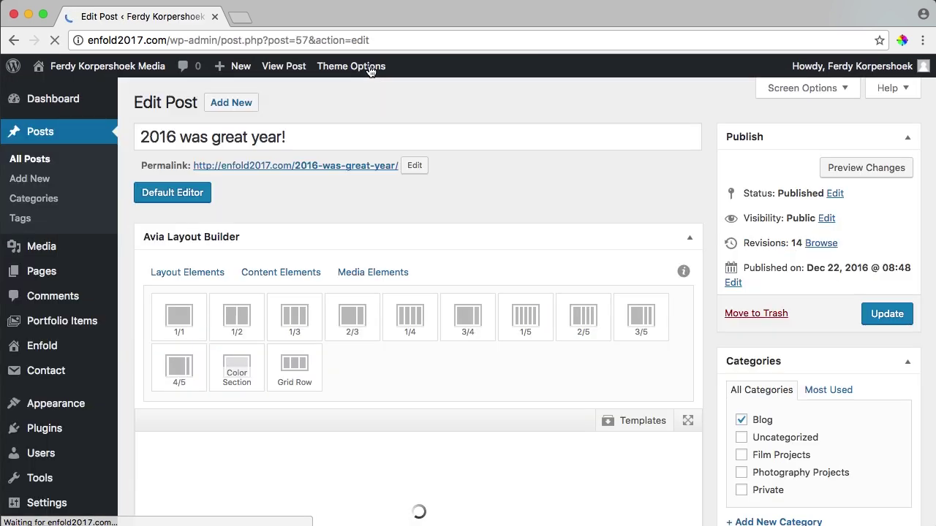
{"action": "left_click", "coordinate": [733, 283]}
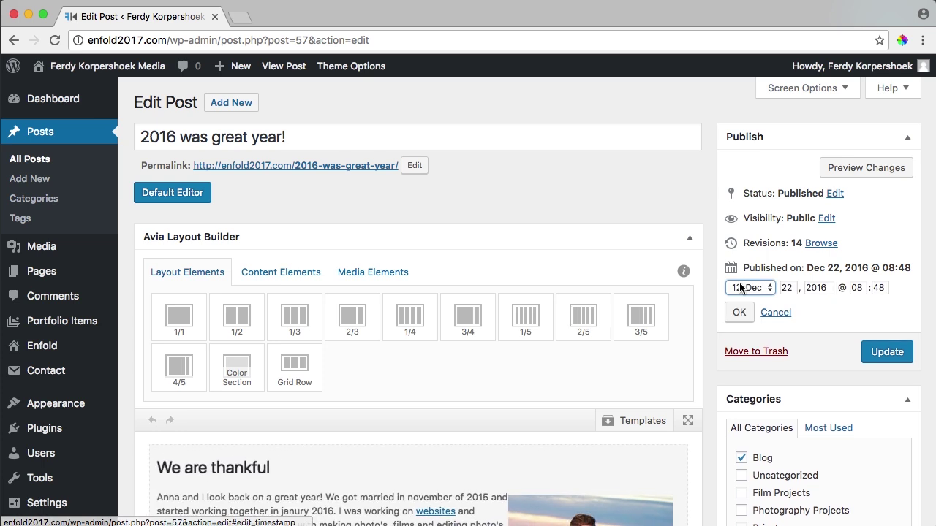
{"action": "left_click", "coordinate": [753, 291]}
{"action": "left_click", "coordinate": [744, 150]}
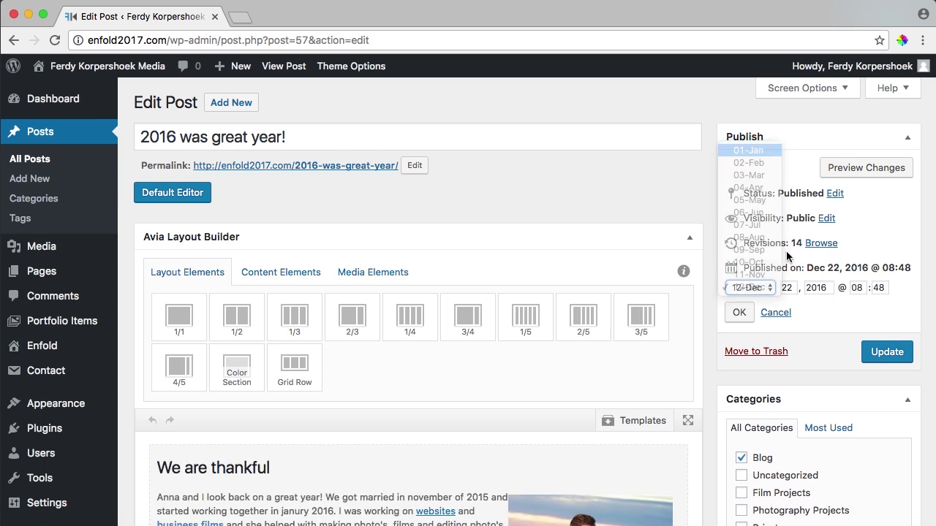
{"action": "left_click_drag", "start_coordinate": [792, 288], "coordinate": [775, 290]}
{"action": "type", "text": "01"}
{"action": "key", "text": "Tab"}
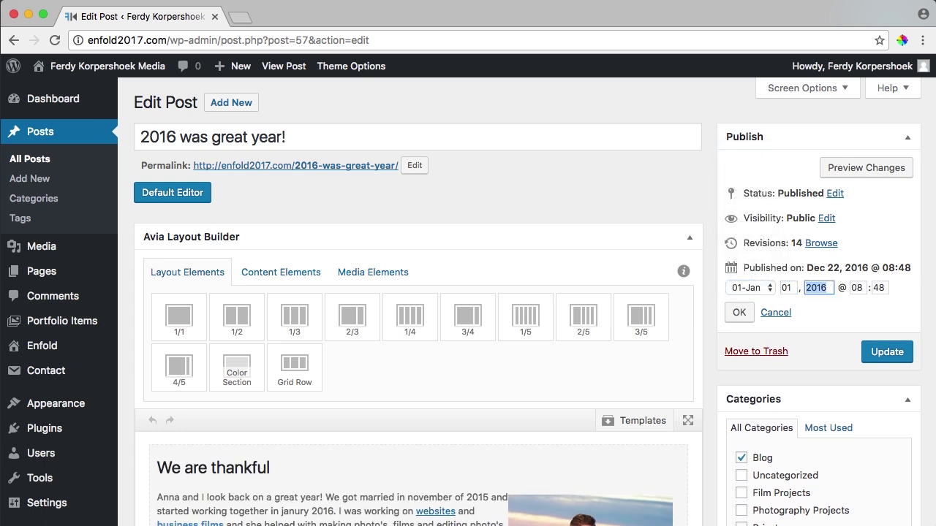
{"action": "key", "text": "Tab"}
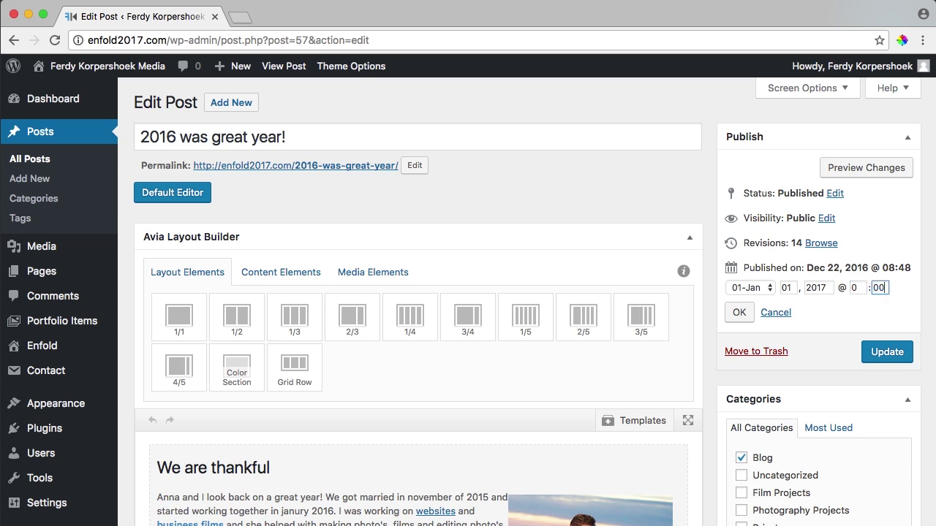
{"action": "left_click", "coordinate": [738, 312]}
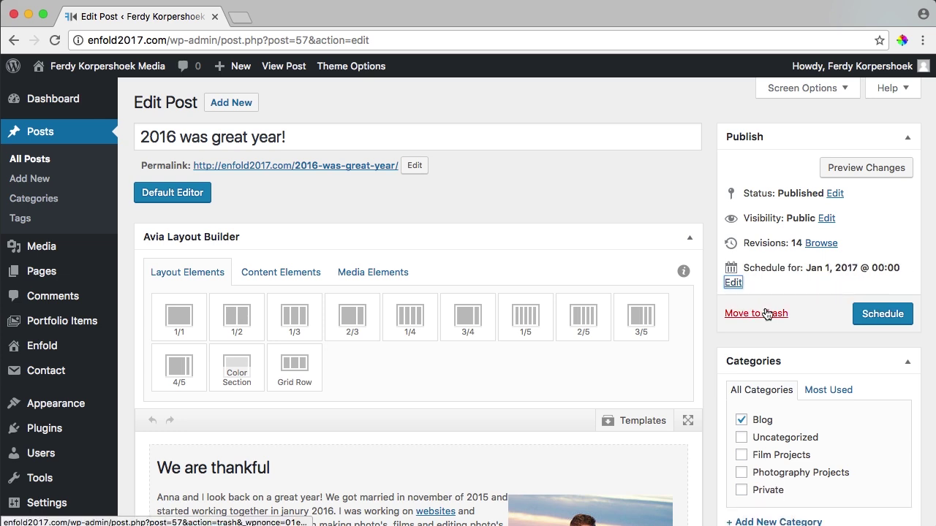
{"action": "left_click", "coordinate": [880, 315]}
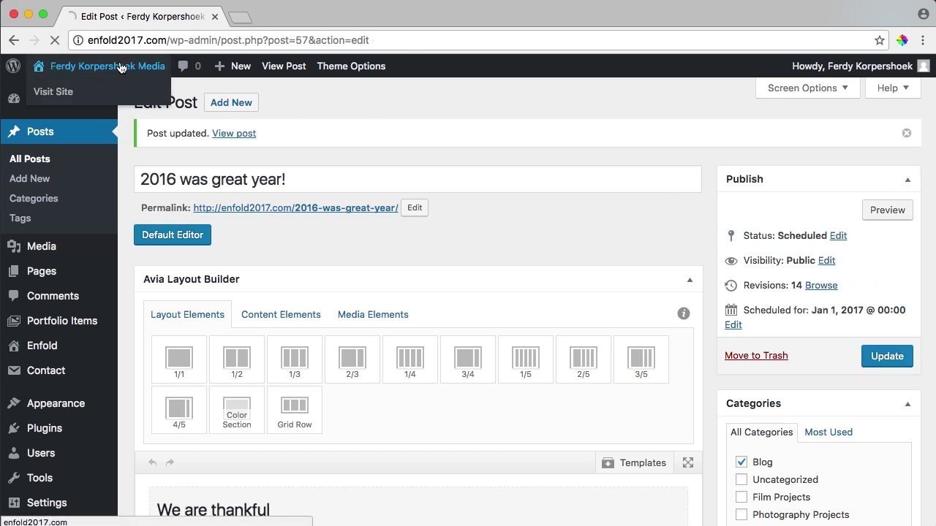
{"action": "left_click", "coordinate": [63, 67]}
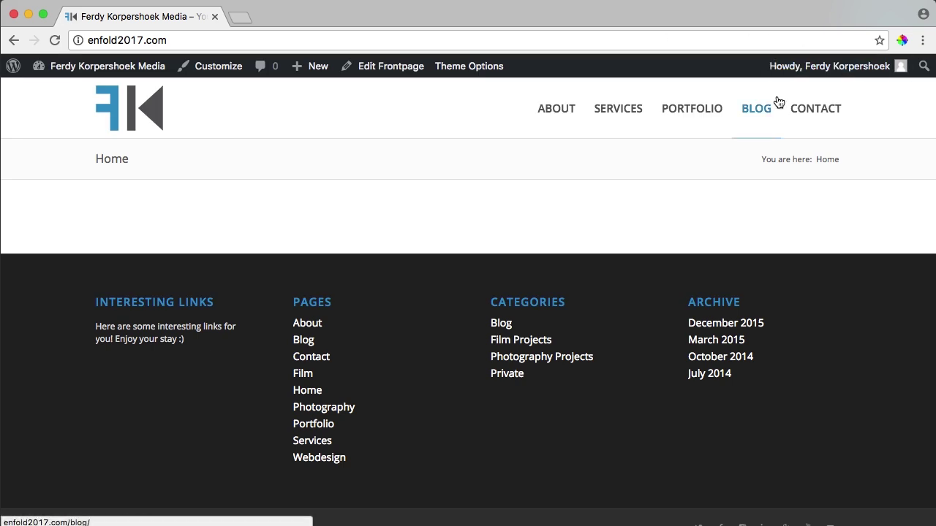
Check the blog page, then open '2016 was great year!' from the admin Posts list
{"action": "left_click", "coordinate": [763, 111]}
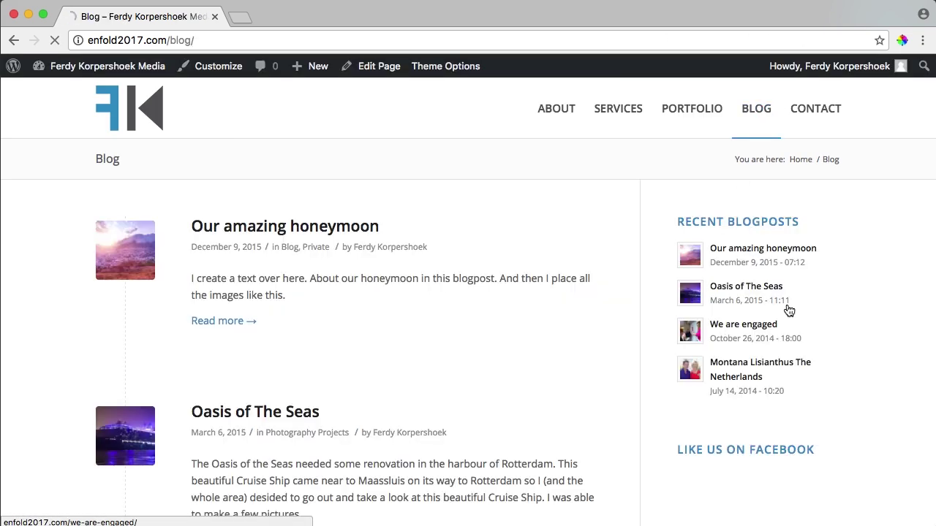
{"action": "left_click", "coordinate": [76, 74]}
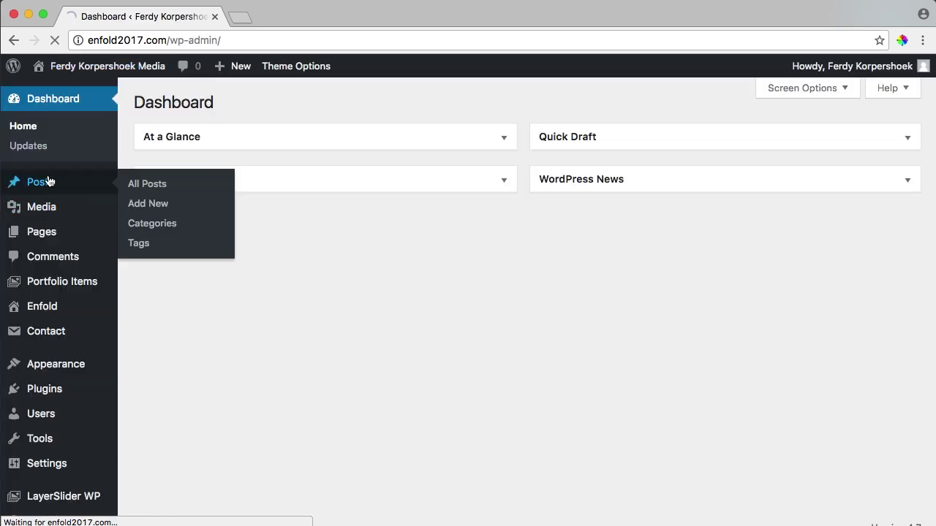
{"action": "left_click", "coordinate": [55, 181]}
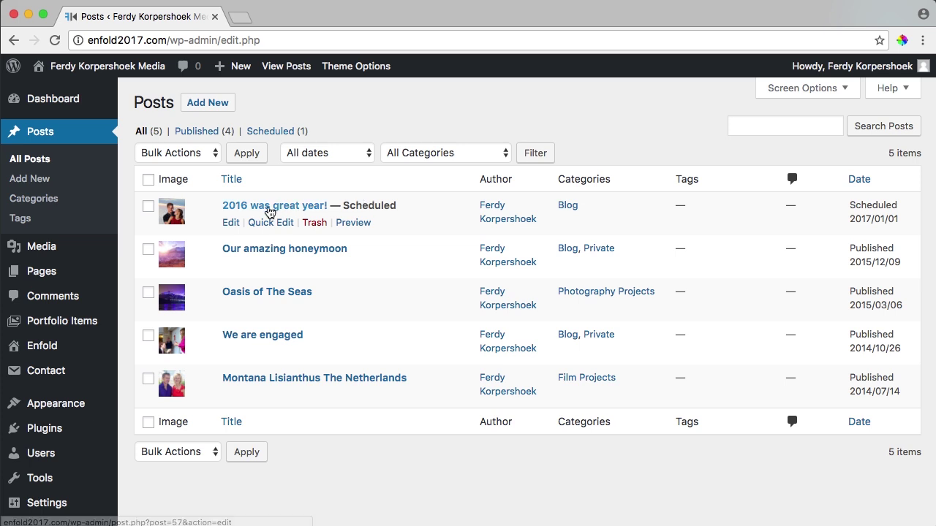
{"action": "left_click", "coordinate": [231, 223]}
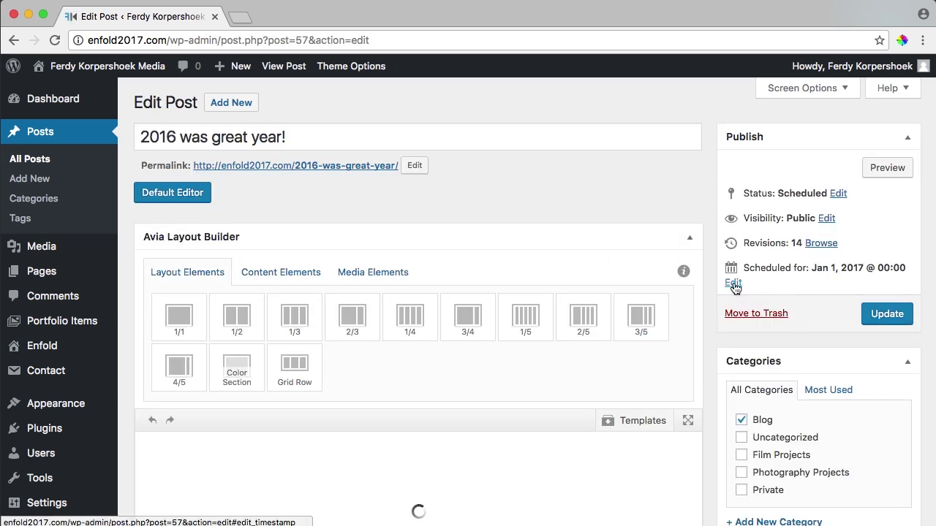
Redate '2016 was great year!' to Dec 21, 2016 @ 08:00 and publish it
{"action": "left_click", "coordinate": [733, 282]}
{"action": "left_click", "coordinate": [753, 290]}
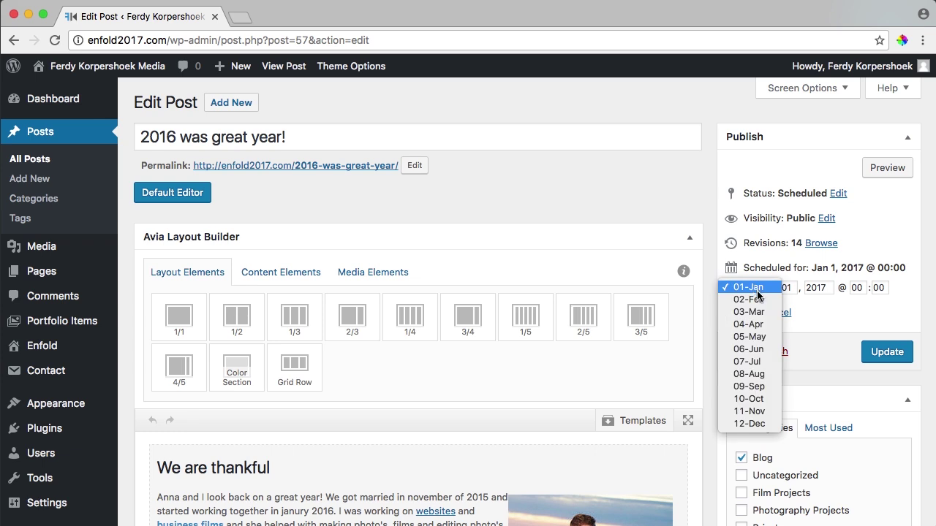
{"action": "left_click", "coordinate": [751, 424]}
{"action": "key", "text": "Tab"}
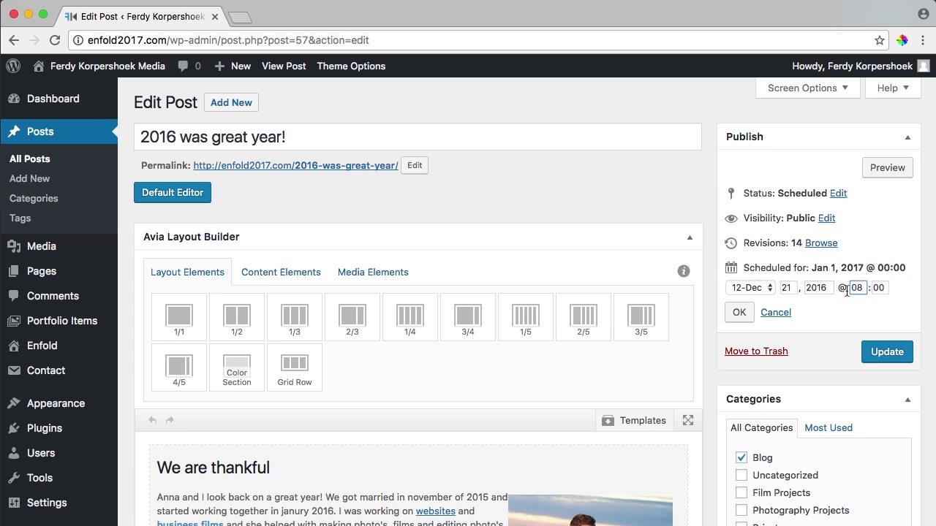
{"action": "left_click", "coordinate": [740, 312]}
{"action": "left_click", "coordinate": [881, 316]}
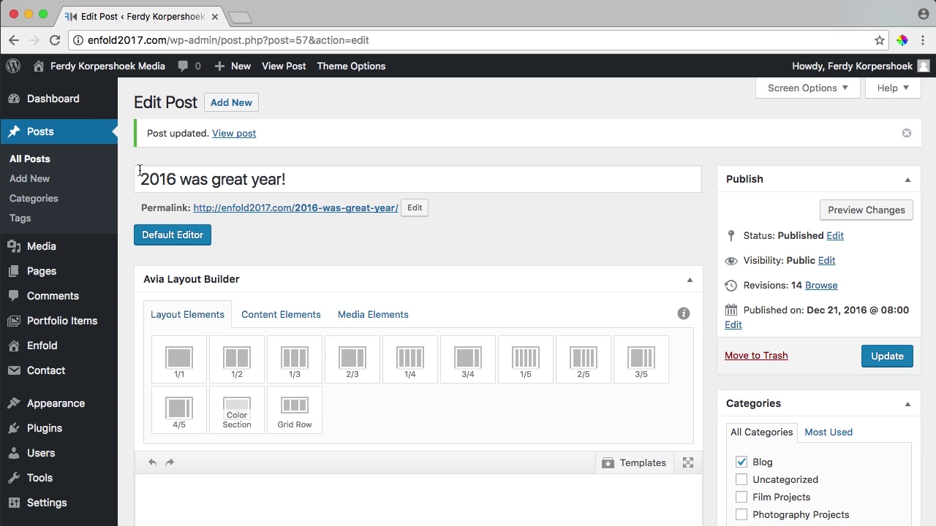
{"action": "left_click", "coordinate": [37, 199]}
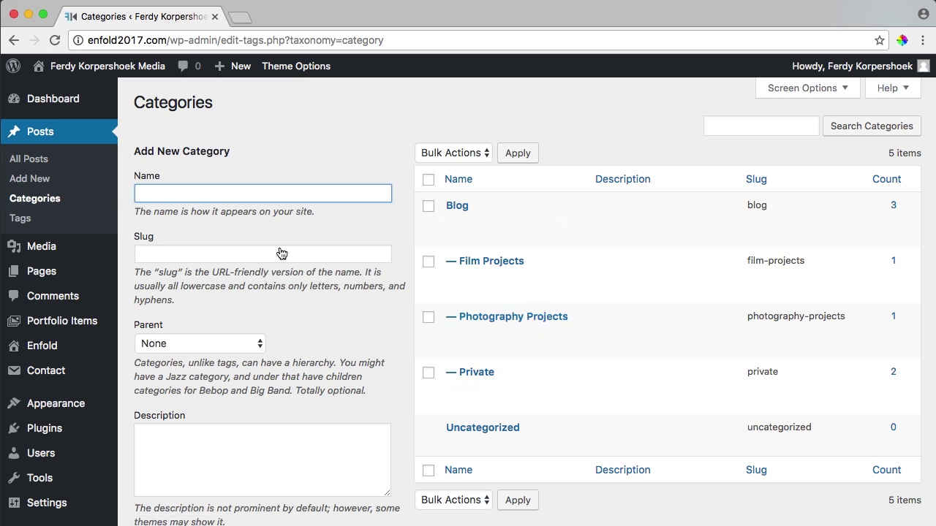
Add a Categories widget to the Sidebar Blog widget area
{"action": "mouse_move", "coordinate": [44, 406]}
{"action": "left_click", "coordinate": [144, 446]}
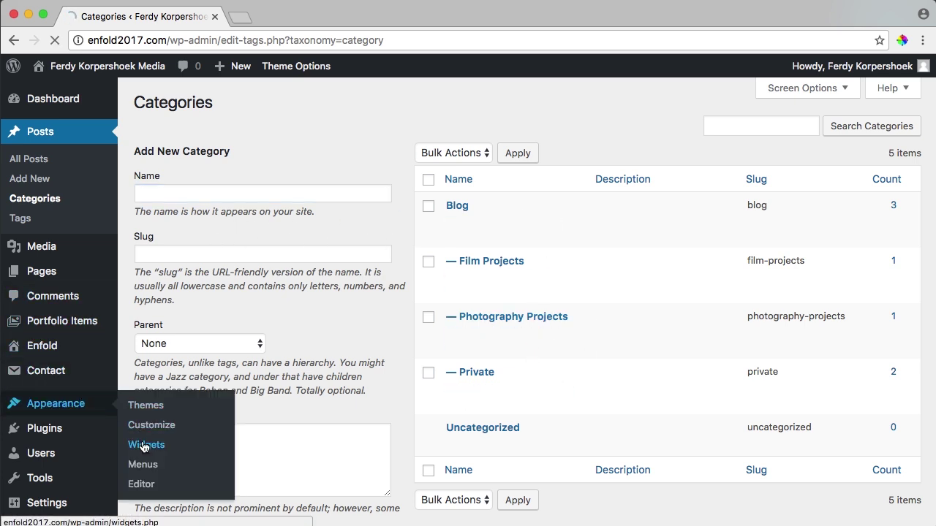
{"action": "scroll", "coordinate": [289, 222], "scroll_direction": "down", "scroll_amount": 1}
{"action": "left_click_drag", "start_coordinate": [199, 245], "coordinate": [580, 286]}
Title the widget 'Categories', enable dropdown, post counts and hierarchy, save, then visit the site
{"action": "left_click", "coordinate": [654, 288]}
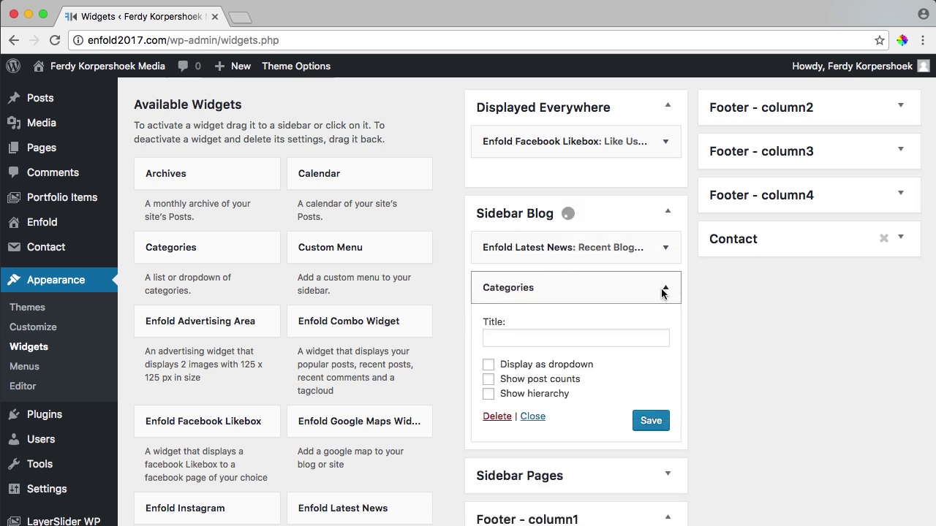
{"action": "left_click", "coordinate": [524, 337]}
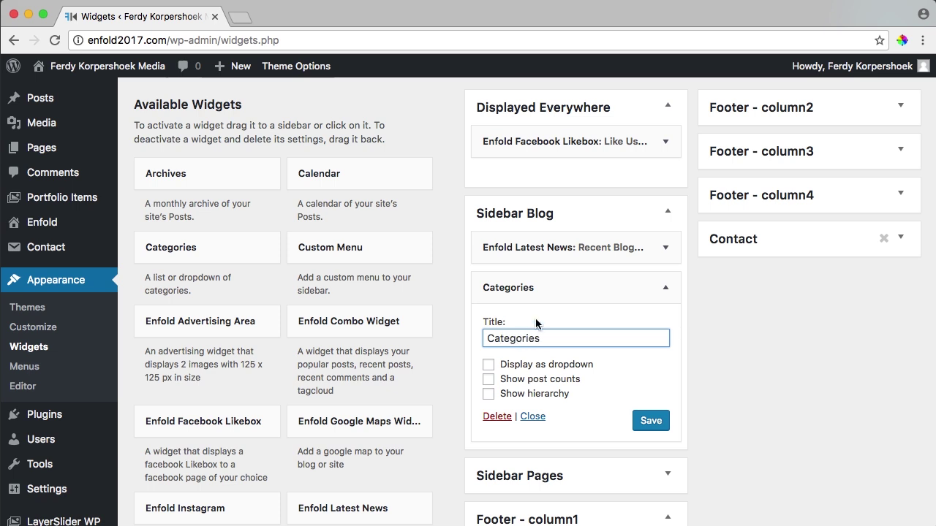
{"action": "scroll", "coordinate": [535, 323], "scroll_direction": "down", "scroll_amount": 2}
{"action": "left_click", "coordinate": [489, 313]}
{"action": "left_click", "coordinate": [488, 327]}
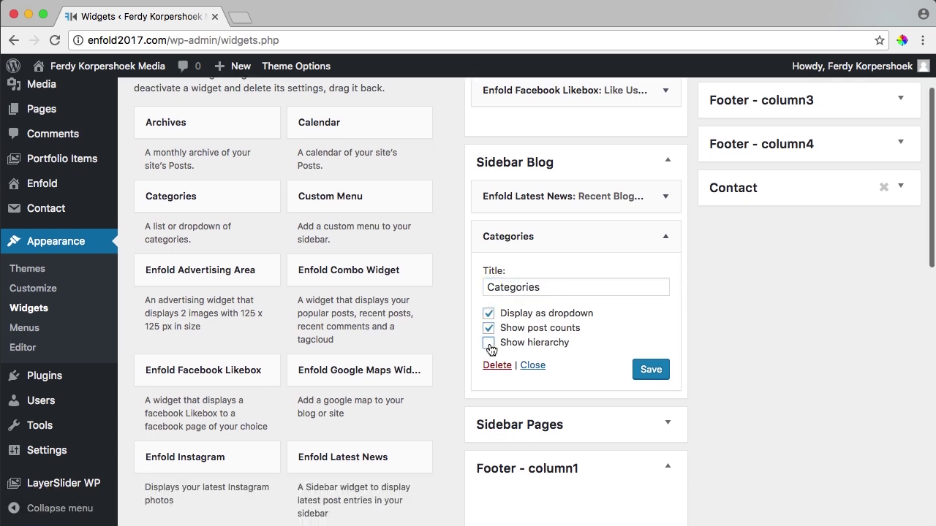
{"action": "left_click", "coordinate": [645, 377]}
{"action": "left_click", "coordinate": [51, 90], "text": "super"}
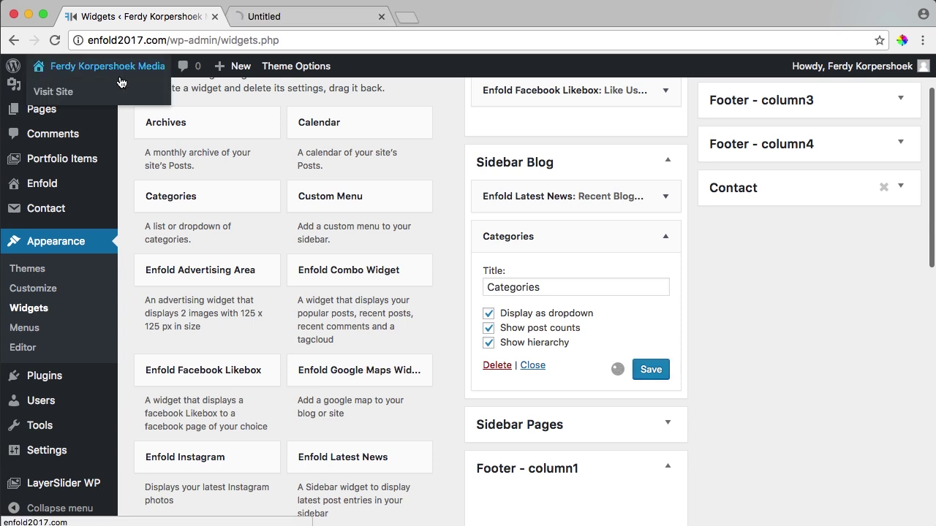
{"action": "left_click", "coordinate": [322, 16]}
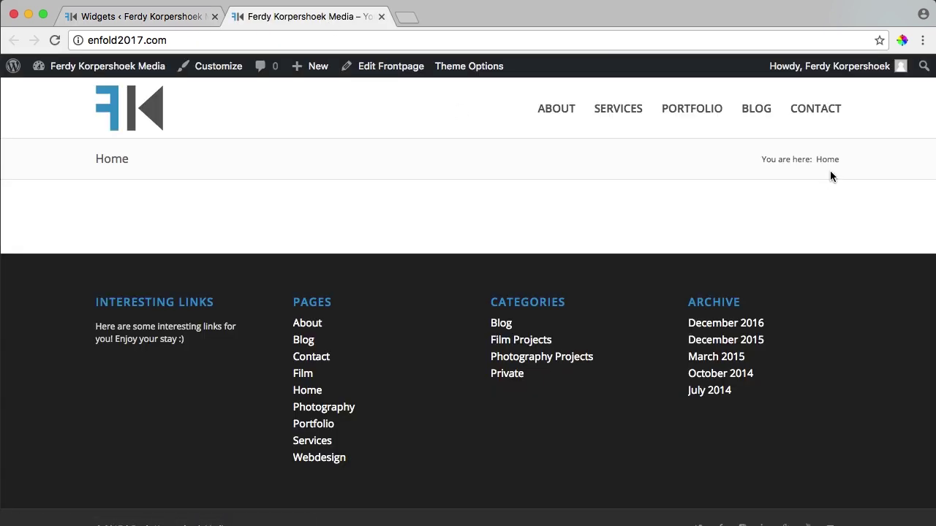
On the Blog page, pick Film Projects from the sidebar Categories dropdown
{"action": "left_click", "coordinate": [736, 114]}
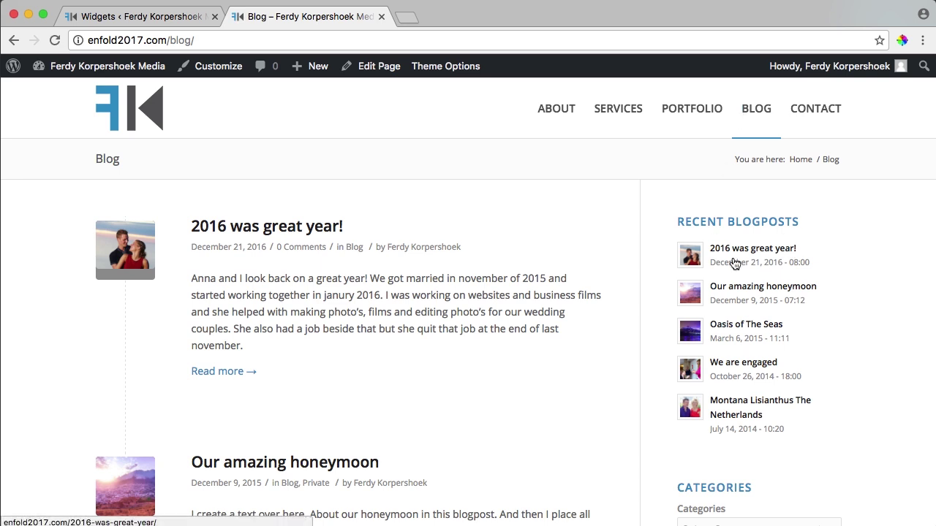
{"action": "scroll", "coordinate": [776, 219], "scroll_direction": "down", "scroll_amount": 3}
{"action": "scroll", "coordinate": [779, 223], "scroll_direction": "down", "scroll_amount": 5}
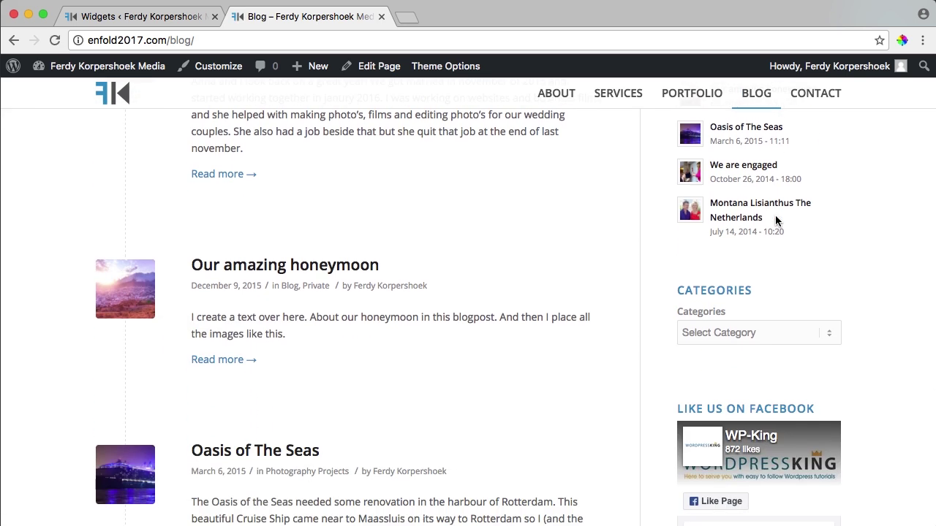
{"action": "left_click", "coordinate": [741, 324]}
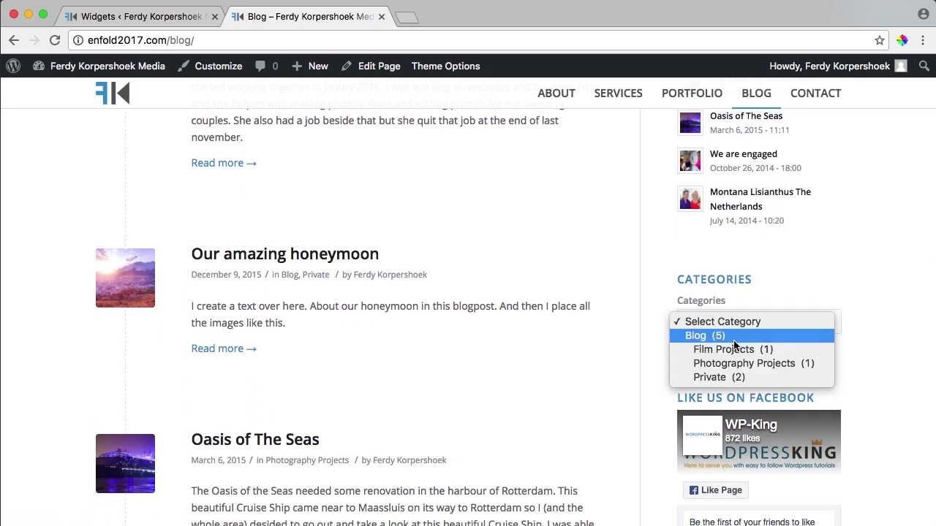
{"action": "left_click", "coordinate": [733, 350]}
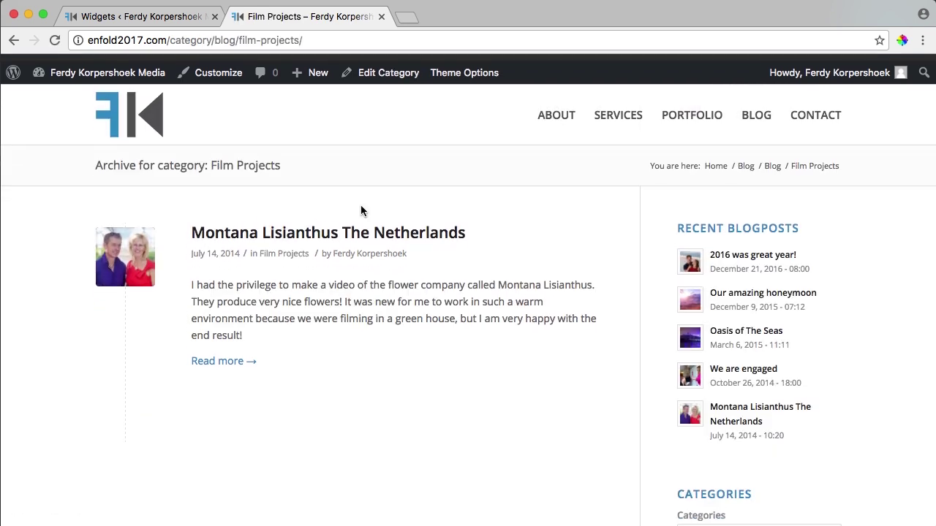
Pick Private from the sidebar Categories dropdown to view that archive
{"action": "scroll", "coordinate": [395, 339], "scroll_direction": "down", "scroll_amount": 4}
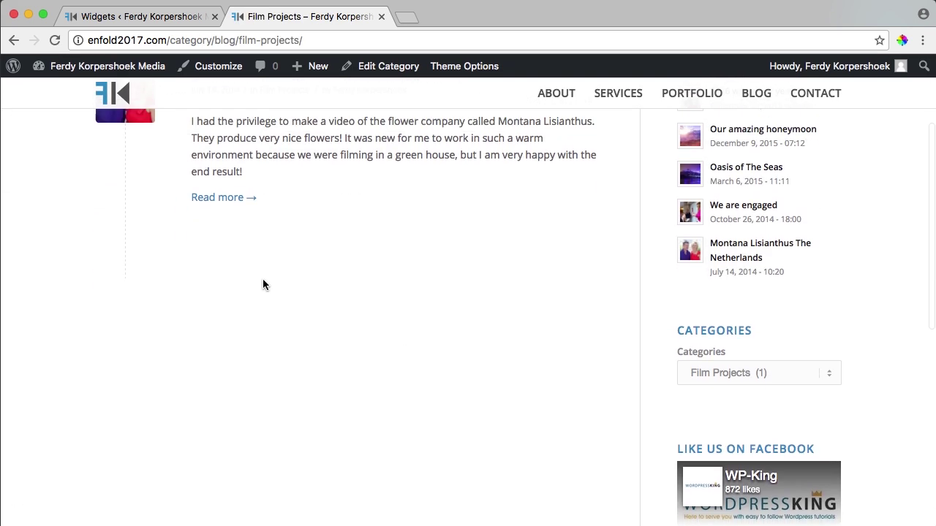
{"action": "scroll", "coordinate": [267, 274], "scroll_direction": "up", "scroll_amount": 4}
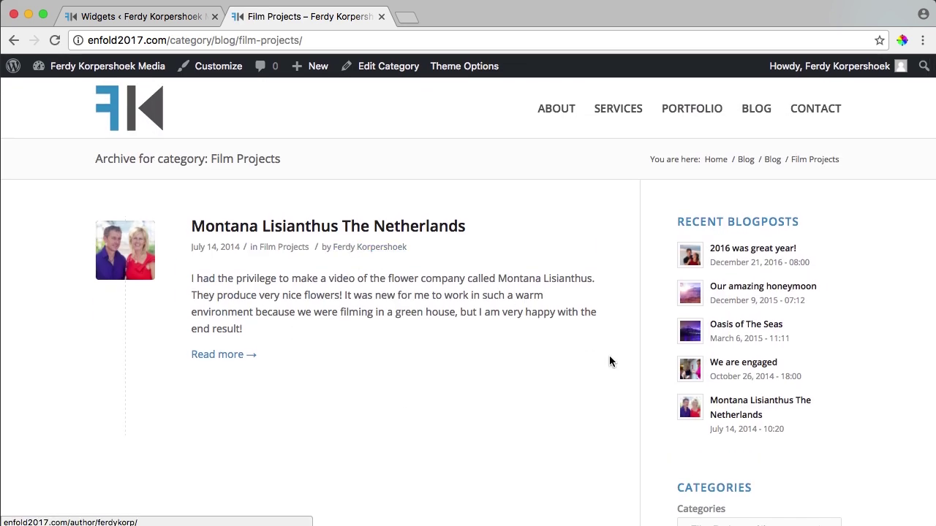
{"action": "scroll", "coordinate": [619, 382], "scroll_direction": "down", "scroll_amount": 3}
{"action": "left_click", "coordinate": [731, 432]}
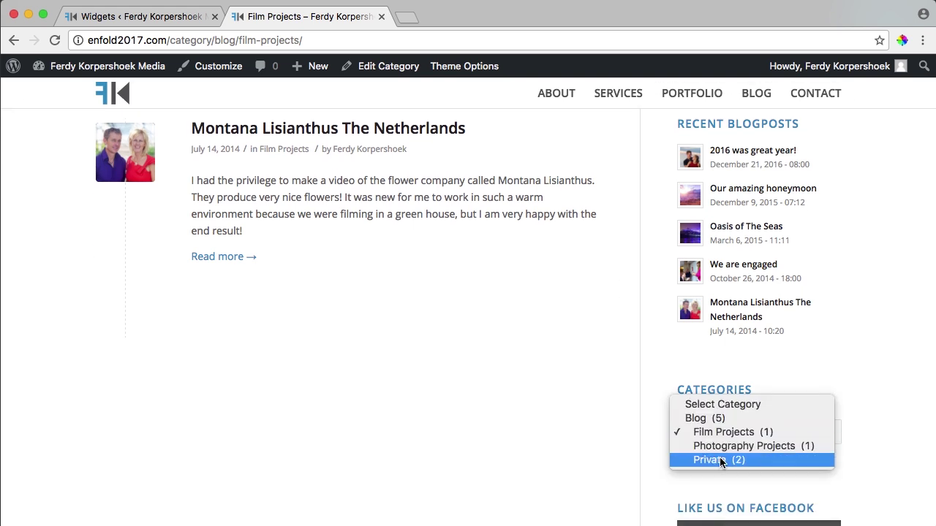
{"action": "left_click", "coordinate": [716, 461]}
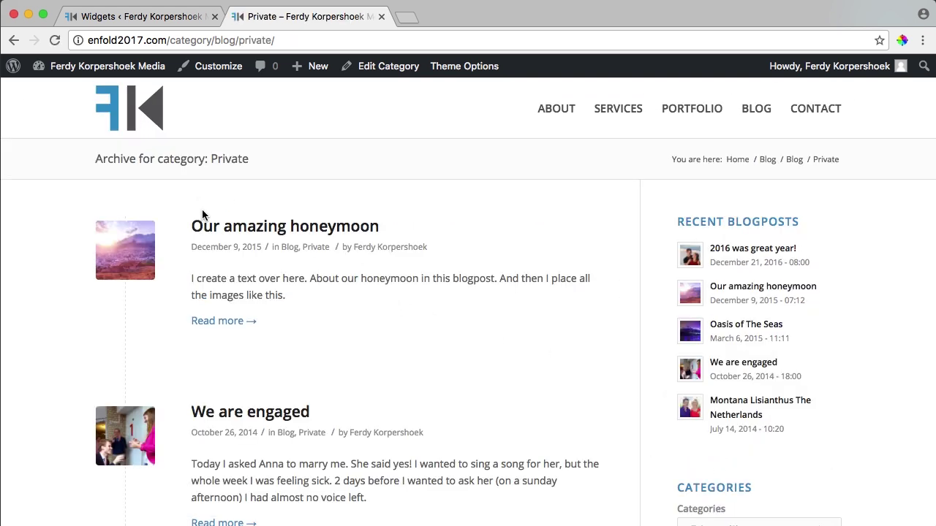
Open '2016 was great year!' in the post editor from the admin bar
{"action": "scroll", "coordinate": [329, 229], "scroll_direction": "down", "scroll_amount": 5}
{"action": "scroll", "coordinate": [329, 215], "scroll_direction": "up", "scroll_amount": 4}
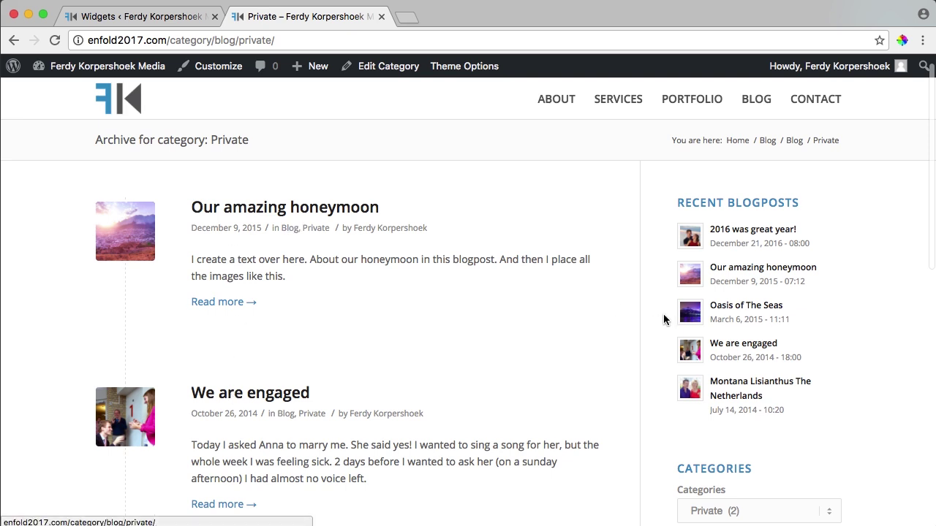
{"action": "scroll", "coordinate": [636, 317], "scroll_direction": "down", "scroll_amount": 1}
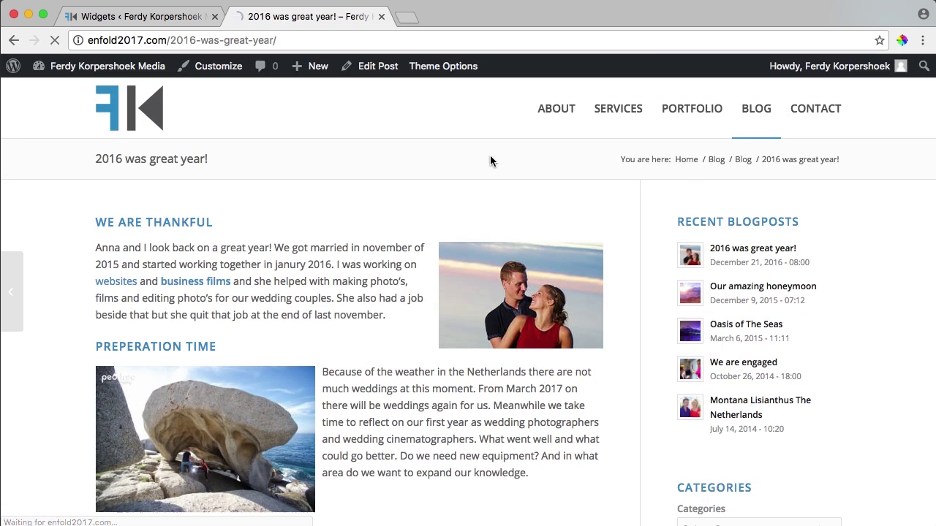
{"action": "left_click", "coordinate": [360, 68]}
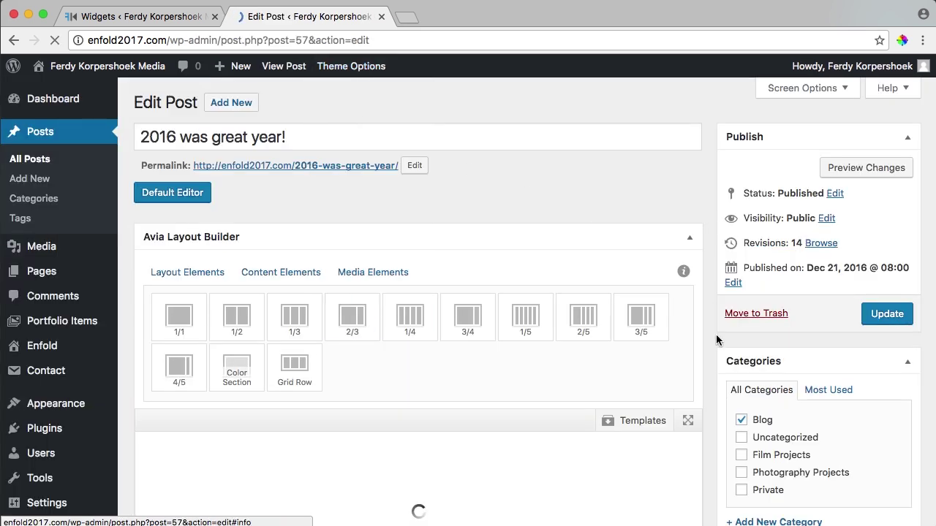
Add the Private category to the post and update it
{"action": "scroll", "coordinate": [715, 334], "scroll_direction": "down", "scroll_amount": 3}
{"action": "scroll", "coordinate": [716, 337], "scroll_direction": "down", "scroll_amount": 3}
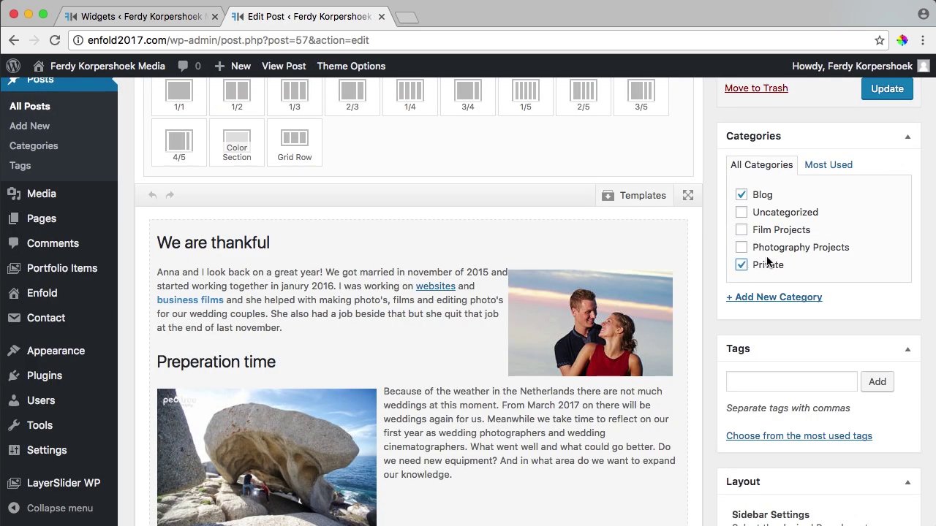
{"action": "left_click", "coordinate": [887, 90]}
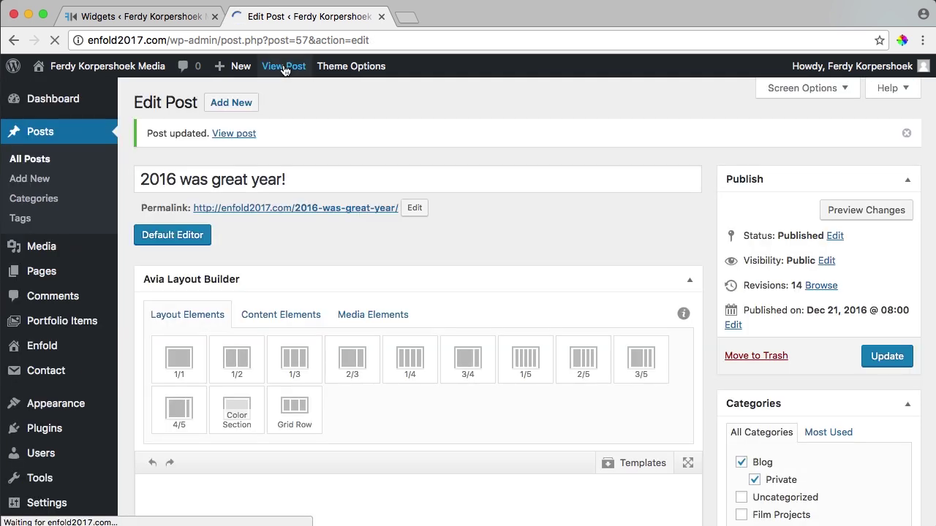
View the post, check the Private archive via the Categories dropdown, then return to Widgets
{"action": "left_click", "coordinate": [283, 70]}
{"action": "scroll", "coordinate": [642, 306], "scroll_direction": "down", "scroll_amount": 3}
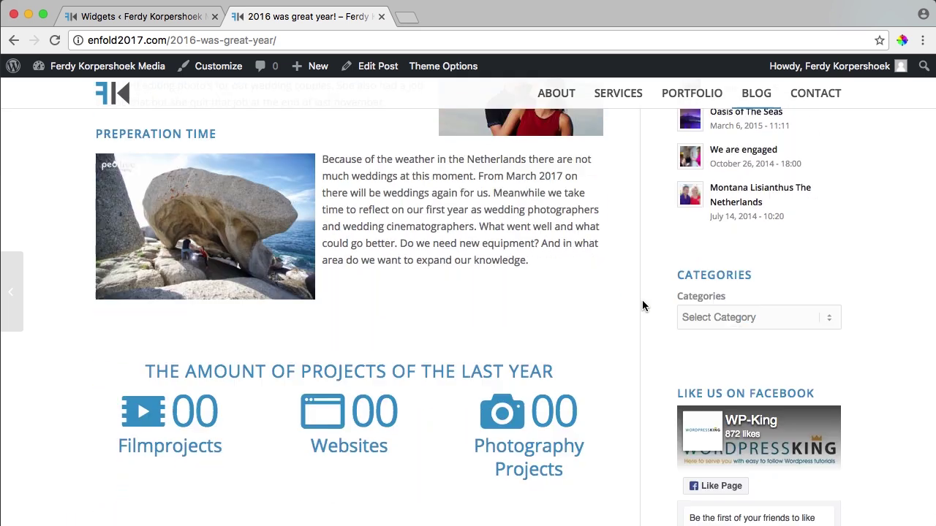
{"action": "scroll", "coordinate": [642, 305], "scroll_direction": "down", "scroll_amount": 2}
{"action": "left_click", "coordinate": [699, 247]}
{"action": "left_click", "coordinate": [706, 304]}
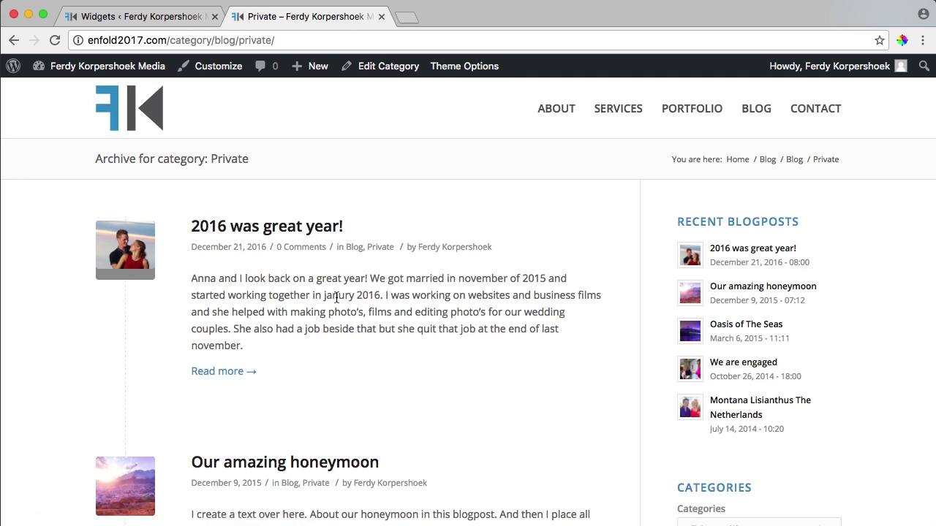
{"action": "left_click", "coordinate": [172, 25]}
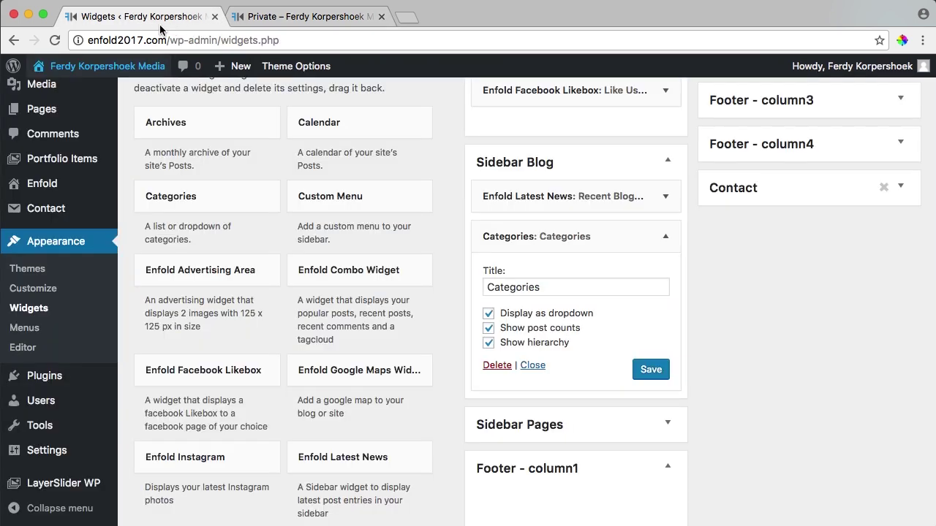
Set the Enfold blog styling to Elegant and save all changes
{"action": "left_click", "coordinate": [44, 183]}
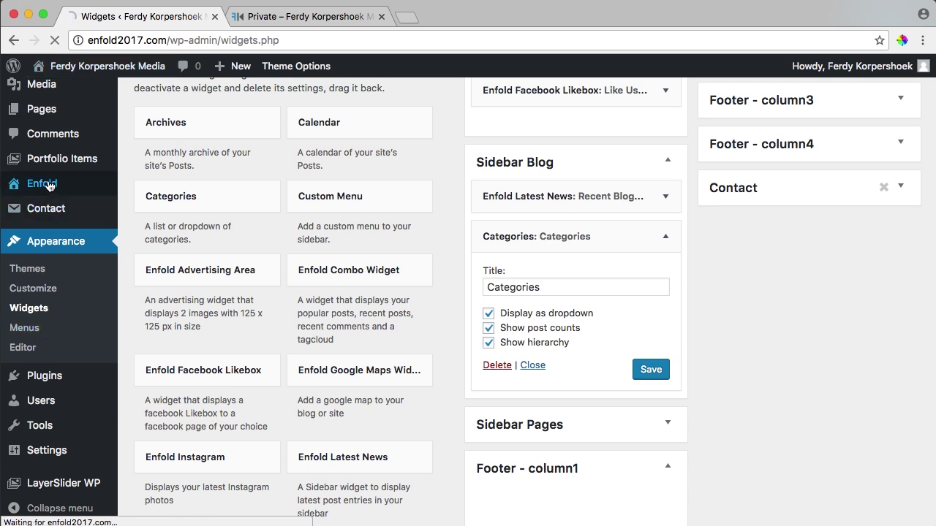
{"action": "left_click", "coordinate": [185, 232]}
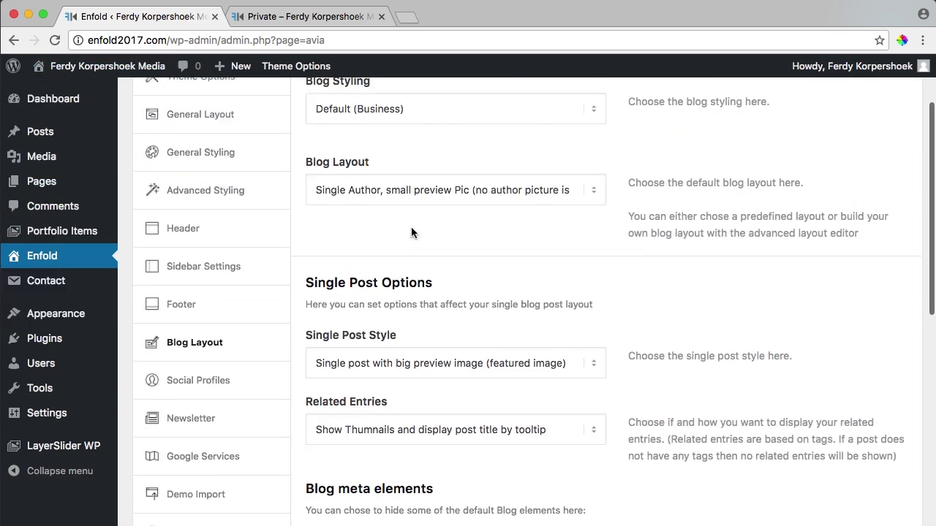
{"action": "left_click", "coordinate": [381, 214]}
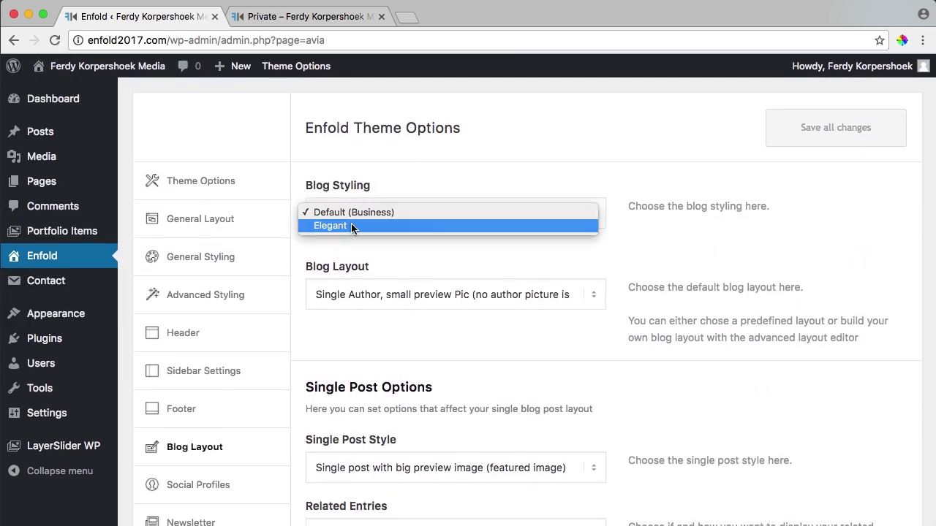
{"action": "left_click", "coordinate": [380, 224]}
{"action": "left_click", "coordinate": [802, 125]}
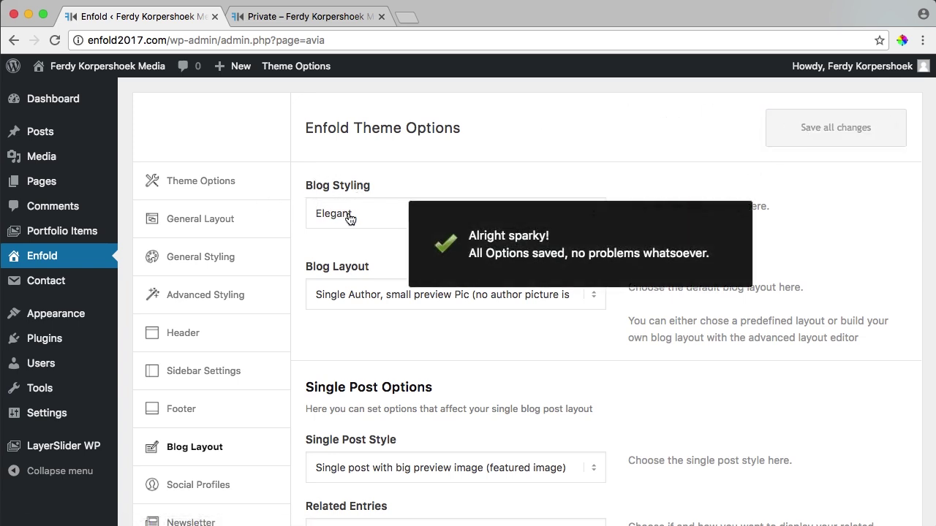
Inspect the Private archive's posts in the new Elegant style
{"action": "left_click", "coordinate": [330, 18]}
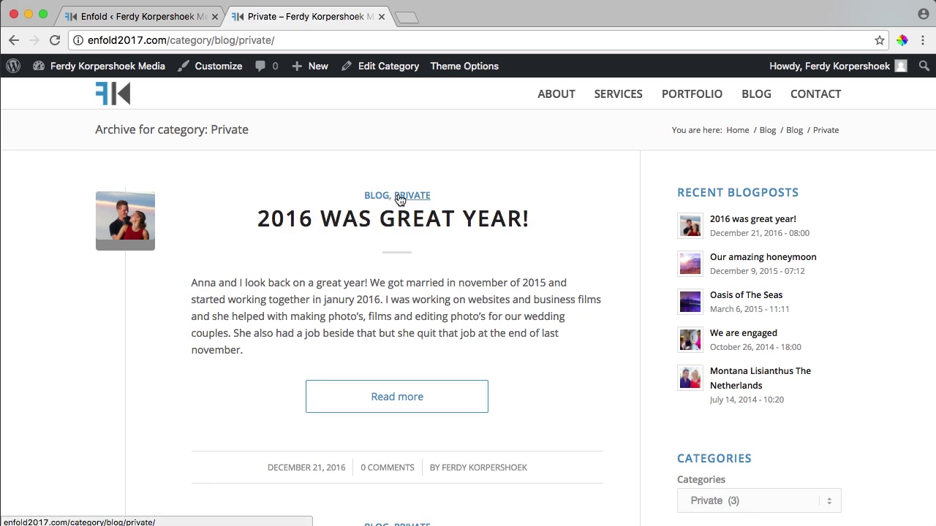
{"action": "scroll", "coordinate": [263, 295], "scroll_direction": "down", "scroll_amount": 2}
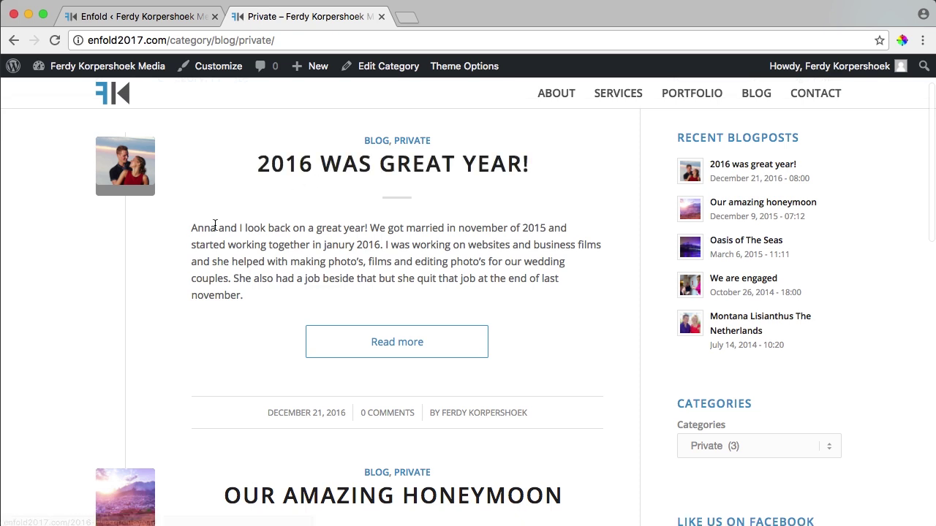
{"action": "left_click_drag", "start_coordinate": [218, 227], "coordinate": [380, 295]}
{"action": "left_click", "coordinate": [380, 292]}
{"action": "scroll", "coordinate": [380, 283], "scroll_direction": "down", "scroll_amount": 2}
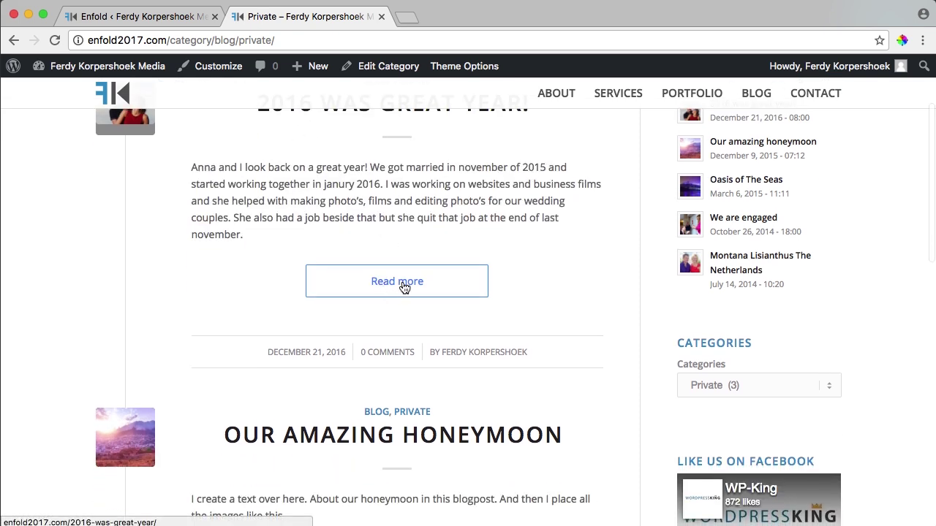
{"action": "left_click_drag", "start_coordinate": [265, 353], "coordinate": [358, 355]}
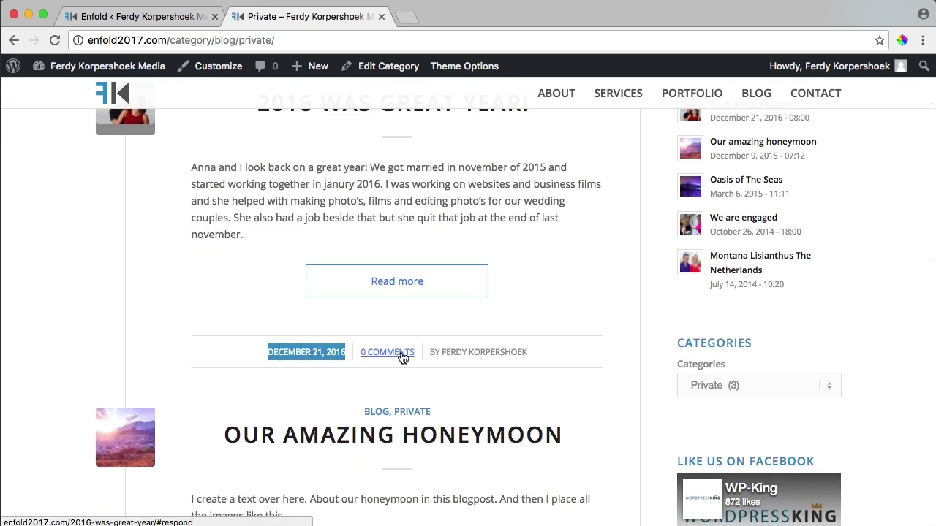
{"action": "left_click_drag", "start_coordinate": [540, 360], "coordinate": [429, 355]}
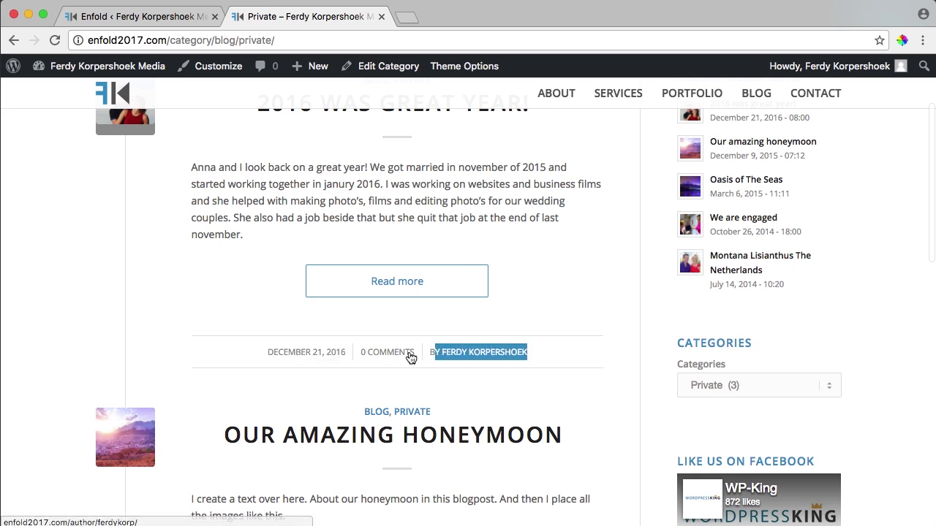
{"action": "left_click", "coordinate": [241, 321]}
{"action": "scroll", "coordinate": [182, 251], "scroll_direction": "up", "scroll_amount": 3}
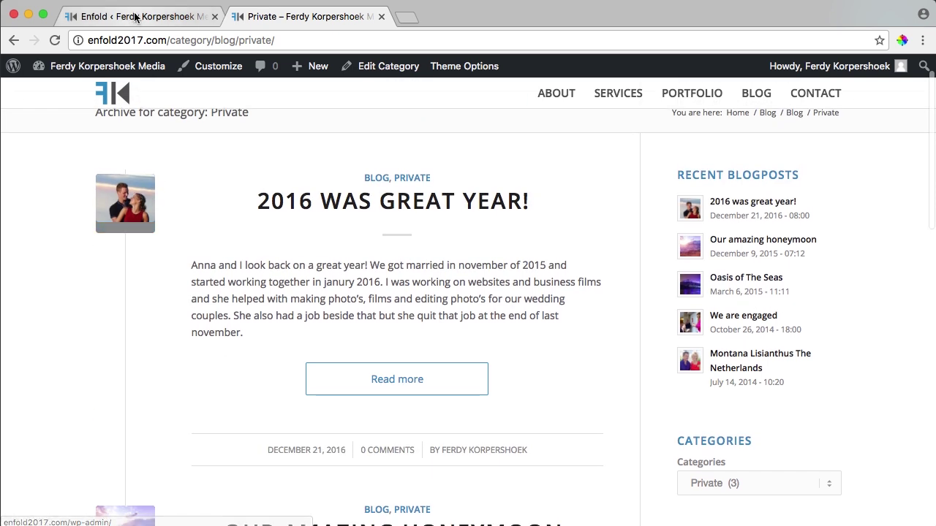
Change the Blog Layout to Grid Layout and save all changes
{"action": "left_click", "coordinate": [139, 16]}
{"action": "scroll", "coordinate": [392, 260], "scroll_direction": "down", "scroll_amount": 2}
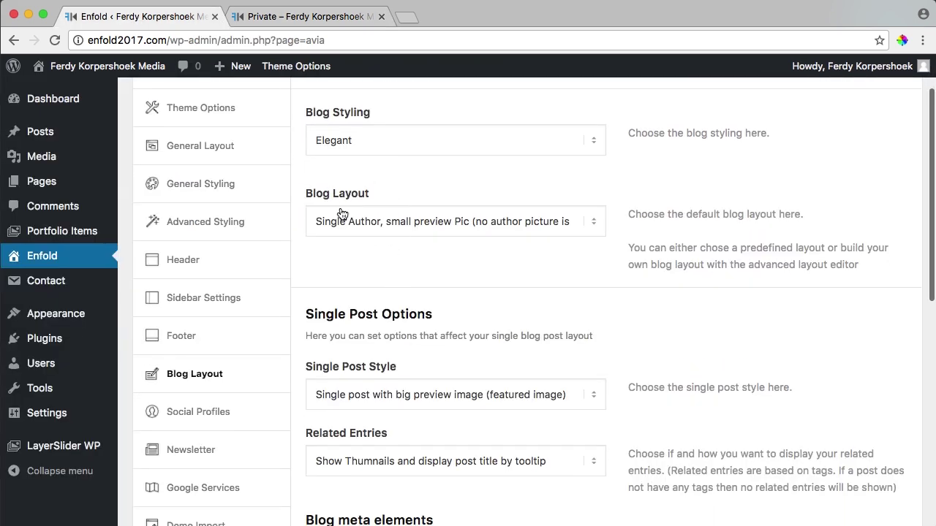
{"action": "left_click", "coordinate": [375, 226]}
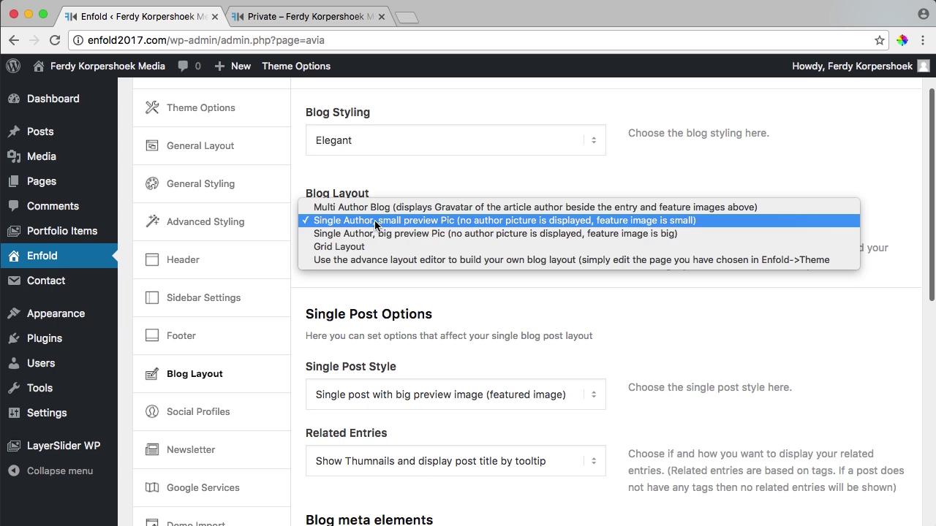
{"action": "left_click", "coordinate": [341, 247]}
{"action": "scroll", "coordinate": [645, 261], "scroll_direction": "up", "scroll_amount": 2}
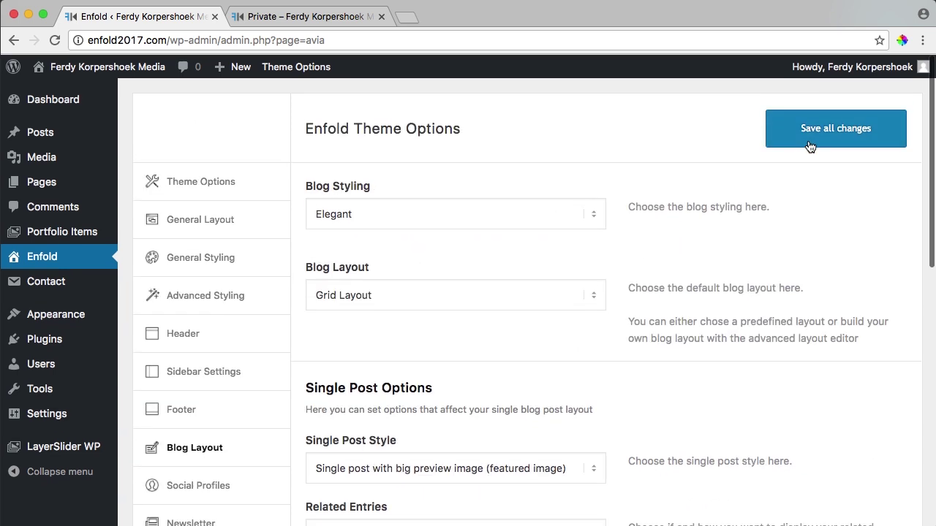
{"action": "left_click", "coordinate": [810, 131]}
View the blog page showing posts as a grid of cards
{"action": "left_click", "coordinate": [306, 17]}
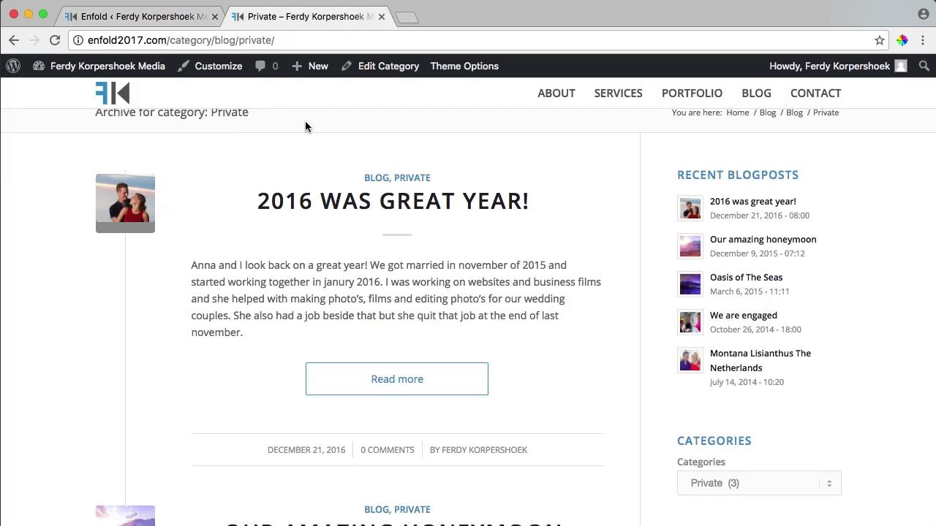
{"action": "key", "text": "super+bracketleft"}
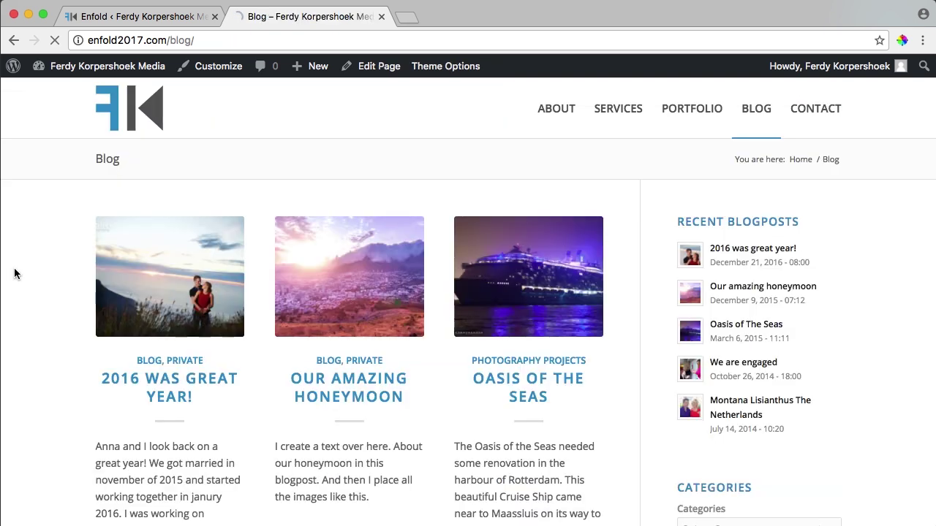
{"action": "scroll", "coordinate": [41, 271], "scroll_direction": "down", "scroll_amount": 3}
{"action": "scroll", "coordinate": [74, 257], "scroll_direction": "down", "scroll_amount": 8}
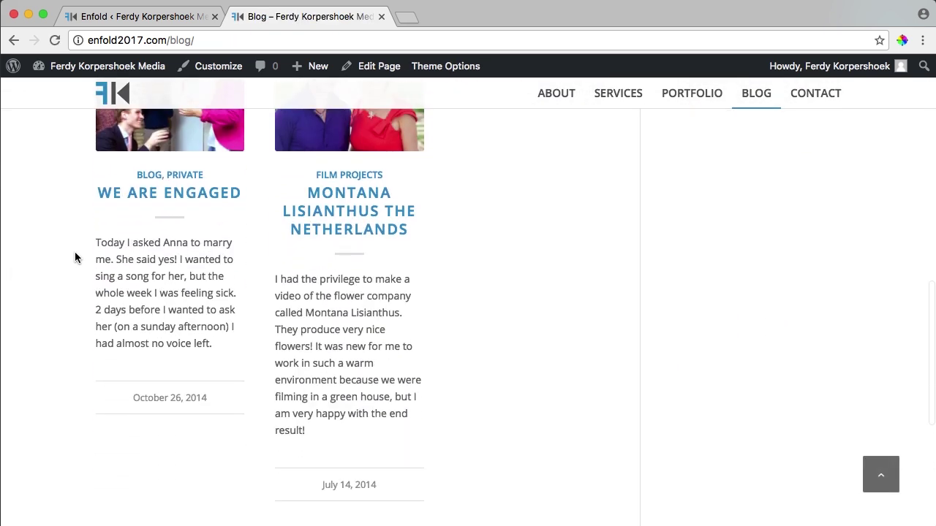
Set the Blog Layout to 'Single Author, big preview Pic' and save all changes
{"action": "scroll", "coordinate": [75, 258], "scroll_direction": "up", "scroll_amount": 5}
{"action": "scroll", "coordinate": [75, 257], "scroll_direction": "up", "scroll_amount": 5}
{"action": "scroll", "coordinate": [74, 257], "scroll_direction": "down", "scroll_amount": 2}
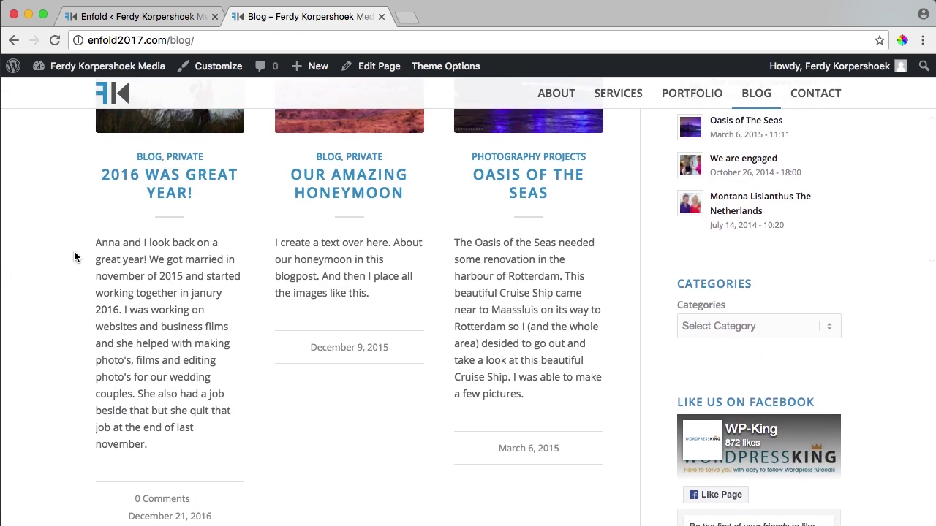
{"action": "left_click", "coordinate": [138, 16]}
{"action": "left_click", "coordinate": [329, 292]}
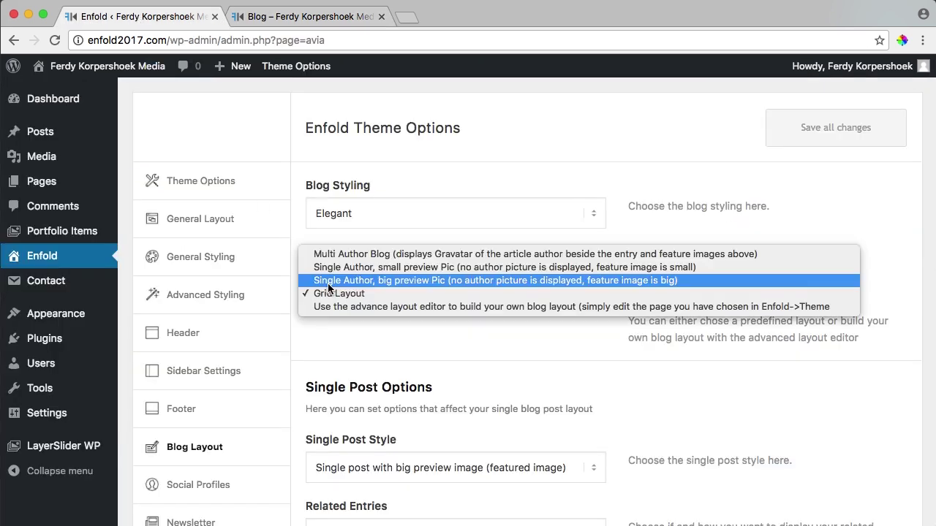
{"action": "left_click", "coordinate": [424, 280]}
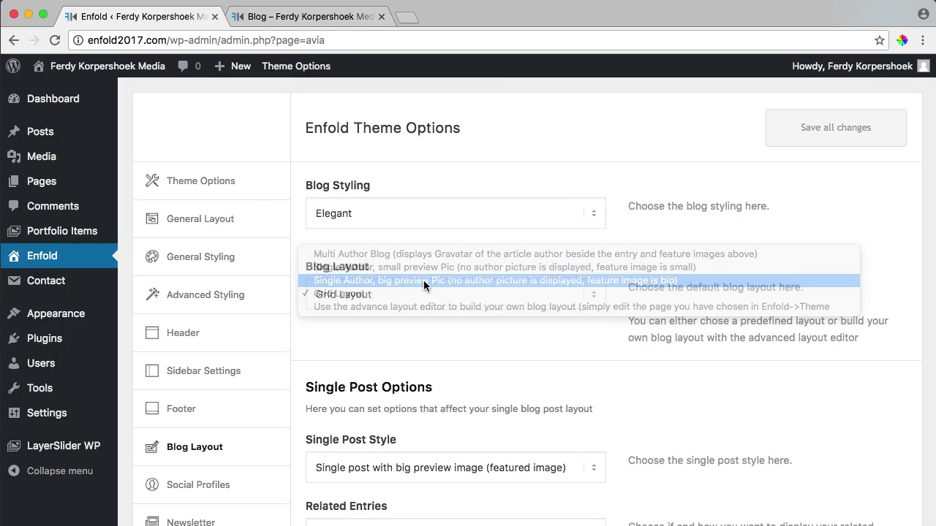
{"action": "left_click", "coordinate": [897, 129]}
Reload the blog page to check the full-width, one-per-row posts
{"action": "left_click", "coordinate": [319, 18]}
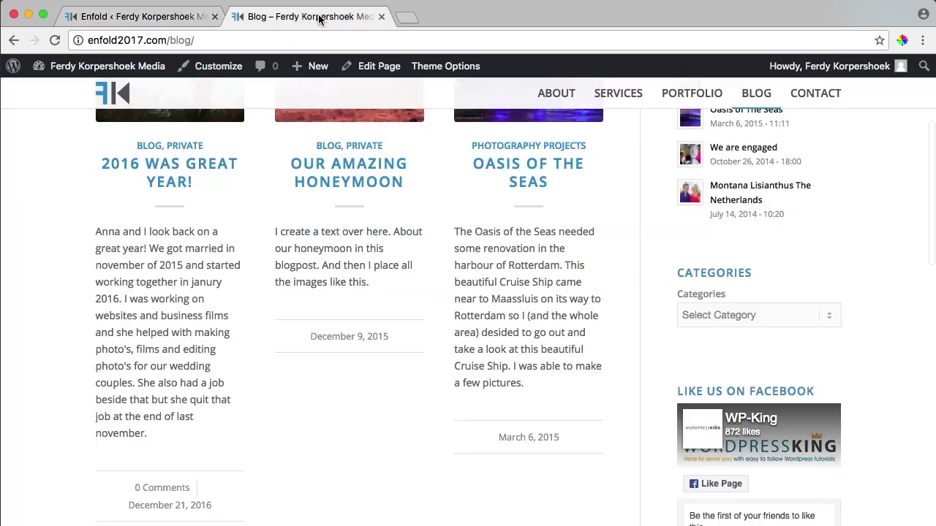
{"action": "scroll", "coordinate": [309, 174], "scroll_direction": "up", "scroll_amount": 10}
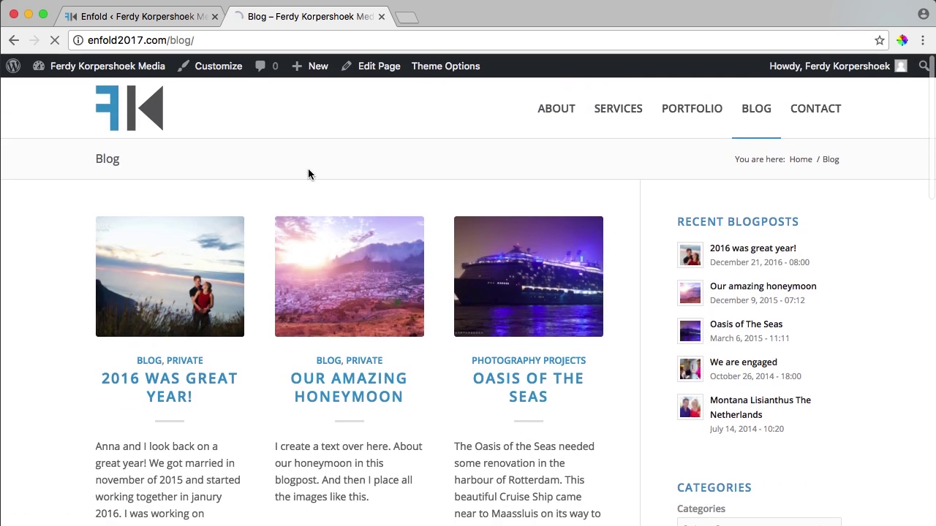
{"action": "key", "text": "super+r"}
{"action": "scroll", "coordinate": [195, 175], "scroll_direction": "down", "scroll_amount": 7}
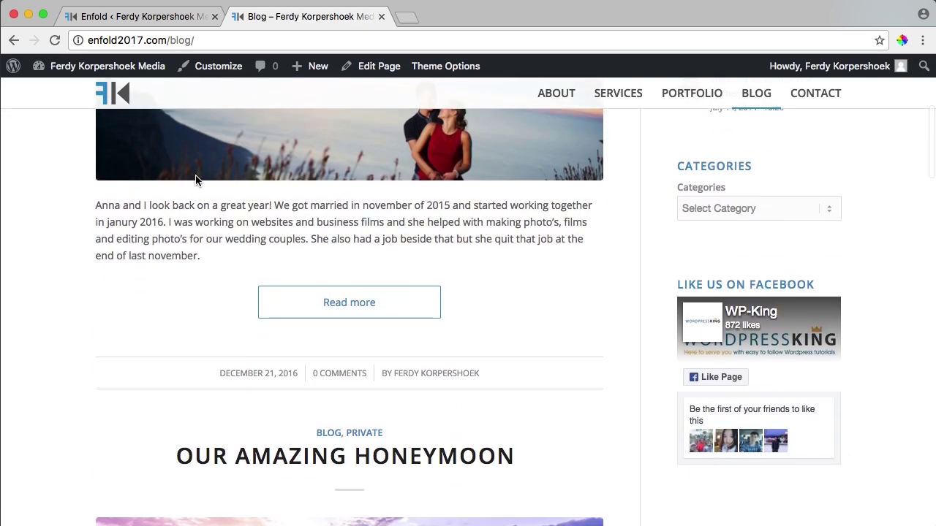
{"action": "scroll", "coordinate": [196, 180], "scroll_direction": "down", "scroll_amount": 15}
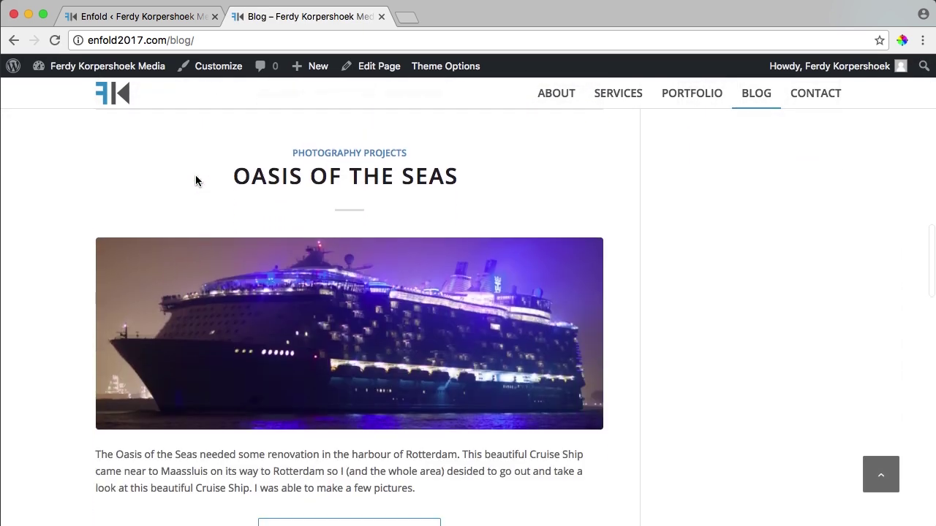
{"action": "scroll", "coordinate": [195, 174], "scroll_direction": "down", "scroll_amount": 10}
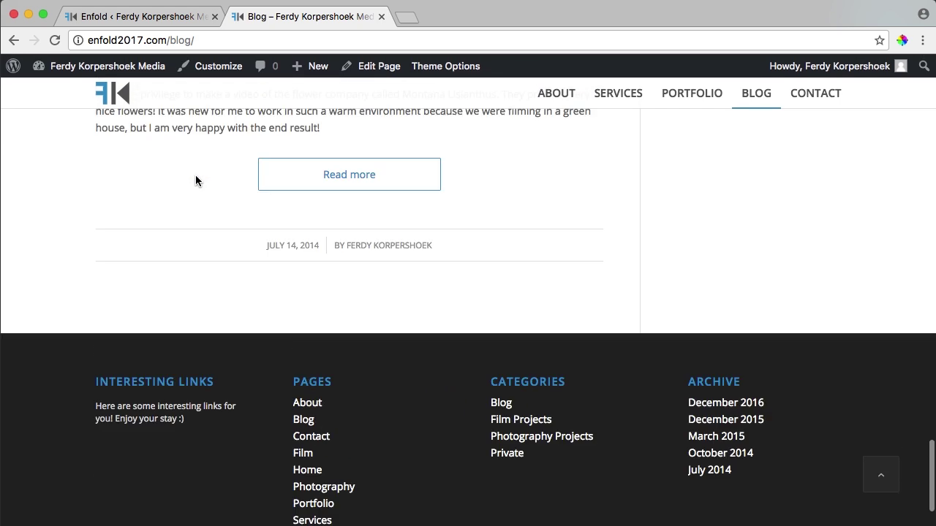
{"action": "scroll", "coordinate": [195, 174], "scroll_direction": "up", "scroll_amount": 20}
Set Blog Layout to 'Use the advance layout editor', save, and reload the now-empty blog page
{"action": "left_click", "coordinate": [170, 18]}
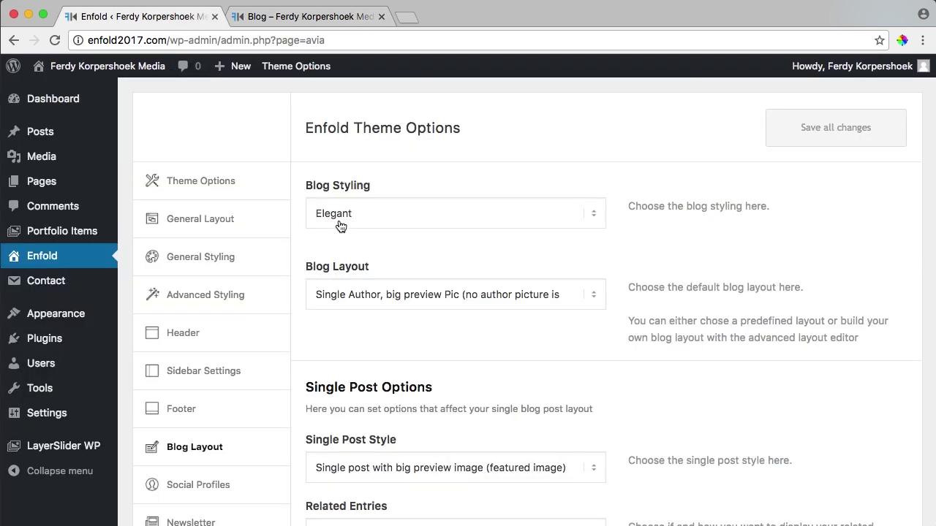
{"action": "left_click", "coordinate": [380, 291]}
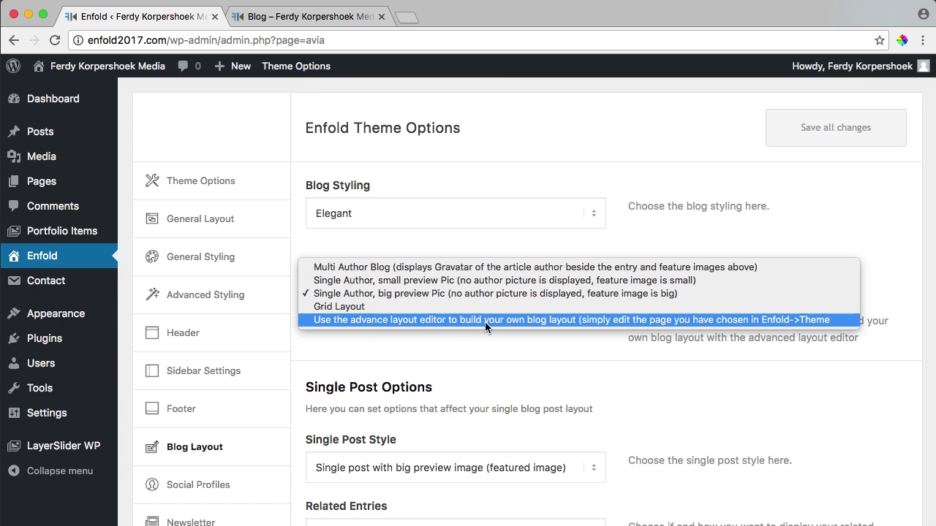
{"action": "left_click", "coordinate": [577, 320]}
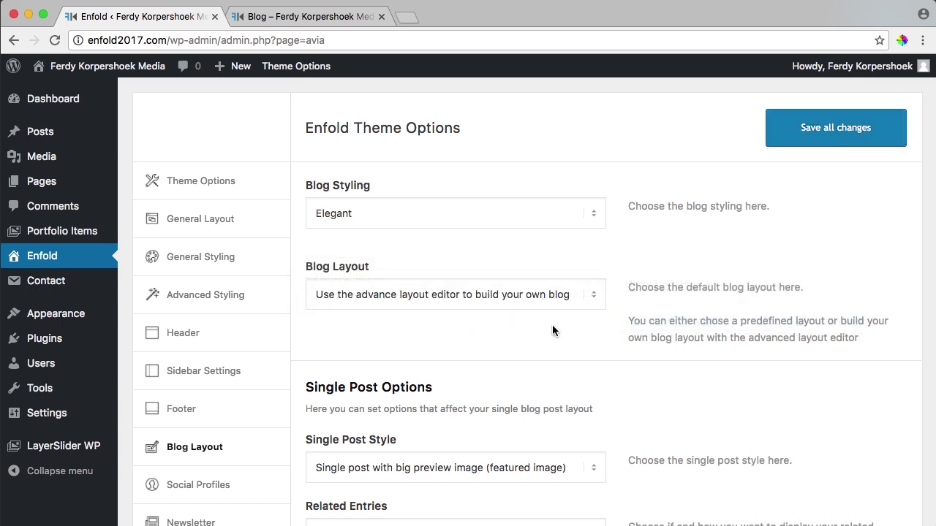
{"action": "left_click", "coordinate": [816, 130]}
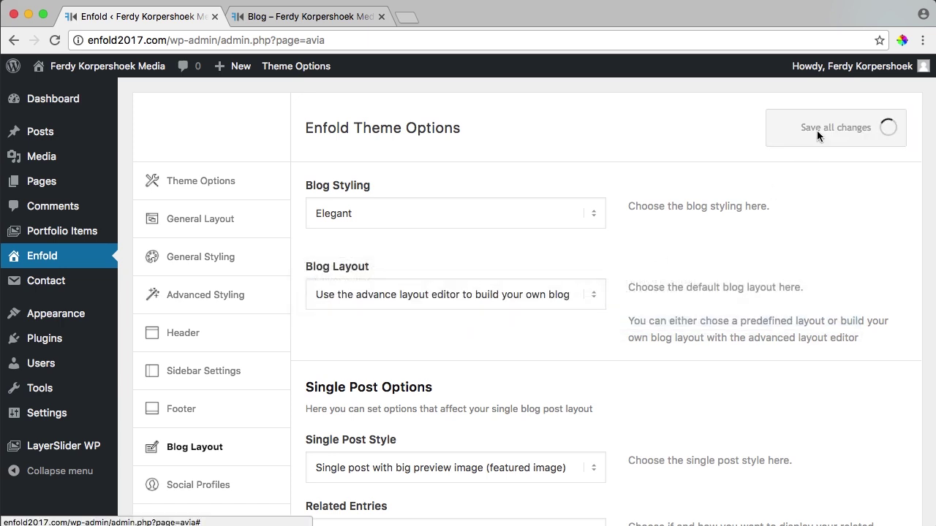
{"action": "left_click", "coordinate": [303, 18]}
{"action": "key", "text": "super+r"}
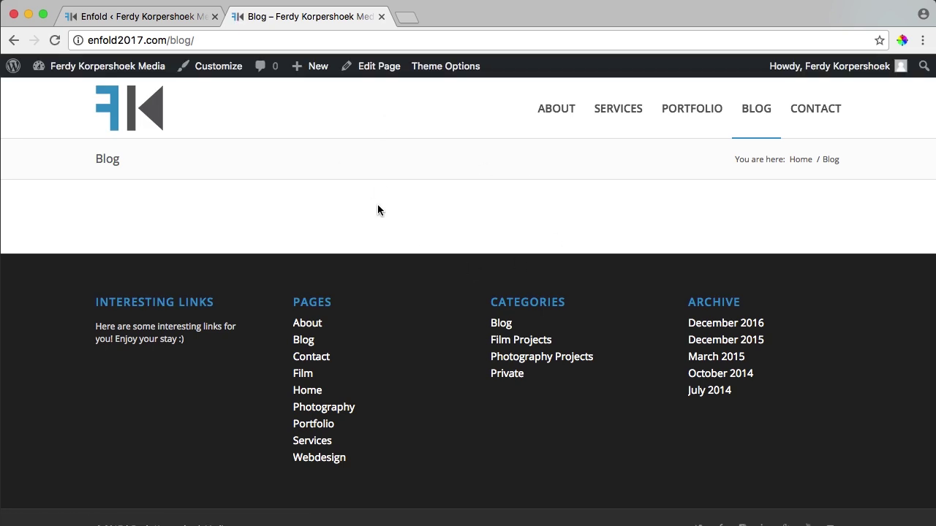
{"action": "scroll", "coordinate": [380, 146], "scroll_direction": "down", "scroll_amount": 1}
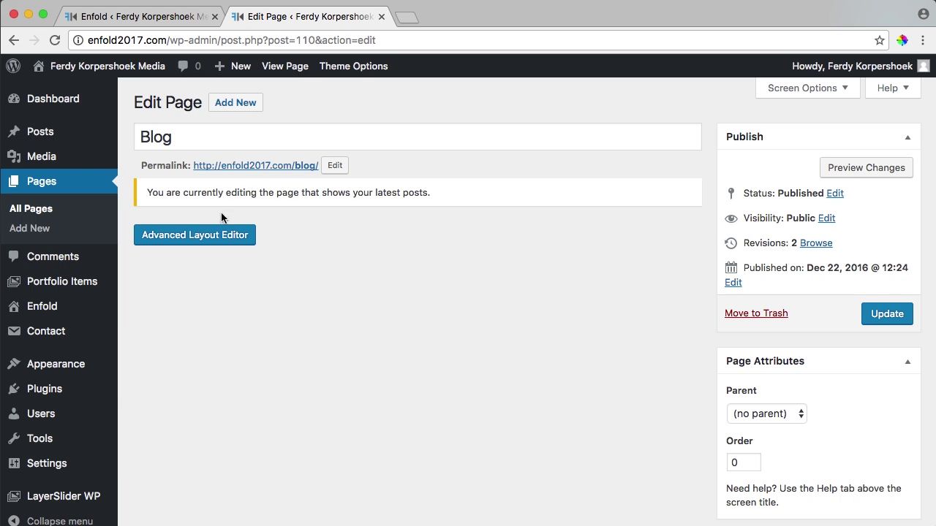
Build the Blog page in the layout builder with a Color Section holding a Featured Image Slider
{"action": "left_click", "coordinate": [194, 234]}
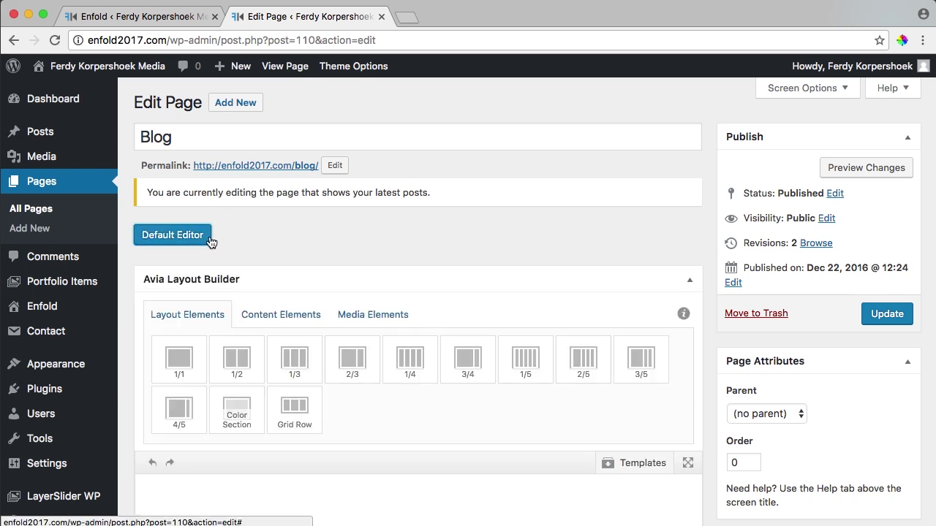
{"action": "scroll", "coordinate": [307, 233], "scroll_direction": "down", "scroll_amount": 5}
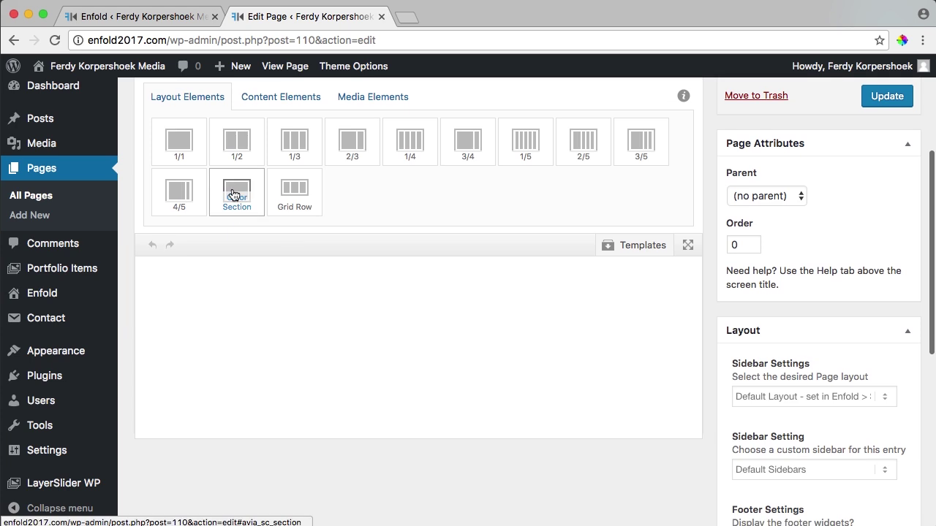
{"action": "left_click_drag", "start_coordinate": [234, 200], "coordinate": [265, 313]}
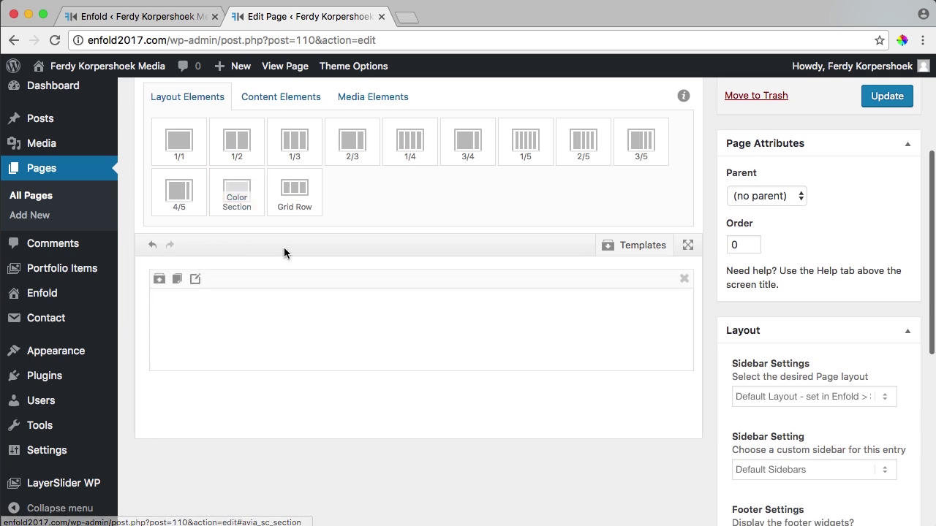
{"action": "left_click", "coordinate": [374, 103]}
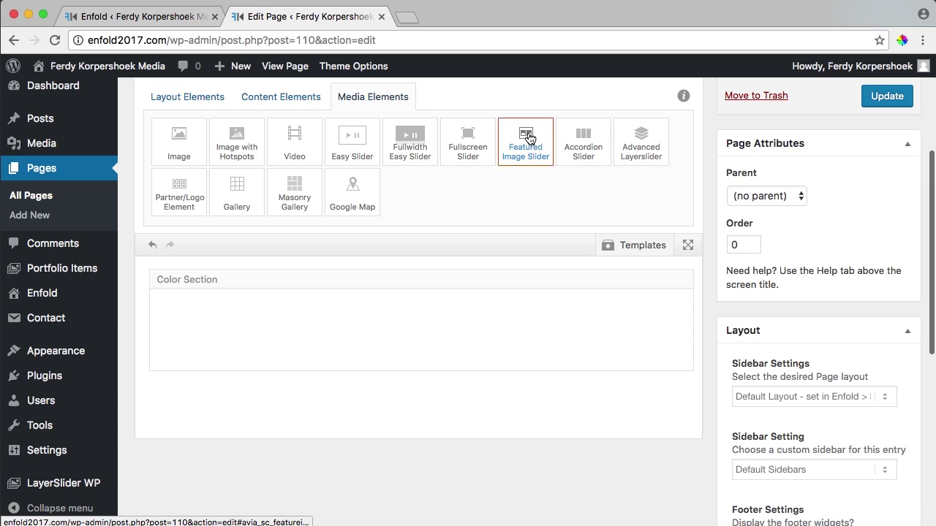
{"action": "left_click_drag", "start_coordinate": [530, 139], "coordinate": [380, 334]}
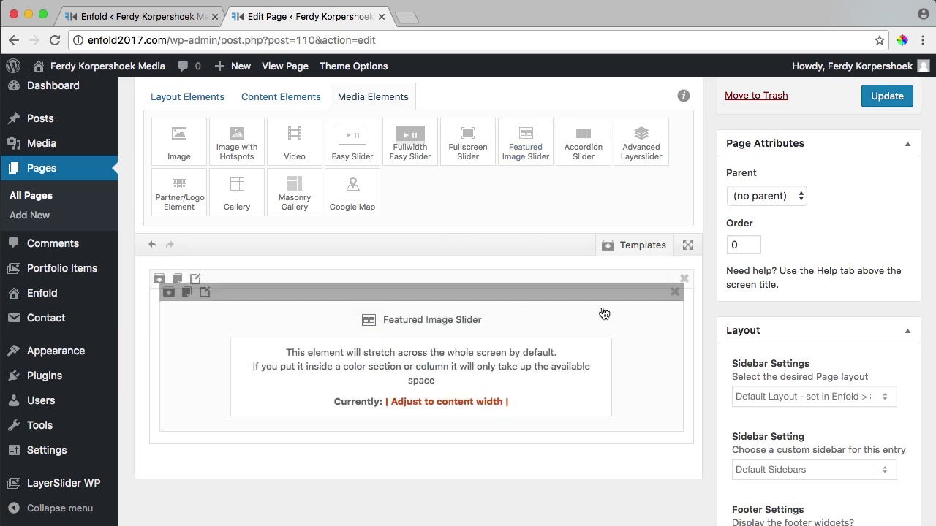
{"action": "scroll", "coordinate": [784, 304], "scroll_direction": "down", "scroll_amount": 3}
Give the page a right sidebar using Sidebar Blog, update it, and open the live page
{"action": "left_click", "coordinate": [762, 175]}
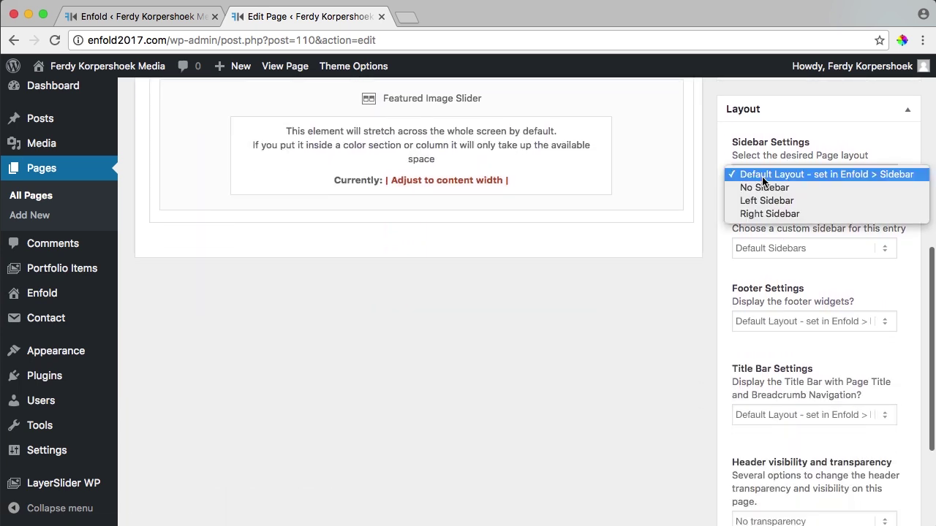
{"action": "left_click", "coordinate": [762, 212]}
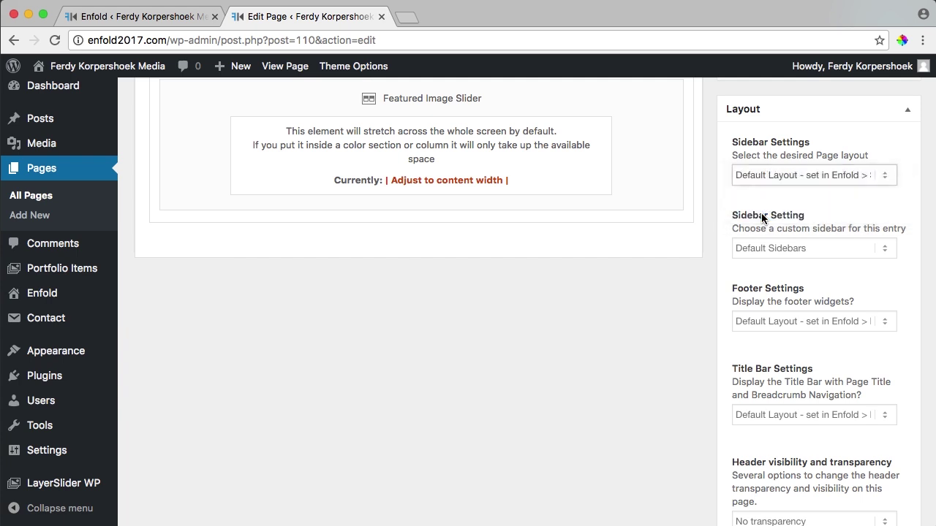
{"action": "left_click", "coordinate": [763, 249]}
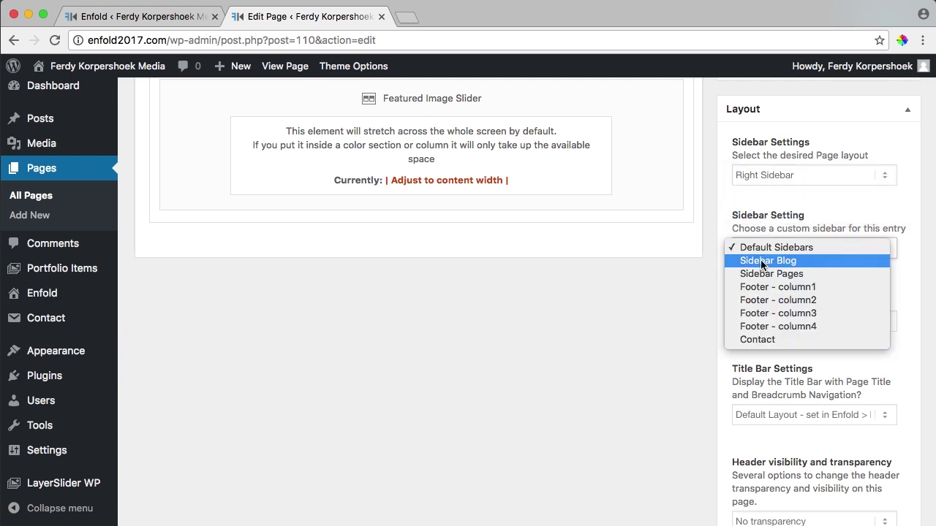
{"action": "left_click", "coordinate": [746, 261]}
{"action": "scroll", "coordinate": [718, 261], "scroll_direction": "up", "scroll_amount": 10}
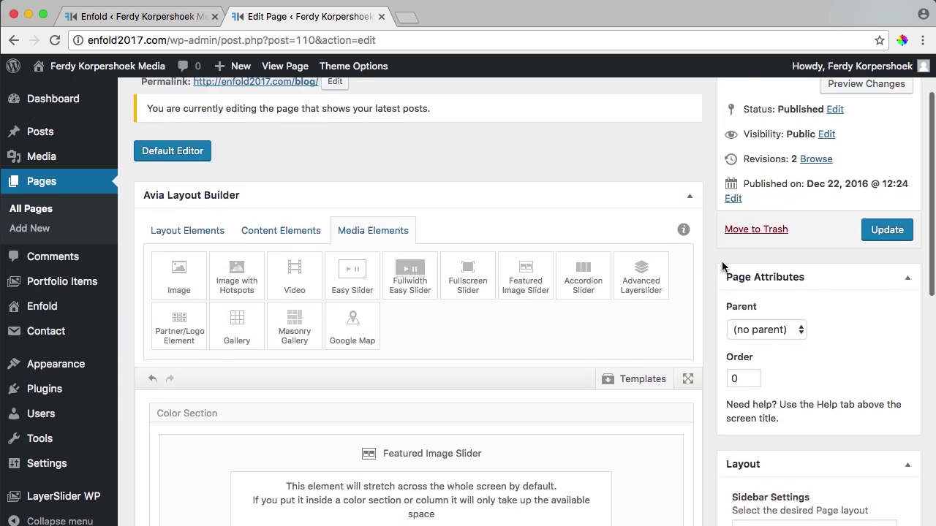
{"action": "left_click", "coordinate": [885, 275]}
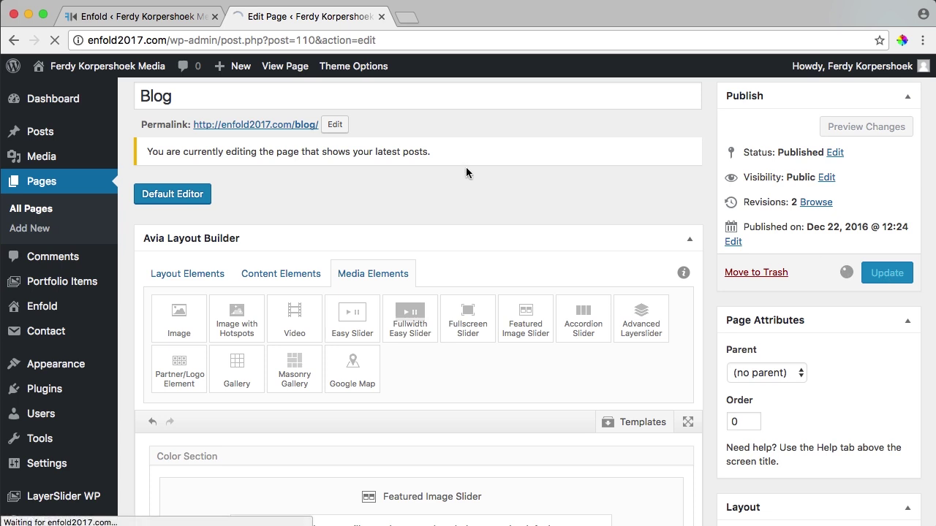
{"action": "left_click", "coordinate": [214, 16]}
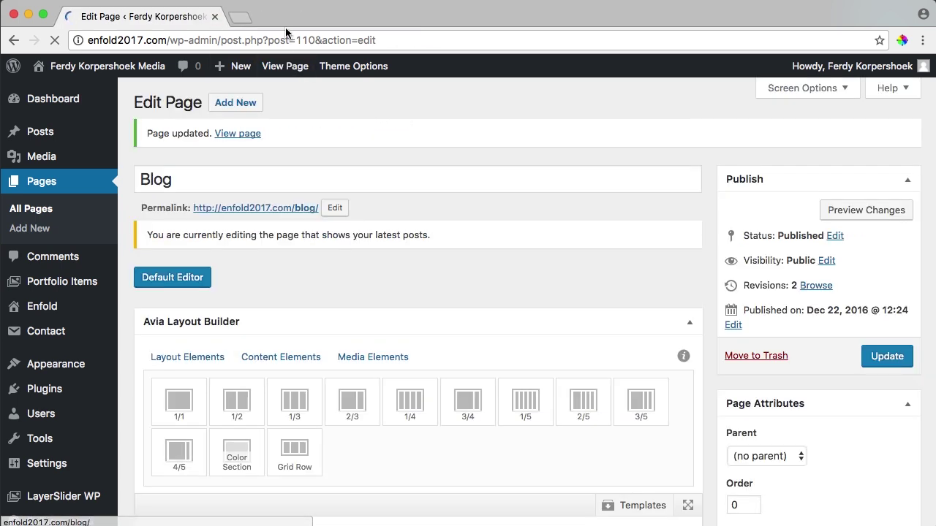
{"action": "left_click", "coordinate": [285, 66], "text": "super"}
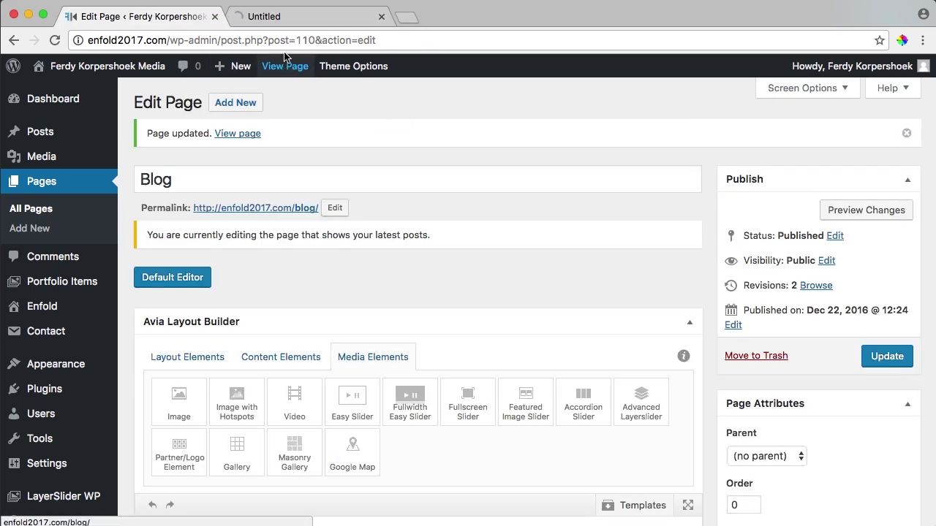
{"action": "left_click", "coordinate": [280, 17]}
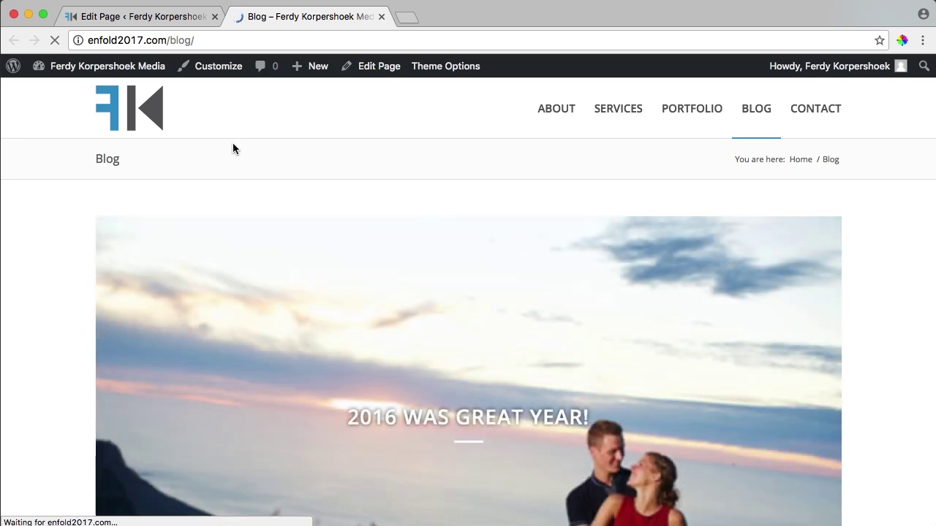
{"action": "scroll", "coordinate": [62, 164], "scroll_direction": "down", "scroll_amount": 5}
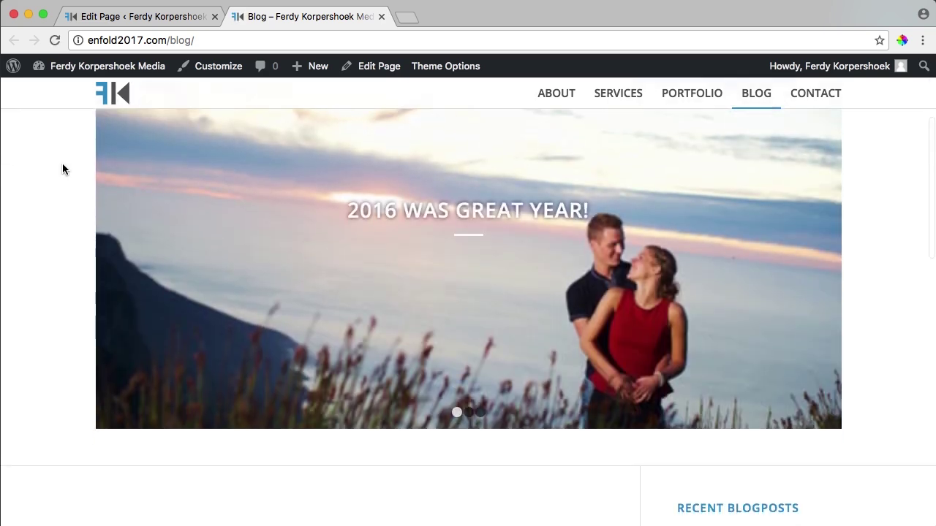
{"action": "scroll", "coordinate": [62, 167], "scroll_direction": "up", "scroll_amount": 5}
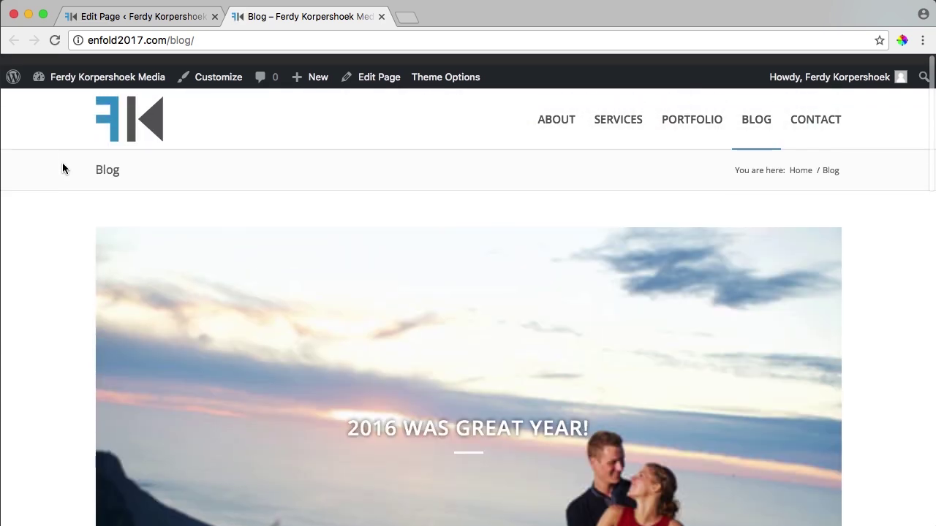
{"action": "scroll", "coordinate": [62, 166], "scroll_direction": "up", "scroll_amount": 1}
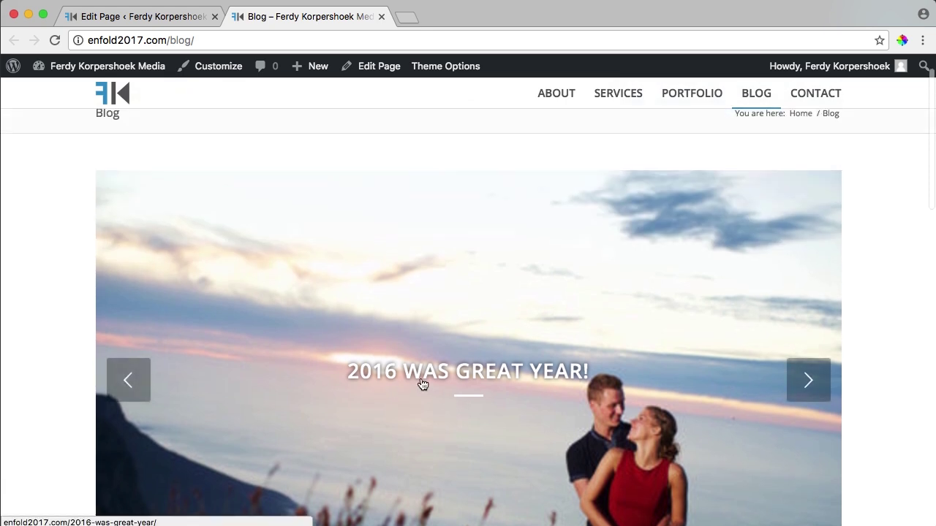
{"action": "scroll", "coordinate": [801, 387], "scroll_direction": "down", "scroll_amount": 2}
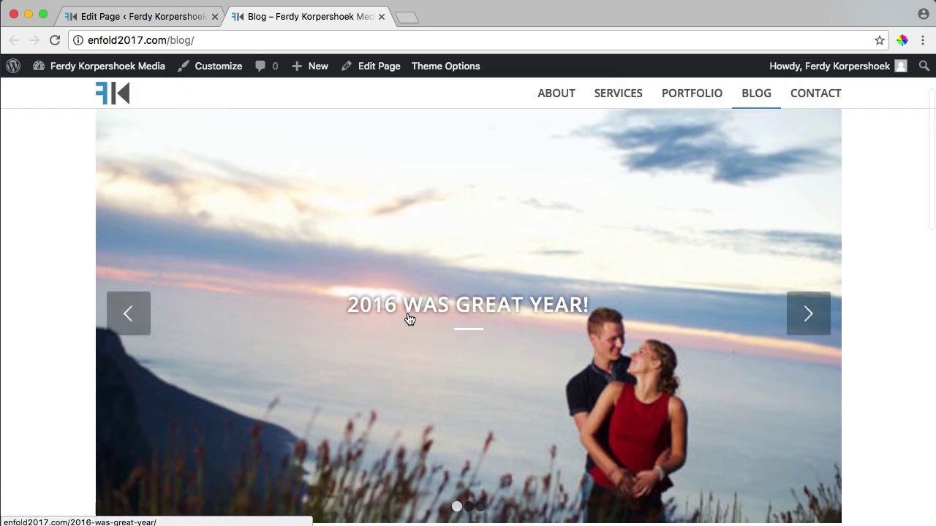
{"action": "scroll", "coordinate": [419, 307], "scroll_direction": "down", "scroll_amount": 1}
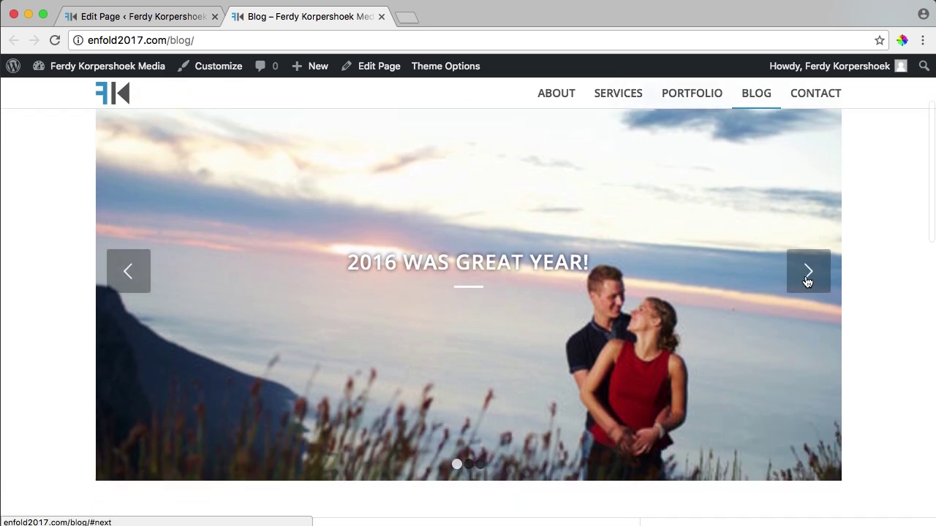
{"action": "left_click", "coordinate": [807, 281]}
{"action": "left_click", "coordinate": [808, 280]}
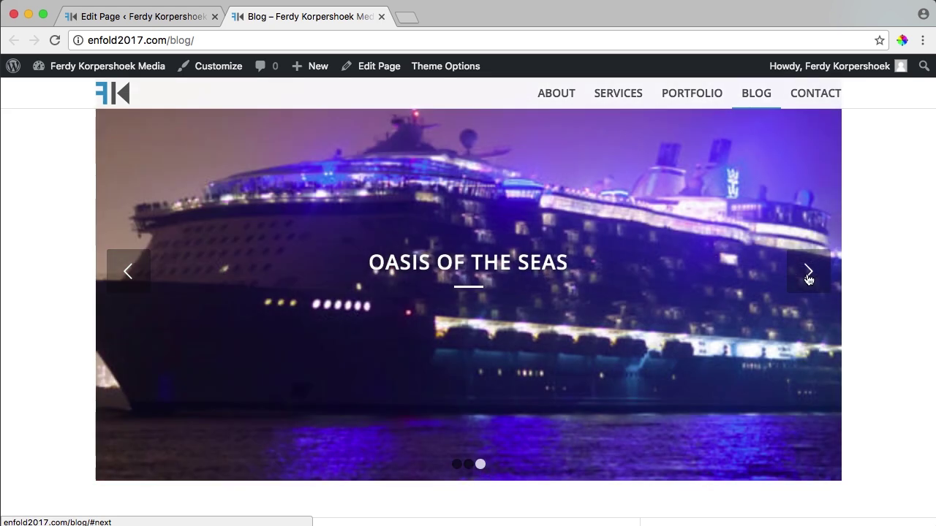
{"action": "left_click", "coordinate": [807, 276]}
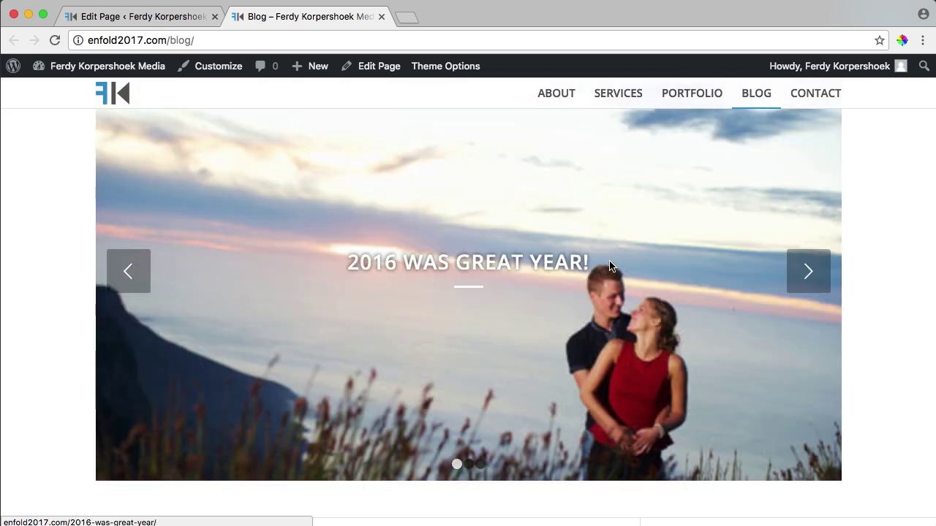
{"action": "scroll", "coordinate": [611, 266], "scroll_direction": "up", "scroll_amount": 2}
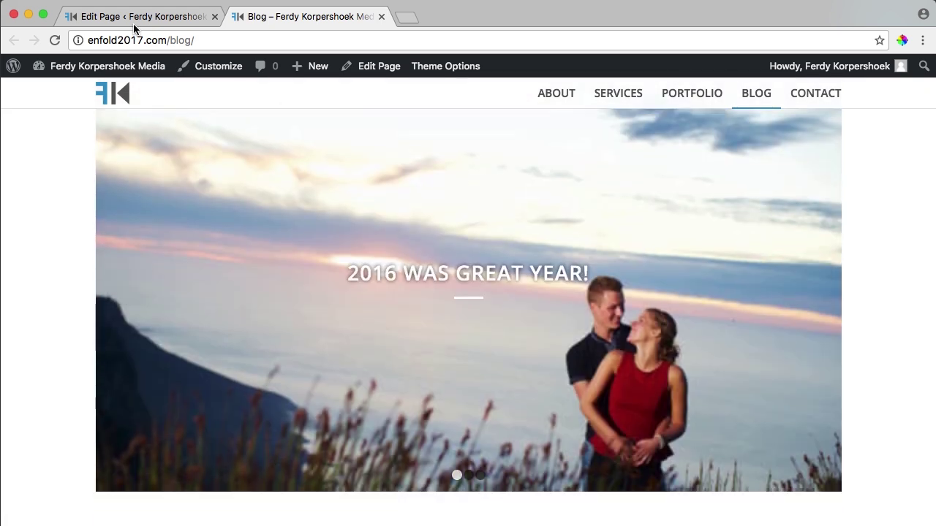
{"action": "left_click", "coordinate": [133, 18]}
{"action": "scroll", "coordinate": [349, 370], "scroll_direction": "down", "scroll_amount": 5}
Set the Featured Image Slider's Entry Number to 1
{"action": "left_click", "coordinate": [319, 395]}
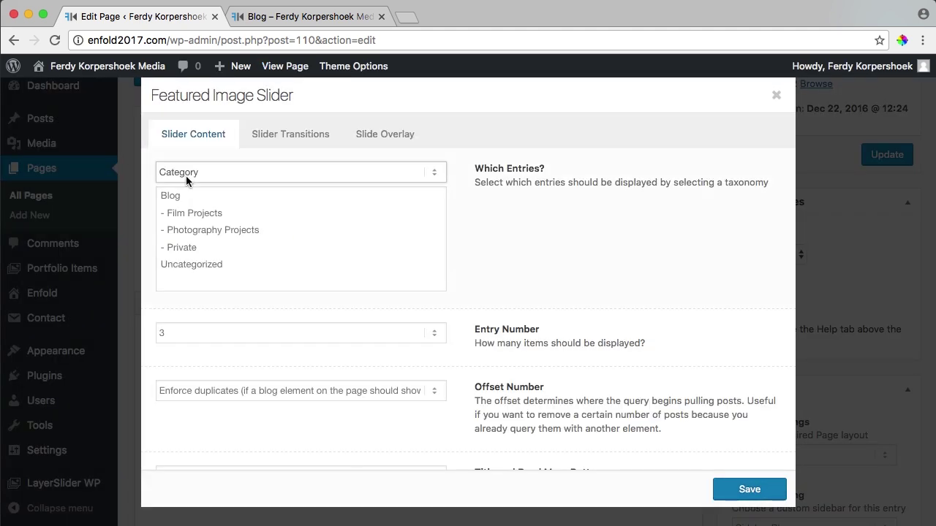
{"action": "scroll", "coordinate": [254, 223], "scroll_direction": "down", "scroll_amount": 3}
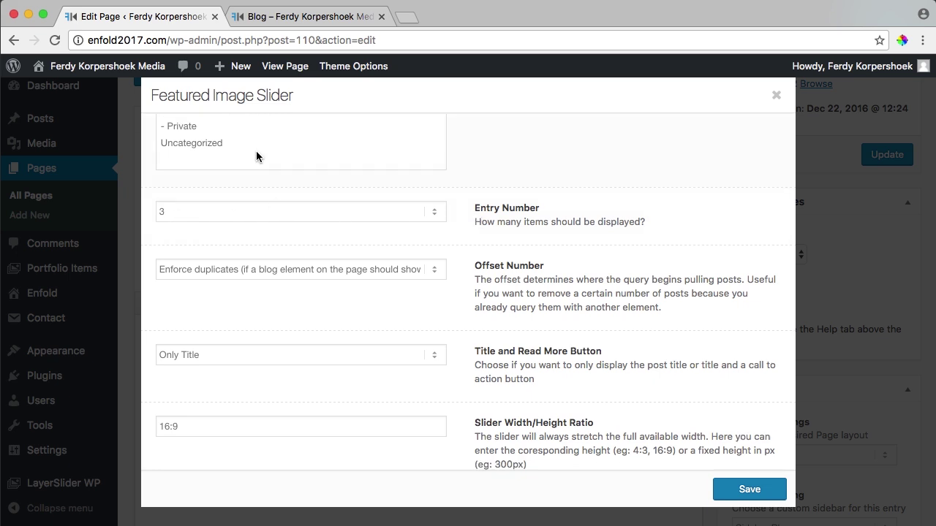
{"action": "left_click", "coordinate": [273, 21]}
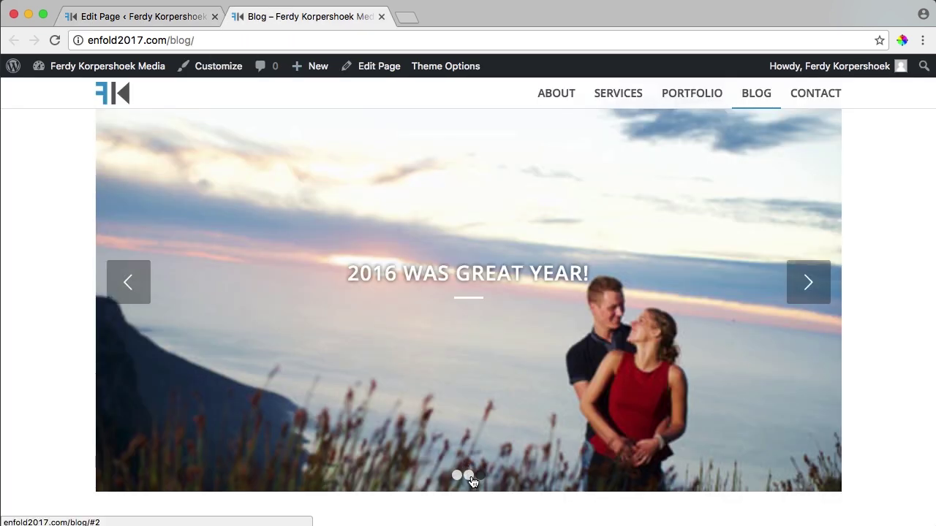
{"action": "left_click", "coordinate": [176, 21]}
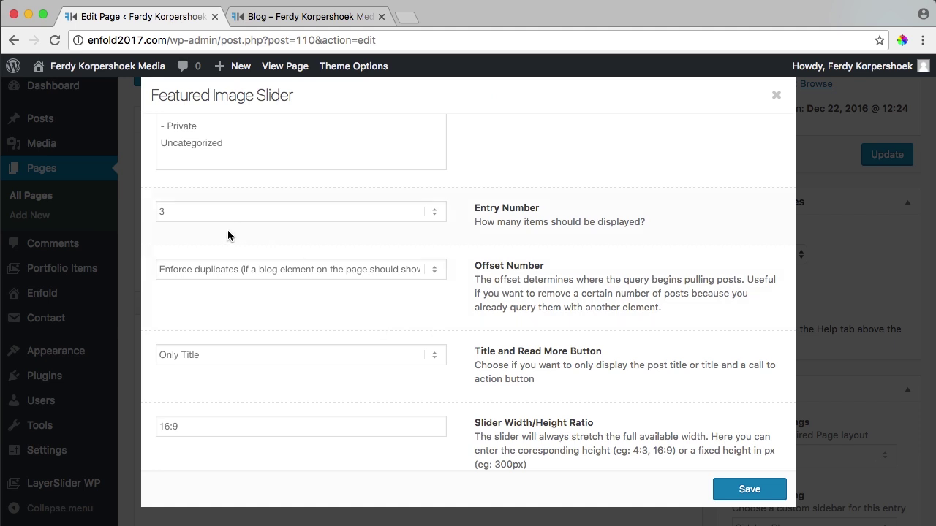
{"action": "left_click", "coordinate": [213, 214]}
{"action": "left_click", "coordinate": [176, 184]}
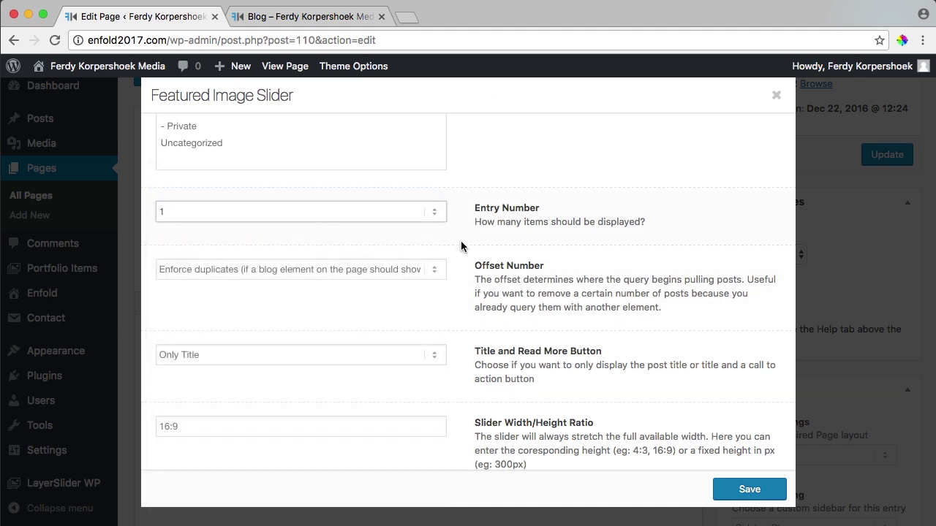
Set Title and Read More Button to 'Title + Read More Button' and save the slider
{"action": "scroll", "coordinate": [298, 257], "scroll_direction": "down", "scroll_amount": 4}
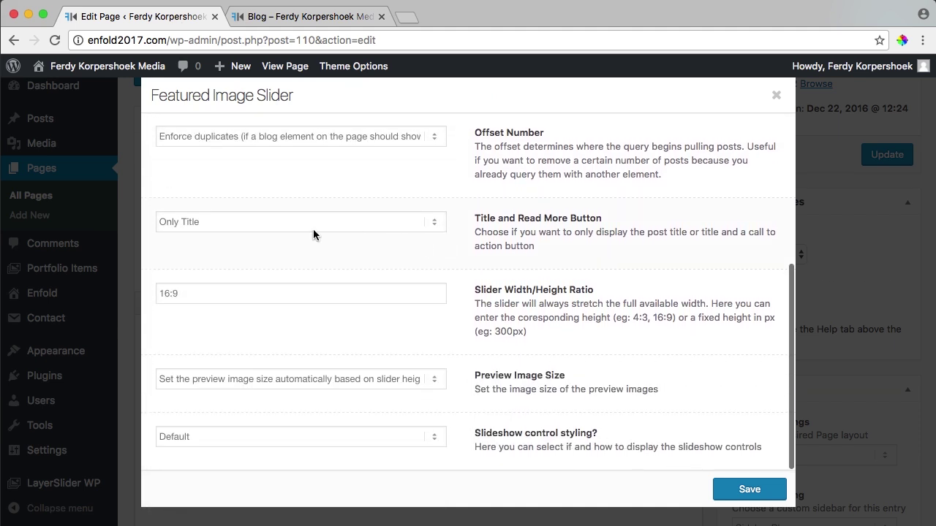
{"action": "left_click", "coordinate": [251, 221]}
{"action": "left_click", "coordinate": [217, 235]}
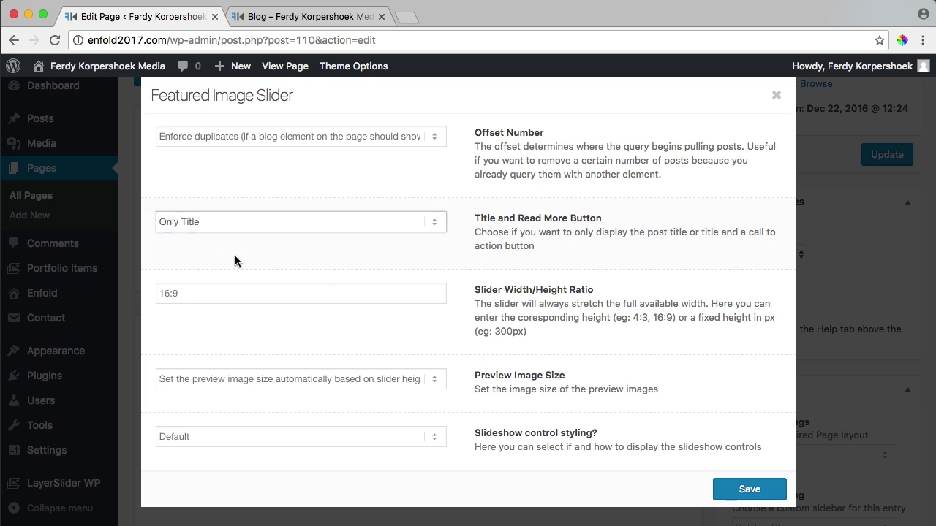
{"action": "left_click", "coordinate": [230, 381]}
{"action": "left_click", "coordinate": [234, 354]}
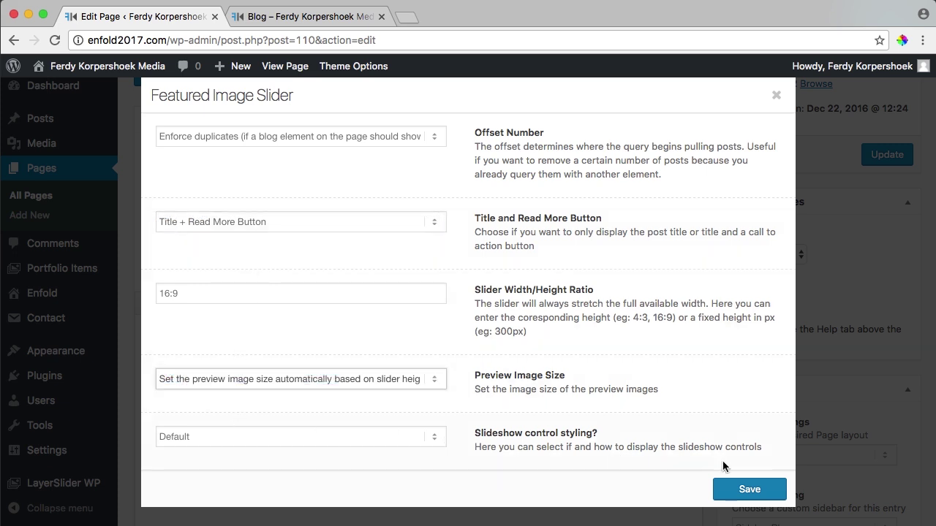
{"action": "left_click", "coordinate": [742, 486]}
{"action": "scroll", "coordinate": [285, 296], "scroll_direction": "down", "scroll_amount": 5}
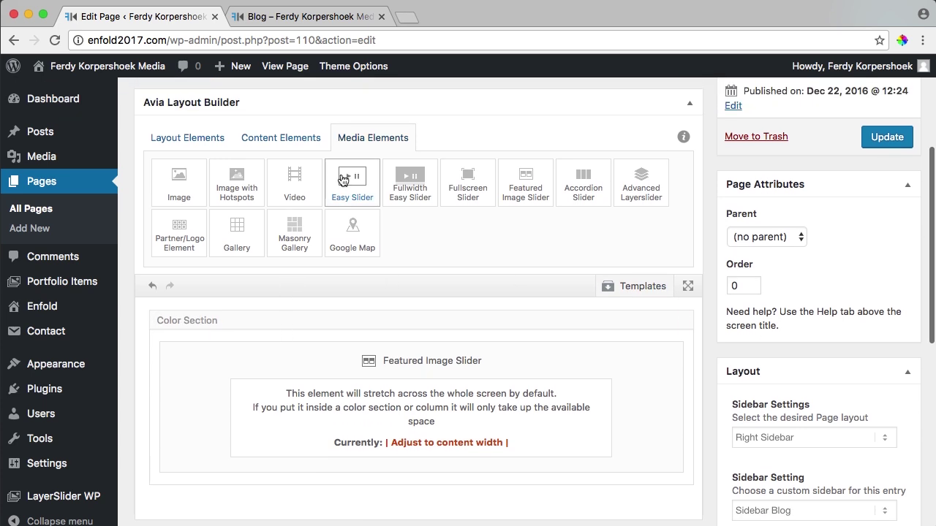
Place a Blog Posts element below the Featured Image Slider's Color Section and check the live Blog page
{"action": "left_click", "coordinate": [283, 130]}
{"action": "scroll", "coordinate": [357, 217], "scroll_direction": "down", "scroll_amount": 3}
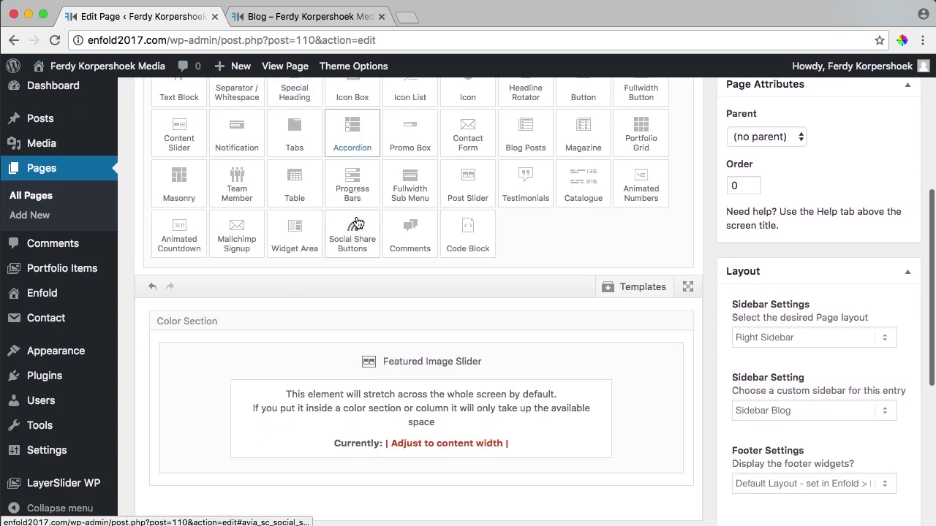
{"action": "left_click_drag", "start_coordinate": [513, 176], "coordinate": [311, 307]}
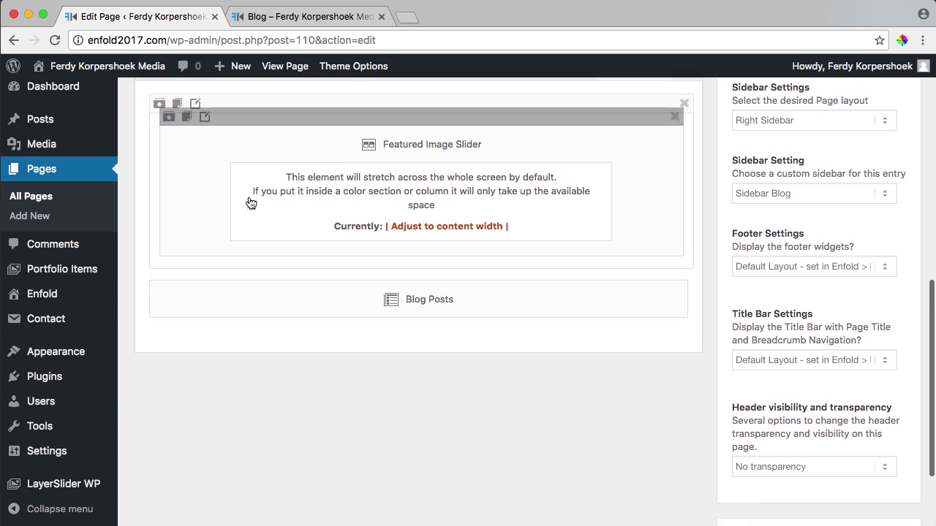
{"action": "left_click", "coordinate": [311, 16]}
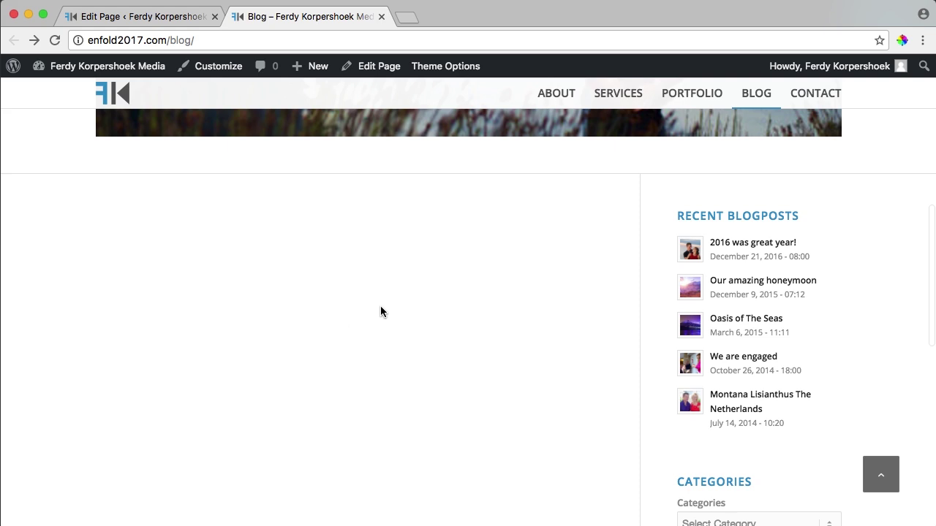
{"action": "left_click", "coordinate": [166, 22]}
{"action": "scroll", "coordinate": [454, 317], "scroll_direction": "down", "scroll_amount": 1}
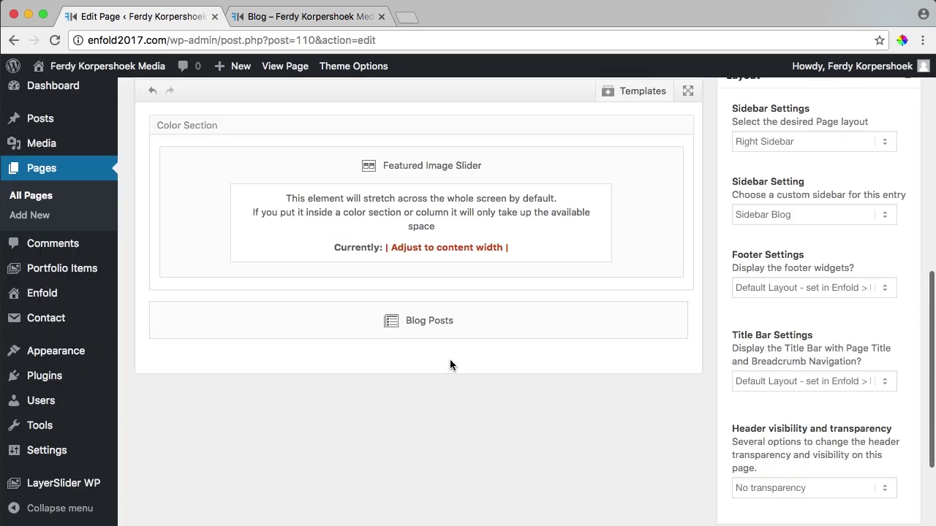
{"action": "left_click", "coordinate": [413, 317]}
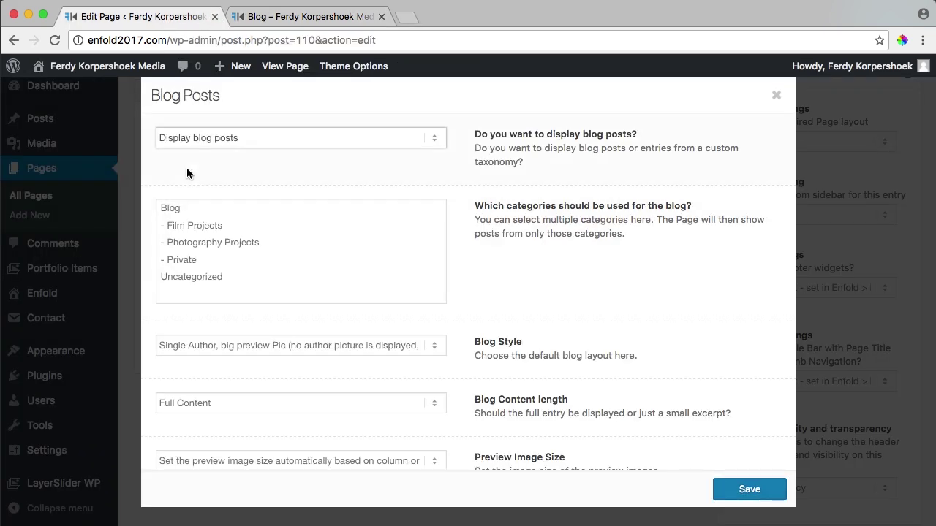
Set blog content to Excerpt With Read More Link, keeping Single Author style and automatic preview size
{"action": "left_click", "coordinate": [200, 138]}
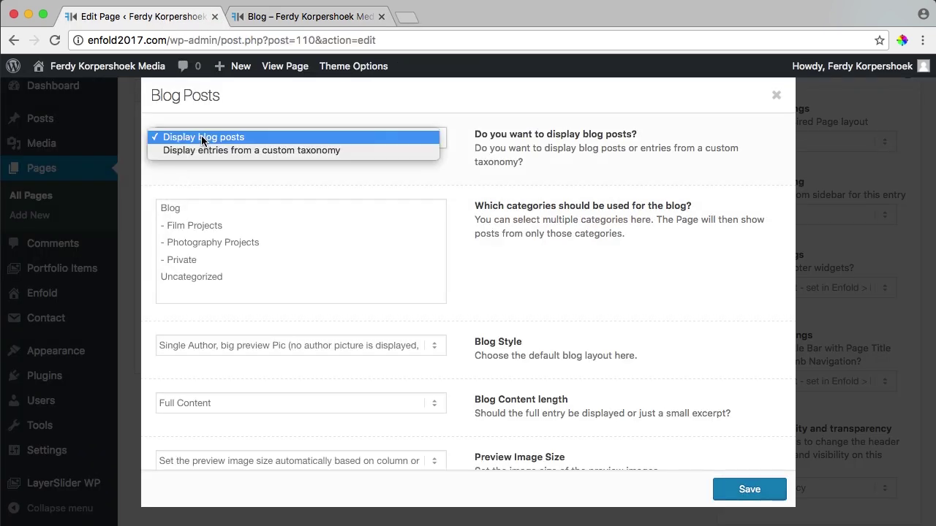
{"action": "left_click", "coordinate": [203, 193]}
{"action": "scroll", "coordinate": [219, 232], "scroll_direction": "down", "scroll_amount": 4}
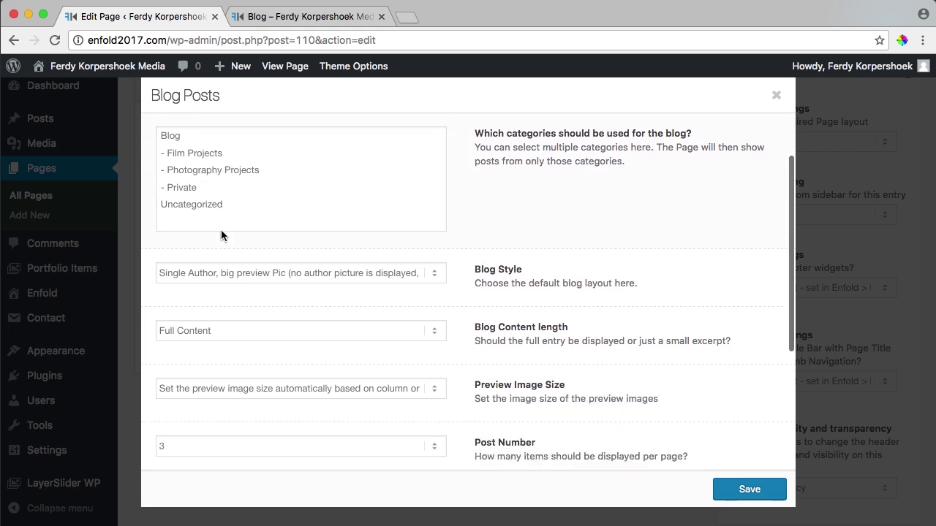
{"action": "left_click", "coordinate": [218, 210]}
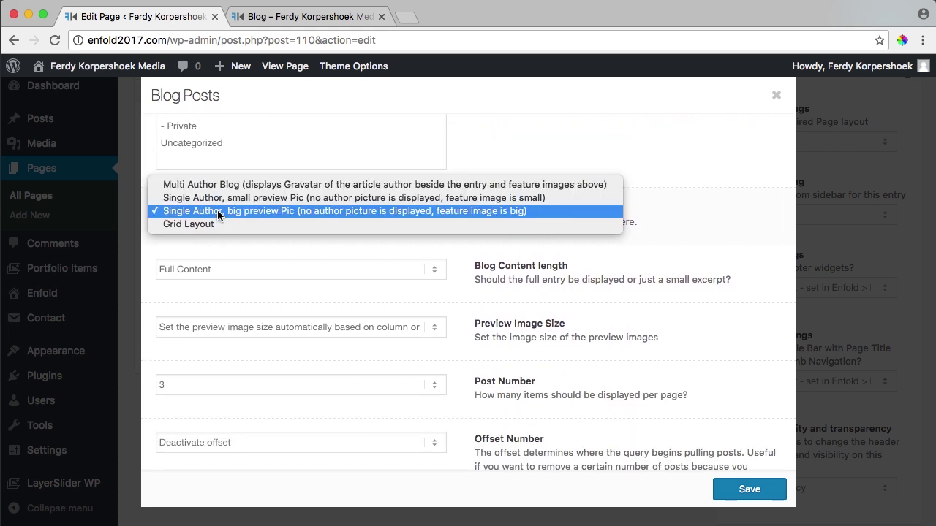
{"action": "left_click", "coordinate": [235, 211]}
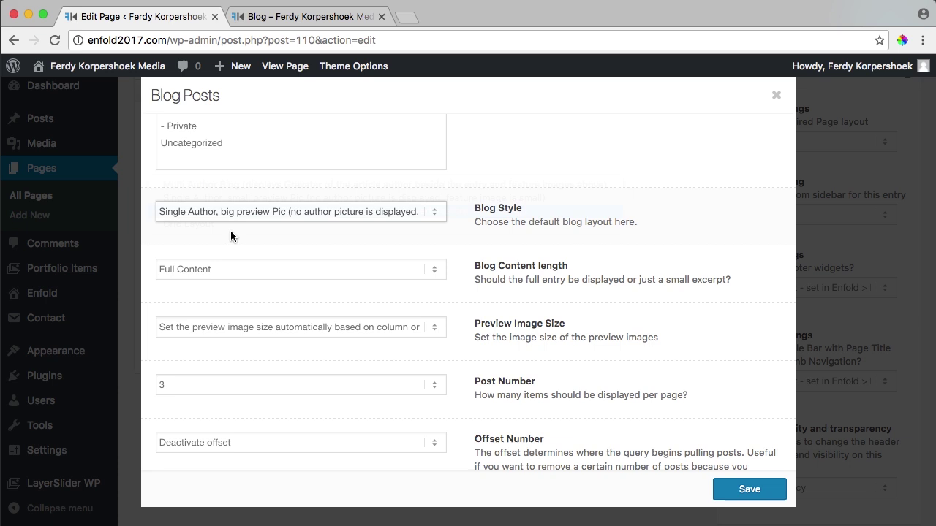
{"action": "left_click", "coordinate": [215, 273]}
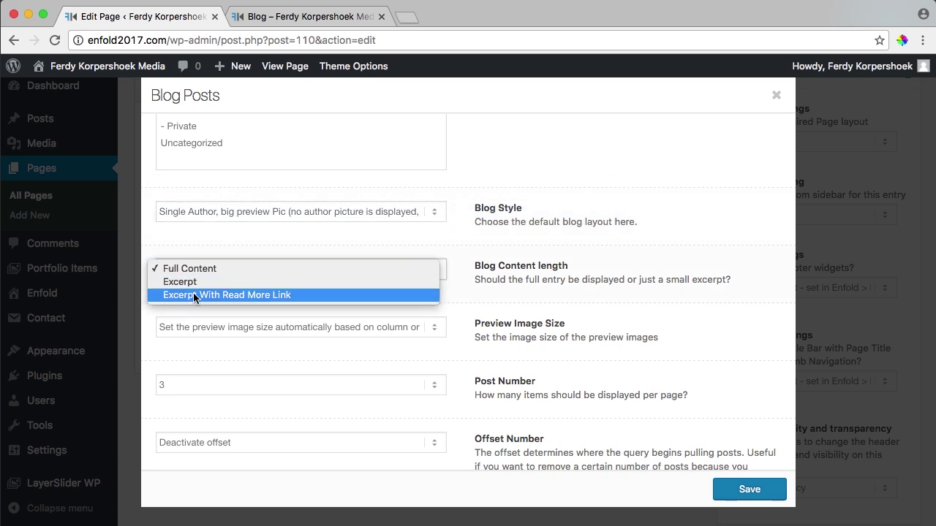
{"action": "left_click", "coordinate": [193, 294]}
{"action": "scroll", "coordinate": [212, 243], "scroll_direction": "down", "scroll_amount": 4}
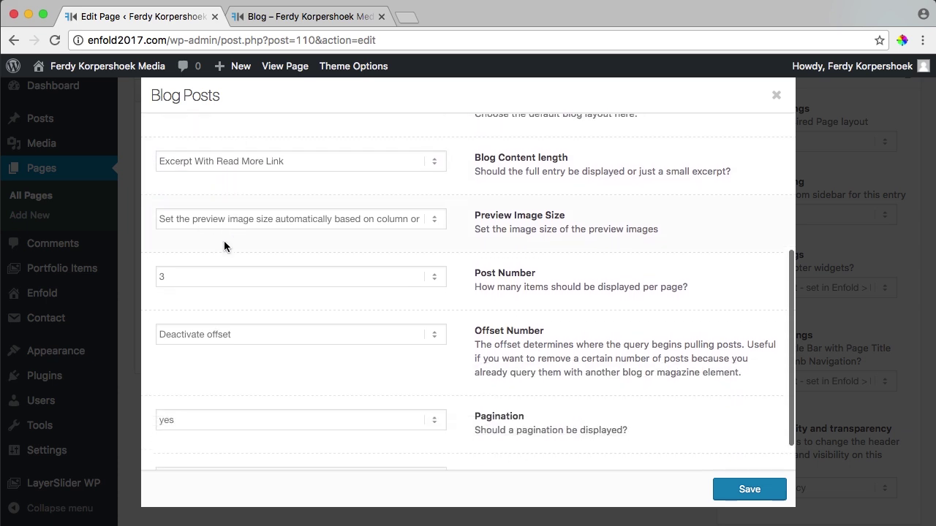
{"action": "left_click", "coordinate": [210, 218]}
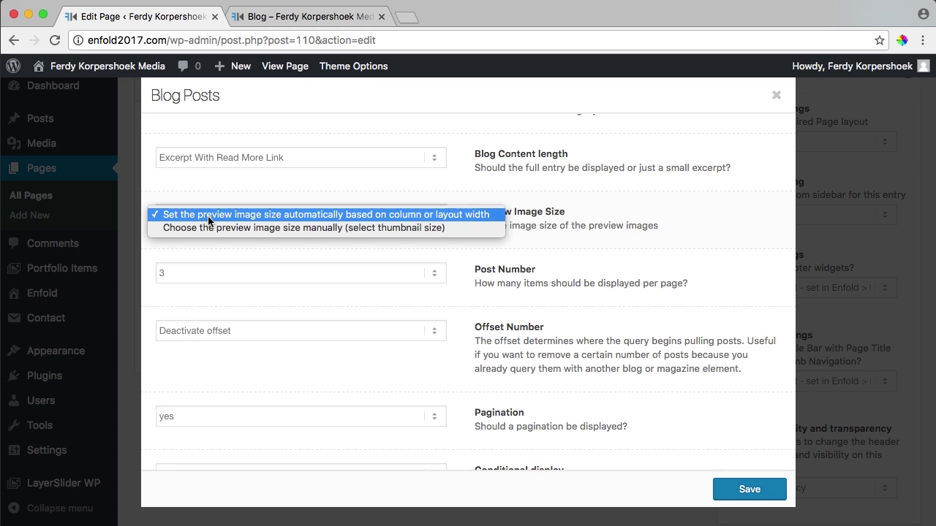
{"action": "left_click", "coordinate": [208, 216]}
{"action": "scroll", "coordinate": [227, 192], "scroll_direction": "down", "scroll_amount": 2}
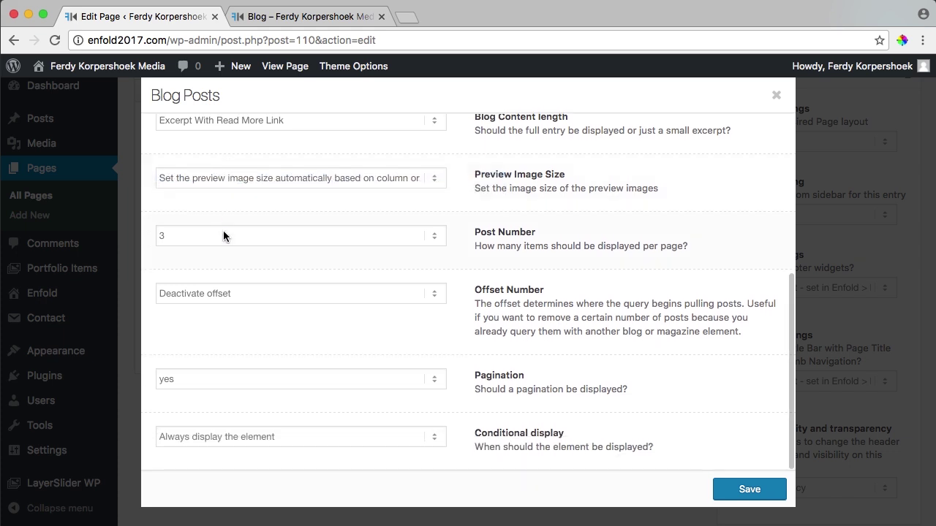
Show 2 posts per page with the offset set to avoid duplicate posts
{"action": "left_click", "coordinate": [223, 232]}
{"action": "left_click", "coordinate": [200, 211]}
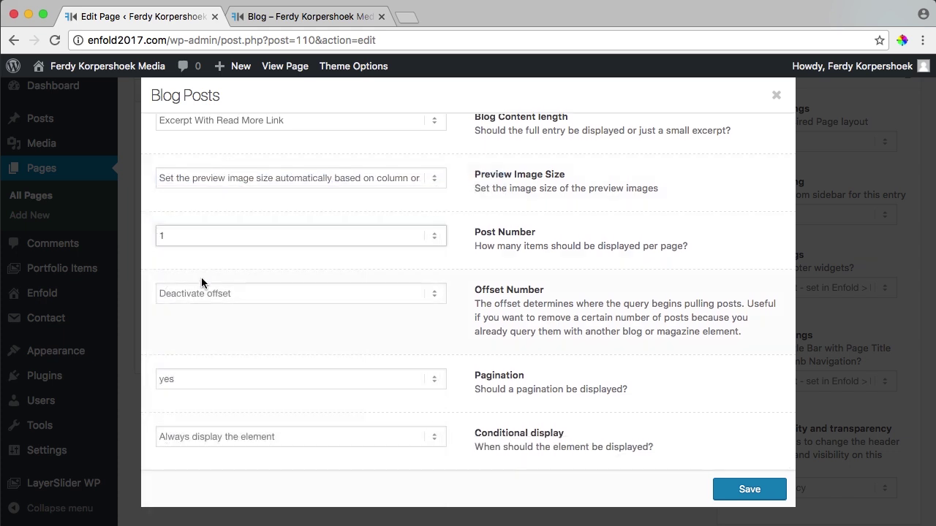
{"action": "left_click", "coordinate": [195, 235]}
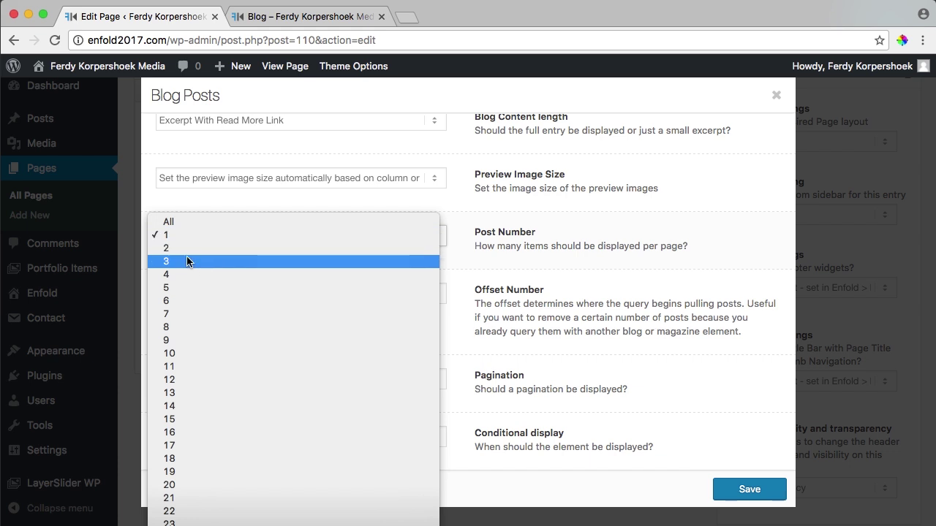
{"action": "left_click", "coordinate": [184, 248]}
{"action": "left_click", "coordinate": [213, 295]}
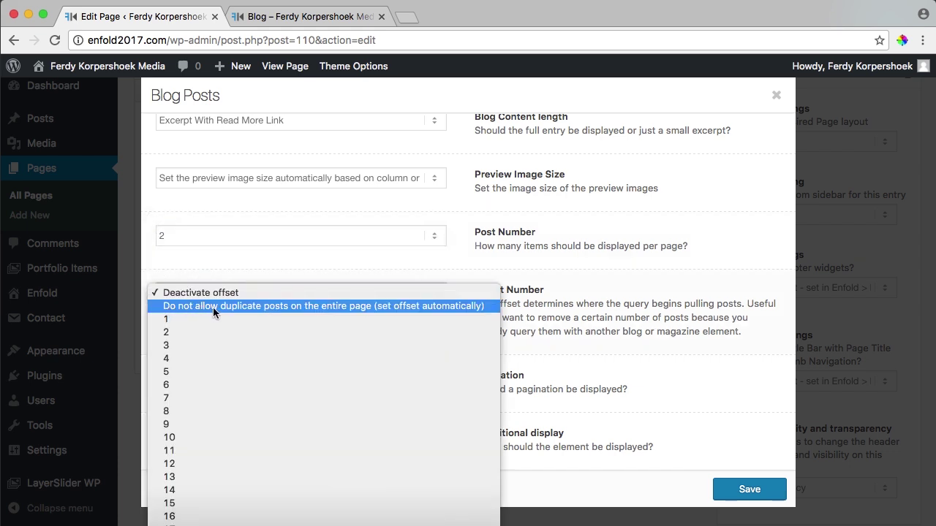
{"action": "left_click", "coordinate": [252, 309]}
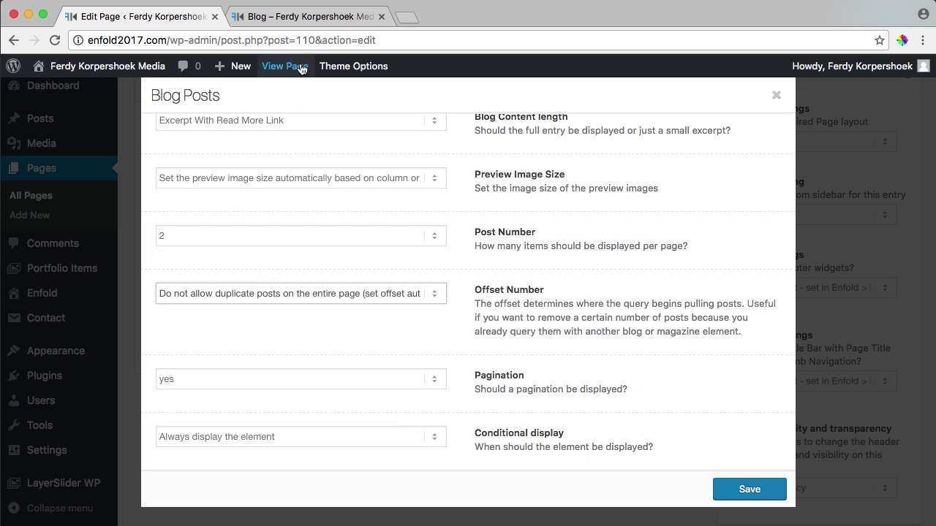
Check the live Blog page, then set pagination to no
{"action": "left_click", "coordinate": [300, 18]}
{"action": "scroll", "coordinate": [359, 229], "scroll_direction": "up", "scroll_amount": 3}
{"action": "scroll", "coordinate": [319, 261], "scroll_direction": "down", "scroll_amount": 3}
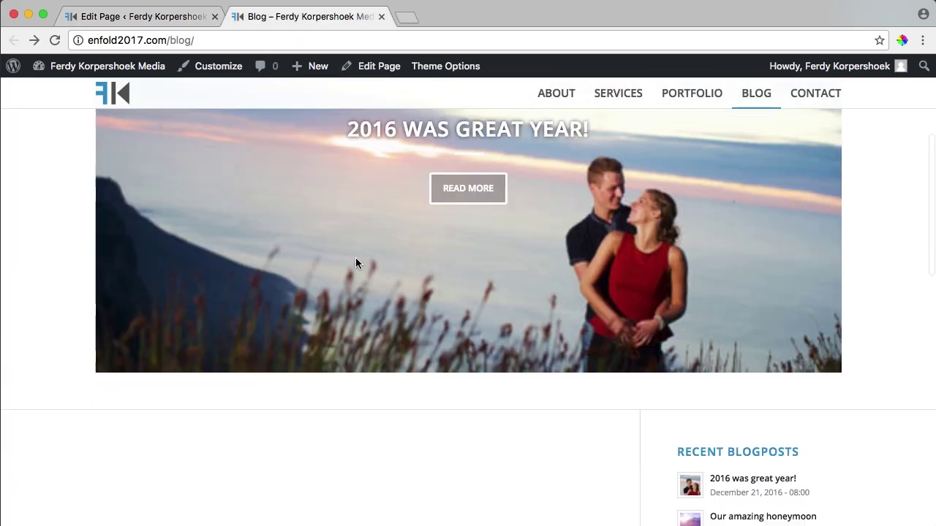
{"action": "scroll", "coordinate": [380, 285], "scroll_direction": "down", "scroll_amount": 2}
{"action": "left_click", "coordinate": [163, 17]}
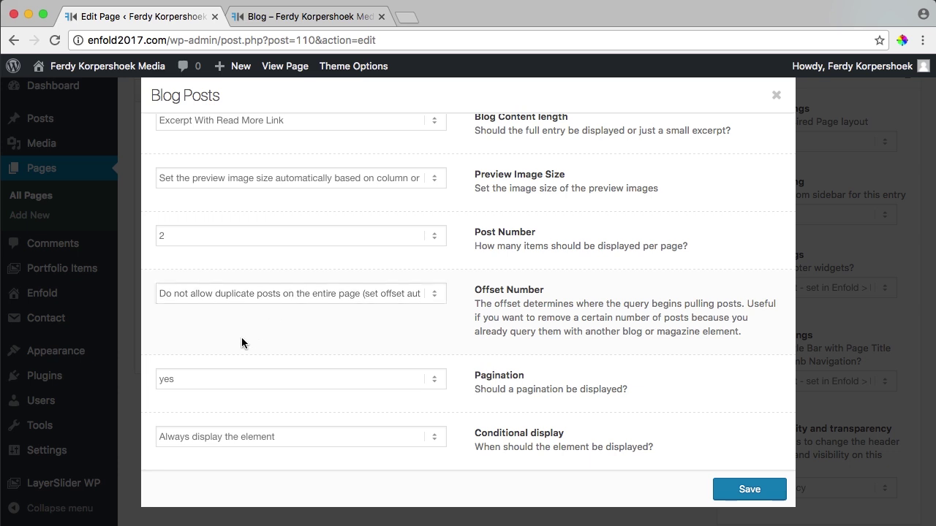
{"action": "left_click", "coordinate": [180, 377]}
{"action": "left_click", "coordinate": [197, 388]}
Save the first Blog Posts settings and drag a second Blog Posts element below it
{"action": "left_click", "coordinate": [731, 491]}
{"action": "scroll", "coordinate": [546, 361], "scroll_direction": "up", "scroll_amount": 5}
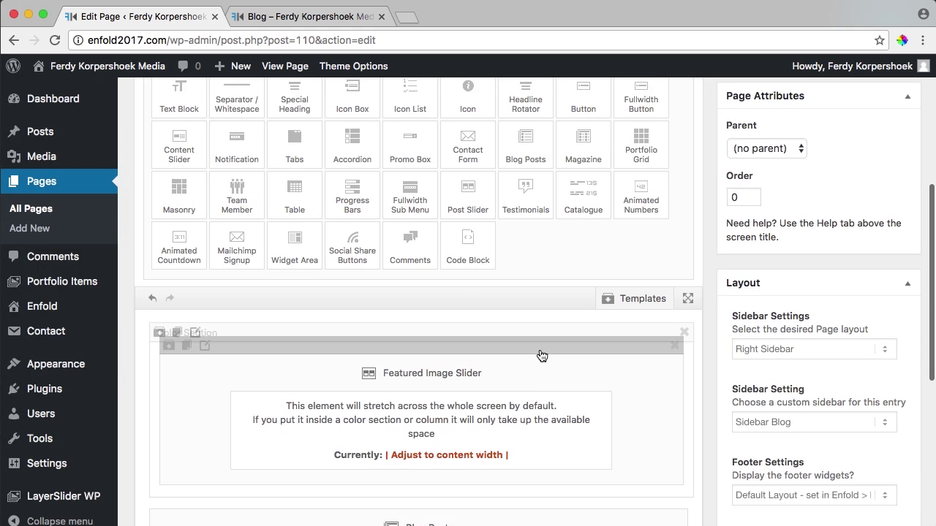
{"action": "left_click_drag", "start_coordinate": [526, 168], "coordinate": [376, 415]}
{"action": "scroll", "coordinate": [324, 378], "scroll_direction": "down", "scroll_amount": 5}
{"action": "left_click", "coordinate": [325, 419]}
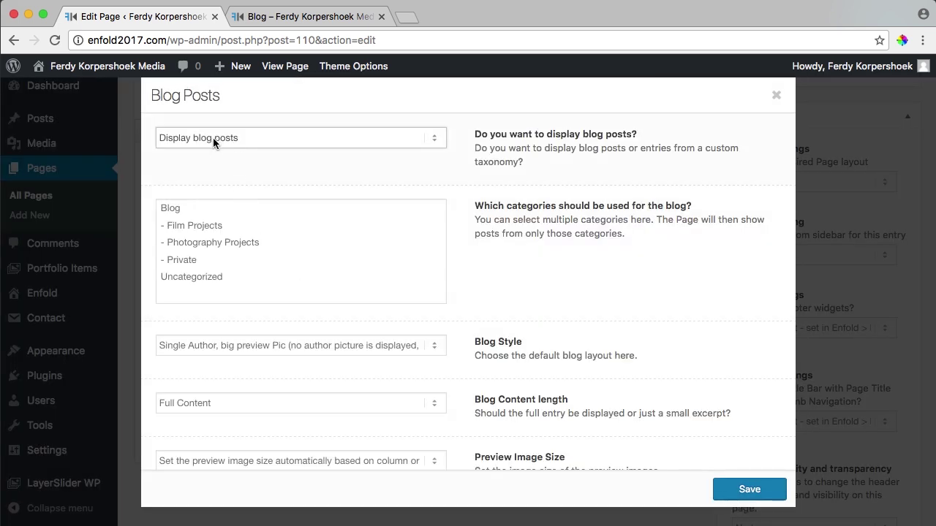
Set the new element to Grid Layout showing Title and Excerpt + Read More Link in 2 columns
{"action": "scroll", "coordinate": [213, 153], "scroll_direction": "down", "scroll_amount": 4}
{"action": "left_click", "coordinate": [215, 210]}
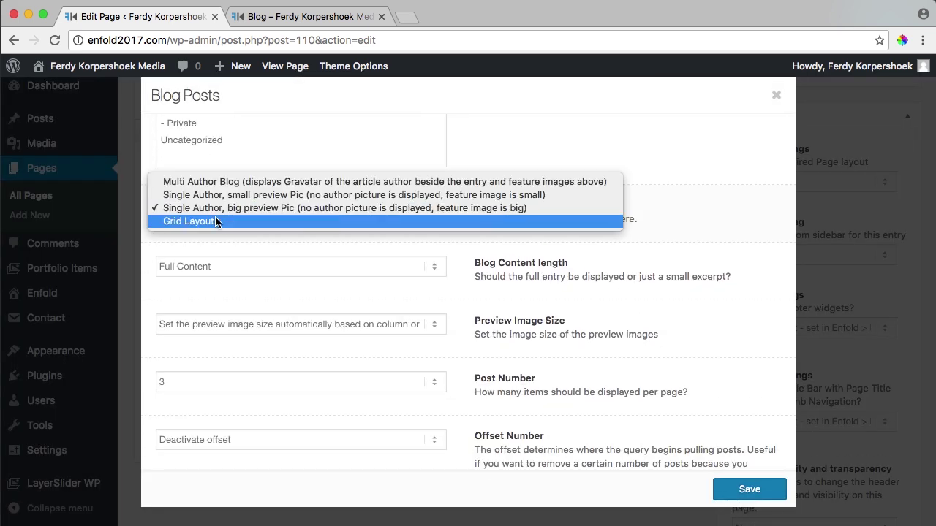
{"action": "left_click", "coordinate": [207, 220]}
{"action": "left_click", "coordinate": [206, 325]}
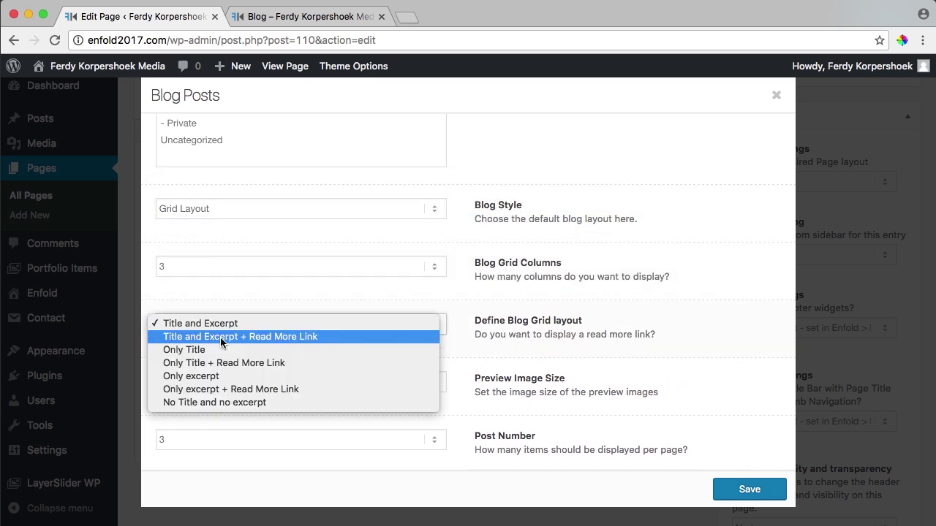
{"action": "left_click", "coordinate": [220, 337]}
{"action": "left_click", "coordinate": [202, 267]}
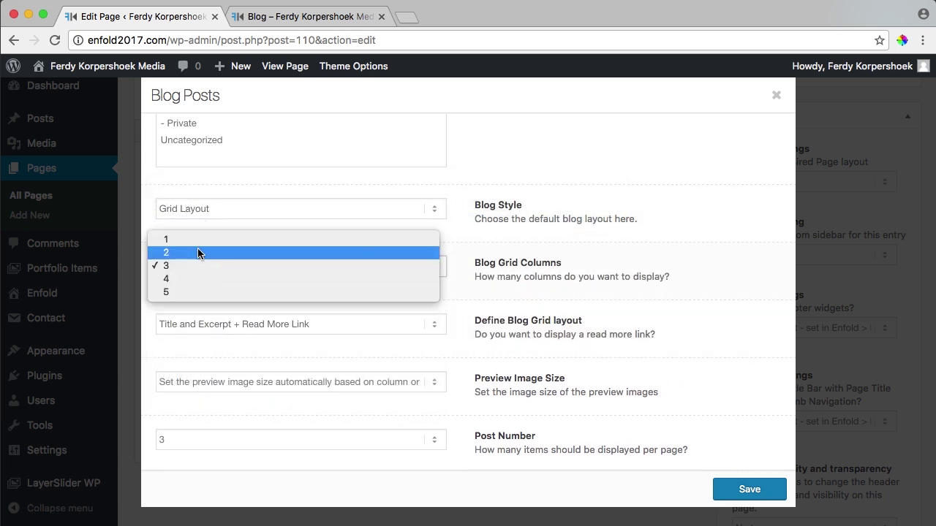
{"action": "left_click", "coordinate": [198, 253]}
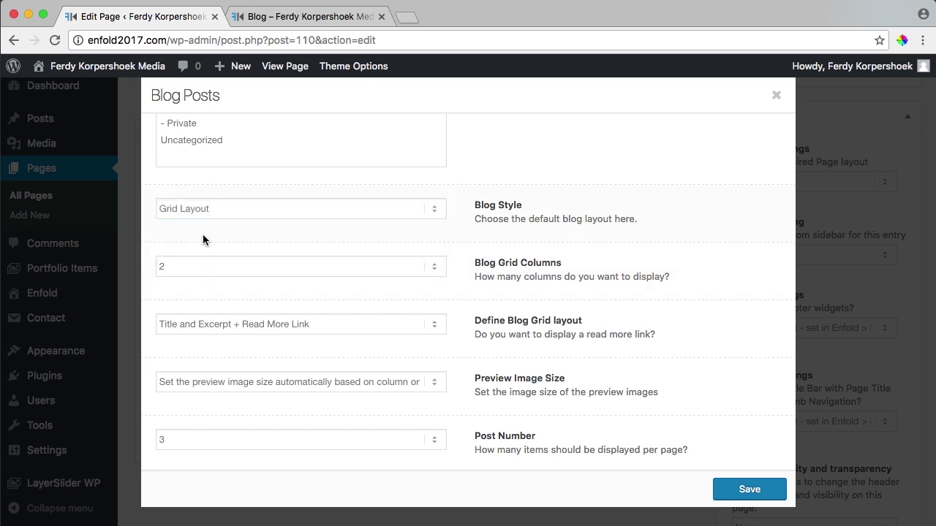
Set Post Number to All and the offset to avoid duplicate posts
{"action": "scroll", "coordinate": [202, 234], "scroll_direction": "down", "scroll_amount": 5}
{"action": "left_click", "coordinate": [228, 290]}
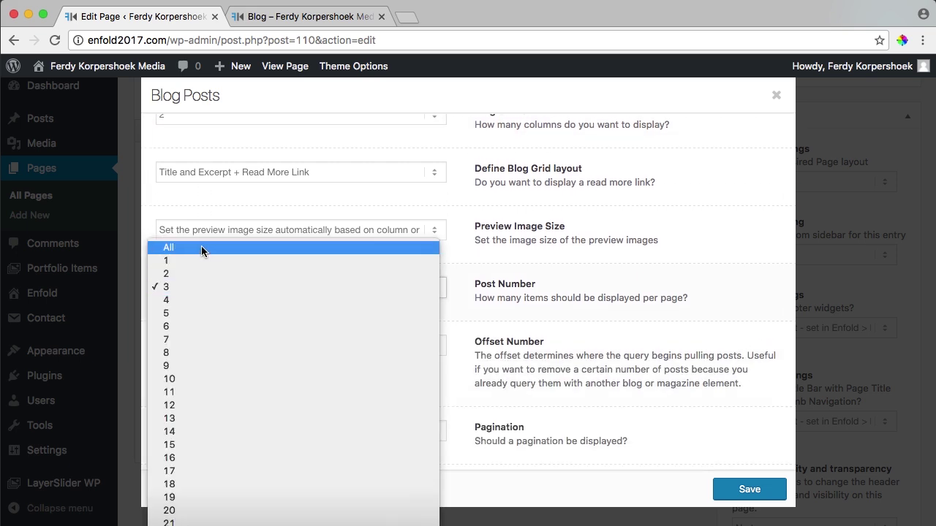
{"action": "left_click", "coordinate": [202, 247]}
{"action": "left_click", "coordinate": [213, 292]}
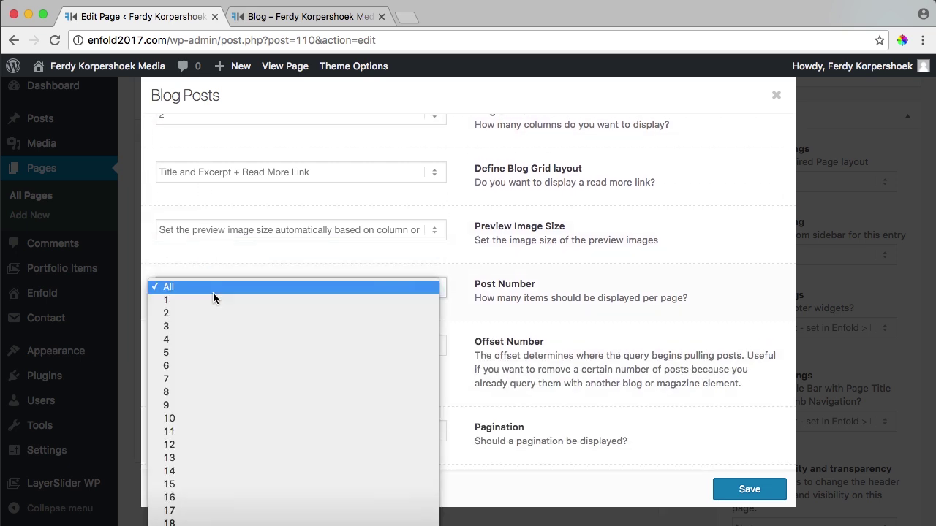
{"action": "left_click", "coordinate": [213, 293]}
{"action": "left_click", "coordinate": [209, 233]}
{"action": "left_click", "coordinate": [209, 233]}
{"action": "left_click", "coordinate": [213, 346]}
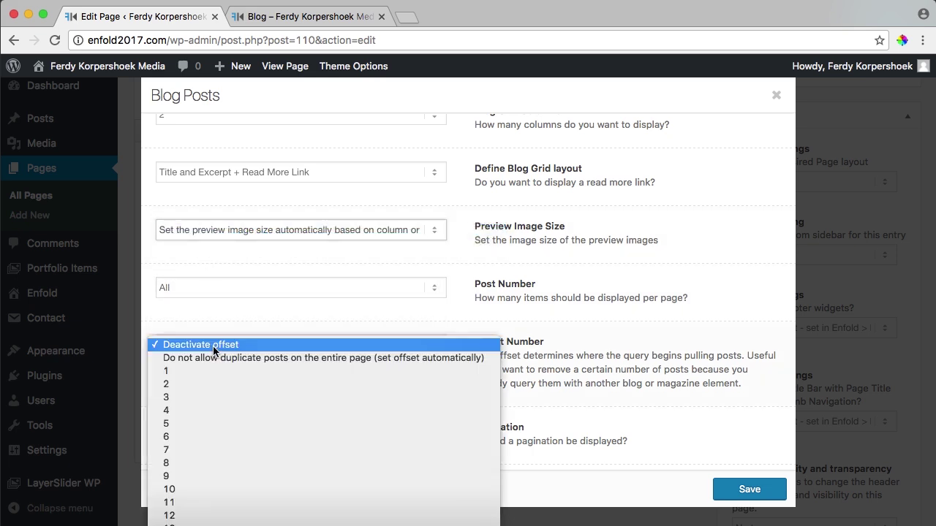
{"action": "left_click", "coordinate": [196, 357]}
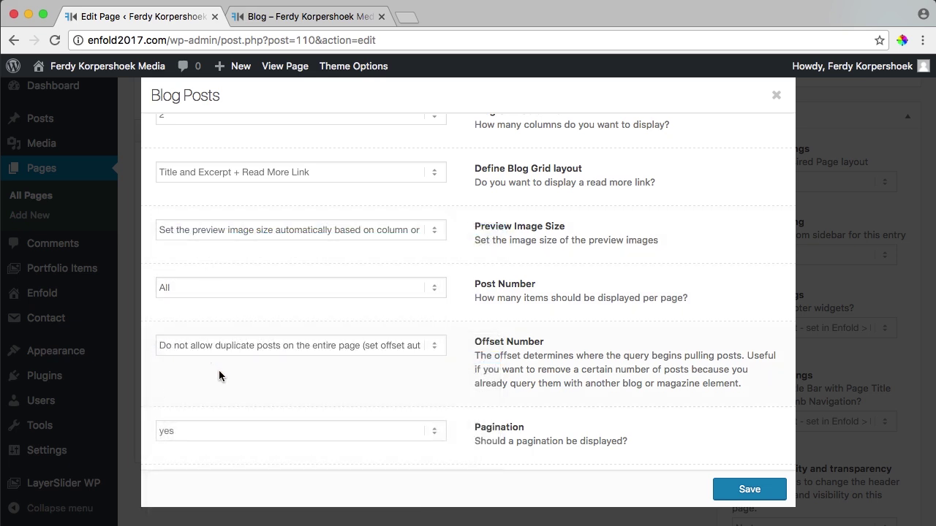
Keep pagination on, save the grid settings and update the Blog page
{"action": "scroll", "coordinate": [219, 370], "scroll_direction": "down", "scroll_amount": 2}
{"action": "left_click", "coordinate": [197, 381]}
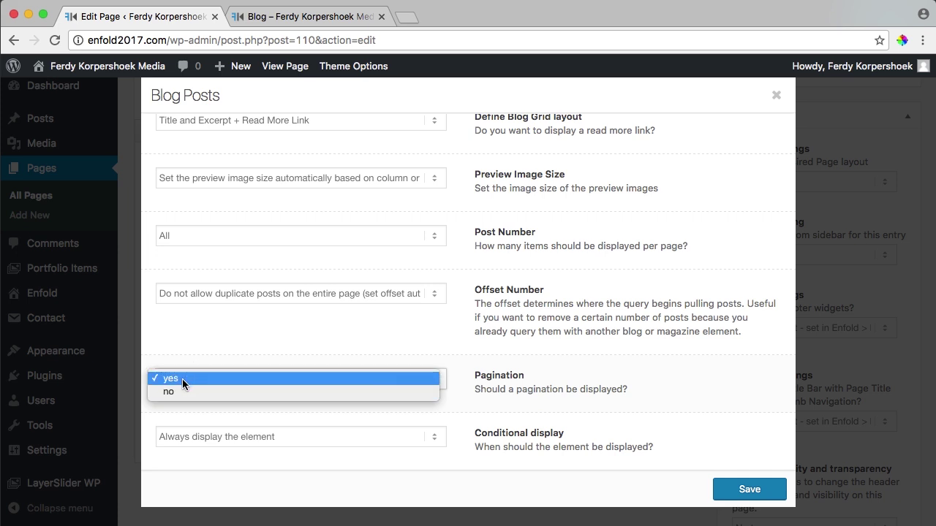
{"action": "left_click", "coordinate": [182, 379]}
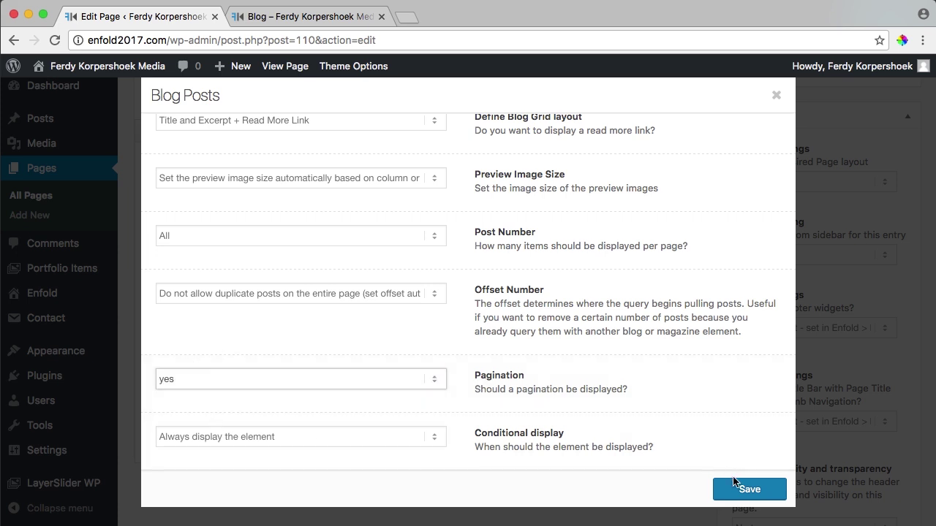
{"action": "left_click", "coordinate": [734, 481]}
{"action": "left_click", "coordinate": [885, 377]}
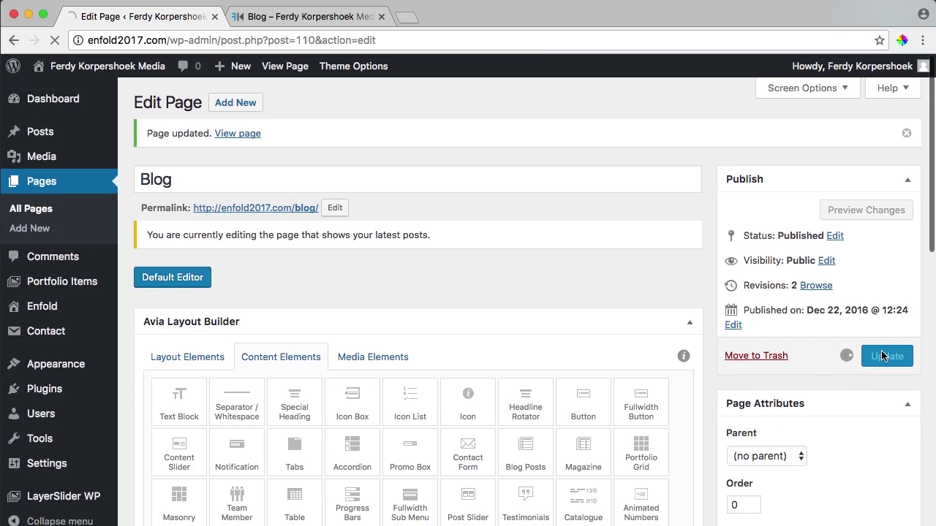
Reload the live Blog page to review full-width posts above the two-column grid, then return to the editor
{"action": "left_click", "coordinate": [305, 22]}
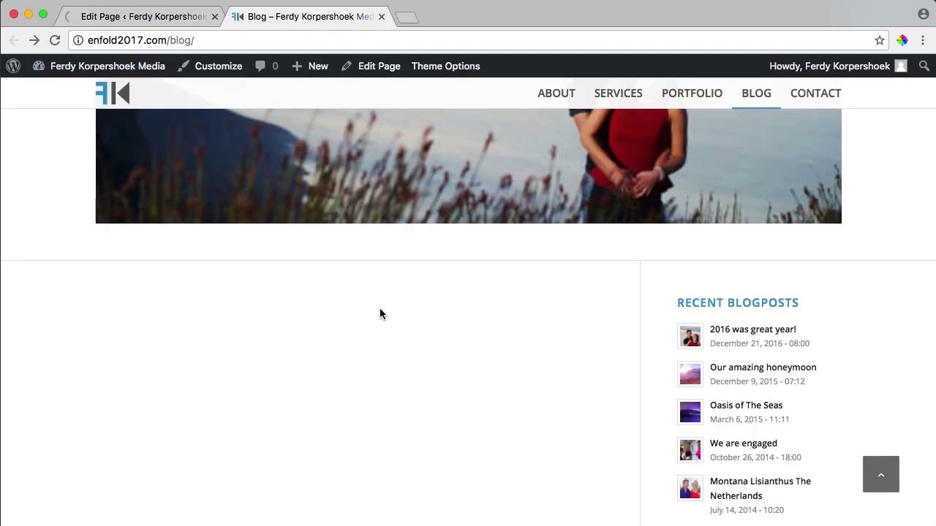
{"action": "scroll", "coordinate": [379, 308], "scroll_direction": "up", "scroll_amount": 8}
{"action": "key", "text": "super+r"}
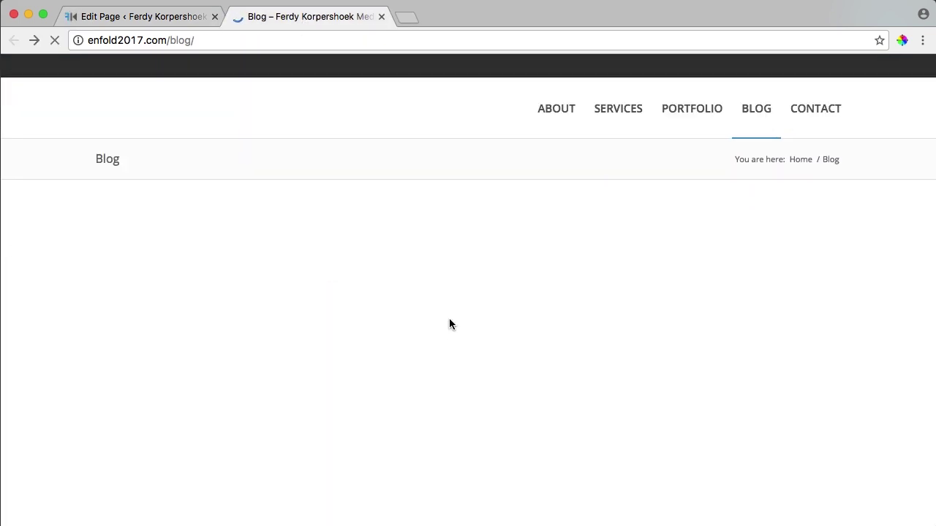
{"action": "scroll", "coordinate": [367, 279], "scroll_direction": "down", "scroll_amount": 4}
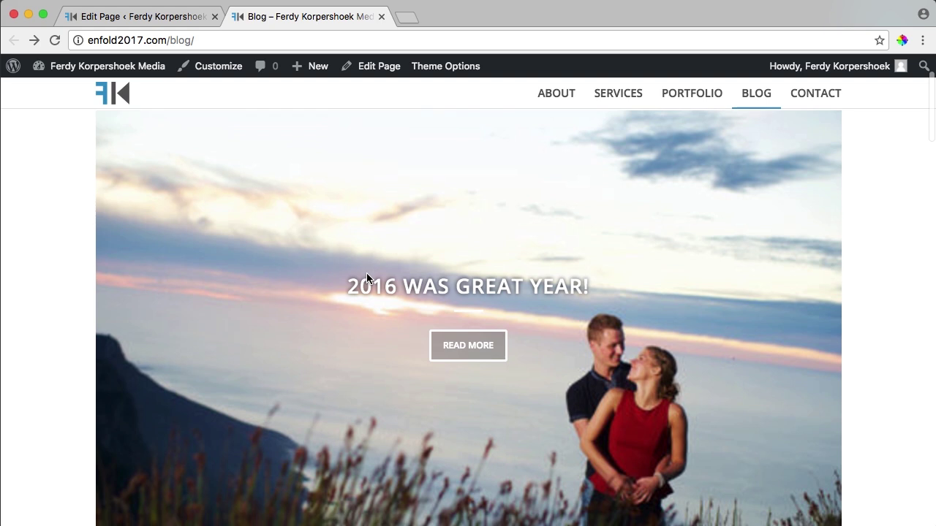
{"action": "scroll", "coordinate": [204, 257], "scroll_direction": "down", "scroll_amount": 2}
{"action": "scroll", "coordinate": [203, 257], "scroll_direction": "down", "scroll_amount": 6}
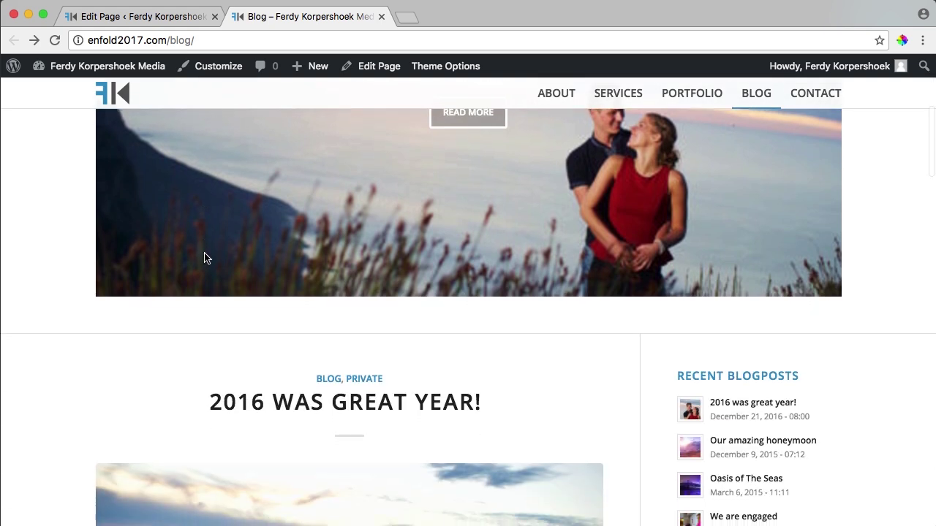
{"action": "scroll", "coordinate": [619, 297], "scroll_direction": "down", "scroll_amount": 14}
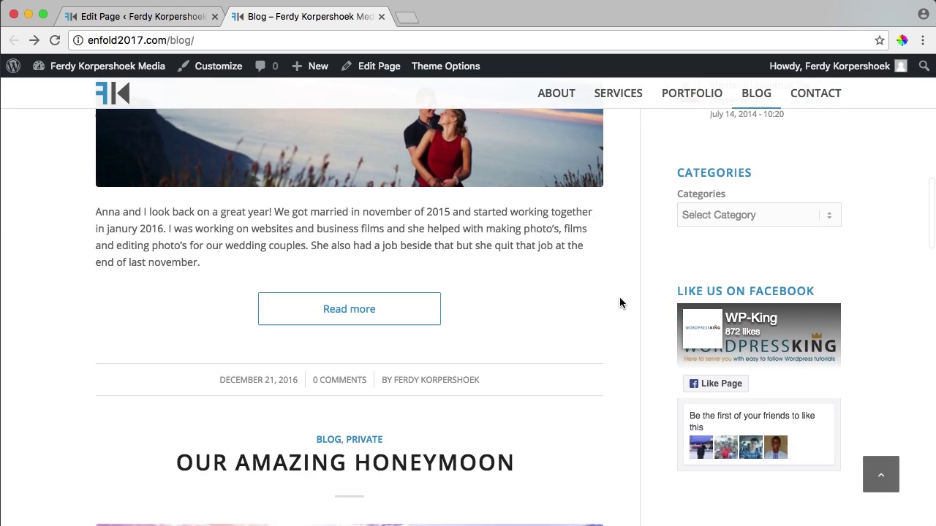
{"action": "scroll", "coordinate": [617, 299], "scroll_direction": "down", "scroll_amount": 8}
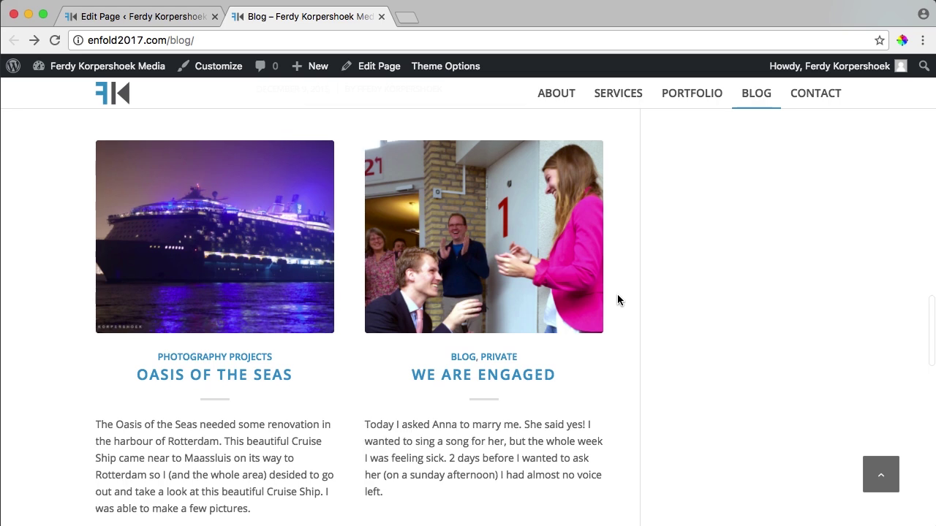
{"action": "scroll", "coordinate": [358, 306], "scroll_direction": "up", "scroll_amount": 15}
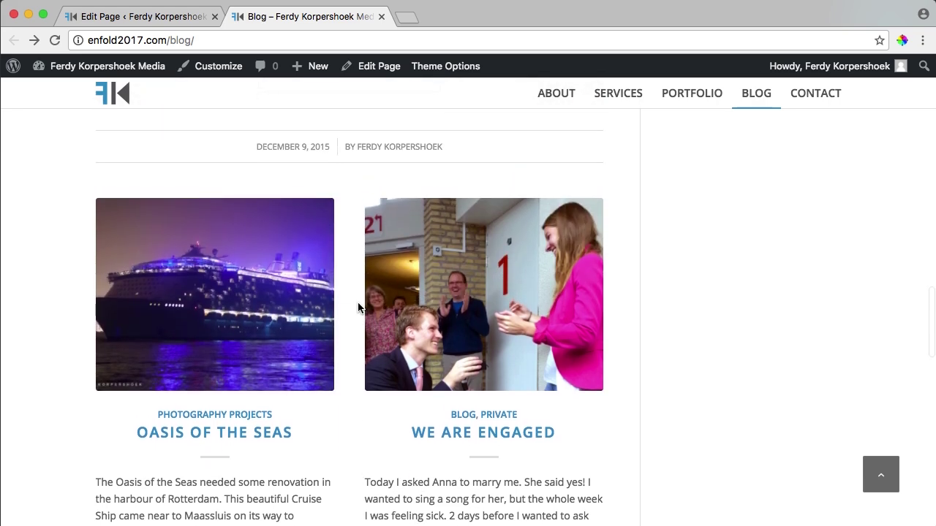
{"action": "left_click", "coordinate": [160, 20]}
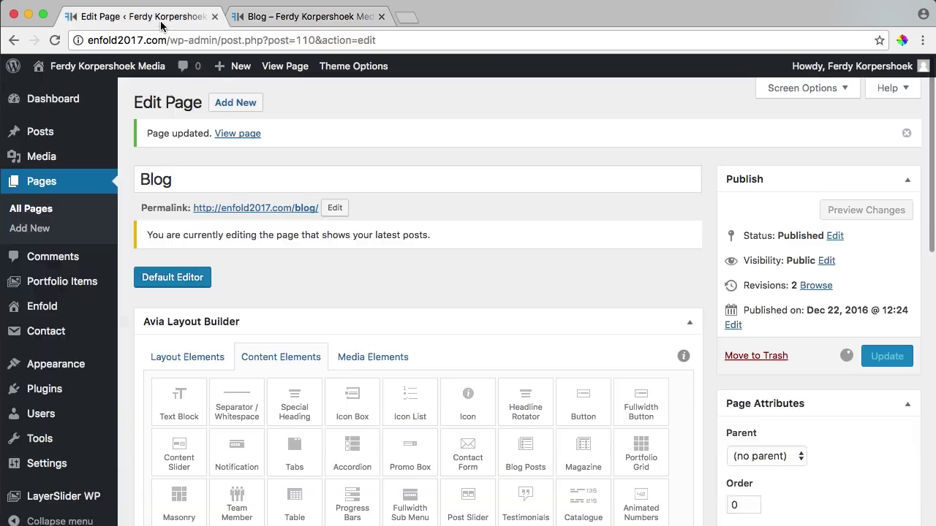
Set the first Blog Posts element to 1 post per page, save it and update the page
{"action": "scroll", "coordinate": [381, 256], "scroll_direction": "down", "scroll_amount": 10}
{"action": "left_click", "coordinate": [385, 261]}
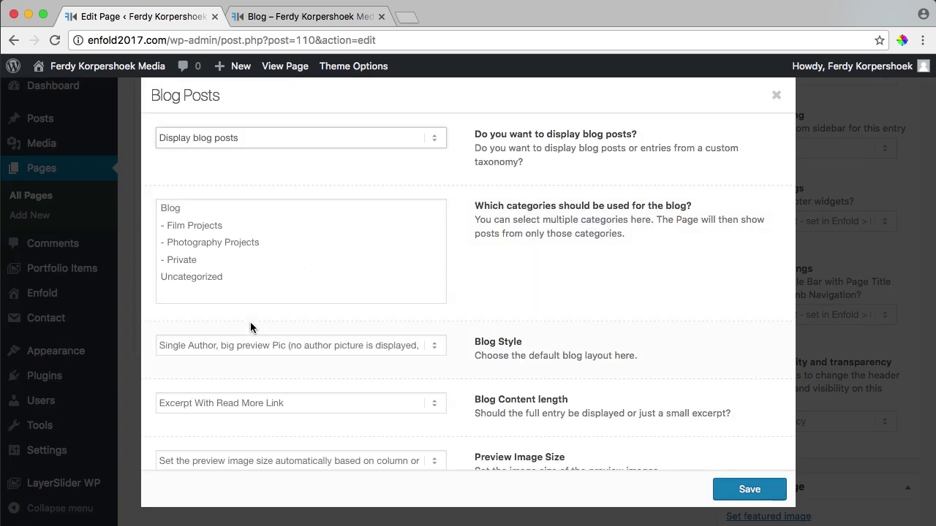
{"action": "scroll", "coordinate": [249, 320], "scroll_direction": "down", "scroll_amount": 5}
{"action": "left_click", "coordinate": [202, 243]}
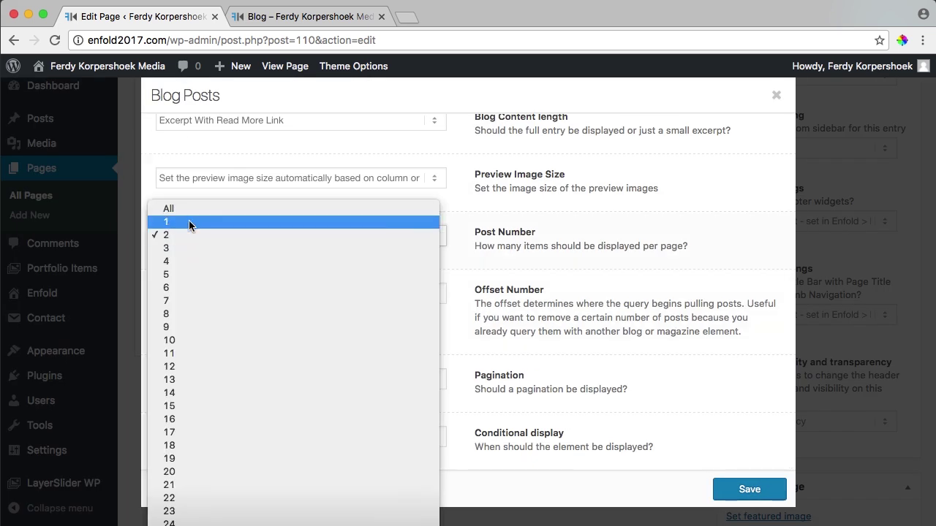
{"action": "left_click", "coordinate": [188, 220]}
{"action": "left_click", "coordinate": [749, 490]}
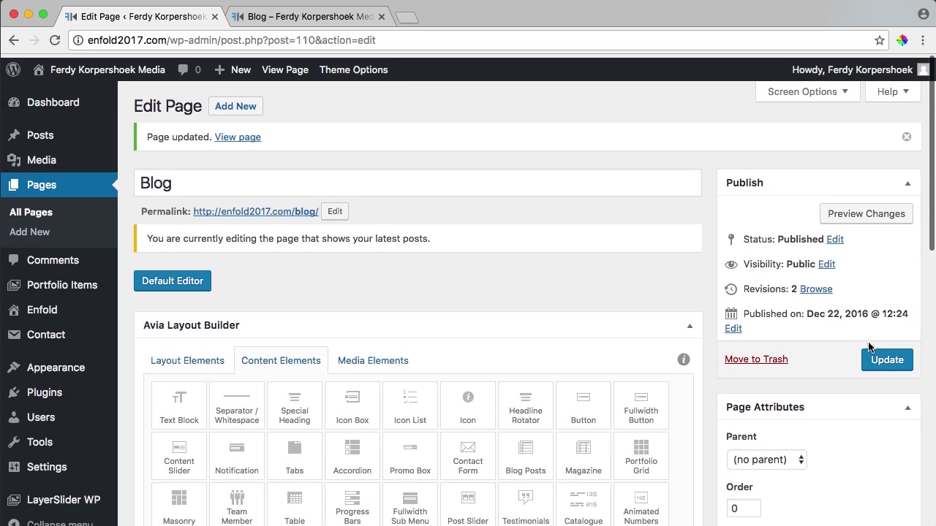
{"action": "left_click", "coordinate": [887, 356]}
Reload the live Blog page to confirm only '2016 was great year!' appears before the grid
{"action": "left_click", "coordinate": [309, 16]}
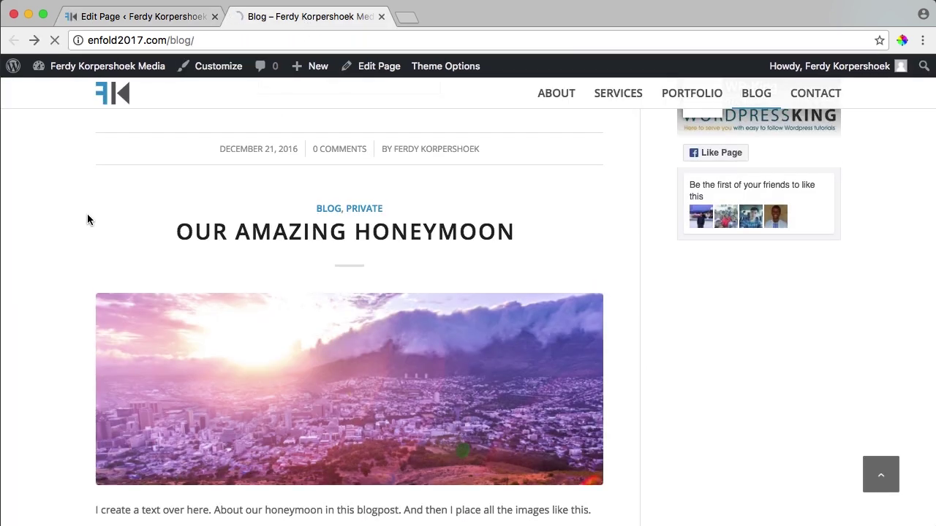
{"action": "key", "text": "super+r"}
{"action": "scroll", "coordinate": [448, 275], "scroll_direction": "down", "scroll_amount": 7}
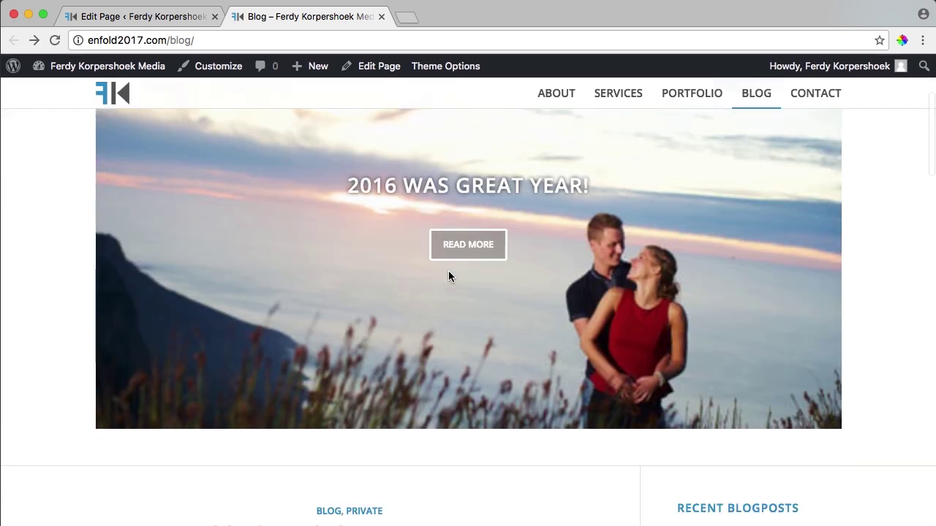
{"action": "scroll", "coordinate": [448, 274], "scroll_direction": "down", "scroll_amount": 2}
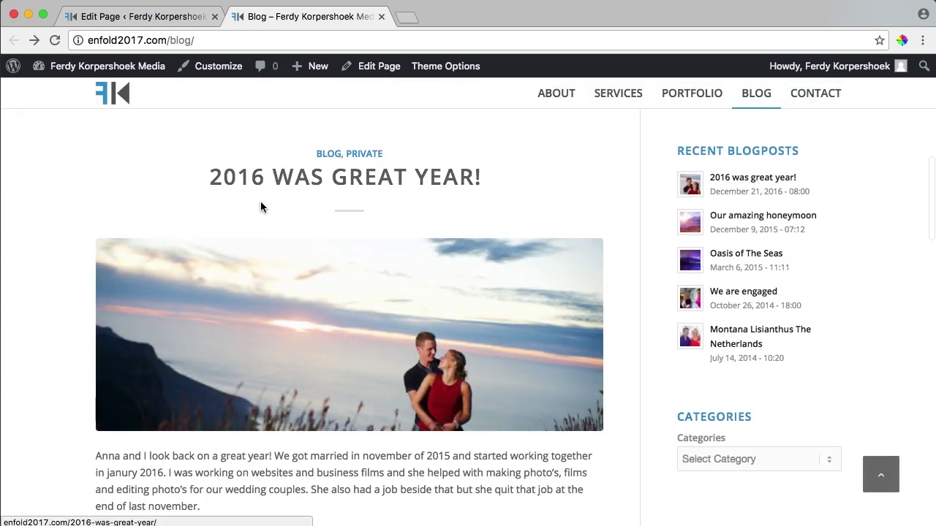
{"action": "scroll", "coordinate": [256, 208], "scroll_direction": "down", "scroll_amount": 4}
{"action": "scroll", "coordinate": [256, 217], "scroll_direction": "down", "scroll_amount": 4}
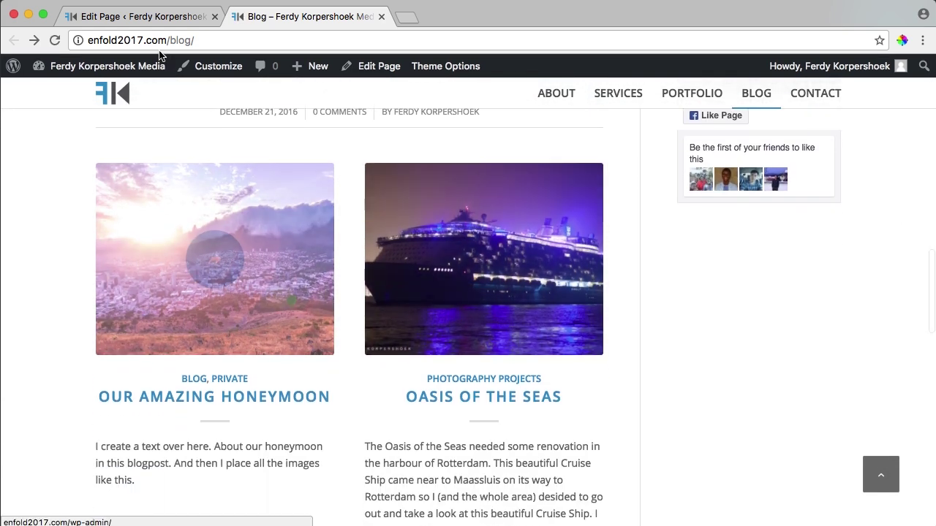
Set the Featured Image Slider's entry number to 3 and save it
{"action": "left_click", "coordinate": [160, 24]}
{"action": "scroll", "coordinate": [355, 318], "scroll_direction": "down", "scroll_amount": 10}
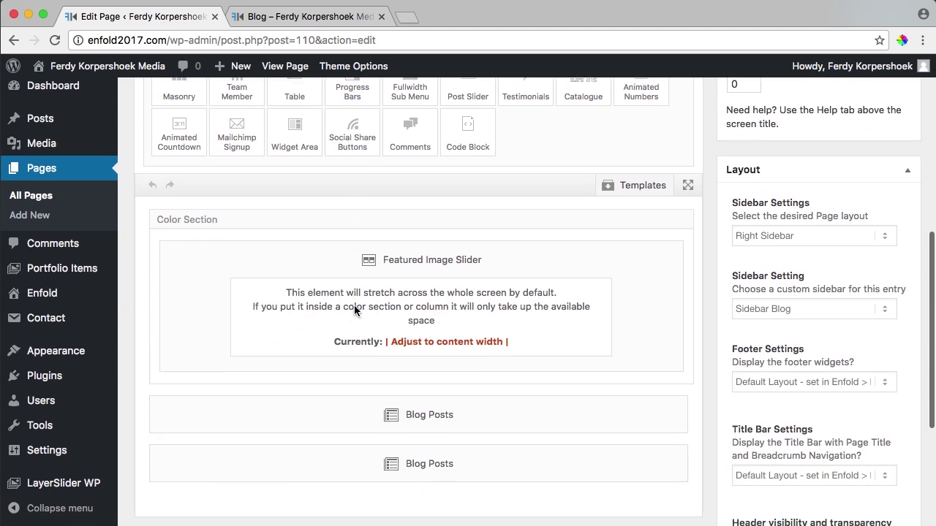
{"action": "left_click_drag", "start_coordinate": [353, 304], "coordinate": [433, 260]}
{"action": "left_click", "coordinate": [431, 257]}
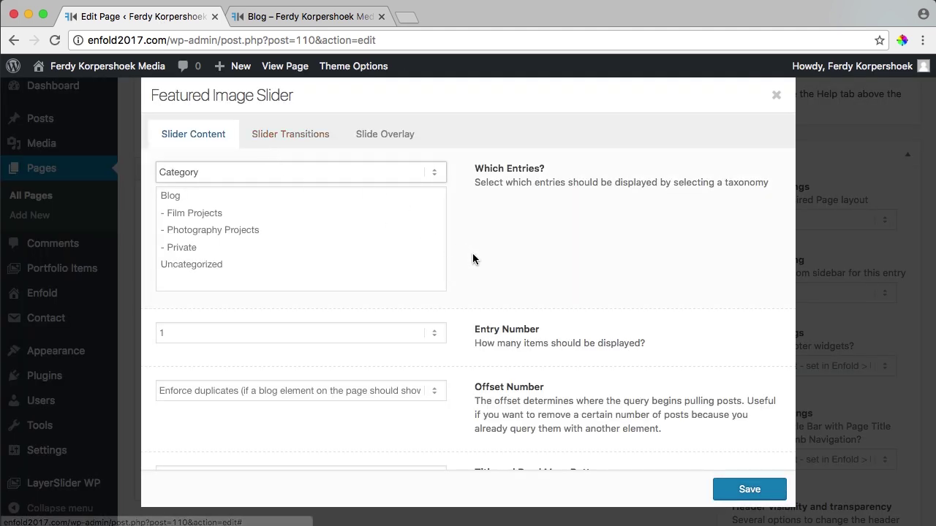
{"action": "scroll", "coordinate": [365, 244], "scroll_direction": "down", "scroll_amount": 3}
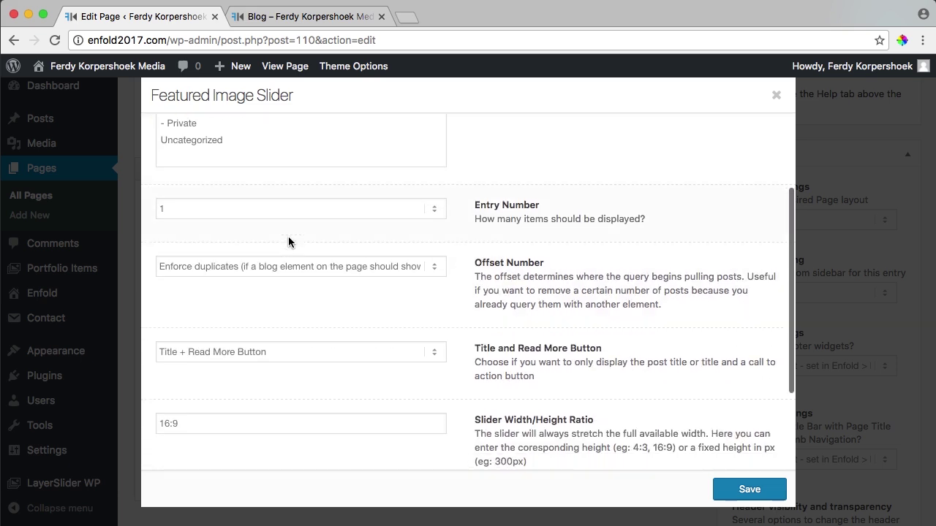
{"action": "left_click", "coordinate": [201, 211]}
{"action": "left_click", "coordinate": [188, 233]}
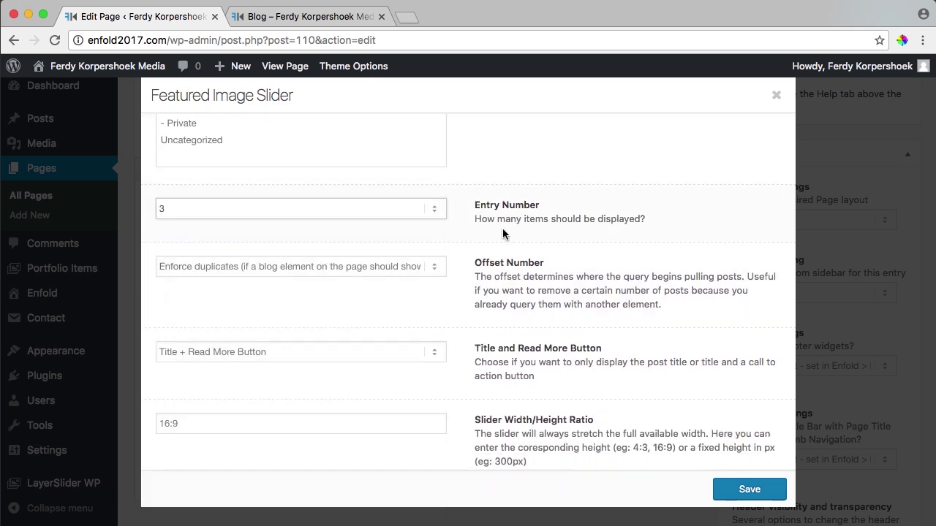
{"action": "left_click", "coordinate": [753, 502]}
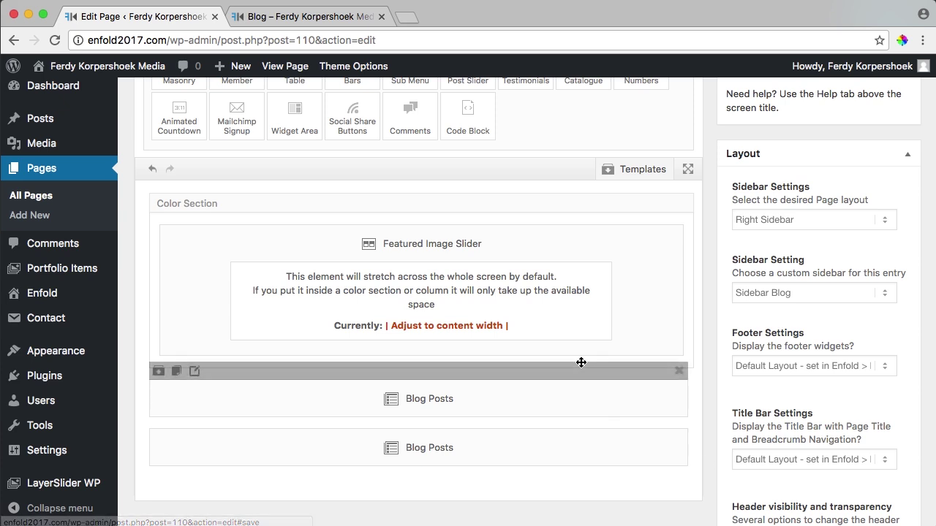
Delete the duplicate second Blog Posts element and reload the live Blog page
{"action": "left_click", "coordinate": [679, 375]}
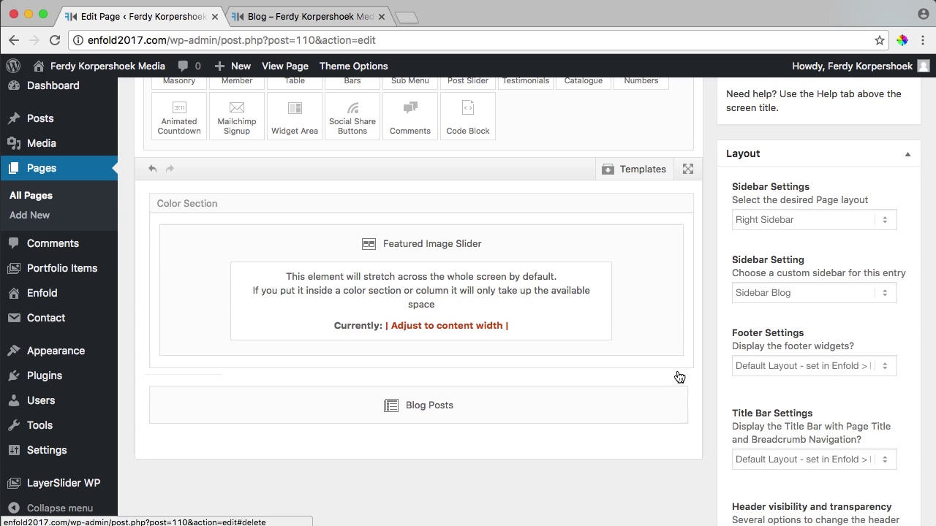
{"action": "scroll", "coordinate": [680, 373], "scroll_direction": "up", "scroll_amount": 10}
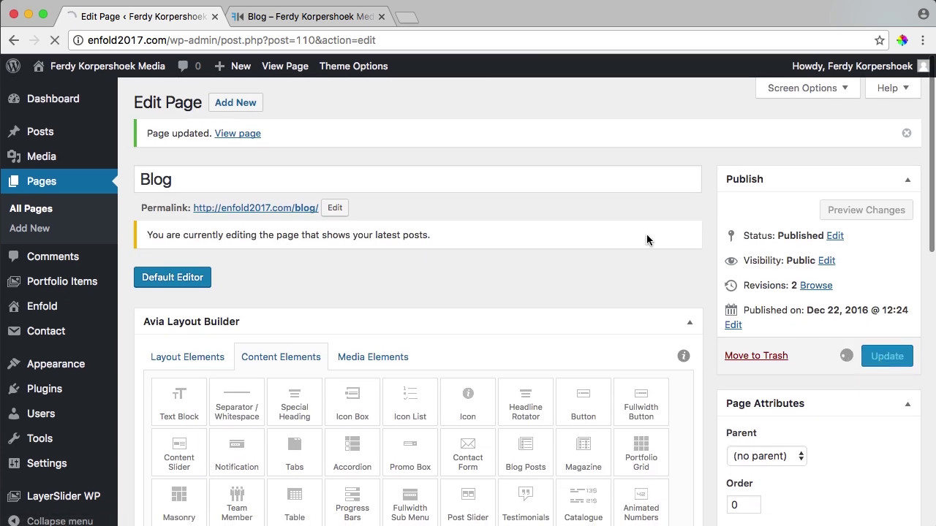
{"action": "left_click", "coordinate": [261, 17]}
{"action": "key", "text": "super+r"}
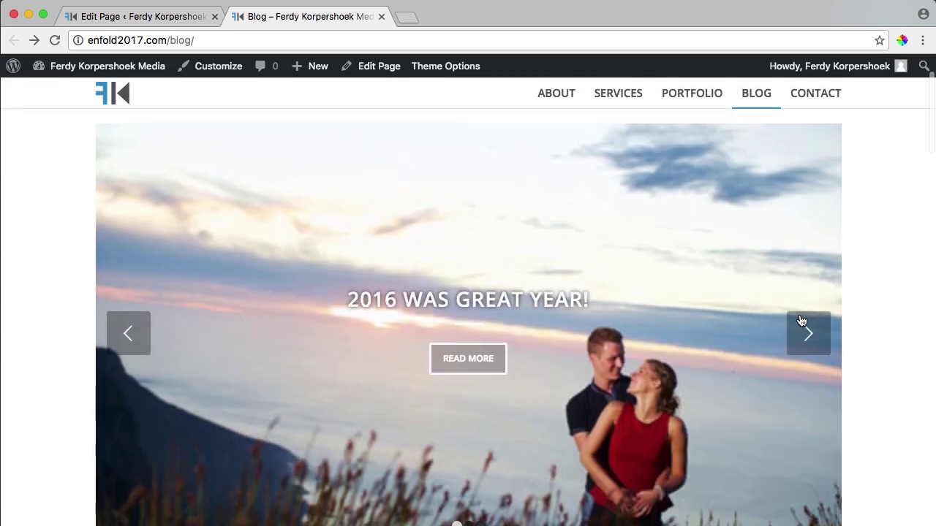
Step through the slider's posts and scroll through the updated Blog page
{"action": "left_click", "coordinate": [808, 334]}
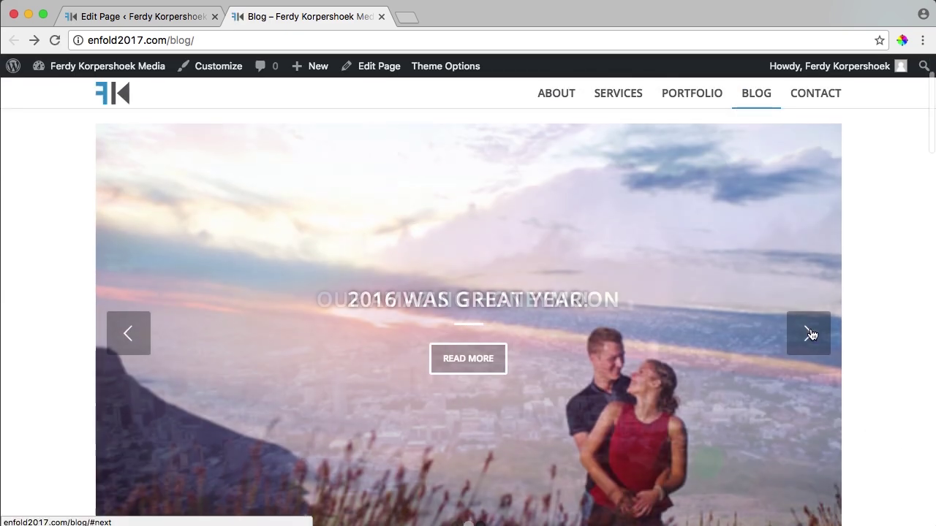
{"action": "left_click", "coordinate": [809, 334]}
{"action": "scroll", "coordinate": [651, 277], "scroll_direction": "down", "scroll_amount": 4}
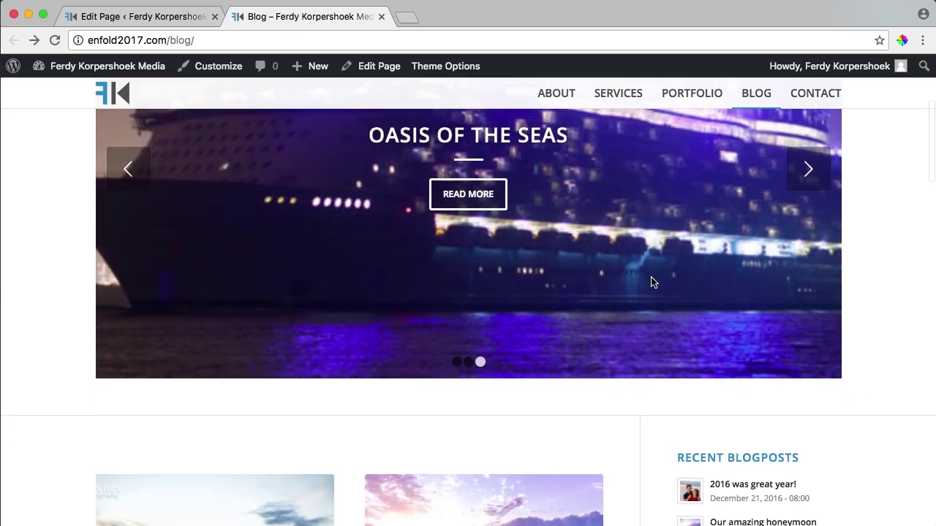
{"action": "scroll", "coordinate": [650, 280], "scroll_direction": "down", "scroll_amount": 2}
{"action": "scroll", "coordinate": [330, 203], "scroll_direction": "down", "scroll_amount": 8}
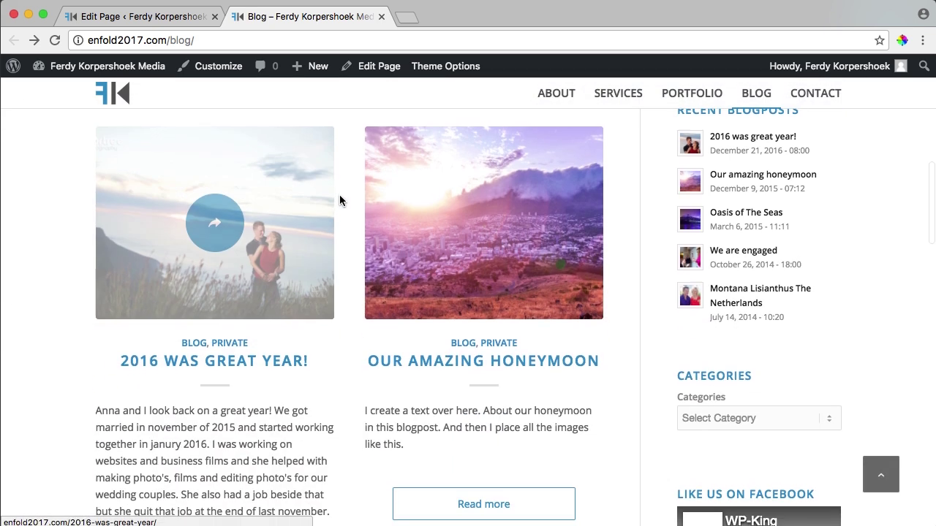
{"action": "scroll", "coordinate": [340, 198], "scroll_direction": "down", "scroll_amount": 7}
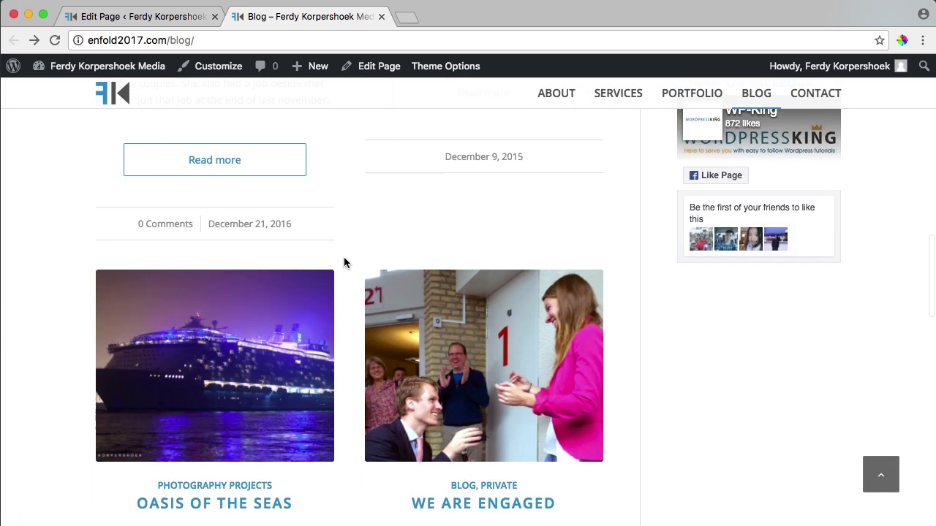
{"action": "scroll", "coordinate": [348, 252], "scroll_direction": "down", "scroll_amount": 3}
{"action": "scroll", "coordinate": [351, 247], "scroll_direction": "up", "scroll_amount": 1}
{"action": "left_click", "coordinate": [115, 18]}
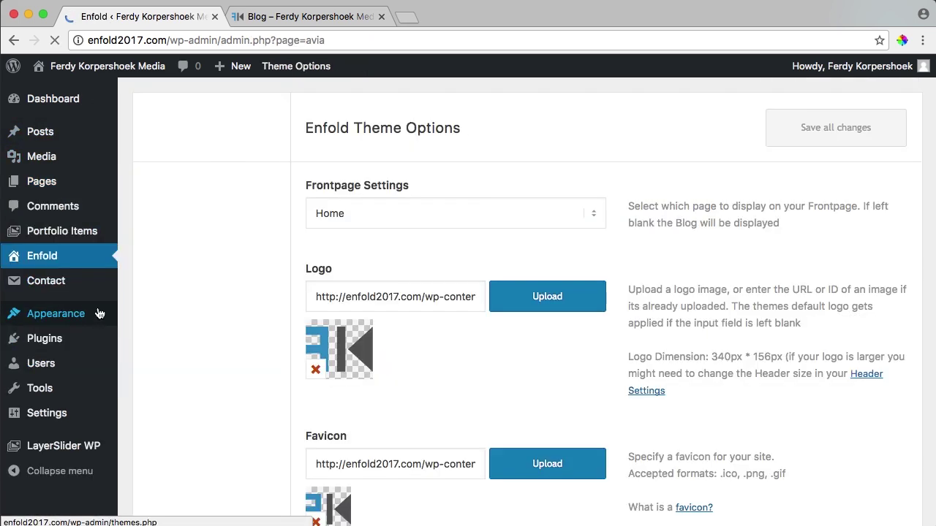
{"action": "scroll", "coordinate": [238, 232], "scroll_direction": "down", "scroll_amount": 4}
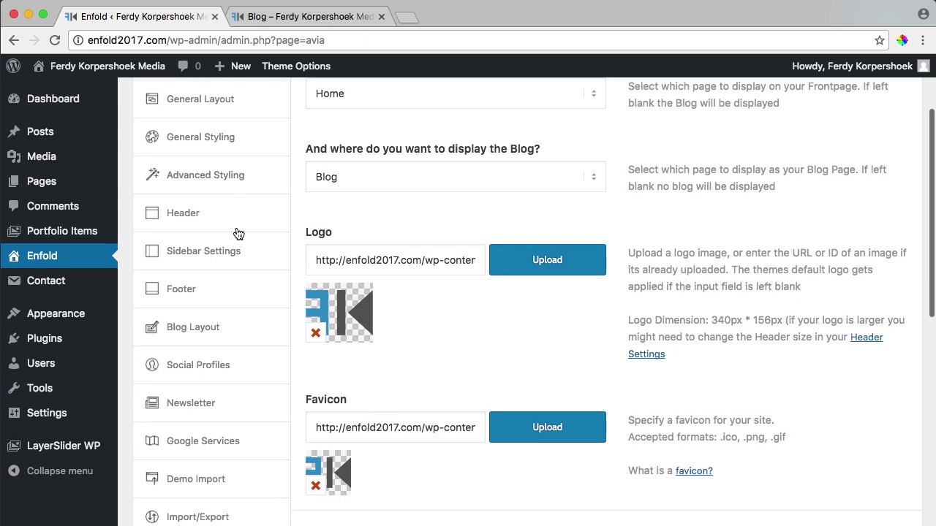
{"action": "left_click", "coordinate": [219, 262]}
{"action": "scroll", "coordinate": [368, 226], "scroll_direction": "up", "scroll_amount": 5}
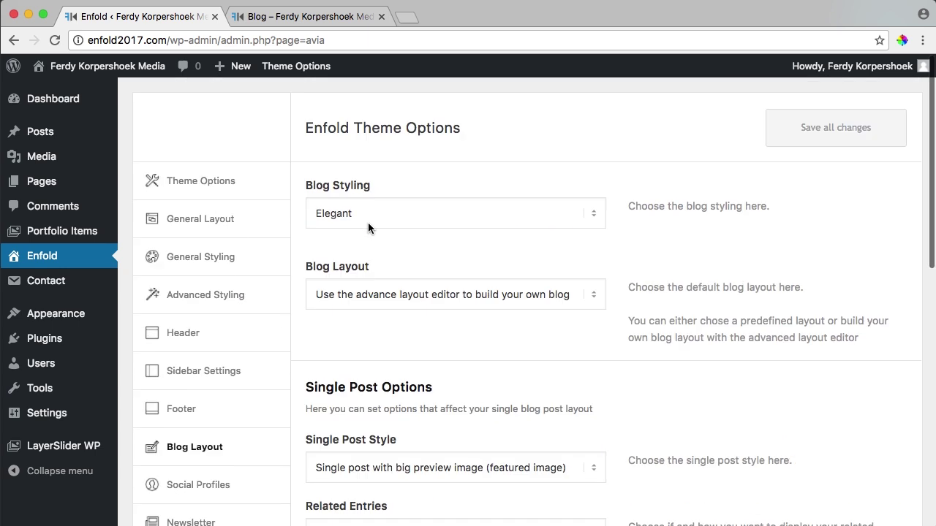
{"action": "left_click", "coordinate": [345, 213]}
{"action": "left_click", "coordinate": [345, 197]}
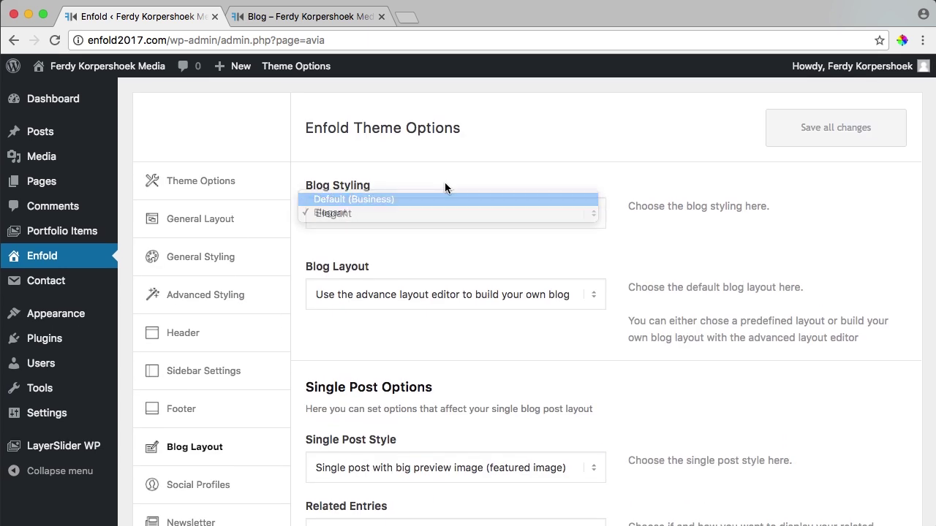
{"action": "left_click", "coordinate": [825, 124]}
{"action": "key", "text": "ctrl+Tab"}
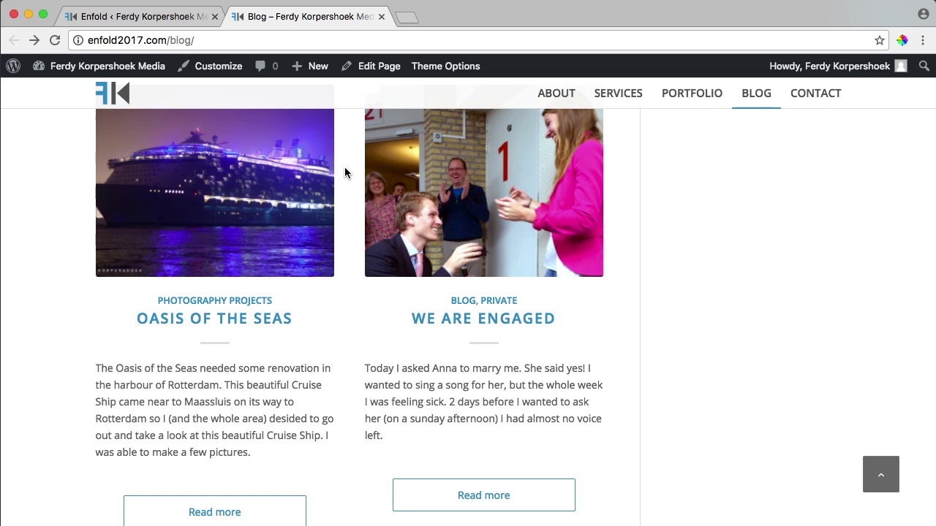
{"action": "key", "text": "super+r"}
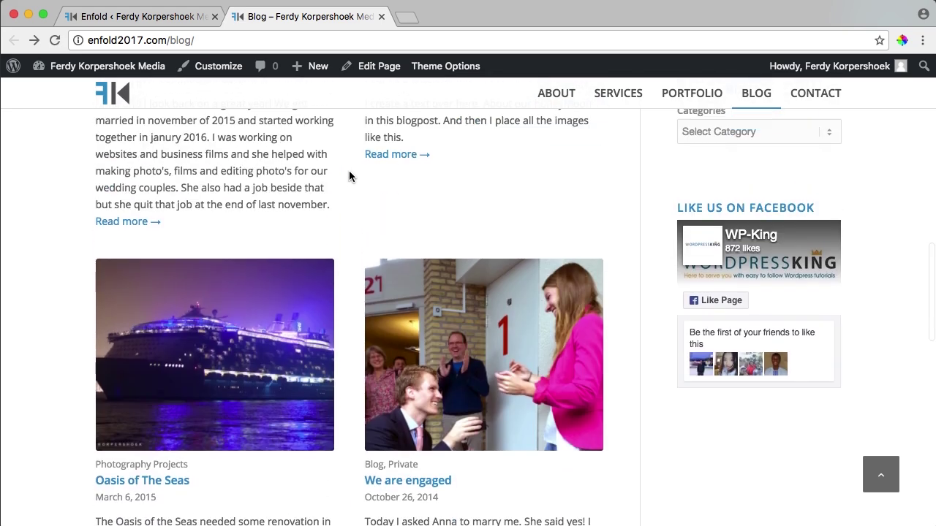
{"action": "scroll", "coordinate": [349, 172], "scroll_direction": "up", "scroll_amount": 5}
{"action": "scroll", "coordinate": [349, 172], "scroll_direction": "down", "scroll_amount": 7}
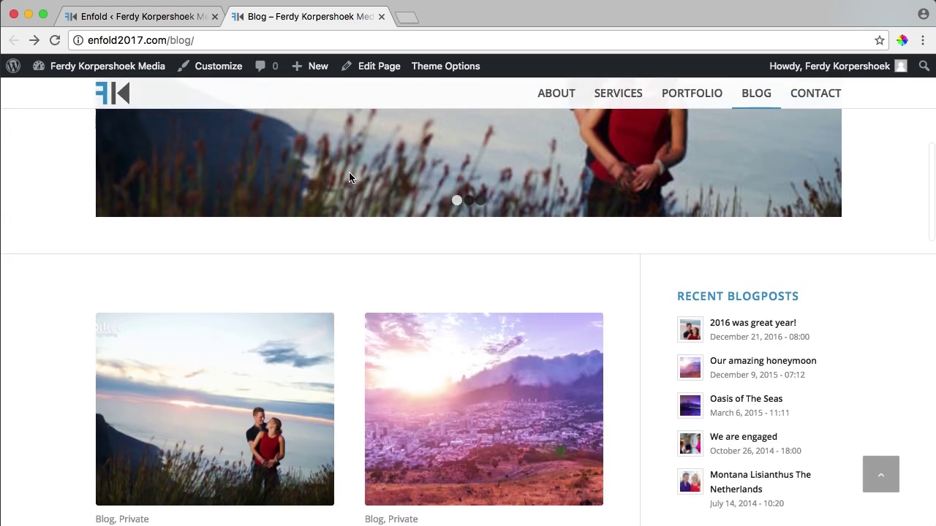
{"action": "scroll", "coordinate": [349, 173], "scroll_direction": "down", "scroll_amount": 1}
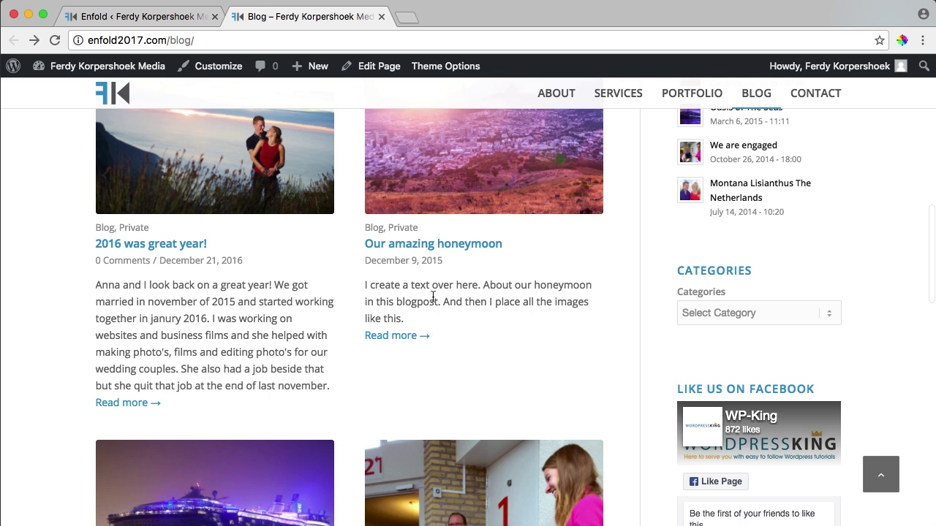
{"action": "scroll", "coordinate": [346, 273], "scroll_direction": "down", "scroll_amount": 12}
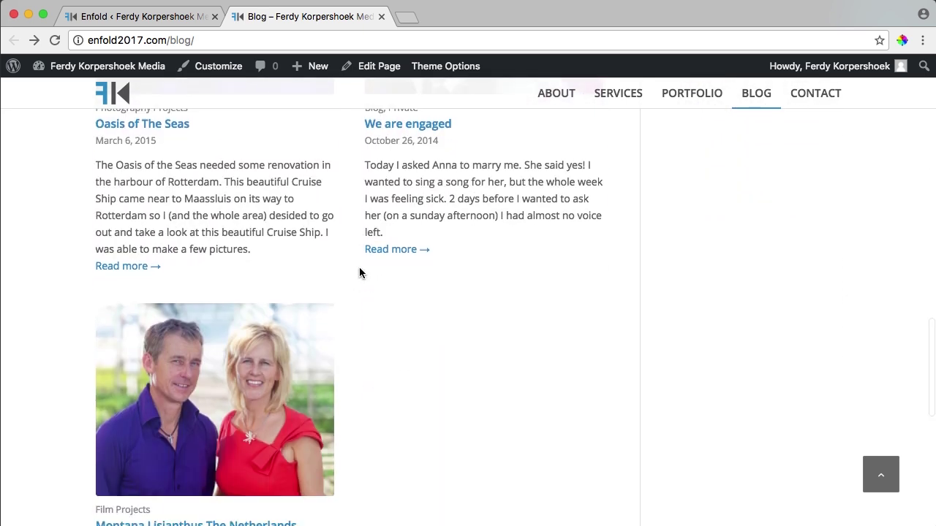
{"action": "scroll", "coordinate": [359, 267], "scroll_direction": "down", "scroll_amount": 9}
{"action": "scroll", "coordinate": [359, 267], "scroll_direction": "up", "scroll_amount": 17}
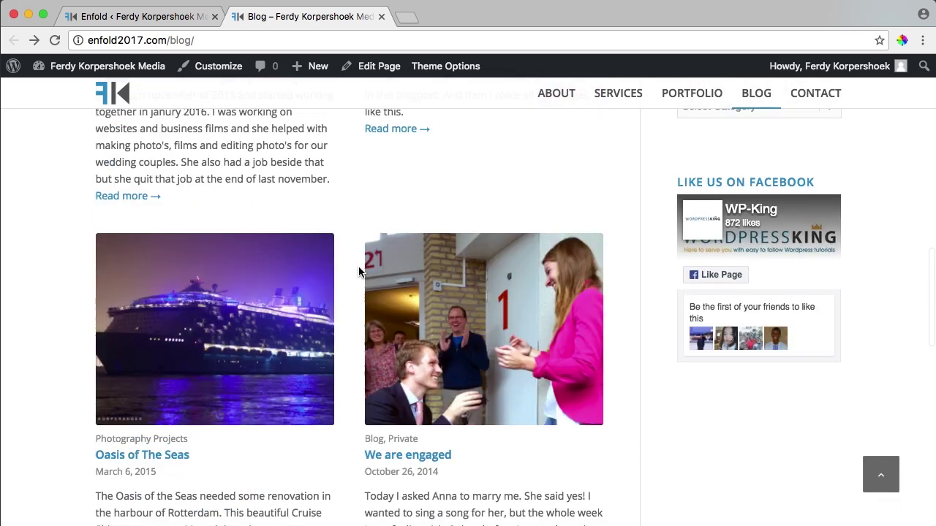
{"action": "scroll", "coordinate": [358, 272], "scroll_direction": "up", "scroll_amount": 5}
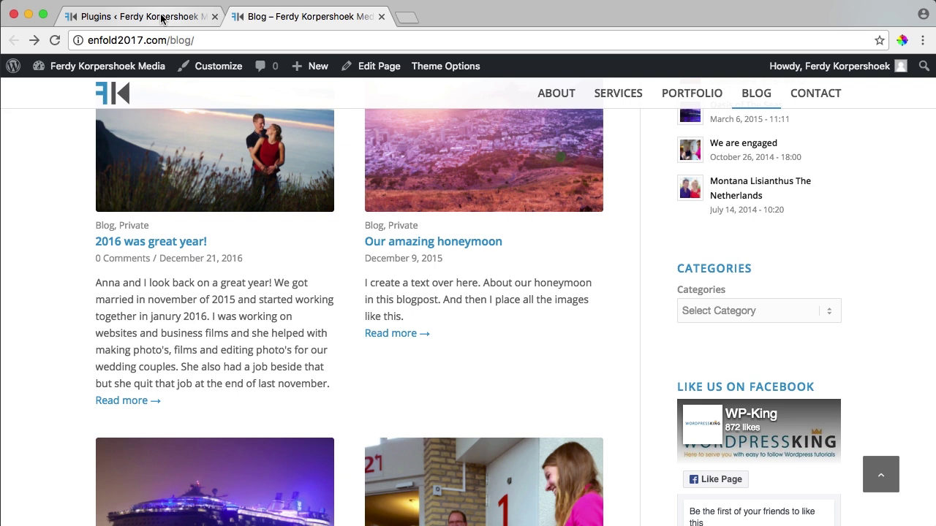
Delete the Categories widget from the Sidebar Blog widget area
{"action": "left_click", "coordinate": [138, 16]}
{"action": "mouse_move", "coordinate": [68, 313]}
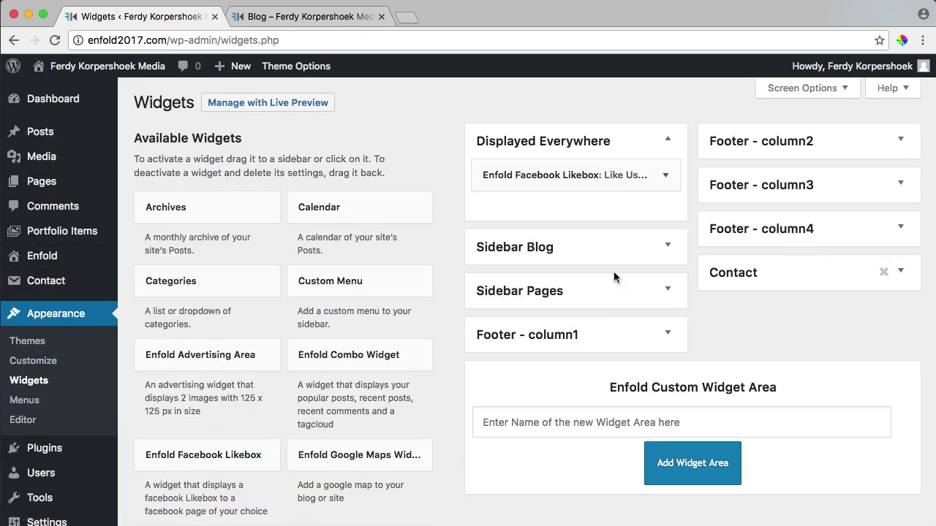
{"action": "left_click", "coordinate": [657, 261]}
{"action": "left_click", "coordinate": [664, 322]}
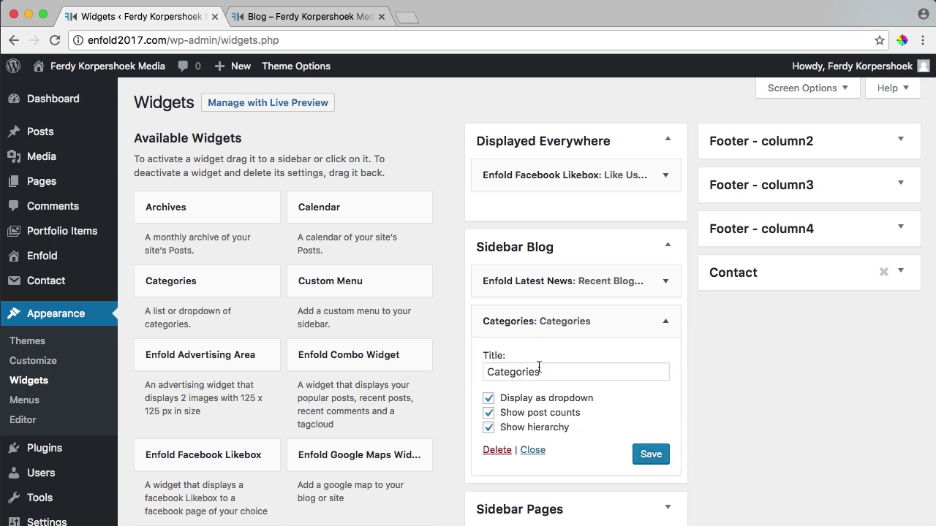
{"action": "left_click", "coordinate": [497, 450]}
Reload the live blog page and compare its footer widgets with the Widgets admin page
{"action": "left_click", "coordinate": [301, 9]}
{"action": "key", "text": "super+r"}
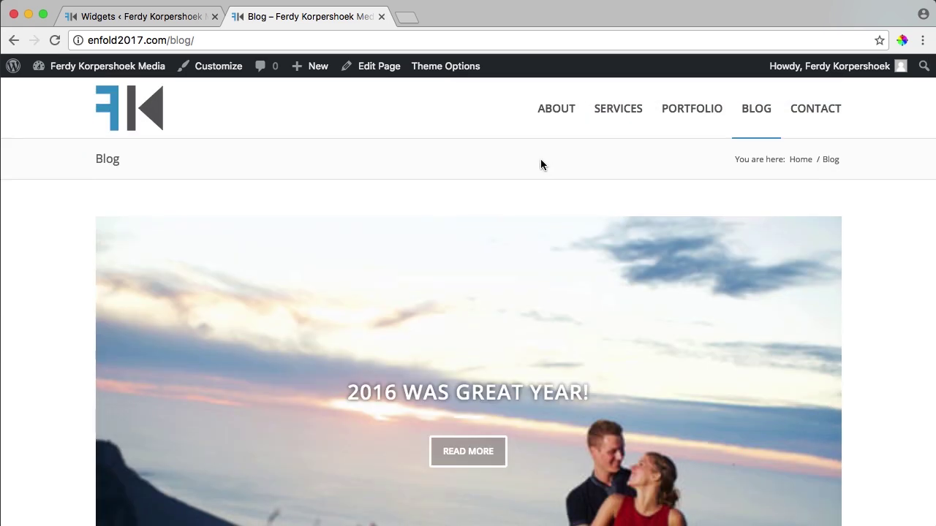
{"action": "scroll", "coordinate": [536, 162], "scroll_direction": "down", "scroll_amount": 20}
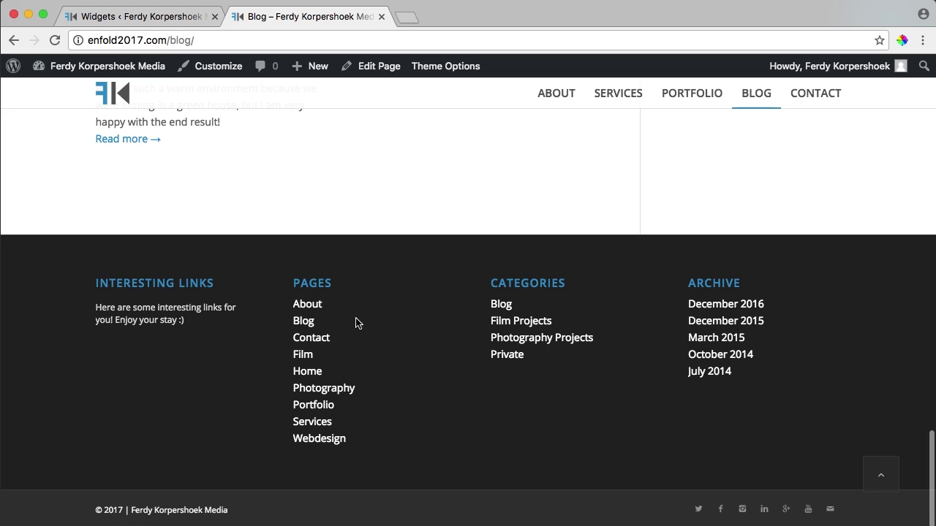
{"action": "left_click", "coordinate": [136, 21]}
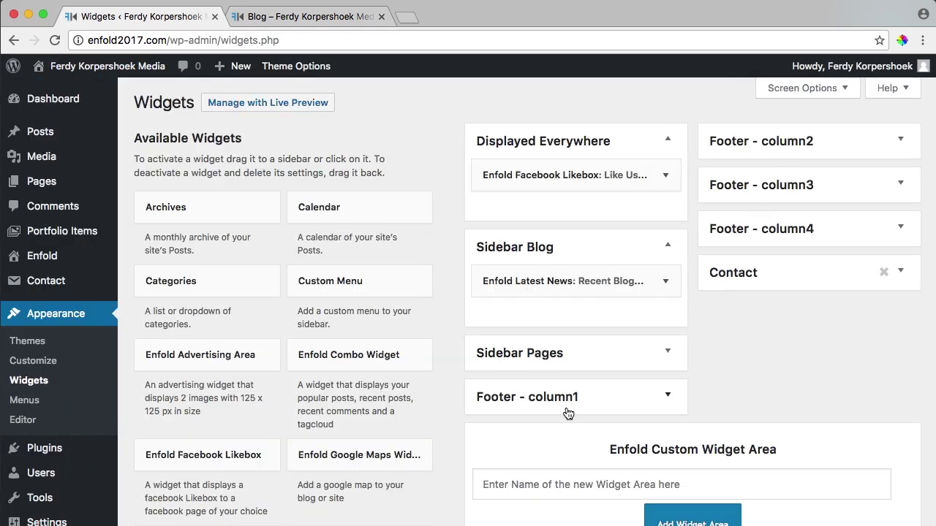
{"action": "scroll", "coordinate": [585, 387], "scroll_direction": "down", "scroll_amount": 2}
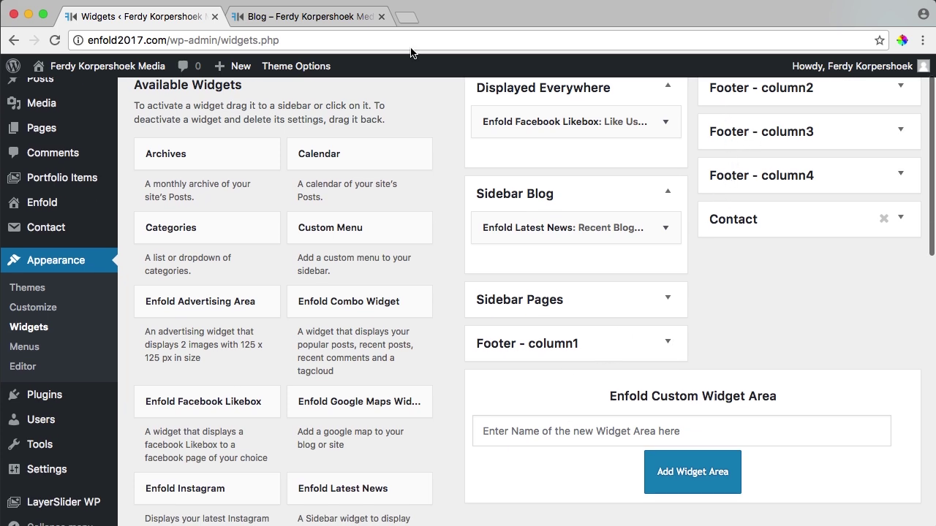
{"action": "left_click", "coordinate": [291, 22]}
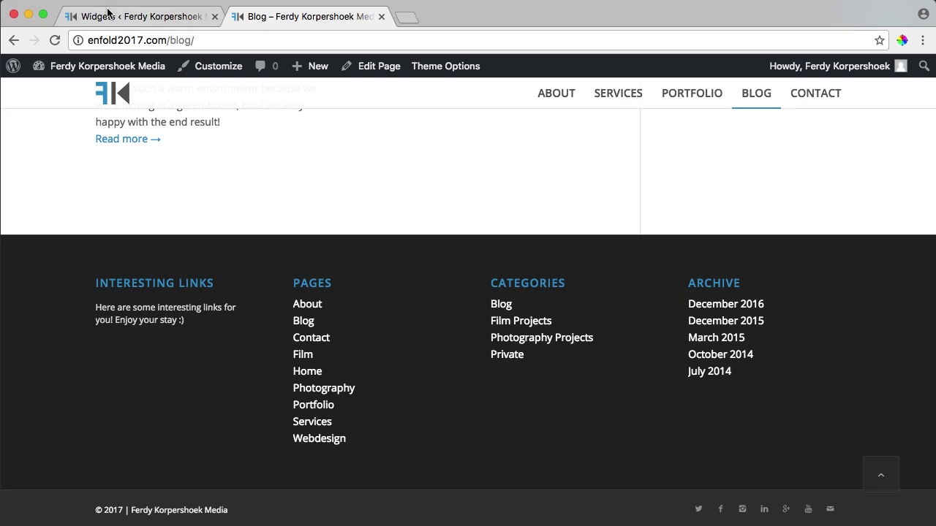
{"action": "left_click", "coordinate": [108, 13]}
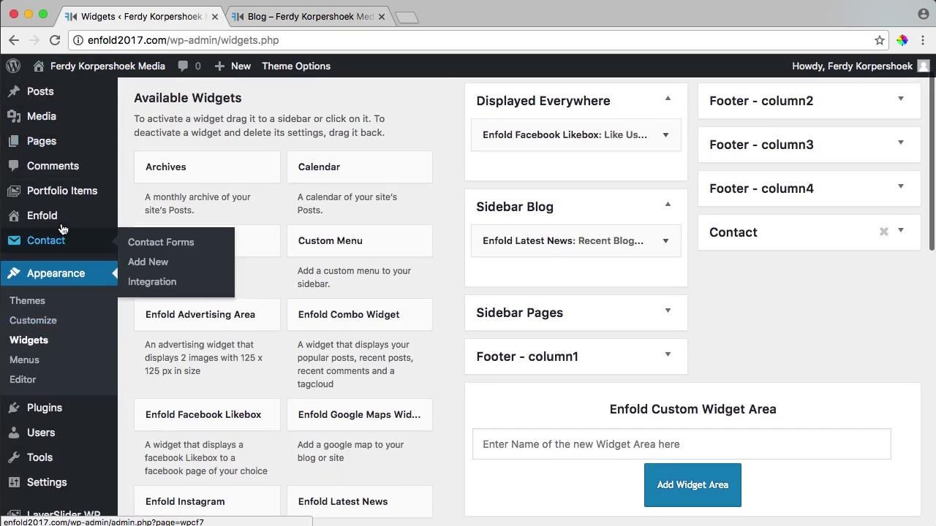
Set Enfold's Footer Columns to 3 in Theme Options and save all changes
{"action": "left_click", "coordinate": [54, 225]}
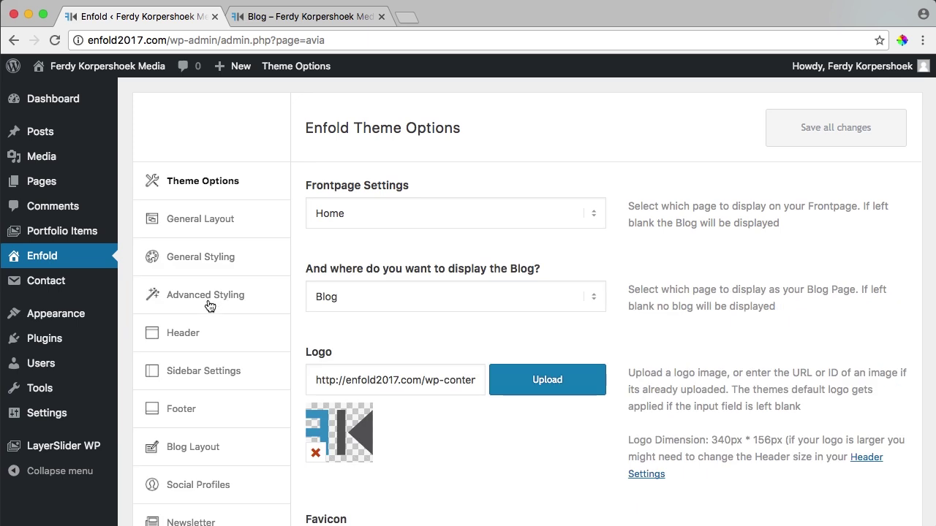
{"action": "scroll", "coordinate": [208, 306], "scroll_direction": "down", "scroll_amount": 5}
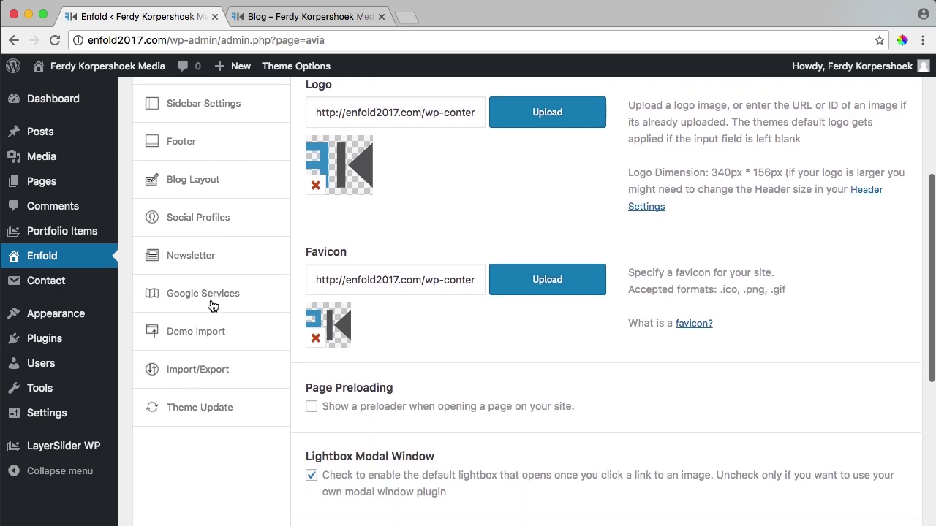
{"action": "scroll", "coordinate": [212, 306], "scroll_direction": "up", "scroll_amount": 4}
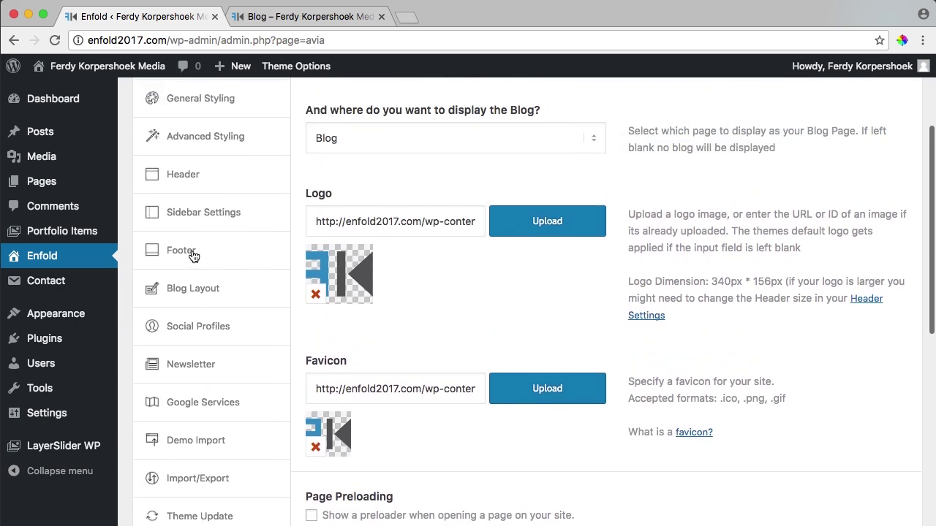
{"action": "left_click", "coordinate": [193, 254]}
{"action": "scroll", "coordinate": [385, 258], "scroll_direction": "up", "scroll_amount": 2}
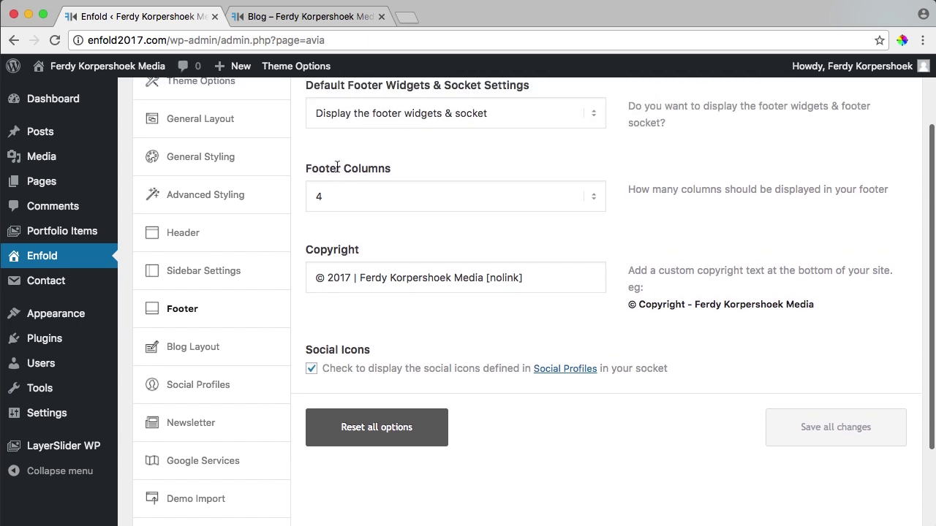
{"action": "left_click", "coordinate": [361, 191]}
{"action": "left_click", "coordinate": [344, 185]}
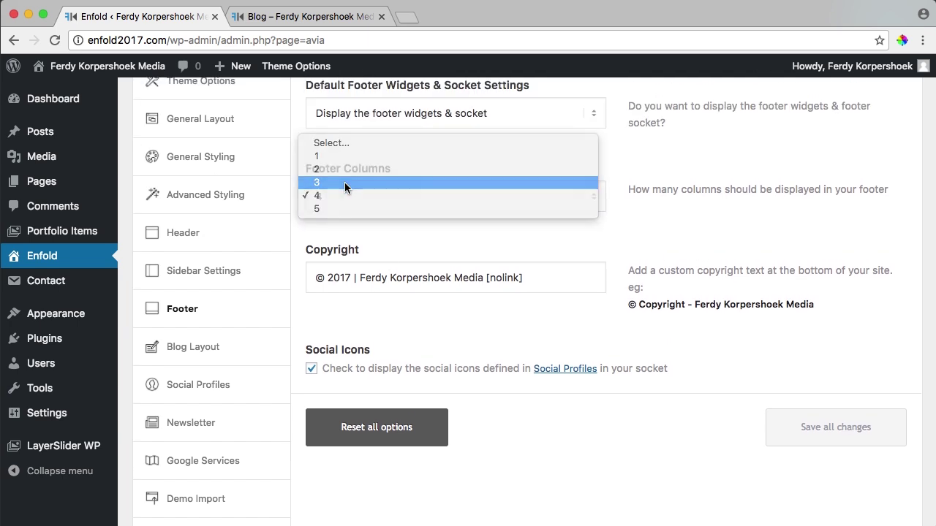
{"action": "left_click", "coordinate": [832, 435]}
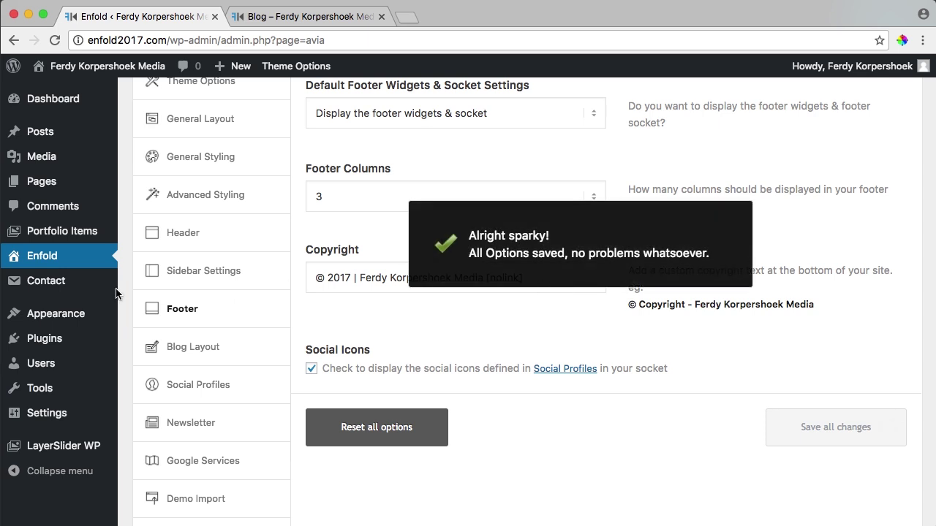
{"action": "mouse_move", "coordinate": [45, 315]}
{"action": "left_click", "coordinate": [142, 355]}
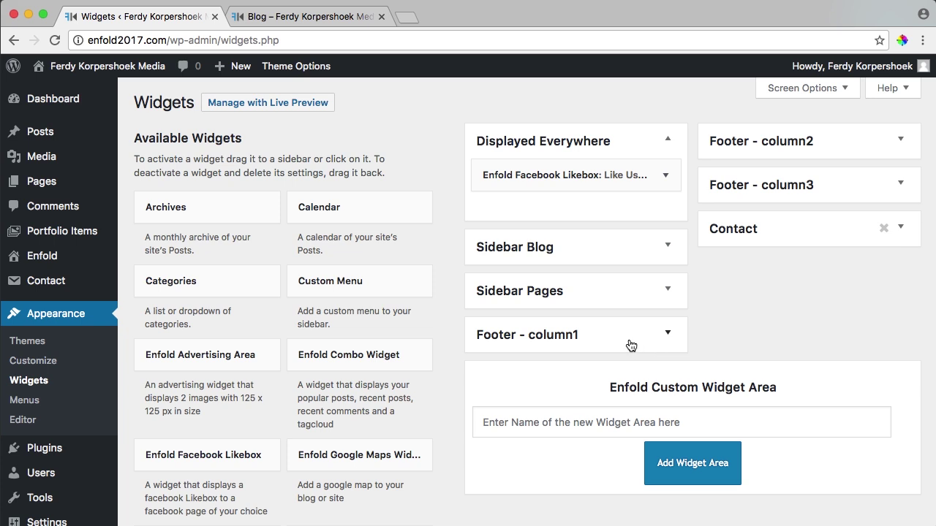
Add a Text widget to Footer - column1
{"action": "scroll", "coordinate": [441, 287], "scroll_direction": "down", "scroll_amount": 3}
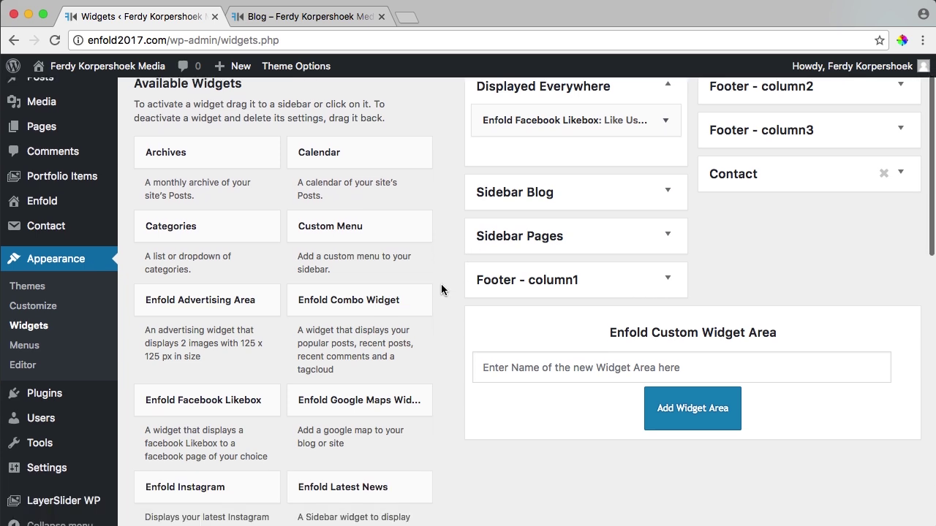
{"action": "scroll", "coordinate": [440, 288], "scroll_direction": "down", "scroll_amount": 10}
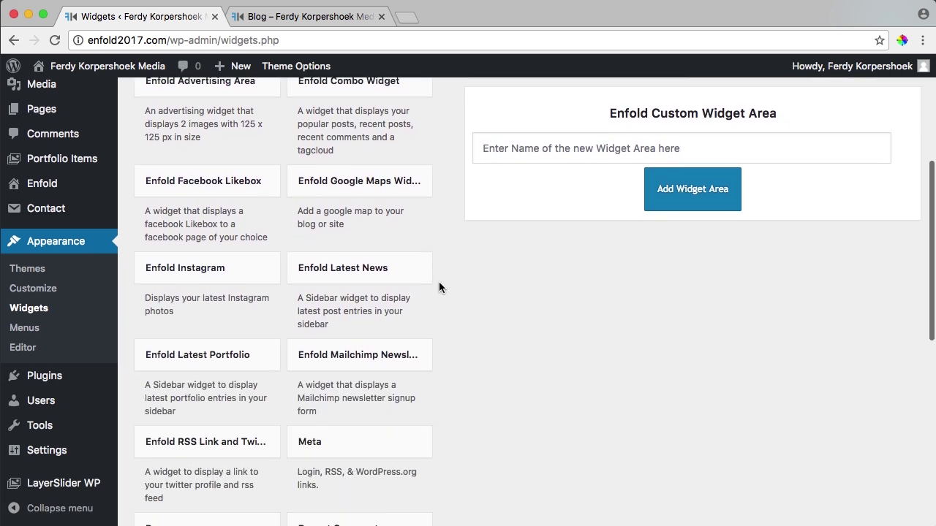
{"action": "scroll", "coordinate": [438, 287], "scroll_direction": "down", "scroll_amount": 7}
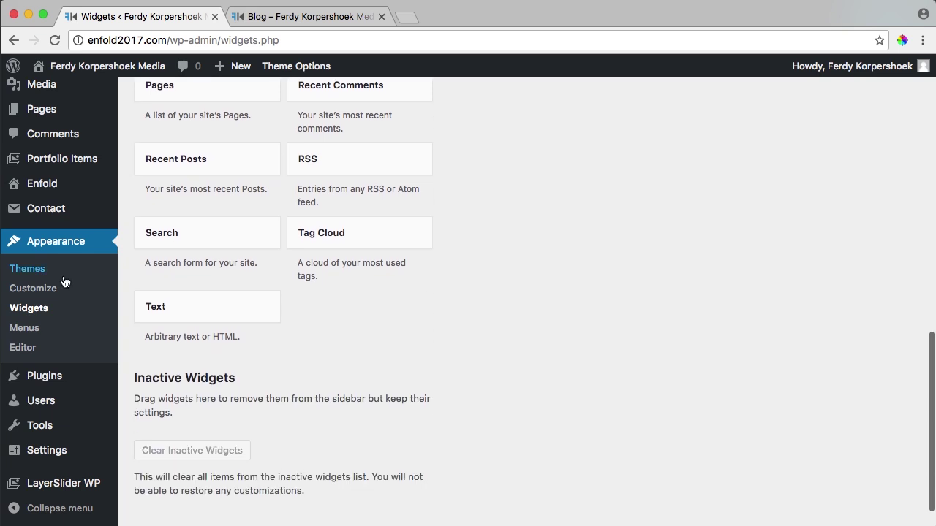
{"action": "left_click", "coordinate": [210, 317]}
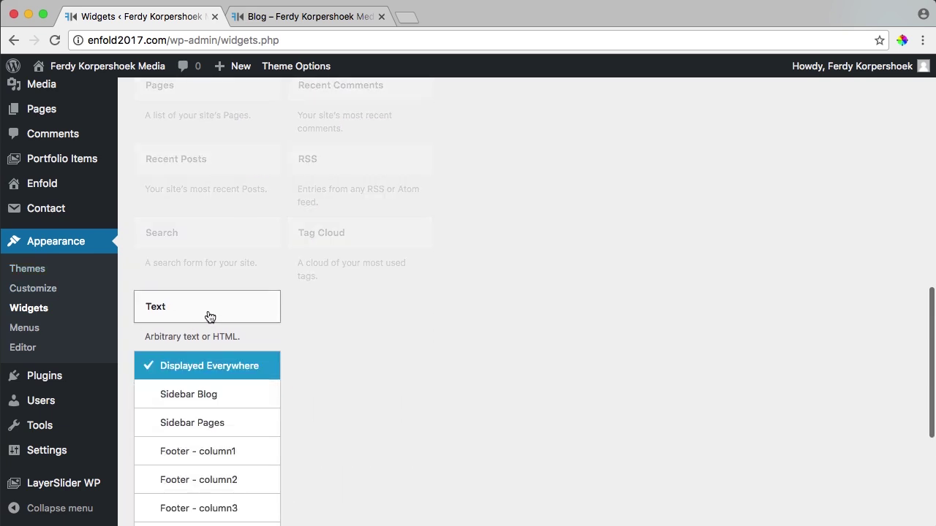
{"action": "left_click", "coordinate": [178, 298]}
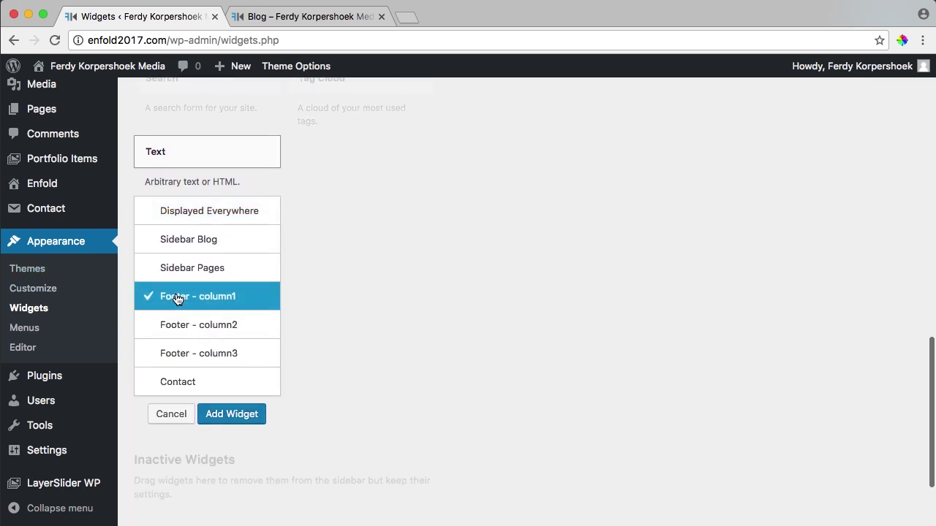
{"action": "left_click", "coordinate": [232, 414]}
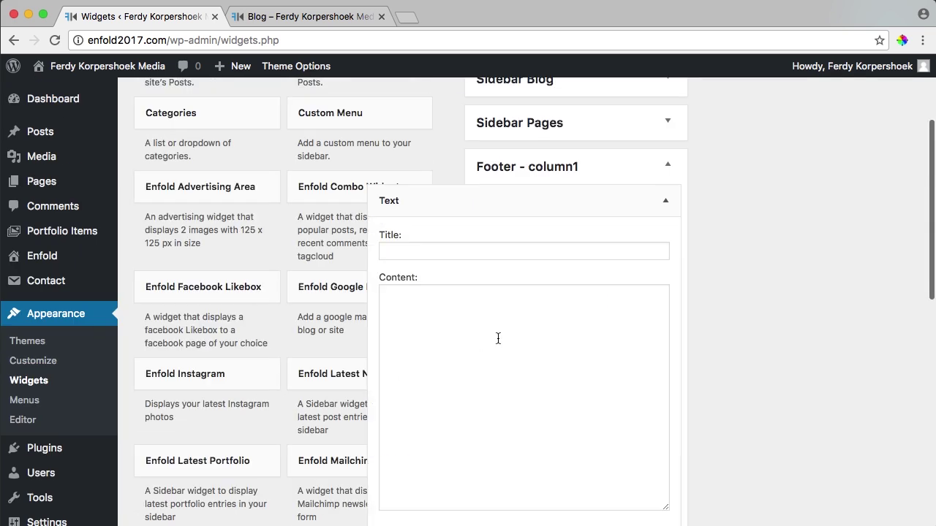
Title the widget with the business name, write an About introduction and save it
{"action": "left_click", "coordinate": [419, 256]}
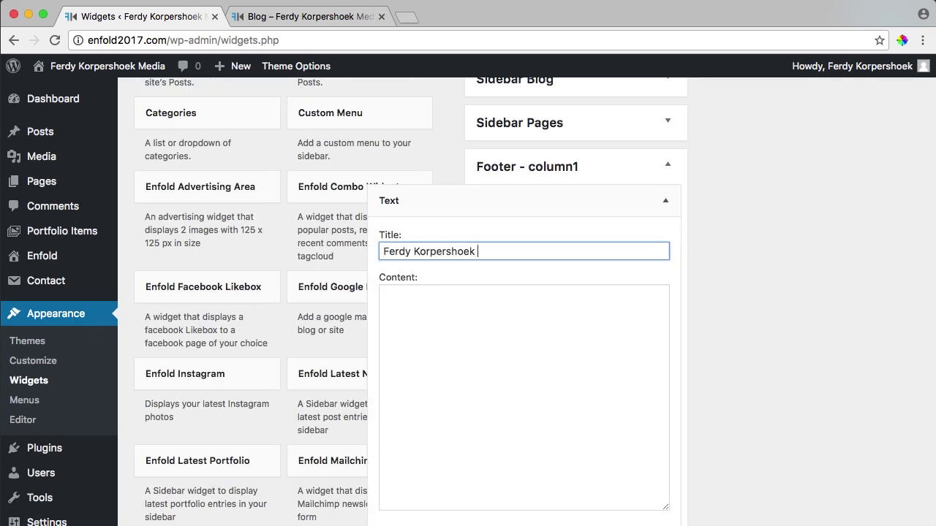
{"action": "left_click", "coordinate": [384, 294]}
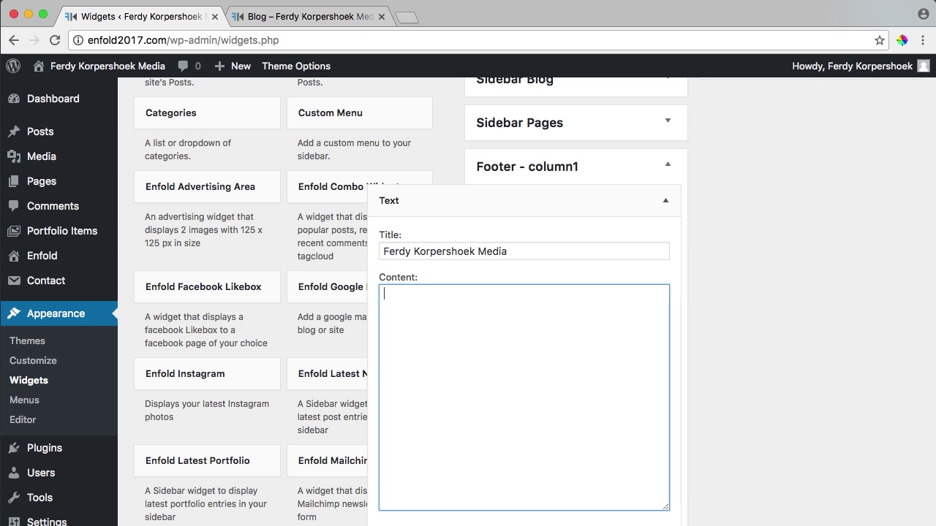
{"action": "key", "text": "BackSpace"}
{"action": "key", "text": "BackSpace"}
{"action": "key", "text": "BackSpace"}
{"action": "key", "text": "BackSpace"}
{"action": "key", "text": "BackSpace"}
{"action": "key", "text": "BackSpace"}
{"action": "key", "text": "BackSpace"}
{"action": "key", "text": "BackSpace"}
{"action": "key", "text": "BackSpace"}
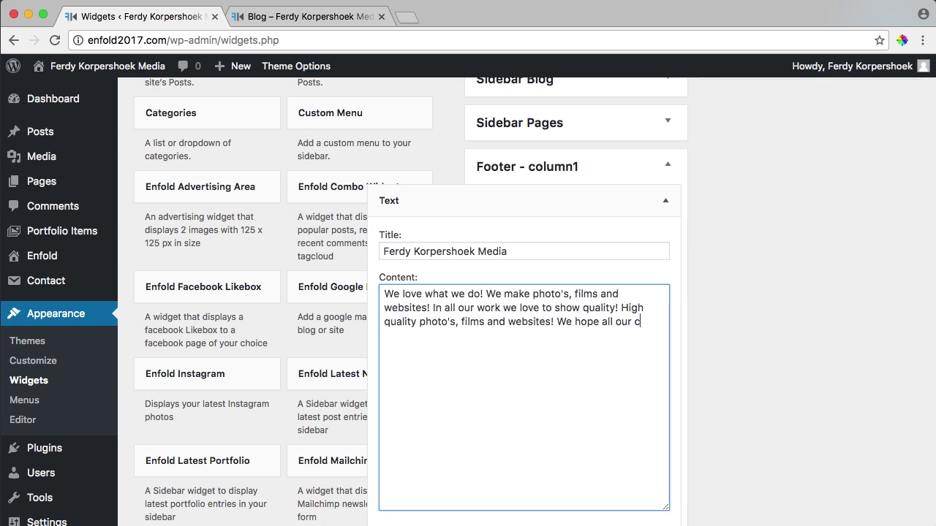
{"action": "scroll", "coordinate": [826, 336], "scroll_direction": "down", "scroll_amount": 5}
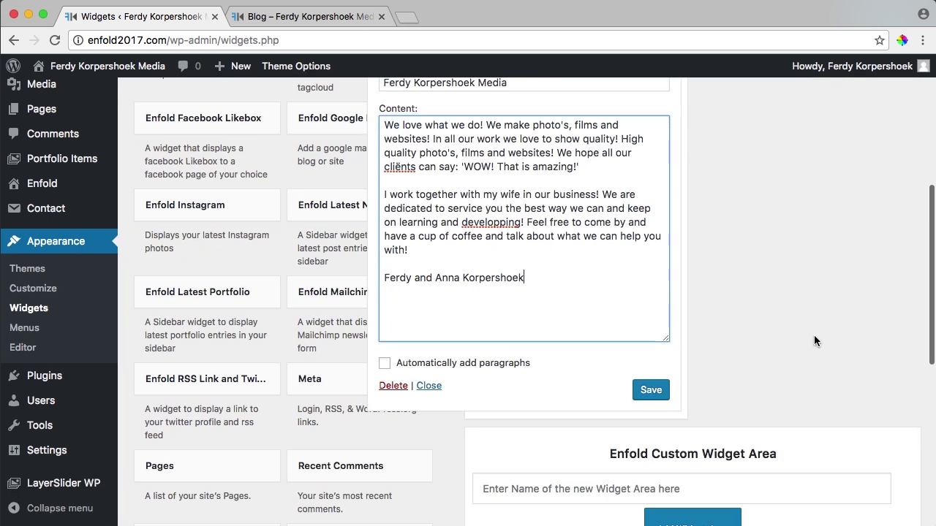
{"action": "left_click", "coordinate": [655, 331]}
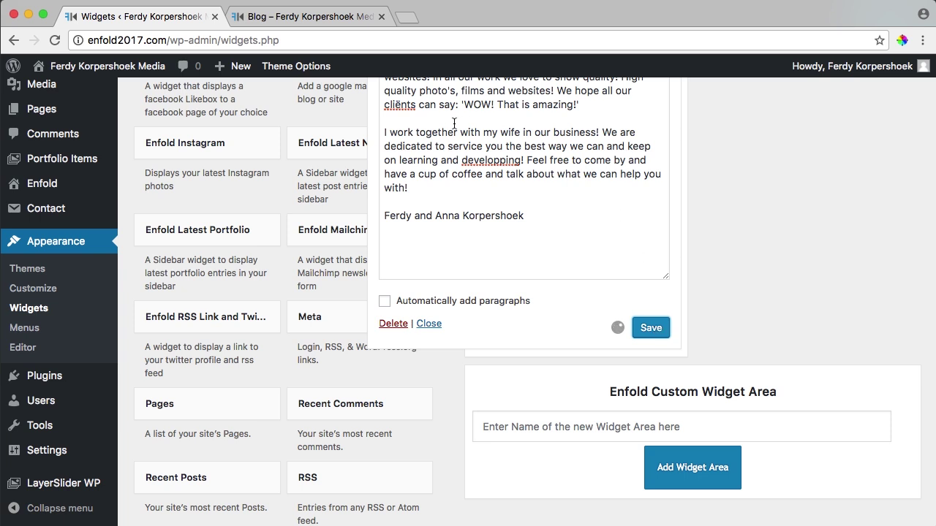
{"action": "left_click", "coordinate": [274, 18]}
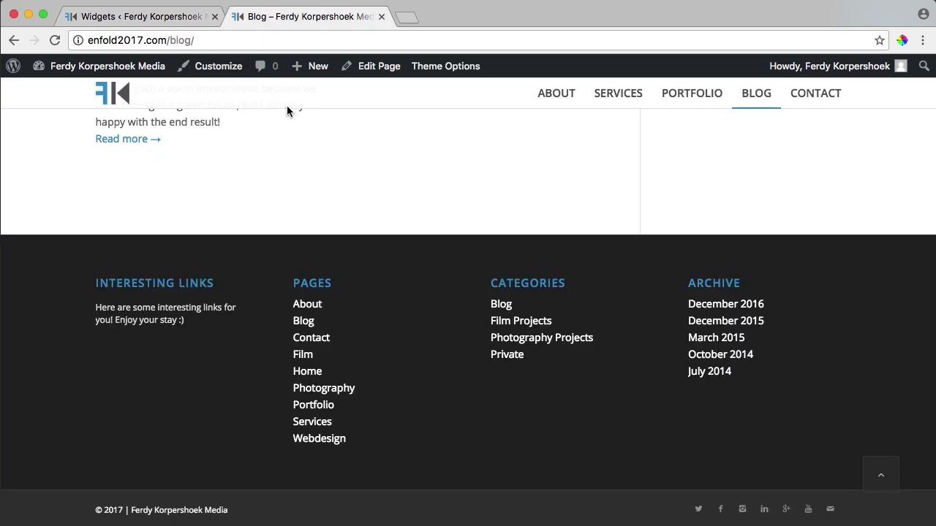
Reload the blog page and review the current footer About text
{"action": "key", "text": "super+r"}
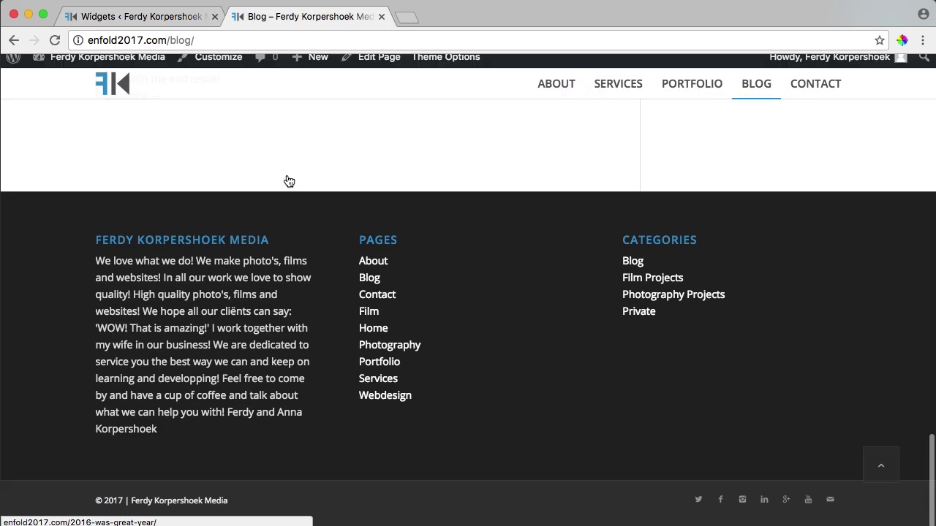
{"action": "left_click_drag", "start_coordinate": [111, 249], "coordinate": [244, 303]}
{"action": "left_click", "coordinate": [280, 433]}
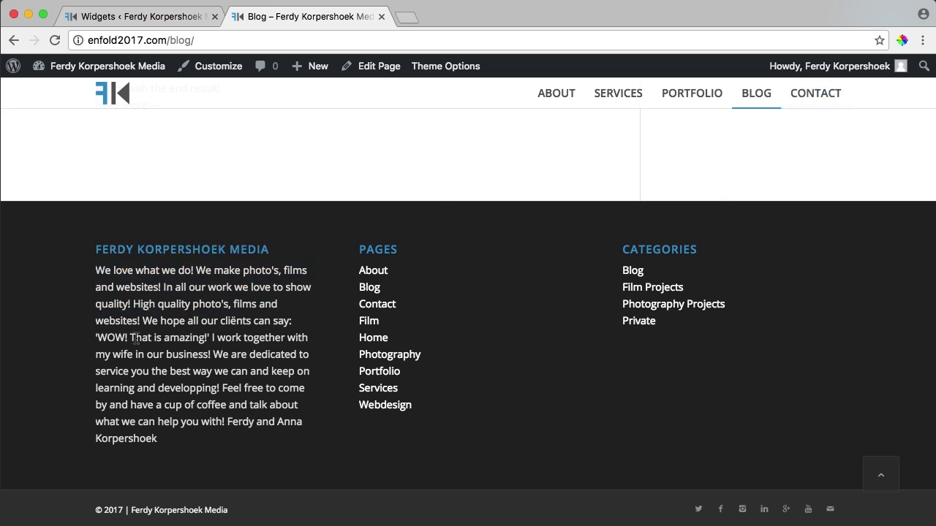
Insert <br /><br /> after 'WOW! That is amazing!' in the About Text widget and save it
{"action": "left_click", "coordinate": [139, 16]}
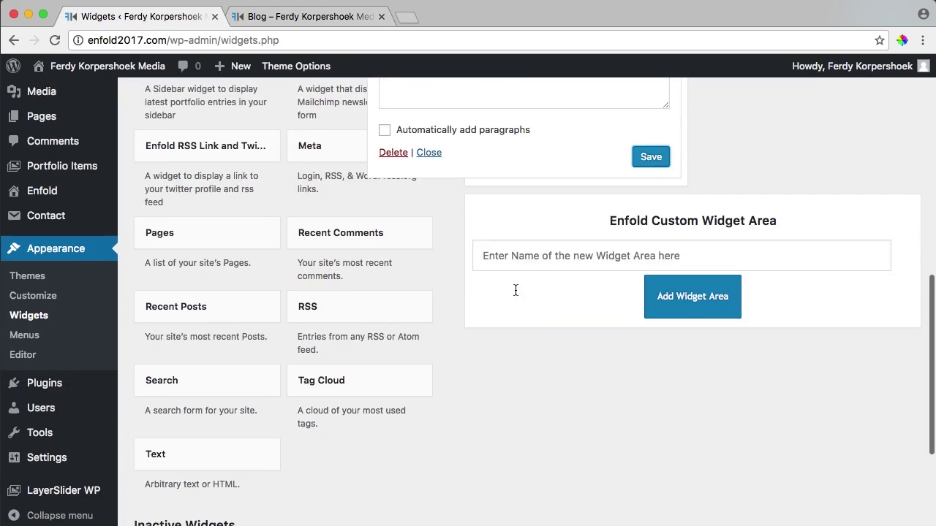
{"action": "scroll", "coordinate": [516, 290], "scroll_direction": "up", "scroll_amount": 5}
{"action": "left_click", "coordinate": [589, 220]}
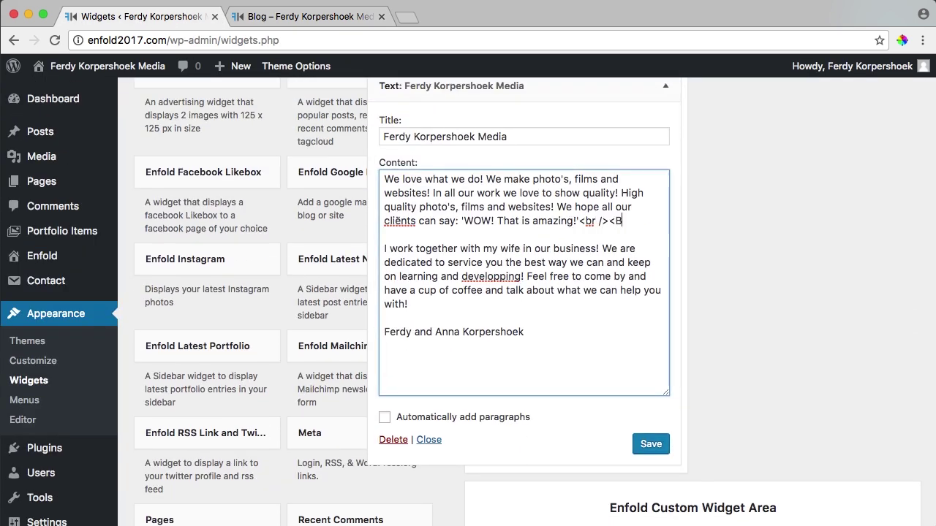
{"action": "left_click", "coordinate": [650, 445]}
Reload the blog page to confirm the footer About text is now two paragraphs
{"action": "left_click", "coordinate": [307, 16]}
{"action": "key", "text": "super+r"}
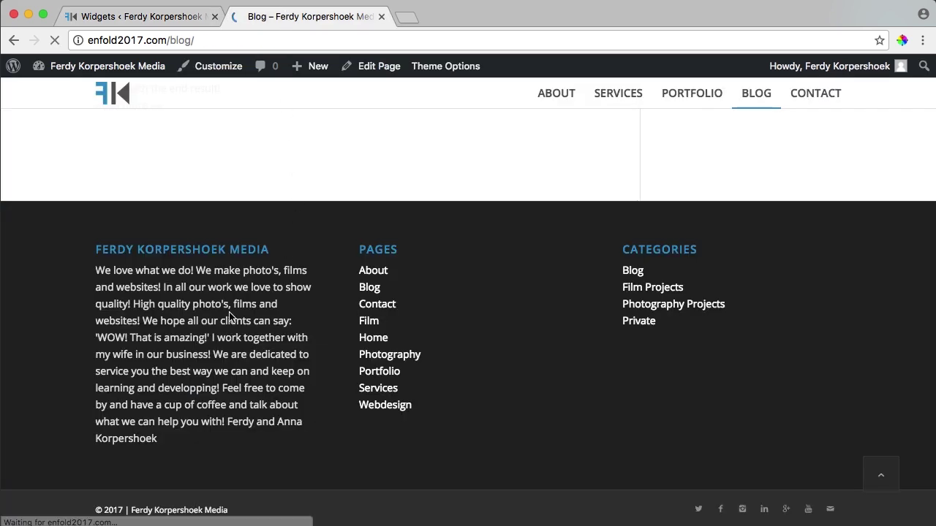
{"action": "scroll", "coordinate": [204, 304], "scroll_direction": "down", "scroll_amount": 10}
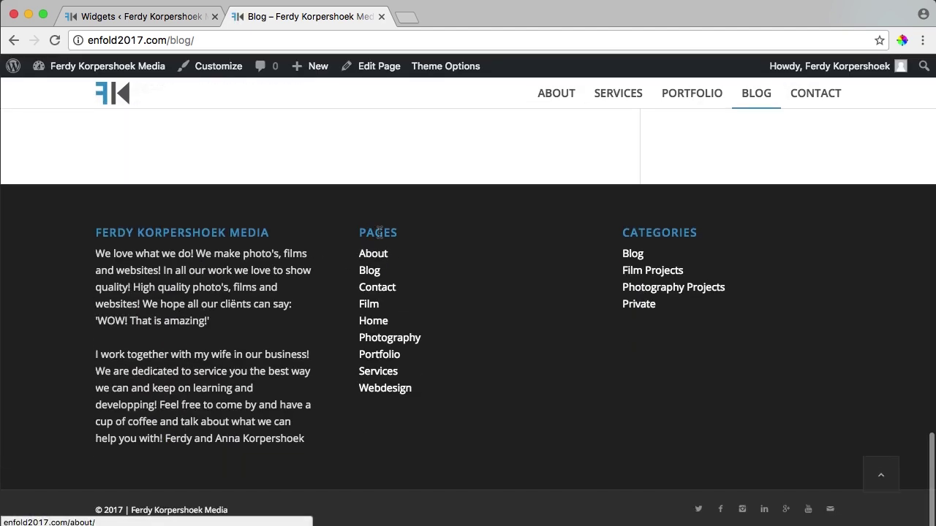
{"action": "left_click", "coordinate": [158, 16]}
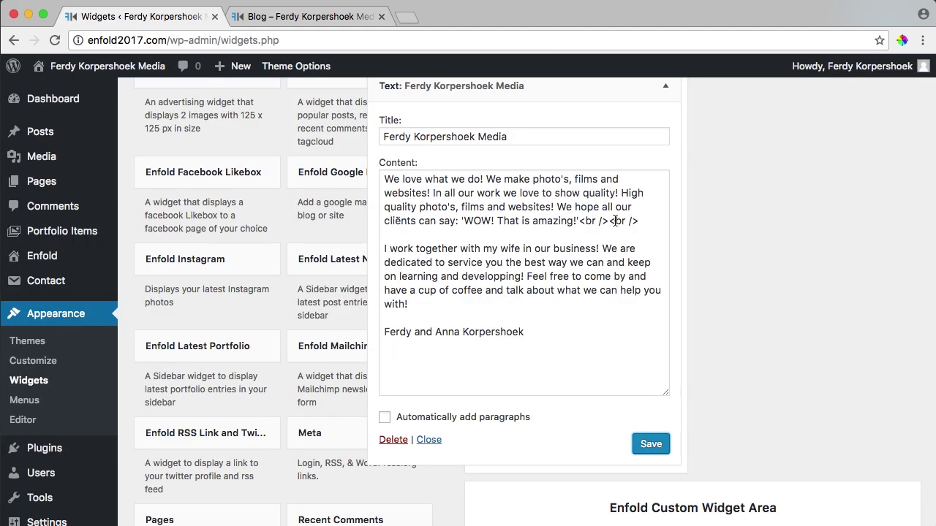
{"action": "scroll", "coordinate": [636, 219], "scroll_direction": "up", "scroll_amount": 5}
Add an Enfold Facebook Likebox widget to Footer - column2
{"action": "left_click", "coordinate": [665, 263]}
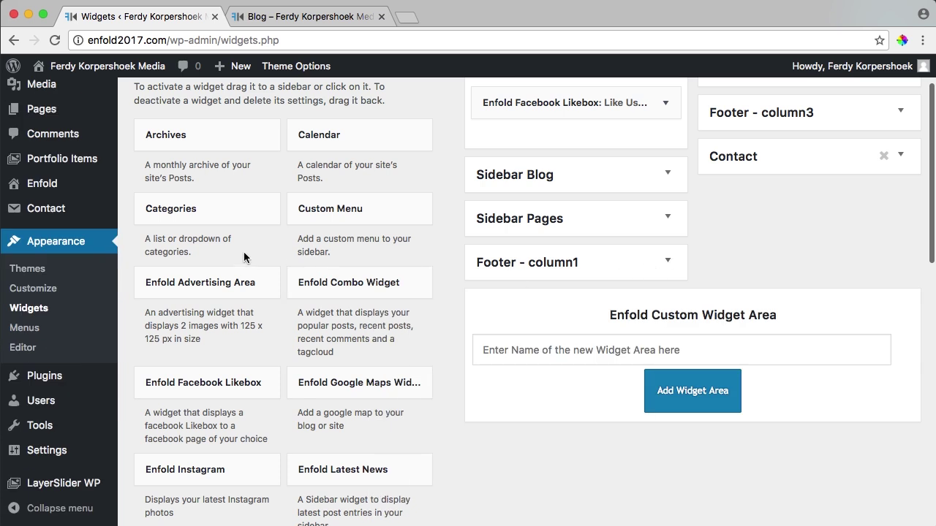
{"action": "scroll", "coordinate": [274, 249], "scroll_direction": "down", "scroll_amount": 4}
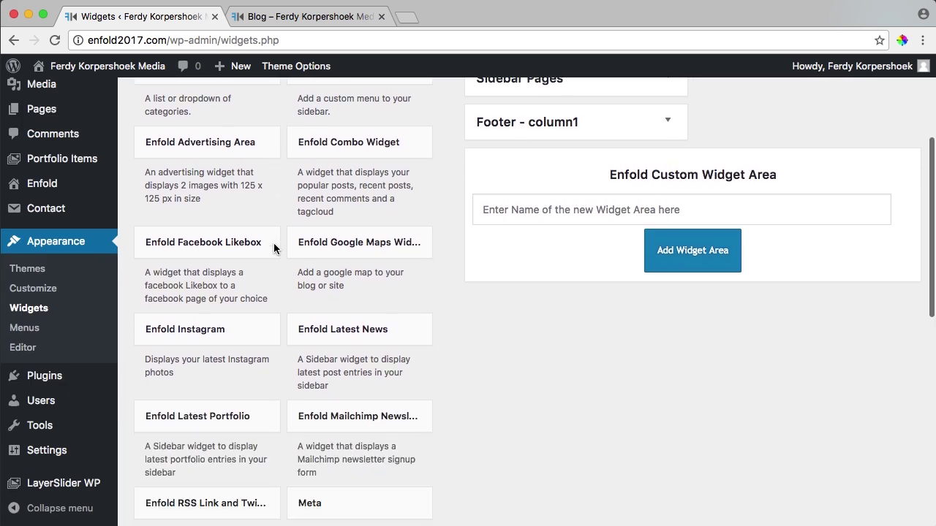
{"action": "left_click", "coordinate": [245, 243]}
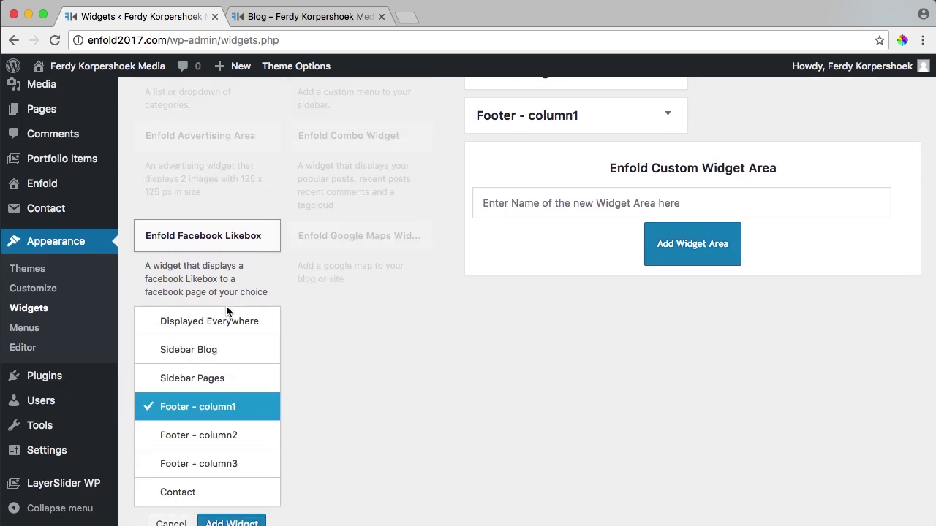
{"action": "scroll", "coordinate": [223, 318], "scroll_direction": "down", "scroll_amount": 2}
{"action": "left_click", "coordinate": [219, 355]}
{"action": "left_click", "coordinate": [232, 443]}
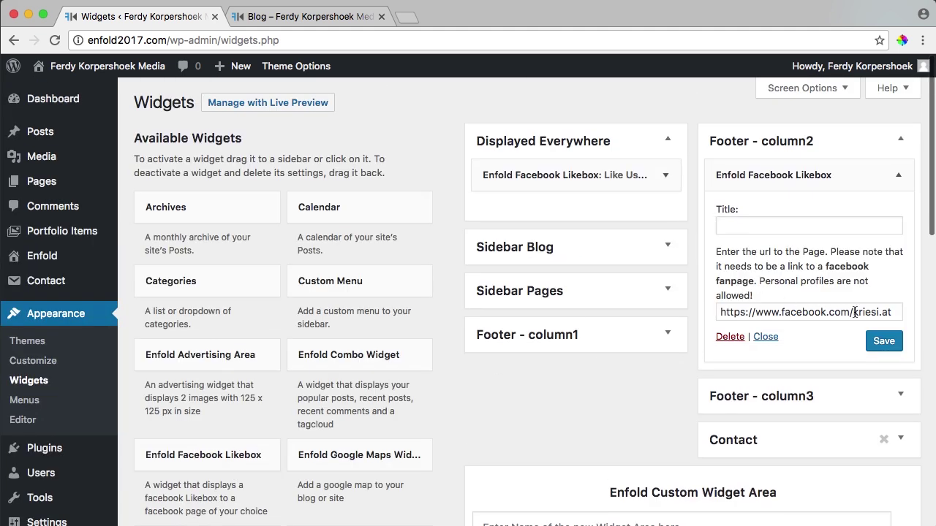
Change the Likebox Facebook URL from kriesi.at to wp-king and save the widget
{"action": "double_click", "coordinate": [855, 312]}
{"action": "type", "text": "wp-king"}
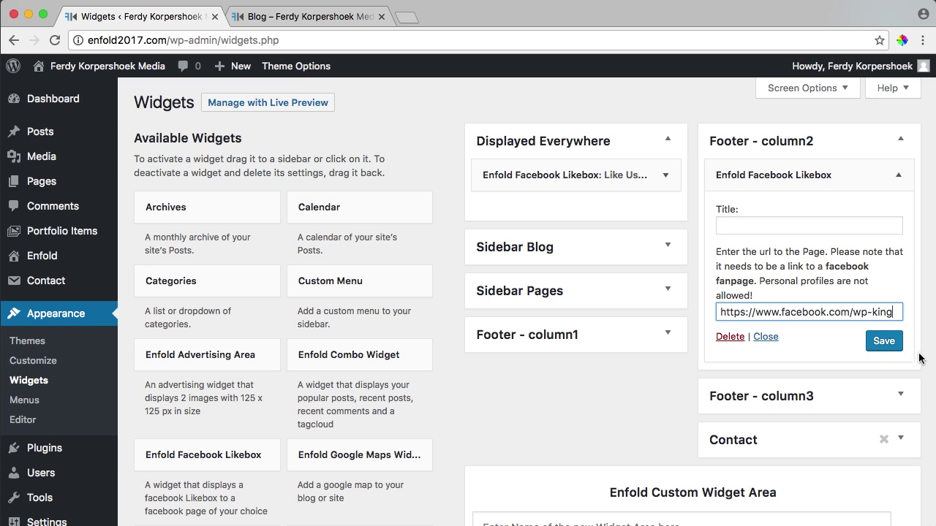
{"action": "left_click", "coordinate": [884, 342]}
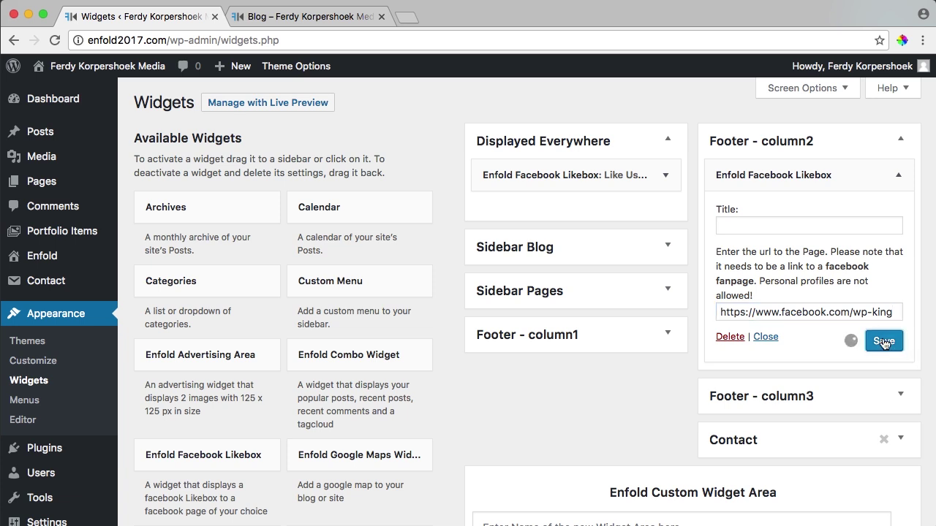
{"action": "scroll", "coordinate": [899, 182], "scroll_direction": "down", "scroll_amount": 1}
{"action": "scroll", "coordinate": [899, 182], "scroll_direction": "up", "scroll_amount": 1}
{"action": "left_click", "coordinate": [899, 182]}
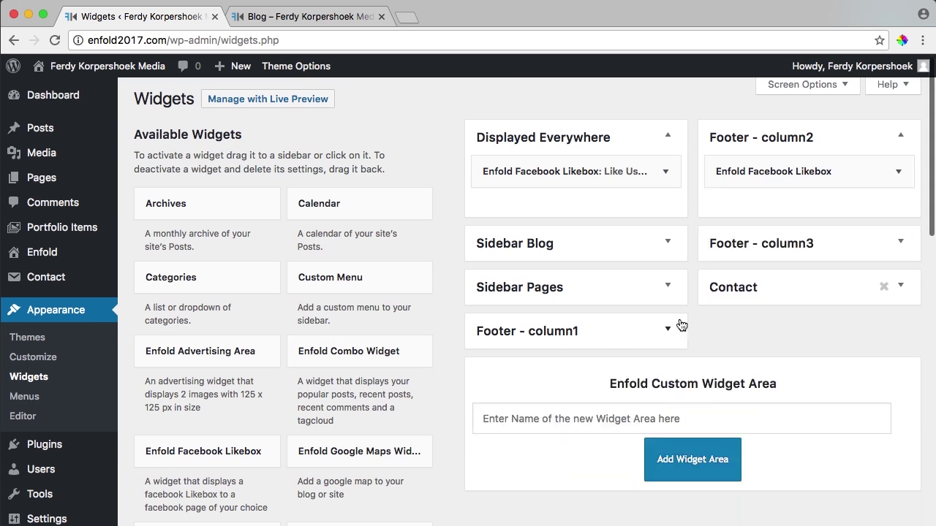
Add an Enfold Latest News widget to Footer - column3
{"action": "scroll", "coordinate": [305, 326], "scroll_direction": "down", "scroll_amount": 5}
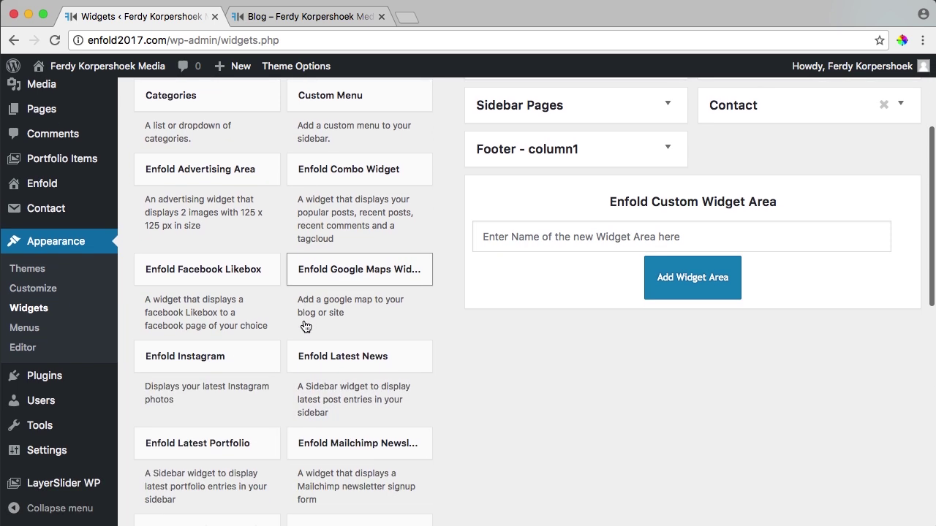
{"action": "left_click", "coordinate": [338, 356]}
{"action": "scroll", "coordinate": [340, 334], "scroll_direction": "down", "scroll_amount": 4}
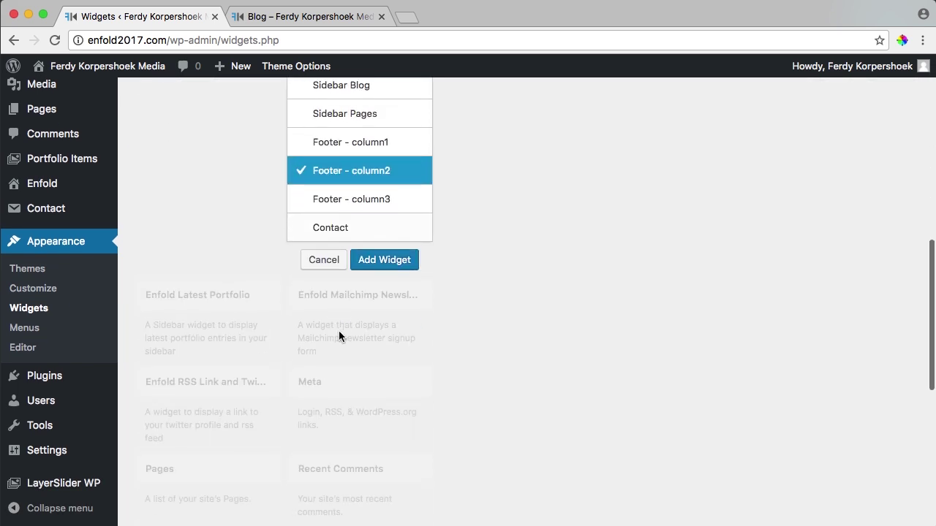
{"action": "left_click", "coordinate": [339, 179]}
{"action": "left_click", "coordinate": [386, 238]}
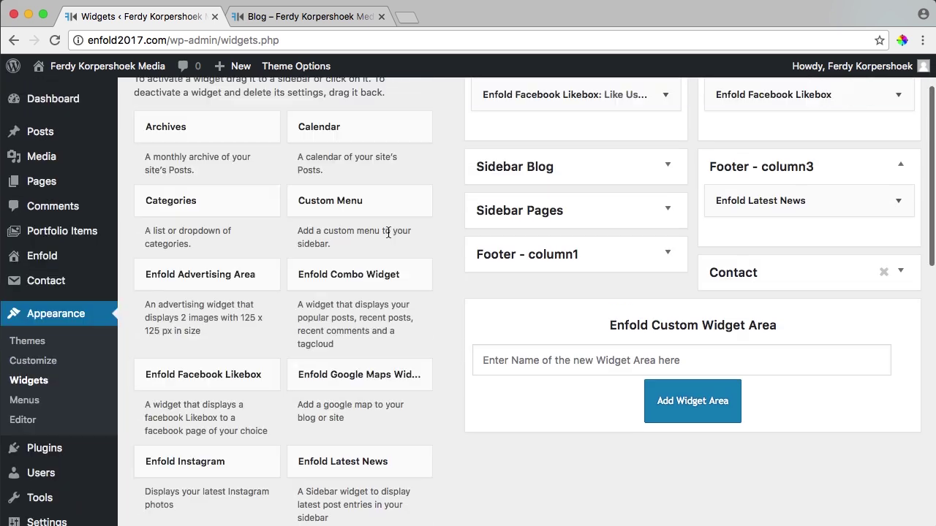
Set Latest News to show 5 entries with no category filter, save, and reload the blog page
{"action": "left_click", "coordinate": [754, 292]}
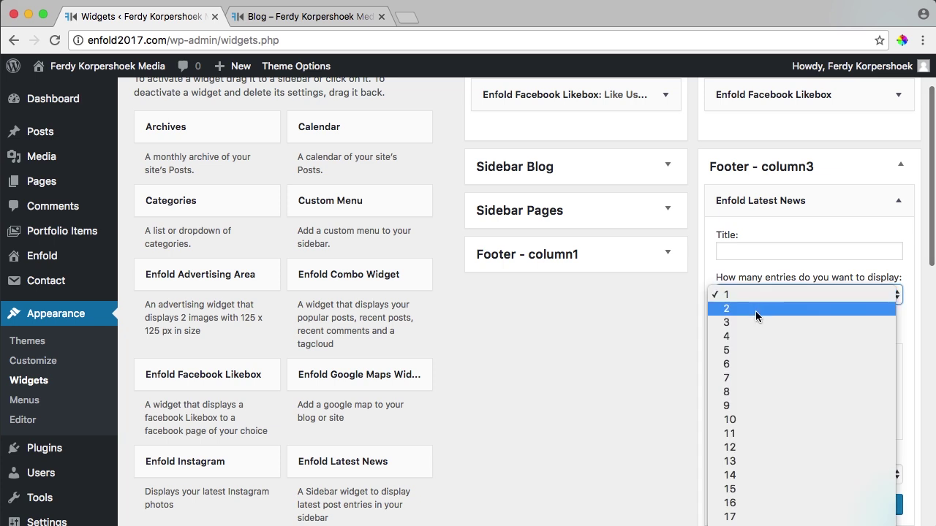
{"action": "left_click", "coordinate": [750, 351]}
{"action": "left_click", "coordinate": [834, 355]}
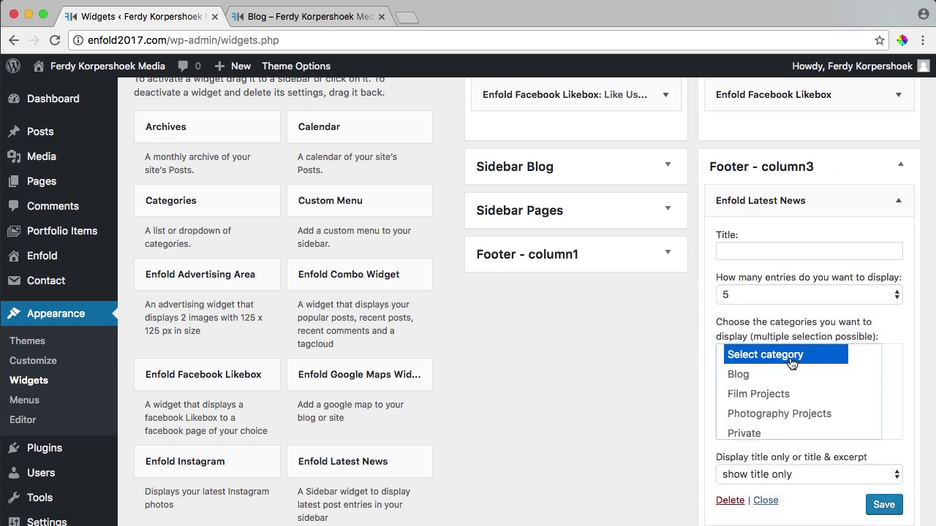
{"action": "left_click", "coordinate": [885, 334]}
{"action": "scroll", "coordinate": [881, 344], "scroll_direction": "down", "scroll_amount": 3}
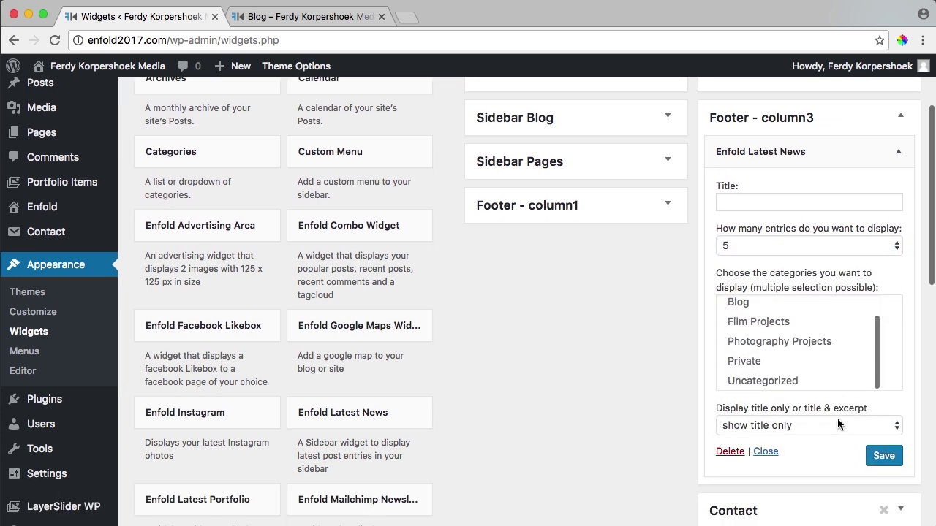
{"action": "left_click", "coordinate": [881, 455]}
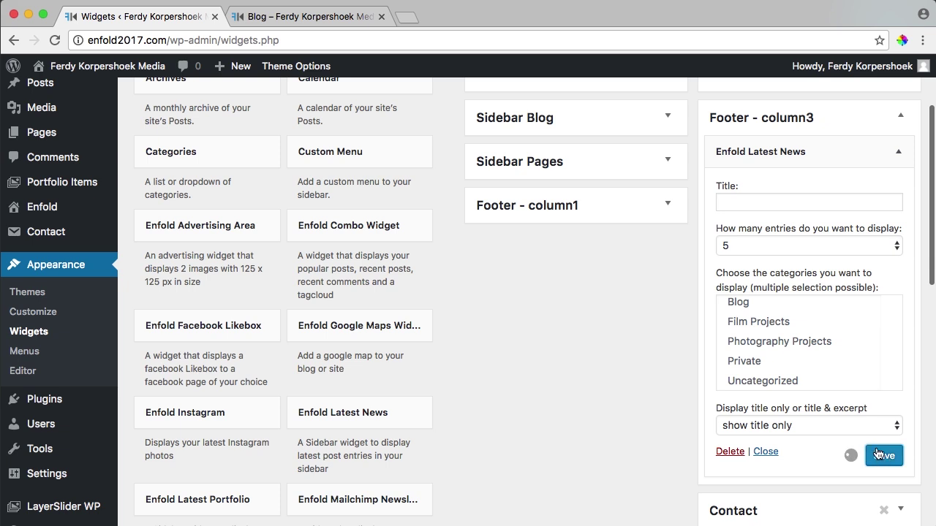
{"action": "left_click", "coordinate": [324, 23]}
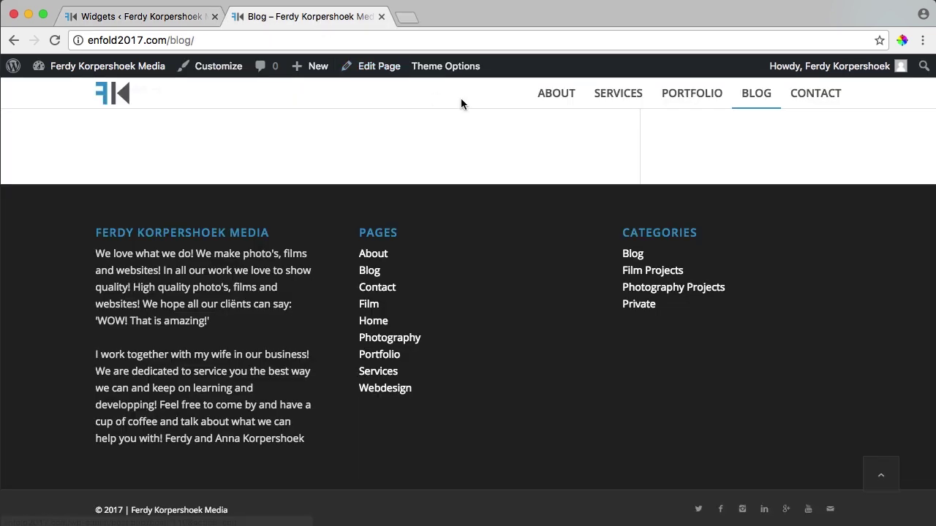
{"action": "key", "text": "super+r"}
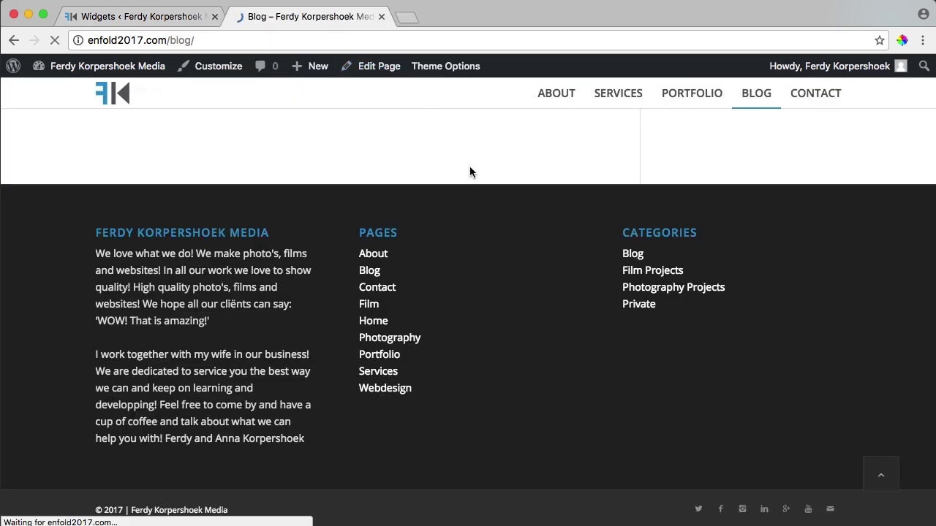
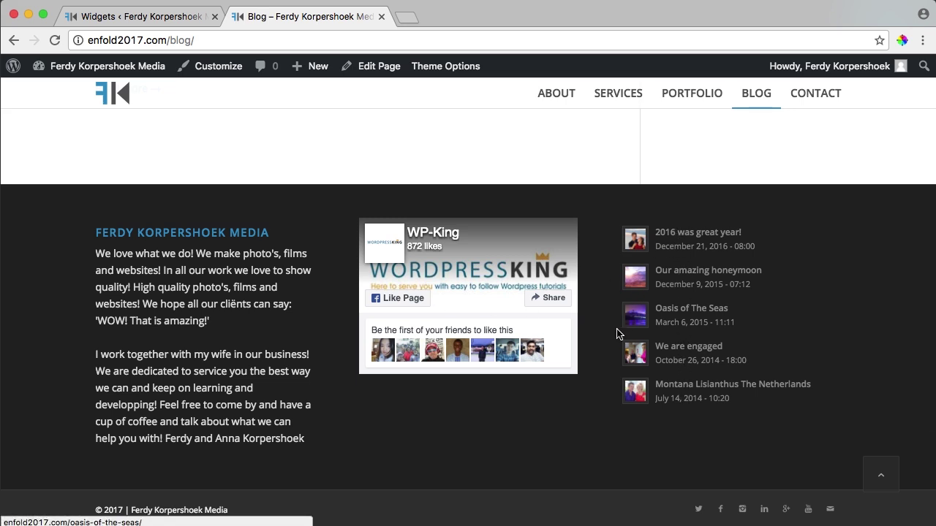
Browse the site's Contact and About pages
{"action": "left_click", "coordinate": [815, 95]}
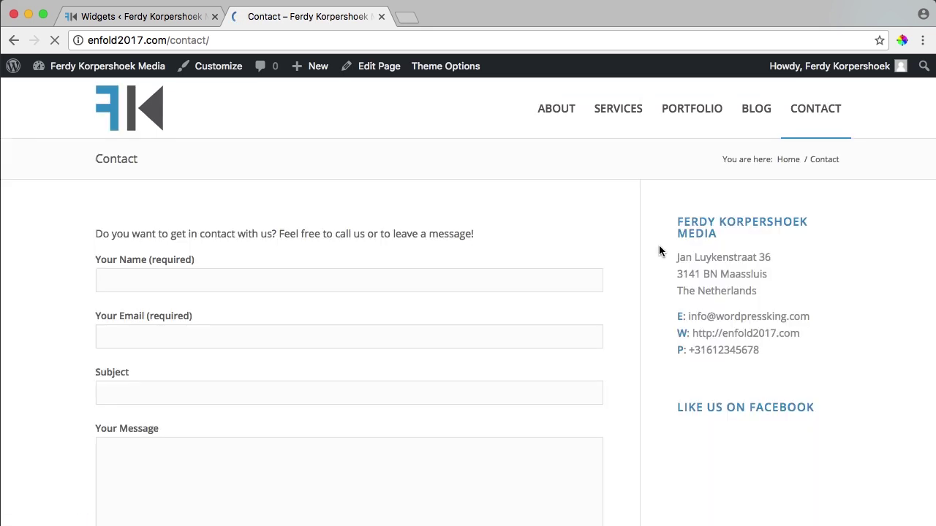
{"action": "scroll", "coordinate": [661, 251], "scroll_direction": "down", "scroll_amount": 10}
{"action": "mouse_move", "coordinate": [613, 86]}
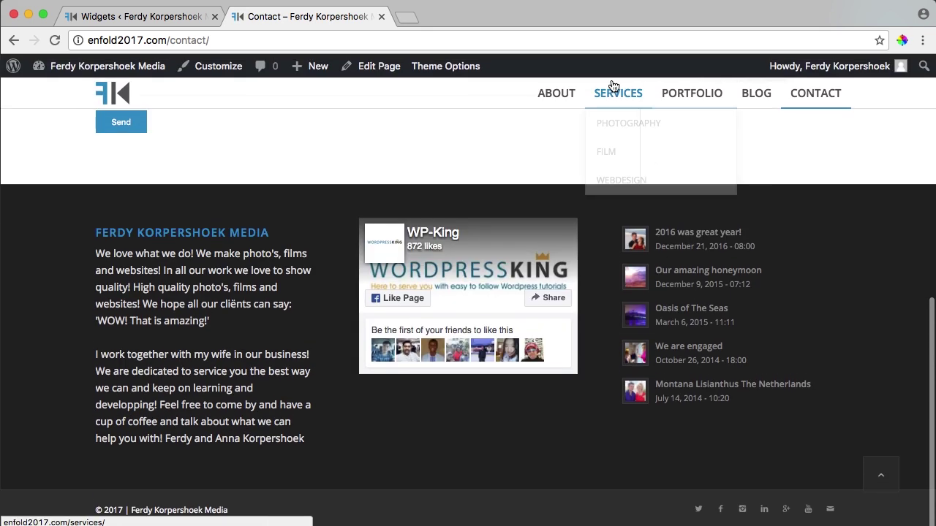
{"action": "left_click", "coordinate": [565, 95]}
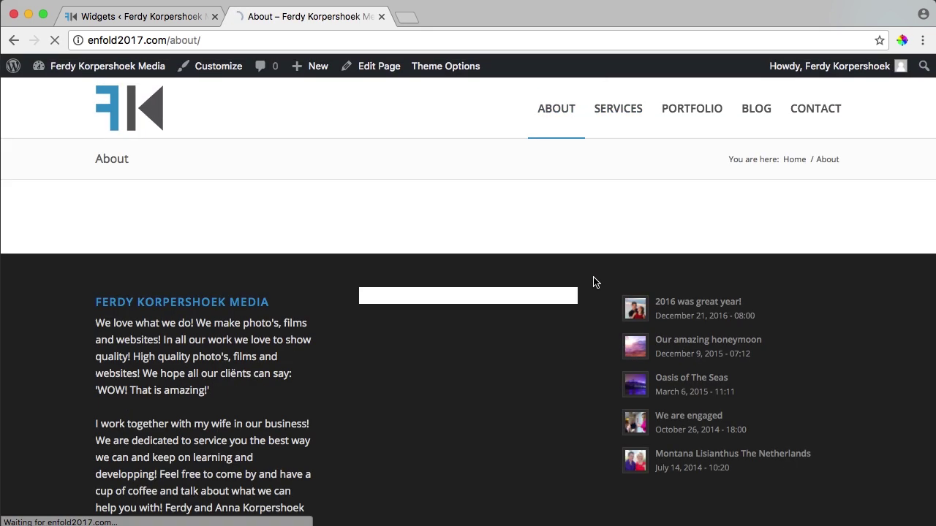
{"action": "scroll", "coordinate": [595, 282], "scroll_direction": "down", "scroll_amount": 2}
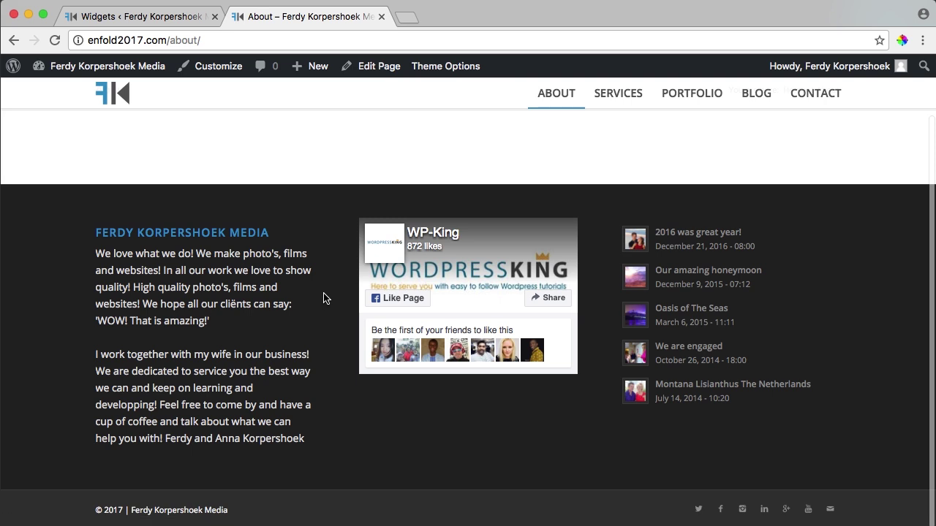
Open the About page in the editor and keep its default footer layout
{"action": "left_click", "coordinate": [376, 69]}
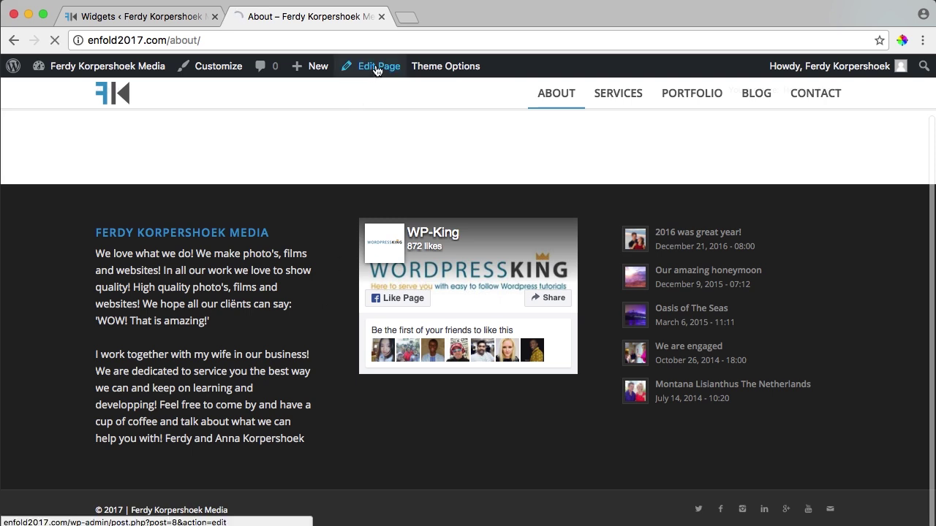
{"action": "scroll", "coordinate": [713, 283], "scroll_direction": "down", "scroll_amount": 5}
{"action": "scroll", "coordinate": [711, 283], "scroll_direction": "down", "scroll_amount": 5}
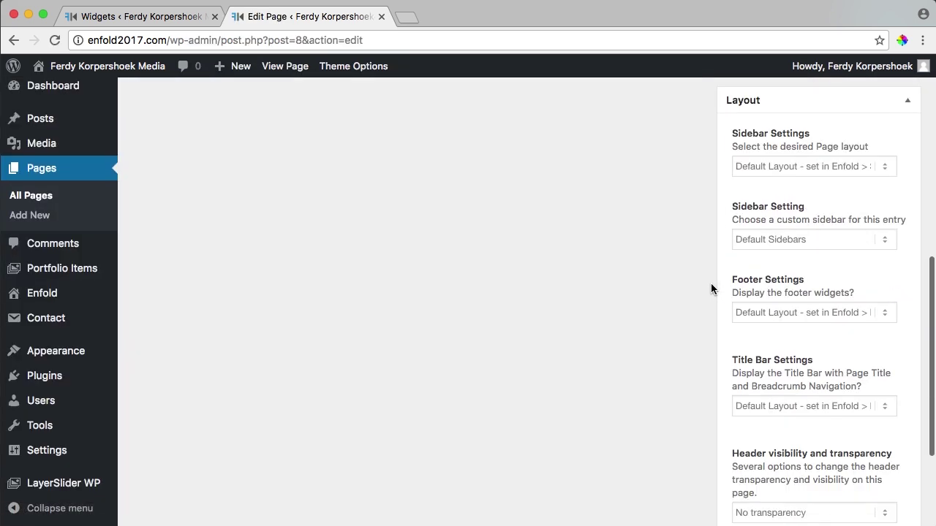
{"action": "left_click", "coordinate": [769, 241]}
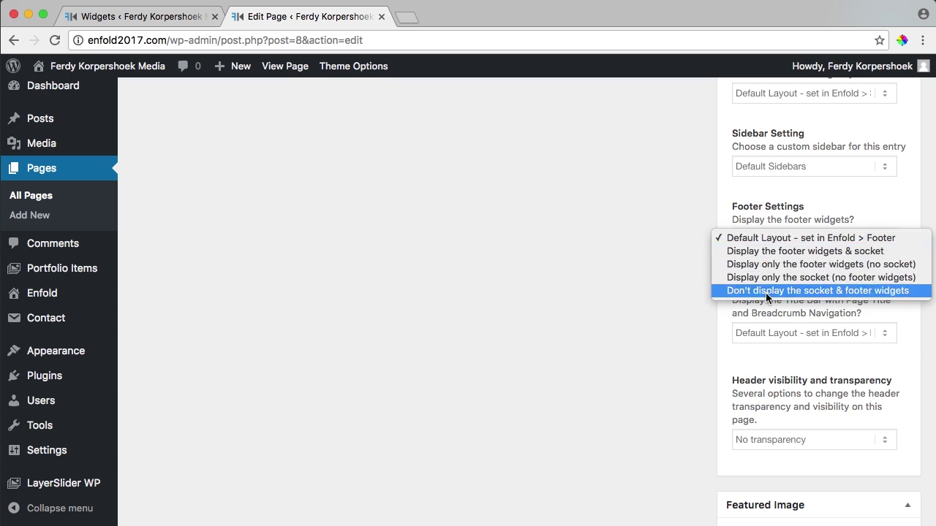
{"action": "left_click", "coordinate": [729, 194]}
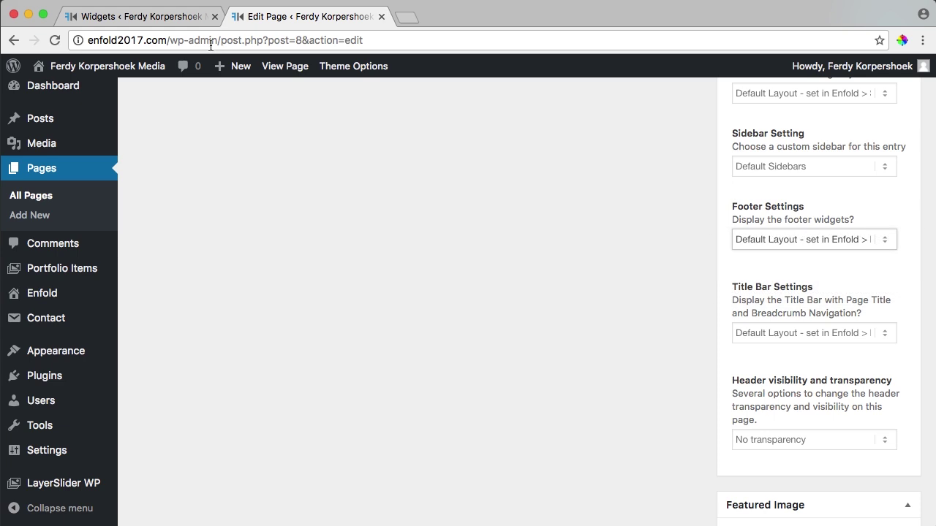
Return to the front page and advance its post slider to the next post
{"action": "mouse_move", "coordinate": [95, 69]}
{"action": "left_click", "coordinate": [125, 66]}
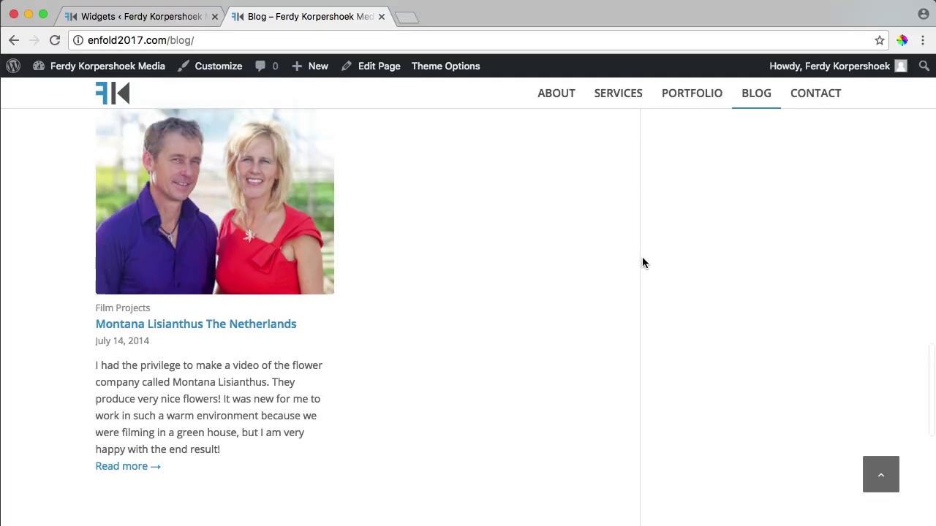
{"action": "scroll", "coordinate": [641, 261], "scroll_direction": "up", "scroll_amount": 15}
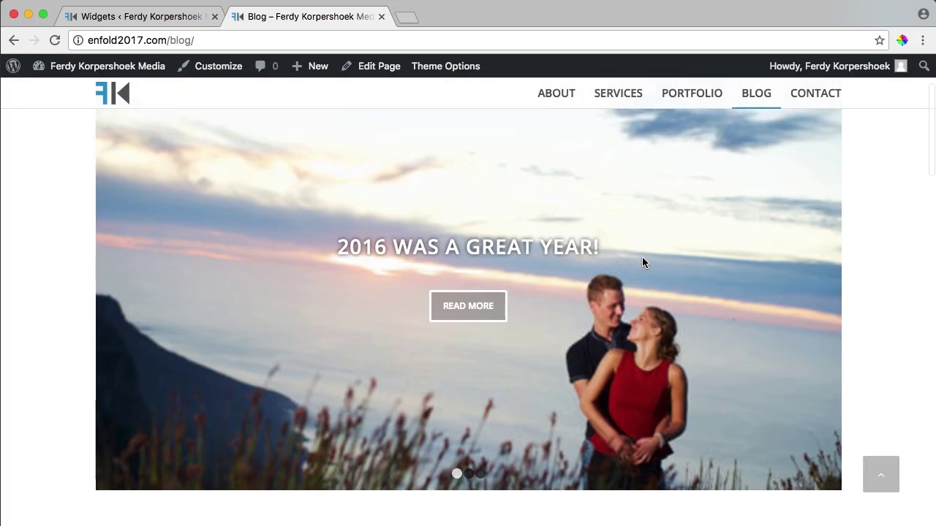
{"action": "scroll", "coordinate": [481, 345], "scroll_direction": "down", "scroll_amount": 3}
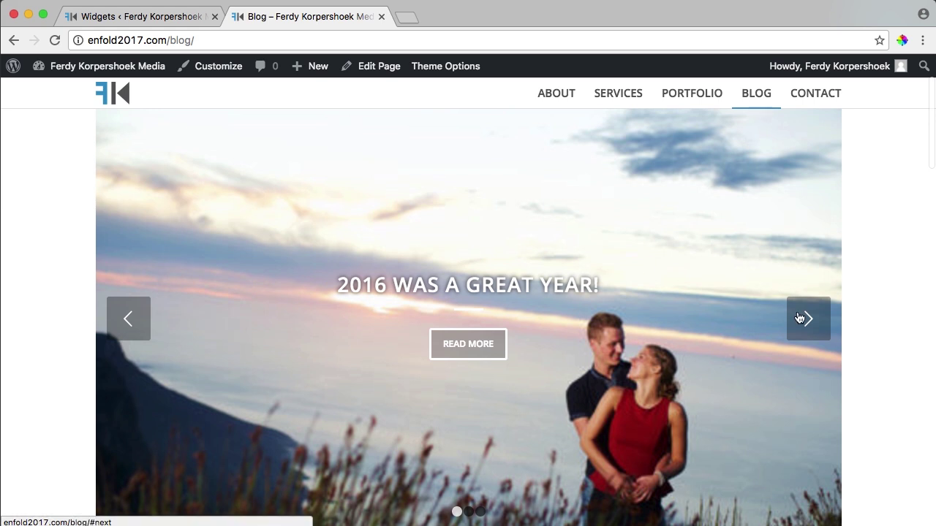
{"action": "left_click", "coordinate": [800, 318]}
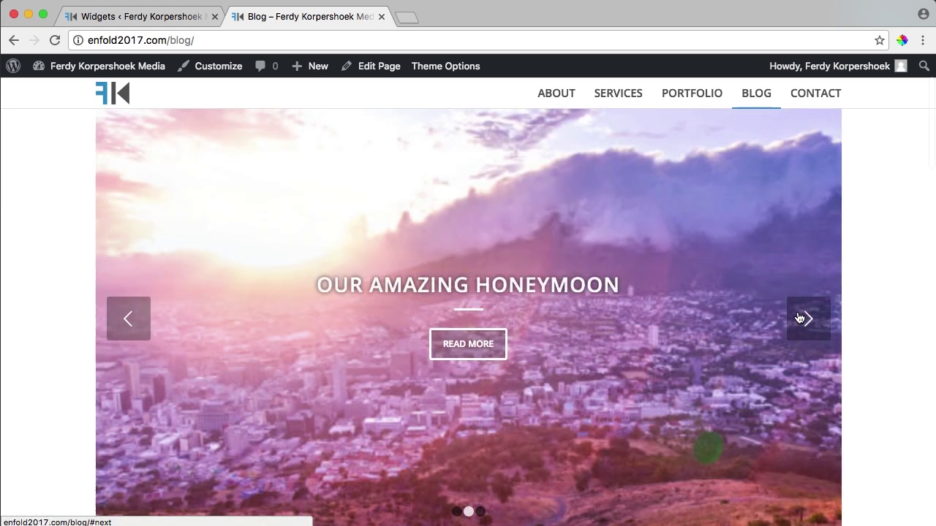
Open the Blog page in the editor and bring up the Featured Image Slider's settings
{"action": "left_click", "coordinate": [373, 67]}
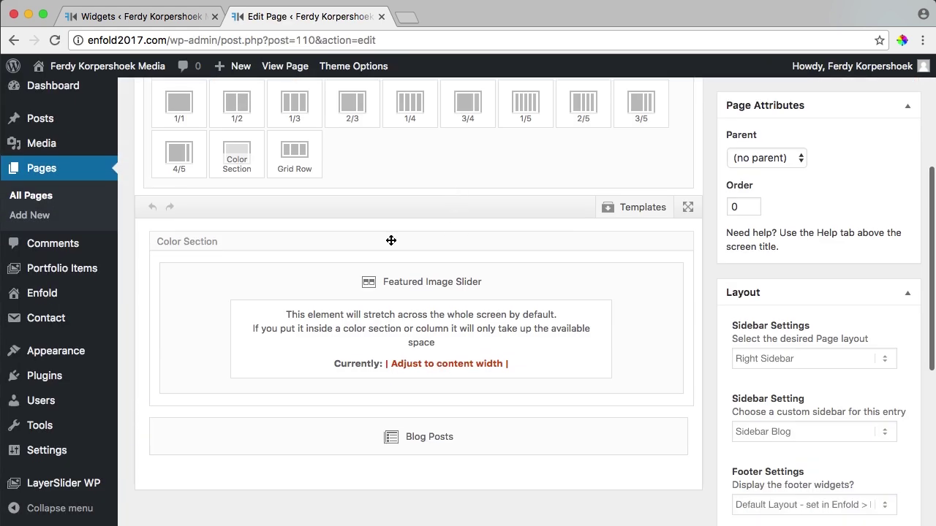
{"action": "left_click", "coordinate": [420, 300]}
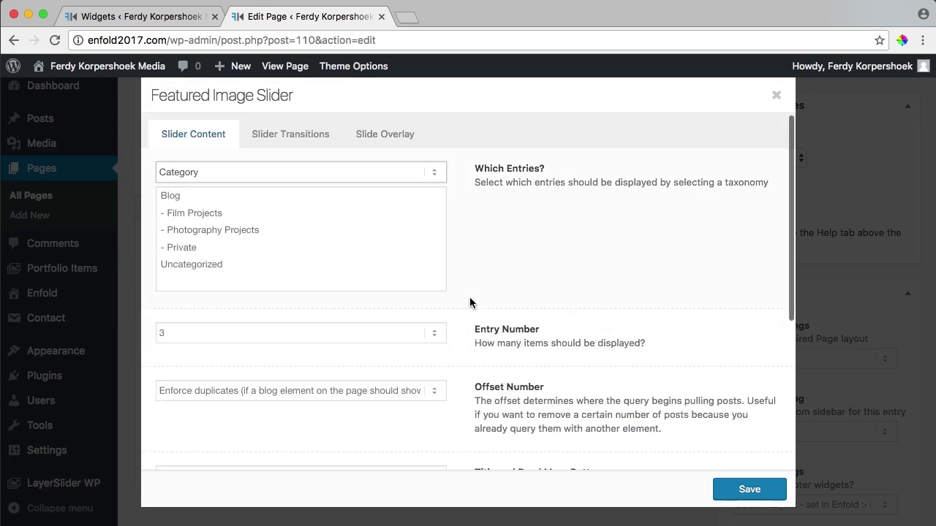
{"action": "scroll", "coordinate": [467, 313], "scroll_direction": "down", "scroll_amount": 3}
{"action": "scroll", "coordinate": [467, 313], "scroll_direction": "down", "scroll_amount": 2}
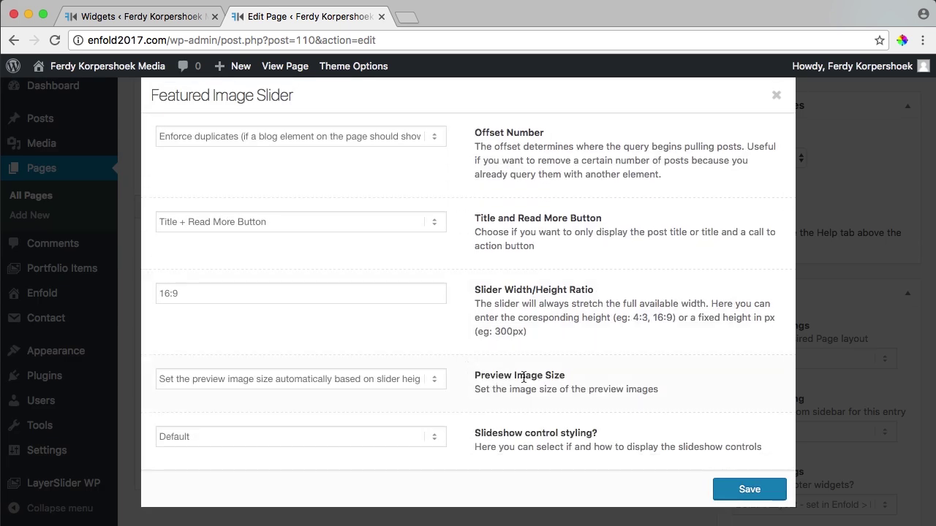
Set Preview Image Size to manual Extra Large (1500x1500) and save the slider
{"action": "left_click", "coordinate": [376, 381]}
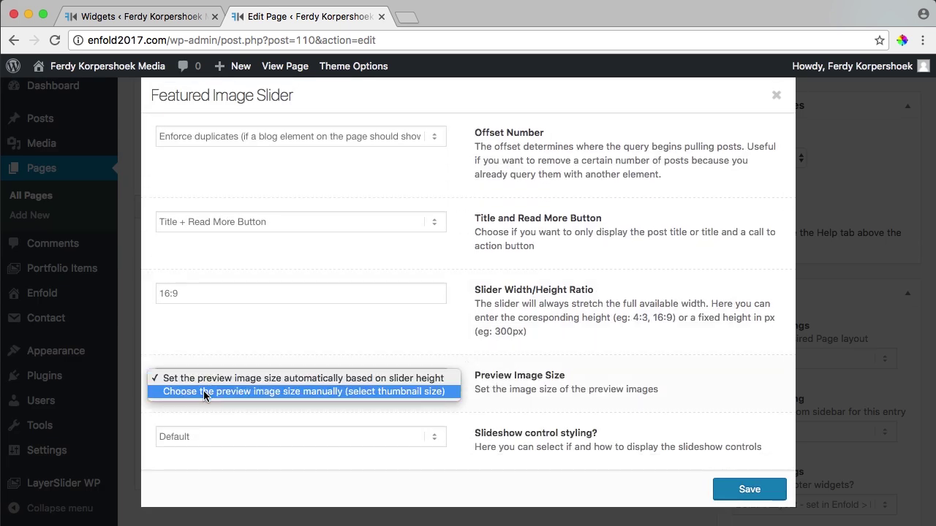
{"action": "left_click", "coordinate": [301, 391]}
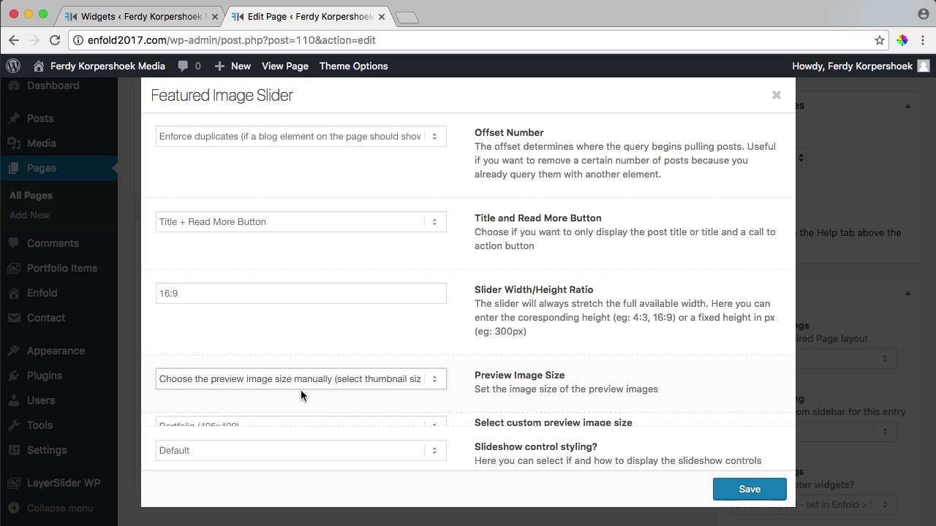
{"action": "scroll", "coordinate": [350, 411], "scroll_direction": "down", "scroll_amount": 1}
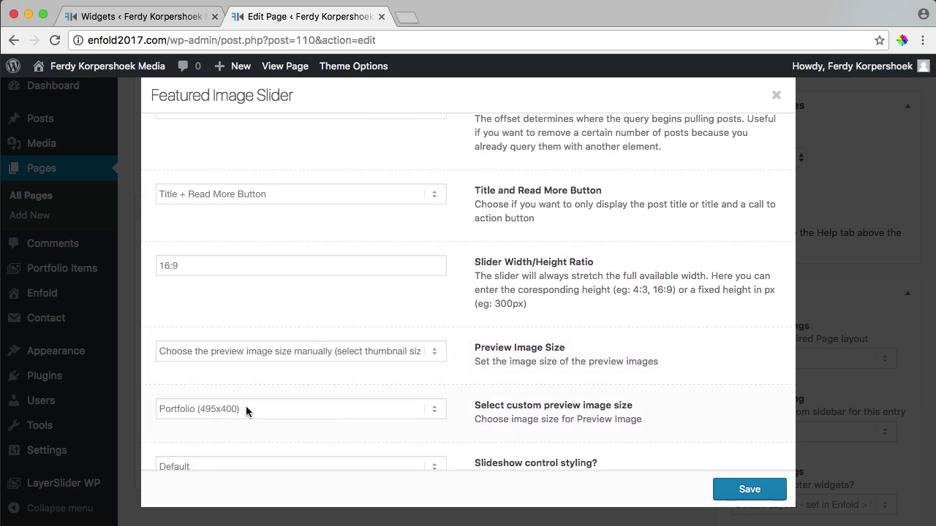
{"action": "left_click", "coordinate": [245, 407]}
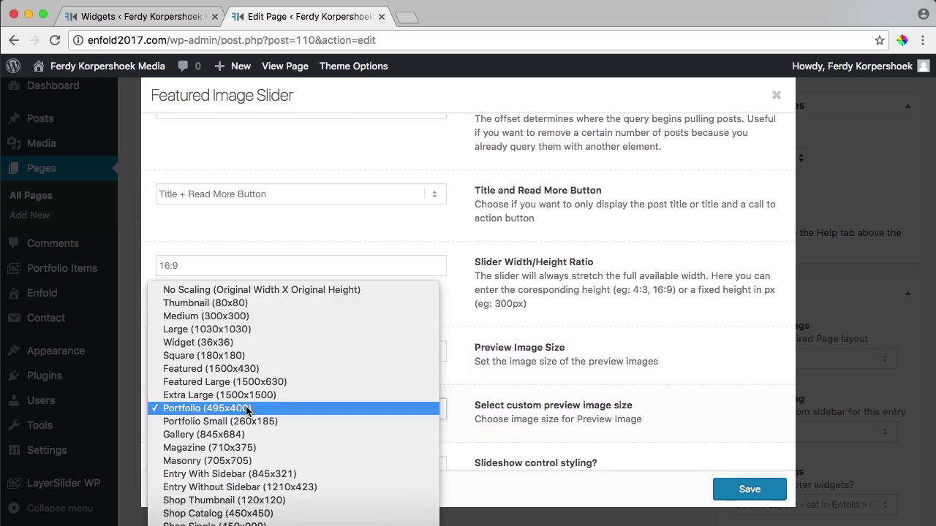
{"action": "left_click", "coordinate": [207, 394]}
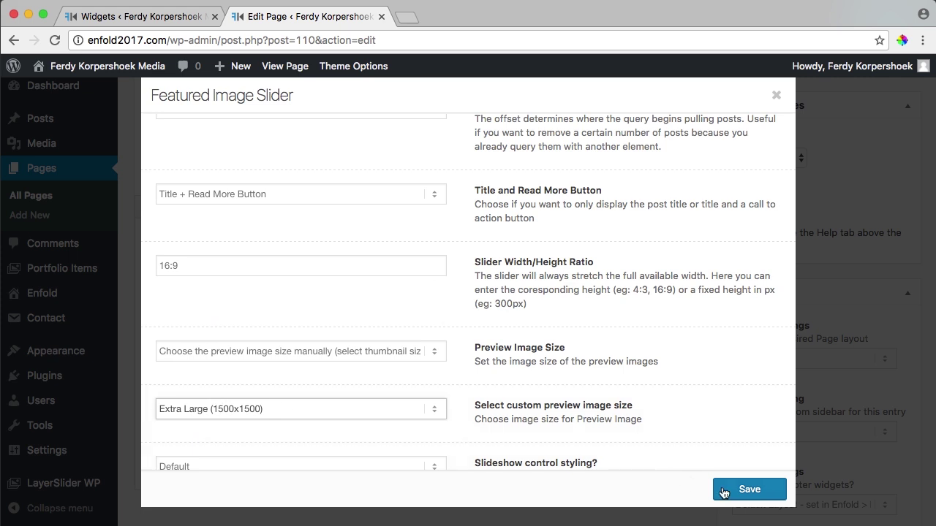
{"action": "left_click", "coordinate": [728, 493]}
{"action": "scroll", "coordinate": [716, 382], "scroll_direction": "up", "scroll_amount": 5}
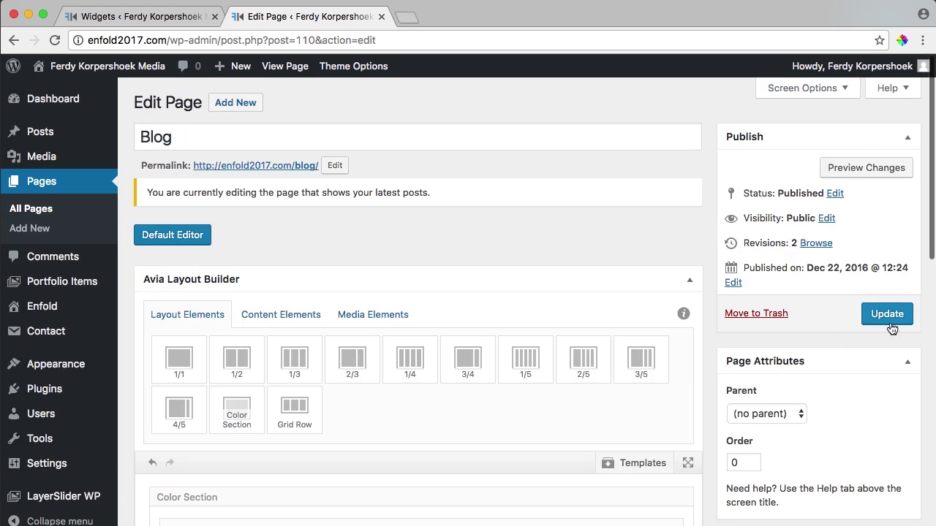
Update the Blog page and view it on the live site
{"action": "left_click", "coordinate": [887, 313]}
{"action": "left_click", "coordinate": [285, 67]}
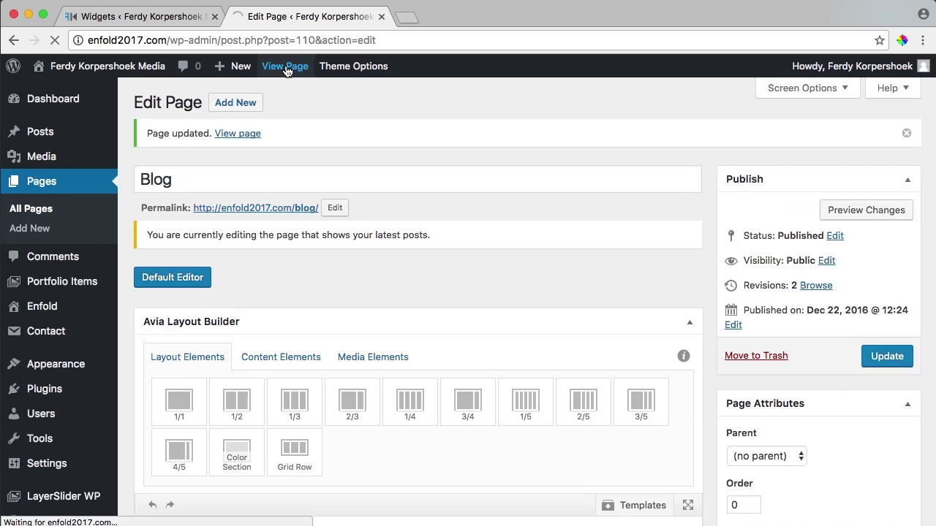
{"action": "scroll", "coordinate": [874, 206], "scroll_direction": "down", "scroll_amount": 2}
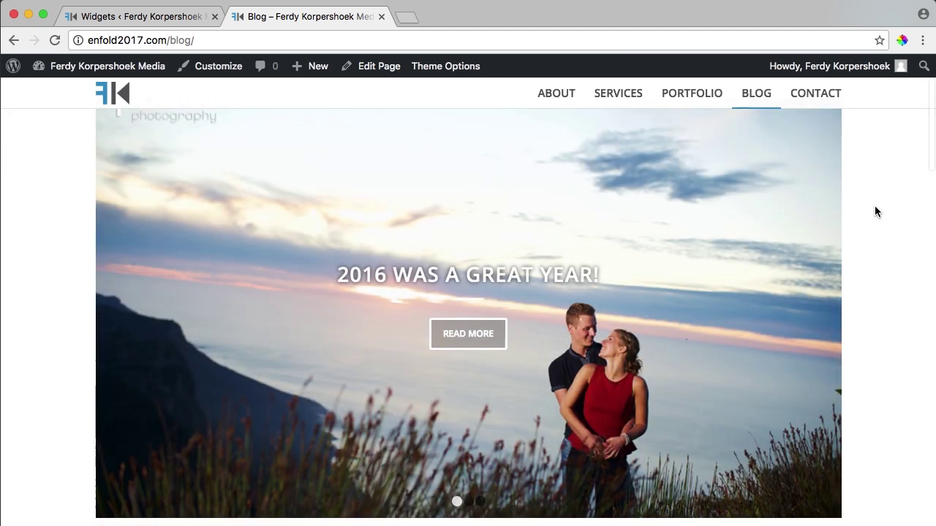
Go via Home to the Portfolio page and start a new Portfolio Entry from the admin bar
{"action": "left_click", "coordinate": [610, 269]}
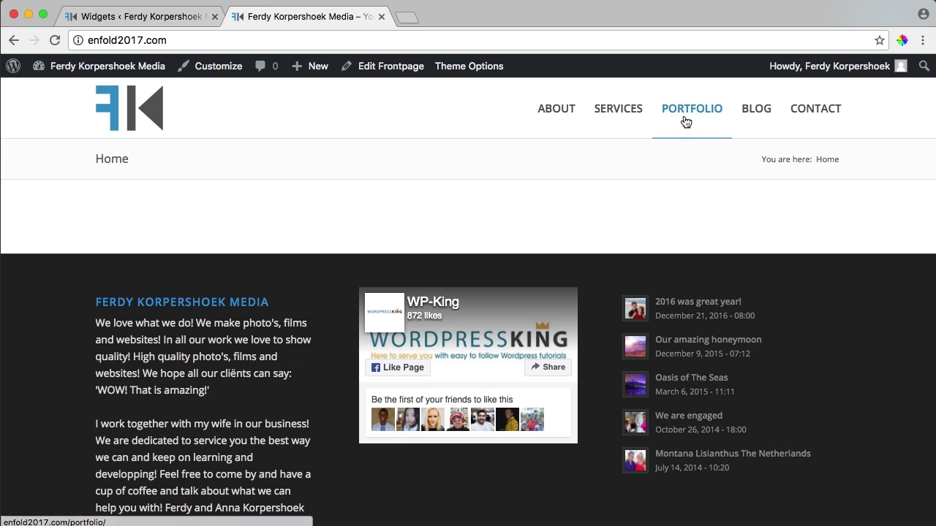
{"action": "left_click", "coordinate": [689, 115]}
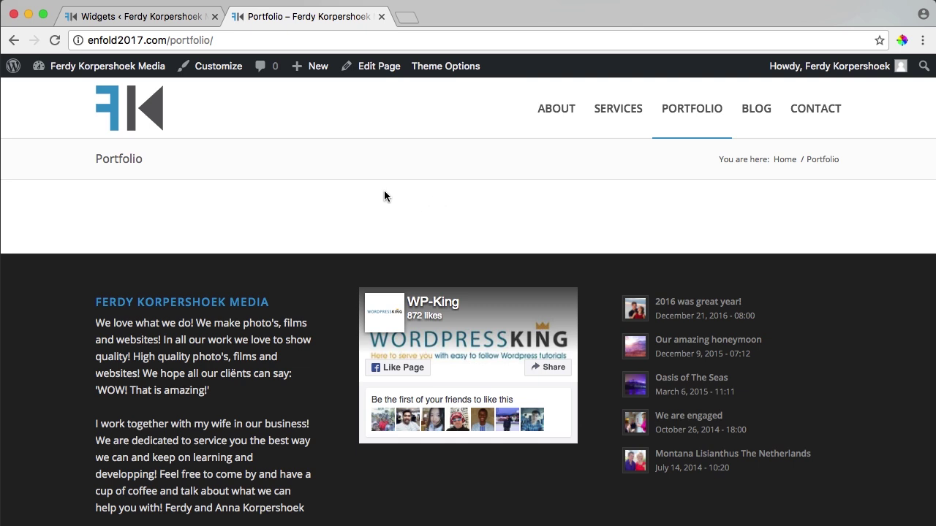
{"action": "mouse_move", "coordinate": [308, 73]}
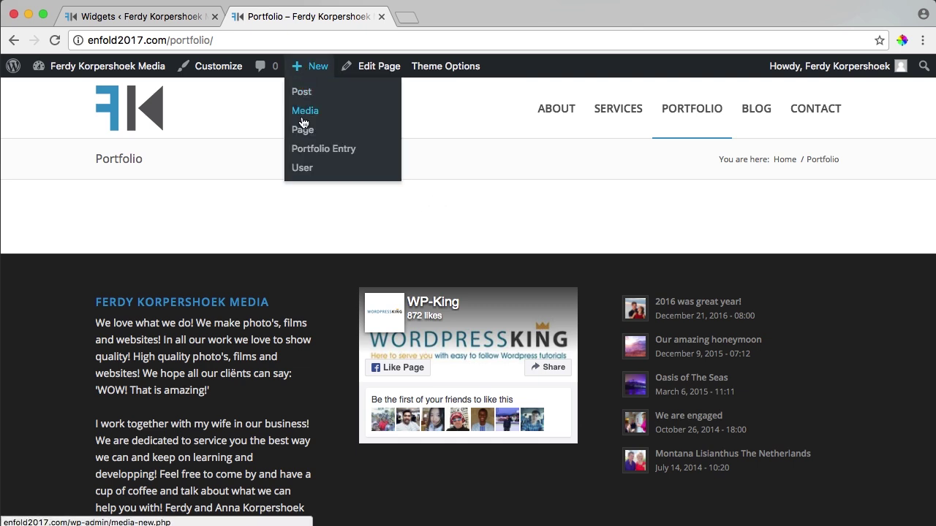
{"action": "left_click", "coordinate": [331, 153]}
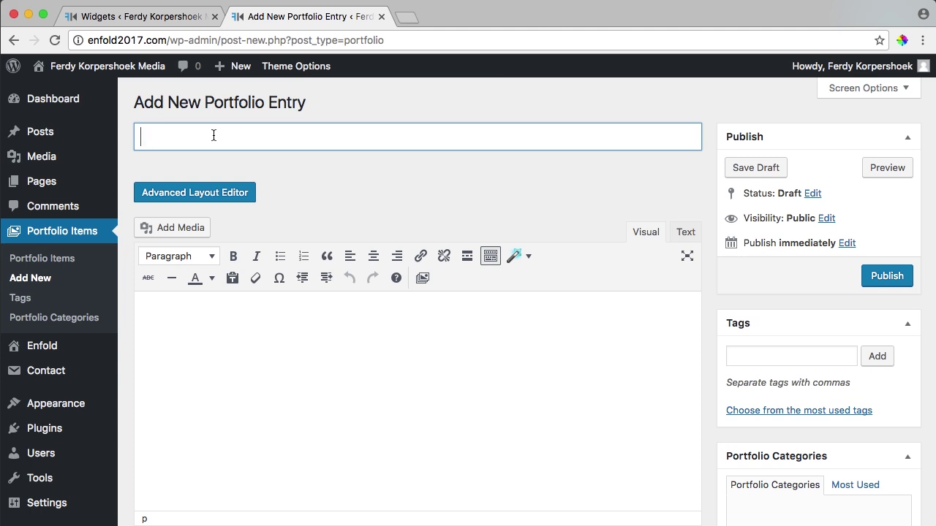
Enter the wedding entry's title and add a full-width 1/1 column in the layout builder
{"action": "type", "text": "Wedding Daniël"}
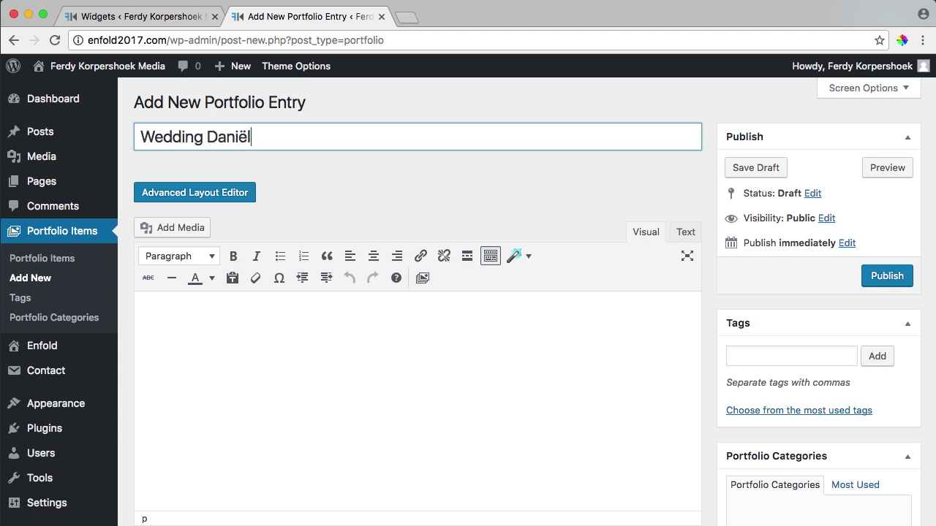
{"action": "type", "text": " and L"}
{"action": "key", "text": "BackSpace"}
{"action": "key", "text": "BackSpace"}
{"action": "key", "text": "BackSpace"}
{"action": "key", "text": "BackSpace"}
{"action": "left_click", "coordinate": [198, 193]}
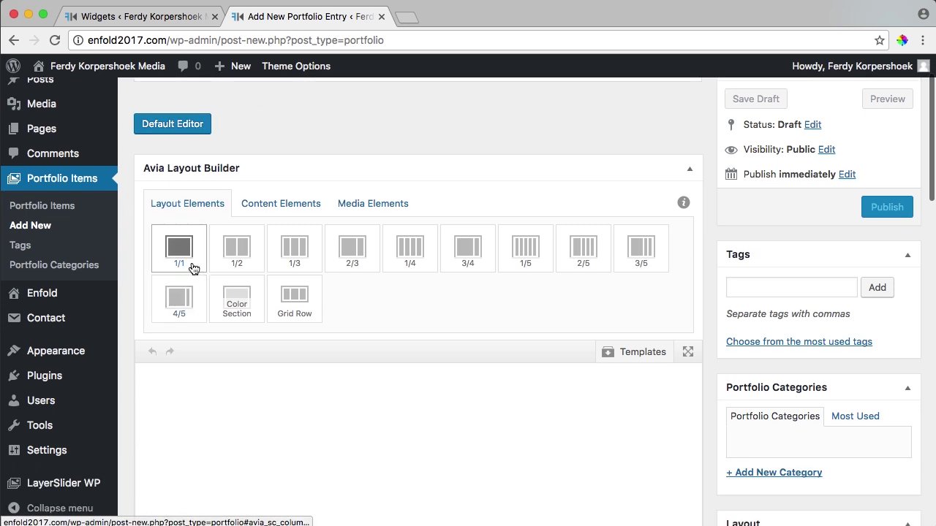
{"action": "left_click_drag", "start_coordinate": [190, 268], "coordinate": [205, 432]}
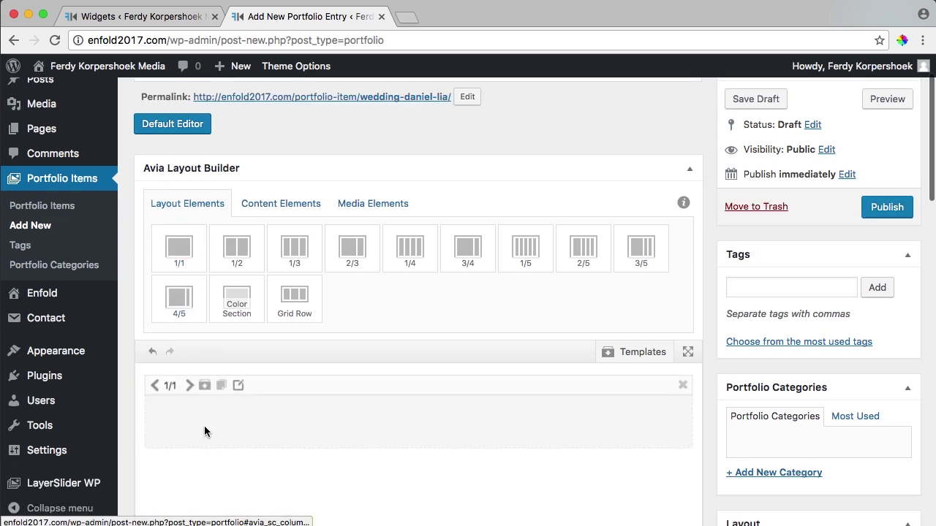
Drag a Text Block from Content Elements into the 1/1 column
{"action": "left_click", "coordinate": [270, 206]}
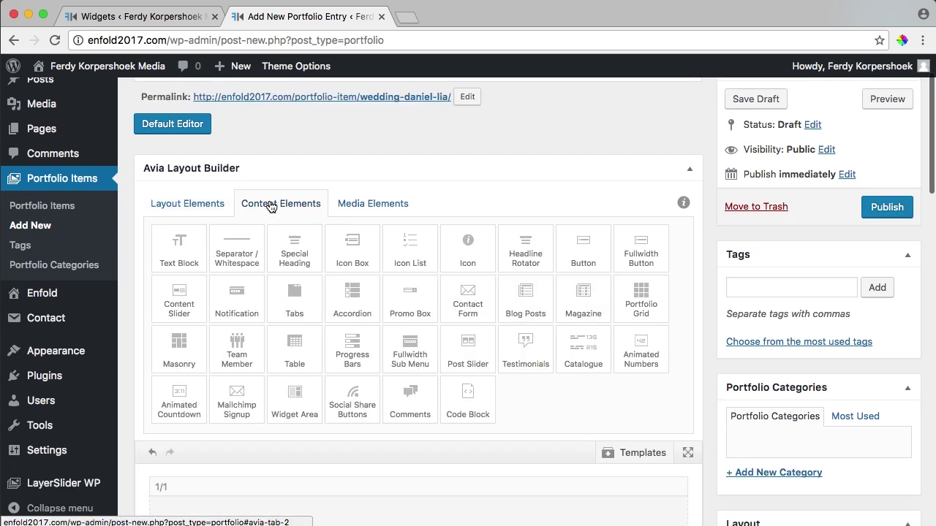
{"action": "scroll", "coordinate": [270, 206], "scroll_direction": "down", "scroll_amount": 5}
{"action": "scroll", "coordinate": [237, 191], "scroll_direction": "up", "scroll_amount": 2}
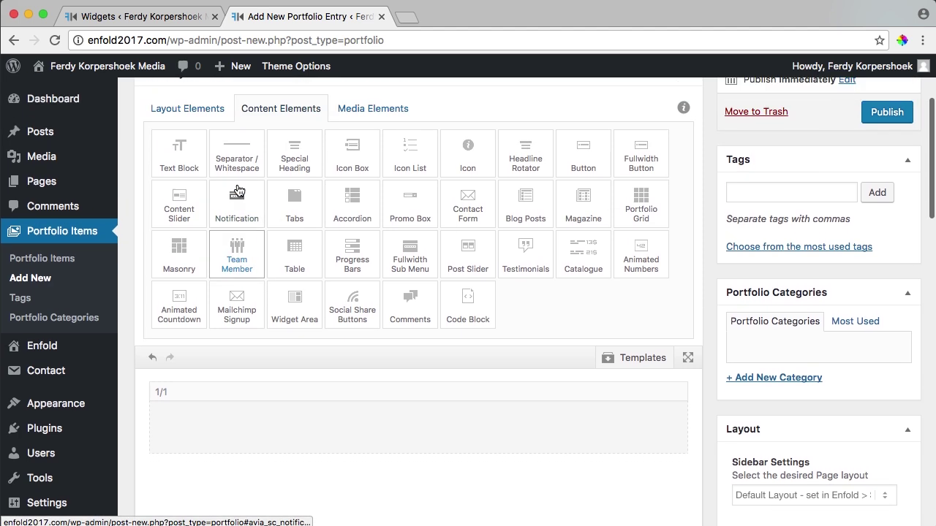
{"action": "left_click_drag", "start_coordinate": [182, 157], "coordinate": [269, 436]}
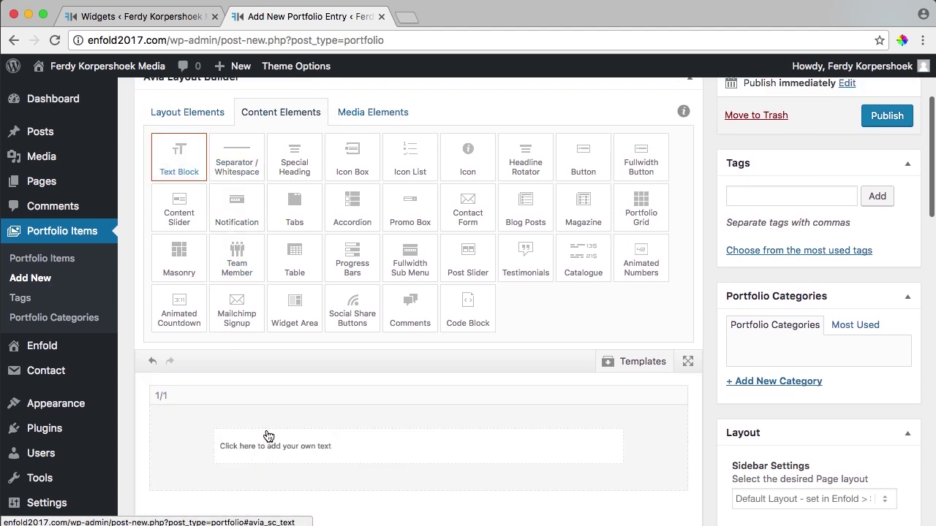
Clear all placeholder text from the Text Block
{"action": "left_click", "coordinate": [261, 445]}
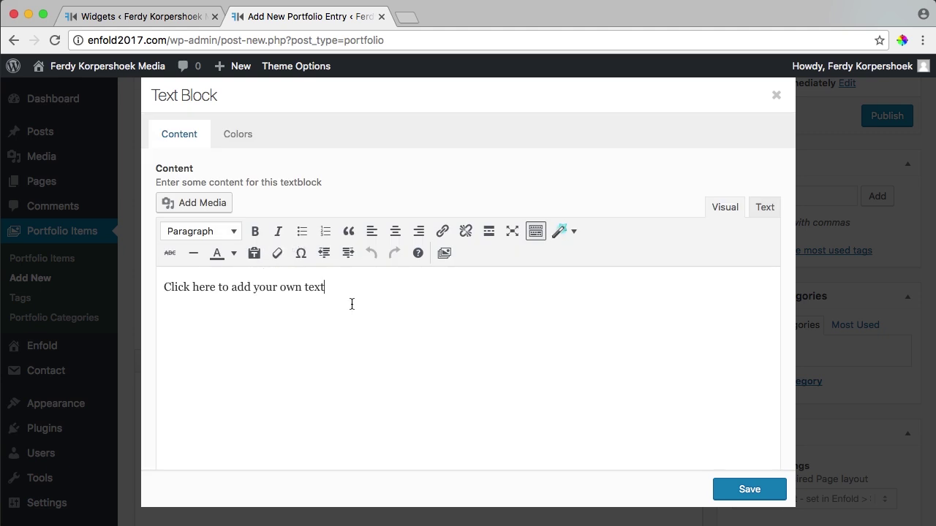
{"action": "key", "text": "super+a"}
{"action": "key", "text": "BackSpace"}
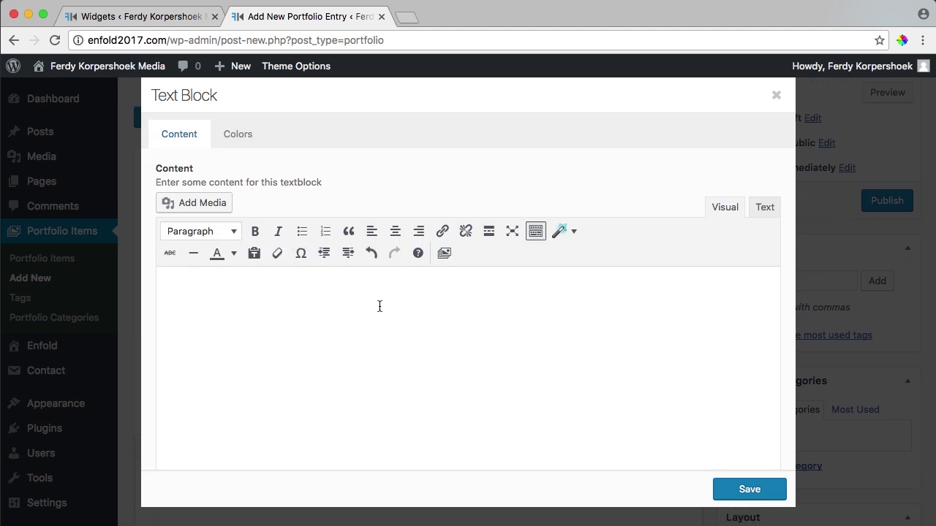
Upload all nine photos from the couple's folder in Enfold2017/04. Portfolio/01. Photography
{"action": "left_click", "coordinate": [197, 205]}
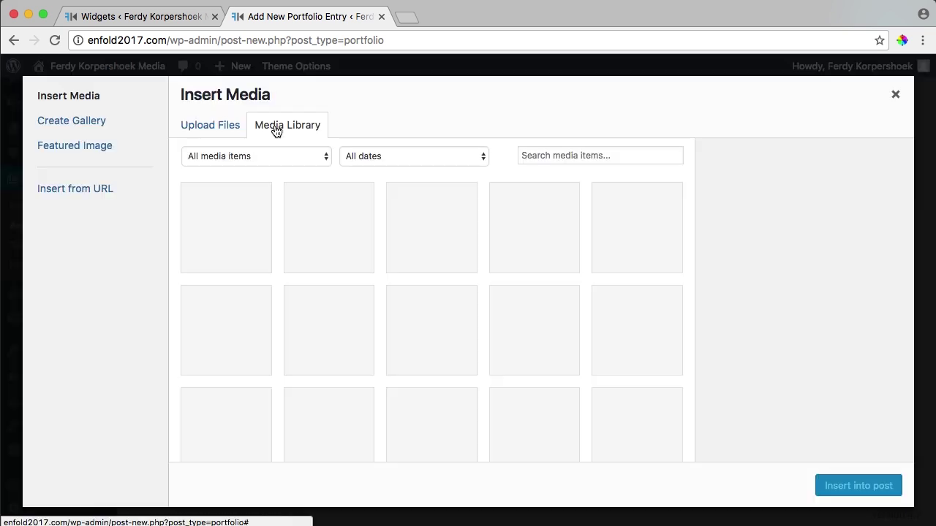
{"action": "left_click", "coordinate": [208, 128]}
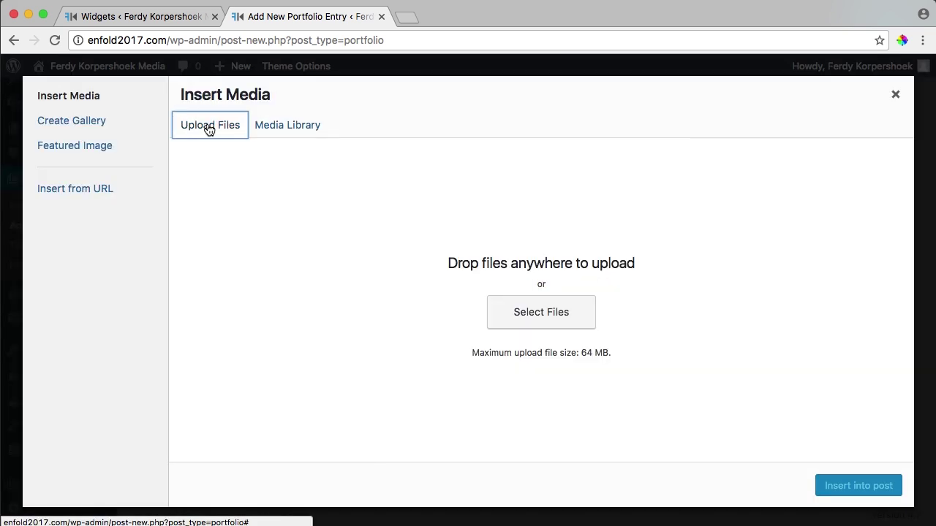
{"action": "left_click", "coordinate": [545, 318]}
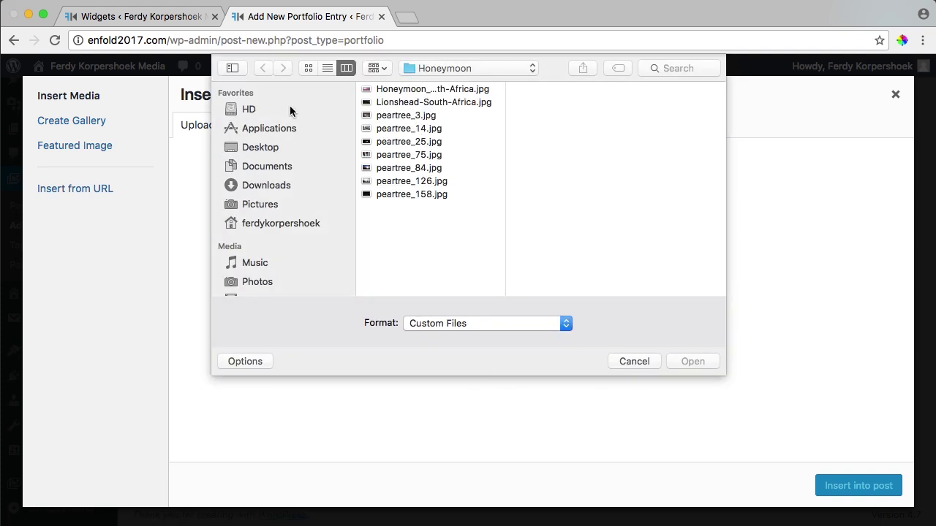
{"action": "left_click", "coordinate": [451, 69]}
{"action": "left_click", "coordinate": [448, 98]}
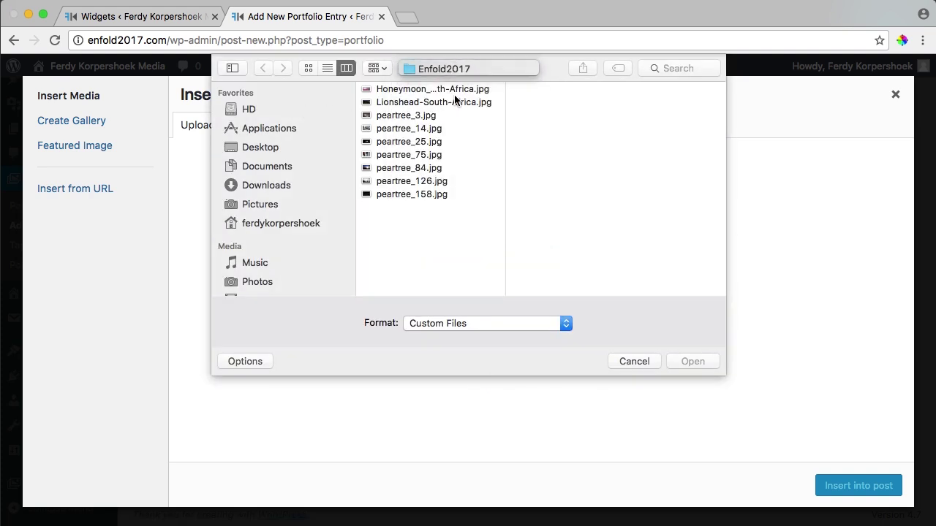
{"action": "left_click", "coordinate": [577, 128]}
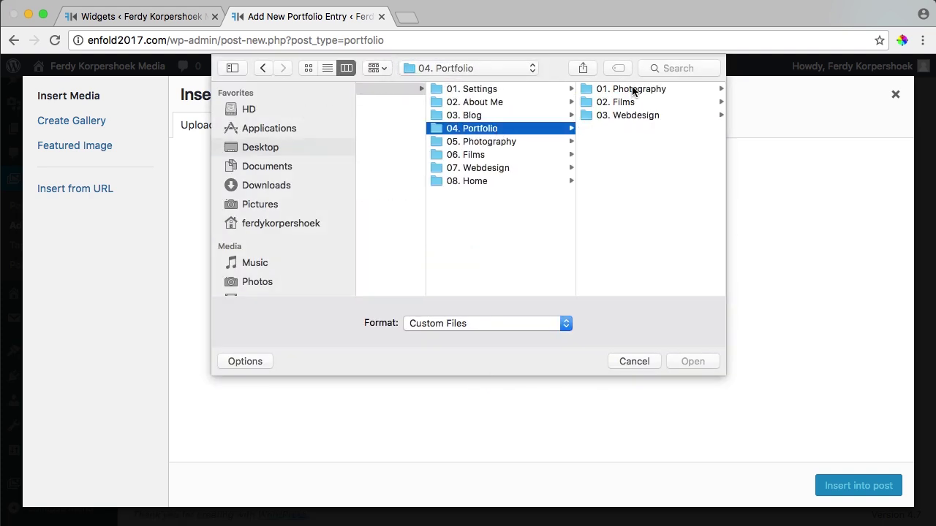
{"action": "left_click", "coordinate": [633, 89]}
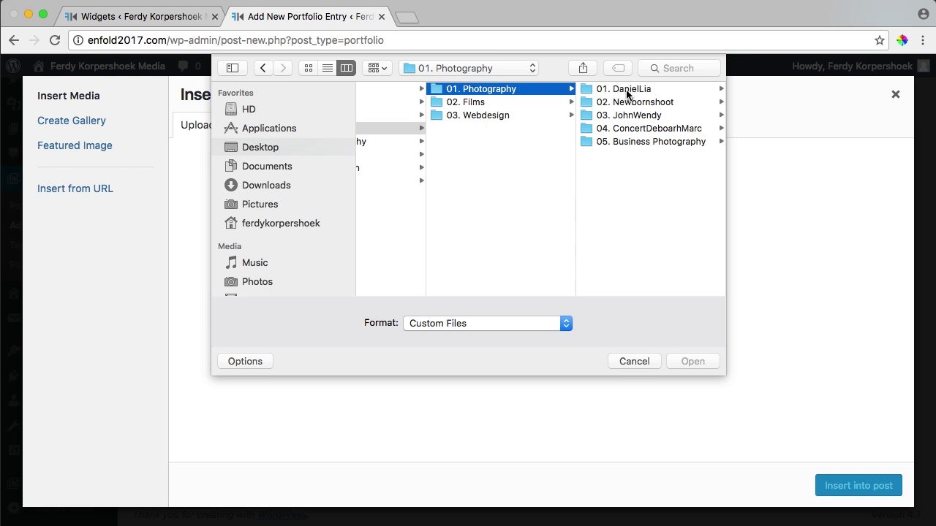
{"action": "left_click", "coordinate": [625, 89]}
{"action": "left_click", "coordinate": [620, 89]}
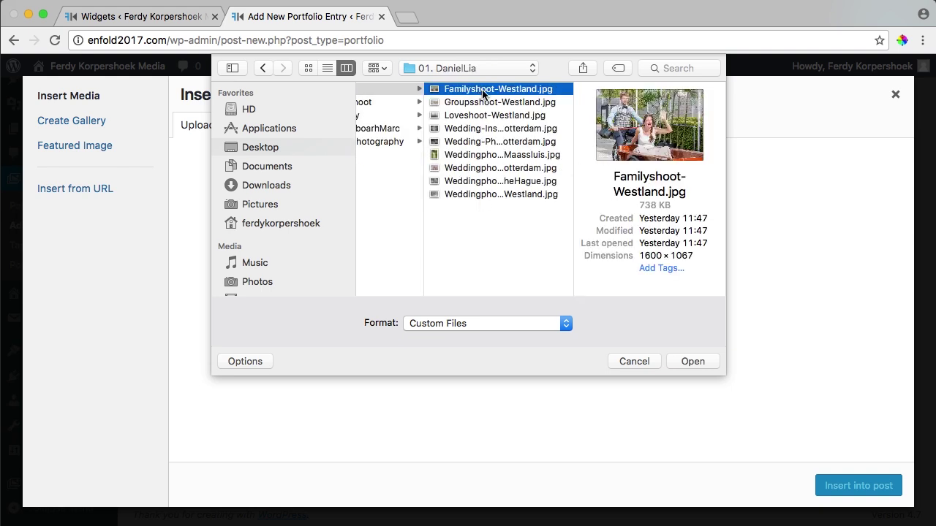
{"action": "left_click", "coordinate": [477, 194], "text": "shift"}
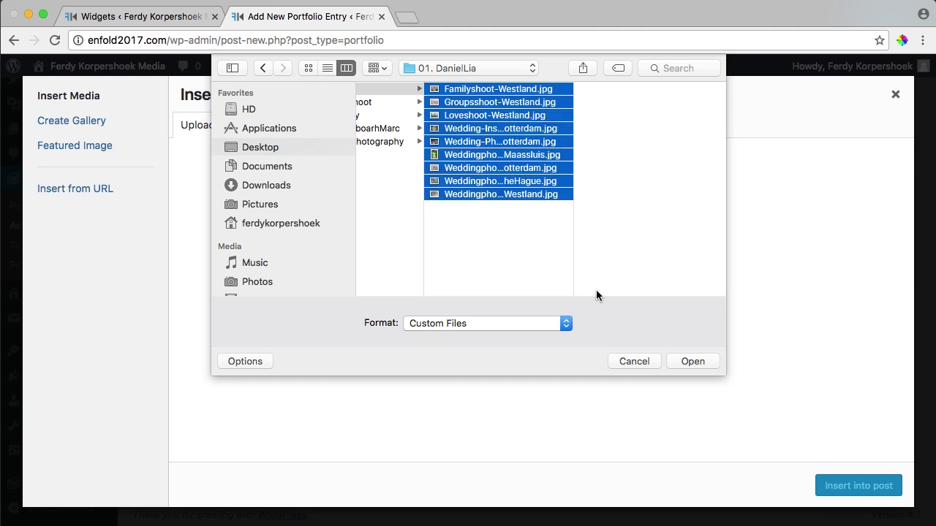
{"action": "left_click", "coordinate": [685, 358]}
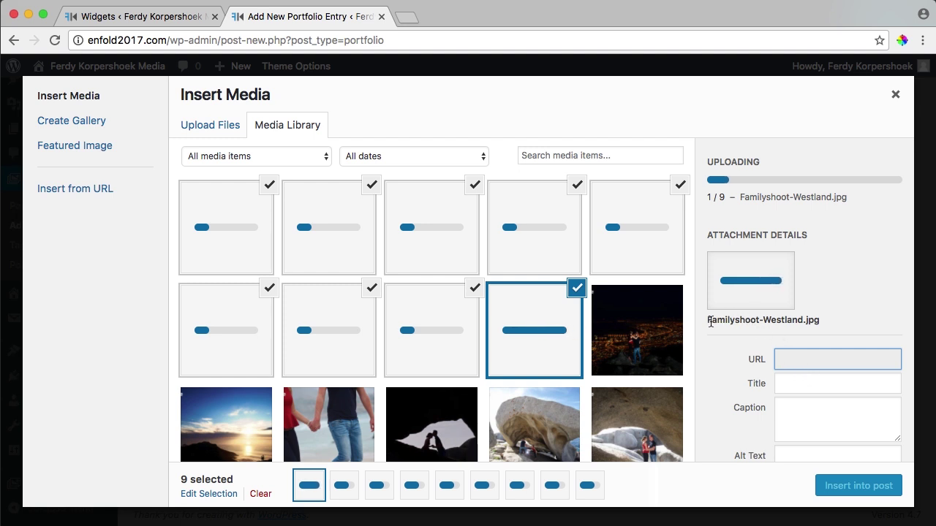
Open a new browser tab and search for 'fotografie maassluis'
{"action": "scroll", "coordinate": [787, 322], "scroll_direction": "down", "scroll_amount": 5}
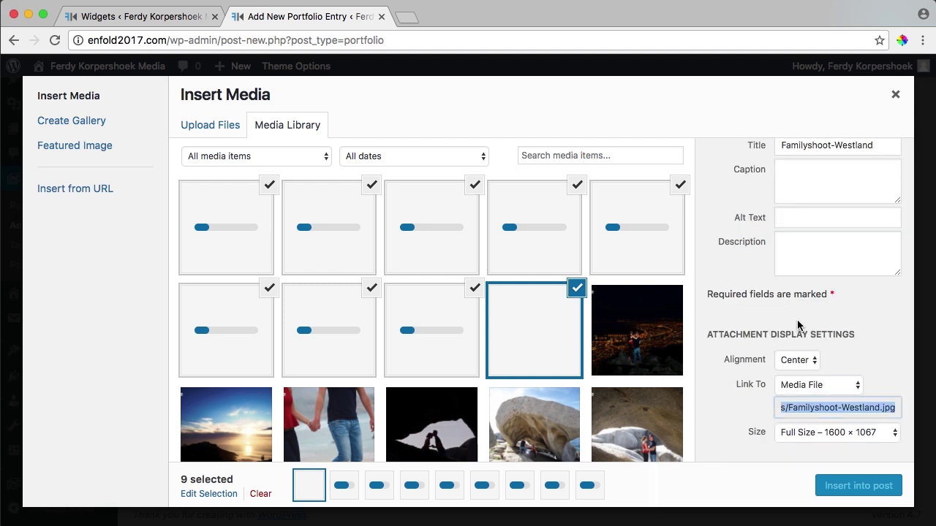
{"action": "scroll", "coordinate": [804, 320], "scroll_direction": "up", "scroll_amount": 2}
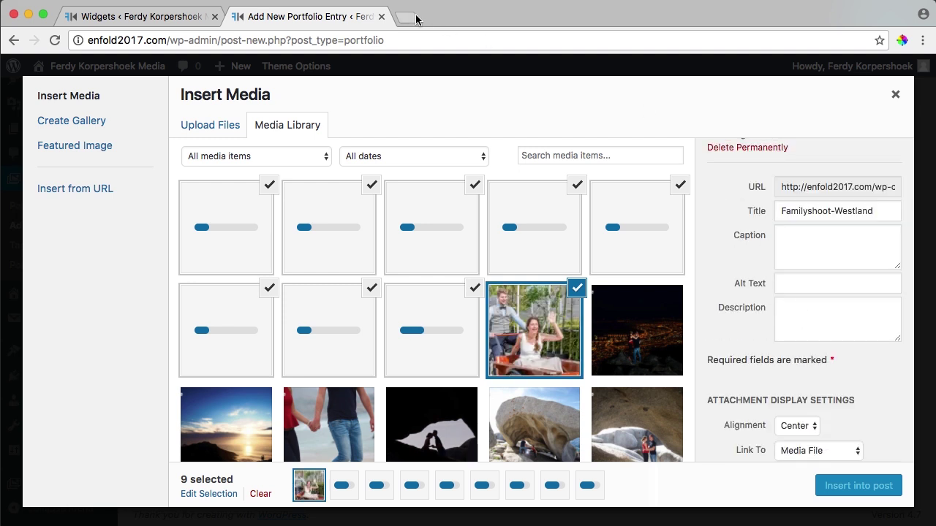
{"action": "left_click", "coordinate": [410, 18]}
{"action": "type", "text": "fotografie"}
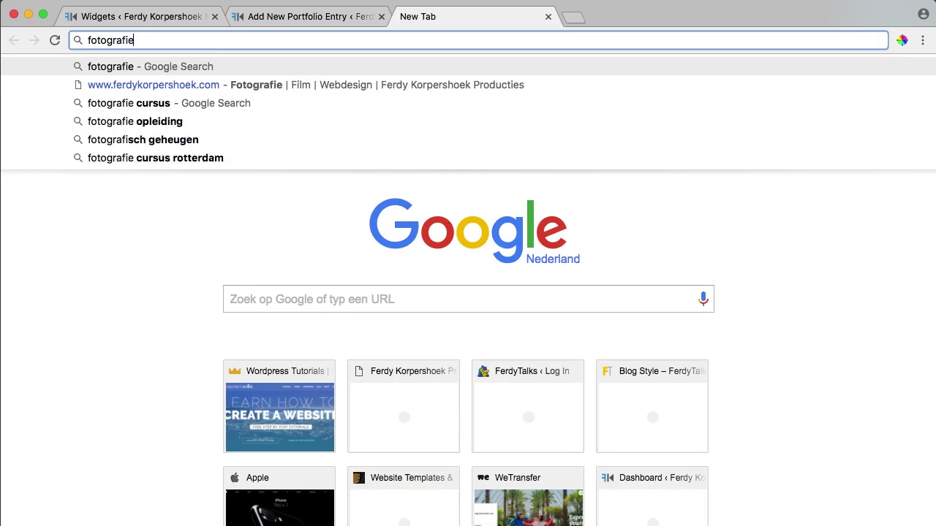
{"action": "type", "text": " maassluis"}
{"action": "key", "text": "Return"}
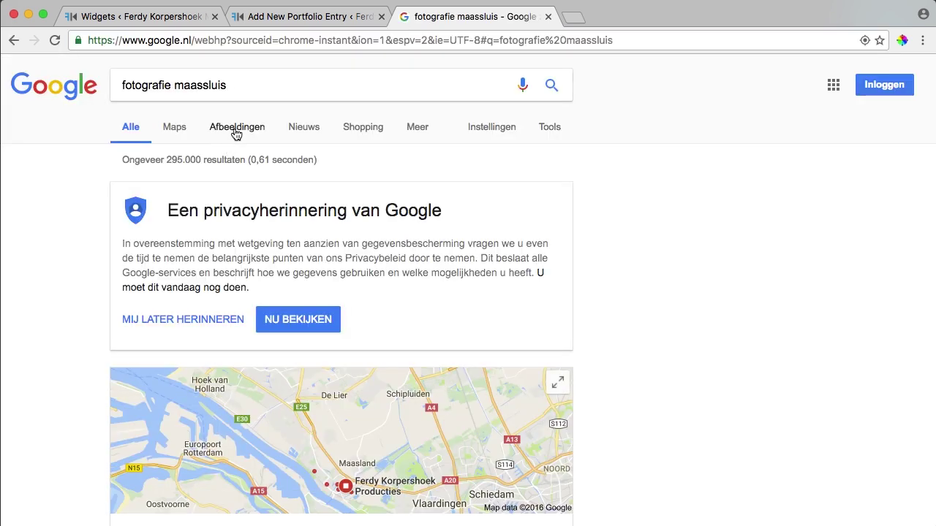
{"action": "left_click", "coordinate": [236, 132]}
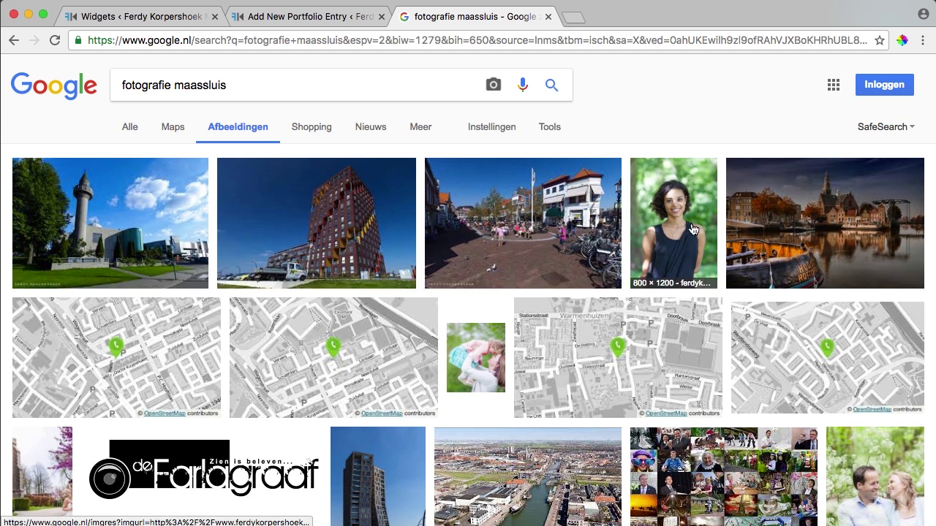
{"action": "scroll", "coordinate": [468, 307], "scroll_direction": "down", "scroll_amount": 3}
{"action": "scroll", "coordinate": [369, 336], "scroll_direction": "up", "scroll_amount": 3}
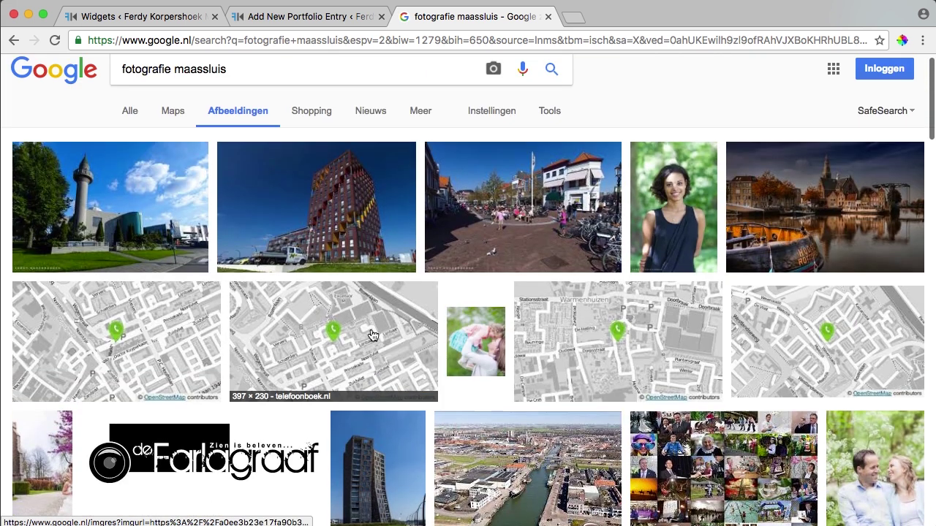
{"action": "scroll", "coordinate": [371, 335], "scroll_direction": "up", "scroll_amount": 1}
{"action": "left_click", "coordinate": [489, 216]}
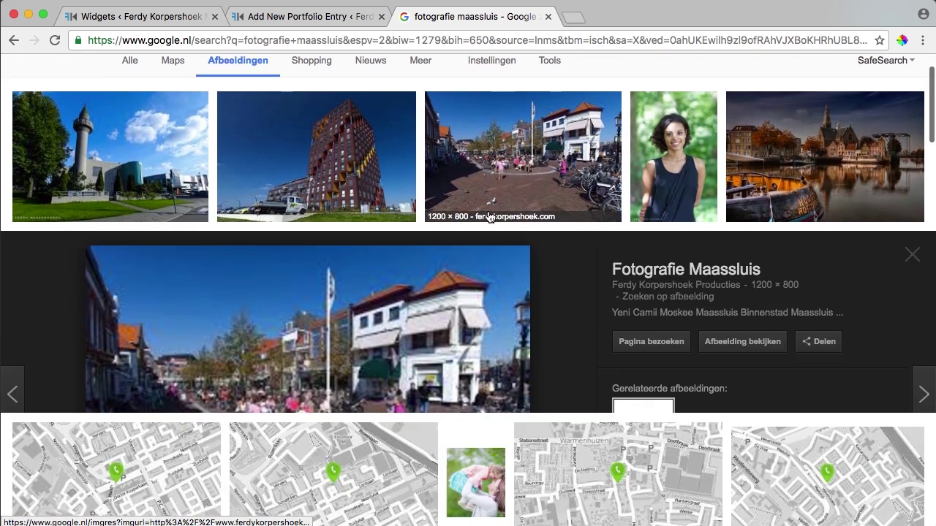
{"action": "left_click", "coordinate": [734, 282]}
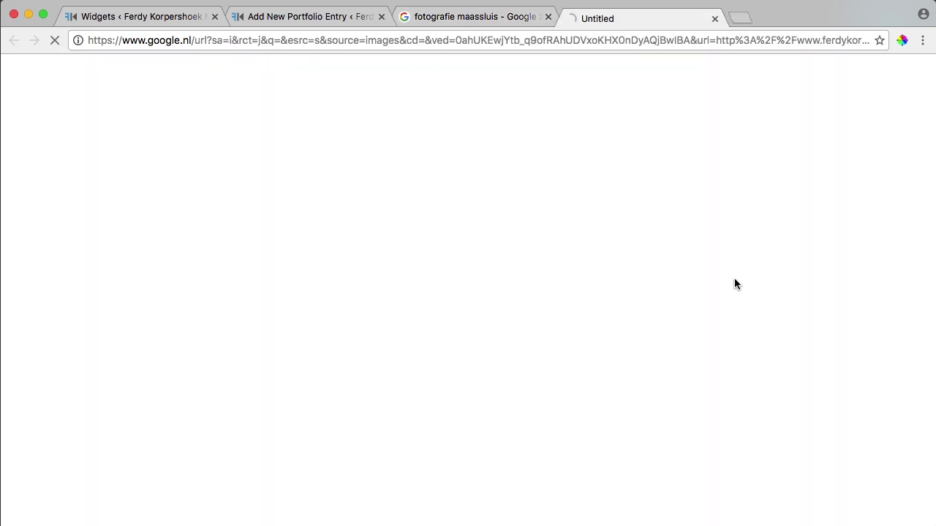
{"action": "left_click", "coordinate": [368, 40]}
{"action": "left_click", "coordinate": [339, 41]}
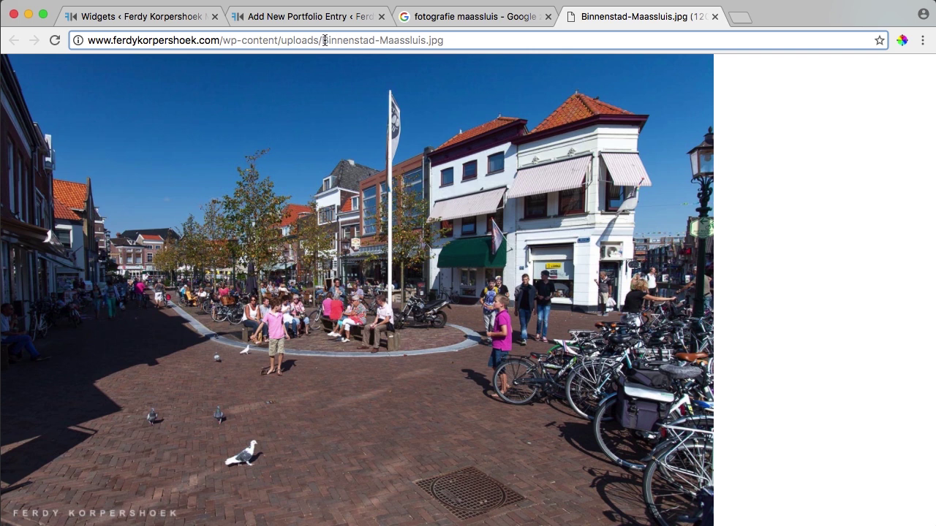
{"action": "mouse_move", "coordinate": [381, 40]}
{"action": "left_mouse_down"}
{"action": "mouse_move", "coordinate": [429, 38]}
{"action": "mouse_move", "coordinate": [368, 38]}
{"action": "left_mouse_up"}
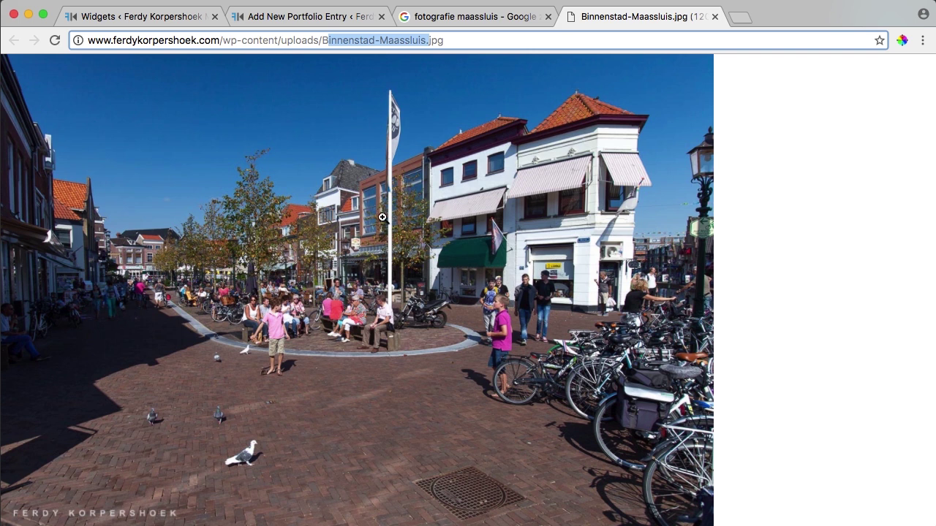
{"action": "key", "text": "super+w"}
{"action": "scroll", "coordinate": [315, 220], "scroll_direction": "up", "scroll_amount": 2}
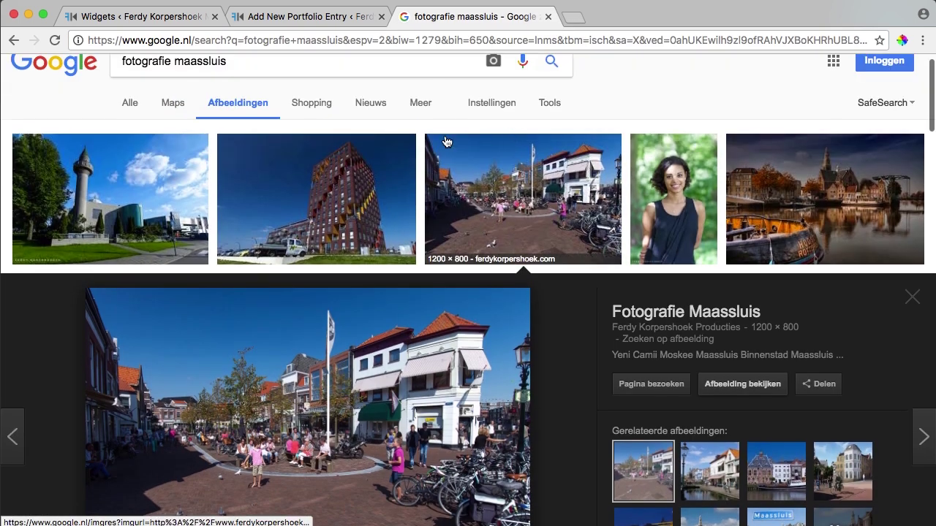
{"action": "left_click", "coordinate": [314, 180]}
{"action": "left_click", "coordinate": [737, 282]}
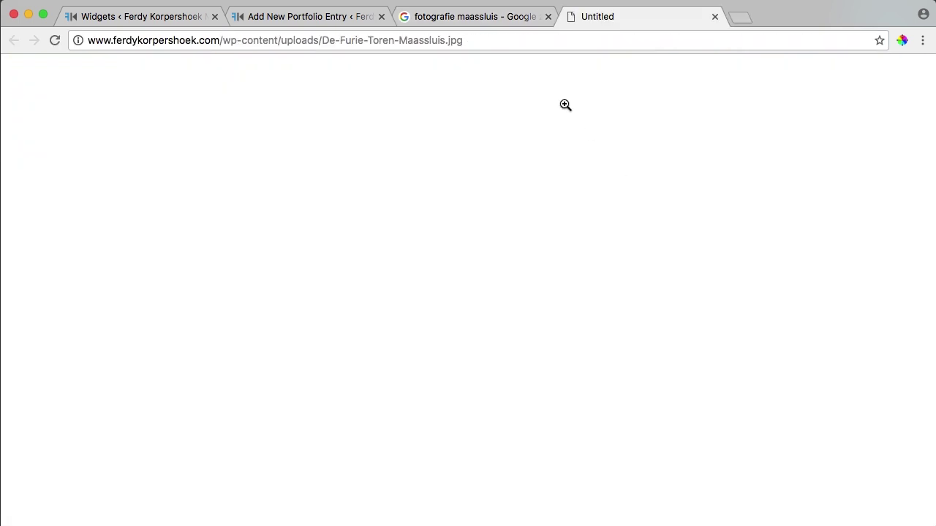
{"action": "left_click_drag", "start_coordinate": [399, 40], "coordinate": [441, 43]}
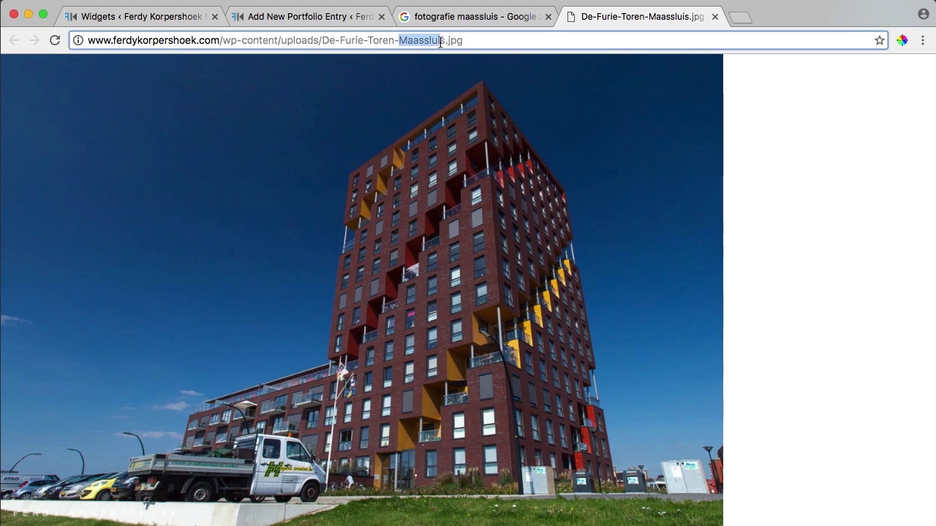
{"action": "left_click", "coordinate": [715, 16]}
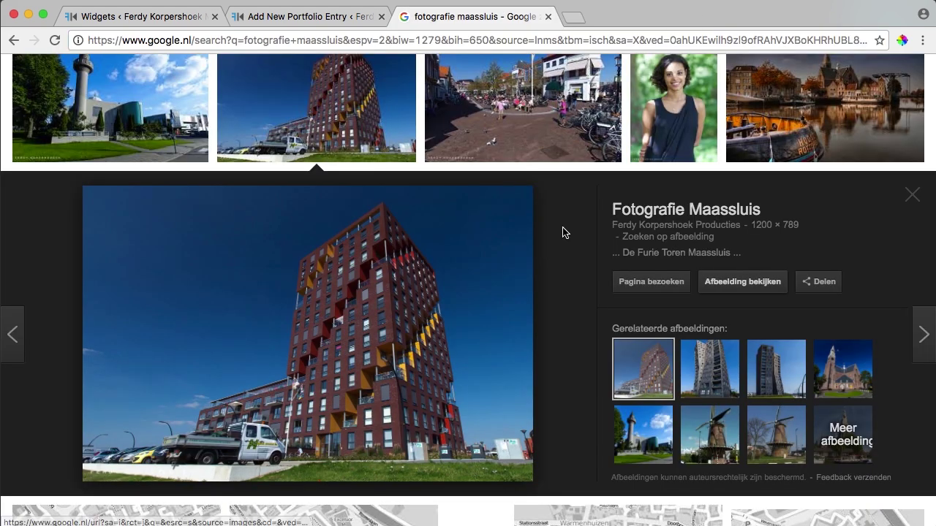
{"action": "scroll", "coordinate": [556, 234], "scroll_direction": "up", "scroll_amount": 3}
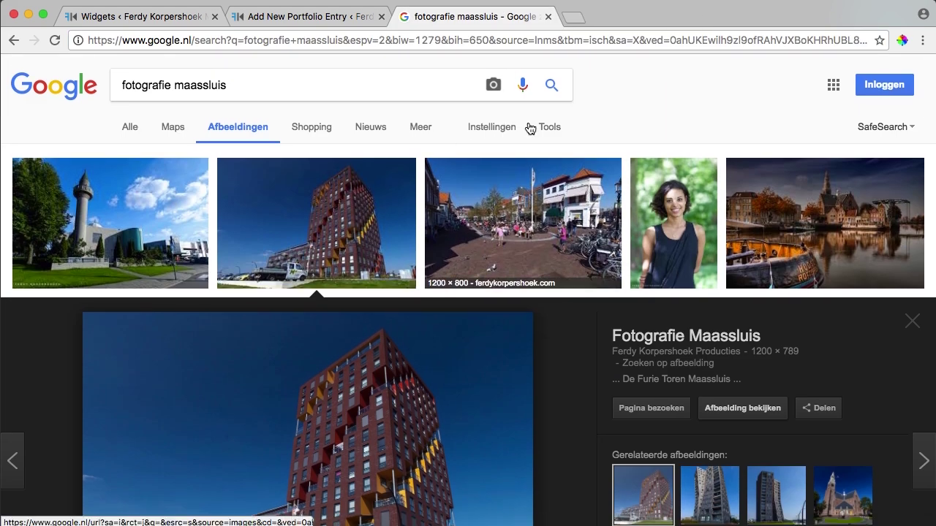
{"action": "left_click", "coordinate": [547, 18]}
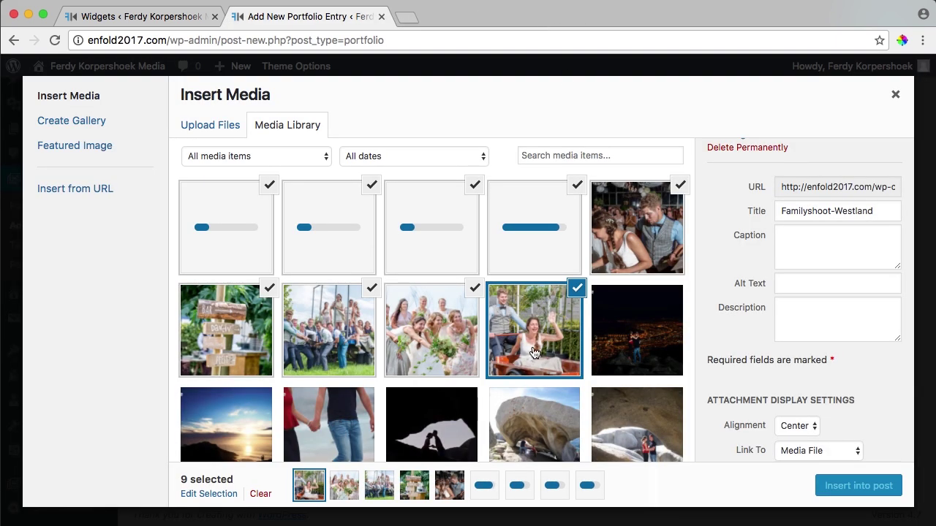
Copy the Familyshoot-Westland title into its alt text, then fix the bridesmaids photo's title and alt text
{"action": "left_click", "coordinate": [834, 208]}
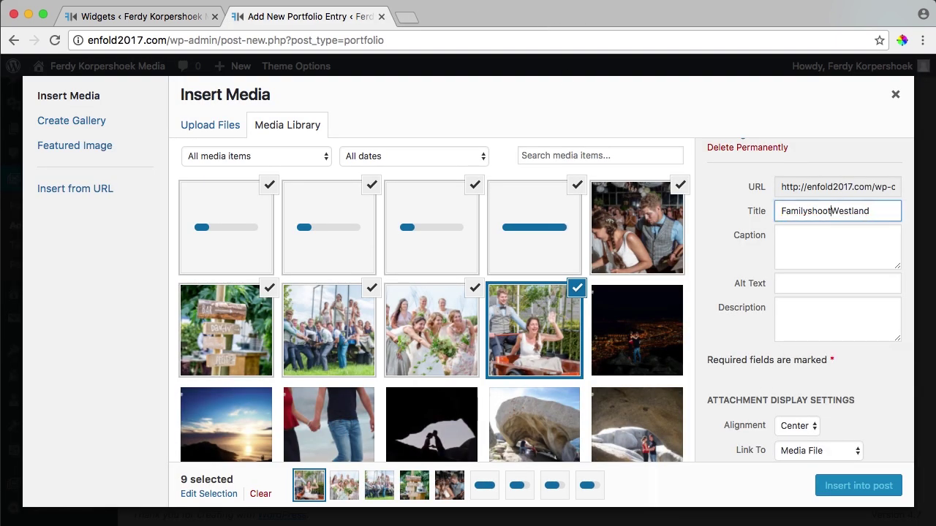
{"action": "key", "text": "super+a"}
{"action": "key", "text": "super+c"}
{"action": "left_click", "coordinate": [779, 283]}
{"action": "key", "text": "super+v"}
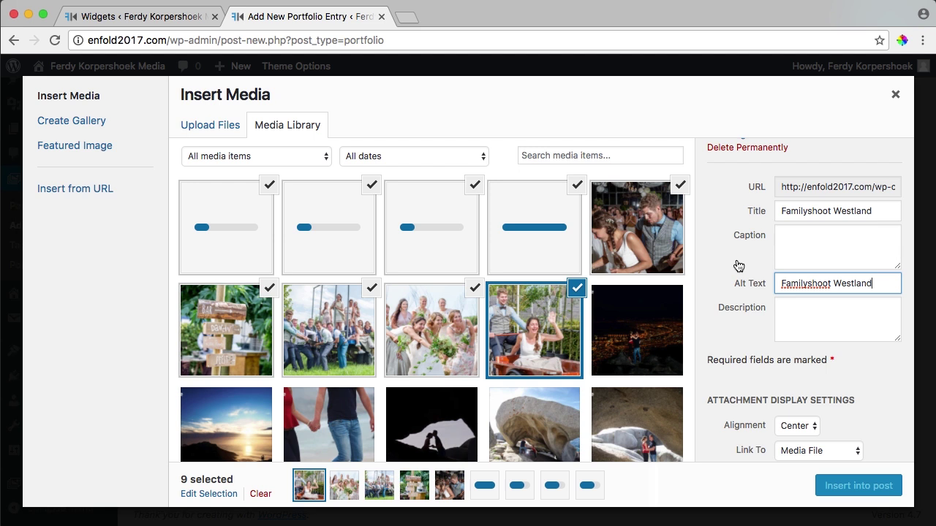
{"action": "left_click", "coordinate": [423, 340]}
{"action": "left_click", "coordinate": [835, 312]}
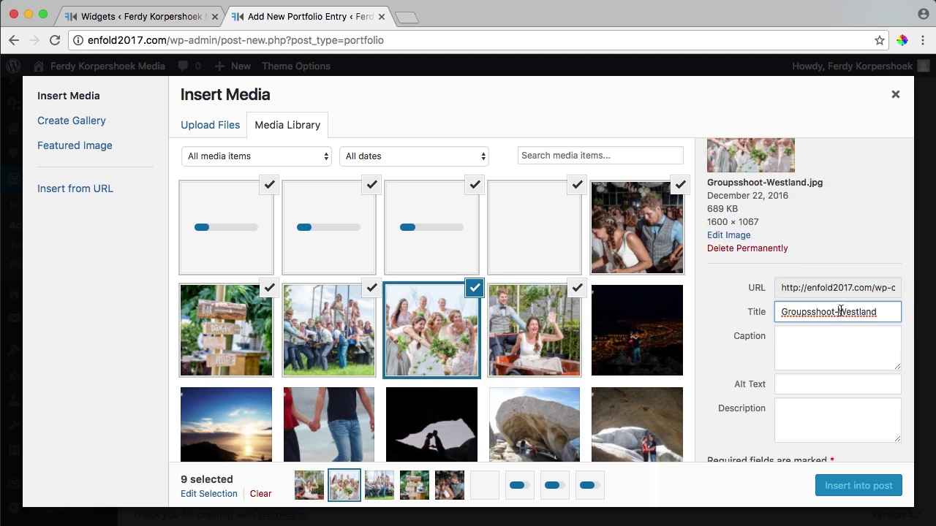
{"action": "key", "text": "super+a"}
{"action": "key", "text": "super+c"}
{"action": "key", "text": "Tab"}
{"action": "key", "text": "Tab"}
{"action": "key", "text": "super+v"}
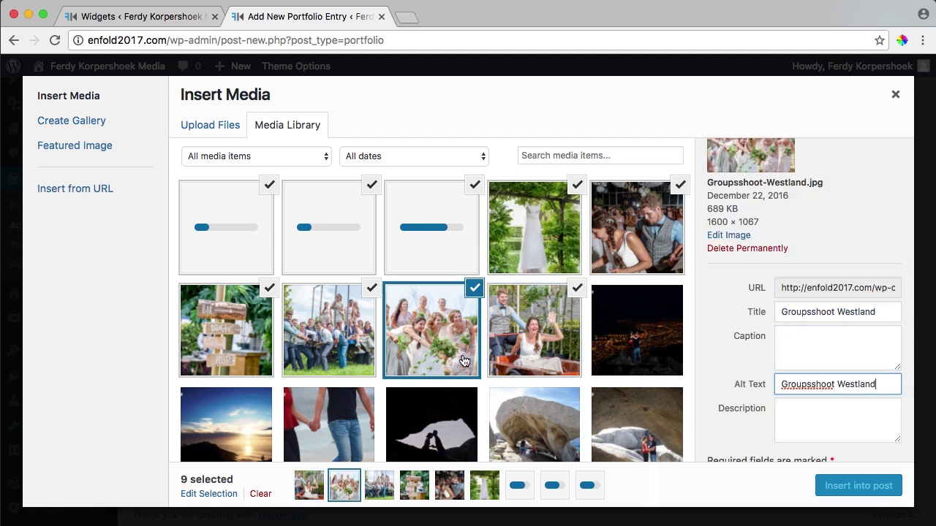
Tidy the Loveshoot and Weddingphotography Westland titles, reusing the latter as alt text
{"action": "left_click", "coordinate": [333, 329]}
{"action": "left_click", "coordinate": [819, 311]}
{"action": "key", "text": "BackSpace"}
{"action": "left_click", "coordinate": [636, 227]}
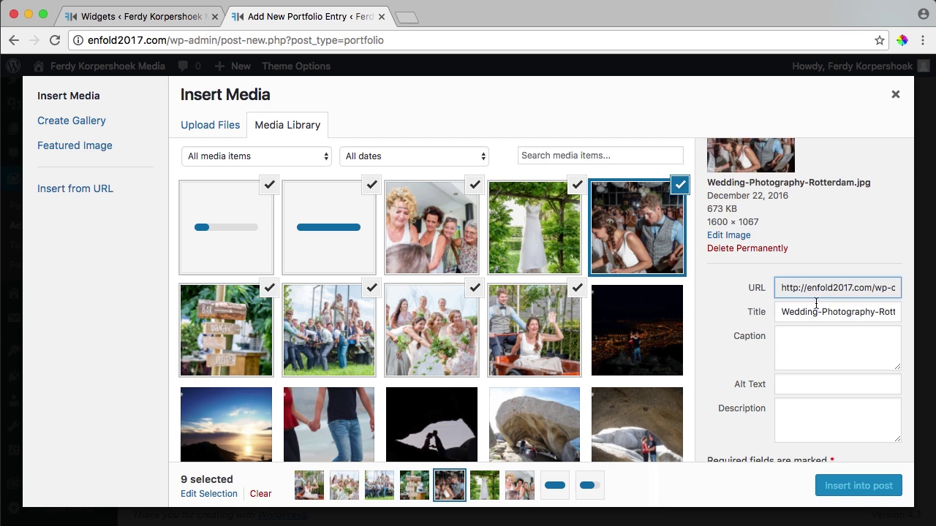
{"action": "left_click", "coordinate": [534, 227]}
{"action": "left_click", "coordinate": [883, 313]}
{"action": "key", "text": "super+a"}
{"action": "key", "text": "super+c"}
{"action": "key", "text": "Tab"}
{"action": "key", "text": "Tab"}
{"action": "key", "text": "super+v"}
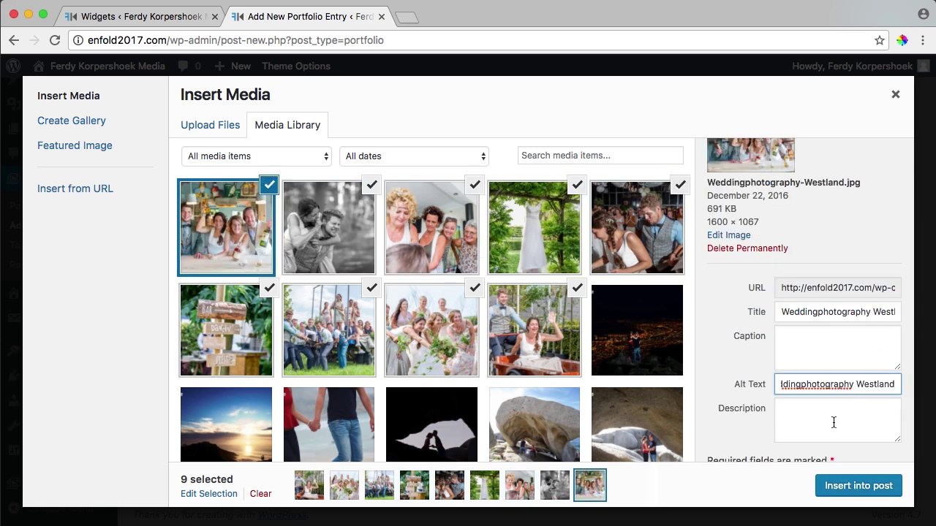
Insert the selected photos into the Text Block and save it
{"action": "scroll", "coordinate": [833, 422], "scroll_direction": "down", "scroll_amount": 4}
{"action": "left_click", "coordinate": [854, 486]}
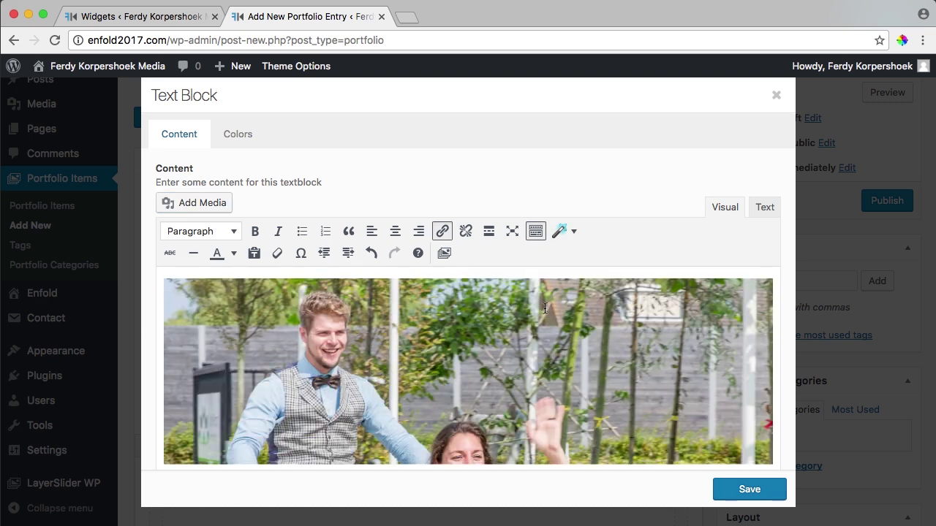
{"action": "scroll", "coordinate": [544, 308], "scroll_direction": "down", "scroll_amount": 15}
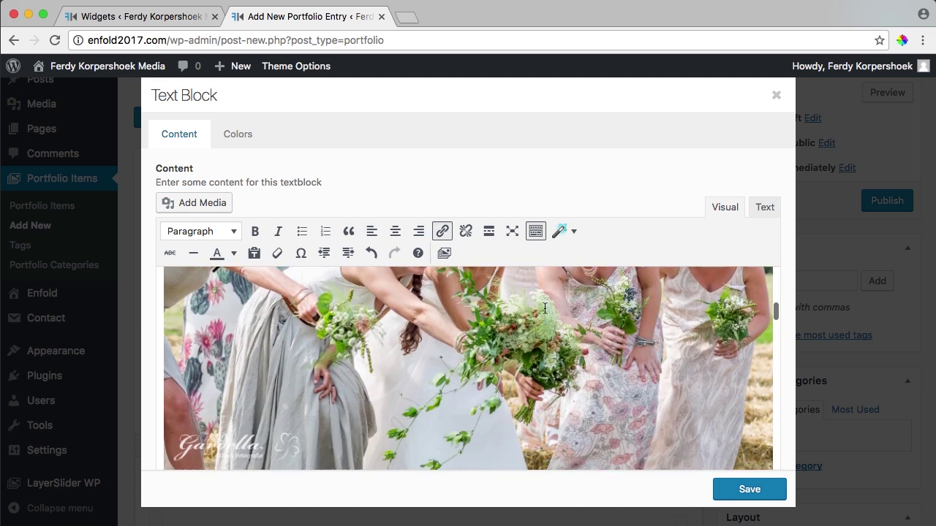
{"action": "scroll", "coordinate": [545, 308], "scroll_direction": "down", "scroll_amount": 10}
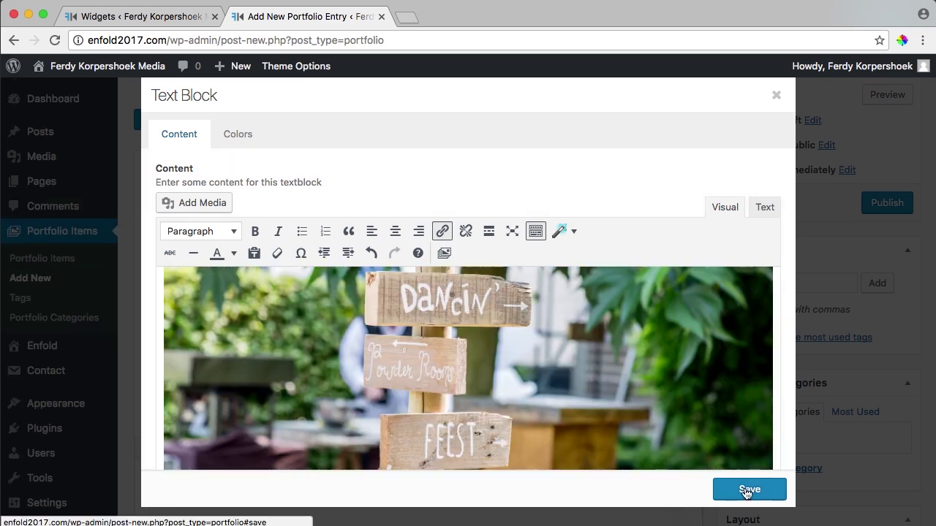
{"action": "left_click", "coordinate": [749, 489]}
{"action": "scroll", "coordinate": [702, 324], "scroll_direction": "down", "scroll_amount": 10}
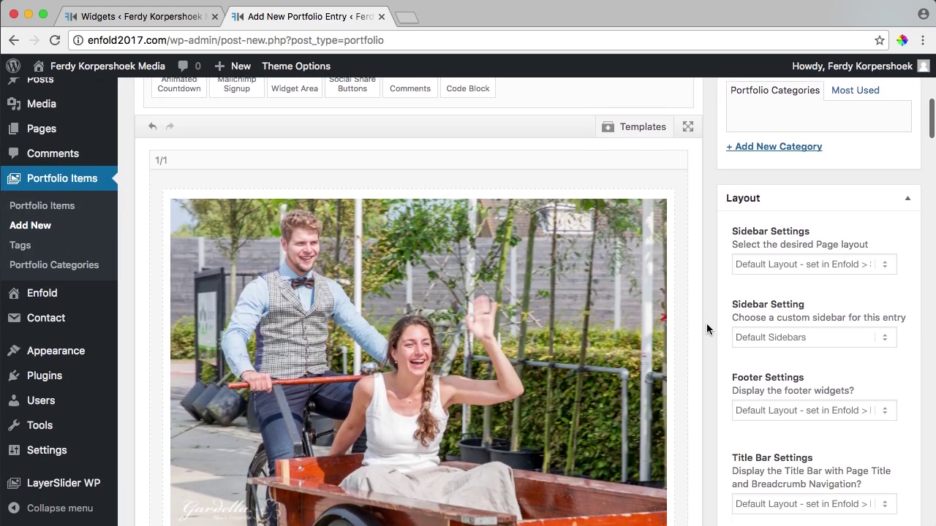
Set the Weddingphotography-Westland photo as the entry's featured image
{"action": "scroll", "coordinate": [707, 323], "scroll_direction": "down", "scroll_amount": 15}
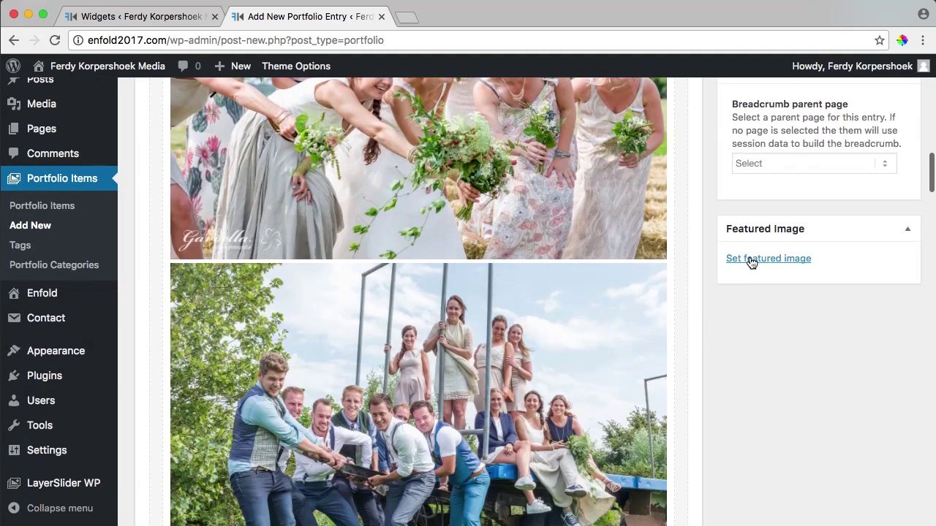
{"action": "left_click", "coordinate": [752, 259]}
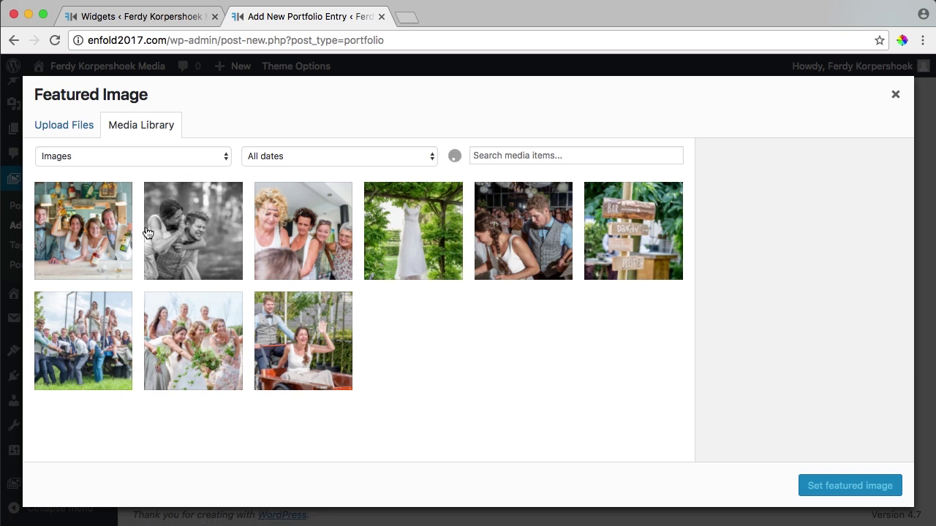
{"action": "left_click", "coordinate": [102, 242]}
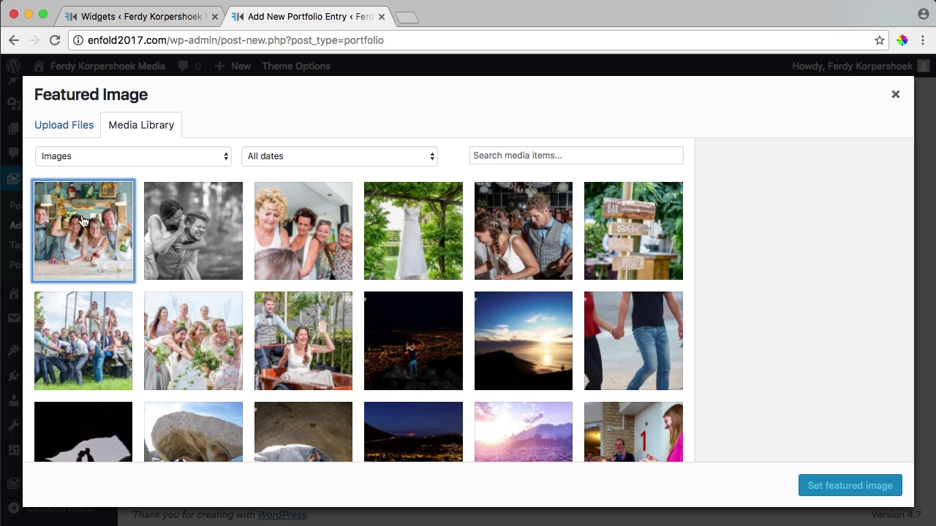
{"action": "left_click", "coordinate": [102, 222]}
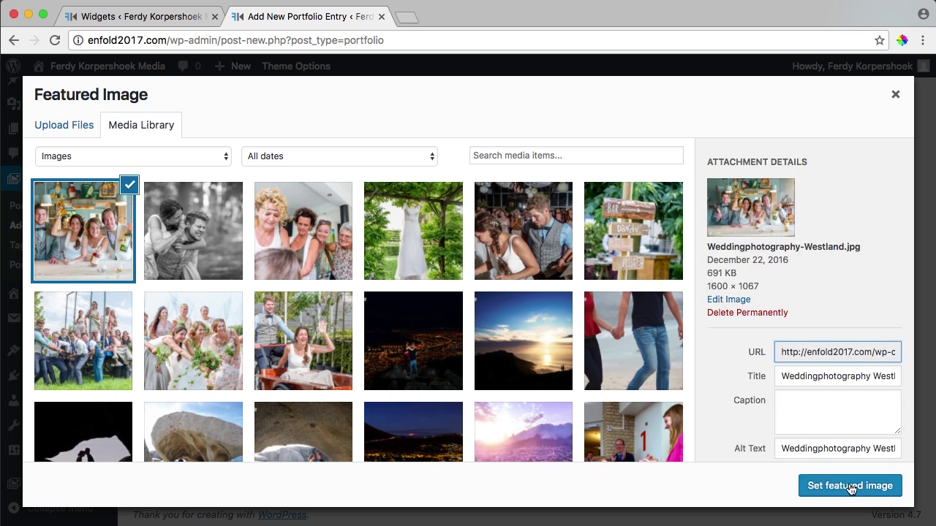
{"action": "left_click", "coordinate": [849, 487]}
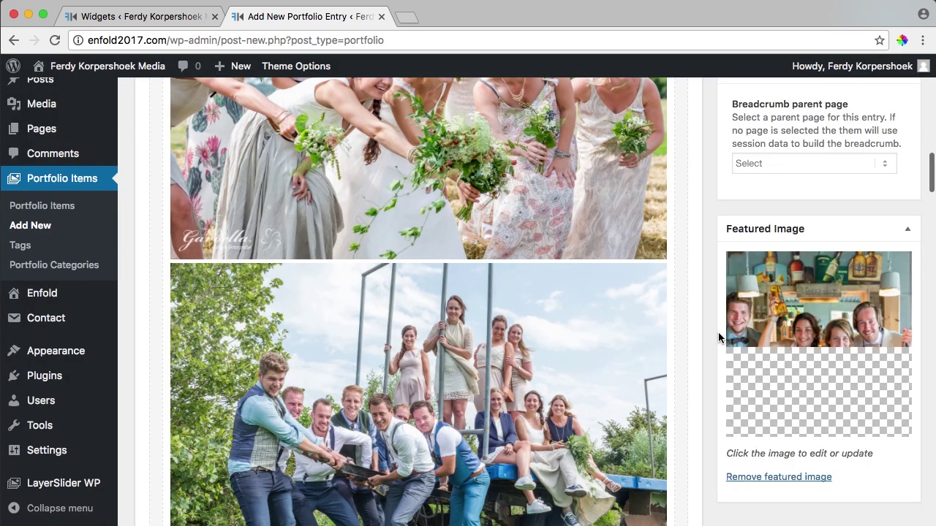
Add and tick a new Photography portfolio category, then publish the entry
{"action": "scroll", "coordinate": [718, 331], "scroll_direction": "up", "scroll_amount": 10}
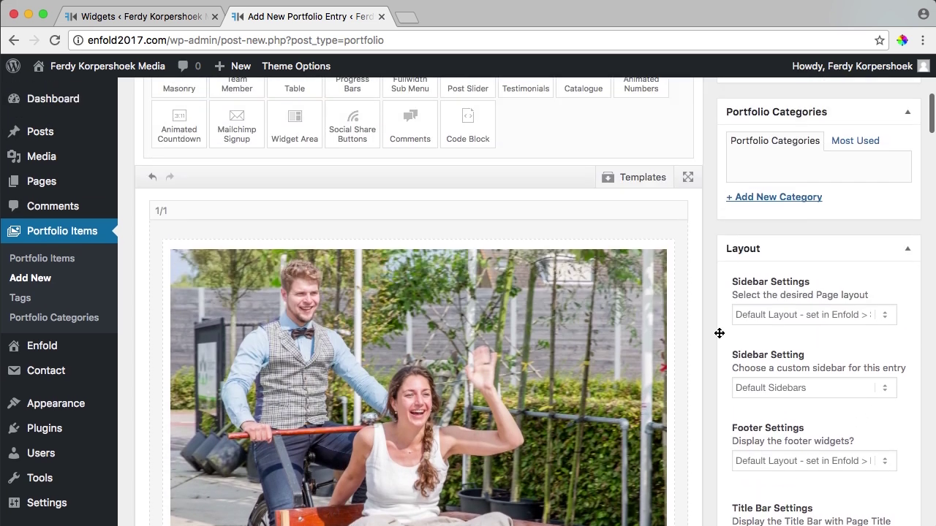
{"action": "scroll", "coordinate": [718, 332], "scroll_direction": "up", "scroll_amount": 3}
{"action": "scroll", "coordinate": [717, 331], "scroll_direction": "up", "scroll_amount": 1}
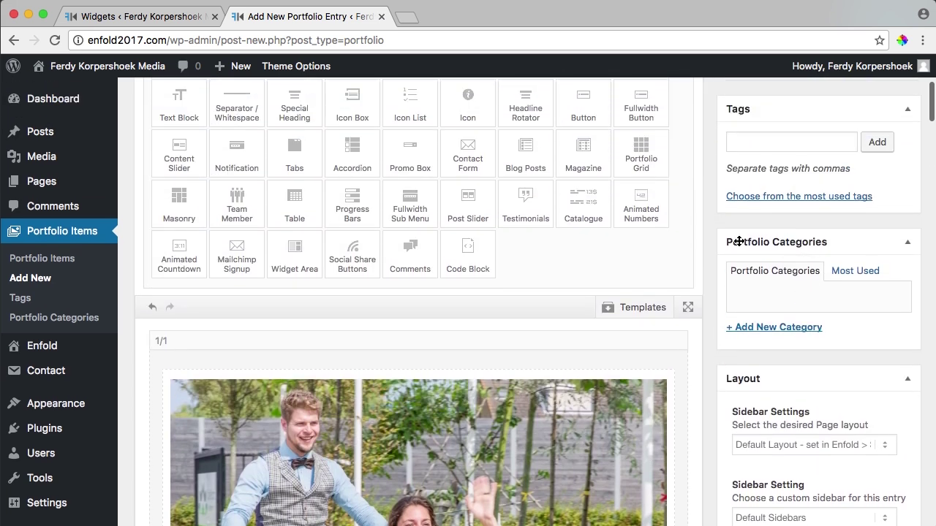
{"action": "left_click", "coordinate": [760, 330]}
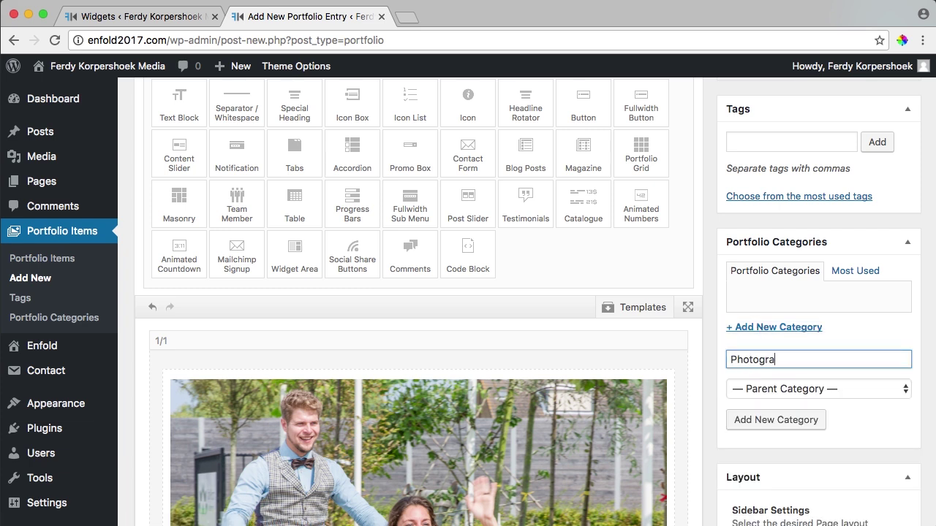
{"action": "left_click", "coordinate": [766, 418]}
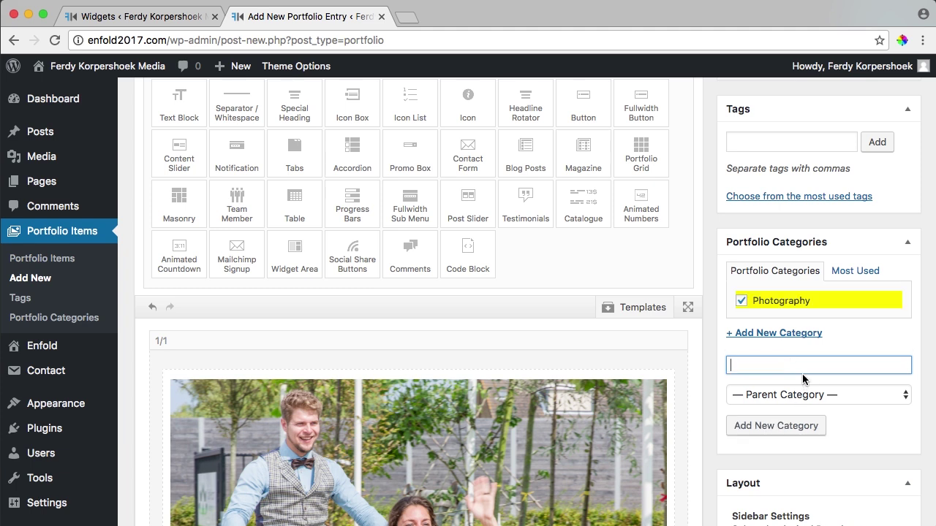
{"action": "scroll", "coordinate": [845, 329], "scroll_direction": "up", "scroll_amount": 5}
{"action": "left_click", "coordinate": [877, 358]}
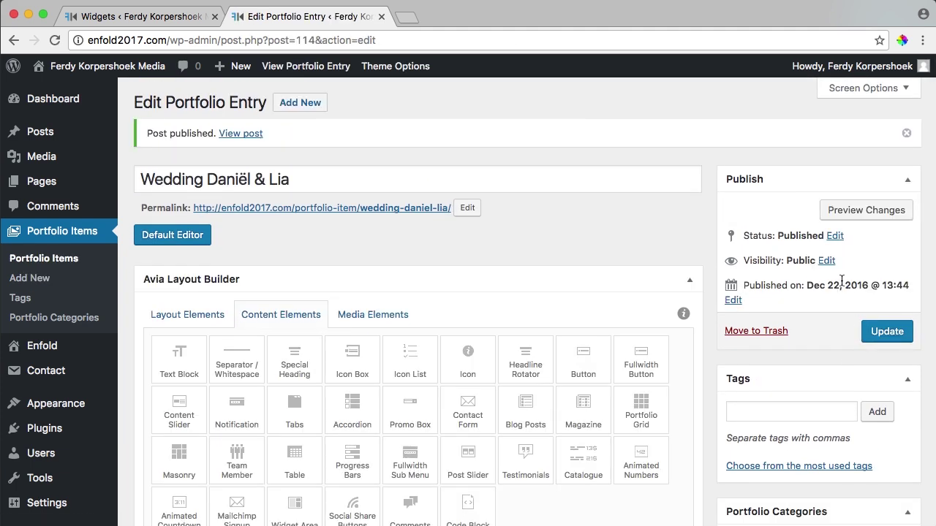
Backdate the entry's publish date to Aug 26, 2016 and update it
{"action": "left_click", "coordinate": [732, 300]}
{"action": "left_click", "coordinate": [756, 308]}
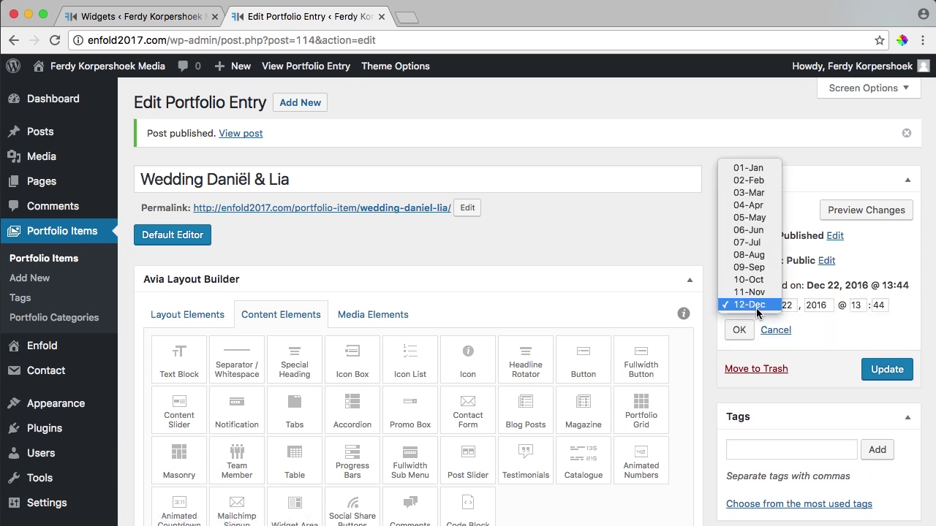
{"action": "left_click", "coordinate": [758, 255]}
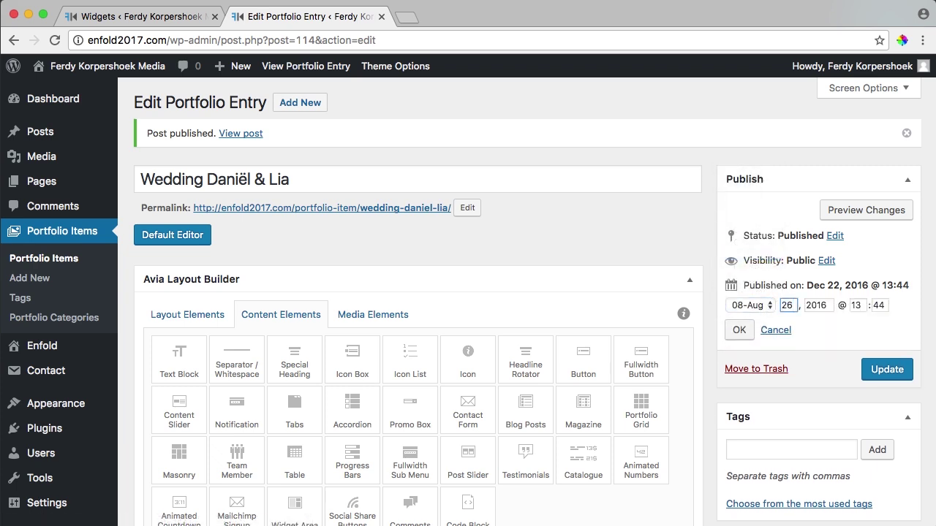
{"action": "type", "text": "26"}
{"action": "left_click", "coordinate": [738, 329]}
{"action": "left_click", "coordinate": [884, 333]}
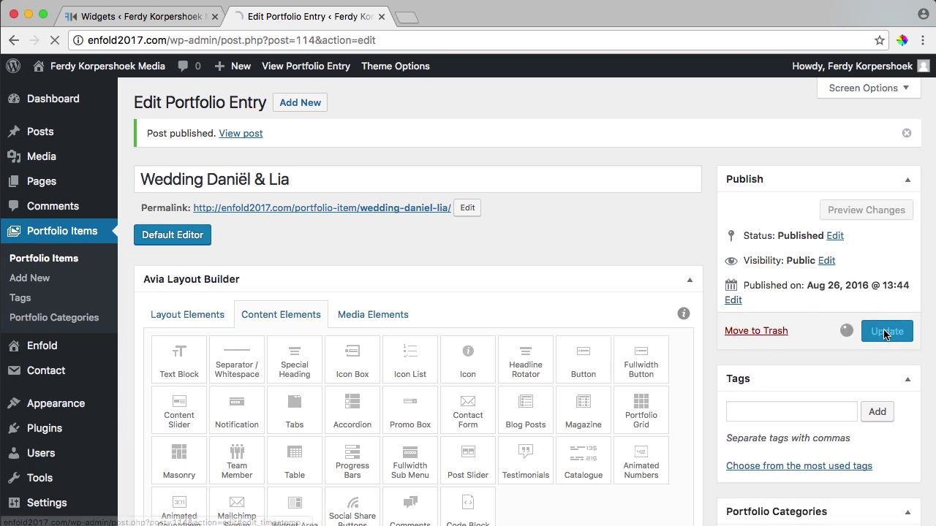
From the other tab, visit the live Portfolio page and open it in the editor
{"action": "left_click", "coordinate": [160, 21]}
{"action": "left_click", "coordinate": [100, 67]}
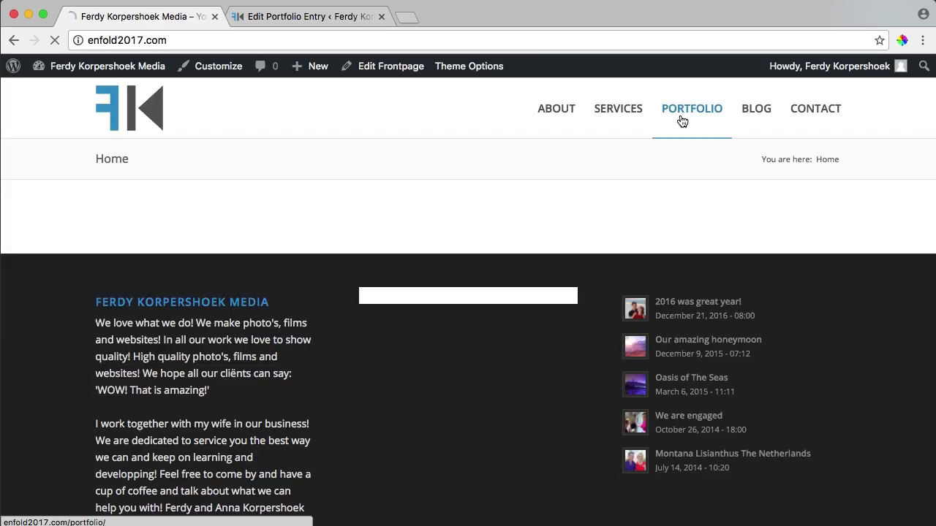
{"action": "left_click", "coordinate": [691, 110]}
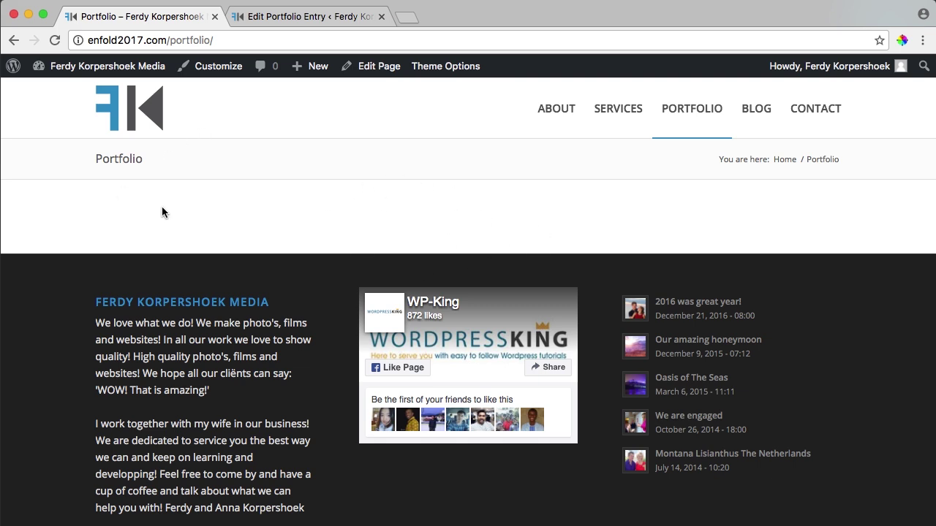
{"action": "left_click", "coordinate": [375, 70]}
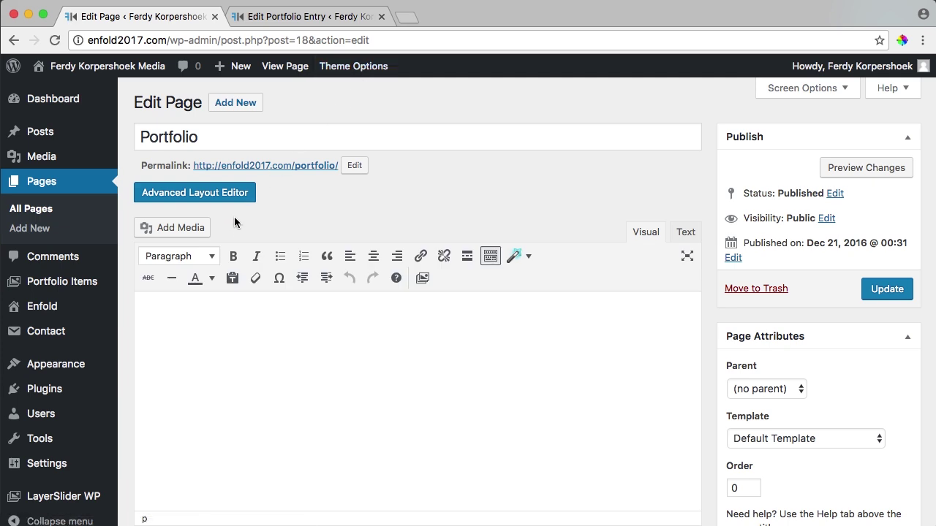
Switch to the advanced layout builder and add a Masonry element, opening its settings
{"action": "left_click", "coordinate": [220, 194]}
{"action": "scroll", "coordinate": [299, 191], "scroll_direction": "down", "scroll_amount": 5}
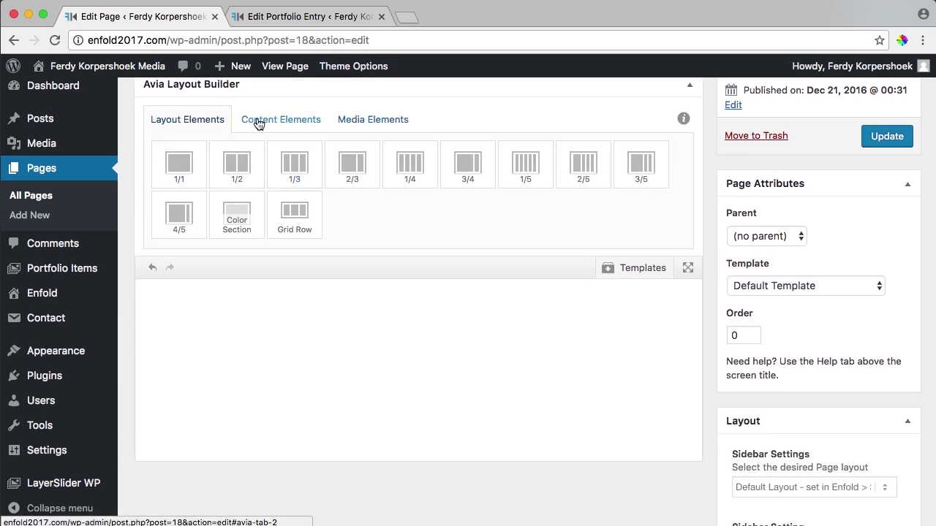
{"action": "left_click", "coordinate": [293, 122]}
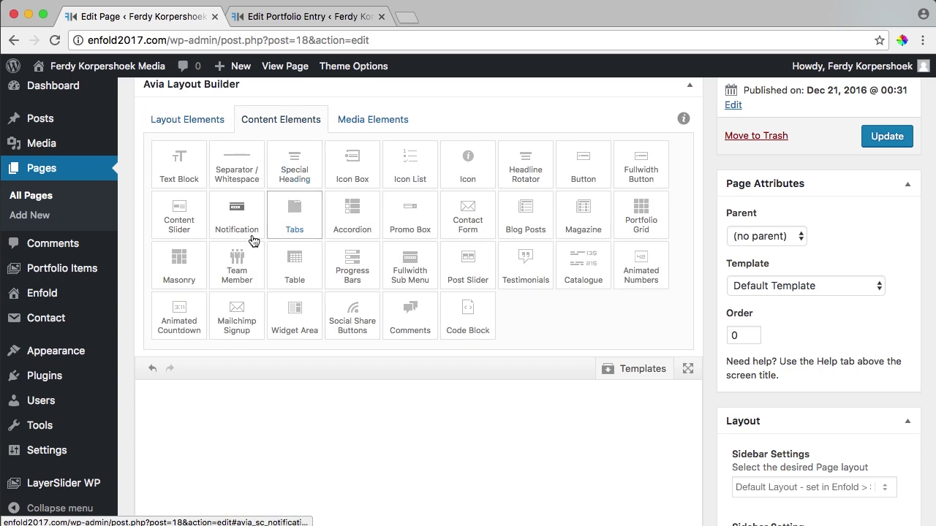
{"action": "left_click_drag", "start_coordinate": [177, 267], "coordinate": [317, 452]}
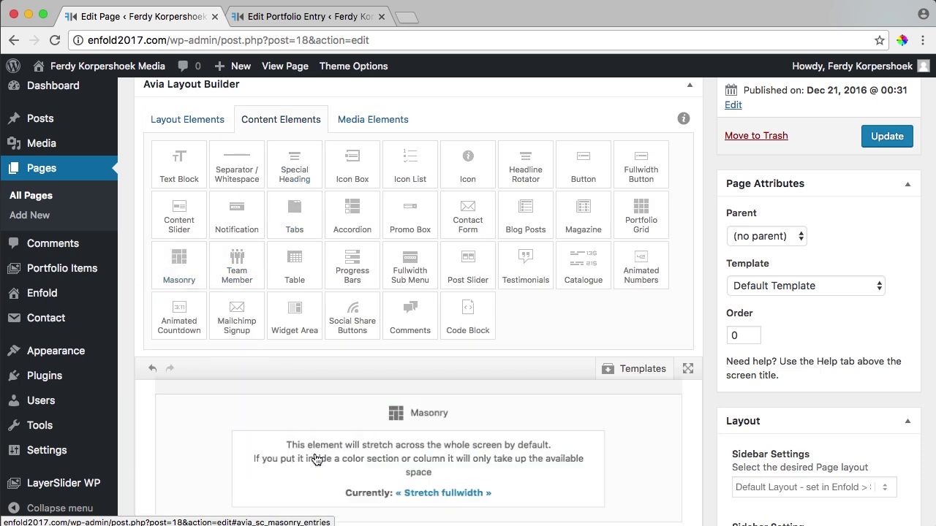
{"action": "left_click", "coordinate": [314, 437]}
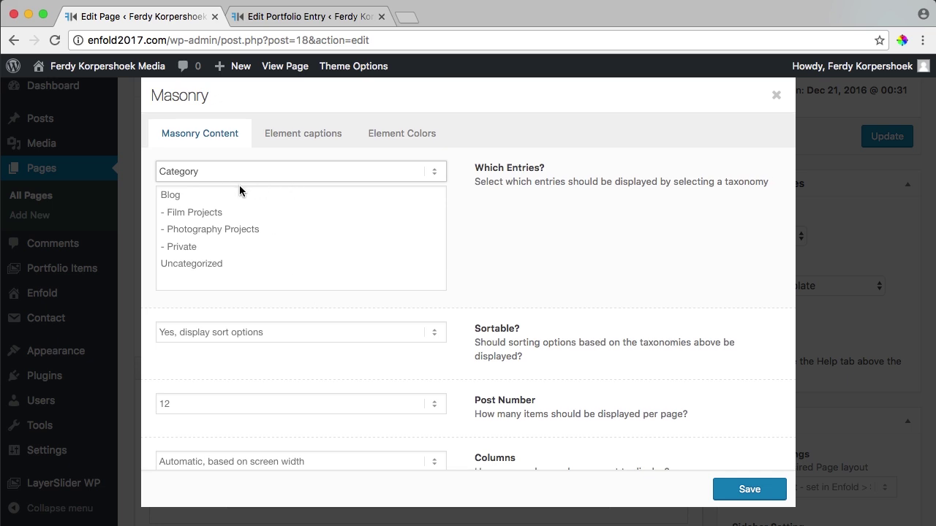
Make the Masonry show Portfolio Entries, 12 items per page
{"action": "scroll", "coordinate": [241, 188], "scroll_direction": "down", "scroll_amount": 1}
{"action": "left_click", "coordinate": [209, 147]}
{"action": "left_click", "coordinate": [201, 159]}
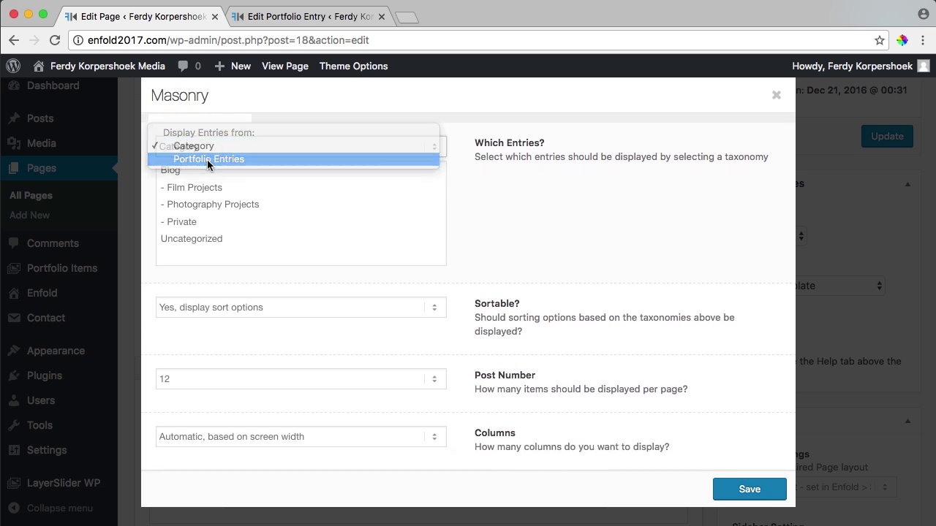
{"action": "scroll", "coordinate": [234, 203], "scroll_direction": "down", "scroll_amount": 4}
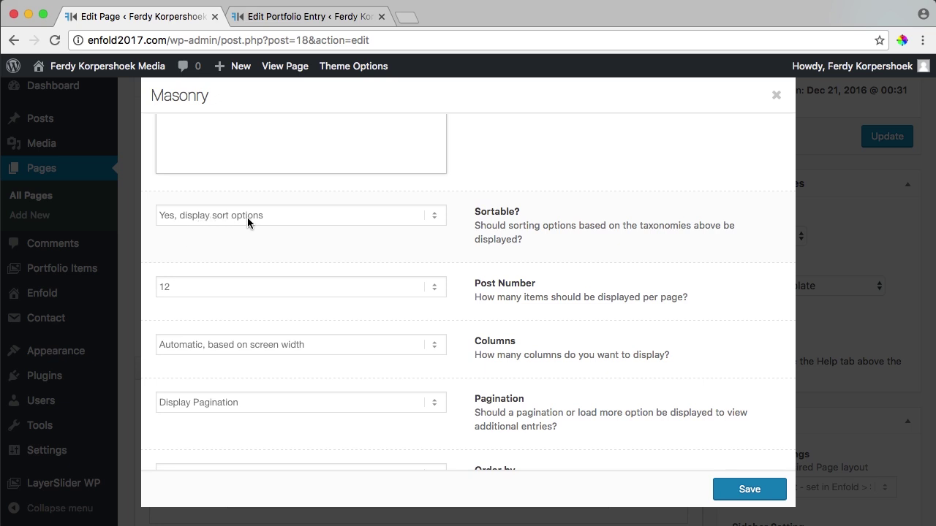
{"action": "left_click", "coordinate": [231, 293]}
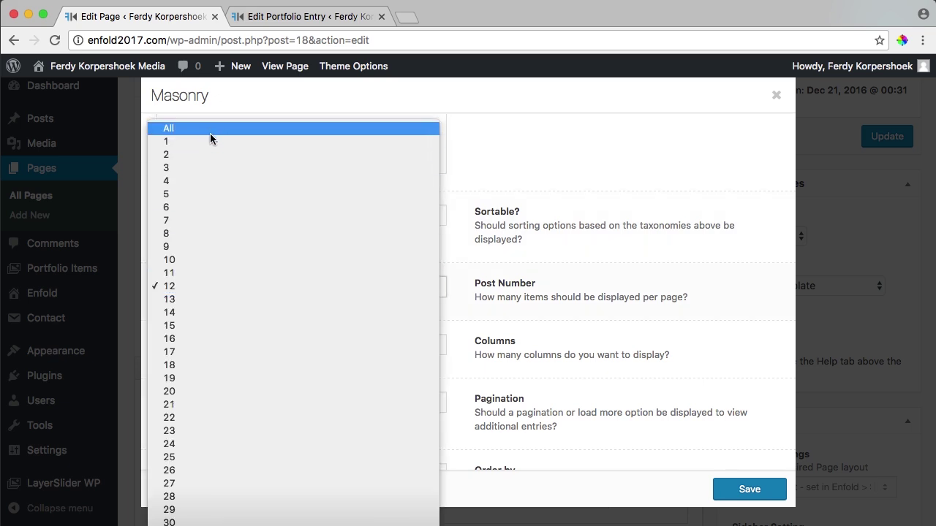
{"action": "left_click", "coordinate": [196, 286]}
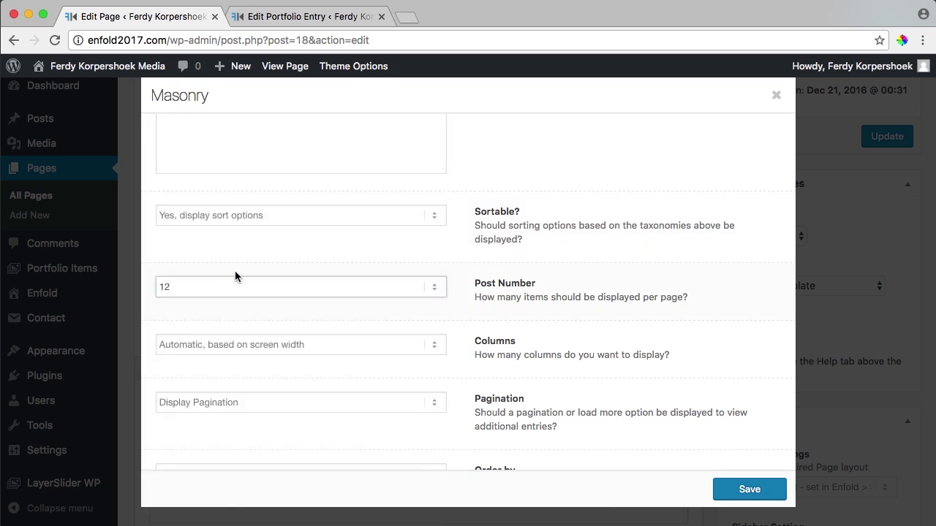
{"action": "scroll", "coordinate": [234, 258], "scroll_direction": "down", "scroll_amount": 5}
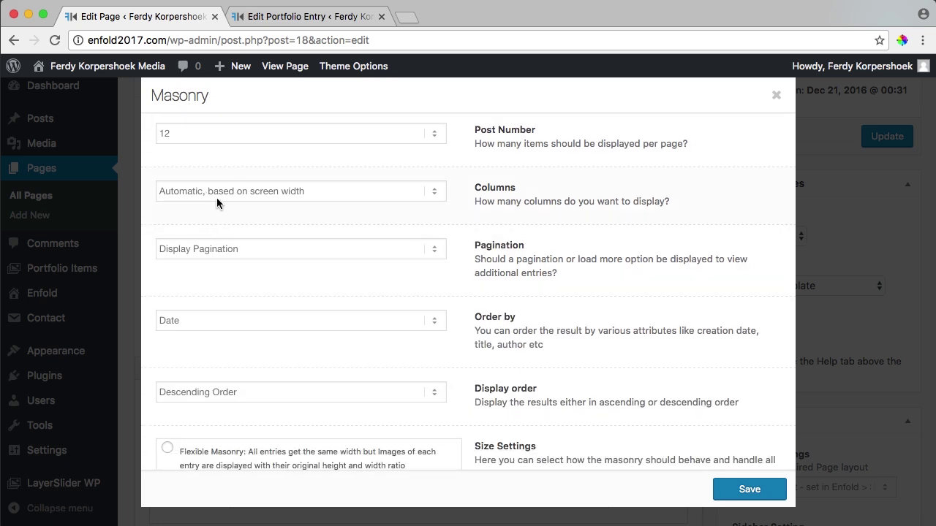
Set pagination to a Load More button, deactivate the image overlay, and save
{"action": "left_click", "coordinate": [222, 252]}
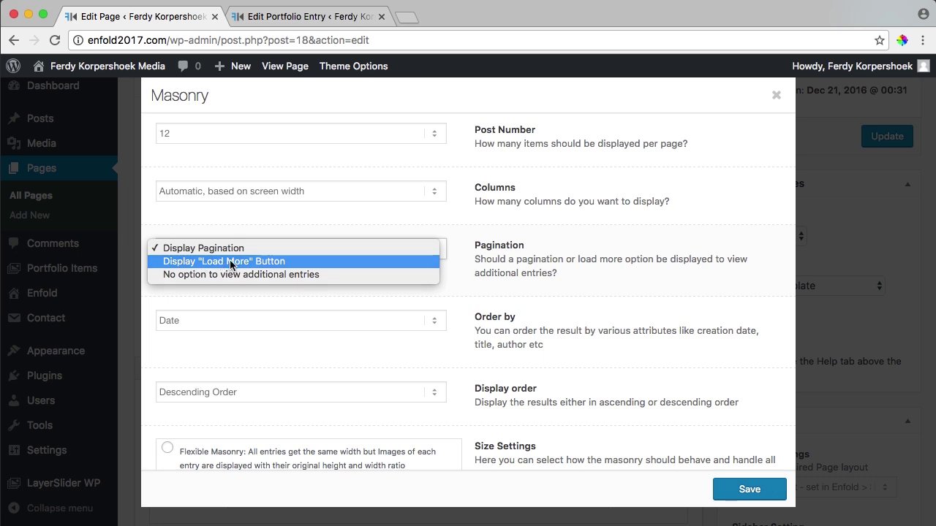
{"action": "left_click", "coordinate": [230, 263]}
{"action": "scroll", "coordinate": [234, 285], "scroll_direction": "down", "scroll_amount": 3}
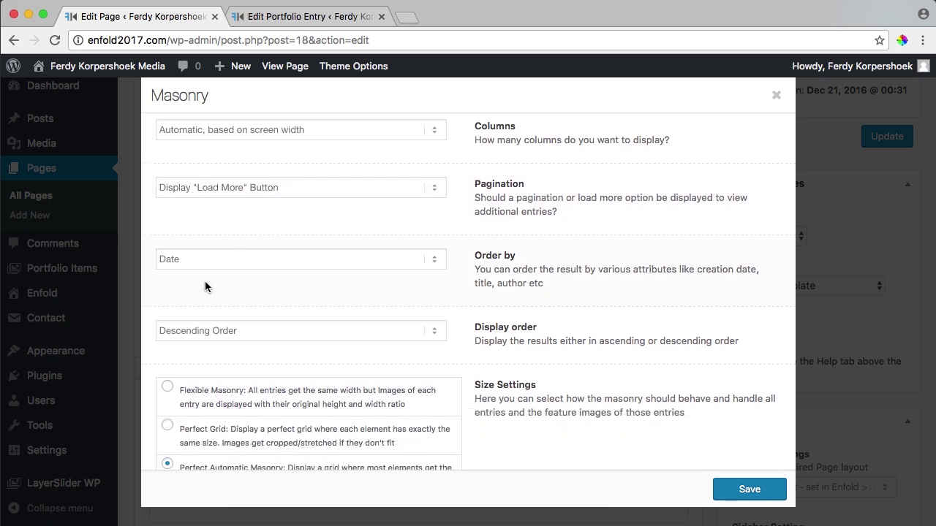
{"action": "scroll", "coordinate": [208, 289], "scroll_direction": "down", "scroll_amount": 5}
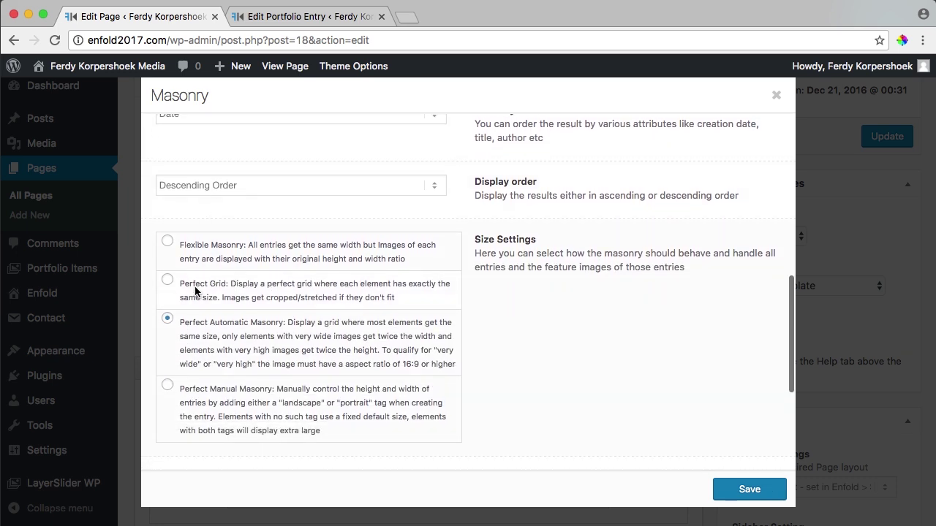
{"action": "scroll", "coordinate": [196, 291], "scroll_direction": "down", "scroll_amount": 1}
{"action": "scroll", "coordinate": [265, 268], "scroll_direction": "down", "scroll_amount": 2}
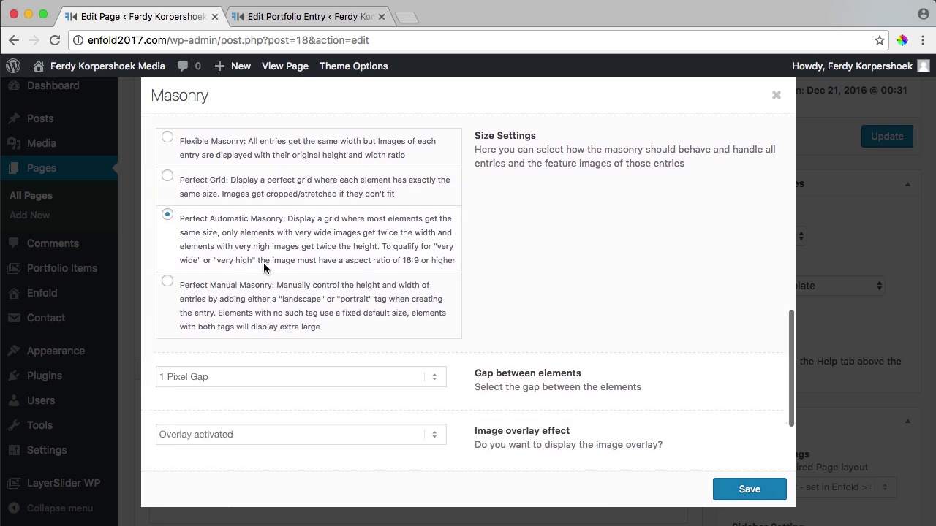
{"action": "scroll", "coordinate": [264, 268], "scroll_direction": "down", "scroll_amount": 4}
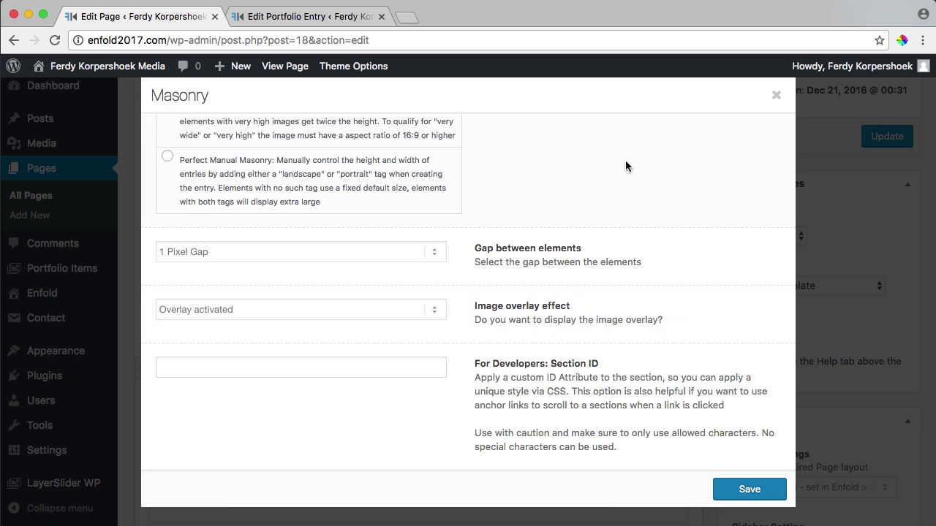
{"action": "left_click", "coordinate": [196, 310]}
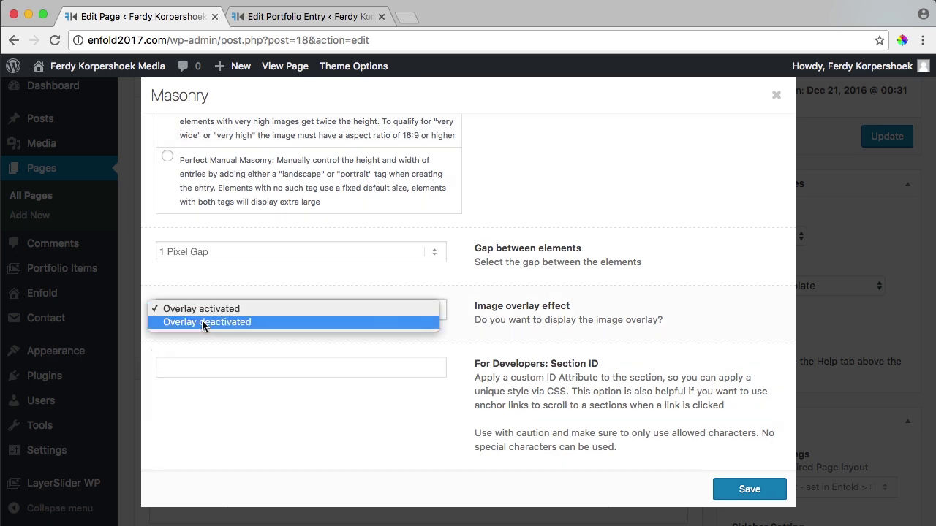
{"action": "left_click", "coordinate": [201, 325]}
{"action": "left_click", "coordinate": [750, 491]}
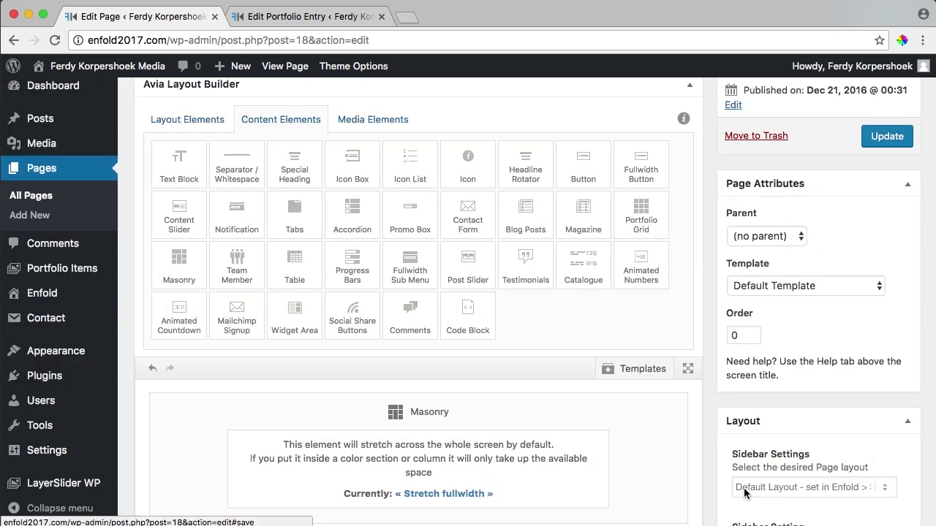
Update the Portfolio page and view it live, zoomed out to see the masonry
{"action": "left_click", "coordinate": [887, 136]}
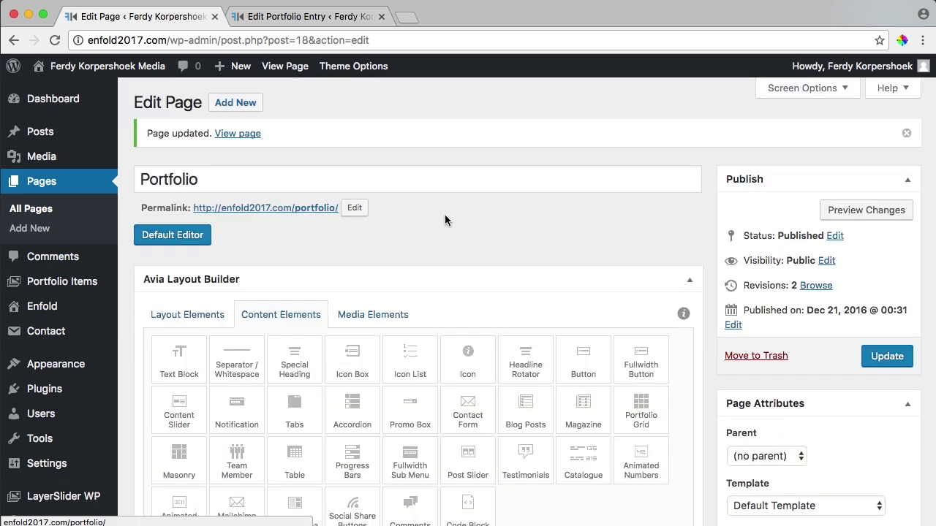
{"action": "left_click", "coordinate": [282, 66]}
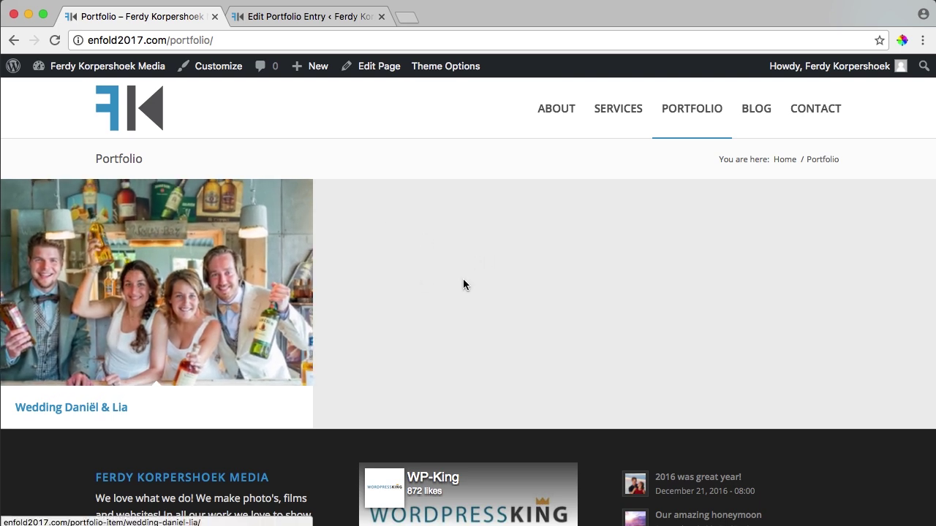
{"action": "key", "text": "super+minus"}
{"action": "key", "text": "super+minus"}
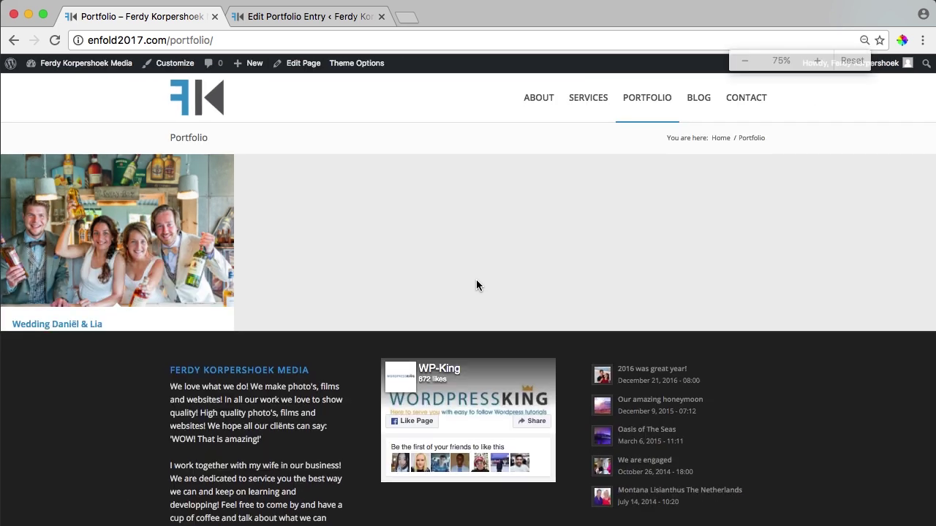
{"action": "key", "text": "super+minus"}
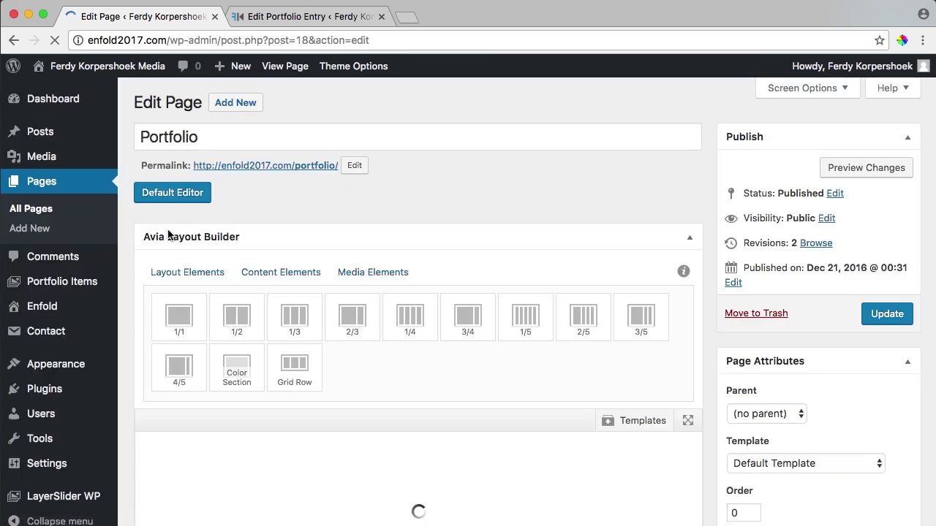
{"action": "scroll", "coordinate": [177, 275], "scroll_direction": "down", "scroll_amount": 2}
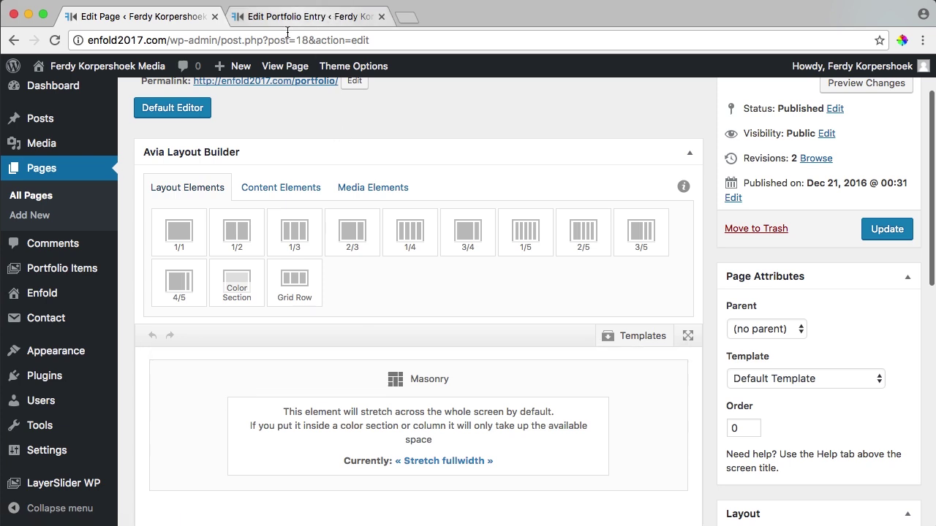
Recheck the live Portfolio page at normal zoom, then return to the Wedding Daniël & Lia entry editor
{"action": "left_click", "coordinate": [272, 16]}
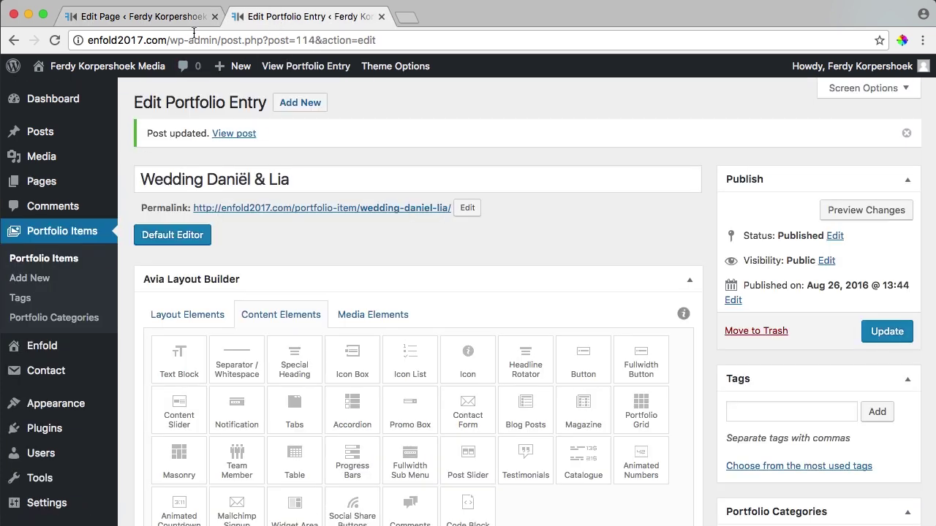
{"action": "left_click", "coordinate": [132, 16]}
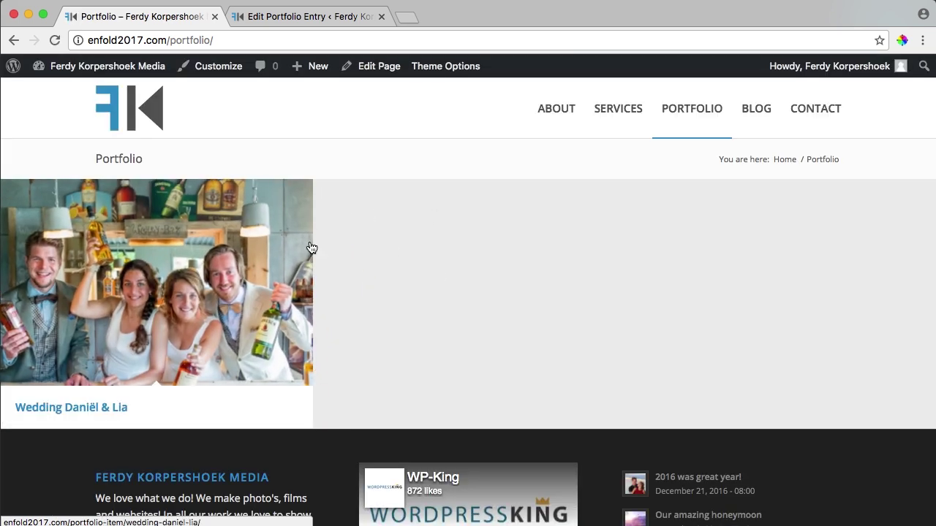
{"action": "scroll", "coordinate": [397, 277], "scroll_direction": "up", "scroll_amount": 2}
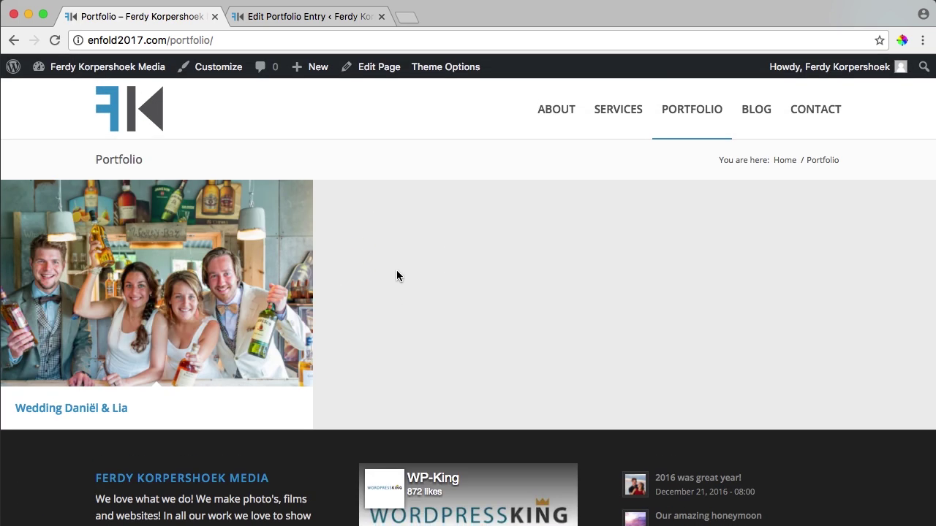
{"action": "key", "text": "super+minus"}
{"action": "key", "text": "super+minus"}
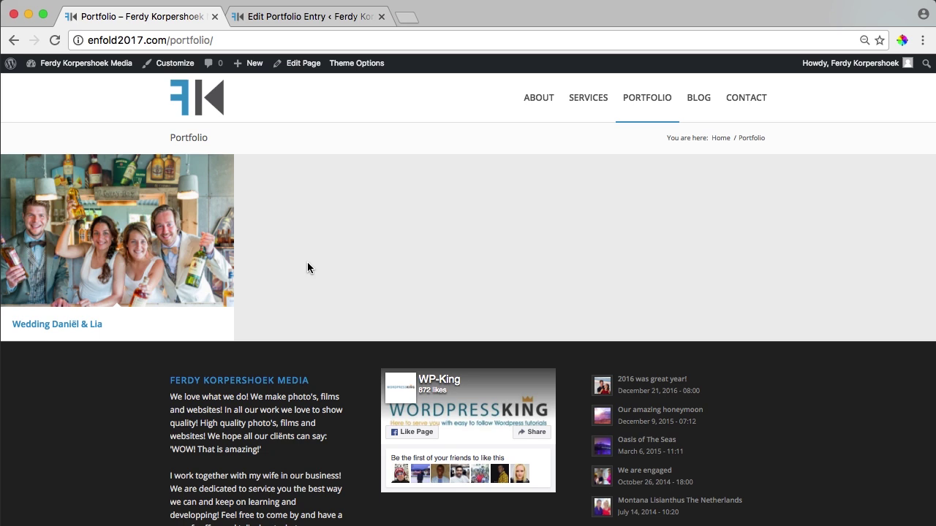
{"action": "key", "text": "super+plus"}
{"action": "key", "text": "super+plus"}
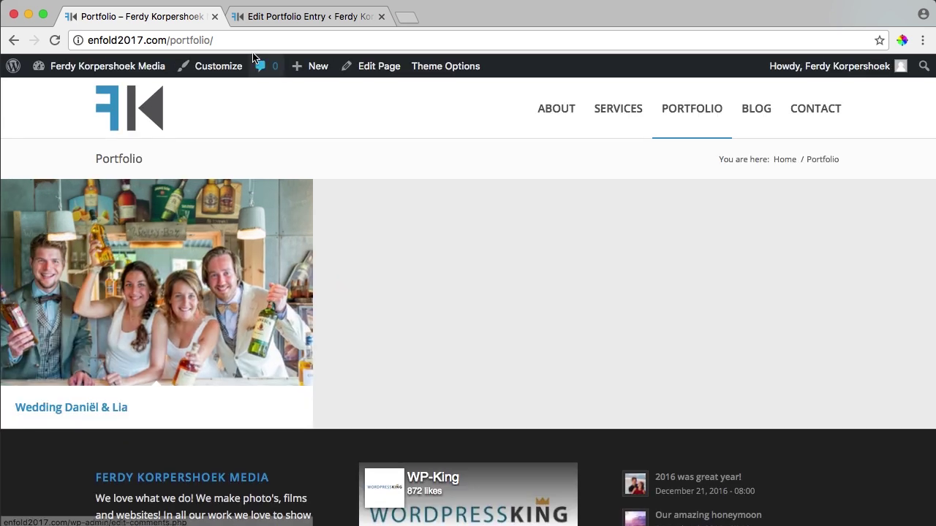
{"action": "left_click", "coordinate": [290, 19]}
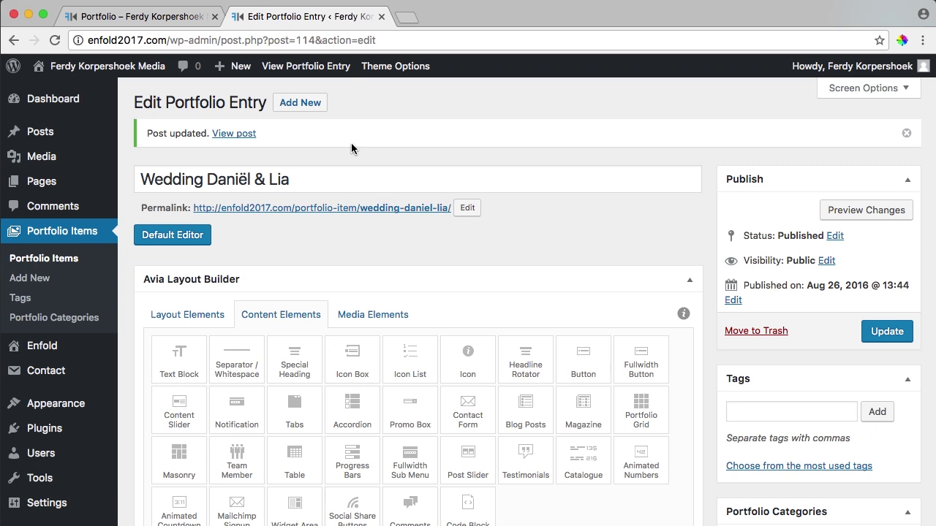
Create a new portfolio entry titled Newborn shoot in the Photography category
{"action": "left_click", "coordinate": [299, 103]}
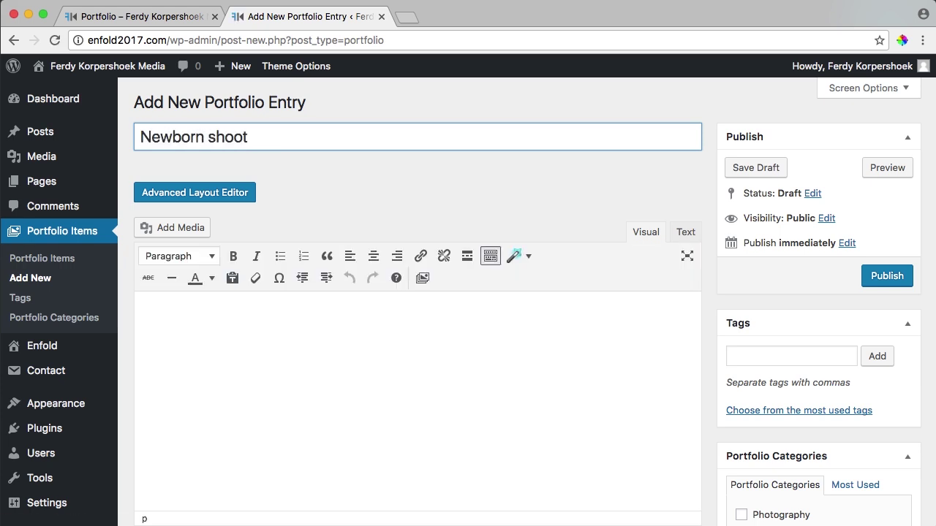
{"action": "scroll", "coordinate": [808, 331], "scroll_direction": "down", "scroll_amount": 5}
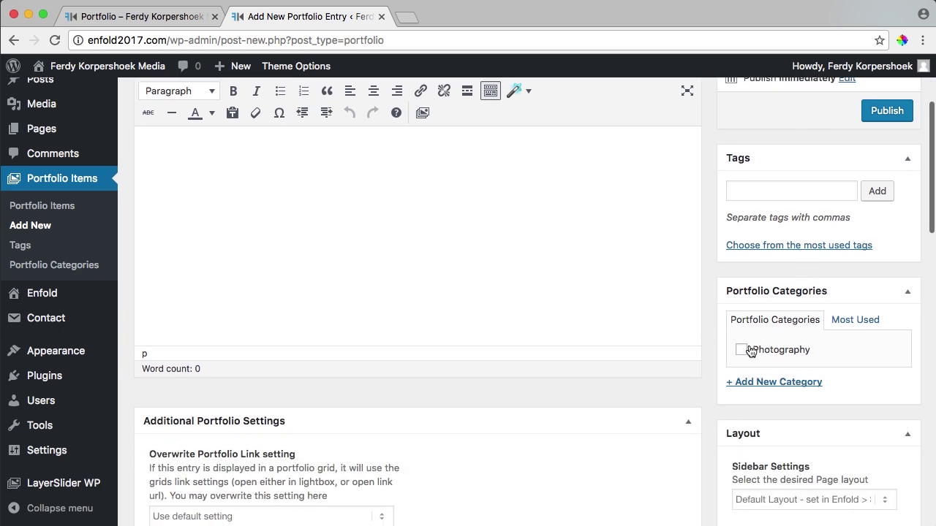
{"action": "scroll", "coordinate": [767, 336], "scroll_direction": "up", "scroll_amount": 5}
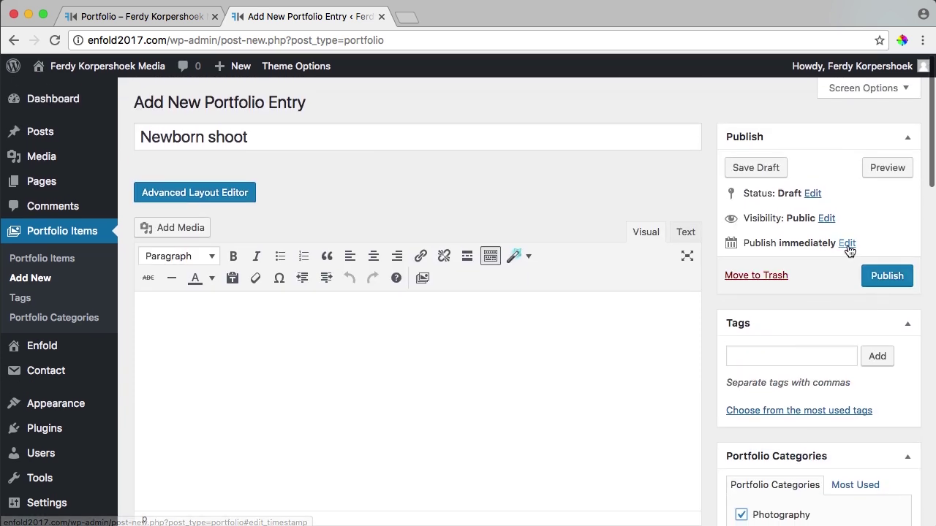
Schedule the entry for Jun 5, 2014 and switch to the advanced layout builder
{"action": "left_click", "coordinate": [844, 243]}
{"action": "left_click", "coordinate": [753, 264]}
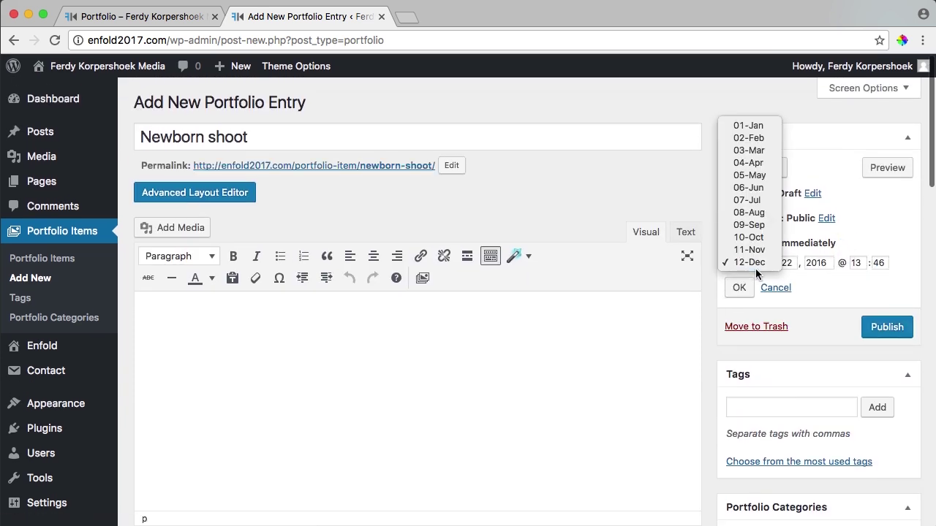
{"action": "left_click", "coordinate": [752, 188]}
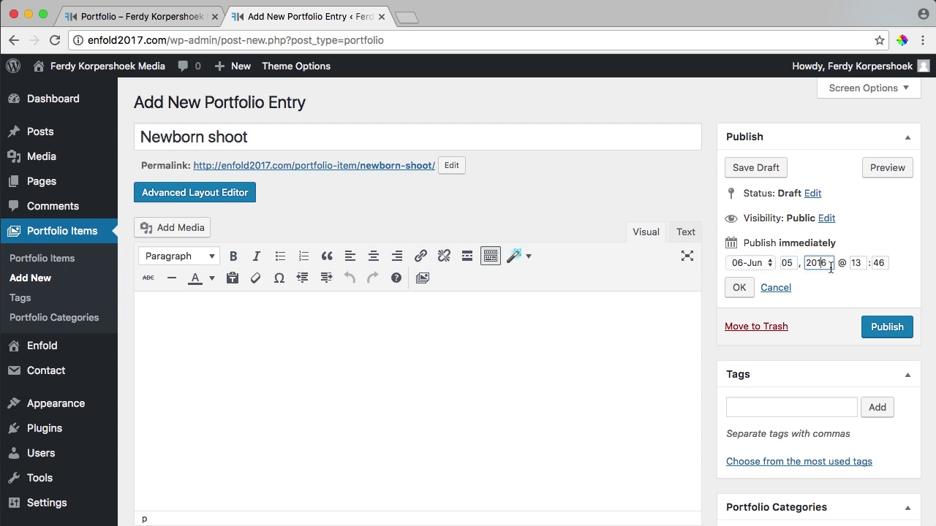
{"action": "left_click", "coordinate": [746, 287]}
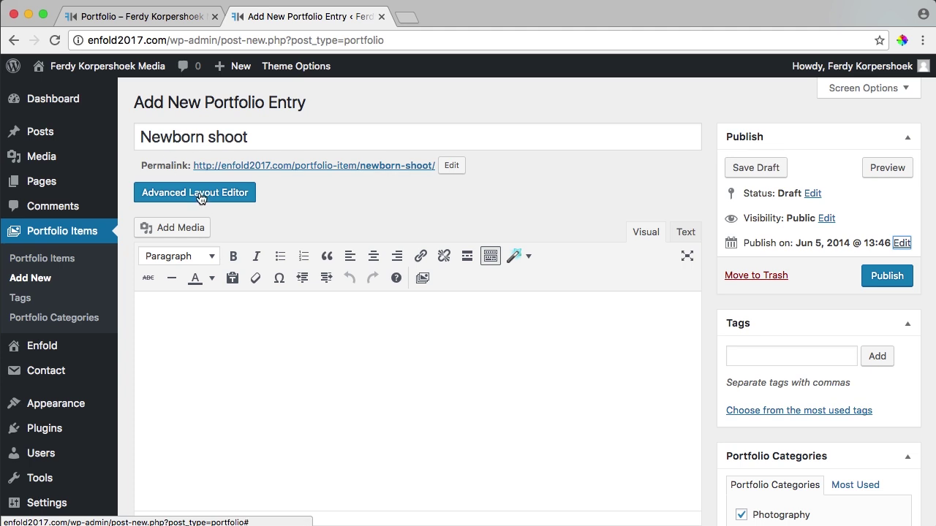
{"action": "left_click", "coordinate": [194, 192]}
{"action": "scroll", "coordinate": [292, 252], "scroll_direction": "down", "scroll_amount": 4}
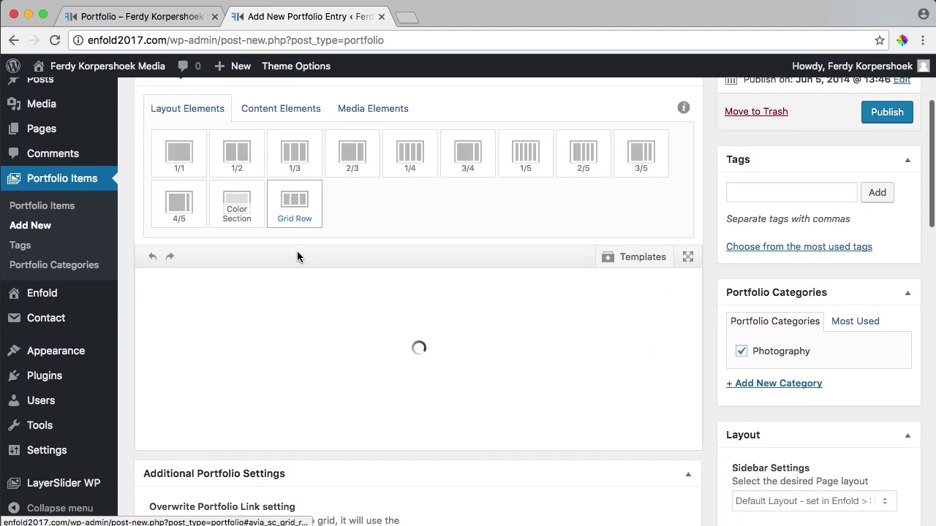
Add a 1/1 column holding a Masonry Gallery element and start adding images to it
{"action": "left_click_drag", "start_coordinate": [176, 149], "coordinate": [225, 317]}
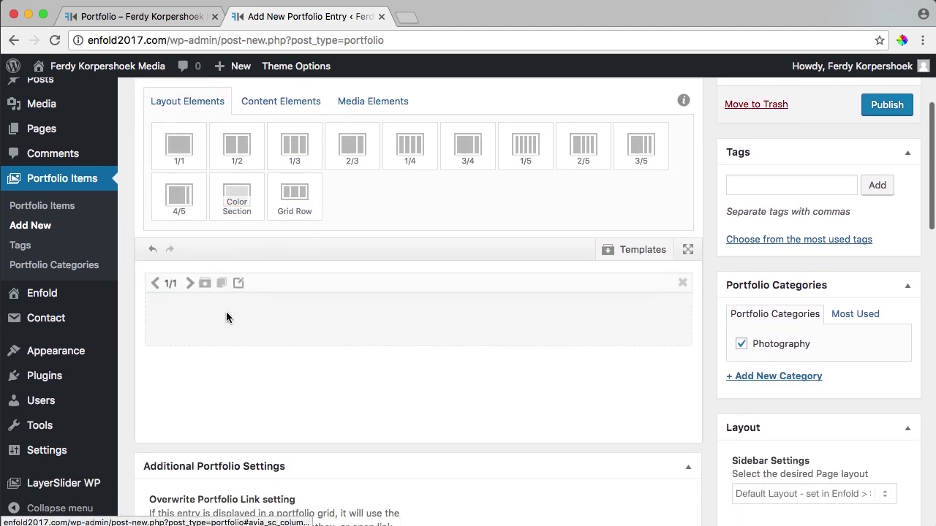
{"action": "left_click", "coordinate": [372, 107]}
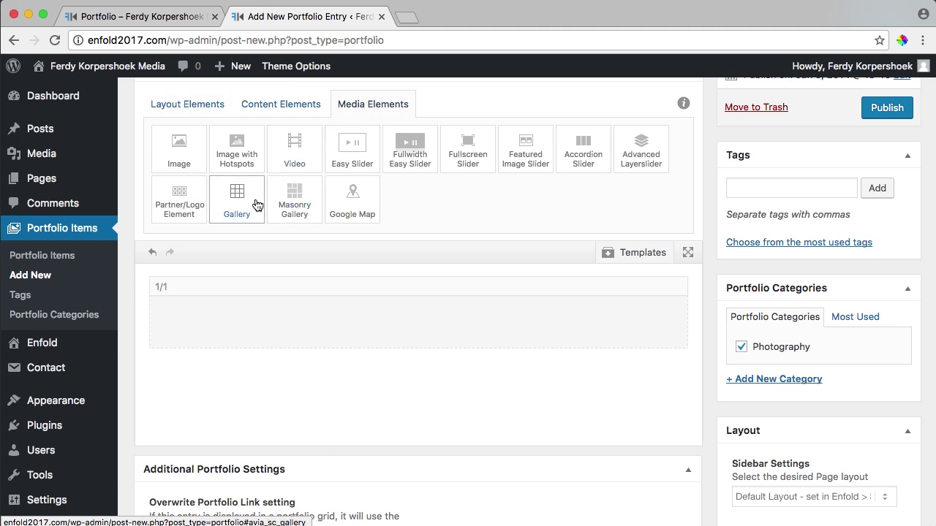
{"action": "left_click_drag", "start_coordinate": [294, 202], "coordinate": [268, 322]}
{"action": "left_click", "coordinate": [373, 363]}
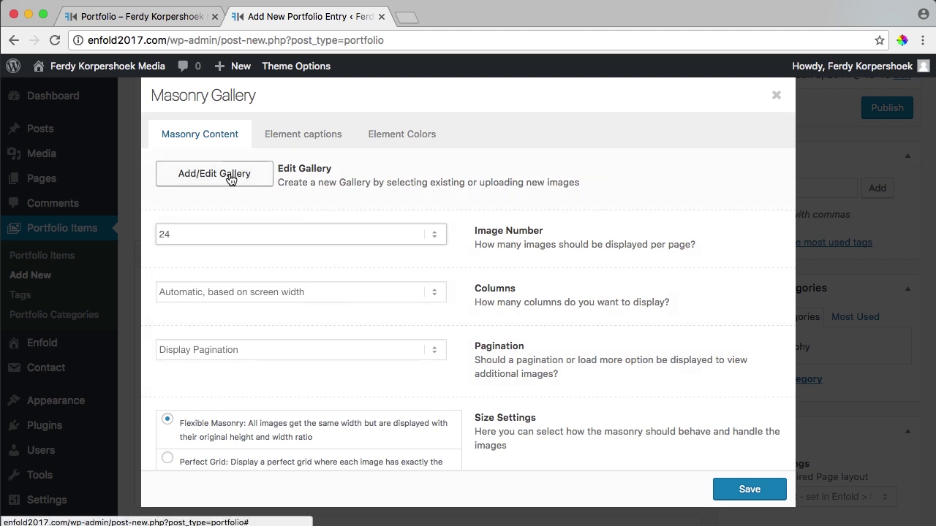
{"action": "left_click", "coordinate": [162, 180]}
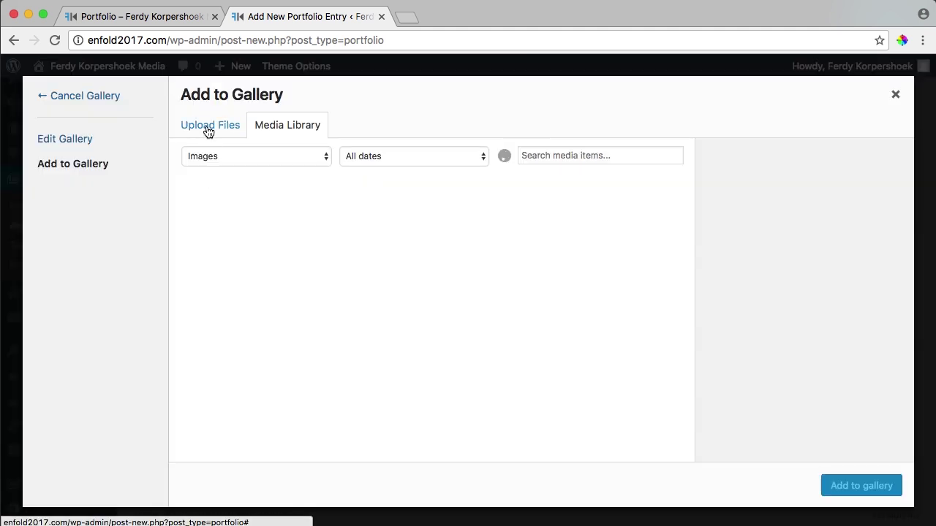
Upload all seven photos from the 02. Newbornshoot folder and add them to the gallery
{"action": "left_click", "coordinate": [208, 129]}
{"action": "left_click", "coordinate": [533, 316]}
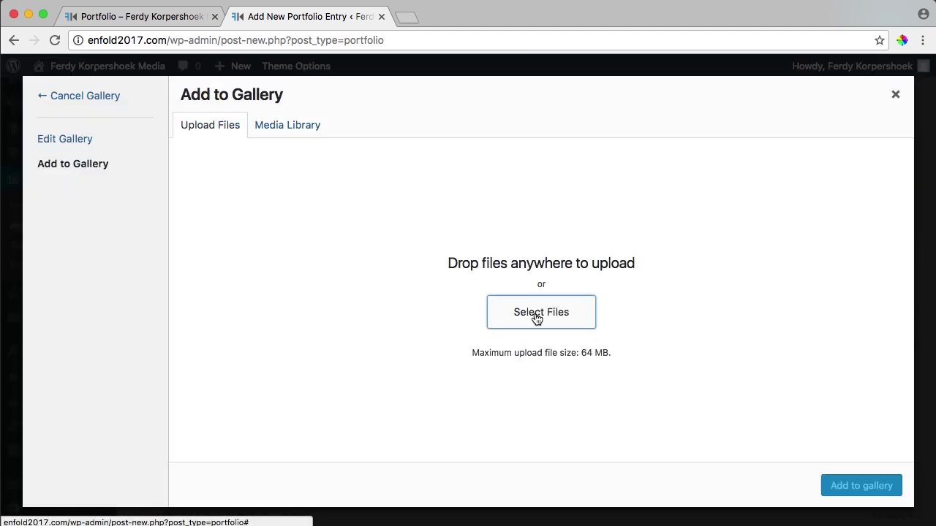
{"action": "left_click", "coordinate": [534, 68]}
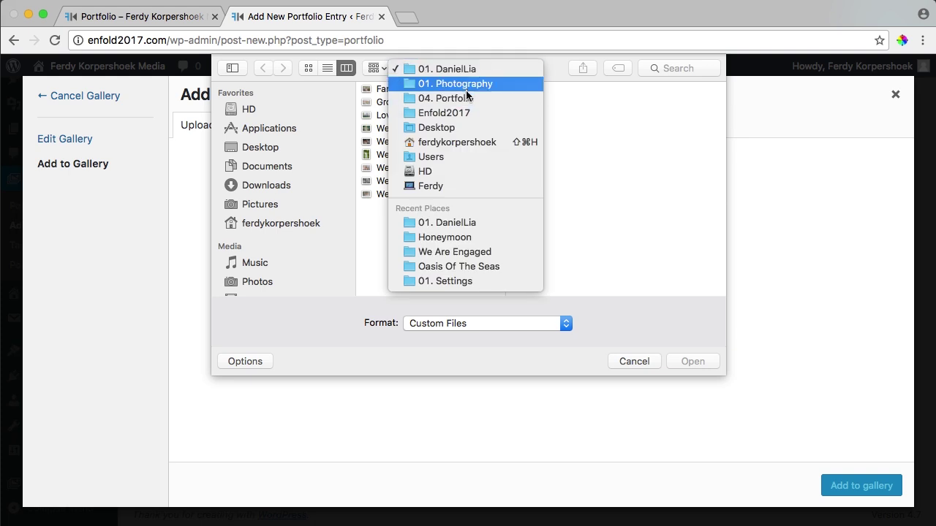
{"action": "left_click", "coordinate": [496, 85]}
{"action": "left_click", "coordinate": [622, 106]}
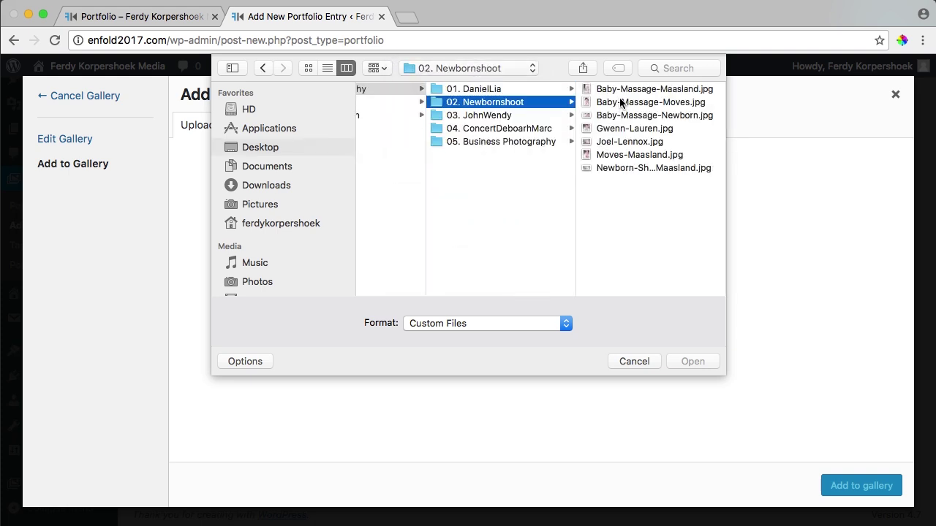
{"action": "left_click", "coordinate": [620, 88]}
{"action": "key", "text": "super+a"}
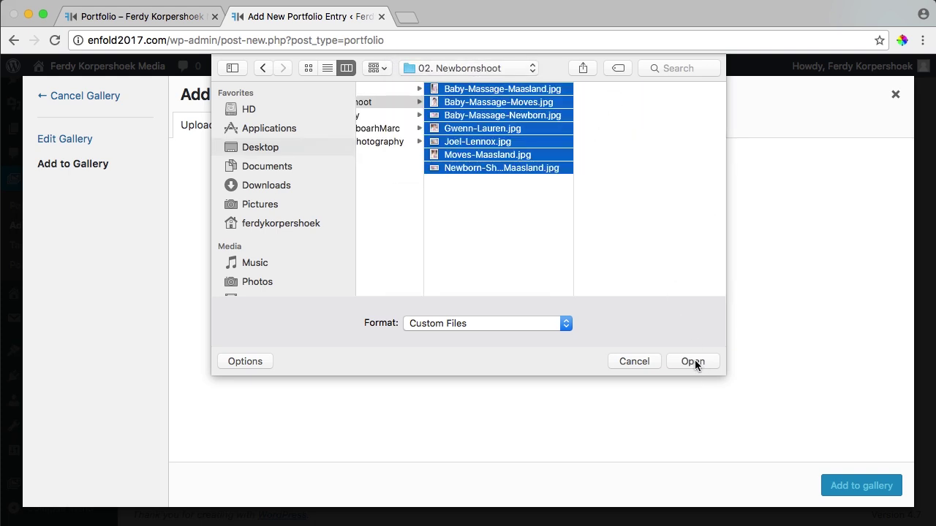
{"action": "left_click", "coordinate": [693, 361]}
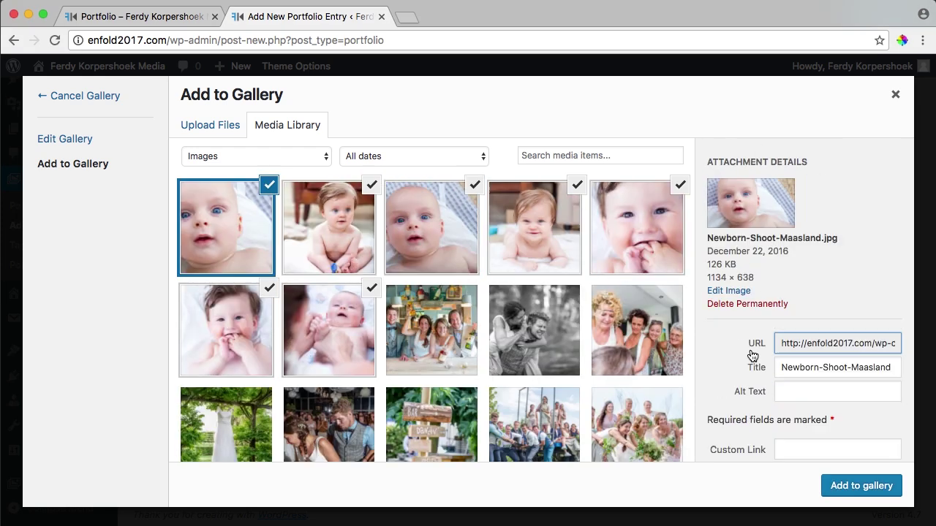
{"action": "scroll", "coordinate": [829, 435], "scroll_direction": "down", "scroll_amount": 2}
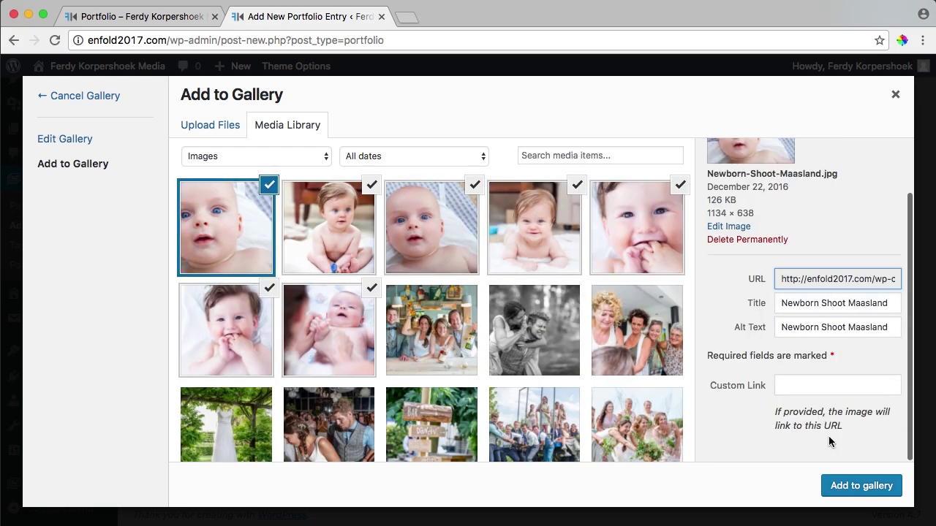
{"action": "left_click", "coordinate": [855, 486]}
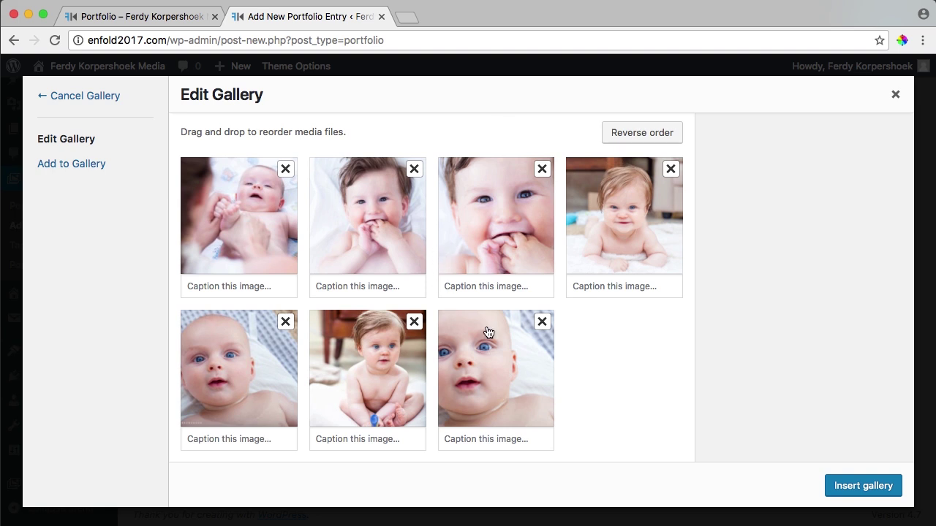
Reorder the photos, remove the close-up smiling one, and insert the six-photo gallery
{"action": "left_click_drag", "start_coordinate": [380, 368], "coordinate": [240, 212]}
{"action": "left_click_drag", "start_coordinate": [380, 236], "coordinate": [242, 234]}
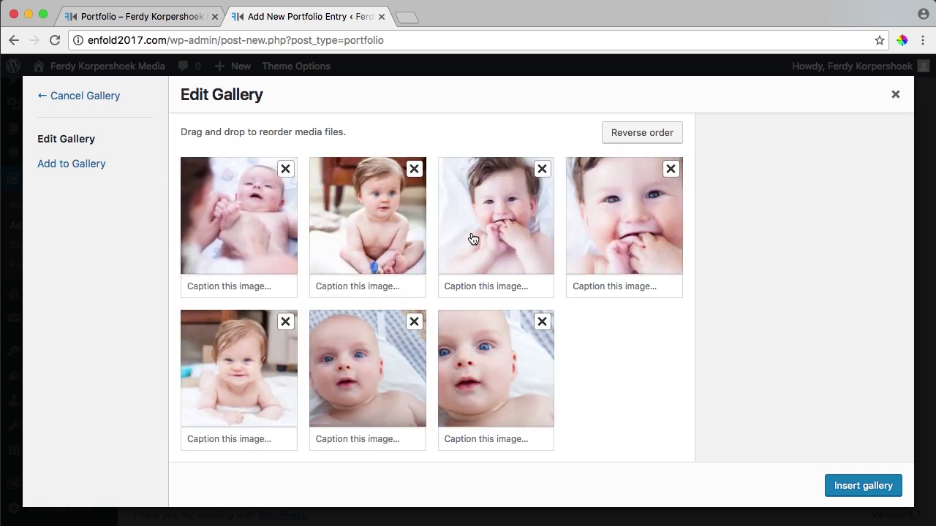
{"action": "left_click_drag", "start_coordinate": [473, 239], "coordinate": [353, 236]}
{"action": "left_click_drag", "start_coordinate": [568, 233], "coordinate": [494, 235]}
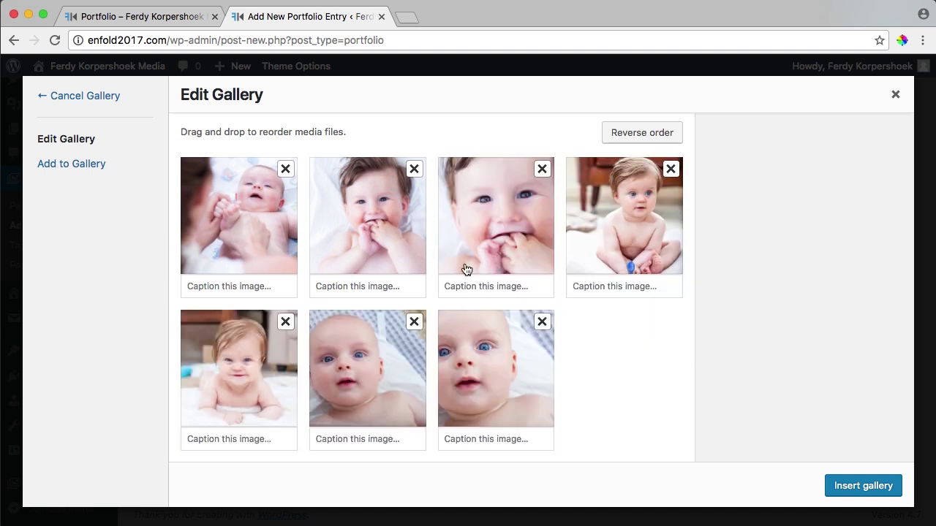
{"action": "left_click", "coordinate": [543, 173]}
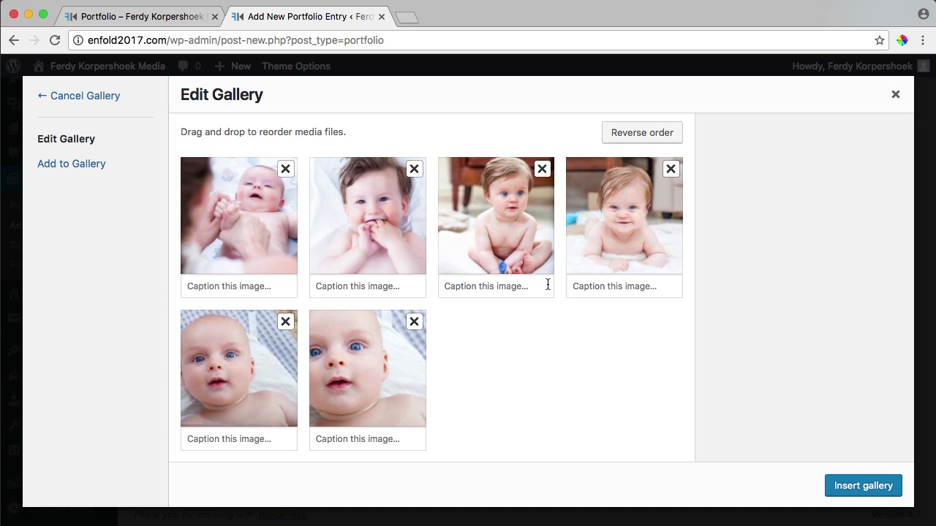
{"action": "left_click", "coordinate": [847, 483]}
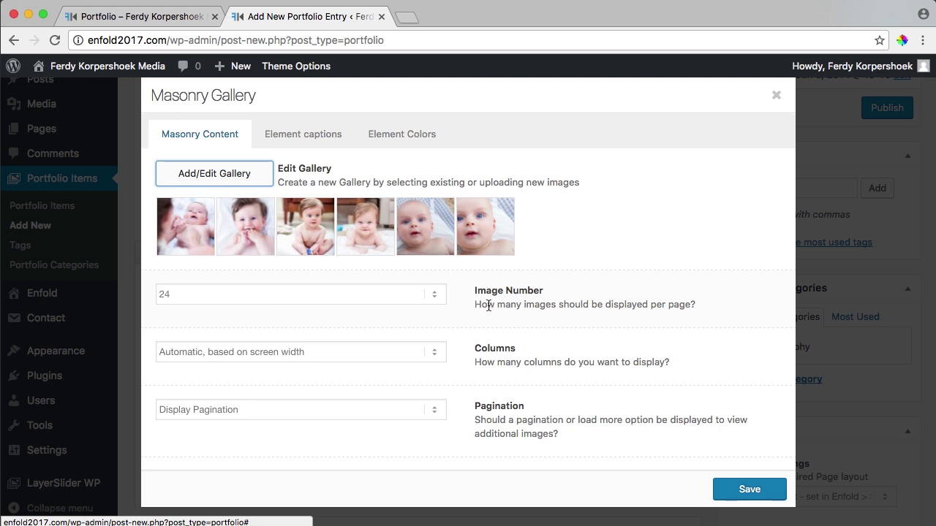
Save the Masonry Gallery and set the baby-with-hands-at-mouth photo as featured image
{"action": "scroll", "coordinate": [458, 303], "scroll_direction": "down", "scroll_amount": 2}
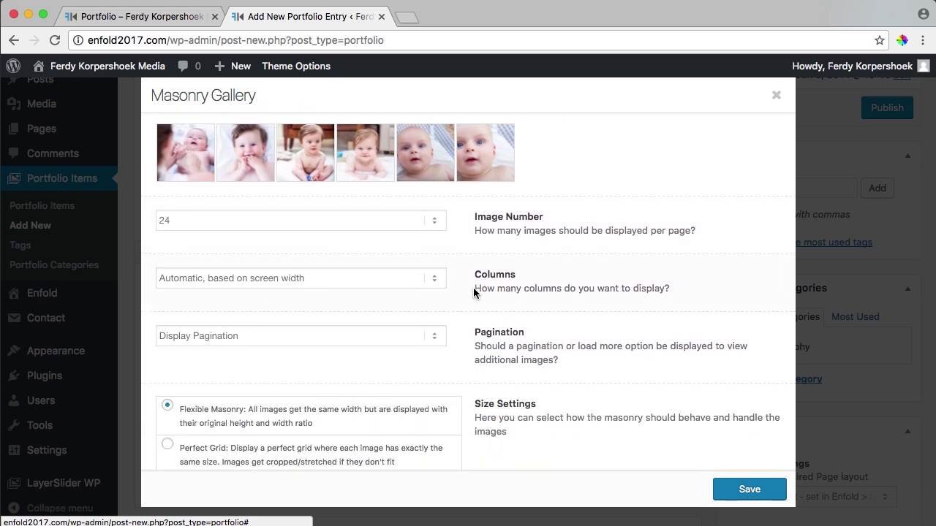
{"action": "left_click", "coordinate": [739, 488]}
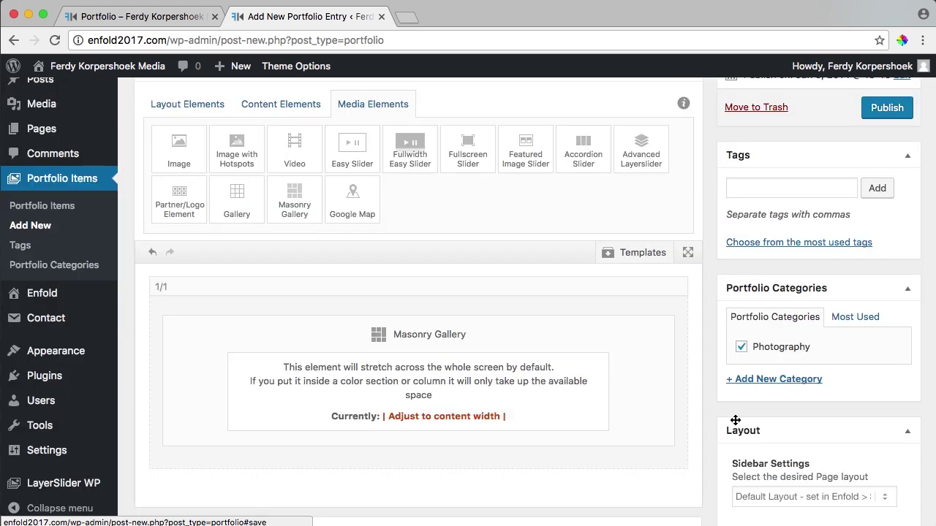
{"action": "scroll", "coordinate": [735, 418], "scroll_direction": "down", "scroll_amount": 10}
{"action": "left_click", "coordinate": [748, 382]}
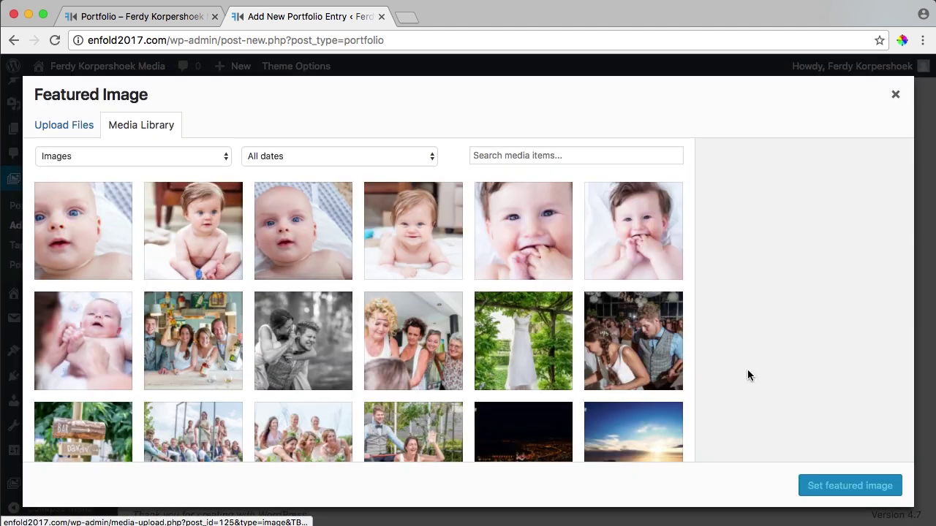
{"action": "left_click", "coordinate": [589, 236]}
{"action": "left_click", "coordinate": [846, 486]}
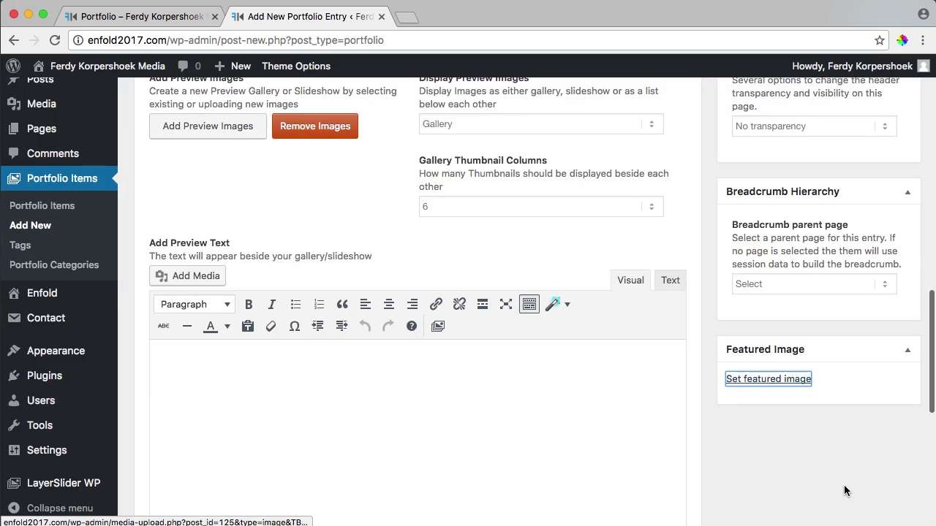
Publish the Newborn shoot entry and open it from the reloaded live Portfolio page
{"action": "scroll", "coordinate": [804, 406], "scroll_direction": "up", "scroll_amount": 10}
{"action": "left_click", "coordinate": [879, 279]}
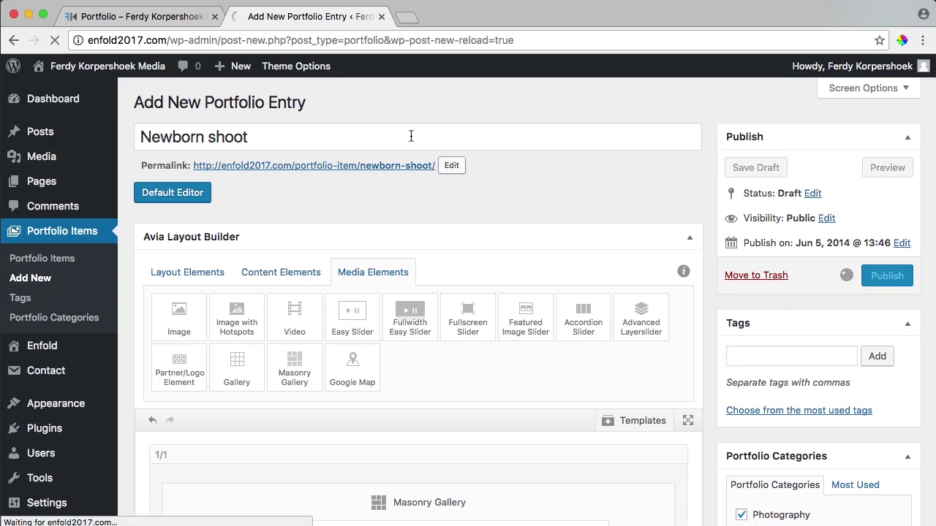
{"action": "left_click", "coordinate": [154, 19]}
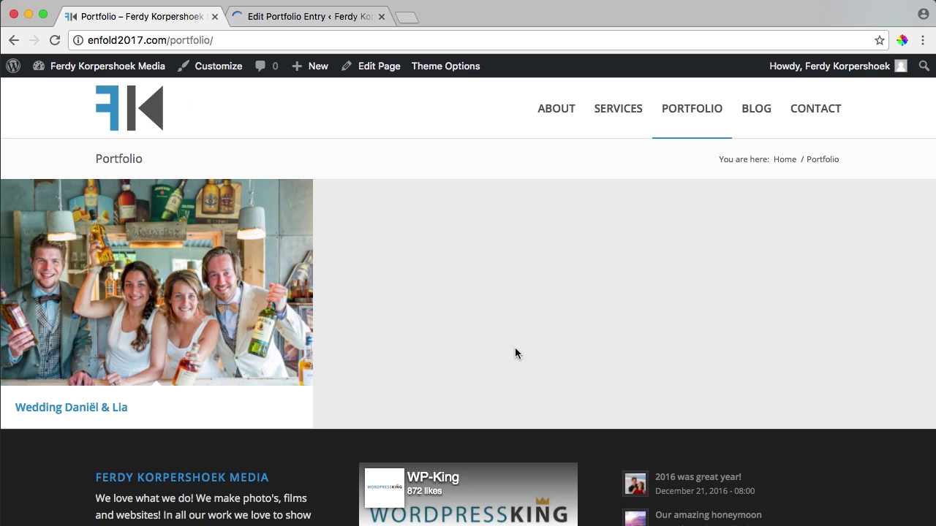
{"action": "key", "text": "super+r"}
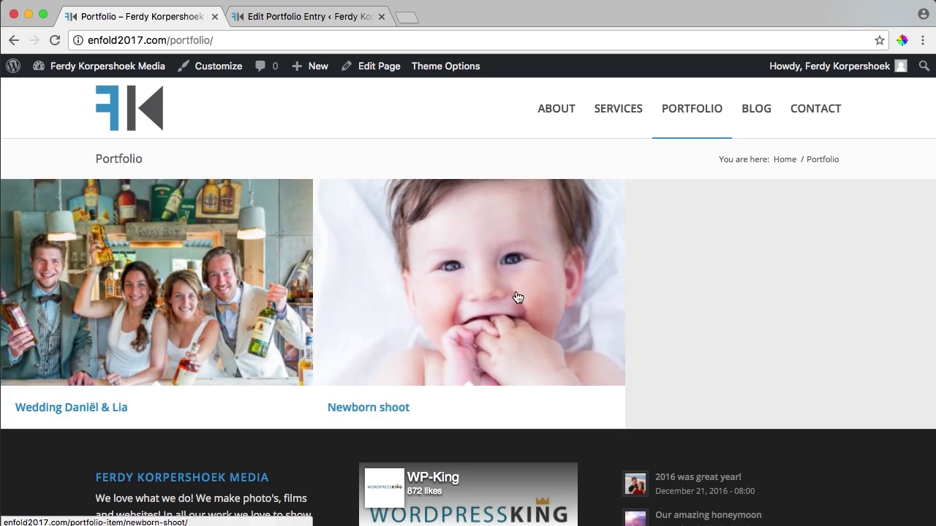
{"action": "left_click", "coordinate": [512, 292]}
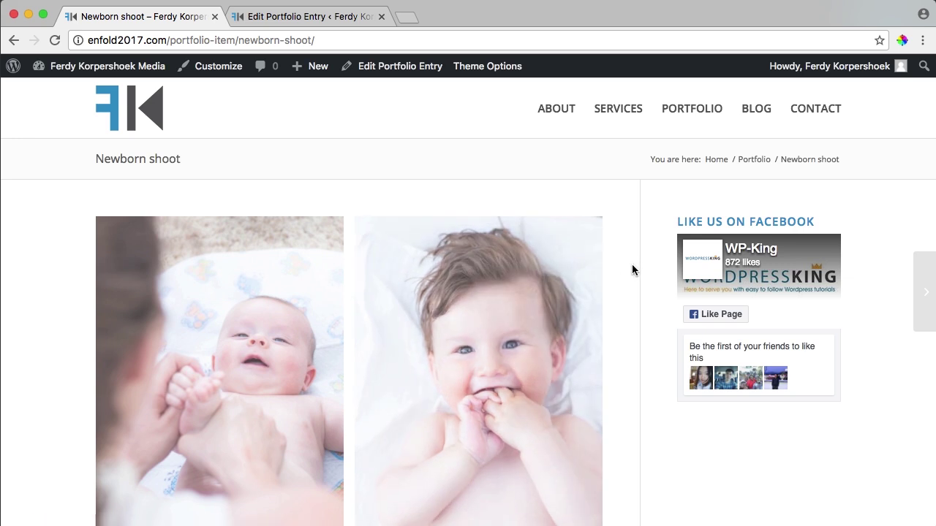
Browse the first Newborn shoot gallery photos in the lightbox on the live page
{"action": "scroll", "coordinate": [631, 267], "scroll_direction": "down", "scroll_amount": 5}
{"action": "scroll", "coordinate": [632, 269], "scroll_direction": "down", "scroll_amount": 10}
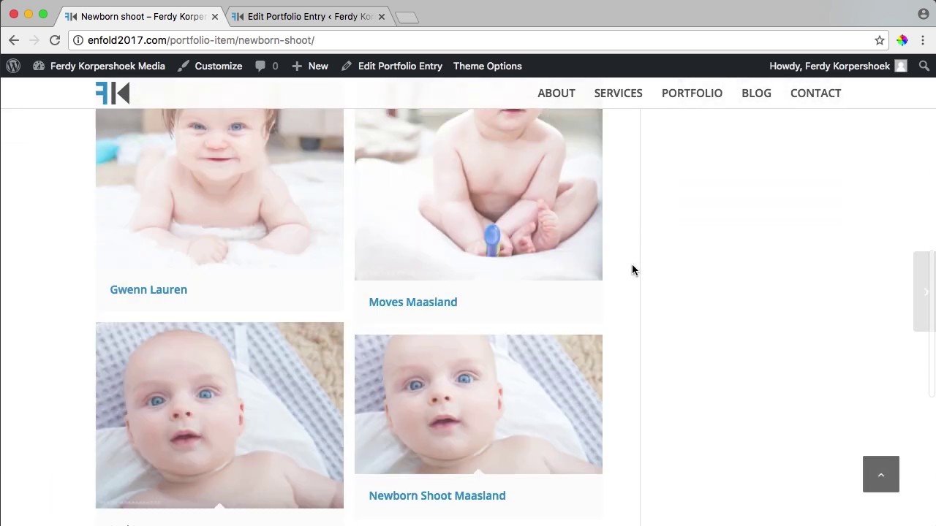
{"action": "scroll", "coordinate": [633, 270], "scroll_direction": "up", "scroll_amount": 15}
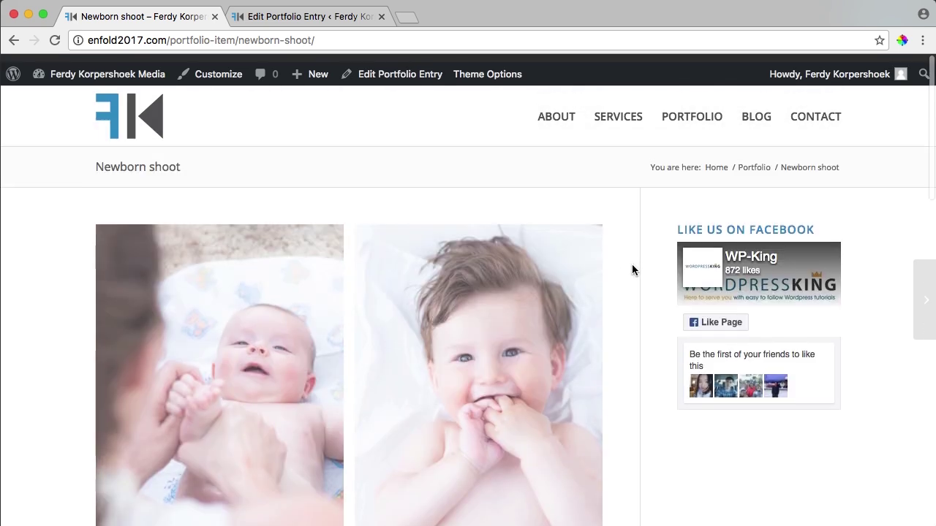
{"action": "left_click", "coordinate": [139, 294]}
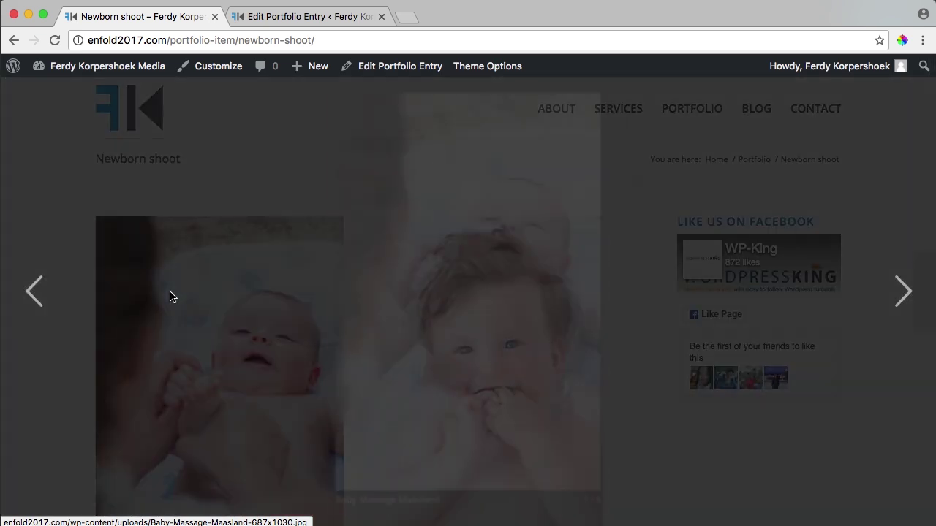
{"action": "key", "text": "Right"}
{"action": "key", "text": "Right"}
{"action": "key", "text": "Right"}
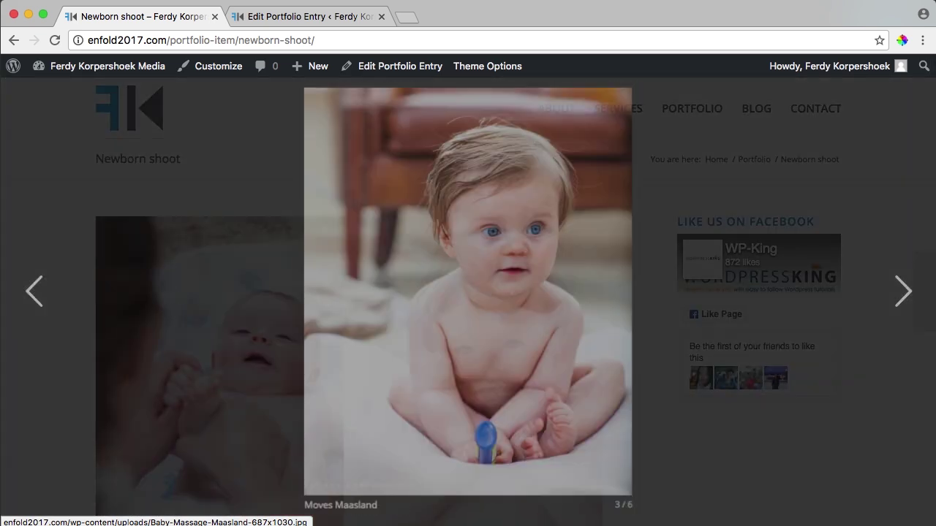
{"action": "key", "text": "Escape"}
Look over the rest of the live Newborn shoot page, then go back to the Edit Portfolio Entry tab
{"action": "scroll", "coordinate": [372, 270], "scroll_direction": "down", "scroll_amount": 3}
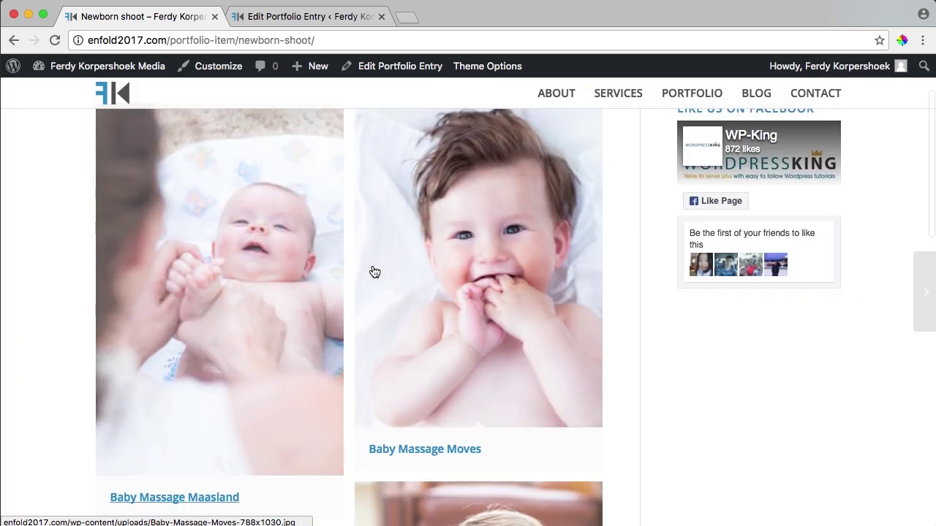
{"action": "scroll", "coordinate": [307, 284], "scroll_direction": "up", "scroll_amount": 4}
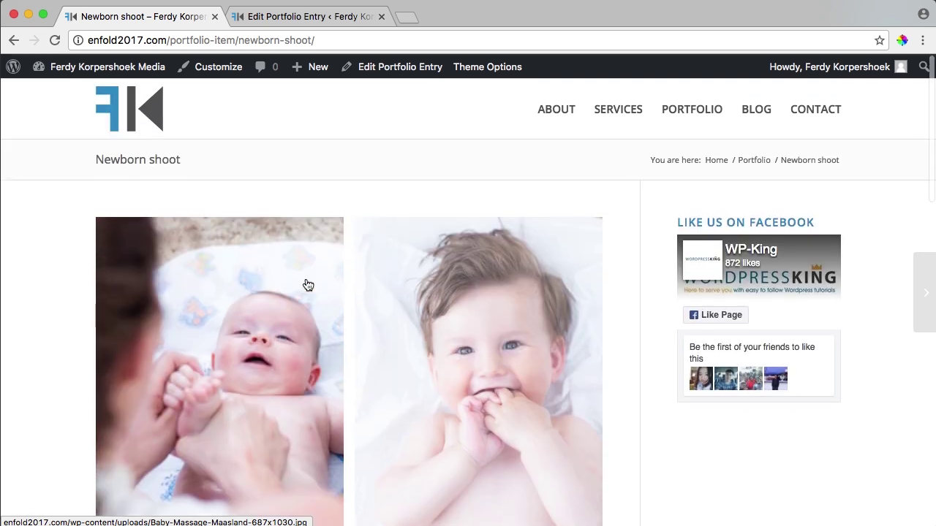
{"action": "scroll", "coordinate": [354, 280], "scroll_direction": "down", "scroll_amount": 4}
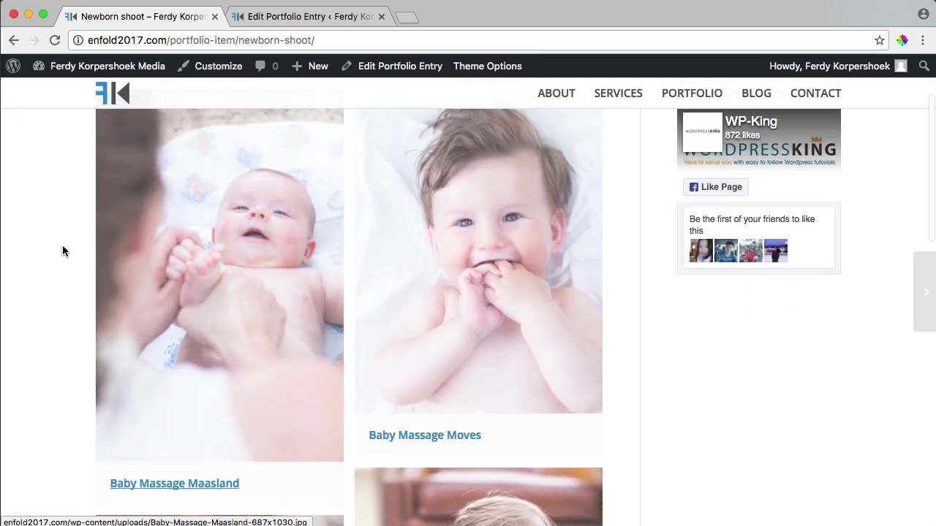
{"action": "scroll", "coordinate": [62, 245], "scroll_direction": "up", "scroll_amount": 2}
{"action": "scroll", "coordinate": [53, 254], "scroll_direction": "down", "scroll_amount": 2}
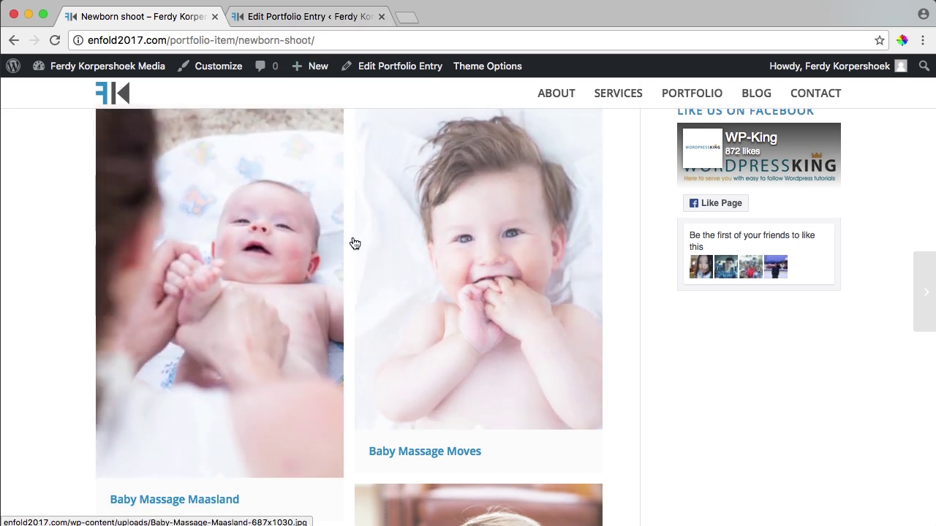
{"action": "scroll", "coordinate": [354, 243], "scroll_direction": "up", "scroll_amount": 3}
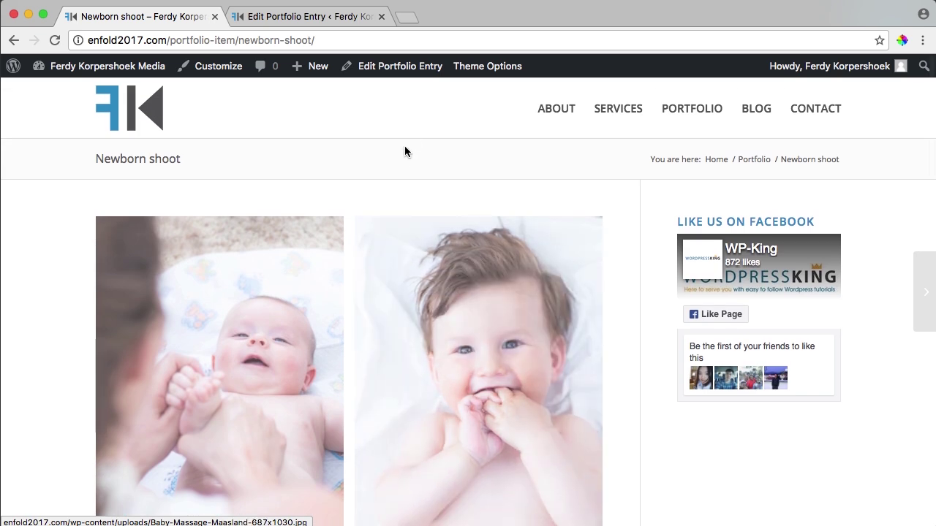
{"action": "left_click", "coordinate": [309, 21]}
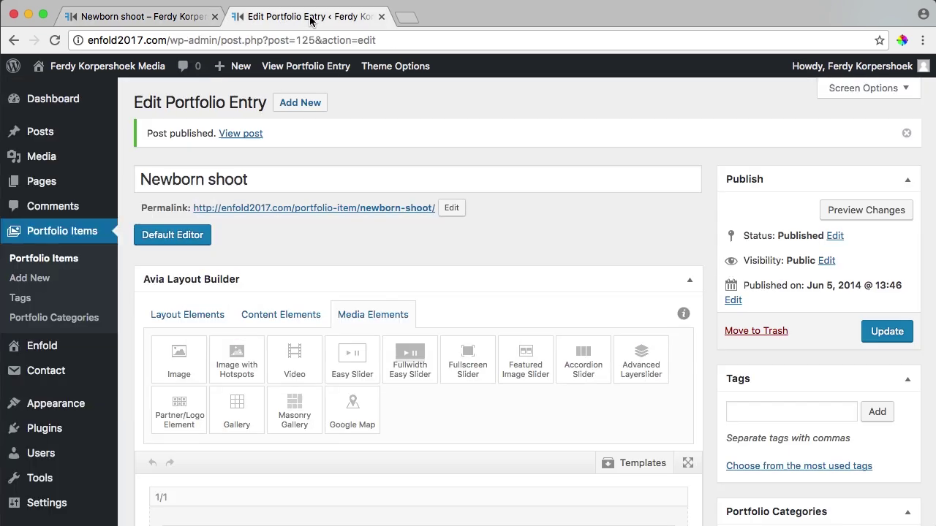
Set the entry to no sidebar and give the Masonry Gallery 3 columns
{"action": "scroll", "coordinate": [719, 287], "scroll_direction": "down", "scroll_amount": 10}
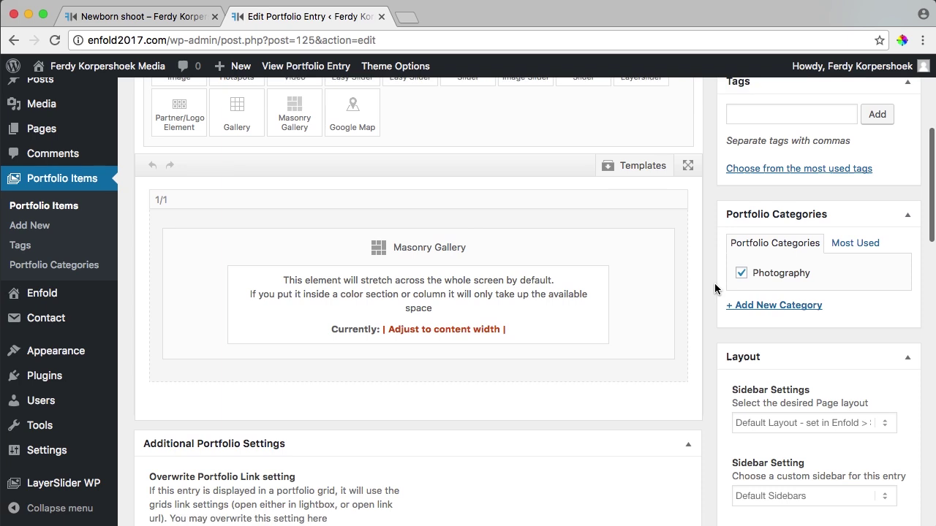
{"action": "left_click", "coordinate": [762, 184]}
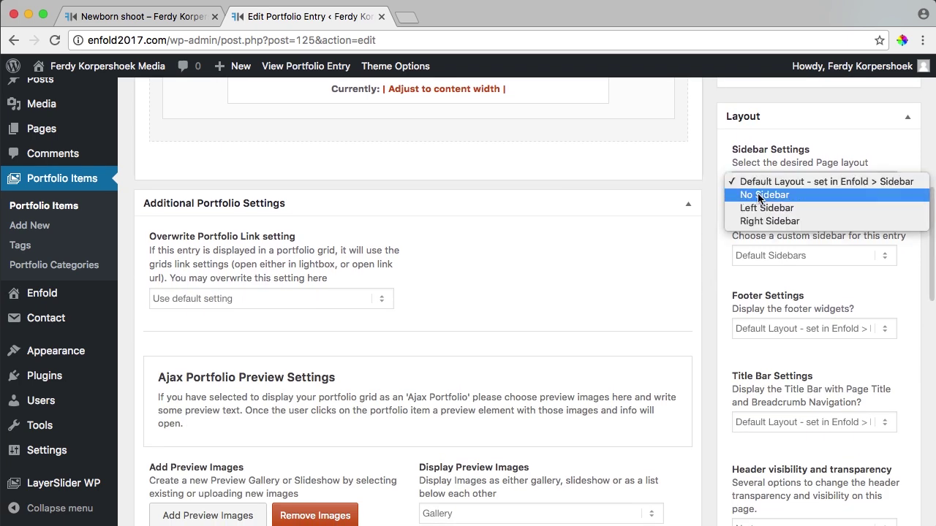
{"action": "left_click", "coordinate": [766, 196]}
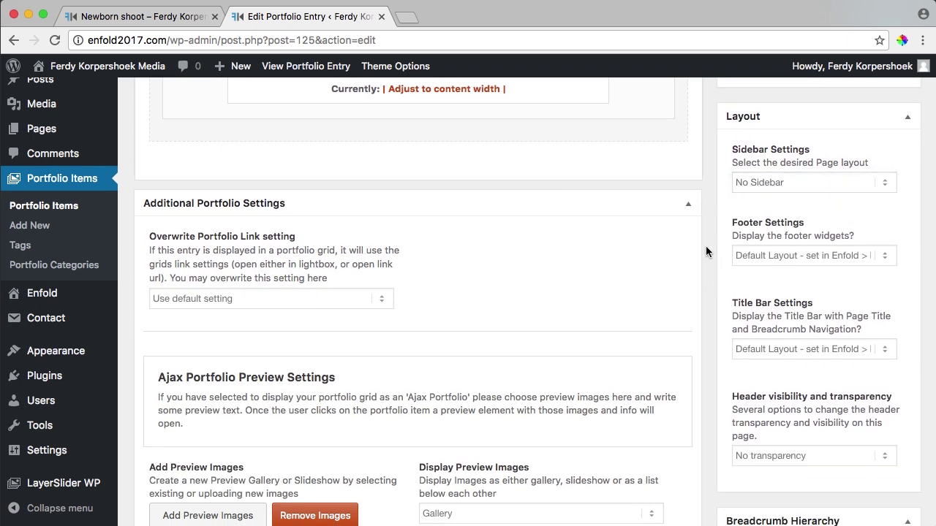
{"action": "scroll", "coordinate": [705, 250], "scroll_direction": "up", "scroll_amount": 4}
{"action": "left_click", "coordinate": [524, 243]}
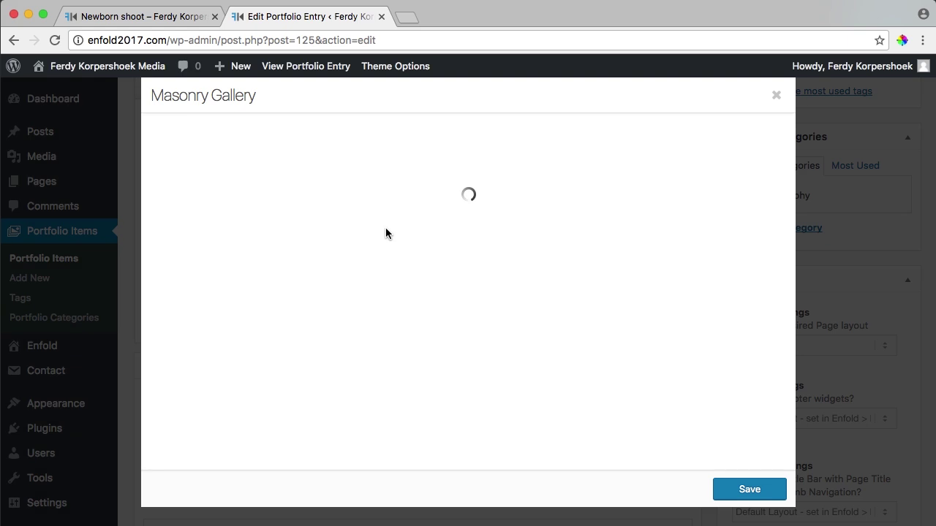
{"action": "scroll", "coordinate": [332, 155], "scroll_direction": "down", "scroll_amount": 2}
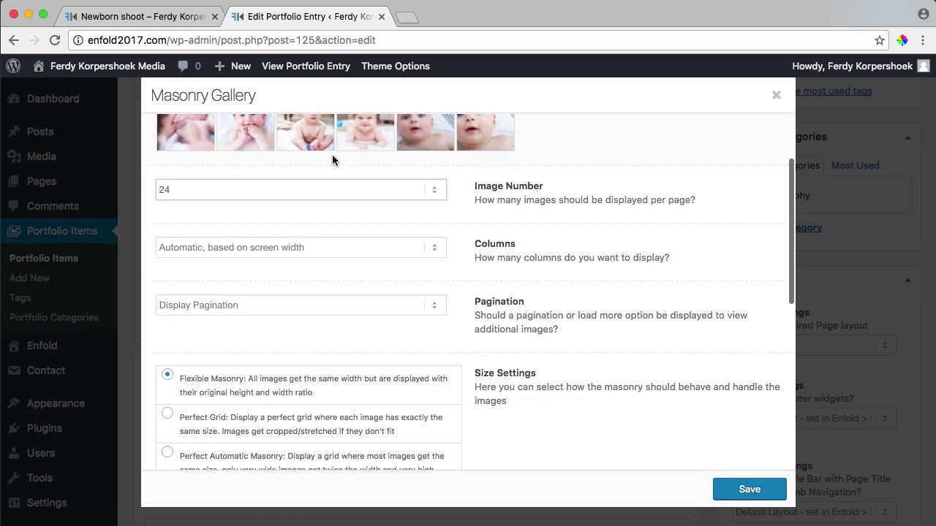
{"action": "scroll", "coordinate": [299, 185], "scroll_direction": "down", "scroll_amount": 3}
{"action": "left_click", "coordinate": [208, 167]}
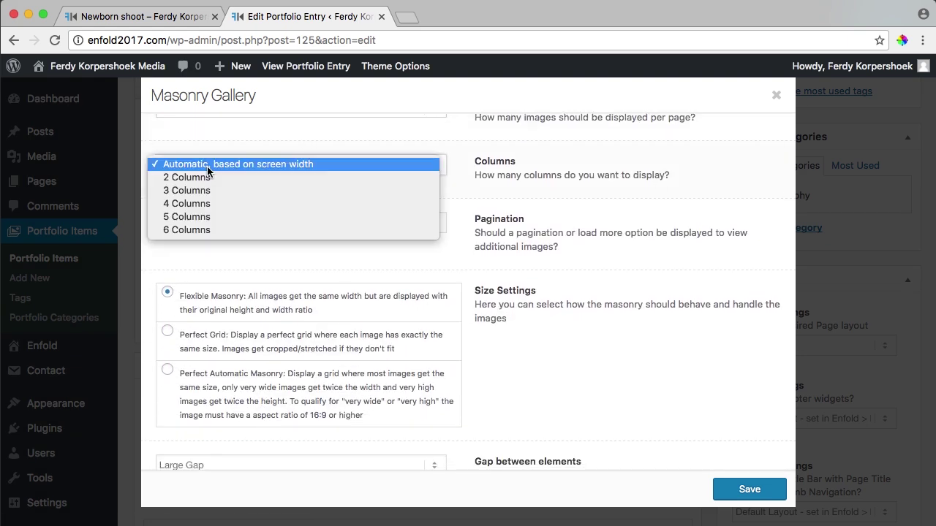
{"action": "left_click", "coordinate": [198, 190]}
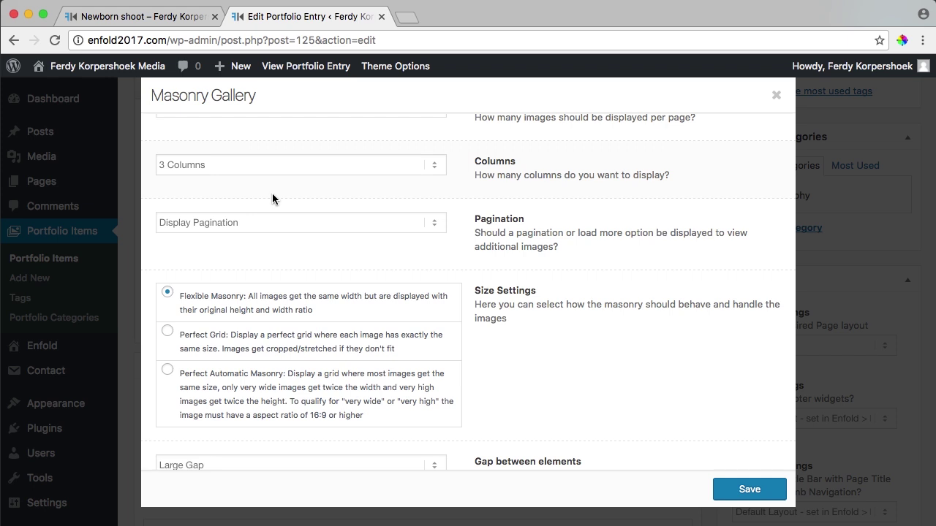
Set the gallery pagination to Load More
{"action": "scroll", "coordinate": [272, 193], "scroll_direction": "down", "scroll_amount": 1}
{"action": "scroll", "coordinate": [273, 192], "scroll_direction": "down", "scroll_amount": 1}
{"action": "left_click", "coordinate": [218, 166]}
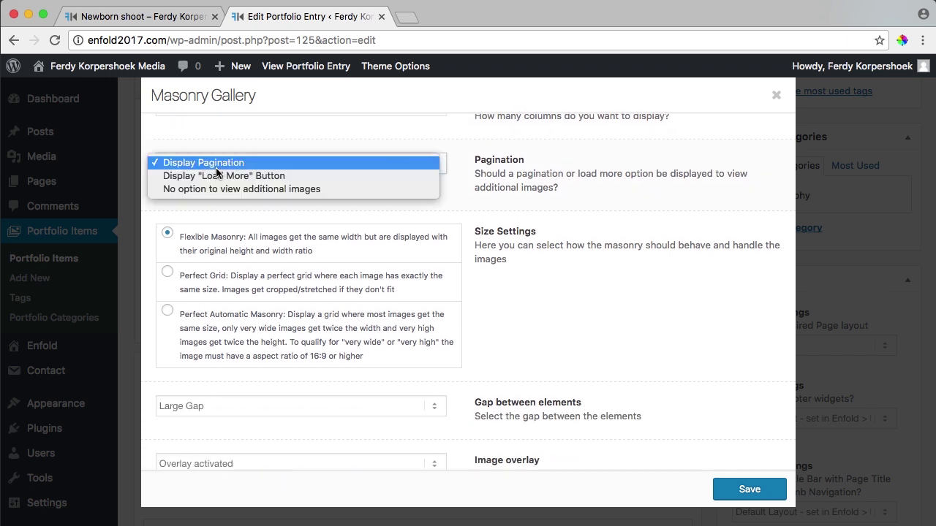
{"action": "left_click", "coordinate": [212, 180]}
{"action": "left_click", "coordinate": [216, 165]}
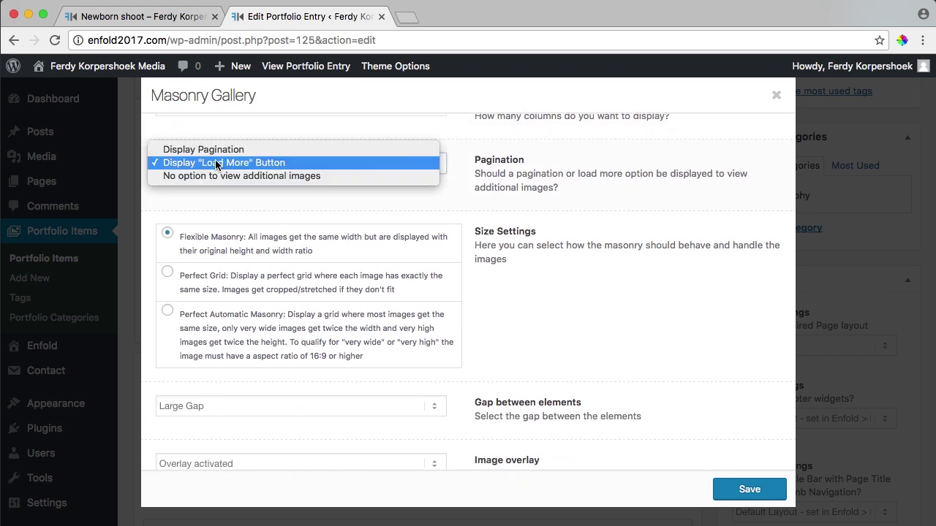
{"action": "left_click", "coordinate": [211, 165]}
{"action": "scroll", "coordinate": [223, 170], "scroll_direction": "down", "scroll_amount": 2}
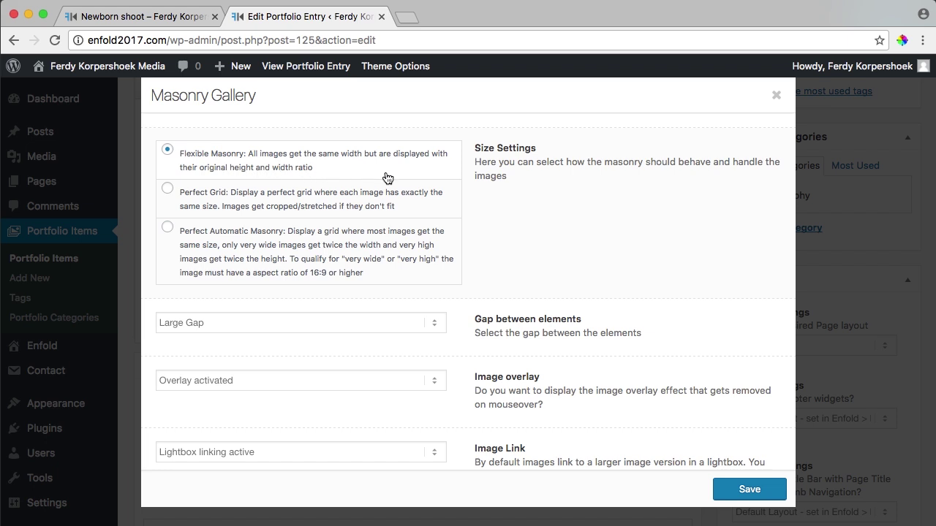
{"action": "scroll", "coordinate": [462, 174], "scroll_direction": "down", "scroll_amount": 3}
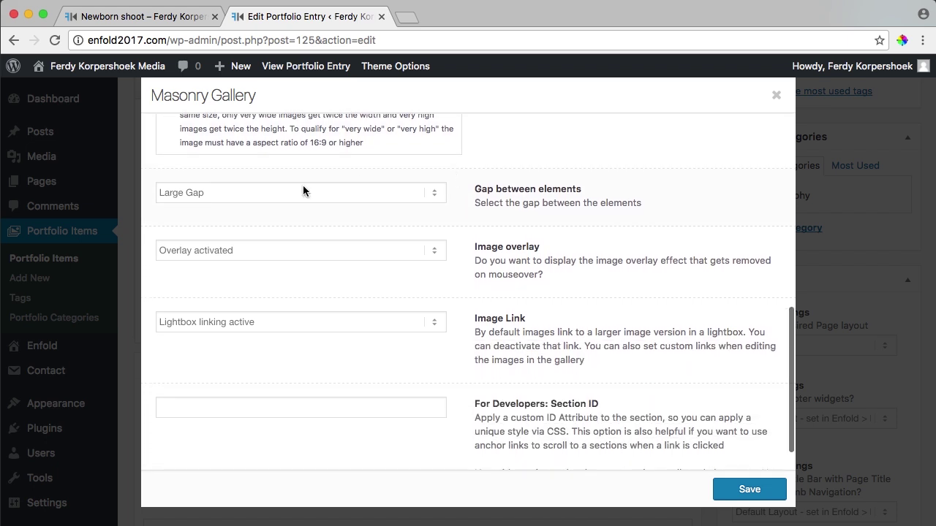
Use a 1 Pixel Gap between images and deactivate the image overlay
{"action": "left_click", "coordinate": [266, 191]}
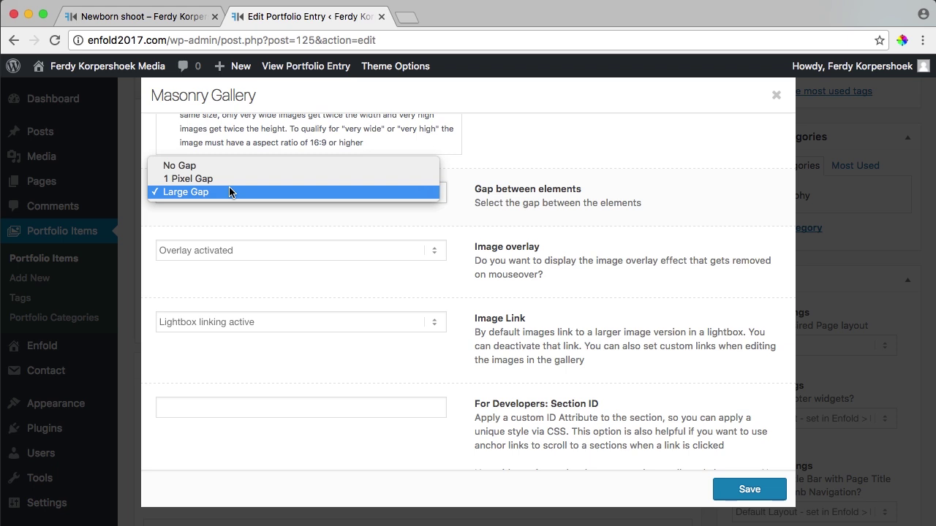
{"action": "left_click", "coordinate": [203, 181]}
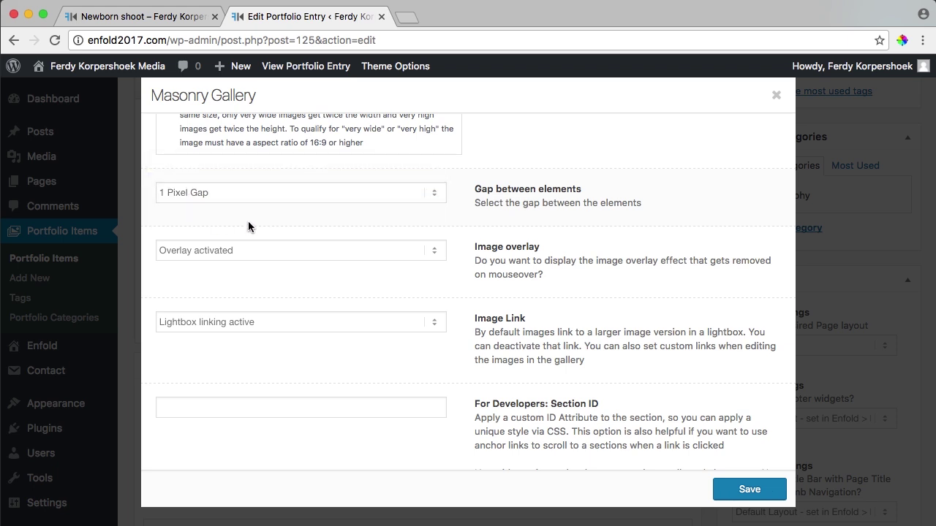
{"action": "scroll", "coordinate": [207, 210], "scroll_direction": "down", "scroll_amount": 1}
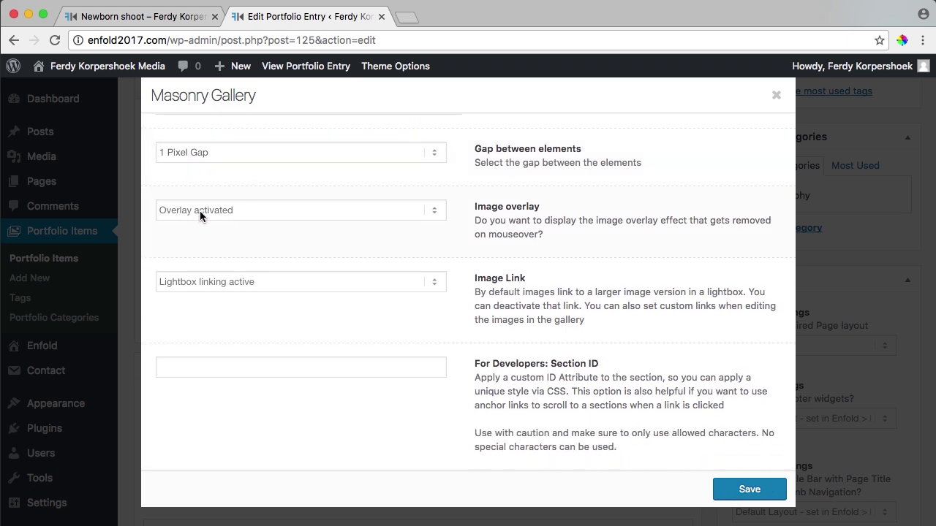
{"action": "left_click", "coordinate": [199, 210]}
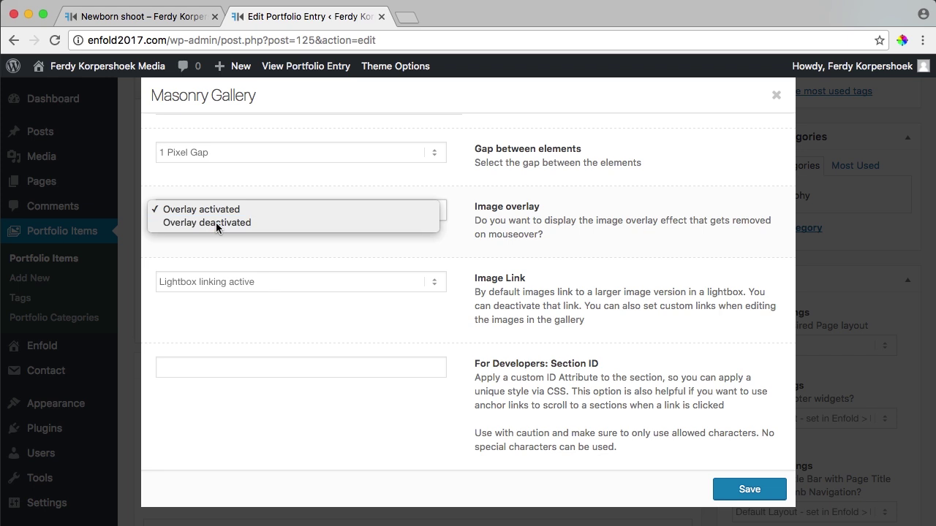
{"action": "left_click", "coordinate": [215, 222]}
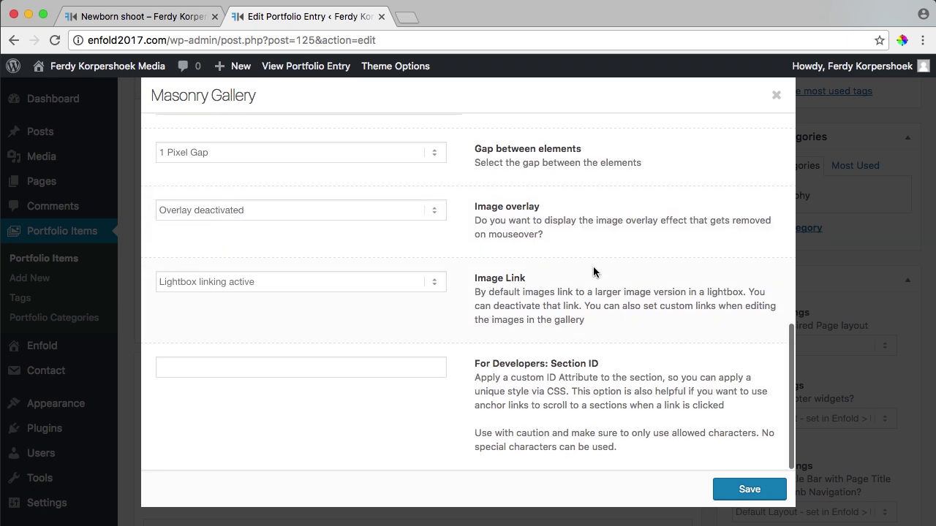
{"action": "scroll", "coordinate": [570, 269], "scroll_direction": "up", "scroll_amount": 10}
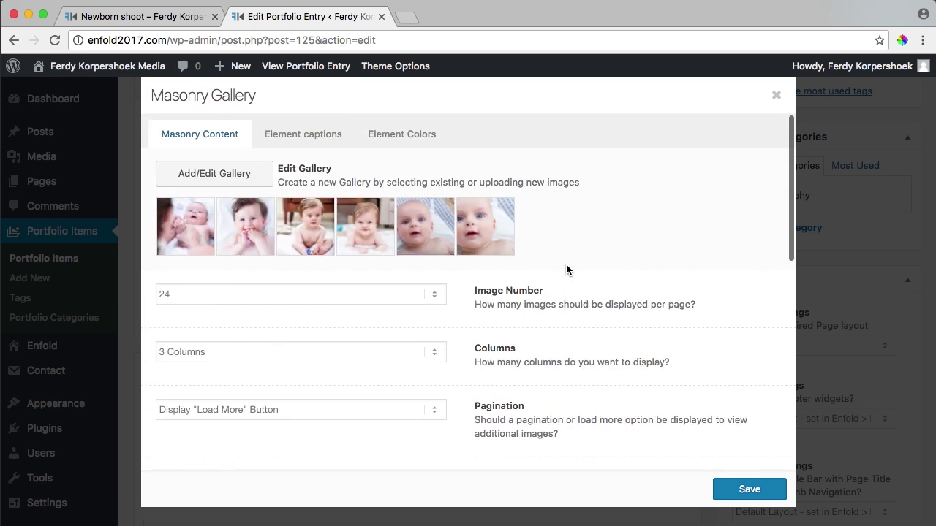
Hide titles and excerpts with Display Neither, save the gallery, and update the entry
{"action": "left_click", "coordinate": [161, 18]}
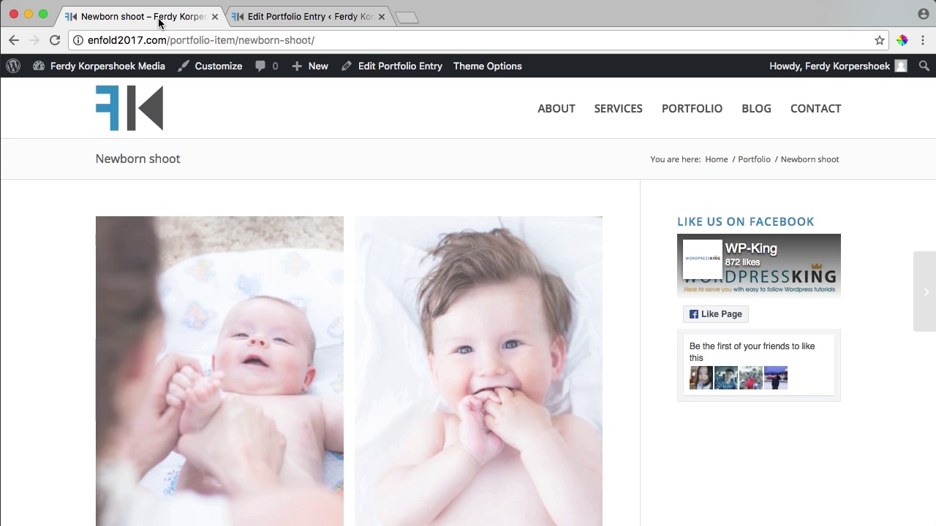
{"action": "scroll", "coordinate": [375, 269], "scroll_direction": "down", "scroll_amount": 5}
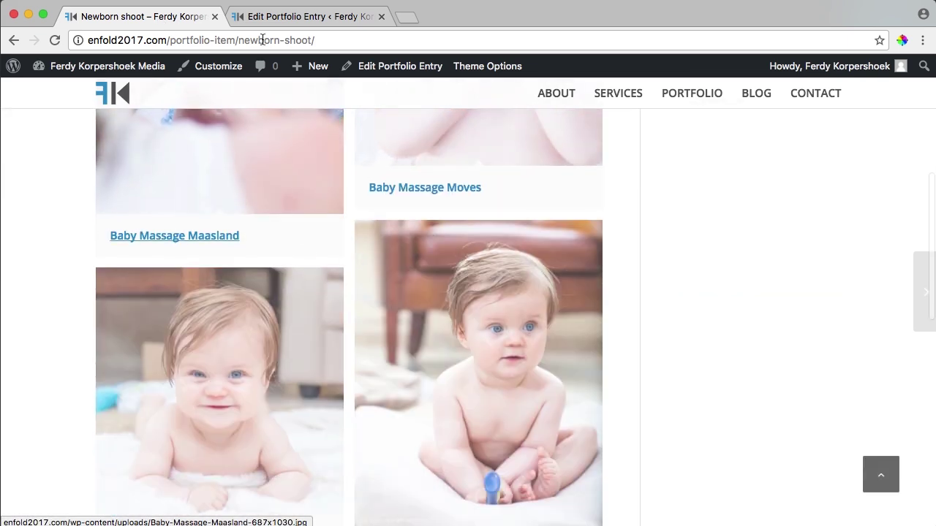
{"action": "left_click", "coordinate": [241, 16]}
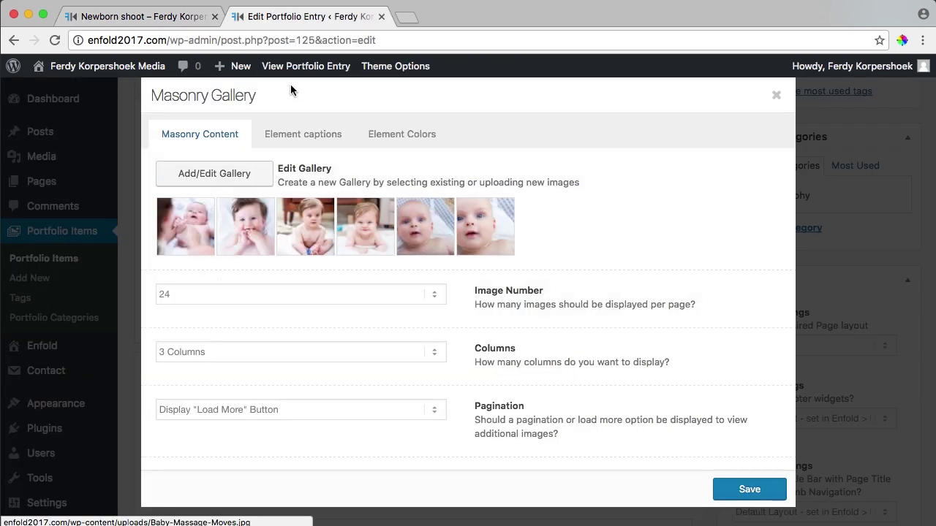
{"action": "left_click", "coordinate": [298, 142]}
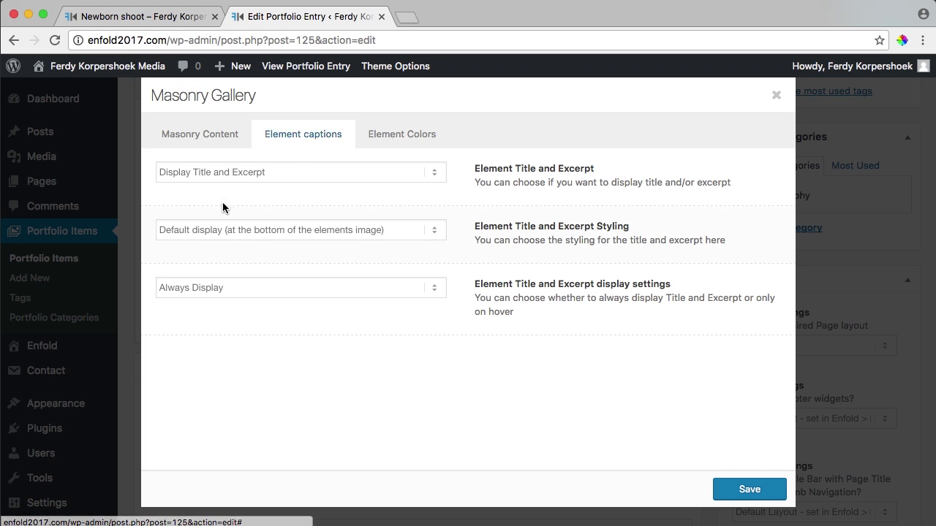
{"action": "left_click", "coordinate": [219, 169]}
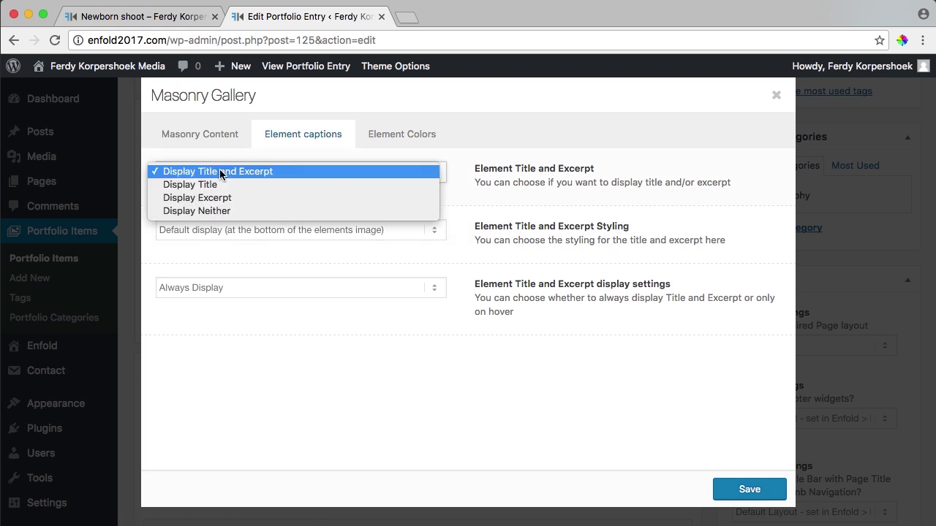
{"action": "left_click", "coordinate": [185, 211]}
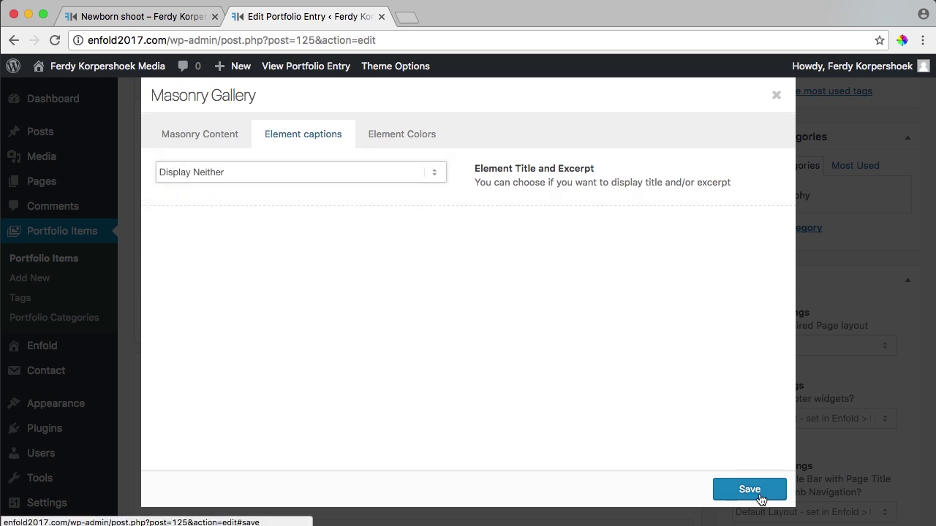
{"action": "left_click", "coordinate": [758, 497]}
{"action": "scroll", "coordinate": [769, 447], "scroll_direction": "up", "scroll_amount": 5}
{"action": "left_click", "coordinate": [886, 330]}
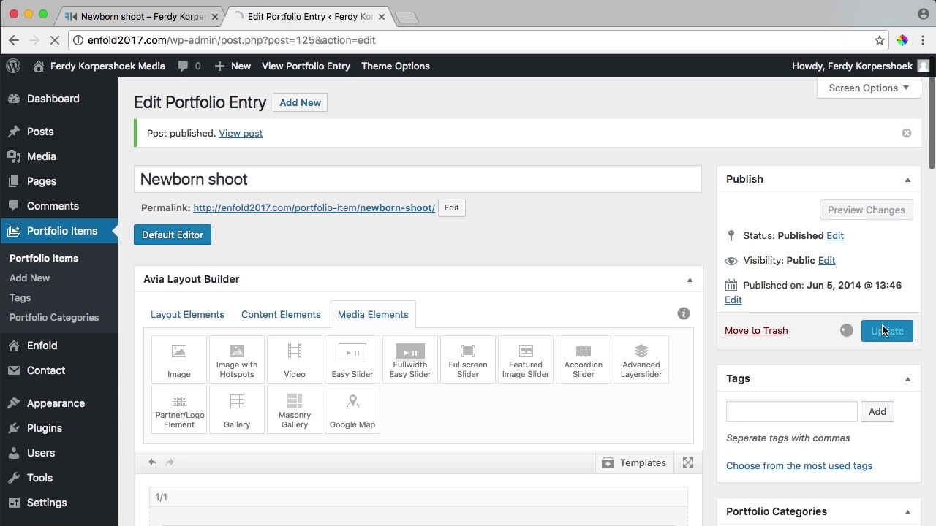
Open the live Newborn shoot entry in a new tab and scroll through its three-column gallery
{"action": "left_click", "coordinate": [299, 66], "text": "super"}
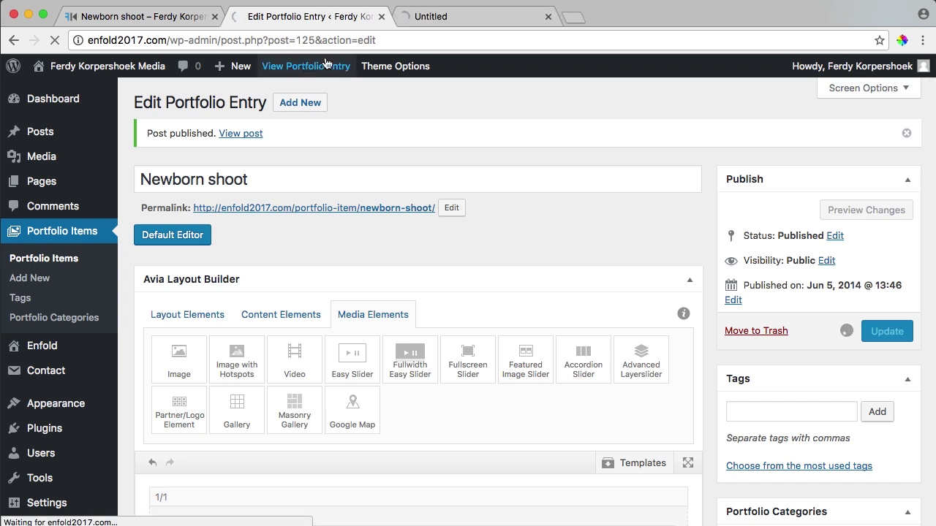
{"action": "left_click", "coordinate": [427, 23]}
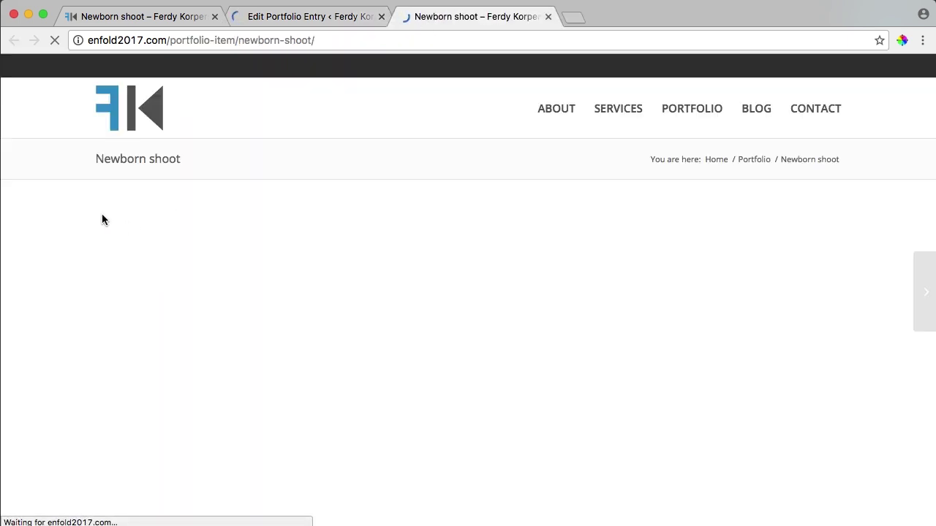
{"action": "scroll", "coordinate": [73, 210], "scroll_direction": "down", "scroll_amount": 5}
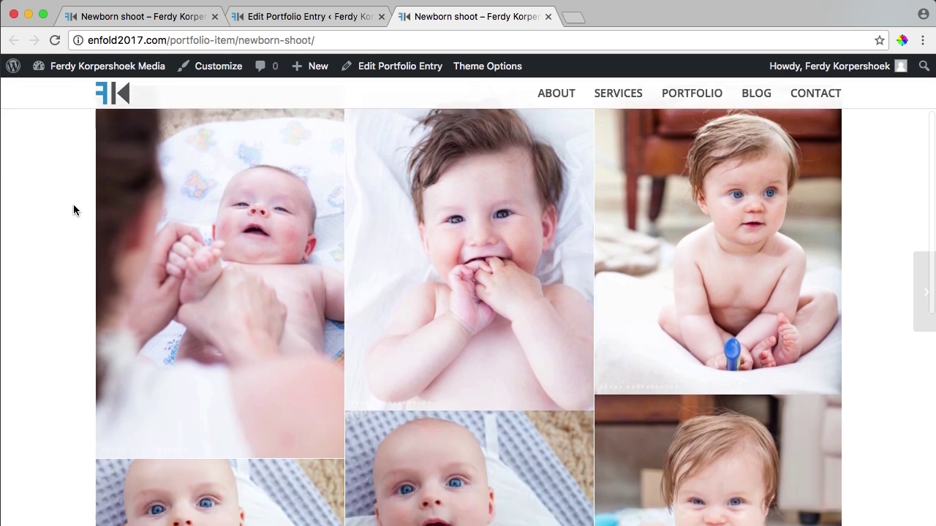
{"action": "scroll", "coordinate": [73, 207], "scroll_direction": "down", "scroll_amount": 3}
{"action": "scroll", "coordinate": [73, 207], "scroll_direction": "up", "scroll_amount": 8}
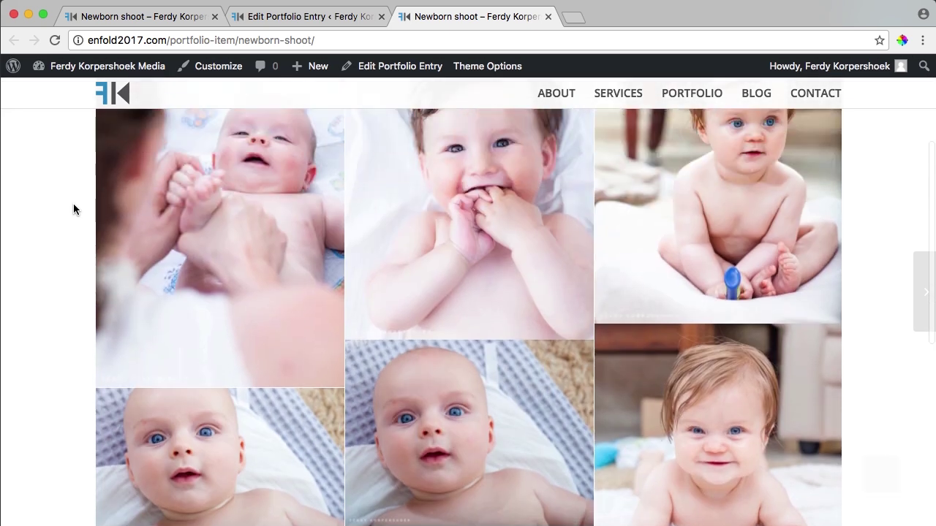
Step through the enlarged gallery photos in the lightbox, then review the page again
{"action": "left_click", "coordinate": [196, 214]}
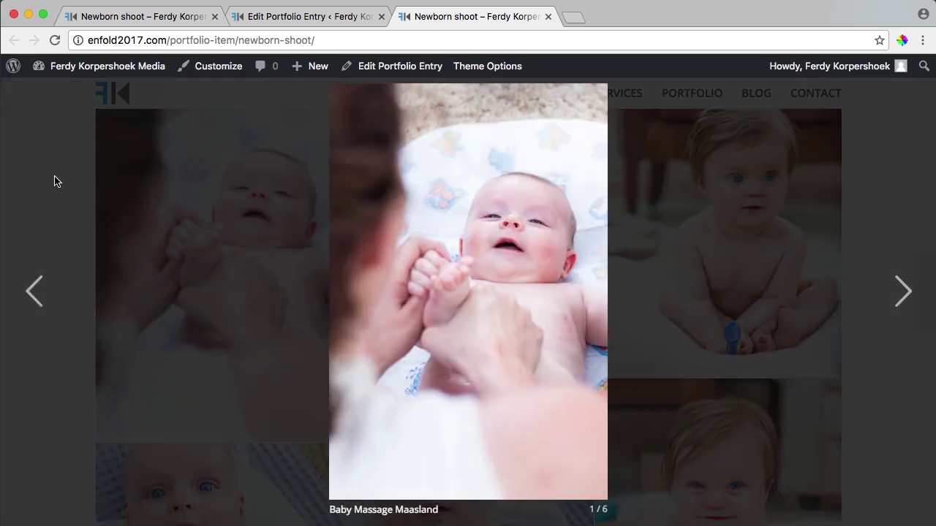
{"action": "key", "text": "Right"}
{"action": "key", "text": "Right"}
{"action": "key", "text": "Right"}
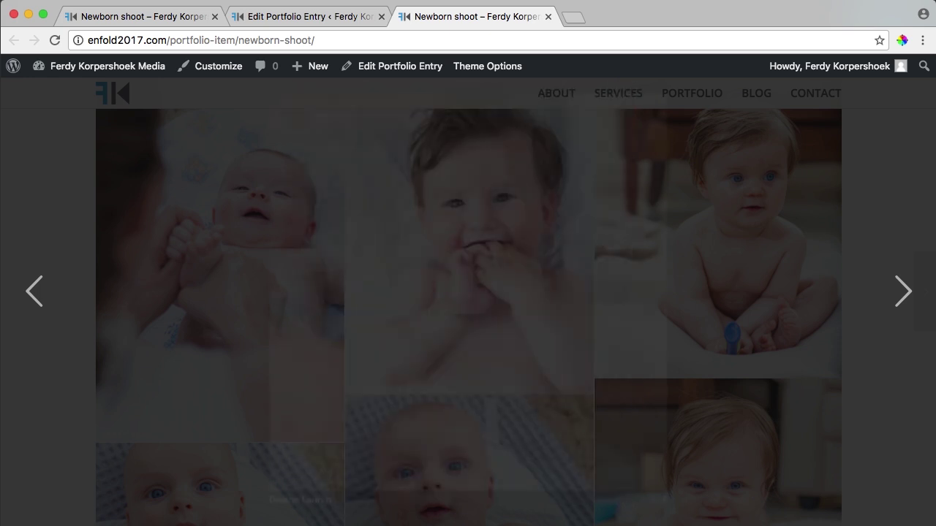
{"action": "key", "text": "Escape"}
{"action": "scroll", "coordinate": [91, 191], "scroll_direction": "up", "scroll_amount": 2}
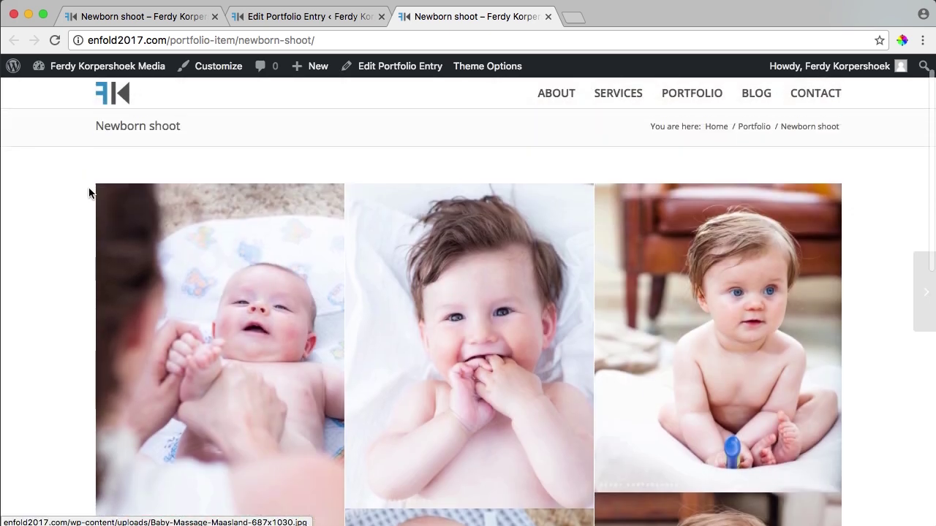
{"action": "scroll", "coordinate": [73, 204], "scroll_direction": "down", "scroll_amount": 7}
{"action": "scroll", "coordinate": [65, 209], "scroll_direction": "up", "scroll_amount": 3}
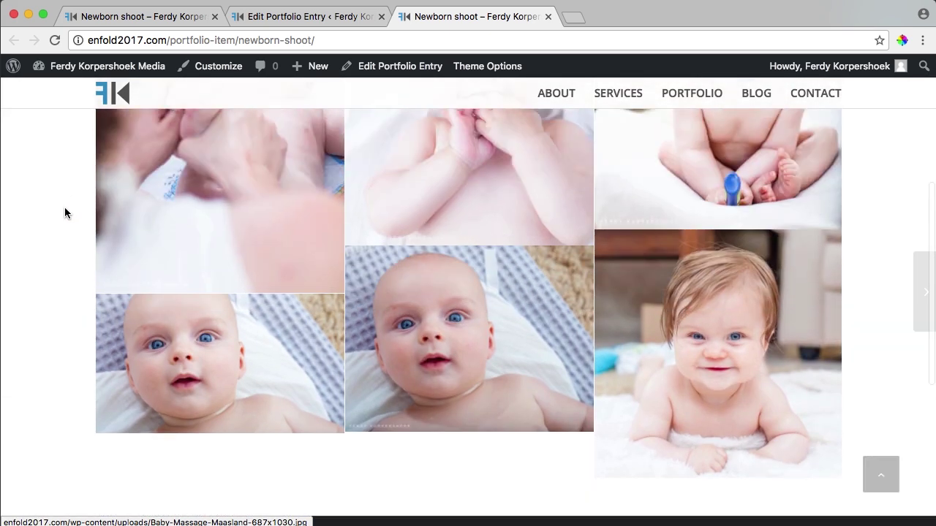
{"action": "scroll", "coordinate": [64, 207], "scroll_direction": "up", "scroll_amount": 3}
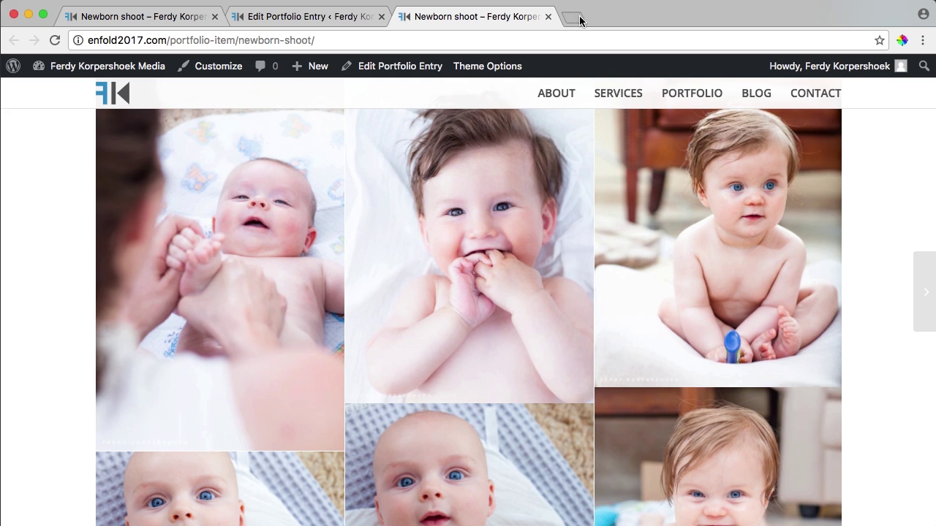
Open ferdykorpershoek.com in a new tab and go to the Portfolio Fotografie page
{"action": "left_click", "coordinate": [574, 17]}
{"action": "type", "text": "ferdykorpers"}
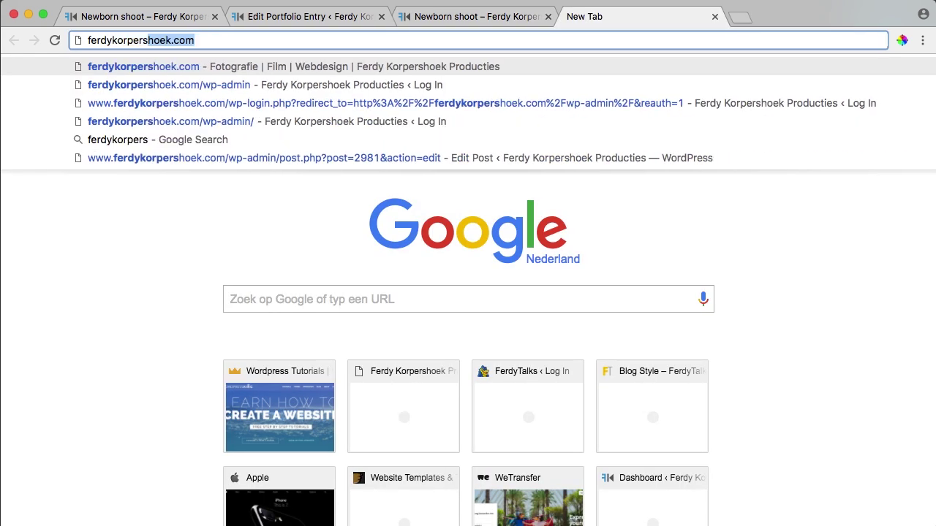
{"action": "key", "text": "Return"}
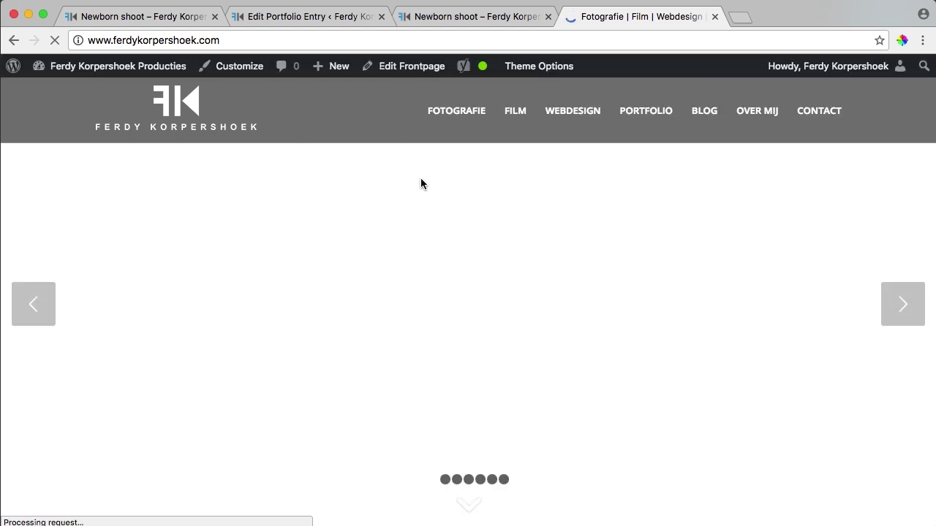
{"action": "mouse_move", "coordinate": [483, 128]}
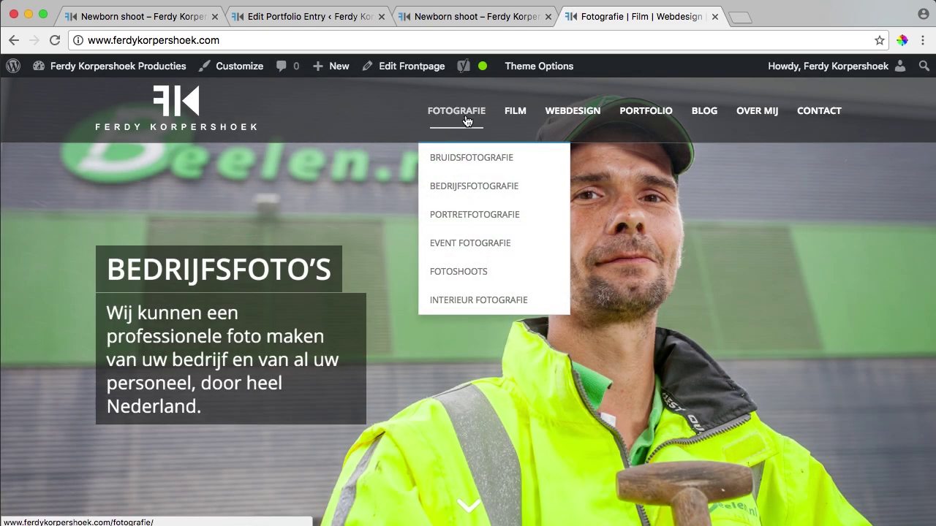
{"action": "mouse_move", "coordinate": [658, 115]}
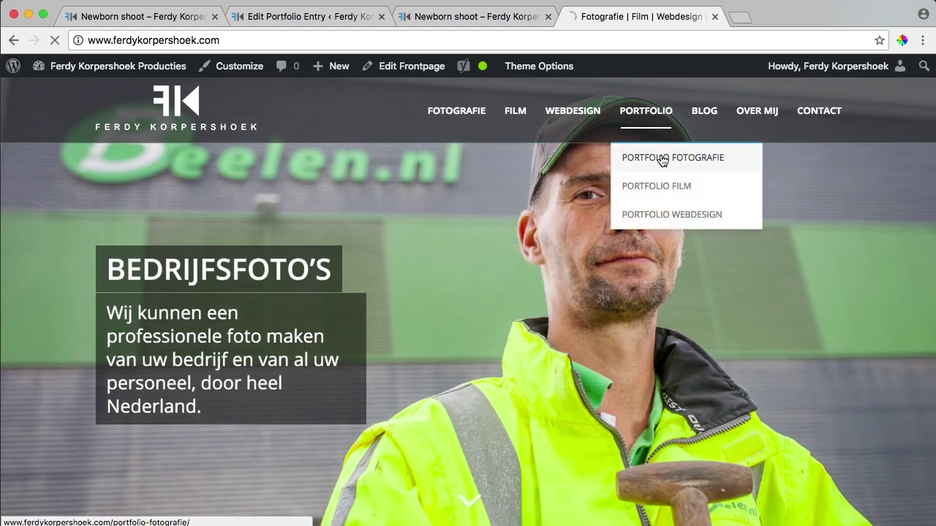
{"action": "left_click", "coordinate": [662, 160]}
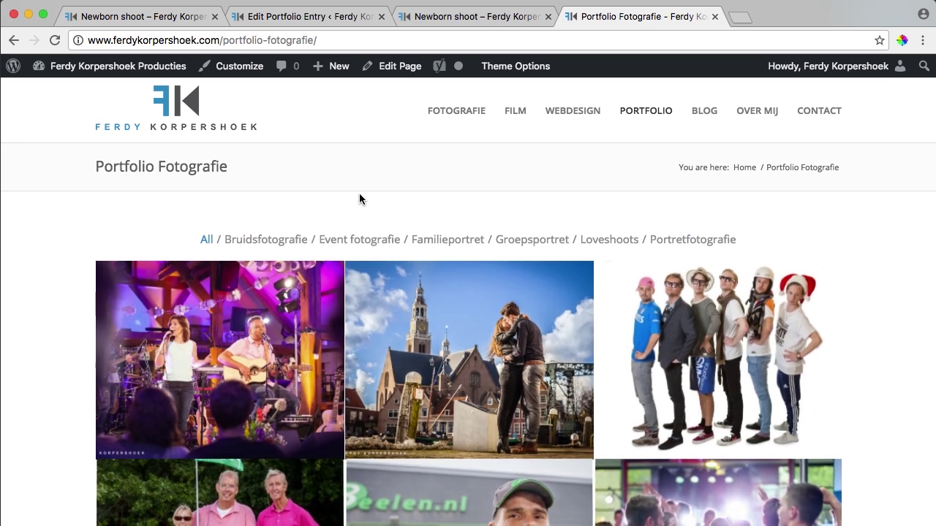
Filter to Event fotografie and browse the golf photos in the lightbox
{"action": "left_click", "coordinate": [362, 237]}
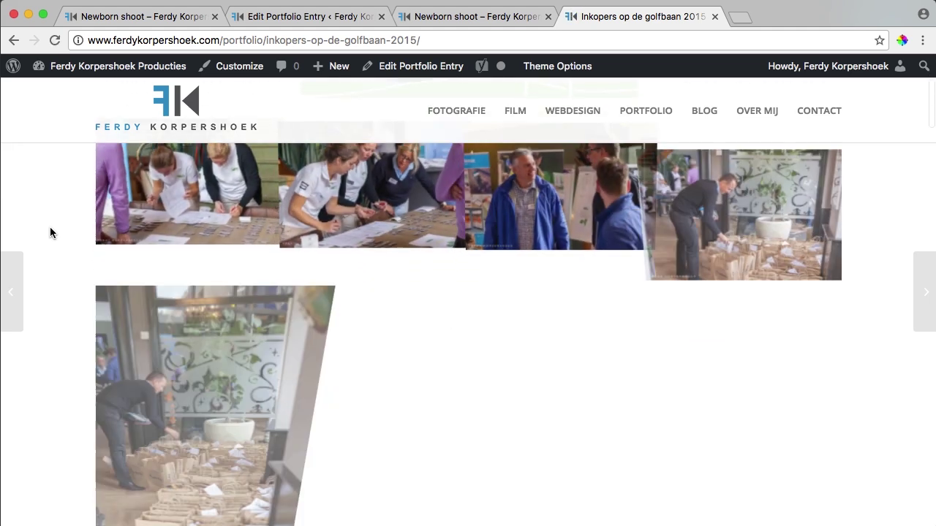
{"action": "scroll", "coordinate": [49, 231], "scroll_direction": "down", "scroll_amount": 15}
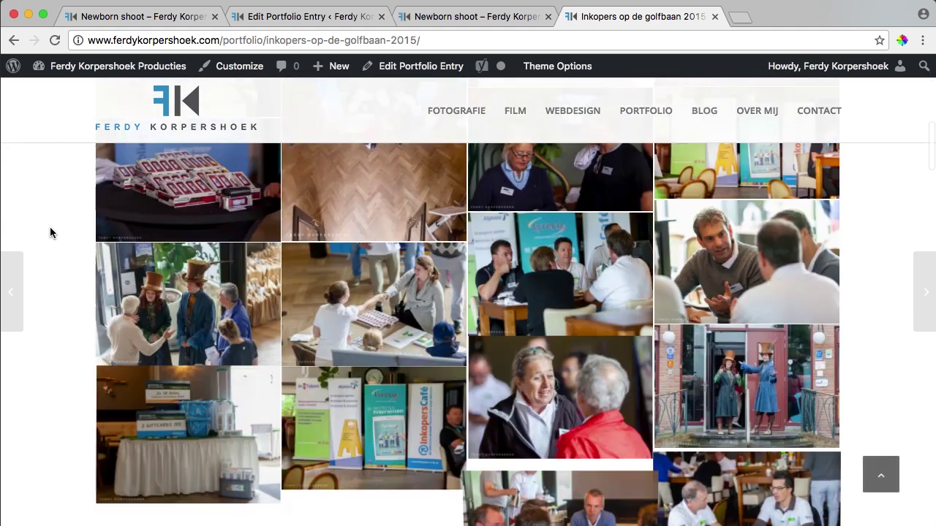
{"action": "scroll", "coordinate": [50, 232], "scroll_direction": "down", "scroll_amount": 15}
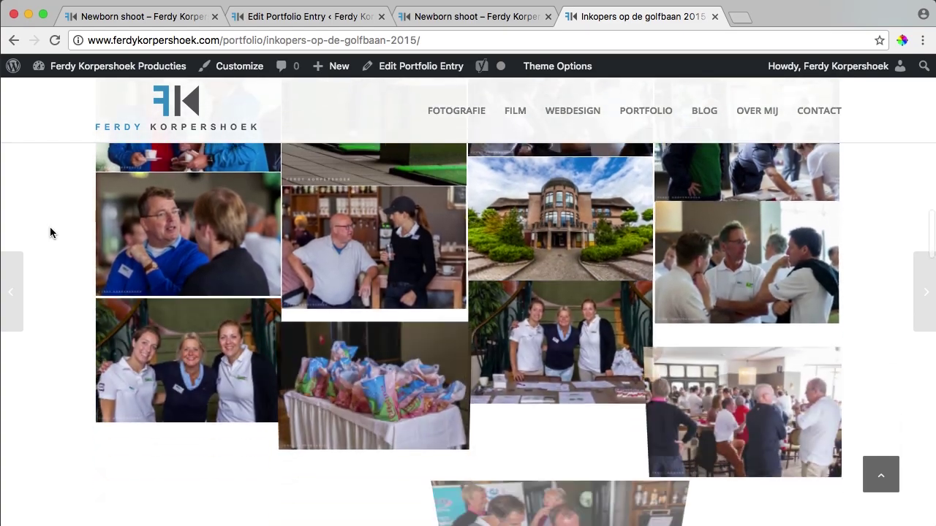
{"action": "scroll", "coordinate": [50, 232], "scroll_direction": "down", "scroll_amount": 10}
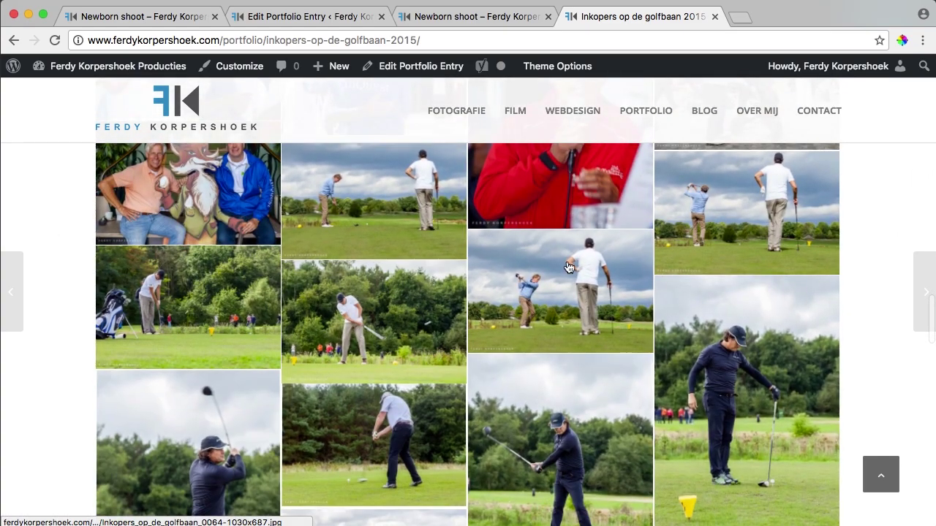
{"action": "left_click", "coordinate": [557, 281]}
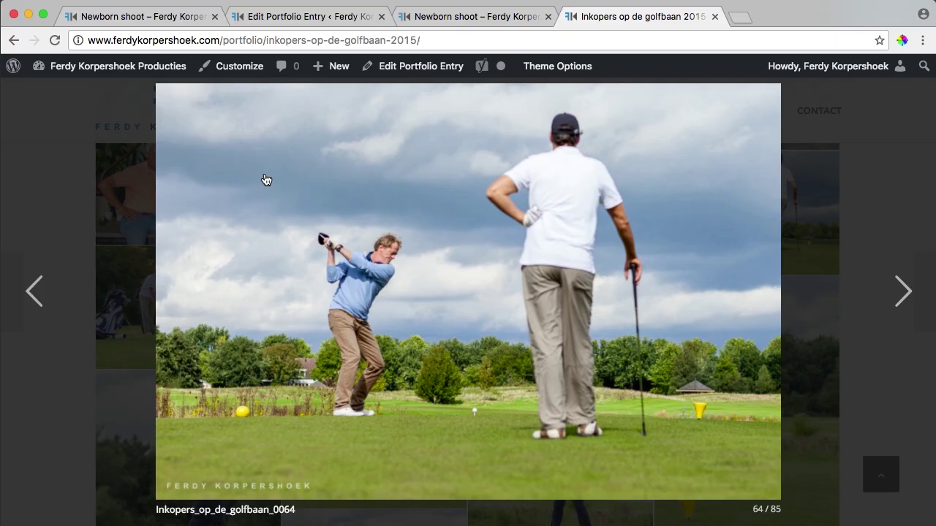
{"action": "key", "text": "Right"}
{"action": "key", "text": "Left"}
{"action": "key", "text": "Left"}
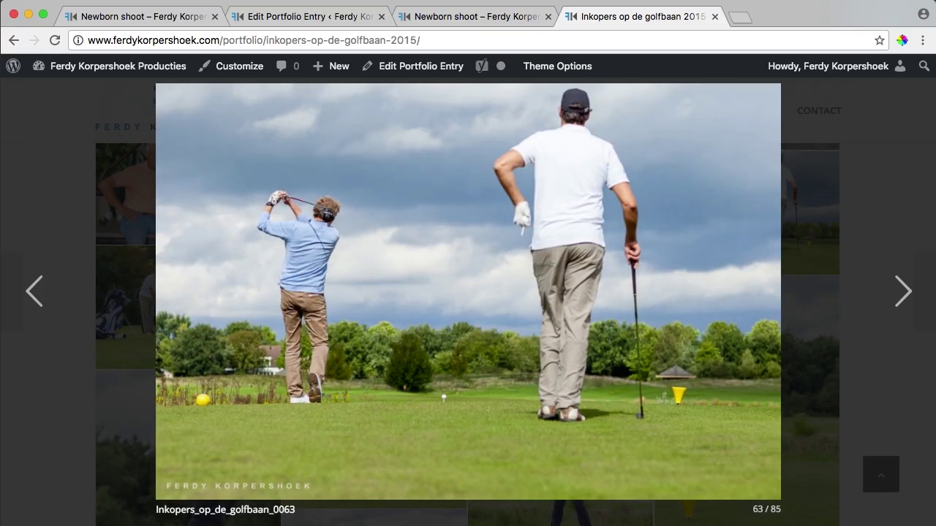
{"action": "key", "text": "Left"}
{"action": "key", "text": "Right"}
{"action": "key", "text": "Right"}
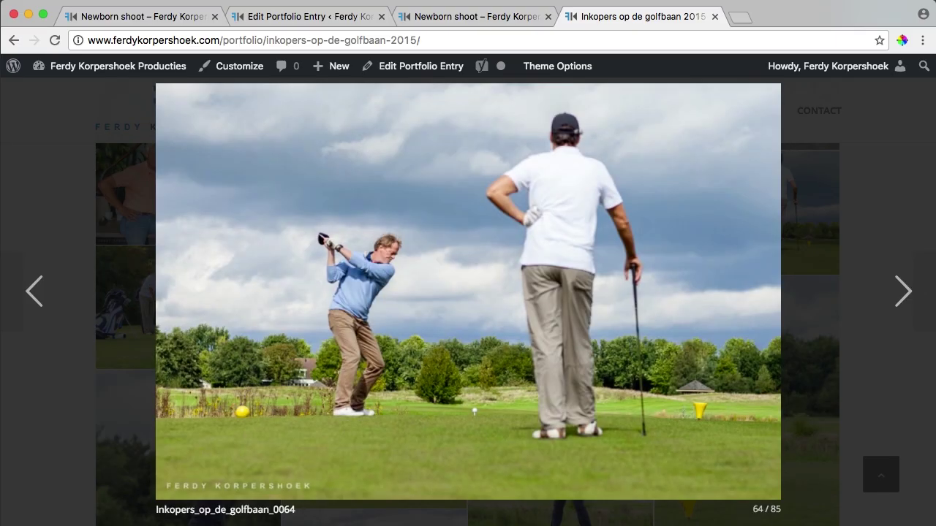
{"action": "key", "text": "Right"}
{"action": "key", "text": "Escape"}
Move to page 2 of the Inkopers op de golfbaan 2015 photo gallery
{"action": "scroll", "coordinate": [489, 256], "scroll_direction": "down", "scroll_amount": 5}
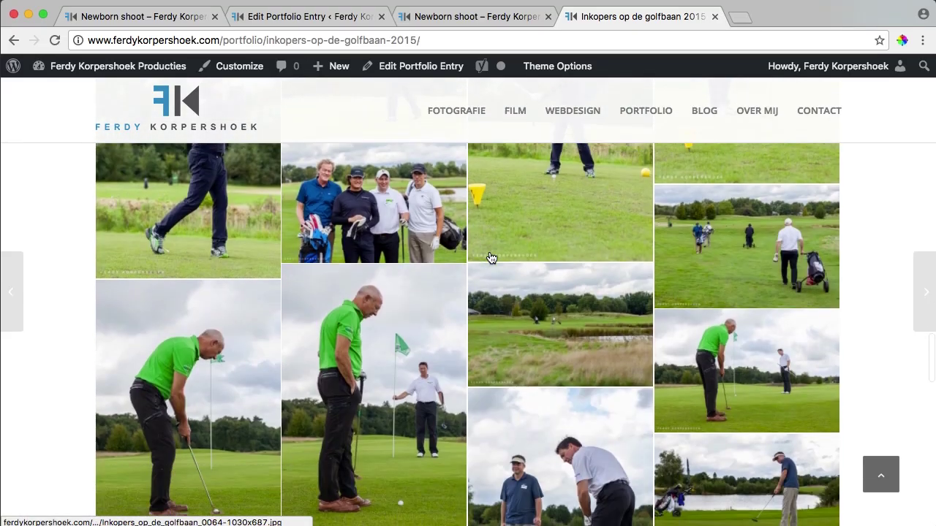
{"action": "scroll", "coordinate": [489, 257], "scroll_direction": "down", "scroll_amount": 10}
{"action": "scroll", "coordinate": [492, 259], "scroll_direction": "up", "scroll_amount": 3}
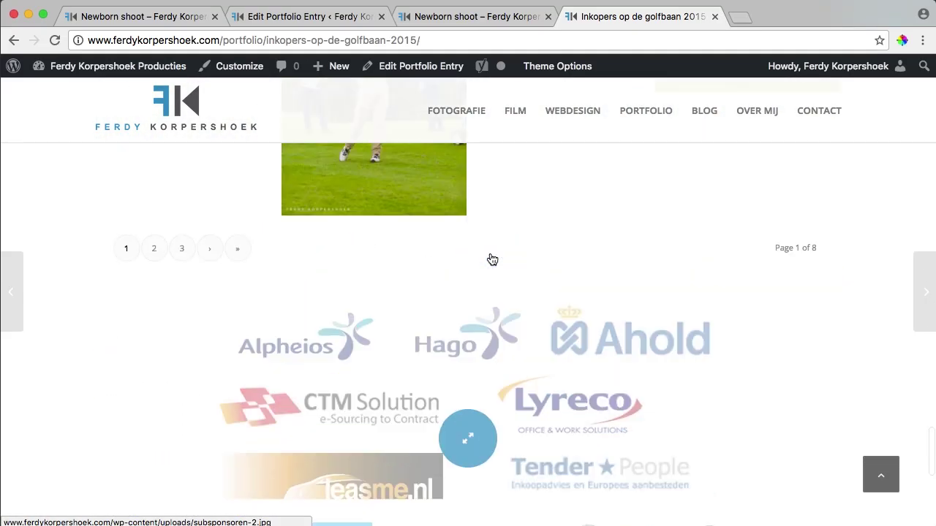
{"action": "scroll", "coordinate": [492, 259], "scroll_direction": "up", "scroll_amount": 3}
{"action": "left_click", "coordinate": [154, 364]}
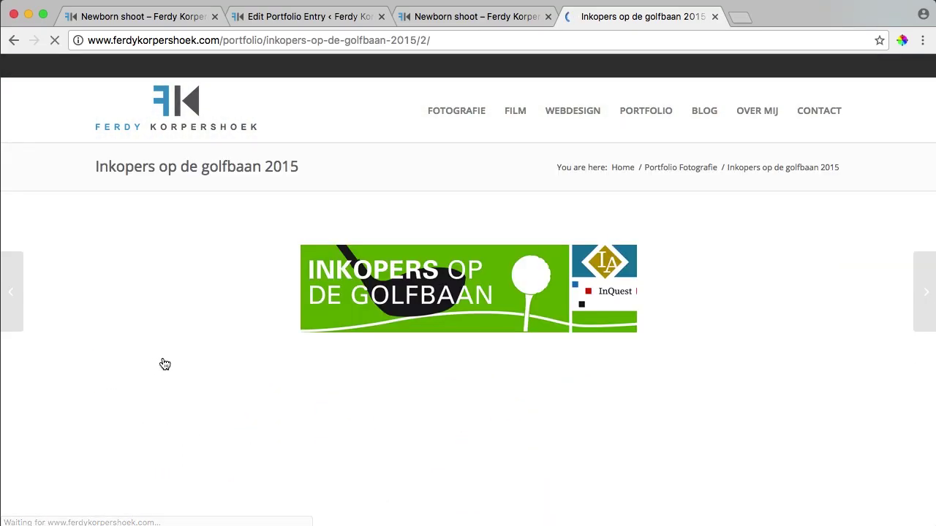
{"action": "scroll", "coordinate": [71, 280], "scroll_direction": "down", "scroll_amount": 3}
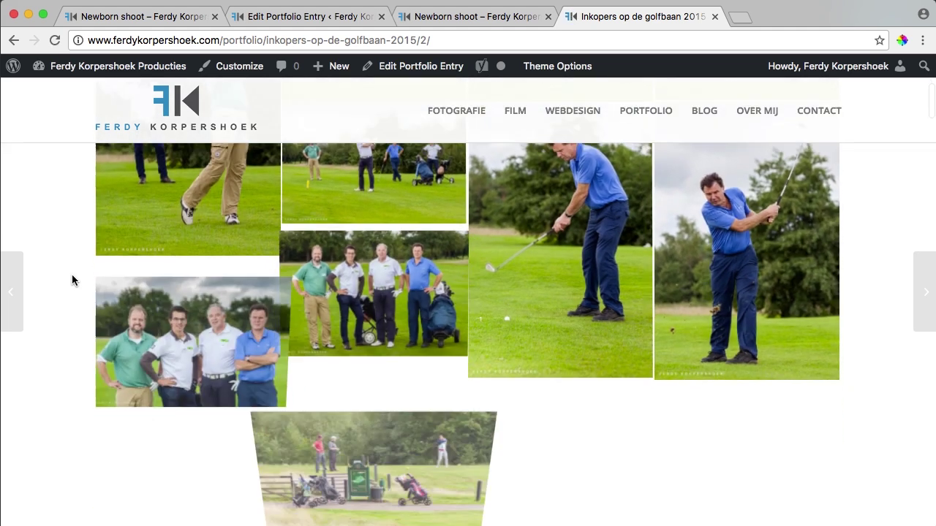
{"action": "scroll", "coordinate": [72, 280], "scroll_direction": "down", "scroll_amount": 3}
{"action": "scroll", "coordinate": [71, 280], "scroll_direction": "down", "scroll_amount": 10}
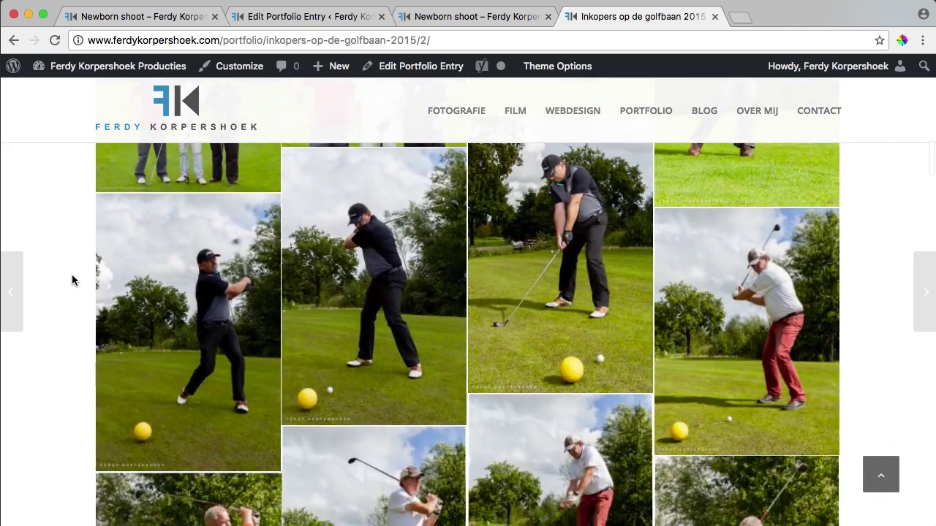
{"action": "scroll", "coordinate": [71, 280], "scroll_direction": "down", "scroll_amount": 8}
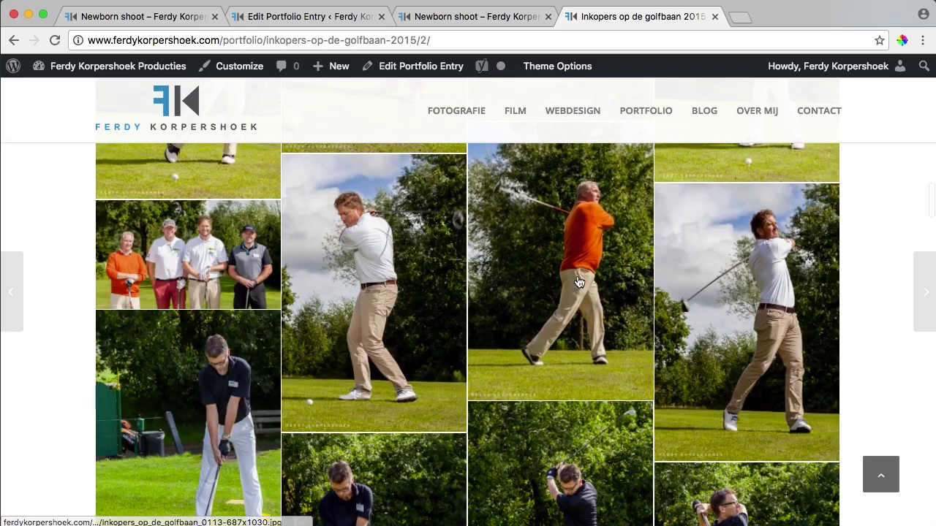
View the page-2 golfer photos enlarged in the lightbox
{"action": "left_click", "coordinate": [585, 280]}
{"action": "key", "text": "Right"}
{"action": "key", "text": "Right"}
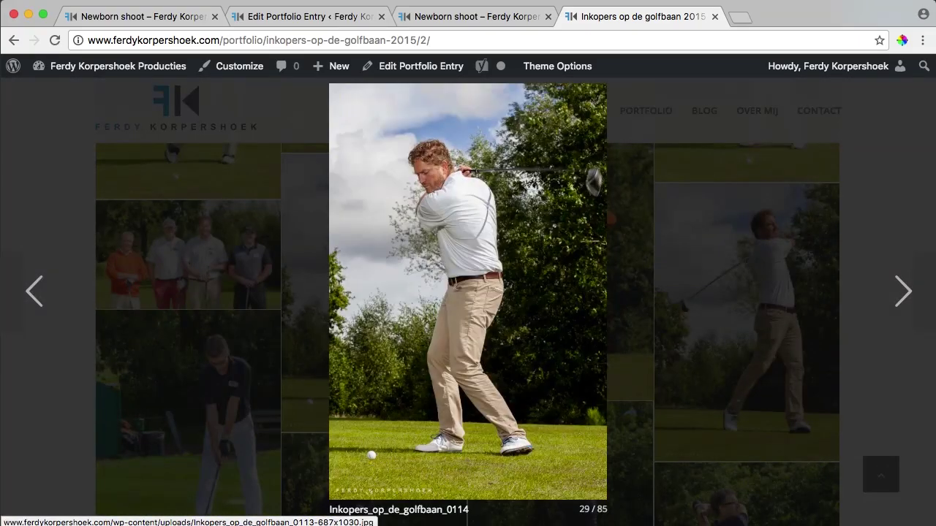
{"action": "key", "text": "Escape"}
{"action": "scroll", "coordinate": [512, 265], "scroll_direction": "down", "scroll_amount": 5}
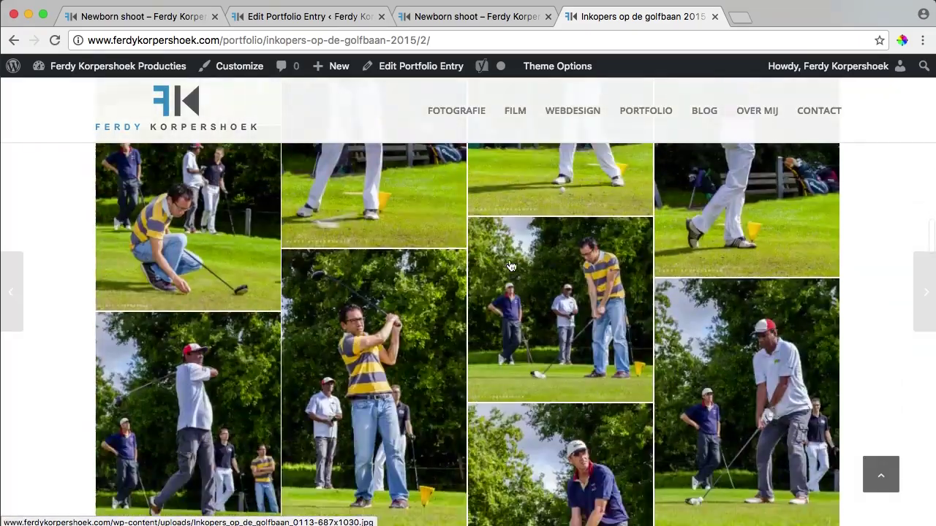
{"action": "scroll", "coordinate": [483, 256], "scroll_direction": "up", "scroll_amount": 15}
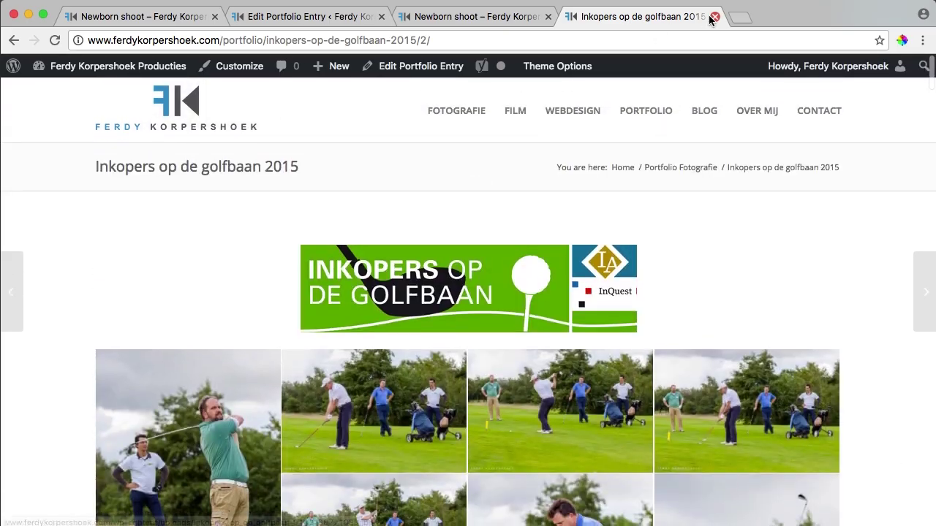
Close the Inkopers op de golfbaan tab and scroll through the Newborn shoot page
{"action": "left_click", "coordinate": [714, 16]}
{"action": "scroll", "coordinate": [375, 193], "scroll_direction": "down", "scroll_amount": 10}
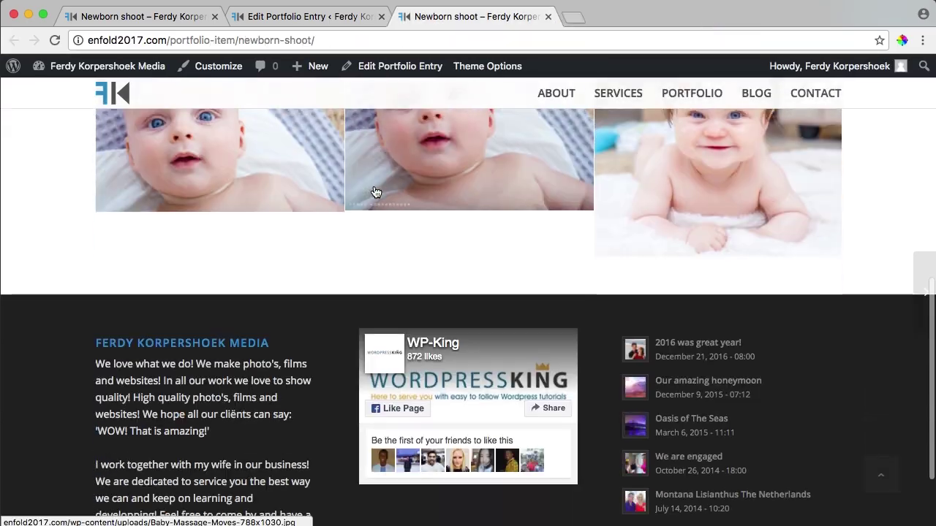
{"action": "scroll", "coordinate": [328, 192], "scroll_direction": "up", "scroll_amount": 6}
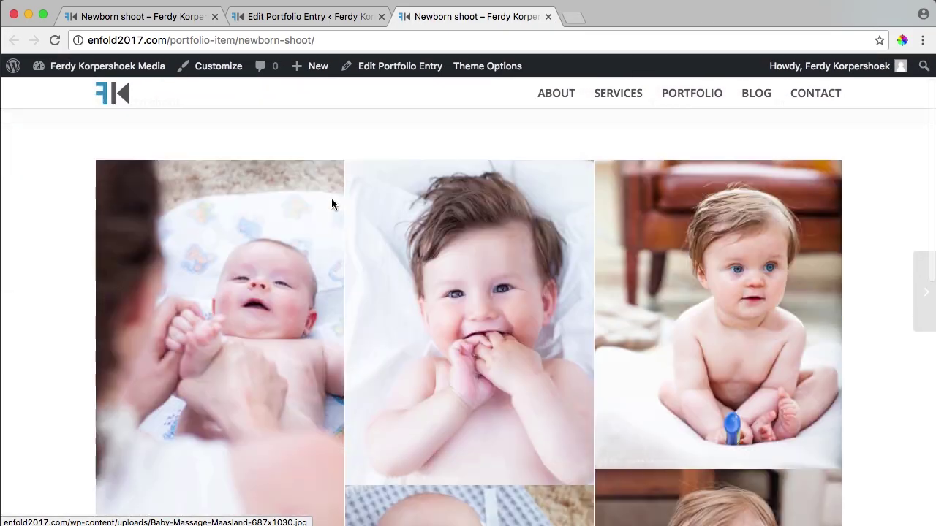
{"action": "scroll", "coordinate": [331, 204], "scroll_direction": "down", "scroll_amount": 6}
{"action": "scroll", "coordinate": [294, 205], "scroll_direction": "up", "scroll_amount": 10}
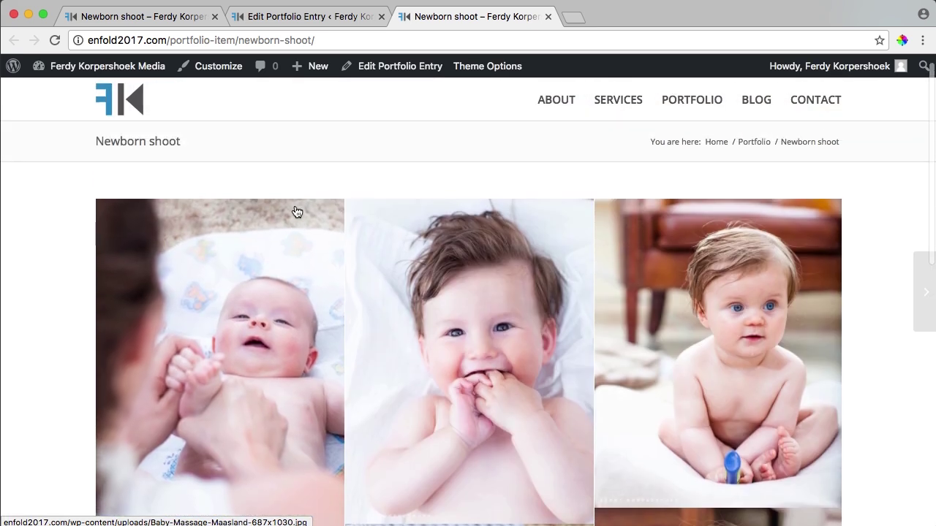
{"action": "scroll", "coordinate": [537, 283], "scroll_direction": "down", "scroll_amount": 3}
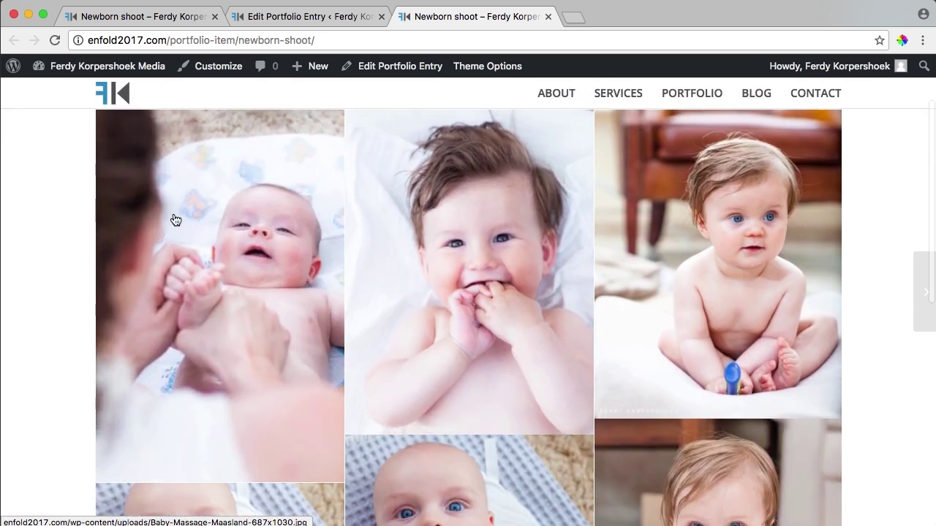
Browse the newborn gallery in the lightbox, starting from the Baby Massage Moves photo
{"action": "left_click", "coordinate": [470, 240]}
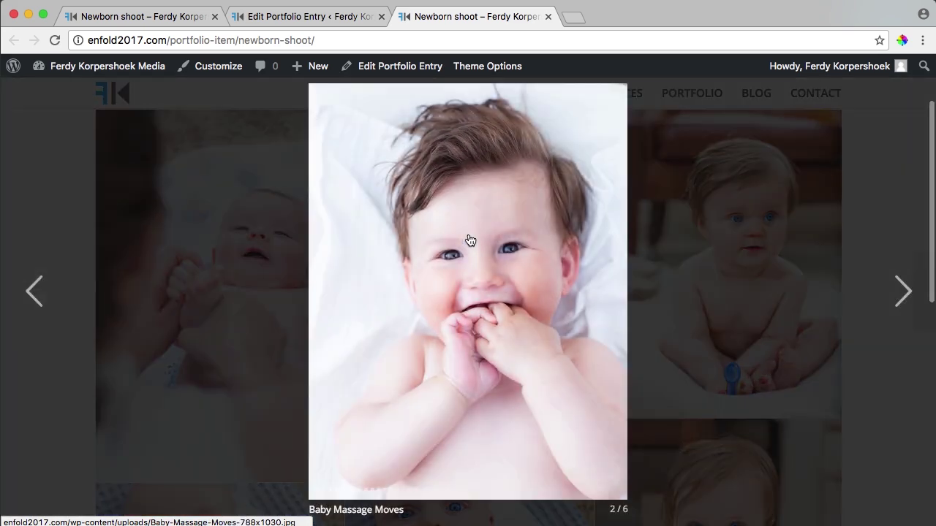
{"action": "key", "text": "Right"}
{"action": "key", "text": "Left"}
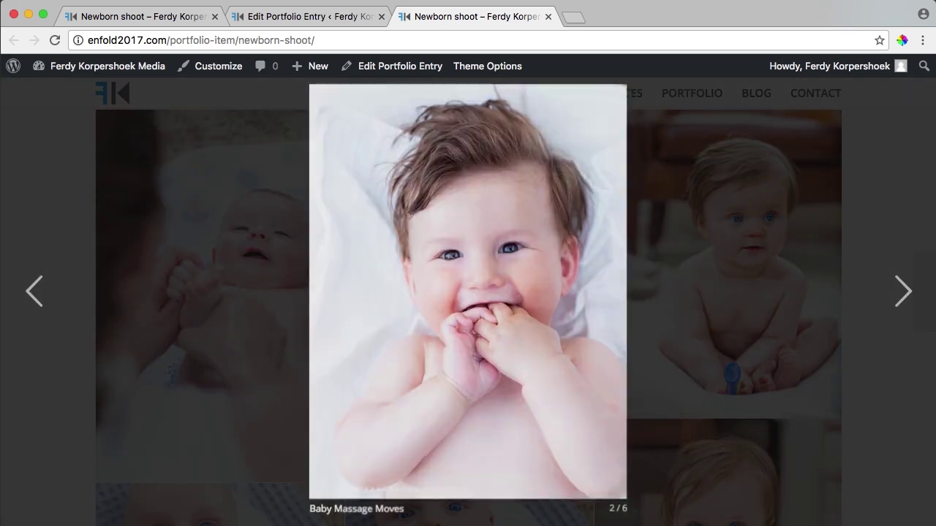
{"action": "key", "text": "Escape"}
{"action": "key", "text": "Right"}
{"action": "key", "text": "Right"}
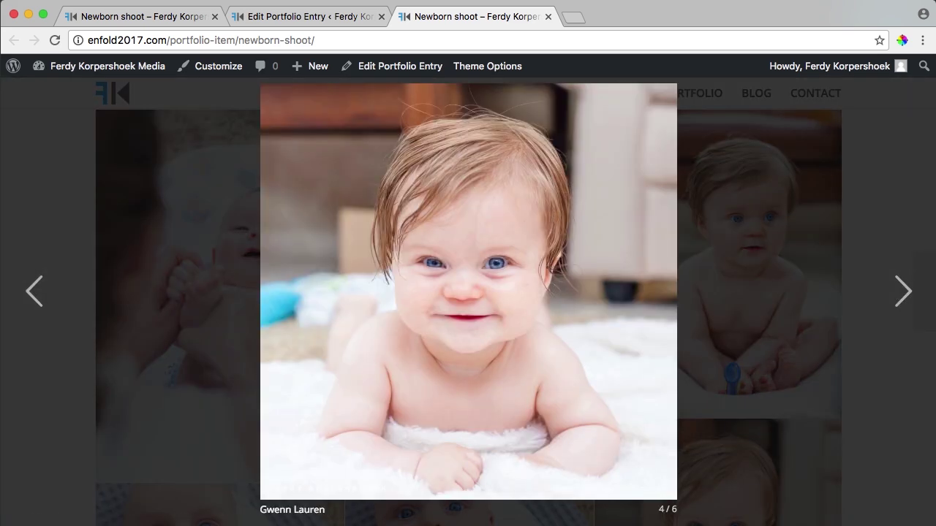
{"action": "key", "text": "Escape"}
{"action": "scroll", "coordinate": [502, 270], "scroll_direction": "down", "scroll_amount": 5}
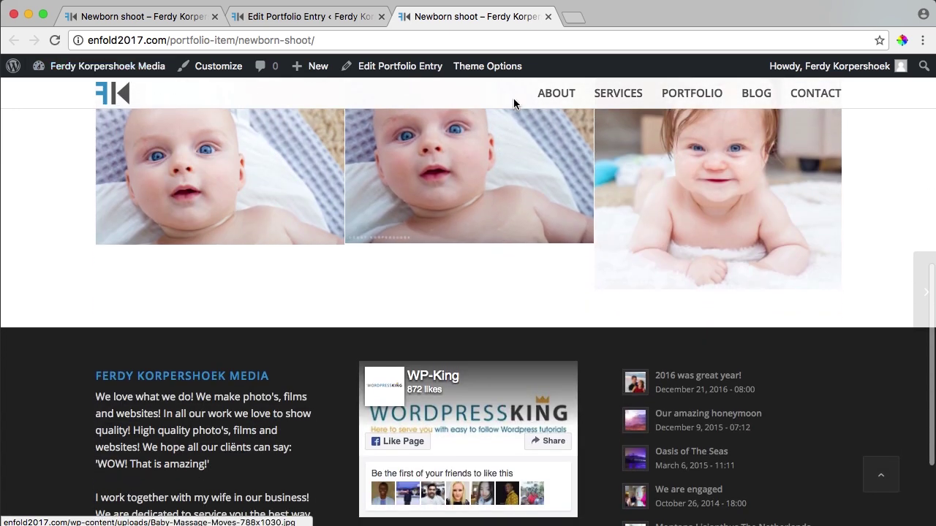
{"action": "scroll", "coordinate": [435, 235], "scroll_direction": "up", "scroll_amount": 10}
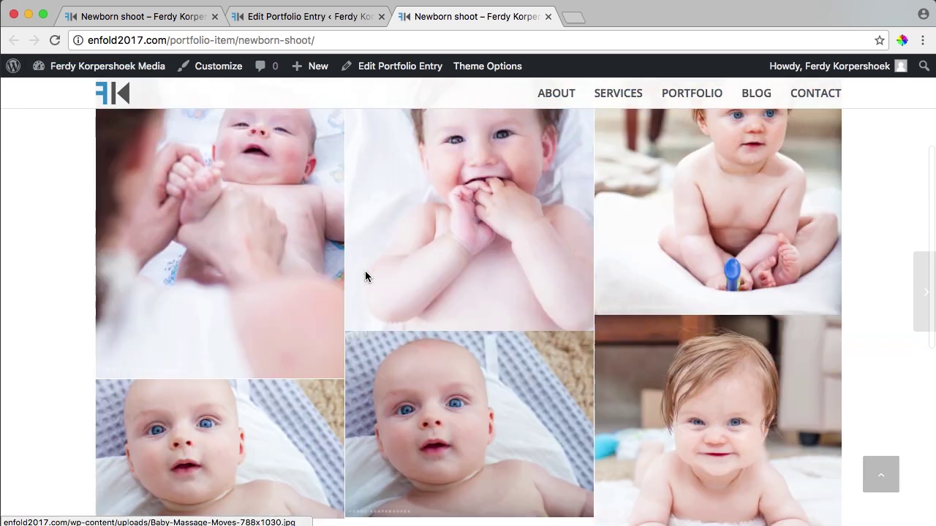
{"action": "scroll", "coordinate": [343, 180], "scroll_direction": "down", "scroll_amount": 15}
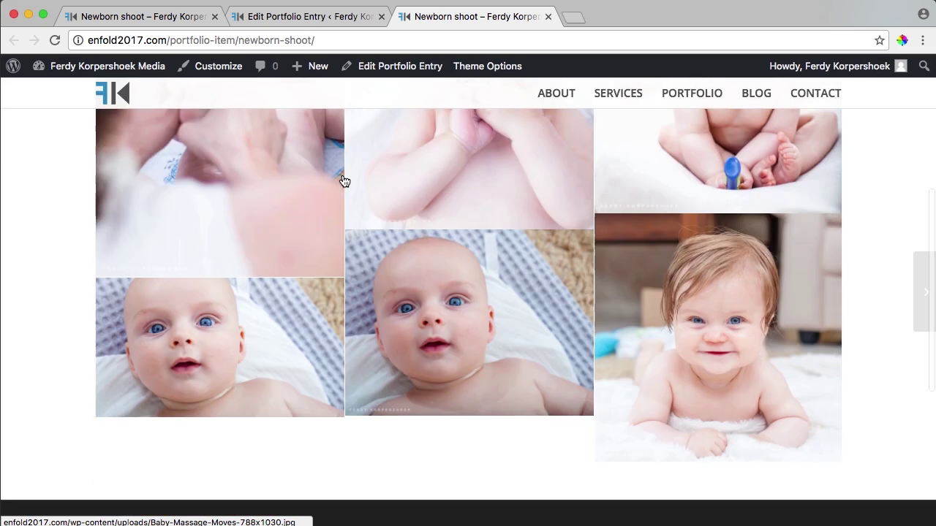
{"action": "scroll", "coordinate": [344, 180], "scroll_direction": "up", "scroll_amount": 15}
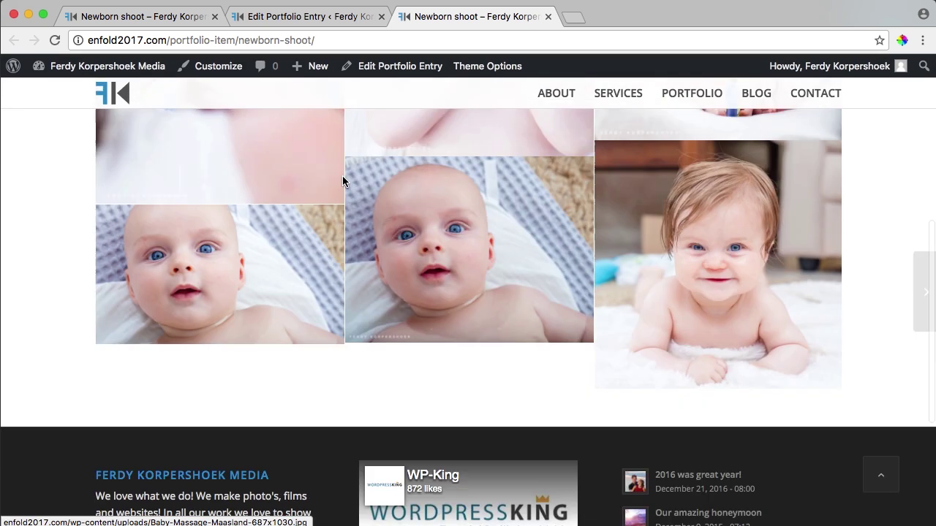
Close the Newborn shoot page and scroll through the site's portfolio page
{"action": "left_click", "coordinate": [547, 17]}
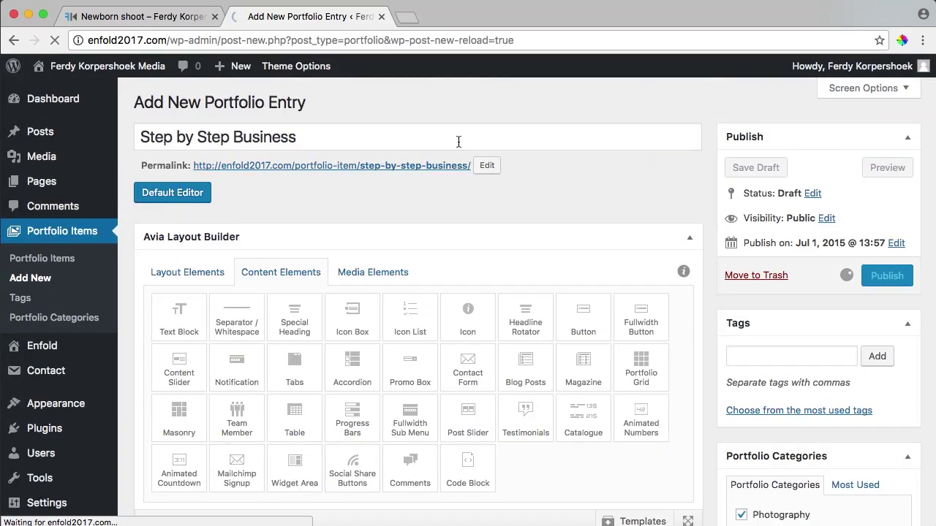
{"action": "left_click", "coordinate": [178, 20]}
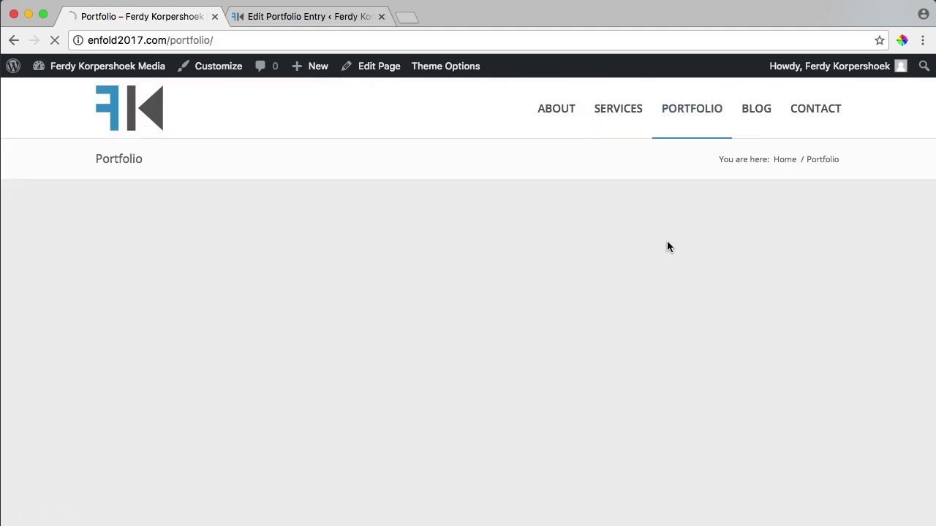
{"action": "scroll", "coordinate": [648, 257], "scroll_direction": "down", "scroll_amount": 3}
{"action": "scroll", "coordinate": [649, 259], "scroll_direction": "down", "scroll_amount": 3}
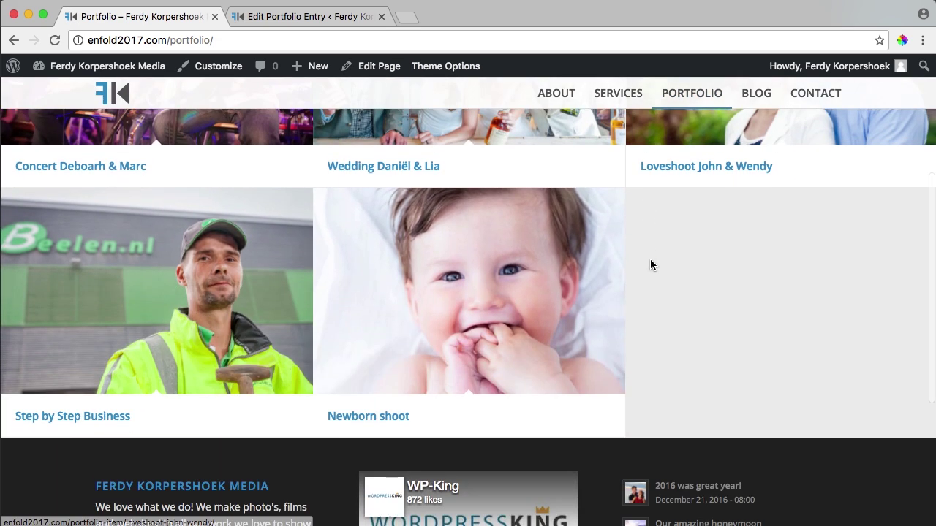
{"action": "scroll", "coordinate": [650, 259], "scroll_direction": "up", "scroll_amount": 5}
{"action": "scroll", "coordinate": [339, 268], "scroll_direction": "down", "scroll_amount": 2}
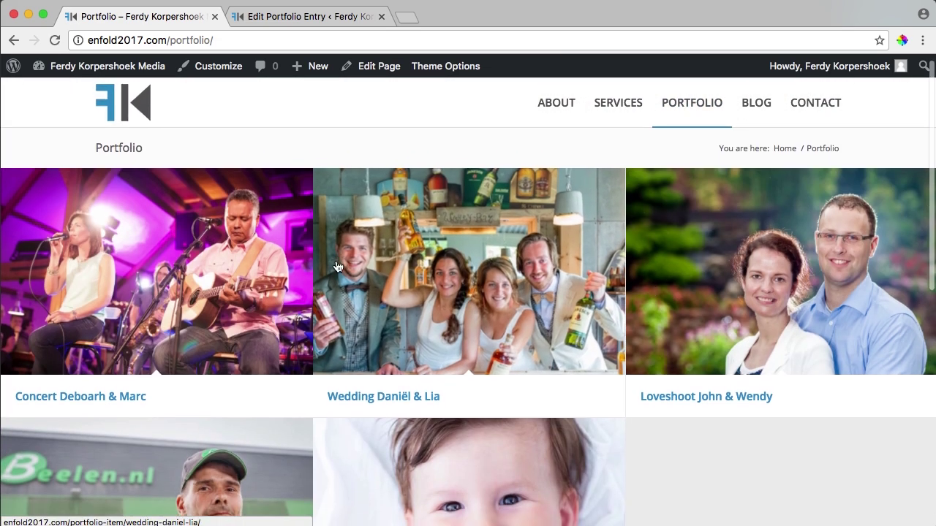
{"action": "scroll", "coordinate": [338, 268], "scroll_direction": "up", "scroll_amount": 2}
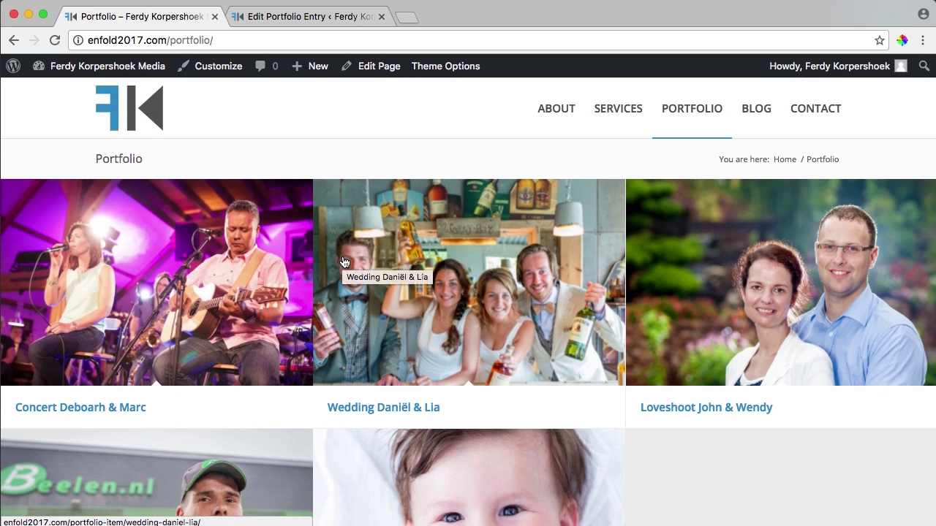
{"action": "mouse_move", "coordinate": [317, 71]}
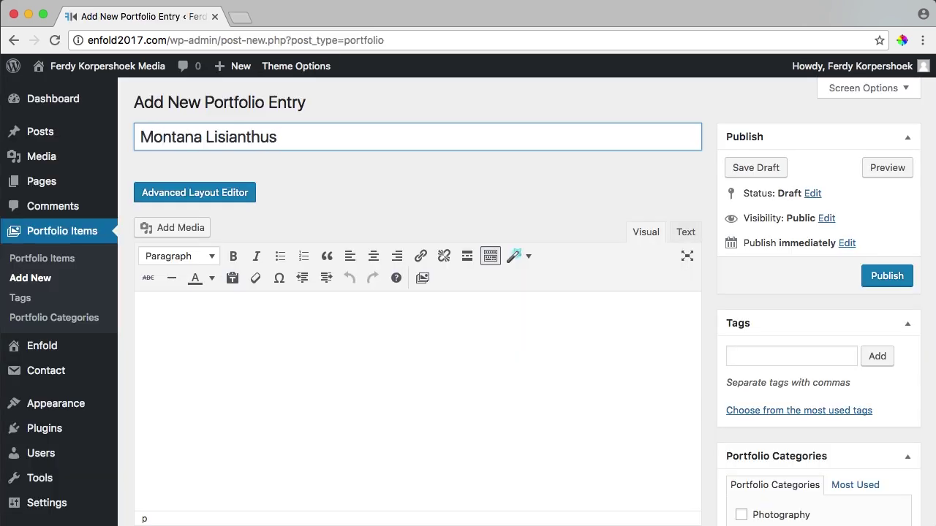
Switch Montana Lisianthus to the Advanced Layout Editor and add a full-width 1/1 column
{"action": "left_click", "coordinate": [195, 196]}
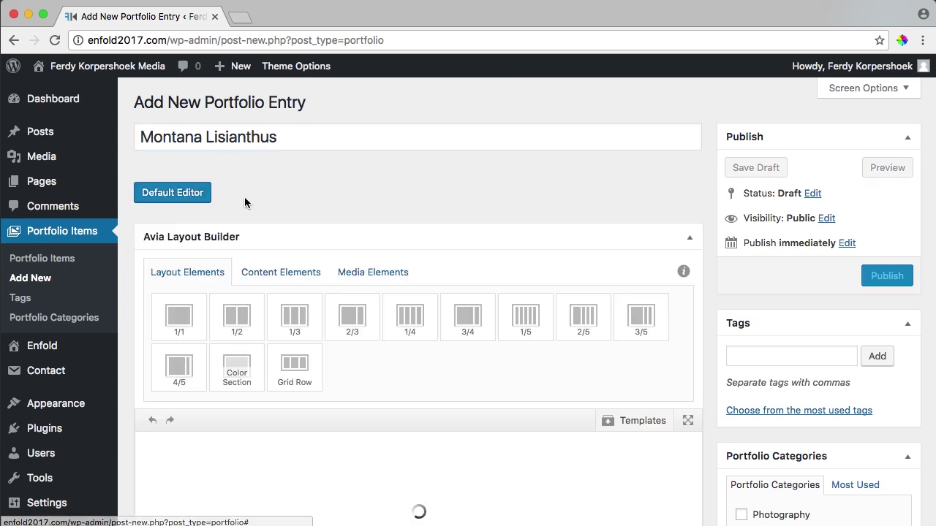
{"action": "scroll", "coordinate": [254, 196], "scroll_direction": "down", "scroll_amount": 3}
{"action": "left_click", "coordinate": [179, 227]}
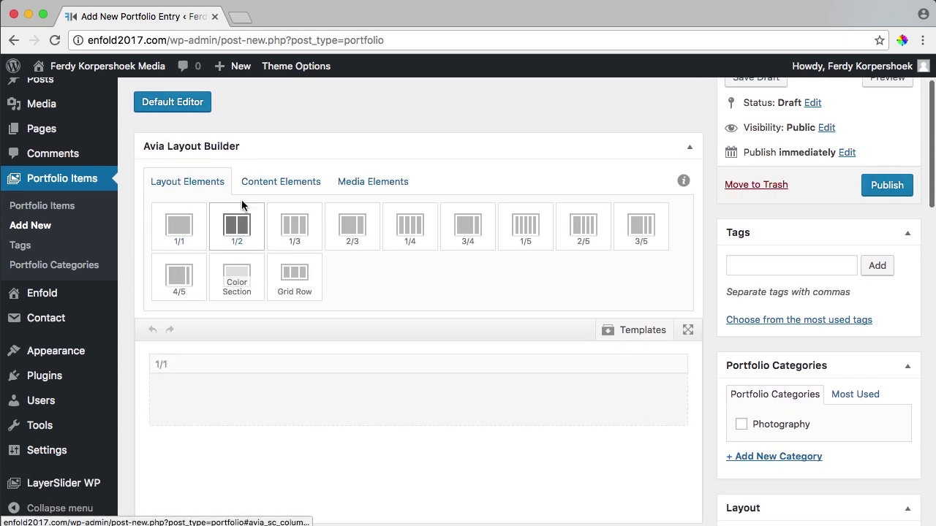
Place a Video element from Media Elements in the column, then visit the live homepage
{"action": "left_click", "coordinate": [372, 184]}
{"action": "scroll", "coordinate": [309, 235], "scroll_direction": "down", "scroll_amount": 2}
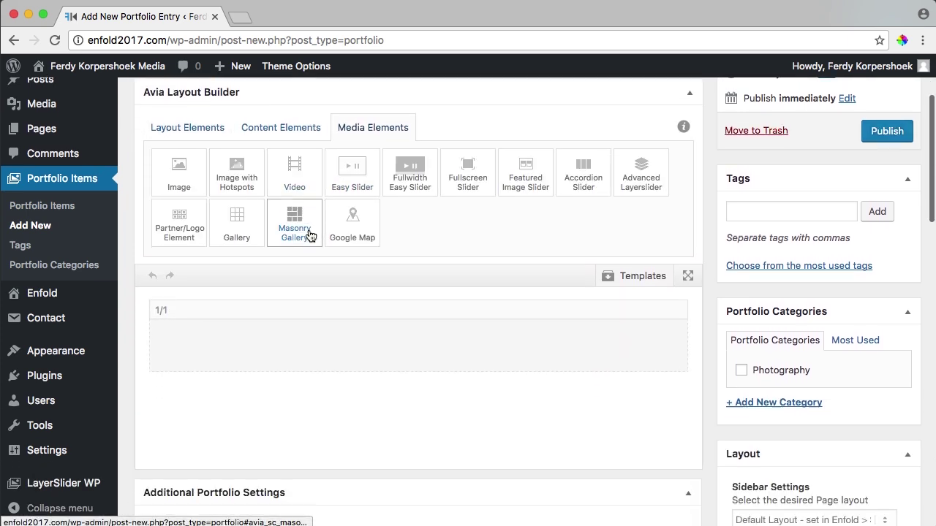
{"action": "left_click_drag", "start_coordinate": [296, 171], "coordinate": [265, 338]}
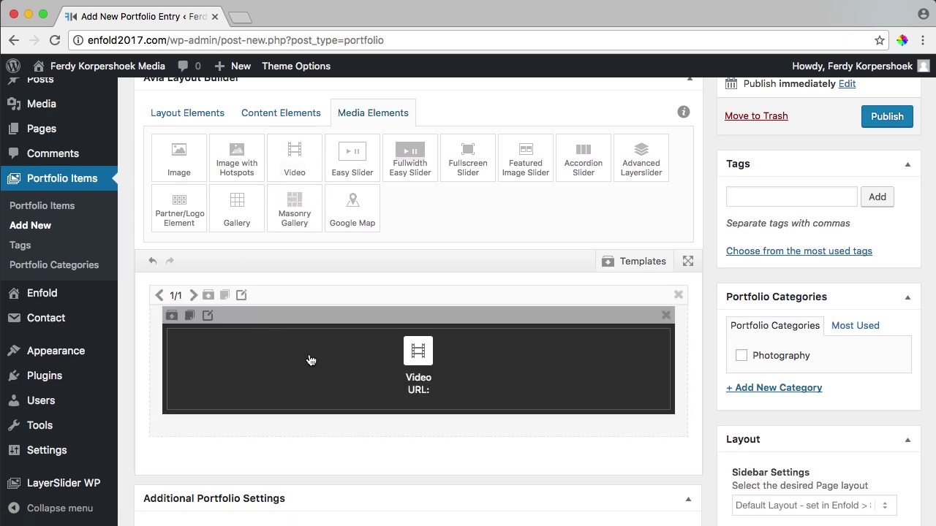
{"action": "left_click", "coordinate": [310, 359]}
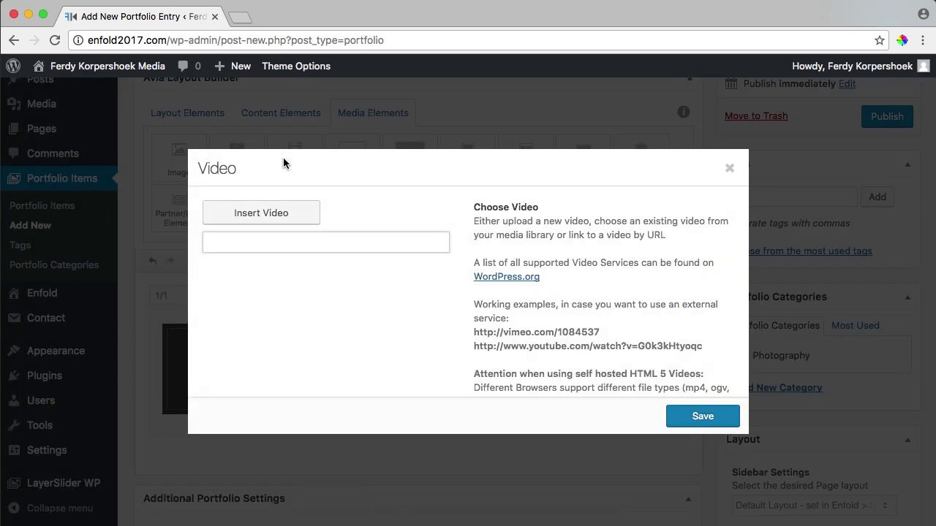
{"action": "mouse_move", "coordinate": [114, 76]}
{"action": "left_click", "coordinate": [285, 16]}
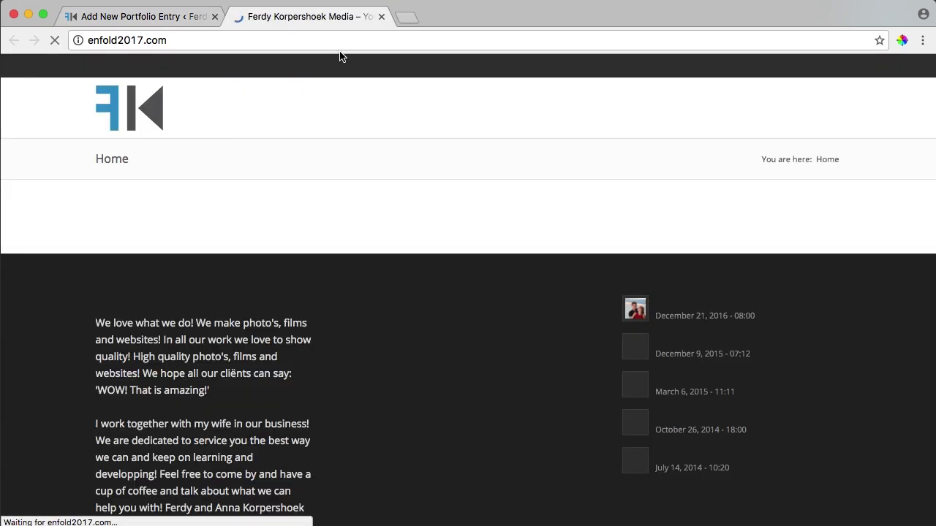
Find the existing Montana Lisianthus post on the site's Blog page
{"action": "mouse_move", "coordinate": [702, 113]}
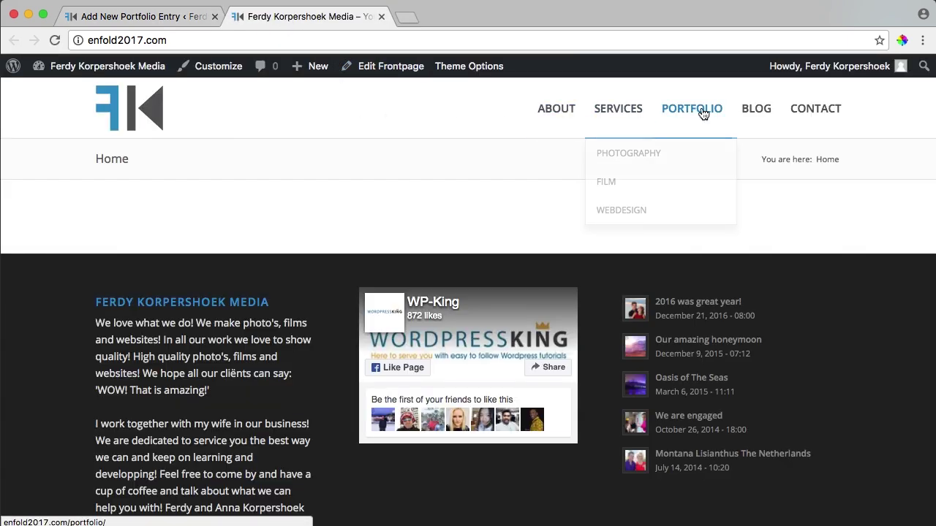
{"action": "left_click", "coordinate": [742, 115]}
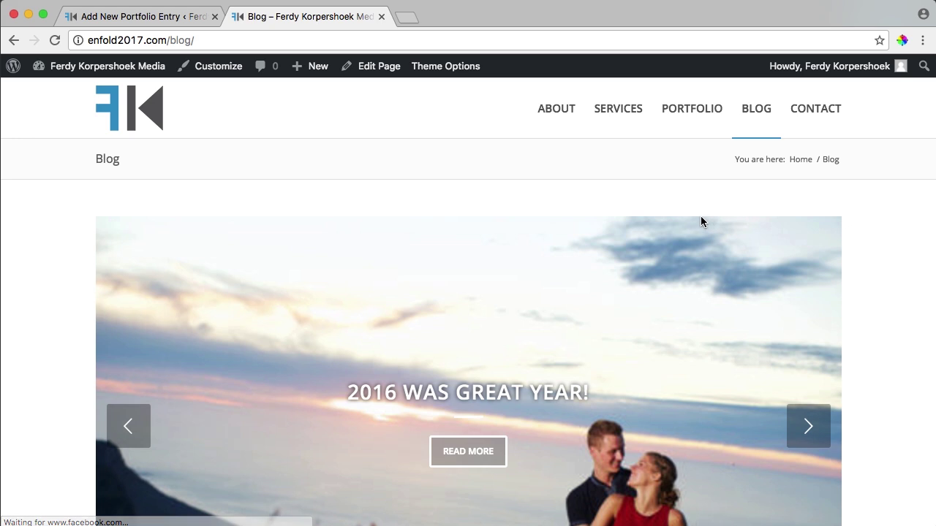
{"action": "scroll", "coordinate": [701, 220], "scroll_direction": "down", "scroll_amount": 5}
{"action": "scroll", "coordinate": [549, 219], "scroll_direction": "down", "scroll_amount": 3}
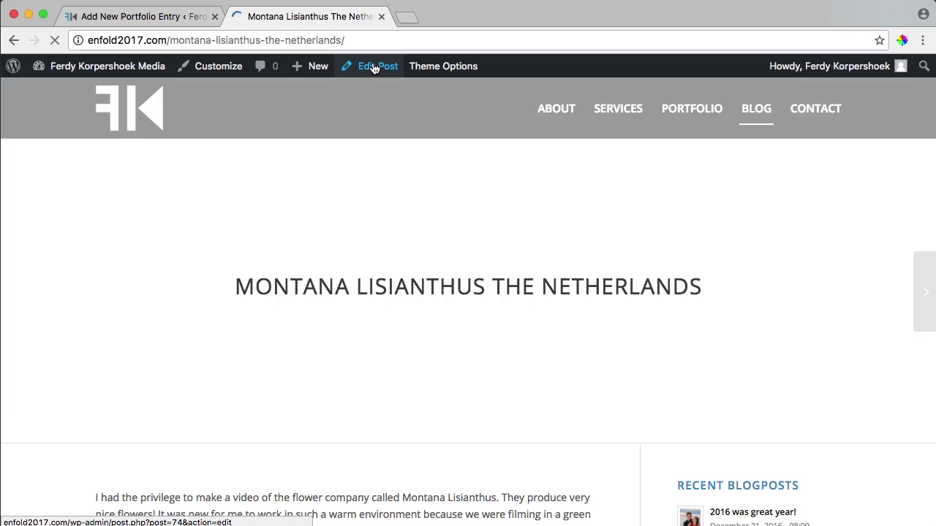
{"action": "scroll", "coordinate": [360, 240], "scroll_direction": "down", "scroll_amount": 10}
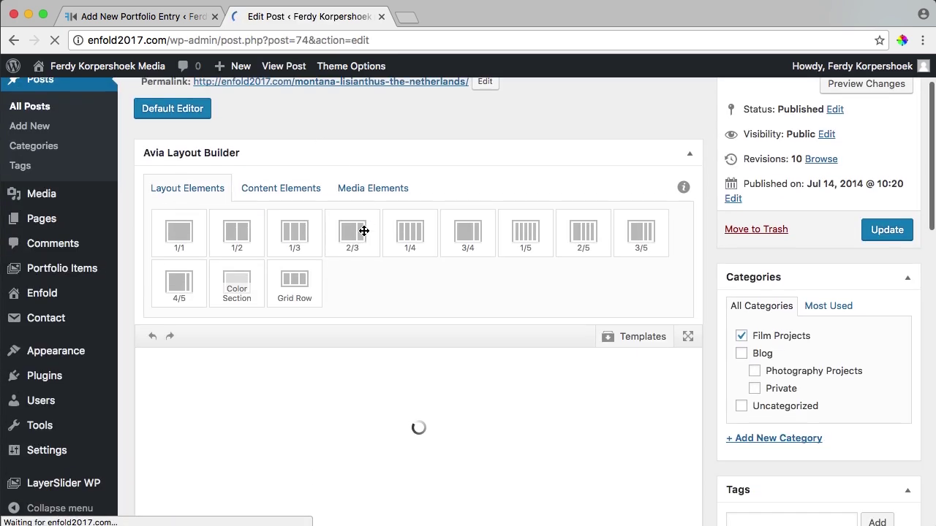
{"action": "scroll", "coordinate": [376, 214], "scroll_direction": "down", "scroll_amount": 2}
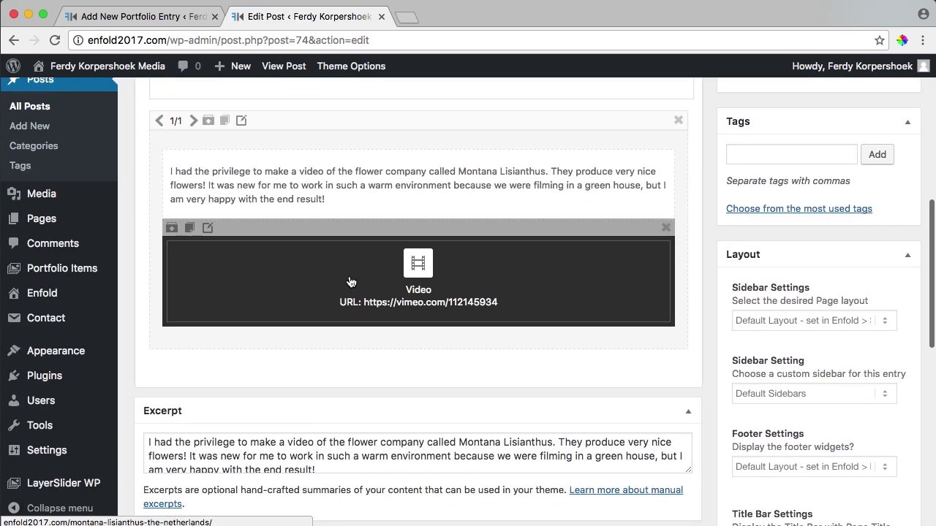
{"action": "left_click", "coordinate": [348, 276]}
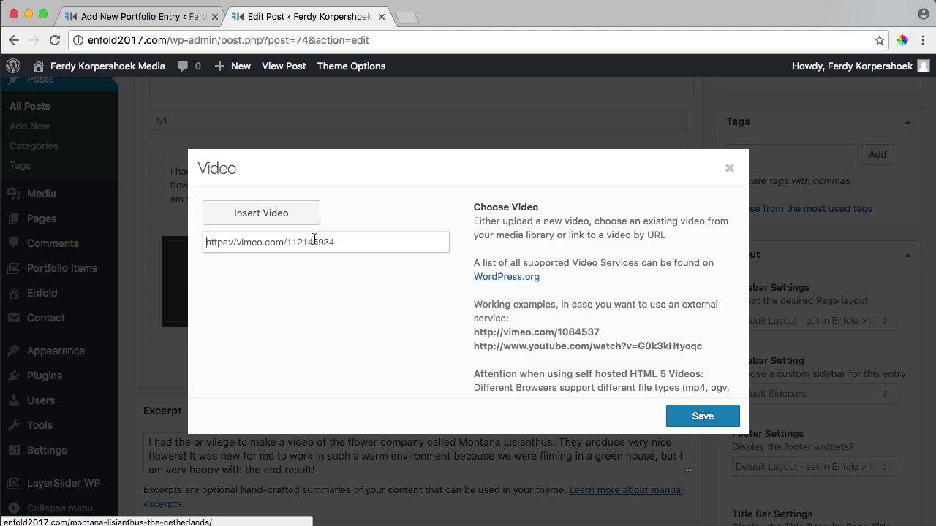
{"action": "left_click", "coordinate": [381, 17]}
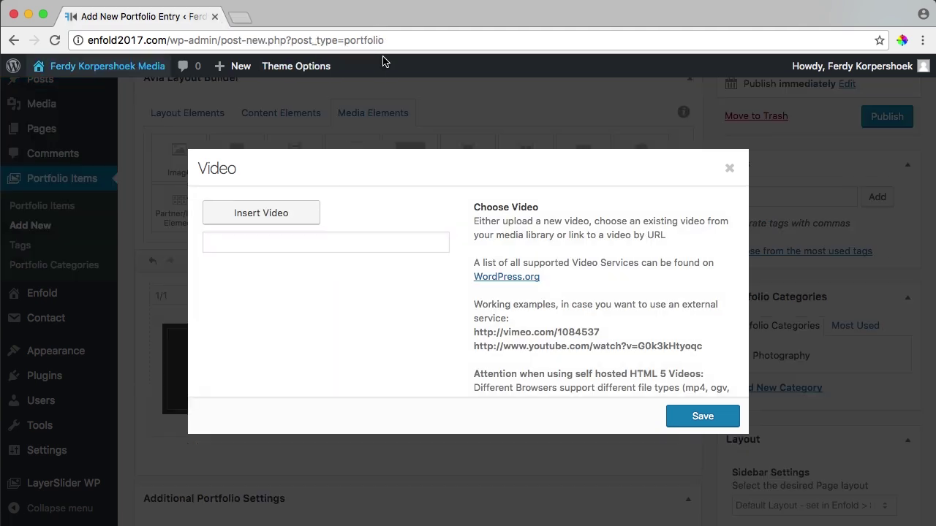
{"action": "left_click", "coordinate": [303, 242]}
{"action": "left_click", "coordinate": [717, 424]}
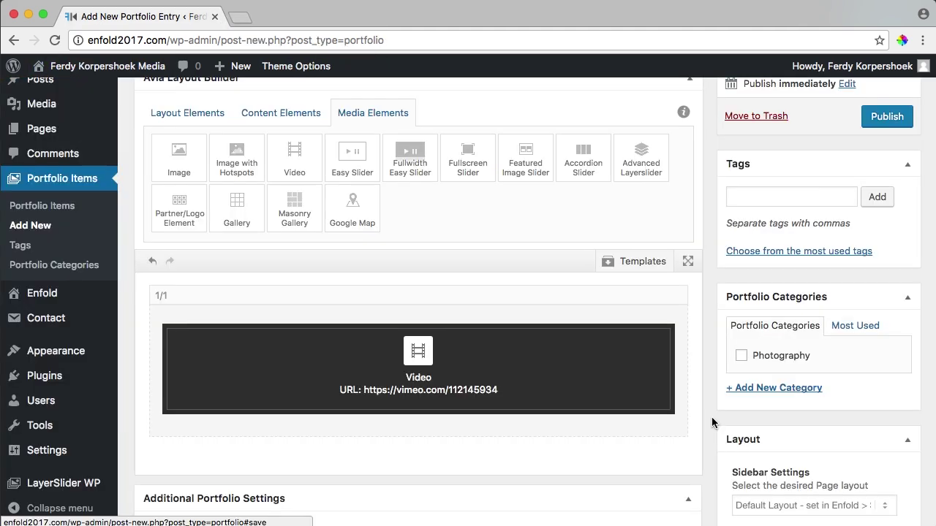
{"action": "scroll", "coordinate": [714, 390], "scroll_direction": "down", "scroll_amount": 1}
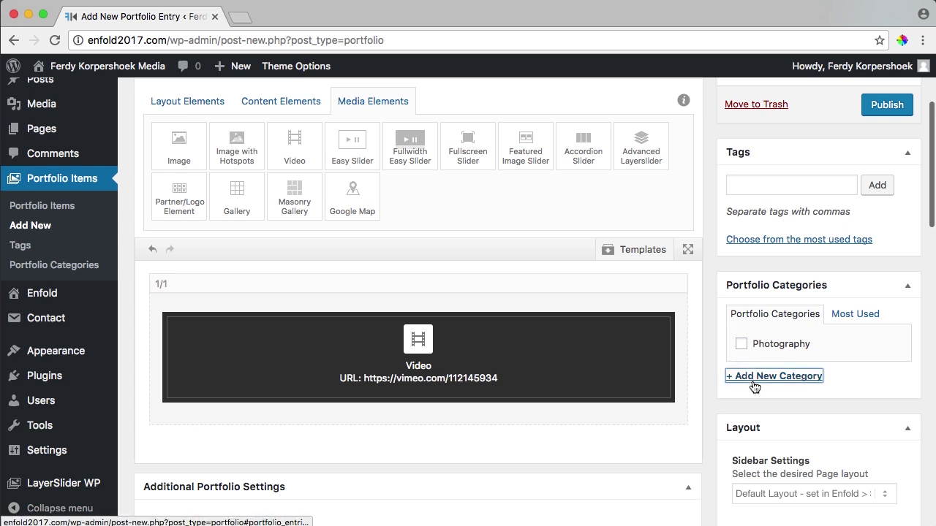
Create a new portfolio category named Films
{"action": "left_click", "coordinate": [753, 383]}
{"action": "type", "text": "Films"}
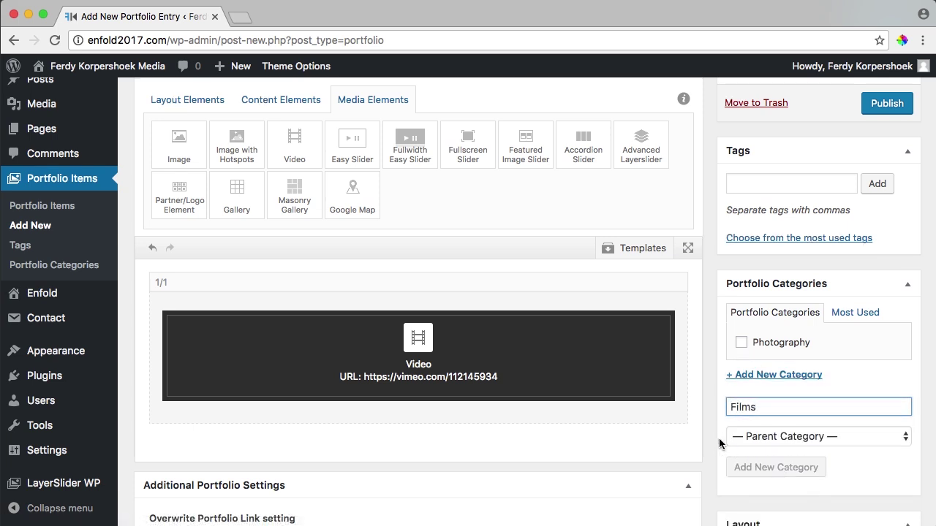
{"action": "key", "text": "Return"}
{"action": "scroll", "coordinate": [714, 424], "scroll_direction": "down", "scroll_amount": 10}
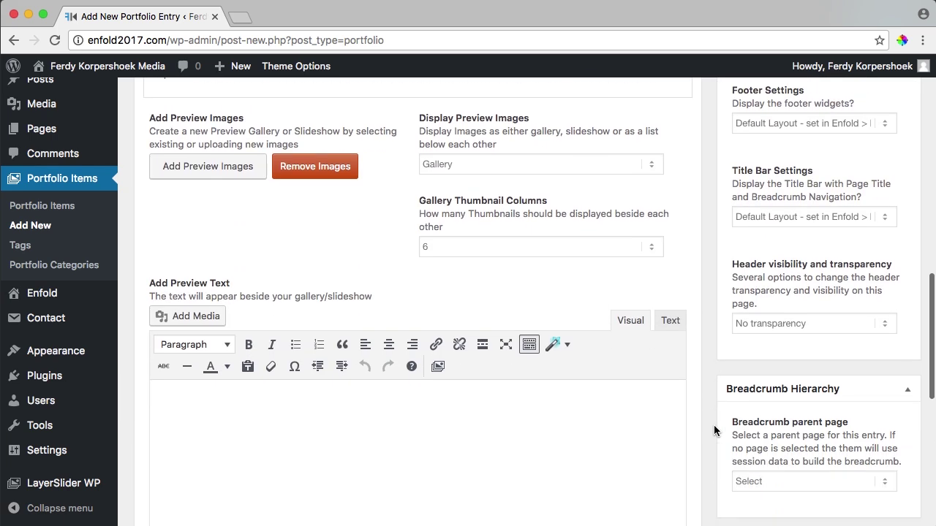
{"action": "scroll", "coordinate": [713, 425], "scroll_direction": "down", "scroll_amount": 3}
Set the couple photo as the entry's featured image
{"action": "left_click", "coordinate": [745, 463]}
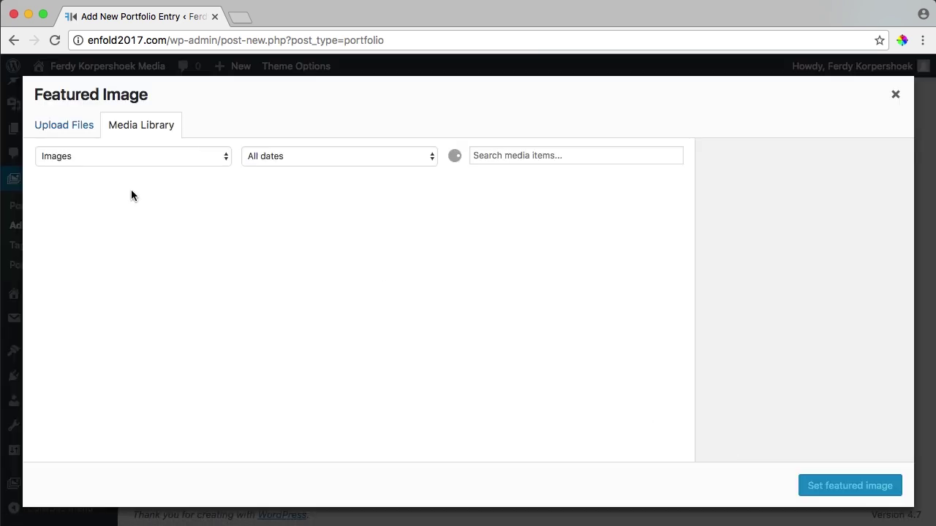
{"action": "scroll", "coordinate": [423, 266], "scroll_direction": "down", "scroll_amount": 3}
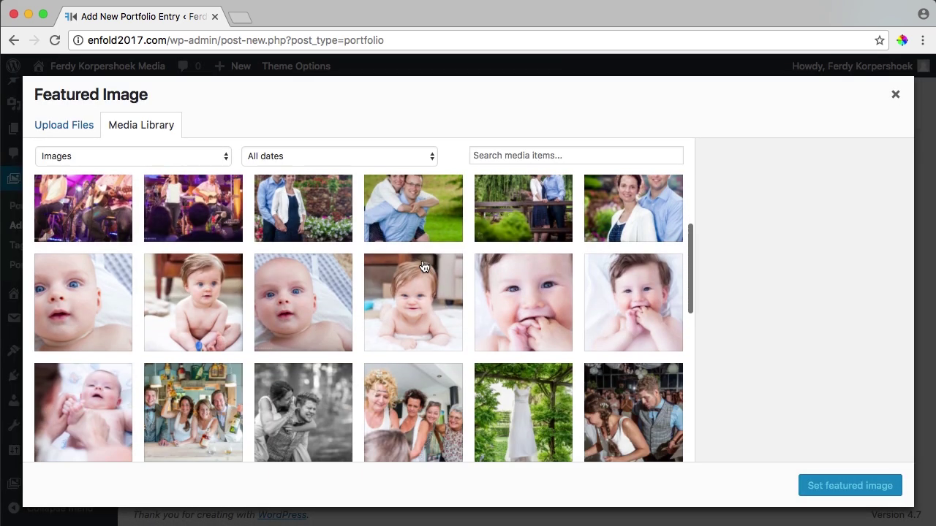
{"action": "scroll", "coordinate": [423, 266], "scroll_direction": "down", "scroll_amount": 10}
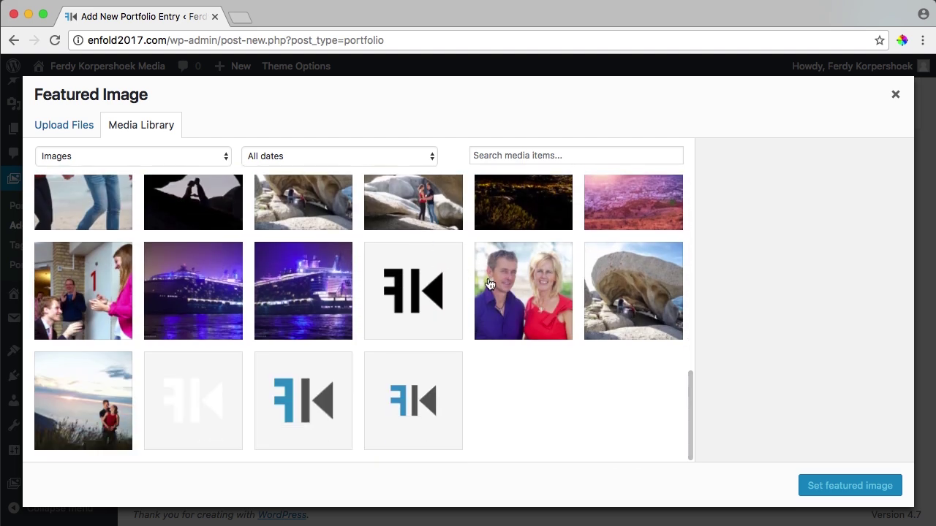
{"action": "left_click", "coordinate": [491, 286]}
{"action": "left_click", "coordinate": [839, 486]}
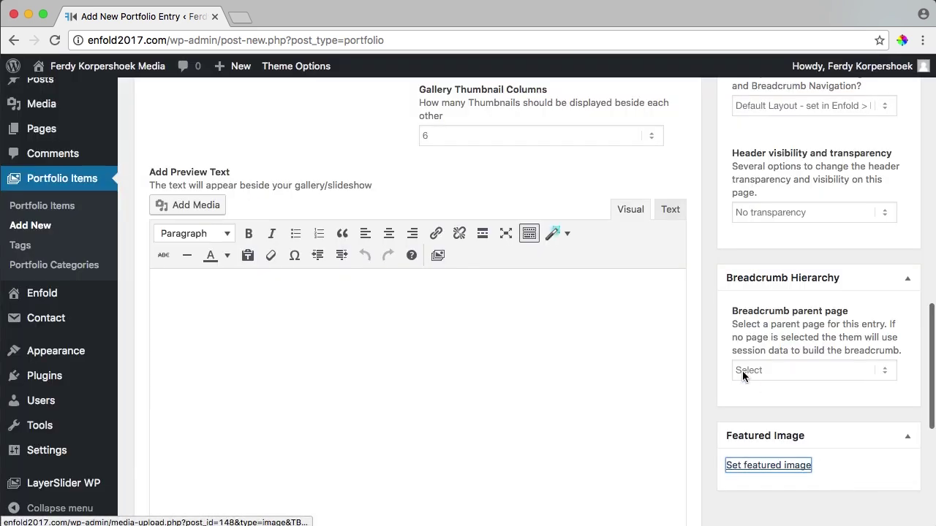
Backdate the publish date to Jul 6, 2014 and confirm it
{"action": "scroll", "coordinate": [716, 372], "scroll_direction": "up", "scroll_amount": 10}
{"action": "scroll", "coordinate": [777, 294], "scroll_direction": "up", "scroll_amount": 2}
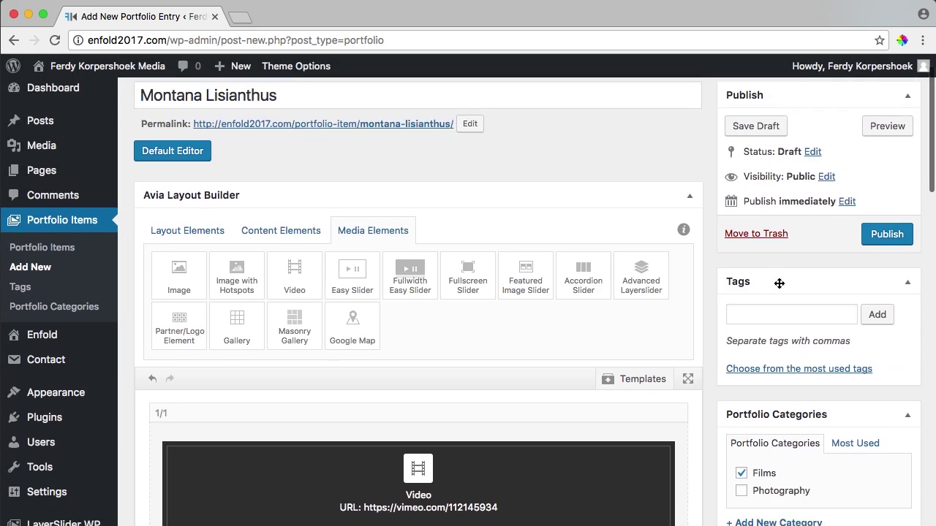
{"action": "left_click", "coordinate": [846, 202]}
{"action": "left_click", "coordinate": [760, 221]}
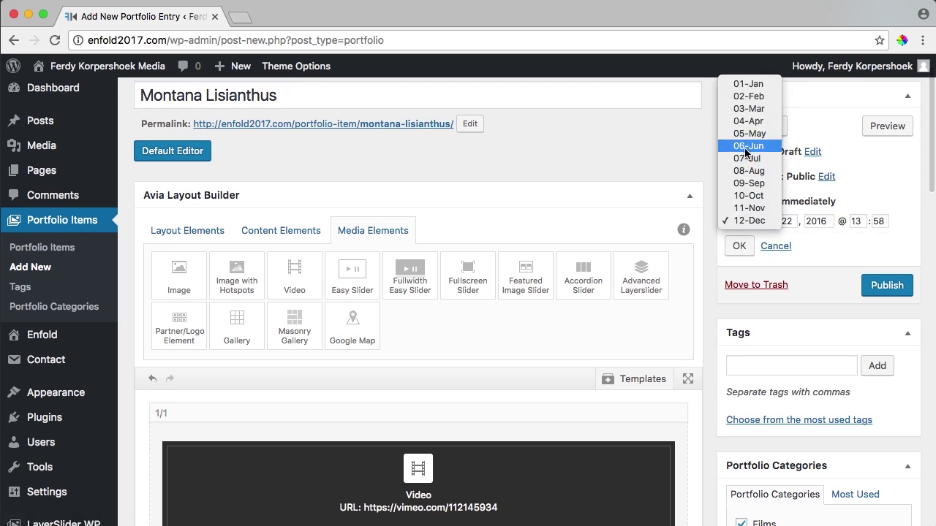
{"action": "left_click", "coordinate": [810, 222]}
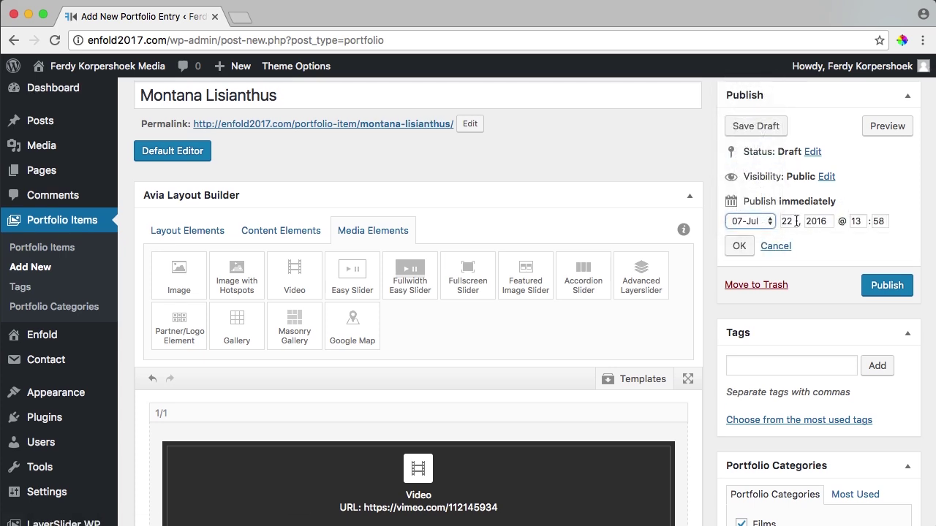
{"action": "type", "text": "06"}
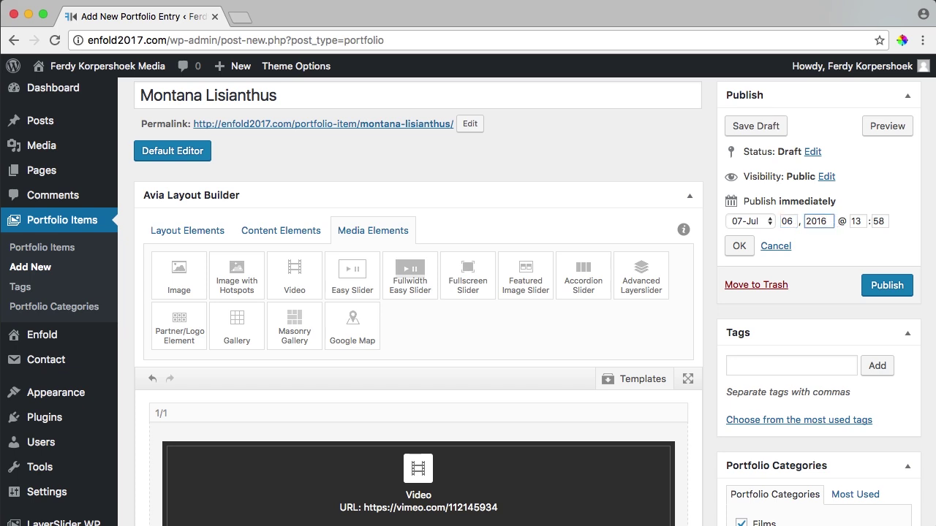
{"action": "left_click", "coordinate": [739, 246]}
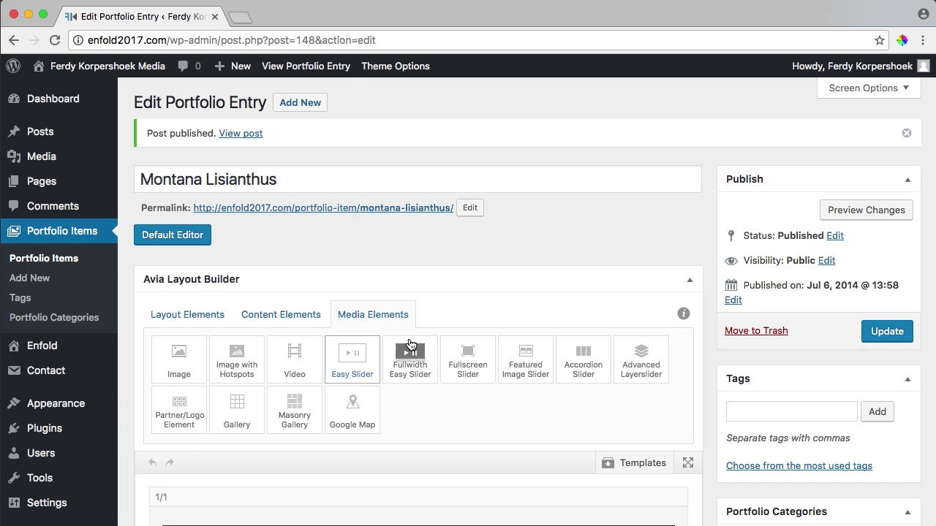
Check the live site in a new tab, close it, and start a new portfolio entry
{"action": "left_click", "coordinate": [162, 70], "text": "super"}
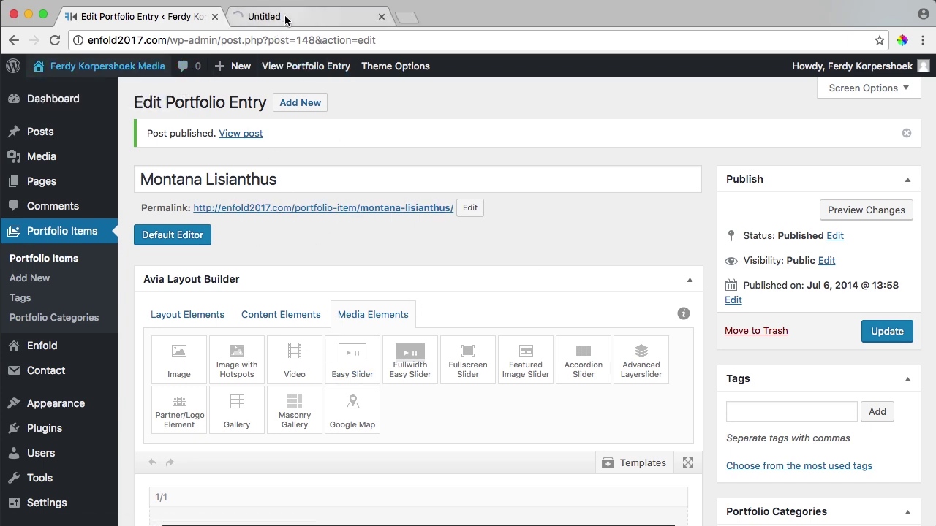
{"action": "left_click", "coordinate": [285, 18]}
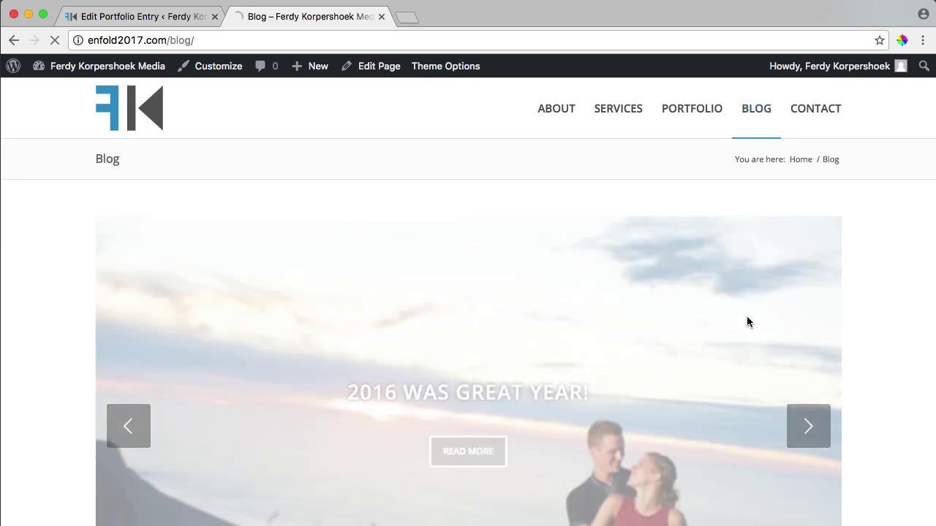
{"action": "scroll", "coordinate": [788, 302], "scroll_direction": "down", "scroll_amount": 10}
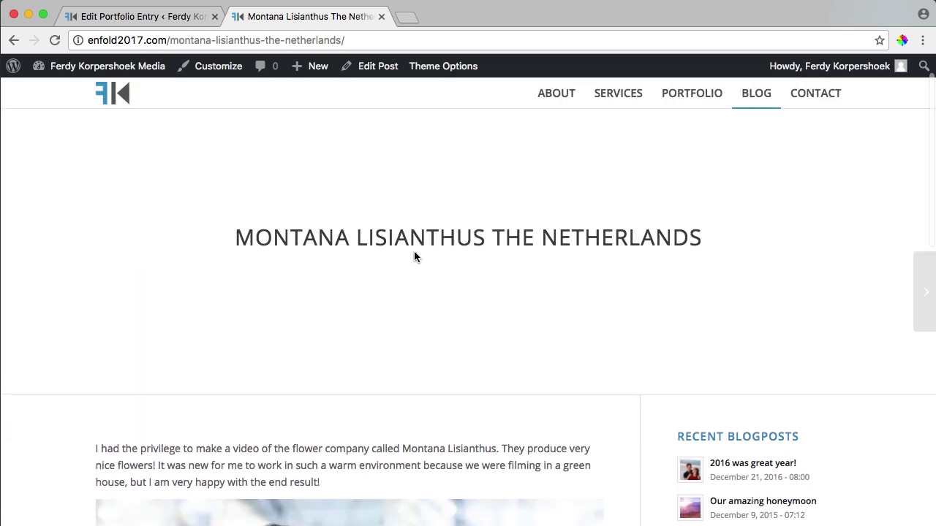
{"action": "scroll", "coordinate": [411, 247], "scroll_direction": "down", "scroll_amount": 3}
{"action": "scroll", "coordinate": [410, 250], "scroll_direction": "down", "scroll_amount": 5}
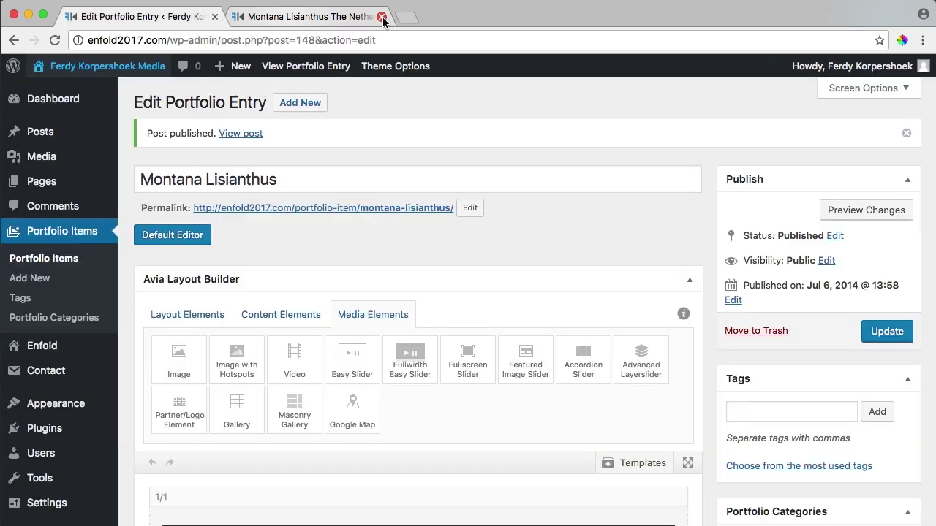
{"action": "left_click", "coordinate": [381, 17]}
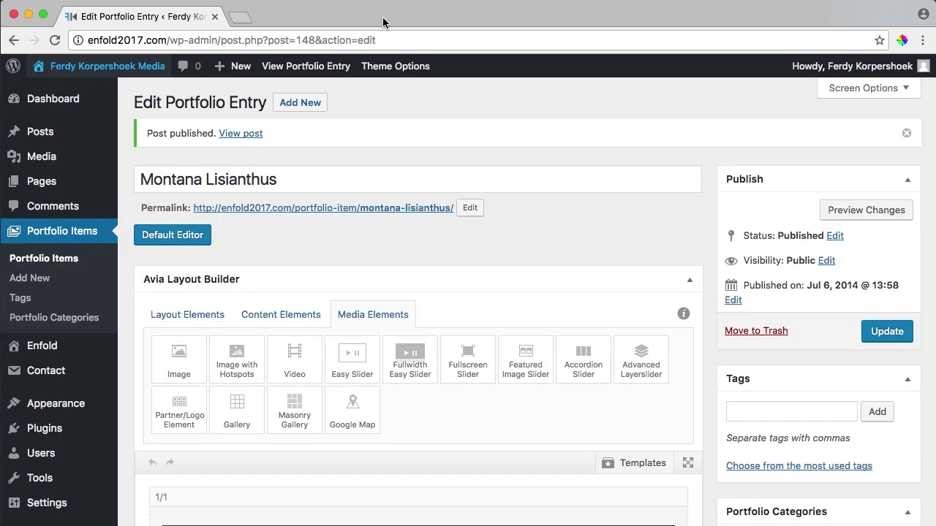
{"action": "left_click", "coordinate": [300, 102]}
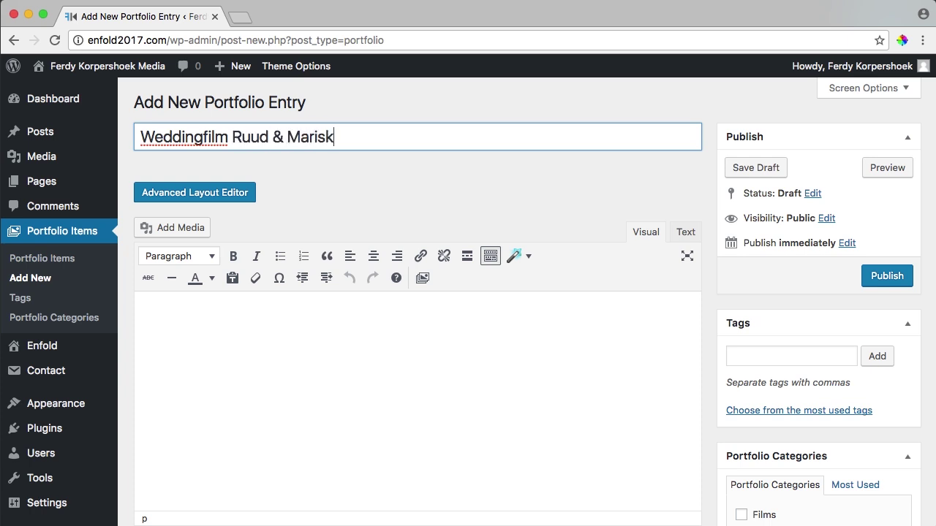
Build the wedding film layout: a 1/1 column holding a Video element, with its settings open
{"action": "left_click", "coordinate": [197, 198]}
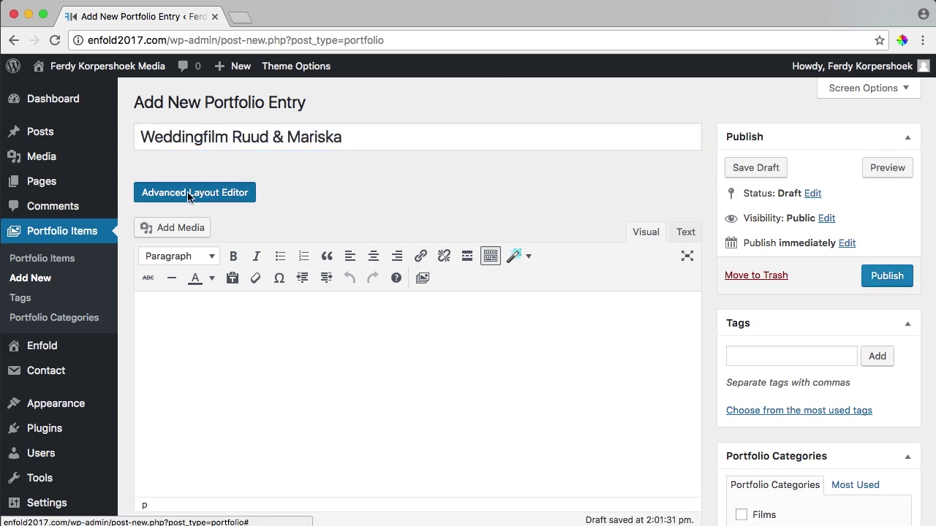
{"action": "left_click_drag", "start_coordinate": [187, 307], "coordinate": [190, 471]}
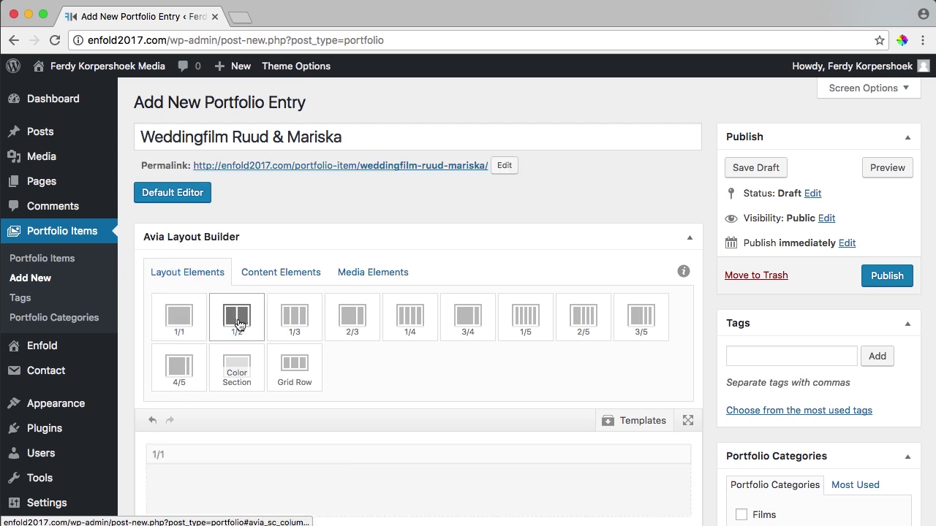
{"action": "left_click", "coordinate": [260, 274]}
{"action": "scroll", "coordinate": [314, 255], "scroll_direction": "down", "scroll_amount": 5}
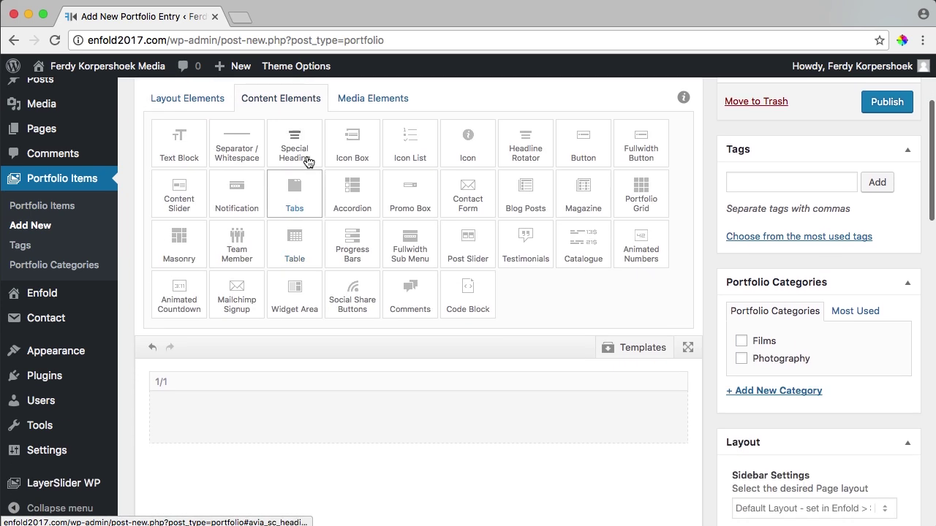
{"action": "left_click", "coordinate": [345, 98]}
{"action": "scroll", "coordinate": [306, 143], "scroll_direction": "down", "scroll_amount": 1}
{"action": "left_click_drag", "start_coordinate": [305, 142], "coordinate": [289, 309]}
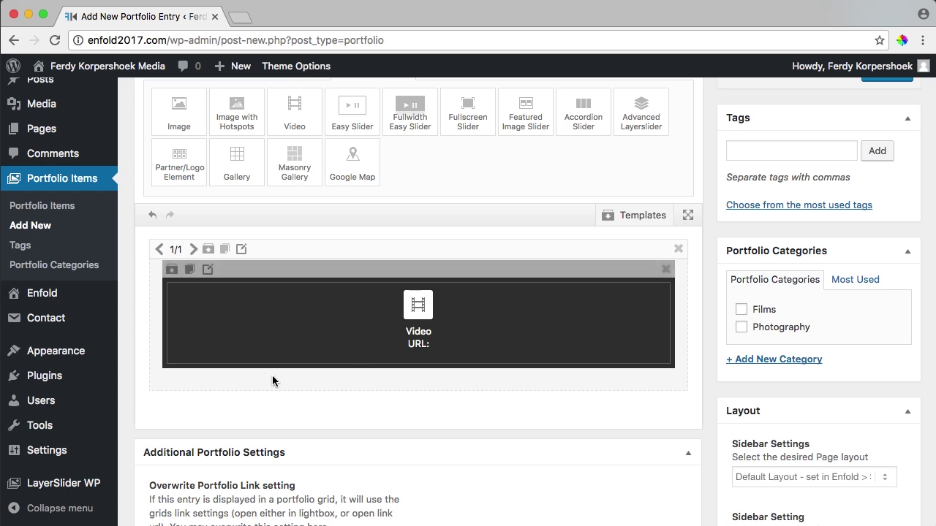
{"action": "left_click", "coordinate": [348, 333]}
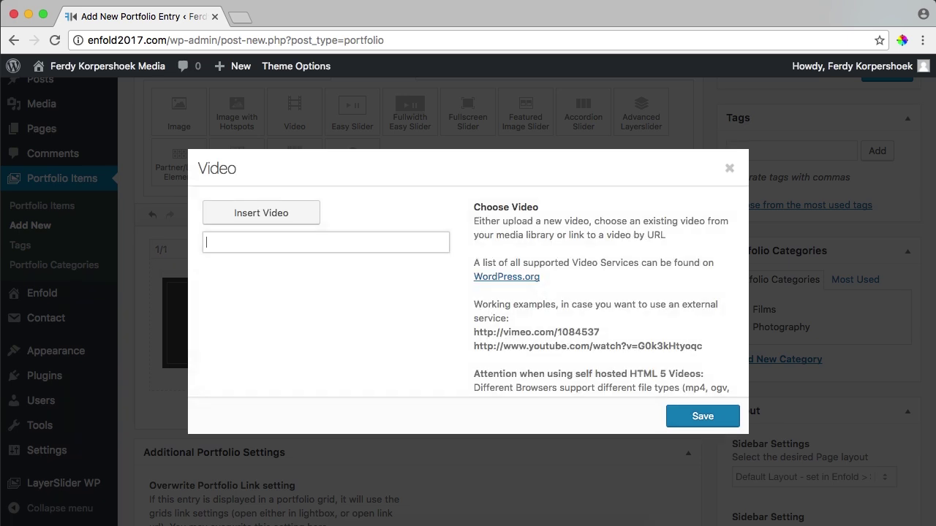
Copy the Vimeo link from the wedding film's TextEdit file into the Video URL field
{"action": "left_click", "coordinate": [316, 502]}
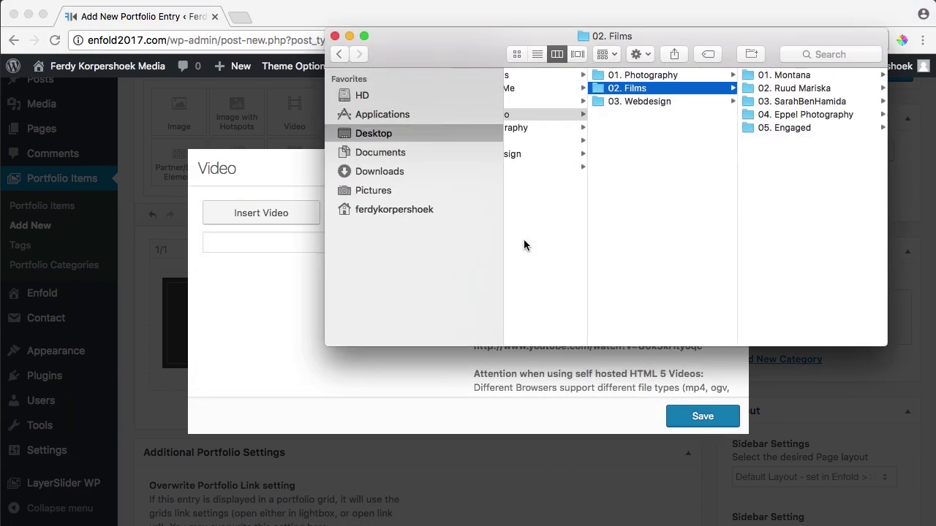
{"action": "left_click", "coordinate": [798, 86]}
{"action": "left_click", "coordinate": [769, 75]}
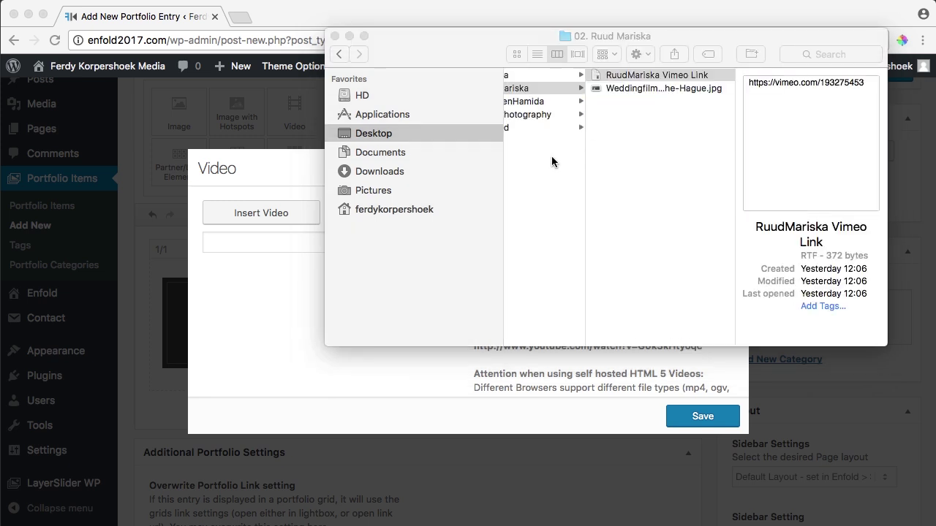
{"action": "key", "text": "super+a"}
{"action": "key", "text": "super+c"}
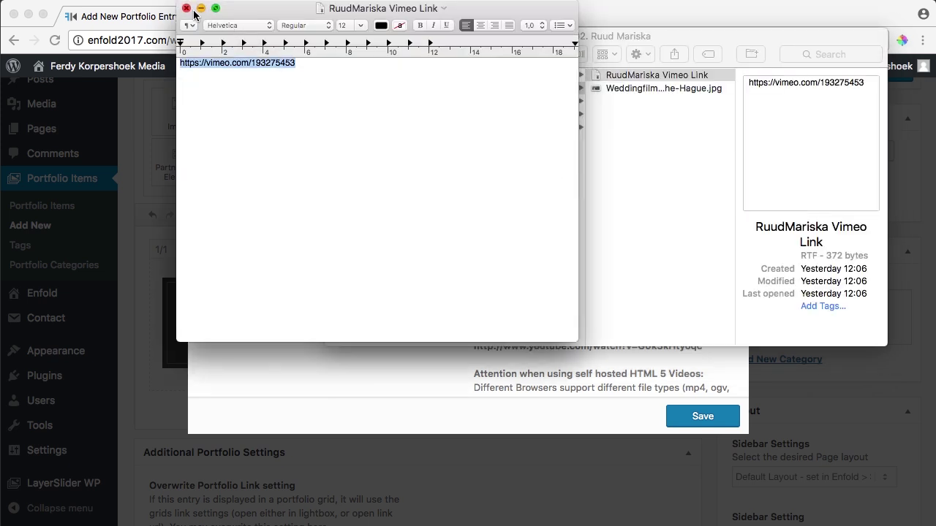
{"action": "left_click", "coordinate": [186, 8]}
{"action": "left_click", "coordinate": [334, 37]}
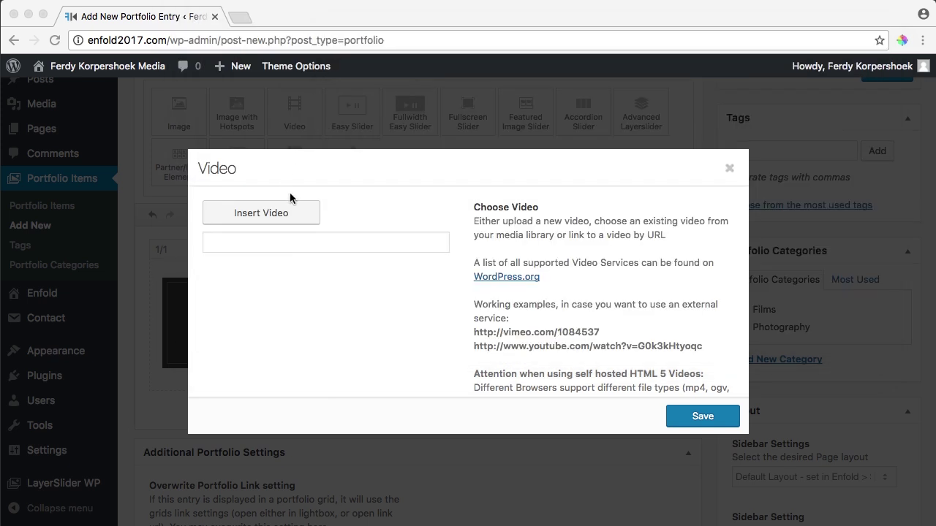
{"action": "left_click", "coordinate": [272, 241]}
{"action": "key", "text": "super+v"}
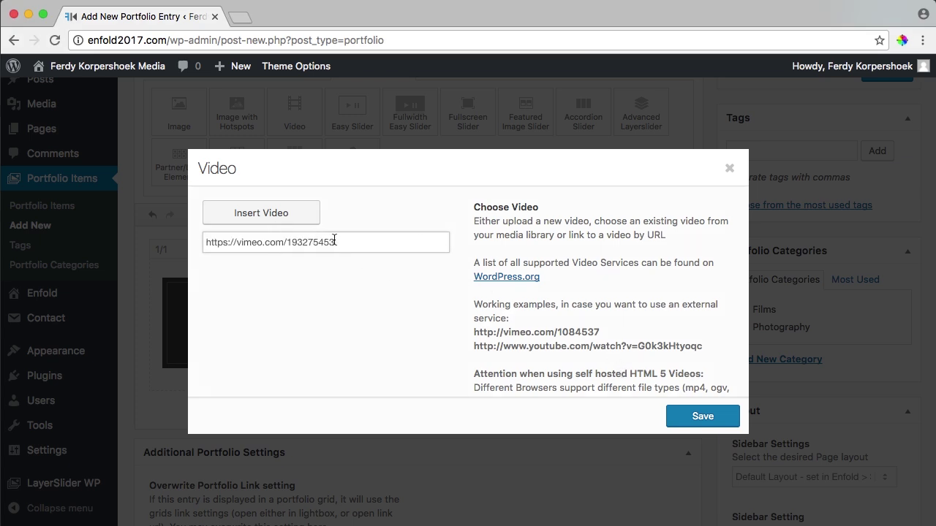
Set the video format to a Custom Ratio of 7 by 3 and save the element
{"action": "scroll", "coordinate": [462, 271], "scroll_direction": "down", "scroll_amount": 5}
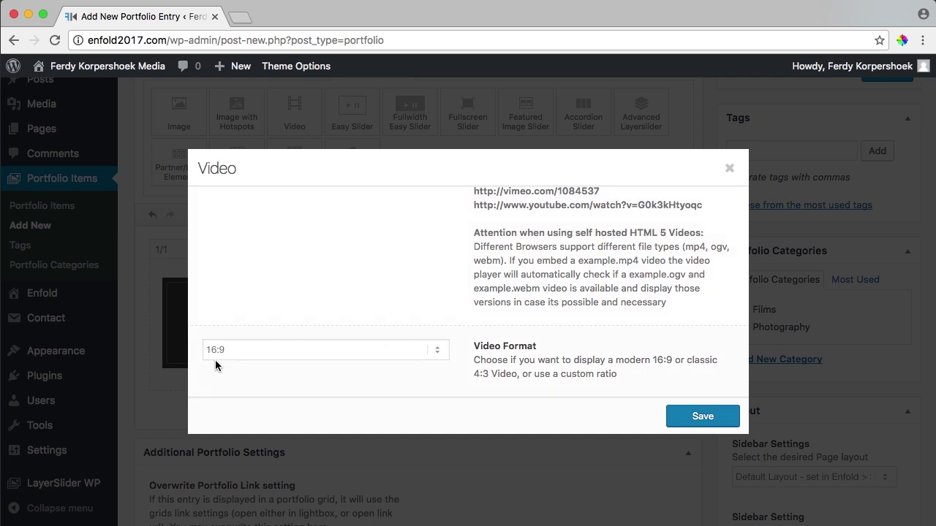
{"action": "left_click", "coordinate": [245, 356]}
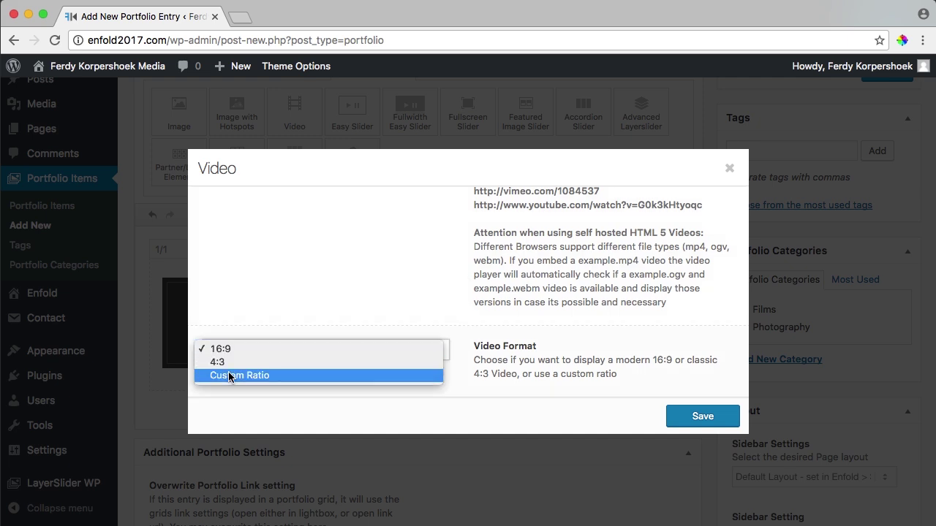
{"action": "left_click", "coordinate": [231, 373]}
{"action": "scroll", "coordinate": [409, 305], "scroll_direction": "down", "scroll_amount": 2}
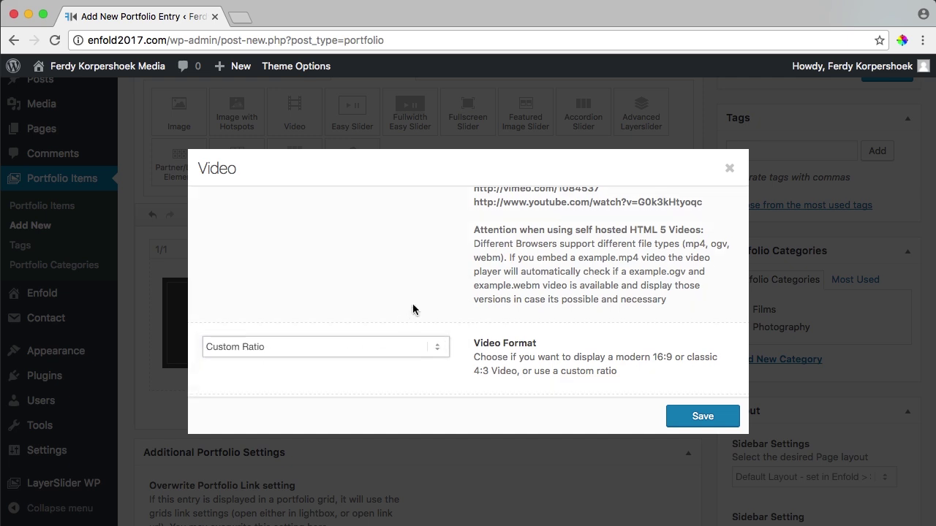
{"action": "left_click", "coordinate": [280, 345]}
{"action": "scroll", "coordinate": [283, 301], "scroll_direction": "down", "scroll_amount": 1}
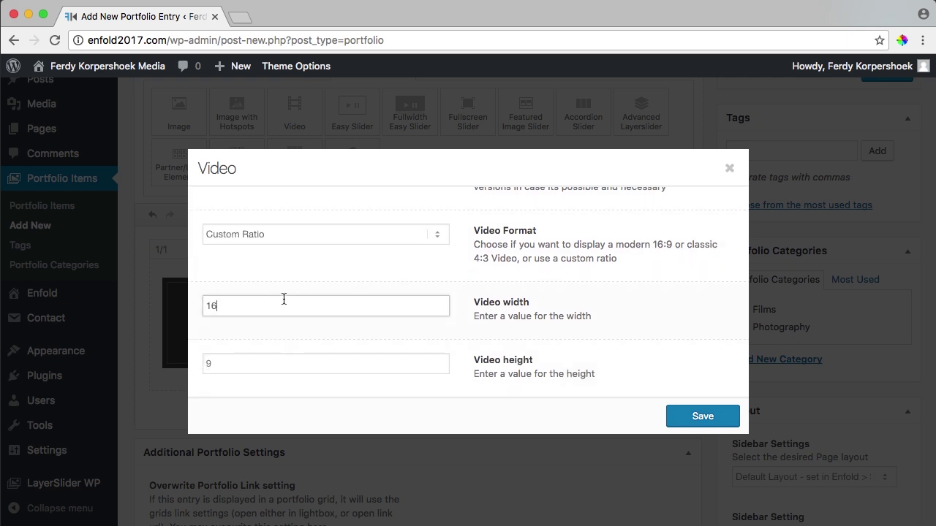
{"action": "type", "text": "7"}
{"action": "key", "text": "Tab"}
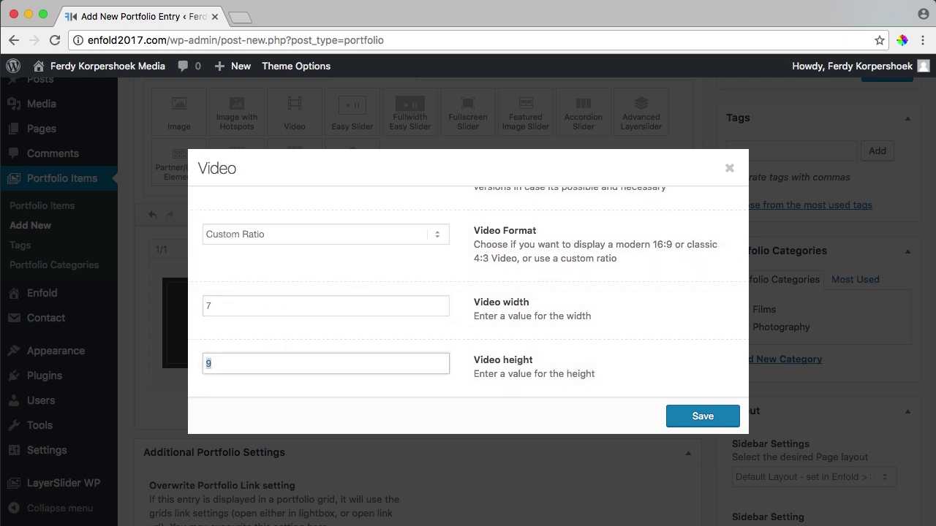
{"action": "type", "text": "3"}
{"action": "left_click", "coordinate": [698, 416]}
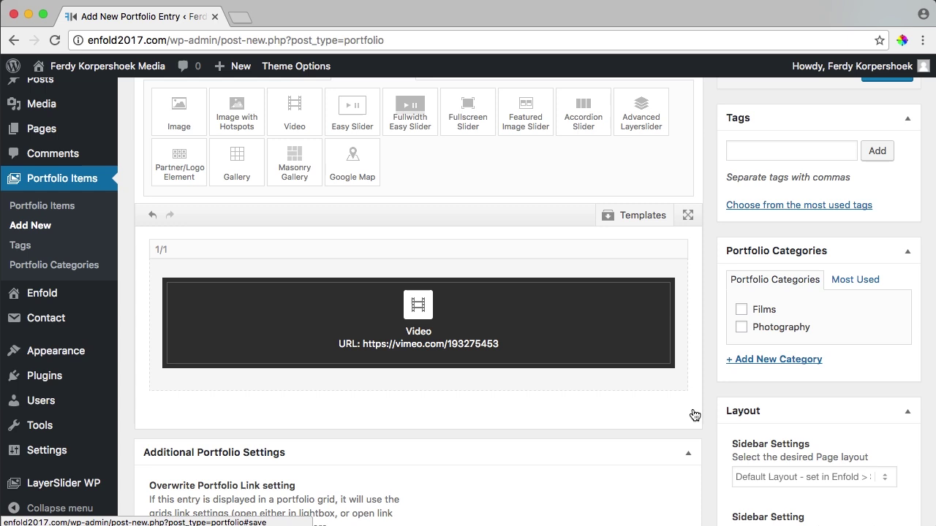
Publish the wedding film portfolio entry
{"action": "scroll", "coordinate": [719, 404], "scroll_direction": "down", "scroll_amount": 4}
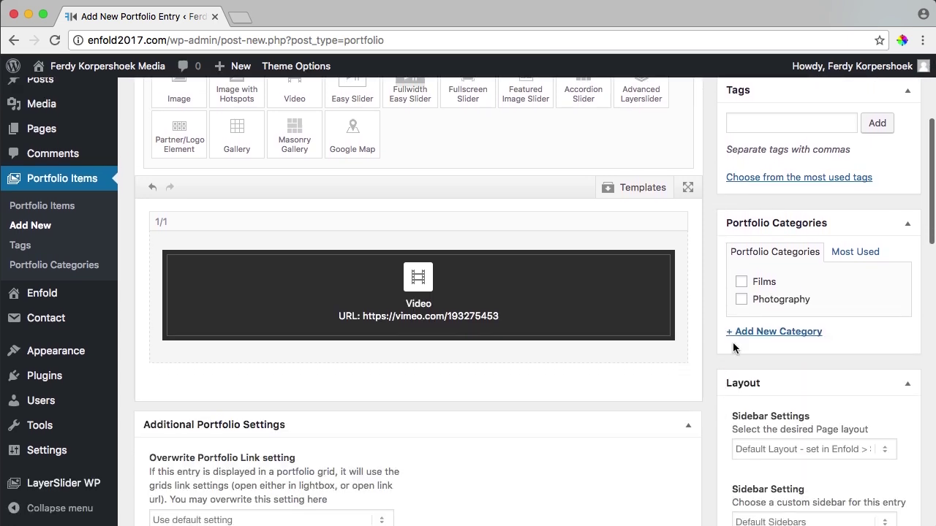
{"action": "scroll", "coordinate": [716, 309], "scroll_direction": "up", "scroll_amount": 3}
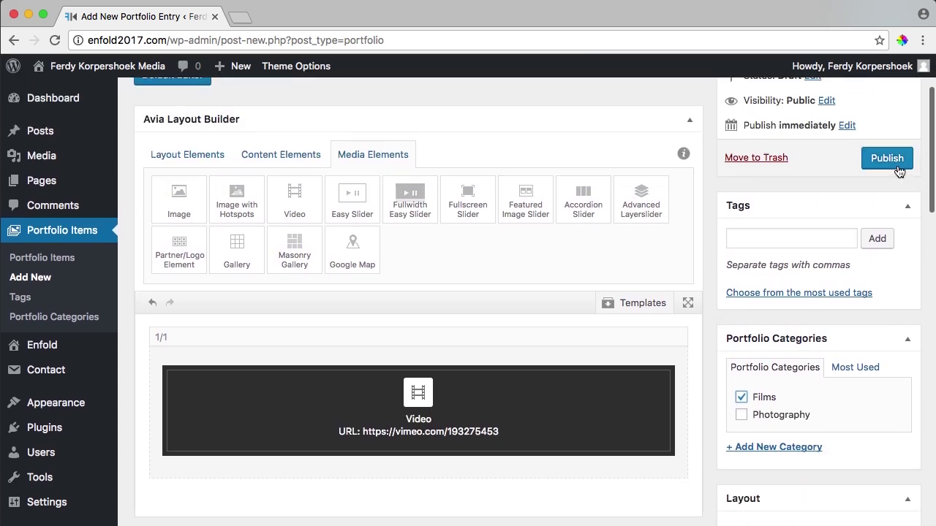
{"action": "left_click", "coordinate": [887, 159]}
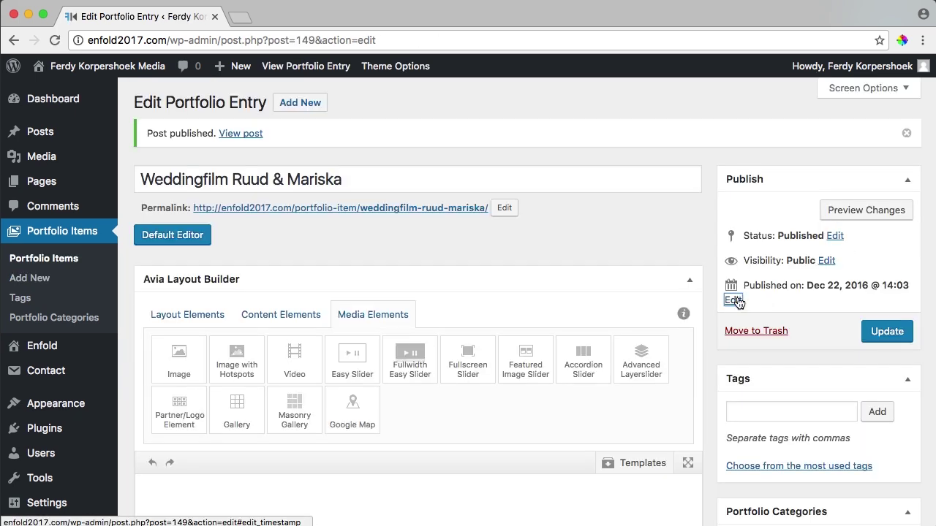
Backdate the entry to Nov 6, 2016, update it, and open the published page
{"action": "left_click", "coordinate": [733, 300]}
{"action": "left_click", "coordinate": [761, 304]}
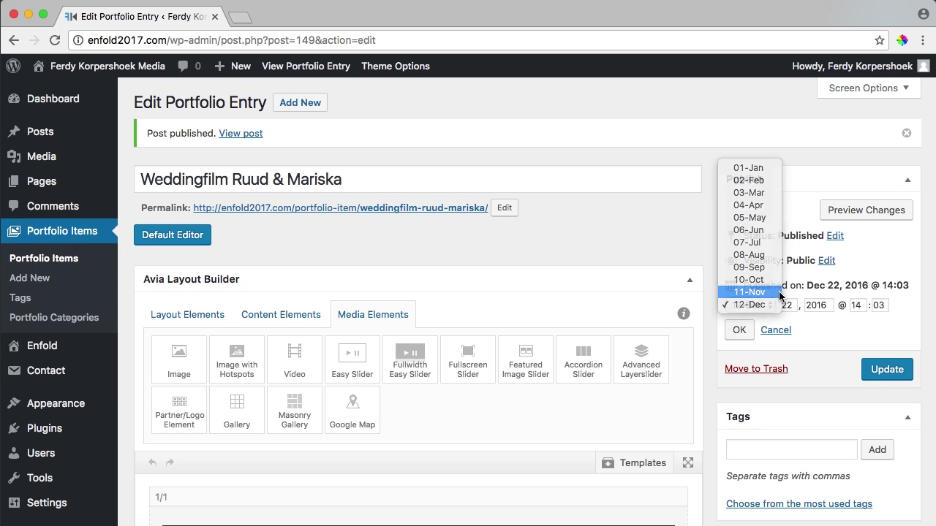
{"action": "left_click", "coordinate": [780, 296]}
{"action": "left_click", "coordinate": [769, 307]}
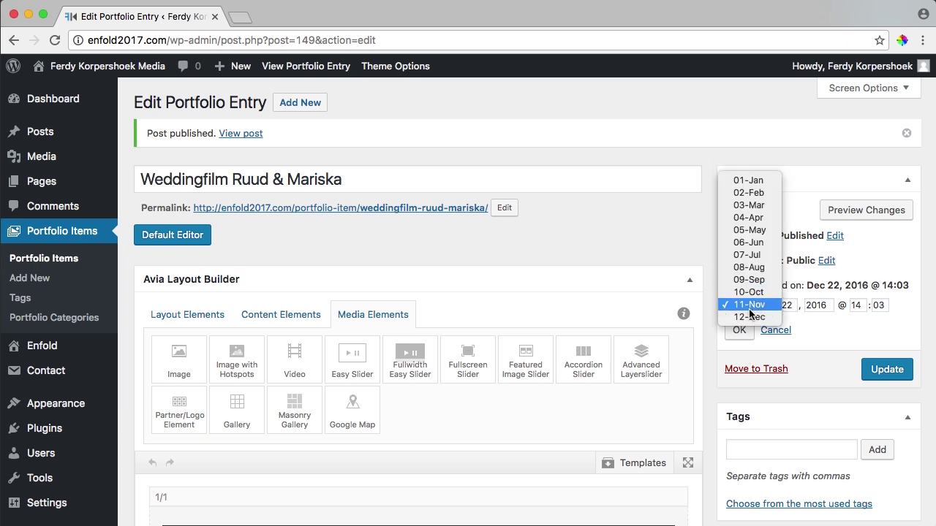
{"action": "left_click", "coordinate": [771, 306]}
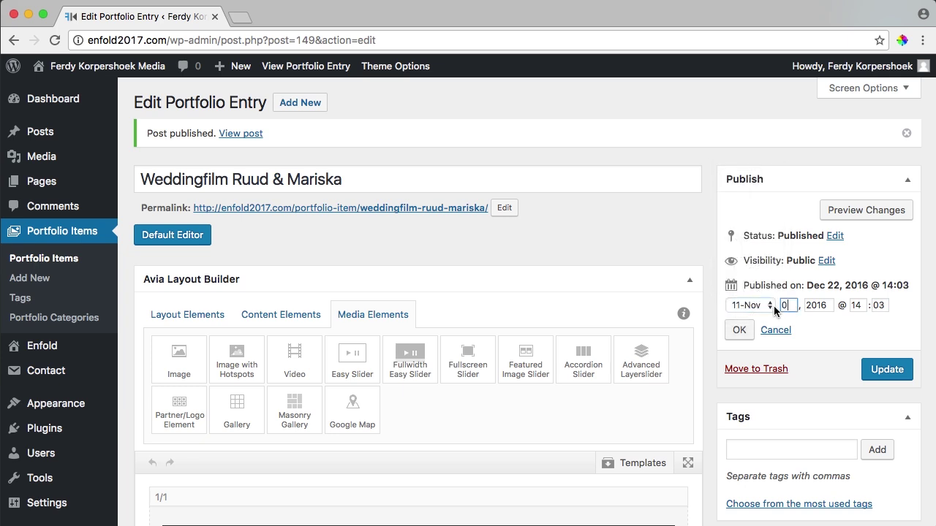
{"action": "type", "text": "06"}
{"action": "left_click", "coordinate": [739, 329]}
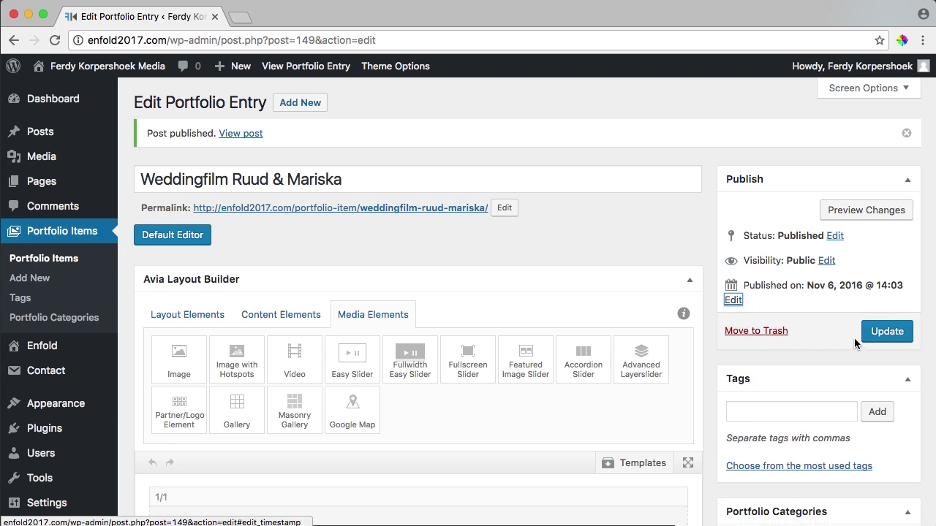
{"action": "left_click", "coordinate": [869, 333]}
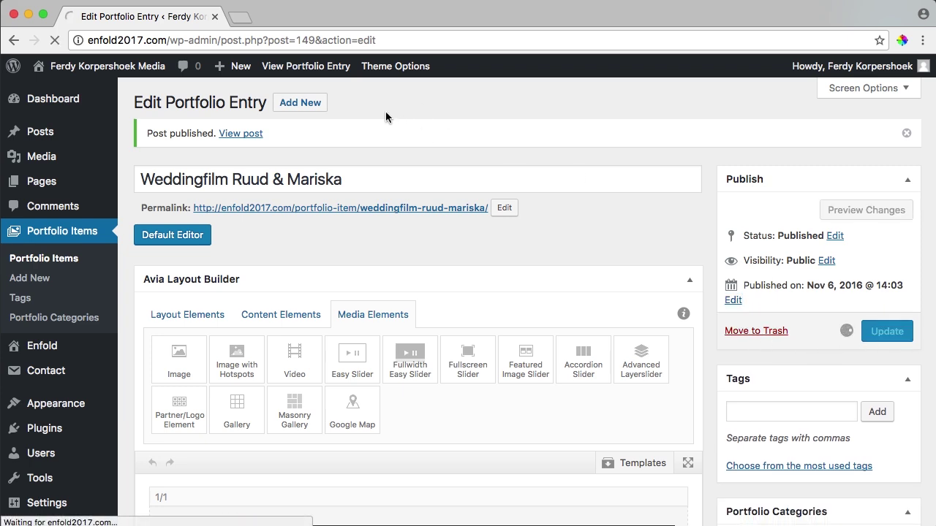
{"action": "left_click", "coordinate": [313, 66], "text": "super"}
{"action": "left_click", "coordinate": [294, 18]}
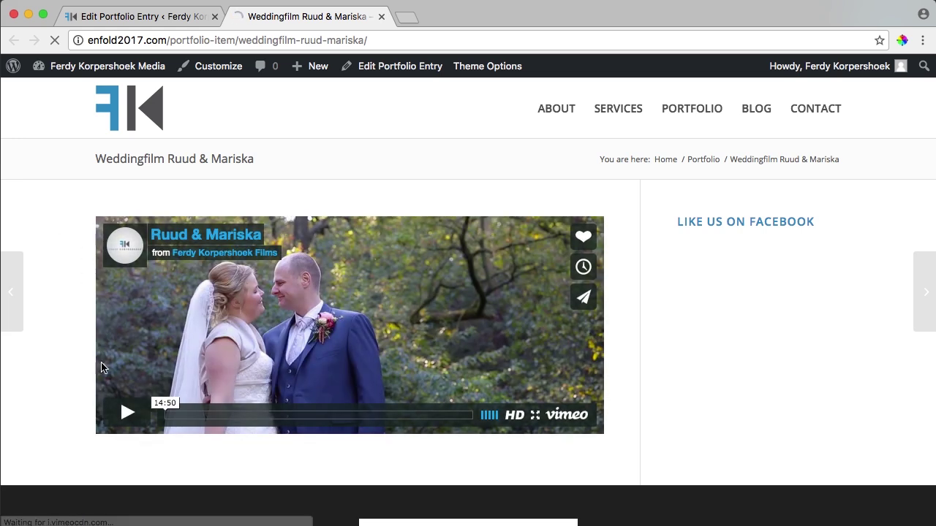
Check the embedded Vimeo video on the live wedding film page, then start another portfolio entry
{"action": "scroll", "coordinate": [62, 376], "scroll_direction": "down", "scroll_amount": 1}
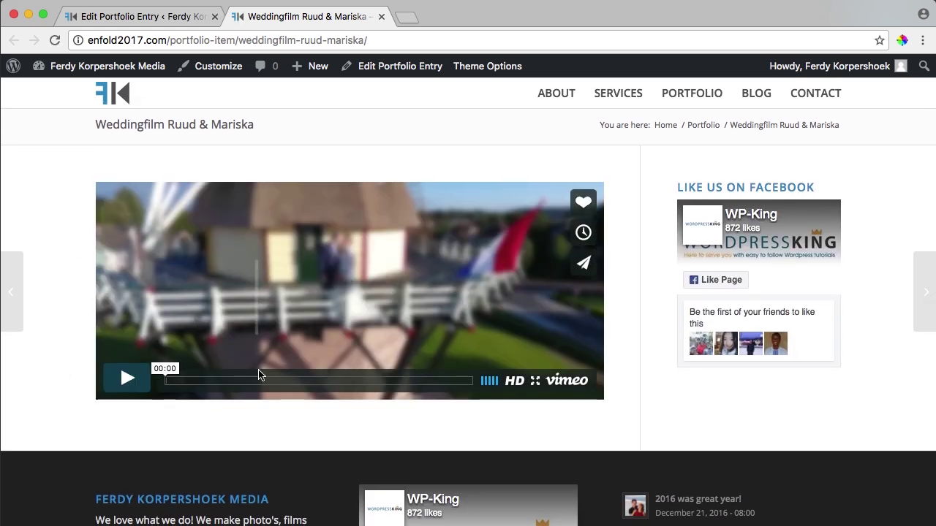
{"action": "scroll", "coordinate": [622, 319], "scroll_direction": "up", "scroll_amount": 1}
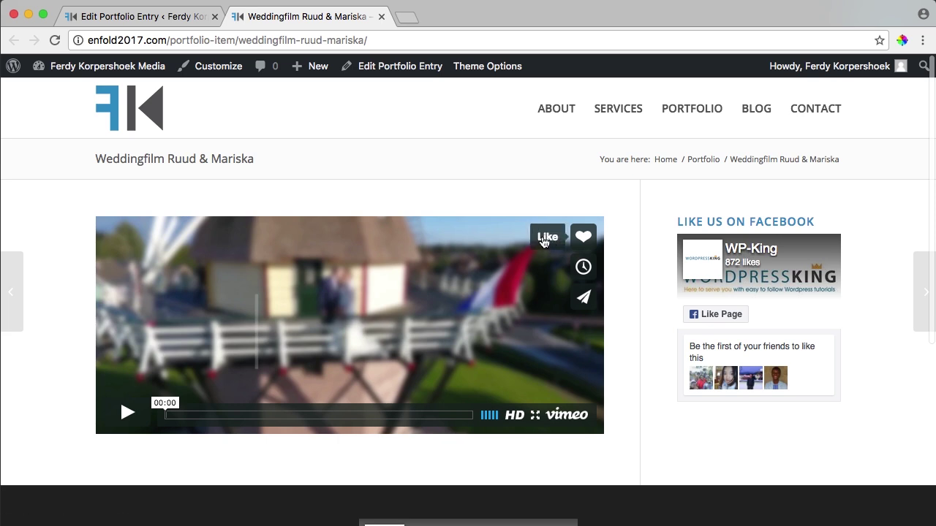
{"action": "scroll", "coordinate": [637, 197], "scroll_direction": "down", "scroll_amount": 5}
{"action": "scroll", "coordinate": [637, 203], "scroll_direction": "up", "scroll_amount": 5}
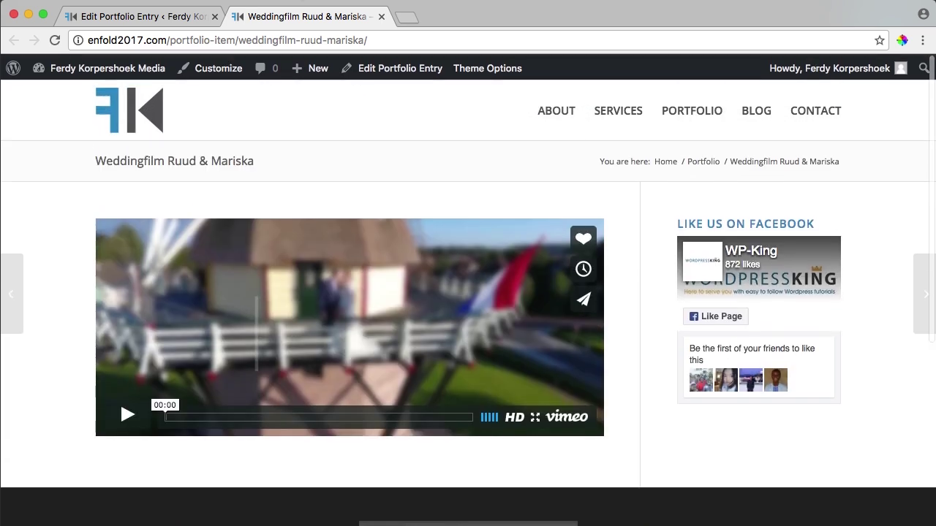
{"action": "mouse_move", "coordinate": [311, 67]}
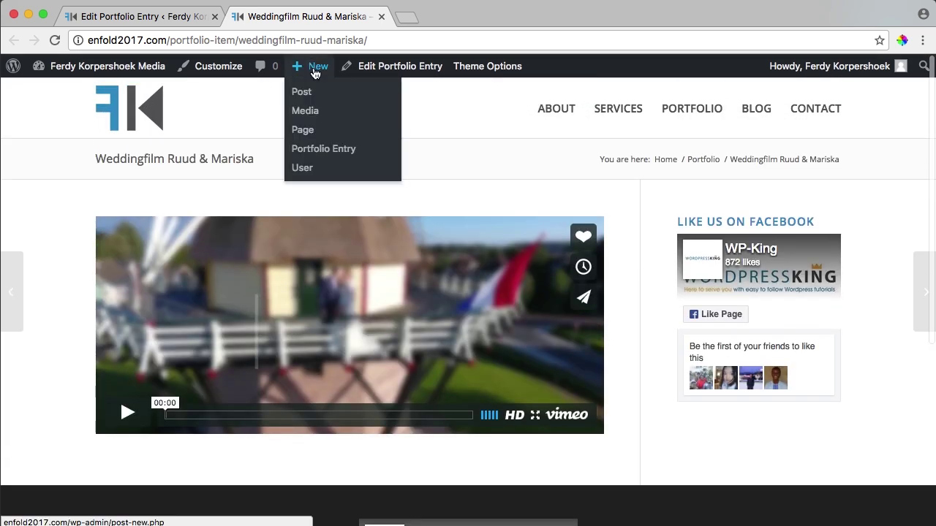
{"action": "left_click", "coordinate": [315, 149]}
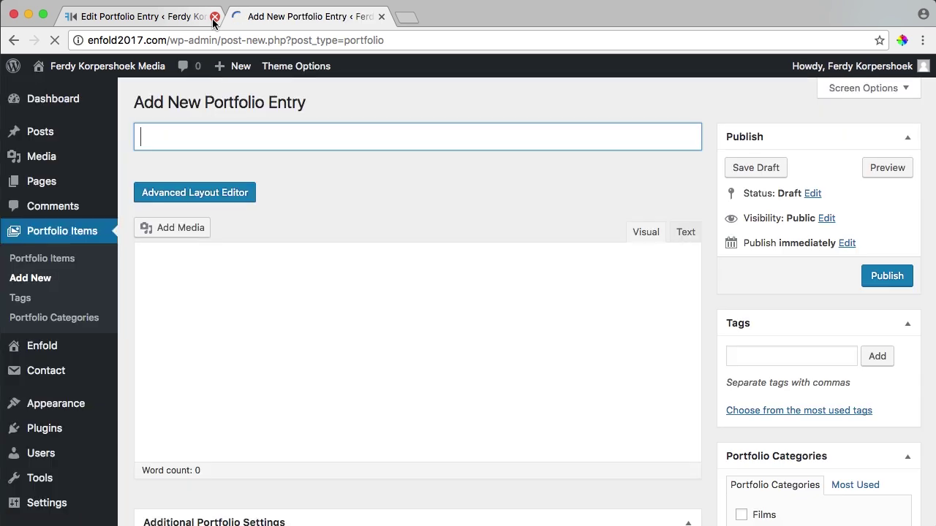
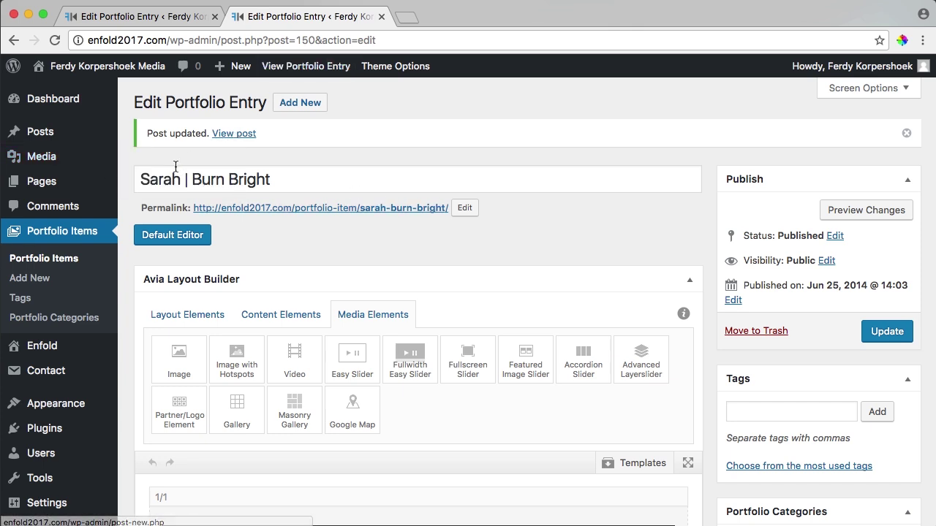
Add the artist's surname to the Burn Bright permalink slug, update the entry, and view it live
{"action": "left_click", "coordinate": [464, 208]}
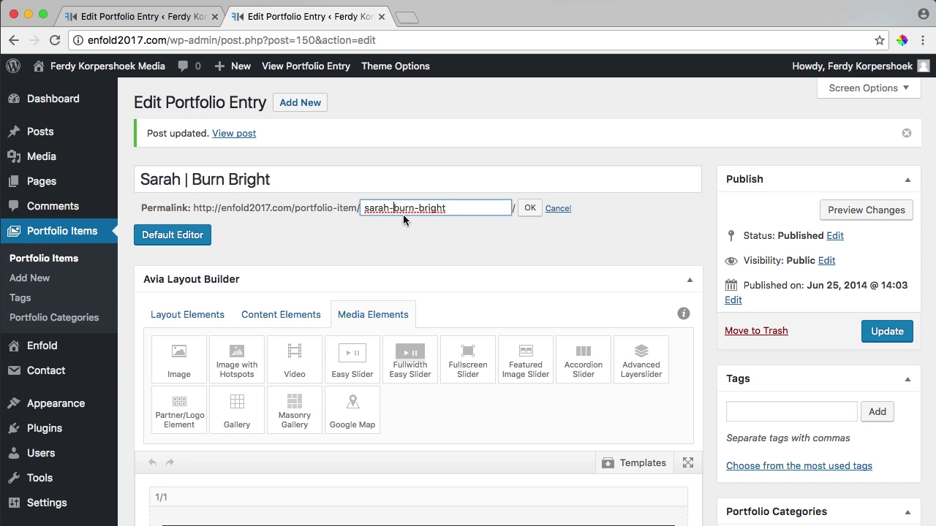
{"action": "type", "text": "ben-ham"}
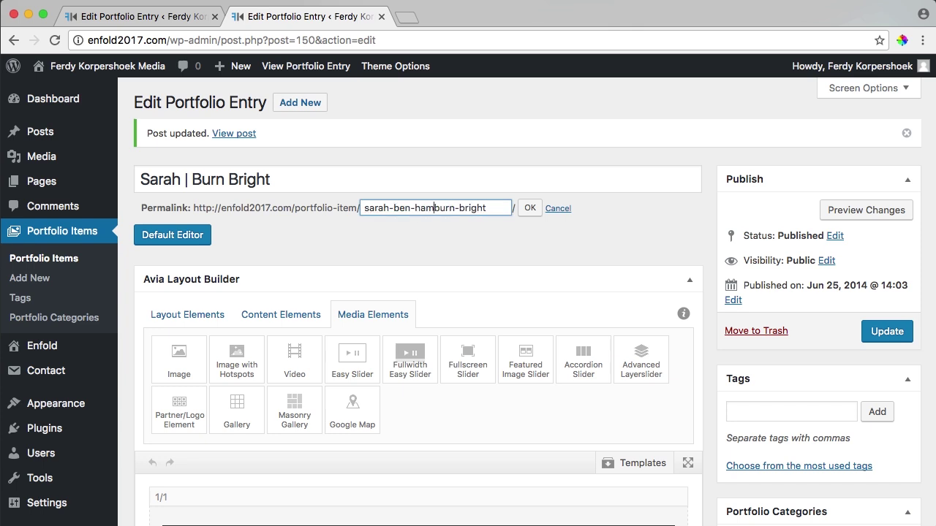
{"action": "type", "text": "ida-"}
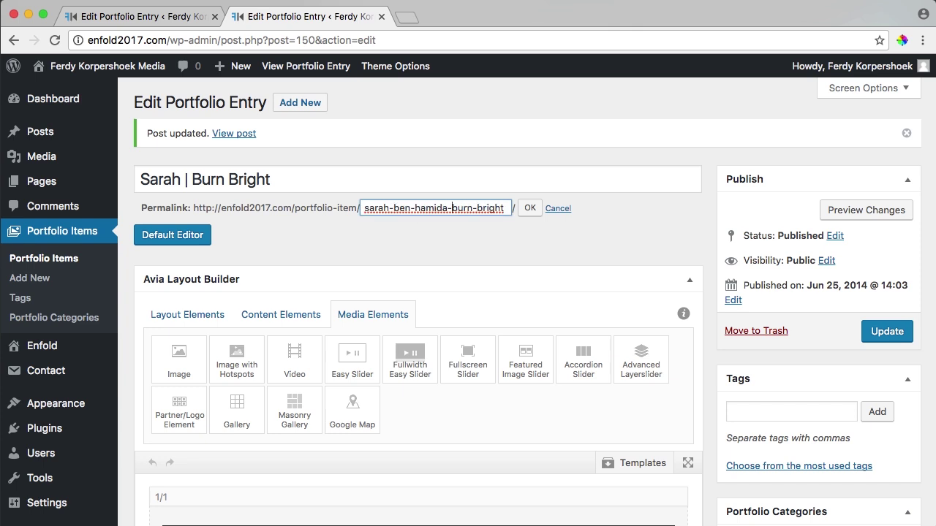
{"action": "left_click", "coordinate": [527, 208]}
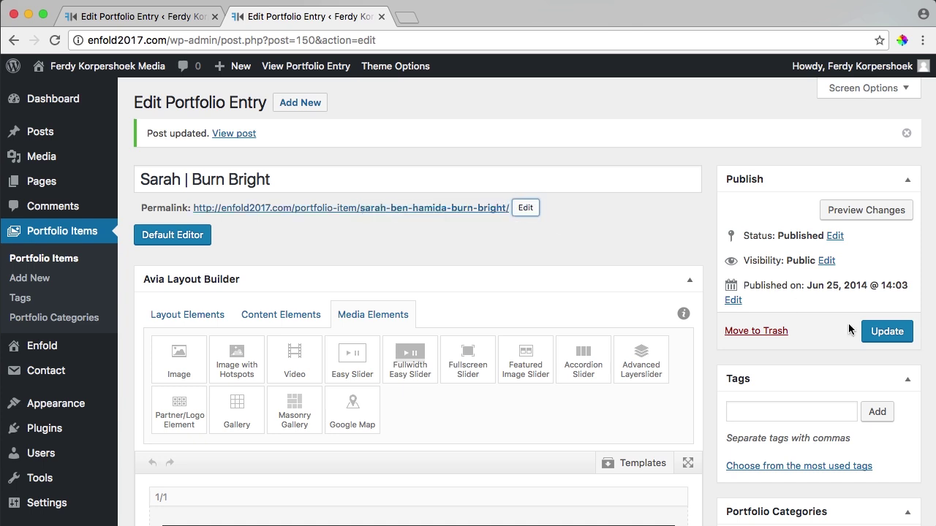
{"action": "left_click", "coordinate": [886, 332]}
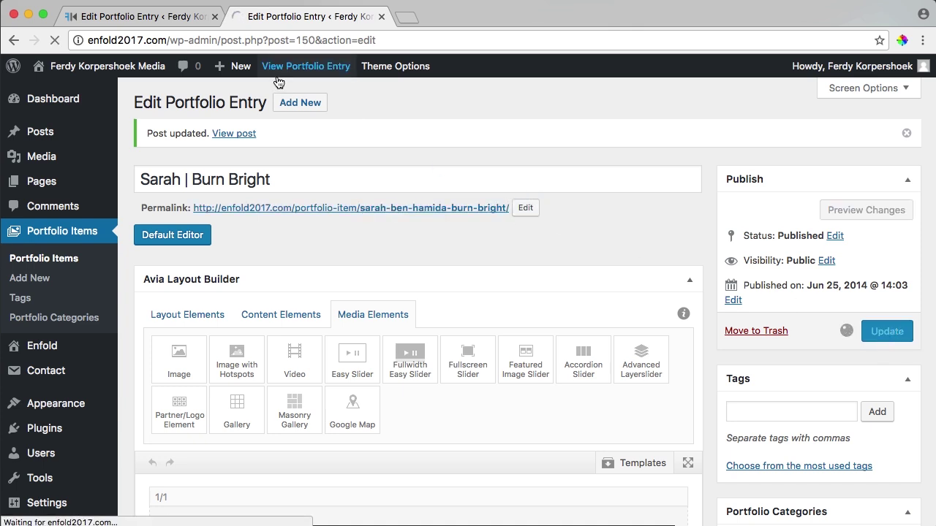
{"action": "left_click", "coordinate": [306, 65], "text": "super"}
{"action": "left_click", "coordinate": [450, 19]}
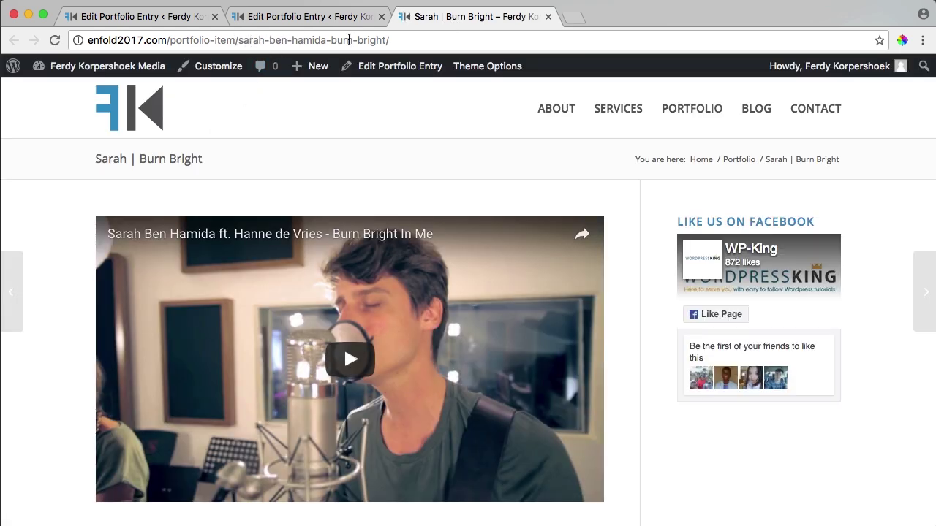
Highlight the added name in the live entry's web address to check the new slug
{"action": "left_click", "coordinate": [326, 41]}
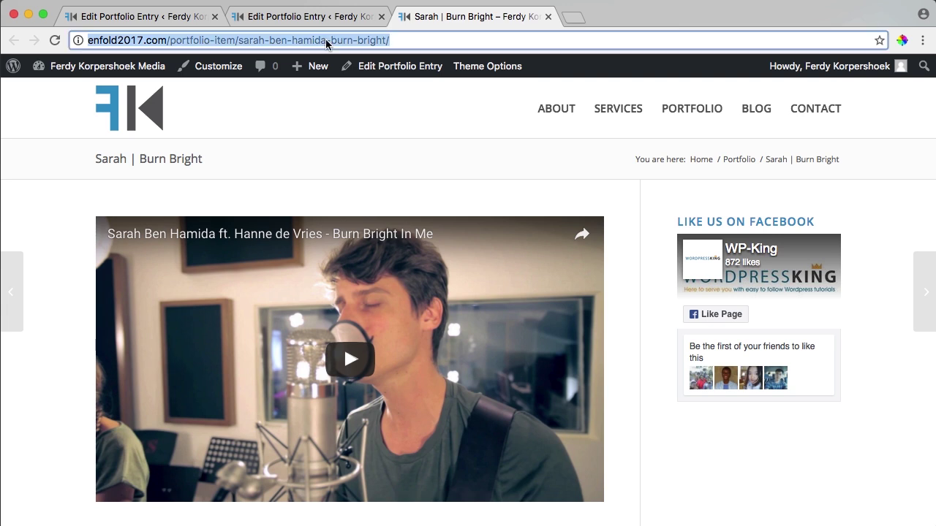
{"action": "double_click", "coordinate": [326, 41]}
{"action": "left_click", "coordinate": [330, 41]}
{"action": "left_click_drag", "start_coordinate": [332, 41], "coordinate": [249, 39]}
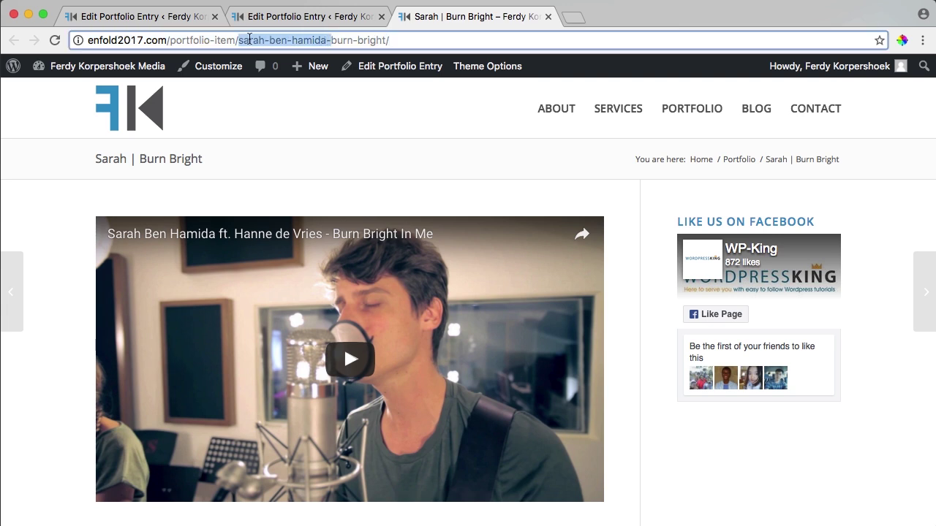
Close the live entry's tab and browse the site's Portfolio page
{"action": "left_click", "coordinate": [548, 17]}
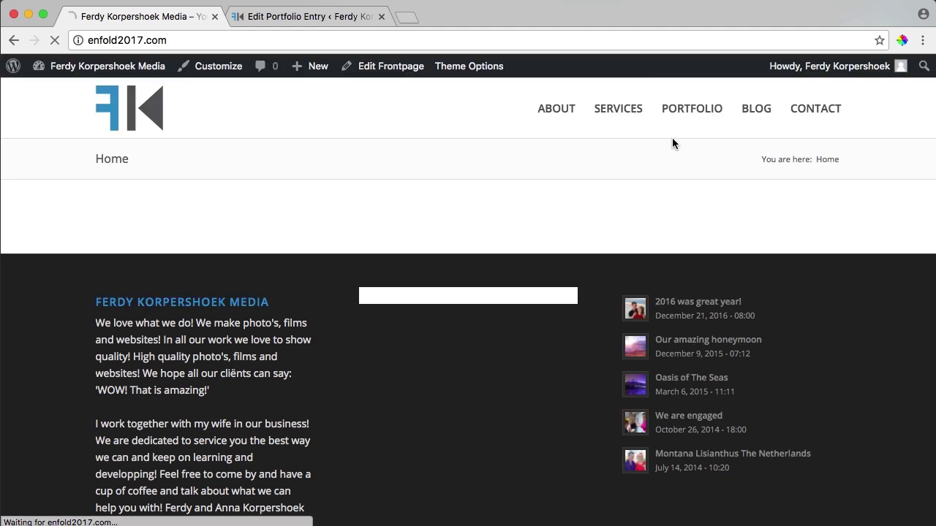
{"action": "left_click", "coordinate": [713, 114]}
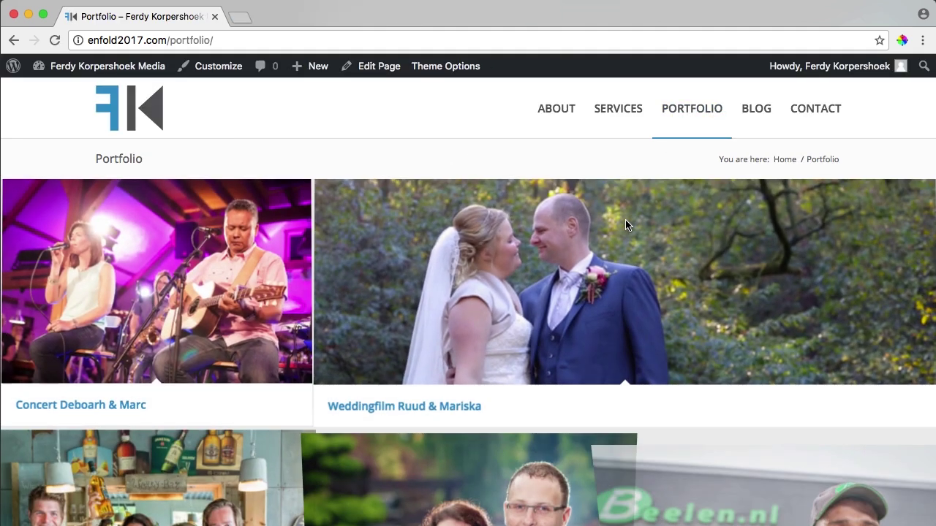
{"action": "scroll", "coordinate": [625, 223], "scroll_direction": "down", "scroll_amount": 6}
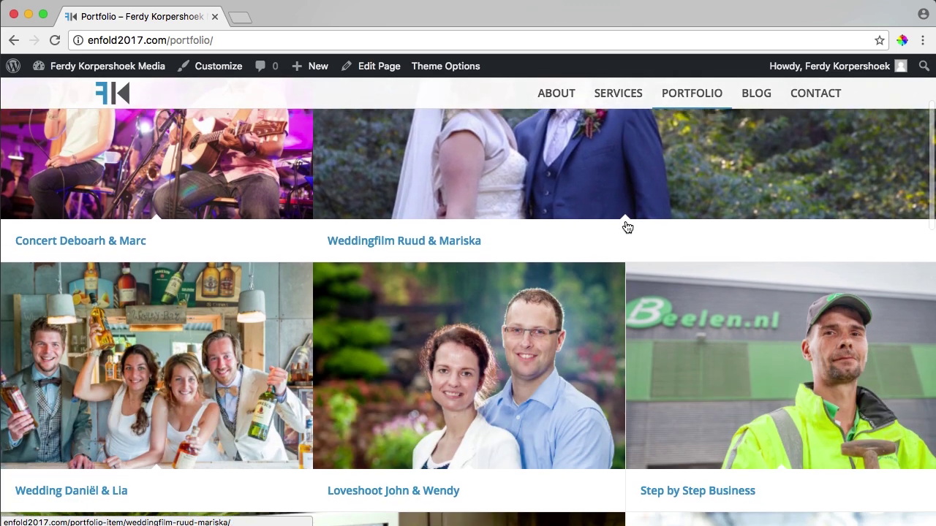
{"action": "scroll", "coordinate": [608, 233], "scroll_direction": "down", "scroll_amount": 8}
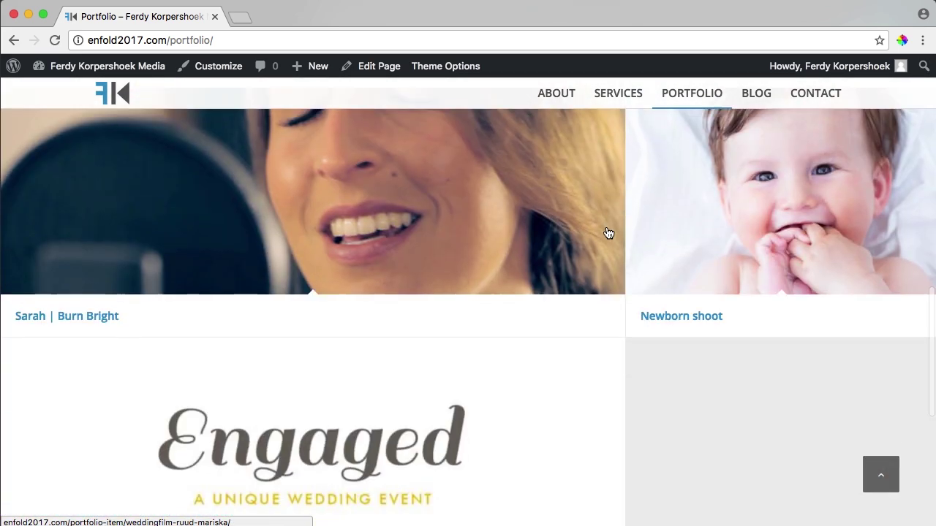
{"action": "scroll", "coordinate": [563, 236], "scroll_direction": "up", "scroll_amount": 14}
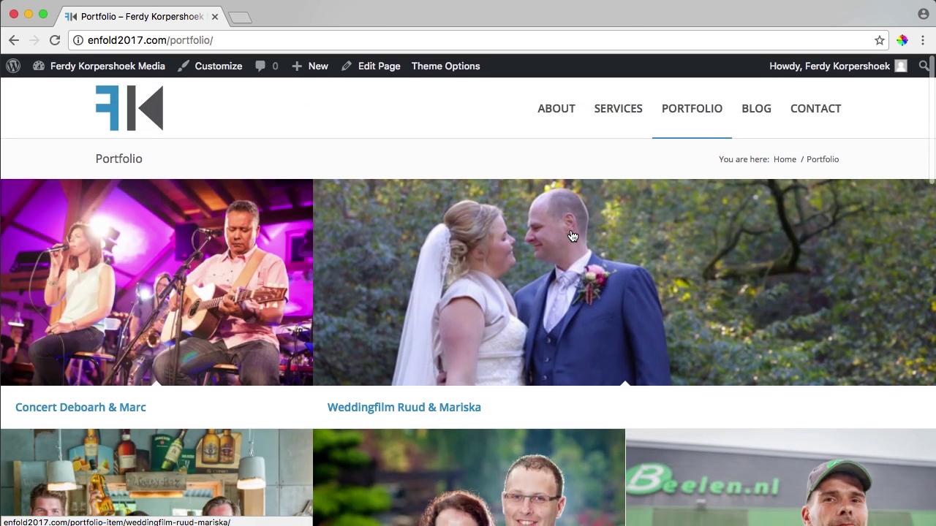
{"action": "mouse_move", "coordinate": [320, 77]}
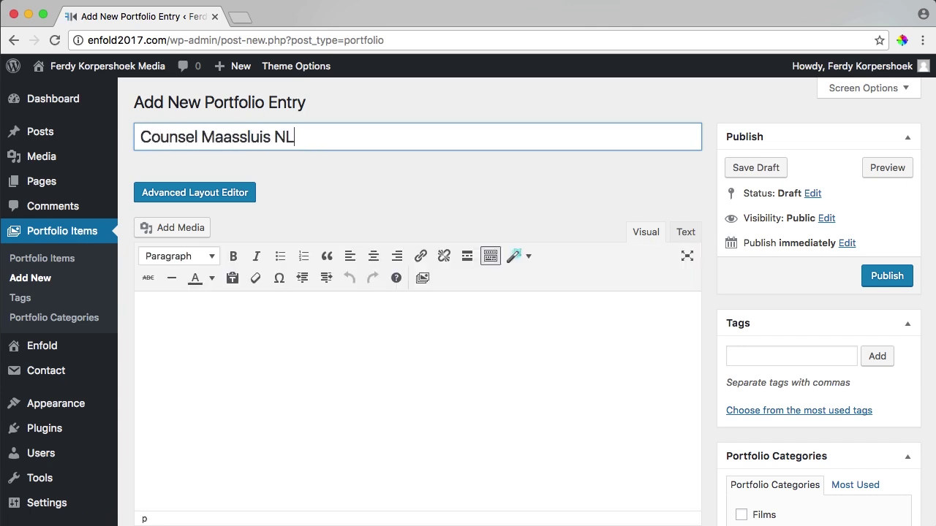
Remove the title spaces to read CounselMaassluisNL, then build a 1/1 section holding an Image element
{"action": "left_click", "coordinate": [201, 138]}
{"action": "key", "text": "BackSpace"}
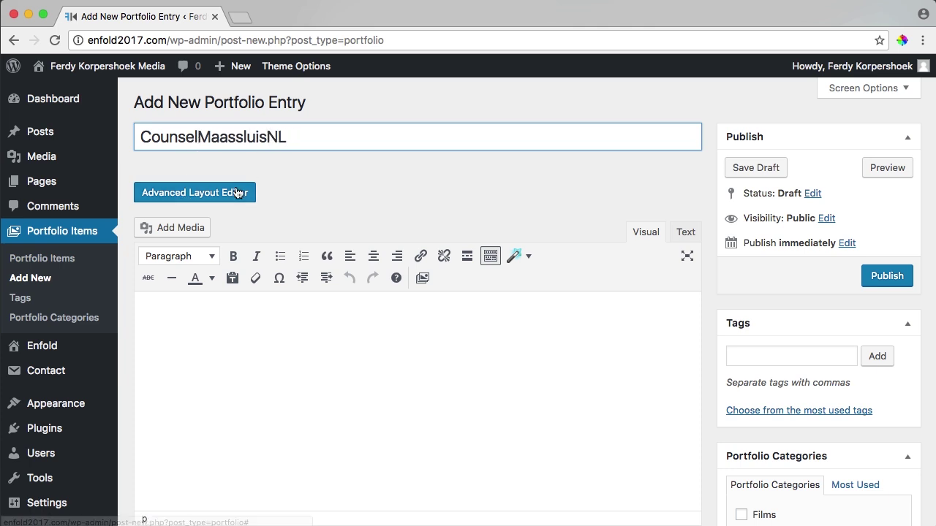
{"action": "left_click", "coordinate": [226, 192]}
{"action": "left_click", "coordinate": [179, 316]}
{"action": "left_click", "coordinate": [262, 282]}
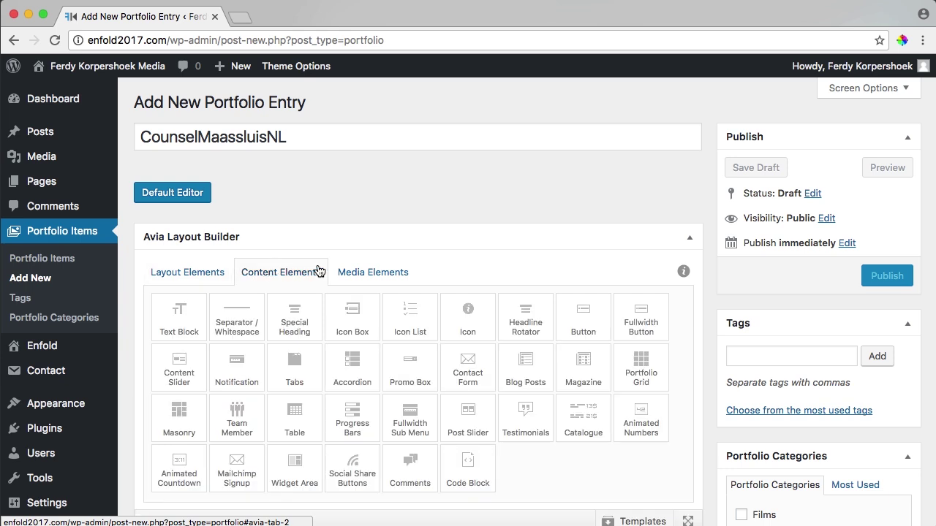
{"action": "scroll", "coordinate": [292, 212], "scroll_direction": "down", "scroll_amount": 4}
{"action": "left_click", "coordinate": [361, 142]}
{"action": "left_click_drag", "start_coordinate": [170, 187], "coordinate": [210, 349]}
{"action": "scroll", "coordinate": [703, 291], "scroll_direction": "down", "scroll_amount": 6}
{"action": "scroll", "coordinate": [703, 291], "scroll_direction": "down", "scroll_amount": 6}
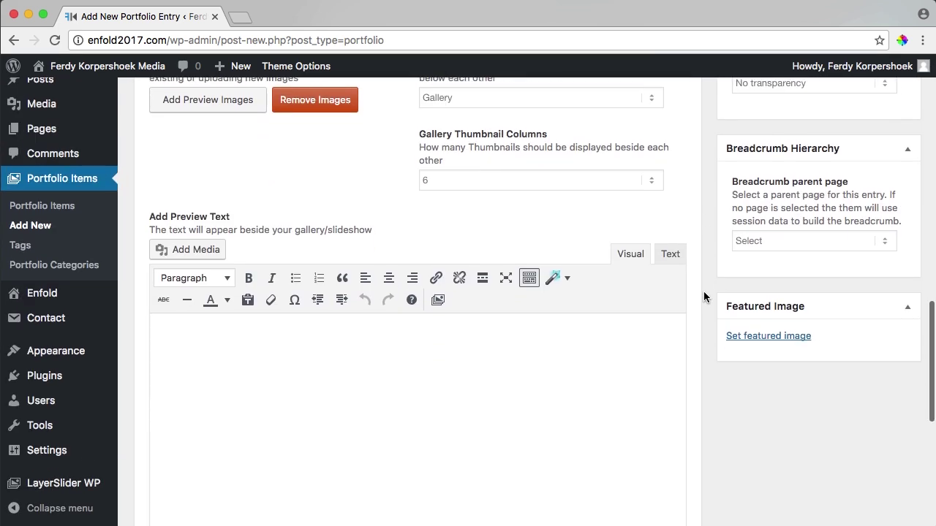
{"action": "scroll", "coordinate": [705, 284], "scroll_direction": "up", "scroll_amount": 1}
Upload all five images from 04. Portfolio/03. Webdesign to the media library
{"action": "left_click", "coordinate": [766, 220]}
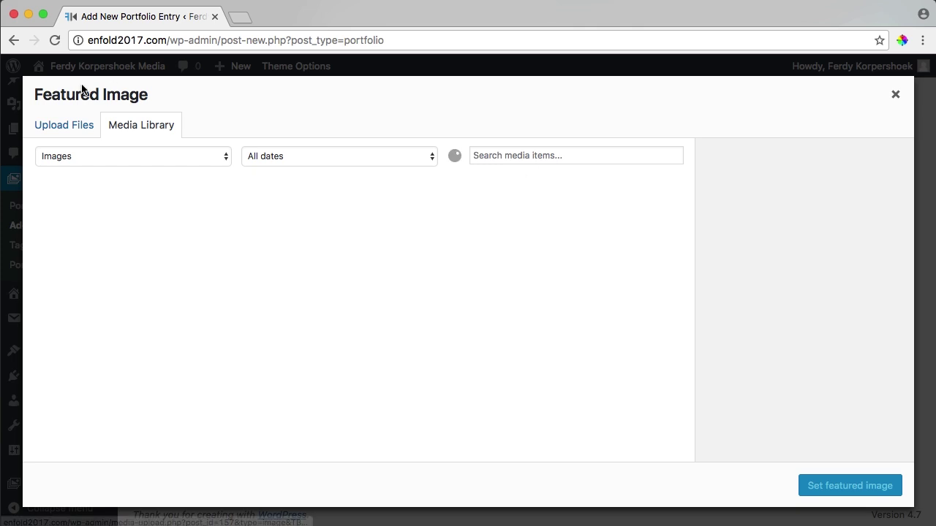
{"action": "left_click", "coordinate": [64, 126]}
{"action": "left_click", "coordinate": [468, 312]}
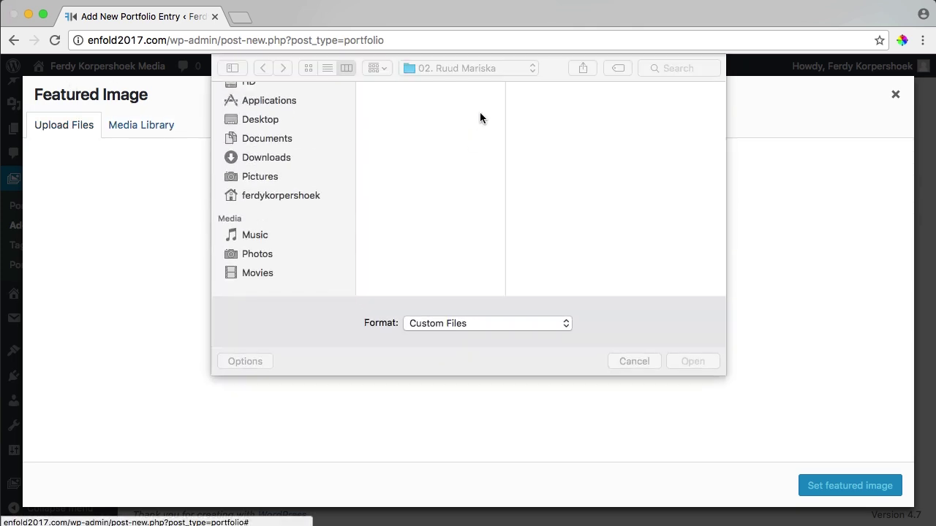
{"action": "left_click", "coordinate": [449, 68]}
{"action": "left_click", "coordinate": [446, 98]}
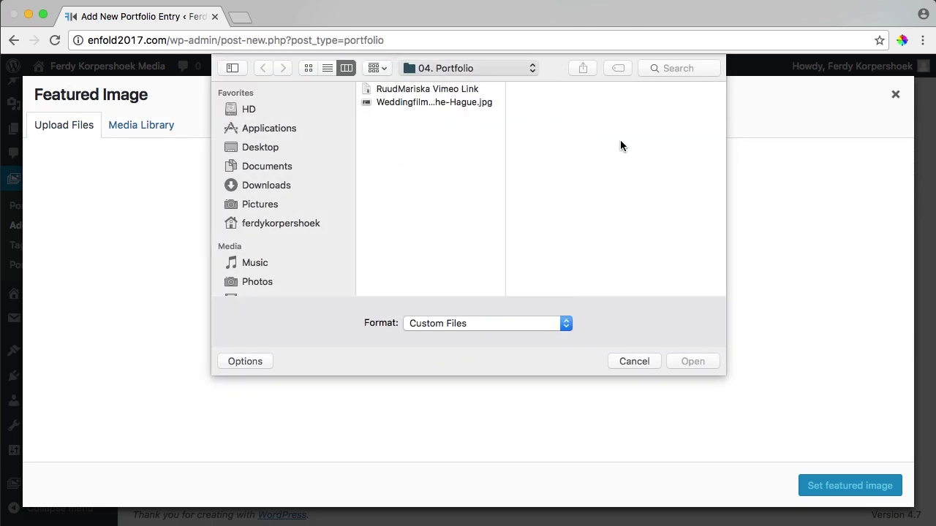
{"action": "left_click", "coordinate": [610, 114]}
{"action": "left_click", "coordinate": [615, 90]}
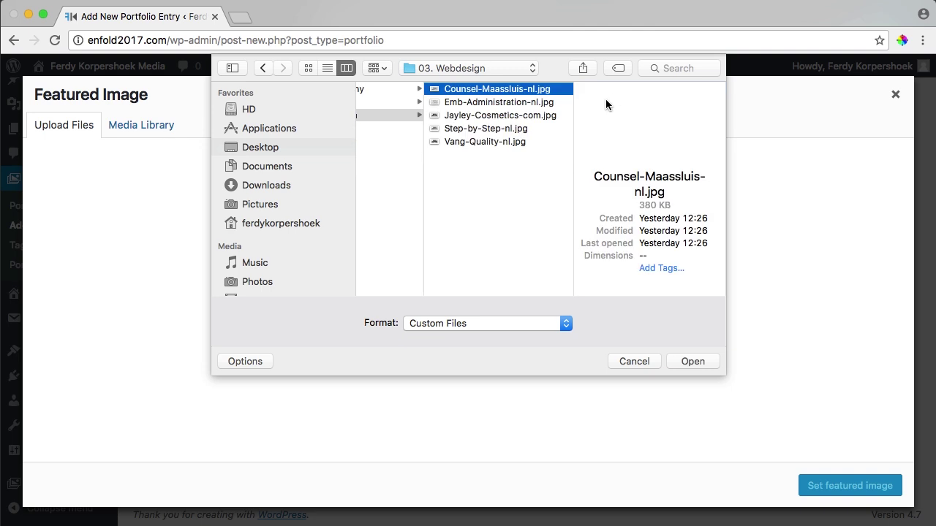
{"action": "key", "text": "super+a"}
{"action": "left_click", "coordinate": [697, 358]}
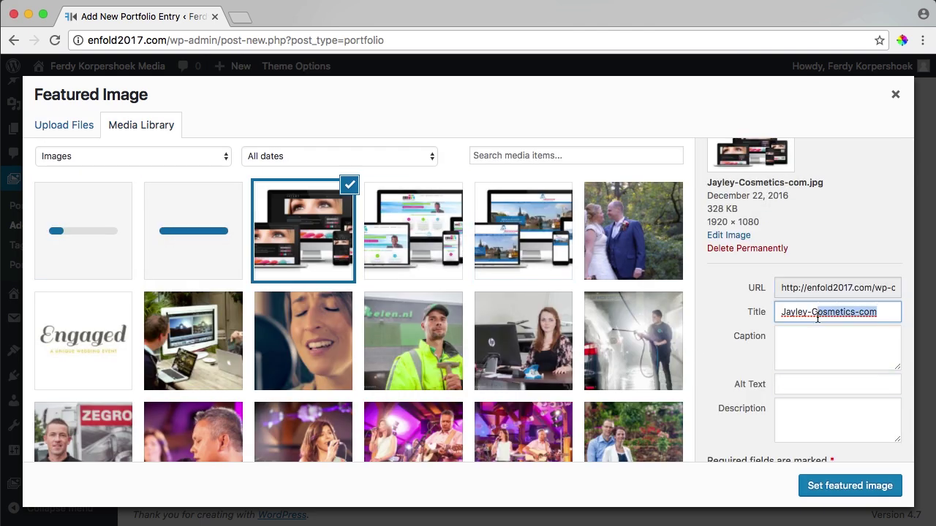
Set the Counsel-Maassluis-nl.jpg screenshot as the entry's featured image
{"action": "left_click", "coordinate": [510, 232]}
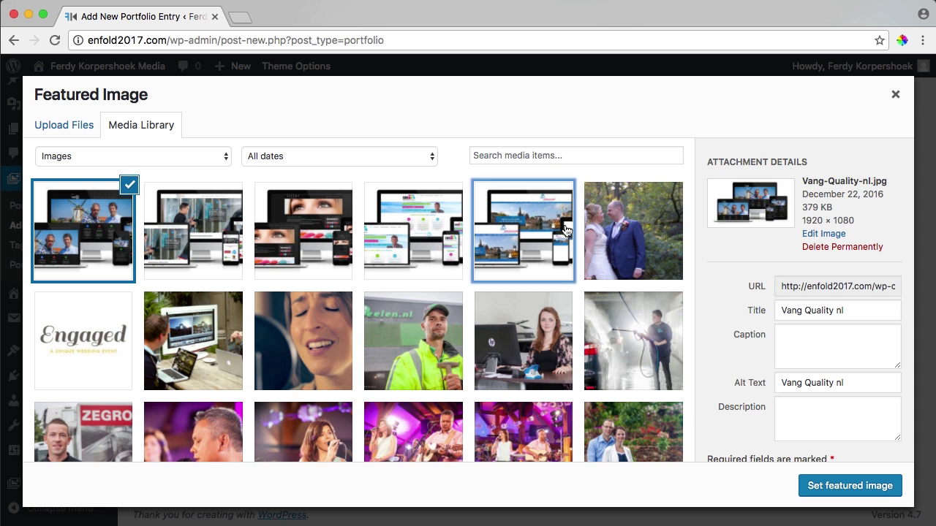
{"action": "left_click", "coordinate": [837, 482]}
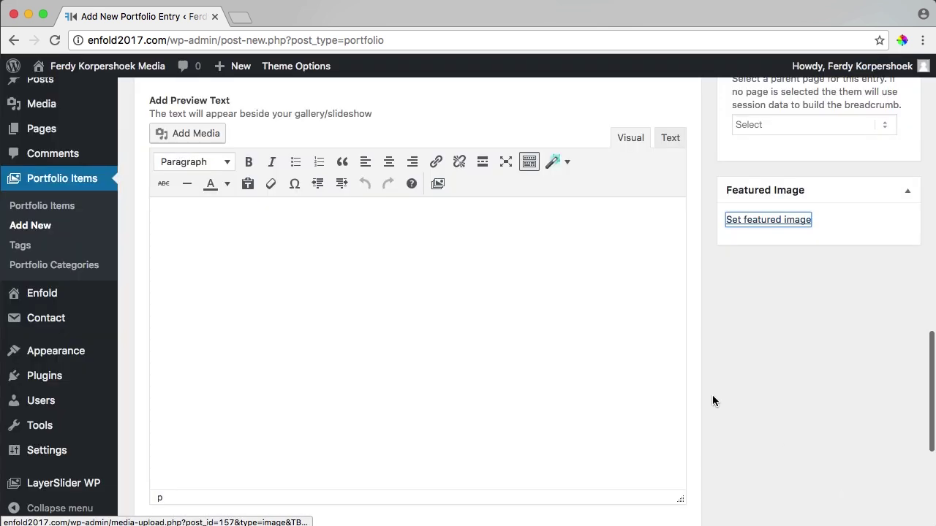
{"action": "scroll", "coordinate": [654, 330], "scroll_direction": "up", "scroll_amount": 10}
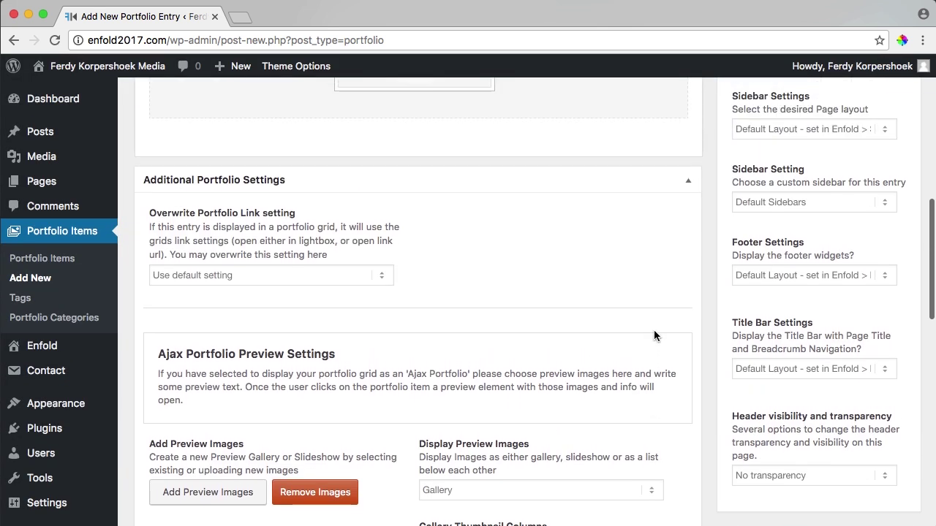
Insert the Counsel Maassluis screenshot into the layout's Image element
{"action": "left_click", "coordinate": [414, 264]}
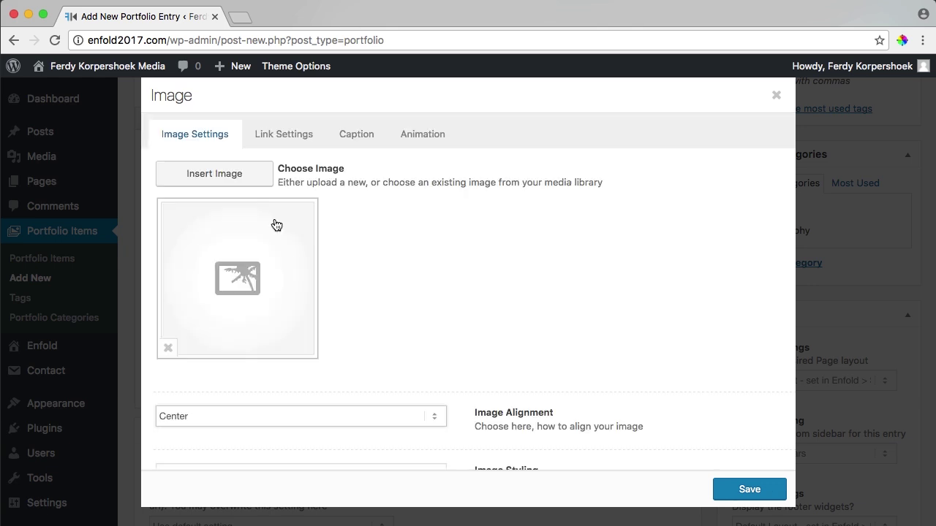
{"action": "left_click", "coordinate": [231, 175]}
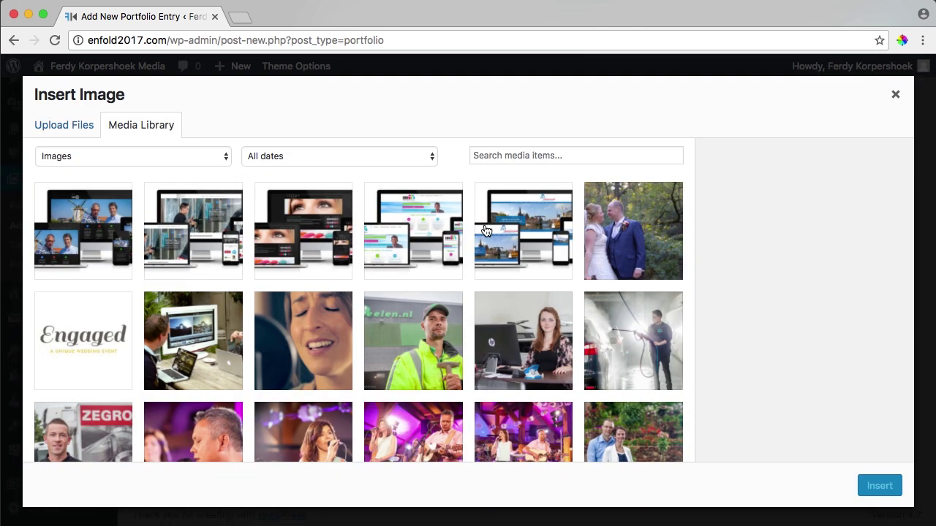
{"action": "left_click", "coordinate": [514, 232]}
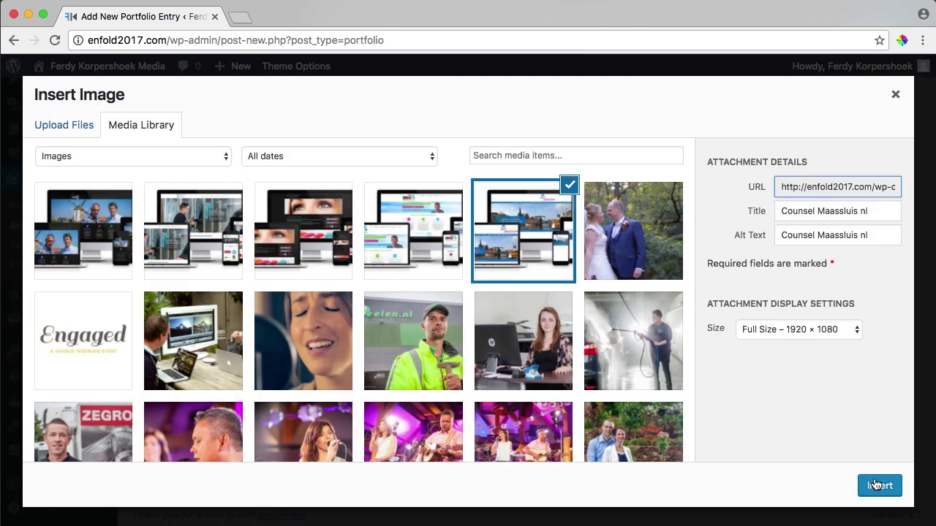
{"action": "left_click", "coordinate": [877, 486]}
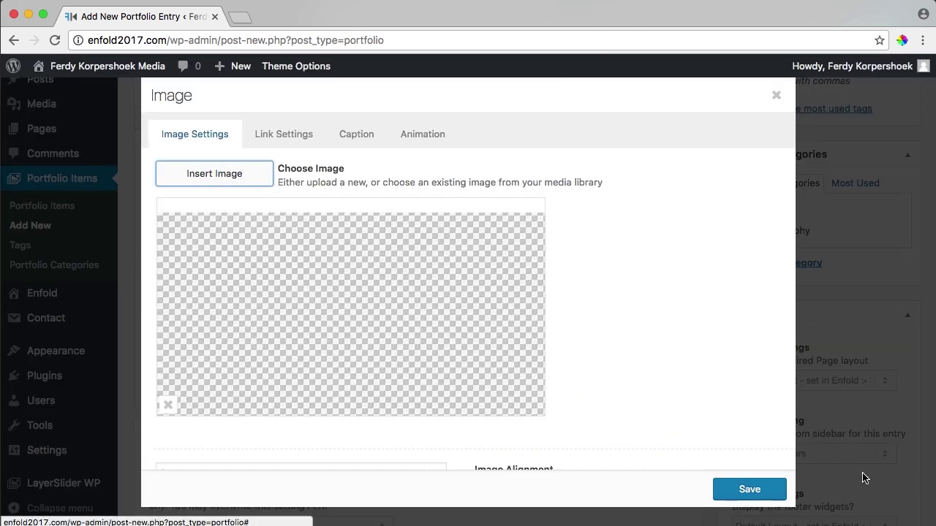
{"action": "left_click", "coordinate": [290, 133]}
{"action": "left_click", "coordinate": [233, 171]}
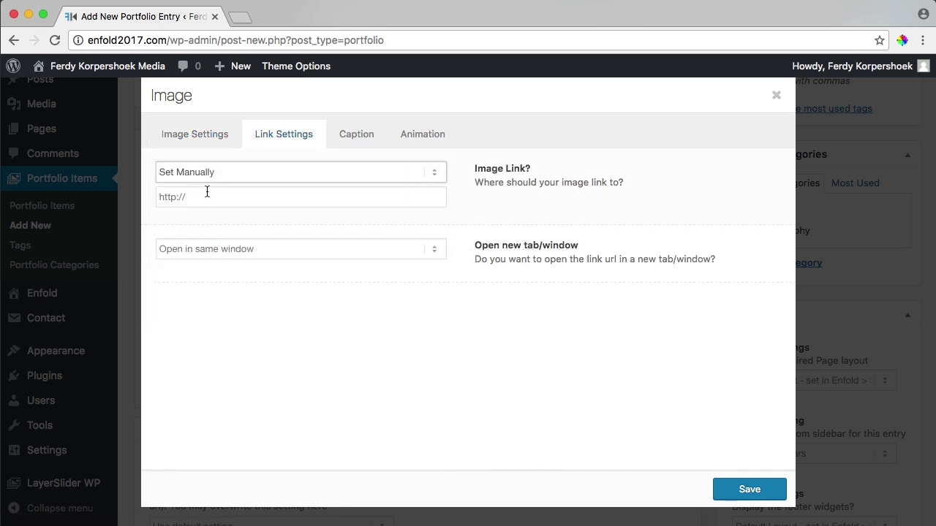
{"action": "left_click", "coordinate": [208, 195]}
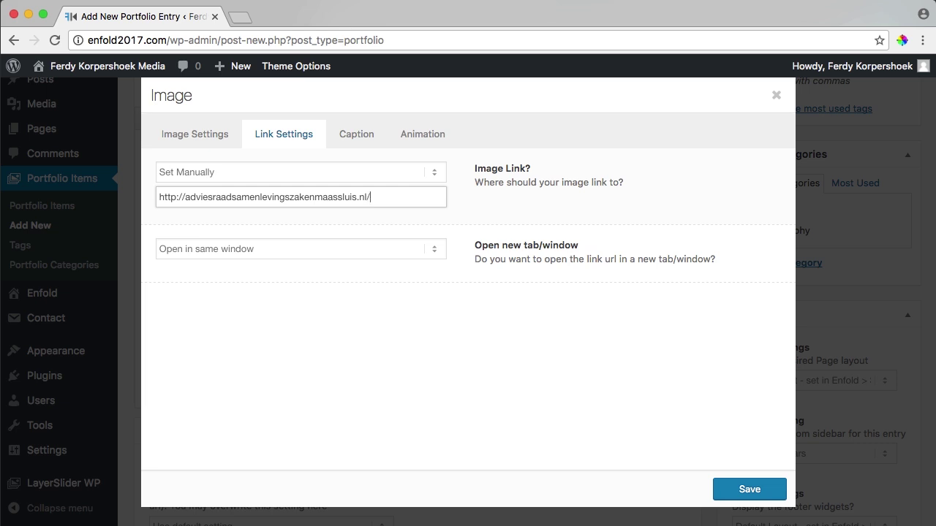
{"action": "key", "text": "super+a"}
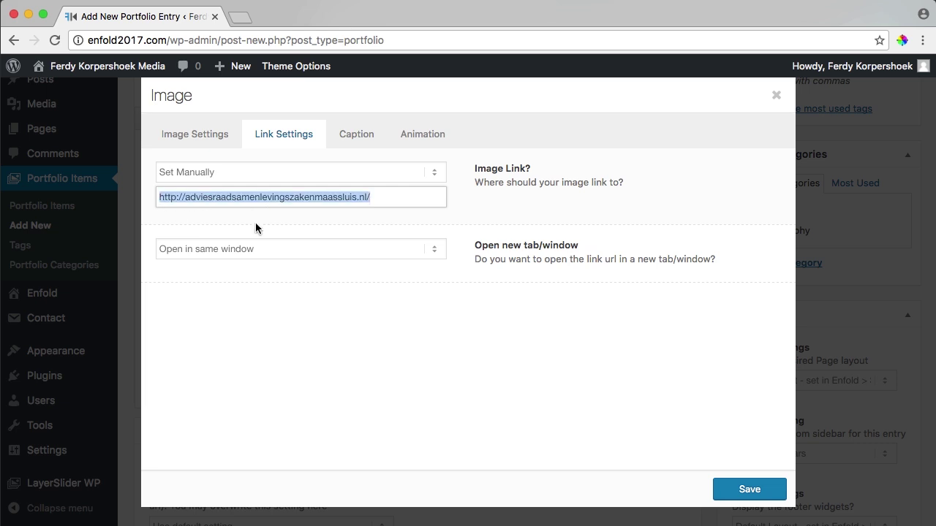
{"action": "left_click", "coordinate": [252, 250]}
Make the image link open in a new window and create the Webdesign category
{"action": "left_click", "coordinate": [188, 261]}
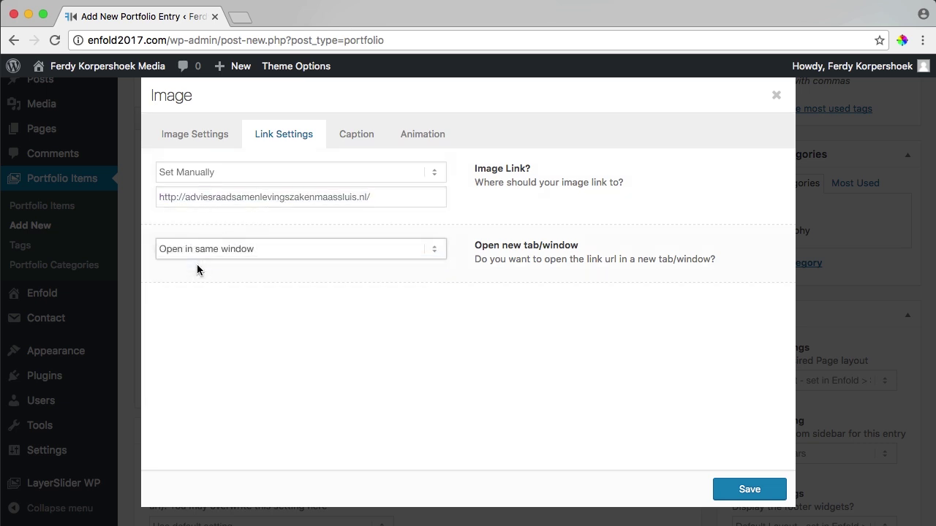
{"action": "left_click", "coordinate": [739, 494]}
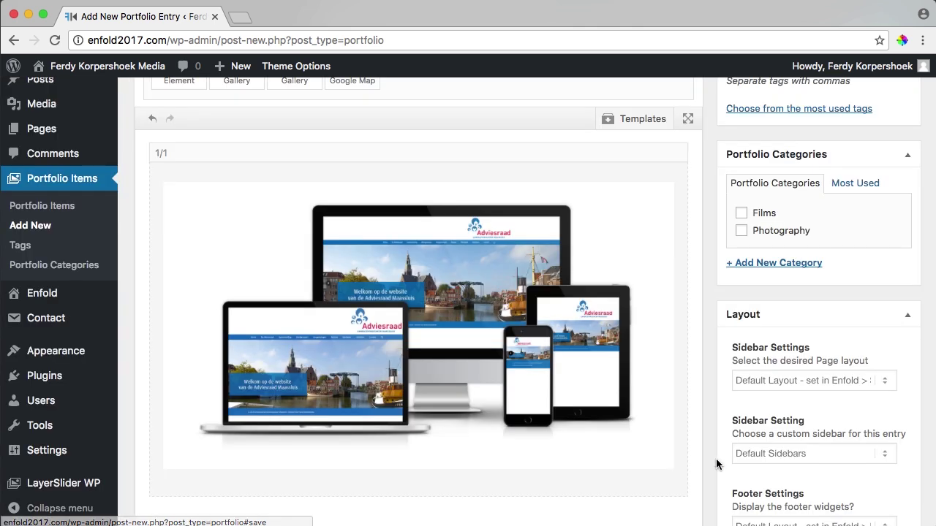
{"action": "left_click", "coordinate": [761, 264]}
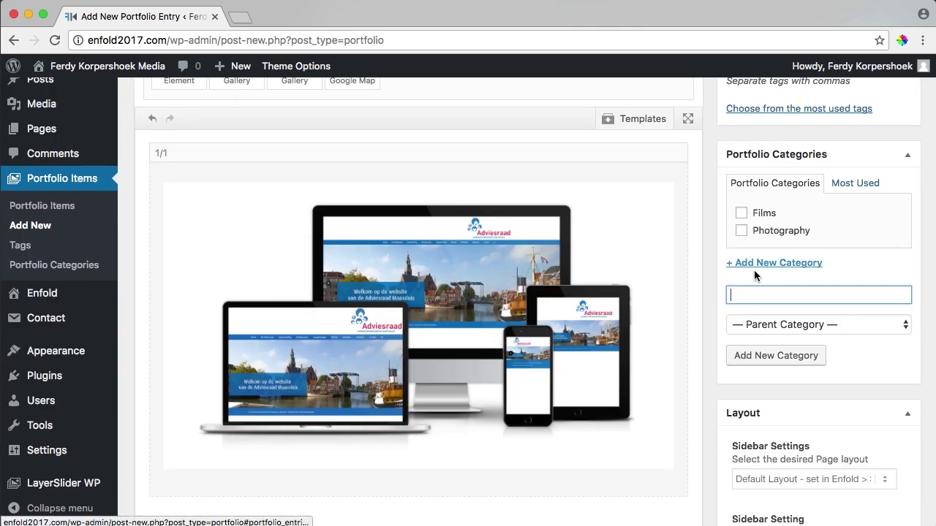
{"action": "type", "text": "Webdesi"}
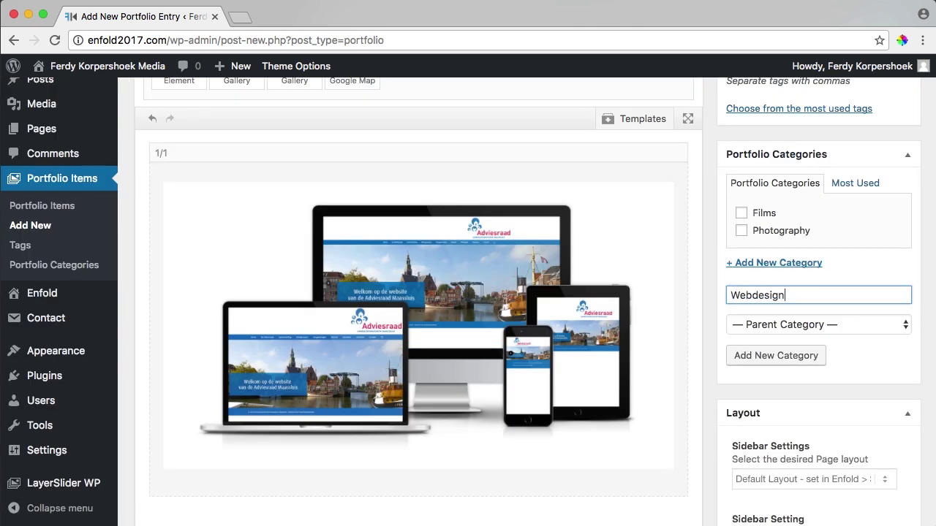
{"action": "type", "text": "gn"}
{"action": "left_click", "coordinate": [757, 353]}
Backdate the publish date to 07-Jul 13, 2014 and publish the entry
{"action": "scroll", "coordinate": [723, 287], "scroll_direction": "up", "scroll_amount": 10}
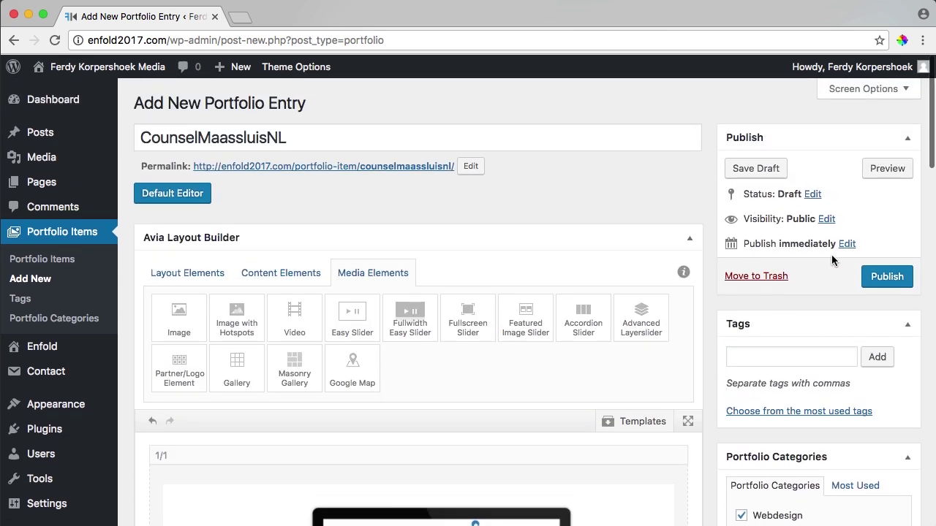
{"action": "left_click", "coordinate": [847, 243]}
{"action": "left_click", "coordinate": [751, 262]}
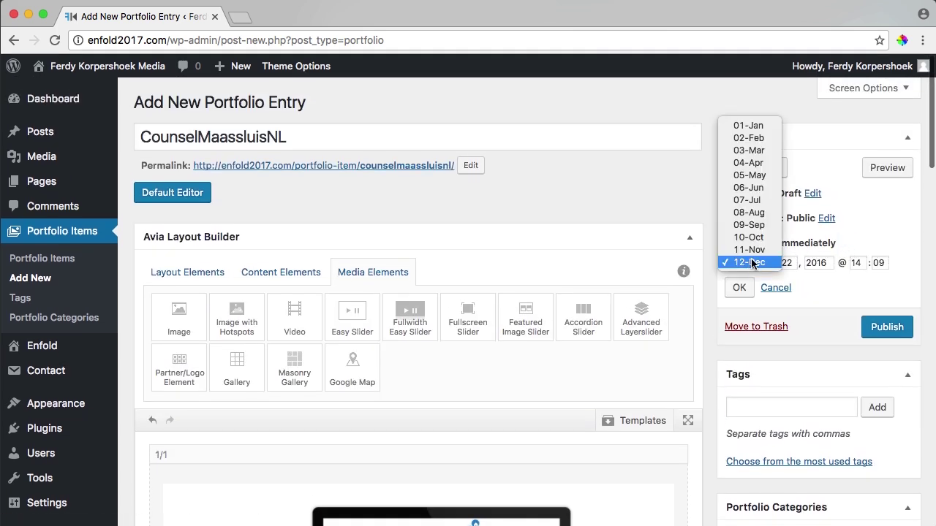
{"action": "left_click", "coordinate": [751, 200]}
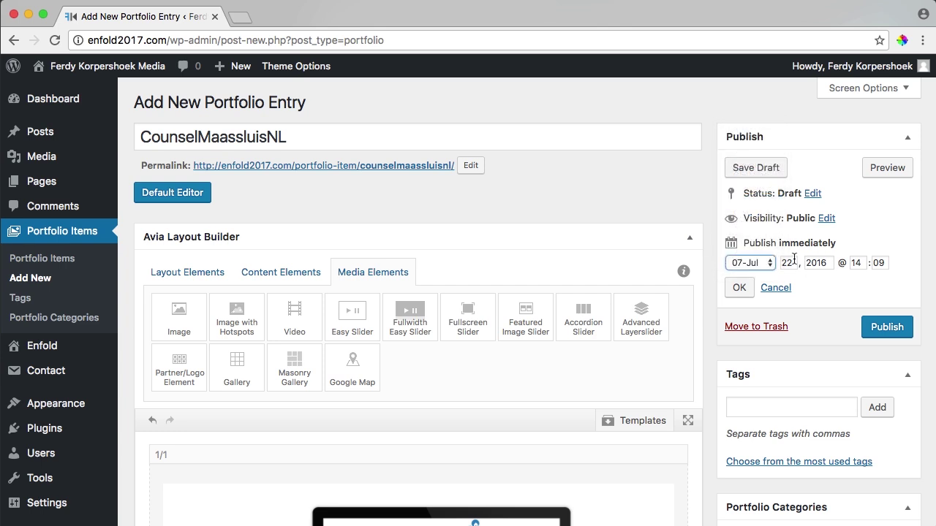
{"action": "type", "text": "13"}
{"action": "left_click", "coordinate": [826, 263]}
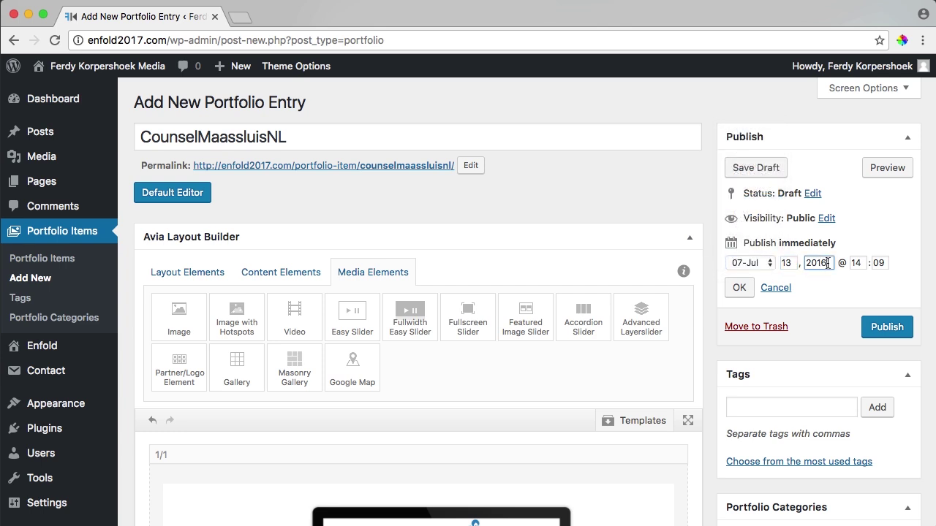
{"action": "left_click", "coordinate": [739, 287]}
{"action": "left_click", "coordinate": [886, 277]}
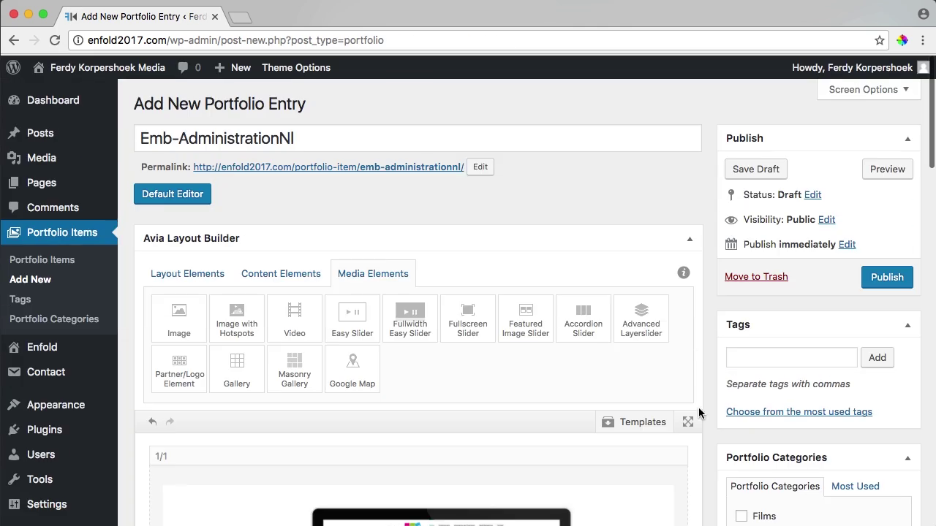
Save the entry's current layout through Templates as a template named Webdesign
{"action": "scroll", "coordinate": [698, 407], "scroll_direction": "down", "scroll_amount": 3}
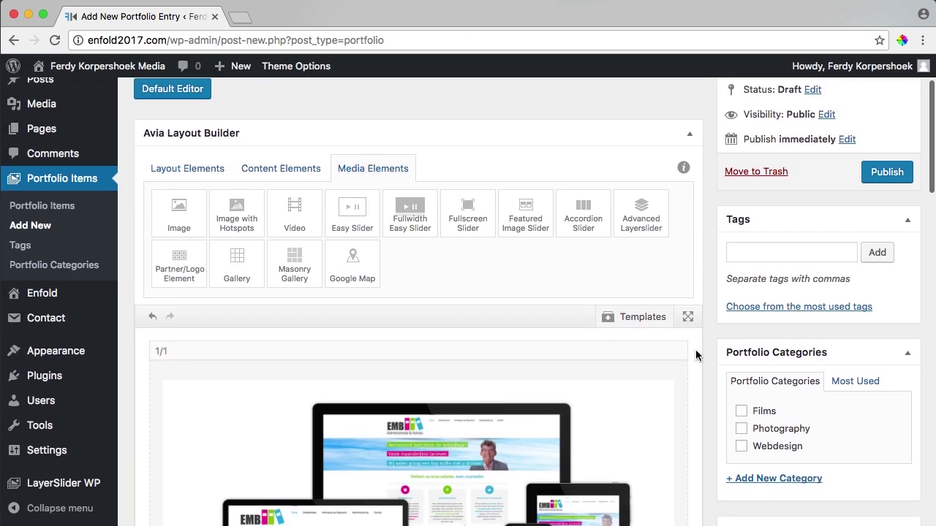
{"action": "left_click", "coordinate": [621, 318]}
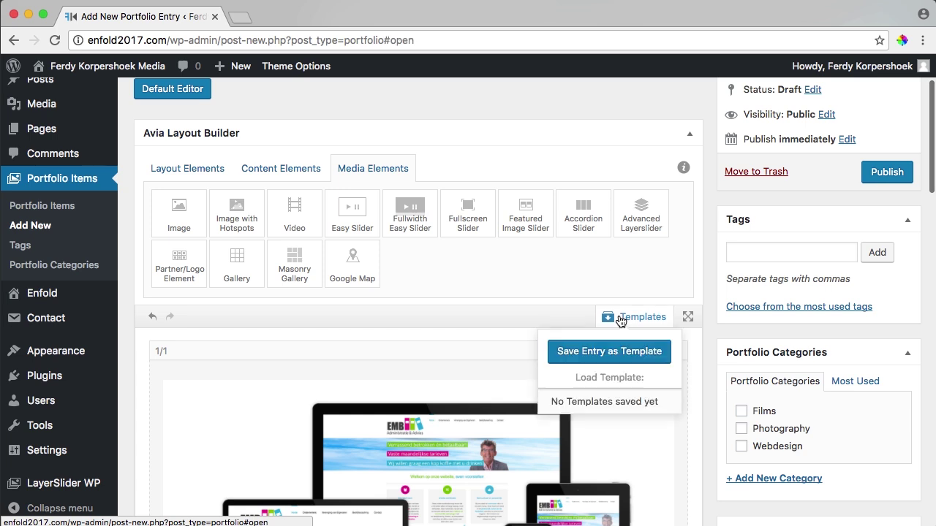
{"action": "left_click", "coordinate": [587, 352]}
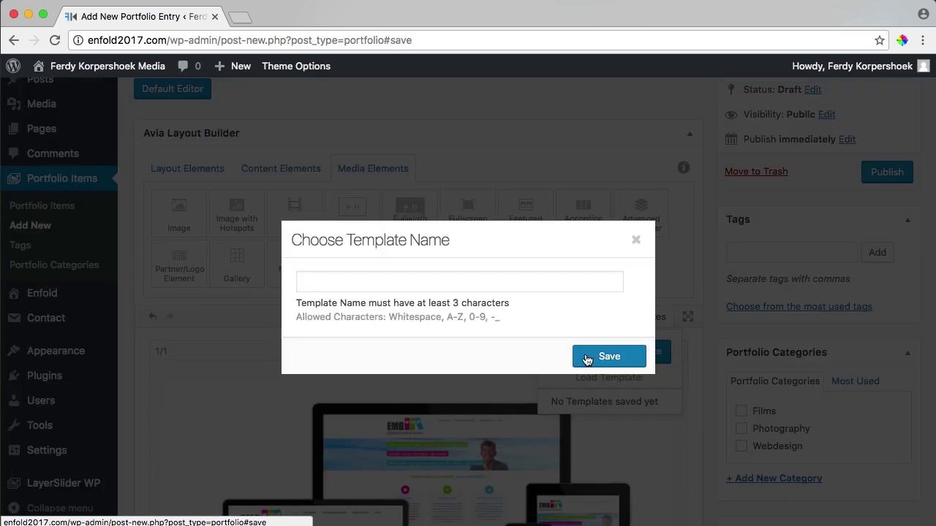
{"action": "left_click", "coordinate": [361, 284]}
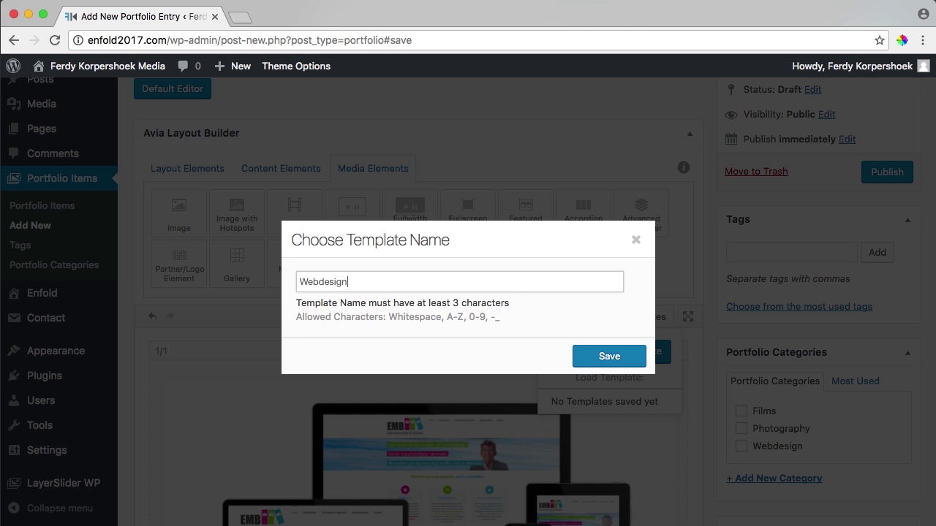
{"action": "left_click", "coordinate": [594, 356]}
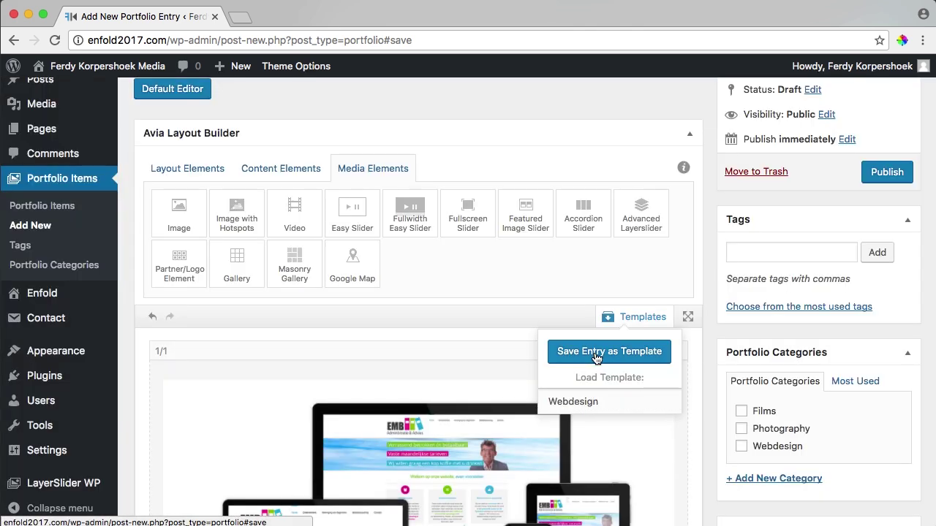
{"action": "scroll", "coordinate": [770, 183], "scroll_direction": "up", "scroll_amount": 3}
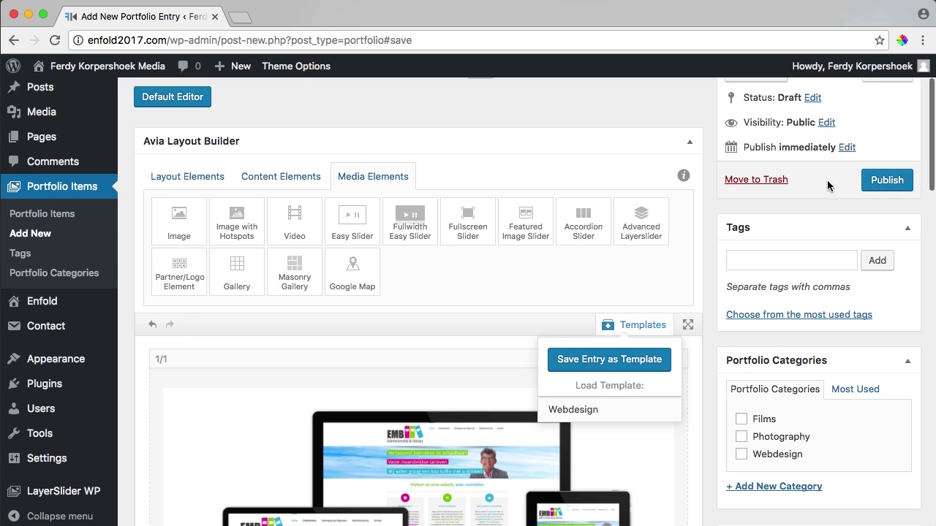
Tick the Webdesign category and publish the entry backdated to 05-May 22, 2014
{"action": "scroll", "coordinate": [809, 192], "scroll_direction": "down", "scroll_amount": 5}
{"action": "left_click", "coordinate": [743, 397]}
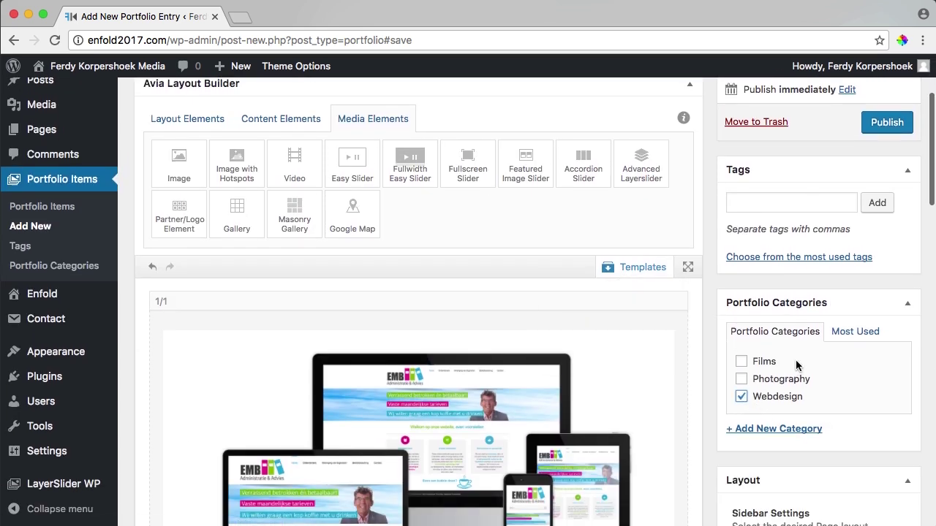
{"action": "scroll", "coordinate": [761, 380], "scroll_direction": "up", "scroll_amount": 3}
{"action": "left_click", "coordinate": [845, 245]}
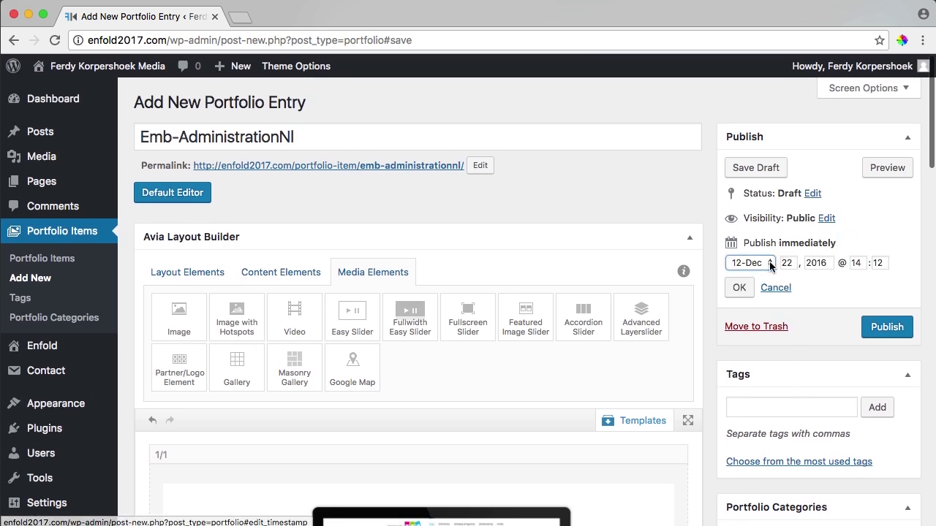
{"action": "left_click", "coordinate": [752, 263]}
{"action": "left_click", "coordinate": [748, 176]}
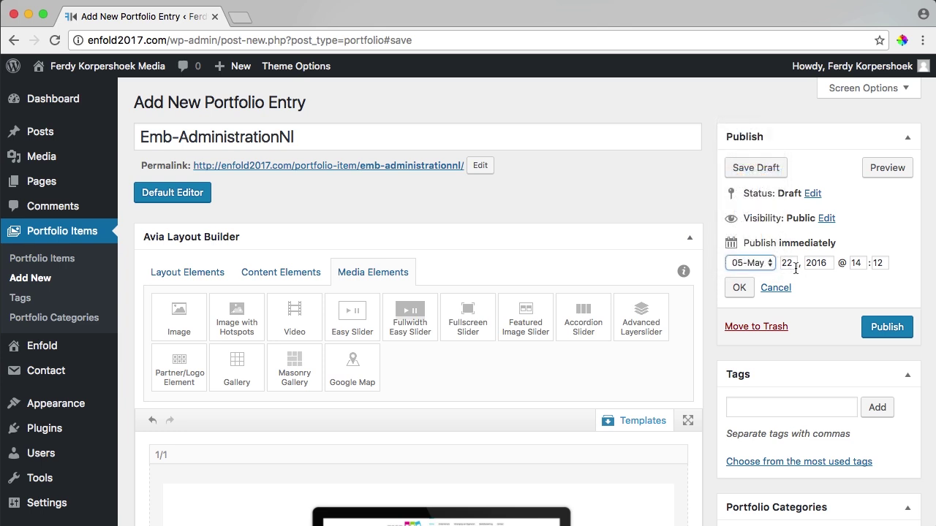
{"action": "double_click", "coordinate": [818, 264]}
{"action": "type", "text": "2014"}
{"action": "left_click", "coordinate": [739, 288]}
{"action": "left_click", "coordinate": [885, 288]}
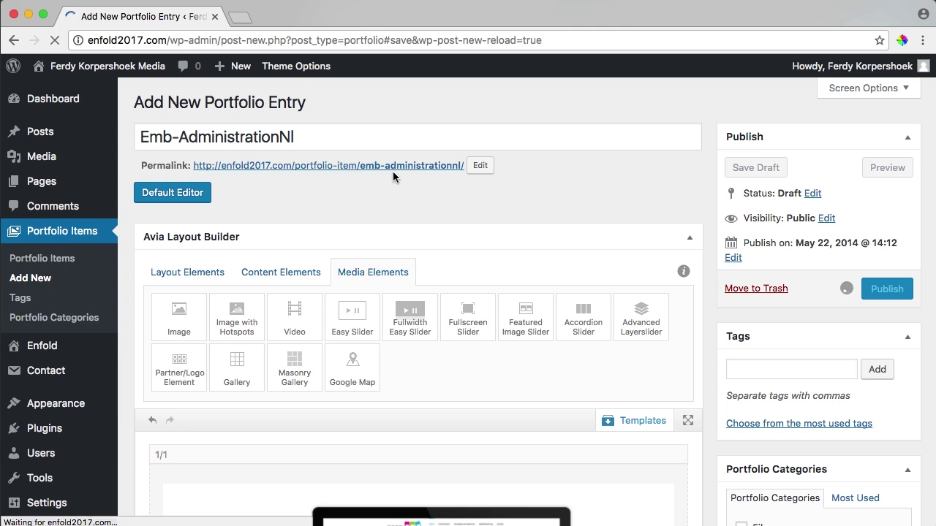
Correct the title's ending to Emb-AdministrationNL and update the entry
{"action": "left_click", "coordinate": [326, 180]}
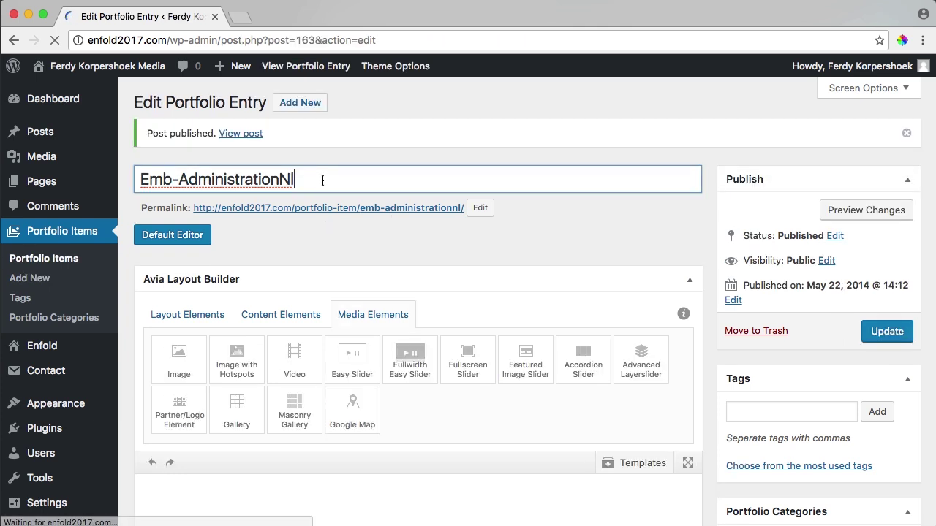
{"action": "key", "text": "BackSpace"}
{"action": "type", "text": "L"}
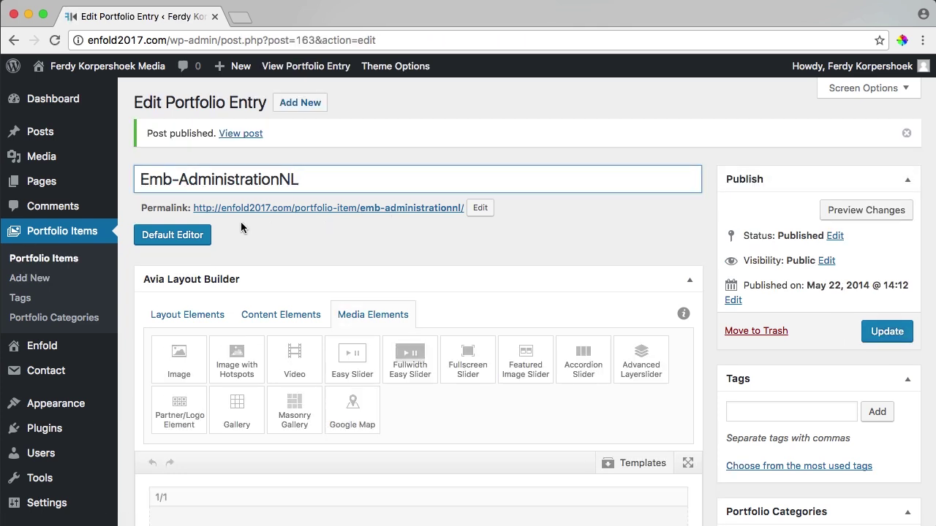
{"action": "left_click", "coordinate": [885, 332]}
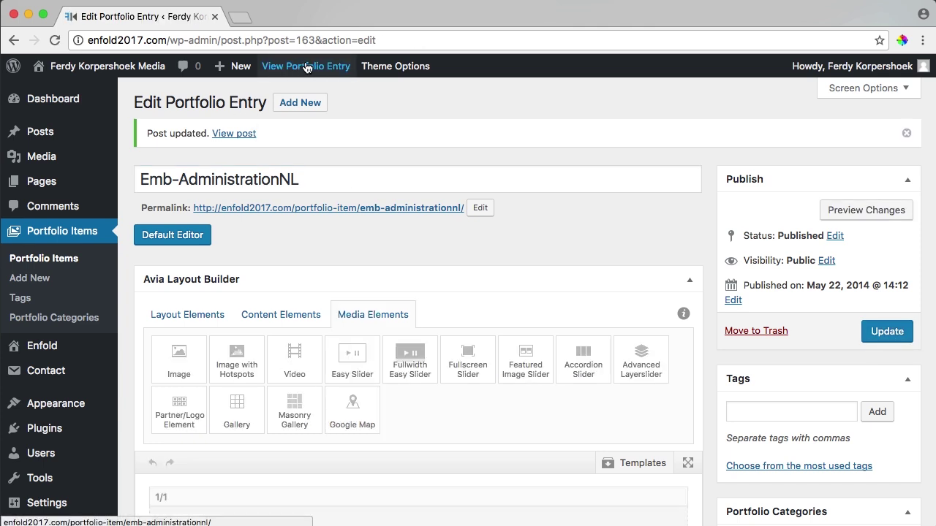
{"action": "left_click", "coordinate": [299, 101]}
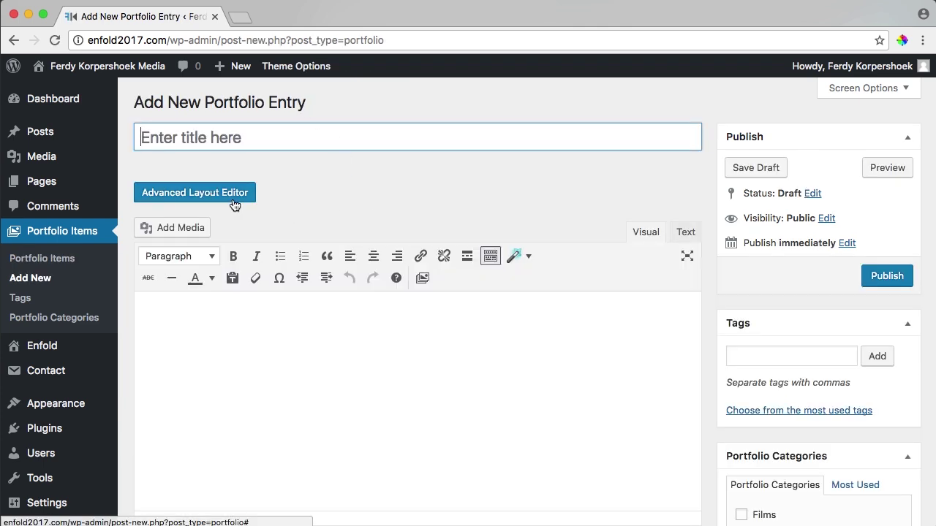
Load the saved Webdesign template into the new entry's layout builder
{"action": "left_click", "coordinate": [198, 194]}
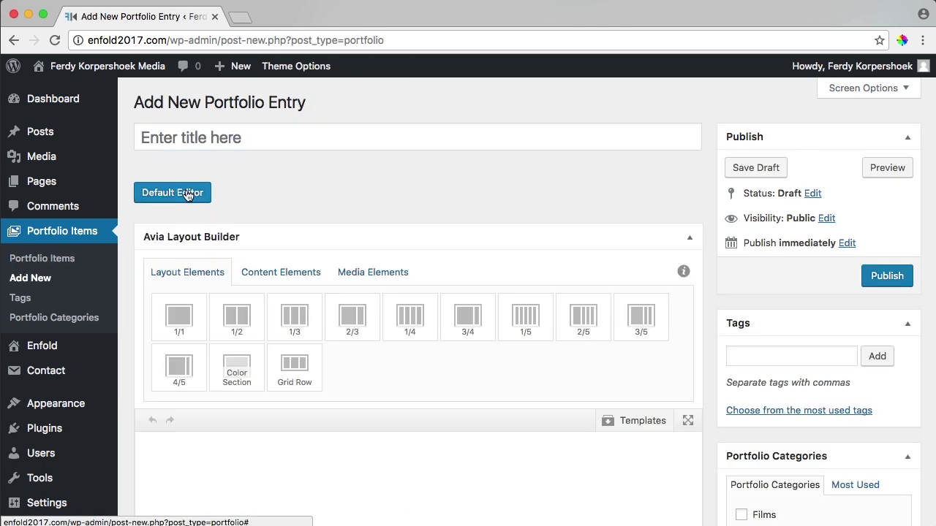
{"action": "left_click", "coordinate": [634, 422]}
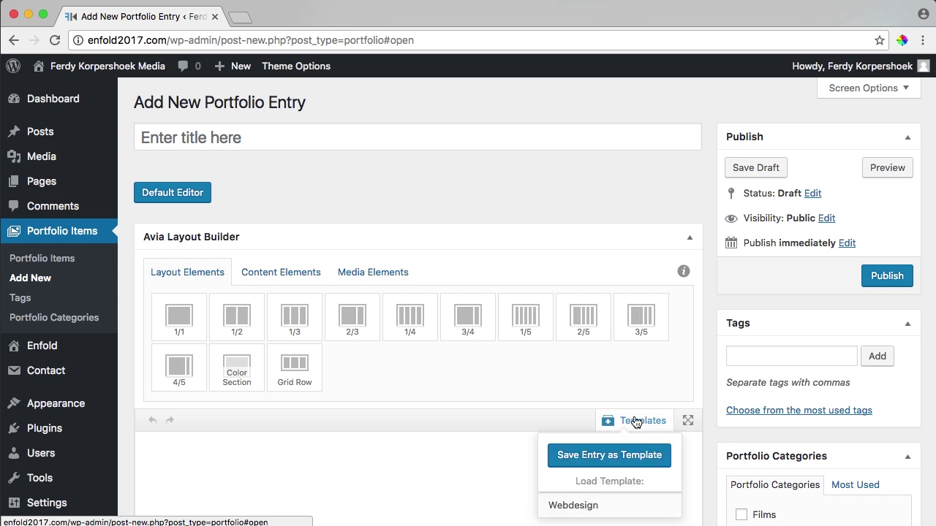
{"action": "scroll", "coordinate": [643, 422], "scroll_direction": "down", "scroll_amount": 1}
{"action": "scroll", "coordinate": [574, 446], "scroll_direction": "down", "scroll_amount": 1}
{"action": "left_click", "coordinate": [577, 466]}
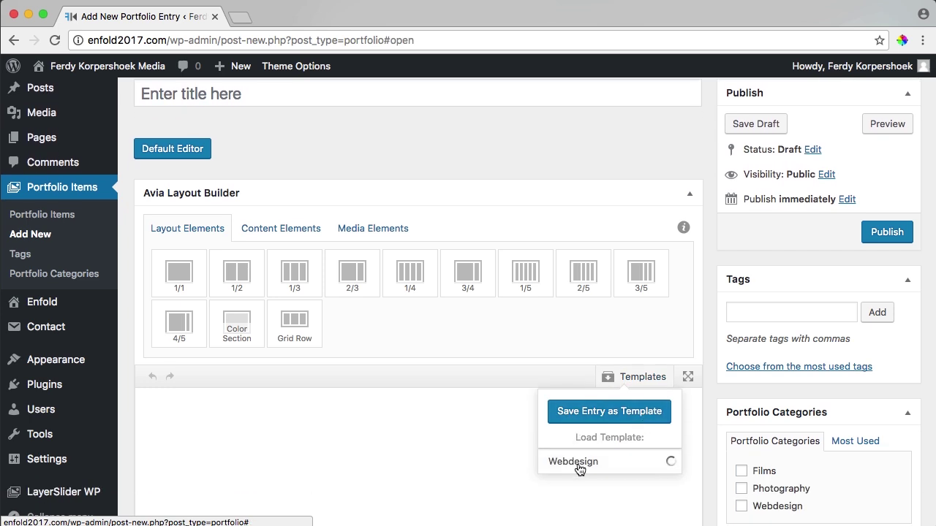
{"action": "scroll", "coordinate": [672, 341], "scroll_direction": "down", "scroll_amount": 5}
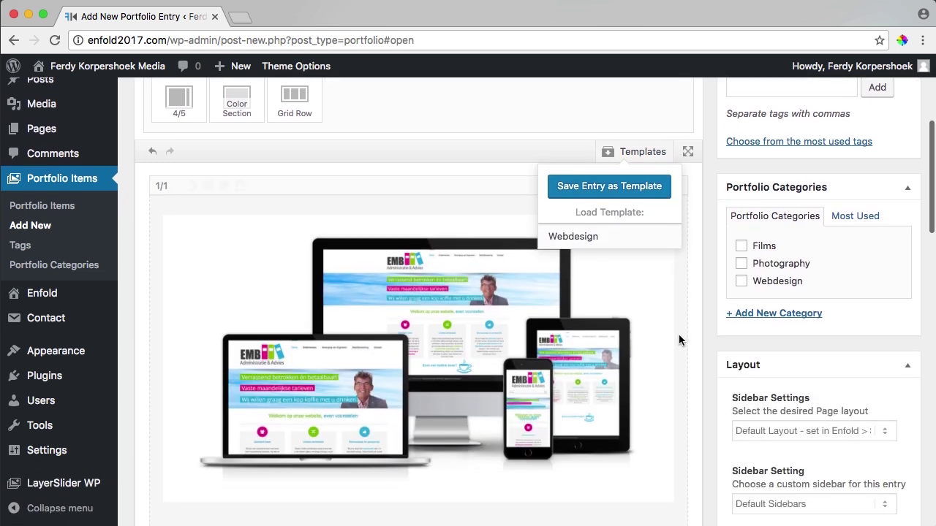
Replace the Image element's picture with the Jayley Cosmetics screenshot
{"action": "left_click", "coordinate": [413, 302]}
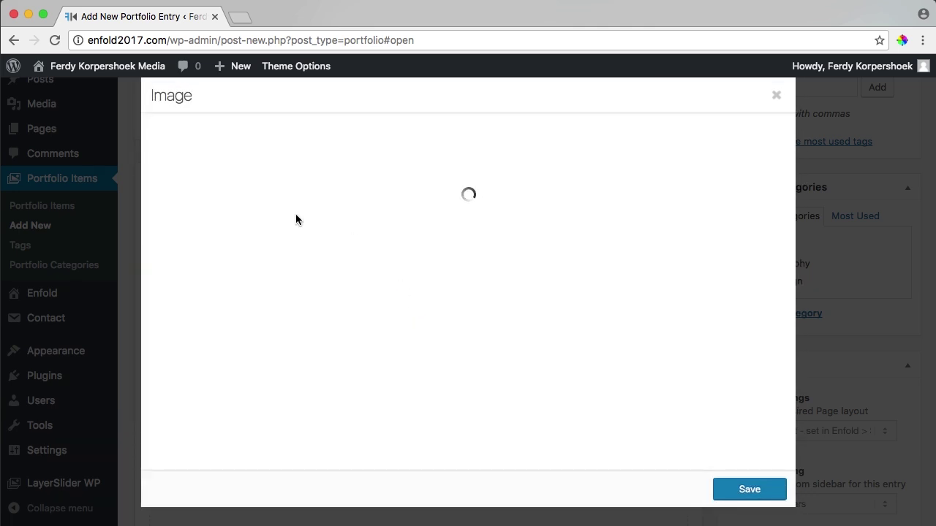
{"action": "left_click", "coordinate": [220, 174]}
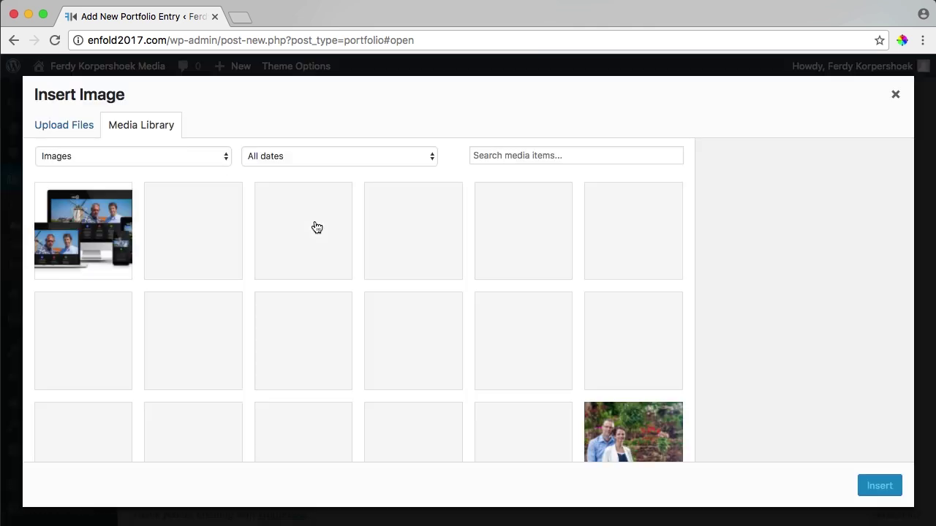
{"action": "left_click", "coordinate": [320, 234]}
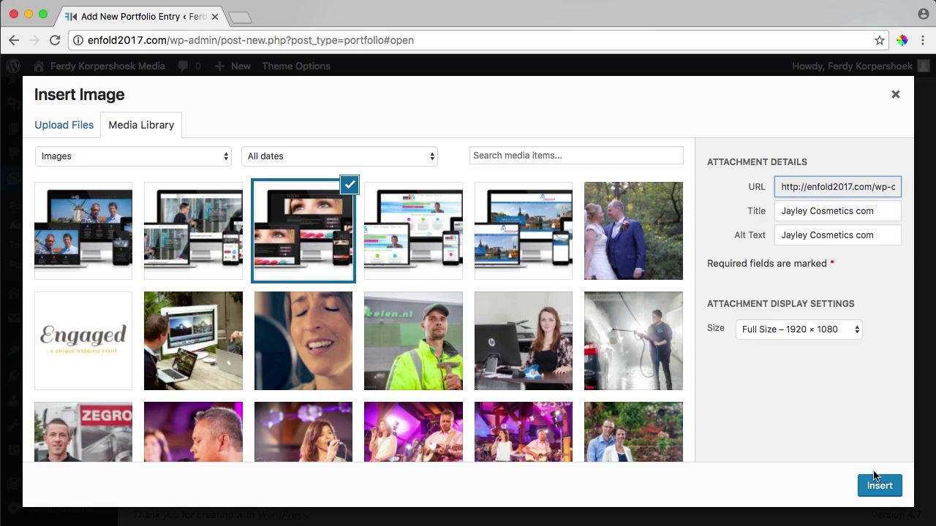
{"action": "left_click", "coordinate": [876, 483]}
{"action": "left_click", "coordinate": [280, 136]}
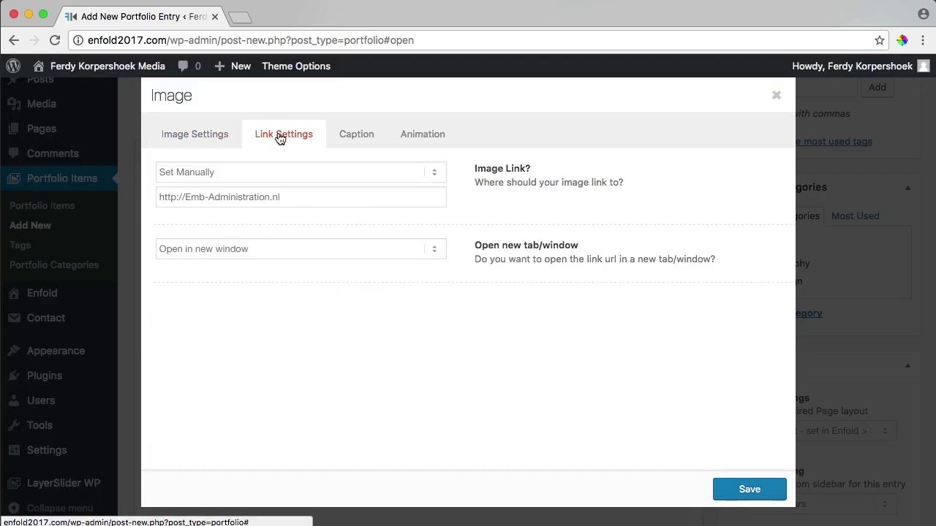
{"action": "left_click_drag", "start_coordinate": [186, 197], "coordinate": [331, 202]}
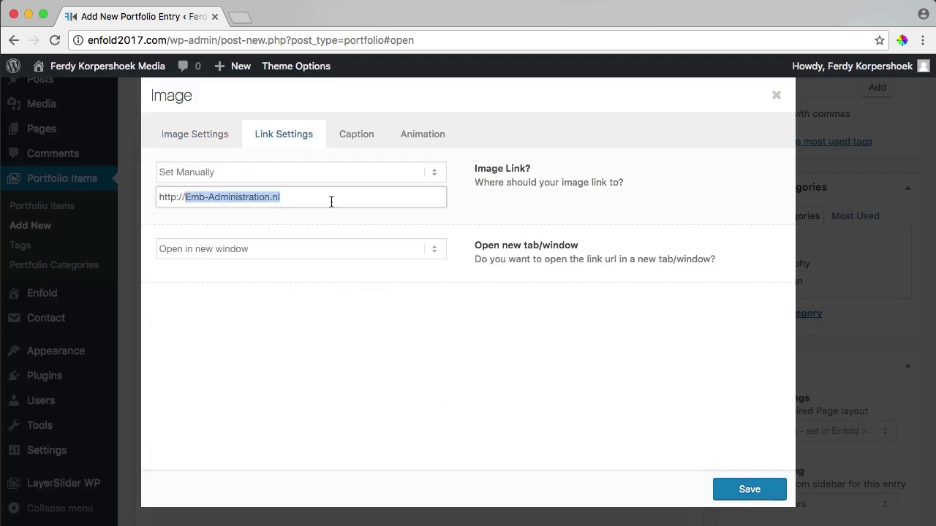
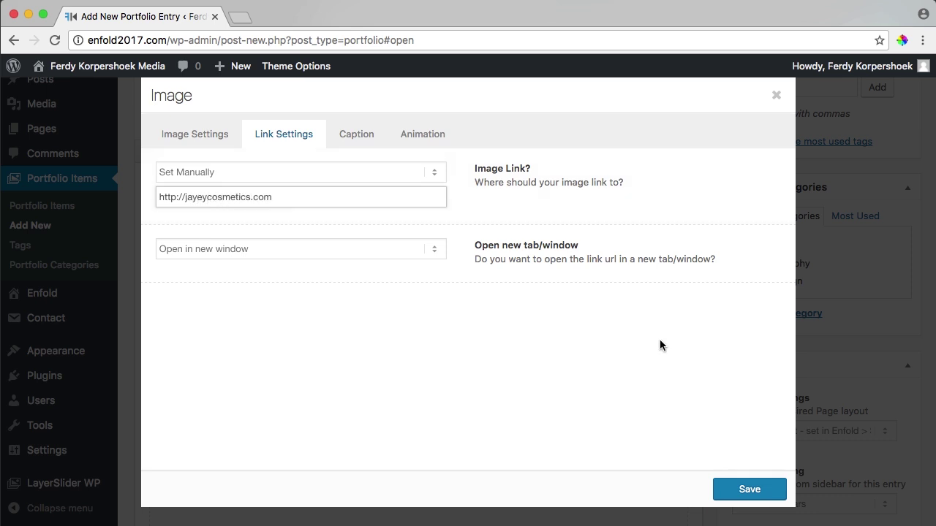
Save the image's link settings and make the Jayley Cosmetics image the entry's featured image
{"action": "left_click", "coordinate": [774, 483]}
{"action": "scroll", "coordinate": [758, 221], "scroll_direction": "down", "scroll_amount": 10}
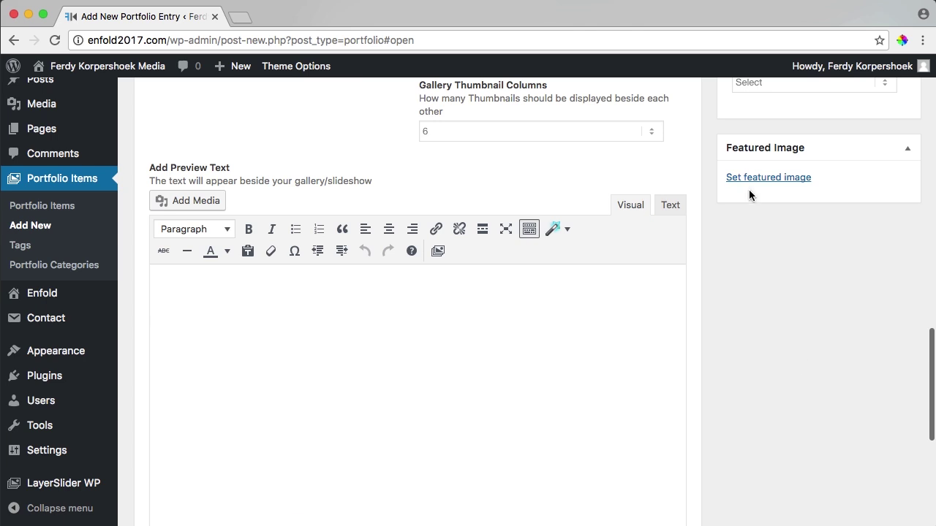
{"action": "left_click", "coordinate": [745, 180]}
{"action": "left_click", "coordinate": [320, 226]}
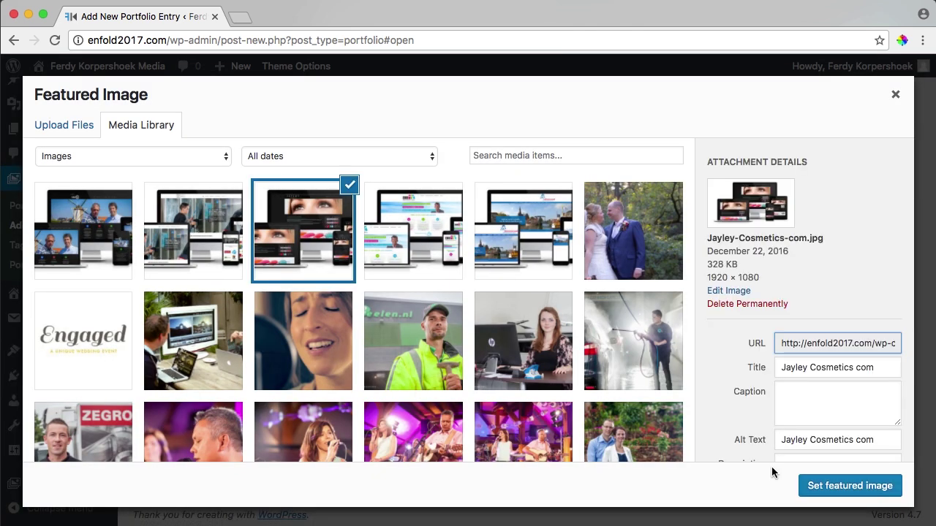
{"action": "left_click", "coordinate": [848, 486]}
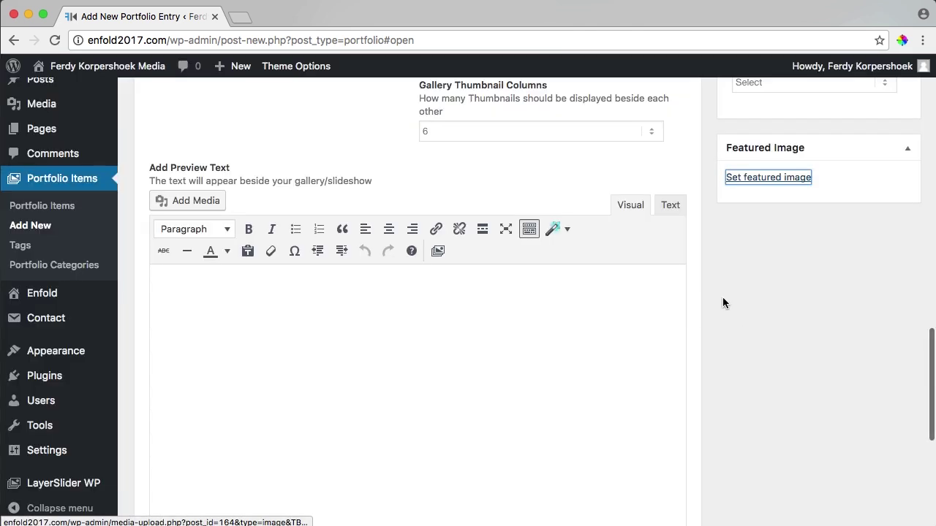
File the entry under Webdesign and adjust its publish date
{"action": "scroll", "coordinate": [716, 295], "scroll_direction": "up", "scroll_amount": 10}
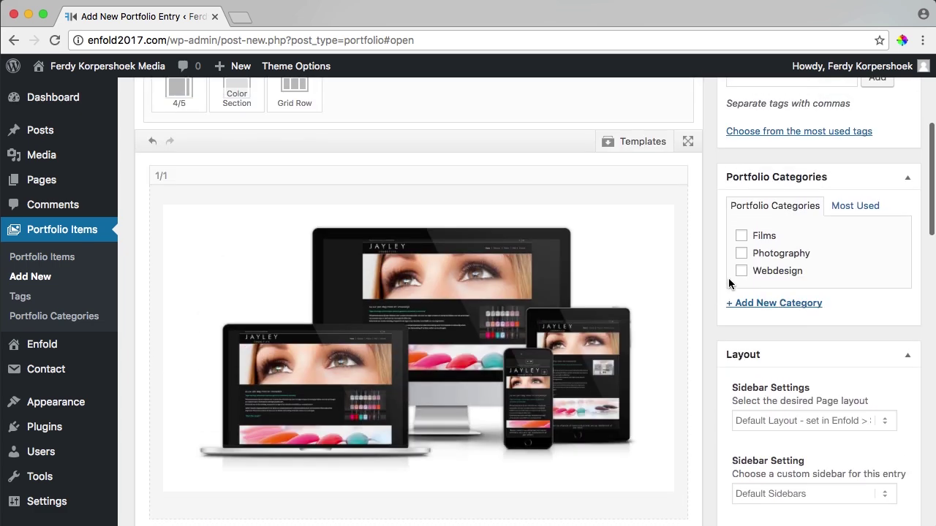
{"action": "left_click", "coordinate": [741, 271]}
{"action": "scroll", "coordinate": [748, 280], "scroll_direction": "up", "scroll_amount": 5}
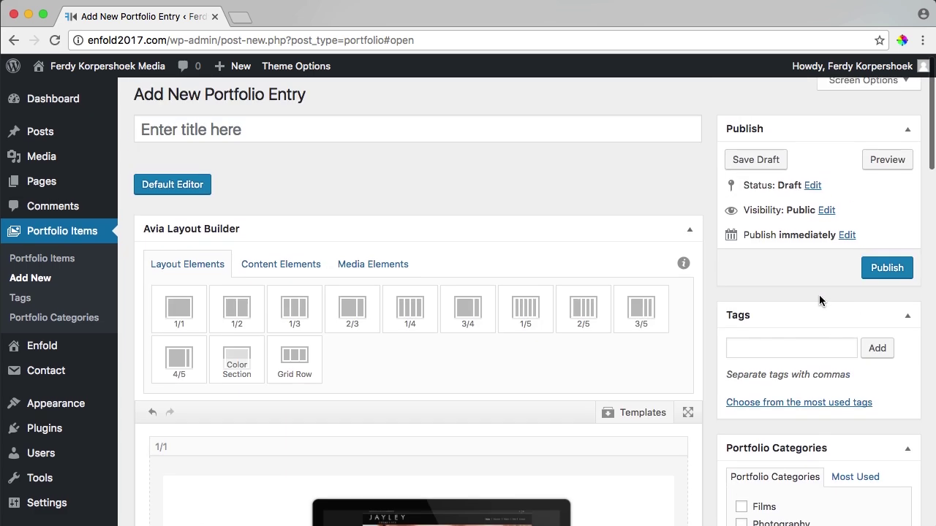
{"action": "left_click", "coordinate": [840, 235]}
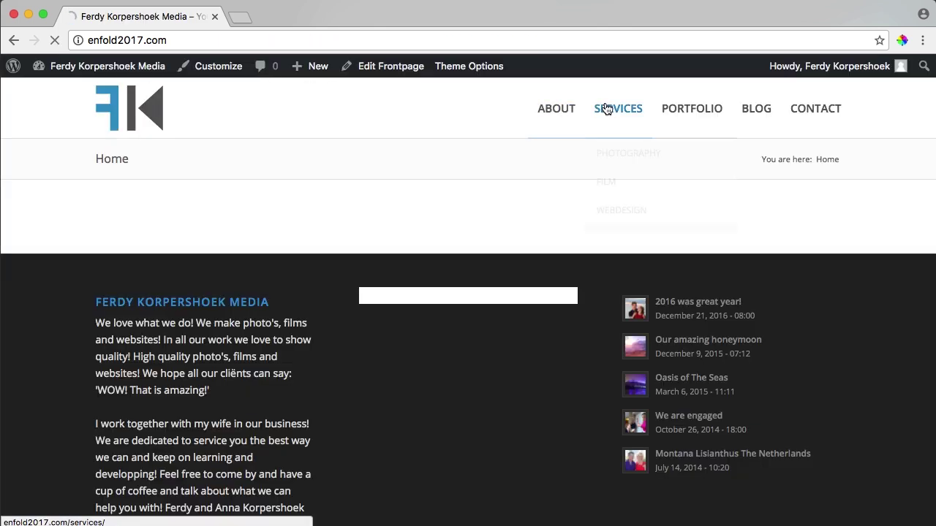
Add a 1/1 column to the Portfolio page and move the Masonry gallery into it
{"action": "mouse_move", "coordinate": [640, 110]}
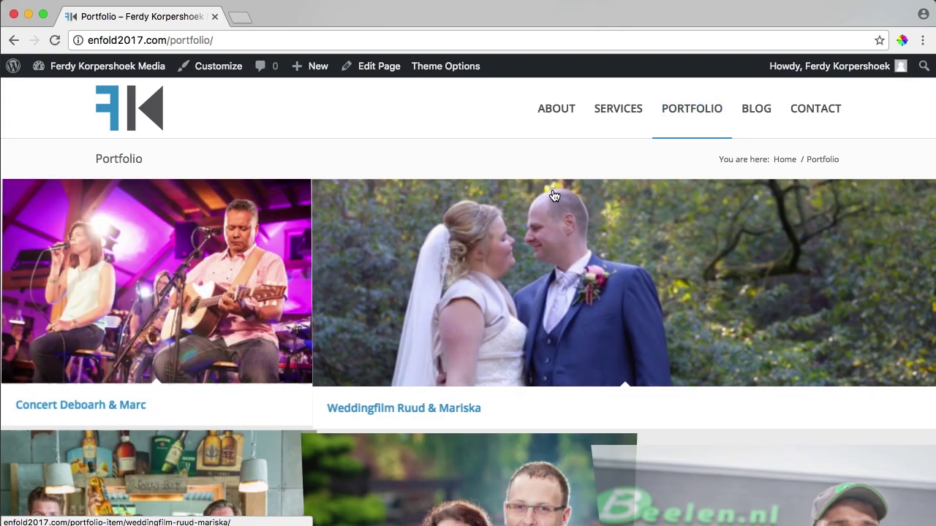
{"action": "scroll", "coordinate": [548, 194], "scroll_direction": "down", "scroll_amount": 10}
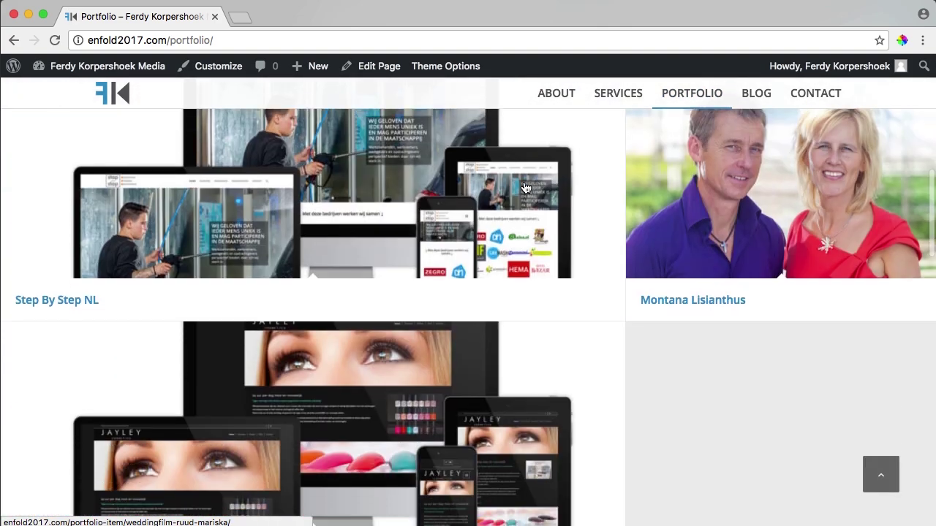
{"action": "scroll", "coordinate": [525, 189], "scroll_direction": "down", "scroll_amount": 15}
{"action": "scroll", "coordinate": [524, 189], "scroll_direction": "up", "scroll_amount": 20}
{"action": "scroll", "coordinate": [524, 188], "scroll_direction": "up", "scroll_amount": 5}
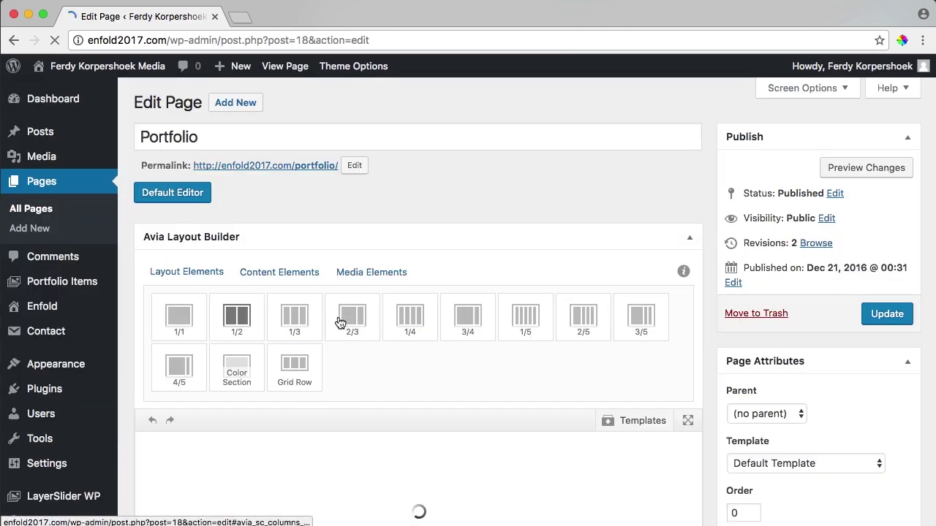
{"action": "scroll", "coordinate": [350, 333], "scroll_direction": "down", "scroll_amount": 3}
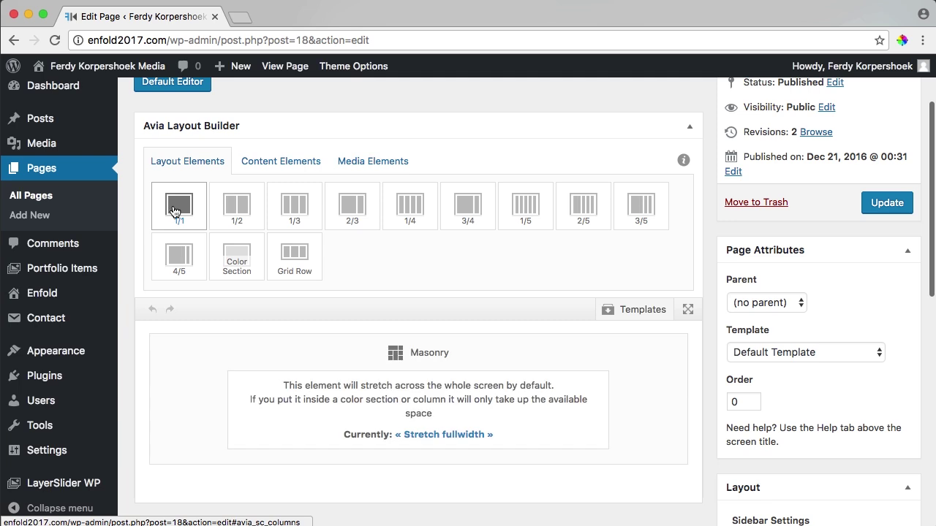
{"action": "left_click_drag", "start_coordinate": [174, 212], "coordinate": [248, 420]}
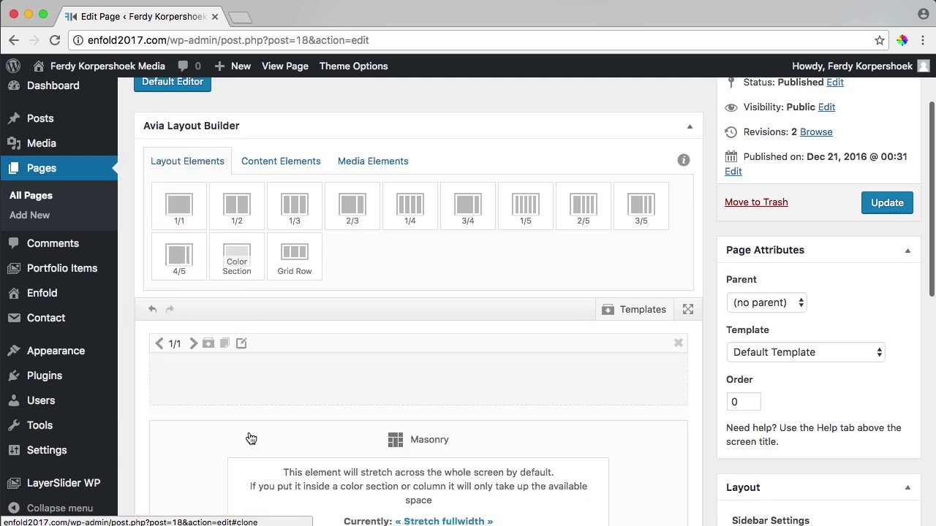
{"action": "scroll", "coordinate": [256, 418], "scroll_direction": "down", "scroll_amount": 2}
{"action": "left_click_drag", "start_coordinate": [256, 367], "coordinate": [255, 336]}
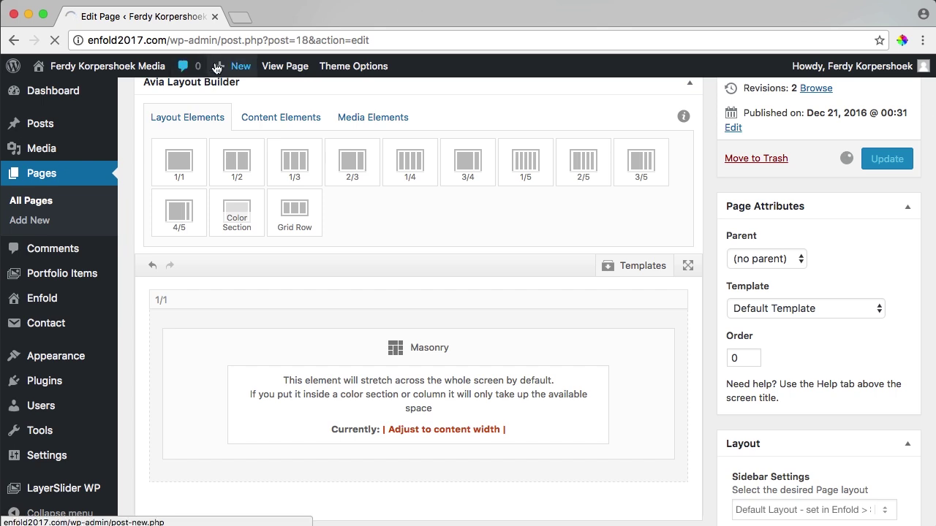
Preview the updated Portfolio page, then open the Masonry gallery's settings
{"action": "left_click", "coordinate": [293, 15]}
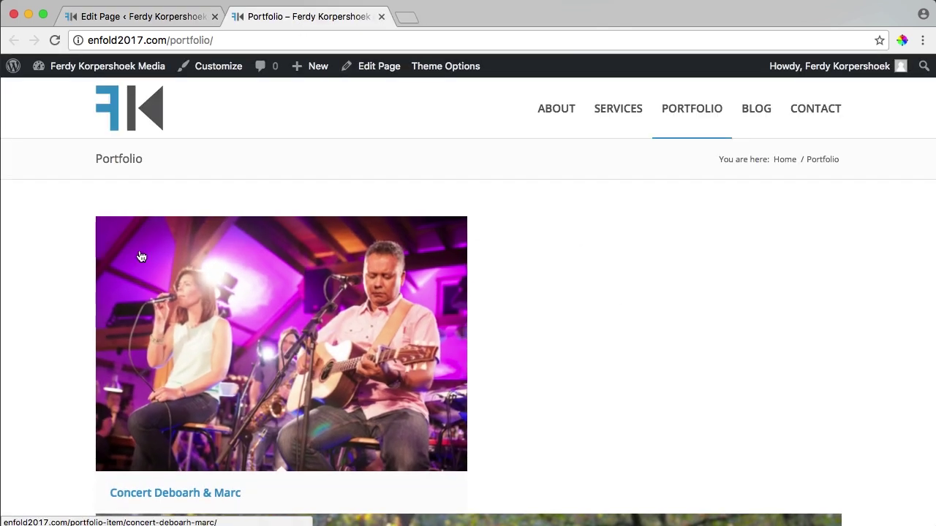
{"action": "scroll", "coordinate": [62, 256], "scroll_direction": "down", "scroll_amount": 10}
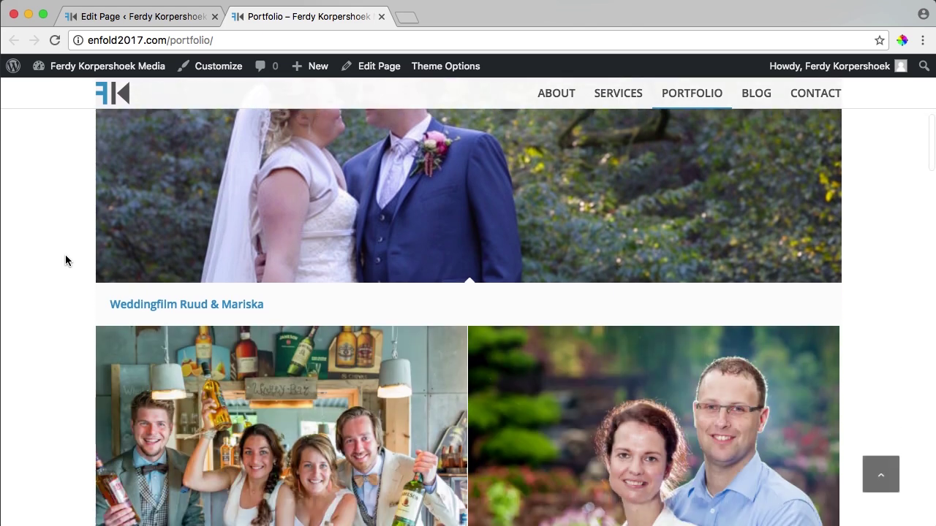
{"action": "scroll", "coordinate": [65, 261], "scroll_direction": "down", "scroll_amount": 3}
{"action": "scroll", "coordinate": [65, 261], "scroll_direction": "up", "scroll_amount": 8}
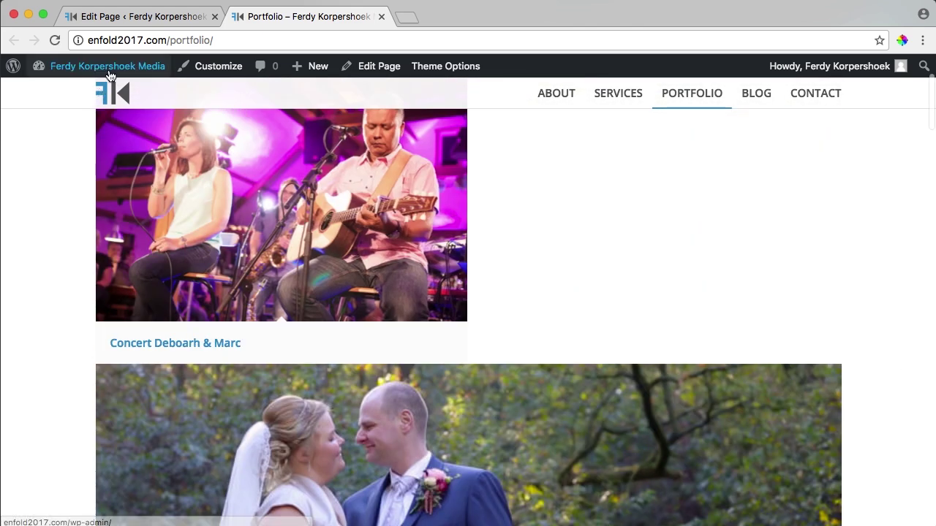
{"action": "left_click", "coordinate": [152, 21]}
{"action": "scroll", "coordinate": [376, 263], "scroll_direction": "down", "scroll_amount": 5}
{"action": "left_click", "coordinate": [387, 322]}
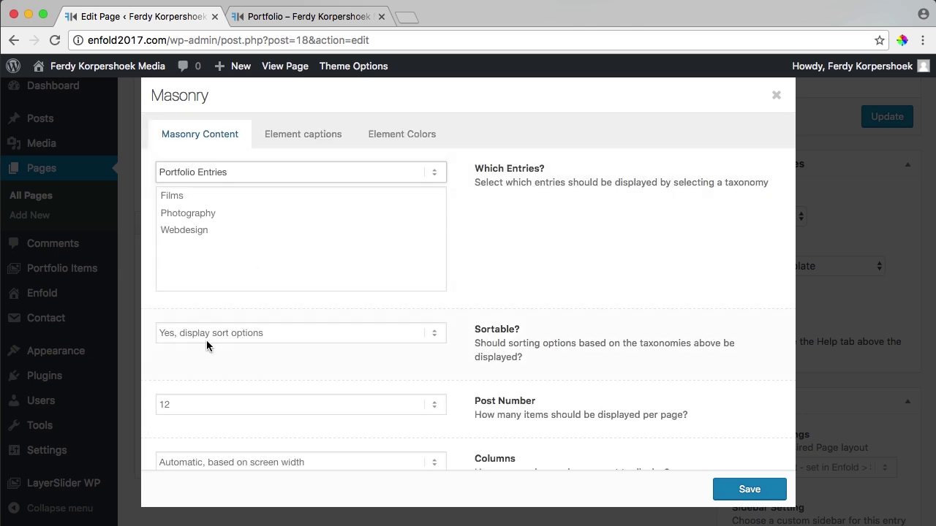
Set the Masonry gallery to 4 columns showing Portfolio Entries from Films, Photography and Webdesign
{"action": "scroll", "coordinate": [213, 302], "scroll_direction": "down", "scroll_amount": 3}
{"action": "left_click", "coordinate": [215, 306]}
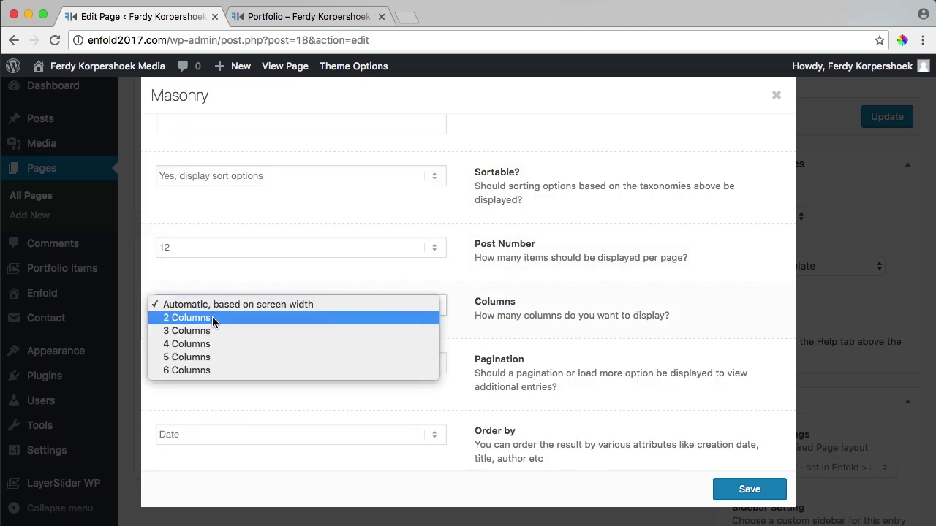
{"action": "key", "text": "Escape"}
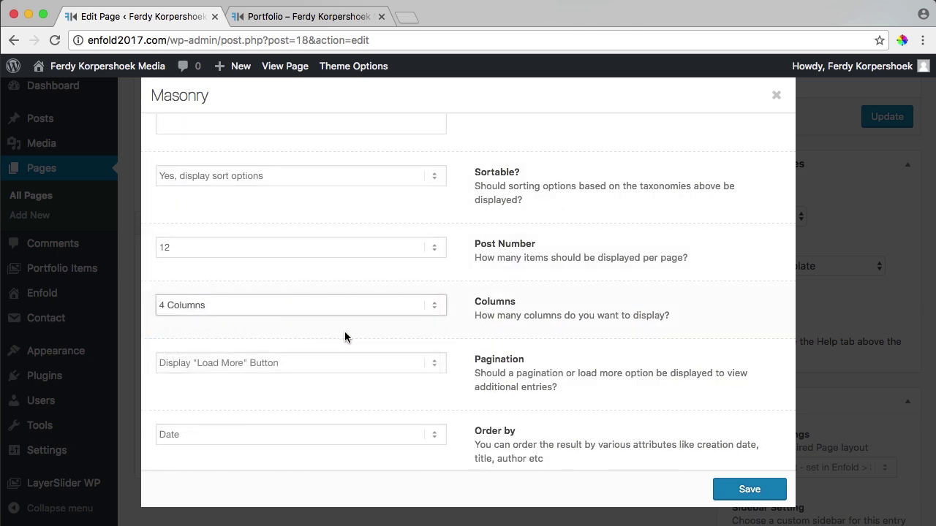
{"action": "scroll", "coordinate": [356, 331], "scroll_direction": "up", "scroll_amount": 4}
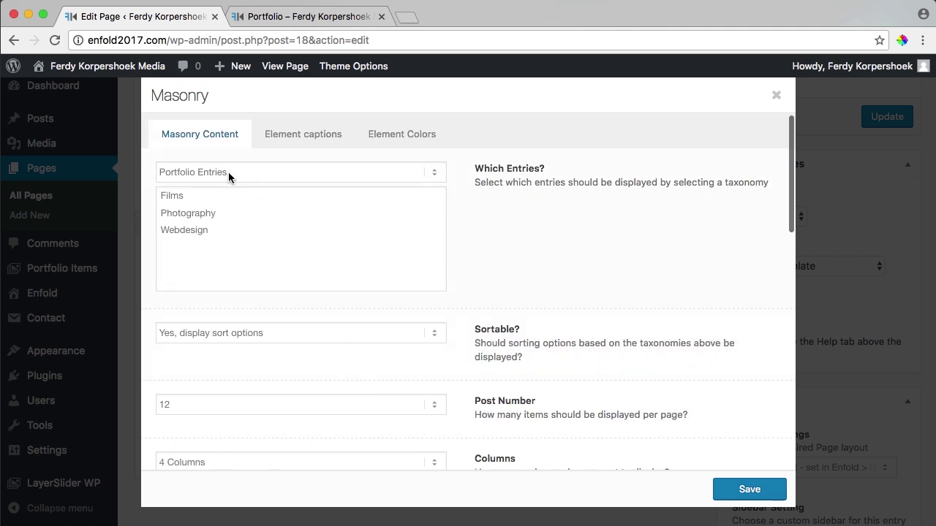
{"action": "left_click", "coordinate": [198, 173]}
{"action": "left_click", "coordinate": [246, 197]}
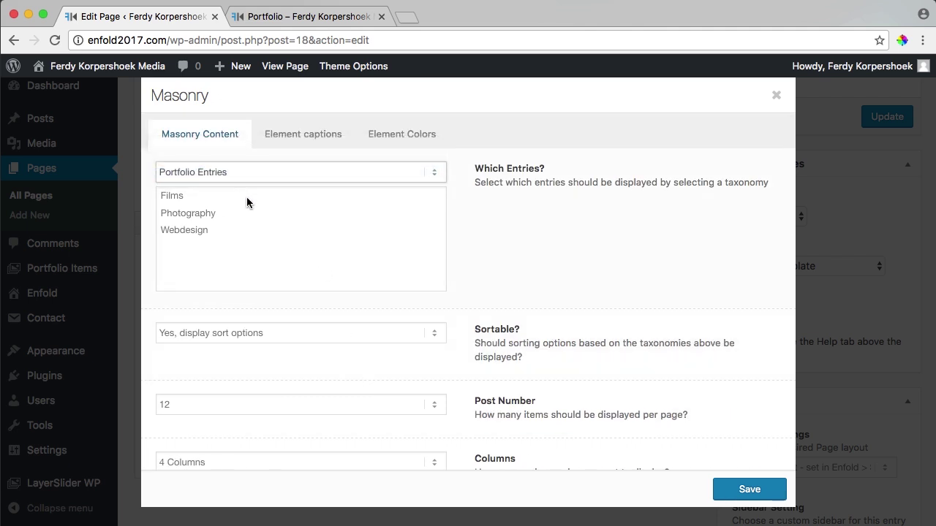
{"action": "left_click", "coordinate": [222, 196]}
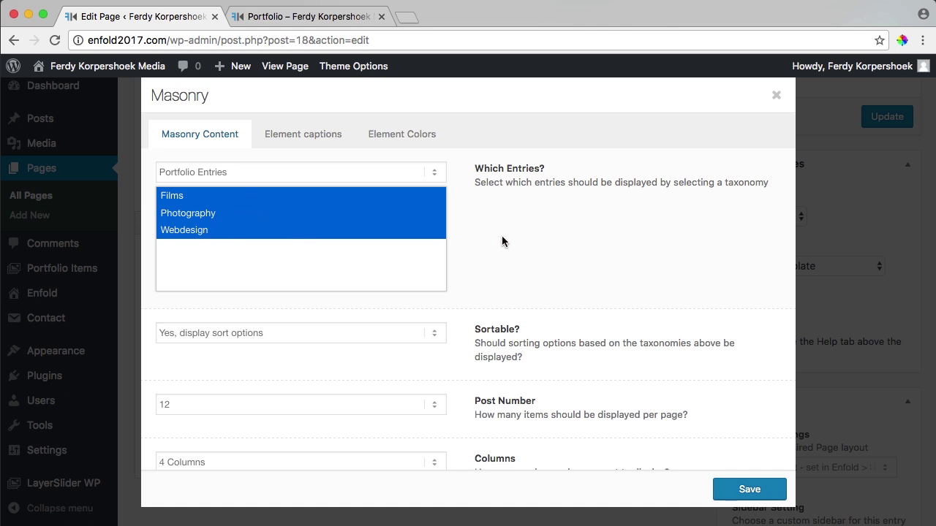
Show all items on one page and save the Masonry settings
{"action": "scroll", "coordinate": [501, 241], "scroll_direction": "down", "scroll_amount": 4}
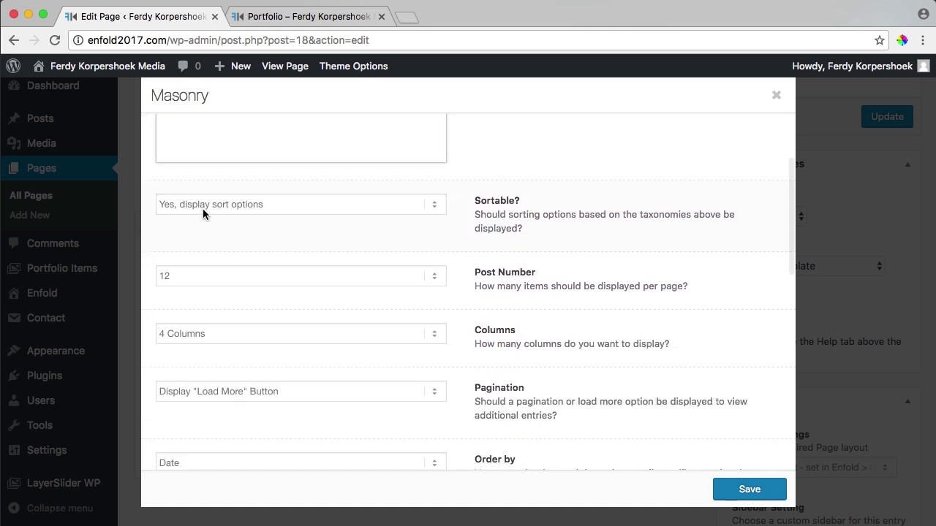
{"action": "scroll", "coordinate": [269, 219], "scroll_direction": "down", "scroll_amount": 3}
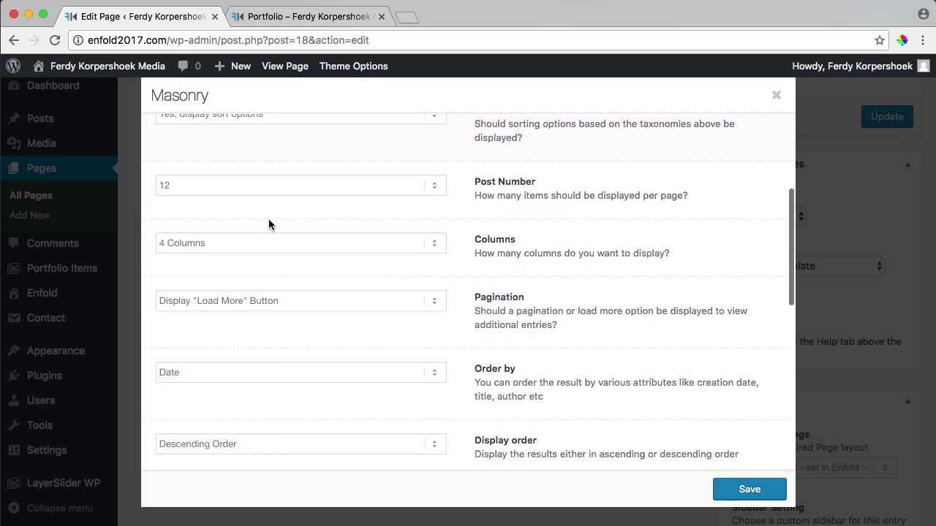
{"action": "left_click", "coordinate": [246, 186]}
{"action": "left_click", "coordinate": [224, 29]}
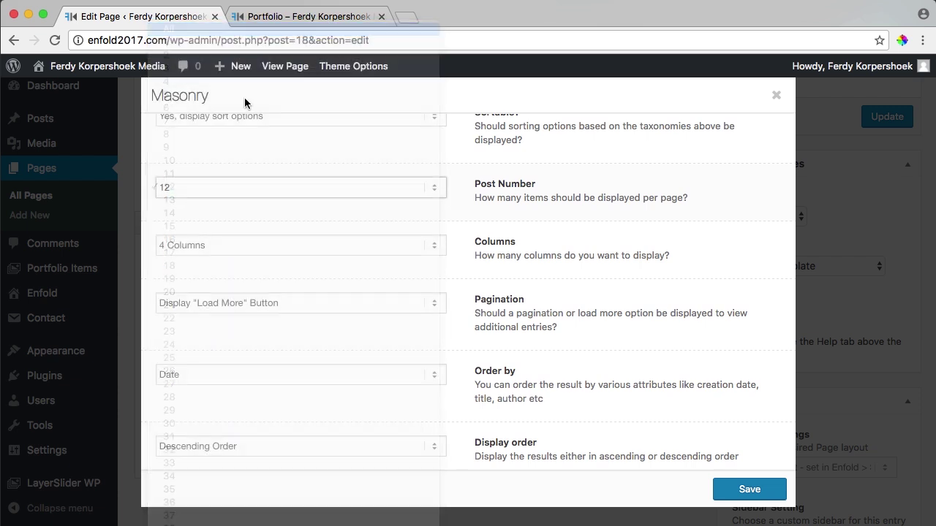
{"action": "scroll", "coordinate": [266, 229], "scroll_direction": "down", "scroll_amount": 4}
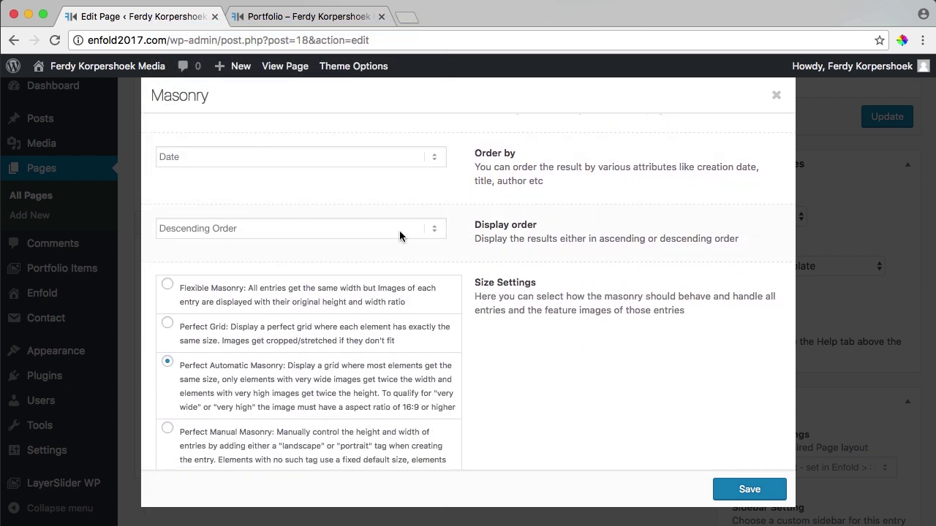
{"action": "scroll", "coordinate": [374, 235], "scroll_direction": "down", "scroll_amount": 7}
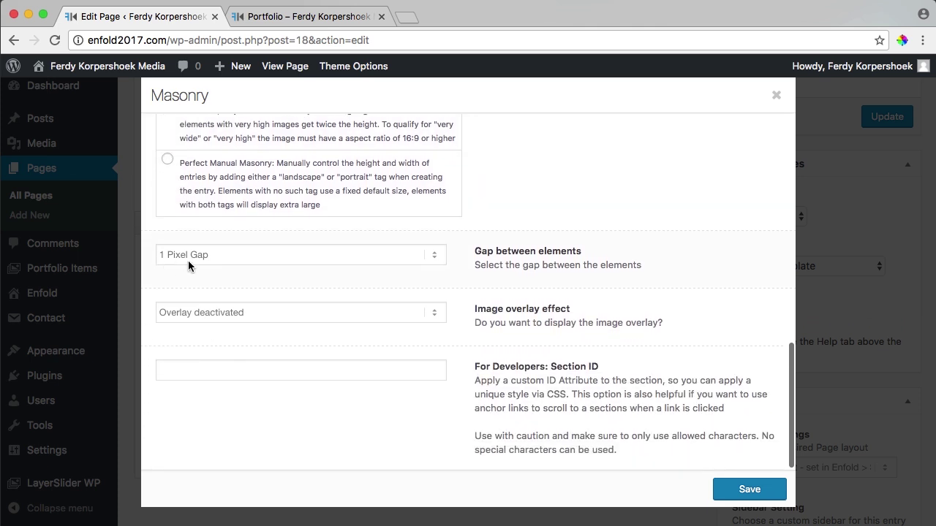
{"action": "scroll", "coordinate": [364, 273], "scroll_direction": "up", "scroll_amount": 3}
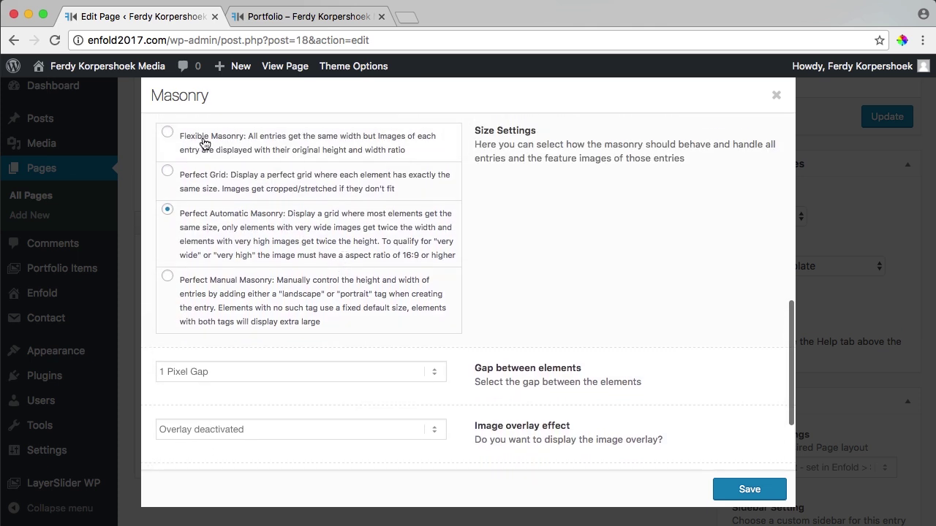
{"action": "left_click", "coordinate": [744, 492]}
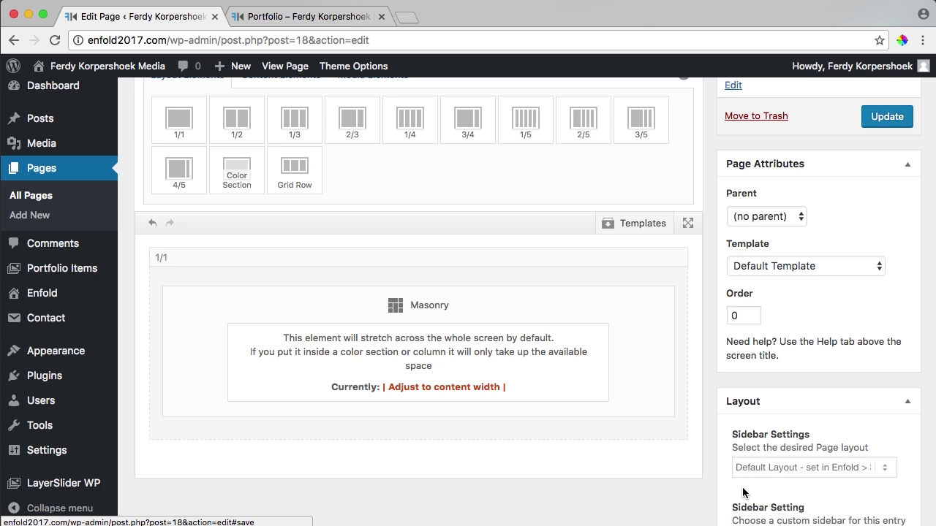
Reload the live Portfolio page to review the grid, then return to the editor
{"action": "left_click", "coordinate": [313, 17]}
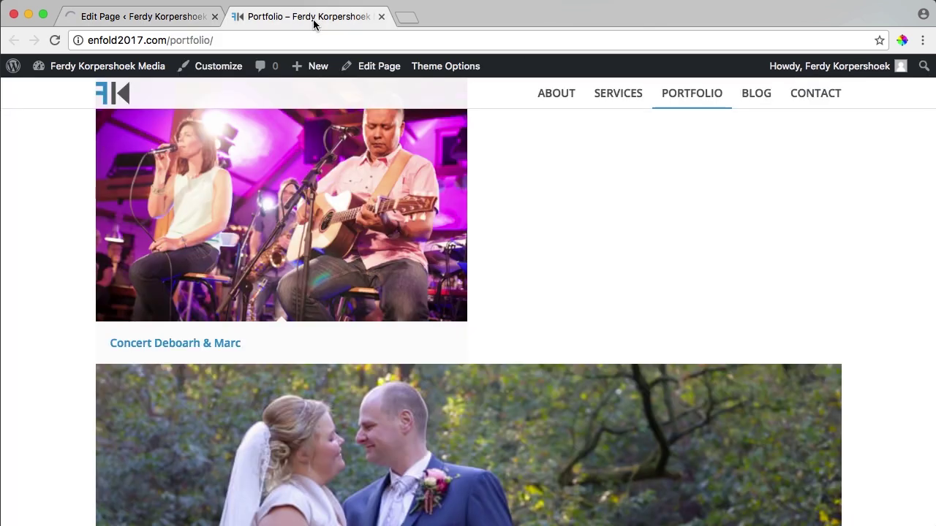
{"action": "key", "text": "super+r"}
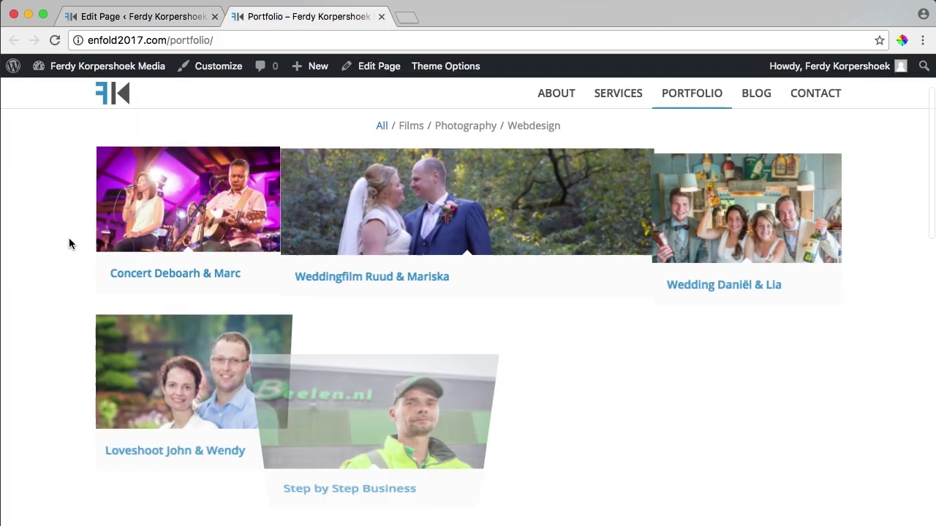
{"action": "scroll", "coordinate": [68, 244], "scroll_direction": "down", "scroll_amount": 2}
{"action": "scroll", "coordinate": [68, 238], "scroll_direction": "down", "scroll_amount": 5}
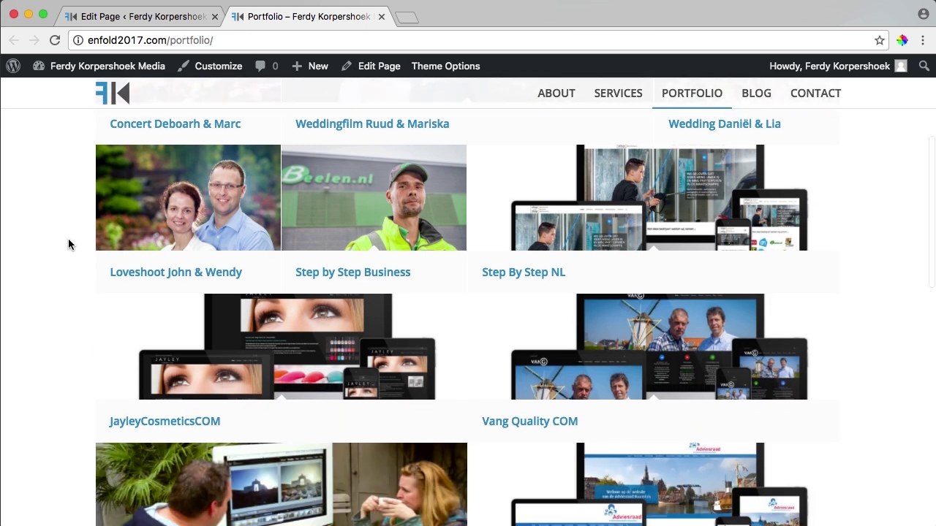
{"action": "scroll", "coordinate": [68, 238], "scroll_direction": "up", "scroll_amount": 6}
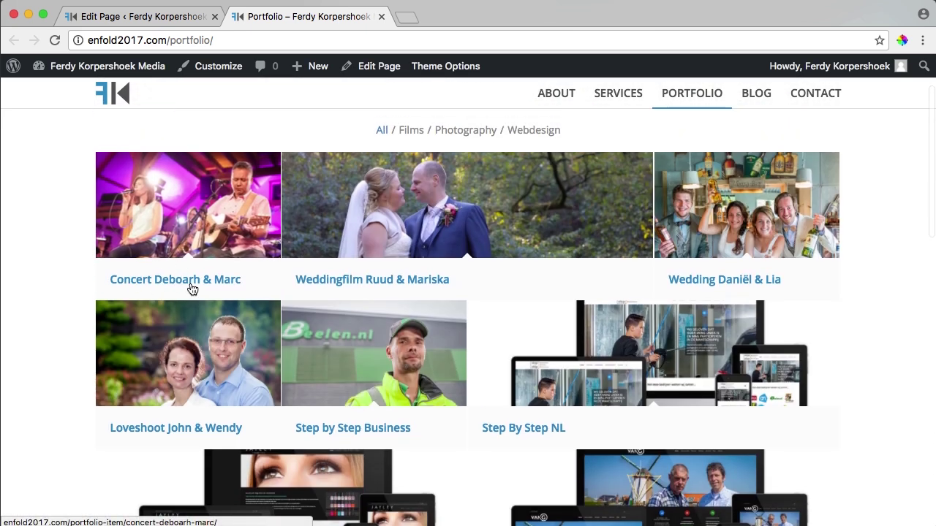
{"action": "left_click", "coordinate": [170, 22]}
{"action": "scroll", "coordinate": [306, 248], "scroll_direction": "down", "scroll_amount": 5}
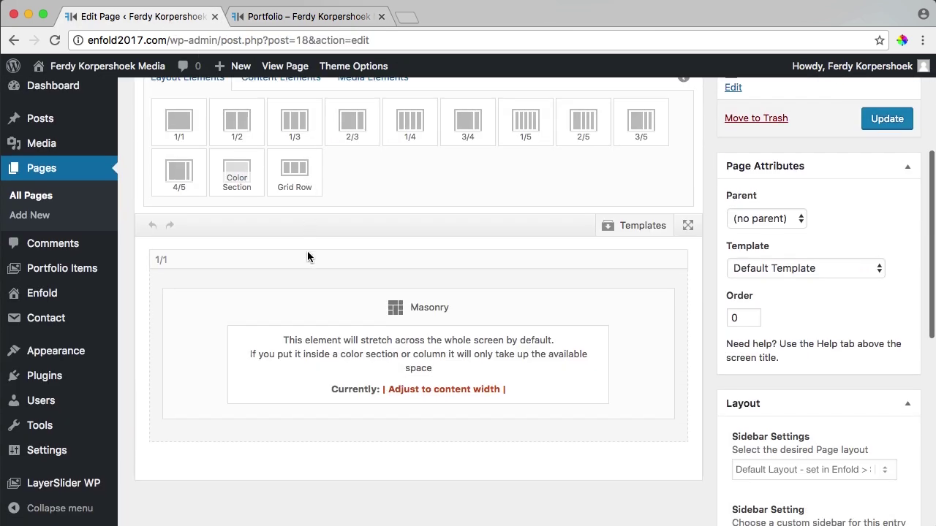
Set the Masonry captions to show only the title, on mouse hover, and save
{"action": "left_click", "coordinate": [307, 269]}
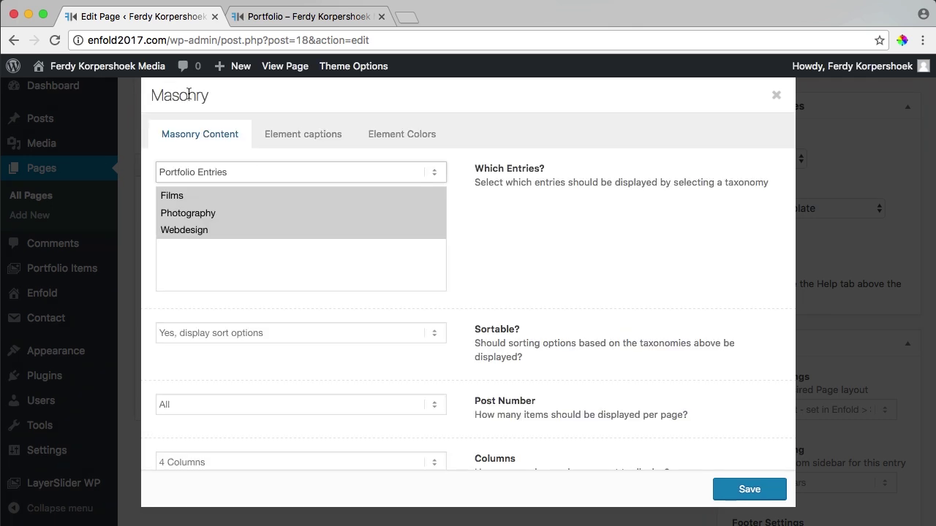
{"action": "left_click", "coordinate": [296, 136]}
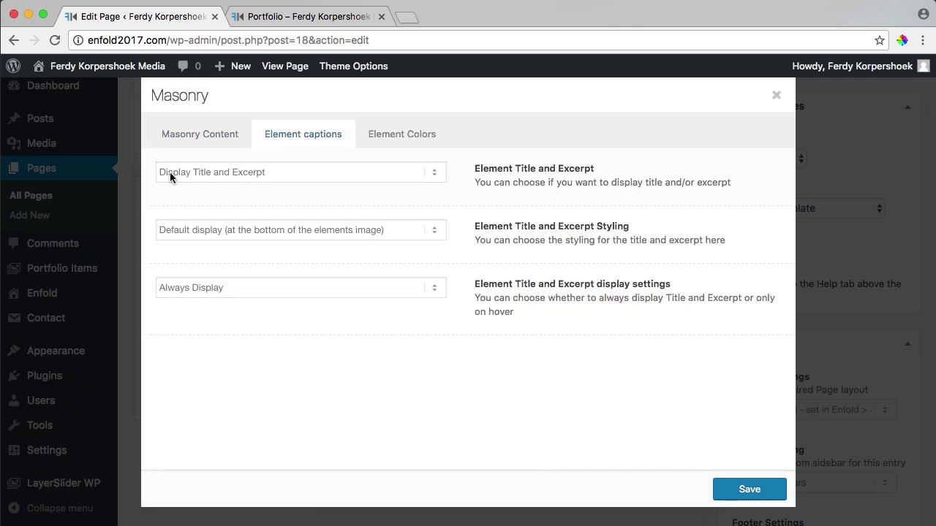
{"action": "left_click", "coordinate": [239, 180]}
{"action": "left_click", "coordinate": [204, 184]}
{"action": "left_click", "coordinate": [200, 230]}
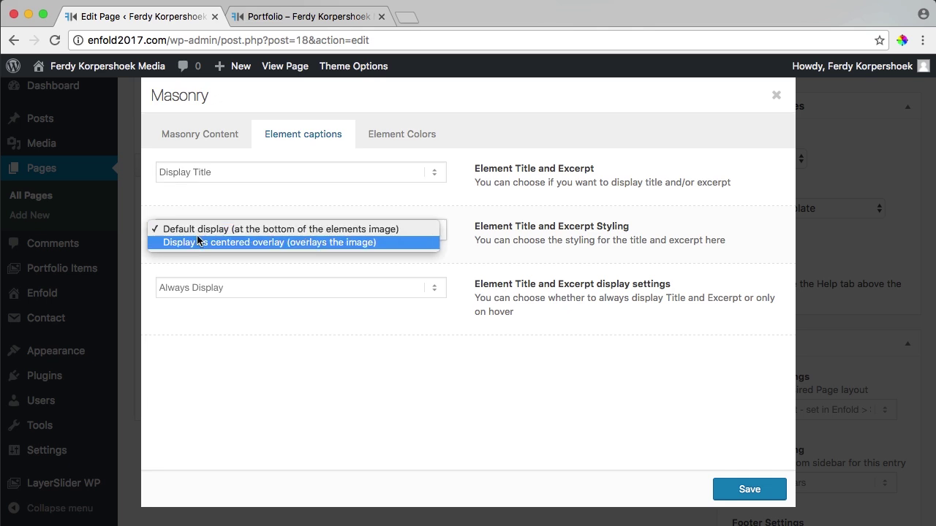
{"action": "left_click", "coordinate": [193, 230]}
{"action": "left_click", "coordinate": [193, 287]}
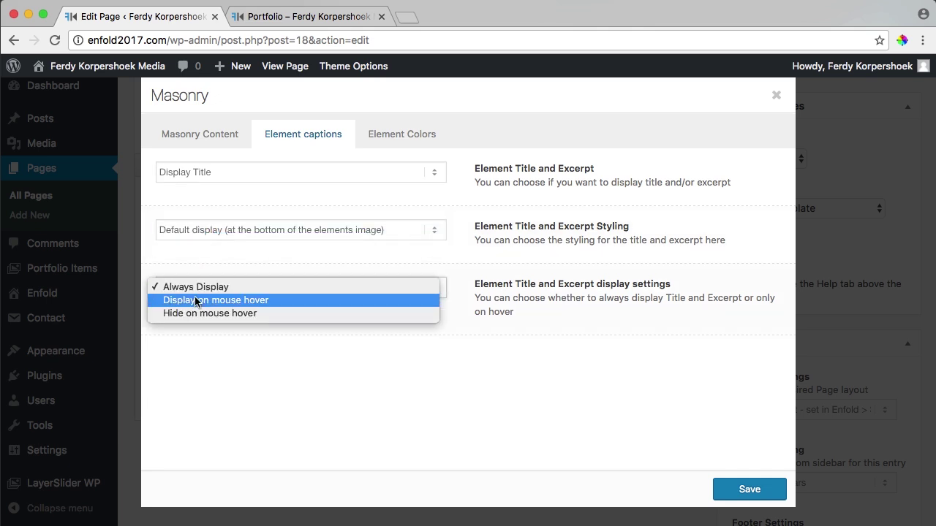
{"action": "key", "text": "Escape"}
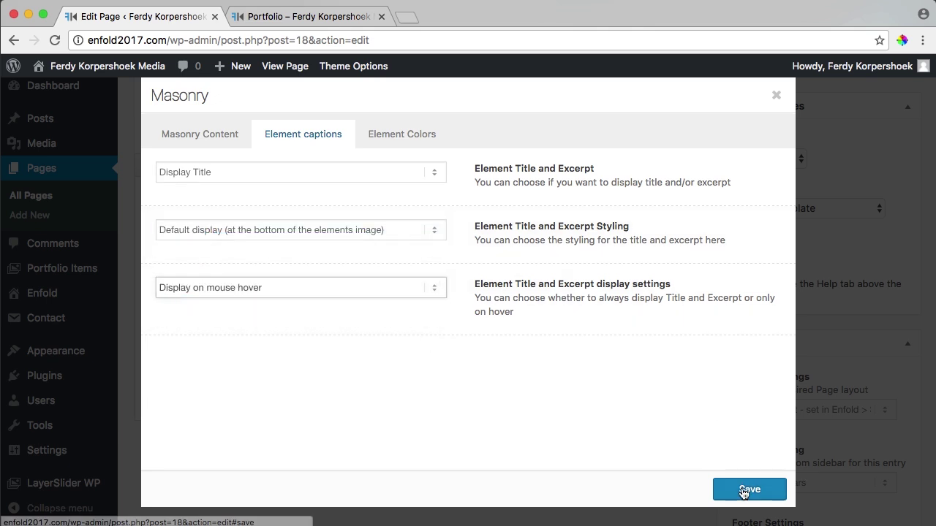
{"action": "left_click", "coordinate": [744, 490]}
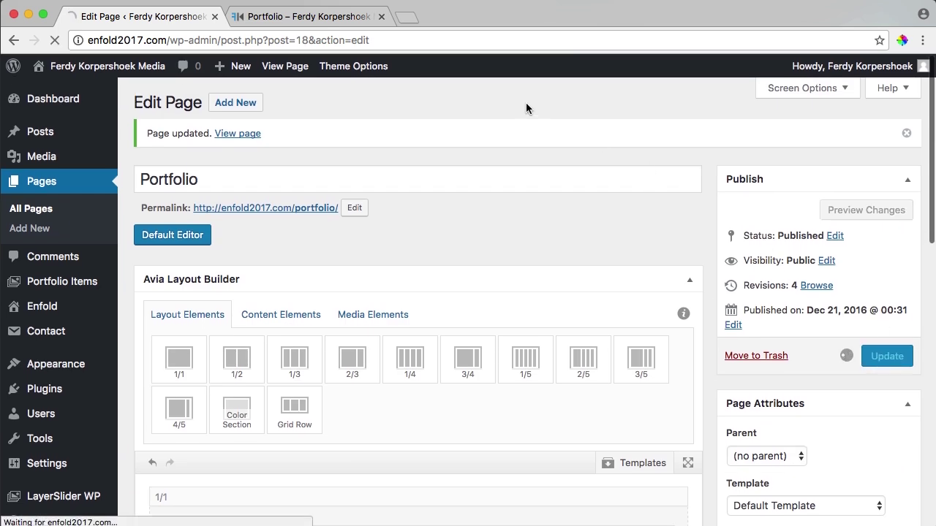
Check the captions on the live Portfolio grid, then return to the page editor
{"action": "left_click", "coordinate": [327, 27]}
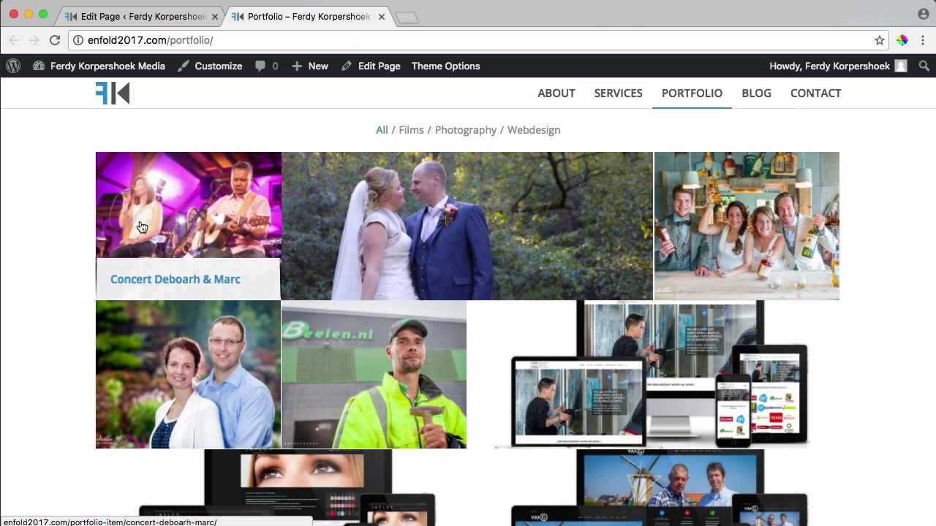
{"action": "scroll", "coordinate": [910, 247], "scroll_direction": "down", "scroll_amount": 10}
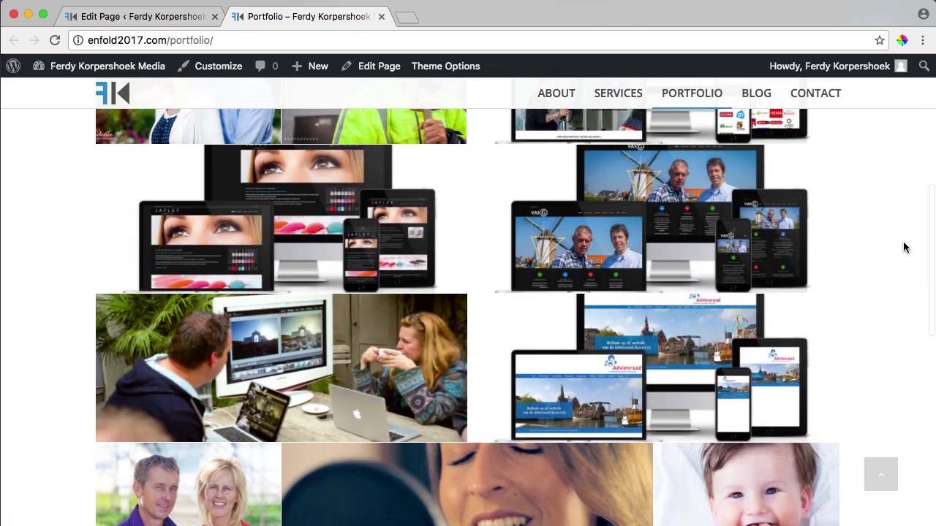
{"action": "scroll", "coordinate": [904, 247], "scroll_direction": "up", "scroll_amount": 10}
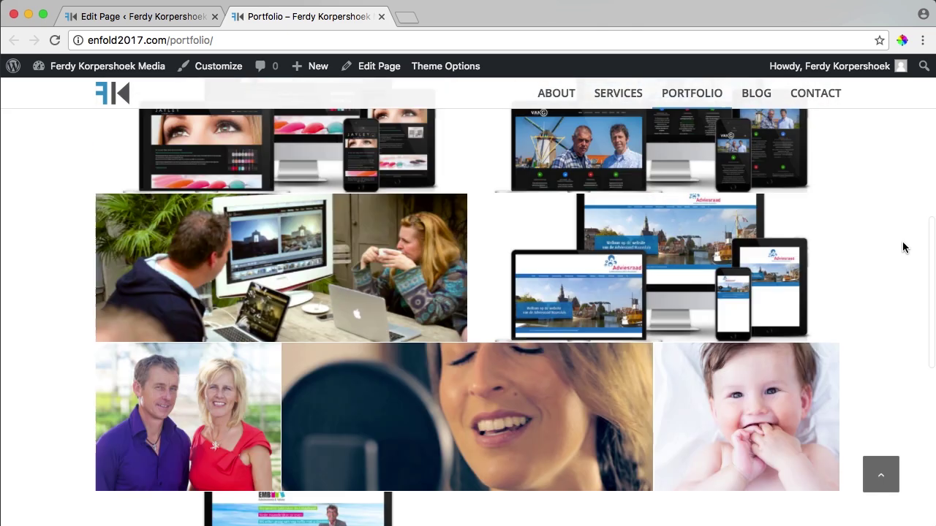
{"action": "scroll", "coordinate": [903, 247], "scroll_direction": "down", "scroll_amount": 1}
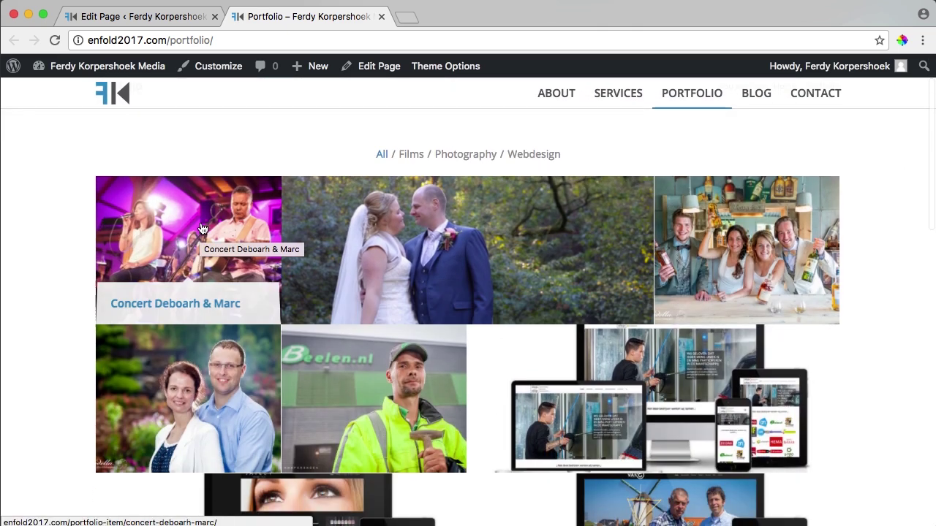
{"action": "scroll", "coordinate": [694, 388], "scroll_direction": "down", "scroll_amount": 2}
{"action": "scroll", "coordinate": [694, 388], "scroll_direction": "down", "scroll_amount": 2}
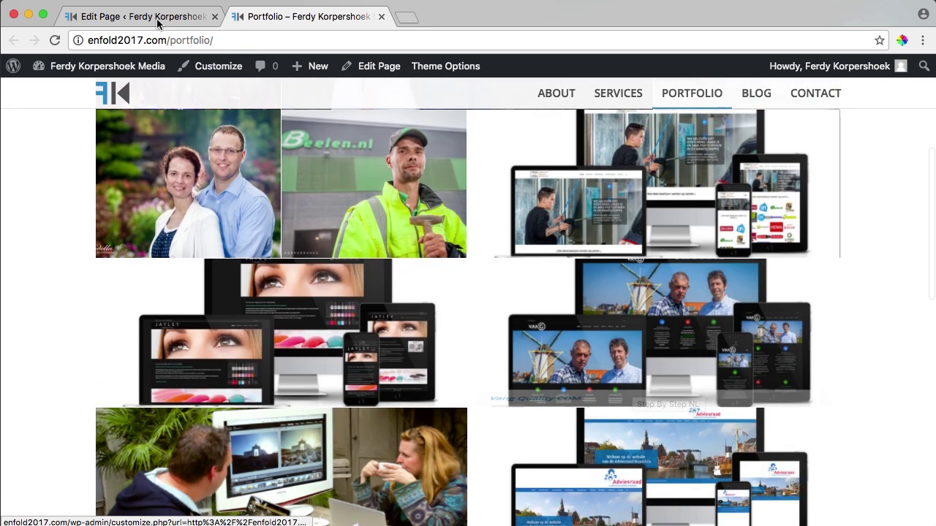
{"action": "left_click", "coordinate": [163, 17]}
{"action": "scroll", "coordinate": [277, 262], "scroll_direction": "down", "scroll_amount": 3}
{"action": "scroll", "coordinate": [278, 261], "scroll_direction": "down", "scroll_amount": 2}
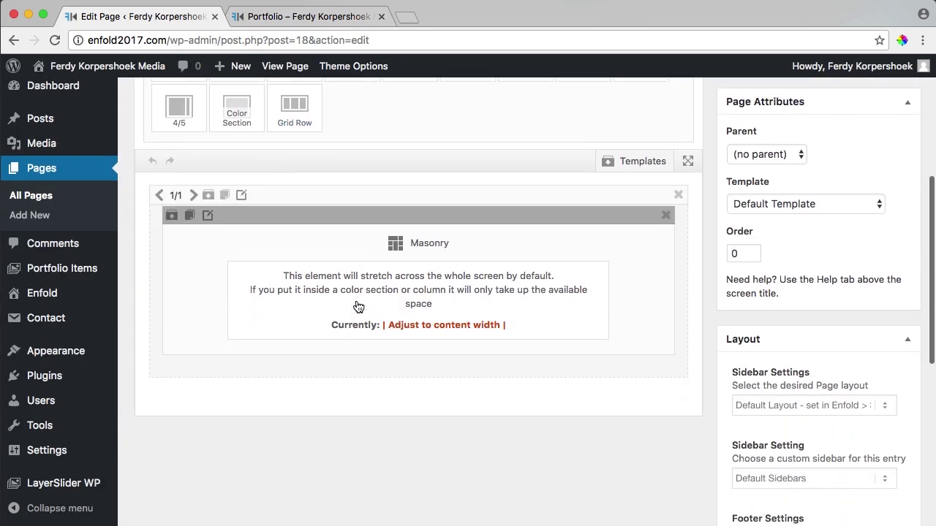
Switch the Masonry size setting to Flexible Masonry, save, and update the page
{"action": "left_click", "coordinate": [356, 299]}
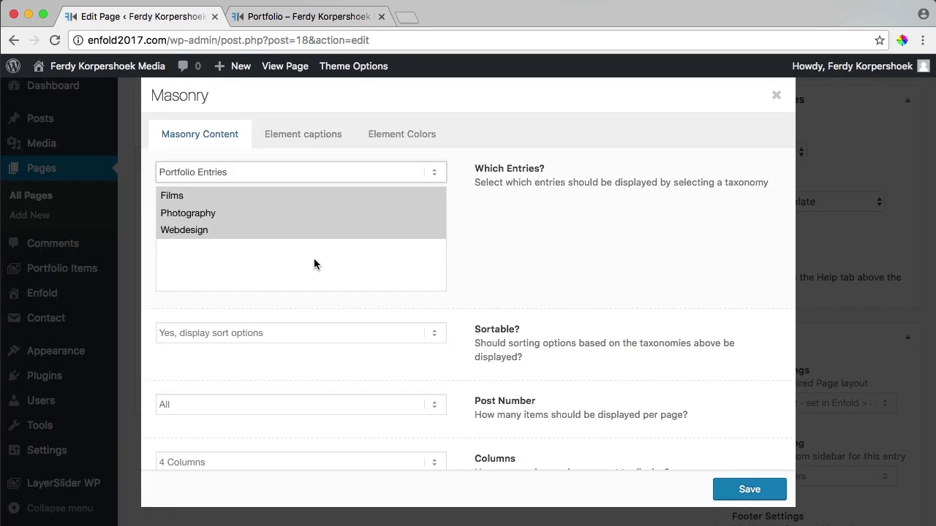
{"action": "scroll", "coordinate": [307, 262], "scroll_direction": "down", "scroll_amount": 10}
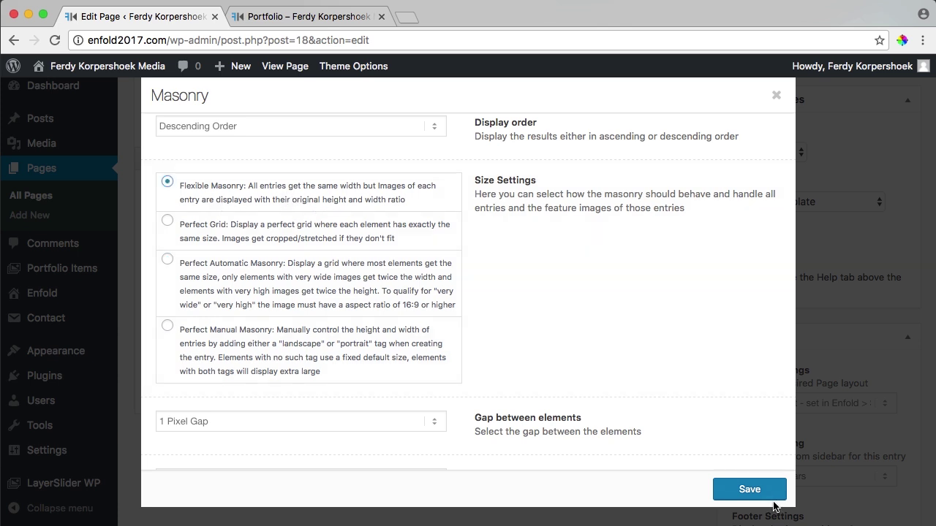
{"action": "left_click", "coordinate": [750, 489]}
{"action": "left_click", "coordinate": [884, 357]}
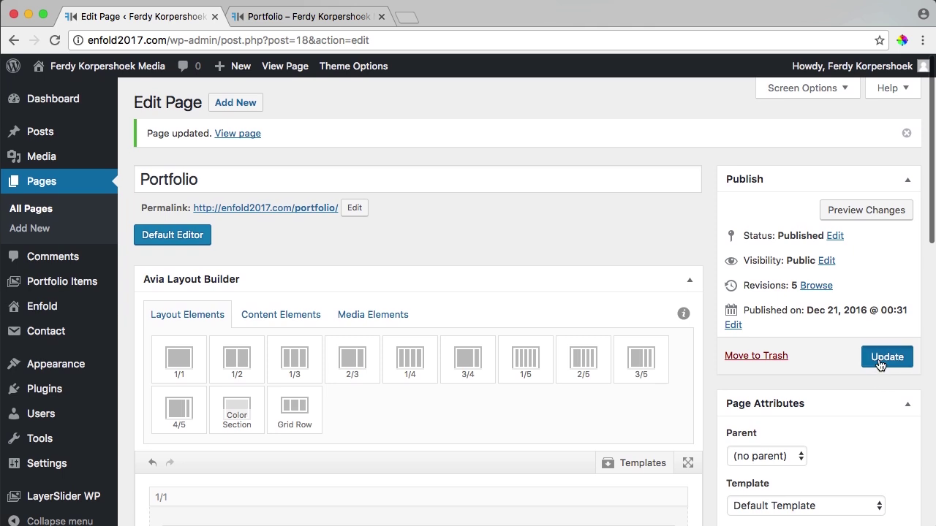
Reload the live Portfolio page to check the new layout, then return to the editor
{"action": "left_click", "coordinate": [337, 10]}
{"action": "key", "text": "super+r"}
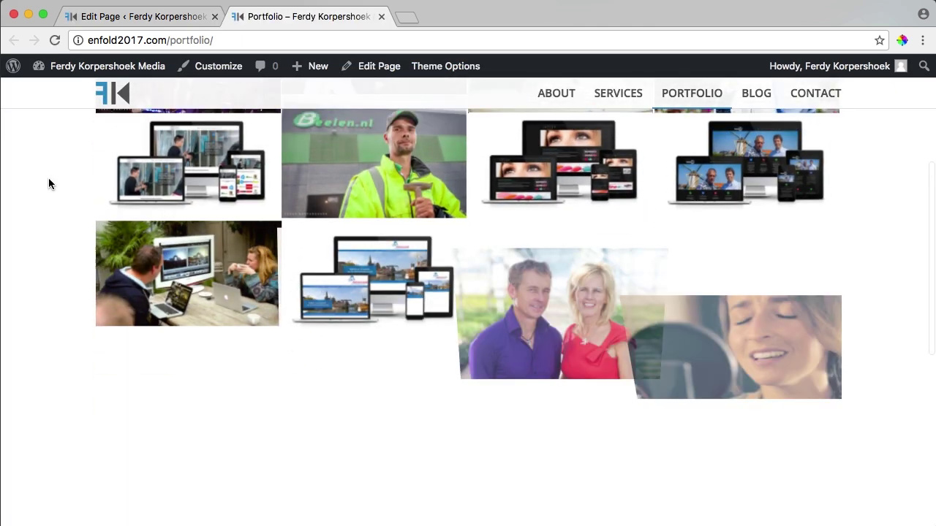
{"action": "scroll", "coordinate": [49, 179], "scroll_direction": "down", "scroll_amount": 5}
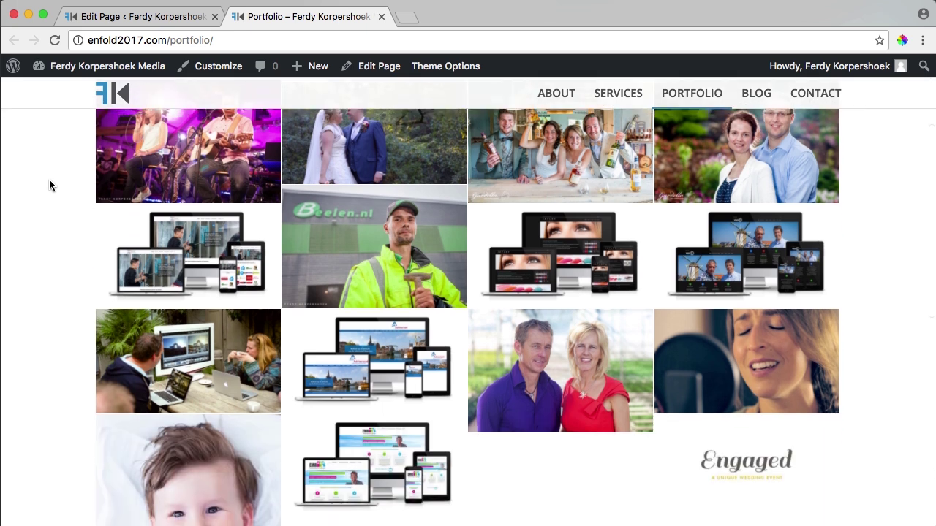
{"action": "scroll", "coordinate": [49, 185], "scroll_direction": "up", "scroll_amount": 5}
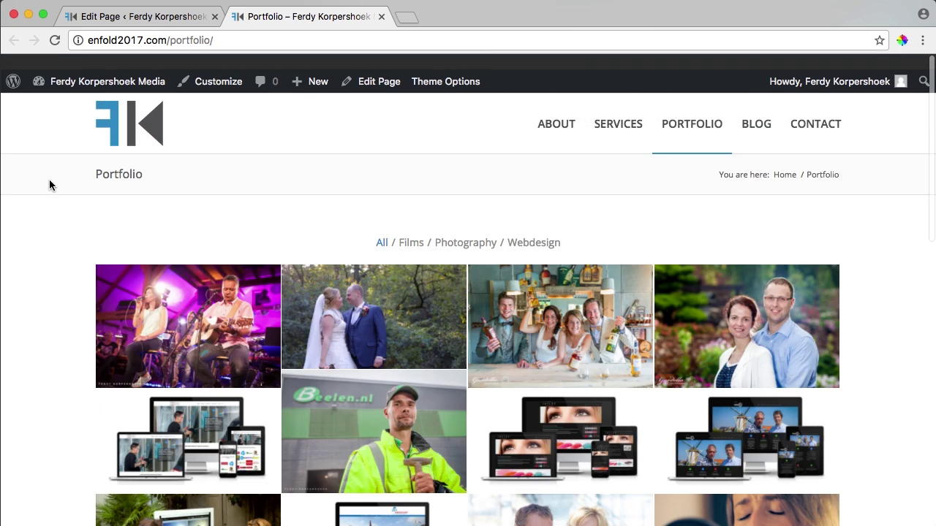
{"action": "scroll", "coordinate": [205, 296], "scroll_direction": "down", "scroll_amount": 1}
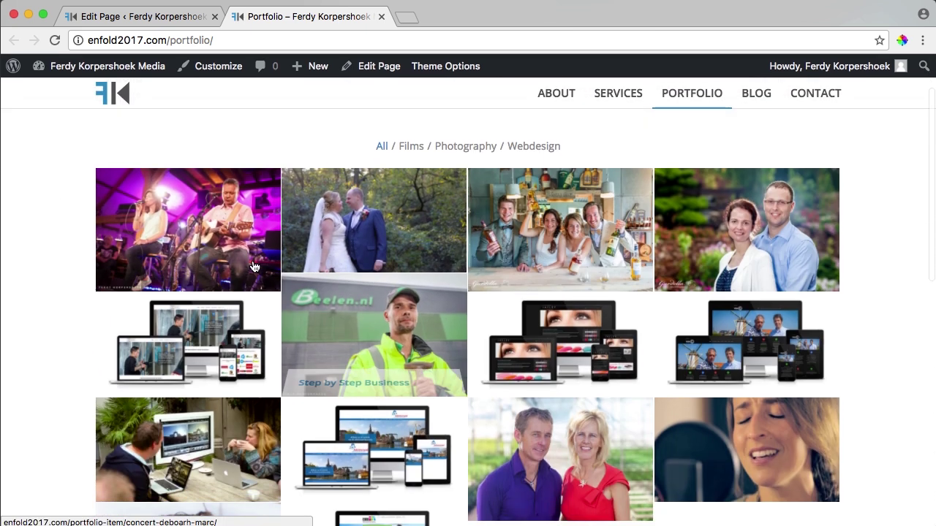
{"action": "scroll", "coordinate": [867, 294], "scroll_direction": "down", "scroll_amount": 4}
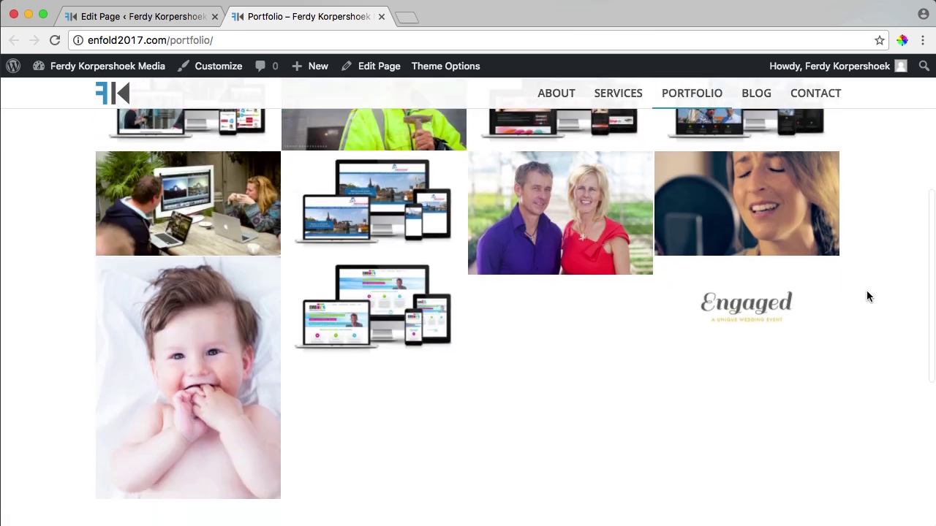
{"action": "left_click", "coordinate": [100, 20]}
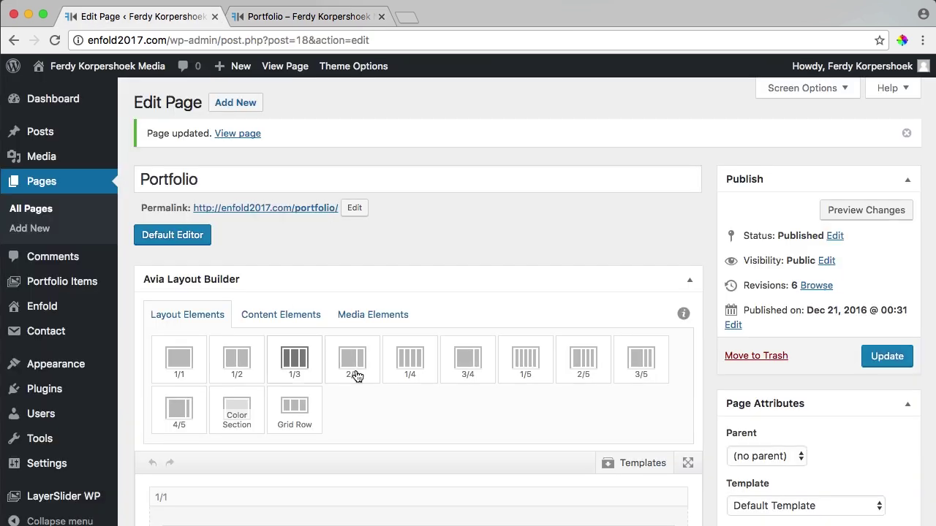
Change the Masonry size setting to Perfect Grid, save, and update the Portfolio page
{"action": "scroll", "coordinate": [370, 372], "scroll_direction": "down", "scroll_amount": 5}
{"action": "left_click", "coordinate": [366, 198]}
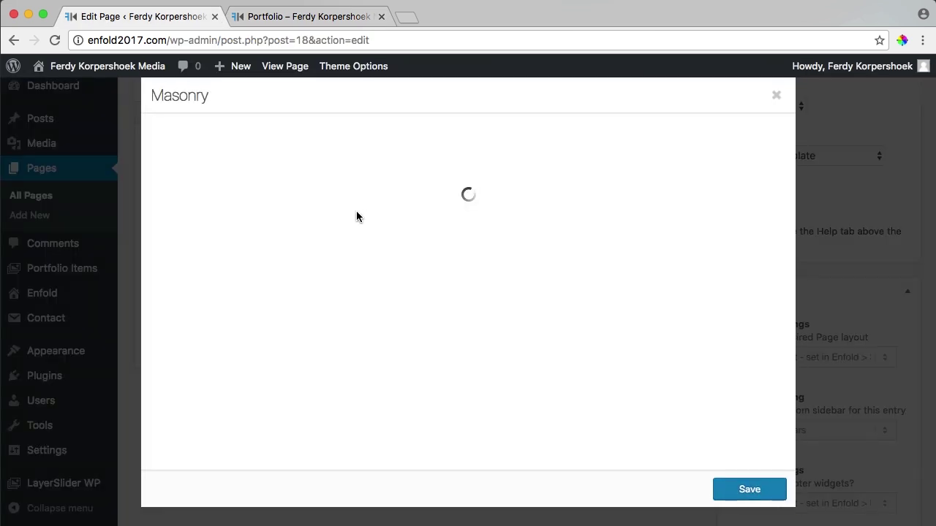
{"action": "scroll", "coordinate": [465, 272], "scroll_direction": "down", "scroll_amount": 6}
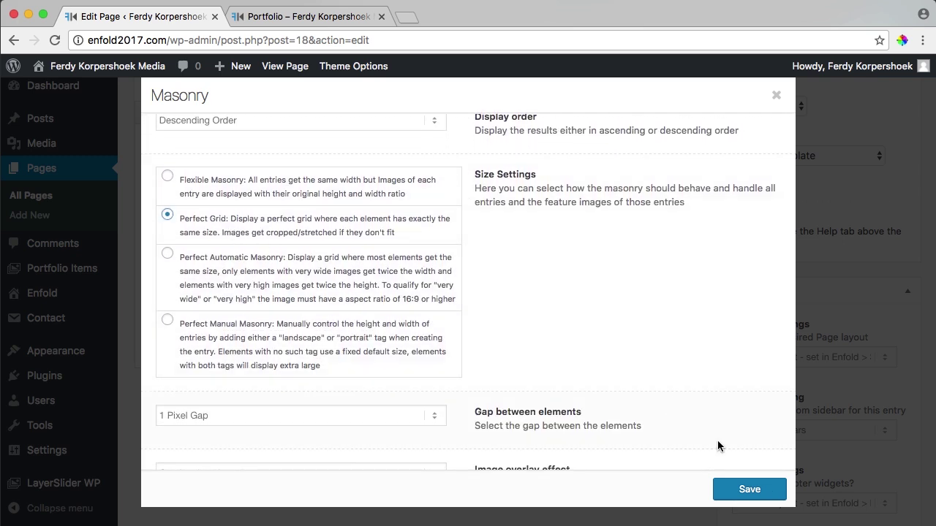
{"action": "left_click", "coordinate": [747, 491]}
{"action": "scroll", "coordinate": [789, 407], "scroll_direction": "up", "scroll_amount": 5}
{"action": "left_click", "coordinate": [883, 358]}
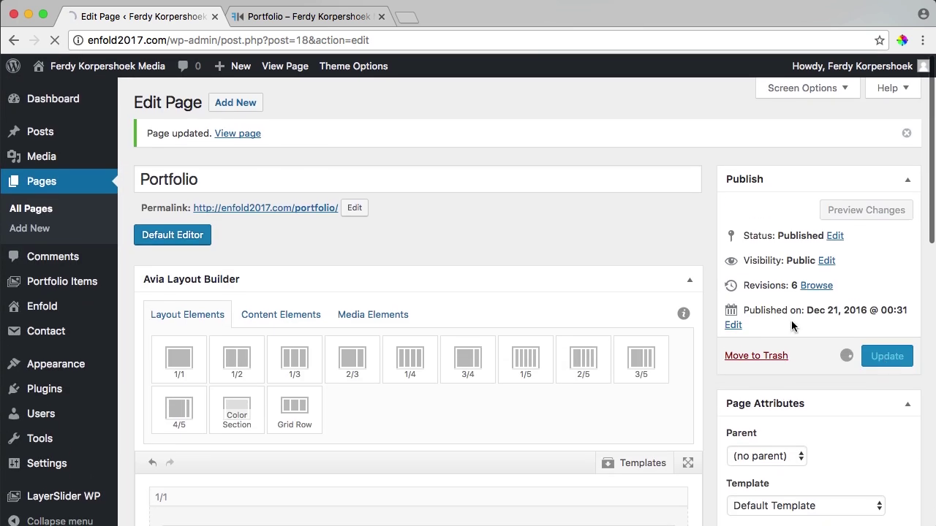
Review the equally sized cropped tiles on the live page, then return to the editor
{"action": "left_click", "coordinate": [273, 23]}
{"action": "scroll", "coordinate": [182, 252], "scroll_direction": "down", "scroll_amount": 3}
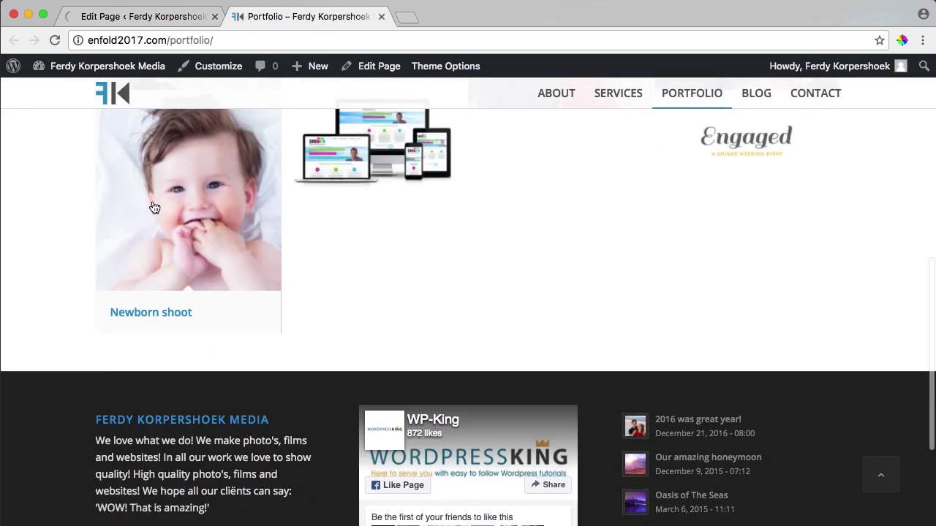
{"action": "scroll", "coordinate": [77, 258], "scroll_direction": "up", "scroll_amount": 2}
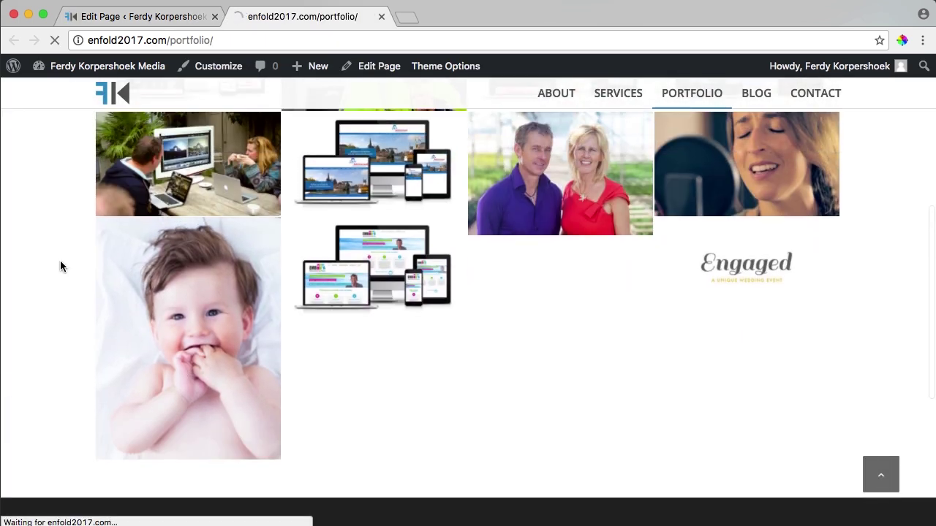
{"action": "scroll", "coordinate": [77, 241], "scroll_direction": "up", "scroll_amount": 5}
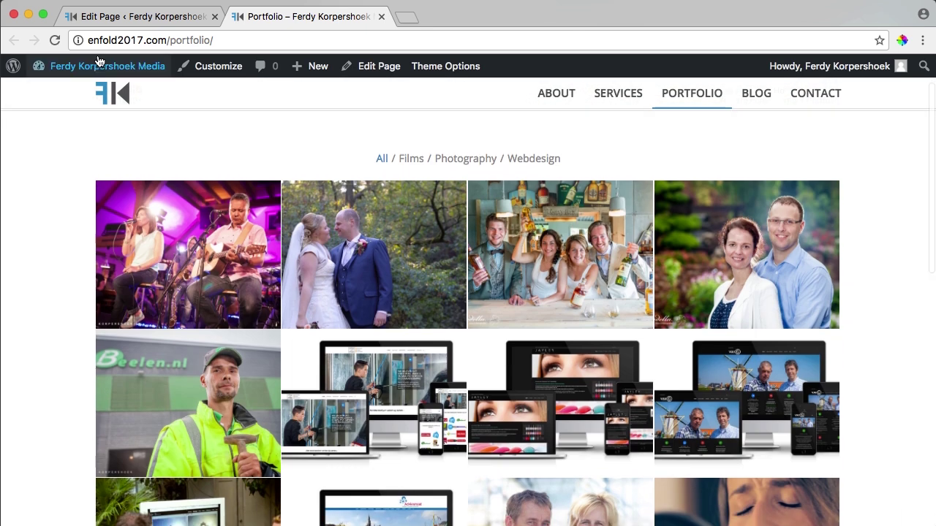
{"action": "left_click", "coordinate": [146, 16]}
{"action": "scroll", "coordinate": [408, 257], "scroll_direction": "down", "scroll_amount": 3}
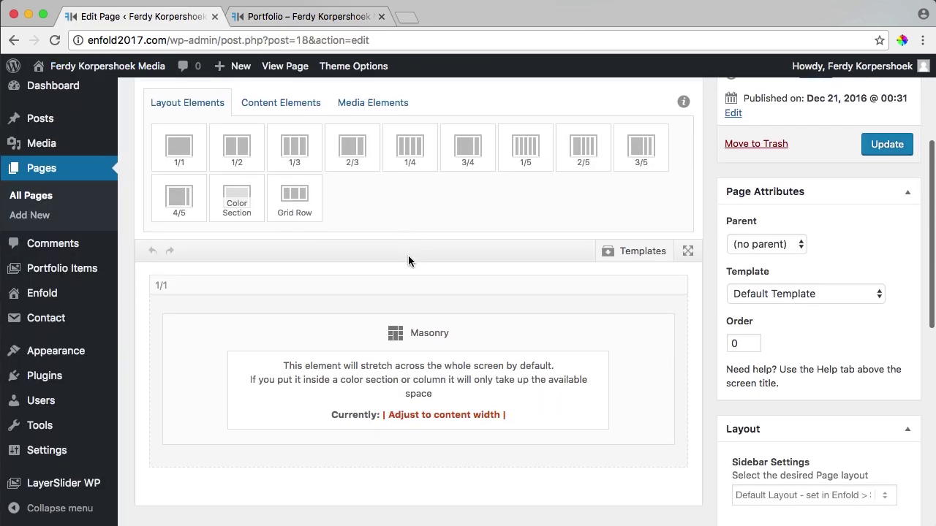
Set the Masonry gallery to 3 Columns and save
{"action": "scroll", "coordinate": [408, 261], "scroll_direction": "down", "scroll_amount": 5}
{"action": "scroll", "coordinate": [390, 267], "scroll_direction": "up", "scroll_amount": 5}
{"action": "left_click", "coordinate": [344, 324]}
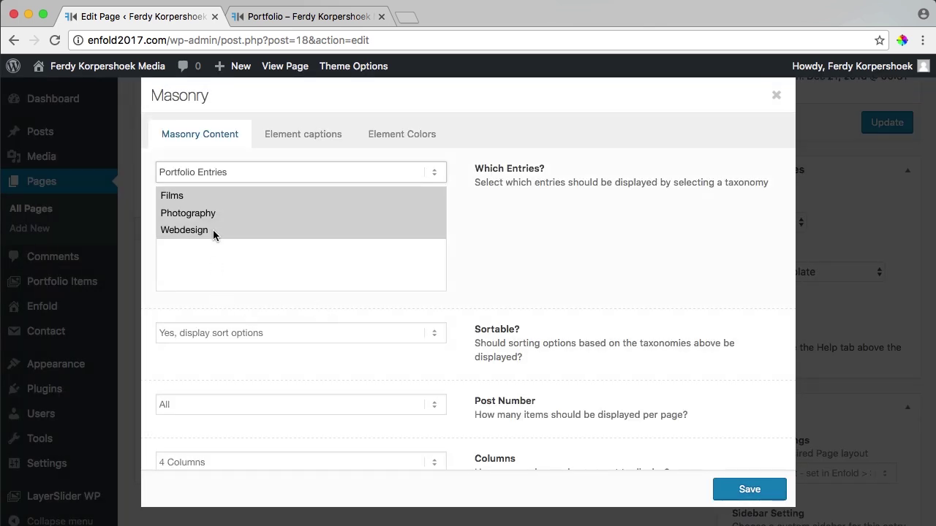
{"action": "left_click", "coordinate": [199, 459]}
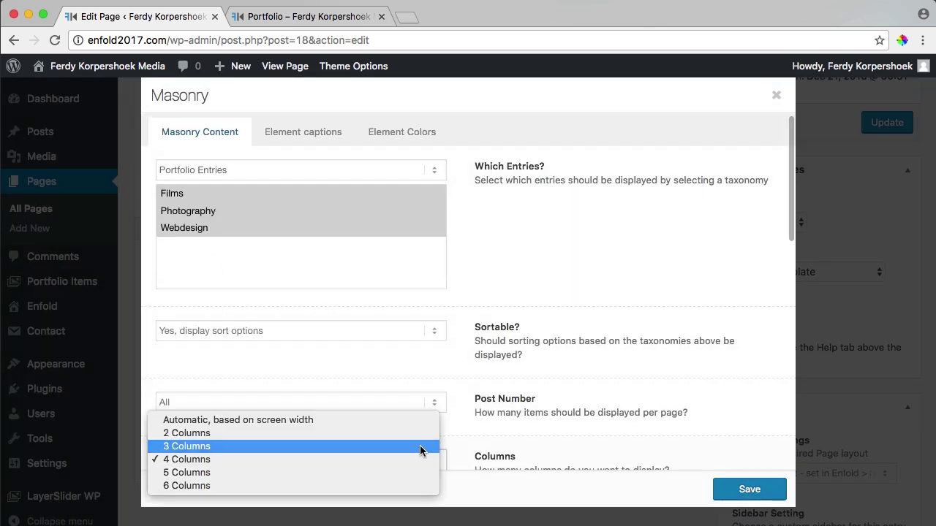
{"action": "left_click", "coordinate": [265, 448]}
{"action": "left_click", "coordinate": [750, 489]}
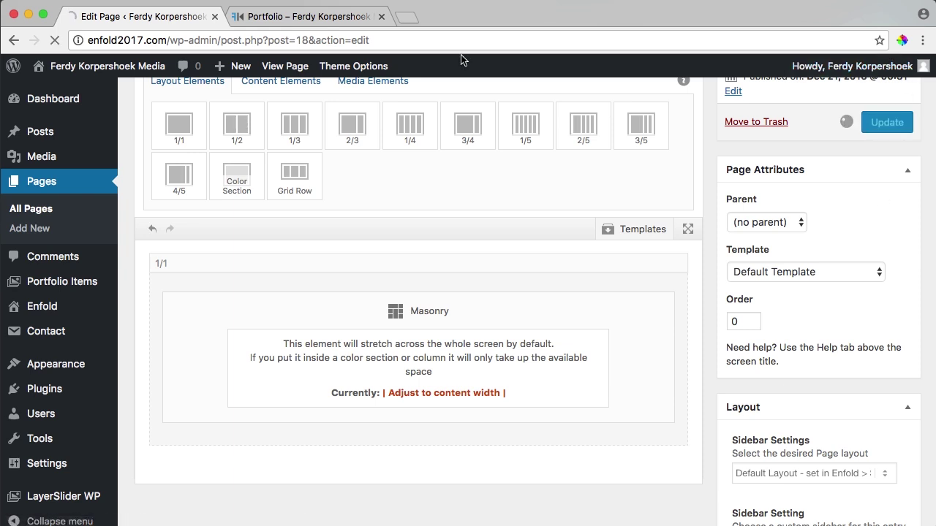
Reload the live Portfolio page to confirm the three-column grid, then return to the editor
{"action": "left_click", "coordinate": [316, 16]}
{"action": "key", "text": "super+r"}
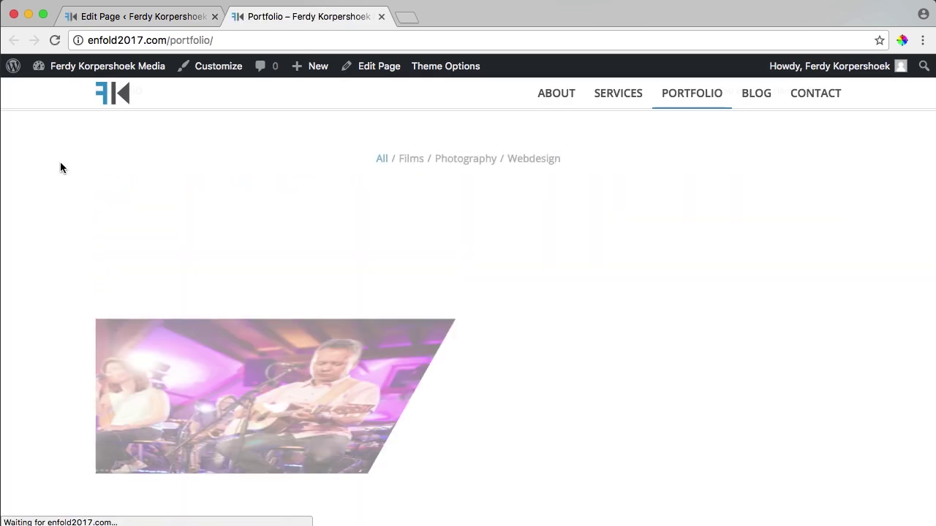
{"action": "scroll", "coordinate": [68, 158], "scroll_direction": "down", "scroll_amount": 5}
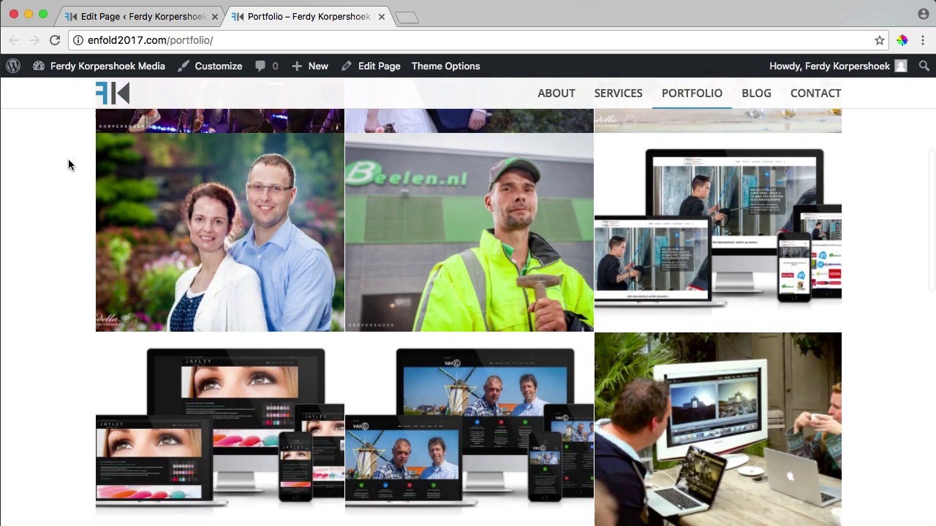
{"action": "scroll", "coordinate": [68, 158], "scroll_direction": "down", "scroll_amount": 6}
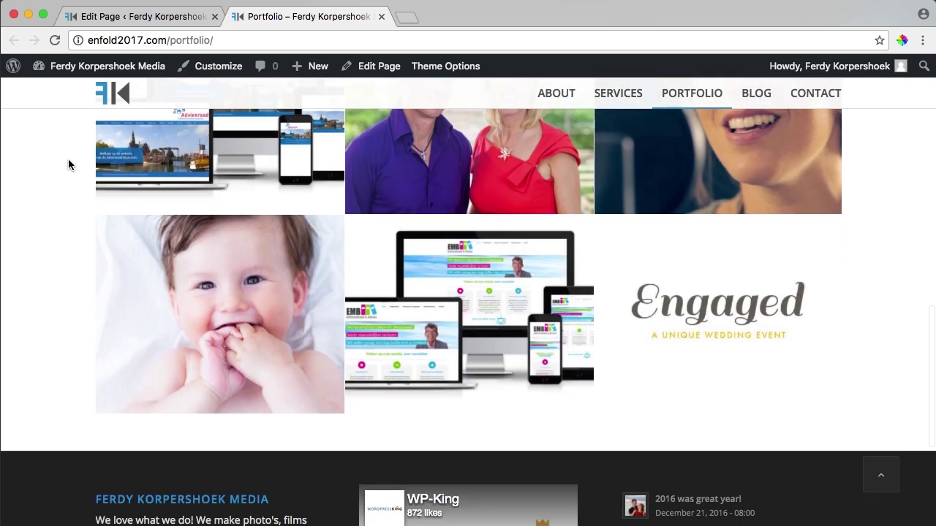
{"action": "scroll", "coordinate": [704, 292], "scroll_direction": "up", "scroll_amount": 9}
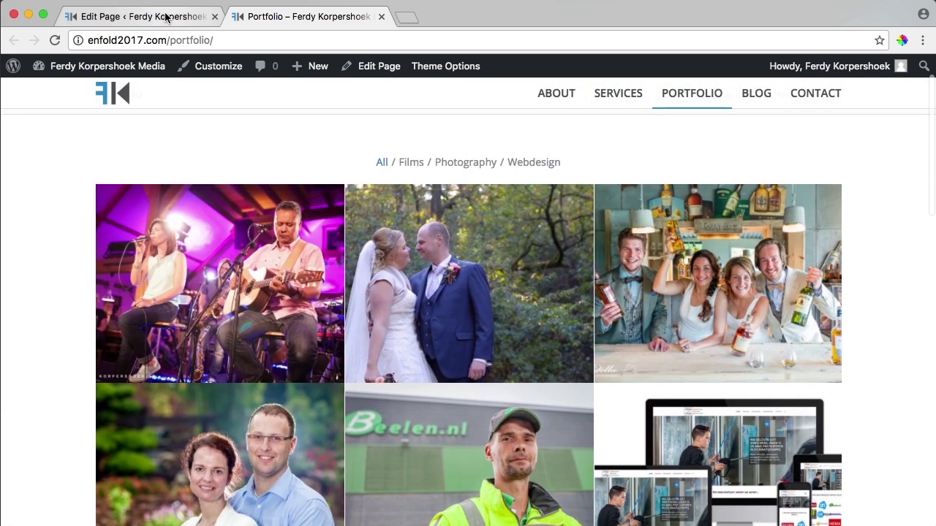
{"action": "left_click", "coordinate": [163, 15]}
{"action": "scroll", "coordinate": [161, 271], "scroll_direction": "down", "scroll_amount": 5}
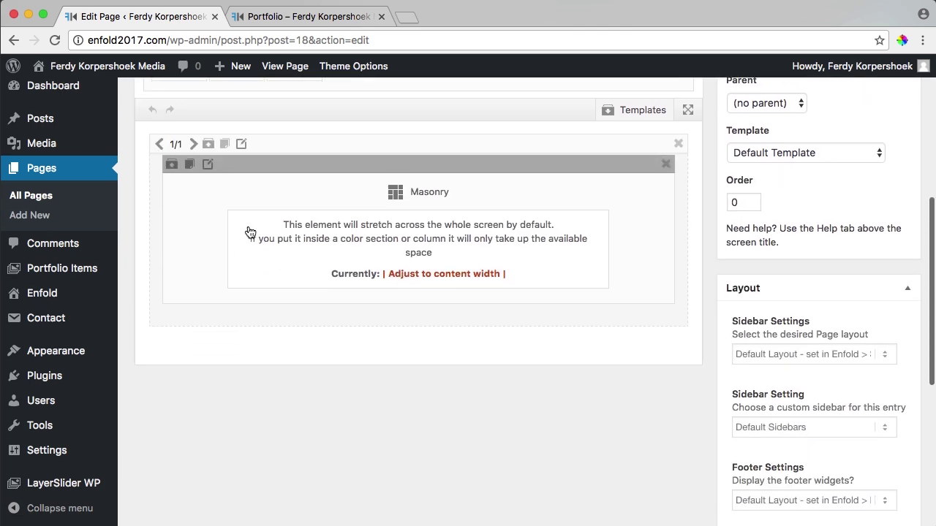
Set the Masonry size setting to Perfect Manual Masonry and save it
{"action": "left_click", "coordinate": [247, 231]}
{"action": "scroll", "coordinate": [473, 272], "scroll_direction": "down", "scroll_amount": 6}
{"action": "scroll", "coordinate": [469, 274], "scroll_direction": "down", "scroll_amount": 3}
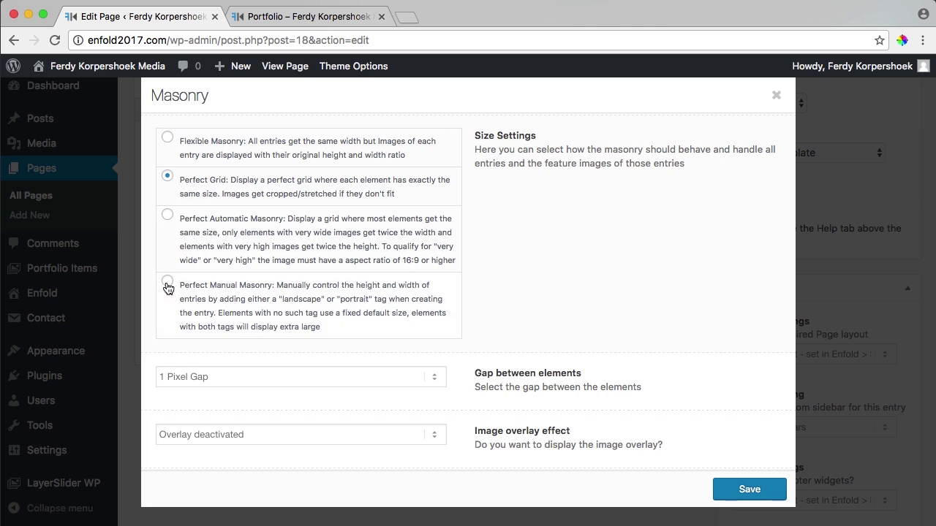
{"action": "left_click", "coordinate": [750, 496]}
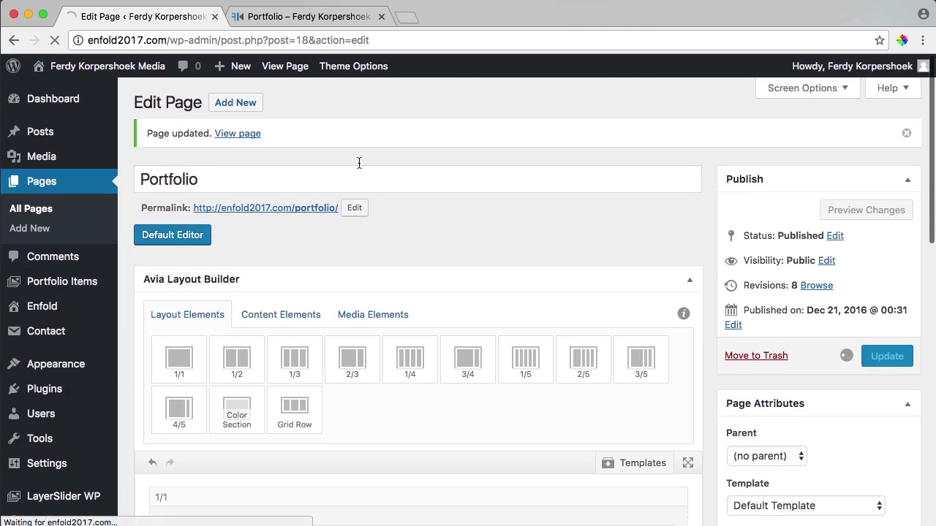
Reload the live Portfolio grid and open the wedding film item in its own tab
{"action": "left_click", "coordinate": [287, 18]}
{"action": "key", "text": "super+r"}
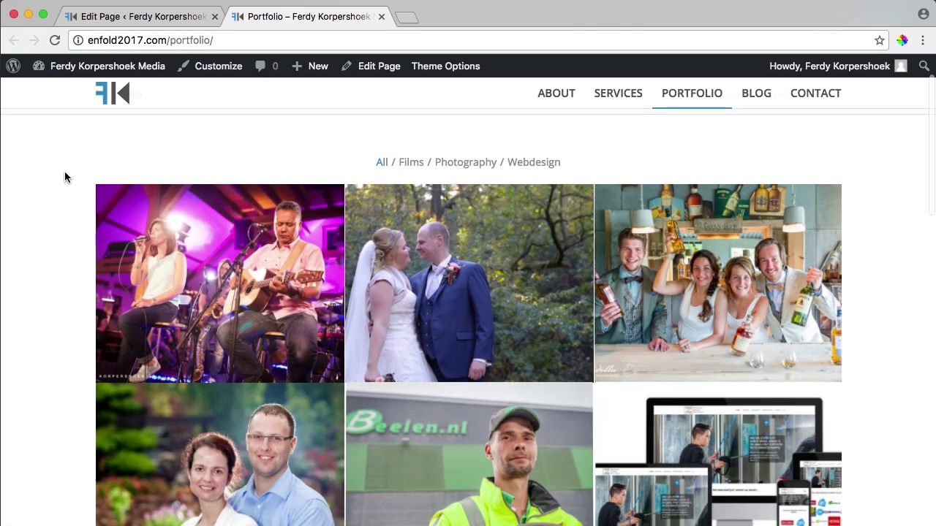
{"action": "scroll", "coordinate": [65, 180], "scroll_direction": "down", "scroll_amount": 10}
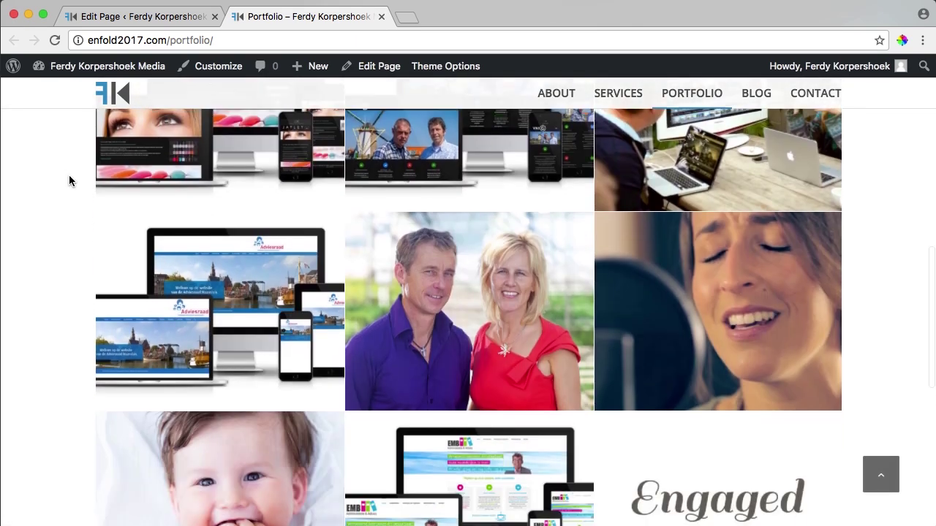
{"action": "scroll", "coordinate": [69, 175], "scroll_direction": "down", "scroll_amount": 4}
{"action": "scroll", "coordinate": [72, 189], "scroll_direction": "up", "scroll_amount": 8}
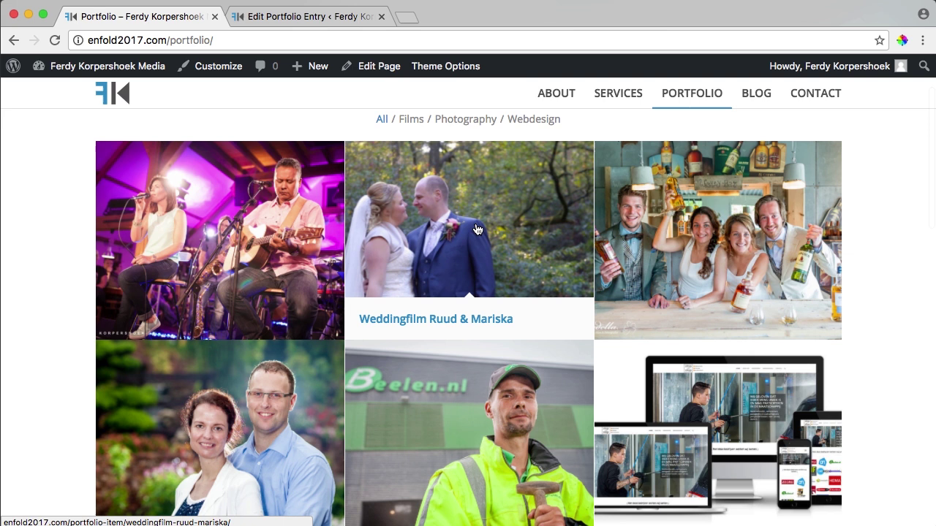
{"action": "left_click", "coordinate": [476, 229], "text": "super"}
{"action": "left_click", "coordinate": [381, 16]}
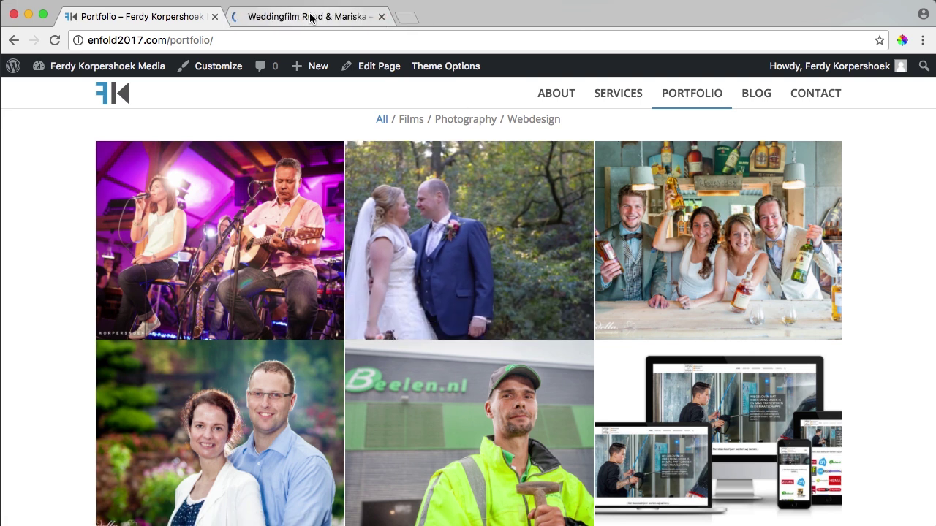
{"action": "left_click", "coordinate": [323, 16]}
Add the 'landscape' tag to the wedding film entry and update it
{"action": "left_click", "coordinate": [379, 68]}
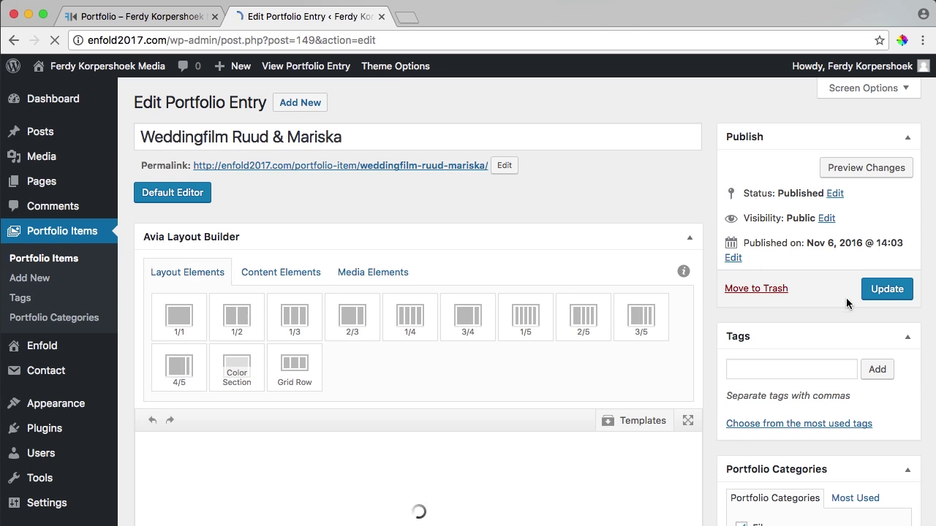
{"action": "left_click", "coordinate": [775, 367]}
{"action": "type", "text": "landscape"}
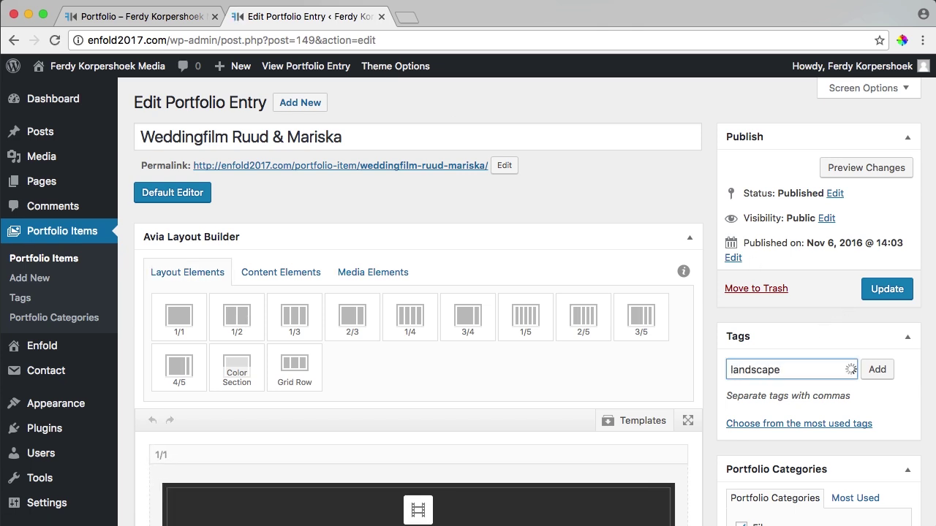
{"action": "left_click", "coordinate": [883, 378]}
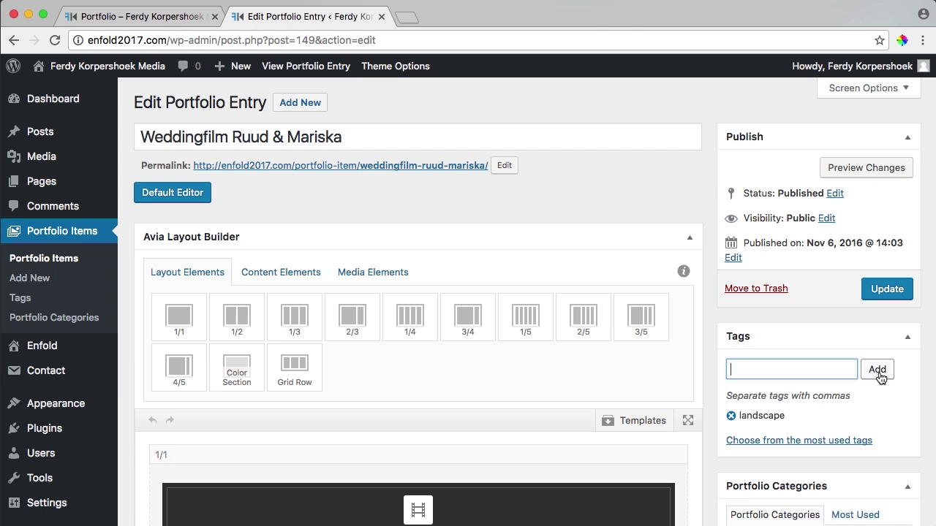
{"action": "left_click", "coordinate": [885, 290]}
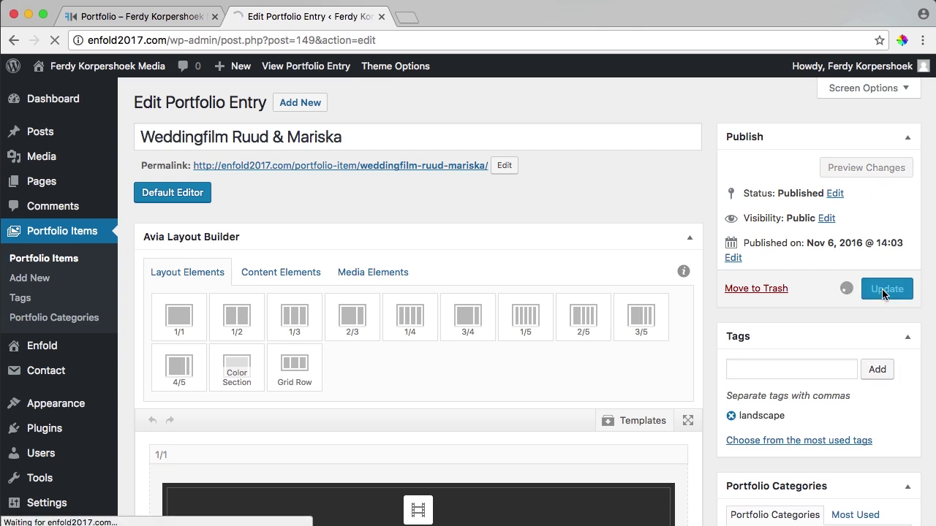
Reload the Portfolio grid to see the double-width tile, then open the Newborn shoot item
{"action": "key", "text": "super+1"}
{"action": "key", "text": "super+r"}
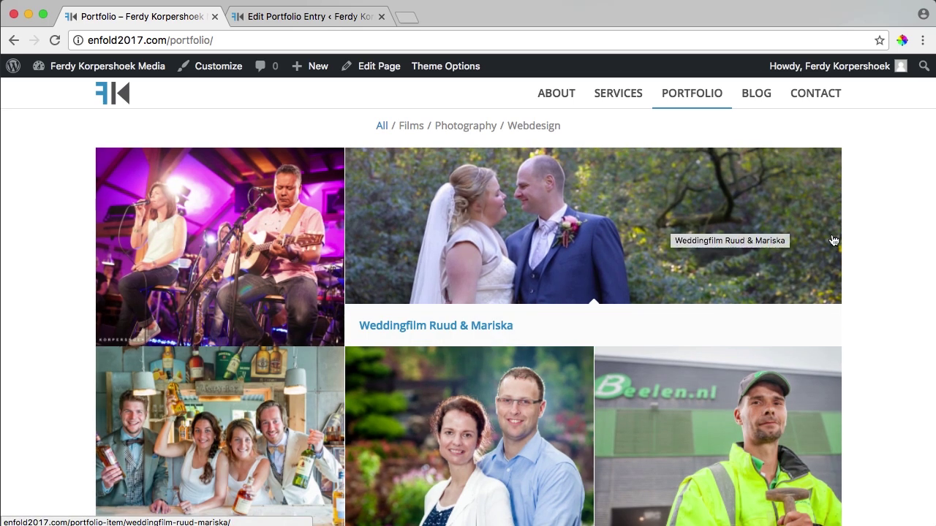
{"action": "scroll", "coordinate": [855, 236], "scroll_direction": "down", "scroll_amount": 5}
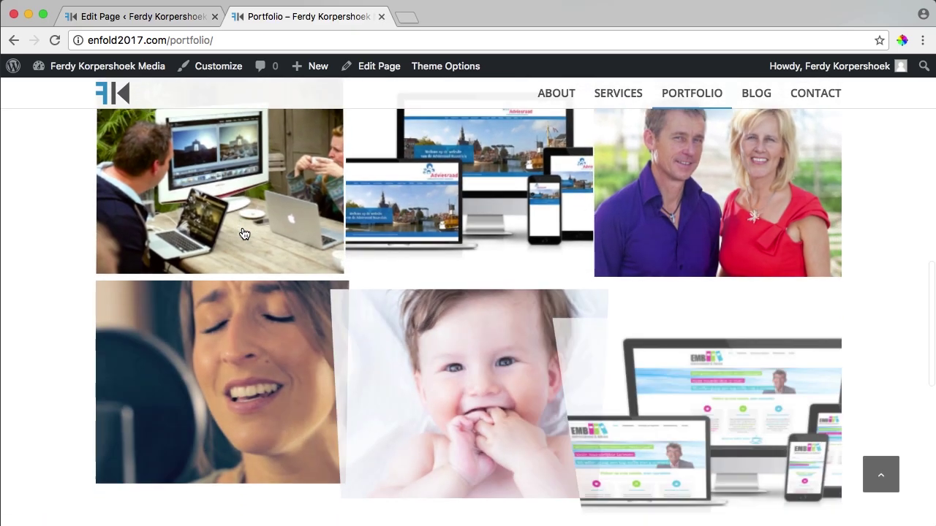
{"action": "scroll", "coordinate": [320, 247], "scroll_direction": "down", "scroll_amount": 4}
{"action": "left_click", "coordinate": [458, 245]}
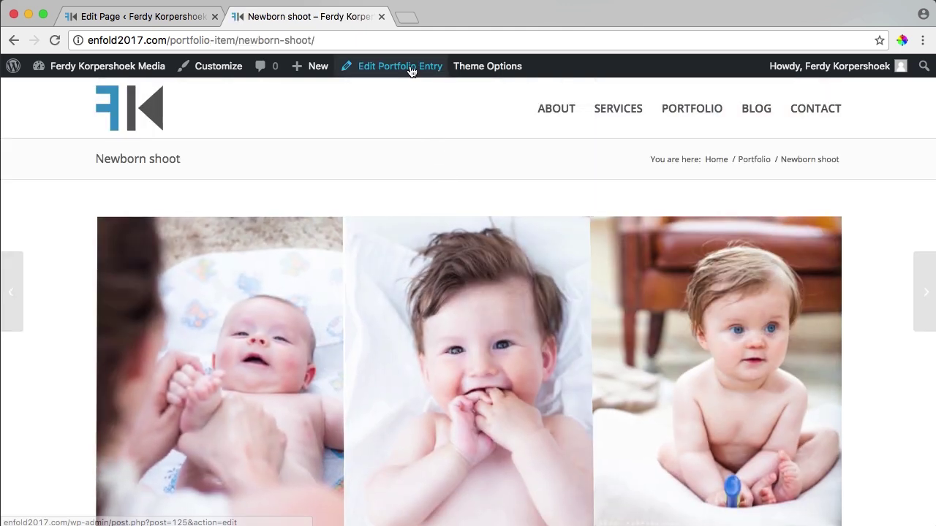
Add the 'portrait' tag to the Newborn shoot entry and update it
{"action": "left_click", "coordinate": [412, 65]}
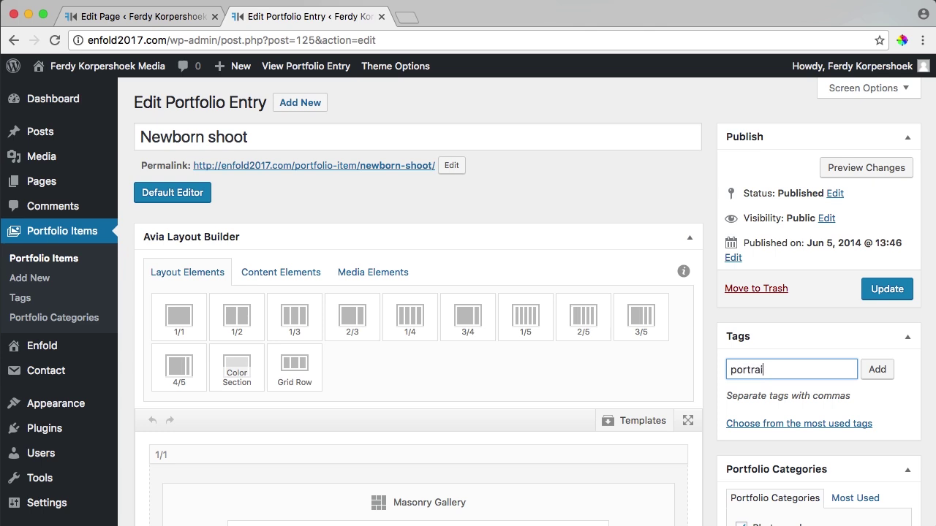
{"action": "left_click", "coordinate": [880, 369]}
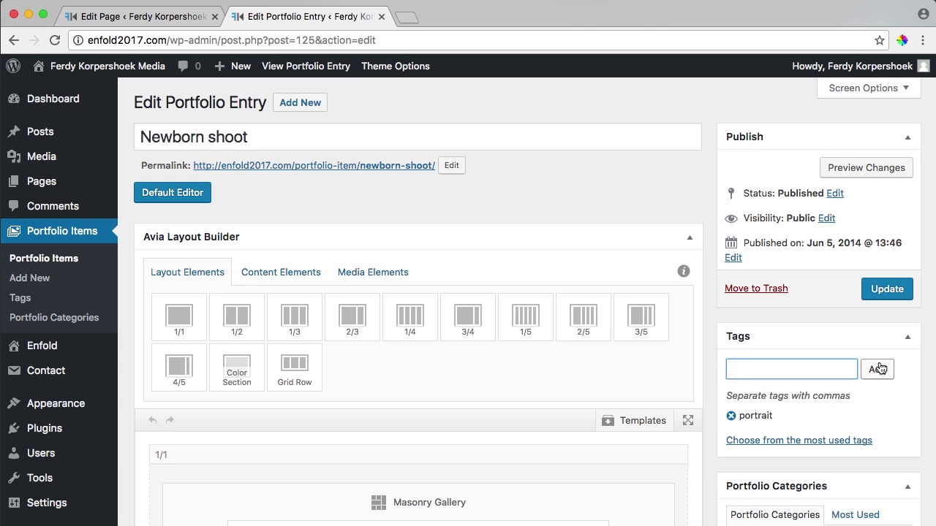
{"action": "left_click", "coordinate": [886, 290]}
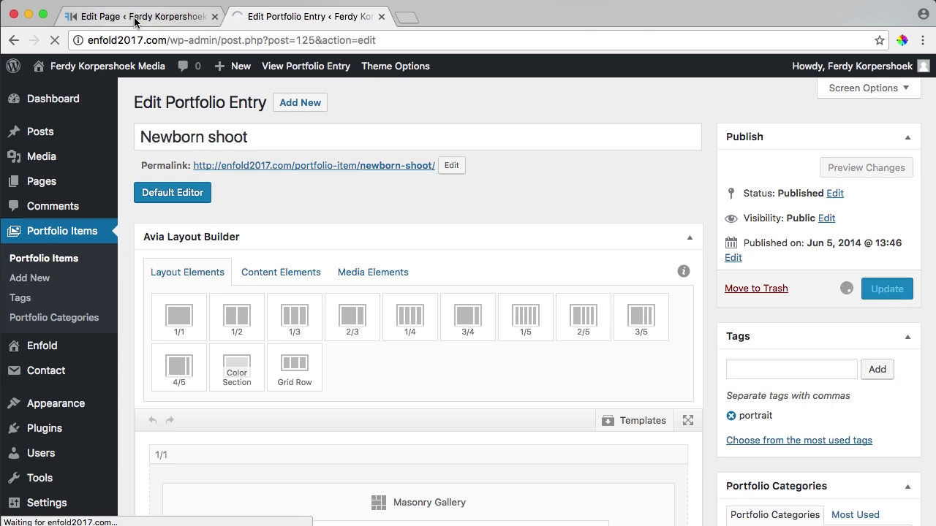
Open the live site's Portfolio page and scroll through the mixed-size tile grid
{"action": "left_click", "coordinate": [135, 21]}
{"action": "left_click", "coordinate": [106, 66], "text": "super"}
{"action": "left_click", "coordinate": [438, 23]}
{"action": "left_click", "coordinate": [214, 16]}
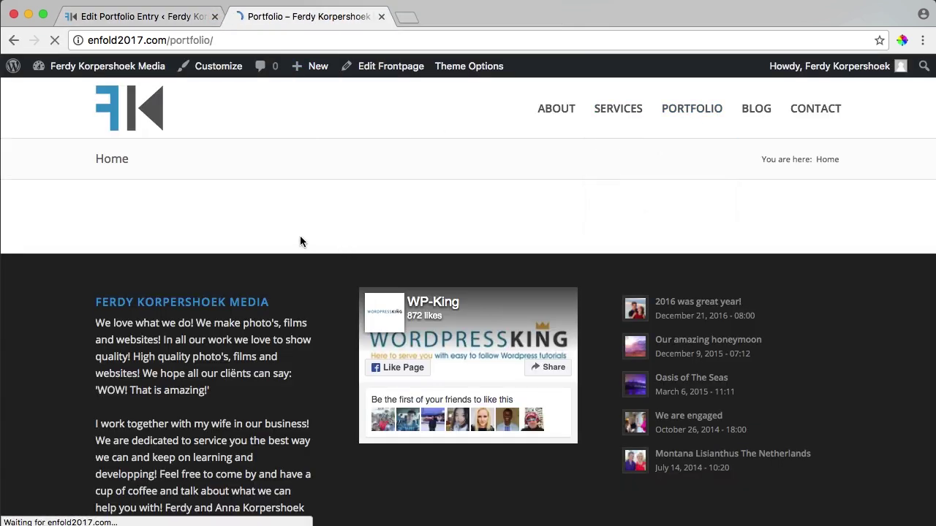
{"action": "scroll", "coordinate": [116, 273], "scroll_direction": "down", "scroll_amount": 5}
{"action": "scroll", "coordinate": [116, 273], "scroll_direction": "down", "scroll_amount": 5}
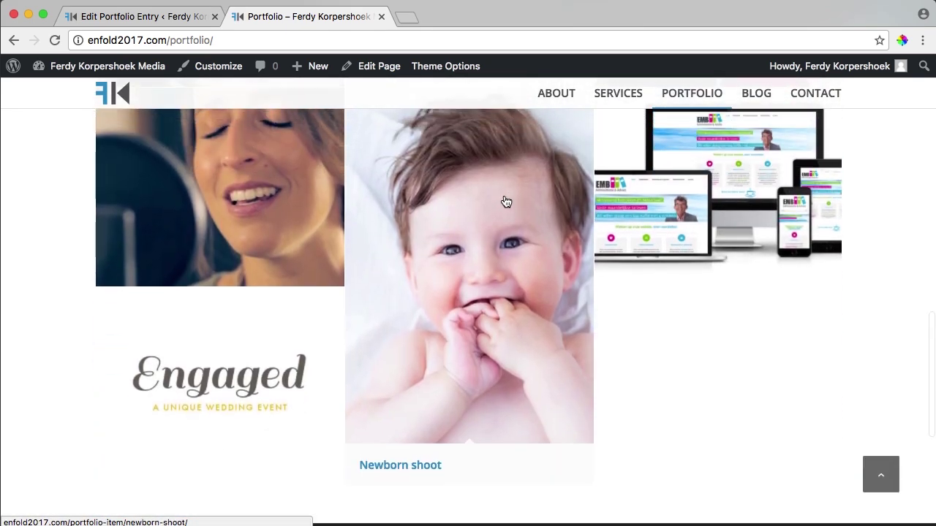
{"action": "scroll", "coordinate": [506, 200], "scroll_direction": "up", "scroll_amount": 2}
{"action": "scroll", "coordinate": [642, 454], "scroll_direction": "down", "scroll_amount": 1}
{"action": "scroll", "coordinate": [646, 401], "scroll_direction": "up", "scroll_amount": 10}
{"action": "scroll", "coordinate": [650, 399], "scroll_direction": "up", "scroll_amount": 2}
{"action": "scroll", "coordinate": [595, 330], "scroll_direction": "down", "scroll_amount": 3}
{"action": "scroll", "coordinate": [280, 252], "scroll_direction": "up", "scroll_amount": 2}
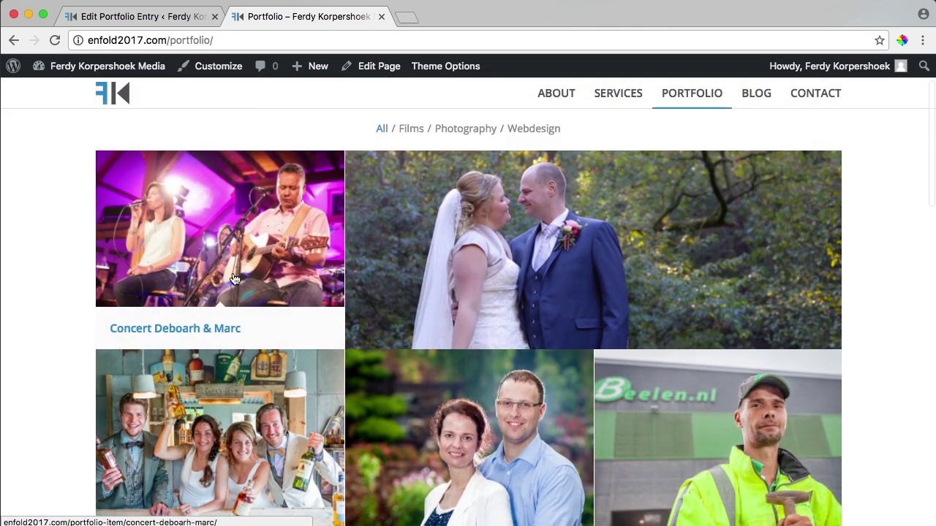
{"action": "scroll", "coordinate": [280, 253], "scroll_direction": "down", "scroll_amount": 3}
{"action": "left_click", "coordinate": [405, 18]}
{"action": "type", "text": "ferdykorpe"}
{"action": "key", "text": "Return"}
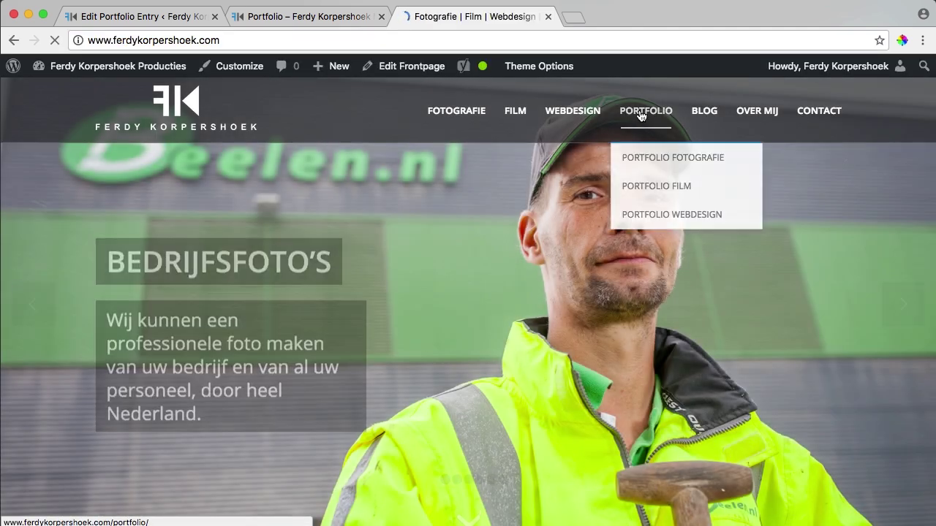
{"action": "left_click", "coordinate": [645, 110]}
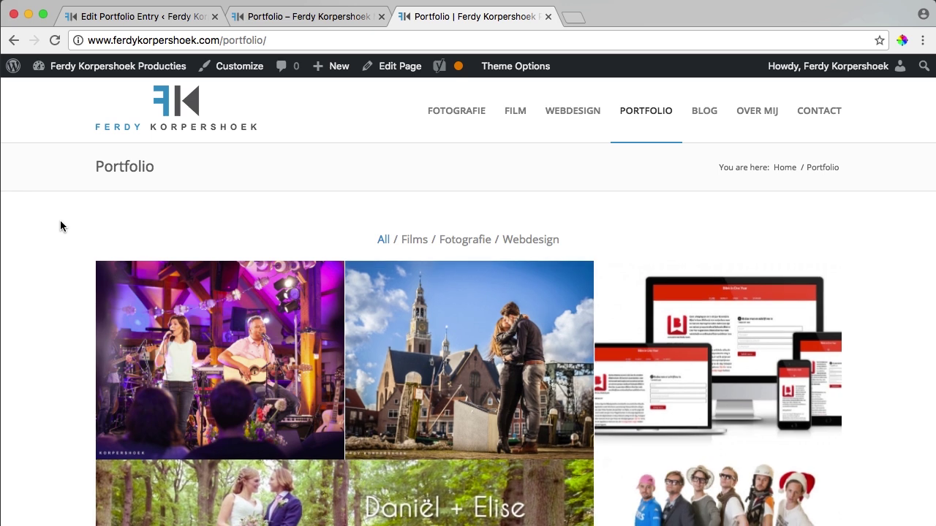
{"action": "scroll", "coordinate": [61, 226], "scroll_direction": "down", "scroll_amount": 5}
{"action": "scroll", "coordinate": [102, 285], "scroll_direction": "down", "scroll_amount": 5}
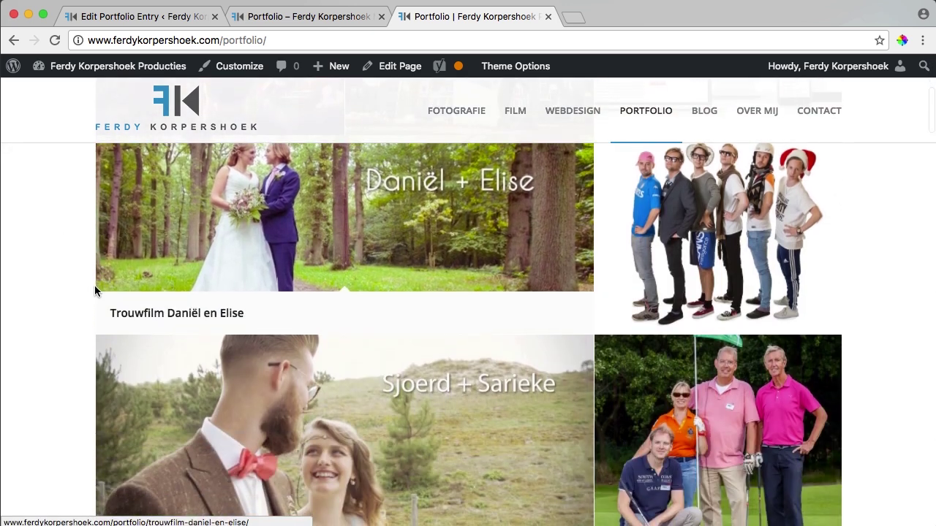
{"action": "scroll", "coordinate": [75, 282], "scroll_direction": "down", "scroll_amount": 8}
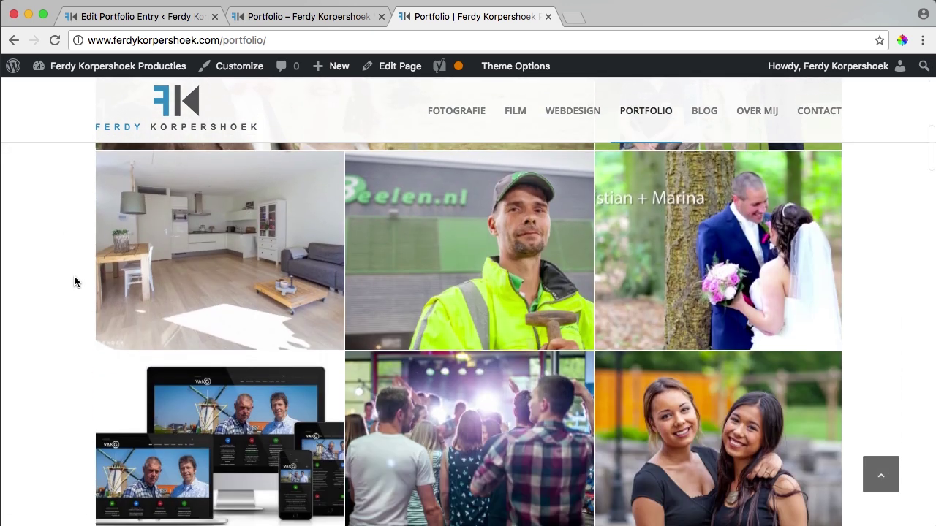
{"action": "scroll", "coordinate": [67, 282], "scroll_direction": "down", "scroll_amount": 15}
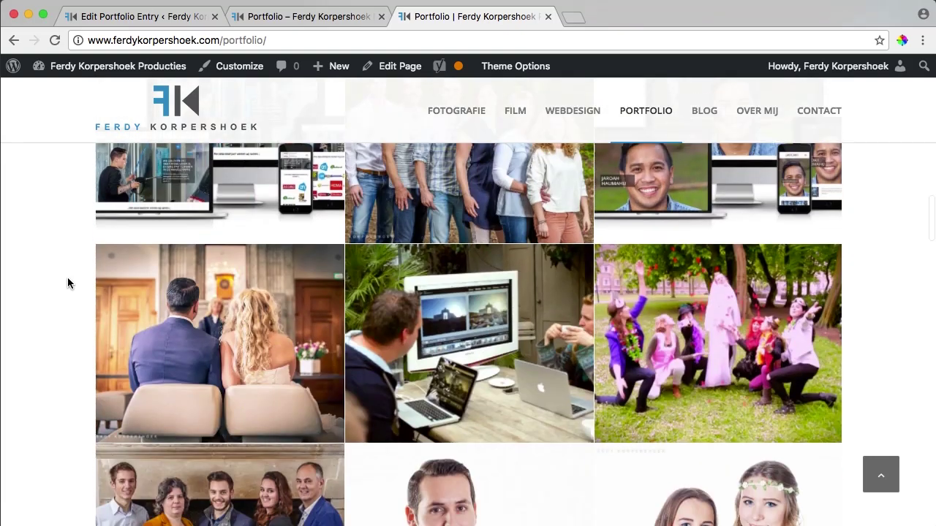
{"action": "scroll", "coordinate": [67, 283], "scroll_direction": "down", "scroll_amount": 13}
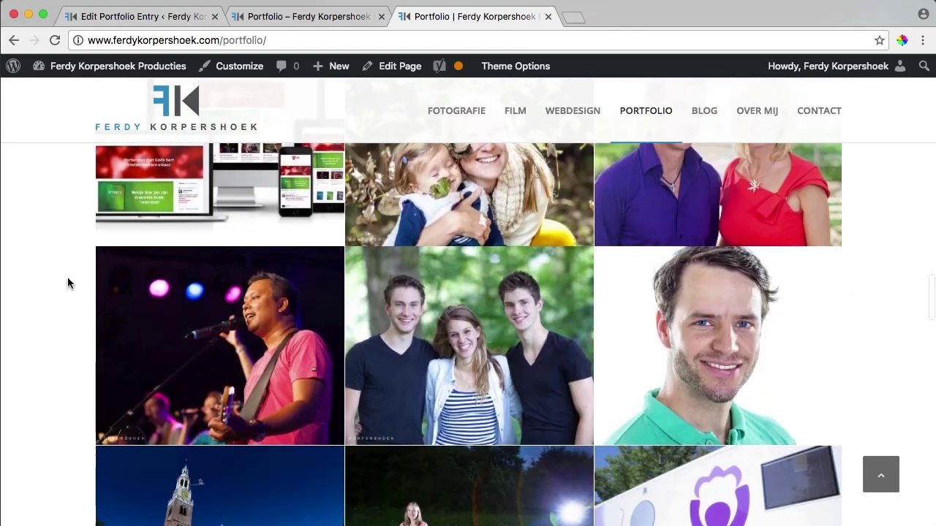
{"action": "scroll", "coordinate": [67, 277], "scroll_direction": "down", "scroll_amount": 3}
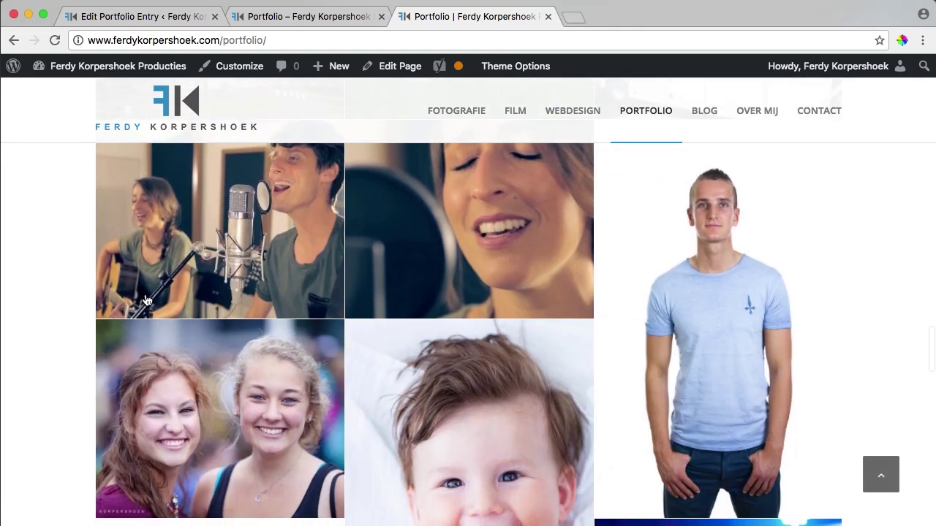
{"action": "scroll", "coordinate": [865, 270], "scroll_direction": "down", "scroll_amount": 9}
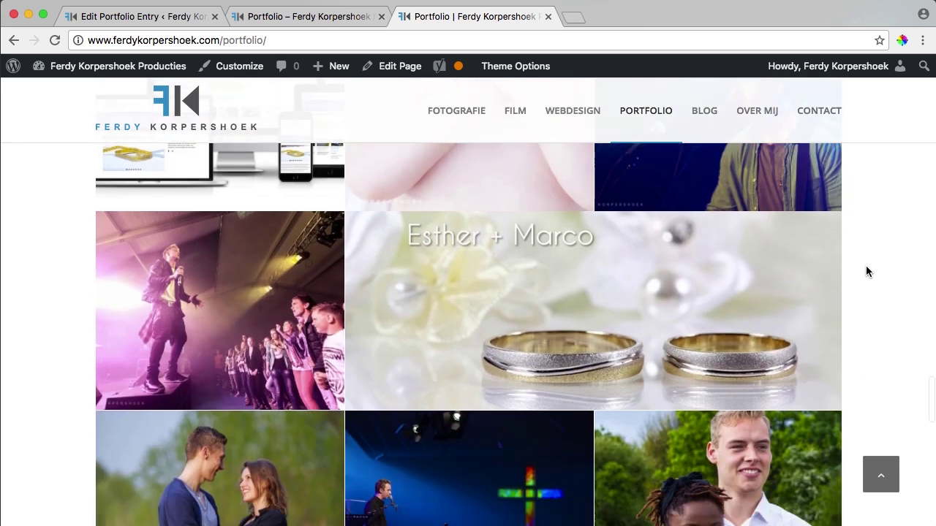
{"action": "scroll", "coordinate": [84, 231], "scroll_direction": "down", "scroll_amount": 14}
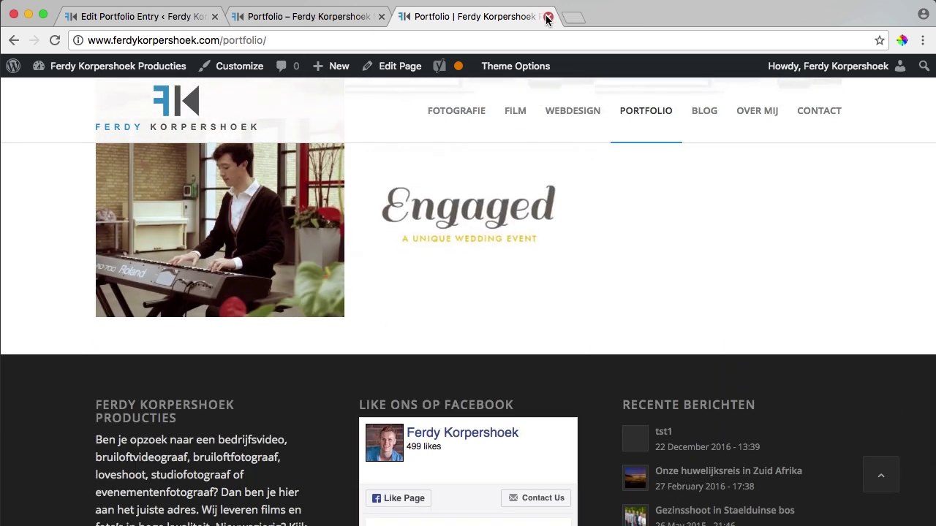
Close the old live-site portfolio tab and look over the enfold2017 portfolio page
{"action": "left_click", "coordinate": [548, 17]}
{"action": "scroll", "coordinate": [65, 249], "scroll_direction": "down", "scroll_amount": 4}
{"action": "scroll", "coordinate": [66, 250], "scroll_direction": "down", "scroll_amount": 10}
{"action": "scroll", "coordinate": [75, 234], "scroll_direction": "up", "scroll_amount": 20}
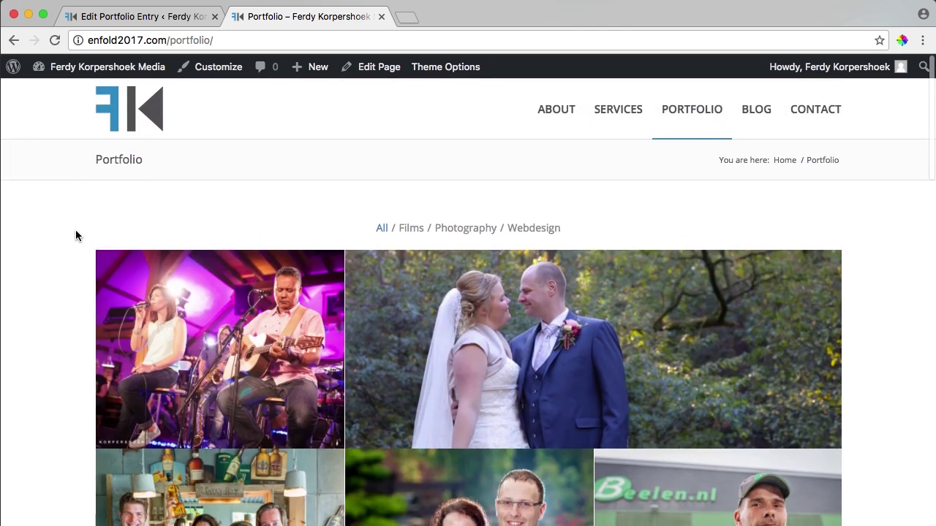
Filter the portfolio grid by Films, then Photography, and finally Webdesign
{"action": "left_click", "coordinate": [411, 228]}
{"action": "scroll", "coordinate": [26, 229], "scroll_direction": "down", "scroll_amount": 5}
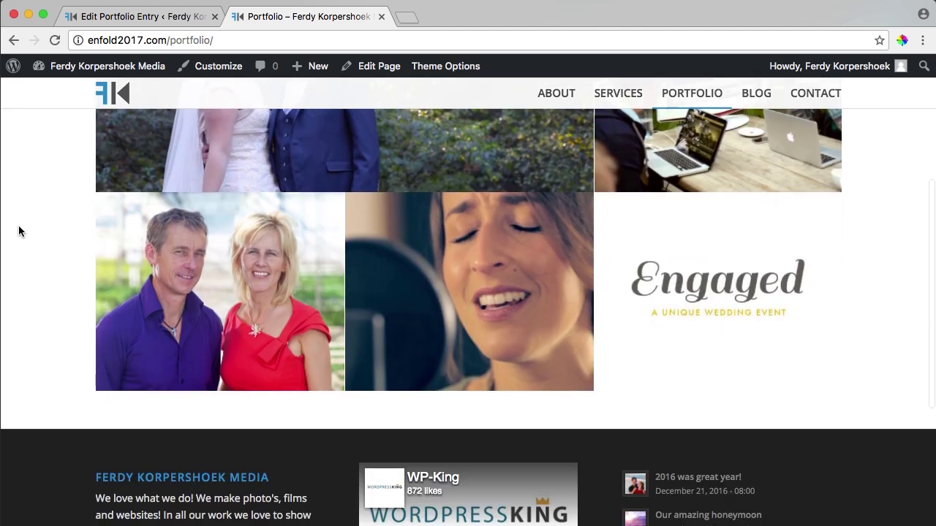
{"action": "scroll", "coordinate": [20, 224], "scroll_direction": "up", "scroll_amount": 10}
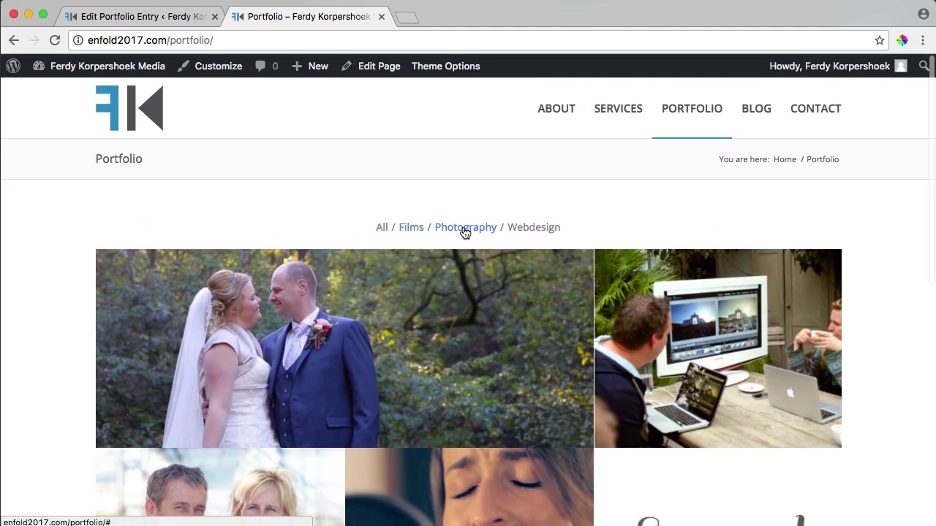
{"action": "left_click", "coordinate": [465, 231]}
{"action": "scroll", "coordinate": [44, 249], "scroll_direction": "down", "scroll_amount": 4}
{"action": "scroll", "coordinate": [44, 248], "scroll_direction": "up", "scroll_amount": 4}
{"action": "left_click", "coordinate": [528, 232]}
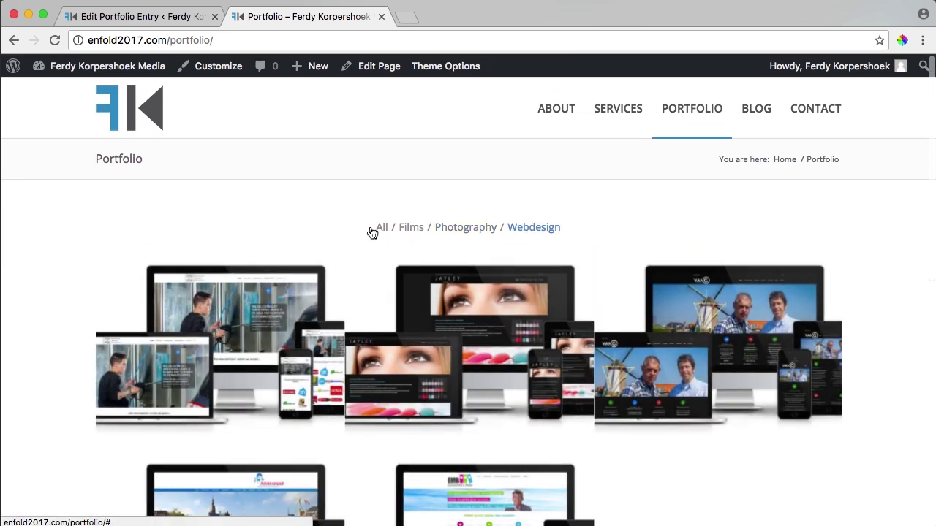
{"action": "scroll", "coordinate": [93, 259], "scroll_direction": "down", "scroll_amount": 5}
{"action": "scroll", "coordinate": [94, 258], "scroll_direction": "up", "scroll_amount": 4}
{"action": "scroll", "coordinate": [94, 260], "scroll_direction": "up", "scroll_amount": 2}
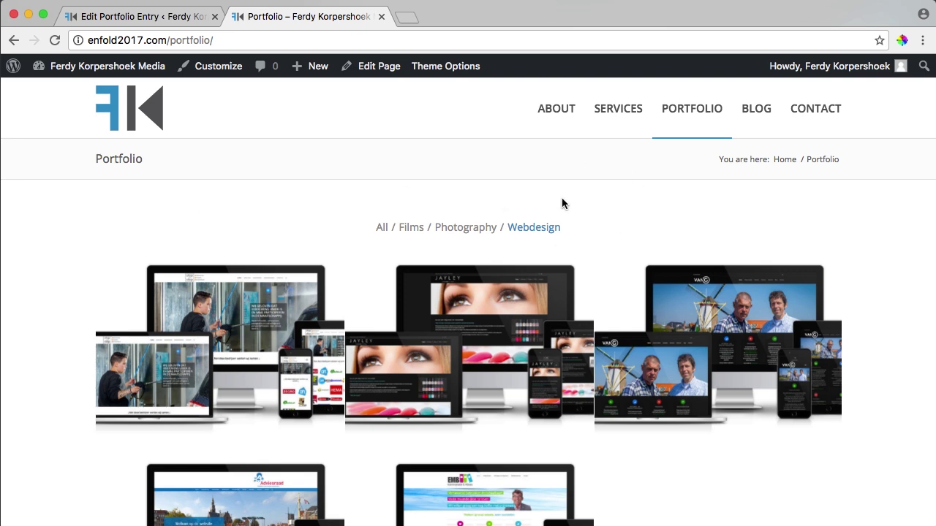
{"action": "scroll", "coordinate": [628, 196], "scroll_direction": "down", "scroll_amount": 5}
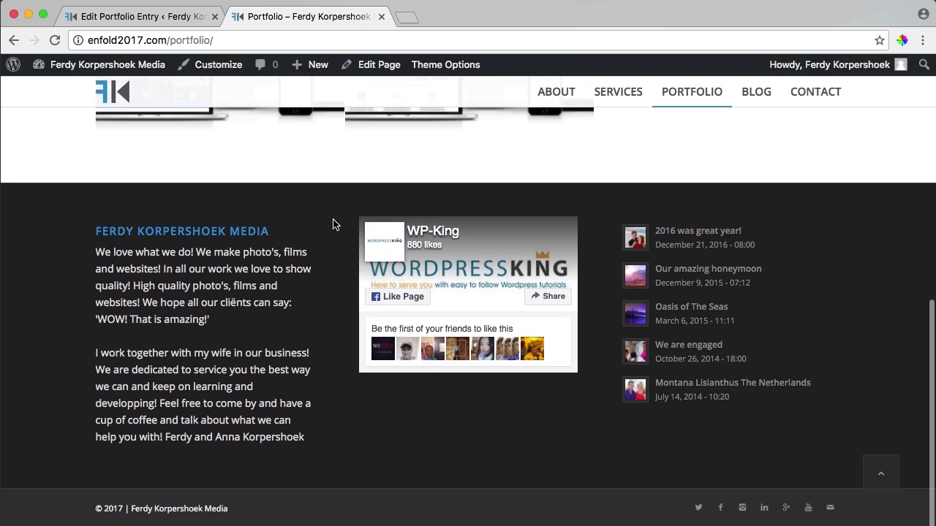
Set Enfold's Footer Columns to 4 and save all theme option changes
{"action": "left_click", "coordinate": [145, 18]}
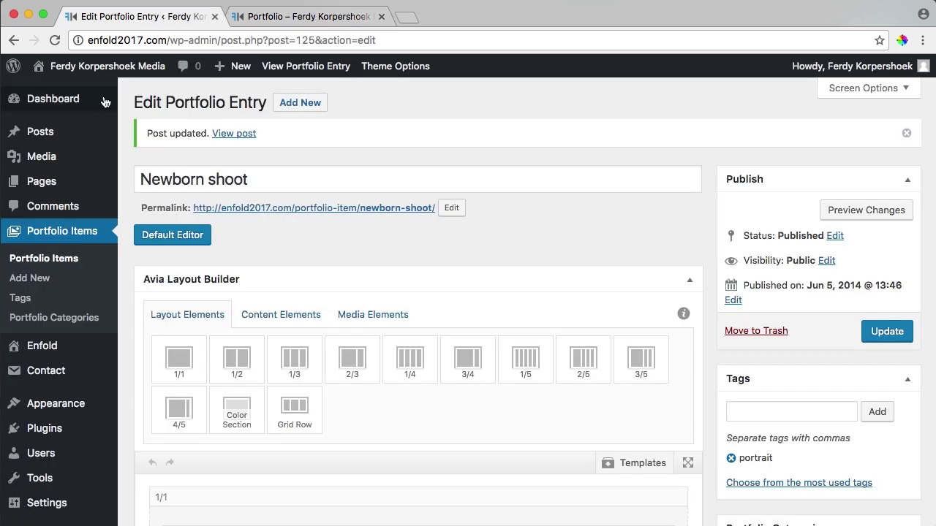
{"action": "left_click", "coordinate": [61, 349]}
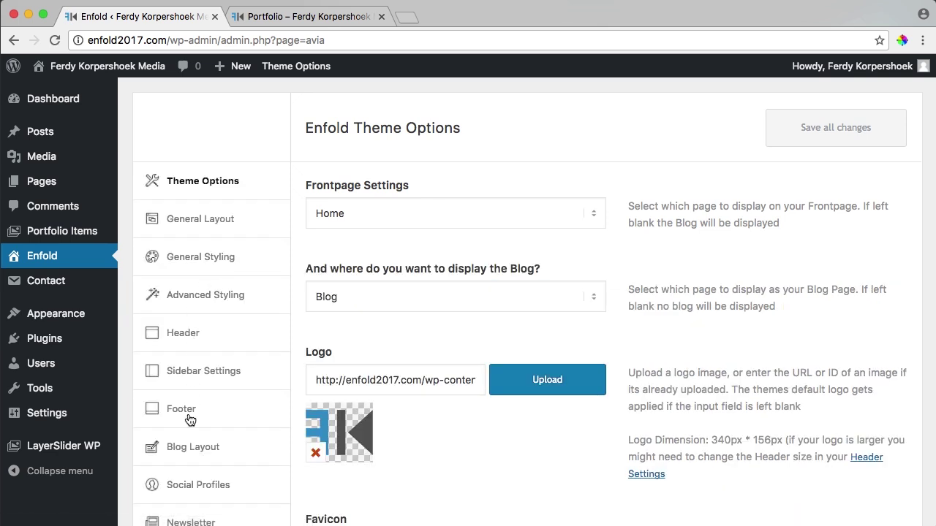
{"action": "left_click", "coordinate": [190, 418]}
{"action": "left_click", "coordinate": [365, 304]}
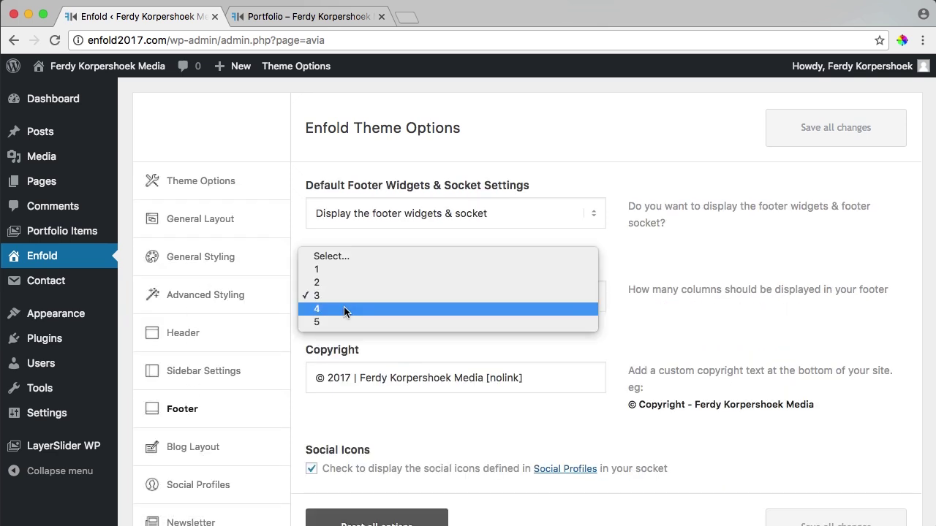
{"action": "left_click", "coordinate": [344, 313]}
{"action": "left_click", "coordinate": [821, 120]}
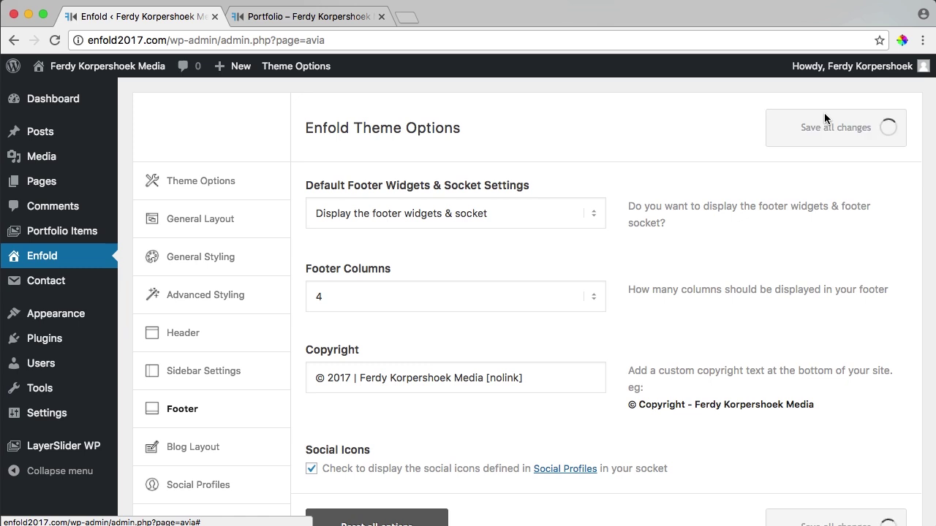
{"action": "mouse_move", "coordinate": [57, 316]}
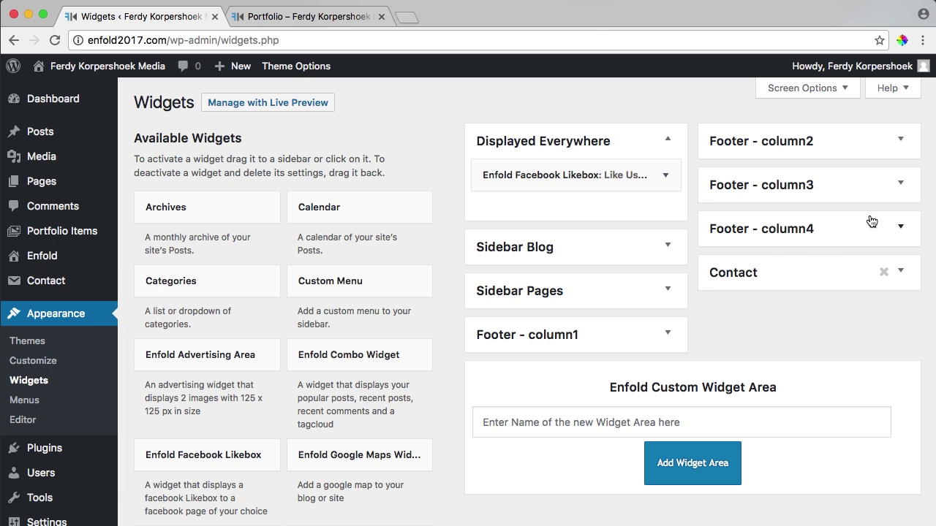
Move the Enfold Latest News widget into Footer - column4
{"action": "left_click", "coordinate": [895, 196]}
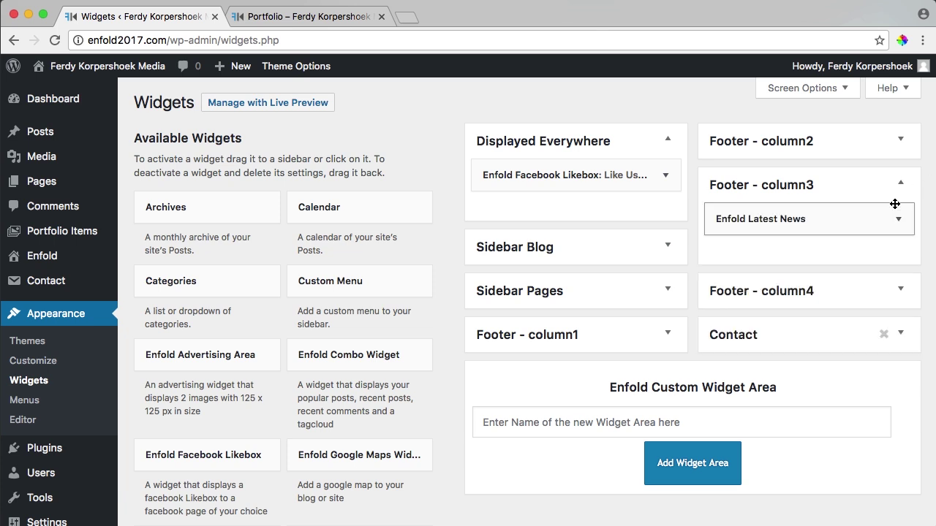
{"action": "scroll", "coordinate": [822, 237], "scroll_direction": "down", "scroll_amount": 1}
{"action": "left_click", "coordinate": [900, 253]}
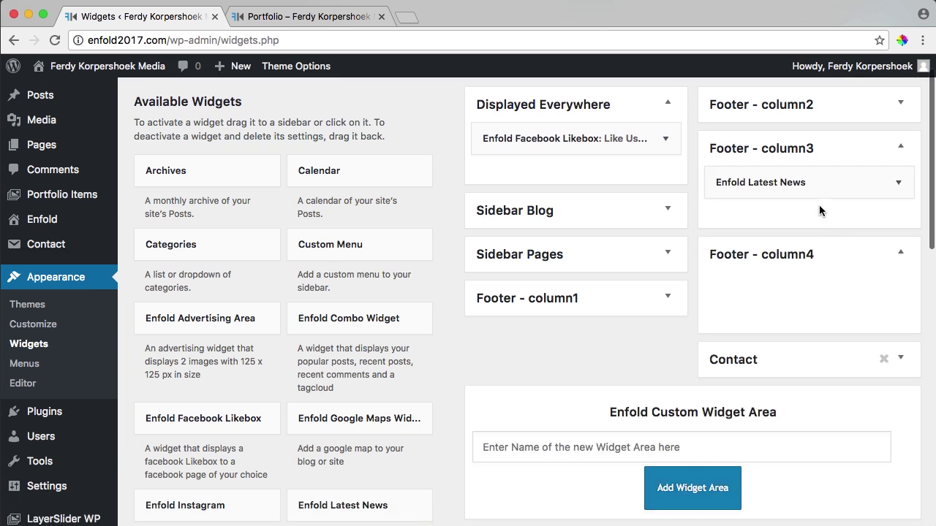
{"action": "left_click_drag", "start_coordinate": [783, 182], "coordinate": [778, 287]}
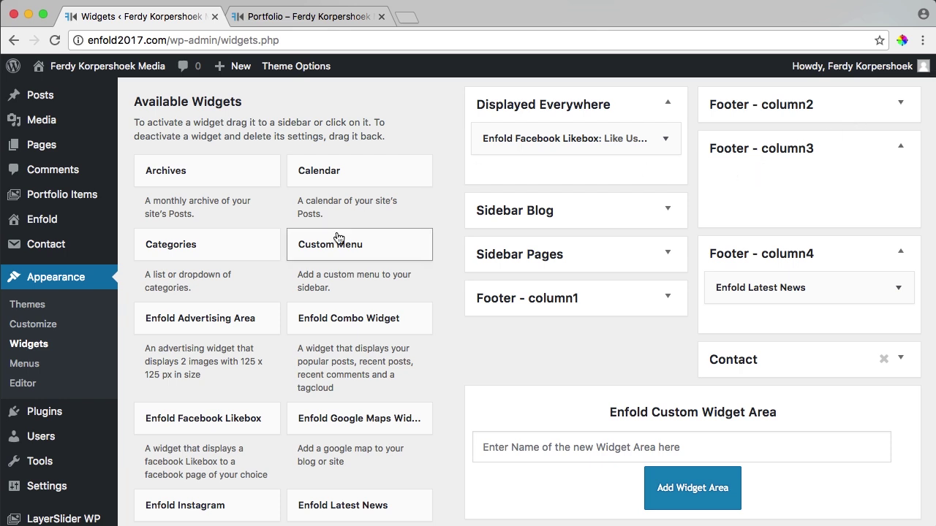
{"action": "scroll", "coordinate": [344, 241], "scroll_direction": "down", "scroll_amount": 8}
Add an Enfold Latest Portfolio widget to Footer - column3 showing 5 entries
{"action": "left_click", "coordinate": [204, 304]}
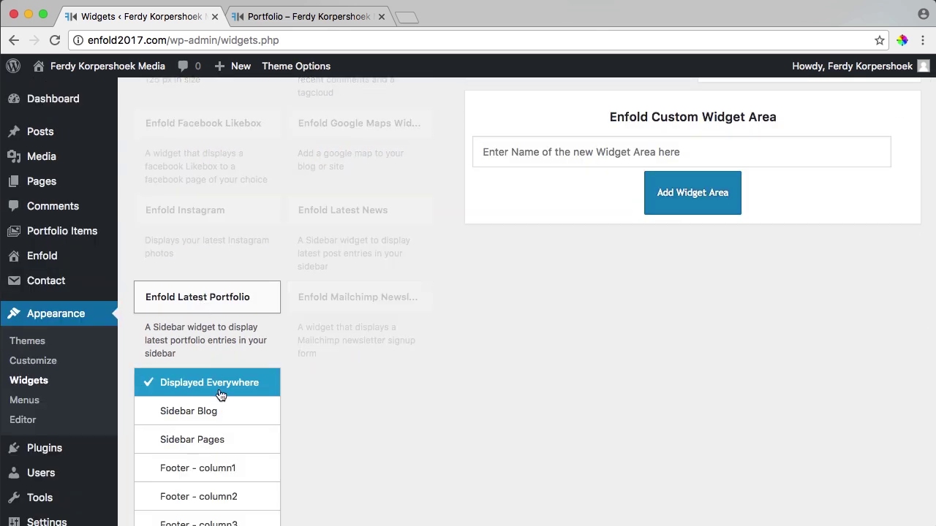
{"action": "scroll", "coordinate": [219, 373], "scroll_direction": "down", "scroll_amount": 2}
{"action": "scroll", "coordinate": [210, 379], "scroll_direction": "down", "scroll_amount": 2}
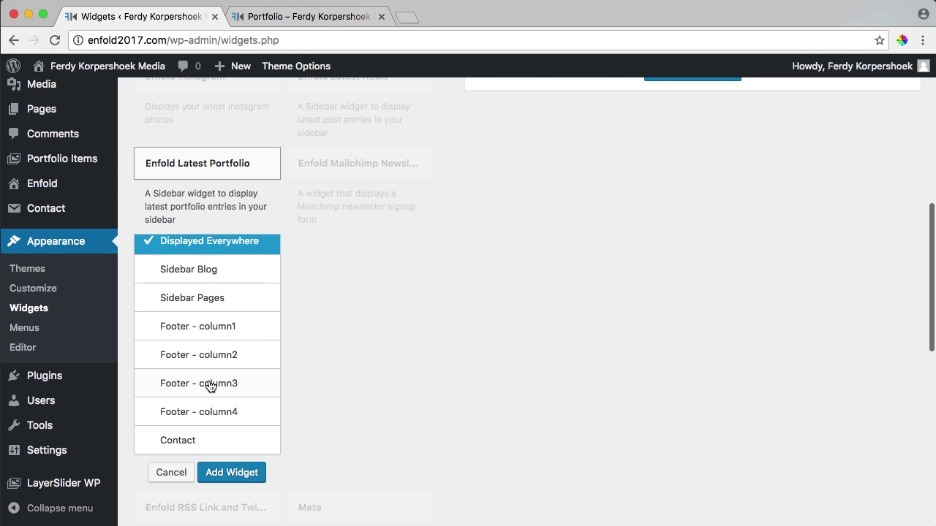
{"action": "left_click", "coordinate": [210, 386]}
{"action": "left_click", "coordinate": [242, 473]}
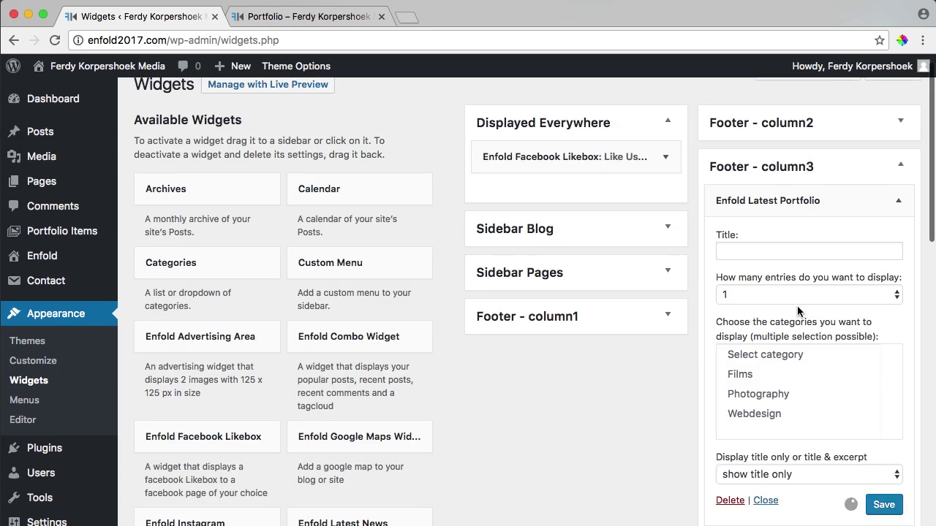
{"action": "left_click", "coordinate": [795, 300]}
{"action": "left_click", "coordinate": [754, 348]}
Title the widget 'Latest Projects' with titles only, save it, and reload the live site
{"action": "left_click", "coordinate": [741, 251]}
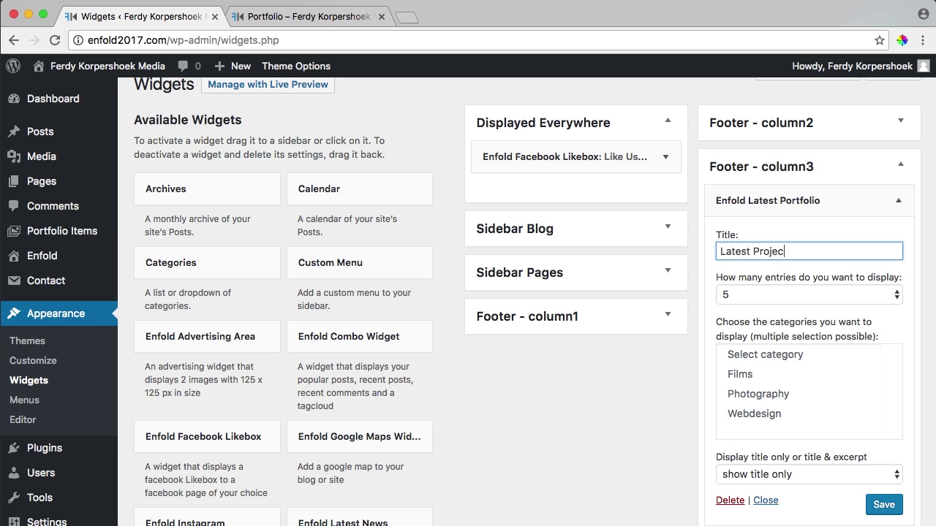
{"action": "scroll", "coordinate": [778, 353], "scroll_direction": "down", "scroll_amount": 3}
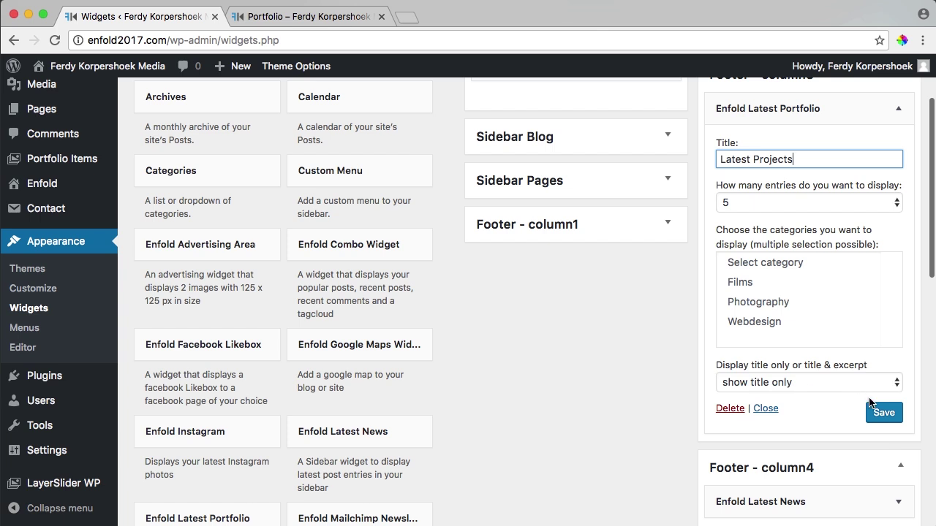
{"action": "left_click", "coordinate": [794, 383]}
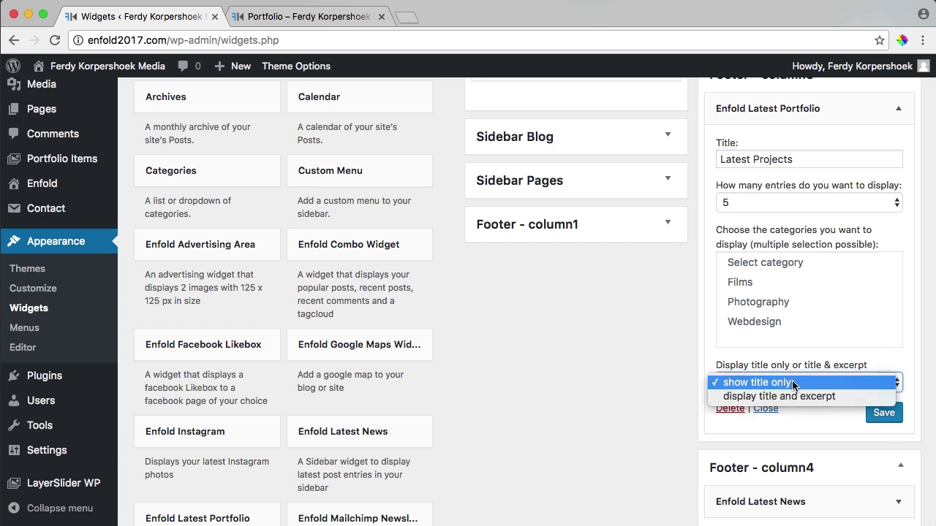
{"action": "left_click", "coordinate": [795, 384]}
{"action": "left_click", "coordinate": [882, 414]}
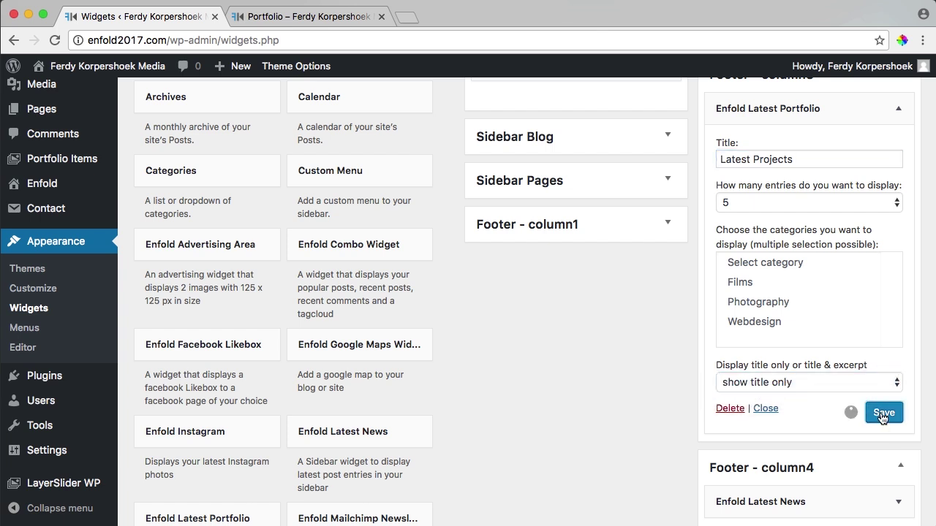
{"action": "left_click", "coordinate": [307, 16]}
{"action": "key", "text": "super+r"}
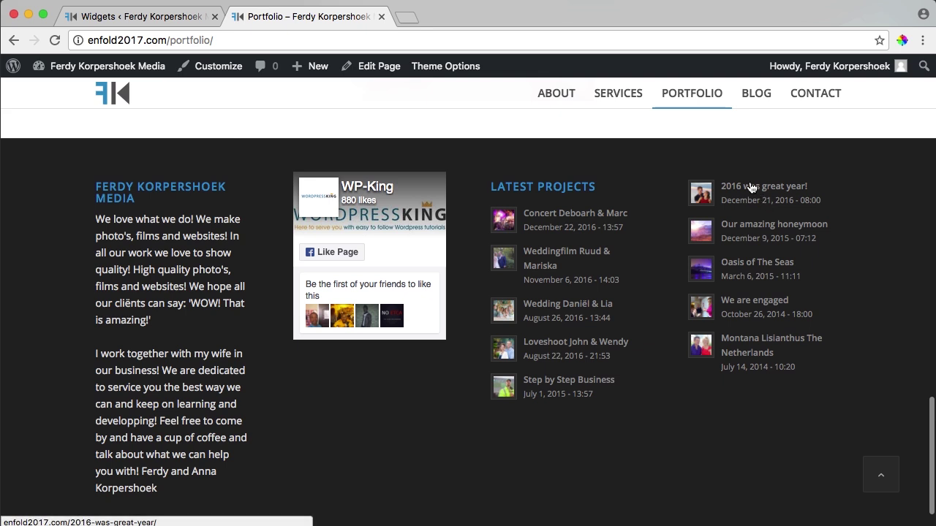
Rename the column4 Latest News widget to 'Latest Blogsposts', save, and check the live footer
{"action": "left_click", "coordinate": [114, 18]}
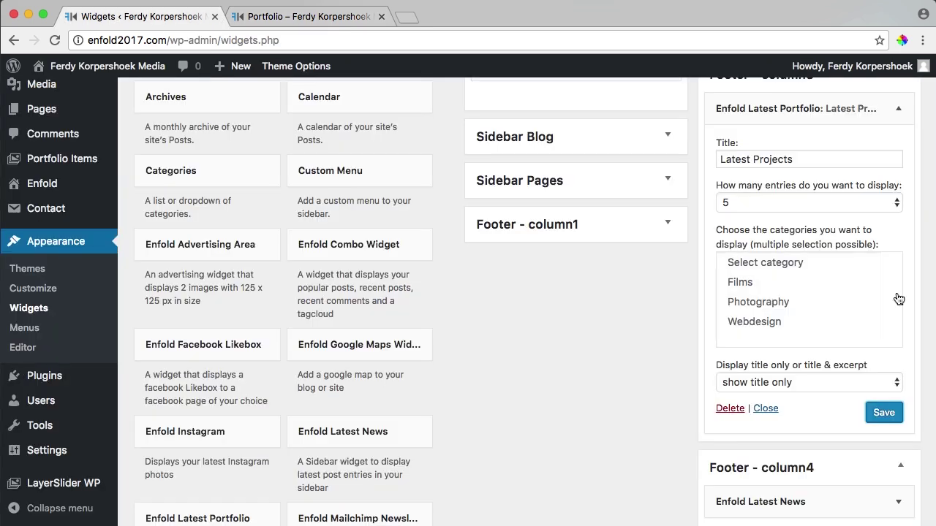
{"action": "left_click", "coordinate": [898, 109]}
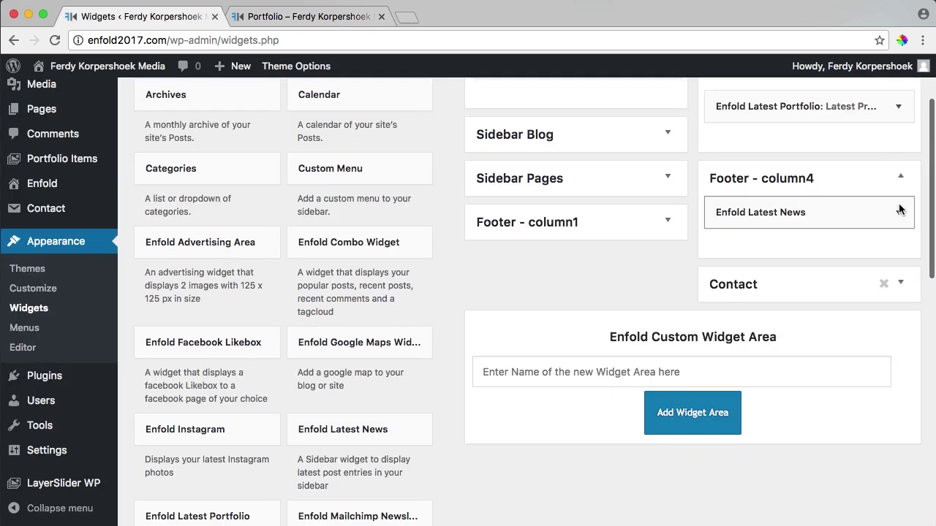
{"action": "left_click", "coordinate": [898, 212]}
{"action": "left_click", "coordinate": [815, 265]}
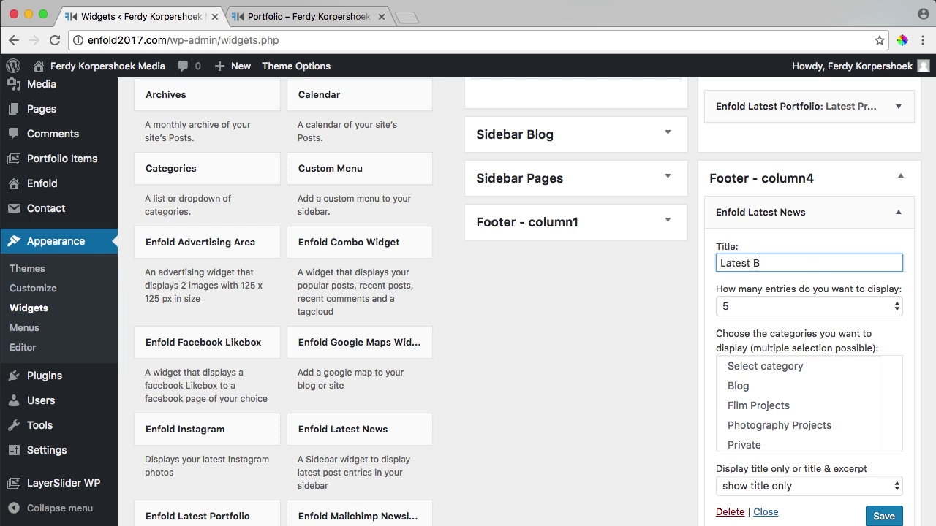
{"action": "scroll", "coordinate": [911, 454], "scroll_direction": "down", "scroll_amount": 1}
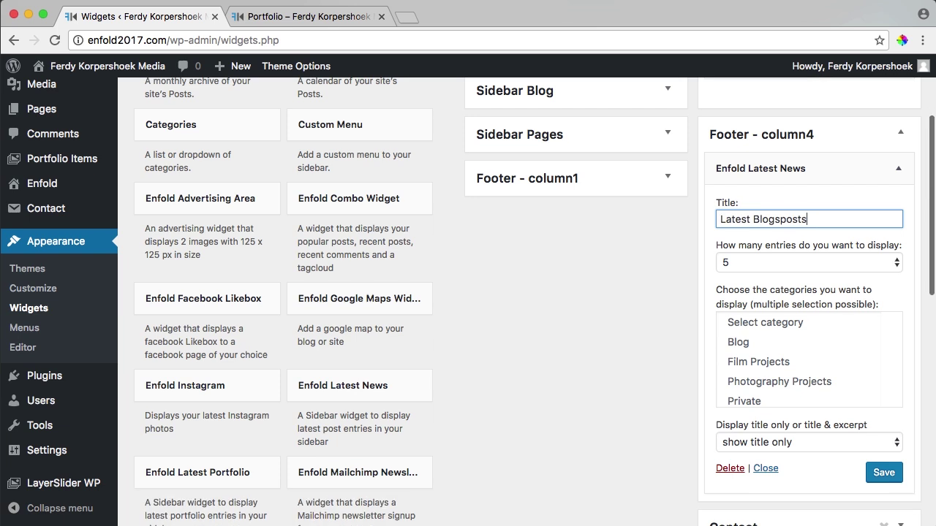
{"action": "left_click", "coordinate": [883, 473]}
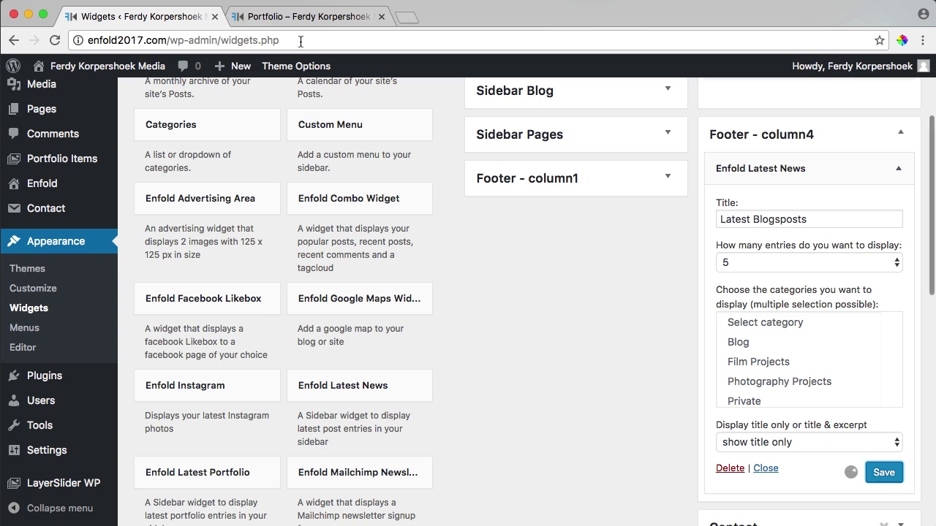
{"action": "left_click", "coordinate": [307, 16]}
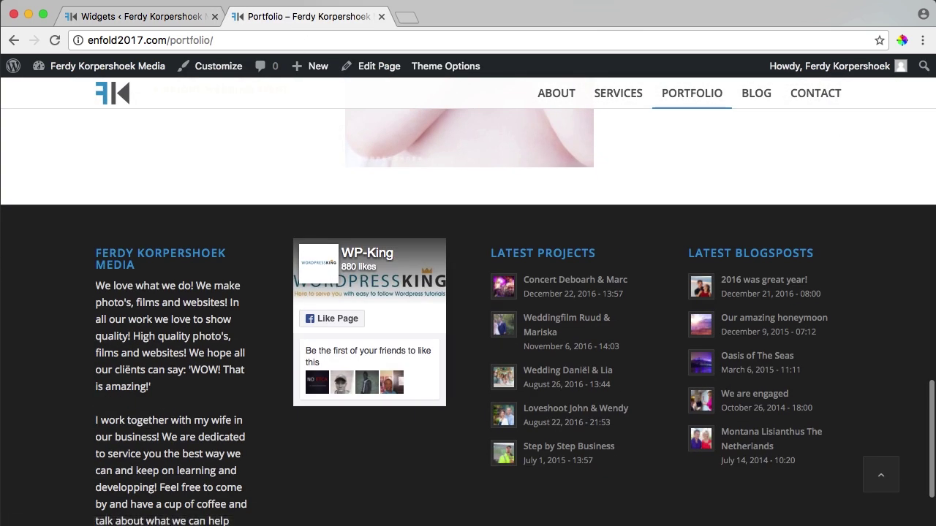
{"action": "left_click", "coordinate": [166, 16]}
{"action": "scroll", "coordinate": [817, 253], "scroll_direction": "up", "scroll_amount": 3}
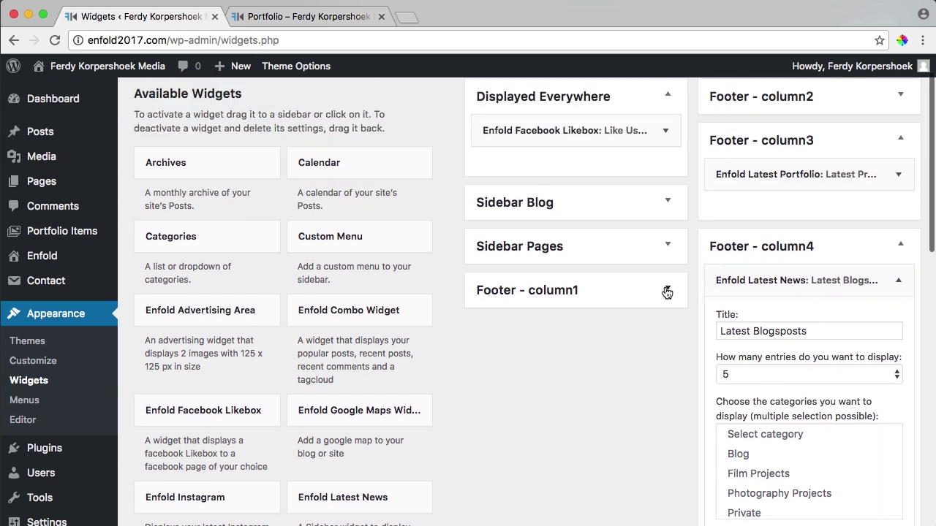
Title the column2 Facebook Likebox widget 'Like Us On Facebook!', save, and check the live footer
{"action": "scroll", "coordinate": [663, 293], "scroll_direction": "up", "scroll_amount": 2}
{"action": "left_click", "coordinate": [899, 140]}
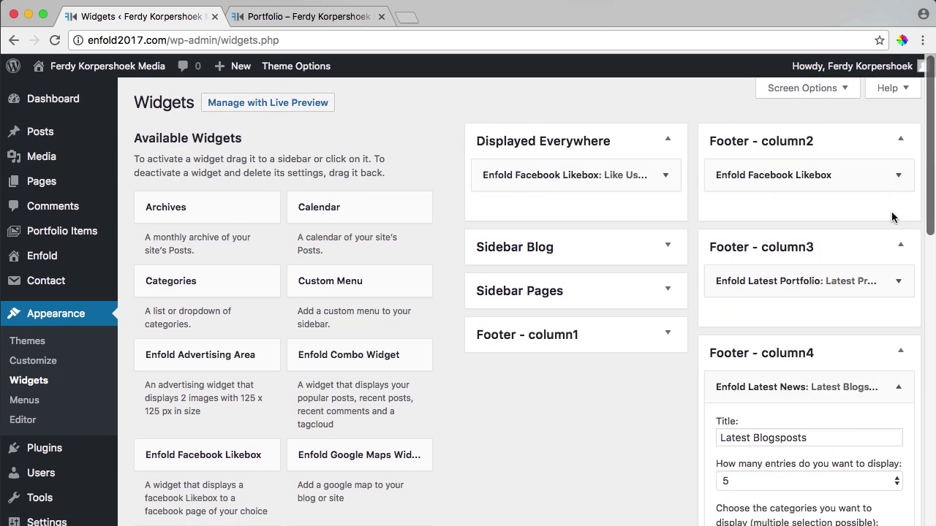
{"action": "left_click", "coordinate": [891, 176]}
{"action": "left_click", "coordinate": [773, 225]}
{"action": "type", "text": "Like Us On Facebook!"}
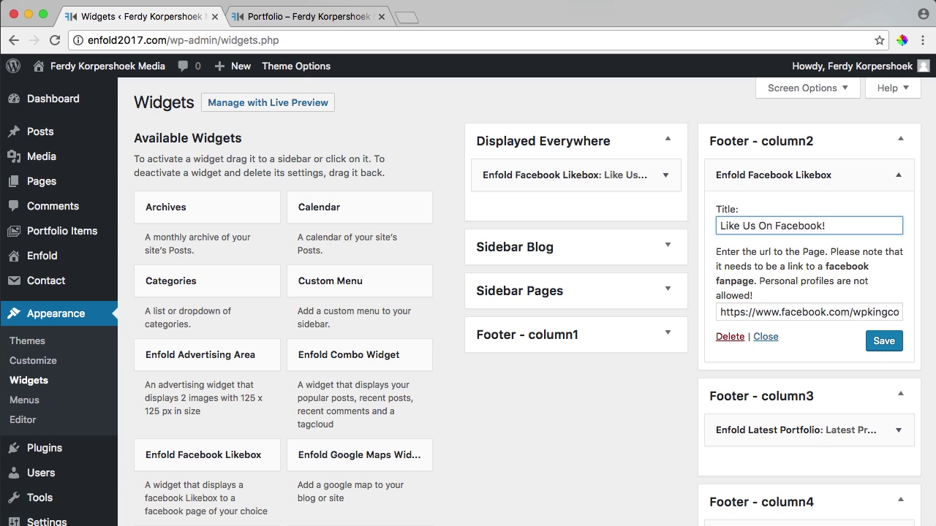
{"action": "left_click", "coordinate": [881, 344]}
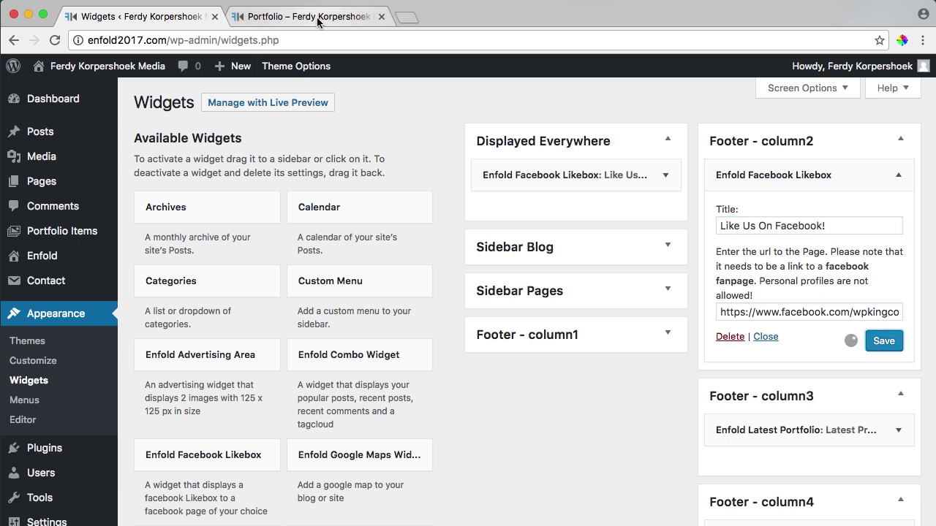
{"action": "left_click", "coordinate": [324, 17]}
{"action": "key", "text": "super+r"}
{"action": "scroll", "coordinate": [618, 265], "scroll_direction": "down", "scroll_amount": 10}
{"action": "scroll", "coordinate": [257, 257], "scroll_direction": "down", "scroll_amount": 10}
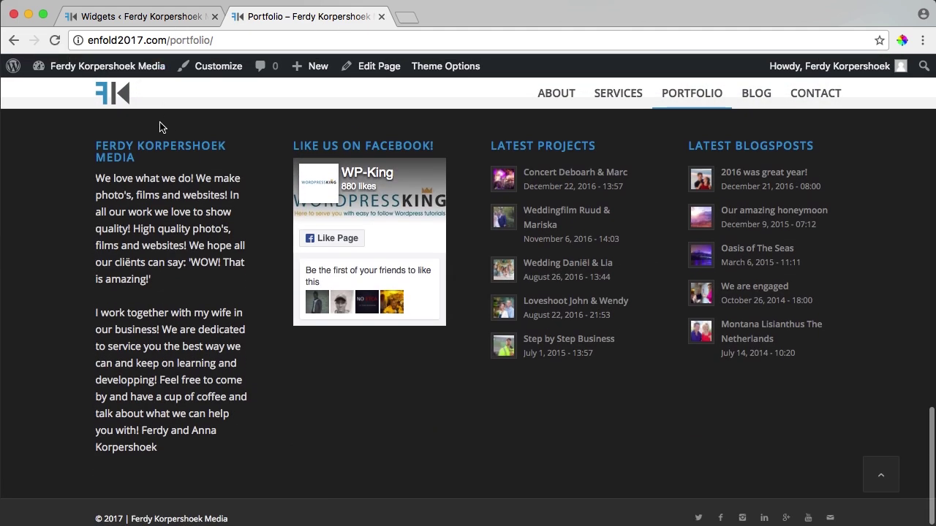
Start replacing the Footer - column1 Text widget's title with 'Our Company'
{"action": "left_click_drag", "start_coordinate": [158, 157], "coordinate": [118, 144]}
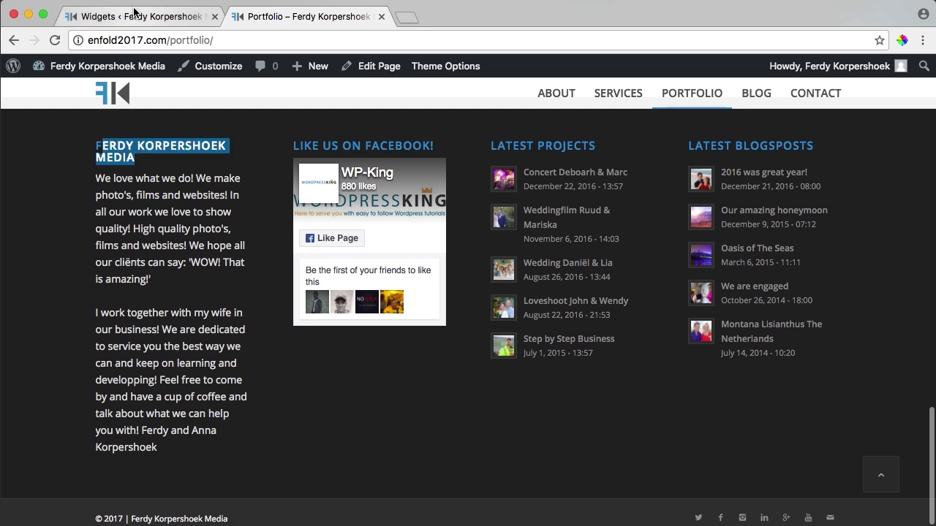
{"action": "left_click", "coordinate": [136, 18]}
{"action": "left_click", "coordinate": [657, 341]}
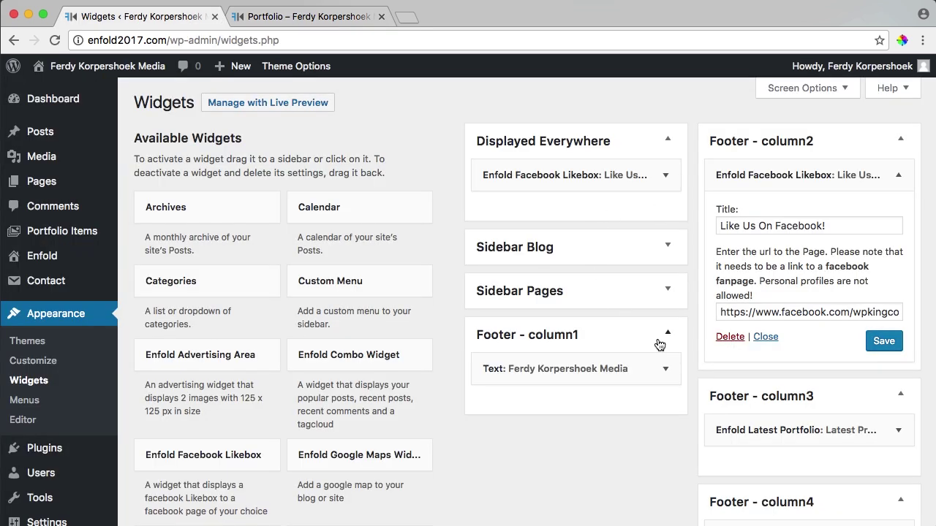
{"action": "left_click", "coordinate": [666, 368]}
{"action": "left_click", "coordinate": [523, 418]}
{"action": "triple_click", "coordinate": [521, 419]}
{"action": "type", "text": "Our Com"}
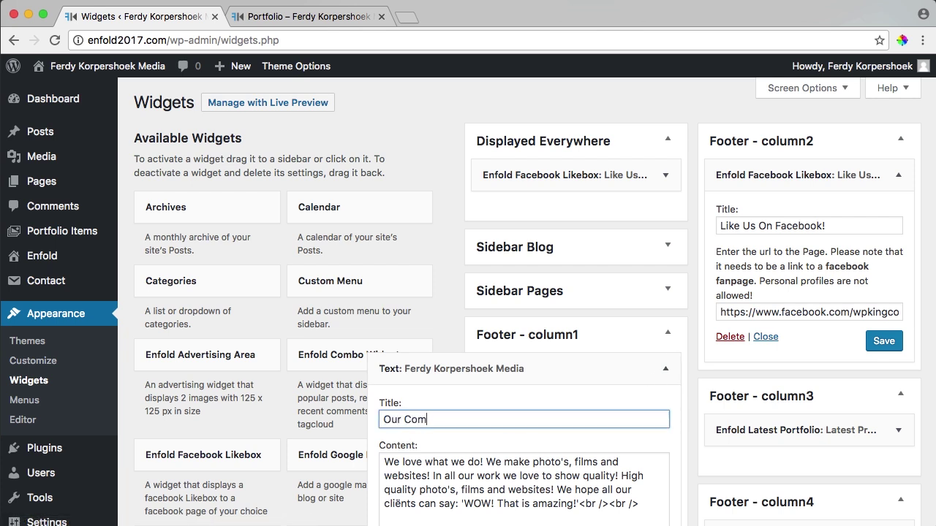
{"action": "left_click", "coordinate": [665, 369]}
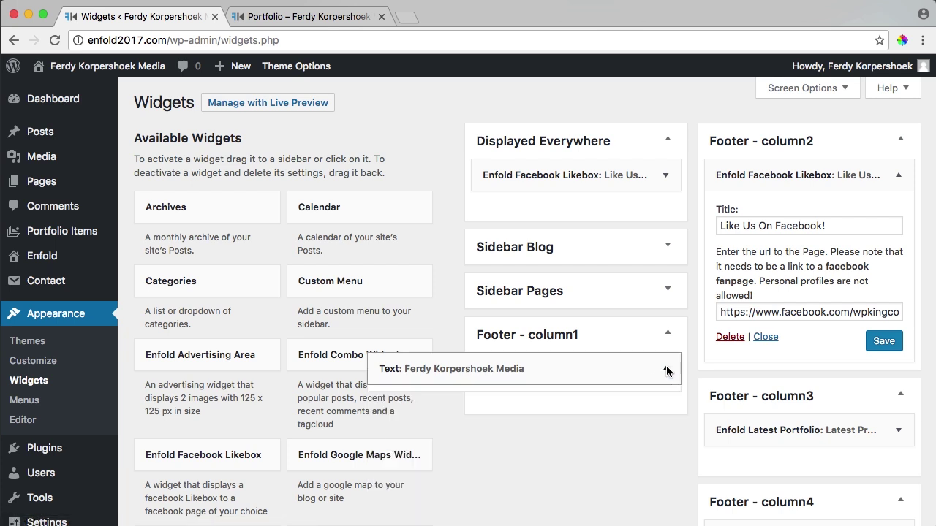
{"action": "scroll", "coordinate": [664, 367], "scroll_direction": "down", "scroll_amount": 2}
Save the 'Our Company' Text widget title, verify it live, and go to the Services page
{"action": "left_click", "coordinate": [655, 323]}
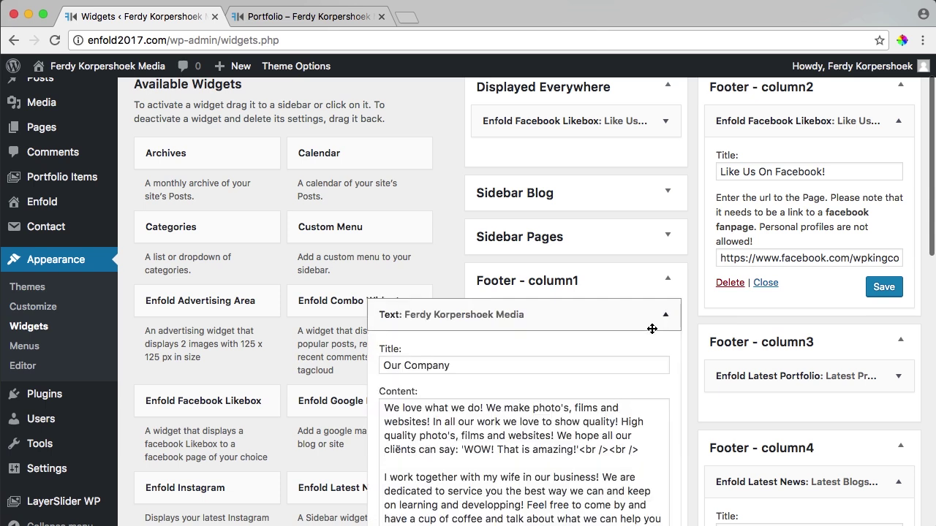
{"action": "scroll", "coordinate": [654, 329], "scroll_direction": "down", "scroll_amount": 5}
{"action": "left_click", "coordinate": [651, 375]}
{"action": "left_click", "coordinate": [307, 16]}
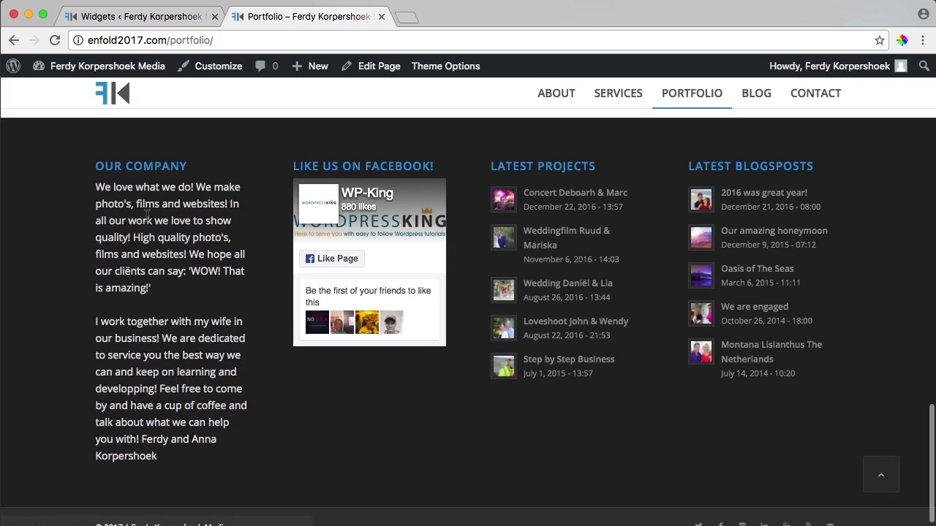
{"action": "scroll", "coordinate": [172, 225], "scroll_direction": "down", "scroll_amount": 1}
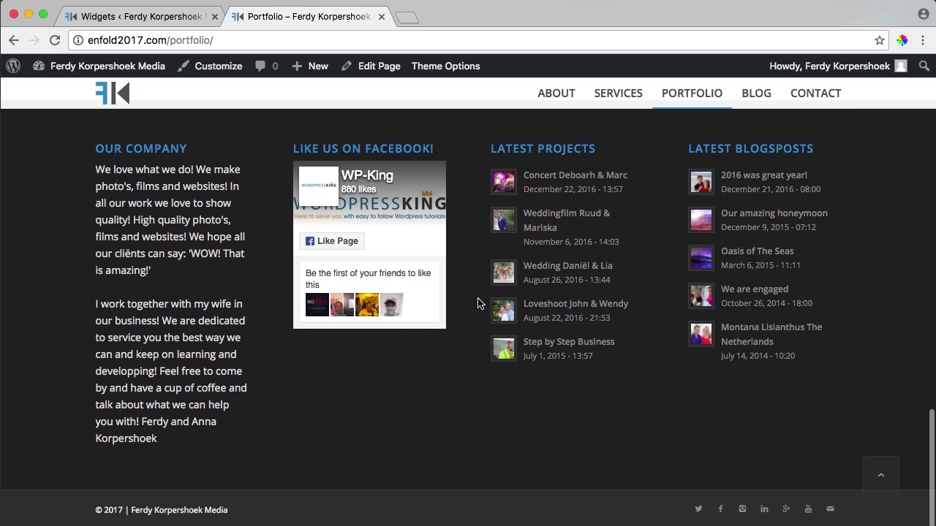
{"action": "left_click", "coordinate": [620, 96]}
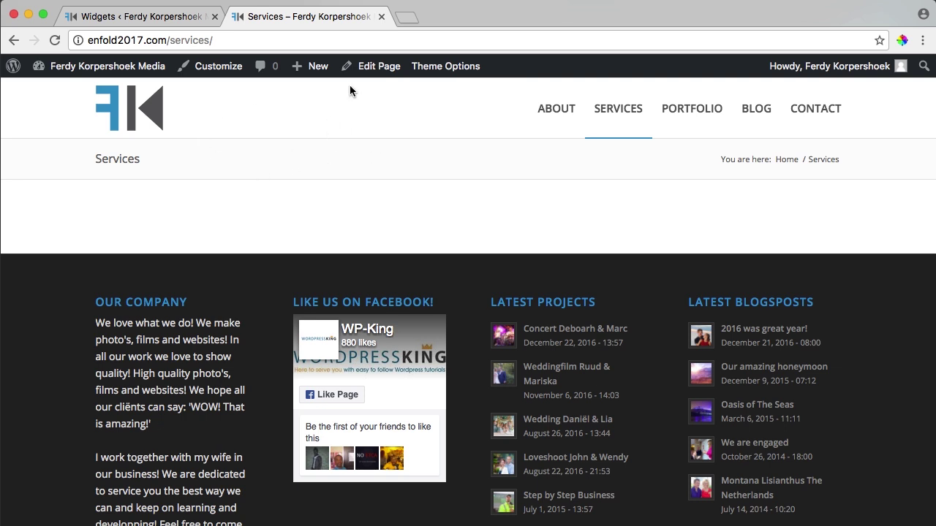
Switch Services to the Advanced Layout Editor and add a Color Section containing a Special Heading
{"action": "left_click", "coordinate": [214, 16]}
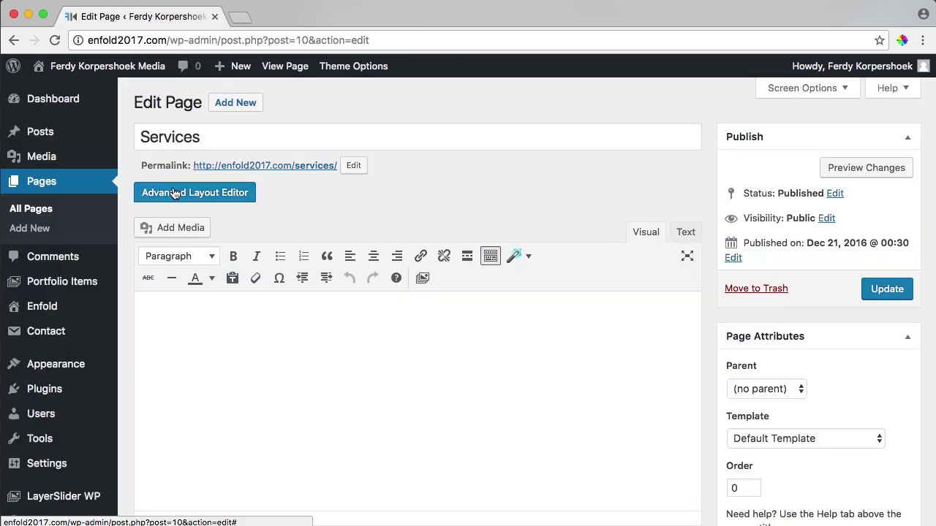
{"action": "left_click", "coordinate": [175, 192]}
{"action": "scroll", "coordinate": [346, 220], "scroll_direction": "down", "scroll_amount": 4}
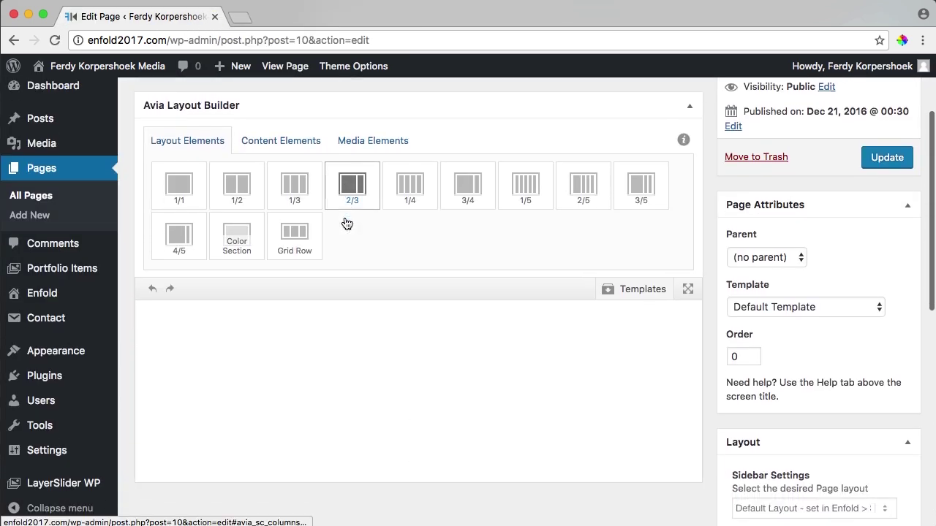
{"action": "scroll", "coordinate": [347, 223], "scroll_direction": "down", "scroll_amount": 1}
{"action": "left_click_drag", "start_coordinate": [238, 196], "coordinate": [241, 351]}
{"action": "scroll", "coordinate": [275, 236], "scroll_direction": "up", "scroll_amount": 1}
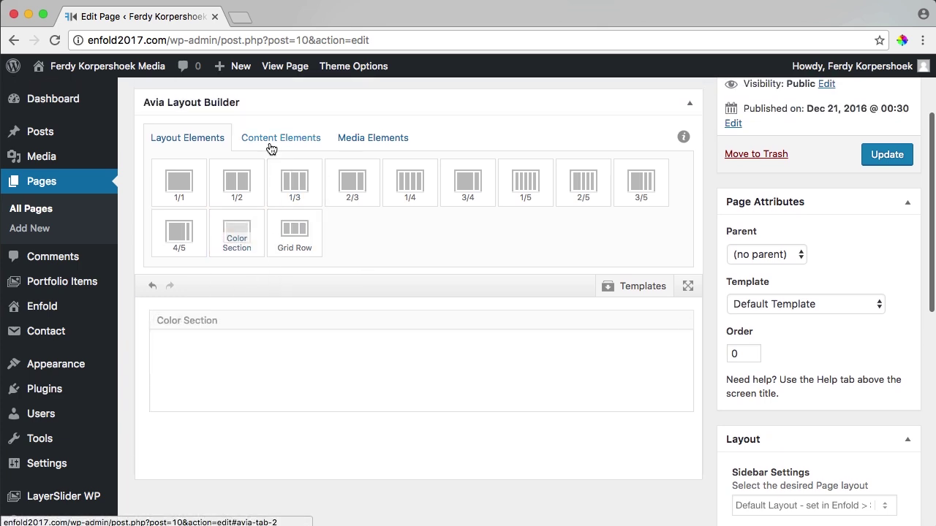
{"action": "left_click", "coordinate": [270, 144]}
{"action": "scroll", "coordinate": [267, 176], "scroll_direction": "down", "scroll_amount": 3}
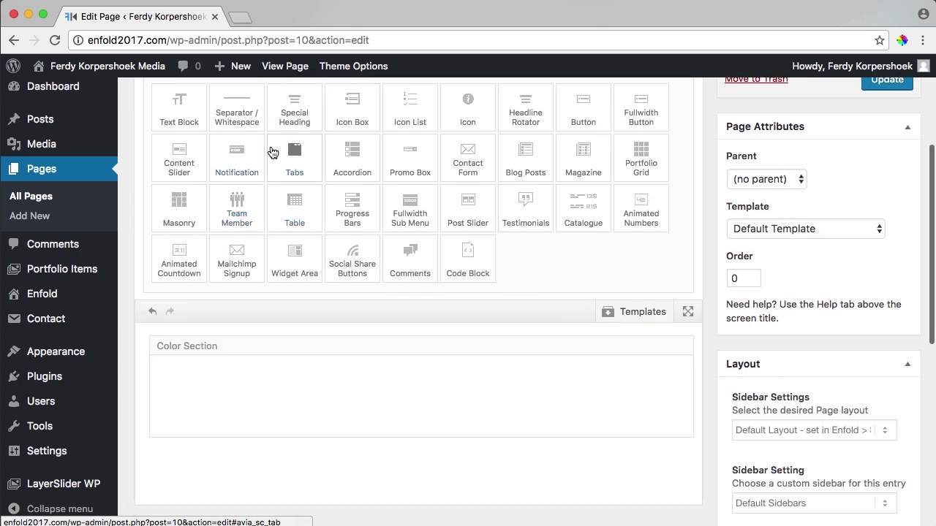
{"action": "left_click_drag", "start_coordinate": [295, 110], "coordinate": [299, 417]}
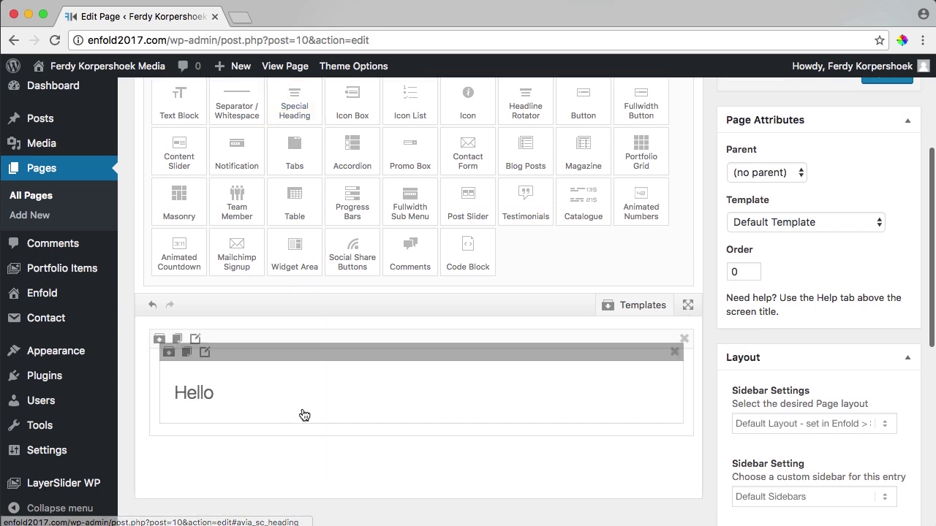
Set the heading text to 'We love what we do!…' as H1 in Modern centered style
{"action": "left_click", "coordinate": [300, 417]}
{"action": "left_click", "coordinate": [311, 256]}
{"action": "type", "text": "s to show quality! High quality photo's, films and websites! We hope all our cliënts can say: 'WOW! That is amazing!' If we can be at any service to you, please "}
{"action": "type", "text": "feel free to contact us."}
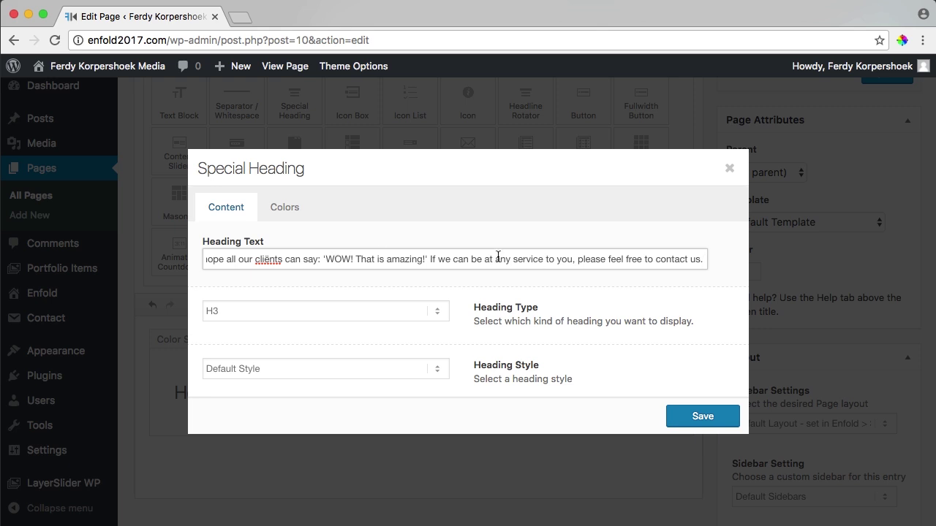
{"action": "scroll", "coordinate": [414, 253], "scroll_direction": "down", "scroll_amount": 1}
{"action": "scroll", "coordinate": [414, 253], "scroll_direction": "up", "scroll_amount": 1}
{"action": "left_click", "coordinate": [286, 310]}
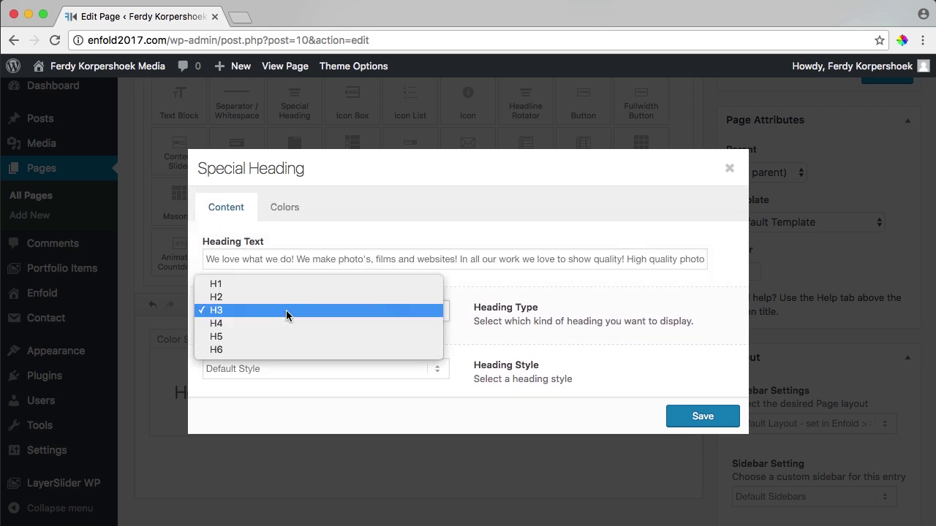
{"action": "left_click", "coordinate": [270, 286]}
{"action": "scroll", "coordinate": [470, 336], "scroll_direction": "down", "scroll_amount": 1}
{"action": "scroll", "coordinate": [471, 336], "scroll_direction": "down", "scroll_amount": 3}
{"action": "left_click", "coordinate": [358, 304]}
{"action": "left_click", "coordinate": [531, 331]}
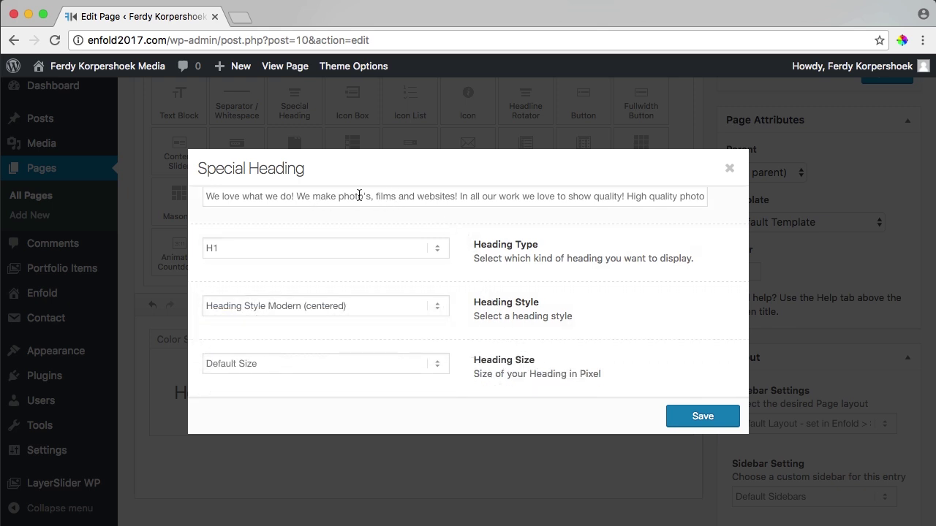
{"action": "left_click", "coordinate": [707, 419]}
{"action": "scroll", "coordinate": [720, 366], "scroll_direction": "up", "scroll_amount": 5}
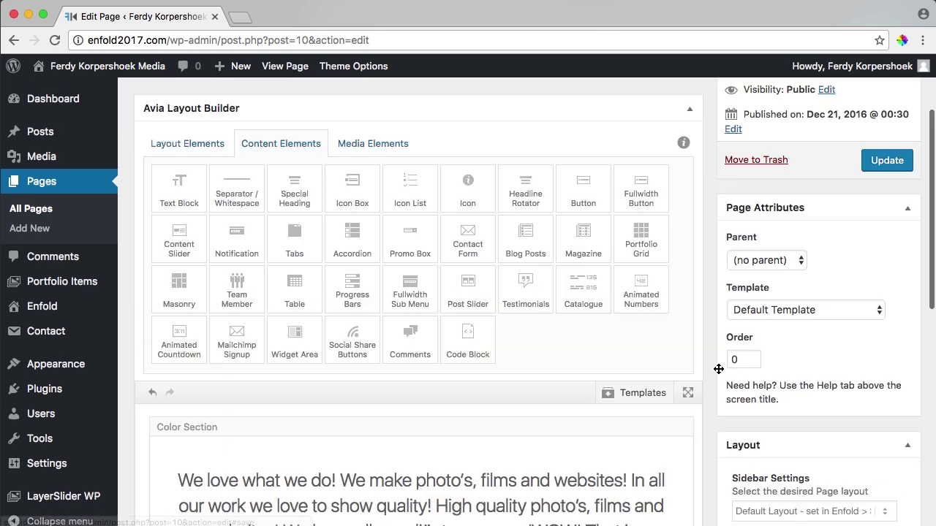
Update the Services page and view it live in a new tab
{"action": "left_click", "coordinate": [869, 282]}
{"action": "left_click", "coordinate": [296, 66], "text": "super"}
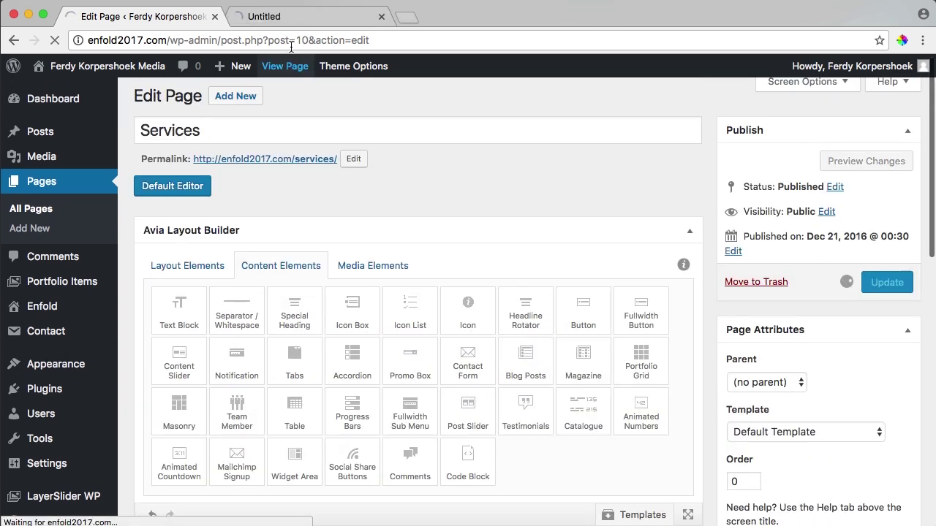
{"action": "left_click", "coordinate": [285, 19]}
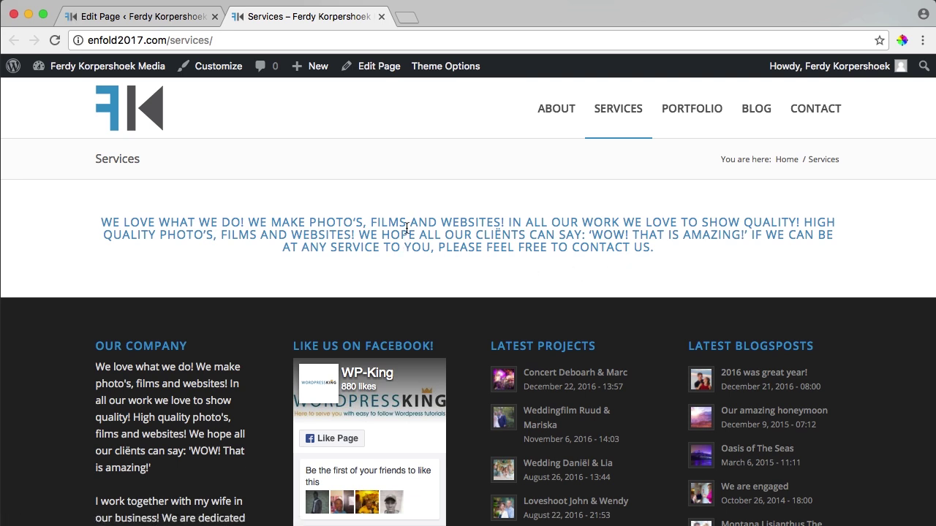
{"action": "left_click", "coordinate": [214, 19]}
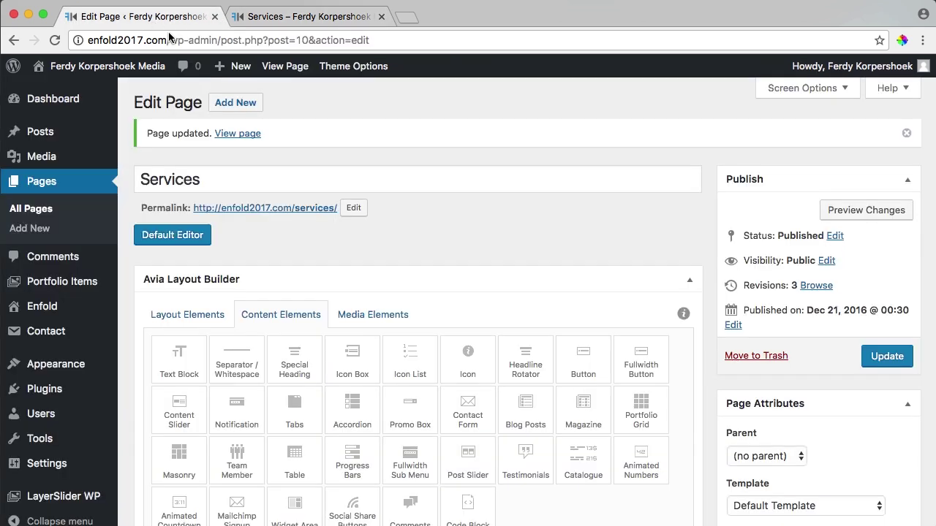
Change the Special Heading size to 35, update the page, and reload the live view
{"action": "scroll", "coordinate": [383, 229], "scroll_direction": "down", "scroll_amount": 10}
{"action": "left_click", "coordinate": [380, 192]}
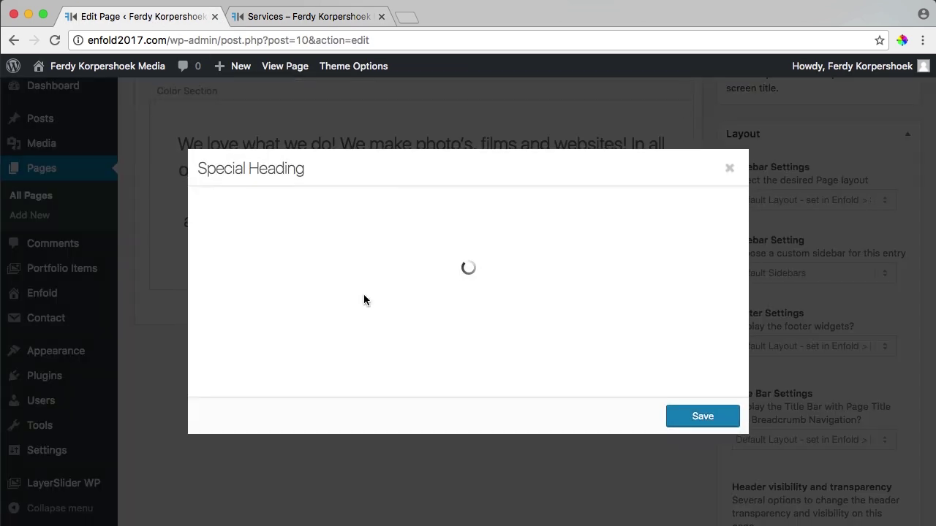
{"action": "scroll", "coordinate": [322, 263], "scroll_direction": "down", "scroll_amount": 3}
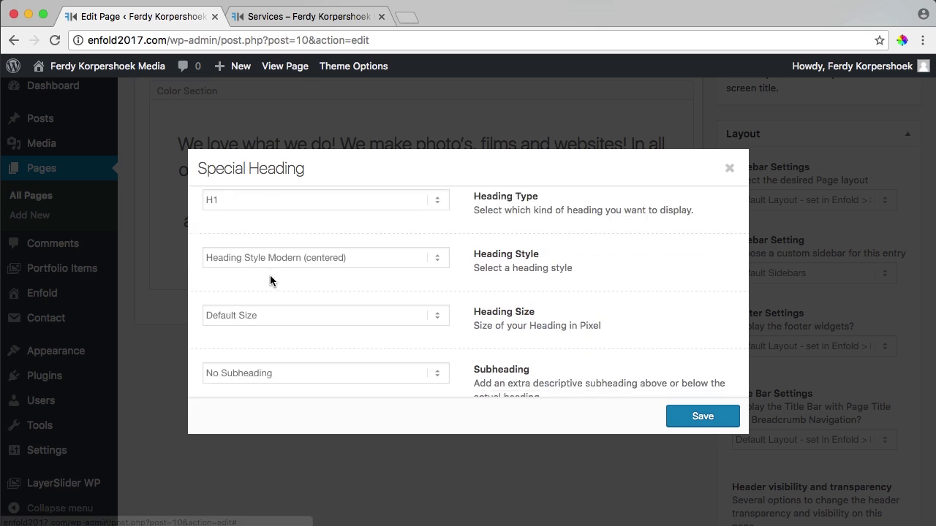
{"action": "left_click", "coordinate": [246, 313]}
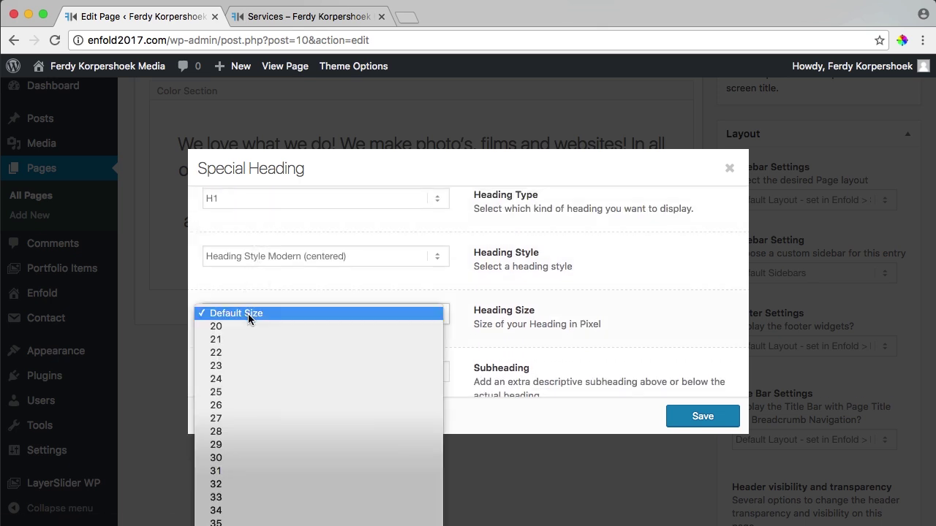
{"action": "scroll", "coordinate": [249, 318], "scroll_direction": "down", "scroll_amount": 10}
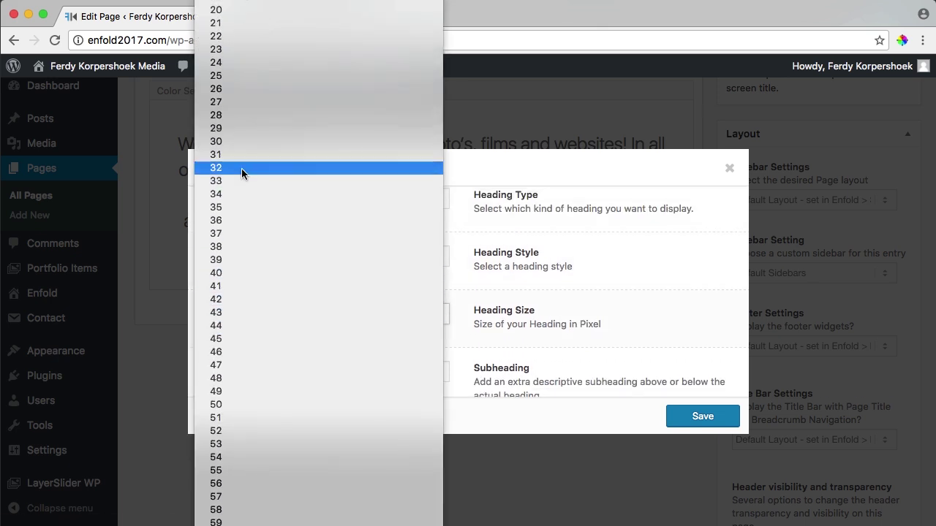
{"action": "left_click", "coordinate": [278, 208]}
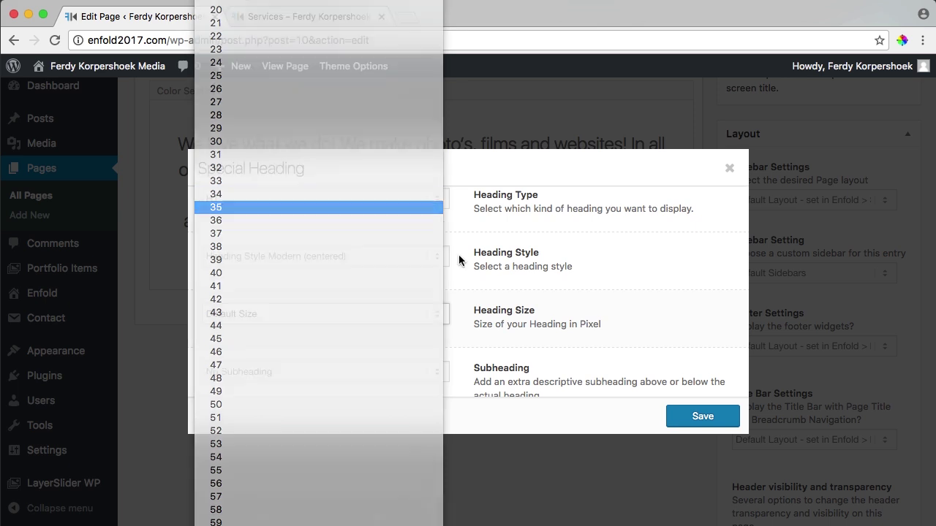
{"action": "left_click", "coordinate": [705, 413]}
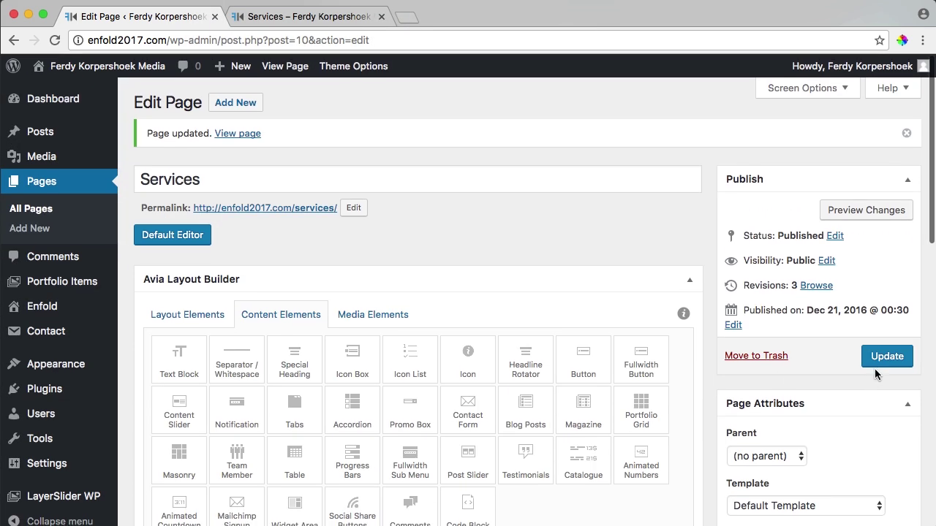
{"action": "left_click", "coordinate": [875, 364]}
{"action": "left_click", "coordinate": [309, 15]}
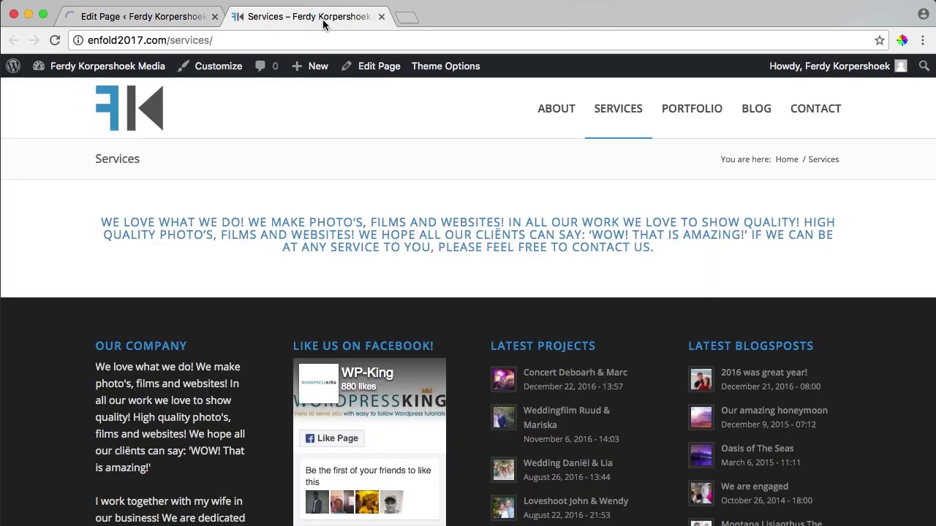
{"action": "key", "text": "super+r"}
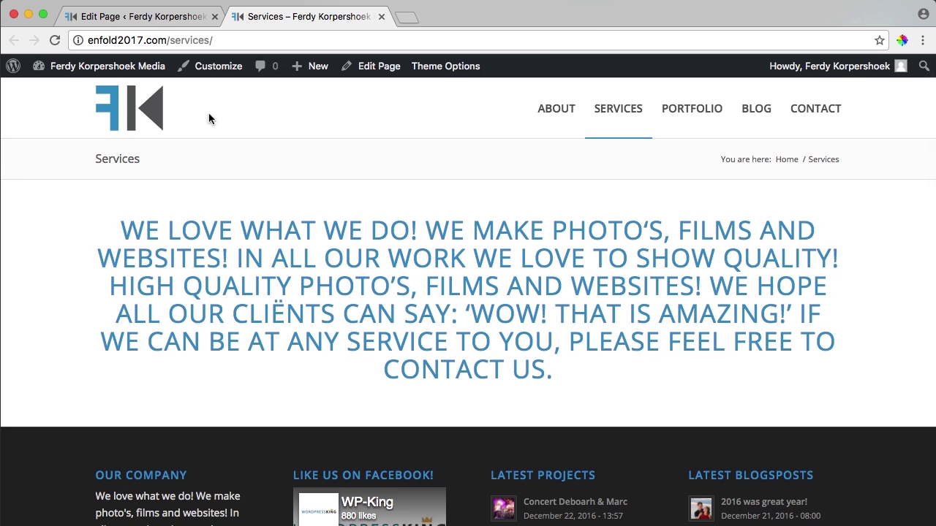
{"action": "left_click", "coordinate": [134, 22]}
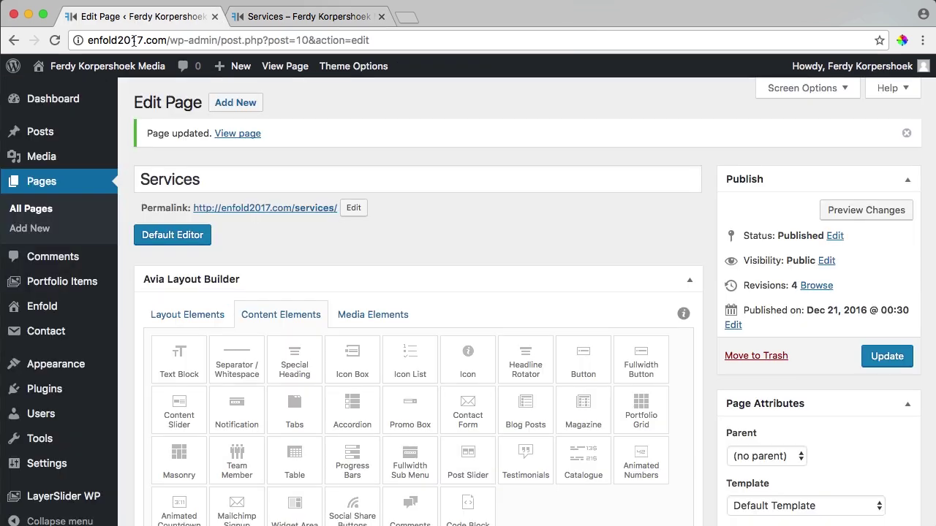
{"action": "scroll", "coordinate": [326, 263], "scroll_direction": "down", "scroll_amount": 5}
{"action": "mouse_move", "coordinate": [209, 290]}
{"action": "left_mouse_down"}
{"action": "mouse_move", "coordinate": [218, 302]}
{"action": "mouse_move", "coordinate": [196, 296]}
{"action": "left_mouse_up"}
Upload Portrait-Maassluis.jpg from Enfold2017 > 08. Home as the Color Section background image
{"action": "left_click", "coordinate": [195, 291]}
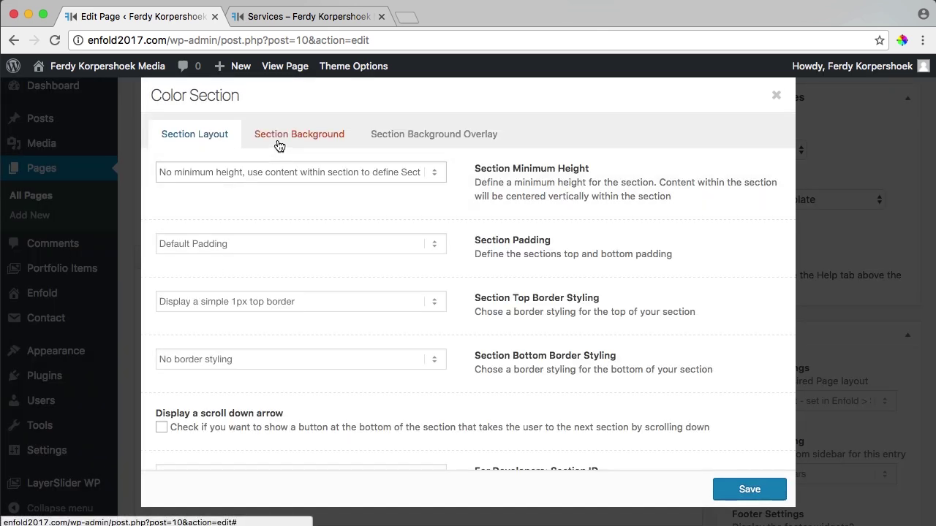
{"action": "left_click", "coordinate": [279, 139]}
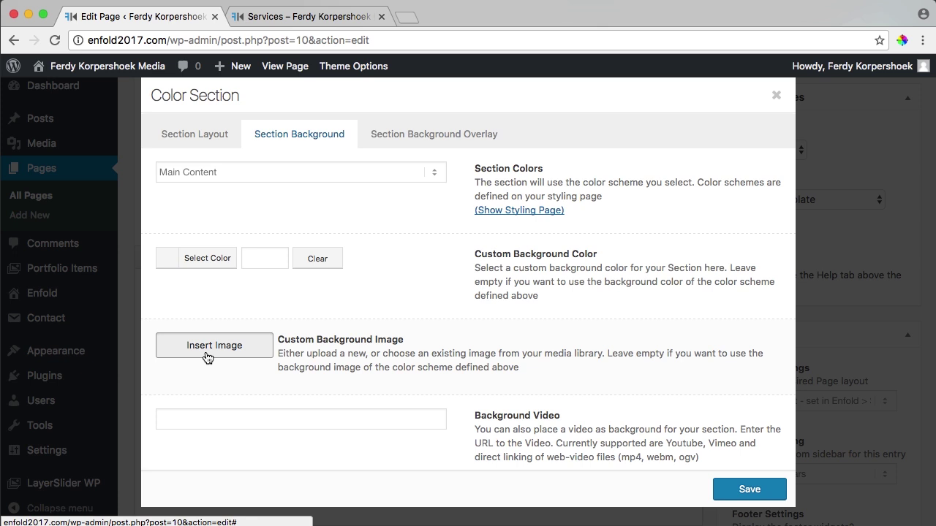
{"action": "left_click", "coordinate": [208, 345]}
{"action": "left_click", "coordinate": [68, 129]}
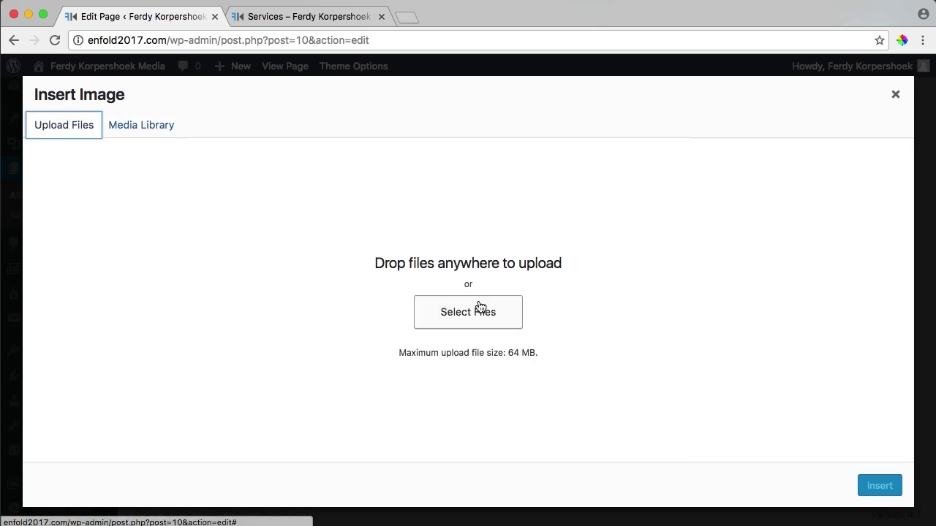
{"action": "left_click", "coordinate": [459, 312]}
{"action": "left_click", "coordinate": [405, 90]}
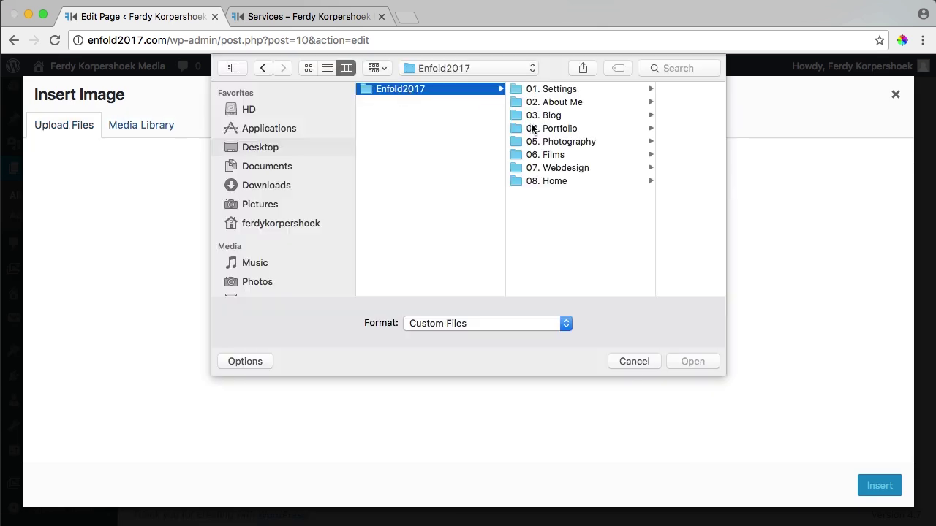
{"action": "left_click", "coordinate": [550, 181]}
{"action": "left_click", "coordinate": [605, 155]}
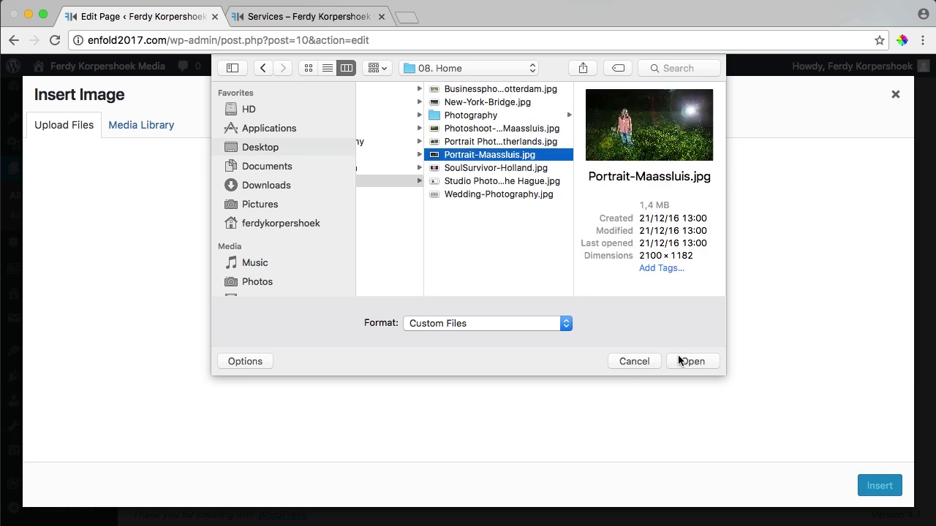
{"action": "left_click", "coordinate": [687, 358]}
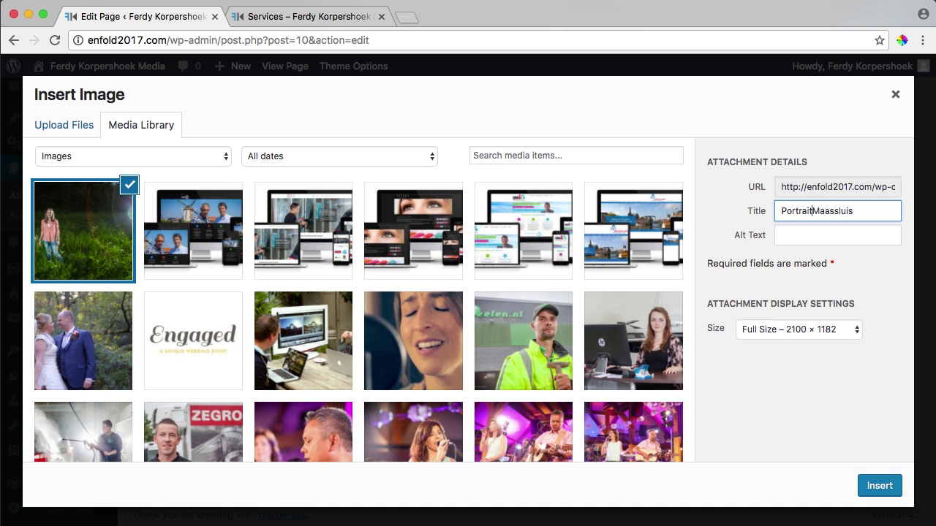
Copy the image title 'Portrait Maassluis' into Alt Text and insert it as background
{"action": "triple_click", "coordinate": [815, 210]}
{"action": "key", "text": "super+c"}
{"action": "key", "text": "Tab"}
{"action": "key", "text": "super+v"}
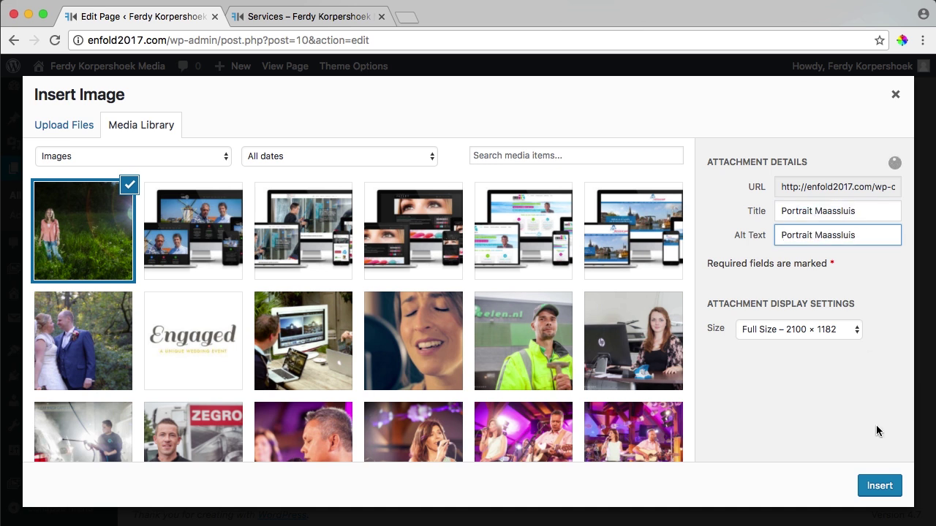
{"action": "left_click", "coordinate": [877, 485]}
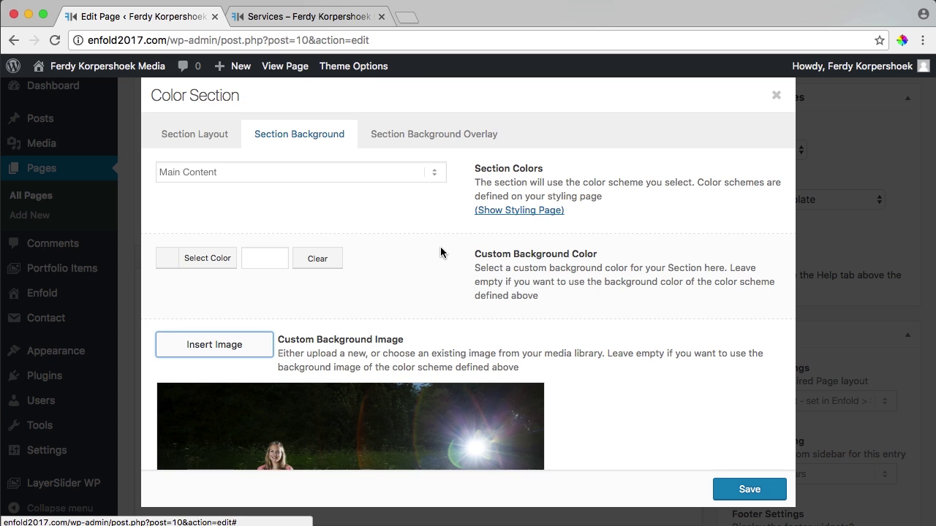
Save the colour section, then give the special heading a custom white (#ffffff) text colour
{"action": "left_click", "coordinate": [748, 490]}
{"action": "scroll", "coordinate": [393, 292], "scroll_direction": "down", "scroll_amount": 2}
{"action": "left_click", "coordinate": [399, 353]}
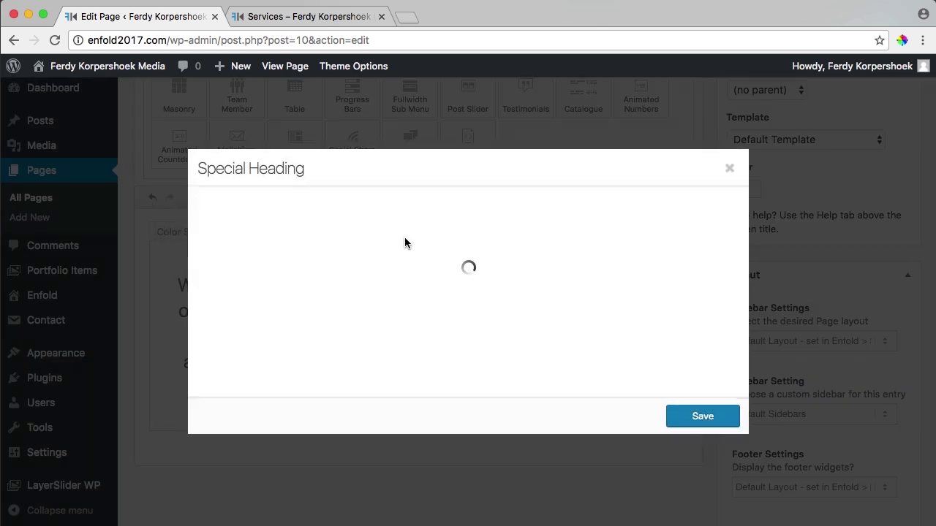
{"action": "left_click", "coordinate": [276, 212]}
{"action": "left_click", "coordinate": [248, 212]}
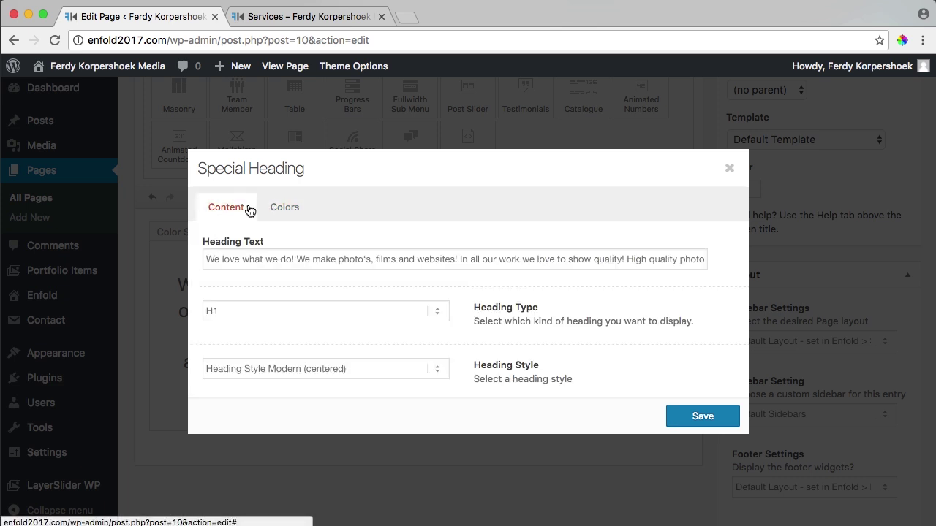
{"action": "left_click", "coordinate": [283, 210]}
{"action": "left_click", "coordinate": [265, 247]}
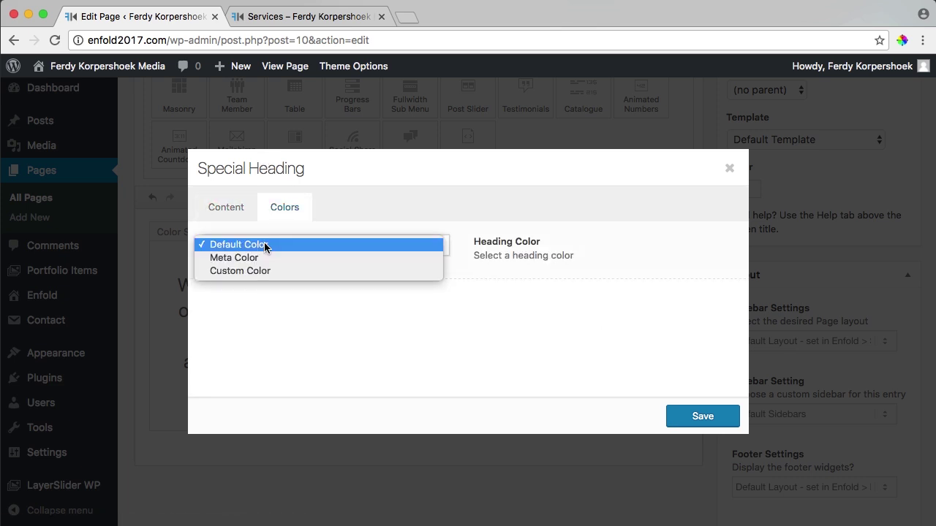
{"action": "left_click", "coordinate": [239, 271]}
{"action": "left_click", "coordinate": [237, 306]}
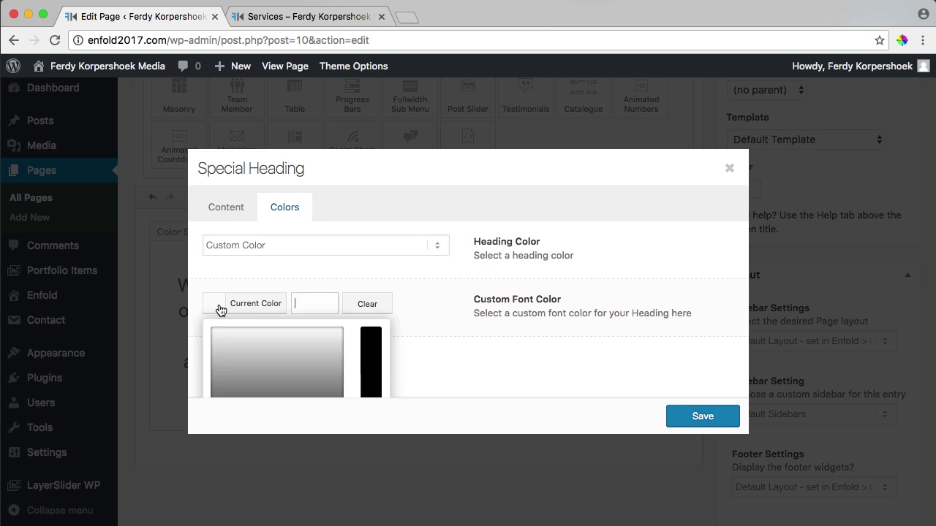
{"action": "left_click", "coordinate": [227, 391]}
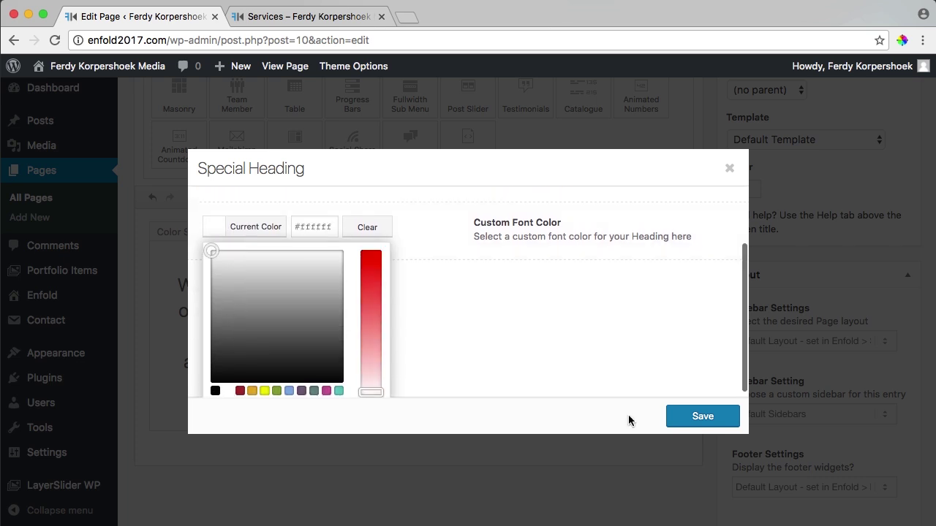
{"action": "left_click", "coordinate": [698, 417]}
Update the Services page and bring up the live page
{"action": "scroll", "coordinate": [698, 366], "scroll_direction": "up", "scroll_amount": 4}
{"action": "left_click", "coordinate": [887, 357]}
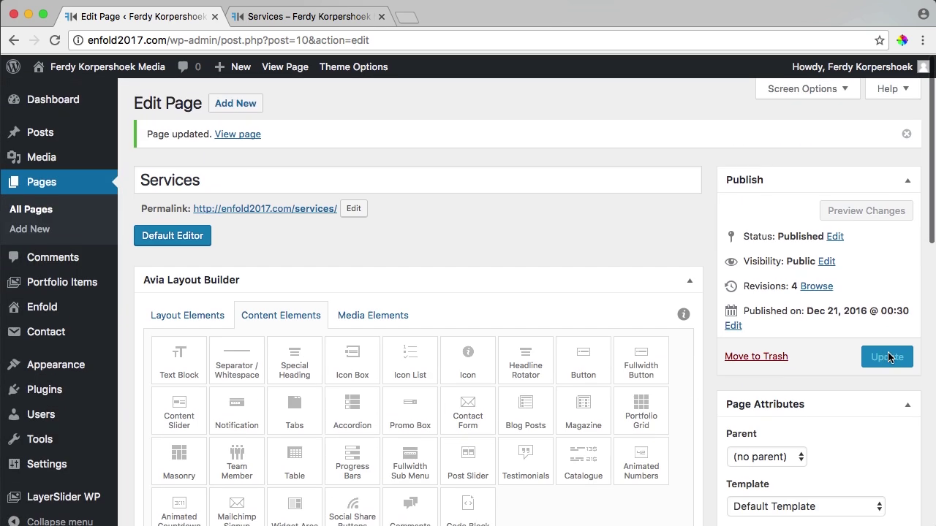
{"action": "left_click", "coordinate": [285, 66]}
{"action": "left_click", "coordinate": [307, 16]}
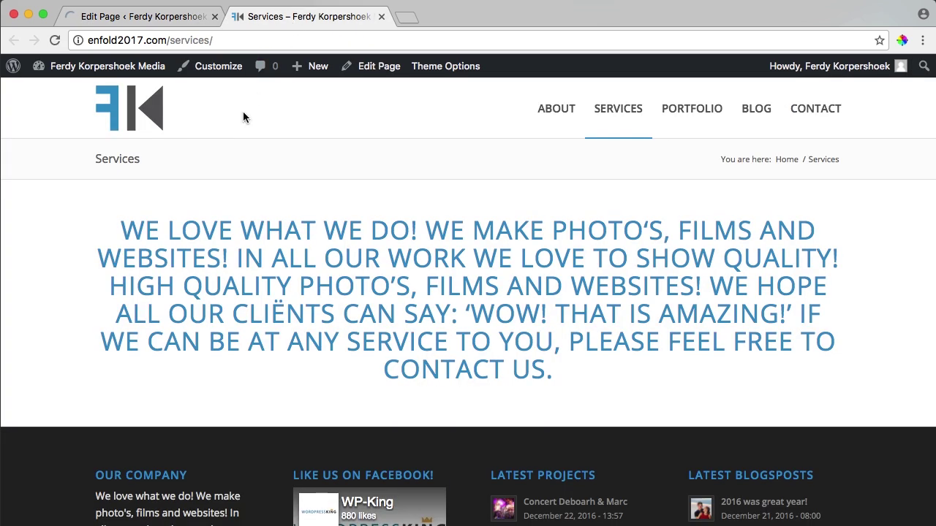
Reload the live Services page to check the white heading, then return to the editor
{"action": "key", "text": "super+r"}
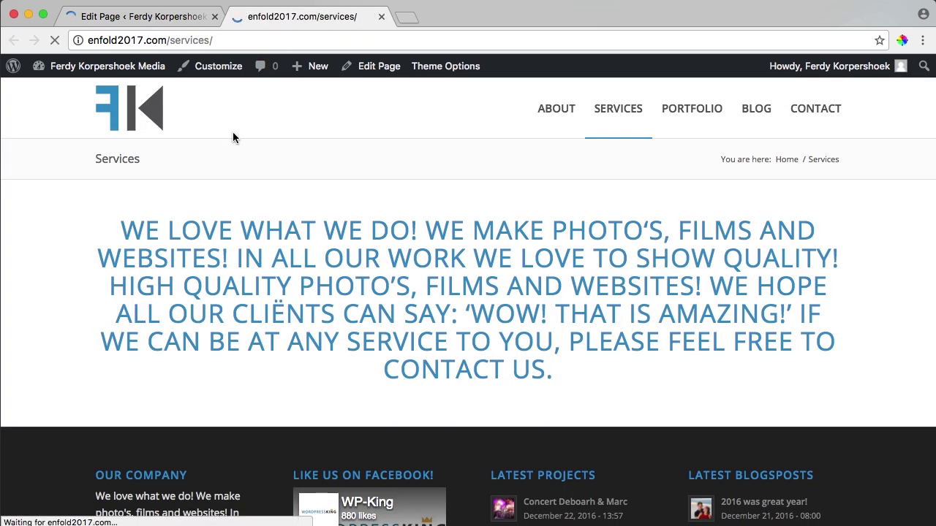
{"action": "scroll", "coordinate": [274, 231], "scroll_direction": "down", "scroll_amount": 1}
{"action": "left_click_drag", "start_coordinate": [109, 207], "coordinate": [611, 321]}
{"action": "left_click", "coordinate": [611, 325]}
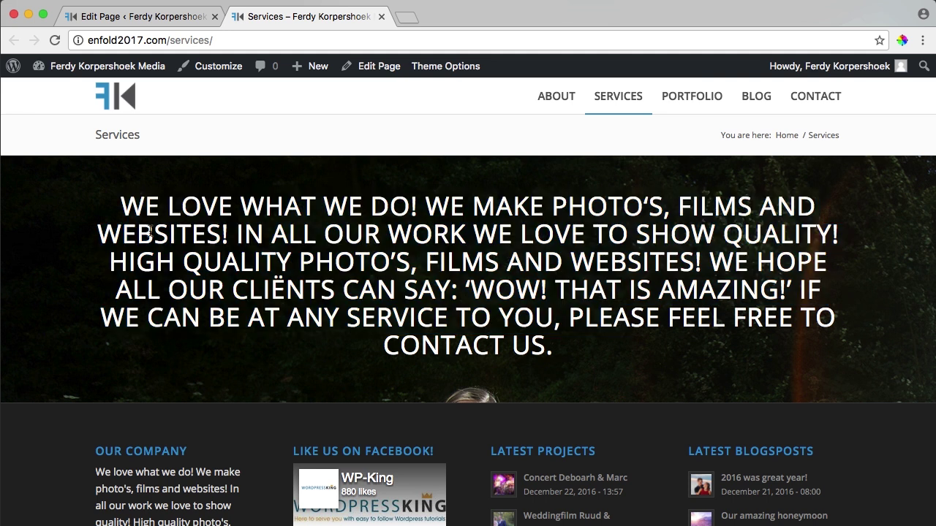
{"action": "scroll", "coordinate": [452, 300], "scroll_direction": "down", "scroll_amount": 2}
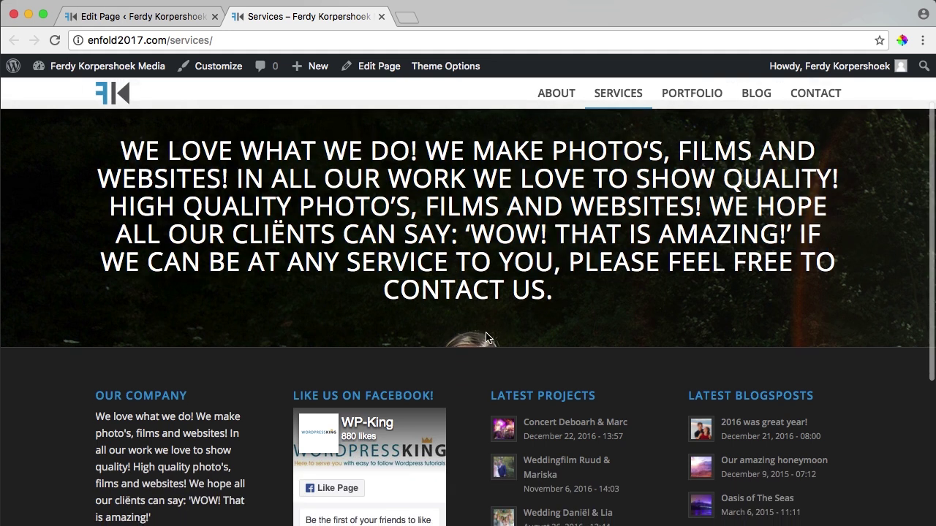
{"action": "left_click", "coordinate": [174, 22]}
Set the hero section's minimum height to a custom 700px
{"action": "scroll", "coordinate": [410, 232], "scroll_direction": "down", "scroll_amount": 8}
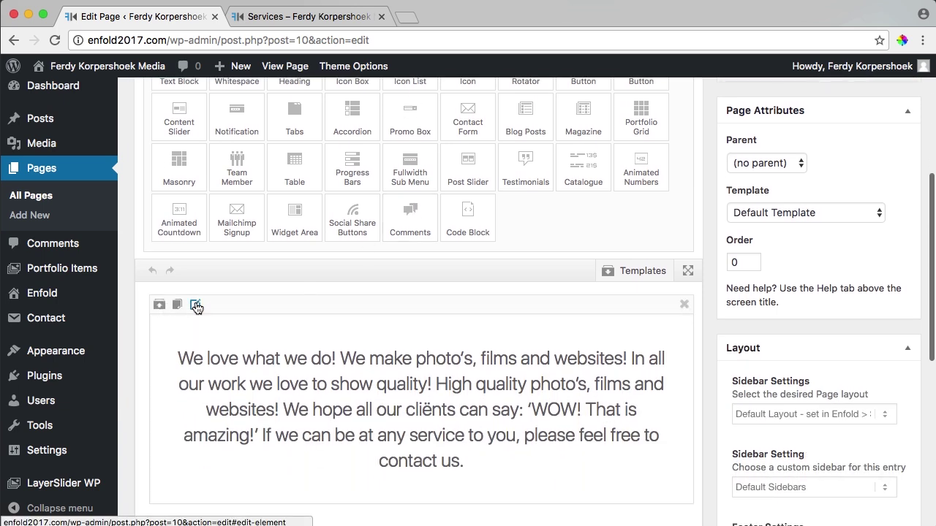
{"action": "left_click", "coordinate": [195, 305]}
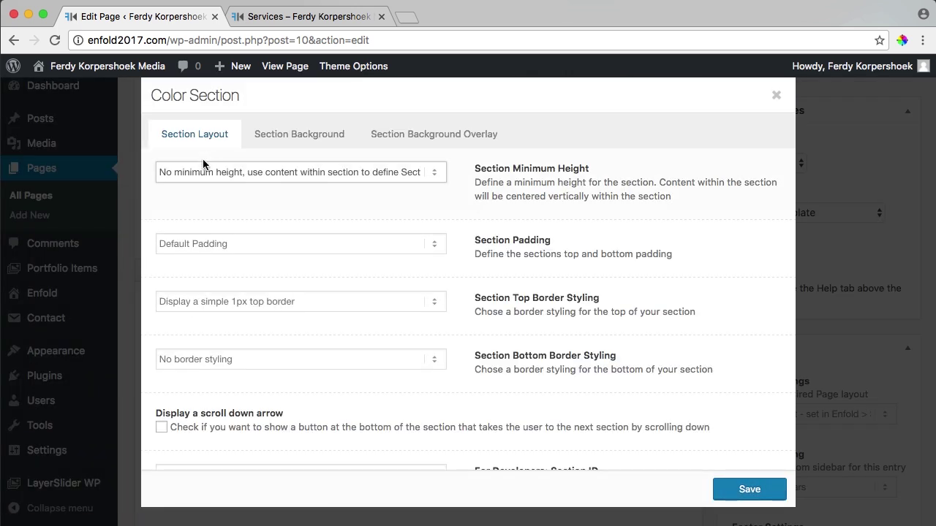
{"action": "left_click", "coordinate": [205, 172]}
{"action": "left_click", "coordinate": [183, 238]}
{"action": "left_click_drag", "start_coordinate": [165, 243], "coordinate": [155, 243]}
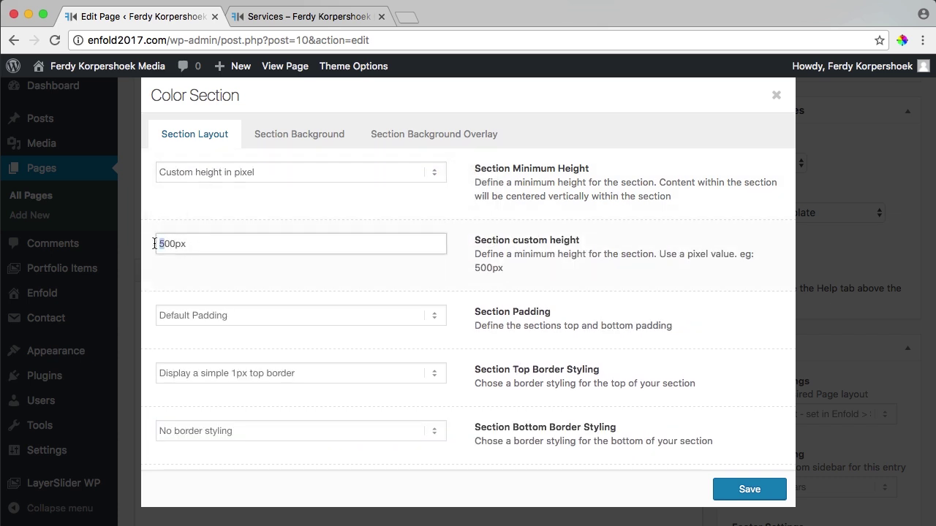
{"action": "scroll", "coordinate": [285, 241], "scroll_direction": "down", "scroll_amount": 5}
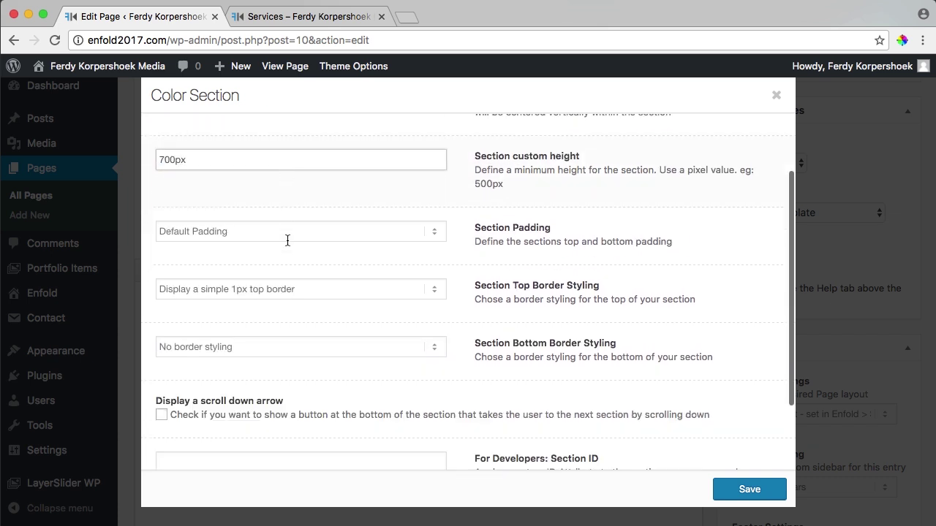
{"action": "scroll", "coordinate": [264, 240], "scroll_direction": "up", "scroll_amount": 5}
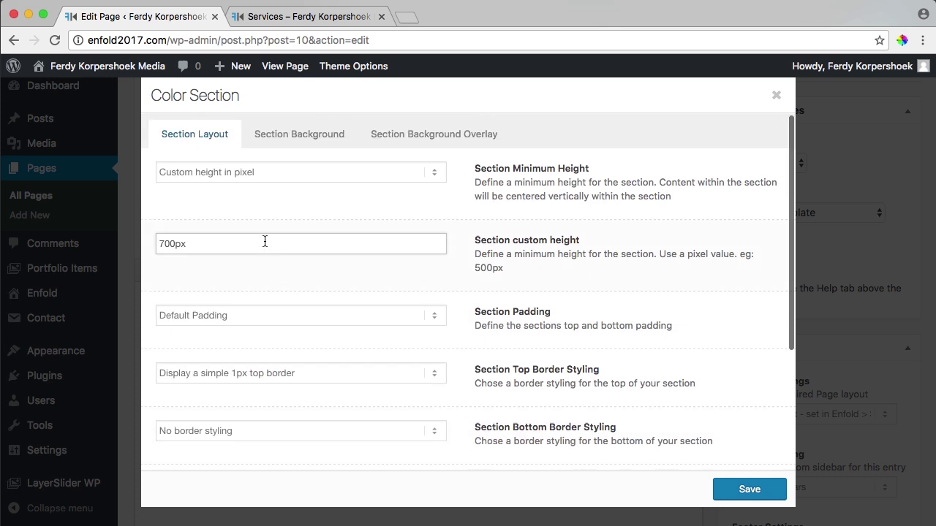
Make the hero background attachment Parallax, save the section and update the page
{"action": "left_click", "coordinate": [275, 144]}
{"action": "scroll", "coordinate": [278, 249], "scroll_direction": "down", "scroll_amount": 3}
{"action": "scroll", "coordinate": [278, 249], "scroll_direction": "down", "scroll_amount": 5}
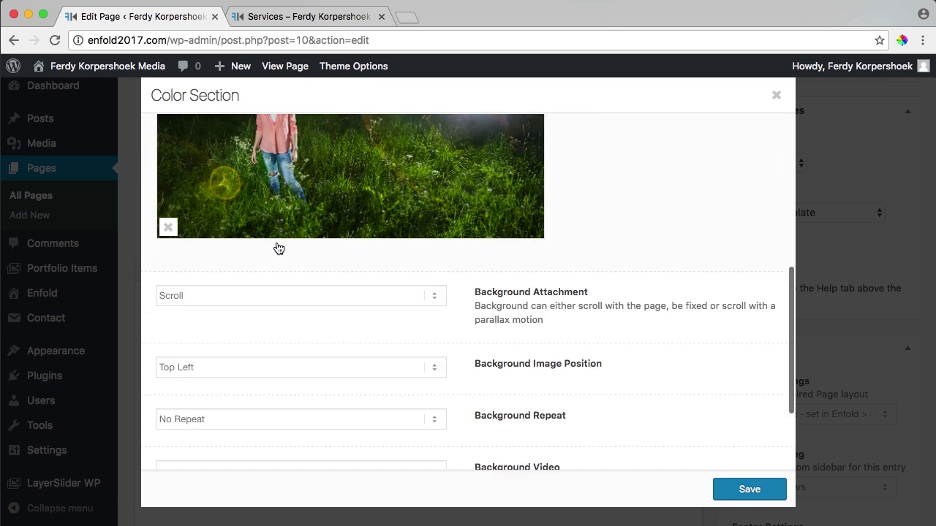
{"action": "left_click", "coordinate": [221, 169]}
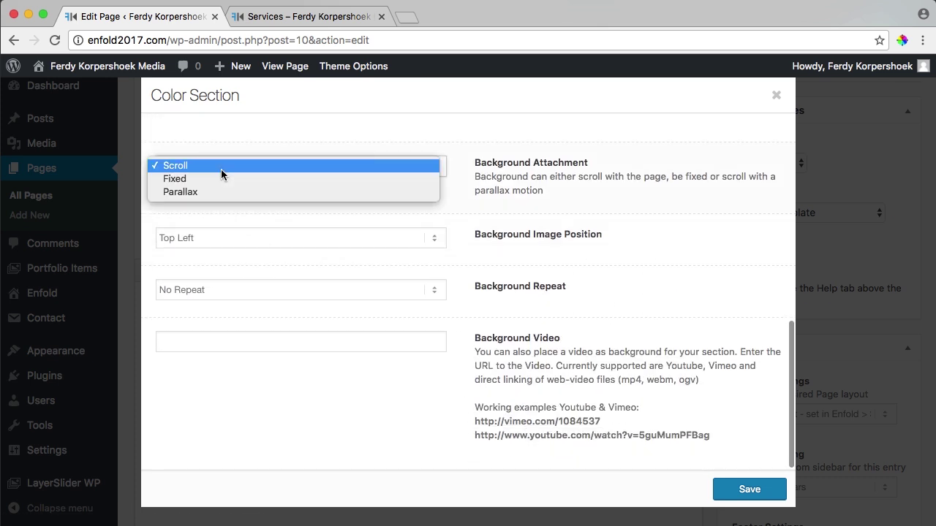
{"action": "left_click", "coordinate": [187, 192]}
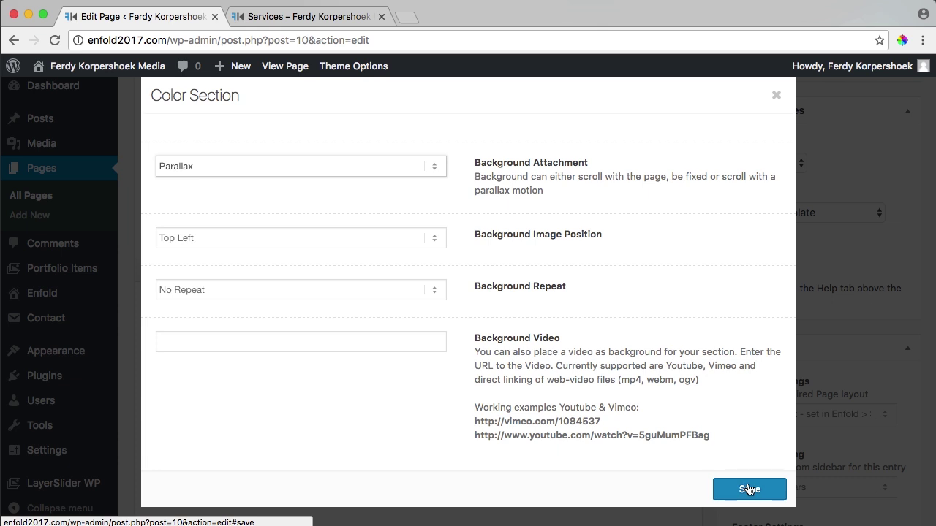
{"action": "left_click", "coordinate": [749, 489]}
{"action": "scroll", "coordinate": [795, 411], "scroll_direction": "up", "scroll_amount": 10}
{"action": "left_click", "coordinate": [886, 368]}
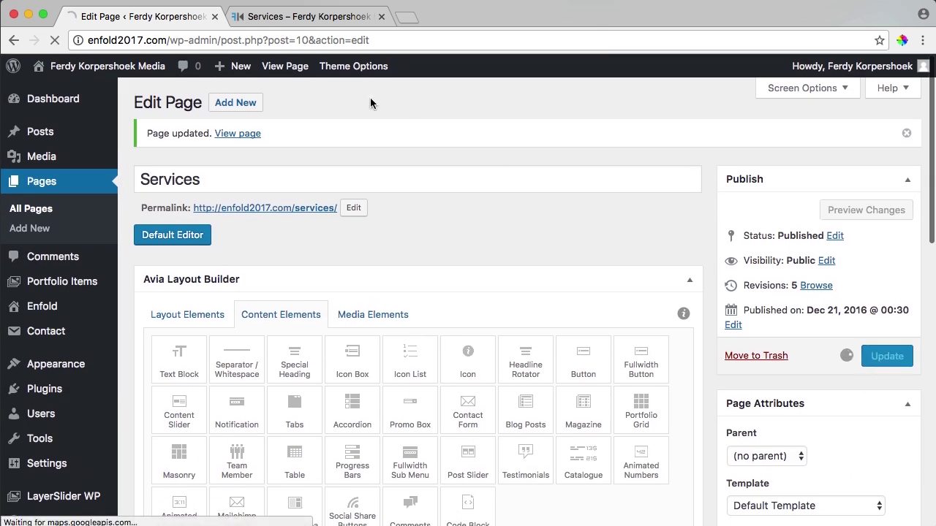
{"action": "left_click", "coordinate": [310, 16]}
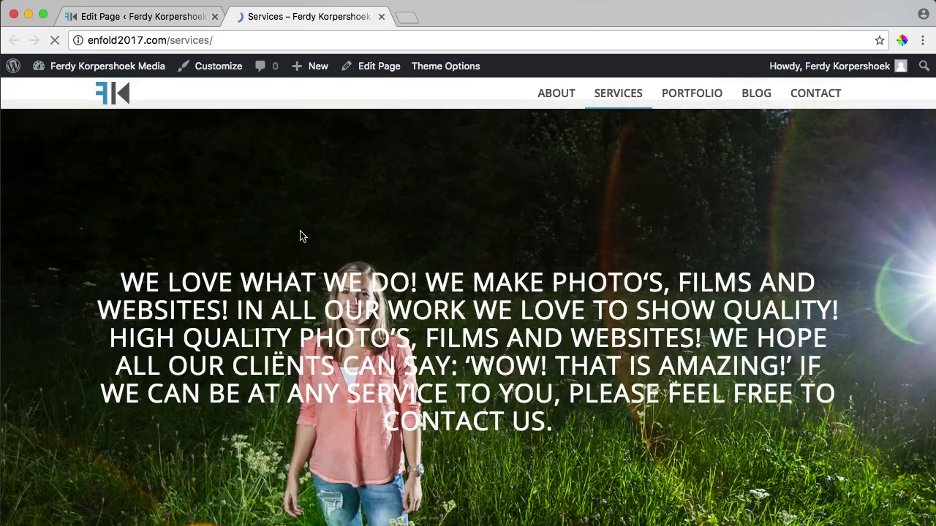
{"action": "scroll", "coordinate": [303, 234], "scroll_direction": "down", "scroll_amount": 4}
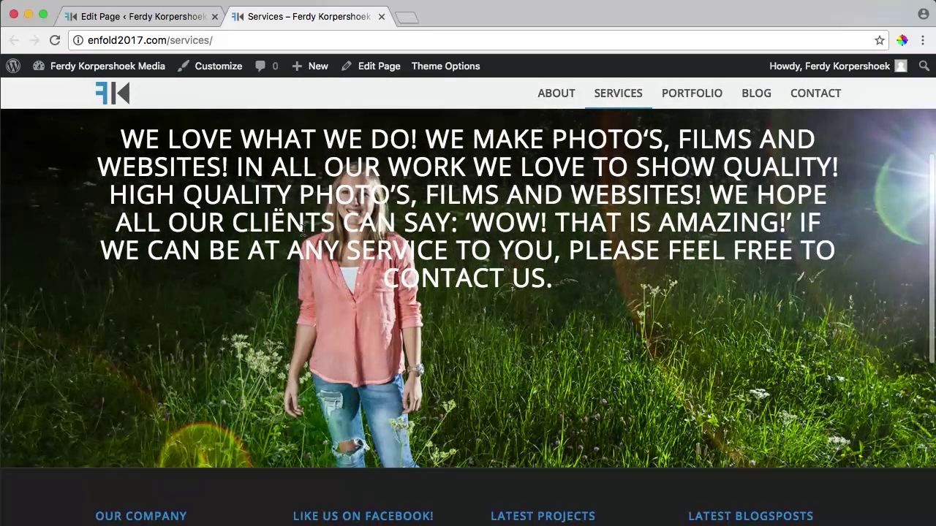
{"action": "scroll", "coordinate": [303, 230], "scroll_direction": "up", "scroll_amount": 4}
{"action": "scroll", "coordinate": [302, 230], "scroll_direction": "down", "scroll_amount": 3}
{"action": "scroll", "coordinate": [304, 232], "scroll_direction": "up", "scroll_amount": 3}
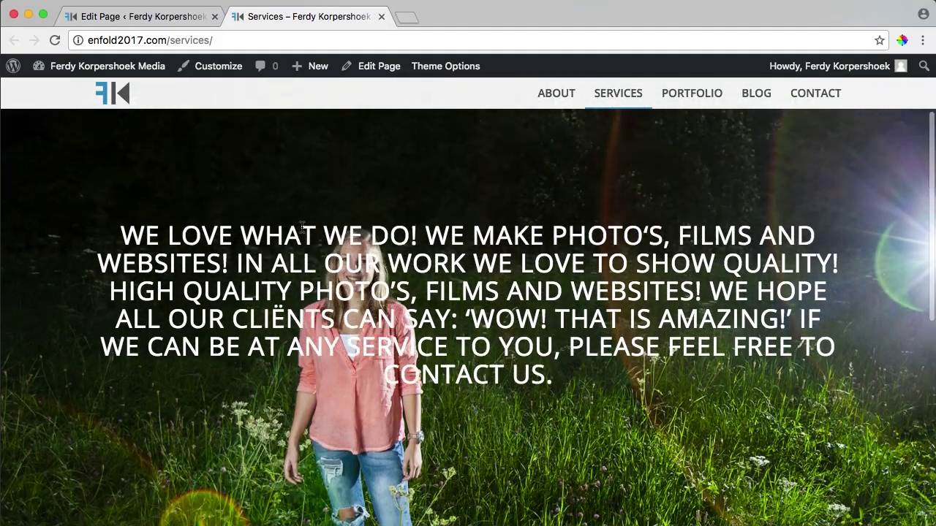
{"action": "left_click_drag", "start_coordinate": [187, 285], "coordinate": [554, 345]}
{"action": "left_click", "coordinate": [420, 342]}
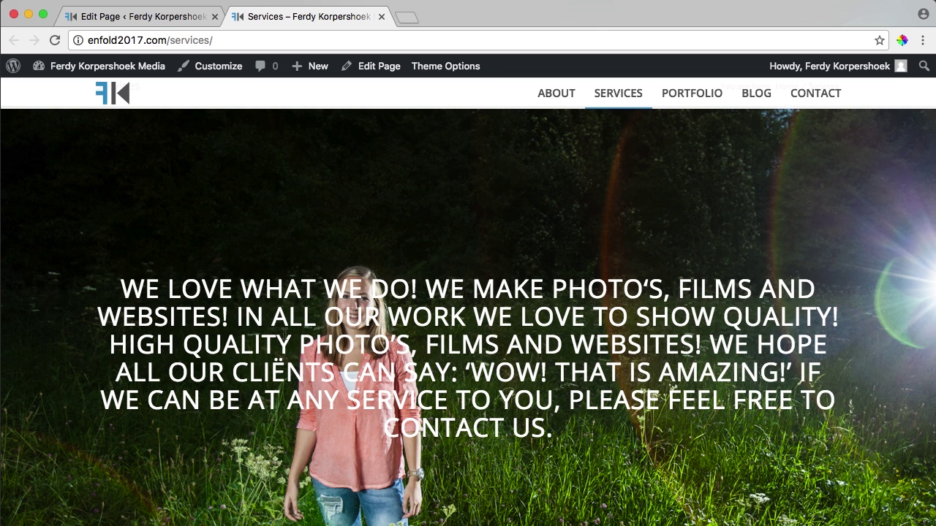
{"action": "scroll", "coordinate": [252, 346], "scroll_direction": "down", "scroll_amount": 3}
{"action": "scroll", "coordinate": [368, 307], "scroll_direction": "up", "scroll_amount": 4}
{"action": "scroll", "coordinate": [269, 102], "scroll_direction": "down", "scroll_amount": 2}
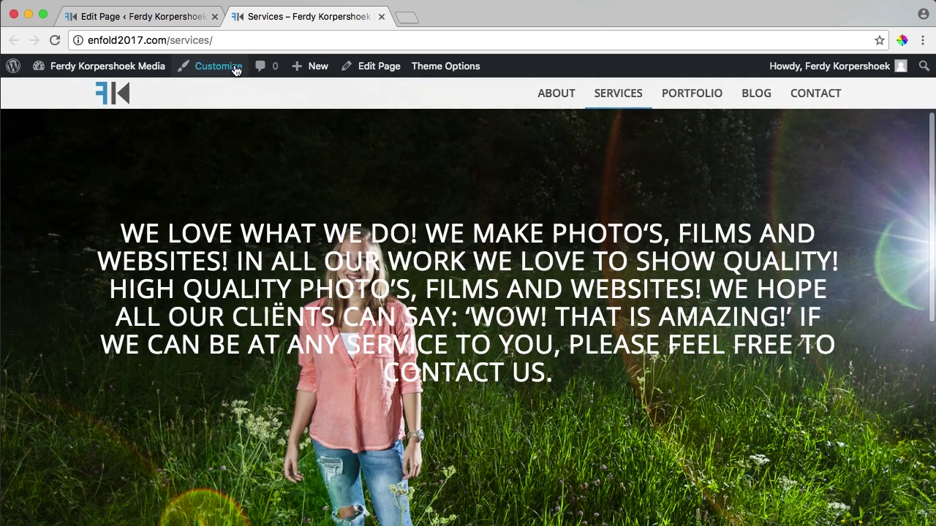
{"action": "left_click", "coordinate": [150, 16]}
{"action": "scroll", "coordinate": [269, 285], "scroll_direction": "down", "scroll_amount": 3}
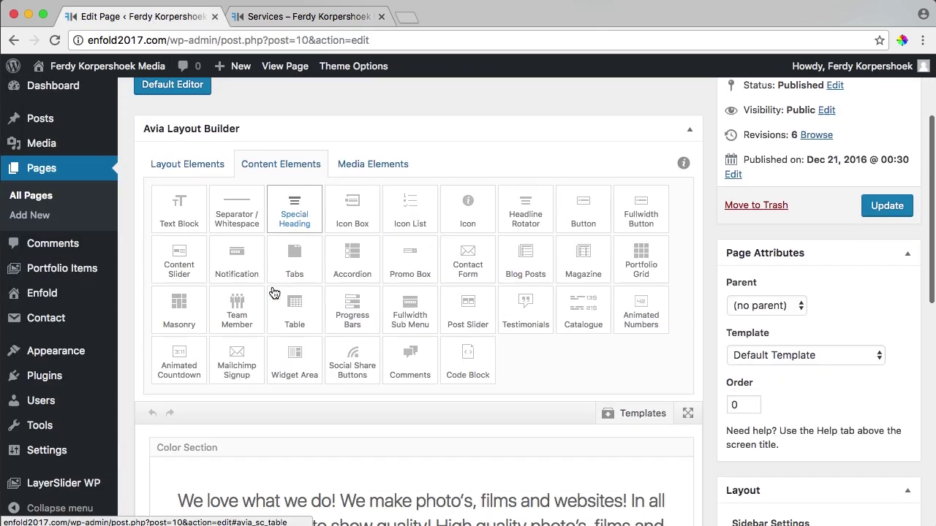
Enable a black (#000000) hero overlay at 1.0 opacity, save, and update the page
{"action": "scroll", "coordinate": [274, 294], "scroll_direction": "down", "scroll_amount": 5}
{"action": "left_click", "coordinate": [196, 276]}
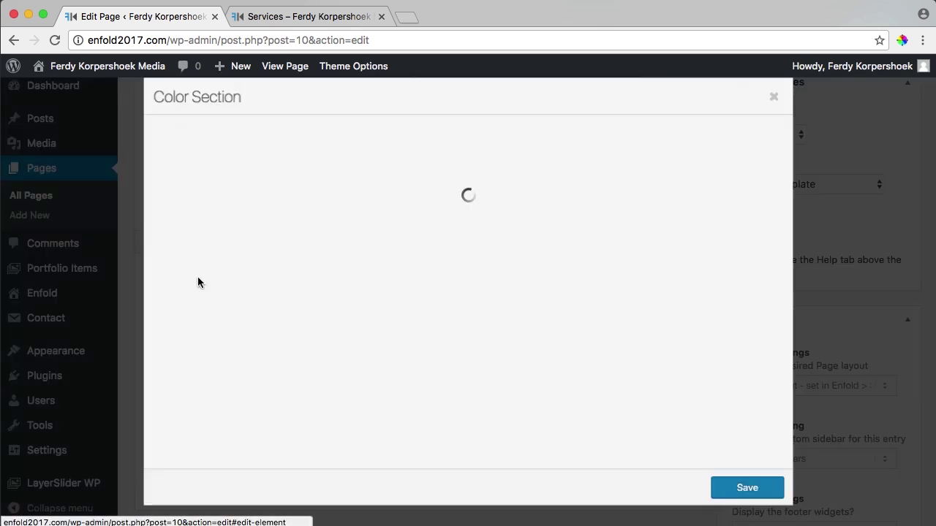
{"action": "left_click", "coordinate": [437, 140]}
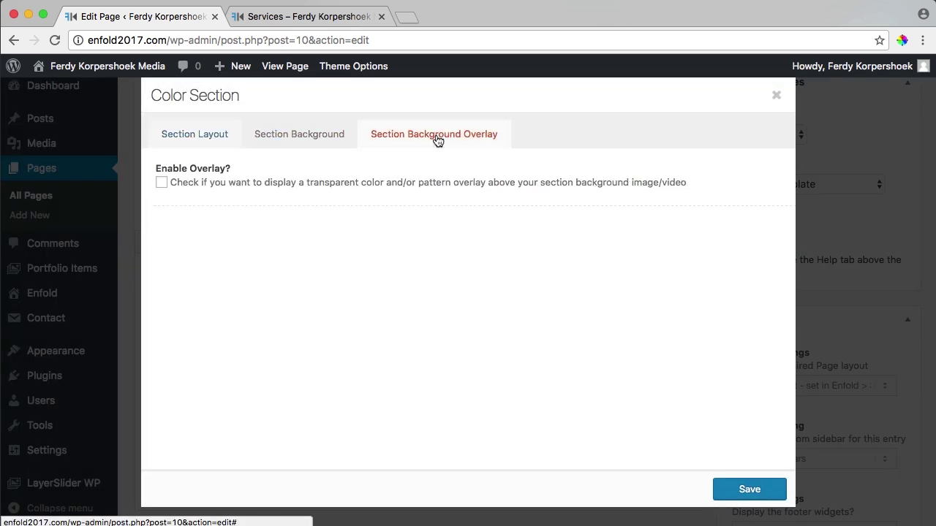
{"action": "left_click", "coordinate": [161, 182]}
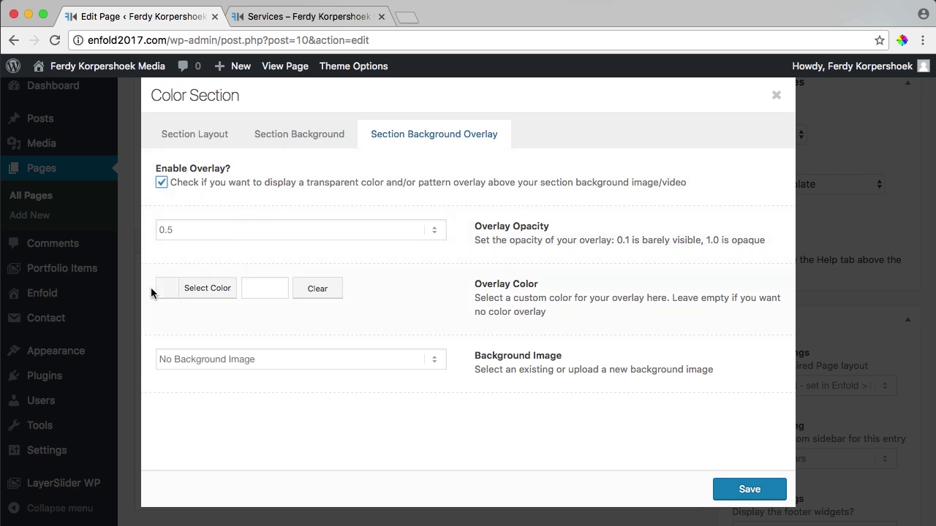
{"action": "left_click", "coordinate": [165, 289]}
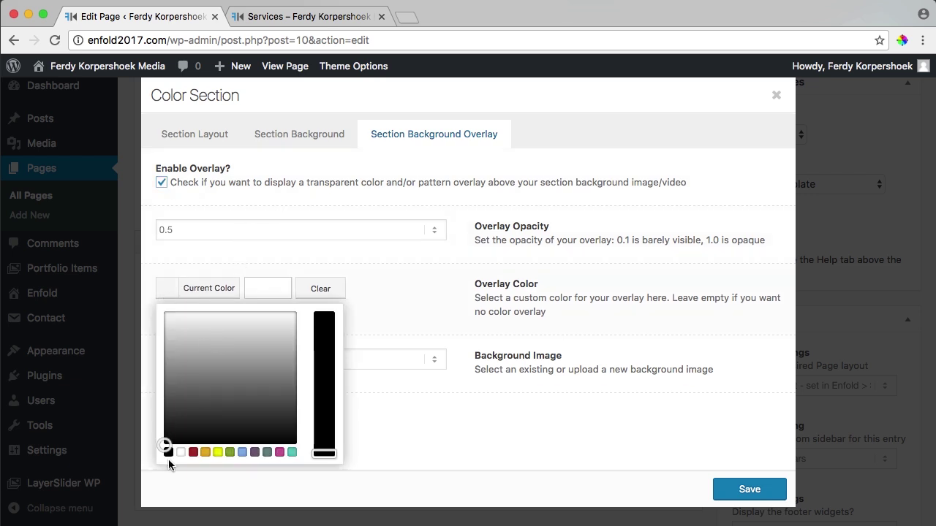
{"action": "left_click", "coordinate": [222, 235]}
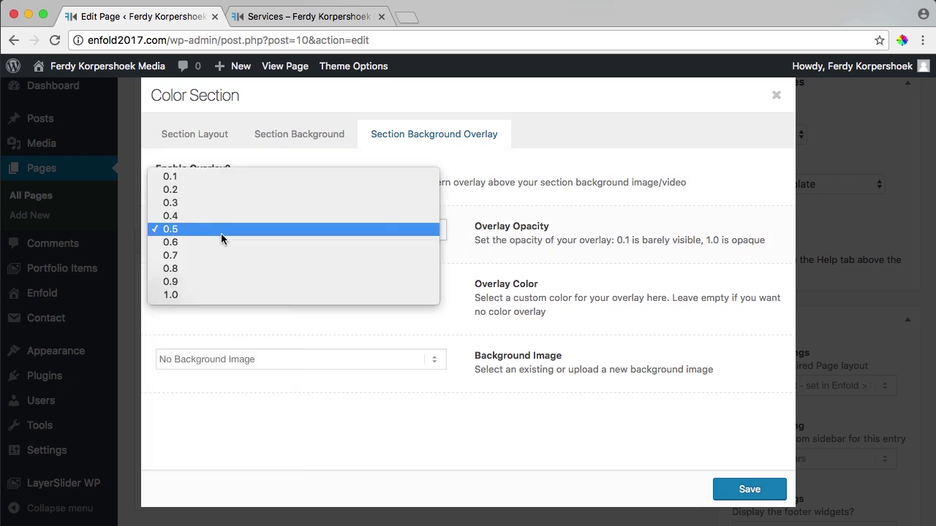
{"action": "left_click", "coordinate": [187, 294]}
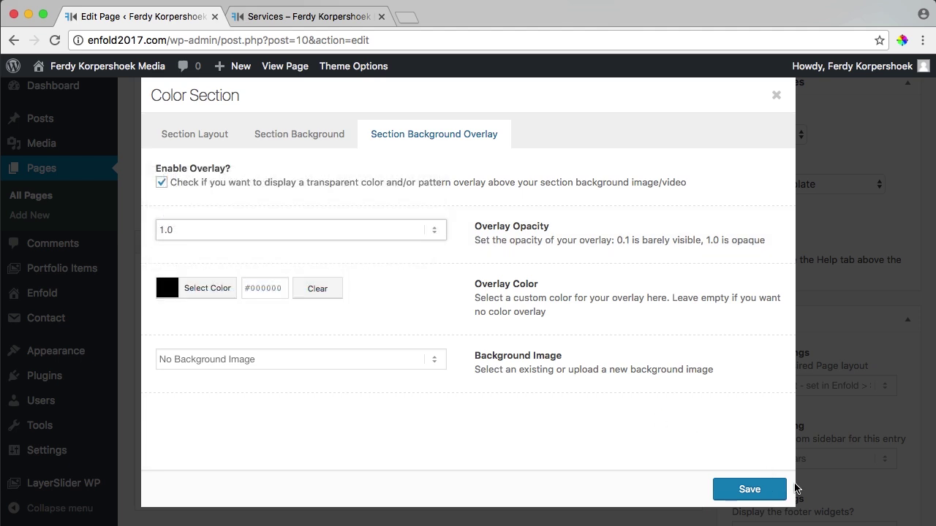
{"action": "left_click", "coordinate": [749, 489]}
{"action": "left_click", "coordinate": [886, 292]}
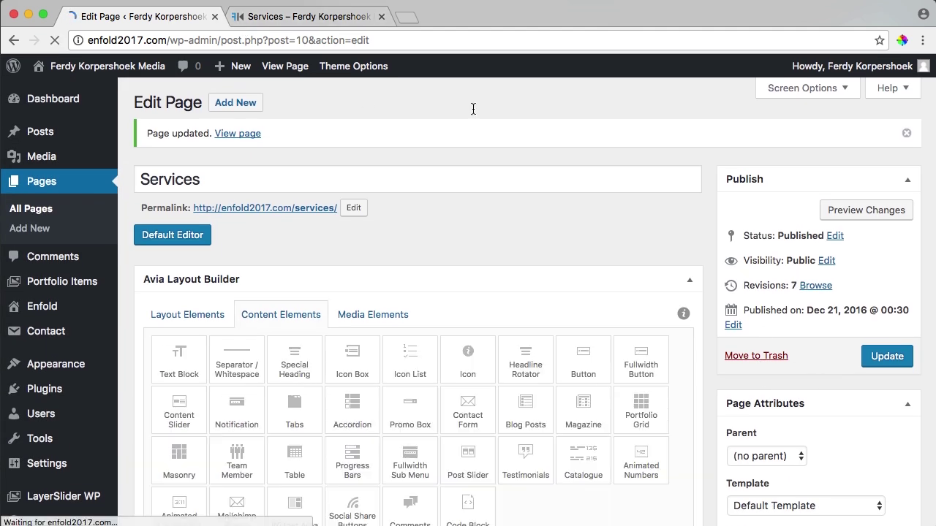
Glance at the live Services page, then return to the page editor
{"action": "left_click", "coordinate": [282, 17]}
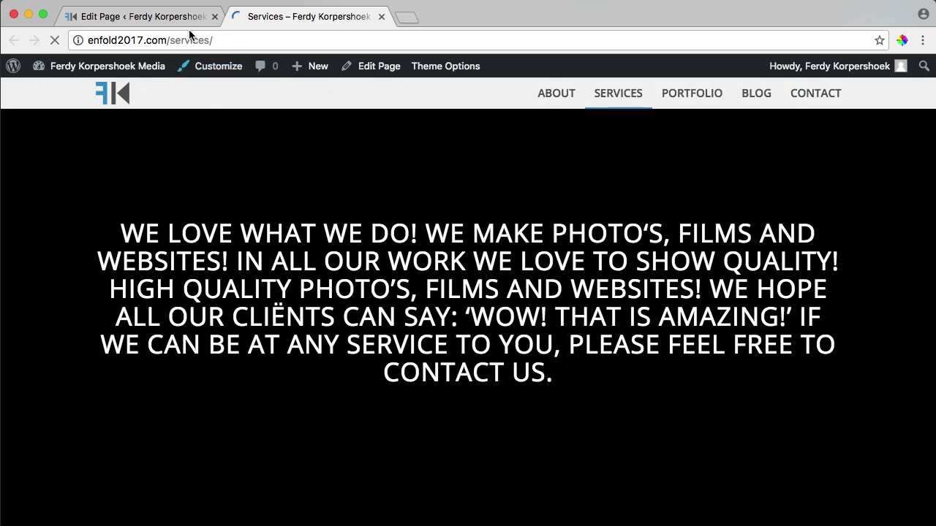
{"action": "left_click", "coordinate": [180, 18]}
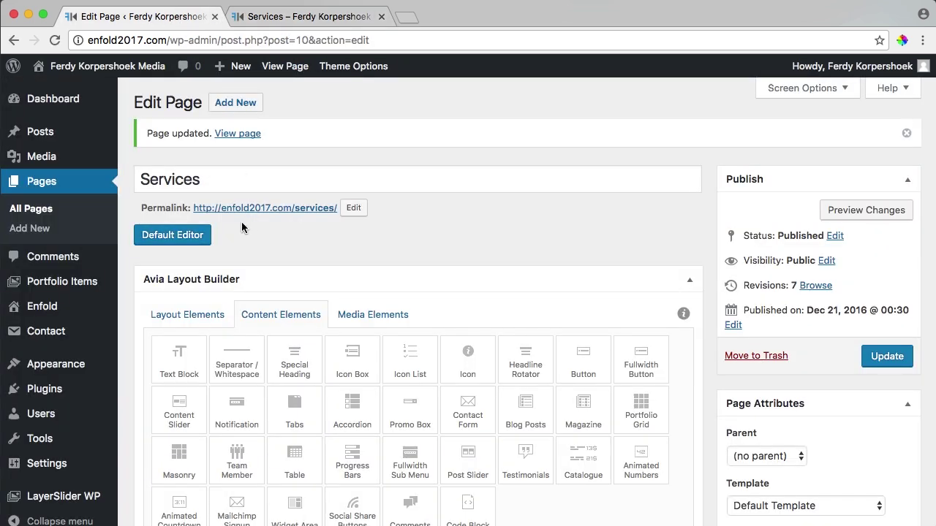
{"action": "scroll", "coordinate": [365, 344], "scroll_direction": "down", "scroll_amount": 10}
{"action": "scroll", "coordinate": [293, 278], "scroll_direction": "up", "scroll_amount": 2}
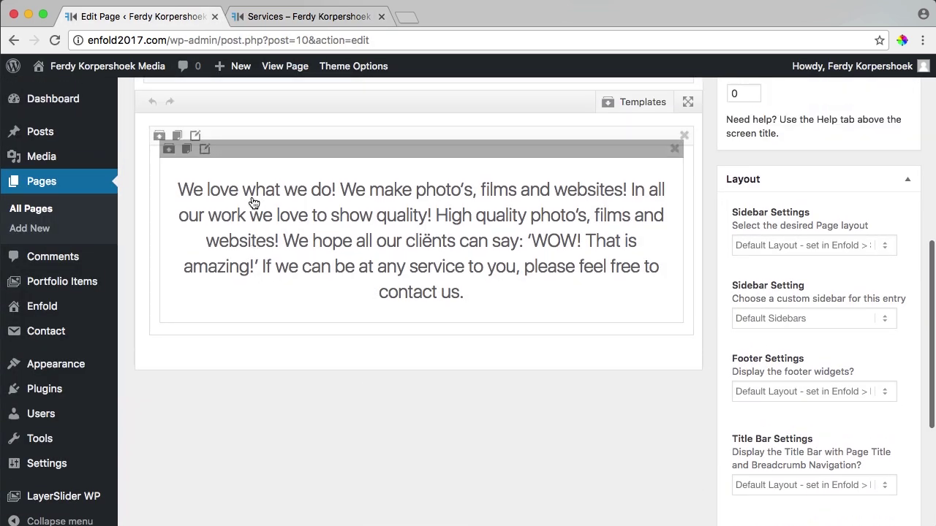
Lower the hero section's overlay opacity to 0.6 and save the section
{"action": "left_click", "coordinate": [196, 137]}
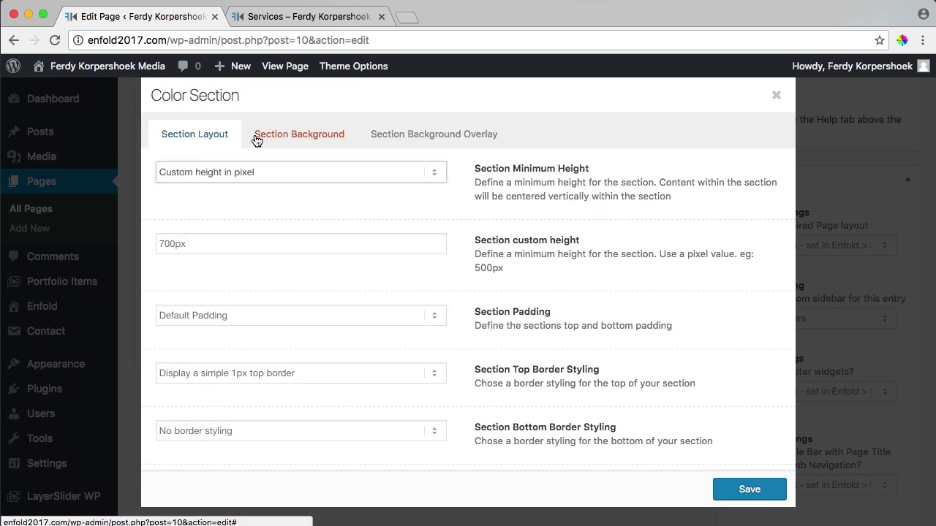
{"action": "left_click", "coordinate": [377, 142]}
{"action": "left_click", "coordinate": [240, 229]}
{"action": "left_click", "coordinate": [215, 179]}
{"action": "left_click", "coordinate": [749, 489]}
{"action": "scroll", "coordinate": [687, 292], "scroll_direction": "up", "scroll_amount": 10}
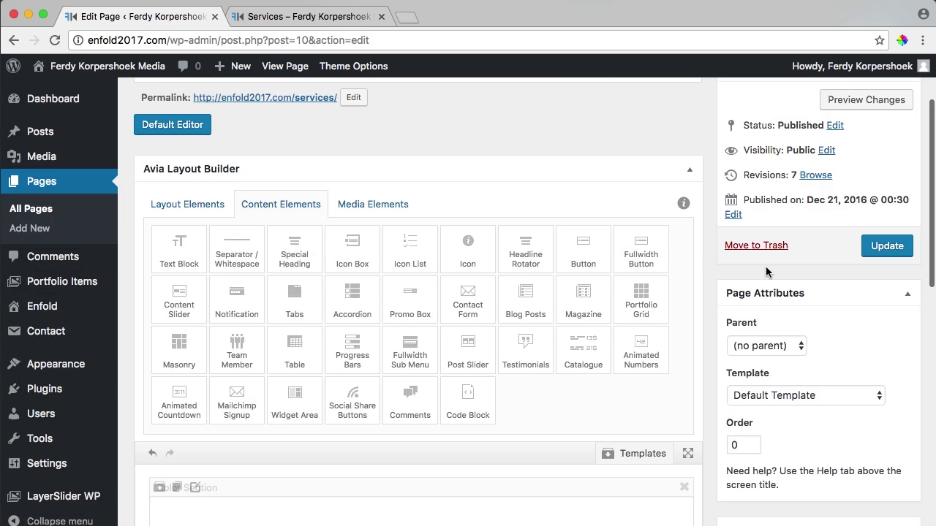
Reload the live page to check the darkened portrait hero, then go back to editing
{"action": "left_click", "coordinate": [310, 16]}
{"action": "key", "text": "super+r"}
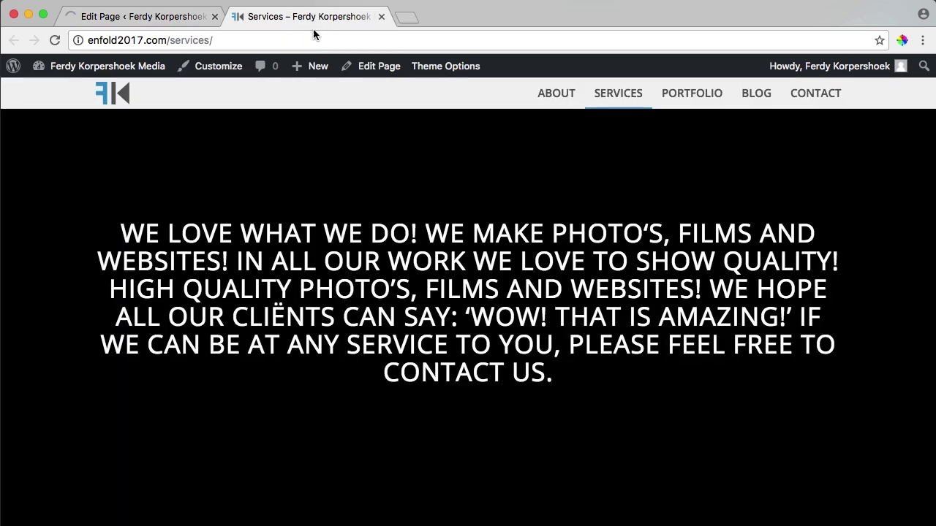
{"action": "scroll", "coordinate": [351, 275], "scroll_direction": "down", "scroll_amount": 4}
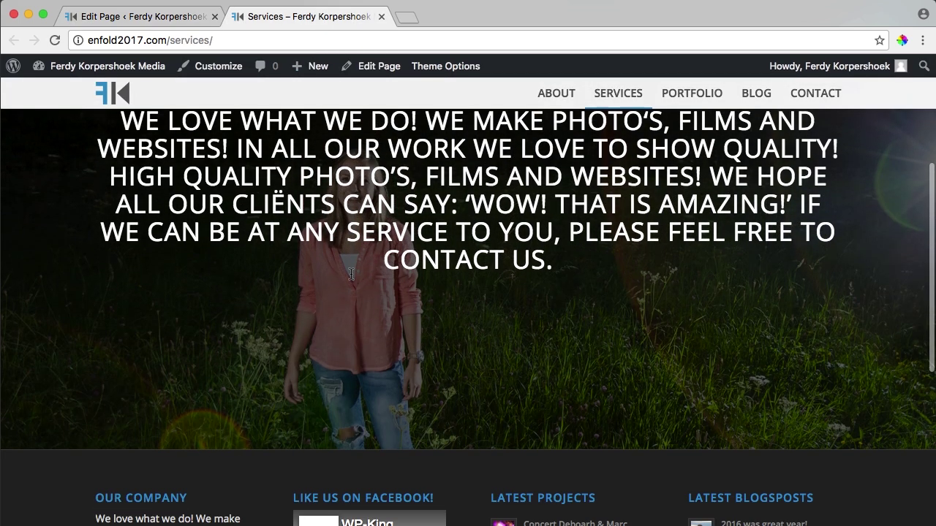
{"action": "scroll", "coordinate": [312, 256], "scroll_direction": "up", "scroll_amount": 2}
{"action": "scroll", "coordinate": [542, 270], "scroll_direction": "down", "scroll_amount": 1}
{"action": "scroll", "coordinate": [539, 274], "scroll_direction": "up", "scroll_amount": 3}
{"action": "scroll", "coordinate": [539, 274], "scroll_direction": "down", "scroll_amount": 2}
{"action": "scroll", "coordinate": [541, 277], "scroll_direction": "up", "scroll_amount": 3}
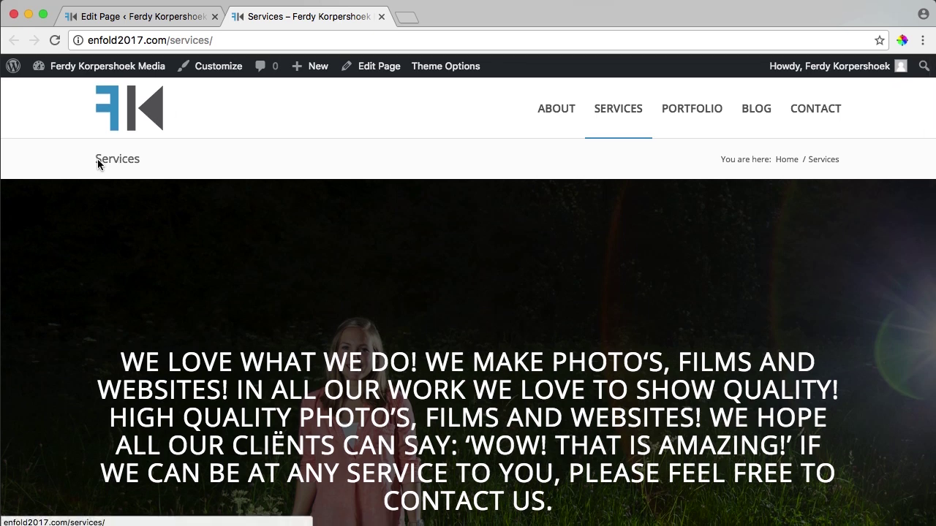
{"action": "left_click", "coordinate": [144, 22]}
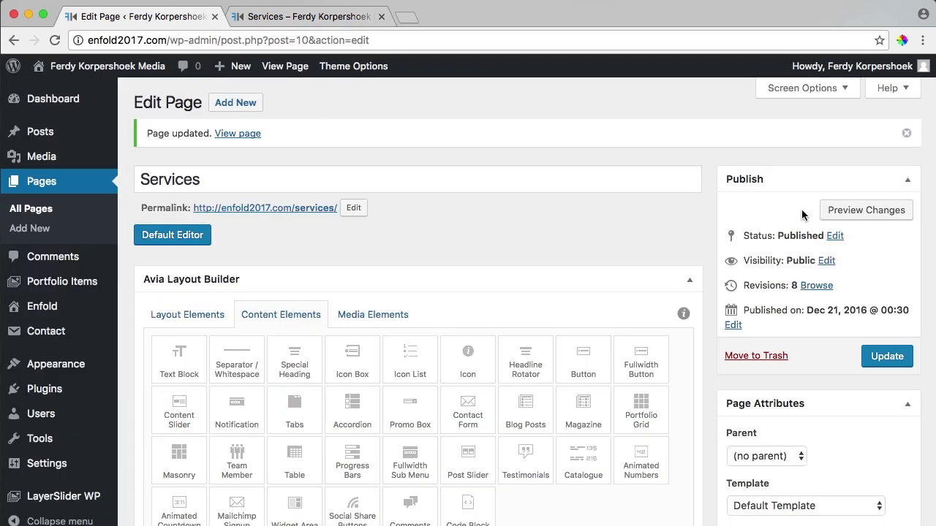
Hide the title and breadcrumbs, and set the header to Transparent & Glossy
{"action": "scroll", "coordinate": [769, 203], "scroll_direction": "down", "scroll_amount": 15}
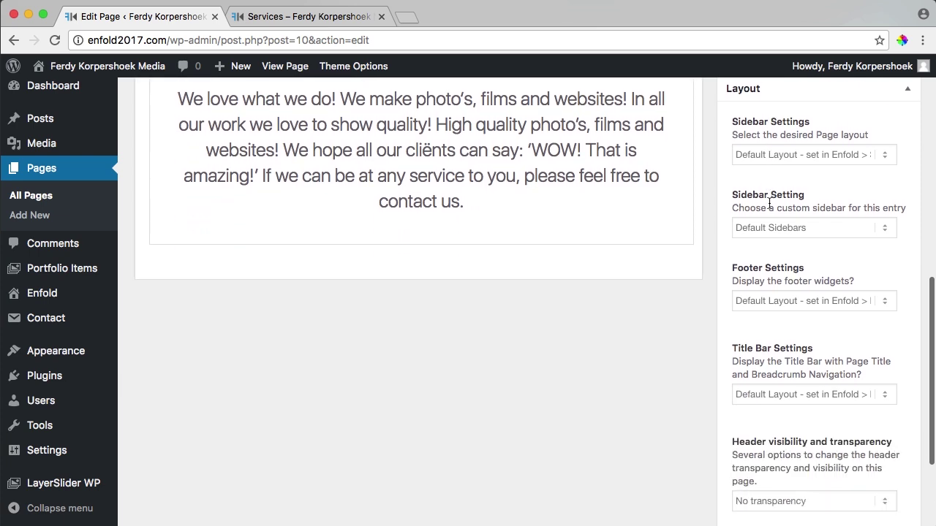
{"action": "scroll", "coordinate": [769, 202], "scroll_direction": "down", "scroll_amount": 3}
{"action": "left_click", "coordinate": [769, 237]}
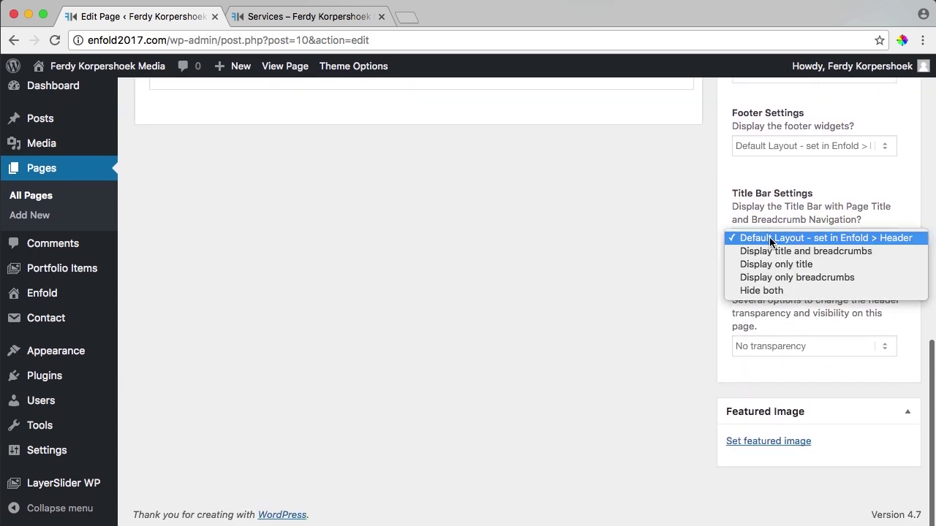
{"action": "key", "text": "Escape"}
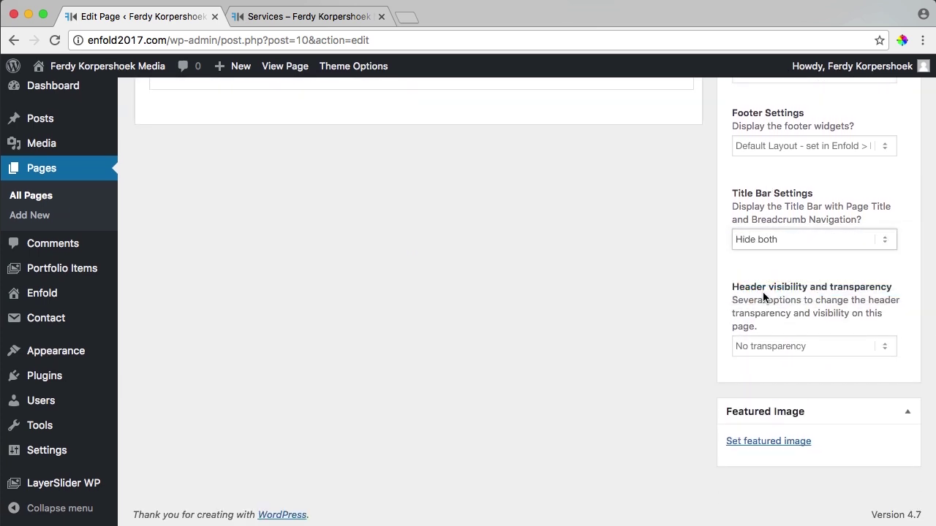
{"action": "left_click", "coordinate": [738, 346]}
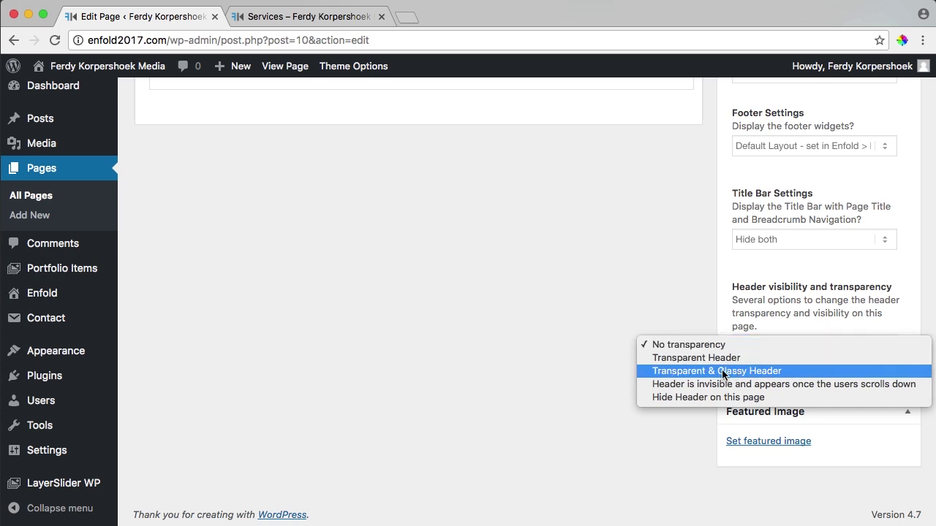
{"action": "left_click", "coordinate": [706, 370]}
{"action": "scroll", "coordinate": [710, 355], "scroll_direction": "up", "scroll_amount": 15}
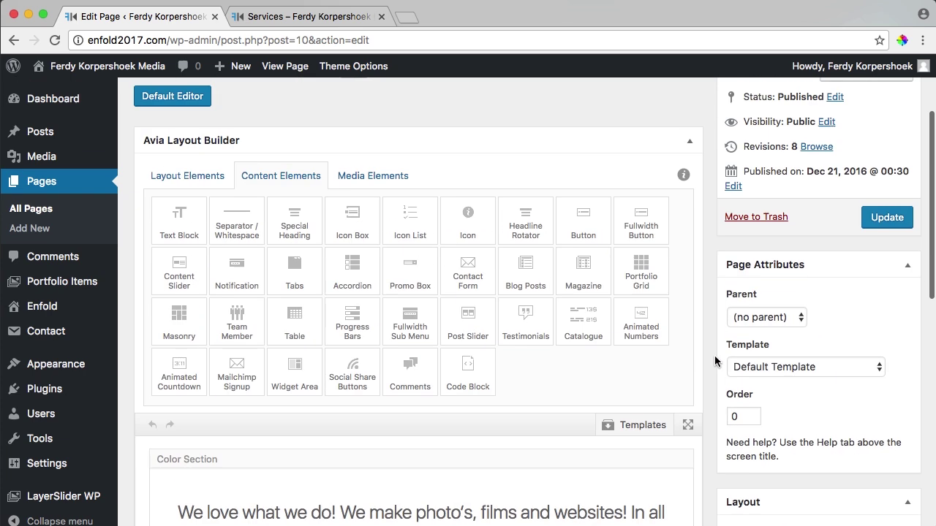
Reload the live Services page to review the hero, then return to the editor
{"action": "left_click", "coordinate": [278, 18]}
{"action": "key", "text": "super+r"}
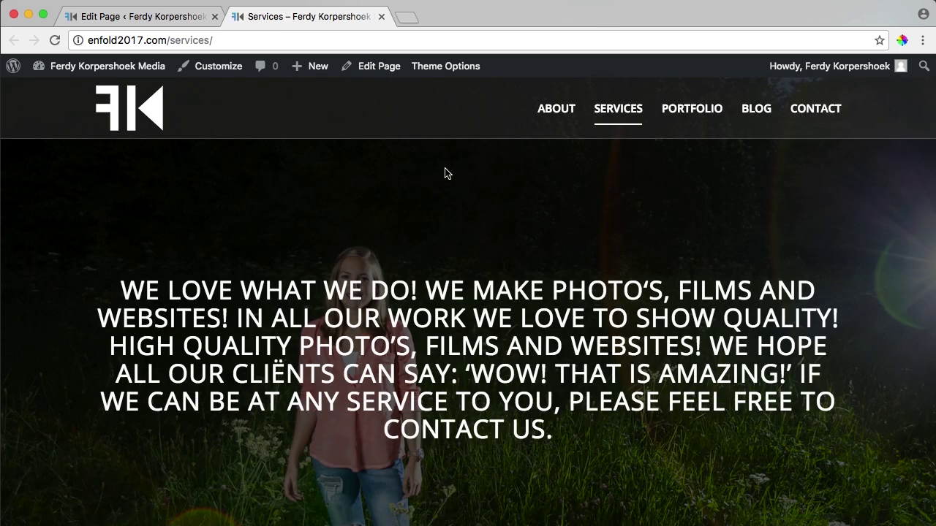
{"action": "scroll", "coordinate": [448, 173], "scroll_direction": "down", "scroll_amount": 3}
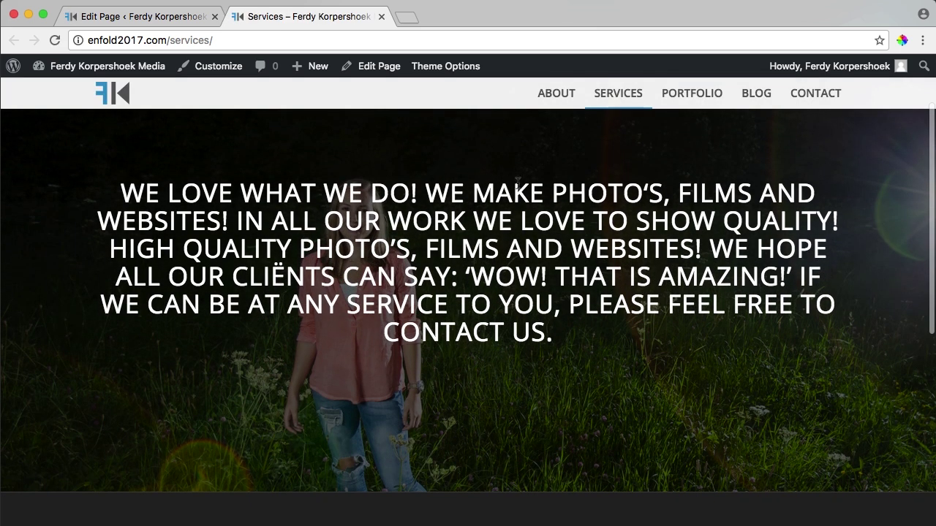
{"action": "scroll", "coordinate": [332, 175], "scroll_direction": "down", "scroll_amount": 2}
{"action": "scroll", "coordinate": [409, 182], "scroll_direction": "up", "scroll_amount": 5}
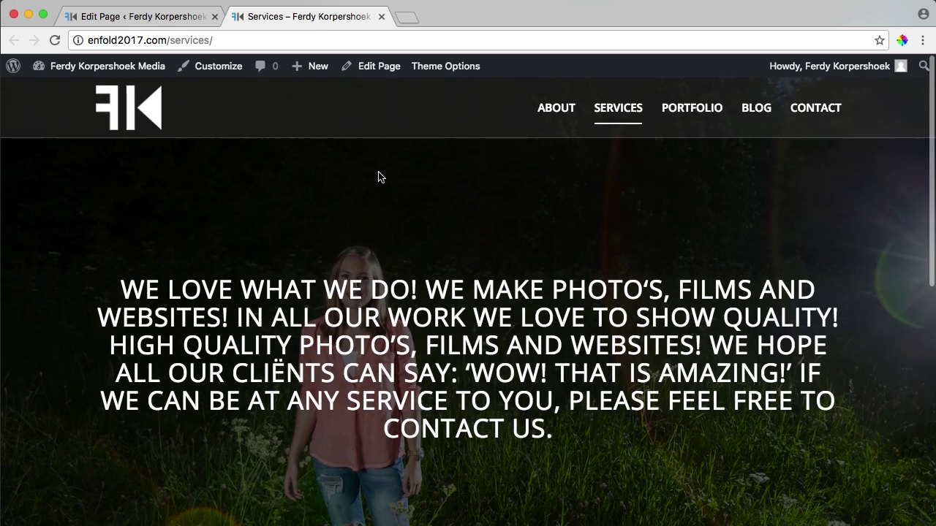
{"action": "scroll", "coordinate": [378, 176], "scroll_direction": "down", "scroll_amount": 1}
{"action": "scroll", "coordinate": [307, 190], "scroll_direction": "up", "scroll_amount": 1}
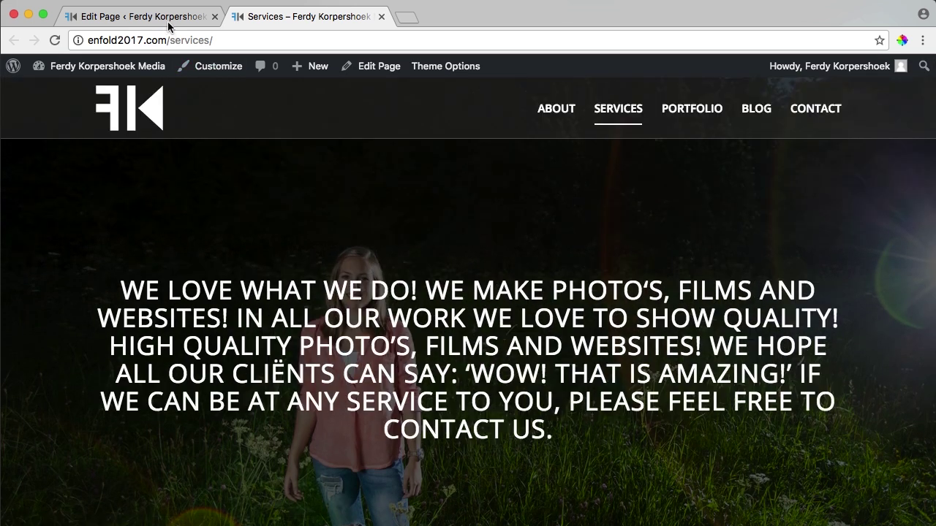
{"action": "left_click", "coordinate": [141, 22]}
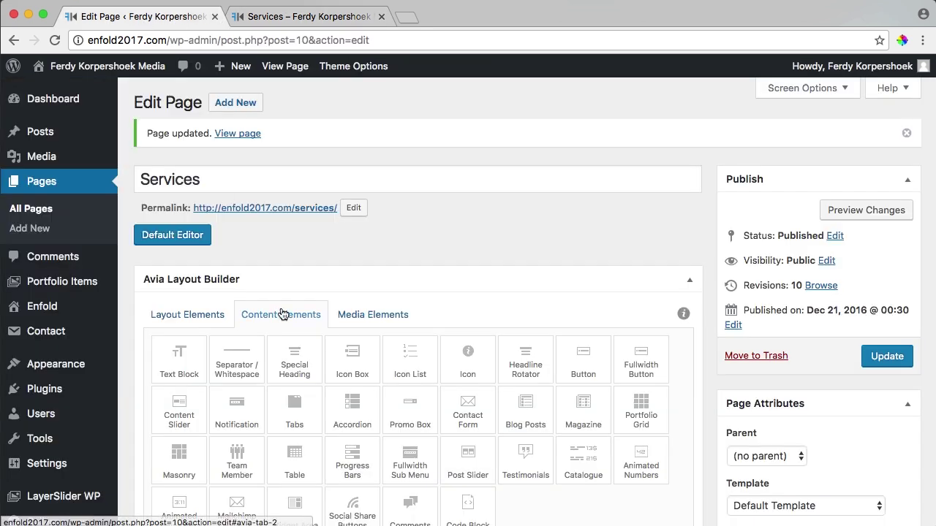
Change the hero's custom height from 700px to 400px, update, and view the live page
{"action": "scroll", "coordinate": [234, 285], "scroll_direction": "down", "scroll_amount": 4}
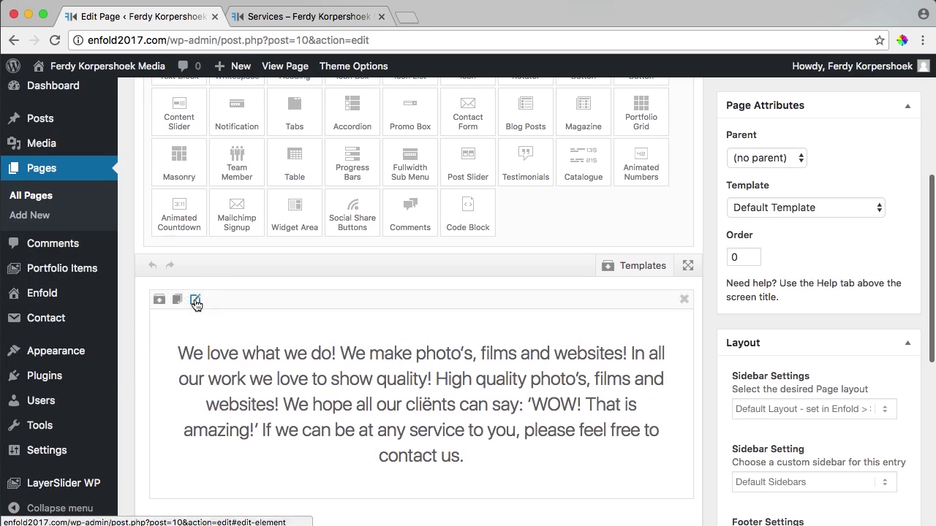
{"action": "left_click", "coordinate": [193, 299]}
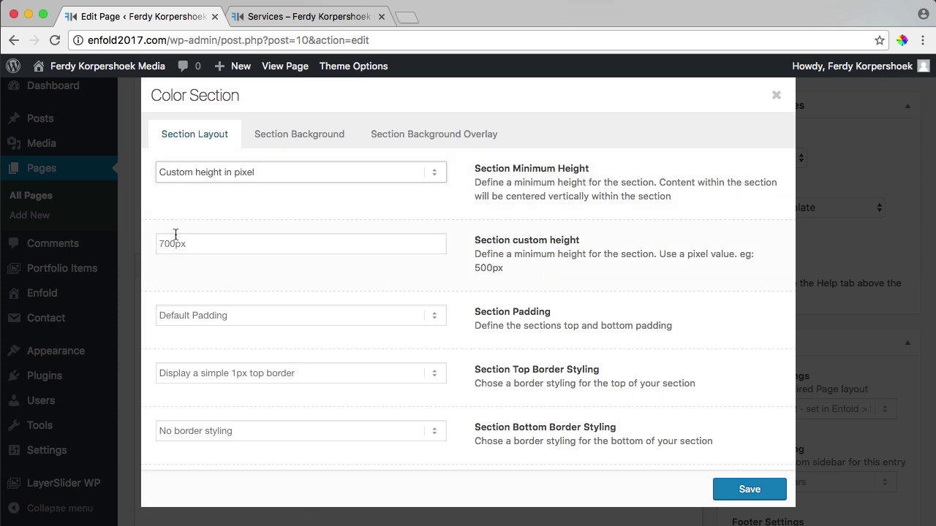
{"action": "left_click_drag", "start_coordinate": [169, 244], "coordinate": [149, 243]}
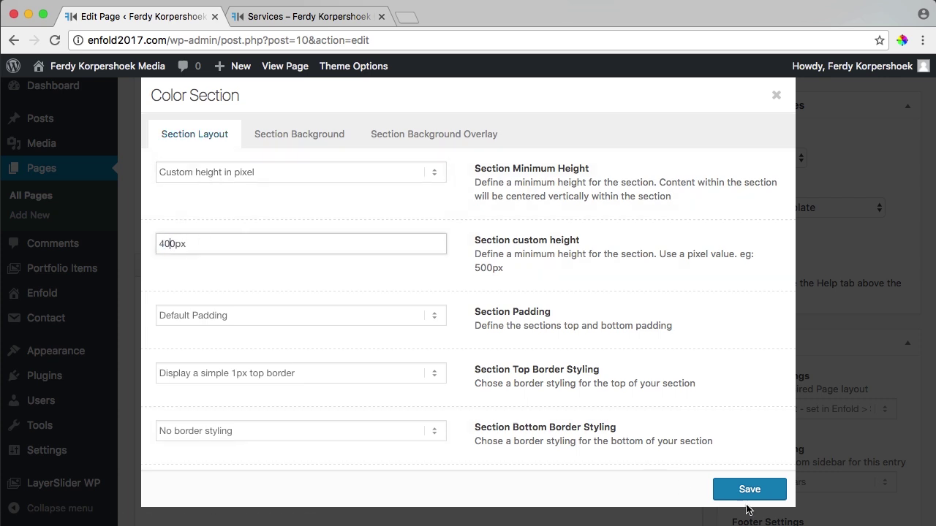
{"action": "left_click", "coordinate": [742, 500]}
{"action": "scroll", "coordinate": [760, 409], "scroll_direction": "up", "scroll_amount": 5}
{"action": "left_click", "coordinate": [863, 356]}
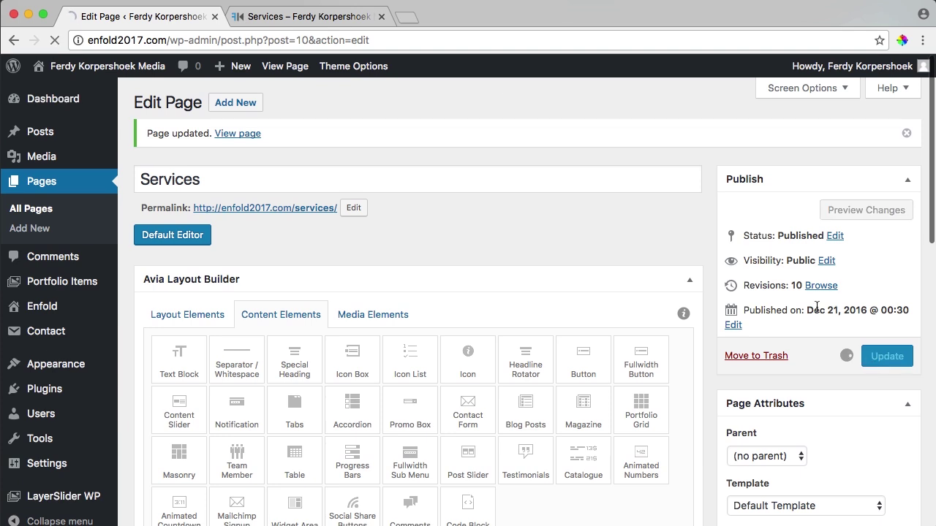
{"action": "left_click", "coordinate": [314, 16]}
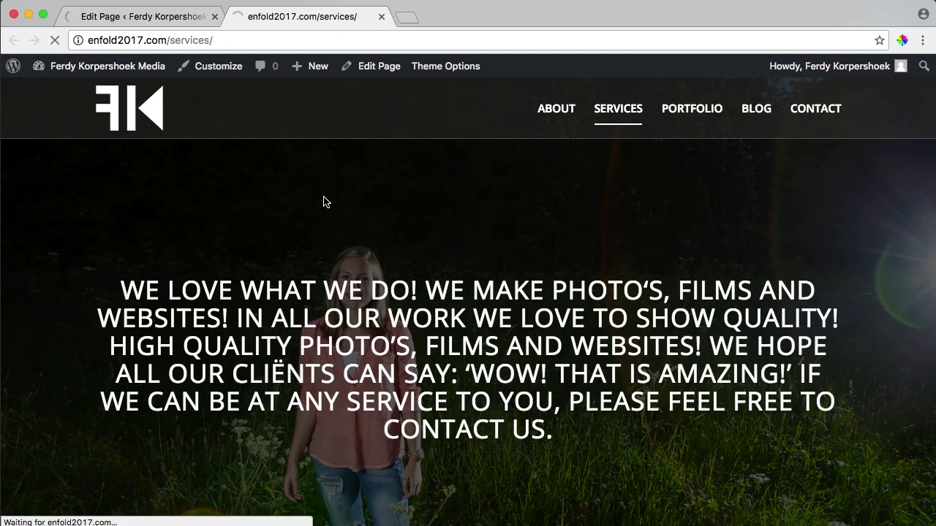
{"action": "scroll", "coordinate": [407, 205], "scroll_direction": "down", "scroll_amount": 4}
Back in the editor, add a full-width column below the hero
{"action": "scroll", "coordinate": [408, 205], "scroll_direction": "up", "scroll_amount": 4}
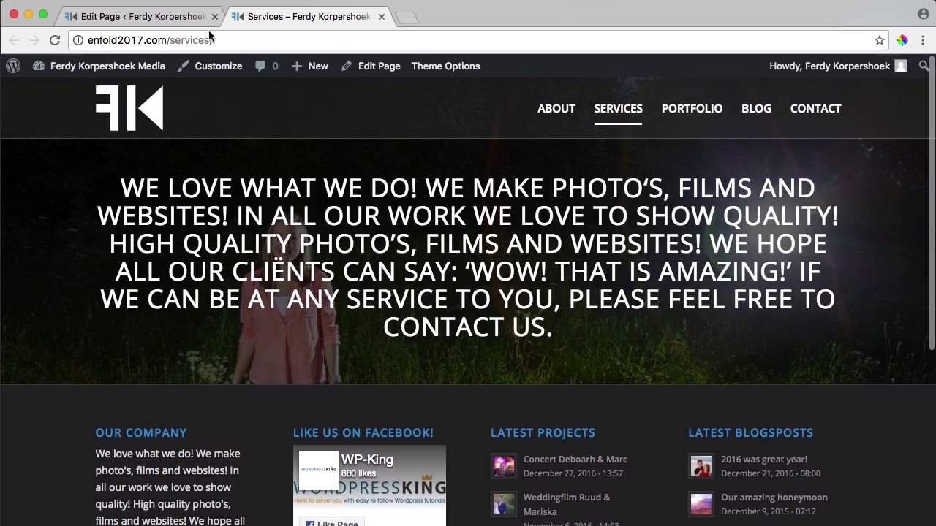
{"action": "left_click", "coordinate": [163, 18]}
{"action": "scroll", "coordinate": [291, 232], "scroll_direction": "down", "scroll_amount": 5}
{"action": "scroll", "coordinate": [291, 233], "scroll_direction": "down", "scroll_amount": 2}
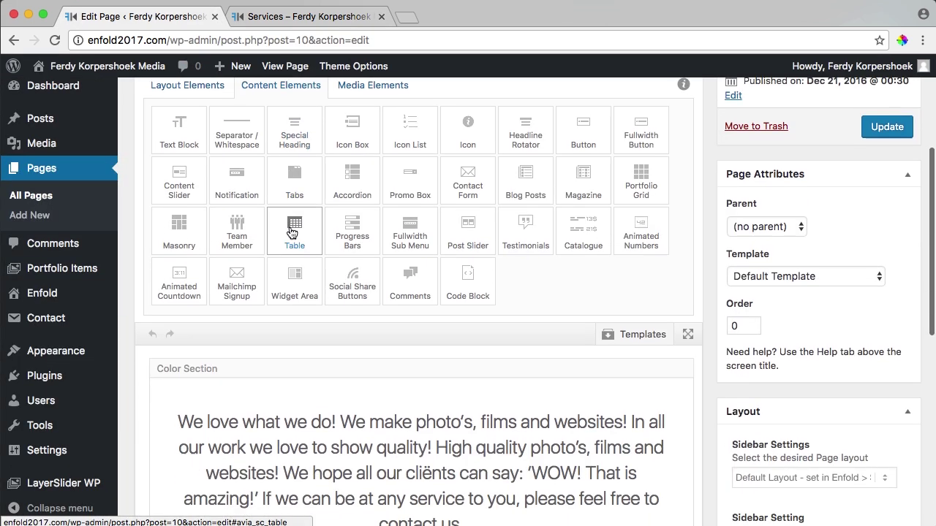
{"action": "scroll", "coordinate": [291, 232], "scroll_direction": "up", "scroll_amount": 3}
{"action": "left_click", "coordinate": [207, 125]}
{"action": "scroll", "coordinate": [205, 172], "scroll_direction": "down", "scroll_amount": 3}
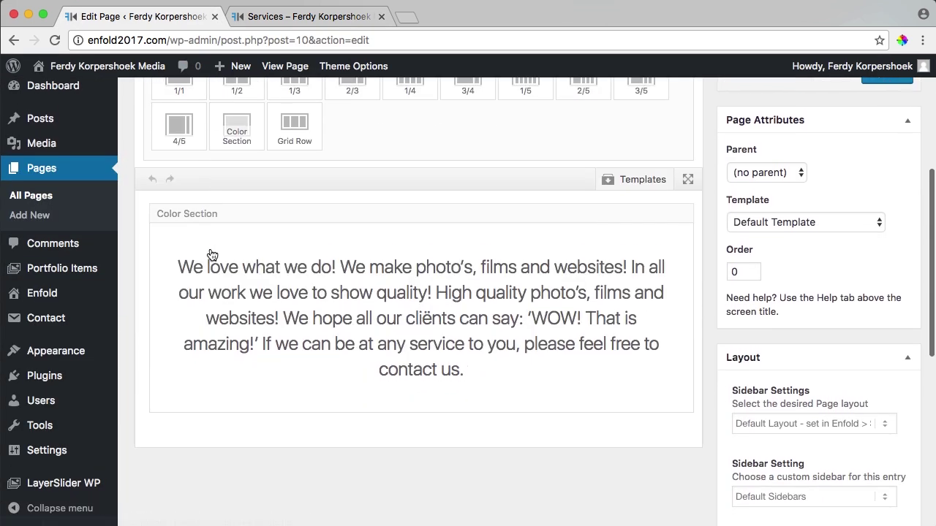
{"action": "scroll", "coordinate": [190, 138], "scroll_direction": "up", "scroll_amount": 2}
{"action": "scroll", "coordinate": [186, 125], "scroll_direction": "down", "scroll_amount": 1}
{"action": "left_click", "coordinate": [181, 121]}
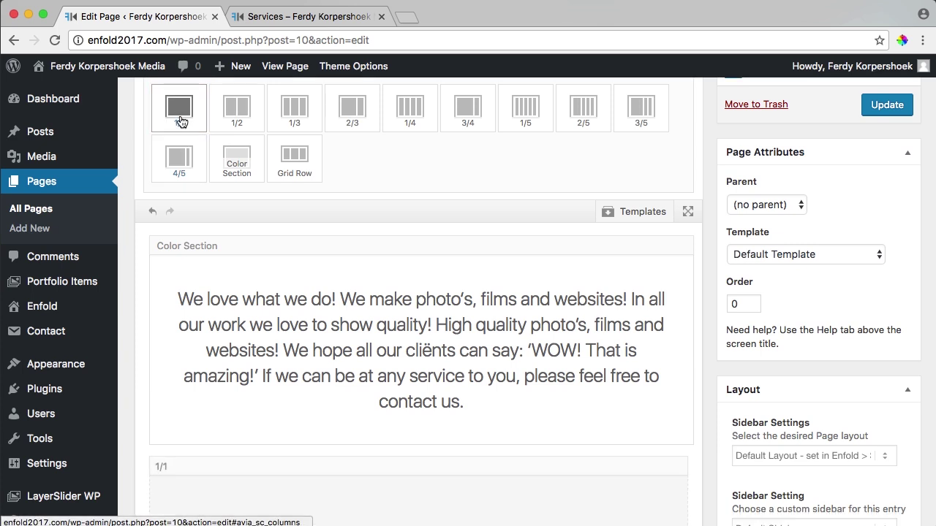
Add a one-third column, then remove the stray one
{"action": "scroll", "coordinate": [289, 222], "scroll_direction": "down", "scroll_amount": 3}
{"action": "scroll", "coordinate": [289, 222], "scroll_direction": "down", "scroll_amount": 3}
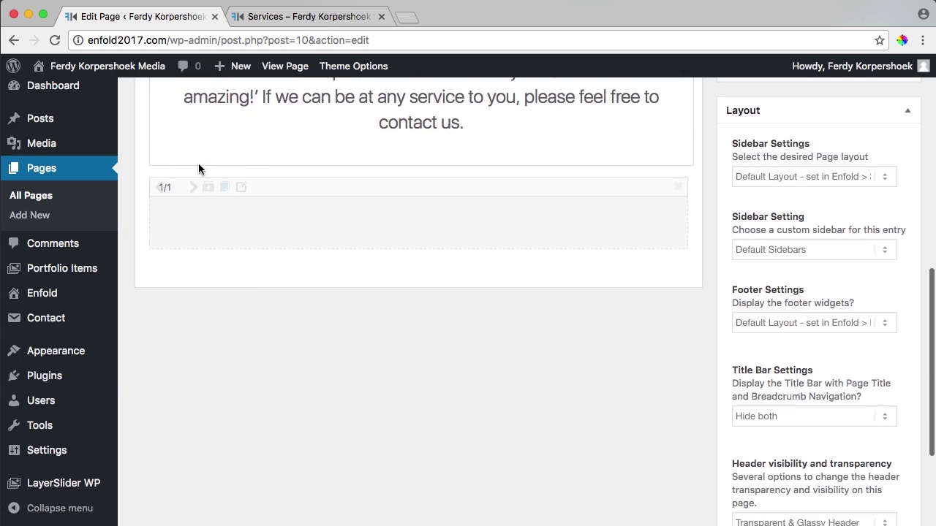
{"action": "scroll", "coordinate": [174, 211], "scroll_direction": "up", "scroll_amount": 8}
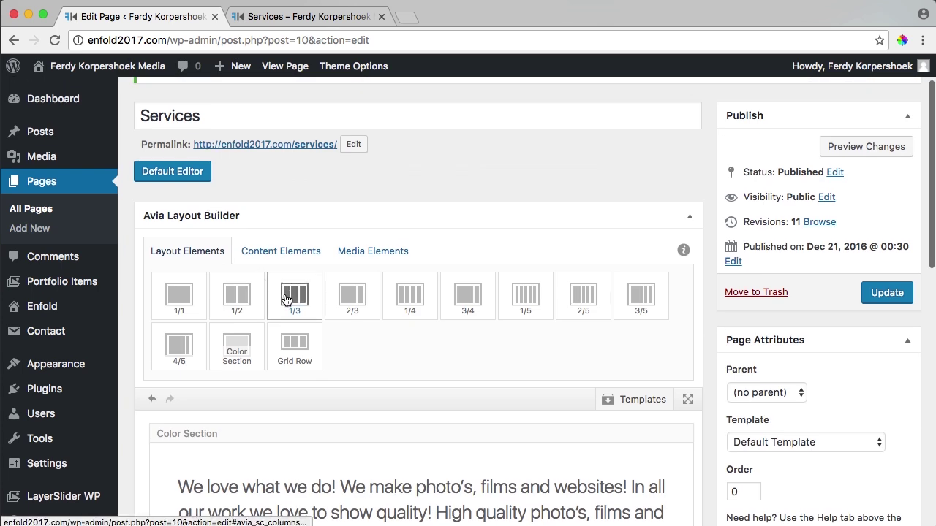
{"action": "left_click", "coordinate": [287, 297]}
{"action": "scroll", "coordinate": [296, 271], "scroll_direction": "down", "scroll_amount": 5}
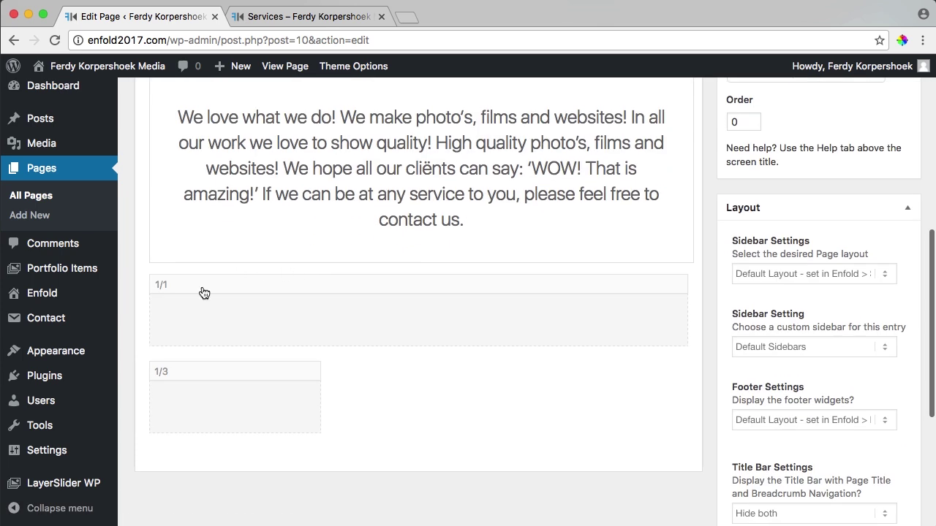
{"action": "left_click", "coordinate": [310, 371]}
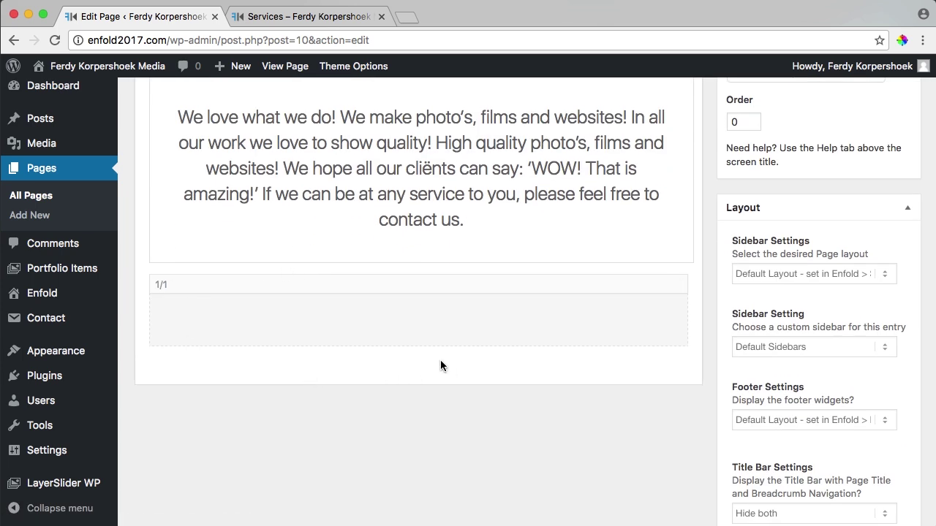
{"action": "scroll", "coordinate": [450, 362], "scroll_direction": "up", "scroll_amount": 5}
In the fullscreen builder, replace the full-width column with a new colour section holding a 1/3 column
{"action": "left_click", "coordinate": [687, 347]}
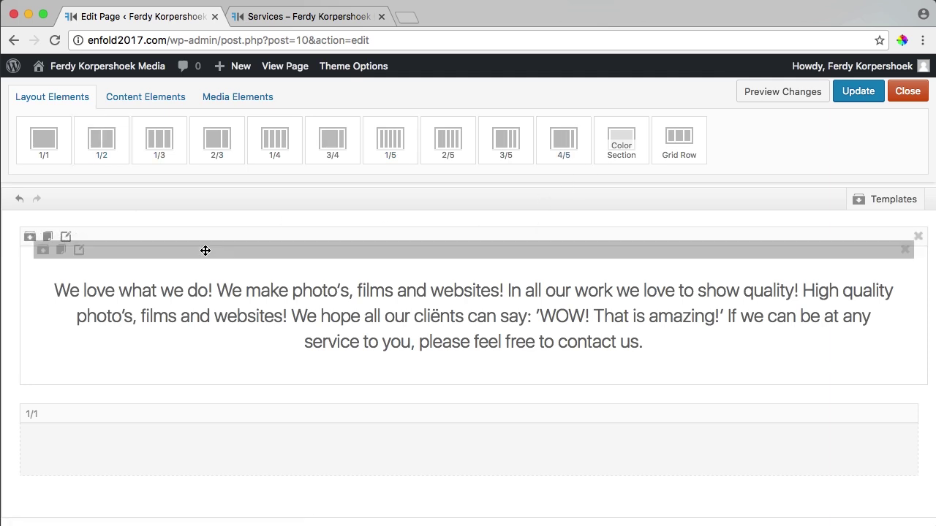
{"action": "left_click_drag", "start_coordinate": [159, 139], "coordinate": [93, 448]}
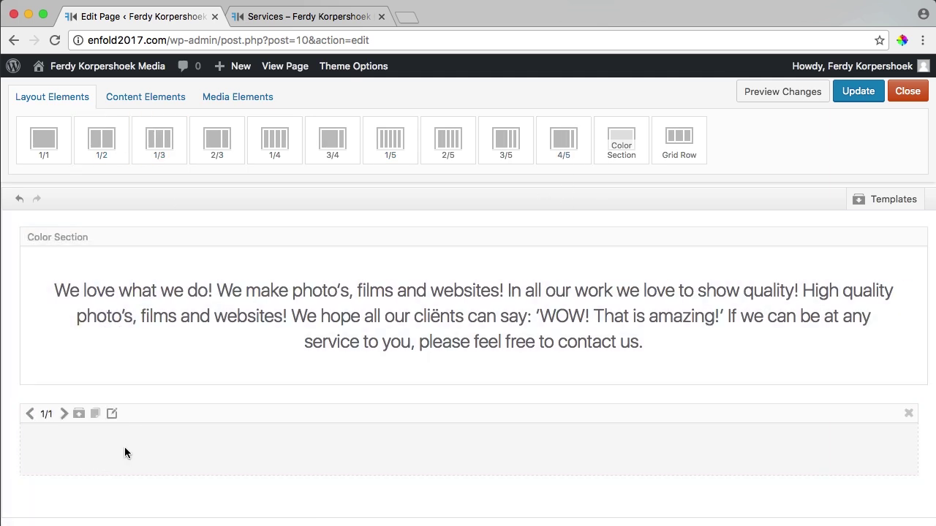
{"action": "left_click", "coordinate": [909, 413]}
{"action": "left_click", "coordinate": [620, 140]}
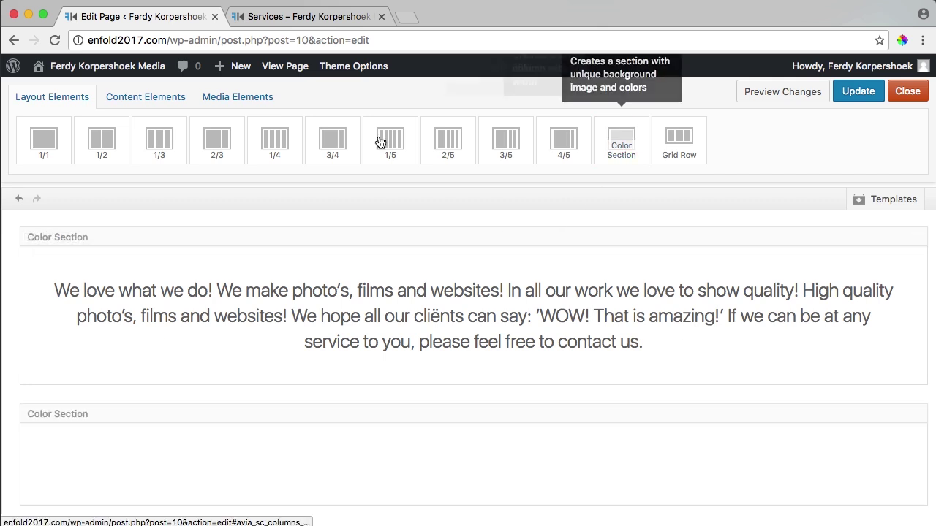
{"action": "left_click_drag", "start_coordinate": [162, 137], "coordinate": [71, 504]}
{"action": "left_click_drag", "start_coordinate": [80, 468], "coordinate": [82, 470]}
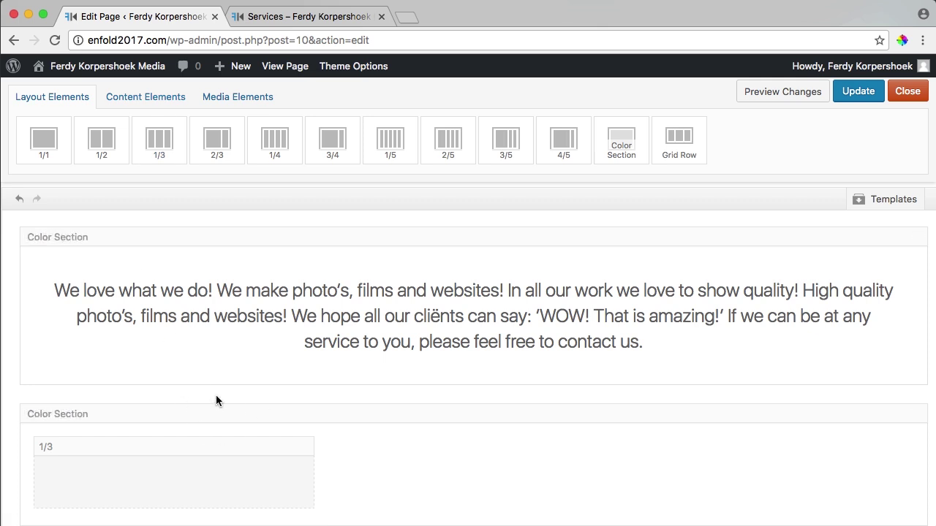
{"action": "mouse_move", "coordinate": [151, 447]}
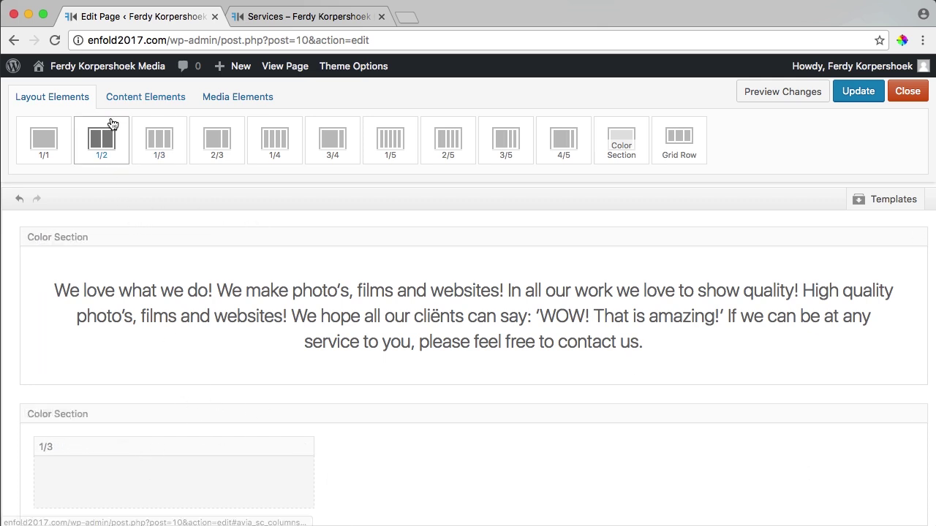
Add a Special Heading 'Photography' in Modern (centered) style to the 1/3 column
{"action": "left_click", "coordinate": [146, 97]}
{"action": "left_click_drag", "start_coordinate": [155, 156], "coordinate": [125, 392]}
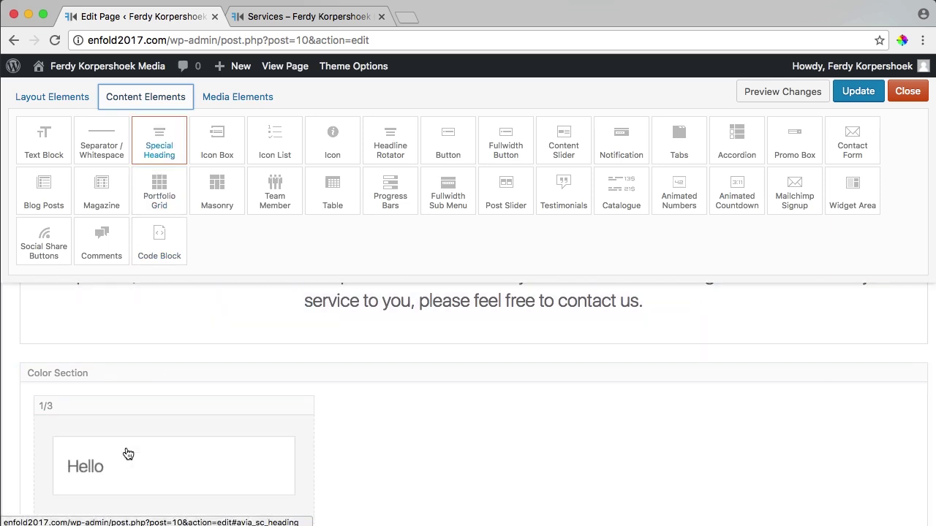
{"action": "left_click", "coordinate": [157, 407]}
{"action": "type", "text": "Photgraphy"}
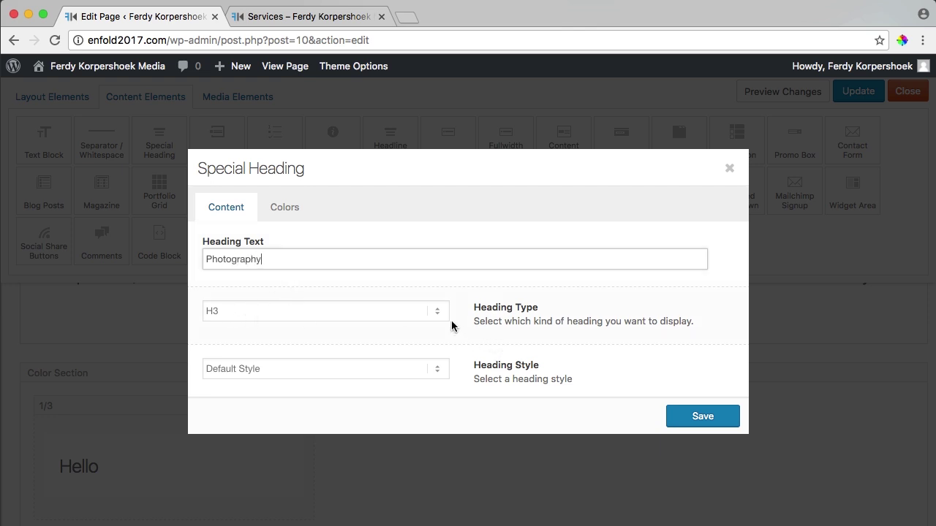
{"action": "scroll", "coordinate": [302, 303], "scroll_direction": "down", "scroll_amount": 2}
{"action": "left_click", "coordinate": [303, 304]}
{"action": "left_click", "coordinate": [335, 332]}
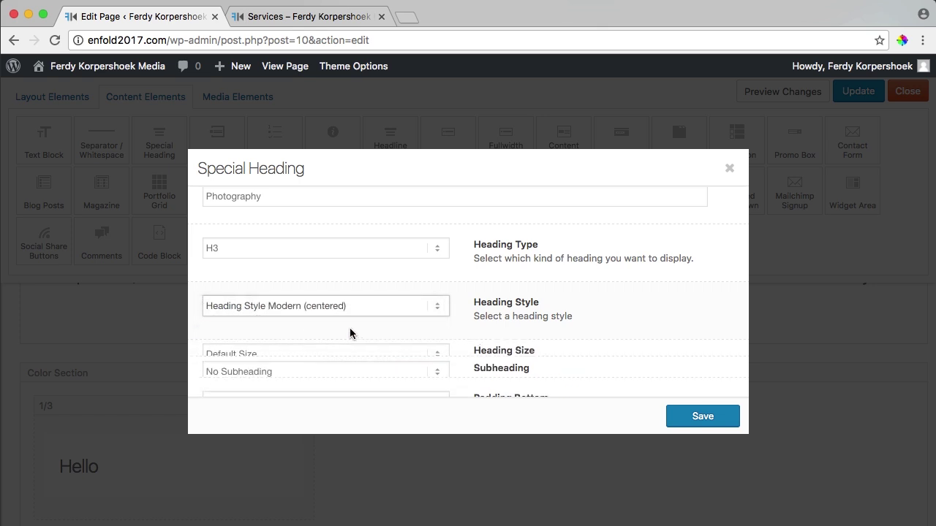
{"action": "left_click", "coordinate": [703, 416]}
Add a Text Block below it with the pasted photography paragraph
{"action": "scroll", "coordinate": [292, 299], "scroll_direction": "down", "scroll_amount": 2}
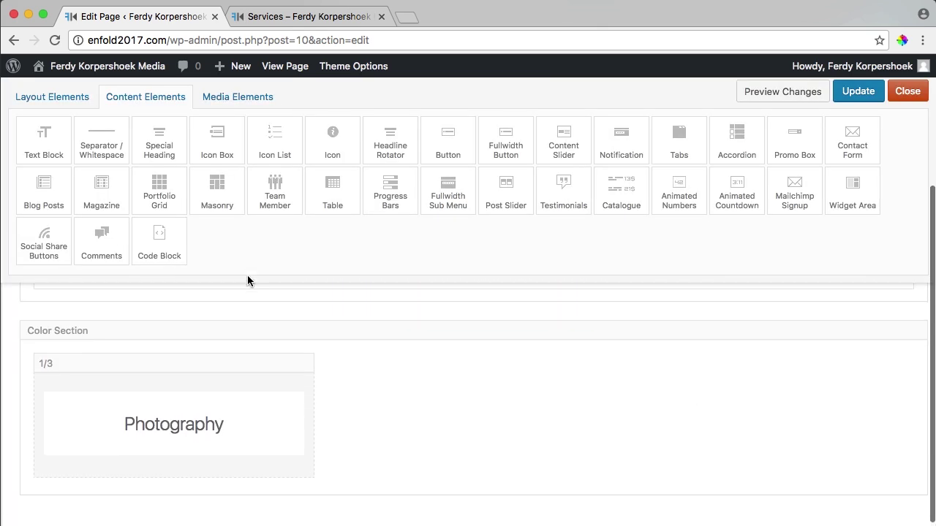
{"action": "left_click_drag", "start_coordinate": [48, 151], "coordinate": [126, 462]}
{"action": "left_click", "coordinate": [134, 436]}
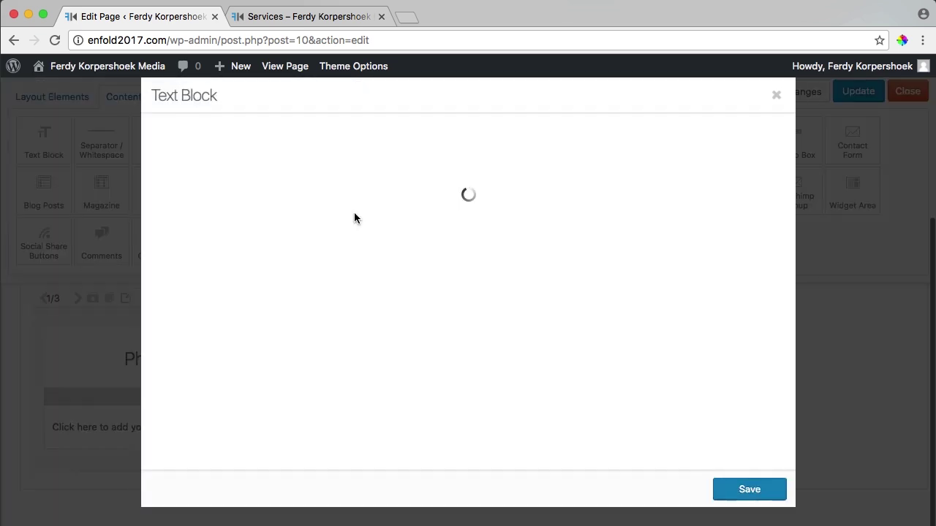
{"action": "type", "text": "We love photography!"}
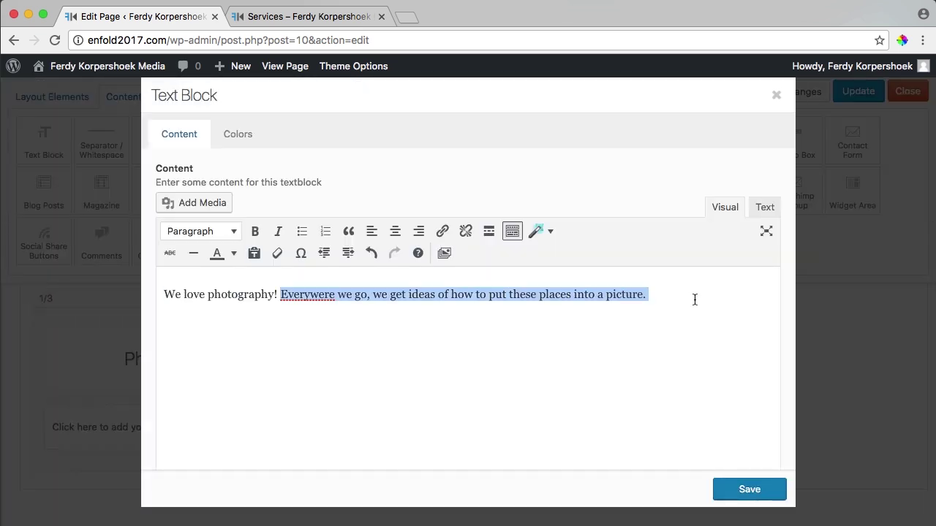
{"action": "left_click", "coordinate": [739, 489]}
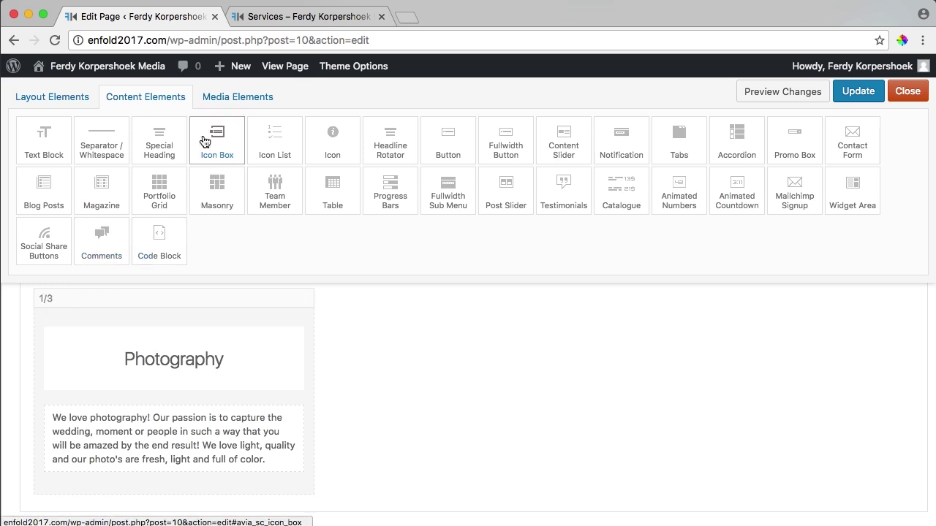
Place an Easy Slider below the paragraph with image size set to No Scaling
{"action": "left_click", "coordinate": [223, 102]}
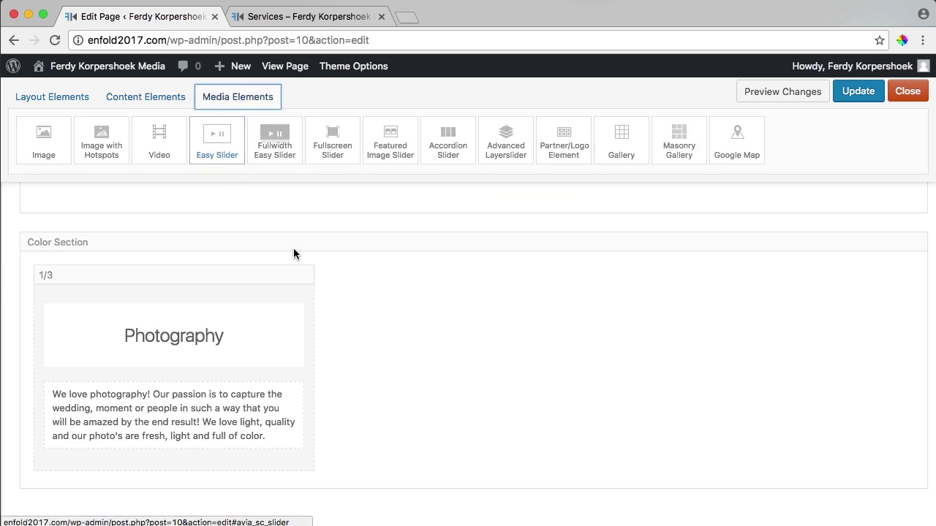
{"action": "left_click_drag", "start_coordinate": [224, 150], "coordinate": [151, 476]}
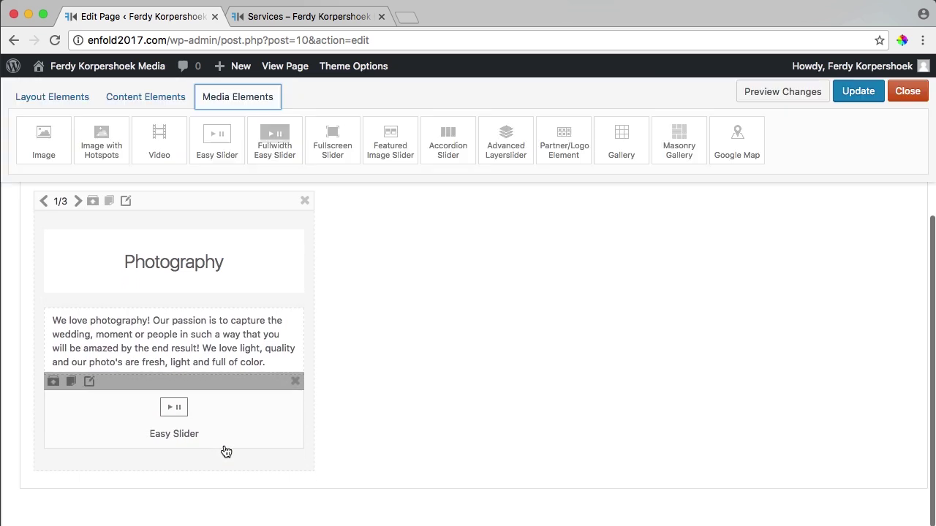
{"action": "left_click", "coordinate": [202, 418]}
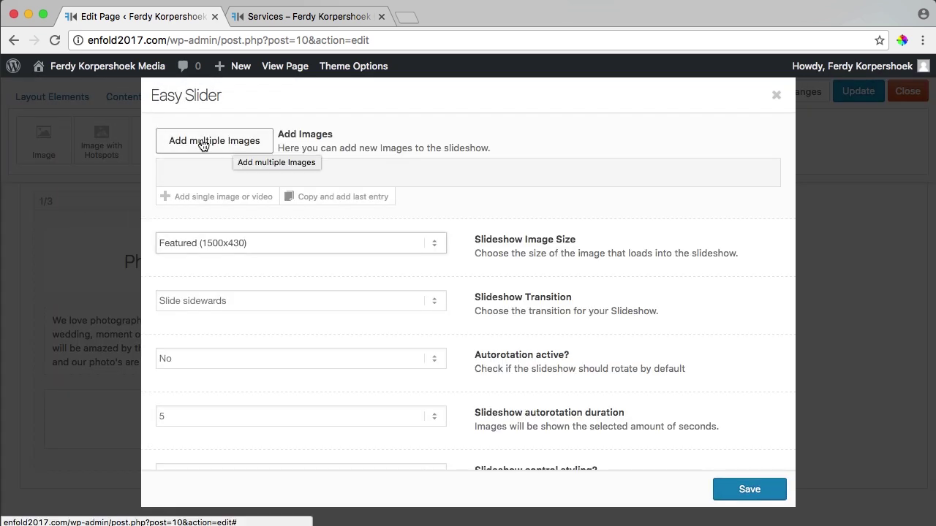
{"action": "left_click", "coordinate": [219, 242]}
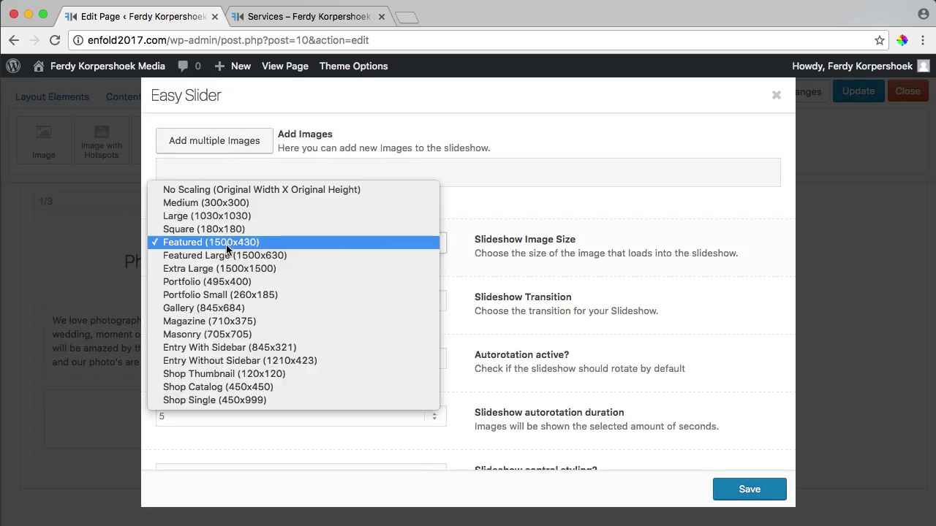
{"action": "left_click", "coordinate": [206, 193]}
Insert library photos, including the musicians, group and couple-on-bench shots, into the slider
{"action": "left_click", "coordinate": [201, 148]}
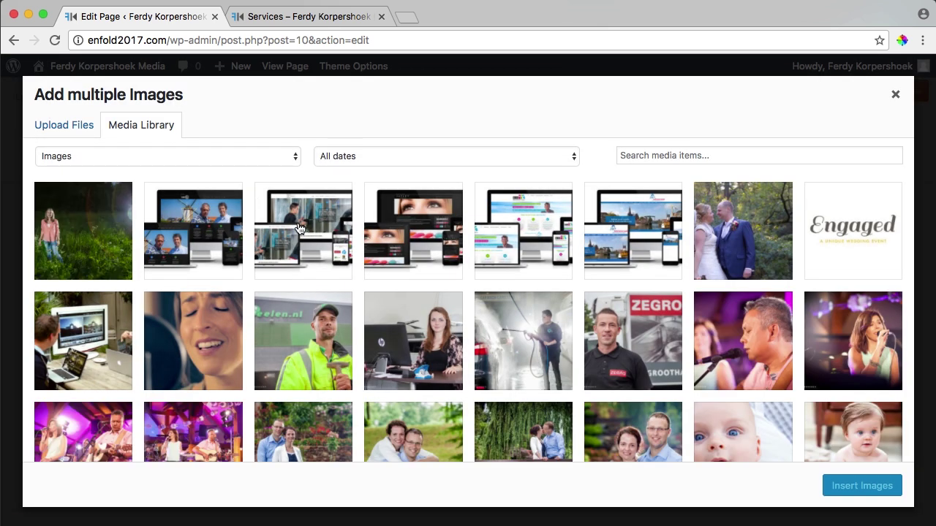
{"action": "scroll", "coordinate": [298, 239], "scroll_direction": "down", "scroll_amount": 5}
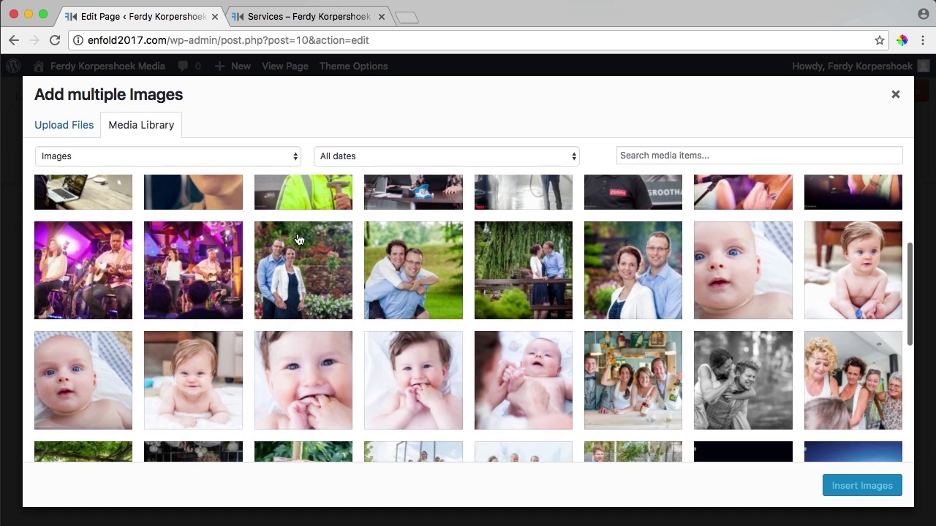
{"action": "scroll", "coordinate": [299, 239], "scroll_direction": "up", "scroll_amount": 1}
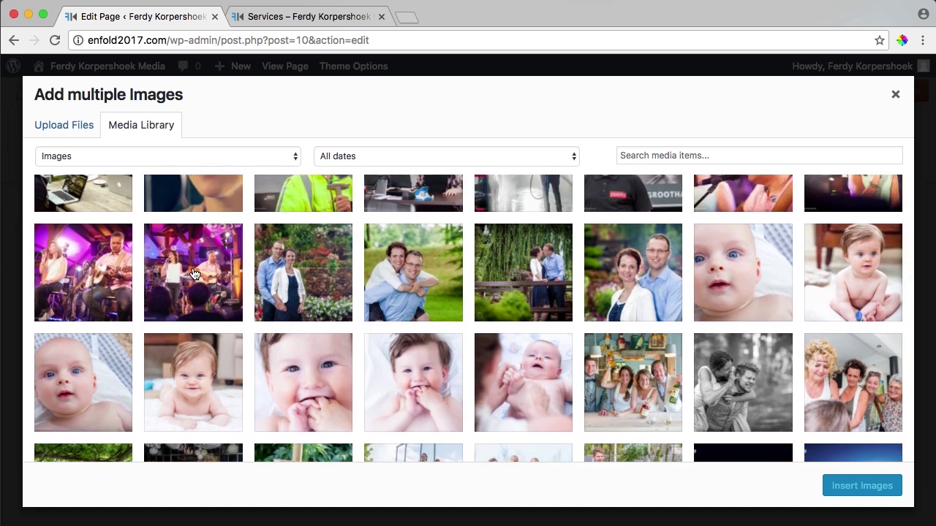
{"action": "left_click", "coordinate": [194, 274]}
{"action": "left_click", "coordinate": [650, 371]}
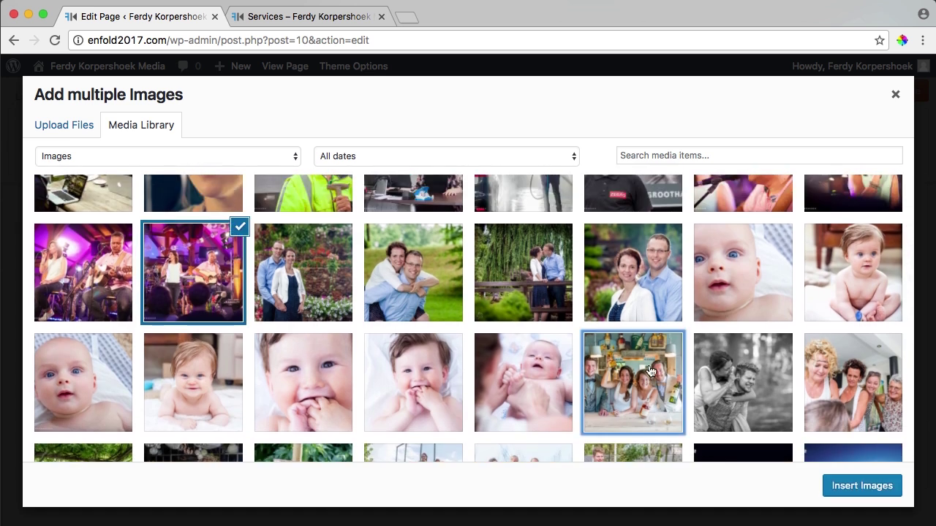
{"action": "scroll", "coordinate": [600, 329], "scroll_direction": "down", "scroll_amount": 1}
{"action": "left_click", "coordinate": [546, 290]}
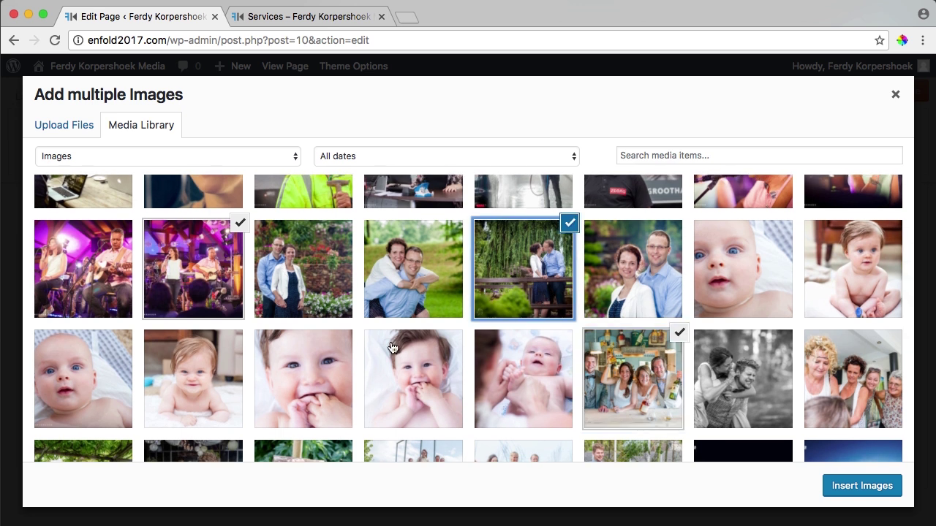
{"action": "scroll", "coordinate": [512, 293], "scroll_direction": "down", "scroll_amount": 5}
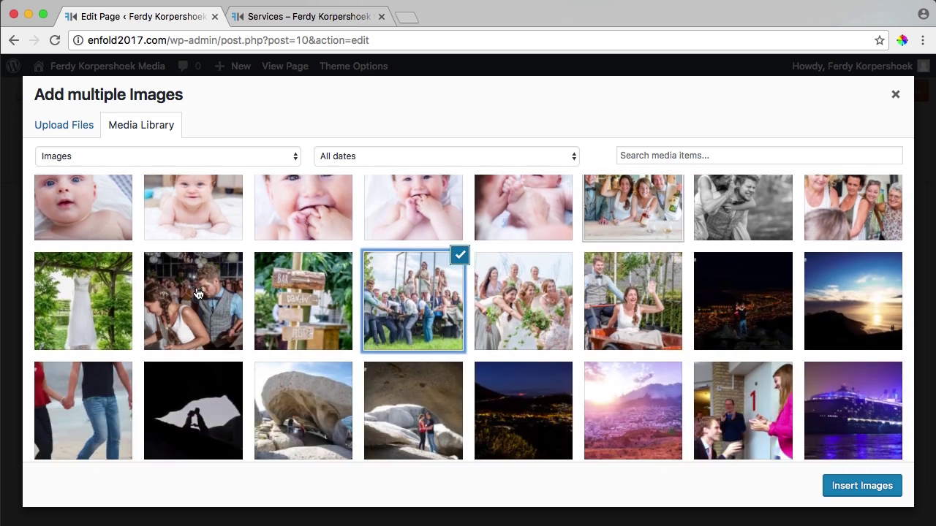
{"action": "scroll", "coordinate": [468, 294], "scroll_direction": "down", "scroll_amount": 3}
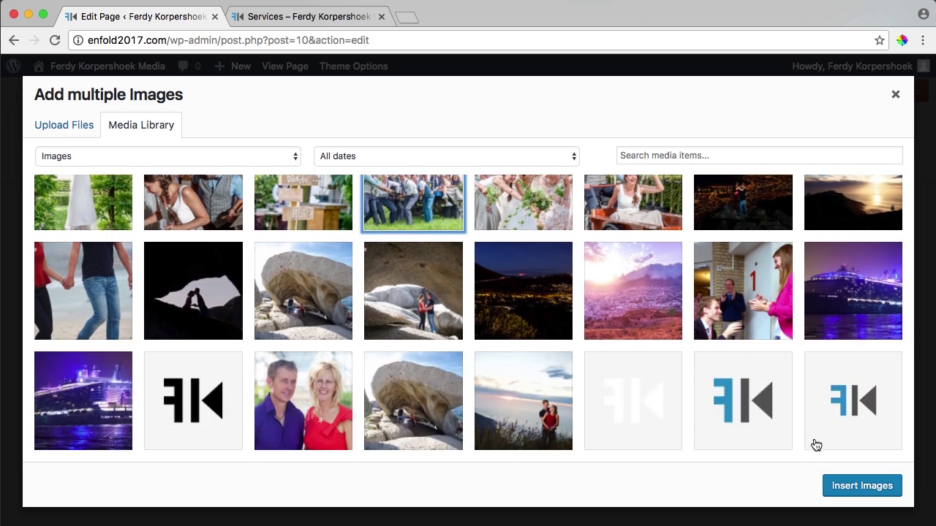
{"action": "left_click", "coordinate": [863, 485]}
{"action": "scroll", "coordinate": [512, 324], "scroll_direction": "down", "scroll_amount": 2}
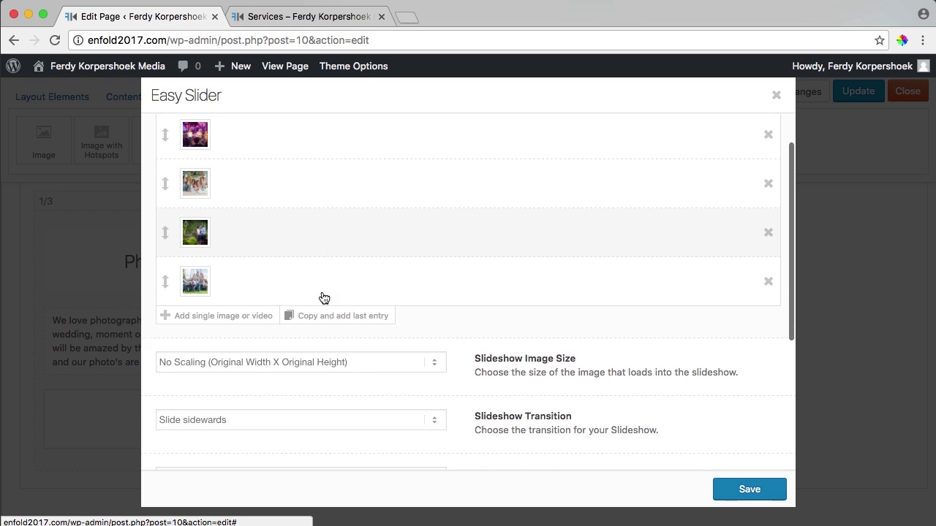
Reorder the slider images and set the slideshow transition to Fade
{"action": "left_click_drag", "start_coordinate": [149, 282], "coordinate": [163, 217]}
{"action": "scroll", "coordinate": [264, 271], "scroll_direction": "down", "scroll_amount": 3}
{"action": "left_click", "coordinate": [209, 226]}
{"action": "left_click", "coordinate": [209, 225]}
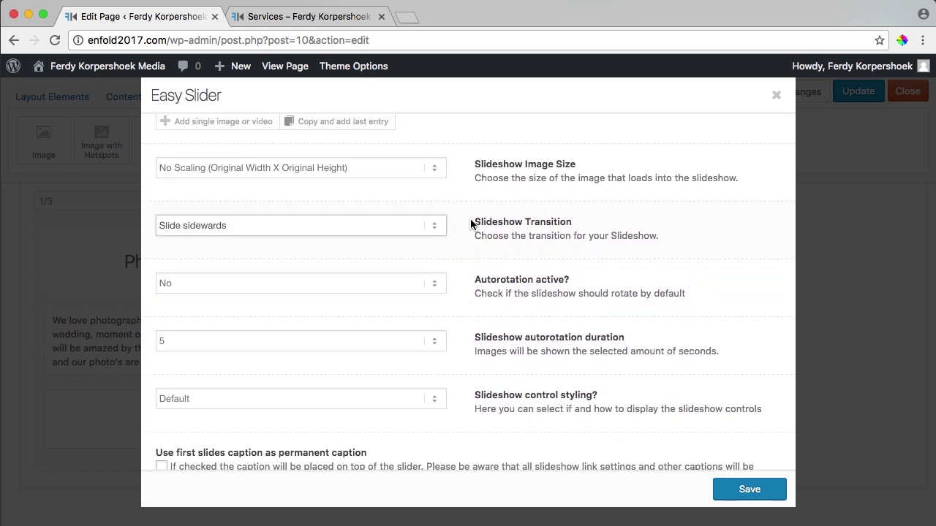
{"action": "left_click", "coordinate": [239, 229]}
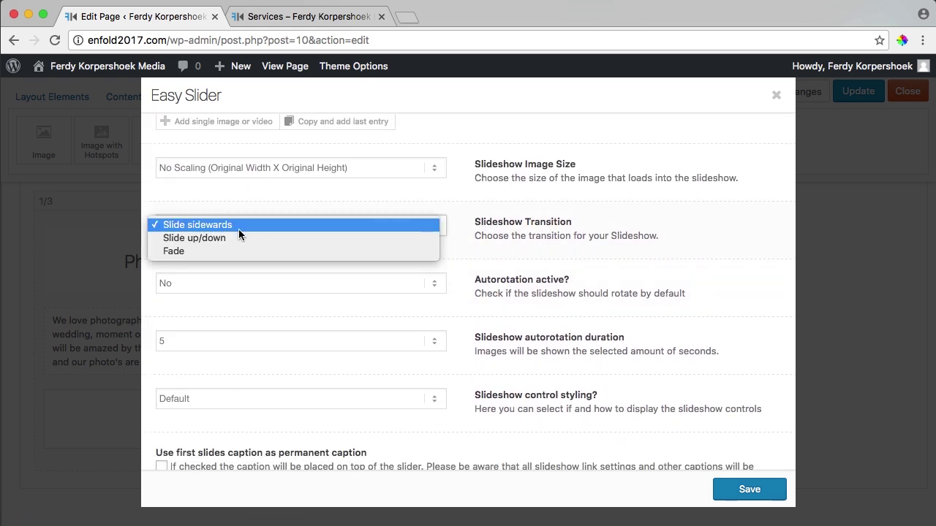
{"action": "left_click", "coordinate": [176, 247]}
Turn slider autorotation on with a 3-second duration and save the slider settings
{"action": "left_click", "coordinate": [205, 285]}
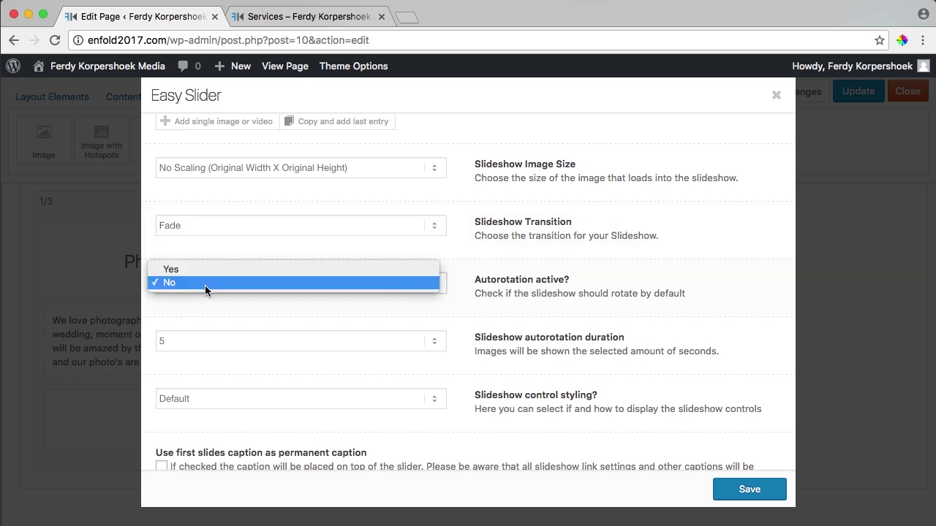
{"action": "left_click", "coordinate": [197, 273]}
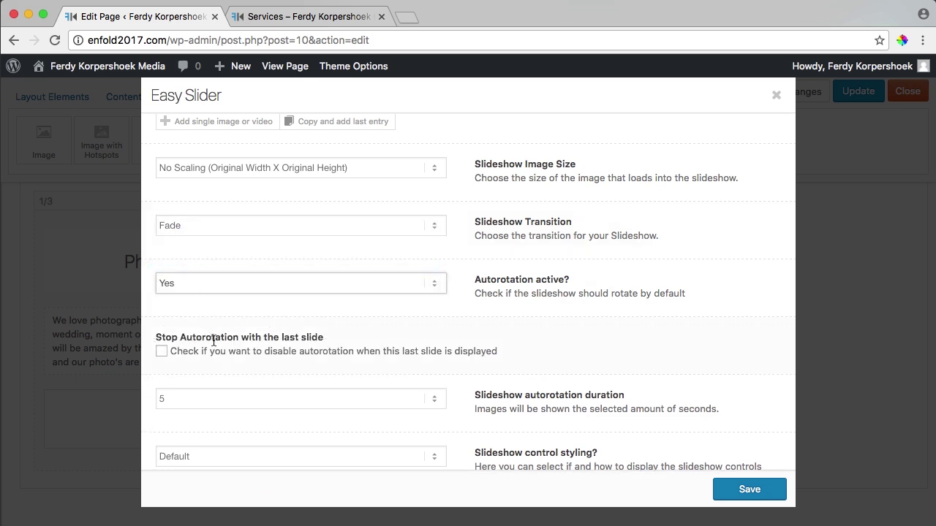
{"action": "scroll", "coordinate": [220, 337], "scroll_direction": "down", "scroll_amount": 3}
{"action": "left_click", "coordinate": [213, 308]}
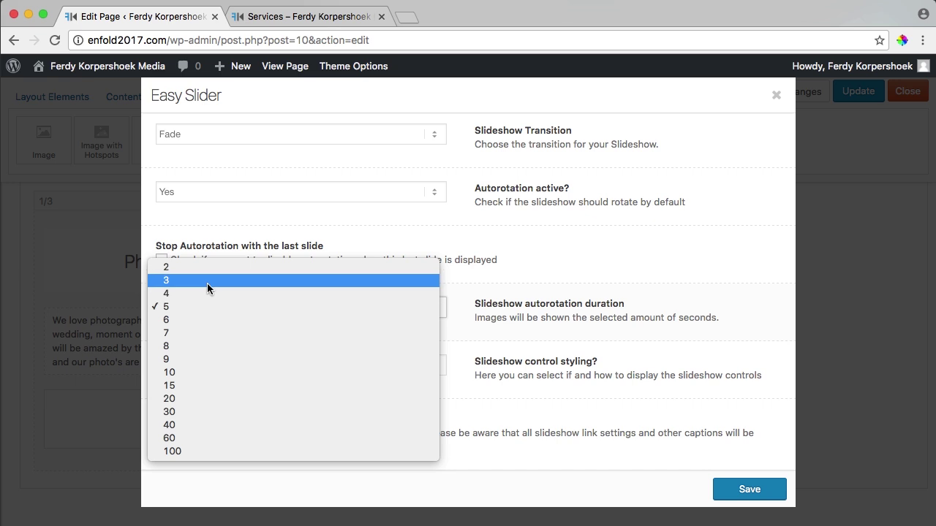
{"action": "left_click", "coordinate": [207, 284]}
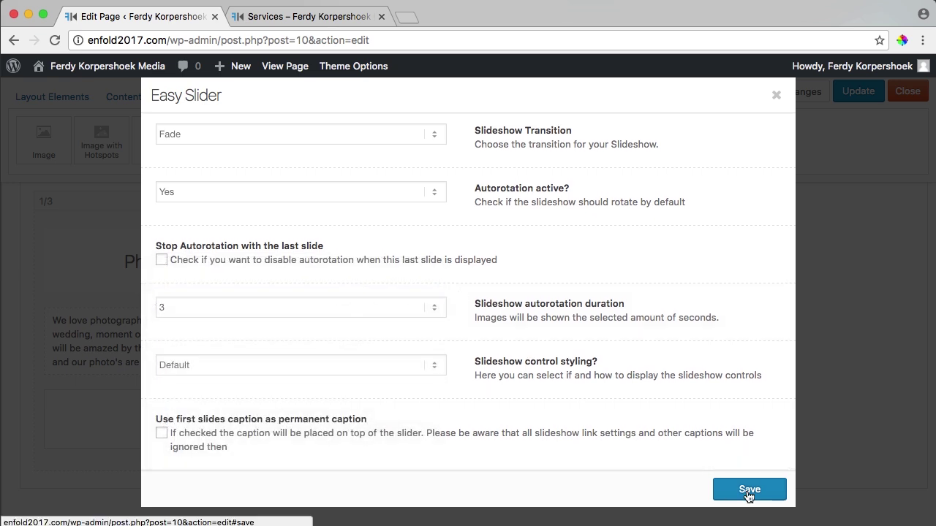
{"action": "left_click", "coordinate": [750, 491]}
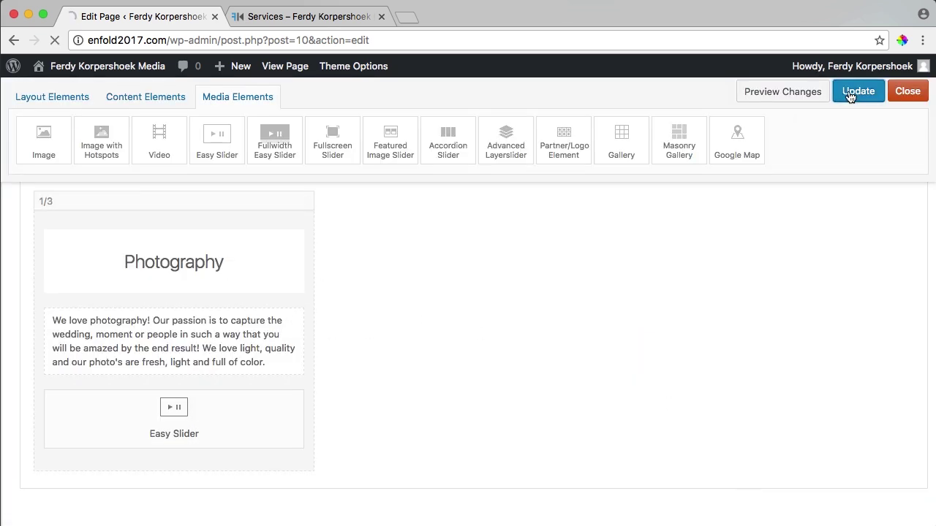
Update the page and reload the live Services page to see the changes
{"action": "left_click", "coordinate": [850, 93]}
{"action": "key", "text": "ctrl+Tab"}
{"action": "key", "text": "super+r"}
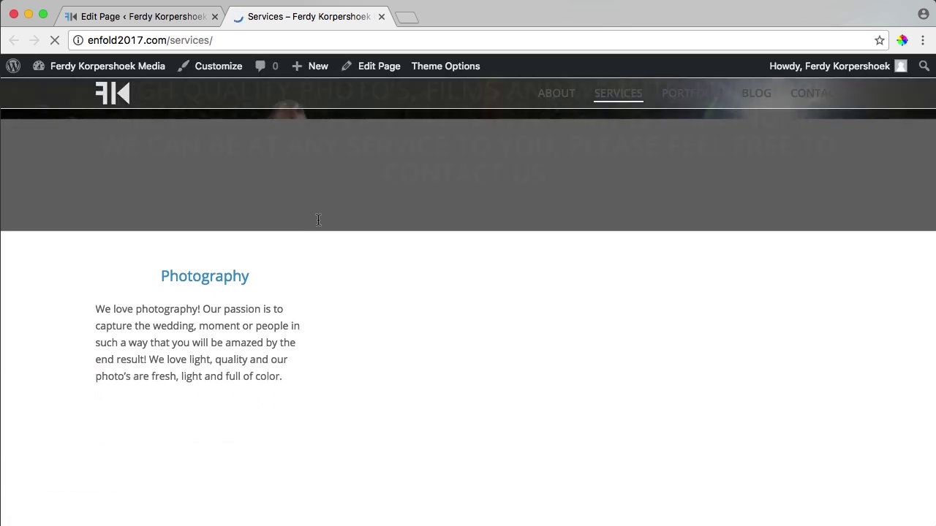
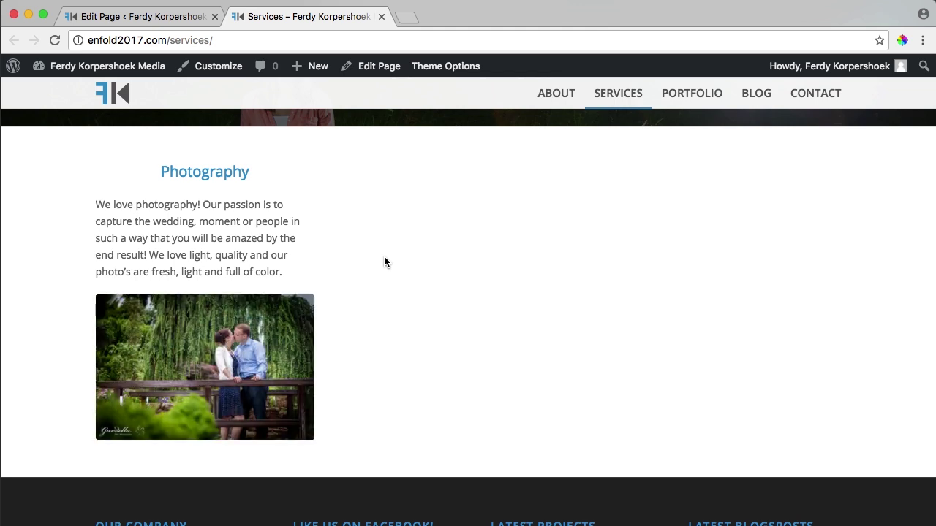
Clone the Photography 1/3 column, delete its heading and text block, and drop in an Icon Box
{"action": "left_click", "coordinate": [179, 18]}
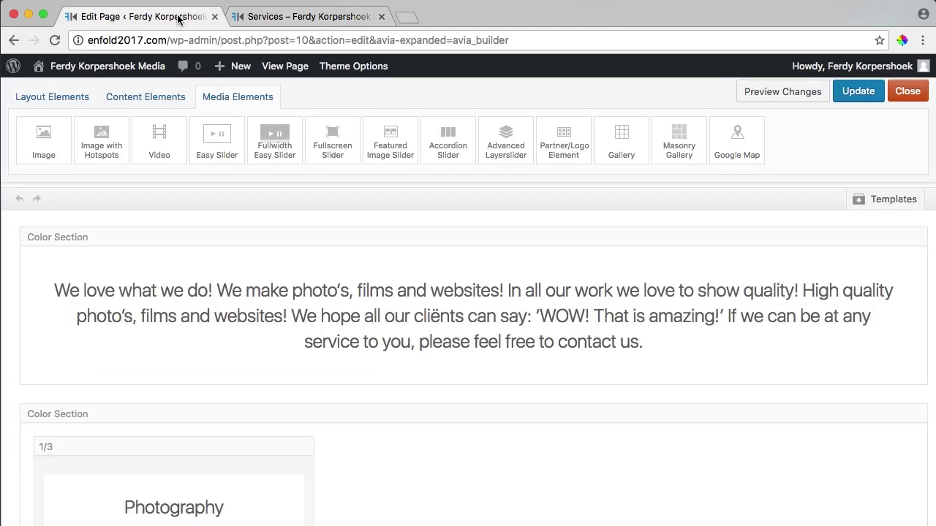
{"action": "scroll", "coordinate": [345, 258], "scroll_direction": "down", "scroll_amount": 5}
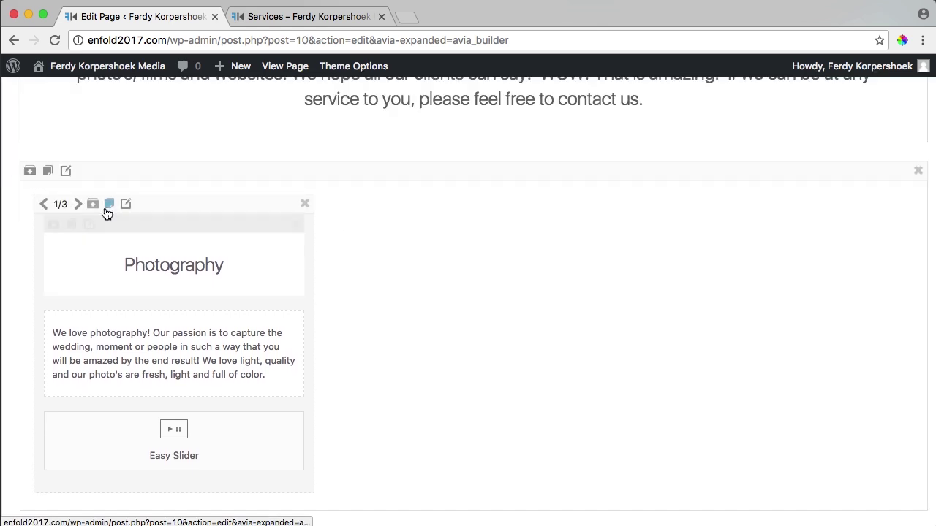
{"action": "left_click", "coordinate": [109, 205]}
{"action": "left_click", "coordinate": [595, 227]}
{"action": "left_click", "coordinate": [594, 225]}
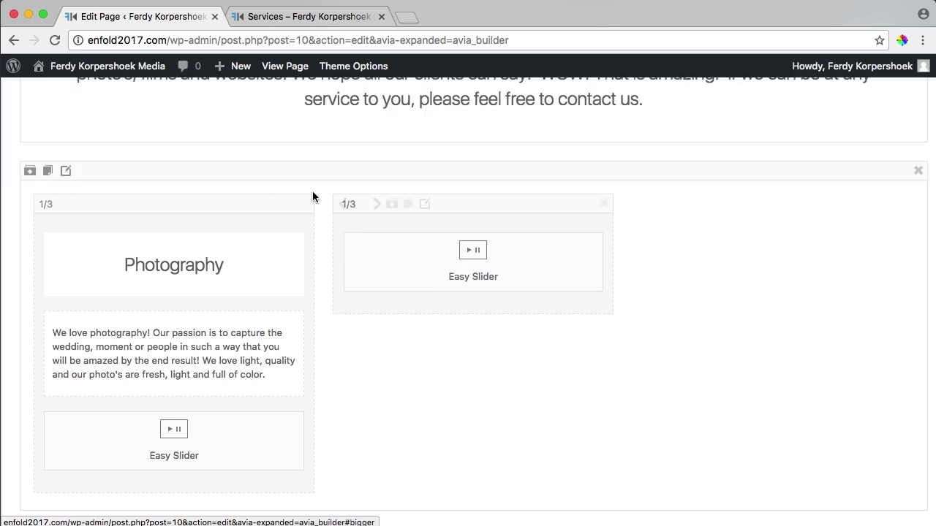
{"action": "left_click", "coordinate": [162, 104]}
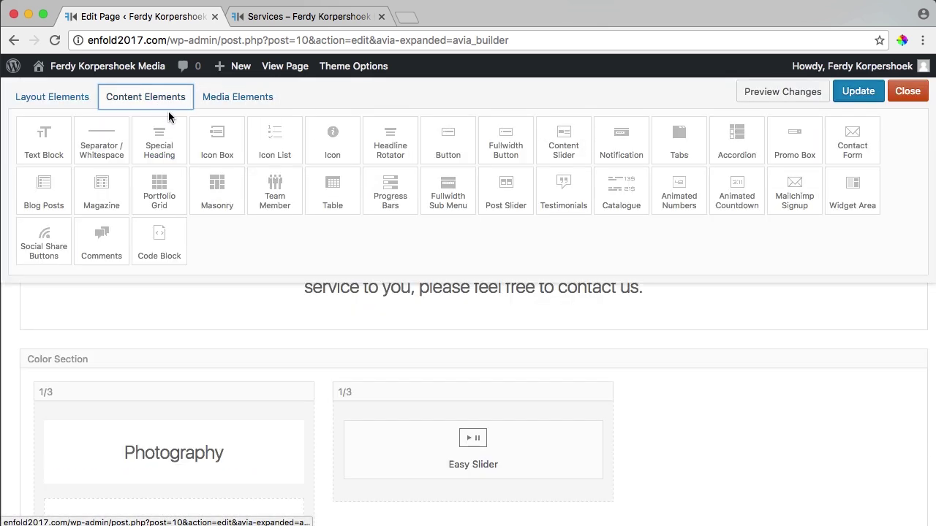
{"action": "left_click_drag", "start_coordinate": [215, 144], "coordinate": [436, 403]}
Give the Icon Box a large camera icon above the title 'Photography' and save it
{"action": "scroll", "coordinate": [439, 366], "scroll_direction": "down", "scroll_amount": 2}
{"action": "left_click", "coordinate": [443, 317]}
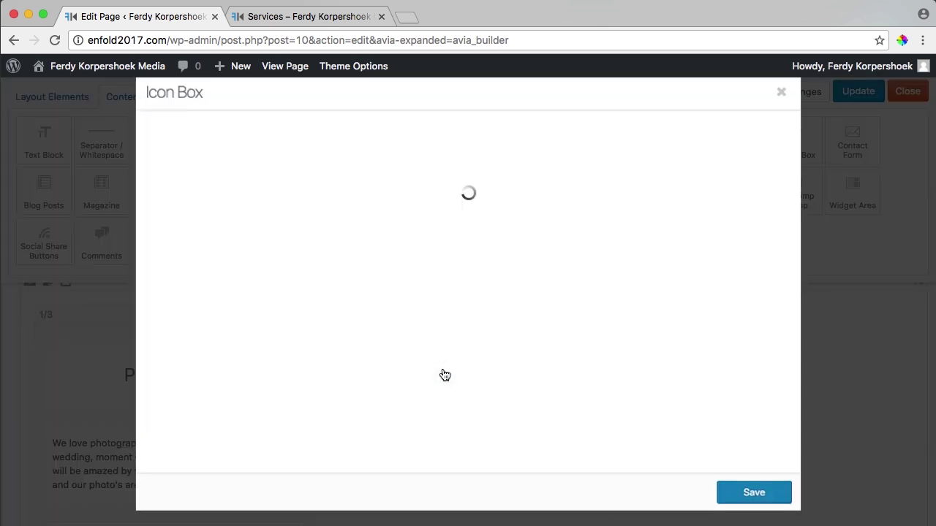
{"action": "left_click", "coordinate": [247, 179]}
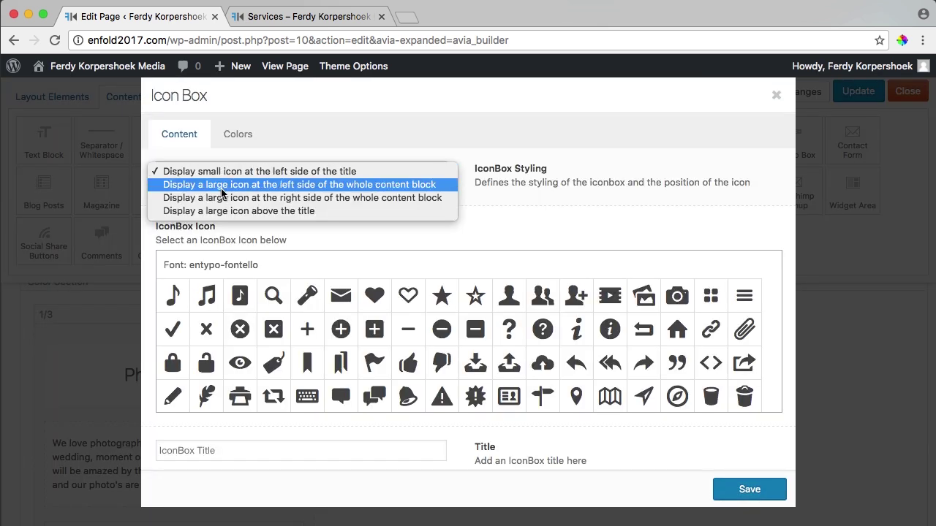
{"action": "left_click", "coordinate": [247, 211]}
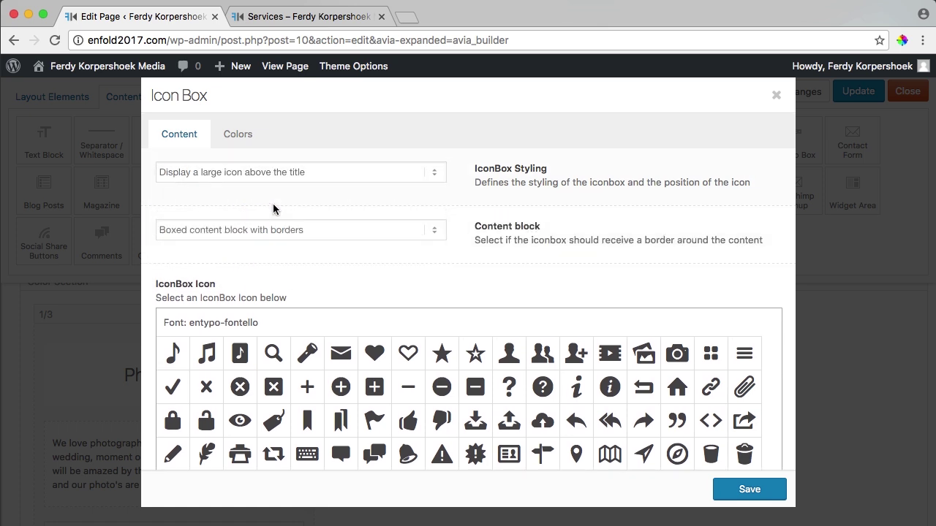
{"action": "left_click", "coordinate": [677, 356]}
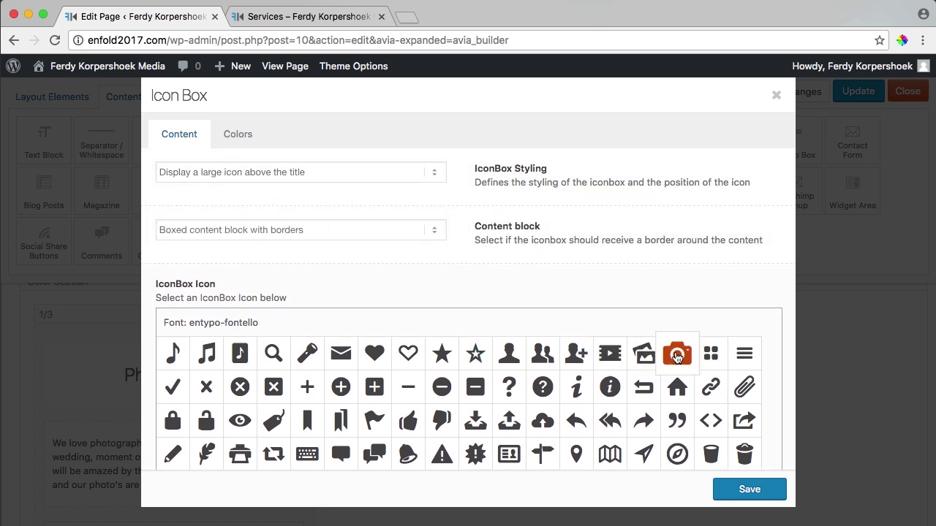
{"action": "scroll", "coordinate": [234, 255], "scroll_direction": "down", "scroll_amount": 10}
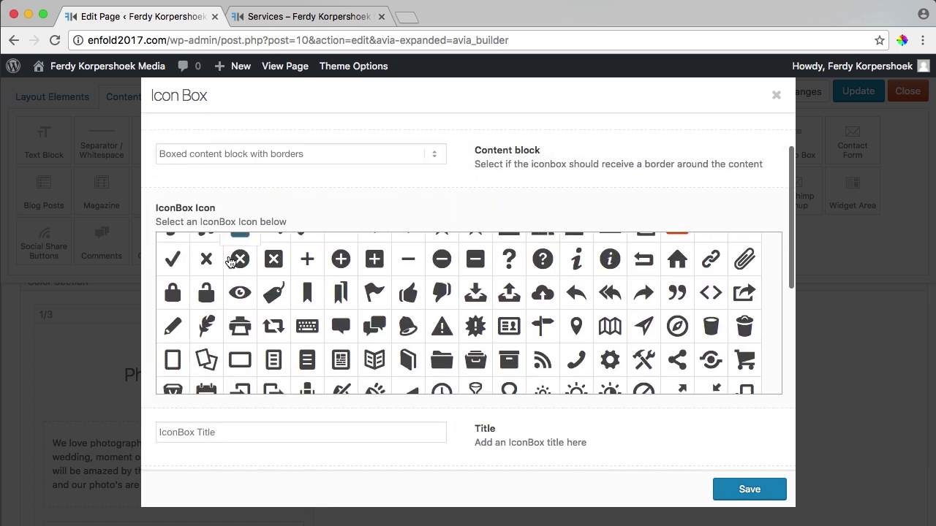
{"action": "scroll", "coordinate": [232, 257], "scroll_direction": "down", "scroll_amount": 1}
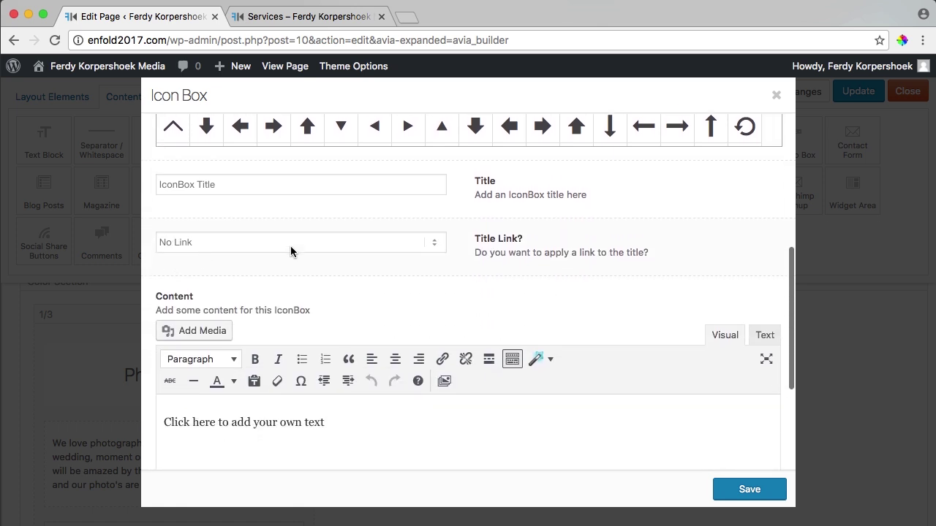
{"action": "left_click", "coordinate": [232, 187]}
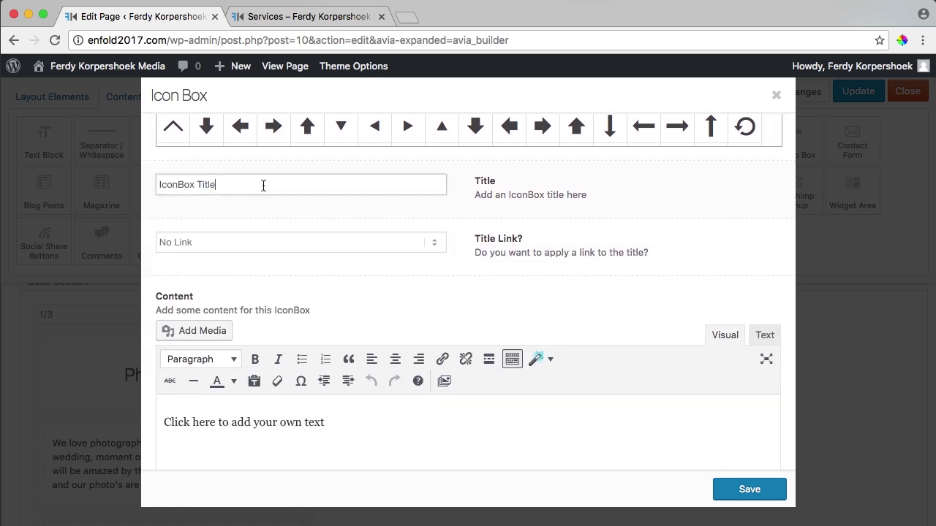
{"action": "type", "text": "Photography"}
{"action": "scroll", "coordinate": [660, 469], "scroll_direction": "up", "scroll_amount": 4}
{"action": "left_click", "coordinate": [744, 489]}
Copy the photography paragraph into the Icon Box content, save, and update the page
{"action": "left_click", "coordinate": [134, 473]}
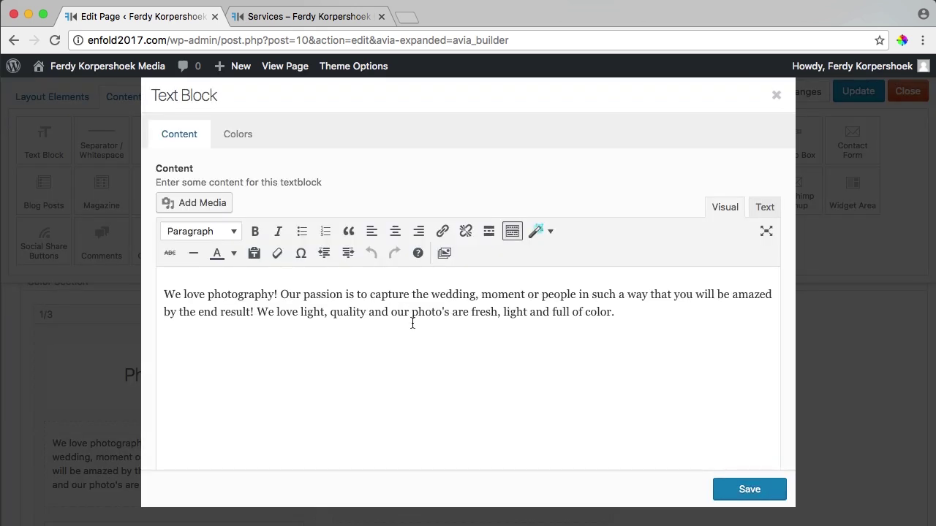
{"action": "key", "text": "super+a"}
{"action": "key", "text": "super+c"}
{"action": "left_click", "coordinate": [777, 98]}
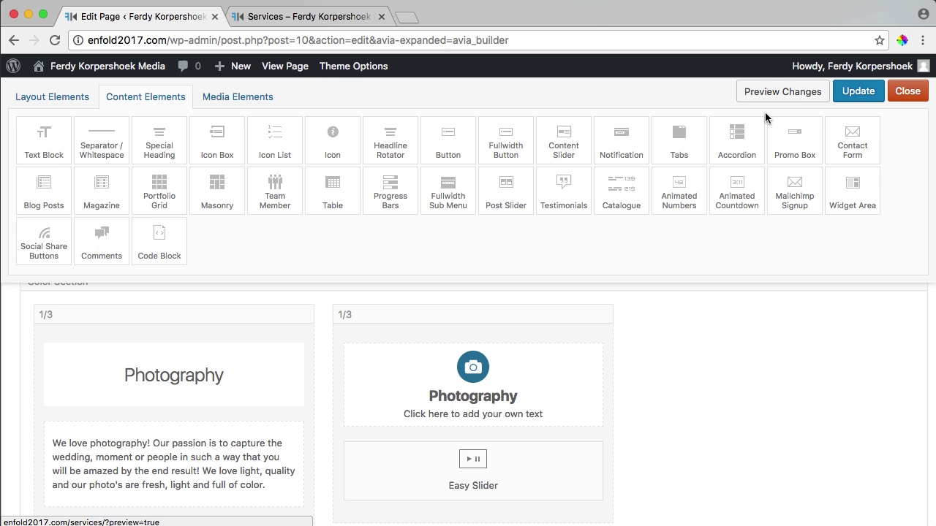
{"action": "left_click", "coordinate": [527, 391]}
{"action": "scroll", "coordinate": [249, 430], "scroll_direction": "down", "scroll_amount": 5}
{"action": "scroll", "coordinate": [249, 430], "scroll_direction": "down", "scroll_amount": 4}
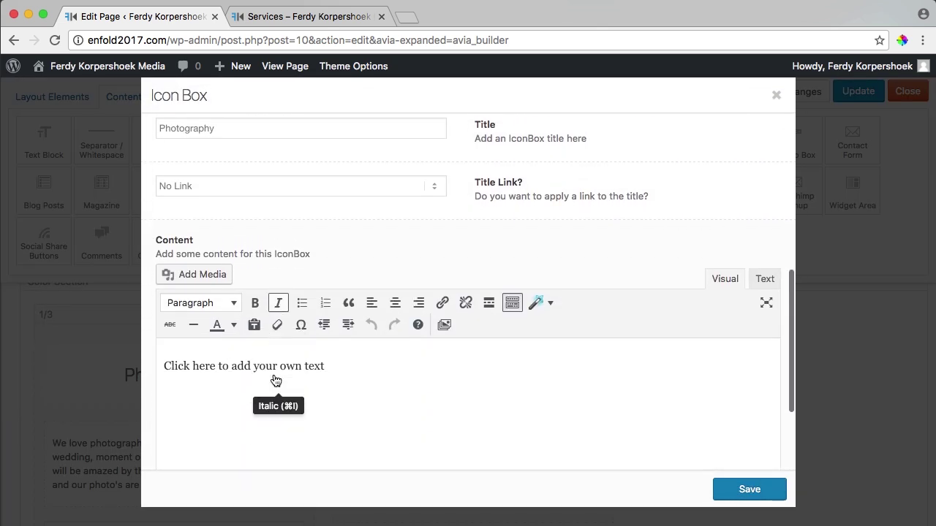
{"action": "left_click", "coordinate": [303, 328]}
{"action": "key", "text": "super+a"}
{"action": "key", "text": "super+v"}
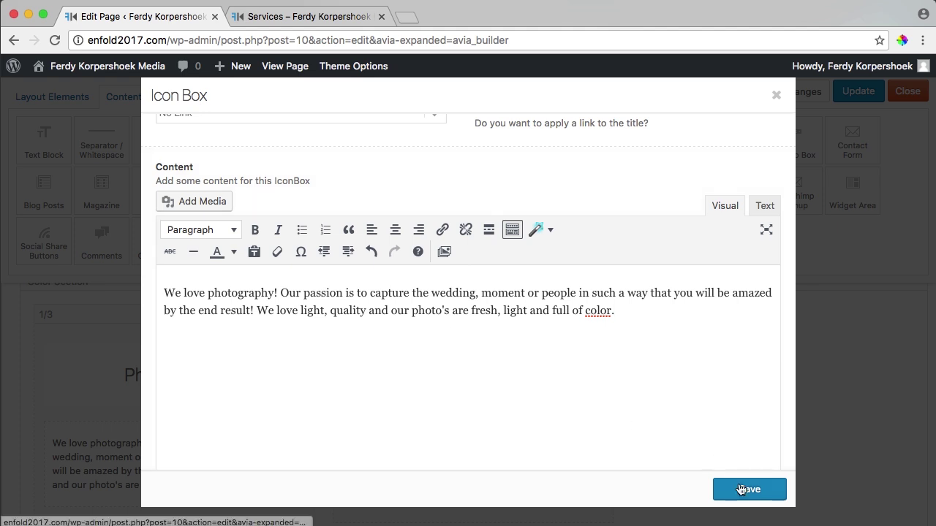
{"action": "left_click", "coordinate": [741, 489]}
{"action": "scroll", "coordinate": [709, 406], "scroll_direction": "down", "scroll_amount": 3}
{"action": "mouse_move", "coordinate": [866, 80]}
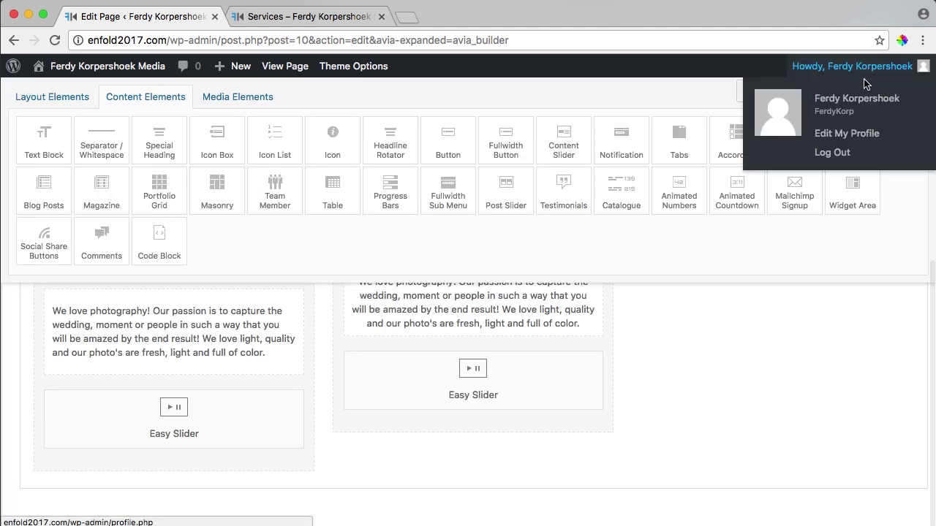
{"action": "left_click", "coordinate": [848, 93]}
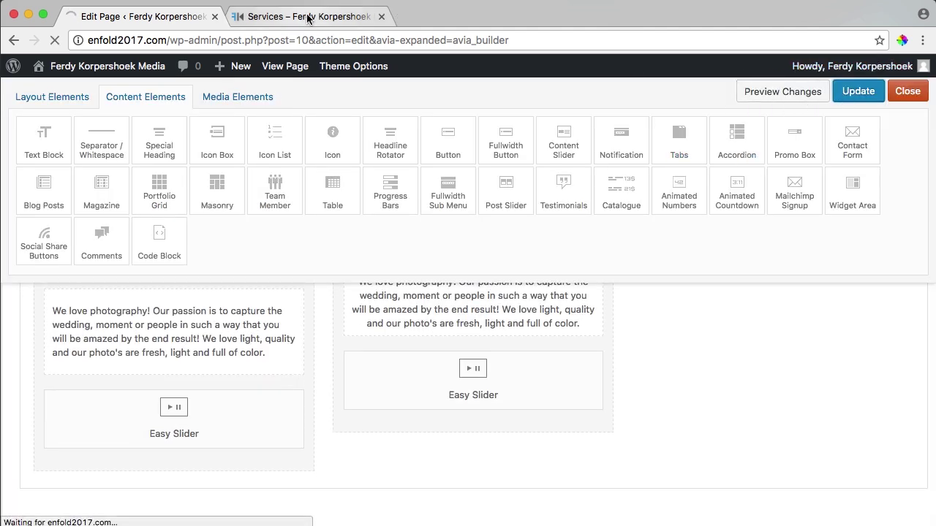
Preview the live Services page, then delete the original Photography column in the editor
{"action": "left_click", "coordinate": [308, 18]}
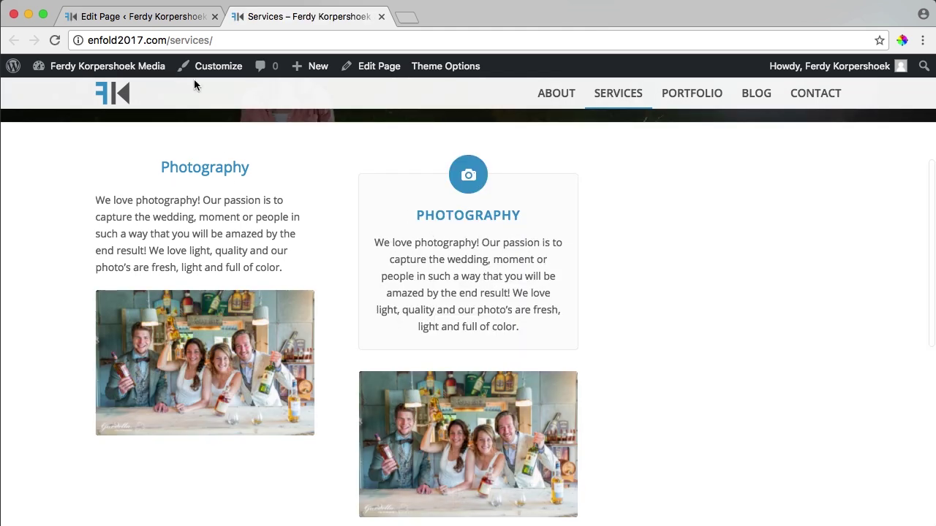
{"action": "left_click", "coordinate": [187, 20]}
{"action": "scroll", "coordinate": [292, 349], "scroll_direction": "up", "scroll_amount": 5}
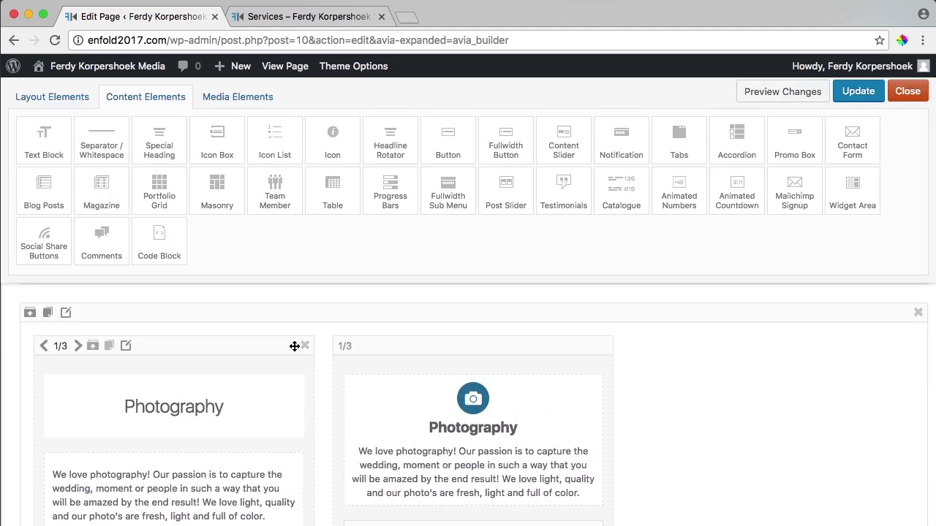
{"action": "left_click", "coordinate": [304, 345]}
Clone the icon box column twice to make three identical Photography columns
{"action": "scroll", "coordinate": [305, 376], "scroll_direction": "down", "scroll_amount": 2}
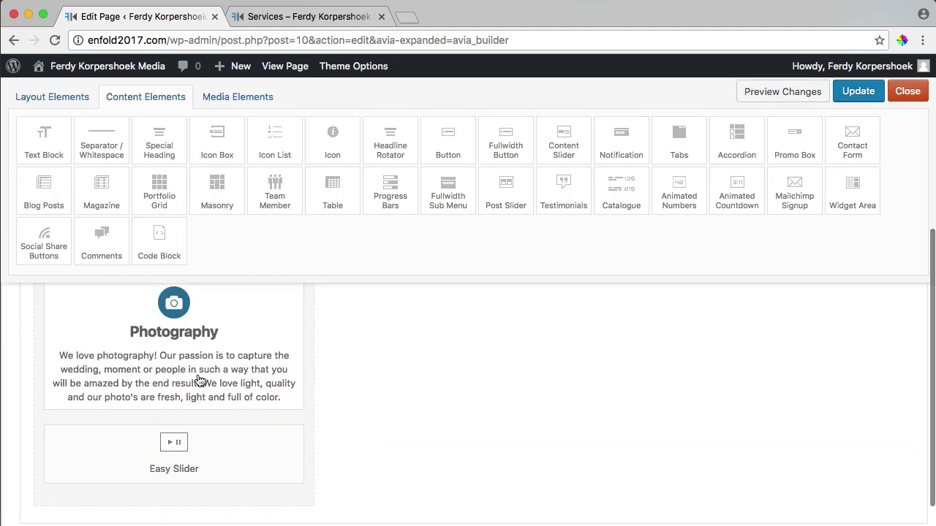
{"action": "scroll", "coordinate": [79, 348], "scroll_direction": "up", "scroll_amount": 3}
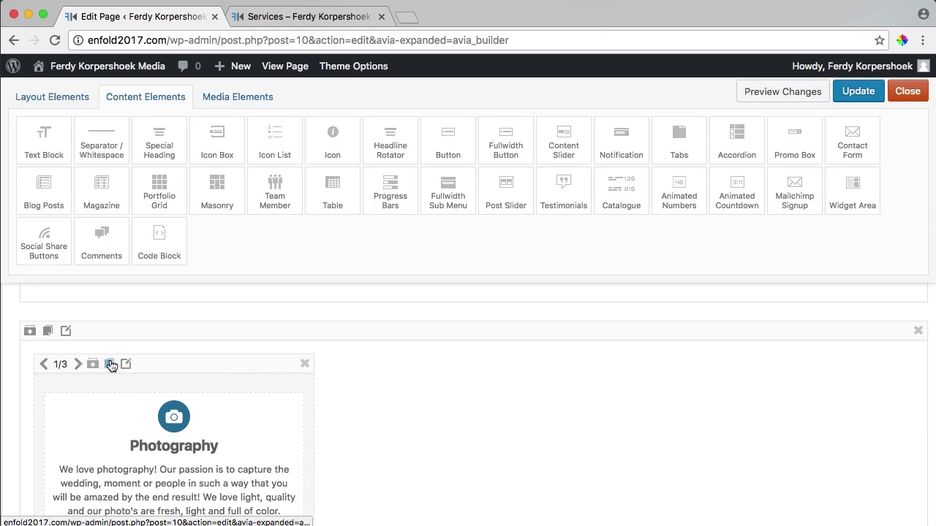
{"action": "left_click", "coordinate": [110, 364]}
{"action": "left_click", "coordinate": [109, 364]}
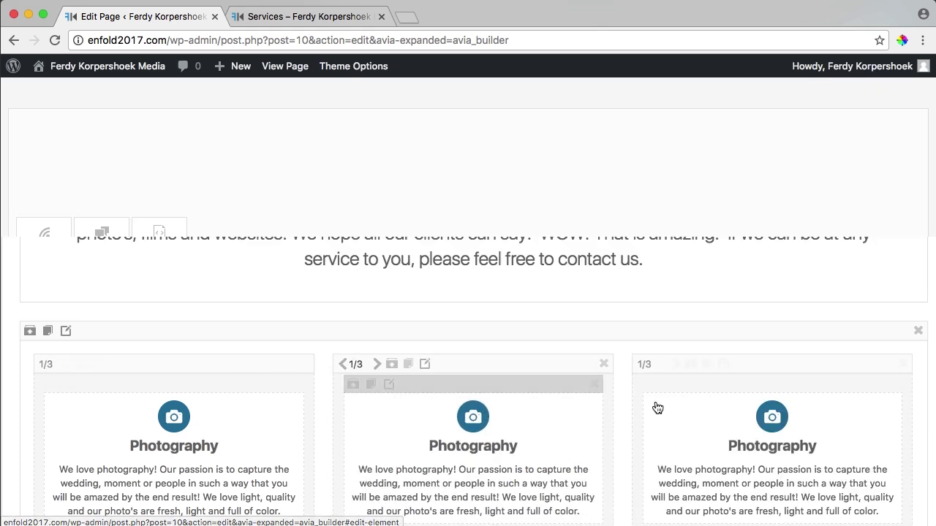
{"action": "left_click", "coordinate": [772, 424]}
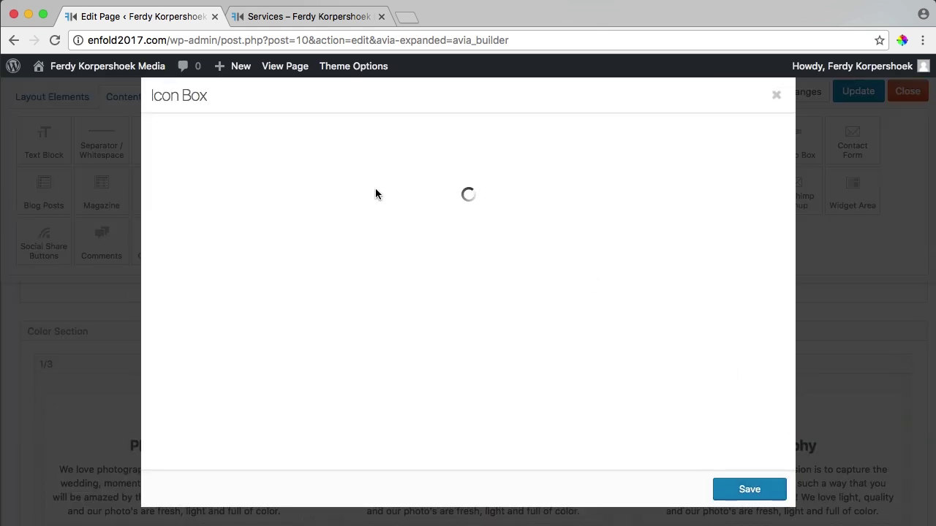
Retitle the third icon box 'Webdesign' and clear out its old photography paragraph
{"action": "scroll", "coordinate": [219, 204], "scroll_direction": "down", "scroll_amount": 2}
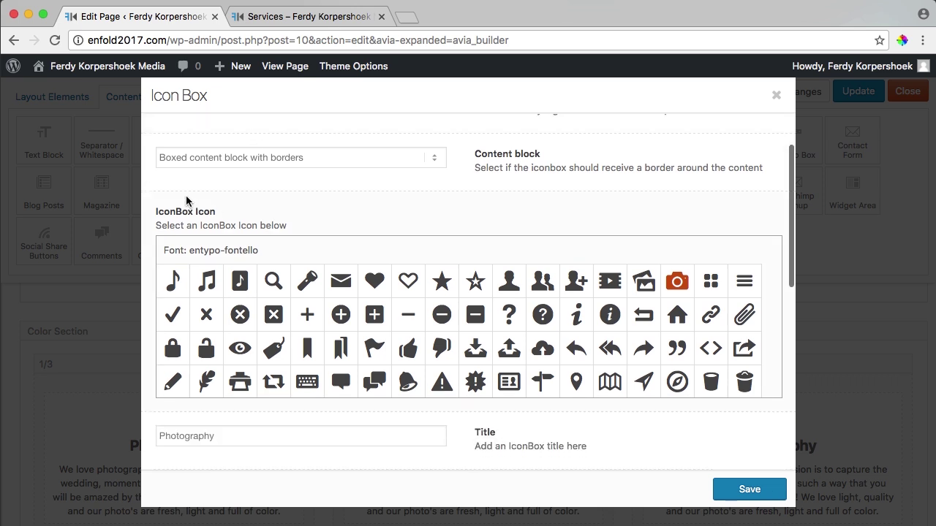
{"action": "scroll", "coordinate": [154, 204], "scroll_direction": "down", "scroll_amount": 5}
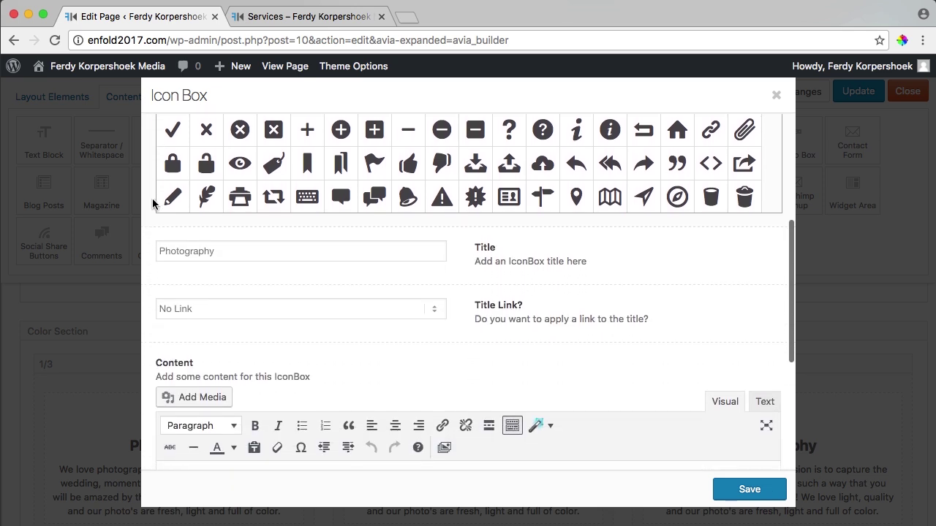
{"action": "left_click", "coordinate": [233, 174]}
{"action": "type", "text": "Webdesign"}
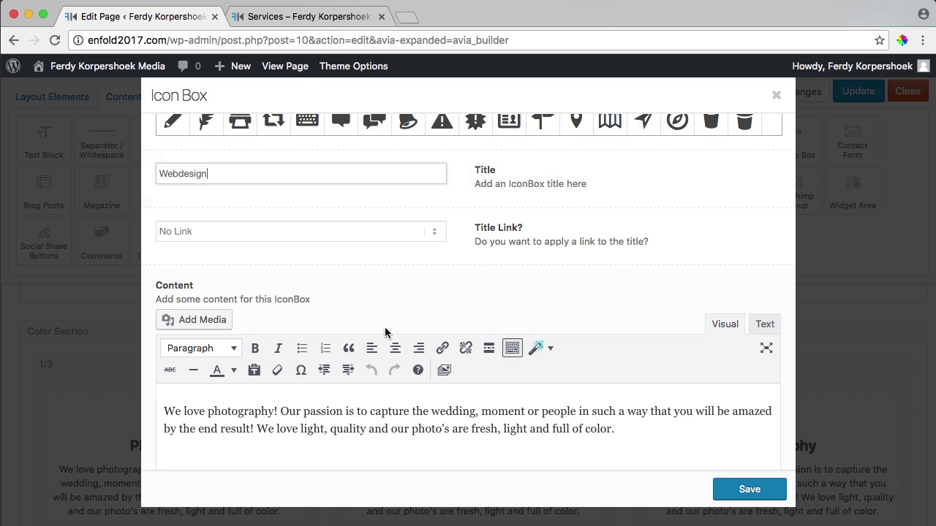
{"action": "left_click", "coordinate": [626, 432]}
{"action": "key", "text": "ctrl+a"}
{"action": "key", "text": "BackSpace"}
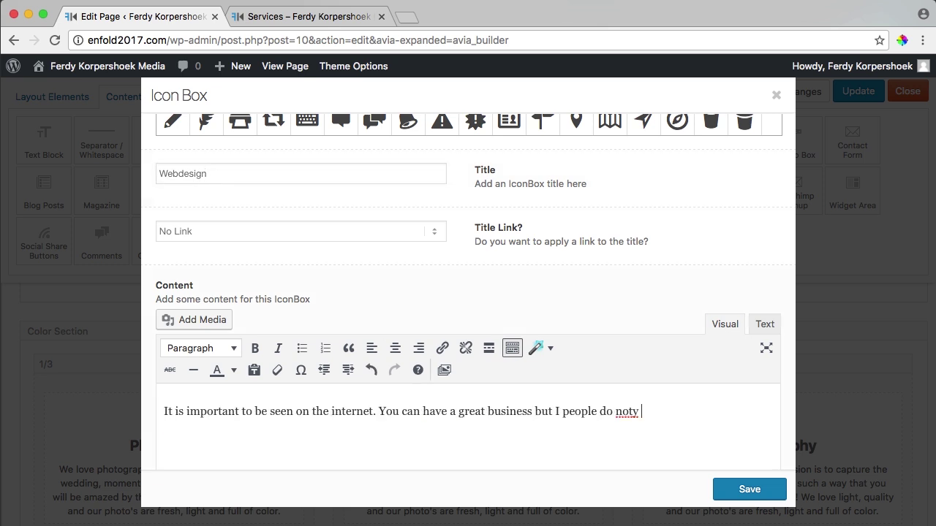
Pick the browser-window icon for the Webdesign box and save it
{"action": "scroll", "coordinate": [453, 290], "scroll_direction": "up", "scroll_amount": 5}
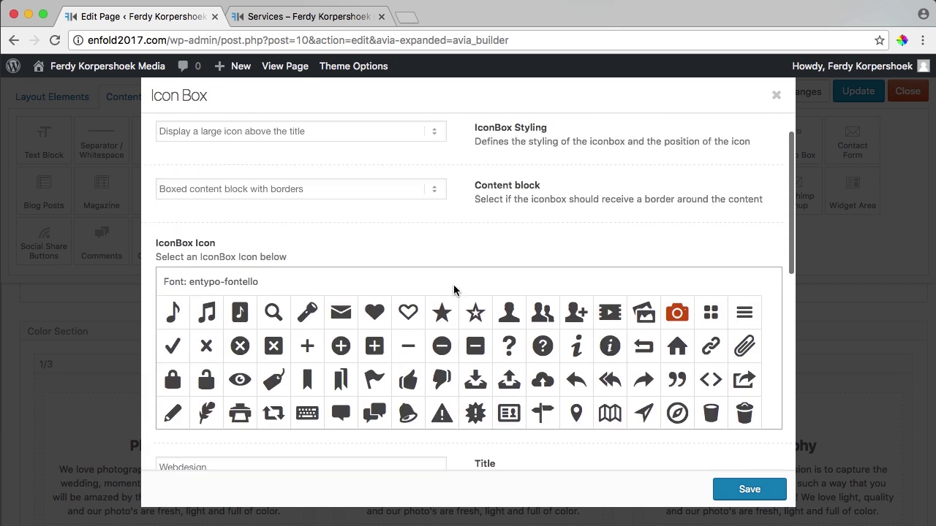
{"action": "scroll", "coordinate": [459, 353], "scroll_direction": "down", "scroll_amount": 3}
{"action": "scroll", "coordinate": [459, 353], "scroll_direction": "down", "scroll_amount": 4}
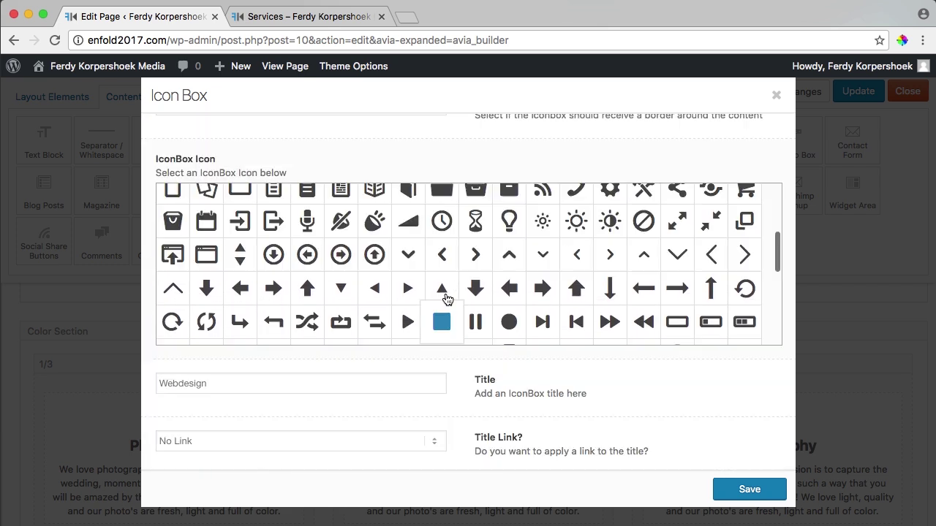
{"action": "scroll", "coordinate": [441, 314], "scroll_direction": "up", "scroll_amount": 1}
{"action": "left_click", "coordinate": [207, 278]}
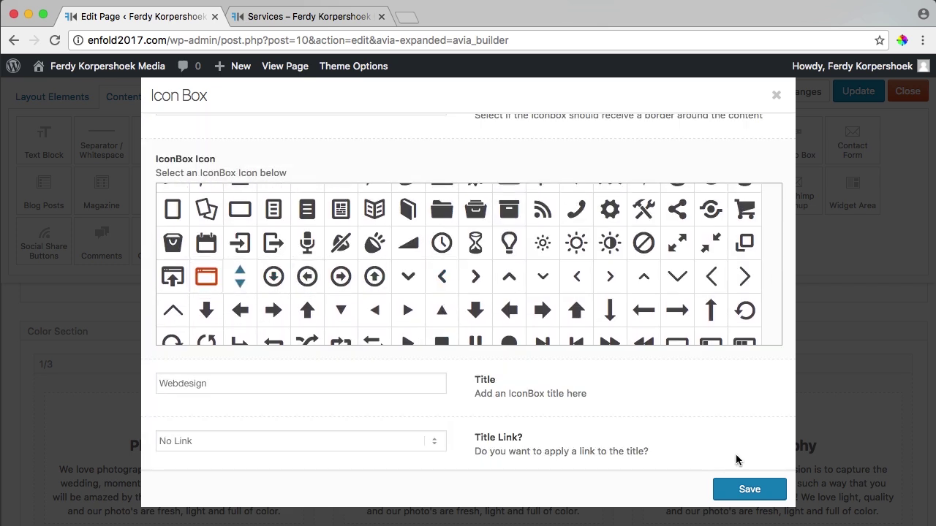
{"action": "left_click", "coordinate": [724, 490]}
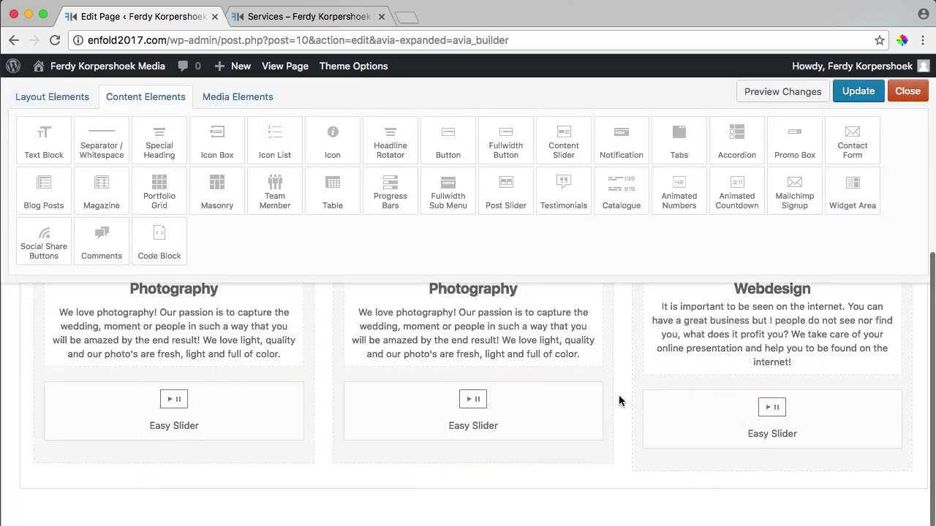
Remove all four photos from the Webdesign column's Easy Slider
{"action": "left_click", "coordinate": [743, 414]}
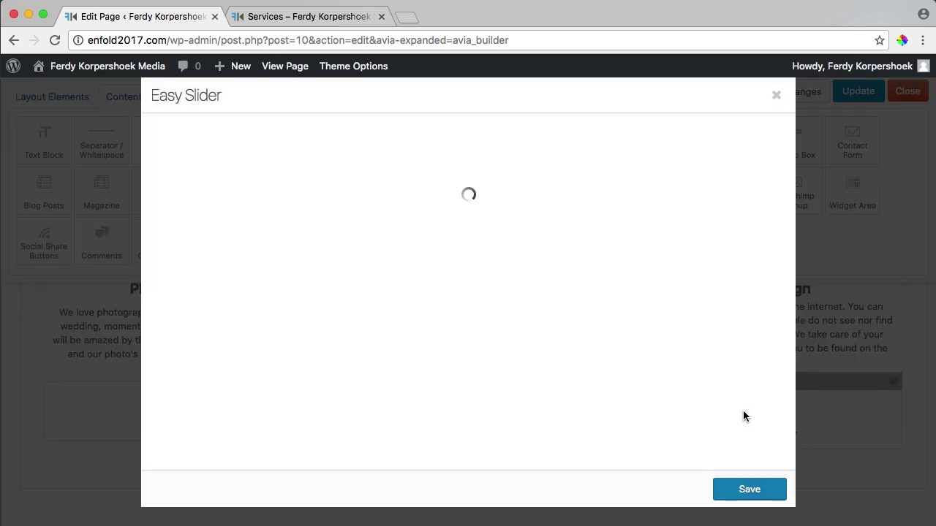
{"action": "left_click", "coordinate": [768, 183]}
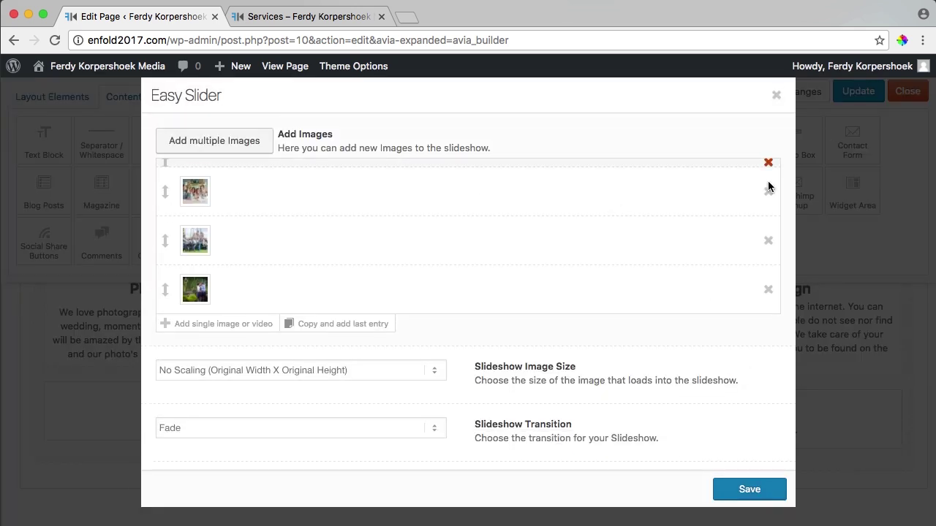
{"action": "left_click", "coordinate": [767, 183]}
{"action": "left_click", "coordinate": [768, 182]}
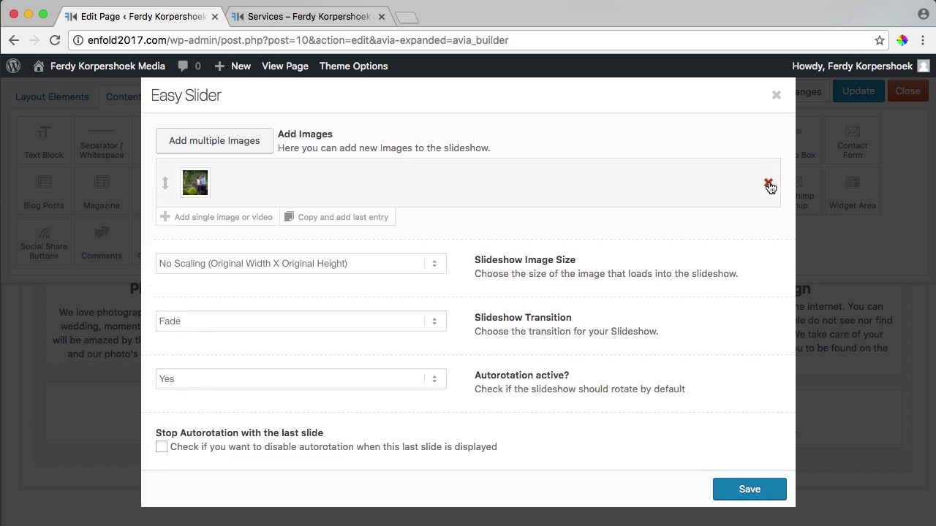
{"action": "left_click", "coordinate": [768, 183]}
Insert the five website mockup images into the slider and save it
{"action": "left_click", "coordinate": [248, 139]}
{"action": "left_click", "coordinate": [588, 232]}
{"action": "left_click", "coordinate": [159, 238], "text": "shift"}
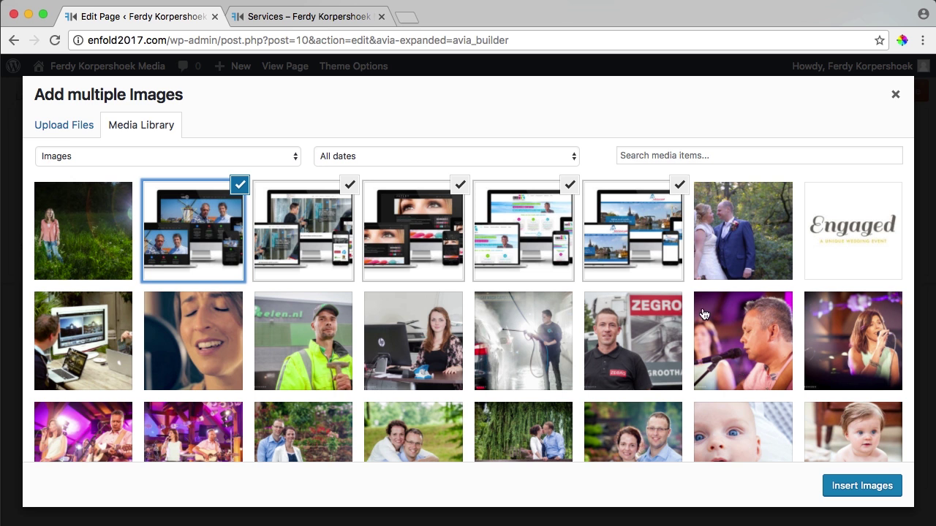
{"action": "left_click", "coordinate": [643, 243]}
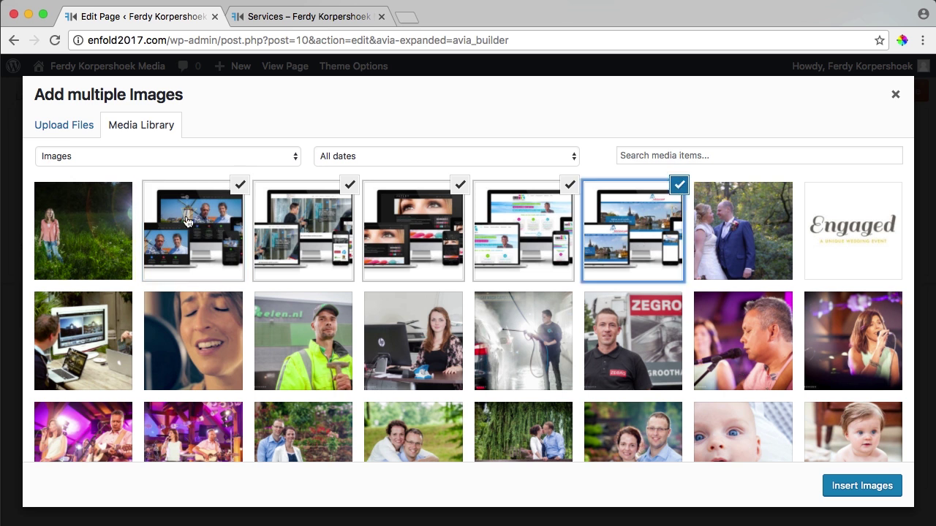
{"action": "left_click", "coordinate": [865, 486]}
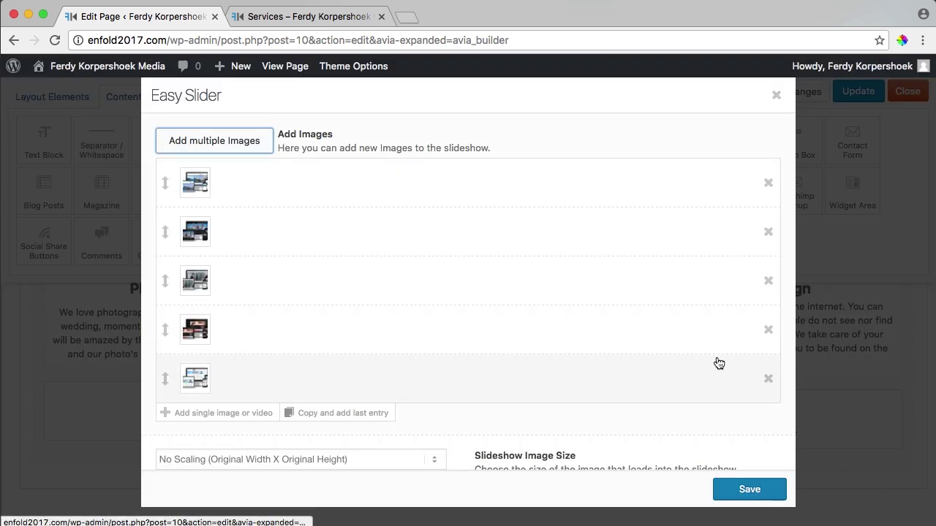
{"action": "scroll", "coordinate": [459, 397], "scroll_direction": "down", "scroll_amount": 1}
{"action": "left_click", "coordinate": [749, 489]}
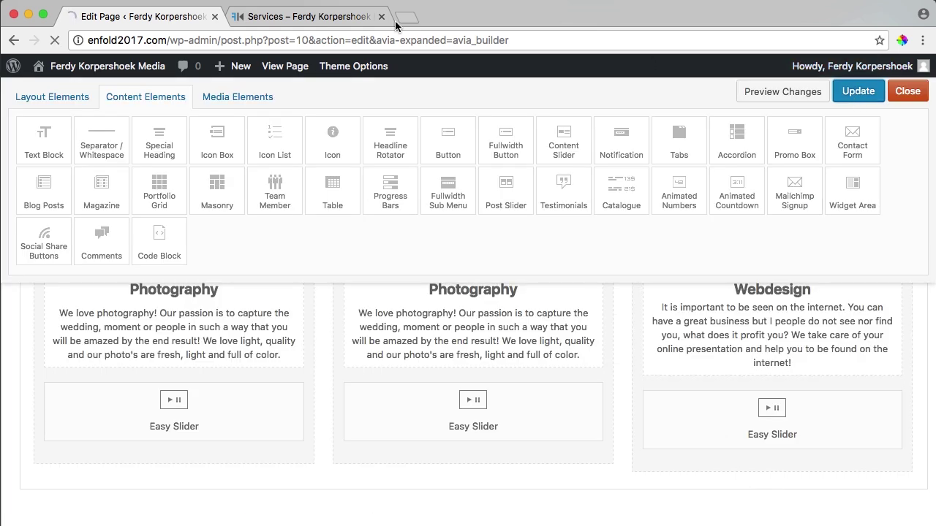
Reload the live Services page to check the Webdesign column, then return to the editor
{"action": "left_click", "coordinate": [307, 16]}
{"action": "key", "text": "super+r"}
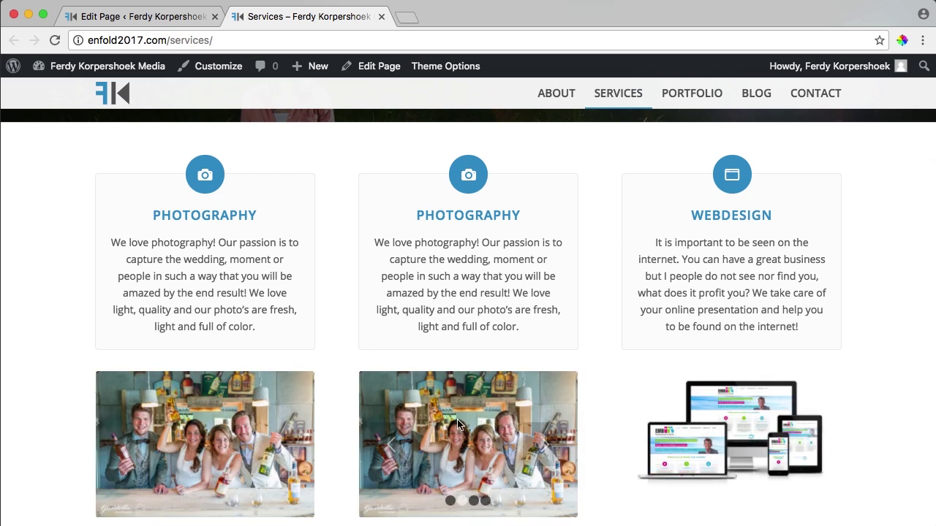
{"action": "left_click", "coordinate": [129, 16]}
{"action": "scroll", "coordinate": [571, 415], "scroll_direction": "down", "scroll_amount": 5}
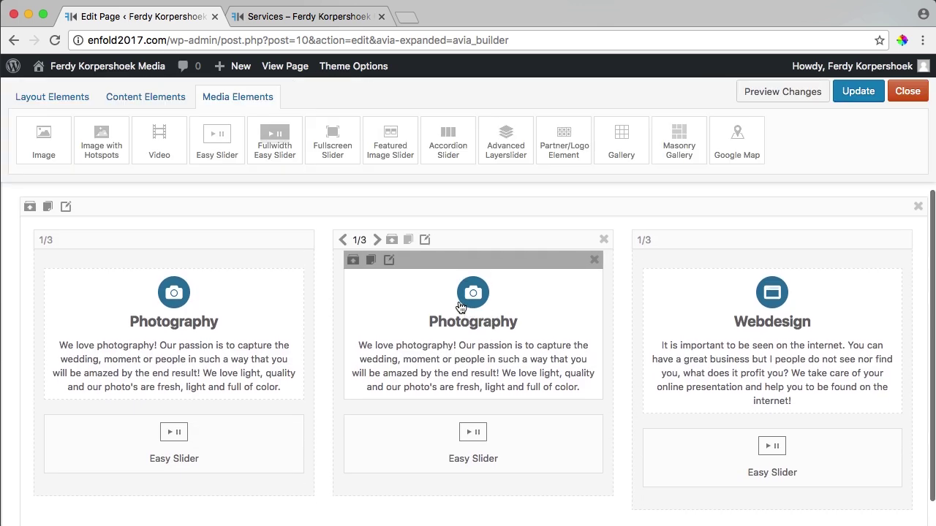
Give the middle icon box a film icon, the title 'Films' and a new films description
{"action": "left_click", "coordinate": [460, 306]}
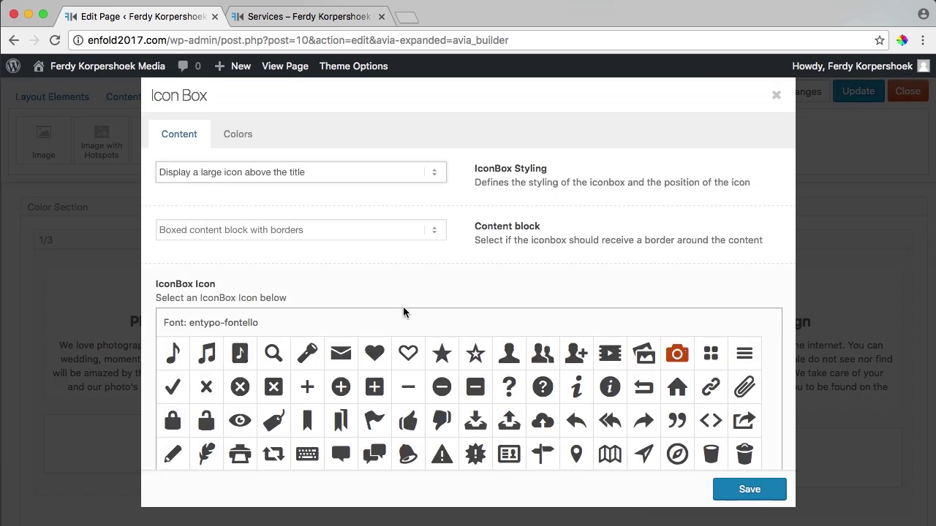
{"action": "scroll", "coordinate": [438, 358], "scroll_direction": "down", "scroll_amount": 1}
{"action": "left_click", "coordinate": [611, 355]}
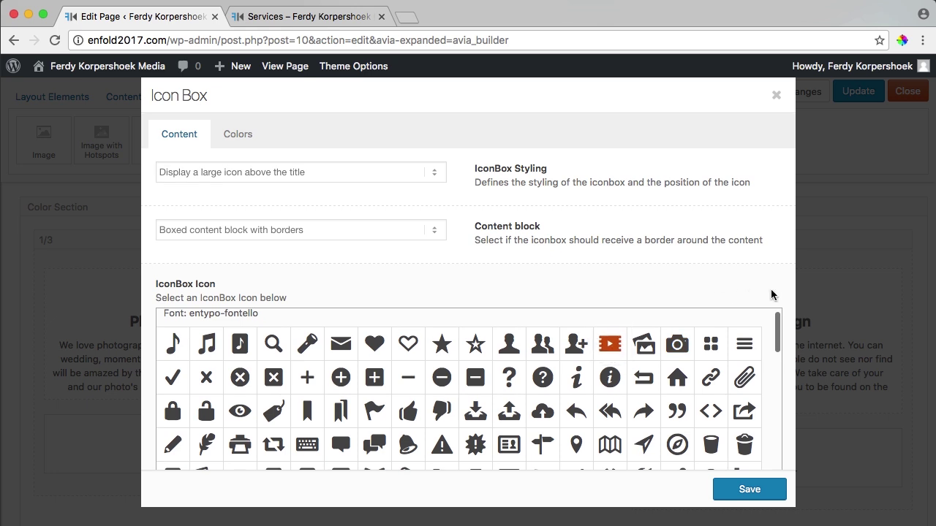
{"action": "scroll", "coordinate": [787, 296], "scroll_direction": "down", "scroll_amount": 8}
{"action": "left_click", "coordinate": [266, 220]}
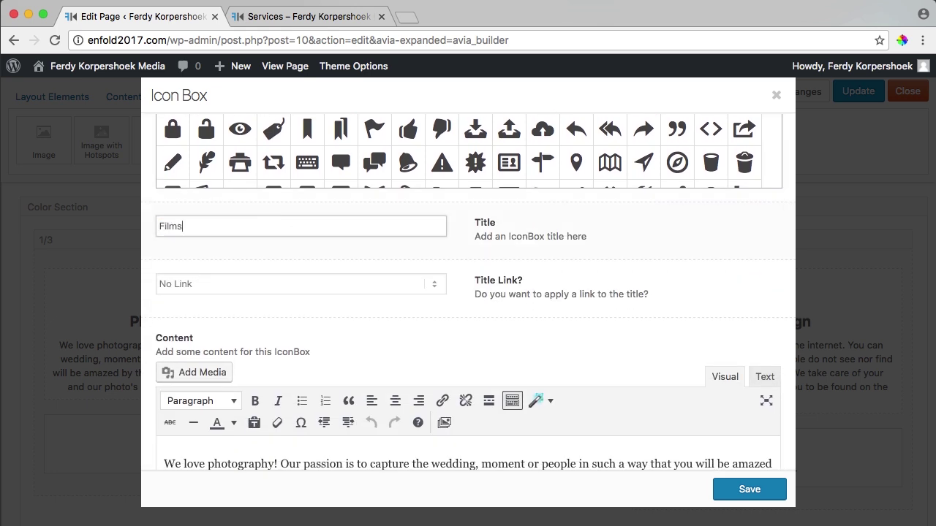
{"action": "scroll", "coordinate": [260, 243], "scroll_direction": "down", "scroll_amount": 5}
{"action": "left_click", "coordinate": [343, 303]}
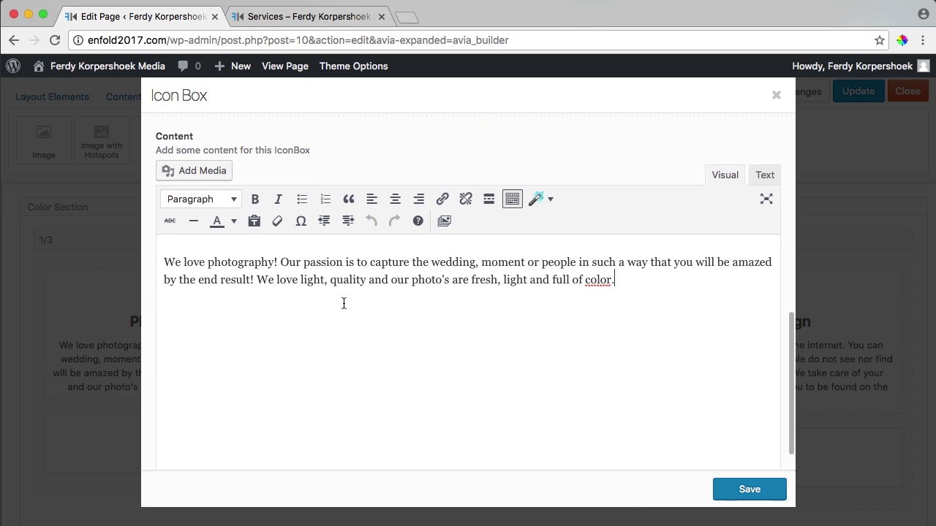
{"action": "key", "text": "ctrl+a"}
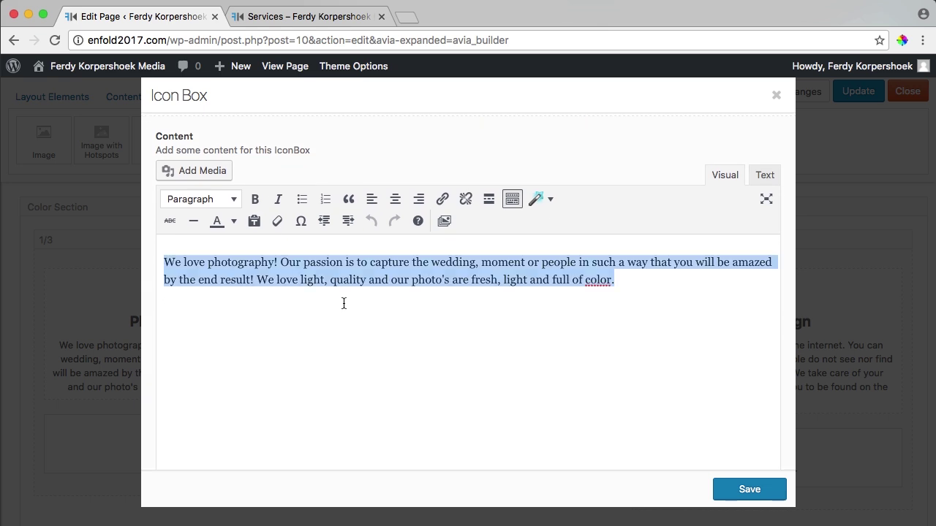
{"action": "key", "text": "BackSpace"}
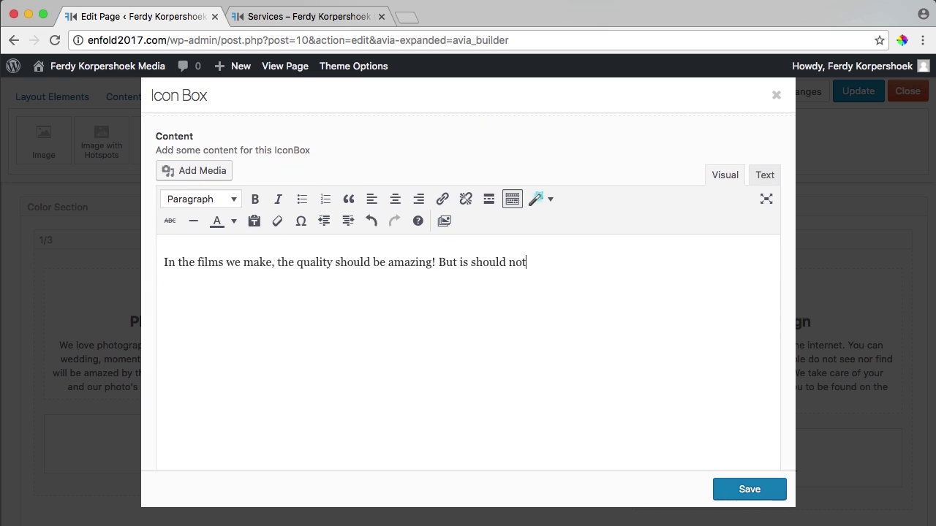
{"action": "left_click", "coordinate": [750, 489]}
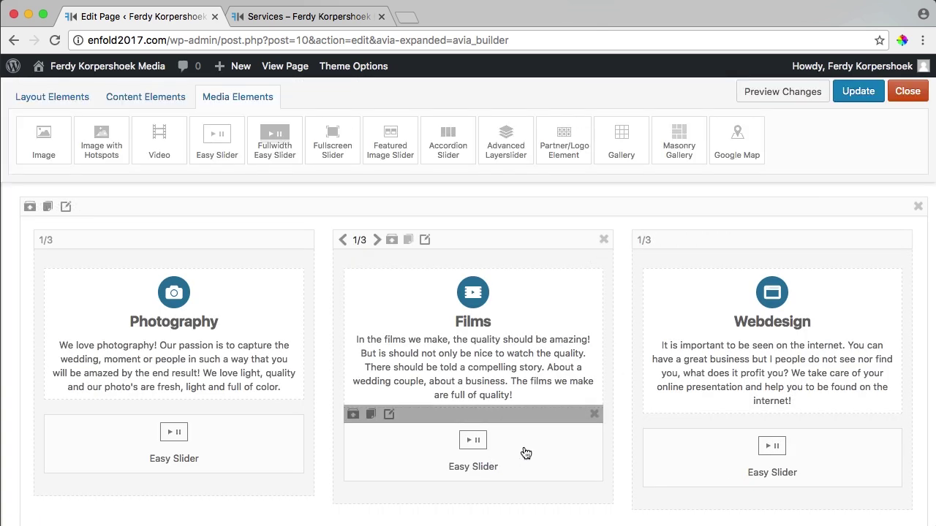
Remove all four images from the Films column's Easy Slider and add one blank slide
{"action": "left_click", "coordinate": [526, 454]}
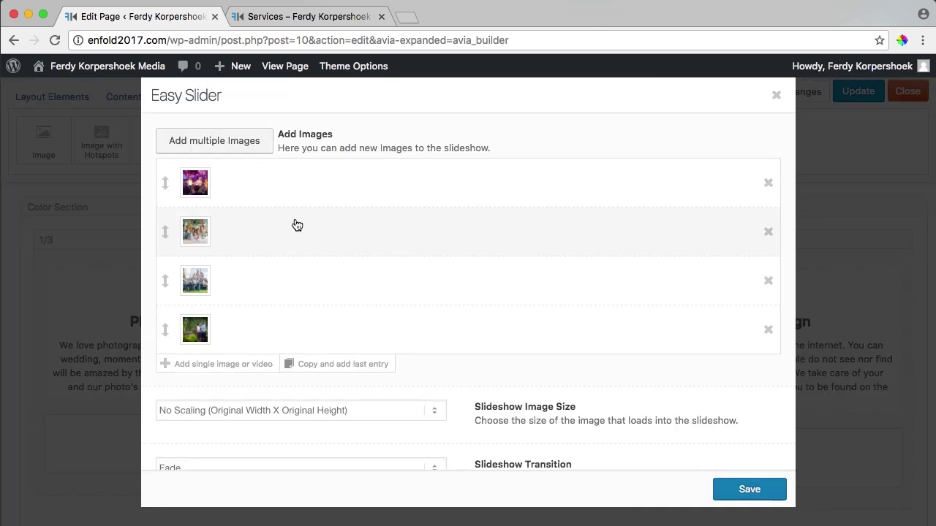
{"action": "left_click", "coordinate": [768, 184]}
{"action": "left_click", "coordinate": [768, 184]}
{"action": "left_click", "coordinate": [768, 184]}
{"action": "left_click", "coordinate": [768, 184]}
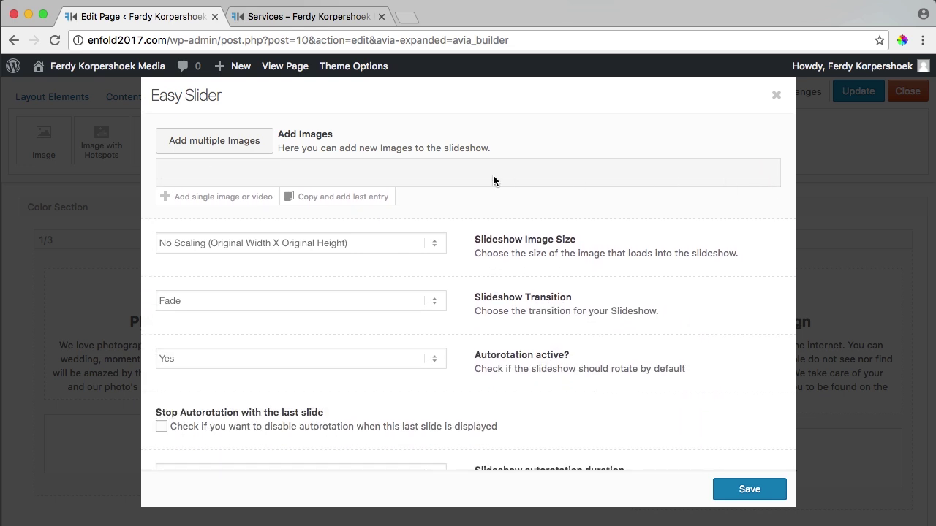
{"action": "left_click", "coordinate": [235, 197]}
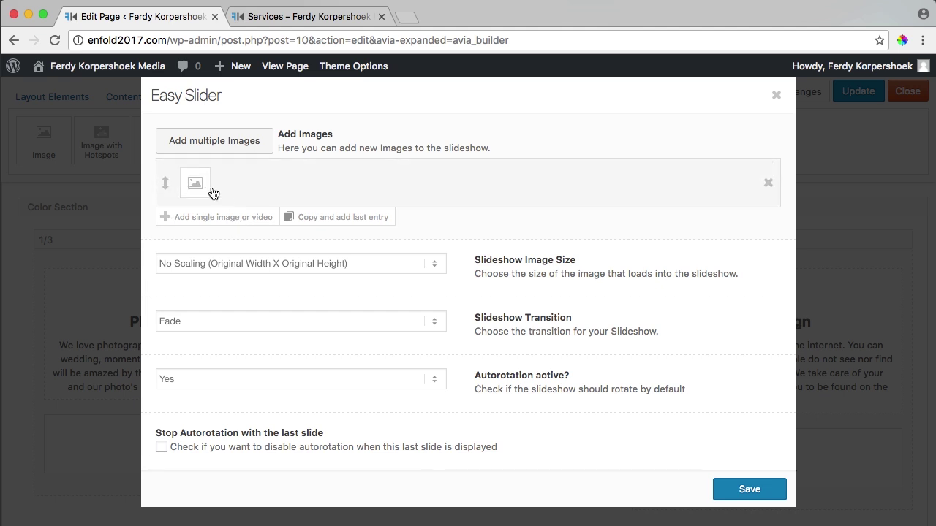
{"action": "left_click", "coordinate": [218, 187]}
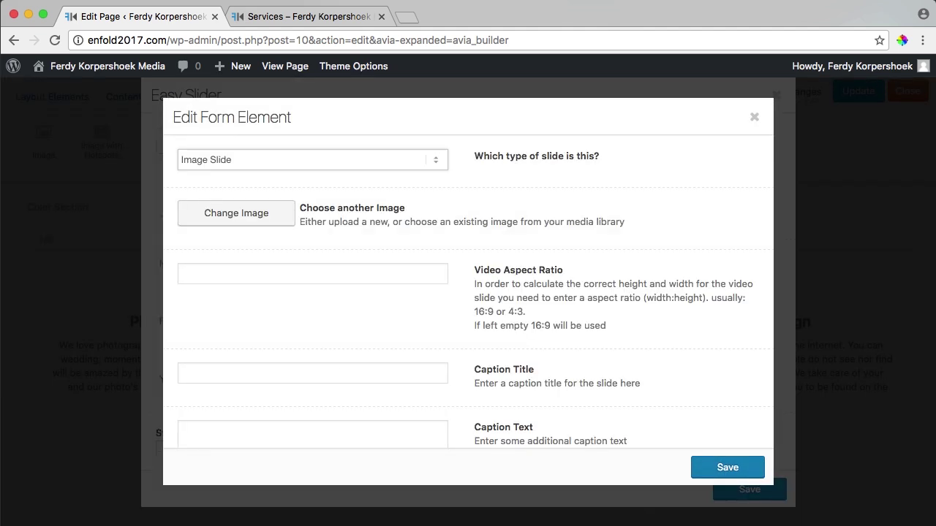
Copy the link from the Montana Vimeo Link file in 04. Portfolio > 02. Films > 01. Montana
{"action": "left_click", "coordinate": [294, 521]}
{"action": "left_click", "coordinate": [655, 115]}
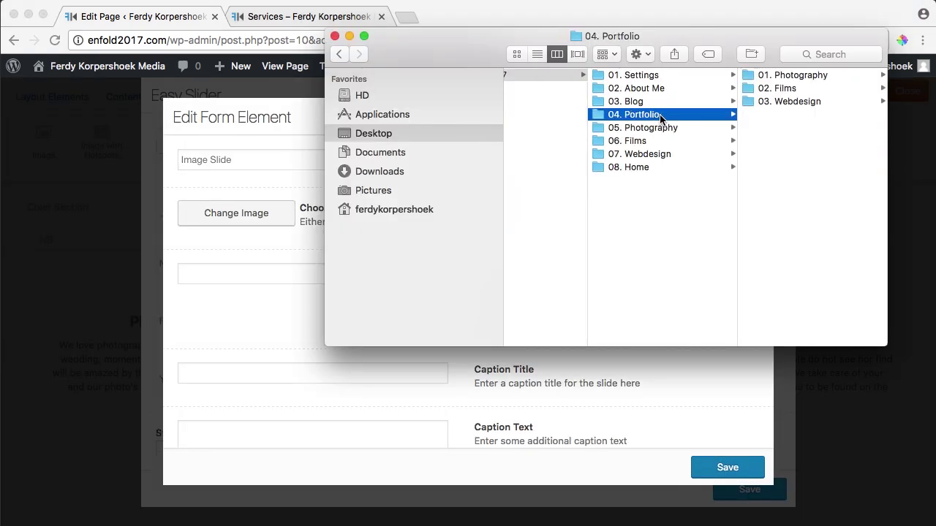
{"action": "left_click", "coordinate": [769, 89]}
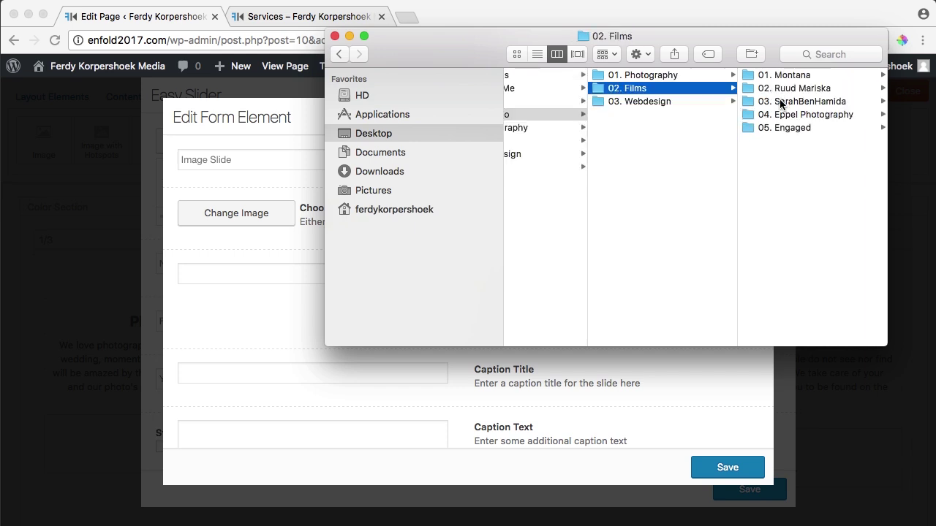
{"action": "left_click", "coordinate": [780, 76]}
{"action": "left_click", "coordinate": [780, 75]}
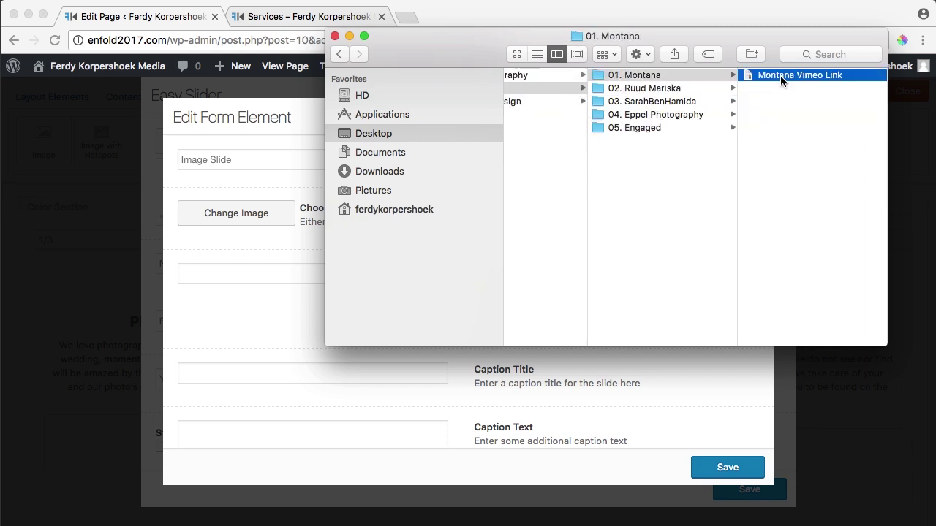
{"action": "key", "text": "super+a"}
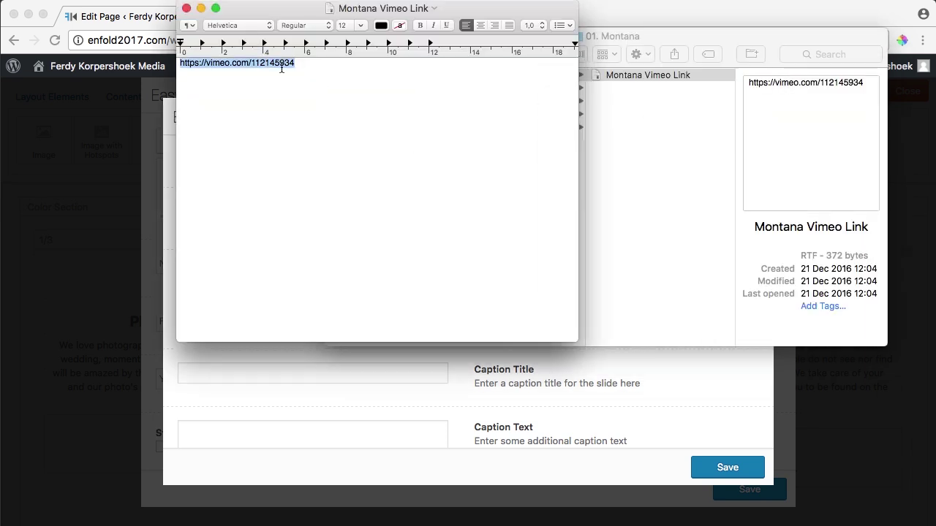
{"action": "left_click", "coordinate": [187, 9]}
Make the new Films slide a video slide and fill in its video URL
{"action": "left_click", "coordinate": [334, 36]}
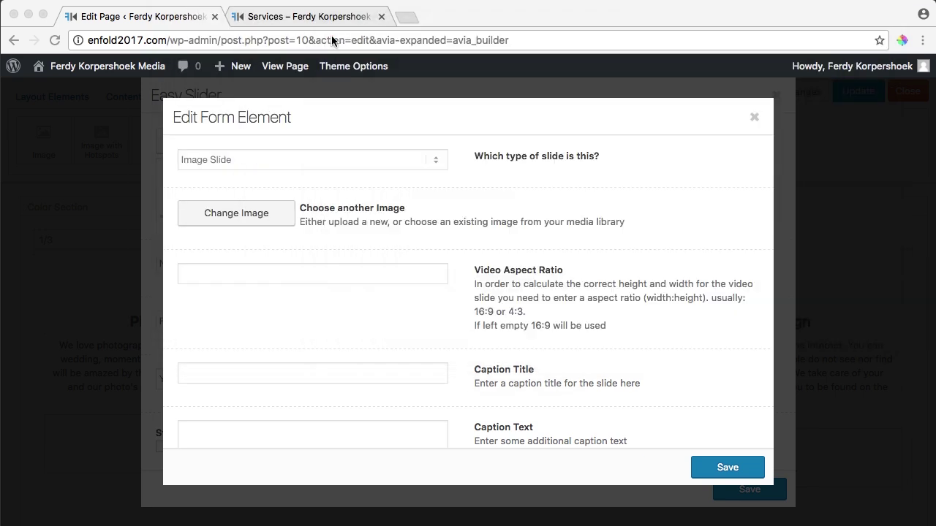
{"action": "left_click", "coordinate": [507, 166]}
{"action": "left_click", "coordinate": [175, 162]}
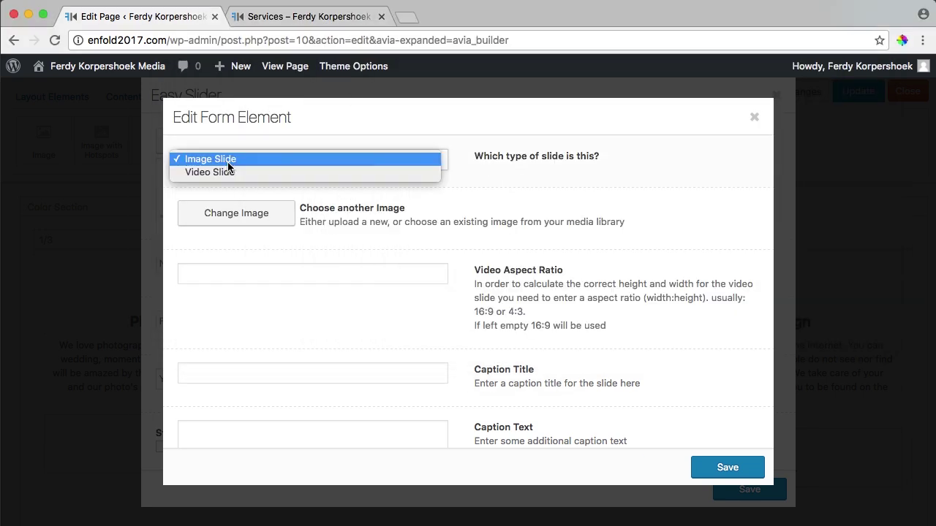
{"action": "left_click", "coordinate": [234, 174]}
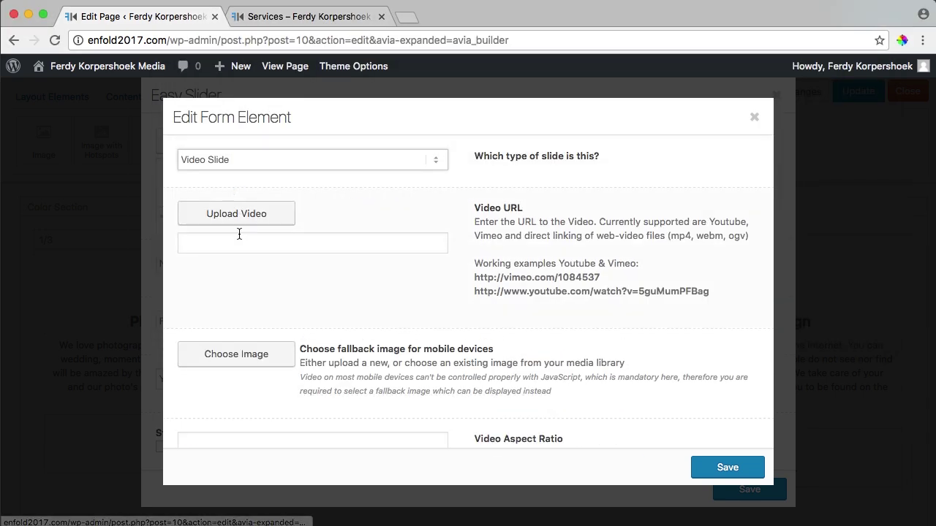
{"action": "left_click", "coordinate": [296, 241]}
{"action": "scroll", "coordinate": [398, 249], "scroll_direction": "down", "scroll_amount": 4}
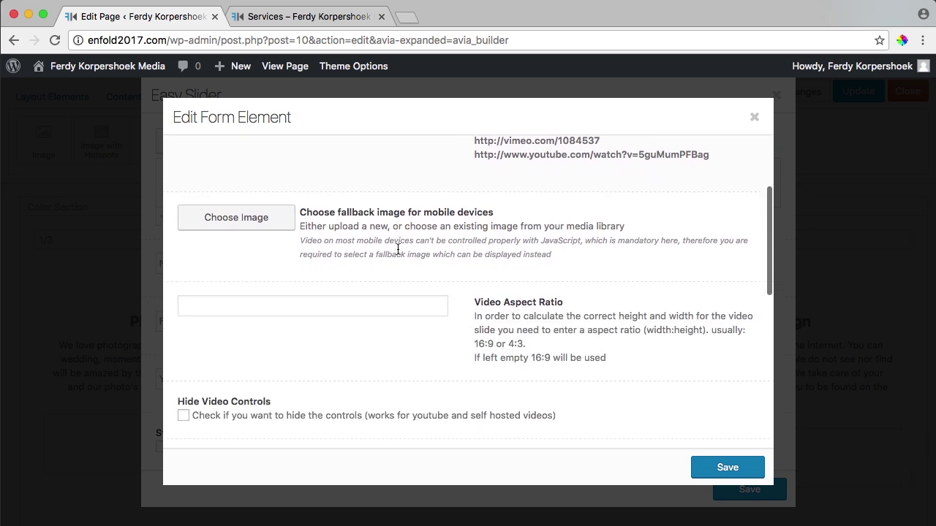
{"action": "scroll", "coordinate": [397, 249], "scroll_direction": "up", "scroll_amount": 1}
{"action": "scroll", "coordinate": [326, 241], "scroll_direction": "up", "scroll_amount": 1}
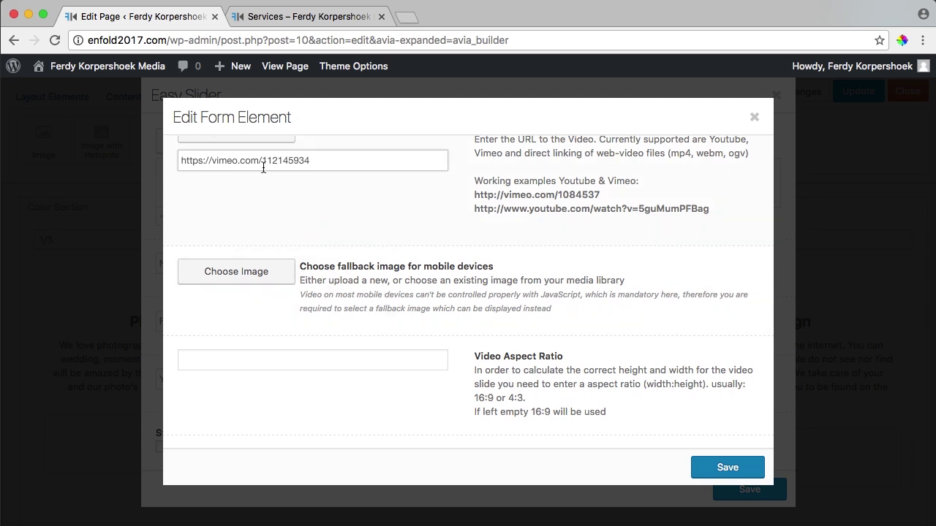
Set the couple photo from the media library as the slide's mobile fallback image
{"action": "left_click", "coordinate": [232, 275]}
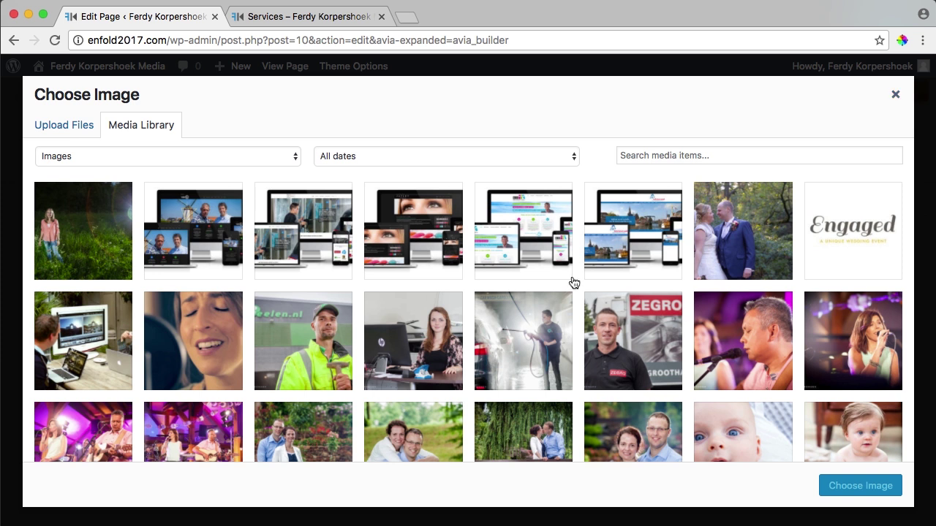
{"action": "scroll", "coordinate": [495, 307], "scroll_direction": "down", "scroll_amount": 15}
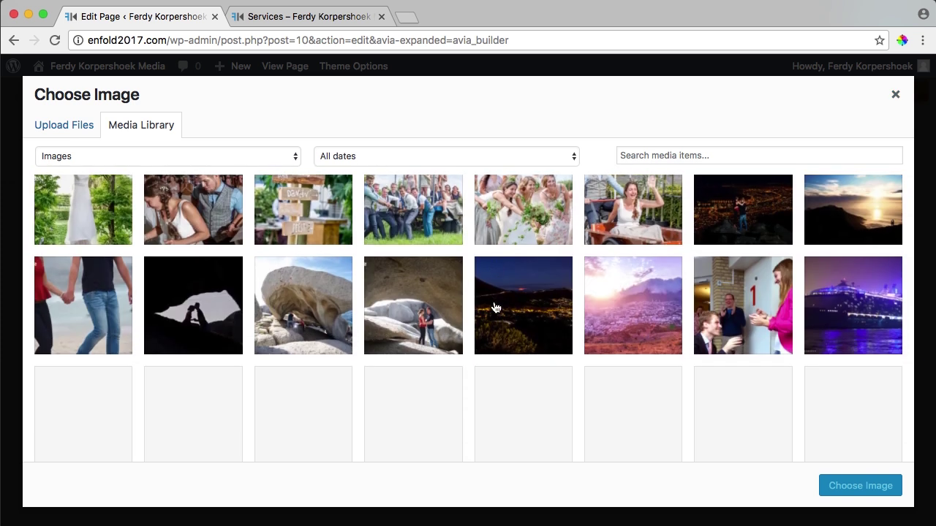
{"action": "scroll", "coordinate": [325, 298], "scroll_direction": "down", "scroll_amount": 2}
{"action": "left_click", "coordinate": [315, 398]}
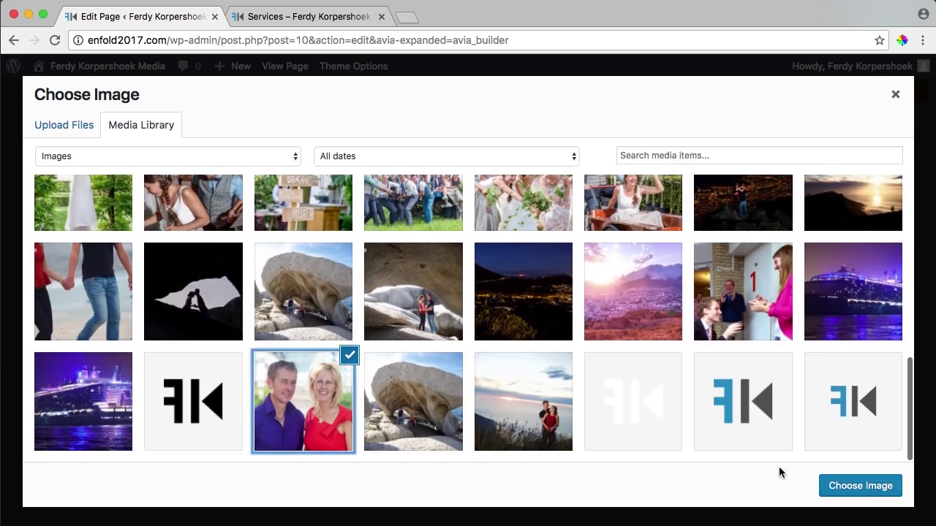
{"action": "left_click", "coordinate": [842, 487]}
Leave the slide unlinked with hidden controls and muted, then save the slide and Easy Slider
{"action": "scroll", "coordinate": [426, 305], "scroll_direction": "down", "scroll_amount": 5}
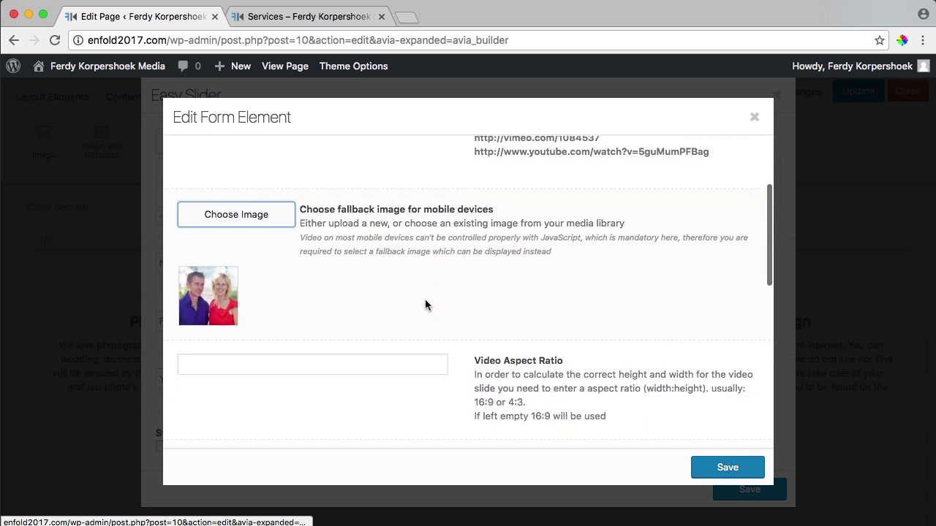
{"action": "left_click", "coordinate": [247, 212]}
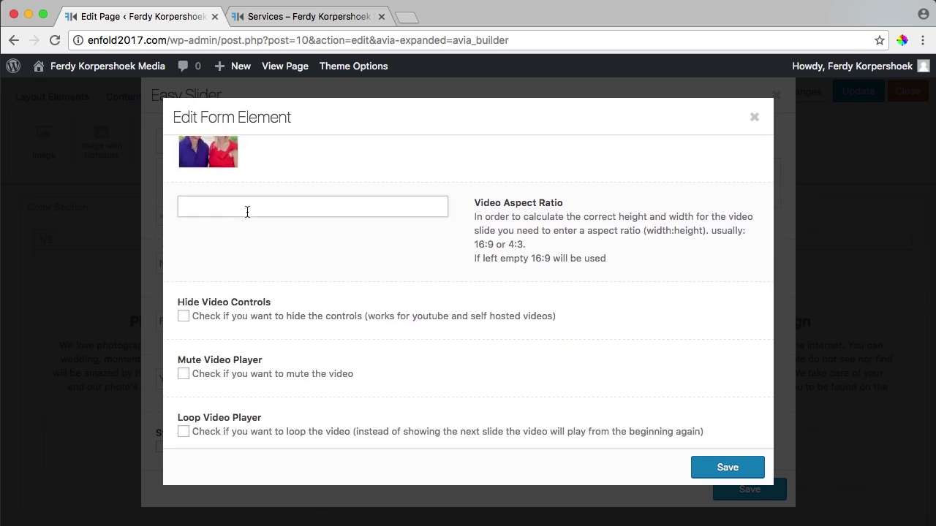
{"action": "scroll", "coordinate": [283, 216], "scroll_direction": "down", "scroll_amount": 2}
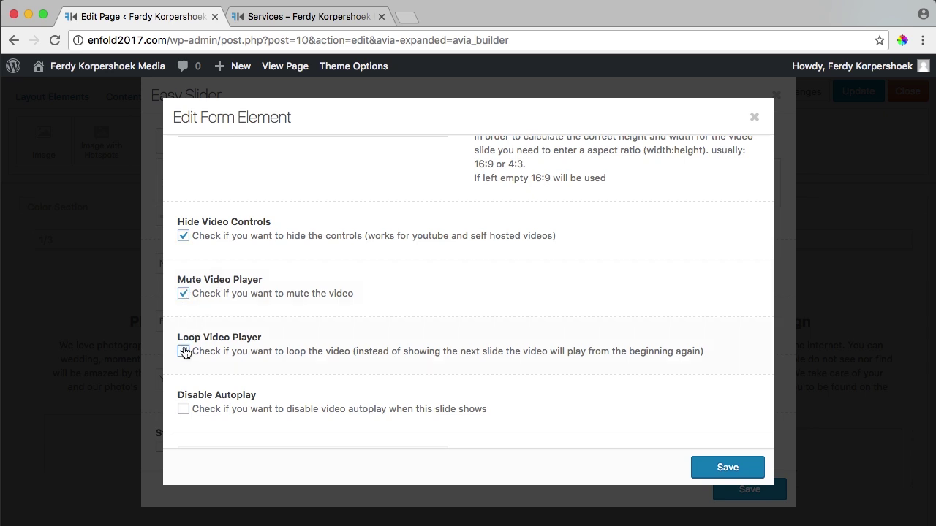
{"action": "scroll", "coordinate": [669, 329], "scroll_direction": "down", "scroll_amount": 6}
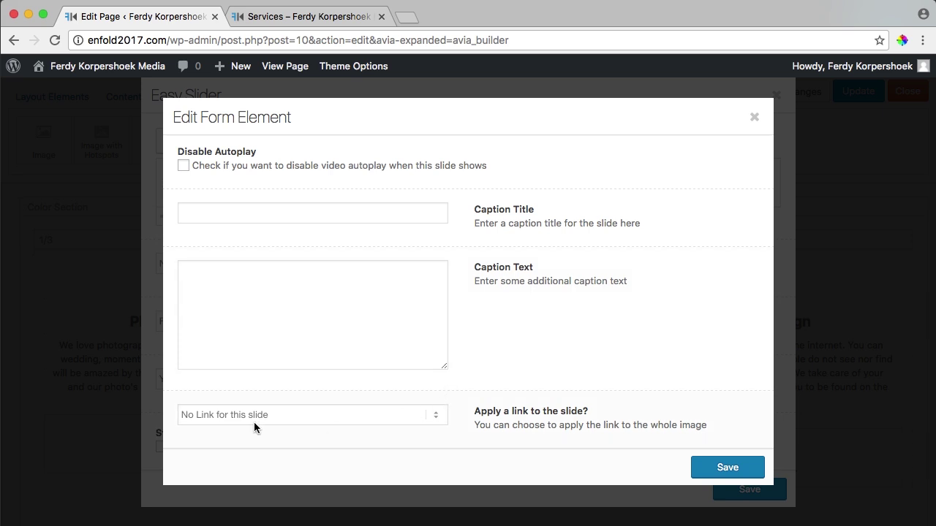
{"action": "left_click", "coordinate": [253, 415]}
{"action": "left_click", "coordinate": [483, 300]}
{"action": "left_click", "coordinate": [320, 214]}
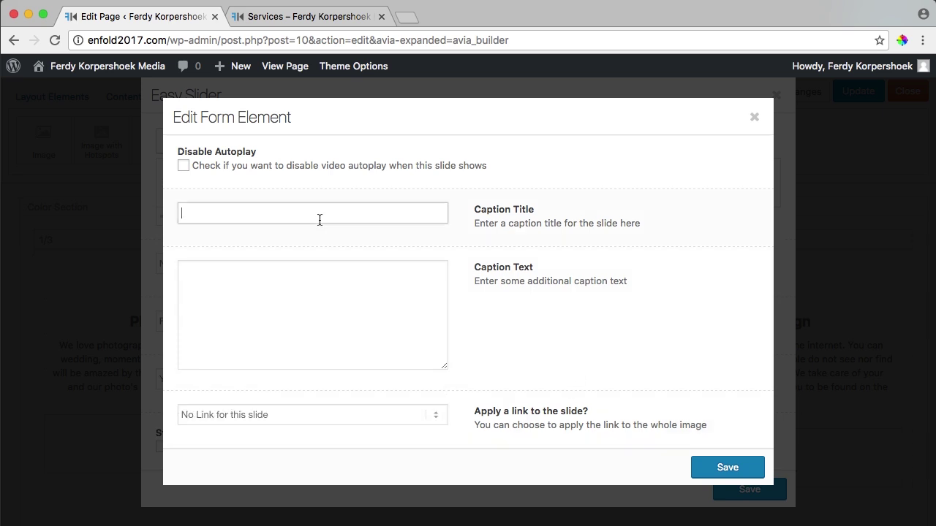
{"action": "left_click", "coordinate": [735, 468]}
{"action": "left_click", "coordinate": [746, 487]}
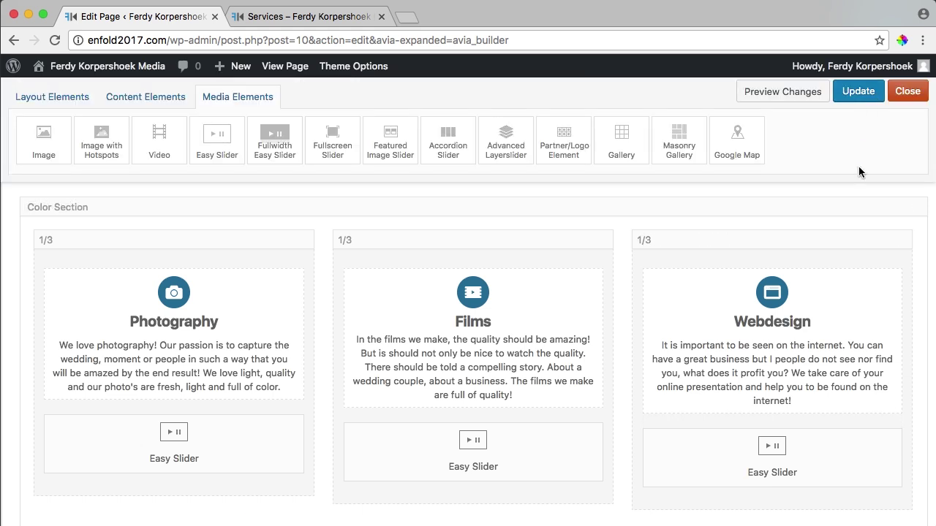
Update the page, reload the live Services page to confirm the Films column, and return to the editor
{"action": "left_click", "coordinate": [856, 96]}
{"action": "left_click", "coordinate": [291, 22]}
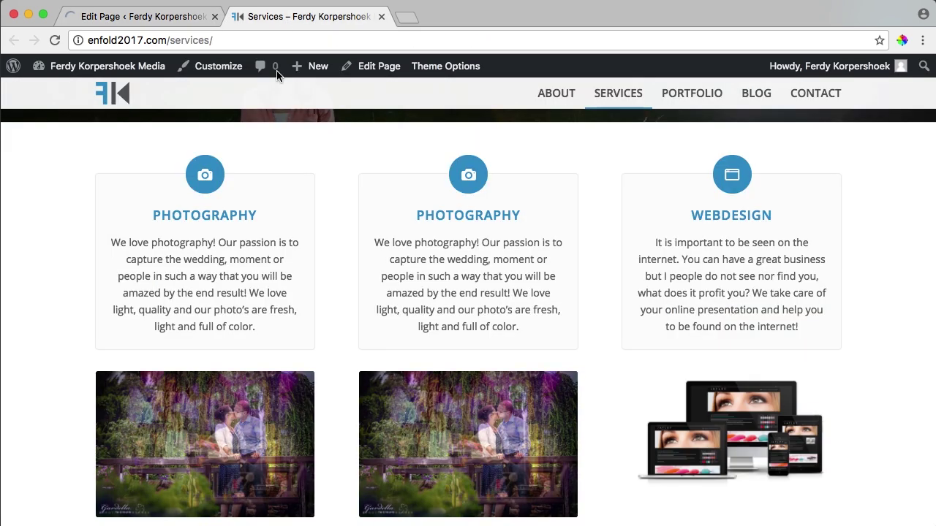
{"action": "key", "text": "super+r"}
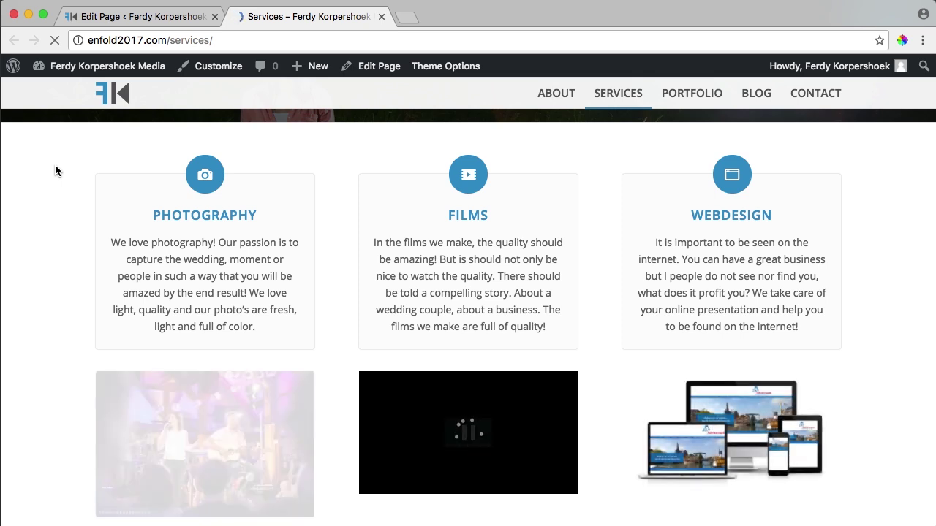
{"action": "scroll", "coordinate": [56, 170], "scroll_direction": "down", "scroll_amount": 3}
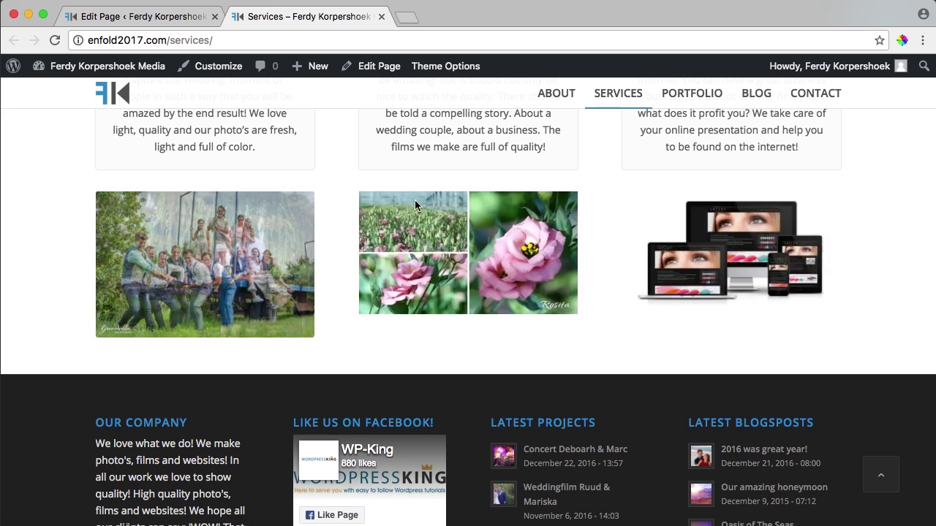
{"action": "mouse_move", "coordinate": [277, 321]}
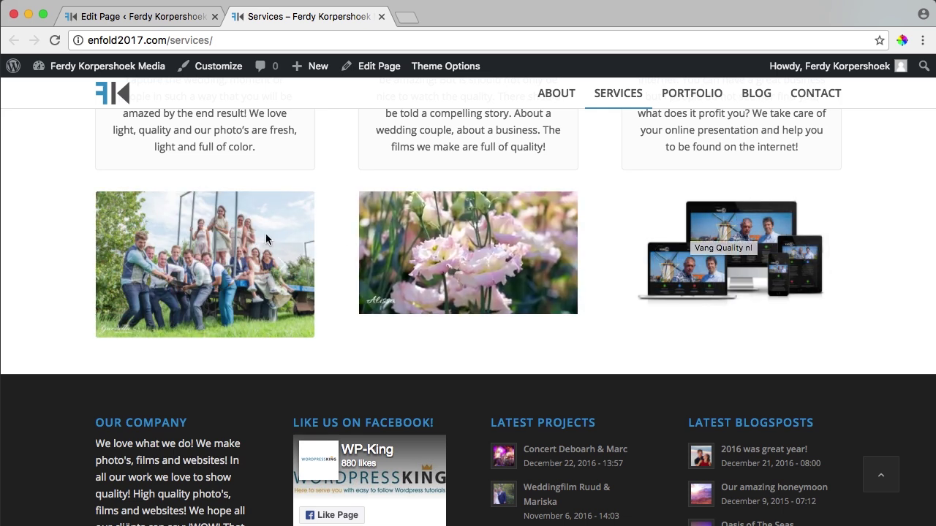
{"action": "scroll", "coordinate": [335, 247], "scroll_direction": "up", "scroll_amount": 5}
{"action": "scroll", "coordinate": [335, 247], "scroll_direction": "down", "scroll_amount": 3}
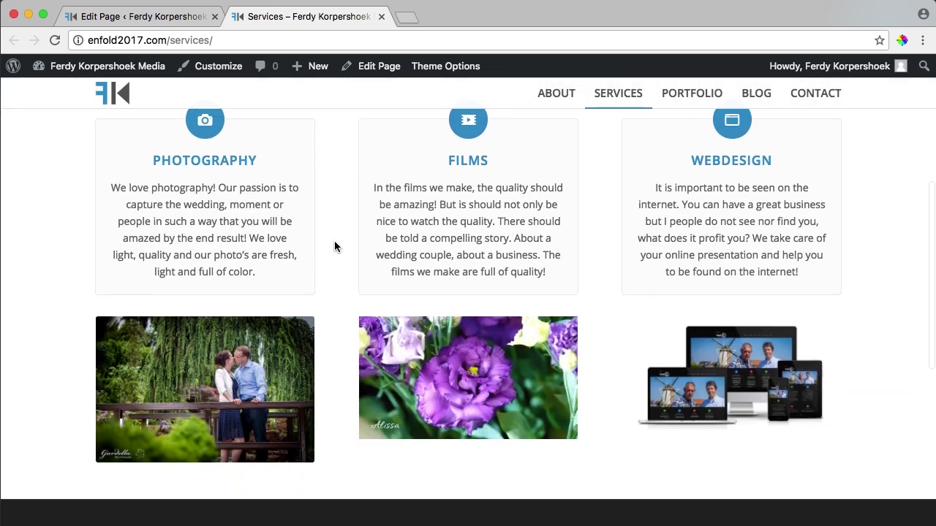
{"action": "left_click", "coordinate": [153, 27]}
{"action": "scroll", "coordinate": [197, 284], "scroll_direction": "down", "scroll_amount": 5}
{"action": "scroll", "coordinate": [197, 281], "scroll_direction": "up", "scroll_amount": 3}
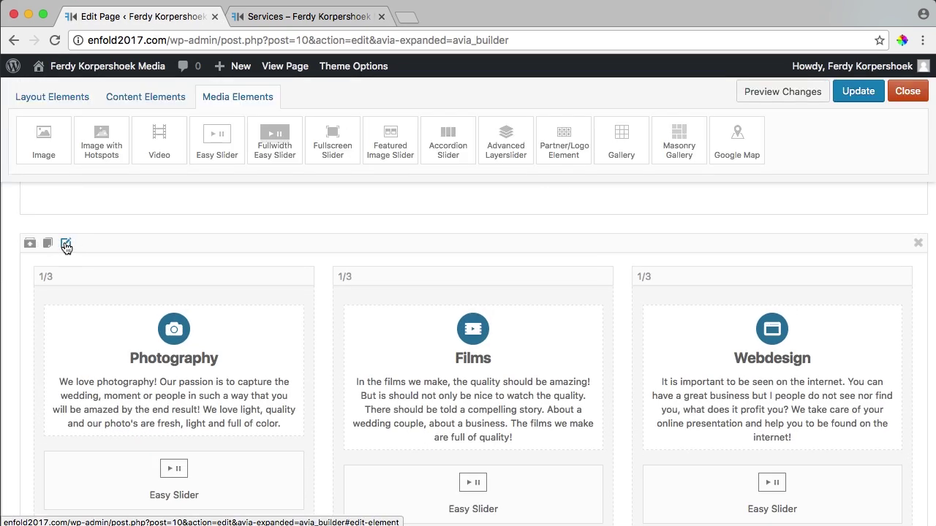
Upload the Webdesign laptop photo from the 07. Webdesign folder as the color section's background image
{"action": "left_click", "coordinate": [65, 244]}
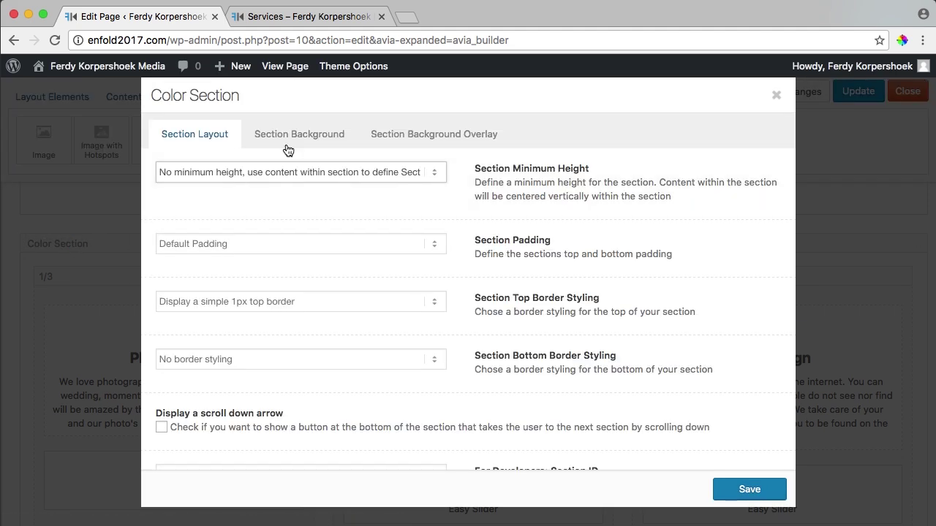
{"action": "left_click", "coordinate": [287, 133]}
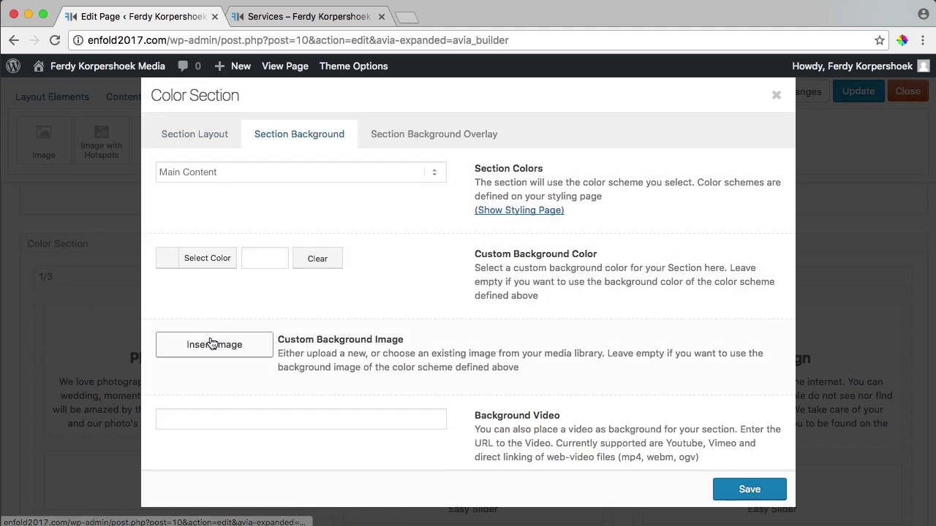
{"action": "left_click", "coordinate": [209, 341]}
{"action": "left_click", "coordinate": [91, 131]}
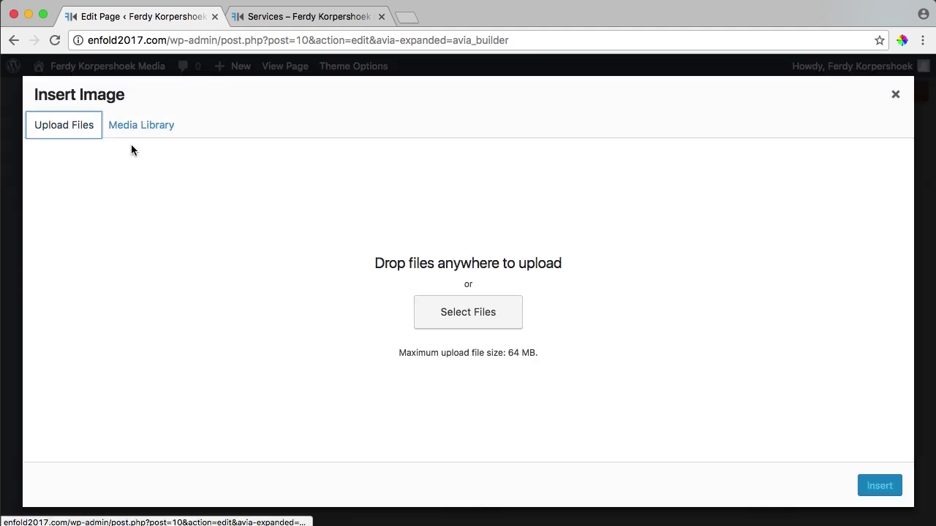
{"action": "left_click", "coordinate": [471, 315]}
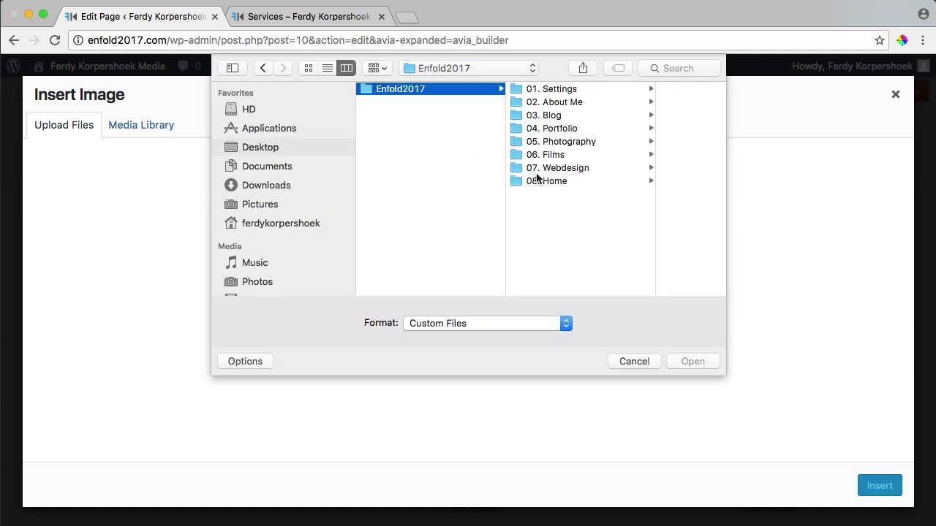
{"action": "left_click", "coordinate": [554, 170]}
{"action": "left_click", "coordinate": [571, 89]}
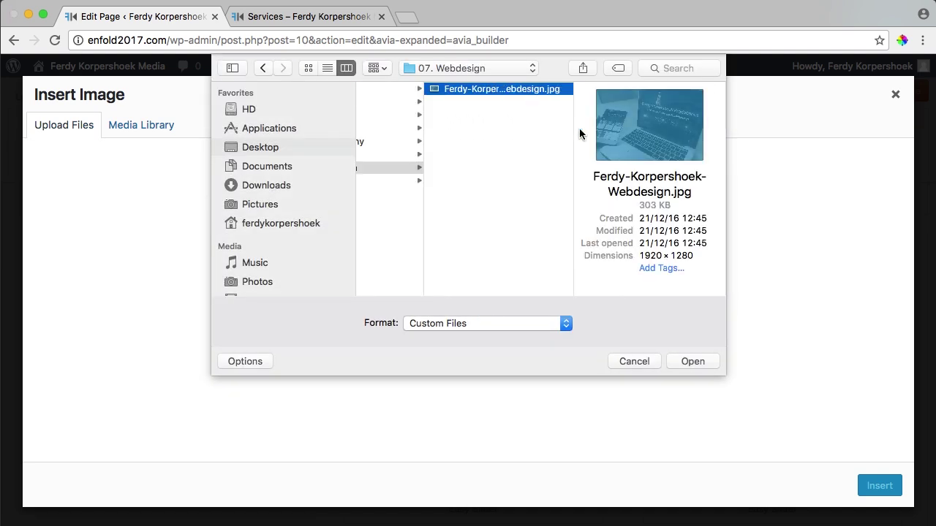
{"action": "left_click", "coordinate": [693, 362]}
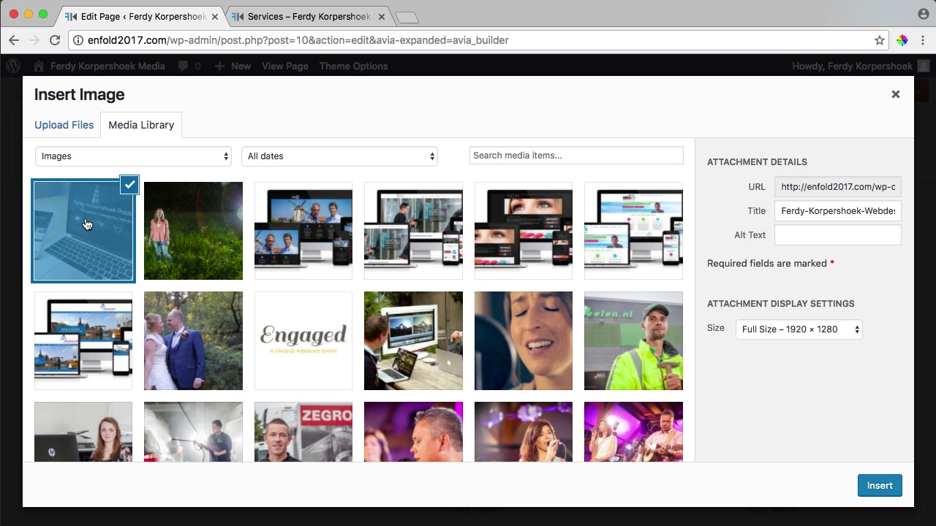
{"action": "left_click", "coordinate": [877, 486]}
Set the background attachment to Fixed, then save the section and the page
{"action": "scroll", "coordinate": [541, 299], "scroll_direction": "down", "scroll_amount": 2}
{"action": "scroll", "coordinate": [538, 298], "scroll_direction": "down", "scroll_amount": 5}
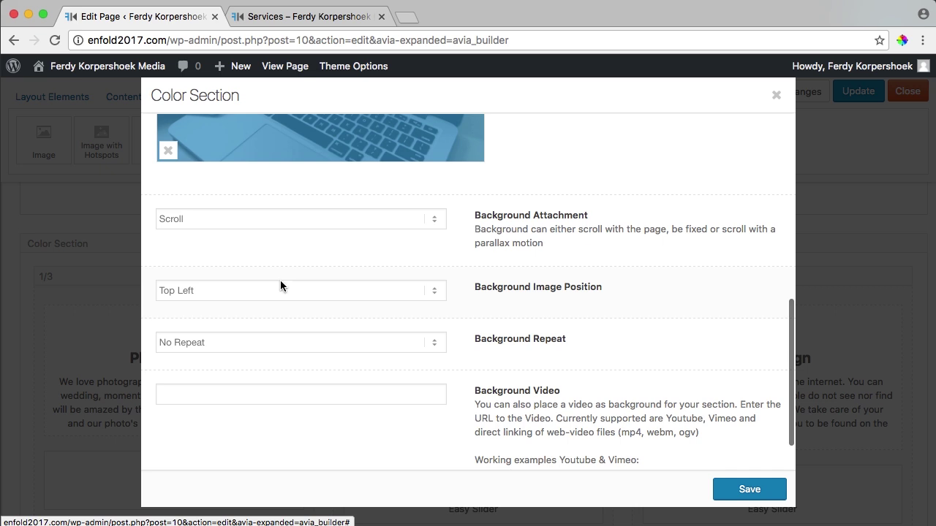
{"action": "left_click", "coordinate": [220, 221]}
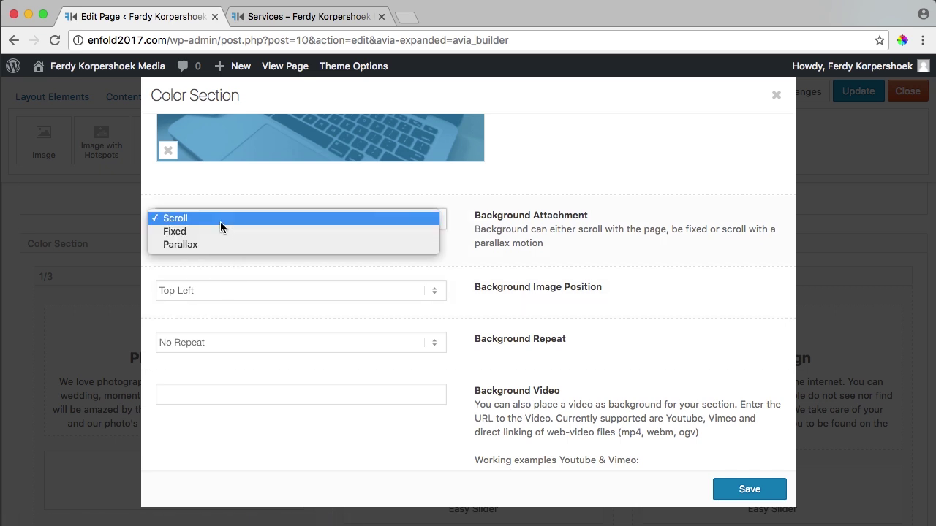
{"action": "left_click", "coordinate": [208, 230]}
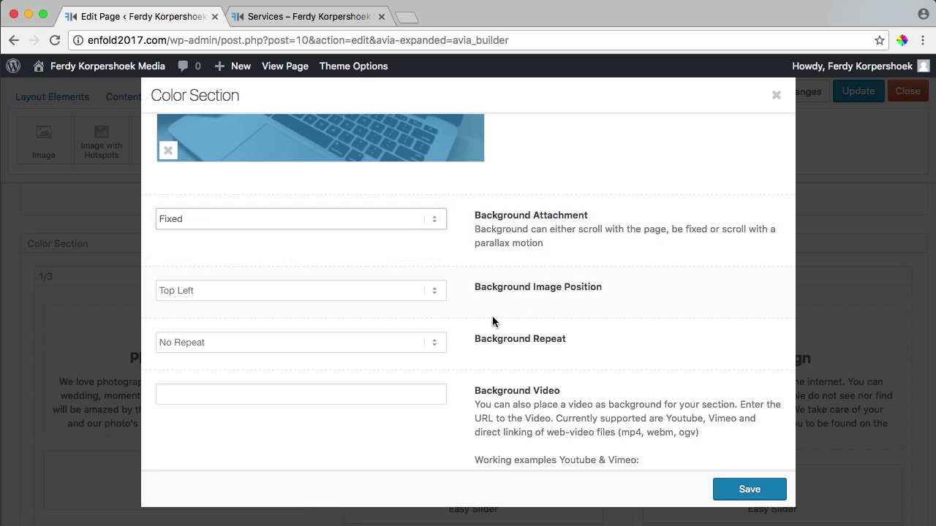
{"action": "left_click", "coordinate": [745, 488]}
{"action": "left_click", "coordinate": [853, 90]}
Reload the live Services page, check the three columns over the fixed laptop background, then return to the editor
{"action": "left_click", "coordinate": [294, 17]}
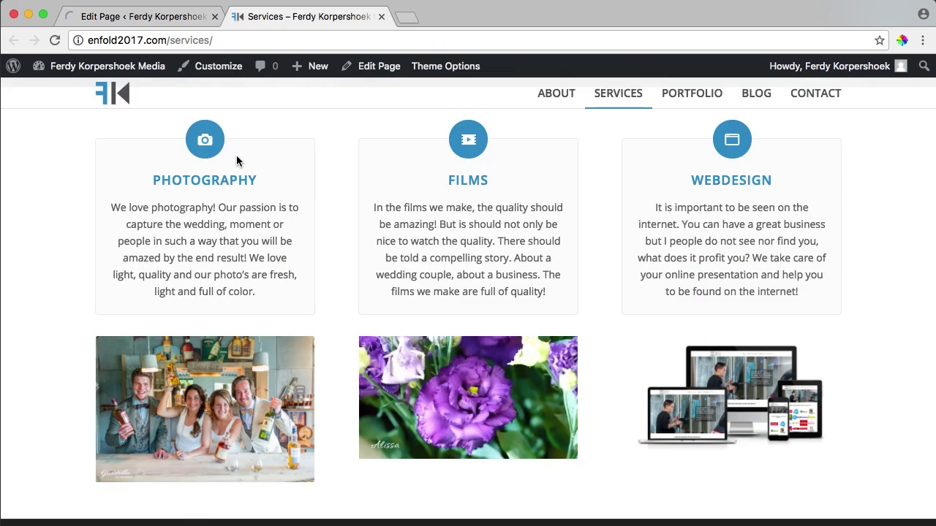
{"action": "key", "text": "super+r"}
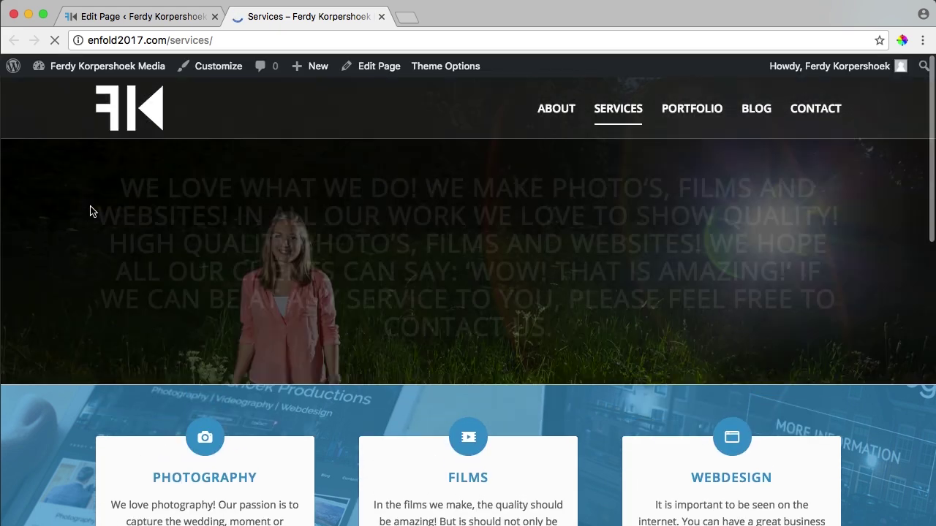
{"action": "scroll", "coordinate": [92, 211], "scroll_direction": "down", "scroll_amount": 10}
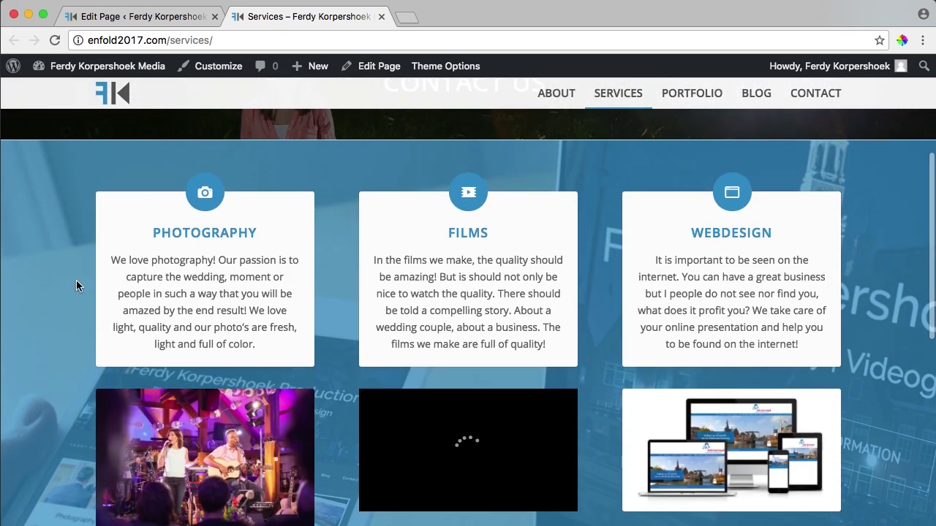
{"action": "scroll", "coordinate": [78, 329], "scroll_direction": "up", "scroll_amount": 8}
{"action": "scroll", "coordinate": [79, 319], "scroll_direction": "down", "scroll_amount": 2}
{"action": "scroll", "coordinate": [57, 337], "scroll_direction": "down", "scroll_amount": 5}
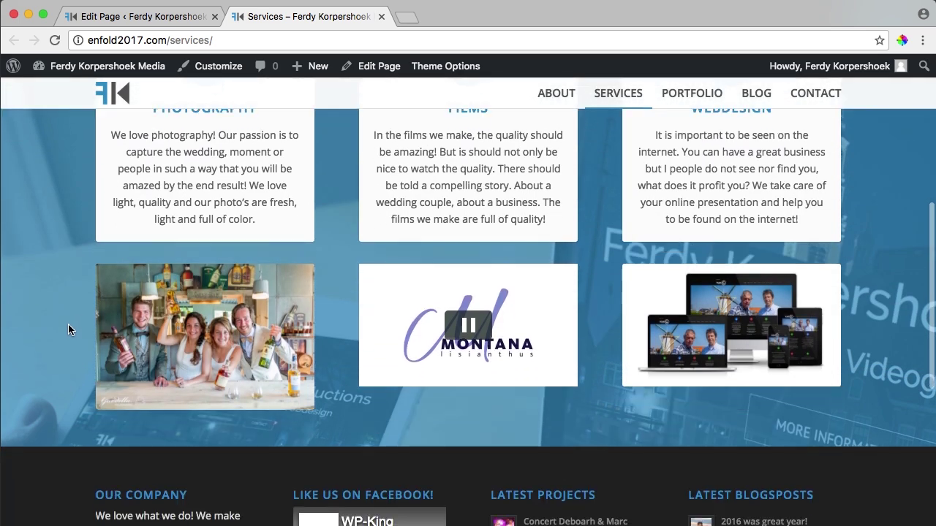
{"action": "scroll", "coordinate": [70, 319], "scroll_direction": "up", "scroll_amount": 1}
{"action": "scroll", "coordinate": [68, 318], "scroll_direction": "down", "scroll_amount": 3}
{"action": "scroll", "coordinate": [337, 302], "scroll_direction": "up", "scroll_amount": 4}
{"action": "scroll", "coordinate": [337, 306], "scroll_direction": "down", "scroll_amount": 4}
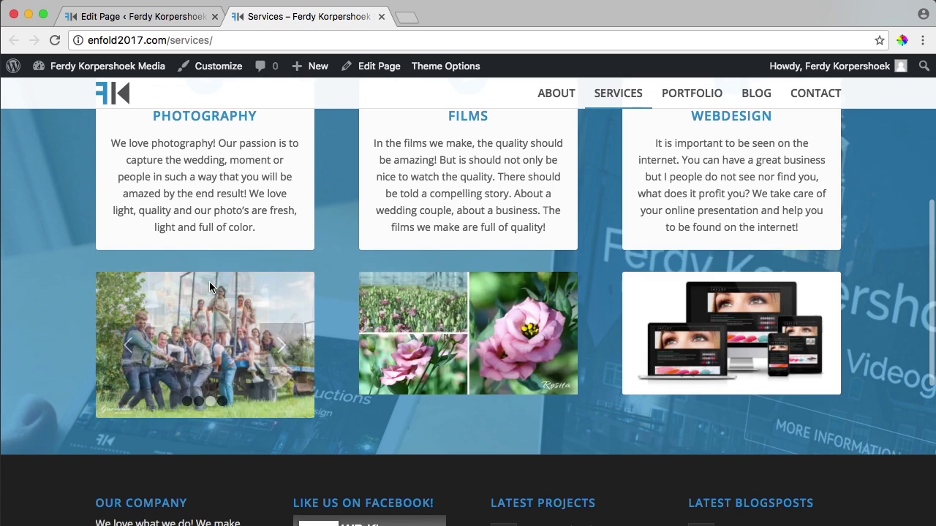
{"action": "left_click", "coordinate": [184, 16]}
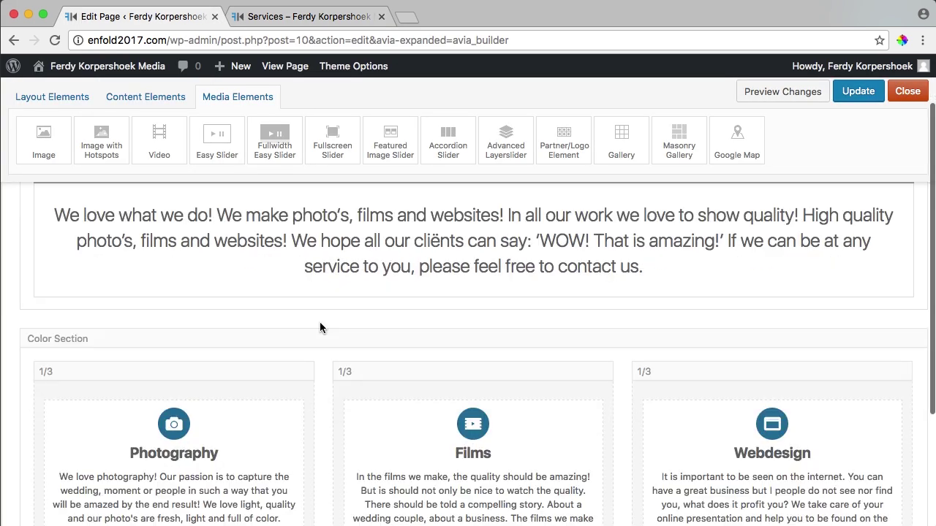
{"action": "scroll", "coordinate": [311, 321], "scroll_direction": "down", "scroll_amount": 4}
Remove all four existing slides from the Photography column's Easy Slider
{"action": "left_click", "coordinate": [208, 402]}
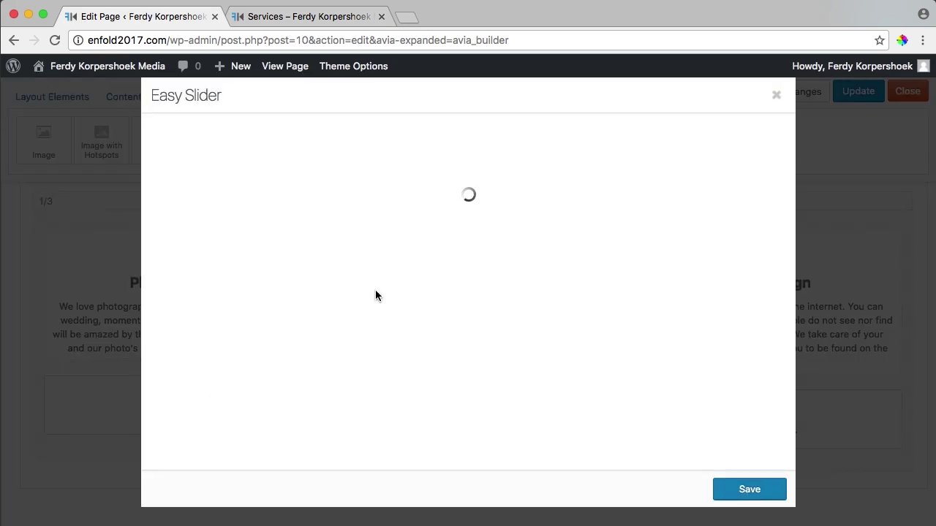
{"action": "left_click", "coordinate": [767, 183]}
{"action": "left_click", "coordinate": [767, 183]}
{"action": "left_click", "coordinate": [766, 183]}
{"action": "left_click", "coordinate": [766, 183]}
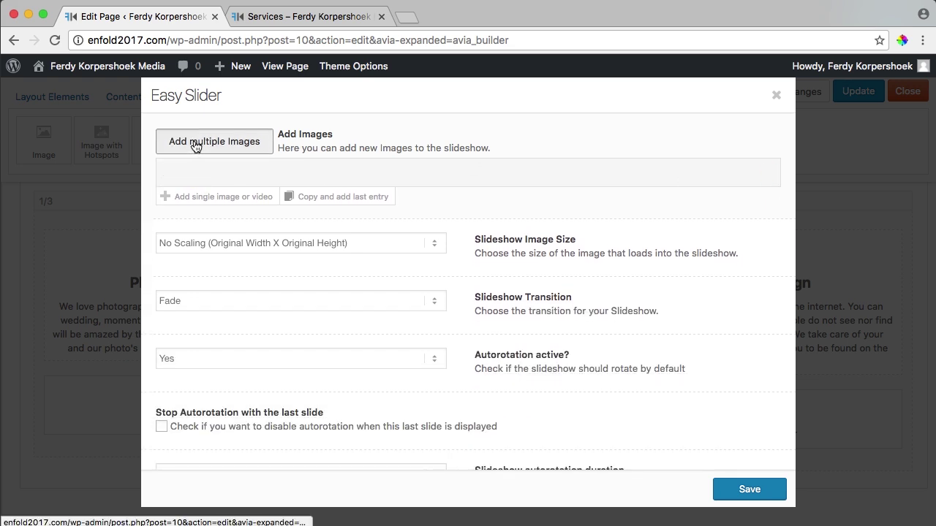
Upload the four photos from enfold2017/08. Home/Photography into the slider, save, and update the page
{"action": "left_click", "coordinate": [195, 142]}
{"action": "left_click", "coordinate": [71, 134]}
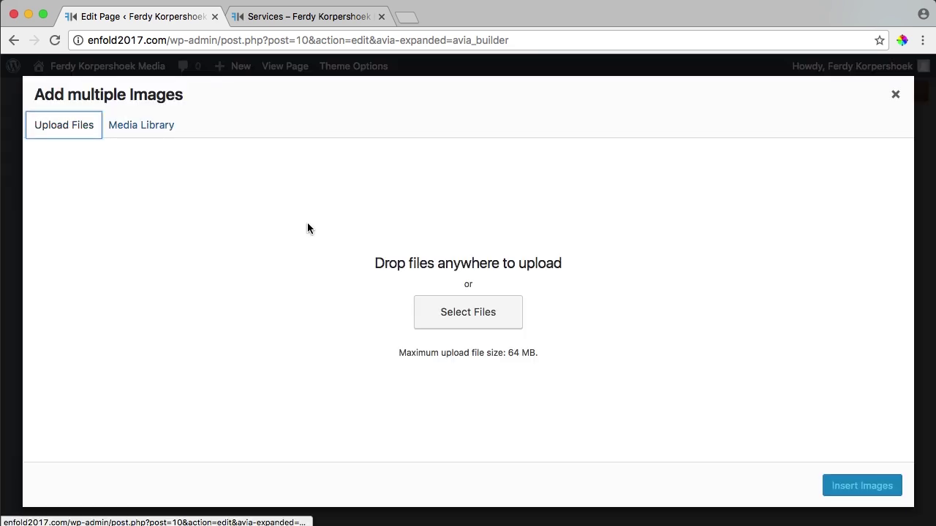
{"action": "left_click", "coordinate": [459, 315]}
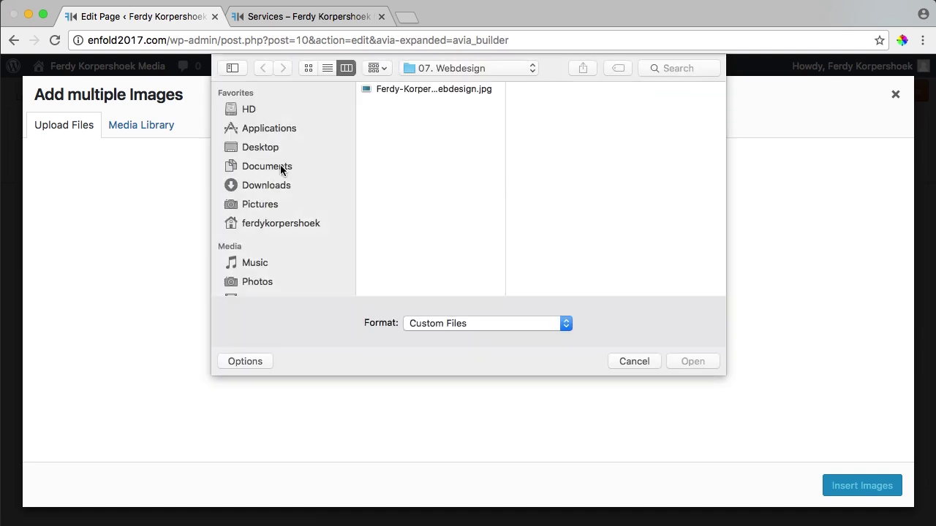
{"action": "left_click", "coordinate": [296, 144]}
{"action": "left_click", "coordinate": [414, 90]}
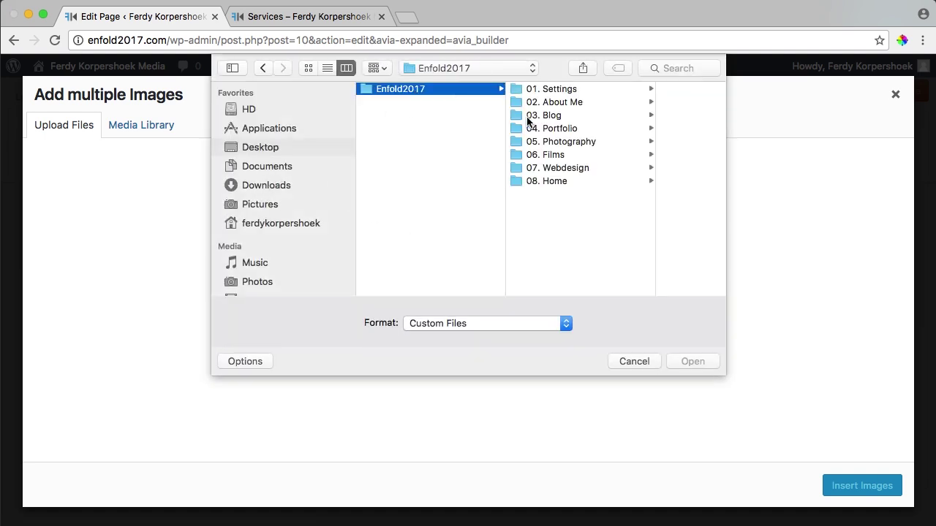
{"action": "left_click", "coordinate": [555, 181]}
{"action": "left_click", "coordinate": [614, 115]}
{"action": "left_click", "coordinate": [623, 89]}
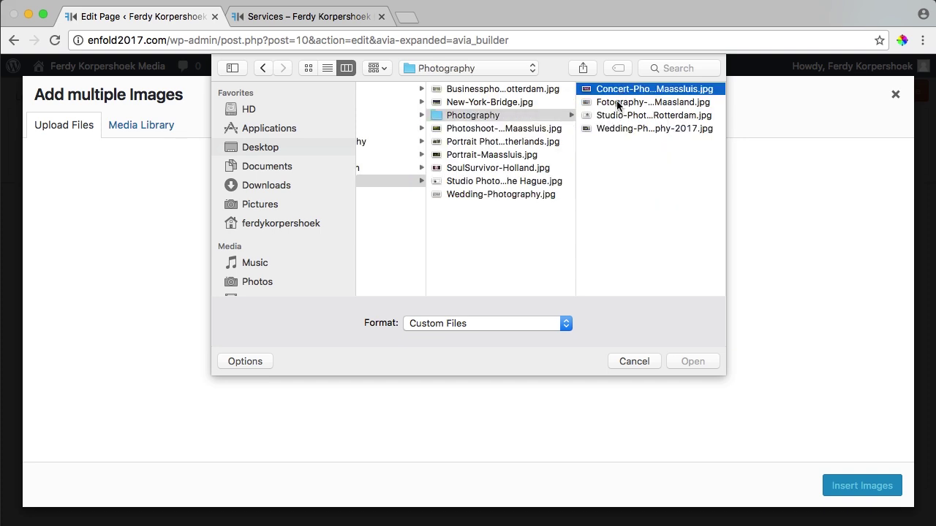
{"action": "left_click", "coordinate": [508, 117], "text": "shift"}
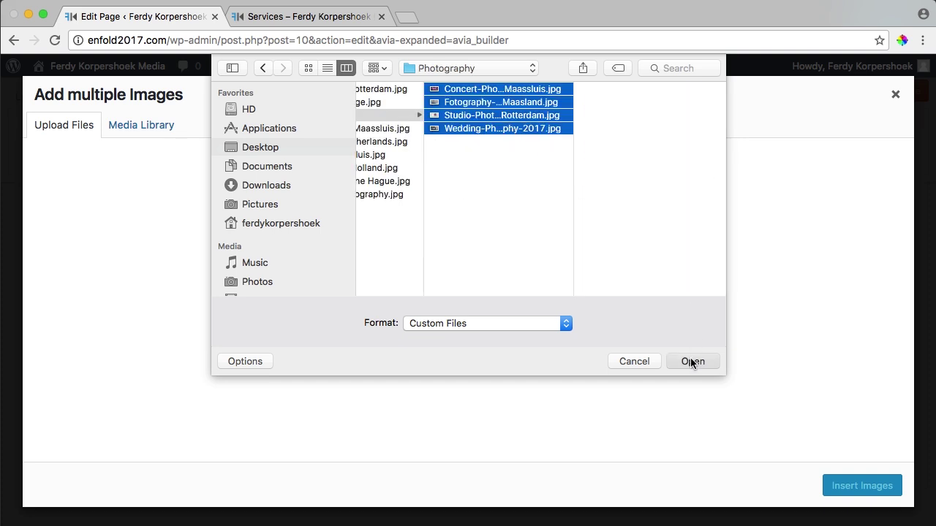
{"action": "left_click", "coordinate": [690, 360]}
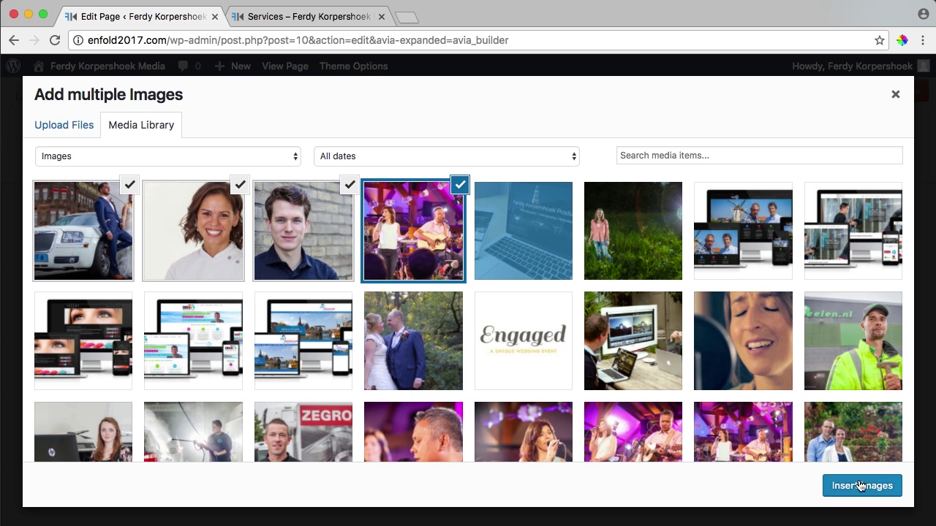
{"action": "left_click", "coordinate": [860, 487]}
{"action": "left_click", "coordinate": [851, 95]}
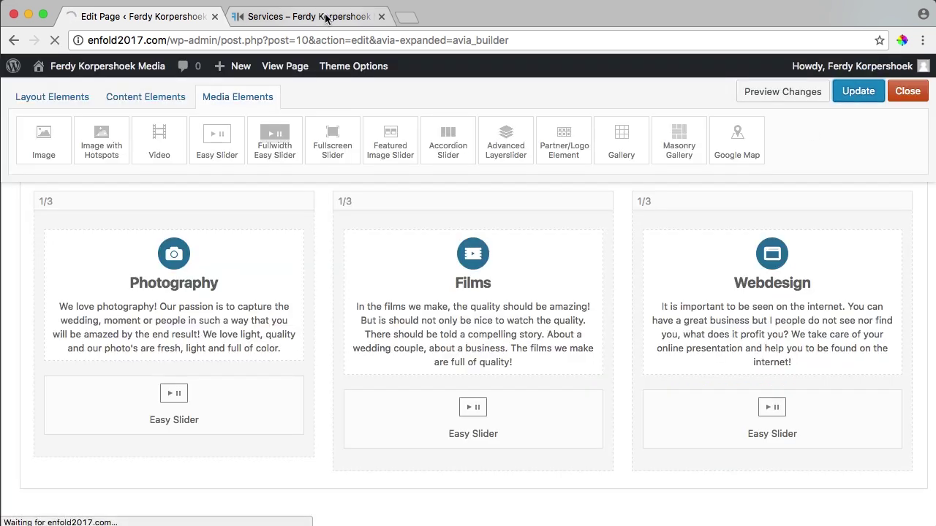
{"action": "left_click", "coordinate": [328, 20]}
{"action": "key", "text": "super+r"}
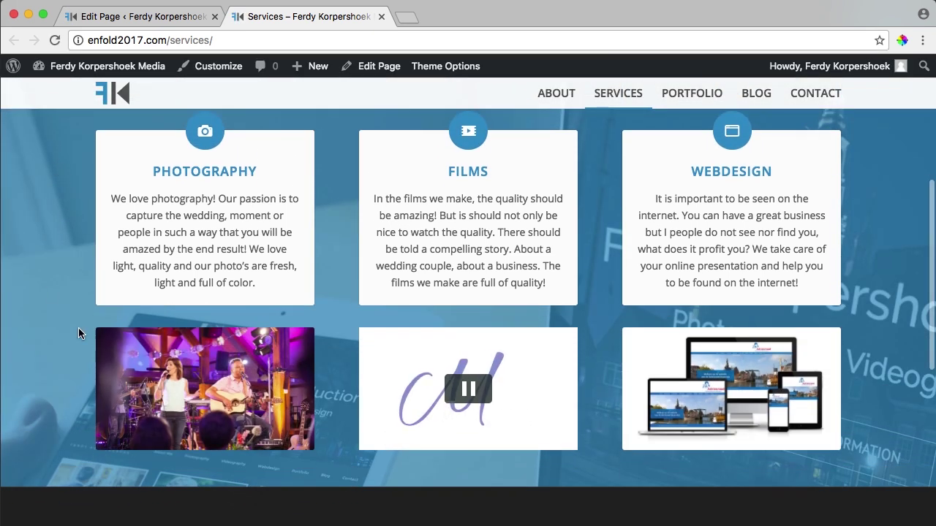
{"action": "scroll", "coordinate": [340, 349], "scroll_direction": "down", "scroll_amount": 1}
{"action": "scroll", "coordinate": [340, 344], "scroll_direction": "up", "scroll_amount": 4}
{"action": "scroll", "coordinate": [335, 340], "scroll_direction": "down", "scroll_amount": 2}
{"action": "scroll", "coordinate": [335, 340], "scroll_direction": "up", "scroll_amount": 4}
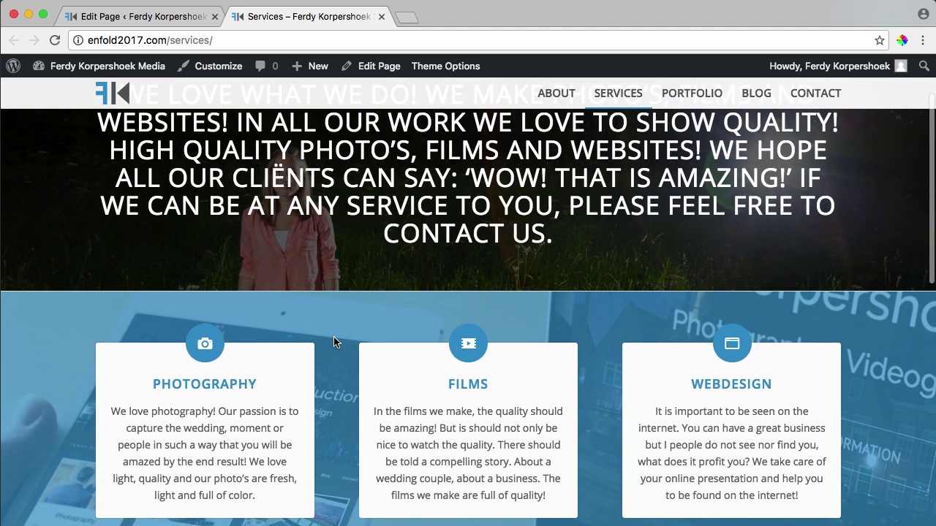
{"action": "scroll", "coordinate": [334, 340], "scroll_direction": "up", "scroll_amount": 2}
{"action": "scroll", "coordinate": [334, 340], "scroll_direction": "down", "scroll_amount": 9}
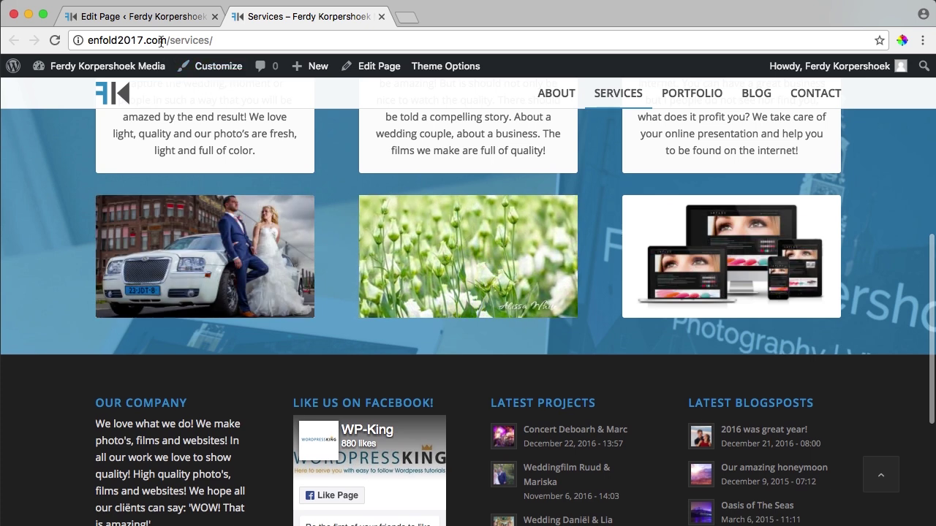
{"action": "left_click", "coordinate": [158, 15]}
{"action": "scroll", "coordinate": [212, 242], "scroll_direction": "down", "scroll_amount": 6}
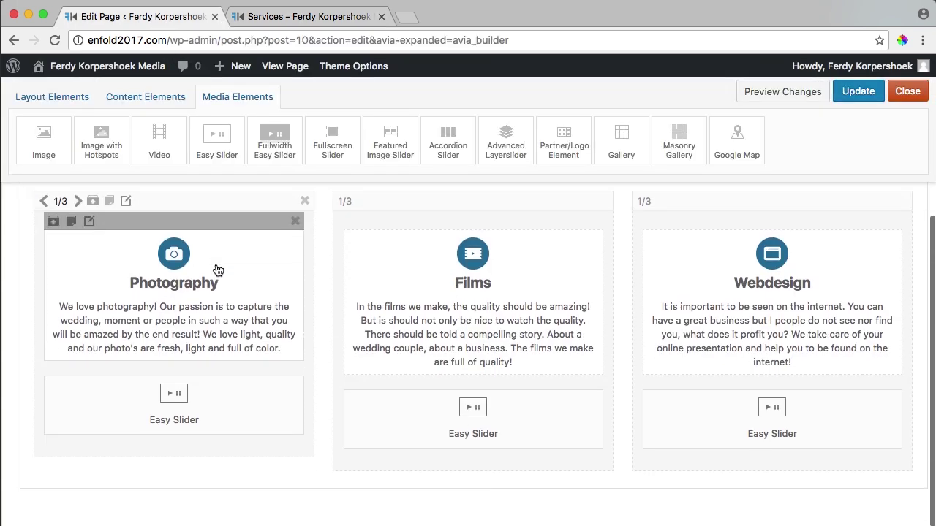
Add a Color Section at the page bottom holding a 1/3 and a 2/3 column
{"action": "scroll", "coordinate": [217, 270], "scroll_direction": "up", "scroll_amount": 5}
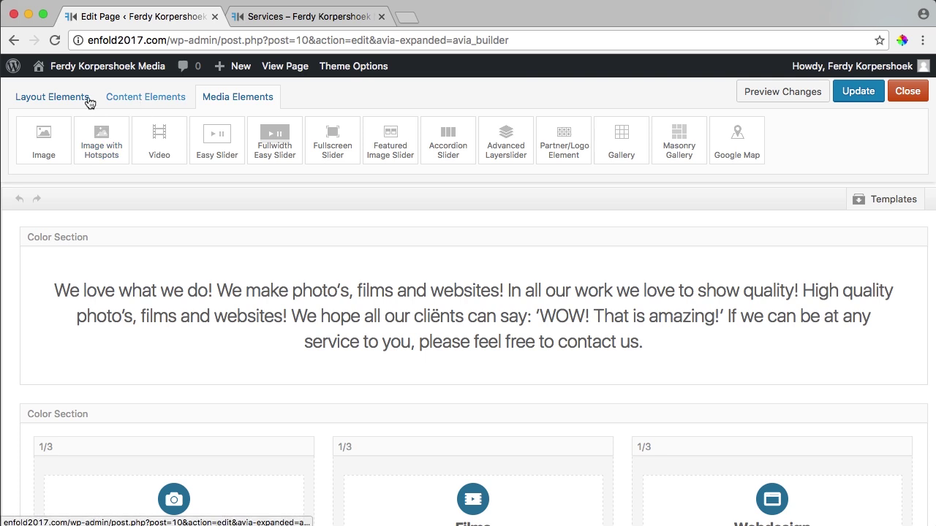
{"action": "left_click", "coordinate": [56, 99]}
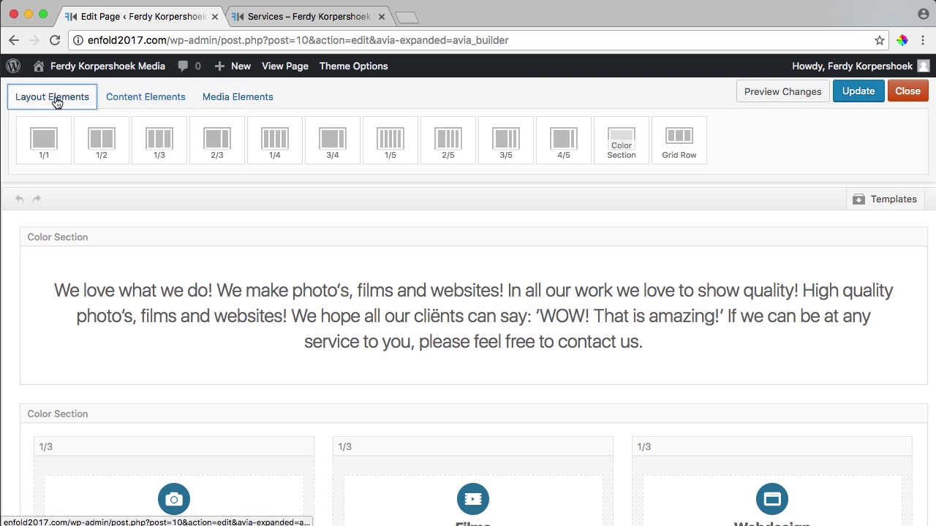
{"action": "left_click", "coordinate": [620, 147]}
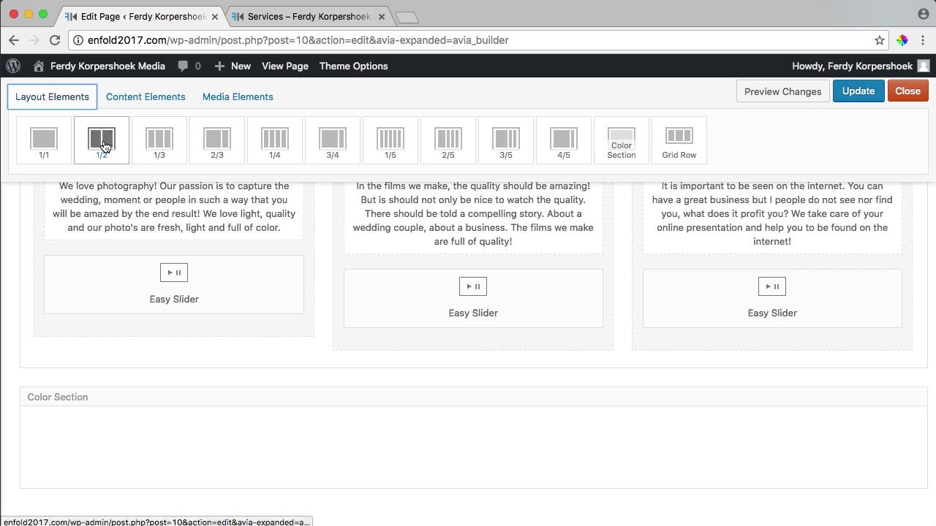
{"action": "left_click_drag", "start_coordinate": [156, 146], "coordinate": [114, 440]}
{"action": "left_click_drag", "start_coordinate": [206, 151], "coordinate": [391, 457]}
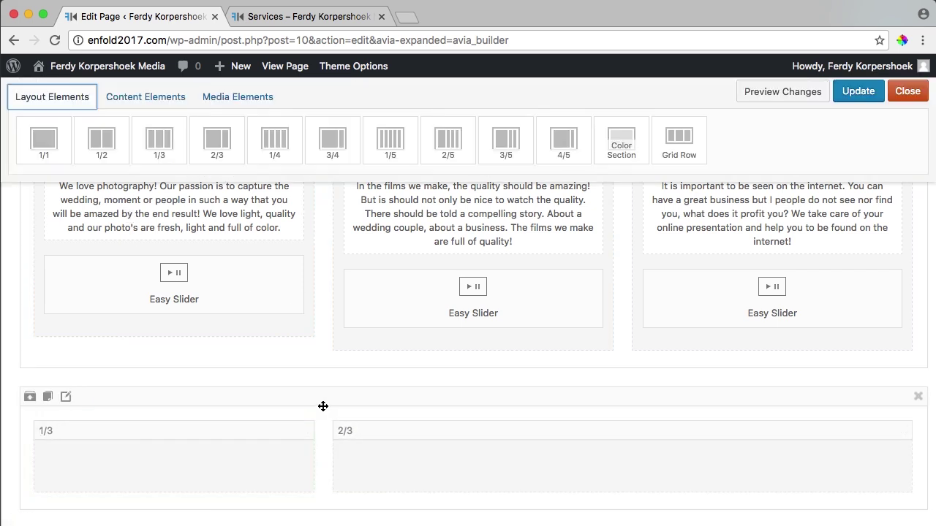
Add a Special Heading, which shows as "Hello", to the new section
{"action": "left_click", "coordinate": [135, 101]}
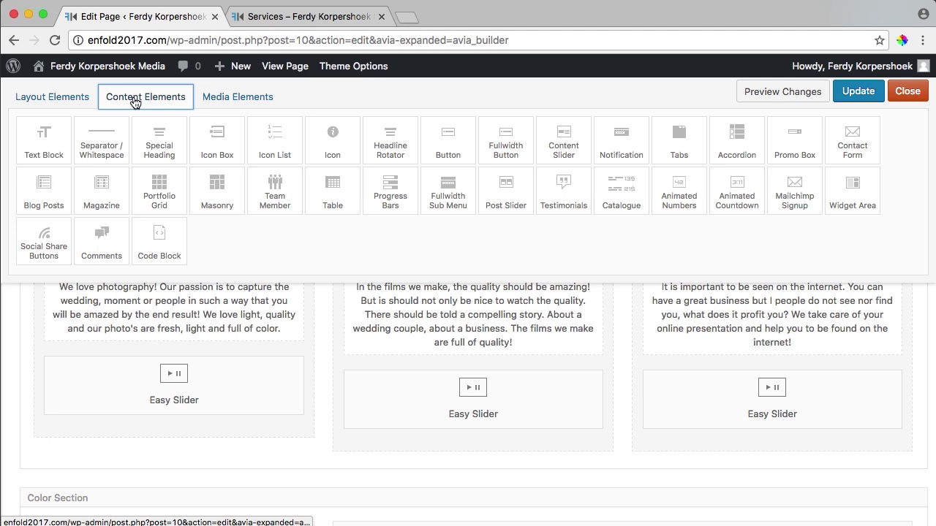
{"action": "left_click_drag", "start_coordinate": [149, 141], "coordinate": [135, 512]}
{"action": "scroll", "coordinate": [140, 478], "scroll_direction": "down", "scroll_amount": 5}
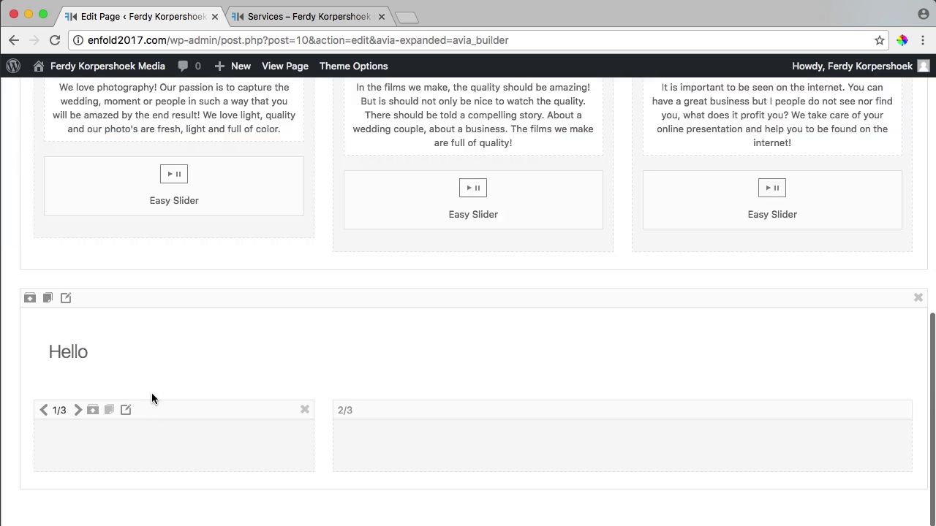
Move the Hello heading into the 1/3 column and make it an H1
{"action": "left_click_drag", "start_coordinate": [128, 315], "coordinate": [123, 429]}
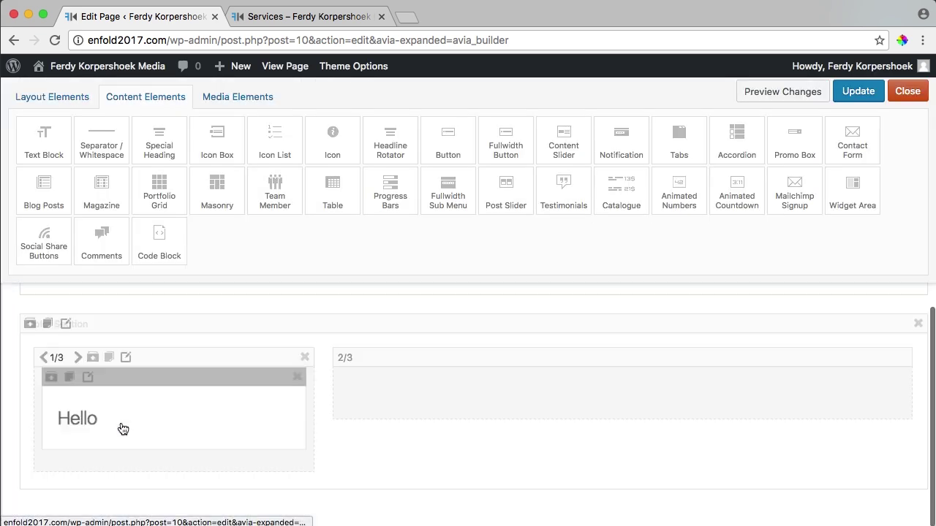
{"action": "left_click", "coordinate": [152, 413]}
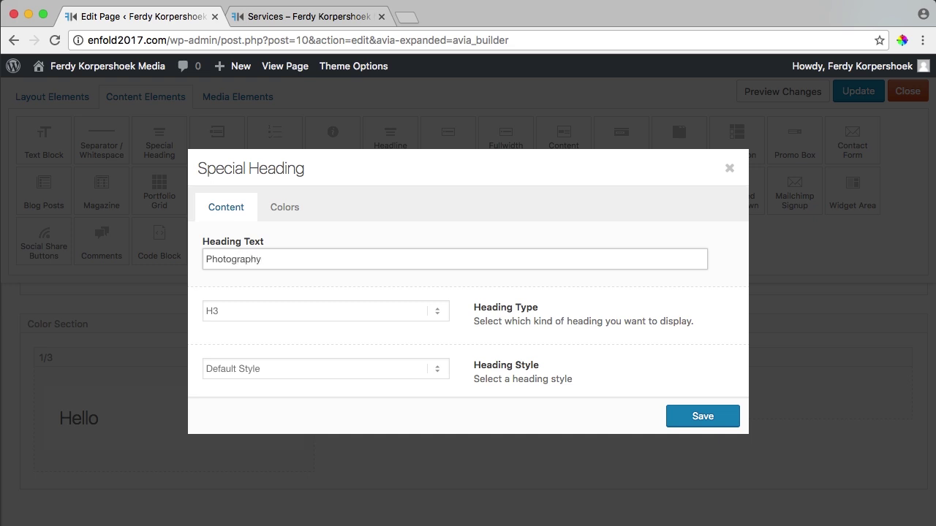
{"action": "left_click", "coordinate": [235, 311]}
{"action": "left_click", "coordinate": [234, 280]}
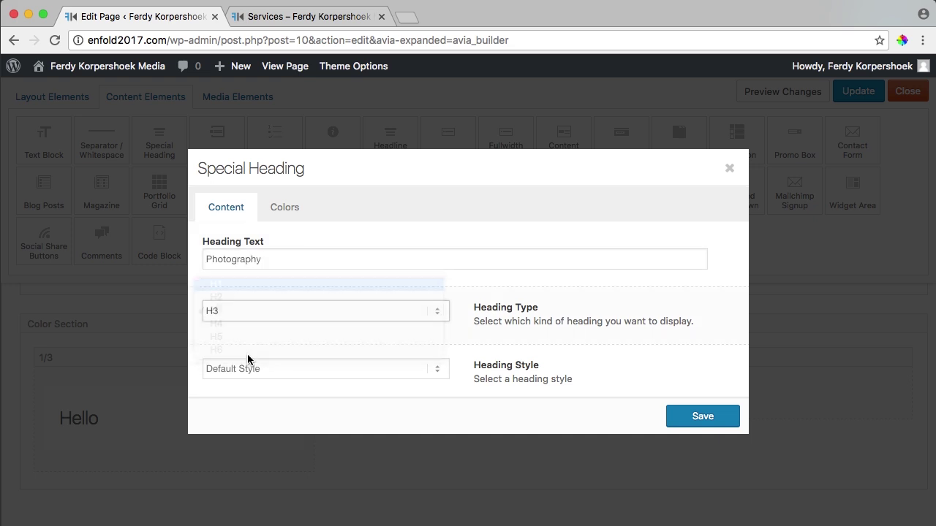
{"action": "left_click", "coordinate": [702, 416]}
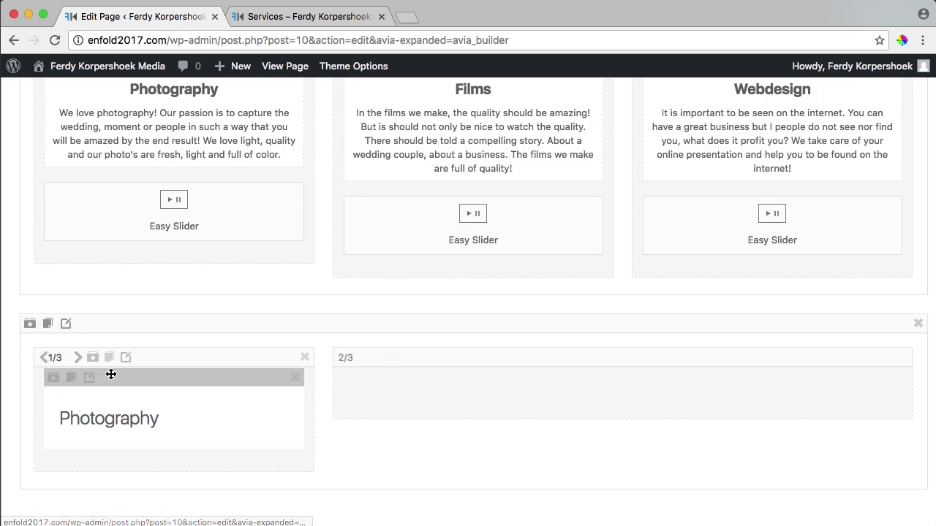
Add a text block below it with pasted Lorem ipsum, split into two paragraphs at Duis
{"action": "scroll", "coordinate": [119, 375], "scroll_direction": "up", "scroll_amount": 10}
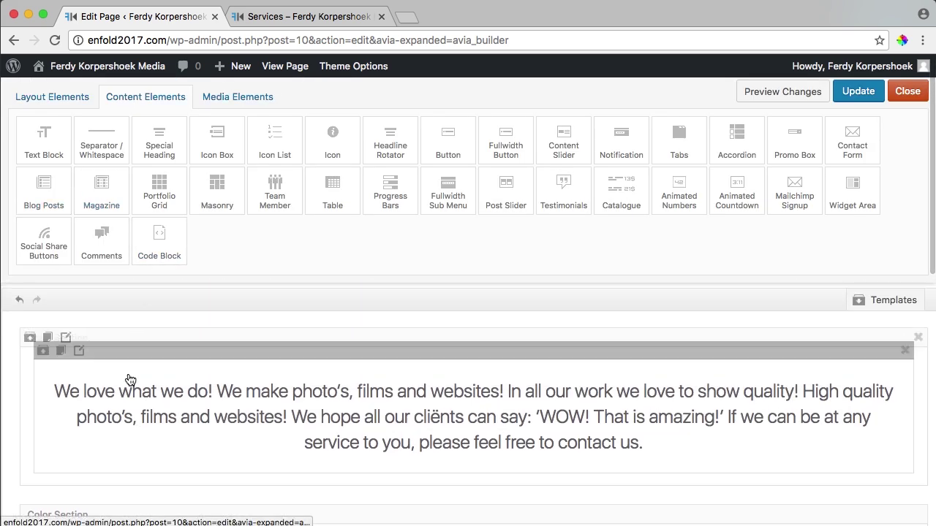
{"action": "scroll", "coordinate": [130, 380], "scroll_direction": "down", "scroll_amount": 10}
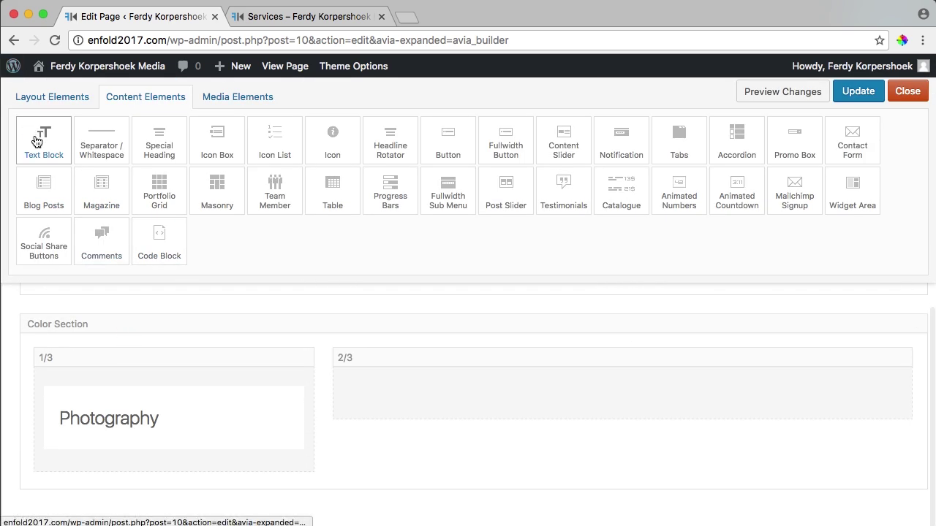
{"action": "left_click_drag", "start_coordinate": [37, 126], "coordinate": [77, 395]}
{"action": "left_click_drag", "start_coordinate": [88, 455], "coordinate": [91, 438]}
{"action": "scroll", "coordinate": [103, 439], "scroll_direction": "down", "scroll_amount": 2}
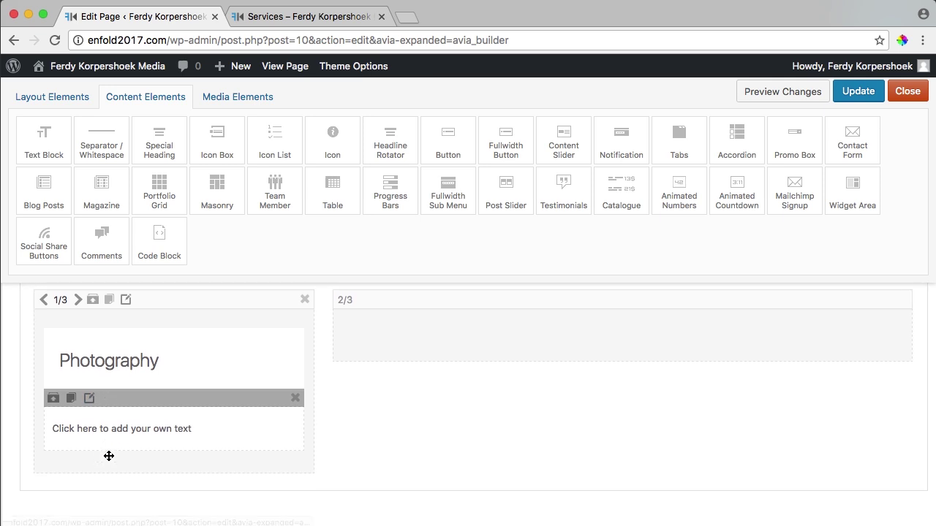
{"action": "left_click", "coordinate": [122, 432]}
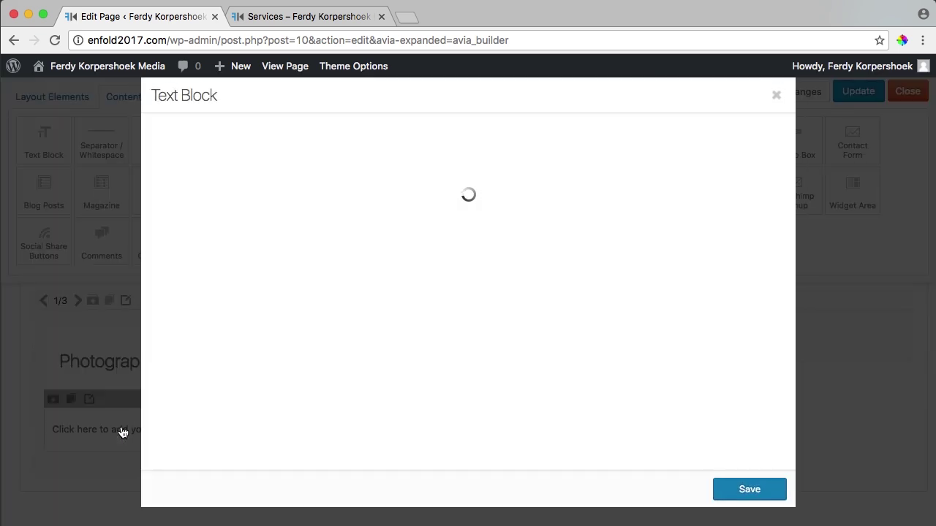
{"action": "type", "text": "Lorem ipsum dolor sit amet, consectetur adipiscing elit, sed do eiusmod tempor incididunt ut labore et dolore magna aliqua. Ut enim ad minim veniam, quis nostrud exercitation ullamco laboris nisi ut aliquip ex ea commodo consequat. Duis aute irure dolor in reprehenderit in voluptate velit esse cillum dolore eu fugiat nulla pariatur. Excepteur sint occaecat cupidatat non proident, sunt in culpa qui officia deserunt mollit anim id est laborum."}
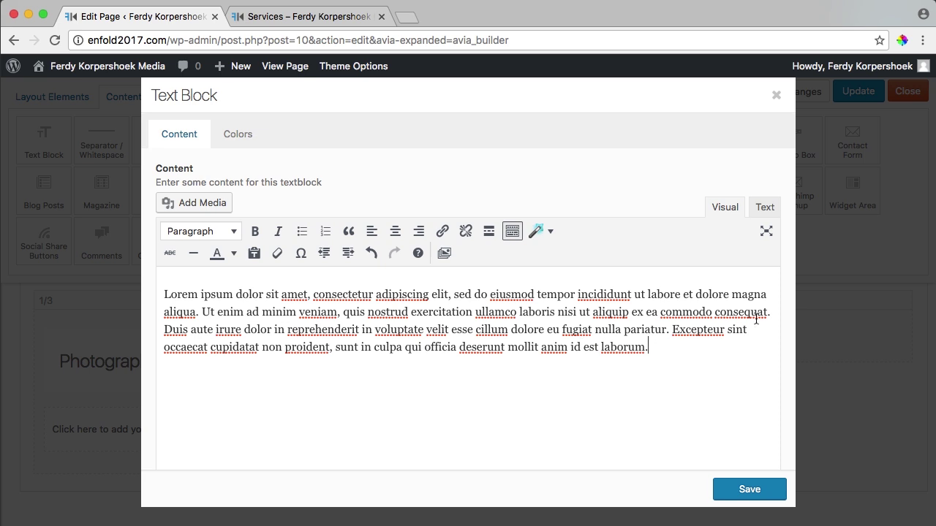
{"action": "key", "text": "Return"}
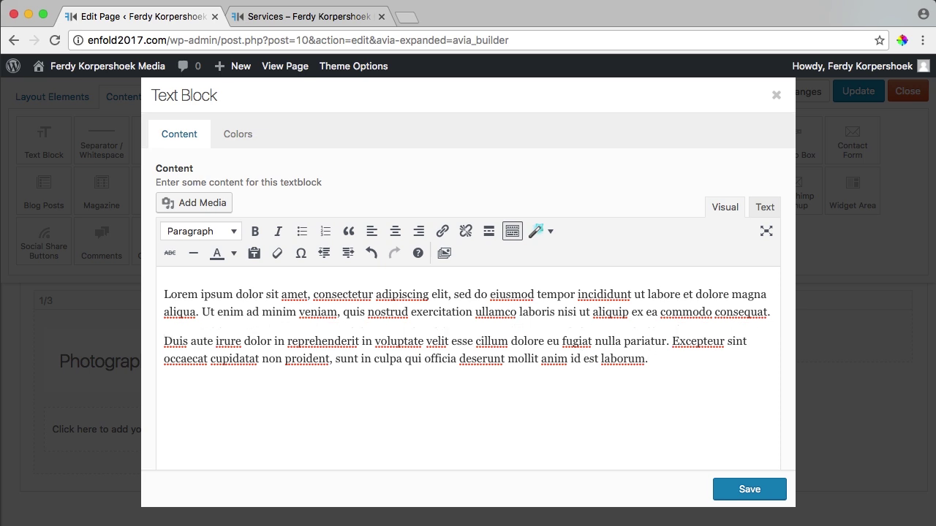
{"action": "left_click", "coordinate": [749, 489]}
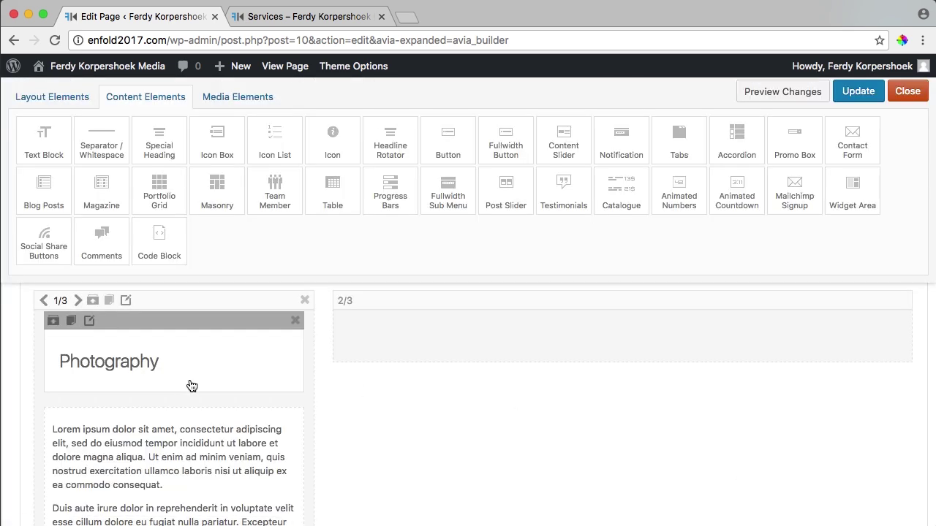
Change the heading text to Weddingphotography
{"action": "scroll", "coordinate": [269, 374], "scroll_direction": "down", "scroll_amount": 2}
{"action": "left_click", "coordinate": [115, 303]}
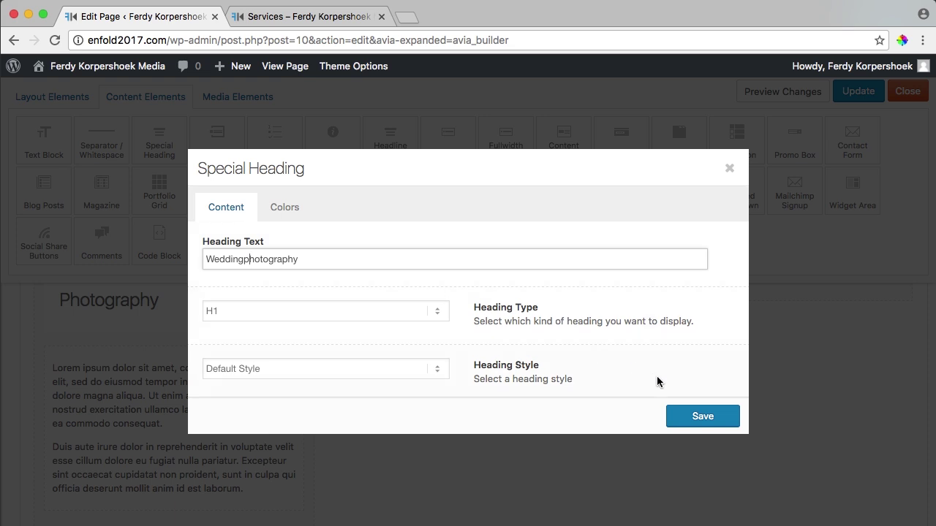
{"action": "left_click", "coordinate": [695, 417]}
{"action": "scroll", "coordinate": [426, 387], "scroll_direction": "down", "scroll_amount": 1}
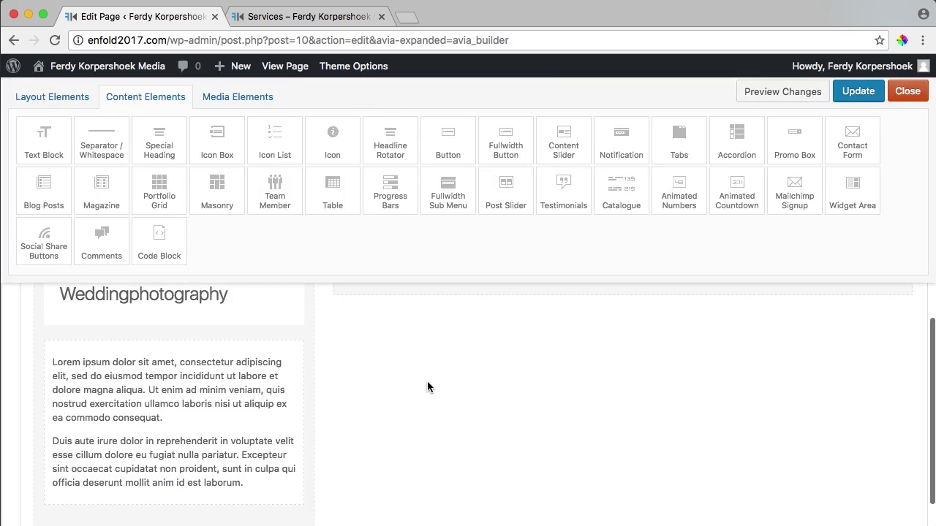
{"action": "scroll", "coordinate": [427, 381], "scroll_direction": "up", "scroll_amount": 3}
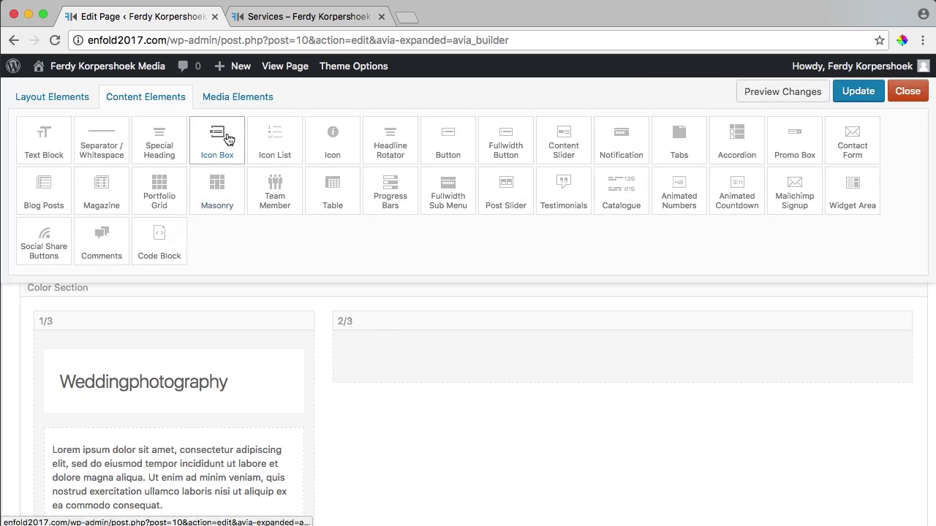
Place a Masonry Gallery element in the 2/3 column
{"action": "left_click", "coordinate": [242, 100]}
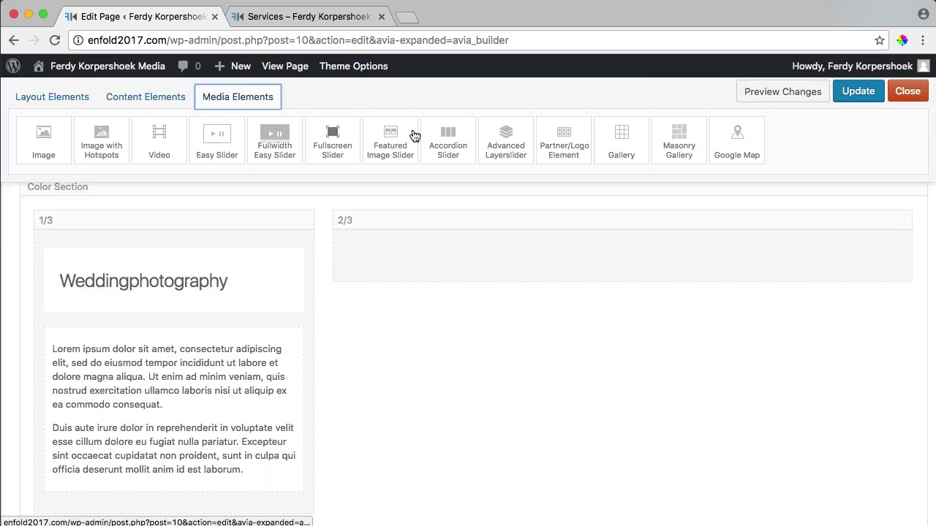
{"action": "left_click_drag", "start_coordinate": [678, 142], "coordinate": [486, 260]}
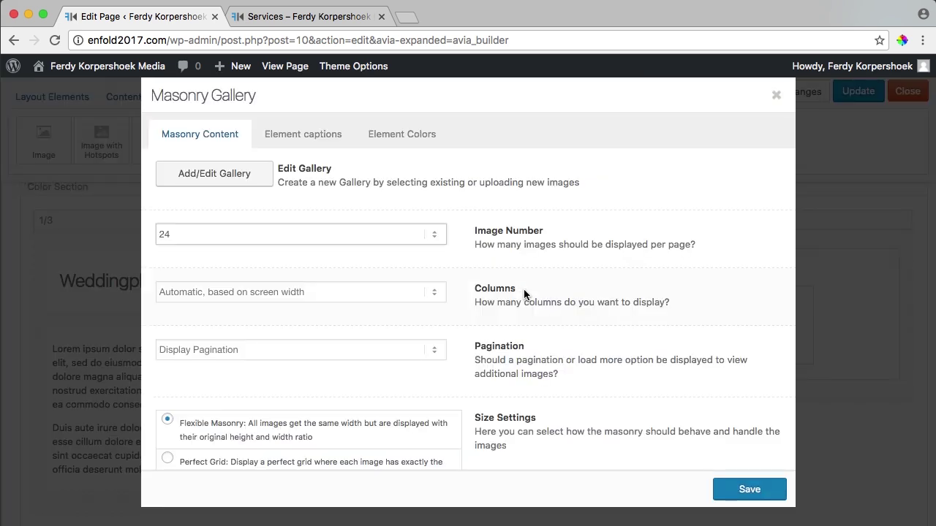
{"action": "left_click", "coordinate": [191, 177]}
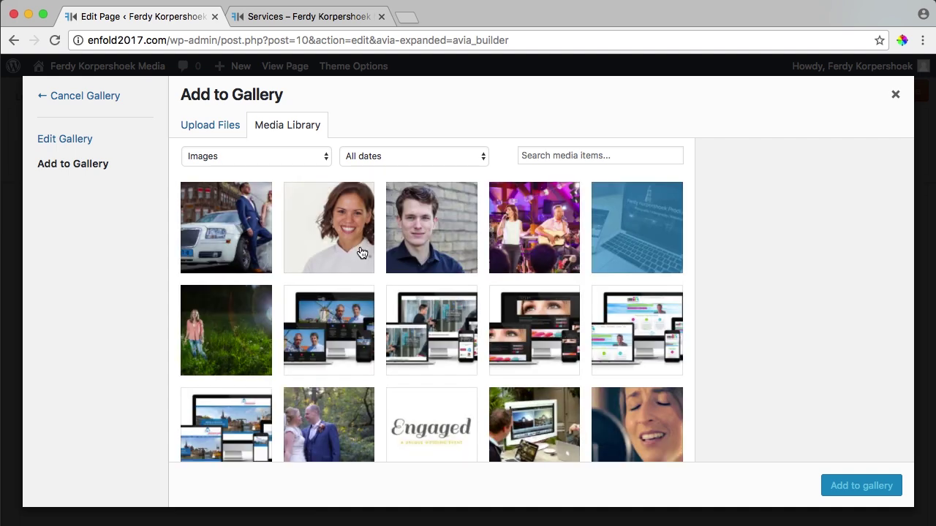
Select eight wedding photos for the gallery, including the Rotterdam, The Hague and Westland shots
{"action": "scroll", "coordinate": [360, 253], "scroll_direction": "down", "scroll_amount": 10}
{"action": "scroll", "coordinate": [361, 252], "scroll_direction": "down", "scroll_amount": 10}
{"action": "left_click", "coordinate": [313, 327]}
{"action": "left_click", "coordinate": [252, 325], "text": "ctrl"}
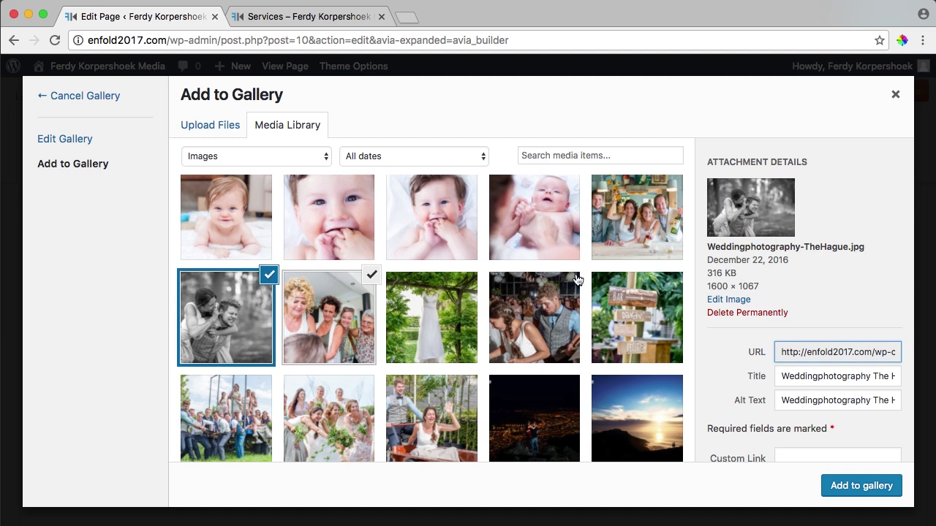
{"action": "left_click", "coordinate": [617, 215]}
{"action": "left_click", "coordinate": [541, 319]}
{"action": "left_click", "coordinate": [439, 322]}
{"action": "scroll", "coordinate": [275, 312], "scroll_direction": "down", "scroll_amount": 3}
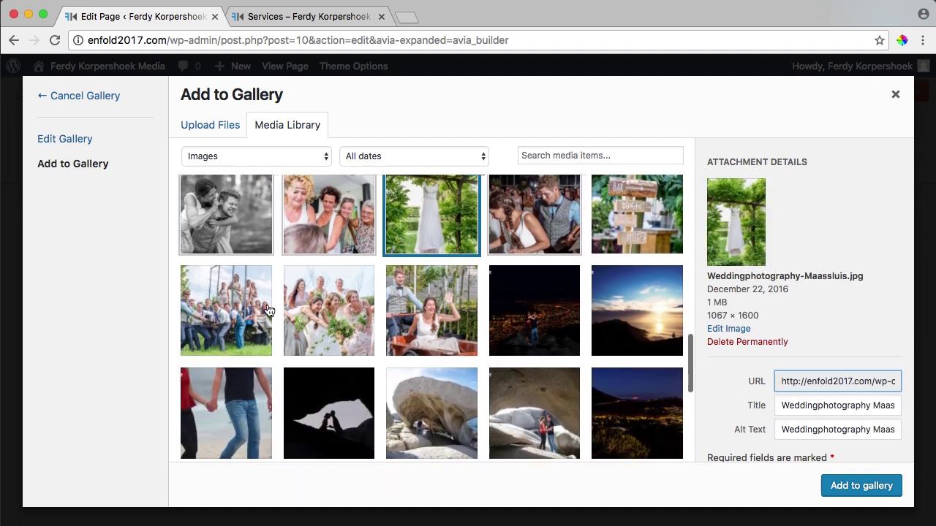
{"action": "left_click", "coordinate": [266, 312]}
{"action": "left_click", "coordinate": [329, 311]}
{"action": "left_click", "coordinate": [431, 311]}
{"action": "left_click", "coordinate": [849, 482]}
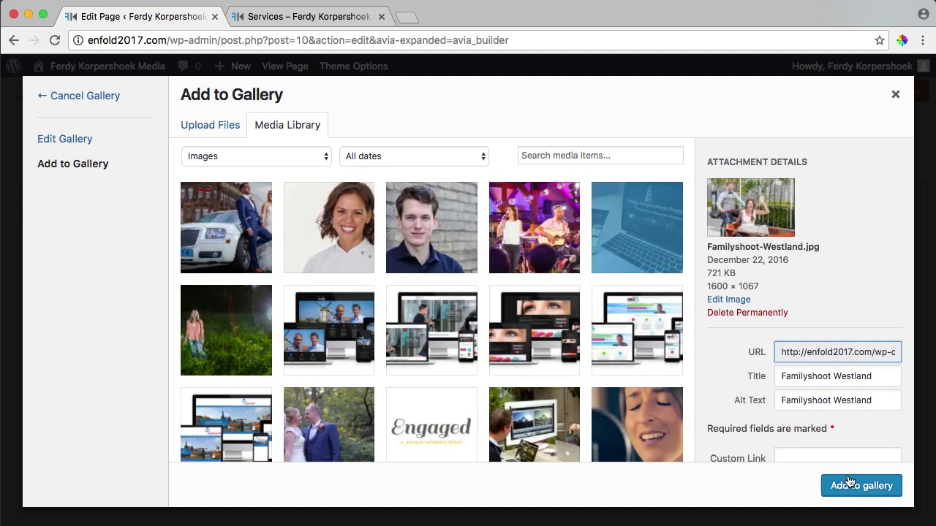
Reorder the gallery photos, putting the black-and-white, couple-in-cart and women photos first, then insert them
{"action": "left_click_drag", "start_coordinate": [351, 236], "coordinate": [212, 238]}
{"action": "left_click_drag", "start_coordinate": [633, 392], "coordinate": [283, 269]}
{"action": "left_click_drag", "start_coordinate": [495, 233], "coordinate": [220, 226]}
{"action": "left_click_drag", "start_coordinate": [623, 219], "coordinate": [389, 230]}
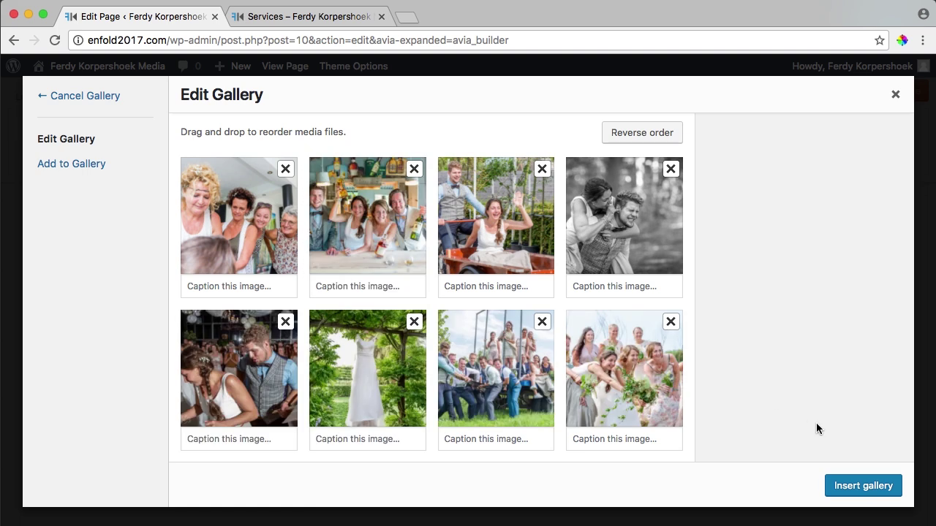
{"action": "left_click", "coordinate": [863, 486]}
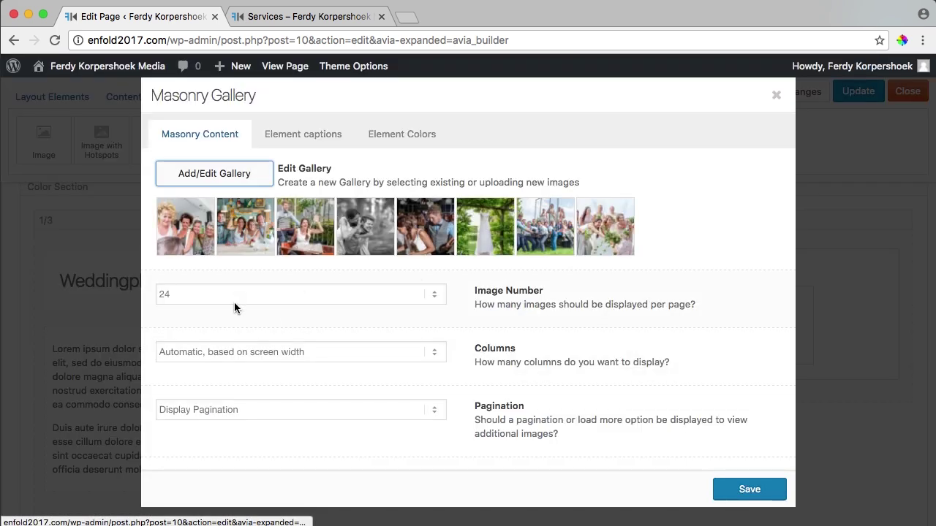
Show all images, keep automatic columns, use a 1 pixel gap, and deactivate the overlay
{"action": "left_click", "coordinate": [234, 304]}
{"action": "left_click", "coordinate": [229, 2]}
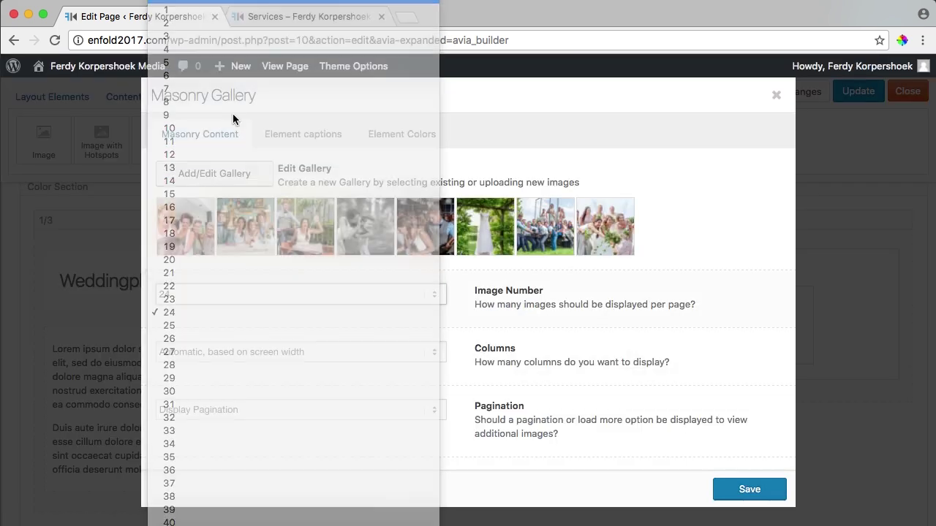
{"action": "left_click", "coordinate": [233, 351]}
{"action": "left_click", "coordinate": [217, 351]}
{"action": "scroll", "coordinate": [457, 340], "scroll_direction": "down", "scroll_amount": 5}
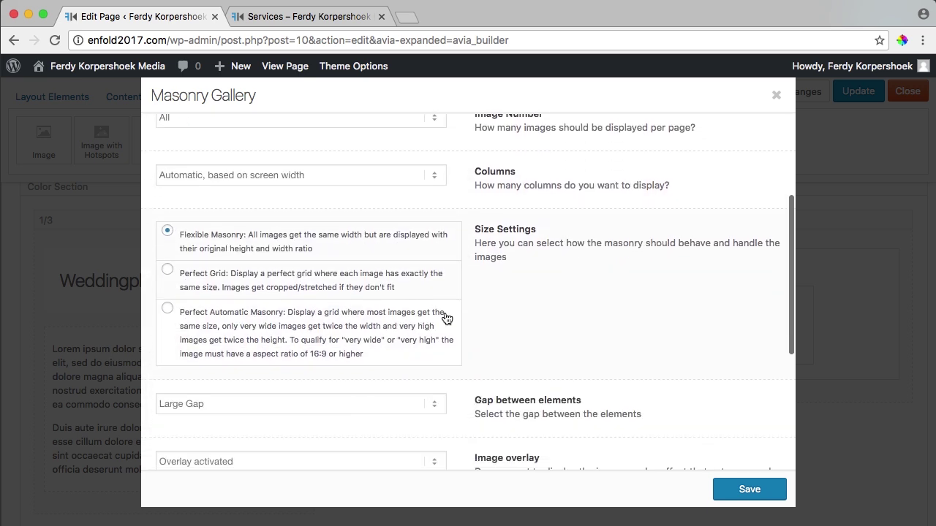
{"action": "scroll", "coordinate": [262, 244], "scroll_direction": "down", "scroll_amount": 3}
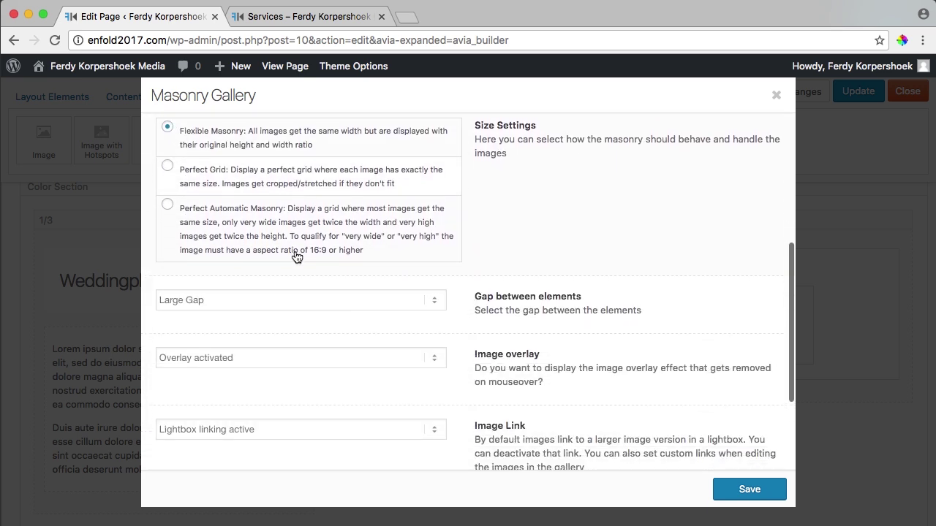
{"action": "left_click", "coordinate": [211, 296]}
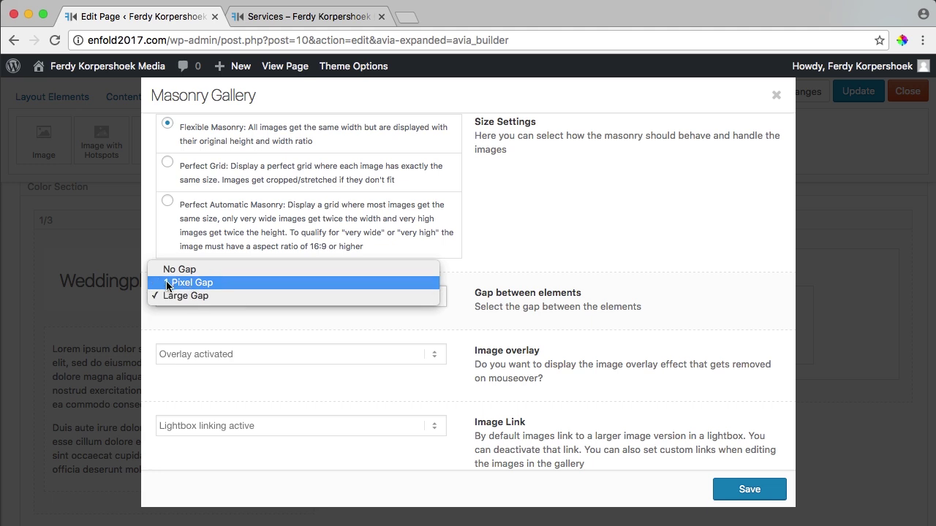
{"action": "left_click", "coordinate": [167, 283]}
{"action": "scroll", "coordinate": [256, 331], "scroll_direction": "down", "scroll_amount": 2}
{"action": "left_click", "coordinate": [209, 291]}
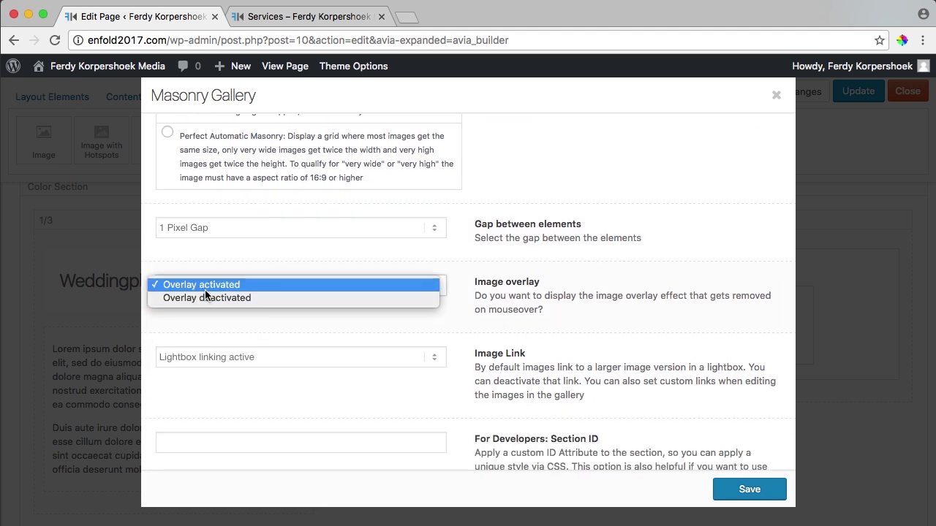
{"action": "left_click", "coordinate": [241, 298]}
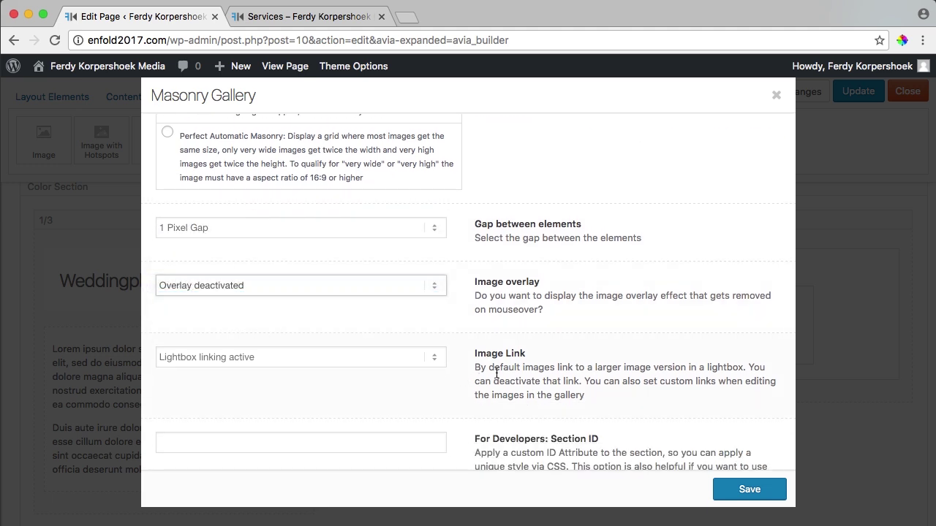
{"action": "left_click", "coordinate": [746, 490]}
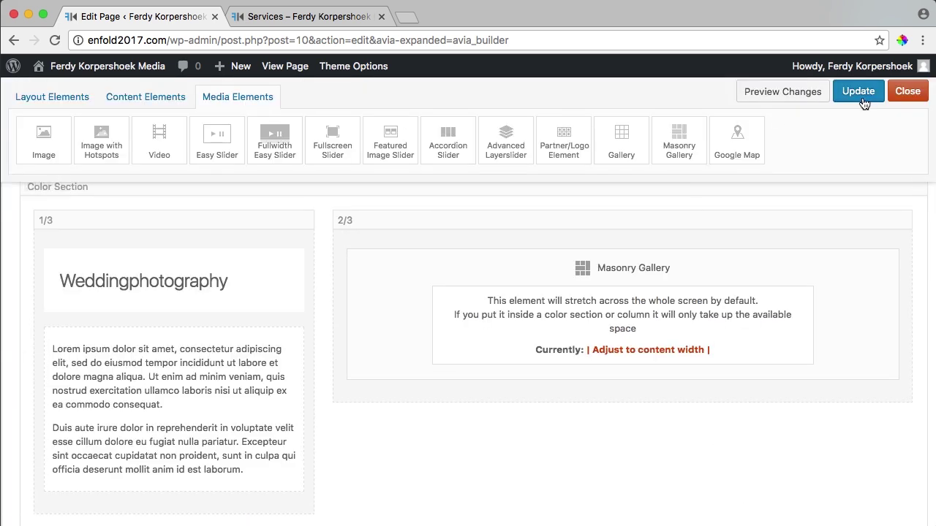
Check the Weddingphotography section with its masonry gallery on the live Services page, then return to the builder
{"action": "left_click", "coordinate": [278, 16]}
{"action": "scroll", "coordinate": [349, 147], "scroll_direction": "down", "scroll_amount": 10}
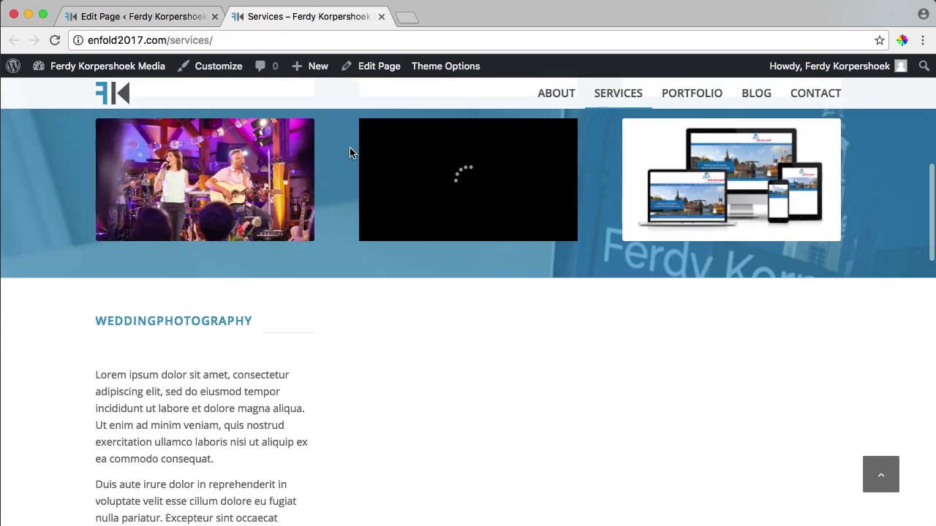
{"action": "scroll", "coordinate": [349, 153], "scroll_direction": "down", "scroll_amount": 5}
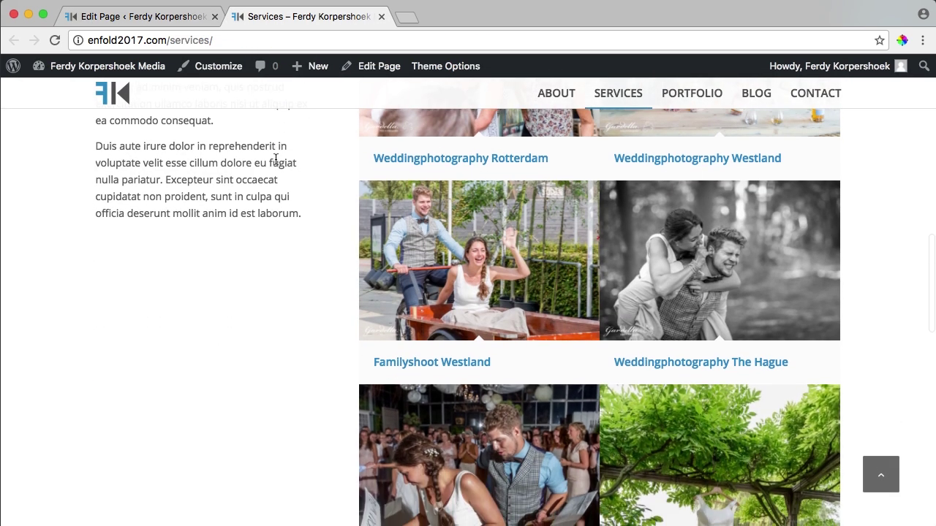
{"action": "scroll", "coordinate": [275, 158], "scroll_direction": "up", "scroll_amount": 5}
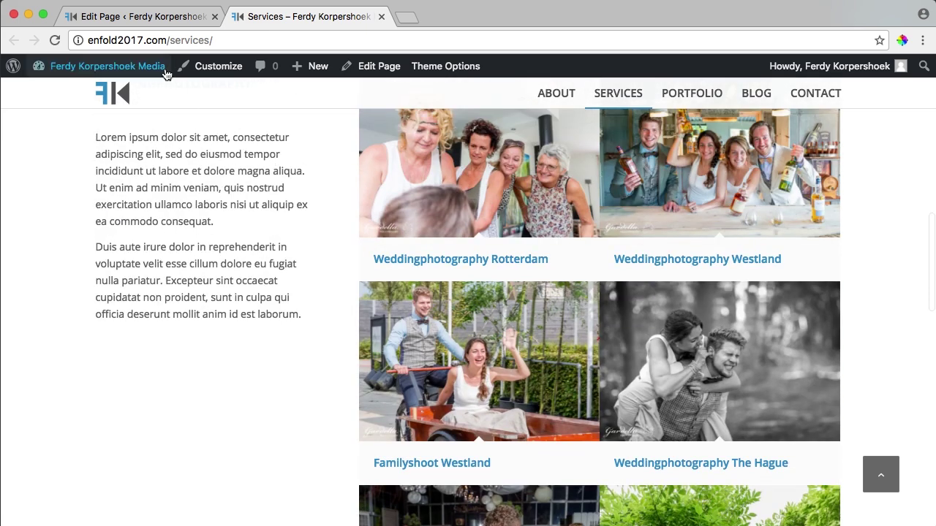
{"action": "left_click", "coordinate": [160, 21]}
{"action": "scroll", "coordinate": [437, 424], "scroll_direction": "down", "scroll_amount": 10}
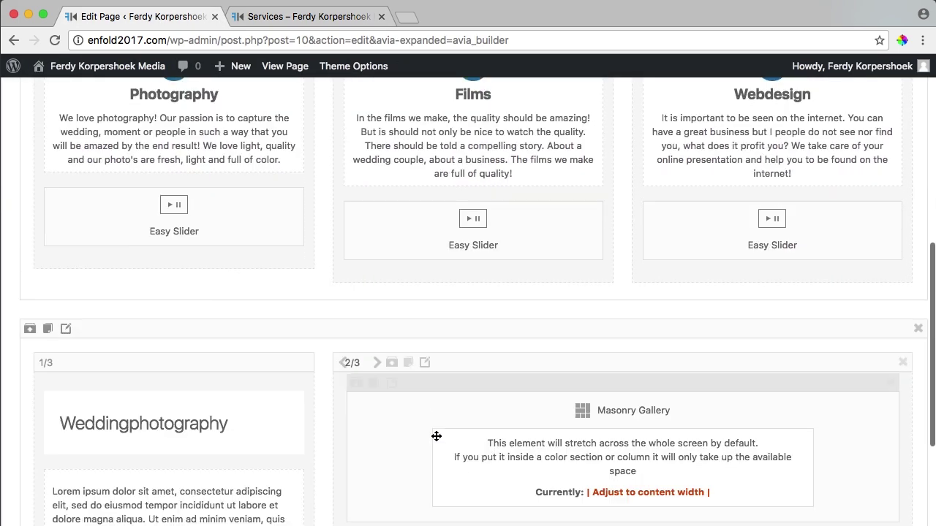
Set the masonry gallery to 3 columns and hide the image titles and excerpts
{"action": "left_click", "coordinate": [433, 432]}
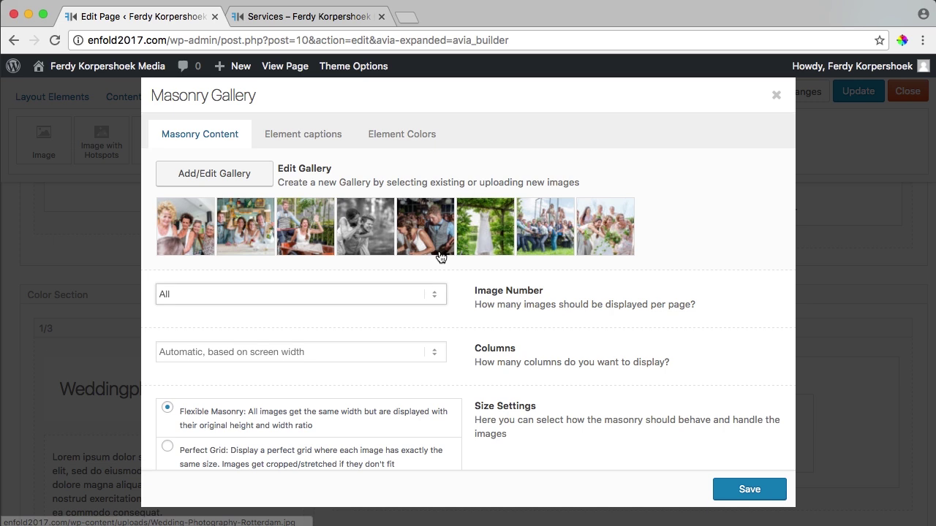
{"action": "scroll", "coordinate": [467, 345], "scroll_direction": "down", "scroll_amount": 10}
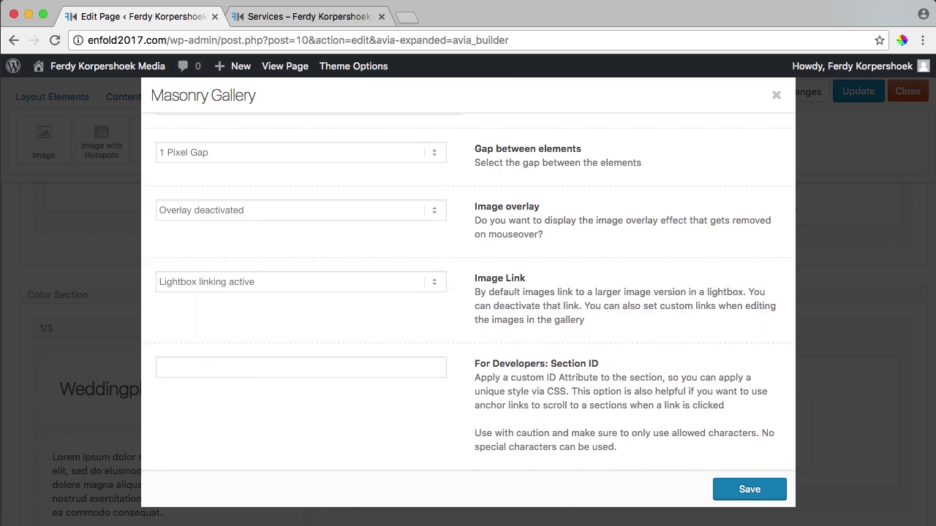
{"action": "scroll", "coordinate": [358, 238], "scroll_direction": "up", "scroll_amount": 10}
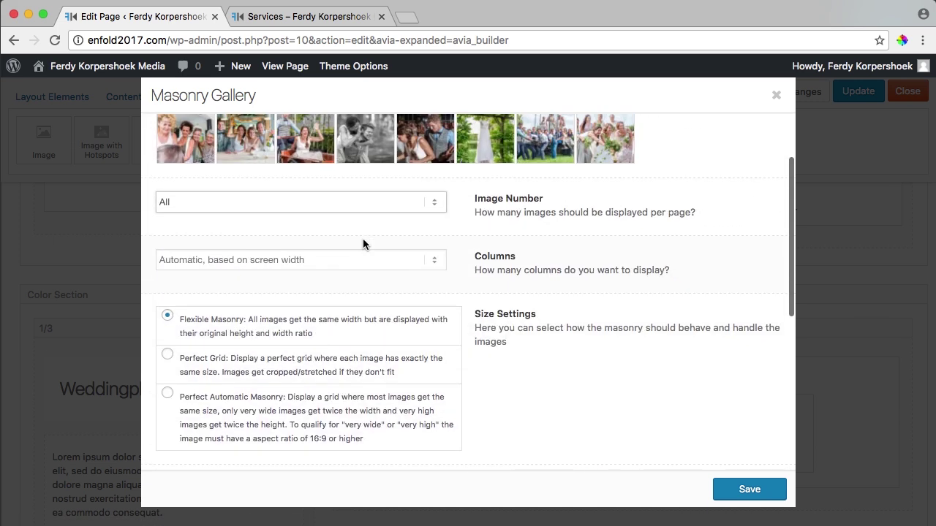
{"action": "left_click", "coordinate": [219, 352]}
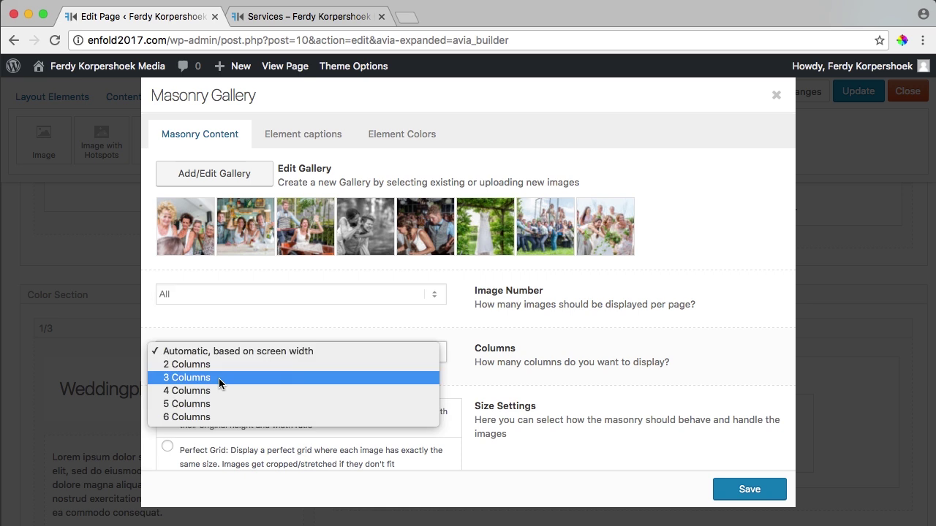
{"action": "left_click", "coordinate": [218, 378]}
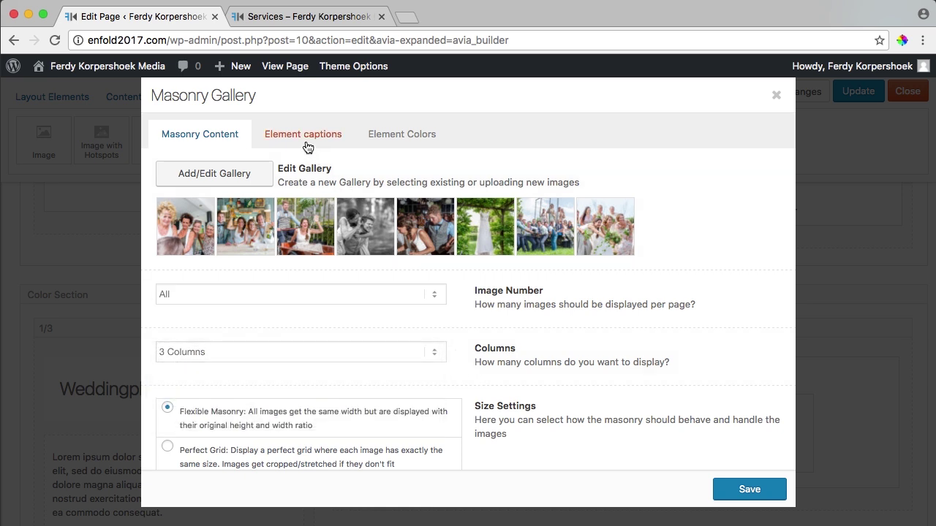
{"action": "left_click", "coordinate": [299, 138]}
{"action": "left_click", "coordinate": [221, 169]}
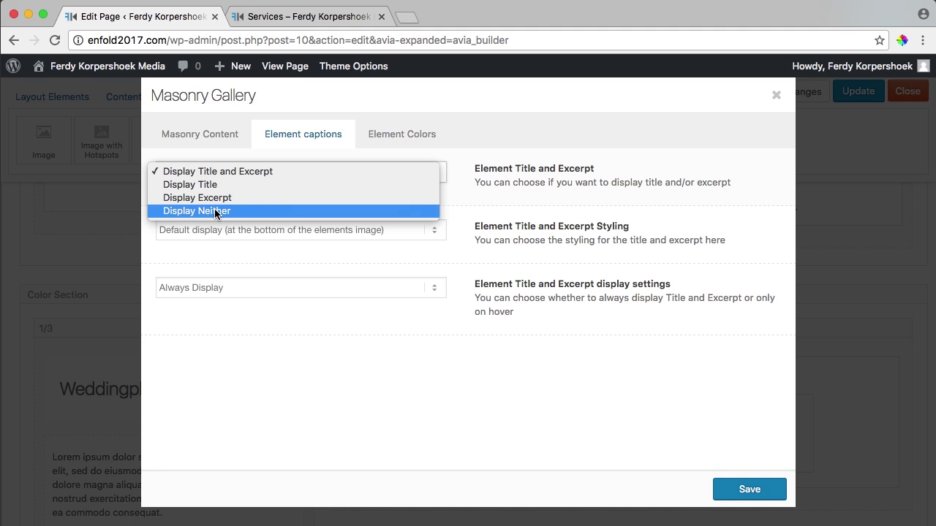
{"action": "left_click", "coordinate": [270, 208]}
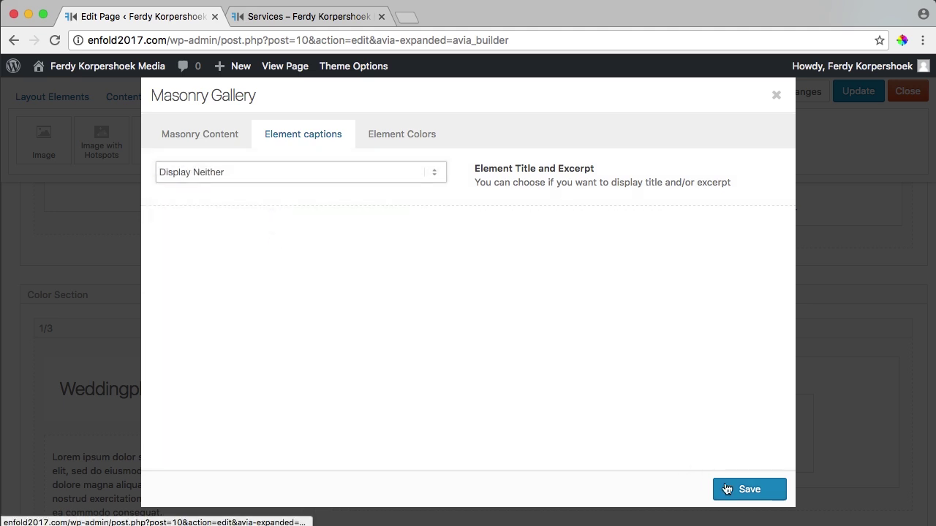
{"action": "left_click", "coordinate": [727, 489]}
Preview a wedding photo in the live page lightbox, close it, and return to the editor
{"action": "left_click", "coordinate": [323, 19]}
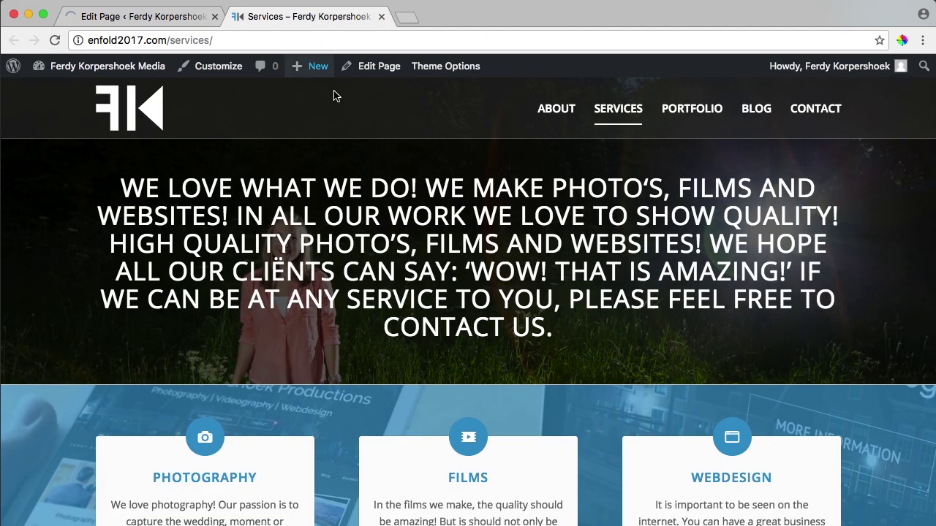
{"action": "scroll", "coordinate": [343, 158], "scroll_direction": "down", "scroll_amount": 15}
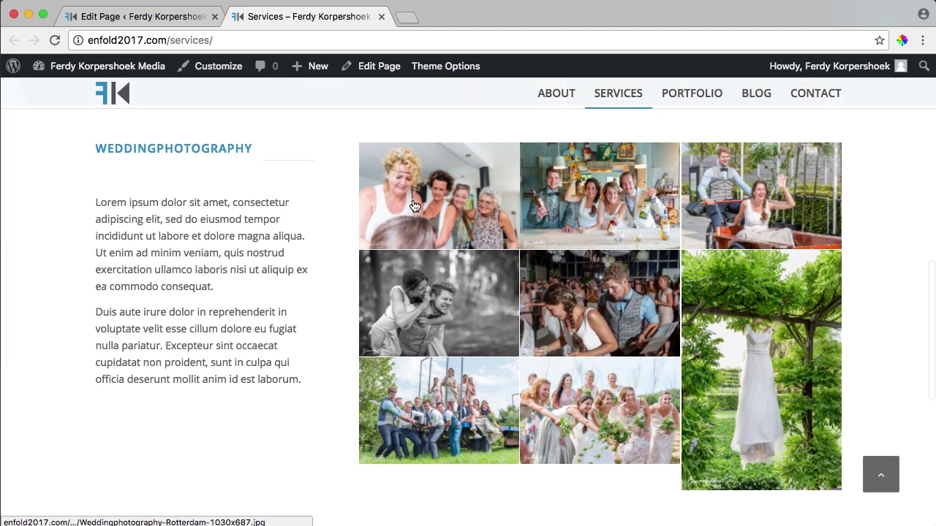
{"action": "left_click", "coordinate": [413, 205]}
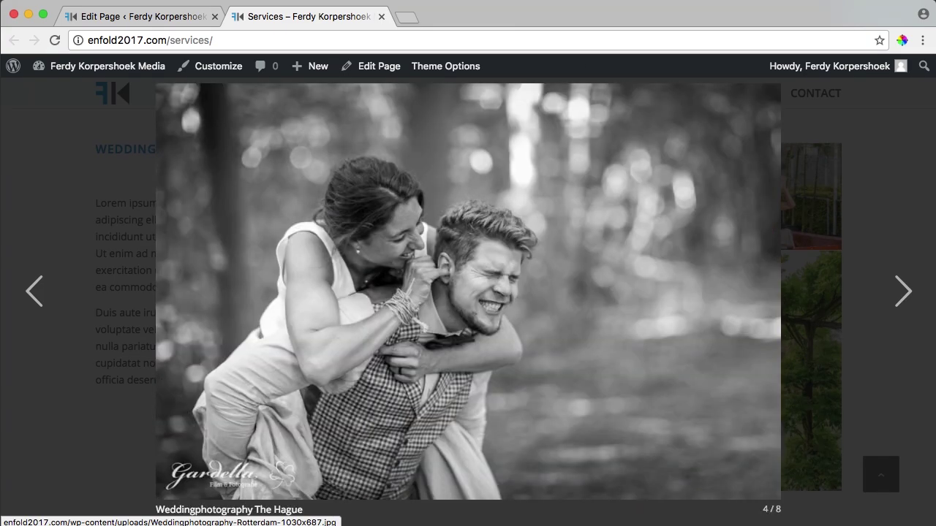
{"action": "left_click", "coordinate": [137, 97]}
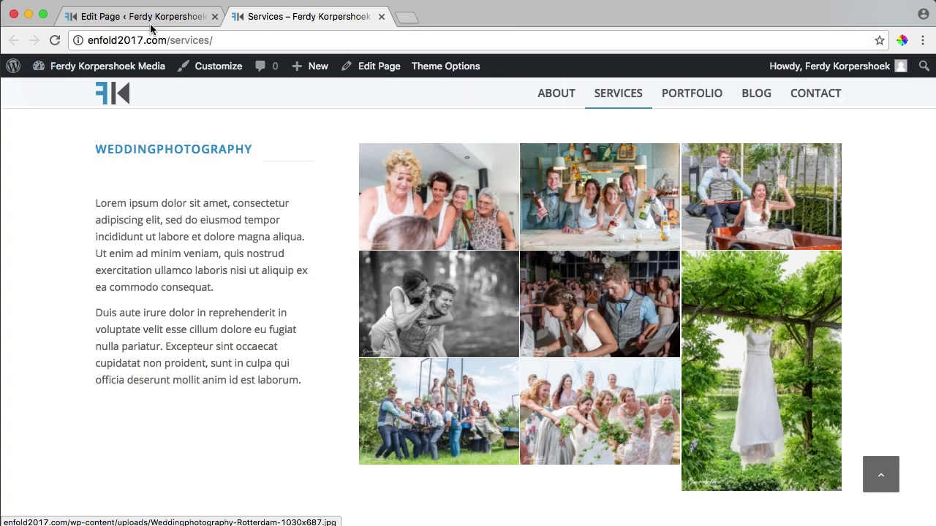
{"action": "left_click", "coordinate": [151, 26]}
{"action": "scroll", "coordinate": [240, 275], "scroll_direction": "down", "scroll_amount": 8}
{"action": "scroll", "coordinate": [238, 280], "scroll_direction": "down", "scroll_amount": 5}
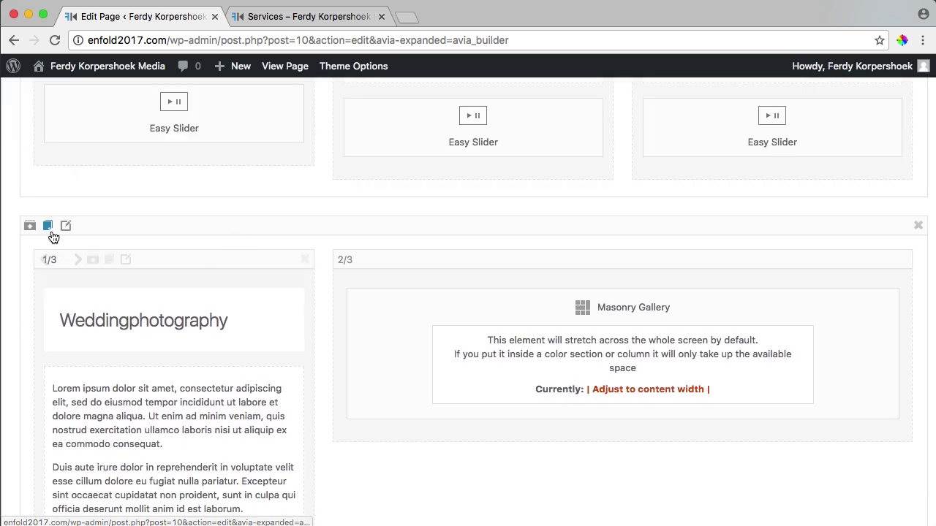
Clone the Weddingphotography section, move its gallery column to the left, and open the copy's heading
{"action": "left_click", "coordinate": [49, 227]}
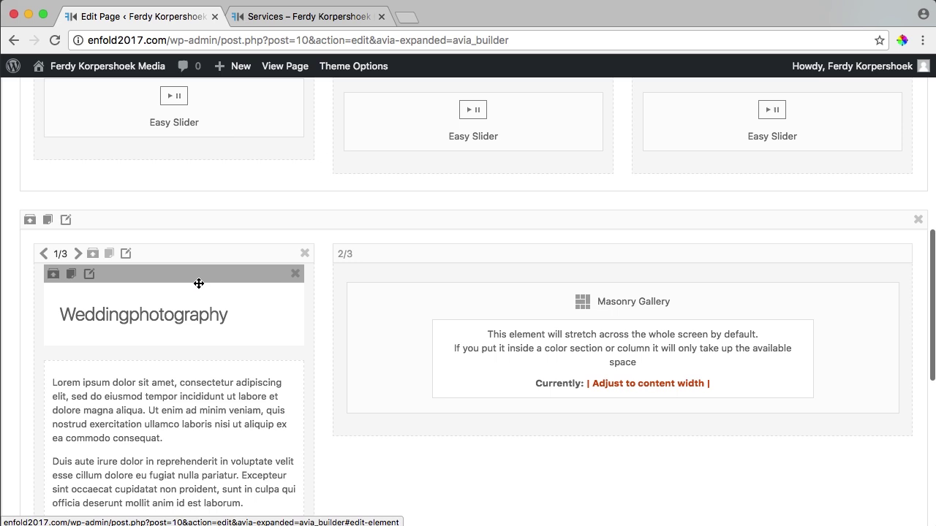
{"action": "left_click_drag", "start_coordinate": [464, 251], "coordinate": [29, 285]}
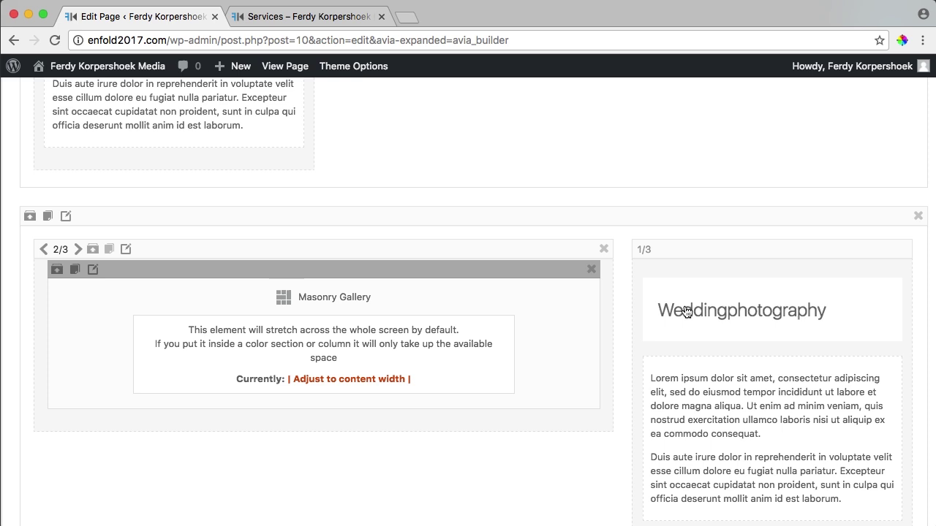
{"action": "left_click", "coordinate": [734, 315]}
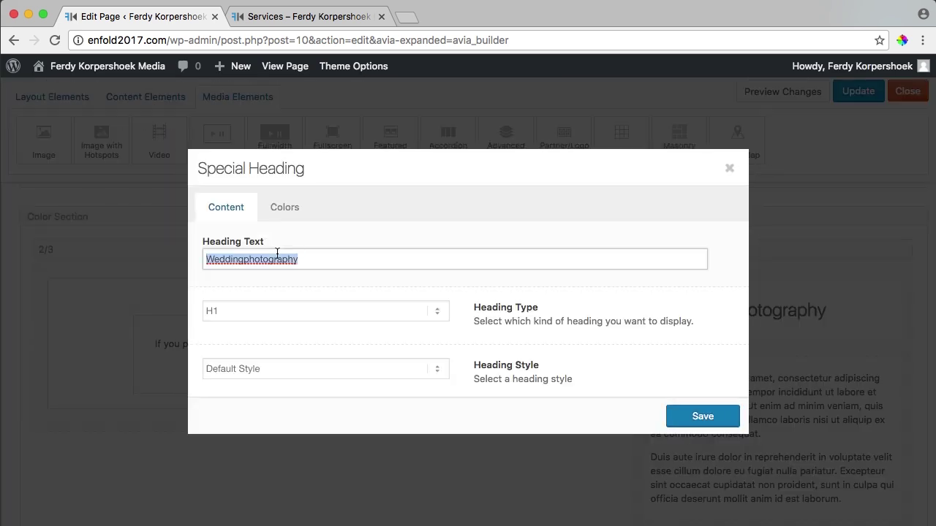
Save the Films heading and give the copied Color Section a custom #2d95c8 background
{"action": "left_click", "coordinate": [703, 416]}
{"action": "scroll", "coordinate": [724, 395], "scroll_direction": "down", "scroll_amount": 2}
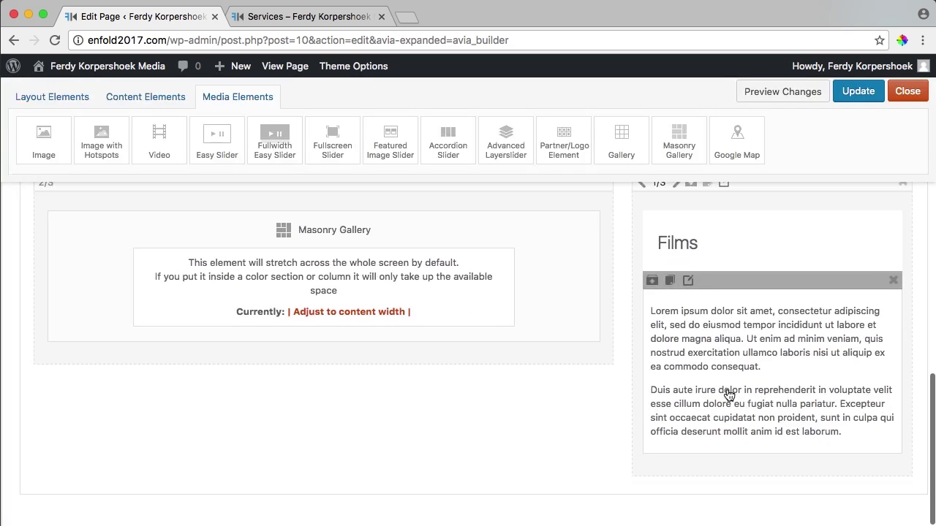
{"action": "scroll", "coordinate": [349, 247], "scroll_direction": "up", "scroll_amount": 2}
{"action": "scroll", "coordinate": [350, 247], "scroll_direction": "up", "scroll_amount": 1}
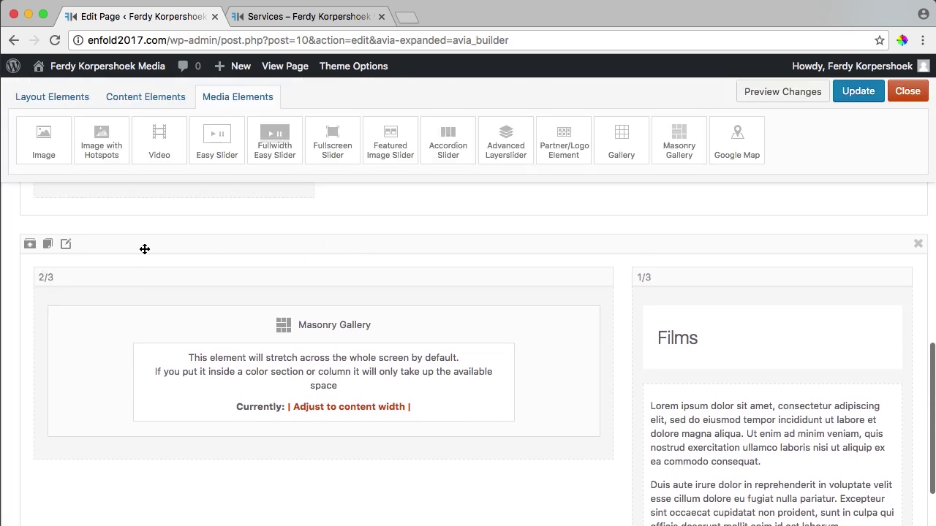
{"action": "left_click", "coordinate": [66, 247]}
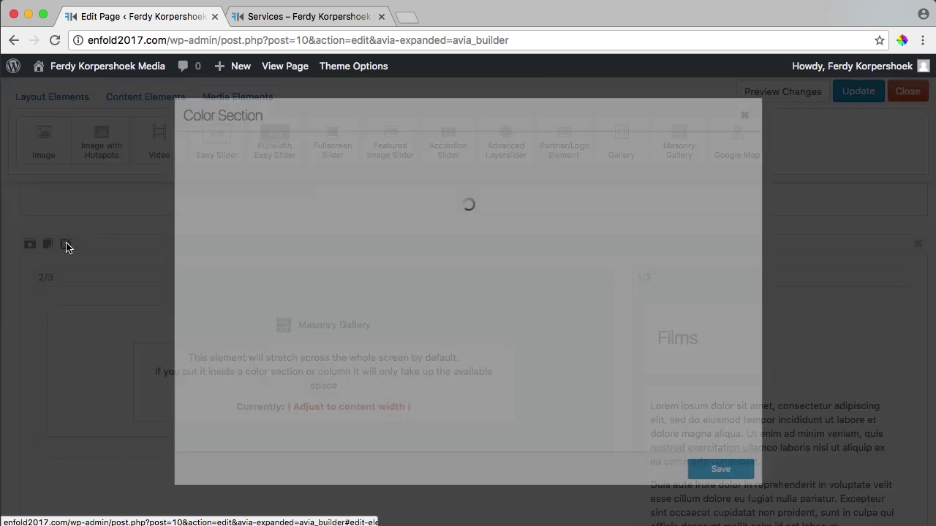
{"action": "left_click", "coordinate": [288, 139]}
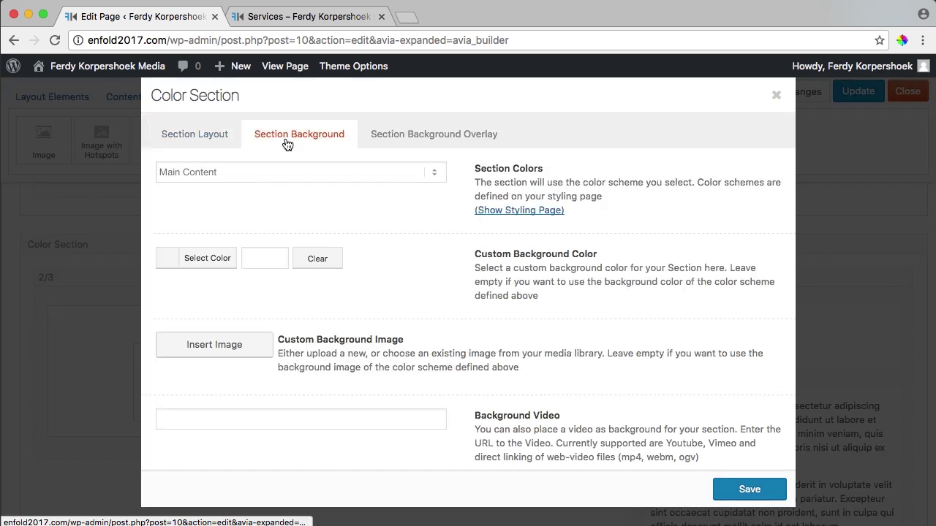
{"action": "left_click", "coordinate": [159, 258]}
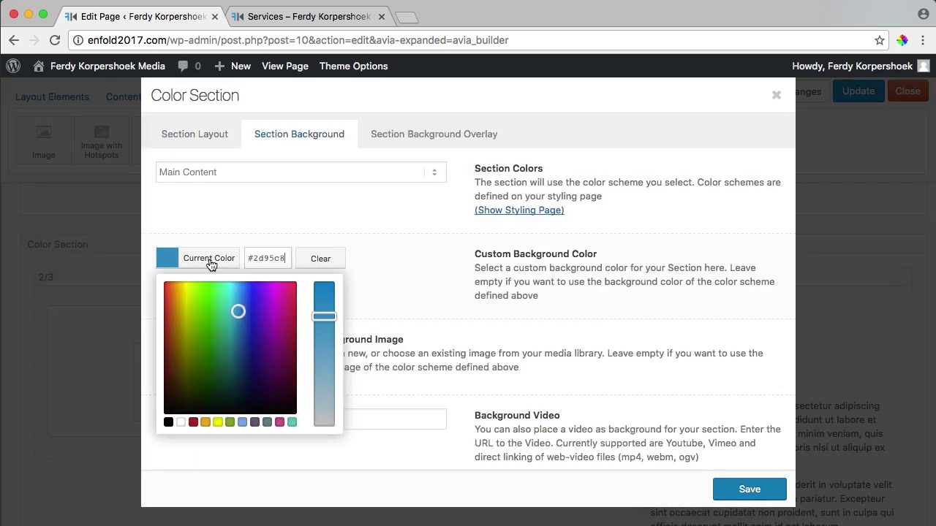
{"action": "left_click", "coordinate": [174, 262]}
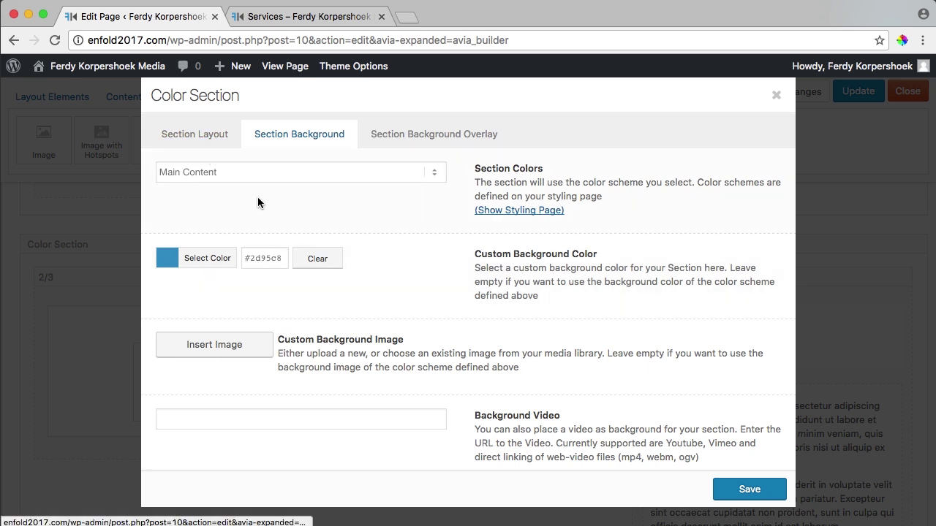
{"action": "left_click", "coordinate": [744, 489]}
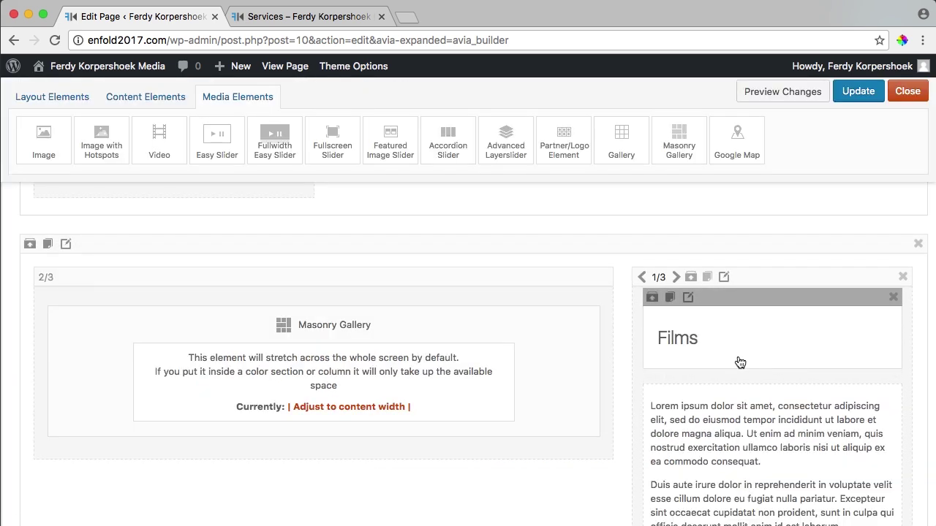
Set a custom white font colour on the Films special heading
{"action": "left_click", "coordinate": [690, 337]}
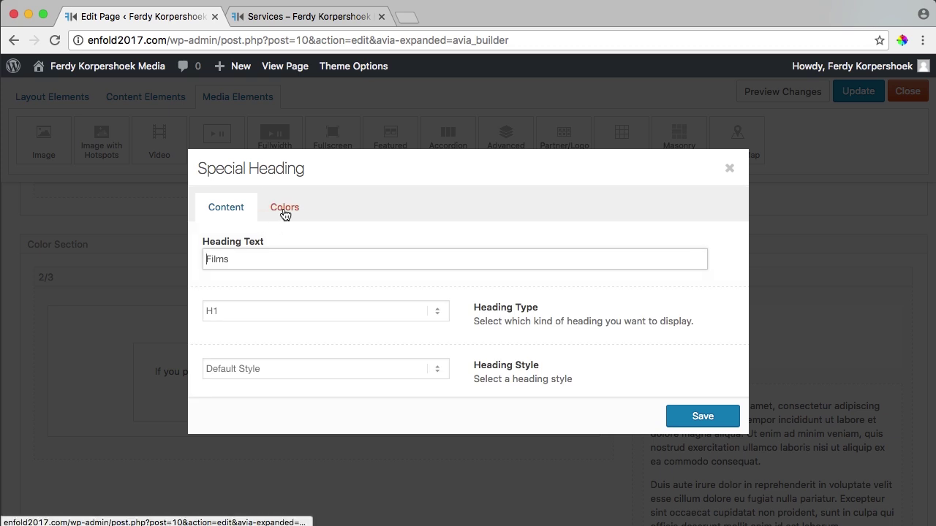
{"action": "left_click", "coordinate": [285, 212]}
{"action": "left_click", "coordinate": [222, 245]}
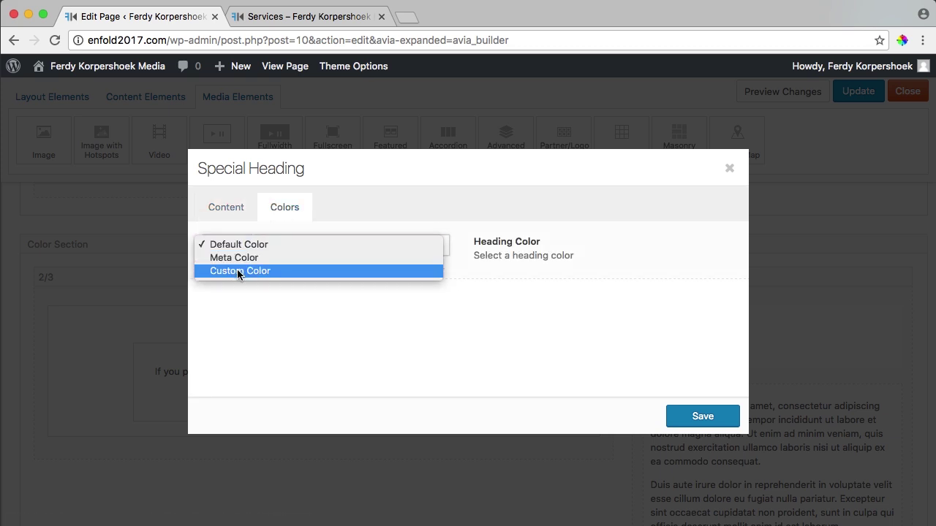
{"action": "left_click", "coordinate": [237, 272]}
{"action": "left_click", "coordinate": [227, 304]}
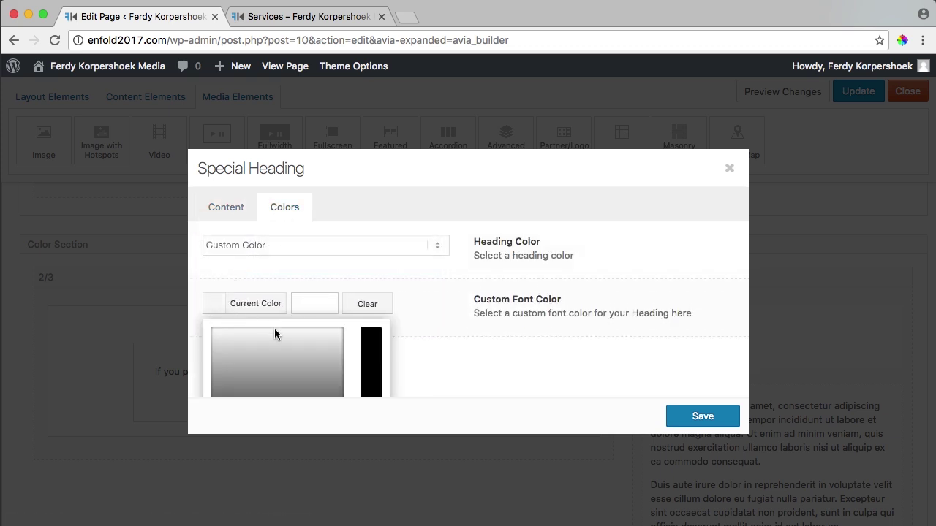
{"action": "scroll", "coordinate": [269, 326], "scroll_direction": "down", "scroll_amount": 3}
{"action": "left_click", "coordinate": [227, 386]}
{"action": "left_click", "coordinate": [714, 415]}
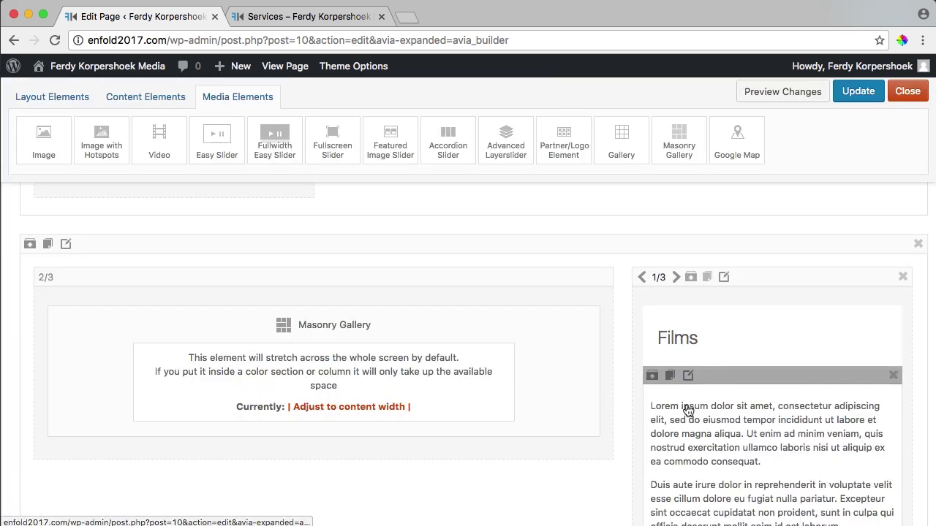
Set the paragraph text block's custom font colour to white #ffffff
{"action": "left_click", "coordinate": [687, 376]}
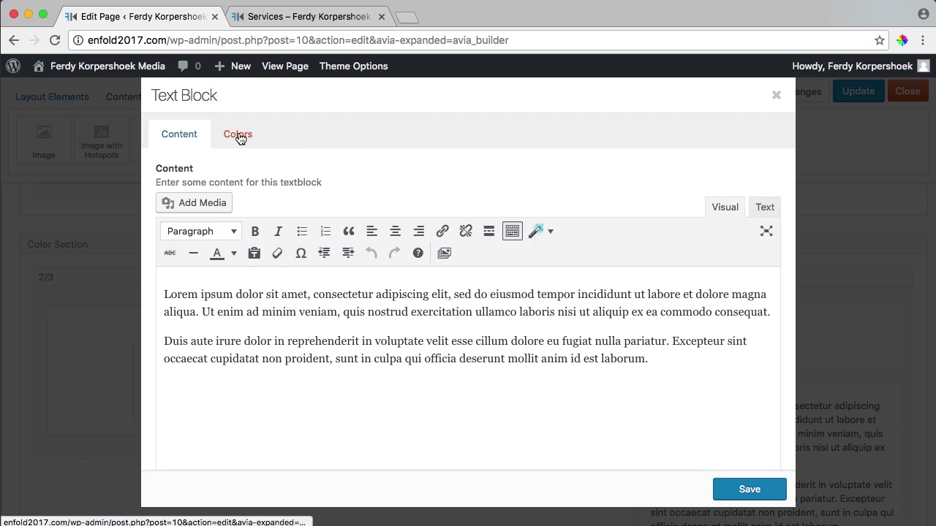
{"action": "left_click", "coordinate": [239, 137]}
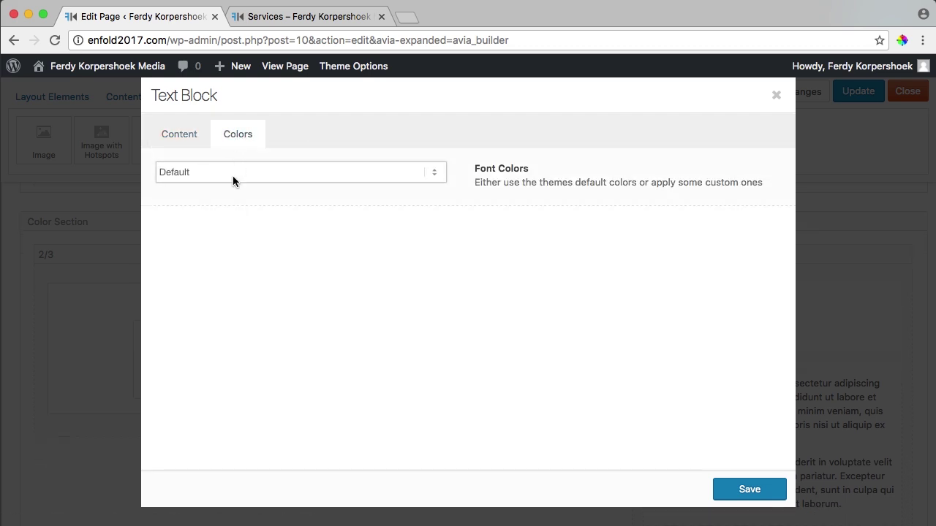
{"action": "left_click", "coordinate": [233, 176]}
{"action": "left_click", "coordinate": [217, 185]}
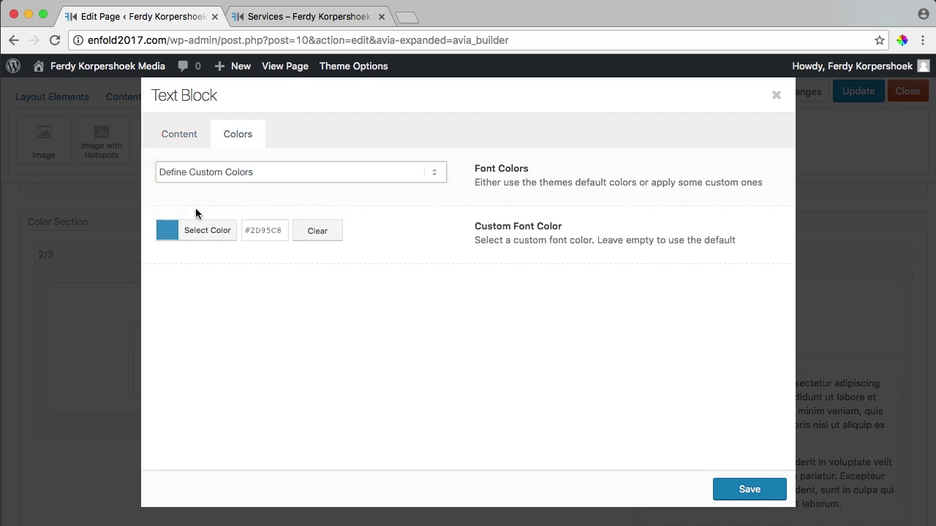
{"action": "left_click", "coordinate": [173, 233]}
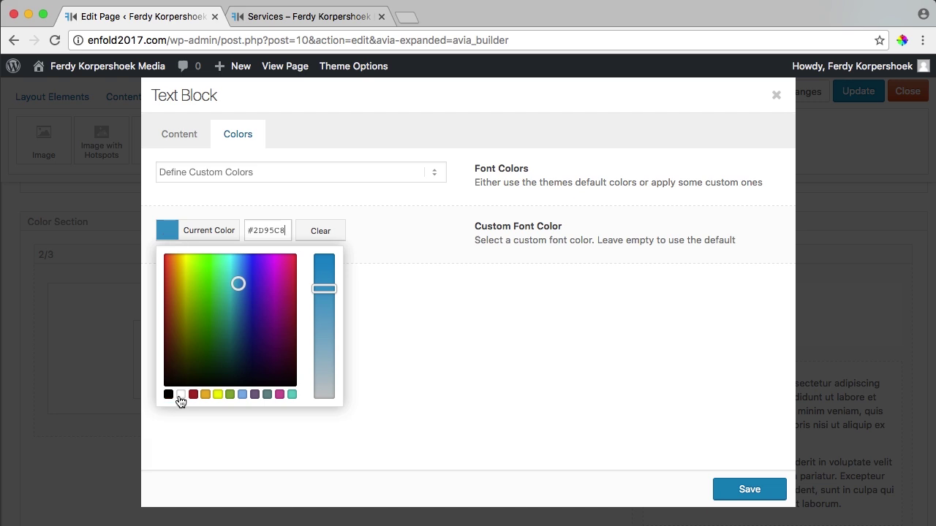
{"action": "left_click", "coordinate": [181, 395]}
{"action": "left_click", "coordinate": [177, 234]}
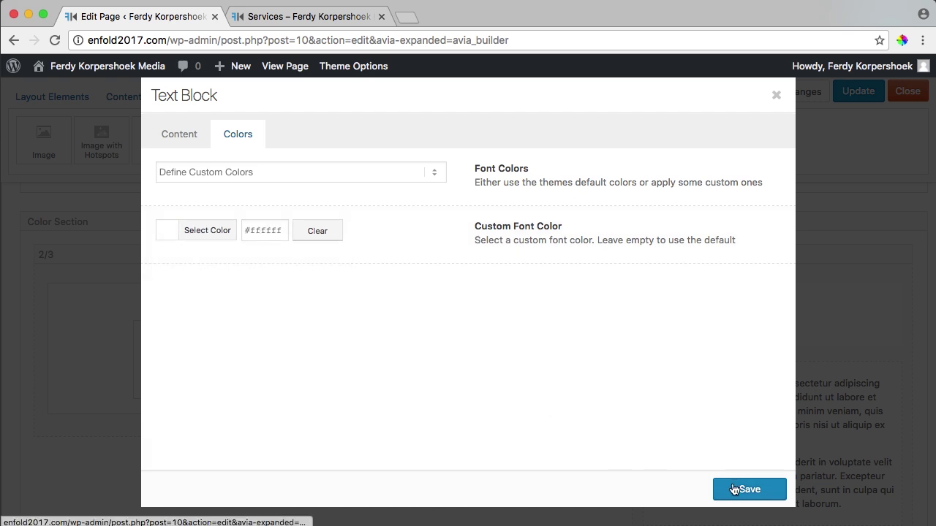
{"action": "left_click", "coordinate": [746, 489]}
{"action": "mouse_move", "coordinate": [852, 65]}
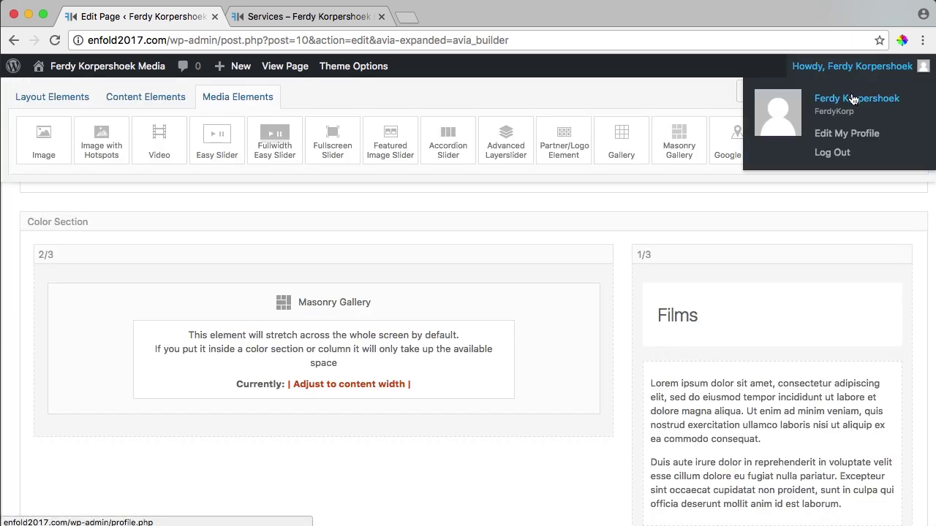
Preview the live Services page, then go back to the page editor
{"action": "left_click", "coordinate": [351, 23]}
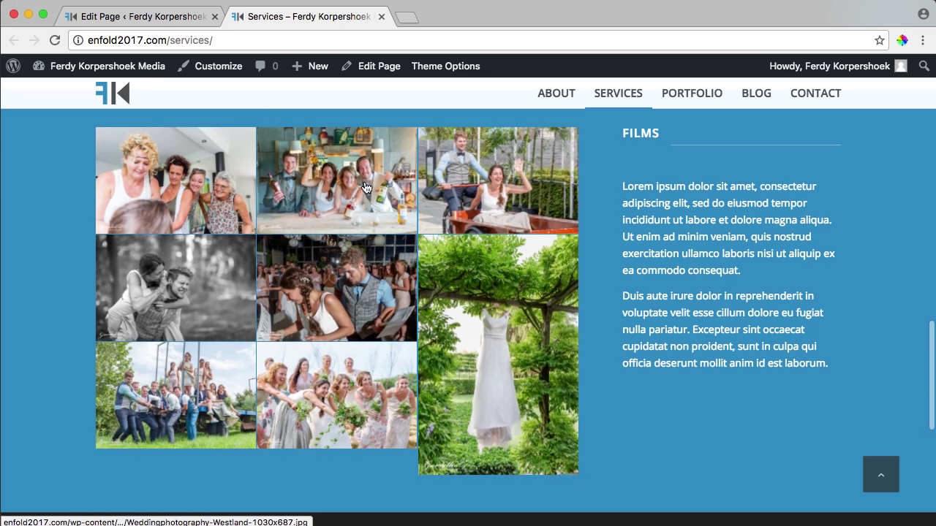
{"action": "left_click", "coordinate": [141, 20]}
{"action": "scroll", "coordinate": [585, 310], "scroll_direction": "down", "scroll_amount": 12}
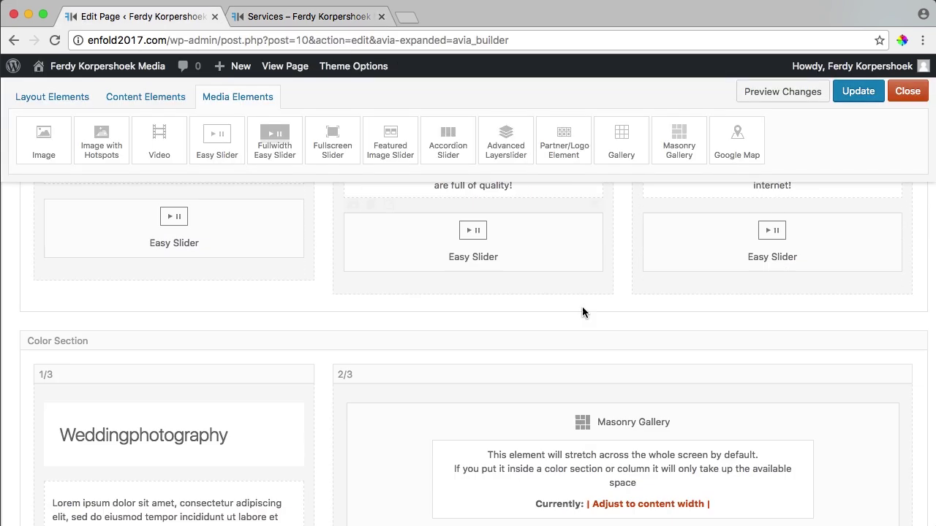
{"action": "scroll", "coordinate": [580, 310], "scroll_direction": "down", "scroll_amount": 5}
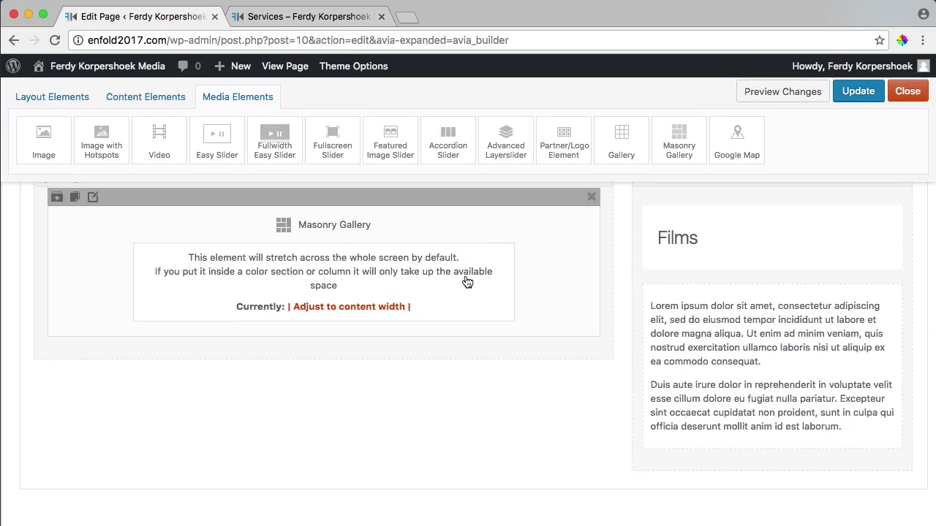
Delete the Films Masonry Gallery and drop a Masonry element into the empty 2/3 column
{"action": "left_click", "coordinate": [590, 198]}
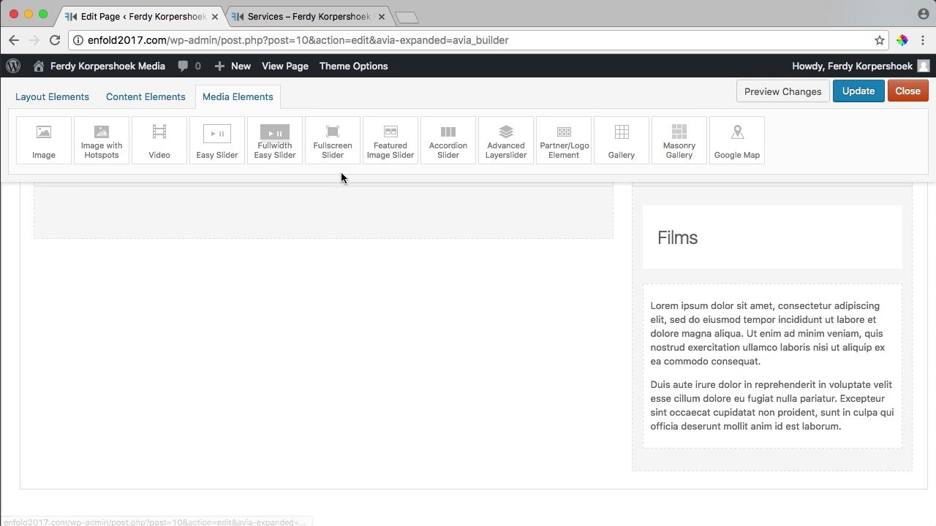
{"action": "left_click", "coordinate": [149, 102]}
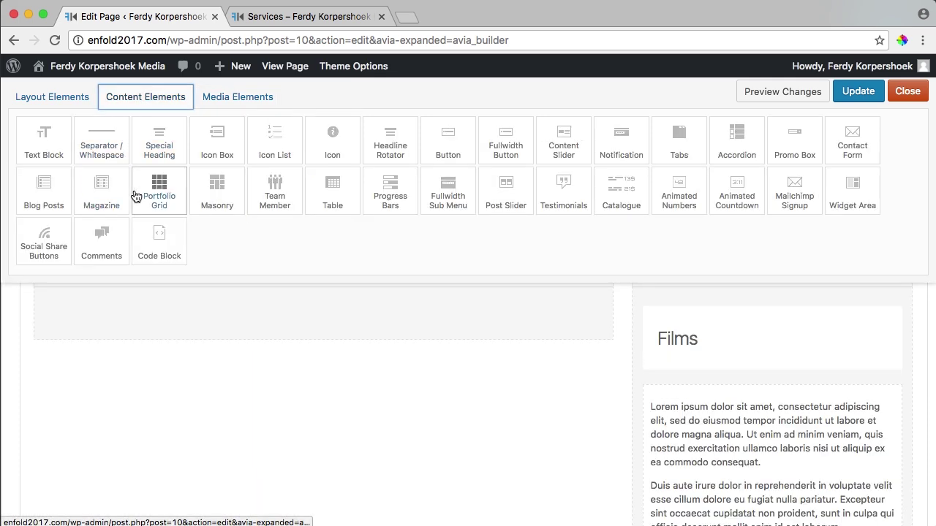
{"action": "left_click_drag", "start_coordinate": [210, 199], "coordinate": [220, 322]}
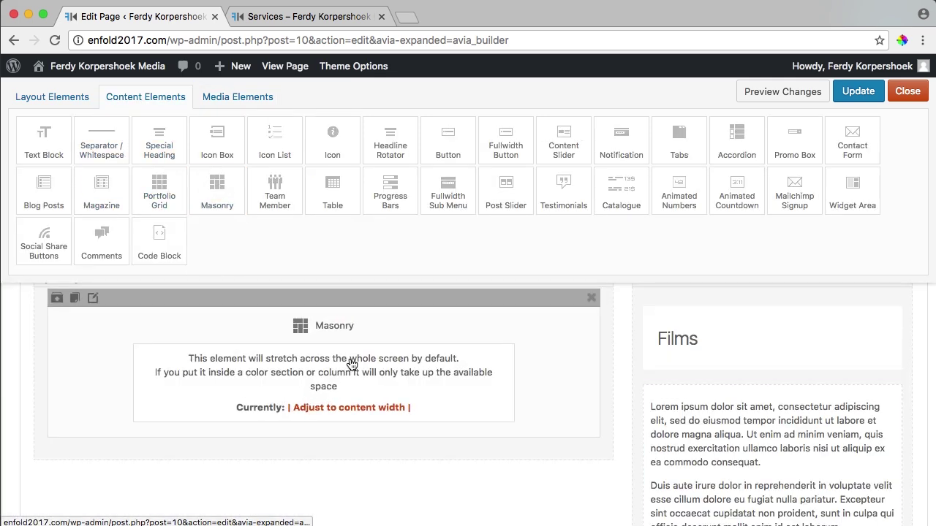
{"action": "left_click", "coordinate": [349, 357]}
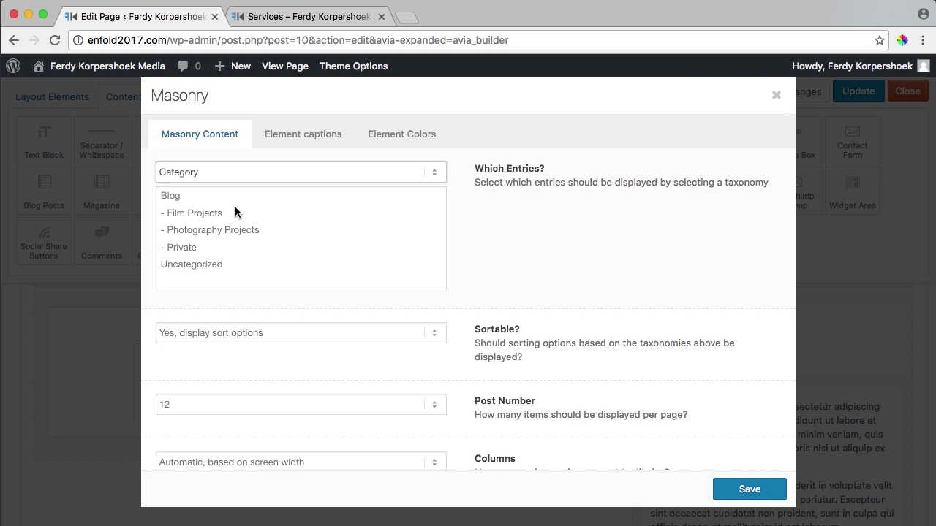
Set the masonry to show Films portfolio entries, unsortable, in 2 columns
{"action": "left_click", "coordinate": [238, 173]}
{"action": "left_click", "coordinate": [215, 198]}
{"action": "left_click", "coordinate": [188, 195]}
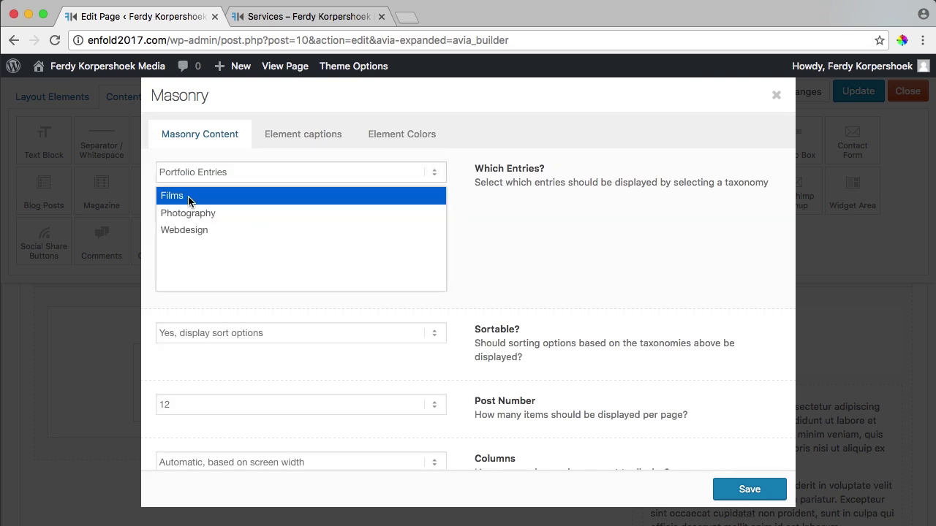
{"action": "left_click", "coordinate": [254, 332]}
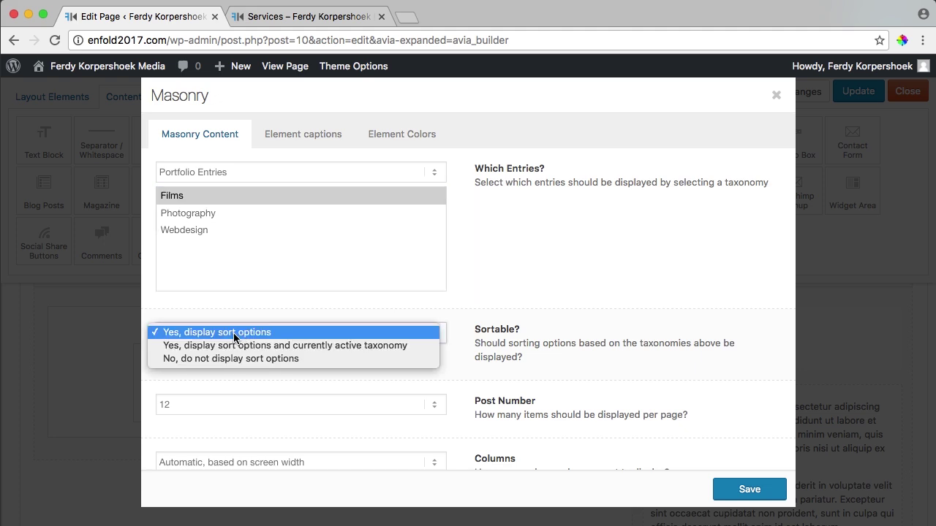
{"action": "left_click", "coordinate": [209, 359]}
{"action": "scroll", "coordinate": [257, 366], "scroll_direction": "down", "scroll_amount": 3}
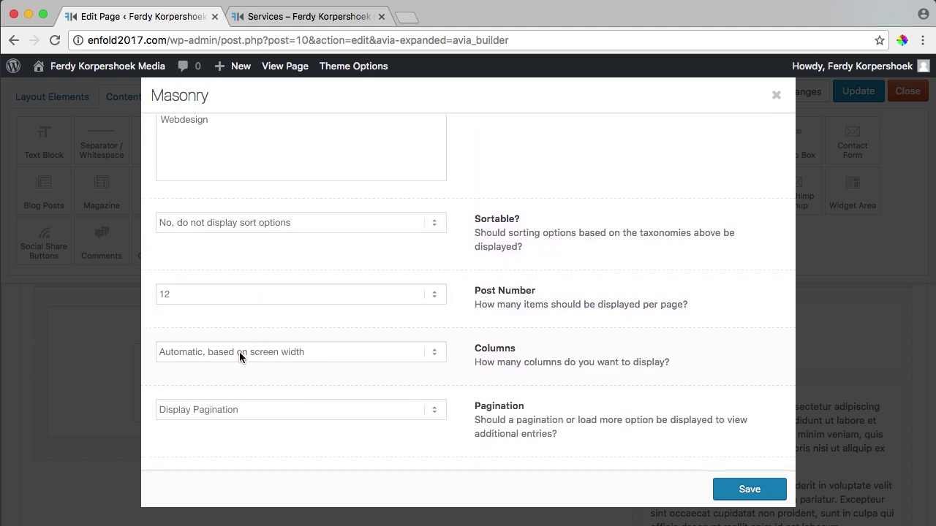
{"action": "left_click", "coordinate": [239, 352]}
{"action": "left_click", "coordinate": [230, 364]}
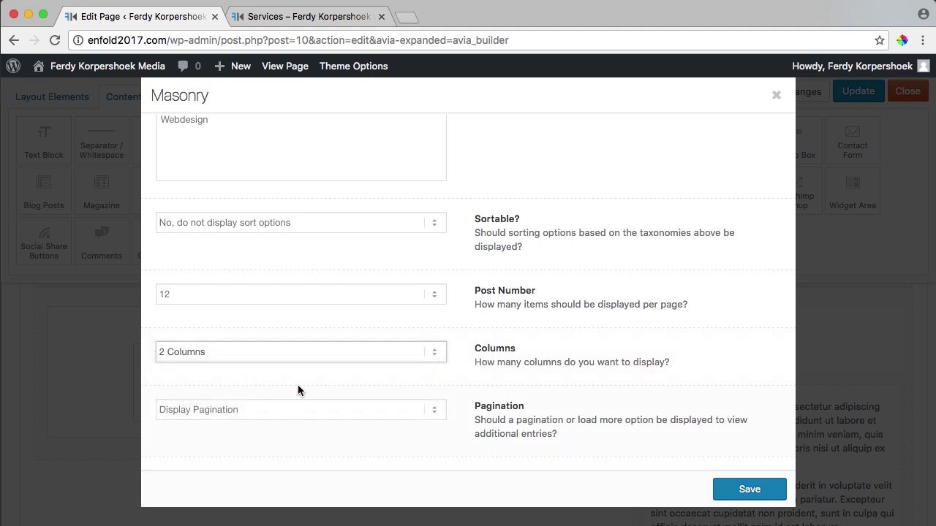
Turn off pagination and the image overlay, then save the masonry settings
{"action": "scroll", "coordinate": [500, 386], "scroll_direction": "down", "scroll_amount": 2}
{"action": "left_click", "coordinate": [216, 358]}
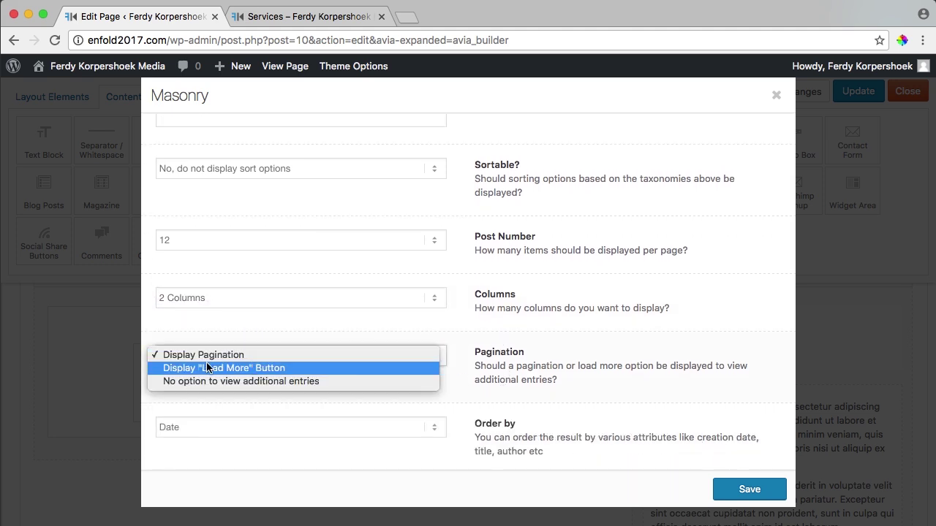
{"action": "left_click", "coordinate": [205, 381]}
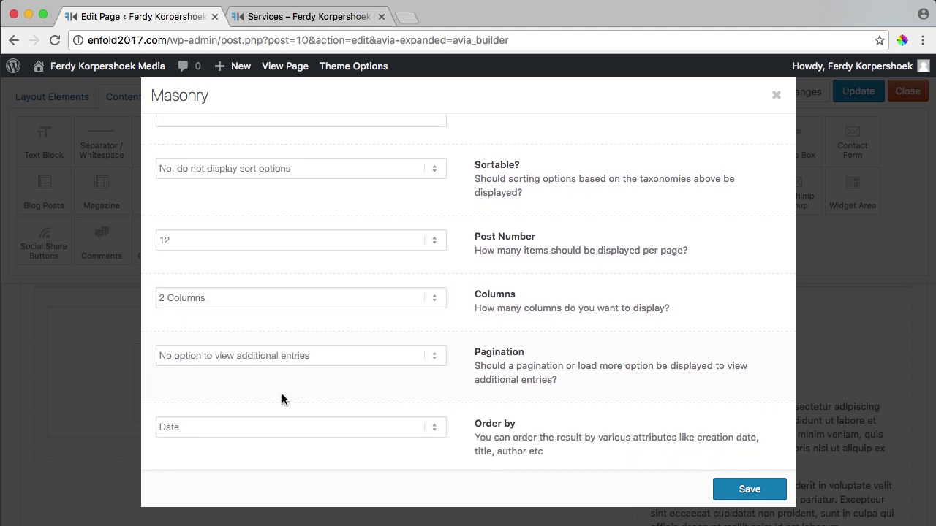
{"action": "scroll", "coordinate": [640, 386], "scroll_direction": "down", "scroll_amount": 5}
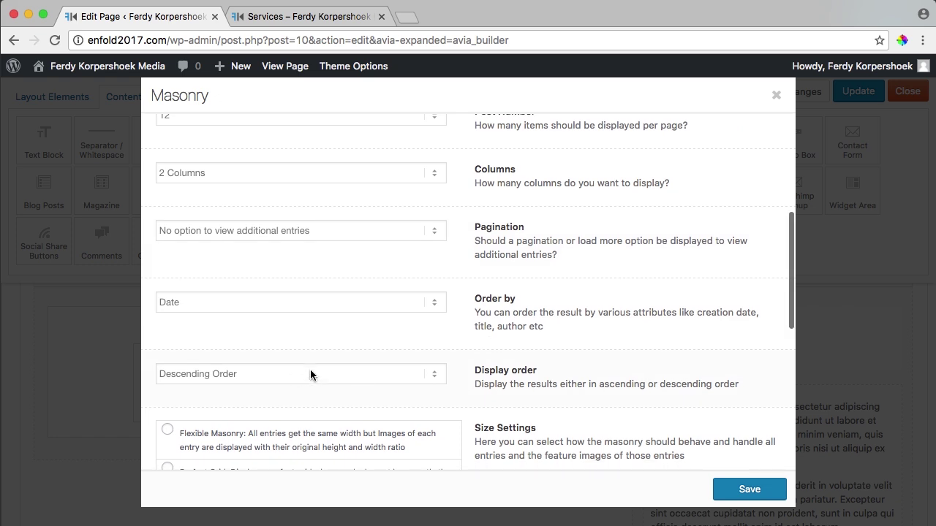
{"action": "scroll", "coordinate": [298, 371], "scroll_direction": "down", "scroll_amount": 2}
{"action": "scroll", "coordinate": [300, 356], "scroll_direction": "down", "scroll_amount": 8}
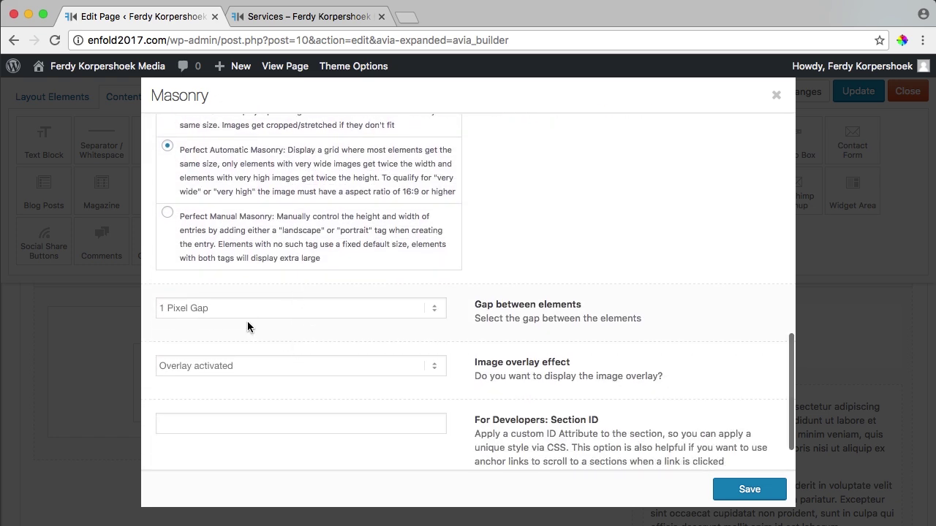
{"action": "left_click", "coordinate": [231, 360]}
{"action": "left_click", "coordinate": [223, 377]}
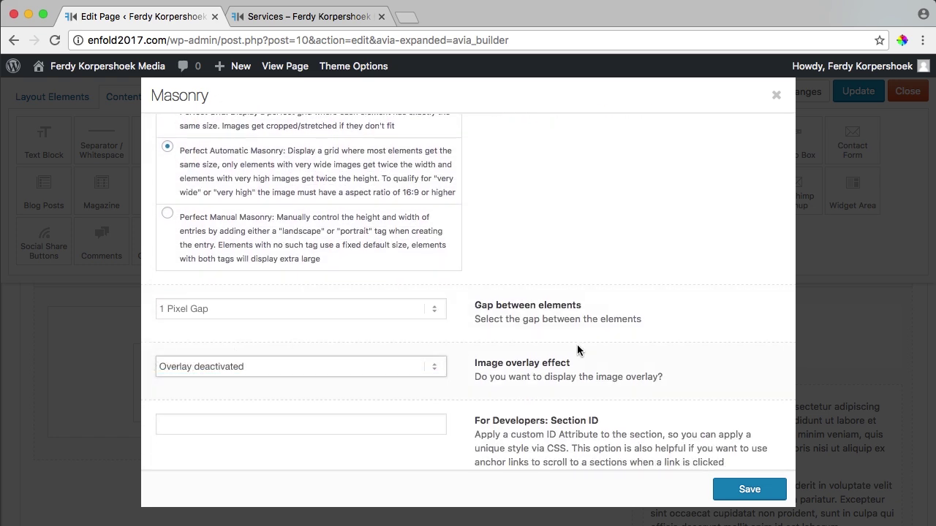
{"action": "left_click", "coordinate": [745, 489]}
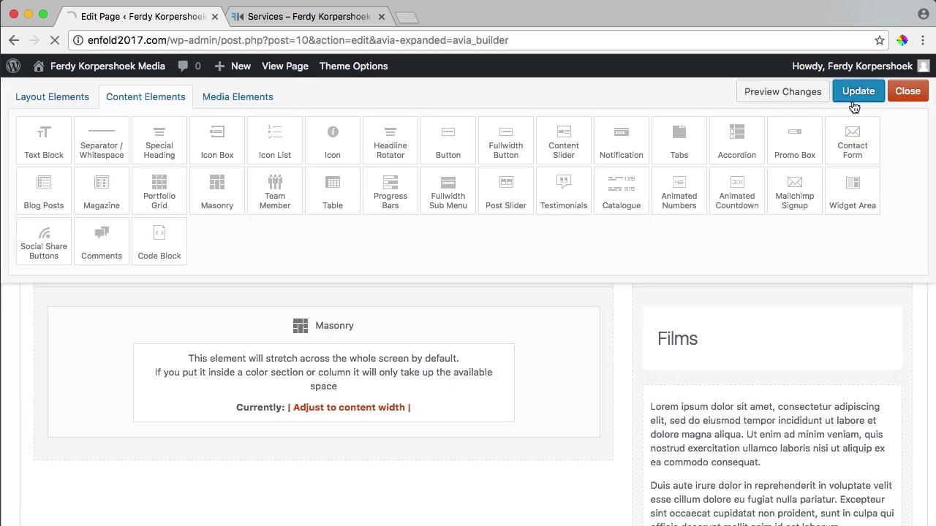
Update the page and check the Films masonry on the live Services page
{"action": "left_click", "coordinate": [314, 17]}
{"action": "key", "text": "super+r"}
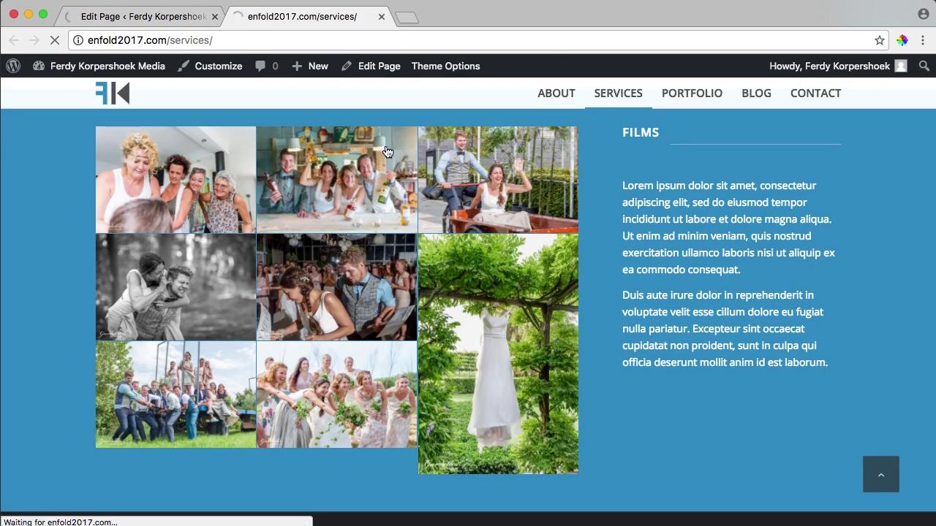
{"action": "scroll", "coordinate": [432, 192], "scroll_direction": "down", "scroll_amount": 5}
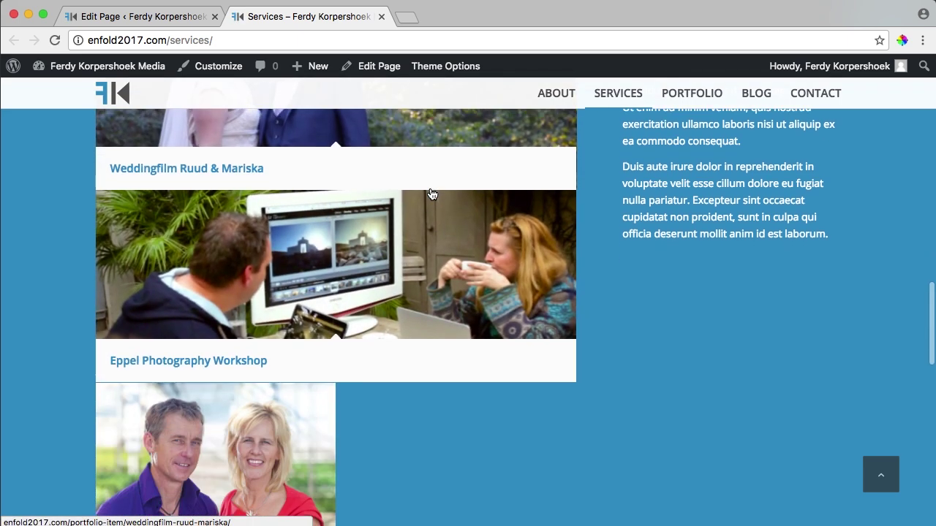
{"action": "scroll", "coordinate": [431, 194], "scroll_direction": "down", "scroll_amount": 2}
{"action": "scroll", "coordinate": [432, 193], "scroll_direction": "up", "scroll_amount": 6}
{"action": "scroll", "coordinate": [432, 198], "scroll_direction": "down", "scroll_amount": 1}
{"action": "scroll", "coordinate": [432, 198], "scroll_direction": "down", "scroll_amount": 1}
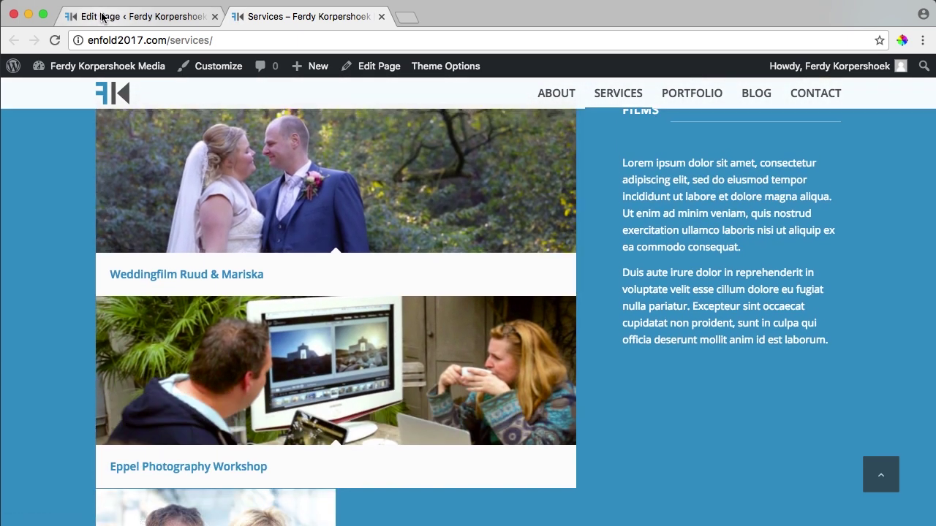
Set the films masonry captions to display neither title nor excerpt, save, and update the page
{"action": "left_click", "coordinate": [102, 16]}
{"action": "scroll", "coordinate": [376, 314], "scroll_direction": "down", "scroll_amount": 10}
{"action": "scroll", "coordinate": [353, 333], "scroll_direction": "up", "scroll_amount": 1}
{"action": "left_click", "coordinate": [353, 333]}
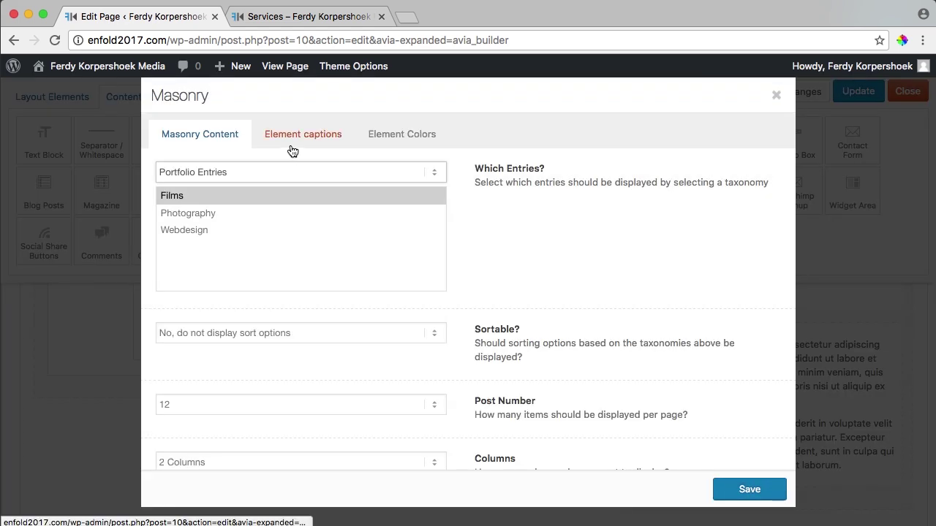
{"action": "left_click", "coordinate": [291, 147]}
{"action": "left_click", "coordinate": [226, 169]}
{"action": "left_click", "coordinate": [190, 210]}
{"action": "left_click", "coordinate": [204, 139]}
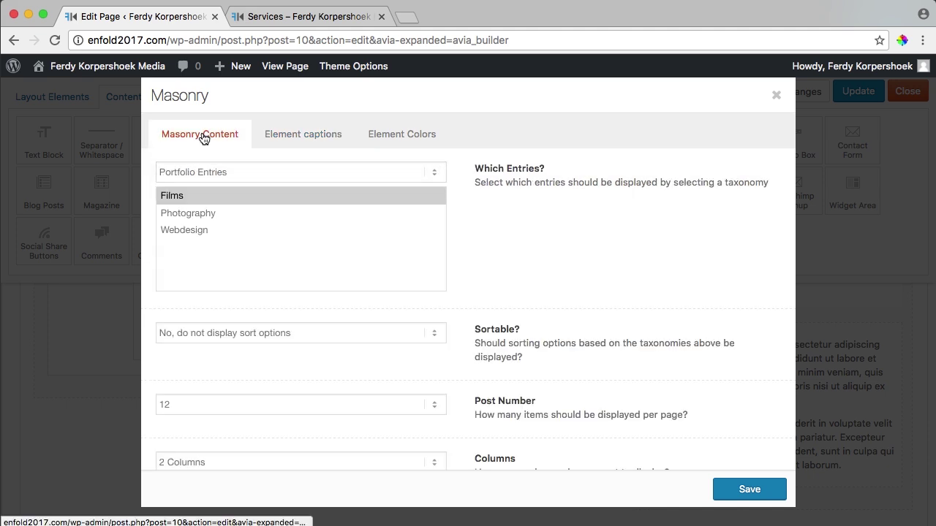
{"action": "scroll", "coordinate": [250, 278], "scroll_direction": "down", "scroll_amount": 10}
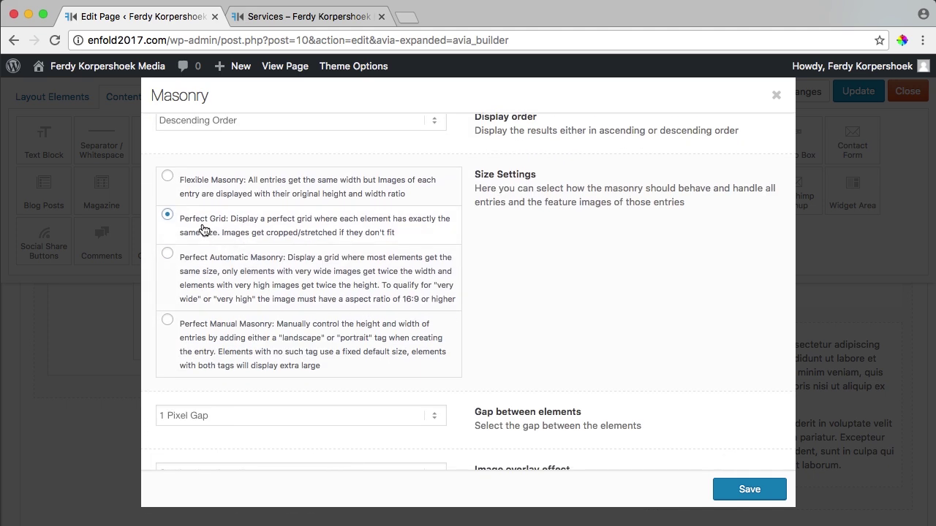
{"action": "left_click", "coordinate": [764, 498]}
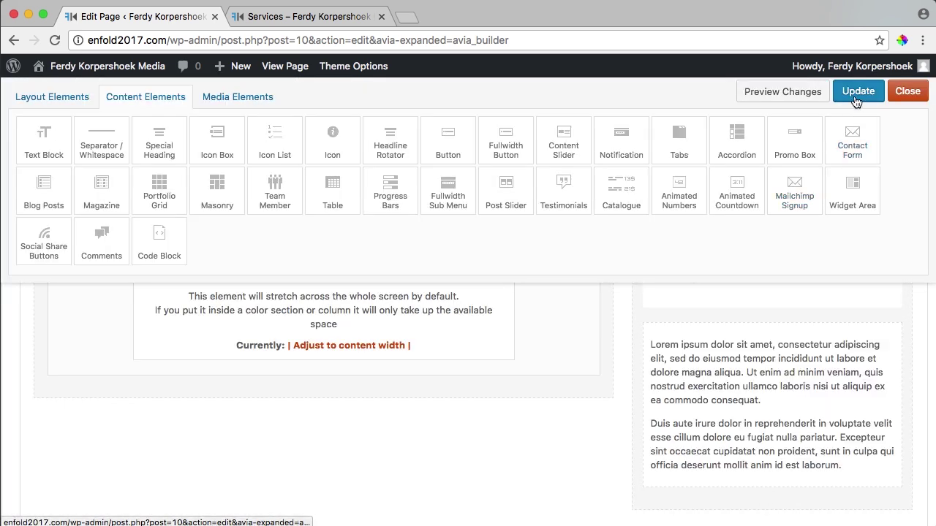
{"action": "left_click", "coordinate": [327, 22]}
Review the live Services page and the wedding film portfolio item, then return to the editor
{"action": "key", "text": "super+r"}
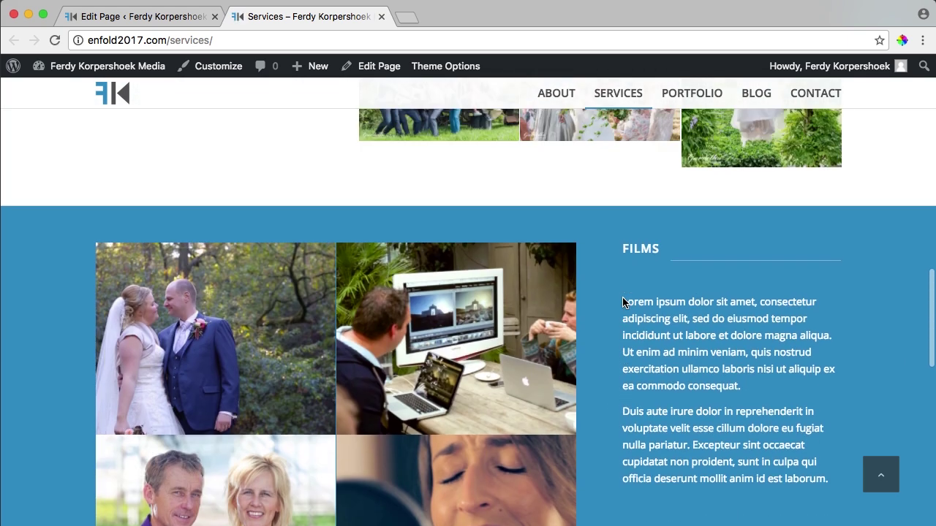
{"action": "left_click", "coordinate": [194, 307]}
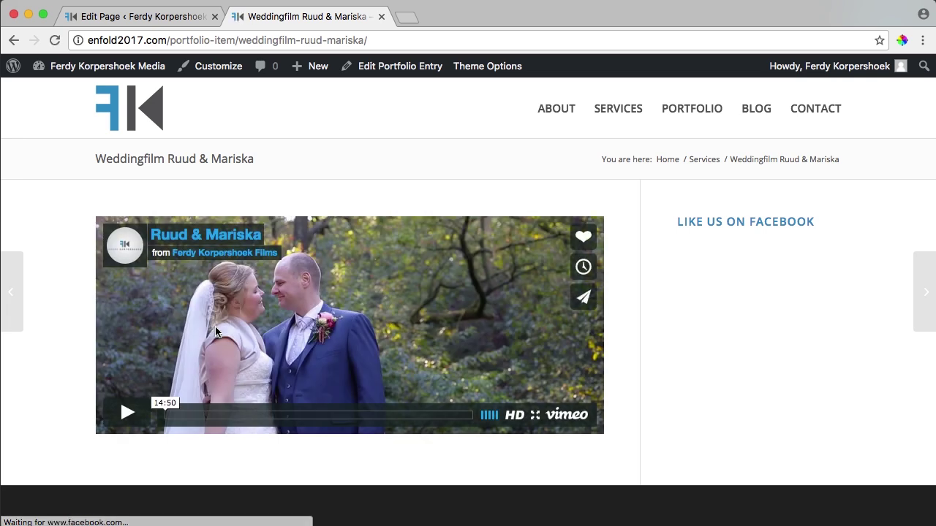
{"action": "left_click", "coordinate": [14, 41]}
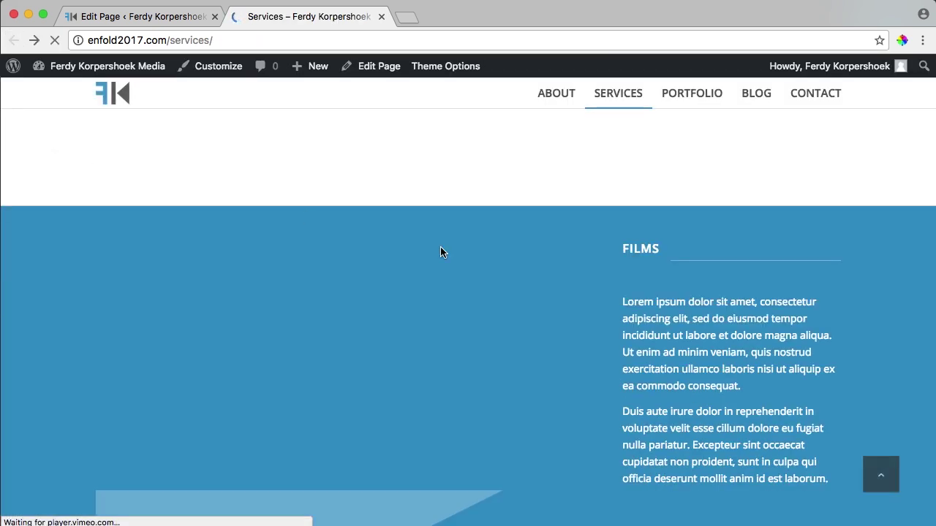
{"action": "scroll", "coordinate": [706, 291], "scroll_direction": "up", "scroll_amount": 3}
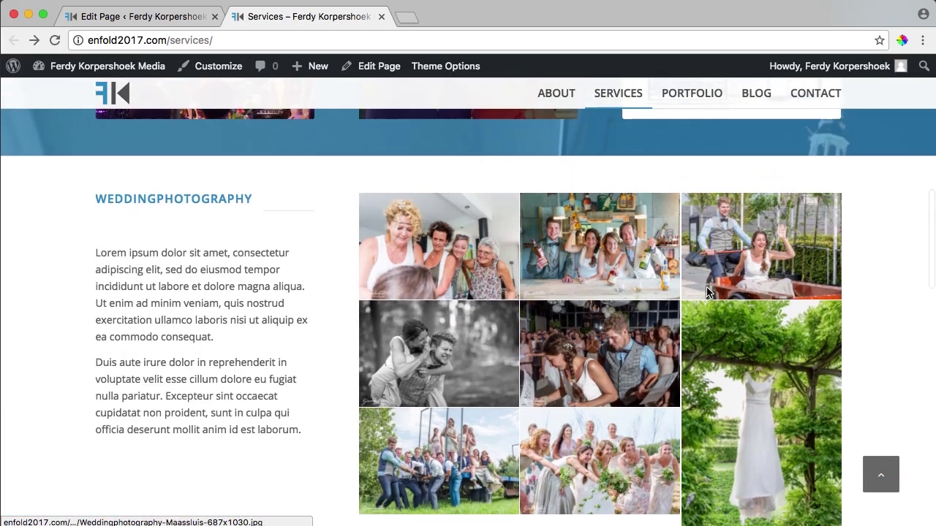
{"action": "left_click", "coordinate": [143, 19]}
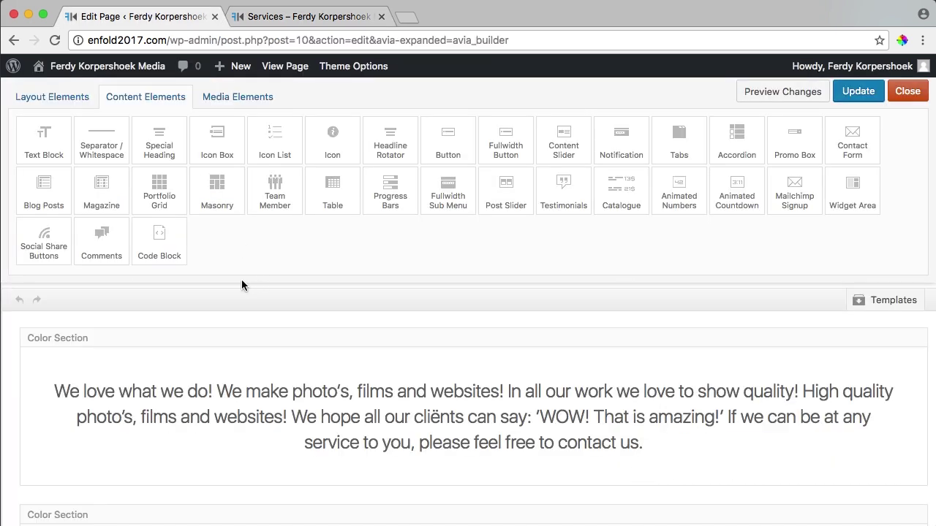
Duplicate the Weddingphotography color section and zoom the builder out
{"action": "scroll", "coordinate": [241, 285], "scroll_direction": "down", "scroll_amount": 5}
{"action": "scroll", "coordinate": [225, 327], "scroll_direction": "down", "scroll_amount": 5}
{"action": "scroll", "coordinate": [225, 327], "scroll_direction": "up", "scroll_amount": 5}
{"action": "scroll", "coordinate": [225, 327], "scroll_direction": "down", "scroll_amount": 3}
{"action": "scroll", "coordinate": [224, 324], "scroll_direction": "up", "scroll_amount": 1}
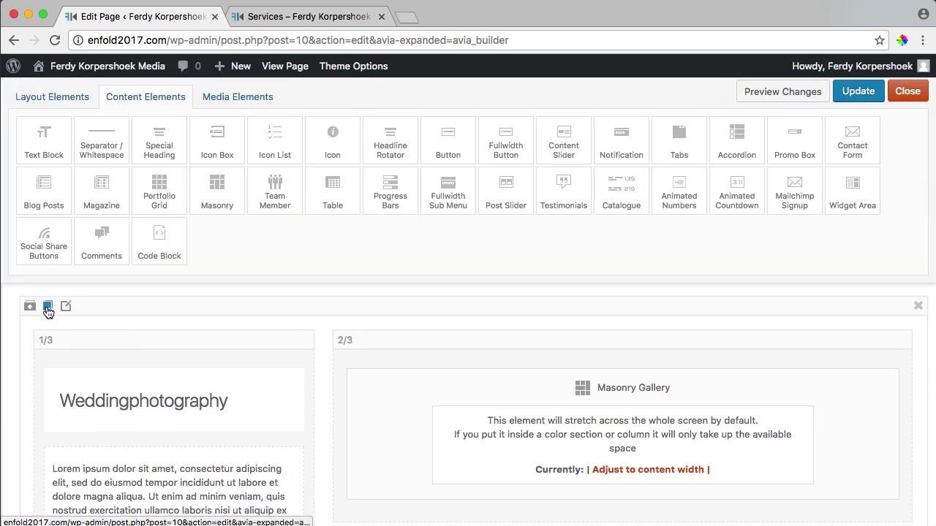
{"action": "left_click", "coordinate": [47, 307]}
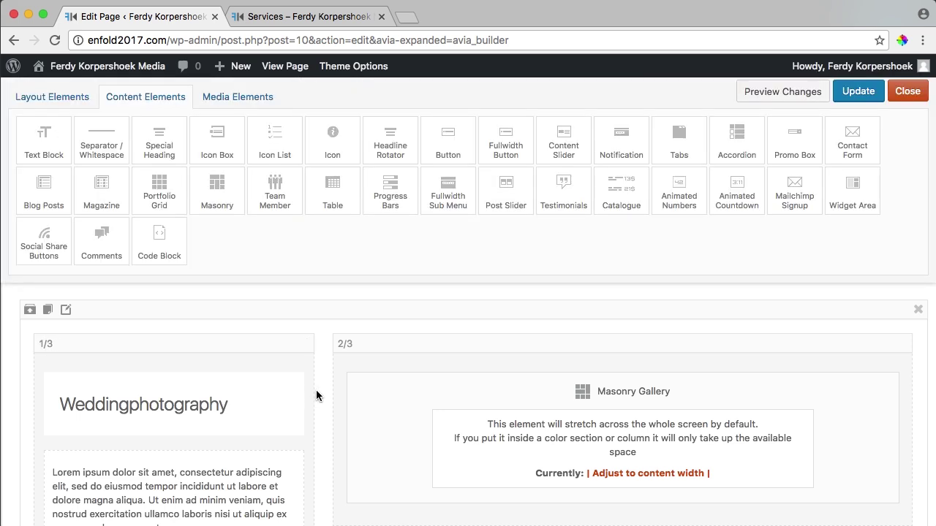
{"action": "key", "text": "super+minus"}
{"action": "key", "text": "super+minus"}
{"action": "key", "text": "super+minus"}
{"action": "key", "text": "super+minus"}
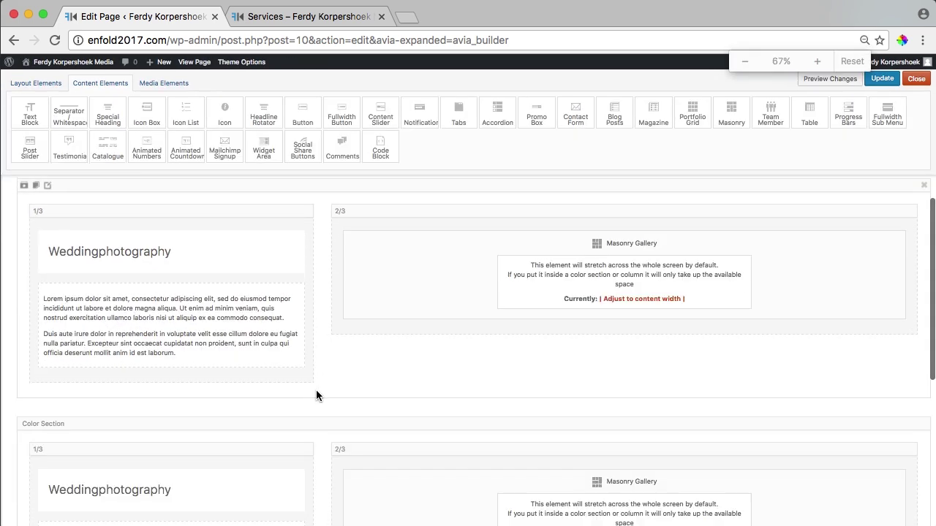
{"action": "scroll", "coordinate": [316, 395], "scroll_direction": "down", "scroll_amount": 5}
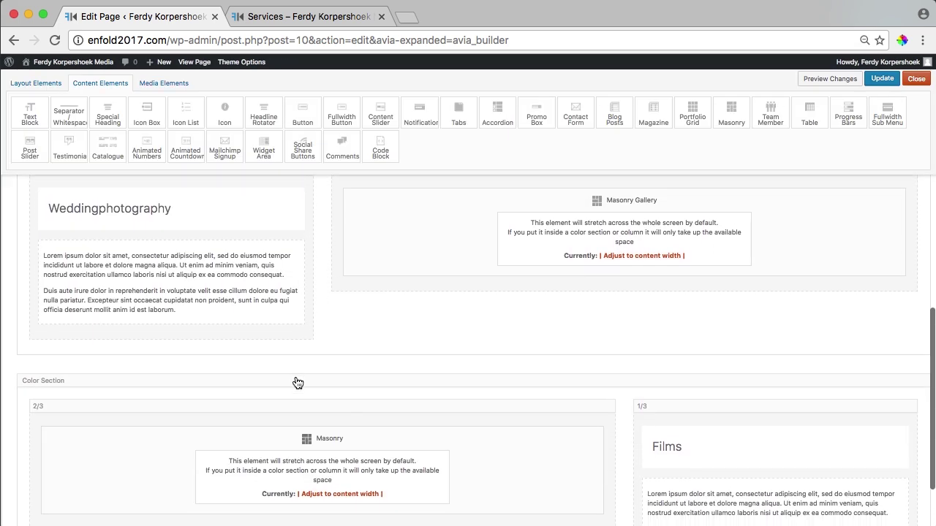
{"action": "scroll", "coordinate": [297, 383], "scroll_direction": "up", "scroll_amount": 1}
Rearrange sections so Films sits above the duplicate Weddingphotography section, then reset zoom with Cmd+0
{"action": "left_click_drag", "start_coordinate": [95, 184], "coordinate": [94, 433]}
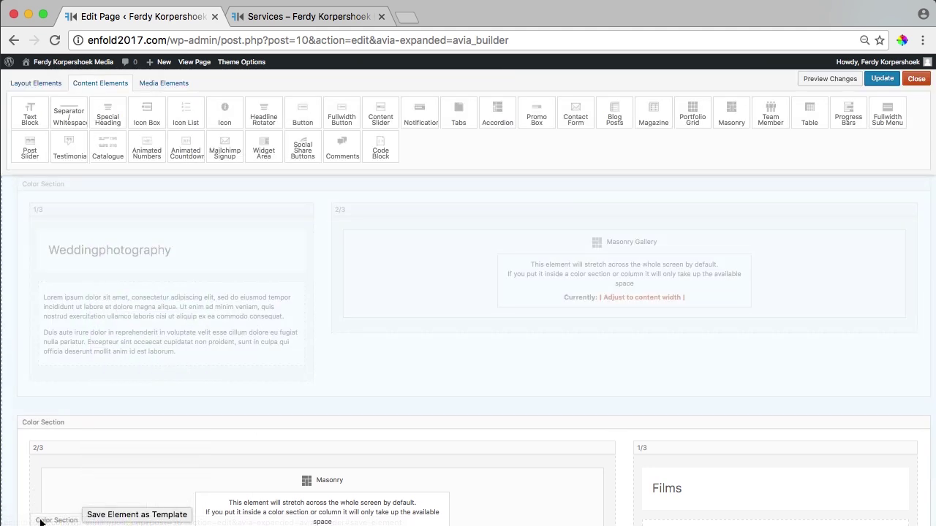
{"action": "left_click_drag", "start_coordinate": [36, 480], "coordinate": [37, 474]}
{"action": "scroll", "coordinate": [59, 449], "scroll_direction": "down", "scroll_amount": 4}
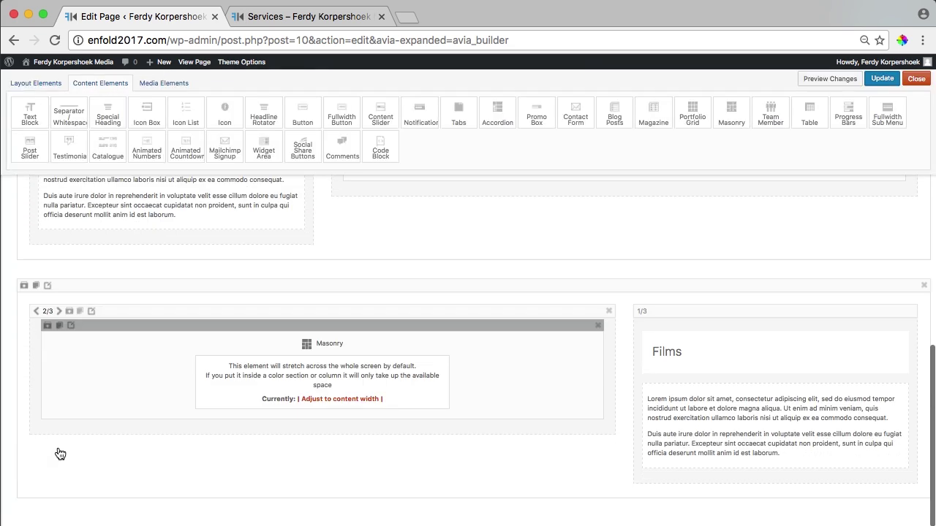
{"action": "scroll", "coordinate": [97, 413], "scroll_direction": "up", "scroll_amount": 1}
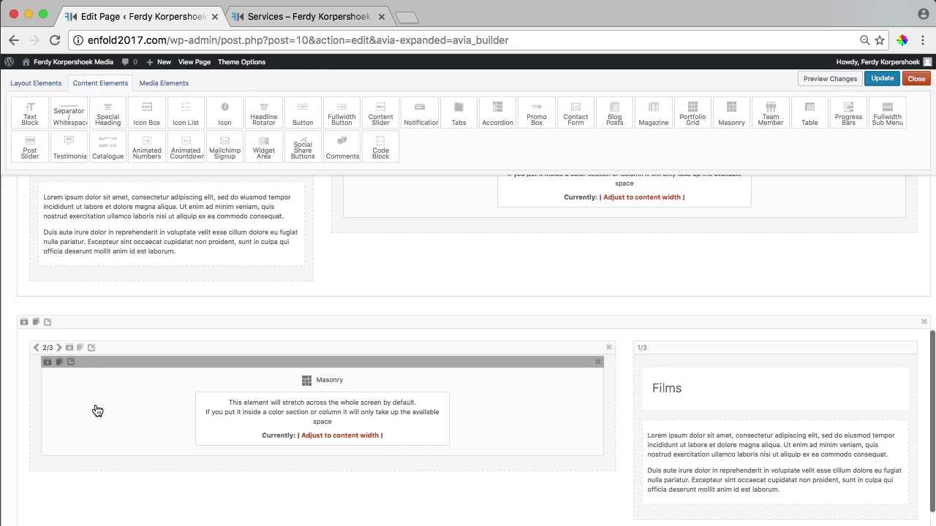
{"action": "key", "text": "super+minus"}
{"action": "key", "text": "super+minus"}
{"action": "key", "text": "super+minus"}
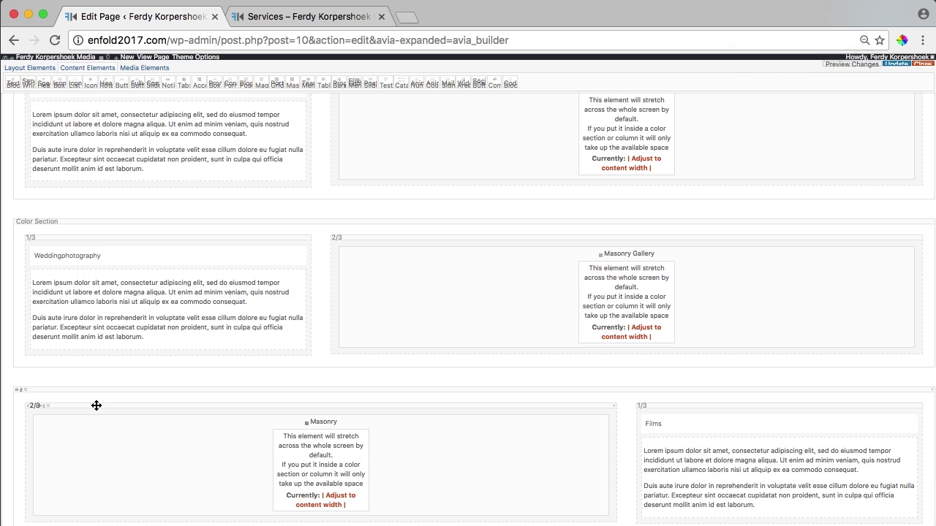
{"action": "scroll", "coordinate": [96, 405], "scroll_direction": "down", "scroll_amount": 1}
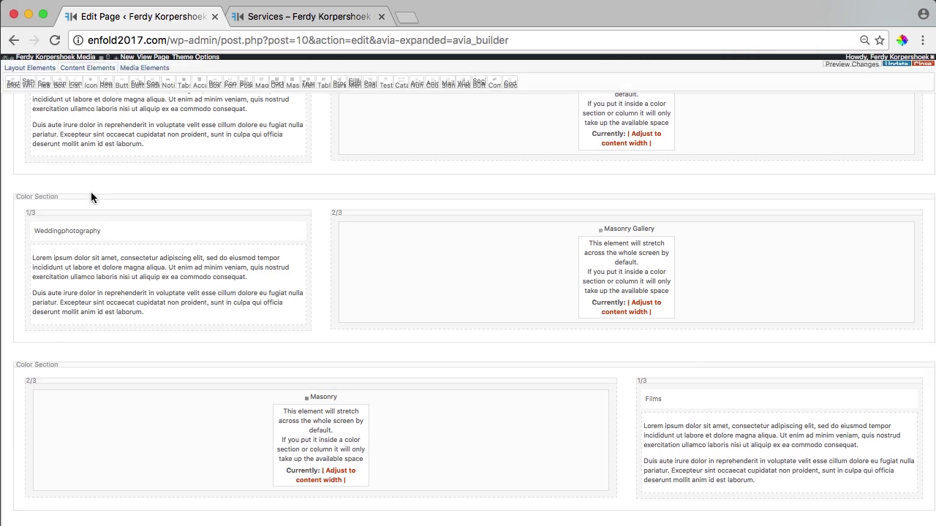
{"action": "left_click_drag", "start_coordinate": [90, 195], "coordinate": [79, 504]}
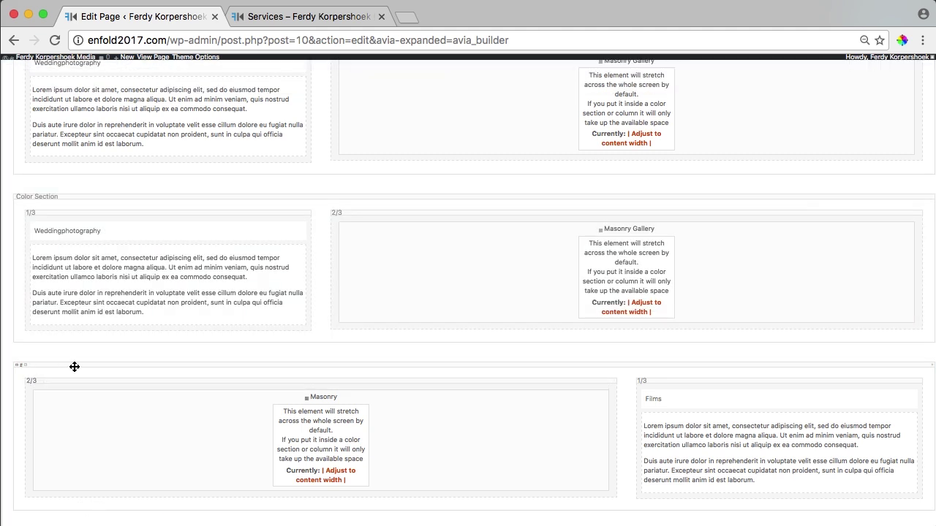
{"action": "left_click_drag", "start_coordinate": [73, 366], "coordinate": [79, 181]}
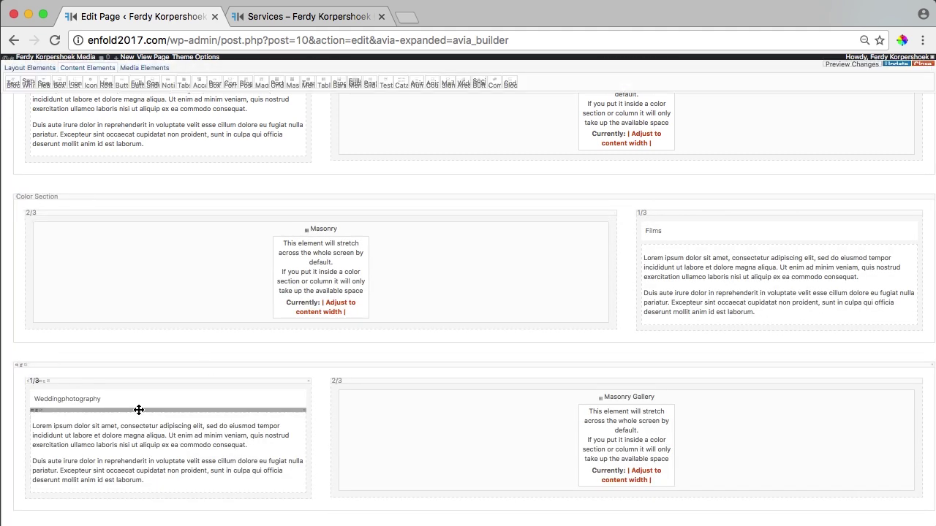
{"action": "key", "text": "super+0"}
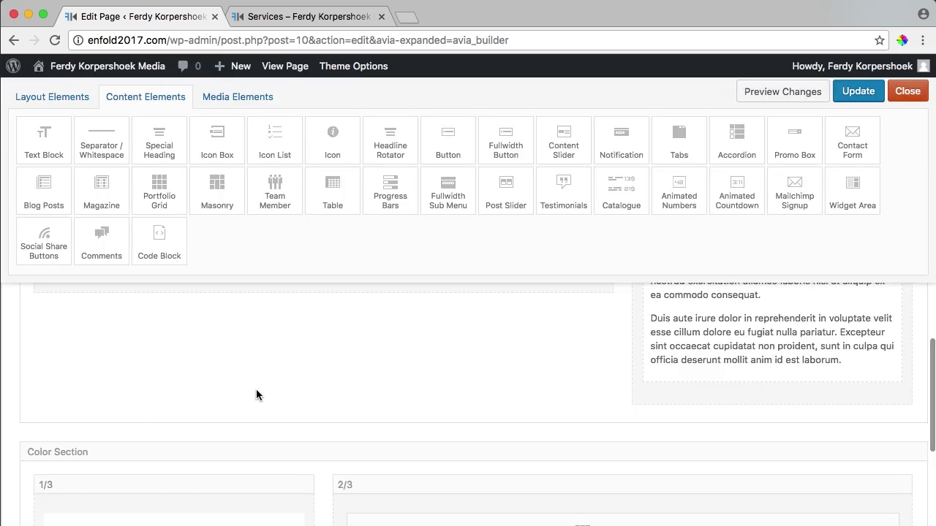
{"action": "scroll", "coordinate": [267, 303], "scroll_direction": "down", "scroll_amount": 5}
Rename the copied section's heading to 'Webdesign' and delete its masonry gallery
{"action": "scroll", "coordinate": [243, 325], "scroll_direction": "up", "scroll_amount": 2}
{"action": "left_click", "coordinate": [178, 333]}
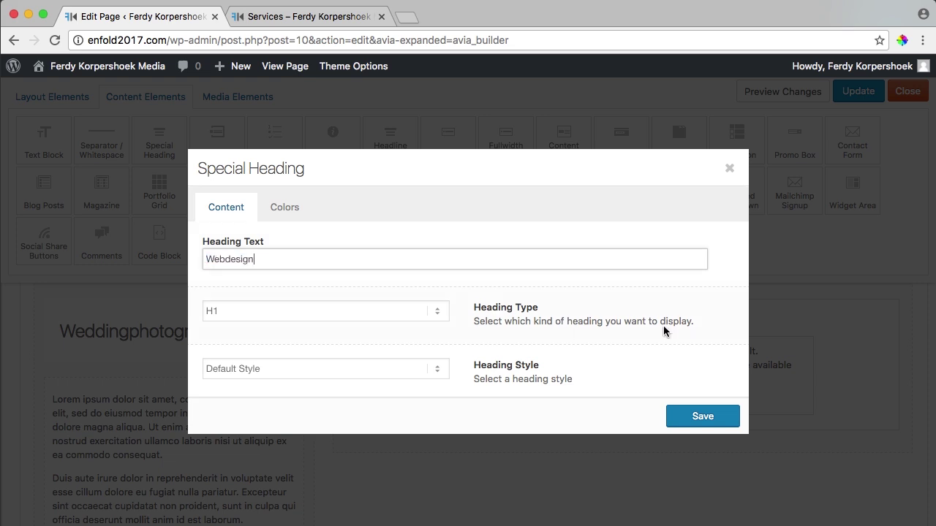
{"action": "type", "text": "Webdesign"}
{"action": "left_click", "coordinate": [699, 423]}
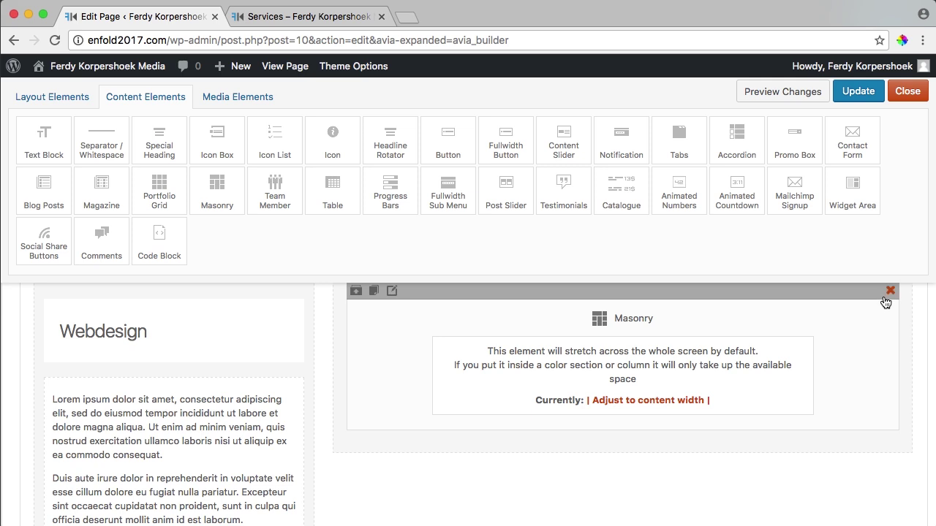
{"action": "left_click", "coordinate": [889, 290]}
Duplicate the Films masonry and move the copy into the Webdesign section's empty column
{"action": "scroll", "coordinate": [349, 353], "scroll_direction": "up", "scroll_amount": 3}
{"action": "scroll", "coordinate": [222, 355], "scroll_direction": "up", "scroll_amount": 5}
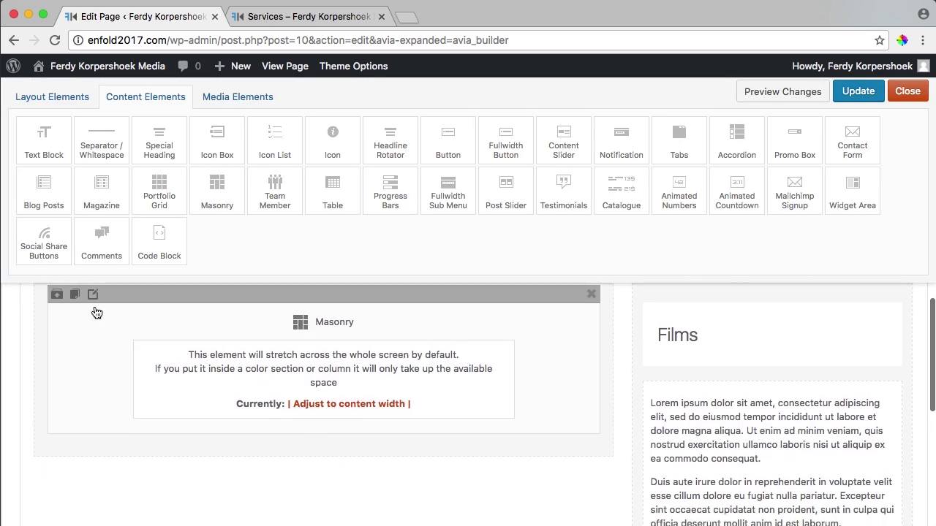
{"action": "left_click", "coordinate": [75, 294]}
{"action": "scroll", "coordinate": [438, 380], "scroll_direction": "down", "scroll_amount": 2}
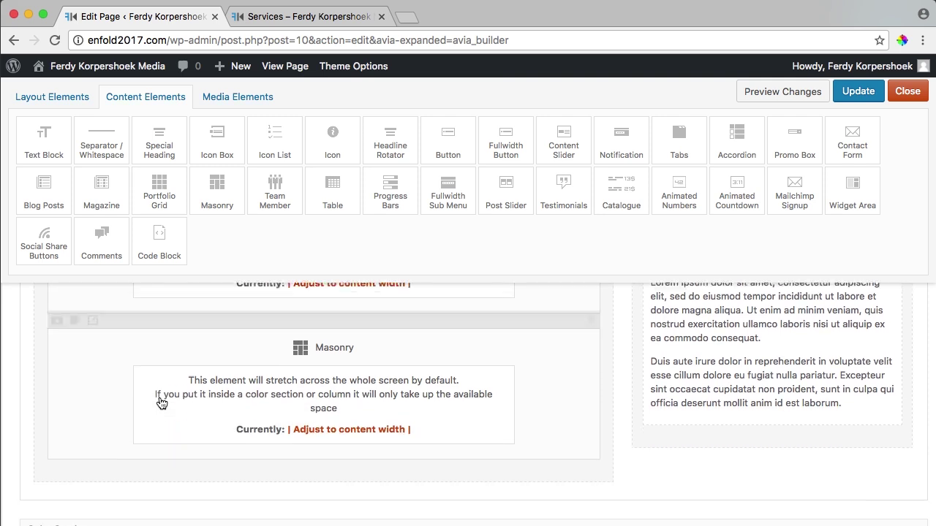
{"action": "key", "text": "super+minus"}
{"action": "key", "text": "super+minus"}
{"action": "key", "text": "super+minus"}
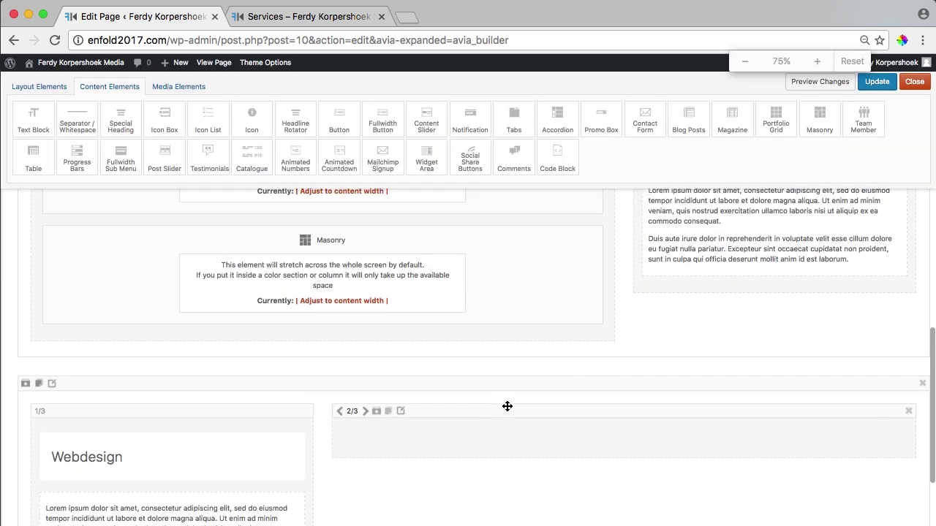
{"action": "scroll", "coordinate": [478, 385], "scroll_direction": "up", "scroll_amount": 3}
{"action": "left_click_drag", "start_coordinate": [288, 245], "coordinate": [386, 466]}
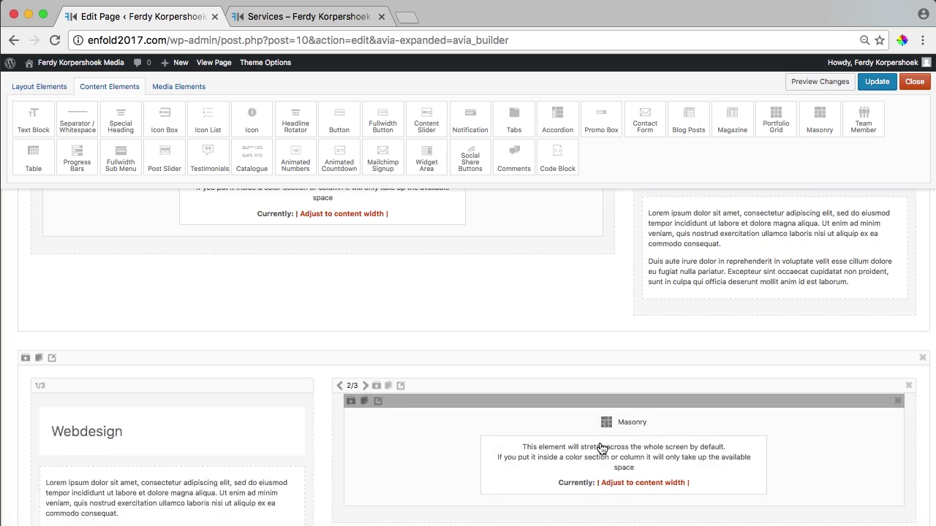
Switch the copied masonry to Webdesign entries, save, update the page and view it live
{"action": "left_click", "coordinate": [600, 448]}
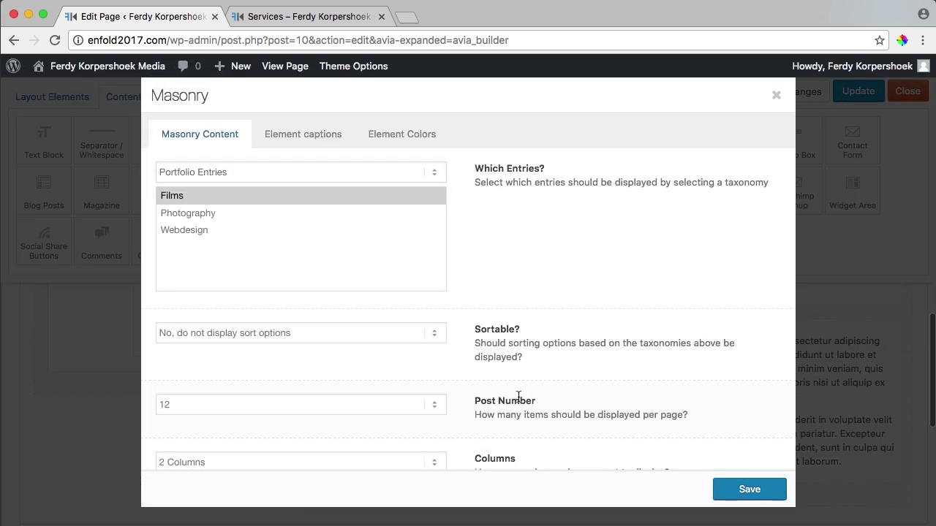
{"action": "left_click", "coordinate": [185, 230]}
{"action": "left_click", "coordinate": [750, 490]}
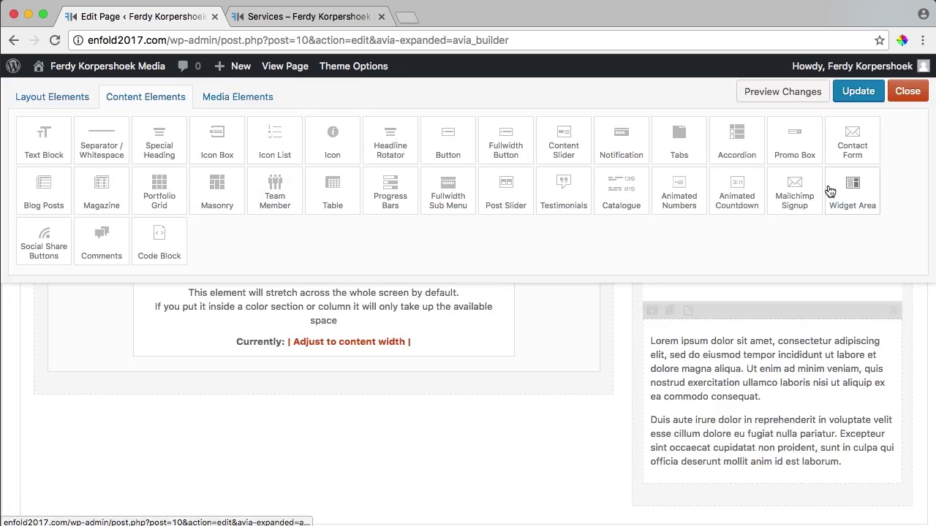
{"action": "left_click", "coordinate": [859, 92]}
{"action": "left_click", "coordinate": [296, 16]}
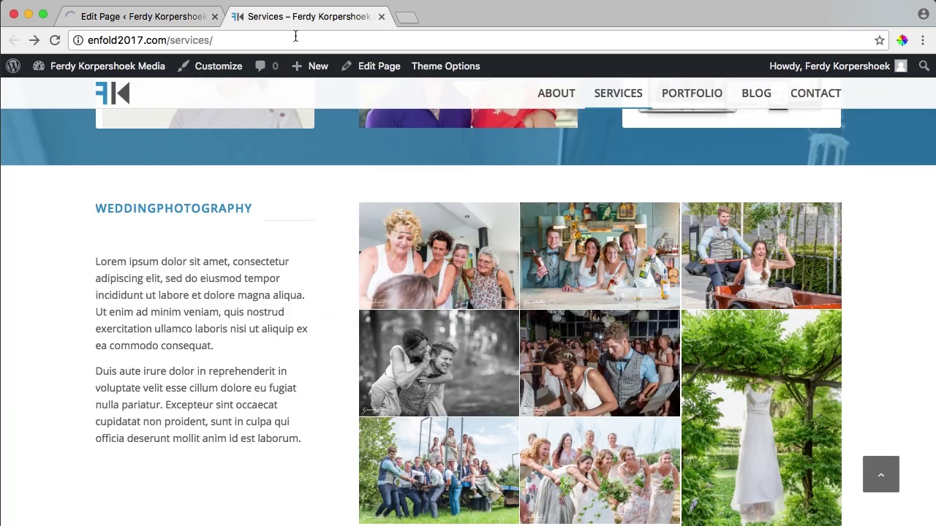
{"action": "scroll", "coordinate": [380, 245], "scroll_direction": "down", "scroll_amount": 7}
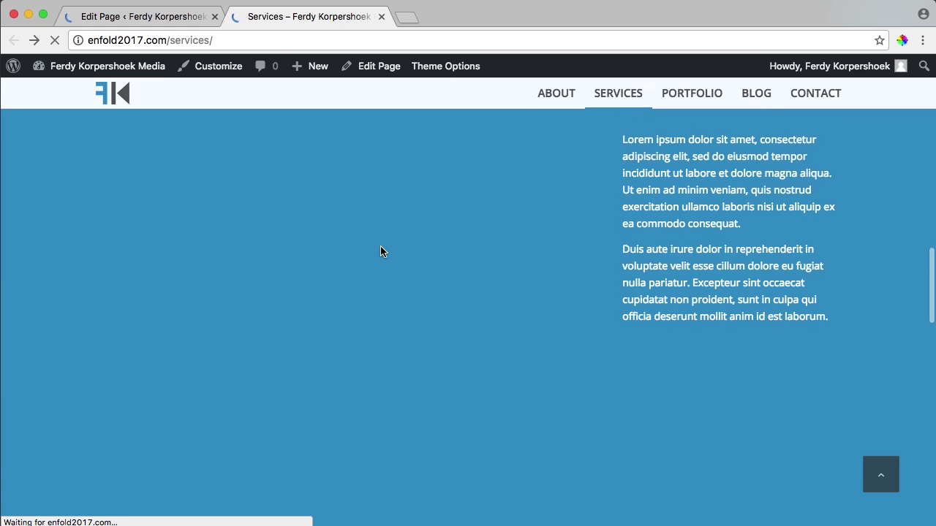
Set the Films masonry gallery to 3 columns and save it
{"action": "scroll", "coordinate": [380, 251], "scroll_direction": "down", "scroll_amount": 8}
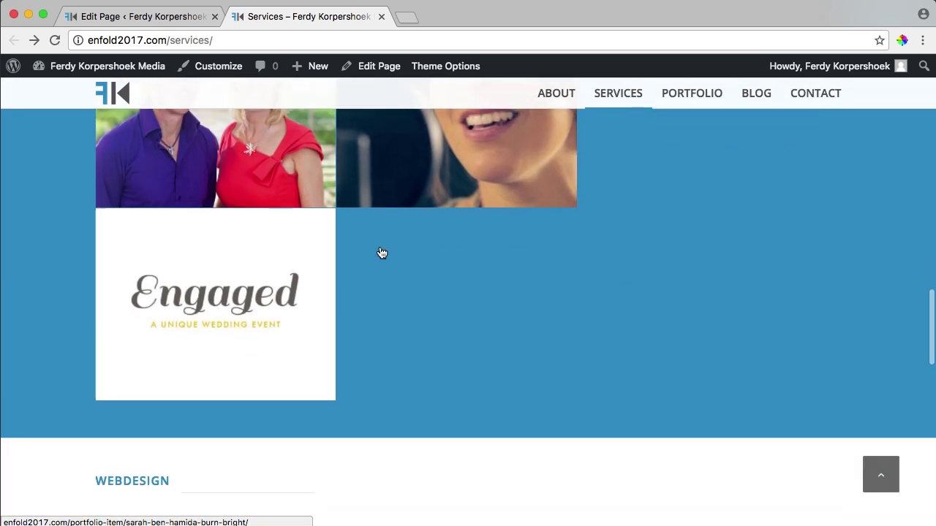
{"action": "scroll", "coordinate": [379, 251], "scroll_direction": "down", "scroll_amount": 6}
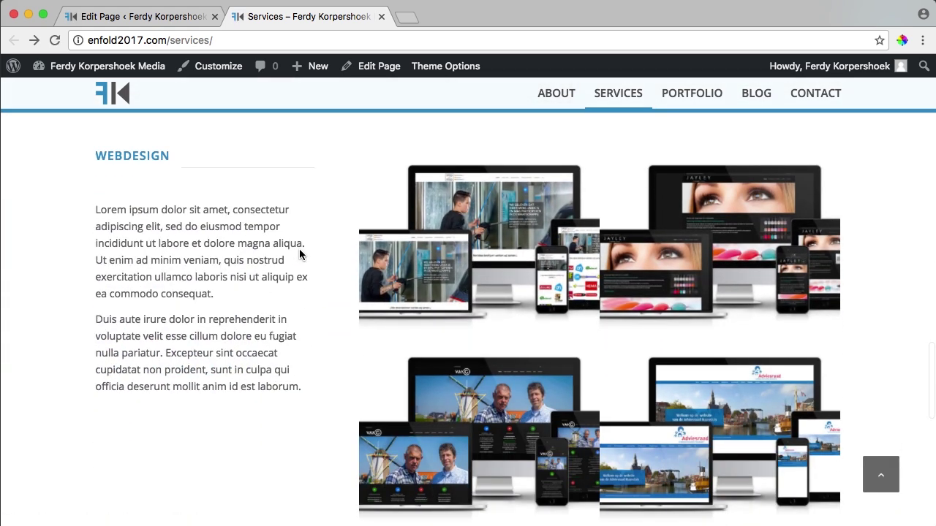
{"action": "scroll", "coordinate": [299, 249], "scroll_direction": "down", "scroll_amount": 3}
{"action": "scroll", "coordinate": [299, 248], "scroll_direction": "up", "scroll_amount": 2}
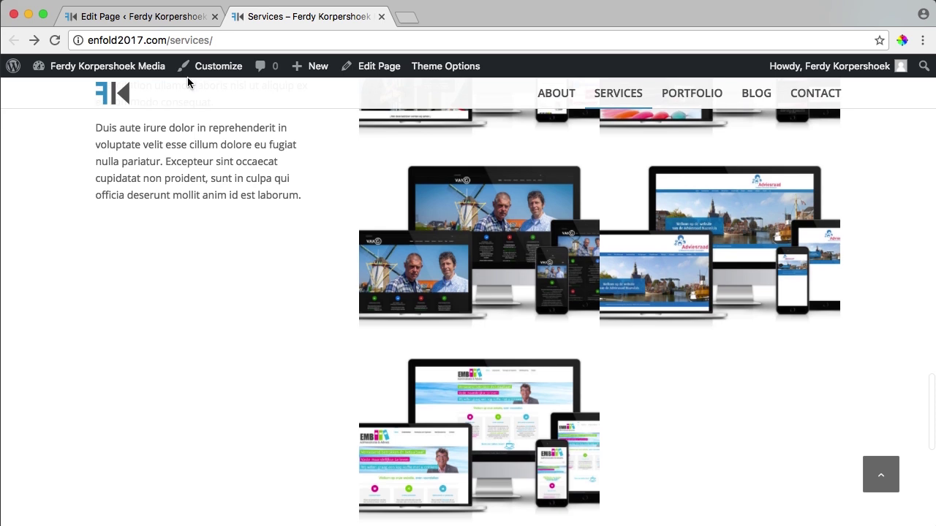
{"action": "left_click", "coordinate": [167, 17]}
{"action": "scroll", "coordinate": [483, 385], "scroll_direction": "down", "scroll_amount": 10}
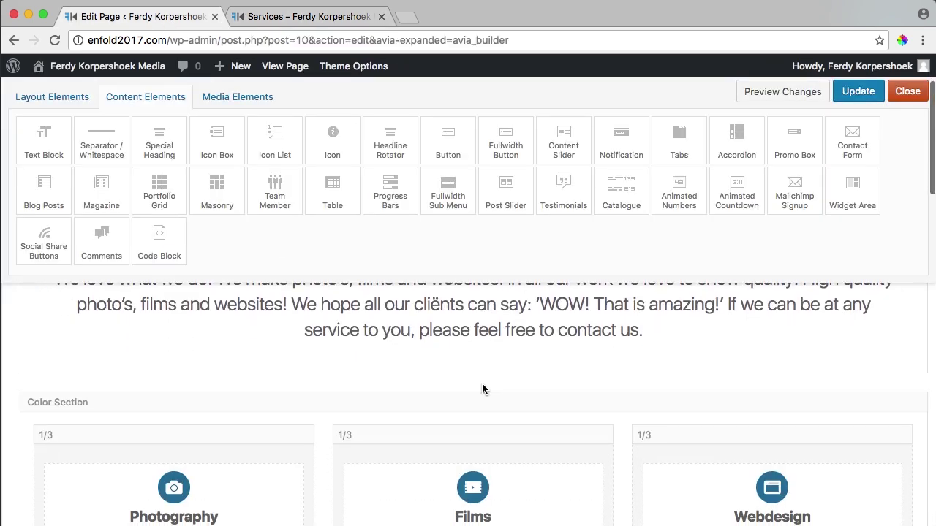
{"action": "scroll", "coordinate": [481, 381], "scroll_direction": "down", "scroll_amount": 8}
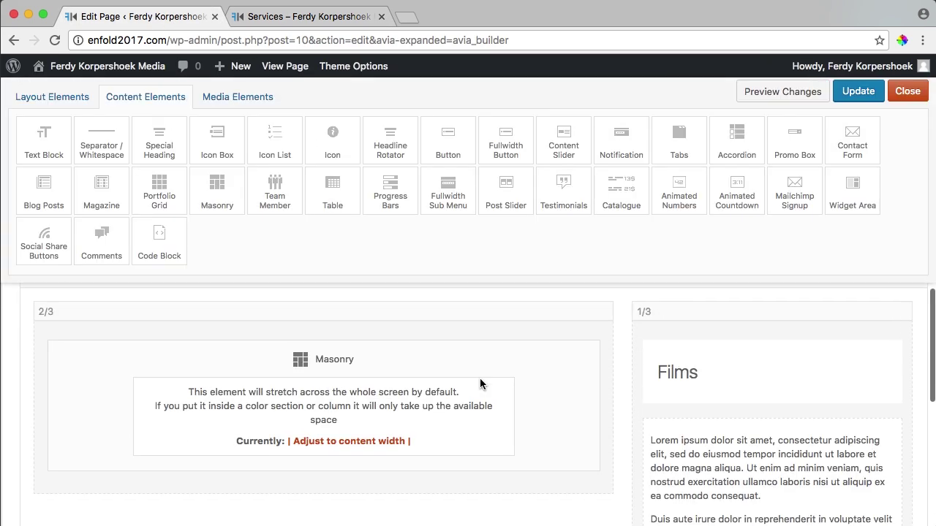
{"action": "left_click", "coordinate": [385, 373]}
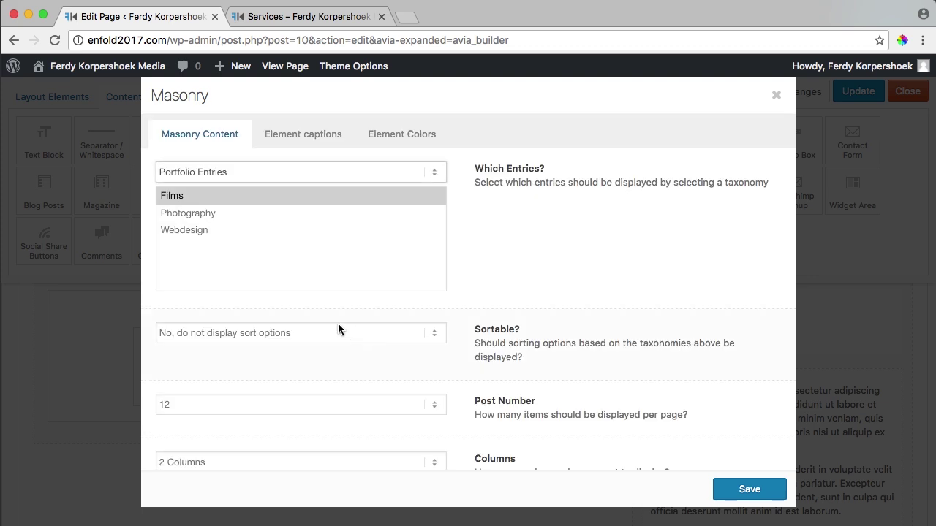
{"action": "scroll", "coordinate": [347, 327], "scroll_direction": "down", "scroll_amount": 2}
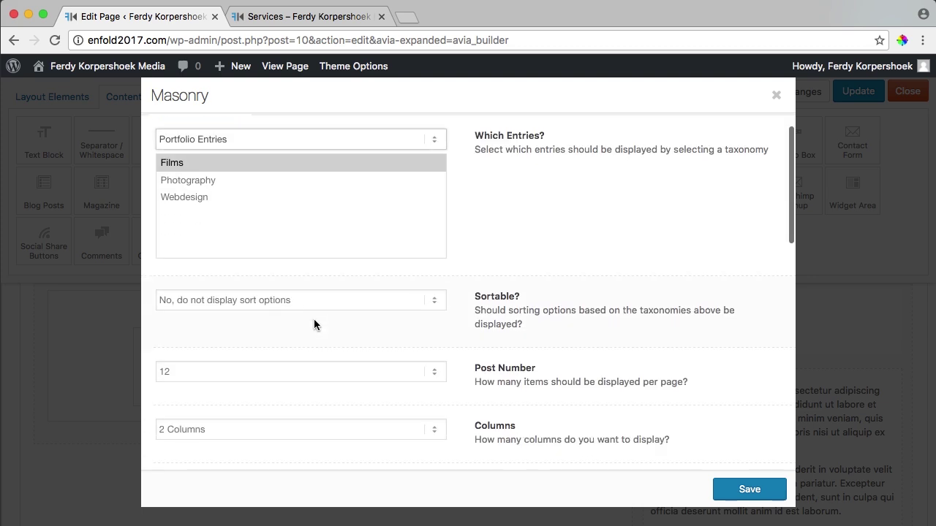
{"action": "left_click", "coordinate": [197, 413]}
{"action": "left_click", "coordinate": [196, 432]}
{"action": "left_click", "coordinate": [767, 491]}
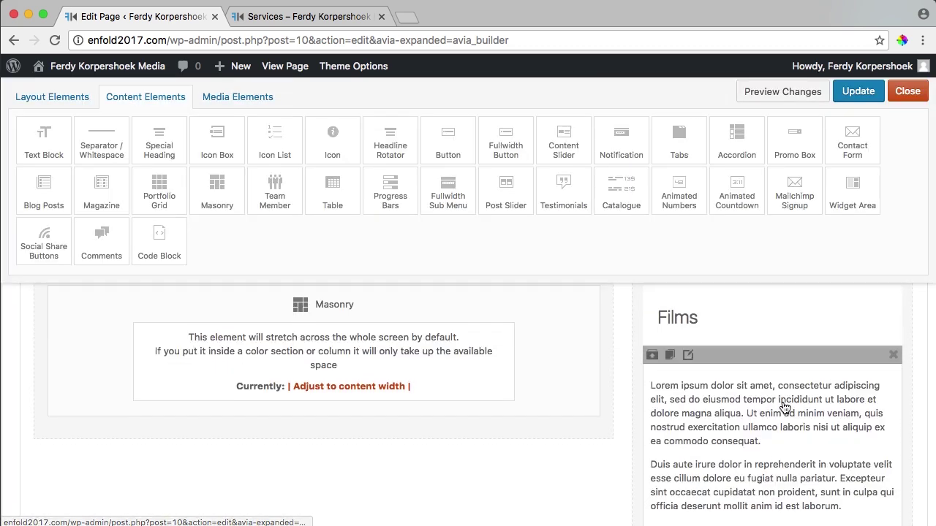
Set the Webdesign masonry gallery to 3 columns and save it
{"action": "scroll", "coordinate": [782, 405], "scroll_direction": "down", "scroll_amount": 4}
{"action": "left_click", "coordinate": [537, 278]}
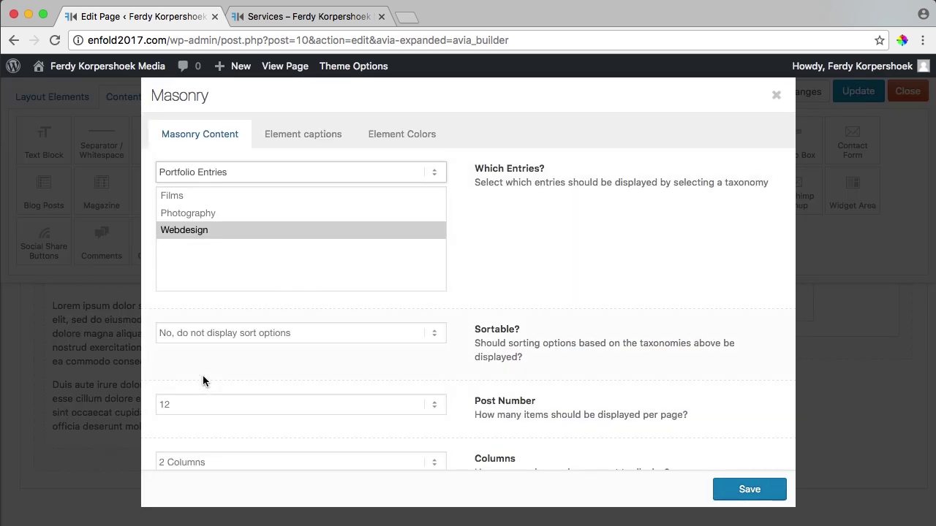
{"action": "left_click", "coordinate": [197, 461]}
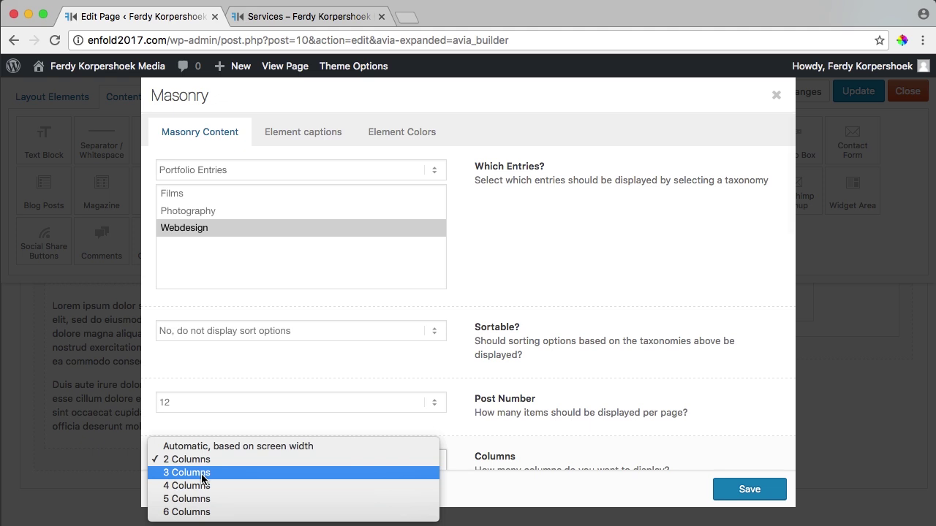
{"action": "left_click", "coordinate": [202, 473]}
{"action": "left_click", "coordinate": [735, 488]}
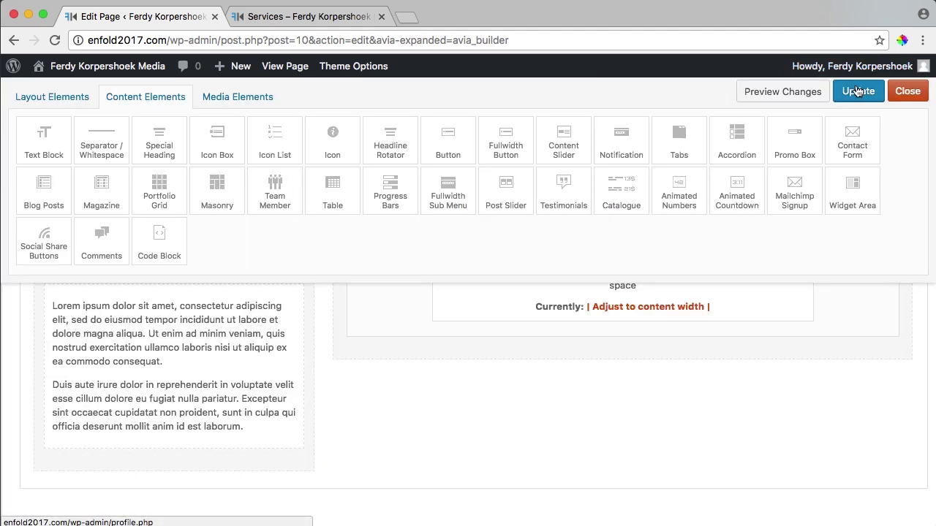
Zoom the builder out and move the Webdesign section above the Films section
{"action": "scroll", "coordinate": [414, 373], "scroll_direction": "down", "scroll_amount": 10}
{"action": "scroll", "coordinate": [409, 373], "scroll_direction": "up", "scroll_amount": 5}
{"action": "scroll", "coordinate": [392, 366], "scroll_direction": "down", "scroll_amount": 2}
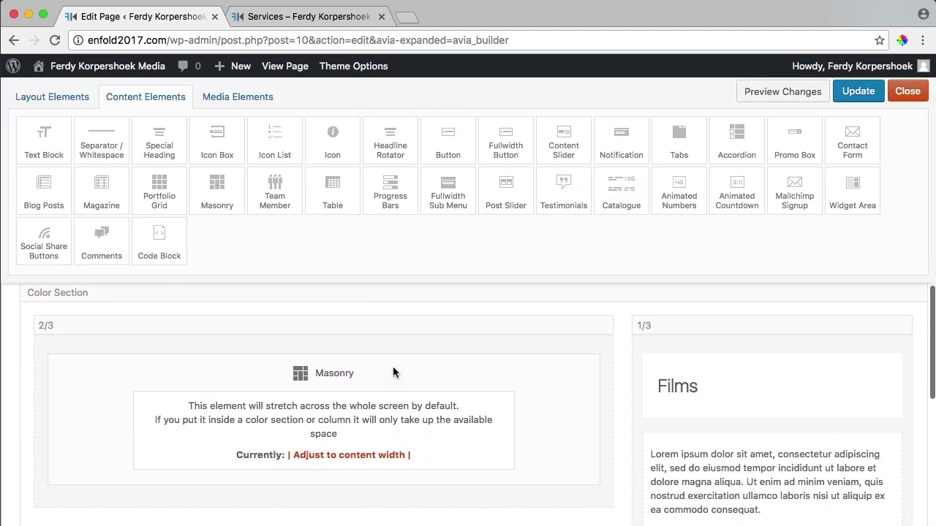
{"action": "scroll", "coordinate": [390, 370], "scroll_direction": "up", "scroll_amount": 5}
{"action": "scroll", "coordinate": [391, 313], "scroll_direction": "down", "scroll_amount": 3}
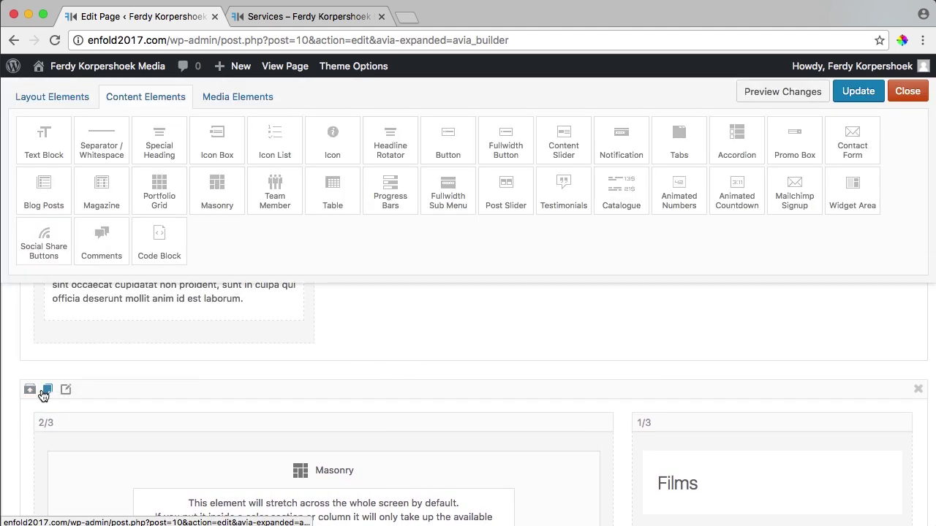
{"action": "key", "text": "super+minus"}
{"action": "key", "text": "super+minus"}
{"action": "key", "text": "super+minus"}
{"action": "key", "text": "super+minus"}
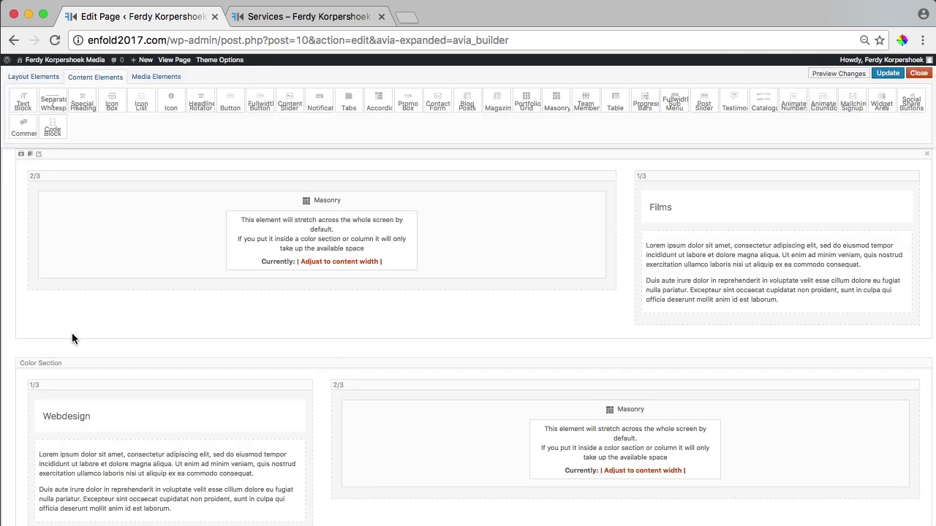
{"action": "scroll", "coordinate": [96, 338], "scroll_direction": "up", "scroll_amount": 1}
{"action": "left_click_drag", "start_coordinate": [96, 378], "coordinate": [94, 153]}
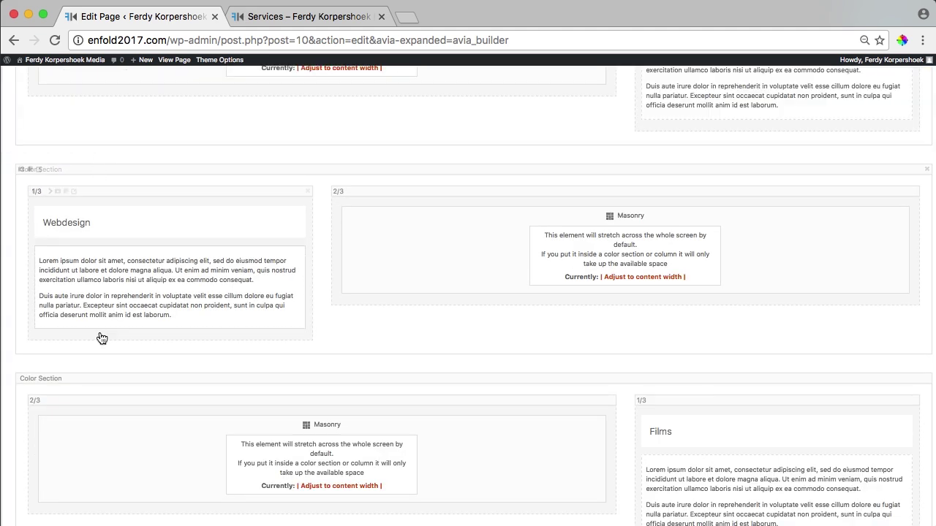
Delete the Masonry gallery from the Films section and reset the zoom
{"action": "scroll", "coordinate": [101, 329], "scroll_direction": "down", "scroll_amount": 2}
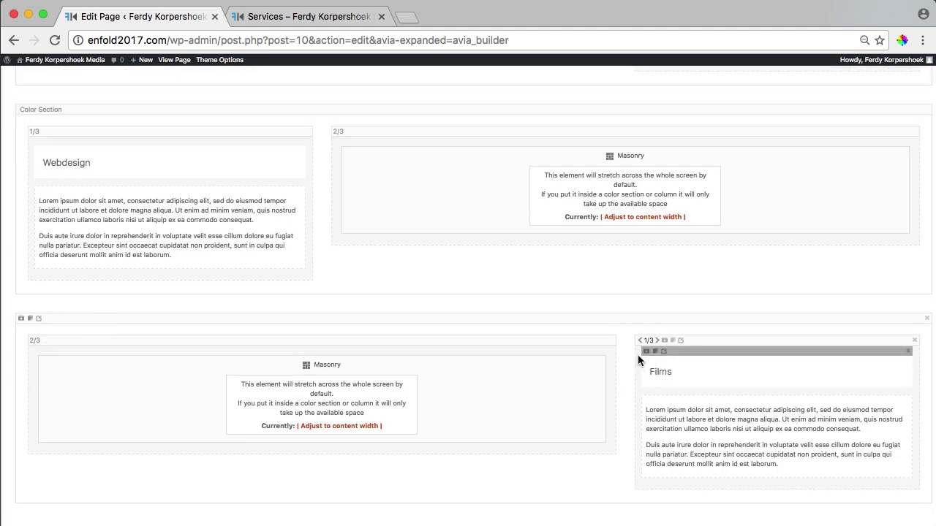
{"action": "left_click", "coordinate": [611, 341]}
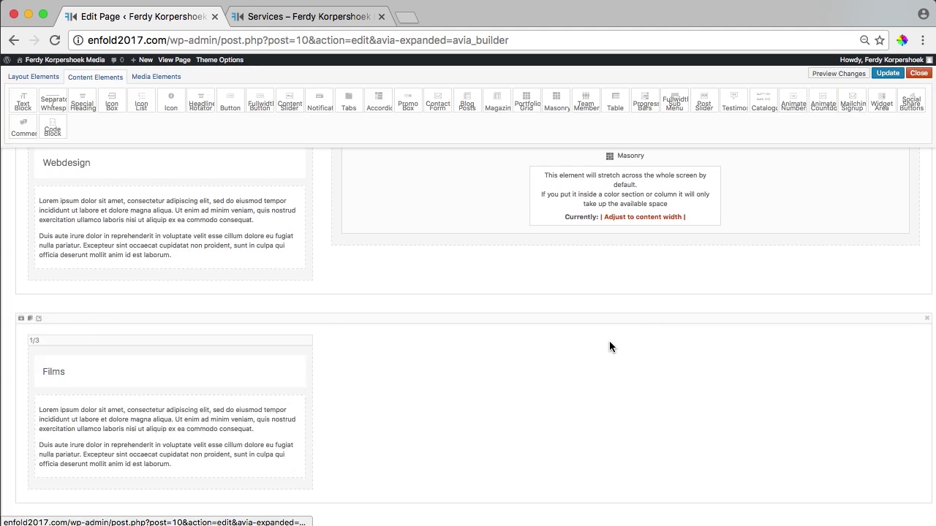
{"action": "key", "text": "super+0"}
Drag a Text Block from Content Elements into the empty bottom Color Section
{"action": "scroll", "coordinate": [336, 355], "scroll_direction": "down", "scroll_amount": 5}
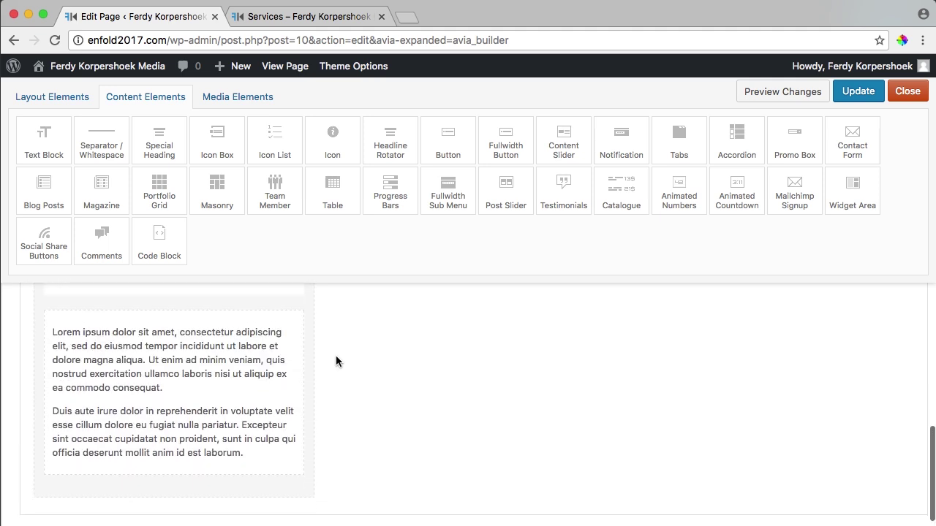
{"action": "scroll", "coordinate": [333, 355], "scroll_direction": "up", "scroll_amount": 3}
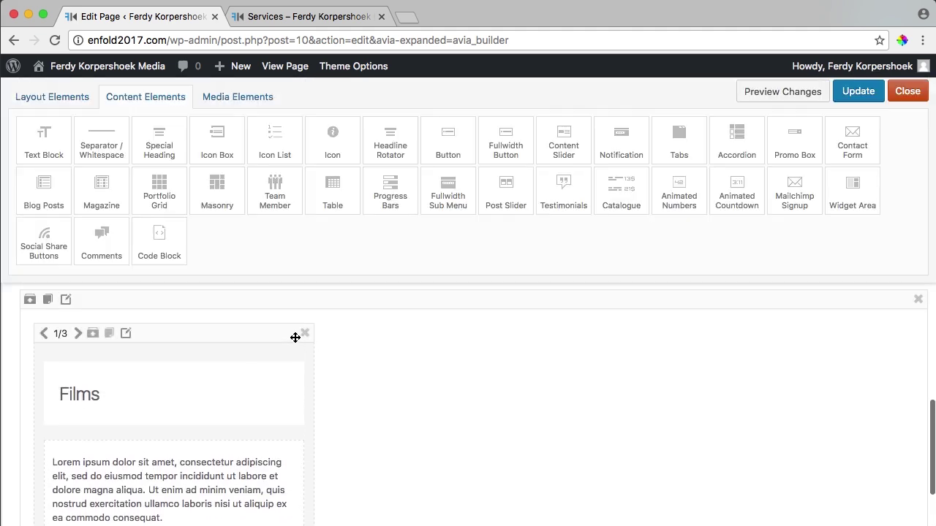
{"action": "scroll", "coordinate": [304, 337], "scroll_direction": "down", "scroll_amount": 6}
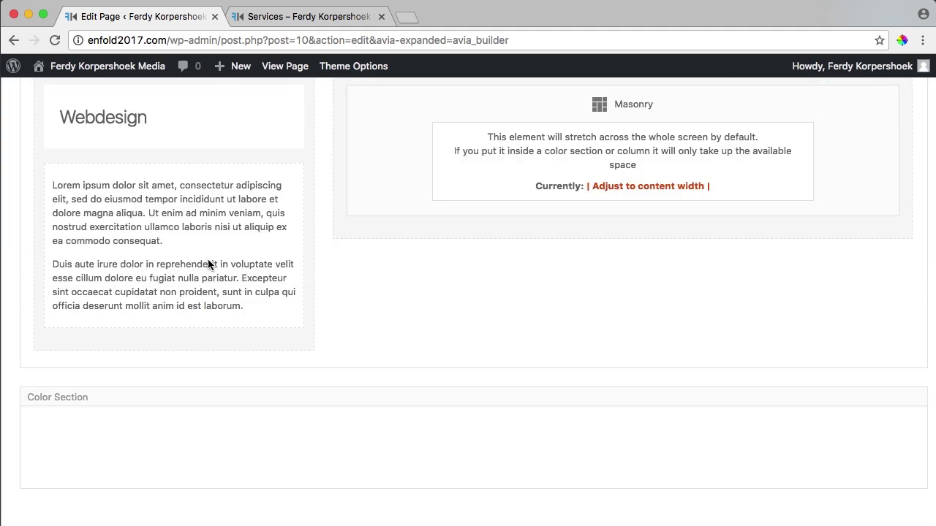
{"action": "left_click_drag", "start_coordinate": [46, 139], "coordinate": [119, 433]}
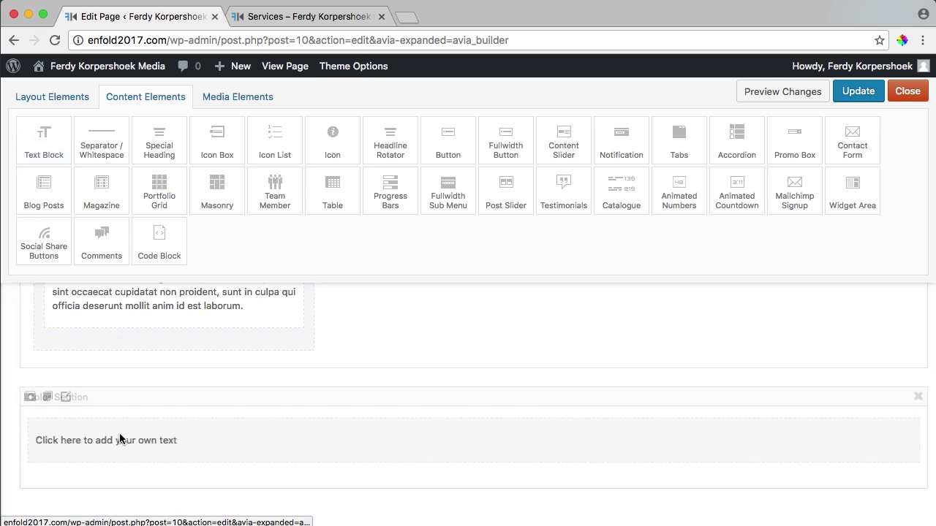
{"action": "left_click", "coordinate": [282, 20]}
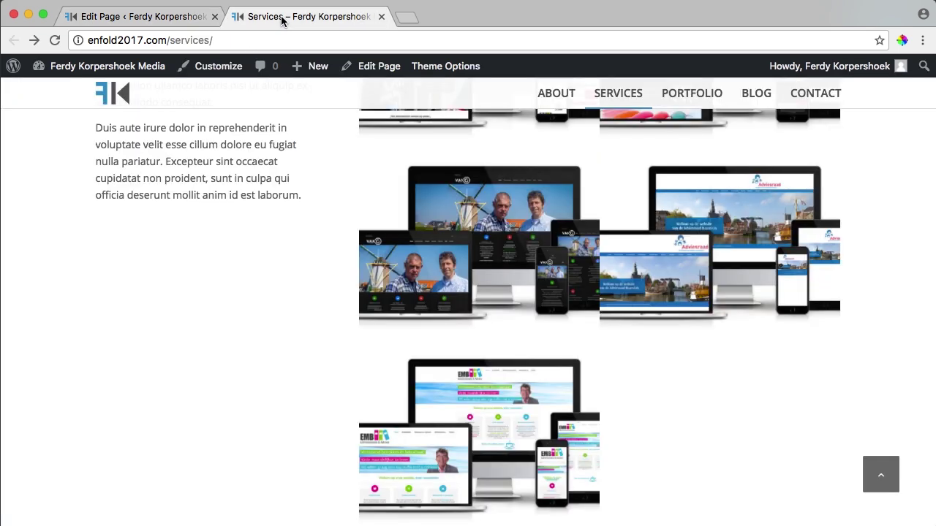
Copy the Contact form 1 shortcode and open the bottom Text Block for editing
{"action": "mouse_move", "coordinate": [73, 73]}
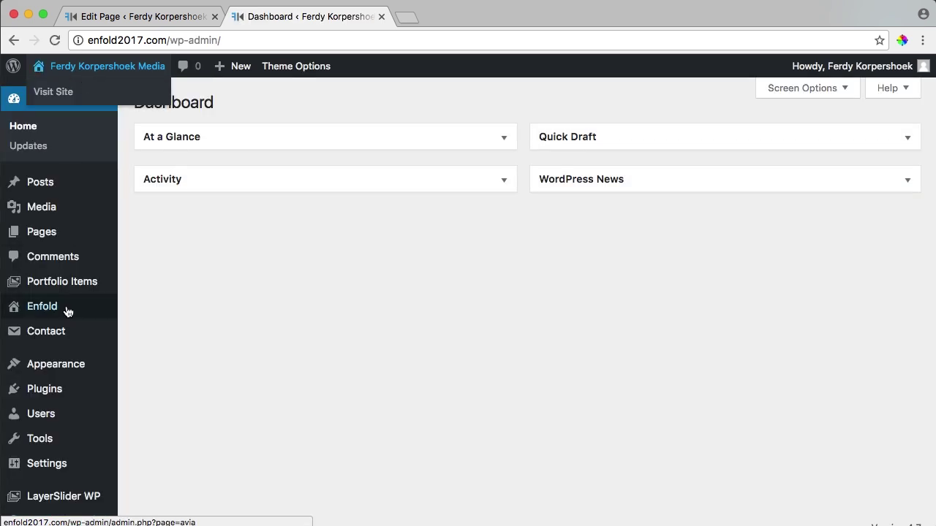
{"action": "mouse_move", "coordinate": [51, 337]}
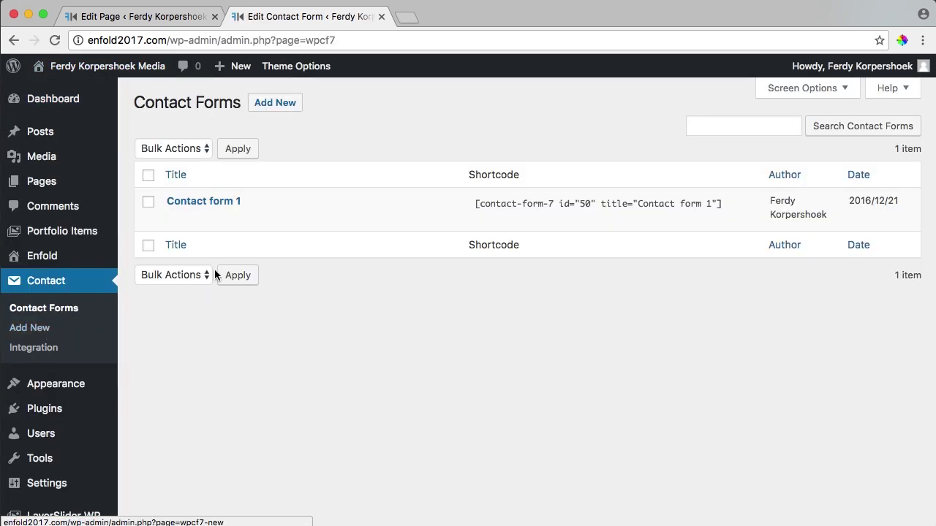
{"action": "left_click", "coordinate": [550, 208]}
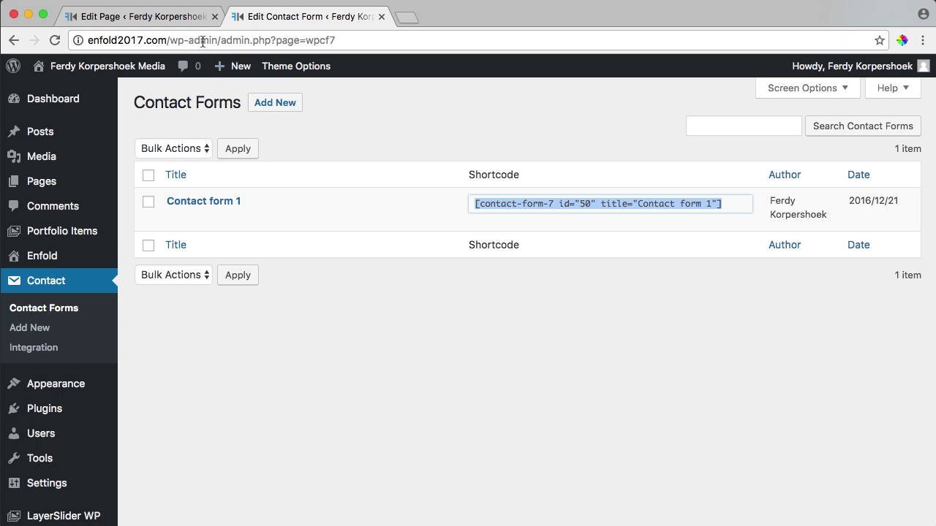
{"action": "left_click", "coordinate": [168, 24]}
{"action": "left_click", "coordinate": [186, 446]}
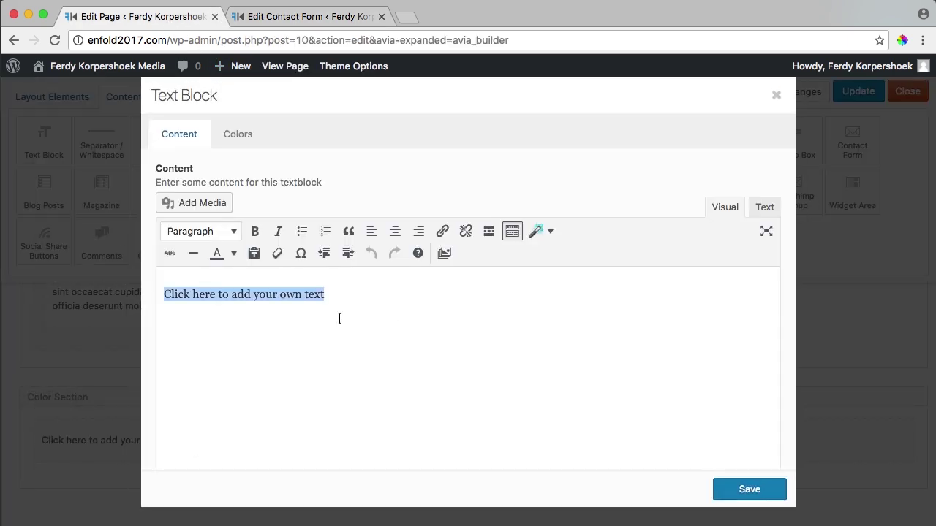
Give the Text Block a custom white #ffffff font colour and save it
{"action": "left_click", "coordinate": [244, 144]}
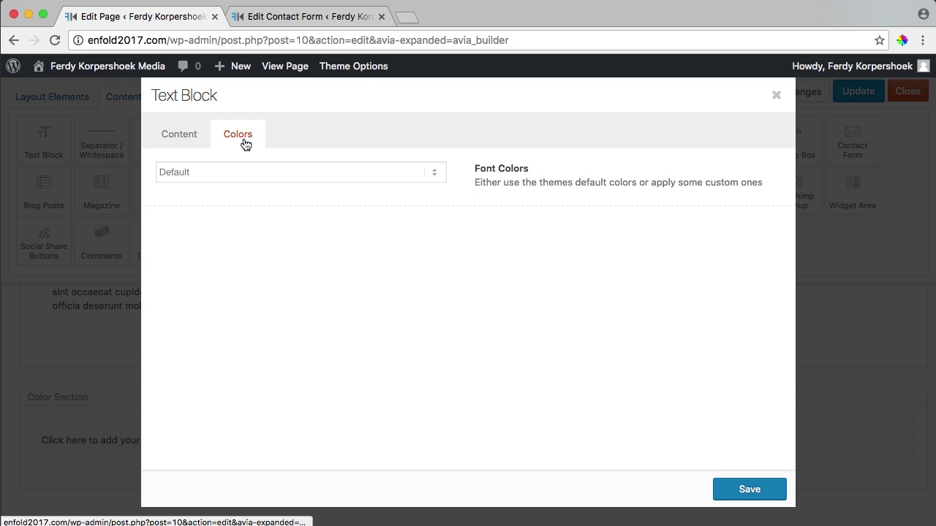
{"action": "left_click", "coordinate": [230, 171]}
{"action": "left_click", "coordinate": [213, 183]}
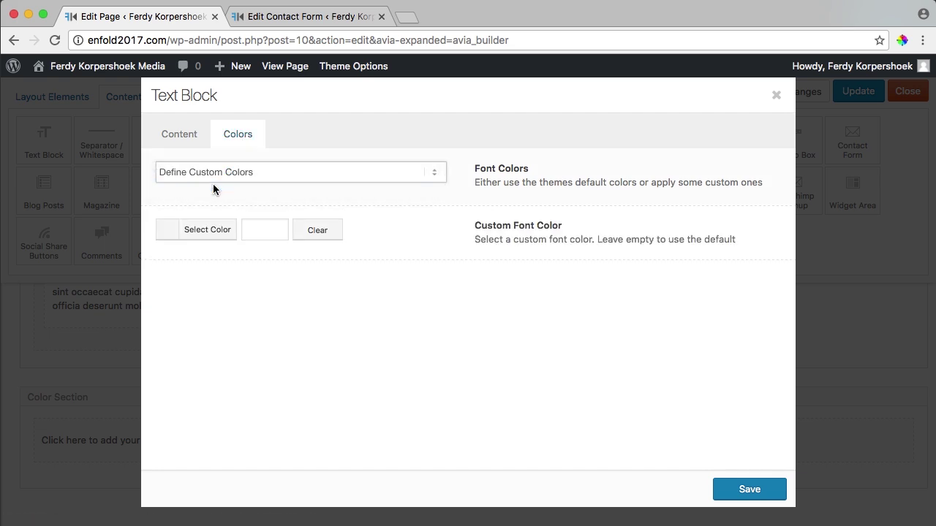
{"action": "left_click", "coordinate": [184, 232]}
{"action": "left_click", "coordinate": [209, 260]}
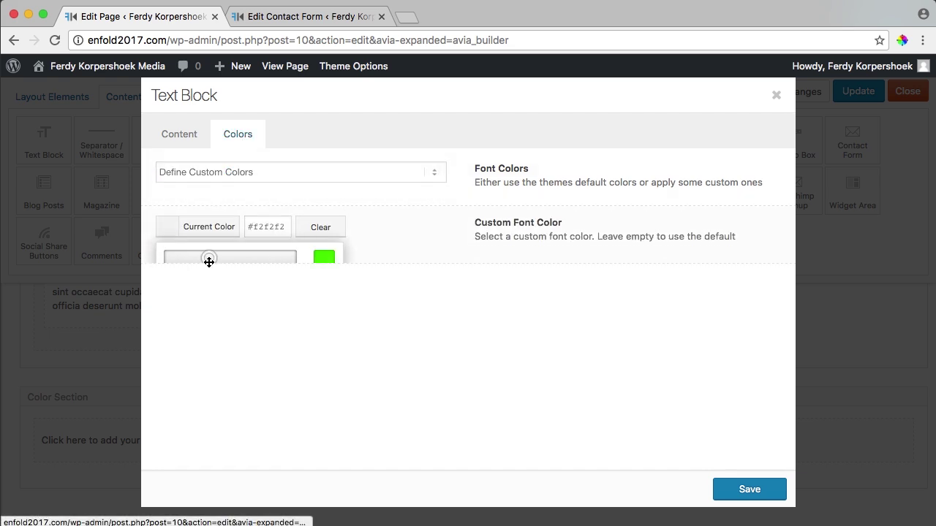
{"action": "left_click", "coordinate": [167, 233]}
{"action": "left_click", "coordinate": [274, 230]}
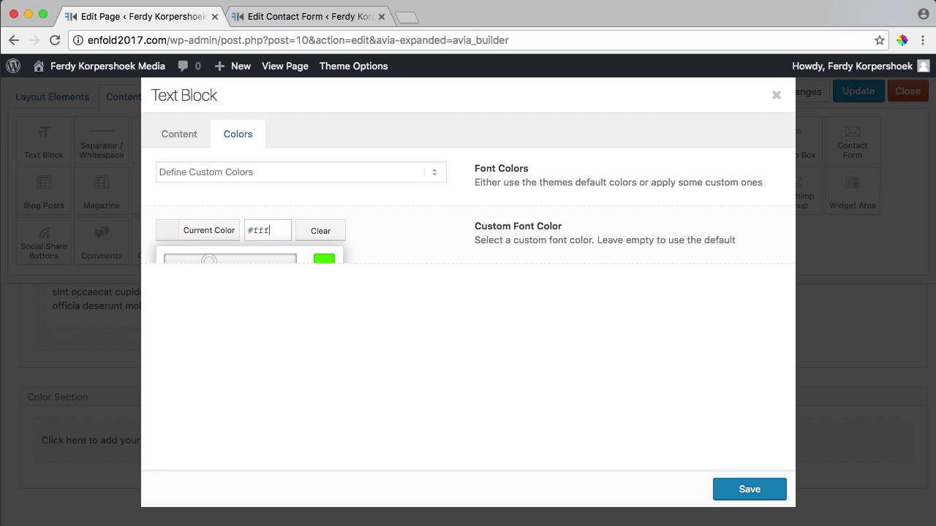
{"action": "left_click", "coordinate": [169, 235]}
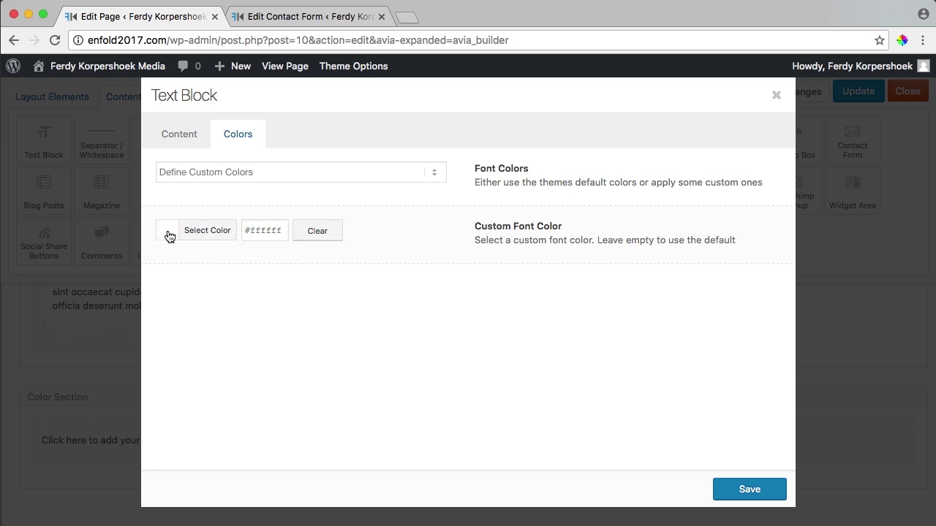
{"action": "left_click", "coordinate": [749, 489]}
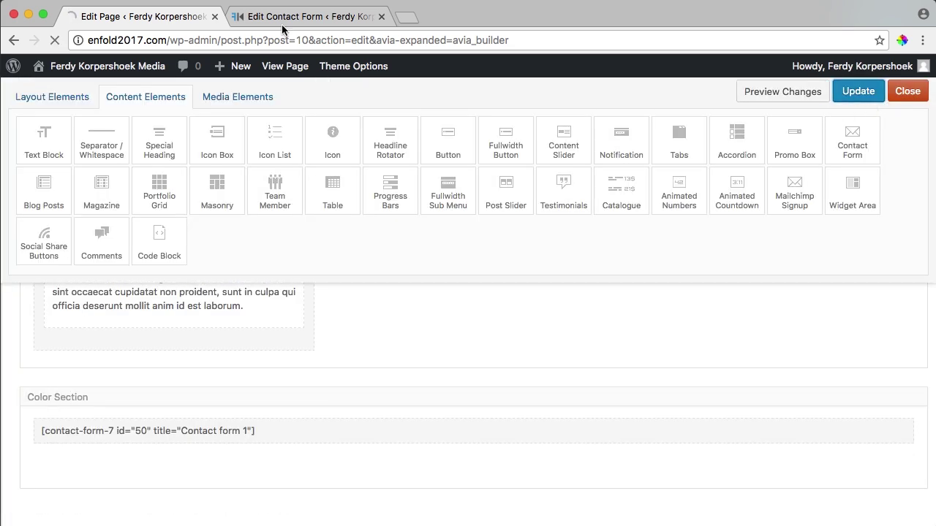
{"action": "left_click", "coordinate": [298, 18]}
Visit the live Services page and check the blue section's Name, Email, Subject and Message form
{"action": "left_click", "coordinate": [129, 70]}
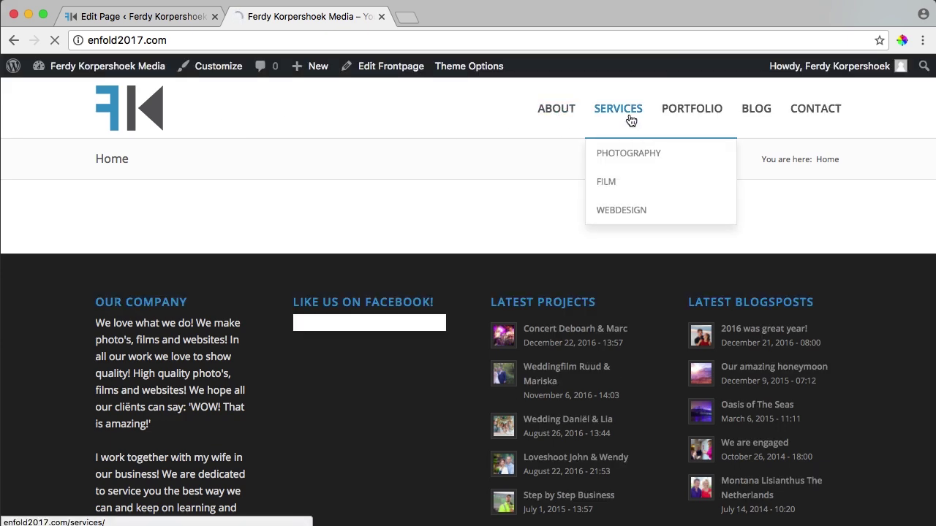
{"action": "left_click", "coordinate": [629, 117]}
{"action": "scroll", "coordinate": [576, 269], "scroll_direction": "down", "scroll_amount": 10}
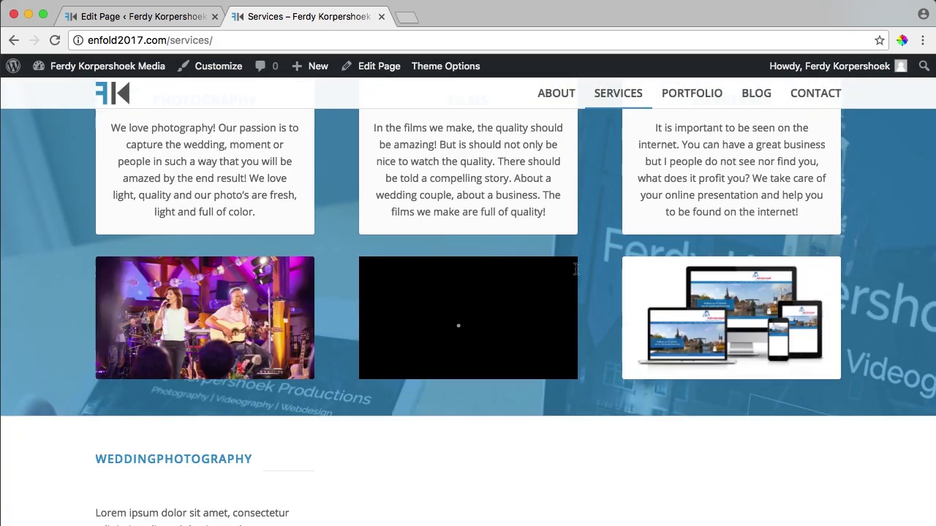
{"action": "scroll", "coordinate": [316, 276], "scroll_direction": "down", "scroll_amount": 5}
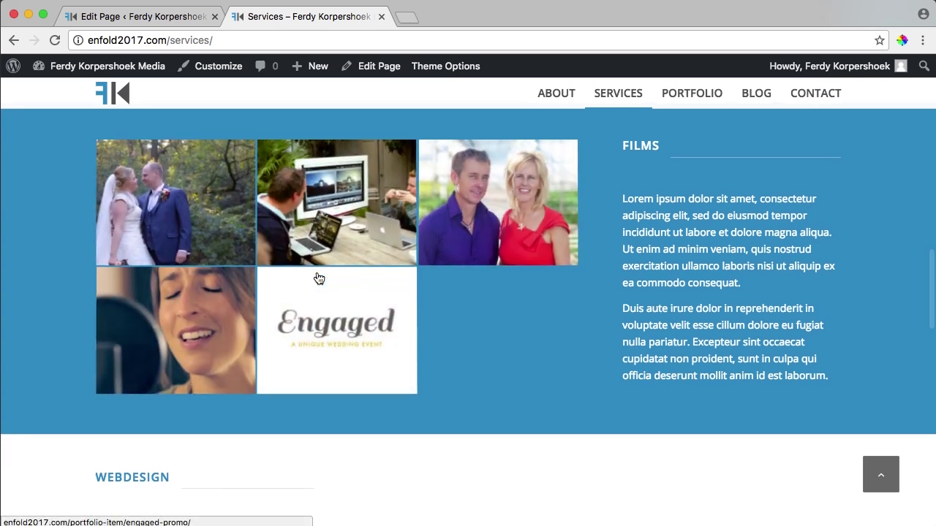
{"action": "scroll", "coordinate": [316, 276], "scroll_direction": "down", "scroll_amount": 4}
{"action": "scroll", "coordinate": [318, 276], "scroll_direction": "down", "scroll_amount": 5}
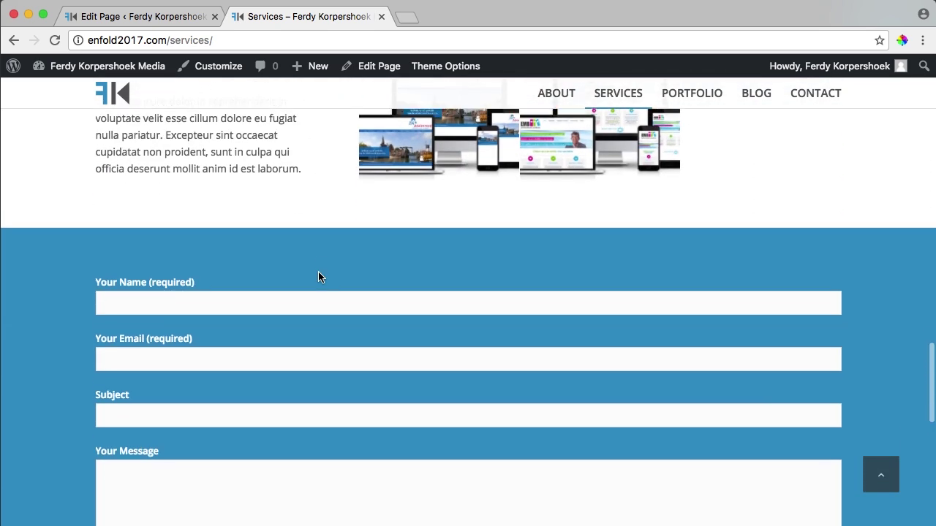
{"action": "scroll", "coordinate": [318, 276], "scroll_direction": "up", "scroll_amount": 3}
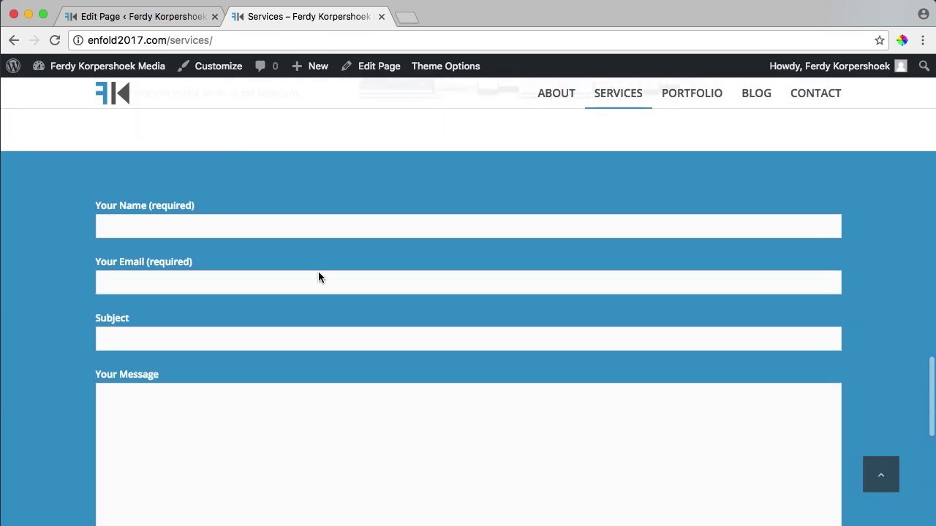
{"action": "scroll", "coordinate": [318, 276], "scroll_direction": "up", "scroll_amount": 10}
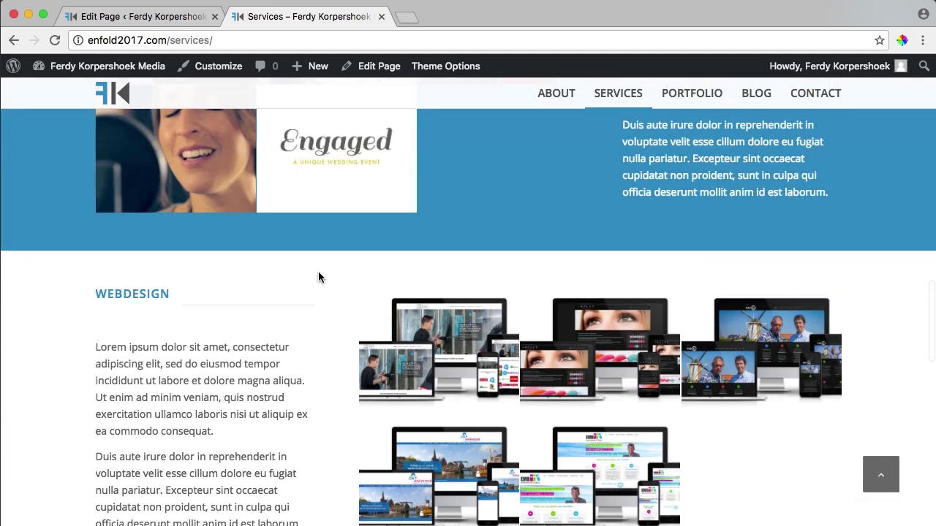
{"action": "scroll", "coordinate": [317, 276], "scroll_direction": "up", "scroll_amount": 8}
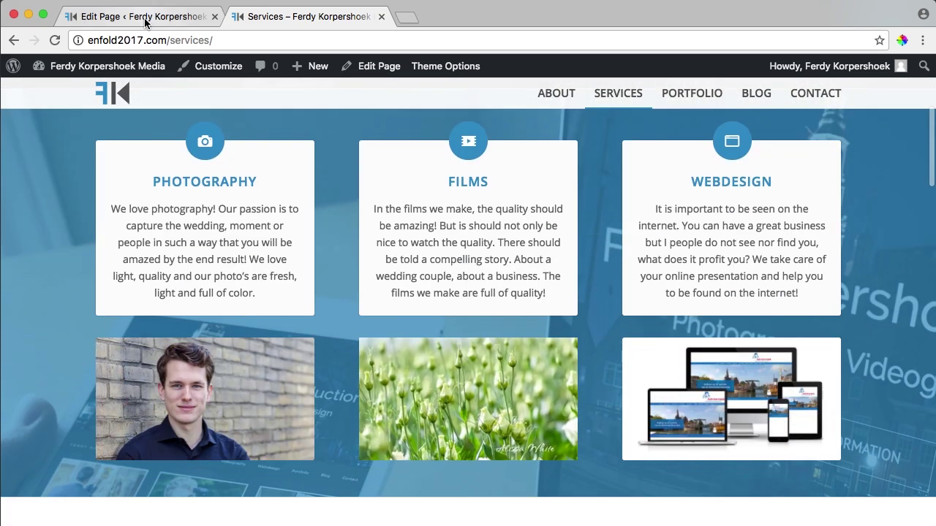
{"action": "left_click", "coordinate": [146, 16]}
Place a Button element beneath the Photography column's Easy Slider and open its settings
{"action": "scroll", "coordinate": [346, 373], "scroll_direction": "down", "scroll_amount": 6}
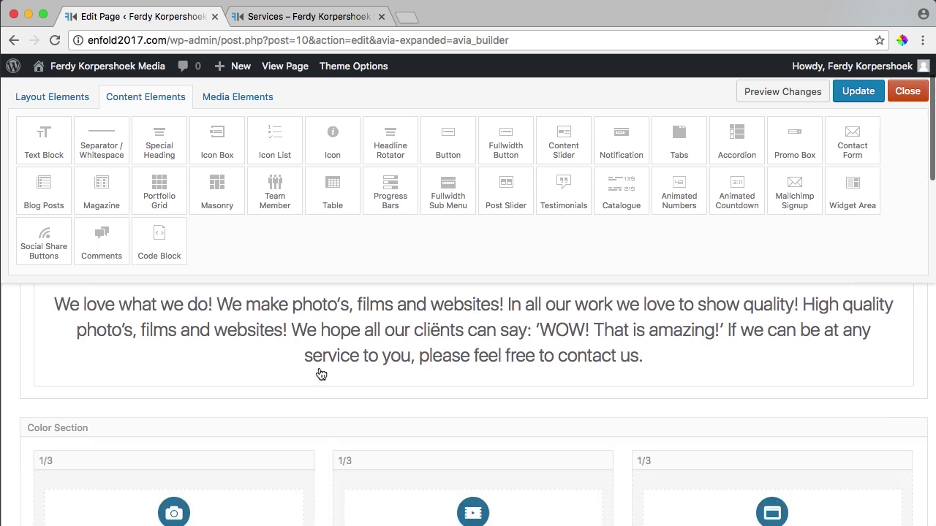
{"action": "scroll", "coordinate": [319, 373], "scroll_direction": "down", "scroll_amount": 2}
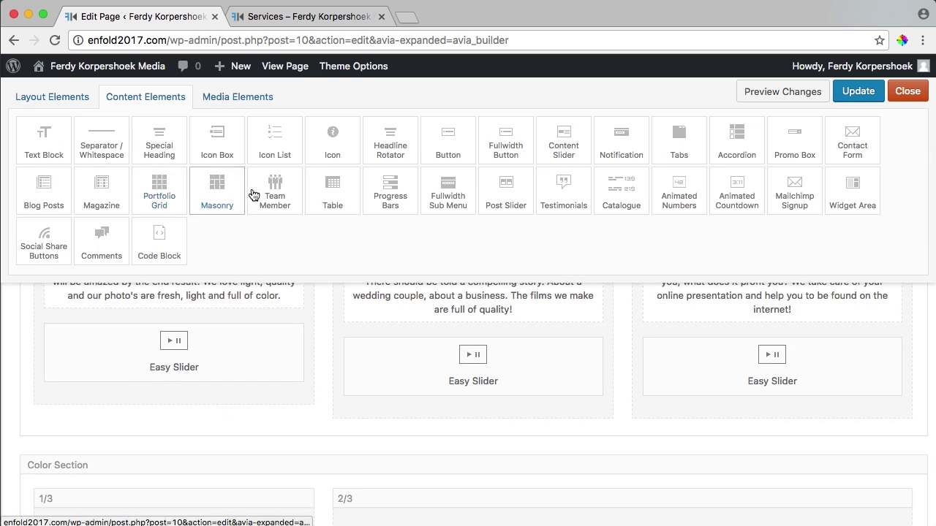
{"action": "left_click_drag", "start_coordinate": [433, 152], "coordinate": [177, 407]}
{"action": "left_click", "coordinate": [220, 420]}
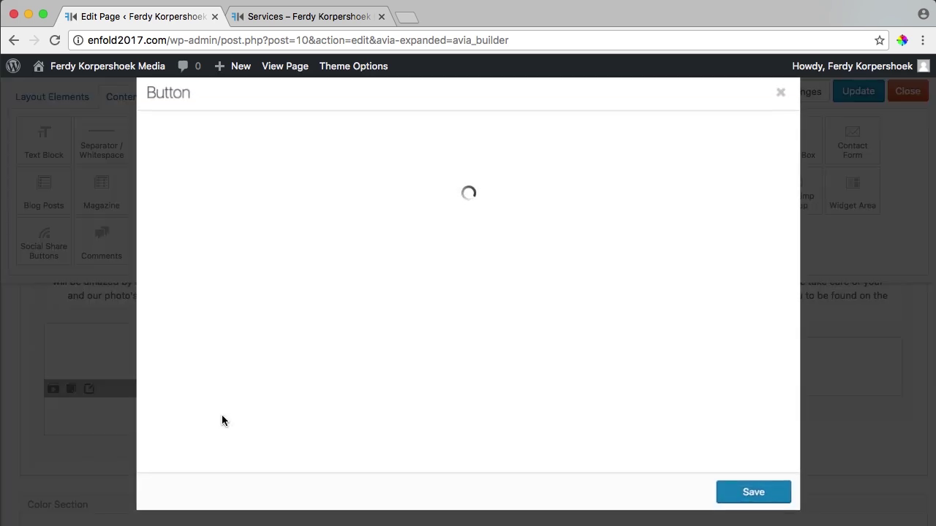
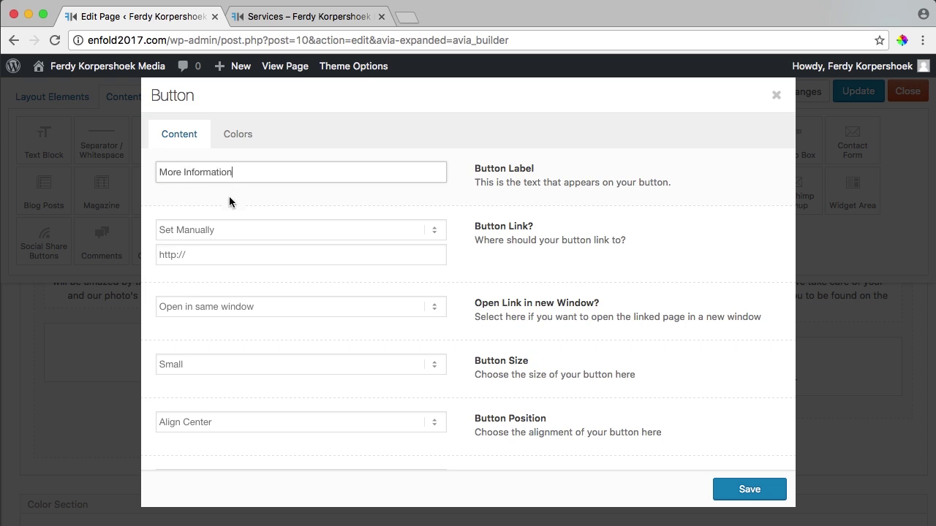
Set the More Information button's link to #photography with No Icon, and save it
{"action": "left_click", "coordinate": [226, 229]}
{"action": "left_click", "coordinate": [219, 228]}
{"action": "left_click", "coordinate": [198, 253]}
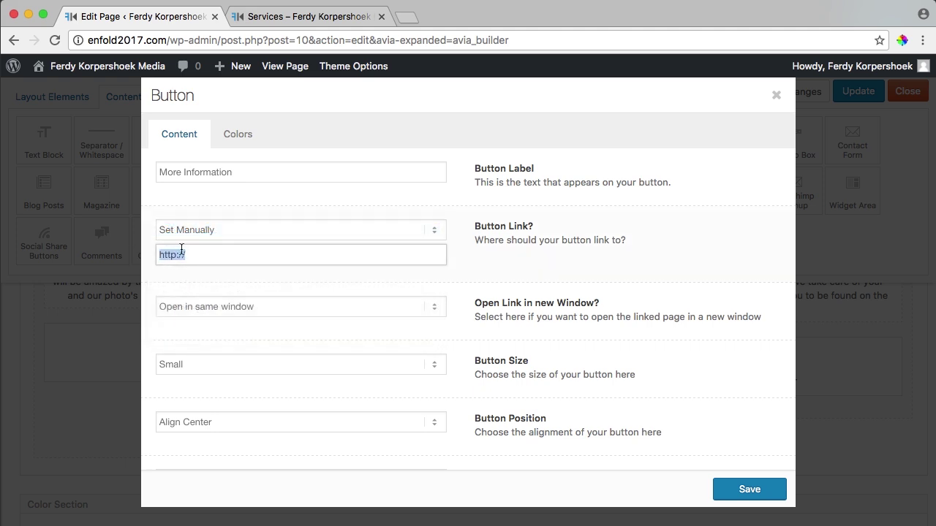
{"action": "type", "text": "#photography"}
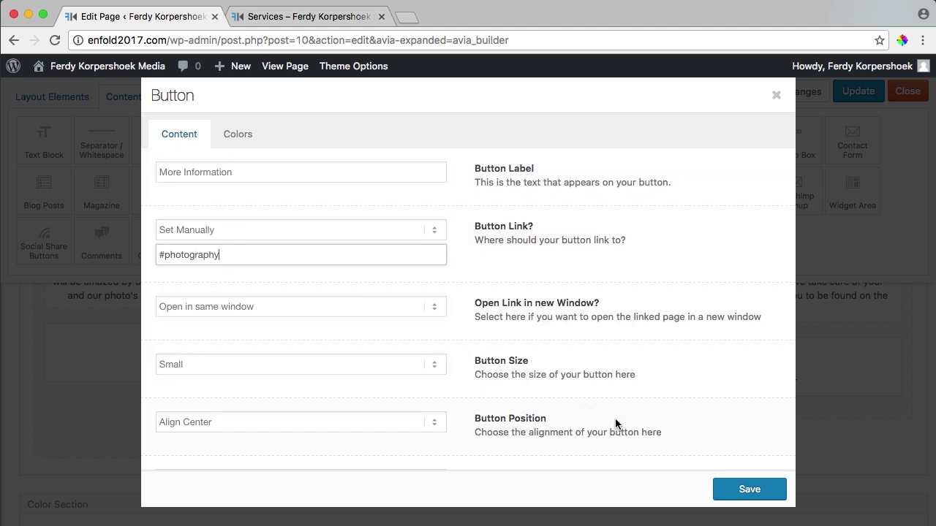
{"action": "scroll", "coordinate": [309, 350], "scroll_direction": "down", "scroll_amount": 5}
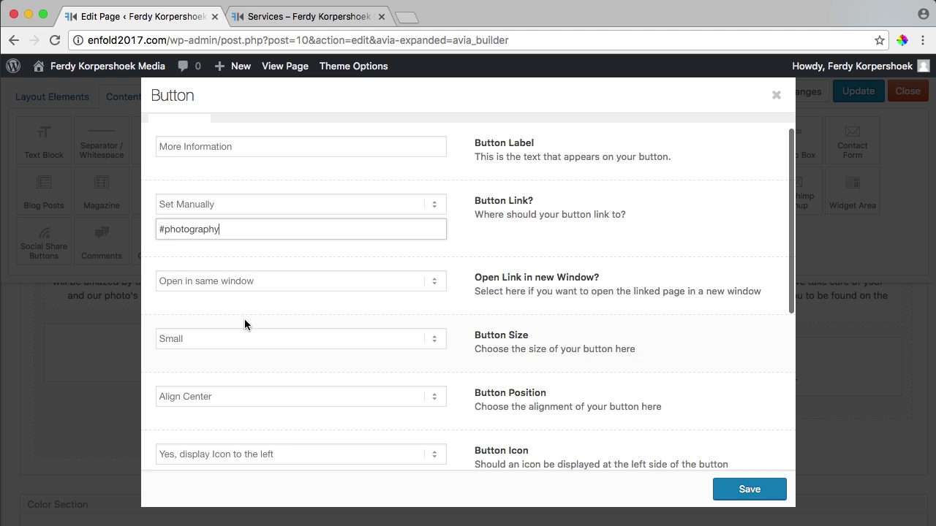
{"action": "scroll", "coordinate": [240, 307], "scroll_direction": "down", "scroll_amount": 1}
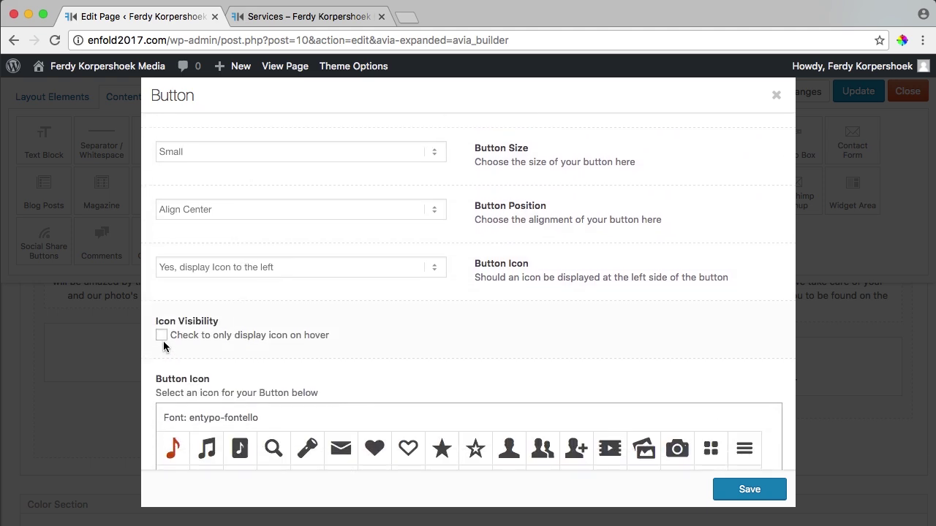
{"action": "scroll", "coordinate": [229, 282], "scroll_direction": "down", "scroll_amount": 5}
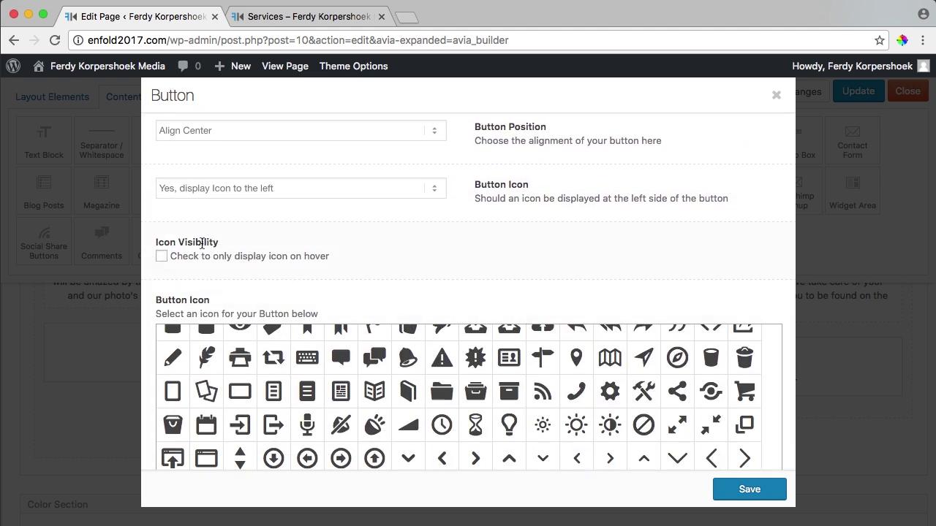
{"action": "left_click", "coordinate": [256, 188]}
{"action": "left_click", "coordinate": [256, 172]}
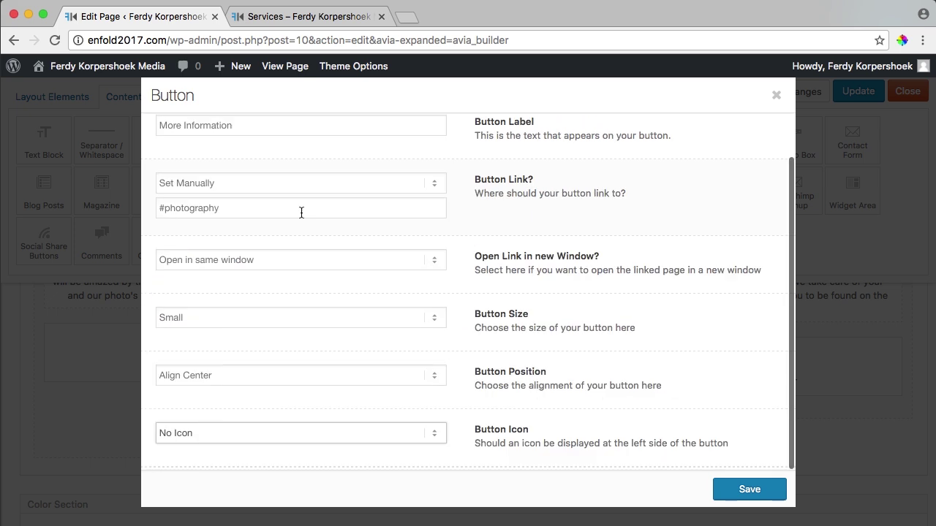
{"action": "left_click", "coordinate": [767, 489]}
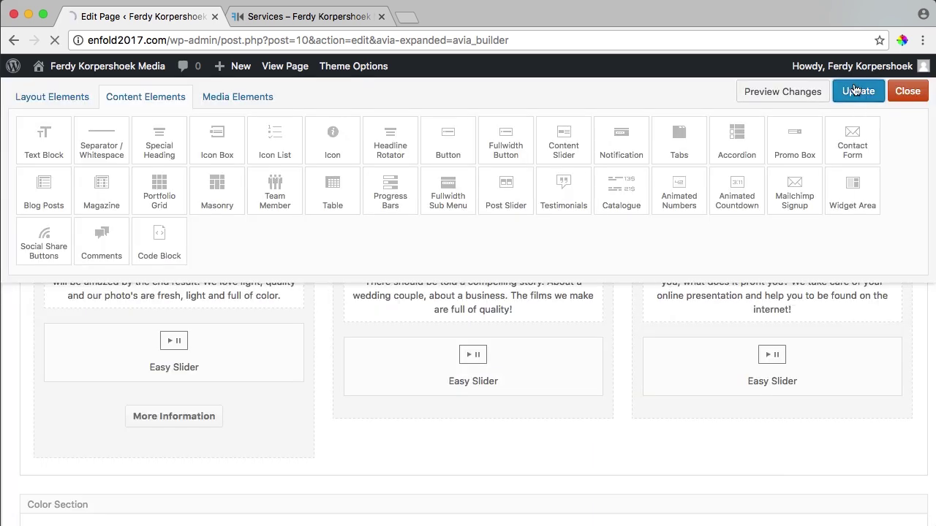
{"action": "left_click", "coordinate": [374, 26]}
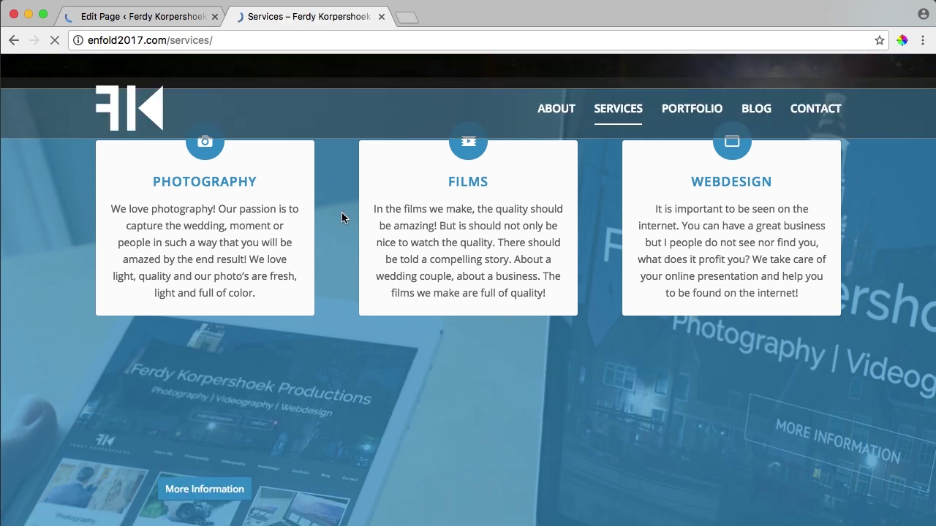
{"action": "scroll", "coordinate": [341, 218], "scroll_direction": "down", "scroll_amount": 2}
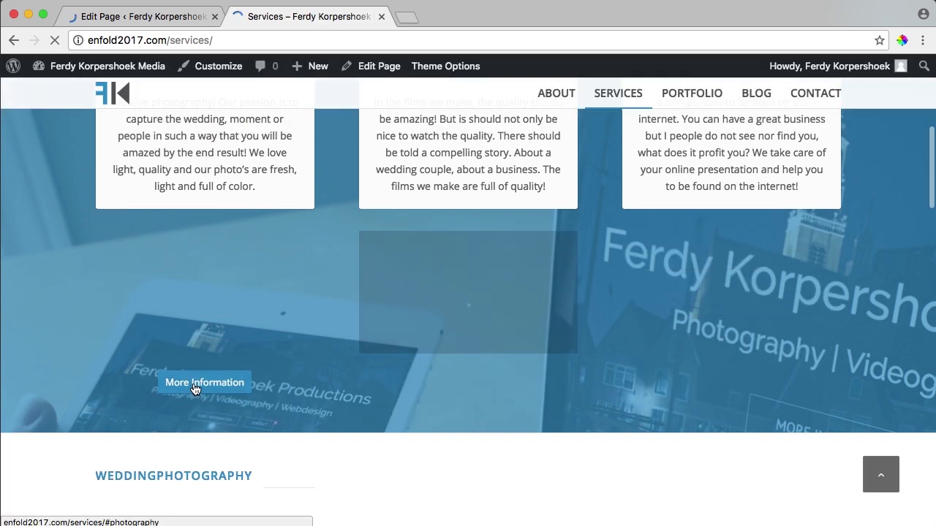
{"action": "left_click", "coordinate": [195, 387]}
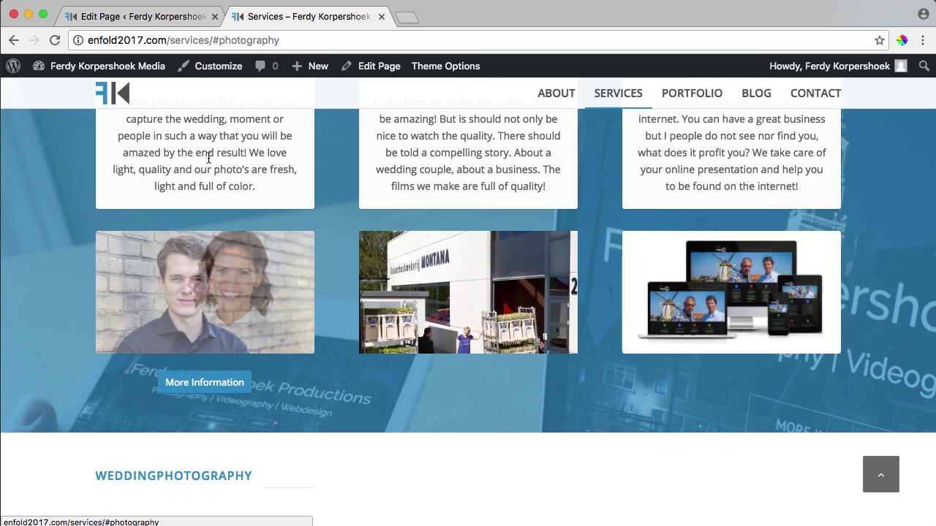
{"action": "left_click", "coordinate": [216, 40]}
{"action": "double_click", "coordinate": [216, 40]}
{"action": "key", "text": "Right"}
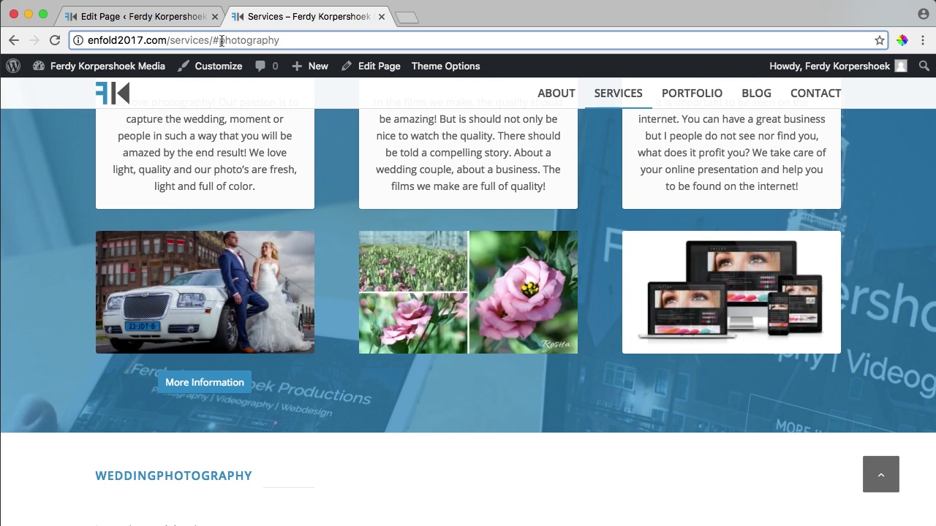
{"action": "left_click_drag", "start_coordinate": [222, 40], "coordinate": [278, 42]}
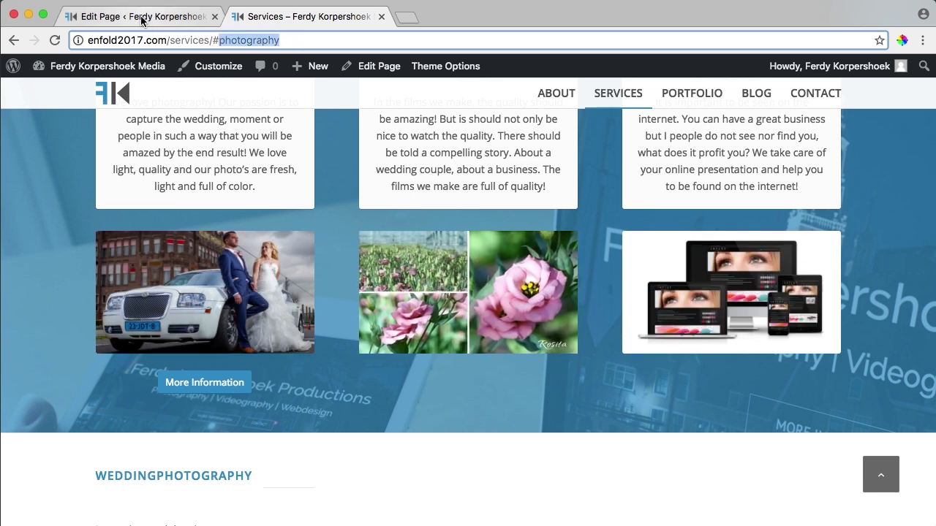
{"action": "left_click", "coordinate": [139, 17]}
{"action": "scroll", "coordinate": [282, 341], "scroll_direction": "down", "scroll_amount": 5}
{"action": "scroll", "coordinate": [284, 346], "scroll_direction": "down", "scroll_amount": 5}
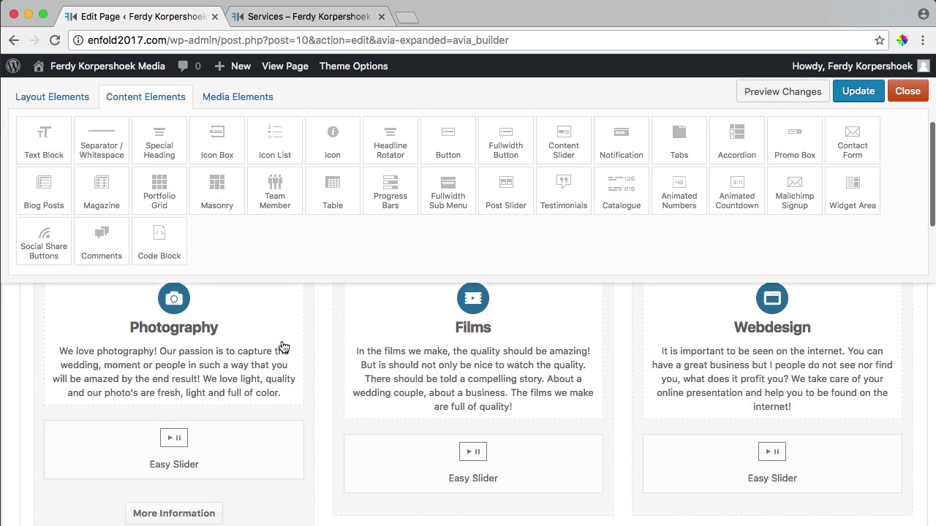
Enter an anchor name in the Weddingphotography color section's Section ID field and save
{"action": "scroll", "coordinate": [282, 341], "scroll_direction": "down", "scroll_amount": 4}
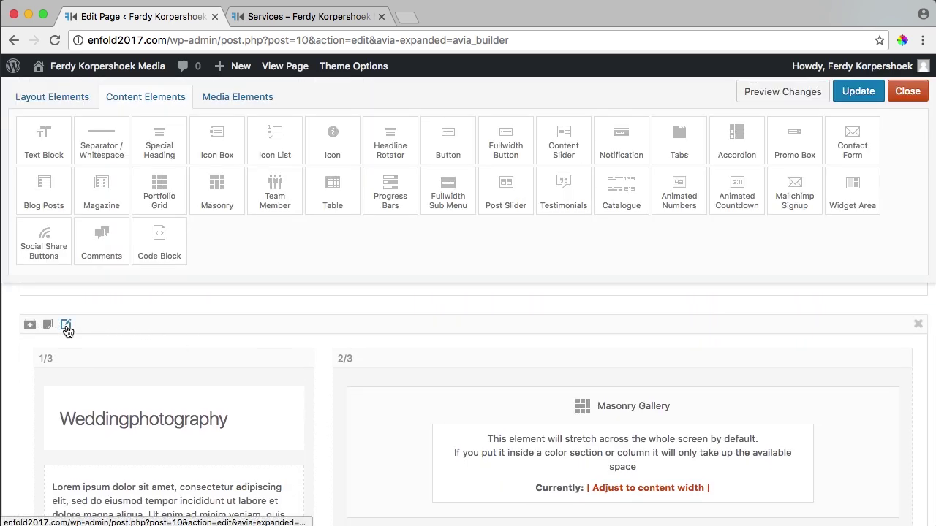
{"action": "left_click", "coordinate": [66, 326]}
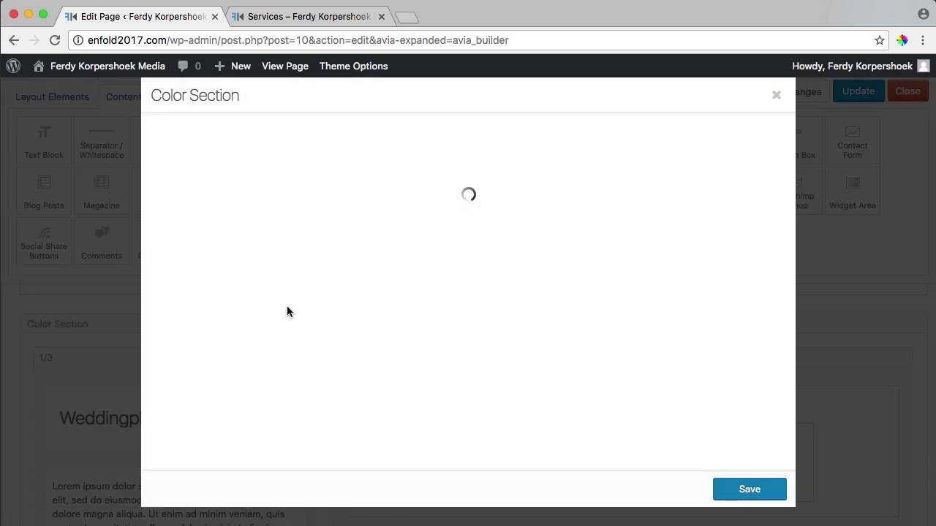
{"action": "scroll", "coordinate": [325, 304], "scroll_direction": "down", "scroll_amount": 3}
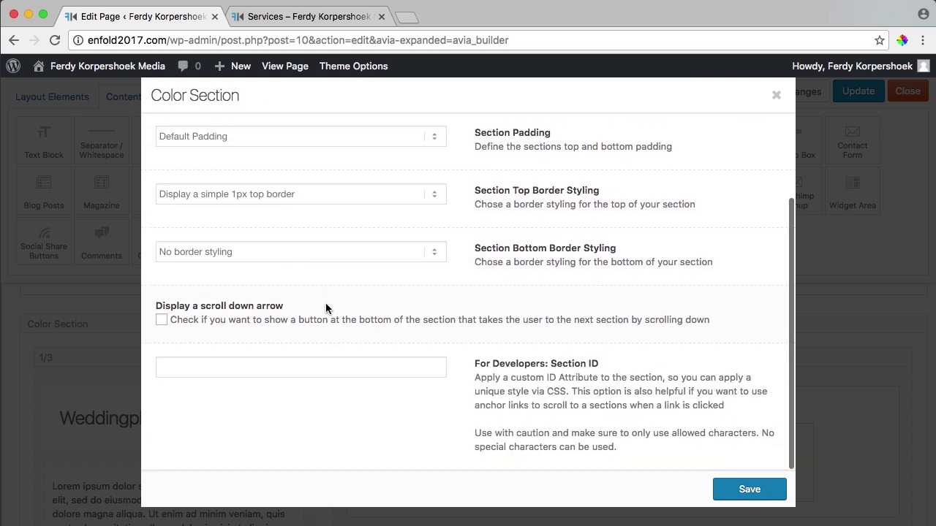
{"action": "left_click", "coordinate": [431, 368]}
{"action": "triple_click", "coordinate": [470, 363]}
{"action": "left_click", "coordinate": [582, 362]}
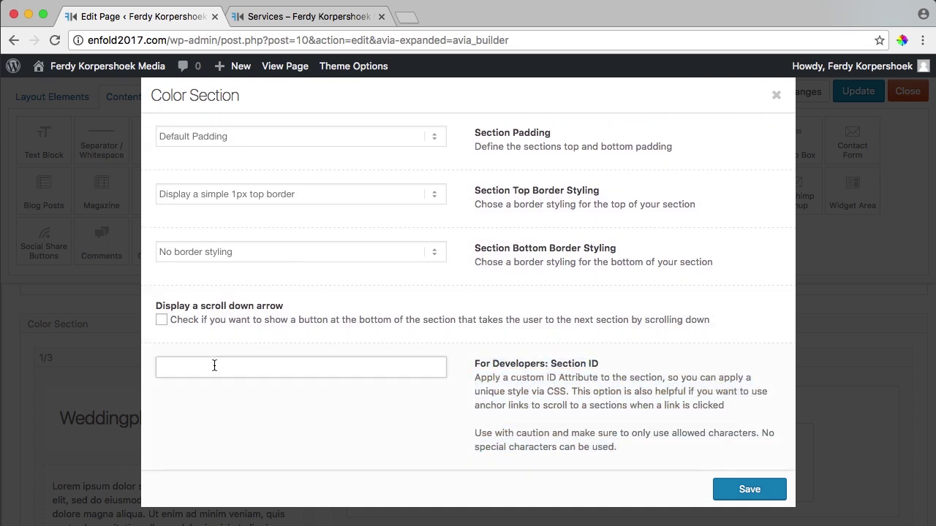
{"action": "left_click", "coordinate": [743, 495]}
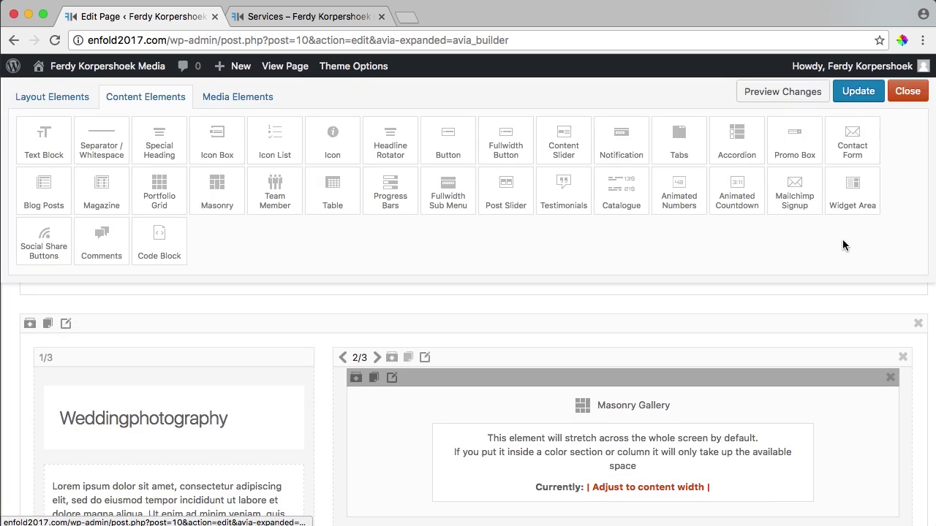
{"action": "left_click", "coordinate": [269, 20]}
{"action": "key", "text": "super+r"}
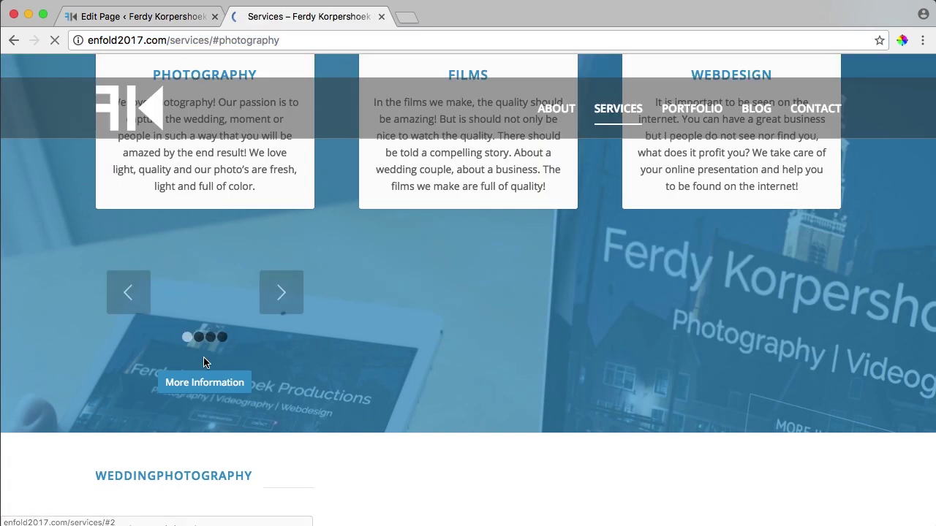
{"action": "left_click", "coordinate": [204, 386]}
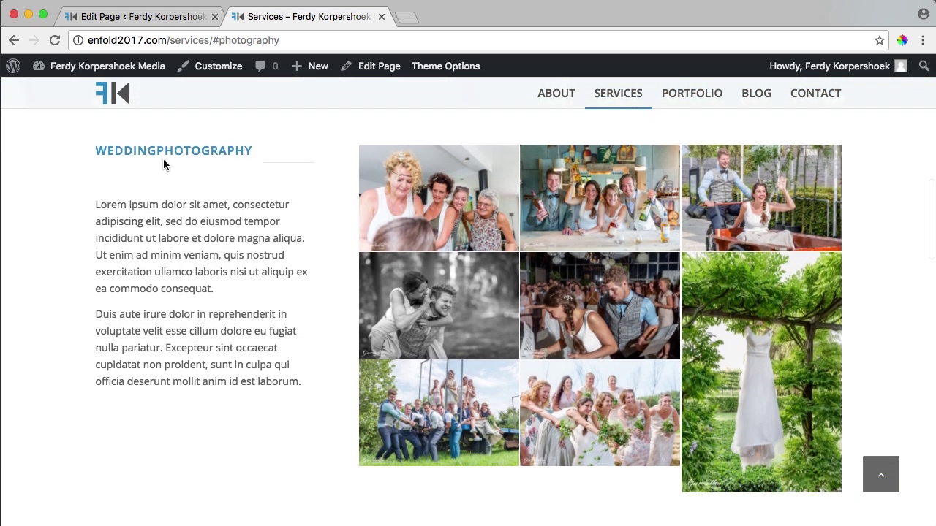
{"action": "scroll", "coordinate": [217, 176], "scroll_direction": "up", "scroll_amount": 3}
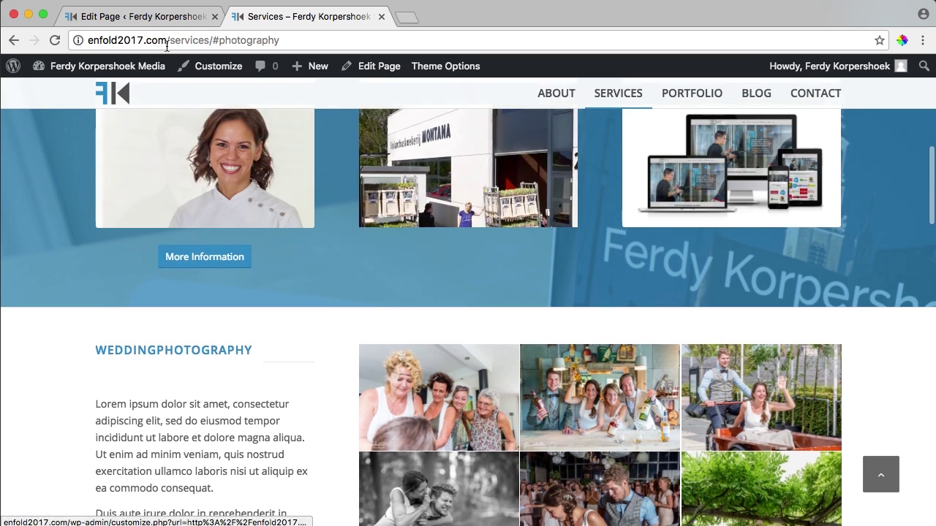
{"action": "left_click", "coordinate": [167, 16]}
{"action": "scroll", "coordinate": [319, 335], "scroll_direction": "down", "scroll_amount": 6}
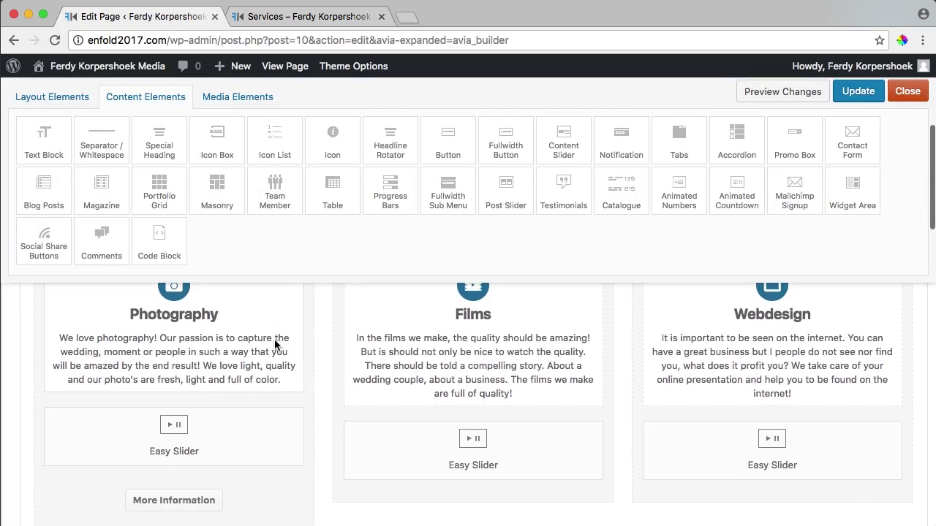
Clone the More Information button into the Films and Webdesign columns
{"action": "left_click", "coordinate": [71, 362]}
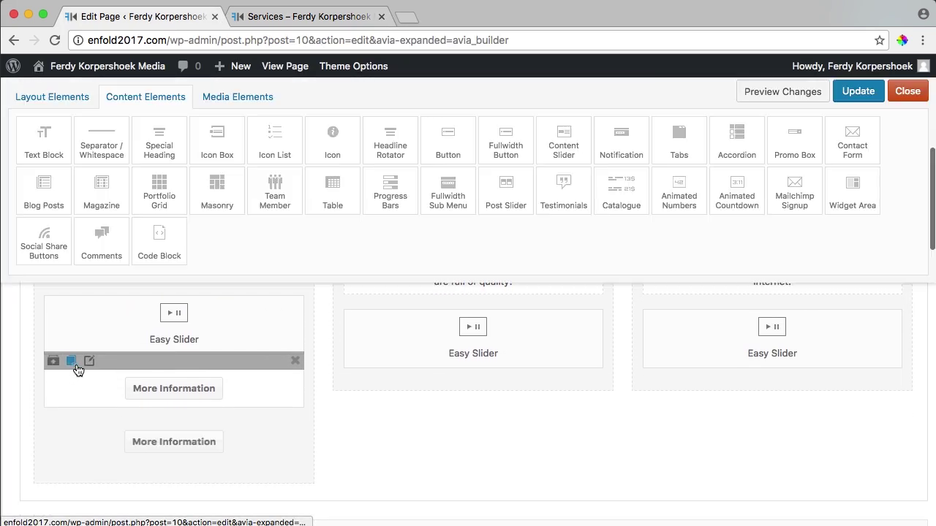
{"action": "left_click_drag", "start_coordinate": [175, 418], "coordinate": [478, 391]}
{"action": "left_click", "coordinate": [371, 377]}
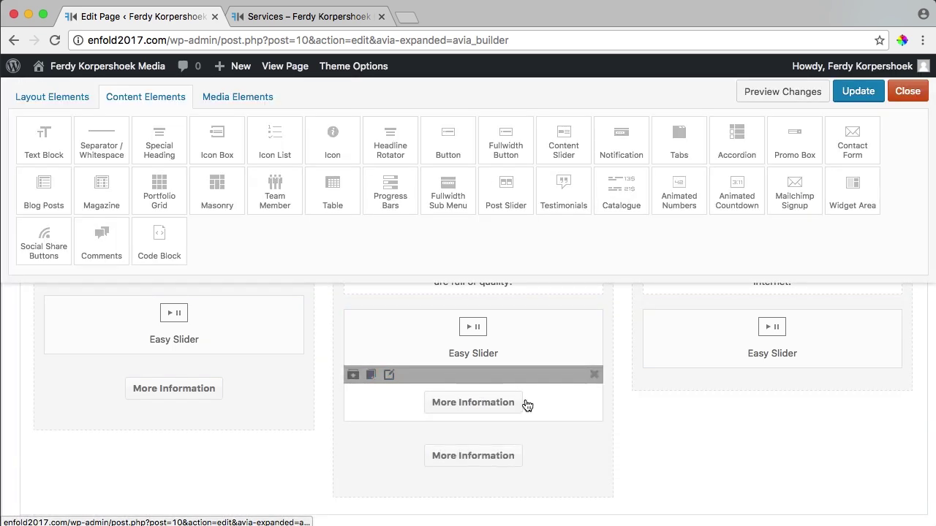
{"action": "left_click_drag", "start_coordinate": [516, 429], "coordinate": [668, 386]}
Change the Films and Webdesign button links to #films and #webdesign, saving each
{"action": "left_click", "coordinate": [488, 402]}
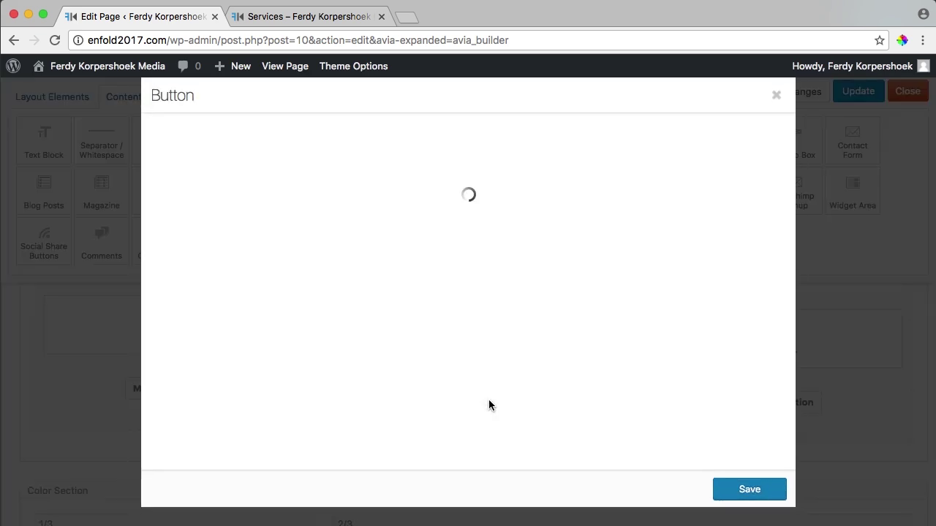
{"action": "scroll", "coordinate": [234, 321], "scroll_direction": "down", "scroll_amount": 1}
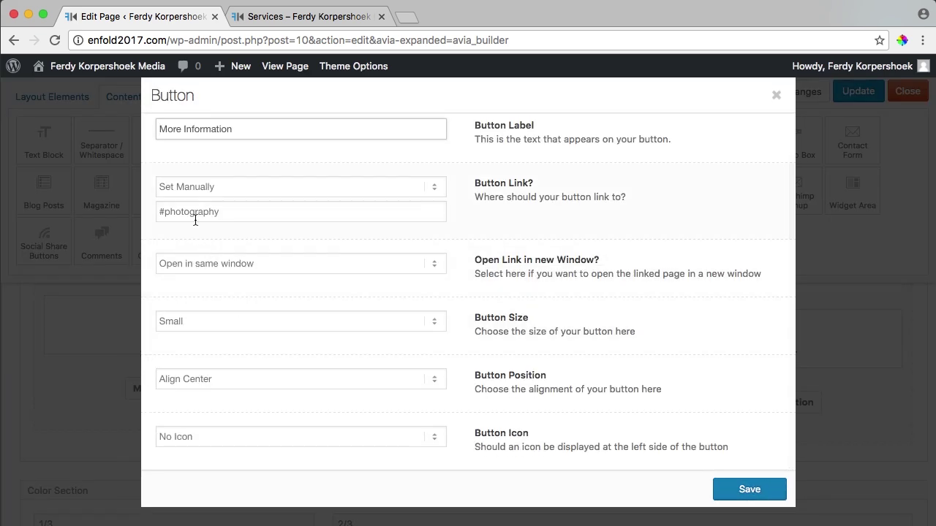
{"action": "left_click_drag", "start_coordinate": [167, 212], "coordinate": [290, 209]}
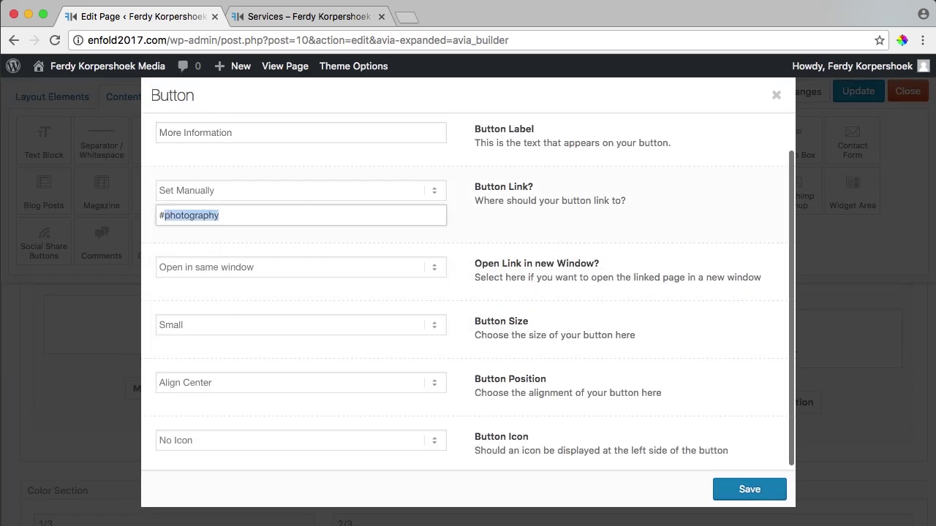
{"action": "left_click", "coordinate": [749, 489]}
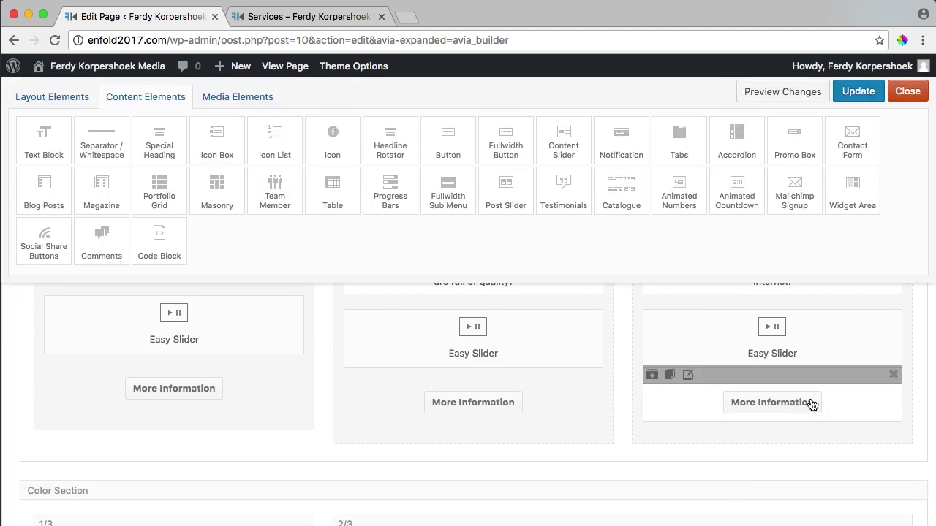
{"action": "left_click", "coordinate": [812, 404]}
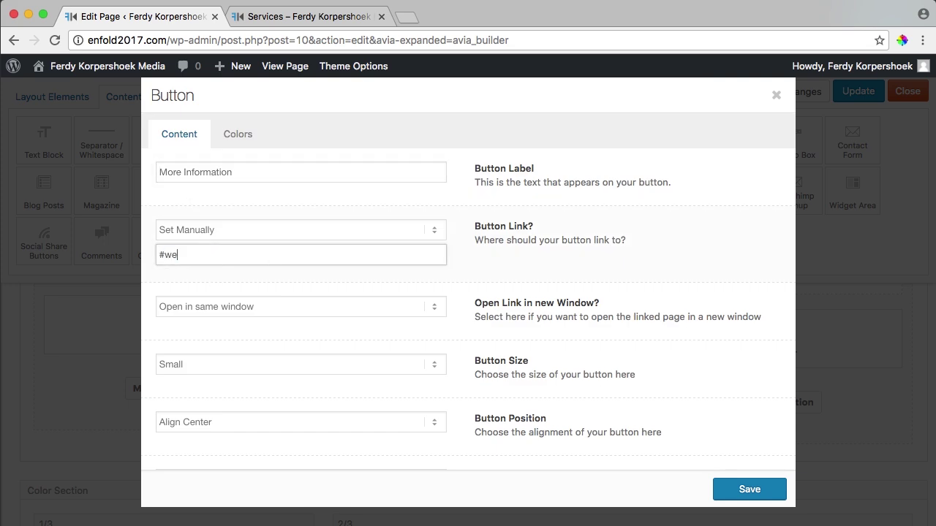
{"action": "left_click", "coordinate": [760, 490]}
{"action": "scroll", "coordinate": [526, 358], "scroll_direction": "down", "scroll_amount": 2}
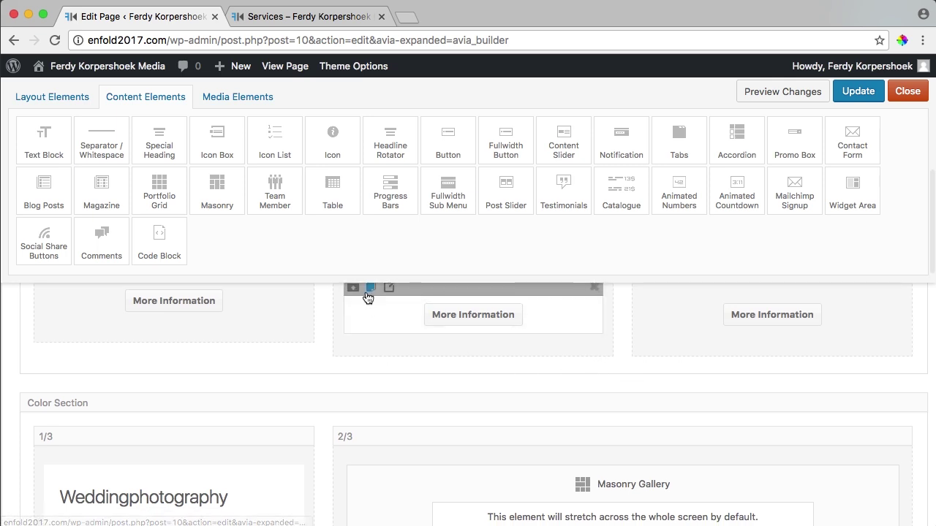
Clone a More Information button and place it under the Weddingphotography text
{"action": "left_click", "coordinate": [370, 292]}
{"action": "left_click_drag", "start_coordinate": [424, 341], "coordinate": [167, 483]}
{"action": "scroll", "coordinate": [169, 454], "scroll_direction": "down", "scroll_amount": 5}
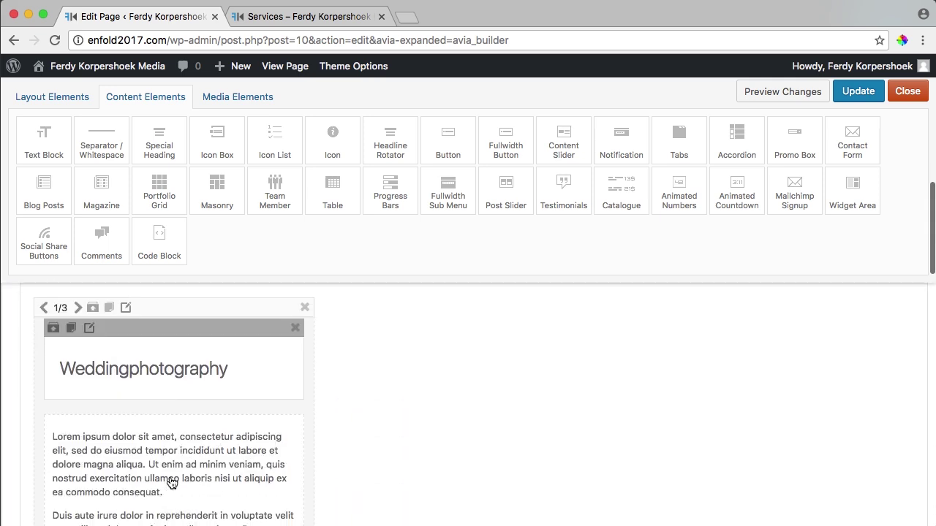
{"action": "scroll", "coordinate": [172, 332], "scroll_direction": "down", "scroll_amount": 5}
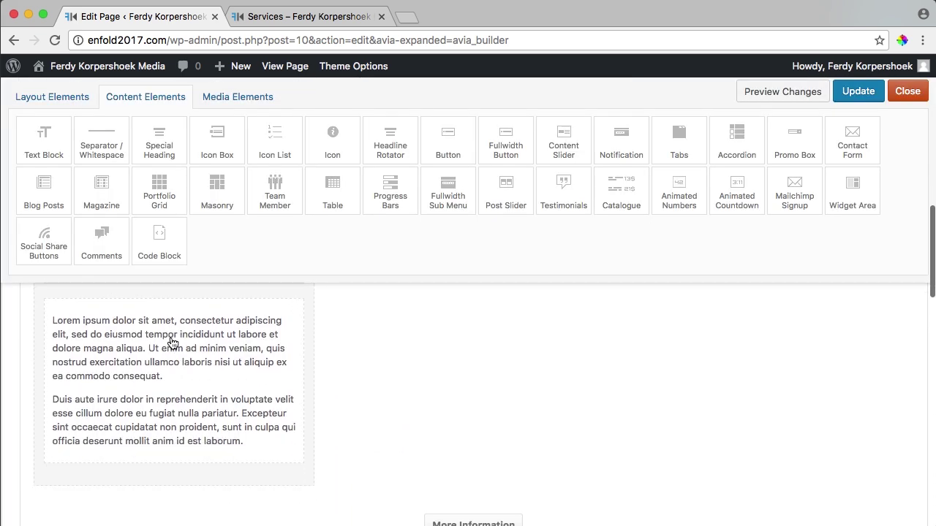
{"action": "mouse_move", "coordinate": [470, 402]}
{"action": "left_click_drag", "start_coordinate": [448, 386], "coordinate": [190, 383]}
Relabel that button 'Contact' linking to #contact, save it, and duplicate it
{"action": "left_click", "coordinate": [186, 383]}
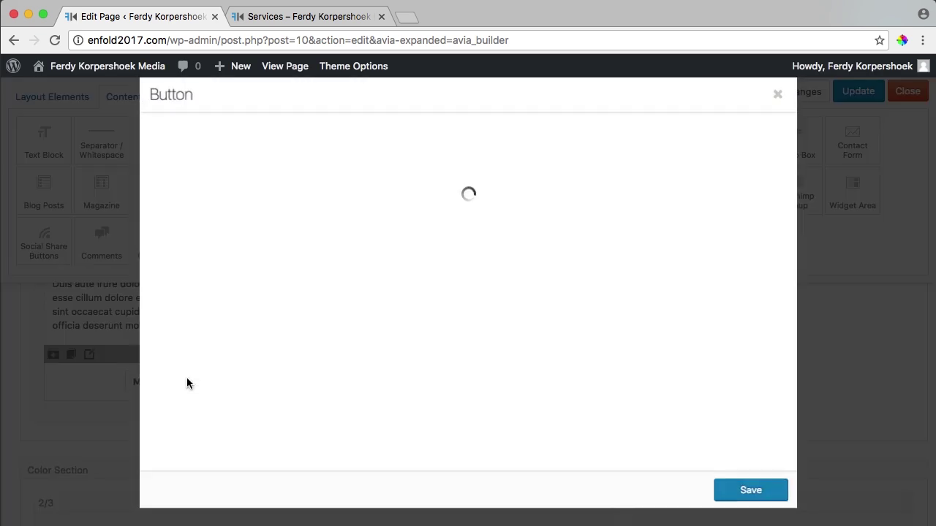
{"action": "key", "text": "super+a"}
{"action": "type", "text": "C"}
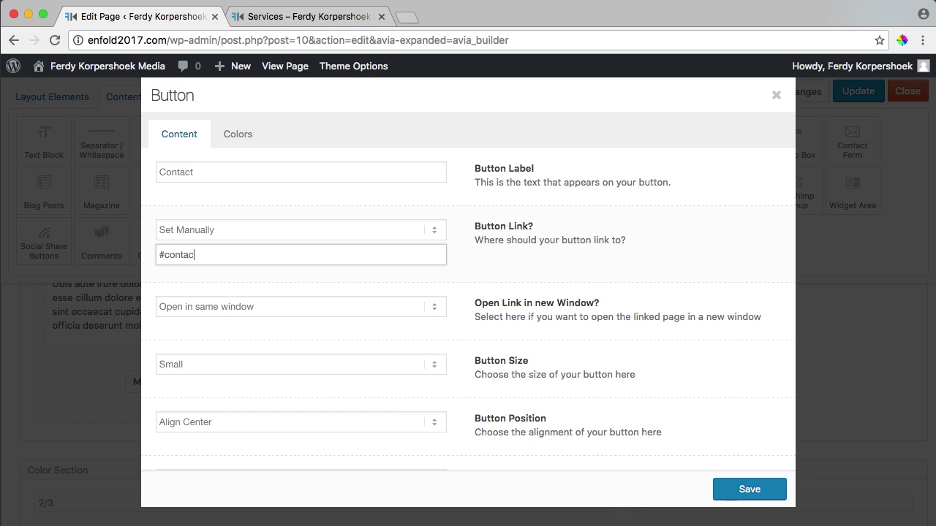
{"action": "left_click", "coordinate": [749, 490]}
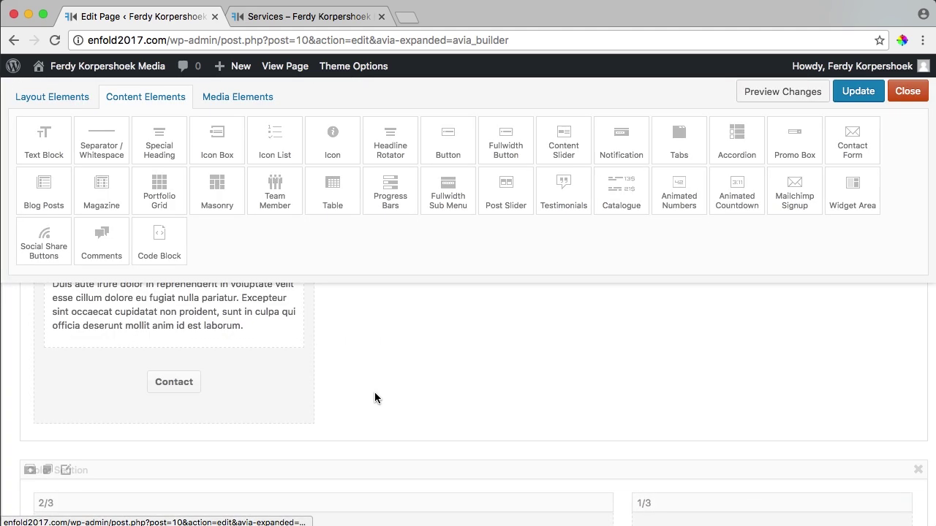
{"action": "left_click", "coordinate": [72, 355]}
{"action": "scroll", "coordinate": [162, 381], "scroll_direction": "down", "scroll_amount": 3}
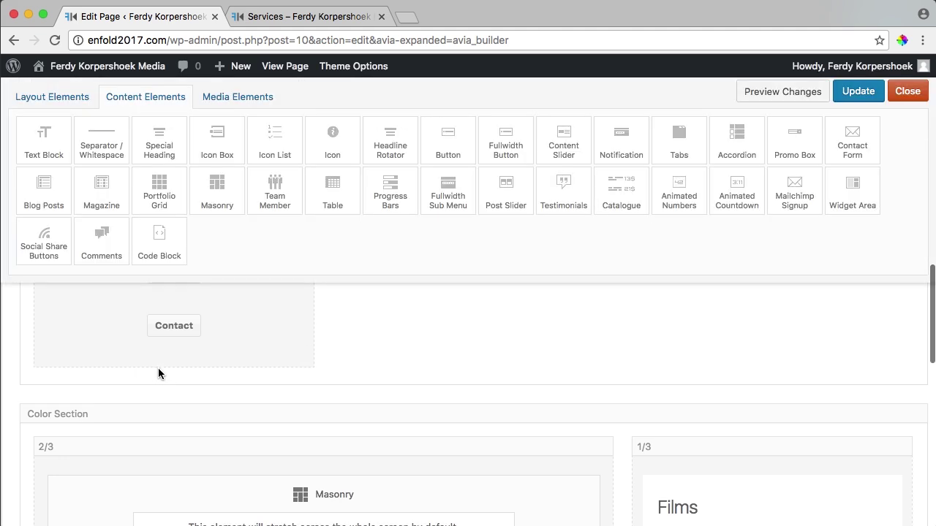
Place the Contact button copy below the text in the Films column
{"action": "key", "text": "super+minus"}
{"action": "key", "text": "super+minus"}
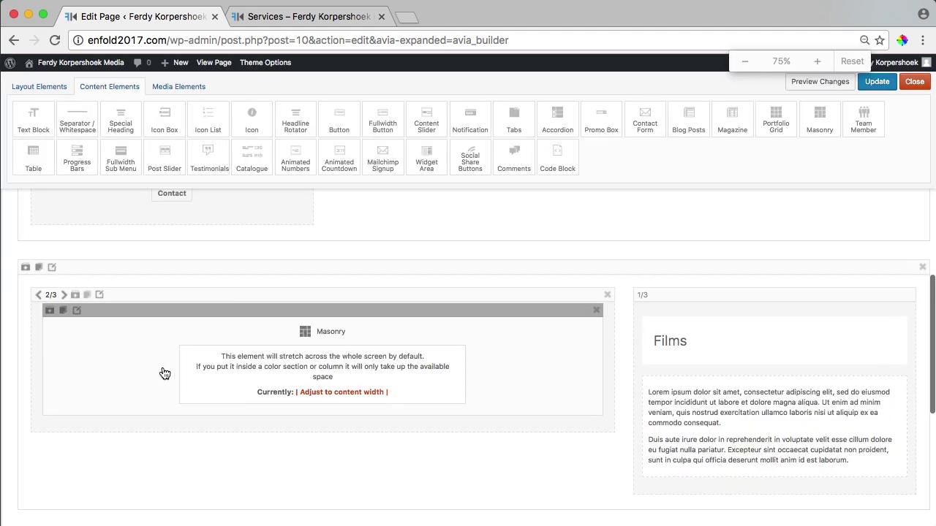
{"action": "left_click_drag", "start_coordinate": [115, 197], "coordinate": [740, 409]}
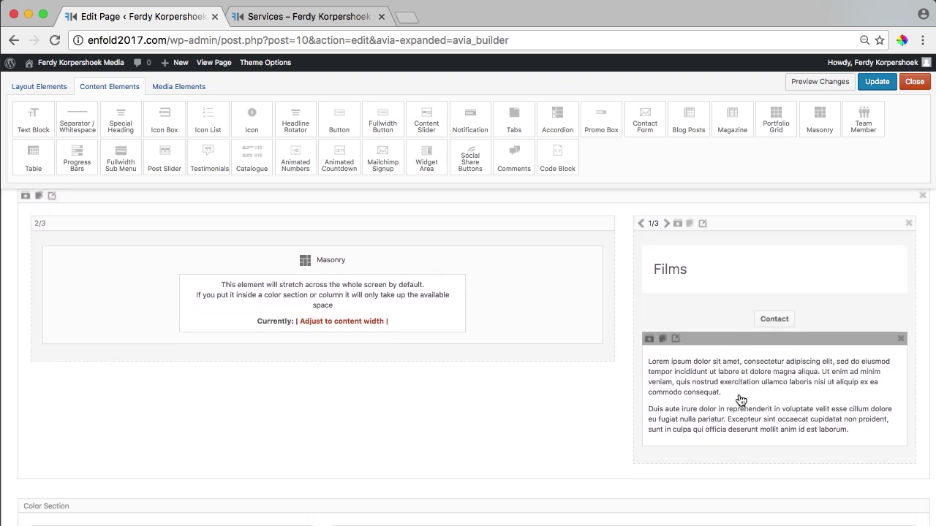
{"action": "scroll", "coordinate": [725, 299], "scroll_direction": "down", "scroll_amount": 1}
{"action": "left_click_drag", "start_coordinate": [723, 286], "coordinate": [715, 429]}
Duplicate the Films Contact button and place the copy below the Webdesign text
{"action": "scroll", "coordinate": [702, 388], "scroll_direction": "down", "scroll_amount": 2}
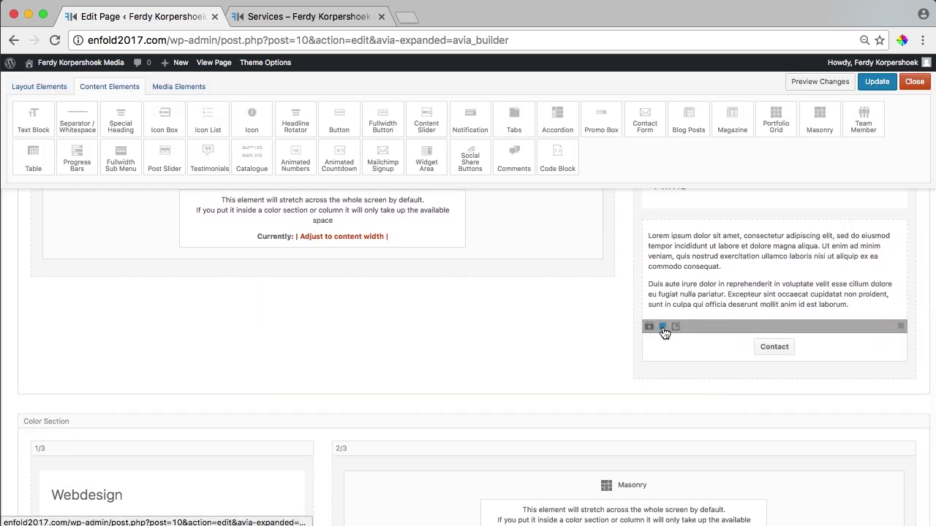
{"action": "scroll", "coordinate": [672, 356], "scroll_direction": "down", "scroll_amount": 2}
{"action": "left_click", "coordinate": [664, 250]}
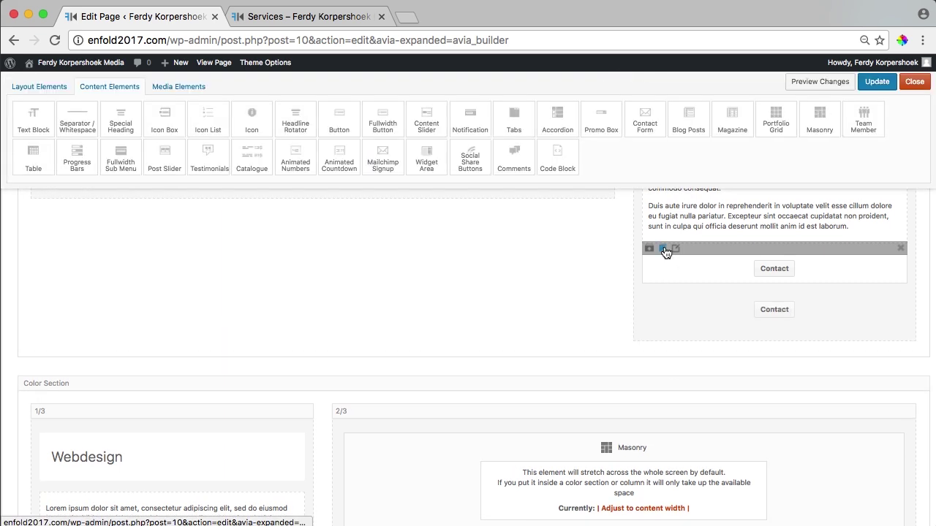
{"action": "left_click_drag", "start_coordinate": [698, 288], "coordinate": [166, 442]}
{"action": "scroll", "coordinate": [167, 443], "scroll_direction": "down", "scroll_amount": 5}
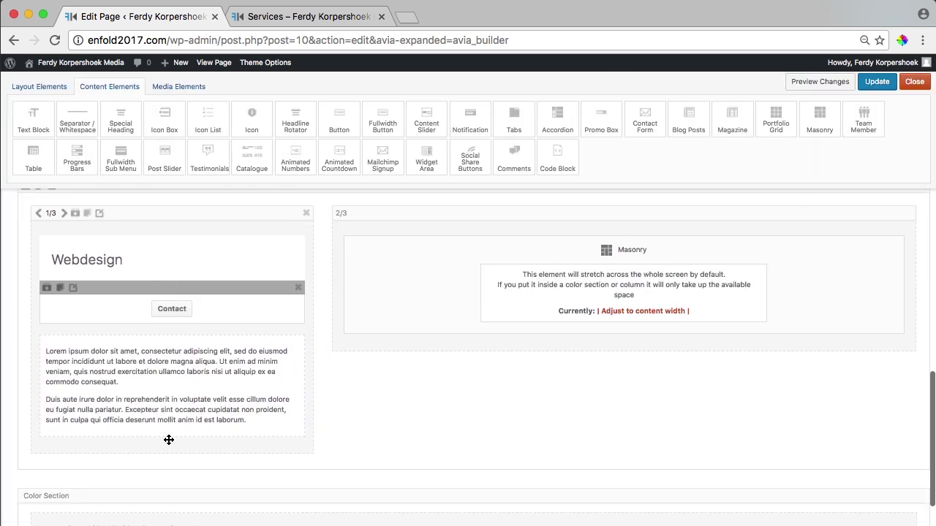
{"action": "left_click_drag", "start_coordinate": [179, 257], "coordinate": [166, 407]}
Set the Films color section's Section ID to films and save
{"action": "key", "text": "super+0"}
{"action": "scroll", "coordinate": [167, 410], "scroll_direction": "down", "scroll_amount": 12}
{"action": "scroll", "coordinate": [192, 365], "scroll_direction": "up", "scroll_amount": 4}
{"action": "scroll", "coordinate": [189, 361], "scroll_direction": "up", "scroll_amount": 7}
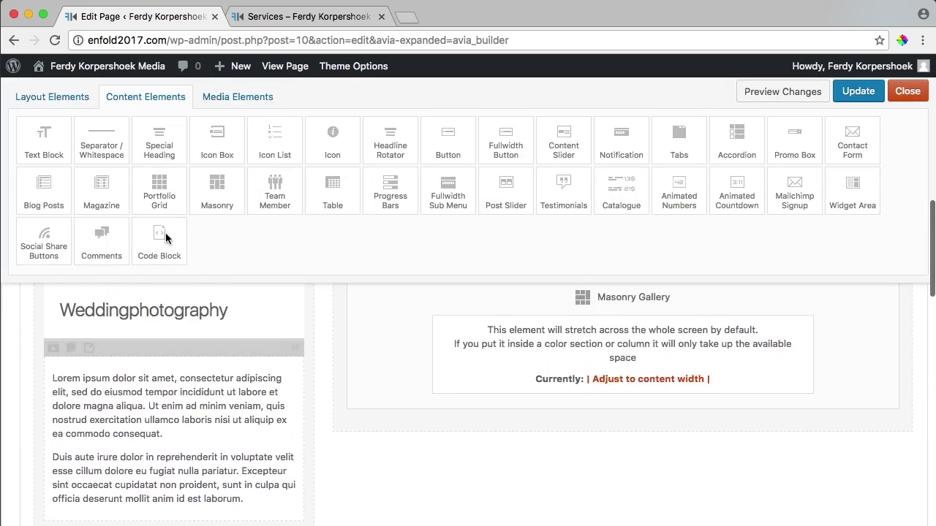
{"action": "left_click", "coordinate": [71, 100]}
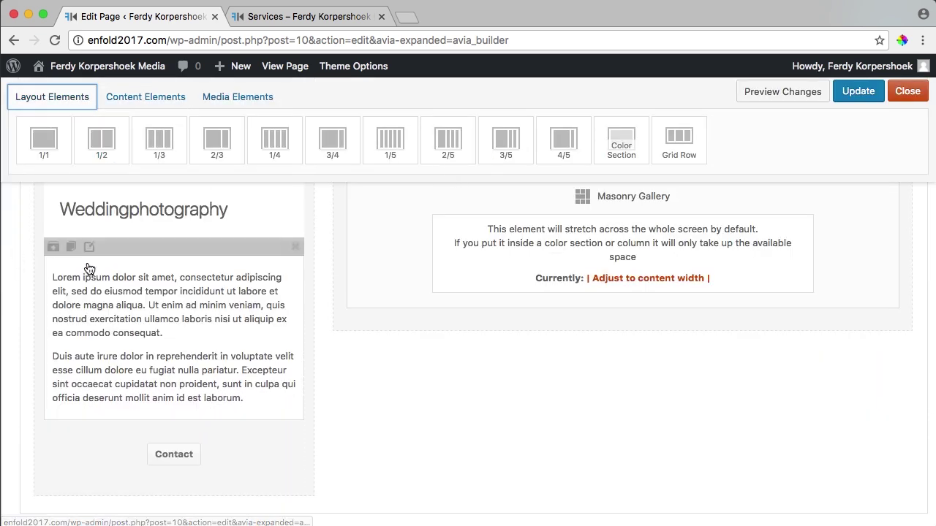
{"action": "scroll", "coordinate": [80, 278], "scroll_direction": "up", "scroll_amount": 5}
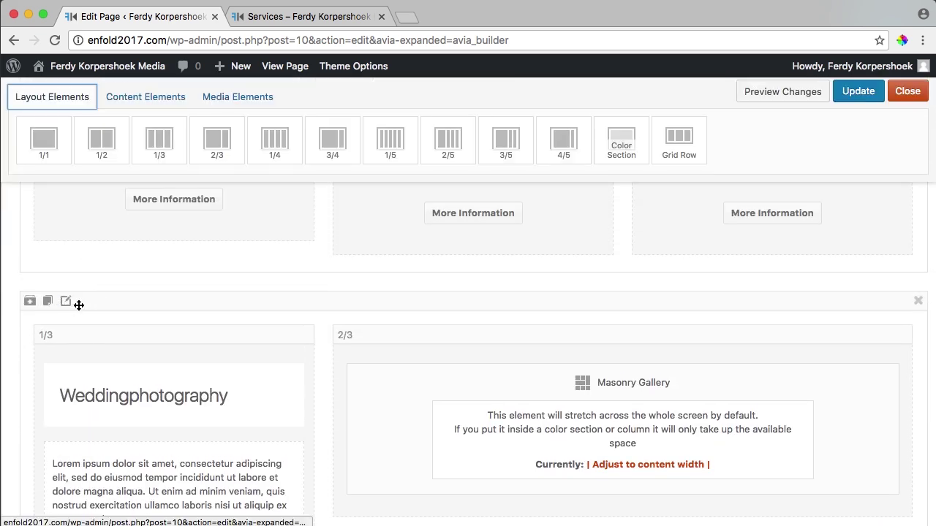
{"action": "scroll", "coordinate": [78, 305], "scroll_direction": "down", "scroll_amount": 12}
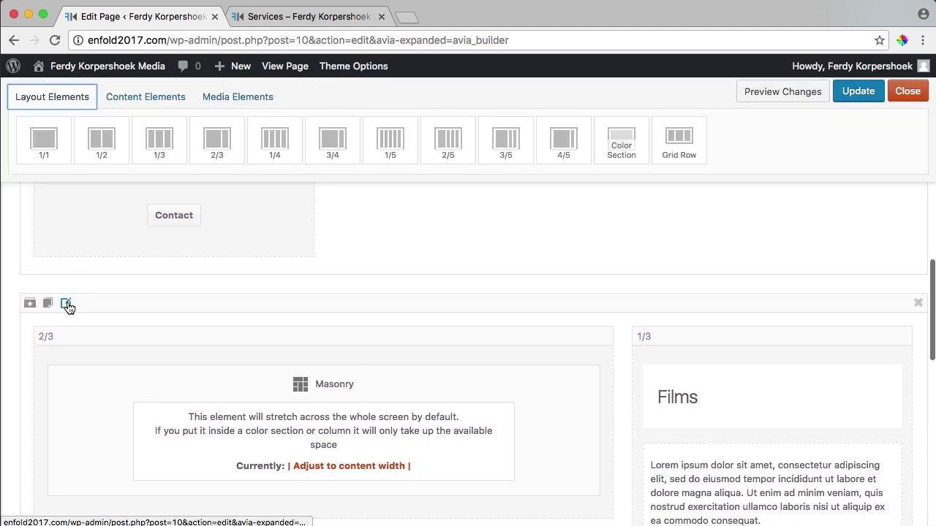
{"action": "left_click", "coordinate": [67, 305]}
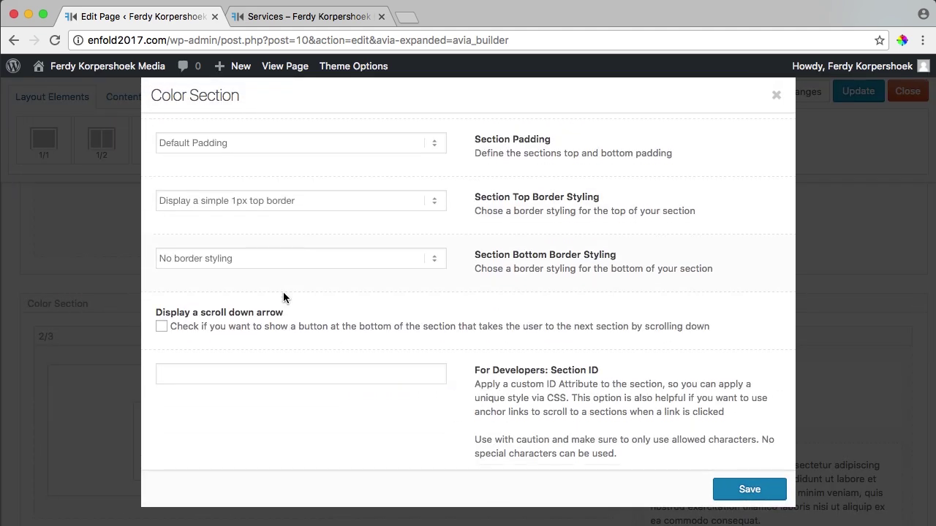
{"action": "scroll", "coordinate": [283, 296], "scroll_direction": "down", "scroll_amount": 1}
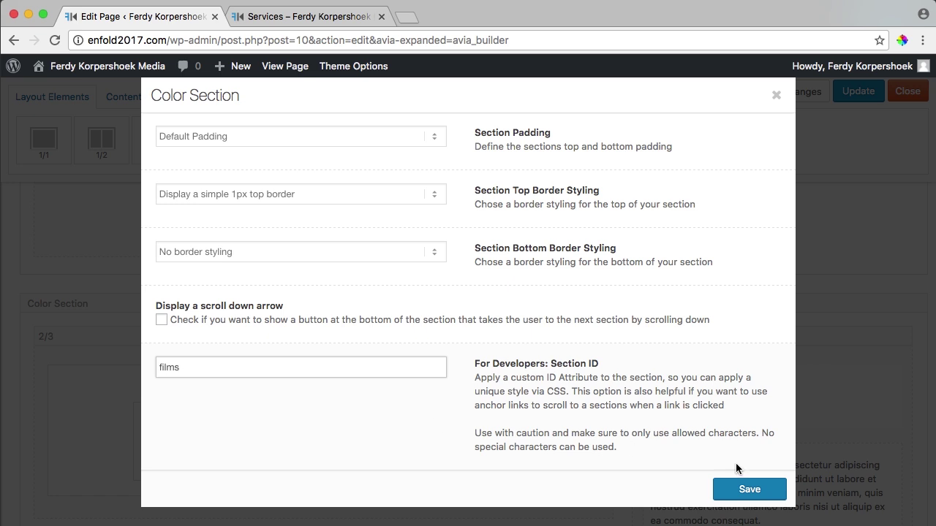
{"action": "left_click", "coordinate": [745, 489]}
Set the Webdesign color section's Section ID to webdesign and save
{"action": "scroll", "coordinate": [628, 423], "scroll_direction": "down", "scroll_amount": 12}
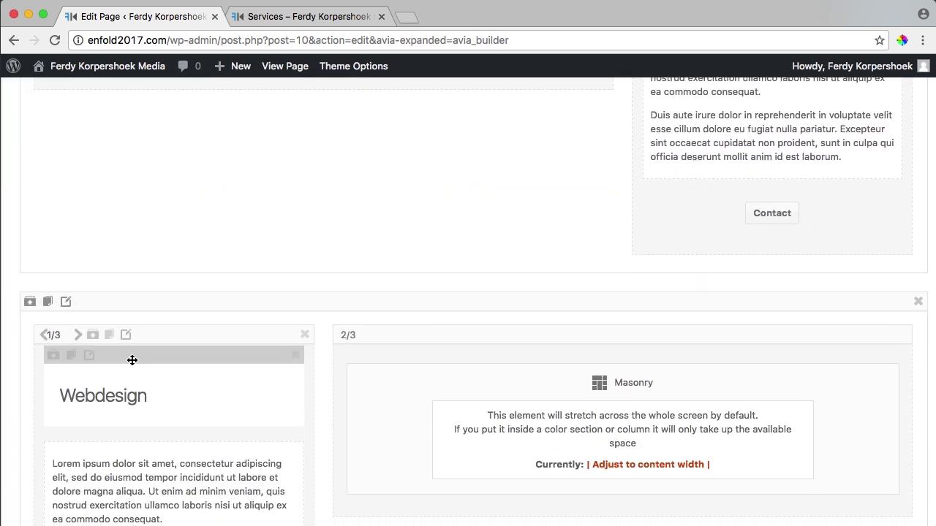
{"action": "left_click", "coordinate": [67, 302]}
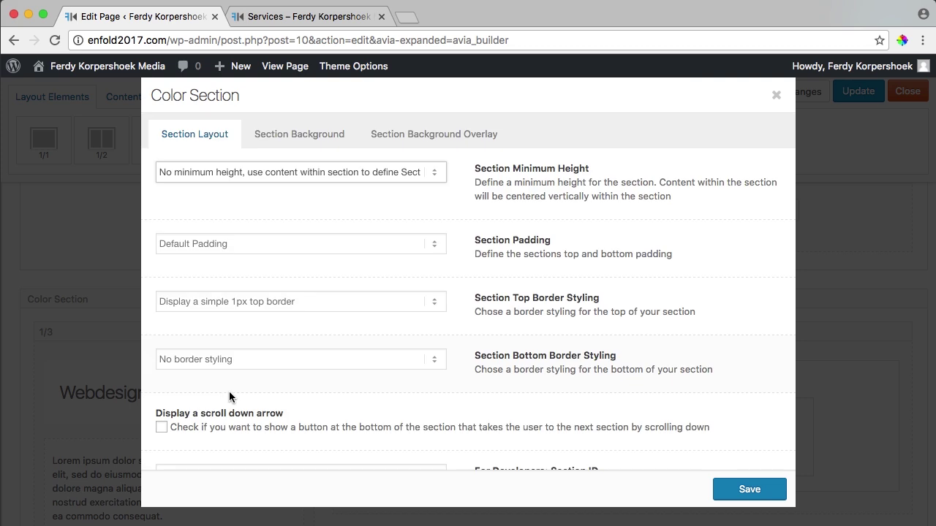
{"action": "scroll", "coordinate": [215, 388], "scroll_direction": "down", "scroll_amount": 3}
{"action": "left_click", "coordinate": [223, 358]}
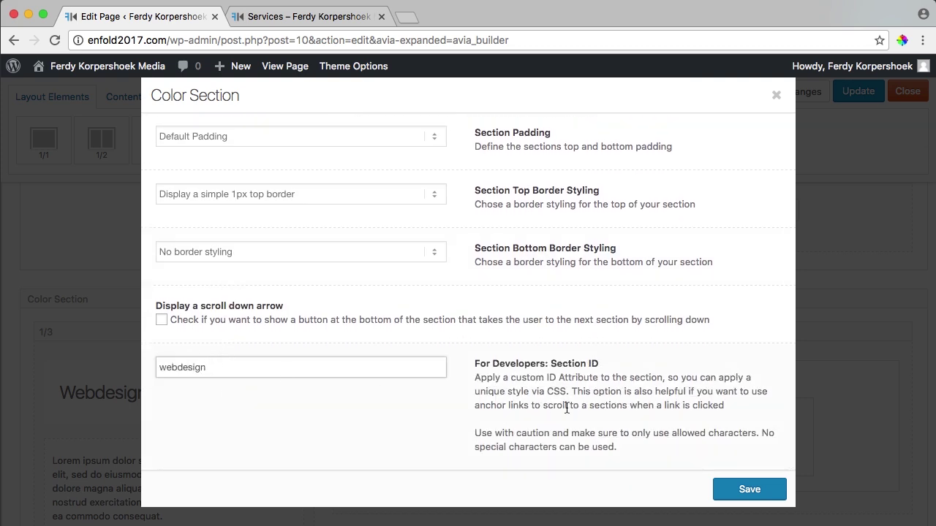
{"action": "left_click", "coordinate": [749, 489]}
Set the contact-form section's Section ID to contact, then view the live Services page
{"action": "scroll", "coordinate": [409, 376], "scroll_direction": "down", "scroll_amount": 5}
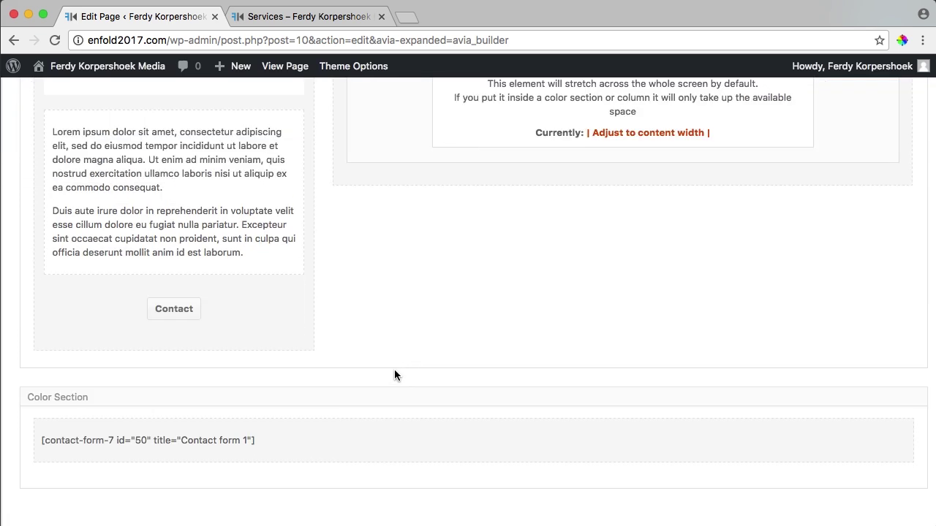
{"action": "left_click", "coordinate": [66, 398]}
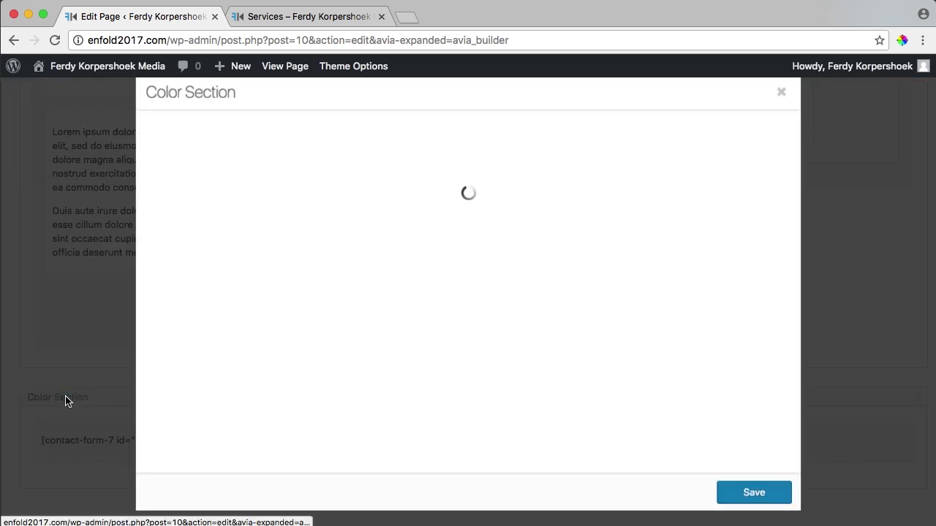
{"action": "scroll", "coordinate": [241, 377], "scroll_direction": "down", "scroll_amount": 3}
{"action": "left_click", "coordinate": [232, 365]}
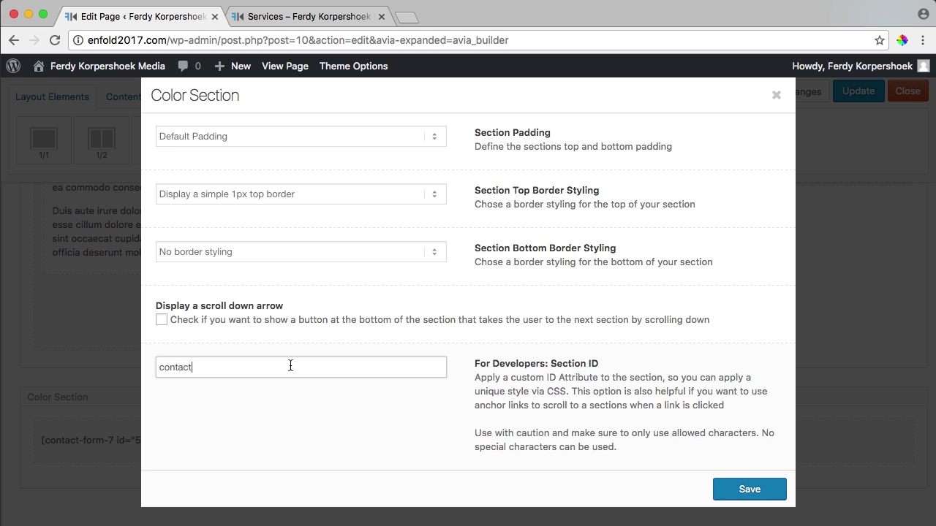
{"action": "left_click", "coordinate": [765, 489]}
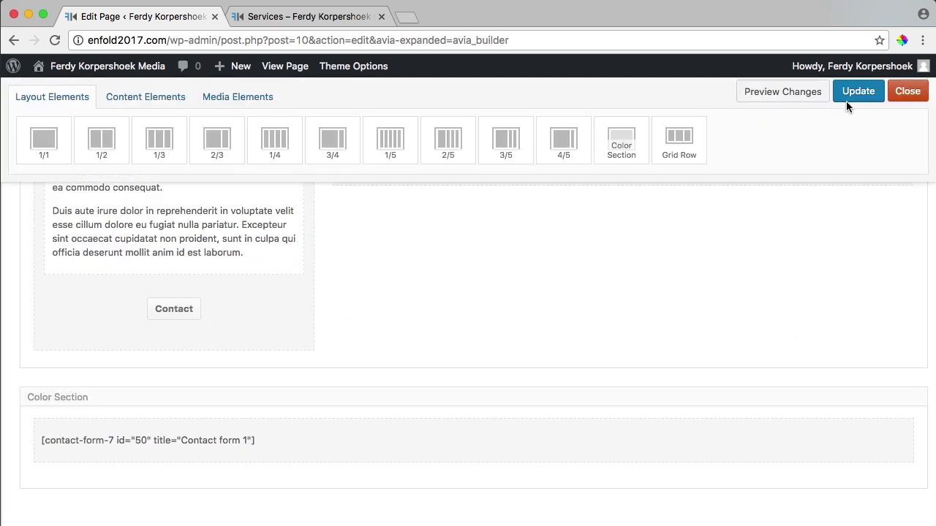
{"action": "left_click", "coordinate": [304, 16]}
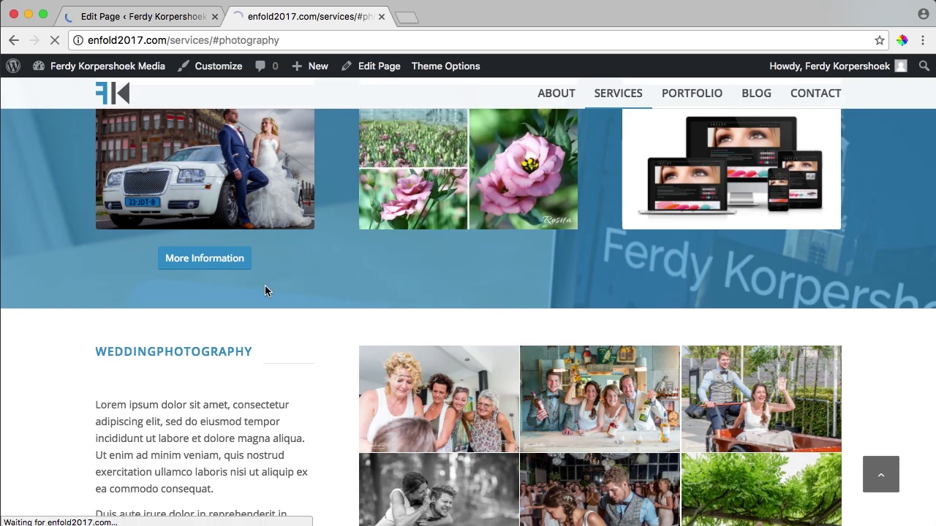
{"action": "left_click", "coordinate": [228, 41]}
{"action": "left_click", "coordinate": [215, 41]}
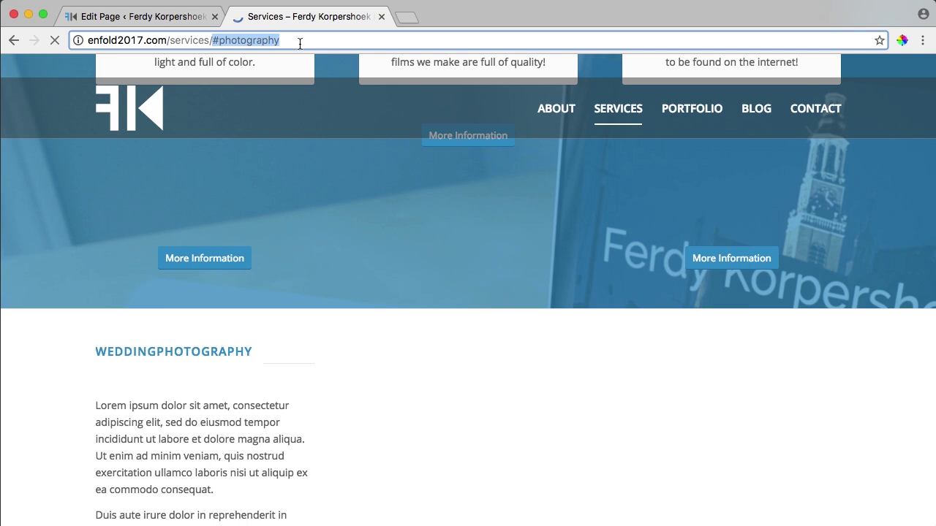
{"action": "key", "text": "BackSpace"}
{"action": "key", "text": "Return"}
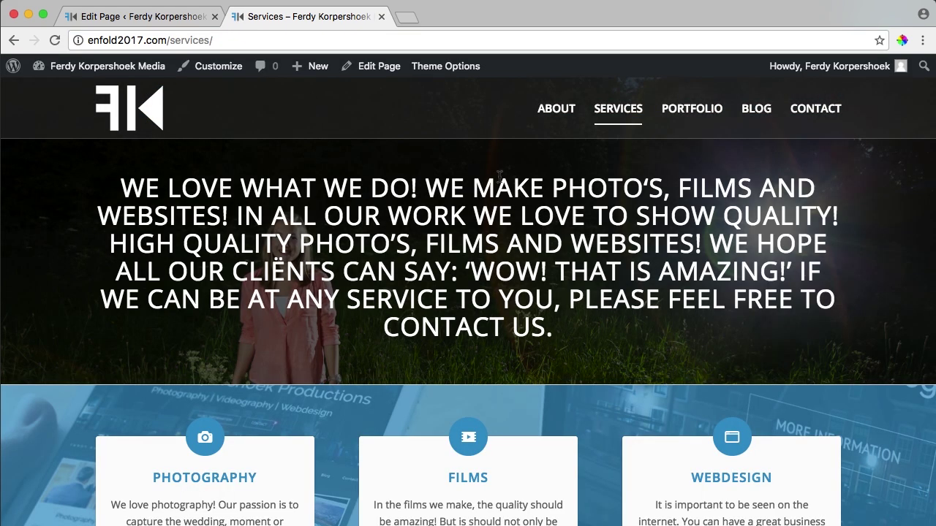
{"action": "scroll", "coordinate": [322, 189], "scroll_direction": "down", "scroll_amount": 4}
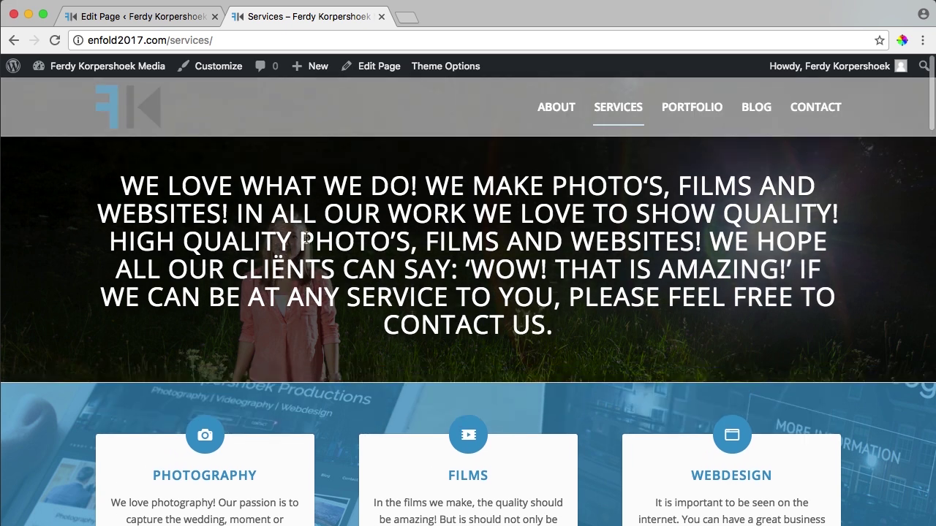
{"action": "scroll", "coordinate": [304, 238], "scroll_direction": "up", "scroll_amount": 1}
{"action": "scroll", "coordinate": [300, 241], "scroll_direction": "down", "scroll_amount": 4}
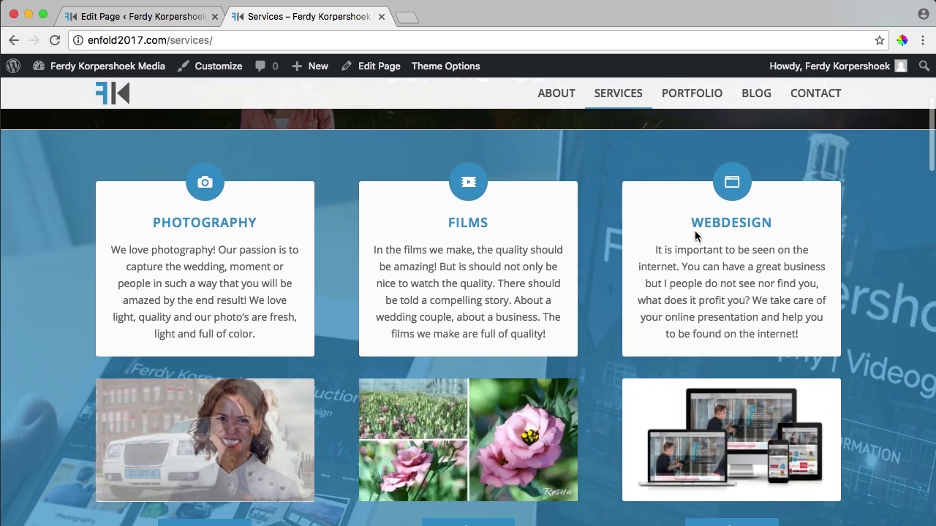
{"action": "scroll", "coordinate": [695, 236], "scroll_direction": "down", "scroll_amount": 2}
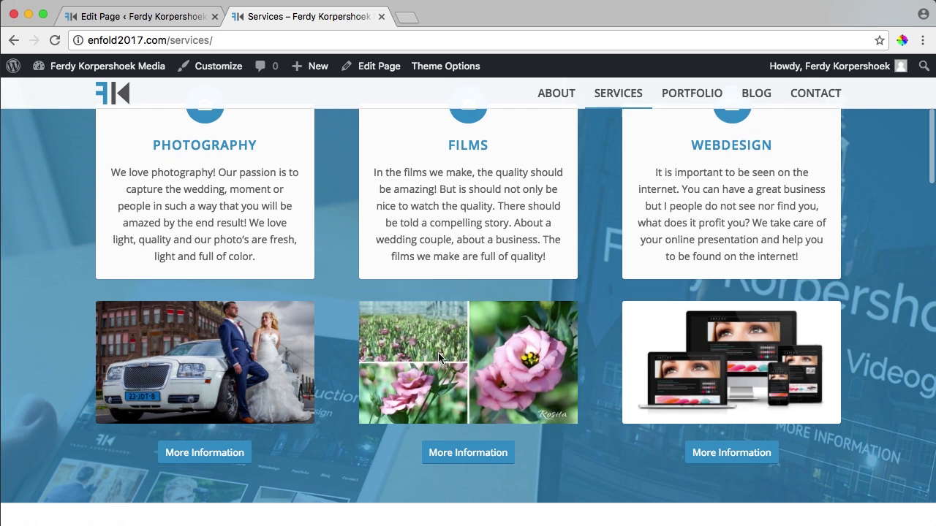
{"action": "scroll", "coordinate": [328, 340], "scroll_direction": "down", "scroll_amount": 4}
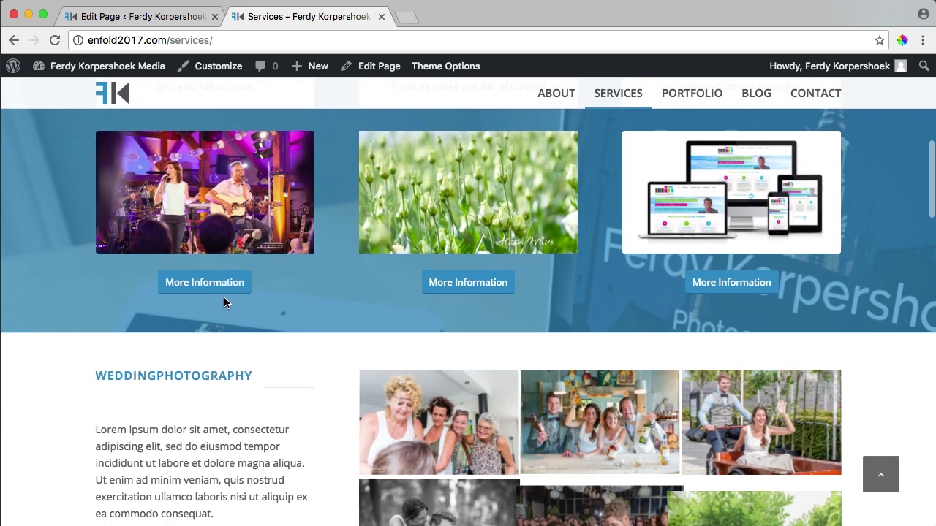
{"action": "left_click", "coordinate": [215, 288]}
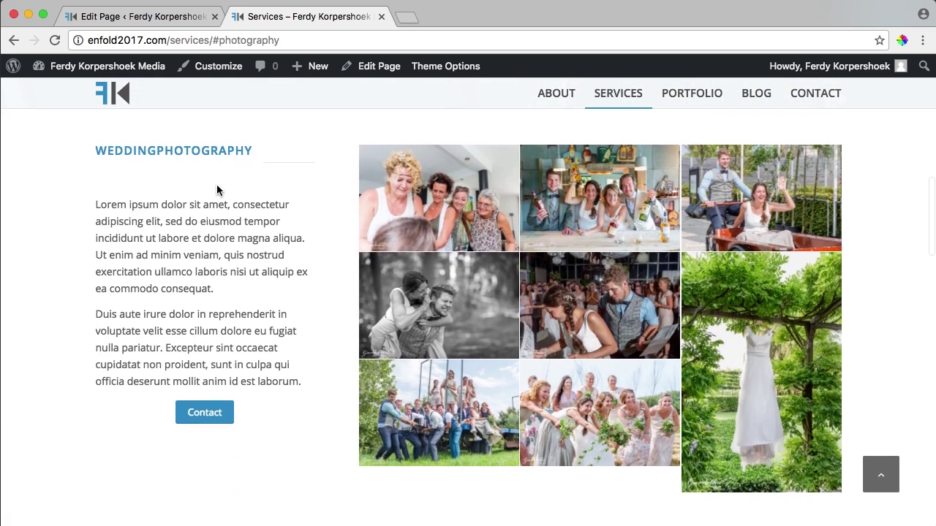
{"action": "scroll", "coordinate": [298, 201], "scroll_direction": "up", "scroll_amount": 2}
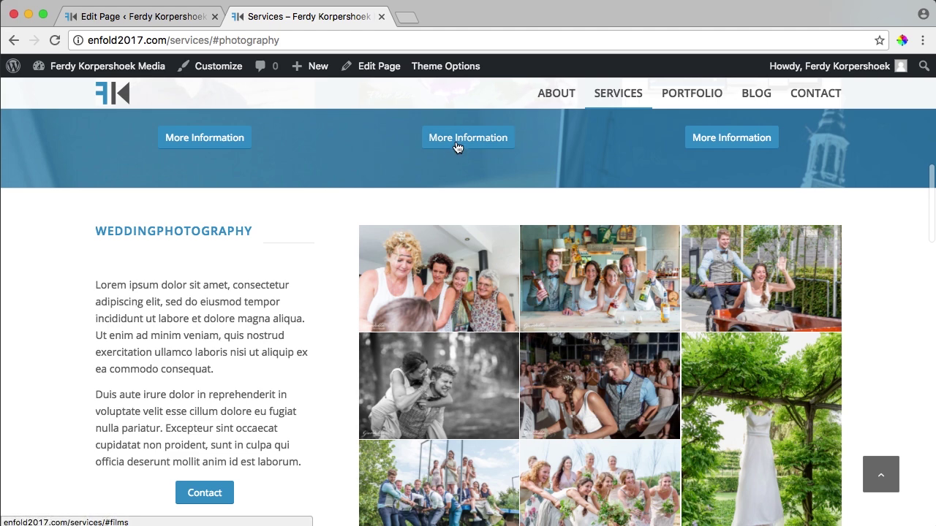
{"action": "left_click", "coordinate": [455, 139]}
{"action": "scroll", "coordinate": [456, 155], "scroll_direction": "up", "scroll_amount": 5}
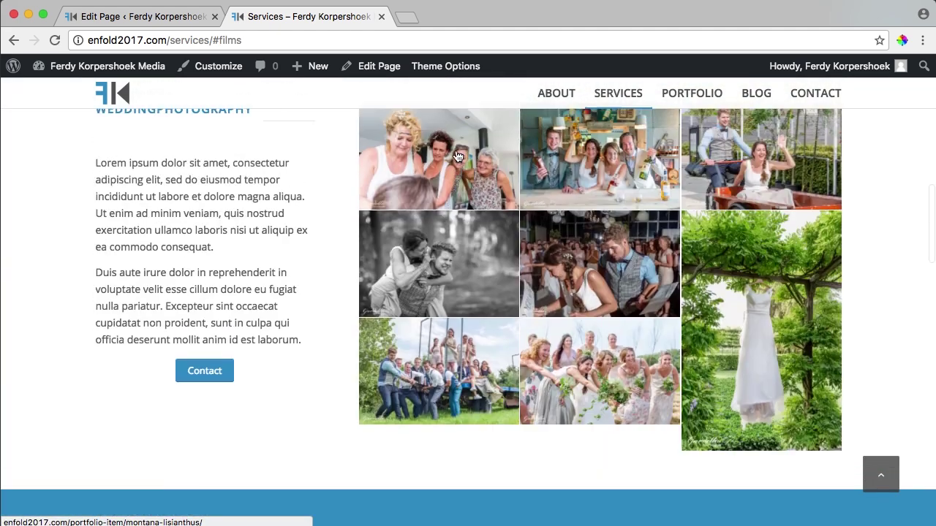
{"action": "scroll", "coordinate": [456, 155], "scroll_direction": "up", "scroll_amount": 6}
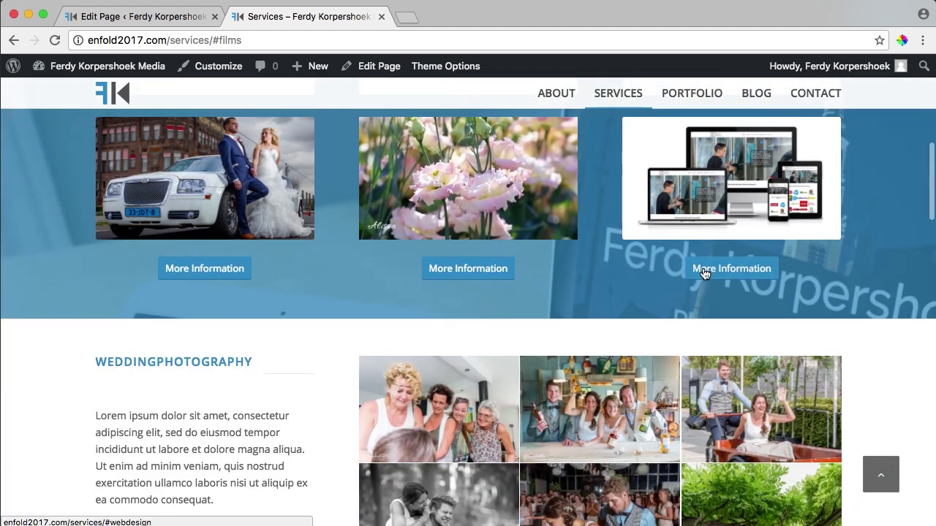
{"action": "left_click", "coordinate": [703, 272]}
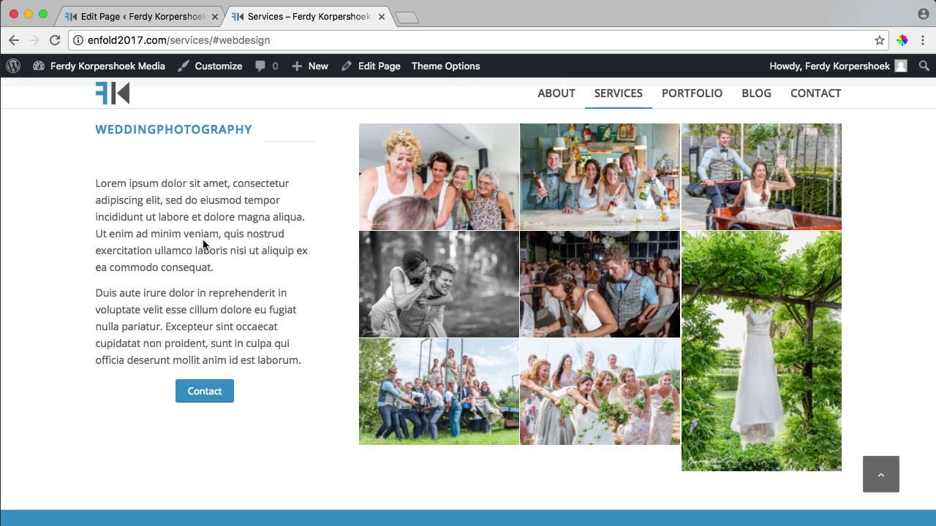
{"action": "left_click", "coordinate": [207, 392]}
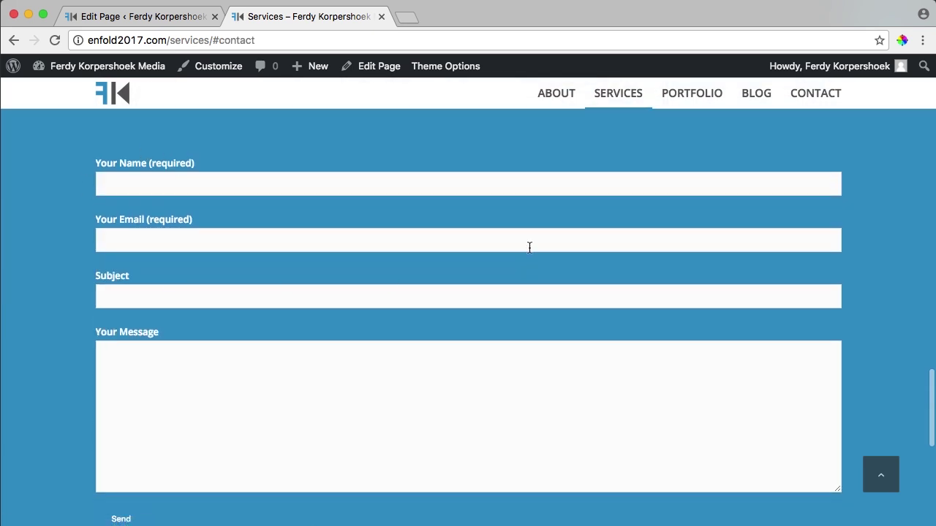
{"action": "scroll", "coordinate": [516, 258], "scroll_direction": "up", "scroll_amount": 5}
{"action": "left_click", "coordinate": [192, 432]}
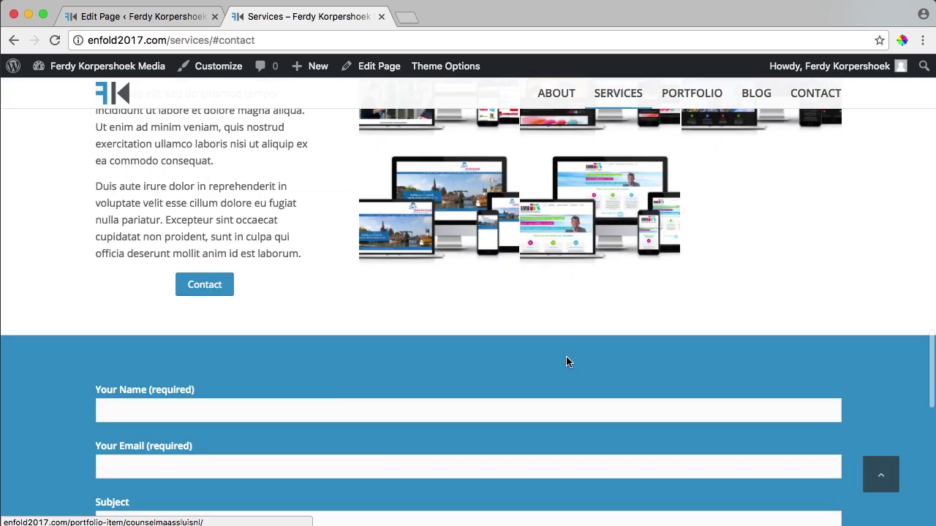
{"action": "scroll", "coordinate": [701, 333], "scroll_direction": "up", "scroll_amount": 8}
{"action": "scroll", "coordinate": [700, 334], "scroll_direction": "down", "scroll_amount": 10}
{"action": "scroll", "coordinate": [695, 329], "scroll_direction": "up", "scroll_amount": 8}
{"action": "scroll", "coordinate": [696, 331], "scroll_direction": "up", "scroll_amount": 15}
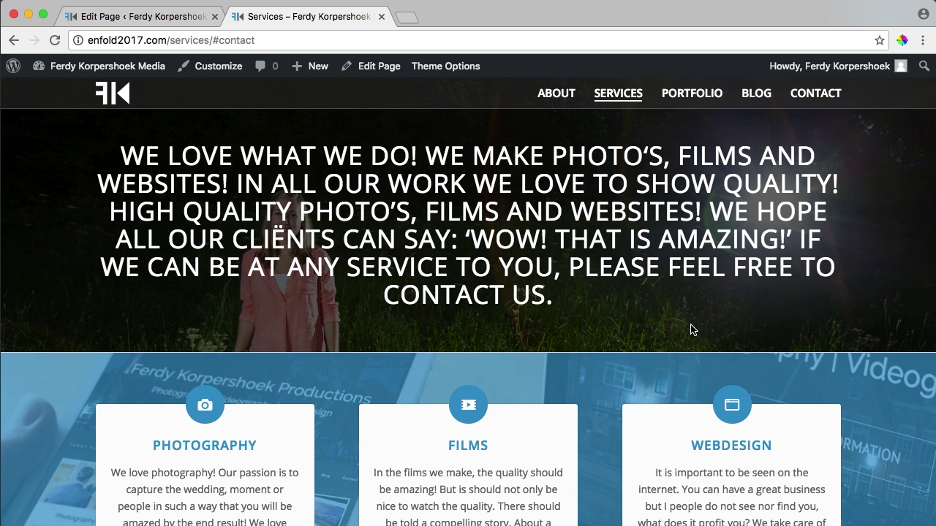
{"action": "scroll", "coordinate": [536, 293], "scroll_direction": "up", "scroll_amount": 2}
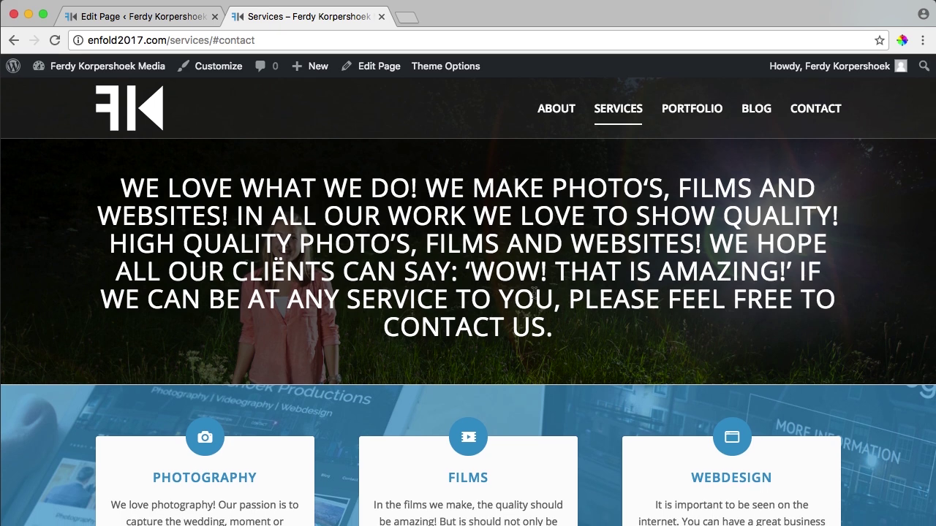
{"action": "scroll", "coordinate": [536, 293], "scroll_direction": "down", "scroll_amount": 5}
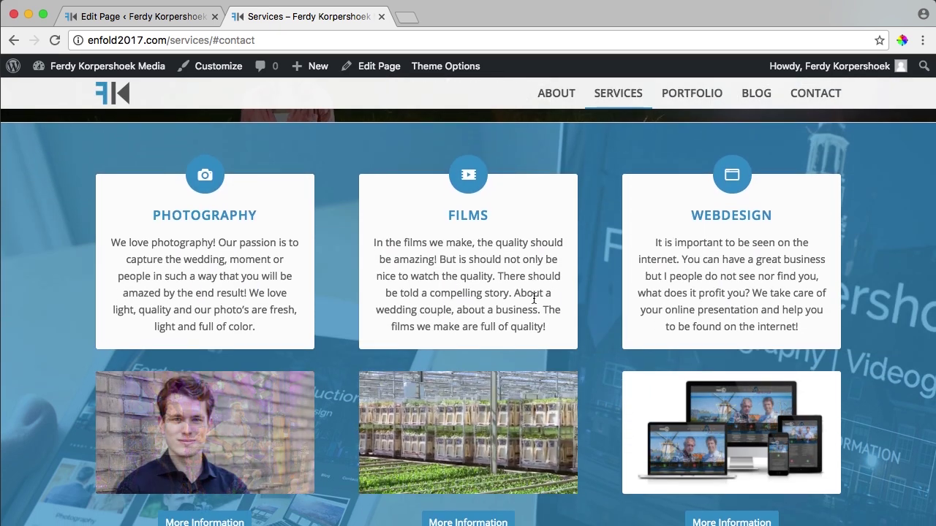
{"action": "scroll", "coordinate": [534, 292], "scroll_direction": "up", "scroll_amount": 5}
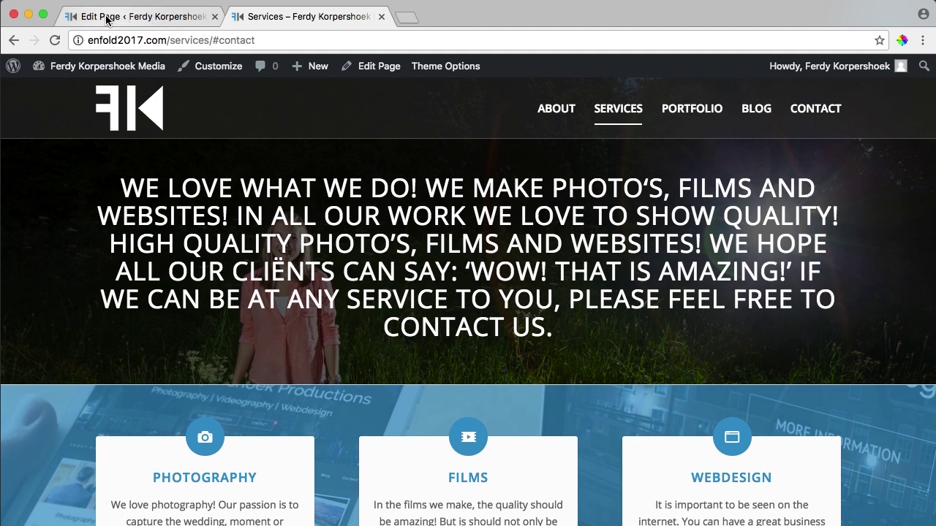
From the normal page editor, save the builder layout as template 'Services', then Update
{"action": "left_click", "coordinate": [106, 20]}
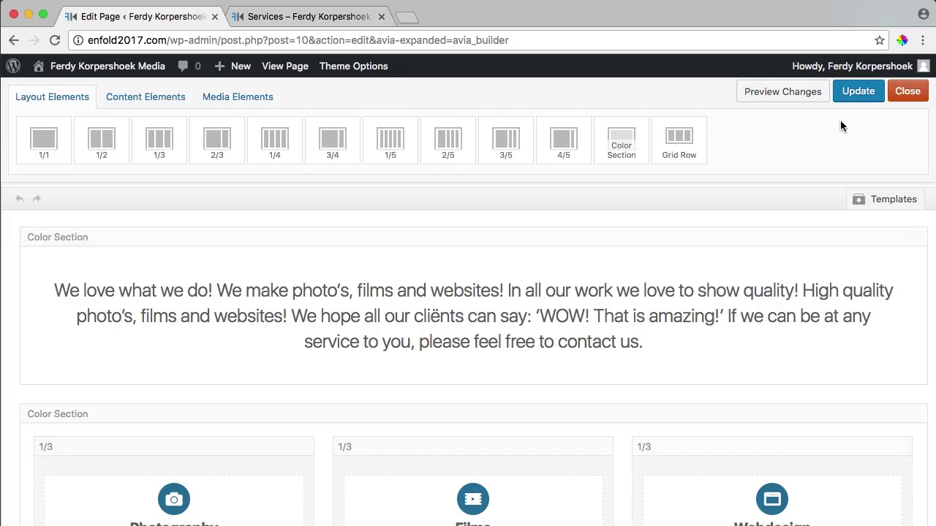
{"action": "left_click", "coordinate": [899, 100]}
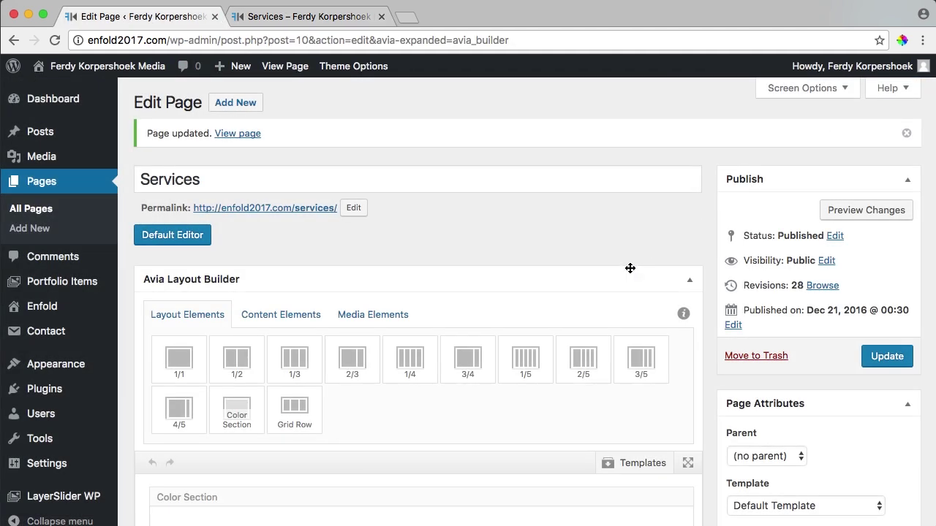
{"action": "scroll", "coordinate": [716, 280], "scroll_direction": "down", "scroll_amount": 3}
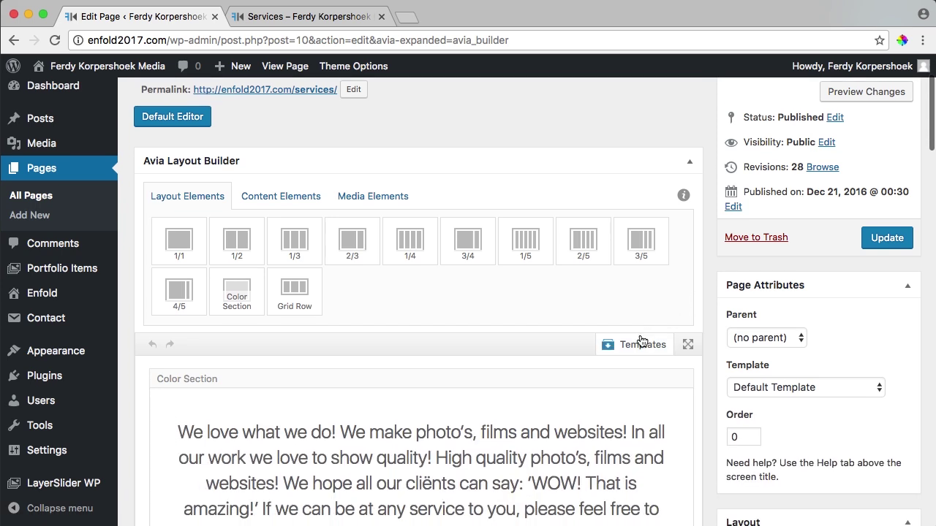
{"action": "left_click", "coordinate": [625, 349]}
{"action": "left_click", "coordinate": [590, 379]}
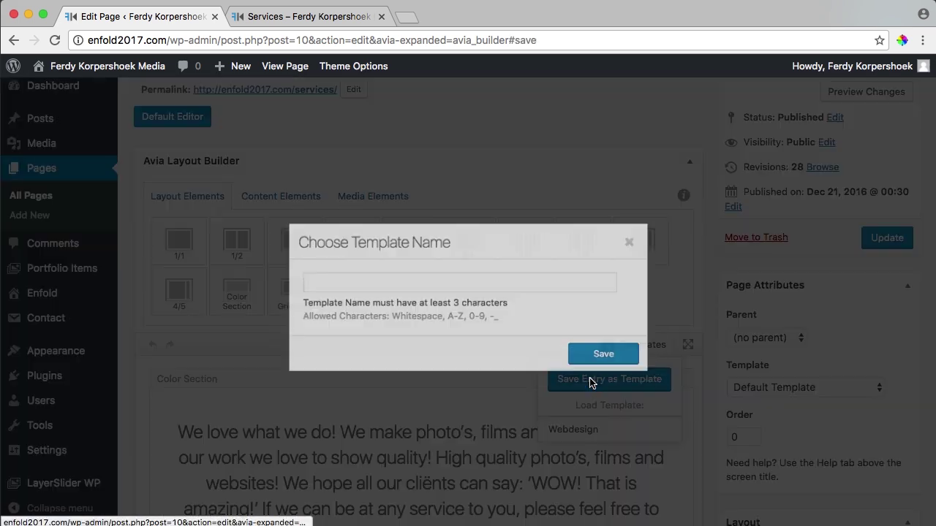
{"action": "left_click", "coordinate": [321, 287]}
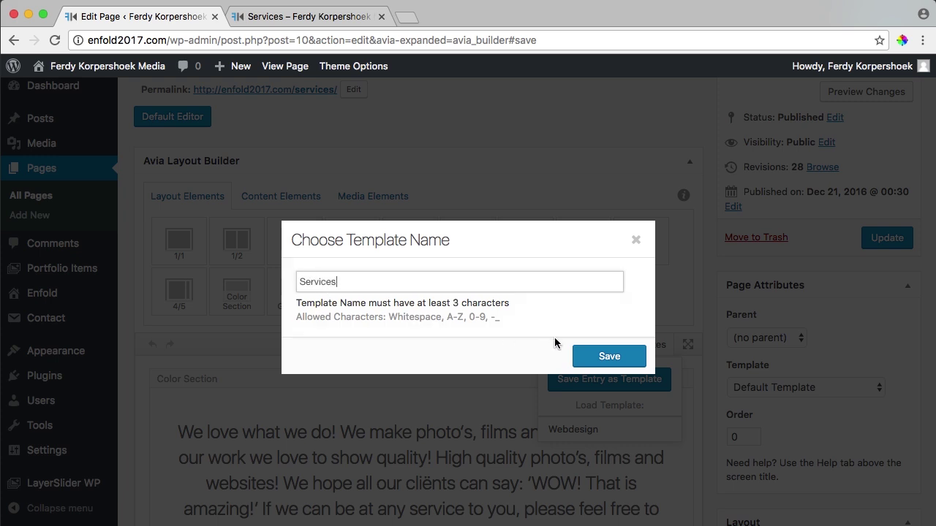
{"action": "left_click", "coordinate": [594, 357]}
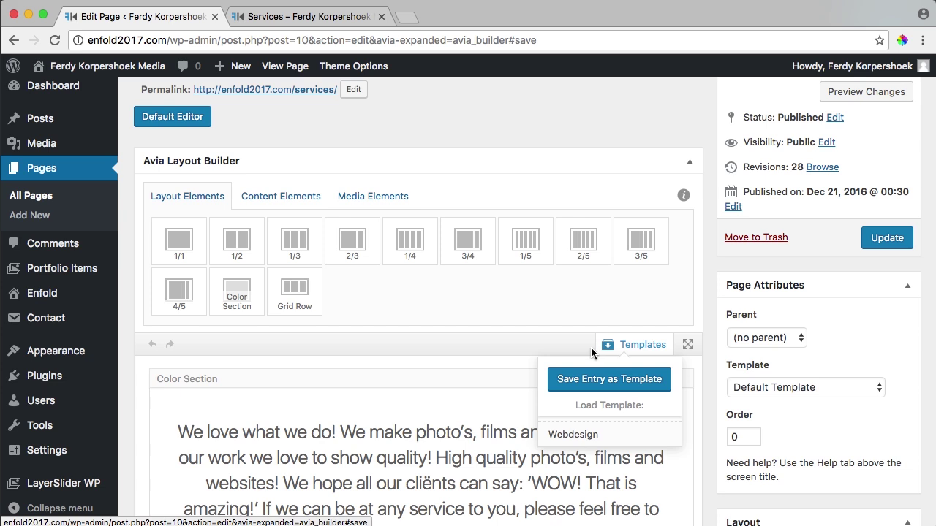
{"action": "left_click", "coordinate": [891, 241]}
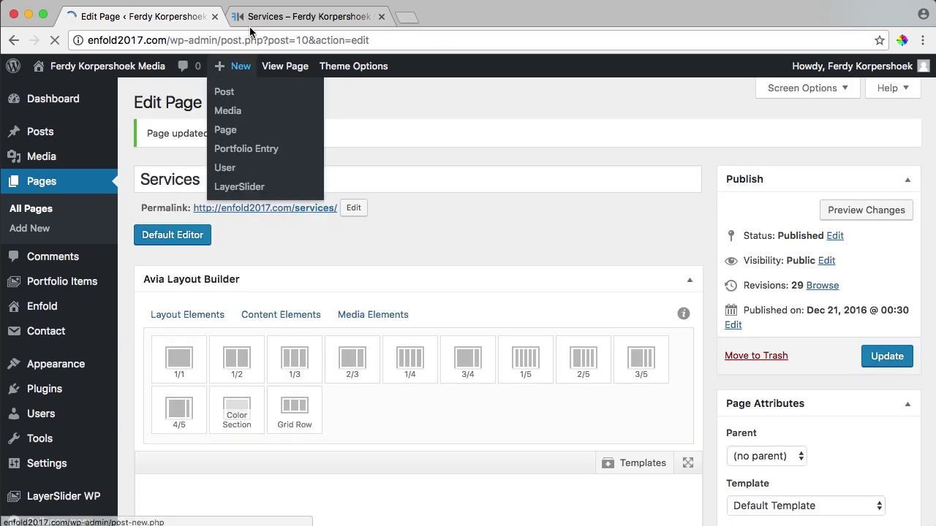
Review the live Services page, then open the Home page for editing
{"action": "left_click", "coordinate": [288, 18]}
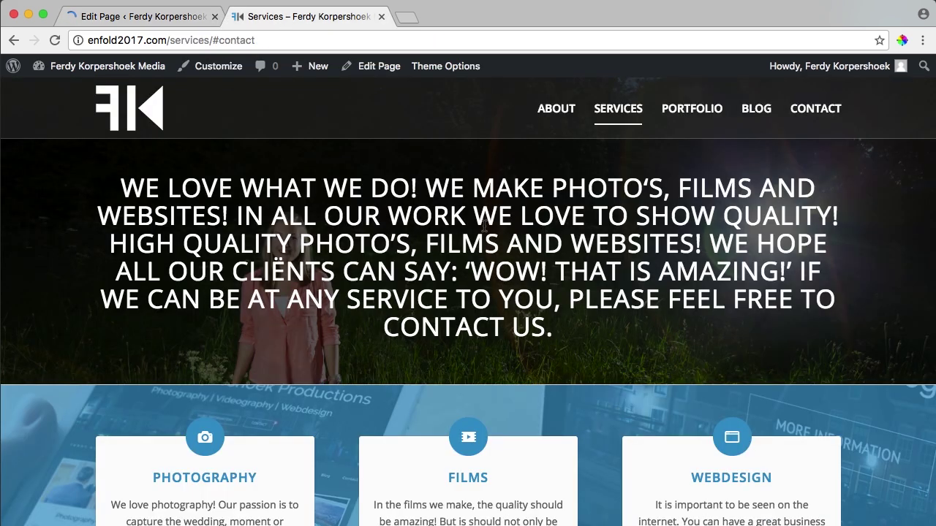
{"action": "scroll", "coordinate": [418, 226], "scroll_direction": "down", "scroll_amount": 12}
{"action": "scroll", "coordinate": [351, 247], "scroll_direction": "down", "scroll_amount": 15}
{"action": "scroll", "coordinate": [342, 246], "scroll_direction": "up", "scroll_amount": 4}
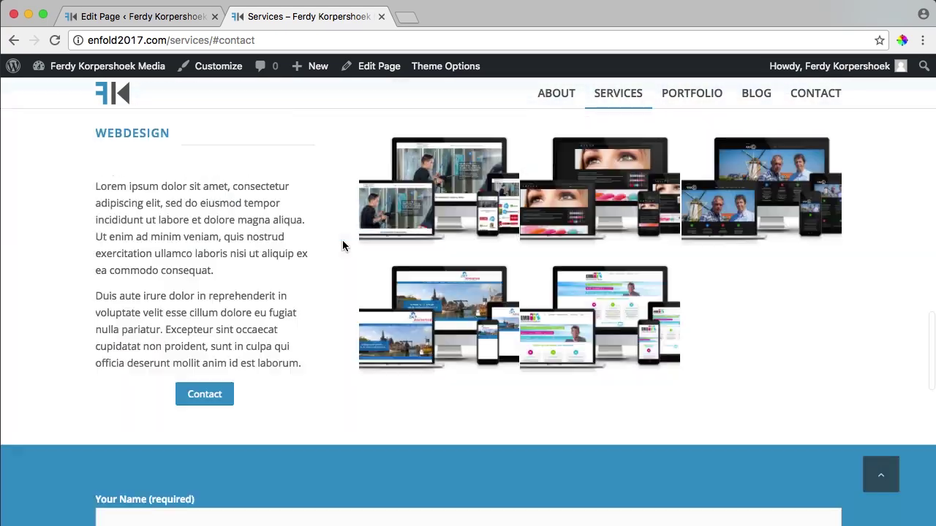
{"action": "scroll", "coordinate": [341, 243], "scroll_direction": "up", "scroll_amount": 20}
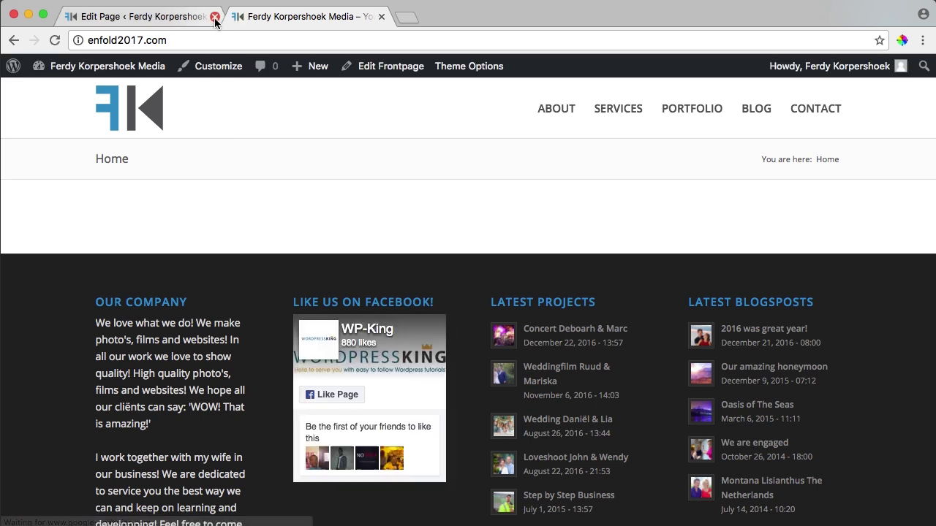
{"action": "left_click", "coordinate": [214, 16]}
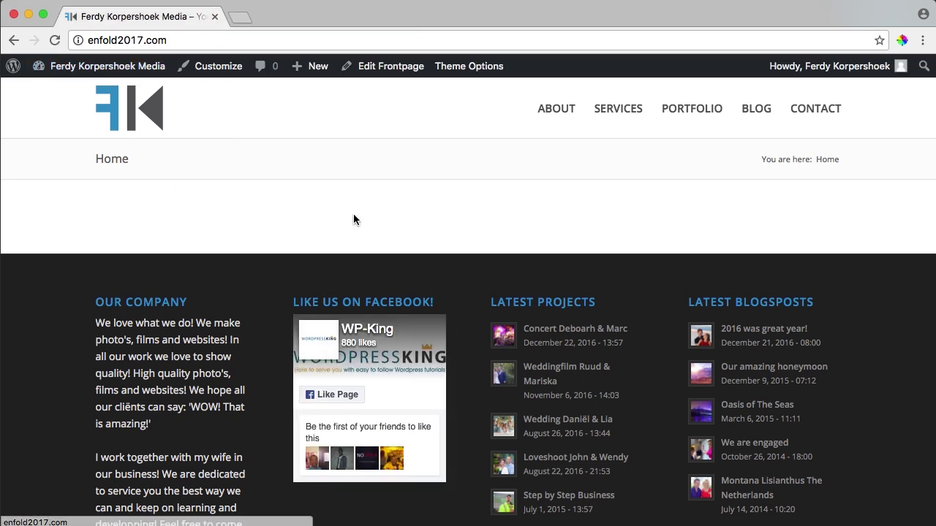
{"action": "left_click", "coordinate": [377, 66]}
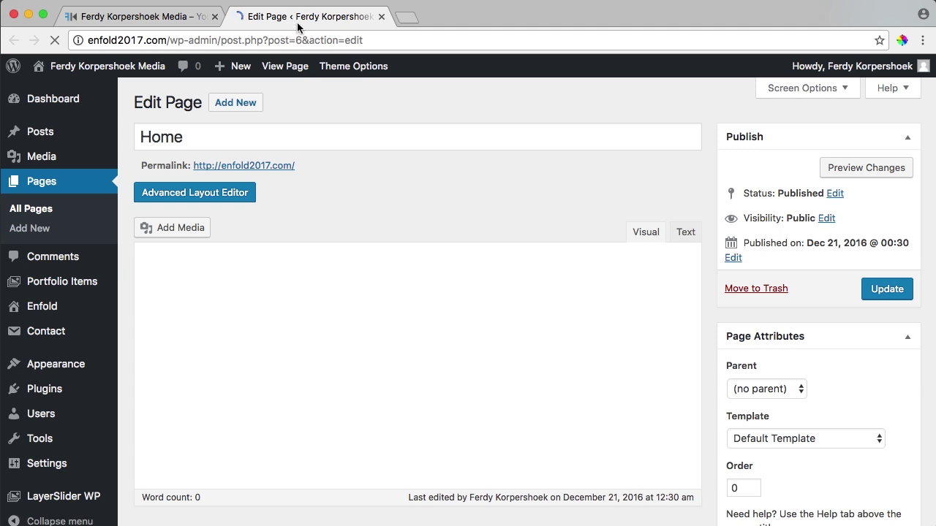
{"action": "left_click", "coordinate": [215, 16]}
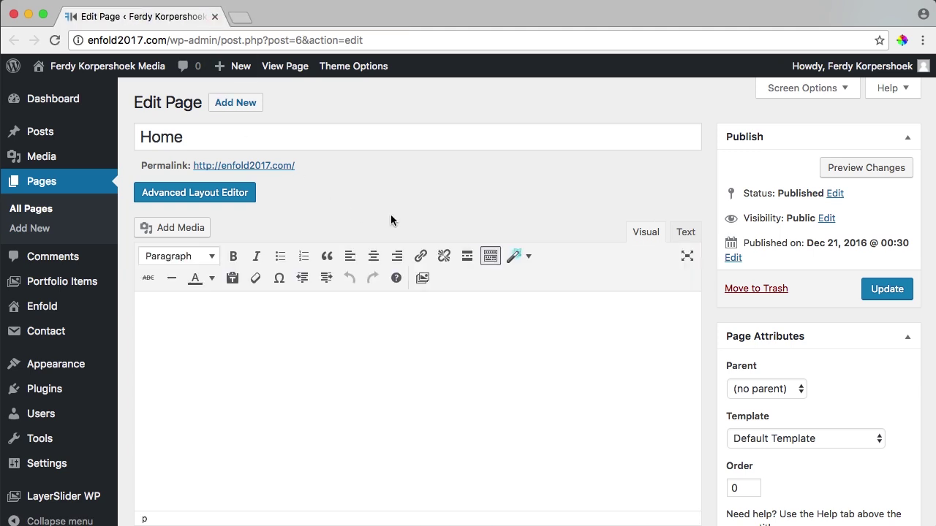
Load the Services template into the Home page builder, update, and view the page
{"action": "left_click", "coordinate": [208, 195]}
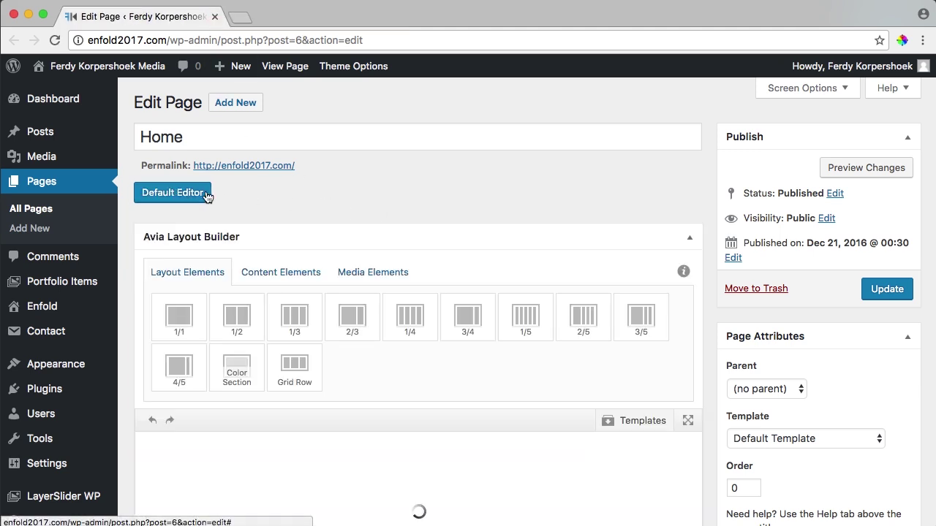
{"action": "left_click", "coordinate": [643, 422]}
{"action": "scroll", "coordinate": [614, 416], "scroll_direction": "down", "scroll_amount": 3}
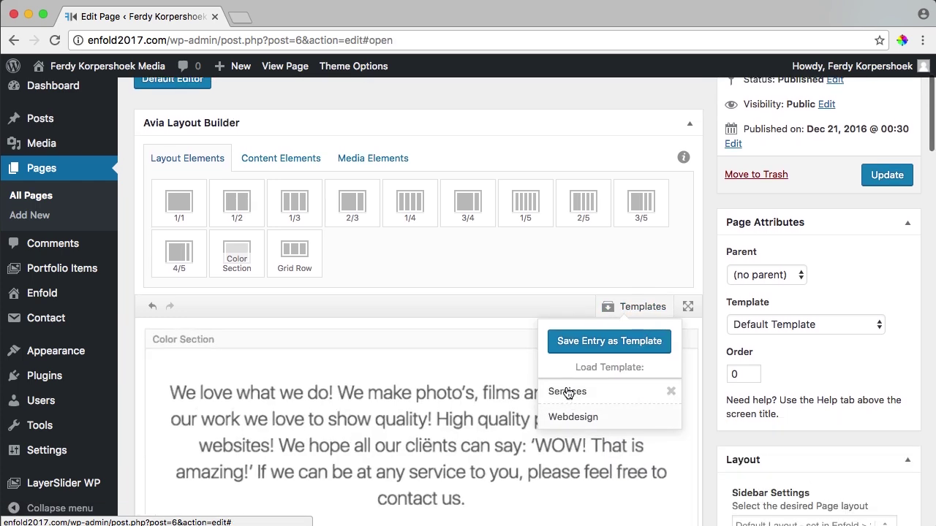
{"action": "left_click", "coordinate": [868, 185]}
{"action": "left_click", "coordinate": [292, 67], "text": "super"}
Scroll the live Home page's banner and three service cards, then return to its editor
{"action": "left_click", "coordinate": [287, 16]}
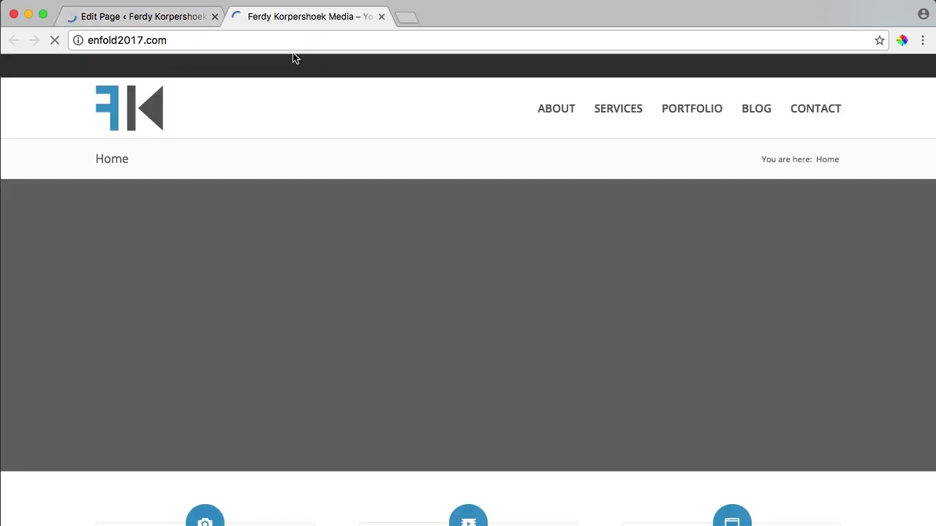
{"action": "scroll", "coordinate": [292, 176], "scroll_direction": "down", "scroll_amount": 5}
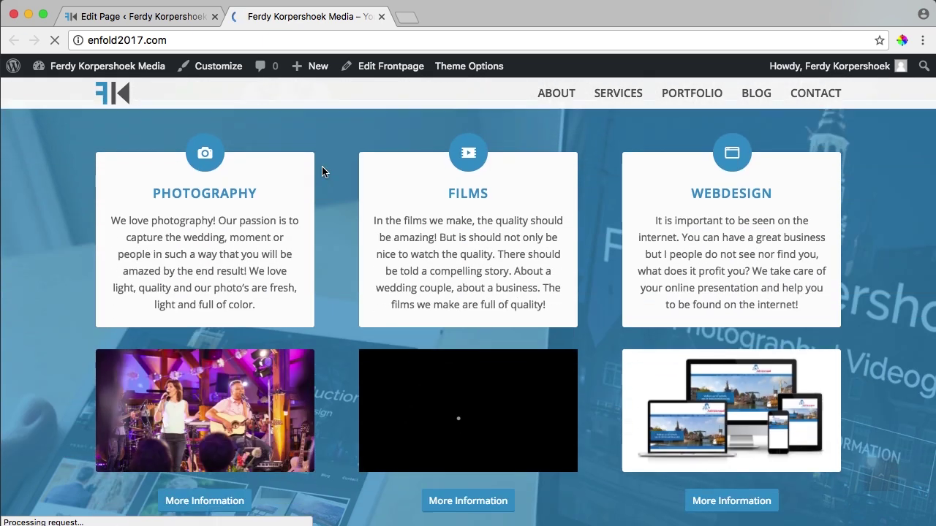
{"action": "scroll", "coordinate": [322, 171], "scroll_direction": "down", "scroll_amount": 12}
{"action": "scroll", "coordinate": [334, 166], "scroll_direction": "down", "scroll_amount": 4}
{"action": "scroll", "coordinate": [334, 164], "scroll_direction": "up", "scroll_amount": 20}
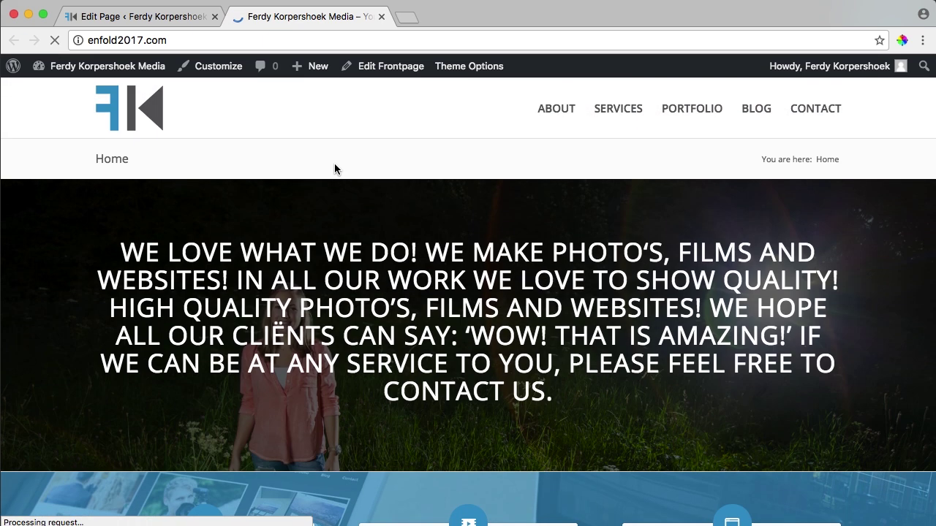
{"action": "scroll", "coordinate": [334, 169], "scroll_direction": "down", "scroll_amount": 5}
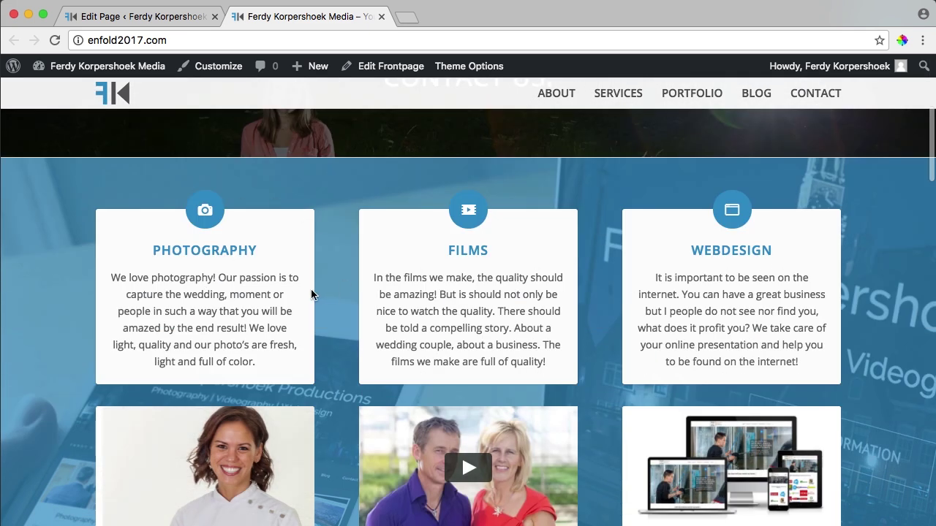
{"action": "scroll", "coordinate": [340, 289], "scroll_direction": "down", "scroll_amount": 3}
{"action": "scroll", "coordinate": [340, 278], "scroll_direction": "up", "scroll_amount": 1}
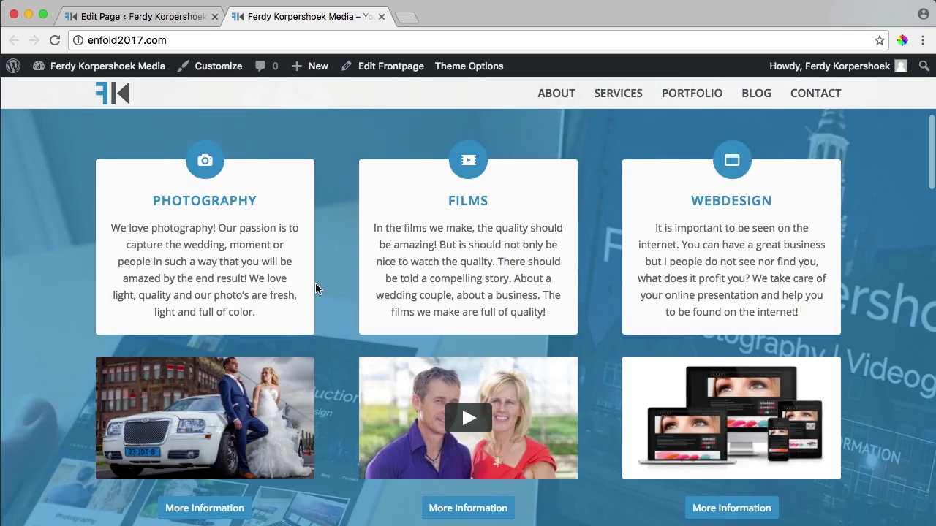
{"action": "left_click", "coordinate": [159, 16]}
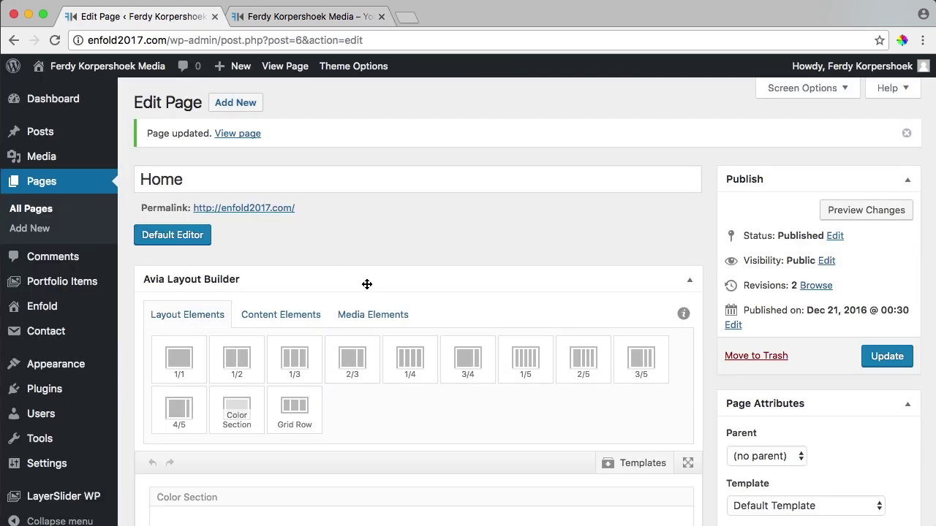
{"action": "scroll", "coordinate": [369, 241], "scroll_direction": "down", "scroll_amount": 4}
Set Title Bar to 'Hide both' and the header to 'Transparent & Glassy Header'
{"action": "scroll", "coordinate": [533, 253], "scroll_direction": "up", "scroll_amount": 3}
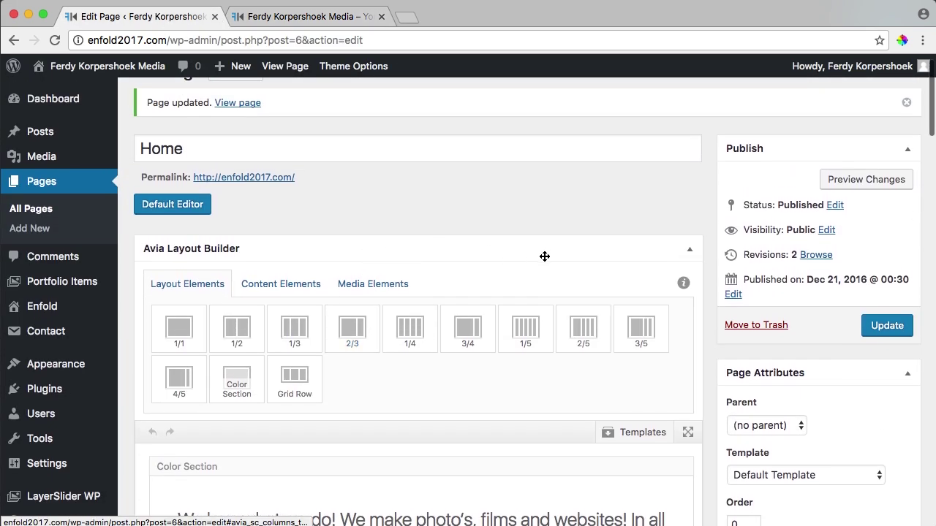
{"action": "scroll", "coordinate": [714, 277], "scroll_direction": "down", "scroll_amount": 10}
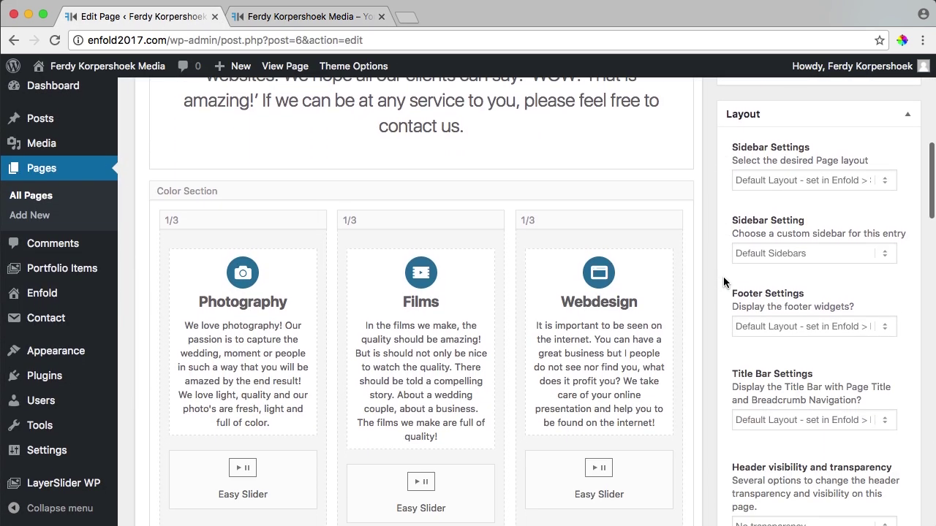
{"action": "scroll", "coordinate": [724, 282], "scroll_direction": "down", "scroll_amount": 1}
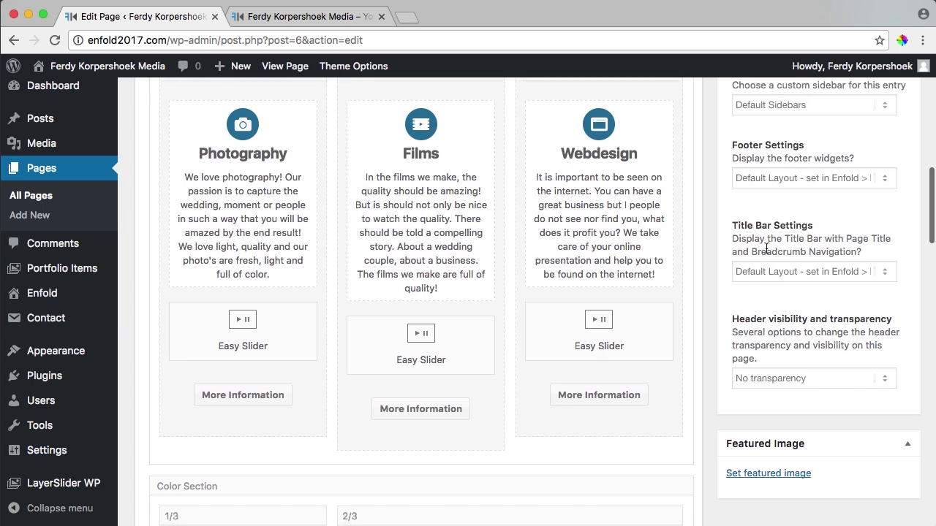
{"action": "left_click", "coordinate": [769, 270]}
{"action": "left_click", "coordinate": [768, 322]}
{"action": "left_click", "coordinate": [766, 380]}
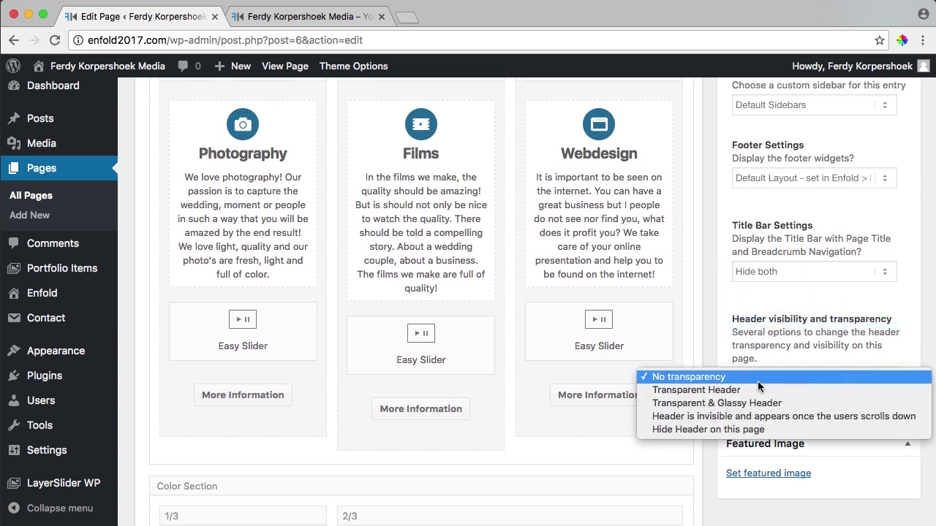
{"action": "left_click", "coordinate": [715, 406]}
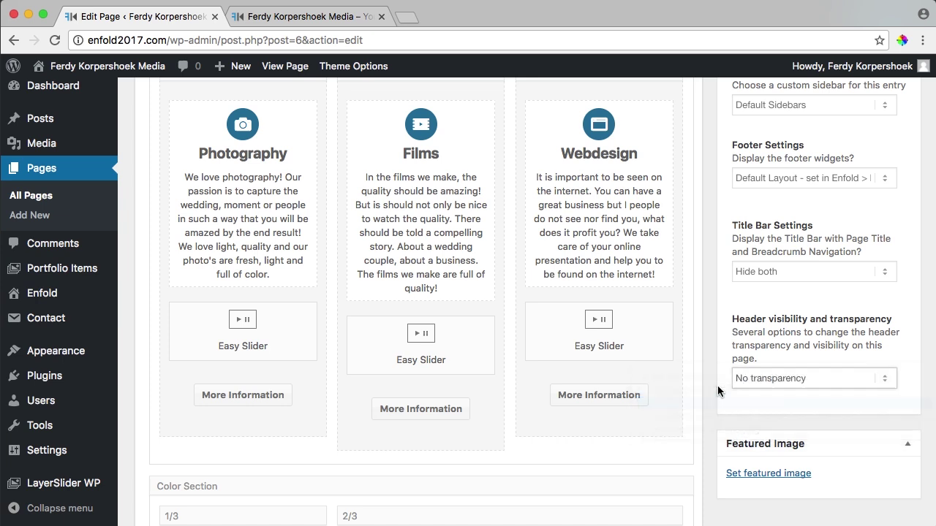
Delete the intro text, Weddingphotography, Masonry Gallery and contact-form sections
{"action": "scroll", "coordinate": [713, 380], "scroll_direction": "down", "scroll_amount": 4}
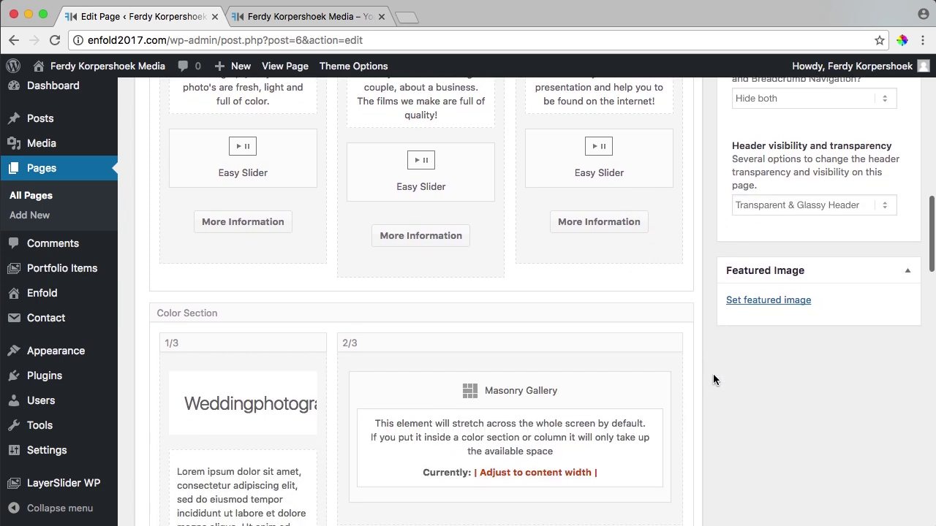
{"action": "scroll", "coordinate": [716, 362], "scroll_direction": "up", "scroll_amount": 6}
{"action": "scroll", "coordinate": [716, 361], "scroll_direction": "up", "scroll_amount": 9}
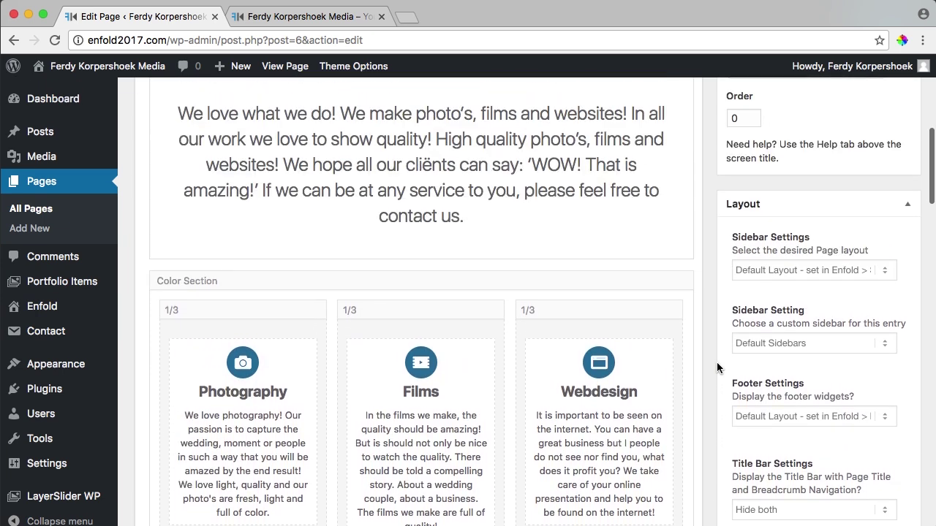
{"action": "left_click", "coordinate": [685, 194]}
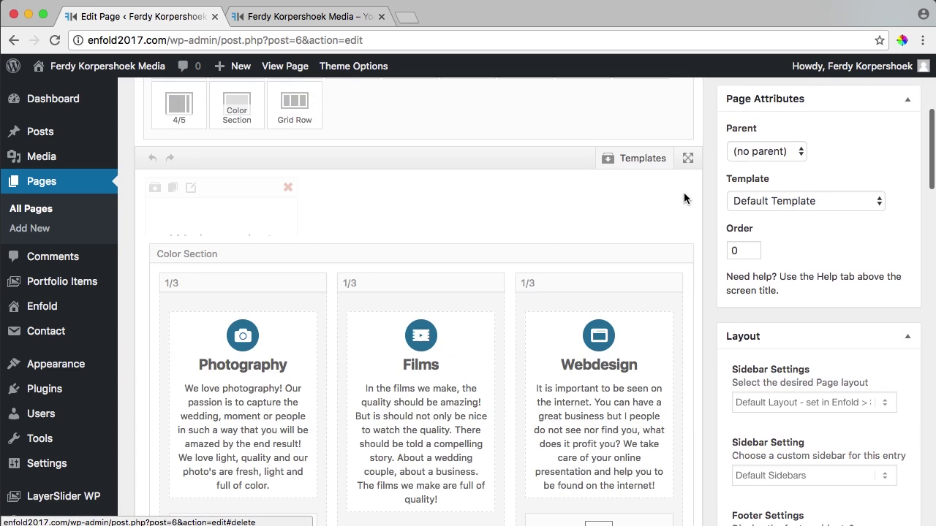
{"action": "scroll", "coordinate": [684, 255], "scroll_direction": "down", "scroll_amount": 8}
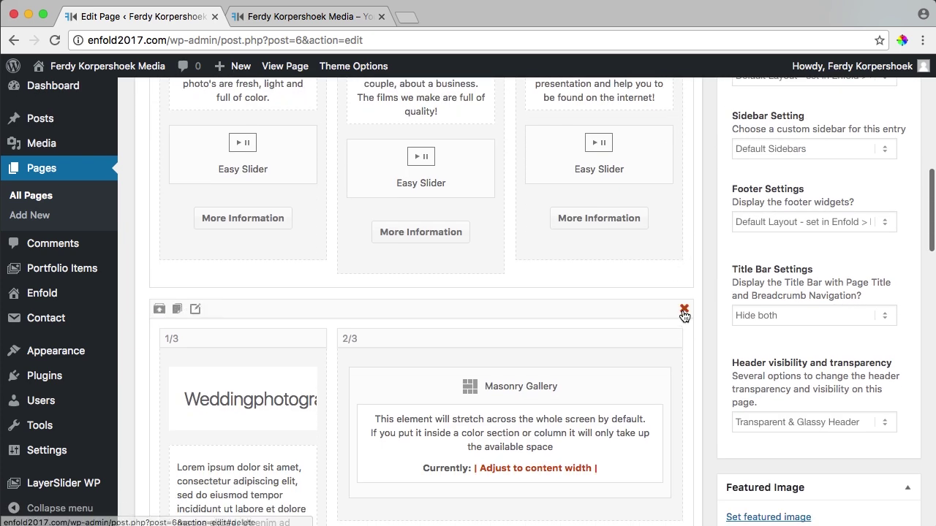
{"action": "left_click", "coordinate": [684, 310]}
{"action": "left_click", "coordinate": [683, 309]}
{"action": "left_click", "coordinate": [683, 310]}
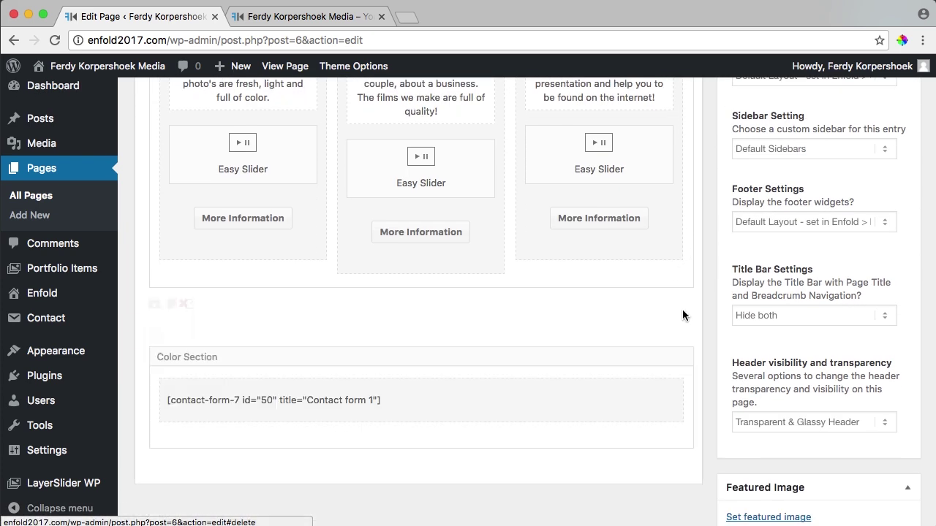
{"action": "left_click", "coordinate": [684, 310]}
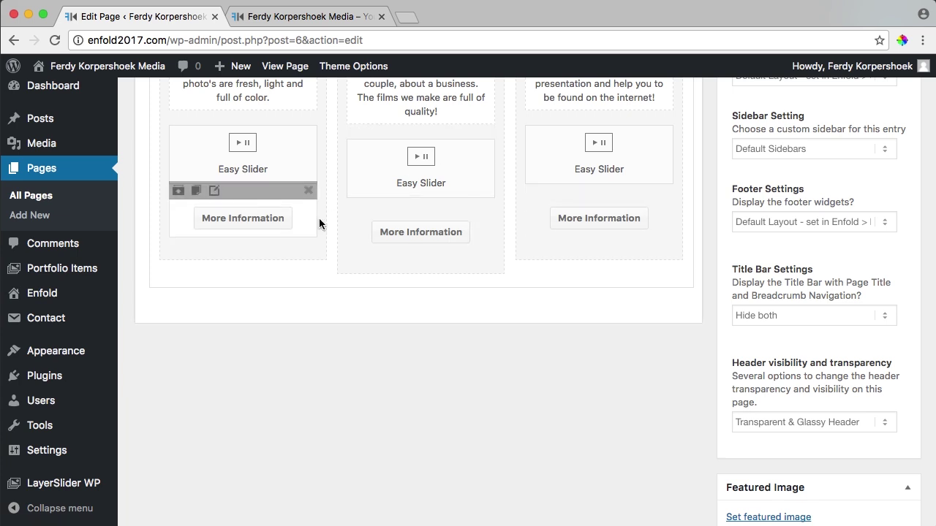
{"action": "scroll", "coordinate": [455, 284], "scroll_direction": "up", "scroll_amount": 8}
{"action": "scroll", "coordinate": [457, 232], "scroll_direction": "up", "scroll_amount": 5}
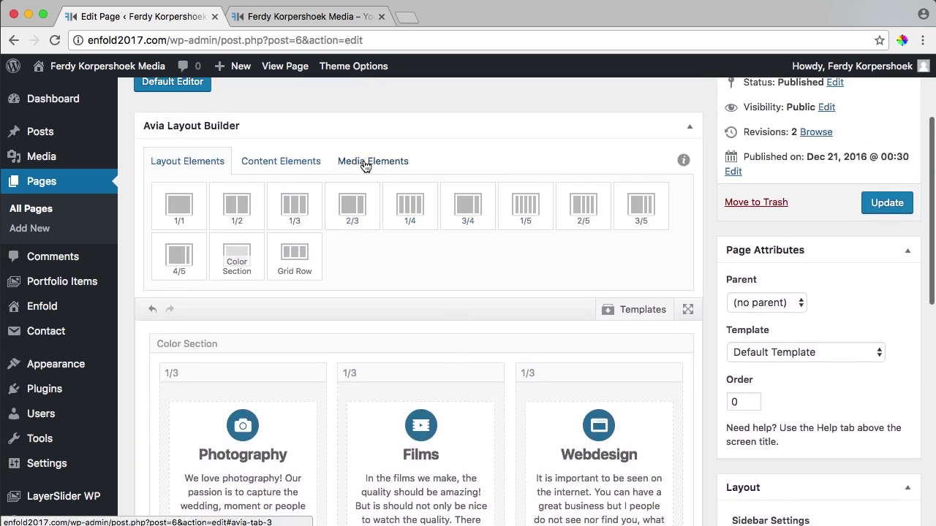
Place a Fullscreen Slider from Media Elements above the Color Section and open its settings
{"action": "left_click", "coordinate": [365, 164]}
{"action": "scroll", "coordinate": [439, 183], "scroll_direction": "down", "scroll_amount": 2}
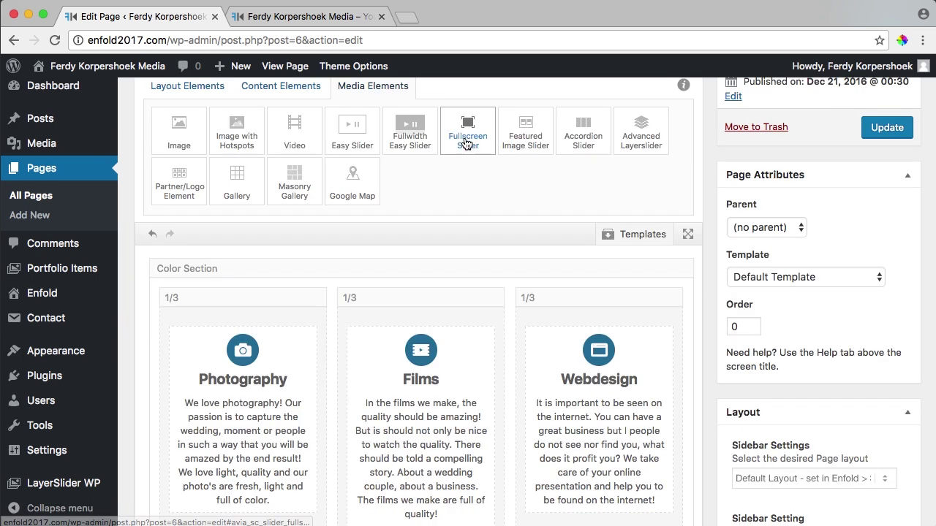
{"action": "left_click_drag", "start_coordinate": [467, 136], "coordinate": [312, 256]}
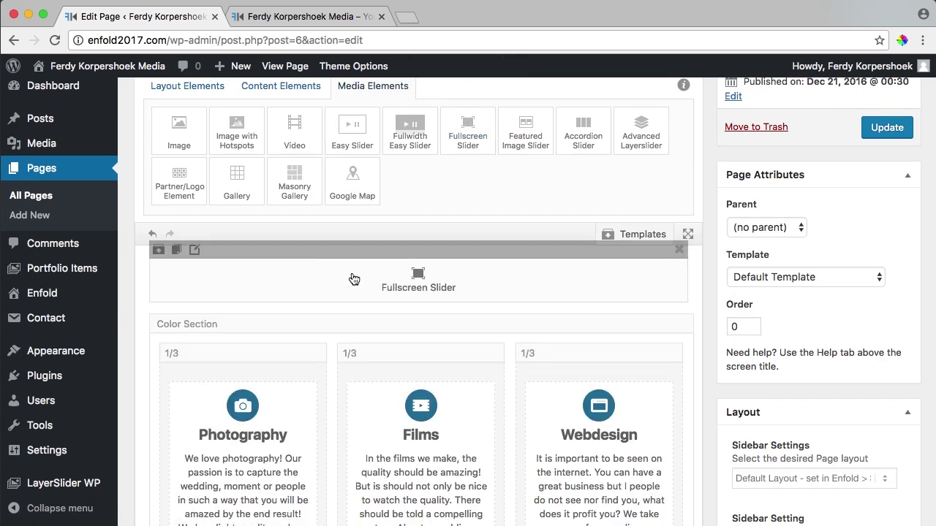
{"action": "left_click", "coordinate": [354, 279]}
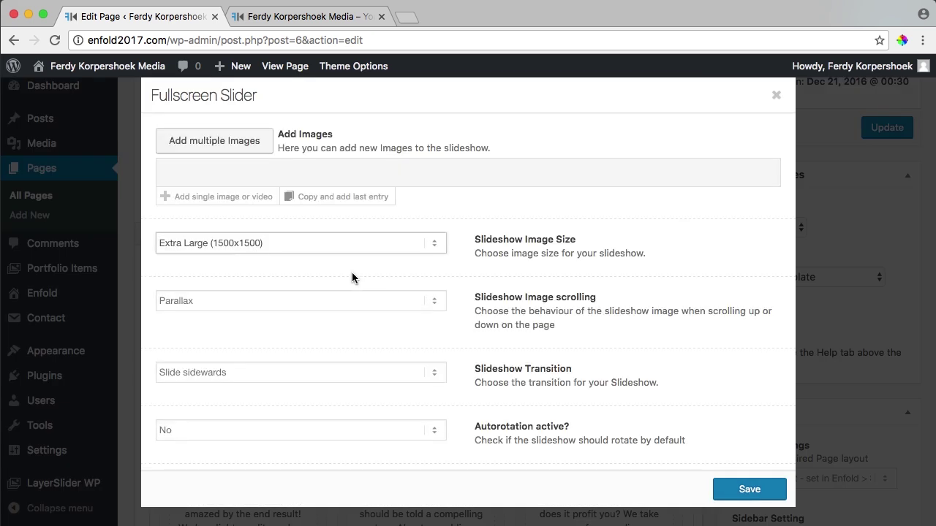
Start a multiple-image upload and browse to Desktop > Enfold2017 > 08. Home
{"action": "left_click", "coordinate": [202, 141]}
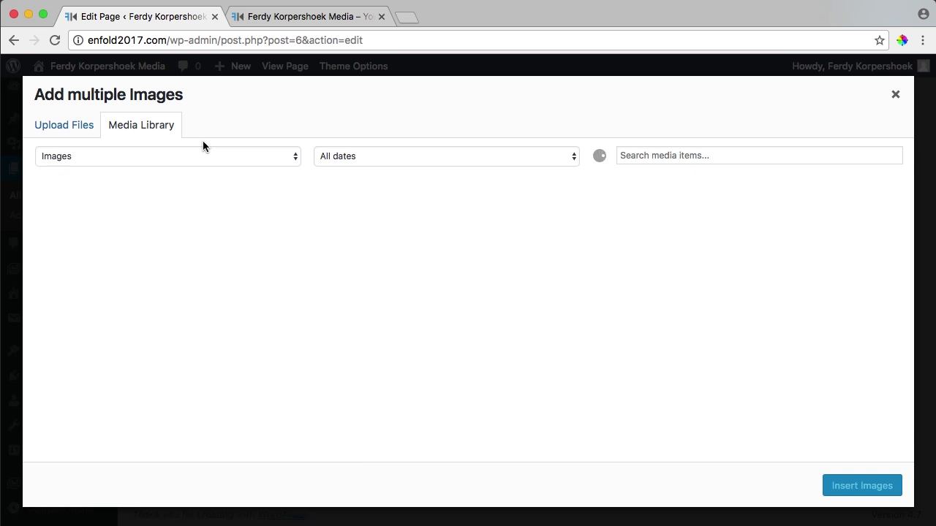
{"action": "left_click", "coordinate": [65, 125]}
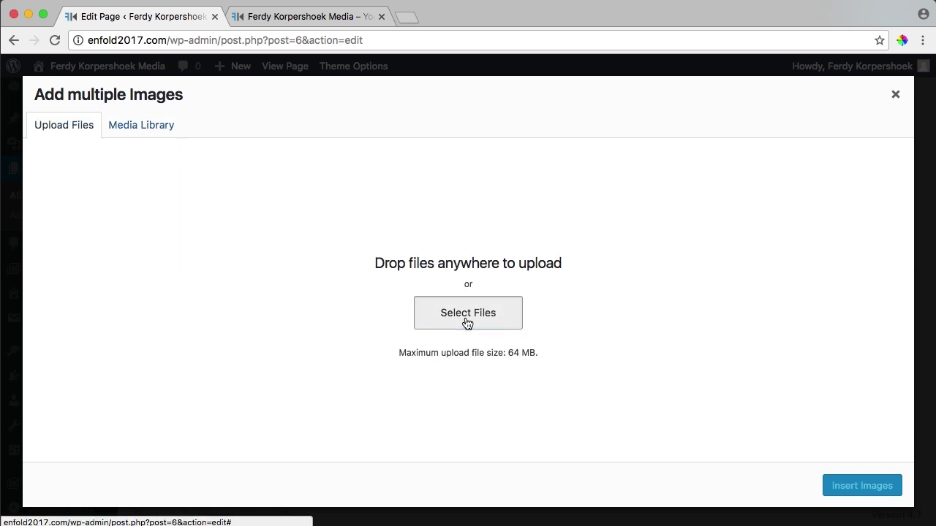
{"action": "left_click", "coordinate": [468, 317]}
{"action": "left_click", "coordinate": [269, 149]}
{"action": "left_click", "coordinate": [404, 89]}
{"action": "left_click", "coordinate": [546, 184]}
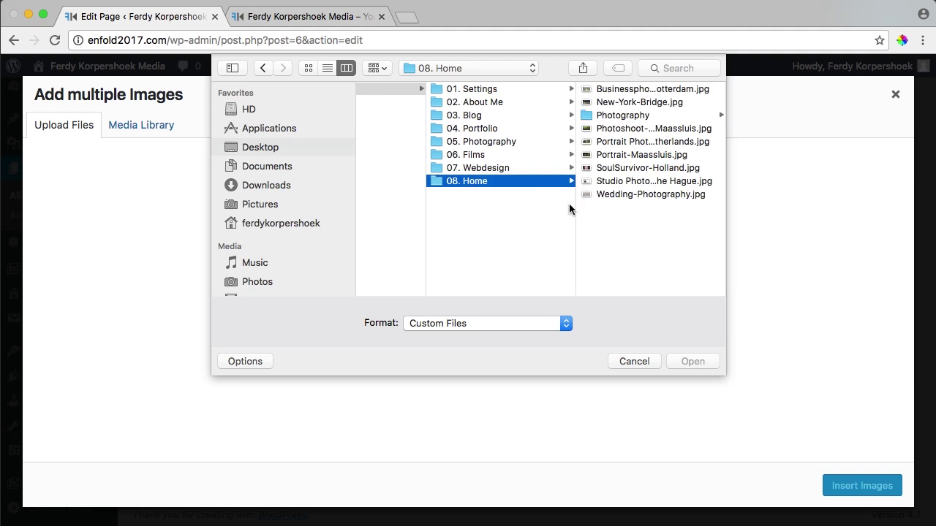
Select all eight images in 08. Home and upload them
{"action": "left_click", "coordinate": [642, 89]}
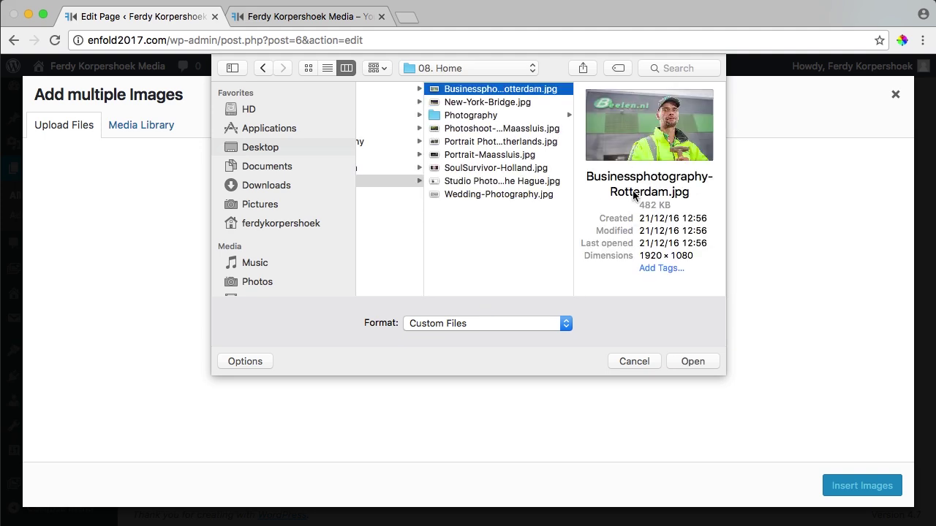
{"action": "left_click", "coordinate": [498, 103]}
{"action": "left_click", "coordinate": [500, 129]}
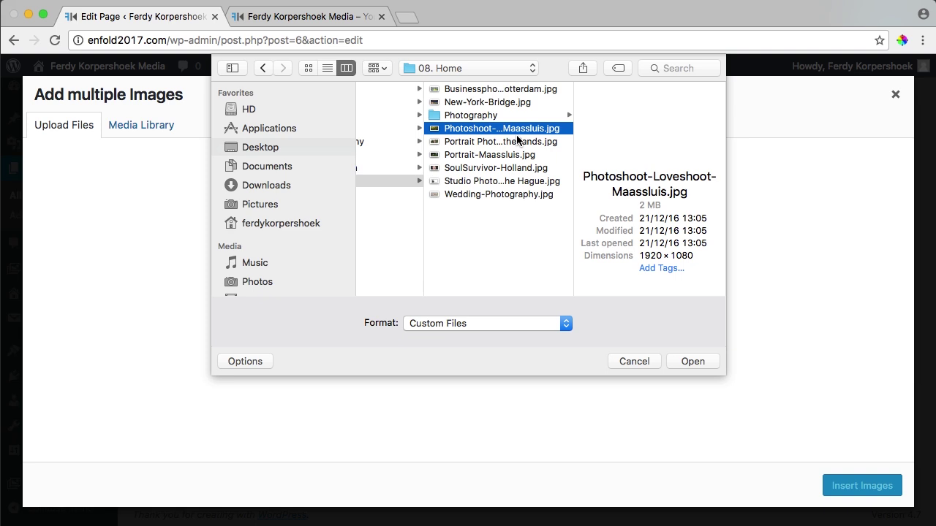
{"action": "left_click", "coordinate": [477, 143]}
{"action": "left_click", "coordinate": [480, 154]}
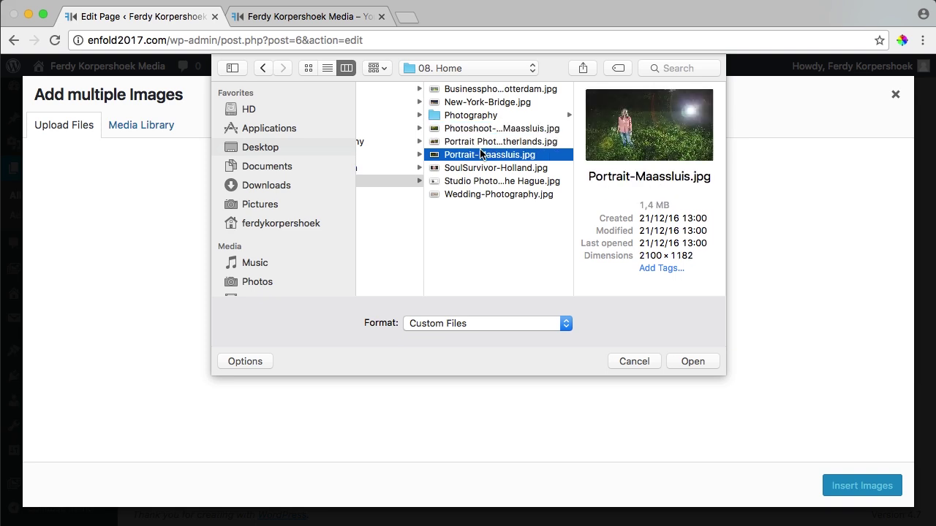
{"action": "left_click", "coordinate": [481, 167]}
{"action": "left_click", "coordinate": [481, 183]}
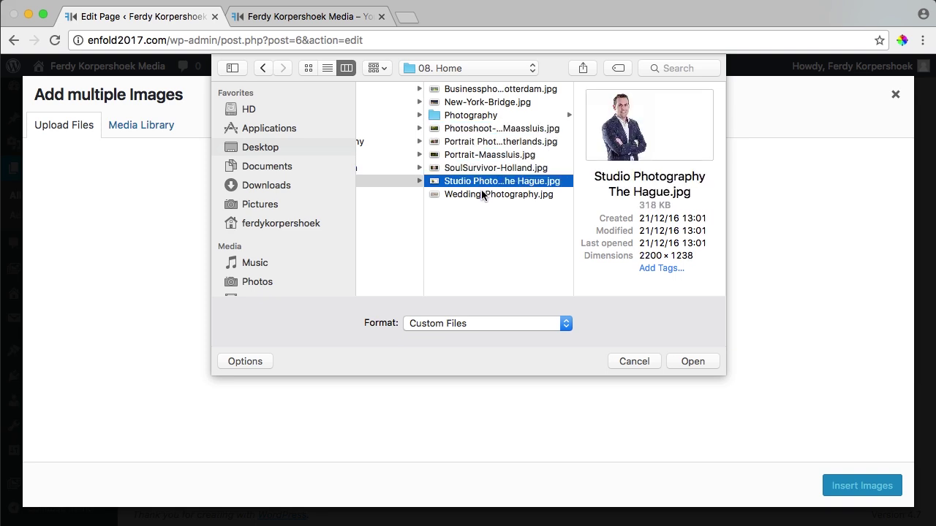
{"action": "left_click", "coordinate": [481, 195]}
{"action": "left_click", "coordinate": [474, 89], "text": "shift"}
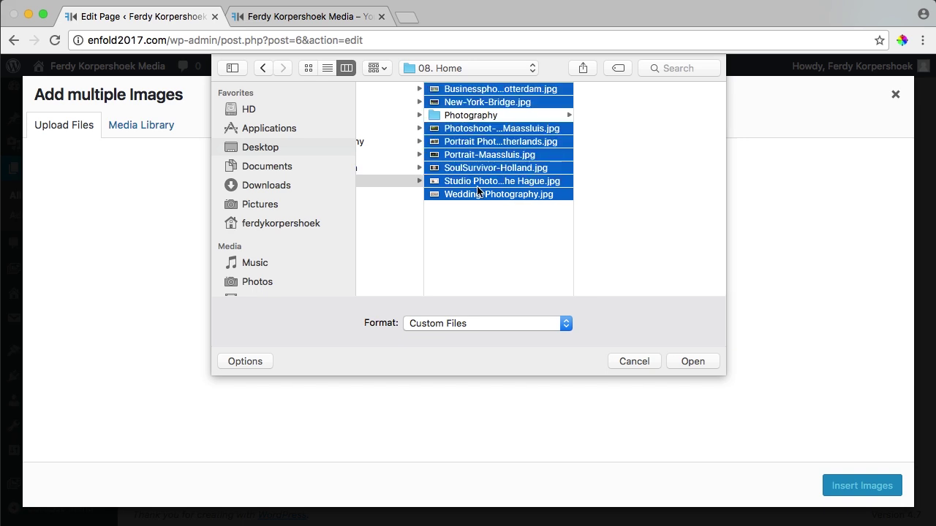
{"action": "left_click", "coordinate": [690, 360]}
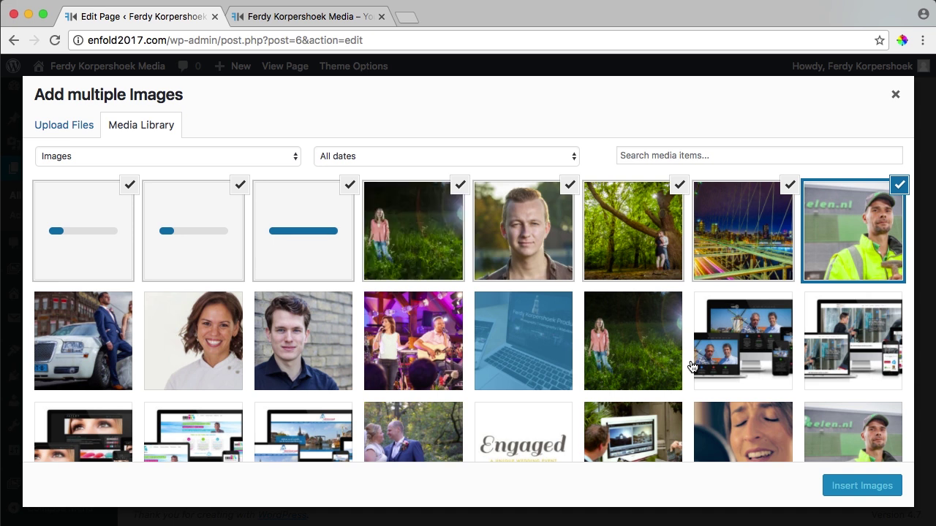
Insert the eight uploaded images into the Fullscreen Slider as slides
{"action": "left_click", "coordinate": [859, 485]}
{"action": "left_click_drag", "start_coordinate": [164, 233], "coordinate": [163, 200]}
{"action": "scroll", "coordinate": [207, 259], "scroll_direction": "down", "scroll_amount": 5}
{"action": "scroll", "coordinate": [210, 259], "scroll_direction": "down", "scroll_amount": 5}
Keep original image size and parallax scrolling, use fade transitions, and turn on autorotation
{"action": "left_click", "coordinate": [193, 164]}
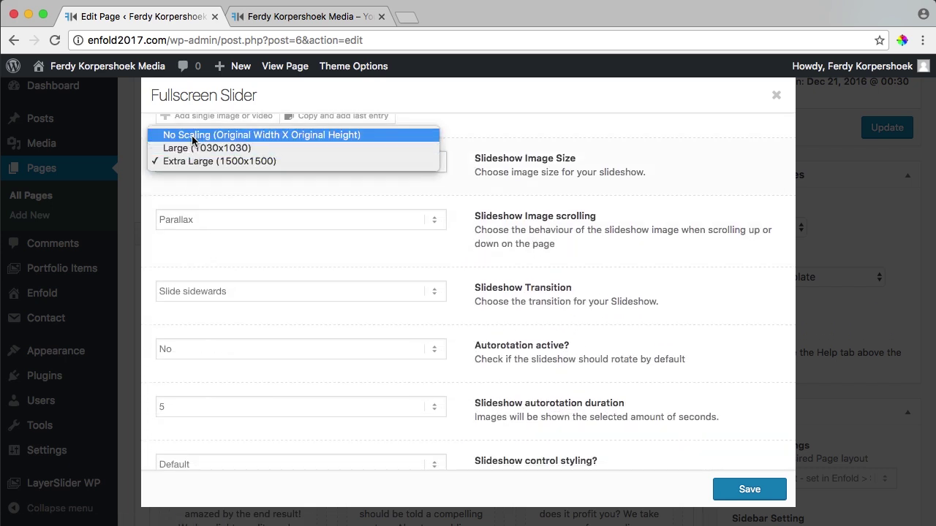
{"action": "key", "text": "Escape"}
{"action": "left_click", "coordinate": [226, 218]}
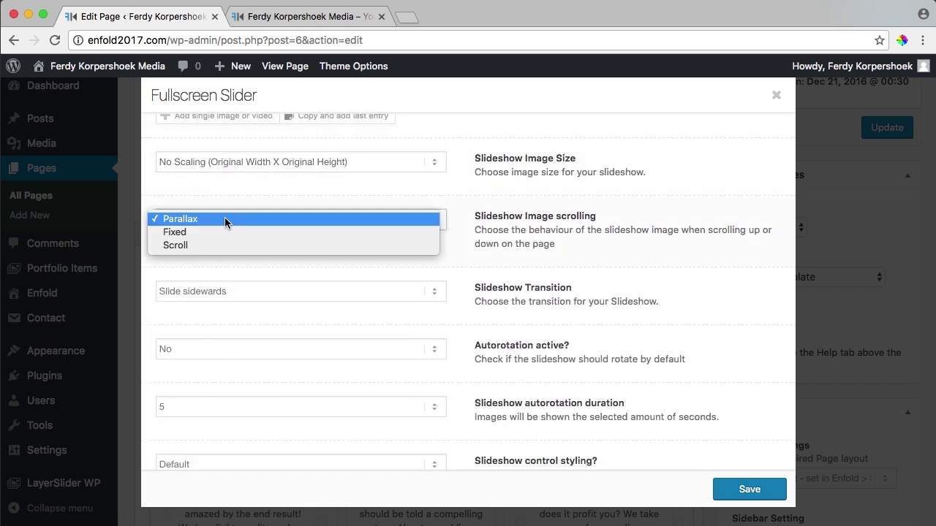
{"action": "left_click", "coordinate": [214, 219]}
{"action": "scroll", "coordinate": [215, 259], "scroll_direction": "down", "scroll_amount": 2}
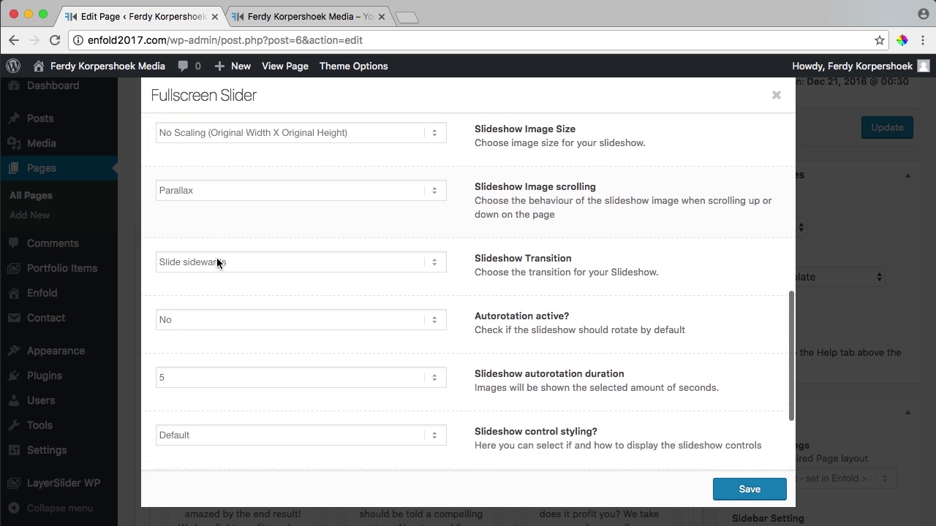
{"action": "left_click", "coordinate": [216, 255]}
{"action": "left_click", "coordinate": [191, 278]}
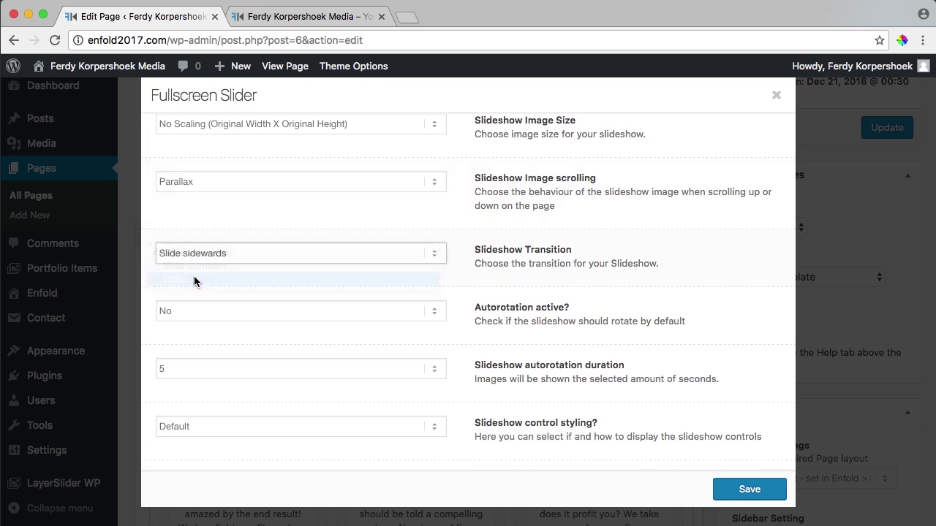
{"action": "left_click", "coordinate": [339, 312]}
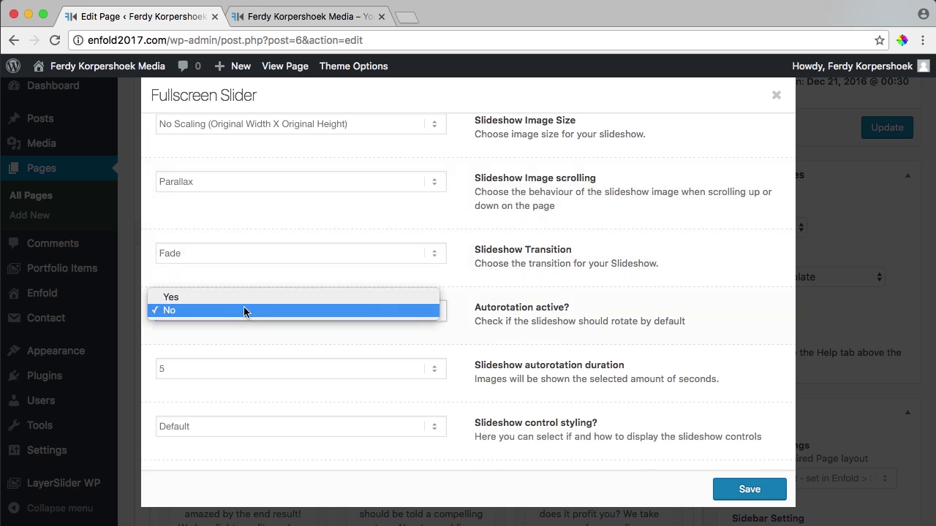
{"action": "left_click", "coordinate": [242, 298]}
Set autorotation to 4 seconds and keep Default slideshow control styling
{"action": "scroll", "coordinate": [212, 353], "scroll_direction": "down", "scroll_amount": 3}
{"action": "left_click", "coordinate": [211, 333]}
{"action": "left_click", "coordinate": [206, 318]}
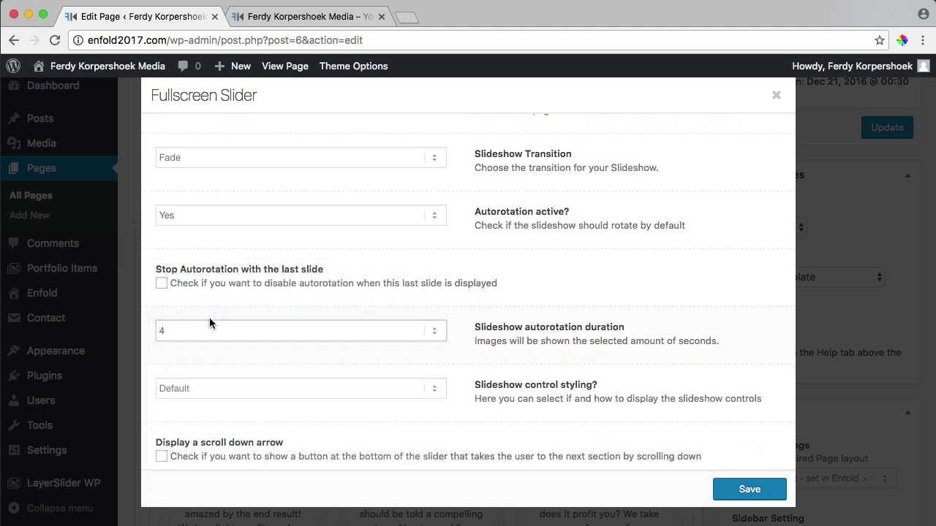
{"action": "scroll", "coordinate": [239, 302], "scroll_direction": "down", "scroll_amount": 3}
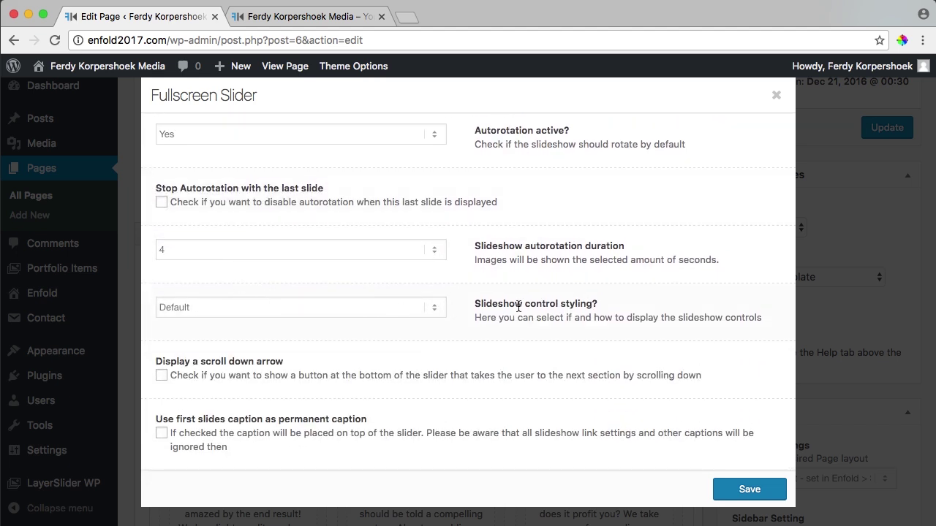
{"action": "left_click", "coordinate": [372, 312]}
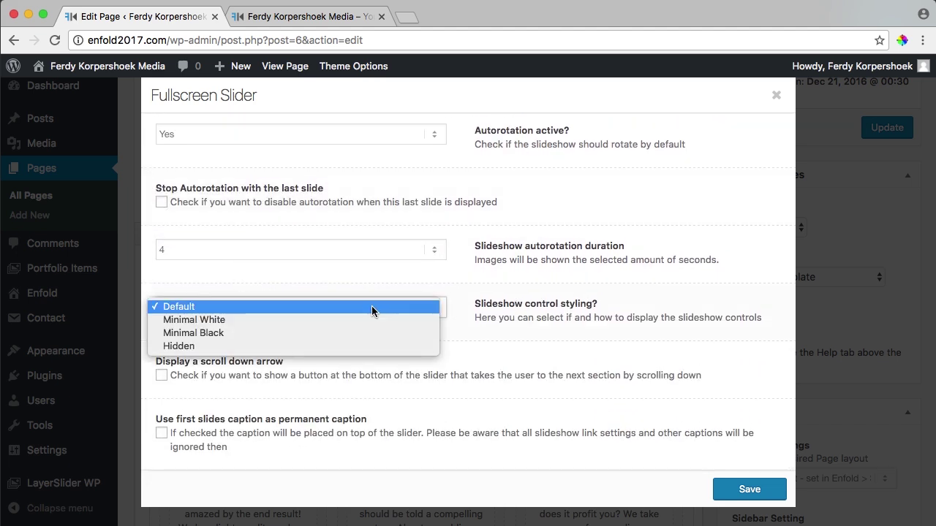
{"action": "left_click", "coordinate": [228, 313]}
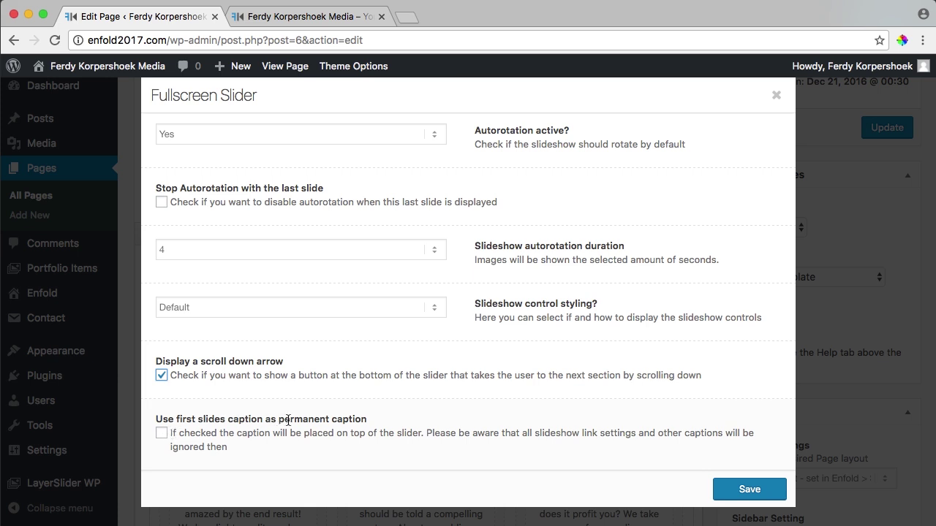
{"action": "scroll", "coordinate": [257, 243], "scroll_direction": "up", "scroll_amount": 10}
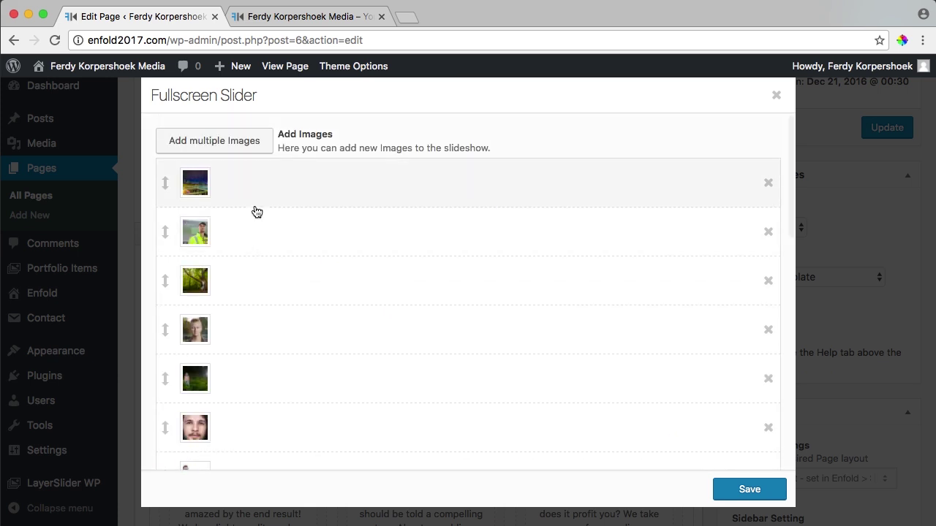
{"action": "left_click", "coordinate": [238, 179]}
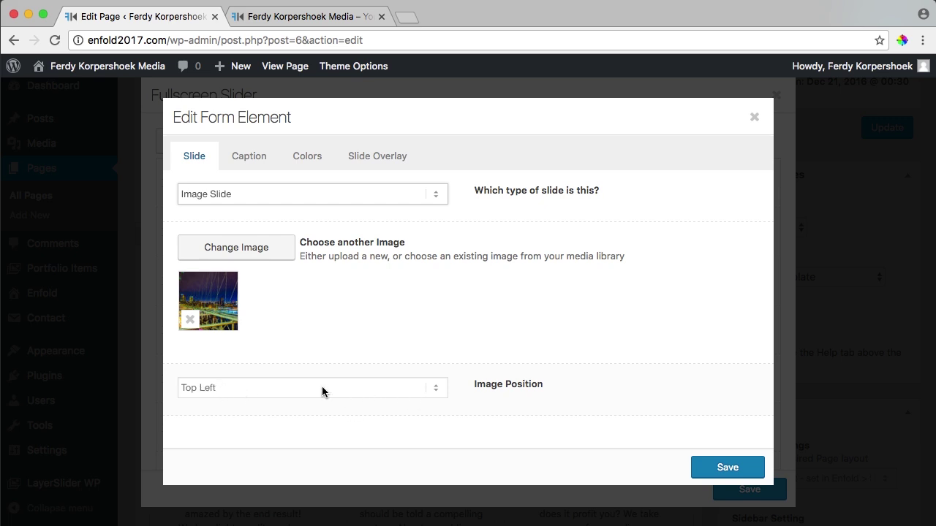
Enter the first slide's caption title and tagline text
{"action": "left_click", "coordinate": [256, 156]}
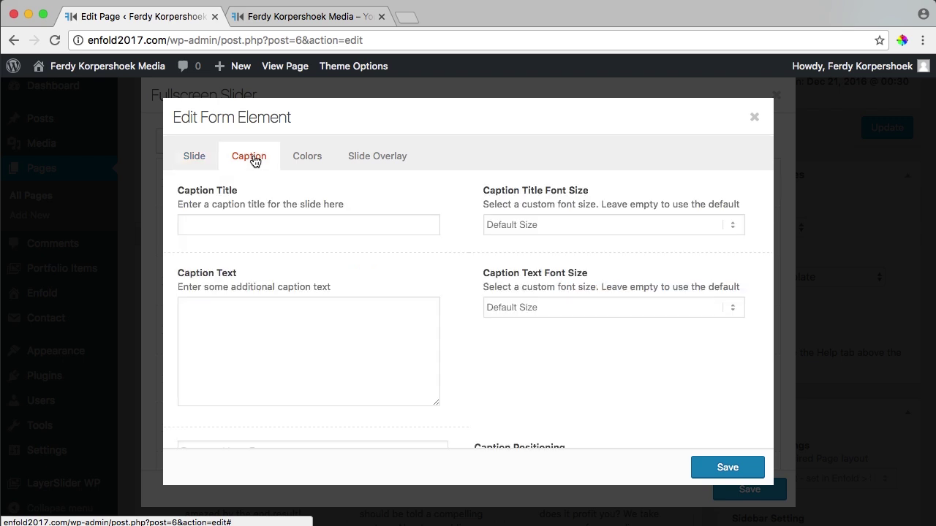
{"action": "left_click", "coordinate": [255, 224]}
{"action": "type", "text": "FERDY KORPERSHOEK MEDIA"}
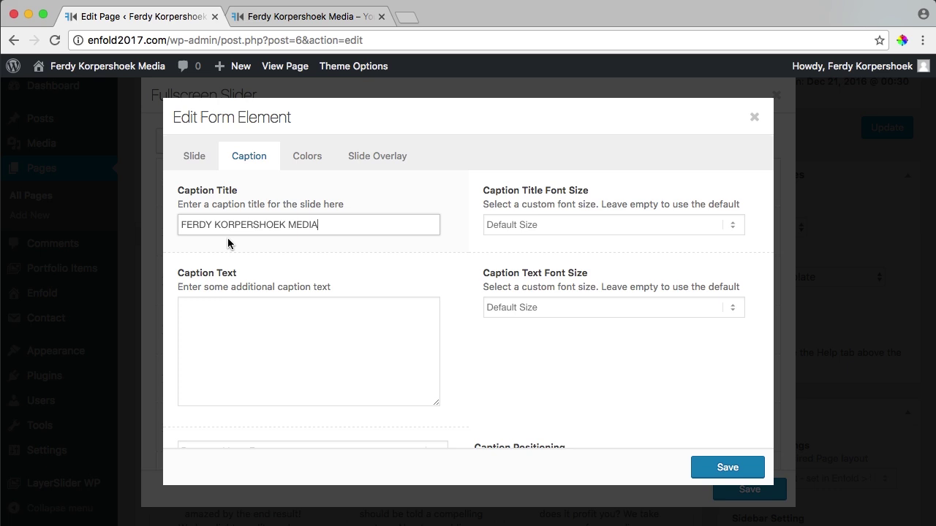
{"action": "left_click", "coordinate": [235, 339]}
{"action": "type", "text": "We"}
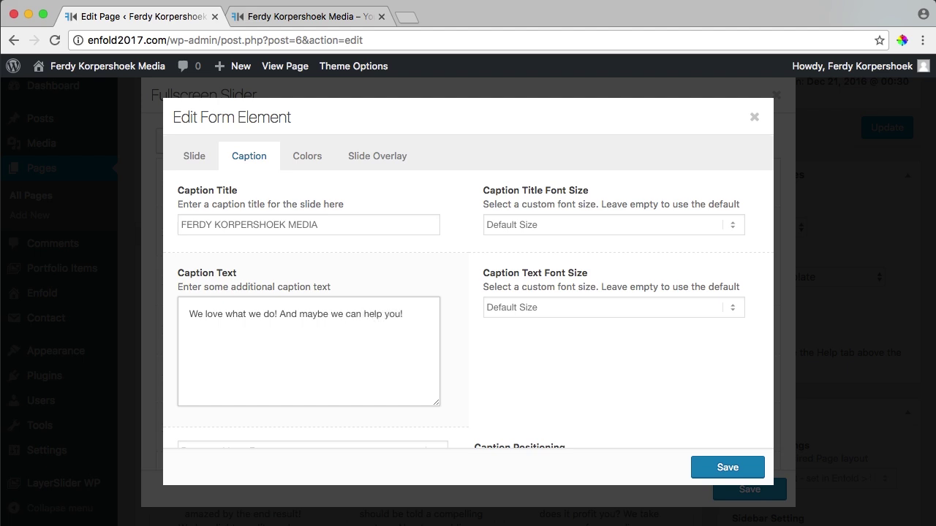
{"action": "scroll", "coordinate": [415, 303], "scroll_direction": "down", "scroll_amount": 2}
{"action": "scroll", "coordinate": [466, 246], "scroll_direction": "up", "scroll_amount": 2}
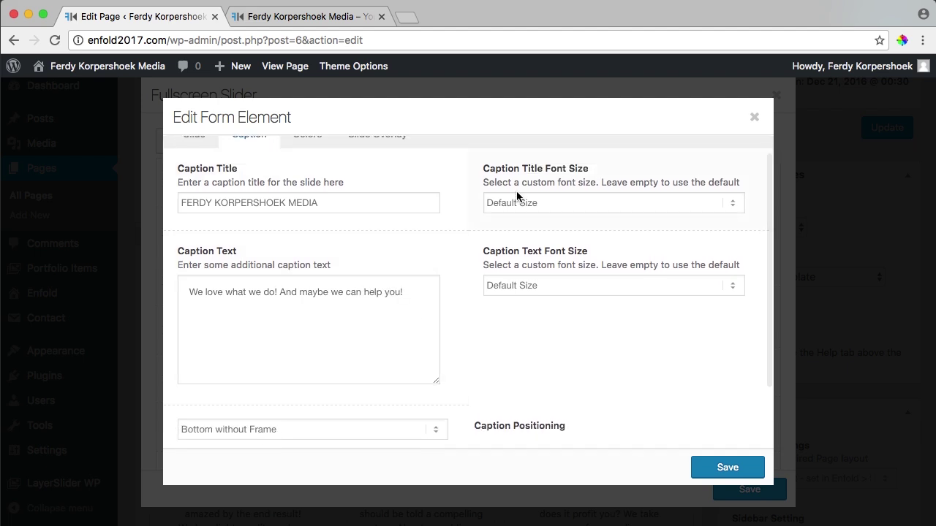
Make the caption title 40px and text 30px, centered without a frame
{"action": "left_click", "coordinate": [517, 203]}
{"action": "scroll", "coordinate": [518, 453], "scroll_direction": "down", "scroll_amount": 5}
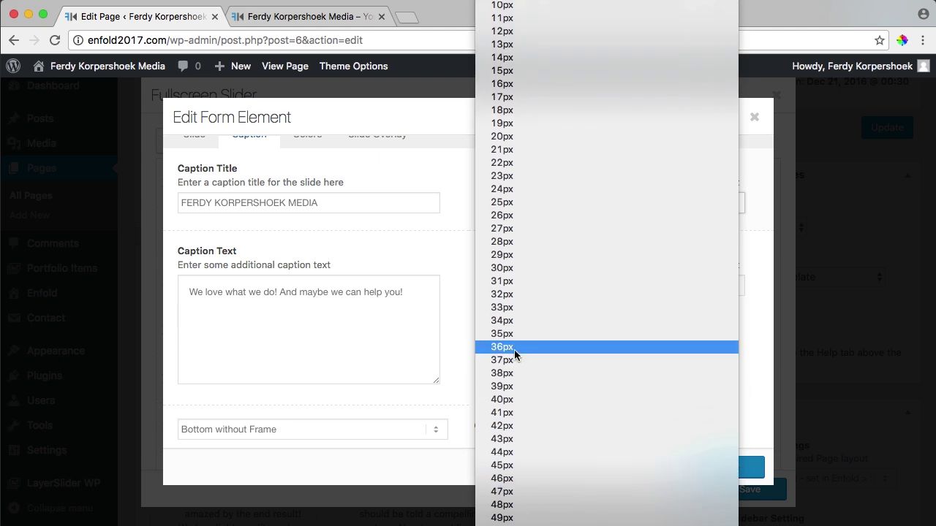
{"action": "left_click", "coordinate": [512, 400]}
{"action": "left_click", "coordinate": [533, 286]}
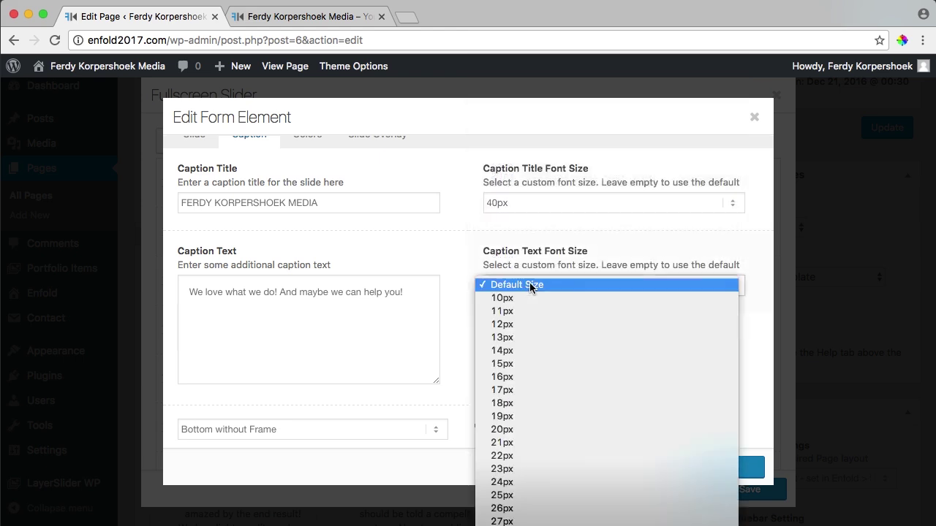
{"action": "scroll", "coordinate": [514, 354], "scroll_direction": "down", "scroll_amount": 5}
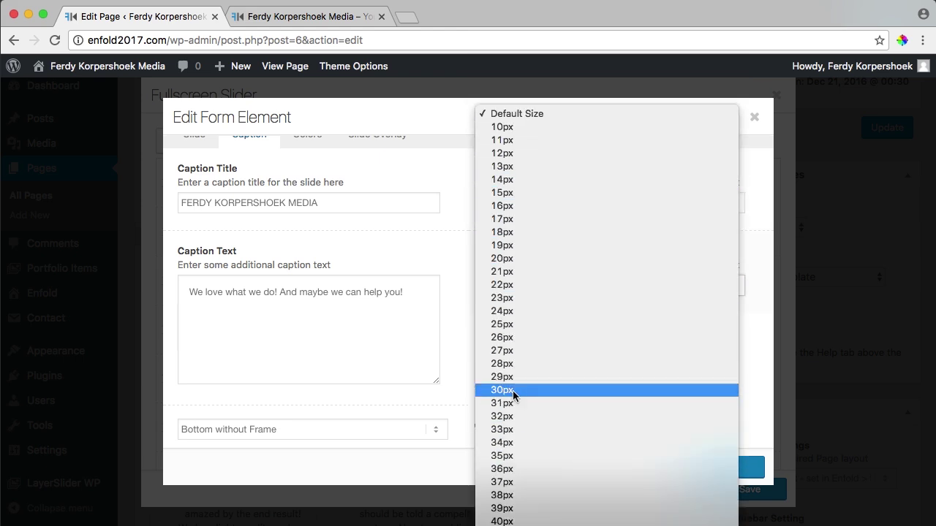
{"action": "left_click", "coordinate": [511, 391]}
{"action": "scroll", "coordinate": [463, 329], "scroll_direction": "down", "scroll_amount": 3}
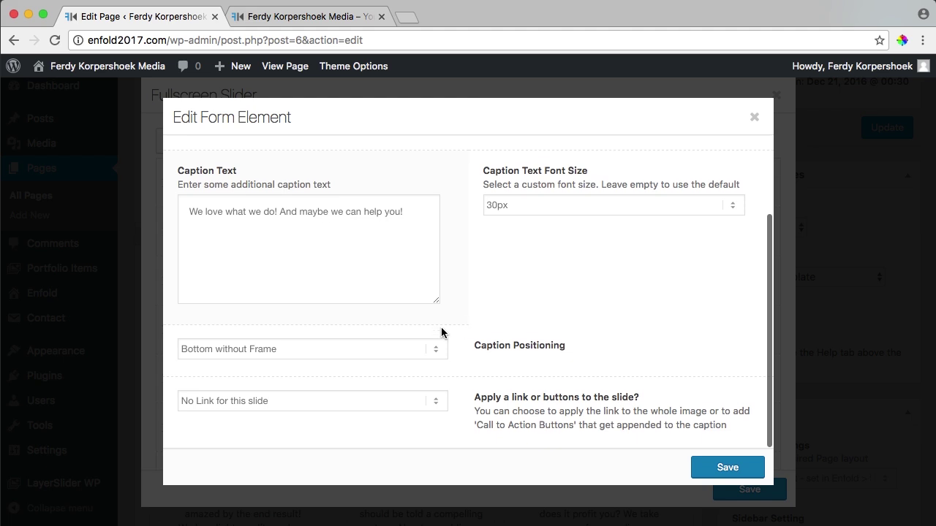
{"action": "left_click", "coordinate": [267, 349]}
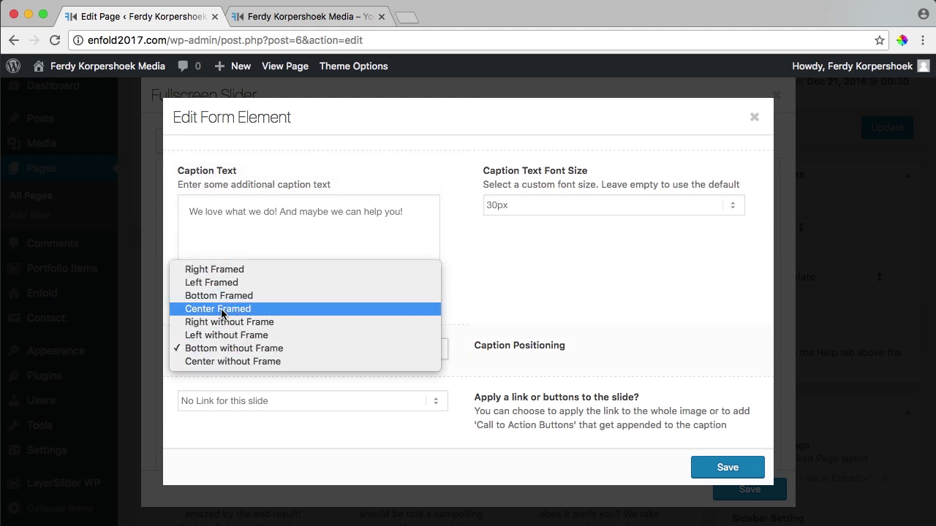
{"action": "left_click", "coordinate": [217, 361]}
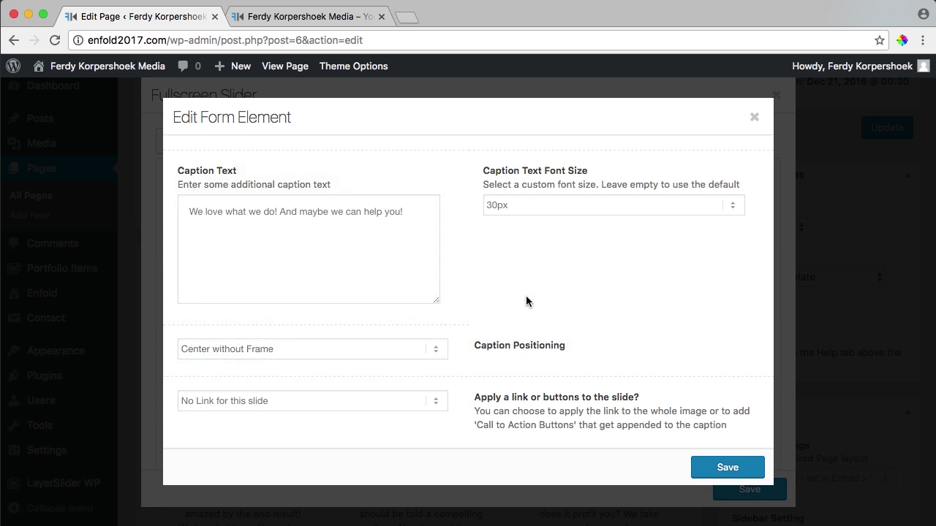
Attach two buttons and label the first PORTFOLIO, keeping it Light Transparent
{"action": "left_click", "coordinate": [233, 401]}
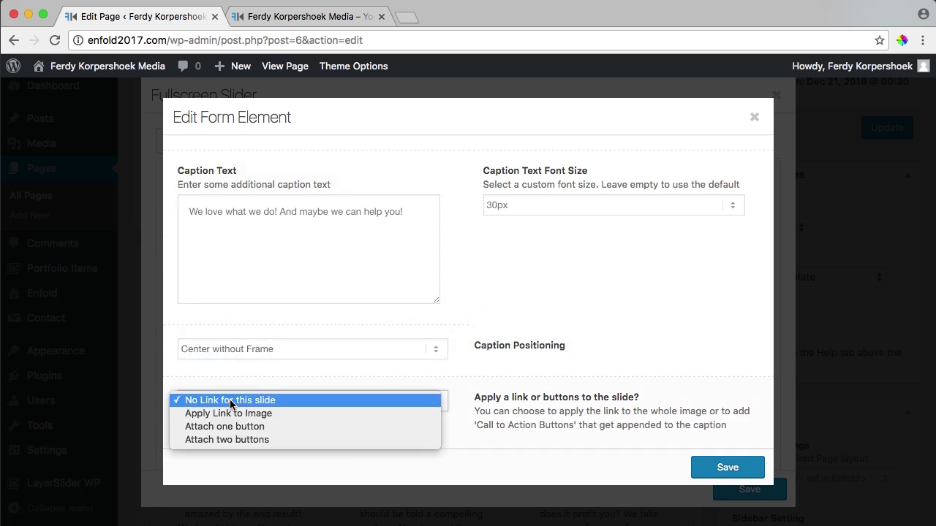
{"action": "left_click", "coordinate": [225, 439]}
{"action": "scroll", "coordinate": [488, 395], "scroll_direction": "down", "scroll_amount": 2}
{"action": "scroll", "coordinate": [493, 398], "scroll_direction": "down", "scroll_amount": 4}
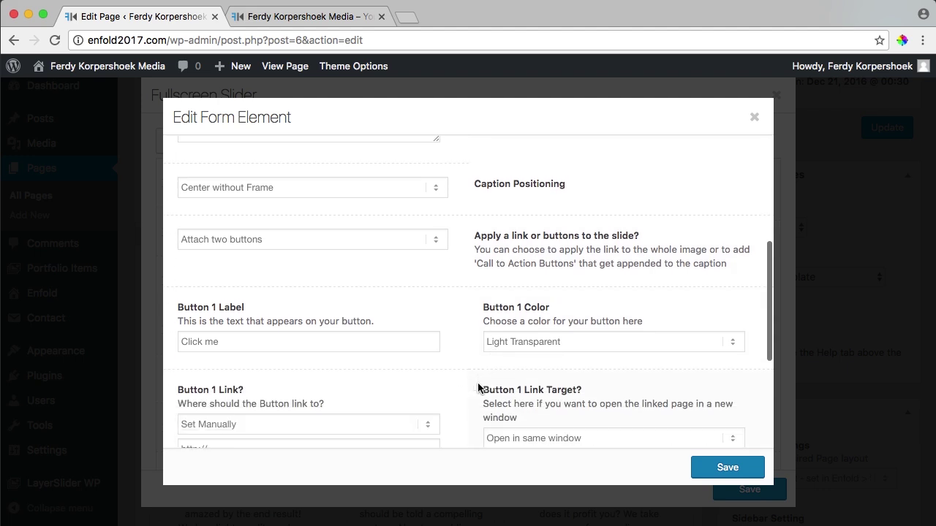
{"action": "triple_click", "coordinate": [253, 288]}
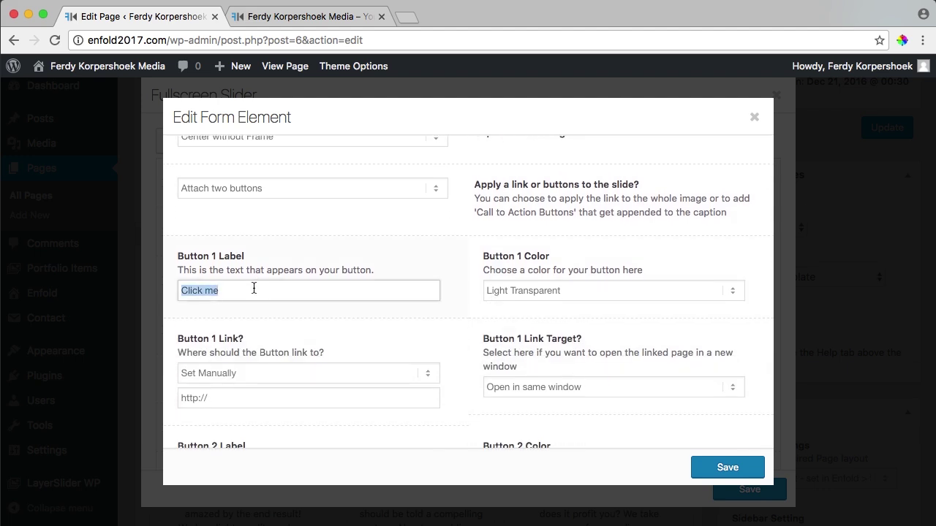
{"action": "type", "text": "PORTFOLIO"}
{"action": "left_click", "coordinate": [511, 290]}
{"action": "left_click", "coordinate": [462, 289]}
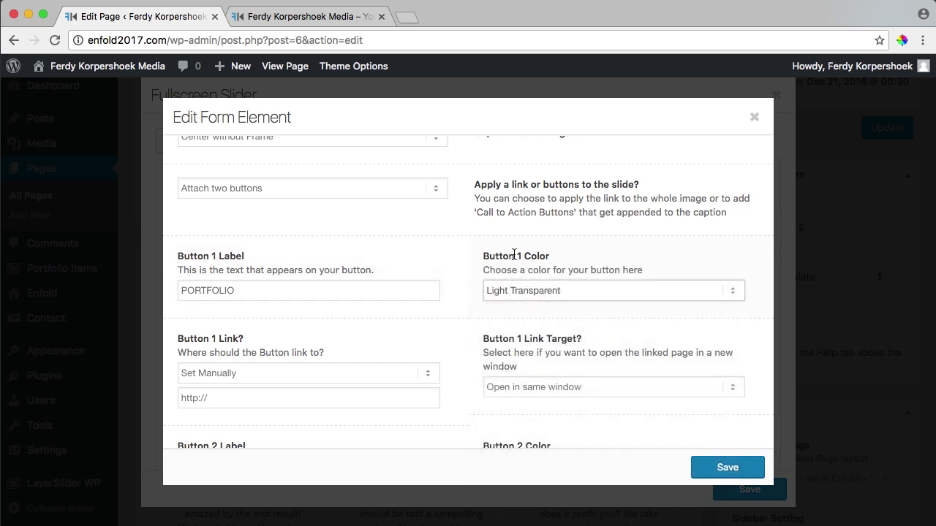
{"action": "left_click", "coordinate": [533, 289]}
{"action": "left_click", "coordinate": [435, 293]}
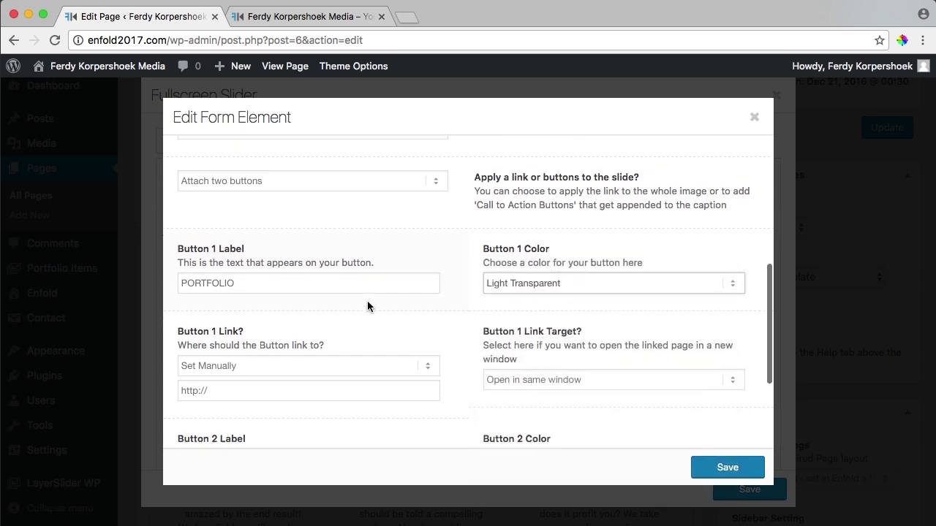
{"action": "scroll", "coordinate": [329, 303], "scroll_direction": "down", "scroll_amount": 2}
Link the PORTFOLIO button to the Portfolio page
{"action": "left_click", "coordinate": [247, 303]}
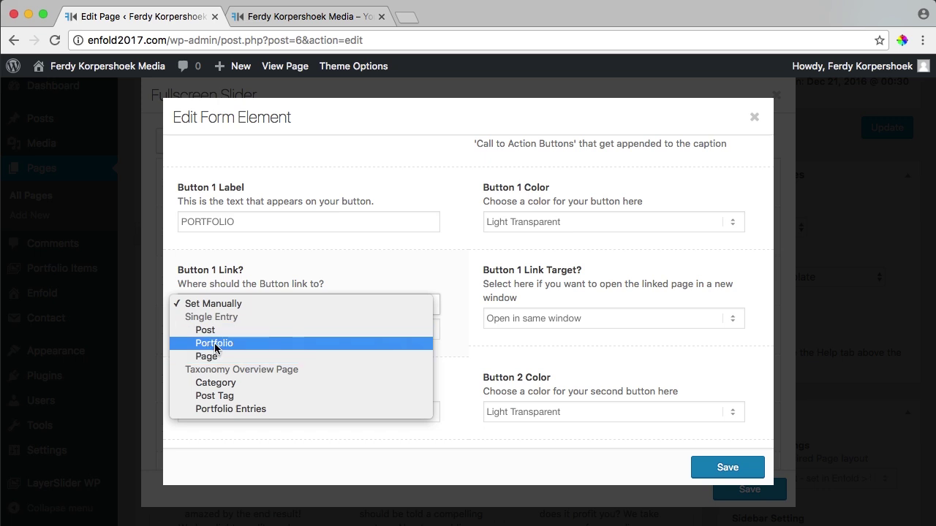
{"action": "left_click", "coordinate": [238, 343]}
{"action": "left_click", "coordinate": [238, 304]}
{"action": "left_click", "coordinate": [239, 317]}
{"action": "left_click", "coordinate": [240, 330]}
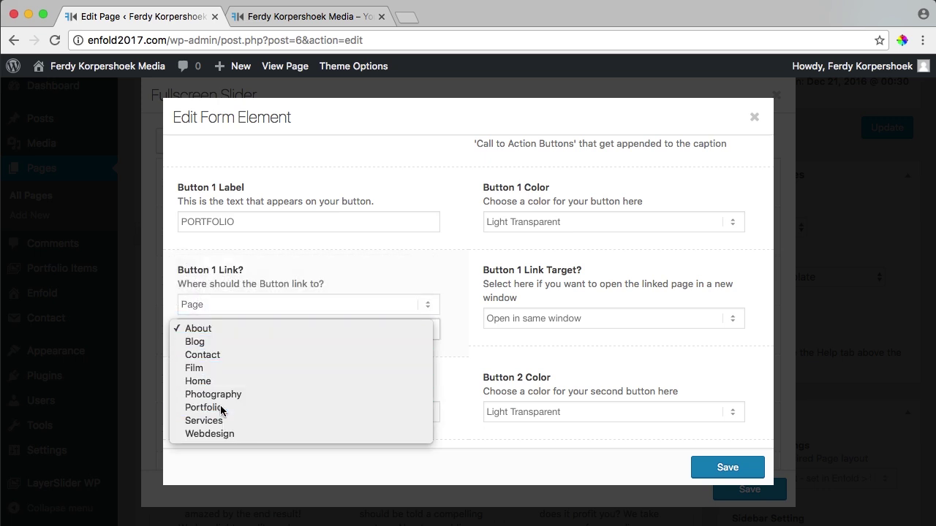
{"action": "left_click", "coordinate": [220, 407]}
{"action": "scroll", "coordinate": [460, 315], "scroll_direction": "down", "scroll_amount": 3}
Label the second button CONTACT, link it to the Contact page, and save the slide
{"action": "triple_click", "coordinate": [233, 317]}
{"action": "type", "text": "CONTACT"}
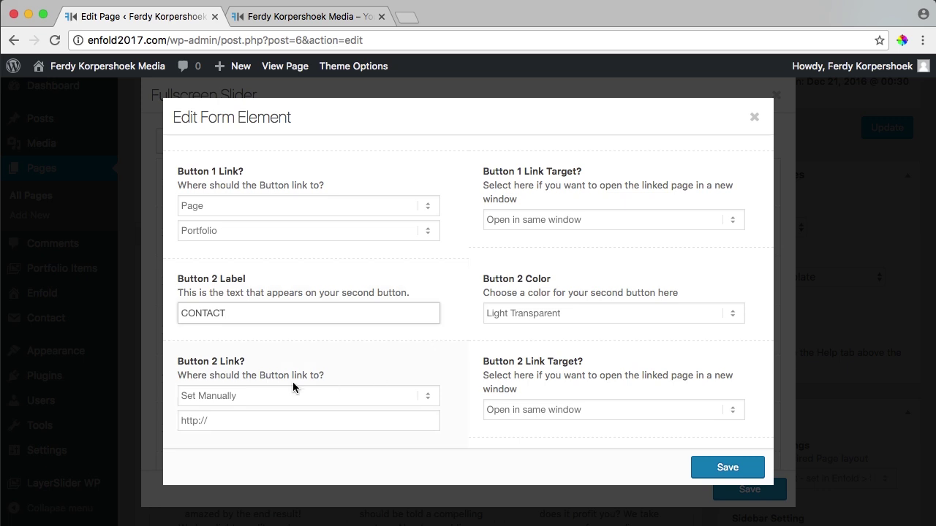
{"action": "left_click", "coordinate": [240, 395]}
{"action": "key", "text": "Escape"}
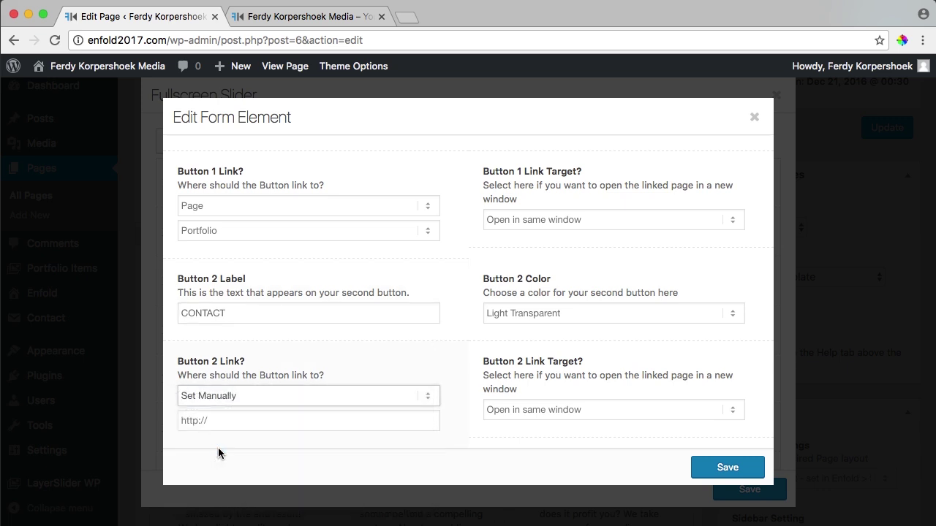
{"action": "left_click", "coordinate": [220, 421]}
{"action": "left_click", "coordinate": [217, 447]}
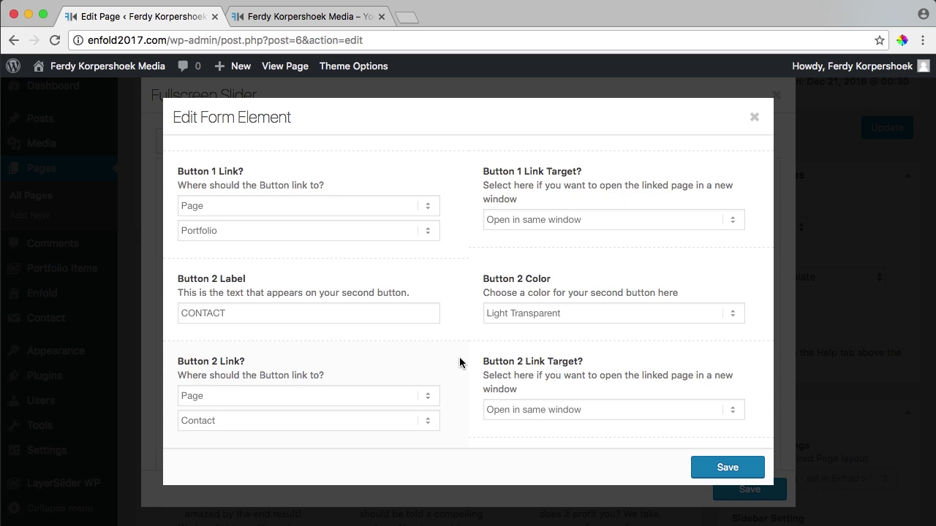
{"action": "left_click", "coordinate": [731, 469]}
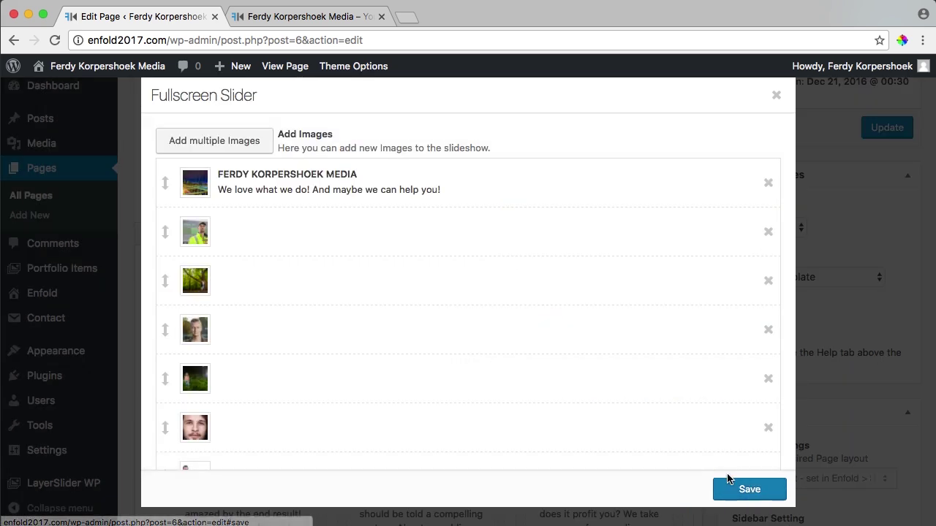
Save the slider, update the Home page, and check the reloaded live homepage before returning to the editor
{"action": "left_click", "coordinate": [747, 490]}
{"action": "left_click", "coordinate": [886, 127]}
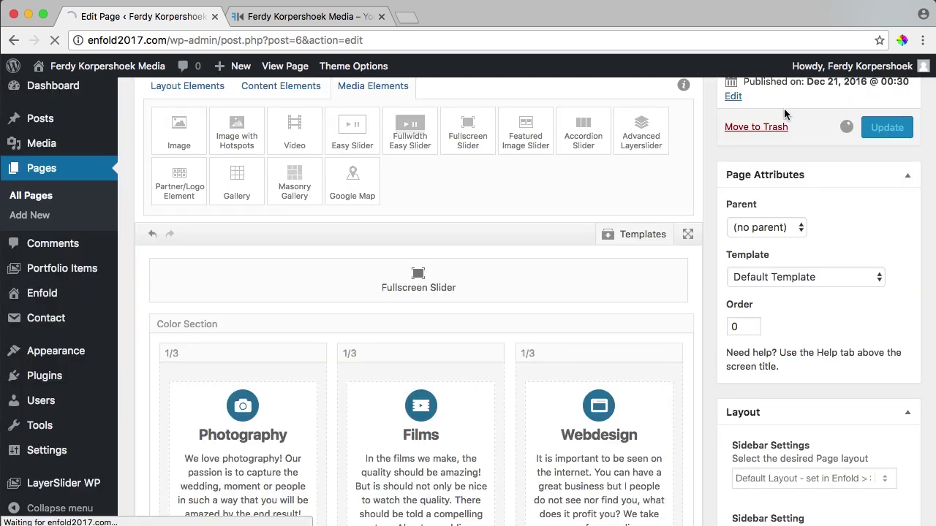
{"action": "left_click", "coordinate": [312, 19]}
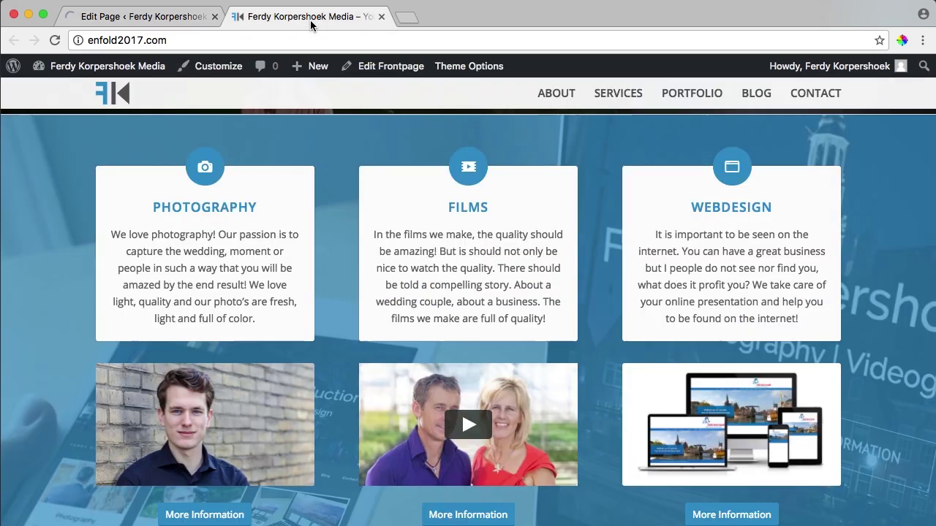
{"action": "left_click", "coordinate": [119, 99]}
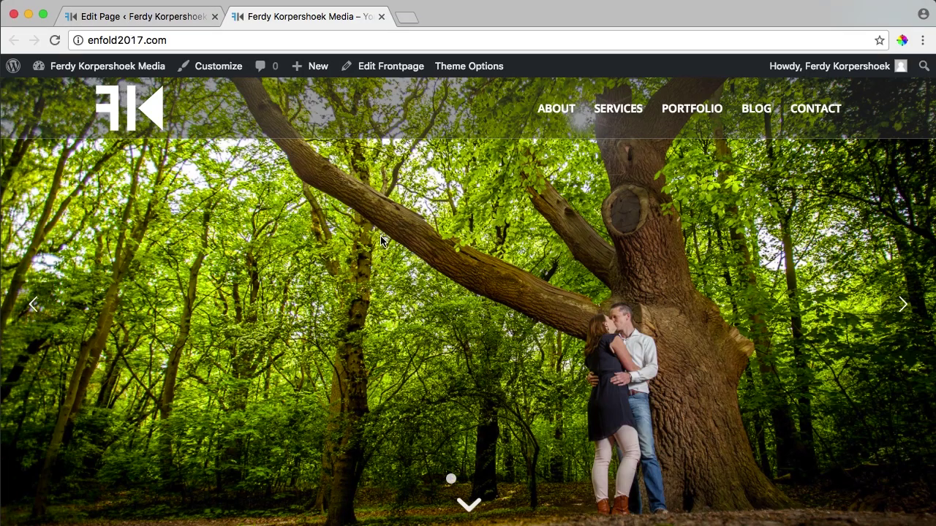
{"action": "left_click", "coordinate": [167, 20]}
{"action": "scroll", "coordinate": [432, 321], "scroll_direction": "down", "scroll_amount": 5}
Tick 'Use first slides caption as permanent caption' in the Fullscreen Slider settings
{"action": "left_click", "coordinate": [363, 292]}
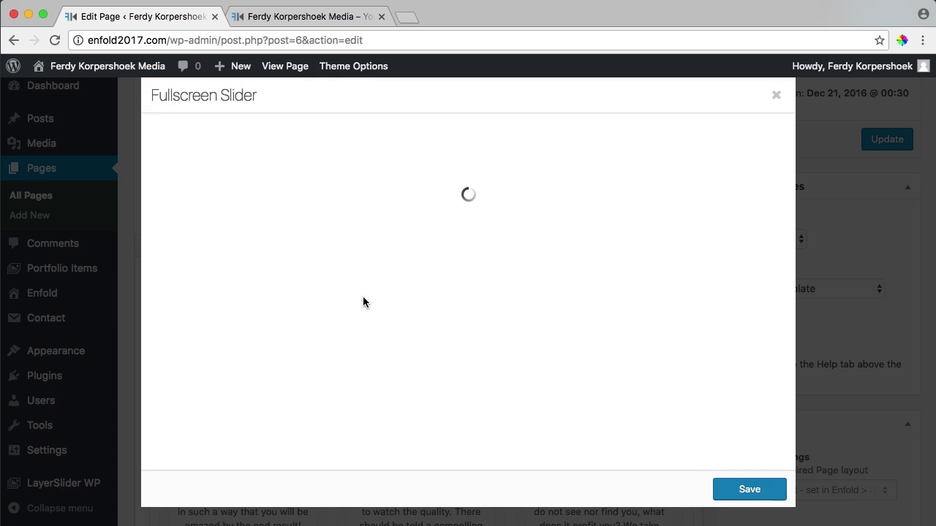
{"action": "scroll", "coordinate": [288, 207], "scroll_direction": "down", "scroll_amount": 2}
{"action": "scroll", "coordinate": [313, 263], "scroll_direction": "down", "scroll_amount": 10}
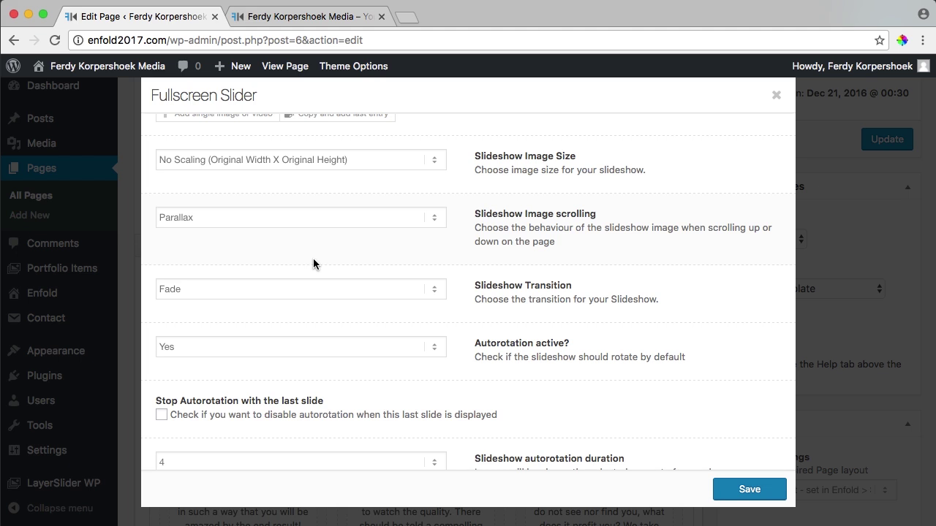
{"action": "scroll", "coordinate": [471, 256], "scroll_direction": "down", "scroll_amount": 6}
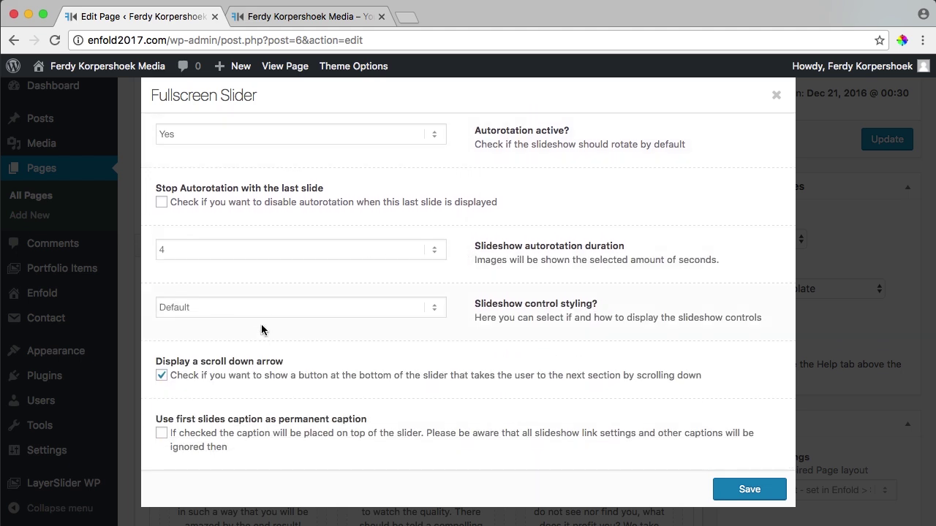
{"action": "scroll", "coordinate": [261, 329], "scroll_direction": "up", "scroll_amount": 2}
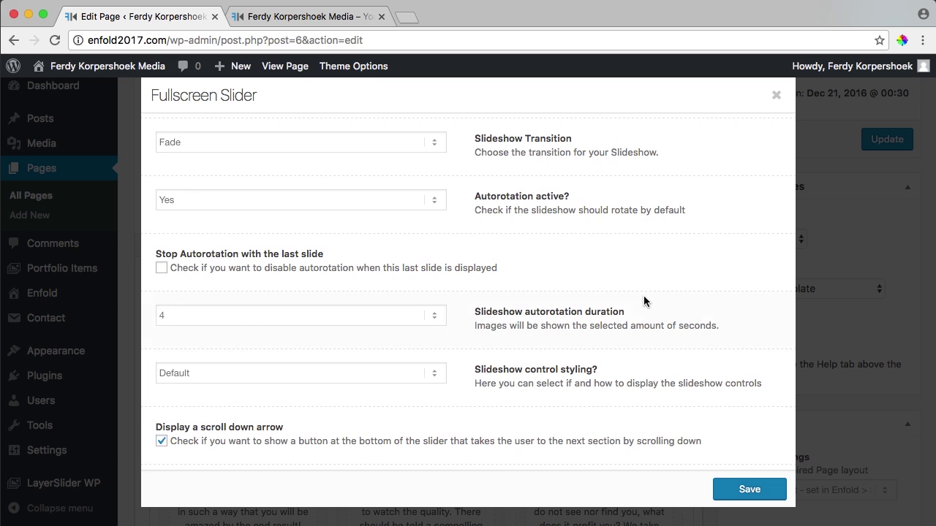
{"action": "scroll", "coordinate": [418, 306], "scroll_direction": "down", "scroll_amount": 2}
{"action": "left_click_drag", "start_coordinate": [203, 419], "coordinate": [303, 417]}
{"action": "left_click", "coordinate": [330, 419]}
{"action": "left_click", "coordinate": [174, 436]}
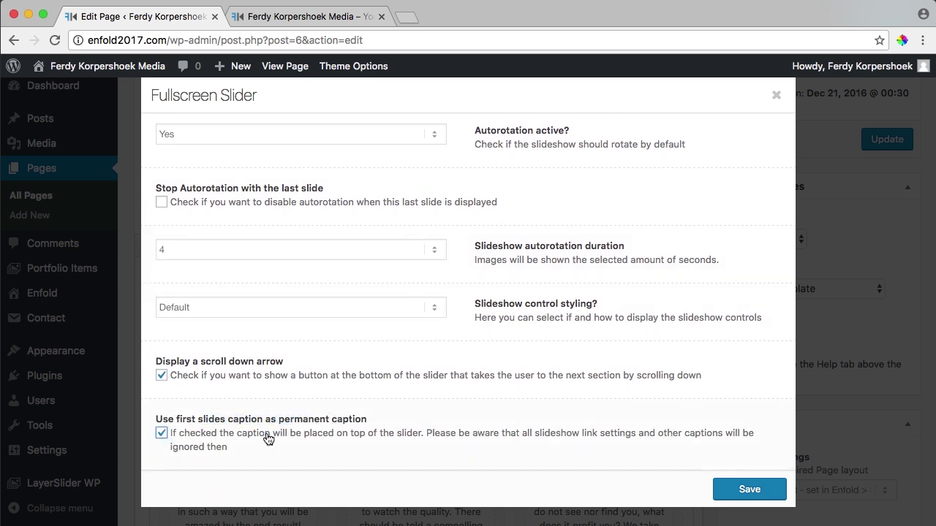
{"action": "left_click", "coordinate": [729, 489]}
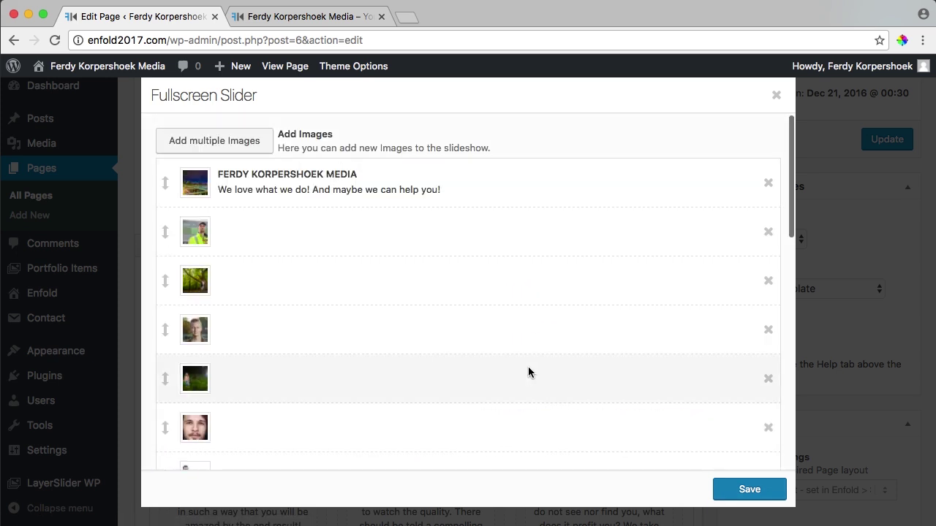
Change the first slide's caption title to 55px and caption text to 40px
{"action": "left_click", "coordinate": [263, 185]}
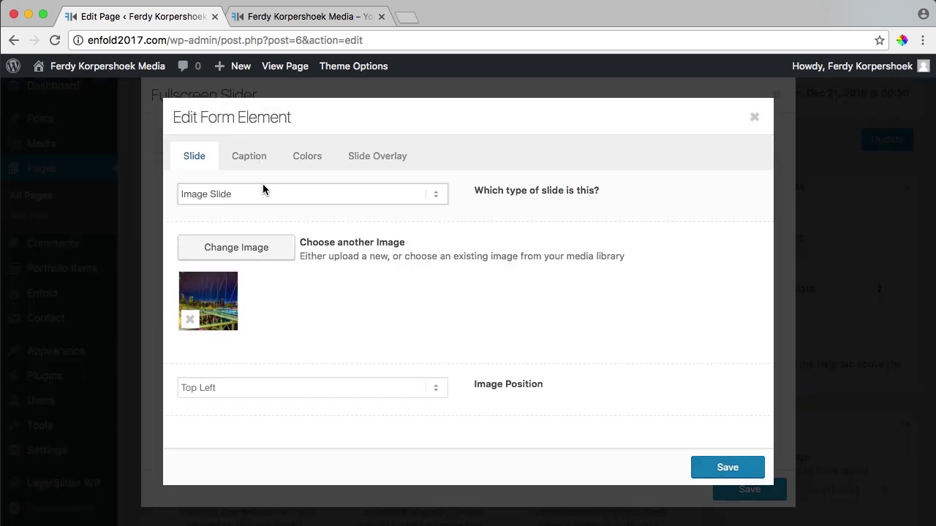
{"action": "left_click", "coordinate": [242, 164]}
{"action": "left_click", "coordinate": [538, 226]}
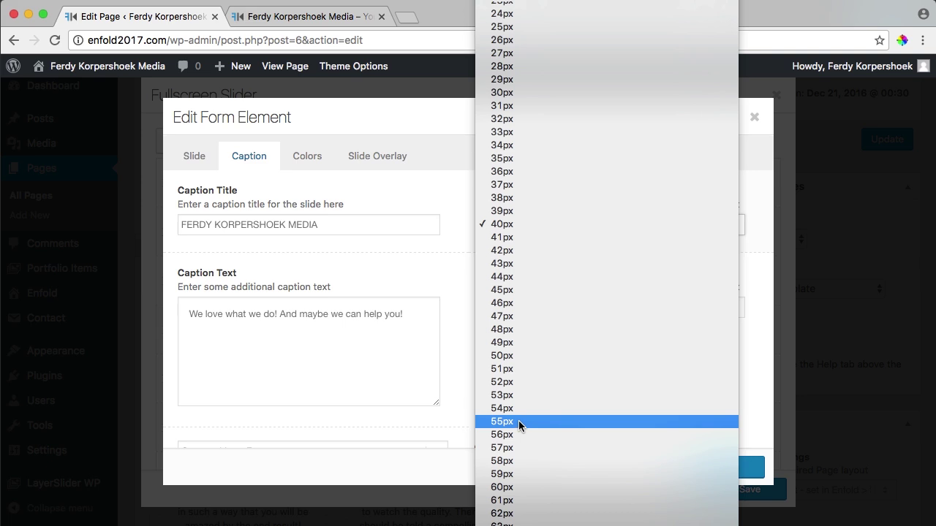
{"action": "key", "text": "Escape"}
{"action": "left_click", "coordinate": [515, 307]}
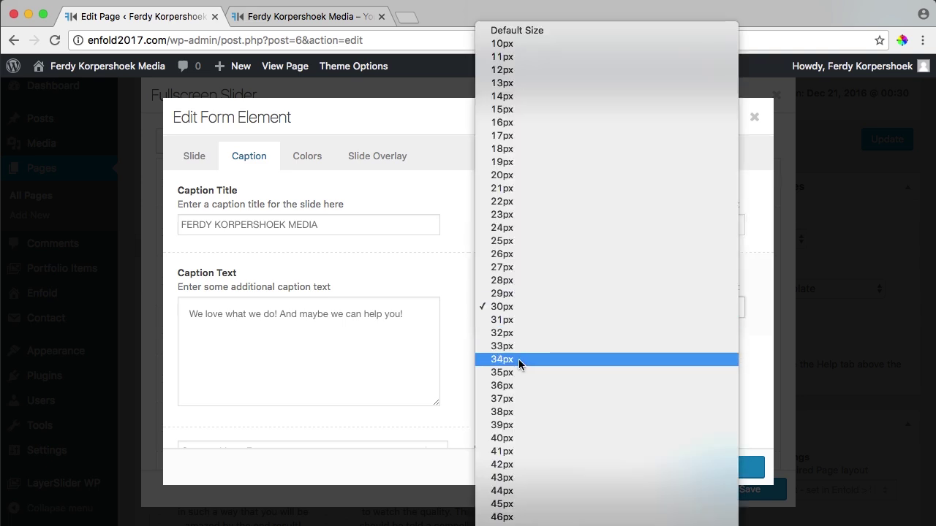
{"action": "left_click", "coordinate": [520, 438]}
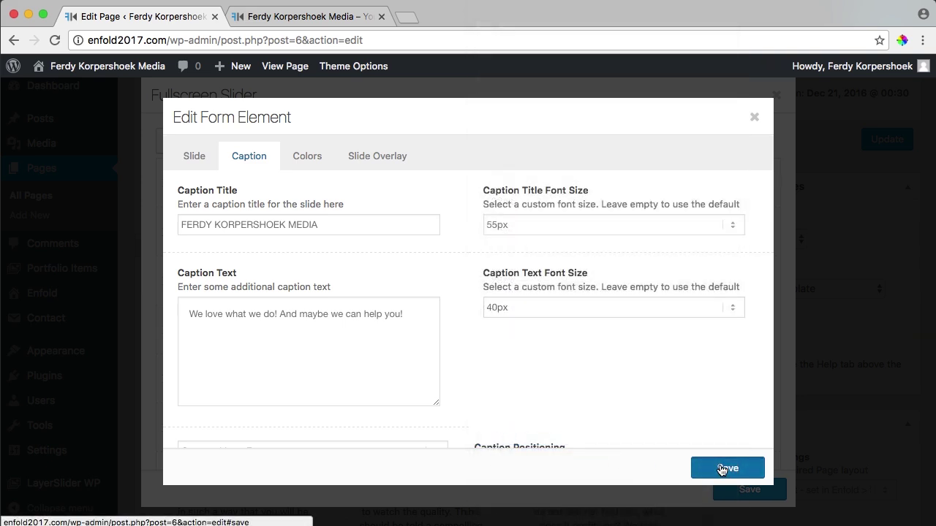
Save the slide and slider, update the page, and reload the live site
{"action": "left_click", "coordinate": [727, 468]}
{"action": "left_click", "coordinate": [748, 489]}
{"action": "left_click", "coordinate": [886, 139]}
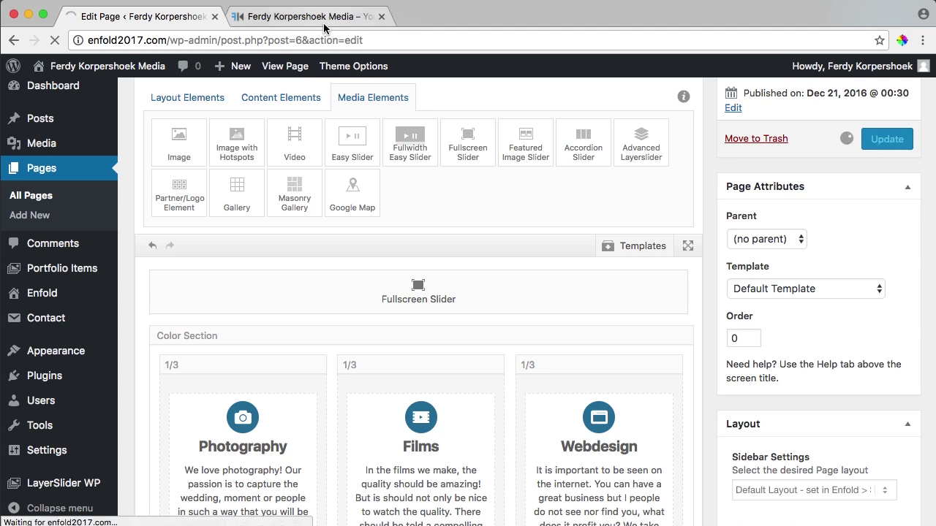
{"action": "left_click", "coordinate": [311, 16]}
{"action": "key", "text": "super+r"}
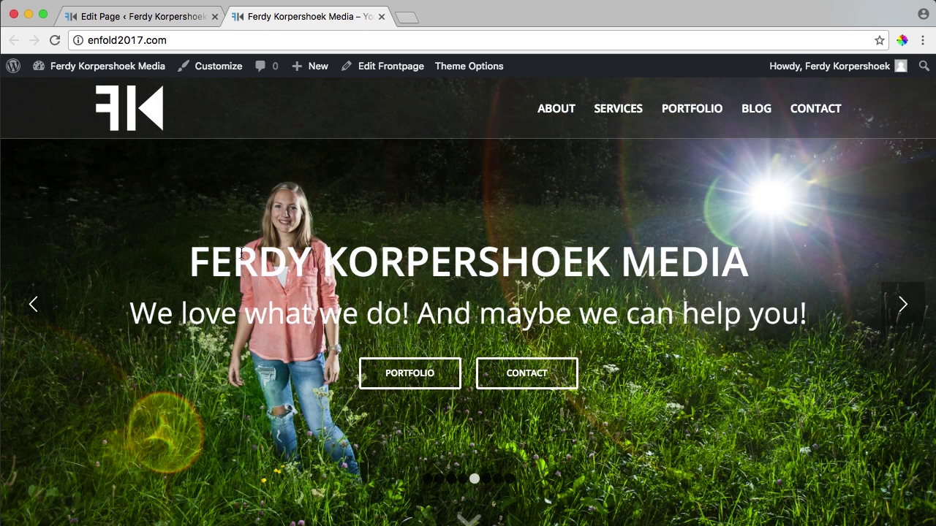
Advance the live slider twice to check the enlarged caption, then return to the page editor
{"action": "left_click", "coordinate": [900, 304]}
{"action": "left_click", "coordinate": [898, 310]}
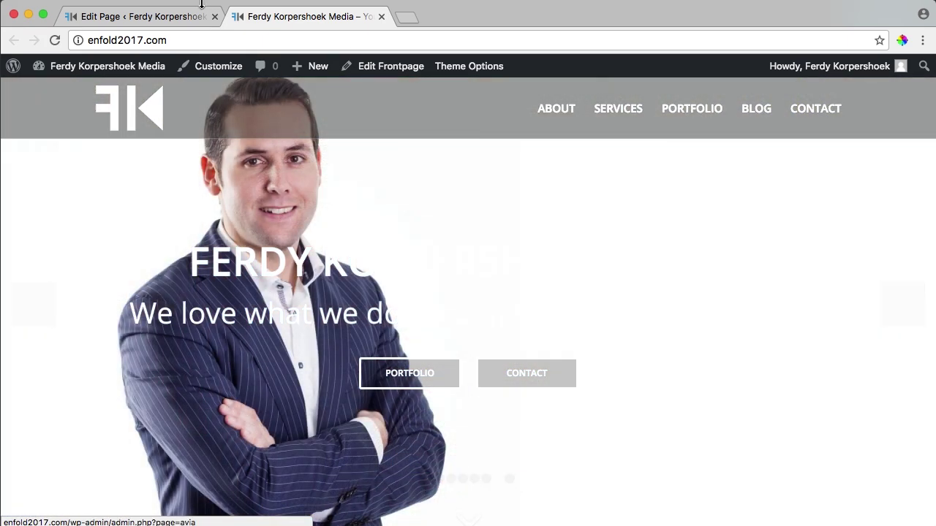
{"action": "left_click", "coordinate": [171, 17]}
{"action": "left_click", "coordinate": [307, 16]}
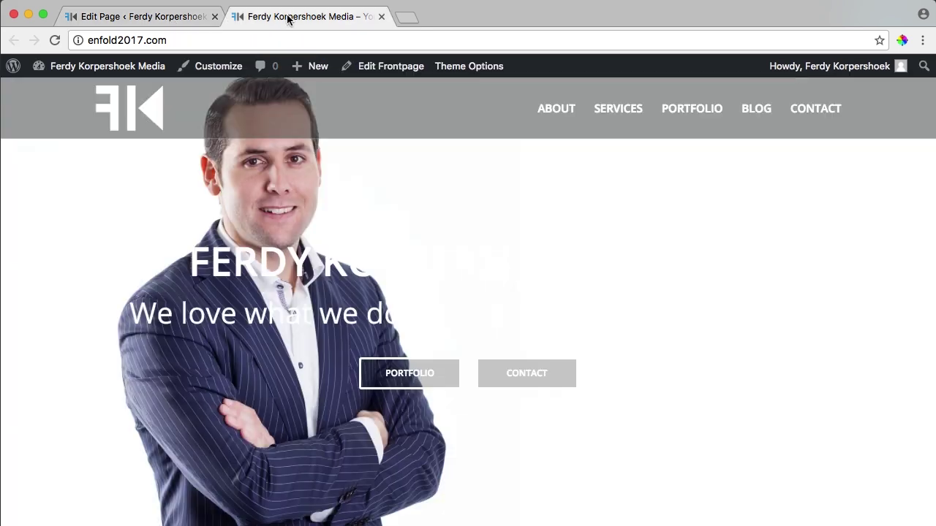
{"action": "left_click", "coordinate": [137, 16]}
{"action": "scroll", "coordinate": [266, 230], "scroll_direction": "down", "scroll_amount": 5}
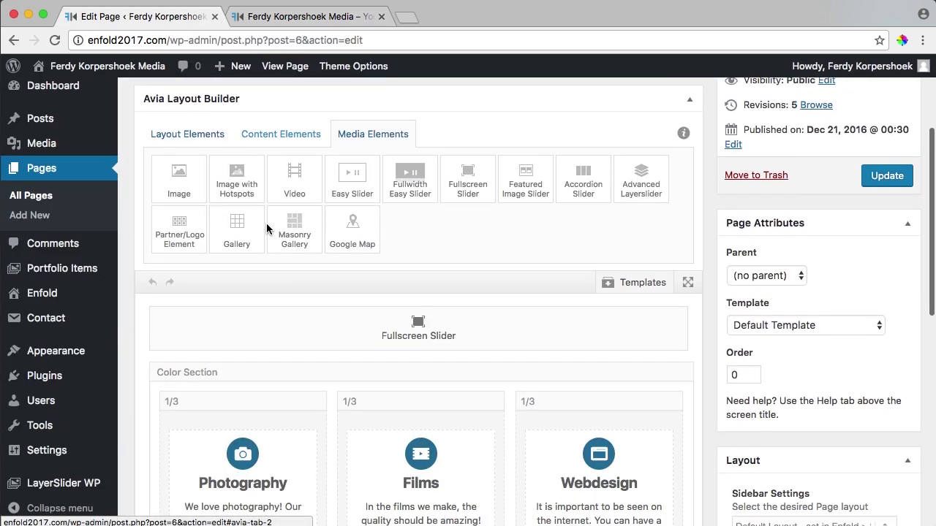
Set the first slide's Caption Positioning to Center Framed, save both dialogs, and update the page
{"action": "left_click", "coordinate": [342, 326]}
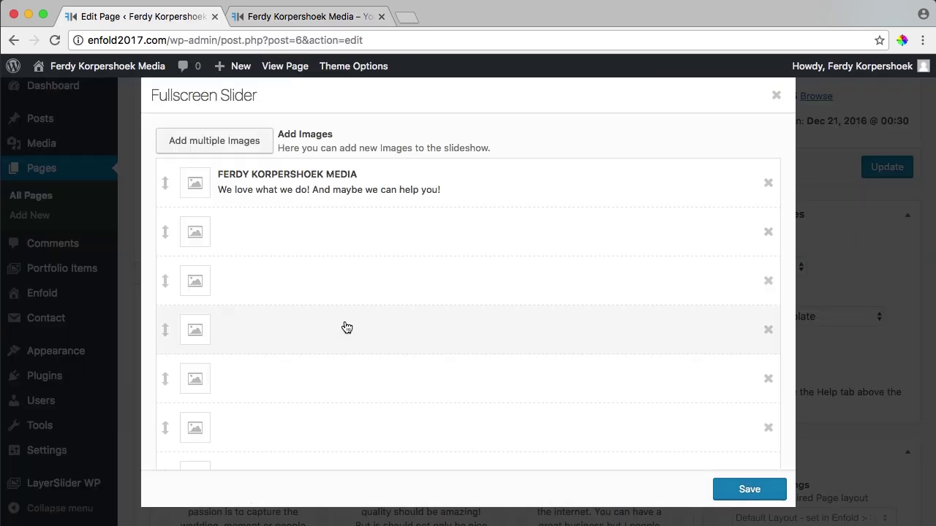
{"action": "left_click", "coordinate": [275, 191]}
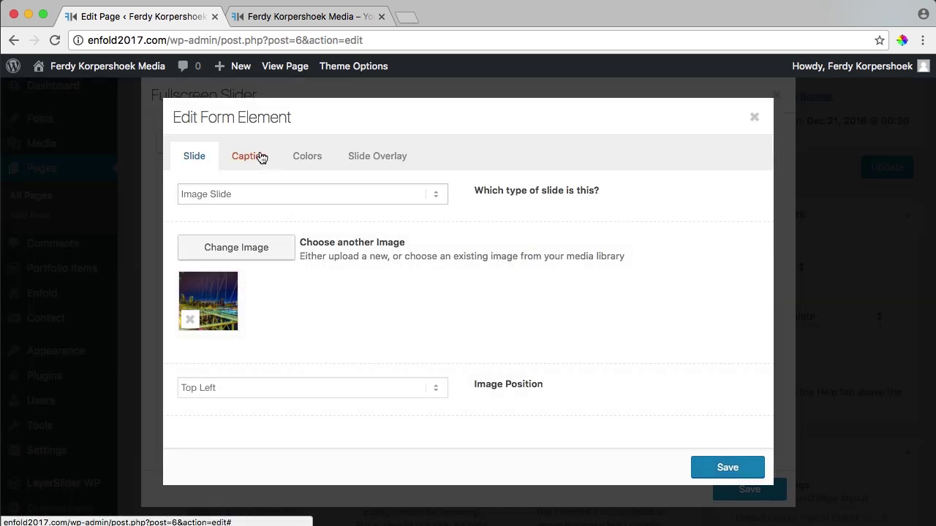
{"action": "left_click", "coordinate": [257, 156]}
{"action": "scroll", "coordinate": [292, 298], "scroll_direction": "down", "scroll_amount": 5}
{"action": "scroll", "coordinate": [292, 299], "scroll_direction": "down", "scroll_amount": 5}
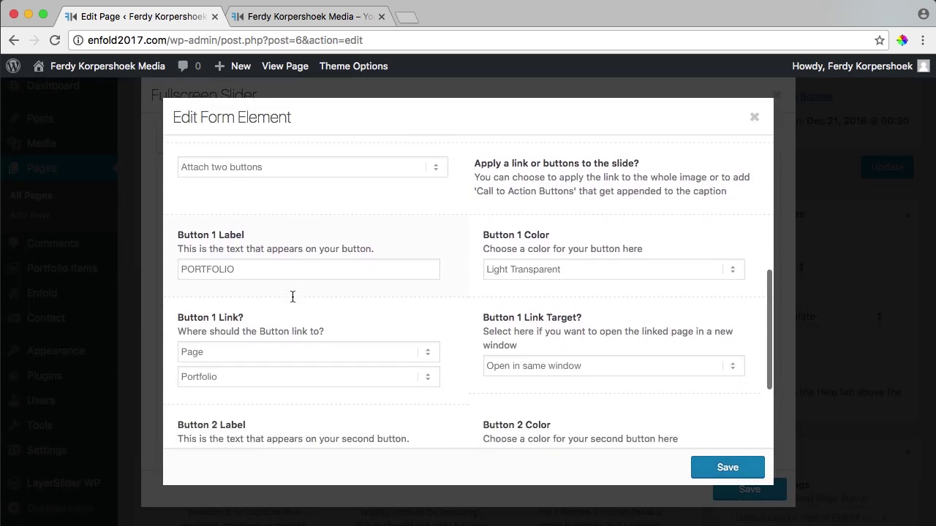
{"action": "scroll", "coordinate": [292, 298], "scroll_direction": "up", "scroll_amount": 7}
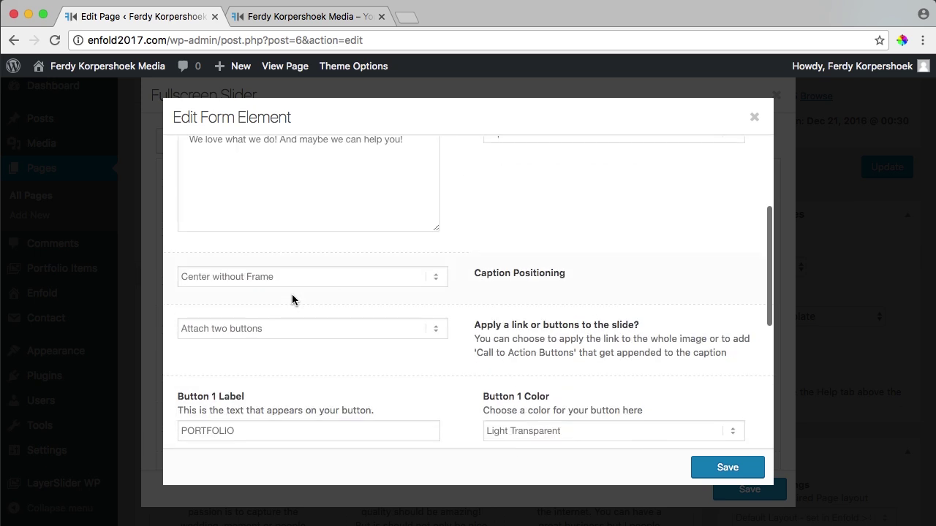
{"action": "left_click", "coordinate": [206, 278]}
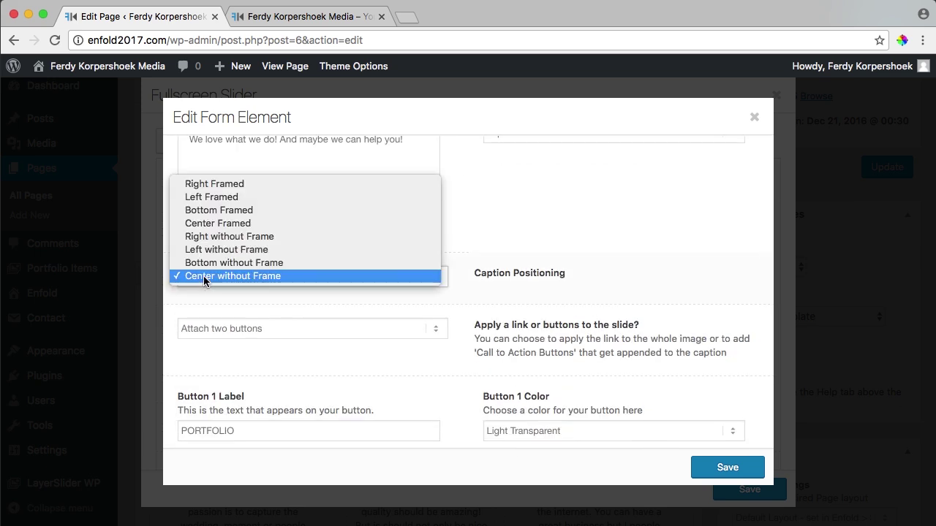
{"action": "left_click", "coordinate": [217, 226]}
{"action": "left_click", "coordinate": [732, 466]}
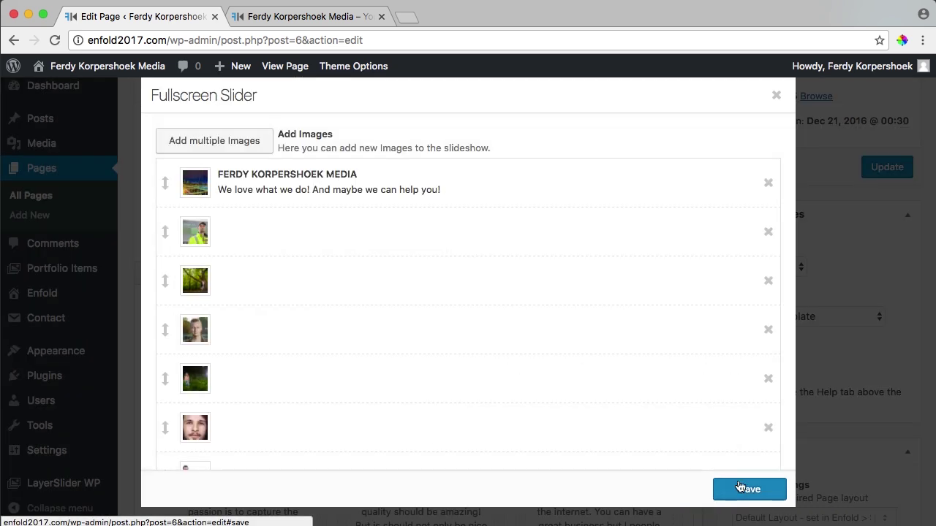
{"action": "left_click", "coordinate": [747, 487]}
{"action": "left_click", "coordinate": [881, 173]}
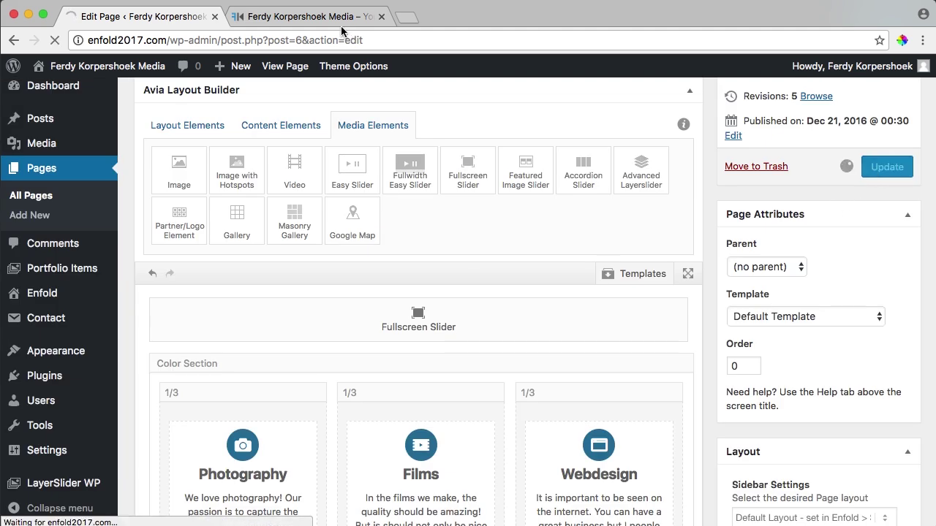
Reload the live home page and step through the slides to check the framed captions
{"action": "left_click", "coordinate": [340, 20]}
{"action": "key", "text": "super+r"}
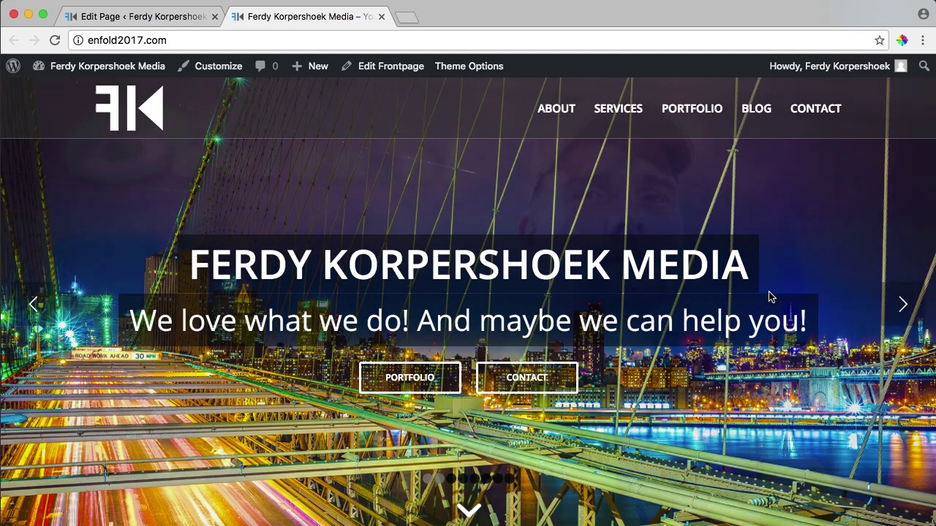
{"action": "left_click", "coordinate": [905, 321]}
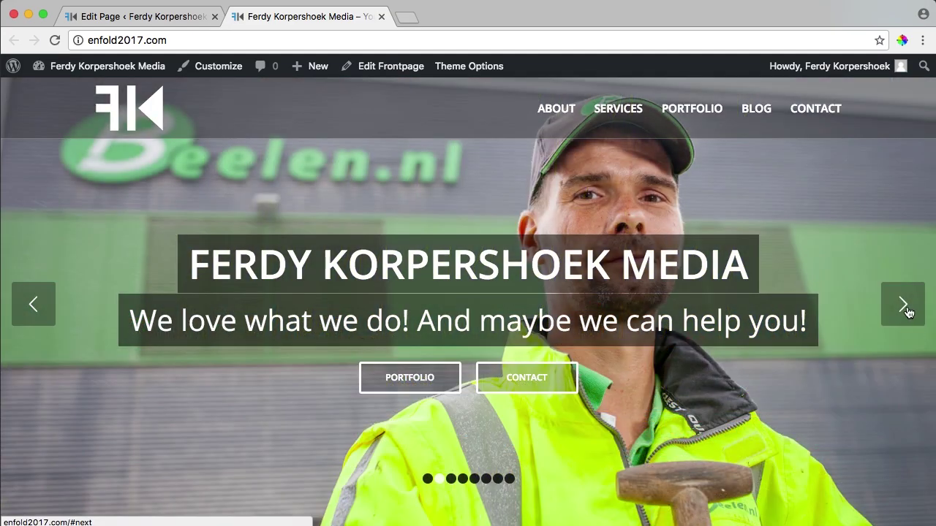
{"action": "left_click", "coordinate": [907, 312]}
{"action": "left_click", "coordinate": [907, 312]}
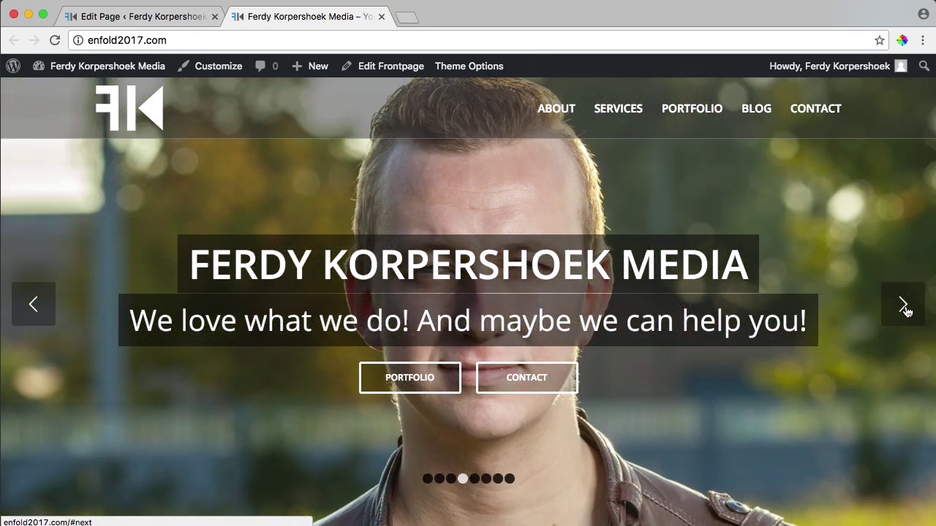
{"action": "left_click", "coordinate": [904, 306]}
Scroll through the service cards and footer, trying the Photography More Information link
{"action": "scroll", "coordinate": [345, 336], "scroll_direction": "down", "scroll_amount": 1}
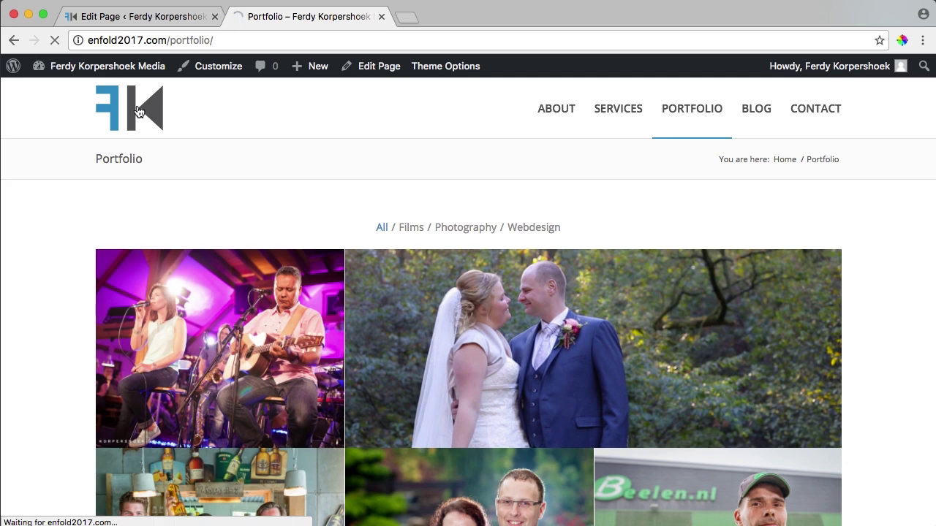
{"action": "scroll", "coordinate": [365, 259], "scroll_direction": "down", "scroll_amount": 1}
{"action": "scroll", "coordinate": [367, 261], "scroll_direction": "down", "scroll_amount": 5}
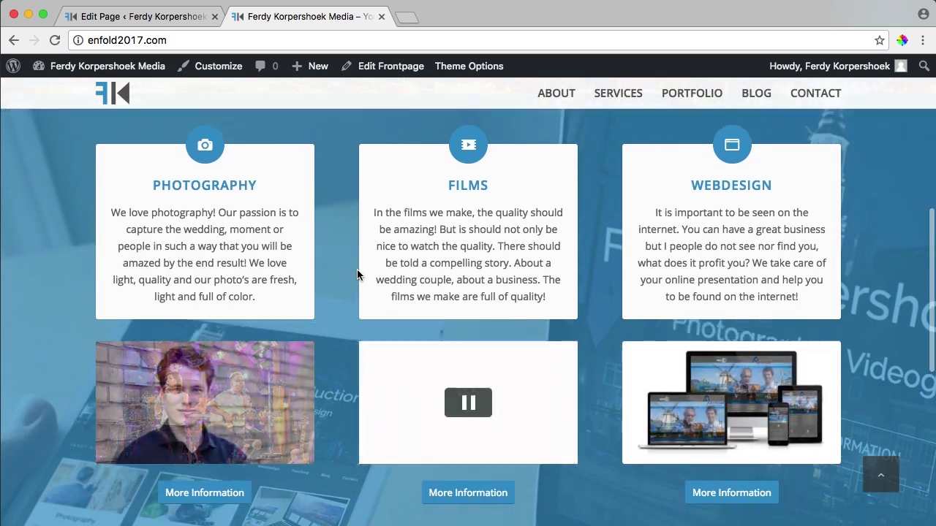
{"action": "scroll", "coordinate": [357, 271], "scroll_direction": "down", "scroll_amount": 2}
{"action": "left_click", "coordinate": [205, 376]}
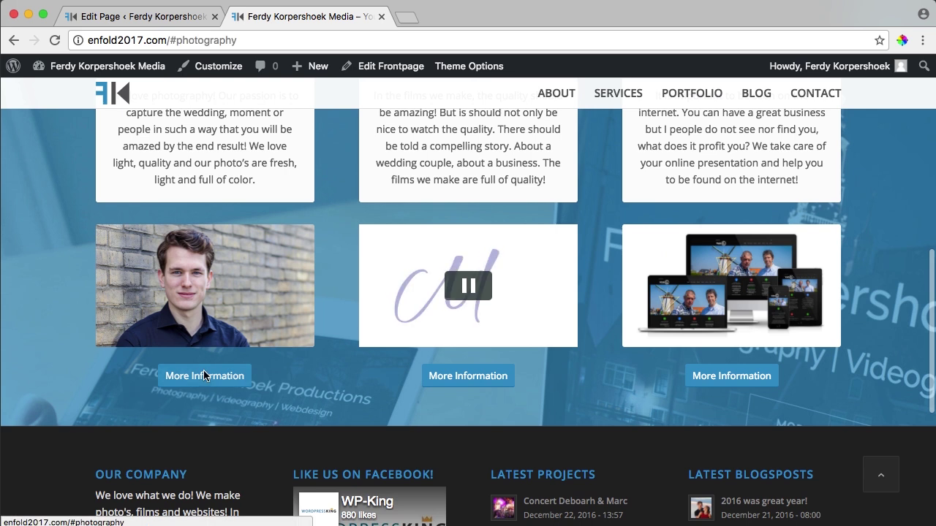
{"action": "scroll", "coordinate": [294, 222], "scroll_direction": "down", "scroll_amount": 4}
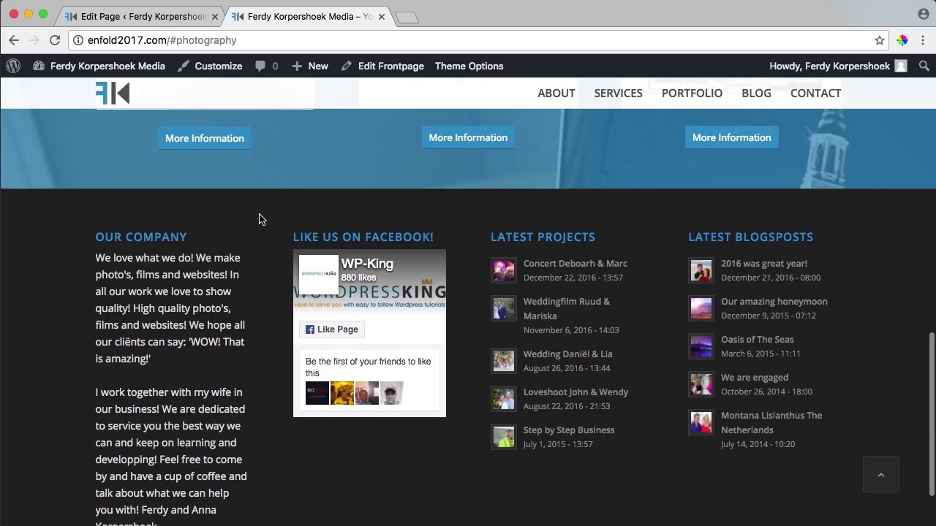
{"action": "scroll", "coordinate": [301, 201], "scroll_direction": "up", "scroll_amount": 3}
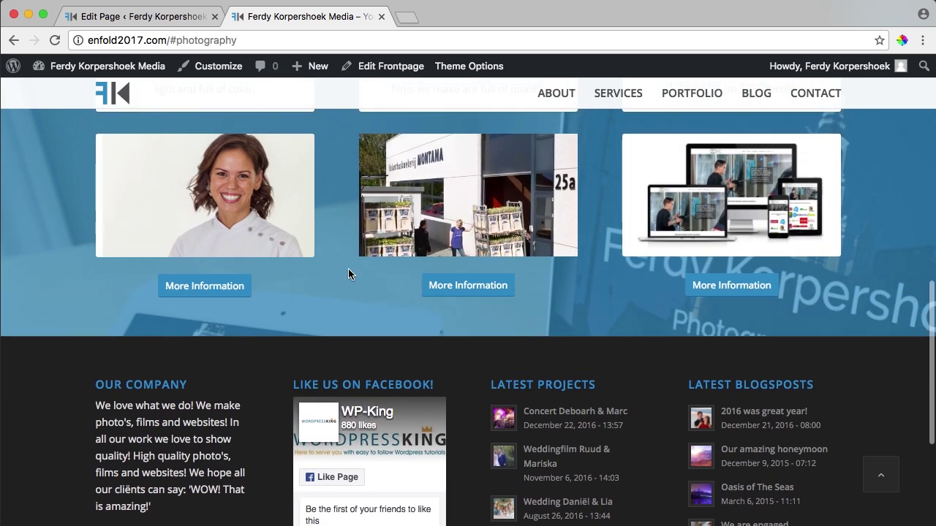
{"action": "mouse_move", "coordinate": [609, 95]}
{"action": "scroll", "coordinate": [331, 280], "scroll_direction": "up", "scroll_amount": 1}
Link the Photography column's More Information button to the Photography page
{"action": "left_click", "coordinate": [167, 22]}
{"action": "scroll", "coordinate": [300, 331], "scroll_direction": "down", "scroll_amount": 10}
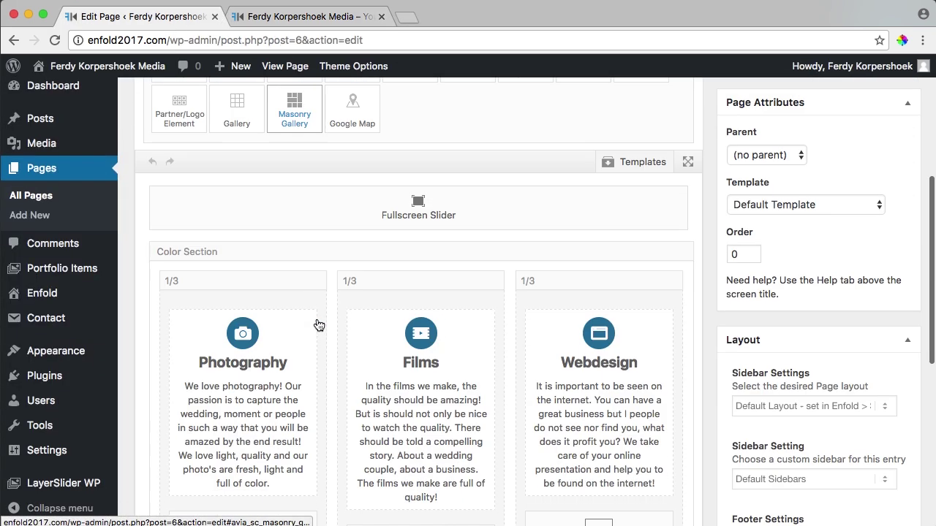
{"action": "scroll", "coordinate": [254, 462], "scroll_direction": "down", "scroll_amount": 1}
{"action": "left_click", "coordinate": [250, 477]}
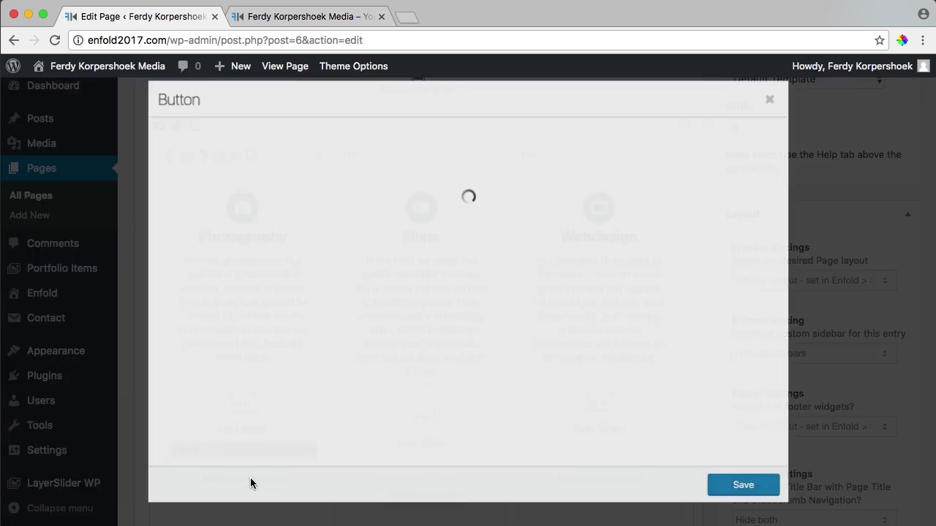
{"action": "left_click", "coordinate": [248, 229]}
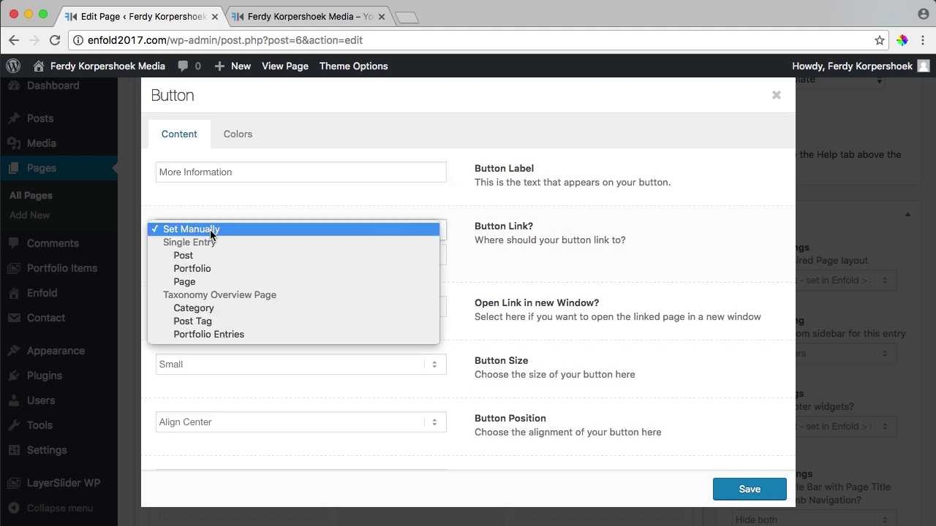
{"action": "key", "text": "Escape"}
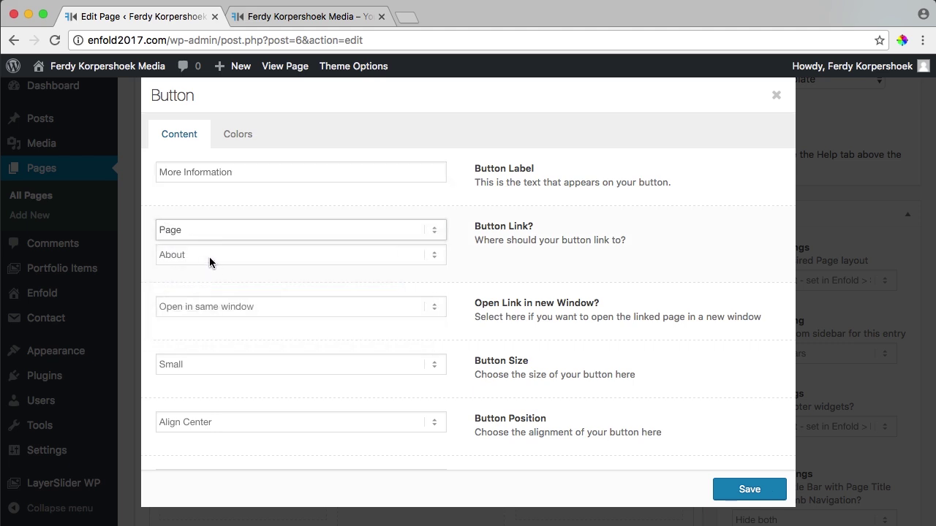
{"action": "left_click", "coordinate": [208, 264]}
{"action": "key", "text": "Escape"}
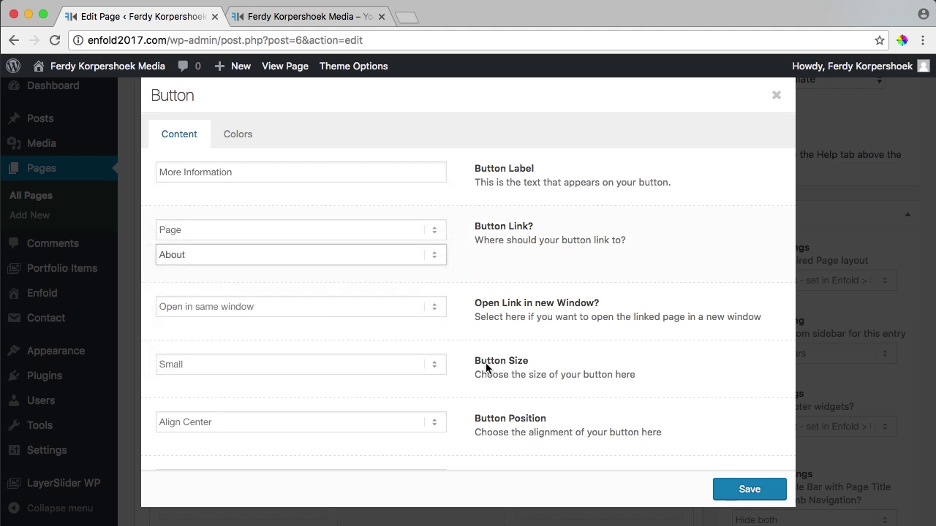
{"action": "left_click", "coordinate": [750, 489]}
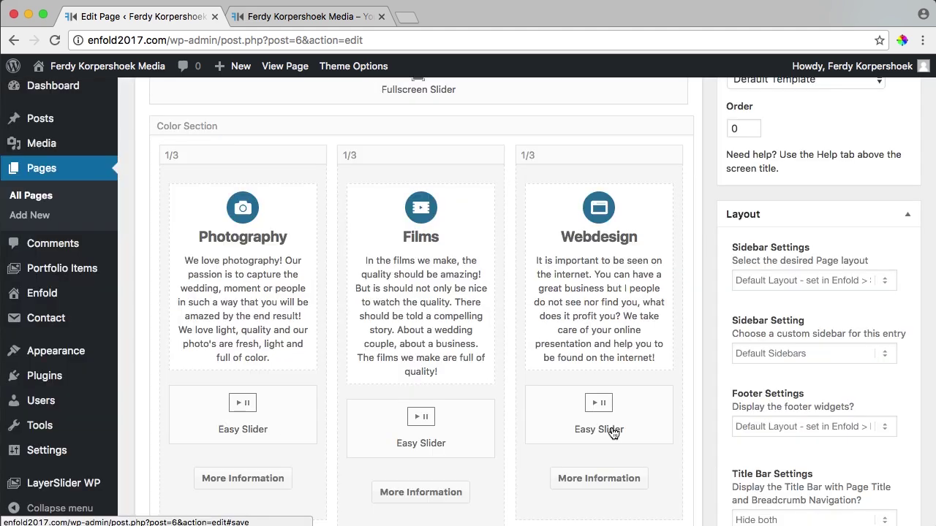
Link the Films column's More Information button to the Film page
{"action": "left_click", "coordinate": [429, 492]}
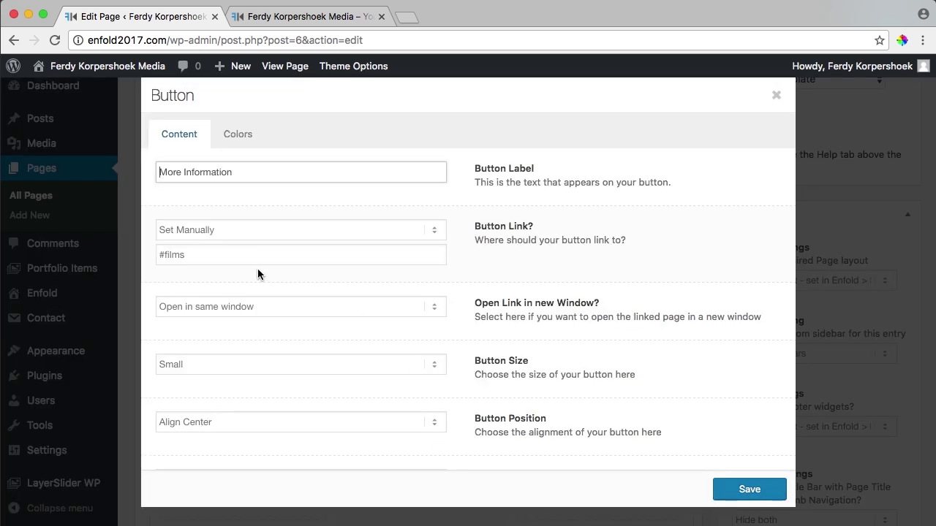
{"action": "left_click", "coordinate": [199, 232]}
{"action": "left_click", "coordinate": [191, 283]}
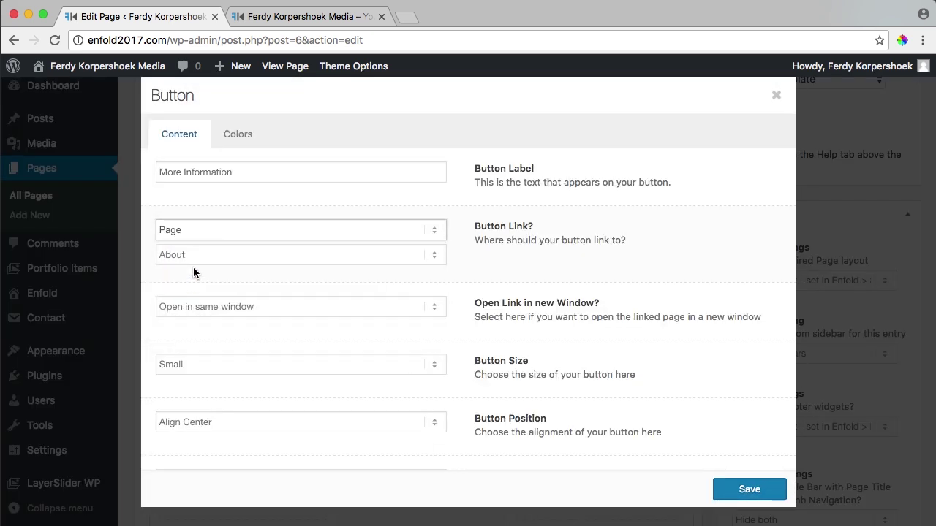
{"action": "left_click", "coordinate": [192, 254]}
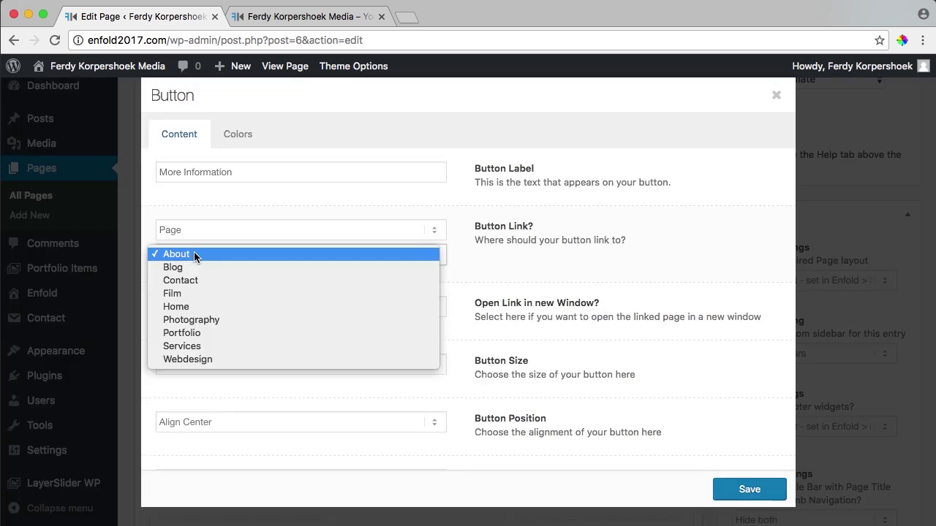
{"action": "left_click", "coordinate": [179, 293]}
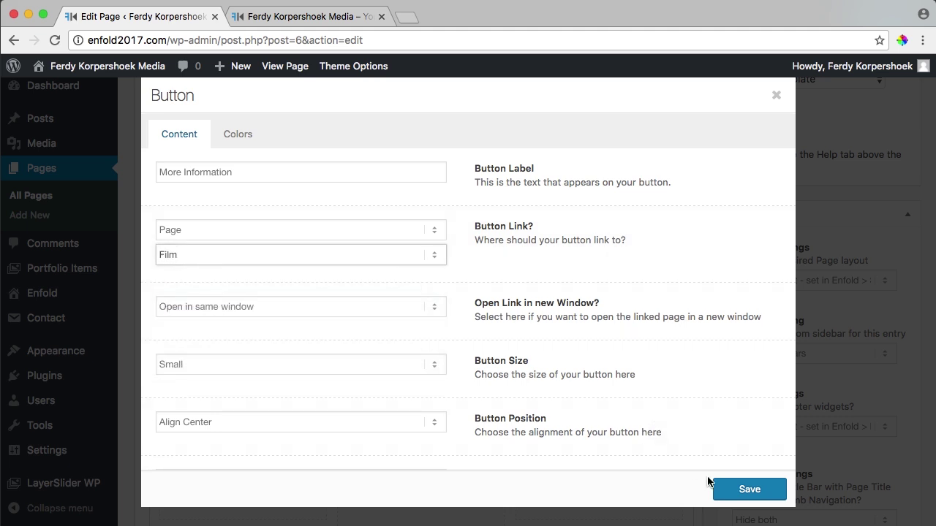
{"action": "left_click", "coordinate": [731, 497]}
Link the Webdesign column's More Information button to the Webdesign page
{"action": "left_click", "coordinate": [601, 479]}
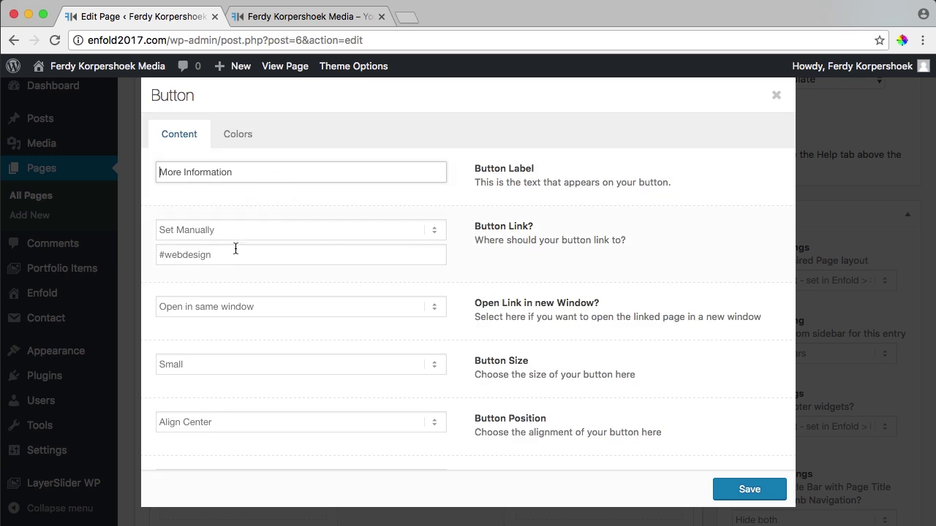
{"action": "left_click", "coordinate": [219, 231]}
{"action": "left_click", "coordinate": [203, 278]}
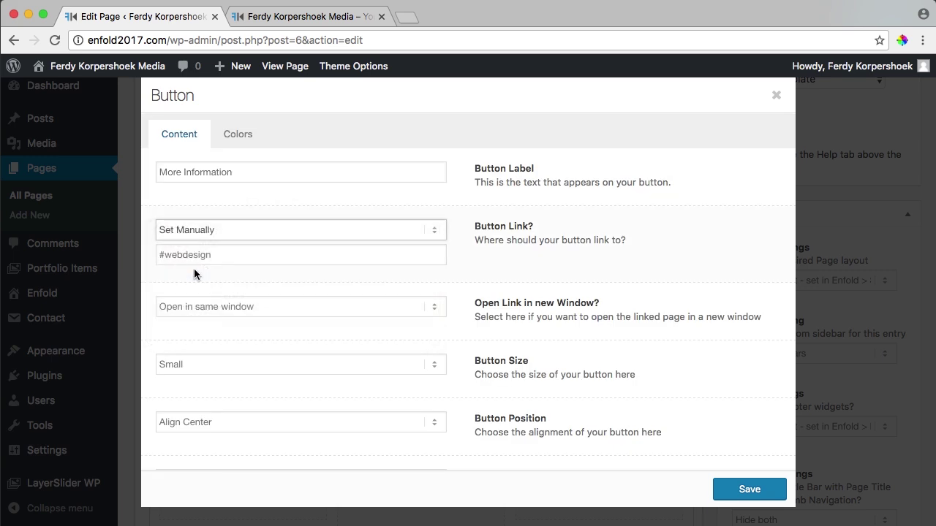
{"action": "left_click", "coordinate": [194, 258]}
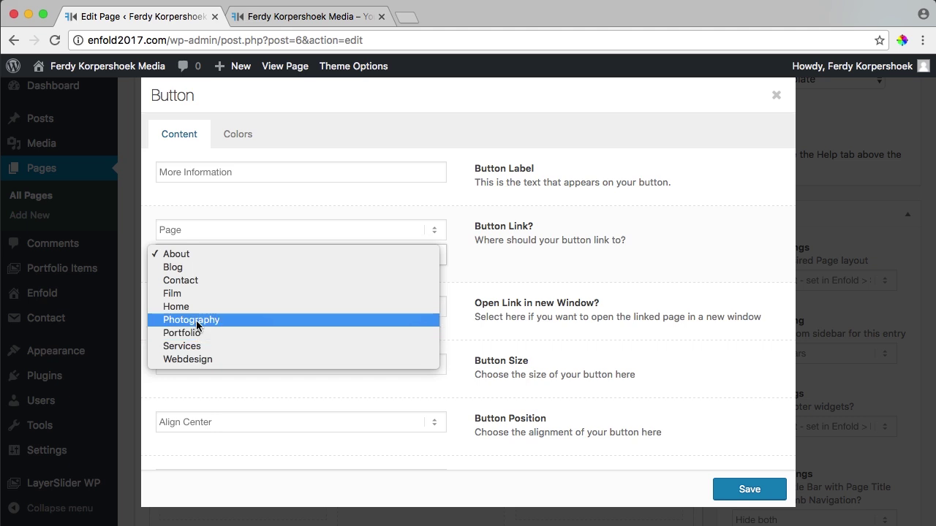
{"action": "left_click", "coordinate": [188, 359]}
{"action": "left_click", "coordinate": [756, 488]}
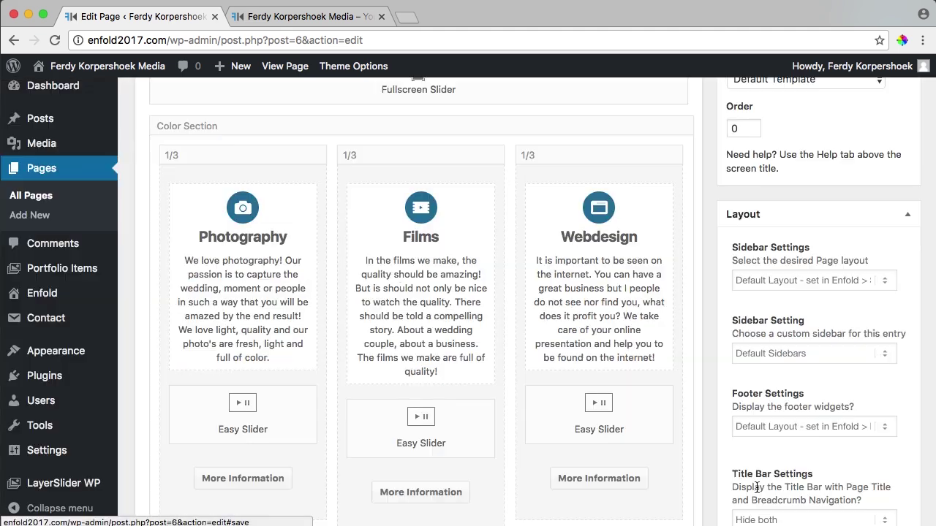
{"action": "scroll", "coordinate": [691, 423], "scroll_direction": "down", "scroll_amount": 5}
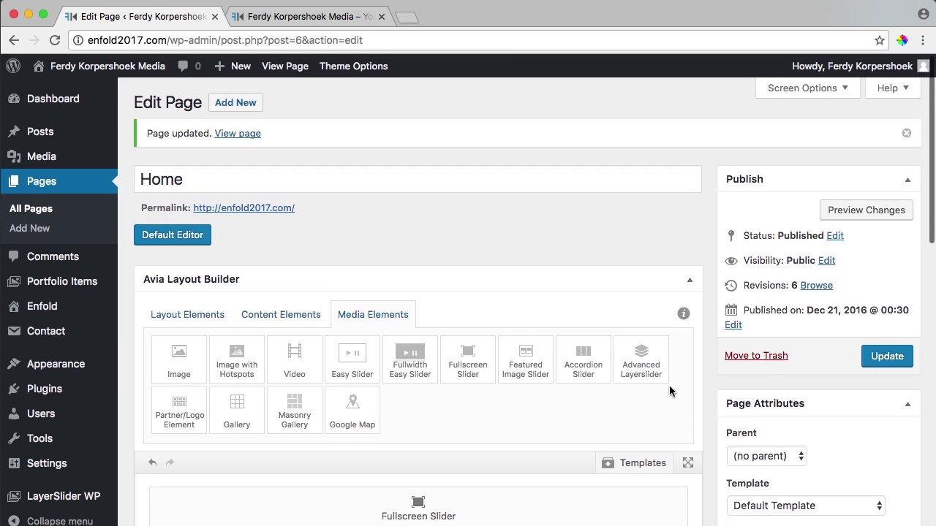
In the fullscreen builder, add a colour section at the page bottom with a Special Heading inside
{"action": "left_click", "coordinate": [688, 462]}
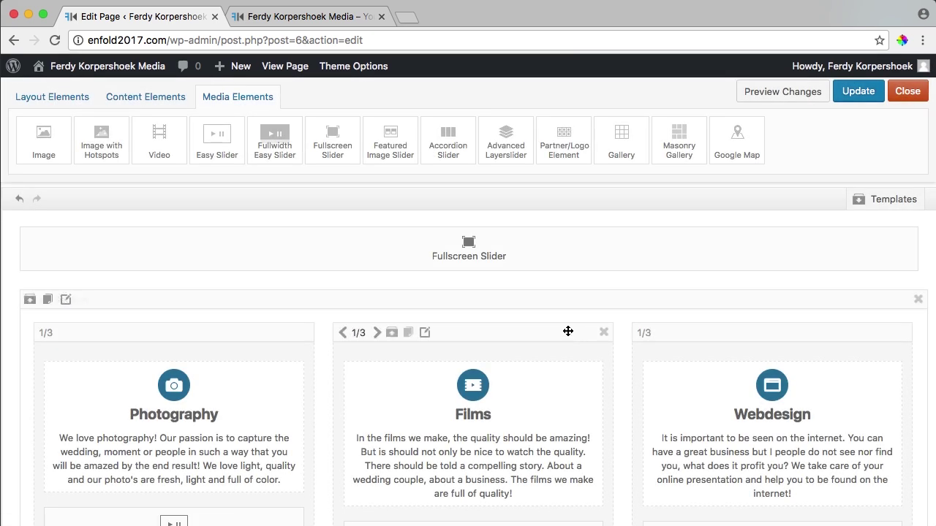
{"action": "scroll", "coordinate": [279, 248], "scroll_direction": "down", "scroll_amount": 5}
{"action": "left_click", "coordinate": [52, 96]}
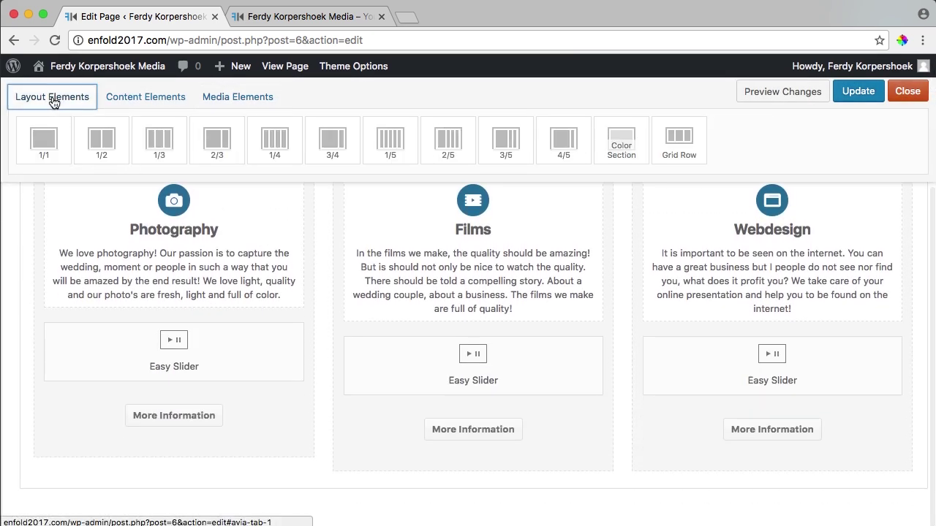
{"action": "left_click_drag", "start_coordinate": [626, 146], "coordinate": [167, 491]}
{"action": "left_click", "coordinate": [145, 97]}
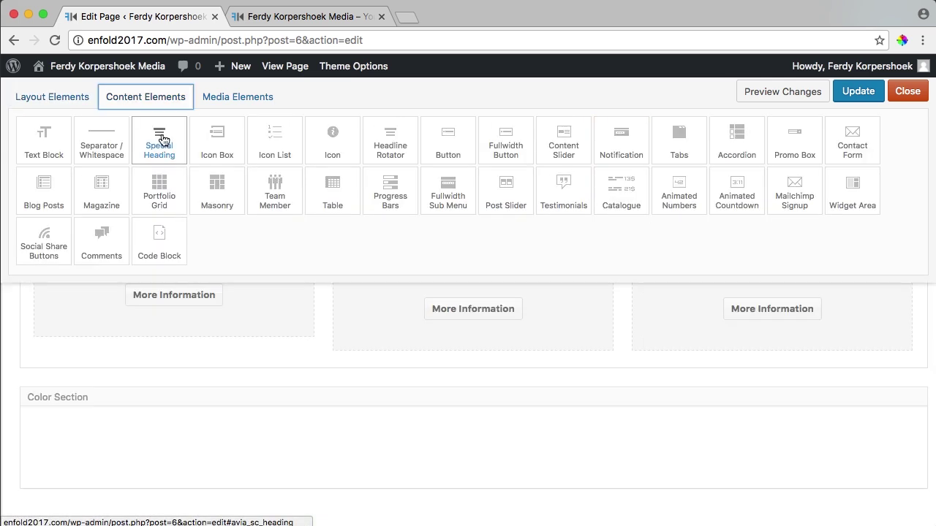
{"action": "left_click_drag", "start_coordinate": [159, 145], "coordinate": [228, 454]}
Make the heading 'Latest Projects' as H1, Modern (centered) style, size 40, and save
{"action": "left_click", "coordinate": [228, 454]}
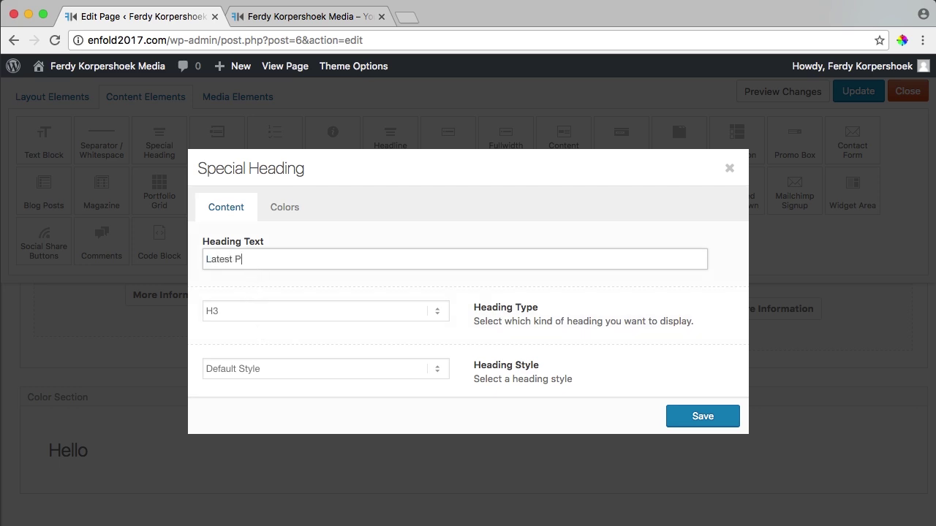
{"action": "left_click", "coordinate": [255, 310]}
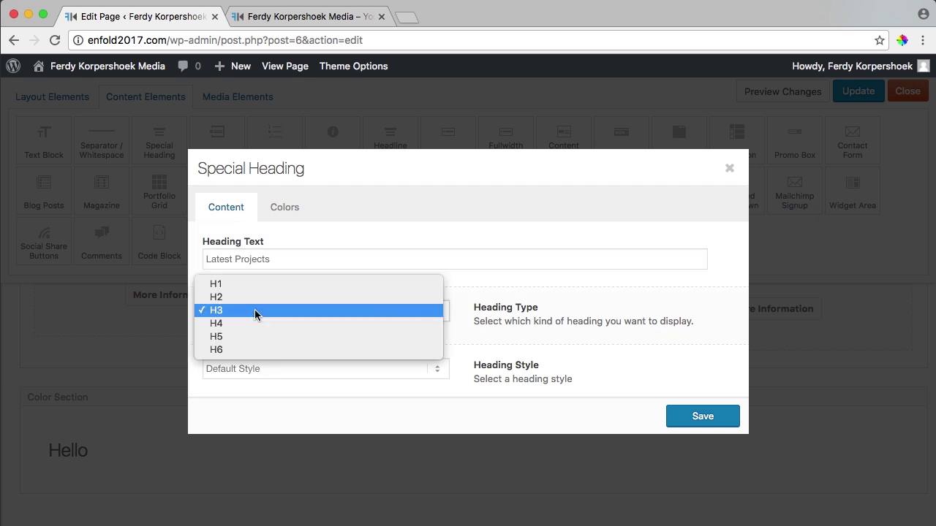
{"action": "left_click", "coordinate": [240, 288]}
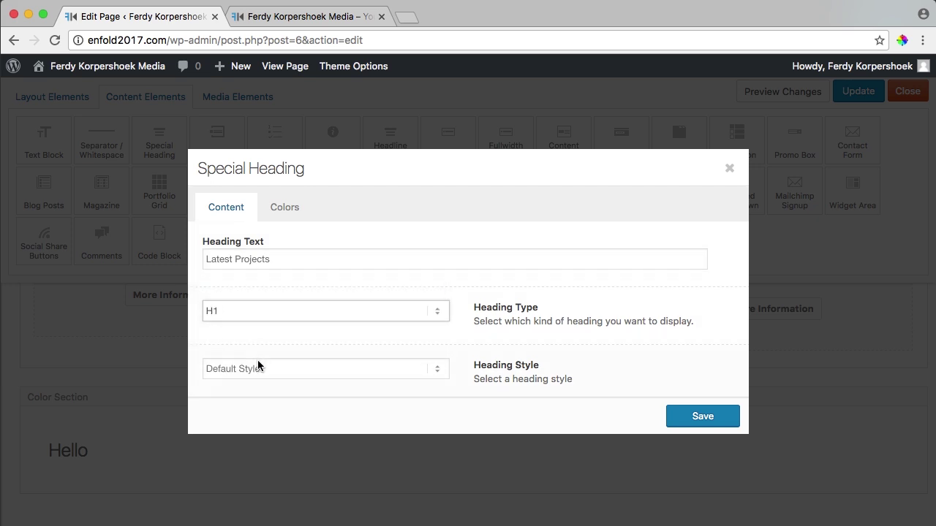
{"action": "left_click", "coordinate": [258, 372]}
{"action": "left_click", "coordinate": [489, 359]}
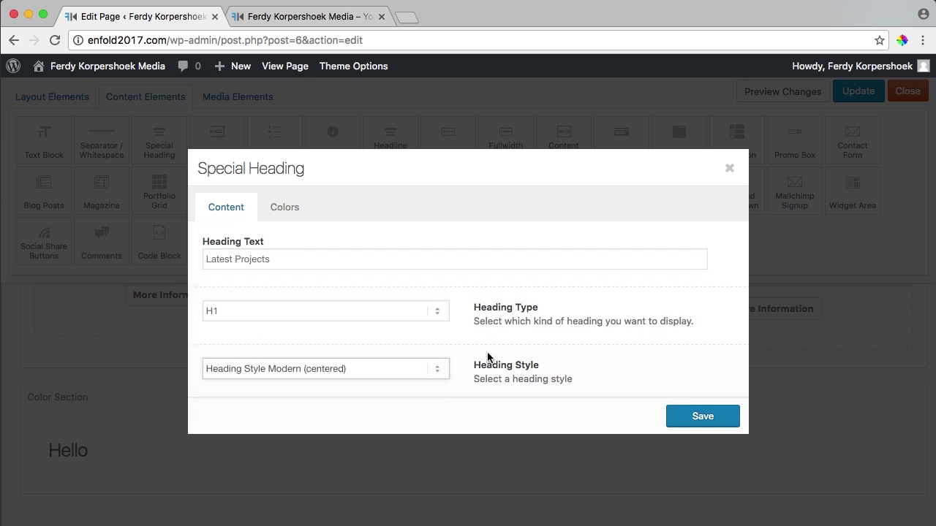
{"action": "scroll", "coordinate": [462, 345], "scroll_direction": "down", "scroll_amount": 5}
{"action": "left_click", "coordinate": [344, 266]}
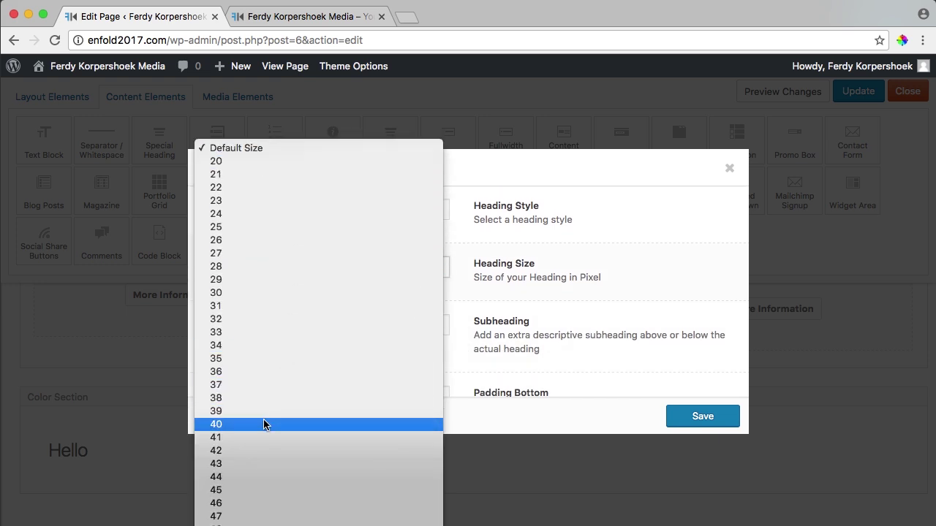
{"action": "left_click", "coordinate": [266, 425]}
{"action": "left_click", "coordinate": [702, 416]}
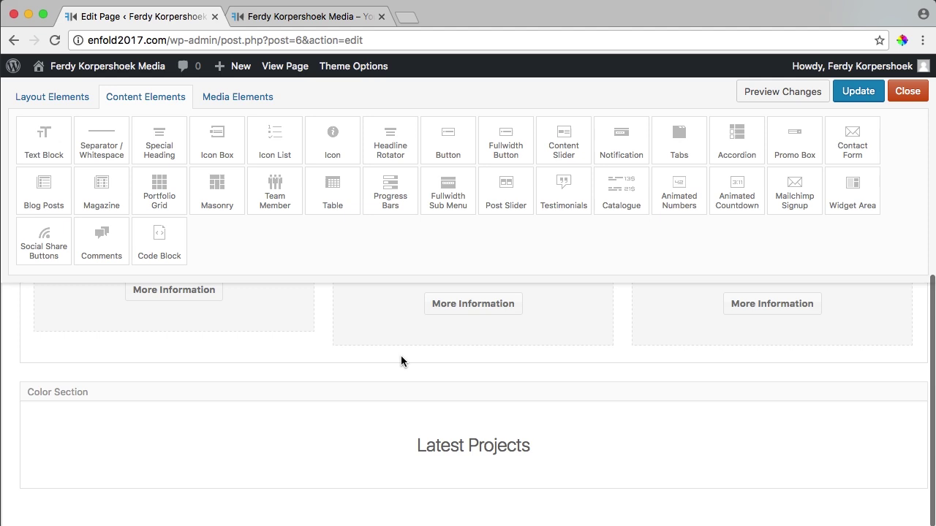
Add a Masonry element below the heading showing 4 Portfolio entries
{"action": "left_click_drag", "start_coordinate": [216, 191], "coordinate": [256, 463]}
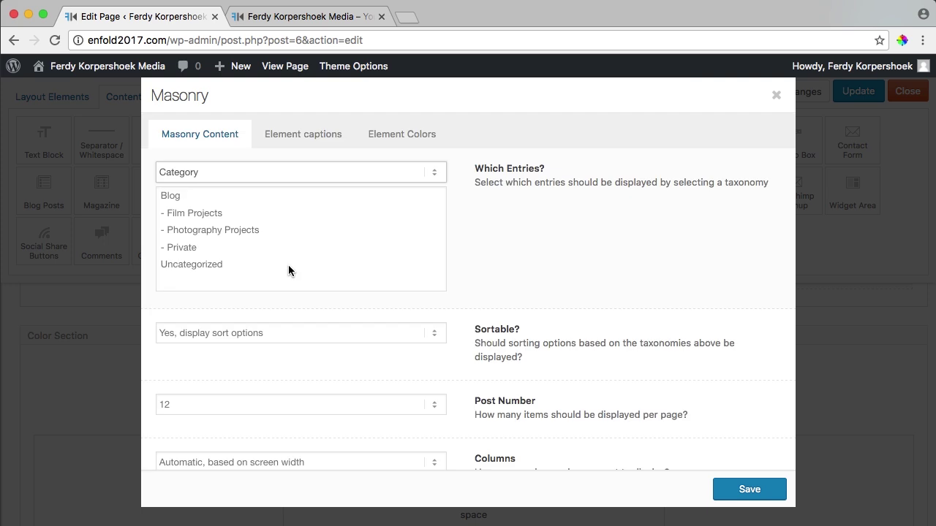
{"action": "left_click", "coordinate": [201, 175]}
{"action": "key", "text": "Escape"}
{"action": "left_click", "coordinate": [204, 203]}
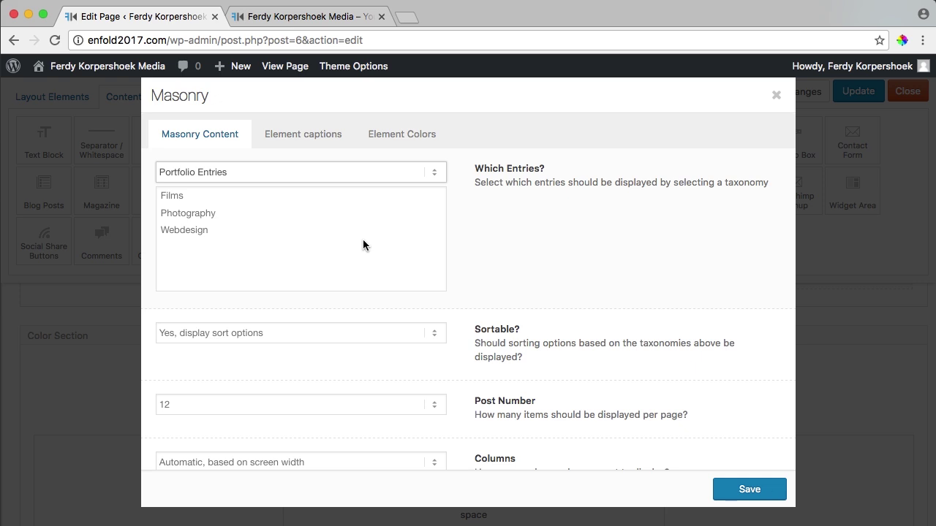
{"action": "scroll", "coordinate": [266, 259], "scroll_direction": "down", "scroll_amount": 3}
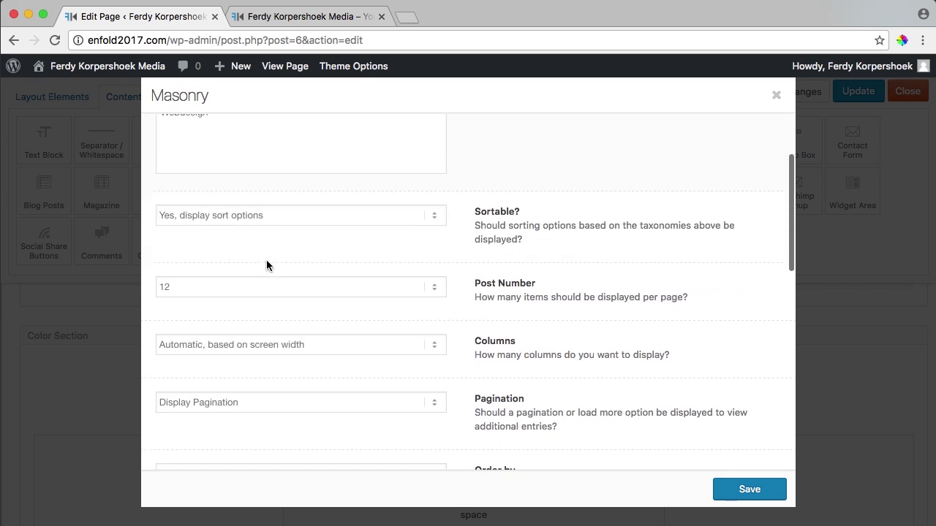
{"action": "left_click", "coordinate": [236, 215]}
{"action": "key", "text": "Escape"}
{"action": "left_click", "coordinate": [202, 286]}
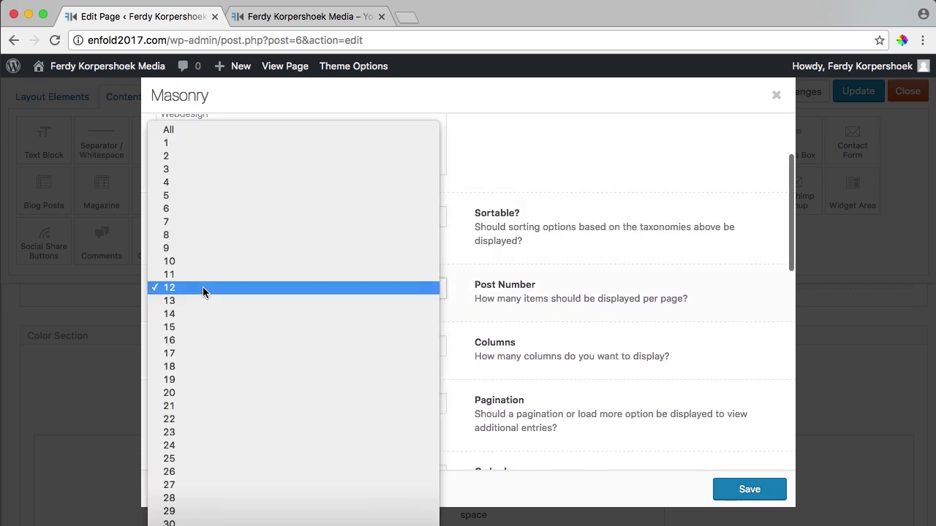
{"action": "left_click", "coordinate": [201, 183]}
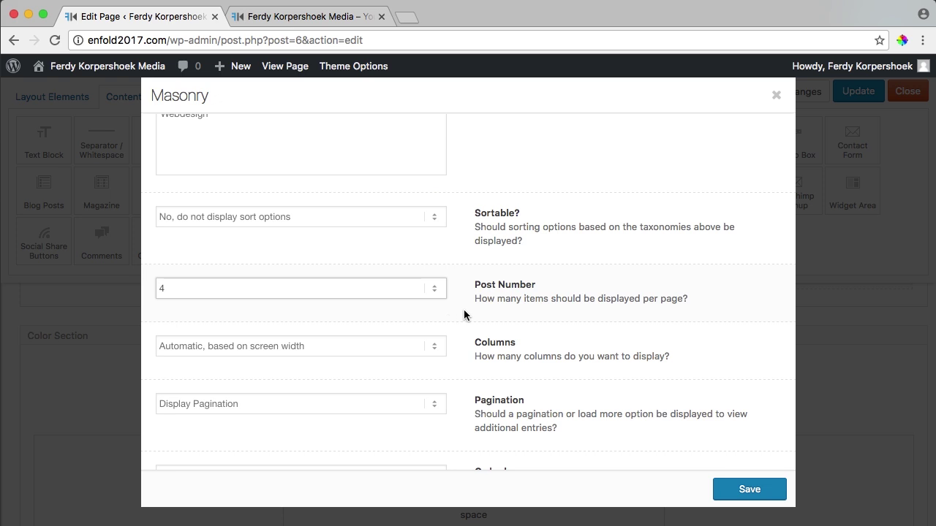
Set the masonry to 4 columns, no pagination, and a perfect grid of equal tiles
{"action": "scroll", "coordinate": [277, 270], "scroll_direction": "down", "scroll_amount": 2}
{"action": "left_click", "coordinate": [278, 270]}
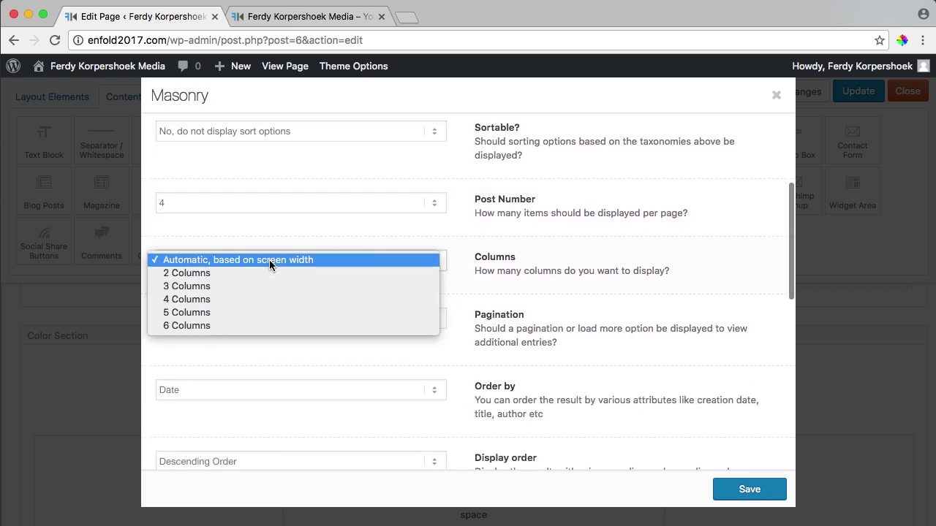
{"action": "left_click", "coordinate": [223, 292]}
{"action": "left_click", "coordinate": [216, 255]}
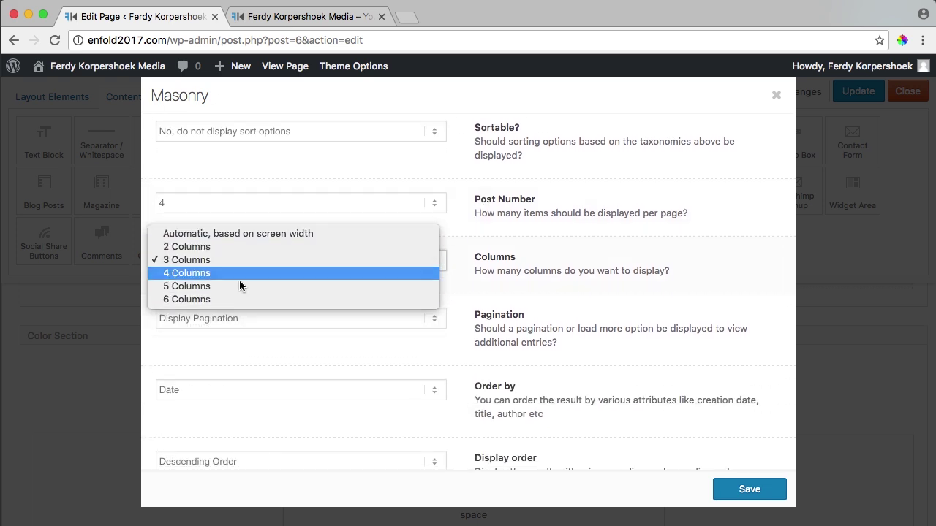
{"action": "left_click", "coordinate": [204, 273]}
{"action": "scroll", "coordinate": [453, 302], "scroll_direction": "down", "scroll_amount": 1}
{"action": "left_click", "coordinate": [429, 299]}
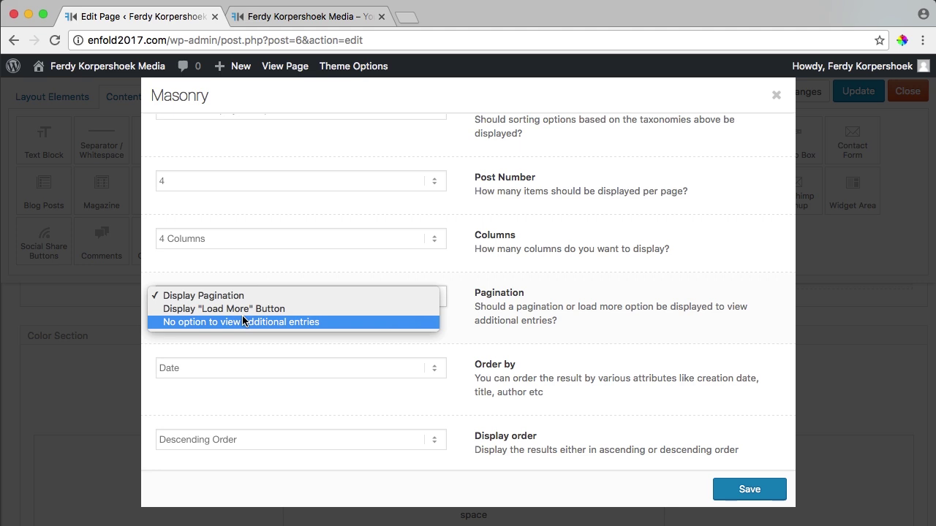
{"action": "left_click", "coordinate": [253, 340]}
{"action": "scroll", "coordinate": [302, 340], "scroll_direction": "down", "scroll_amount": 5}
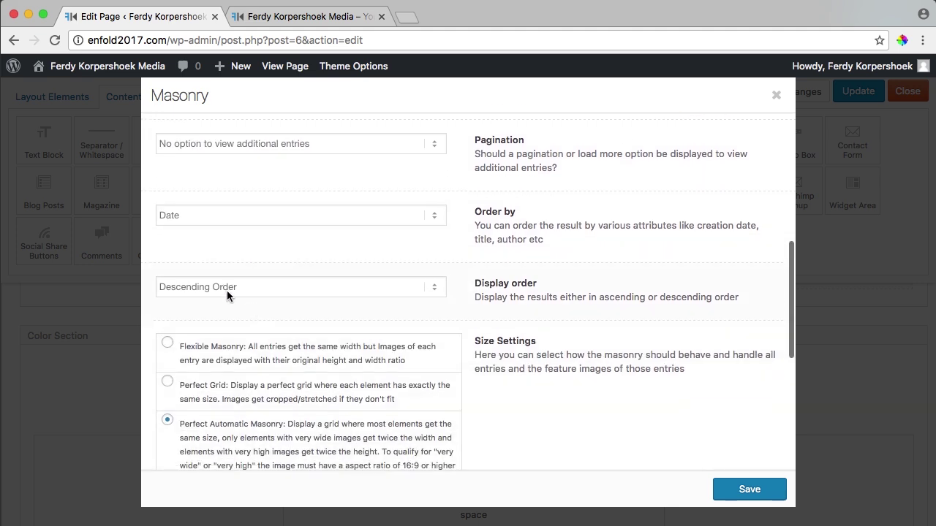
{"action": "left_click", "coordinate": [173, 298]}
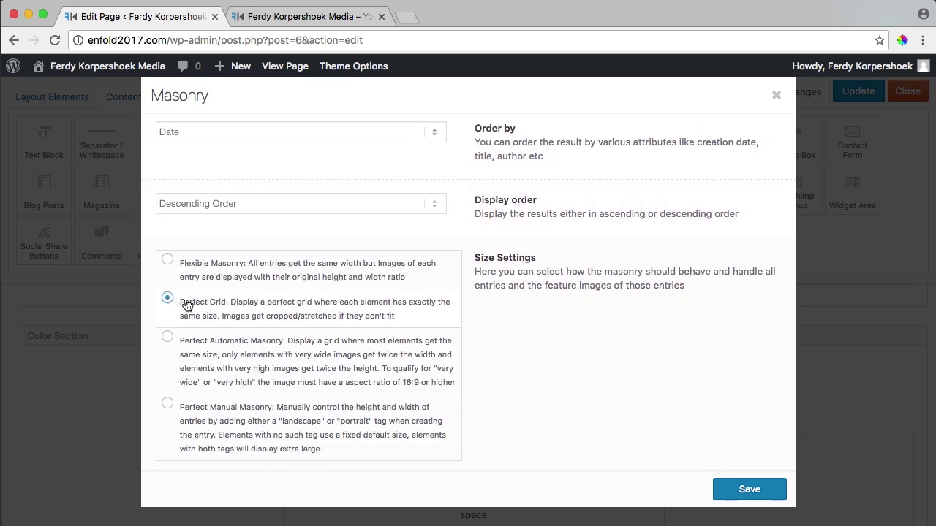
Deactivate the image overlay, display neither titles nor excerpts, and save the masonry
{"action": "scroll", "coordinate": [406, 309], "scroll_direction": "down", "scroll_amount": 5}
{"action": "scroll", "coordinate": [407, 310], "scroll_direction": "down", "scroll_amount": 3}
{"action": "left_click", "coordinate": [253, 312]}
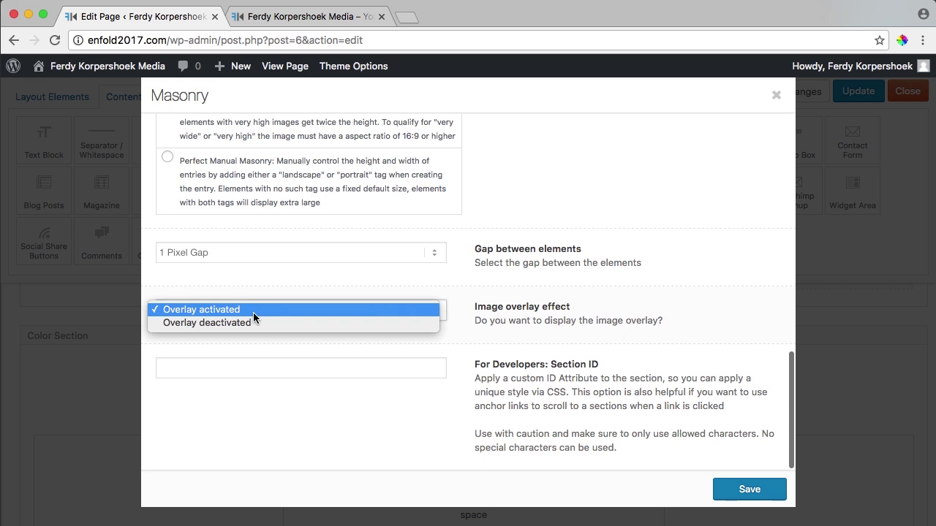
{"action": "left_click", "coordinate": [234, 320]}
{"action": "left_click", "coordinate": [290, 361]}
{"action": "scroll", "coordinate": [338, 391], "scroll_direction": "up", "scroll_amount": 12}
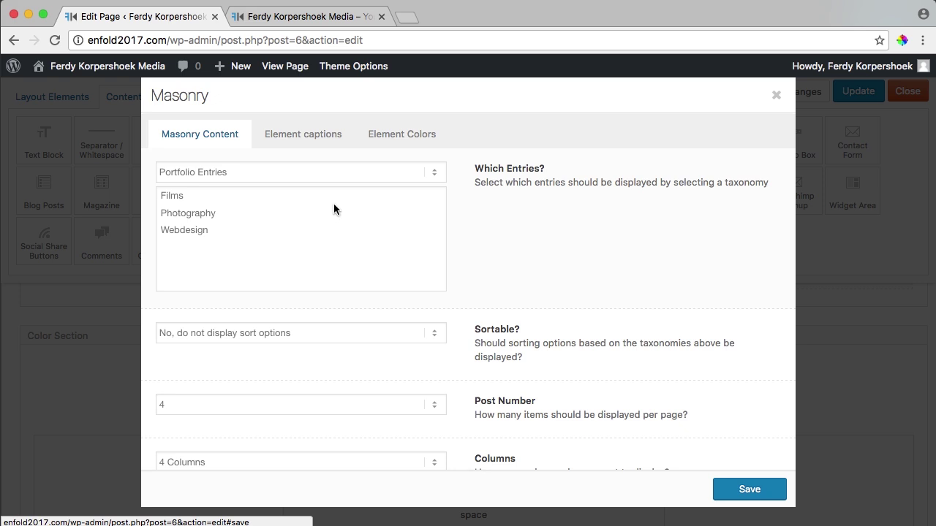
{"action": "left_click", "coordinate": [302, 135]}
{"action": "left_click", "coordinate": [241, 171]}
{"action": "left_click", "coordinate": [196, 210]}
{"action": "left_click", "coordinate": [749, 488]}
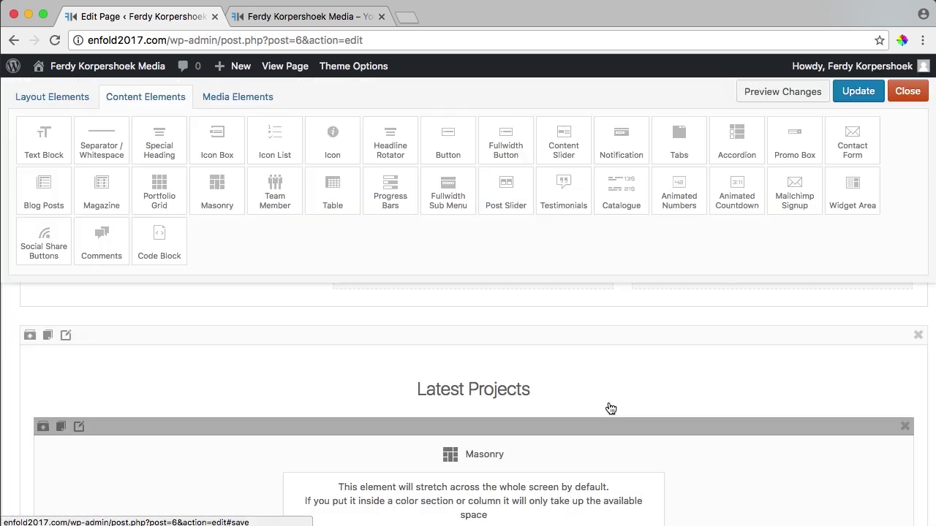
Clone the Latest Projects section and give the copied heading a custom white font colour
{"action": "left_click", "coordinate": [57, 338]}
{"action": "scroll", "coordinate": [288, 338], "scroll_direction": "down", "scroll_amount": 5}
{"action": "left_click", "coordinate": [404, 309]}
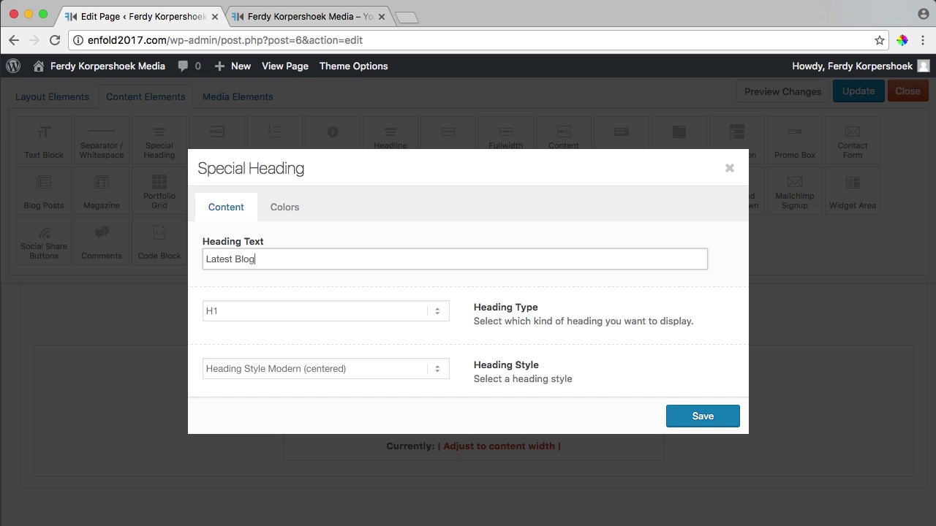
{"action": "left_click", "coordinate": [307, 207]}
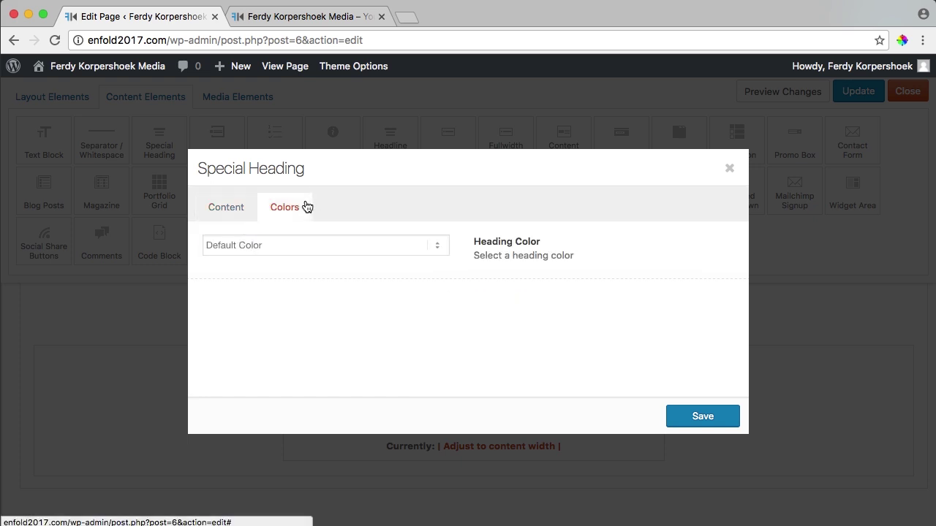
{"action": "left_click", "coordinate": [261, 249]}
{"action": "left_click", "coordinate": [226, 272]}
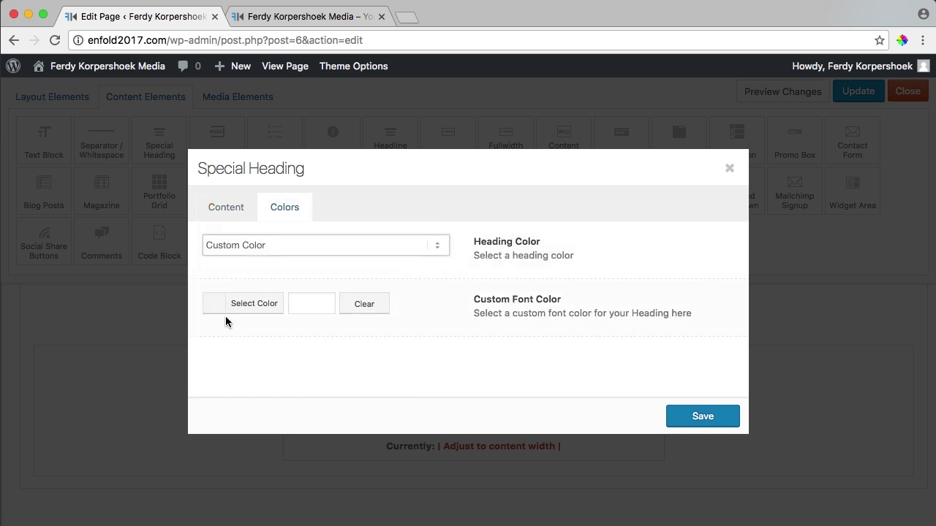
{"action": "left_click", "coordinate": [219, 312]}
{"action": "scroll", "coordinate": [255, 356], "scroll_direction": "down", "scroll_amount": 2}
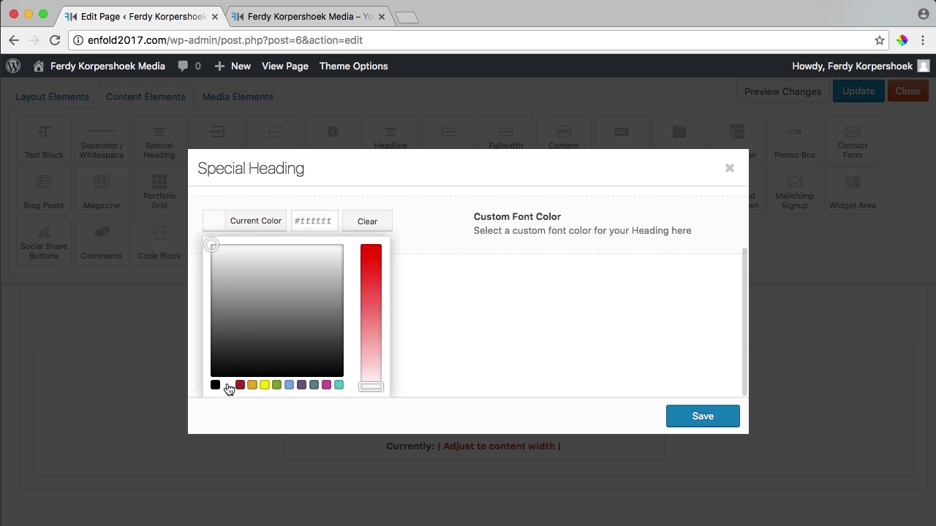
{"action": "left_click", "coordinate": [687, 426]}
{"action": "scroll", "coordinate": [109, 317], "scroll_direction": "up", "scroll_amount": 2}
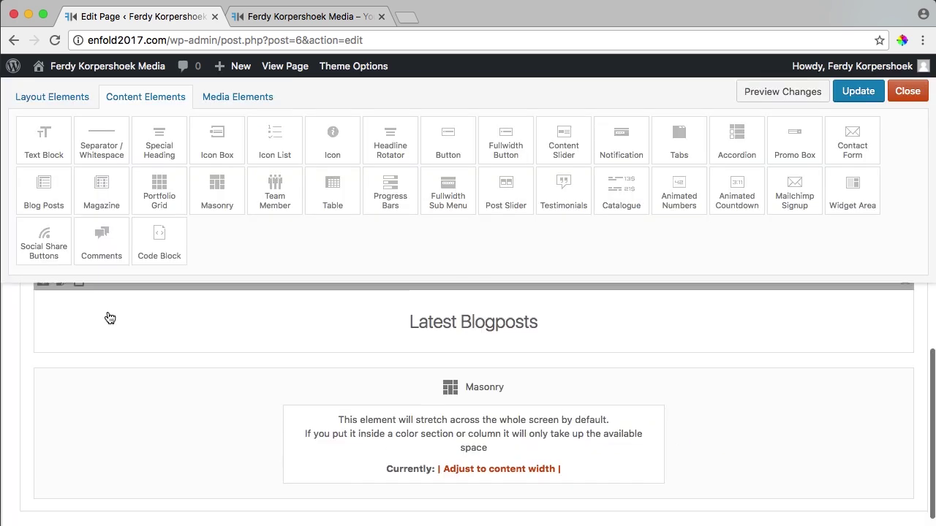
Set the copied colour section's background colour to #2d94c8 and save
{"action": "left_click", "coordinate": [67, 303]}
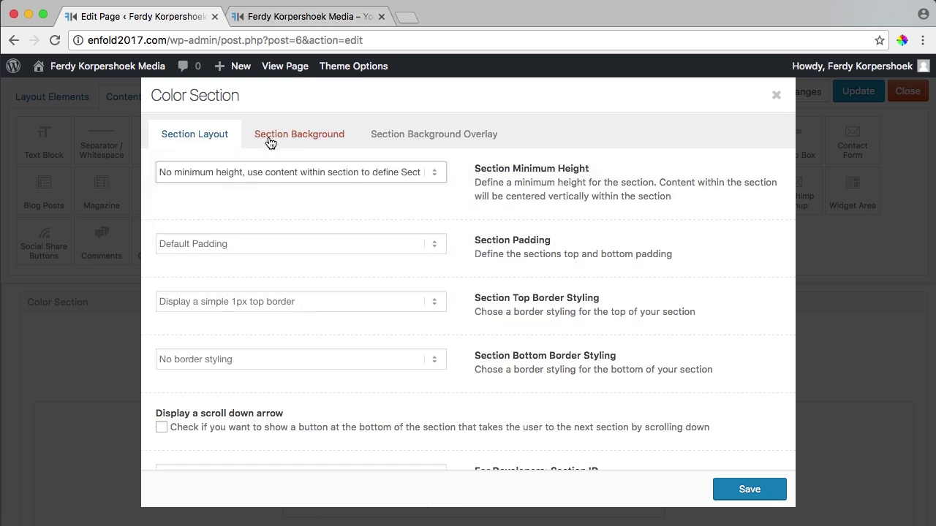
{"action": "left_click", "coordinate": [270, 150]}
{"action": "left_click", "coordinate": [246, 259]}
{"action": "type", "text": "#2d94c8"}
{"action": "left_click", "coordinate": [164, 263]}
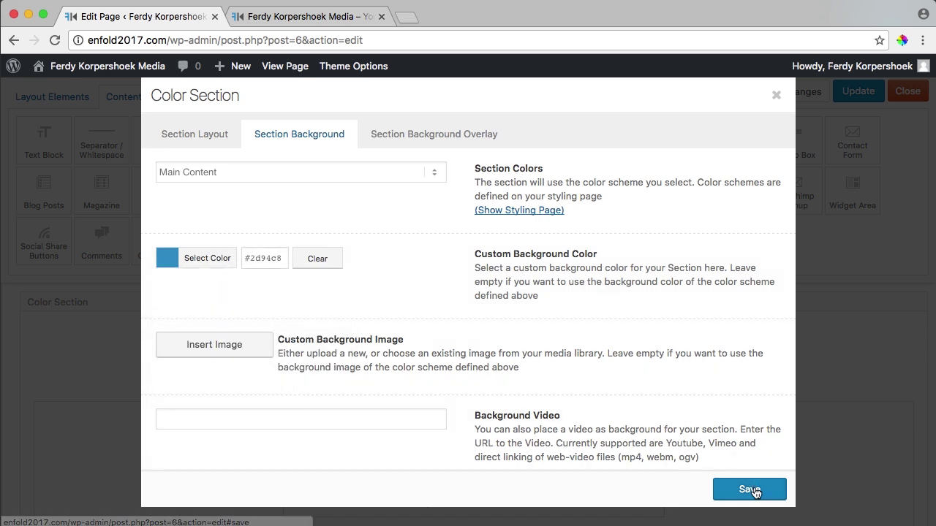
{"action": "left_click", "coordinate": [750, 489]}
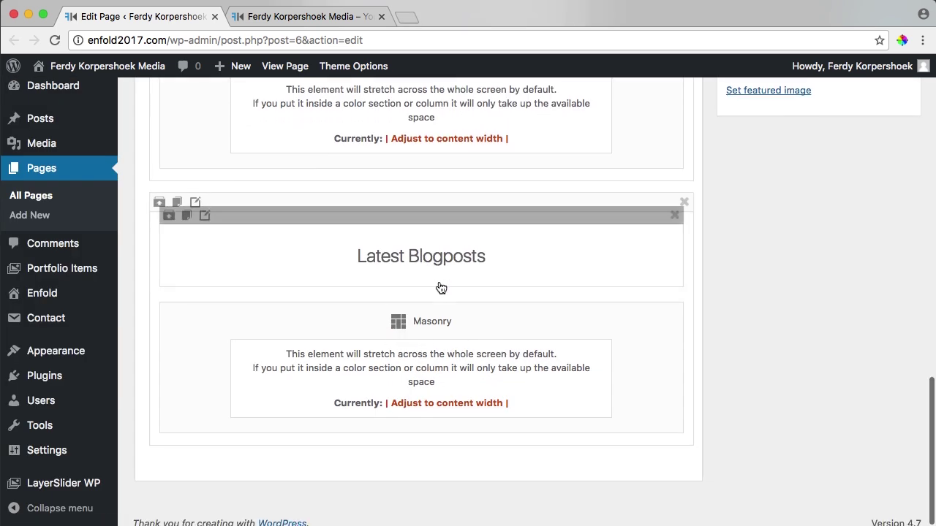
Switch the Latest Blogposts masonry to show blog categories instead of portfolio entries
{"action": "left_click", "coordinate": [401, 353]}
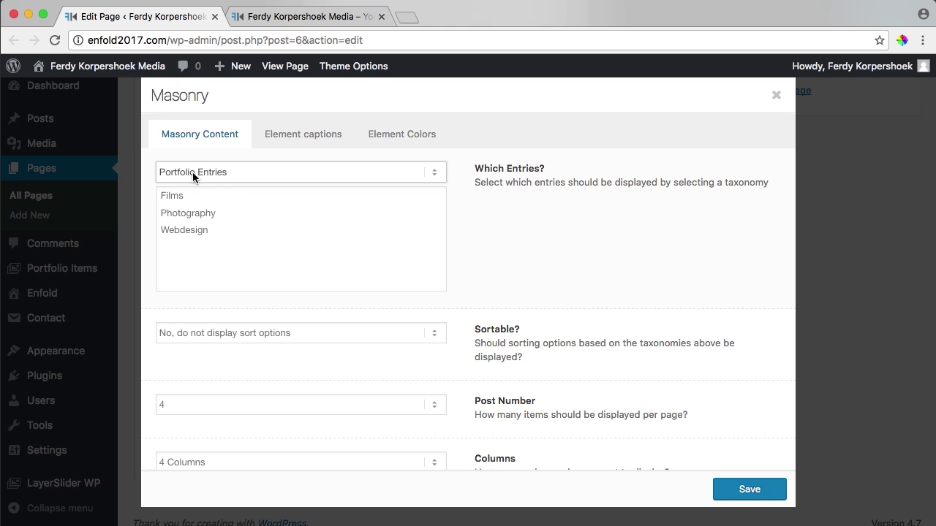
{"action": "left_click", "coordinate": [248, 173]}
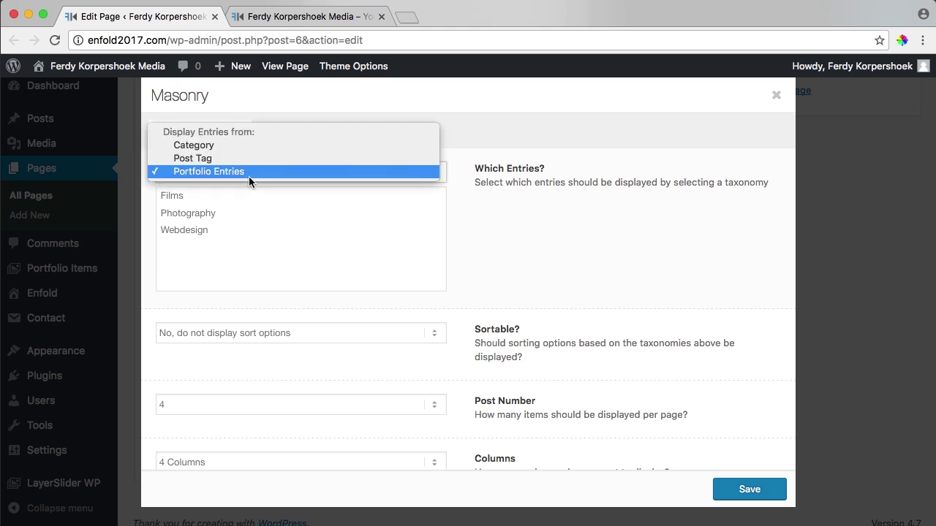
{"action": "left_click", "coordinate": [214, 145]}
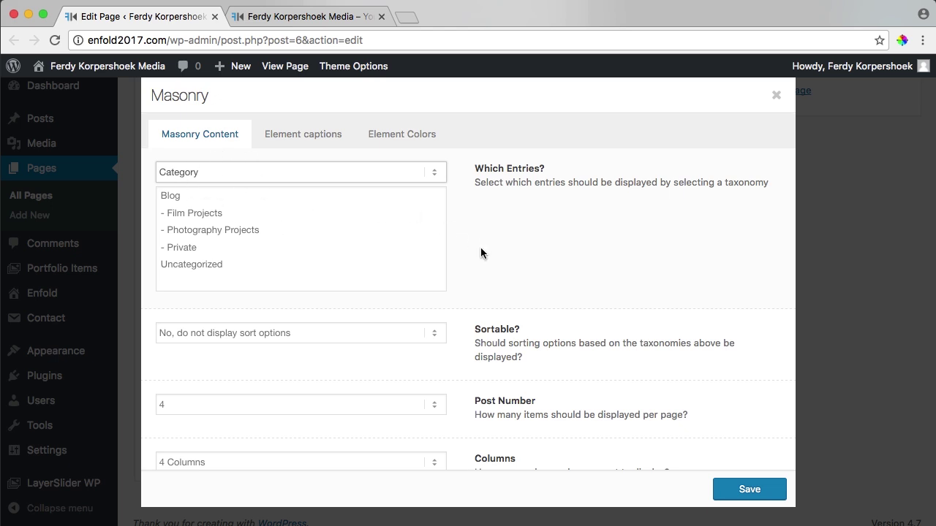
{"action": "scroll", "coordinate": [480, 253], "scroll_direction": "down", "scroll_amount": 3}
{"action": "left_click", "coordinate": [727, 489]}
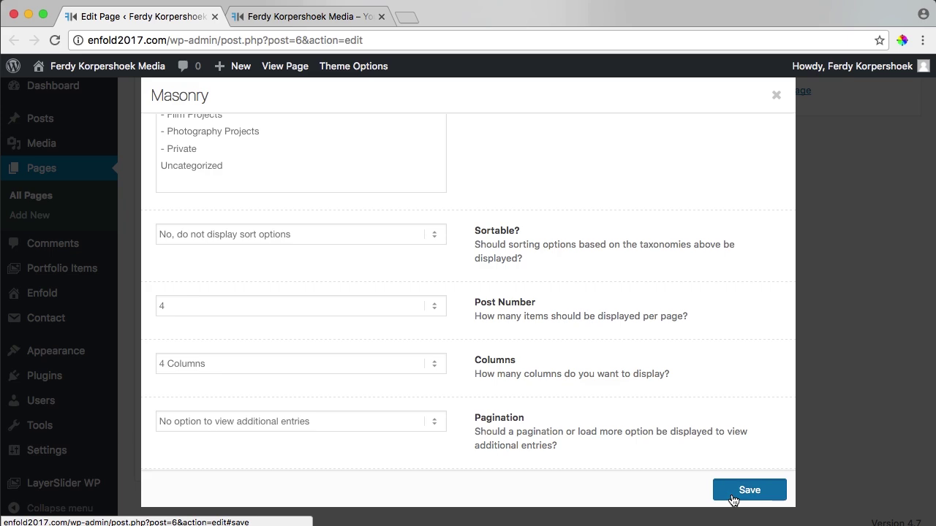
{"action": "scroll", "coordinate": [705, 351], "scroll_direction": "up", "scroll_amount": 10}
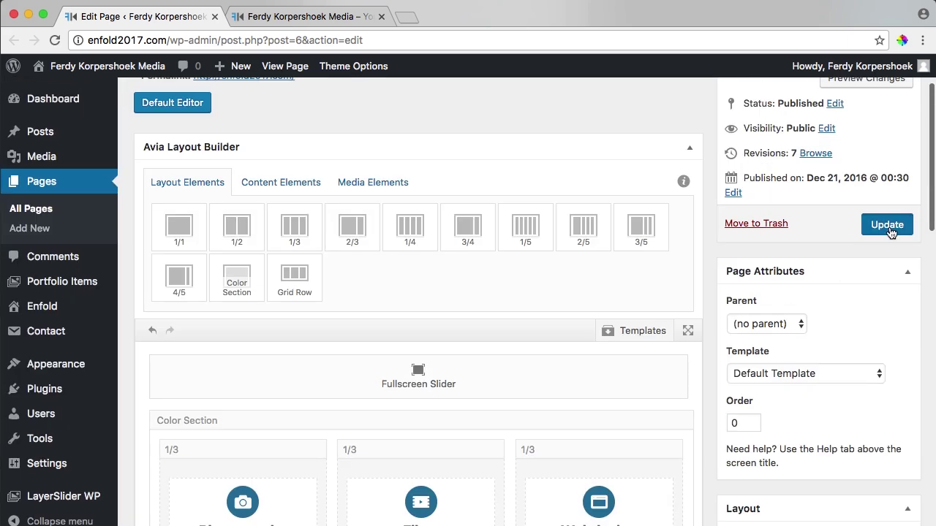
Reload the live front page and scroll down to the new Latest Blogposts section
{"action": "left_click", "coordinate": [351, 18]}
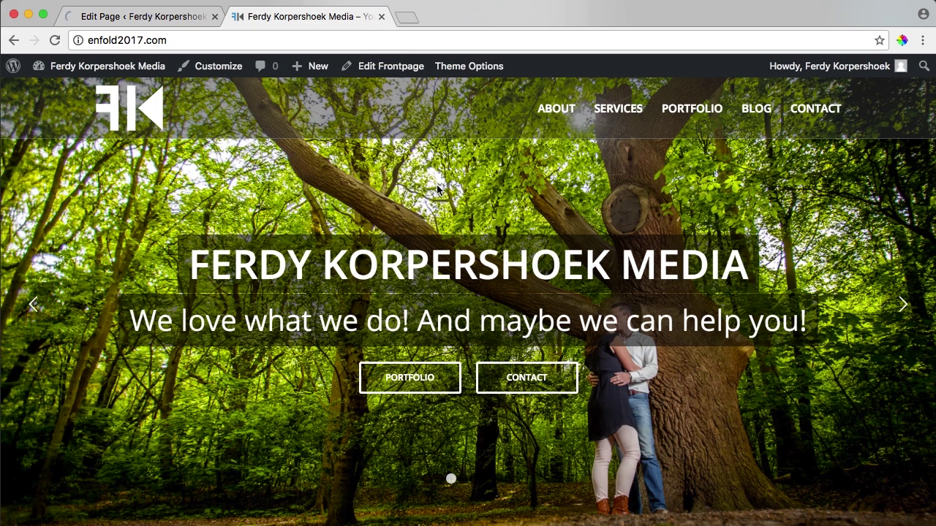
{"action": "key", "text": "super+r"}
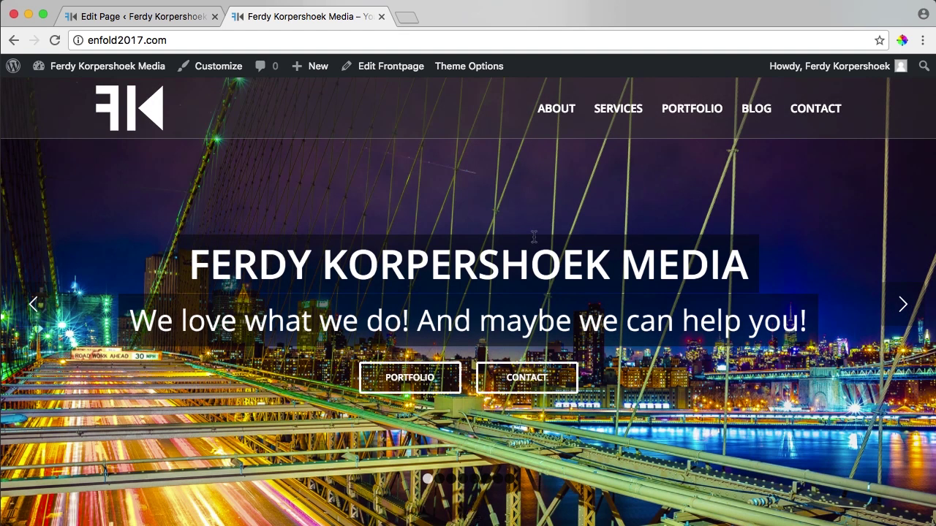
{"action": "scroll", "coordinate": [536, 356], "scroll_direction": "down", "scroll_amount": 5}
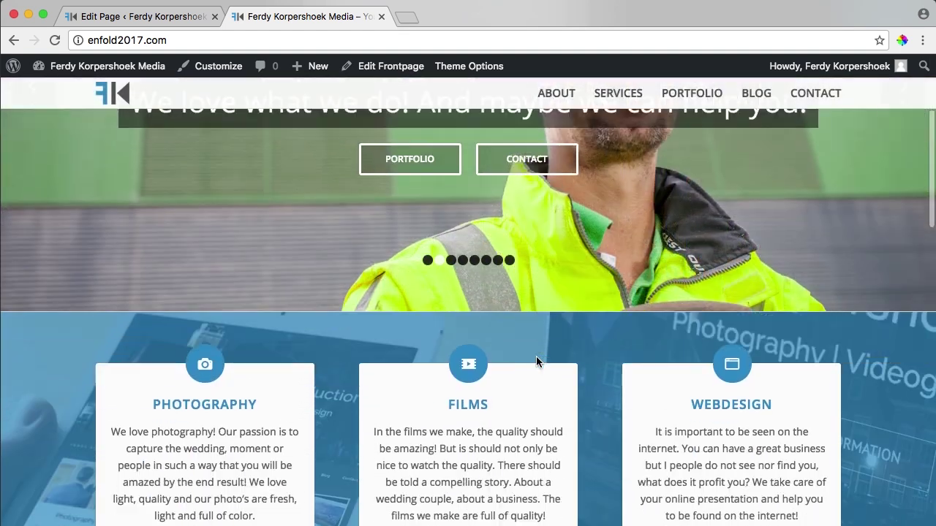
{"action": "scroll", "coordinate": [536, 355], "scroll_direction": "down", "scroll_amount": 3}
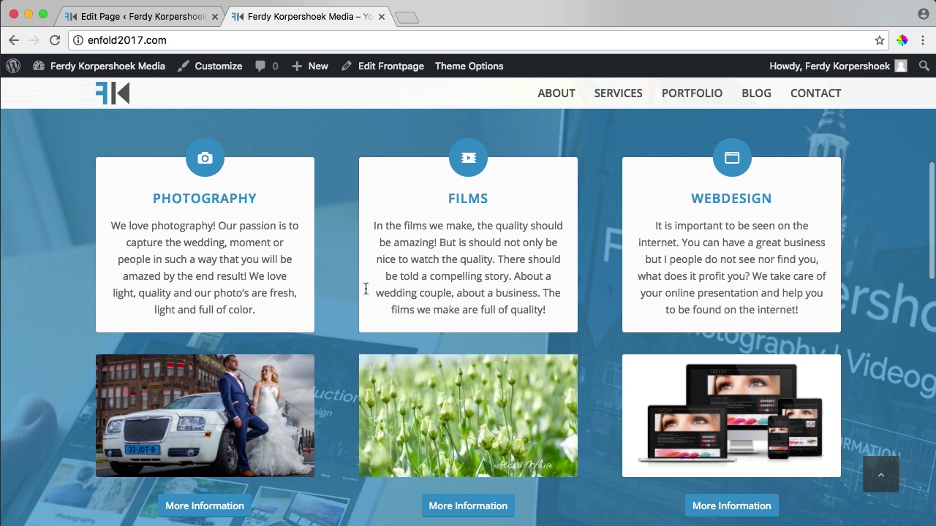
{"action": "scroll", "coordinate": [349, 295], "scroll_direction": "down", "scroll_amount": 1}
{"action": "scroll", "coordinate": [349, 294], "scroll_direction": "down", "scroll_amount": 2}
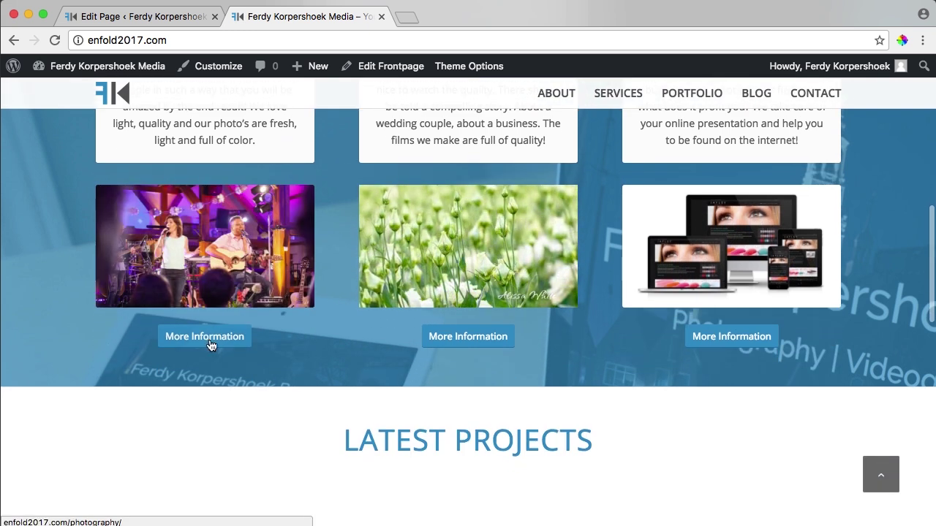
{"action": "scroll", "coordinate": [321, 336], "scroll_direction": "down", "scroll_amount": 4}
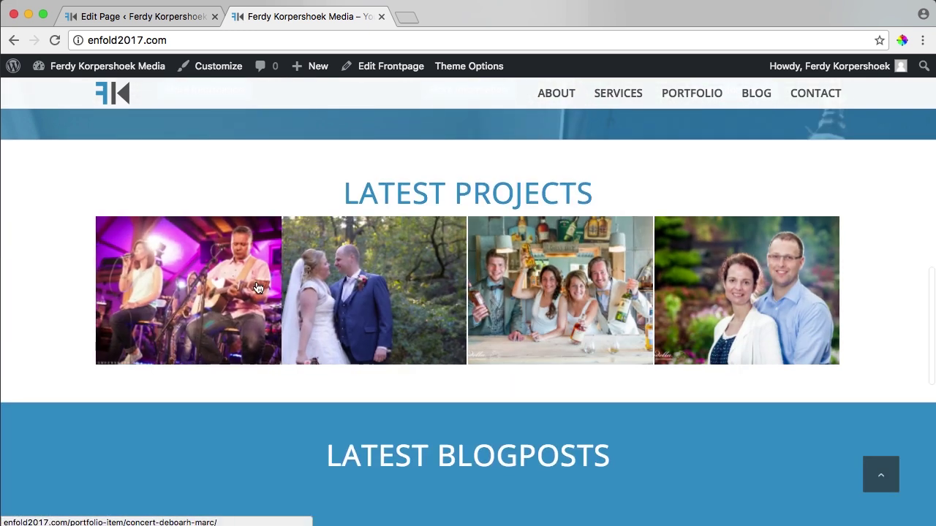
{"action": "scroll", "coordinate": [452, 282], "scroll_direction": "down", "scroll_amount": 4}
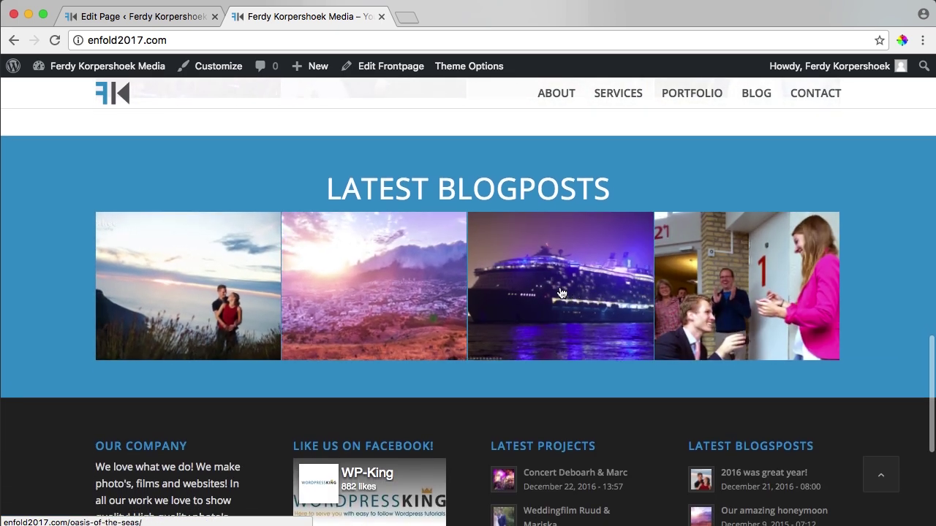
{"action": "left_click", "coordinate": [174, 21]}
{"action": "scroll", "coordinate": [337, 249], "scroll_direction": "down", "scroll_amount": 15}
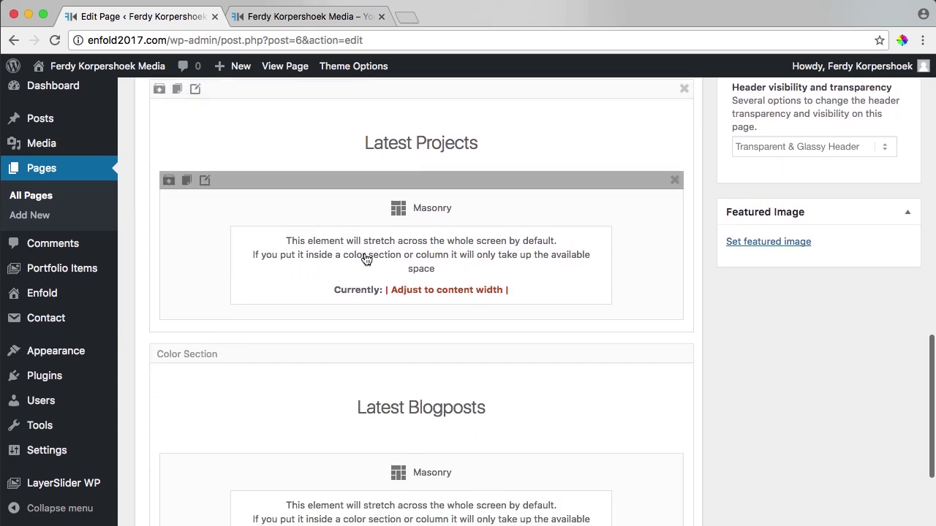
Show titles on the Latest Projects masonry tiles only on mouse hover
{"action": "left_click", "coordinate": [365, 256]}
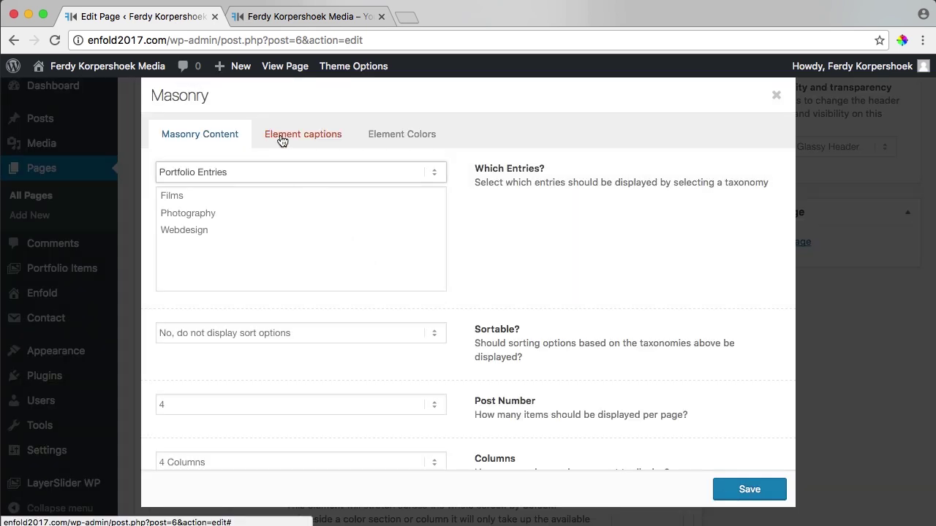
{"action": "left_click", "coordinate": [282, 140]}
{"action": "left_click", "coordinate": [224, 168]}
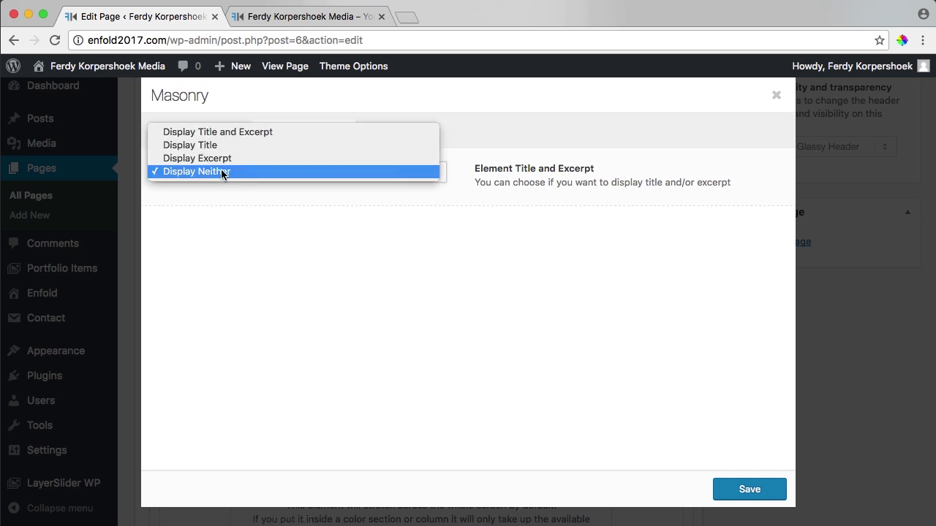
{"action": "left_click", "coordinate": [191, 145]}
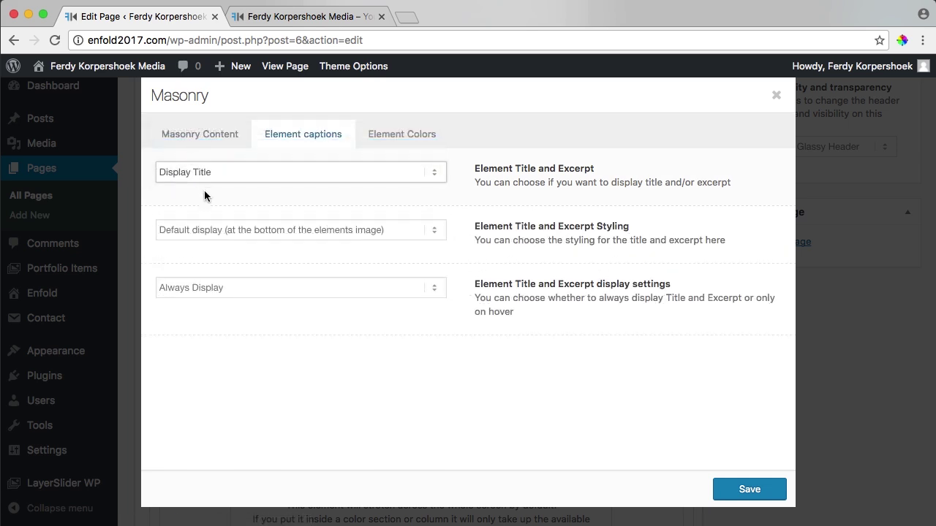
{"action": "left_click", "coordinate": [206, 288]}
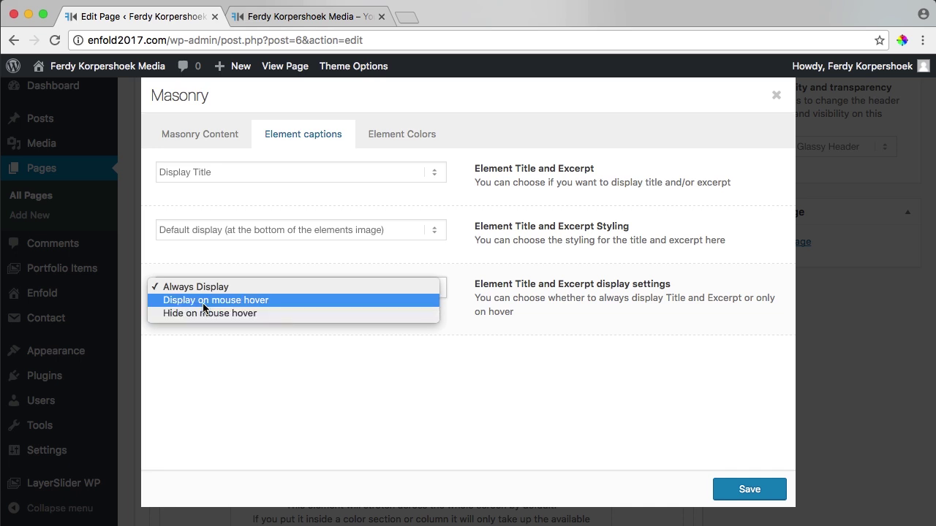
{"action": "left_click", "coordinate": [203, 301]}
{"action": "left_click", "coordinate": [740, 487]}
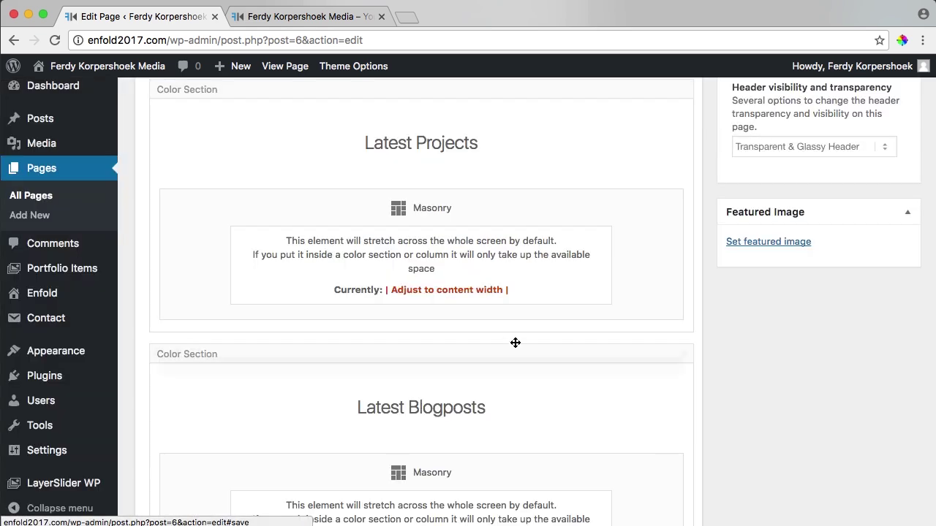
{"action": "scroll", "coordinate": [575, 375], "scroll_direction": "down", "scroll_amount": 3}
Show titles on the Latest Blogposts masonry tiles only on mouse hover
{"action": "left_click", "coordinate": [453, 329]}
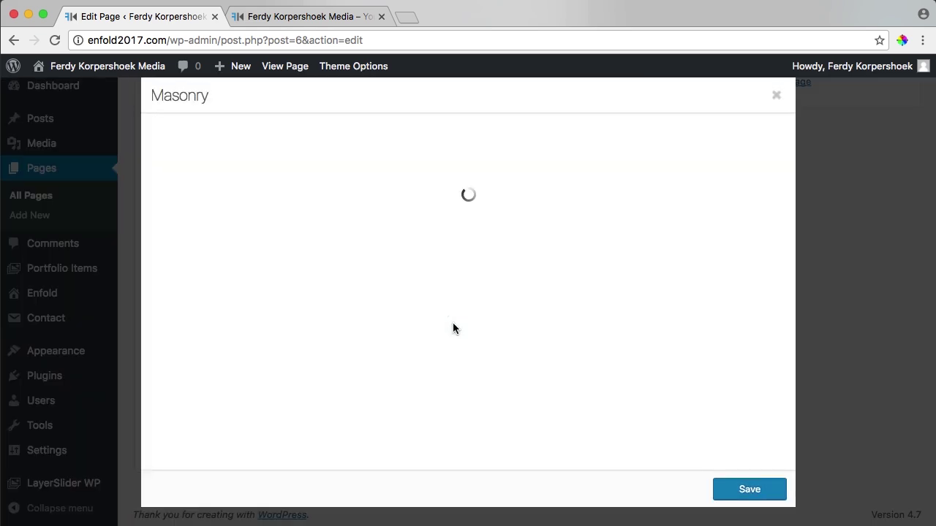
{"action": "left_click", "coordinate": [281, 134]}
{"action": "left_click", "coordinate": [254, 173]}
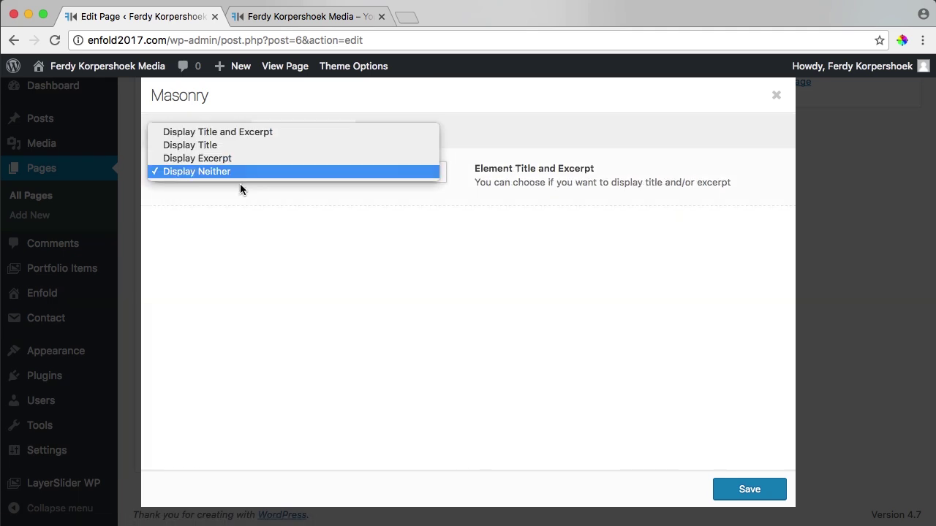
{"action": "left_click", "coordinate": [217, 146]}
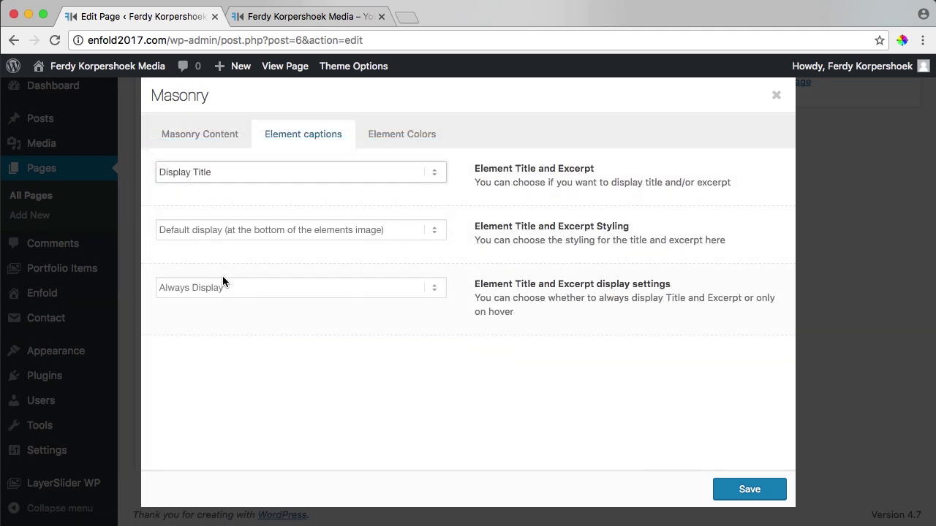
{"action": "left_click", "coordinate": [223, 276]}
{"action": "left_click", "coordinate": [223, 299]}
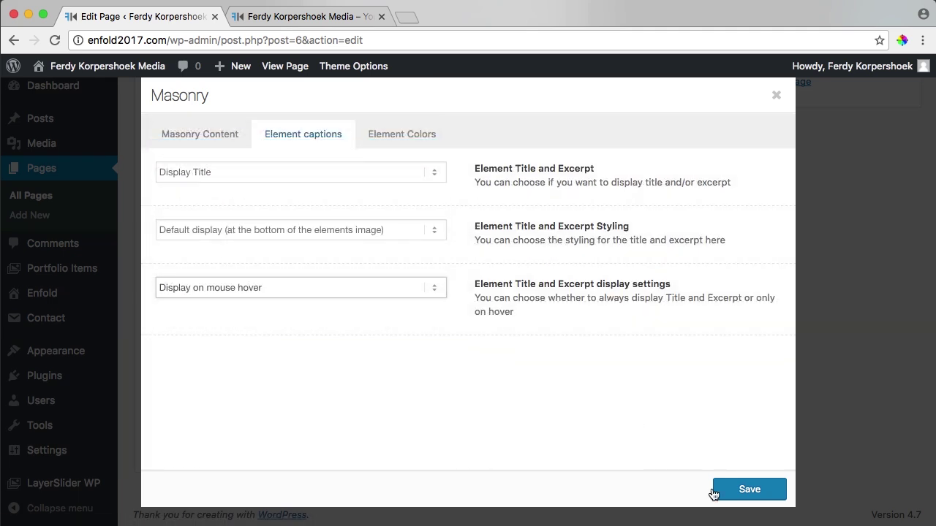
{"action": "left_click", "coordinate": [756, 489]}
{"action": "scroll", "coordinate": [756, 429], "scroll_direction": "up", "scroll_amount": 10}
Update the page and reload the live site to check the hover titles
{"action": "left_click", "coordinate": [877, 365]}
{"action": "left_click", "coordinate": [321, 16]}
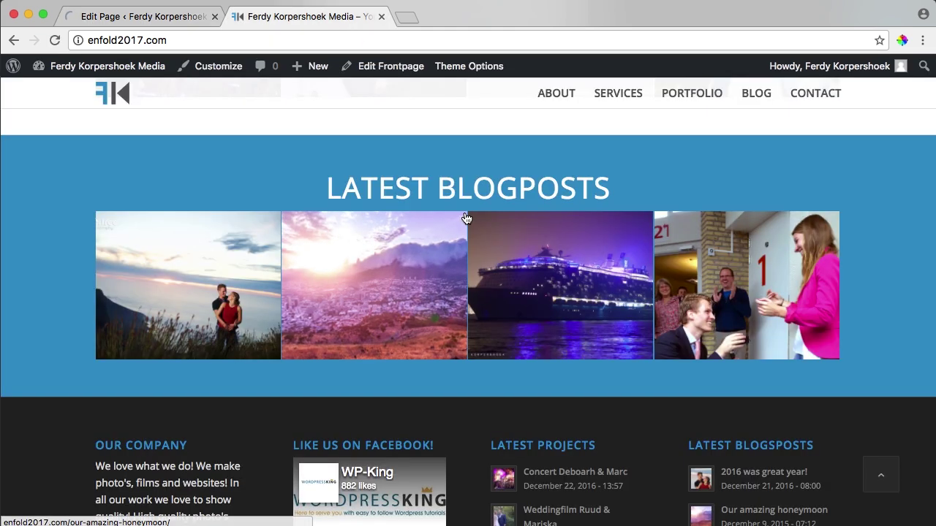
{"action": "key", "text": "super+r"}
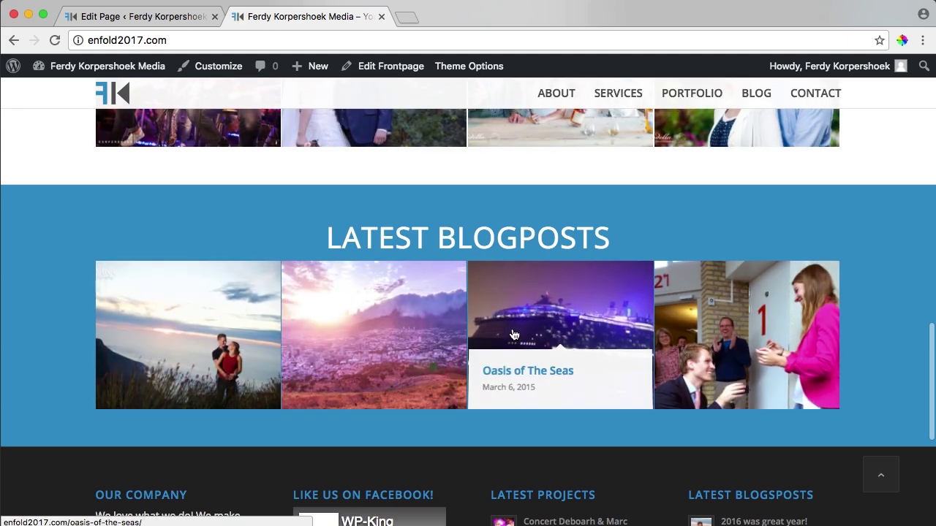
{"action": "scroll", "coordinate": [472, 247], "scroll_direction": "up", "scroll_amount": 5}
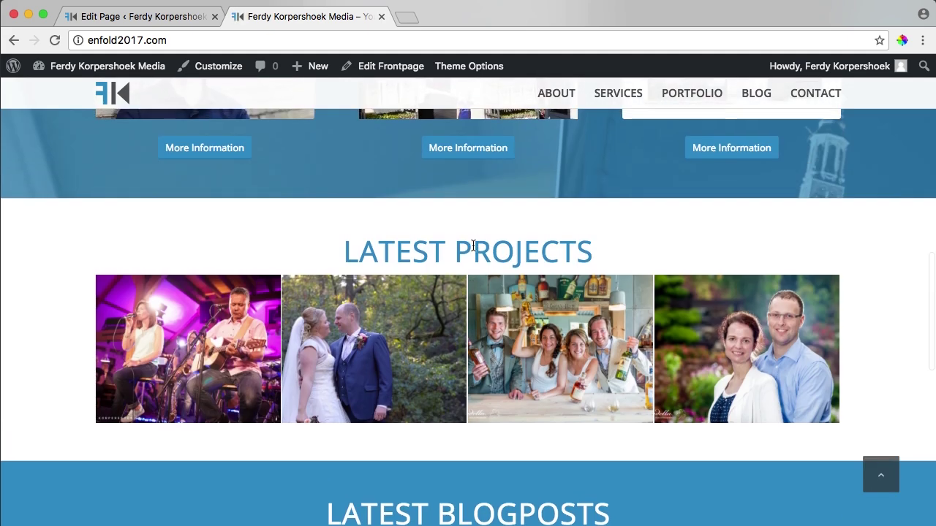
{"action": "scroll", "coordinate": [472, 245], "scroll_direction": "up", "scroll_amount": 15}
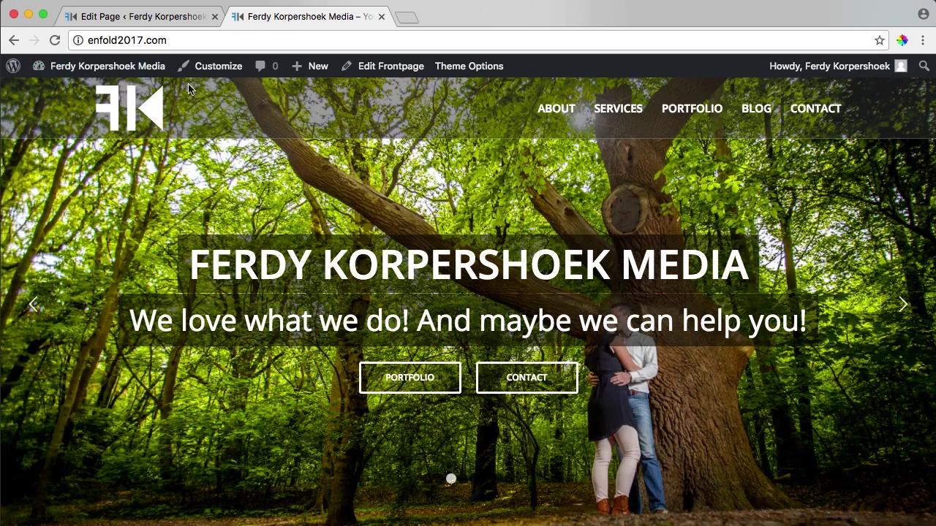
{"action": "left_click", "coordinate": [155, 20]}
In the Fullscreen Slider's settings, start adding multiple images by uploading new files
{"action": "scroll", "coordinate": [303, 234], "scroll_direction": "down", "scroll_amount": 5}
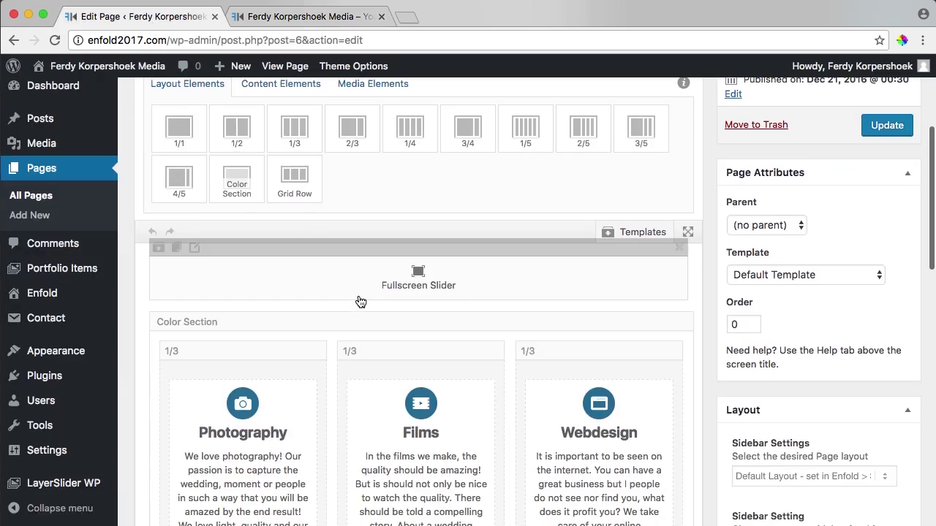
{"action": "left_click", "coordinate": [373, 284]}
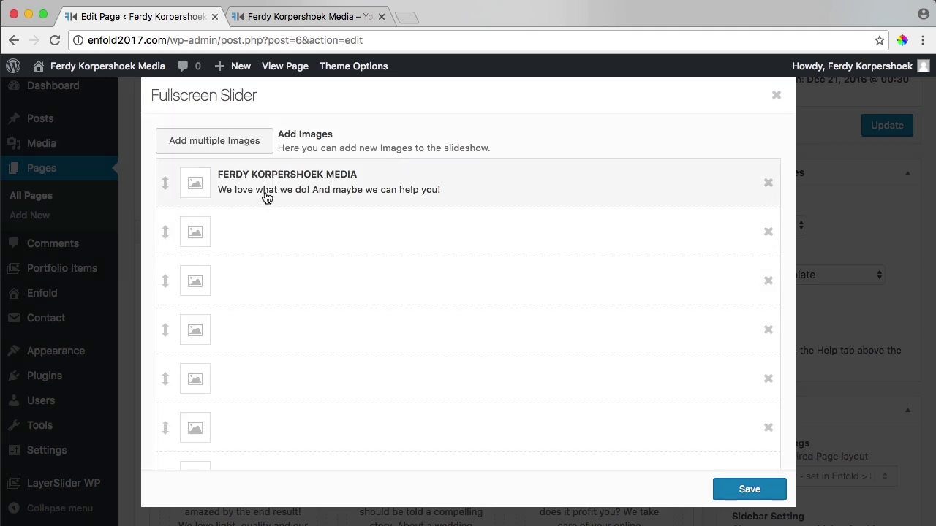
{"action": "left_click", "coordinate": [212, 140]}
{"action": "left_click", "coordinate": [74, 128]}
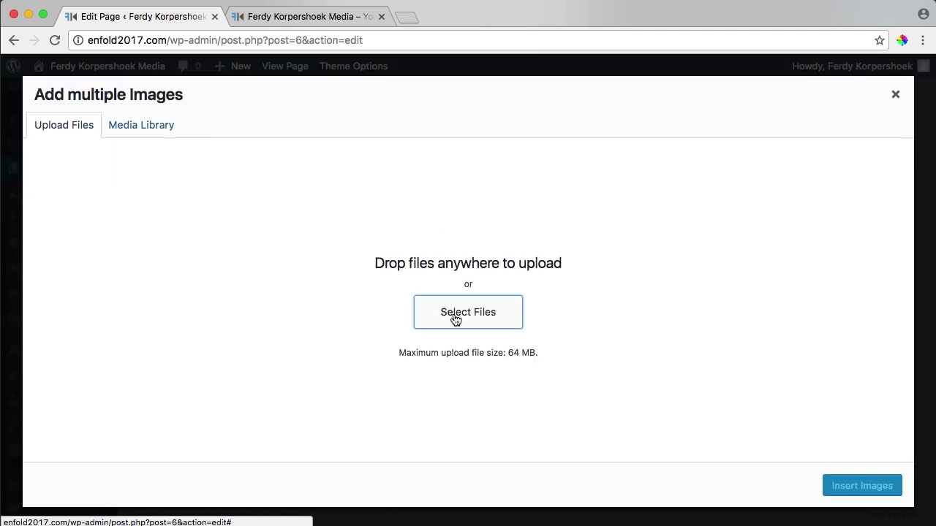
{"action": "left_click", "coordinate": [454, 320]}
Upload Photographer-Rotterdam.jpg from Desktop/Enfold2017/08. Home and insert it into the slider
{"action": "left_click", "coordinate": [282, 149]}
{"action": "left_click", "coordinate": [404, 89]}
{"action": "left_click", "coordinate": [548, 181]}
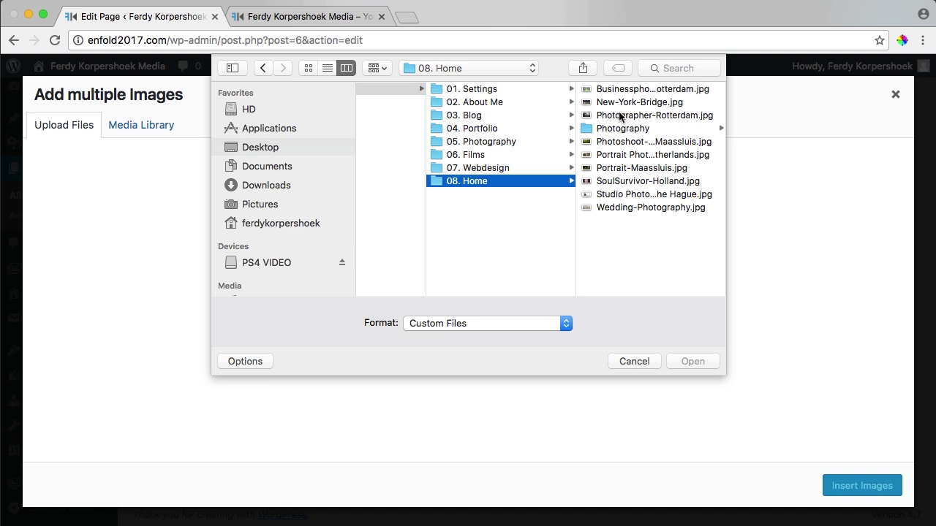
{"action": "left_click", "coordinate": [619, 115]}
{"action": "left_click", "coordinate": [687, 359]}
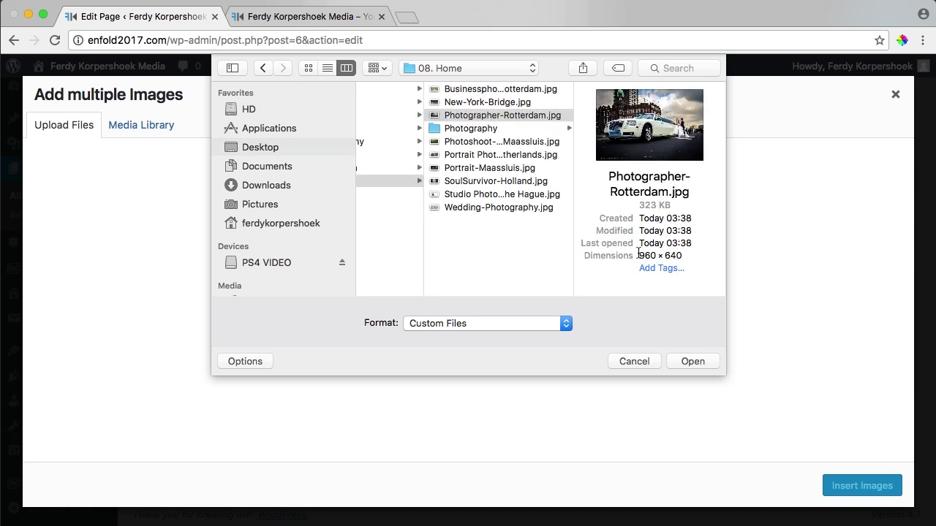
{"action": "left_click", "coordinate": [687, 256]}
{"action": "left_click", "coordinate": [691, 361]}
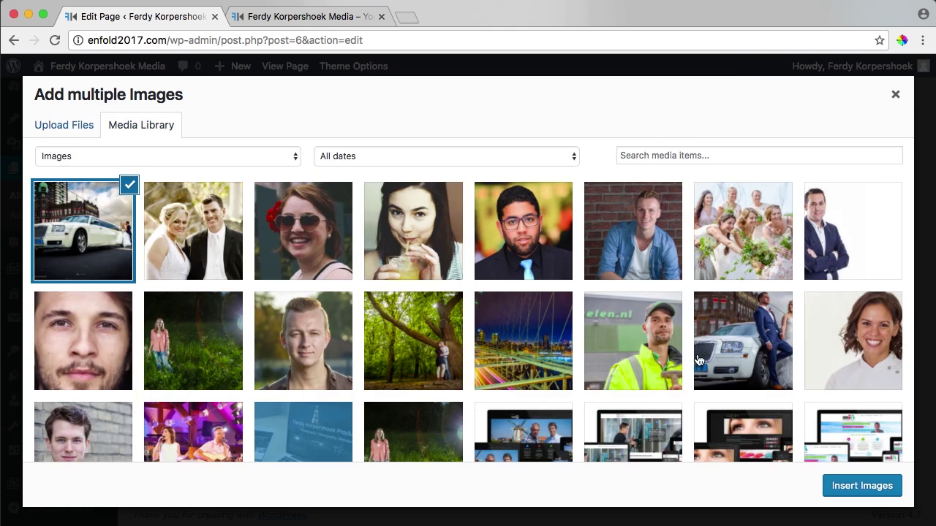
{"action": "left_click", "coordinate": [862, 486]}
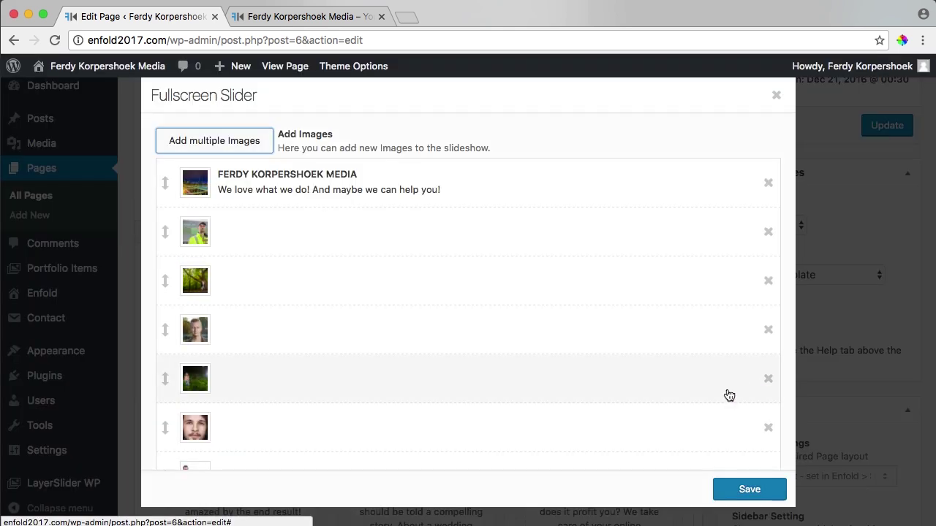
Drag the limousine photo to the top as the first slide, save the slider, and update the page
{"action": "left_click_drag", "start_coordinate": [166, 376], "coordinate": [201, 167]}
{"action": "scroll", "coordinate": [192, 203], "scroll_direction": "up", "scroll_amount": 3}
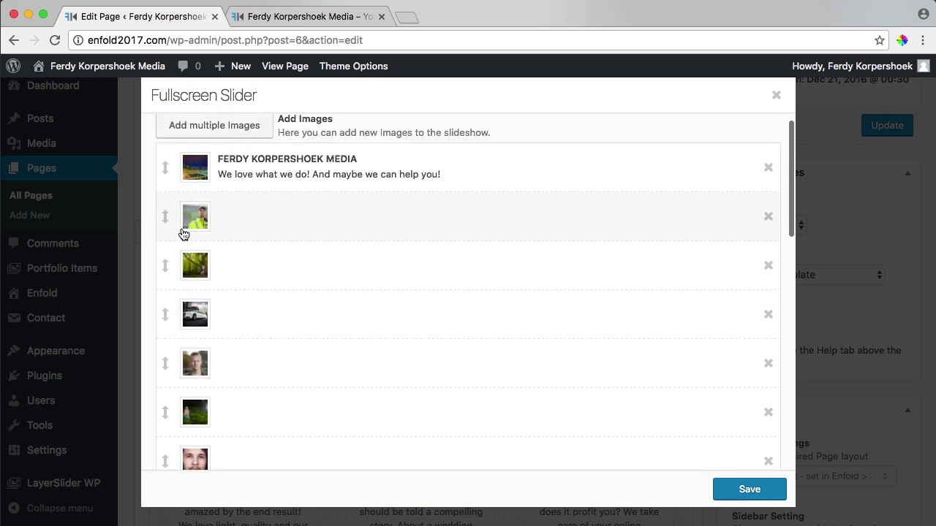
{"action": "left_click_drag", "start_coordinate": [165, 314], "coordinate": [168, 170]}
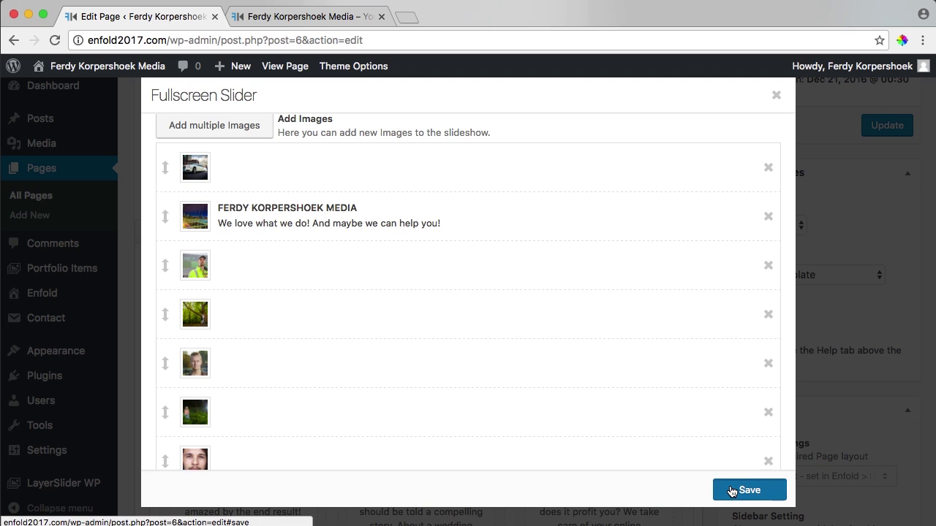
{"action": "left_click", "coordinate": [731, 491]}
{"action": "left_click", "coordinate": [877, 128]}
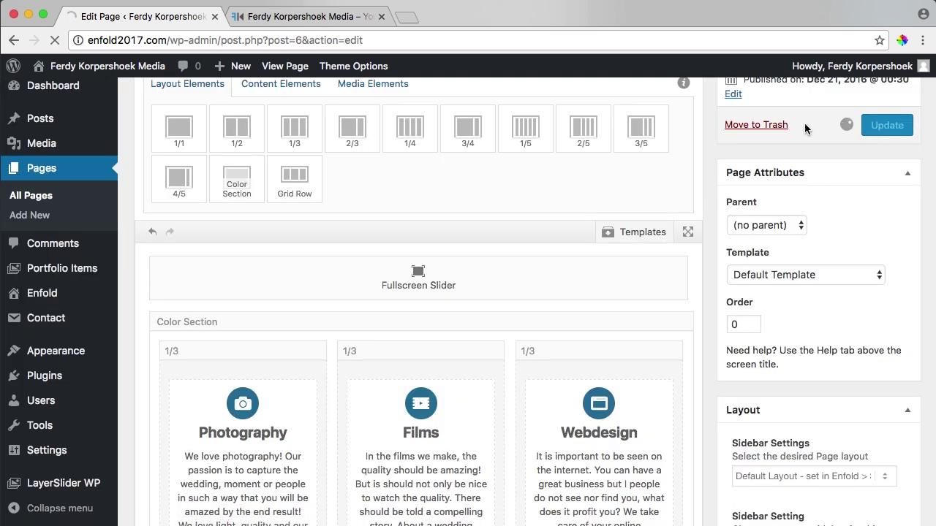
View the limousine opening slide on the live home page, desktop and mobile-sized, advancing the mobile slider
{"action": "left_click", "coordinate": [331, 22]}
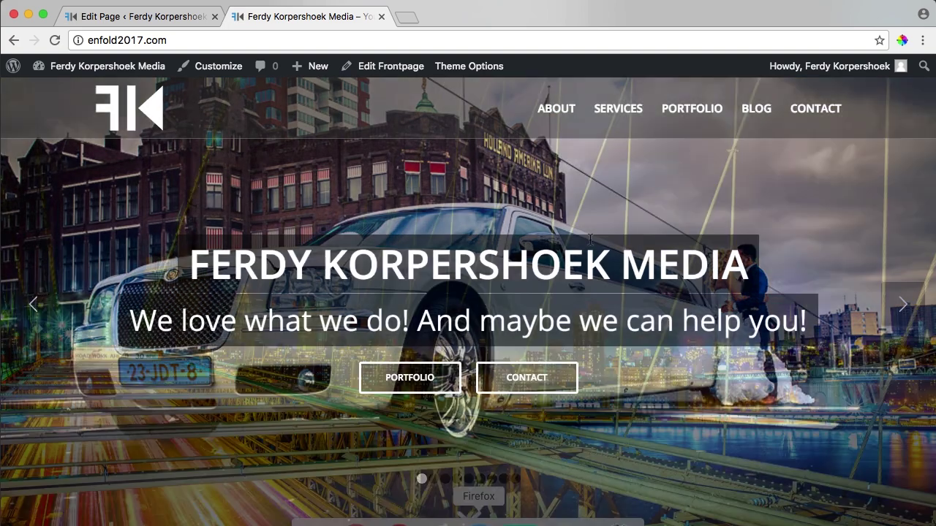
{"action": "mouse_move", "coordinate": [479, 522]}
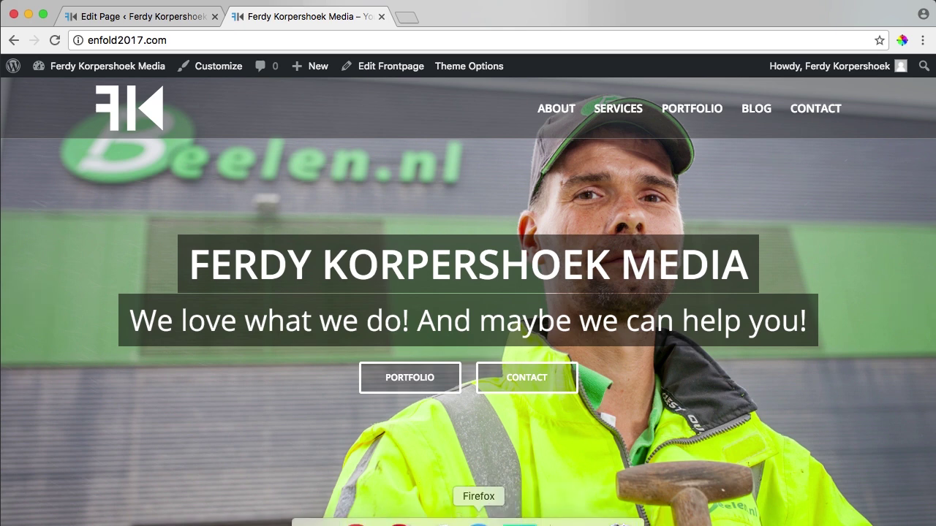
{"action": "left_click", "coordinate": [478, 523]}
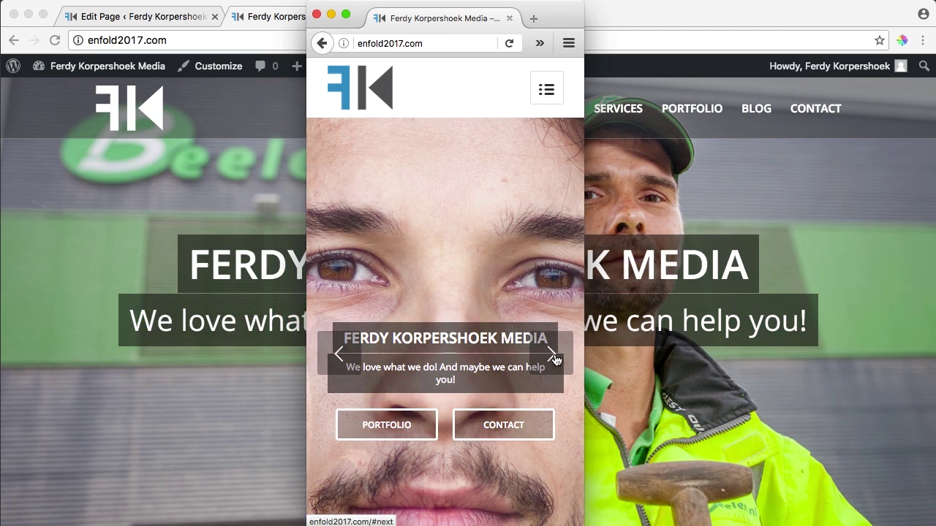
{"action": "left_click", "coordinate": [552, 356]}
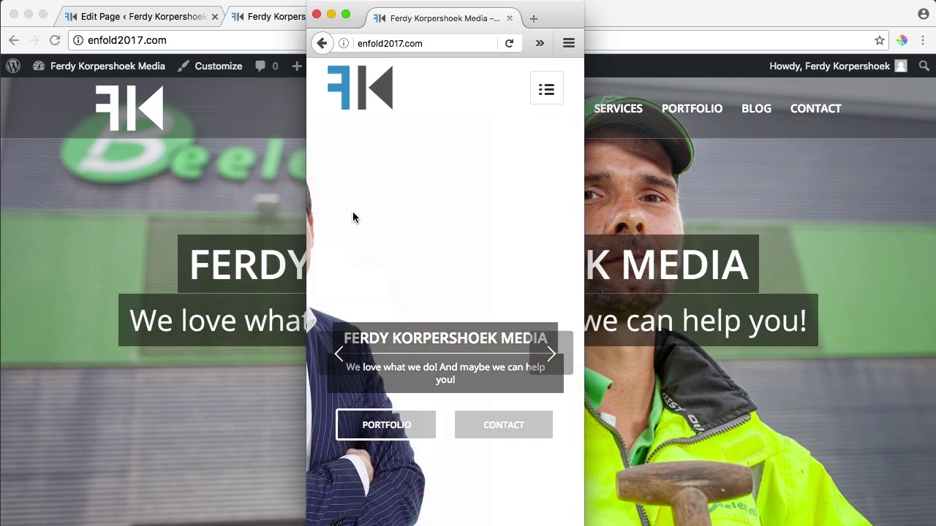
Go back to the Home page editor and reopen the Fullscreen Slider settings
{"action": "left_click", "coordinate": [146, 55]}
{"action": "left_click", "coordinate": [142, 16]}
{"action": "scroll", "coordinate": [365, 244], "scroll_direction": "up", "scroll_amount": 5}
{"action": "scroll", "coordinate": [366, 244], "scroll_direction": "down", "scroll_amount": 3}
{"action": "left_click", "coordinate": [392, 399]}
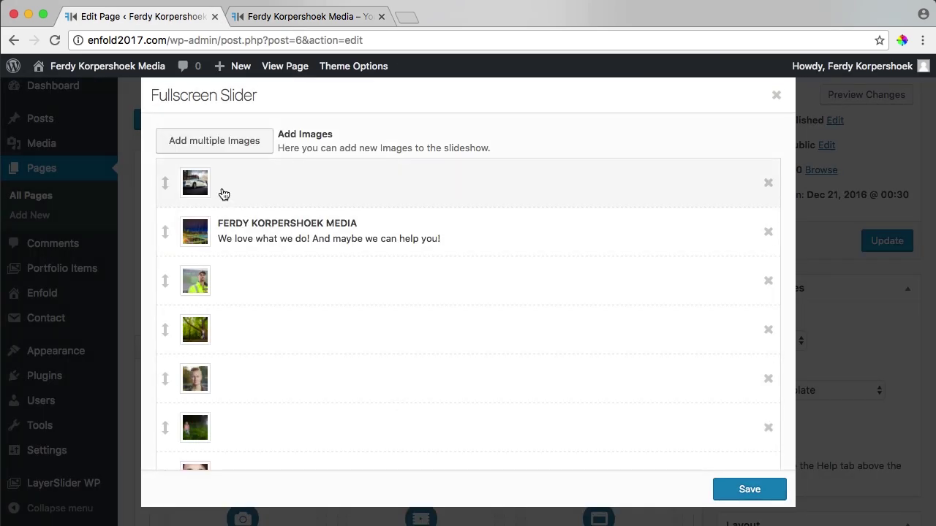
Set the limousine slide's Image Position to Center Right
{"action": "left_click", "coordinate": [223, 194]}
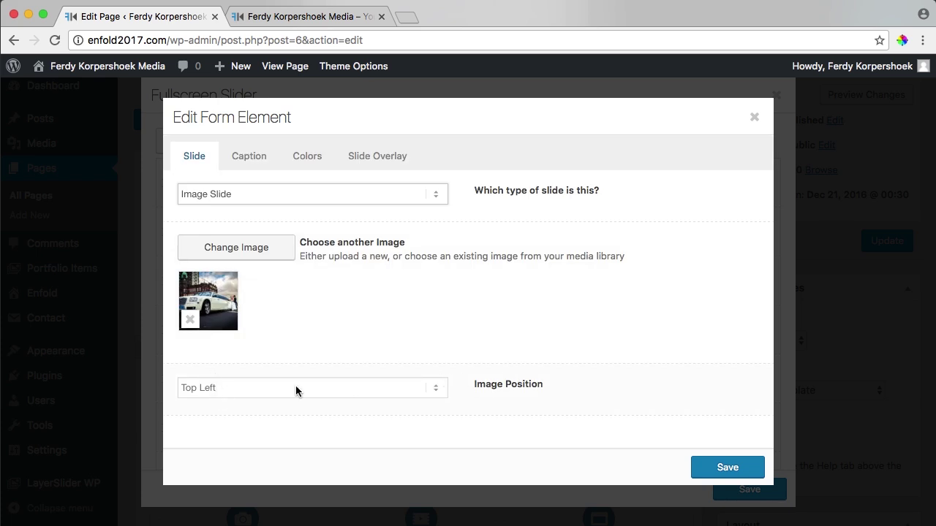
{"action": "left_click", "coordinate": [231, 388]}
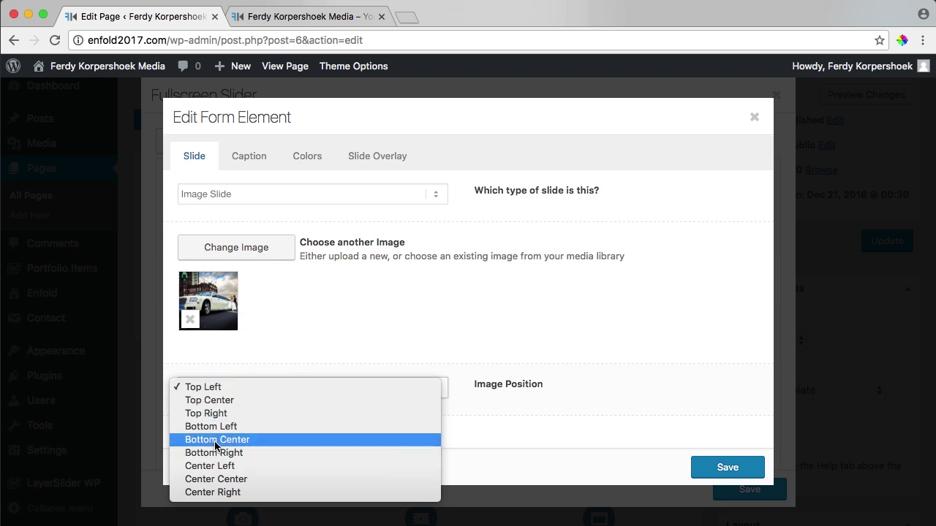
{"action": "left_click", "coordinate": [215, 493]}
{"action": "left_click", "coordinate": [374, 401]}
{"action": "left_click", "coordinate": [489, 403]}
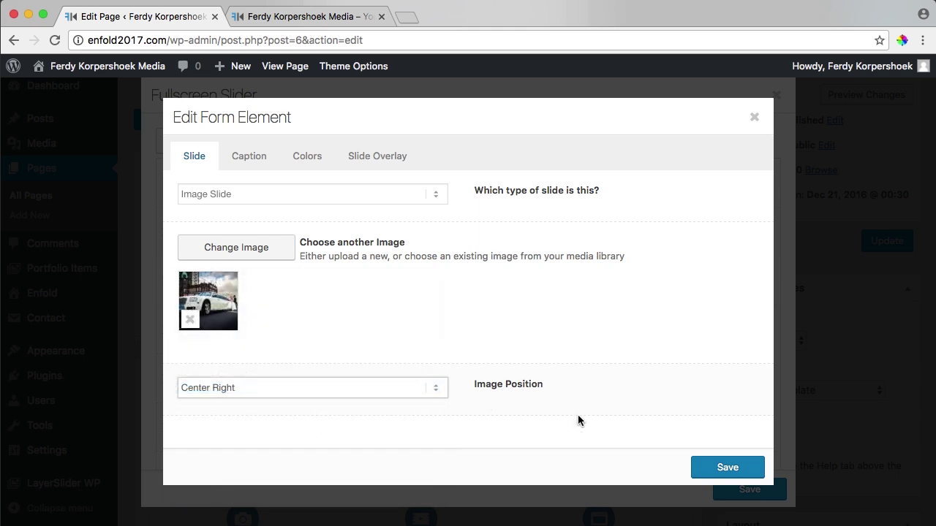
Save the slide and slider dialogs, update the page, and return to the live home page
{"action": "left_click", "coordinate": [727, 467]}
{"action": "left_click", "coordinate": [744, 488]}
{"action": "left_click", "coordinate": [881, 245]}
{"action": "left_click", "coordinate": [291, 16]}
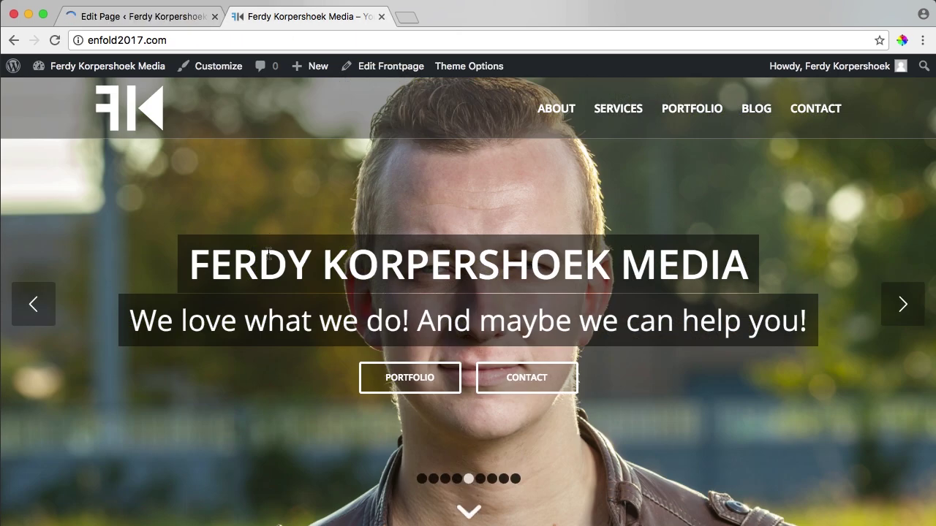
Reload the mobile-sized preview and advance its slider to check the limousine slide
{"action": "key", "text": "super+Tab"}
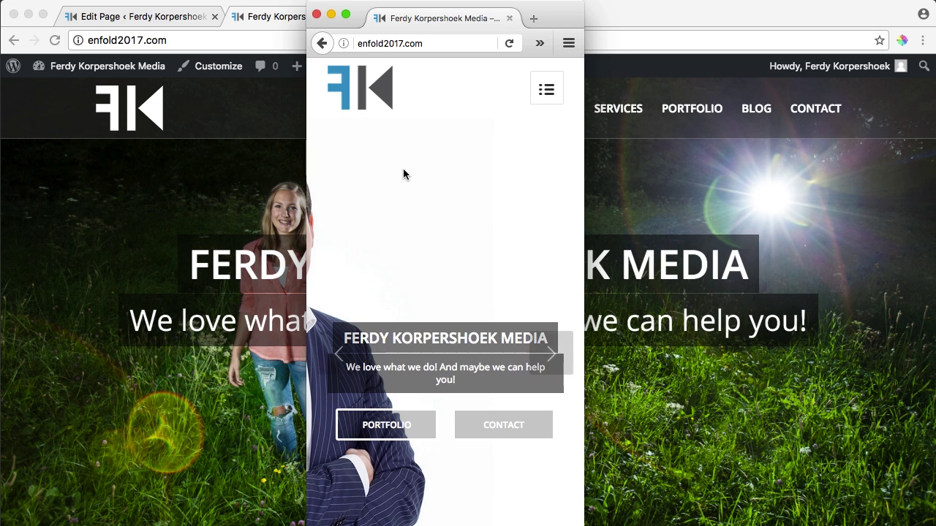
{"action": "key", "text": "super+r"}
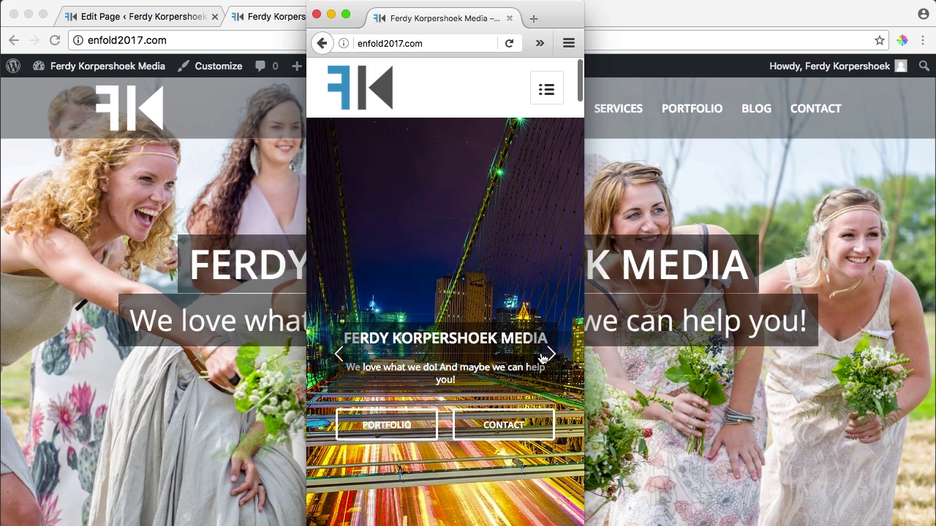
{"action": "left_click", "coordinate": [547, 355]}
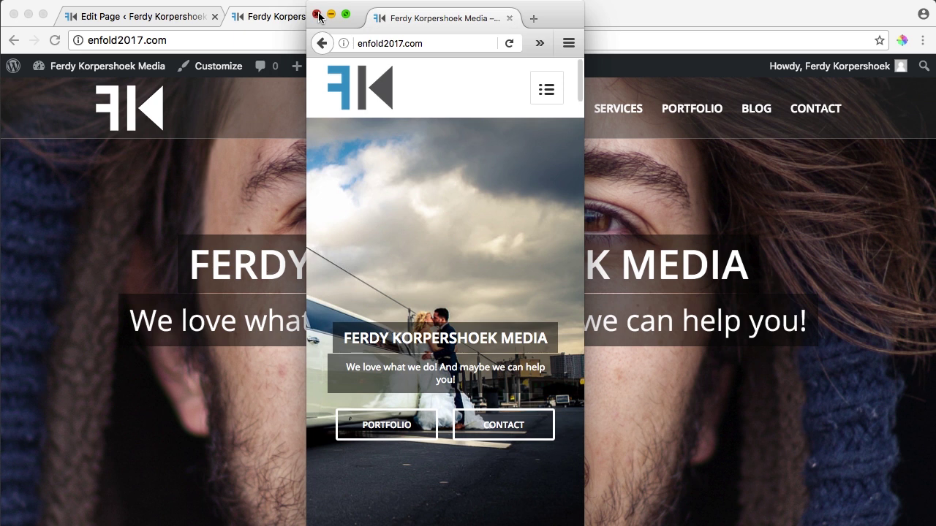
Close the mobile preview window and open the site's ABOUT page
{"action": "left_click", "coordinate": [316, 13]}
{"action": "left_click", "coordinate": [318, 41]}
{"action": "left_click", "coordinate": [559, 109]}
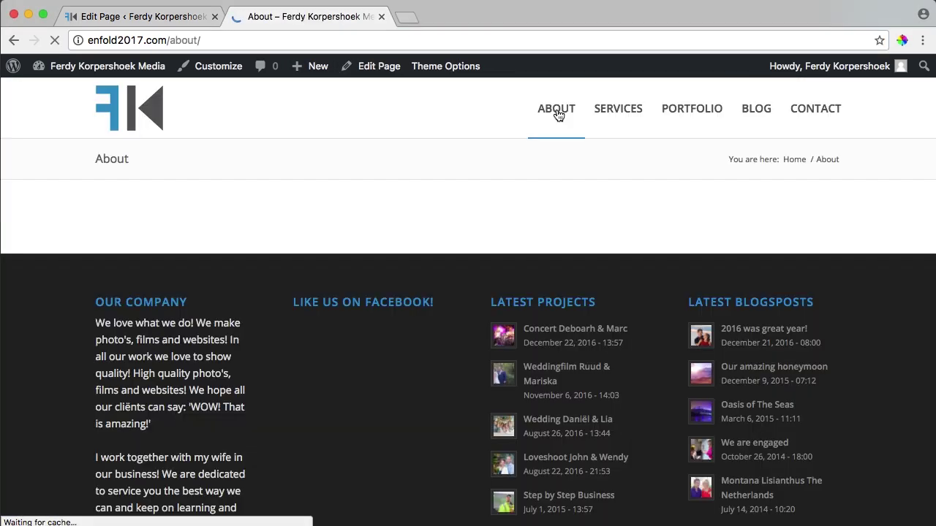
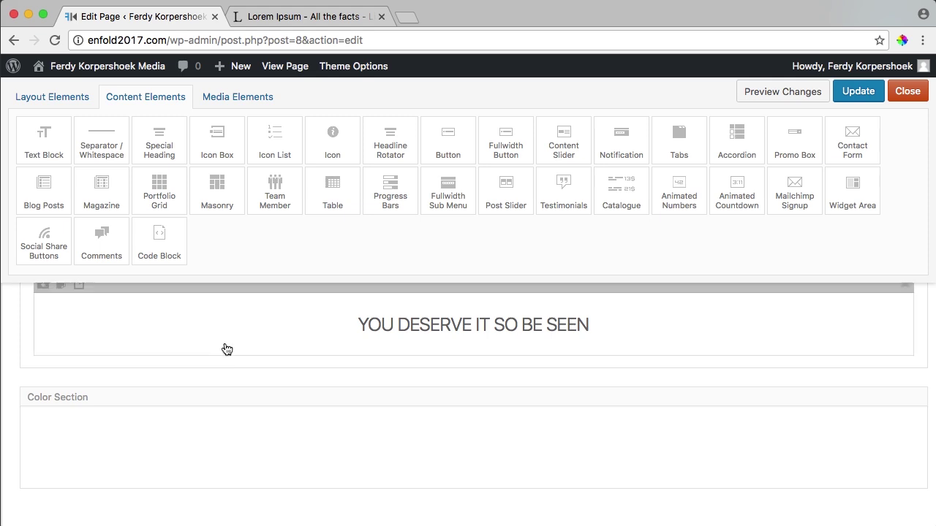
Add a Testimonials element to the Color Section and give its first entry the person's name and subtitle 'CEO, TImes'
{"action": "left_click_drag", "start_coordinate": [564, 189], "coordinate": [265, 437]}
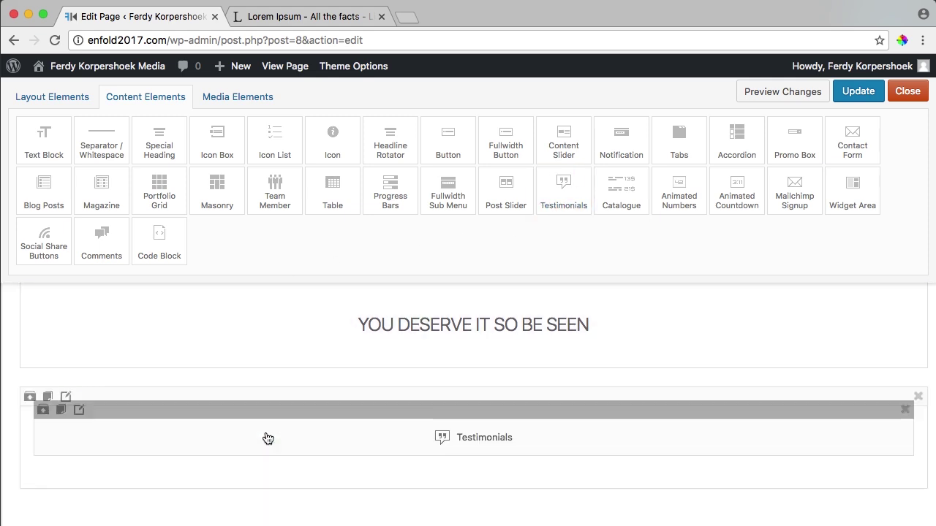
{"action": "left_click", "coordinate": [266, 437]}
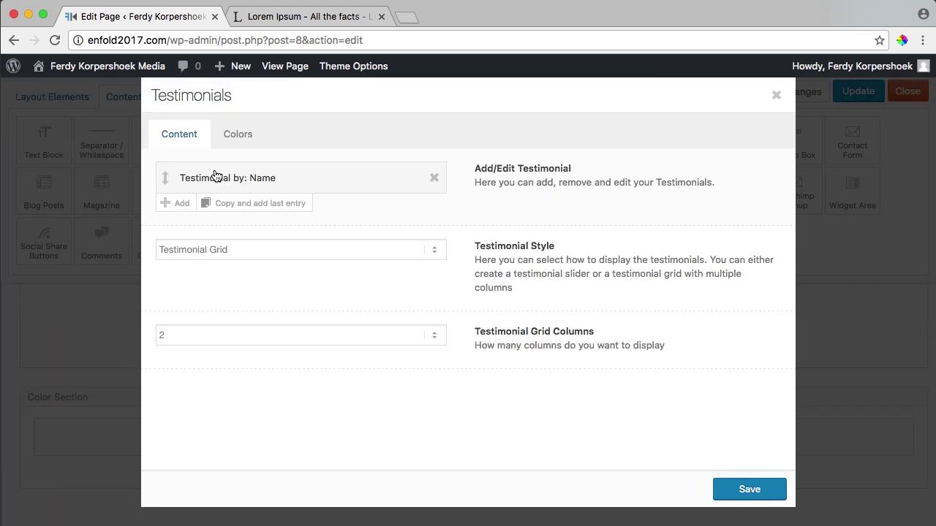
{"action": "left_click", "coordinate": [284, 176]}
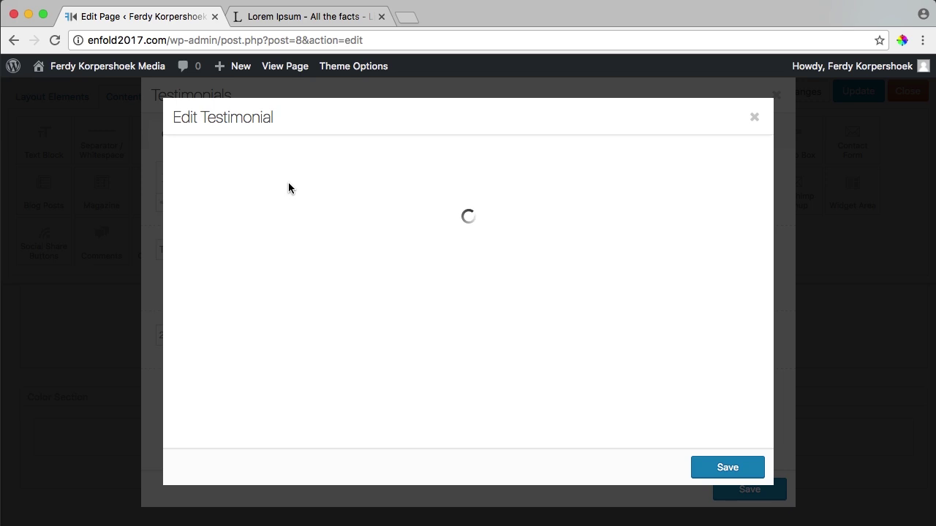
{"action": "left_click", "coordinate": [244, 221]}
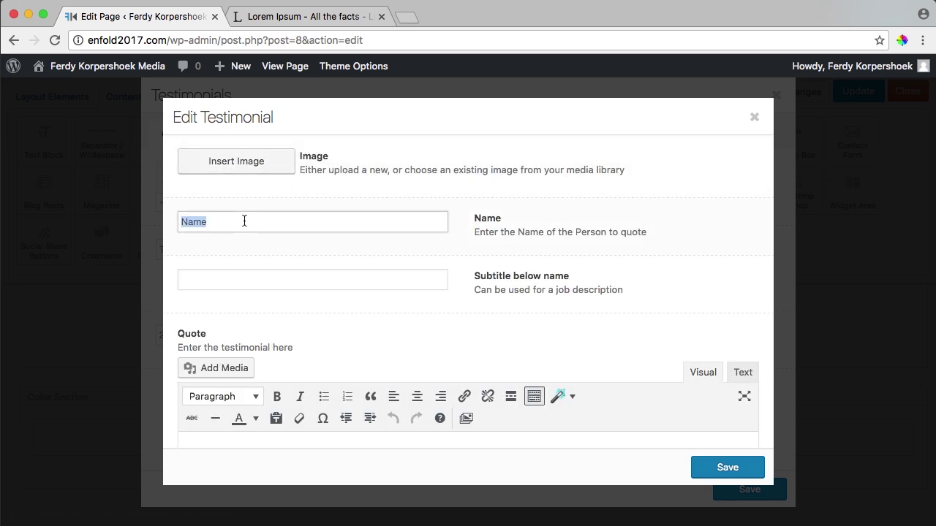
{"action": "scroll", "coordinate": [288, 232], "scroll_direction": "down", "scroll_amount": 2}
{"action": "scroll", "coordinate": [288, 232], "scroll_direction": "up", "scroll_amount": 2}
{"action": "left_click", "coordinate": [234, 281]}
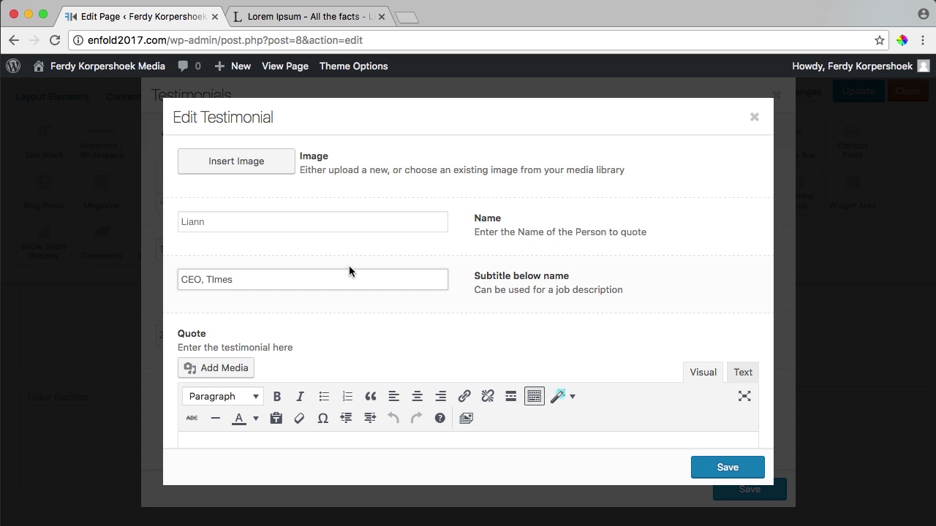
Upload Daniel.jpg, Elise.jpg, Margriet-Oranje.jpeg and Wedding-Couple.jpg to the media library
{"action": "left_click", "coordinate": [234, 162]}
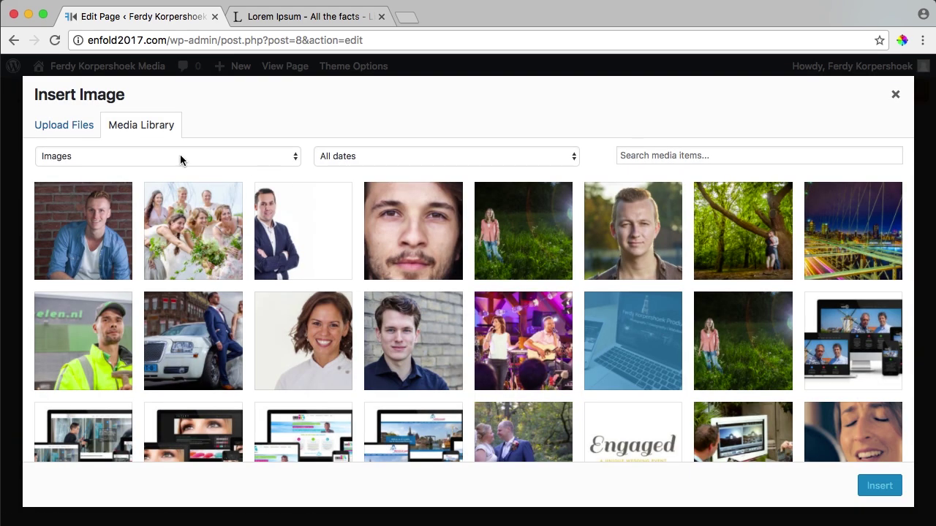
{"action": "left_click", "coordinate": [46, 128]}
{"action": "left_click", "coordinate": [474, 315]}
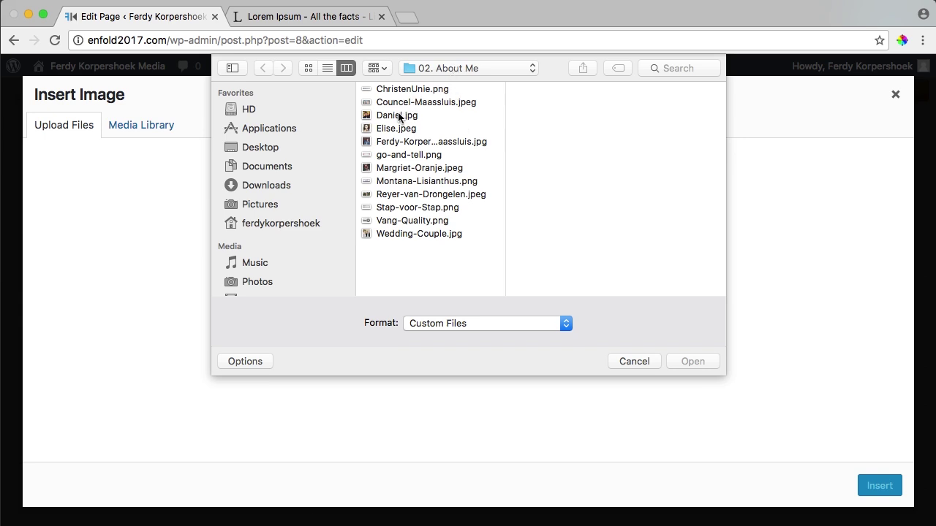
{"action": "left_click", "coordinate": [400, 117]}
{"action": "left_click", "coordinate": [393, 130], "text": "shift"}
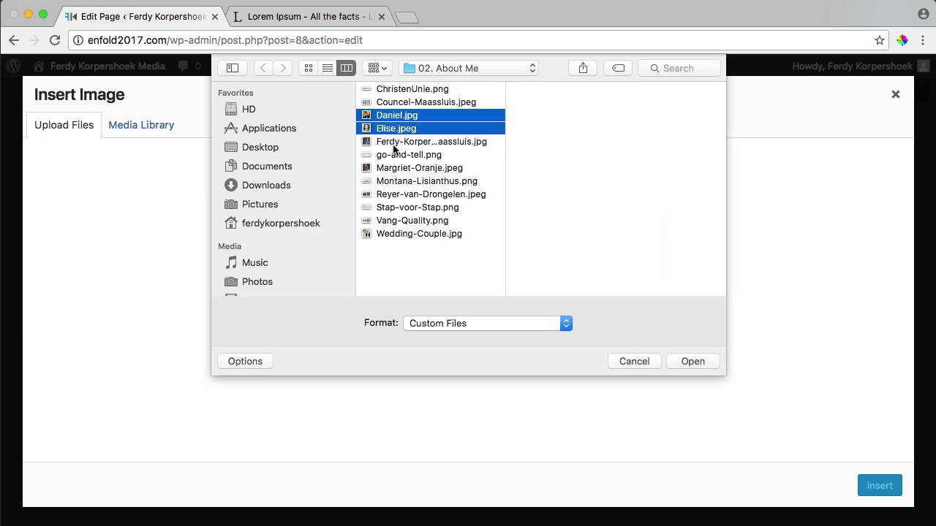
{"action": "left_click", "coordinate": [400, 169], "text": "super"}
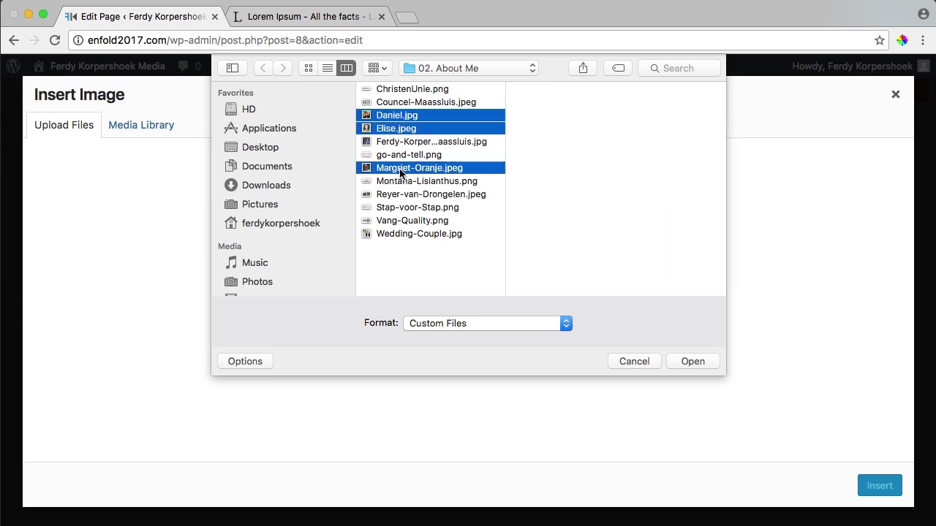
{"action": "left_click", "coordinate": [400, 234], "text": "super"}
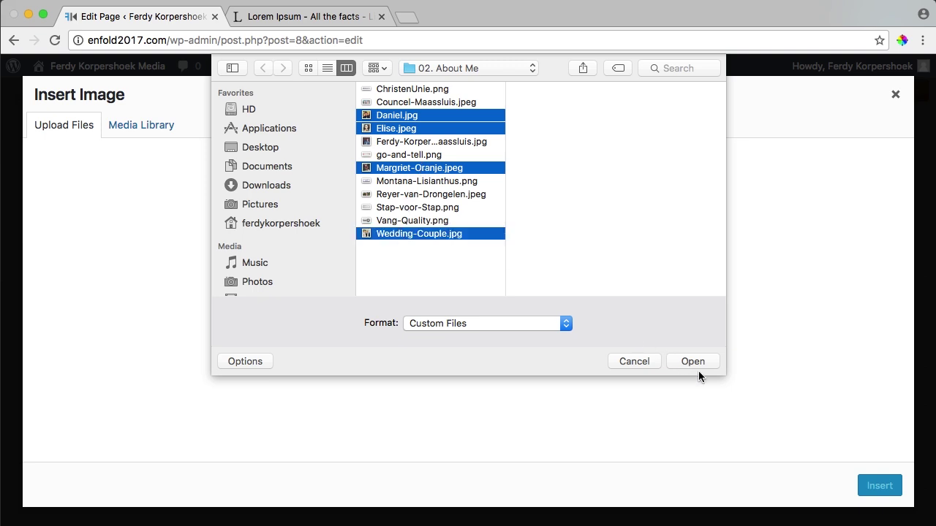
{"action": "left_click", "coordinate": [696, 365]}
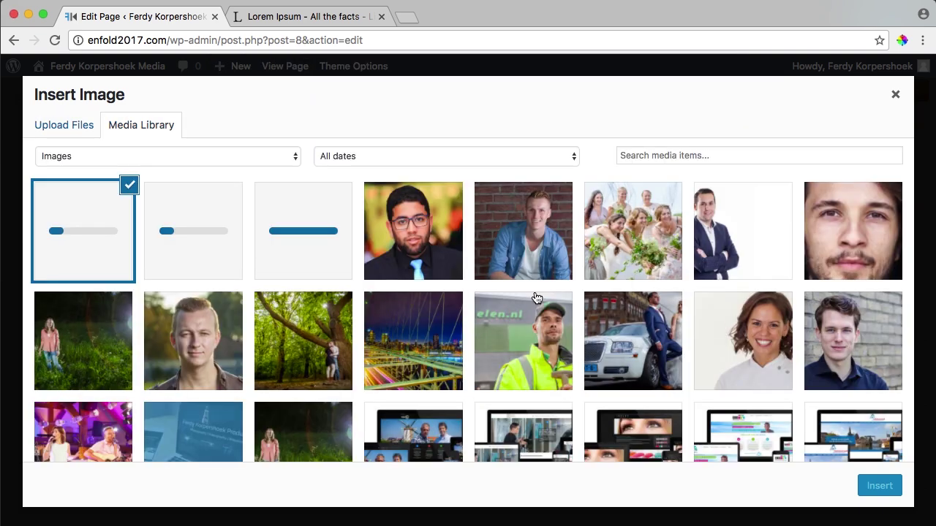
Insert the portrait of the man with glasses as the testimonial's image
{"action": "left_click", "coordinate": [453, 249]}
{"action": "left_click", "coordinate": [879, 490]}
{"action": "double_click", "coordinate": [256, 276]}
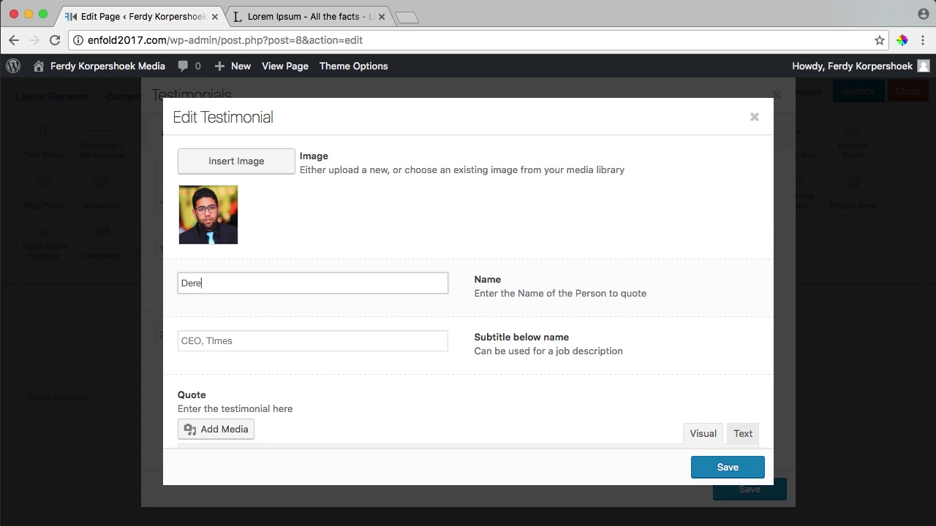
Enter the testimonial quote, website link '#' and website name 'Times'
{"action": "scroll", "coordinate": [293, 291], "scroll_direction": "down", "scroll_amount": 3}
{"action": "left_click", "coordinate": [298, 398]}
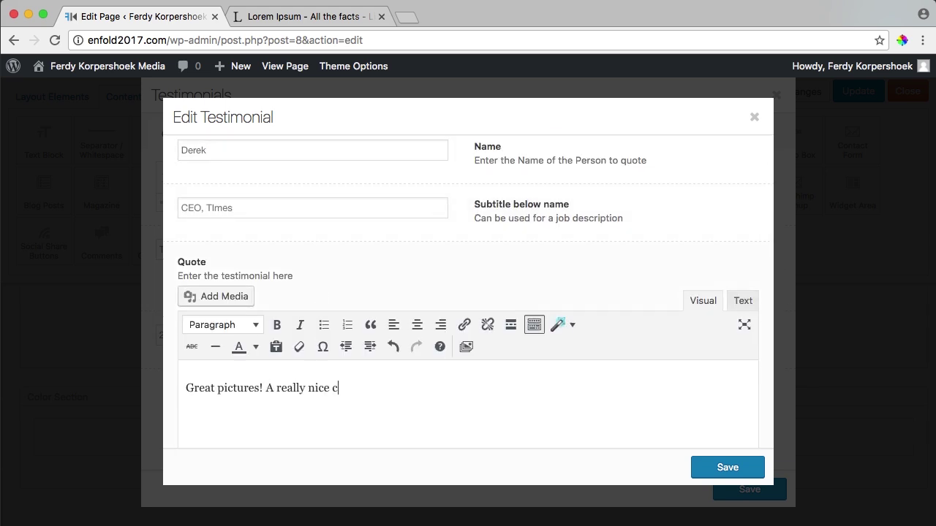
{"action": "type", "text": "s!"}
{"action": "scroll", "coordinate": [463, 294], "scroll_direction": "down", "scroll_amount": 8}
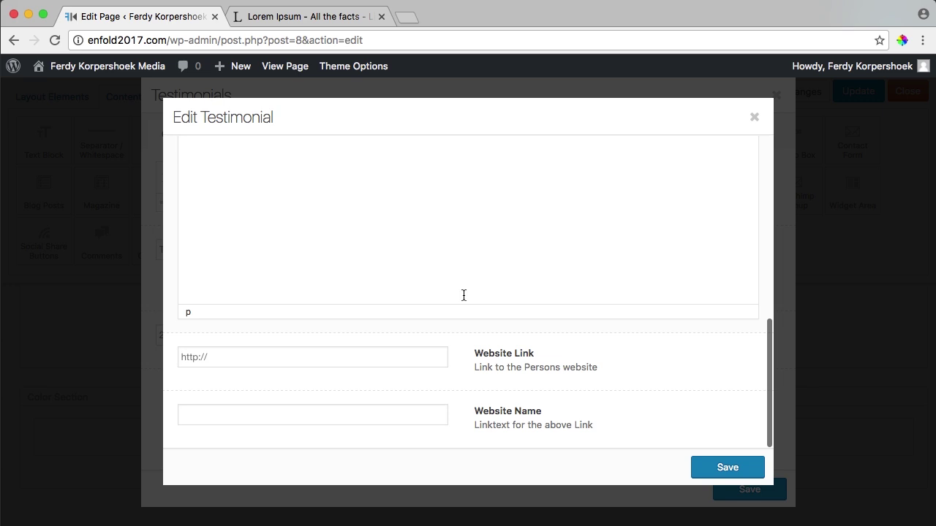
{"action": "left_click", "coordinate": [279, 358]}
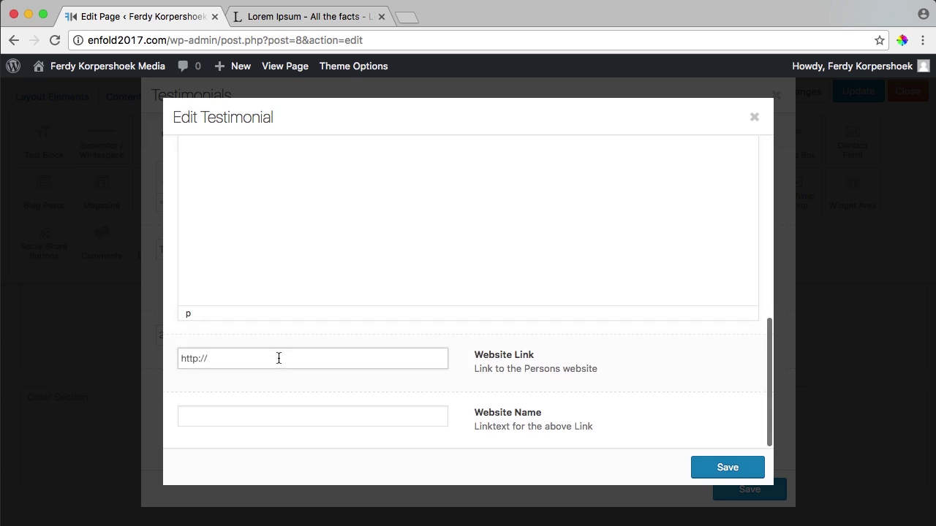
{"action": "left_click", "coordinate": [313, 416]}
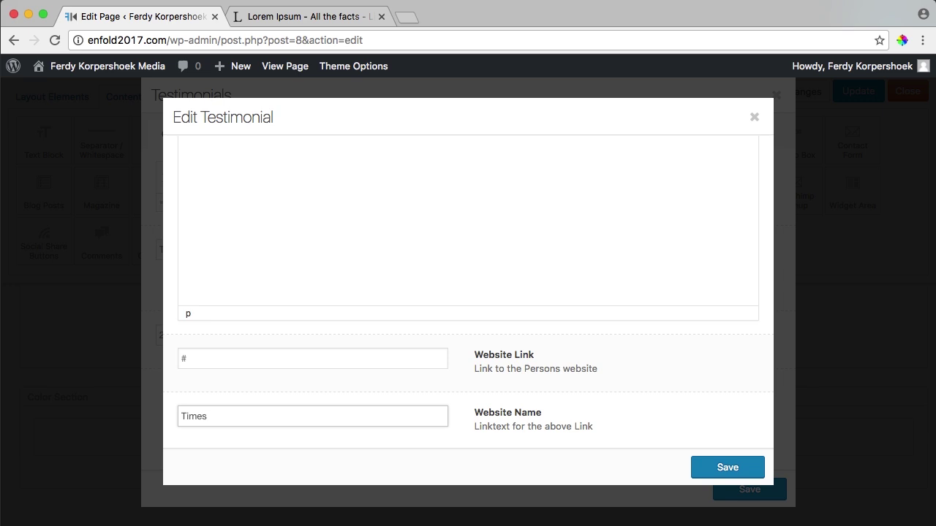
Save the testimonial entry and element settings, then update the page
{"action": "left_click", "coordinate": [700, 461]}
{"action": "left_click", "coordinate": [747, 489]}
{"action": "left_click", "coordinate": [857, 92]}
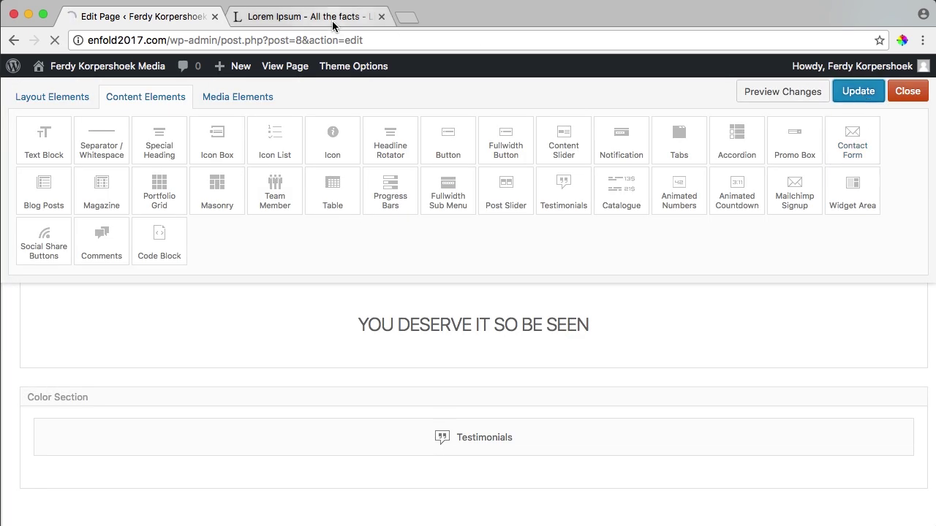
View the live About page and scroll to confirm the new testimonial with its portrait appears
{"action": "left_click", "coordinate": [292, 69]}
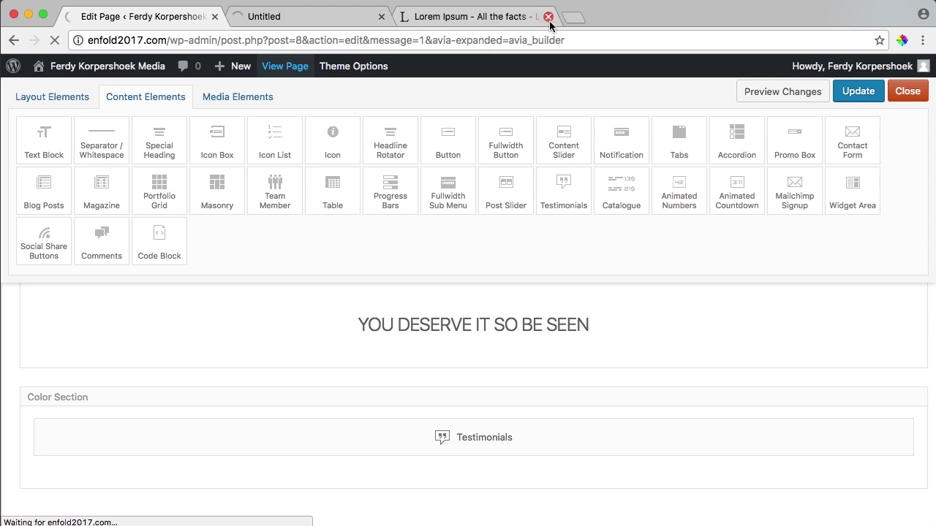
{"action": "left_click", "coordinate": [547, 17]}
{"action": "left_click", "coordinate": [298, 16]}
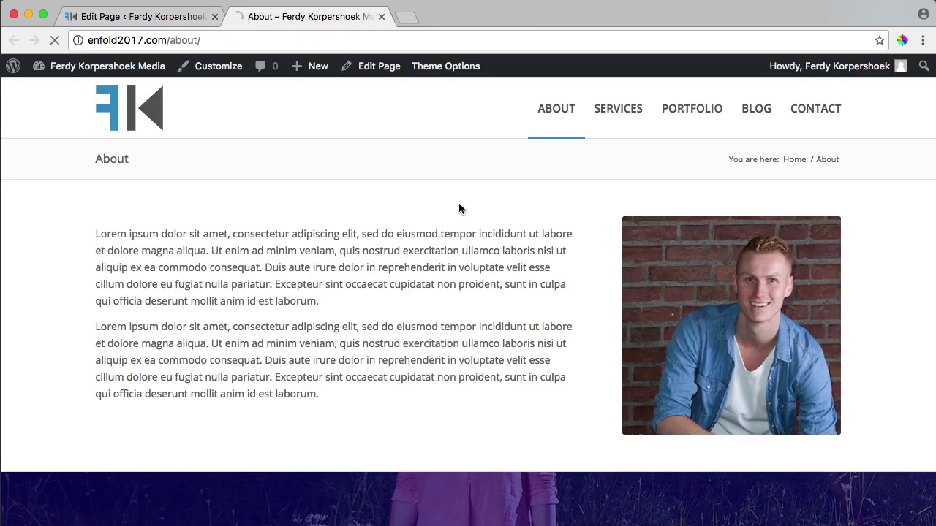
{"action": "left_click_drag", "start_coordinate": [264, 267], "coordinate": [329, 307]}
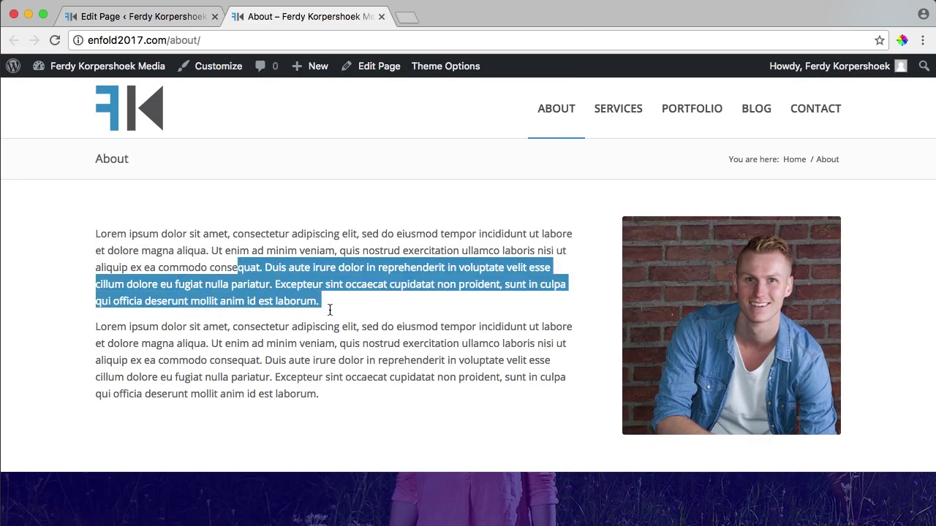
{"action": "left_click", "coordinate": [613, 308]}
{"action": "scroll", "coordinate": [460, 286], "scroll_direction": "down", "scroll_amount": 5}
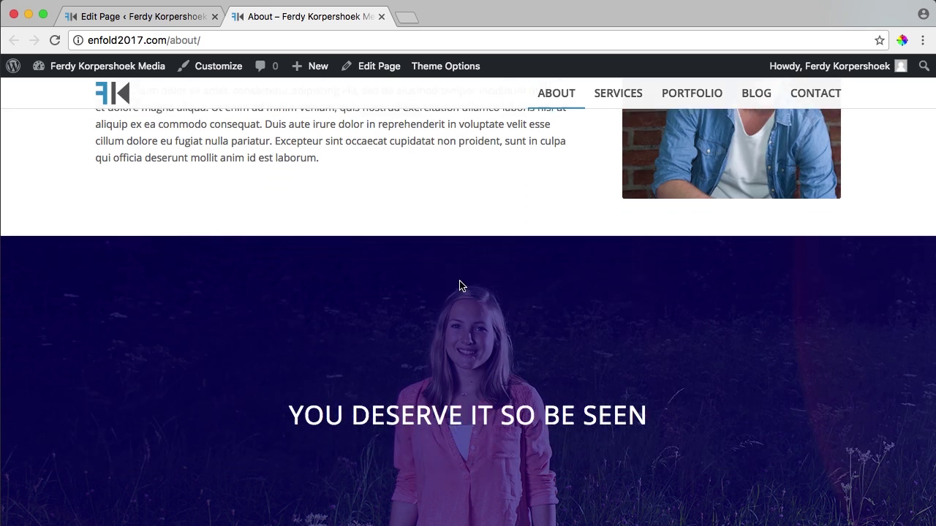
{"action": "scroll", "coordinate": [459, 285], "scroll_direction": "up", "scroll_amount": 2}
{"action": "scroll", "coordinate": [459, 286], "scroll_direction": "down", "scroll_amount": 2}
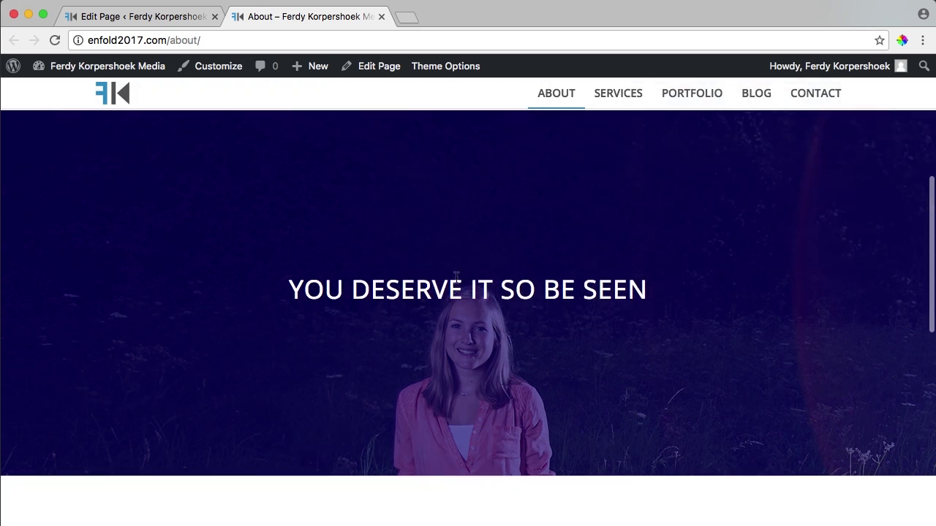
{"action": "scroll", "coordinate": [415, 275], "scroll_direction": "down", "scroll_amount": 1}
{"action": "scroll", "coordinate": [409, 285], "scroll_direction": "up", "scroll_amount": 3}
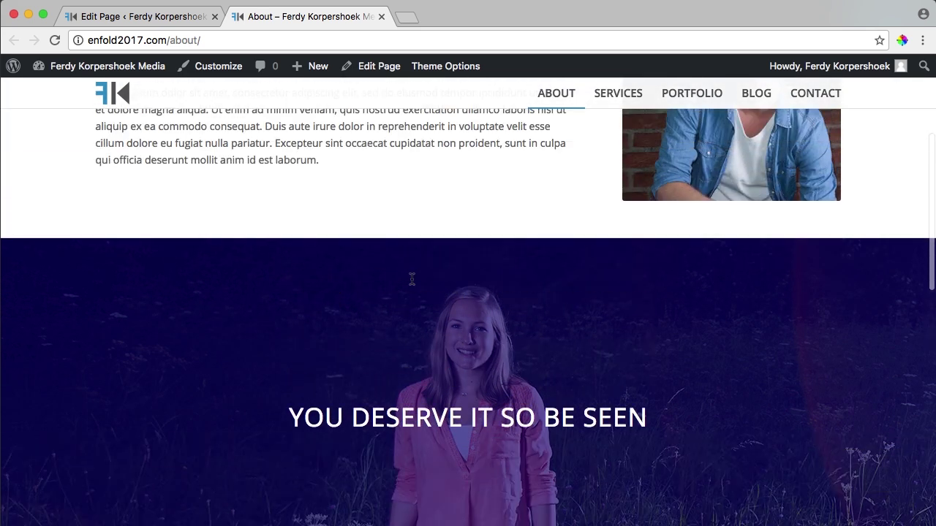
{"action": "scroll", "coordinate": [407, 290], "scroll_direction": "down", "scroll_amount": 1}
{"action": "left_click", "coordinate": [339, 341]}
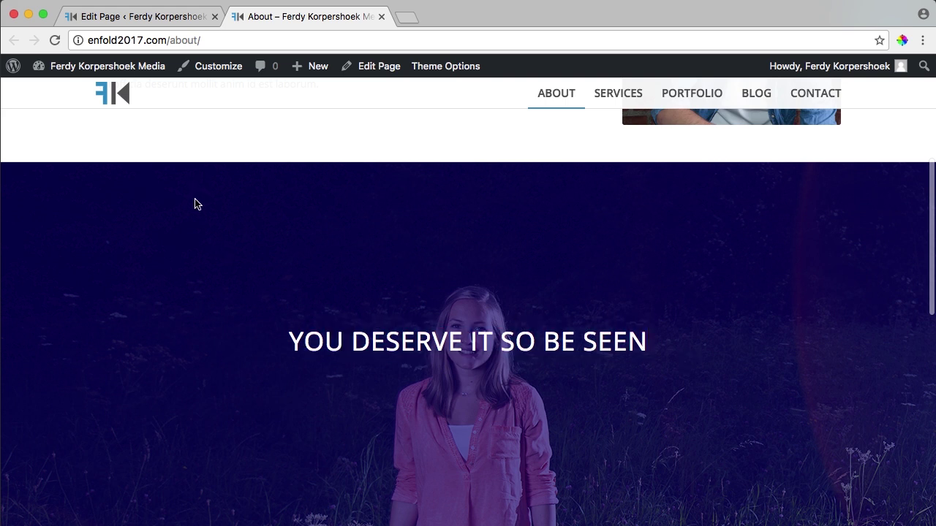
{"action": "scroll", "coordinate": [182, 432], "scroll_direction": "down", "scroll_amount": 2}
{"action": "scroll", "coordinate": [194, 334], "scroll_direction": "up", "scroll_amount": 2}
{"action": "scroll", "coordinate": [194, 192], "scroll_direction": "down", "scroll_amount": 3}
{"action": "scroll", "coordinate": [193, 192], "scroll_direction": "down", "scroll_amount": 5}
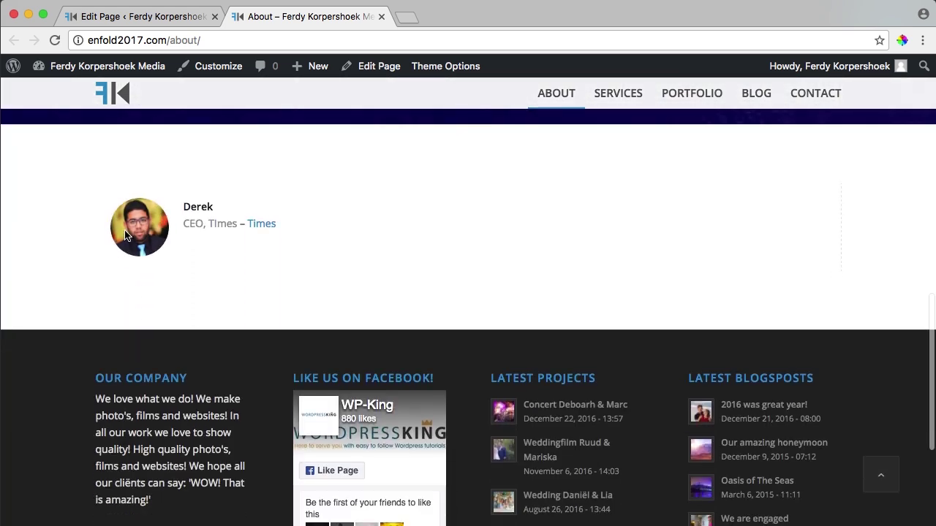
{"action": "left_click_drag", "start_coordinate": [363, 234], "coordinate": [155, 213]}
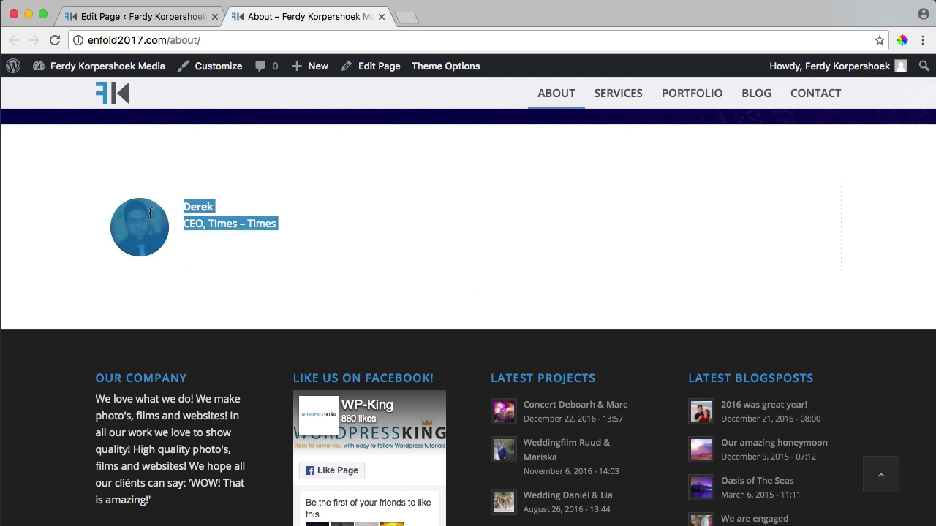
{"action": "left_click", "coordinate": [407, 290]}
Return to the Edit Page tab of the layout builder
{"action": "left_click", "coordinate": [198, 16]}
{"action": "left_click", "coordinate": [323, 23]}
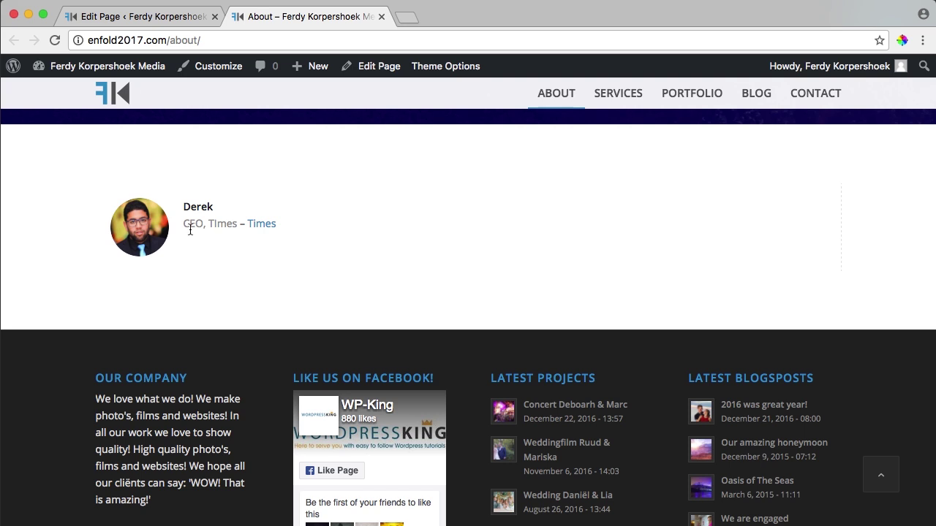
{"action": "scroll", "coordinate": [265, 270], "scroll_direction": "down", "scroll_amount": 2}
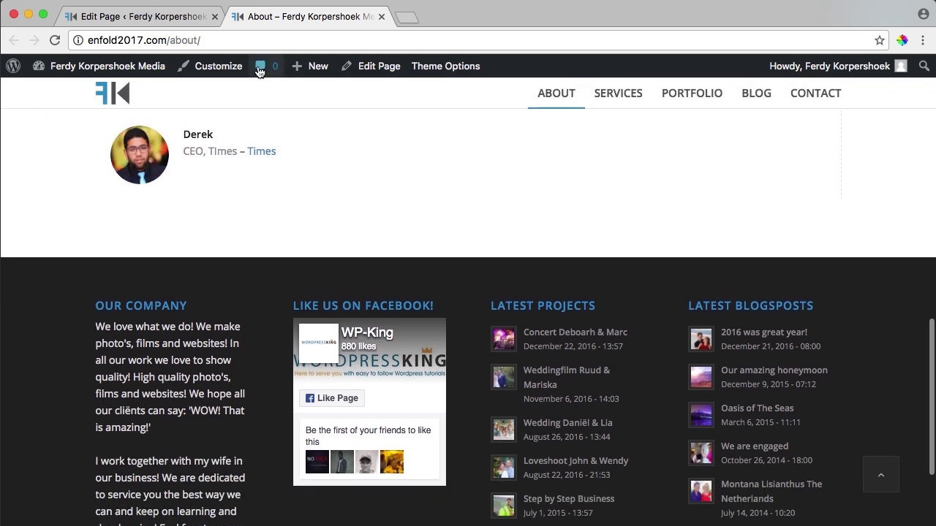
{"action": "left_click", "coordinate": [199, 18]}
{"action": "scroll", "coordinate": [600, 351], "scroll_direction": "down", "scroll_amount": 5}
{"action": "scroll", "coordinate": [601, 351], "scroll_direction": "down", "scroll_amount": 1}
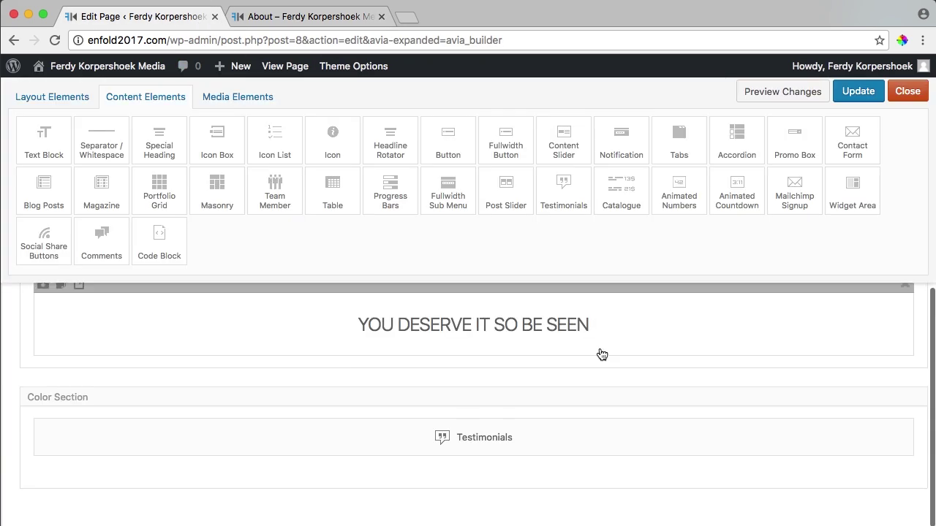
Set Testimonial Style to Testimonial Slider (Large), keeping the 5-second rotation interval
{"action": "left_click", "coordinate": [294, 443]}
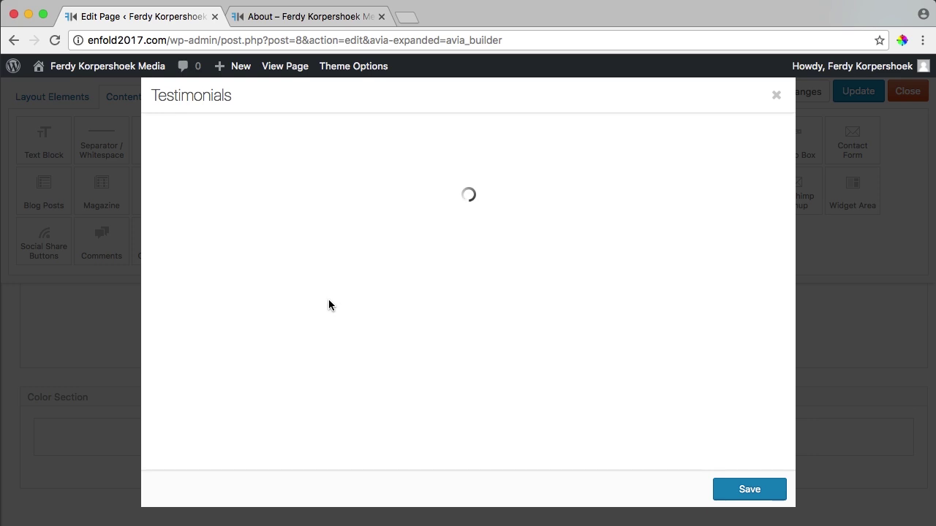
{"action": "left_click", "coordinate": [245, 135]}
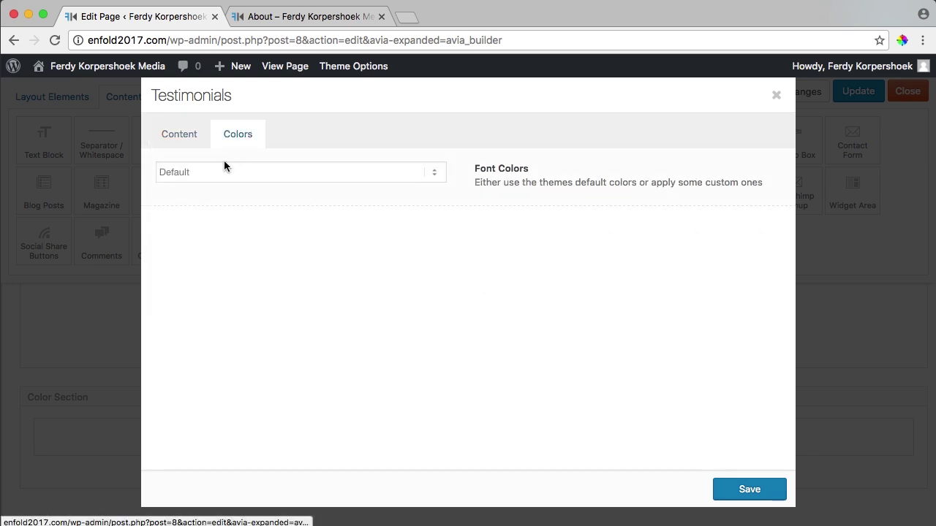
{"action": "left_click", "coordinate": [215, 171]}
{"action": "left_click", "coordinate": [196, 145]}
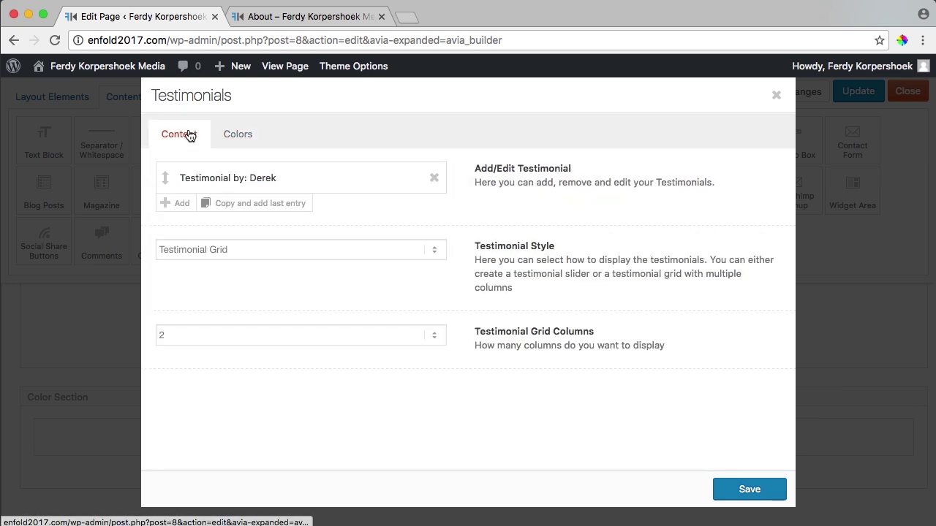
{"action": "left_click", "coordinate": [230, 247]}
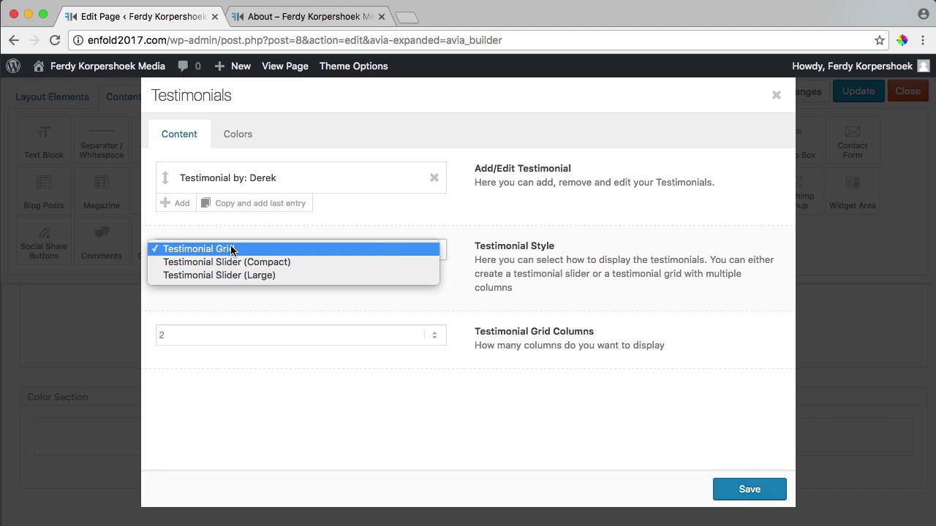
{"action": "left_click", "coordinate": [217, 276]}
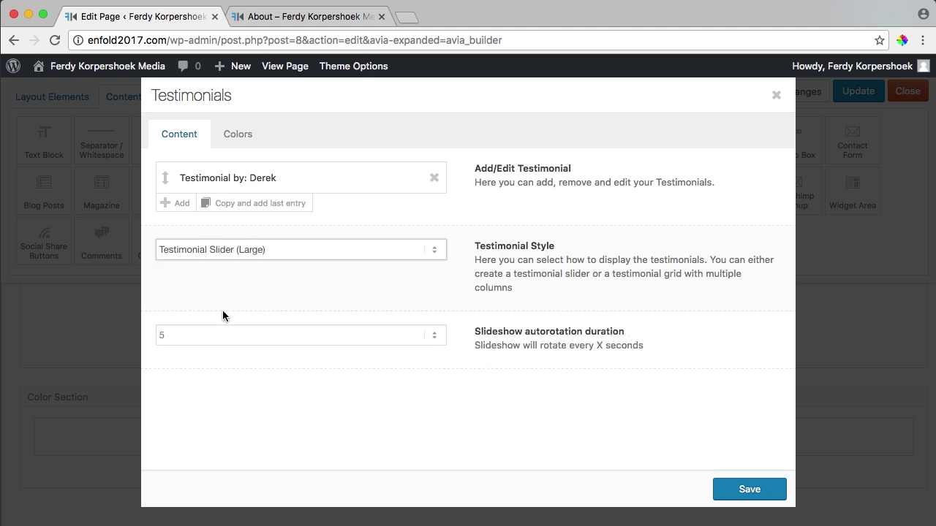
{"action": "left_click", "coordinate": [220, 335]}
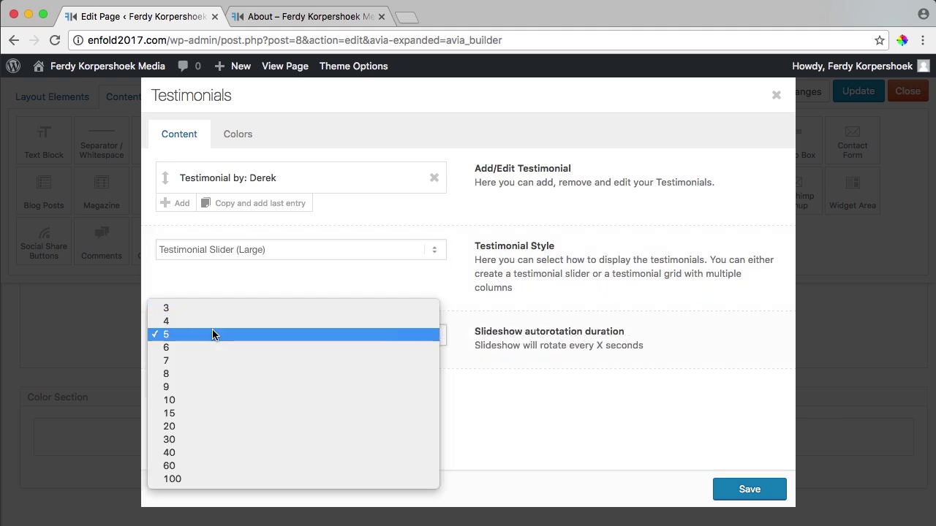
{"action": "left_click", "coordinate": [328, 335]}
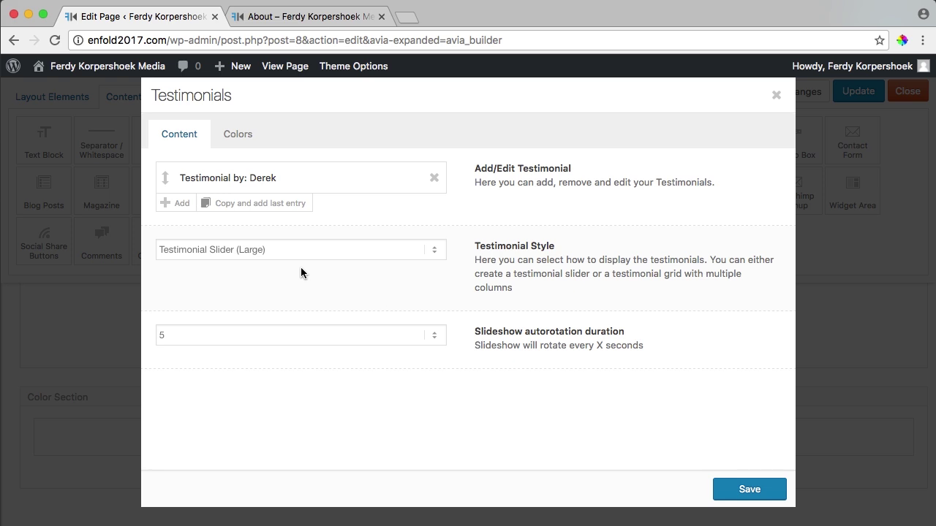
Change the quote to 'This nice couple made some great picture of my and my companions! Huge thanks!' and update the page
{"action": "left_click", "coordinate": [242, 180]}
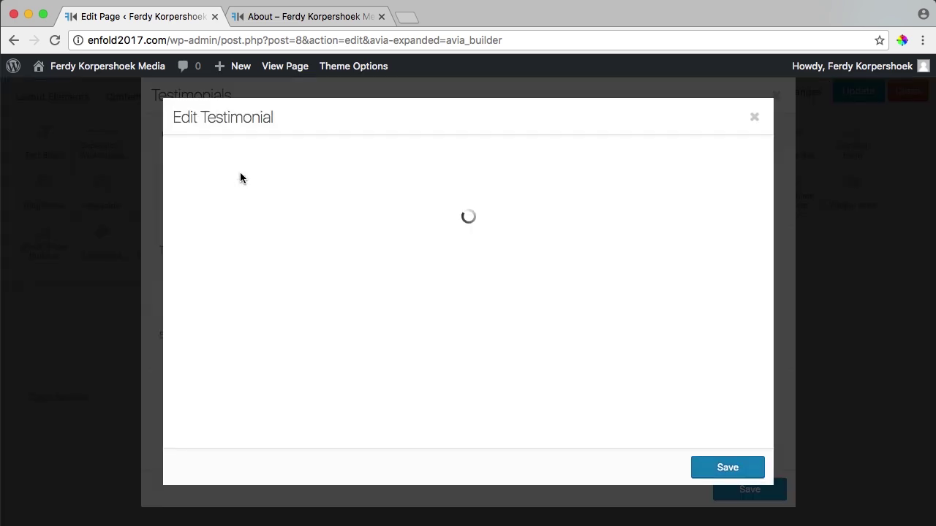
{"action": "scroll", "coordinate": [304, 215], "scroll_direction": "down", "scroll_amount": 5}
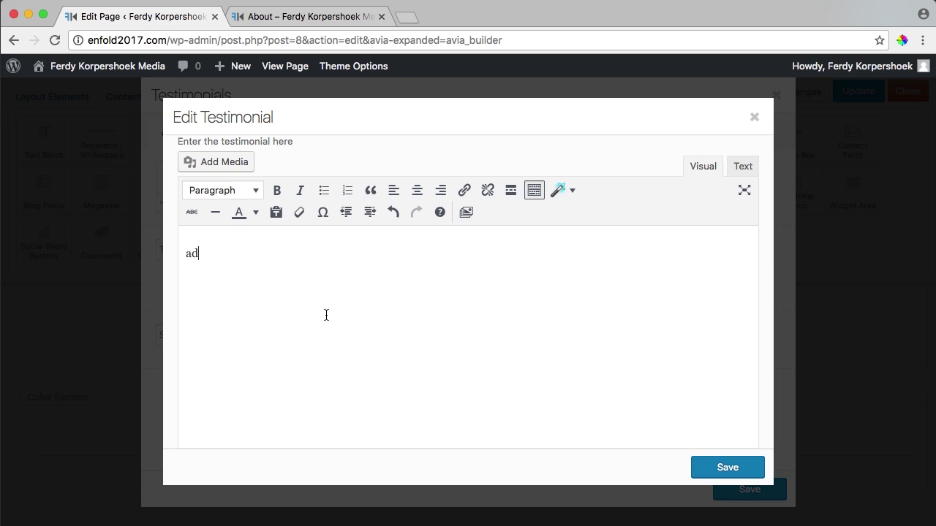
{"action": "scroll", "coordinate": [352, 317], "scroll_direction": "down", "scroll_amount": 2}
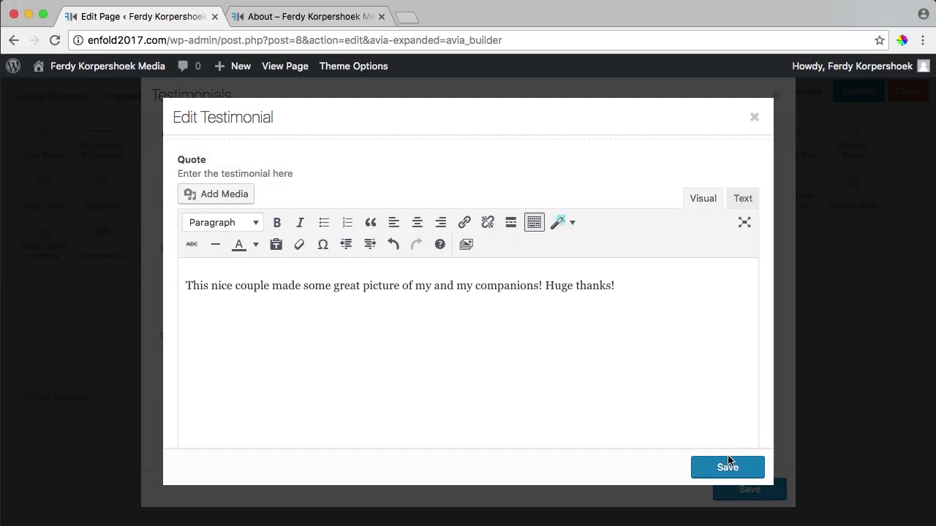
{"action": "left_click", "coordinate": [727, 469]}
{"action": "left_click", "coordinate": [746, 486]}
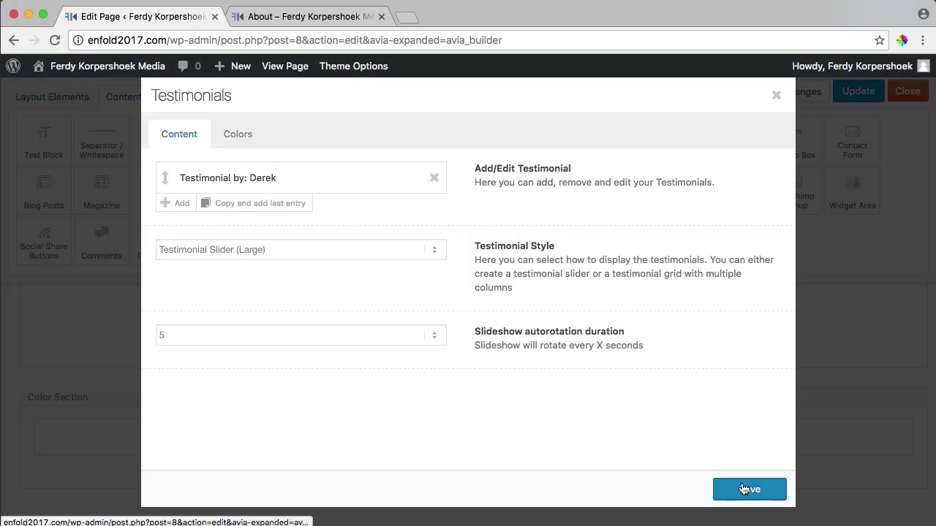
{"action": "left_click", "coordinate": [853, 92]}
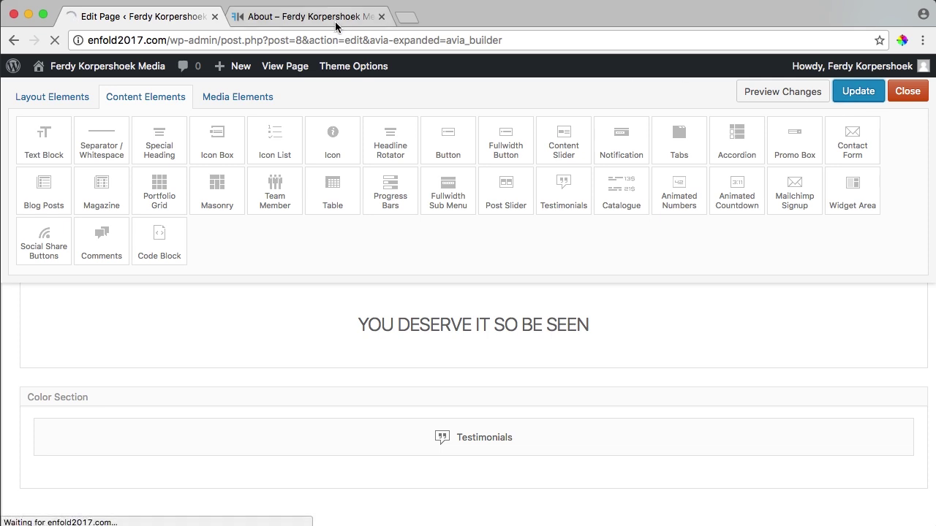
{"action": "left_click", "coordinate": [335, 20]}
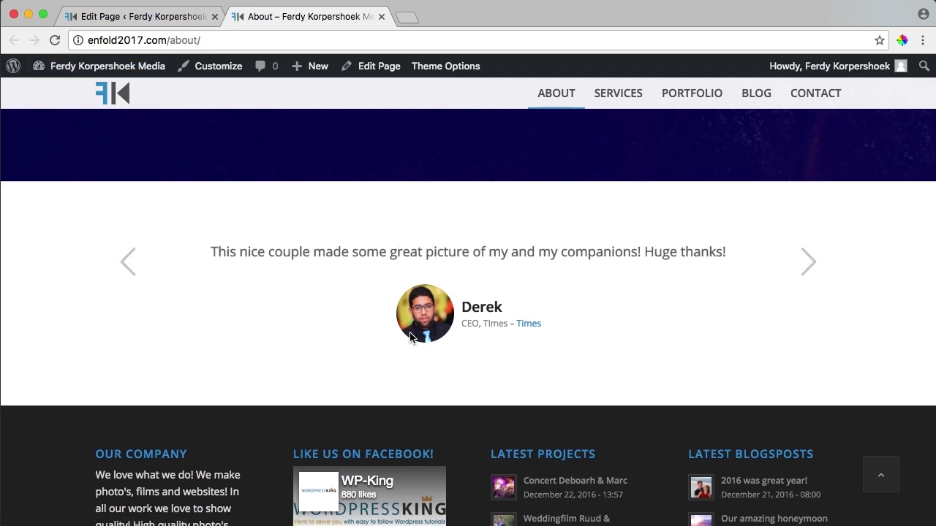
{"action": "left_click", "coordinate": [178, 17]}
{"action": "scroll", "coordinate": [319, 307], "scroll_direction": "down", "scroll_amount": 5}
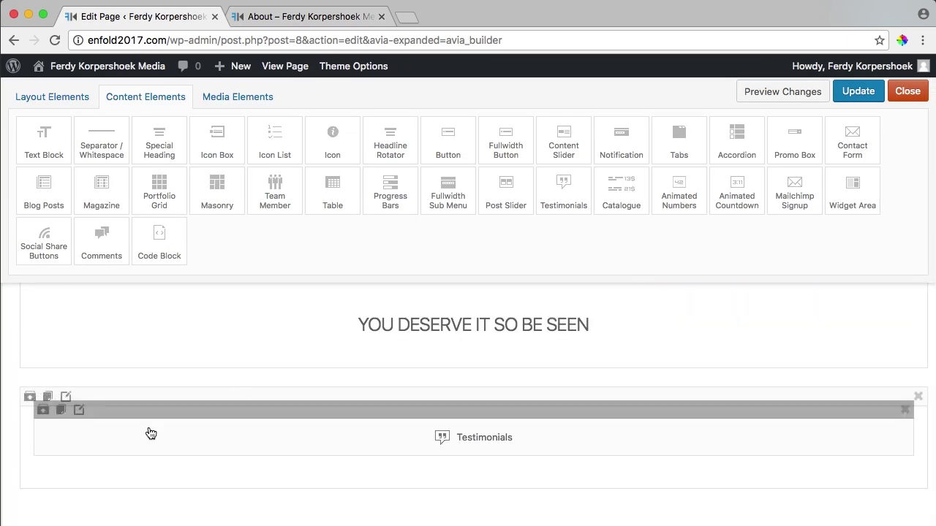
Duplicate the last testimonial and give the copy the straw-sipping woman's photo
{"action": "left_click", "coordinate": [148, 433]}
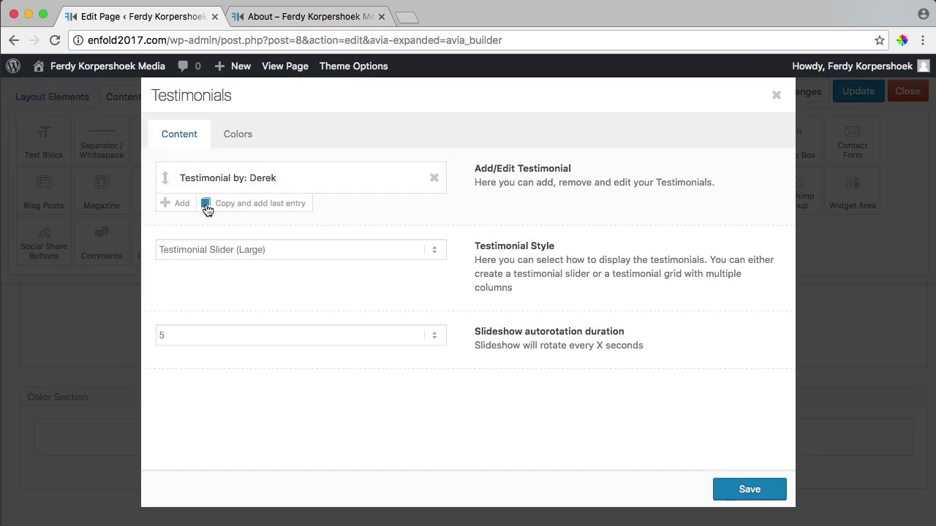
{"action": "left_click", "coordinate": [250, 208]}
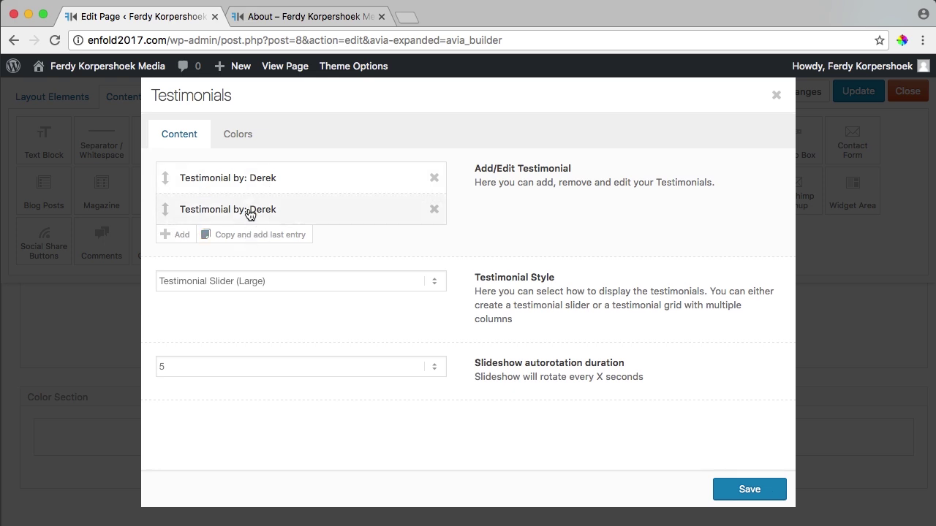
{"action": "left_click", "coordinate": [248, 210]}
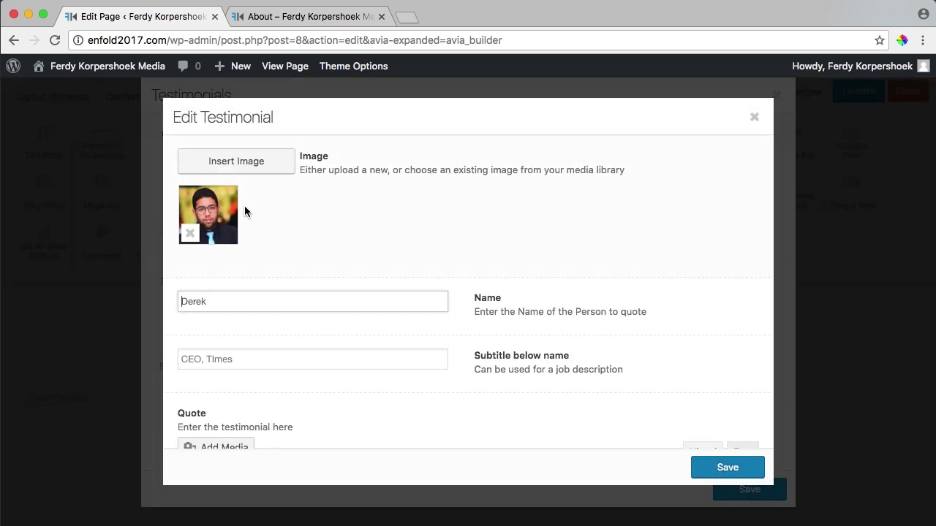
{"action": "left_click", "coordinate": [225, 168]}
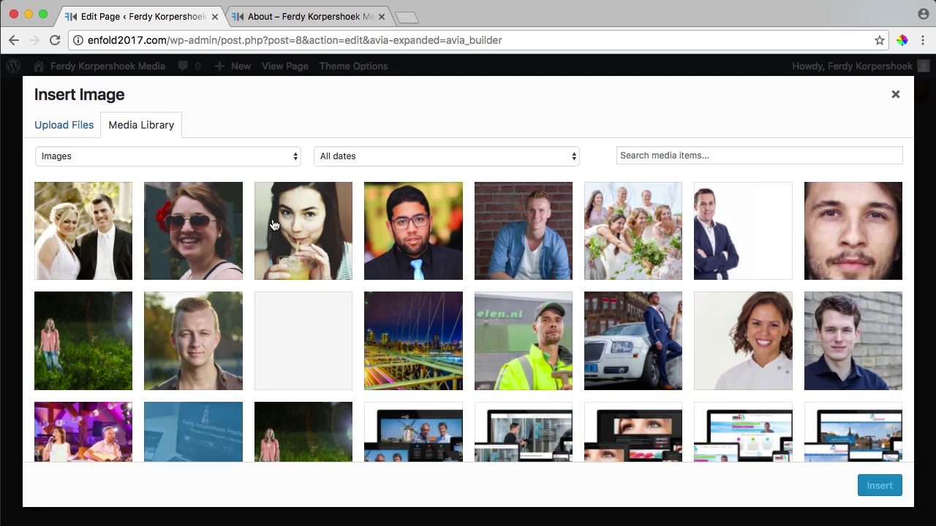
{"action": "left_click", "coordinate": [302, 220]}
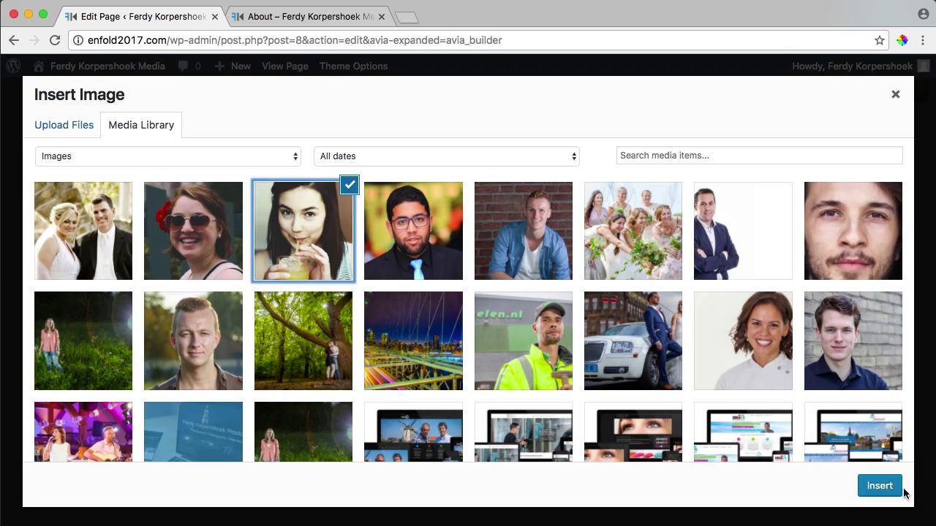
{"action": "left_click", "coordinate": [893, 493]}
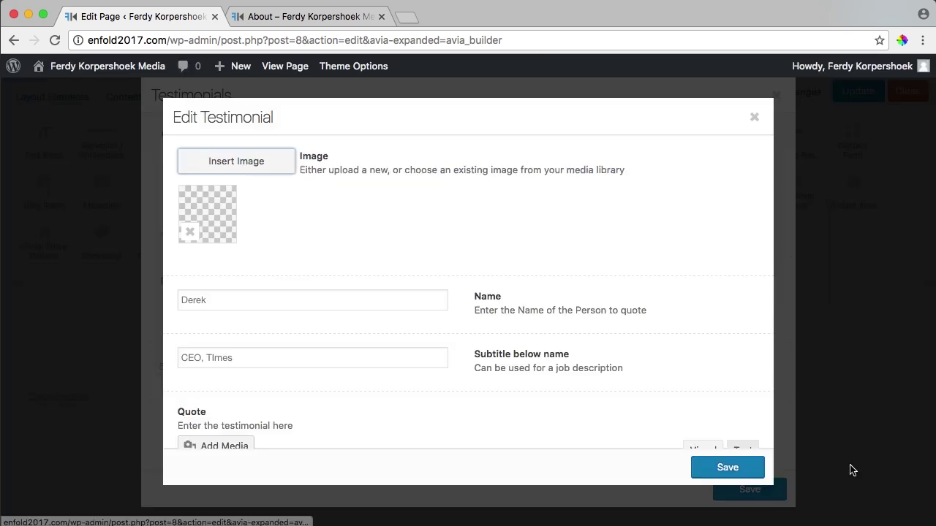
Give the copy a new name, empty subtitle and quote 'You have to meet those people!…', then save and update
{"action": "double_click", "coordinate": [222, 295]}
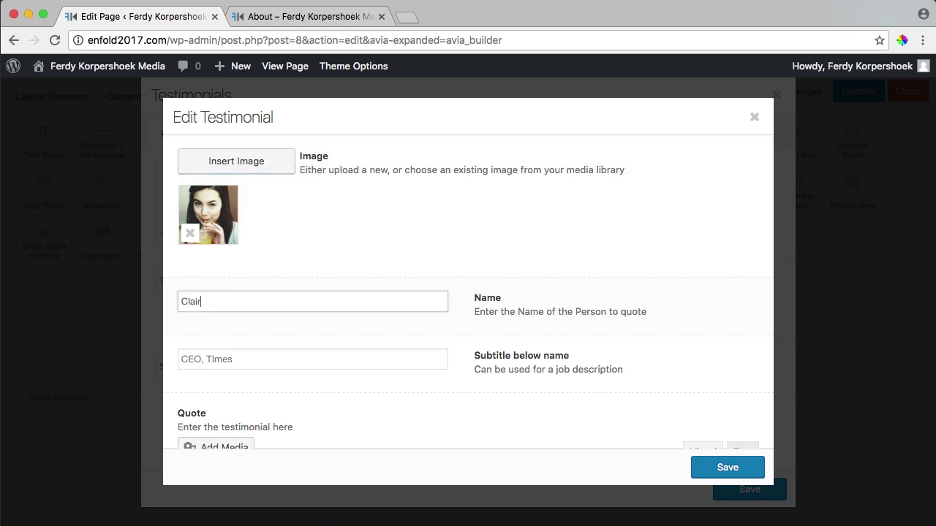
{"action": "key", "text": "Tab"}
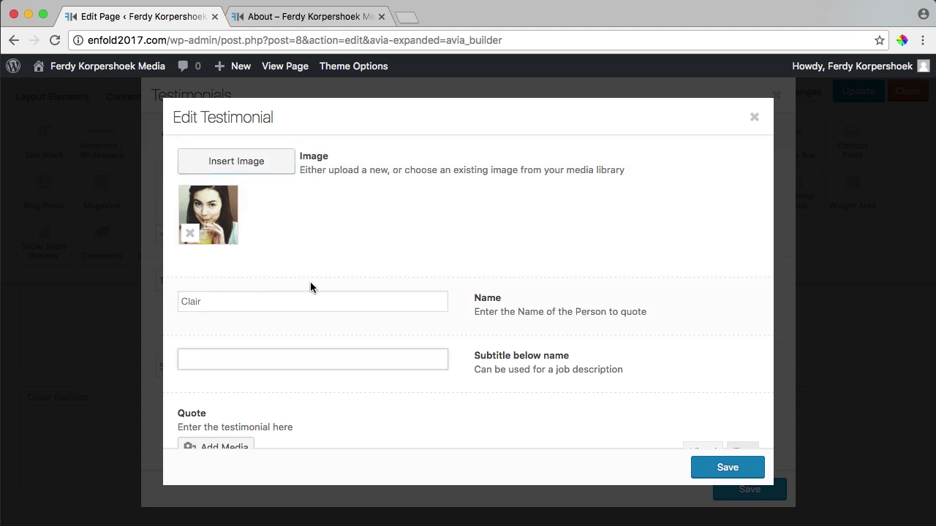
{"action": "scroll", "coordinate": [310, 282], "scroll_direction": "down", "scroll_amount": 6}
{"action": "triple_click", "coordinate": [364, 322]}
{"action": "type", "text": "You have to meet those people! They are so kind an"}
{"action": "left_click", "coordinate": [708, 463]}
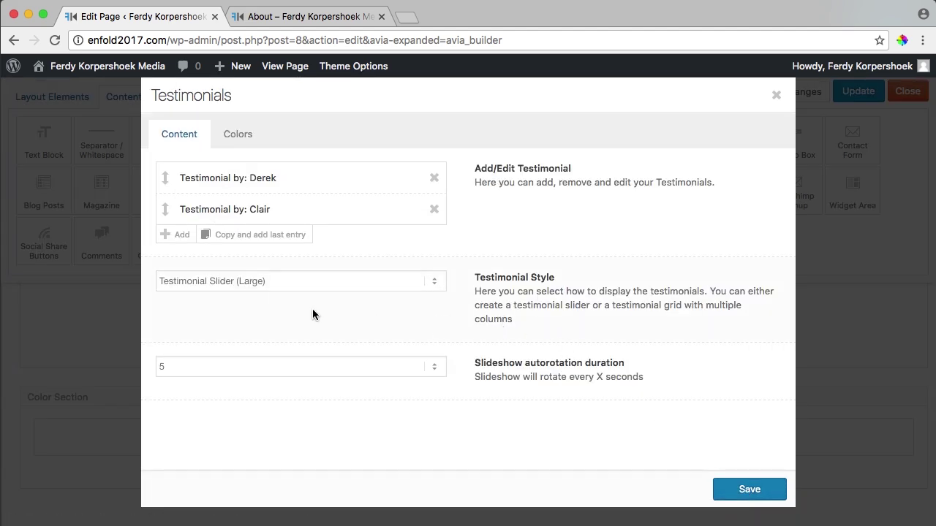
{"action": "left_click", "coordinate": [743, 490]}
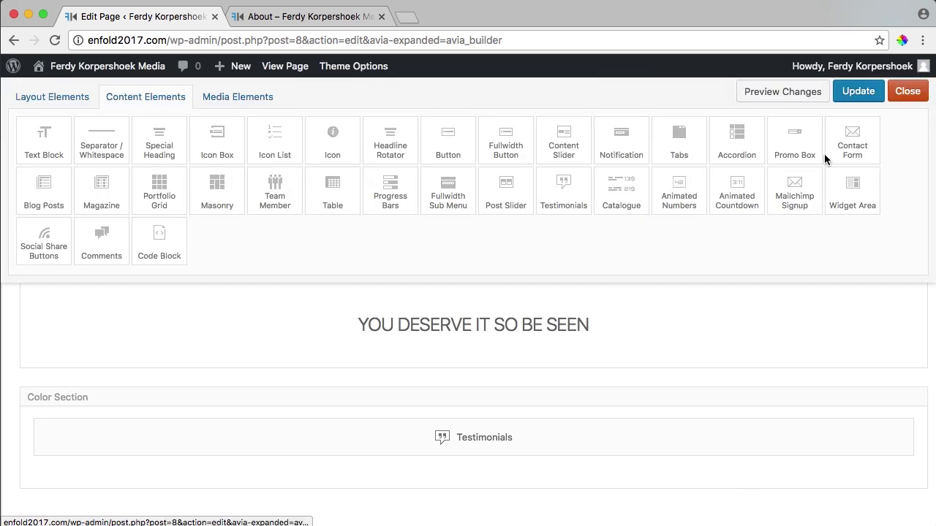
{"action": "left_click", "coordinate": [853, 99]}
{"action": "left_click", "coordinate": [317, 16]}
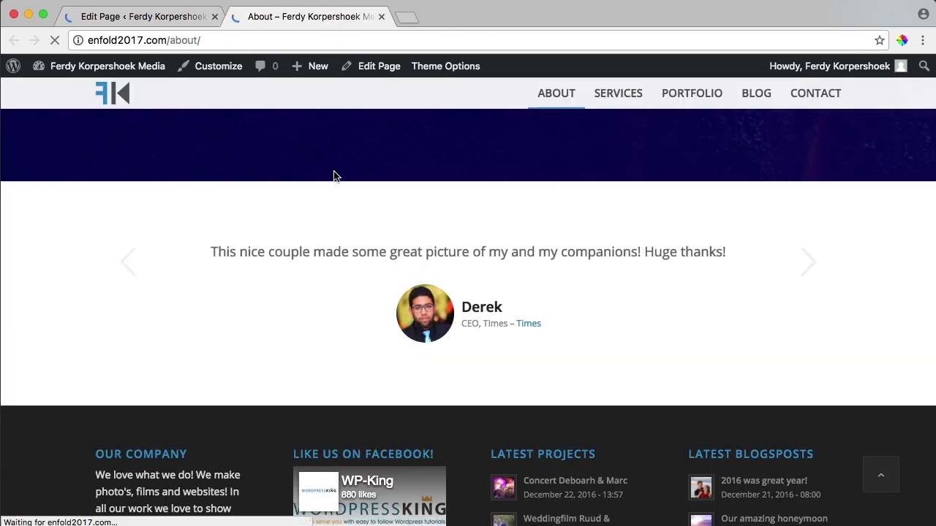
{"action": "left_click", "coordinate": [808, 267]}
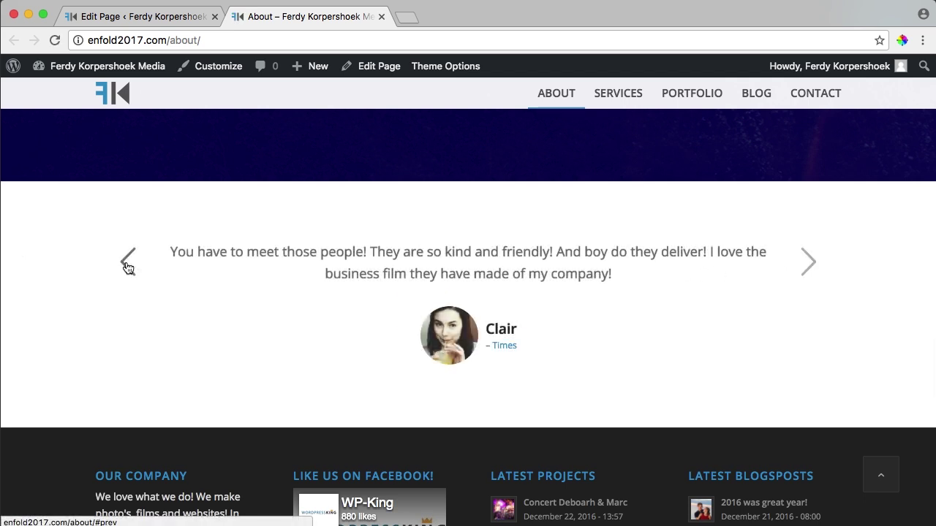
{"action": "left_click", "coordinate": [127, 263]}
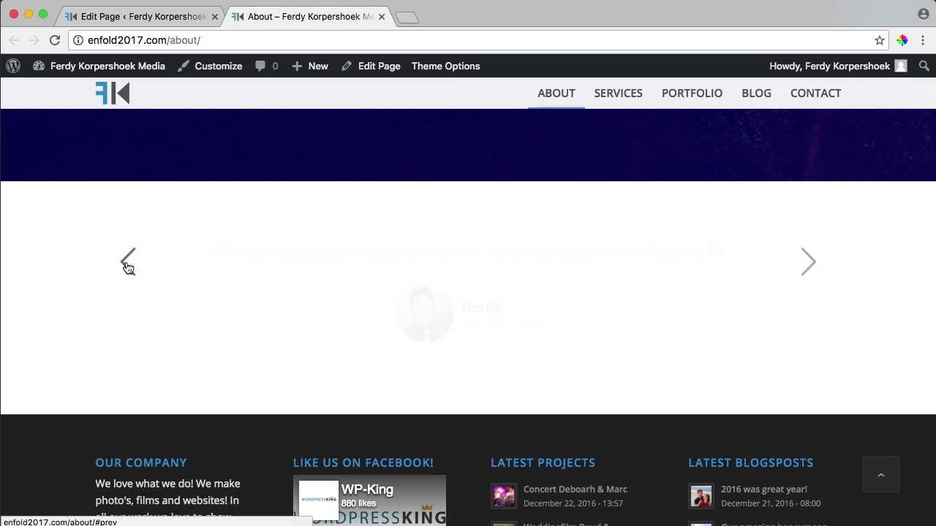
{"action": "left_click", "coordinate": [810, 269]}
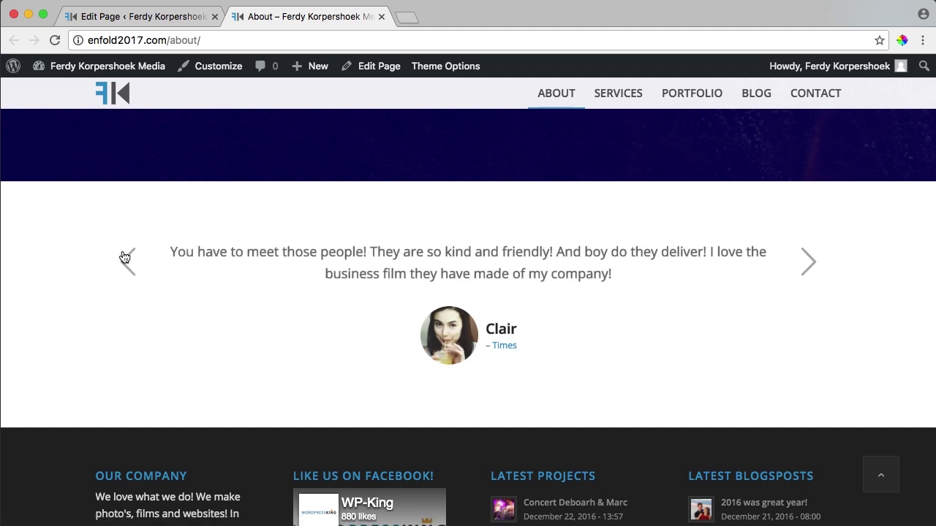
{"action": "left_click", "coordinate": [106, 16]}
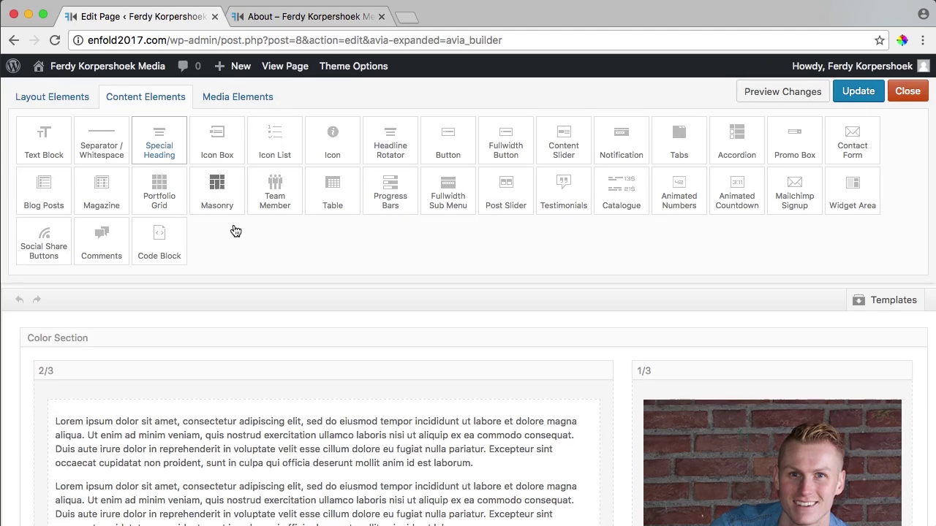
{"action": "scroll", "coordinate": [271, 292], "scroll_direction": "down", "scroll_amount": 10}
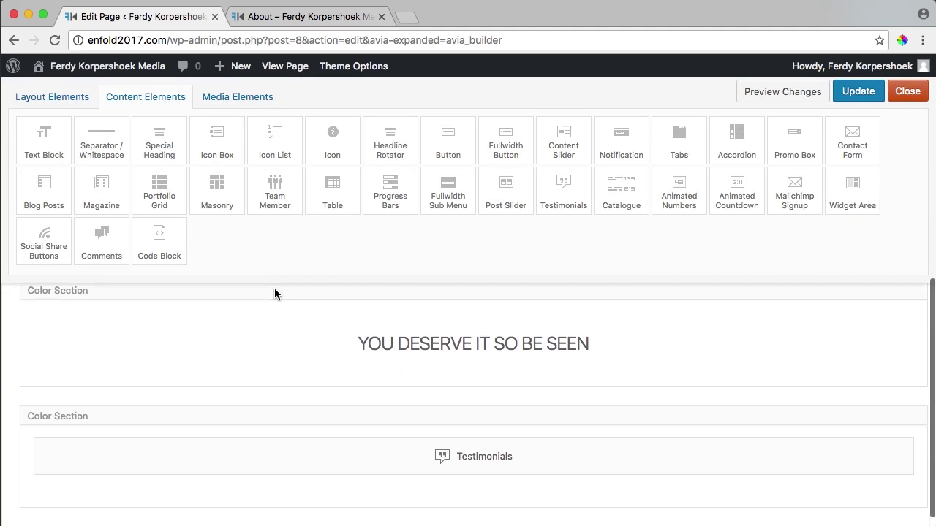
Add two more copies of the last testimonial, making four entries, and save
{"action": "left_click", "coordinate": [320, 442]}
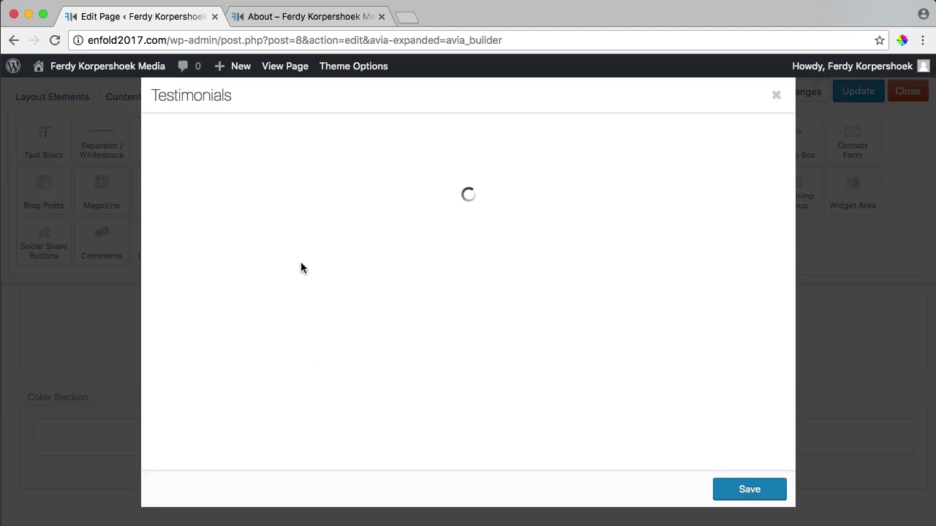
{"action": "left_click", "coordinate": [267, 235]}
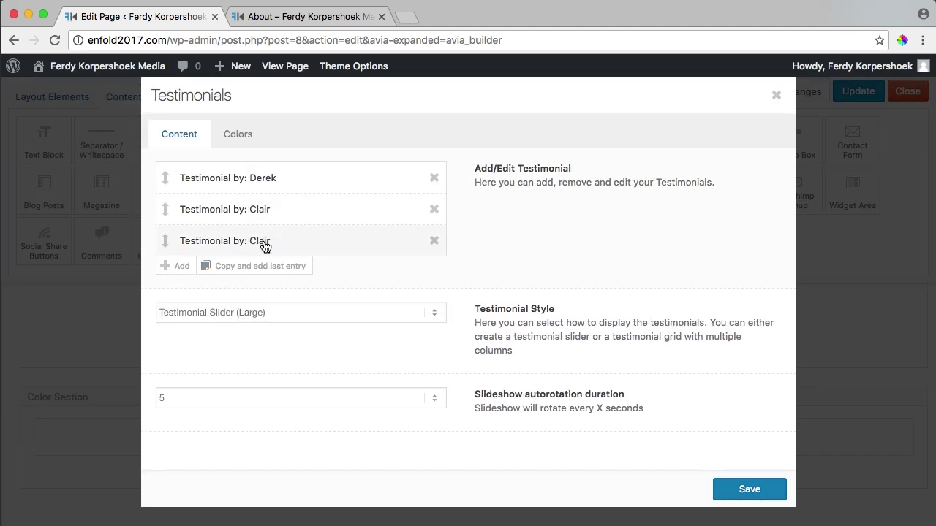
{"action": "left_click", "coordinate": [269, 266]}
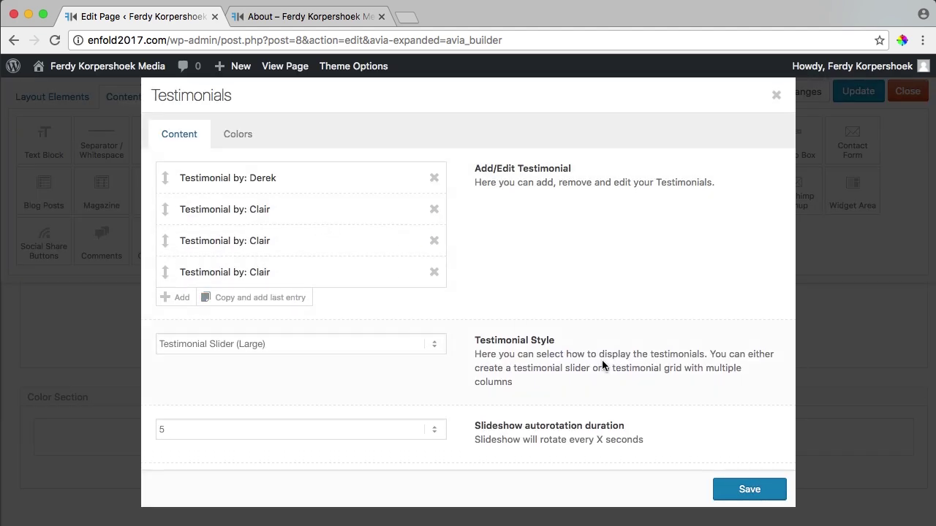
{"action": "left_click", "coordinate": [735, 490]}
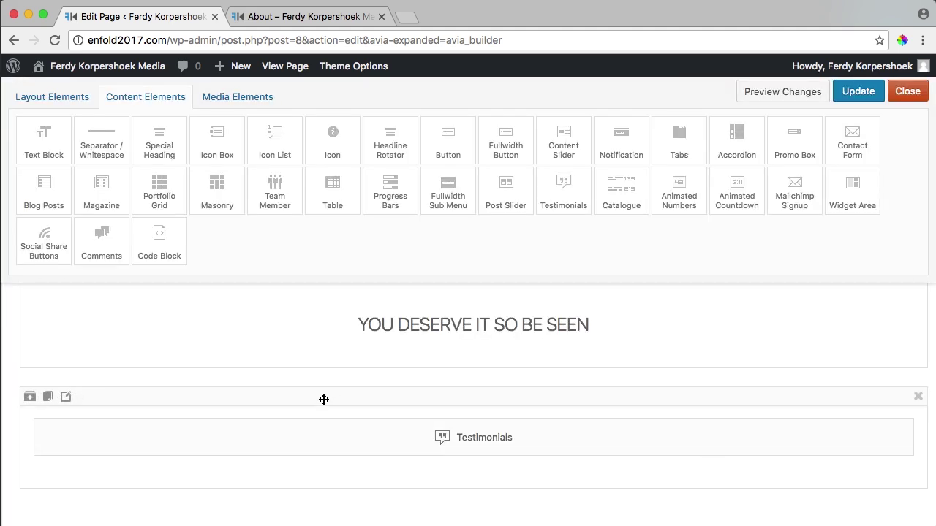
Switch the Testimonial Style to Testimonial Grid and save the element
{"action": "left_click", "coordinate": [285, 442]}
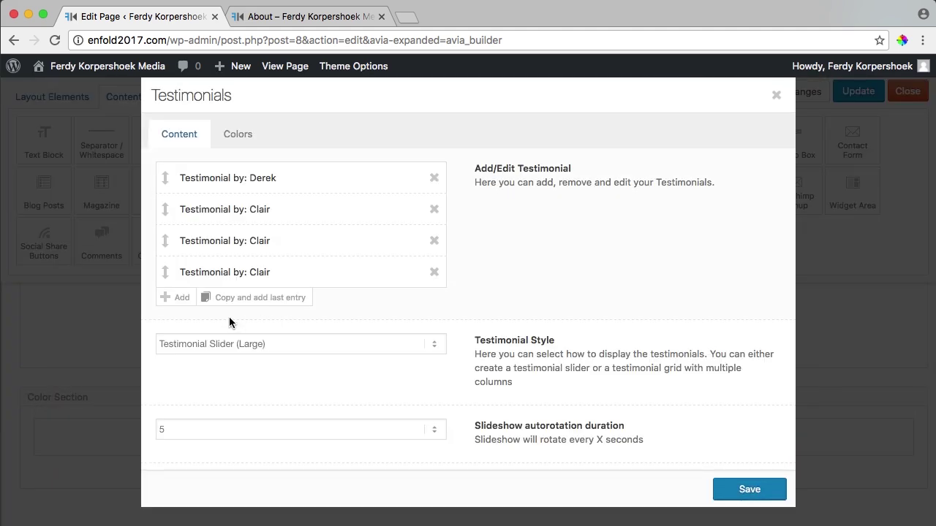
{"action": "left_click", "coordinate": [215, 344]}
{"action": "left_click", "coordinate": [197, 318]}
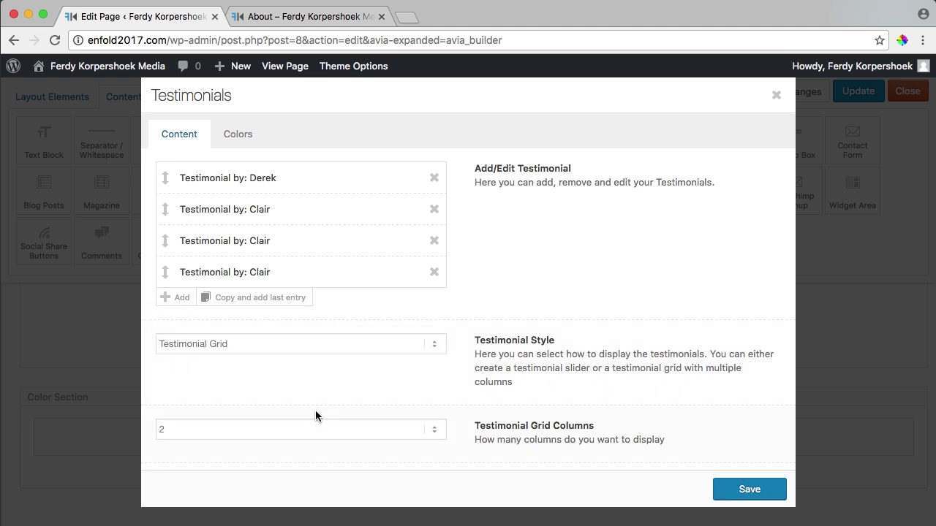
{"action": "left_click", "coordinate": [775, 488]}
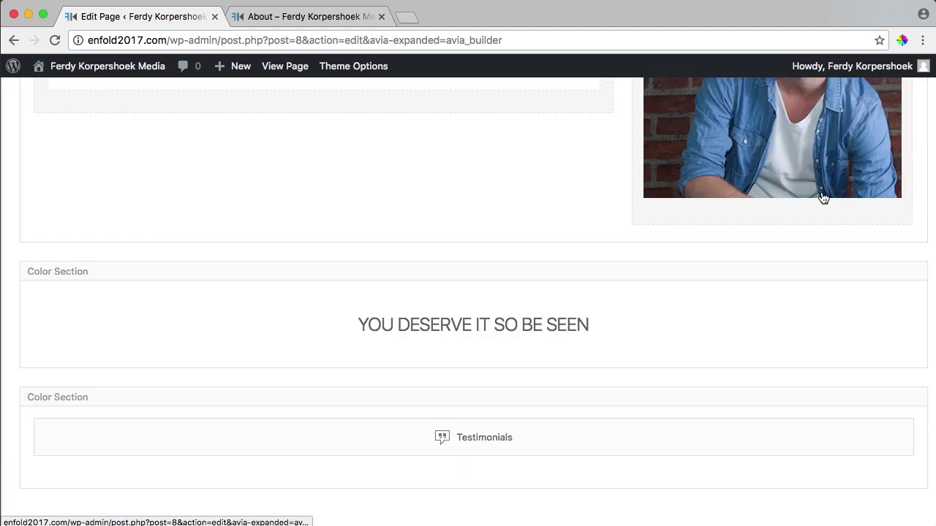
Reload the live About page to check the four-testimonial grid, then return to the editor
{"action": "left_click", "coordinate": [254, 16]}
{"action": "key", "text": "super+r"}
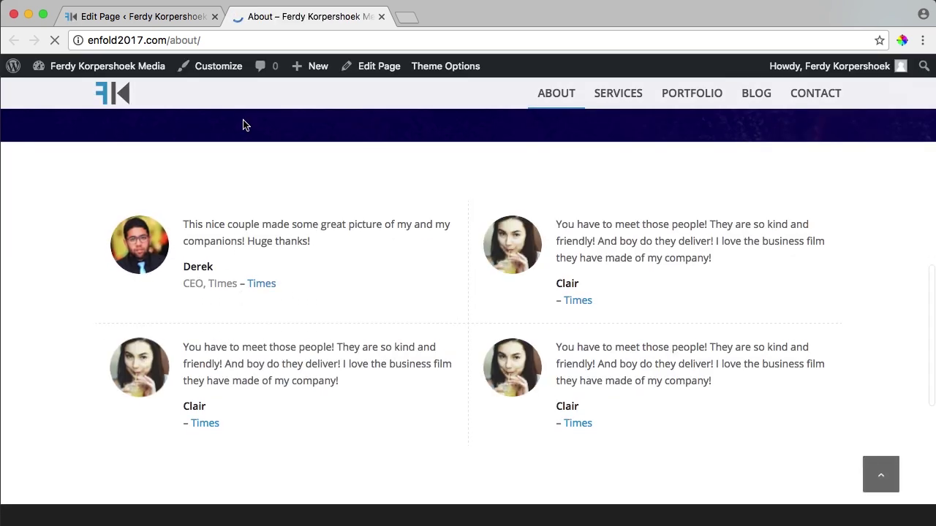
{"action": "left_click", "coordinate": [170, 16]}
{"action": "scroll", "coordinate": [246, 288], "scroll_direction": "down", "scroll_amount": 10}
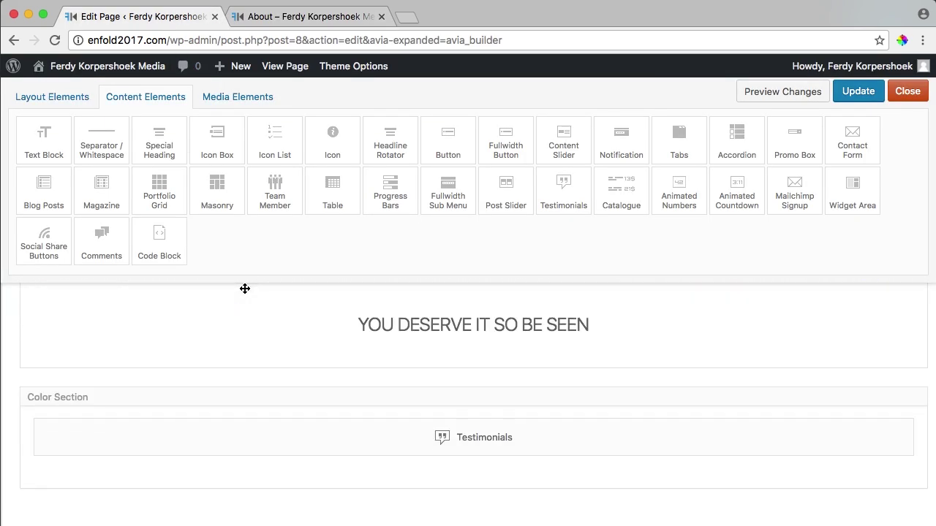
Set the Color Section's background image to the New-York-Bridge photo
{"action": "left_click", "coordinate": [66, 397]}
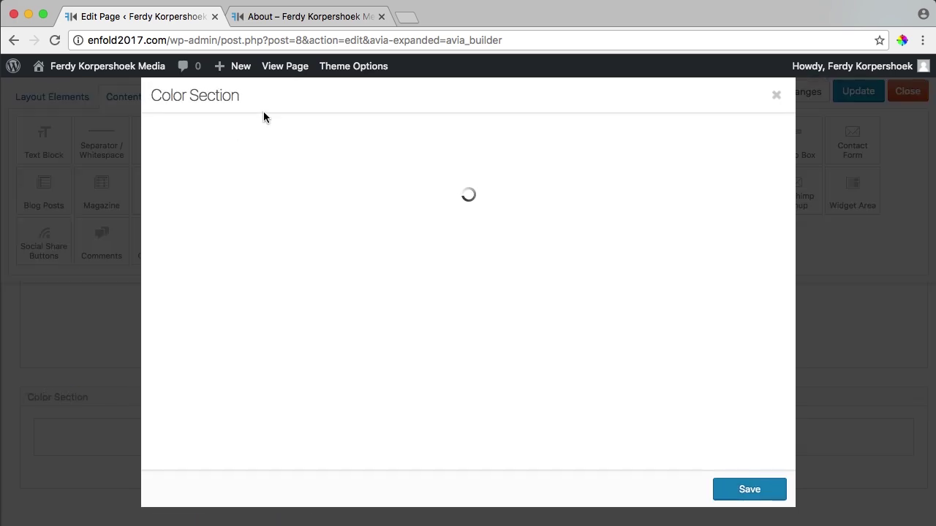
{"action": "left_click", "coordinate": [442, 145]}
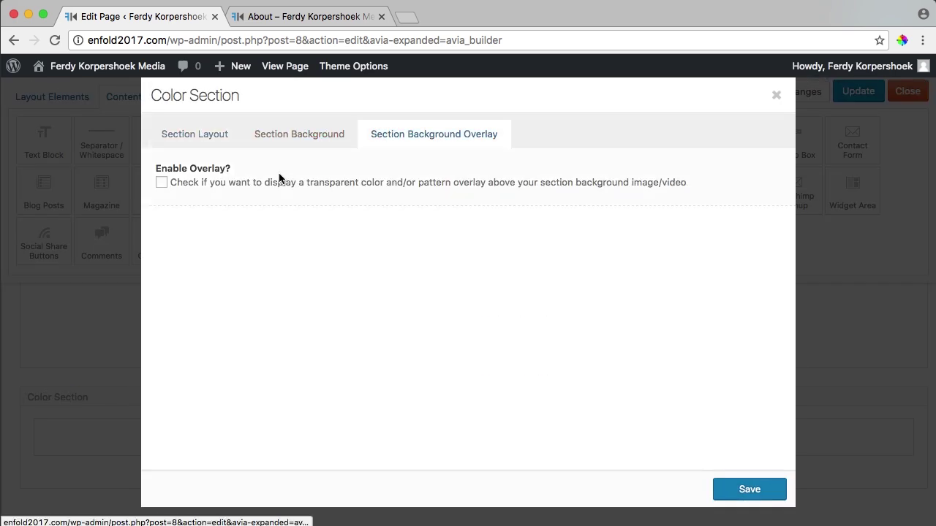
{"action": "left_click", "coordinate": [328, 139]}
{"action": "left_click", "coordinate": [219, 344]}
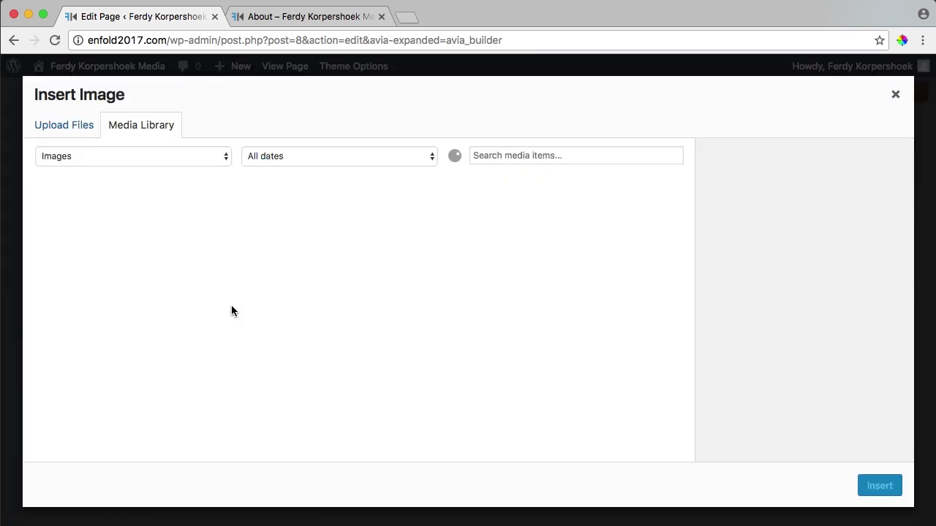
{"action": "left_click", "coordinate": [596, 326]}
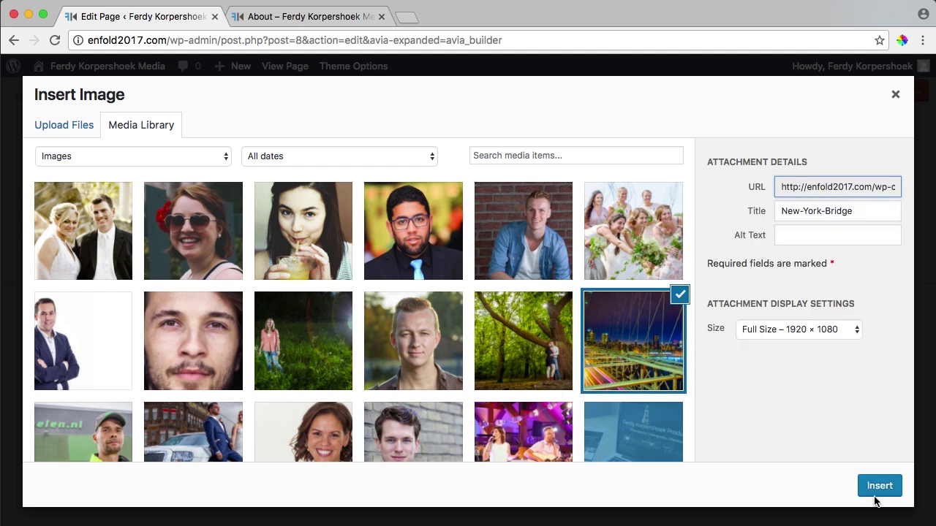
{"action": "left_click", "coordinate": [877, 486]}
Enable a black #000000 background overlay at 0.6 opacity, save the section and update the page
{"action": "left_click", "coordinate": [414, 140]}
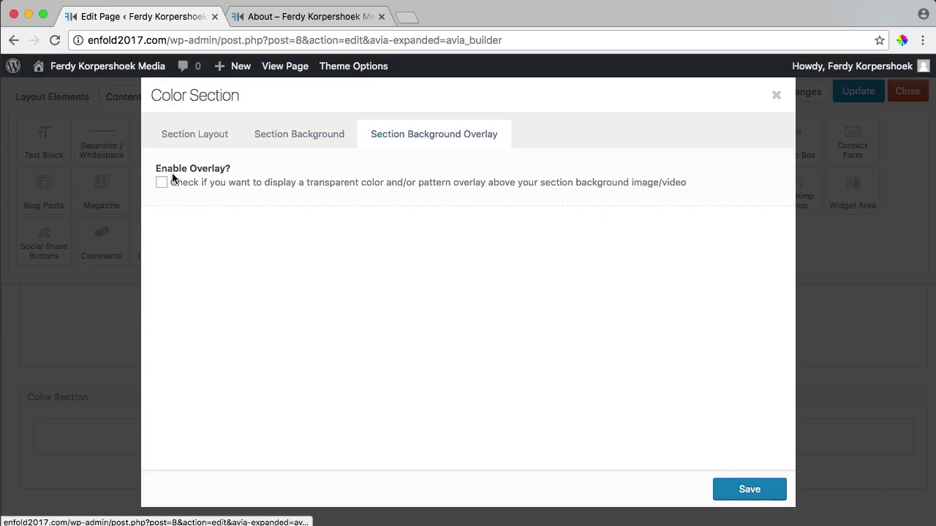
{"action": "left_click", "coordinate": [162, 183]}
{"action": "left_click", "coordinate": [169, 291]}
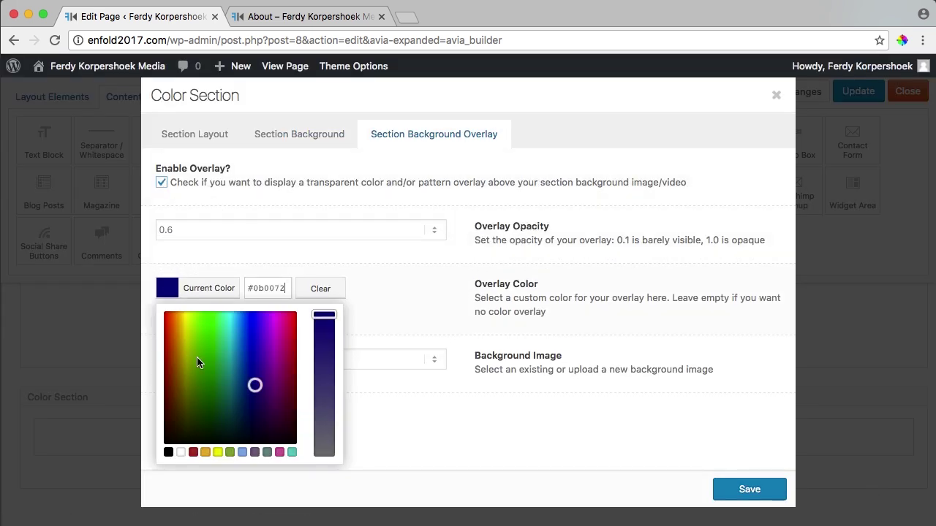
{"action": "left_click", "coordinate": [168, 453]}
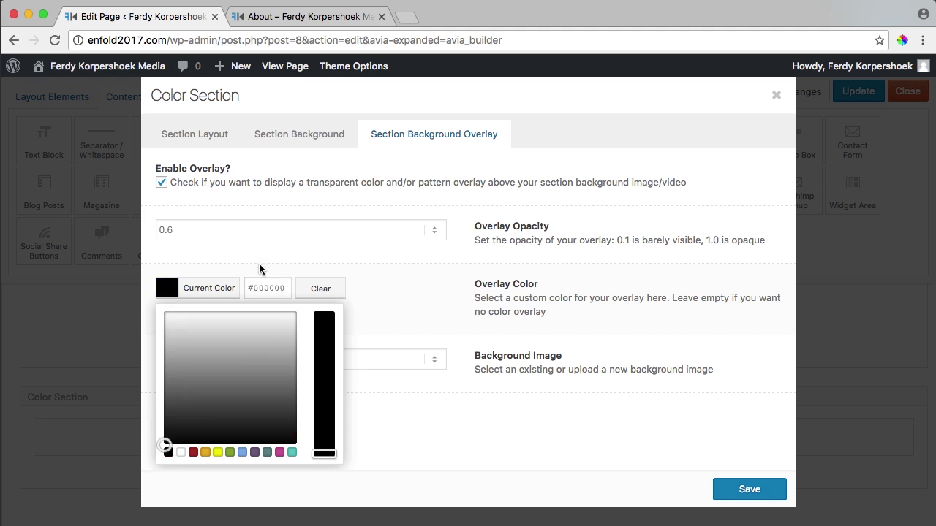
{"action": "left_click", "coordinate": [219, 231]}
{"action": "left_click", "coordinate": [747, 504]}
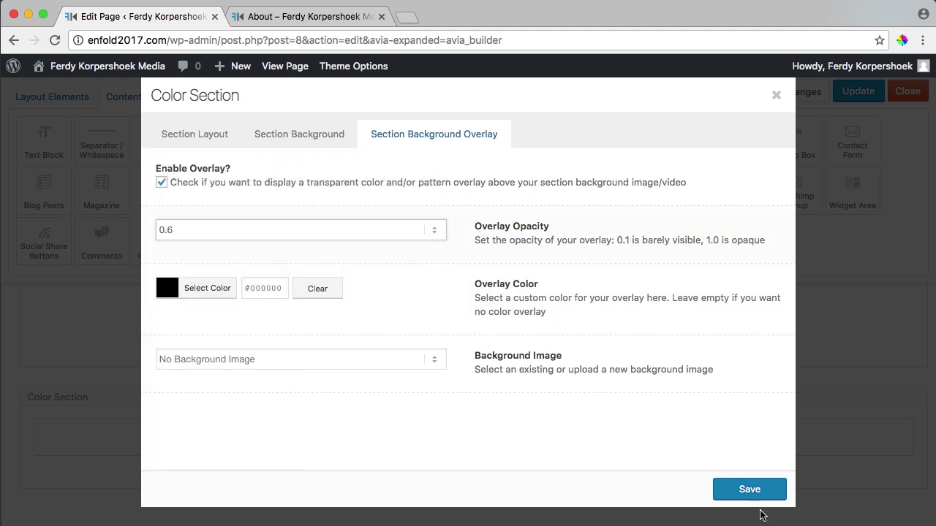
{"action": "left_click", "coordinate": [760, 491]}
{"action": "left_click", "coordinate": [848, 91]}
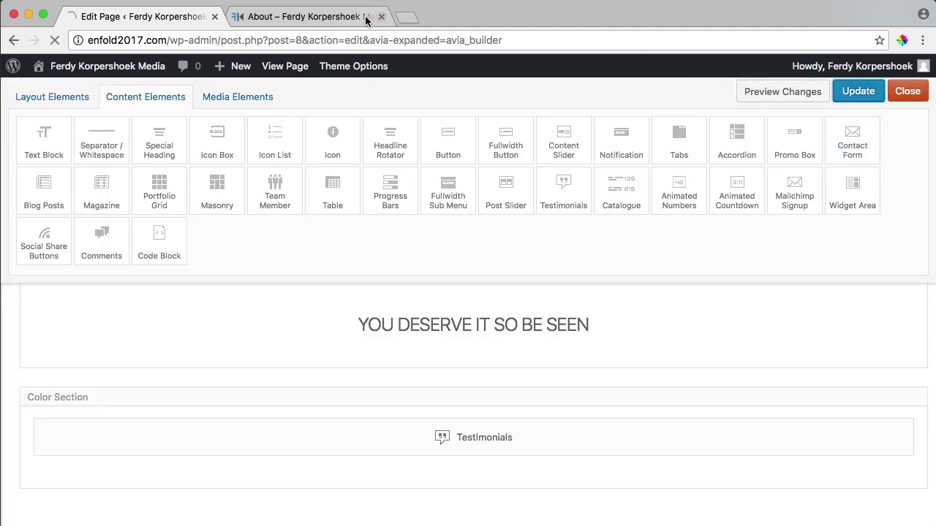
Check the testimonial grid over the darkened bridge background live, then go to the home page via the logo
{"action": "left_click", "coordinate": [327, 18]}
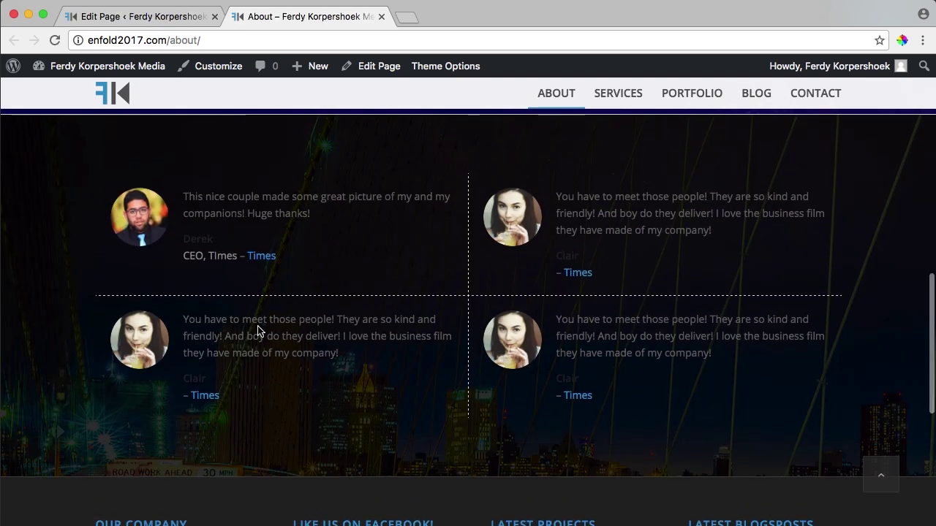
{"action": "scroll", "coordinate": [387, 253], "scroll_direction": "down", "scroll_amount": 10}
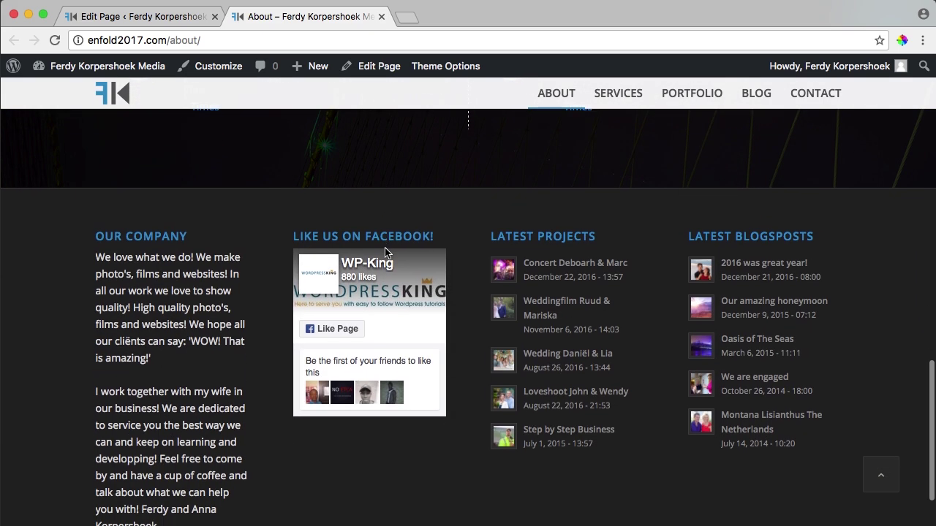
{"action": "scroll", "coordinate": [387, 253], "scroll_direction": "up", "scroll_amount": 20}
{"action": "left_click", "coordinate": [154, 114]}
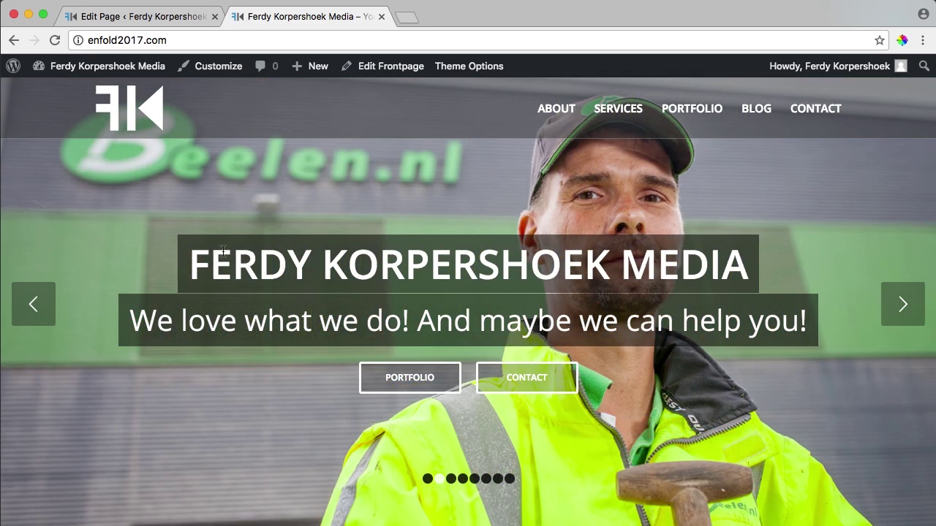
Scroll the home page from the bridge slider past services and Latest Projects to the footer and back
{"action": "left_click_drag", "start_coordinate": [232, 264], "coordinate": [633, 349]}
{"action": "left_click", "coordinate": [476, 354]}
{"action": "scroll", "coordinate": [664, 225], "scroll_direction": "down", "scroll_amount": 10}
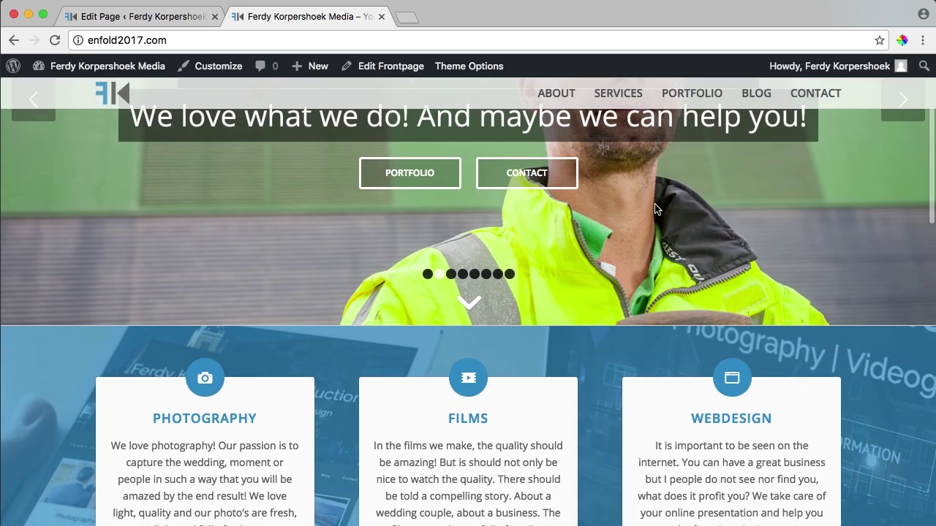
{"action": "scroll", "coordinate": [191, 273], "scroll_direction": "down", "scroll_amount": 1}
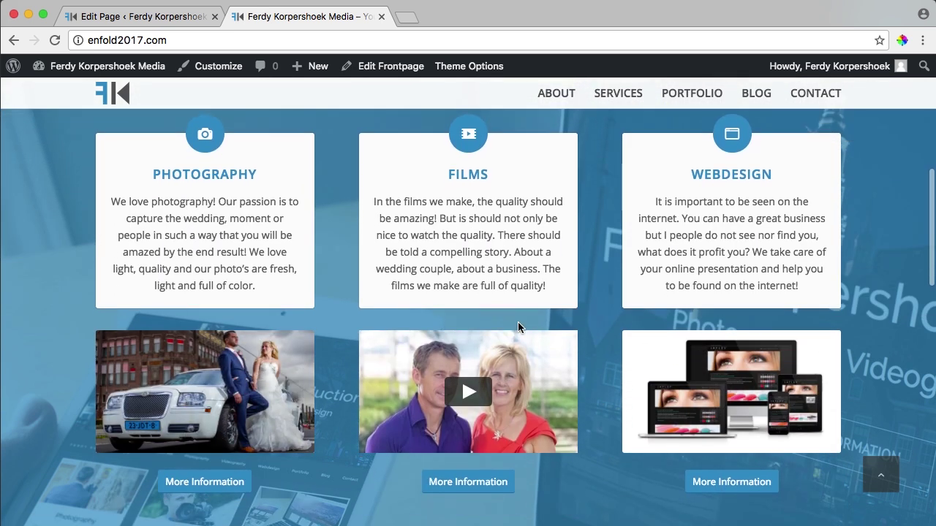
{"action": "scroll", "coordinate": [303, 380], "scroll_direction": "down", "scroll_amount": 5}
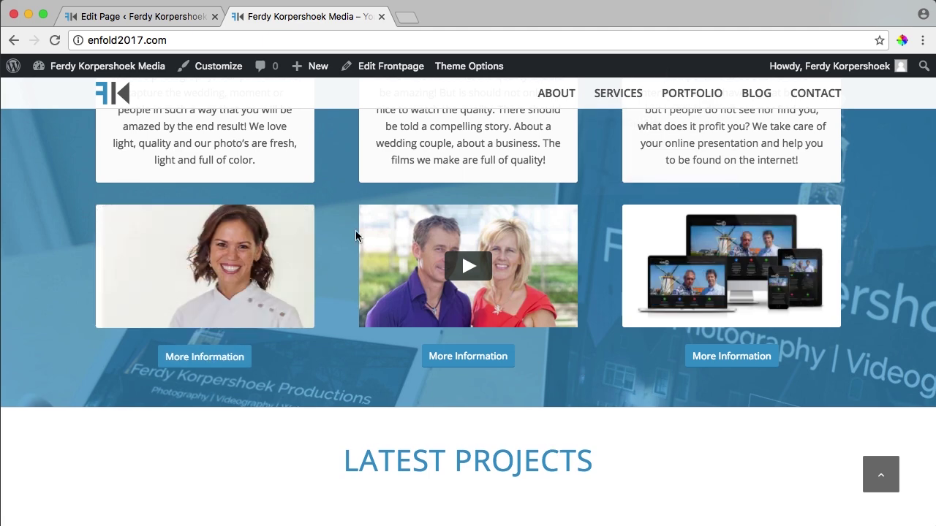
{"action": "scroll", "coordinate": [317, 270], "scroll_direction": "down", "scroll_amount": 8}
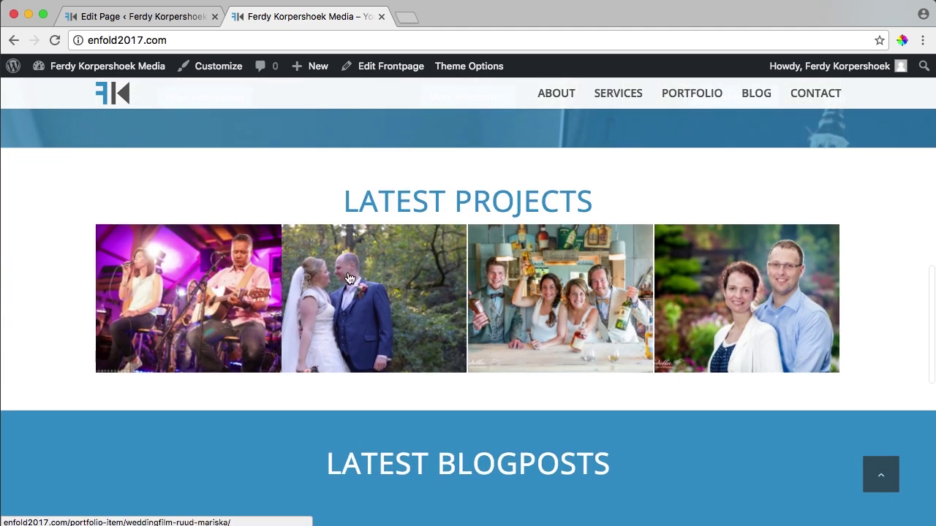
{"action": "scroll", "coordinate": [515, 255], "scroll_direction": "down", "scroll_amount": 5}
{"action": "scroll", "coordinate": [187, 329], "scroll_direction": "down", "scroll_amount": 10}
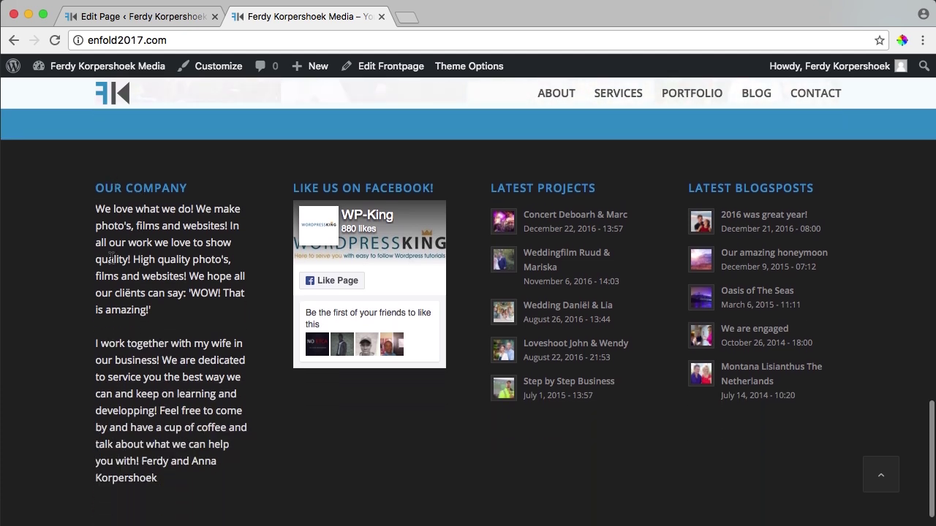
{"action": "left_click_drag", "start_coordinate": [111, 258], "coordinate": [161, 395]}
{"action": "left_click", "coordinate": [245, 287]}
{"action": "scroll", "coordinate": [714, 236], "scroll_direction": "down", "scroll_amount": 2}
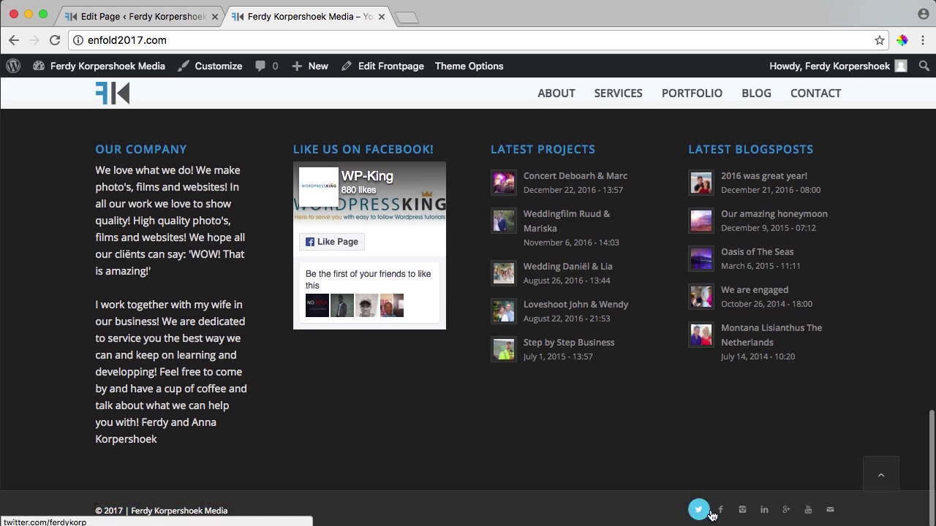
{"action": "scroll", "coordinate": [822, 504], "scroll_direction": "up", "scroll_amount": 15}
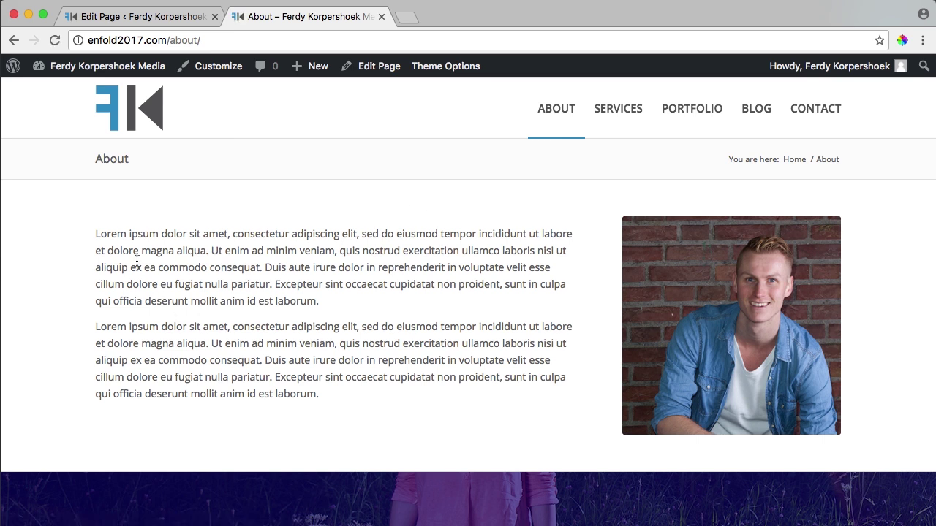
Read through the Services page's About text and 'YOU DESERVE IT SO BE SEEN' heading
{"action": "left_click_drag", "start_coordinate": [121, 251], "coordinate": [317, 326]}
{"action": "left_click", "coordinate": [307, 321]}
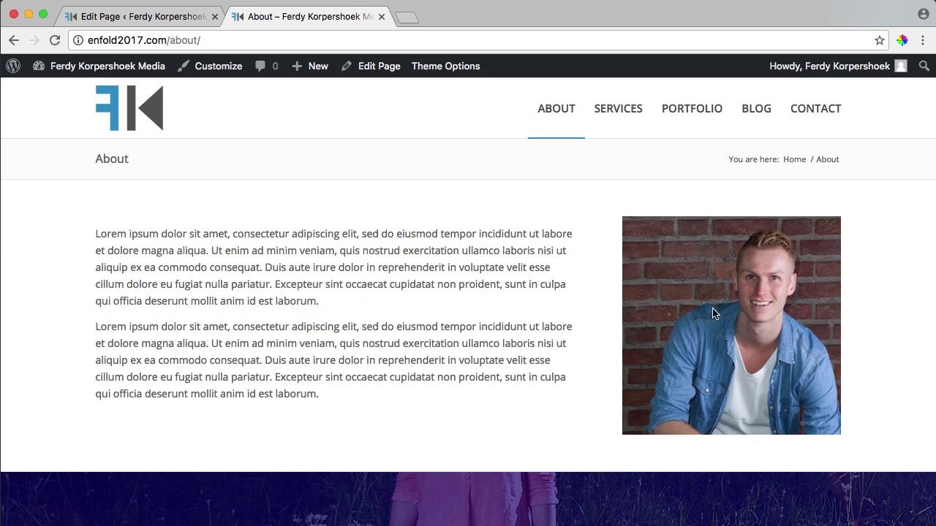
{"action": "scroll", "coordinate": [293, 312], "scroll_direction": "down", "scroll_amount": 5}
{"action": "triple_click", "coordinate": [311, 352]}
{"action": "left_click", "coordinate": [468, 327]}
{"action": "scroll", "coordinate": [467, 326], "scroll_direction": "down", "scroll_amount": 10}
{"action": "scroll", "coordinate": [377, 234], "scroll_direction": "up", "scroll_amount": 2}
{"action": "scroll", "coordinate": [468, 274], "scroll_direction": "down", "scroll_amount": 2}
{"action": "mouse_move", "coordinate": [611, 99]}
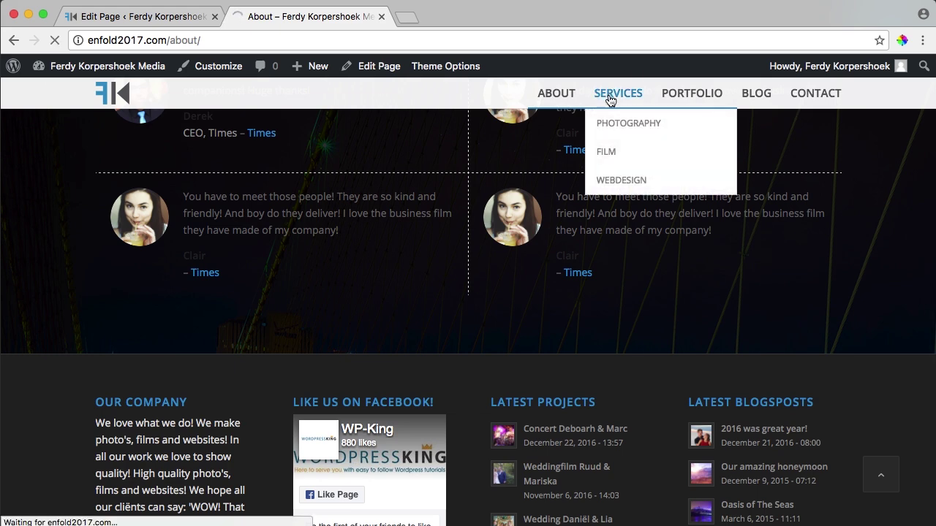
{"action": "scroll", "coordinate": [380, 212], "scroll_direction": "down", "scroll_amount": 5}
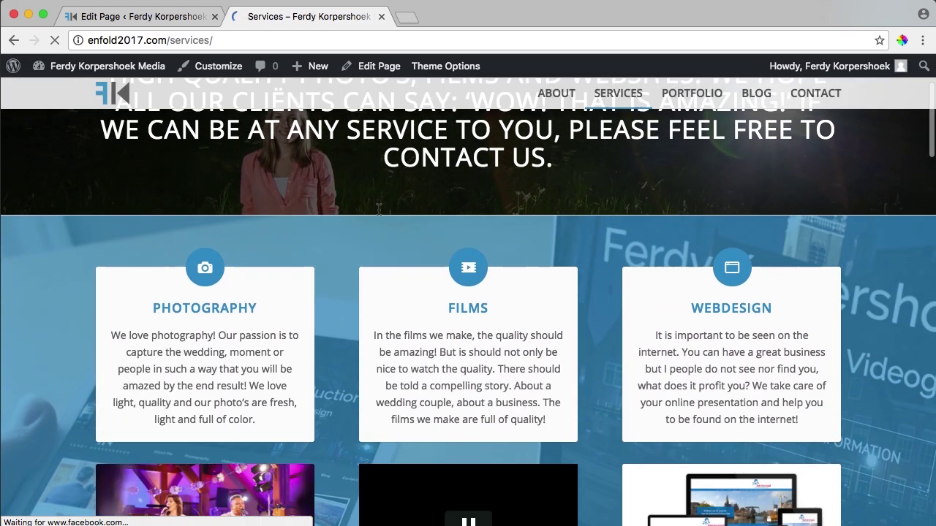
{"action": "scroll", "coordinate": [358, 219], "scroll_direction": "down", "scroll_amount": 4}
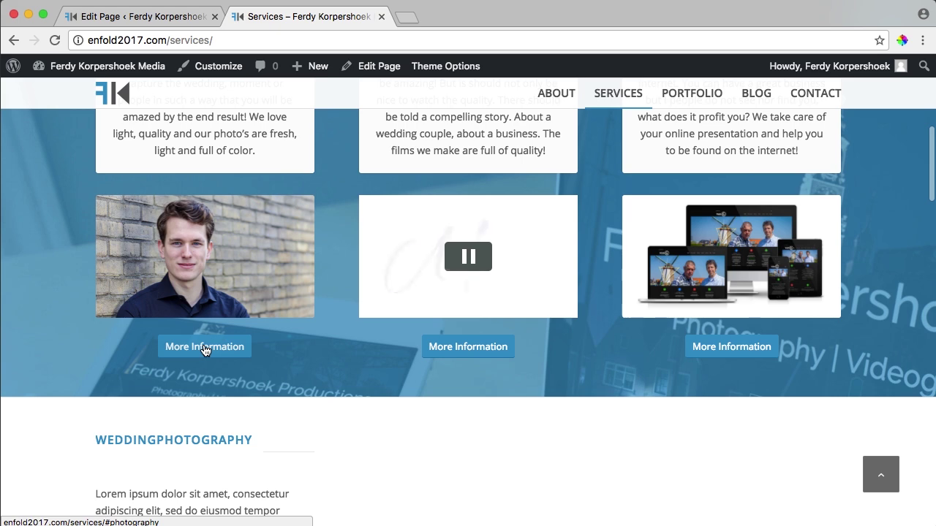
Jump to the Weddingphotography and Films sections and the contact form, then back to top
{"action": "left_click", "coordinate": [206, 350]}
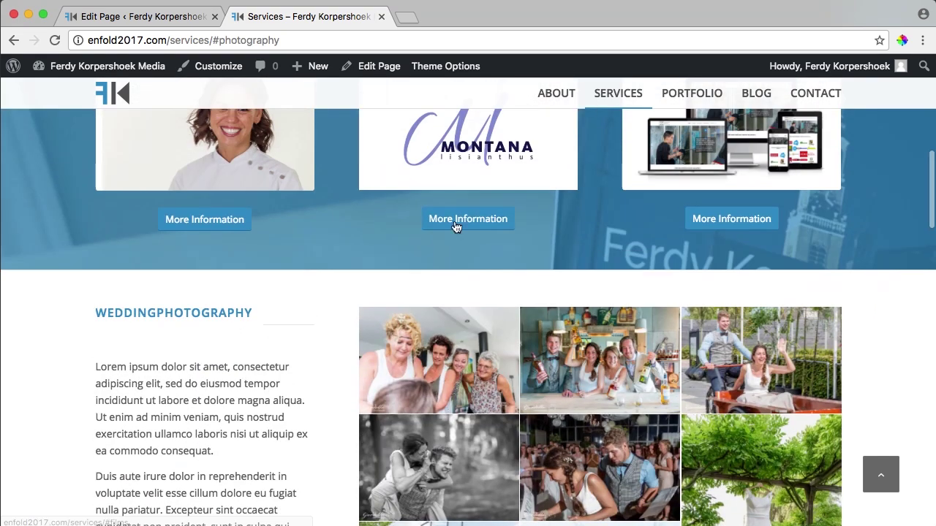
{"action": "left_click", "coordinate": [462, 218]}
{"action": "scroll", "coordinate": [329, 234], "scroll_direction": "down", "scroll_amount": 3}
{"action": "scroll", "coordinate": [299, 240], "scroll_direction": "down", "scroll_amount": 10}
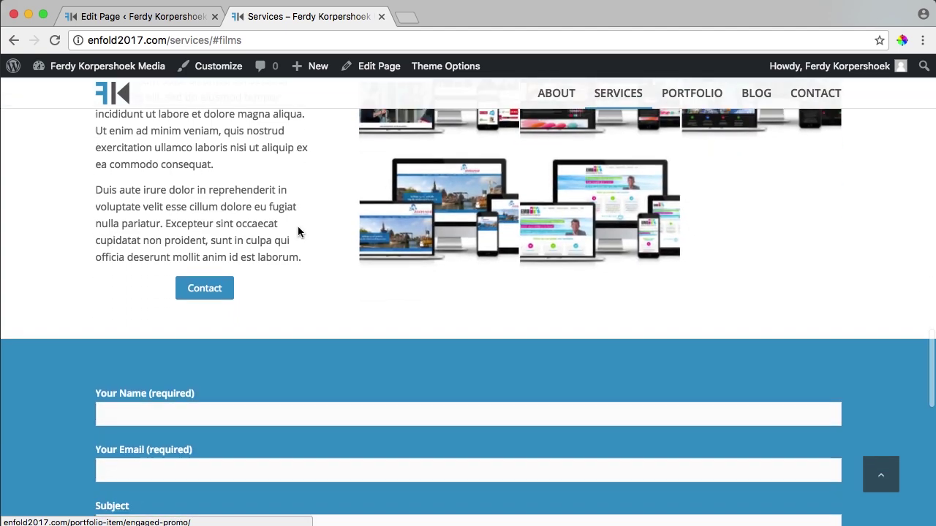
{"action": "scroll", "coordinate": [248, 219], "scroll_direction": "up", "scroll_amount": 2}
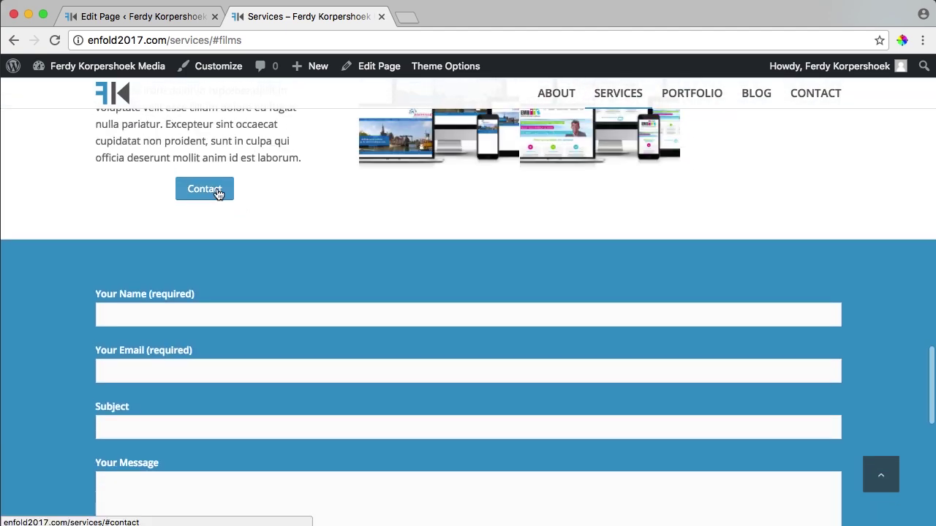
{"action": "left_click", "coordinate": [204, 189]}
{"action": "scroll", "coordinate": [691, 283], "scroll_direction": "up", "scroll_amount": 20}
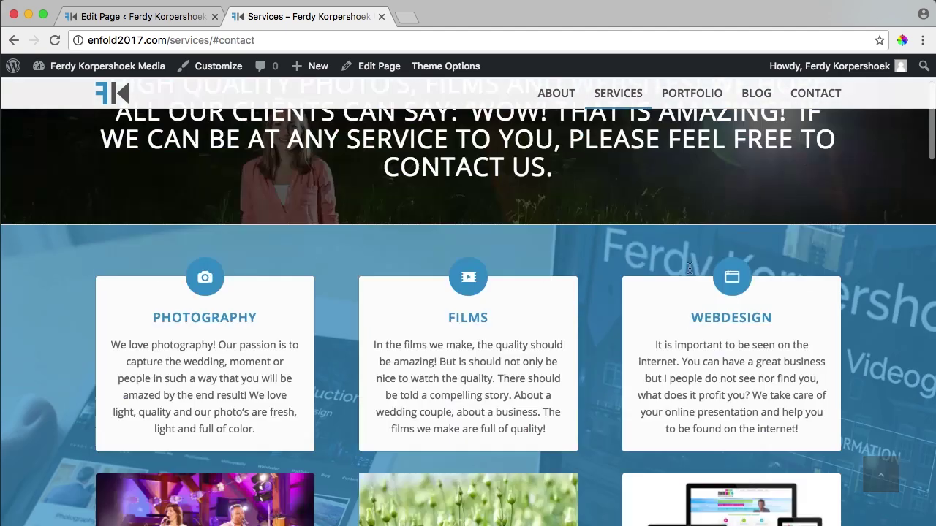
{"action": "scroll", "coordinate": [694, 267], "scroll_direction": "down", "scroll_amount": 10}
{"action": "left_click", "coordinate": [879, 476]}
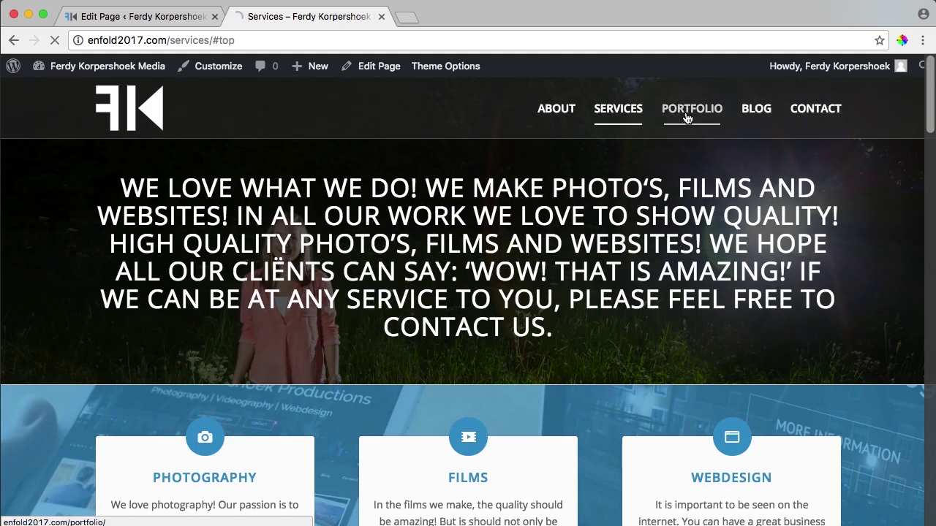
Open Portfolio and filter the gallery by Films, Photography, Webdesign, then Photography again
{"action": "left_click", "coordinate": [687, 117]}
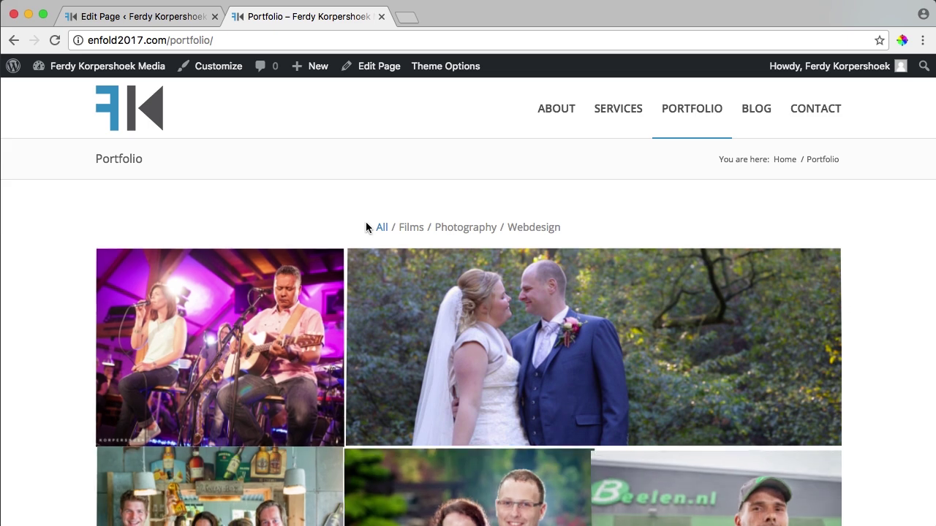
{"action": "left_click", "coordinate": [416, 229]}
{"action": "left_click", "coordinate": [482, 230]}
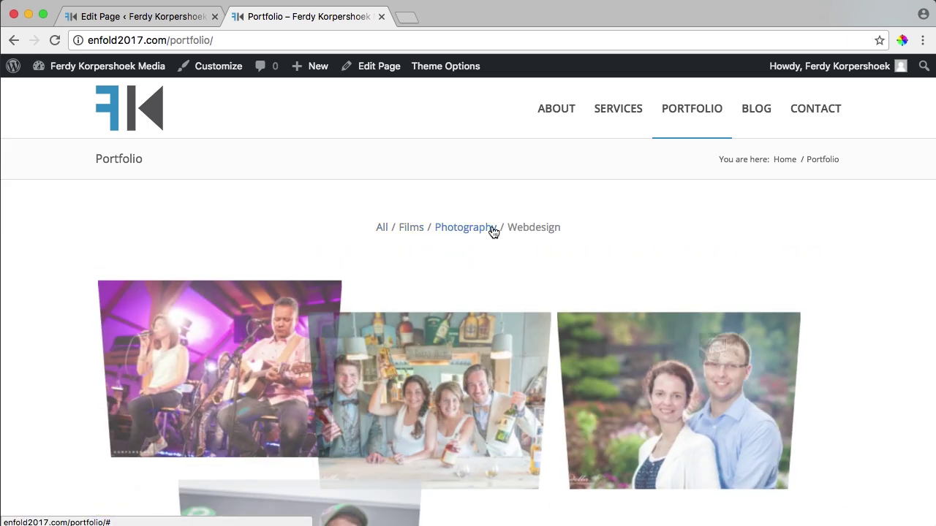
{"action": "left_click", "coordinate": [516, 230]}
{"action": "left_click", "coordinate": [459, 229]}
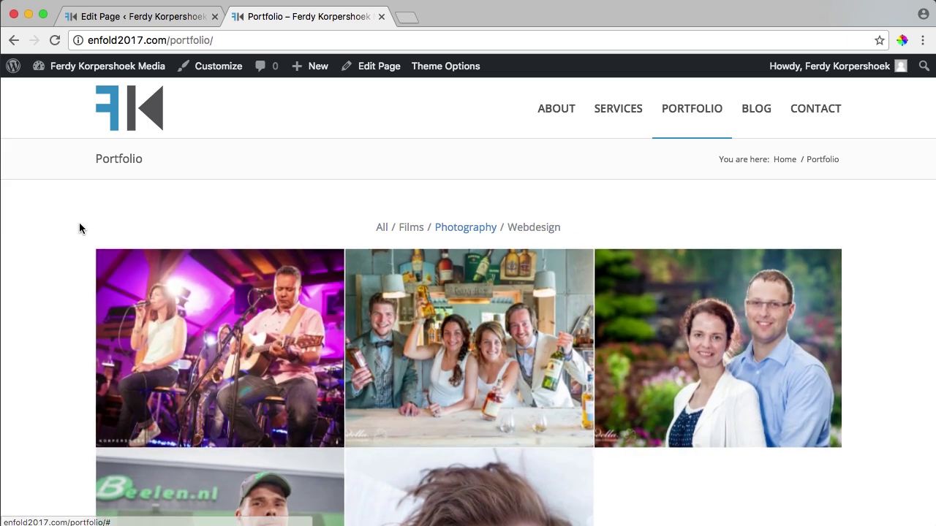
{"action": "scroll", "coordinate": [79, 222], "scroll_direction": "down", "scroll_amount": 3}
View the concert portfolio item
{"action": "left_click", "coordinate": [227, 234]}
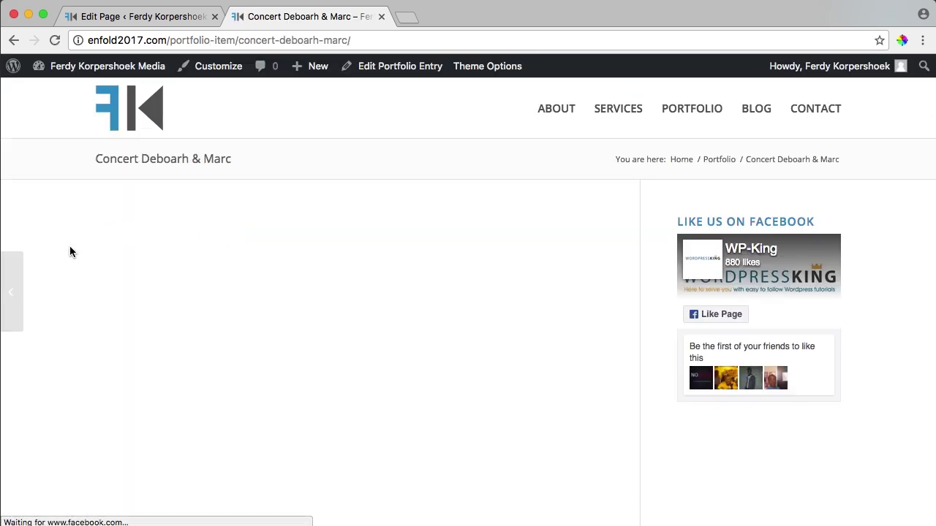
{"action": "scroll", "coordinate": [67, 252], "scroll_direction": "down", "scroll_amount": 5}
{"action": "scroll", "coordinate": [67, 252], "scroll_direction": "up", "scroll_amount": 3}
{"action": "scroll", "coordinate": [67, 253], "scroll_direction": "up", "scroll_amount": 3}
Go to the Blog page and advance its post slider twice
{"action": "mouse_move", "coordinate": [624, 125]}
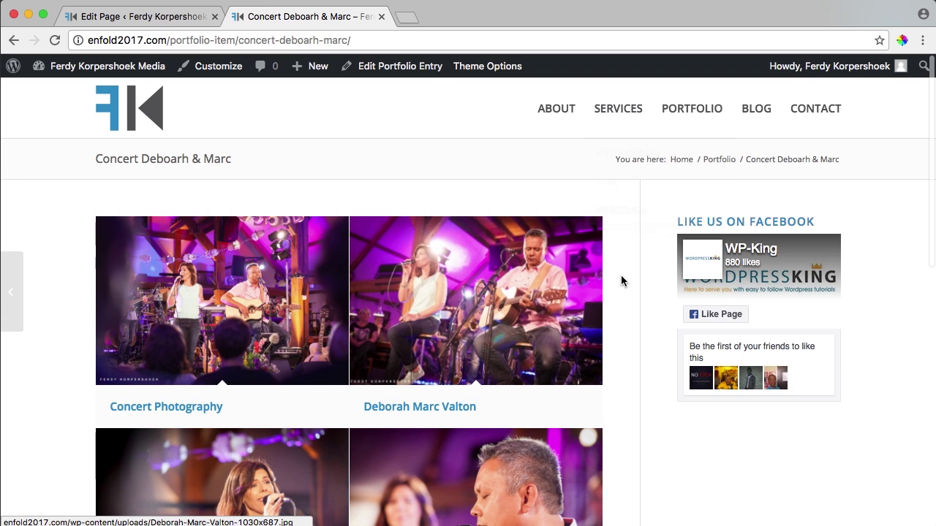
{"action": "left_click", "coordinate": [756, 116]}
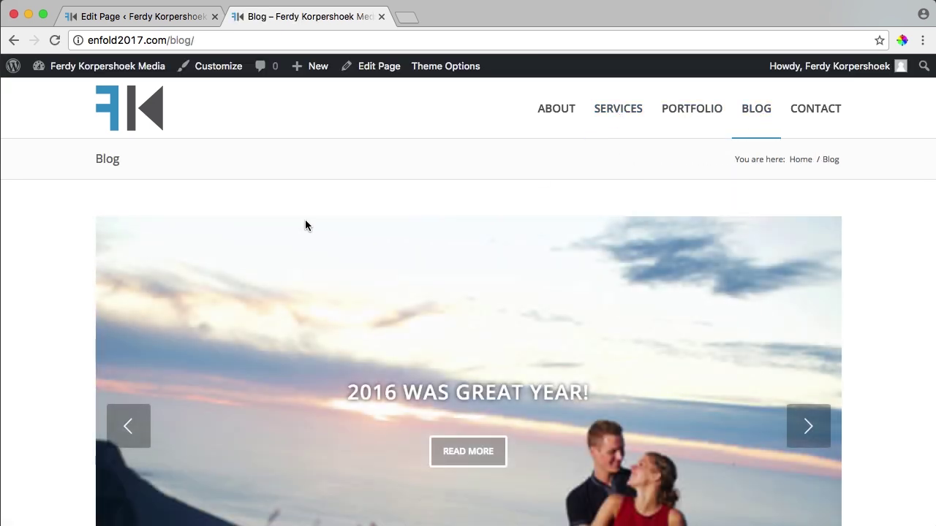
{"action": "scroll", "coordinate": [95, 230], "scroll_direction": "down", "scroll_amount": 3}
{"action": "left_click", "coordinate": [811, 316]}
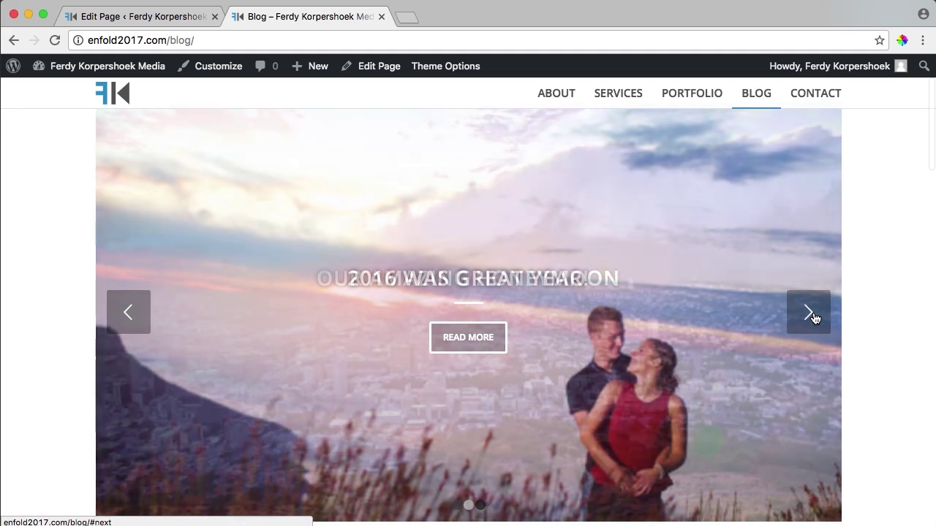
{"action": "left_click", "coordinate": [811, 316]}
{"action": "scroll", "coordinate": [568, 319], "scroll_direction": "down", "scroll_amount": 4}
{"action": "scroll", "coordinate": [569, 320], "scroll_direction": "down", "scroll_amount": 5}
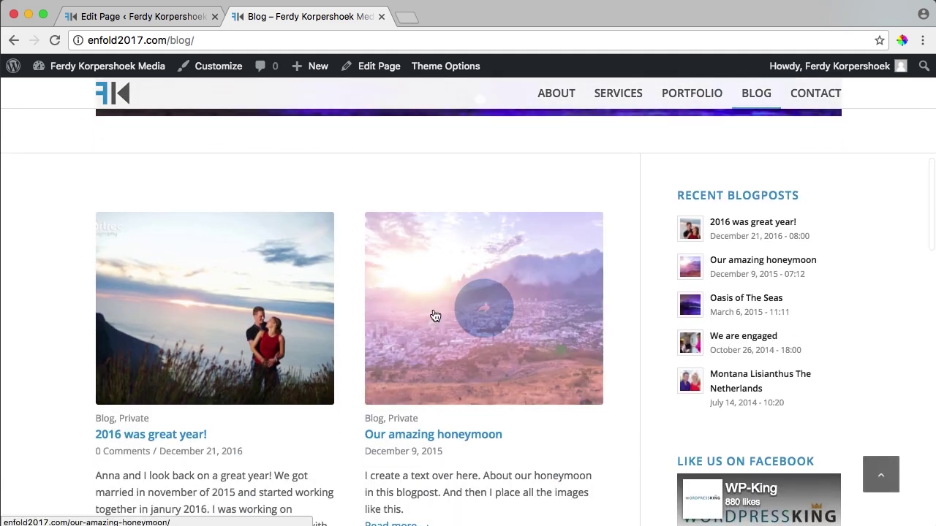
{"action": "scroll", "coordinate": [54, 281], "scroll_direction": "down", "scroll_amount": 2}
{"action": "scroll", "coordinate": [54, 282], "scroll_direction": "down", "scroll_amount": 9}
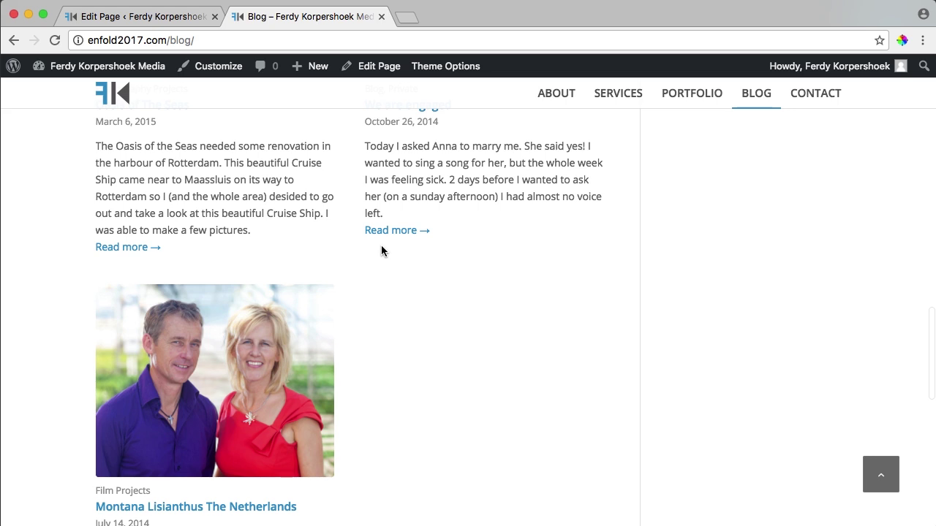
Read the full 'We are engaged' post and the Montana Lisianthus post
{"action": "left_click", "coordinate": [384, 231]}
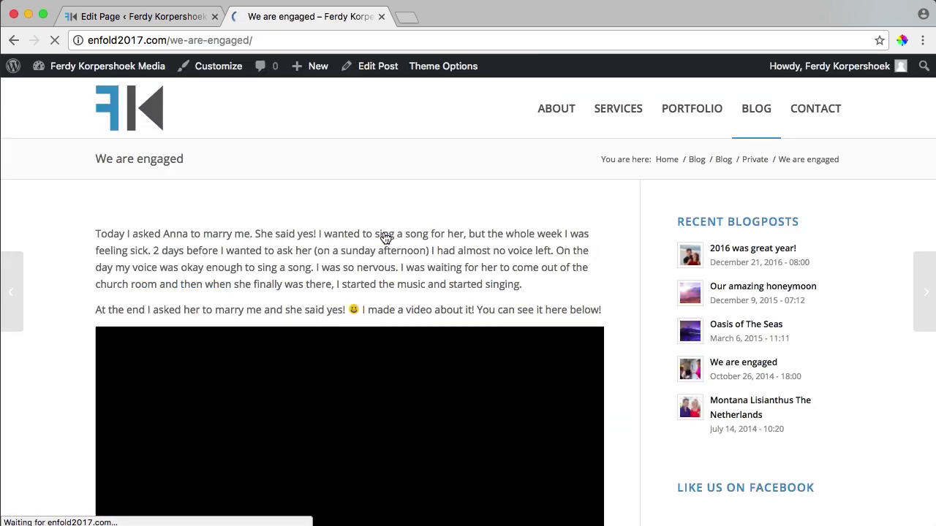
{"action": "scroll", "coordinate": [515, 278], "scroll_direction": "down", "scroll_amount": 2}
{"action": "scroll", "coordinate": [516, 278], "scroll_direction": "down", "scroll_amount": 2}
{"action": "scroll", "coordinate": [514, 276], "scroll_direction": "up", "scroll_amount": 3}
{"action": "scroll", "coordinate": [633, 278], "scroll_direction": "up", "scroll_amount": 1}
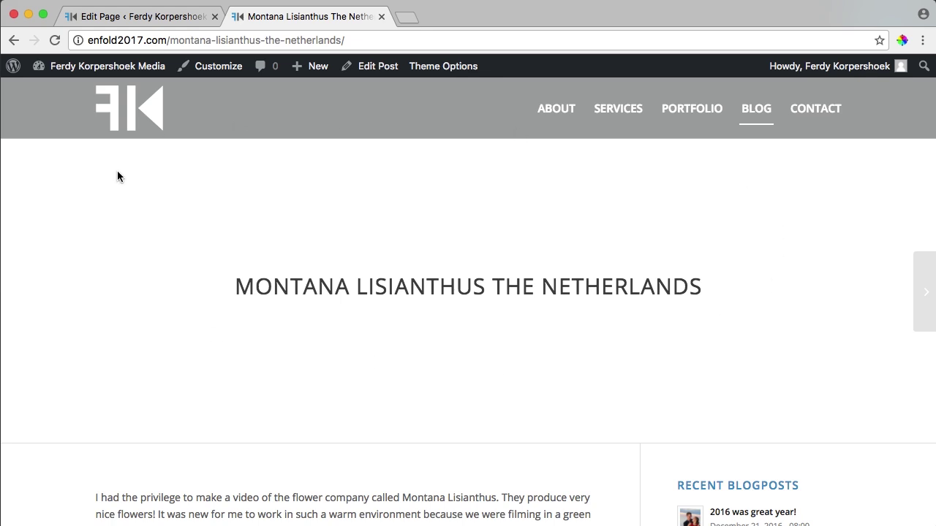
{"action": "left_click_drag", "start_coordinate": [232, 286], "coordinate": [689, 287]}
{"action": "scroll", "coordinate": [309, 265], "scroll_direction": "down", "scroll_amount": 5}
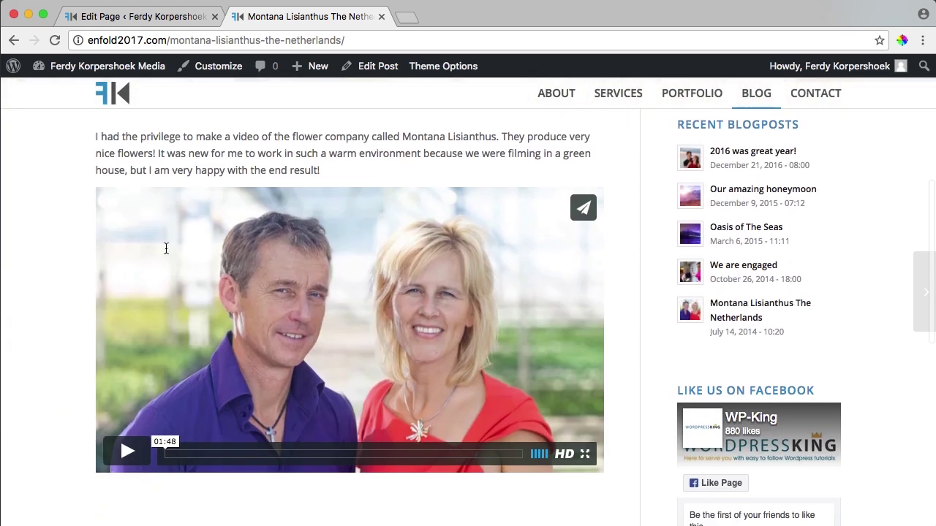
{"action": "scroll", "coordinate": [194, 376], "scroll_direction": "down", "scroll_amount": 10}
{"action": "scroll", "coordinate": [590, 301], "scroll_direction": "up", "scroll_amount": 20}
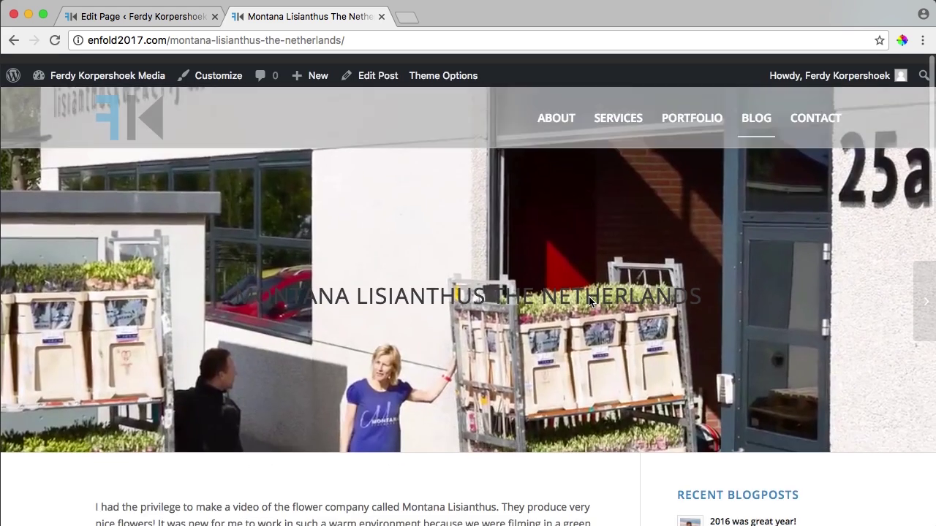
Go to the Contact page and scroll down to its message form
{"action": "left_click", "coordinate": [810, 115]}
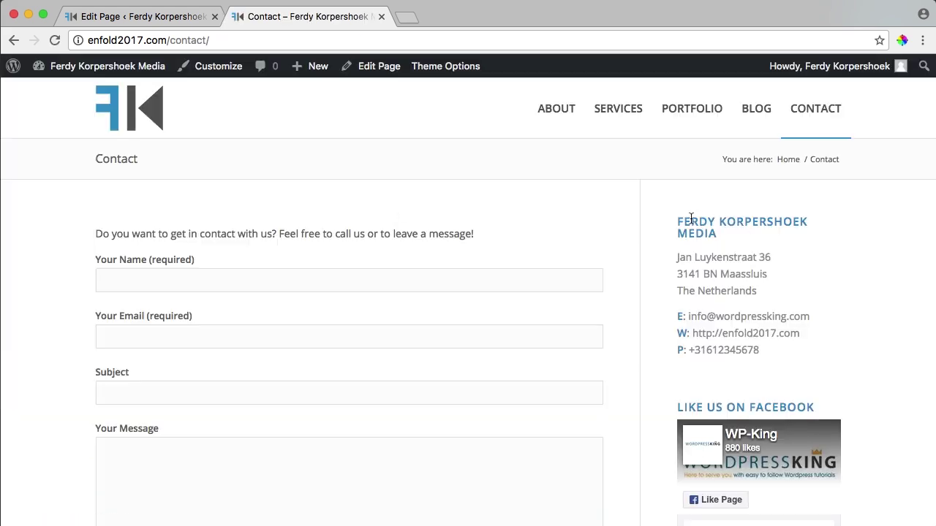
{"action": "left_click_drag", "start_coordinate": [689, 221], "coordinate": [782, 349]}
{"action": "left_click", "coordinate": [420, 280]}
{"action": "scroll", "coordinate": [143, 208], "scroll_direction": "down", "scroll_amount": 3}
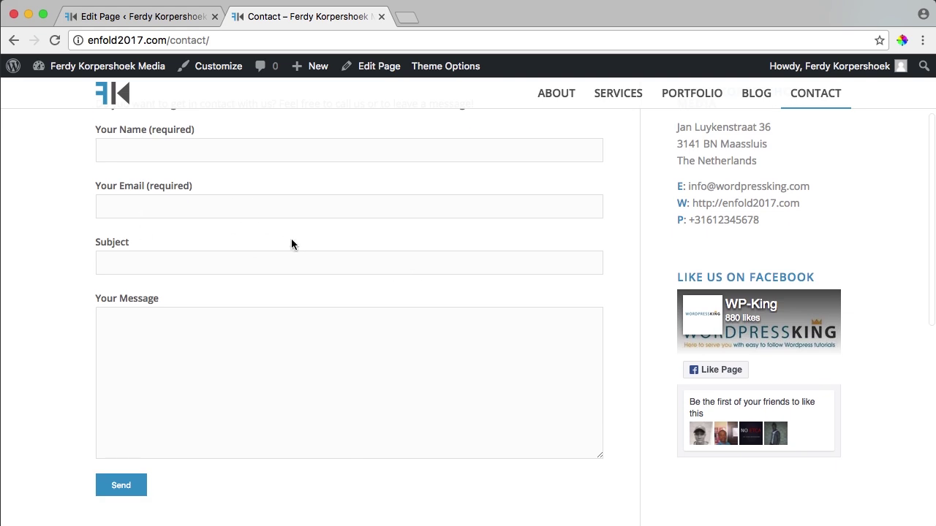
{"action": "scroll", "coordinate": [290, 239], "scroll_direction": "down", "scroll_amount": 10}
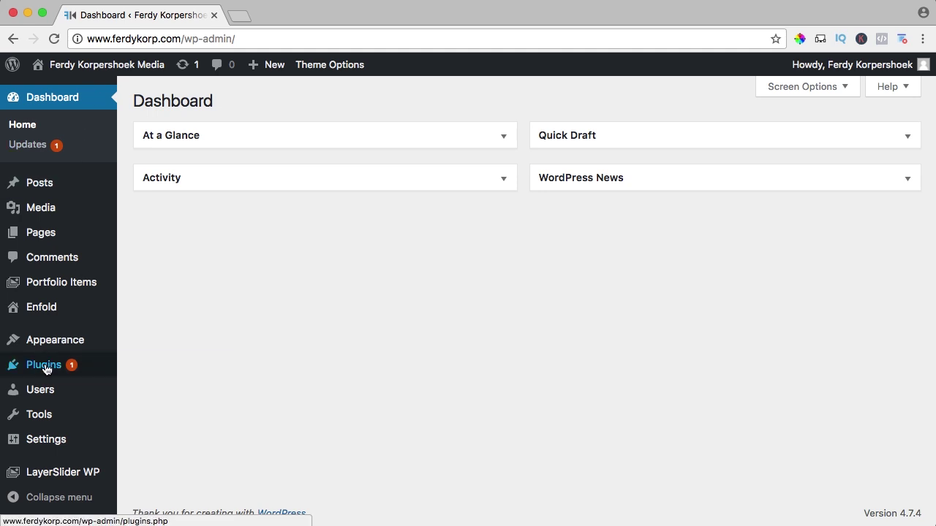
Search the plugin directory for 'WooCommerce', then install and activate it
{"action": "mouse_move", "coordinate": [59, 370]}
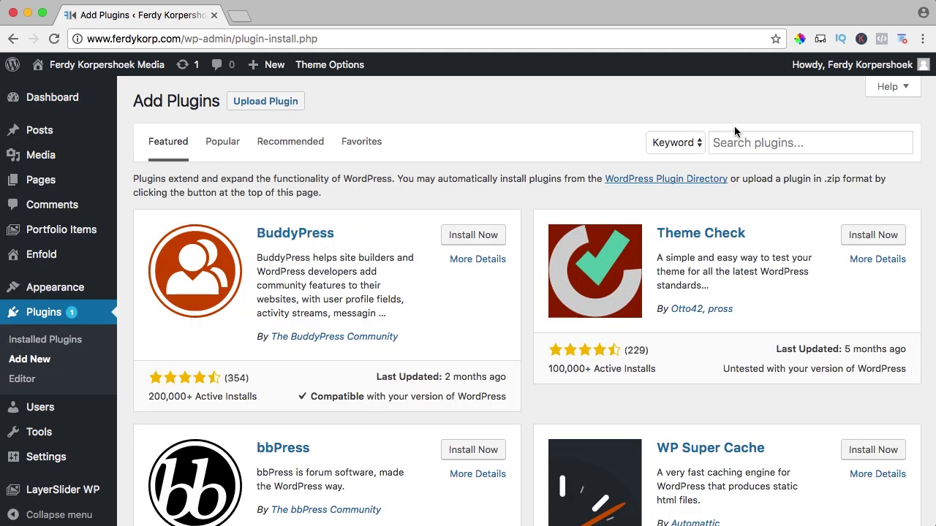
{"action": "type", "text": "WooC"}
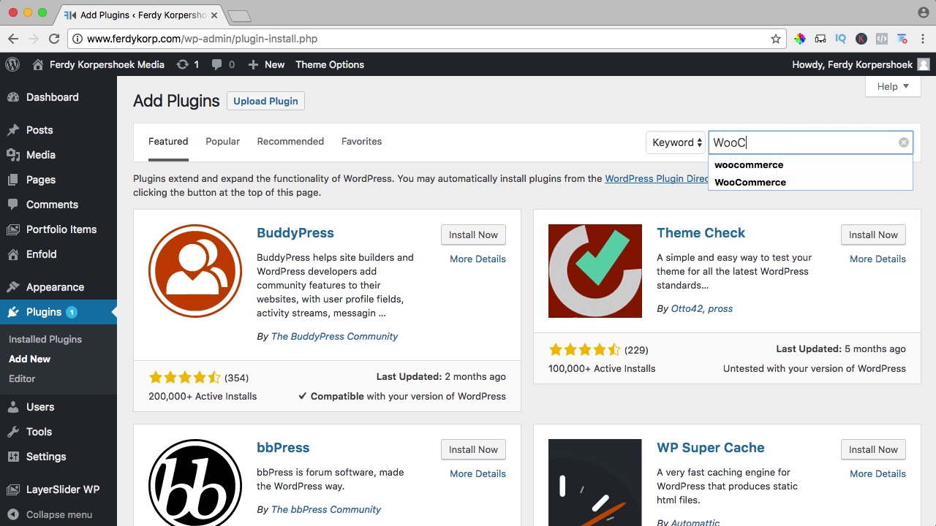
{"action": "type", "text": "ommerce"}
{"action": "key", "text": "Return"}
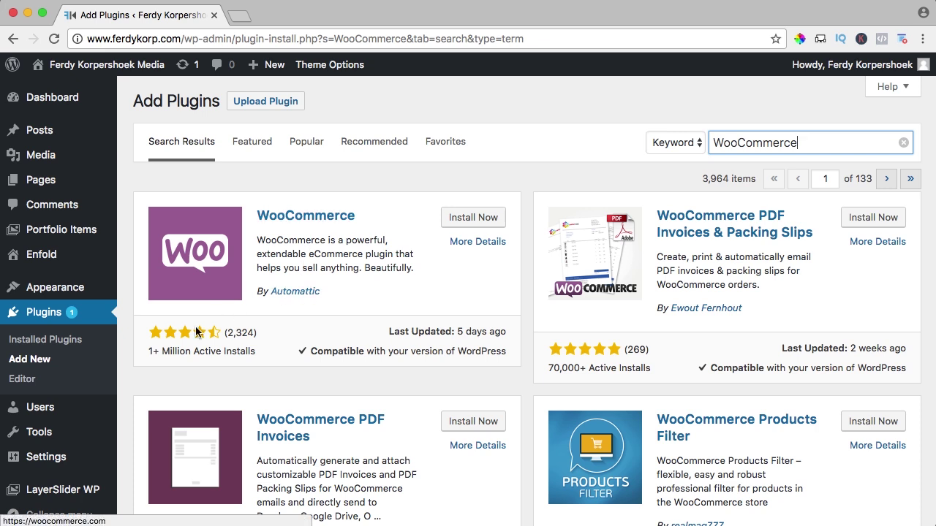
{"action": "left_click_drag", "start_coordinate": [149, 351], "coordinate": [249, 355]}
{"action": "left_click", "coordinate": [247, 358]}
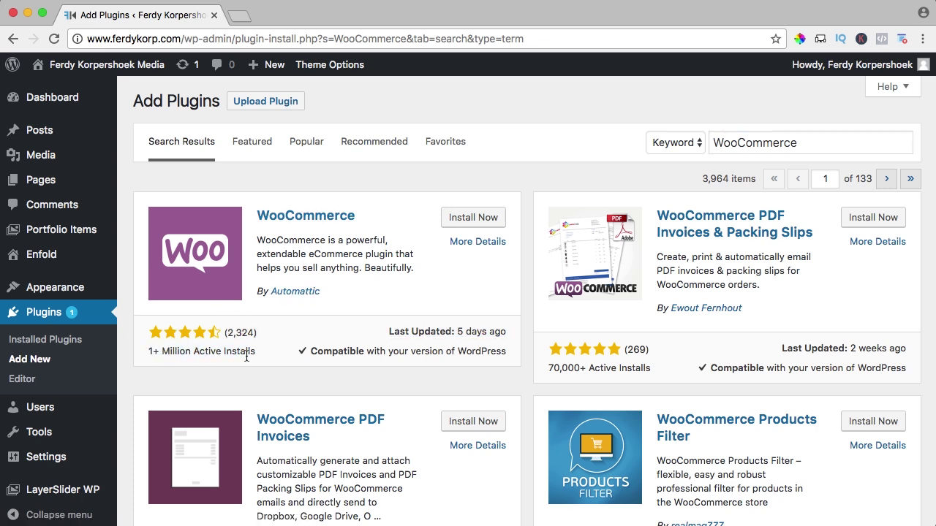
{"action": "left_click_drag", "start_coordinate": [447, 338], "coordinate": [482, 352]}
{"action": "left_click", "coordinate": [282, 339]}
{"action": "left_click", "coordinate": [475, 222]}
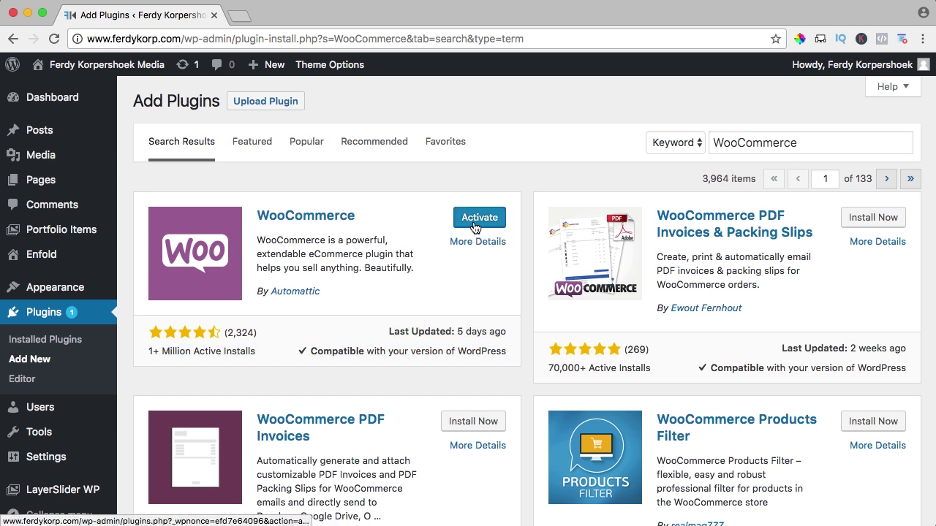
{"action": "left_click", "coordinate": [472, 218]}
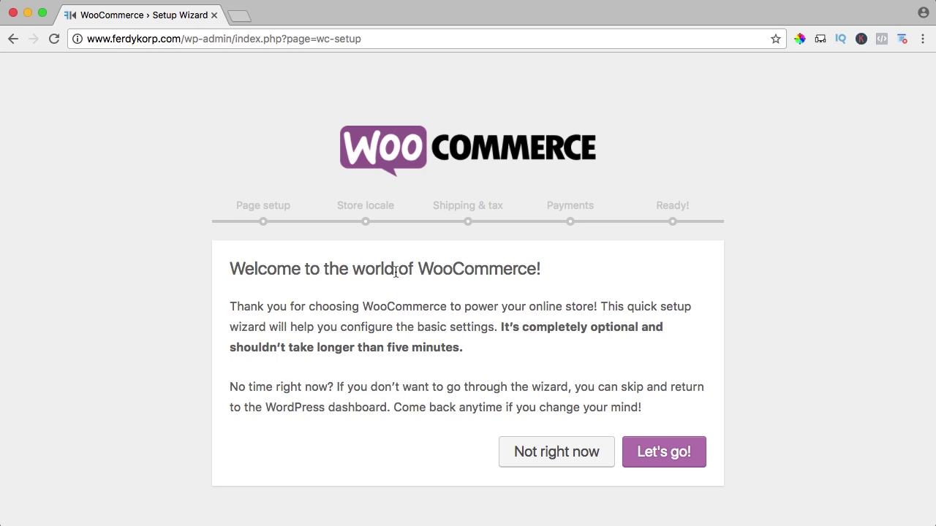
Start the wizard and accept the default Shop, Cart, Checkout and My account pages
{"action": "left_click", "coordinate": [664, 454]}
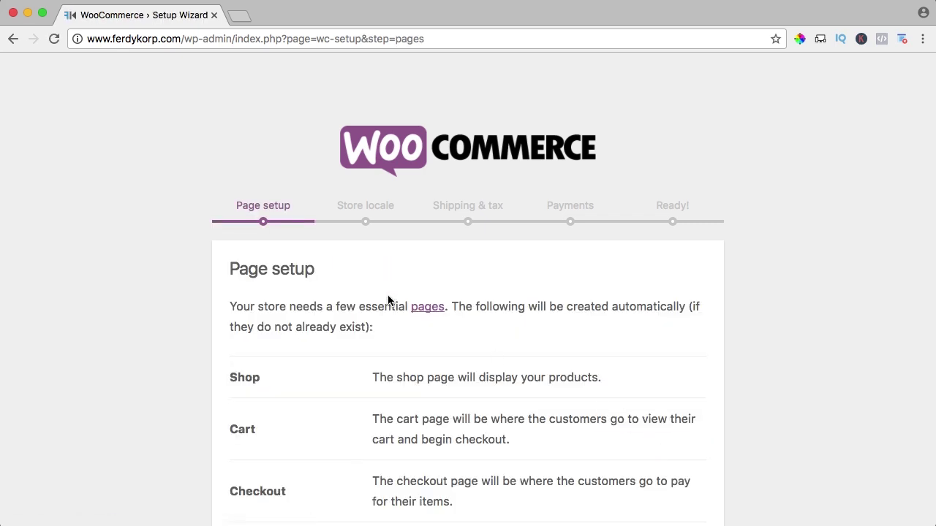
{"action": "scroll", "coordinate": [388, 299], "scroll_direction": "down", "scroll_amount": 5}
{"action": "scroll", "coordinate": [239, 168], "scroll_direction": "up", "scroll_amount": 1}
{"action": "left_click_drag", "start_coordinate": [231, 208], "coordinate": [319, 388]}
{"action": "left_click", "coordinate": [318, 392]}
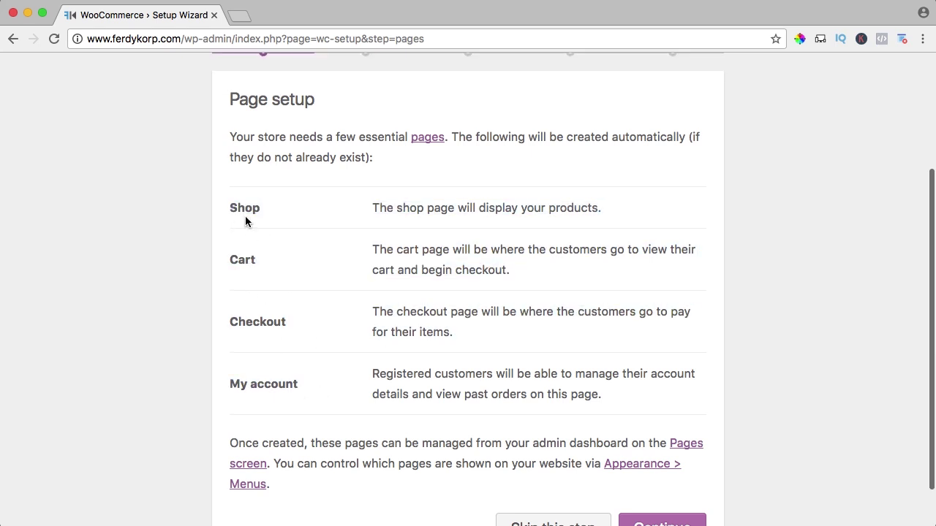
{"action": "scroll", "coordinate": [313, 391], "scroll_direction": "down", "scroll_amount": 1}
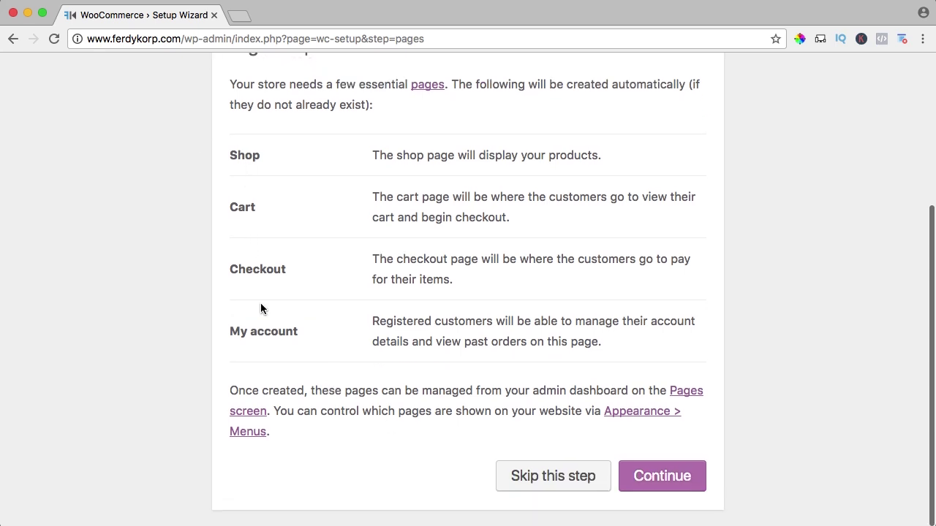
{"action": "left_click", "coordinate": [661, 476]}
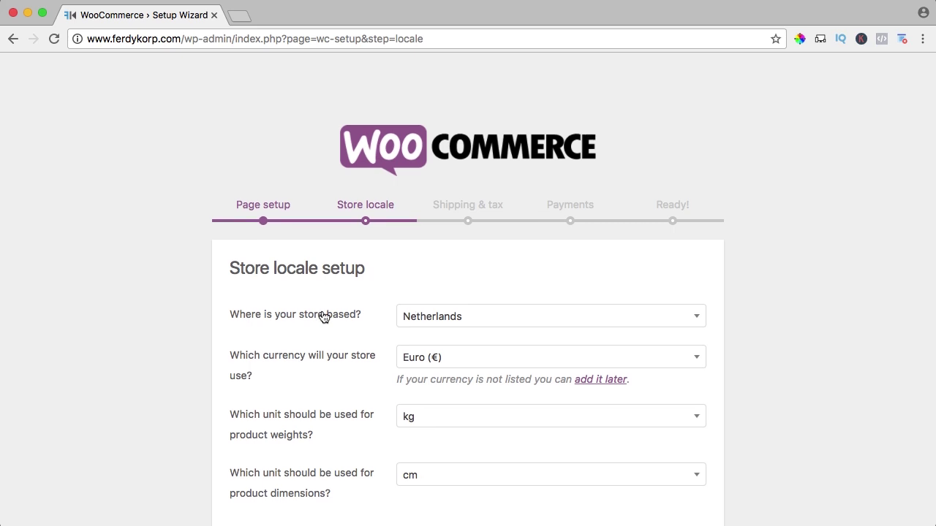
Set the store location to California, United States, keep lbs and in units, and continue
{"action": "scroll", "coordinate": [324, 317], "scroll_direction": "down", "scroll_amount": 1}
{"action": "left_click", "coordinate": [450, 251]}
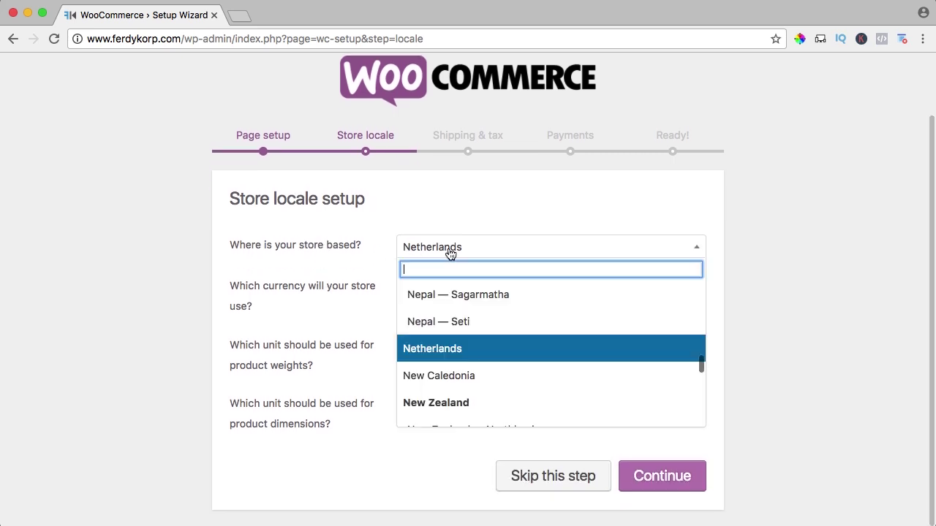
{"action": "type", "text": "united"}
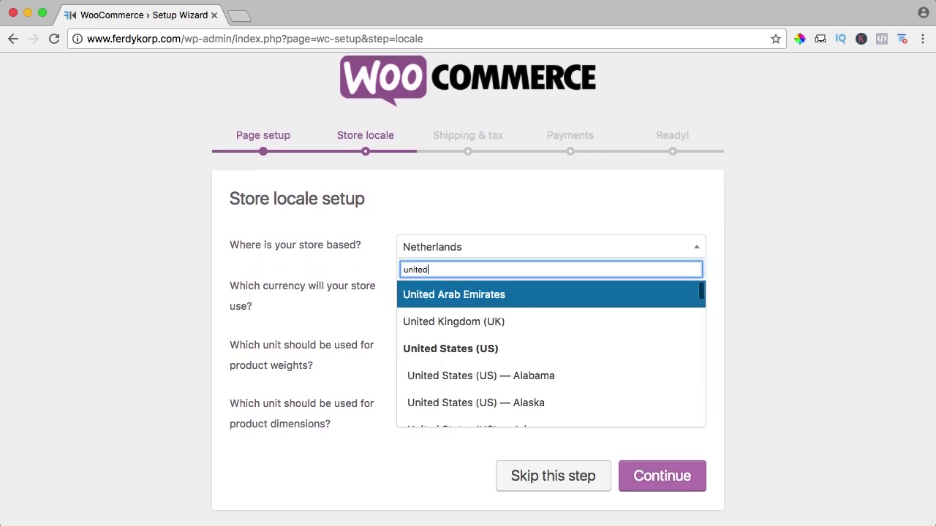
{"action": "scroll", "coordinate": [500, 344], "scroll_direction": "down", "scroll_amount": 4}
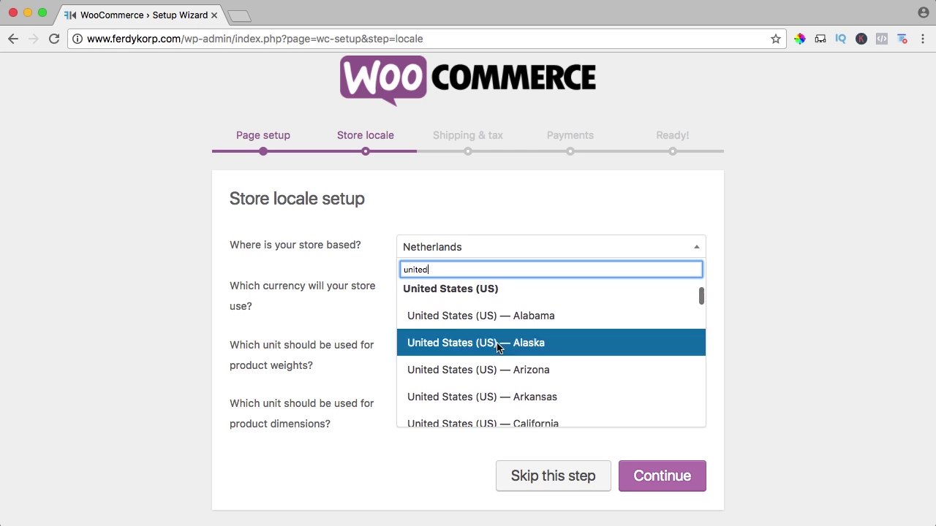
{"action": "left_click", "coordinate": [497, 348]}
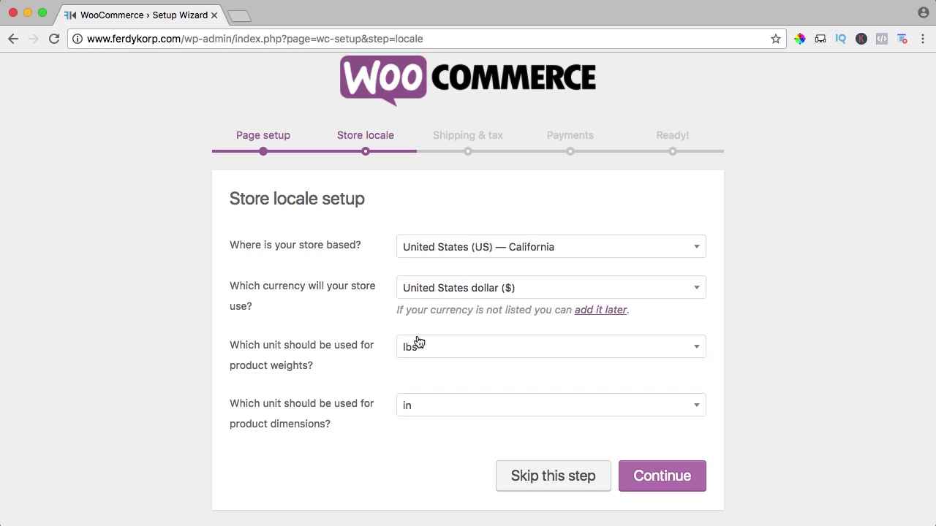
{"action": "left_click", "coordinate": [451, 353]}
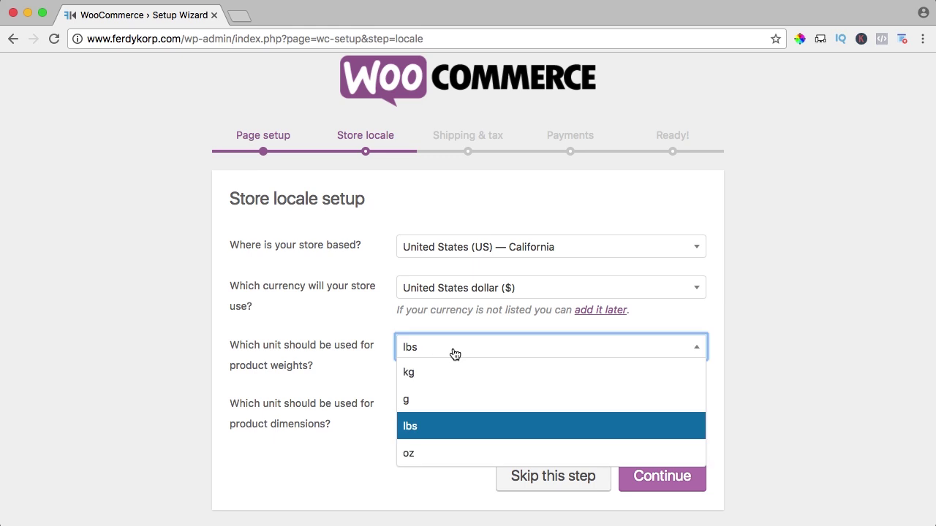
{"action": "left_click", "coordinate": [424, 426]}
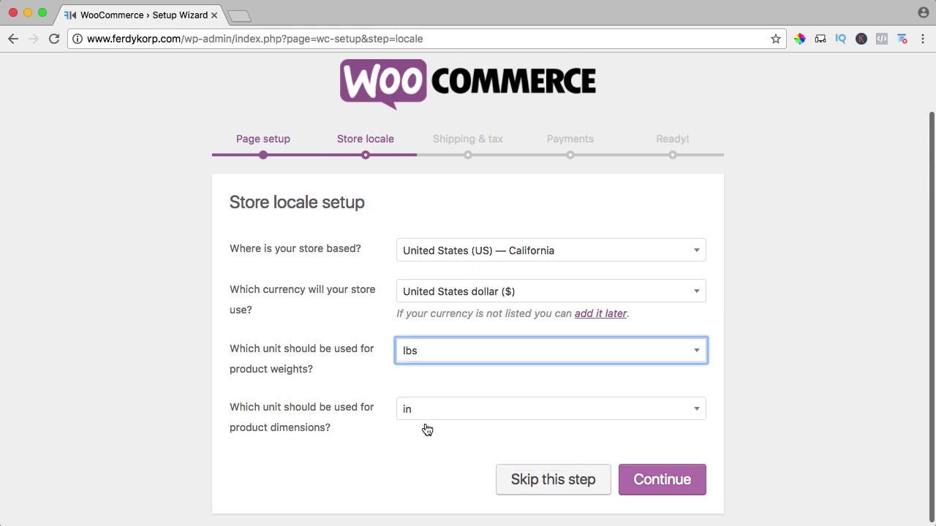
{"action": "left_click", "coordinate": [370, 376]}
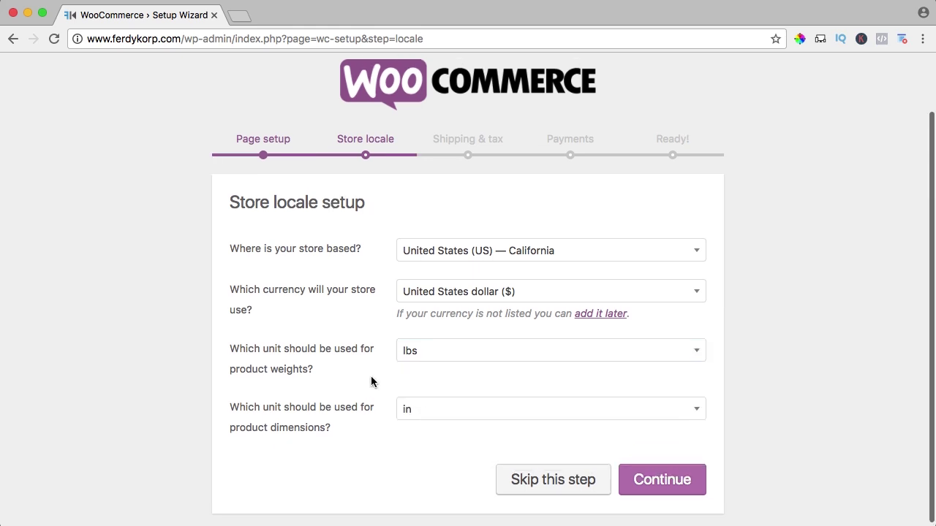
{"action": "left_click", "coordinate": [446, 407]}
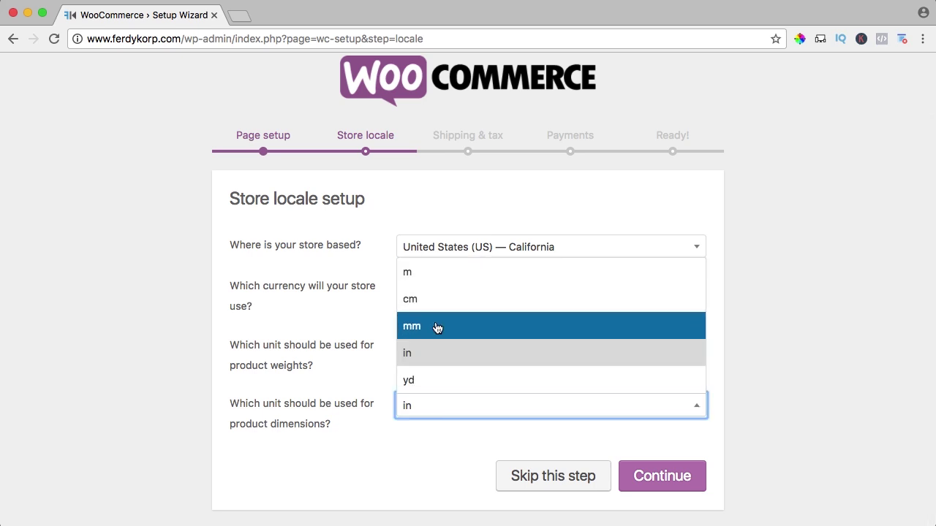
{"action": "left_click", "coordinate": [427, 360]}
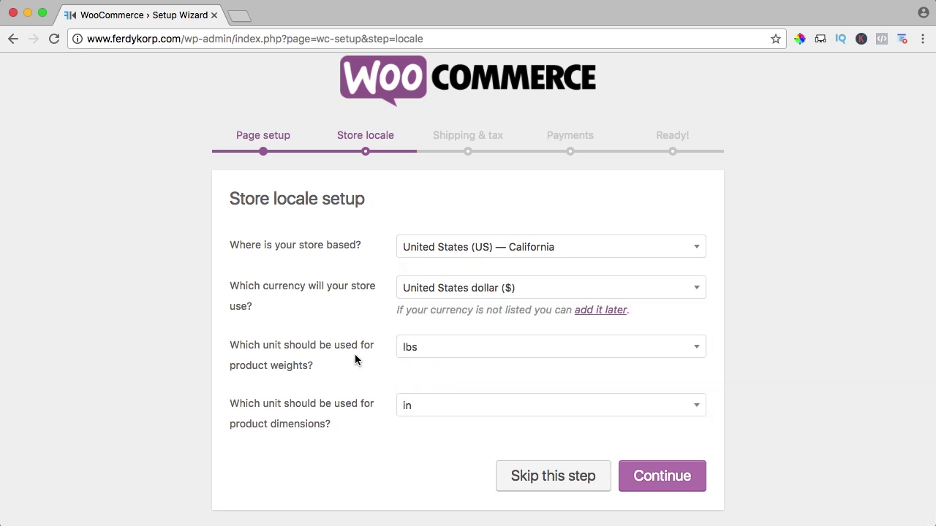
{"action": "left_click", "coordinate": [645, 477]}
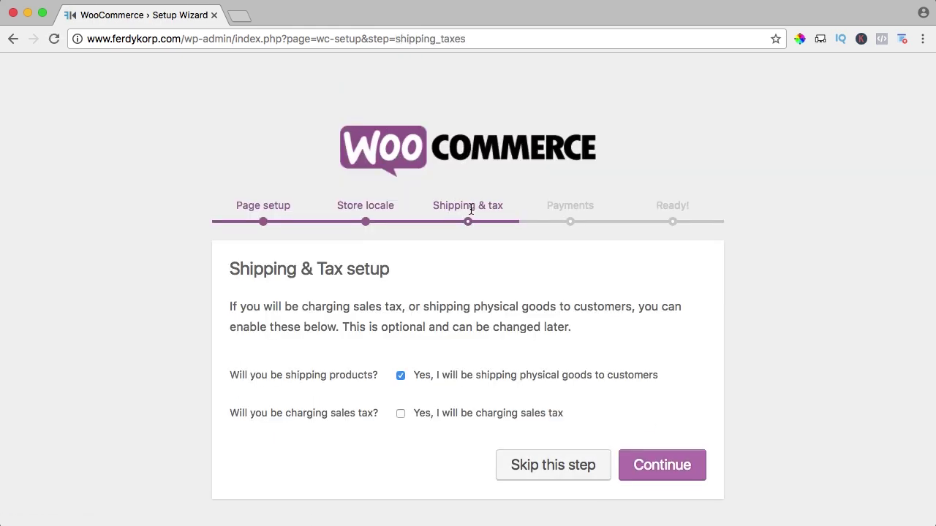
Skip Shipping & Tax and Payments, allow usage tracking, and return to the Dashboard
{"action": "left_click", "coordinate": [548, 466]}
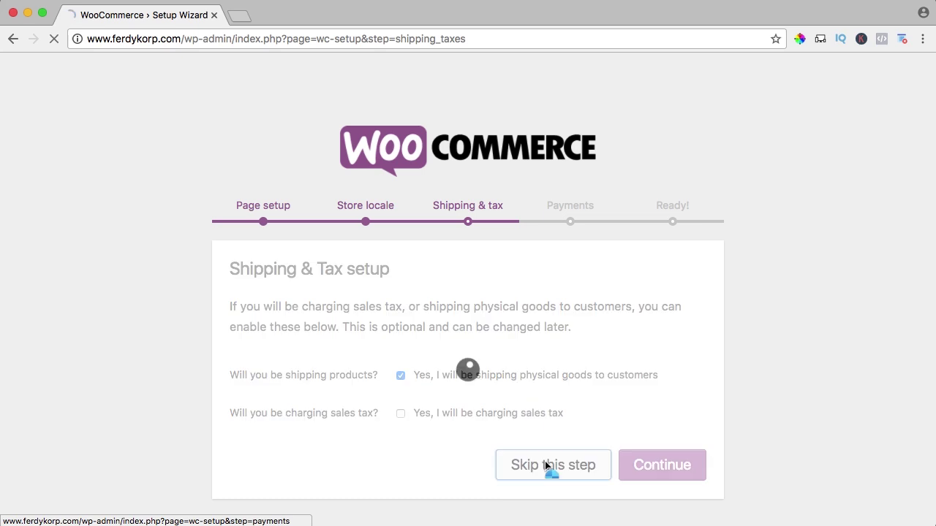
{"action": "scroll", "coordinate": [670, 416], "scroll_direction": "down", "scroll_amount": 5}
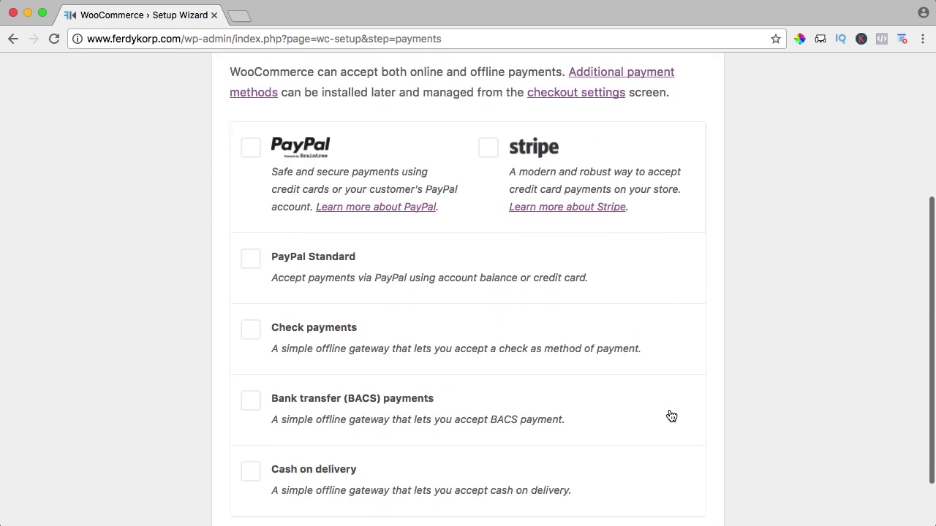
{"action": "left_click", "coordinate": [548, 476]}
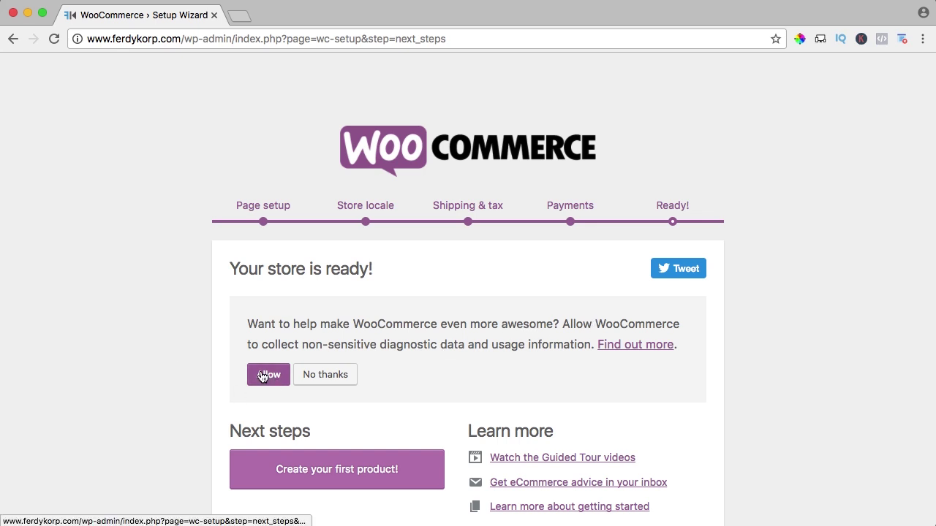
{"action": "left_click_drag", "start_coordinate": [552, 345], "coordinate": [444, 344]}
{"action": "left_click", "coordinate": [387, 341]}
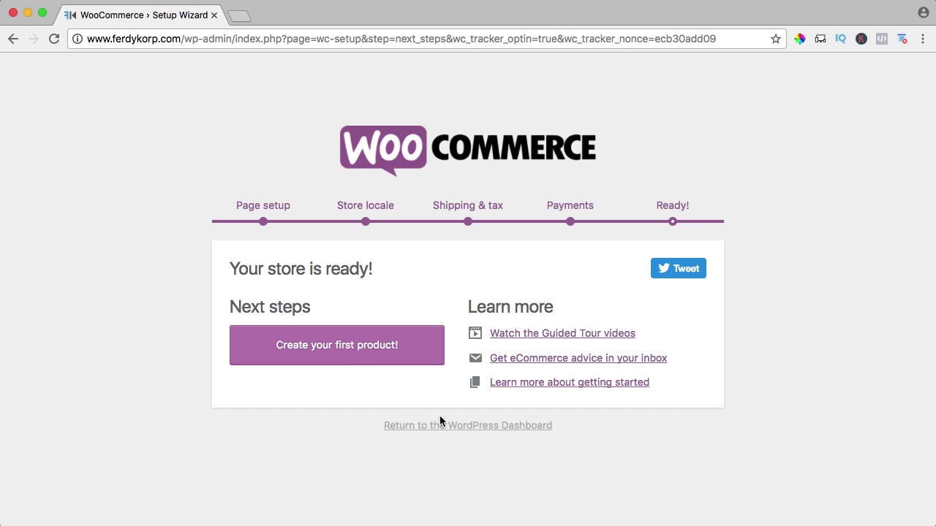
{"action": "left_click", "coordinate": [465, 427]}
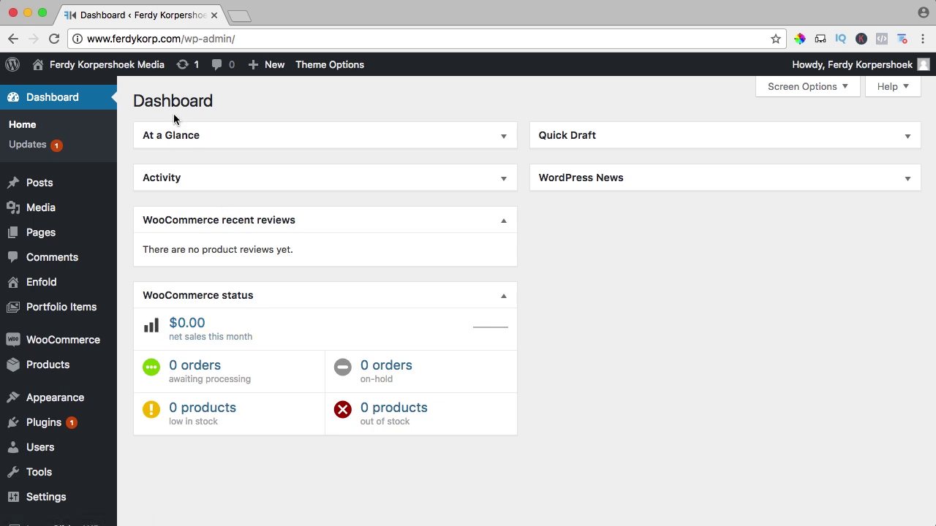
Open the live homepage in a new tab, then return to admin and open Appearance > Menus
{"action": "mouse_move", "coordinate": [133, 70]}
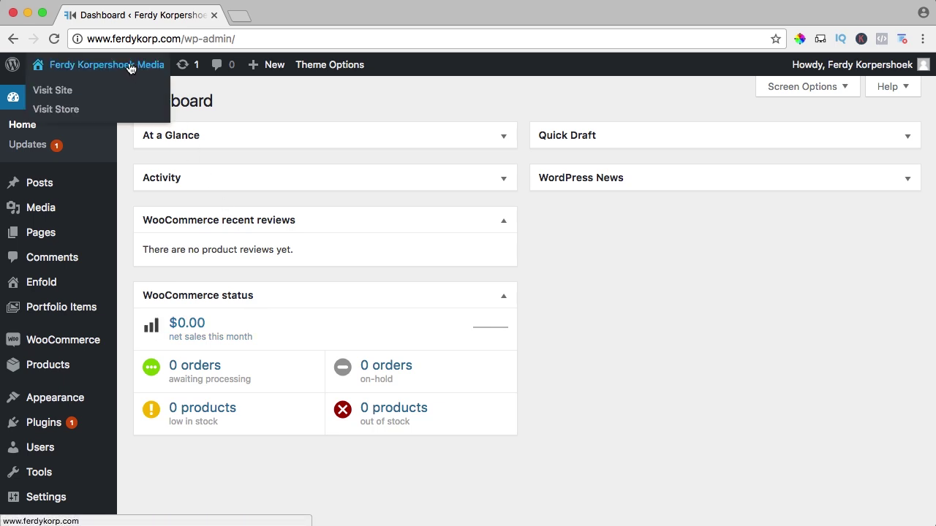
{"action": "left_click", "coordinate": [130, 66], "text": "super"}
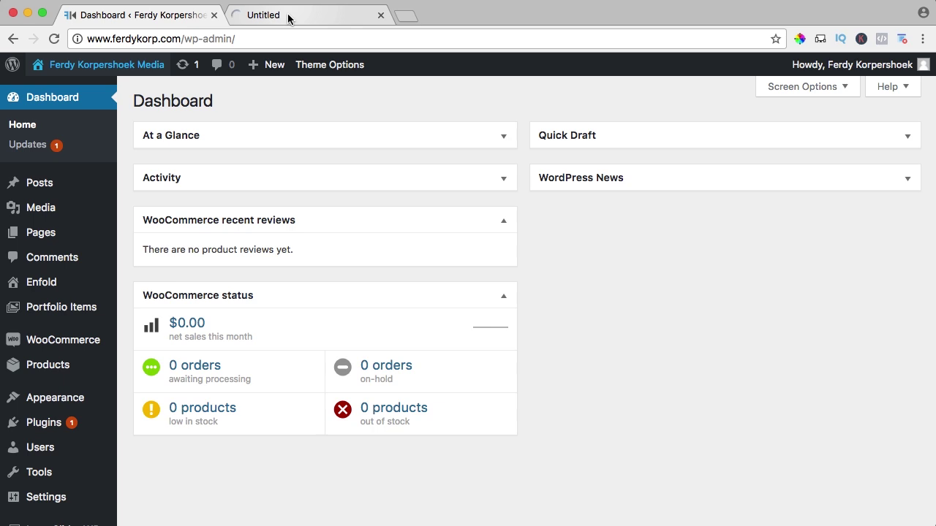
{"action": "left_click", "coordinate": [289, 16]}
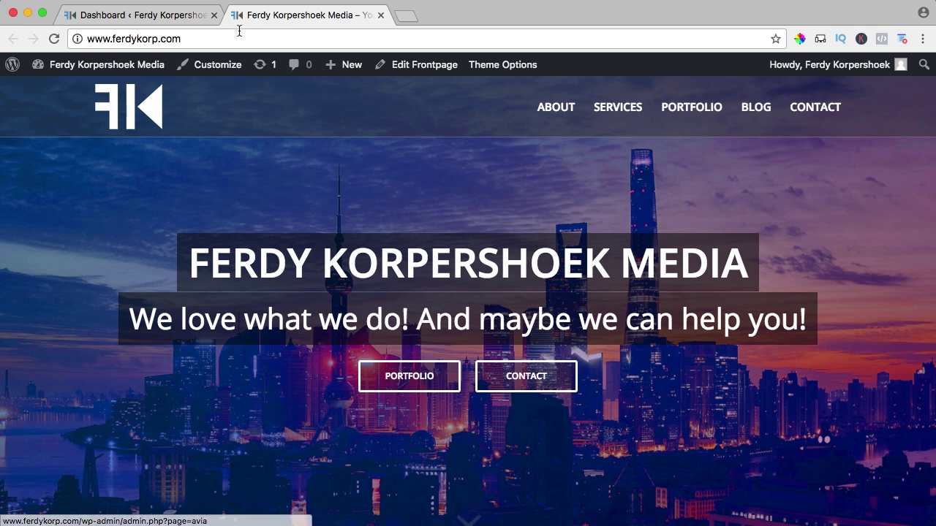
{"action": "left_click", "coordinate": [146, 16]}
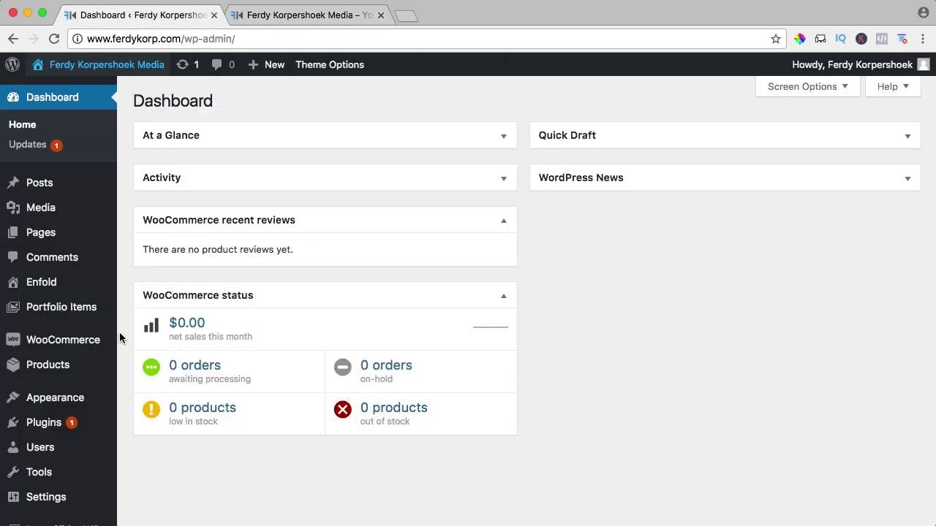
{"action": "mouse_move", "coordinate": [63, 397]}
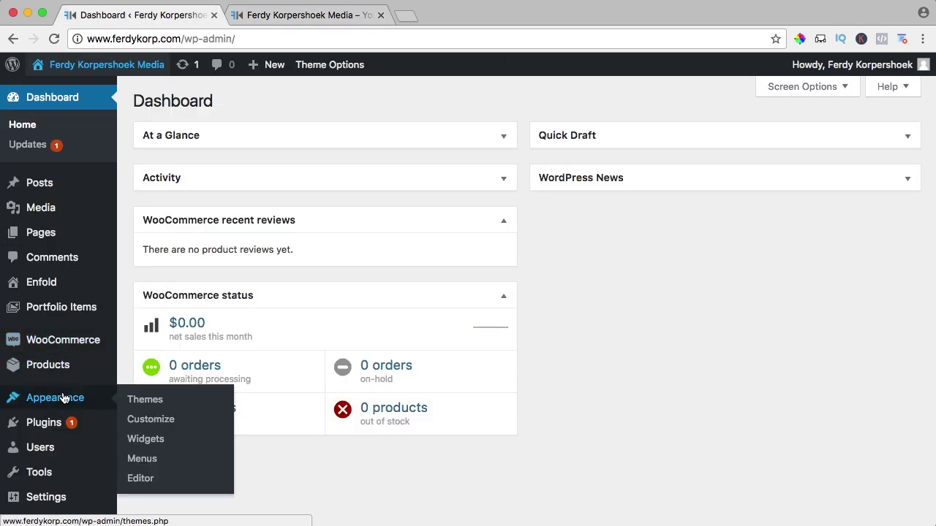
{"action": "left_click", "coordinate": [147, 465]}
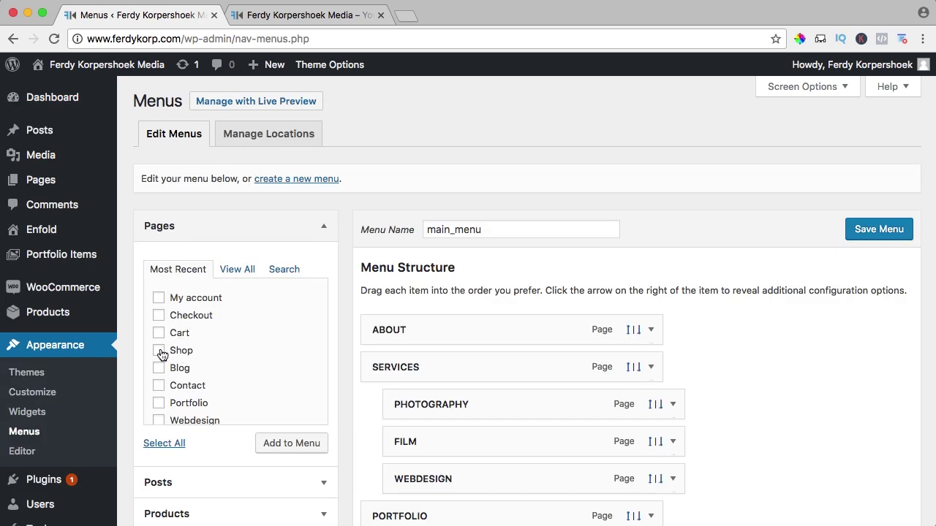
Add the Shop page to main_menu above CONTACT and relabel it SHOP
{"action": "left_click", "coordinate": [159, 352]}
{"action": "left_click", "coordinate": [289, 445]}
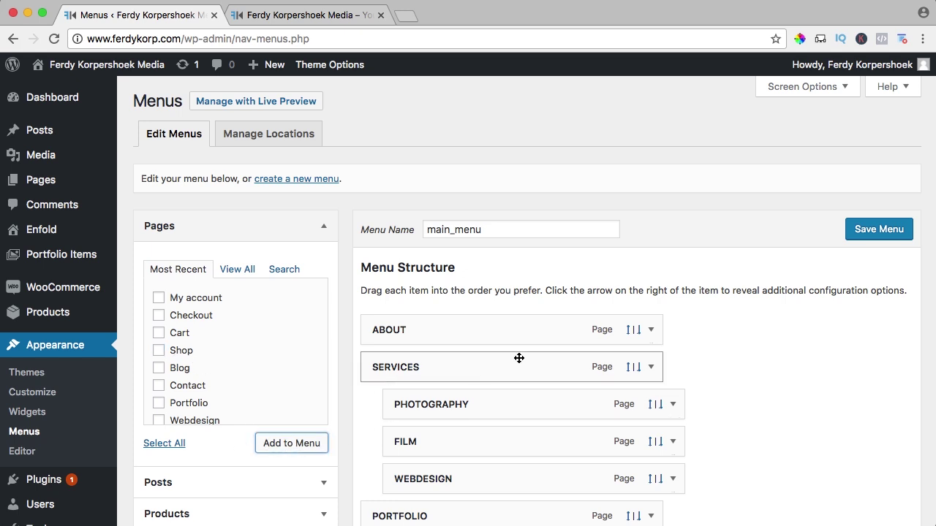
{"action": "scroll", "coordinate": [516, 358], "scroll_direction": "down", "scroll_amount": 4}
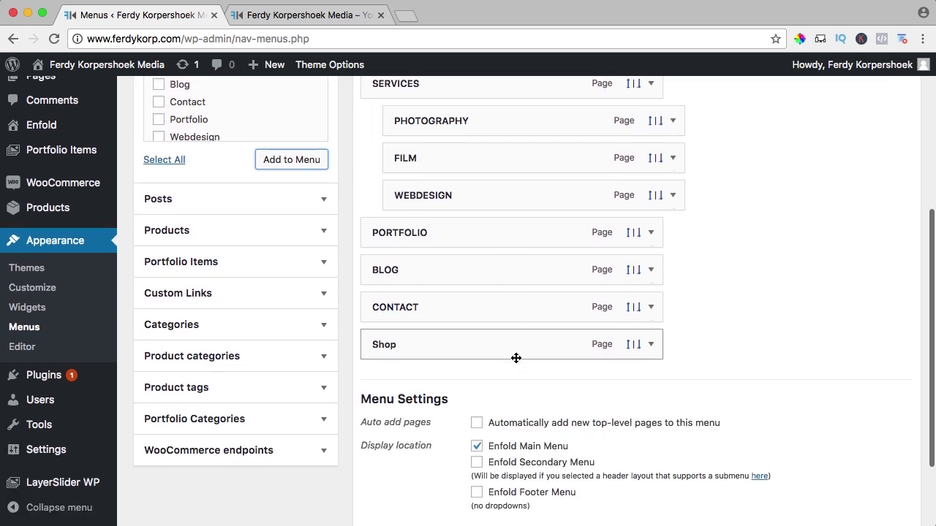
{"action": "left_click_drag", "start_coordinate": [417, 345], "coordinate": [418, 307]}
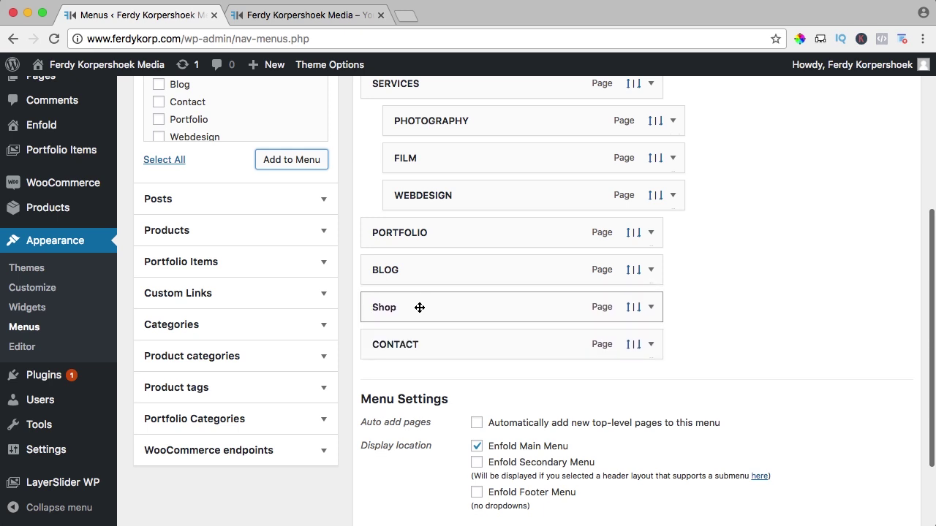
{"action": "left_click", "coordinate": [651, 308]}
{"action": "left_click", "coordinate": [425, 349]}
{"action": "left_click_drag", "start_coordinate": [424, 353], "coordinate": [367, 353]}
{"action": "left_click", "coordinate": [442, 356]}
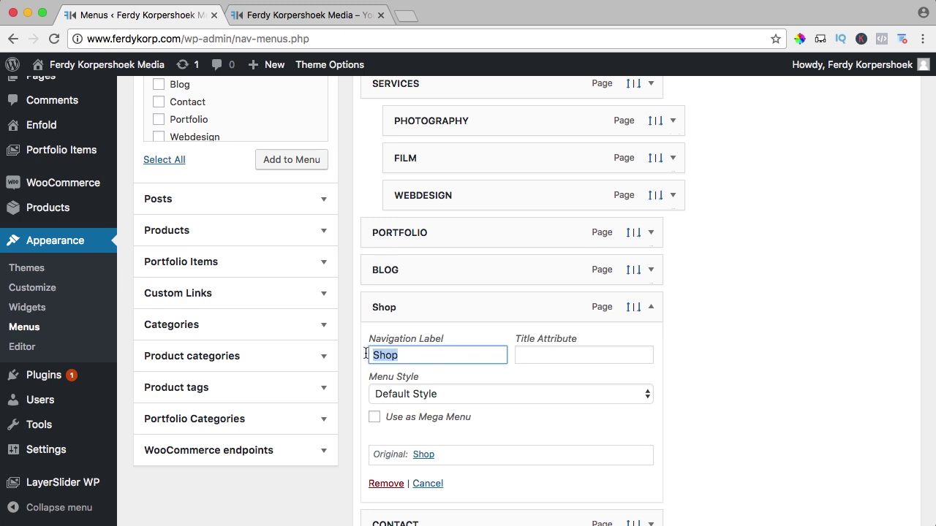
{"action": "type", "text": "SHOP"}
Give SHOP the Button Style (Bordered), save the menu, and reload the homepage
{"action": "scroll", "coordinate": [527, 378], "scroll_direction": "up", "scroll_amount": 1}
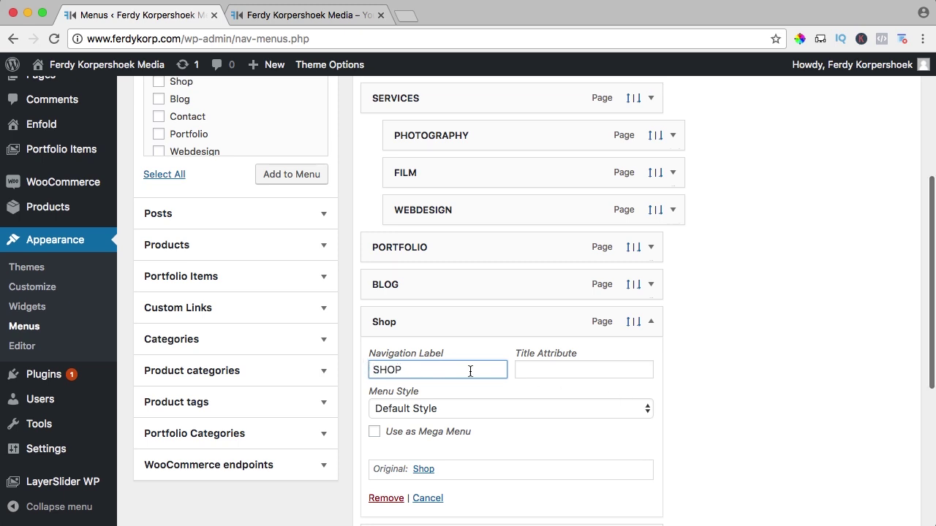
{"action": "left_click", "coordinate": [439, 402]}
{"action": "left_click", "coordinate": [775, 347]}
{"action": "key", "text": "Down"}
{"action": "scroll", "coordinate": [775, 342], "scroll_direction": "up", "scroll_amount": 7}
{"action": "left_click", "coordinate": [877, 230]}
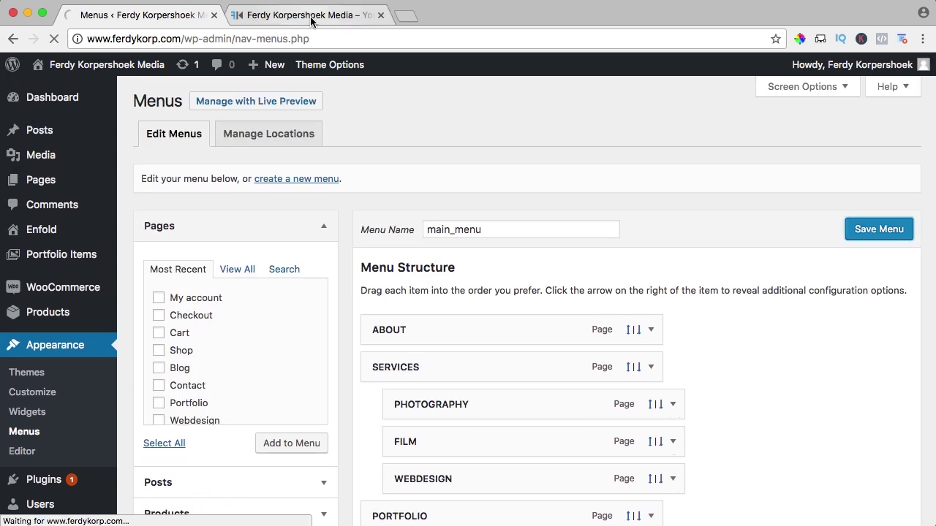
{"action": "left_click", "coordinate": [309, 14]}
{"action": "key", "text": "super+r"}
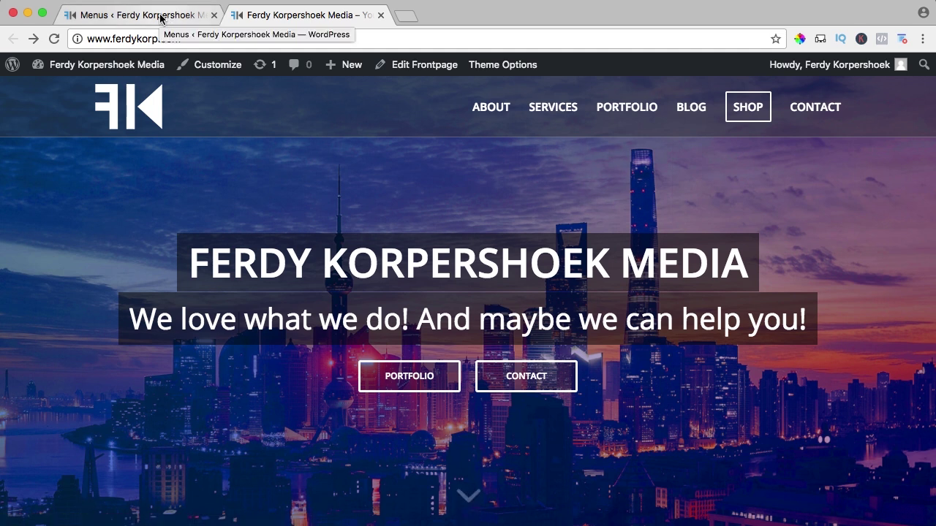
Open WooCommerce > Settings on the Products tab
{"action": "left_click", "coordinate": [122, 15]}
{"action": "mouse_move", "coordinate": [58, 289]}
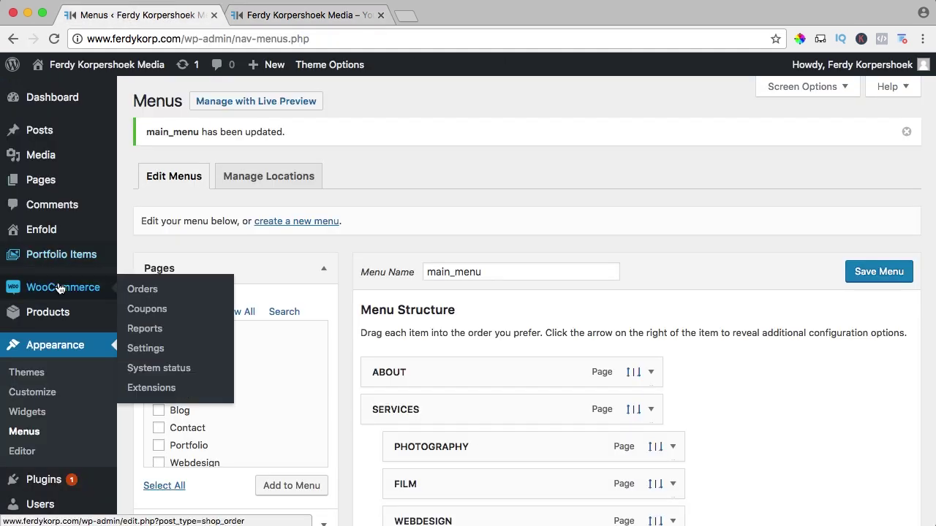
{"action": "left_click", "coordinate": [144, 348]}
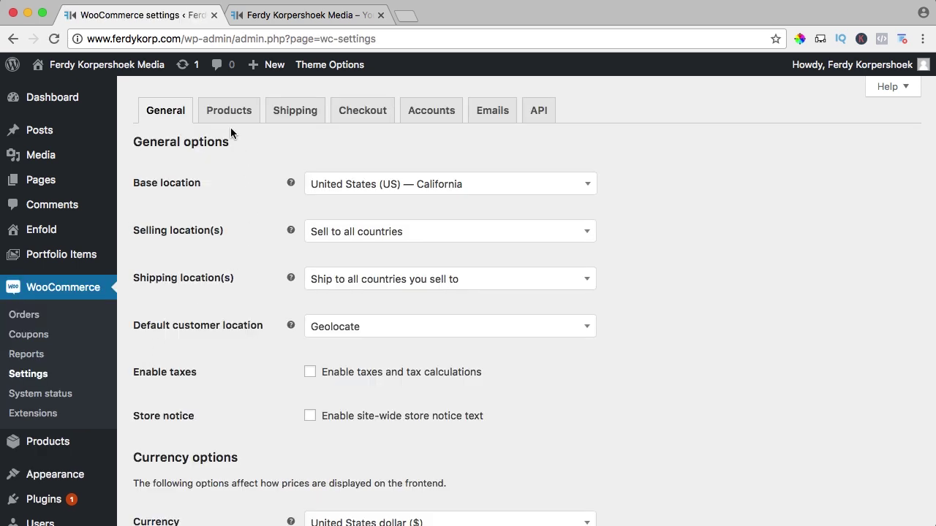
{"action": "left_click", "coordinate": [227, 116]}
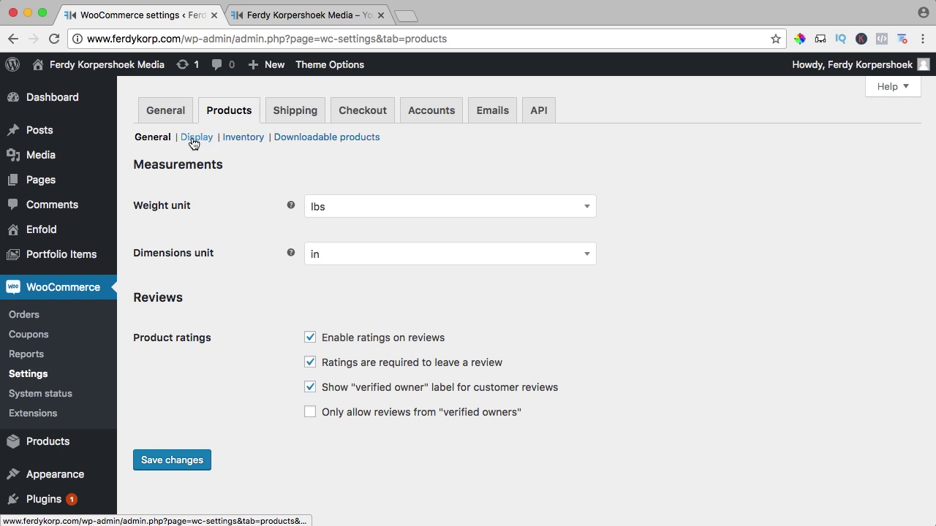
Open the Products Display settings and scroll down to the product image sizes
{"action": "left_click", "coordinate": [195, 140]}
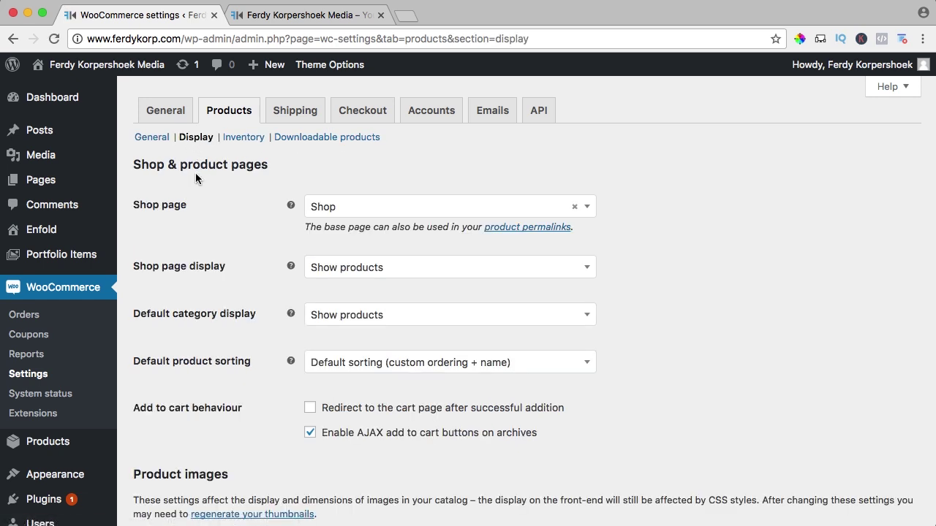
{"action": "scroll", "coordinate": [237, 182], "scroll_direction": "down", "scroll_amount": 5}
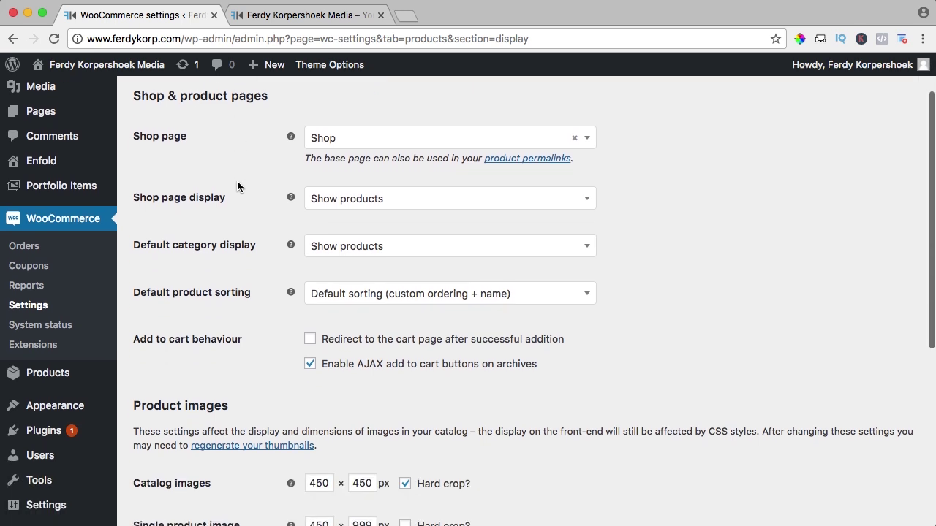
{"action": "scroll", "coordinate": [237, 186], "scroll_direction": "down", "scroll_amount": 4}
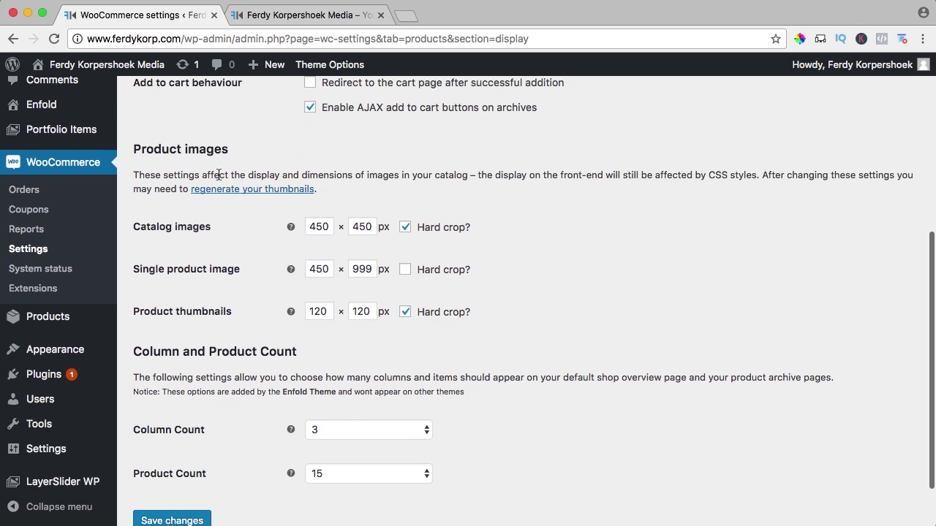
{"action": "triple_click", "coordinate": [157, 149]}
{"action": "left_click", "coordinate": [257, 149]}
{"action": "scroll", "coordinate": [148, 224], "scroll_direction": "down", "scroll_amount": 1}
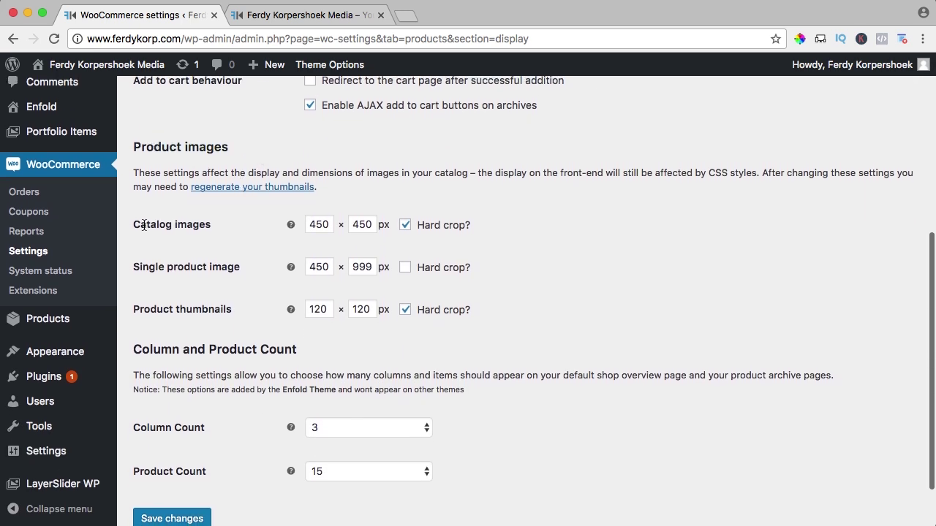
{"action": "left_click_drag", "start_coordinate": [137, 226], "coordinate": [231, 322]}
{"action": "left_click", "coordinate": [296, 254]}
Enter 1200 × 1200 for catalog, single product and thumbnail images, and save the changes
{"action": "double_click", "coordinate": [326, 223]}
{"action": "type", "text": "1200"}
{"action": "key", "text": "Tab"}
{"action": "type", "text": "12"}
{"action": "key", "text": "Tab"}
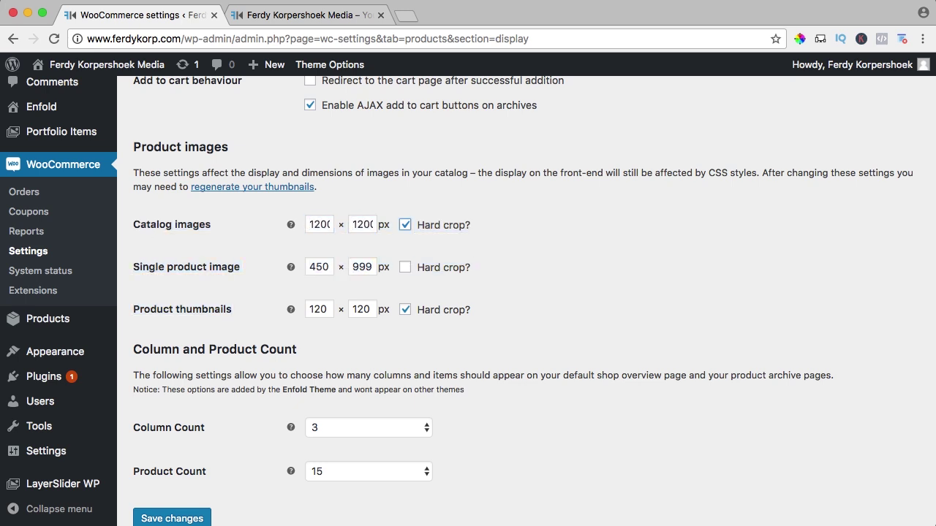
{"action": "type", "text": "10"}
{"action": "type", "text": "0"}
{"action": "key", "text": "Tab"}
{"action": "type", "text": "1200"}
{"action": "key", "text": "Tab"}
{"action": "type", "text": "1200"}
{"action": "key", "text": "Tab"}
{"action": "type", "text": "1200"}
{"action": "key", "text": "Tab"}
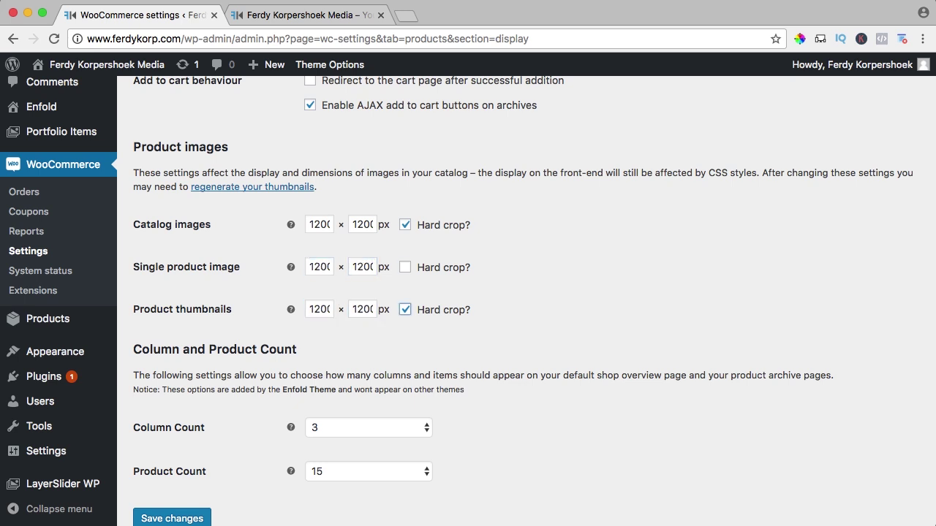
{"action": "scroll", "coordinate": [513, 265], "scroll_direction": "down", "scroll_amount": 2}
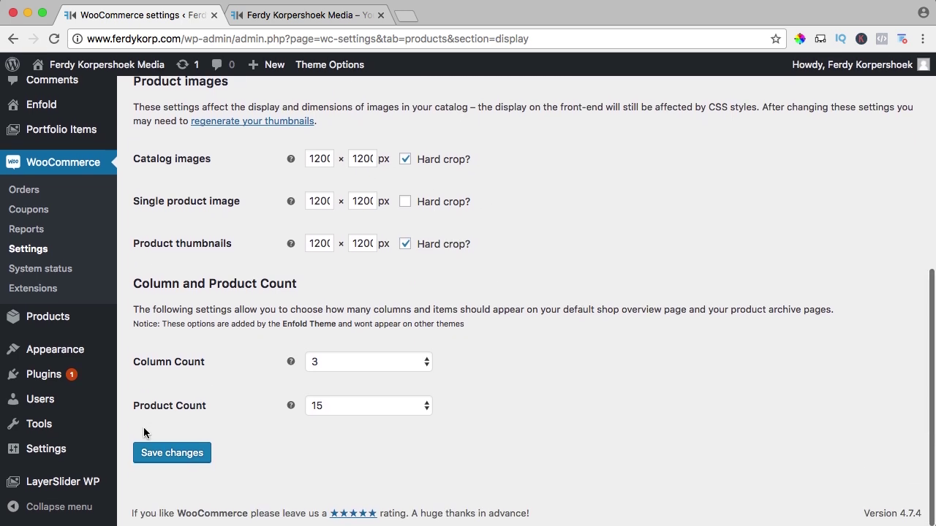
{"action": "left_click", "coordinate": [154, 453]}
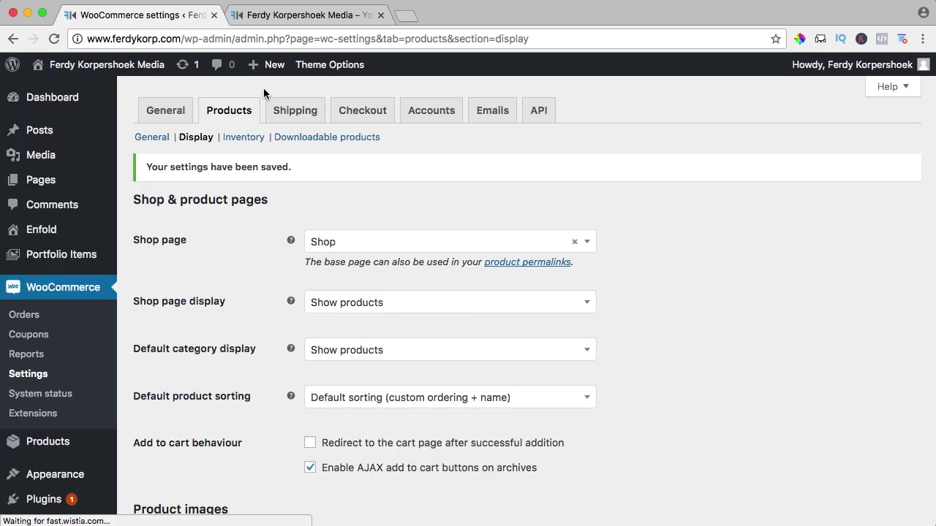
Open the front-end Shop page and confirm it shows a no-products-found message
{"action": "left_click", "coordinate": [278, 16]}
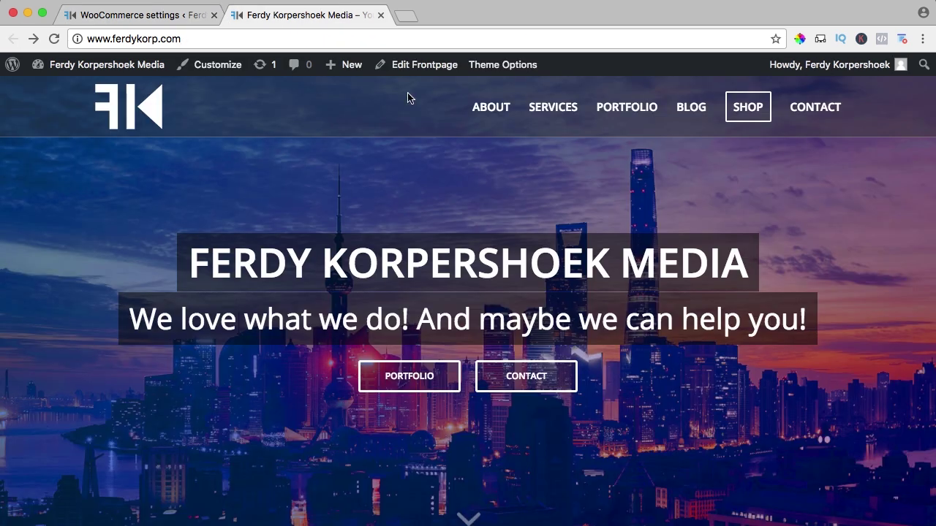
{"action": "left_click", "coordinate": [747, 110]}
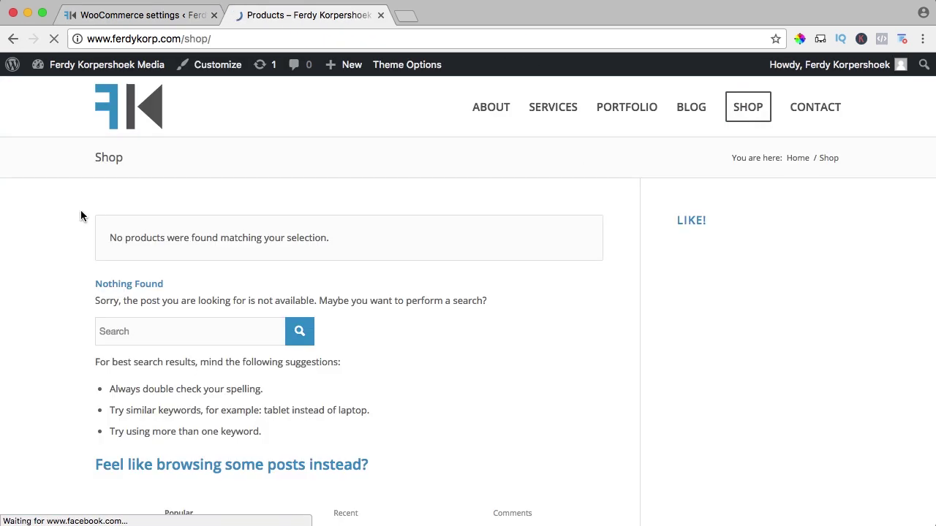
{"action": "left_click_drag", "start_coordinate": [102, 238], "coordinate": [358, 241]}
{"action": "left_click", "coordinate": [358, 241]}
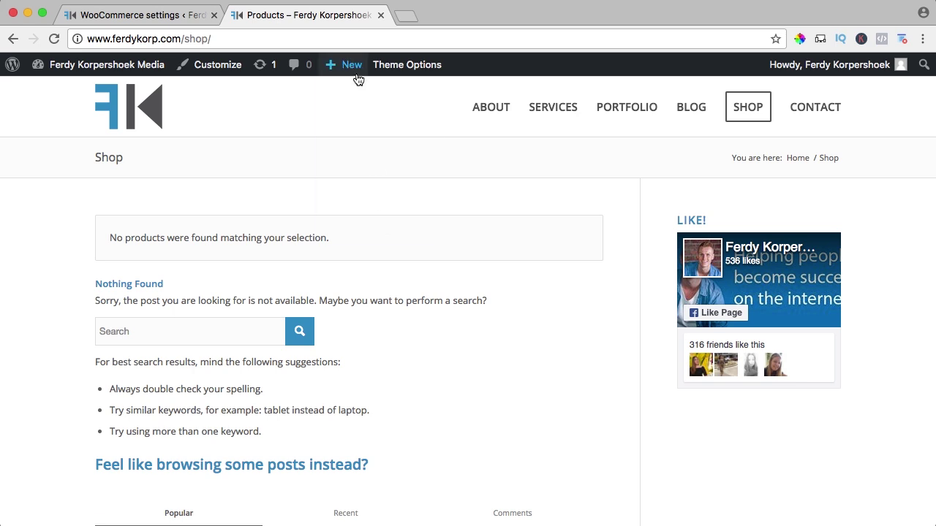
Return to the admin tab and open the empty WooCommerce Products list
{"action": "mouse_move", "coordinate": [349, 65]}
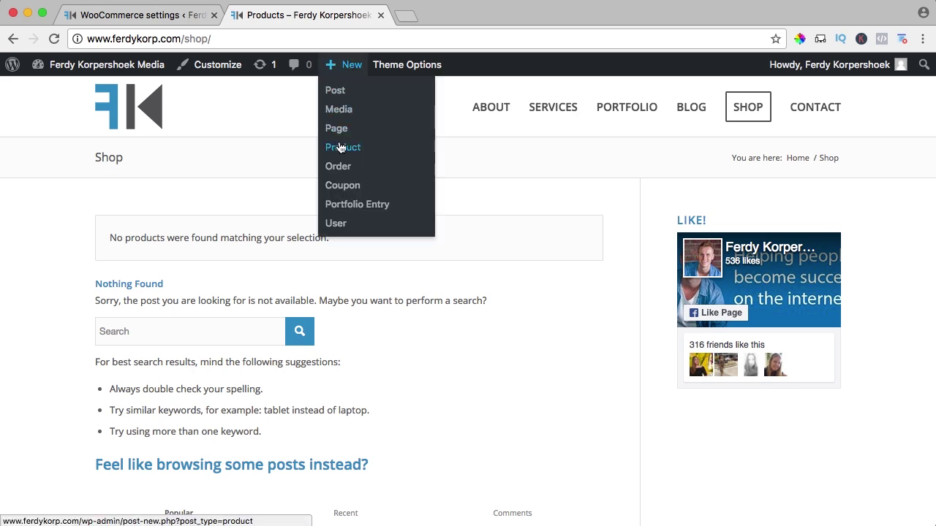
{"action": "left_click", "coordinate": [150, 21]}
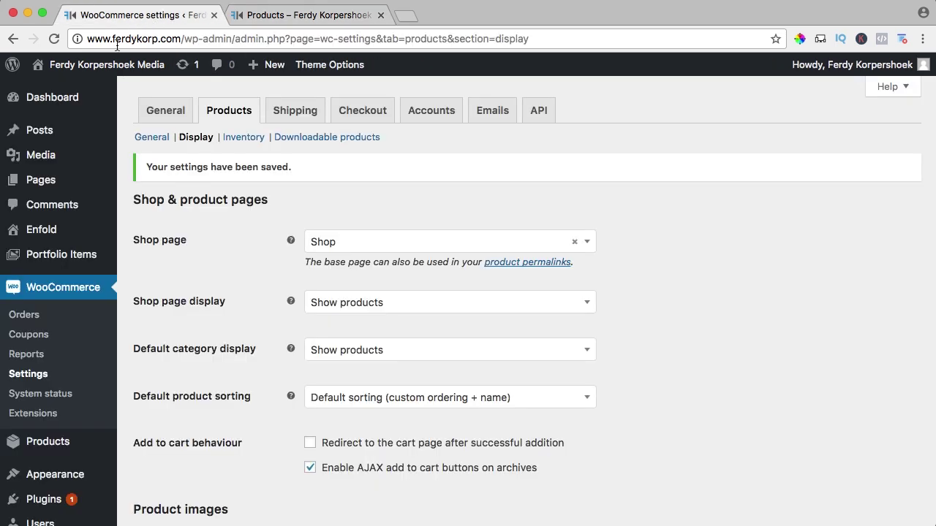
{"action": "mouse_move", "coordinate": [44, 443]}
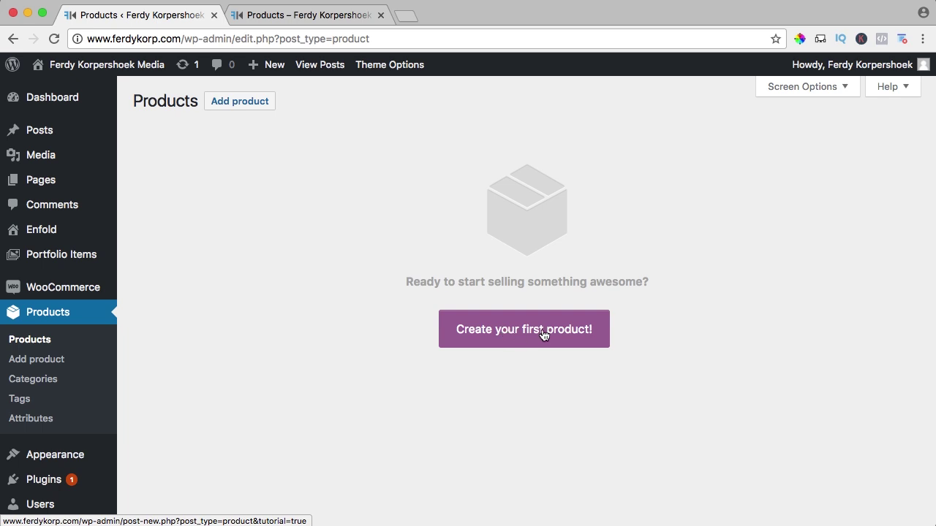
Create the first product and dismiss the name, description, type, virtual, downloadable and price tips
{"action": "left_click", "coordinate": [515, 334]}
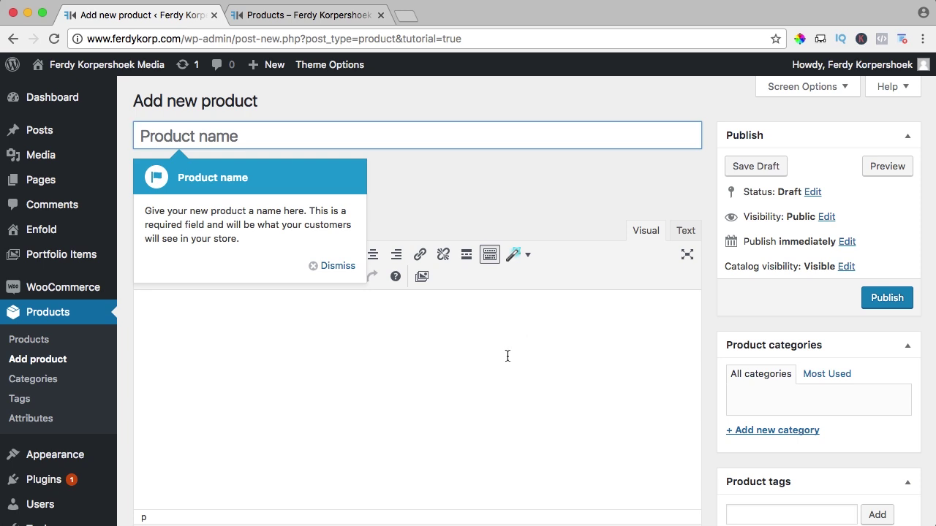
{"action": "left_click", "coordinate": [340, 266]}
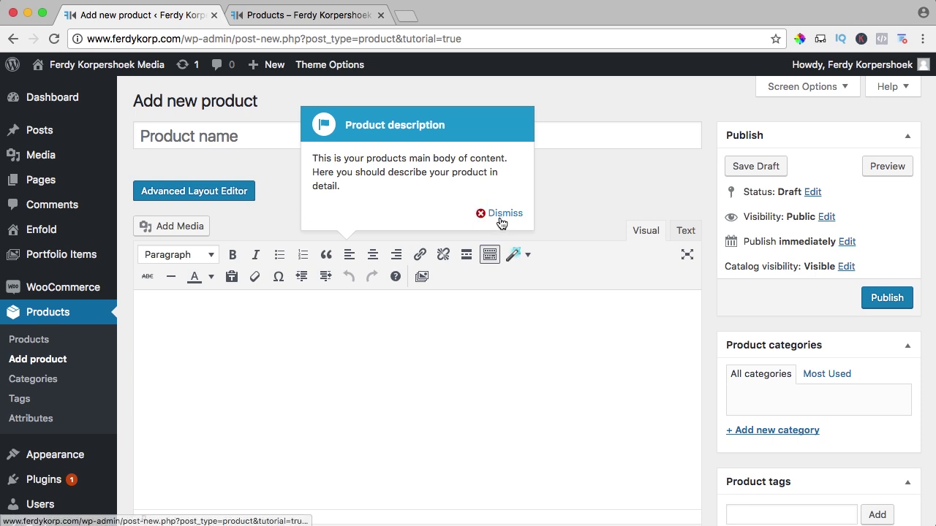
{"action": "left_click", "coordinate": [506, 222]}
{"action": "scroll", "coordinate": [364, 434], "scroll_direction": "down", "scroll_amount": 3}
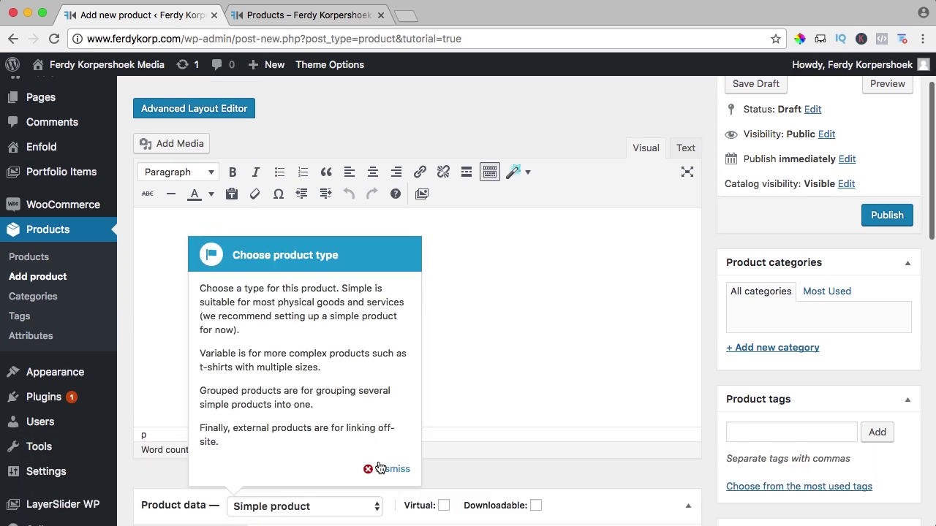
{"action": "left_click", "coordinate": [380, 468]}
{"action": "scroll", "coordinate": [380, 467], "scroll_direction": "down", "scroll_amount": 2}
{"action": "left_click", "coordinate": [528, 432]}
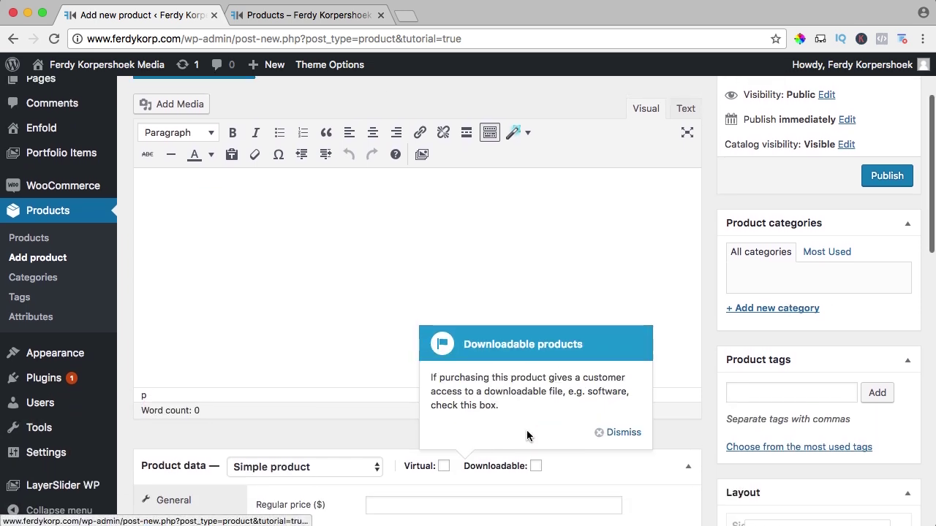
{"action": "left_click", "coordinate": [614, 433]}
{"action": "left_click", "coordinate": [591, 469]}
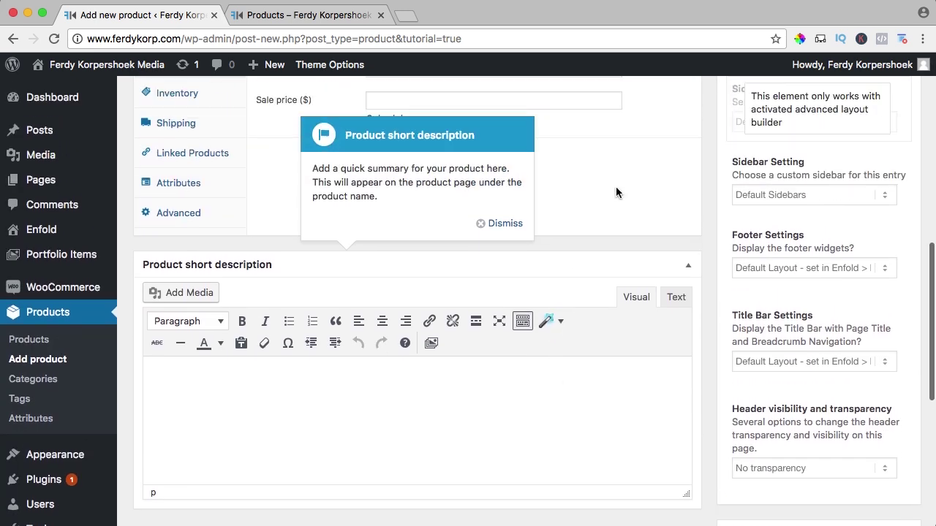
Dismiss the remaining short description, images, tags, categories and publish tips
{"action": "left_click", "coordinate": [492, 223]}
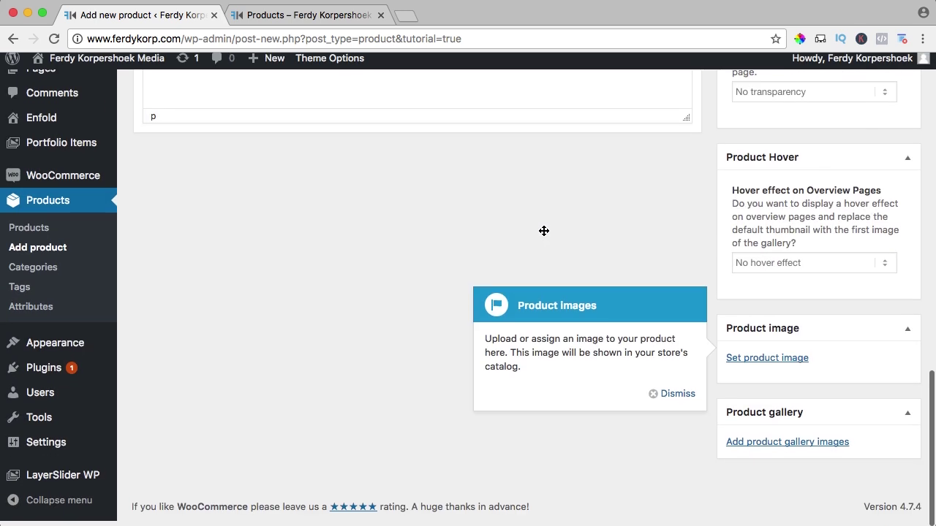
{"action": "left_click", "coordinate": [671, 395]}
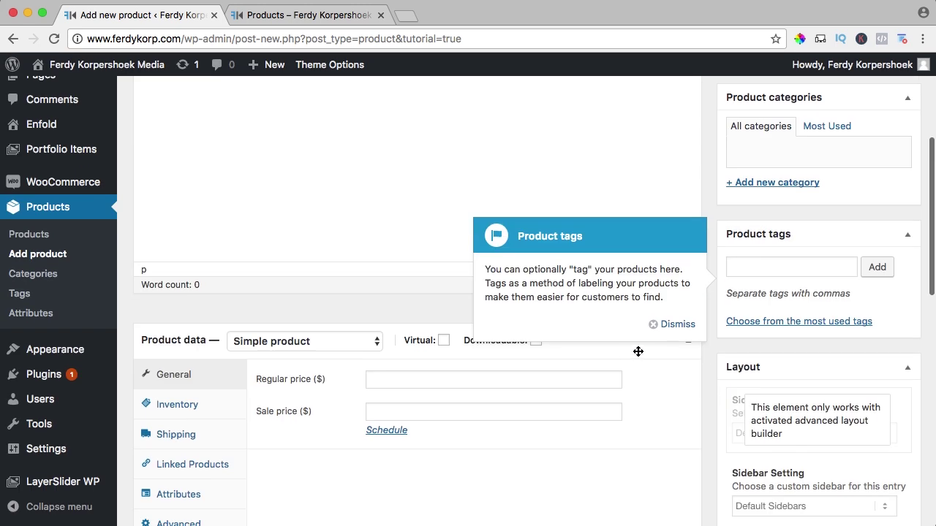
{"action": "left_click", "coordinate": [680, 329]}
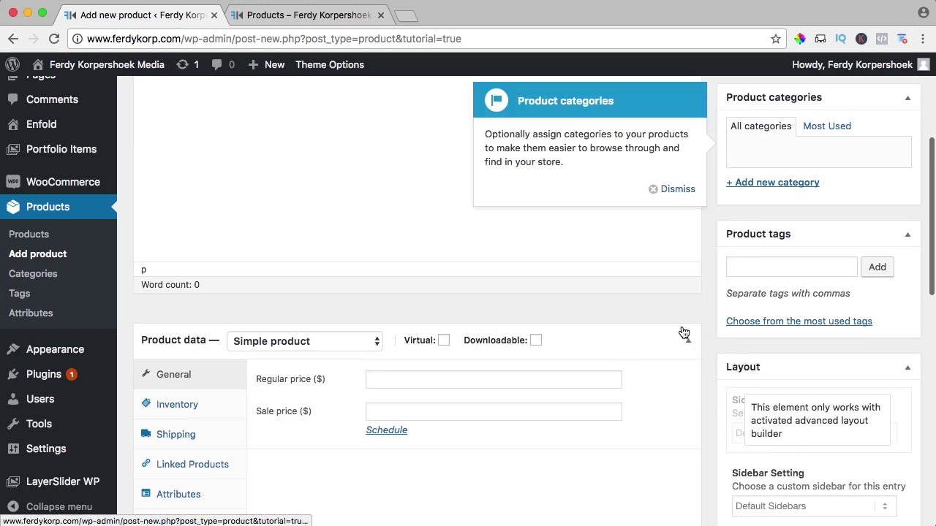
{"action": "left_click", "coordinate": [678, 192]}
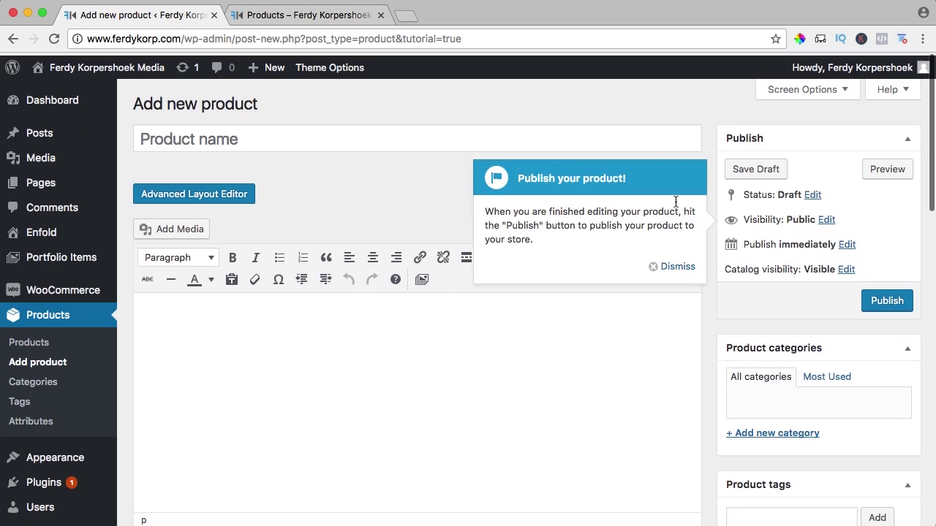
{"action": "left_click", "coordinate": [669, 259]}
{"action": "scroll", "coordinate": [462, 207], "scroll_direction": "down", "scroll_amount": 15}
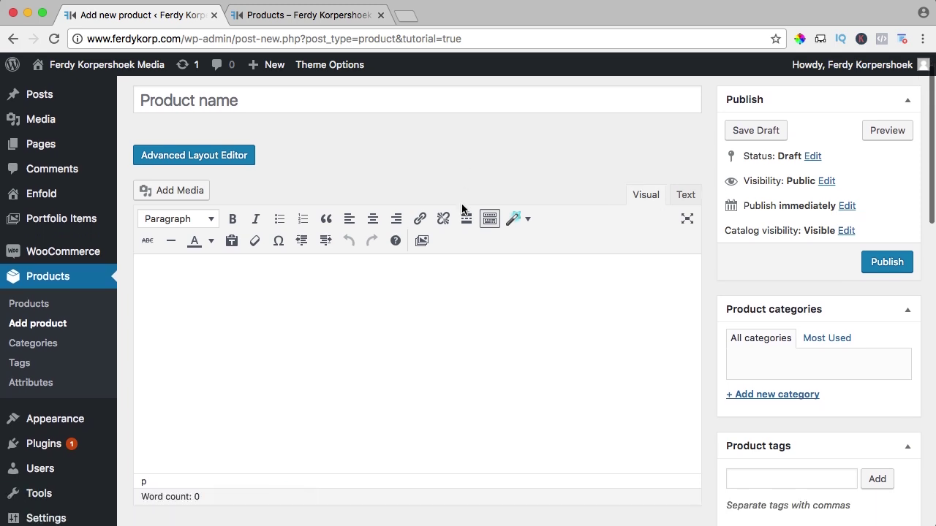
{"action": "scroll", "coordinate": [462, 209], "scroll_direction": "up", "scroll_amount": 15}
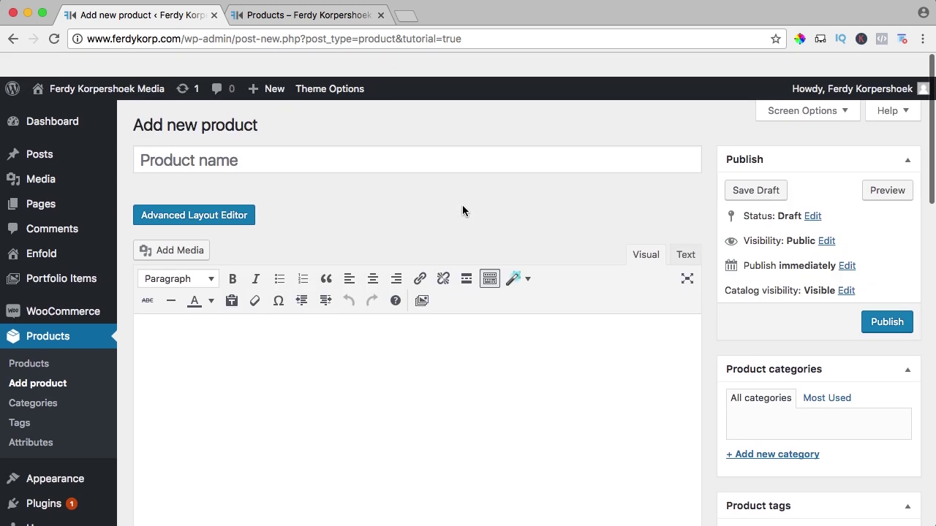
Name the new product 'Hoodie' and publish it
{"action": "left_click", "coordinate": [206, 135]}
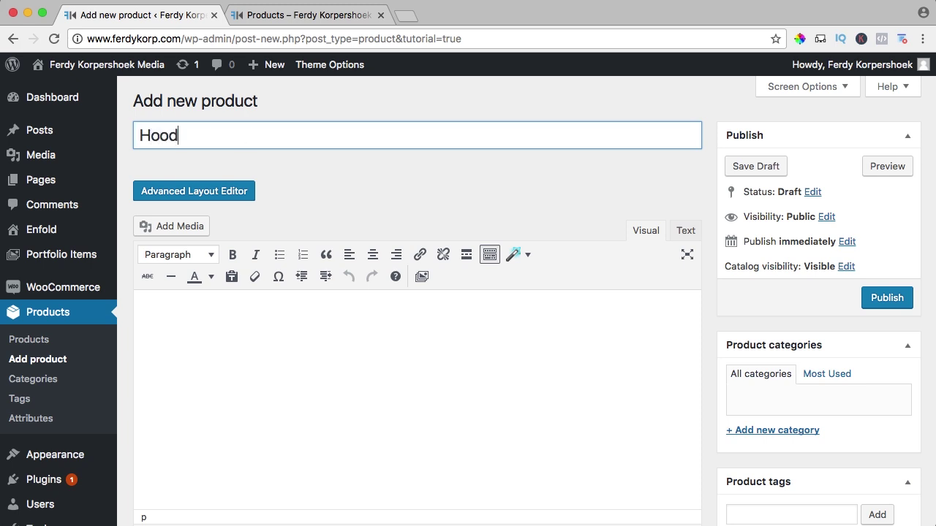
{"action": "scroll", "coordinate": [389, 182], "scroll_direction": "down", "scroll_amount": 1}
{"action": "scroll", "coordinate": [389, 182], "scroll_direction": "up", "scroll_amount": 1}
{"action": "left_click", "coordinate": [885, 298]}
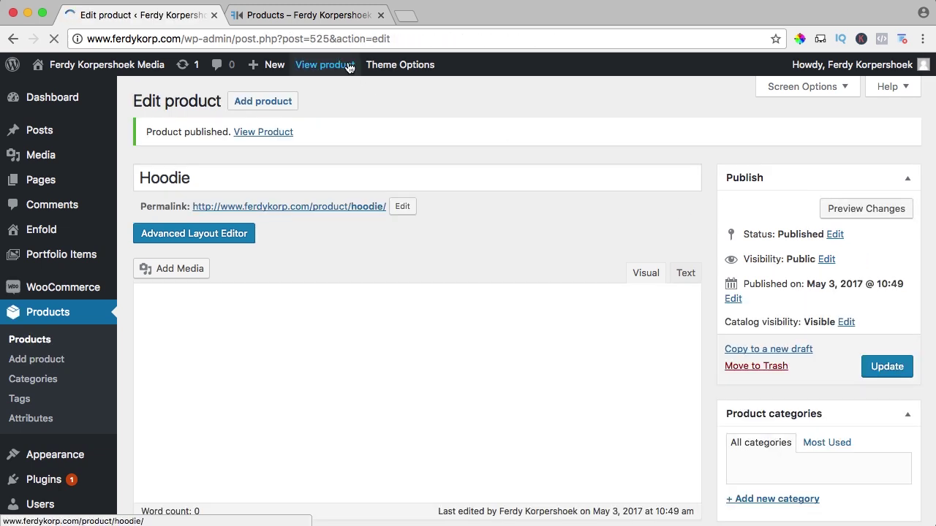
Find the Hoodie on the live shop, open its product page, then return to its editor
{"action": "left_click", "coordinate": [294, 16]}
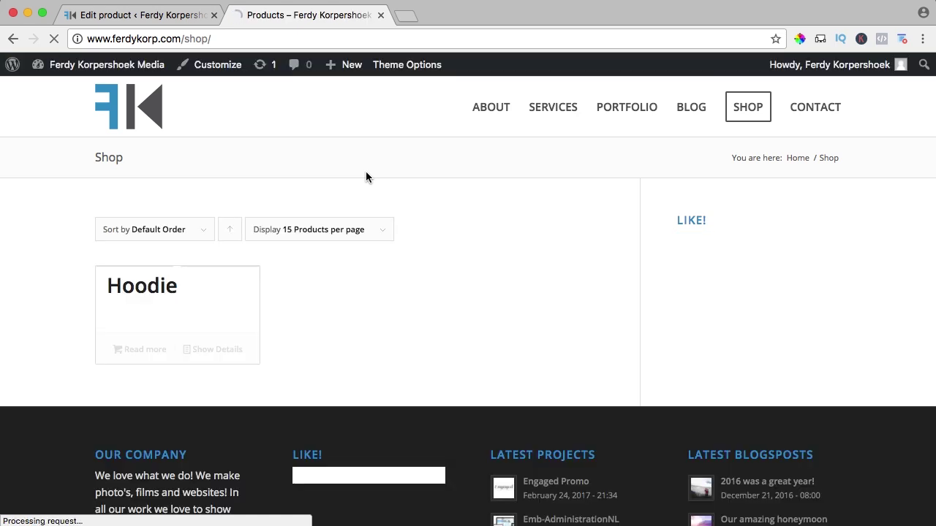
{"action": "scroll", "coordinate": [363, 175], "scroll_direction": "down", "scroll_amount": 1}
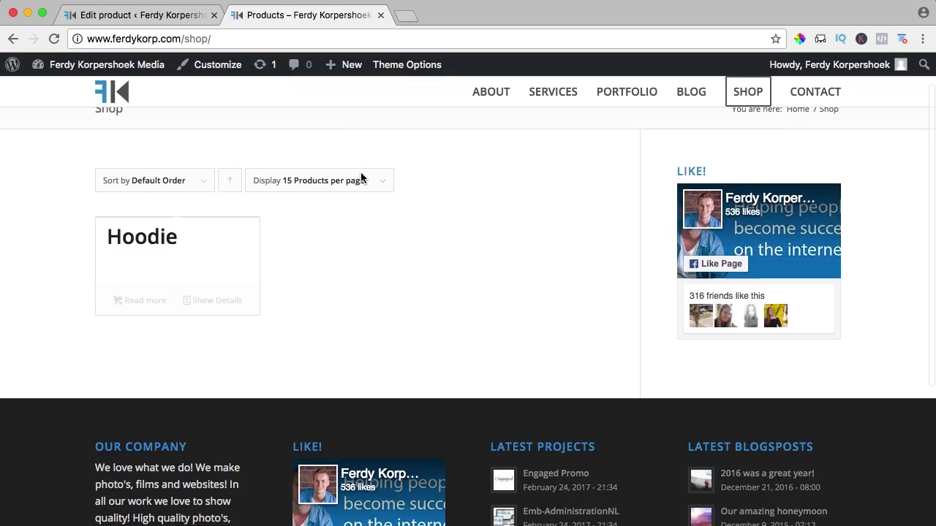
{"action": "left_click", "coordinate": [142, 244]}
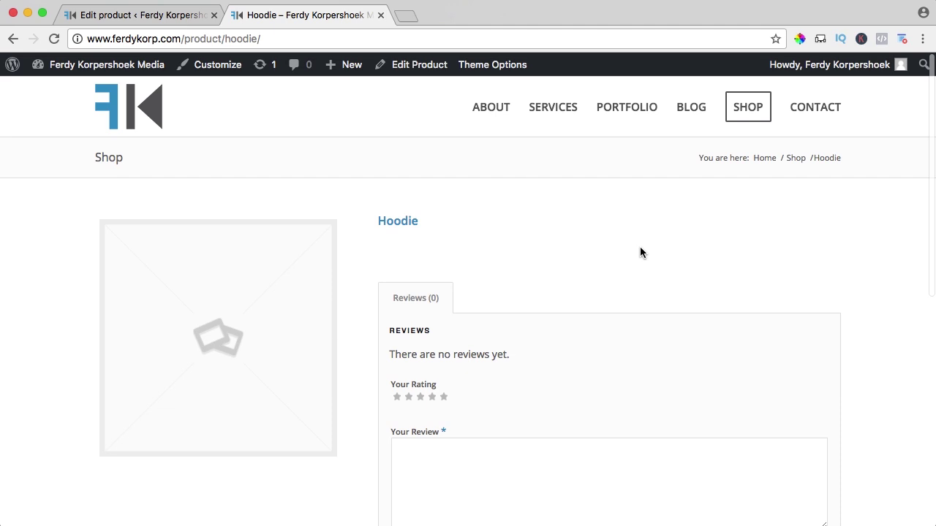
{"action": "left_click", "coordinate": [155, 16]}
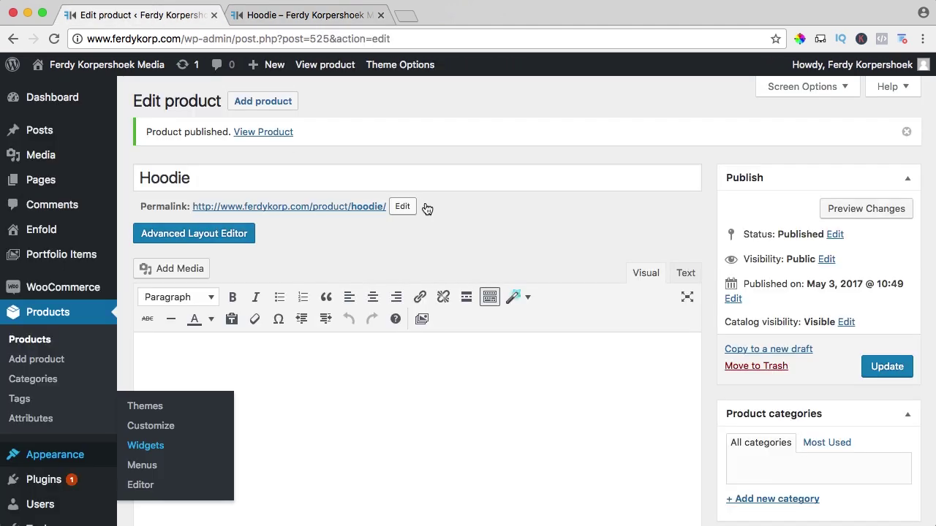
Fill the Hoodie's main description with three pasted Lorem ipsum paragraphs
{"action": "scroll", "coordinate": [417, 209], "scroll_direction": "down", "scroll_amount": 3}
{"action": "left_click", "coordinate": [339, 269]}
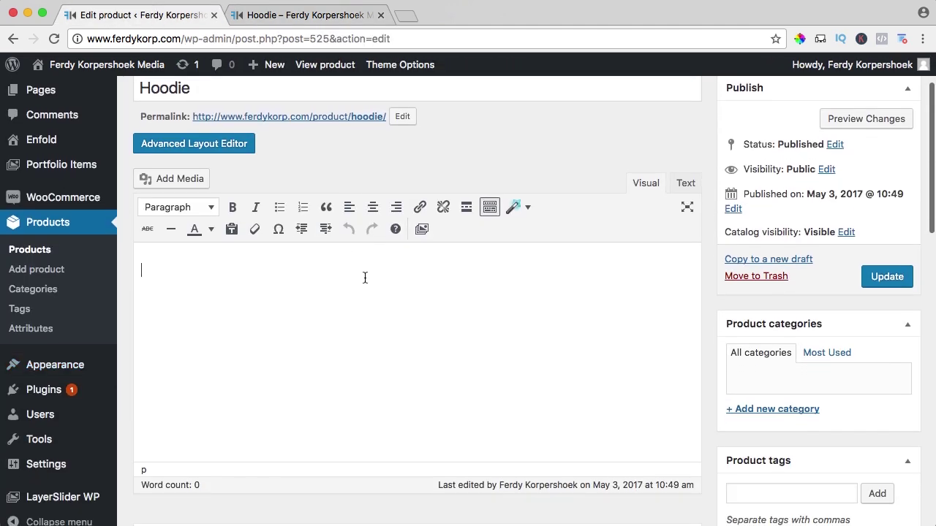
{"action": "scroll", "coordinate": [353, 272], "scroll_direction": "down", "scroll_amount": 2}
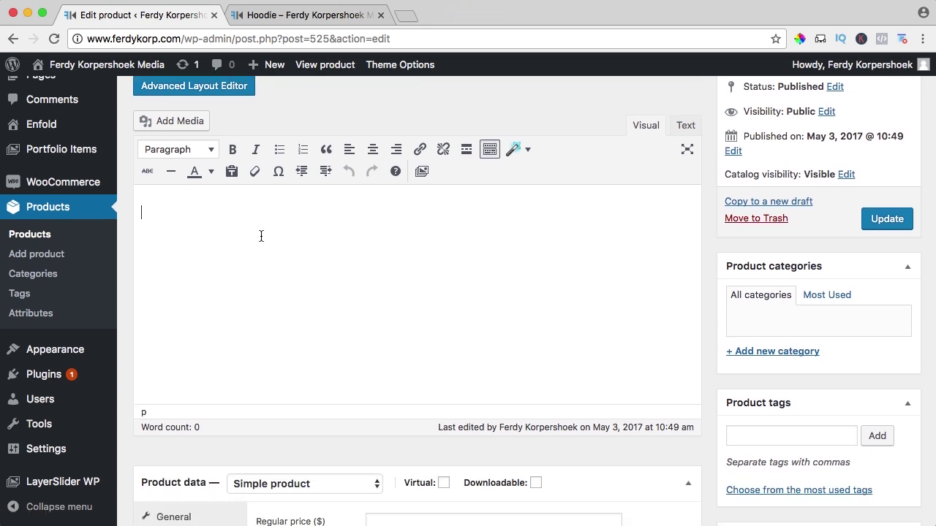
{"action": "type", "text": "Lorem ipsum dolor sit amet, consectetur adipiscing elit, sed do eiusmod tempor incididunt ut labore et dolore magna aliqua. Ut enim ad minim veniam, quis nostrud exercitation ullamco laboris nisi ut aliquip ex ea commodo consequat. Duis aute irure dolor in reprehenderit in voluptate velit esse cillum dolore eu fugiat nulla pariatur. Excepteur sint occaecat cupidatat non proident, sunt in culpa qui officia deserunt mollit anim id est laborum."}
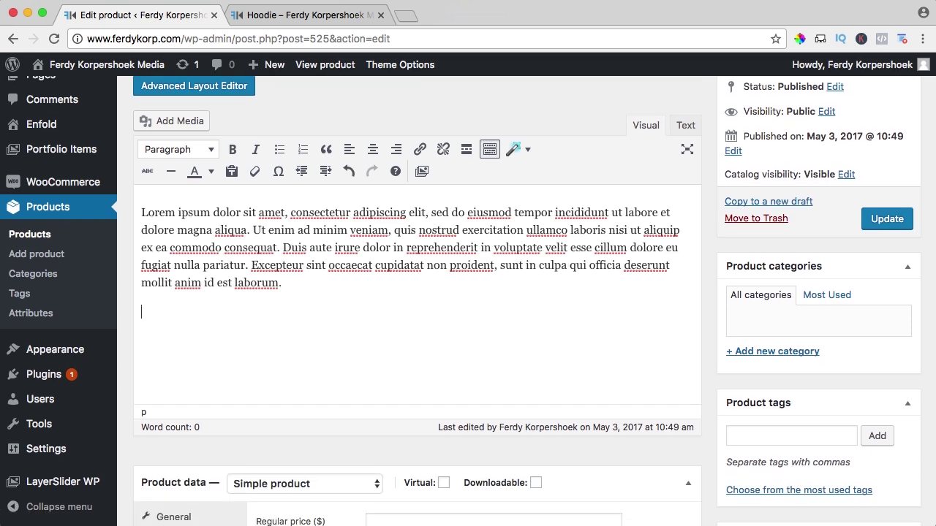
{"action": "type", "text": "Lorem ipsum dolor sit amet, consectetur adipiscing elit, sed do eiusmod tempor incididunt ut labore et dolore magna aliqua. Ut enim ad minim veniam, quis nostrud exercitation ullamco laboris nisi ut aliquip ex ea commodo consequat. Duis aute irure dolor in reprehenderit in voluptate velit esse cillum dolore eu fugiat nulla pariatur. Excepteur sint occaecat cupidatat non proident, sunt in culpa qui officia deserunt mollit anim id est laborum."}
{"action": "key", "text": "Return"}
{"action": "type", "text": "Lorem ipsum dolor sit amet, consectetur adipiscing elit, sed do eiusmod tempor incididunt ut labore et dolore magna aliqua. Ut enim ad minim veniam, quis nostrud exercitation ullamco laboris nisi ut aliquip ex ea commodo consequat. Duis aute irure dolor in reprehenderit in voluptate velit esse cillum dolore eu fugiat nulla pariatur. Excepteur sint occaecat cupidatat non proident, sunt in culpa qui officia deserunt mollit anim id est laborum."}
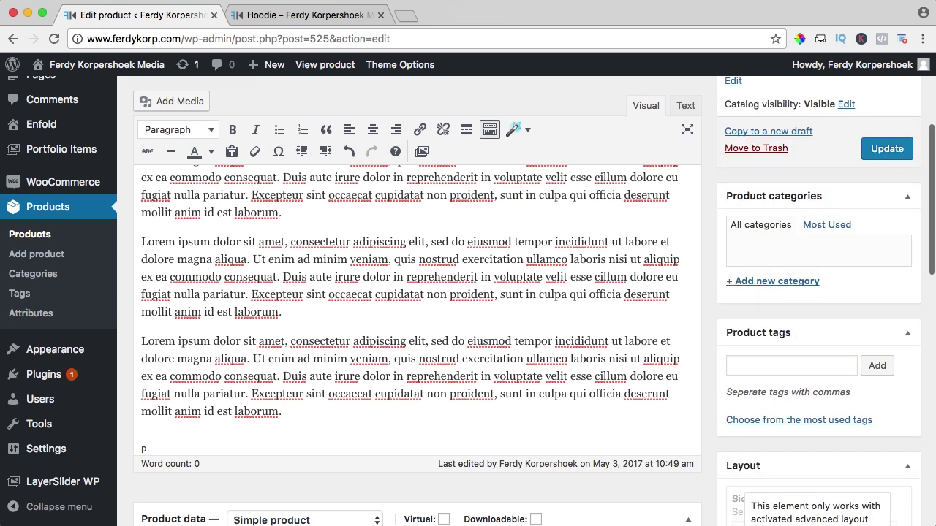
{"action": "scroll", "coordinate": [387, 228], "scroll_direction": "down", "scroll_amount": 10}
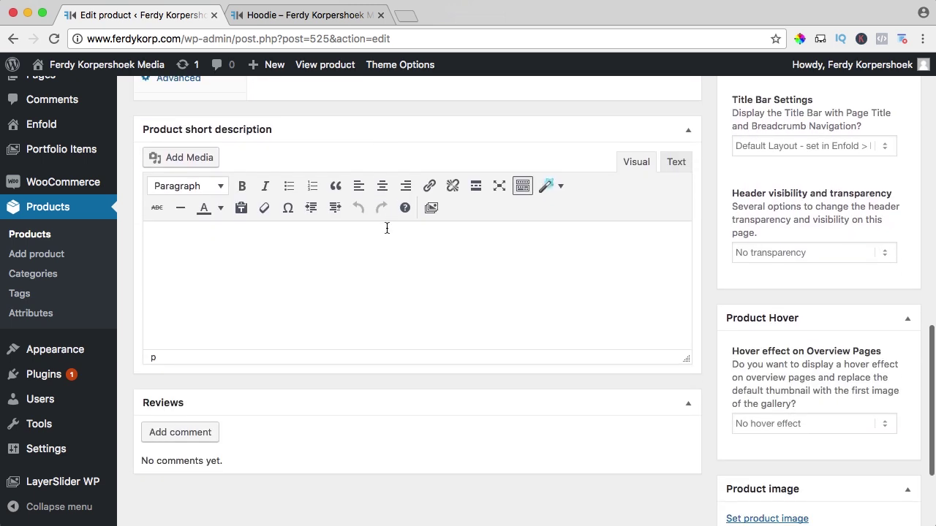
{"action": "left_click", "coordinate": [291, 260]}
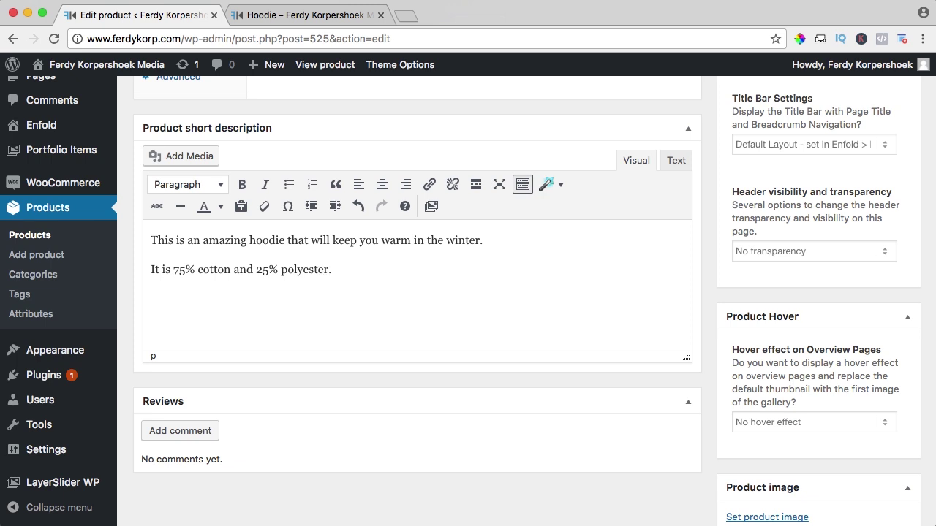
Update the Hoodie product and reload its live product page
{"action": "scroll", "coordinate": [742, 301], "scroll_direction": "up", "scroll_amount": 10}
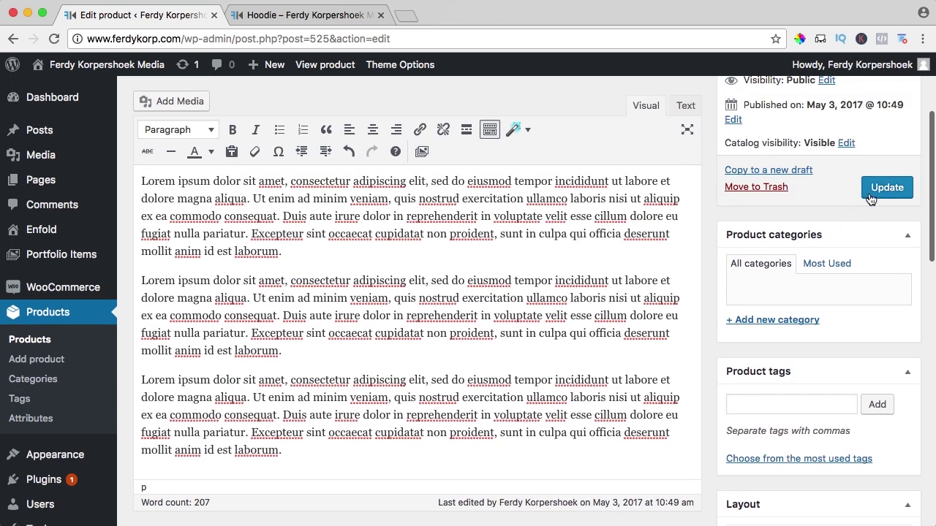
{"action": "left_click", "coordinate": [884, 188]}
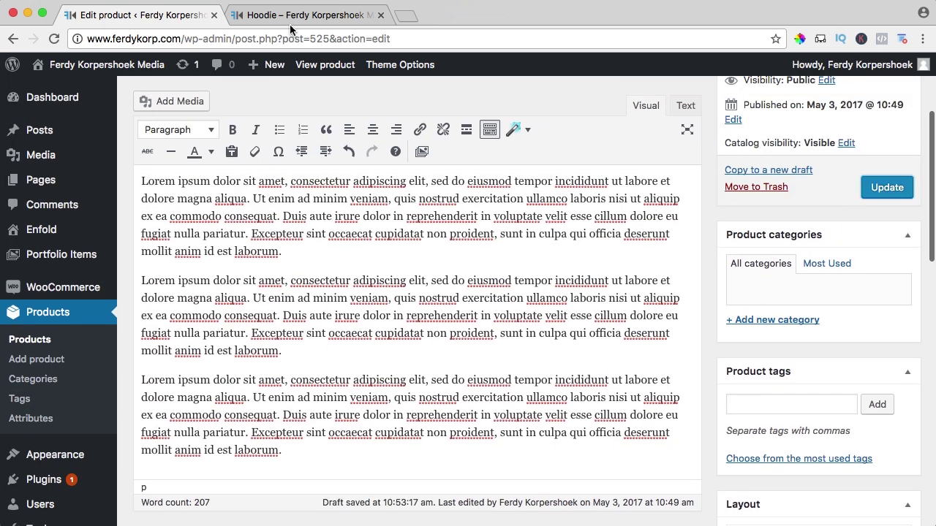
{"action": "left_click", "coordinate": [292, 14]}
{"action": "key", "text": "super+r"}
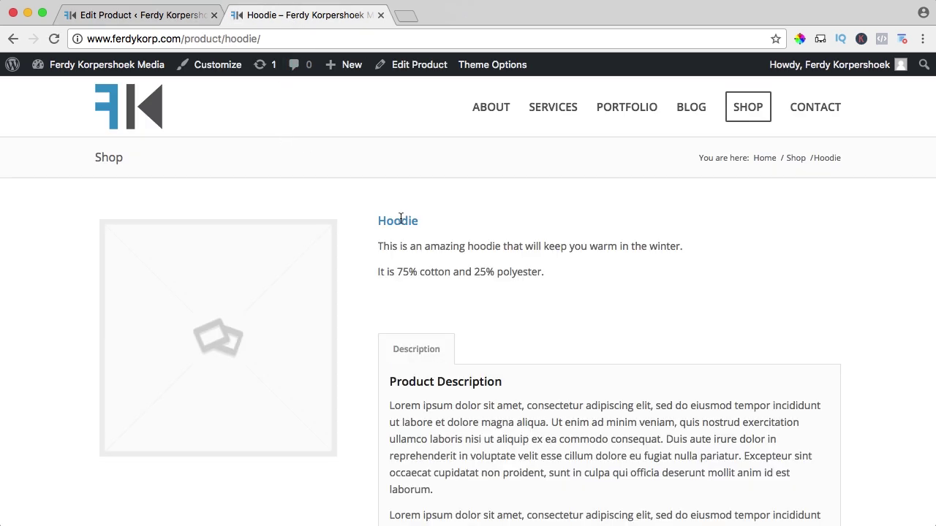
Check the live page's new short description and three-paragraph Description tab
{"action": "left_click_drag", "start_coordinate": [395, 245], "coordinate": [535, 247]}
{"action": "left_click", "coordinate": [549, 248]}
{"action": "scroll", "coordinate": [551, 251], "scroll_direction": "down", "scroll_amount": 3}
{"action": "scroll", "coordinate": [439, 244], "scroll_direction": "down", "scroll_amount": 5}
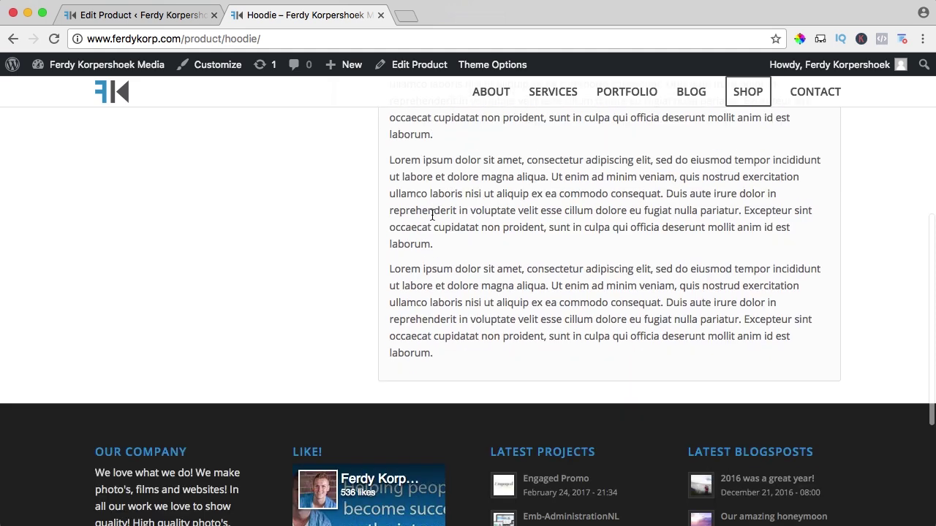
{"action": "scroll", "coordinate": [451, 210], "scroll_direction": "up", "scroll_amount": 4}
{"action": "scroll", "coordinate": [452, 212], "scroll_direction": "up", "scroll_amount": 4}
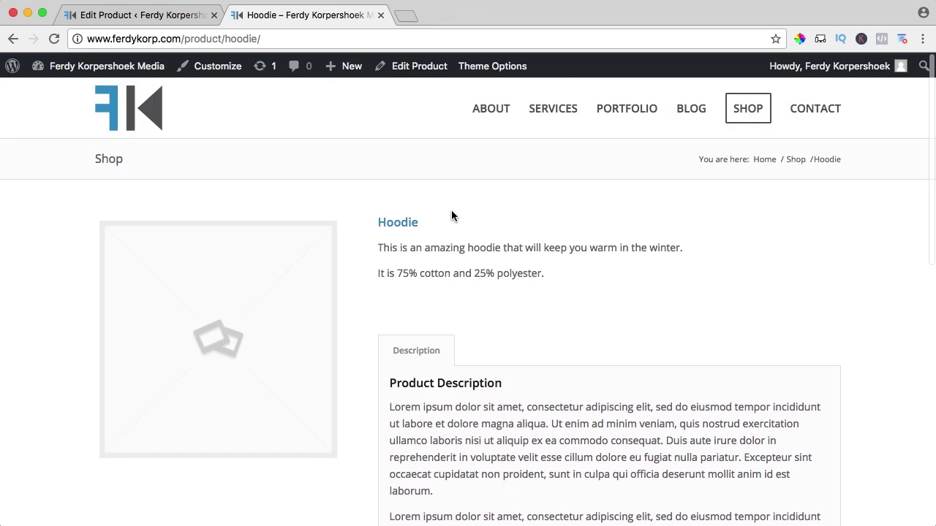
{"action": "mouse_move", "coordinate": [391, 244]}
{"action": "left_mouse_down"}
{"action": "mouse_move", "coordinate": [519, 270]}
{"action": "mouse_move", "coordinate": [451, 246]}
{"action": "mouse_move", "coordinate": [392, 242]}
{"action": "left_mouse_up"}
{"action": "left_click", "coordinate": [388, 245]}
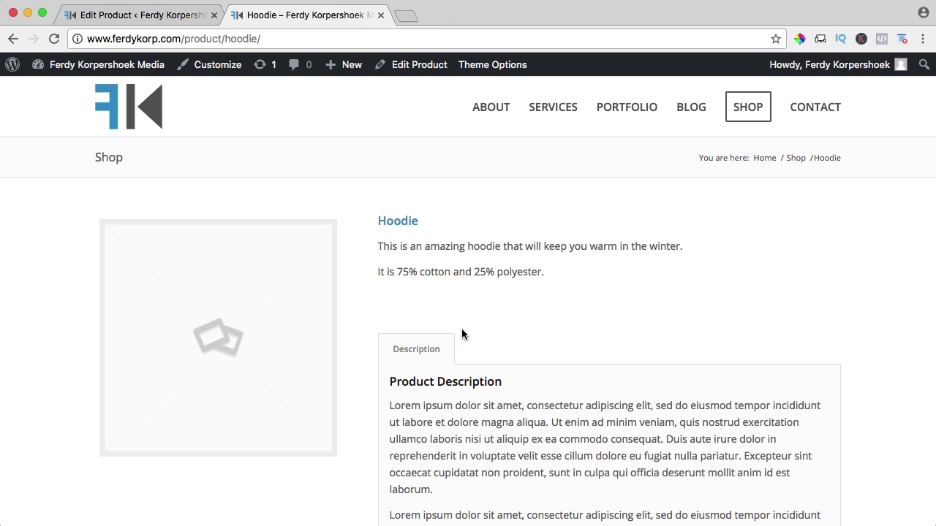
Go back to the Hoodie's edit screen and toggle Screen Options open and closed
{"action": "left_click", "coordinate": [166, 18]}
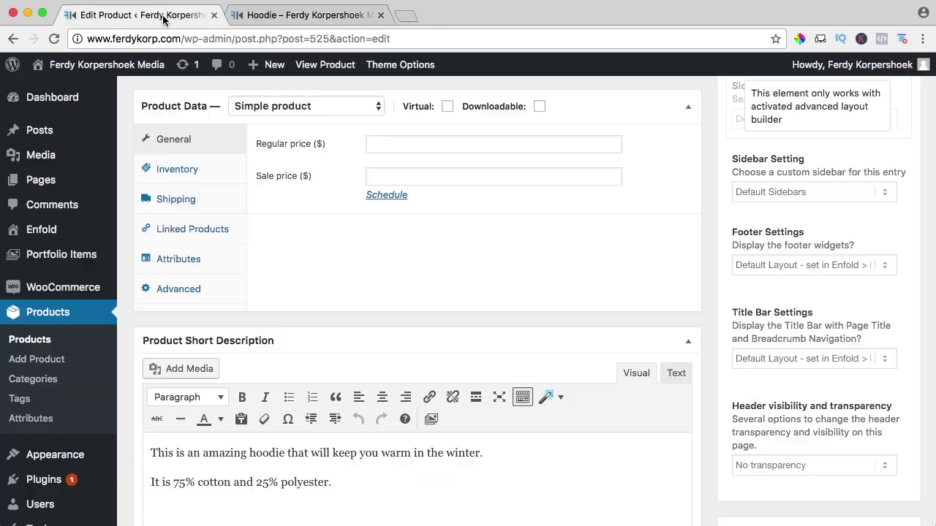
{"action": "scroll", "coordinate": [337, 206], "scroll_direction": "up", "scroll_amount": 5}
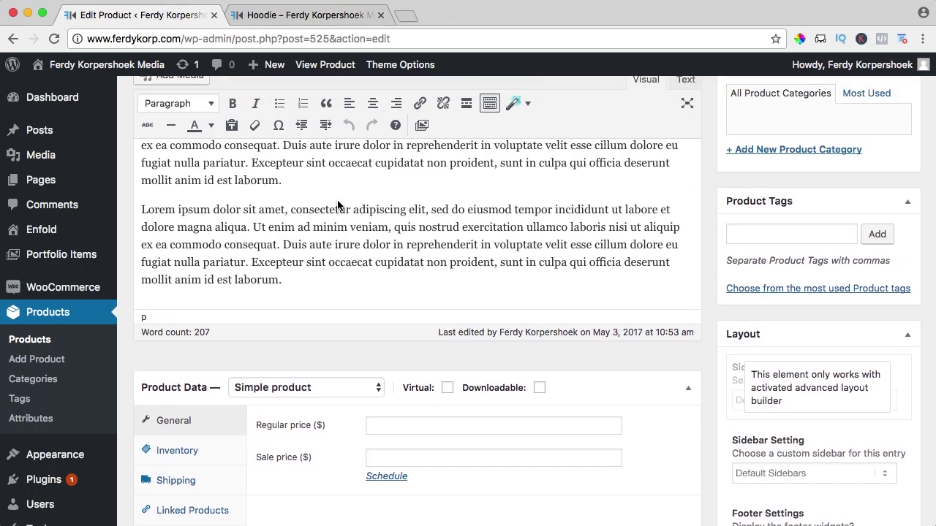
{"action": "scroll", "coordinate": [339, 203], "scroll_direction": "down", "scroll_amount": 4}
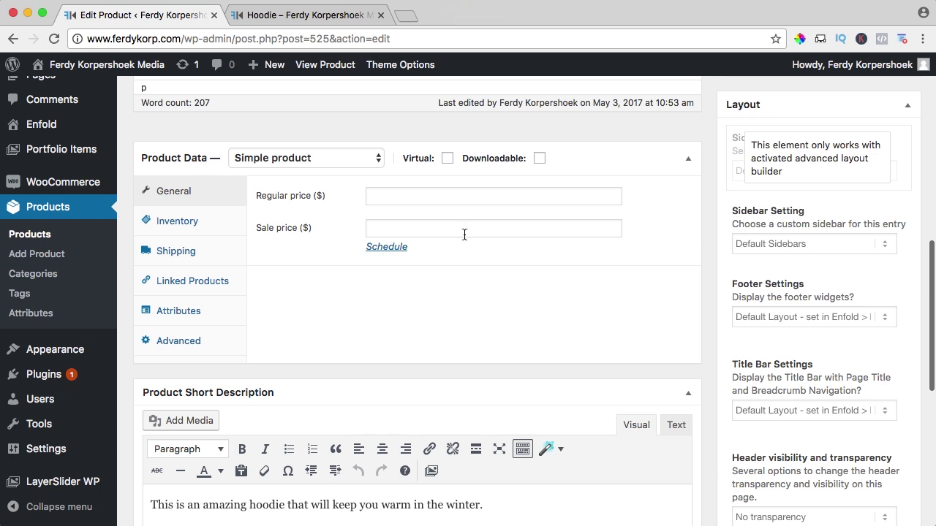
{"action": "scroll", "coordinate": [464, 234], "scroll_direction": "down", "scroll_amount": 1}
{"action": "scroll", "coordinate": [718, 205], "scroll_direction": "up", "scroll_amount": 10}
{"action": "left_click", "coordinate": [798, 92]}
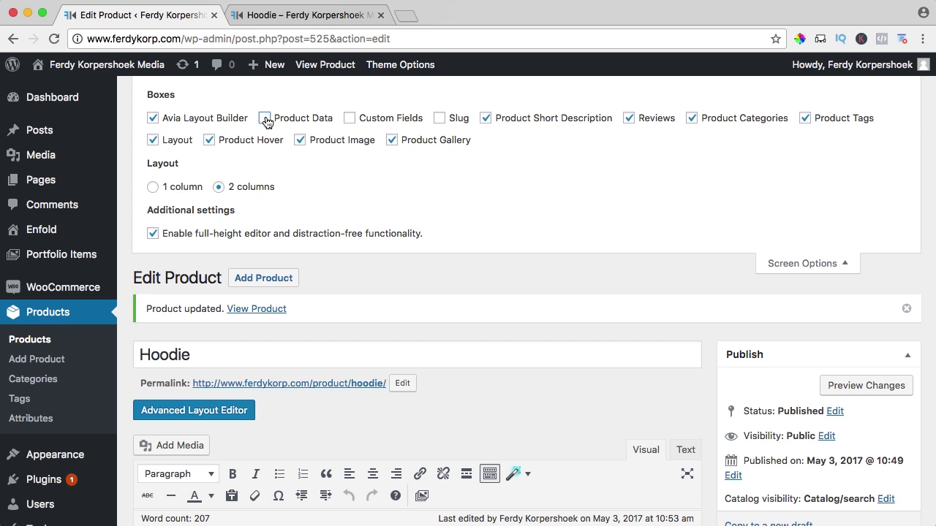
{"action": "left_click", "coordinate": [790, 265]}
Leave the Product Data type set to Simple product
{"action": "scroll", "coordinate": [520, 223], "scroll_direction": "down", "scroll_amount": 10}
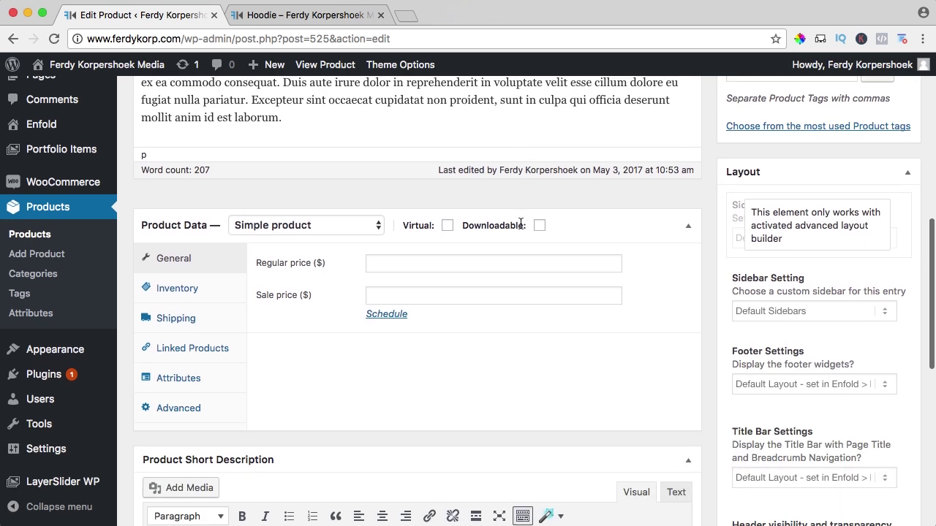
{"action": "scroll", "coordinate": [521, 223], "scroll_direction": "down", "scroll_amount": 3}
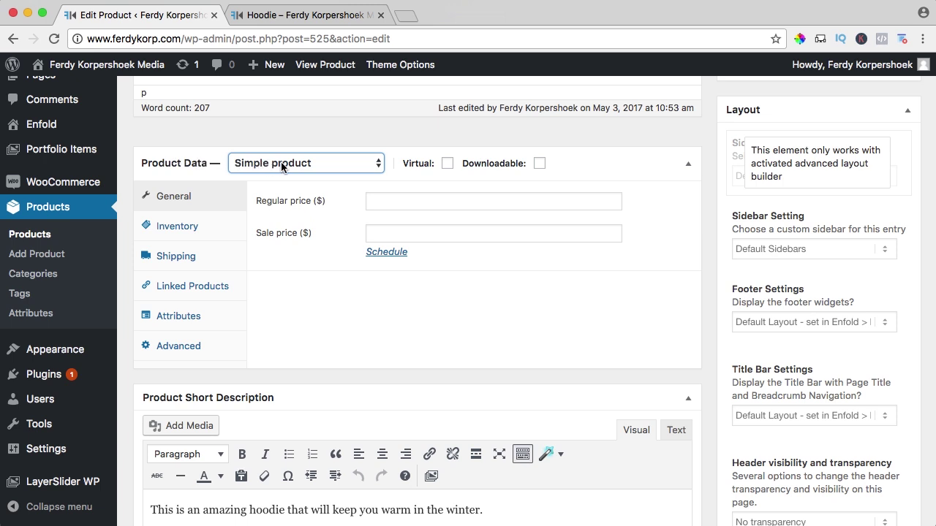
{"action": "left_click", "coordinate": [281, 164]}
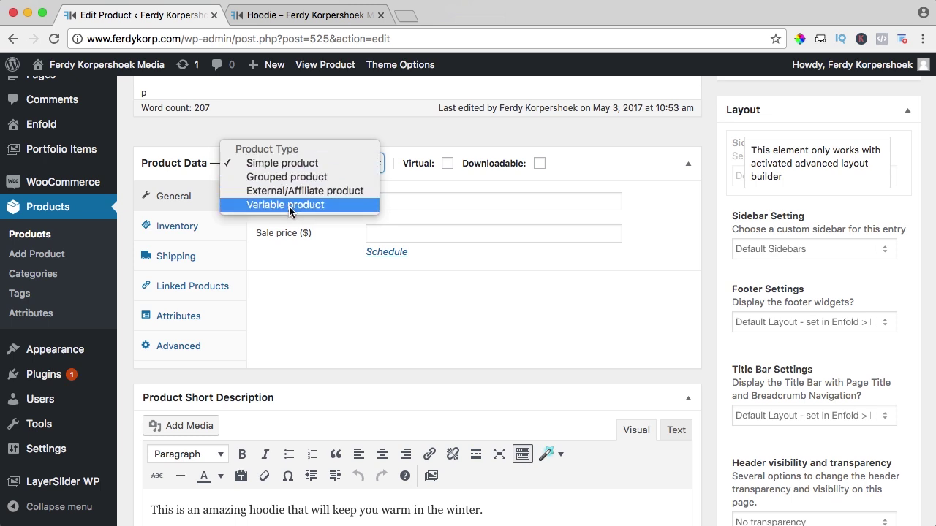
{"action": "left_click", "coordinate": [289, 166]}
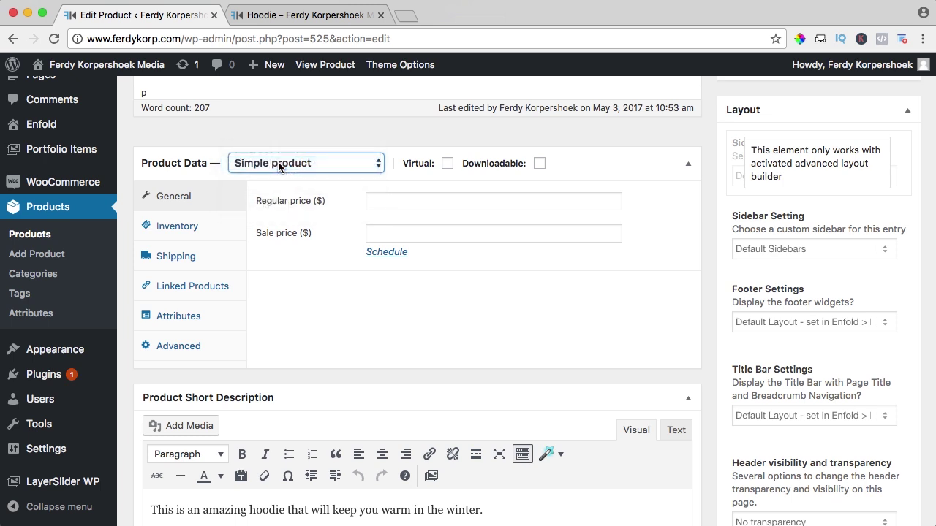
Give the Hoodie a regular price of 40 and a sale price of 30
{"action": "mouse_move", "coordinate": [418, 165]}
{"action": "mouse_move", "coordinate": [542, 168]}
{"action": "left_click", "coordinate": [409, 201]}
{"action": "left_click", "coordinate": [493, 233]}
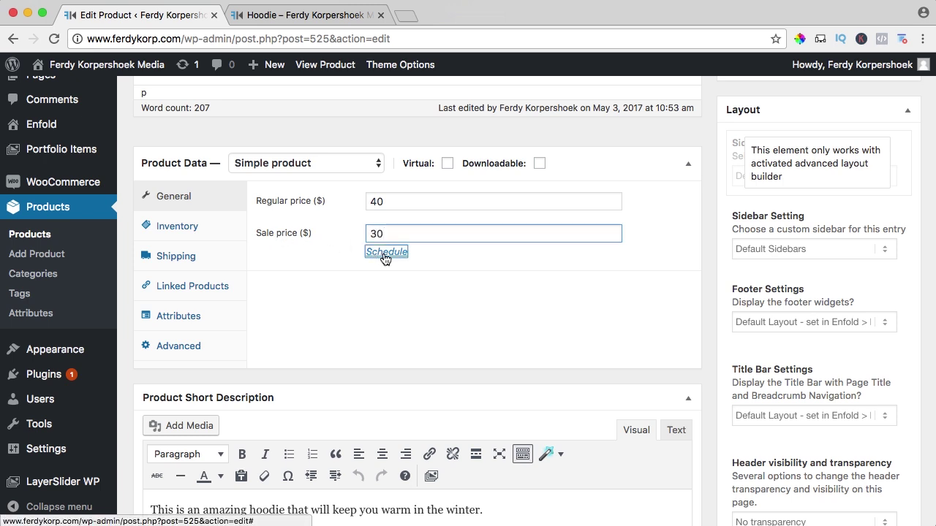
Schedule the sale to run from 2017-05-03 to 2017-05-10
{"action": "left_click", "coordinate": [385, 258]}
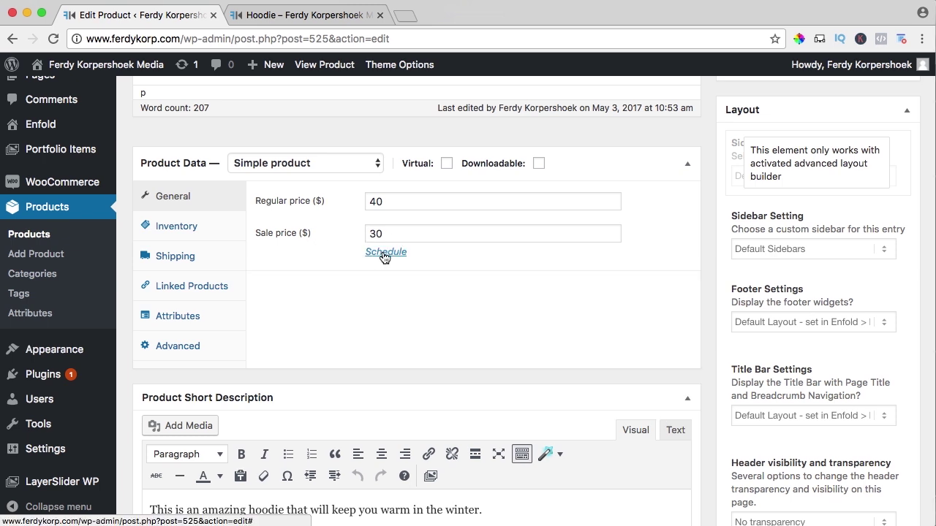
{"action": "left_click", "coordinate": [384, 256]}
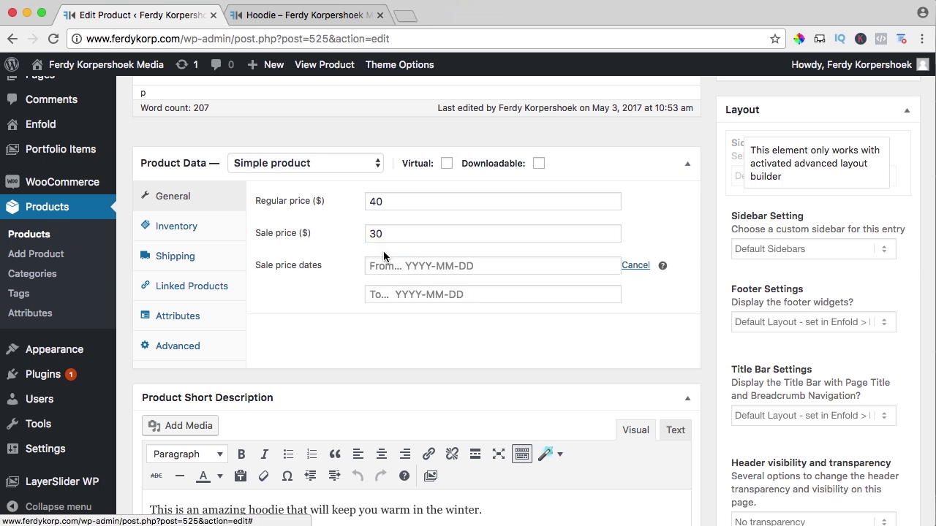
{"action": "left_click", "coordinate": [409, 269]}
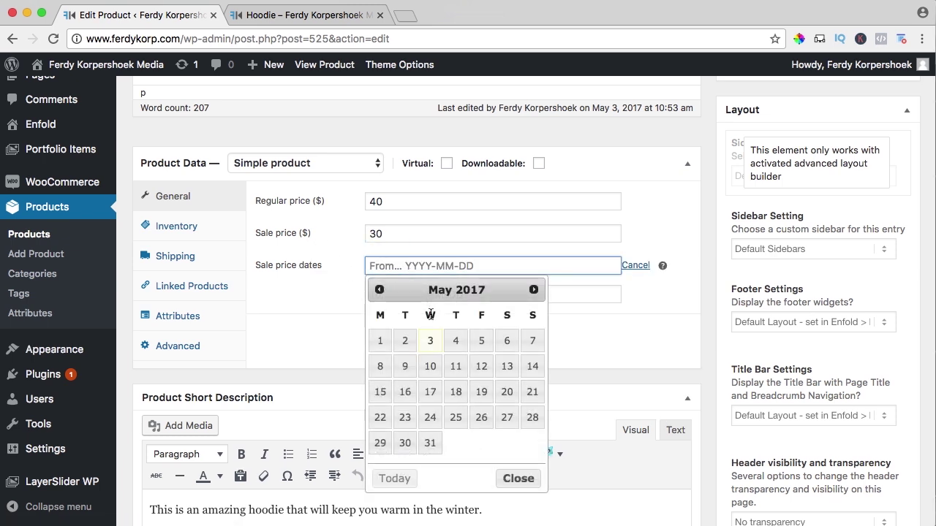
{"action": "left_click", "coordinate": [429, 340]}
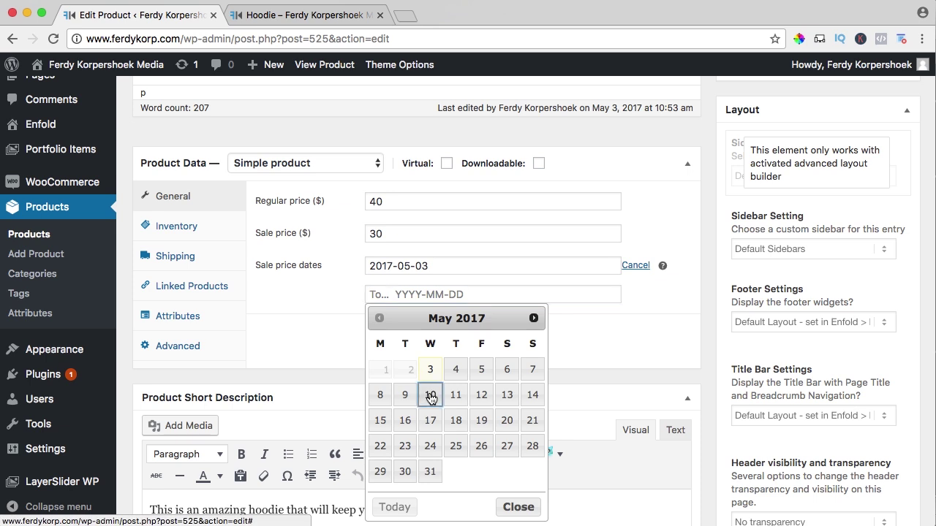
{"action": "left_click", "coordinate": [430, 396]}
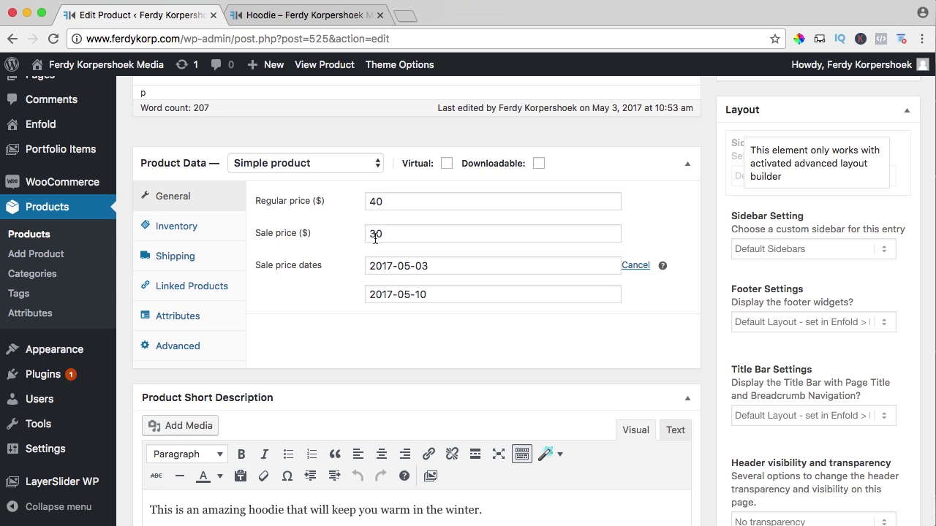
{"action": "left_click_drag", "start_coordinate": [396, 234], "coordinate": [357, 241]}
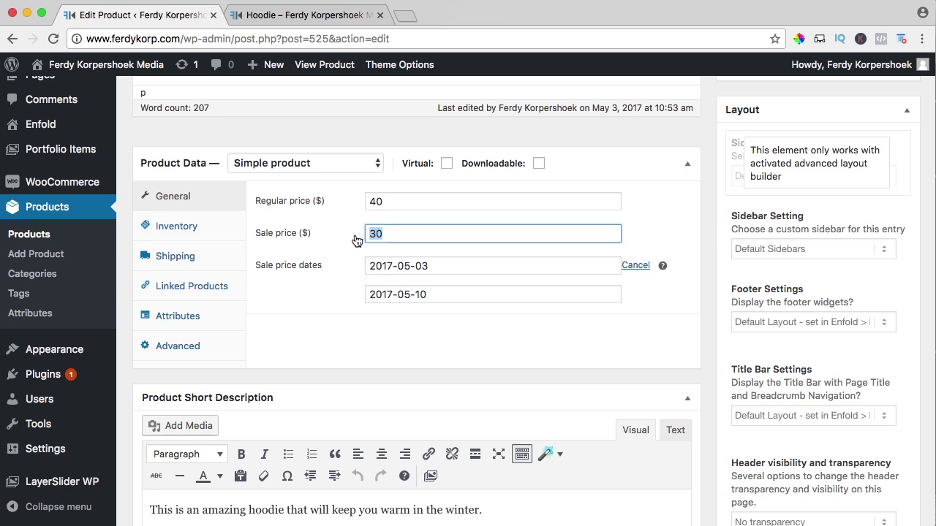
{"action": "left_click", "coordinate": [177, 231]}
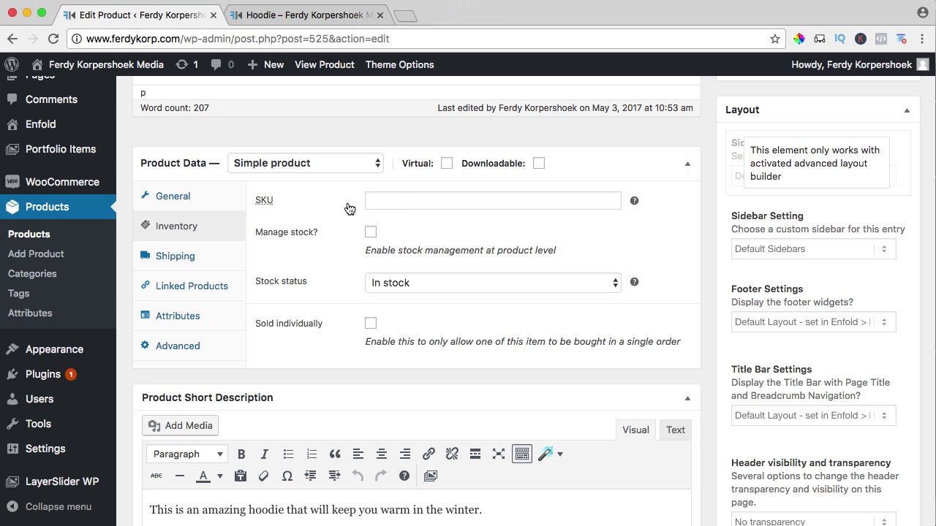
Google 'adidas t shirt' in a new tab and open the wehkamp adidas Originals T-shirt
{"action": "scroll", "coordinate": [395, 199], "scroll_direction": "down", "scroll_amount": 1}
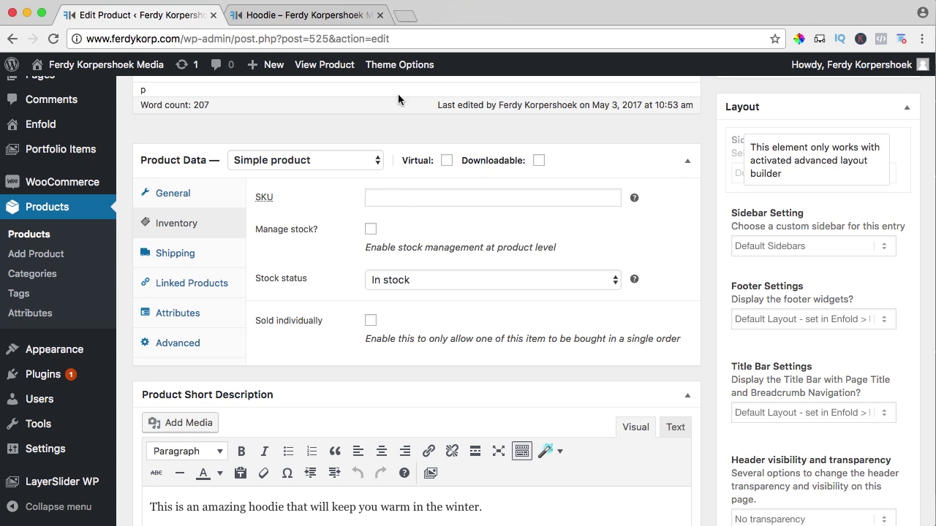
{"action": "left_click", "coordinate": [405, 15]}
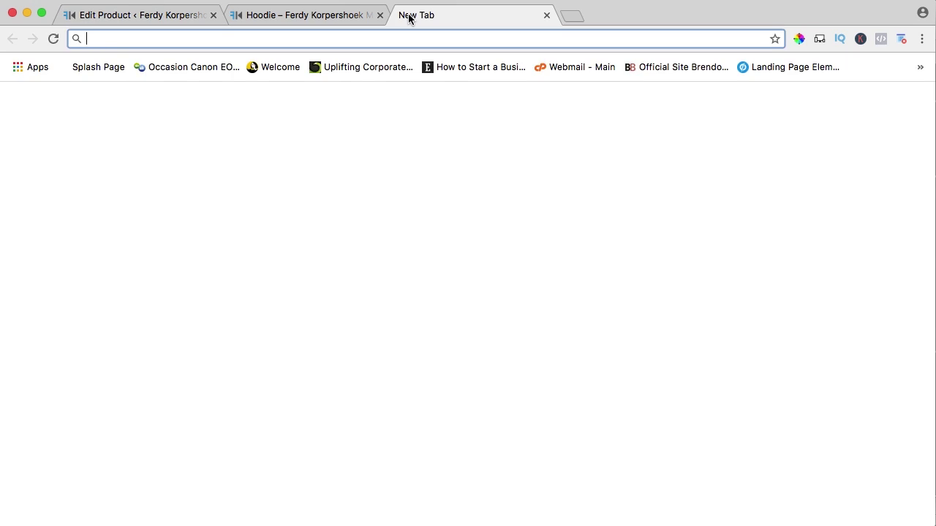
{"action": "type", "text": "adis"}
{"action": "key", "text": "BackSpace"}
{"action": "type", "text": "das "}
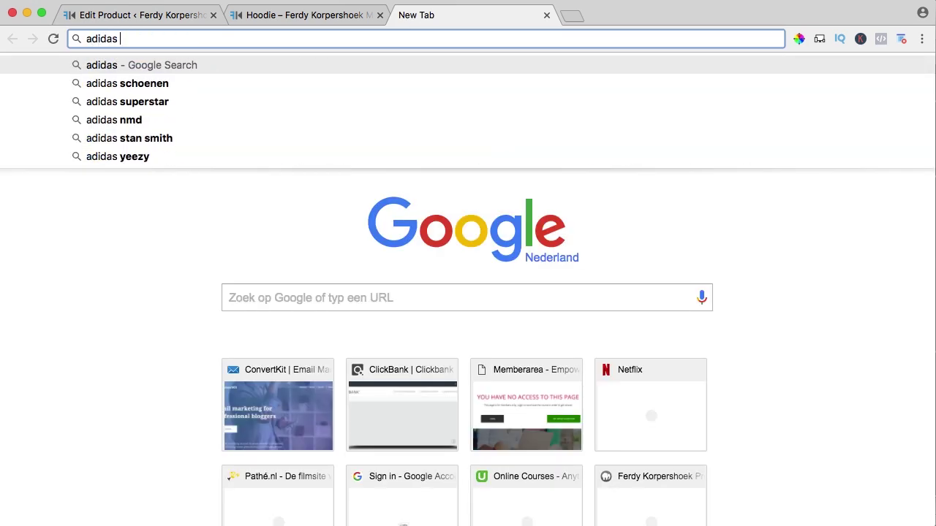
{"action": "type", "text": "t shirt"}
{"action": "key", "text": "Return"}
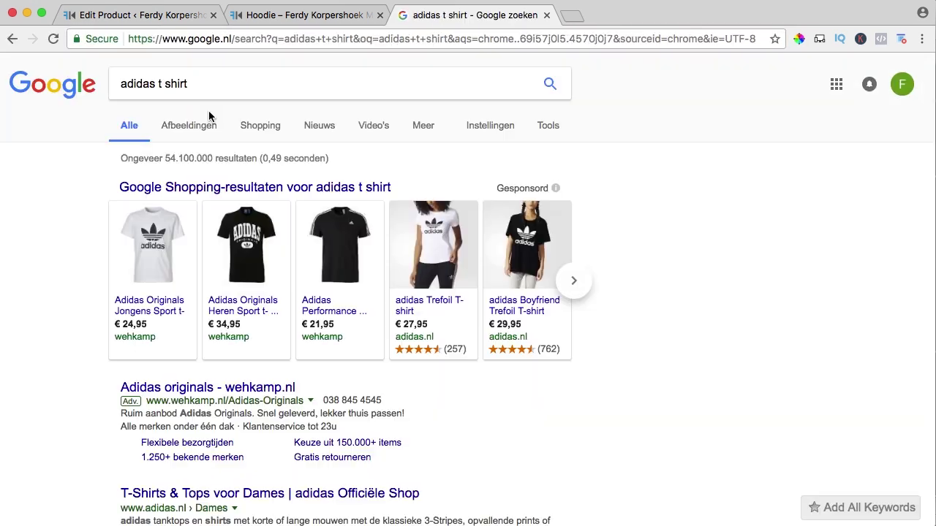
{"action": "left_click", "coordinate": [246, 303]}
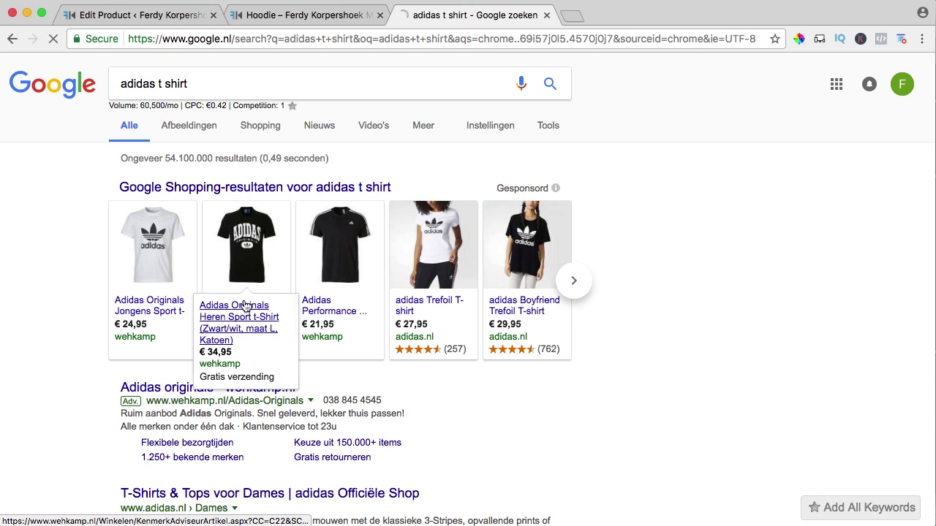
Copy the T-shirt's EAN from the full product specifications
{"action": "scroll", "coordinate": [613, 271], "scroll_direction": "down", "scroll_amount": 5}
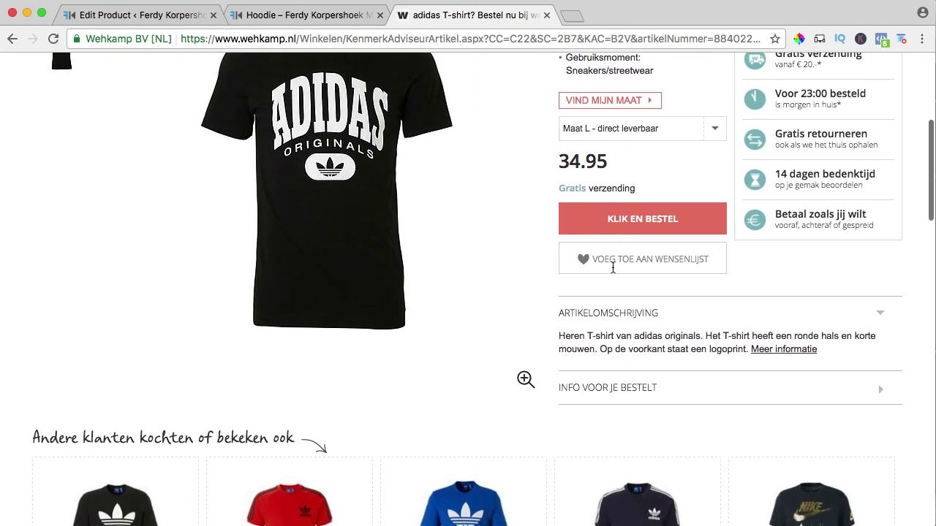
{"action": "left_click", "coordinate": [776, 205]}
{"action": "scroll", "coordinate": [216, 190], "scroll_direction": "down", "scroll_amount": 2}
{"action": "scroll", "coordinate": [215, 190], "scroll_direction": "down", "scroll_amount": 1}
{"action": "left_click_drag", "start_coordinate": [205, 296], "coordinate": [127, 297]}
{"action": "key", "text": "super+c"}
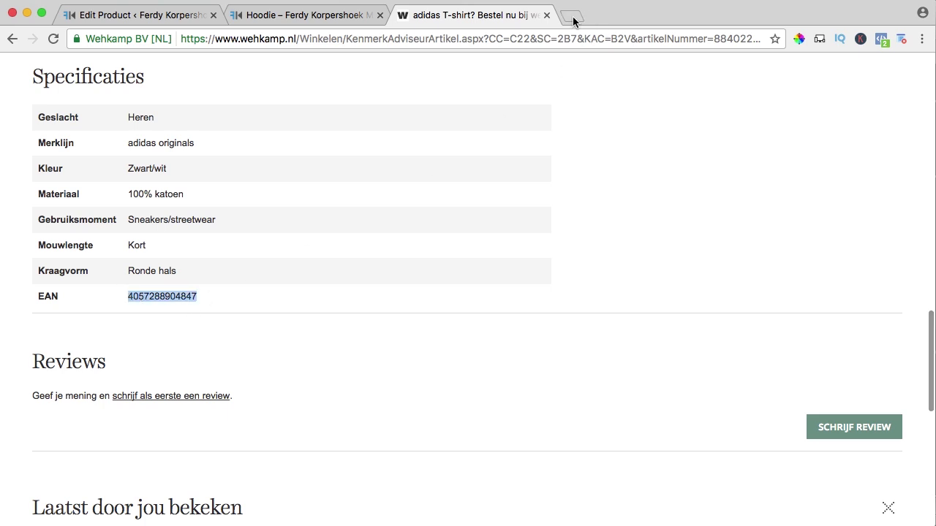
{"action": "left_click", "coordinate": [571, 16]}
{"action": "key", "text": "super+v"}
{"action": "key", "text": "Return"}
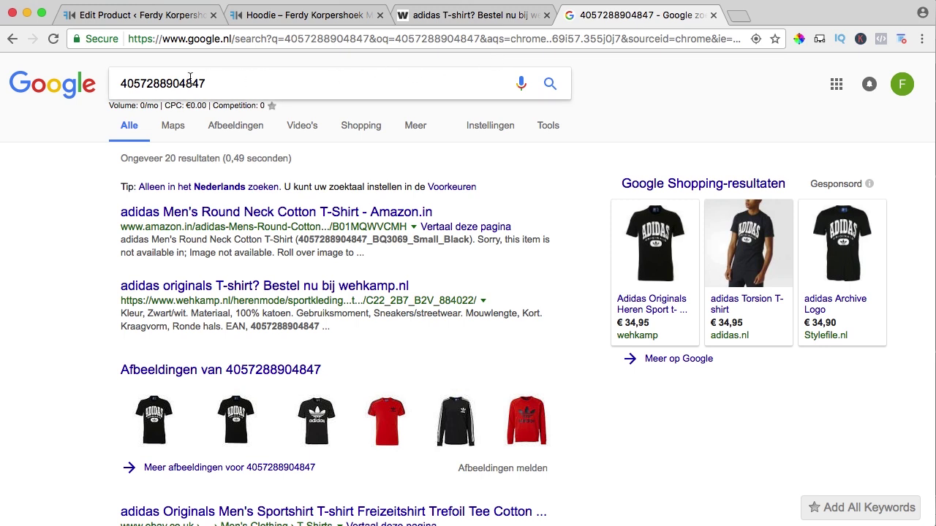
{"action": "double_click", "coordinate": [150, 82]}
{"action": "key", "text": "super+c"}
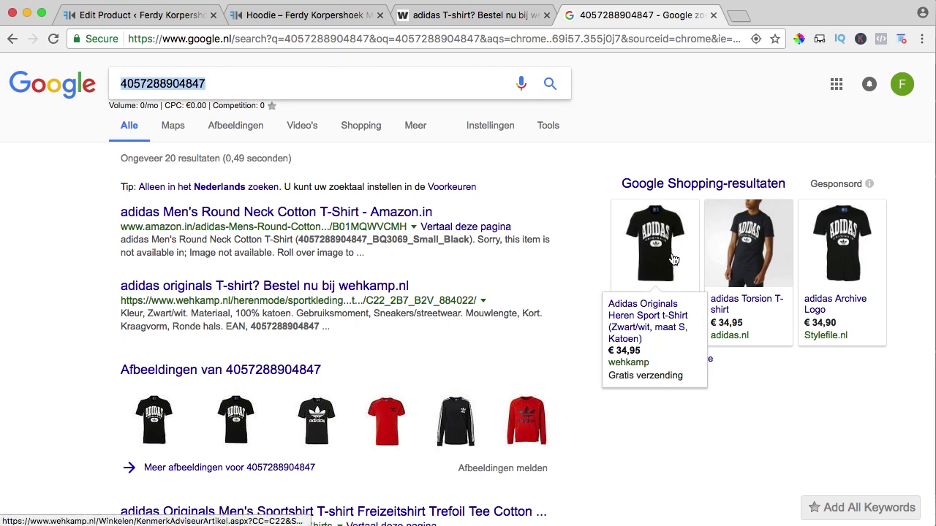
{"action": "left_click", "coordinate": [712, 16]}
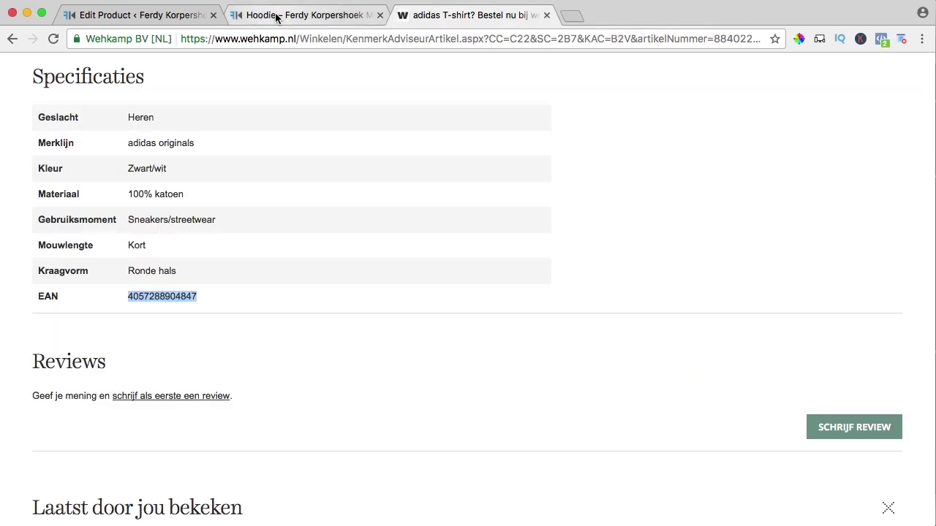
{"action": "left_click", "coordinate": [164, 16]}
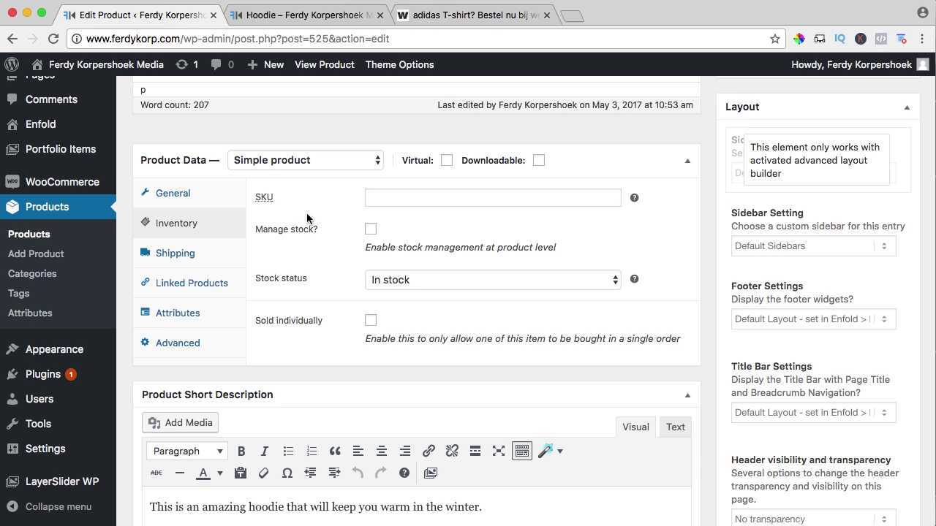
Set the Hoodie's SKU to 0001, replacing the pasted EAN
{"action": "left_click", "coordinate": [394, 196]}
{"action": "key", "text": "super+v"}
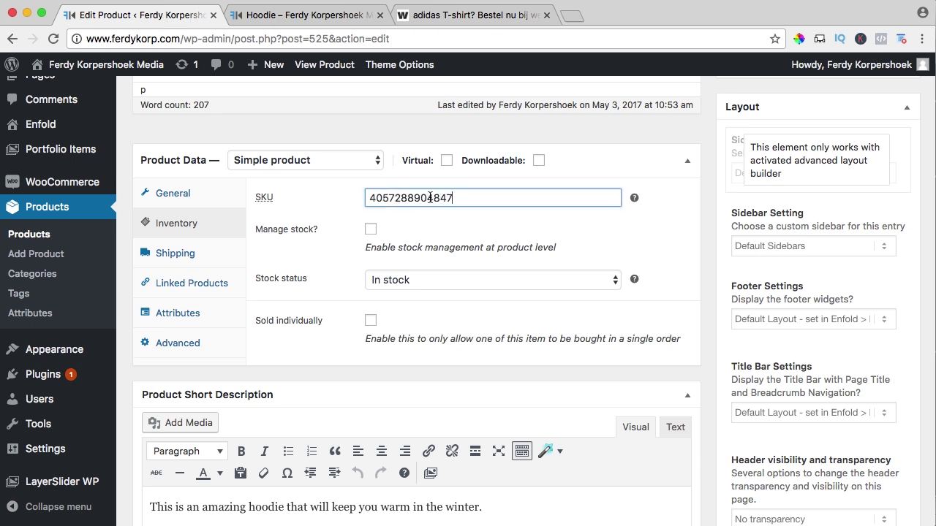
{"action": "key", "text": "Return"}
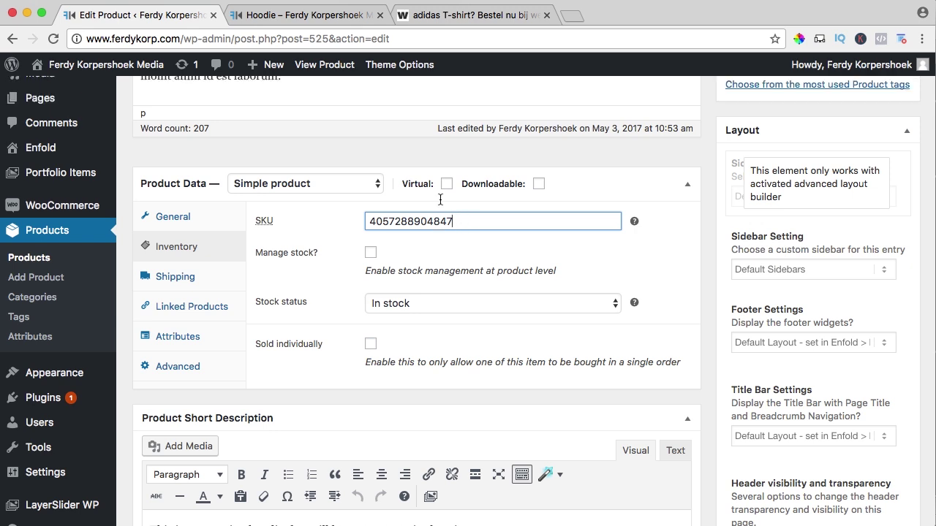
{"action": "scroll", "coordinate": [350, 212], "scroll_direction": "down", "scroll_amount": 4}
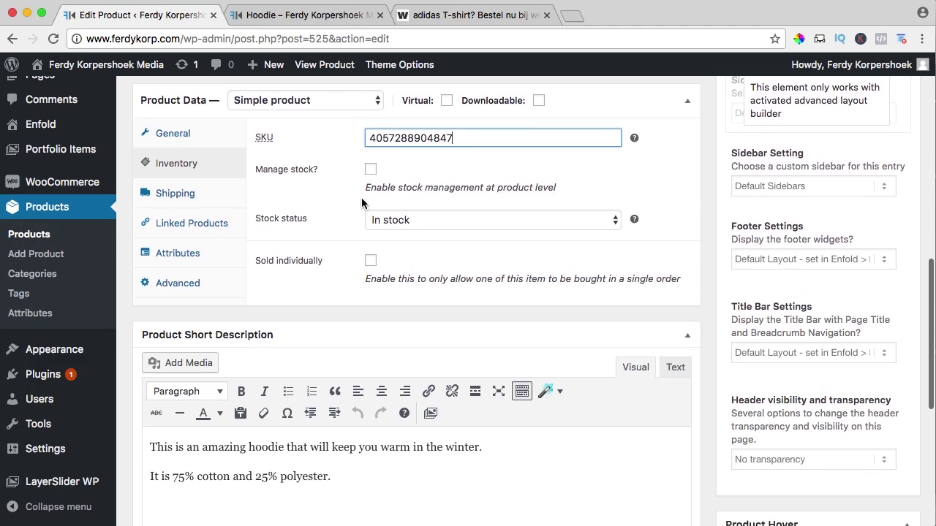
{"action": "double_click", "coordinate": [429, 140]}
{"action": "type", "text": "0001"}
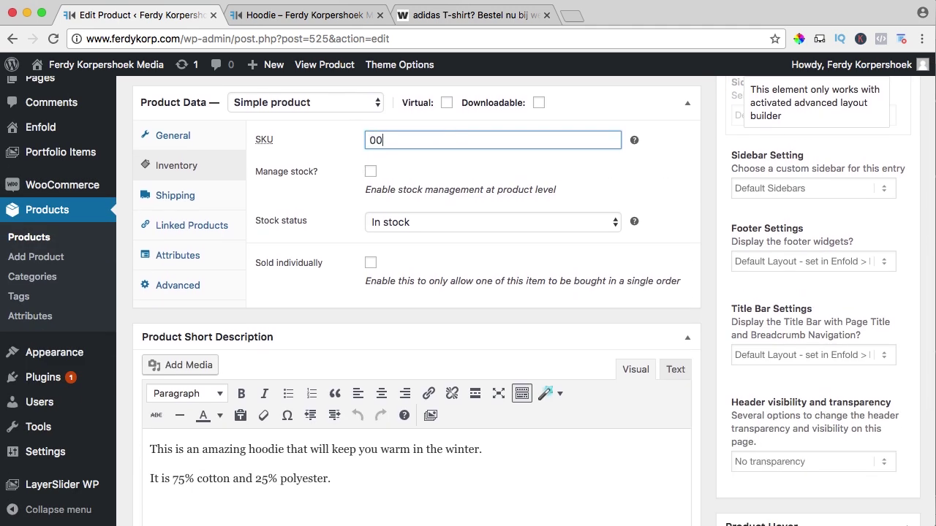
Enable stock management with a quantity of 10 and glance at the live page
{"action": "left_click", "coordinate": [370, 173]}
{"action": "double_click", "coordinate": [384, 223]}
{"action": "type", "text": "10"}
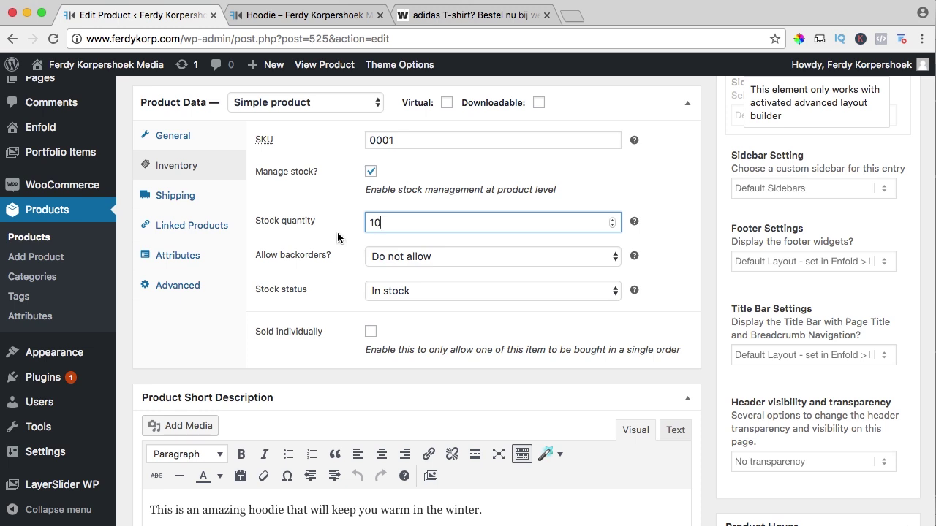
{"action": "left_click", "coordinate": [307, 14]}
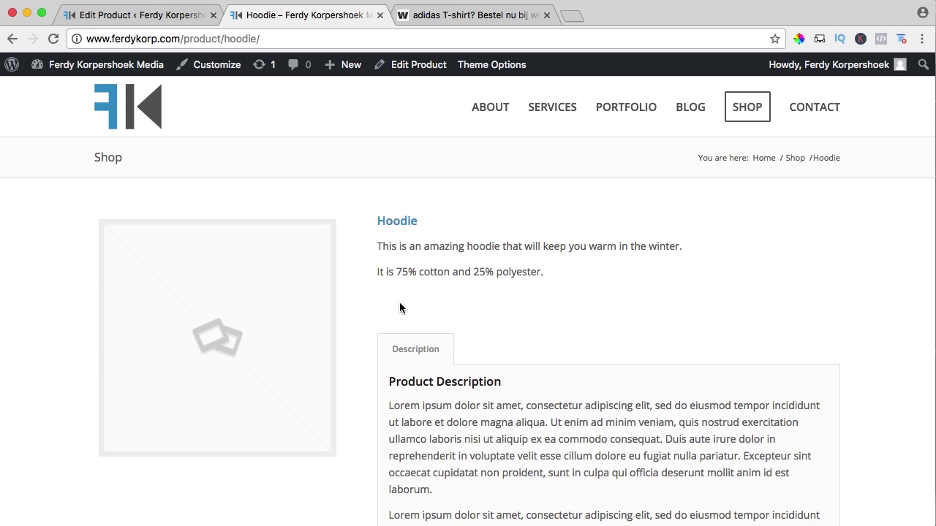
{"action": "scroll", "coordinate": [434, 297], "scroll_direction": "up", "scroll_amount": 2}
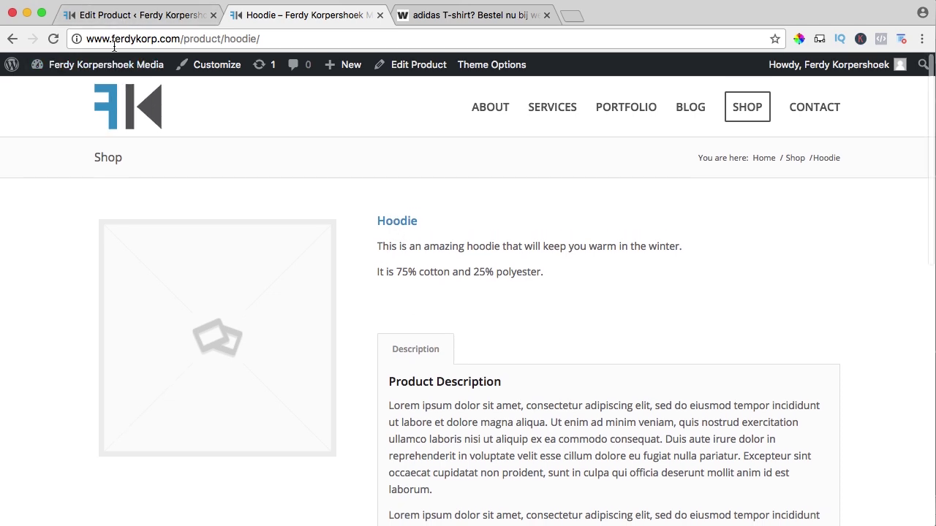
{"action": "left_click", "coordinate": [110, 16]}
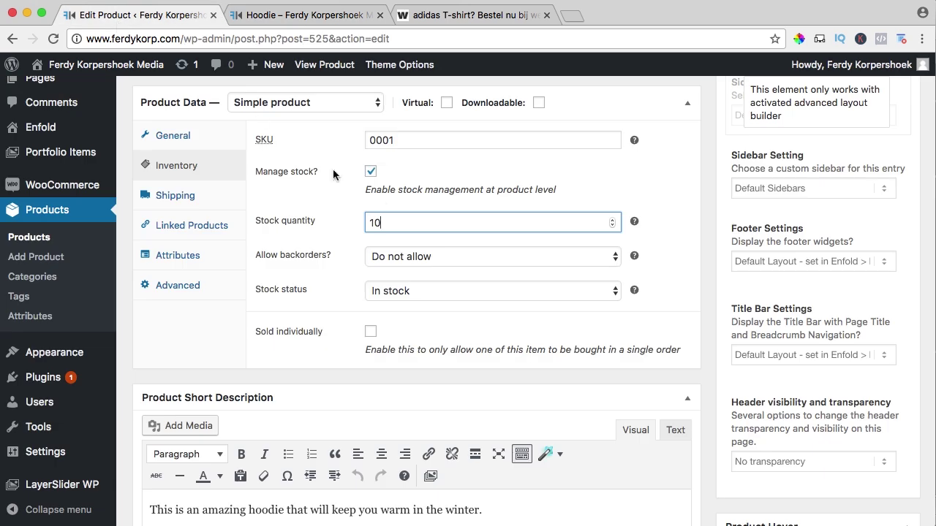
Set backorders to 'Do not allow' and stock status to Out of stock
{"action": "left_click", "coordinate": [298, 259]}
{"action": "left_click", "coordinate": [397, 265]}
{"action": "left_click", "coordinate": [388, 285]}
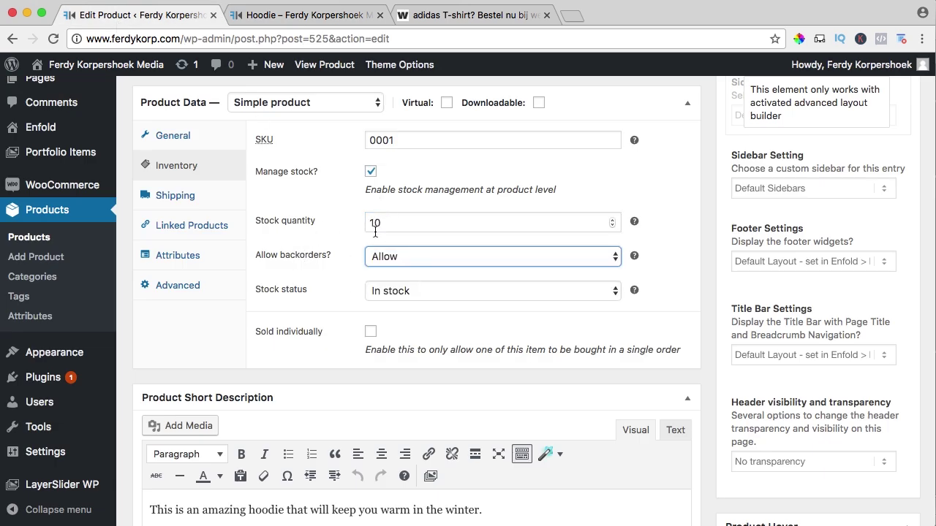
{"action": "left_click", "coordinate": [393, 268]}
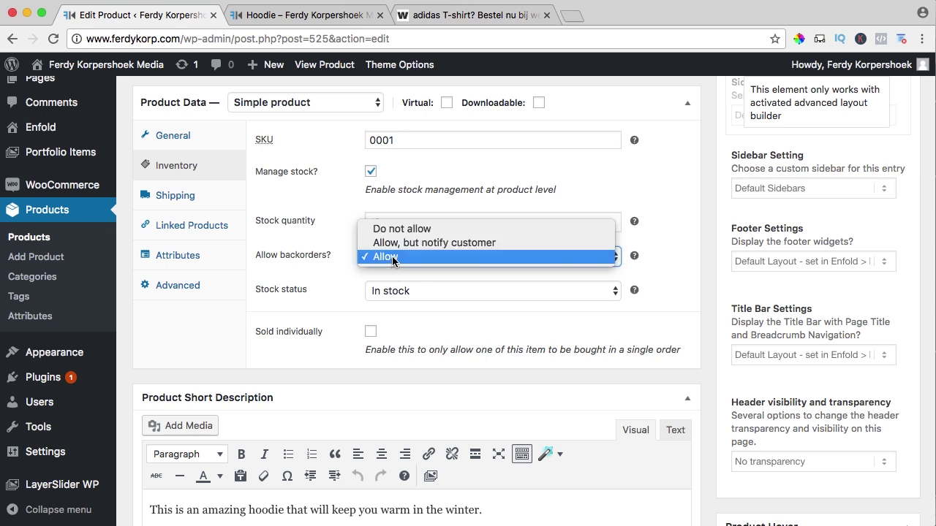
{"action": "left_click", "coordinate": [397, 230]}
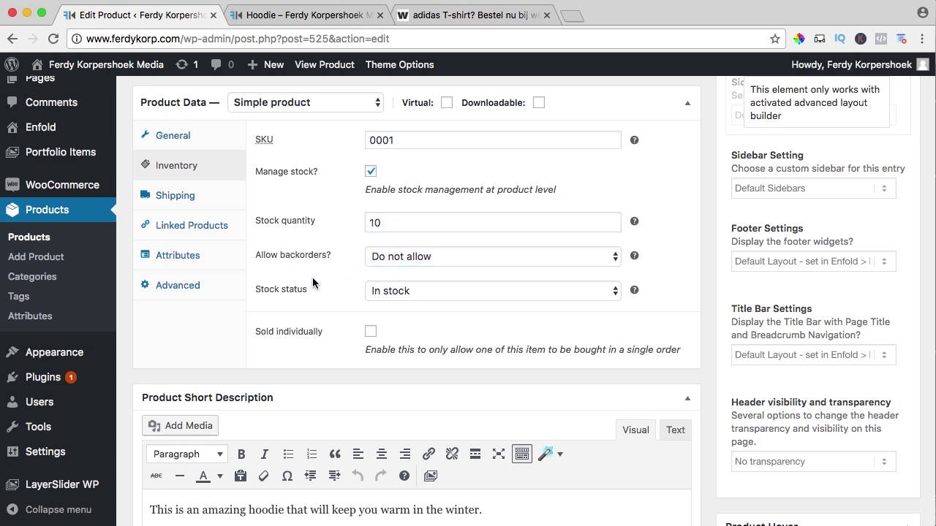
{"action": "left_click", "coordinate": [395, 294]}
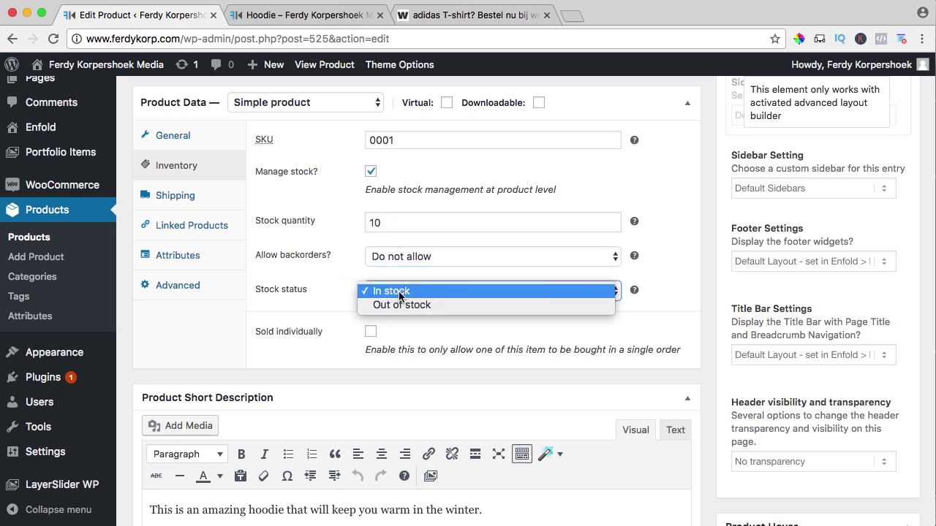
{"action": "left_click", "coordinate": [397, 305]}
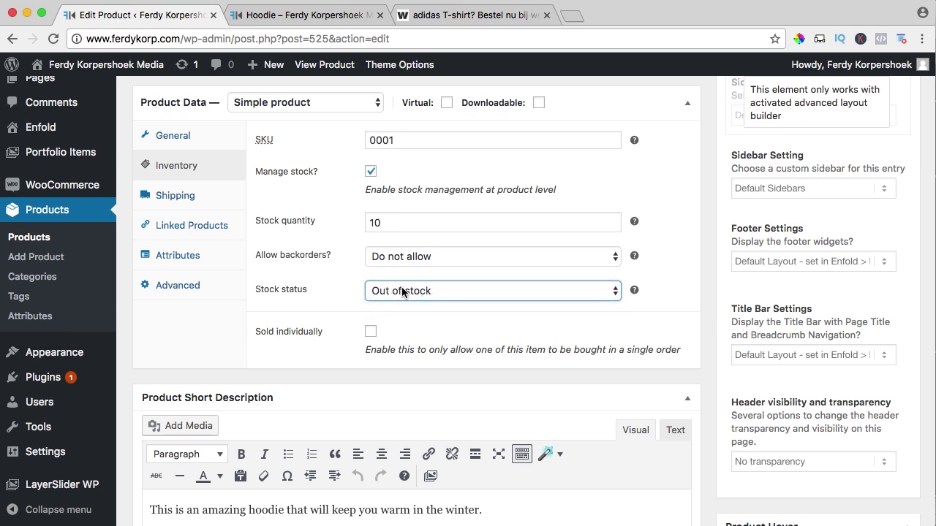
{"action": "scroll", "coordinate": [716, 299], "scroll_direction": "up", "scroll_amount": 10}
{"action": "scroll", "coordinate": [713, 298], "scroll_direction": "up", "scroll_amount": 1}
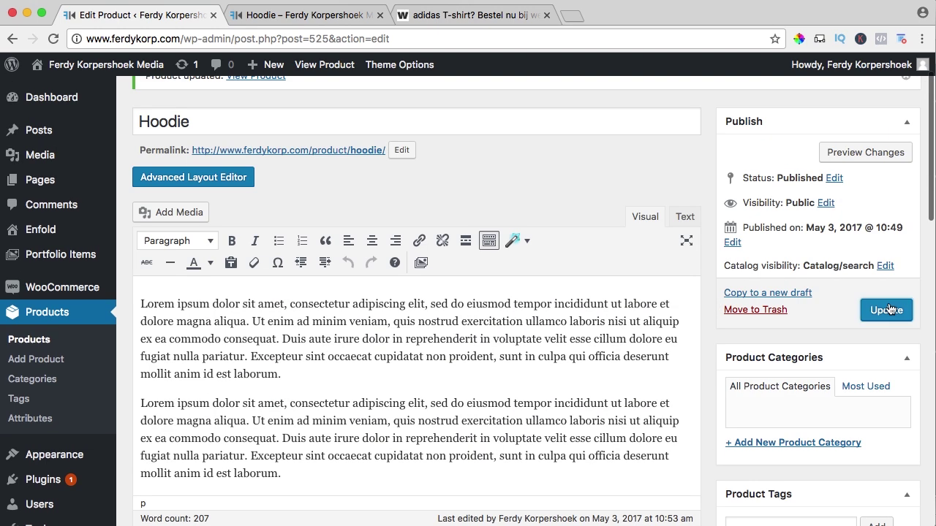
Close the adidas tab and reload the live Hoodie page to check the $40.00-to-$30.00 sale price
{"action": "left_click", "coordinate": [546, 15]}
{"action": "left_click", "coordinate": [305, 22]}
{"action": "key", "text": "super+r"}
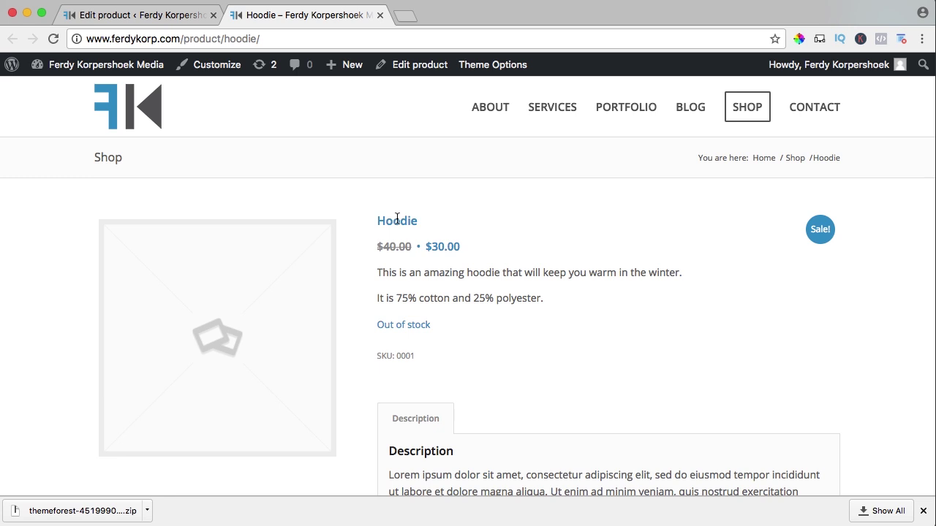
{"action": "left_click_drag", "start_coordinate": [379, 241], "coordinate": [405, 246]}
{"action": "left_click", "coordinate": [447, 244]}
{"action": "left_click_drag", "start_coordinate": [378, 246], "coordinate": [510, 293]}
Check the 'SKU: 0001' line on the live Hoodie product page
{"action": "left_click_drag", "start_coordinate": [374, 357], "coordinate": [417, 358]}
{"action": "left_click", "coordinate": [427, 359]}
{"action": "scroll", "coordinate": [436, 357], "scroll_direction": "down", "scroll_amount": 5}
{"action": "scroll", "coordinate": [443, 309], "scroll_direction": "up", "scroll_amount": 5}
Set the Hoodie's stock status back to In stock in the Inventory settings
{"action": "left_click", "coordinate": [180, 24]}
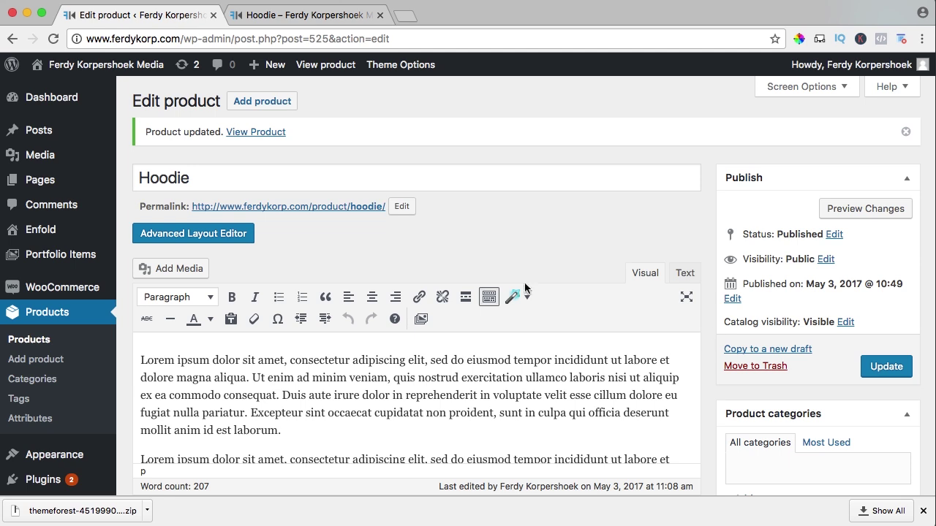
{"action": "scroll", "coordinate": [714, 326], "scroll_direction": "down", "scroll_amount": 5}
{"action": "scroll", "coordinate": [714, 331], "scroll_direction": "down", "scroll_amount": 2}
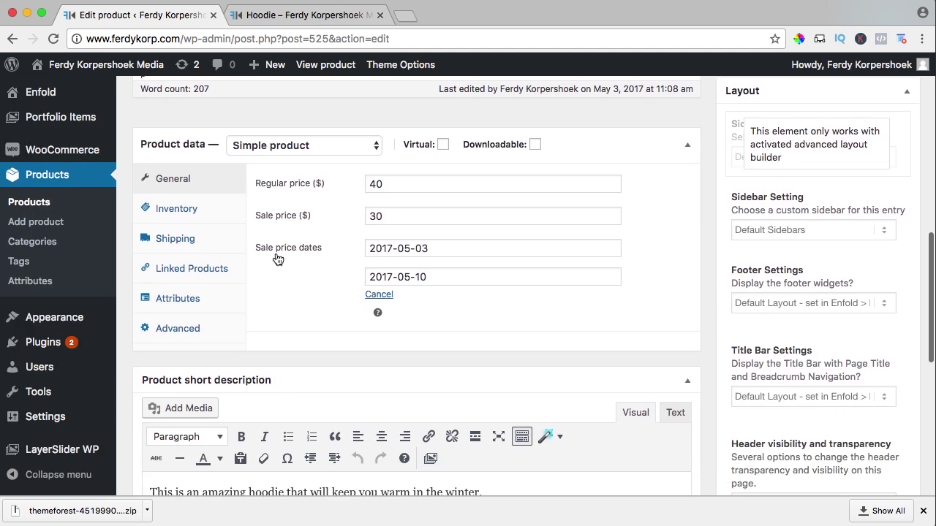
{"action": "left_click", "coordinate": [188, 211]}
{"action": "left_click", "coordinate": [399, 334]}
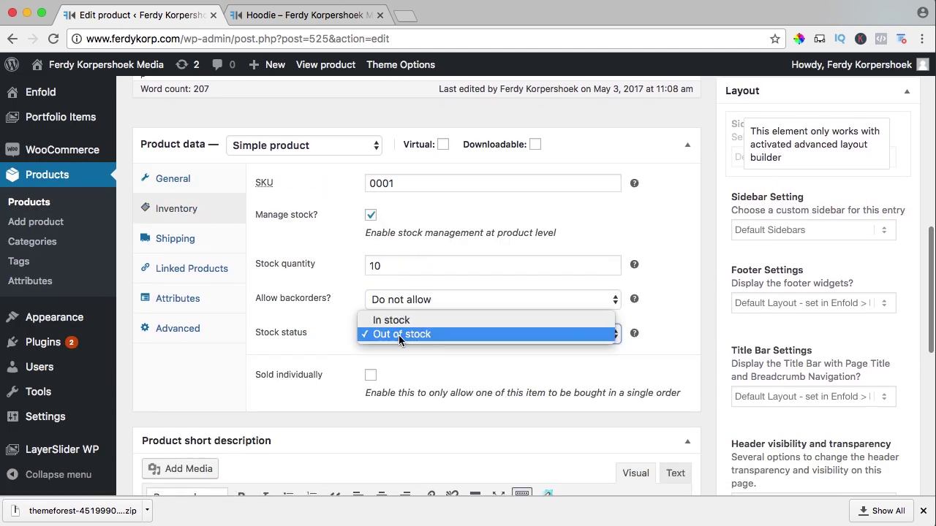
{"action": "left_click", "coordinate": [391, 320]}
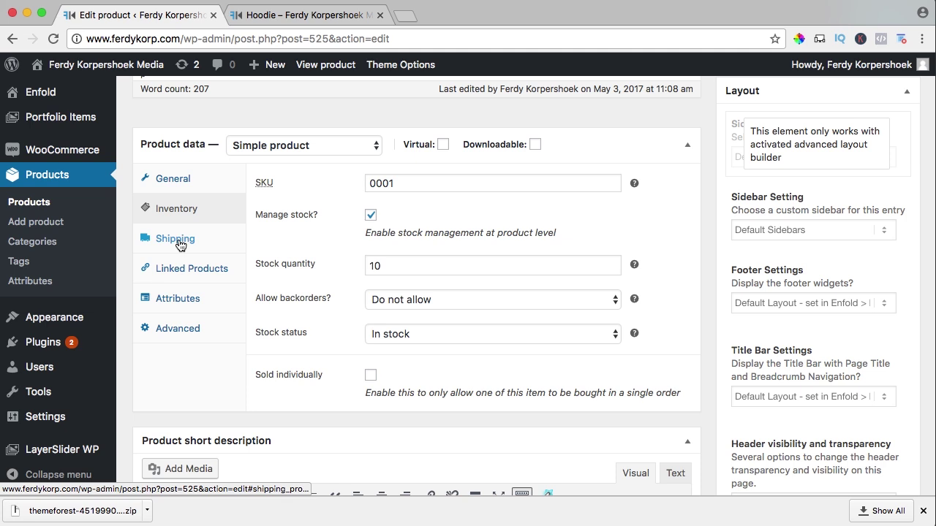
Add the E-Book and T-Shirt (#531) as up-sells in Linked Products
{"action": "left_click", "coordinate": [179, 243]}
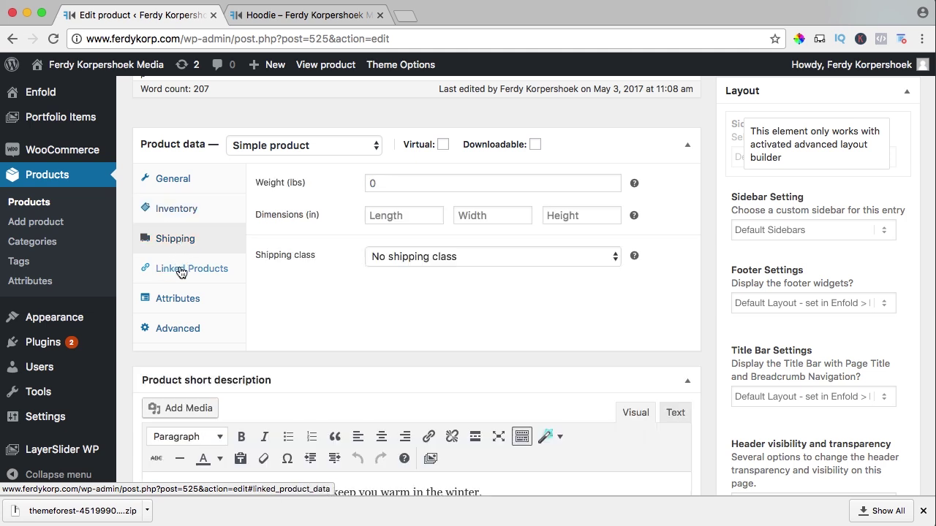
{"action": "left_click", "coordinate": [181, 271]}
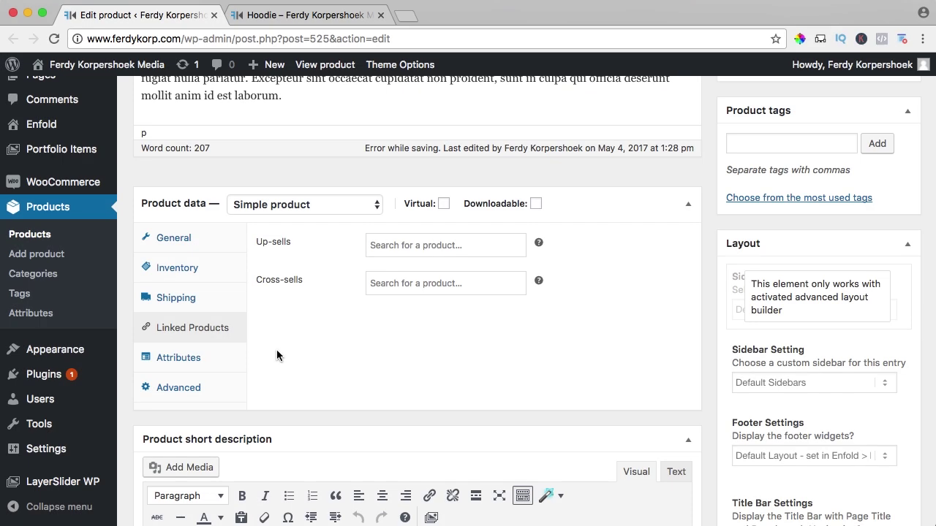
{"action": "left_click", "coordinate": [425, 248]}
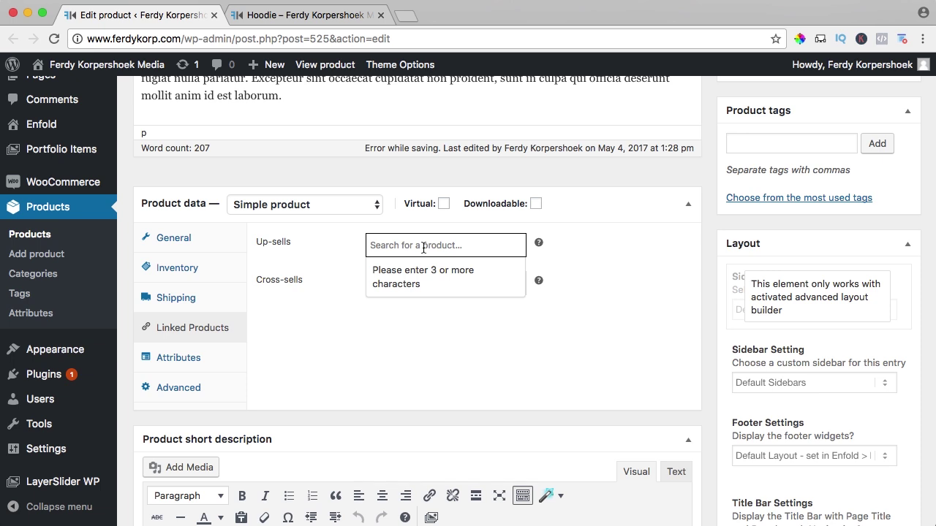
{"action": "type", "text": "boo"}
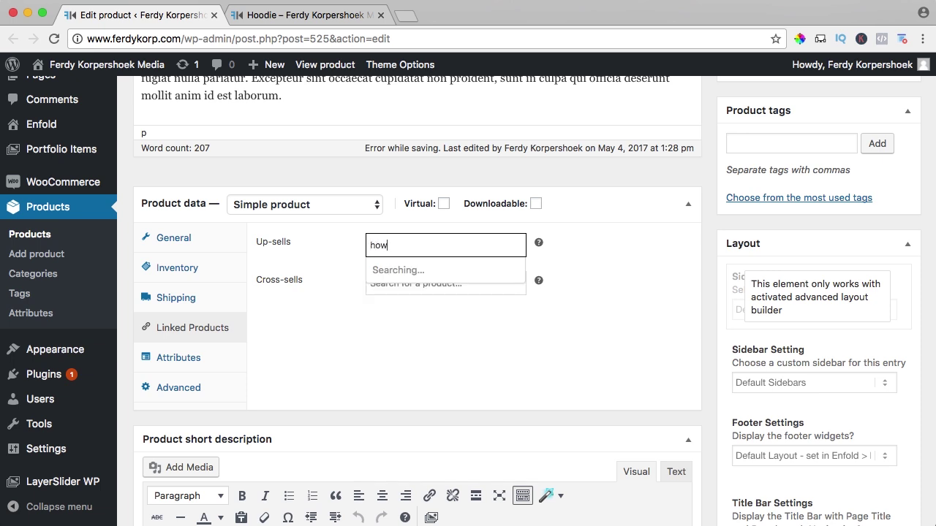
{"action": "left_click", "coordinate": [421, 279]}
{"action": "type", "text": "t-shirt"}
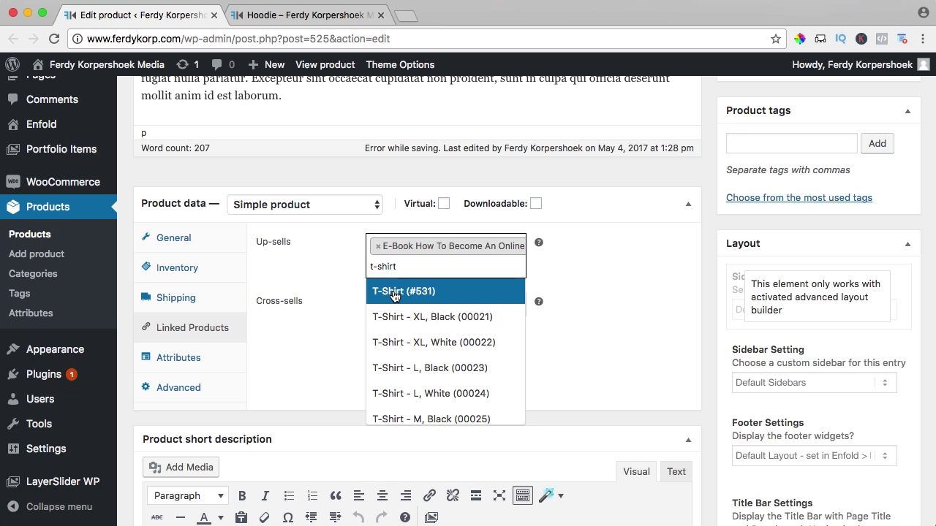
{"action": "left_click", "coordinate": [395, 296]}
{"action": "scroll", "coordinate": [689, 293], "scroll_direction": "up", "scroll_amount": 10}
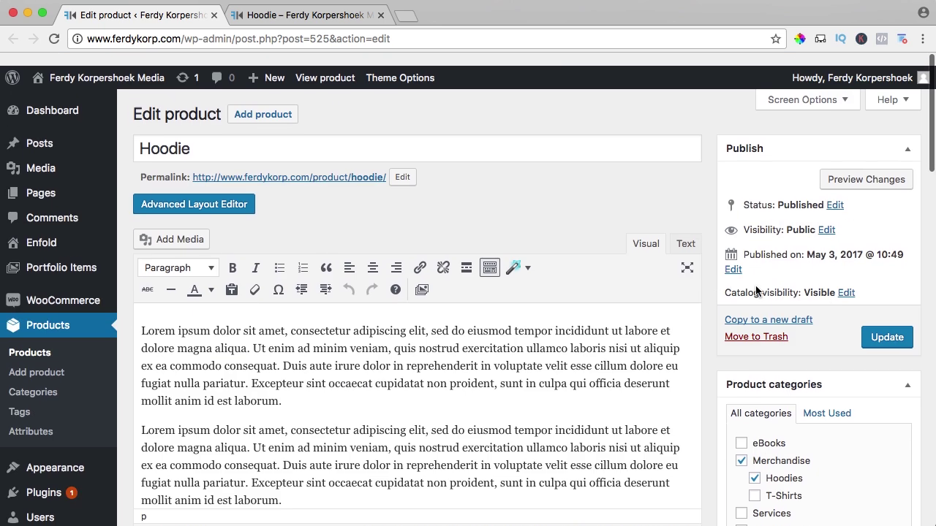
Update the Hoodie with its new up-sells and review the live product page
{"action": "left_click", "coordinate": [877, 324]}
{"action": "left_click", "coordinate": [318, 15]}
{"action": "scroll", "coordinate": [402, 208], "scroll_direction": "down", "scroll_amount": 10}
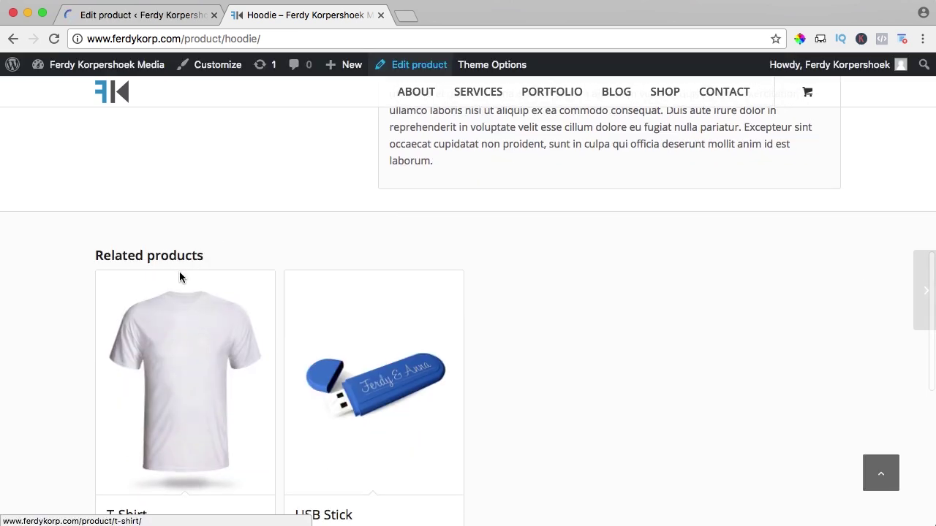
{"action": "scroll", "coordinate": [466, 246], "scroll_direction": "up", "scroll_amount": 10}
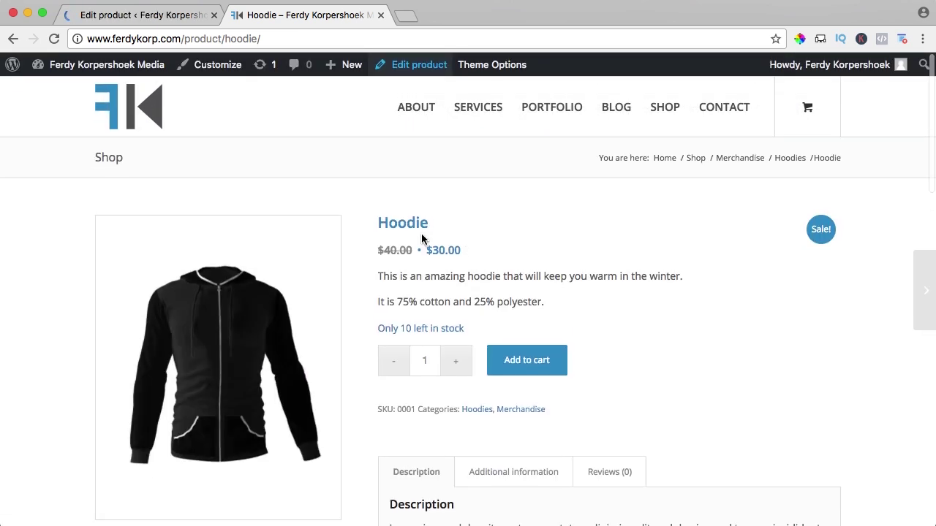
{"action": "scroll", "coordinate": [421, 238], "scroll_direction": "down", "scroll_amount": 10}
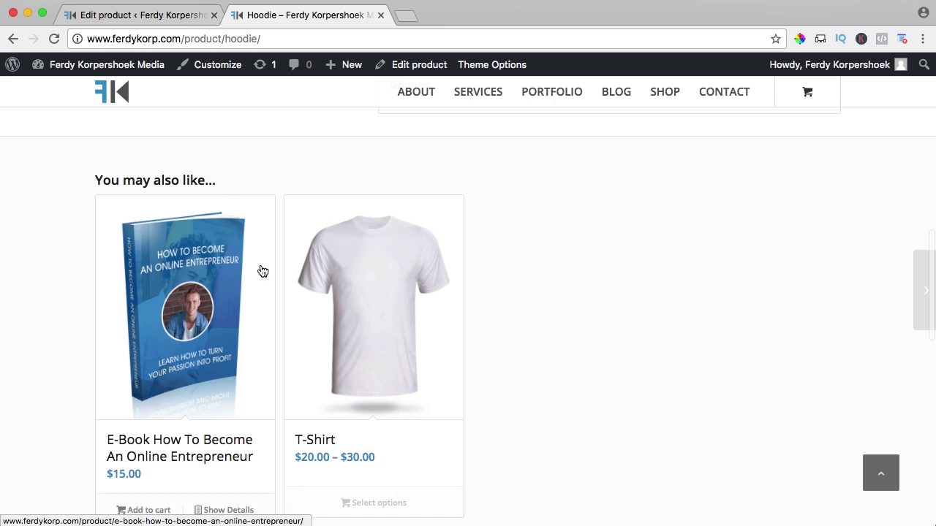
Add Divi Theme as a cross-sell of the Hoodie and update the product
{"action": "left_click", "coordinate": [135, 16]}
{"action": "scroll", "coordinate": [399, 237], "scroll_direction": "down", "scroll_amount": 10}
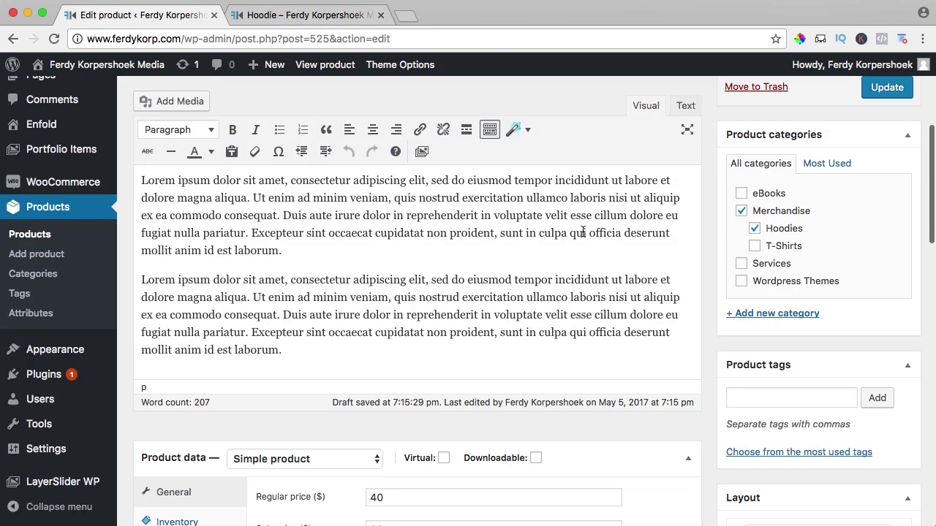
{"action": "scroll", "coordinate": [399, 237], "scroll_direction": "up", "scroll_amount": 3}
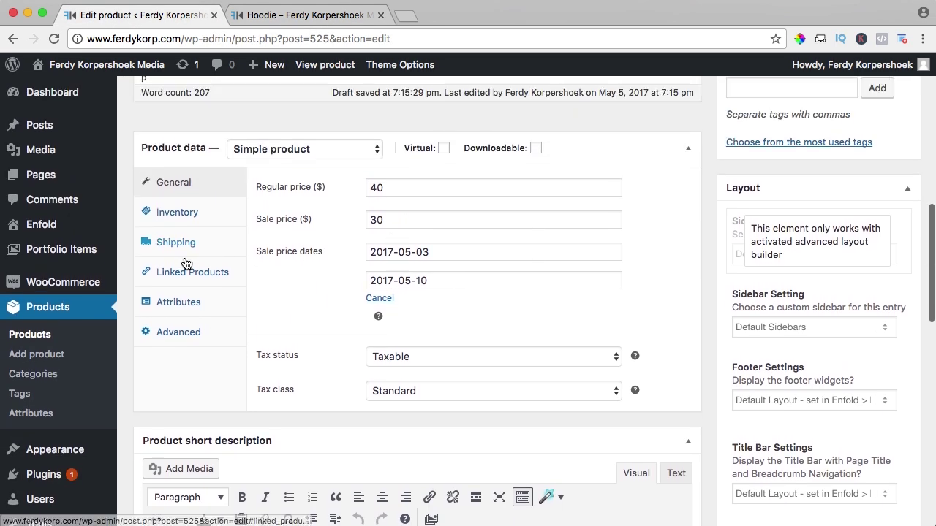
{"action": "left_click", "coordinate": [182, 274]}
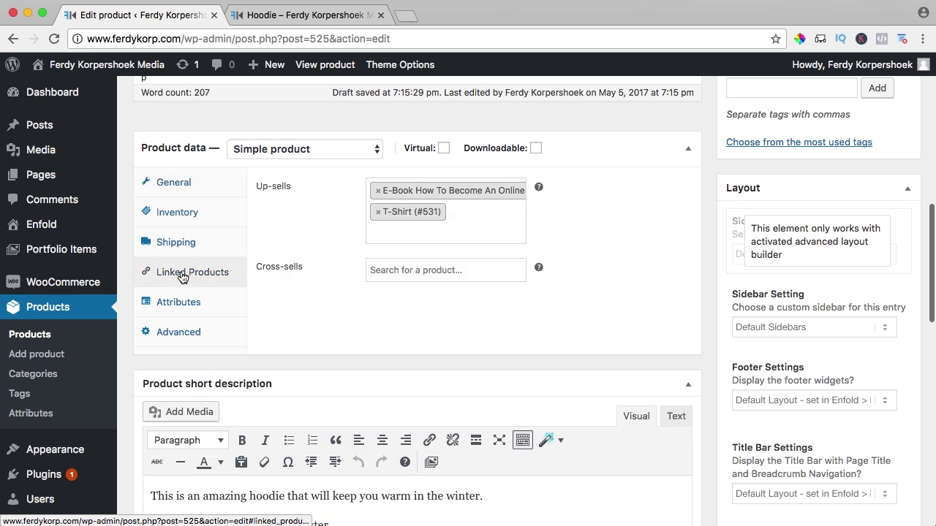
{"action": "left_click", "coordinate": [414, 268]}
{"action": "type", "text": "divi"}
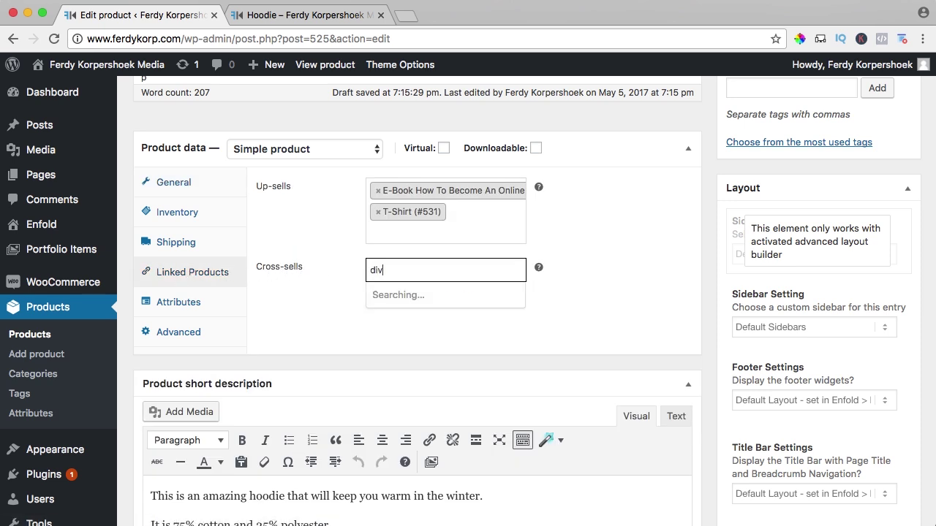
{"action": "left_click", "coordinate": [417, 296]}
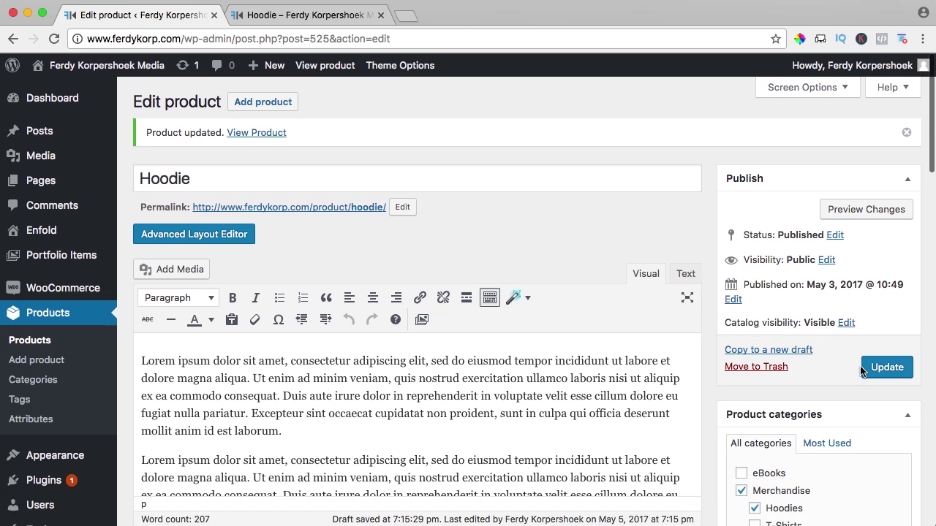
{"action": "left_click", "coordinate": [877, 369]}
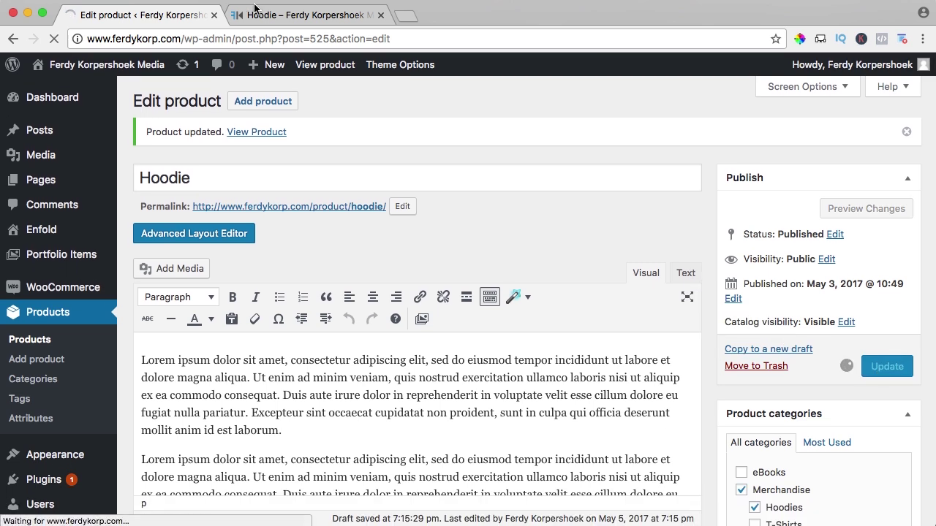
Add the Hoodie to the cart and view the cart at $35.00 for suggested products
{"action": "left_click", "coordinate": [270, 16]}
{"action": "scroll", "coordinate": [488, 296], "scroll_direction": "down", "scroll_amount": 3}
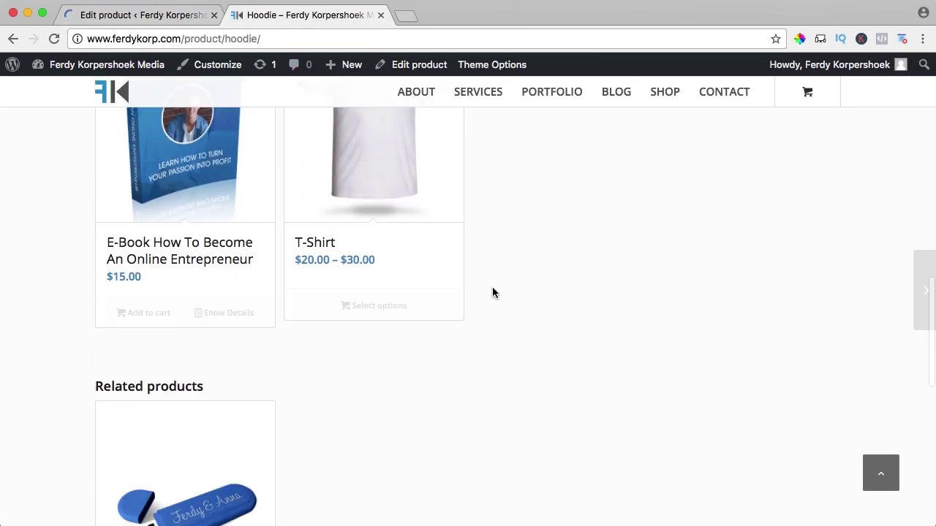
{"action": "scroll", "coordinate": [540, 295], "scroll_direction": "up", "scroll_amount": 10}
{"action": "scroll", "coordinate": [539, 295], "scroll_direction": "up", "scroll_amount": 5}
{"action": "left_click", "coordinate": [524, 360]}
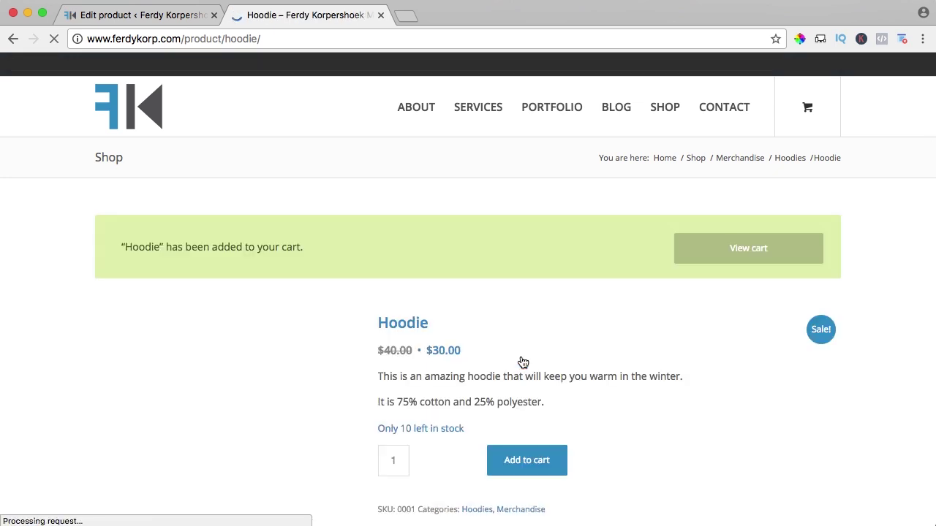
{"action": "left_click", "coordinate": [742, 252]}
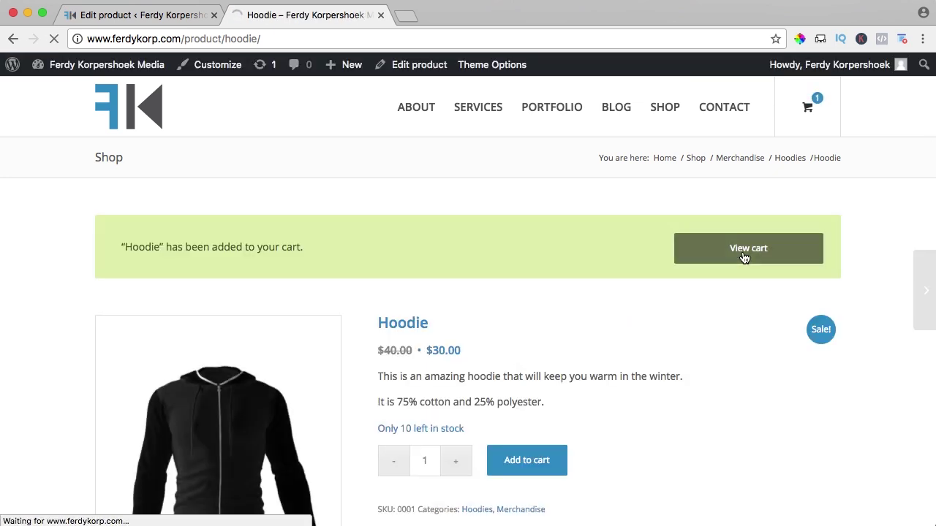
{"action": "scroll", "coordinate": [449, 258], "scroll_direction": "down", "scroll_amount": 5}
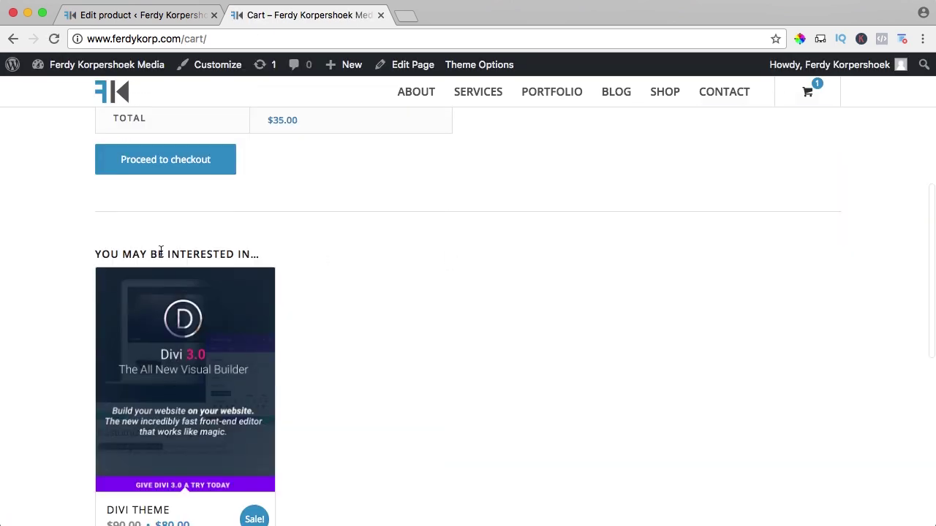
{"action": "left_click_drag", "start_coordinate": [156, 251], "coordinate": [269, 253]}
{"action": "left_click", "coordinate": [350, 258]}
{"action": "scroll", "coordinate": [350, 258], "scroll_direction": "down", "scroll_amount": 2}
{"action": "scroll", "coordinate": [404, 264], "scroll_direction": "up", "scroll_amount": 3}
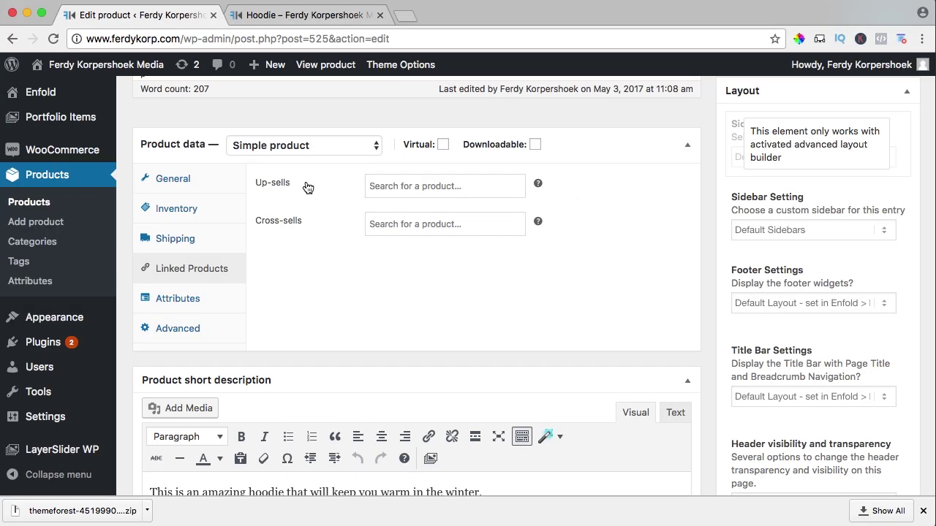
Move through the Product data sections to the Advanced settings with Enable reviews
{"action": "left_click", "coordinate": [172, 241]}
{"action": "left_click", "coordinate": [174, 270]}
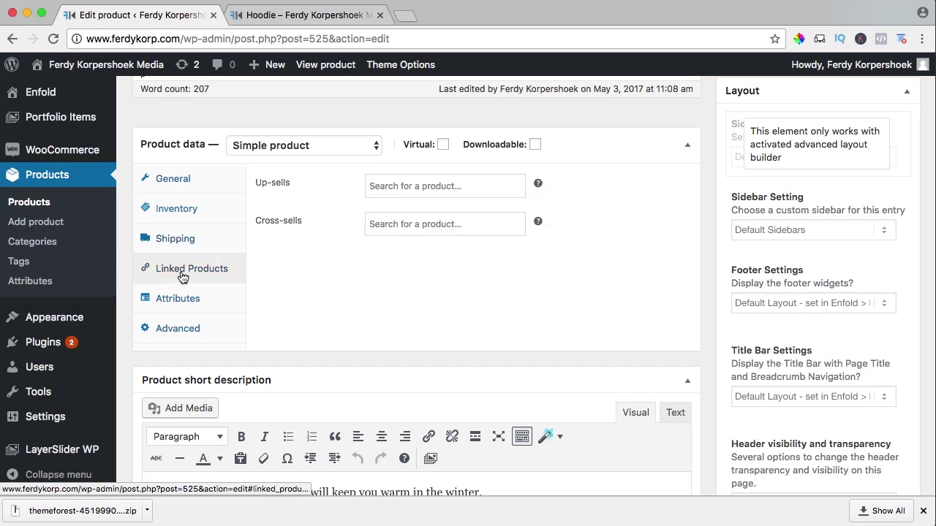
{"action": "mouse_move", "coordinate": [539, 184]}
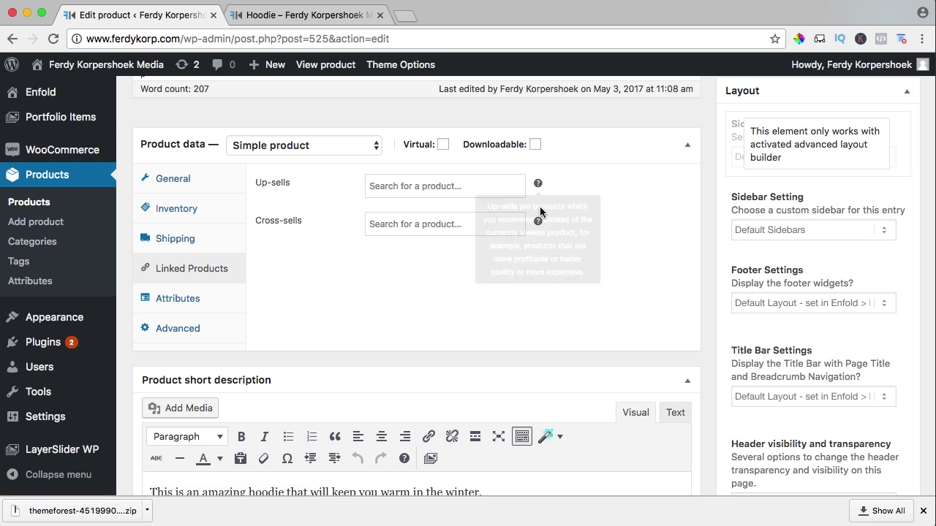
{"action": "mouse_move", "coordinate": [539, 220]}
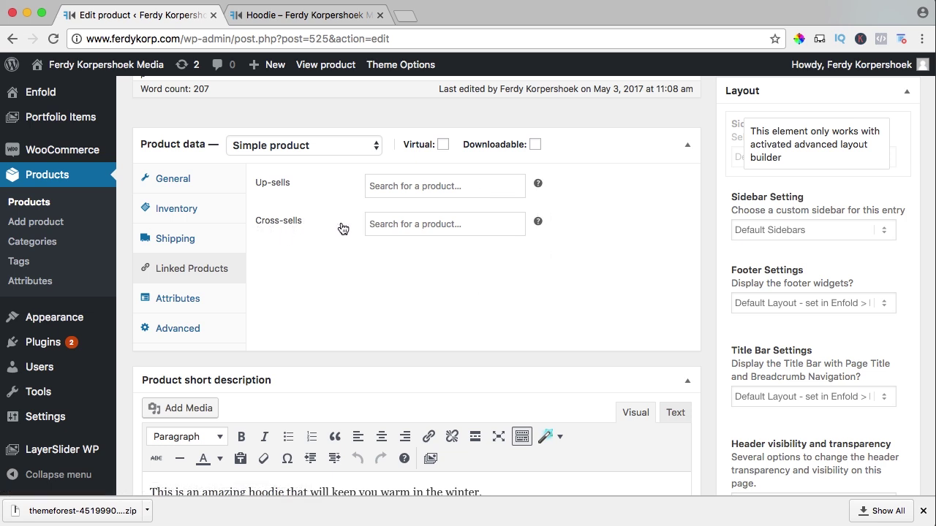
{"action": "scroll", "coordinate": [366, 256], "scroll_direction": "down", "scroll_amount": 1}
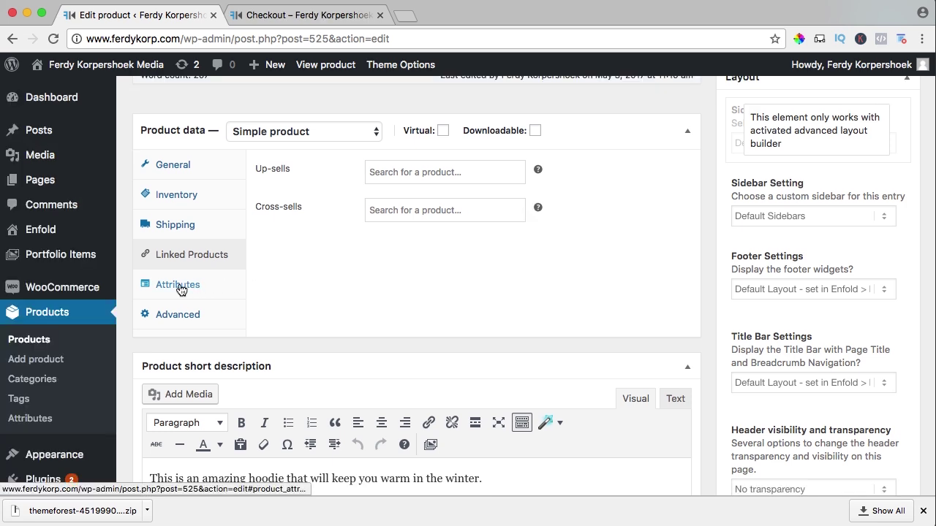
{"action": "left_click", "coordinate": [192, 288]}
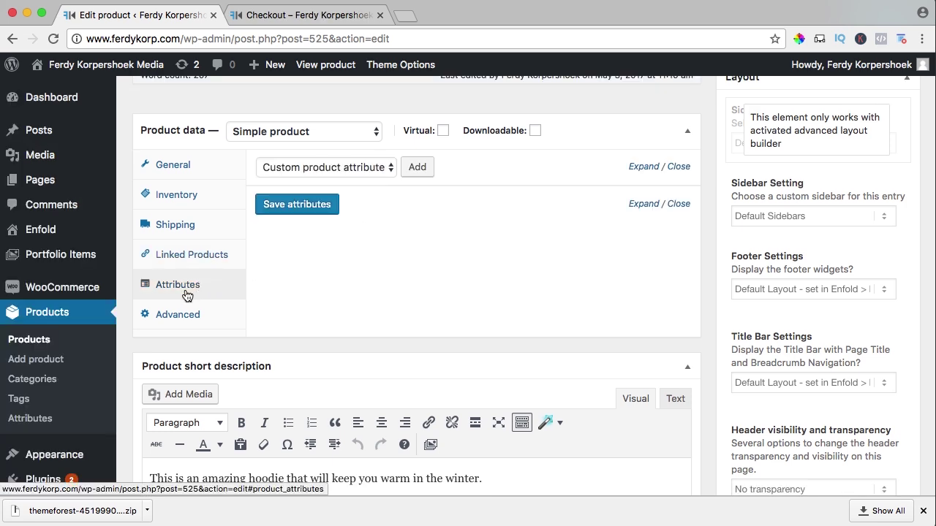
{"action": "left_click", "coordinate": [179, 317]}
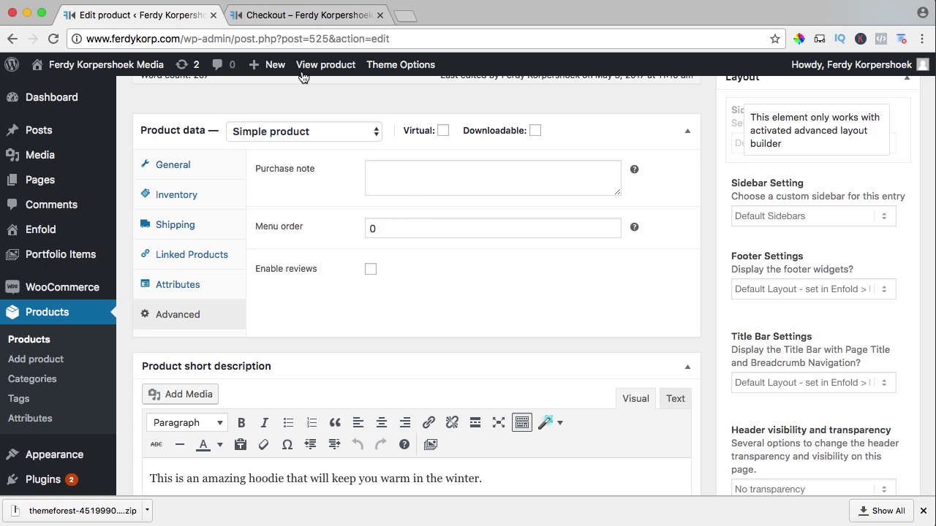
Check the live Hoodie page, then update the product with reviews enabled
{"action": "left_click", "coordinate": [299, 16]}
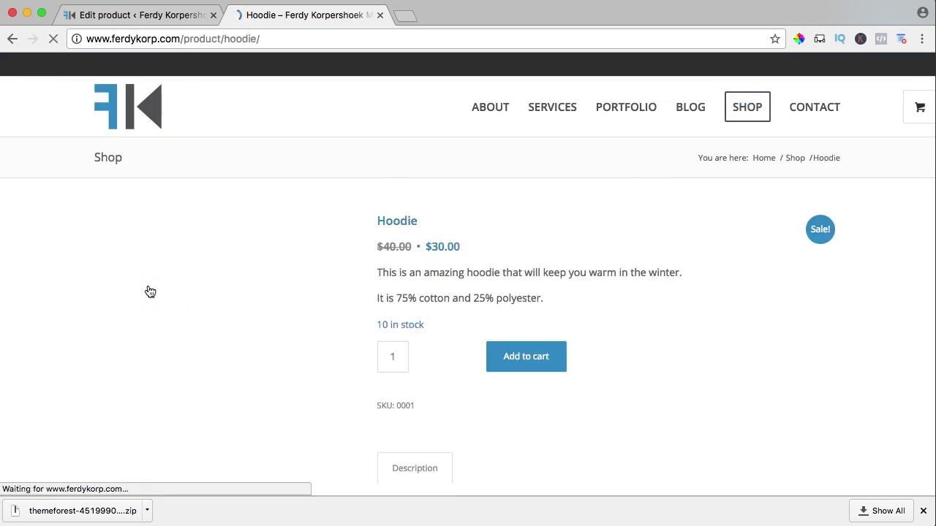
{"action": "scroll", "coordinate": [511, 285], "scroll_direction": "down", "scroll_amount": 10}
{"action": "scroll", "coordinate": [506, 289], "scroll_direction": "up", "scroll_amount": 1}
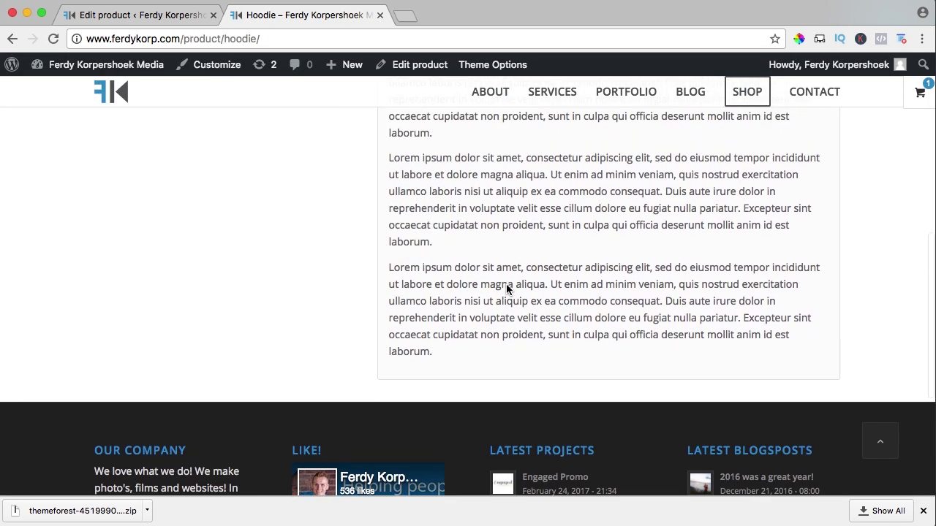
{"action": "left_click", "coordinate": [124, 15]}
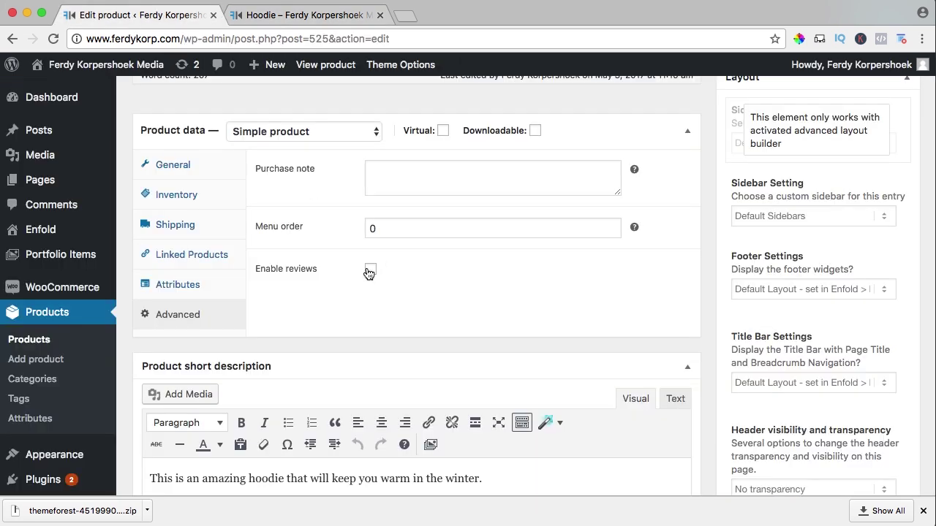
{"action": "scroll", "coordinate": [677, 285], "scroll_direction": "up", "scroll_amount": 6}
{"action": "left_click", "coordinate": [881, 244]}
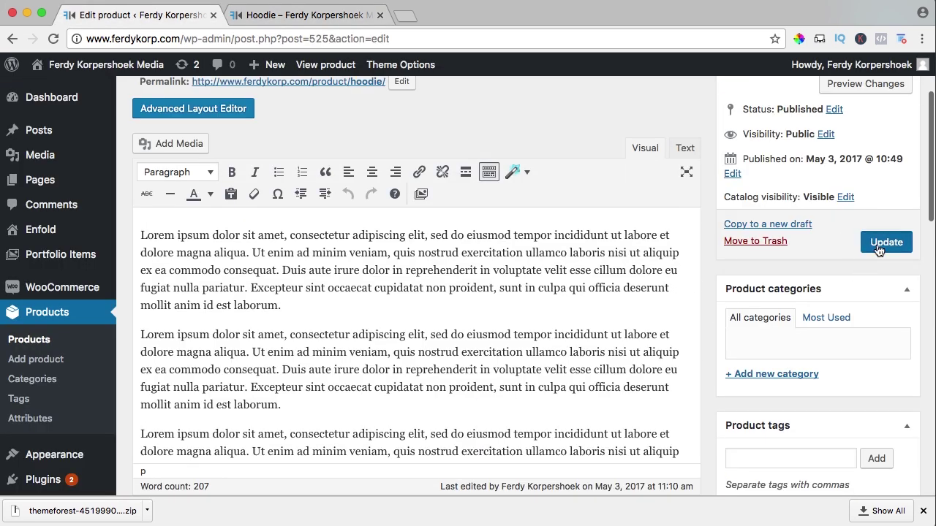
Reload the Hoodie page and open its Reviews (0) tab with the review form
{"action": "left_click", "coordinate": [351, 14]}
{"action": "key", "text": "super+r"}
{"action": "scroll", "coordinate": [427, 206], "scroll_direction": "up", "scroll_amount": 4}
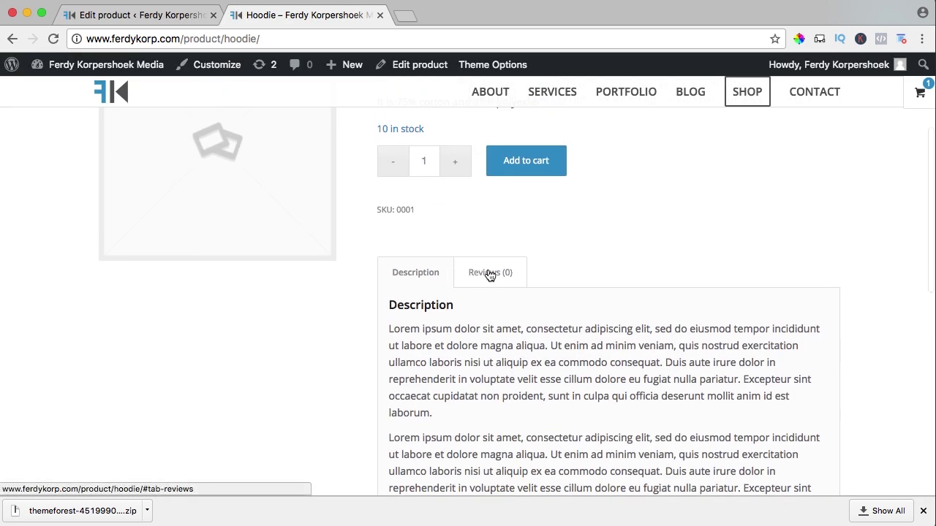
{"action": "left_click", "coordinate": [489, 275]}
{"action": "scroll", "coordinate": [512, 278], "scroll_direction": "down", "scroll_amount": 4}
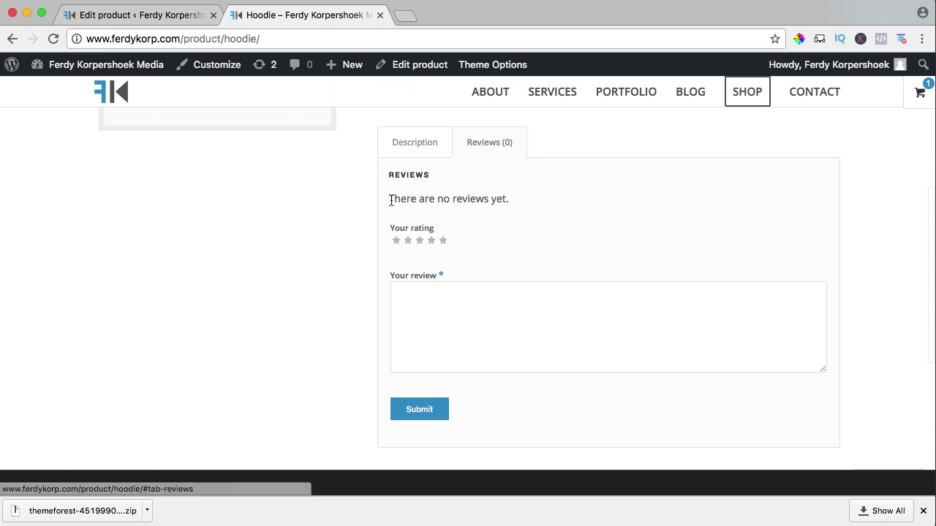
{"action": "scroll", "coordinate": [494, 203], "scroll_direction": "up", "scroll_amount": 3}
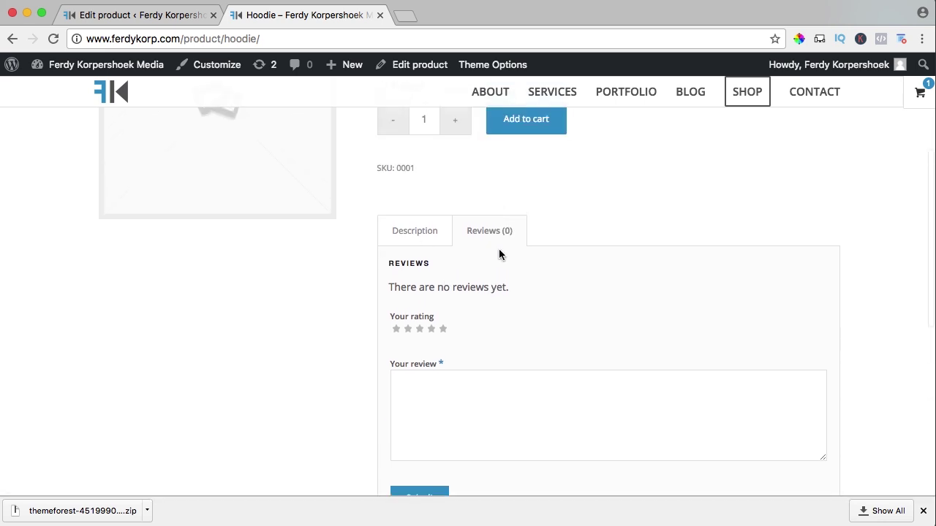
{"action": "scroll", "coordinate": [500, 246], "scroll_direction": "up", "scroll_amount": 6}
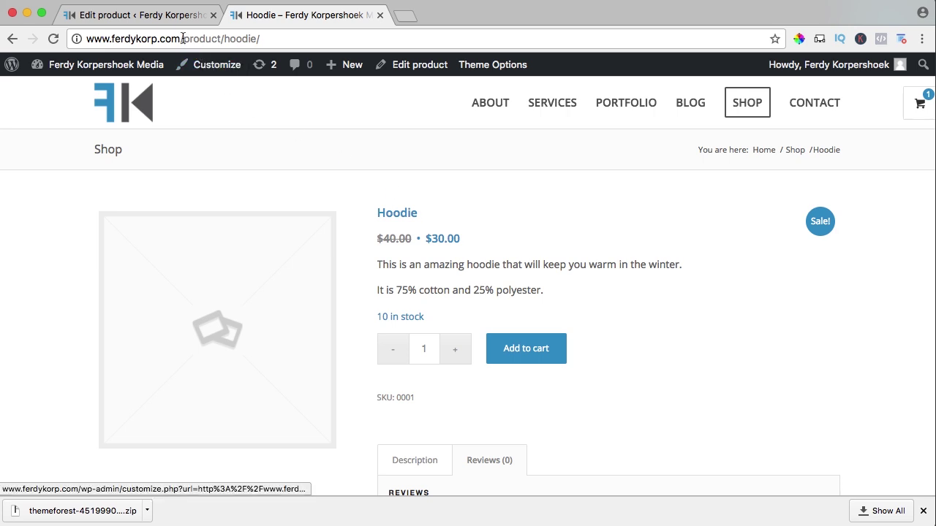
Create a Merchandise category and a Hoodies subcategory under it, both assigned to the Hoodie
{"action": "left_click", "coordinate": [153, 15]}
{"action": "scroll", "coordinate": [711, 272], "scroll_direction": "down", "scroll_amount": 5}
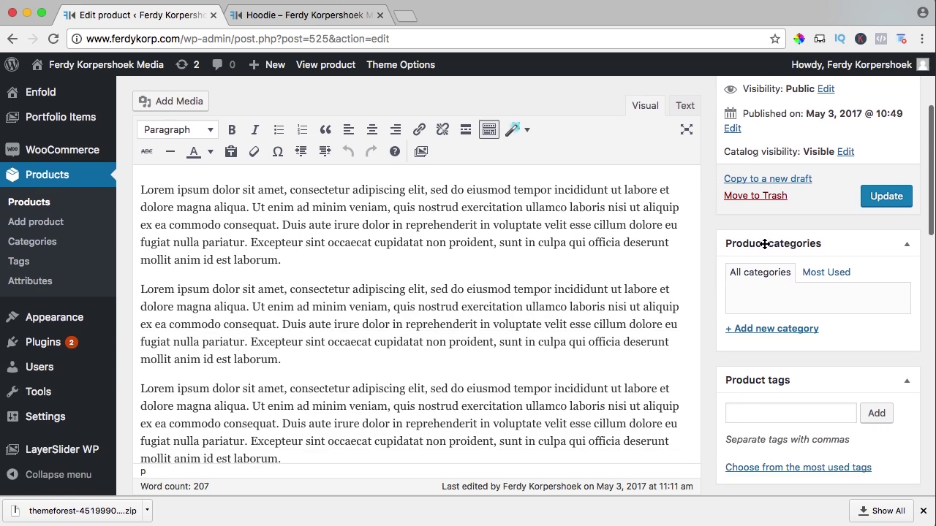
{"action": "scroll", "coordinate": [760, 242], "scroll_direction": "down", "scroll_amount": 2}
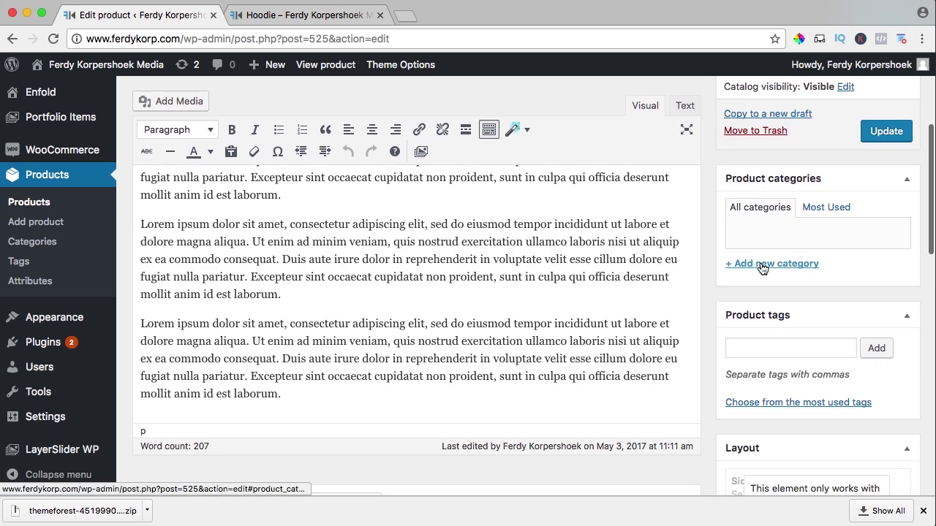
{"action": "left_click", "coordinate": [761, 264]}
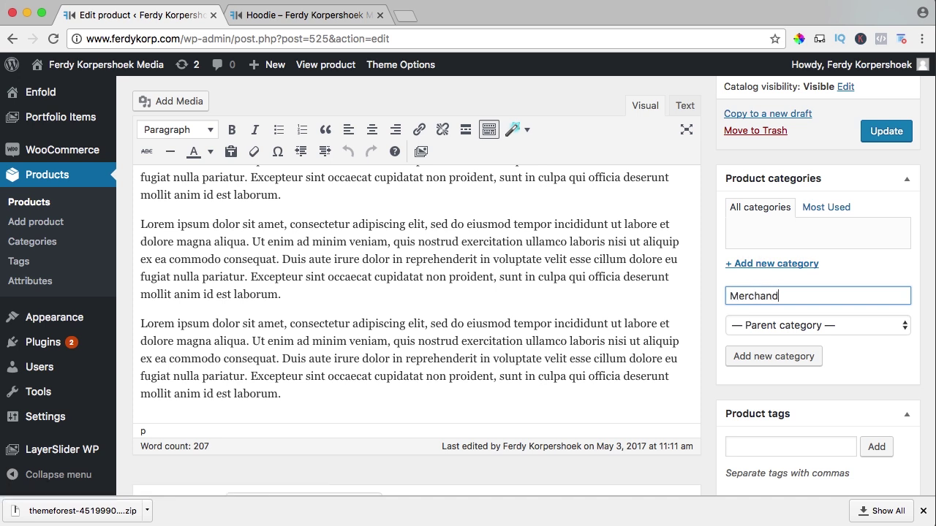
{"action": "left_click", "coordinate": [775, 356]}
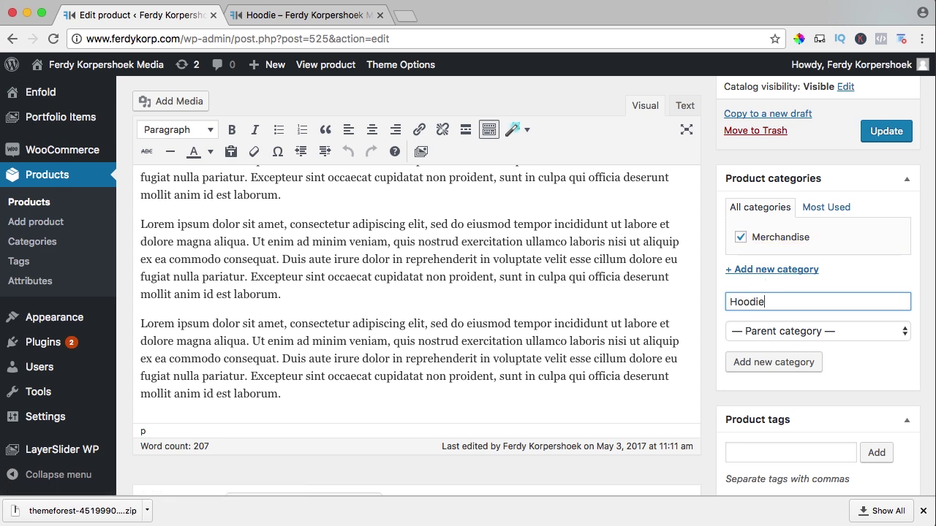
{"action": "left_click", "coordinate": [779, 332]}
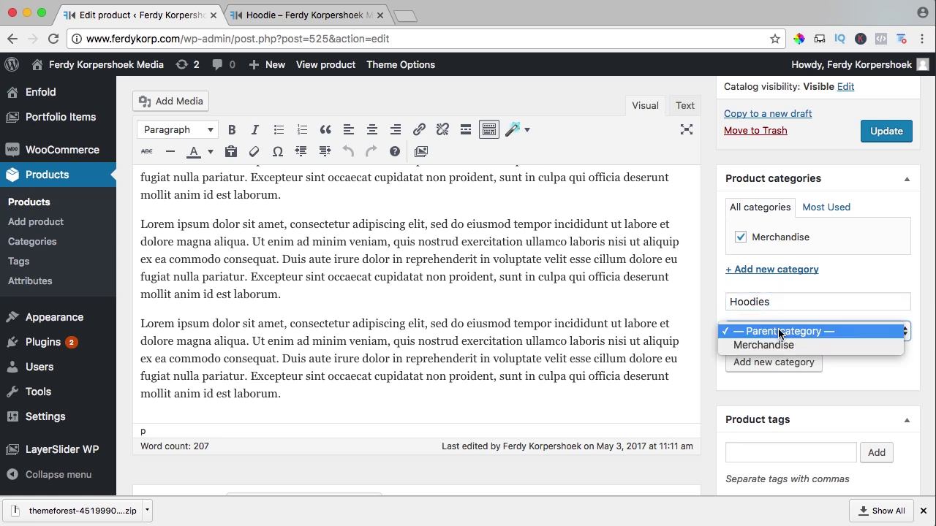
{"action": "left_click", "coordinate": [763, 348]}
{"action": "left_click", "coordinate": [769, 362]}
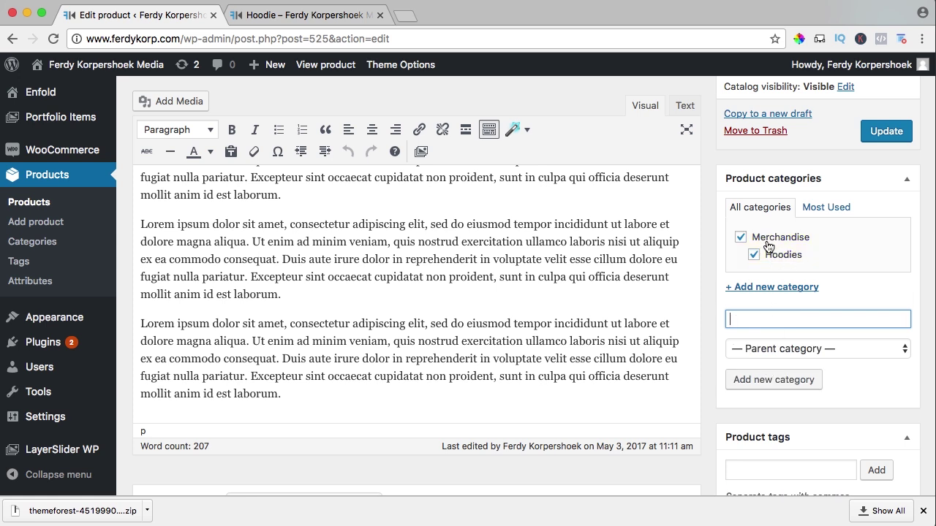
Update the Hoodie and reload its page to show Categories: Hoodies, Merchandise
{"action": "left_click", "coordinate": [888, 131]}
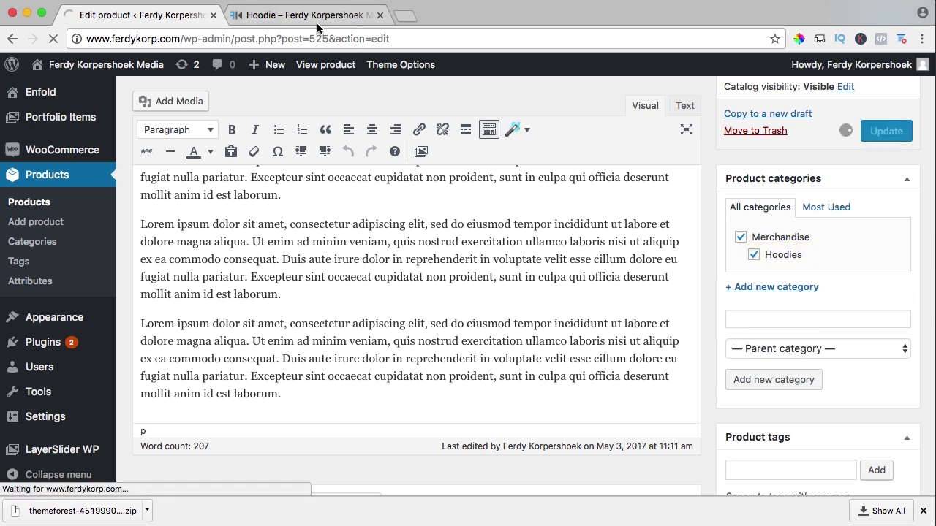
{"action": "left_click", "coordinate": [293, 15]}
{"action": "key", "text": "super+r"}
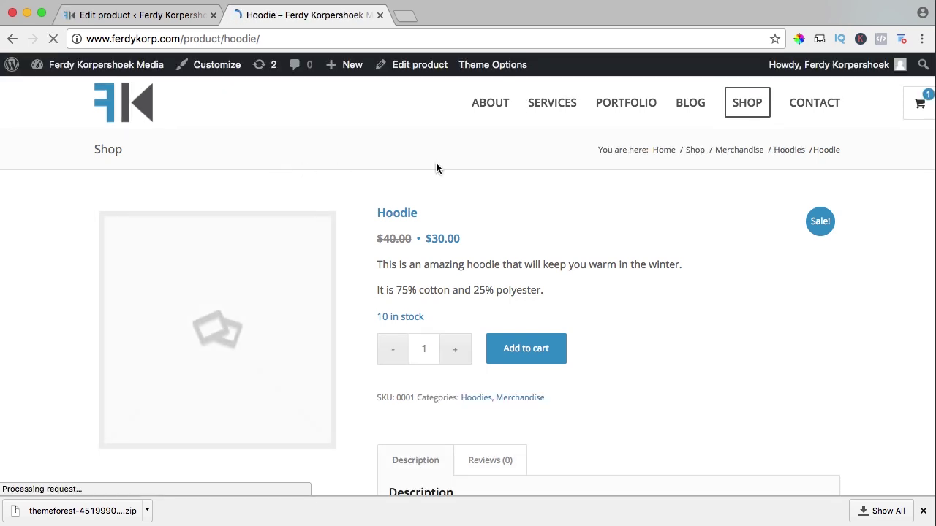
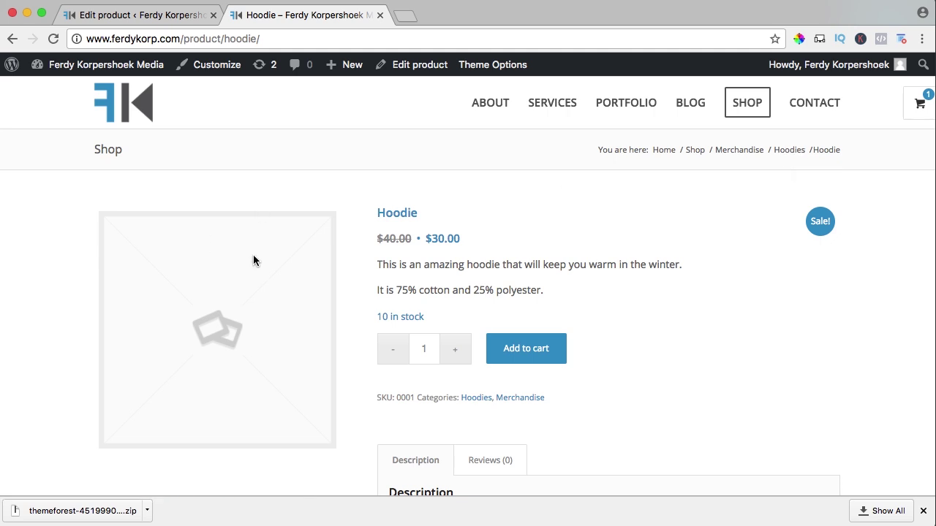
Reopen the Hoodie product editor and bring the Product image and Product gallery boxes into view
{"action": "left_click", "coordinate": [169, 16]}
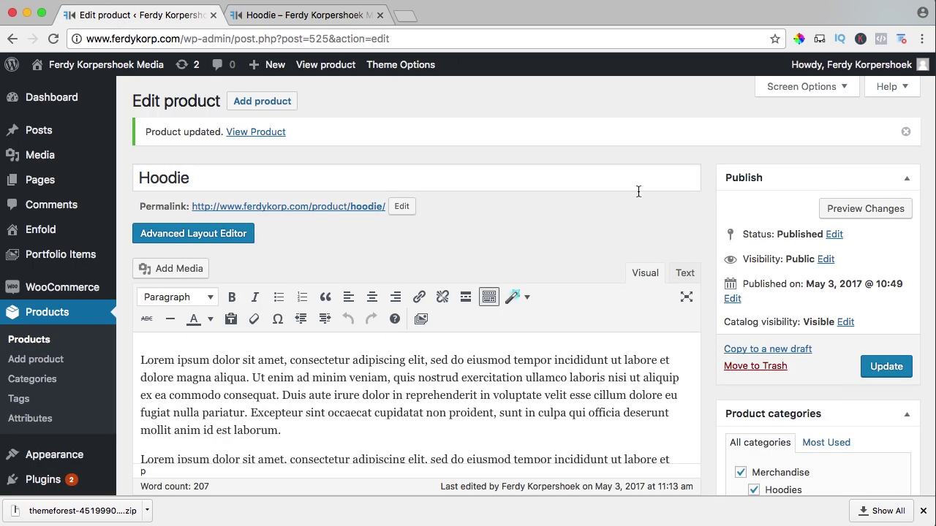
{"action": "scroll", "coordinate": [694, 216], "scroll_direction": "down", "scroll_amount": 10}
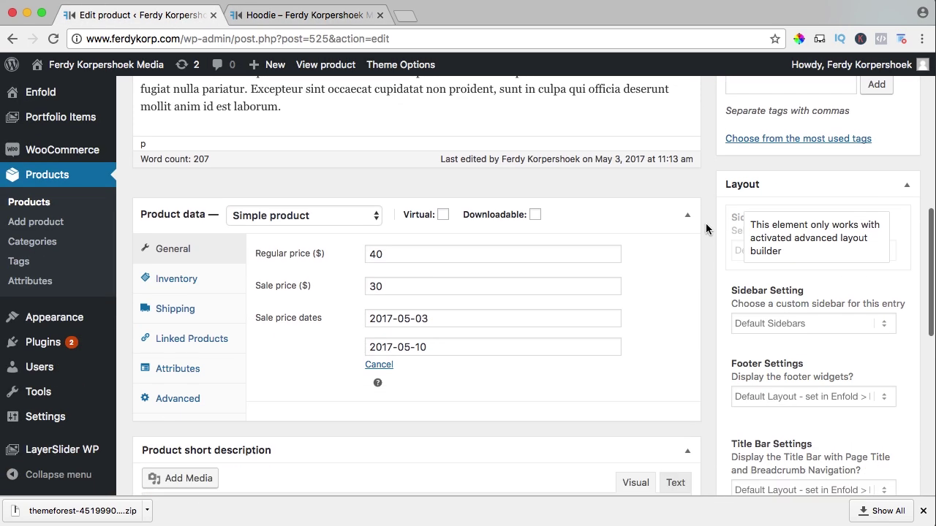
{"action": "scroll", "coordinate": [705, 224], "scroll_direction": "down", "scroll_amount": 10}
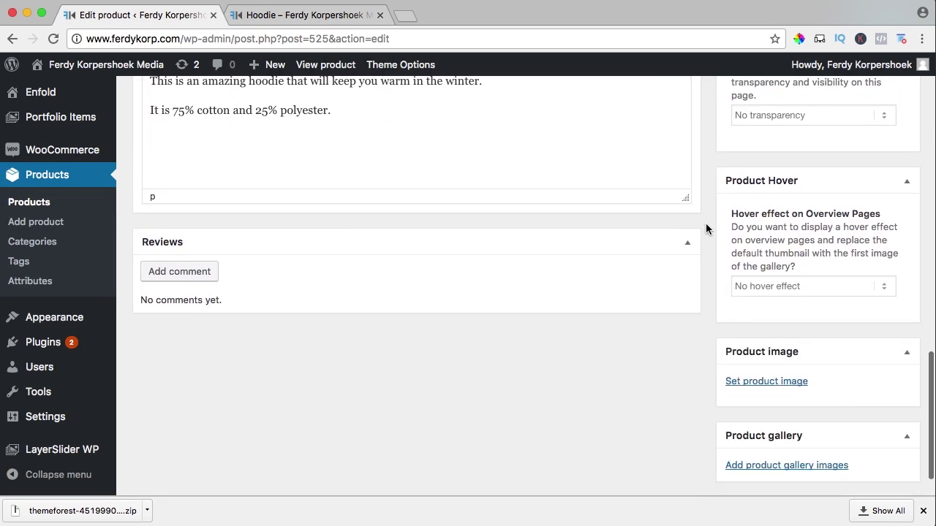
{"action": "scroll", "coordinate": [705, 223], "scroll_direction": "down", "scroll_amount": 1}
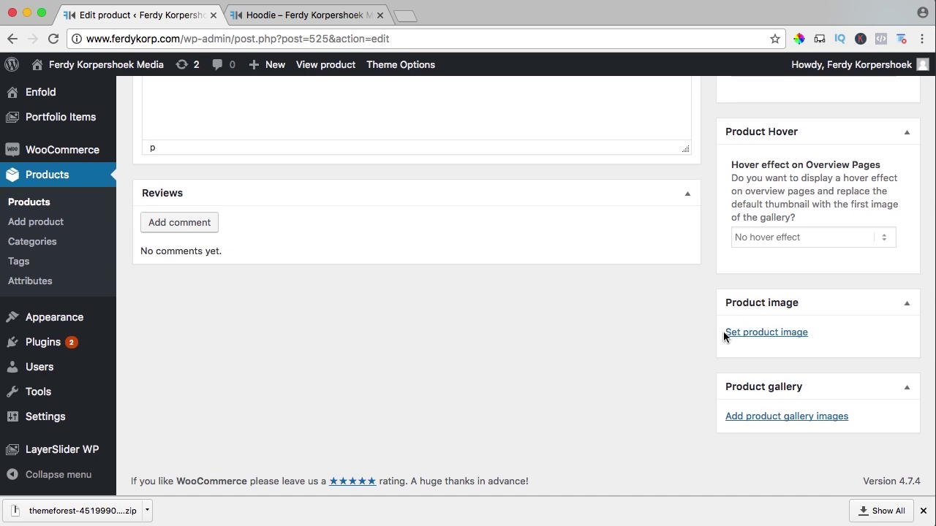
{"action": "scroll", "coordinate": [557, 310], "scroll_direction": "up", "scroll_amount": 1}
{"action": "scroll", "coordinate": [556, 310], "scroll_direction": "down", "scroll_amount": 1}
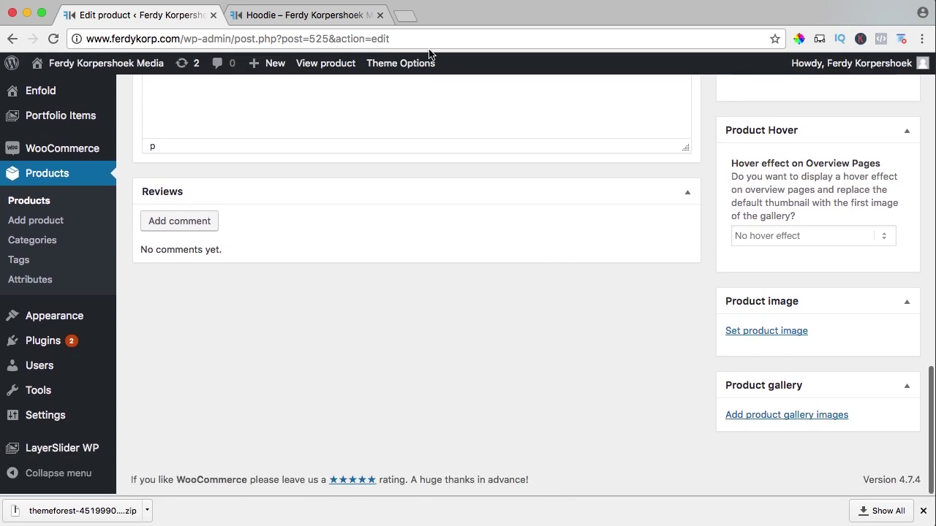
In a new tab, go to ferdykorpershoek.com's WooCommerce Tutorial 2017 page
{"action": "left_click", "coordinate": [405, 16]}
{"action": "type", "text": "ferdykor"}
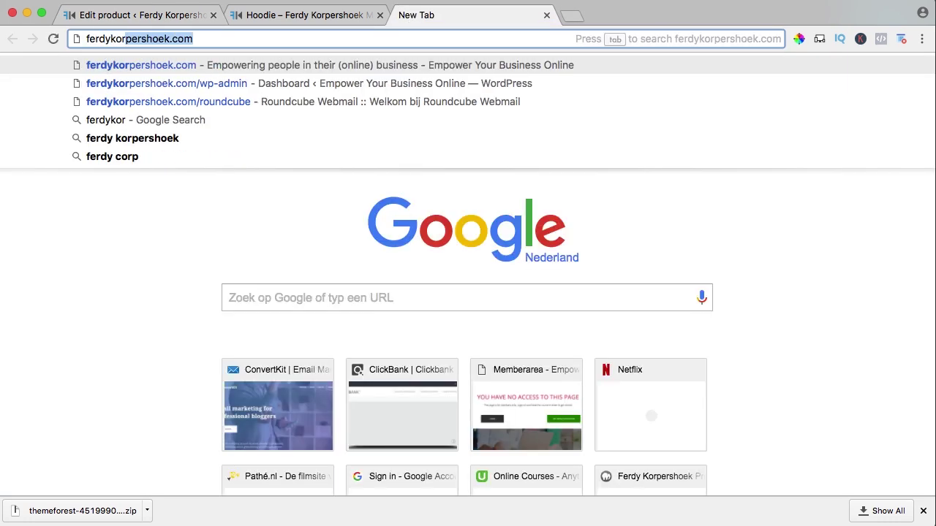
{"action": "type", "text": "pershoek.com"}
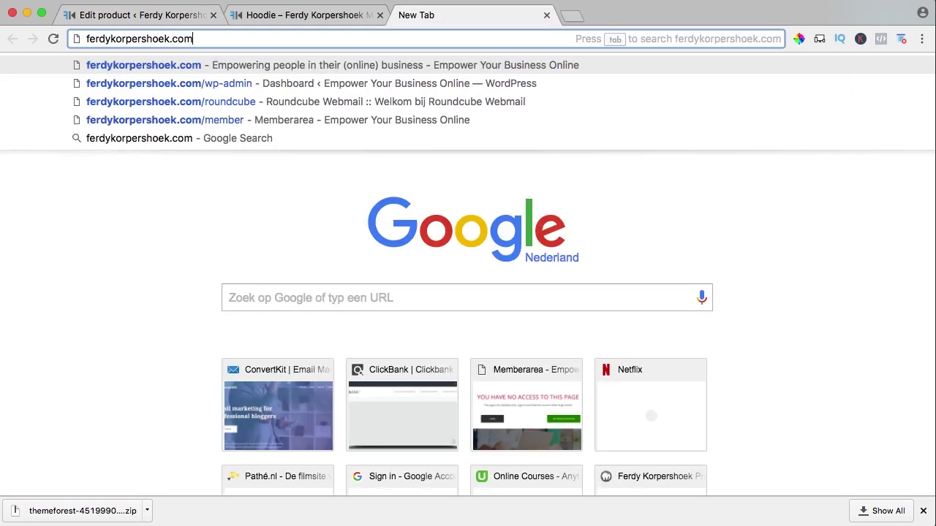
{"action": "key", "text": "Return"}
{"action": "mouse_move", "coordinate": [515, 84]}
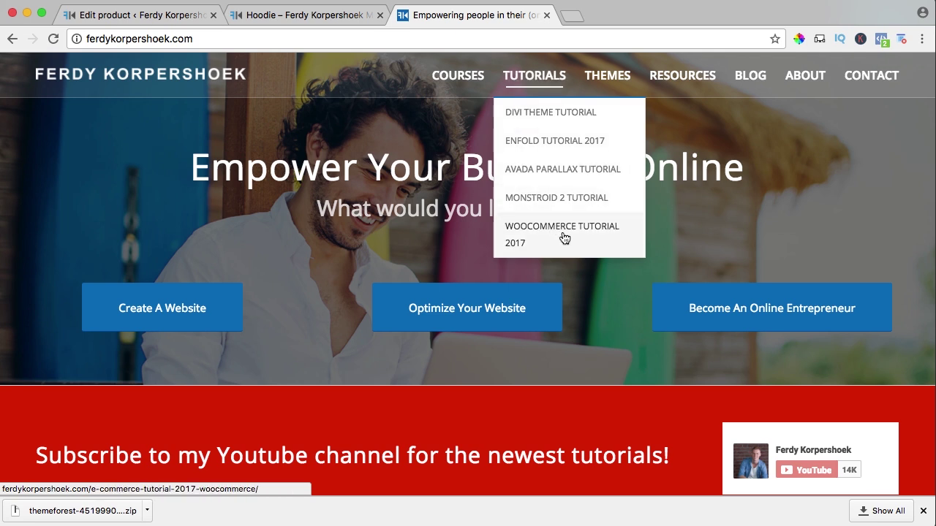
{"action": "left_click", "coordinate": [559, 234]}
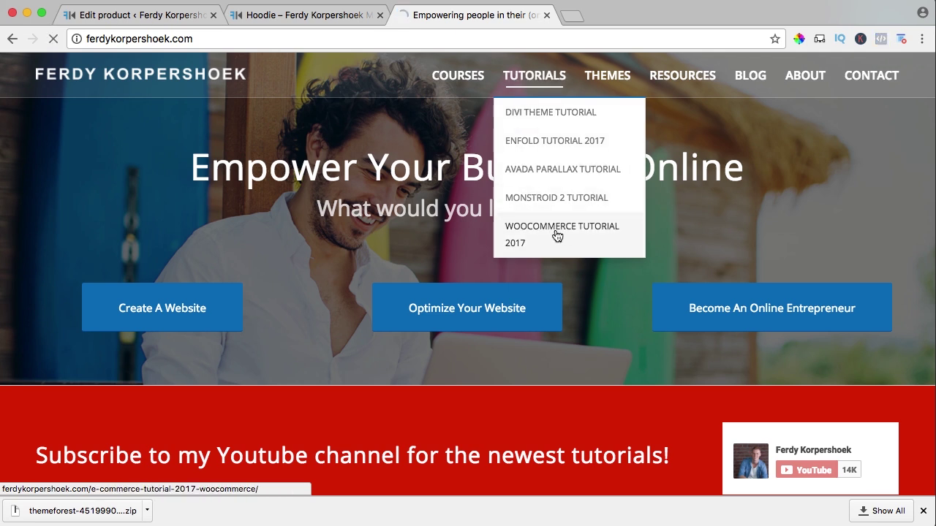
Download the tutorial images archive WooCommerce2017.zip and open it
{"action": "scroll", "coordinate": [646, 207], "scroll_direction": "down", "scroll_amount": 3}
{"action": "scroll", "coordinate": [645, 211], "scroll_direction": "down", "scroll_amount": 7}
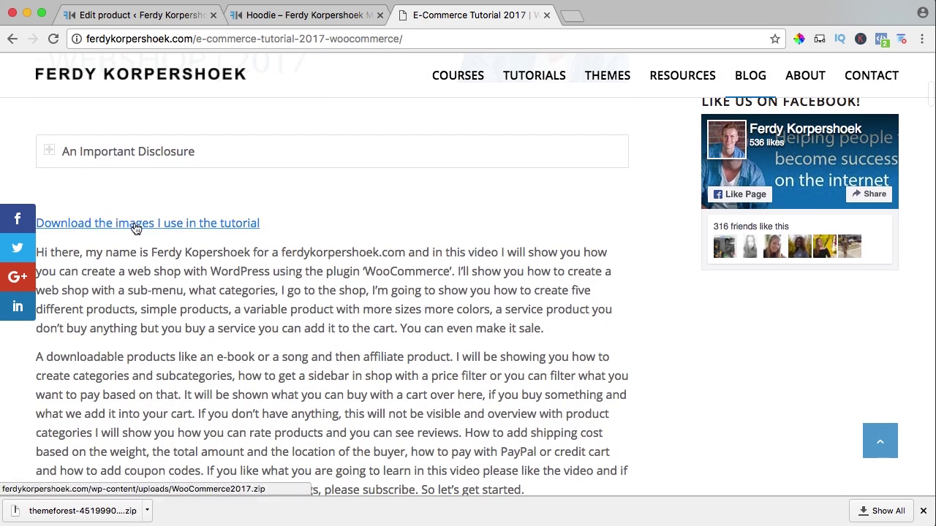
{"action": "left_click", "coordinate": [176, 224]}
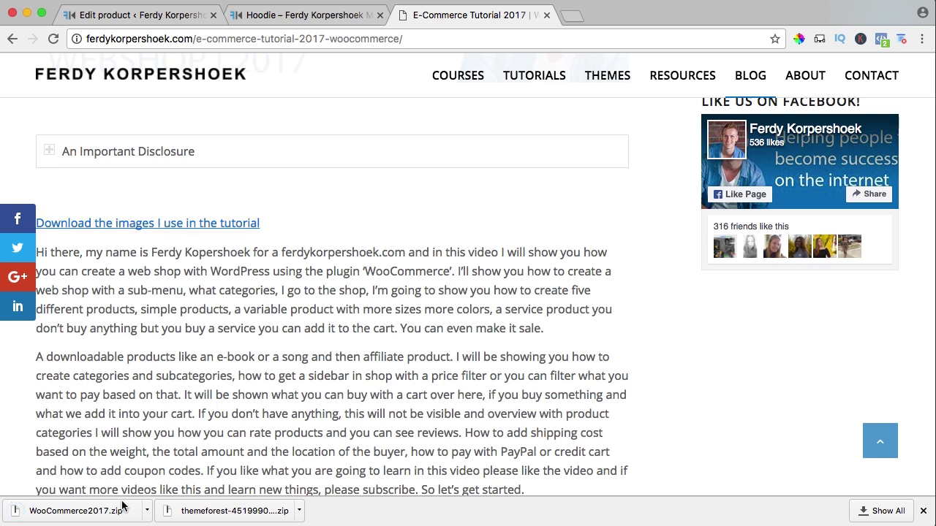
{"action": "left_click", "coordinate": [102, 512]}
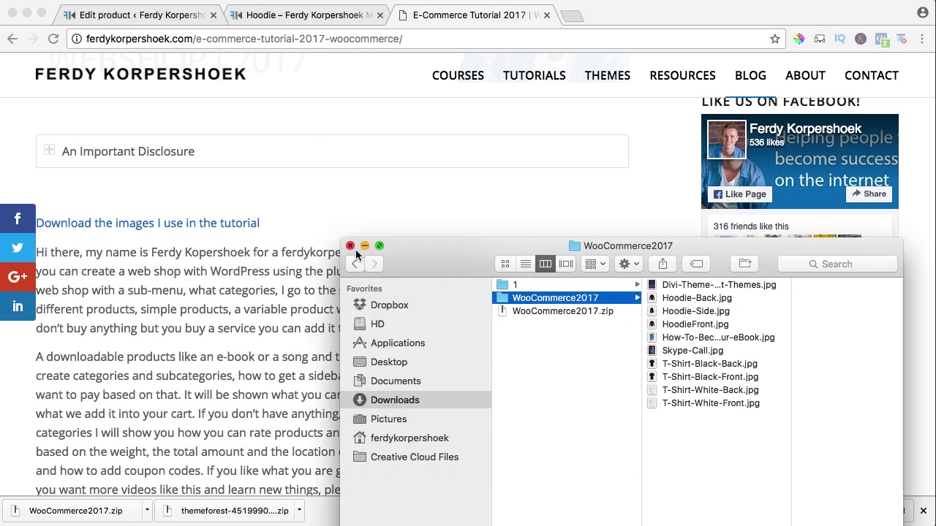
Move the extracted WooCommerce2017 folder onto the Desktop
{"action": "left_click_drag", "start_coordinate": [447, 253], "coordinate": [322, 108]}
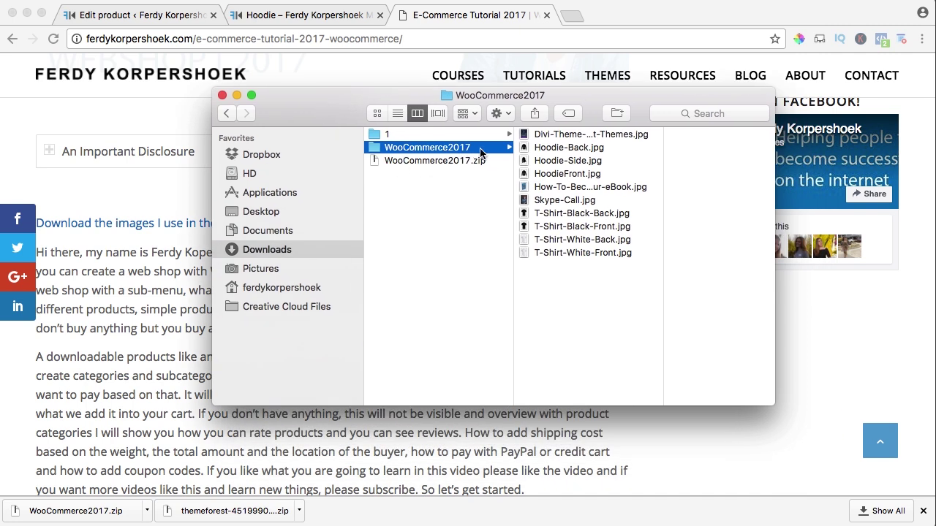
{"action": "left_click_drag", "start_coordinate": [426, 149], "coordinate": [271, 215]}
{"action": "left_click", "coordinate": [272, 214]}
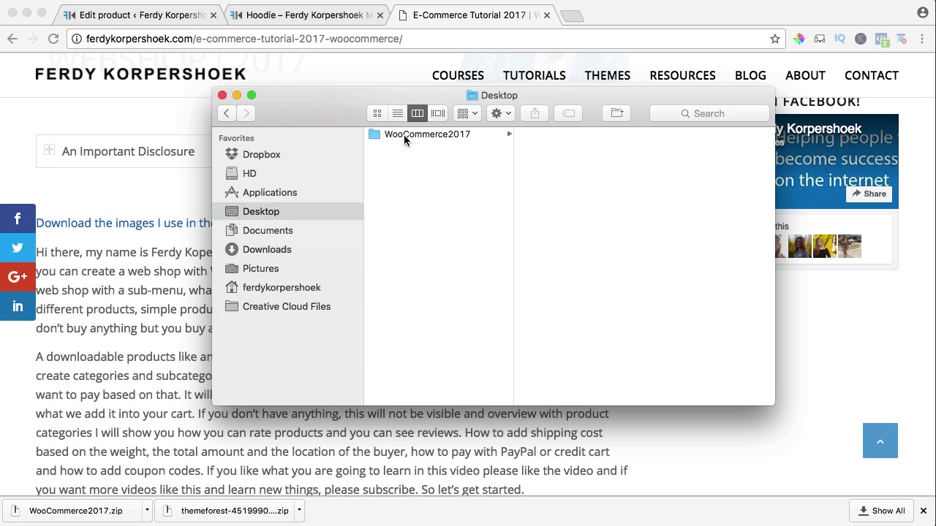
Preview the WooCommerce2017 product pictures with Quick Look, then return to Chrome
{"action": "left_click", "coordinate": [402, 135]}
{"action": "left_click", "coordinate": [574, 136]}
{"action": "key", "text": "space"}
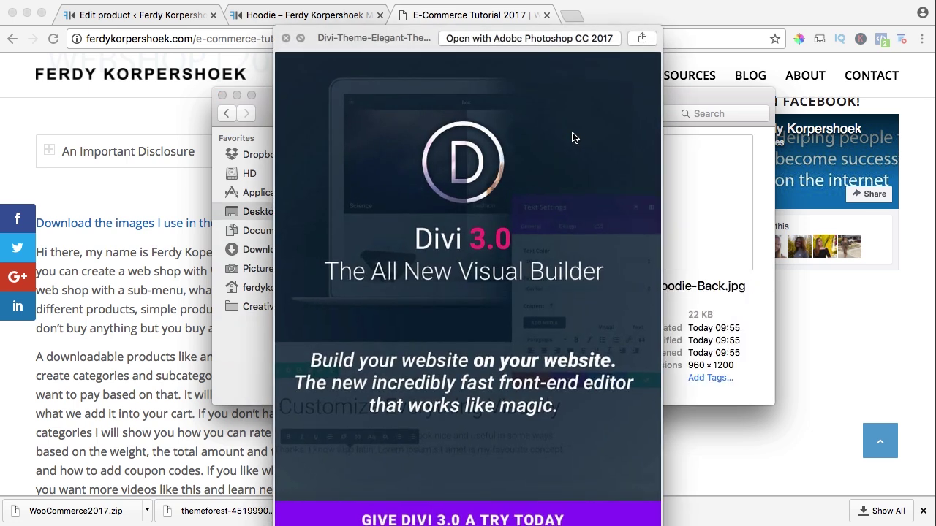
{"action": "key", "text": "Down"}
{"action": "key", "text": "Down"}
{"action": "key", "text": "Down"}
{"action": "key", "text": "Down"}
{"action": "key", "text": "Up"}
{"action": "key", "text": "Up"}
{"action": "key", "text": "Down"}
{"action": "key", "text": "Down"}
{"action": "key", "text": "Down"}
{"action": "key", "text": "Down"}
{"action": "key", "text": "Down"}
{"action": "key", "text": "Down"}
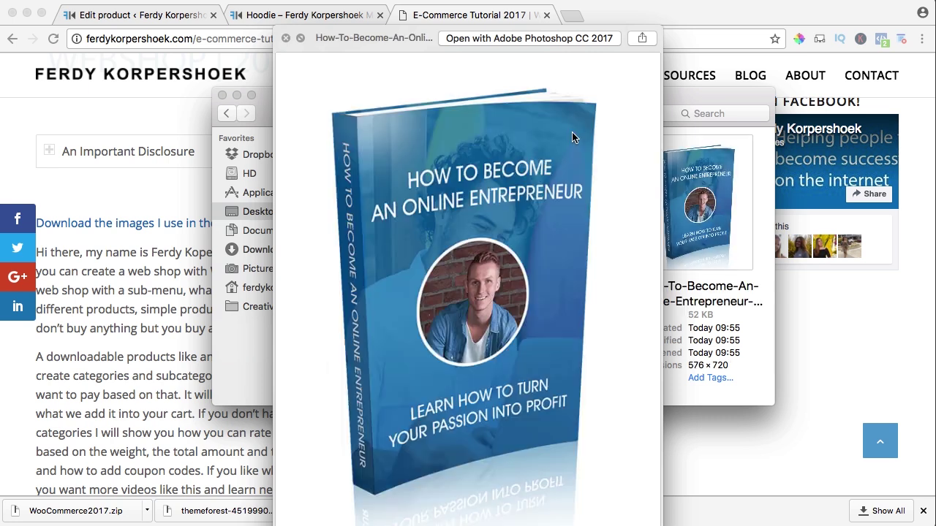
{"action": "key", "text": "space"}
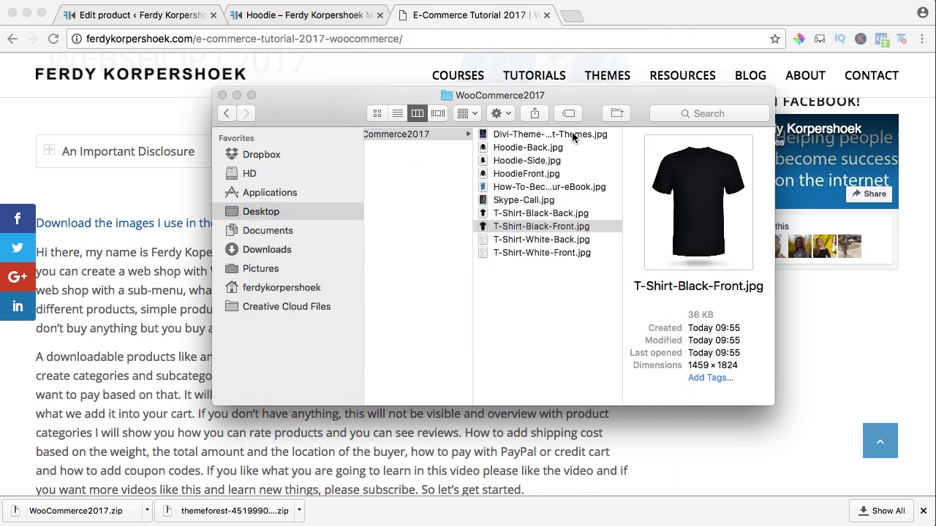
{"action": "left_click", "coordinate": [183, 267]}
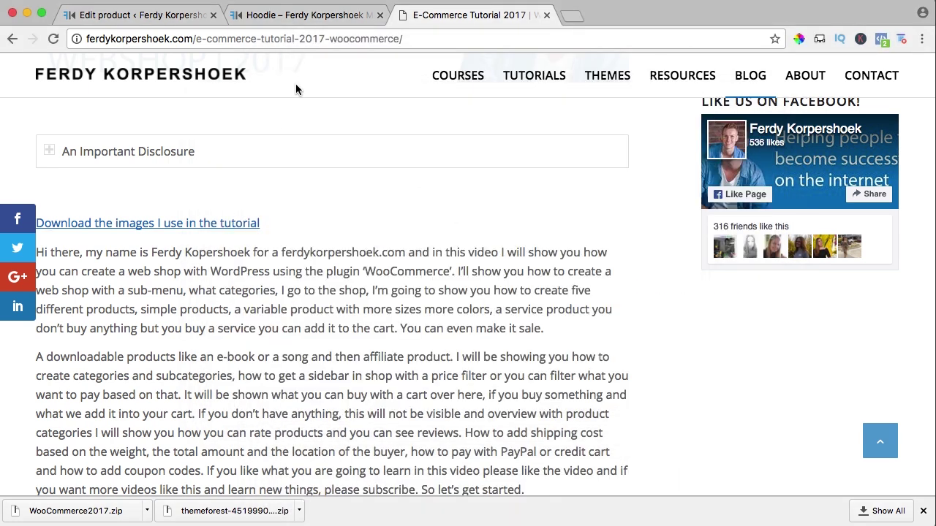
Close the tutorial tab and start a file upload from the Hoodie's Set product image picker
{"action": "left_click", "coordinate": [546, 15]}
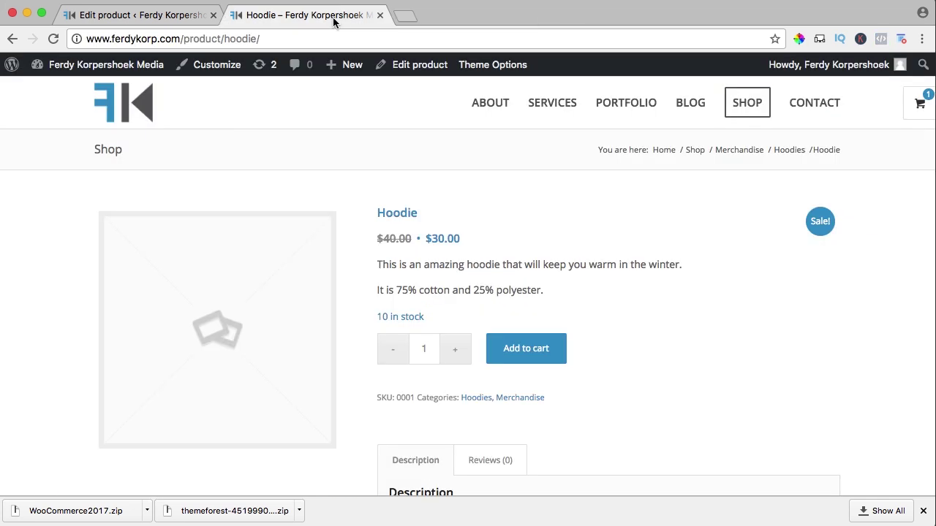
{"action": "left_click", "coordinate": [149, 14]}
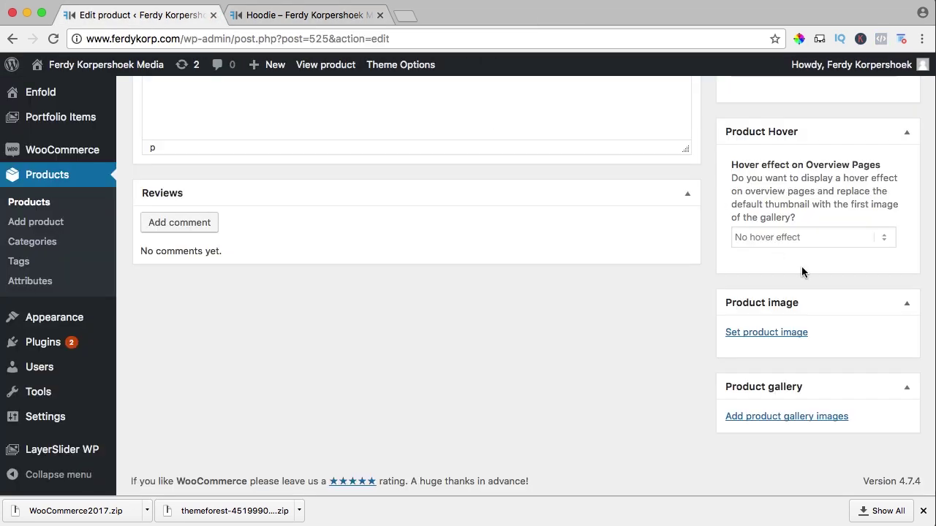
{"action": "left_click", "coordinate": [764, 335]}
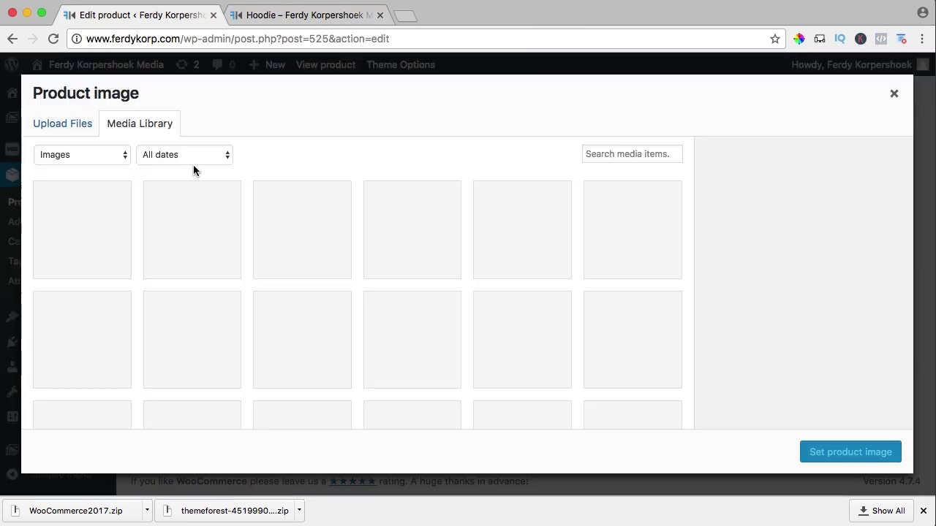
{"action": "left_click", "coordinate": [65, 126]}
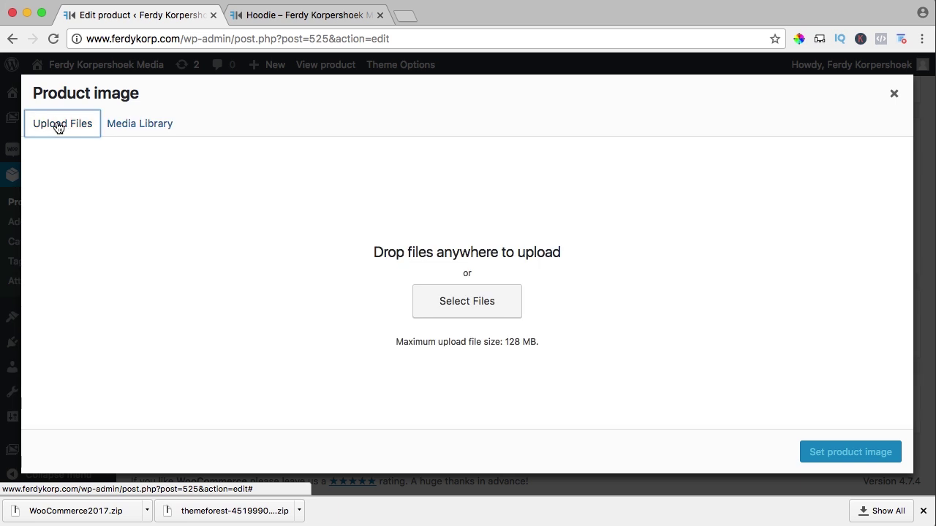
{"action": "left_click", "coordinate": [454, 304]}
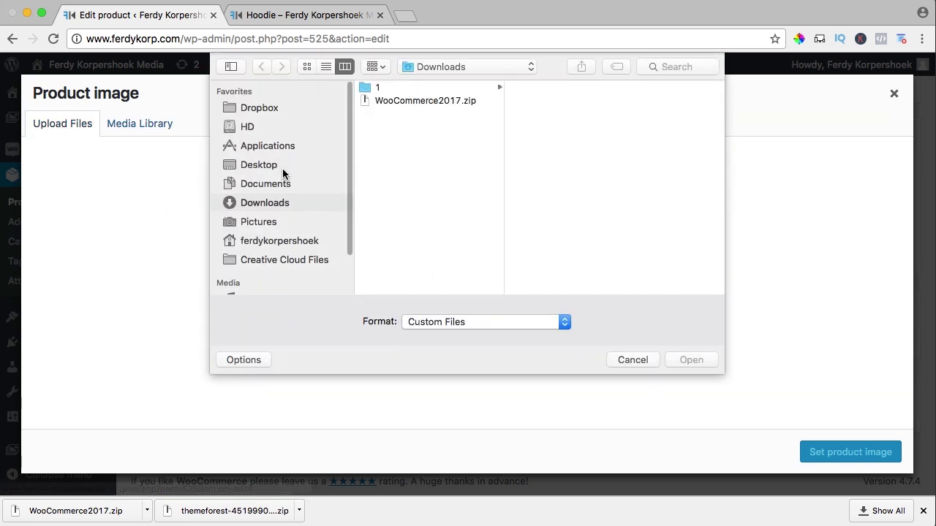
Upload Hoodie-Back.jpg, Hoodie-Side.jpg and HoodieFront.jpg from the Desktop WooCommerce2017 folder
{"action": "left_click", "coordinate": [278, 168]}
{"action": "left_click", "coordinate": [446, 88]}
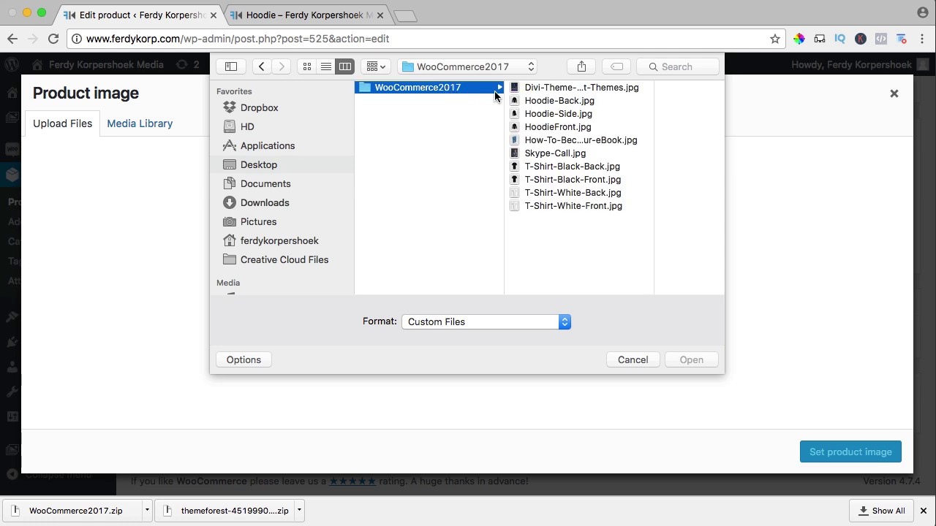
{"action": "left_click", "coordinate": [556, 101]}
{"action": "key", "text": "space"}
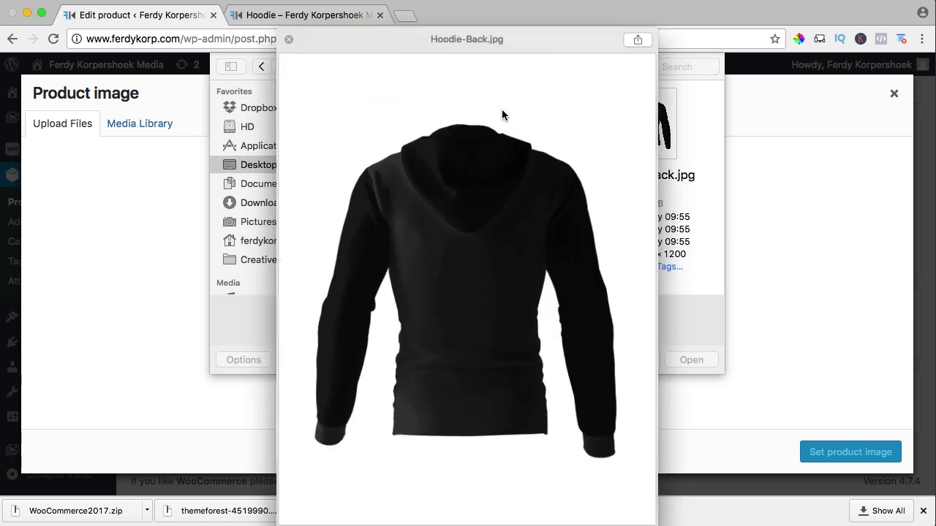
{"action": "key", "text": "Down"}
{"action": "key", "text": "Down"}
{"action": "key", "text": "space"}
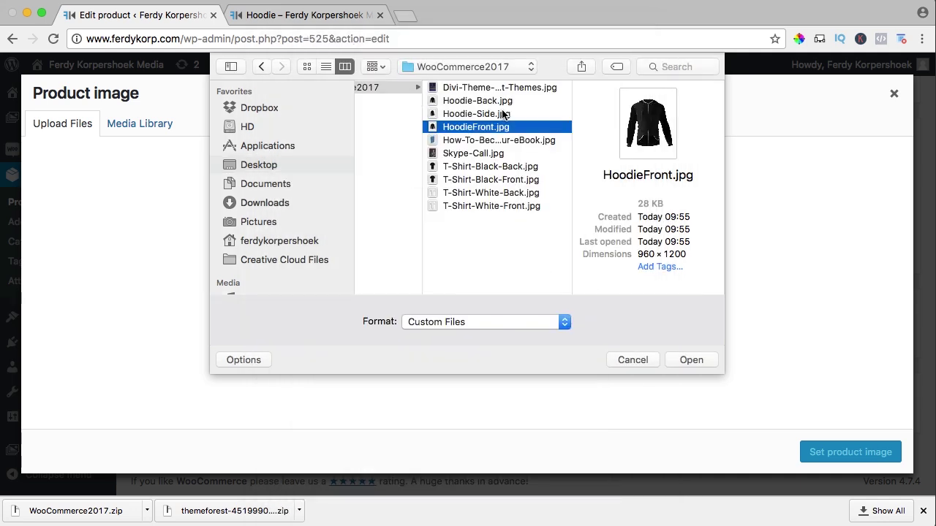
{"action": "key", "text": "Up"}
{"action": "key", "text": "Up"}
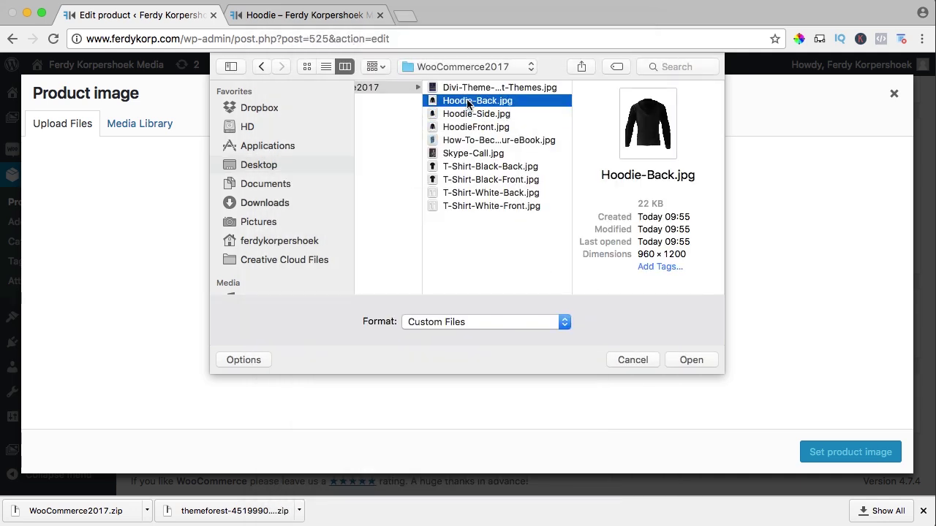
{"action": "left_click", "coordinate": [459, 127], "text": "shift"}
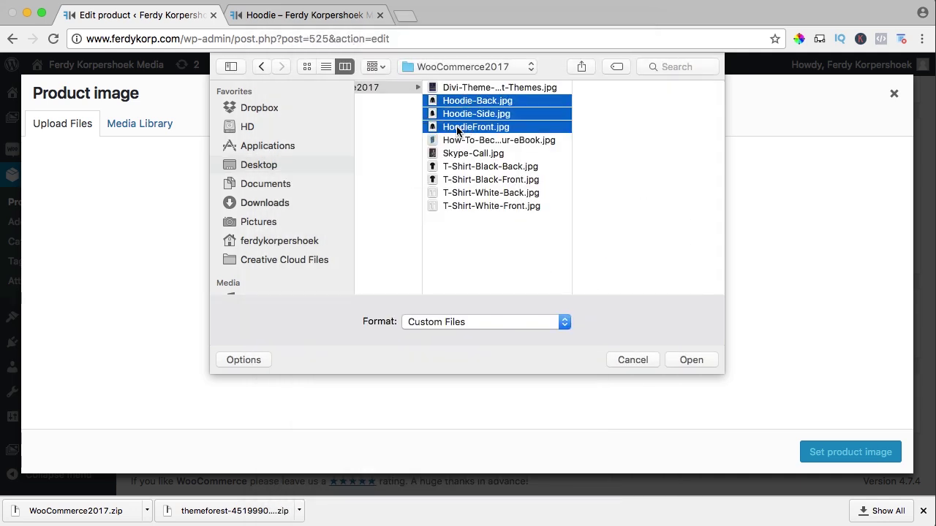
{"action": "left_click", "coordinate": [692, 361]}
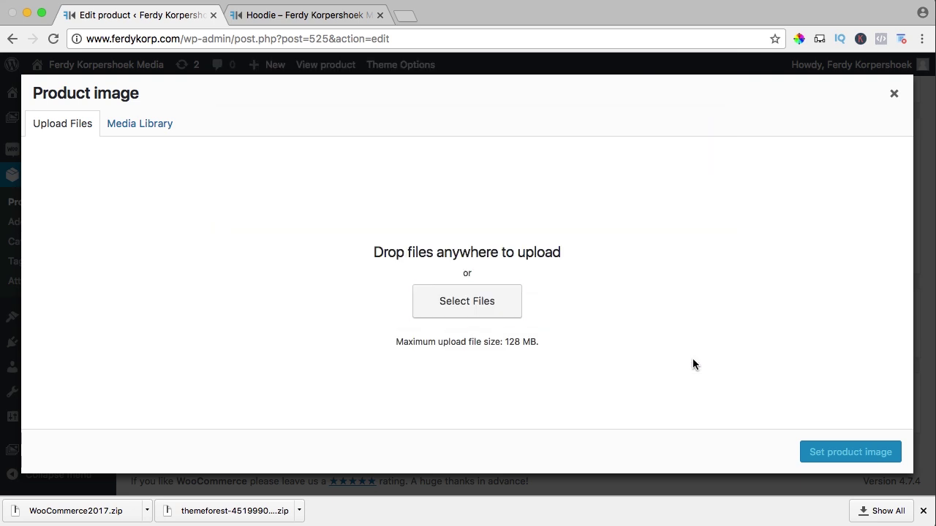
Give the Hoodie-Back image the title and alt text 'Hoodie Back'
{"action": "left_click", "coordinate": [305, 225]}
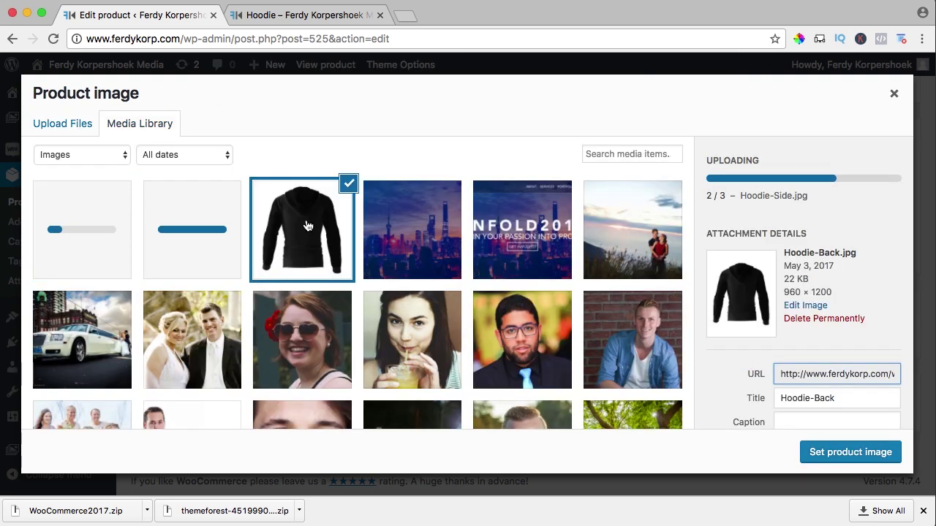
{"action": "left_click", "coordinate": [816, 398]}
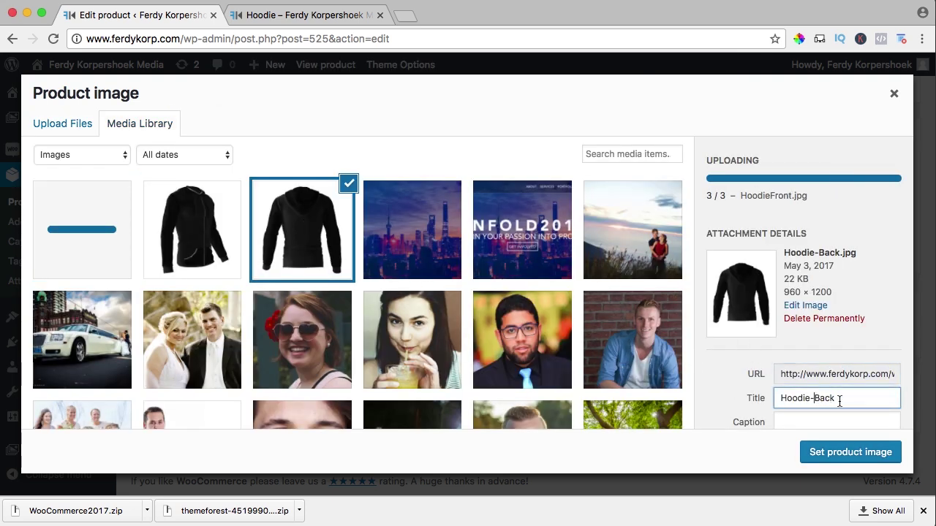
{"action": "scroll", "coordinate": [846, 400], "scroll_direction": "down", "scroll_amount": 1}
{"action": "key", "text": "super+a"}
{"action": "key", "text": "super+c"}
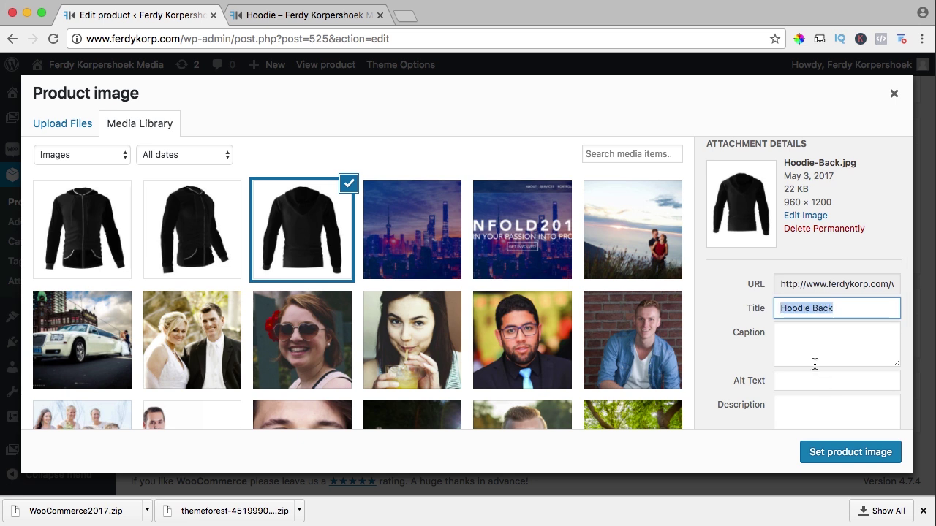
{"action": "left_click", "coordinate": [796, 378]}
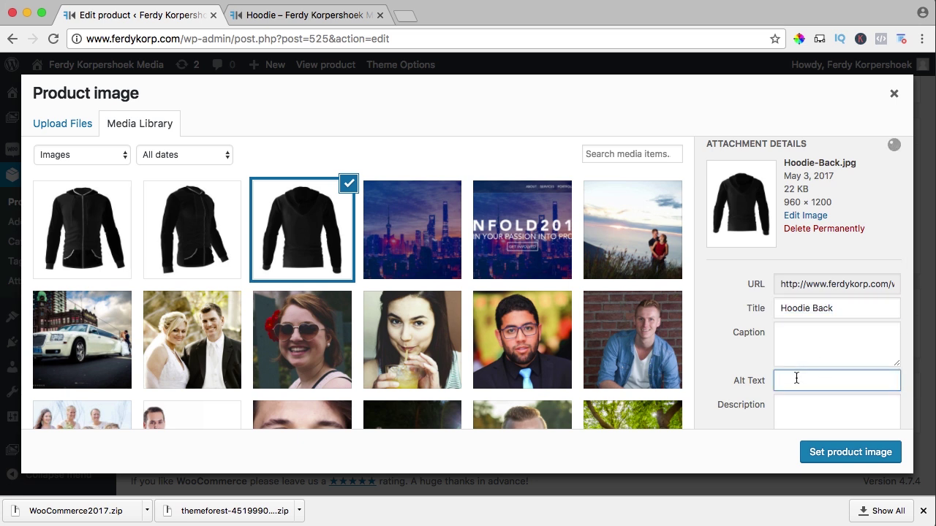
{"action": "key", "text": "super+v"}
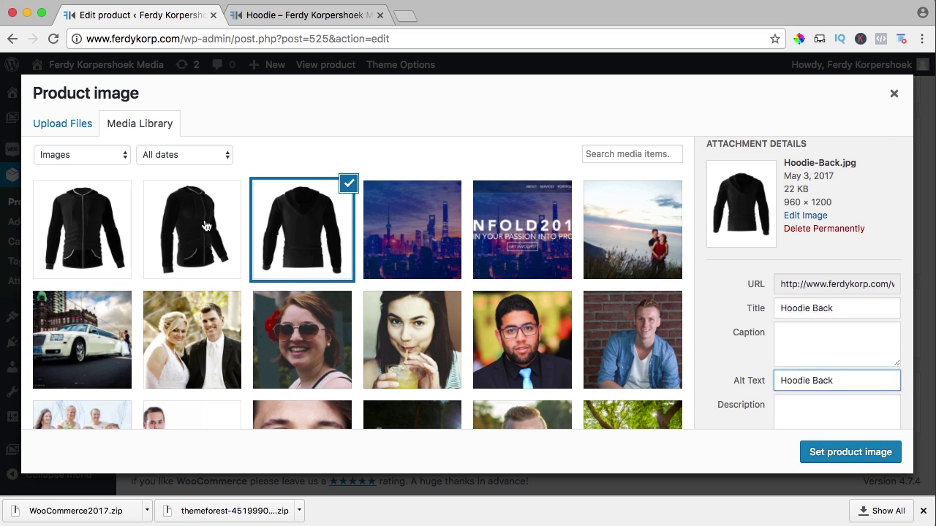
Give the Hoodie-Side image the title and alt text 'Hoodie Side'
{"action": "left_click", "coordinate": [206, 226]}
{"action": "left_click", "coordinate": [812, 308]}
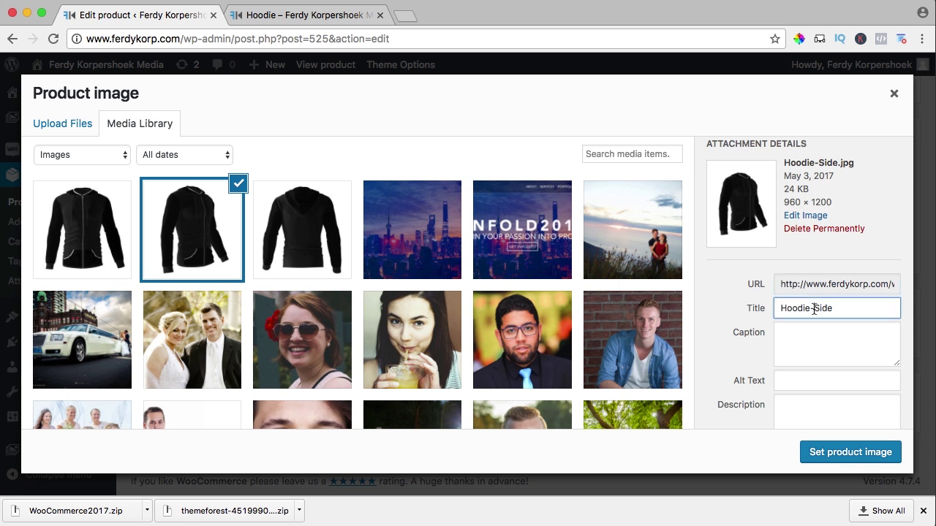
{"action": "key", "text": "super+a"}
{"action": "key", "text": "super+c"}
{"action": "key", "text": "Tab"}
{"action": "key", "text": "Tab"}
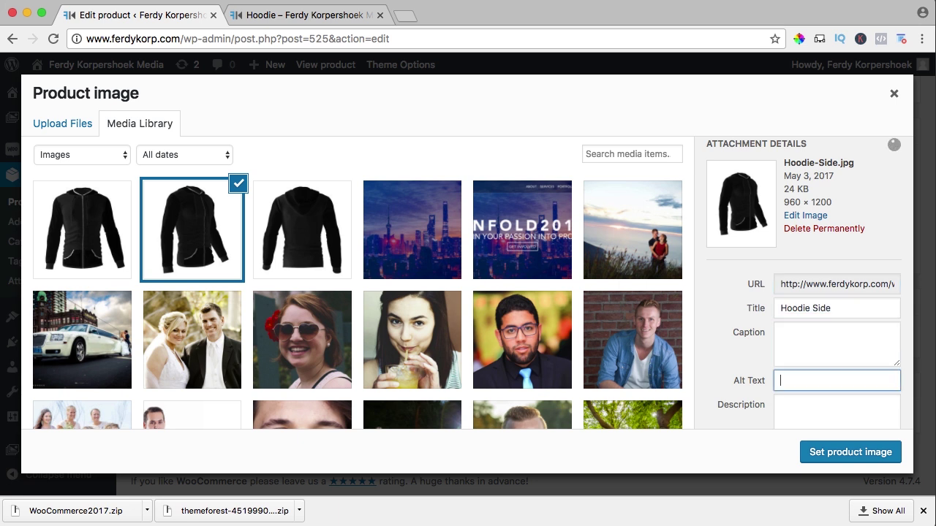
{"action": "key", "text": "super+v"}
Give the HoodieFront image the title and alt text 'Hoodie Front'
{"action": "left_click", "coordinate": [103, 232]}
{"action": "left_click", "coordinate": [810, 308]}
{"action": "key", "text": "super+a"}
{"action": "key", "text": "super+c"}
{"action": "key", "text": "Tab"}
{"action": "key", "text": "Tab"}
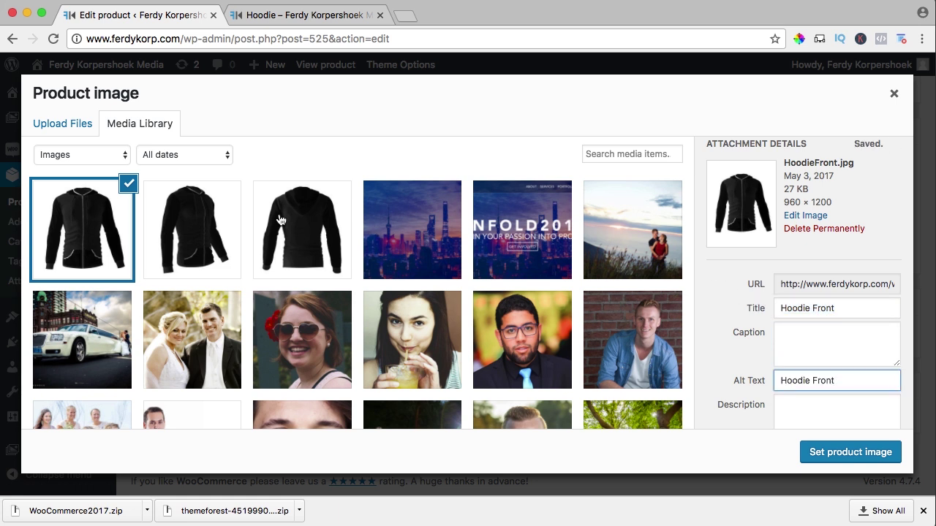
{"action": "left_click", "coordinate": [86, 225]}
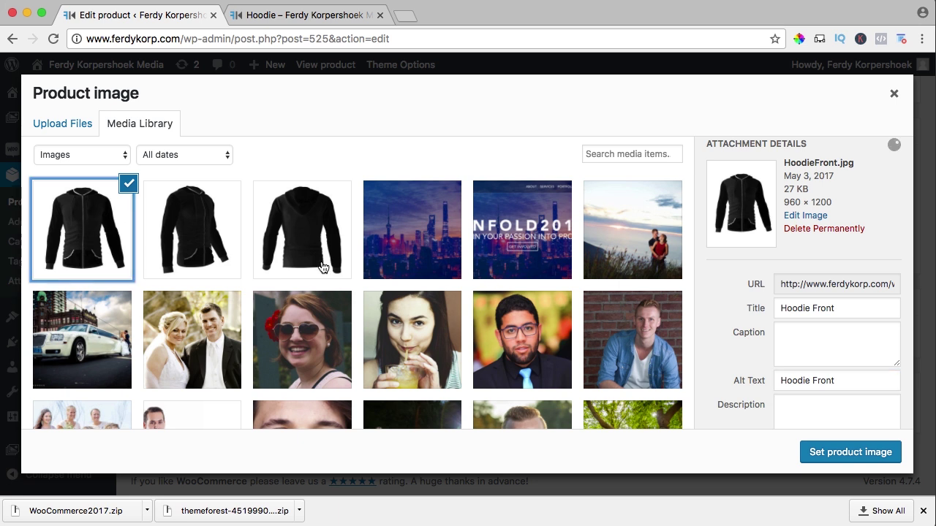
Set HoodieFront as the product image, update the Hoodie, and view its storefront page
{"action": "scroll", "coordinate": [799, 368], "scroll_direction": "down", "scroll_amount": 2}
{"action": "left_click", "coordinate": [836, 451]}
{"action": "scroll", "coordinate": [699, 376], "scroll_direction": "up", "scroll_amount": 15}
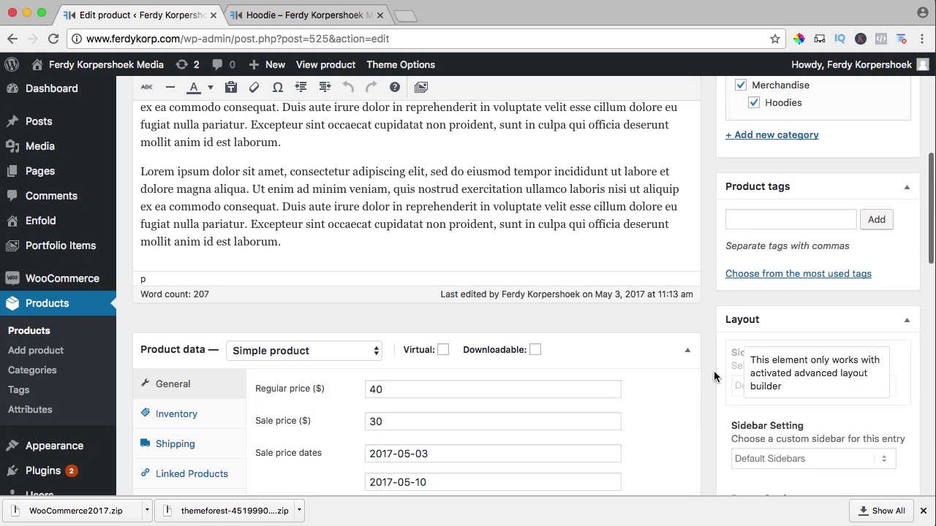
{"action": "left_click", "coordinate": [884, 224]}
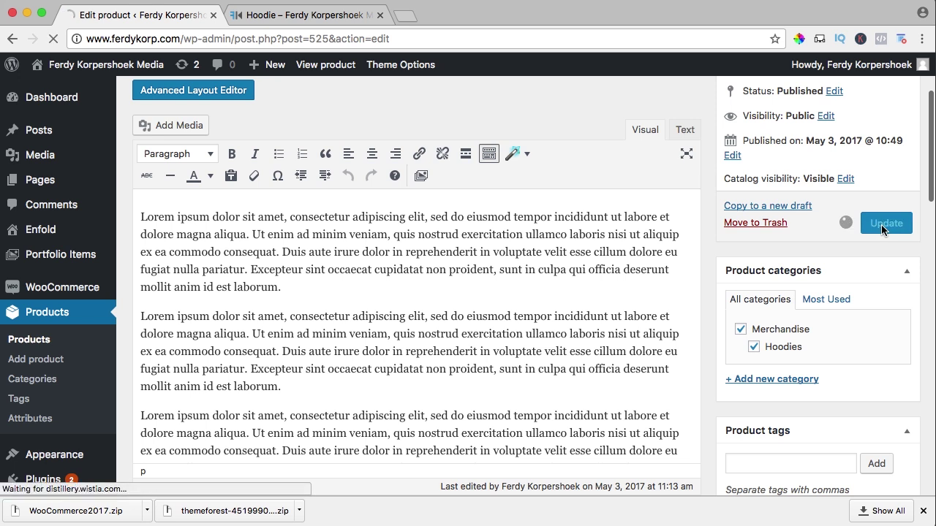
{"action": "left_click", "coordinate": [312, 15]}
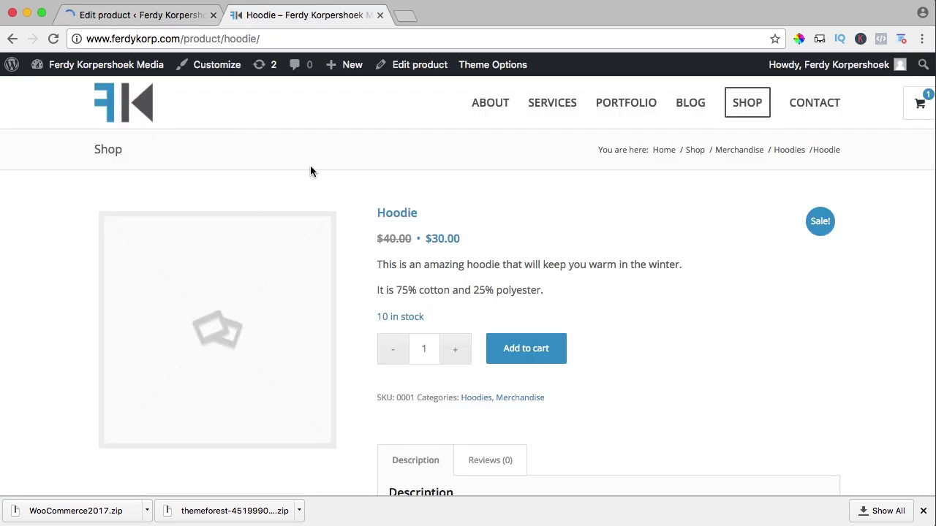
Reload the Hoodie page and enlarge the new hoodie photo to check it
{"action": "key", "text": "super+r"}
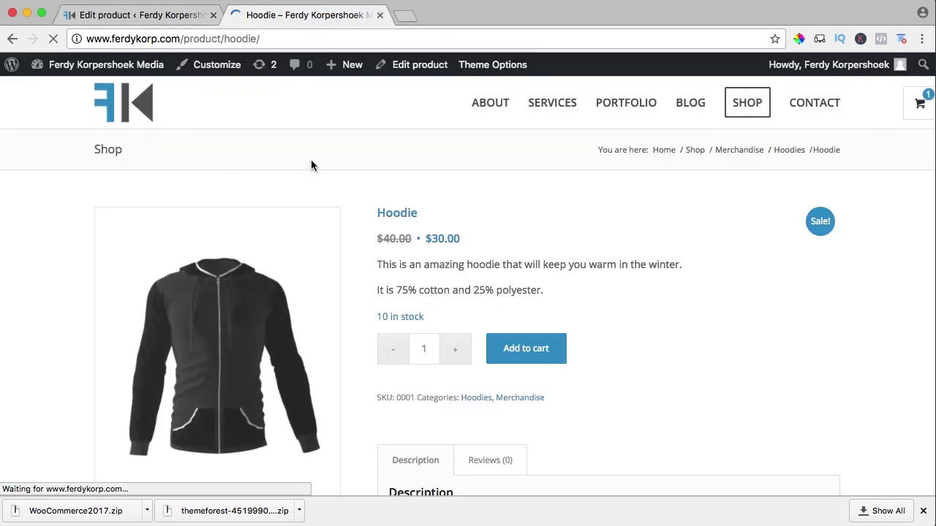
{"action": "left_click", "coordinate": [244, 299]}
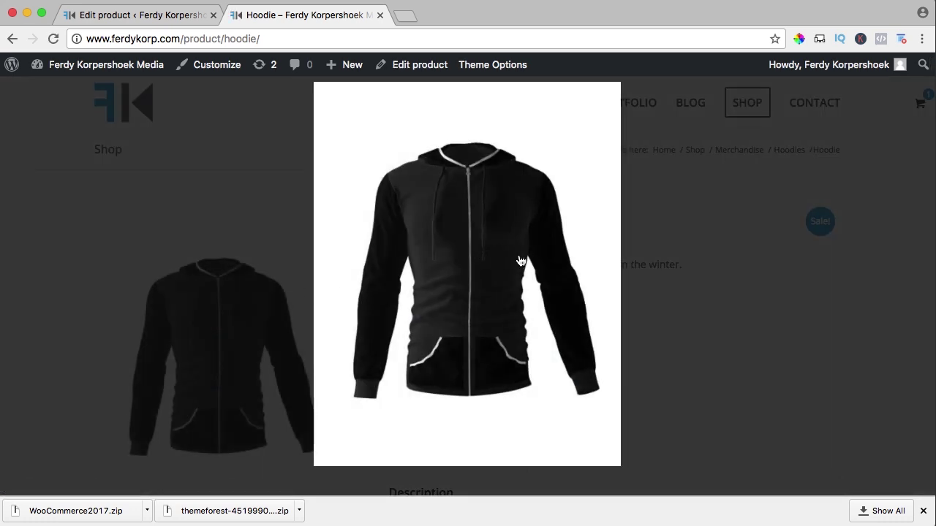
{"action": "left_click", "coordinate": [522, 261]}
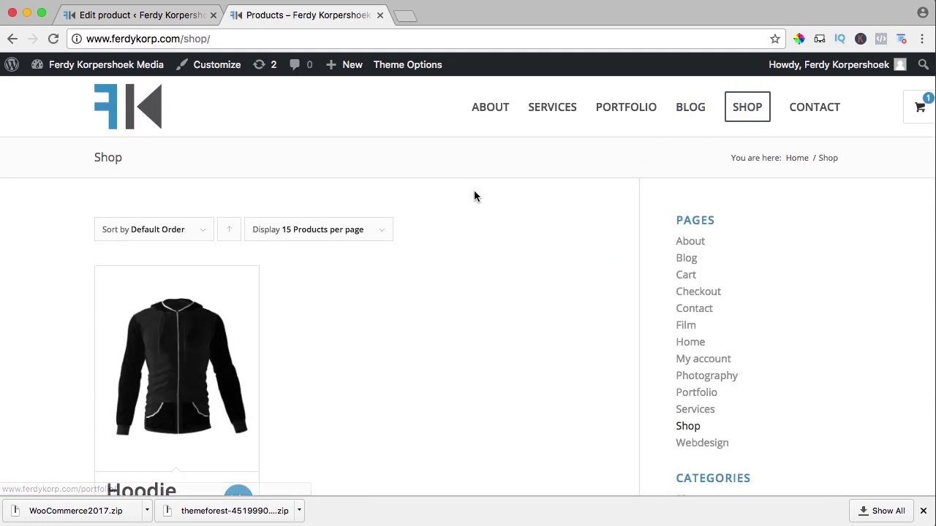
Add a Hoodie to the cart from the shop, then open the Hoodie product page
{"action": "scroll", "coordinate": [471, 212], "scroll_direction": "down", "scroll_amount": 3}
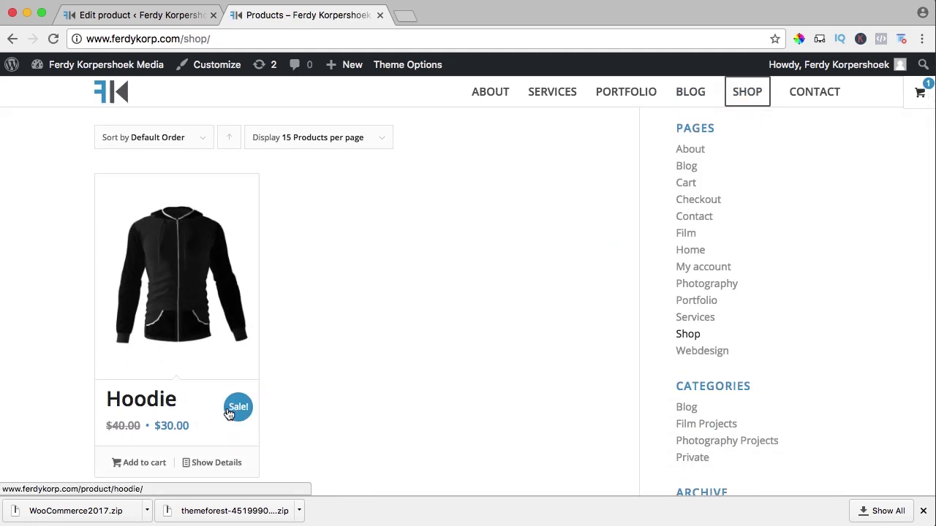
{"action": "scroll", "coordinate": [295, 390], "scroll_direction": "down", "scroll_amount": 1}
{"action": "left_click", "coordinate": [129, 446]}
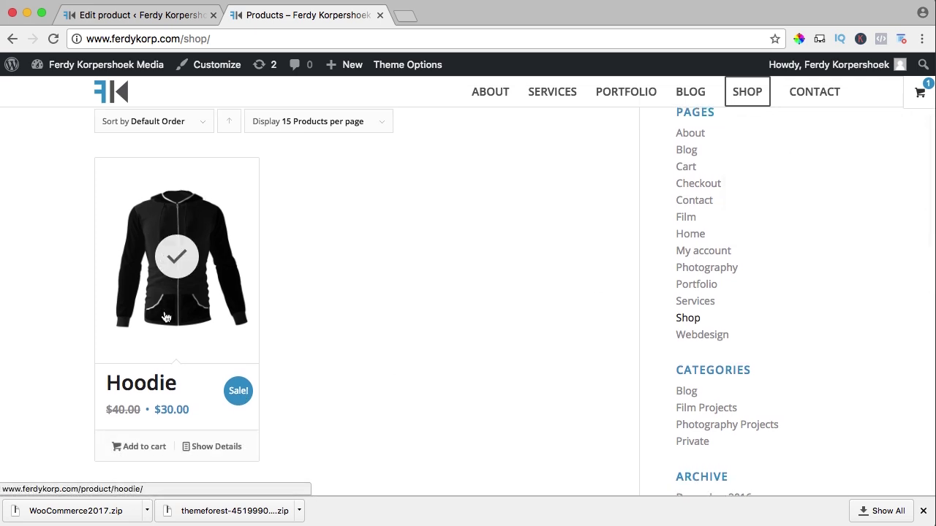
{"action": "left_click", "coordinate": [144, 390]}
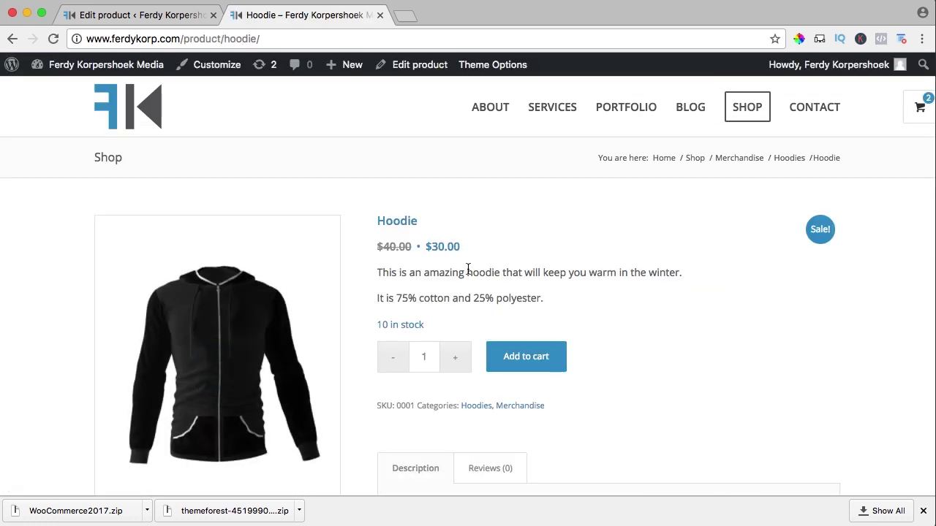
{"action": "scroll", "coordinate": [468, 269], "scroll_direction": "down", "scroll_amount": 4}
{"action": "left_click", "coordinate": [458, 228]}
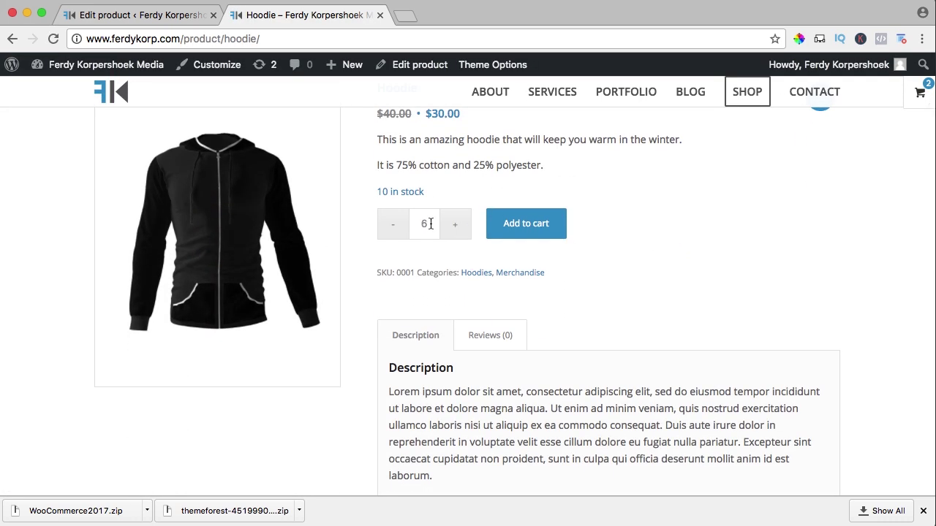
{"action": "scroll", "coordinate": [388, 228], "scroll_direction": "up", "scroll_amount": 2}
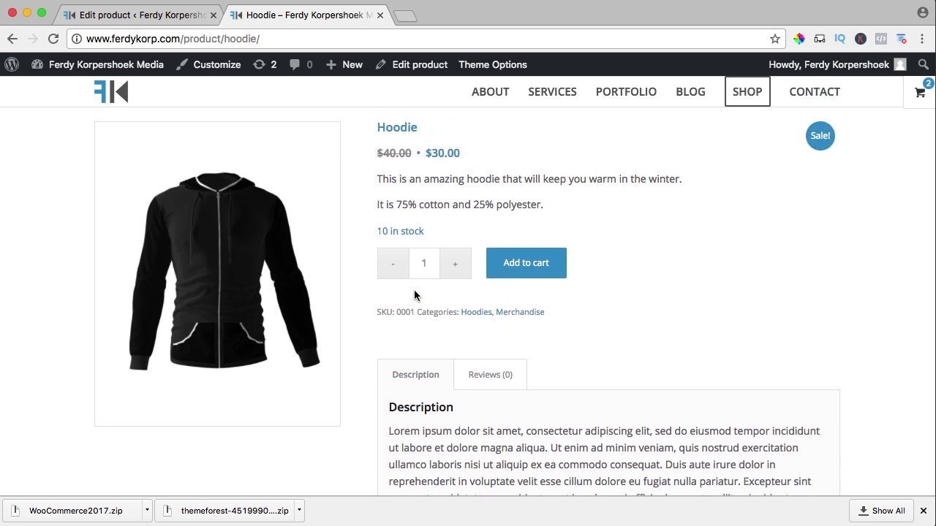
{"action": "scroll", "coordinate": [409, 243], "scroll_direction": "up", "scroll_amount": 2}
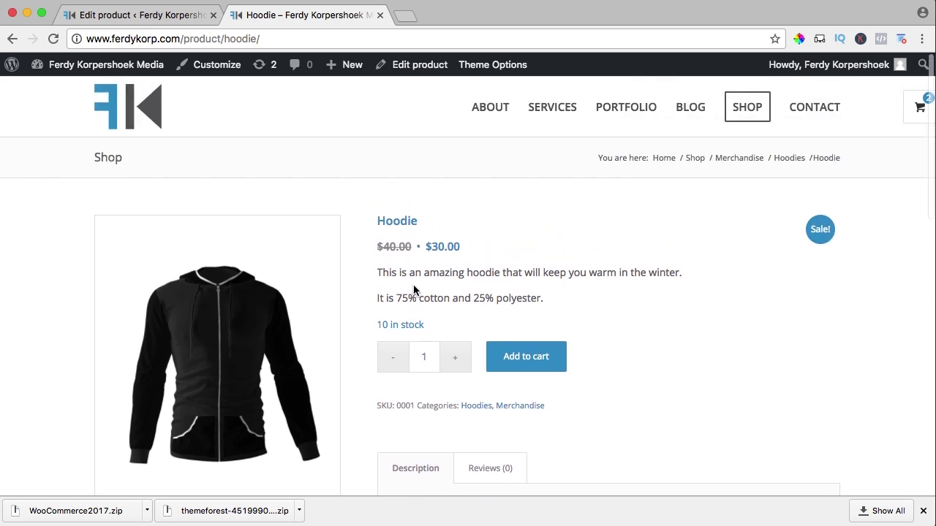
Back in the Hoodie editor, set the hover effect to show the first gallery image
{"action": "left_click", "coordinate": [165, 16]}
{"action": "scroll", "coordinate": [719, 365], "scroll_direction": "up", "scroll_amount": 3}
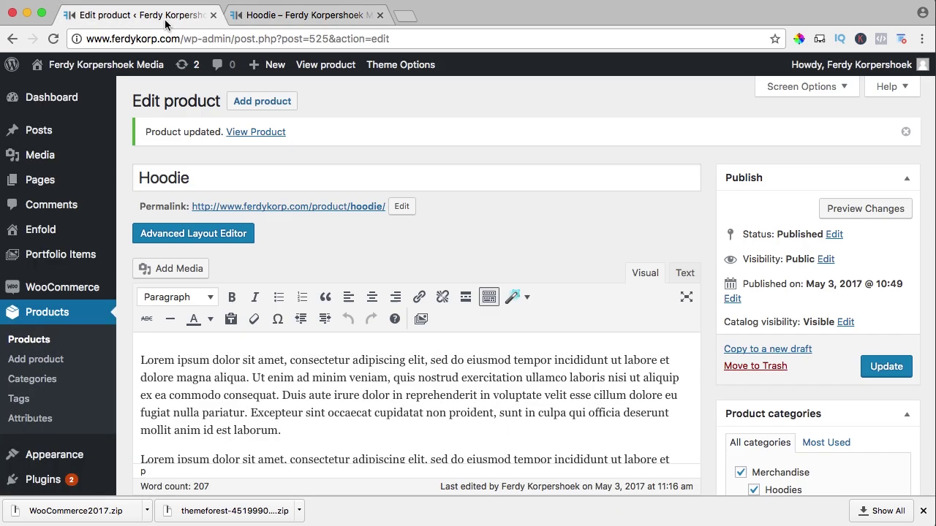
{"action": "scroll", "coordinate": [719, 366], "scroll_direction": "down", "scroll_amount": 12}
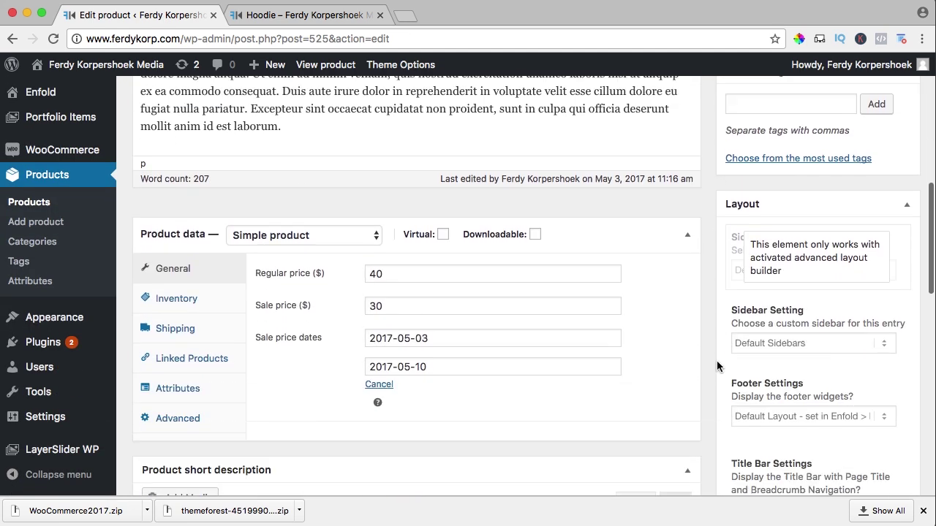
{"action": "scroll", "coordinate": [717, 361], "scroll_direction": "down", "scroll_amount": 3}
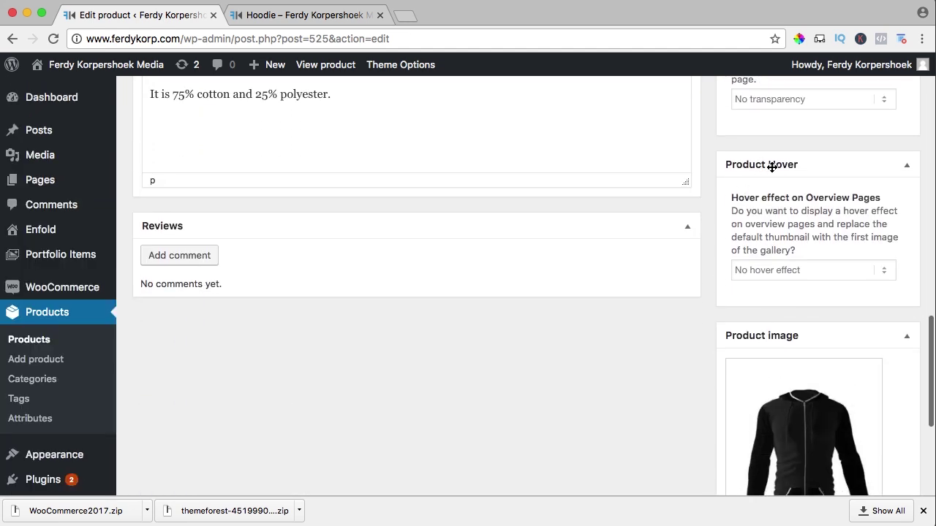
{"action": "left_click", "coordinate": [771, 270]}
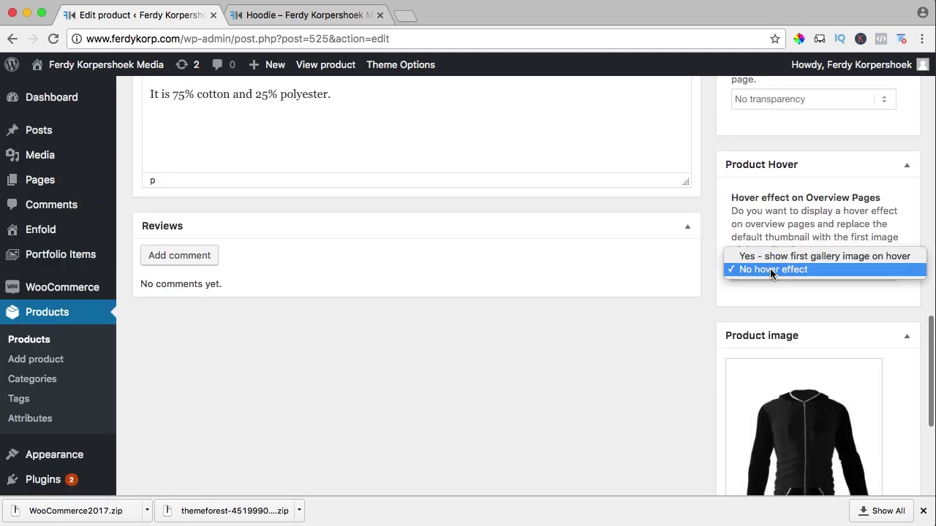
{"action": "left_click", "coordinate": [833, 257]}
Add the Hoodie-Back image to the product gallery
{"action": "scroll", "coordinate": [715, 272], "scroll_direction": "down", "scroll_amount": 2}
{"action": "scroll", "coordinate": [715, 272], "scroll_direction": "down", "scroll_amount": 5}
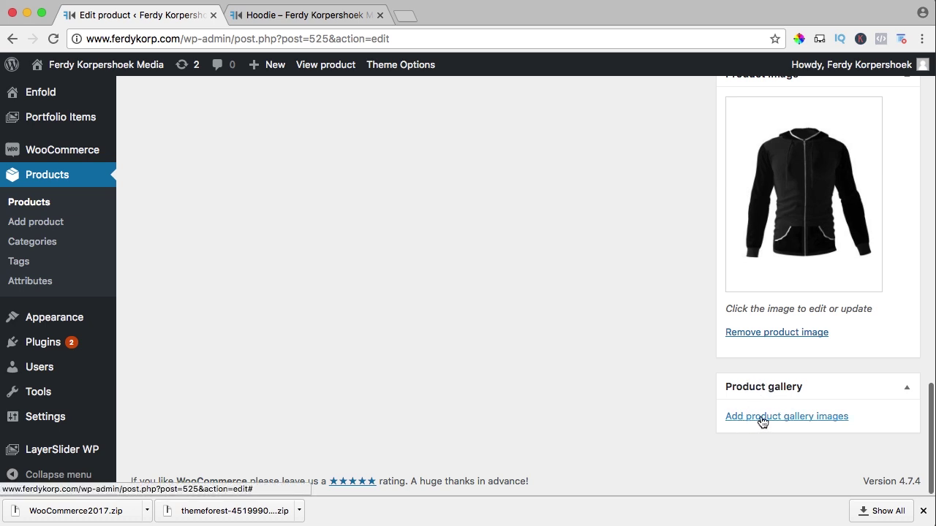
{"action": "left_click", "coordinate": [767, 421]}
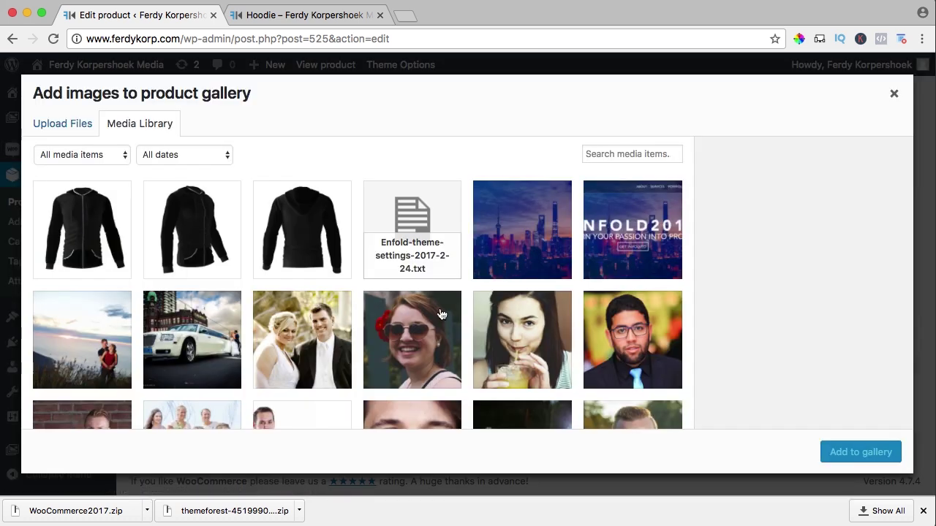
{"action": "left_click", "coordinate": [232, 217]}
{"action": "left_click", "coordinate": [291, 228]}
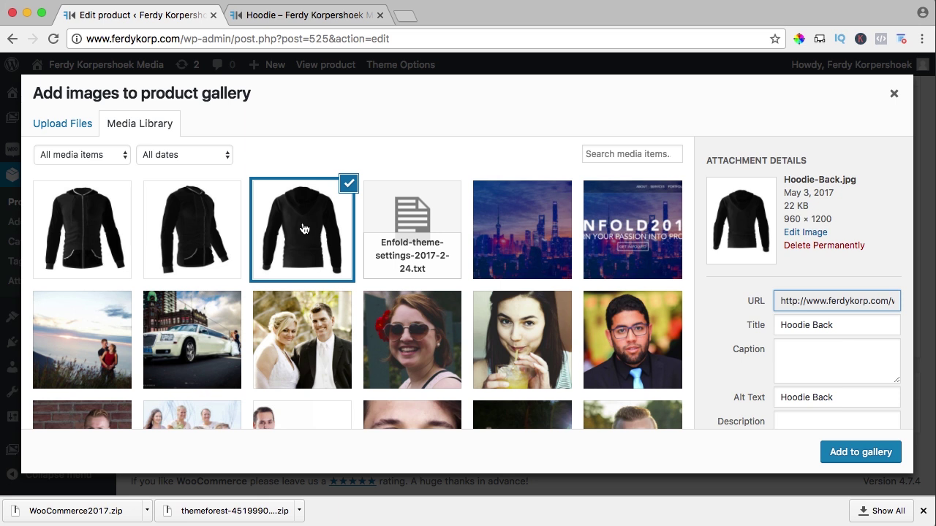
{"action": "left_click", "coordinate": [872, 454]}
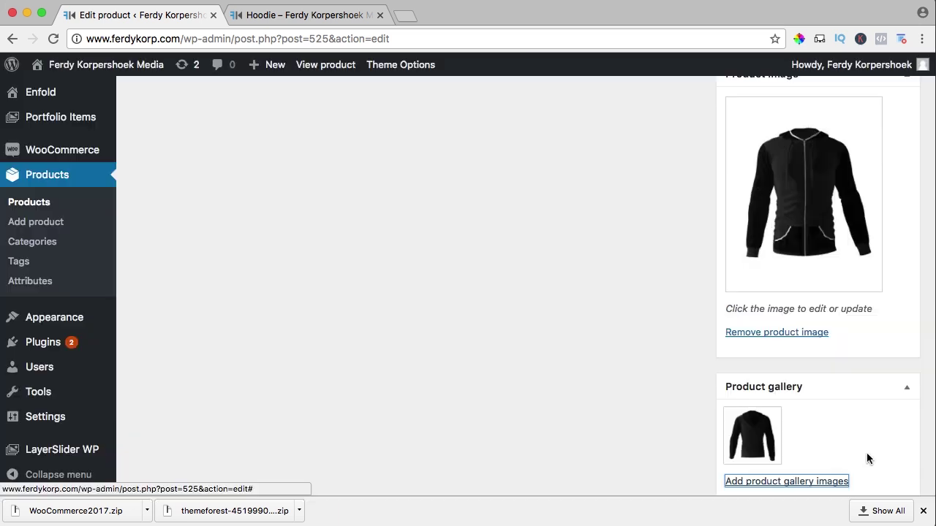
Add the Hoodie-Side image to the gallery and update the Hoodie product
{"action": "scroll", "coordinate": [848, 443], "scroll_direction": "down", "scroll_amount": 2}
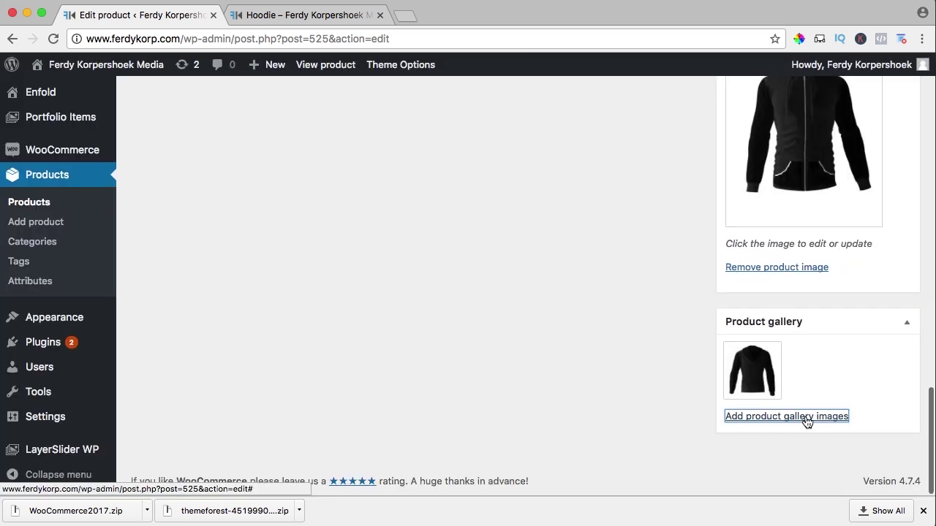
{"action": "left_click", "coordinate": [807, 422]}
{"action": "left_click", "coordinate": [191, 231]}
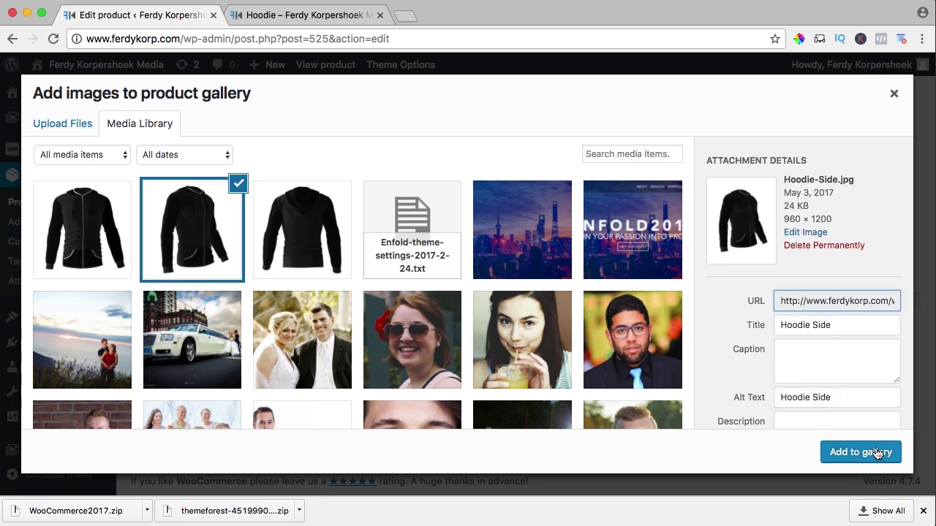
{"action": "left_click", "coordinate": [868, 453]}
{"action": "scroll", "coordinate": [715, 360], "scroll_direction": "up", "scroll_amount": 20}
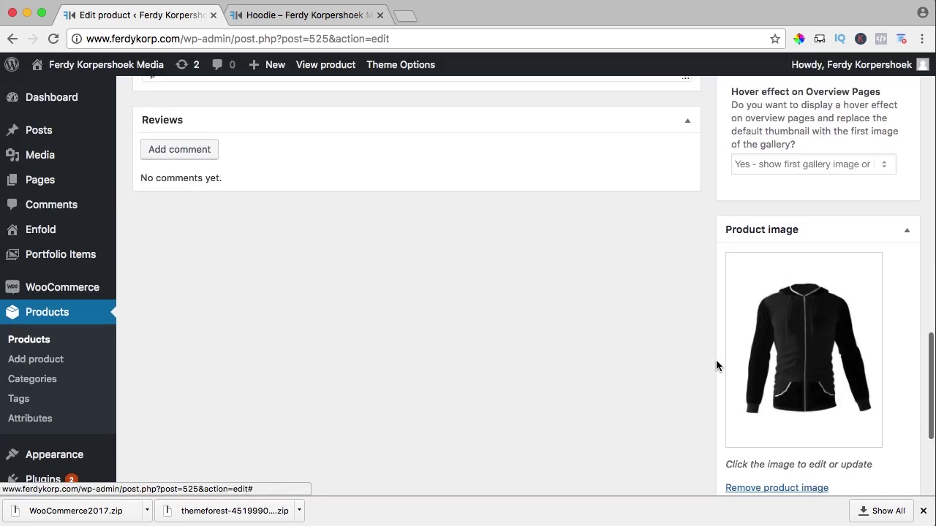
{"action": "scroll", "coordinate": [716, 361], "scroll_direction": "up", "scroll_amount": 5}
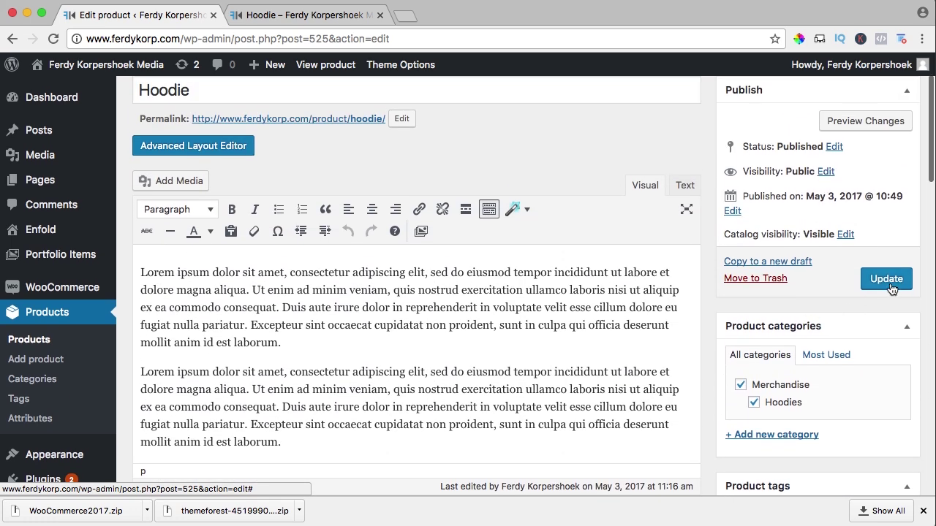
{"action": "left_click", "coordinate": [889, 284]}
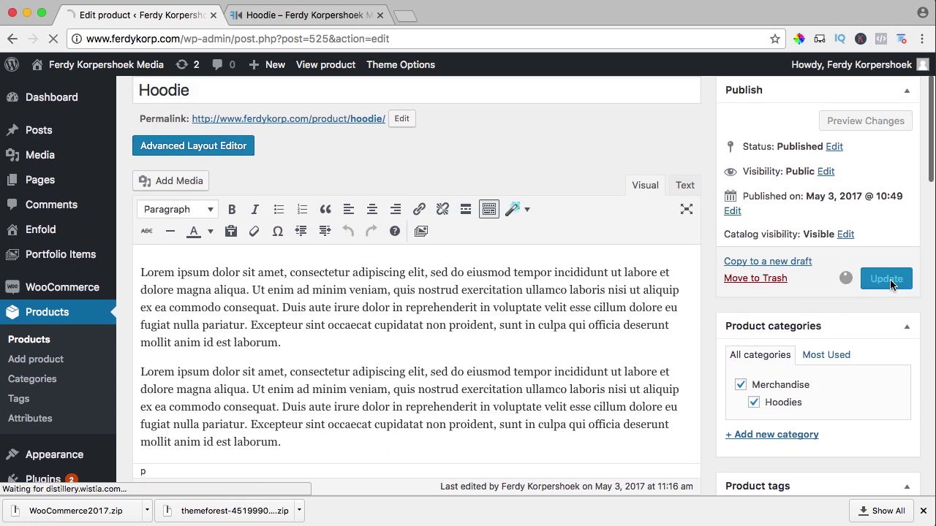
On the live Hoodie page, step through the front, side and back views in the enlarged gallery
{"action": "left_click", "coordinate": [326, 15]}
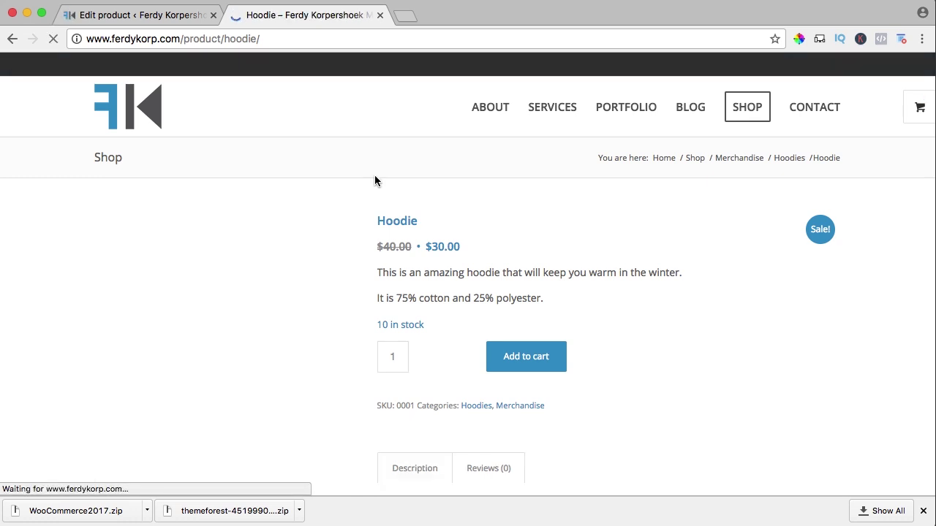
{"action": "scroll", "coordinate": [365, 183], "scroll_direction": "down", "scroll_amount": 2}
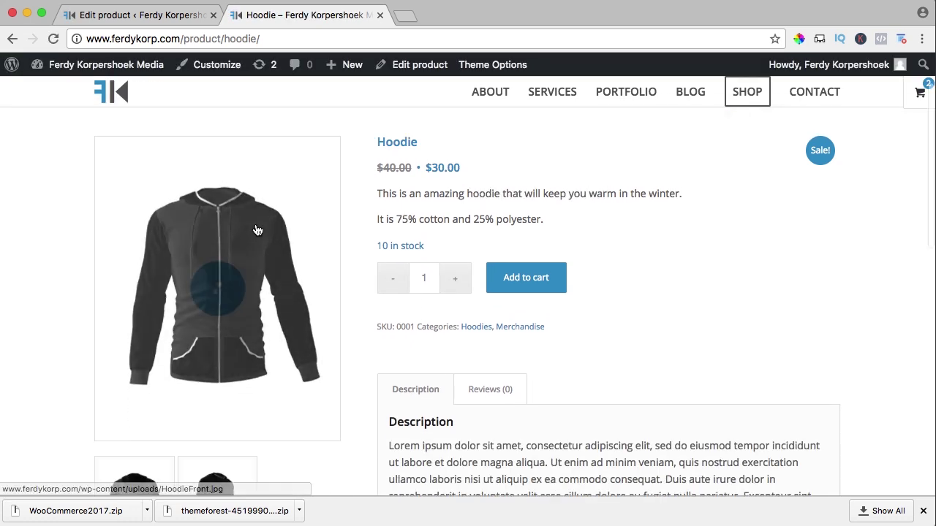
{"action": "scroll", "coordinate": [359, 229], "scroll_direction": "down", "scroll_amount": 5}
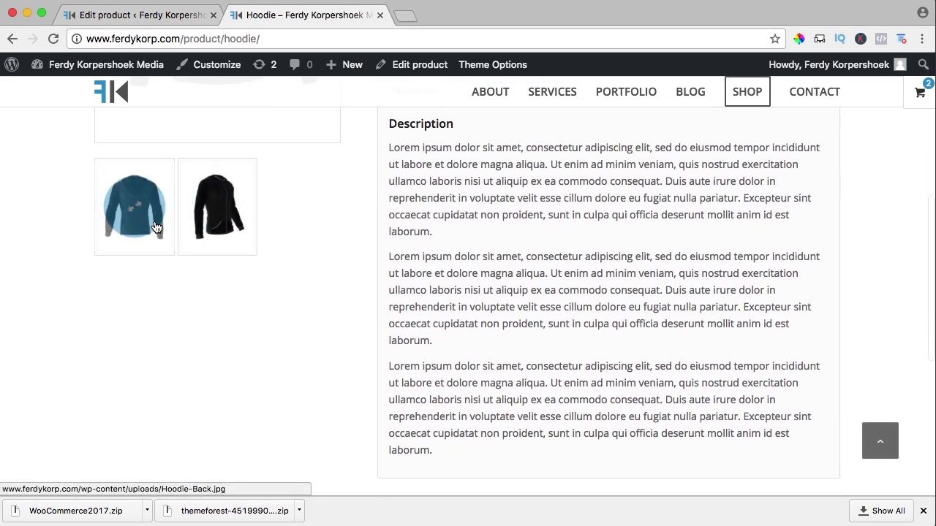
{"action": "scroll", "coordinate": [297, 221], "scroll_direction": "up", "scroll_amount": 5}
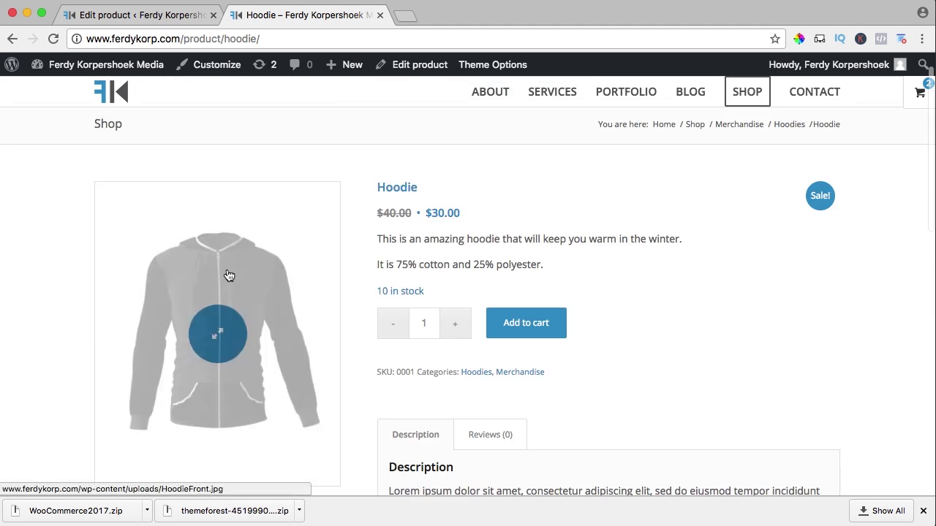
{"action": "left_click", "coordinate": [228, 273]}
{"action": "key", "text": "Right"}
{"action": "key", "text": "Right"}
{"action": "key", "text": "Left"}
{"action": "key", "text": "Right"}
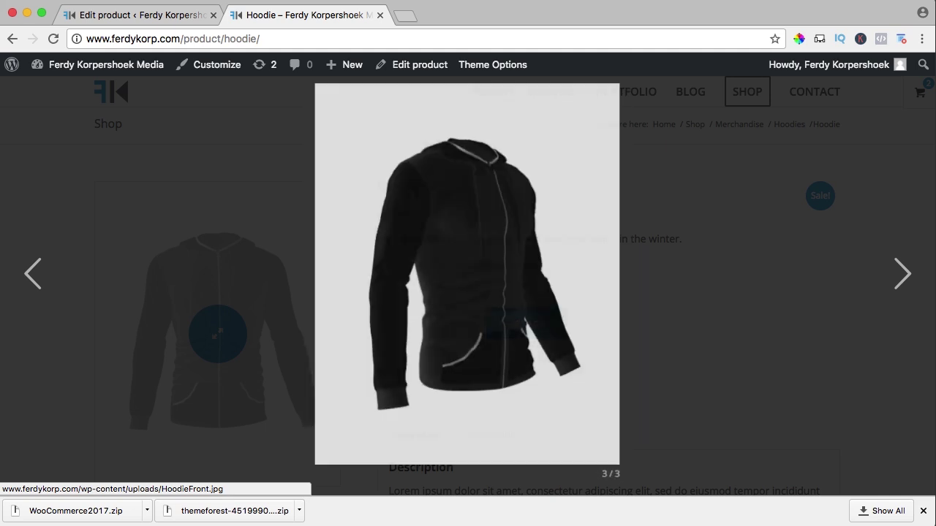
{"action": "key", "text": "Right"}
{"action": "key", "text": "Right"}
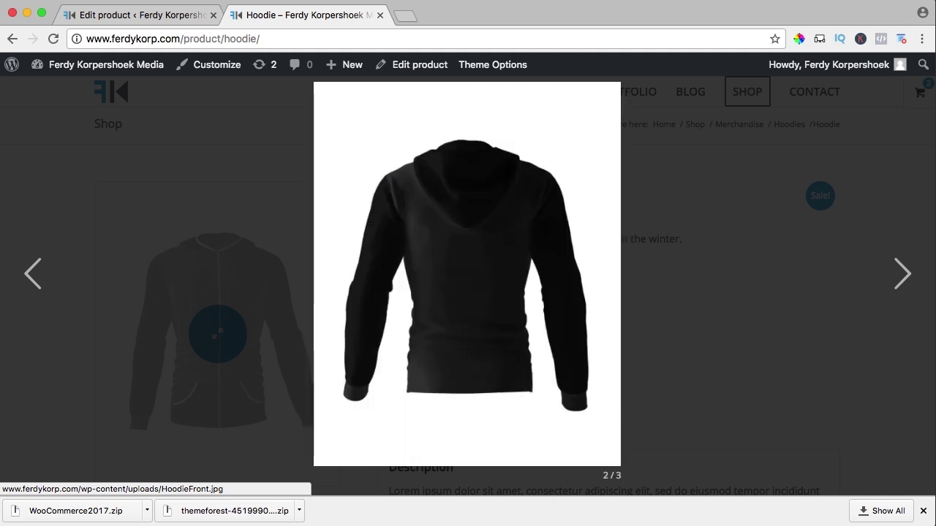
{"action": "key", "text": "Escape"}
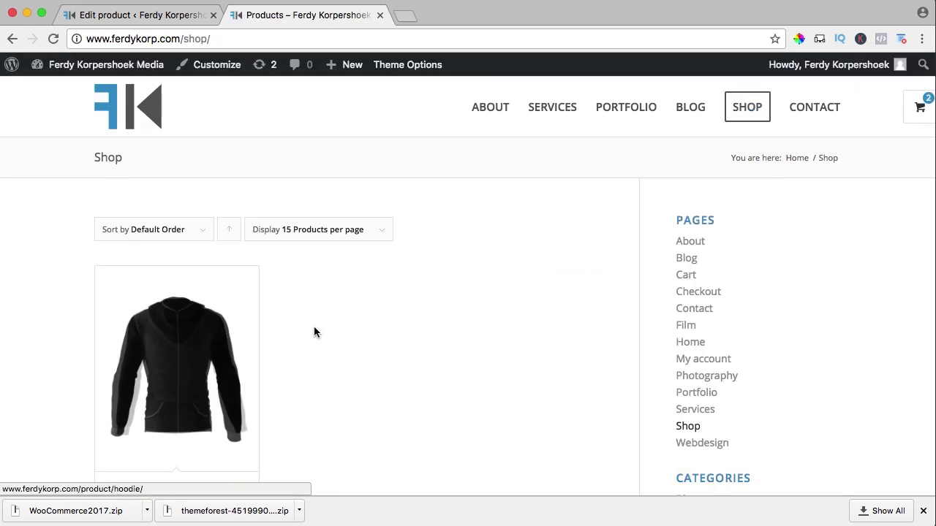
Open the site's BLOG page from the main menu
{"action": "scroll", "coordinate": [358, 333], "scroll_direction": "down", "scroll_amount": 3}
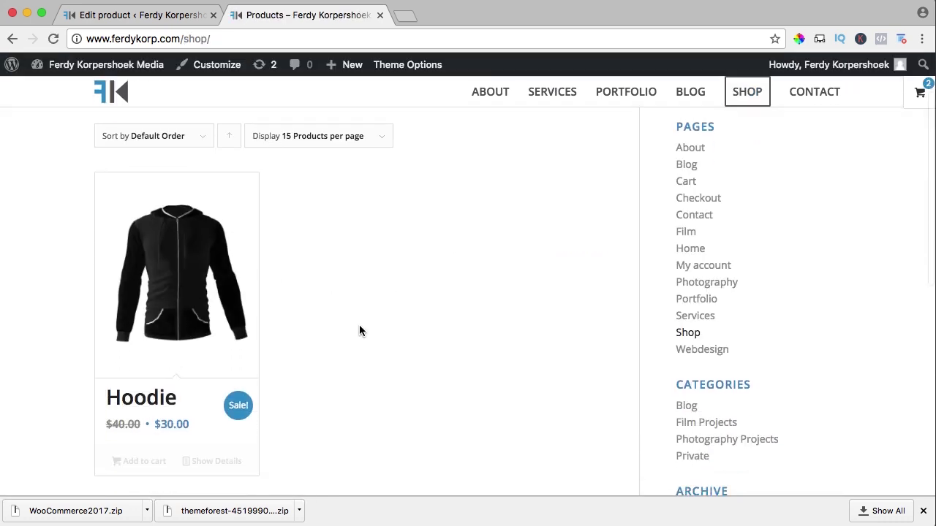
{"action": "scroll", "coordinate": [359, 331], "scroll_direction": "up", "scroll_amount": 3}
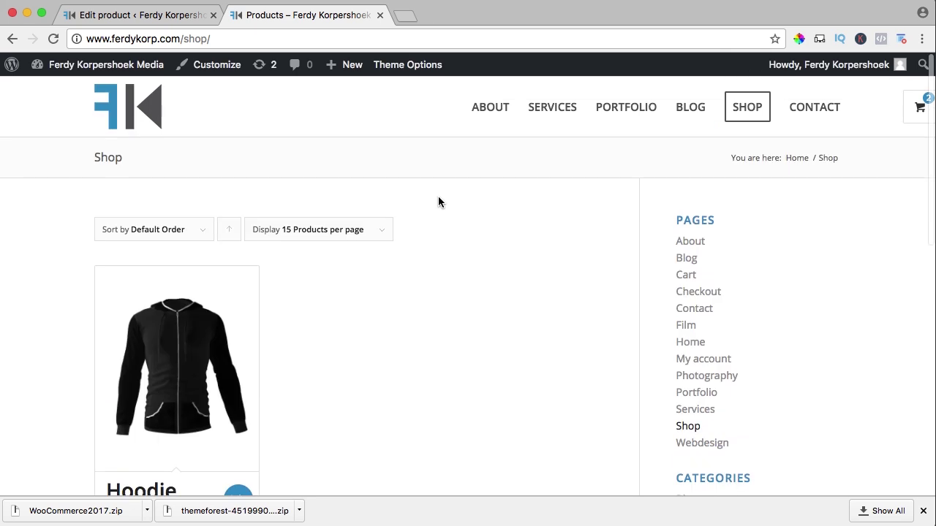
{"action": "left_click", "coordinate": [685, 111]}
{"action": "mouse_move", "coordinate": [920, 110]}
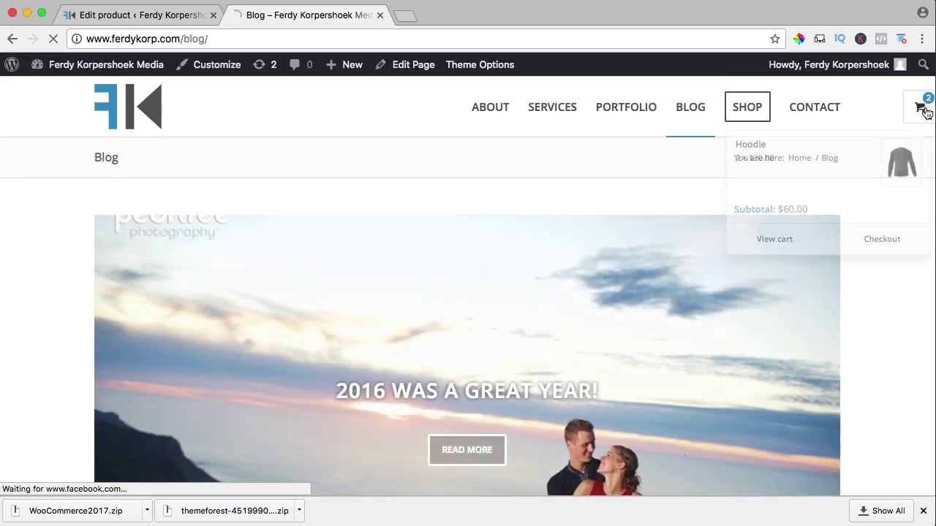
{"action": "scroll", "coordinate": [667, 213], "scroll_direction": "down", "scroll_amount": 8}
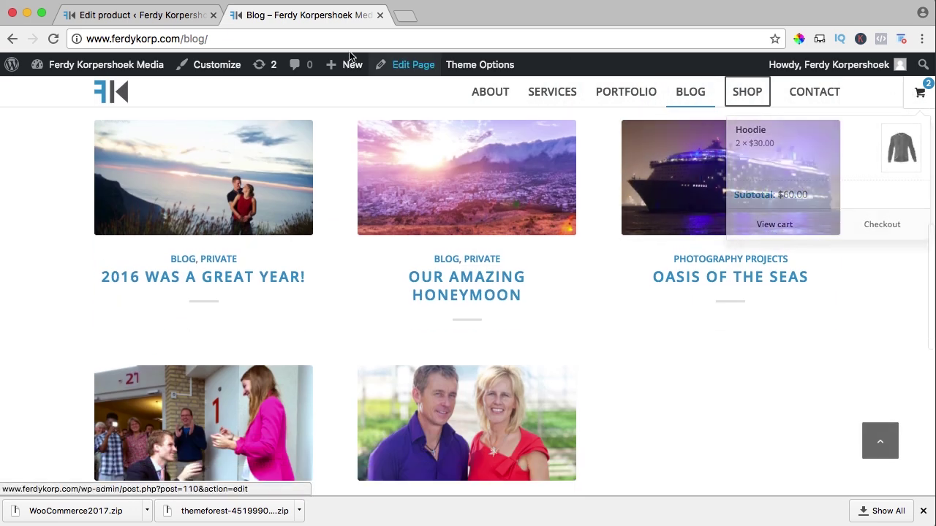
In Appearance > Menus, change the SHOP item from Button Style (Bordered) to Default Style and save main_menu
{"action": "left_click", "coordinate": [82, 65]}
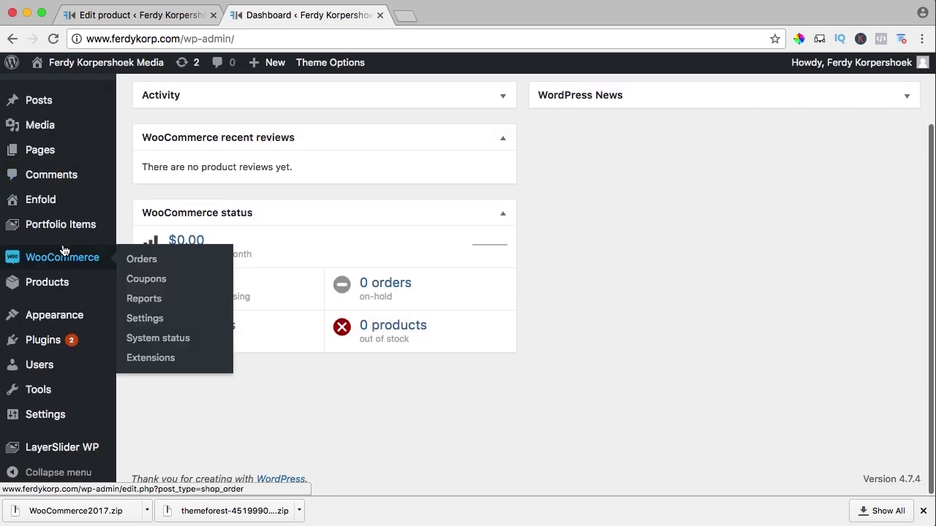
{"action": "mouse_move", "coordinate": [46, 376]}
{"action": "mouse_move", "coordinate": [58, 330]}
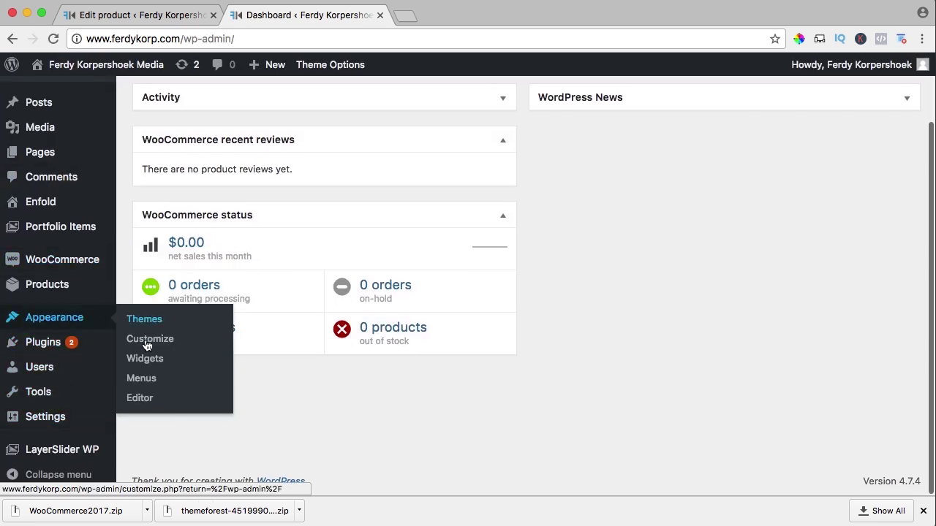
{"action": "left_click", "coordinate": [142, 377]}
{"action": "scroll", "coordinate": [524, 351], "scroll_direction": "down", "scroll_amount": 5}
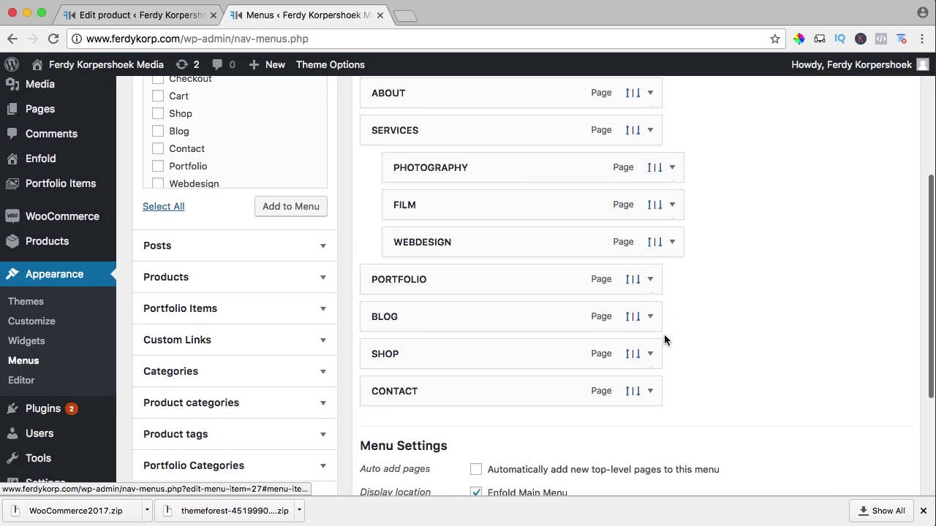
{"action": "left_click", "coordinate": [650, 349]}
{"action": "left_click", "coordinate": [419, 436]}
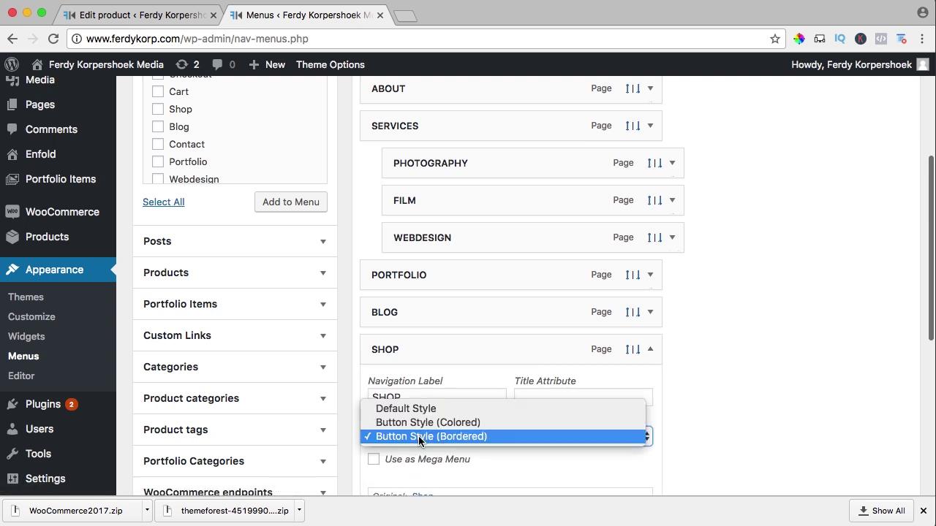
{"action": "left_click", "coordinate": [757, 330]}
{"action": "key", "text": "Up"}
{"action": "key", "text": "Up"}
{"action": "scroll", "coordinate": [804, 307], "scroll_direction": "up", "scroll_amount": 5}
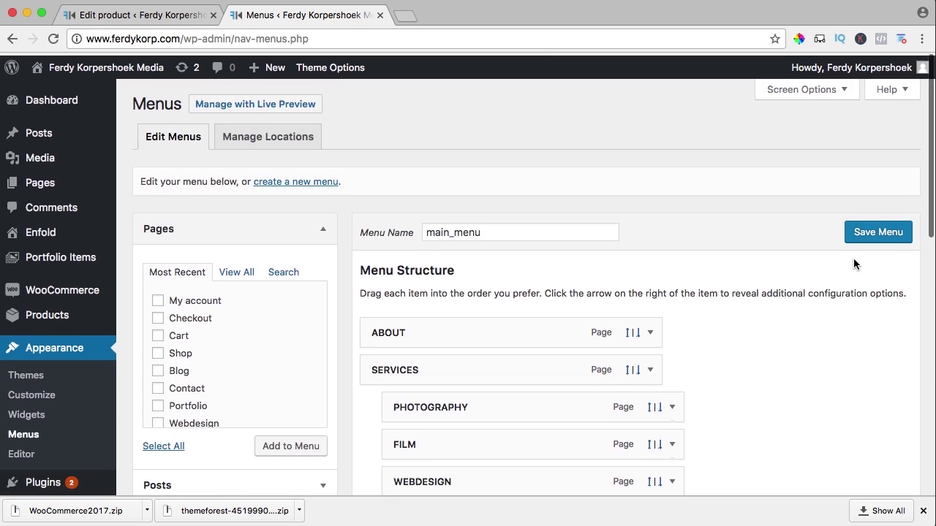
{"action": "left_click", "coordinate": [879, 229]}
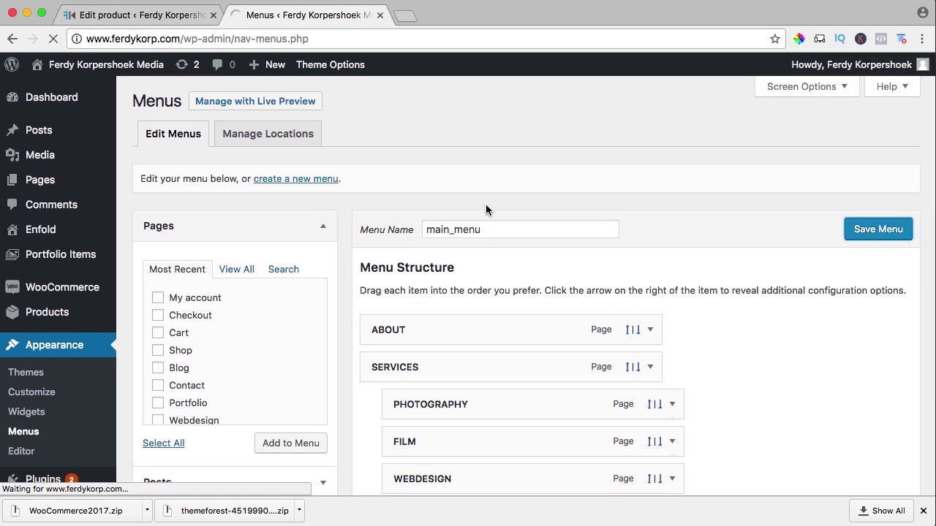
In Enfold Shop Options, set Header Shopping Cart Icon to 'Always Display attached to the main menu' and save
{"action": "left_click", "coordinate": [42, 233]}
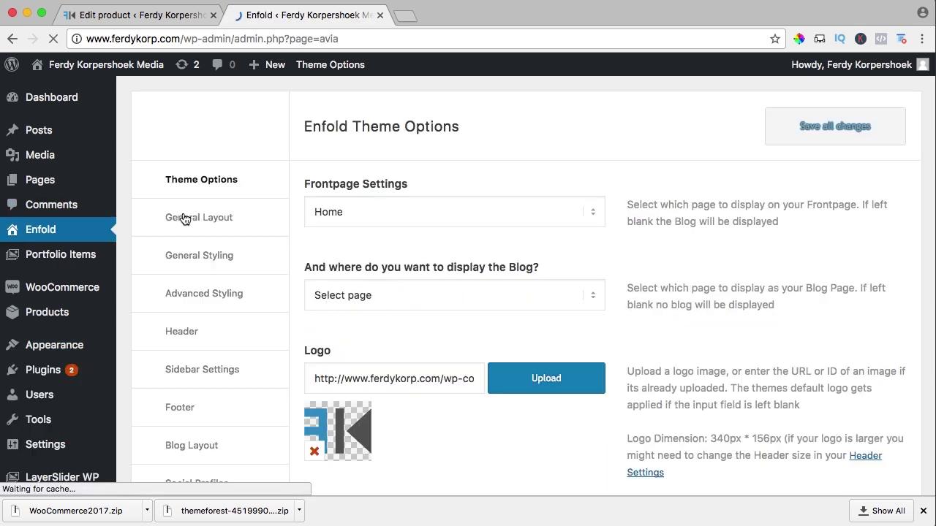
{"action": "scroll", "coordinate": [202, 217], "scroll_direction": "down", "scroll_amount": 7}
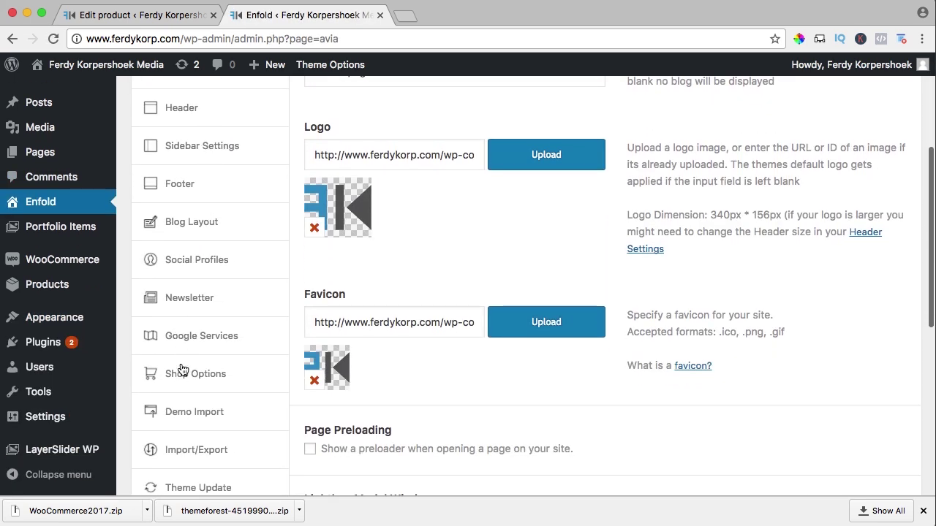
{"action": "left_click", "coordinate": [202, 377]}
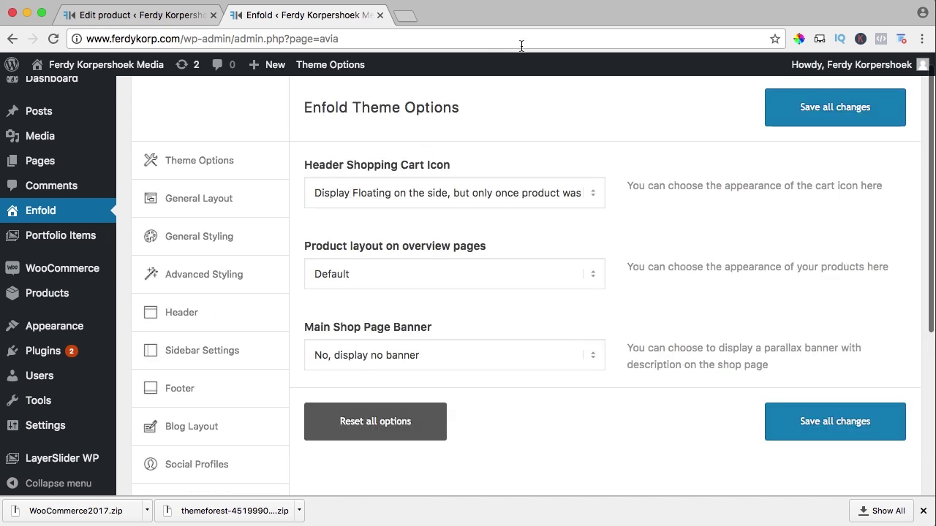
{"action": "left_click", "coordinate": [383, 193]}
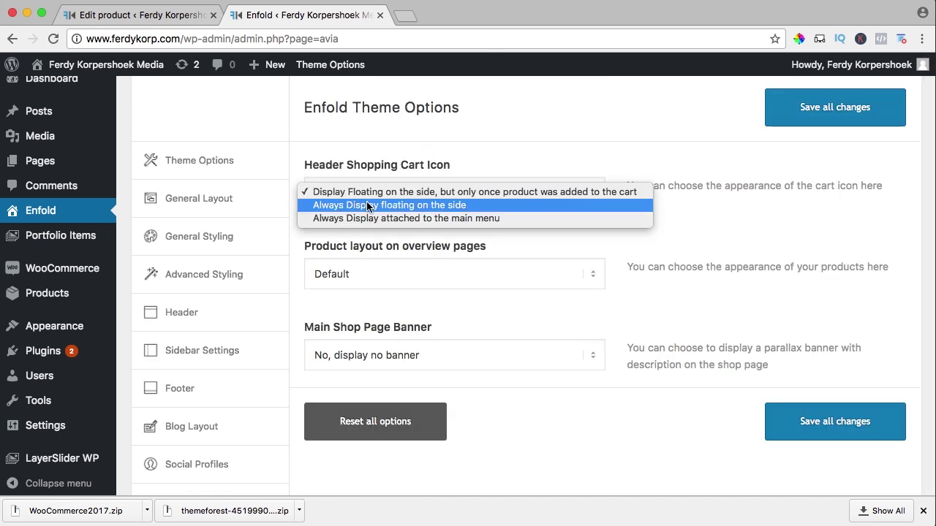
{"action": "left_click", "coordinate": [446, 218]}
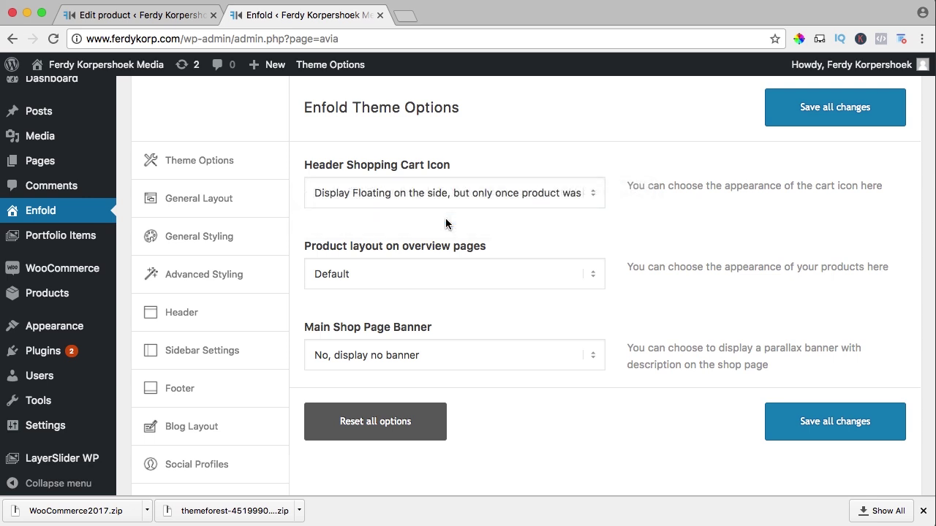
{"action": "left_click", "coordinate": [825, 107]}
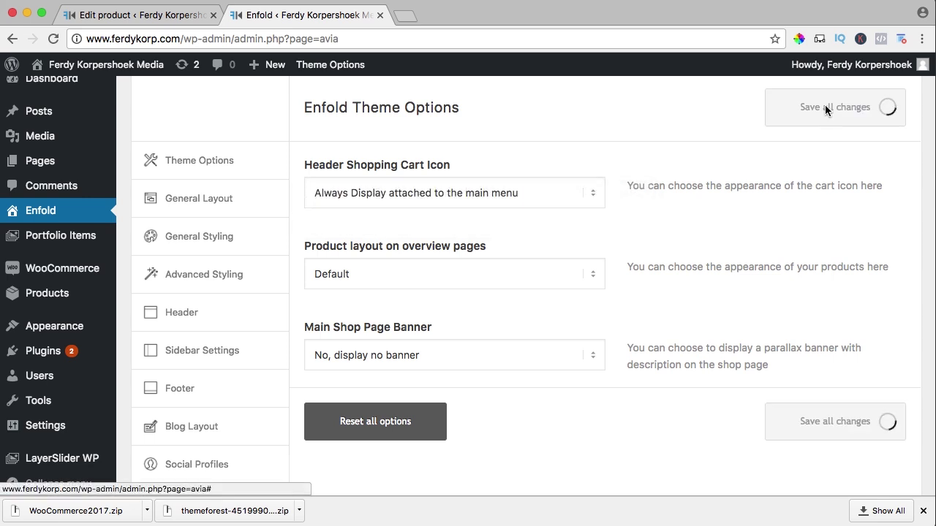
{"action": "left_click", "coordinate": [122, 64]}
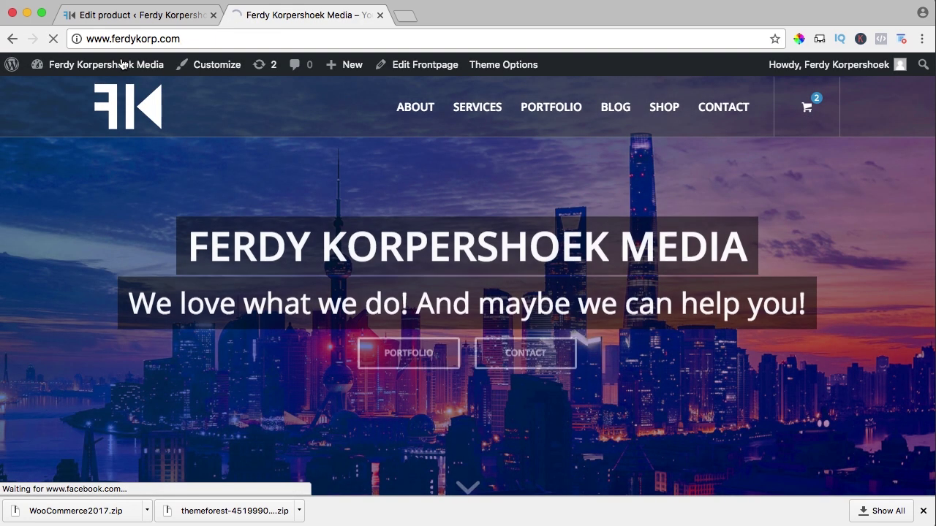
Add a third Hoodie from the Shop page for a $90.00 subtotal and go to Checkout
{"action": "mouse_move", "coordinate": [802, 125]}
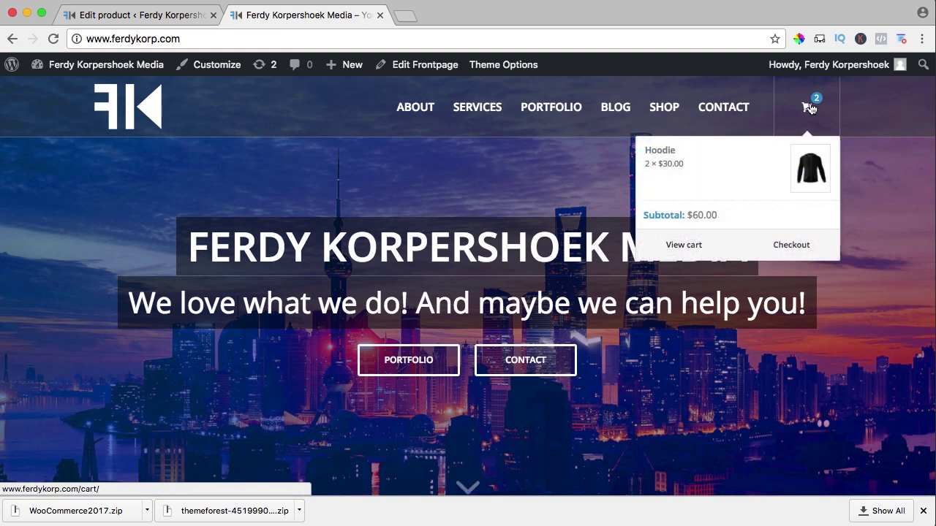
{"action": "left_click", "coordinate": [663, 108]}
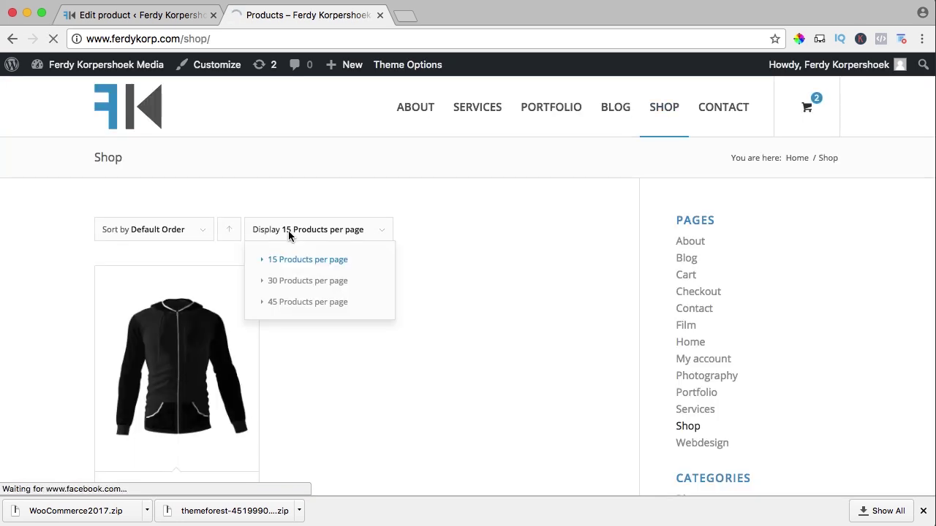
{"action": "scroll", "coordinate": [288, 234], "scroll_direction": "down", "scroll_amount": 2}
{"action": "left_click", "coordinate": [136, 436]}
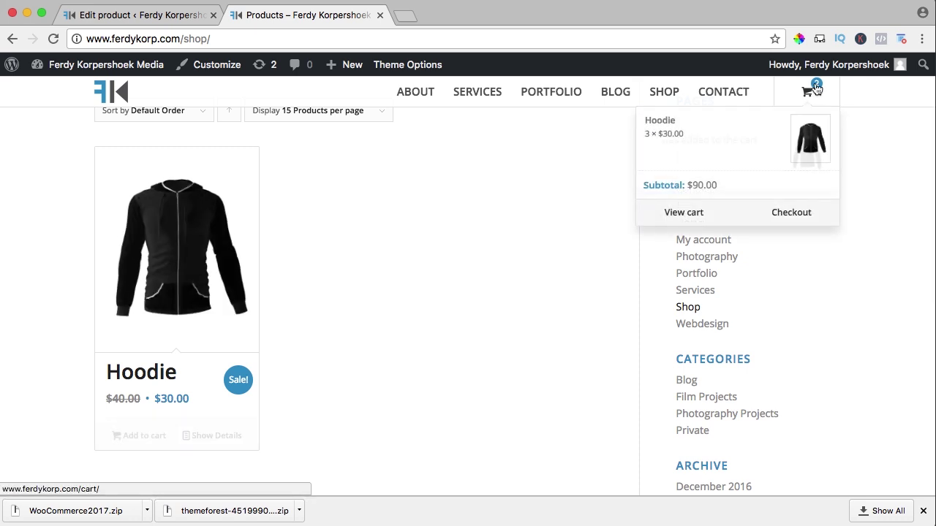
{"action": "left_click", "coordinate": [796, 215]}
In the full cart, raise the Hoodie quantity to 4 and update the total to $120.00
{"action": "mouse_move", "coordinate": [810, 104]}
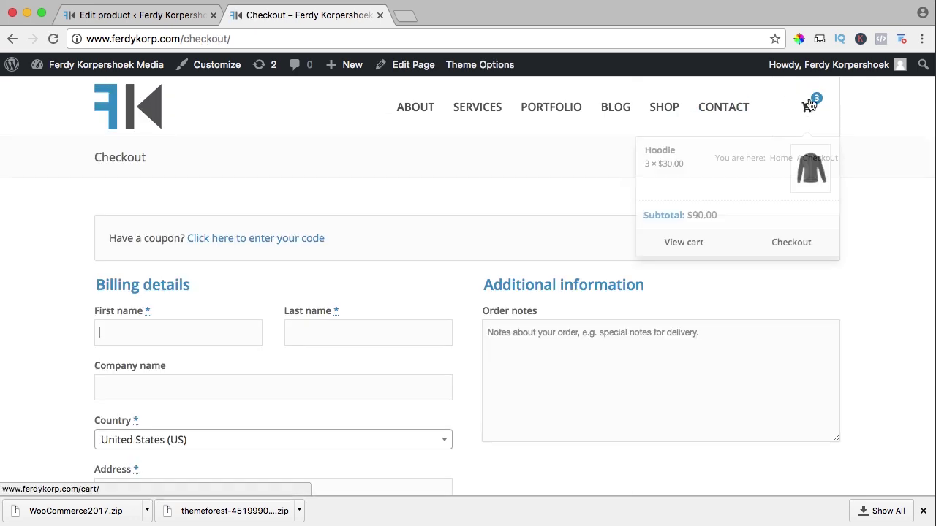
{"action": "left_click", "coordinate": [692, 243]}
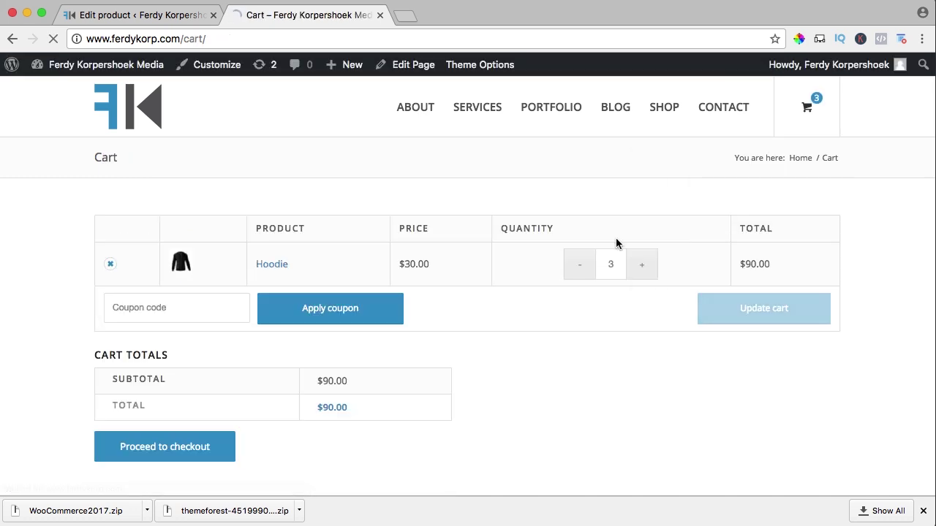
{"action": "left_click", "coordinate": [636, 267]}
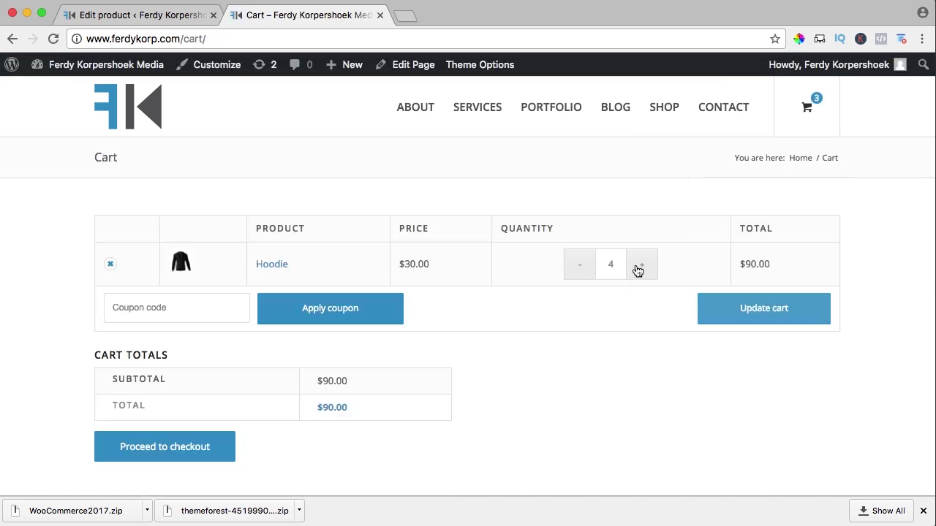
{"action": "left_click", "coordinate": [771, 316]}
{"action": "scroll", "coordinate": [690, 268], "scroll_direction": "down", "scroll_amount": 2}
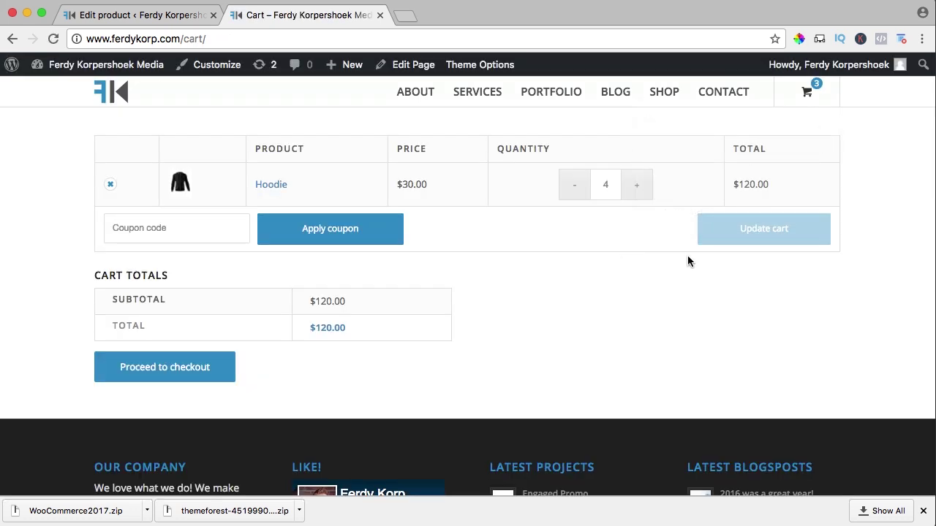
{"action": "scroll", "coordinate": [512, 263], "scroll_direction": "up", "scroll_amount": 2}
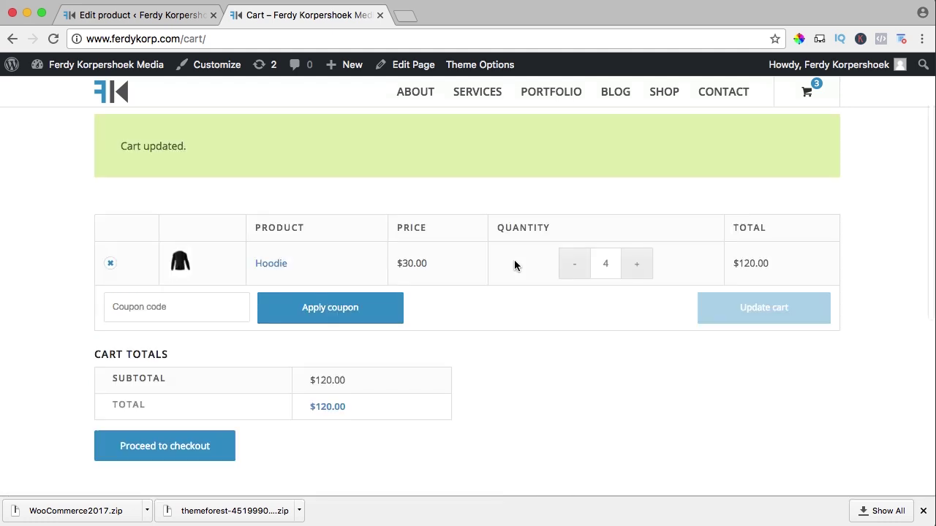
{"action": "scroll", "coordinate": [513, 265], "scroll_direction": "down", "scroll_amount": 3}
Proceed to checkout and review the order of 4 Hoodies totalling $120.00
{"action": "left_click", "coordinate": [153, 313]}
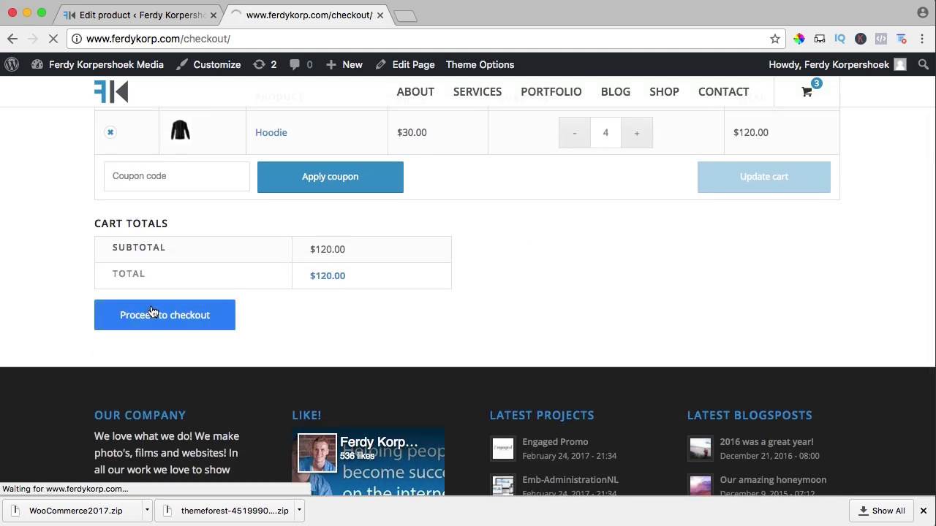
{"action": "scroll", "coordinate": [171, 309], "scroll_direction": "down", "scroll_amount": 5}
{"action": "scroll", "coordinate": [169, 165], "scroll_direction": "down", "scroll_amount": 10}
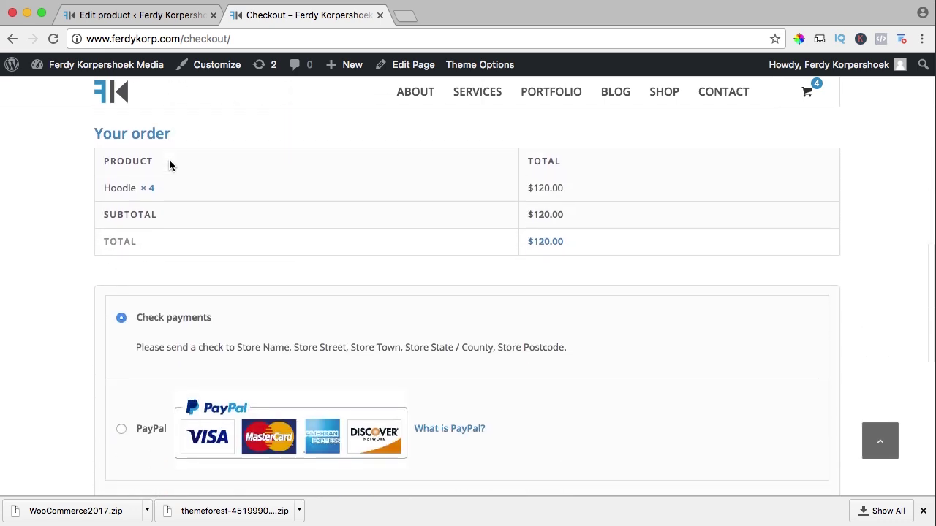
{"action": "scroll", "coordinate": [169, 163], "scroll_direction": "down", "scroll_amount": 3}
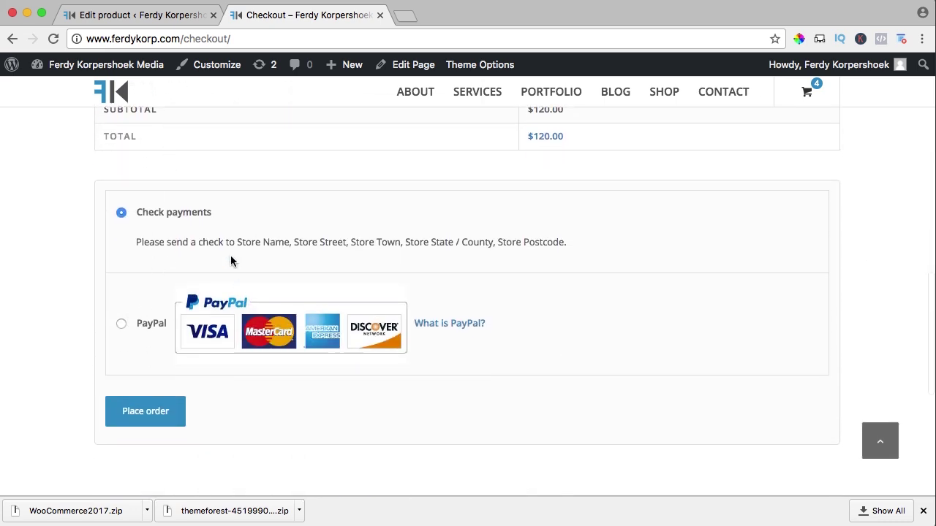
{"action": "scroll", "coordinate": [256, 236], "scroll_direction": "up", "scroll_amount": 5}
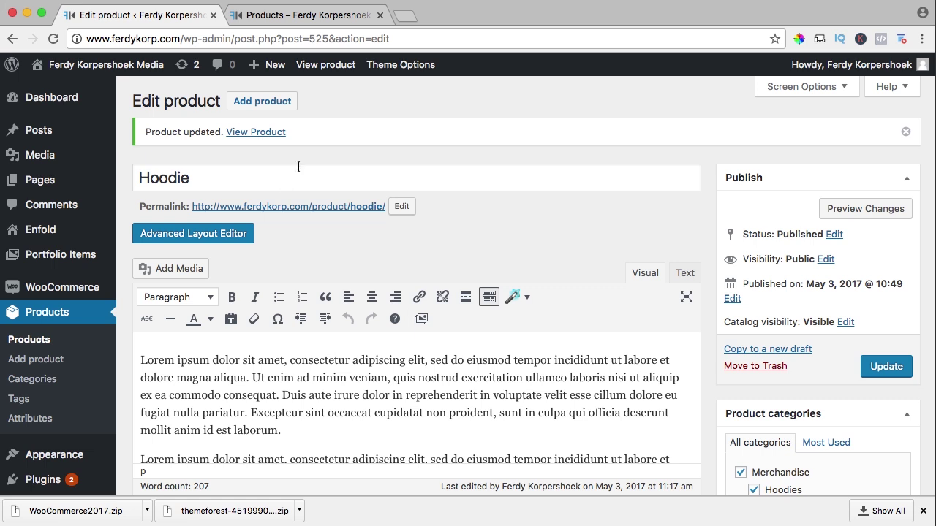
Start a new product titled 'T-Shirt'
{"action": "left_click", "coordinate": [260, 104]}
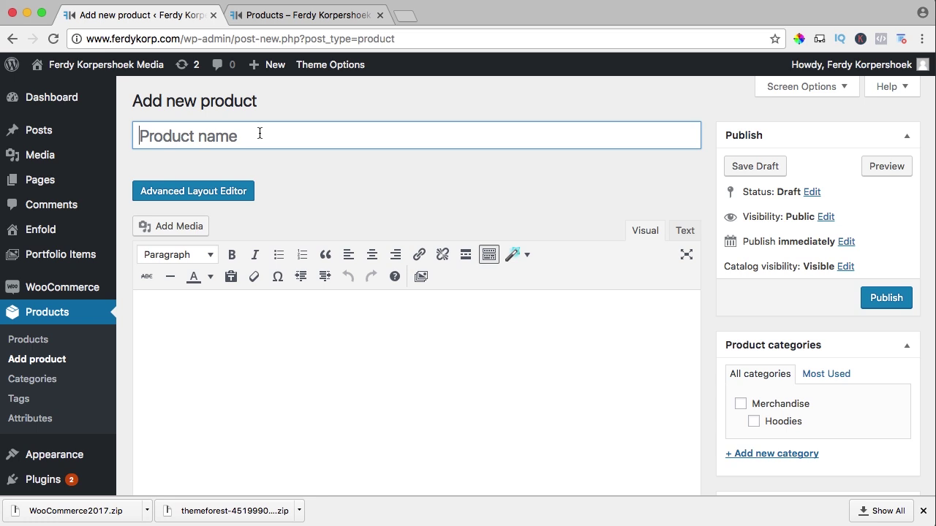
{"action": "type", "text": "T-Shirt"}
{"action": "left_click", "coordinate": [300, 355]}
{"action": "scroll", "coordinate": [280, 344], "scroll_direction": "down", "scroll_amount": 15}
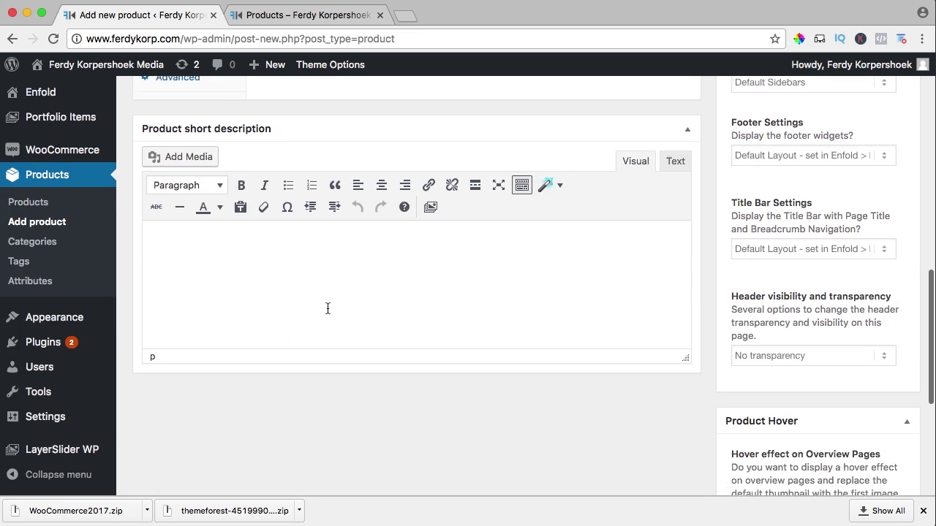
{"action": "scroll", "coordinate": [328, 307], "scroll_direction": "up", "scroll_amount": 10}
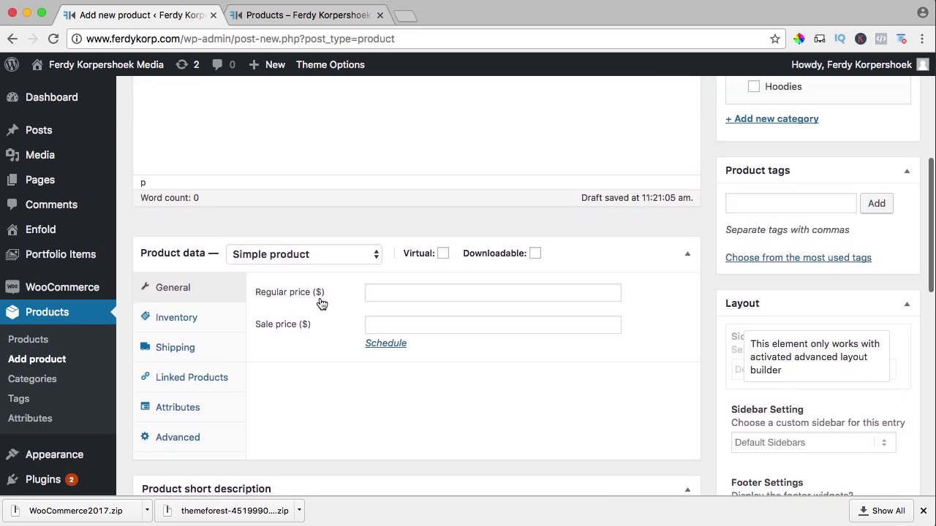
Set the product type to Variable product and show the Attributes section
{"action": "left_click", "coordinate": [272, 254]}
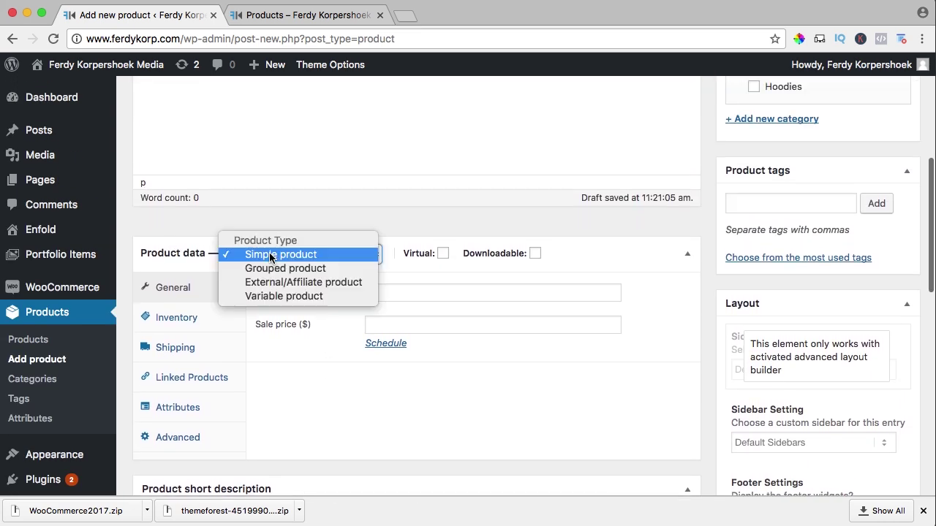
{"action": "left_click", "coordinate": [281, 296]}
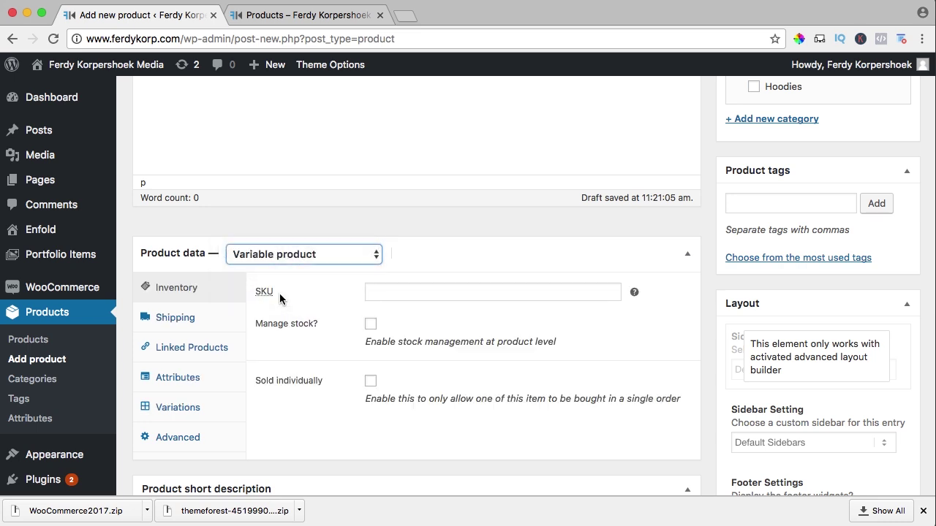
{"action": "left_click", "coordinate": [391, 290]}
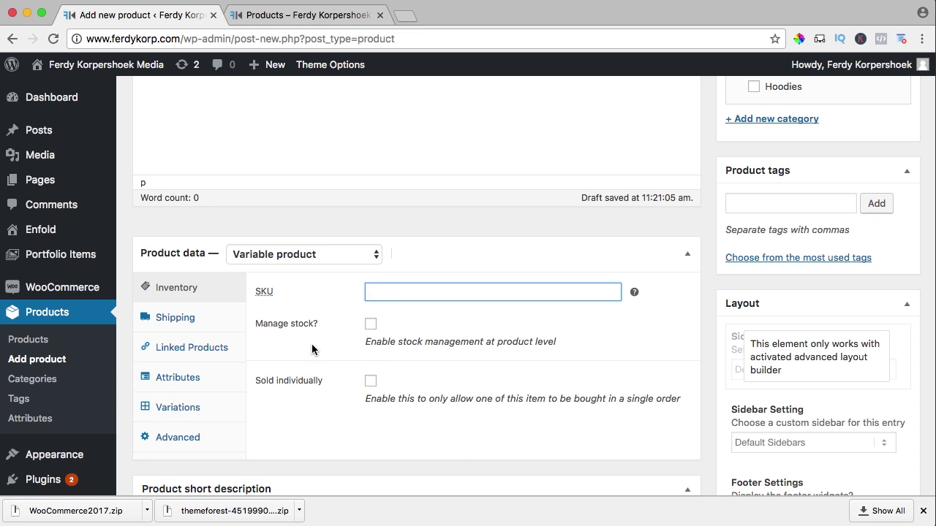
{"action": "left_click", "coordinate": [182, 378]}
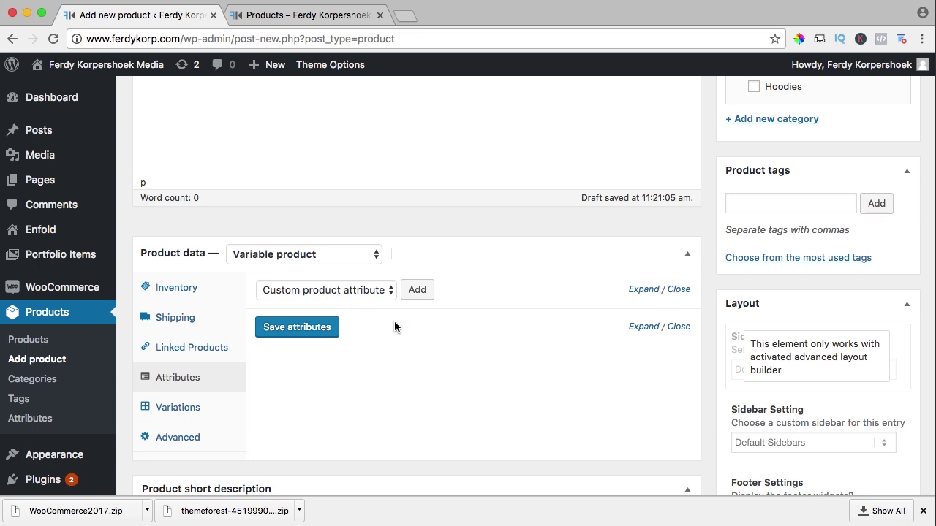
Add a Size attribute with values S | M | L | XL, used for variations, and save it
{"action": "left_click", "coordinate": [413, 292]}
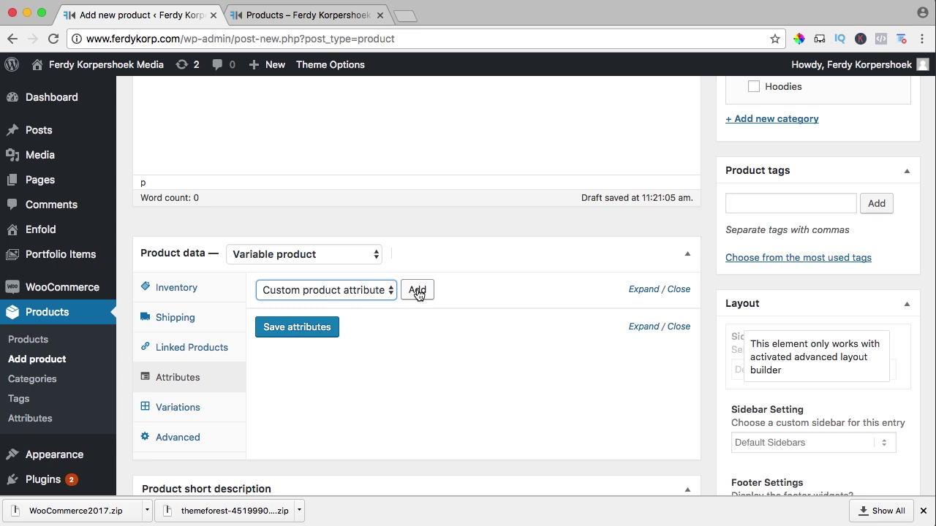
{"action": "left_click", "coordinate": [318, 376]}
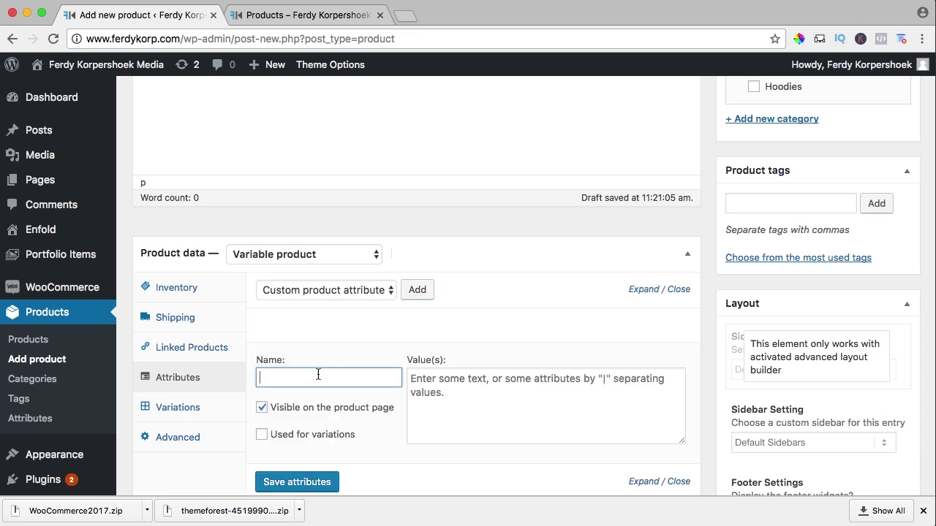
{"action": "type", "text": "Size"}
{"action": "left_click", "coordinate": [532, 383]}
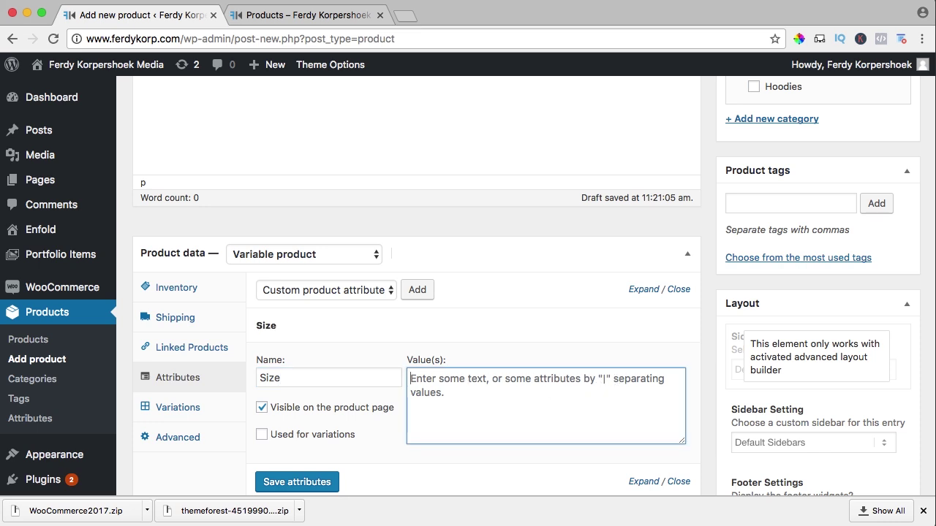
{"action": "type", "text": "Small | Medium | La"}
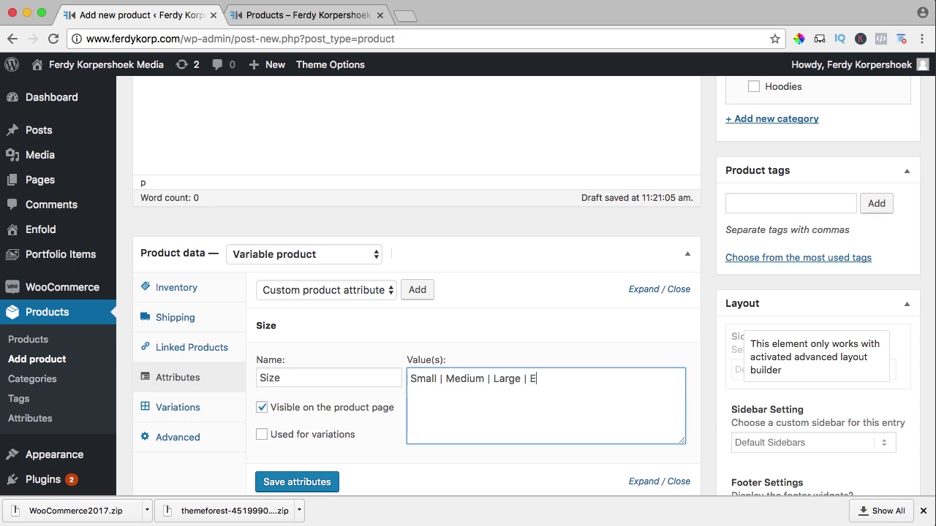
{"action": "type", "text": "rge"}
{"action": "key", "text": "super+a"}
{"action": "type", "text": "S"}
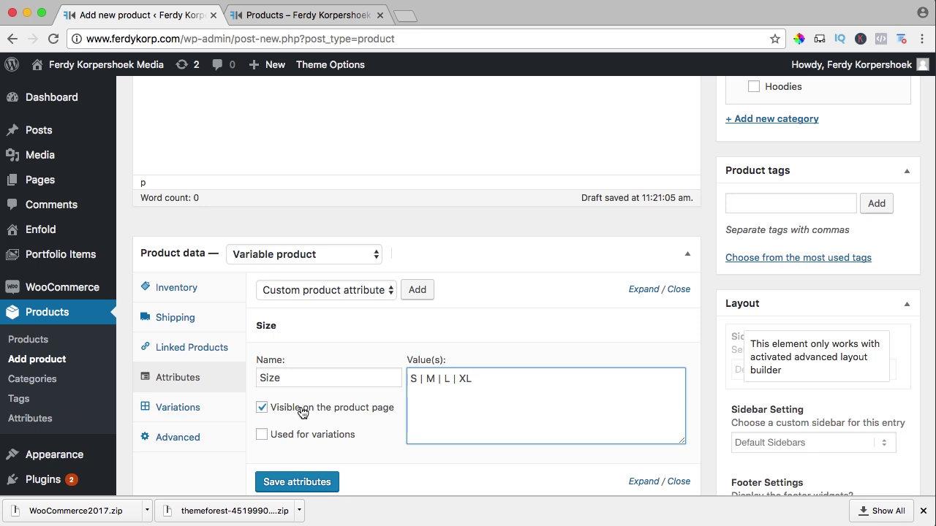
{"action": "scroll", "coordinate": [353, 407], "scroll_direction": "down", "scroll_amount": 2}
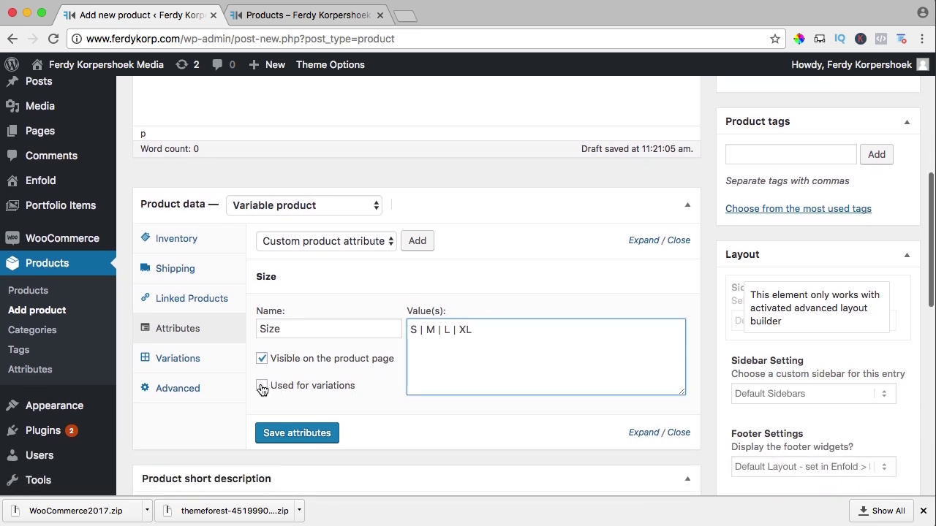
{"action": "left_click", "coordinate": [263, 387]}
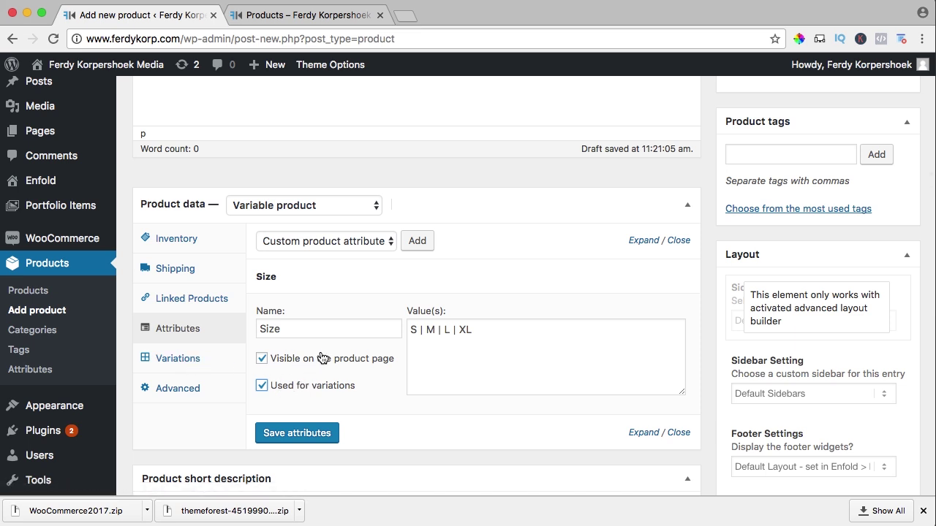
{"action": "left_click", "coordinate": [299, 435]}
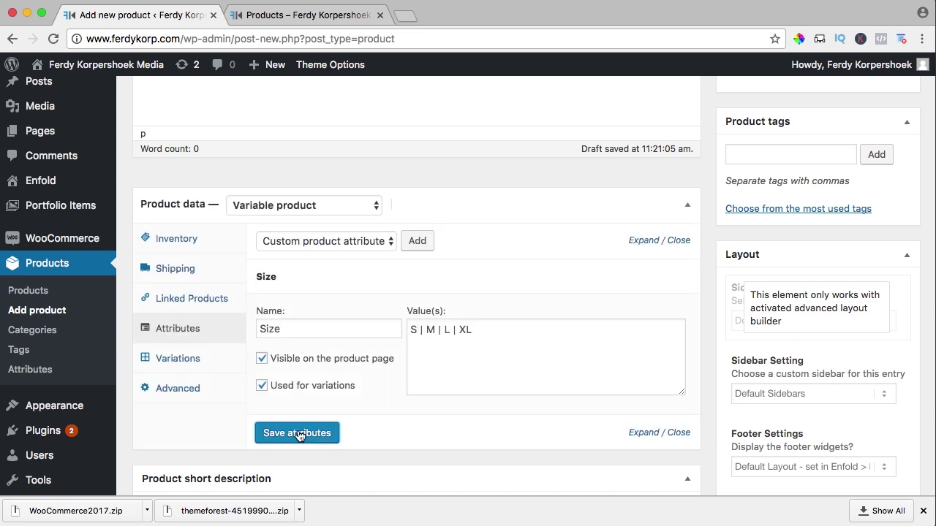
Add a Color attribute 'White | Black', used for variations, and save both attributes
{"action": "left_click", "coordinate": [416, 243]}
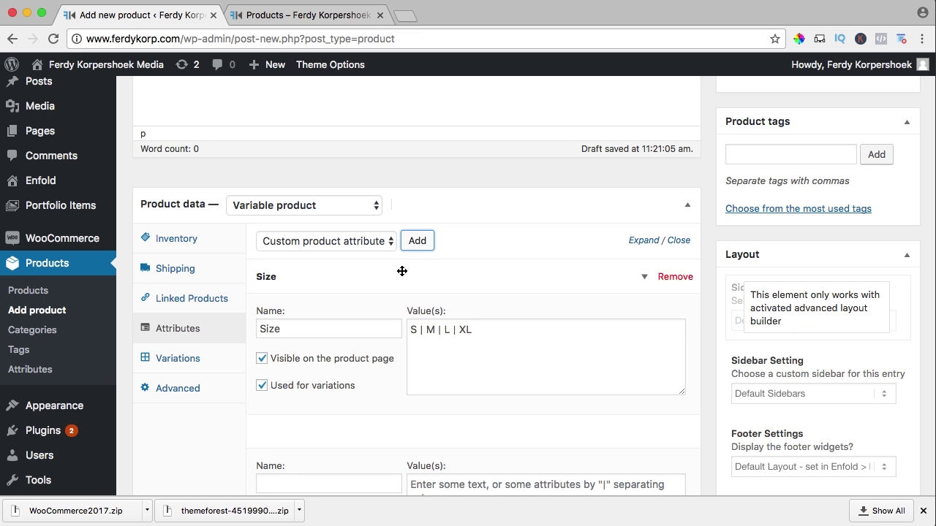
{"action": "scroll", "coordinate": [345, 364], "scroll_direction": "down", "scroll_amount": 4}
{"action": "left_click", "coordinate": [300, 352]}
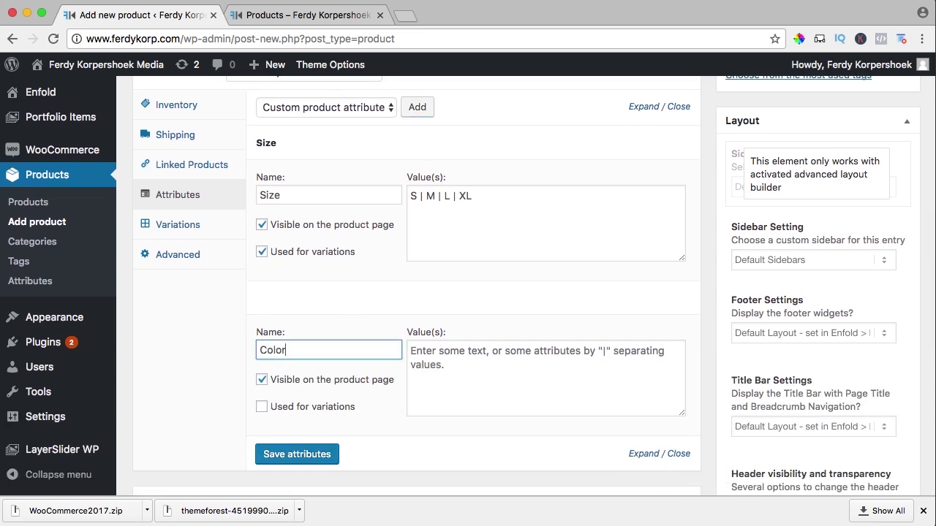
{"action": "left_click", "coordinate": [486, 374]}
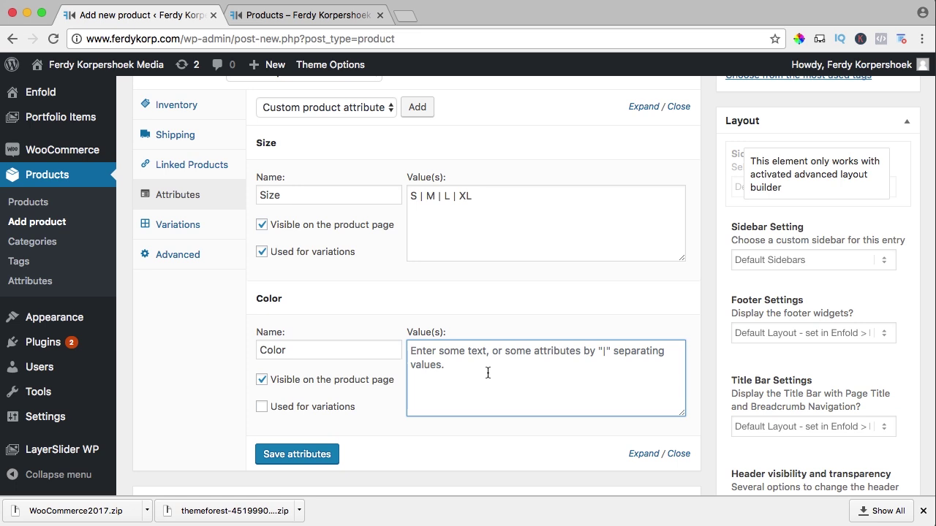
{"action": "type", "text": "White |"}
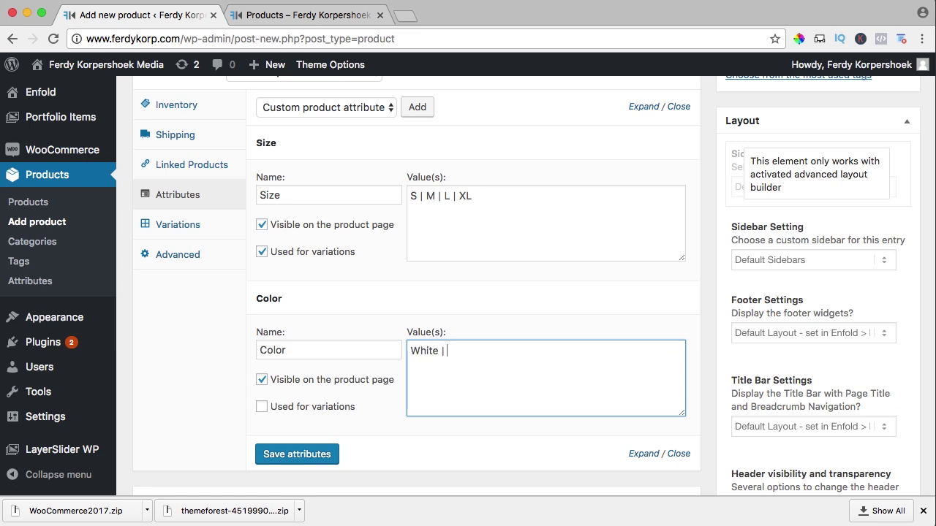
{"action": "type", "text": " Black"}
{"action": "left_click", "coordinate": [260, 410]}
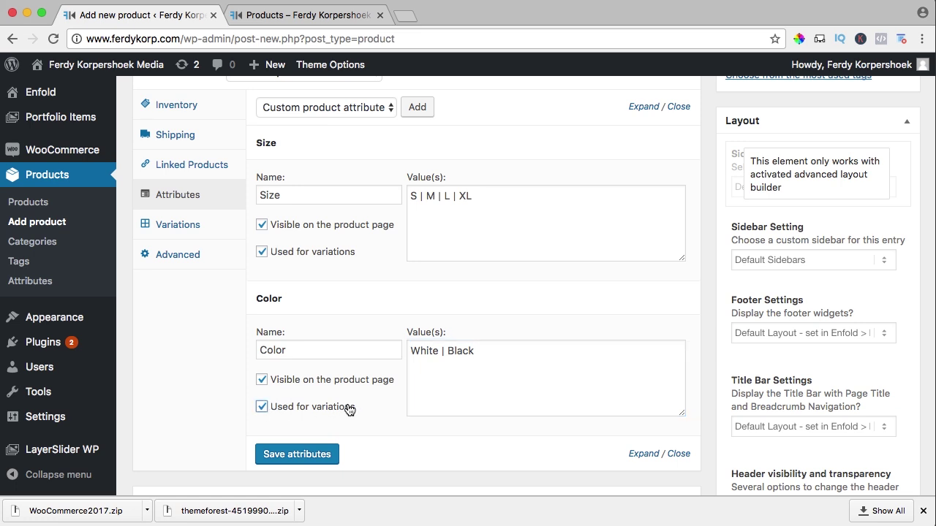
{"action": "scroll", "coordinate": [346, 393], "scroll_direction": "up", "scroll_amount": 1}
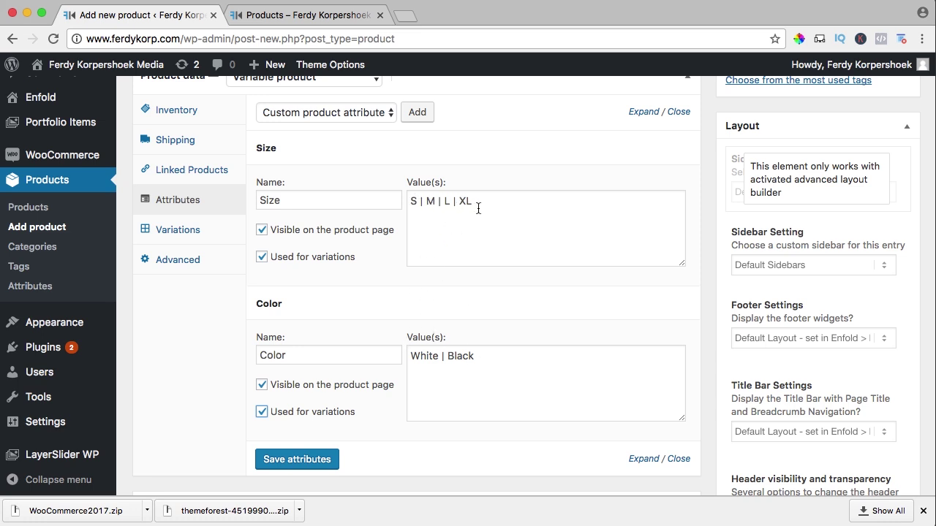
{"action": "left_click", "coordinate": [296, 459]}
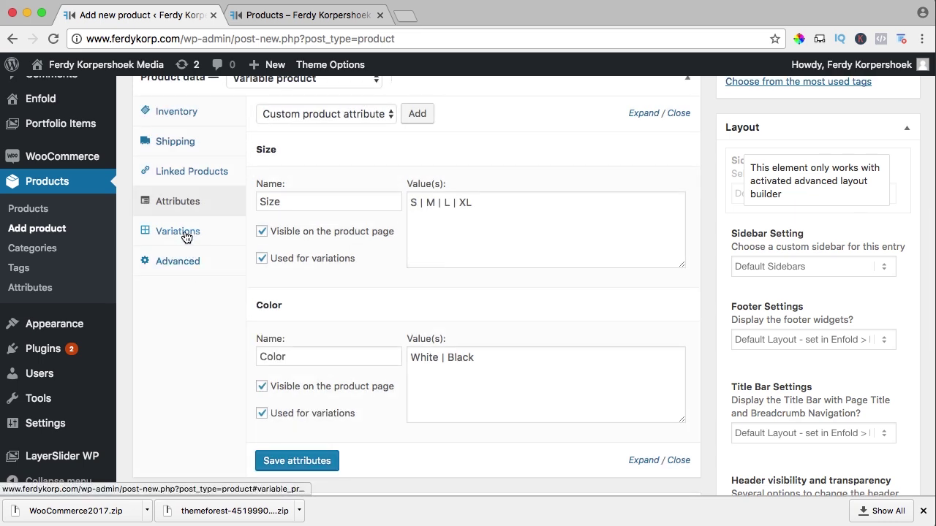
Run 'Create variations from all attributes' to generate 8 T-Shirt variations, #532 to #539
{"action": "left_click", "coordinate": [185, 232]}
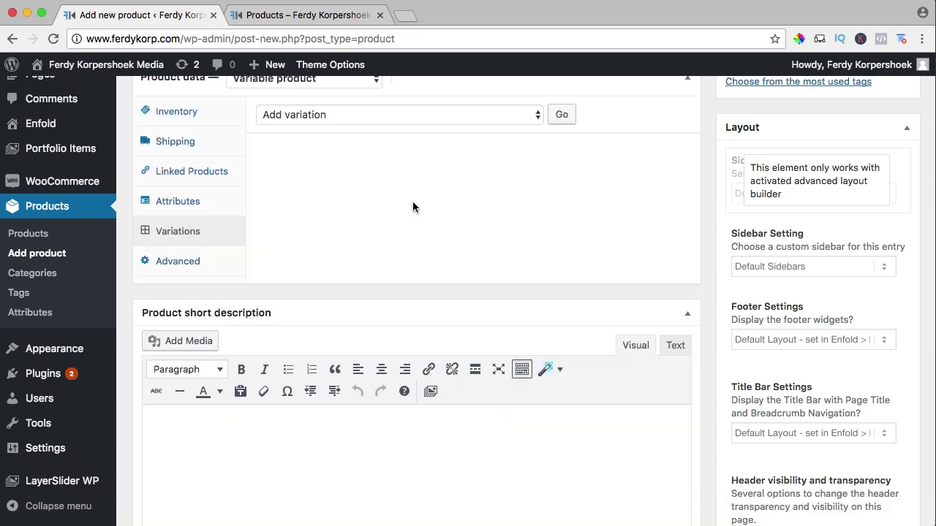
{"action": "scroll", "coordinate": [412, 201], "scroll_direction": "up", "scroll_amount": 1}
{"action": "left_click", "coordinate": [361, 156]}
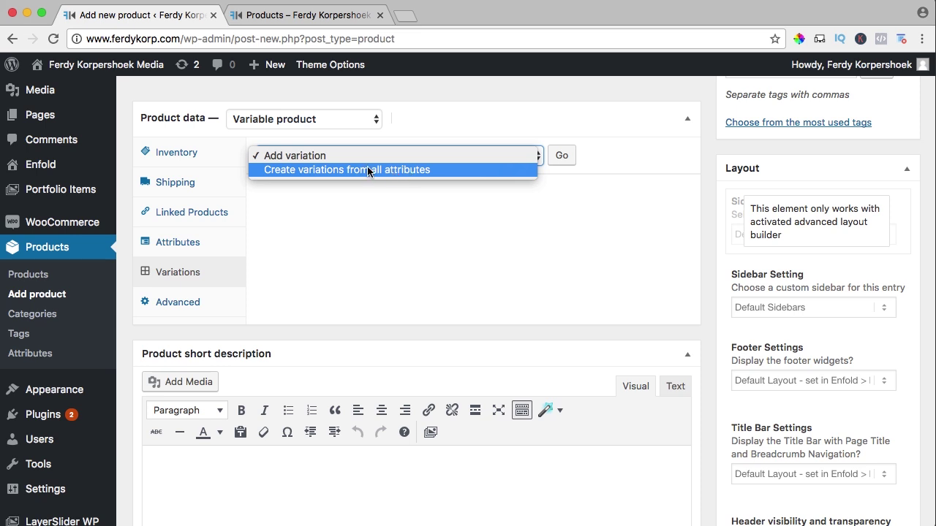
{"action": "left_click", "coordinate": [370, 170]}
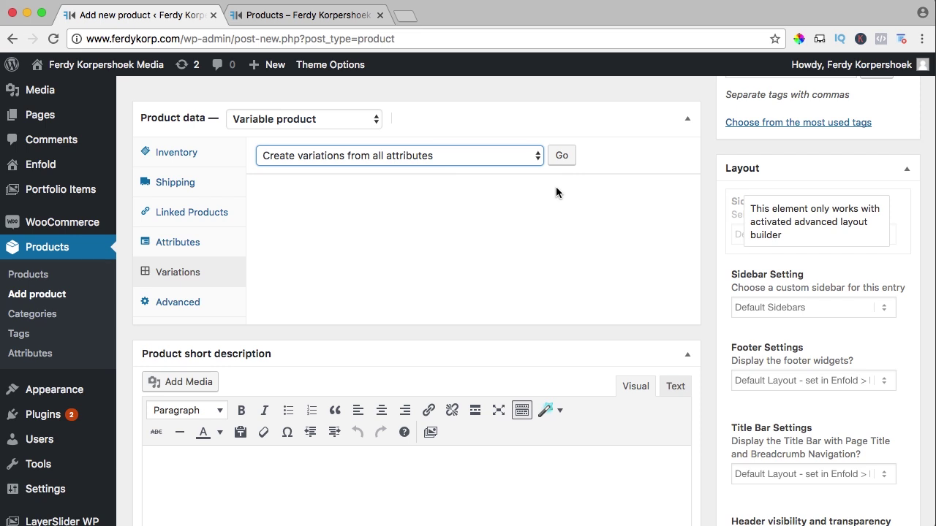
{"action": "left_click", "coordinate": [561, 158]}
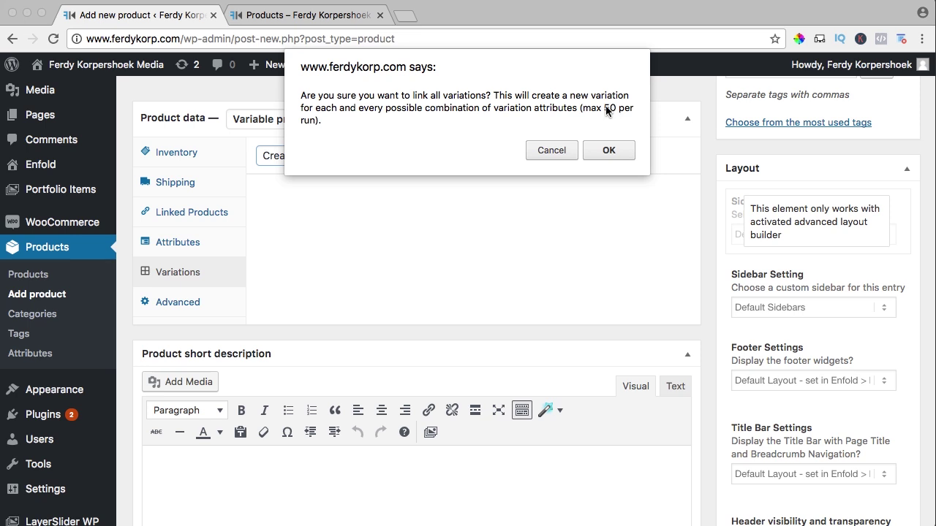
{"action": "left_click", "coordinate": [607, 151]}
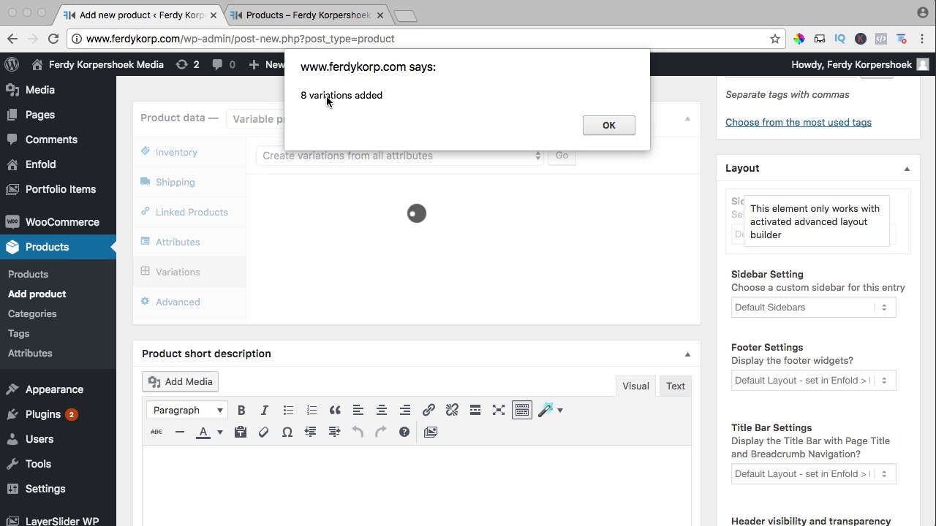
{"action": "left_click", "coordinate": [613, 125]}
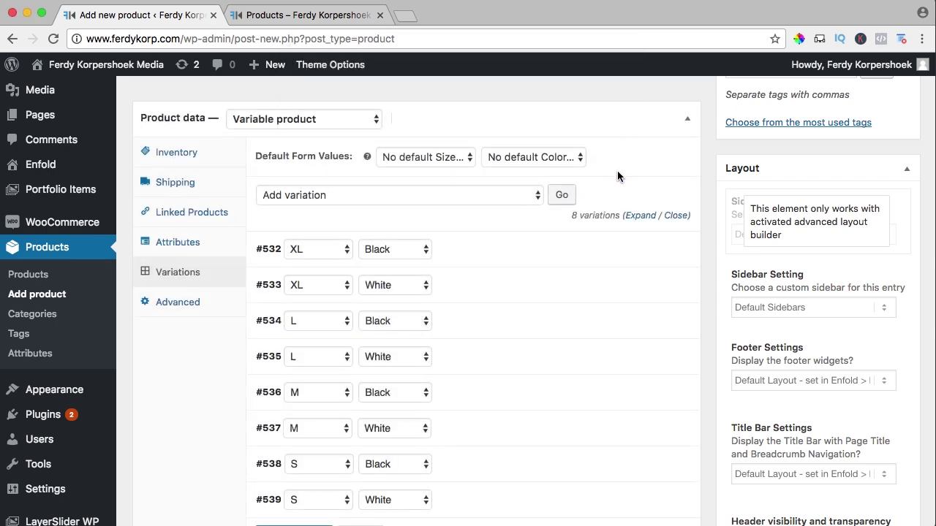
{"action": "scroll", "coordinate": [616, 172], "scroll_direction": "down", "scroll_amount": 3}
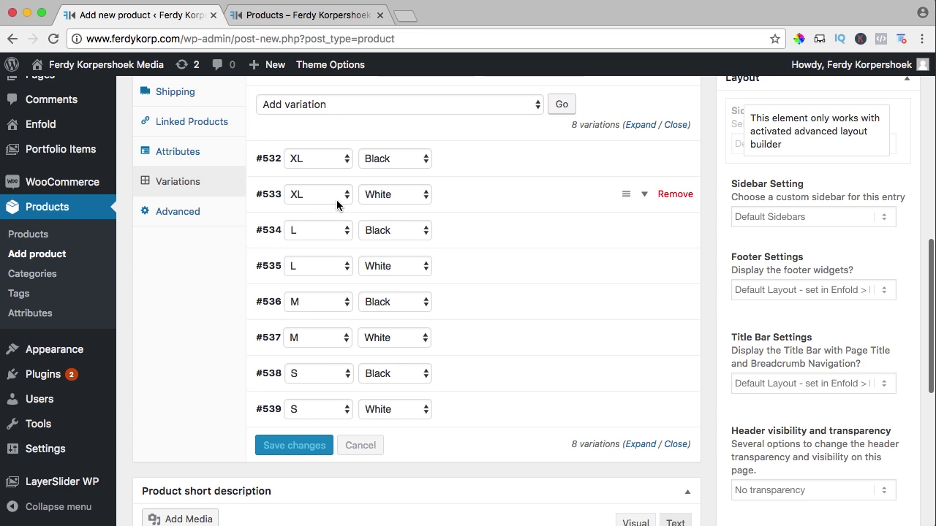
Expand all variation rows and open the image chooser for variation #532
{"action": "left_click", "coordinate": [640, 126]}
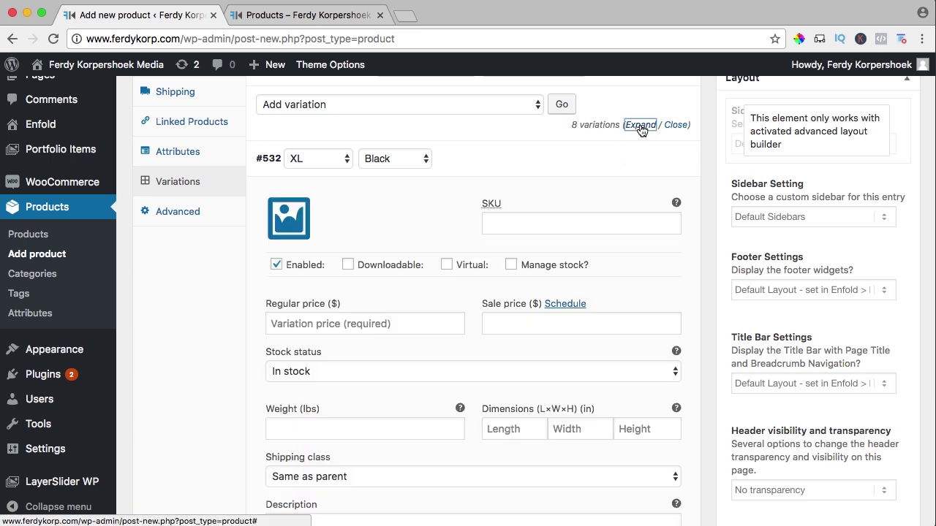
{"action": "scroll", "coordinate": [347, 210], "scroll_direction": "down", "scroll_amount": 1}
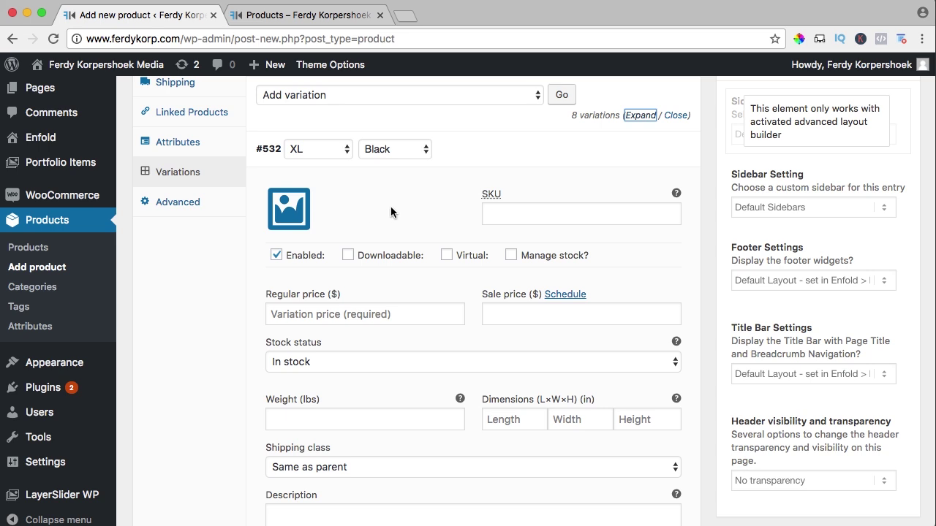
{"action": "scroll", "coordinate": [355, 194], "scroll_direction": "down", "scroll_amount": 3}
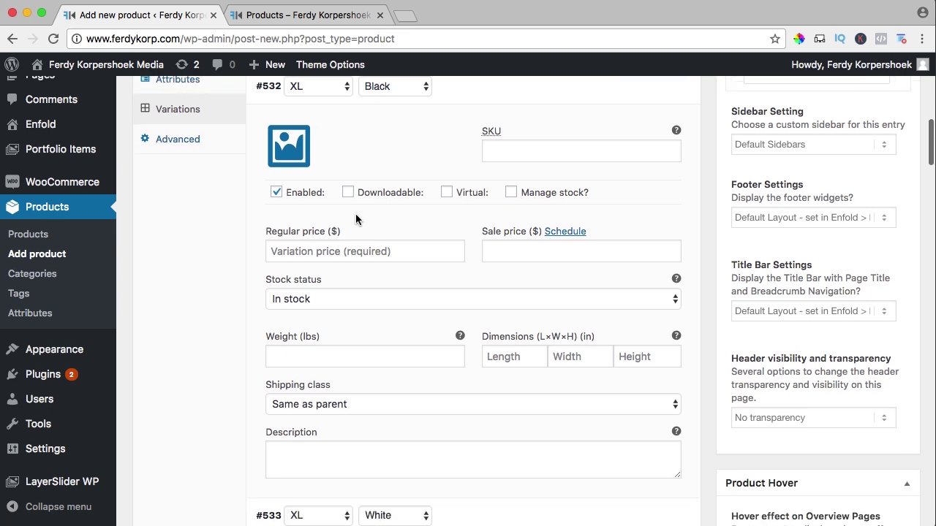
{"action": "scroll", "coordinate": [356, 191], "scroll_direction": "up", "scroll_amount": 3}
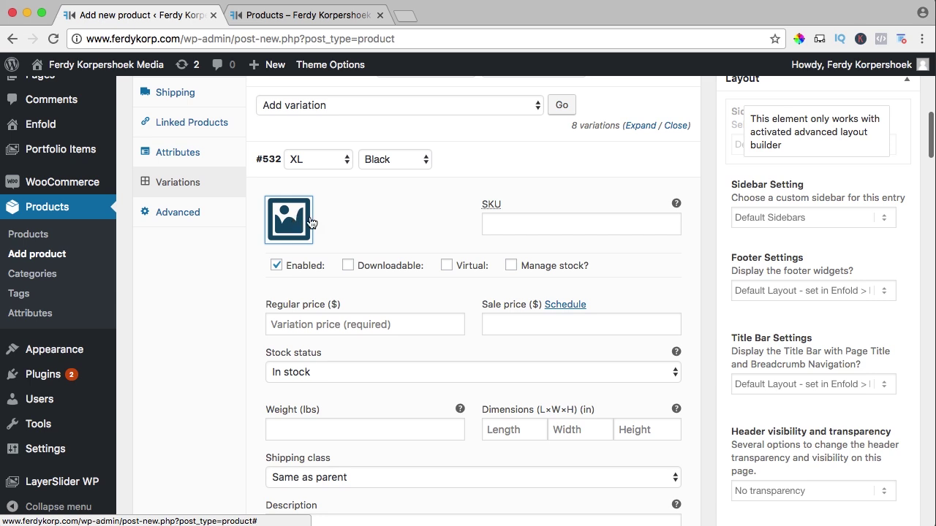
{"action": "left_click", "coordinate": [287, 220]}
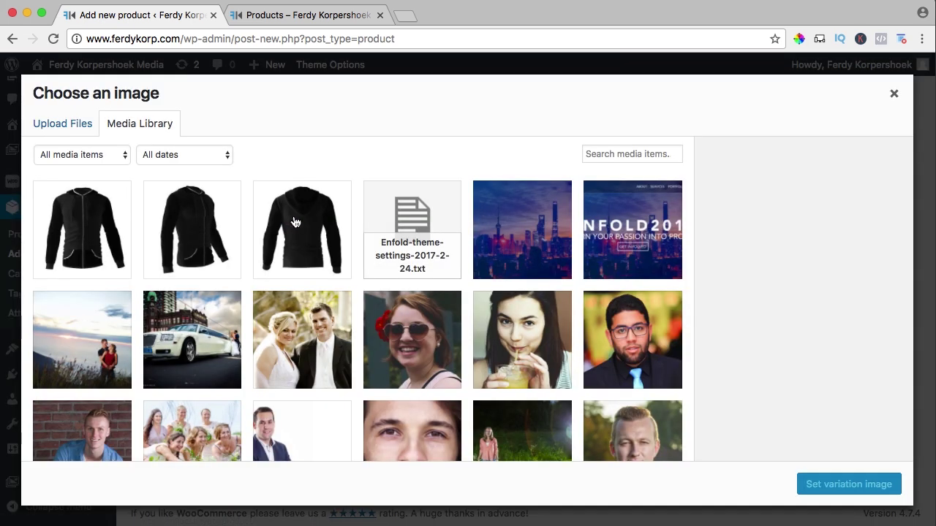
Upload the four T-Shirt JPGs (black and white, front and back) to the media library
{"action": "left_click", "coordinate": [64, 125]}
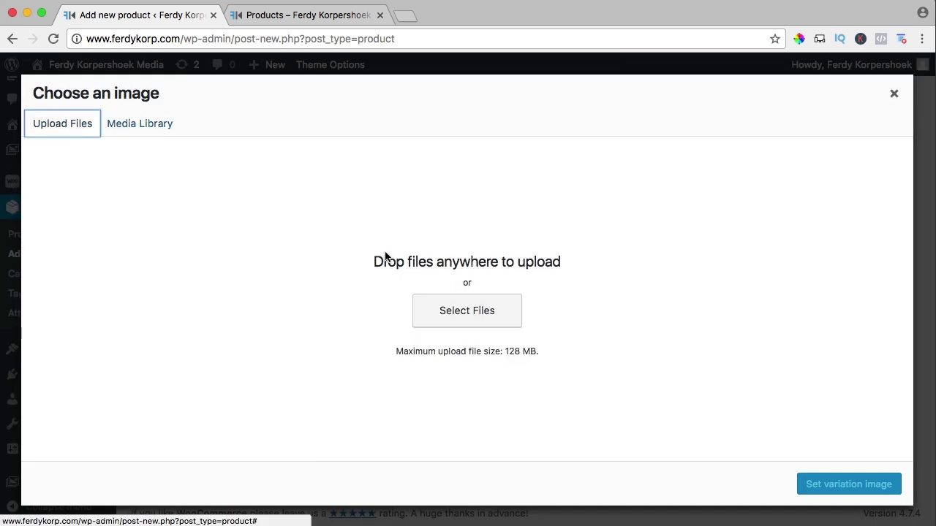
{"action": "left_click", "coordinate": [465, 312]}
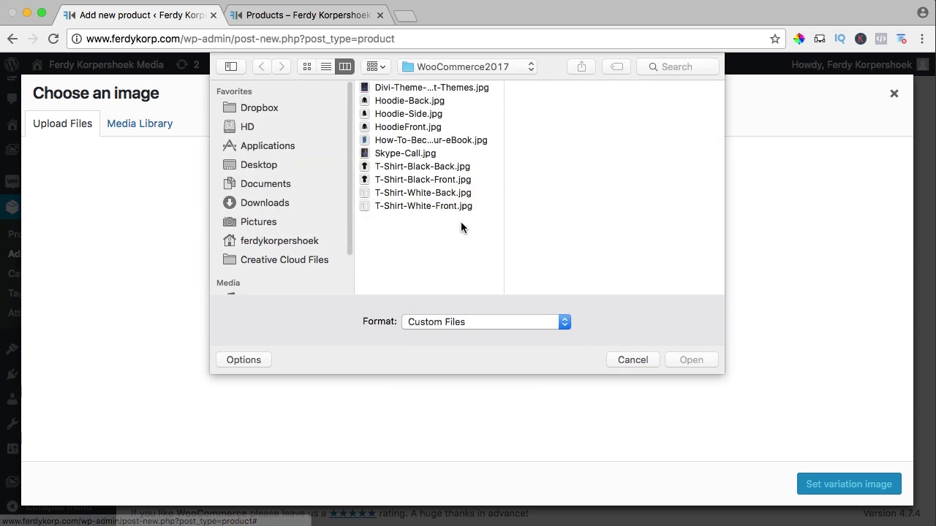
{"action": "left_click", "coordinate": [423, 166]}
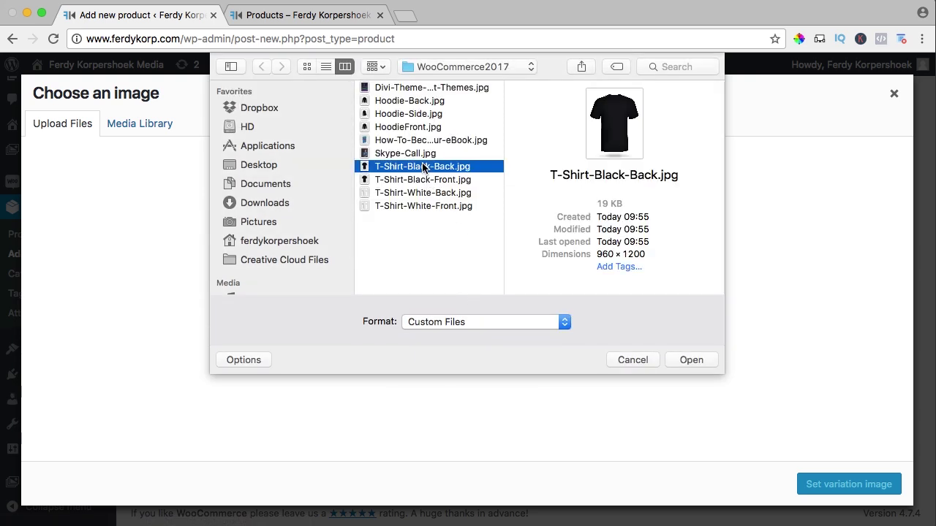
{"action": "key", "text": "Down"}
{"action": "key", "text": "Down"}
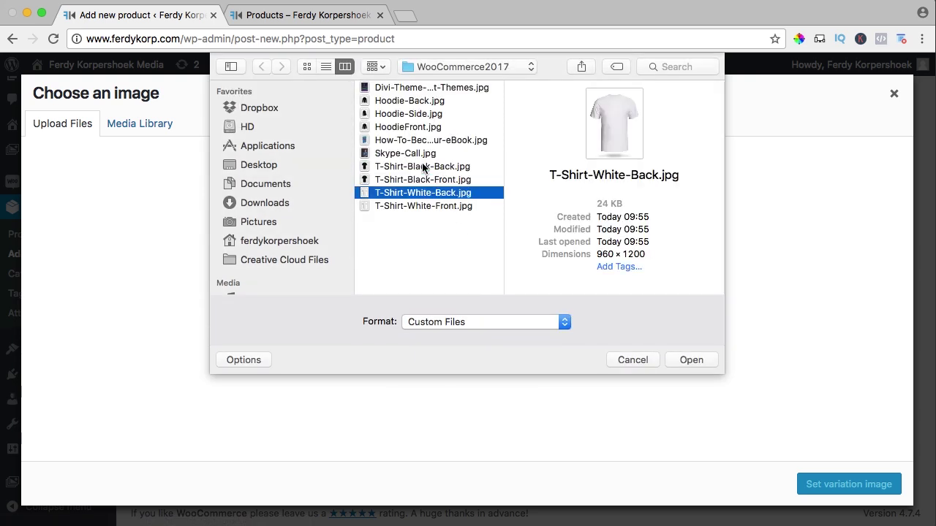
{"action": "key", "text": "Down"}
{"action": "key", "text": "Up"}
{"action": "key", "text": "Up"}
{"action": "key", "text": "Up"}
{"action": "key", "text": "shift+Down"}
{"action": "key", "text": "shift+Down"}
{"action": "key", "text": "shift+Down"}
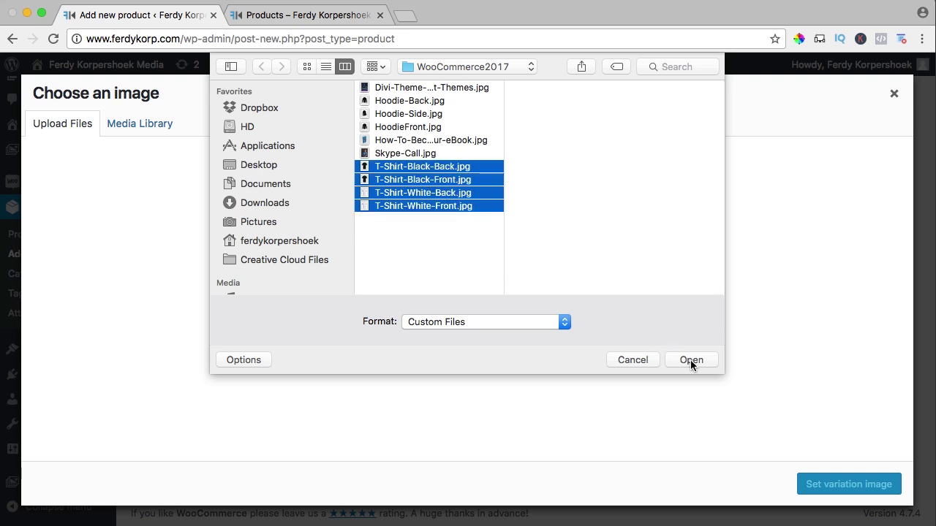
{"action": "left_click", "coordinate": [690, 360]}
Retitle the uploads, e.g. 'Black Back' and 'T-Shirt White Back', and select the black front image
{"action": "left_click", "coordinate": [809, 398]}
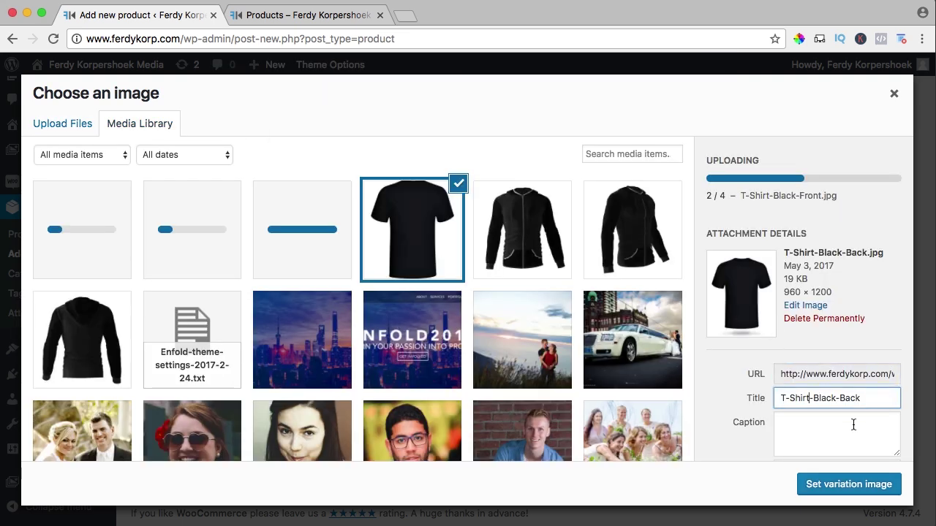
{"action": "key", "text": "shift+End"}
{"action": "type", "text": "Black Back"}
{"action": "key", "text": "ctrl+a"}
{"action": "left_click", "coordinate": [144, 237]}
{"action": "key", "text": "Tab"}
{"action": "key", "text": "Tab"}
{"action": "type", "text": "T-Shirt White Back"}
{"action": "left_click", "coordinate": [82, 229]}
{"action": "left_click", "coordinate": [192, 229]}
{"action": "left_click", "coordinate": [81, 229]}
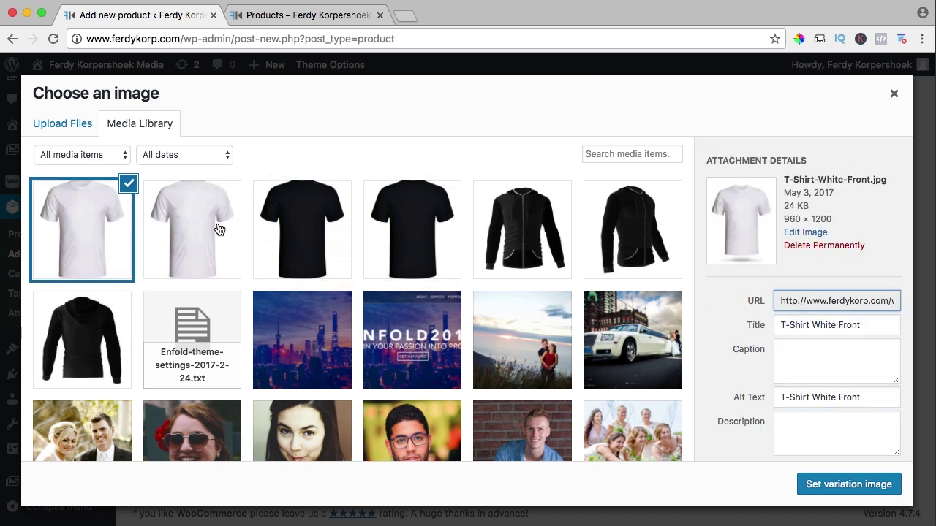
{"action": "left_click", "coordinate": [315, 228]}
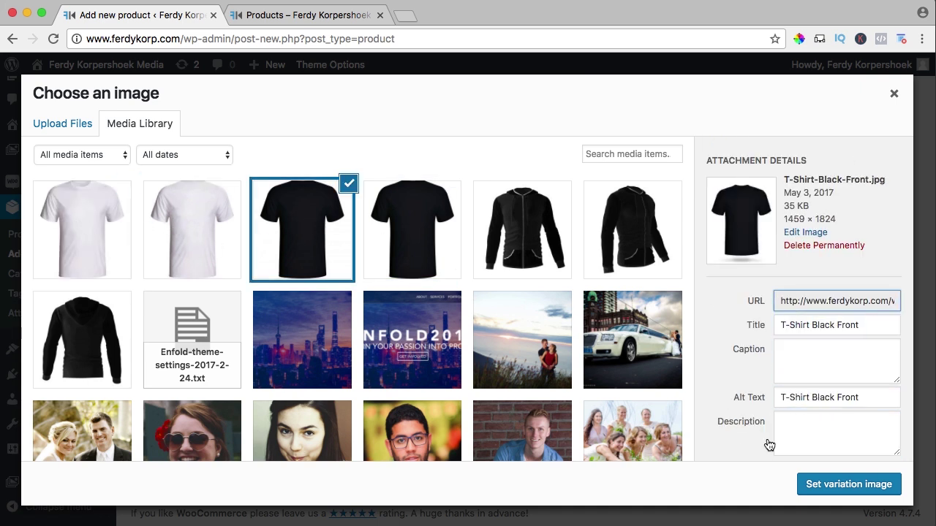
Set the black shirt on #532, then white, black, white images on variations #533–#535
{"action": "left_click", "coordinate": [841, 485]}
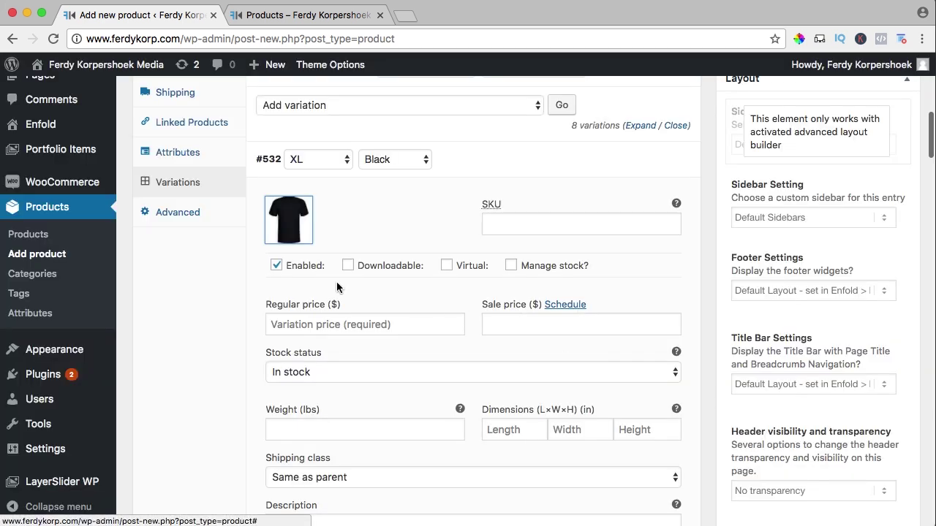
{"action": "scroll", "coordinate": [338, 286], "scroll_direction": "down", "scroll_amount": 10}
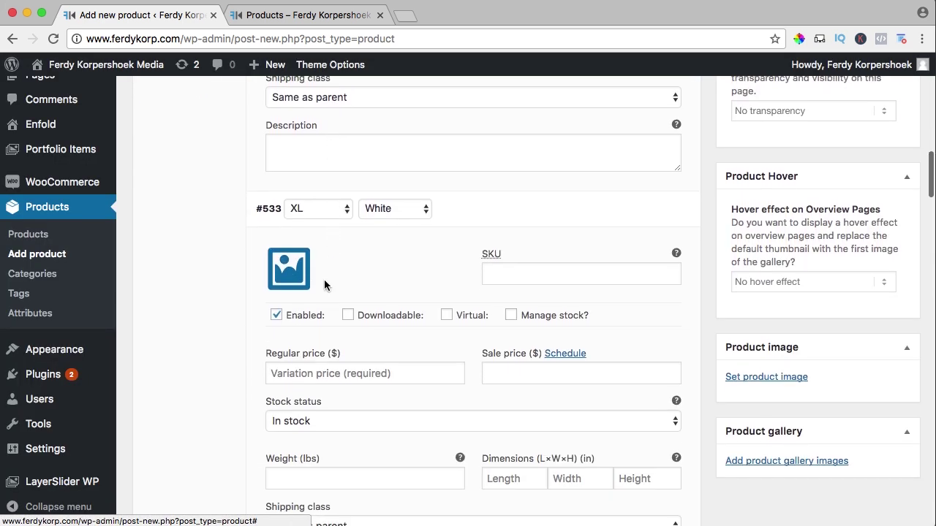
{"action": "left_click", "coordinate": [290, 278]}
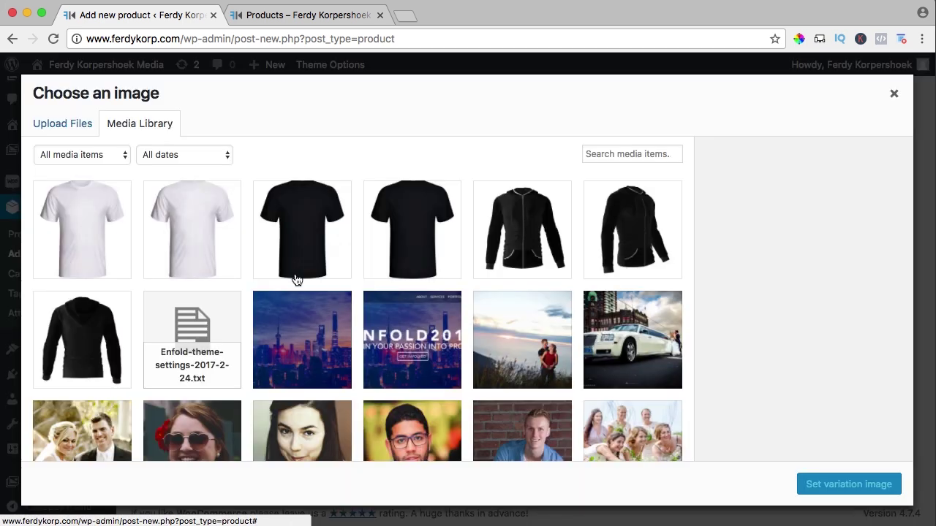
{"action": "left_click", "coordinate": [117, 231]}
{"action": "left_click", "coordinate": [861, 487]}
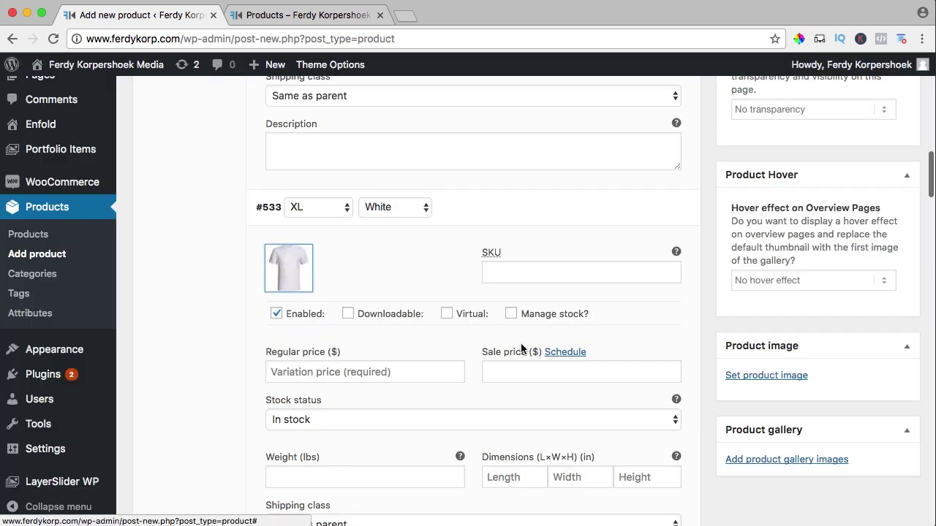
{"action": "scroll", "coordinate": [342, 283], "scroll_direction": "down", "scroll_amount": 7}
{"action": "scroll", "coordinate": [342, 284], "scroll_direction": "down", "scroll_amount": 4}
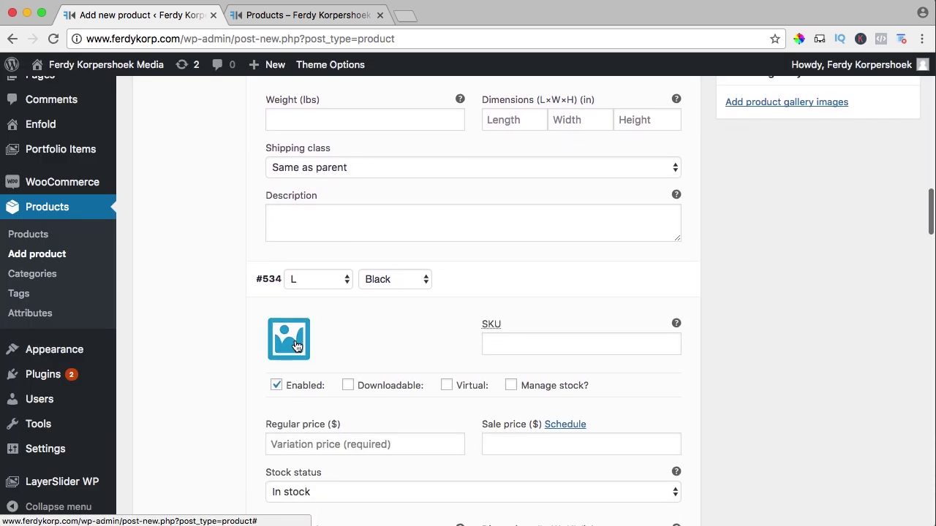
{"action": "left_click", "coordinate": [288, 342]}
{"action": "left_click", "coordinate": [290, 260]}
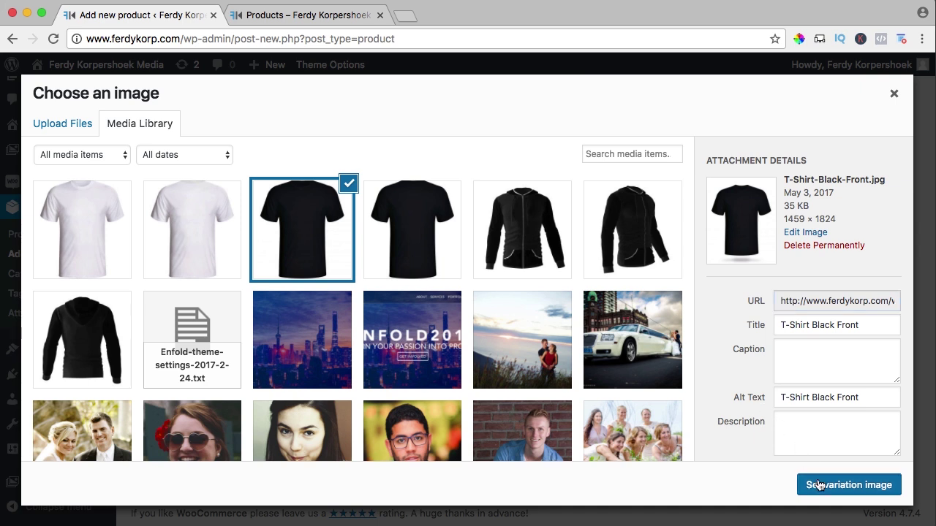
{"action": "left_click", "coordinate": [819, 485]}
{"action": "scroll", "coordinate": [405, 332], "scroll_direction": "down", "scroll_amount": 5}
{"action": "left_click", "coordinate": [278, 464]}
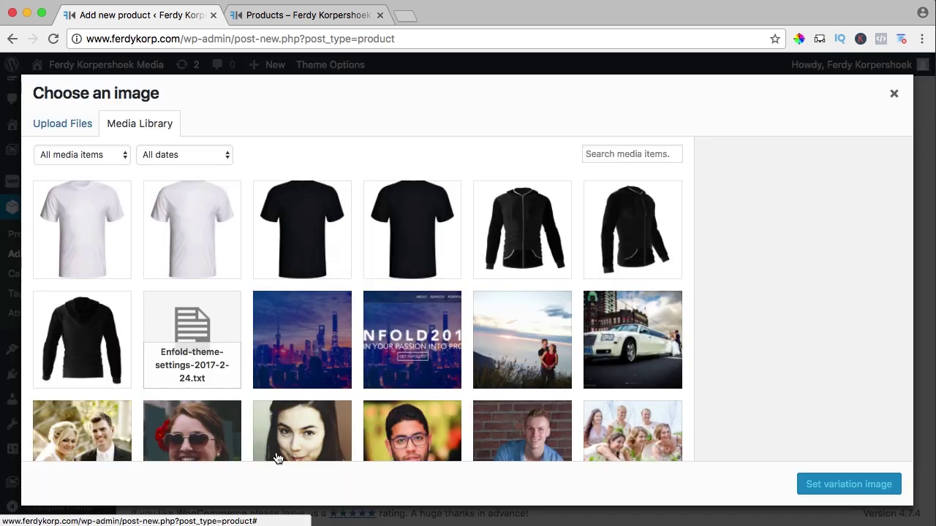
{"action": "left_click", "coordinate": [123, 238]}
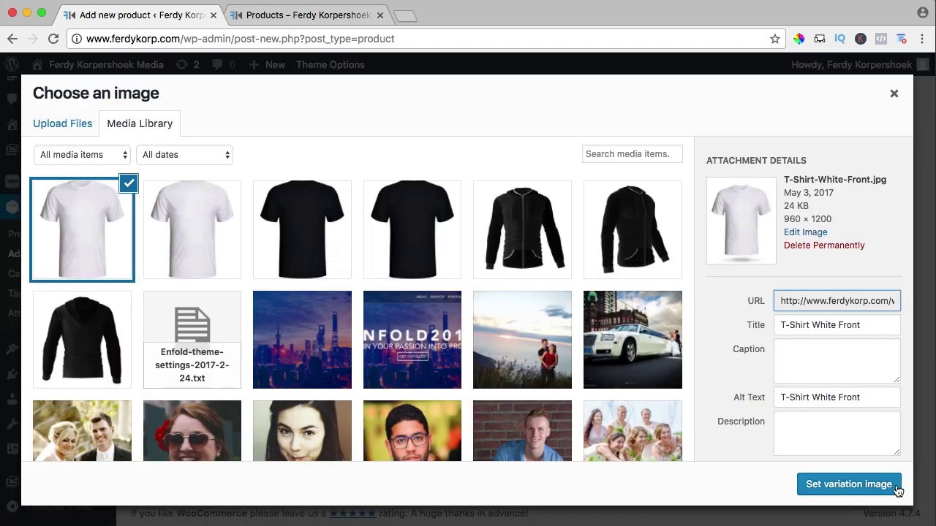
{"action": "left_click", "coordinate": [896, 487]}
Assign black to #536, white to #537, black to #538 and white to #539
{"action": "scroll", "coordinate": [376, 340], "scroll_direction": "down", "scroll_amount": 8}
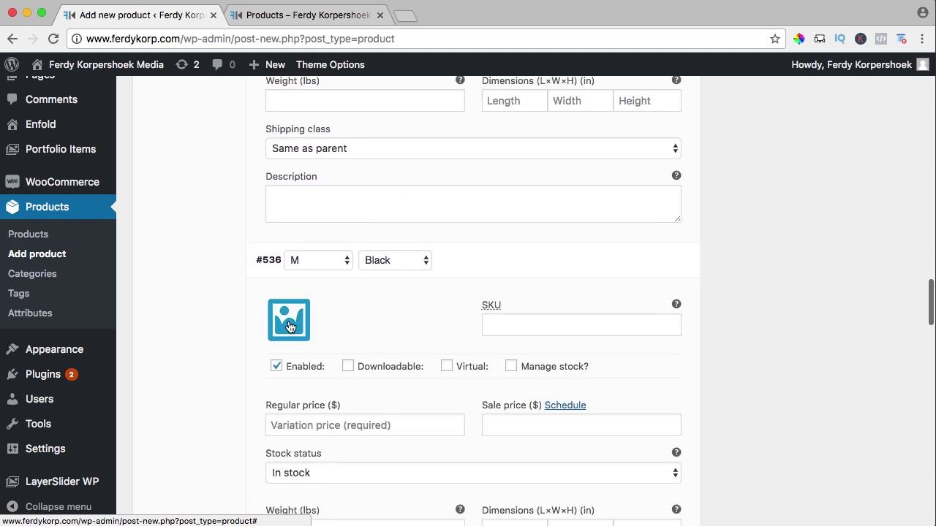
{"action": "left_click", "coordinate": [290, 329]}
{"action": "left_click", "coordinate": [314, 248]}
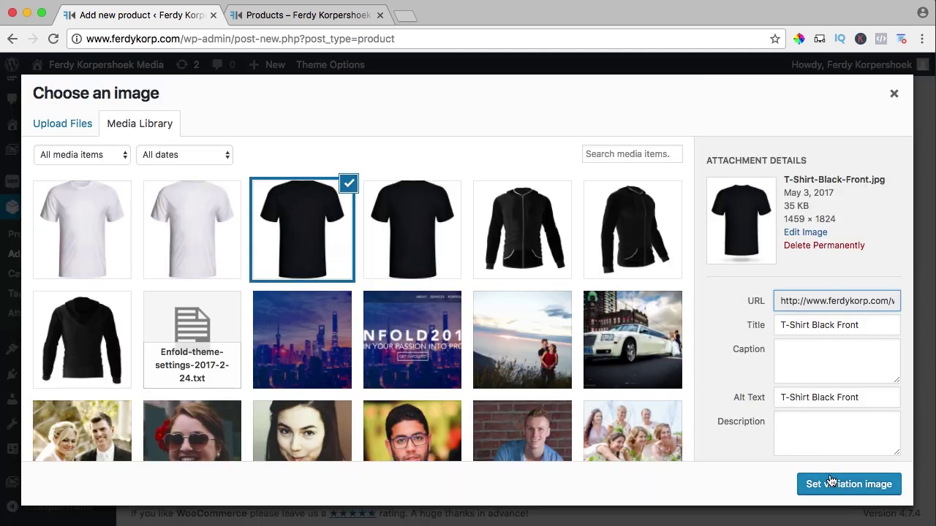
{"action": "left_click", "coordinate": [830, 479]}
{"action": "scroll", "coordinate": [376, 328], "scroll_direction": "down", "scroll_amount": 8}
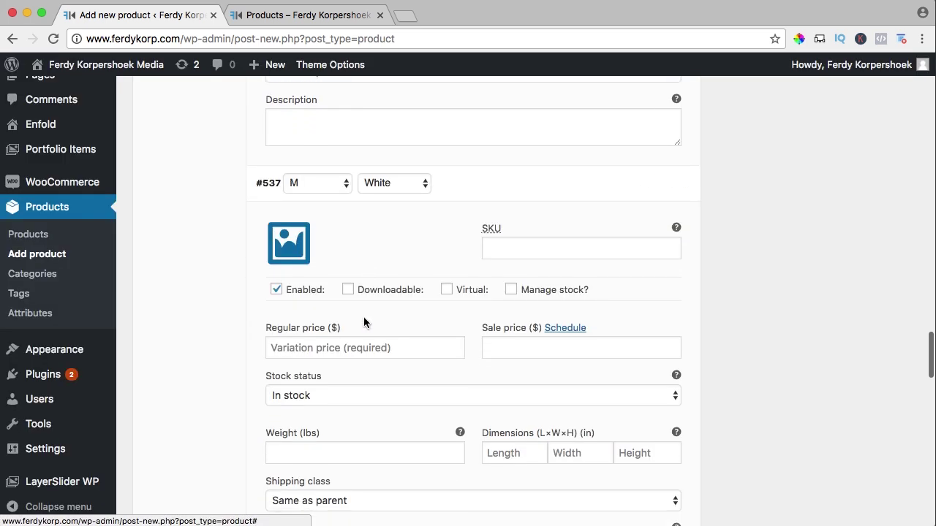
{"action": "left_click", "coordinate": [288, 247]}
{"action": "left_click", "coordinate": [114, 244]}
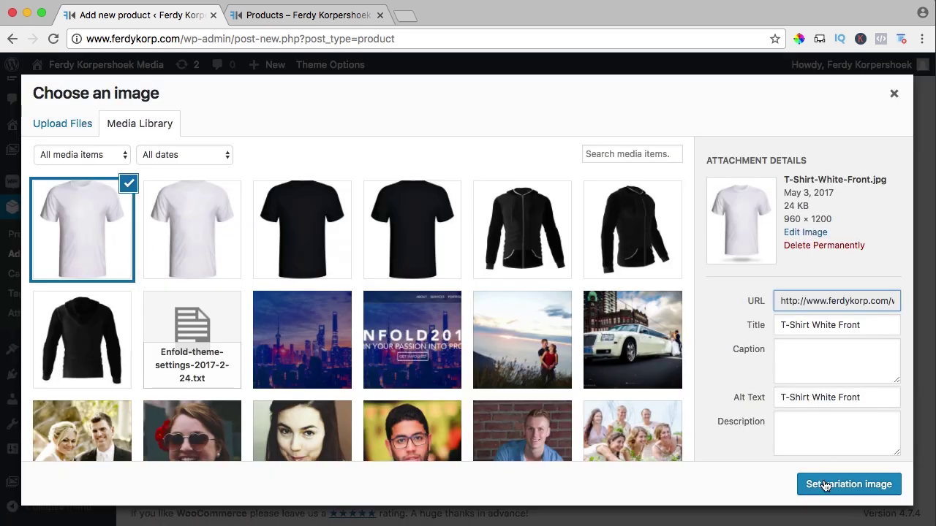
{"action": "left_click", "coordinate": [823, 481]}
{"action": "scroll", "coordinate": [377, 302], "scroll_direction": "down", "scroll_amount": 5}
{"action": "left_click", "coordinate": [297, 355]}
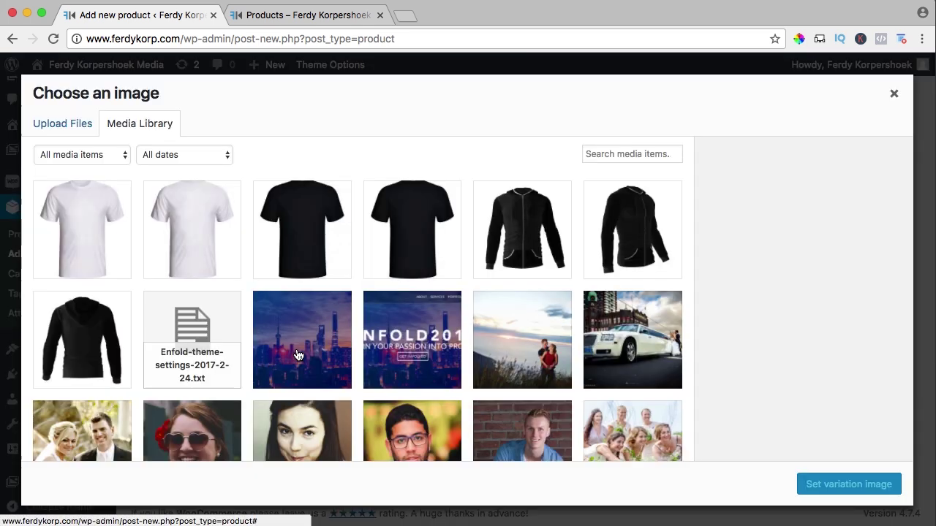
{"action": "left_click", "coordinate": [272, 235]}
{"action": "left_click", "coordinate": [807, 479]}
{"action": "scroll", "coordinate": [343, 305], "scroll_direction": "down", "scroll_amount": 8}
{"action": "left_click", "coordinate": [286, 291]}
{"action": "left_click", "coordinate": [97, 221]}
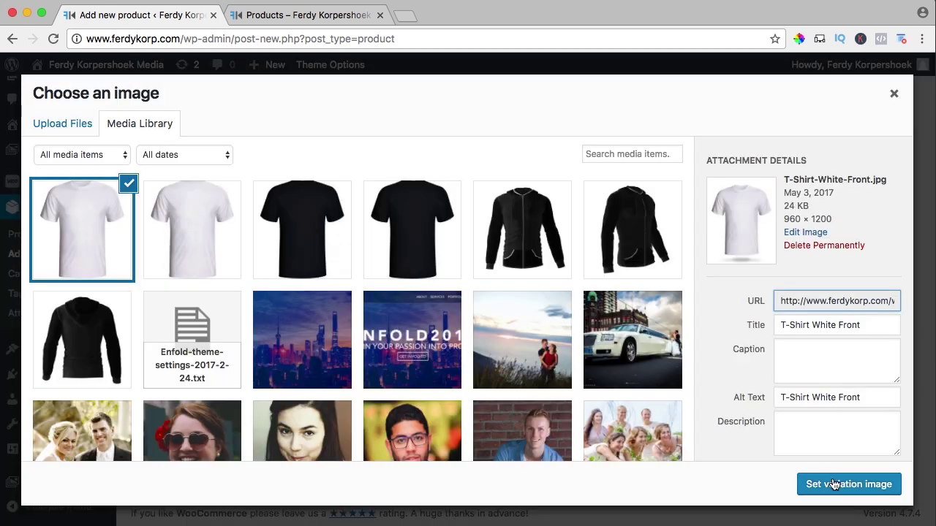
{"action": "left_click", "coordinate": [833, 485]}
{"action": "scroll", "coordinate": [801, 340], "scroll_direction": "up", "scroll_amount": 15}
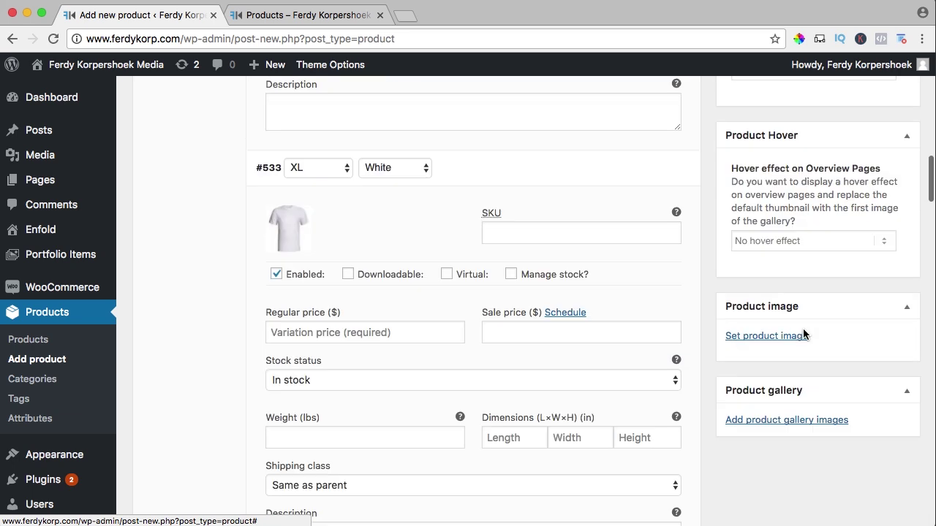
{"action": "scroll", "coordinate": [805, 329], "scroll_direction": "up", "scroll_amount": 4}
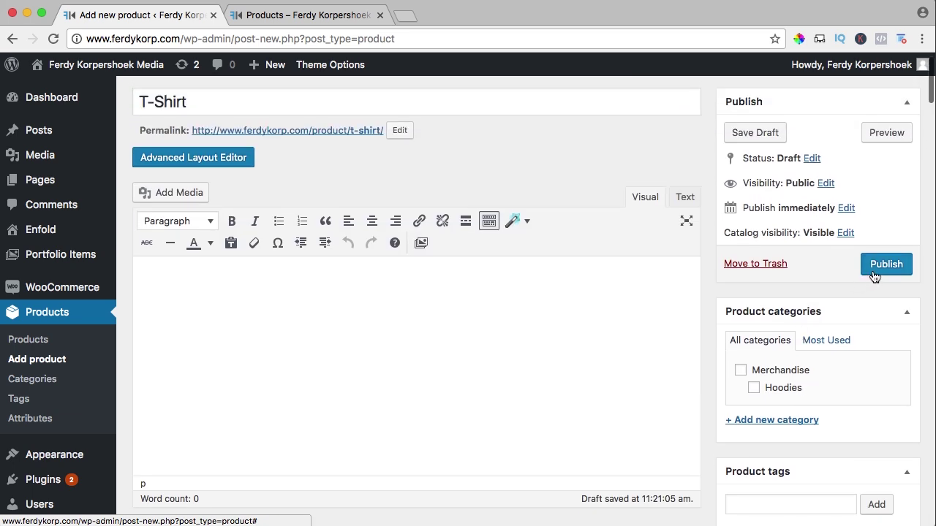
Create a T-Shirts category under Merchandise and file the product in Merchandise too
{"action": "left_click", "coordinate": [766, 421]}
{"action": "type", "text": "T-Shirts"}
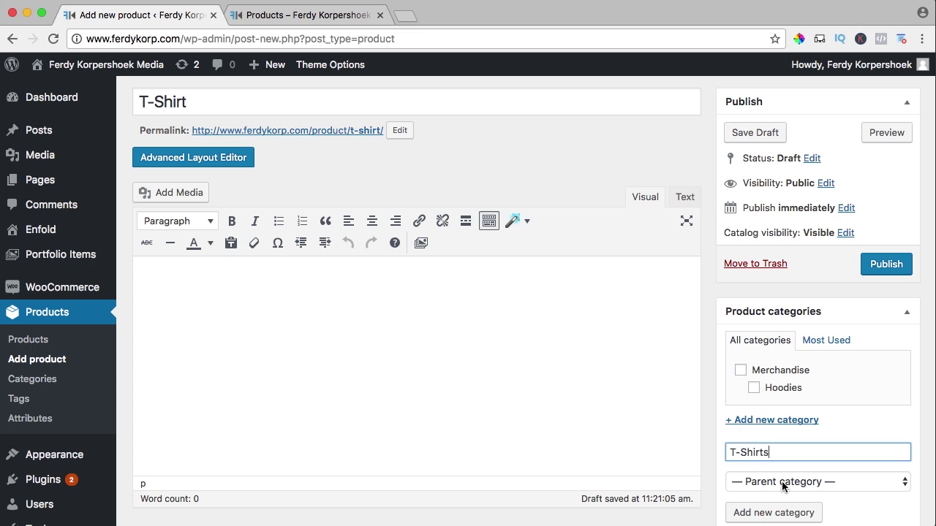
{"action": "left_click", "coordinate": [783, 483]}
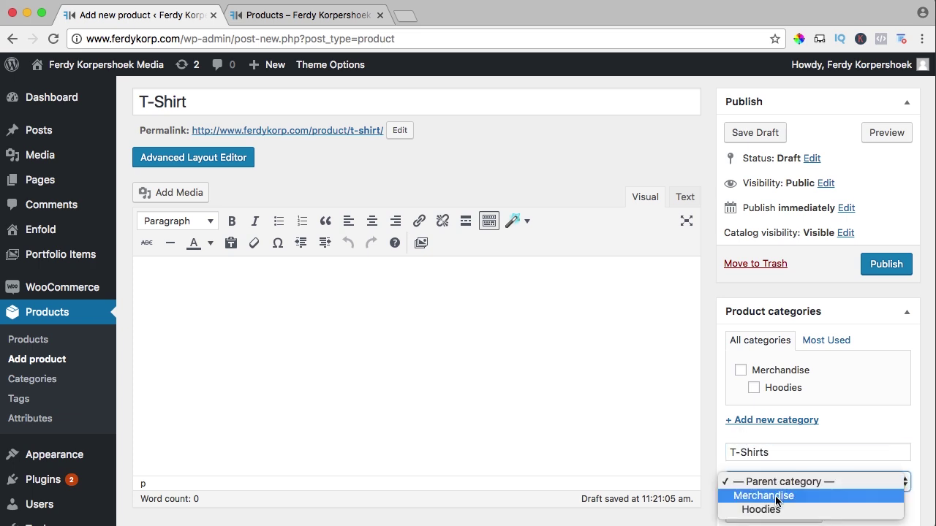
{"action": "left_click", "coordinate": [764, 496]}
{"action": "scroll", "coordinate": [863, 365], "scroll_direction": "down", "scroll_amount": 3}
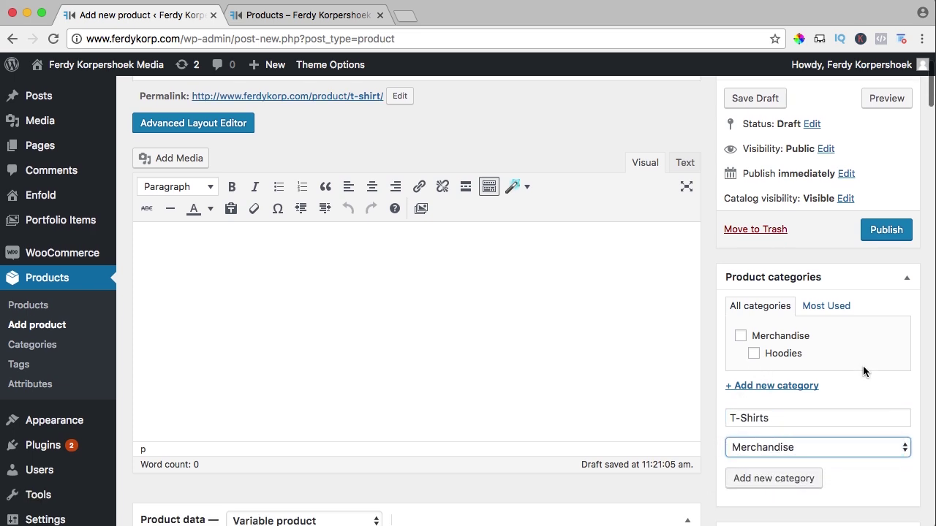
{"action": "left_click", "coordinate": [769, 380]}
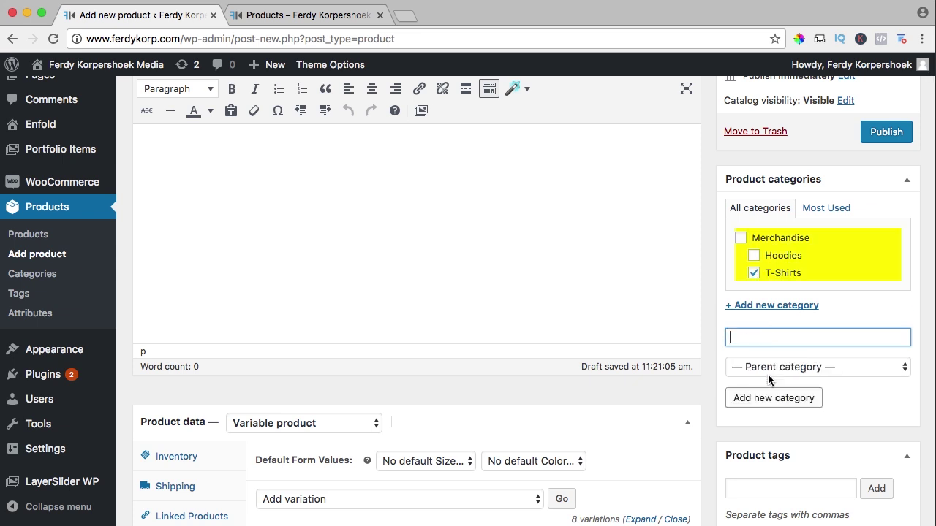
{"action": "left_click", "coordinate": [740, 238]}
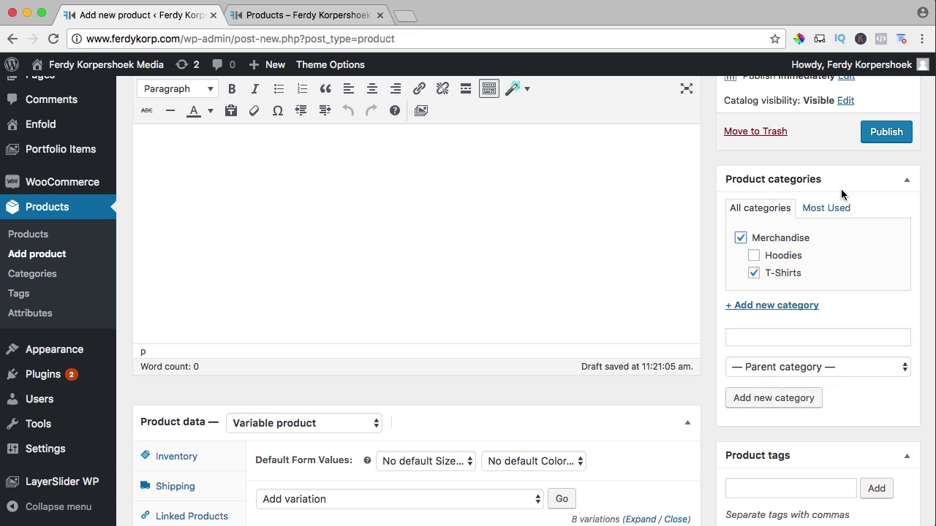
Publish the T-Shirt product, then expand all eight of its variations
{"action": "left_click", "coordinate": [885, 132]}
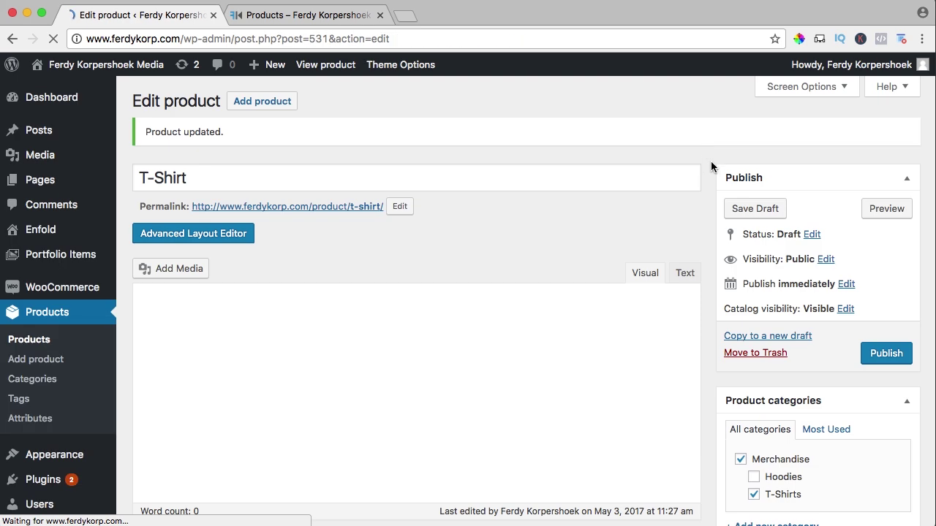
{"action": "scroll", "coordinate": [710, 164], "scroll_direction": "down", "scroll_amount": 5}
{"action": "scroll", "coordinate": [711, 176], "scroll_direction": "down", "scroll_amount": 10}
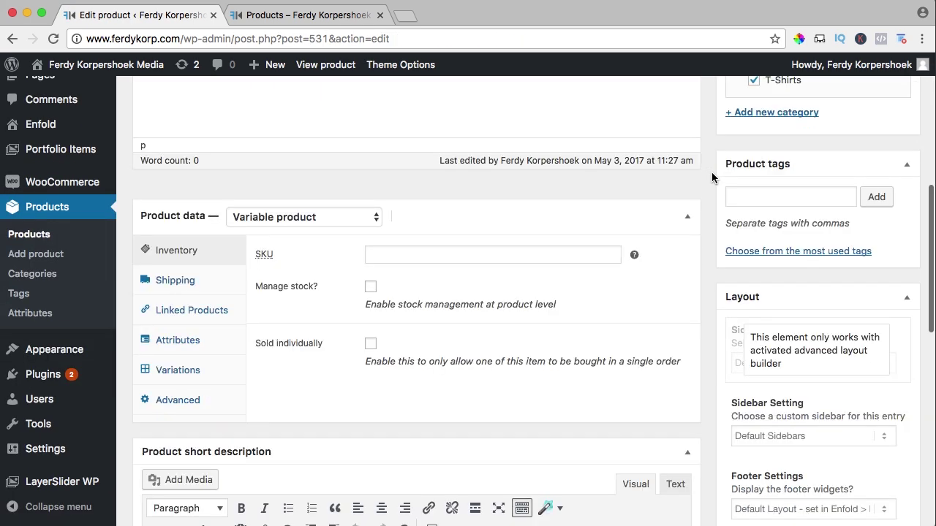
{"action": "scroll", "coordinate": [711, 171], "scroll_direction": "up", "scroll_amount": 5}
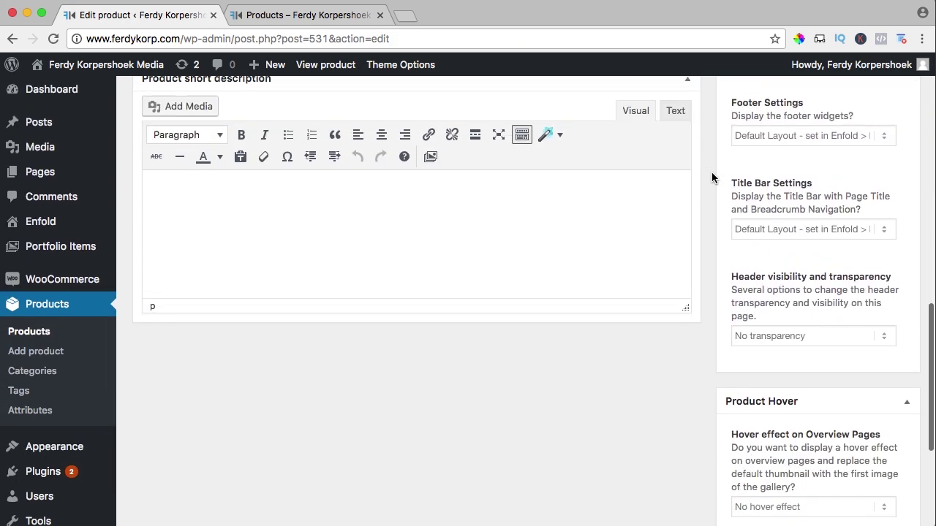
{"action": "left_click", "coordinate": [190, 236]}
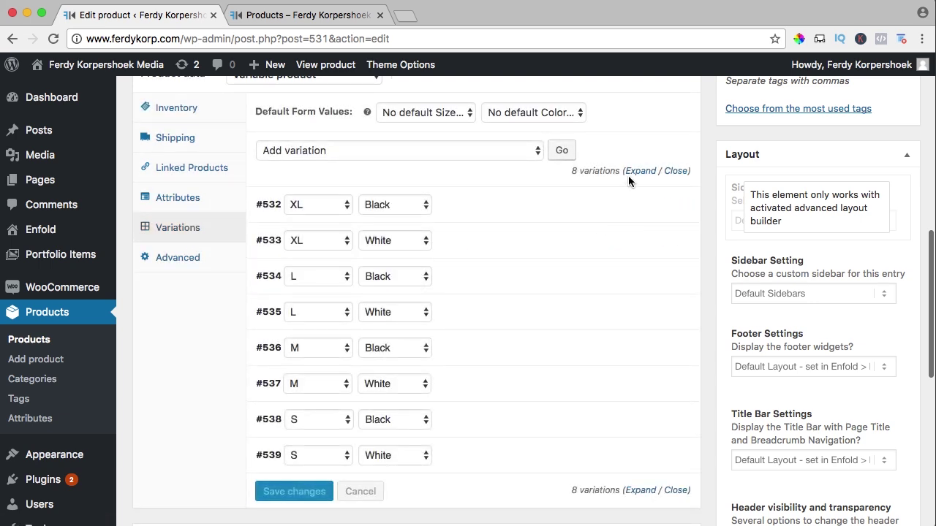
{"action": "left_click", "coordinate": [641, 171]}
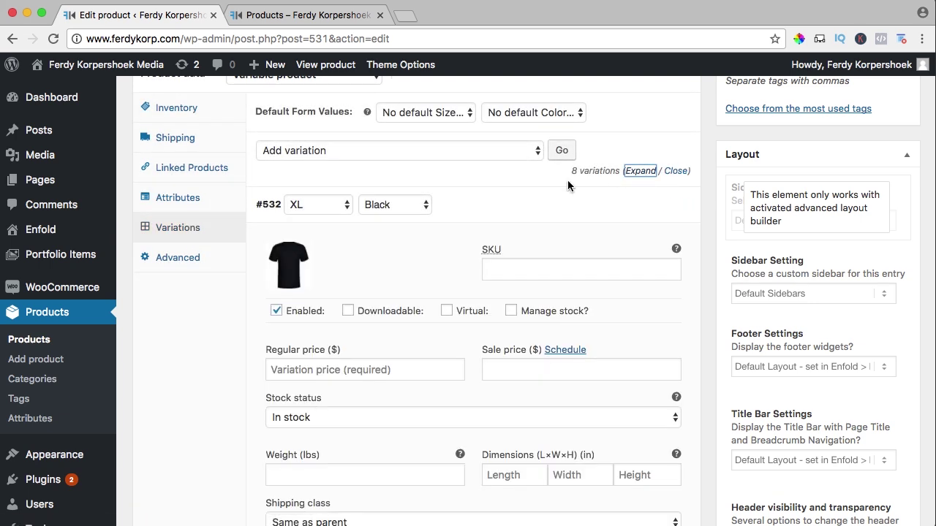
{"action": "scroll", "coordinate": [504, 202], "scroll_direction": "down", "scroll_amount": 2}
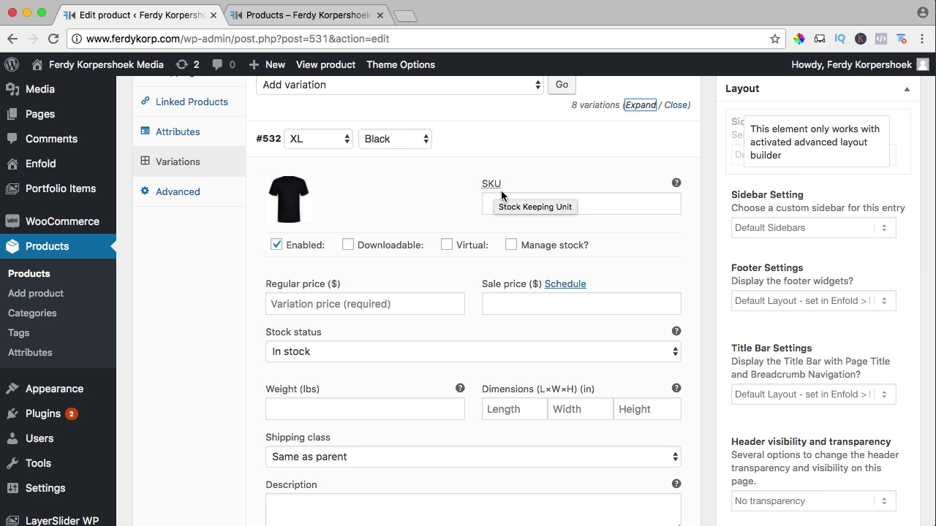
Fill in SKUs for variations #532–#535, entering 00022, 00023 and 00024 for #533–#535
{"action": "left_click", "coordinate": [525, 203]}
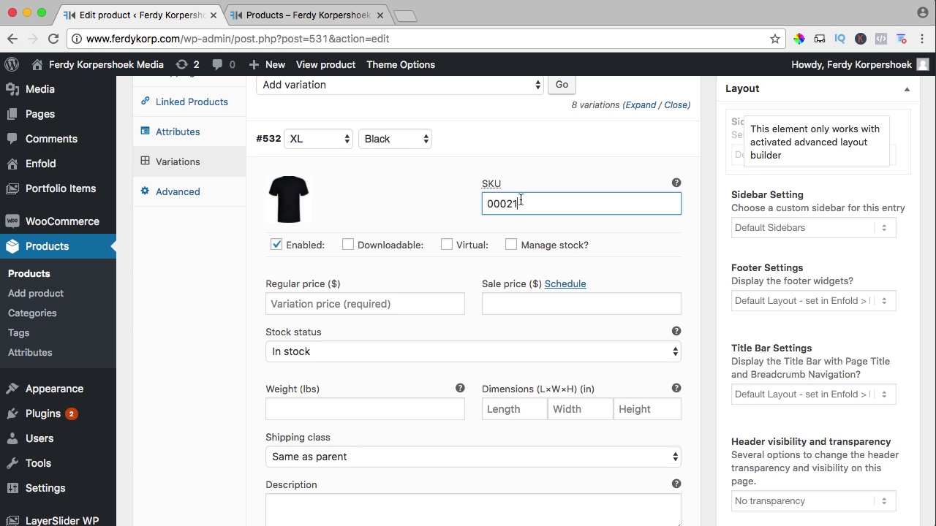
{"action": "scroll", "coordinate": [530, 355], "scroll_direction": "down", "scroll_amount": 5}
{"action": "left_click", "coordinate": [530, 346]}
{"action": "type", "text": "00022"}
{"action": "scroll", "coordinate": [539, 342], "scroll_direction": "down", "scroll_amount": 8}
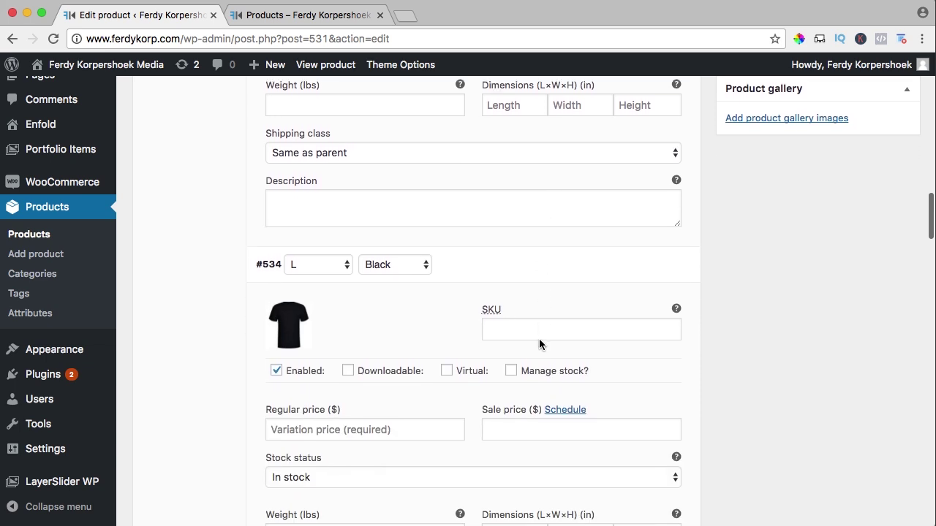
{"action": "left_click", "coordinate": [539, 341]}
{"action": "type", "text": "00023"}
{"action": "scroll", "coordinate": [538, 329], "scroll_direction": "down", "scroll_amount": 5}
{"action": "scroll", "coordinate": [537, 323], "scroll_direction": "down", "scroll_amount": 5}
{"action": "left_click", "coordinate": [519, 336]}
{"action": "type", "text": "00024"}
Give variations #536–#539 the SKUs 00025, 00026, 00027 and 00028
{"action": "scroll", "coordinate": [519, 336], "scroll_direction": "down", "scroll_amount": 6}
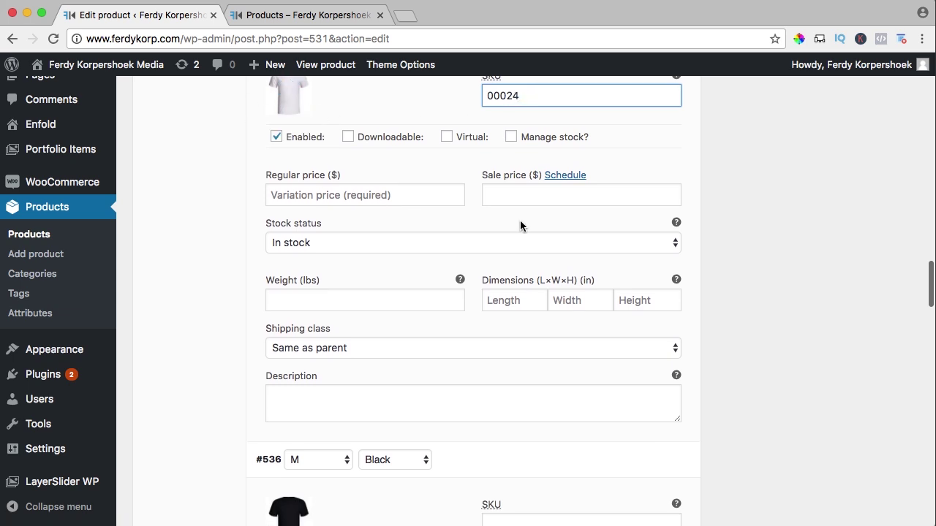
{"action": "scroll", "coordinate": [521, 222], "scroll_direction": "down", "scroll_amount": 7}
{"action": "left_click", "coordinate": [501, 257]}
{"action": "type", "text": "00025"}
{"action": "scroll", "coordinate": [529, 301], "scroll_direction": "down", "scroll_amount": 10}
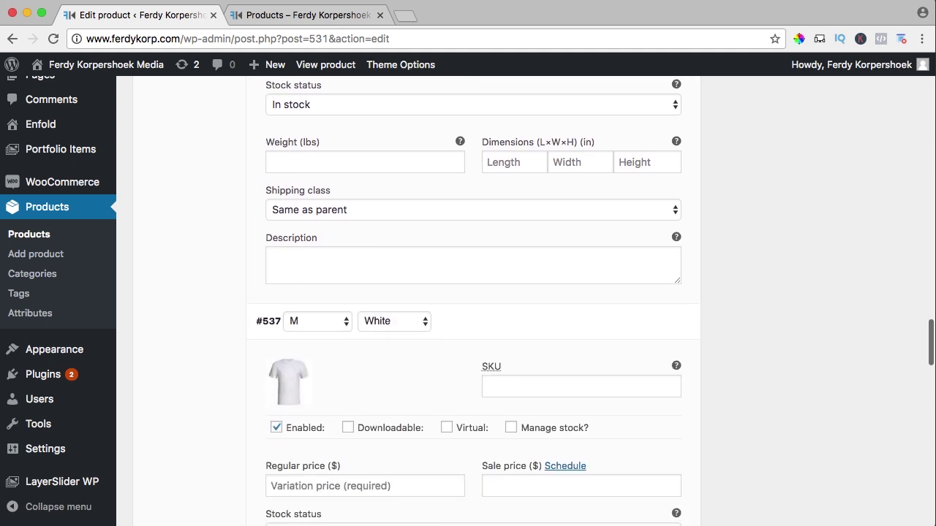
{"action": "scroll", "coordinate": [528, 301], "scroll_direction": "down", "scroll_amount": 1}
{"action": "left_click", "coordinate": [524, 239]}
{"action": "type", "text": "0002"}
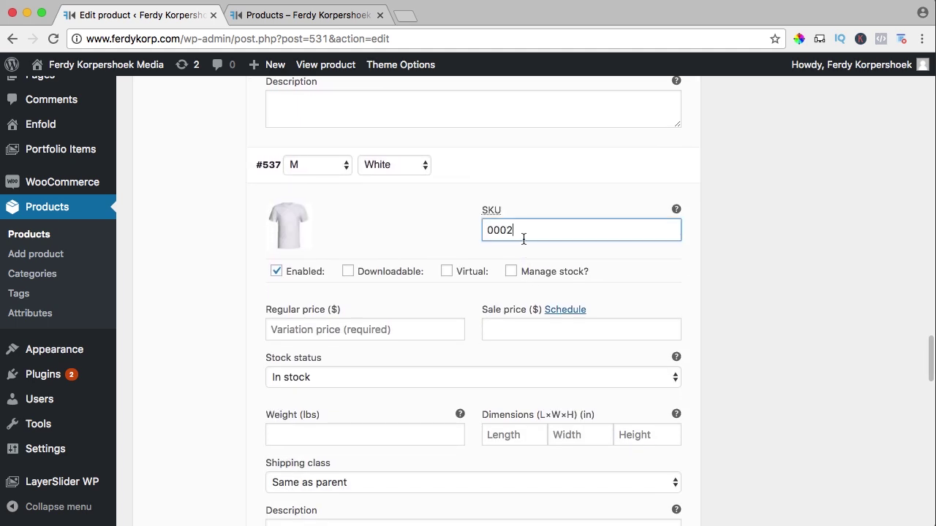
{"action": "type", "text": "6"}
{"action": "scroll", "coordinate": [531, 244], "scroll_direction": "down", "scroll_amount": 8}
{"action": "left_click", "coordinate": [527, 302]}
{"action": "type", "text": "00027"}
{"action": "scroll", "coordinate": [526, 302], "scroll_direction": "down", "scroll_amount": 7}
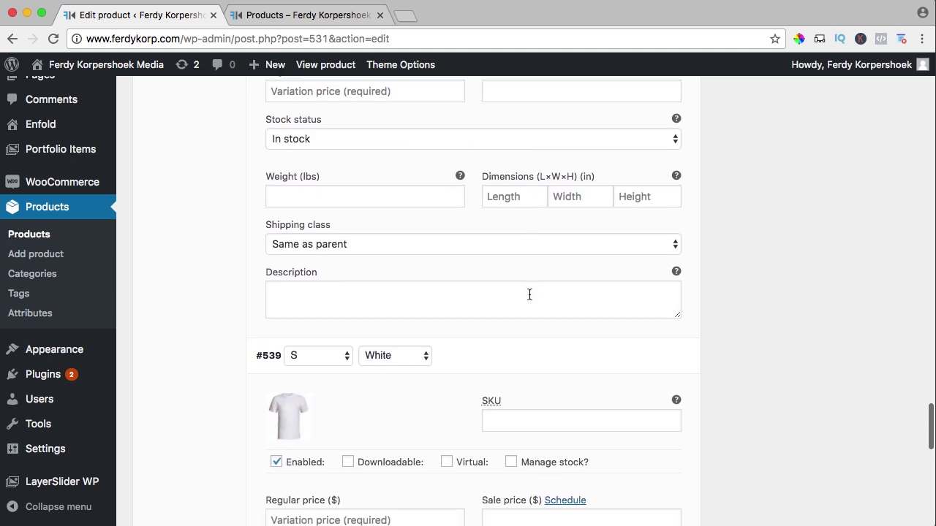
{"action": "scroll", "coordinate": [529, 295], "scroll_direction": "down", "scroll_amount": 3}
{"action": "left_click", "coordinate": [528, 294]}
{"action": "type", "text": "00028"}
{"action": "scroll", "coordinate": [526, 256], "scroll_direction": "down", "scroll_amount": 8}
{"action": "scroll", "coordinate": [525, 257], "scroll_direction": "up", "scroll_amount": 9}
{"action": "scroll", "coordinate": [525, 257], "scroll_direction": "up", "scroll_amount": 20}
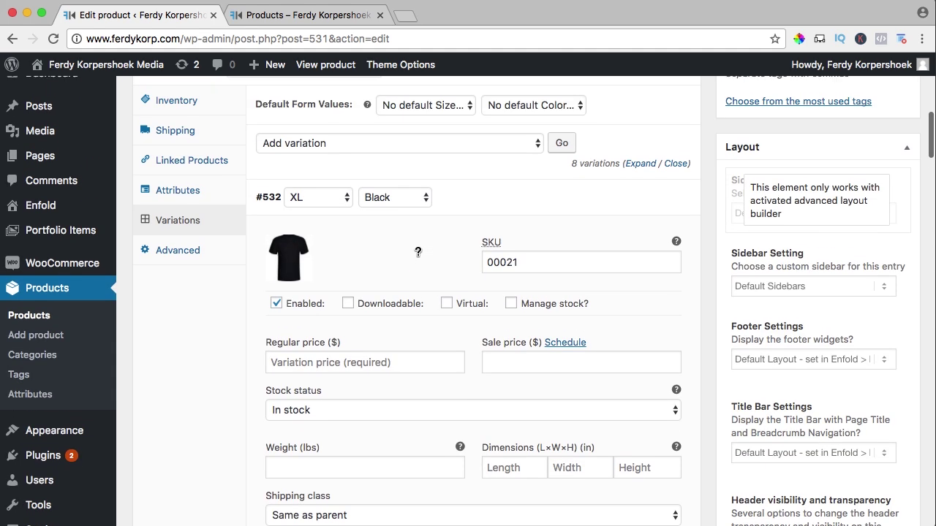
Bulk-set the regular price of all variations to 20 and save the changes
{"action": "scroll", "coordinate": [419, 255], "scroll_direction": "up", "scroll_amount": 2}
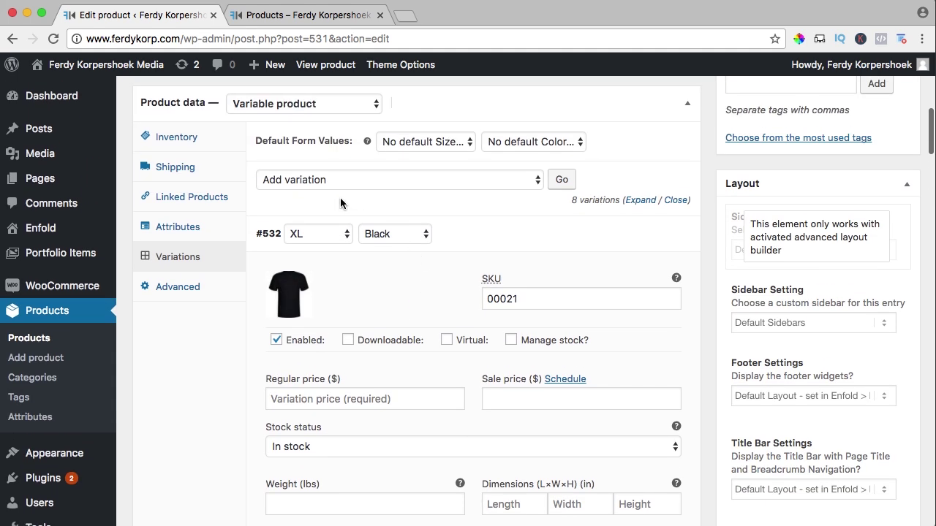
{"action": "left_click", "coordinate": [294, 178]}
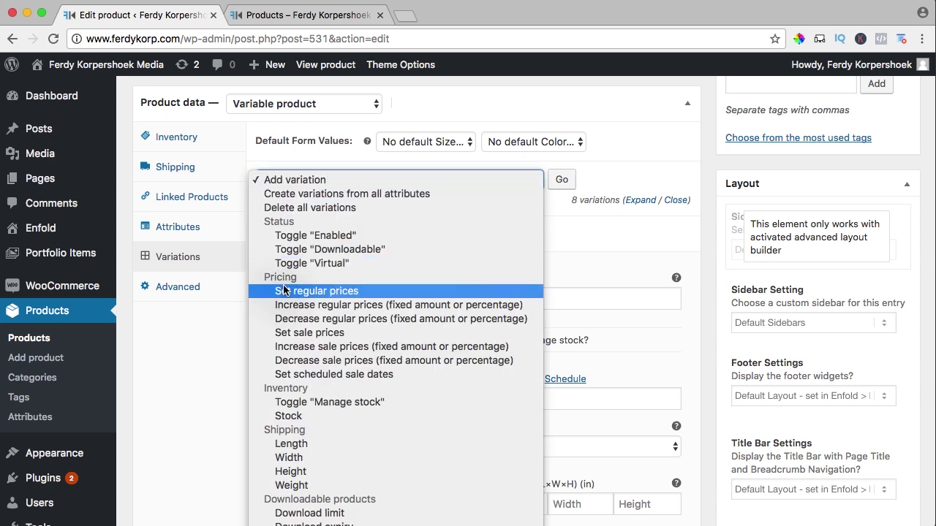
{"action": "left_click", "coordinate": [325, 291]}
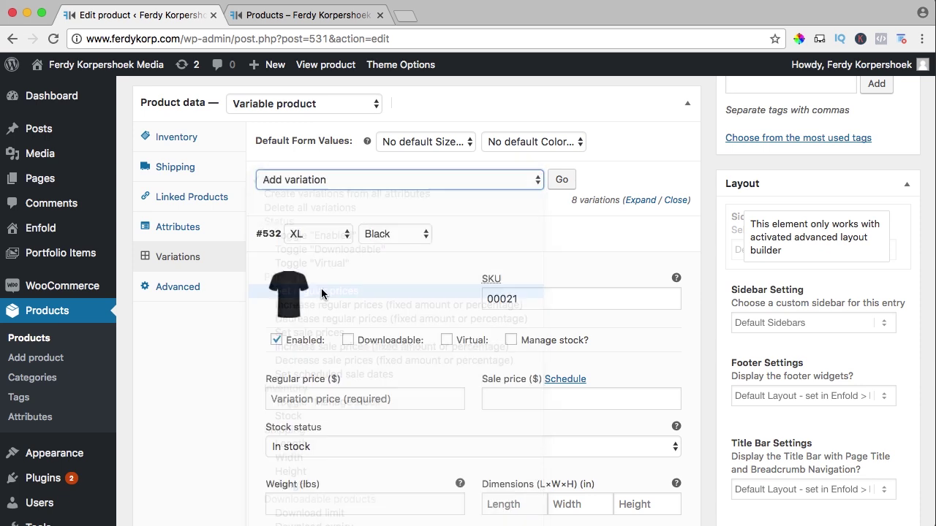
{"action": "left_click", "coordinate": [561, 179]}
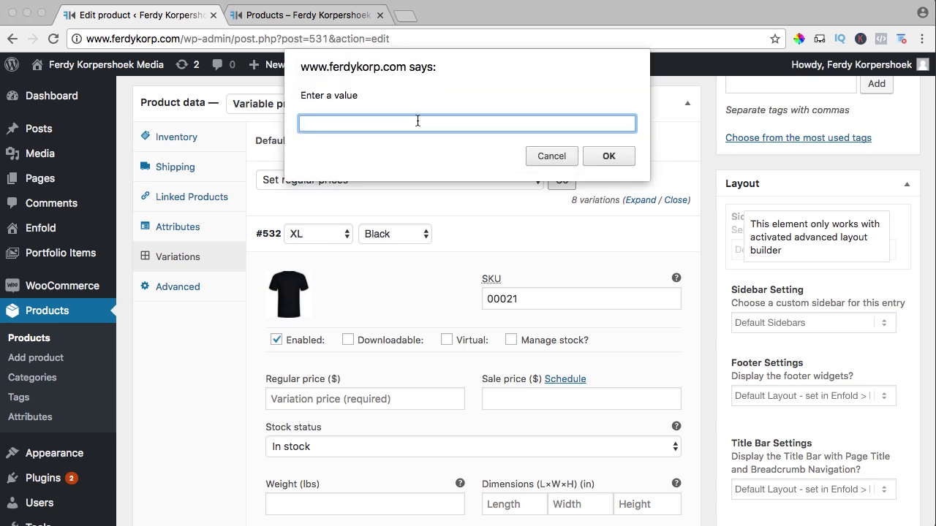
{"action": "type", "text": "20"}
{"action": "left_click", "coordinate": [608, 157]}
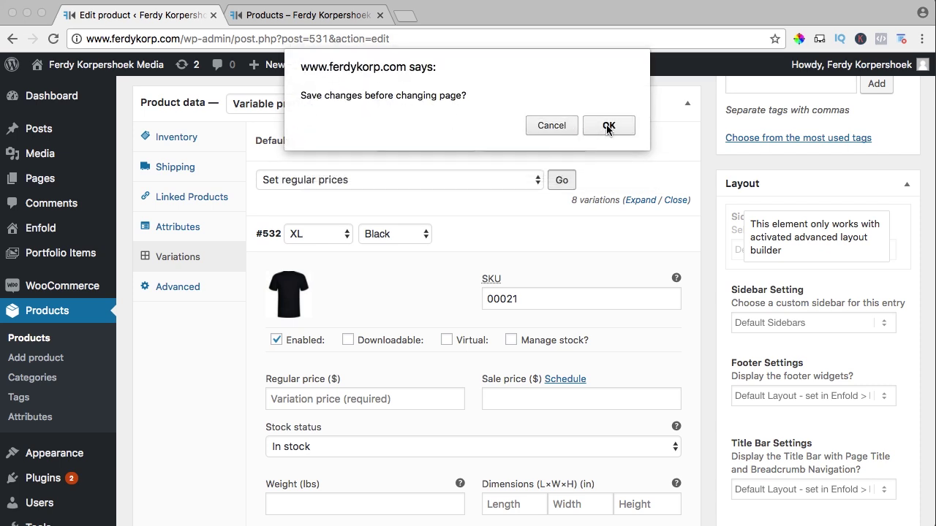
{"action": "left_click", "coordinate": [608, 126]}
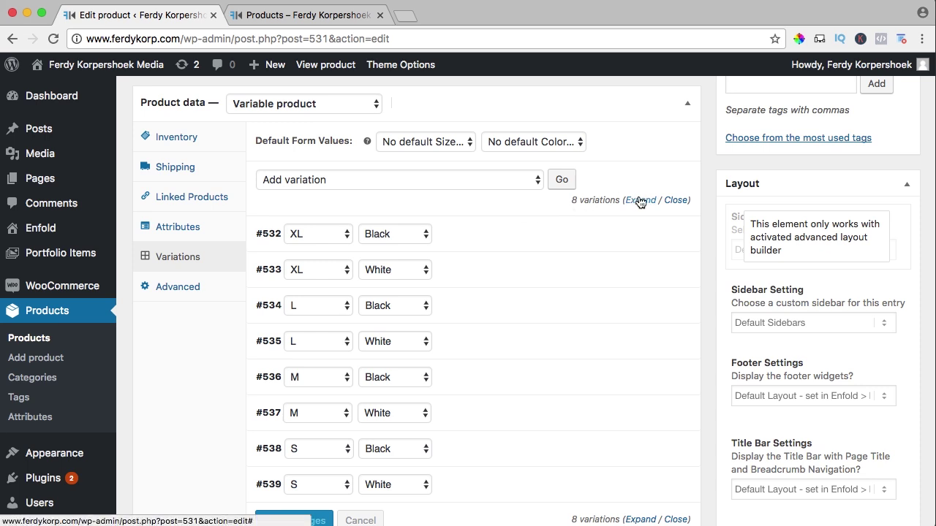
Expand all variations to check they now show the $20 price
{"action": "left_click", "coordinate": [638, 199]}
{"action": "scroll", "coordinate": [432, 255], "scroll_direction": "down", "scroll_amount": 5}
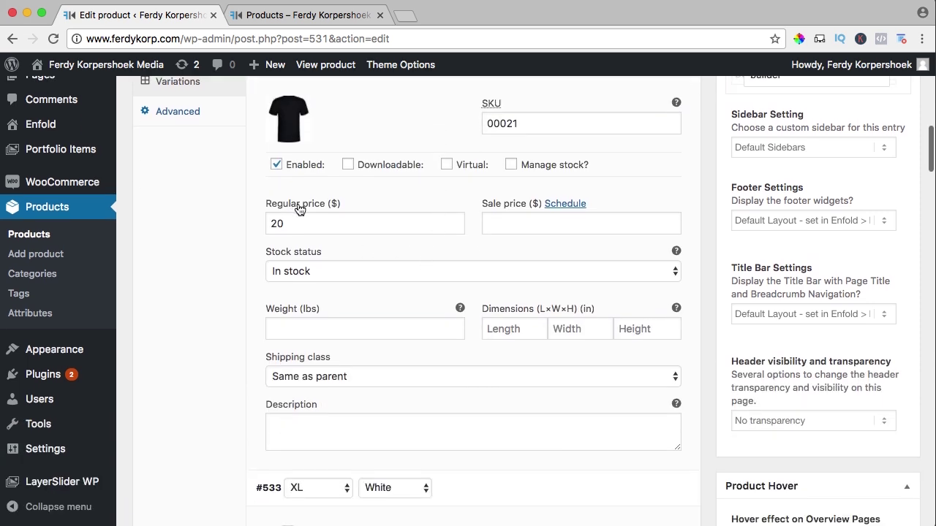
{"action": "scroll", "coordinate": [293, 209], "scroll_direction": "down", "scroll_amount": 6}
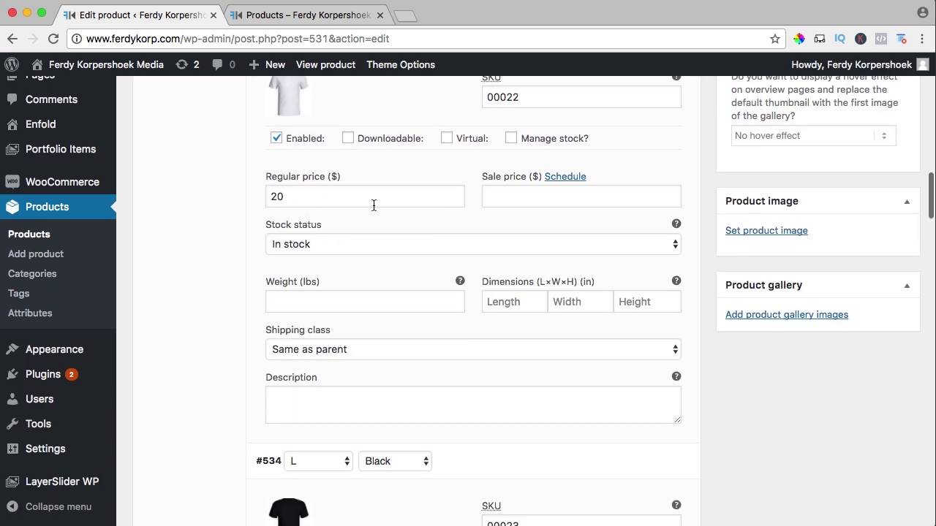
{"action": "scroll", "coordinate": [403, 211], "scroll_direction": "down", "scroll_amount": 3}
{"action": "scroll", "coordinate": [403, 212], "scroll_direction": "up", "scroll_amount": 6}
{"action": "scroll", "coordinate": [405, 212], "scroll_direction": "up", "scroll_amount": 15}
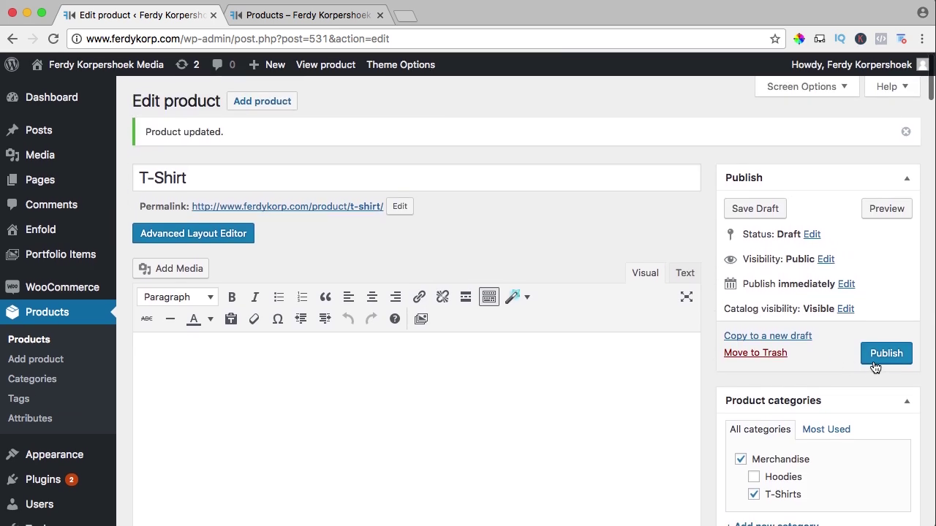
Publish the T-Shirt and view its live storefront page priced at $20.00
{"action": "left_click", "coordinate": [880, 356]}
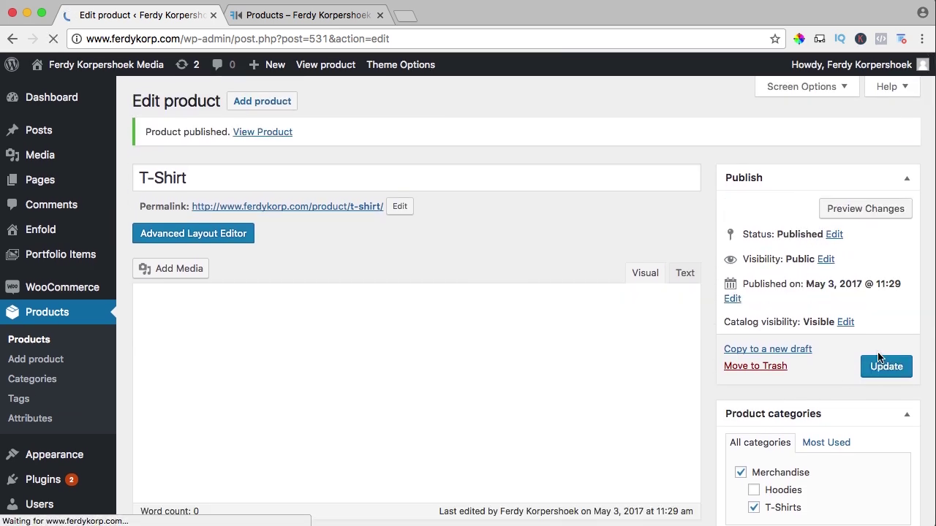
{"action": "left_click", "coordinate": [288, 17]}
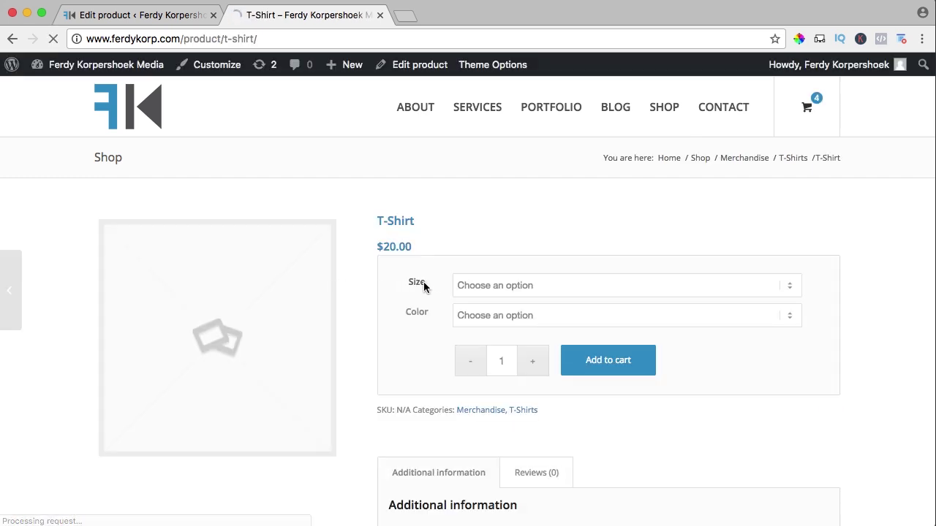
Try size S with colour White on the storefront, clear the colour, and return to the editor
{"action": "left_click", "coordinate": [487, 285]}
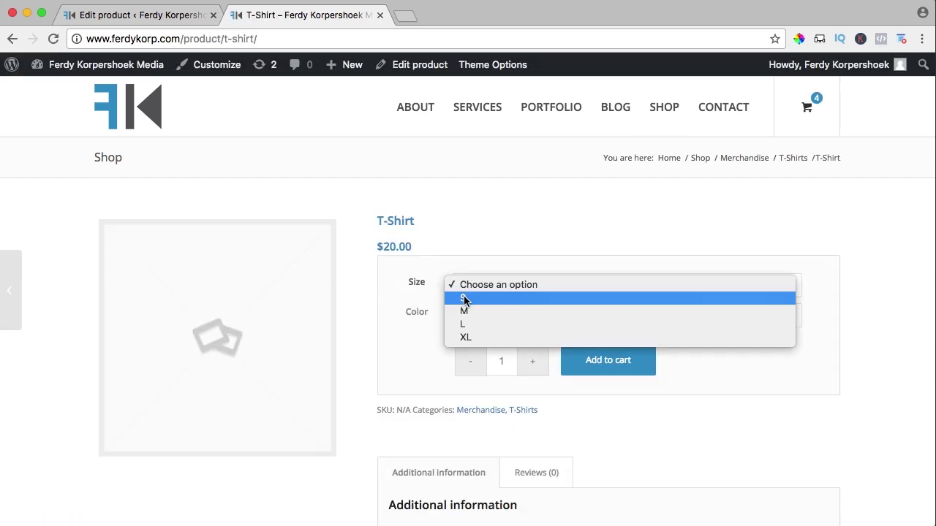
{"action": "left_click", "coordinate": [464, 298]}
{"action": "left_click", "coordinate": [488, 320]}
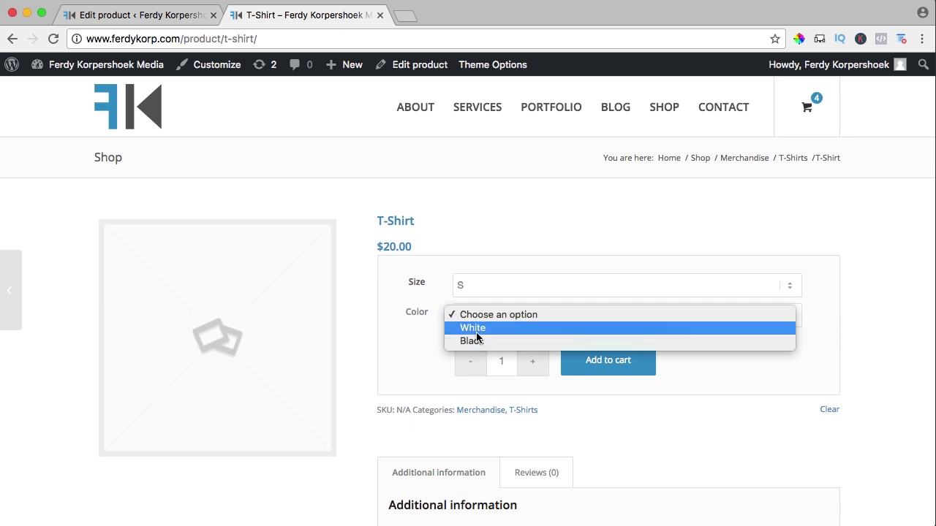
{"action": "left_click", "coordinate": [477, 329]}
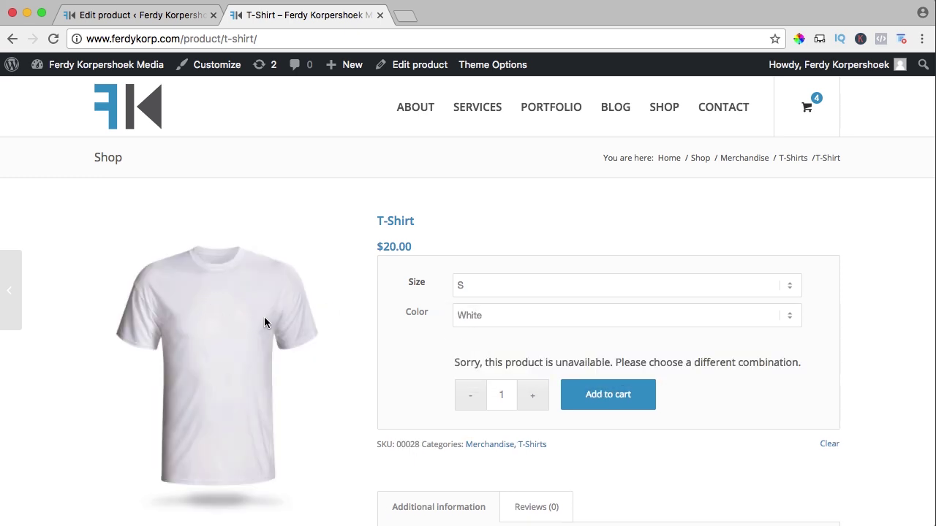
{"action": "left_click", "coordinate": [482, 315]}
{"action": "left_click", "coordinate": [483, 299]}
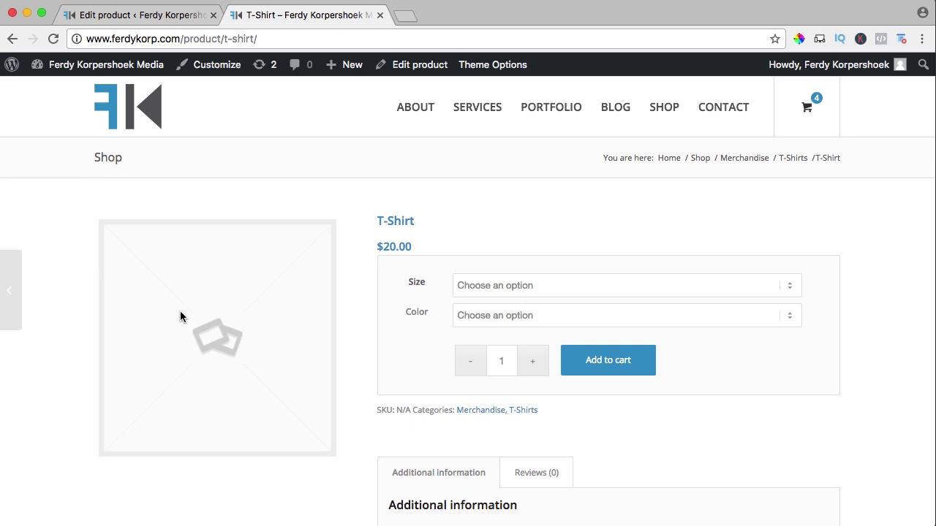
{"action": "left_click", "coordinate": [180, 15]}
{"action": "scroll", "coordinate": [707, 221], "scroll_direction": "down", "scroll_amount": 20}
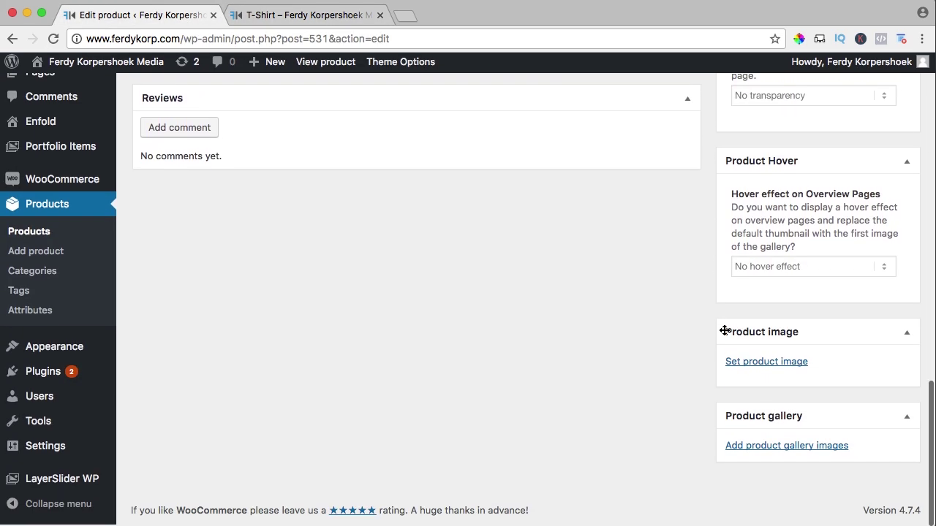
Set T-Shirt-White-Front.jpg as the T-Shirt's product image
{"action": "left_click", "coordinate": [757, 366]}
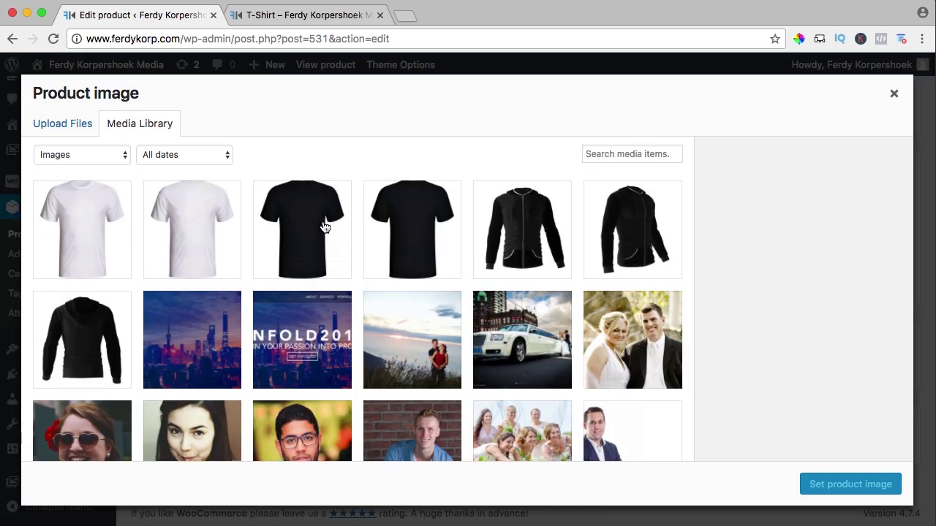
{"action": "left_click", "coordinate": [103, 231]}
{"action": "left_click", "coordinate": [839, 485]}
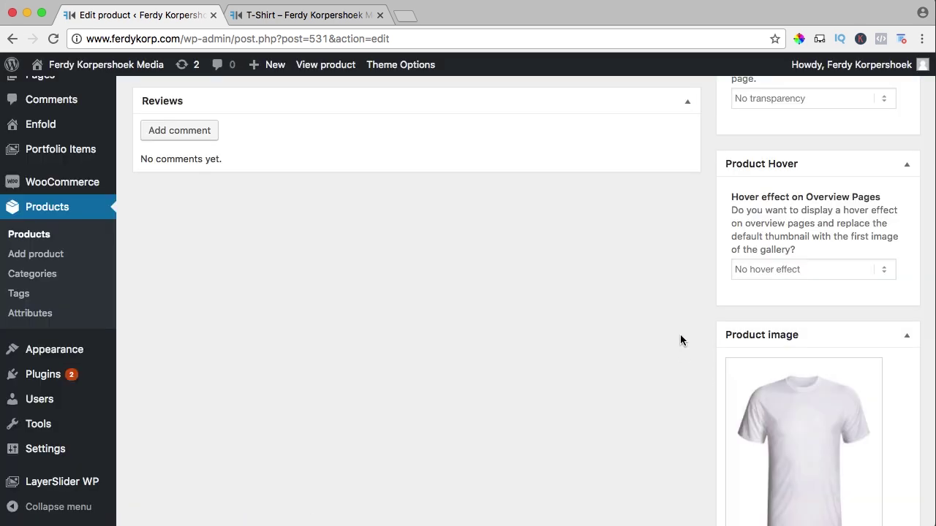
{"action": "left_click", "coordinate": [739, 266]}
{"action": "left_click", "coordinate": [698, 281]}
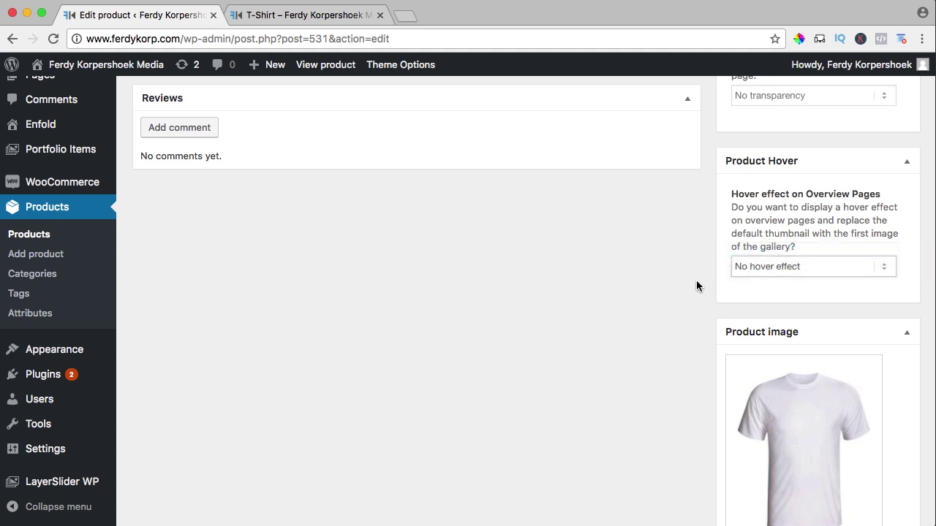
Add the T-Shirt-White-Back image to the product gallery
{"action": "scroll", "coordinate": [704, 286], "scroll_direction": "down", "scroll_amount": 5}
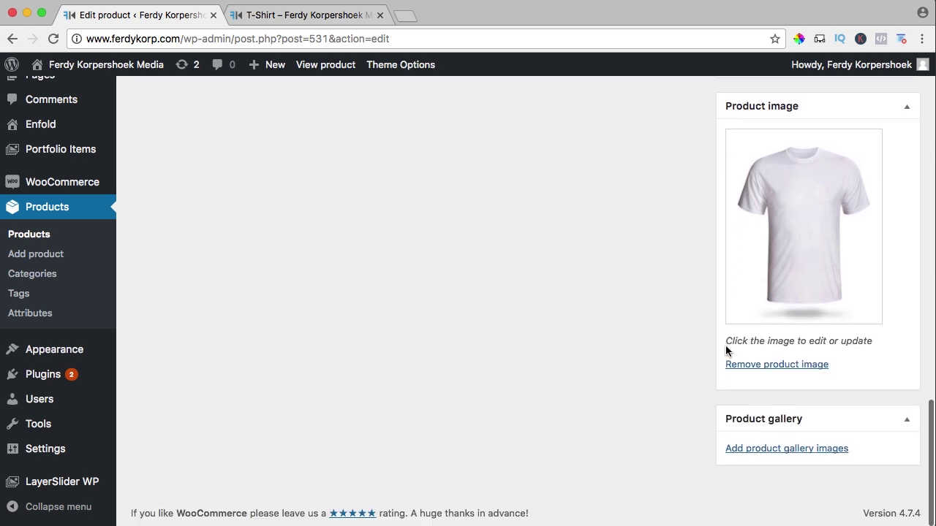
{"action": "left_click", "coordinate": [758, 449]}
{"action": "left_click", "coordinate": [199, 215]}
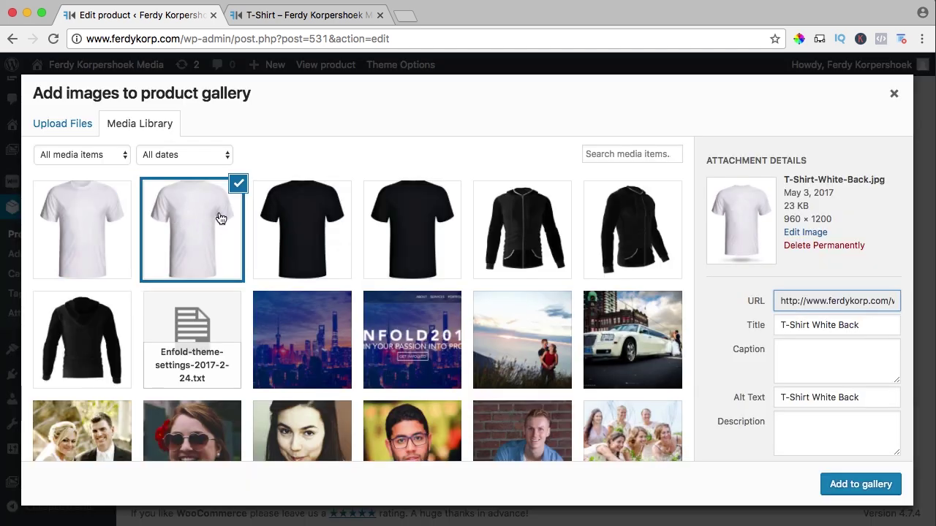
{"action": "left_click", "coordinate": [861, 484]}
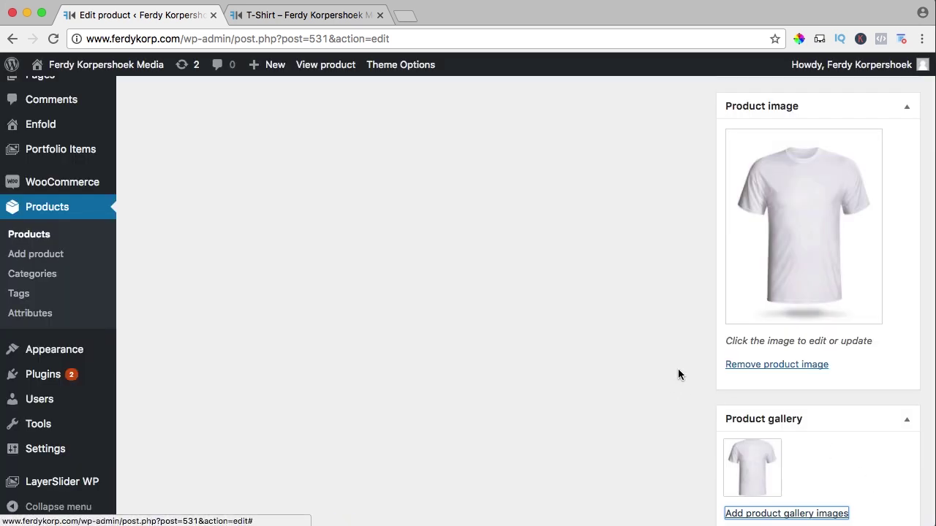
{"action": "scroll", "coordinate": [691, 358], "scroll_direction": "up", "scroll_amount": 10}
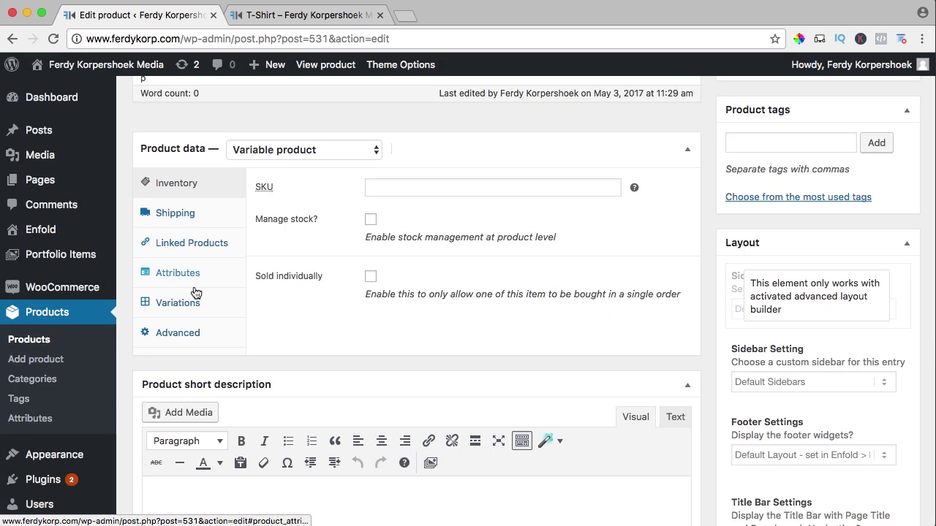
Turn on stock management for all T-Shirt variations with the bulk toggle
{"action": "left_click", "coordinate": [188, 302]}
{"action": "scroll", "coordinate": [350, 193], "scroll_direction": "down", "scroll_amount": 1}
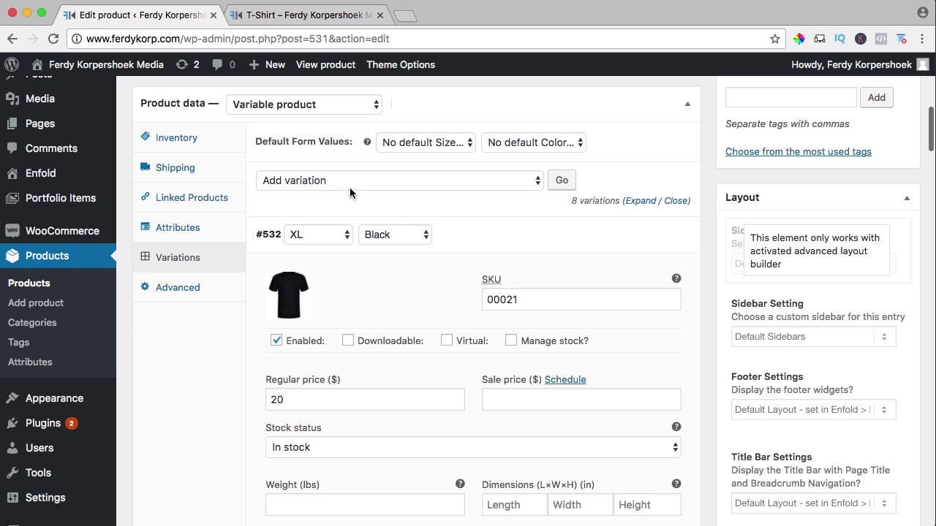
{"action": "left_click", "coordinate": [349, 181]}
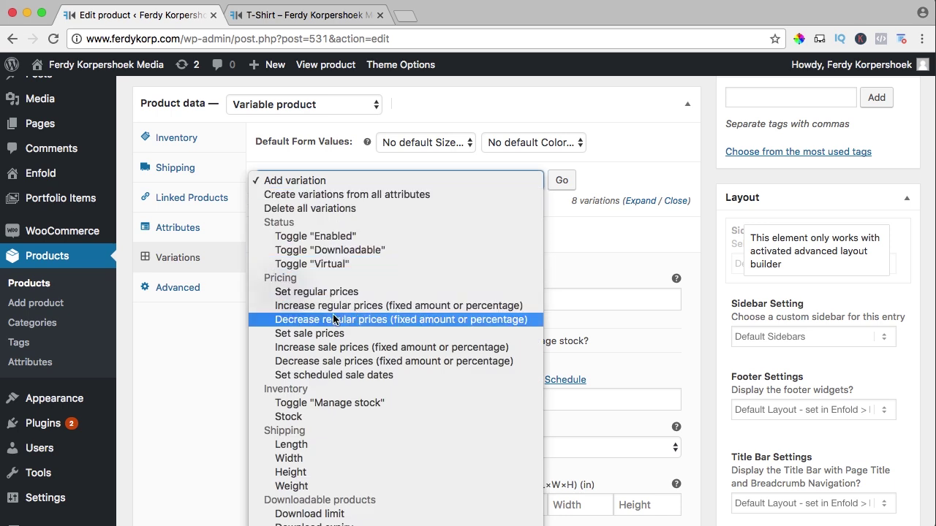
{"action": "left_click", "coordinate": [334, 403]}
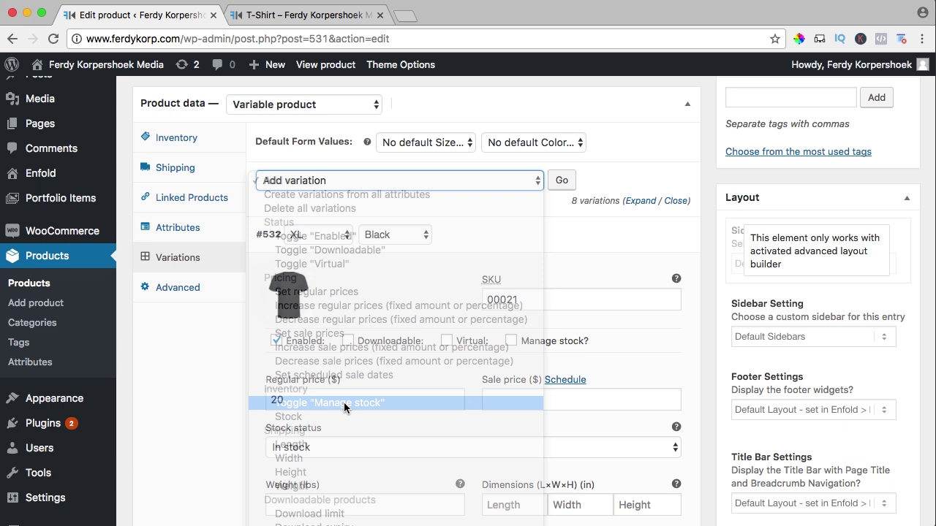
{"action": "left_click", "coordinate": [561, 182]}
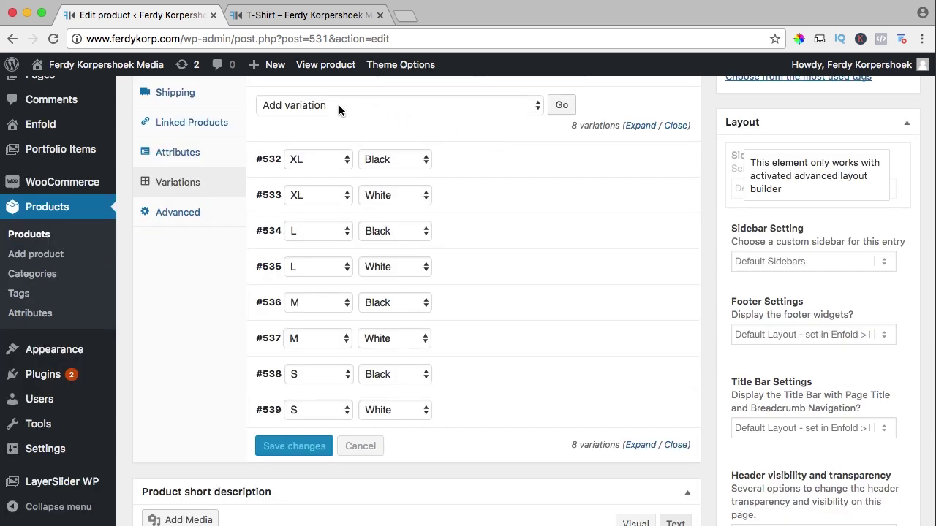
Bulk-set the stock of every variation to 10 and update the product
{"action": "left_click", "coordinate": [339, 105]}
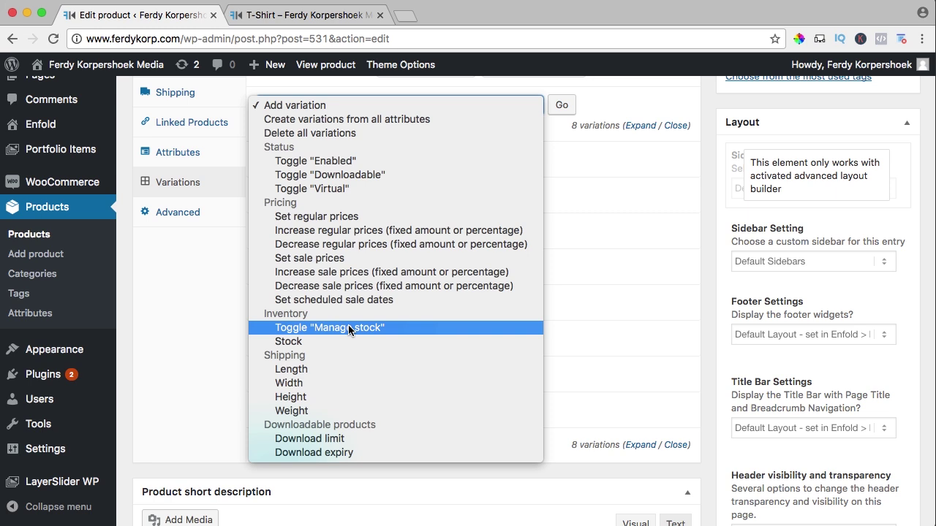
{"action": "left_click", "coordinate": [296, 341]}
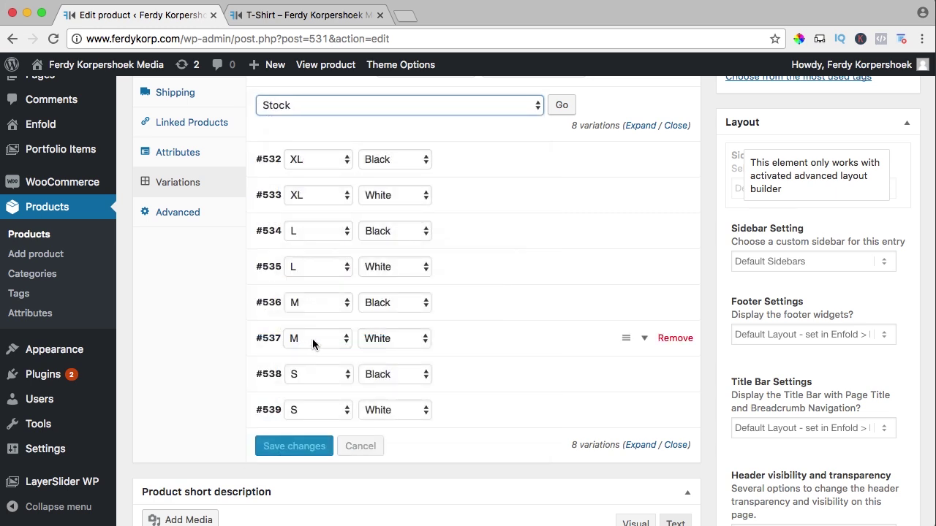
{"action": "left_click", "coordinate": [561, 106]}
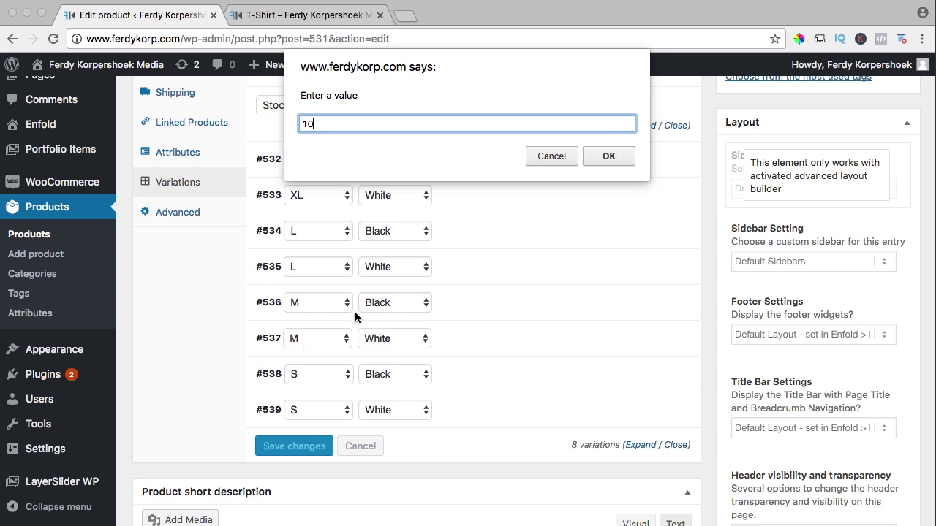
{"action": "left_click", "coordinate": [607, 157]}
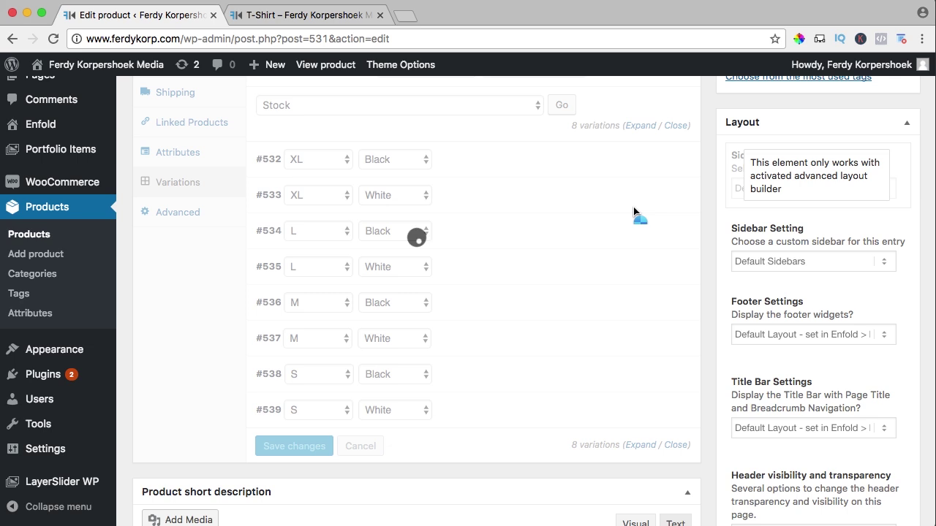
{"action": "scroll", "coordinate": [715, 244], "scroll_direction": "up", "scroll_amount": 10}
{"action": "left_click", "coordinate": [886, 134]}
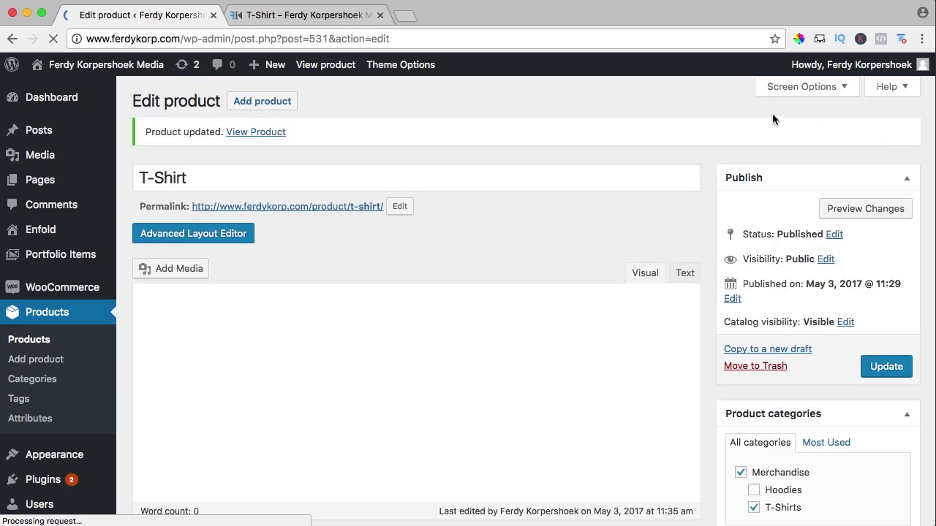
Reload the live T-Shirt page and select size M with colour Black
{"action": "left_click", "coordinate": [307, 15]}
{"action": "key", "text": "super+r"}
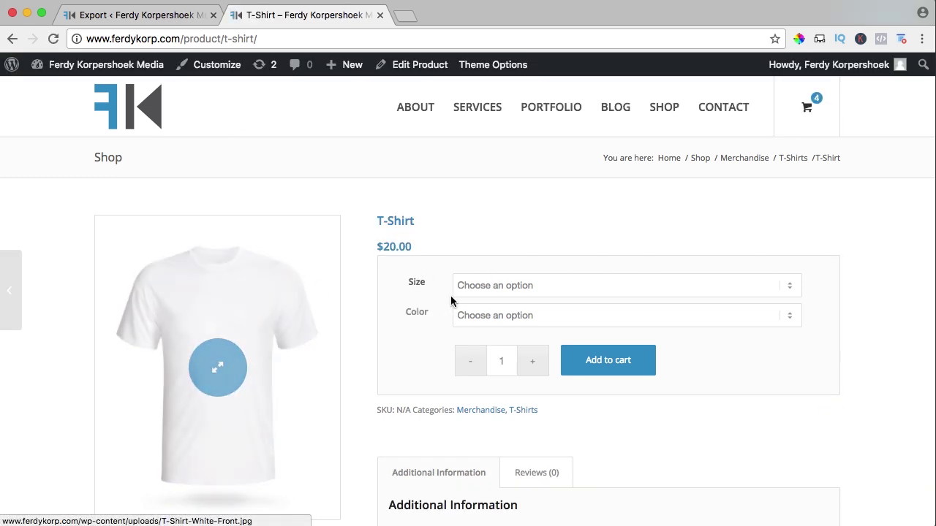
{"action": "left_click", "coordinate": [483, 288]}
{"action": "left_click", "coordinate": [474, 309]}
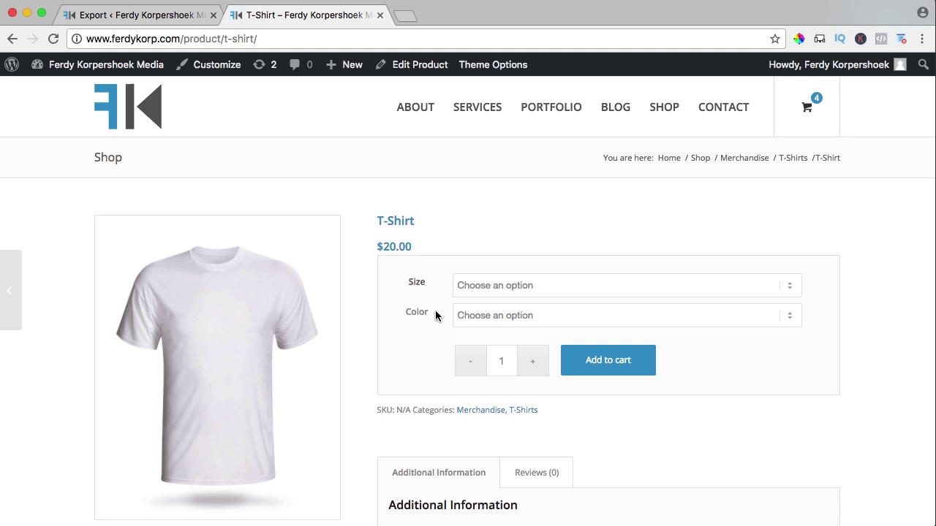
{"action": "left_click", "coordinate": [463, 315]}
{"action": "left_click", "coordinate": [475, 340]}
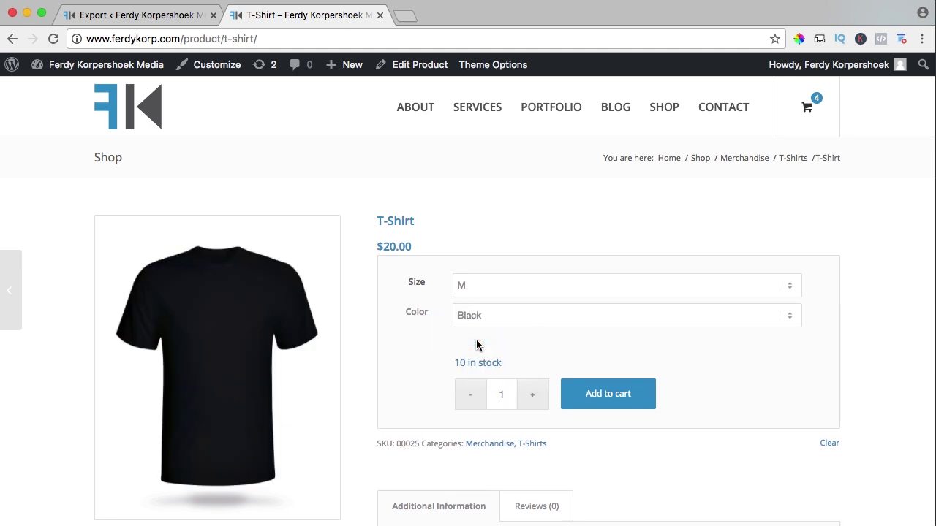
Review the M Black variation's 10 in stock, SKU 00025, reviews, gallery image and $20.00 price
{"action": "scroll", "coordinate": [388, 319], "scroll_direction": "down", "scroll_amount": 3}
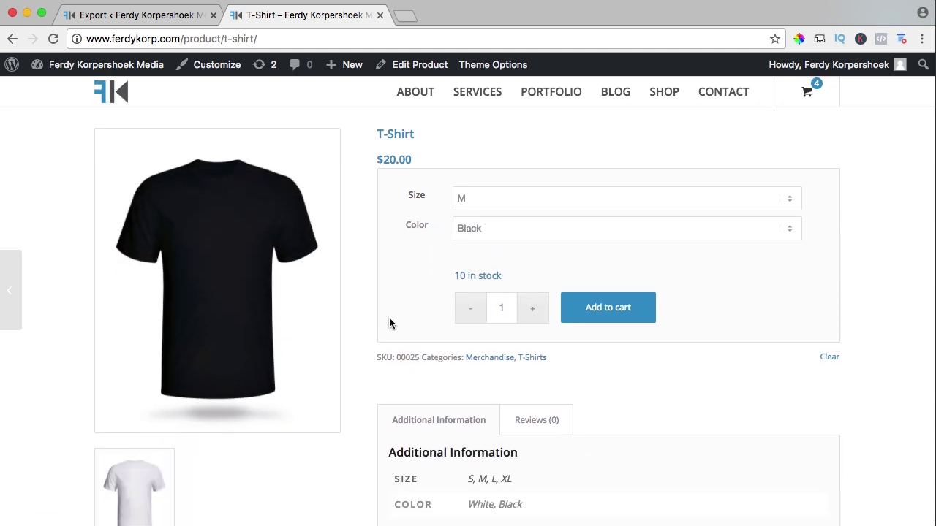
{"action": "left_click", "coordinate": [534, 299]}
{"action": "left_click", "coordinate": [534, 299]}
{"action": "left_click", "coordinate": [534, 299]}
{"action": "left_click_drag", "start_coordinate": [455, 266], "coordinate": [410, 272]}
{"action": "scroll", "coordinate": [413, 270], "scroll_direction": "down", "scroll_amount": 2}
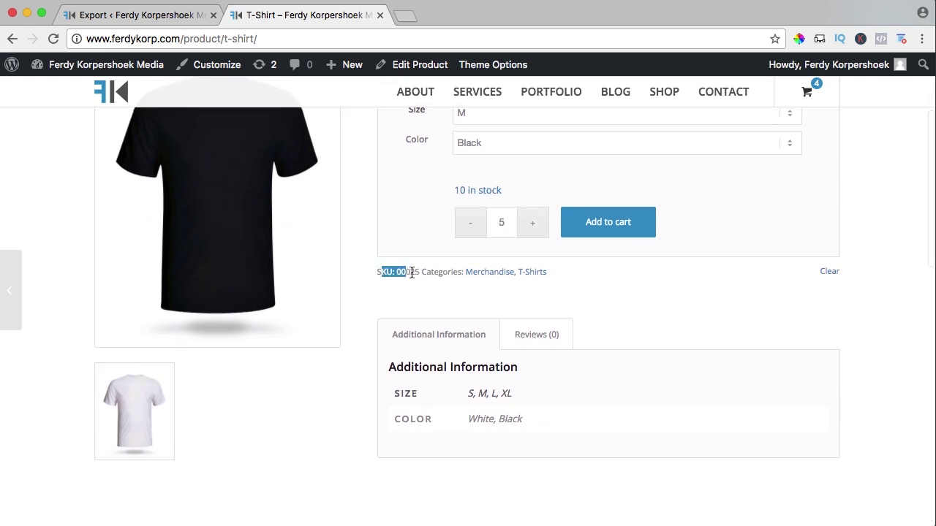
{"action": "left_click", "coordinate": [442, 272]}
{"action": "scroll", "coordinate": [441, 272], "scroll_direction": "up", "scroll_amount": 1}
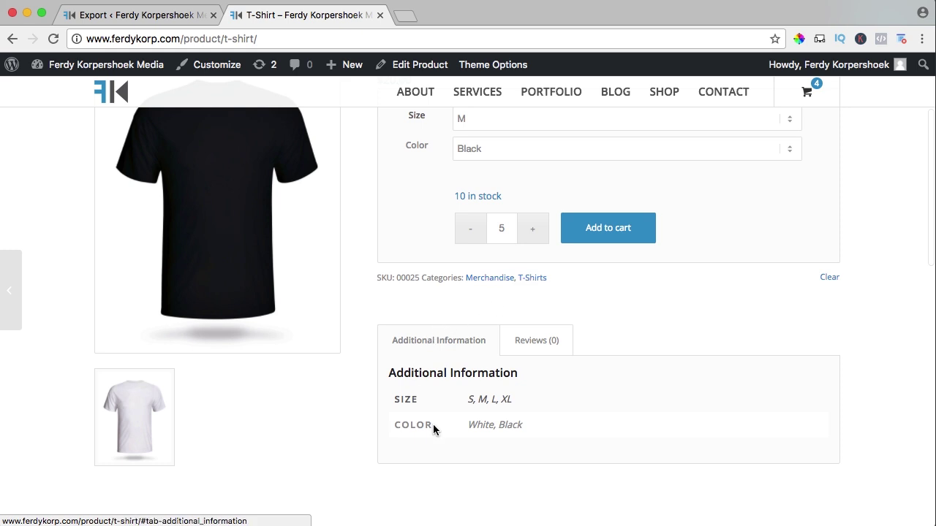
{"action": "left_click", "coordinate": [548, 354]}
{"action": "scroll", "coordinate": [542, 372], "scroll_direction": "down", "scroll_amount": 5}
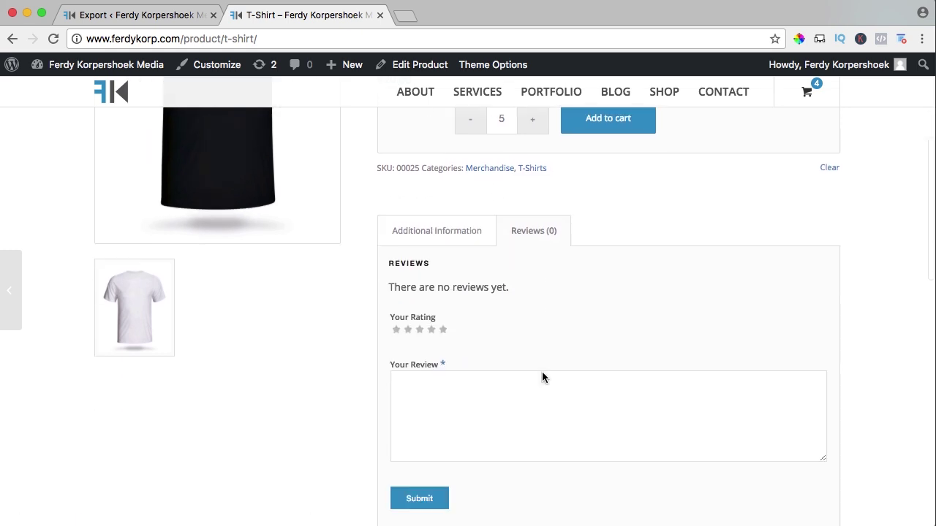
{"action": "scroll", "coordinate": [542, 377], "scroll_direction": "up", "scroll_amount": 1}
{"action": "left_click", "coordinate": [139, 285]}
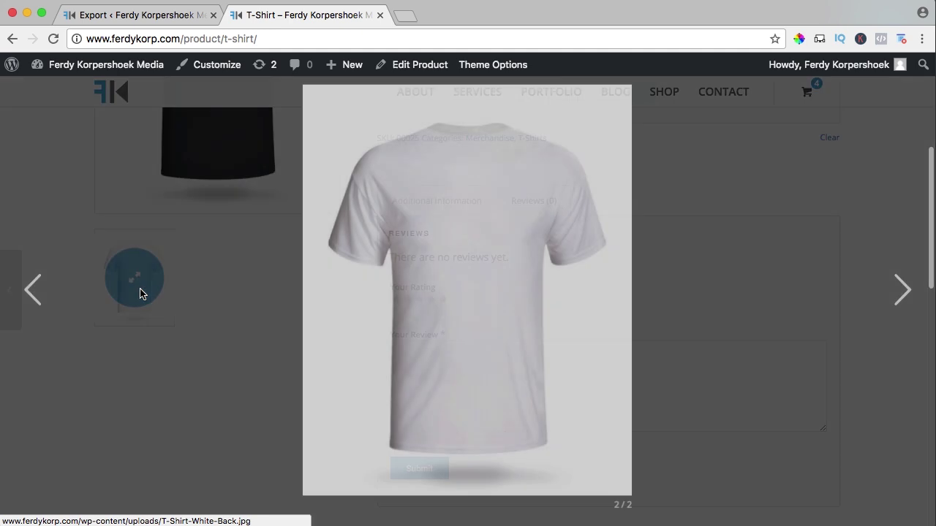
{"action": "left_click", "coordinate": [487, 302]}
{"action": "scroll", "coordinate": [490, 299], "scroll_direction": "up", "scroll_amount": 5}
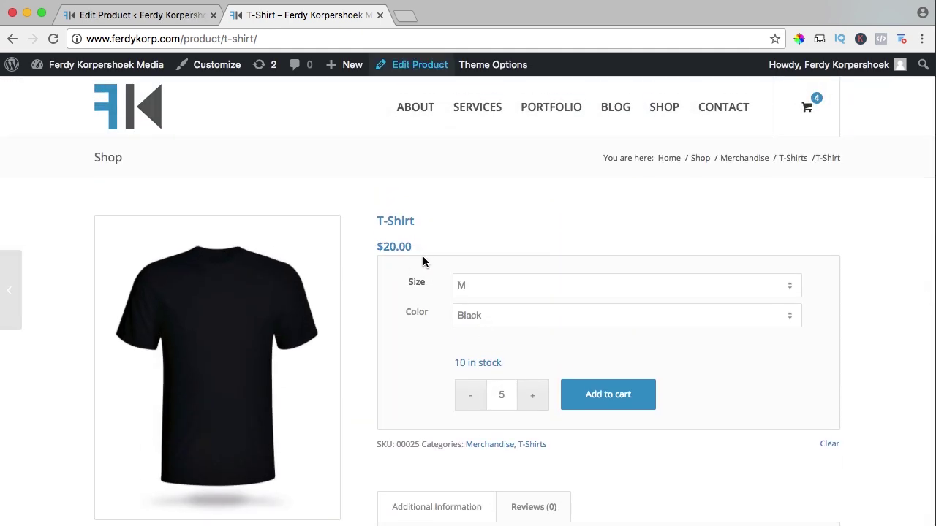
{"action": "double_click", "coordinate": [399, 246]}
{"action": "left_click", "coordinate": [427, 286]}
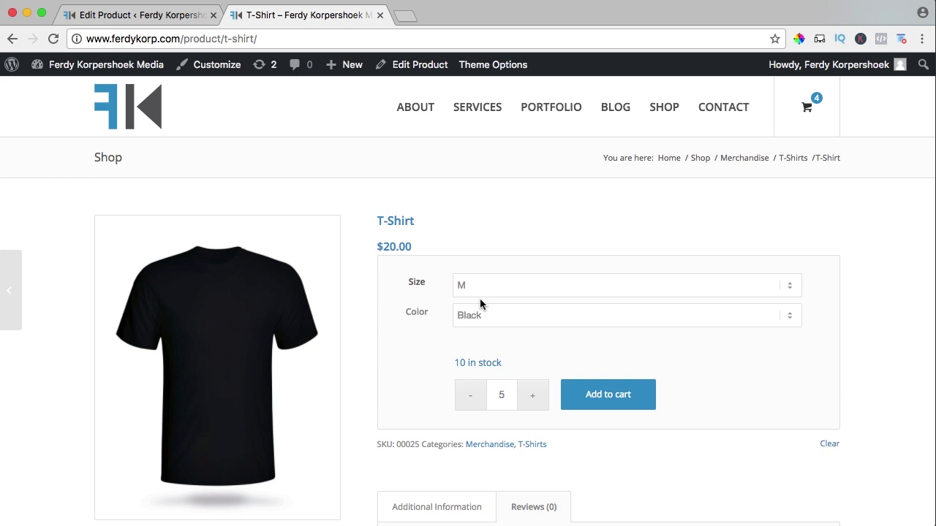
In the editor's Variations, change variation #532's regular price to 30
{"action": "left_click", "coordinate": [155, 16]}
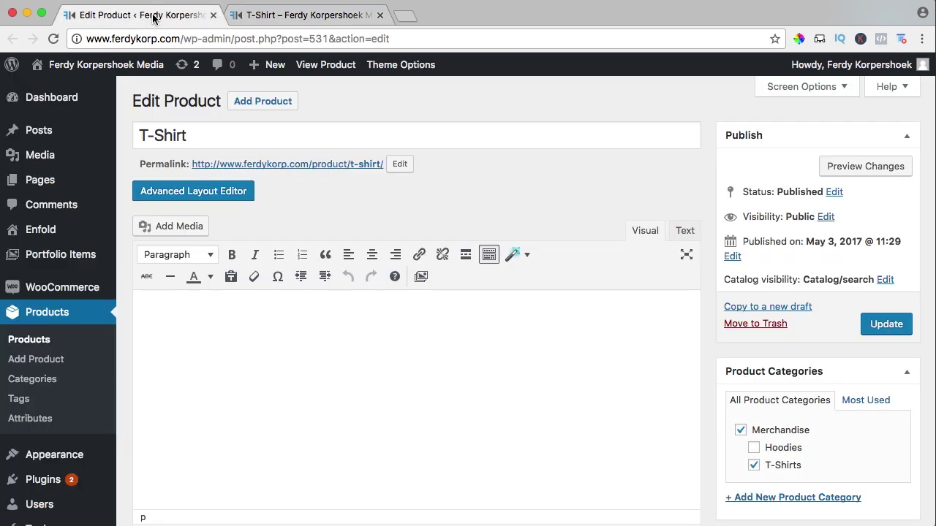
{"action": "scroll", "coordinate": [616, 237], "scroll_direction": "down", "scroll_amount": 10}
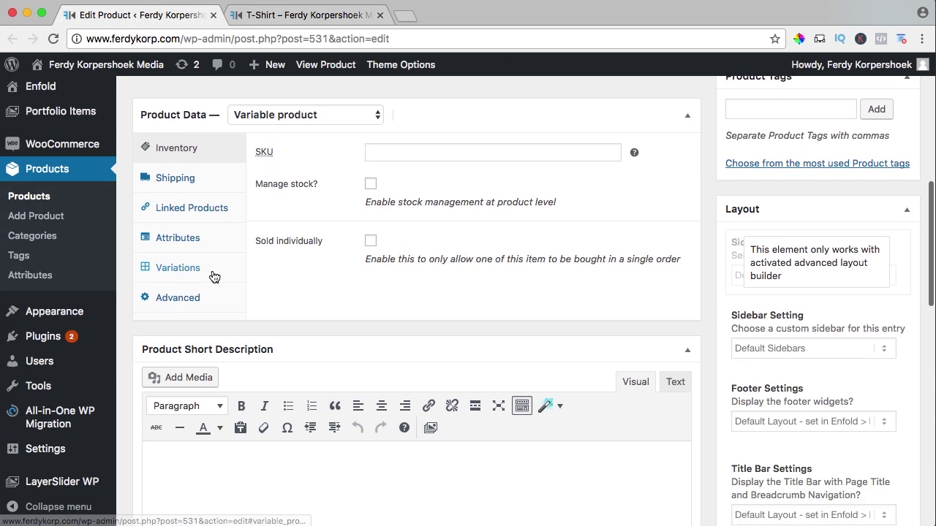
{"action": "left_click", "coordinate": [179, 268]}
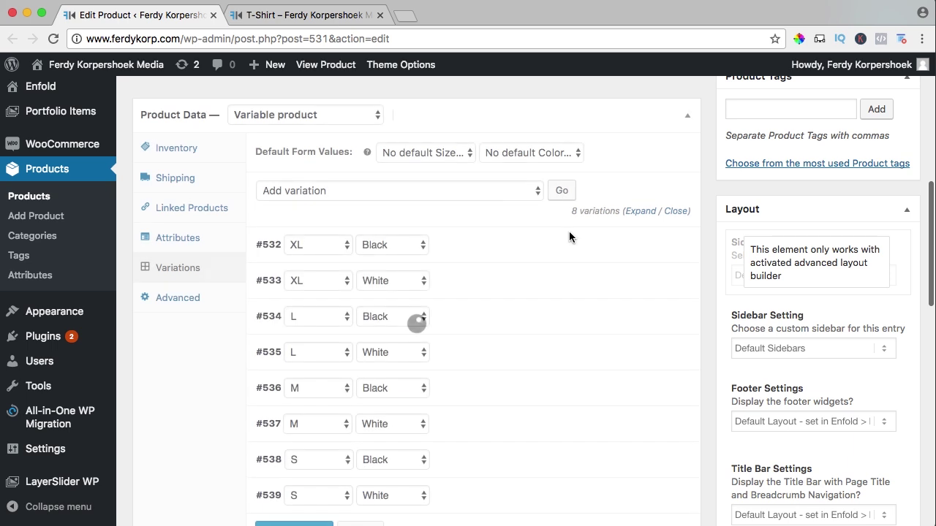
{"action": "scroll", "coordinate": [502, 247], "scroll_direction": "down", "scroll_amount": 2}
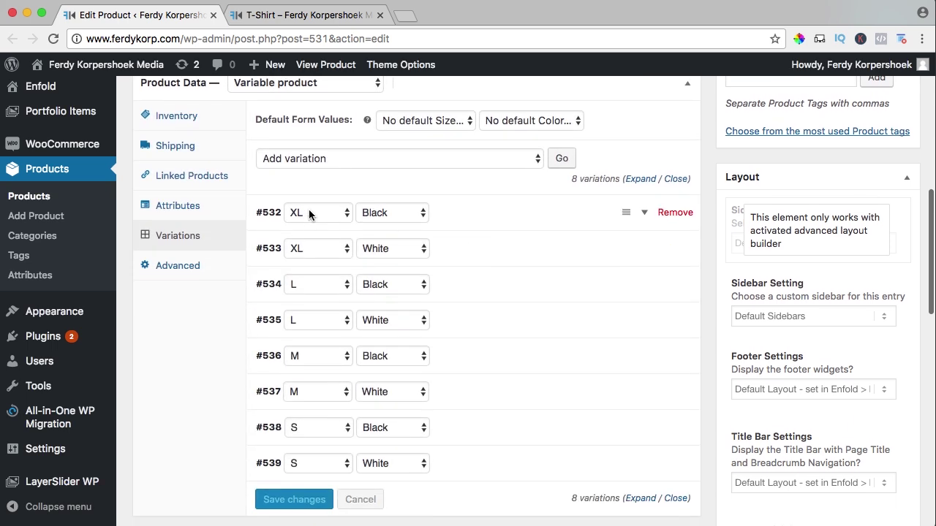
{"action": "left_click", "coordinate": [643, 216]}
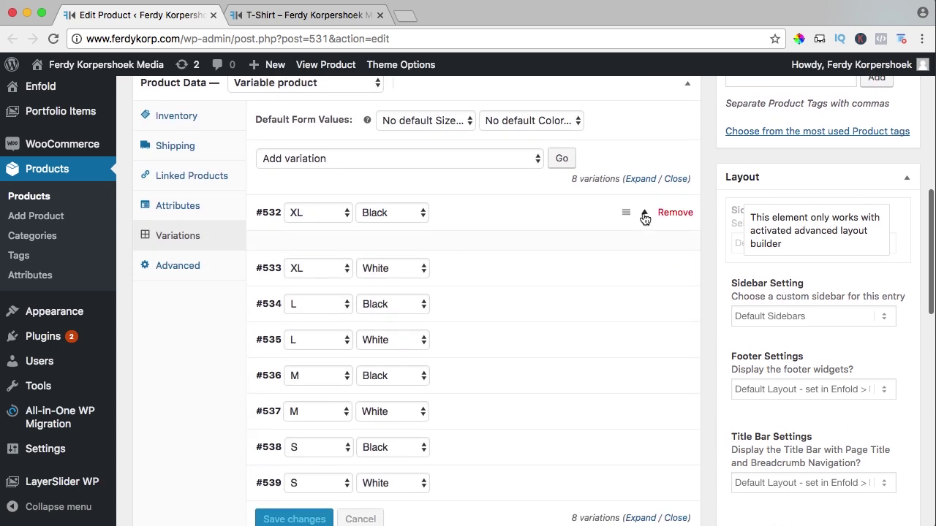
{"action": "left_click", "coordinate": [276, 364]}
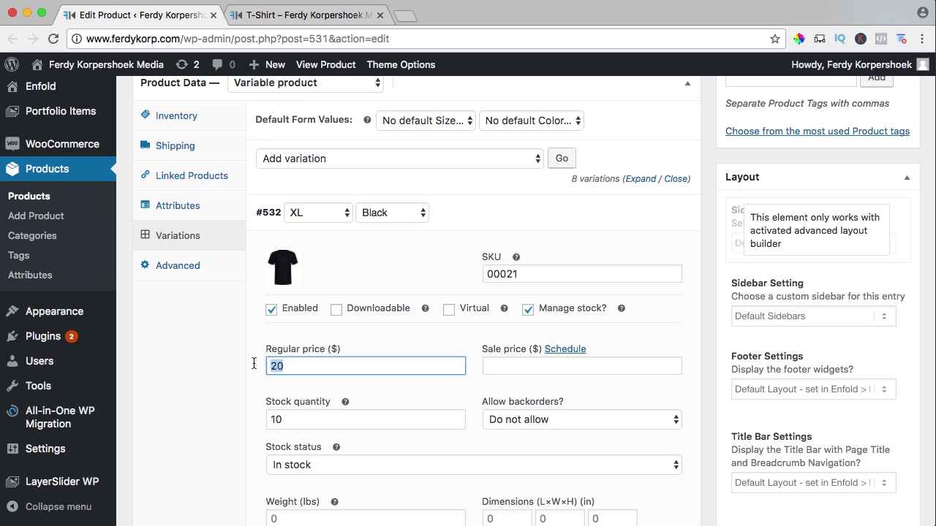
{"action": "type", "text": "30"}
{"action": "key", "text": "Tab"}
Change variation #533's regular price to 30 as well
{"action": "scroll", "coordinate": [365, 369], "scroll_direction": "down", "scroll_amount": 5}
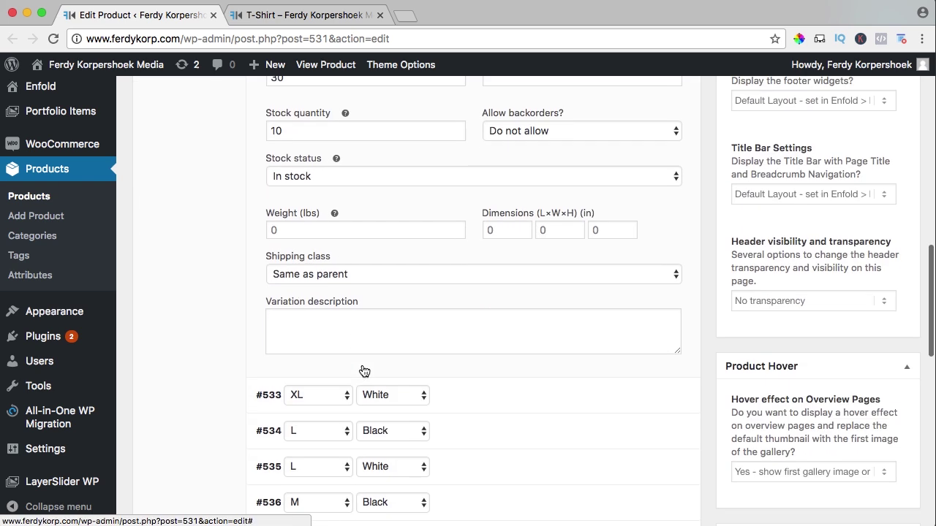
{"action": "left_click", "coordinate": [644, 319]}
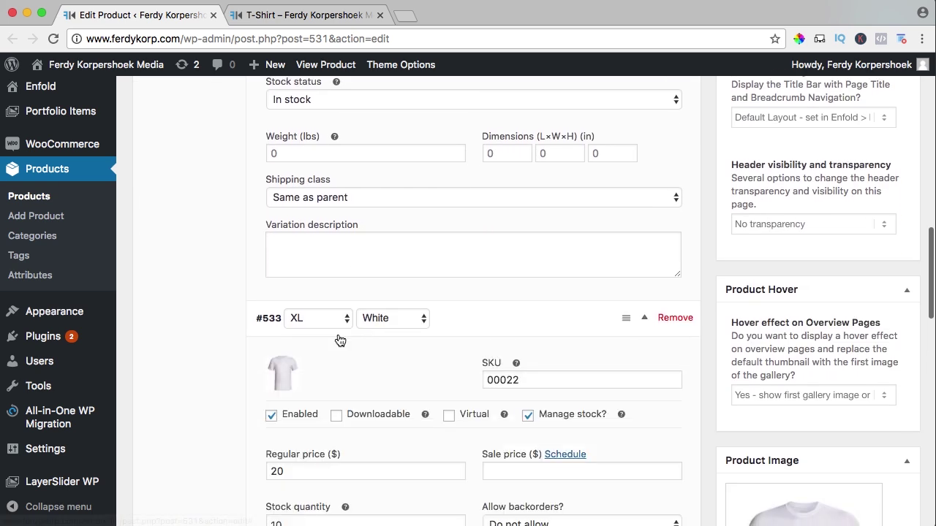
{"action": "scroll", "coordinate": [359, 329], "scroll_direction": "down", "scroll_amount": 3}
{"action": "double_click", "coordinate": [268, 373]}
{"action": "type", "text": "3"}
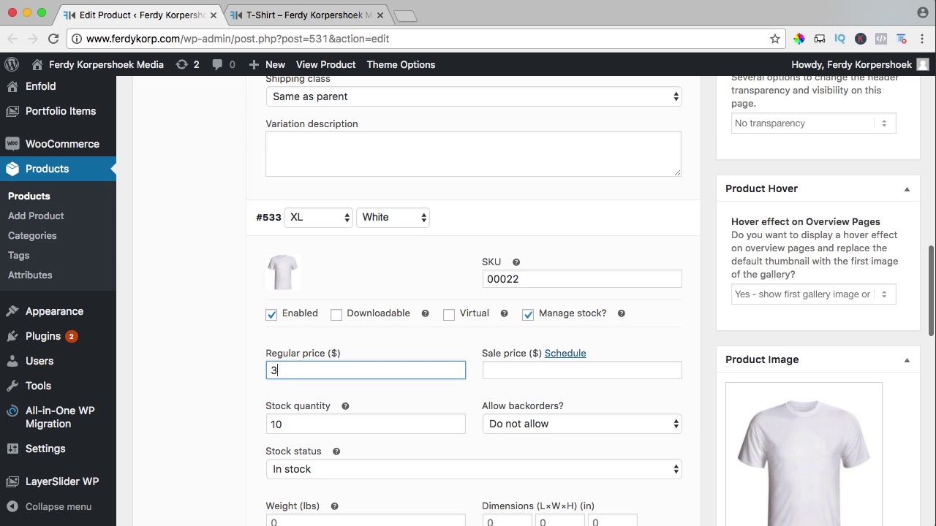
{"action": "type", "text": "0"}
{"action": "scroll", "coordinate": [695, 341], "scroll_direction": "up", "scroll_amount": 15}
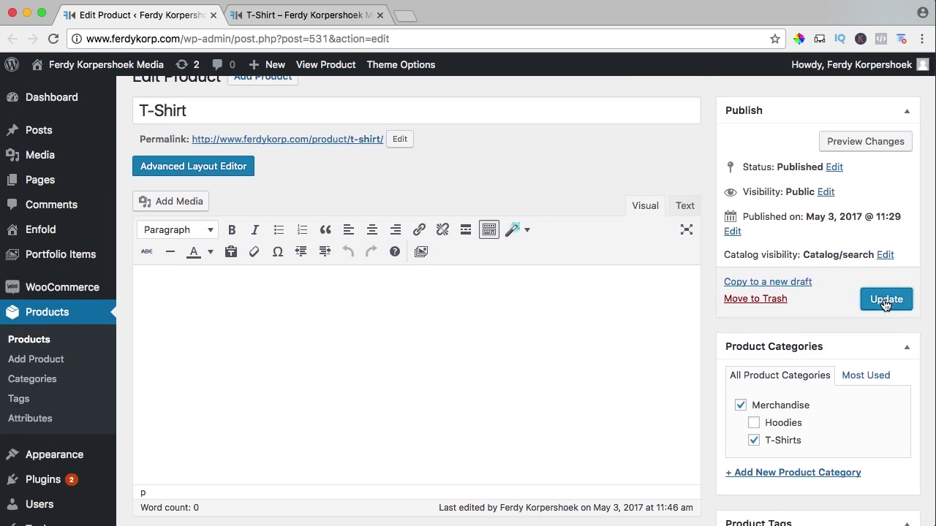
{"action": "left_click", "coordinate": [336, 14]}
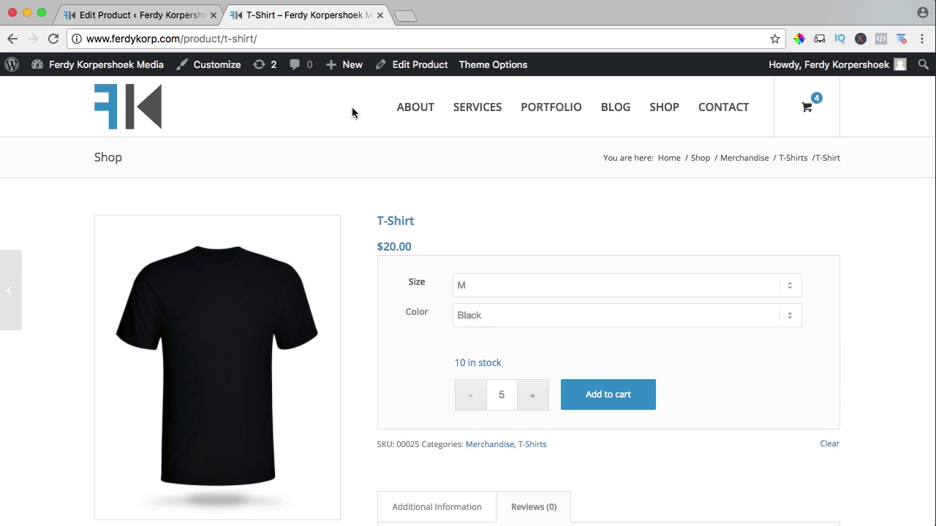
Reload the storefront, pick White with S then XL, showing $30.00 and 10 in stock
{"action": "key", "text": "super+r"}
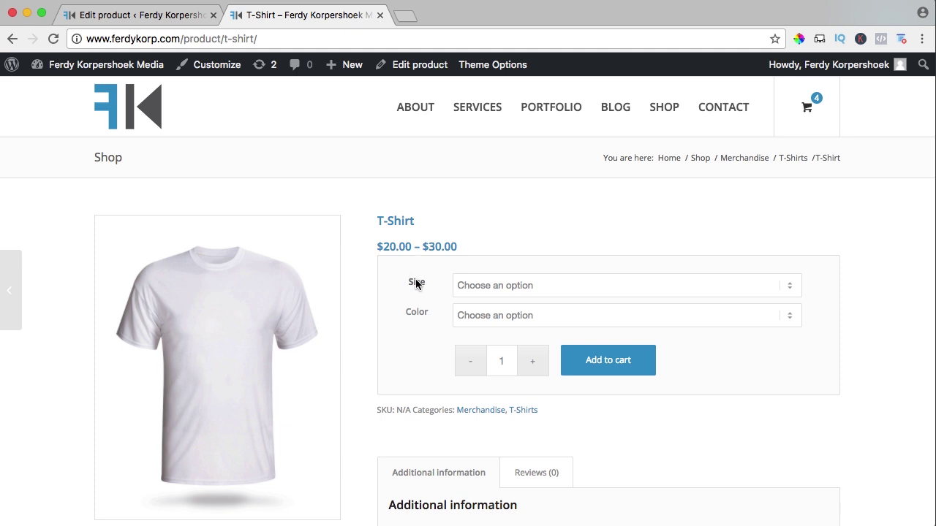
{"action": "left_click", "coordinate": [491, 284]}
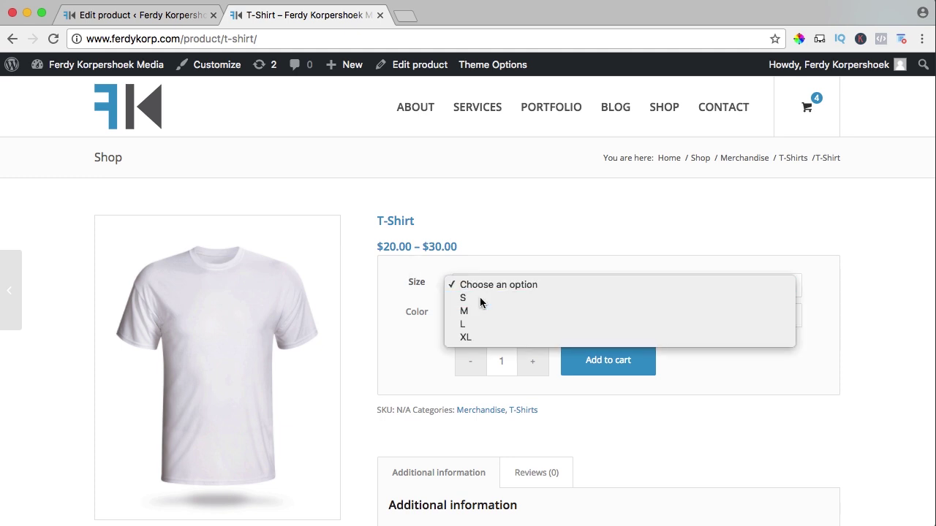
{"action": "left_click", "coordinate": [479, 296]}
{"action": "left_click", "coordinate": [480, 315]}
{"action": "left_click", "coordinate": [483, 324]}
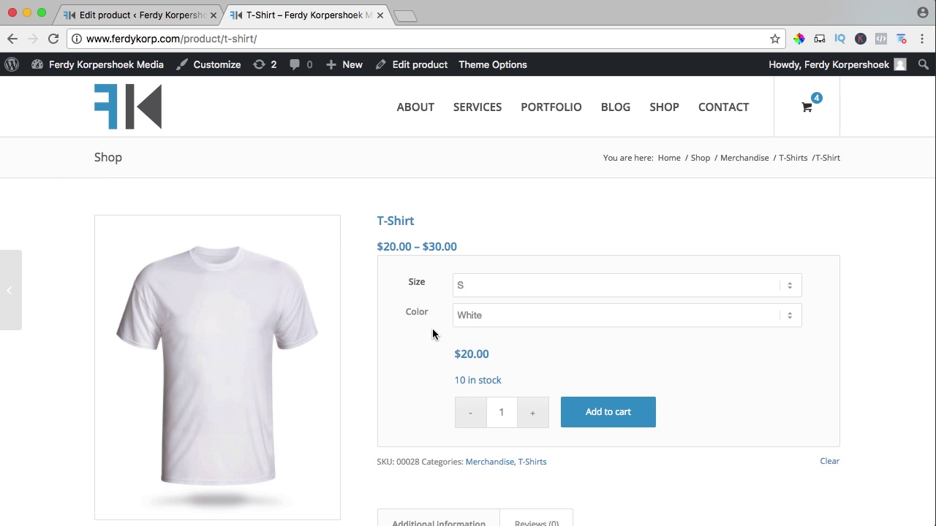
{"action": "left_click", "coordinate": [482, 289]}
{"action": "left_click", "coordinate": [475, 324]}
{"action": "scroll", "coordinate": [405, 298], "scroll_direction": "down", "scroll_amount": 5}
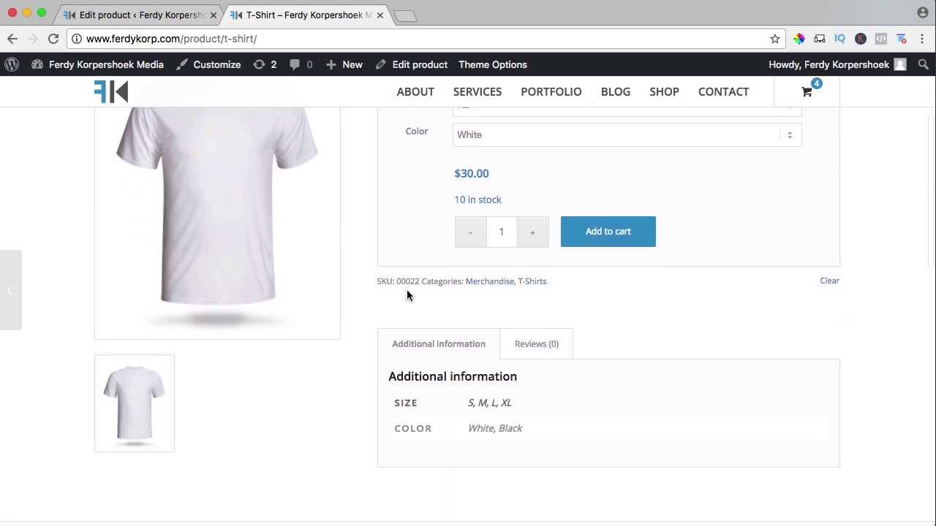
{"action": "scroll", "coordinate": [407, 294], "scroll_direction": "up", "scroll_amount": 3}
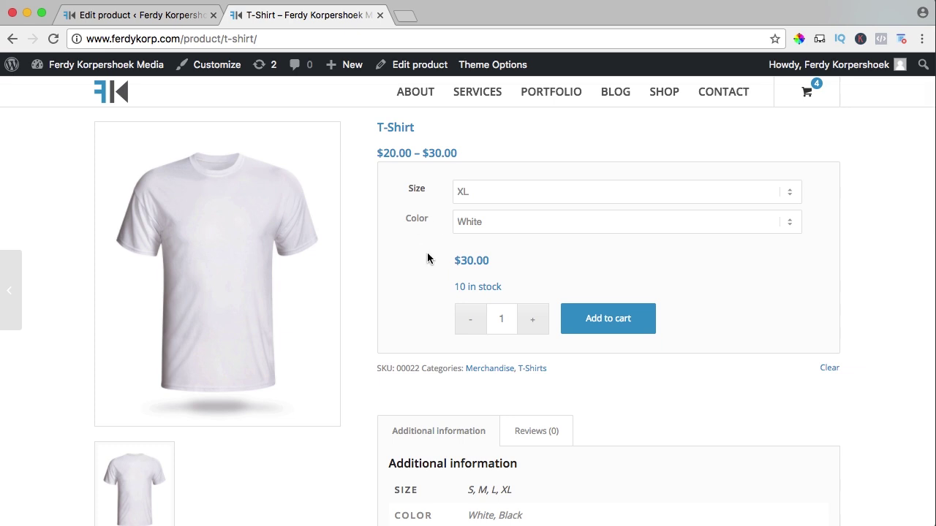
{"action": "scroll", "coordinate": [427, 257], "scroll_direction": "up", "scroll_amount": 3}
Add the tags t-shirt and summer to the T-Shirt and update the product
{"action": "left_click", "coordinate": [184, 16]}
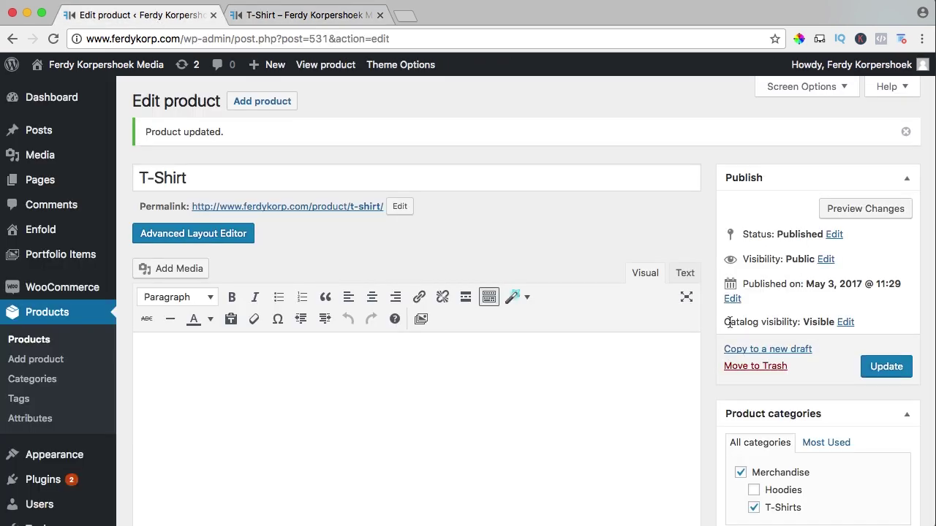
{"action": "scroll", "coordinate": [714, 323], "scroll_direction": "down", "scroll_amount": 5}
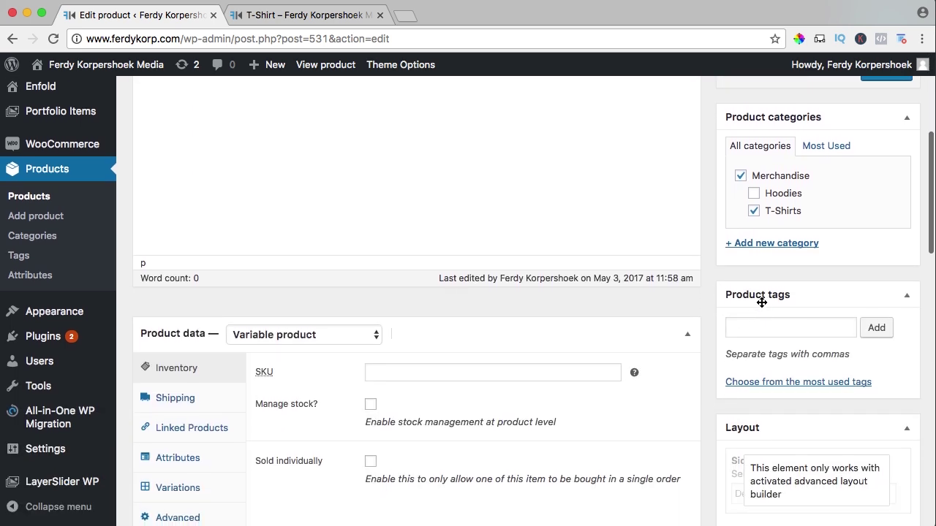
{"action": "scroll", "coordinate": [749, 319], "scroll_direction": "down", "scroll_amount": 1}
{"action": "left_click", "coordinate": [756, 295]}
{"action": "type", "text": "t-s"}
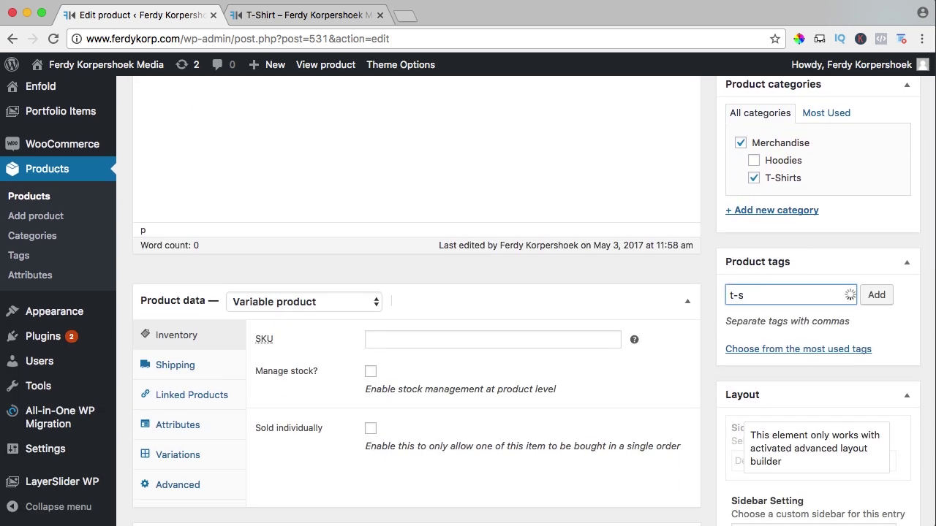
{"action": "type", "text": "hirt"}
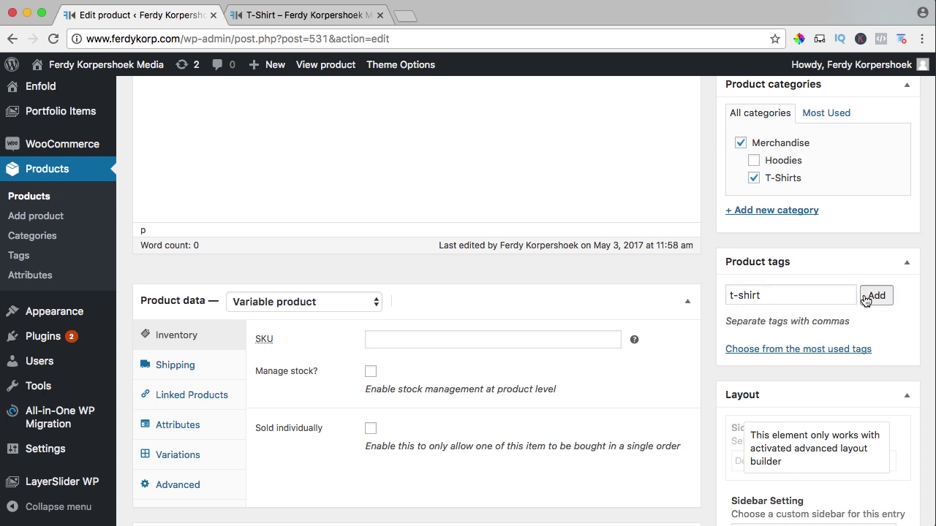
{"action": "left_click", "coordinate": [872, 295]}
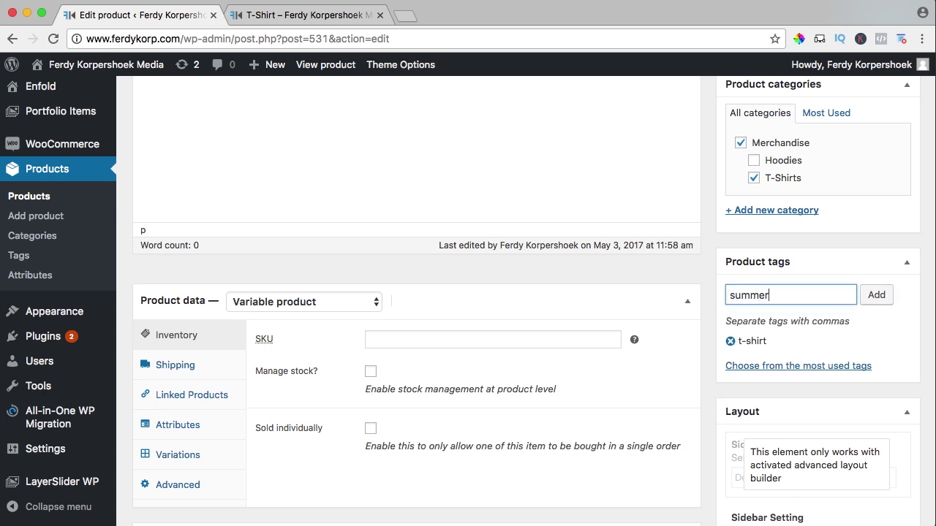
{"action": "left_click", "coordinate": [875, 295]}
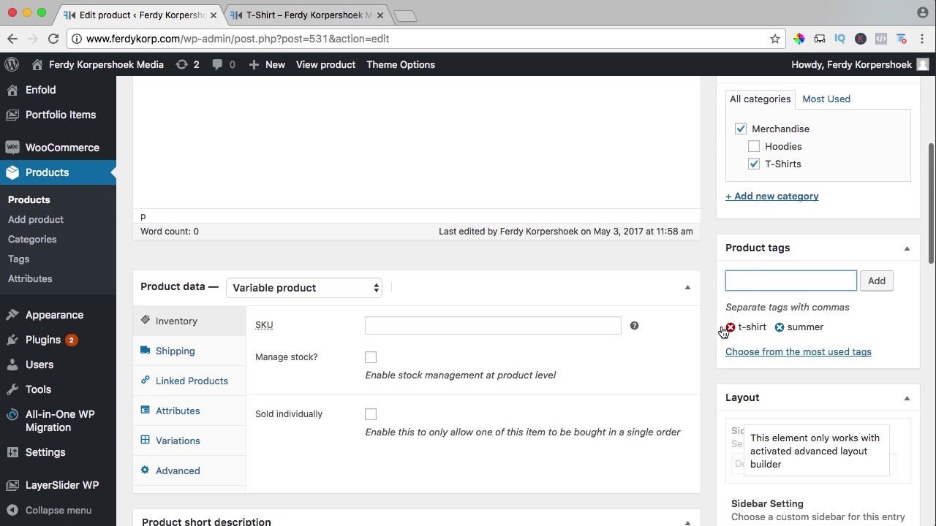
{"action": "scroll", "coordinate": [723, 333], "scroll_direction": "up", "scroll_amount": 10}
{"action": "left_click", "coordinate": [877, 351]}
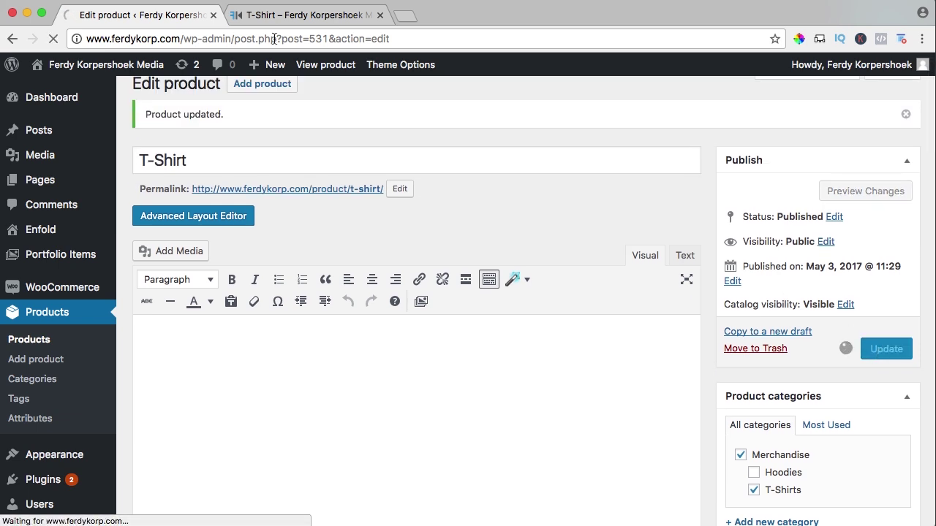
Reload the live T-Shirt page to confirm both tags appear there
{"action": "key", "text": "ctrl+Tab"}
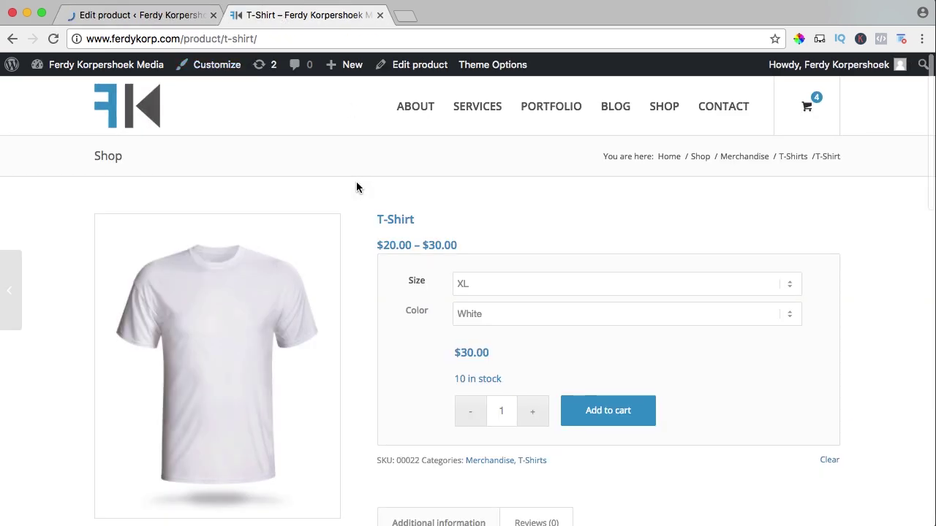
{"action": "key", "text": "super+r"}
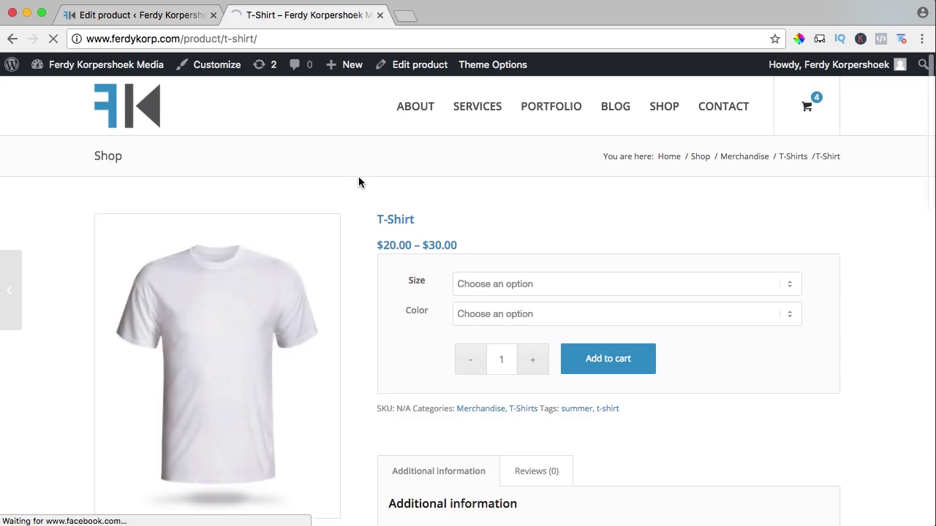
{"action": "scroll", "coordinate": [358, 182], "scroll_direction": "down", "scroll_amount": 1}
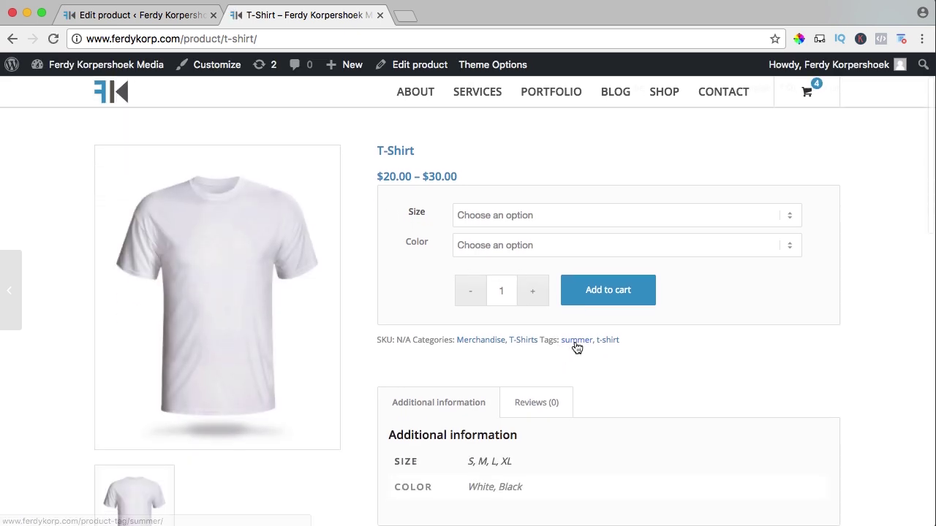
{"action": "scroll", "coordinate": [429, 317], "scroll_direction": "up", "scroll_amount": 2}
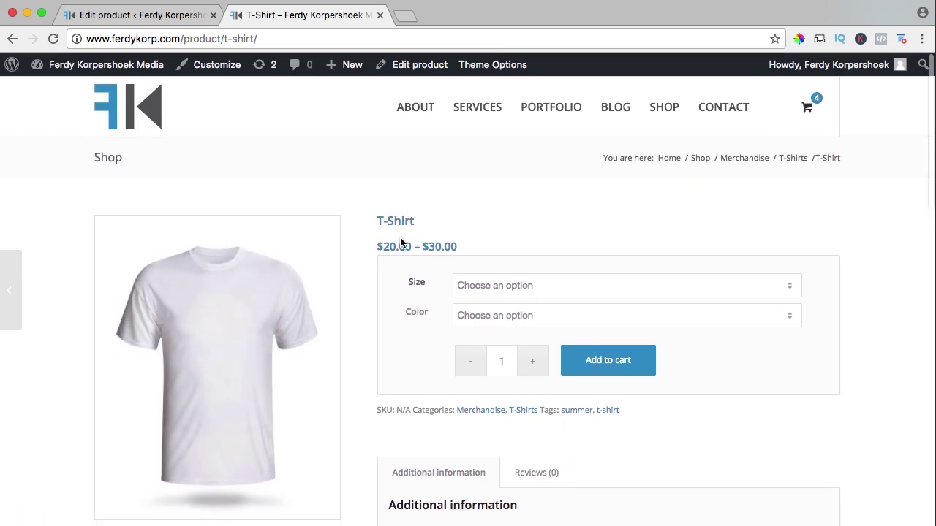
{"action": "left_click_drag", "start_coordinate": [424, 226], "coordinate": [365, 217]}
{"action": "left_click", "coordinate": [444, 227]}
{"action": "left_click", "coordinate": [134, 15]}
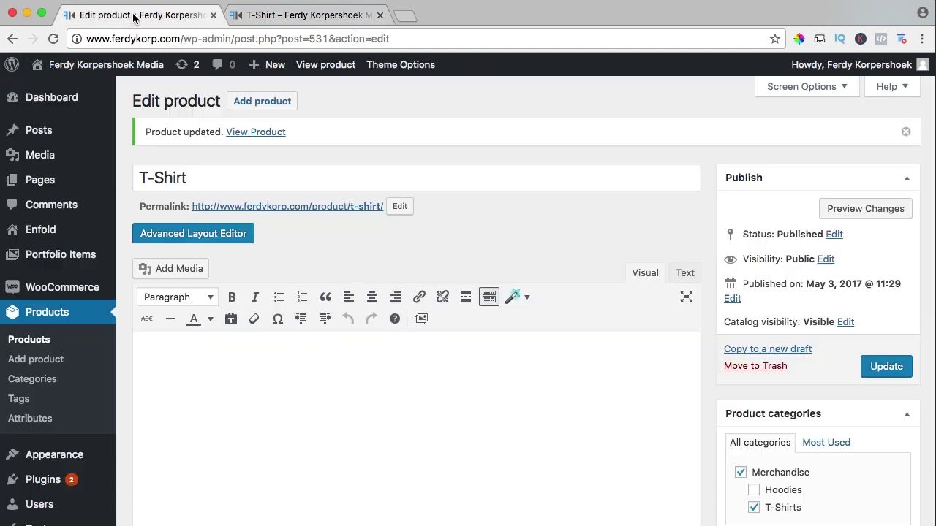
Set the H1 font size to 20px in Enfold's Advanced Styling options
{"action": "left_click", "coordinate": [43, 231]}
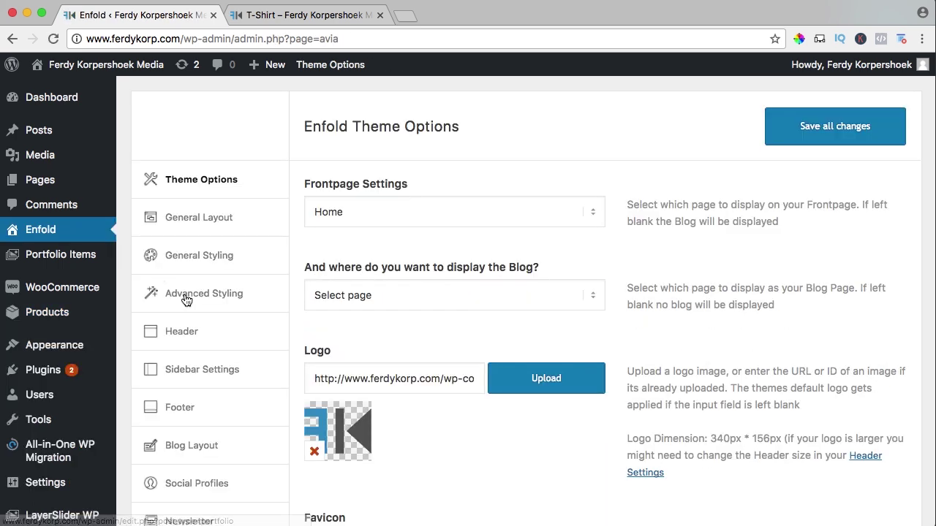
{"action": "left_click", "coordinate": [210, 296]}
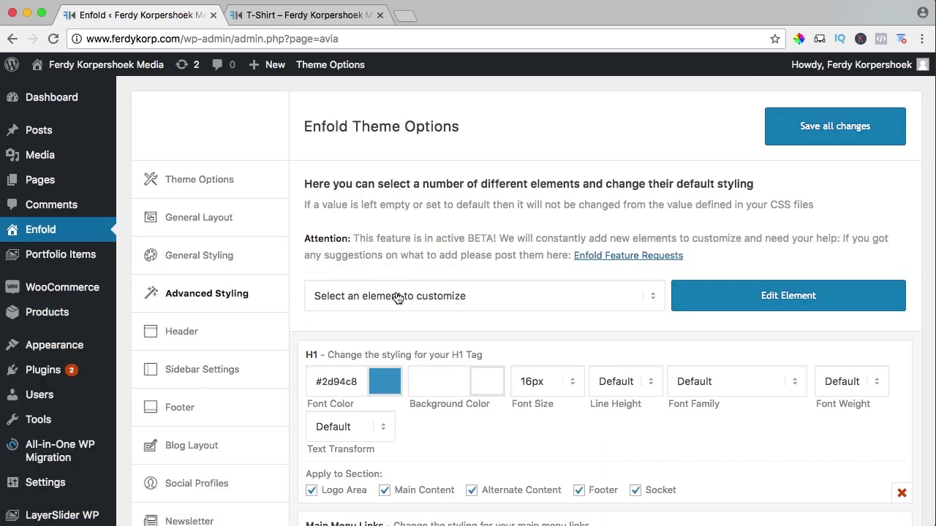
{"action": "scroll", "coordinate": [400, 297], "scroll_direction": "down", "scroll_amount": 3}
{"action": "left_click", "coordinate": [540, 208]}
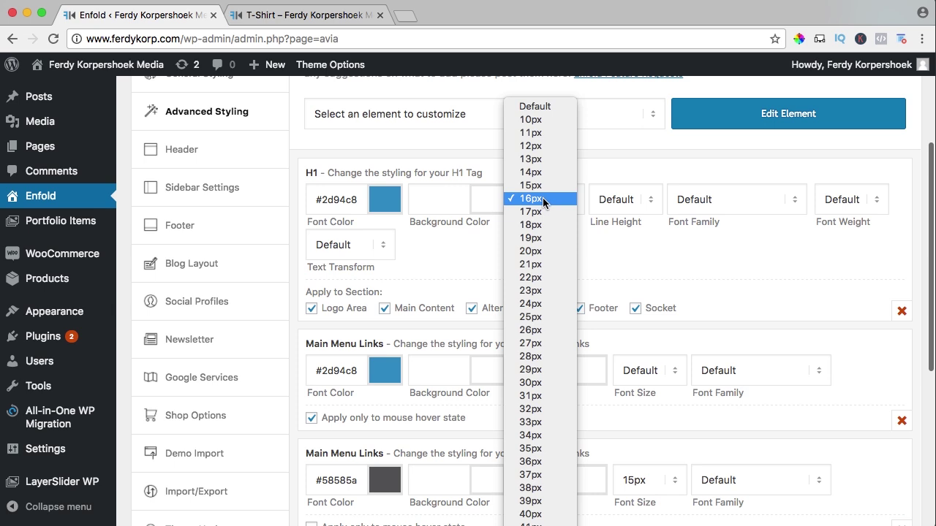
{"action": "left_click", "coordinate": [531, 252]}
{"action": "scroll", "coordinate": [741, 268], "scroll_direction": "up", "scroll_amount": 3}
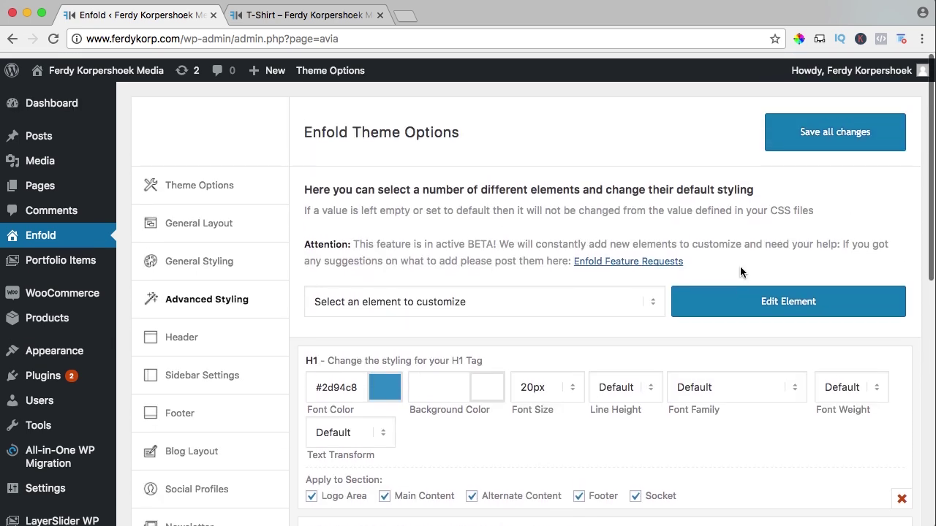
Save all theme option changes and reload the T-Shirt product page
{"action": "left_click", "coordinate": [803, 129]}
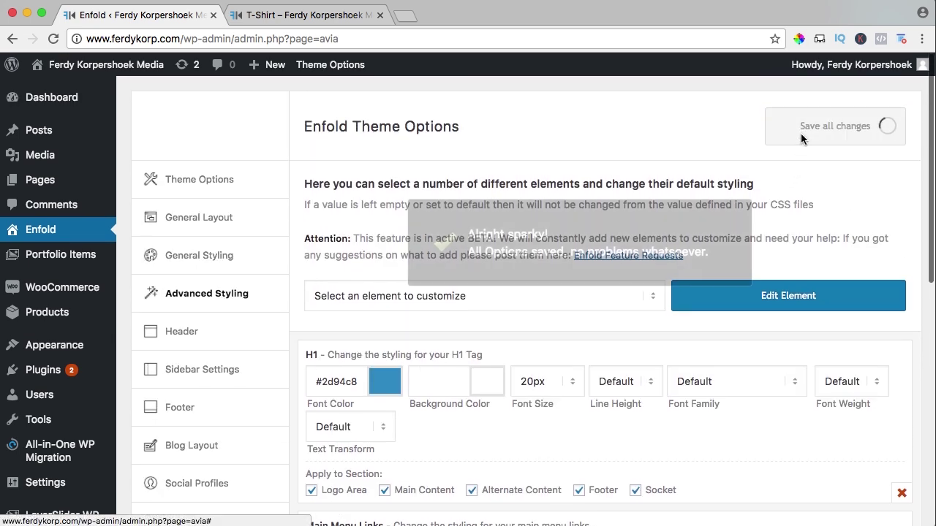
{"action": "left_click", "coordinate": [257, 21]}
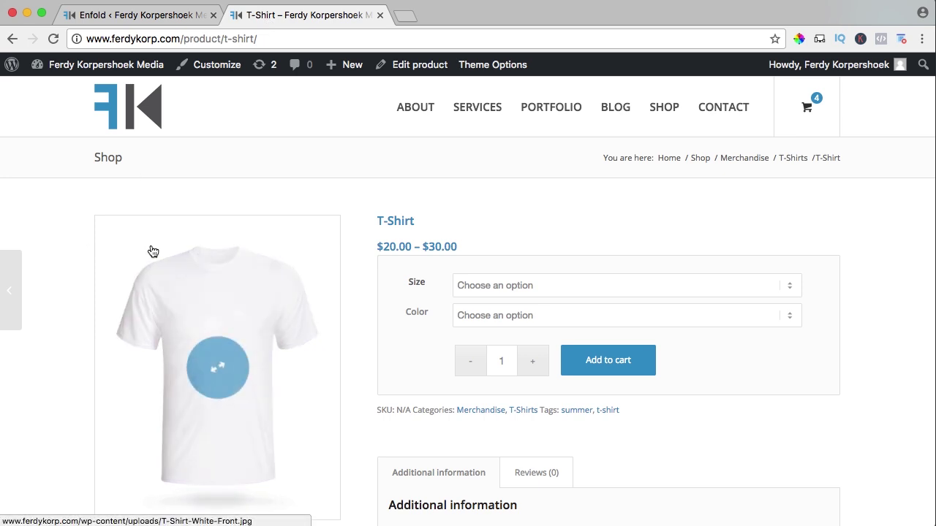
{"action": "key", "text": "super+r"}
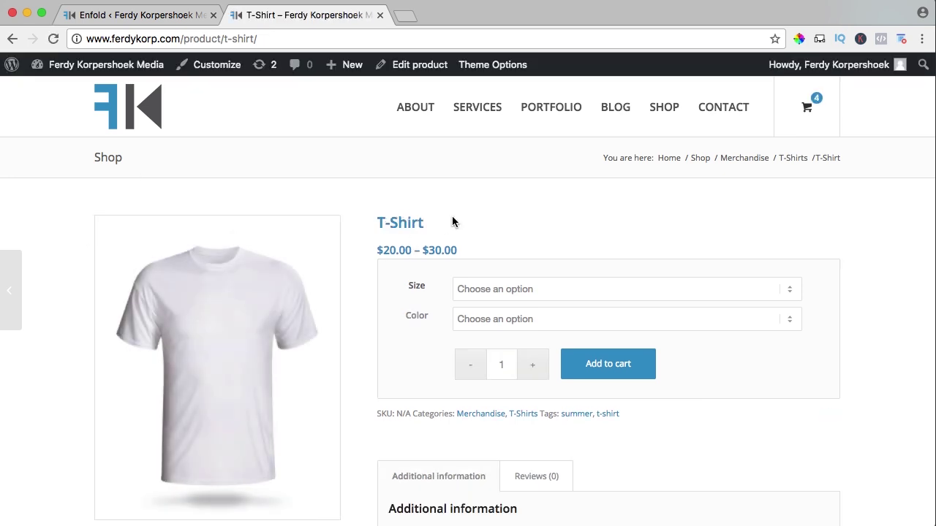
{"action": "left_click_drag", "start_coordinate": [434, 219], "coordinate": [376, 221]}
{"action": "left_click", "coordinate": [403, 221]}
{"action": "scroll", "coordinate": [402, 220], "scroll_direction": "down", "scroll_amount": 2}
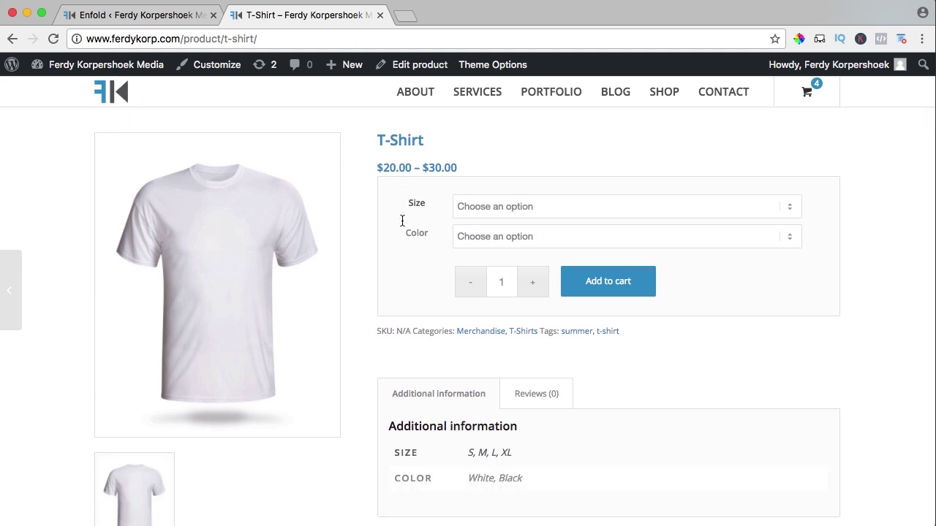
{"action": "scroll", "coordinate": [370, 219], "scroll_direction": "down", "scroll_amount": 4}
{"action": "scroll", "coordinate": [370, 219], "scroll_direction": "up", "scroll_amount": 6}
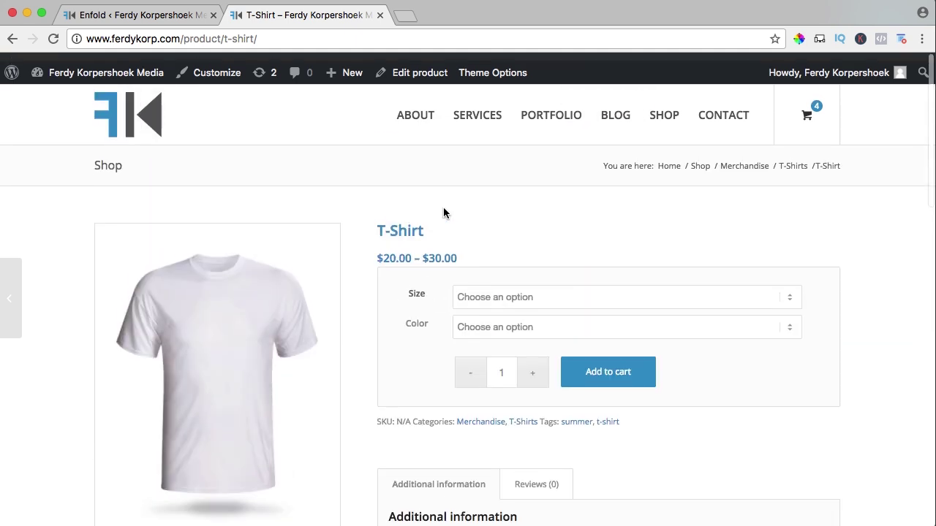
{"action": "scroll", "coordinate": [409, 219], "scroll_direction": "down", "scroll_amount": 1}
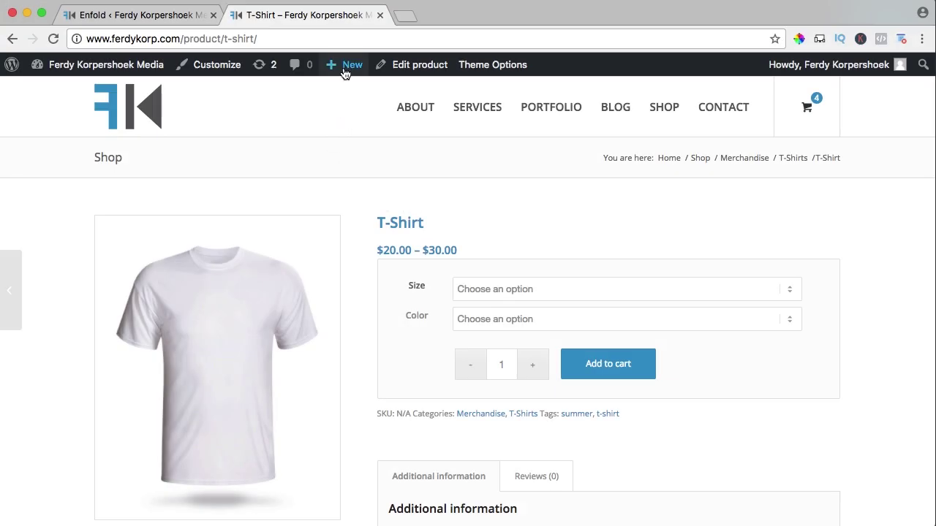
{"action": "mouse_move", "coordinate": [344, 69]}
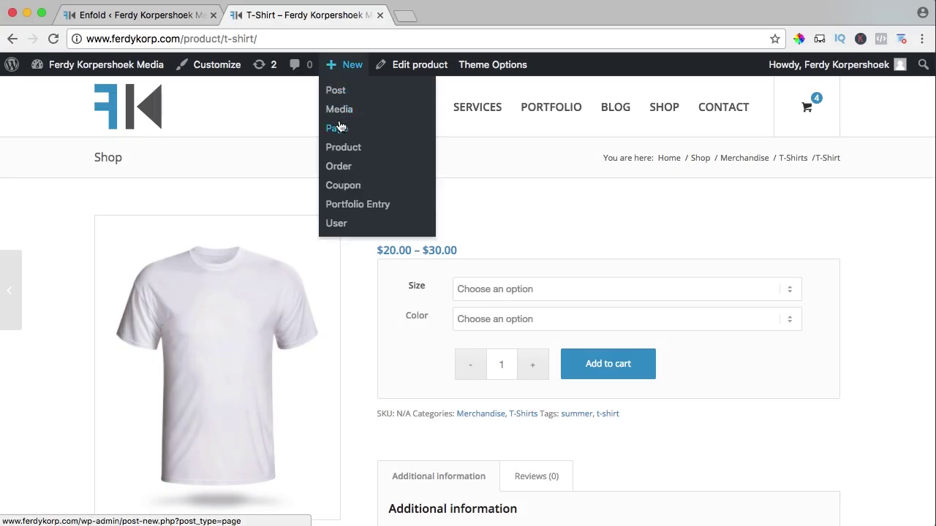
Start a new product titled 'Skype Session of 1 Hour'
{"action": "left_click", "coordinate": [346, 148]}
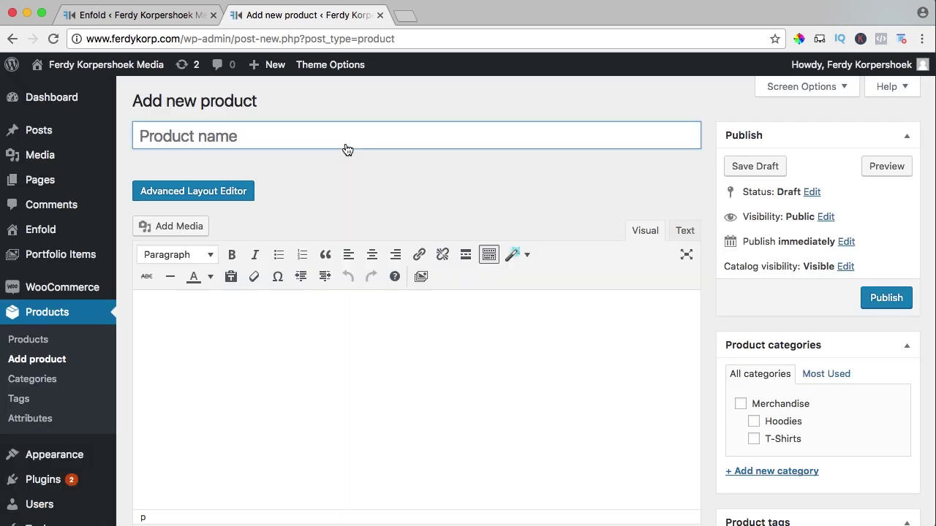
{"action": "type", "text": "Skype Session of 1 Hour"}
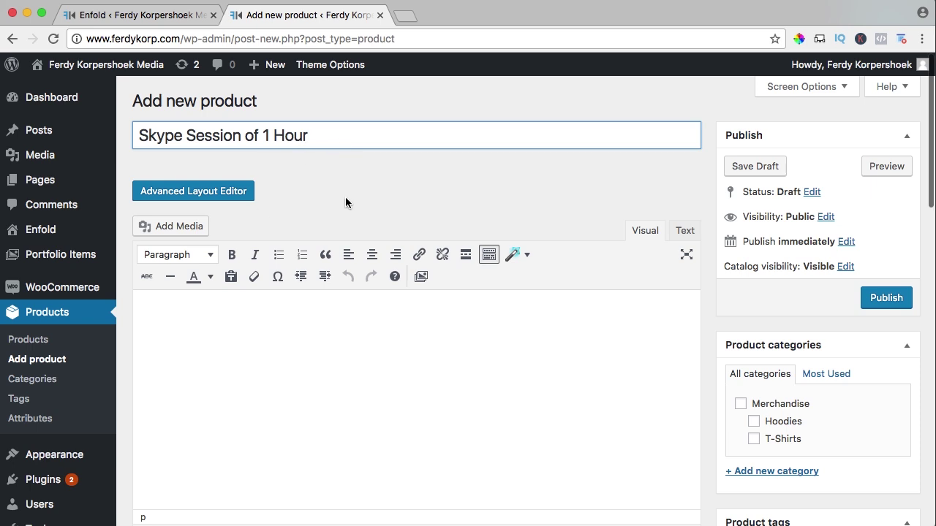
{"action": "scroll", "coordinate": [345, 196], "scroll_direction": "down", "scroll_amount": 6}
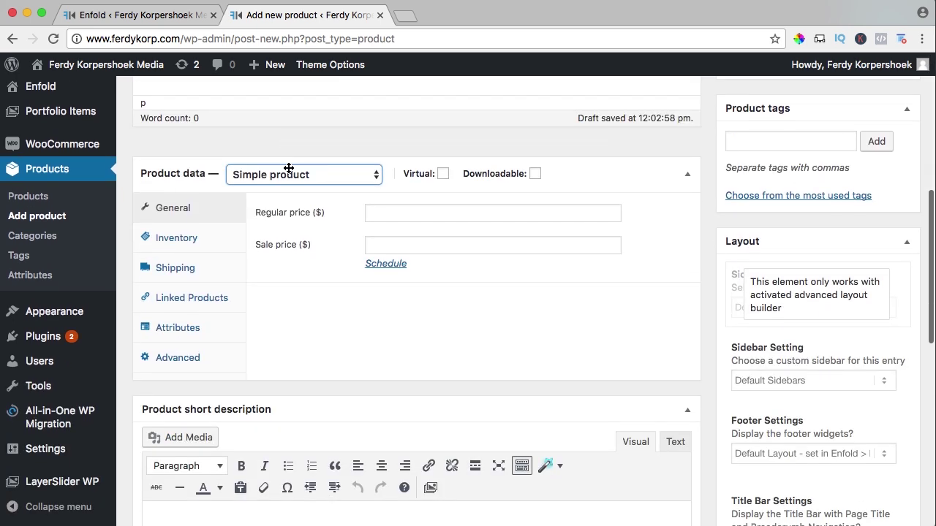
{"action": "scroll", "coordinate": [289, 168], "scroll_direction": "down", "scroll_amount": 1}
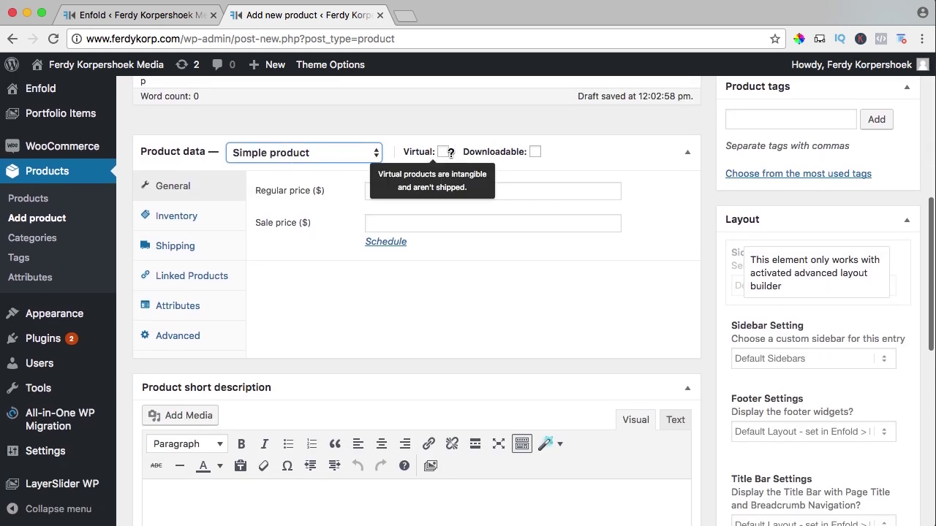
Mark the product Virtual with regular price 130 and sale price 70
{"action": "left_click", "coordinate": [443, 151]}
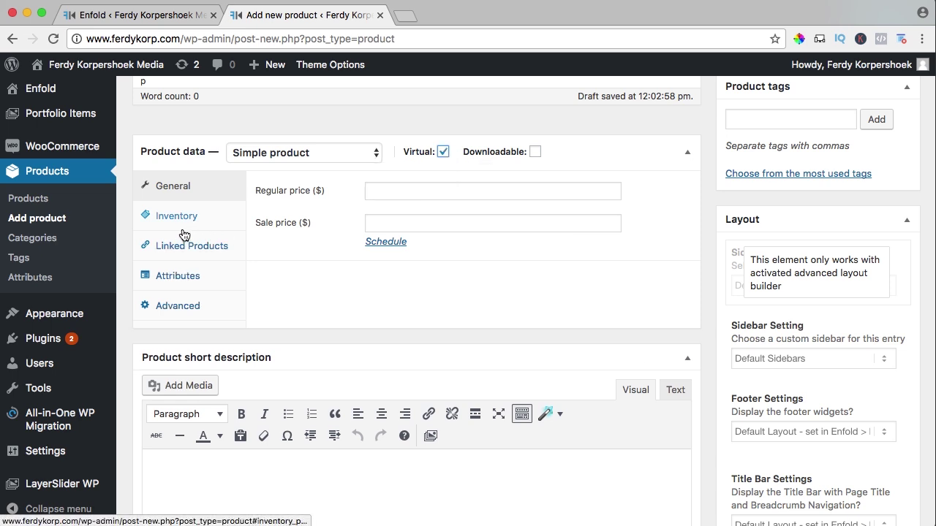
{"action": "left_click", "coordinate": [443, 152]}
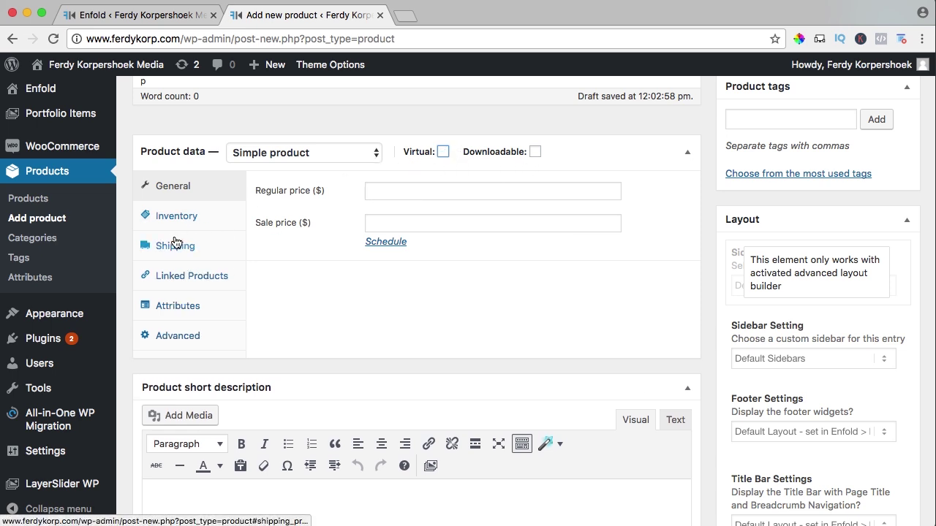
{"action": "left_click", "coordinate": [436, 152]}
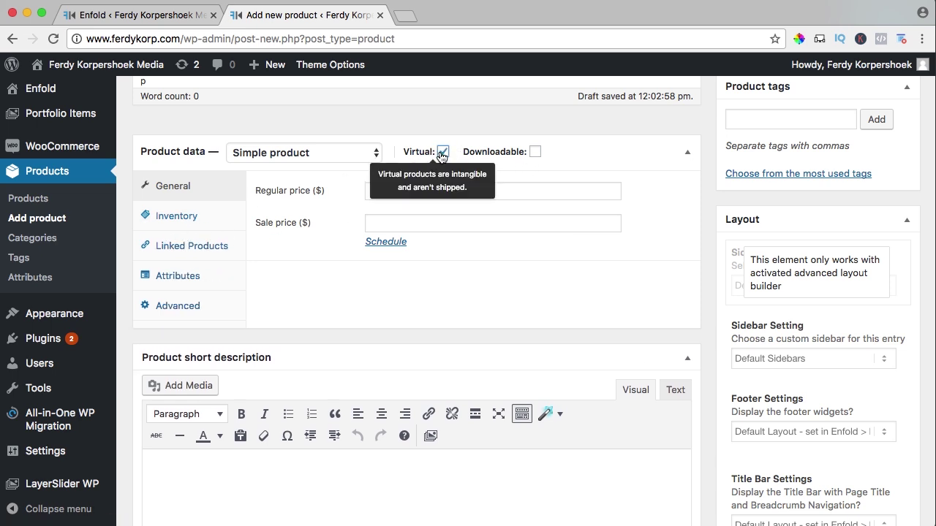
{"action": "left_click", "coordinate": [394, 188]}
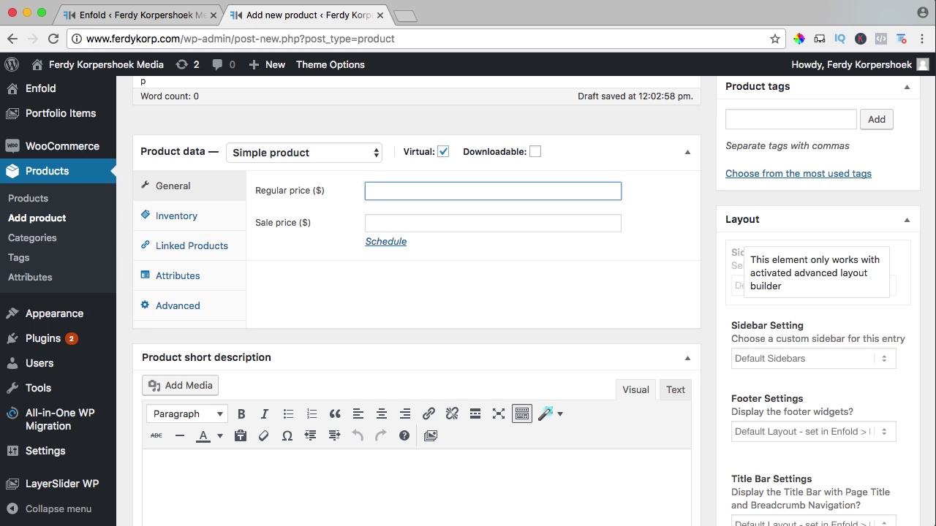
{"action": "left_click", "coordinate": [369, 223]}
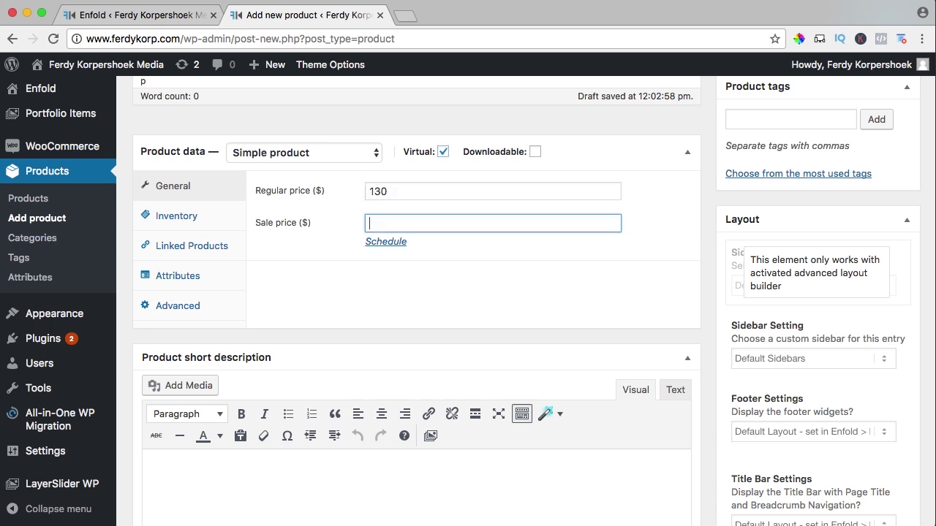
{"action": "key", "text": "Tab"}
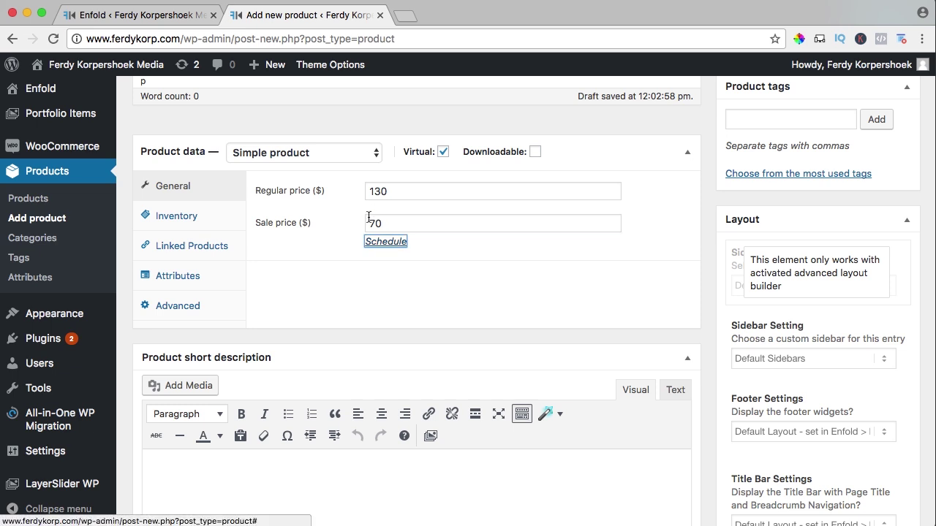
{"action": "left_click", "coordinate": [341, 248]}
Enter SKU 0003 on the product's Inventory tab
{"action": "scroll", "coordinate": [277, 245], "scroll_direction": "up", "scroll_amount": 1}
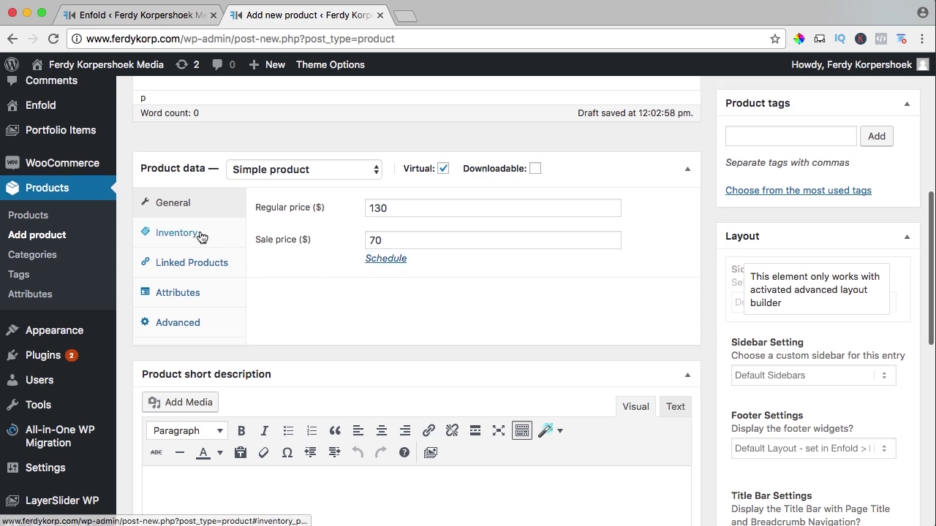
{"action": "left_click", "coordinate": [194, 235]}
{"action": "left_click", "coordinate": [399, 206]}
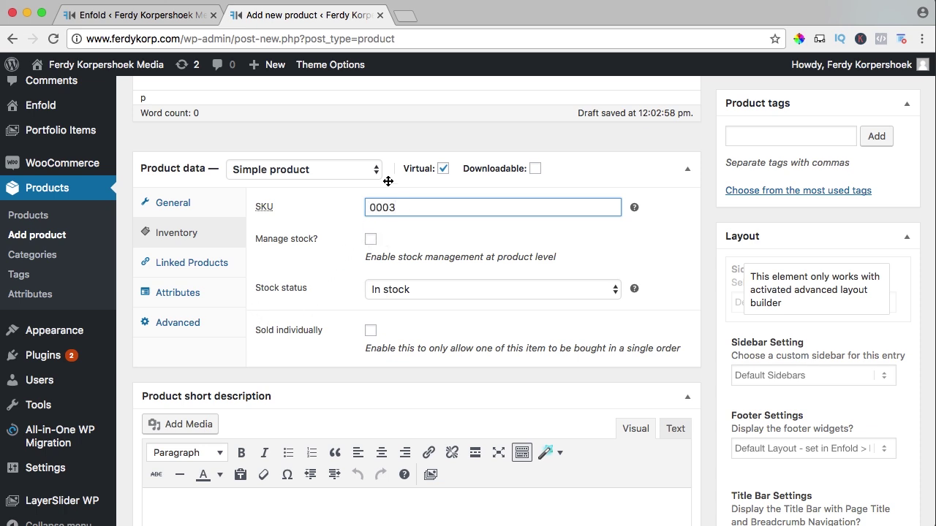
{"action": "left_click", "coordinate": [315, 287]}
{"action": "scroll", "coordinate": [315, 287], "scroll_direction": "down", "scroll_amount": 1}
{"action": "scroll", "coordinate": [706, 332], "scroll_direction": "up", "scroll_amount": 6}
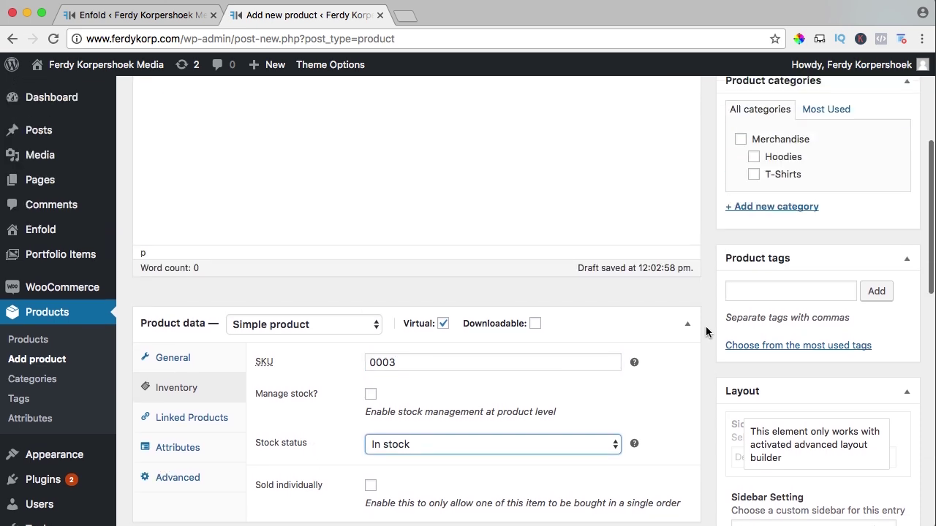
Create and assign a new Services category, then publish the product
{"action": "left_click", "coordinate": [767, 289]}
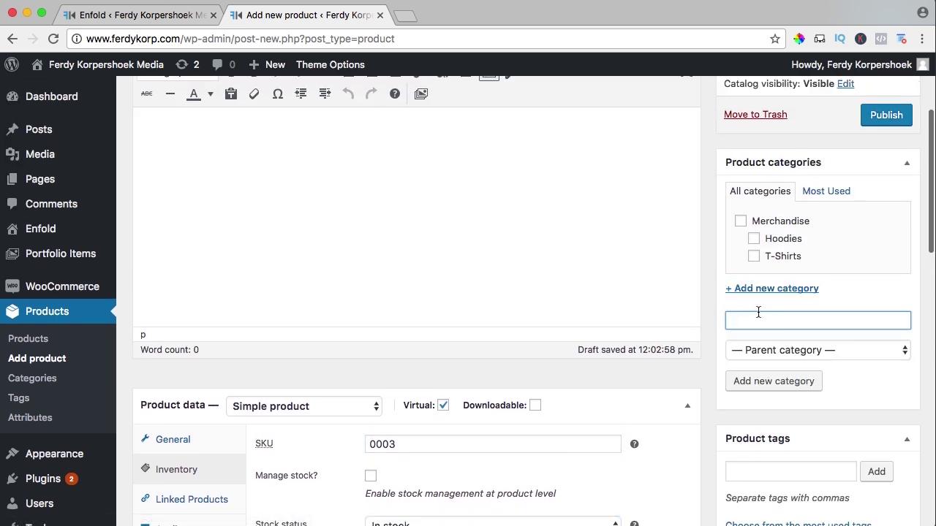
{"action": "type", "text": "Services"}
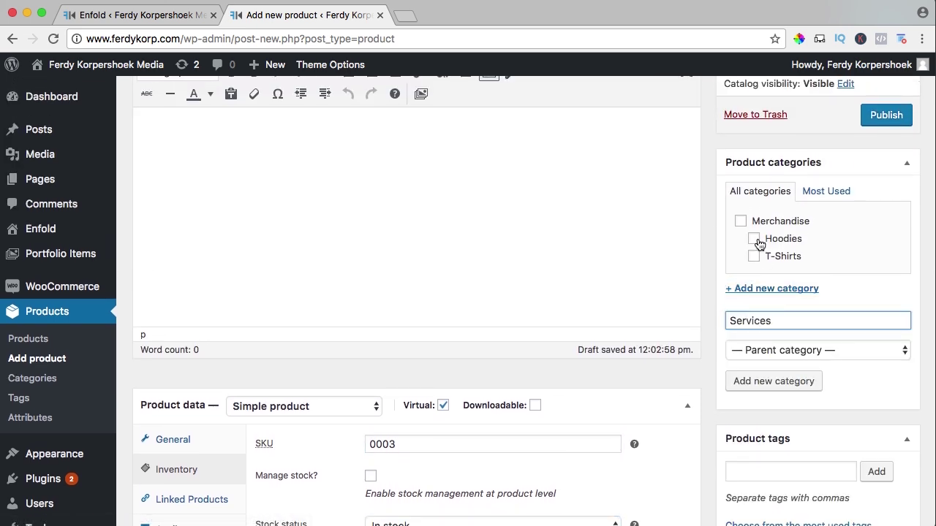
{"action": "left_click", "coordinate": [766, 377]}
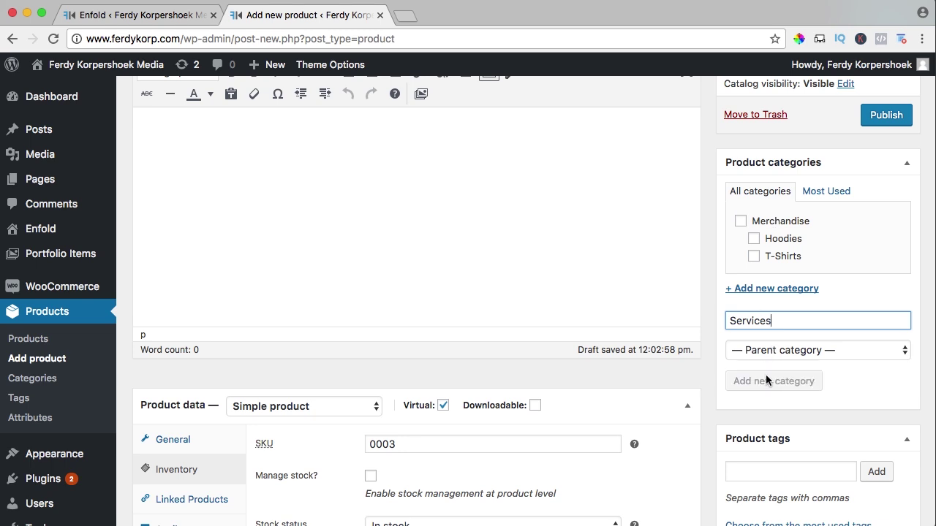
{"action": "left_click", "coordinate": [876, 119]}
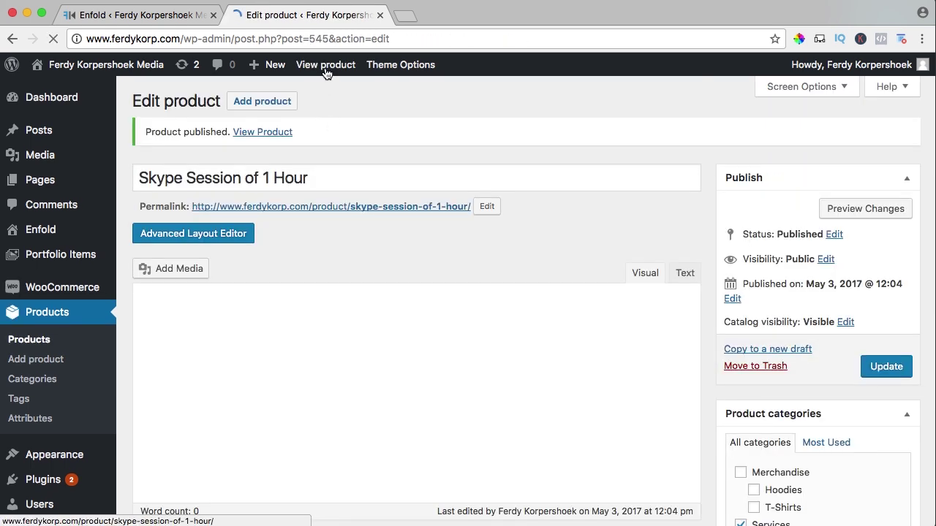
View the live Skype Session page at $70.00 and test the quantity +/- buttons, ending at 1
{"action": "left_click", "coordinate": [324, 66]}
{"action": "left_click", "coordinate": [442, 16]}
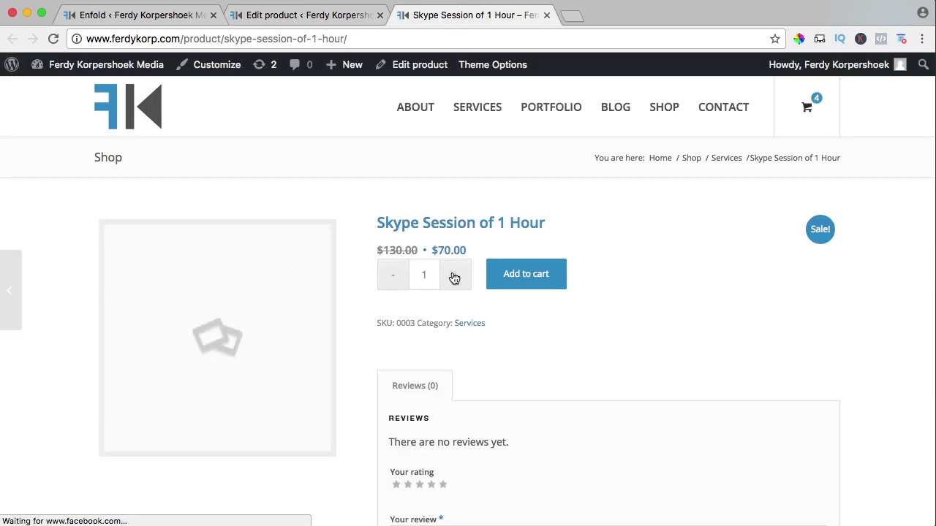
{"action": "left_click", "coordinate": [455, 276]}
{"action": "left_click", "coordinate": [454, 277]}
{"action": "left_click", "coordinate": [398, 278]}
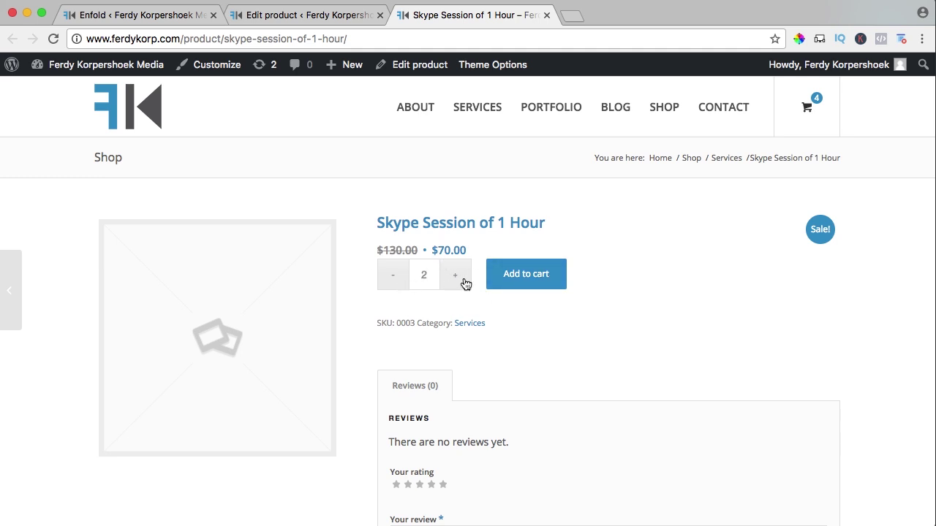
Make the Skype Session product sold individually, update it, and return to its storefront page
{"action": "left_click", "coordinate": [267, 19]}
{"action": "scroll", "coordinate": [512, 300], "scroll_direction": "down", "scroll_amount": 5}
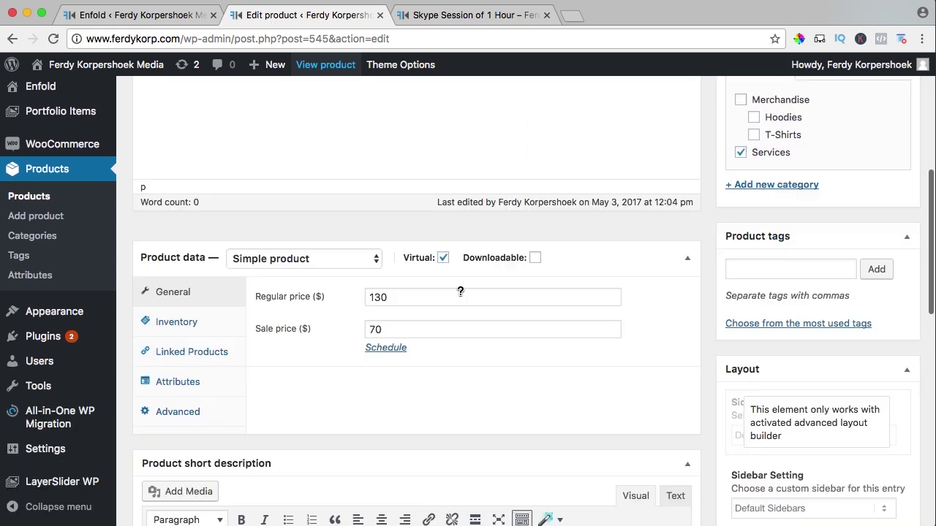
{"action": "scroll", "coordinate": [460, 292], "scroll_direction": "down", "scroll_amount": 3}
{"action": "left_click", "coordinate": [185, 197]}
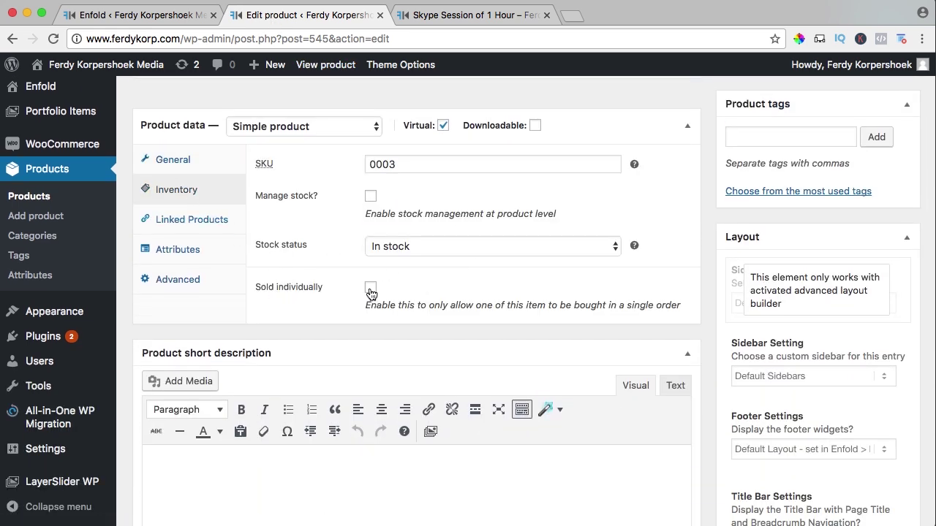
{"action": "scroll", "coordinate": [731, 320], "scroll_direction": "up", "scroll_amount": 5}
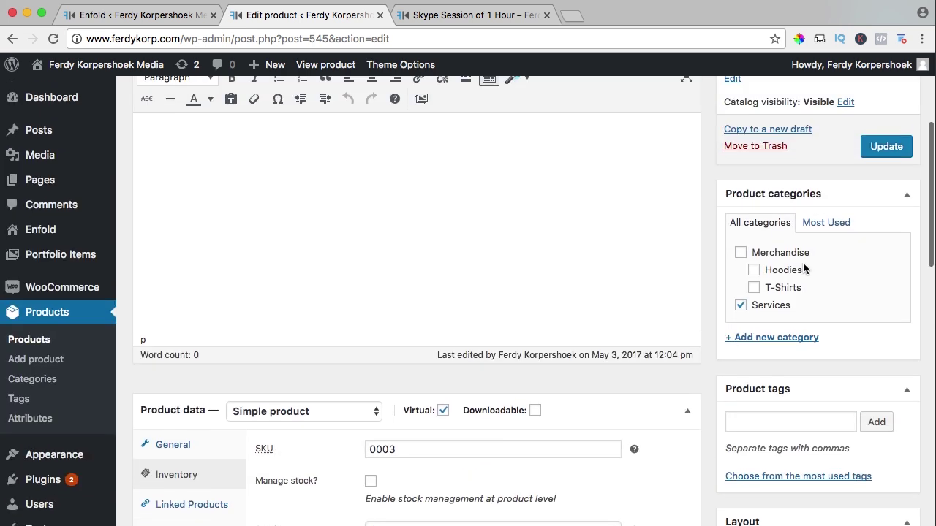
{"action": "left_click", "coordinate": [870, 151]}
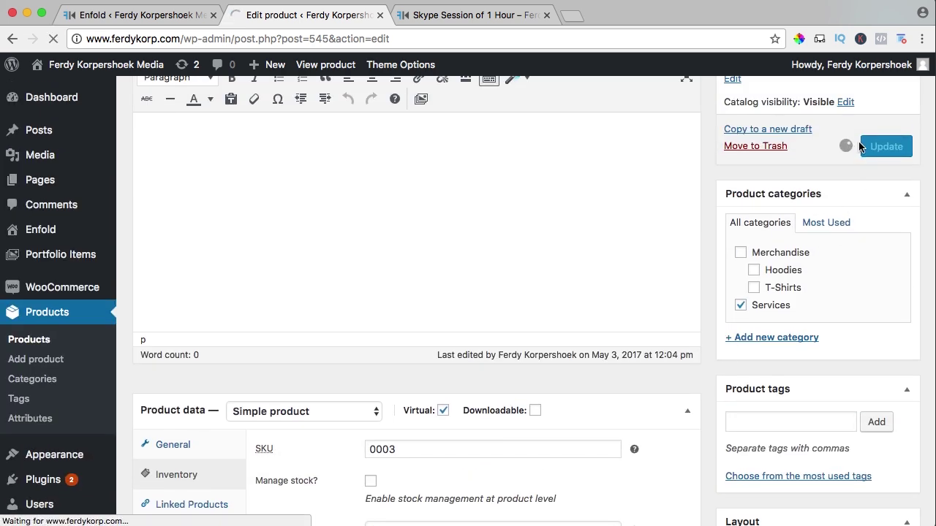
{"action": "left_click", "coordinate": [469, 16]}
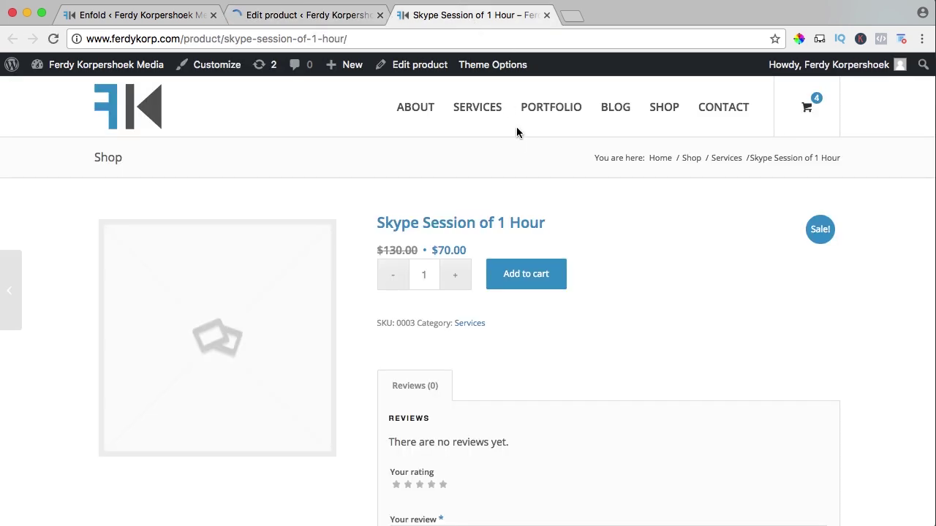
Add the Skype Session to the cart, check it lists at $70.00, then close the cart
{"action": "key", "text": "super+r"}
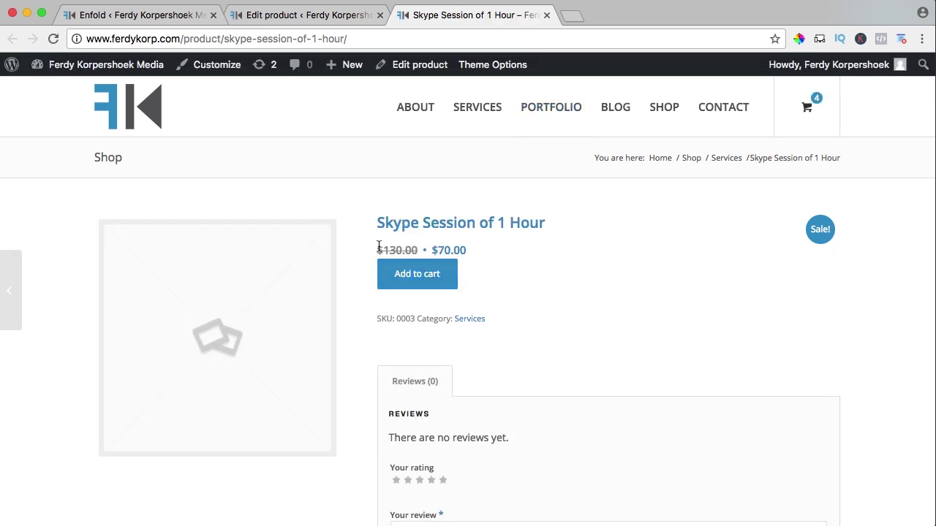
{"action": "left_click", "coordinate": [421, 280]}
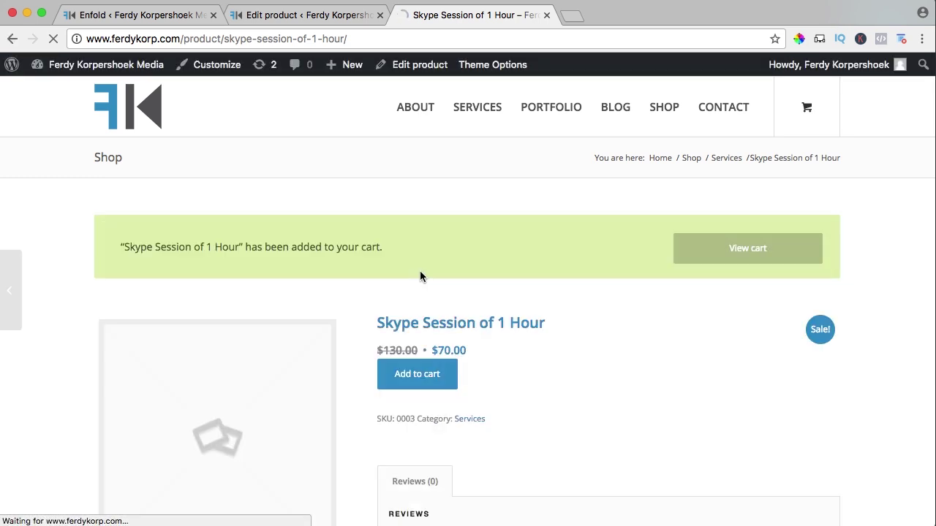
{"action": "left_click", "coordinate": [708, 257]}
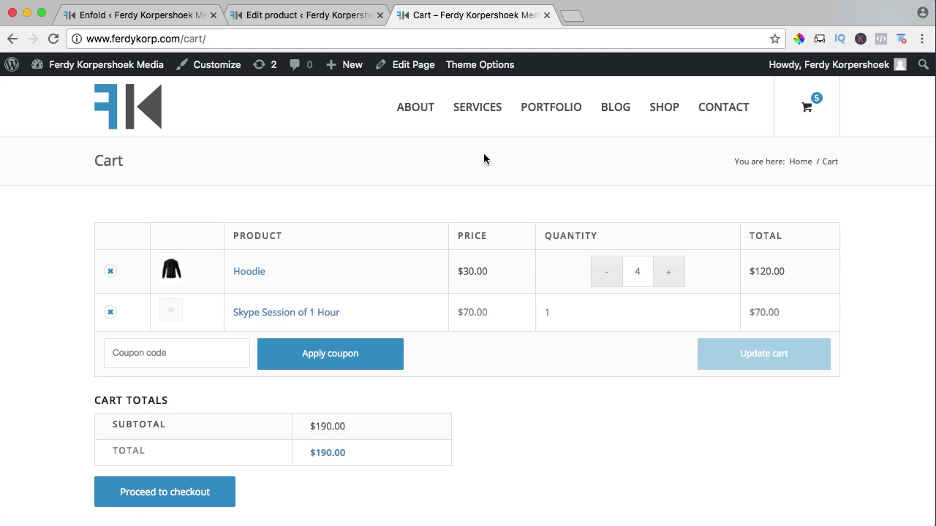
{"action": "left_click", "coordinate": [546, 14]}
Begin the product short description with the word 'Get'
{"action": "scroll", "coordinate": [561, 237], "scroll_direction": "down", "scroll_amount": 10}
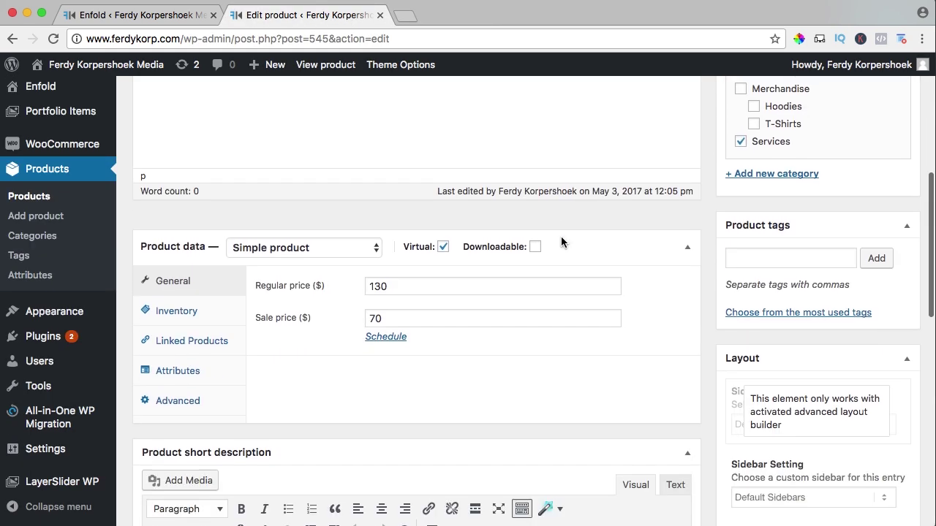
{"action": "scroll", "coordinate": [561, 236], "scroll_direction": "down", "scroll_amount": 3}
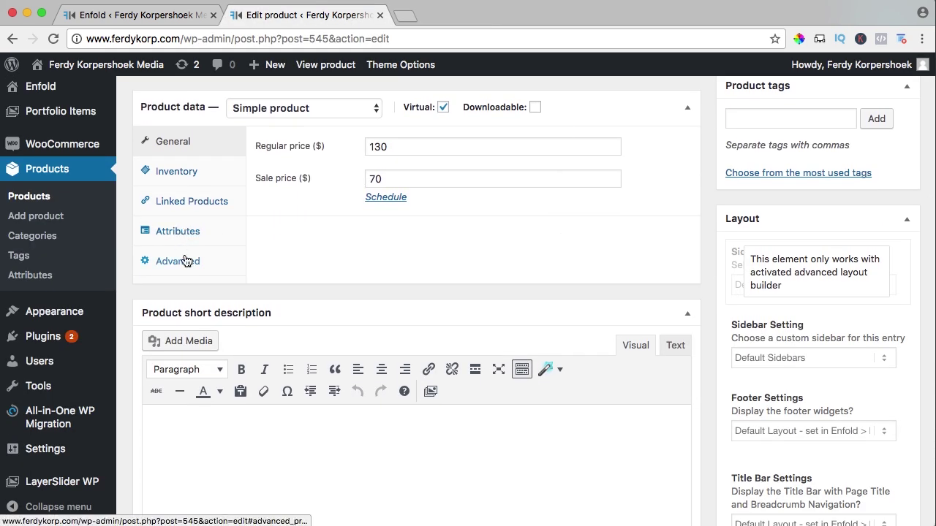
{"action": "mouse_move", "coordinate": [437, 114]}
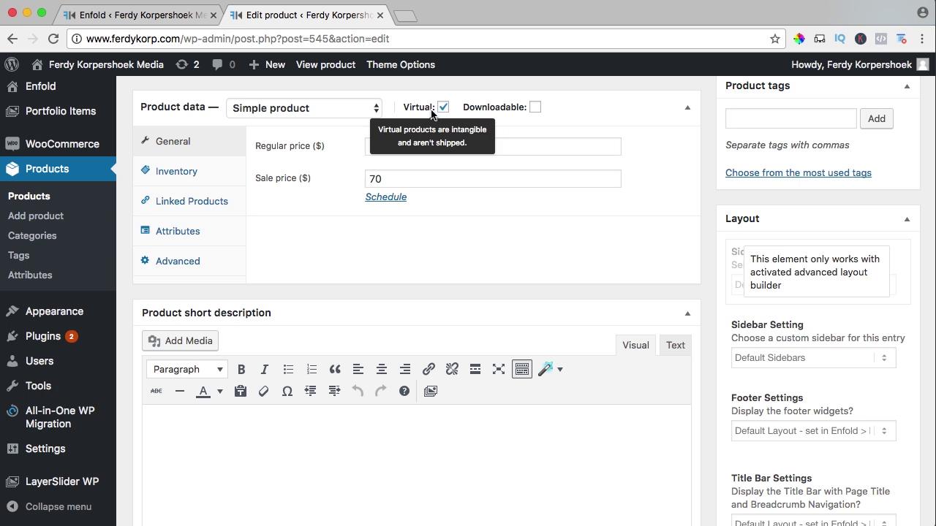
{"action": "scroll", "coordinate": [449, 256], "scroll_direction": "down", "scroll_amount": 3}
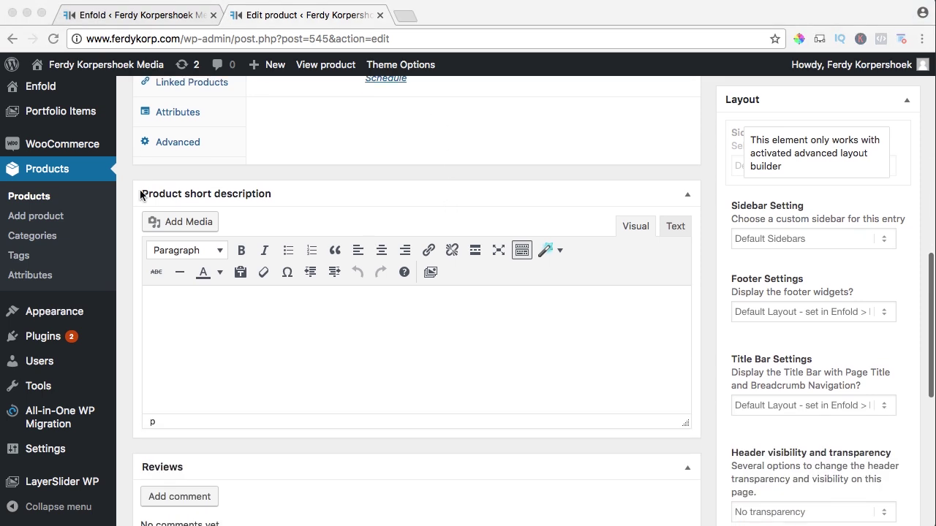
{"action": "left_click", "coordinate": [255, 321]}
{"action": "type", "text": "Get"}
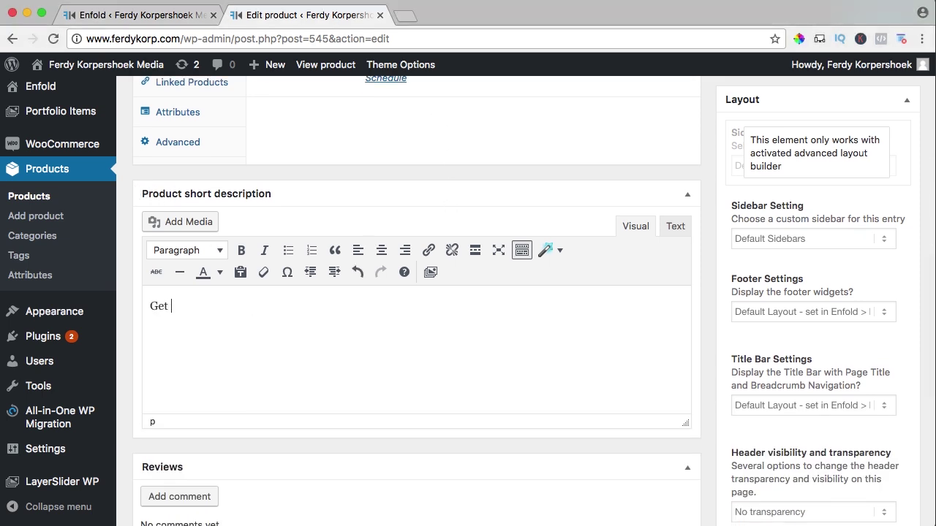
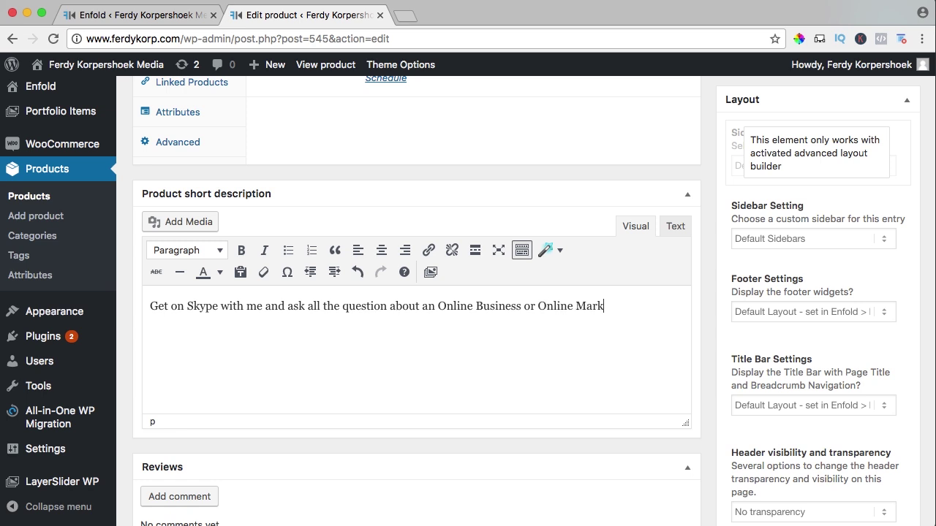
Upload the Skype-Call.jpg photo through the product image picker
{"action": "scroll", "coordinate": [583, 329], "scroll_direction": "up", "scroll_amount": 5}
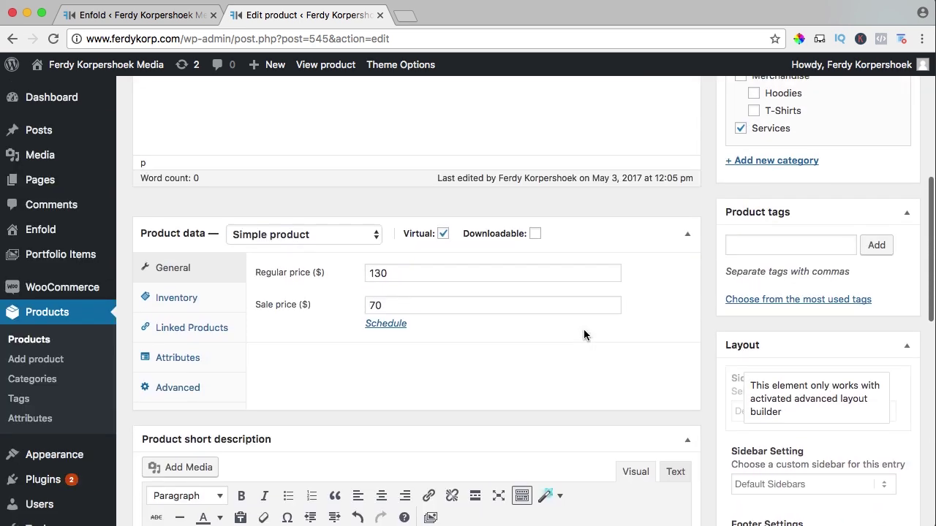
{"action": "scroll", "coordinate": [583, 329], "scroll_direction": "down", "scroll_amount": 10}
{"action": "scroll", "coordinate": [583, 334], "scroll_direction": "down", "scroll_amount": 3}
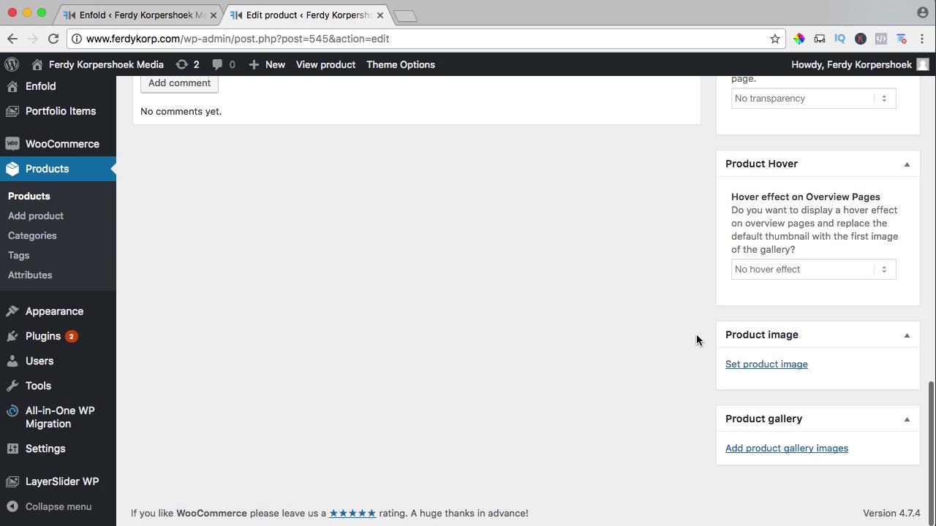
{"action": "left_click", "coordinate": [767, 364]}
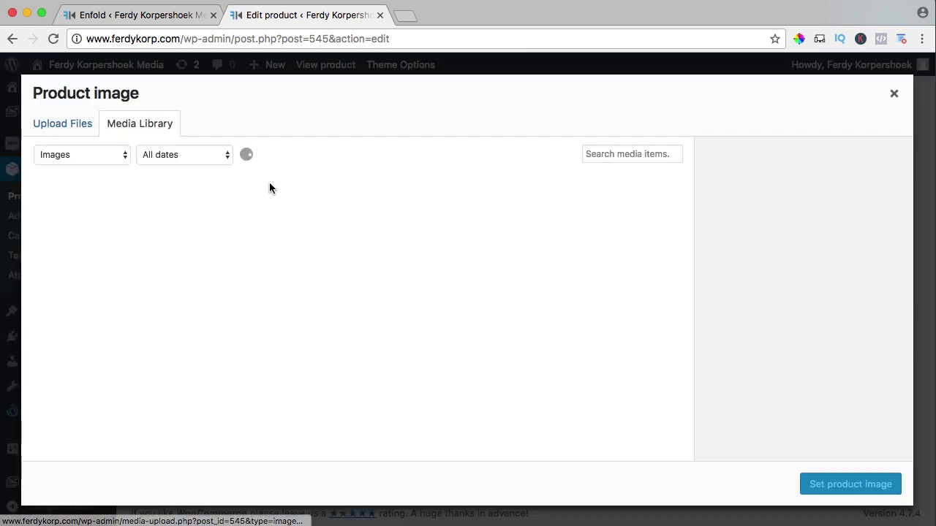
{"action": "left_click", "coordinate": [75, 126]}
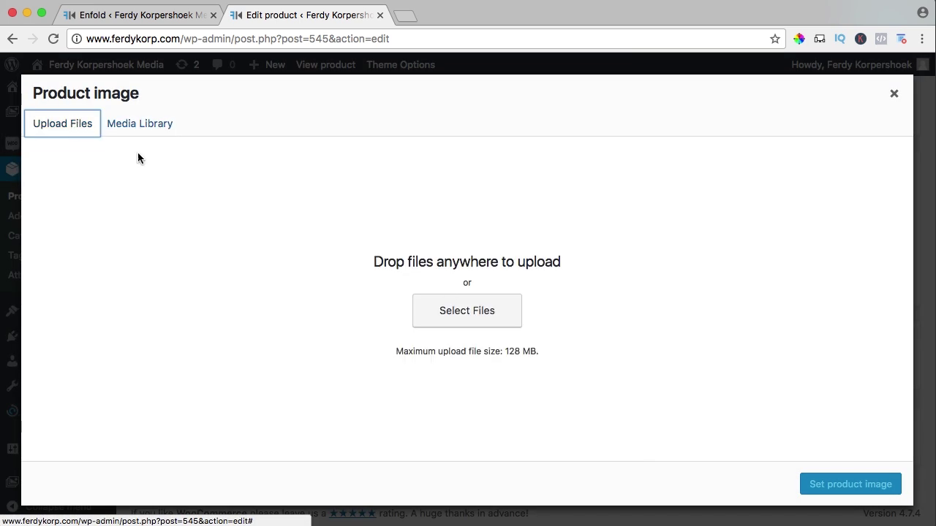
{"action": "left_click", "coordinate": [473, 313]}
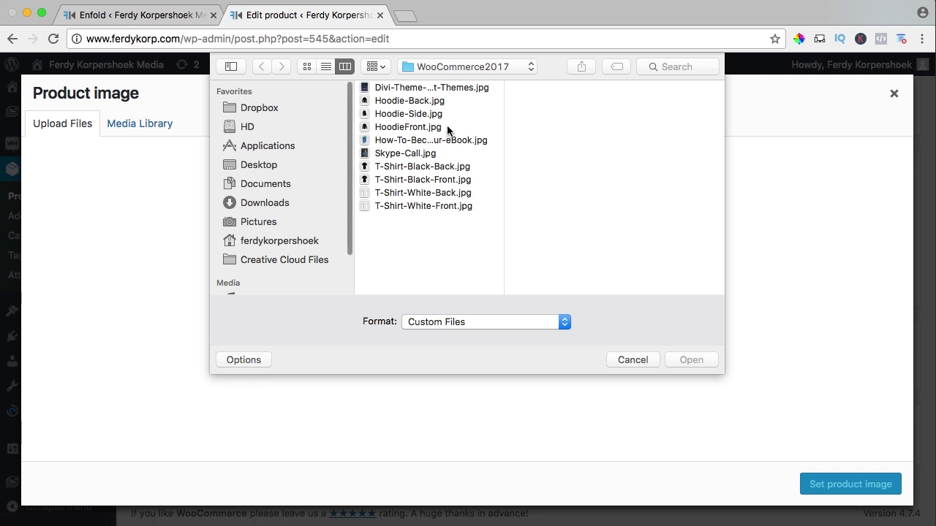
{"action": "left_click", "coordinate": [404, 153]}
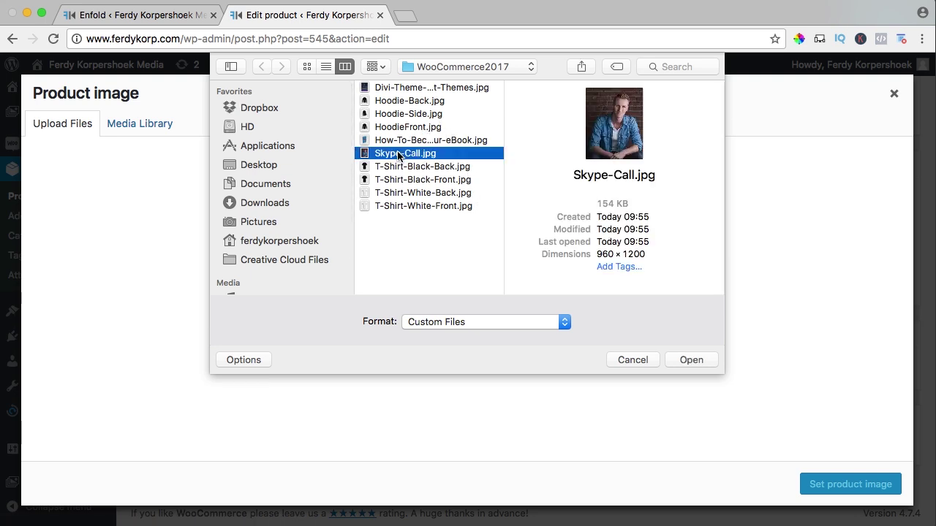
{"action": "key", "text": "space"}
{"action": "key", "text": "space"}
{"action": "left_click", "coordinate": [678, 355]}
Copy the 'Skype Call' title into the alt text and set it as product image
{"action": "left_click", "coordinate": [808, 326]}
{"action": "key", "text": "super+a"}
{"action": "key", "text": "super+c"}
{"action": "left_click", "coordinate": [836, 397]}
{"action": "key", "text": "super+v"}
{"action": "left_click", "coordinate": [855, 485]}
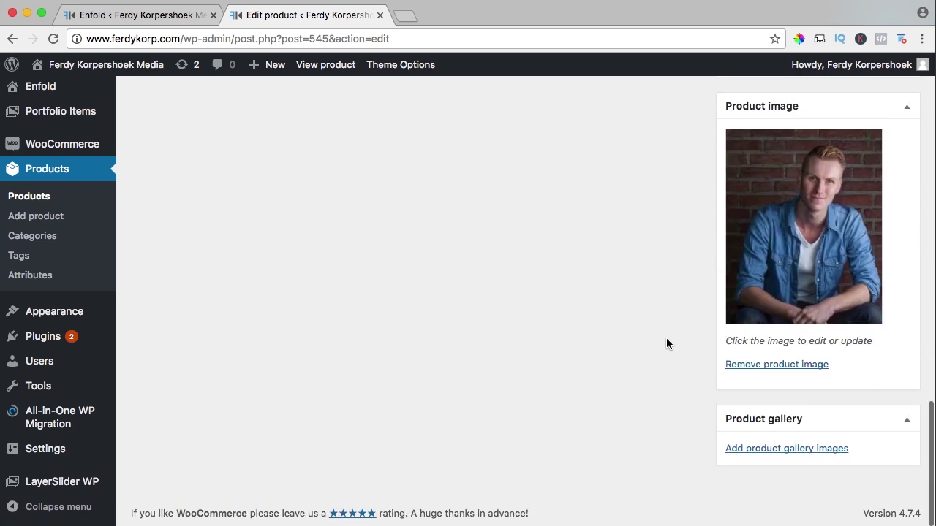
{"action": "scroll", "coordinate": [666, 340], "scroll_direction": "up", "scroll_amount": 5}
Add the Advanced purchase note 'I will contact you a.s.a.p.', update, and view the product
{"action": "scroll", "coordinate": [667, 337], "scroll_direction": "up", "scroll_amount": 7}
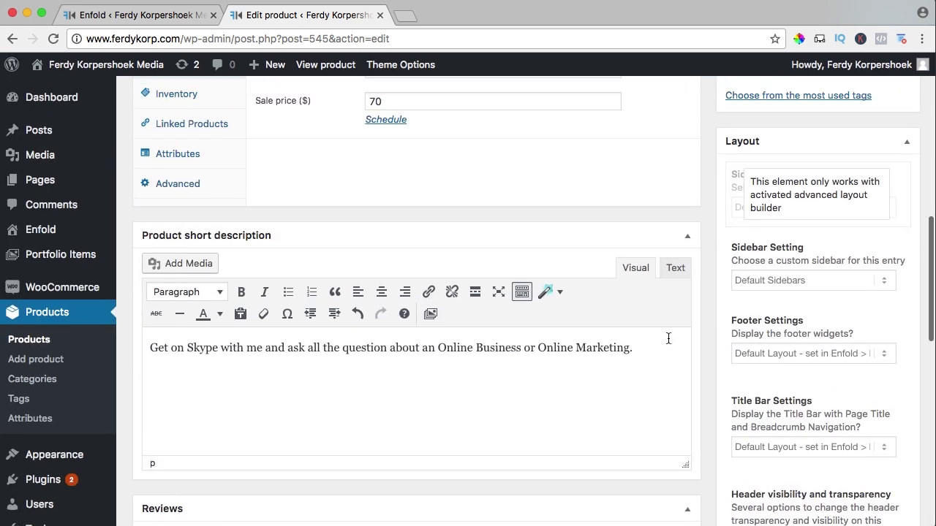
{"action": "scroll", "coordinate": [669, 343], "scroll_direction": "down", "scroll_amount": 2}
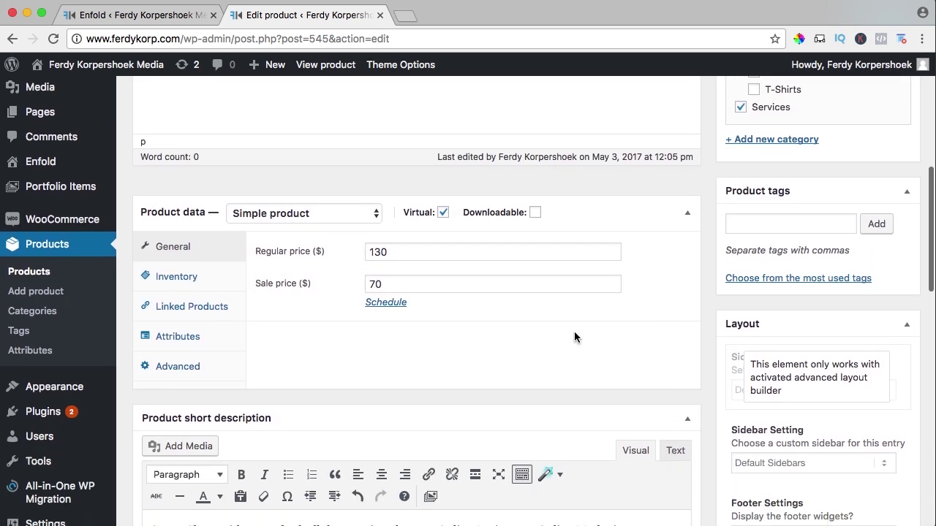
{"action": "left_click", "coordinate": [176, 368]}
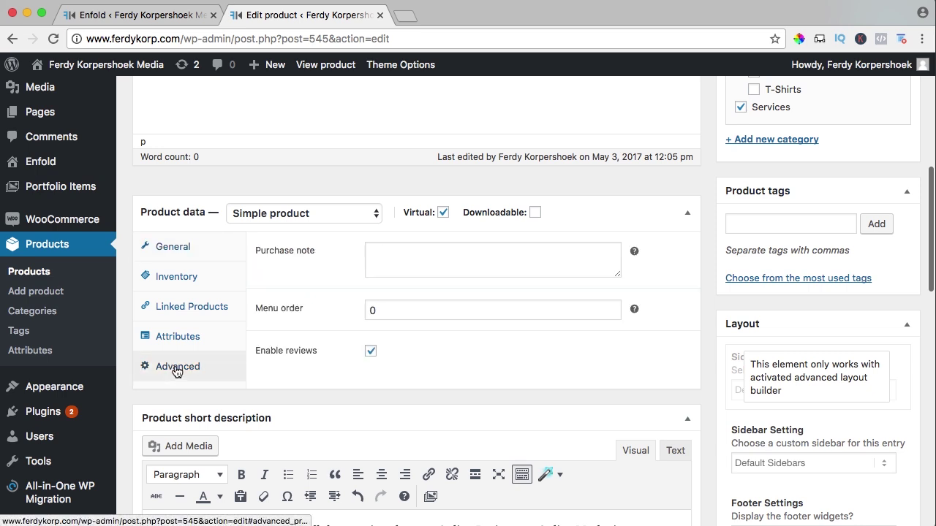
{"action": "left_click", "coordinate": [407, 253]}
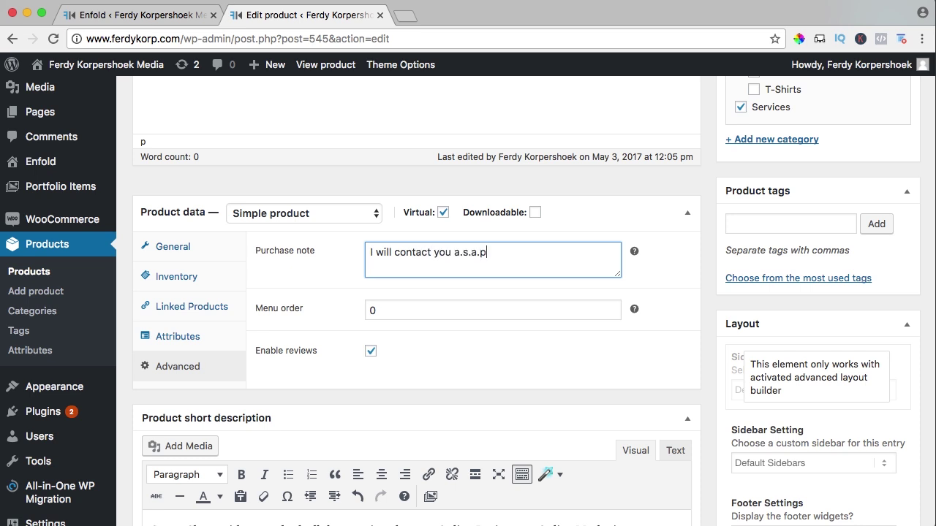
{"action": "scroll", "coordinate": [367, 319], "scroll_direction": "down", "scroll_amount": 1}
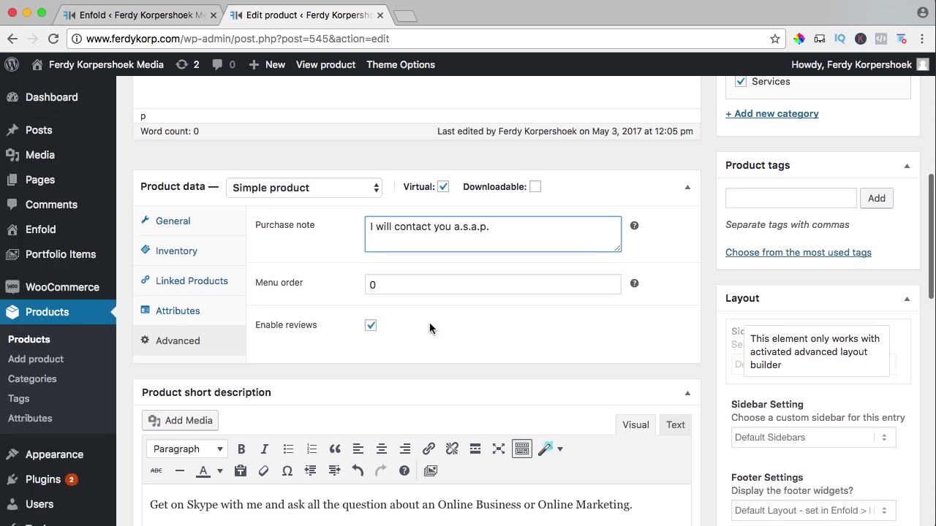
{"action": "scroll", "coordinate": [592, 326], "scroll_direction": "up", "scroll_amount": 6}
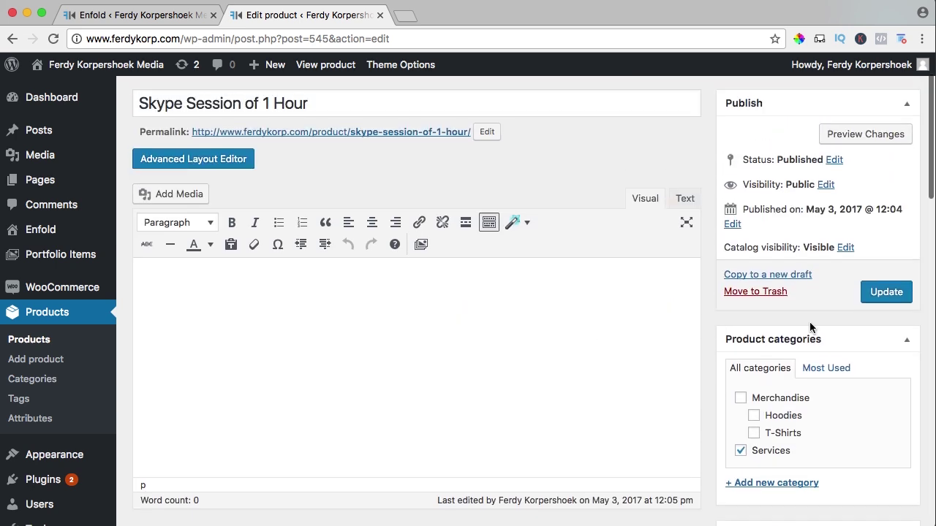
{"action": "left_click", "coordinate": [883, 296]}
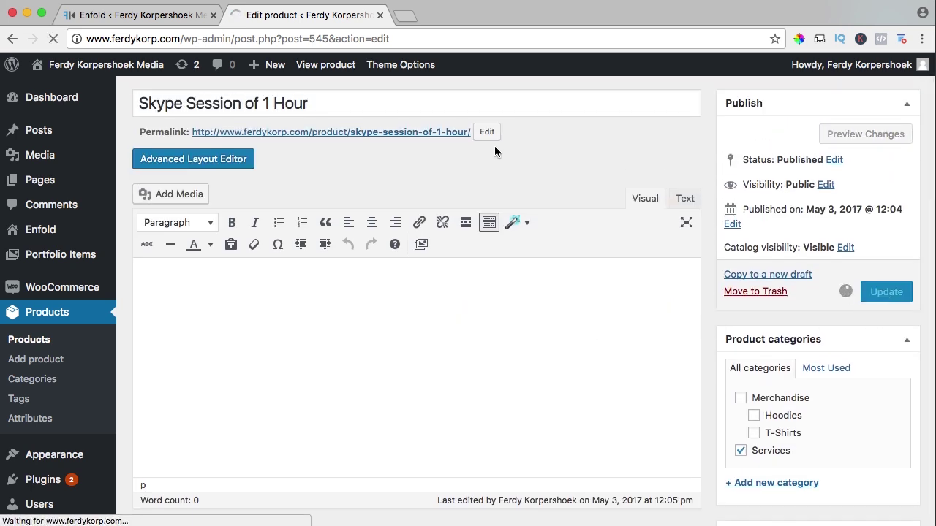
{"action": "left_click", "coordinate": [327, 66], "text": "super"}
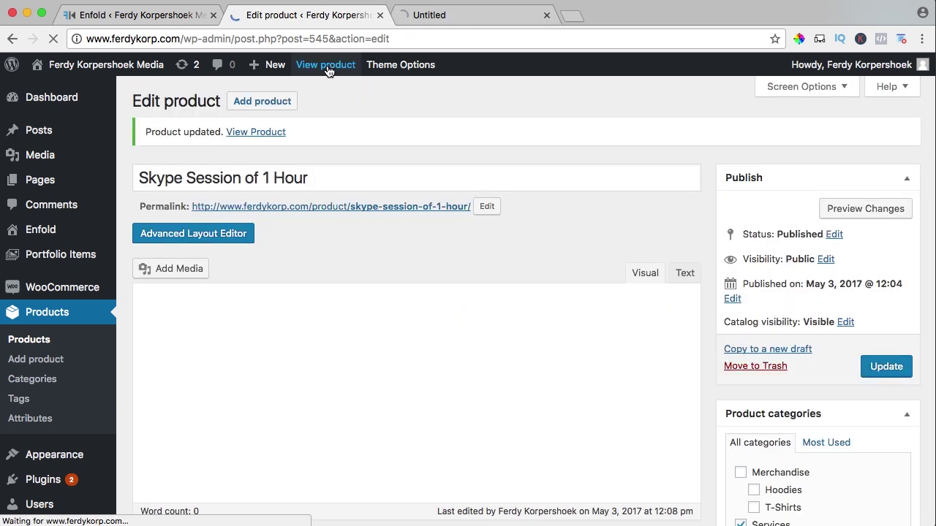
On the live product tab, close Enfold and inspect the photo and crossed-out $130.00 price
{"action": "left_click", "coordinate": [456, 22]}
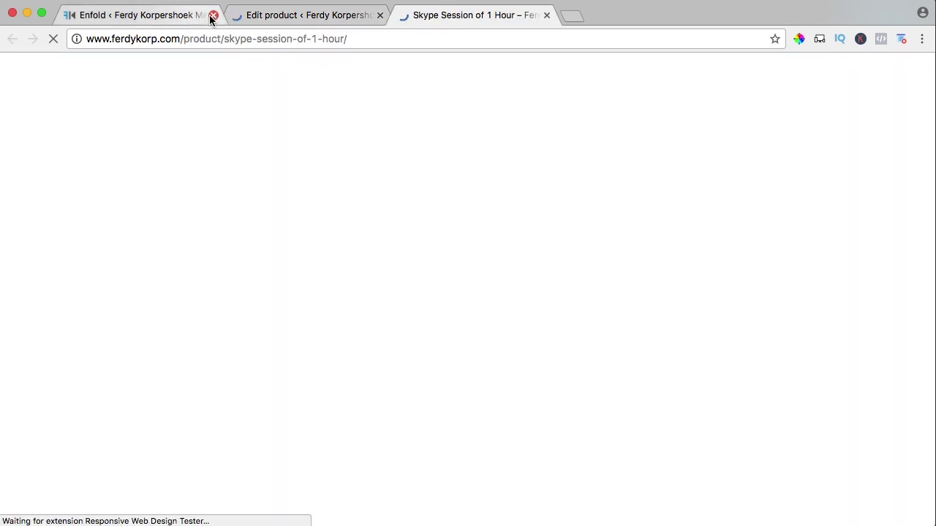
{"action": "left_click", "coordinate": [213, 15]}
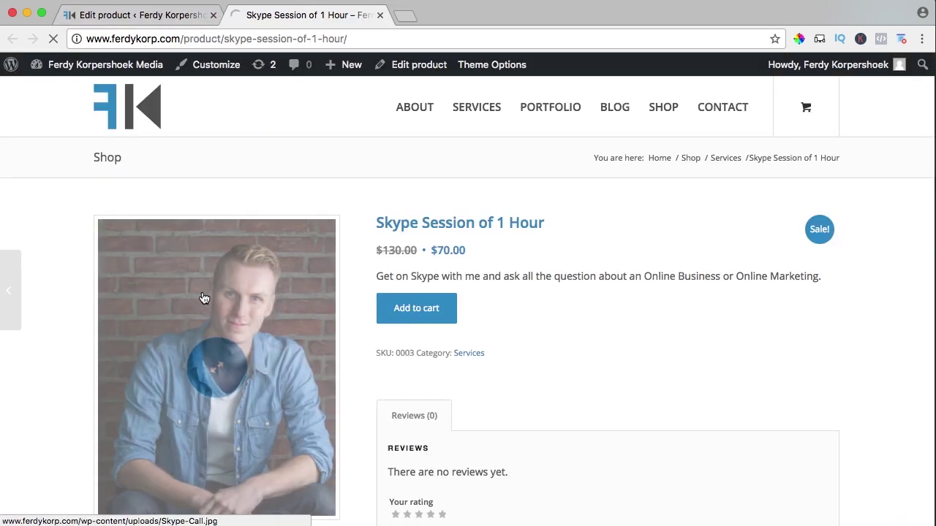
{"action": "left_click", "coordinate": [204, 297]}
{"action": "left_click", "coordinate": [204, 295]}
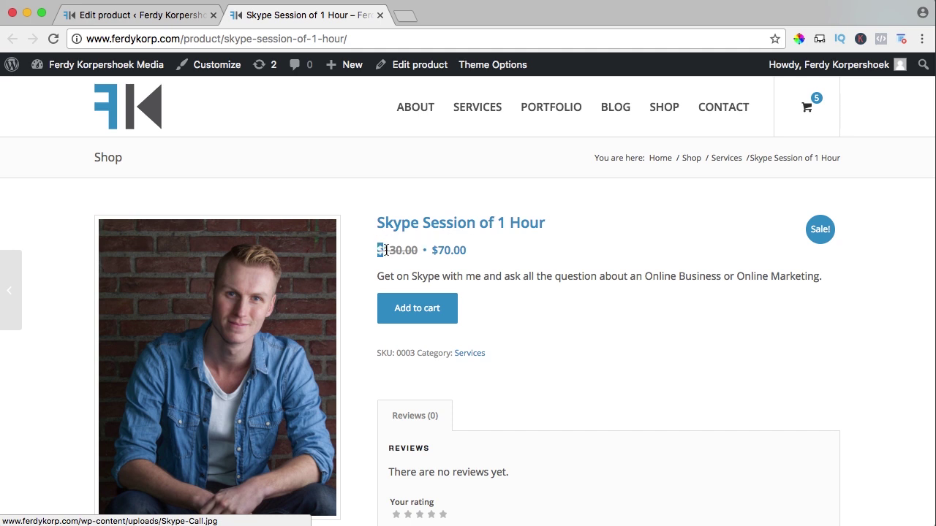
{"action": "left_click_drag", "start_coordinate": [379, 250], "coordinate": [417, 251]}
{"action": "left_click", "coordinate": [423, 253]}
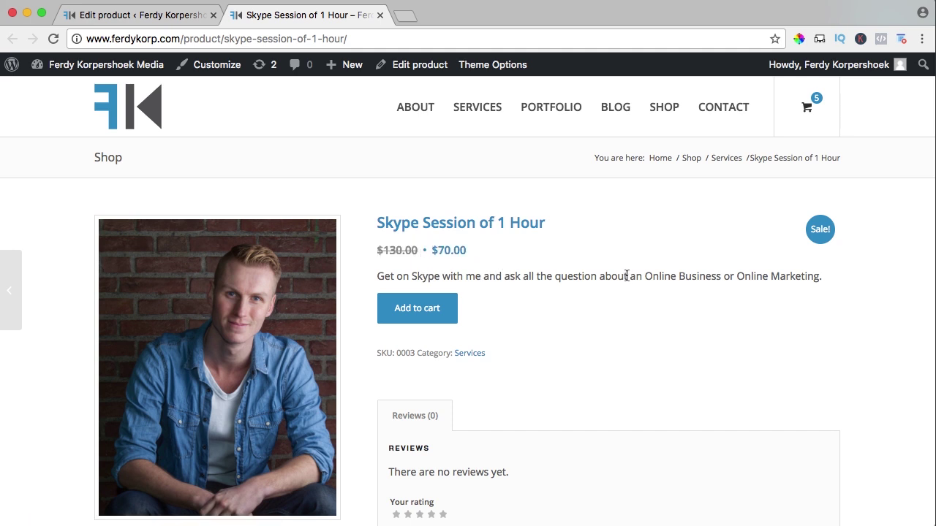
Check the product's SKU 0003, then go to the Shop page
{"action": "scroll", "coordinate": [709, 277], "scroll_direction": "down", "scroll_amount": 2}
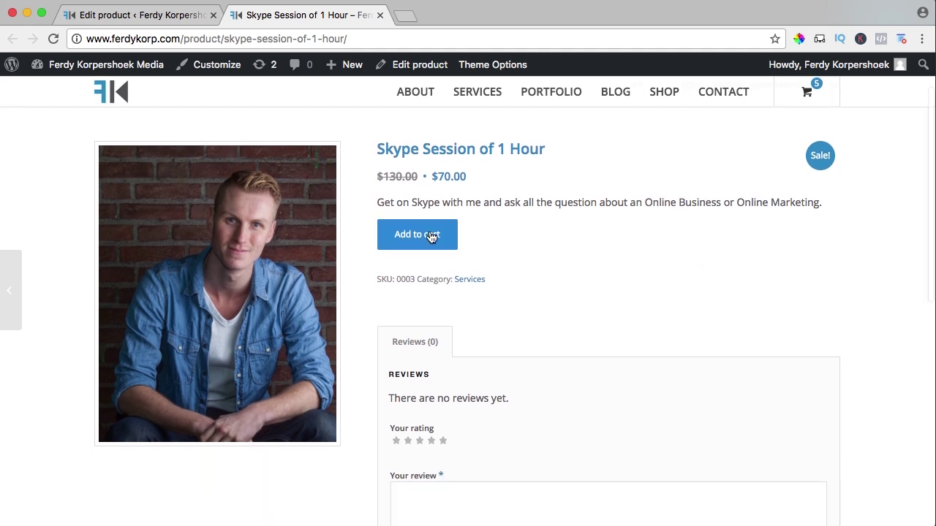
{"action": "scroll", "coordinate": [454, 255], "scroll_direction": "down", "scroll_amount": 1}
{"action": "scroll", "coordinate": [439, 249], "scroll_direction": "down", "scroll_amount": 1}
{"action": "double_click", "coordinate": [406, 217]}
{"action": "left_click", "coordinate": [425, 218]}
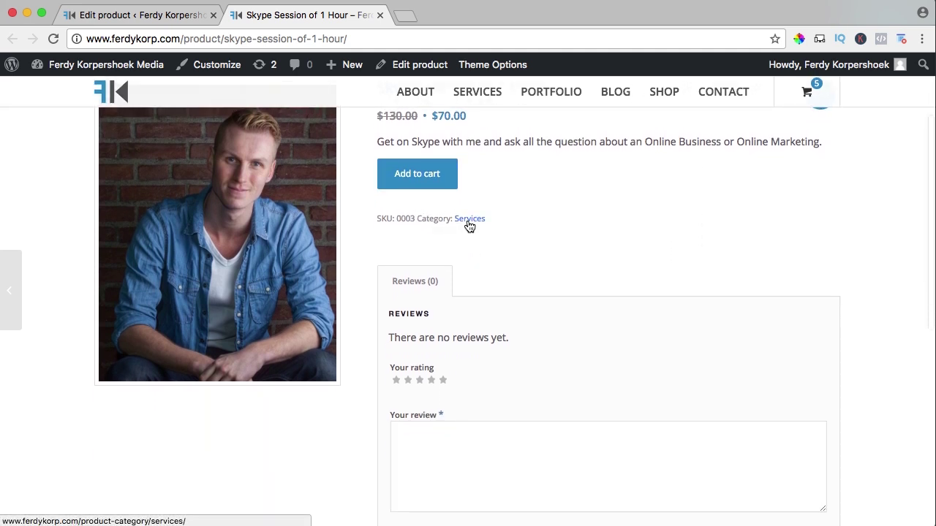
{"action": "scroll", "coordinate": [531, 241], "scroll_direction": "down", "scroll_amount": 1}
{"action": "scroll", "coordinate": [530, 248], "scroll_direction": "down", "scroll_amount": 1}
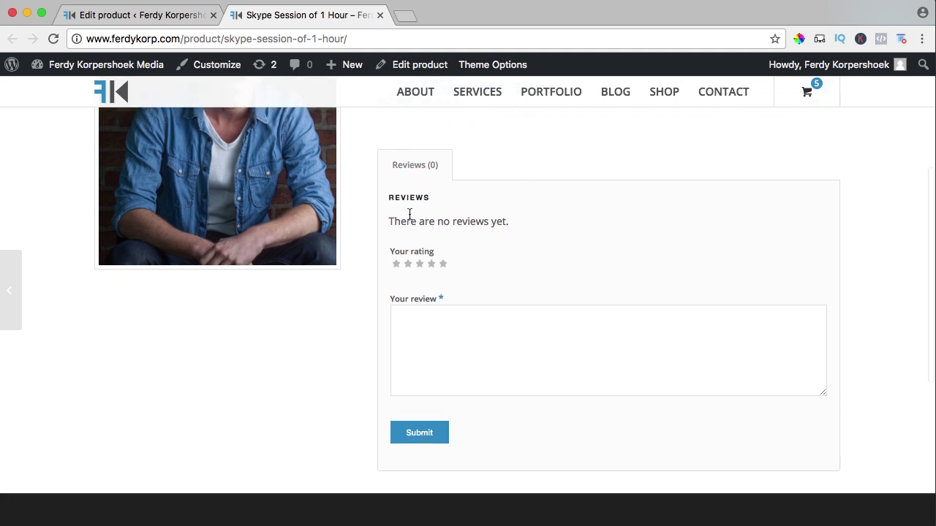
{"action": "scroll", "coordinate": [411, 275], "scroll_direction": "down", "scroll_amount": 3}
{"action": "scroll", "coordinate": [410, 275], "scroll_direction": "up", "scroll_amount": 7}
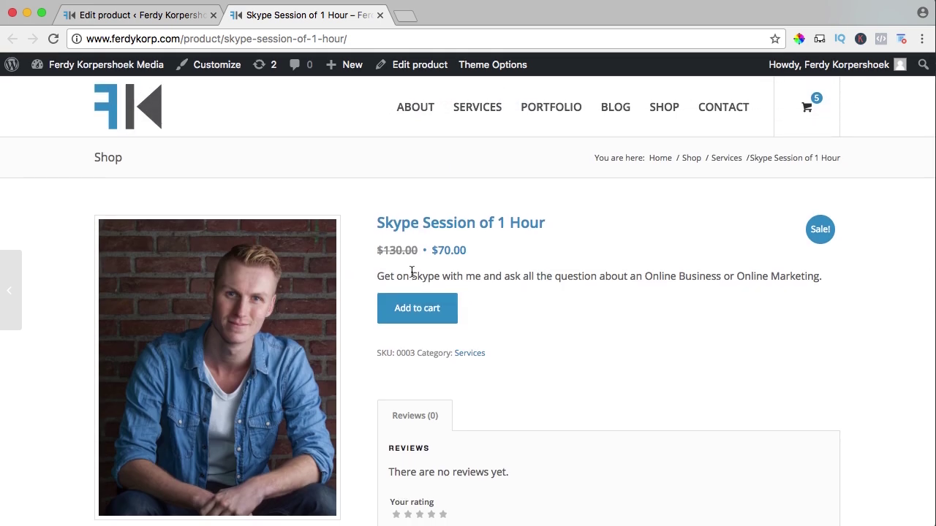
{"action": "left_click", "coordinate": [659, 123]}
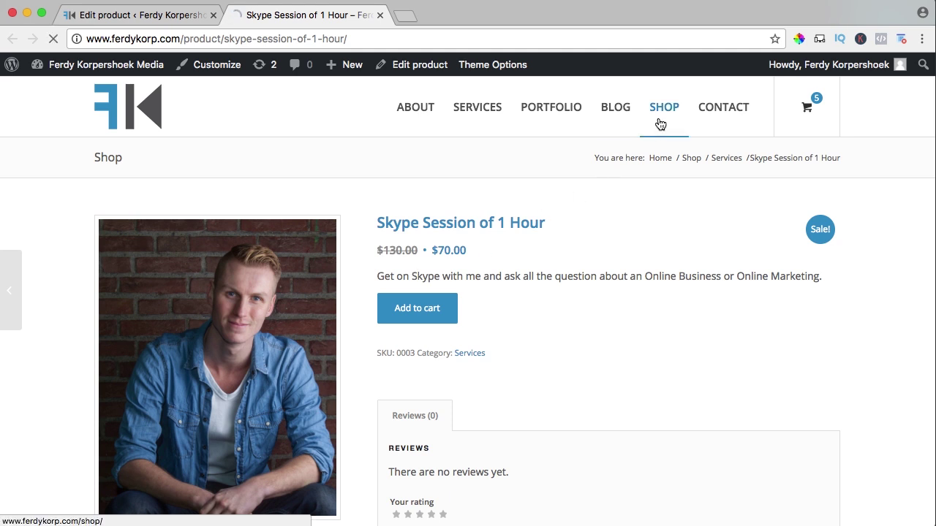
{"action": "scroll", "coordinate": [445, 209], "scroll_direction": "down", "scroll_amount": 2}
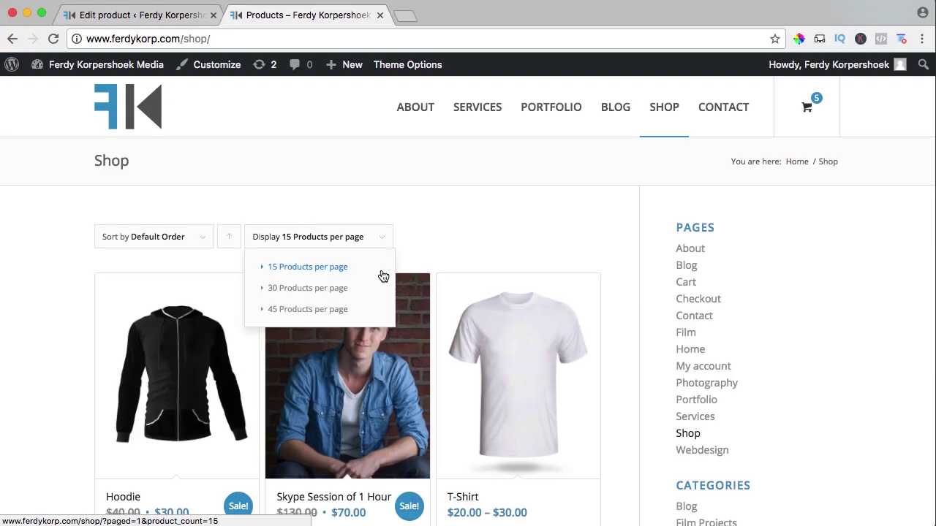
Start a new product titled USB Stick and close the old edit tab
{"action": "mouse_move", "coordinate": [341, 79]}
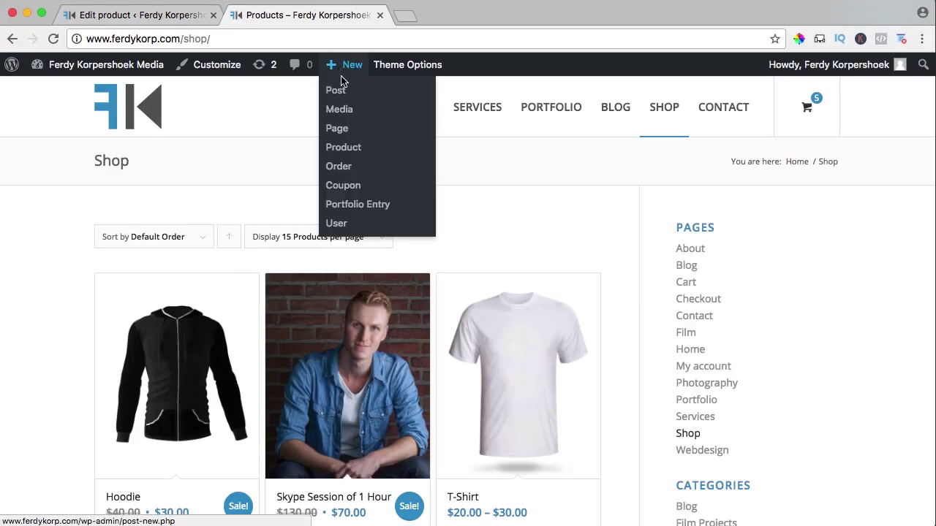
{"action": "left_click", "coordinate": [351, 152]}
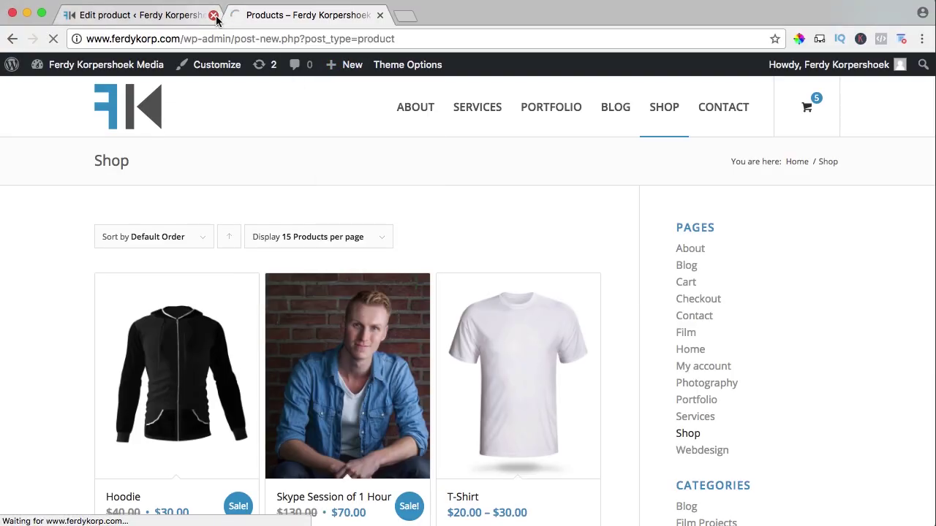
{"action": "left_click", "coordinate": [212, 15]}
{"action": "type", "text": "USB"}
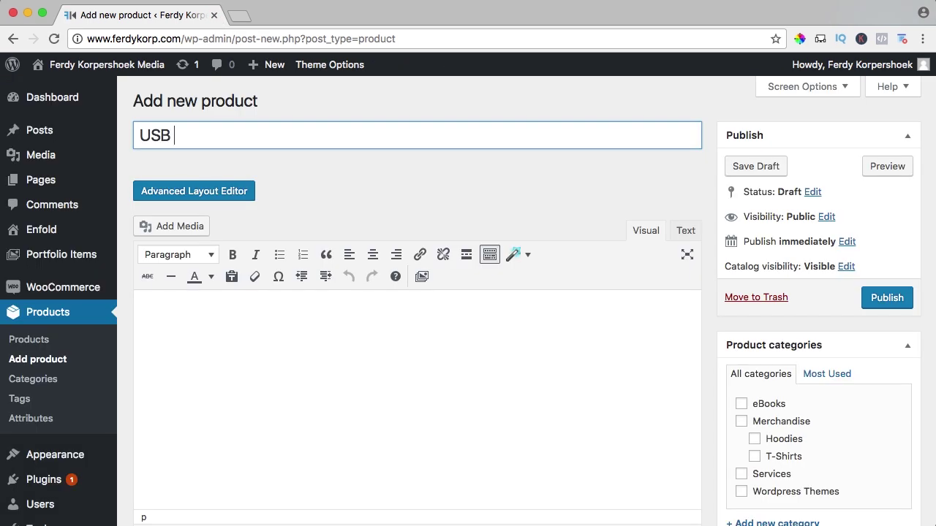
Make it a Grouped product with SKU 0006
{"action": "scroll", "coordinate": [478, 194], "scroll_direction": "down", "scroll_amount": 10}
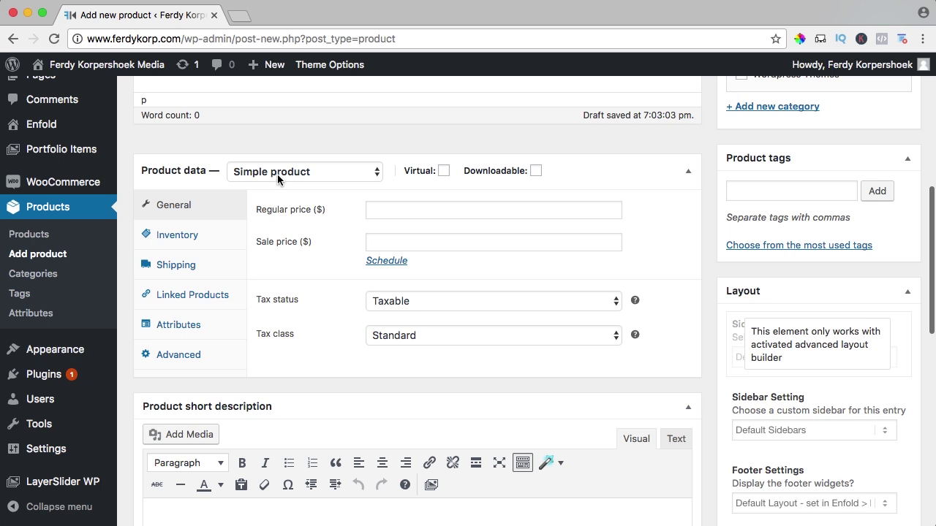
{"action": "left_click", "coordinate": [278, 176]}
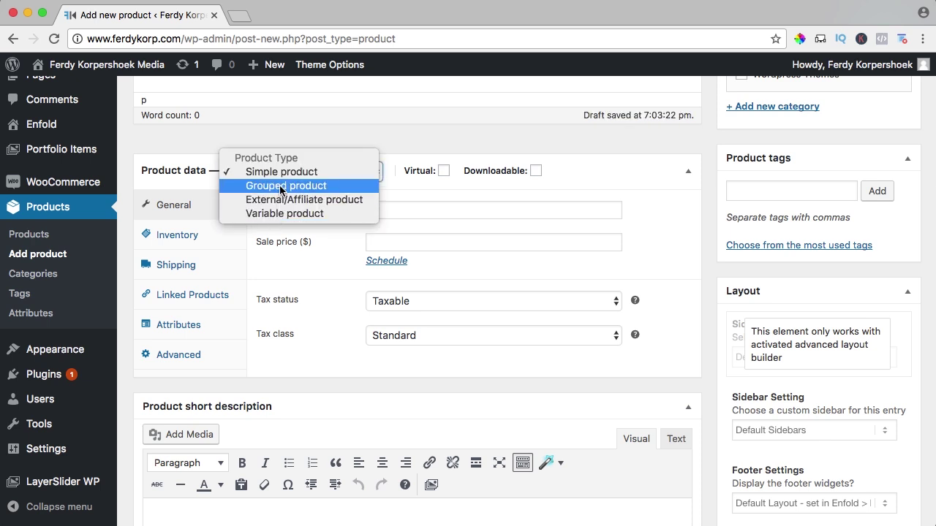
{"action": "left_click", "coordinate": [284, 187]}
{"action": "left_click", "coordinate": [393, 207]}
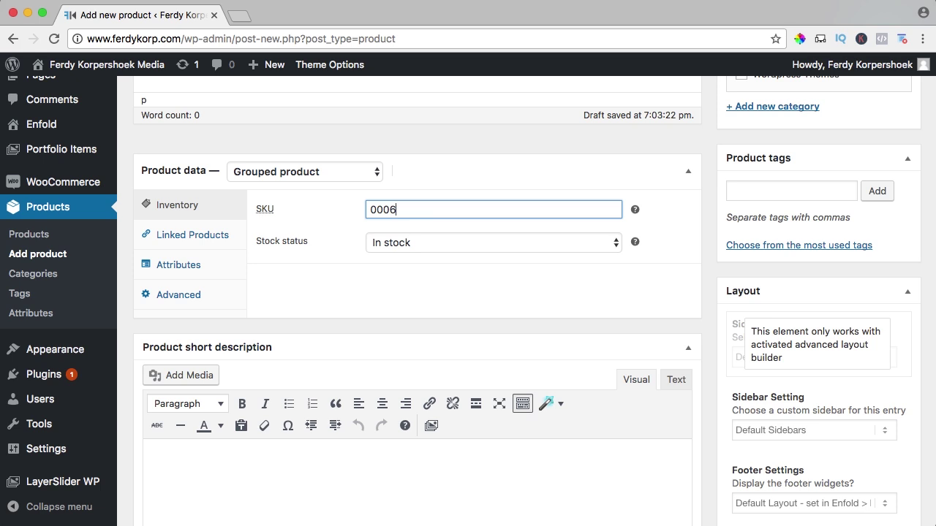
{"action": "scroll", "coordinate": [303, 299], "scroll_direction": "up", "scroll_amount": 1}
{"action": "left_click", "coordinate": [350, 316]}
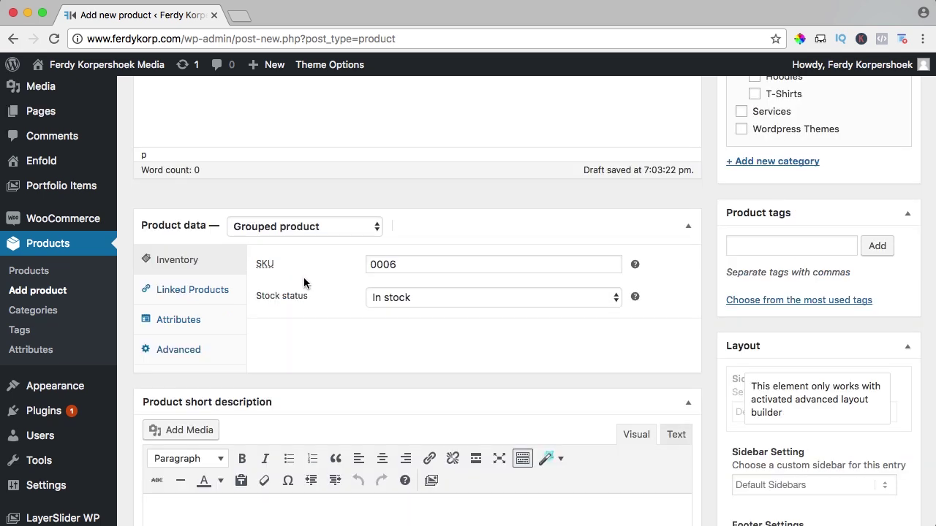
Write the product's short description
{"action": "scroll", "coordinate": [327, 230], "scroll_direction": "up", "scroll_amount": 2}
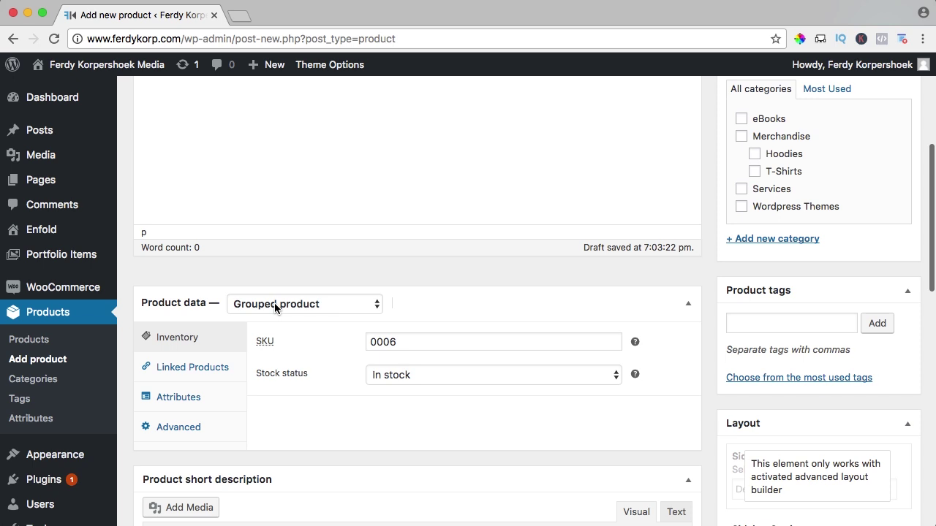
{"action": "scroll", "coordinate": [301, 321], "scroll_direction": "up", "scroll_amount": 1}
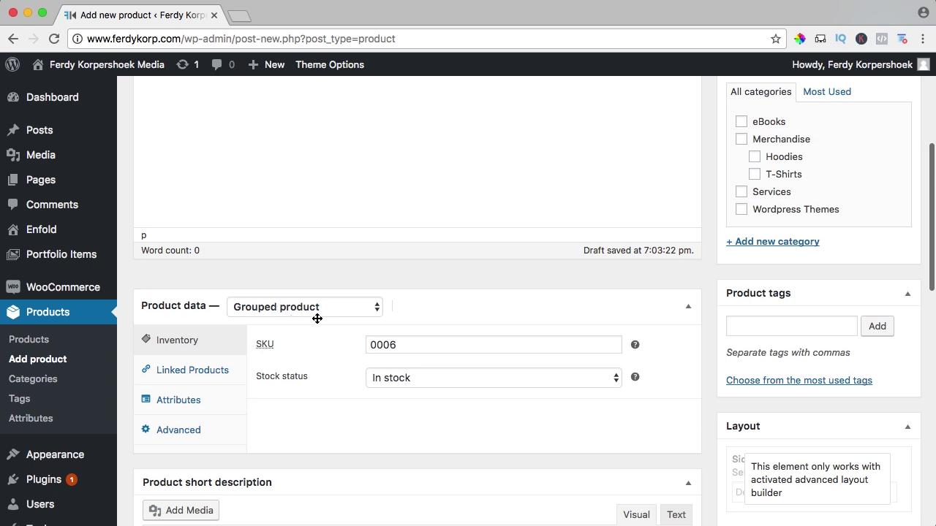
{"action": "scroll", "coordinate": [307, 331], "scroll_direction": "down", "scroll_amount": 2}
{"action": "scroll", "coordinate": [307, 334], "scroll_direction": "up", "scroll_amount": 5}
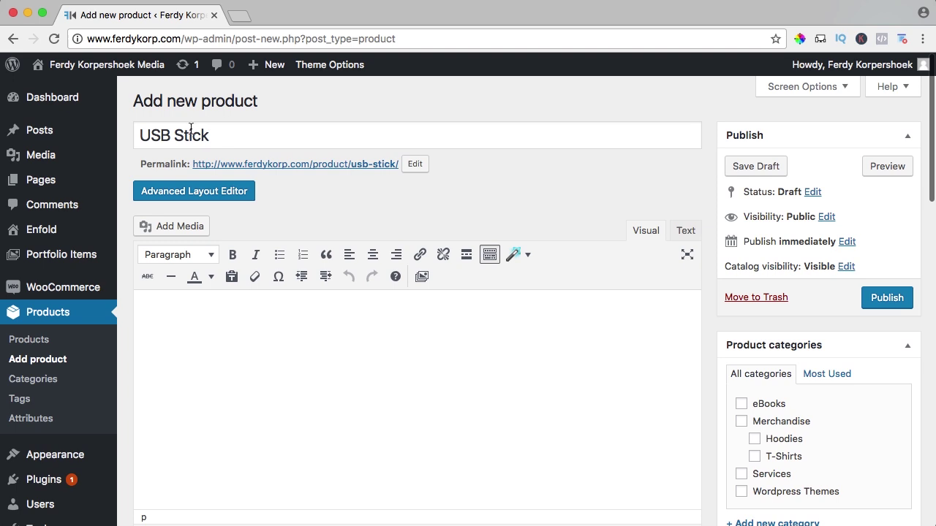
{"action": "scroll", "coordinate": [303, 278], "scroll_direction": "down", "scroll_amount": 5}
{"action": "scroll", "coordinate": [304, 263], "scroll_direction": "up", "scroll_amount": 2}
{"action": "scroll", "coordinate": [307, 256], "scroll_direction": "up", "scroll_amount": 1}
{"action": "left_click", "coordinate": [320, 250]}
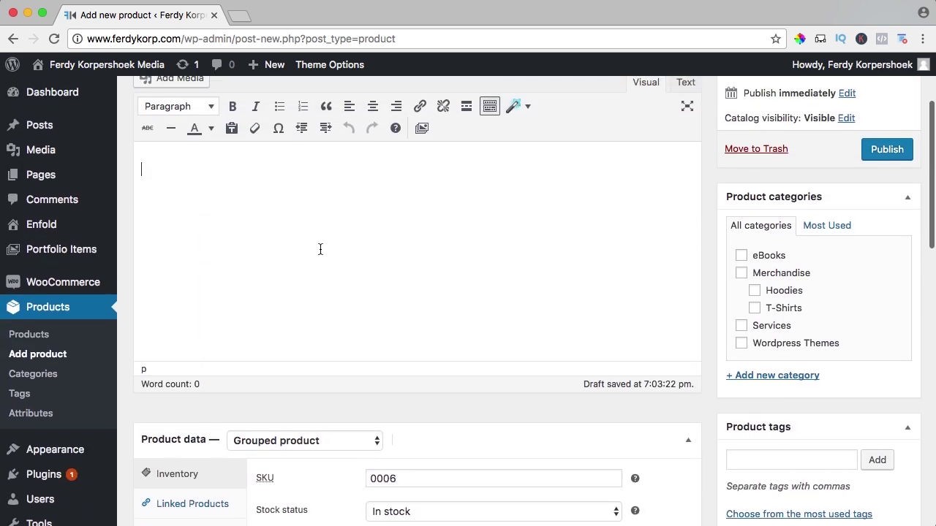
{"action": "scroll", "coordinate": [286, 220], "scroll_direction": "down", "scroll_amount": 10}
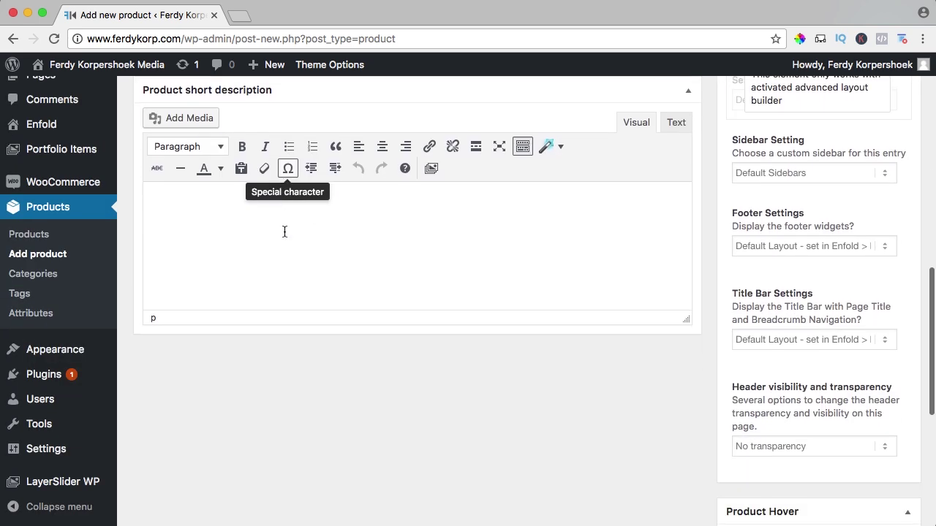
{"action": "left_click", "coordinate": [267, 260]}
{"action": "type", "text": "Choose an USB stick"}
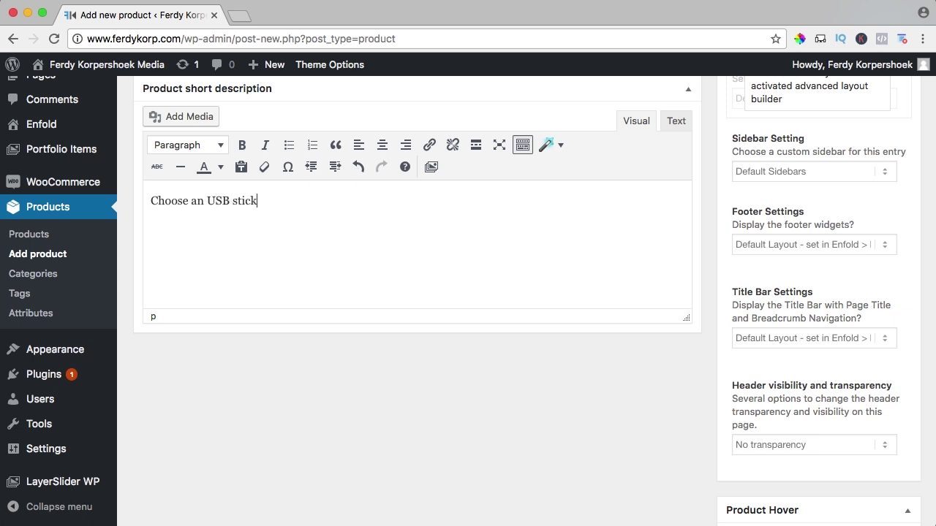
{"action": "scroll", "coordinate": [787, 307], "scroll_direction": "down", "scroll_amount": 5}
{"action": "scroll", "coordinate": [749, 325], "scroll_direction": "down", "scroll_amount": 3}
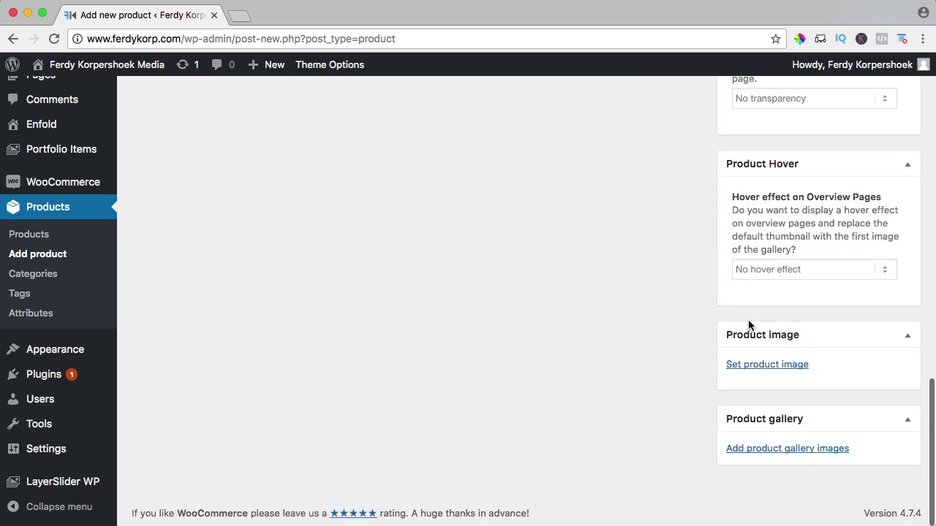
Upload USB.jpg from the Desktop WooCommerce2017 folder as the product image
{"action": "left_click", "coordinate": [760, 364]}
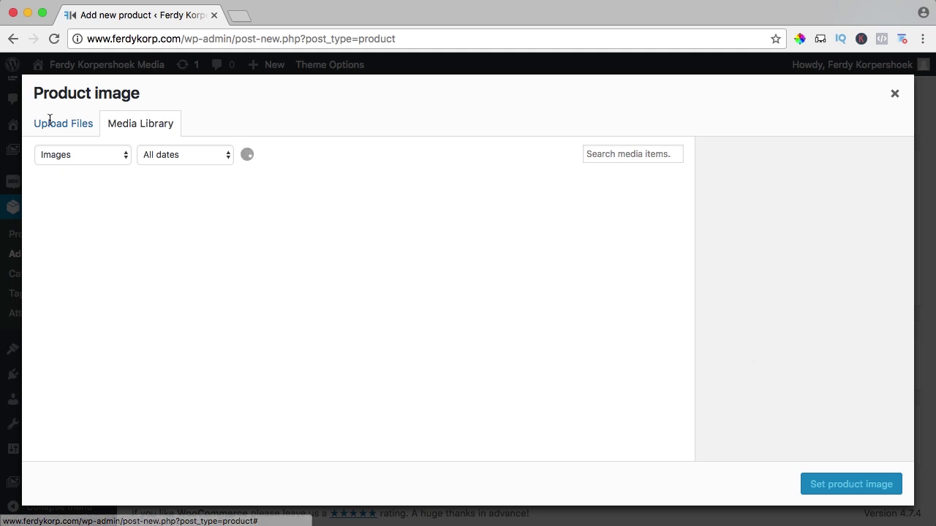
{"action": "left_click", "coordinate": [58, 128]}
{"action": "left_click", "coordinate": [439, 310]}
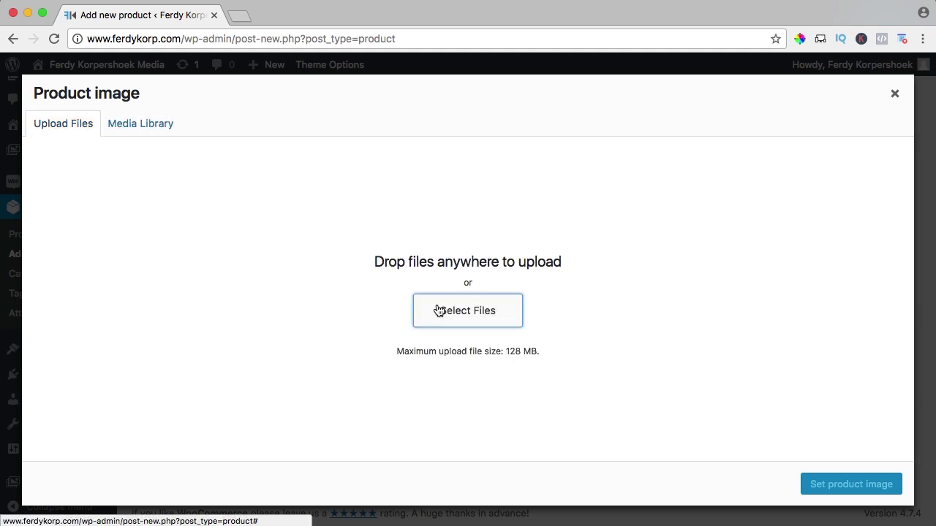
{"action": "left_click", "coordinate": [282, 163]}
{"action": "left_click", "coordinate": [438, 87]}
{"action": "left_click", "coordinate": [532, 233]}
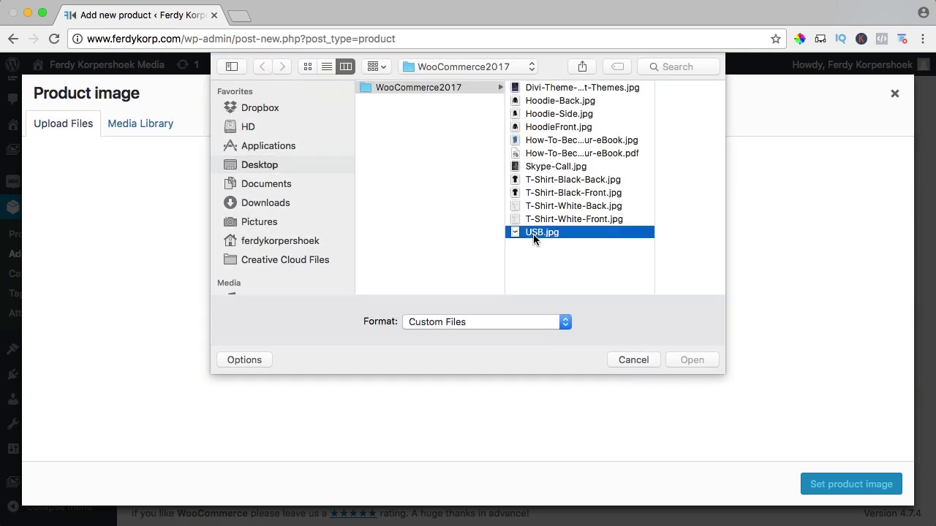
{"action": "left_click", "coordinate": [690, 360]}
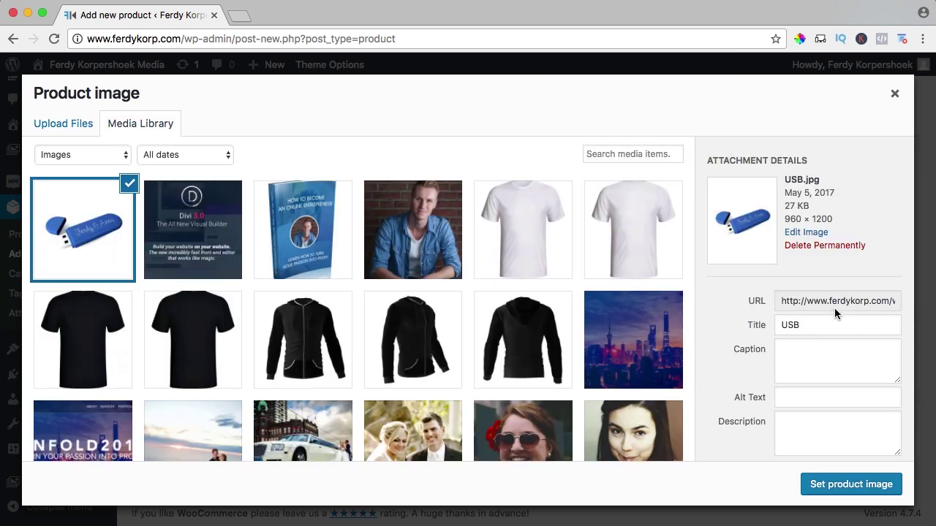
Copy the image title USB into its alt text and set it as product image
{"action": "left_click", "coordinate": [825, 322]}
{"action": "key", "text": "super+a"}
{"action": "key", "text": "super+c"}
{"action": "left_click", "coordinate": [806, 397]}
{"action": "key", "text": "super+v"}
{"action": "left_click", "coordinate": [848, 485]}
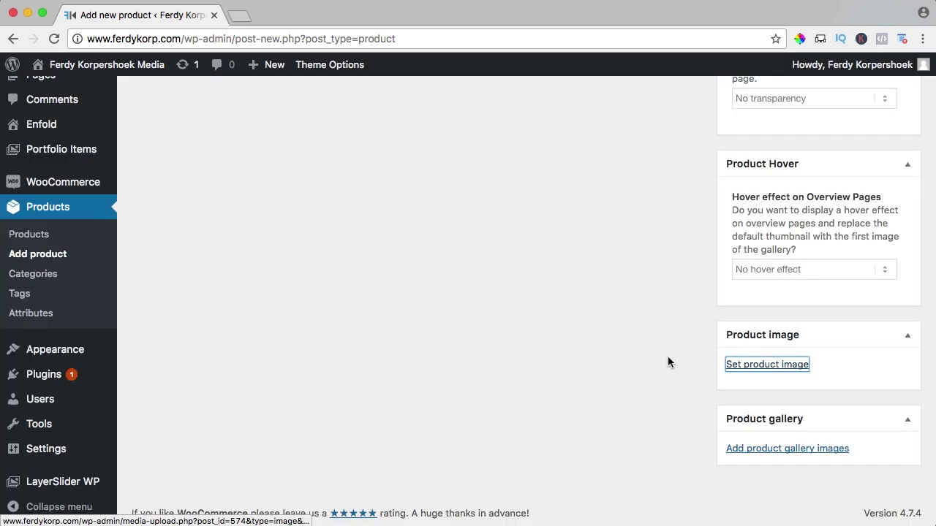
Publish the USB Stick product, check its live page, and return to the editor
{"action": "scroll", "coordinate": [662, 338], "scroll_direction": "down", "scroll_amount": 5}
{"action": "scroll", "coordinate": [673, 338], "scroll_direction": "up", "scroll_amount": 10}
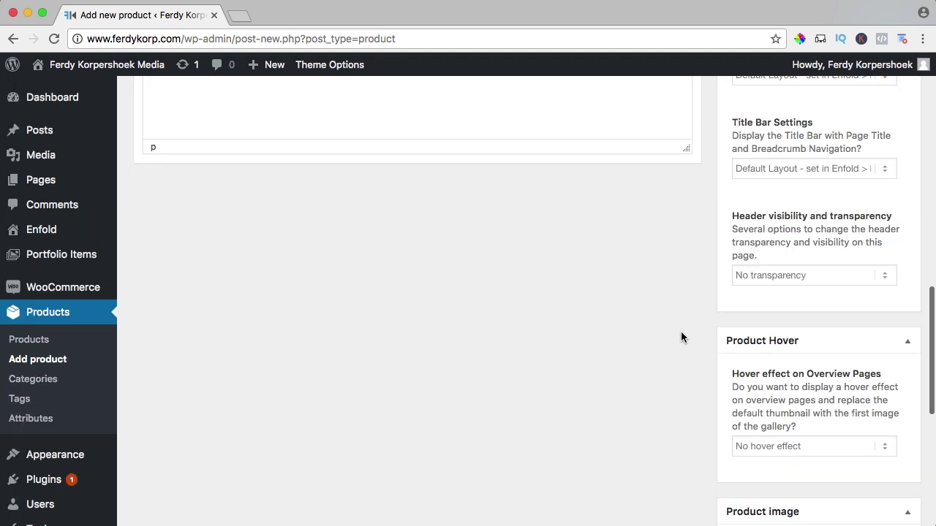
{"action": "scroll", "coordinate": [695, 324], "scroll_direction": "up", "scroll_amount": 3}
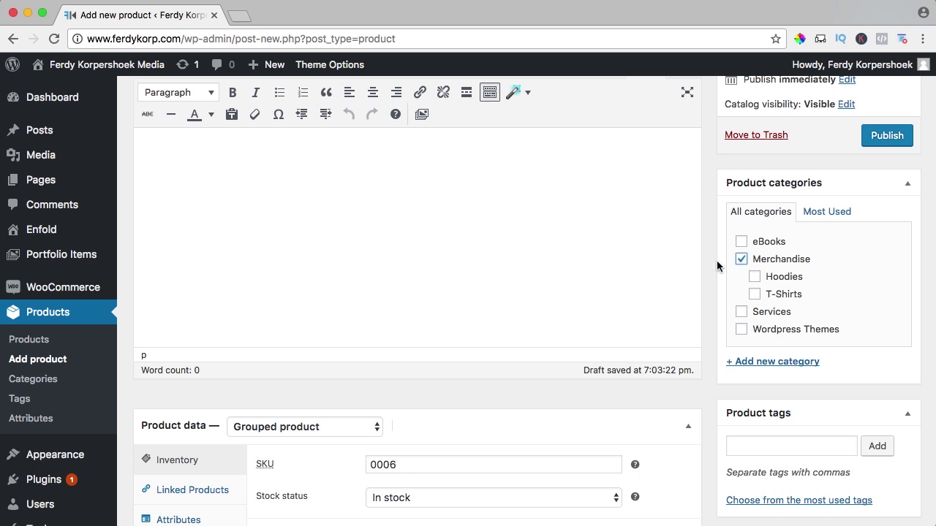
{"action": "scroll", "coordinate": [716, 260], "scroll_direction": "up", "scroll_amount": 4}
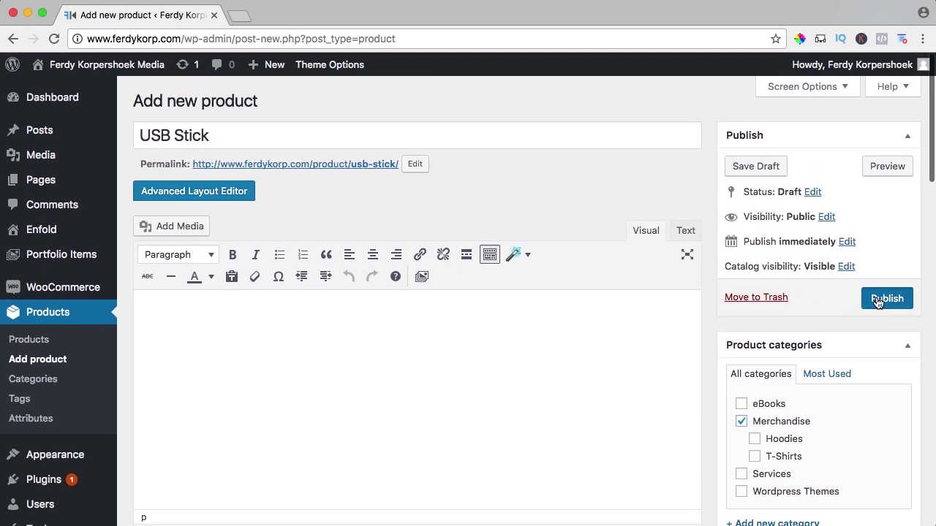
{"action": "left_click", "coordinate": [878, 301]}
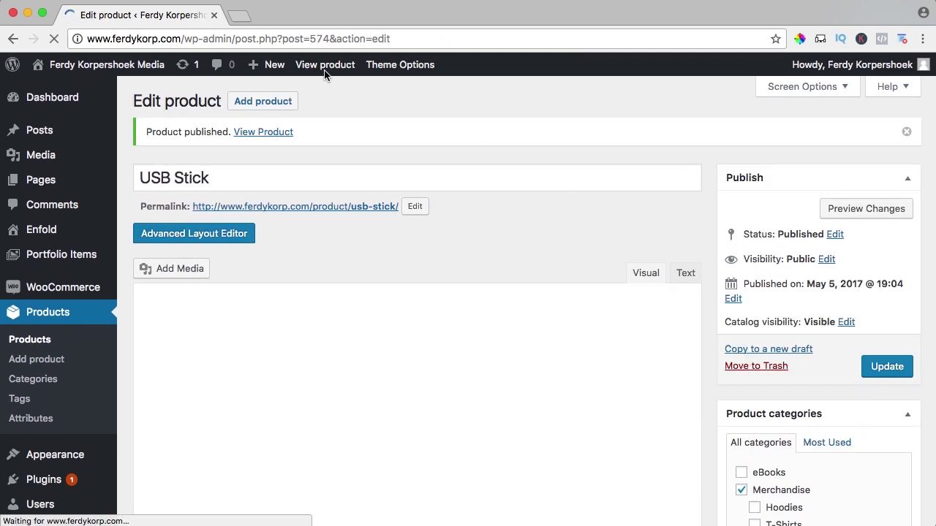
{"action": "left_click", "coordinate": [325, 65], "text": "super"}
{"action": "left_click", "coordinate": [299, 14]}
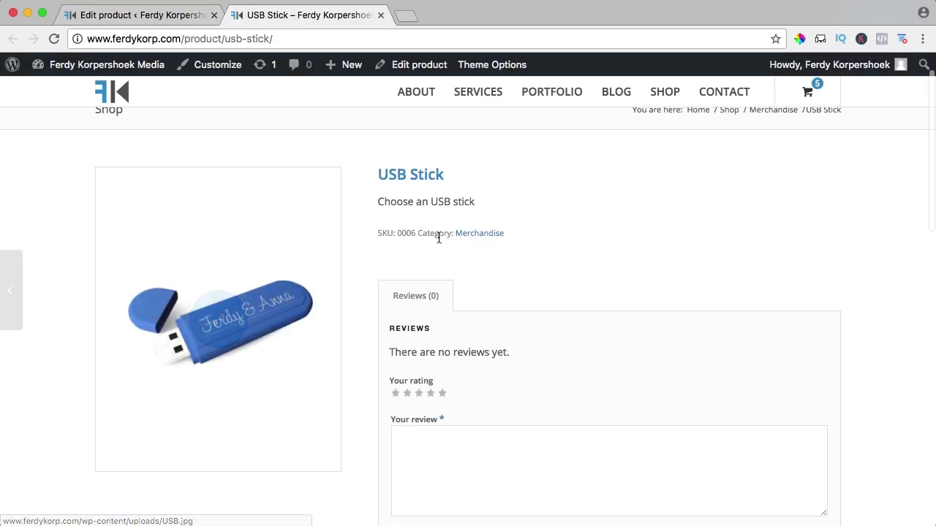
{"action": "scroll", "coordinate": [453, 270], "scroll_direction": "down", "scroll_amount": 3}
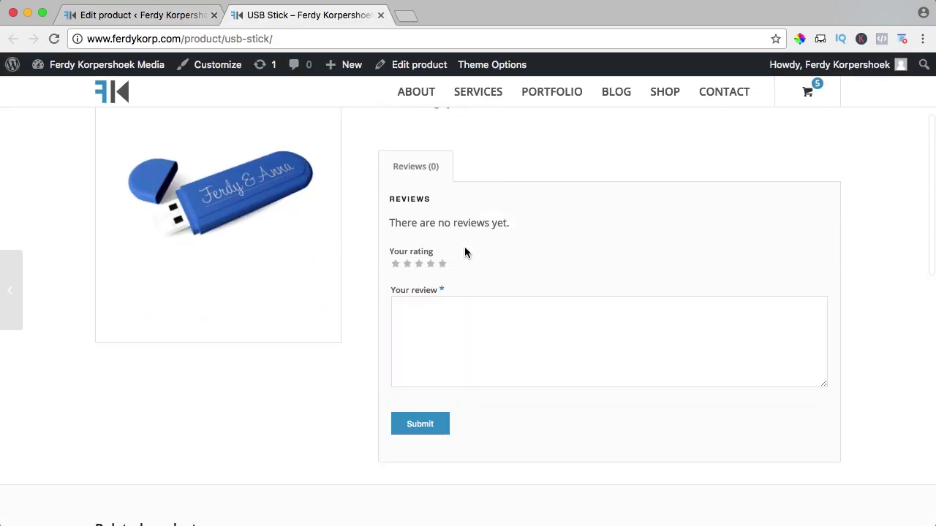
{"action": "scroll", "coordinate": [463, 250], "scroll_direction": "up", "scroll_amount": 5}
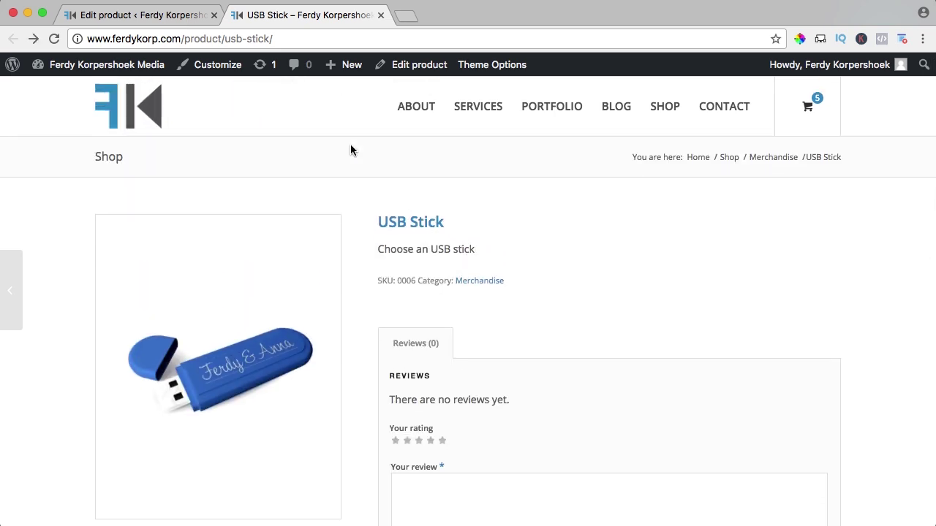
{"action": "left_click", "coordinate": [122, 16]}
Create a new product titled USB Stick 32 GB in the Merchandise category
{"action": "mouse_move", "coordinate": [266, 68]}
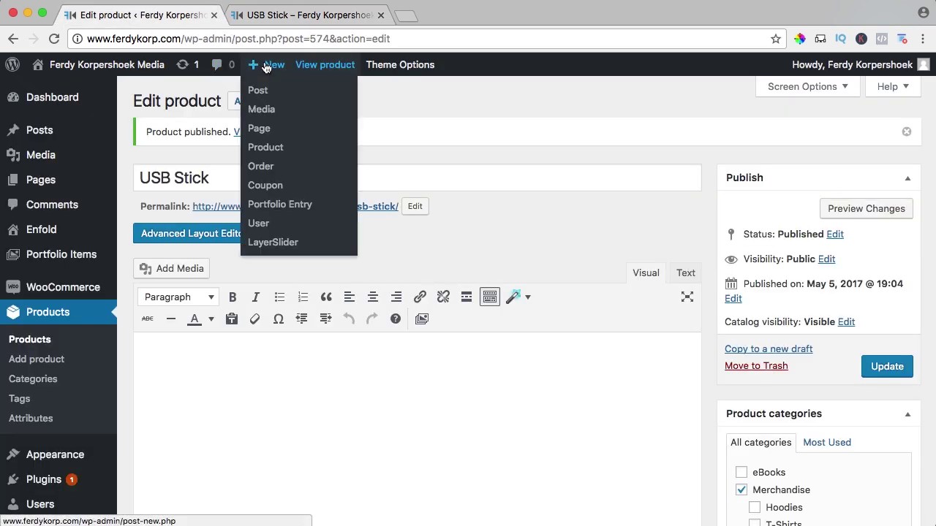
{"action": "left_click", "coordinate": [263, 146]}
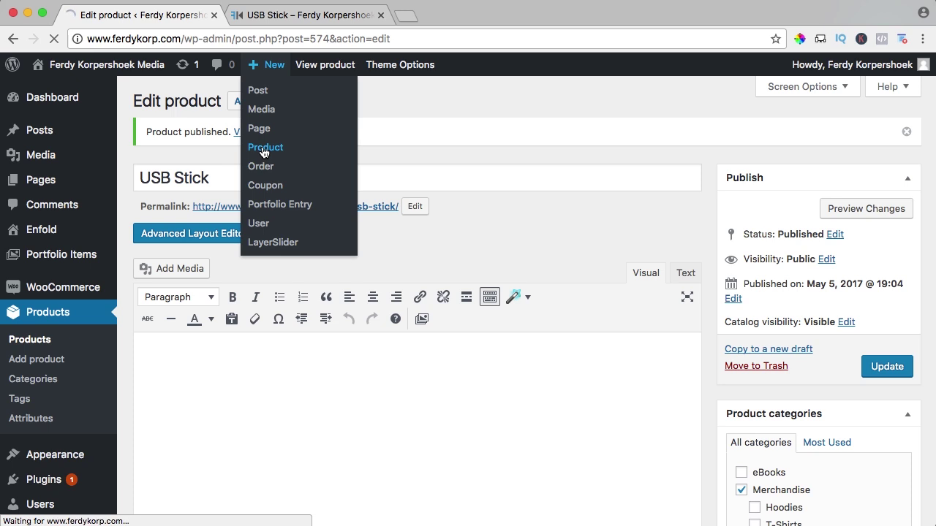
{"action": "type", "text": "USB Stick 32 GB"}
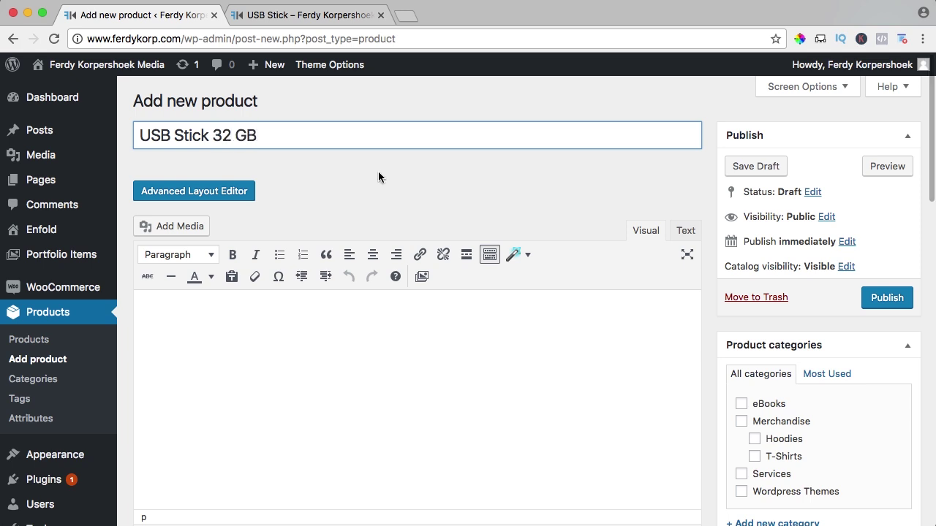
{"action": "scroll", "coordinate": [377, 175], "scroll_direction": "down", "scroll_amount": 5}
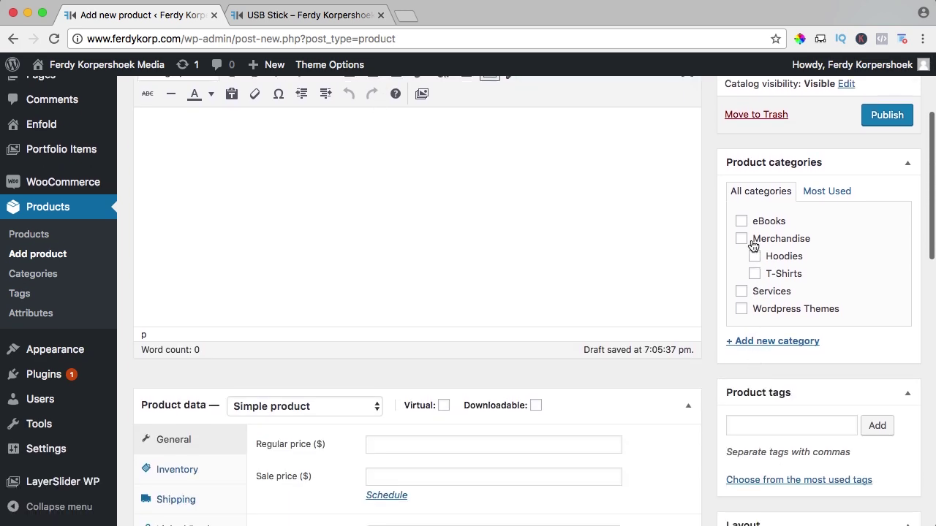
{"action": "left_click", "coordinate": [741, 238]}
{"action": "scroll", "coordinate": [424, 259], "scroll_direction": "down", "scroll_amount": 1}
{"action": "scroll", "coordinate": [424, 259], "scroll_direction": "down", "scroll_amount": 7}
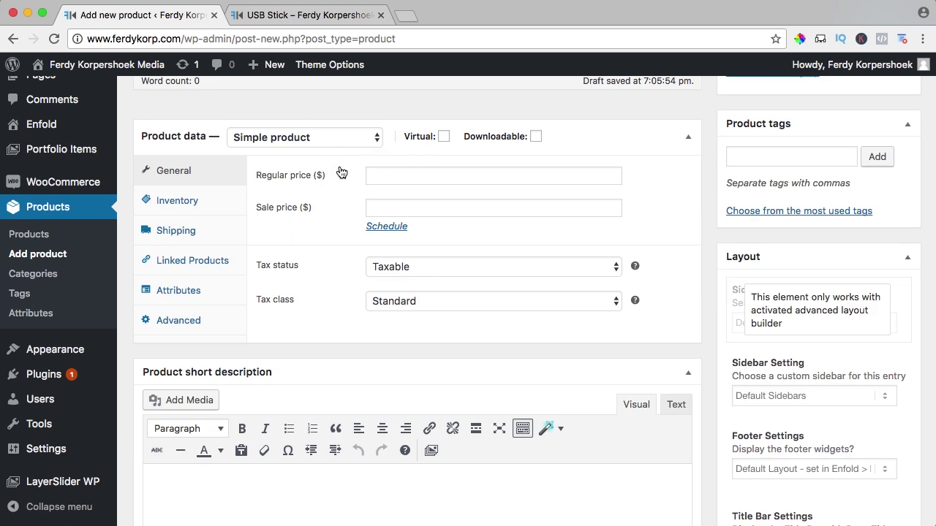
Glance at the live USB Stick page, then set the regular price to 20
{"action": "left_click", "coordinate": [320, 23]}
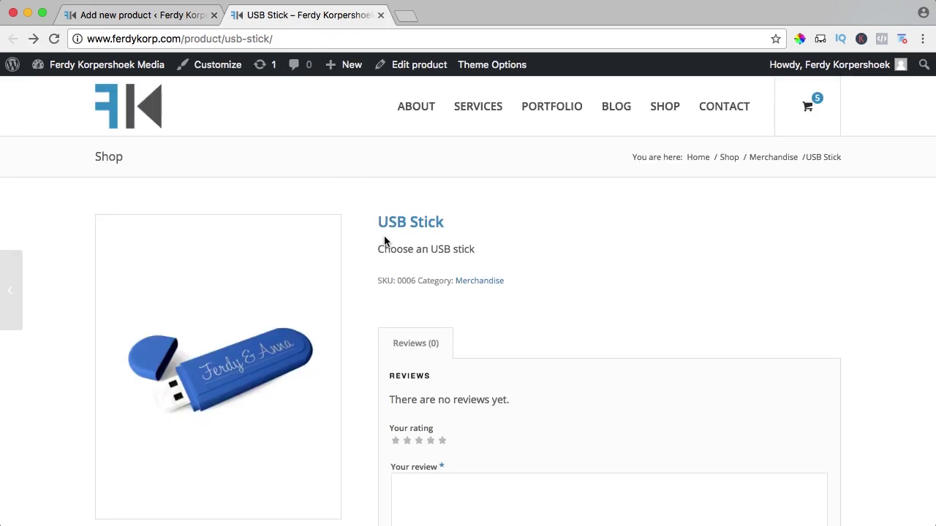
{"action": "left_click", "coordinate": [179, 22]}
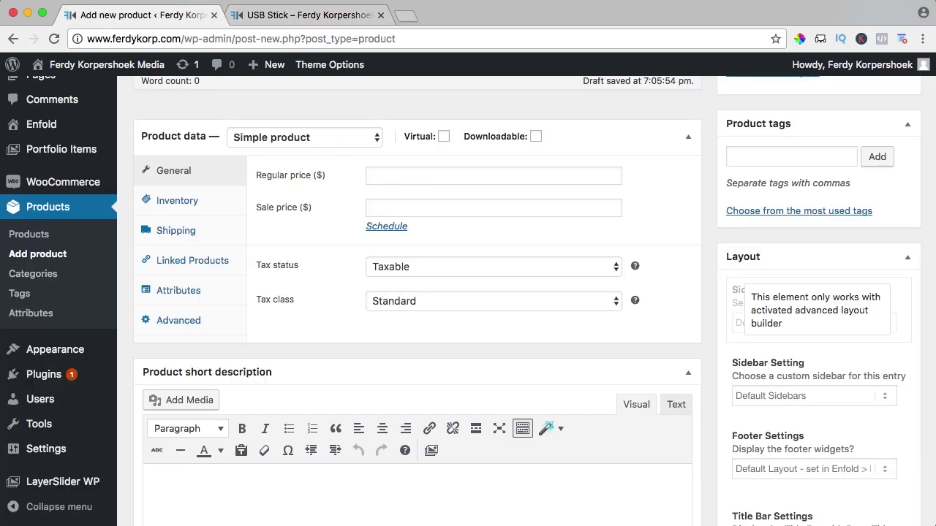
{"action": "left_click", "coordinate": [307, 17]}
{"action": "left_click", "coordinate": [172, 19]}
{"action": "left_click", "coordinate": [400, 179]}
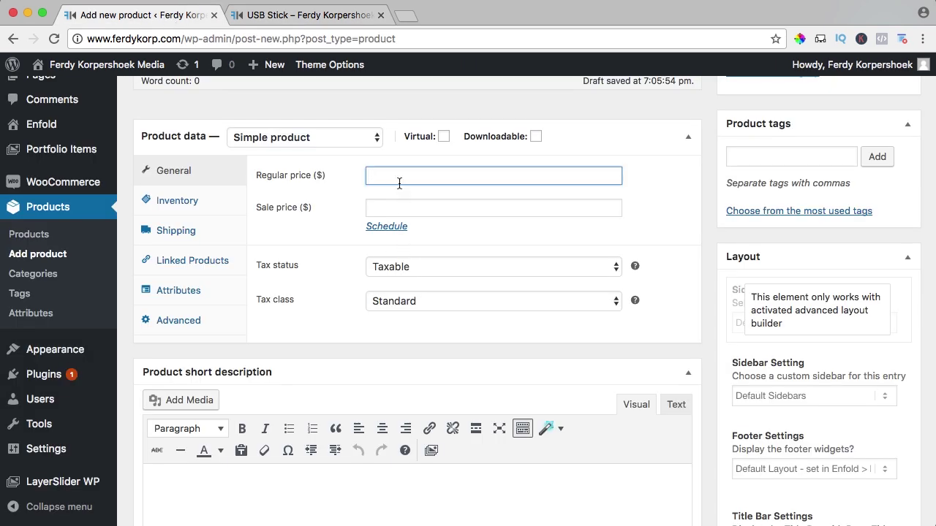
{"action": "type", "text": "20"}
{"action": "left_click", "coordinate": [284, 186]}
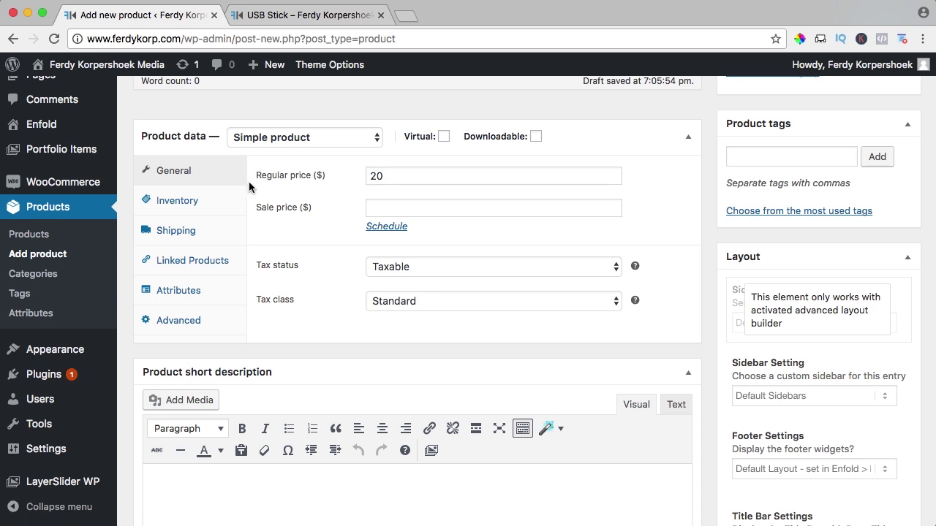
Review the Product data tabs and type the short description '32 GB USB Stick'
{"action": "left_click", "coordinate": [196, 203]}
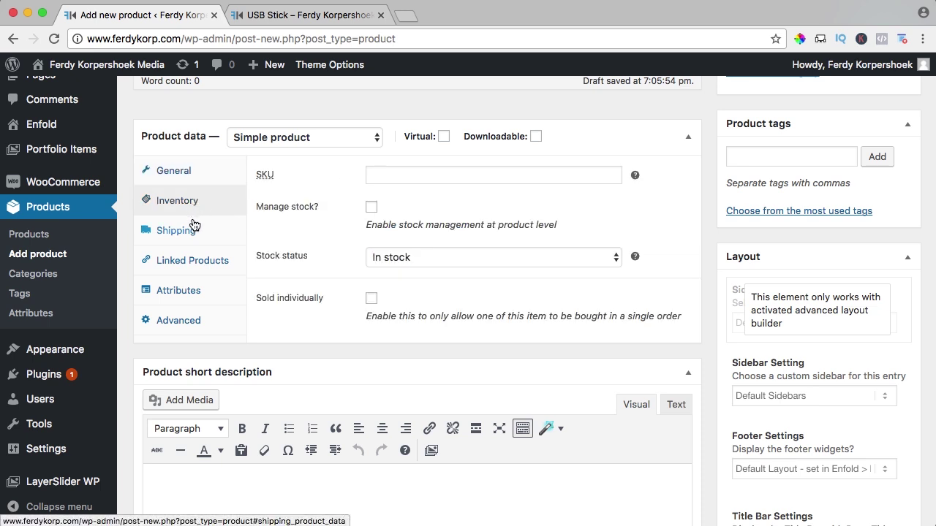
{"action": "left_click", "coordinate": [176, 232]}
{"action": "left_click", "coordinate": [184, 260]}
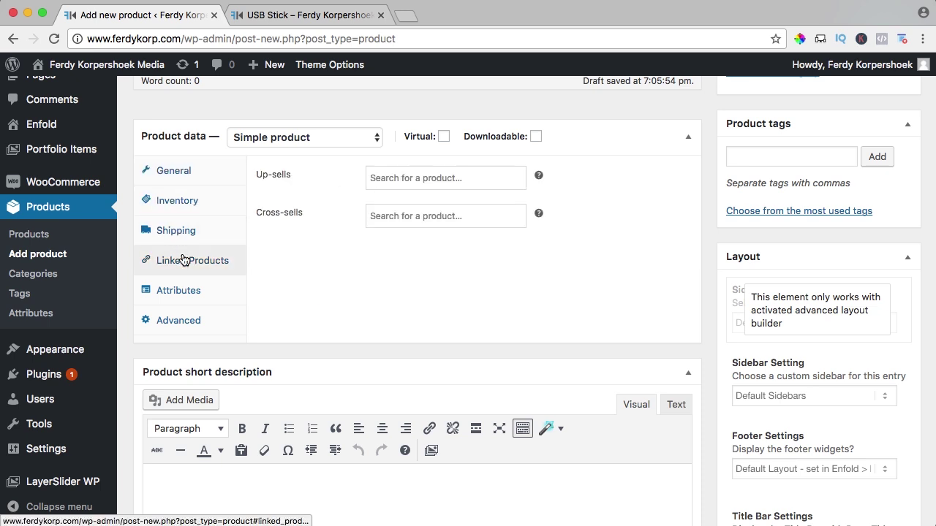
{"action": "left_click", "coordinate": [183, 289]}
{"action": "left_click", "coordinate": [188, 321]}
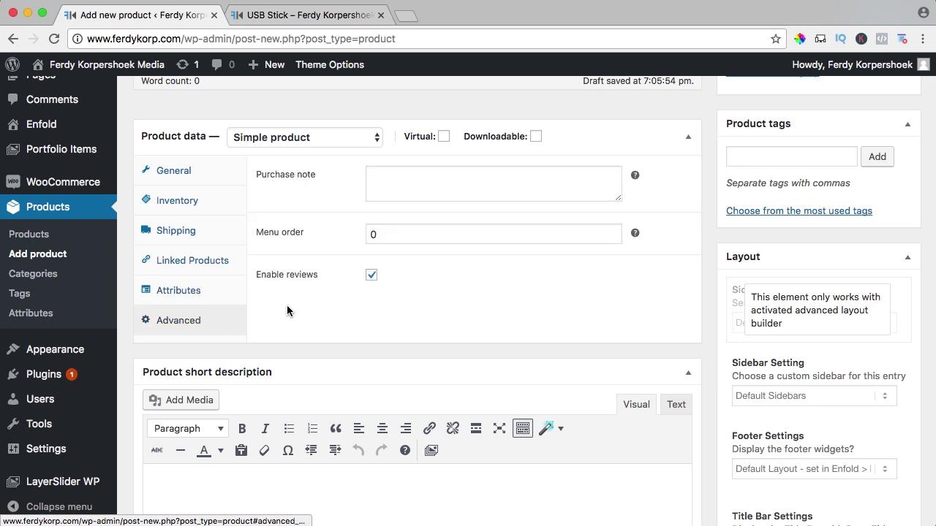
{"action": "scroll", "coordinate": [287, 307], "scroll_direction": "down", "scroll_amount": 5}
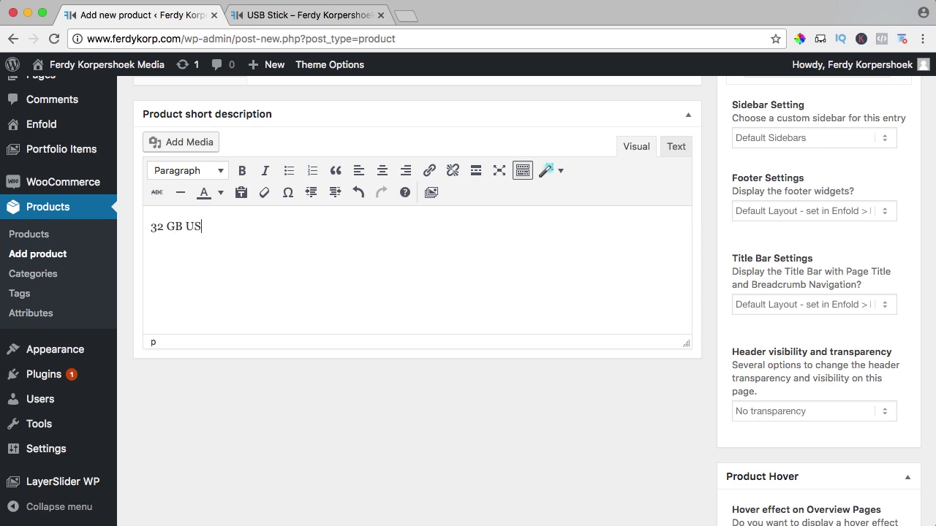
{"action": "type", "text": "k"}
{"action": "scroll", "coordinate": [742, 428], "scroll_direction": "up", "scroll_amount": 15}
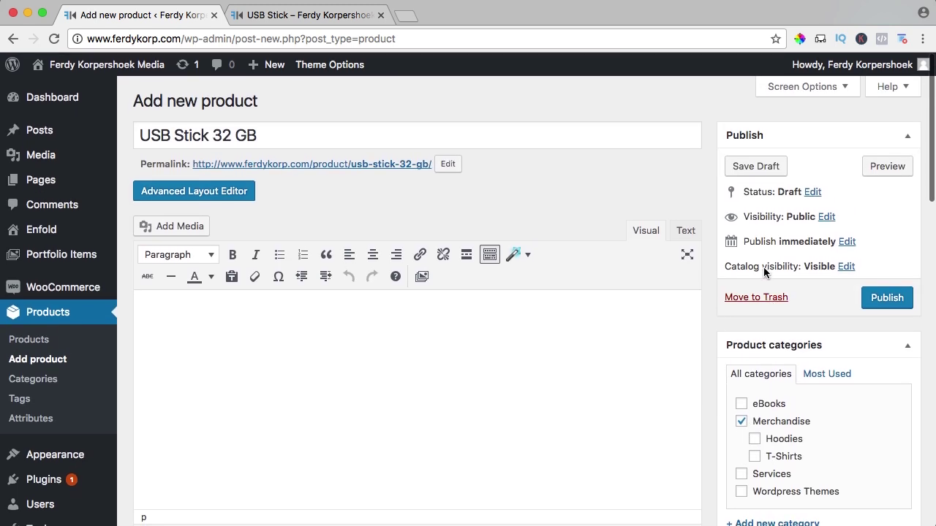
Set catalog visibility to Hidden, publish USB Stick 32 GB, and return to the USB Stick tab
{"action": "left_click_drag", "start_coordinate": [732, 267], "coordinate": [783, 268]}
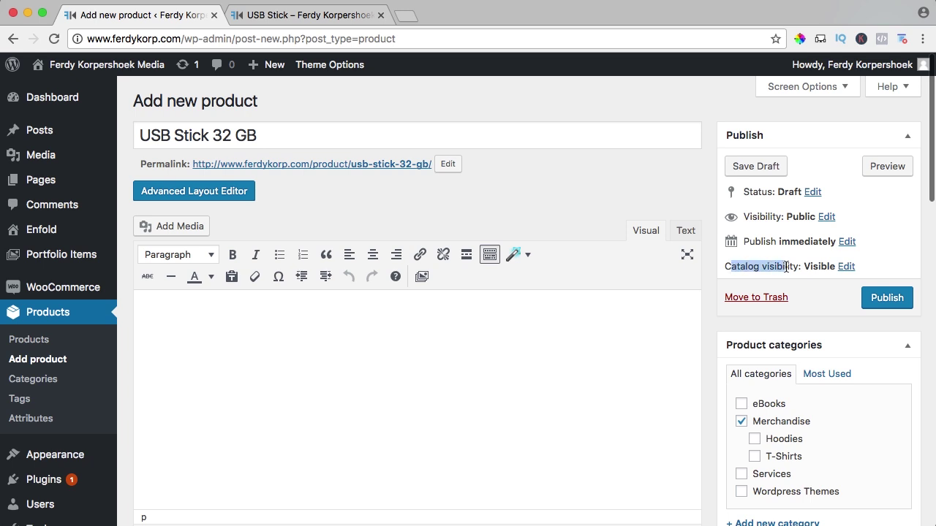
{"action": "left_click", "coordinate": [786, 267]}
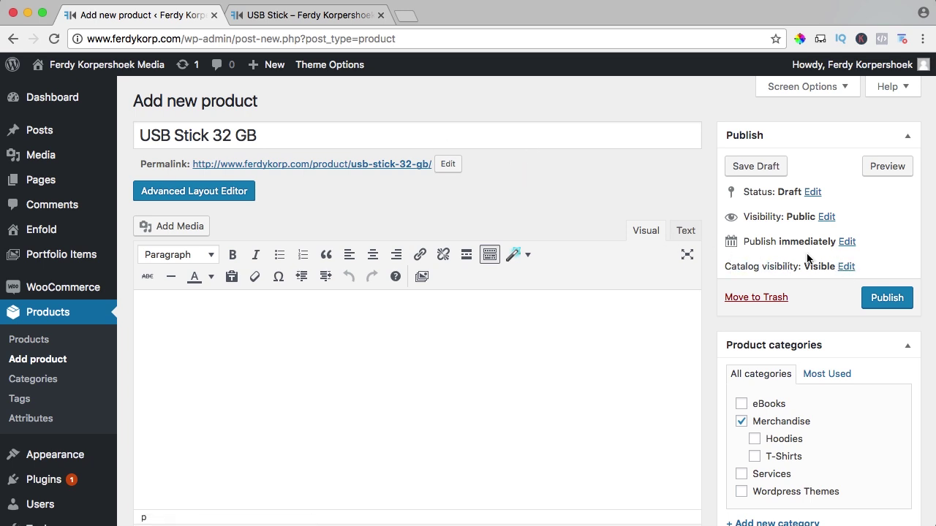
{"action": "left_click", "coordinate": [846, 268]}
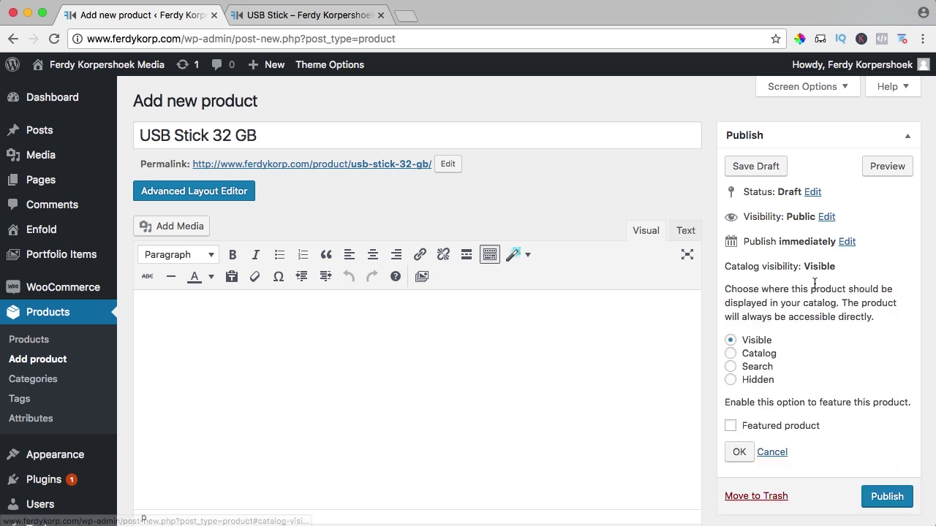
{"action": "left_click", "coordinate": [736, 380]}
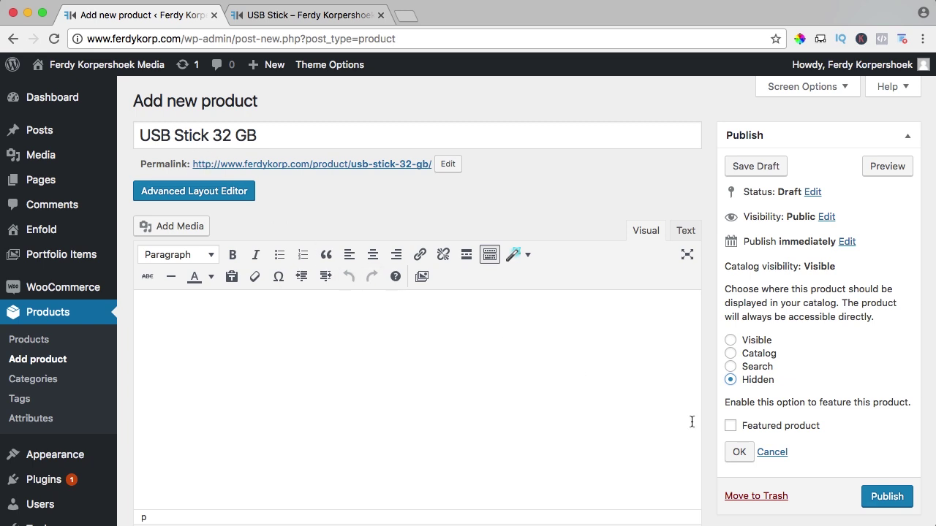
{"action": "left_click", "coordinate": [886, 497]}
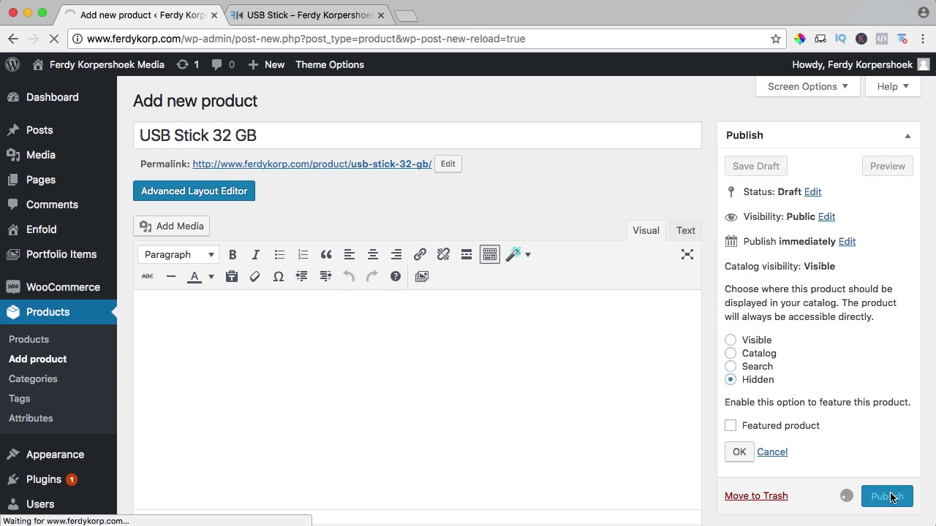
{"action": "left_click", "coordinate": [291, 17]}
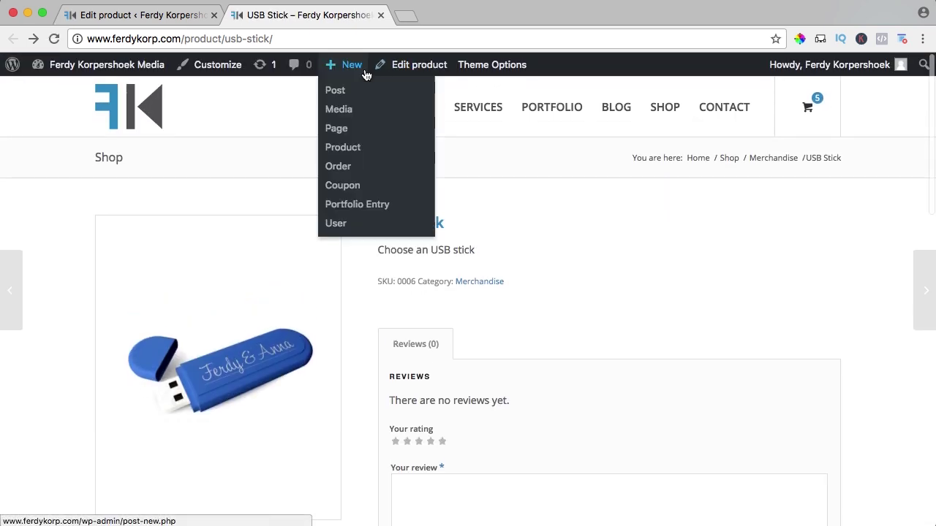
In the USB Stick's Linked Products, add USB Stick 32 GB as a grouped product
{"action": "left_click", "coordinate": [418, 65]}
{"action": "scroll", "coordinate": [129, 258], "scroll_direction": "down", "scroll_amount": 1}
{"action": "scroll", "coordinate": [130, 258], "scroll_direction": "down", "scroll_amount": 6}
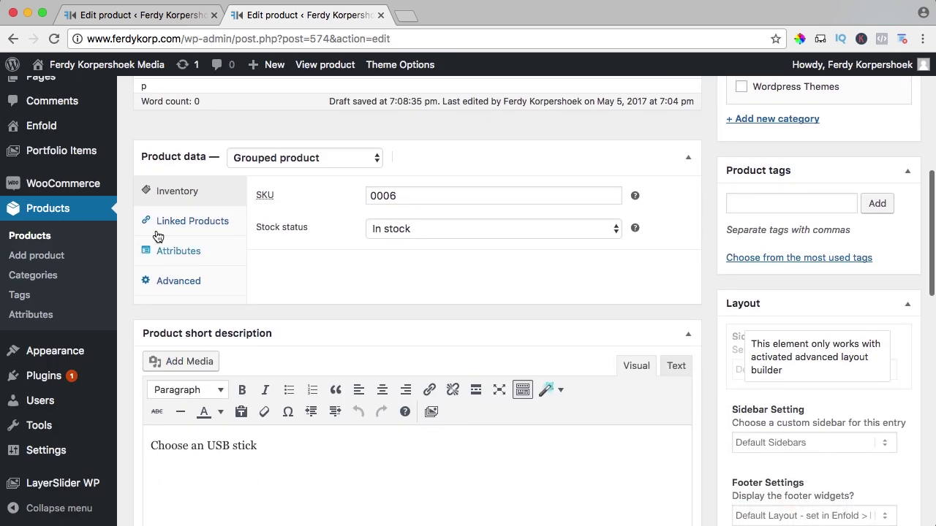
{"action": "left_click", "coordinate": [192, 221]}
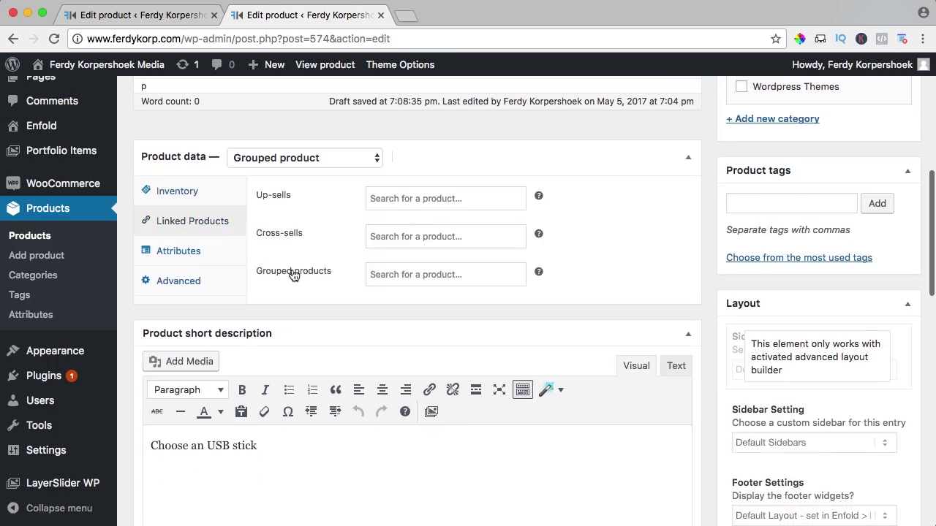
{"action": "left_click", "coordinate": [427, 275]}
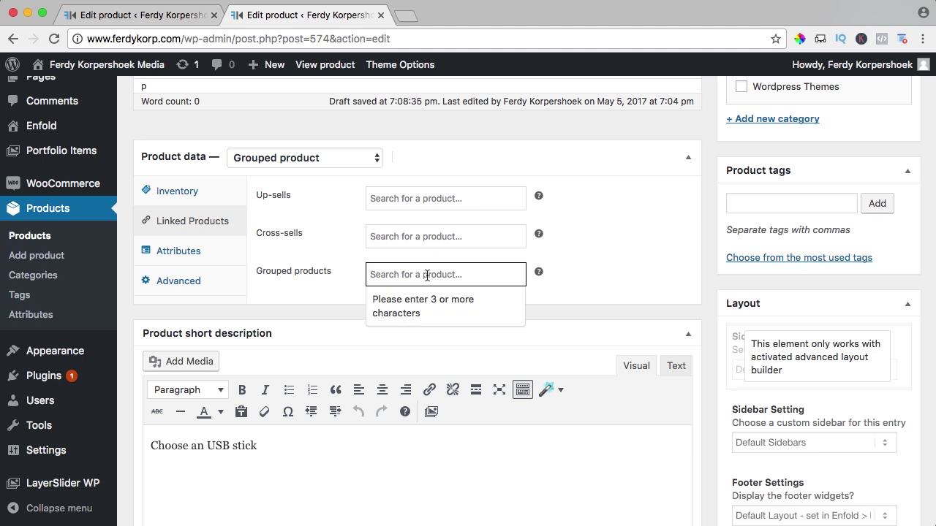
{"action": "type", "text": "usb"}
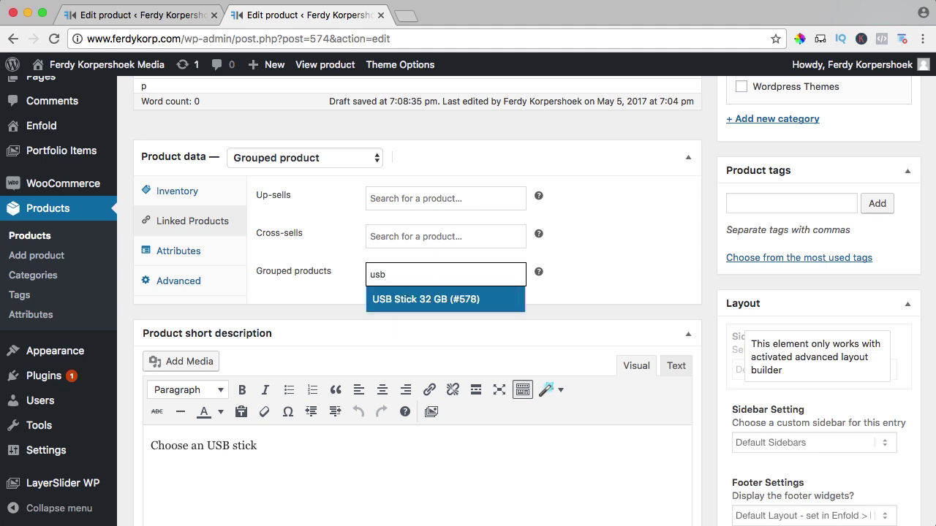
{"action": "left_click", "coordinate": [427, 300]}
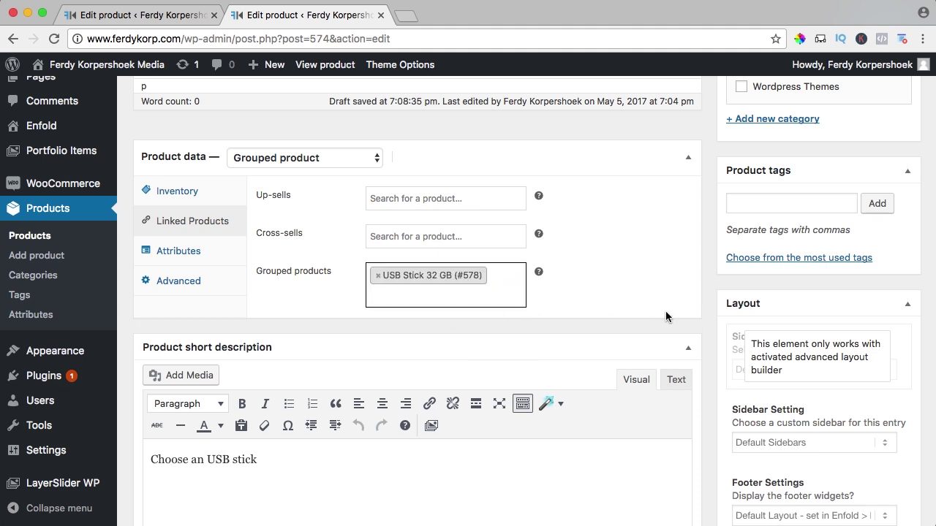
Update the USB Stick product and check its page lists USB Stick 32 GB at $20.00
{"action": "scroll", "coordinate": [659, 317], "scroll_direction": "up", "scroll_amount": 10}
{"action": "left_click", "coordinate": [880, 327]}
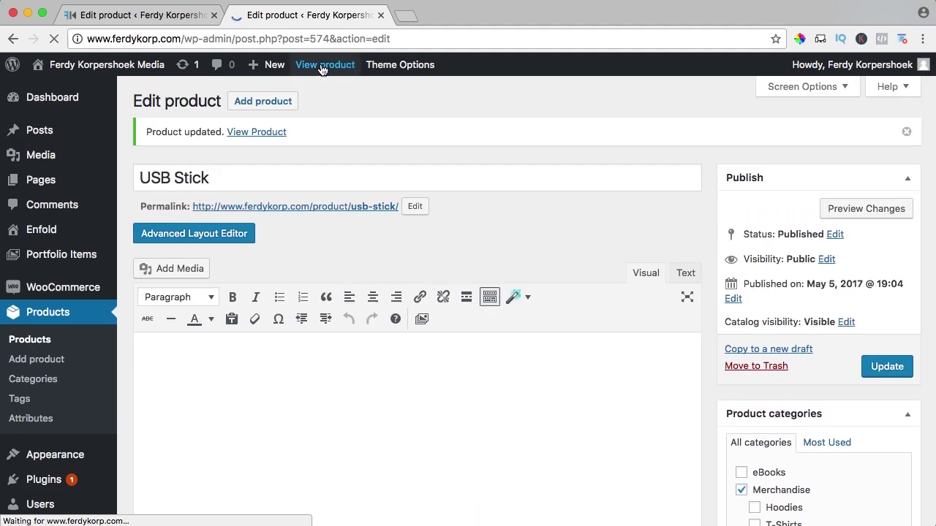
{"action": "left_click", "coordinate": [325, 66]}
{"action": "left_click_drag", "start_coordinate": [637, 320], "coordinate": [681, 326]}
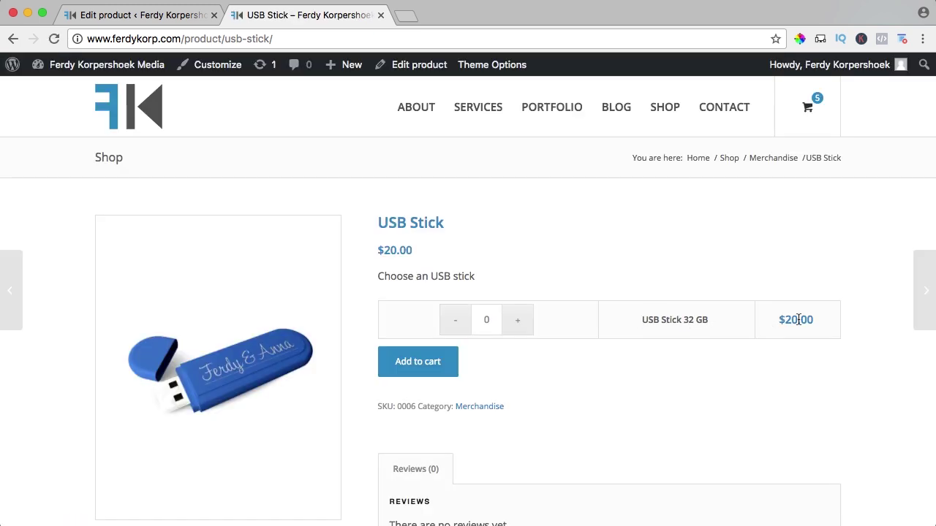
{"action": "scroll", "coordinate": [632, 329], "scroll_direction": "down", "scroll_amount": 1}
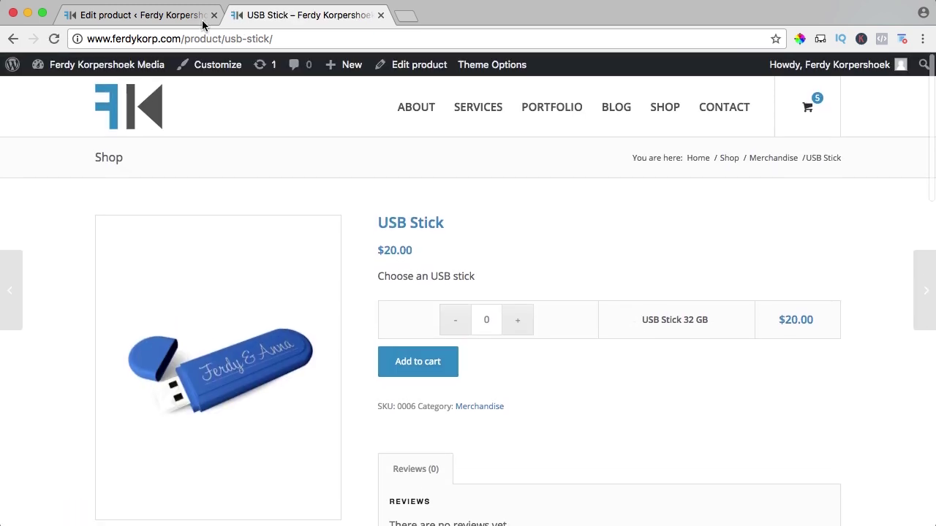
Copy the existing product title into a new blank product
{"action": "left_click", "coordinate": [169, 22]}
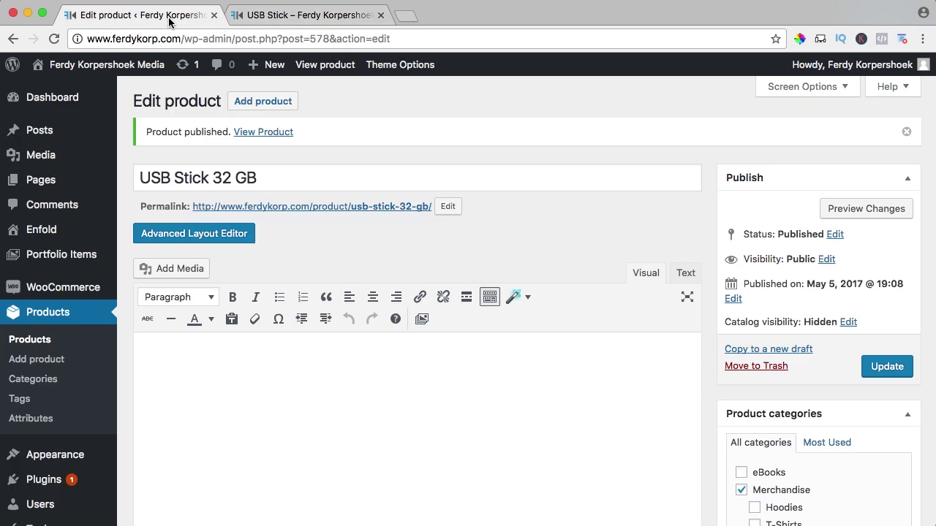
{"action": "triple_click", "coordinate": [240, 169]}
{"action": "key", "text": "ctrl+c"}
{"action": "left_click", "coordinate": [259, 105]}
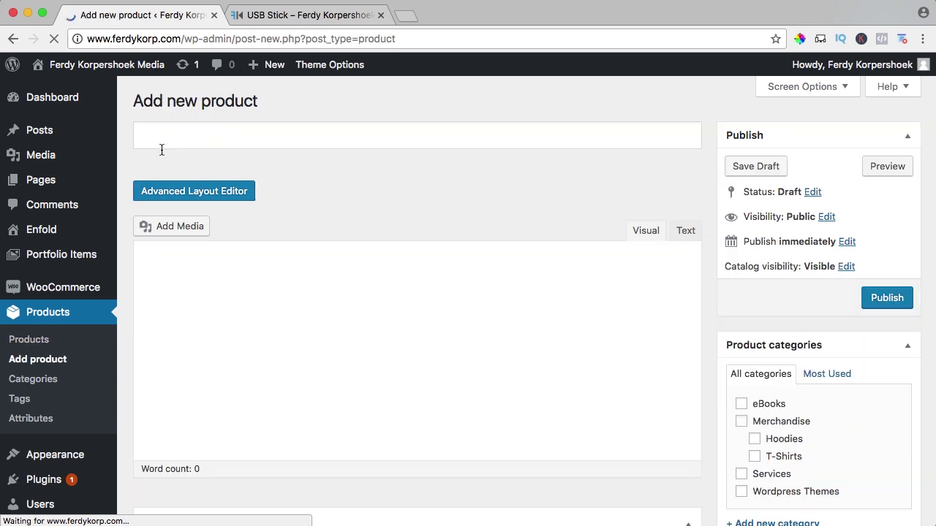
{"action": "key", "text": "ctrl+v"}
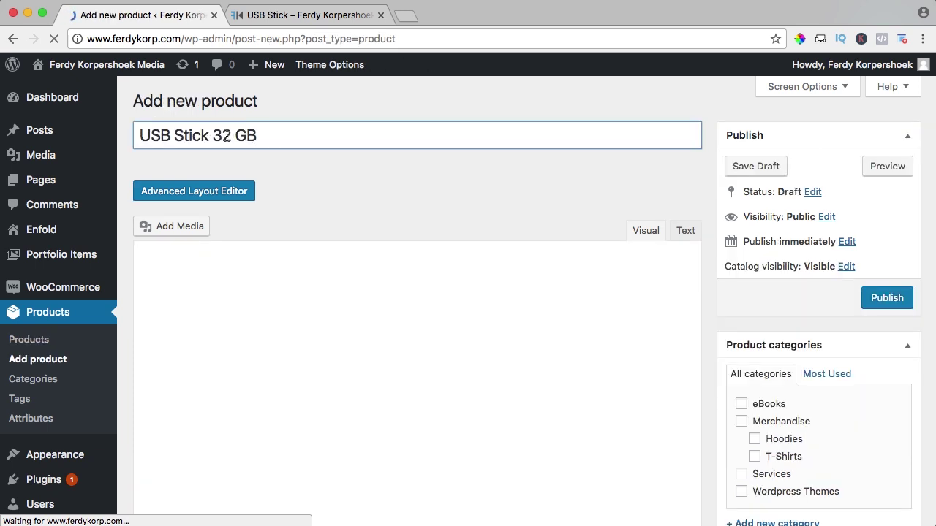
Rename the new product to USB Stick 64 GB and enter its regular price of 35
{"action": "left_click", "coordinate": [227, 137]}
{"action": "key", "text": "BackSpace"}
{"action": "key", "text": "BackSpace"}
{"action": "type", "text": "64"}
{"action": "scroll", "coordinate": [320, 173], "scroll_direction": "down", "scroll_amount": 10}
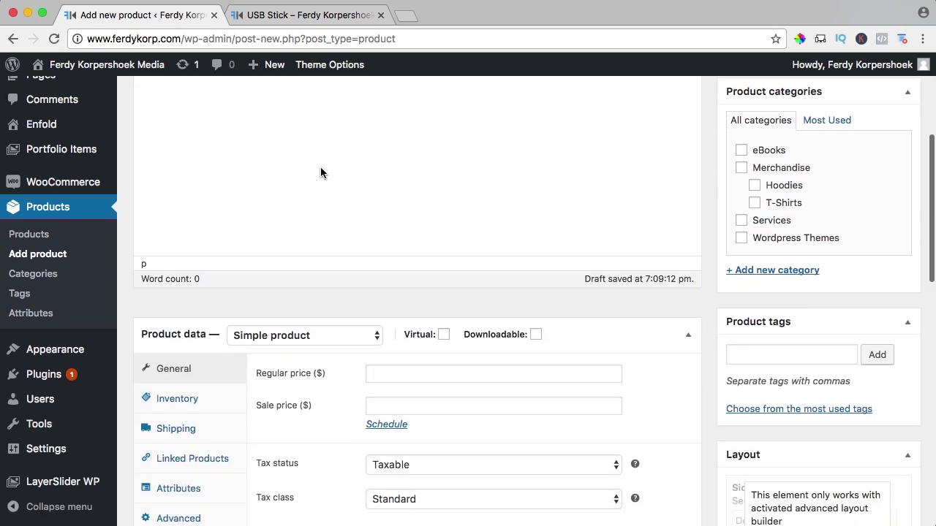
{"action": "left_click", "coordinate": [392, 162]}
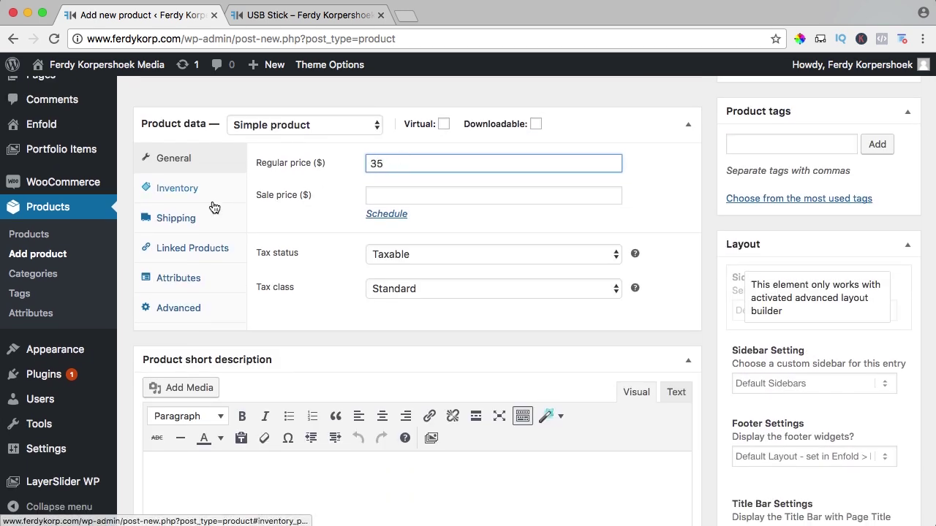
Set catalog visibility to Hidden and publish the USB Stick 64 GB product
{"action": "scroll", "coordinate": [437, 275], "scroll_direction": "down", "scroll_amount": 3}
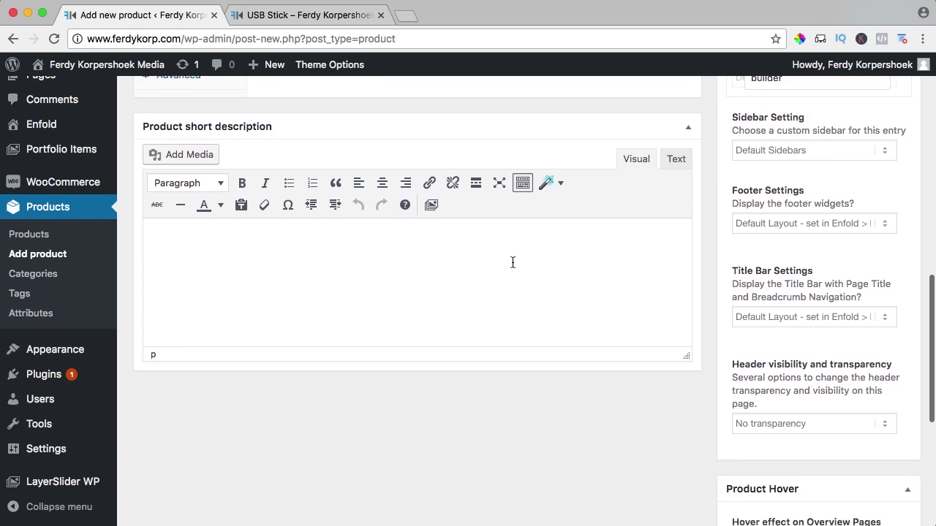
{"action": "scroll", "coordinate": [770, 271], "scroll_direction": "up", "scroll_amount": 10}
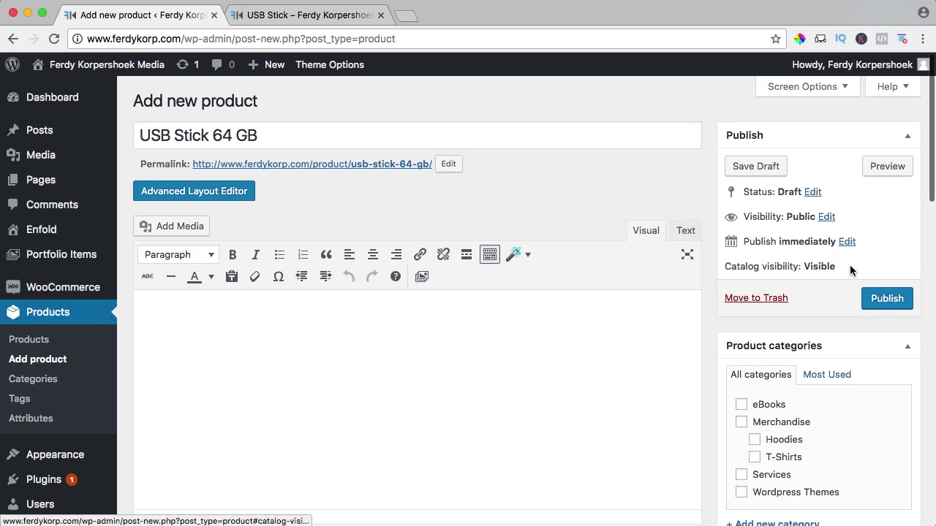
{"action": "left_click", "coordinate": [845, 266]}
{"action": "left_click", "coordinate": [730, 380]}
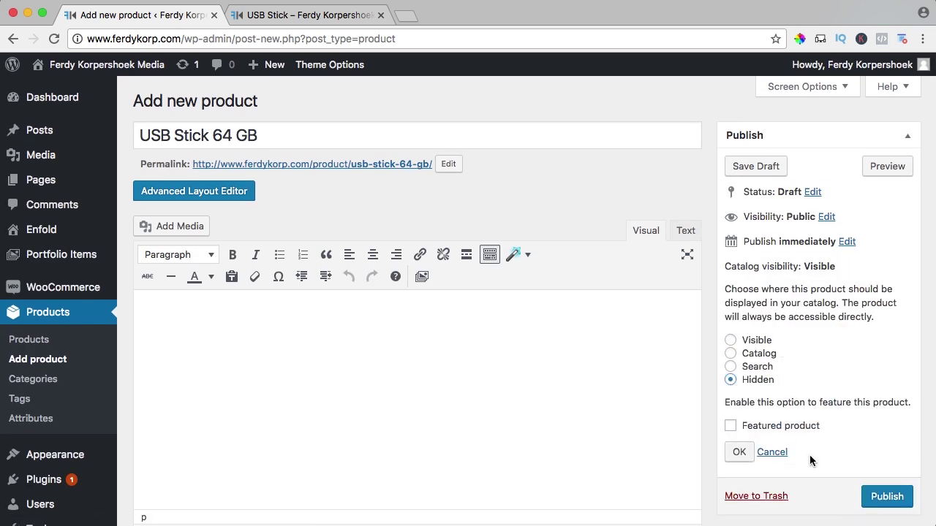
{"action": "left_click", "coordinate": [877, 497]}
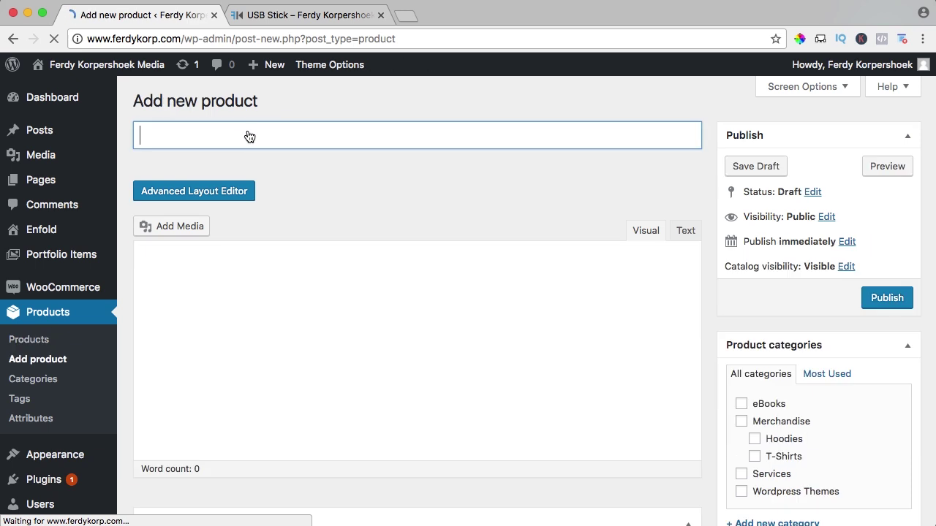
Paste the previous title into the new product and change it to USB Stick 128 GB
{"action": "left_click", "coordinate": [246, 130]}
{"action": "key", "text": "super+v"}
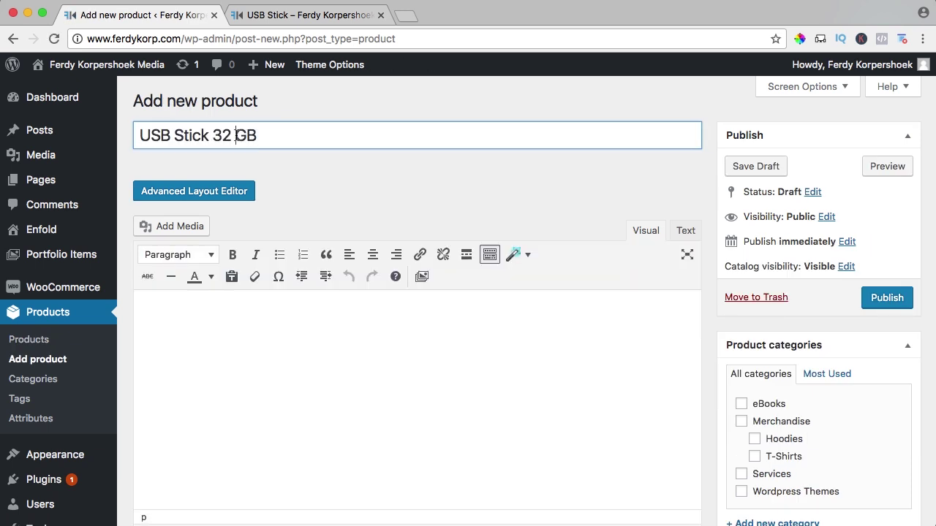
{"action": "key", "text": "BackSpace"}
{"action": "type", "text": "128"}
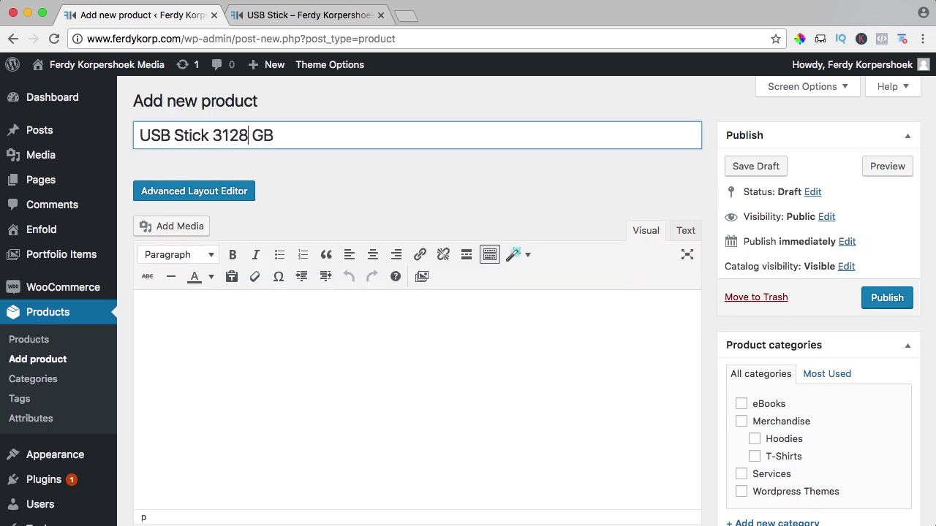
{"action": "key", "text": "BackSpace"}
Enter 45 as the regular price
{"action": "scroll", "coordinate": [288, 191], "scroll_direction": "down", "scroll_amount": 6}
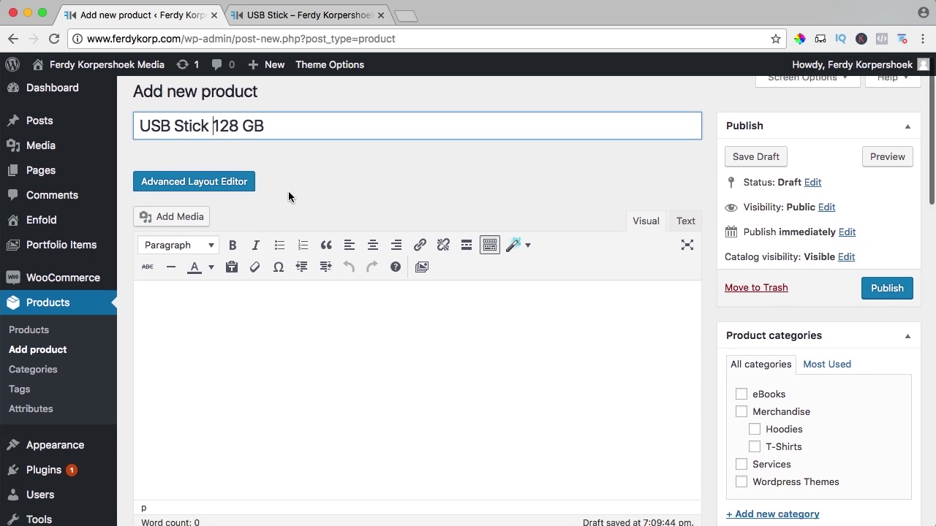
{"action": "scroll", "coordinate": [289, 197], "scroll_direction": "down", "scroll_amount": 1}
{"action": "left_click", "coordinate": [399, 198]}
{"action": "type", "text": "45"}
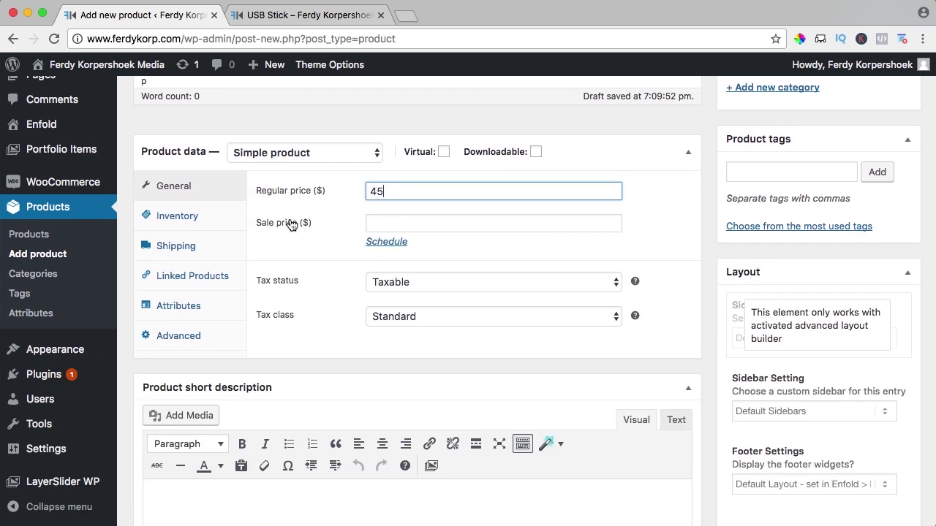
Set catalog visibility to Hidden, confirm it, and publish the product
{"action": "scroll", "coordinate": [704, 304], "scroll_direction": "down", "scroll_amount": 7}
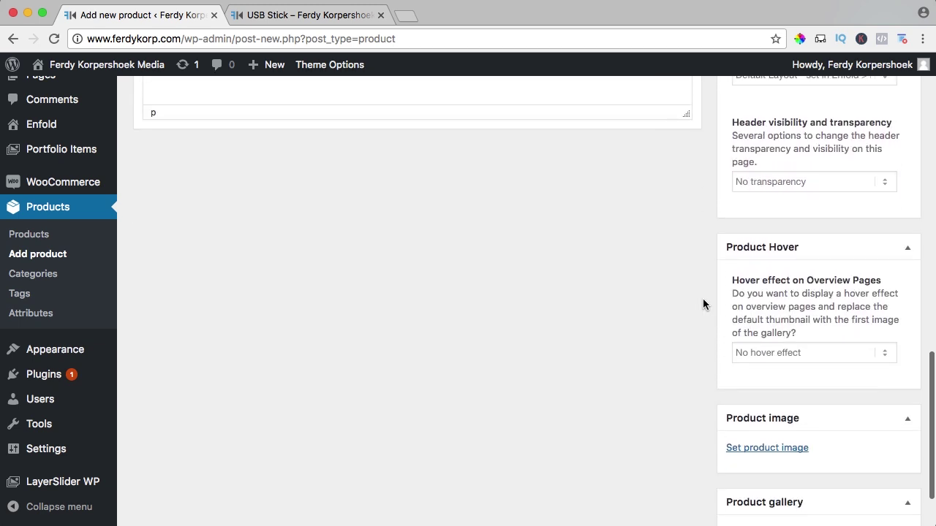
{"action": "scroll", "coordinate": [703, 304], "scroll_direction": "up", "scroll_amount": 15}
{"action": "left_click", "coordinate": [844, 266]}
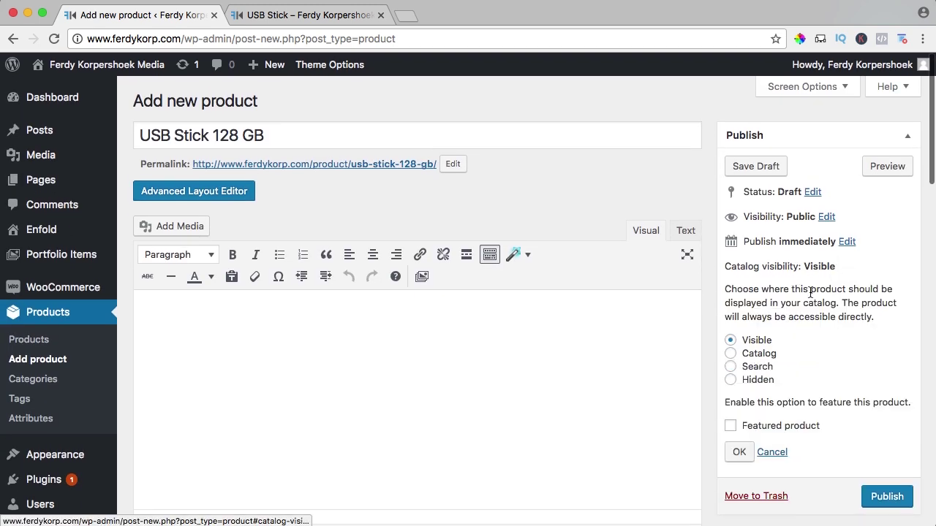
{"action": "left_click", "coordinate": [731, 381]}
{"action": "left_click", "coordinate": [739, 451]}
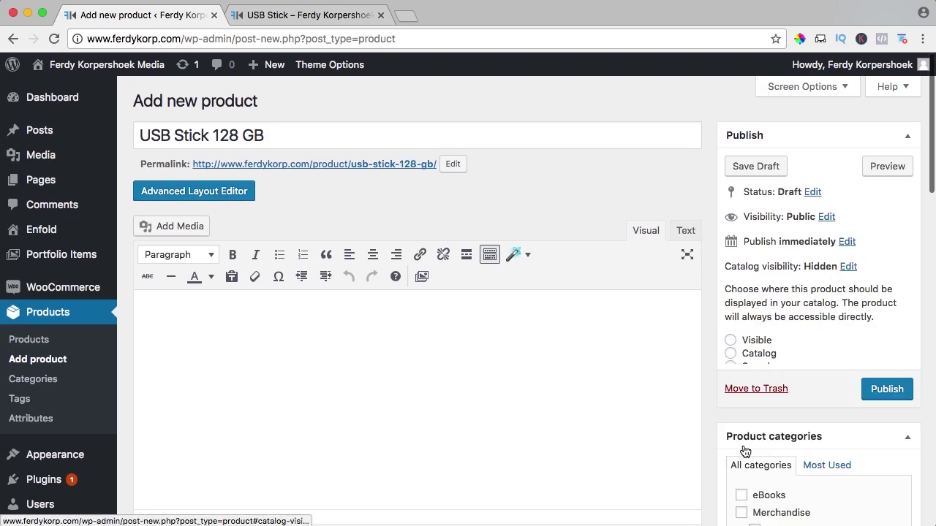
{"action": "left_click", "coordinate": [888, 299]}
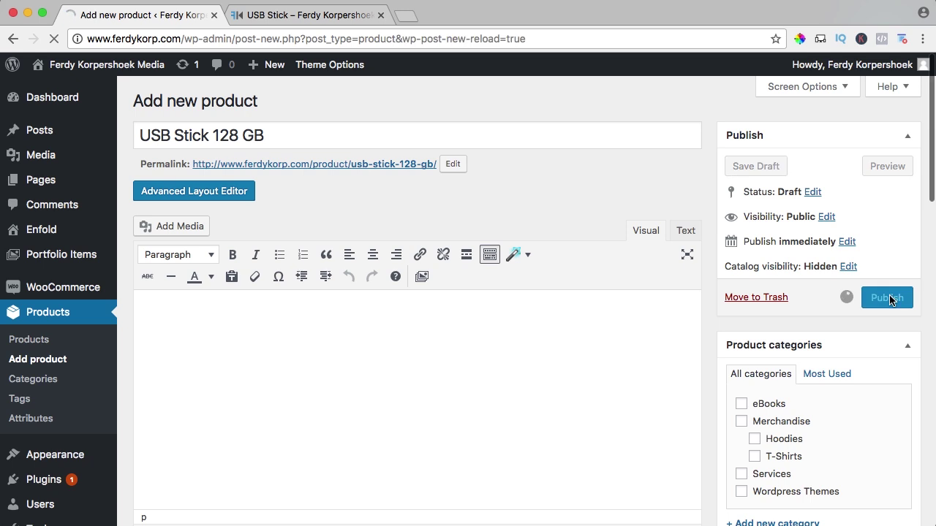
Open the USB Stick product for editing at its Linked Products settings
{"action": "left_click", "coordinate": [324, 15]}
{"action": "left_click", "coordinate": [415, 66]}
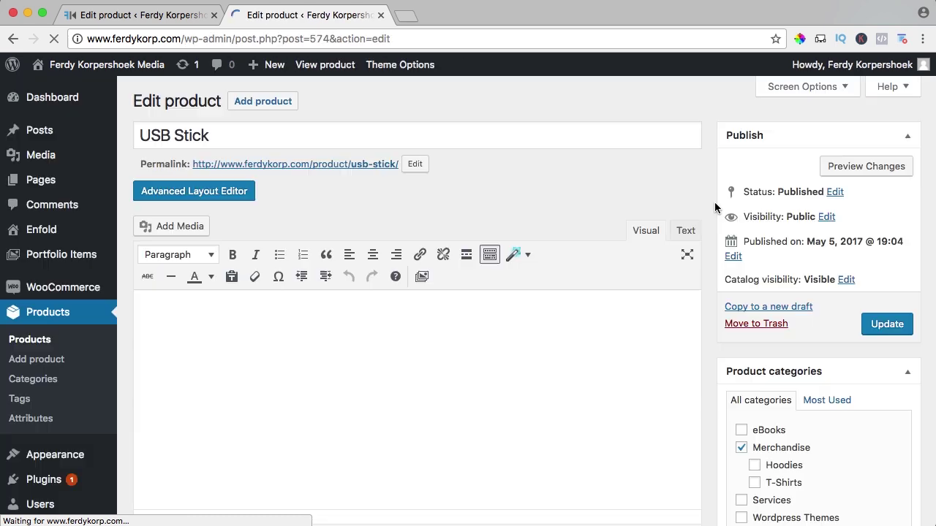
{"action": "scroll", "coordinate": [712, 206], "scroll_direction": "down", "scroll_amount": 5}
{"action": "scroll", "coordinate": [709, 201], "scroll_direction": "down", "scroll_amount": 5}
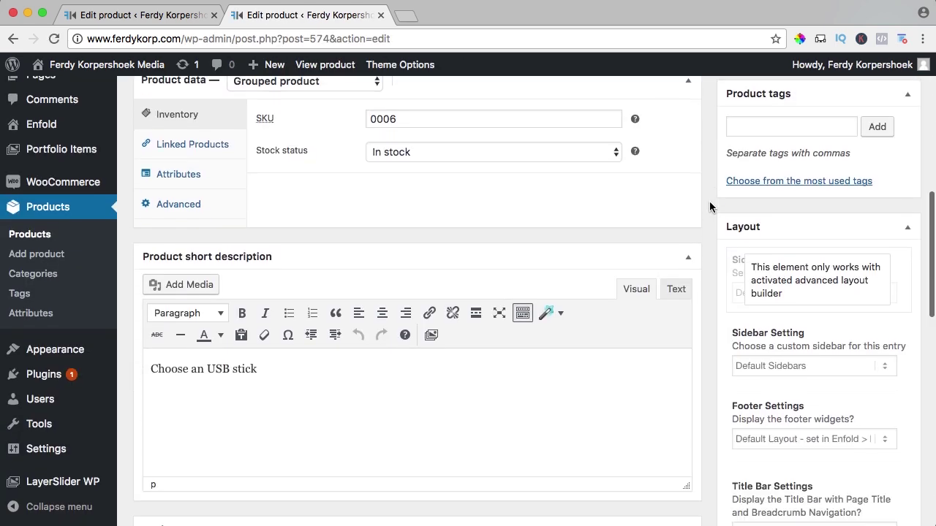
{"action": "left_click", "coordinate": [216, 114]}
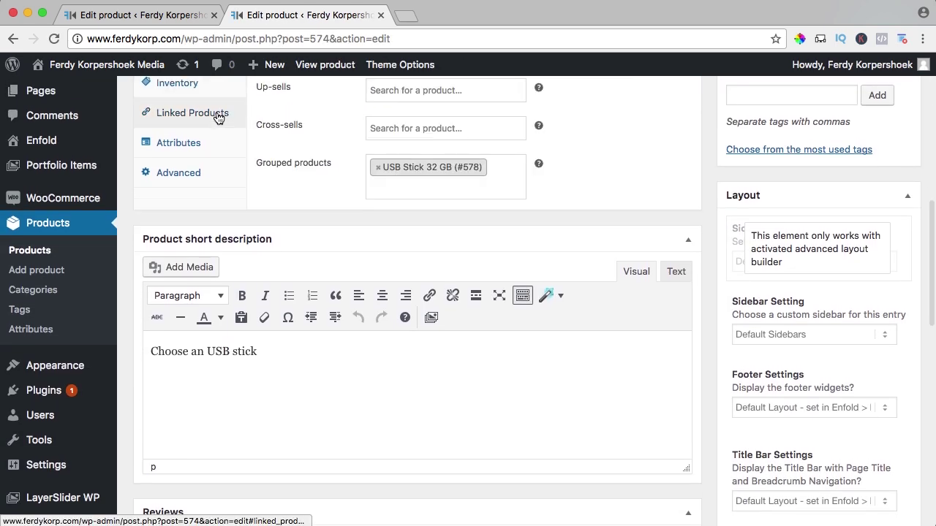
Add USB Stick 64 GB and 128 GB as grouped products and update the product
{"action": "left_click", "coordinate": [372, 162]}
{"action": "type", "text": "usb"}
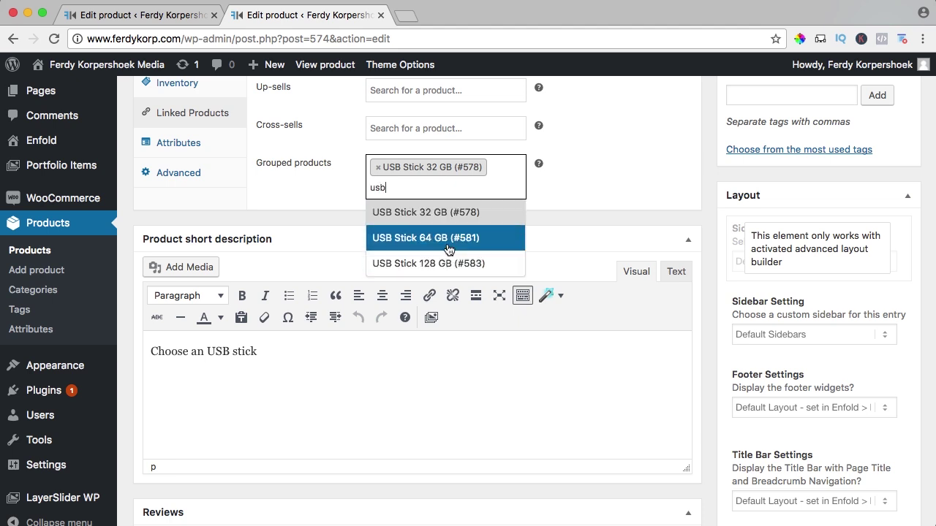
{"action": "left_click", "coordinate": [441, 241]}
{"action": "type", "text": "usb"}
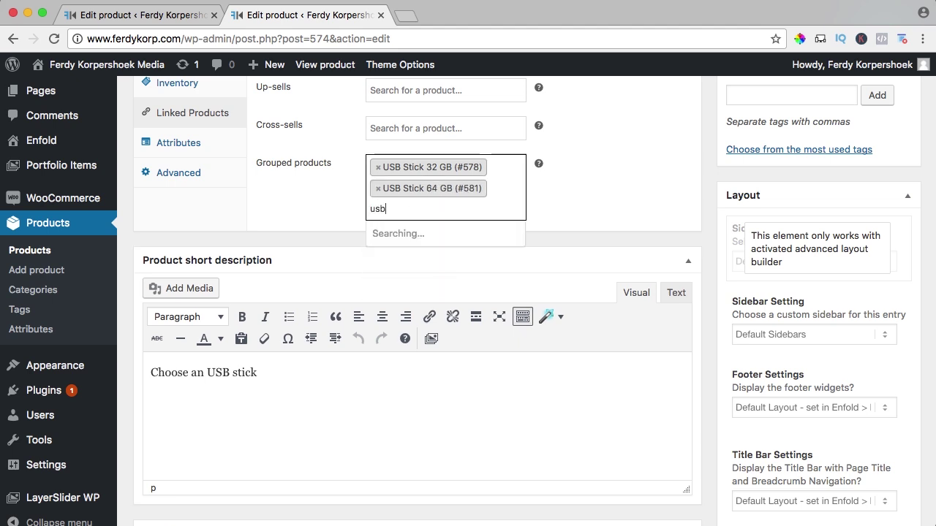
{"action": "left_click", "coordinate": [420, 285]}
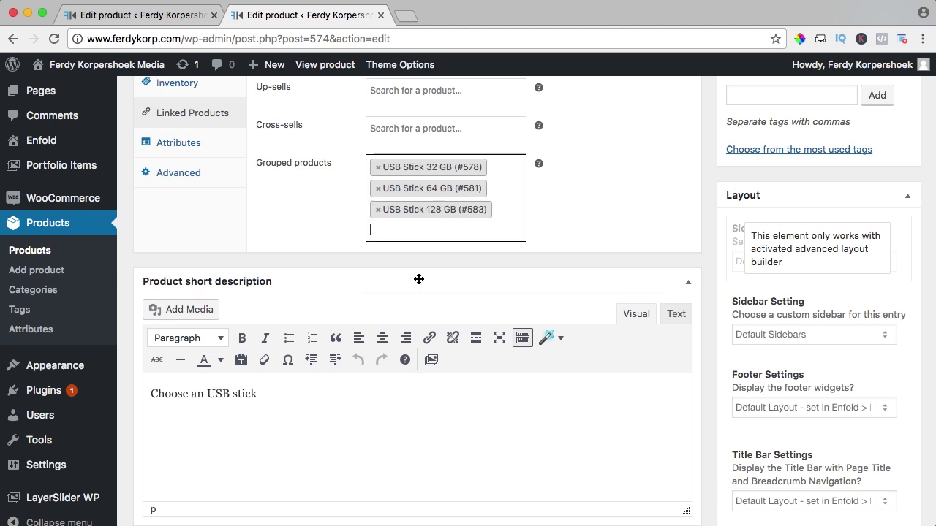
{"action": "scroll", "coordinate": [638, 276], "scroll_direction": "up", "scroll_amount": 10}
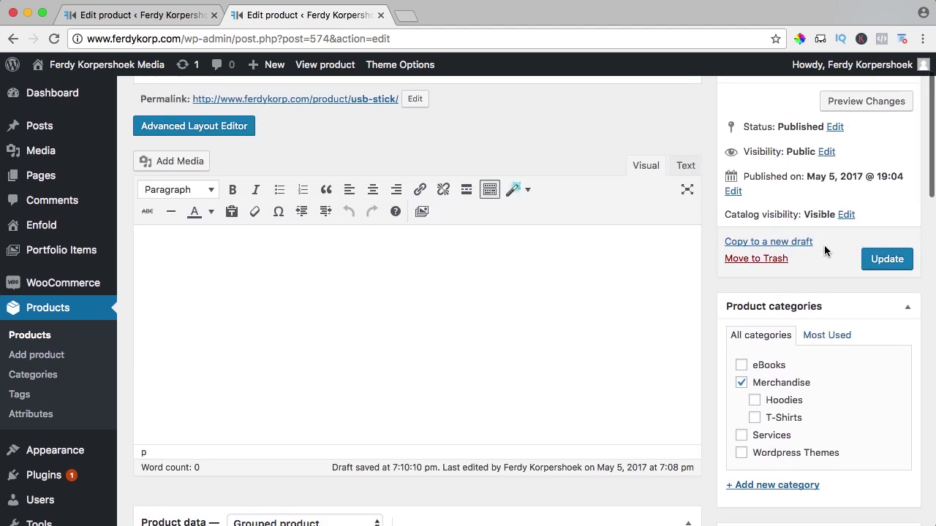
{"action": "left_click", "coordinate": [886, 262]}
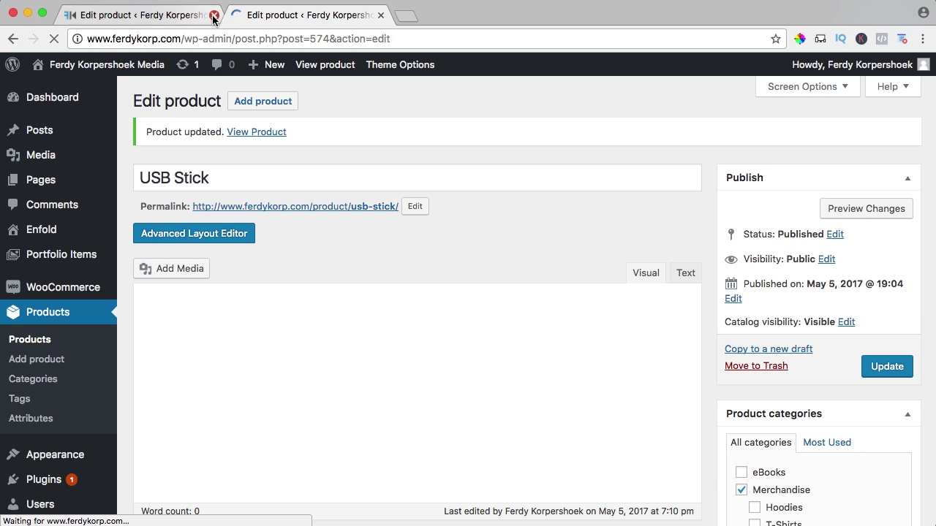
{"action": "left_click", "coordinate": [213, 15]}
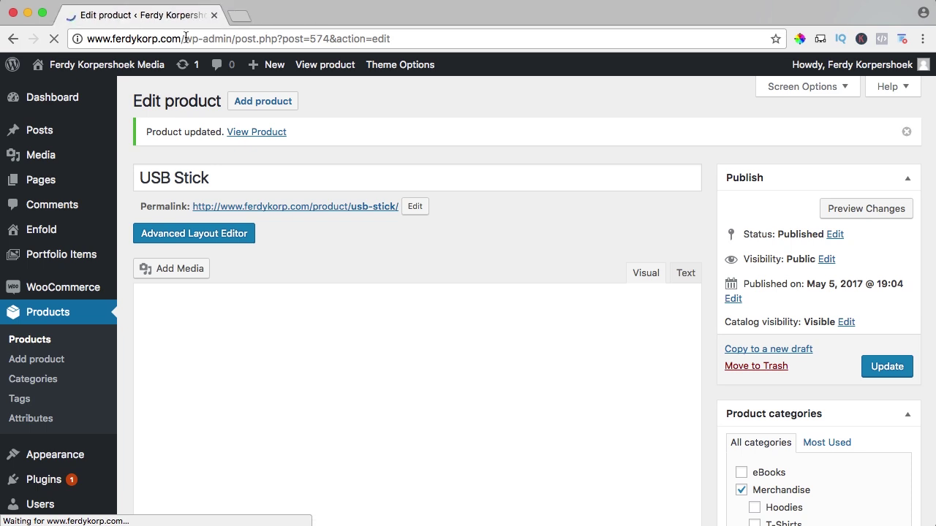
Review the live USB Stick page listing the 32, 64 and 128 GB sticks
{"action": "left_click", "coordinate": [319, 66]}
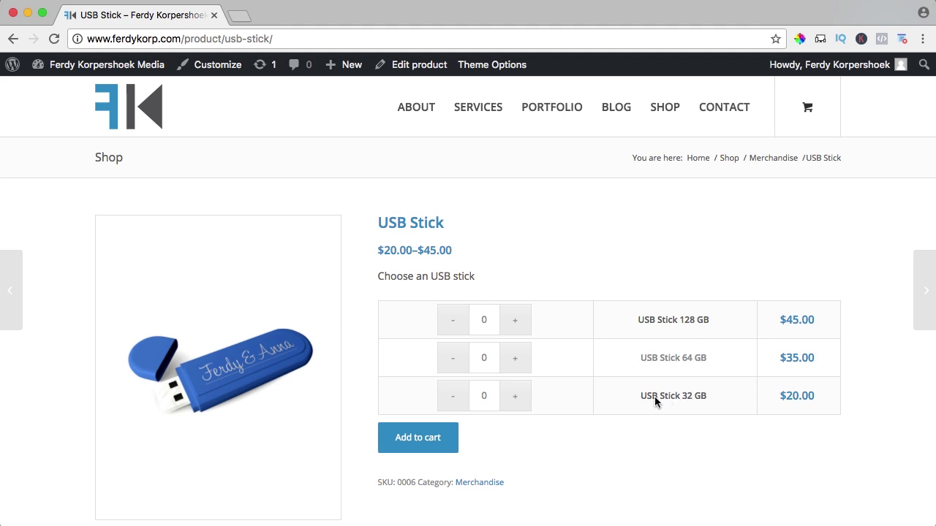
{"action": "scroll", "coordinate": [668, 349], "scroll_direction": "down", "scroll_amount": 2}
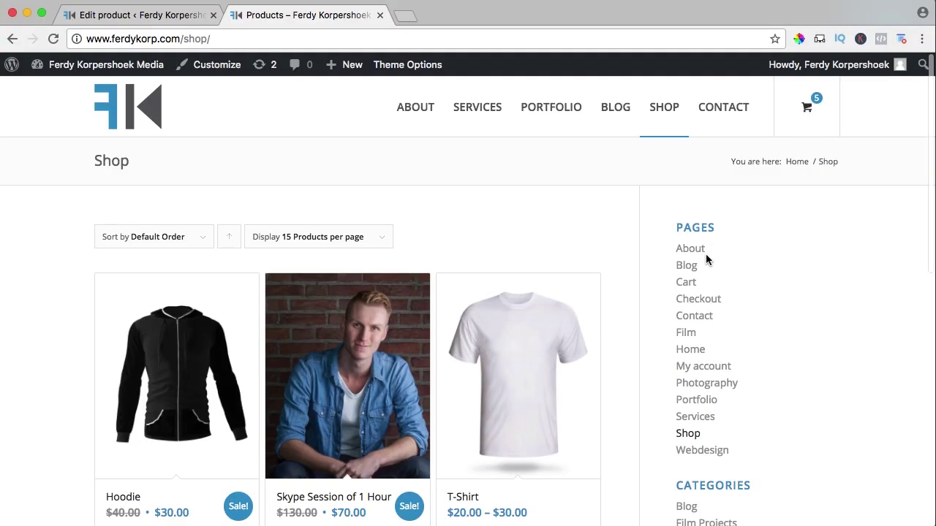
{"action": "mouse_move", "coordinate": [356, 239]}
{"action": "scroll", "coordinate": [531, 231], "scroll_direction": "down", "scroll_amount": 5}
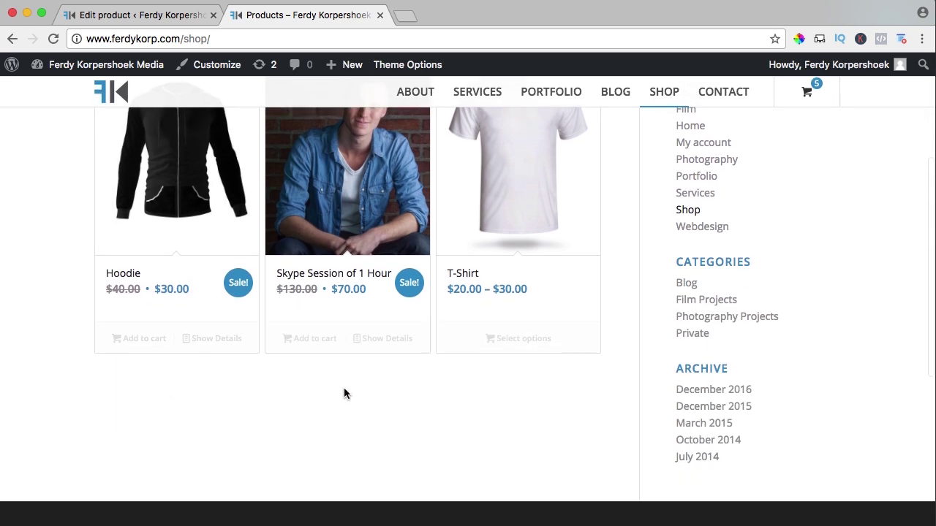
Start a new product from the admin bar's New menu
{"action": "scroll", "coordinate": [358, 391], "scroll_direction": "up", "scroll_amount": 5}
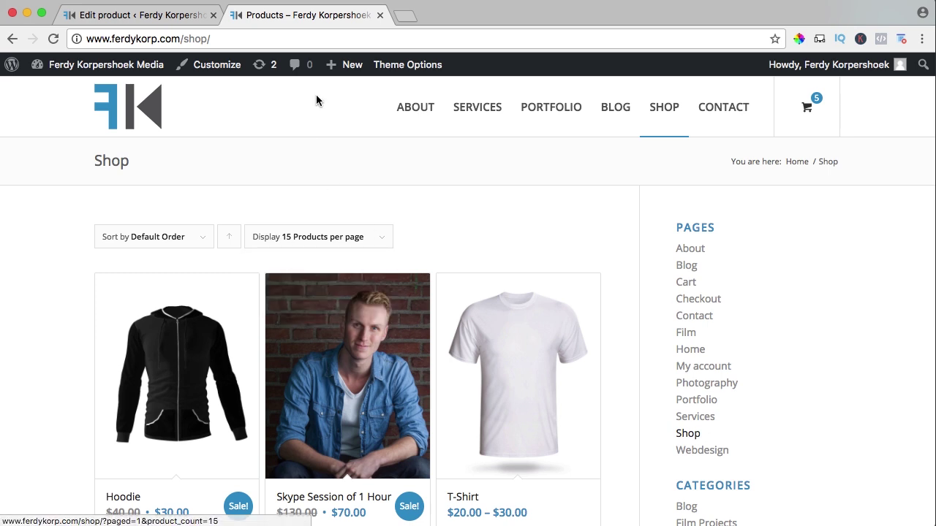
{"action": "mouse_move", "coordinate": [342, 65]}
{"action": "left_click", "coordinate": [347, 149]}
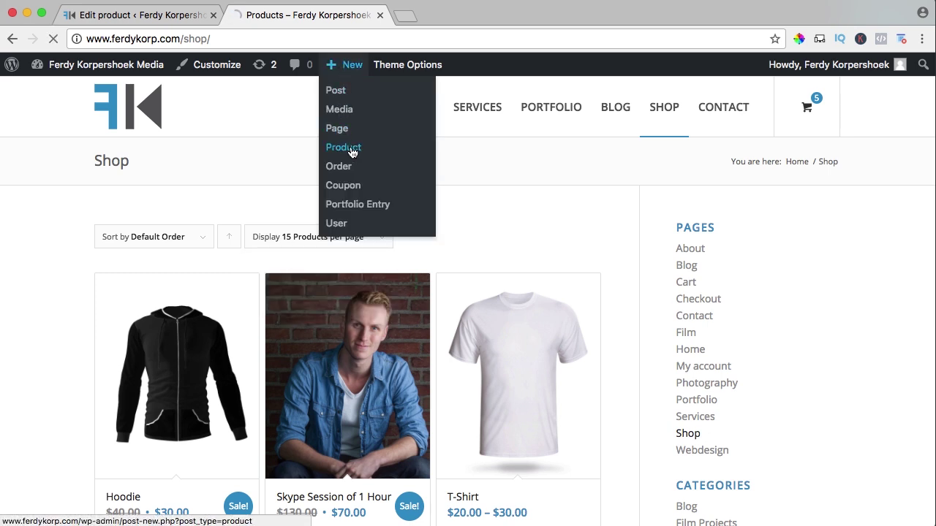
Close the leftover tab and enter the eBook How To Become An Online Entrepreneur title
{"action": "left_click", "coordinate": [214, 15]}
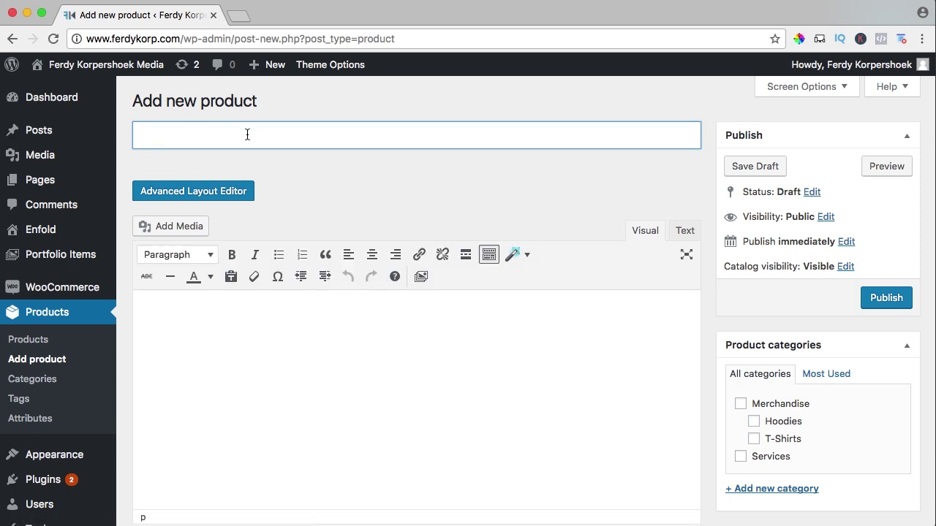
{"action": "type", "text": "ook How To Become An"}
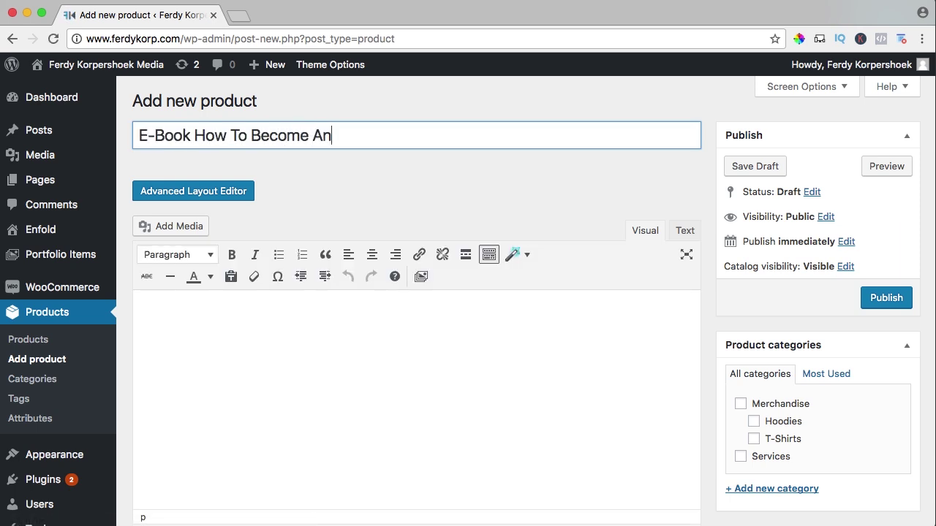
{"action": "type", "text": " Online Entrepreneur"}
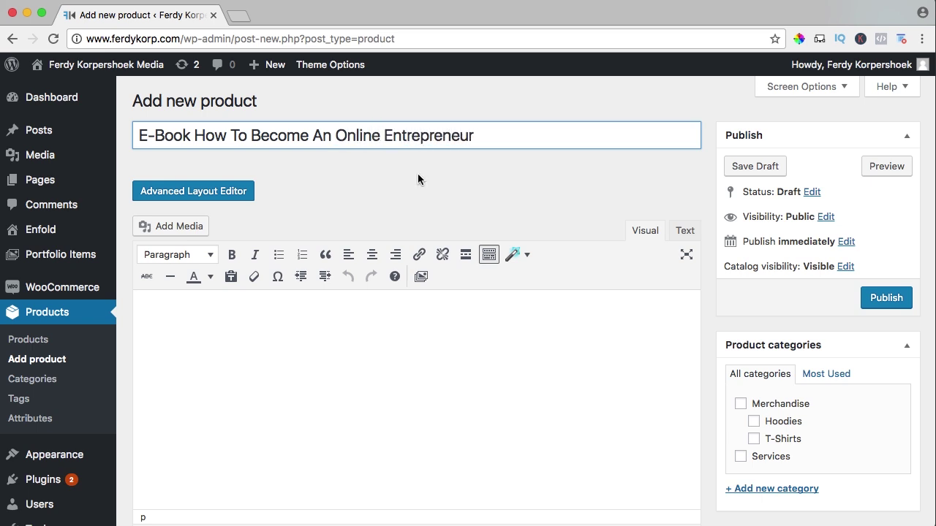
{"action": "scroll", "coordinate": [417, 173], "scroll_direction": "down", "scroll_amount": 5}
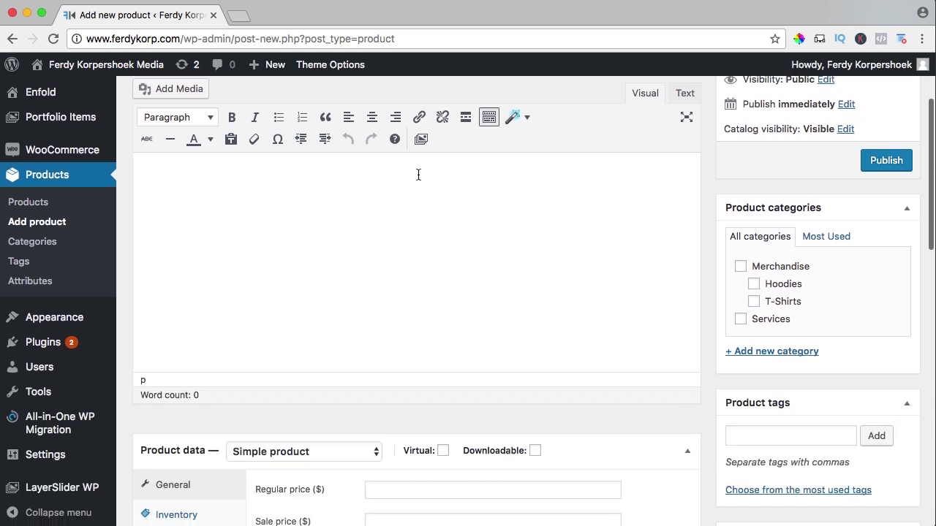
{"action": "scroll", "coordinate": [418, 174], "scroll_direction": "down", "scroll_amount": 1}
Make it a simple, virtual, downloadable product with regular price 15
{"action": "left_click", "coordinate": [300, 147]}
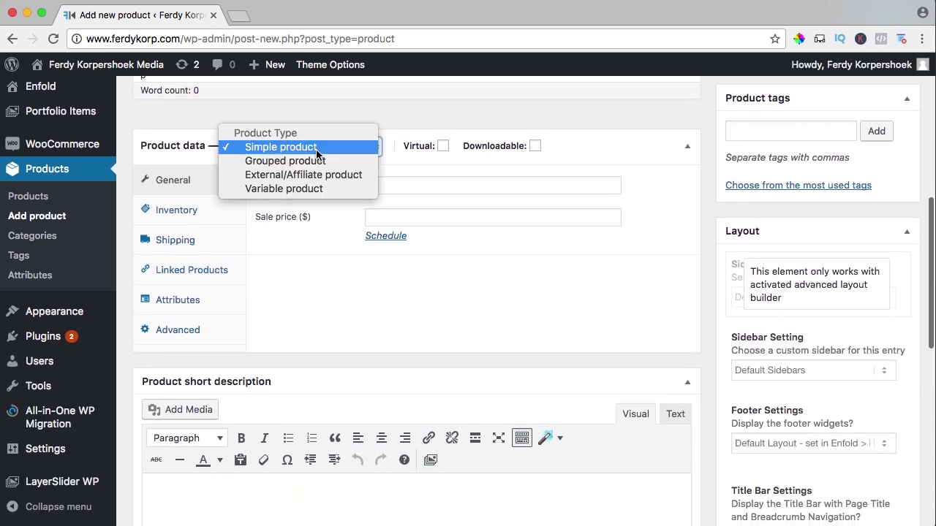
{"action": "left_click", "coordinate": [298, 149]}
{"action": "left_click", "coordinate": [442, 146]}
{"action": "left_click", "coordinate": [535, 147]}
{"action": "left_click", "coordinate": [378, 184]}
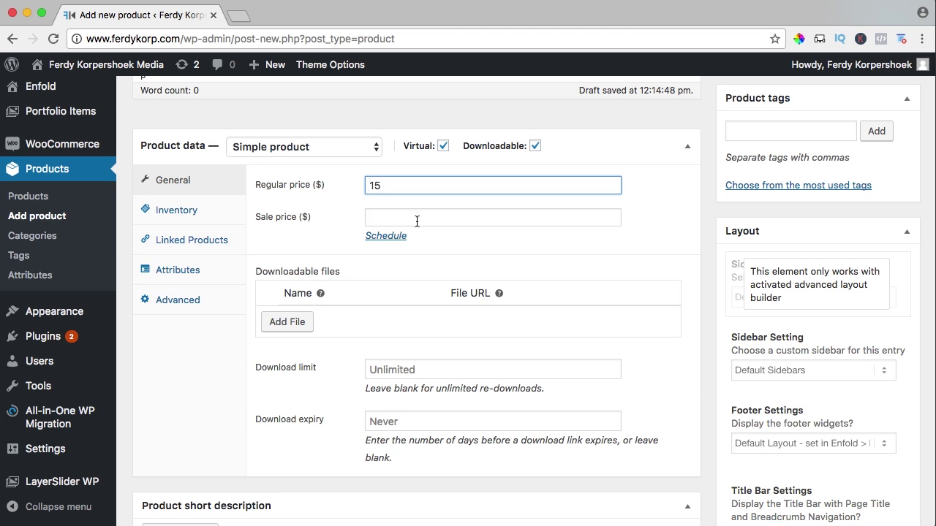
{"action": "type", "text": "15"}
Add a downloadable file row named How To Become An Online Entrepreneur
{"action": "left_click_drag", "start_coordinate": [275, 271], "coordinate": [337, 274]}
{"action": "left_click", "coordinate": [356, 274]}
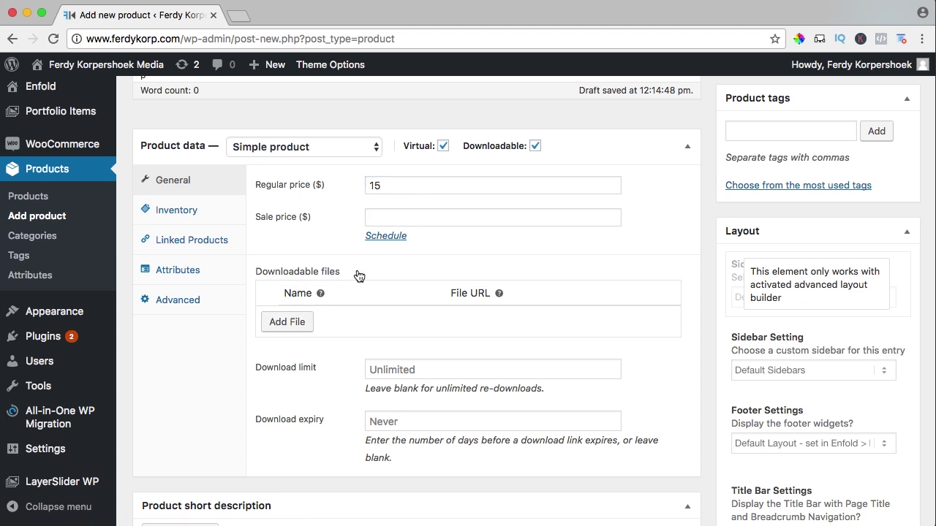
{"action": "left_click", "coordinate": [290, 326]}
{"action": "left_click", "coordinate": [339, 320]}
{"action": "type", "text": "How To Become An"}
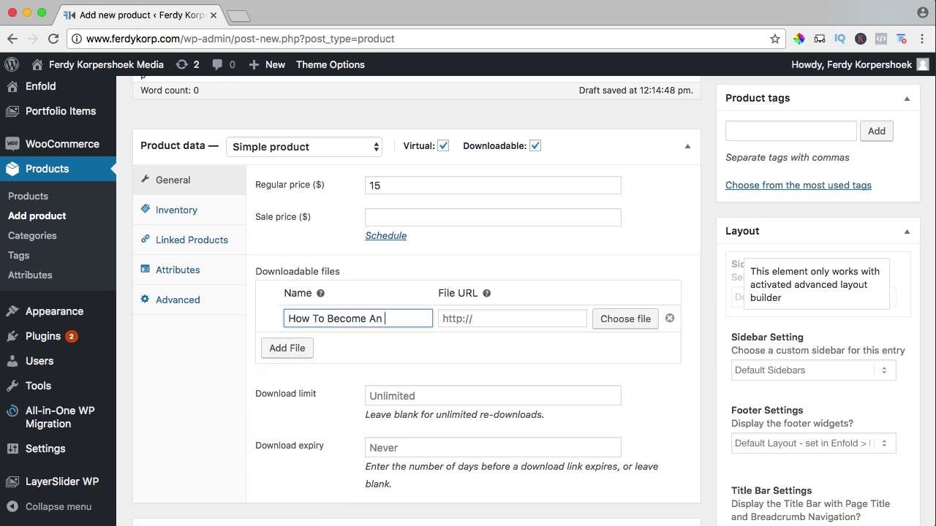
{"action": "type", "text": " Online Entrepreneur"}
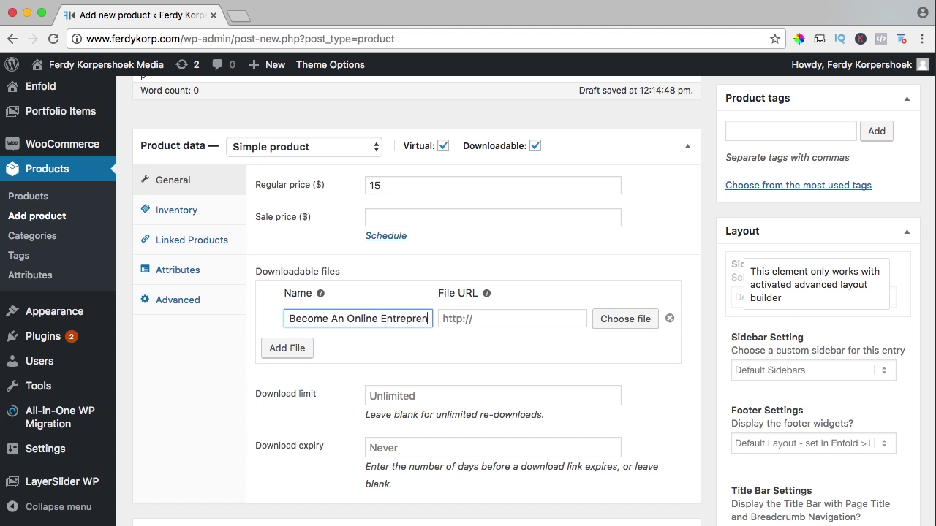
{"action": "left_click", "coordinate": [610, 322]}
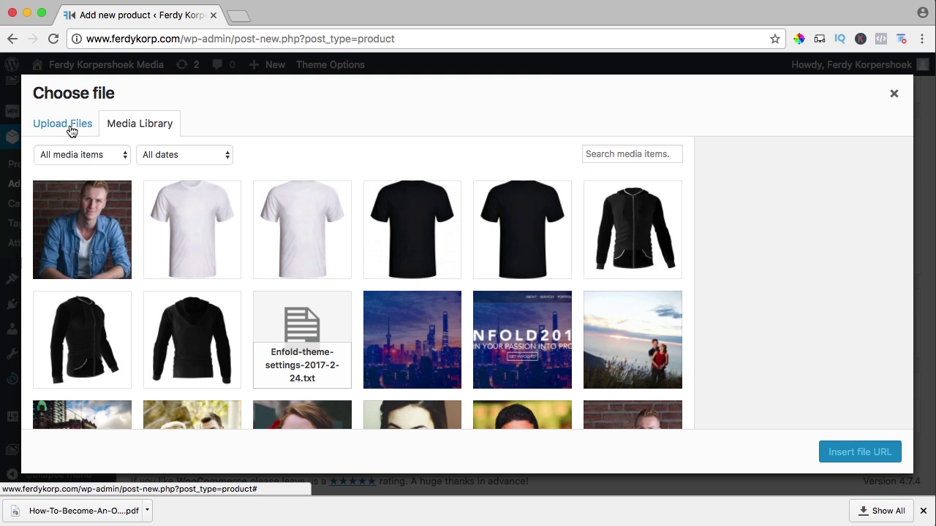
Upload the How-To-Become-An-Online-Entrepreneur-eBook.pdf file to the media library
{"action": "left_click", "coordinate": [71, 130]}
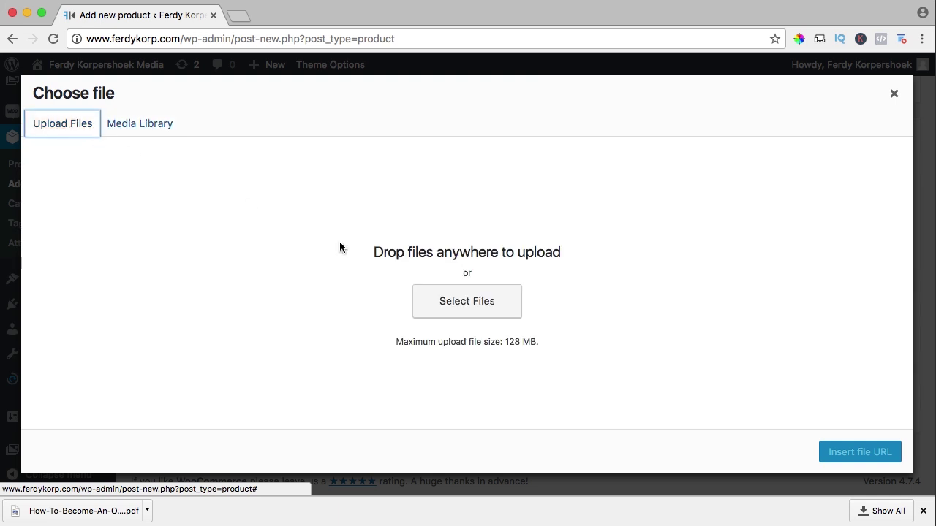
{"action": "left_click", "coordinate": [475, 304]}
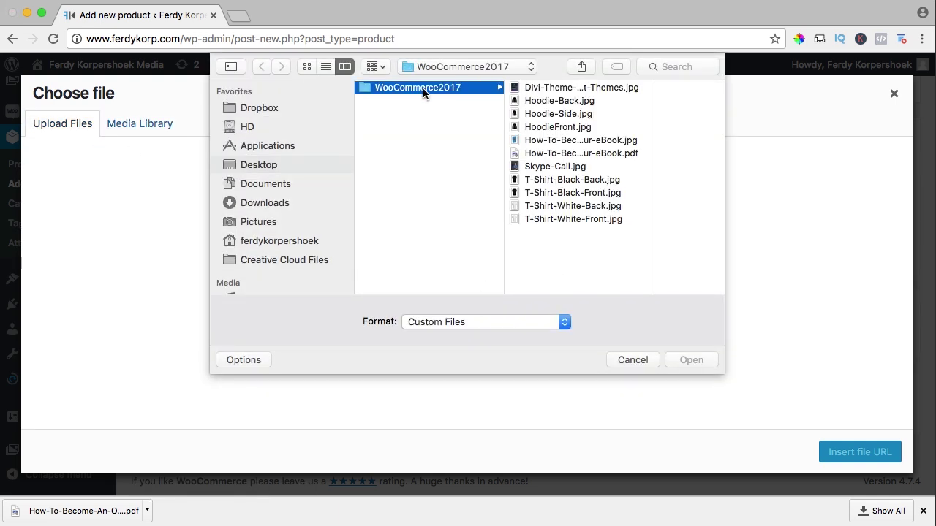
{"action": "left_click", "coordinate": [575, 153]}
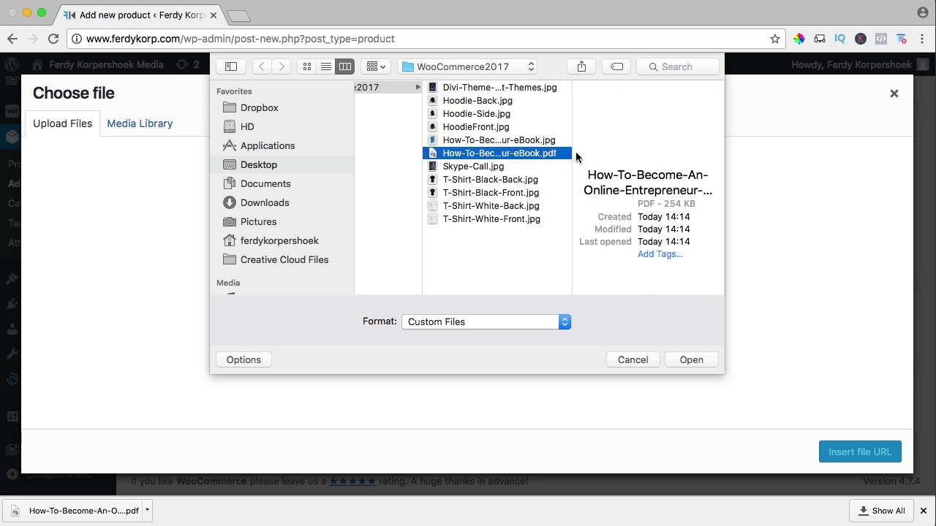
{"action": "left_click", "coordinate": [682, 356]}
Replace the hyphens in the uploaded file's title with spaces and copy the title
{"action": "left_click", "coordinate": [803, 347]}
{"action": "key", "text": "Delete"}
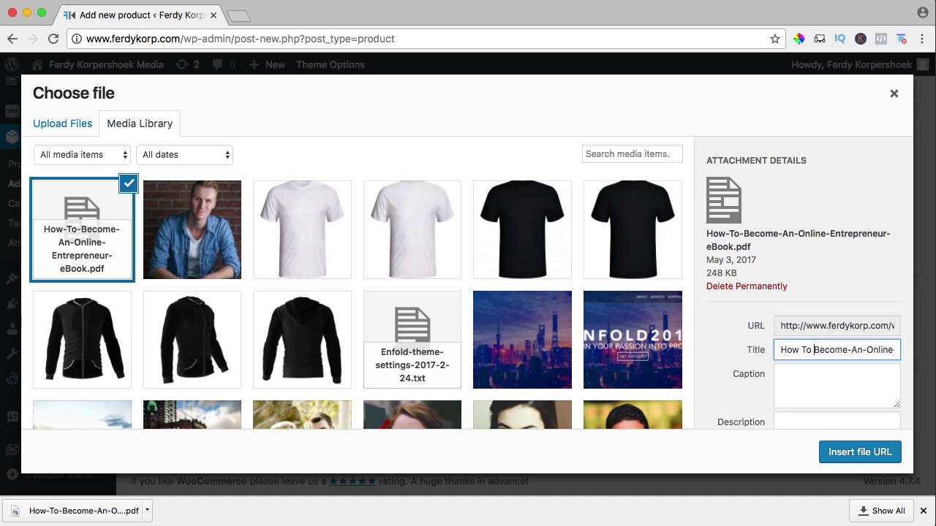
{"action": "key", "text": "Delete"}
{"action": "key", "text": "alt+Right"}
{"action": "key", "text": "Delete"}
{"action": "key", "text": "alt+Right"}
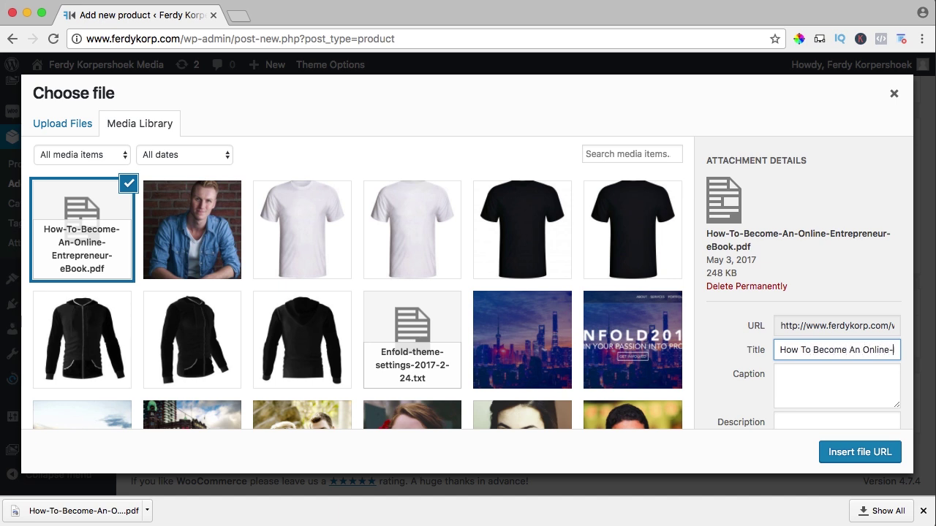
{"action": "key", "text": "super+a"}
{"action": "key", "text": "super+c"}
Paste the title into the description and insert the file URL into the download row
{"action": "left_click", "coordinate": [836, 421]}
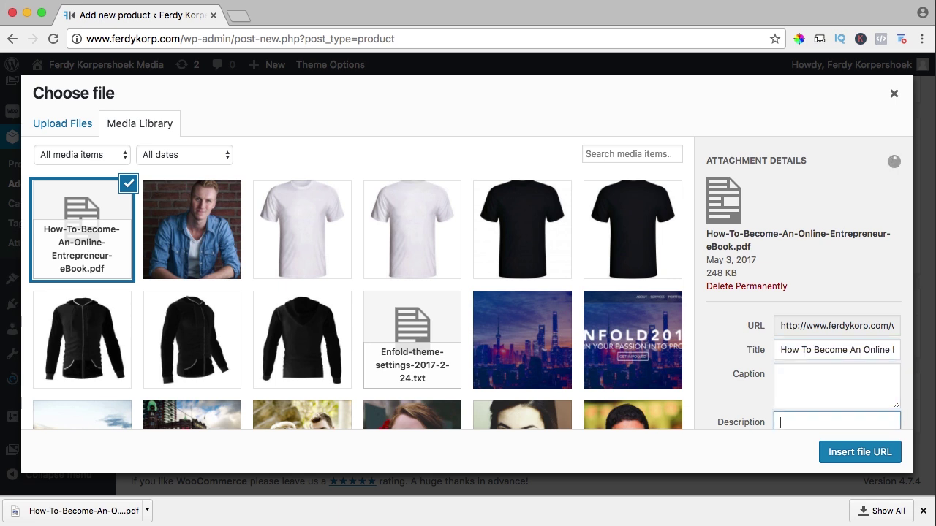
{"action": "key", "text": "super+v"}
{"action": "scroll", "coordinate": [804, 329], "scroll_direction": "down", "scroll_amount": 2}
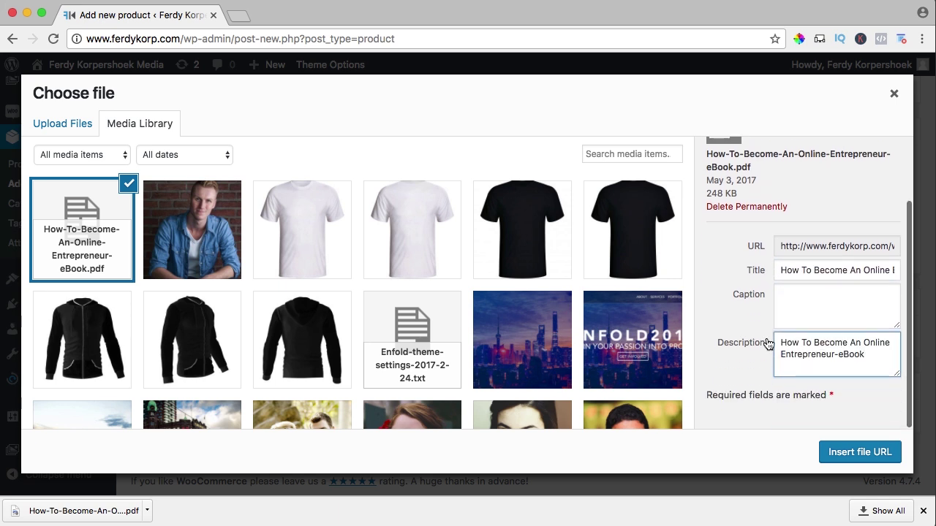
{"action": "left_click", "coordinate": [860, 453]}
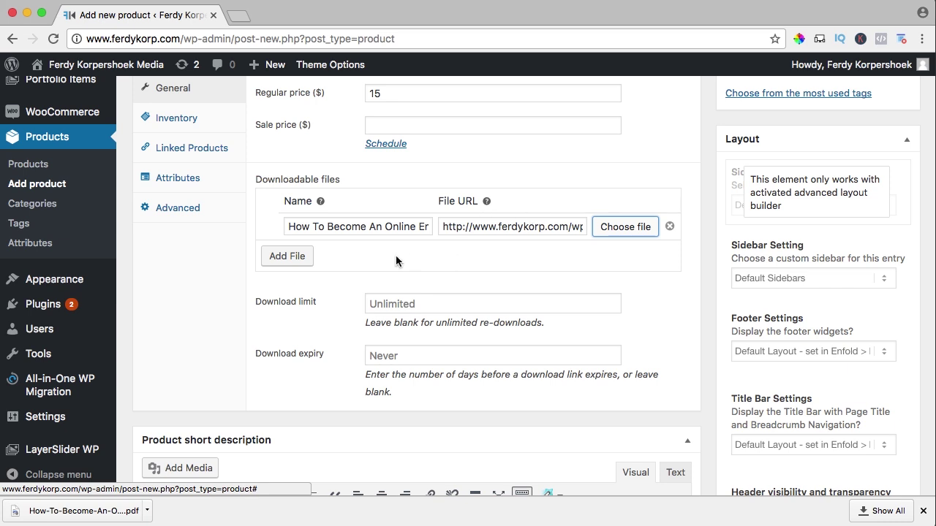
{"action": "scroll", "coordinate": [346, 270], "scroll_direction": "down", "scroll_amount": 2}
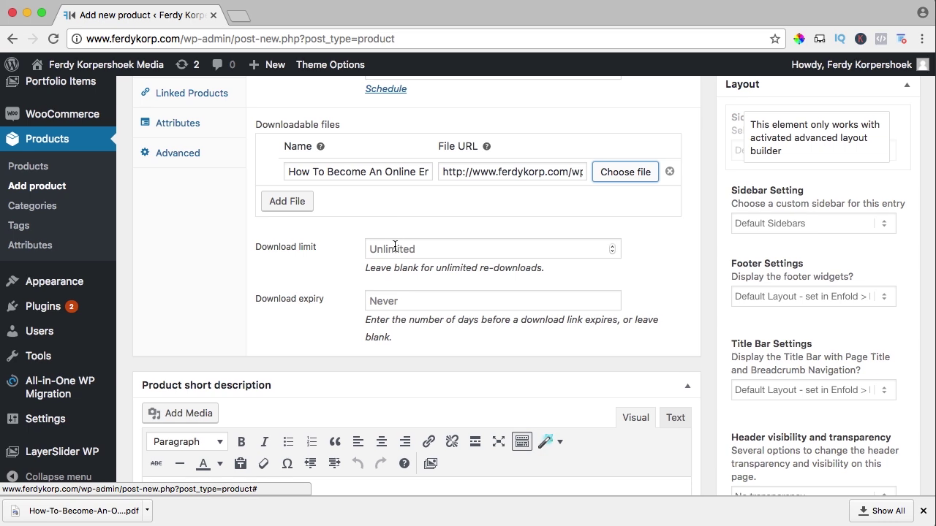
{"action": "left_click", "coordinate": [394, 248]}
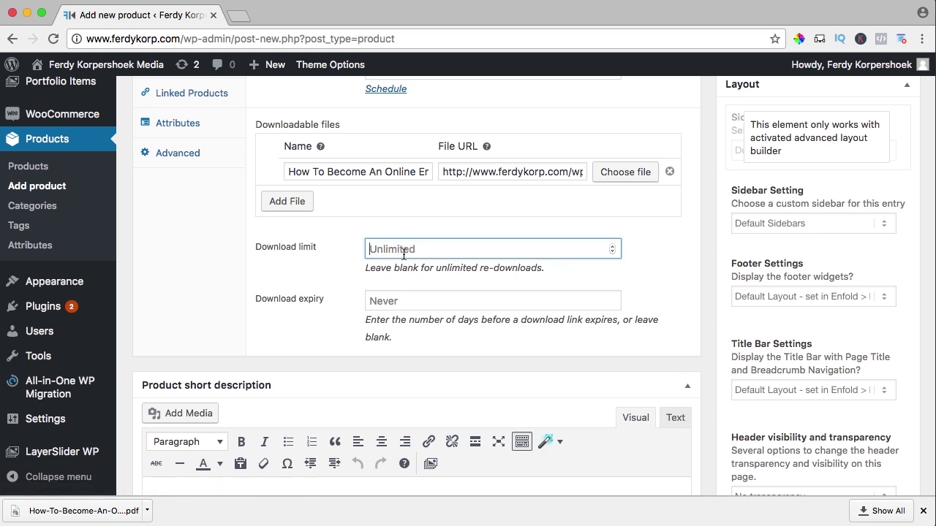
{"action": "left_click_drag", "start_coordinate": [422, 267], "coordinate": [578, 272]}
{"action": "left_click", "coordinate": [578, 272]}
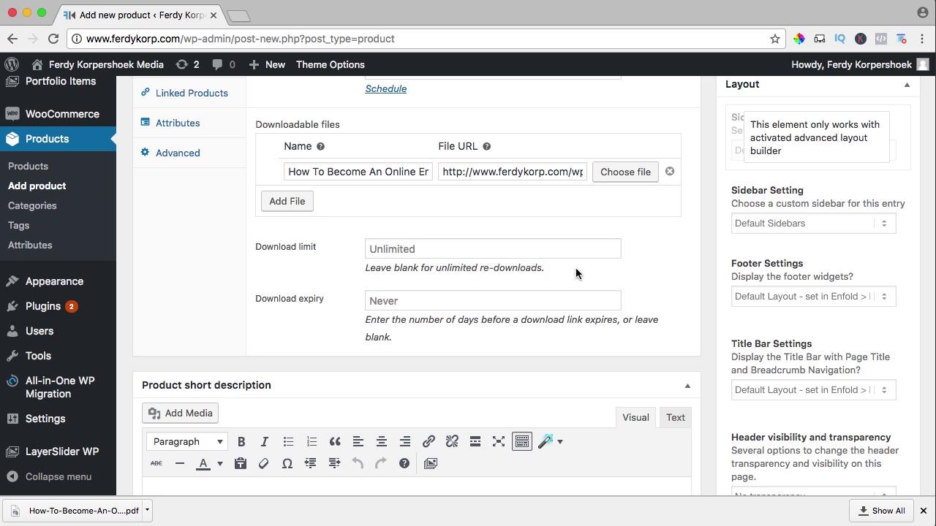
{"action": "left_click", "coordinate": [408, 303]}
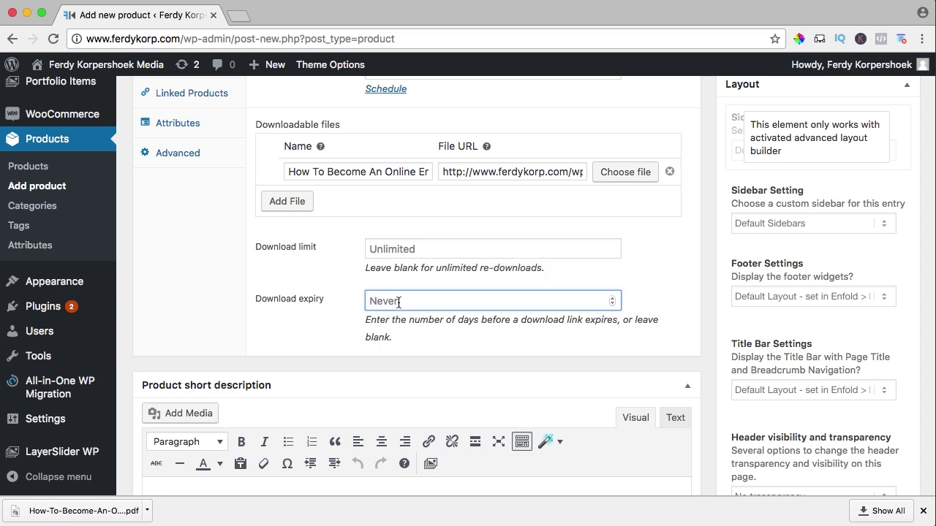
{"action": "type", "text": "30"}
{"action": "key", "text": "Tab"}
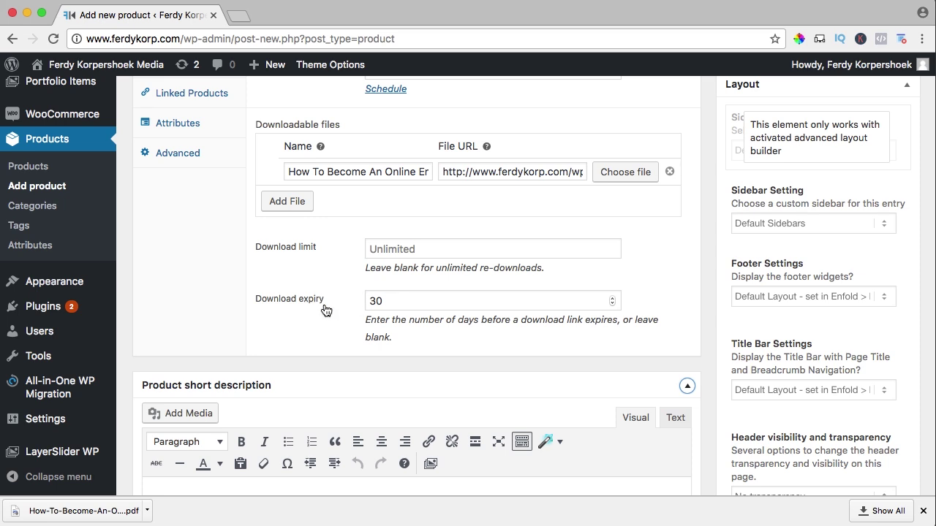
{"action": "double_click", "coordinate": [402, 299]}
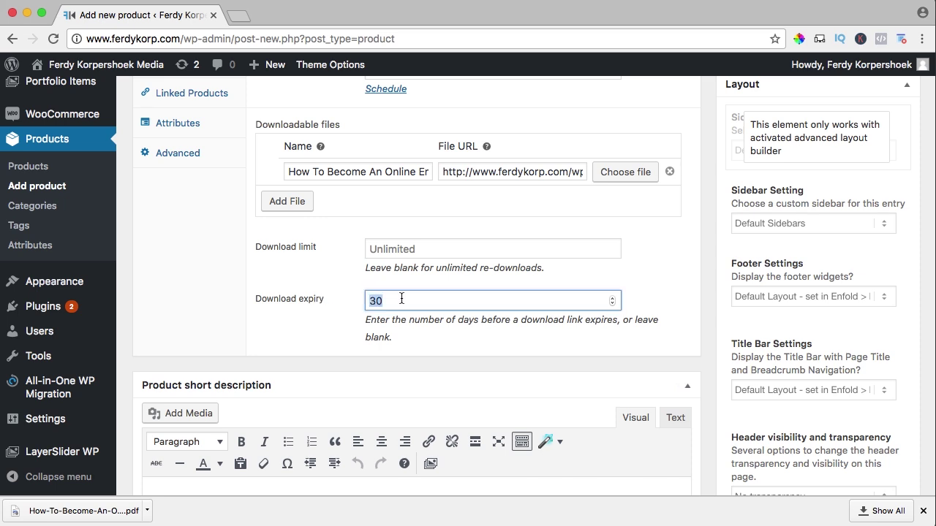
{"action": "key", "text": "BackSpace"}
{"action": "left_click", "coordinate": [426, 333]}
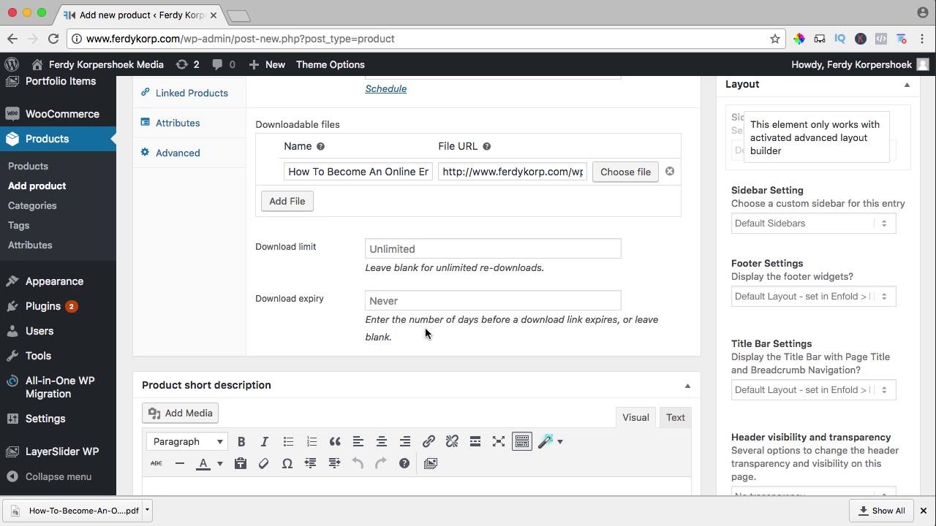
{"action": "scroll", "coordinate": [341, 279], "scroll_direction": "down", "scroll_amount": 5}
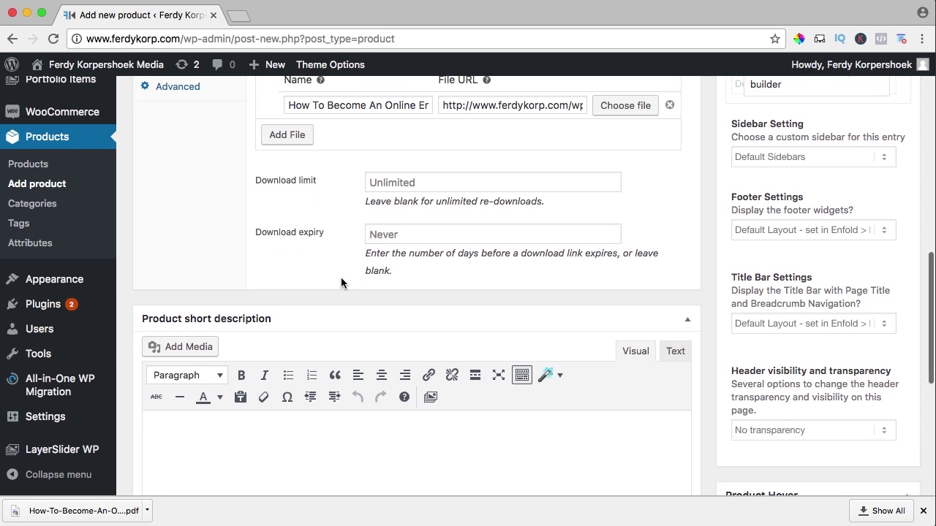
{"action": "scroll", "coordinate": [342, 279], "scroll_direction": "up", "scroll_amount": 2}
{"action": "scroll", "coordinate": [341, 278], "scroll_direction": "down", "scroll_amount": 3}
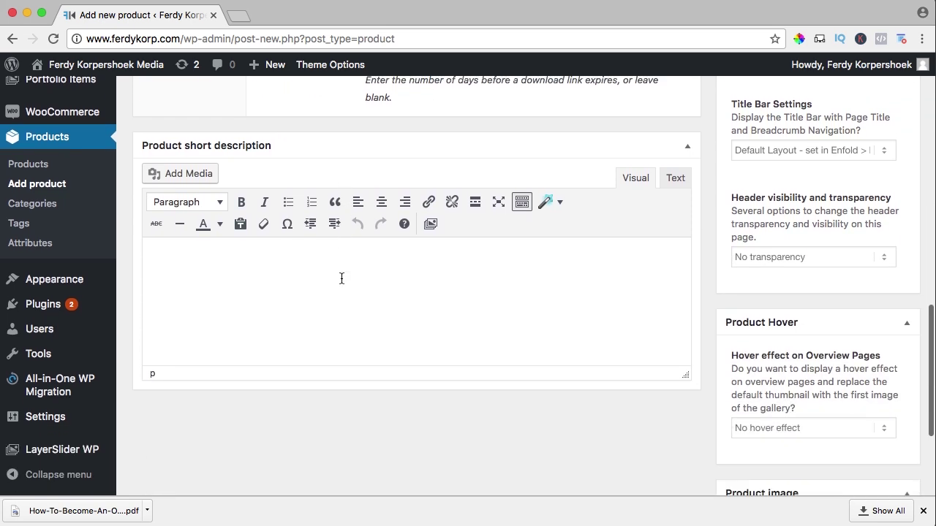
Paste the eBook's paragraph into the product short description
{"action": "left_click", "coordinate": [291, 262]}
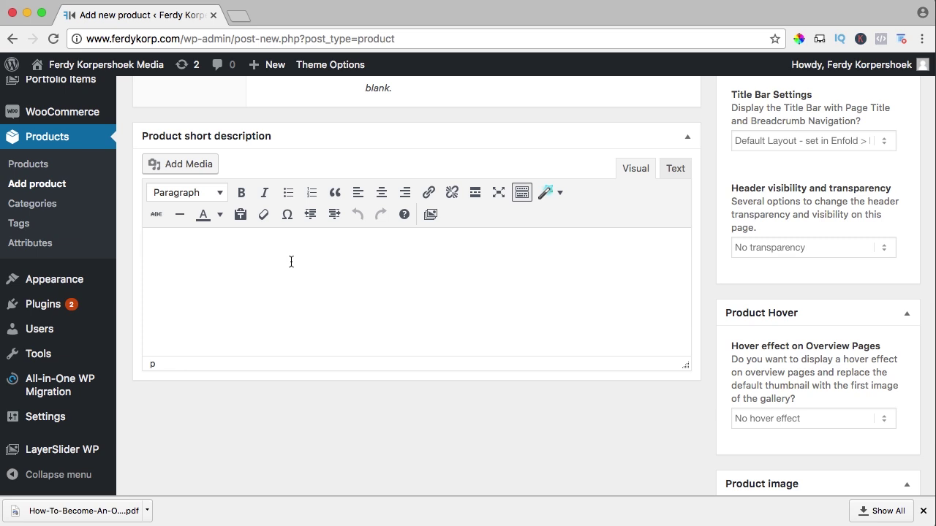
{"action": "key", "text": "super+v"}
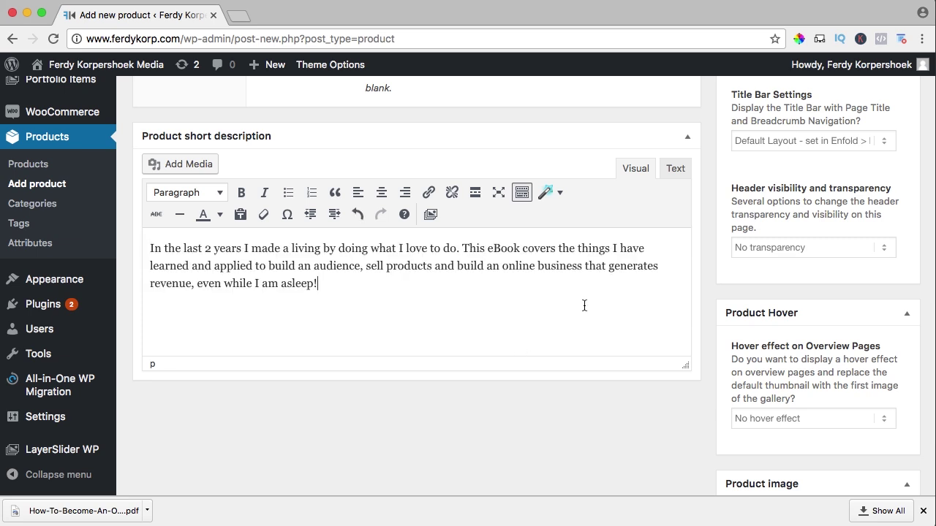
{"action": "scroll", "coordinate": [614, 315], "scroll_direction": "down", "scroll_amount": 5}
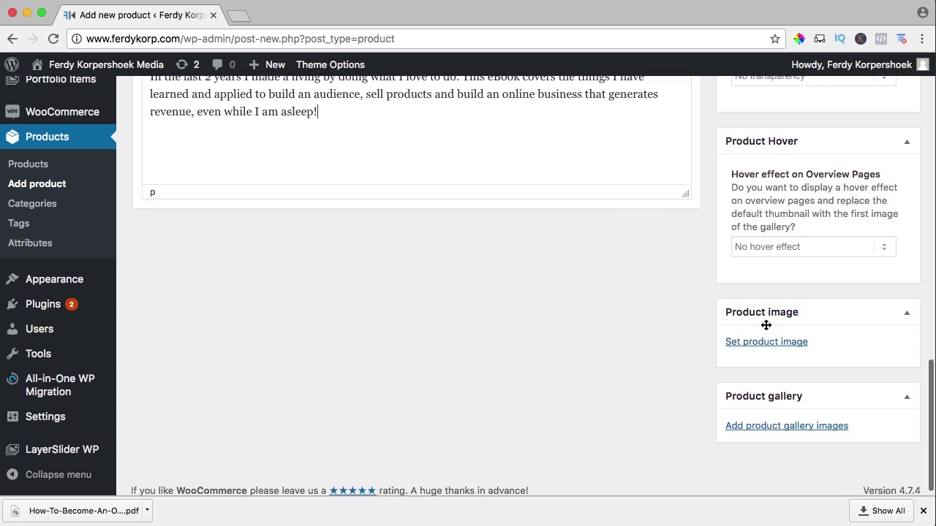
Upload the How-To-Become-An-Online-Entrepreneur-eBook.jpg cover through the product image picker
{"action": "left_click", "coordinate": [763, 343]}
{"action": "left_click", "coordinate": [71, 132]}
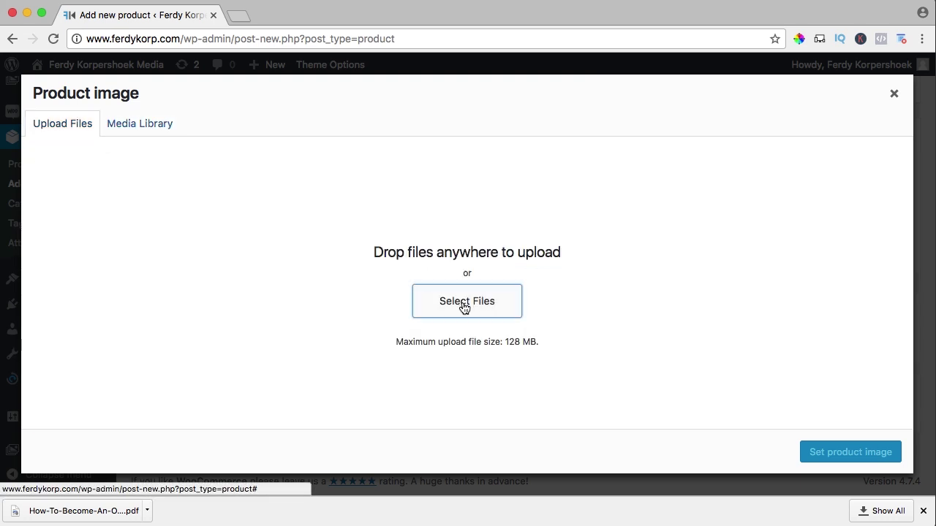
{"action": "left_click", "coordinate": [465, 303]}
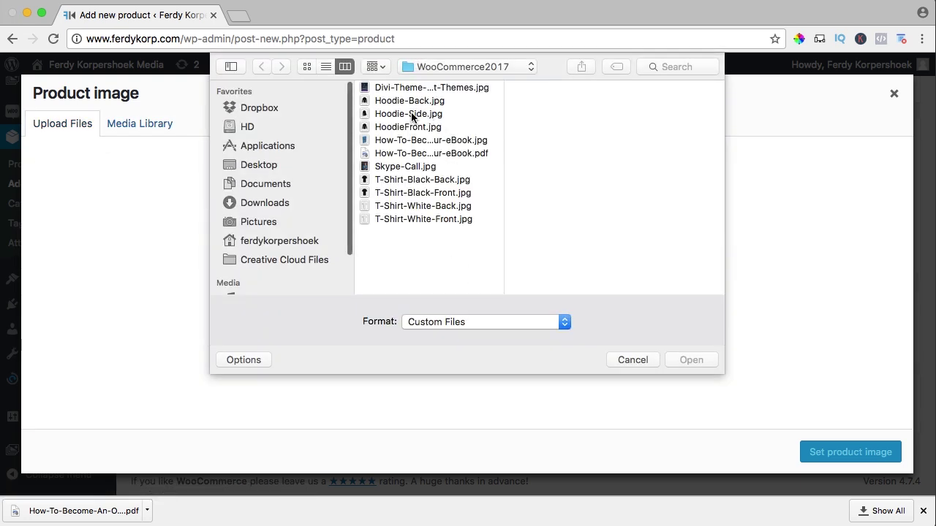
{"action": "left_click", "coordinate": [406, 141]}
{"action": "key", "text": "space"}
{"action": "key", "text": "space"}
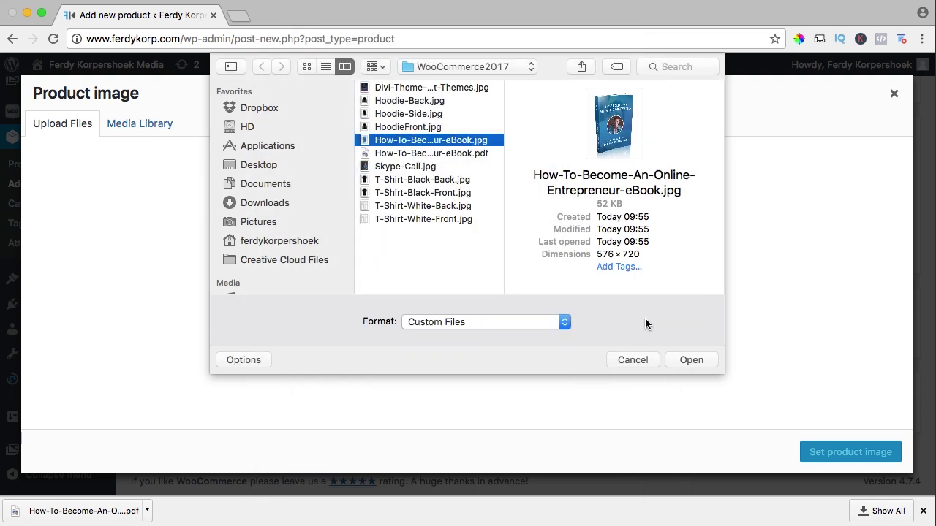
{"action": "left_click", "coordinate": [691, 360]}
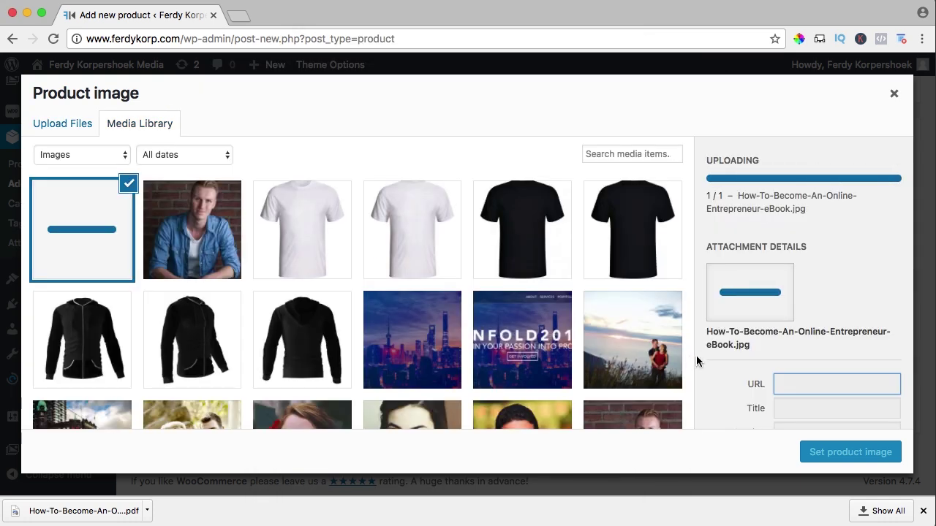
Replace the hyphens in the cover image title with spaces and copy the title
{"action": "key", "text": "BackSpace"}
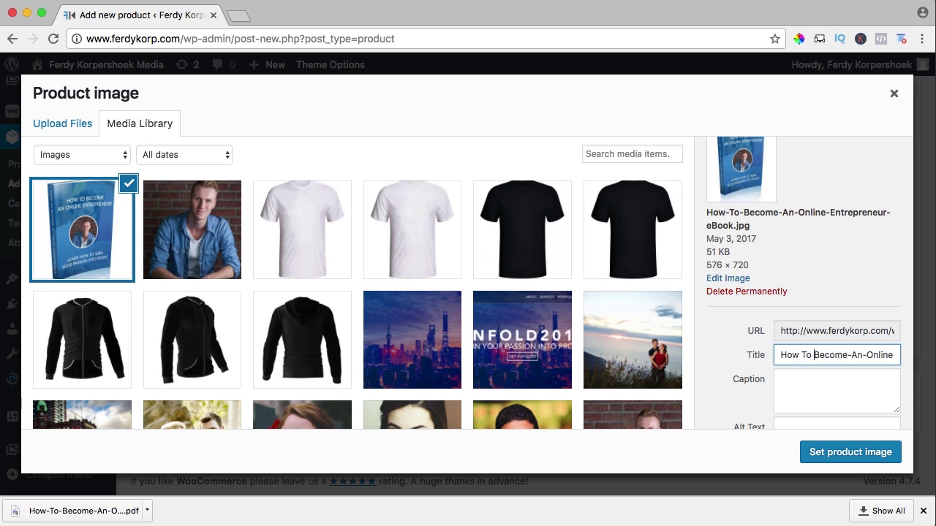
{"action": "key", "text": "BackSpace"}
{"action": "key", "text": "Right"}
{"action": "key", "text": "Right"}
{"action": "key", "text": "Right"}
{"action": "key", "text": "BackSpace"}
{"action": "key", "text": "Right"}
{"action": "key", "text": "Right"}
{"action": "key", "text": "Right"}
{"action": "key", "text": "Right"}
{"action": "key", "text": "Right"}
{"action": "key", "text": "Right"}
{"action": "key", "text": "Right"}
{"action": "key", "text": "BackSpace"}
{"action": "key", "text": "Right"}
{"action": "key", "text": "Right"}
{"action": "key", "text": "Right"}
{"action": "key", "text": "Right"}
{"action": "key", "text": "Right"}
{"action": "key", "text": "Right"}
{"action": "key", "text": "Right"}
{"action": "key", "text": "Right"}
{"action": "key", "text": "Right"}
{"action": "key", "text": "Right"}
{"action": "key", "text": "Right"}
{"action": "key", "text": "Right"}
{"action": "key", "text": "Right"}
{"action": "key", "text": "BackSpace"}
{"action": "key", "text": "ctrl+a"}
{"action": "key", "text": "ctrl+c"}
Fill in the image's alt text and set the cover as the product image
{"action": "left_click", "coordinate": [836, 425]}
{"action": "key", "text": "ctrl+v"}
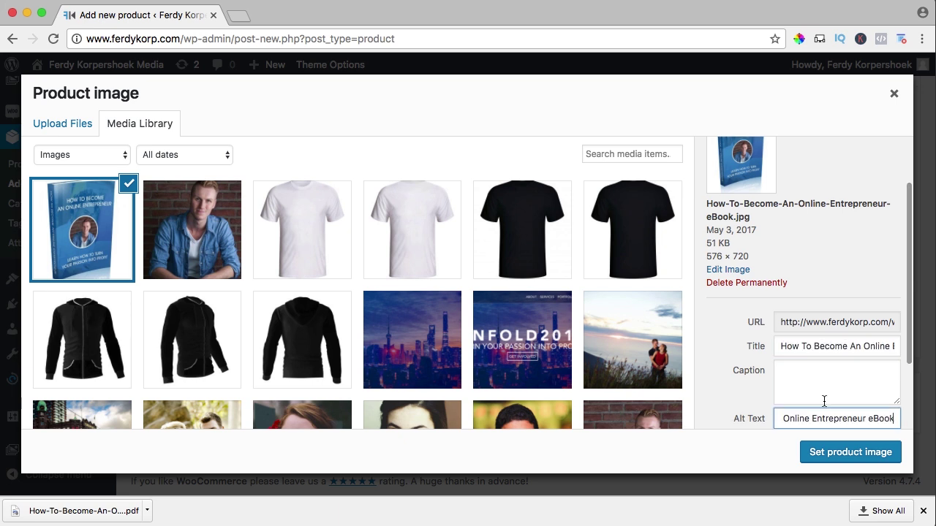
{"action": "left_click", "coordinate": [833, 451]}
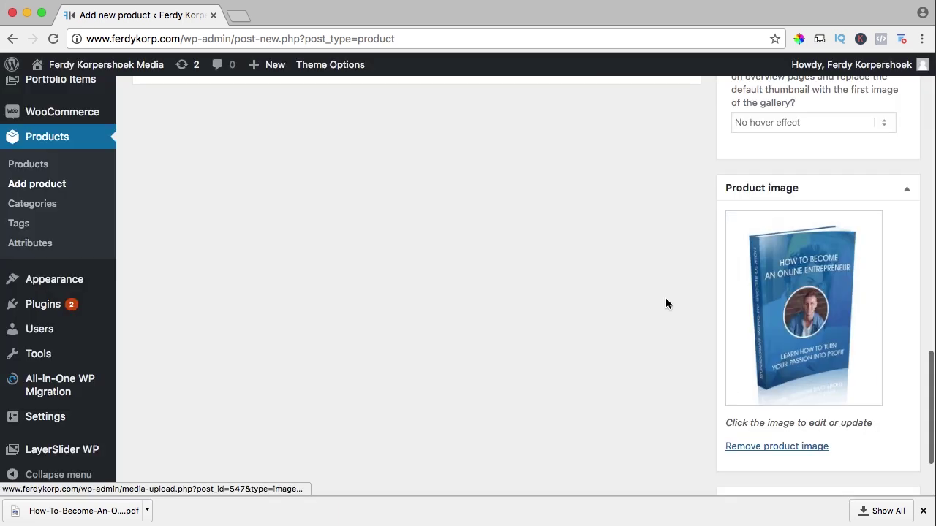
{"action": "scroll", "coordinate": [665, 300], "scroll_direction": "up", "scroll_amount": 5}
{"action": "scroll", "coordinate": [713, 283], "scroll_direction": "up", "scroll_amount": 10}
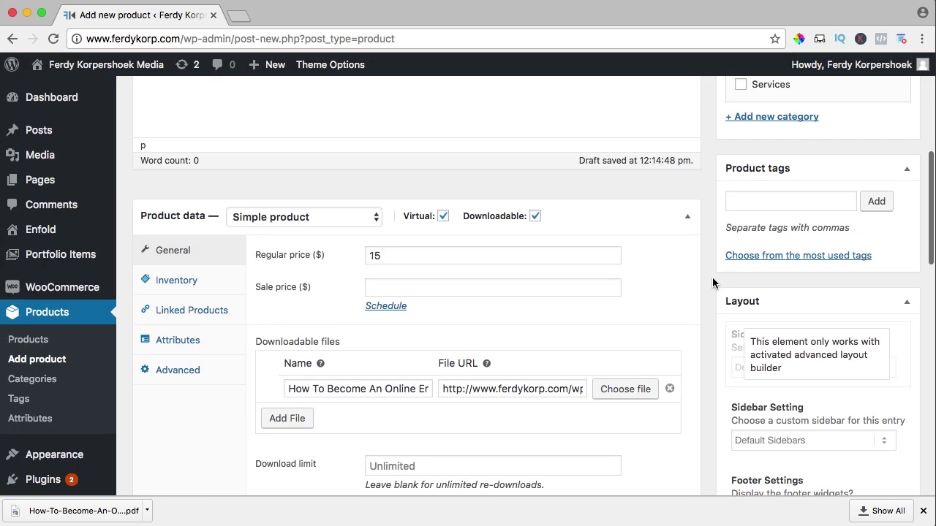
Add the product tags eBook, Online Marketing and Online Entrepreneur
{"action": "left_click", "coordinate": [780, 282]}
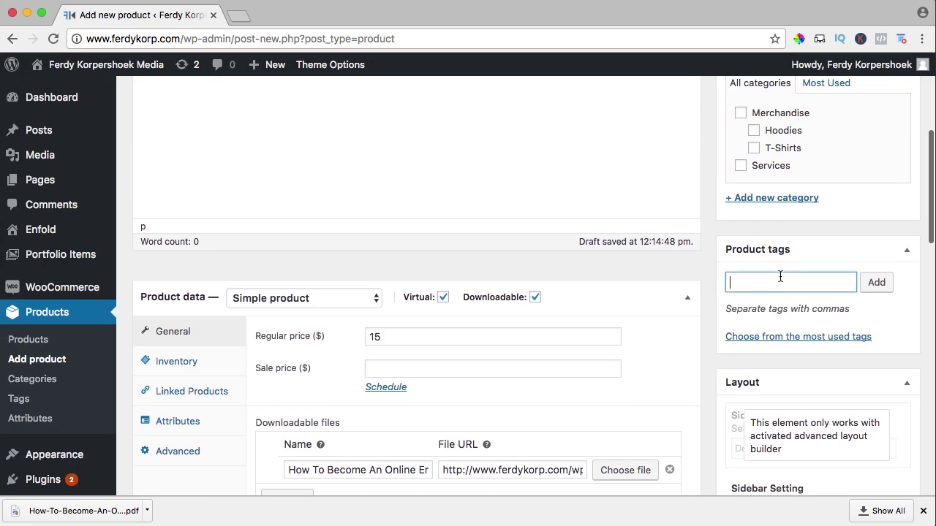
{"action": "type", "text": "e"}
{"action": "type", "text": "Book"}
{"action": "left_click", "coordinate": [876, 284]}
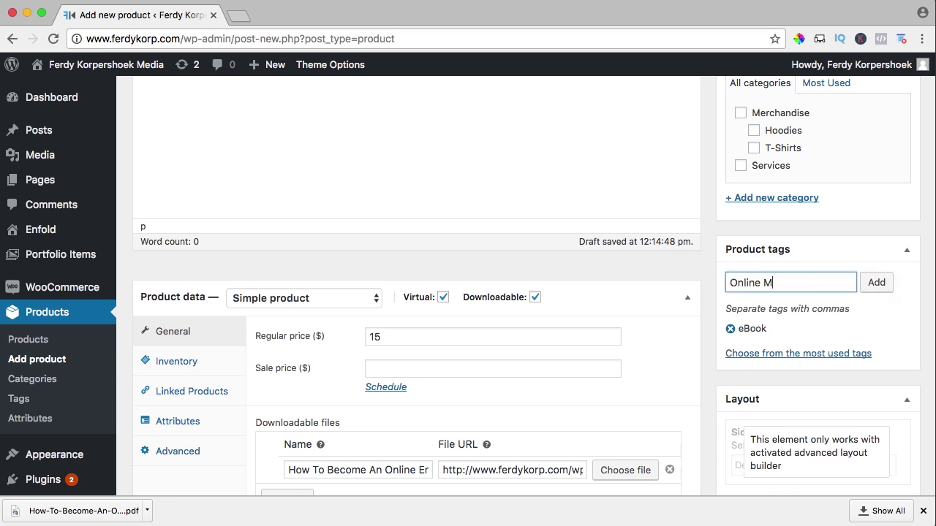
{"action": "left_click", "coordinate": [876, 283]}
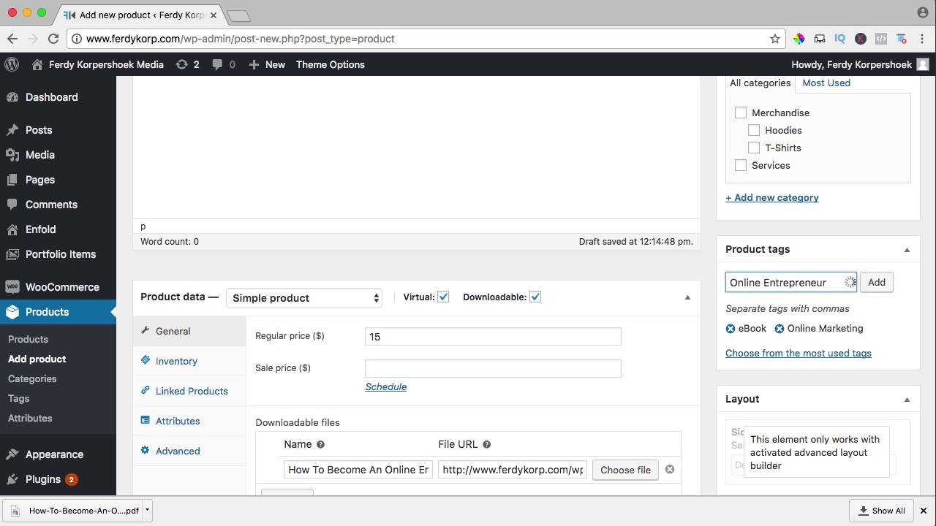
{"action": "left_click", "coordinate": [876, 283]}
Create a new eBooks product category and assign it
{"action": "scroll", "coordinate": [812, 228], "scroll_direction": "up", "scroll_amount": 1}
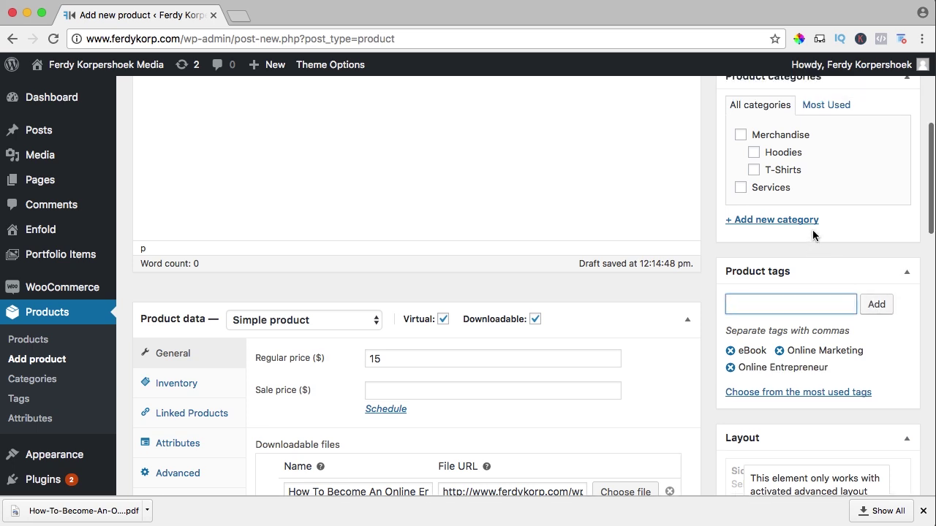
{"action": "left_click", "coordinate": [777, 230]}
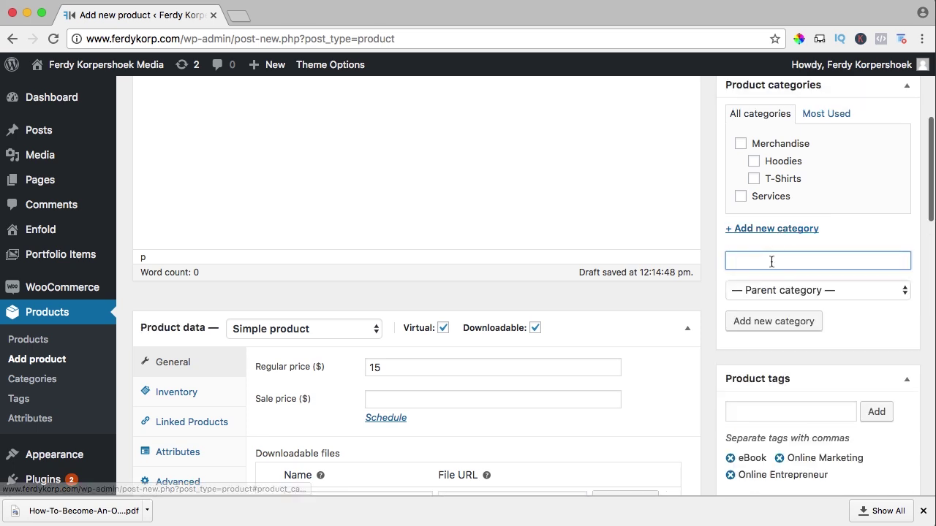
{"action": "type", "text": "eBooks"}
{"action": "left_click", "coordinate": [769, 320]}
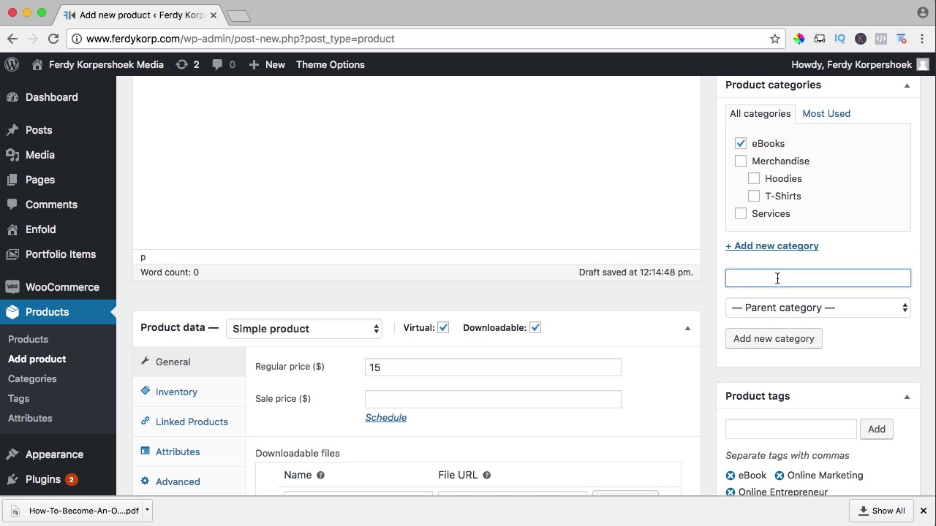
{"action": "scroll", "coordinate": [795, 259], "scroll_direction": "up", "scroll_amount": 8}
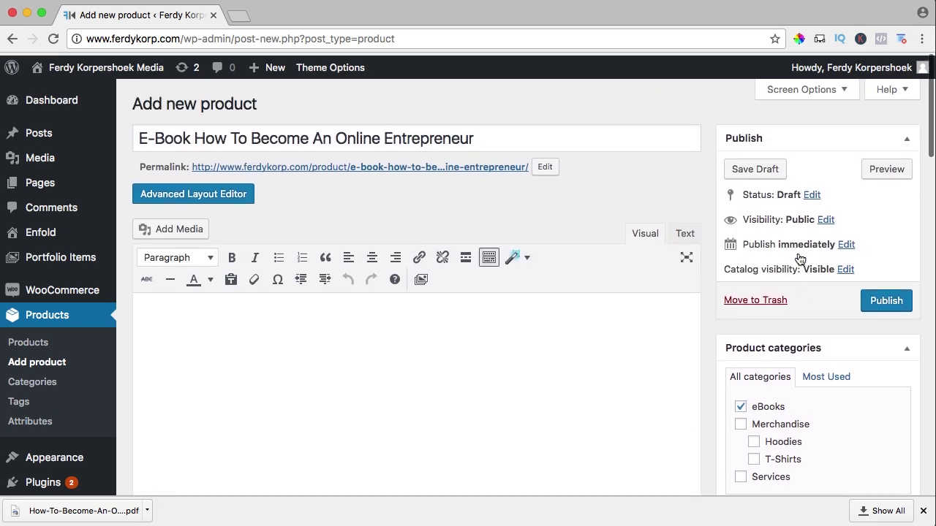
Publish the eBook product and open its live page in a new tab
{"action": "left_click", "coordinate": [886, 298]}
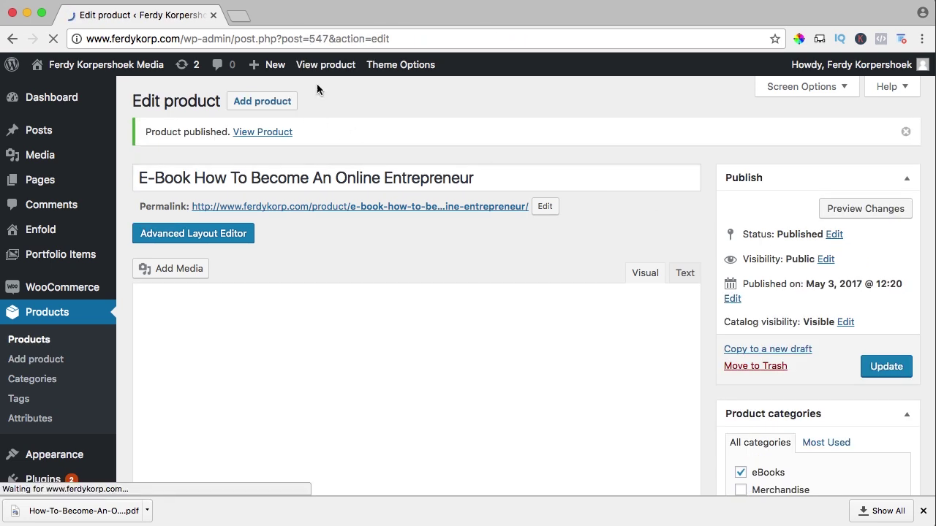
{"action": "left_click", "coordinate": [315, 65], "text": "super"}
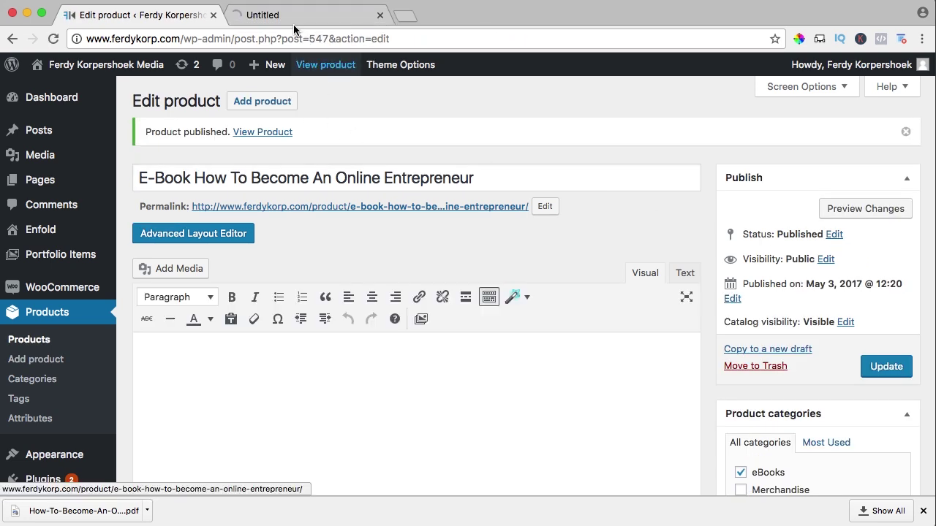
{"action": "left_click", "coordinate": [293, 15]}
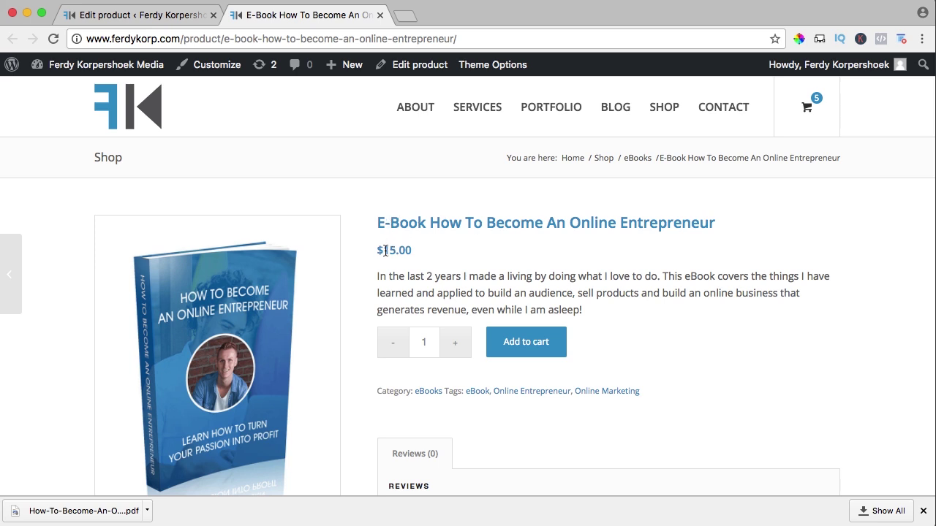
Review the live page and enlarged cover image, then return to the product editor
{"action": "scroll", "coordinate": [411, 253], "scroll_direction": "down", "scroll_amount": 2}
{"action": "left_click_drag", "start_coordinate": [402, 209], "coordinate": [483, 209]}
{"action": "left_click", "coordinate": [480, 210]}
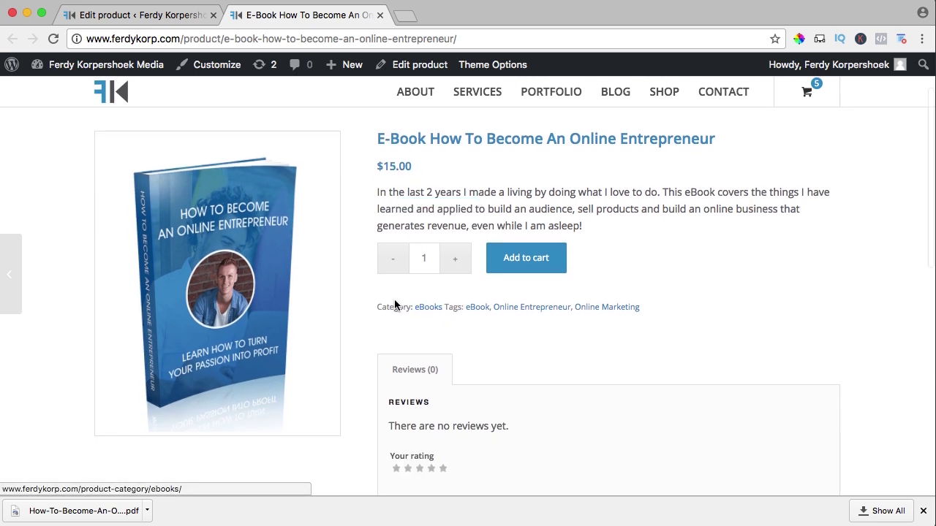
{"action": "left_click", "coordinate": [261, 269]}
{"action": "left_click", "coordinate": [263, 266]}
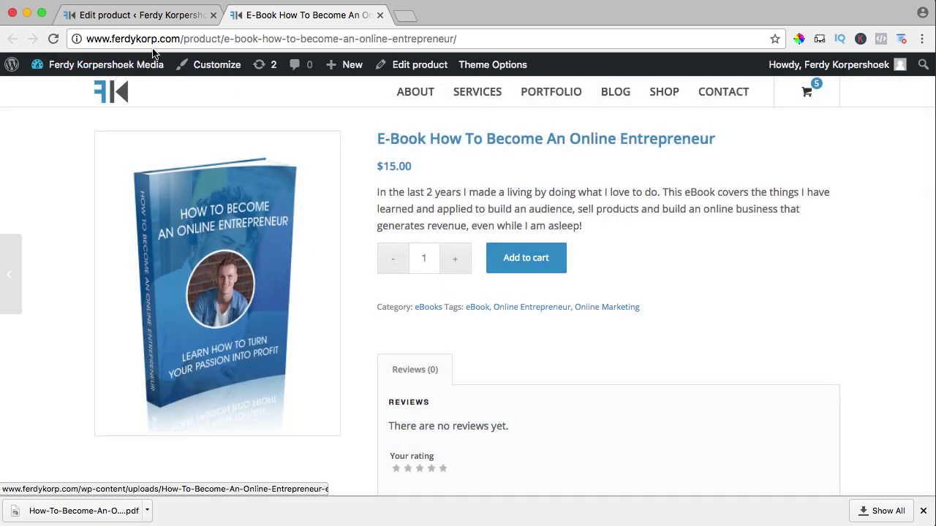
{"action": "left_click", "coordinate": [165, 15]}
{"action": "scroll", "coordinate": [549, 216], "scroll_direction": "down", "scroll_amount": 10}
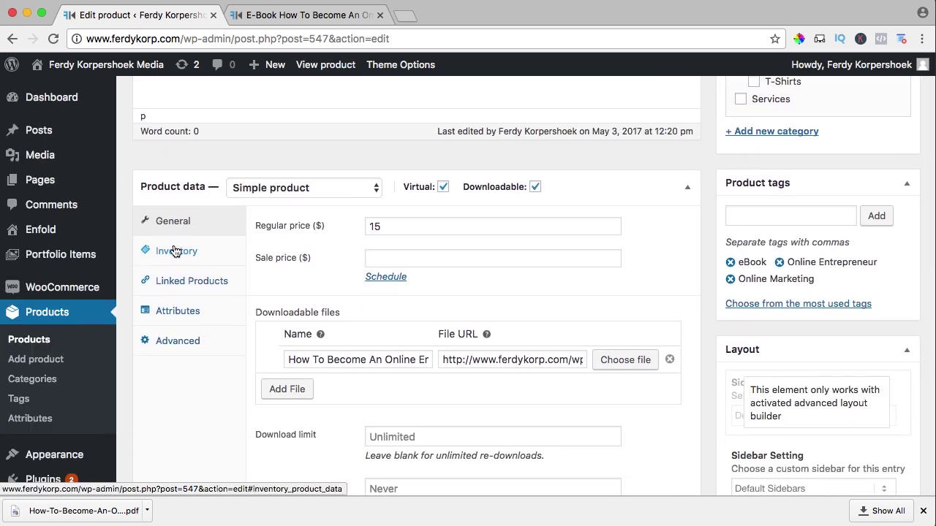
Tick Sold individually under Inventory, update the eBook, and reload its live page
{"action": "left_click", "coordinate": [172, 252]}
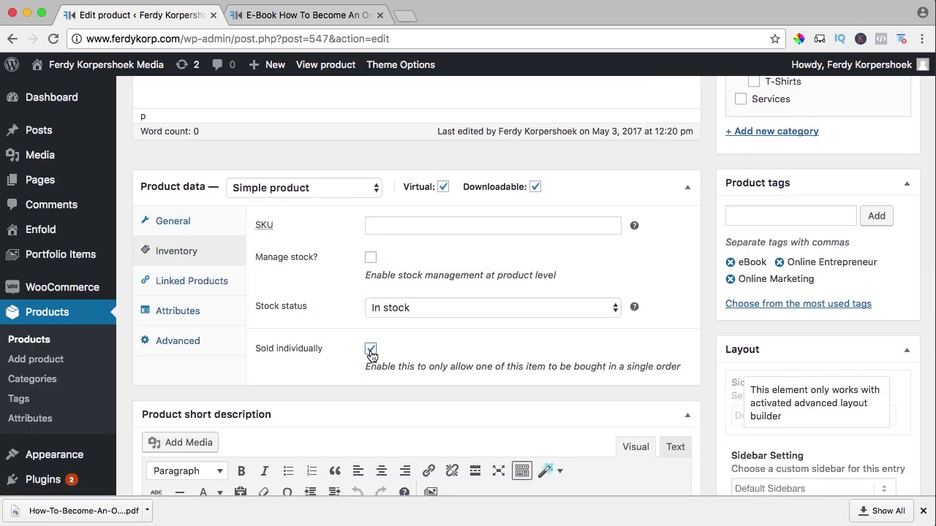
{"action": "scroll", "coordinate": [450, 352], "scroll_direction": "up", "scroll_amount": 6}
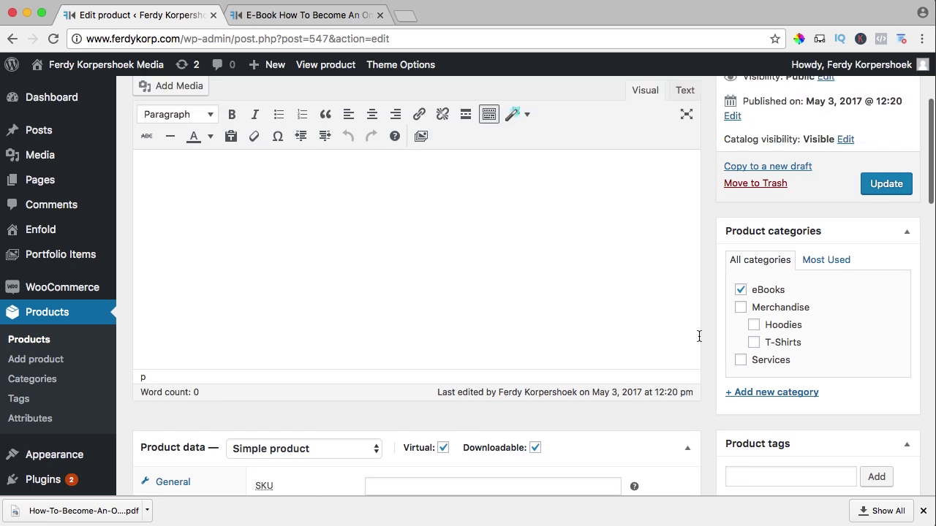
{"action": "left_click", "coordinate": [883, 192]}
{"action": "left_click", "coordinate": [245, 17]}
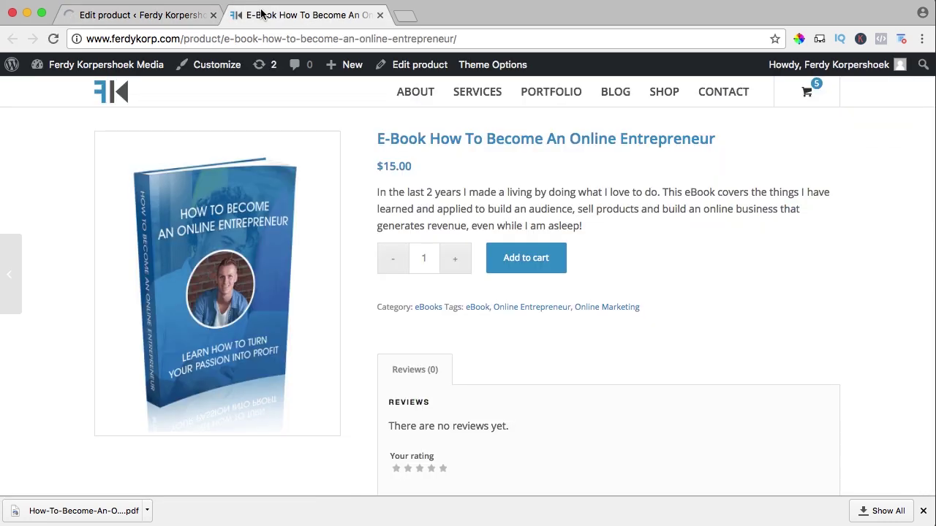
{"action": "key", "text": "super+r"}
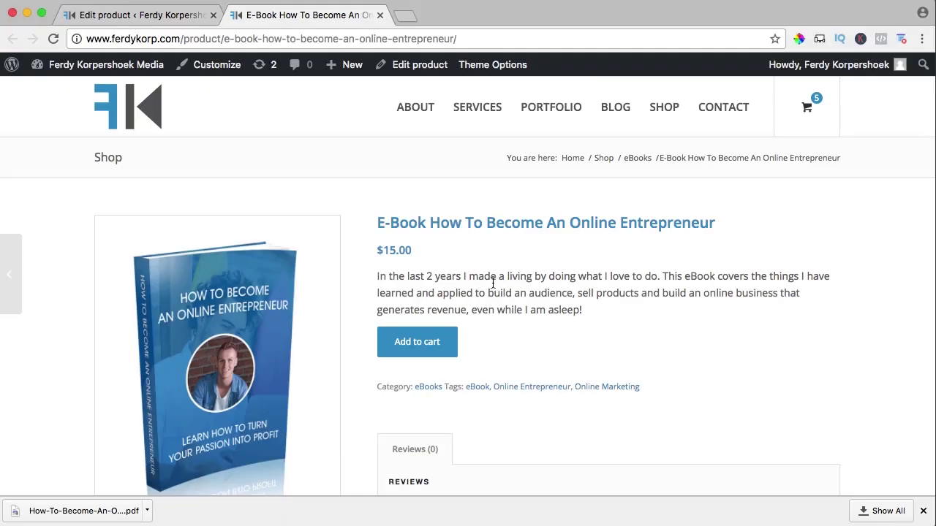
Start a new product named Divi Theme and enter its regular price of 90
{"action": "mouse_move", "coordinate": [354, 65]}
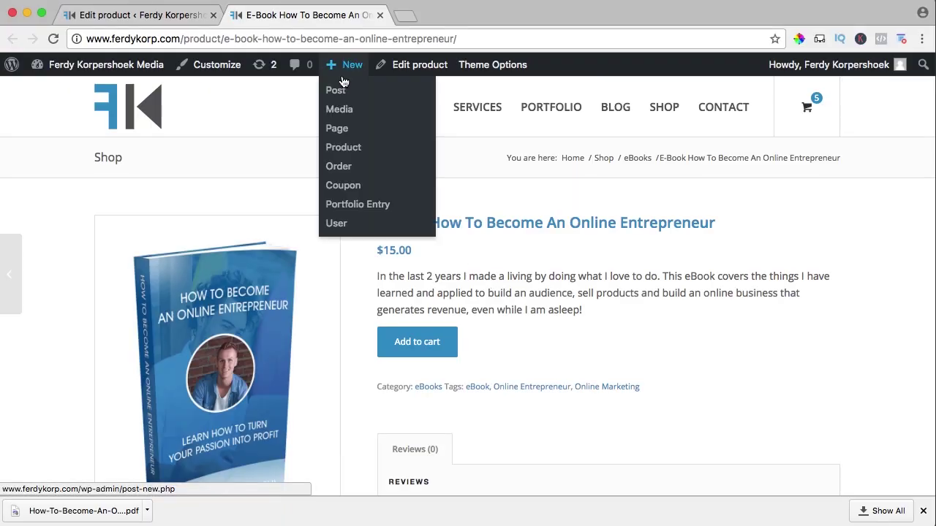
{"action": "left_click", "coordinate": [343, 149]}
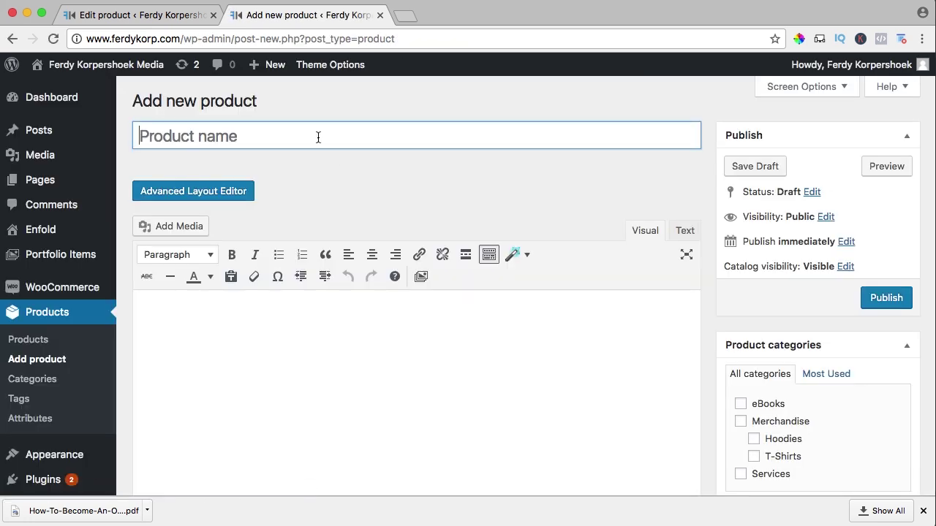
{"action": "type", "text": "Divi Theme"}
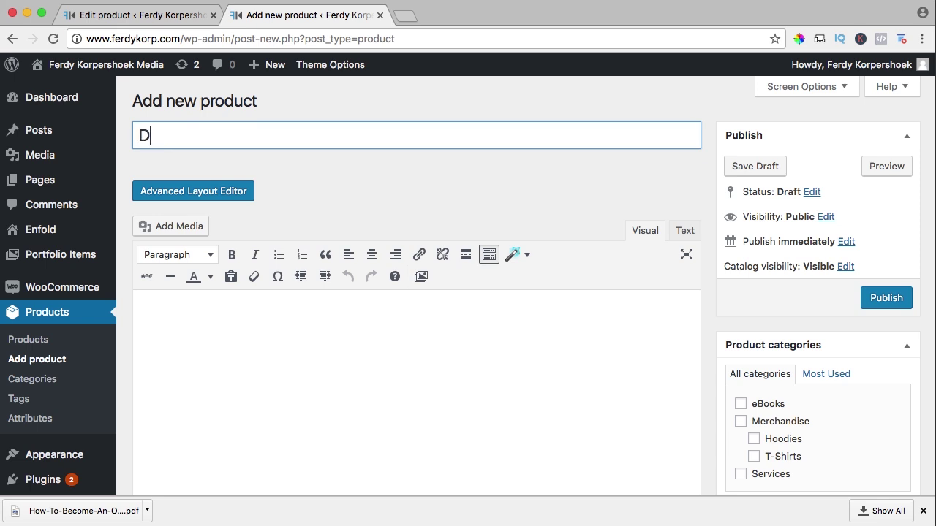
{"action": "scroll", "coordinate": [411, 189], "scroll_direction": "down", "scroll_amount": 6}
{"action": "left_click", "coordinate": [402, 199]}
{"action": "type", "text": "80"}
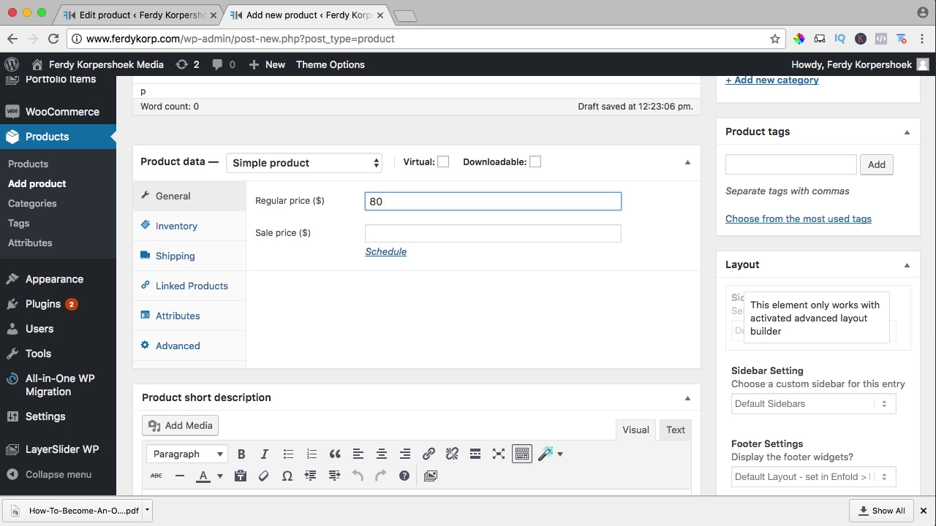
Set the sale price to 80, tick Virtual, and make it an External/Affiliate product
{"action": "left_click", "coordinate": [492, 233]}
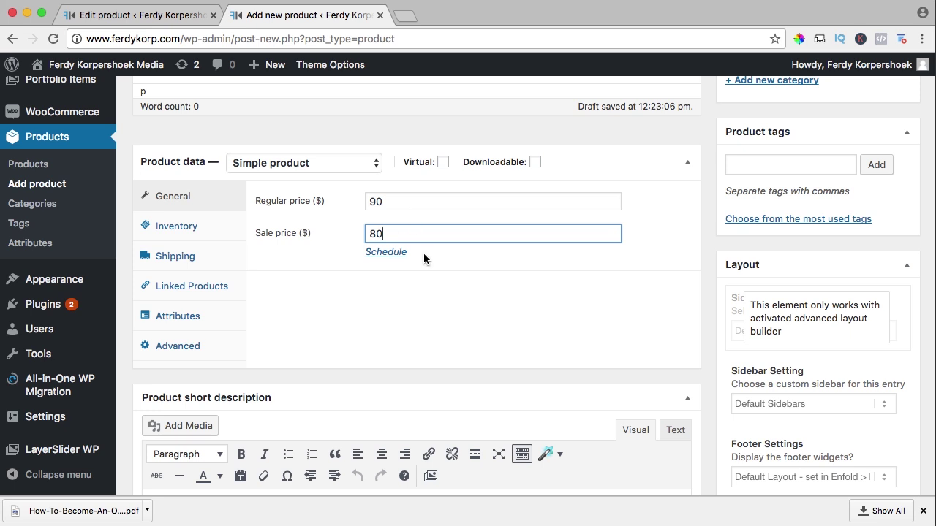
{"action": "left_click", "coordinate": [443, 162]}
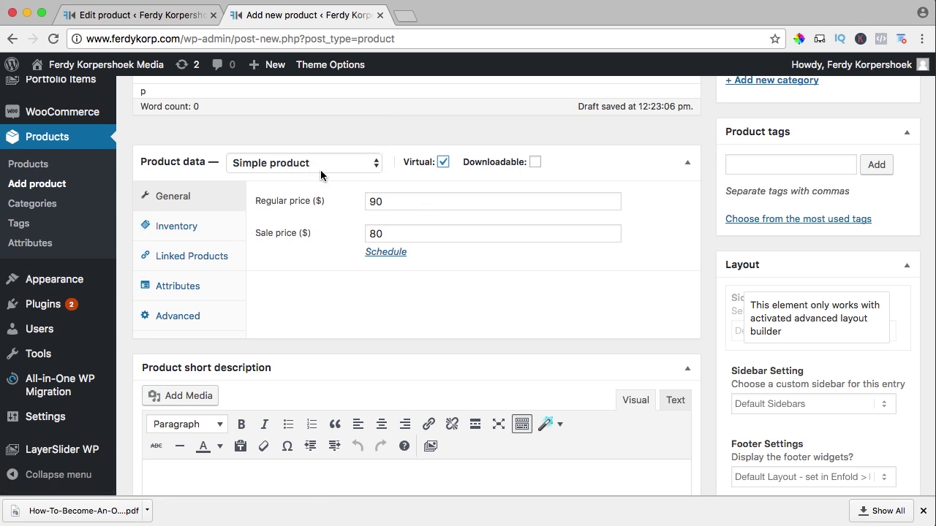
{"action": "left_click", "coordinate": [290, 164]}
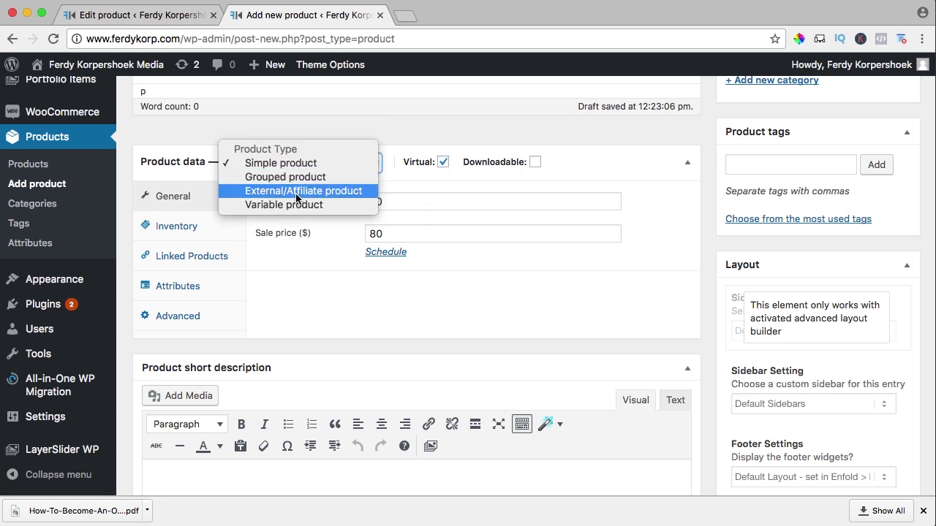
{"action": "left_click", "coordinate": [308, 193]}
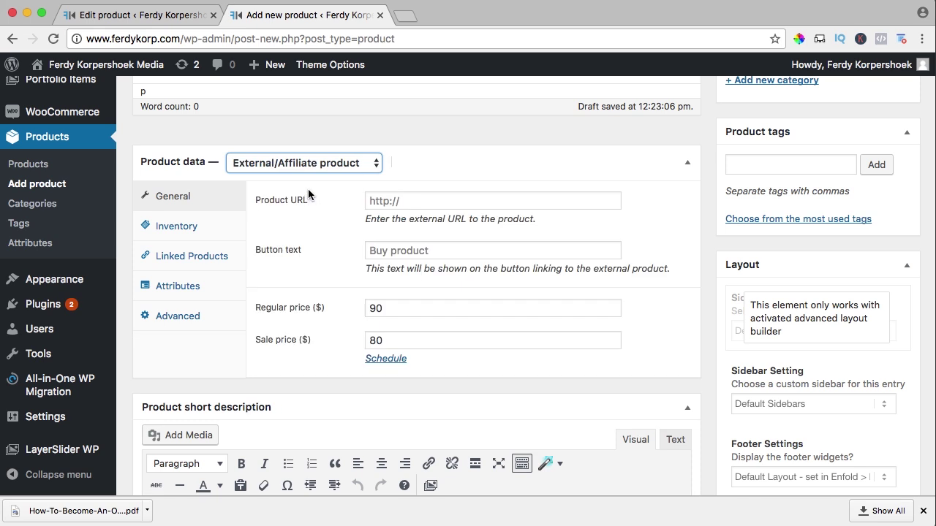
Paste the Elegant Themes affiliate link as the Product URL and verify it on elegantthemes.com
{"action": "left_click", "coordinate": [408, 200]}
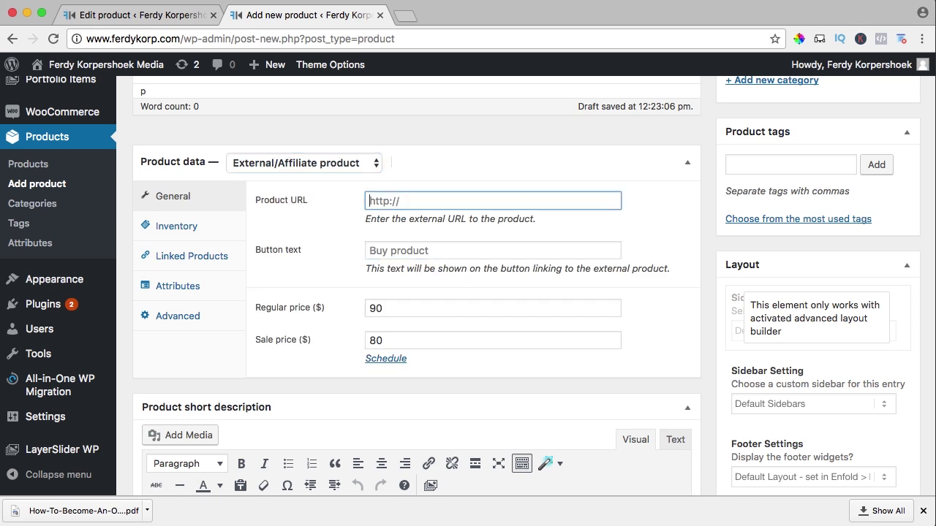
{"action": "key", "text": "ctrl+v"}
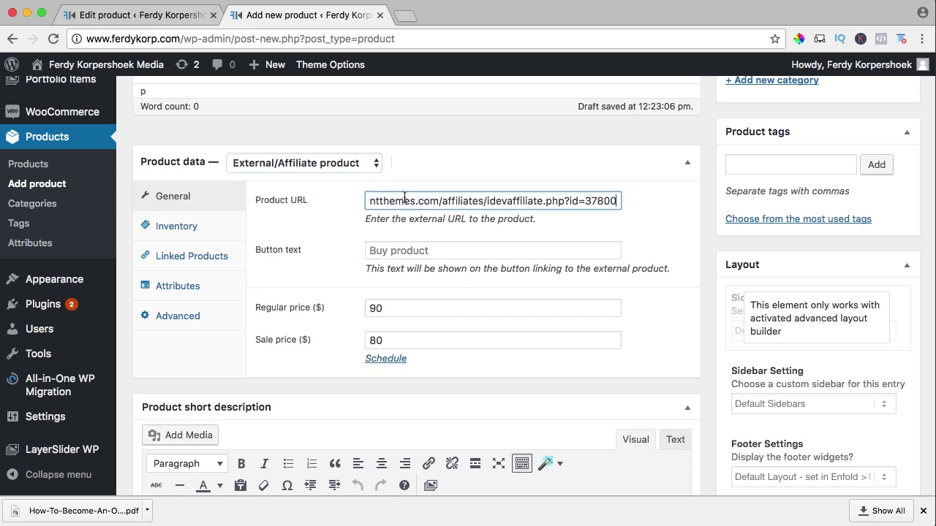
{"action": "left_click", "coordinate": [404, 20]}
{"action": "type", "text": "elegan"}
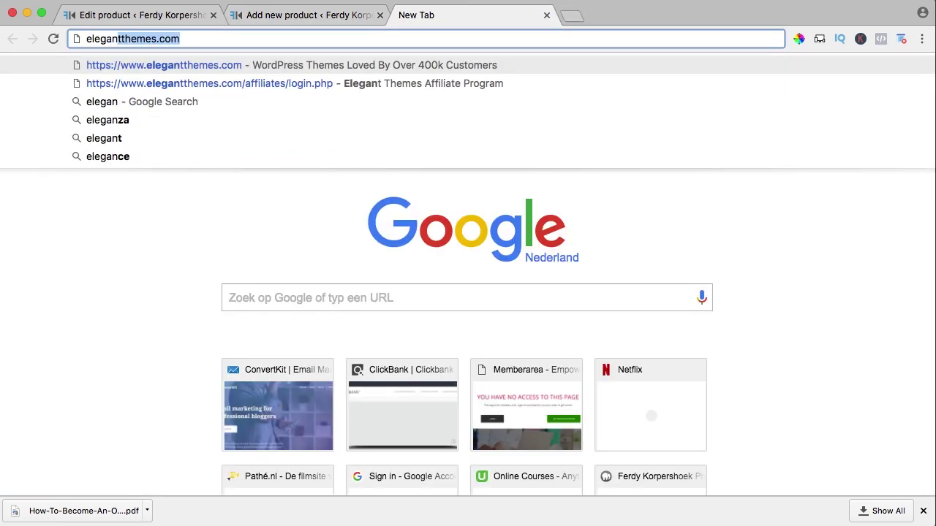
{"action": "key", "text": "Return"}
{"action": "scroll", "coordinate": [456, 261], "scroll_direction": "down", "scroll_amount": 8}
{"action": "scroll", "coordinate": [455, 261], "scroll_direction": "down", "scroll_amount": 20}
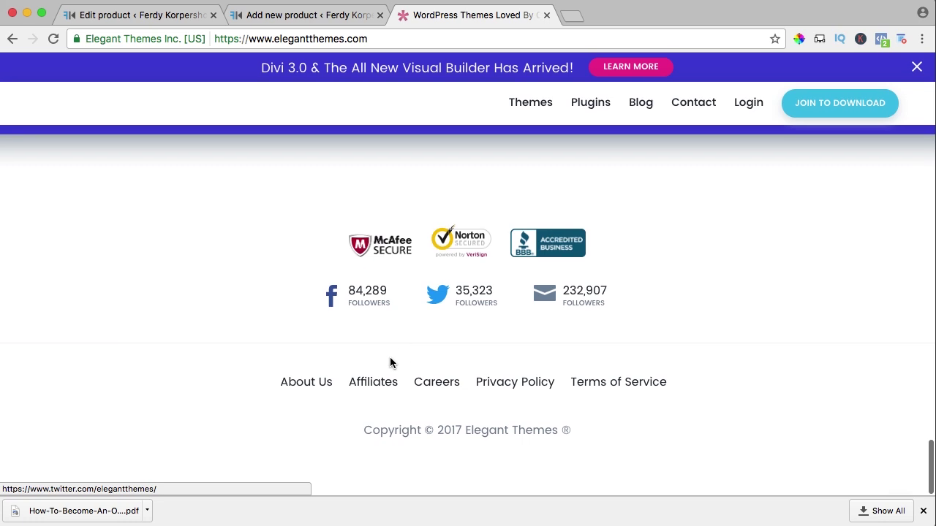
{"action": "left_click", "coordinate": [369, 384]}
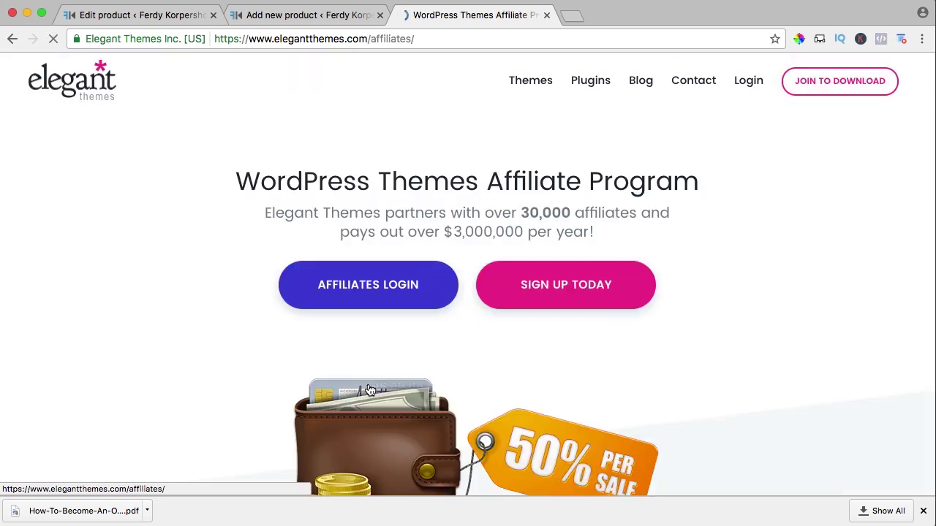
{"action": "left_click", "coordinate": [550, 299]}
{"action": "scroll", "coordinate": [423, 263], "scroll_direction": "down", "scroll_amount": 3}
{"action": "scroll", "coordinate": [424, 263], "scroll_direction": "up", "scroll_amount": 2}
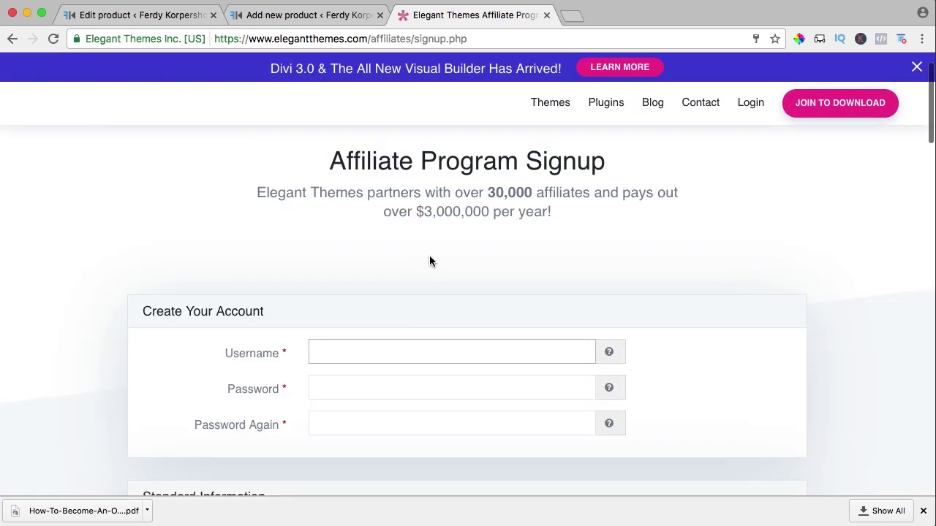
{"action": "left_click", "coordinate": [546, 14]}
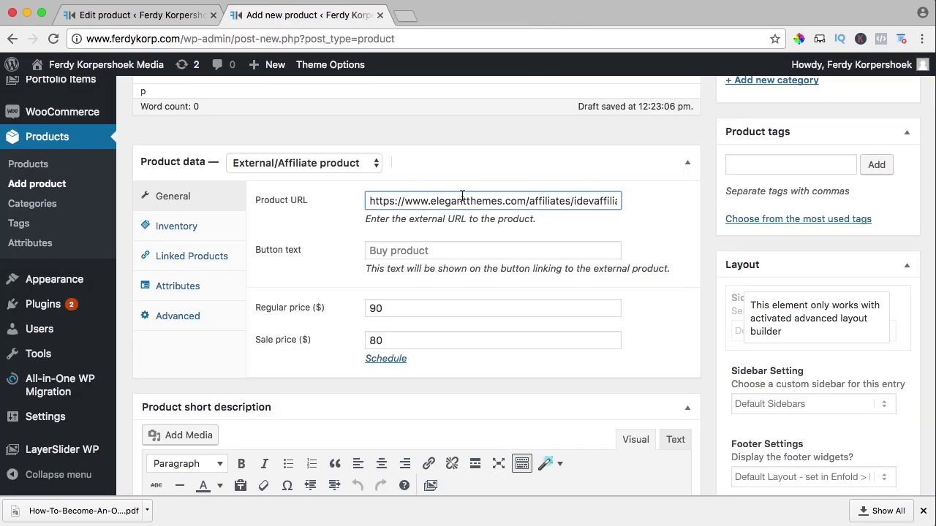
Set the button text to 'Get The Theme' and write a short description praising its front-end editor
{"action": "left_click", "coordinate": [416, 251]}
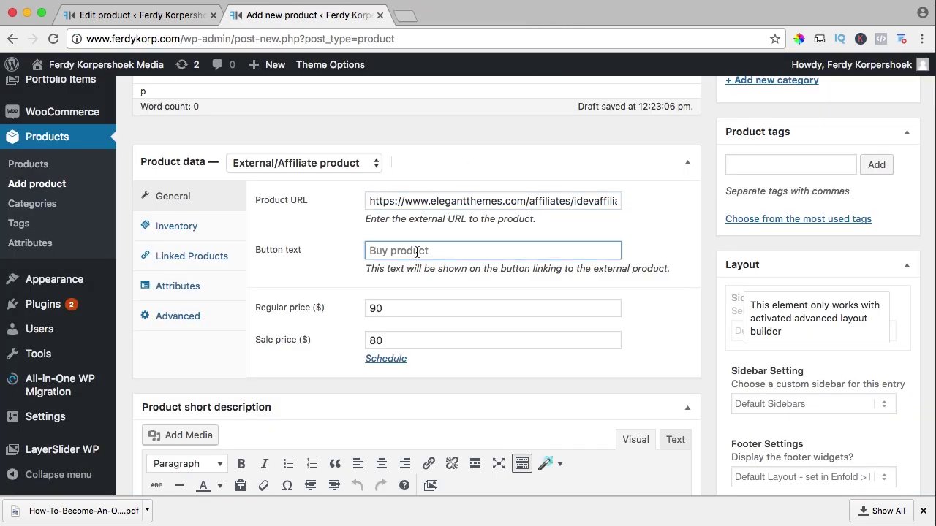
{"action": "type", "text": "Get The Theme"}
{"action": "scroll", "coordinate": [318, 236], "scroll_direction": "down", "scroll_amount": 5}
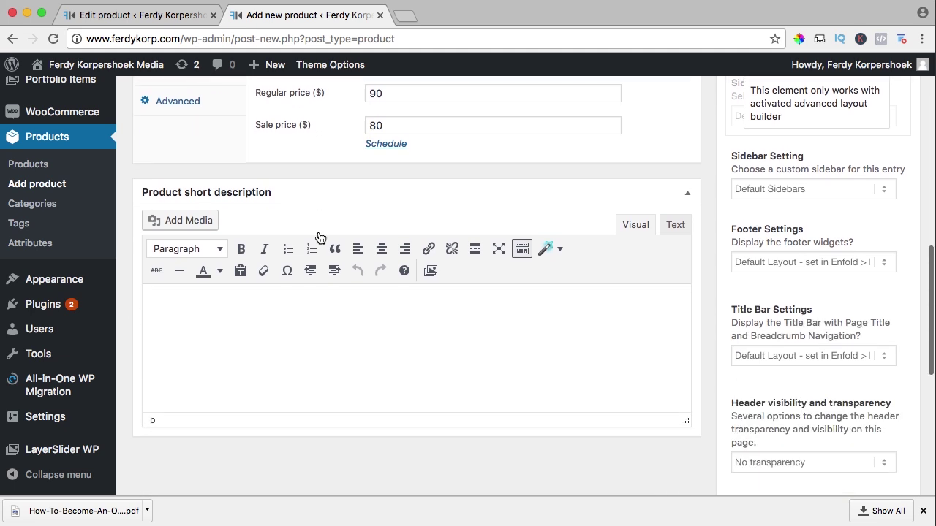
{"action": "type", "text": "This is one of the best themes I ever worked with! It has an front end editor that helps you to see imideatly the result of what you are editing on your Wordperss websi"}
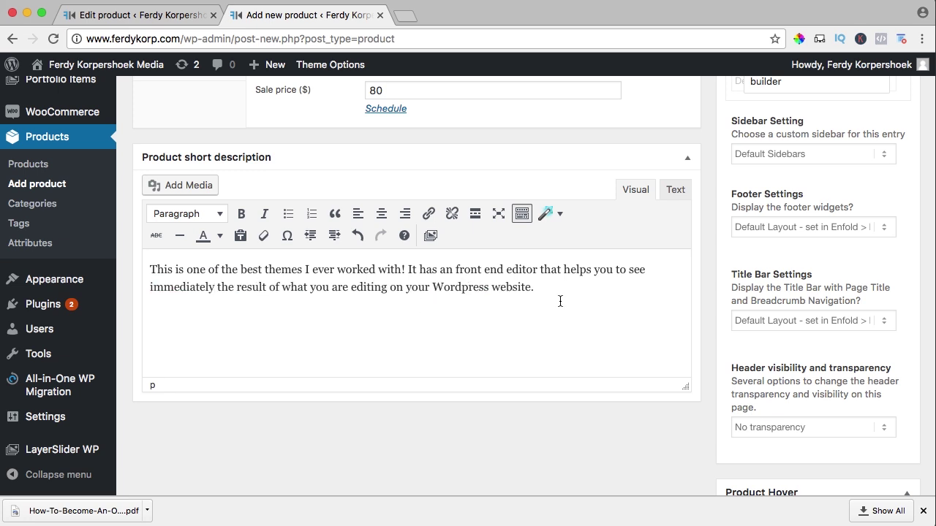
{"action": "scroll", "coordinate": [637, 301], "scroll_direction": "down", "scroll_amount": 4}
{"action": "scroll", "coordinate": [638, 300], "scroll_direction": "up", "scroll_amount": 5}
{"action": "scroll", "coordinate": [639, 302], "scroll_direction": "down", "scroll_amount": 4}
{"action": "scroll", "coordinate": [638, 303], "scroll_direction": "down", "scroll_amount": 6}
Upload the Divi-Theme-Elegant-Themes.jpg image through the product image picker
{"action": "left_click", "coordinate": [741, 334]}
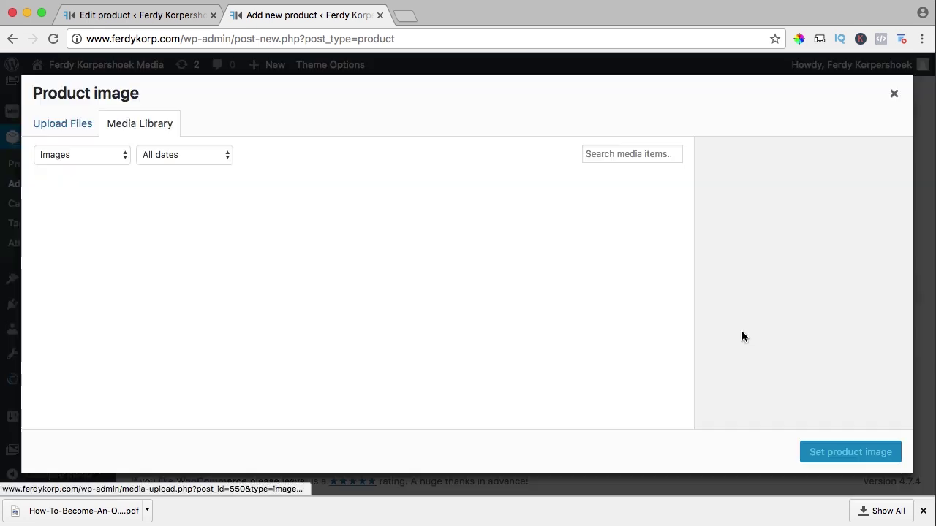
{"action": "left_click", "coordinate": [75, 125]}
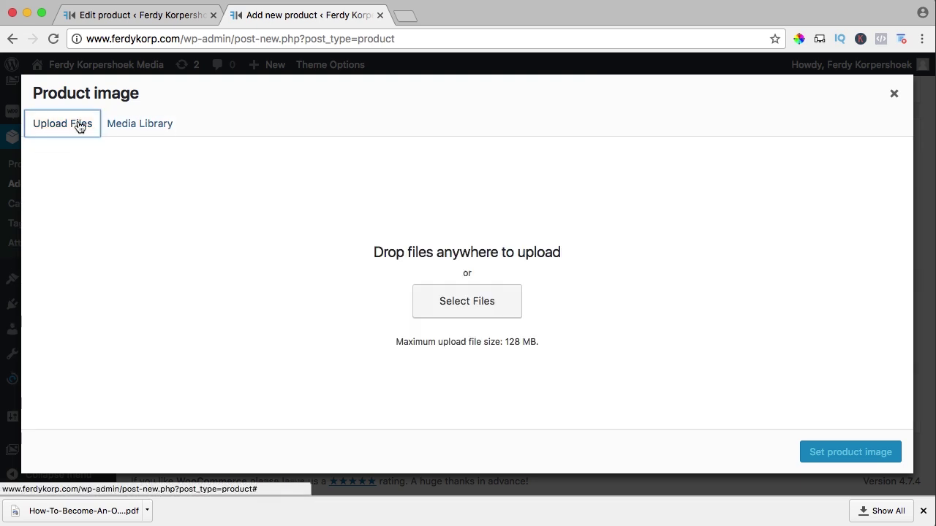
{"action": "left_click", "coordinate": [483, 303]}
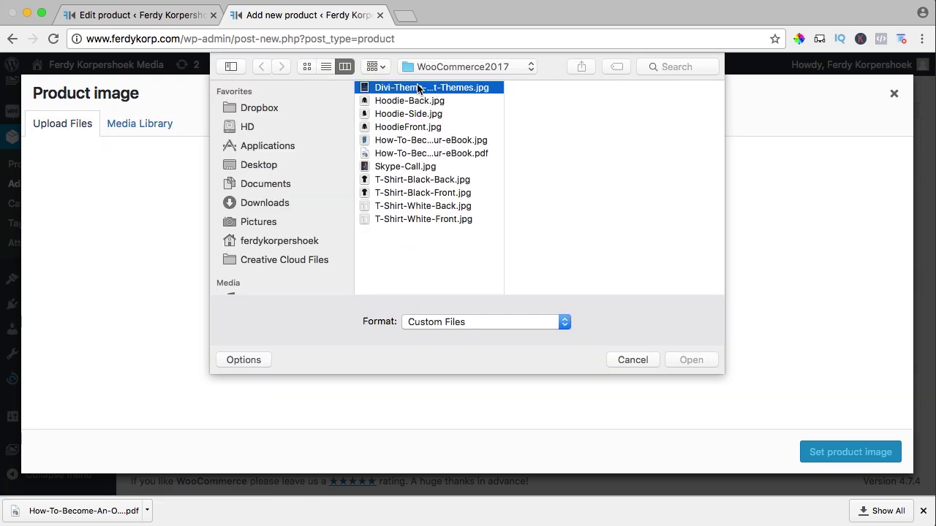
{"action": "left_click", "coordinate": [417, 87]}
{"action": "key", "text": "space"}
{"action": "key", "text": "space"}
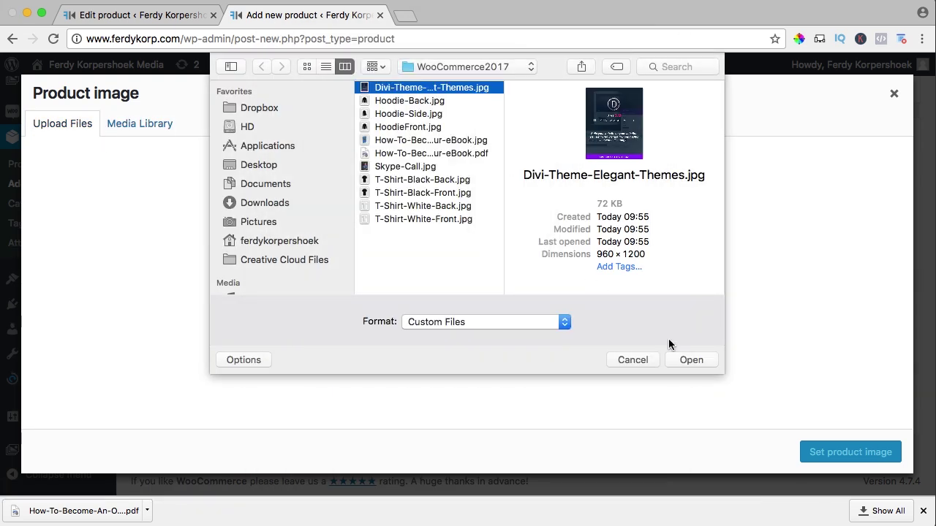
{"action": "left_click", "coordinate": [691, 360]}
Title the image 'Divi Theme Elegant Themes', reuse it as alt text, and set it as product image
{"action": "left_click", "coordinate": [798, 403]}
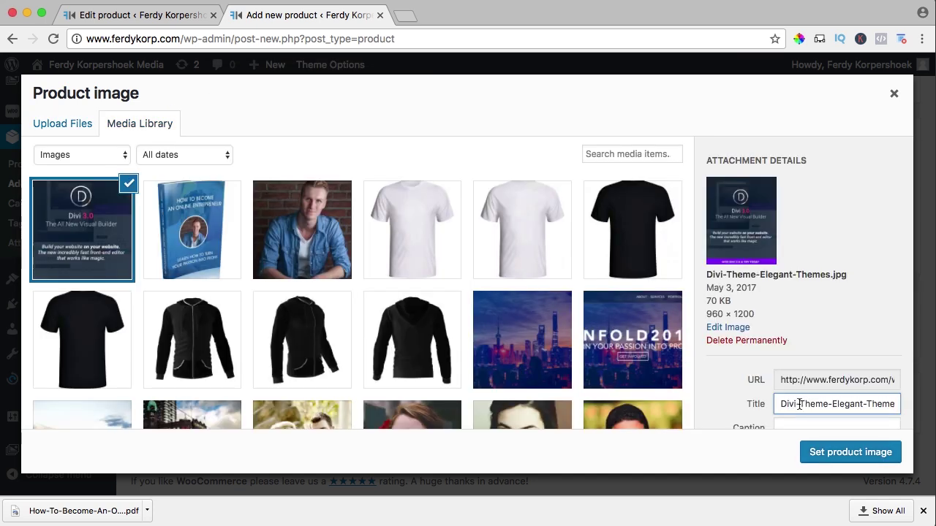
{"action": "key", "text": "BackSpace"}
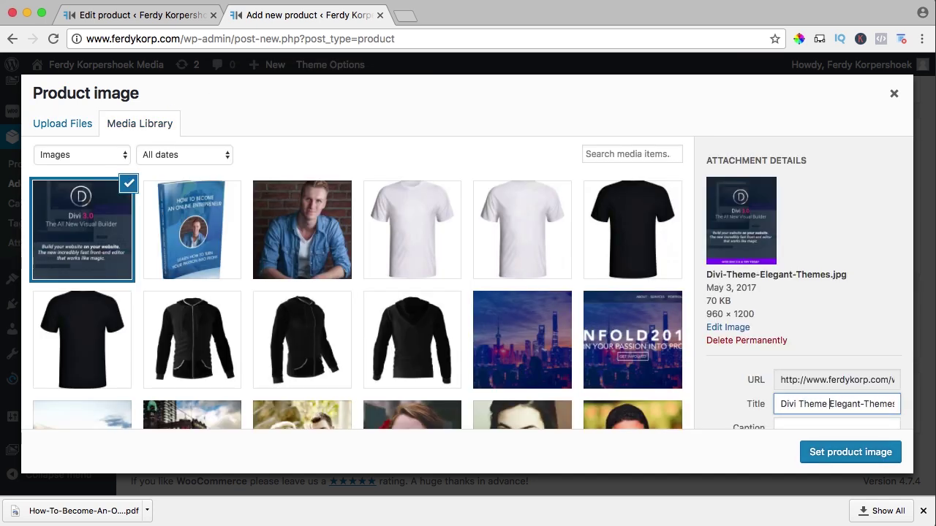
{"action": "key", "text": "super+a"}
{"action": "key", "text": "super+c"}
{"action": "key", "text": "Tab"}
{"action": "key", "text": "Tab"}
{"action": "key", "text": "super+v"}
{"action": "left_click", "coordinate": [833, 453]}
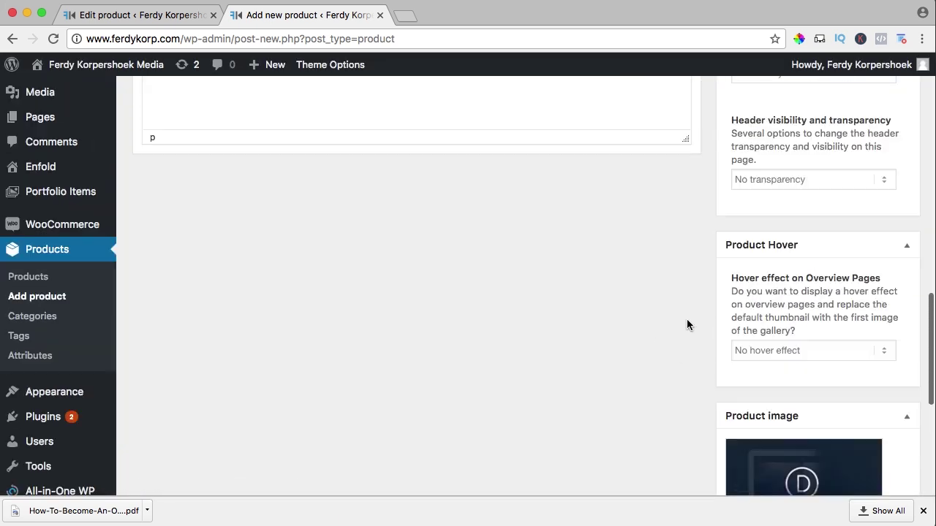
{"action": "scroll", "coordinate": [702, 313], "scroll_direction": "up", "scroll_amount": 10}
Add the product tags Divi and Elegant Themes
{"action": "left_click", "coordinate": [782, 243]}
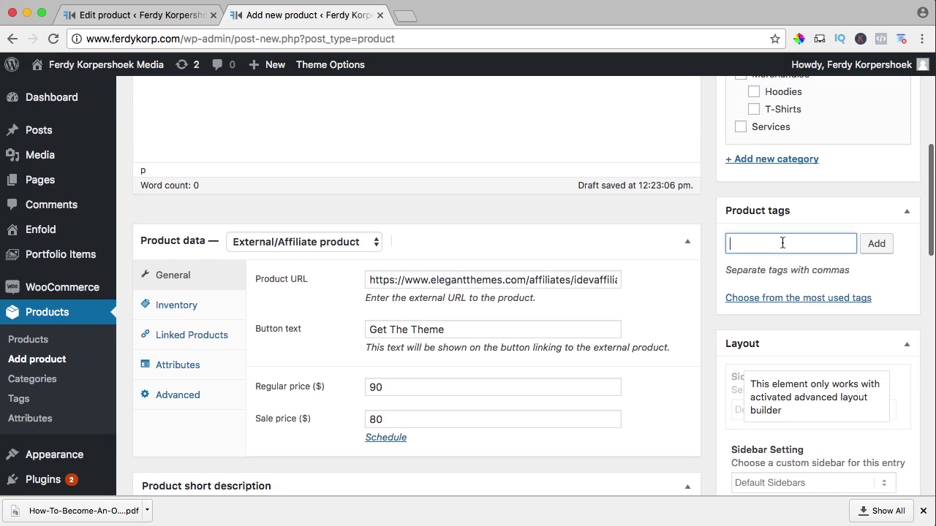
{"action": "type", "text": "Divi"}
{"action": "left_click", "coordinate": [874, 244]}
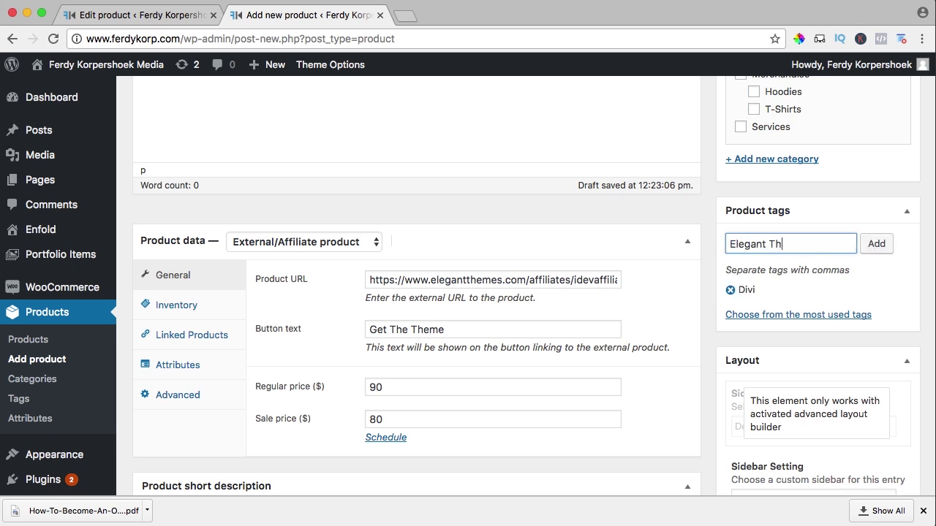
{"action": "left_click", "coordinate": [875, 246]}
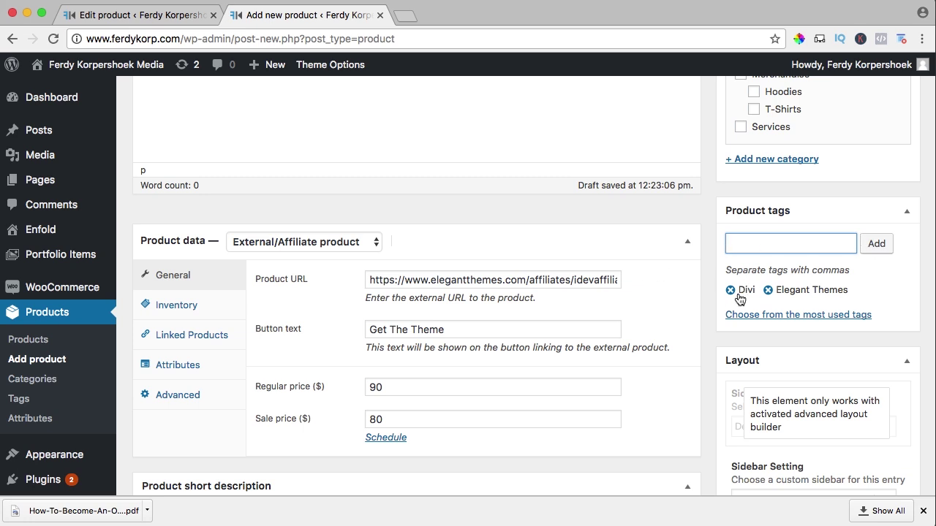
Create a new Wordpress Themes category for the product and publish it
{"action": "scroll", "coordinate": [746, 292], "scroll_direction": "up", "scroll_amount": 5}
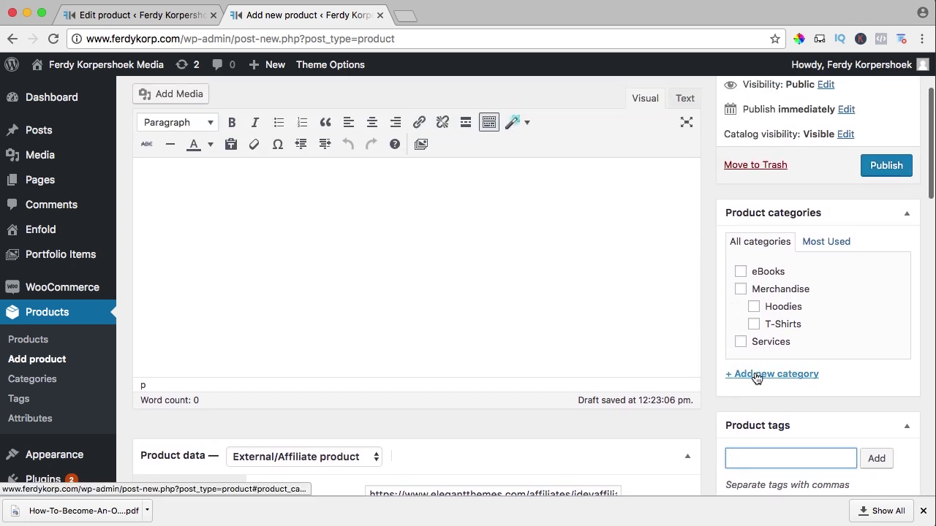
{"action": "left_click", "coordinate": [757, 376]}
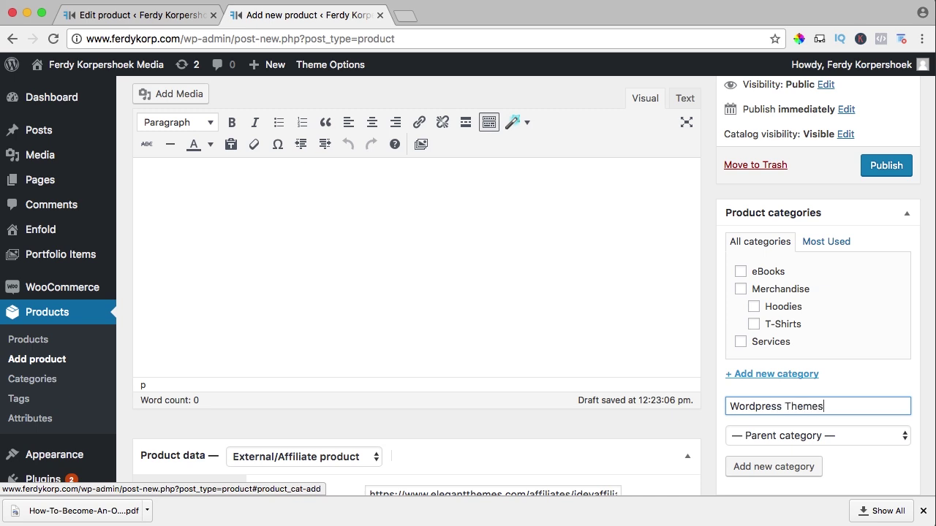
{"action": "left_click", "coordinate": [766, 467]}
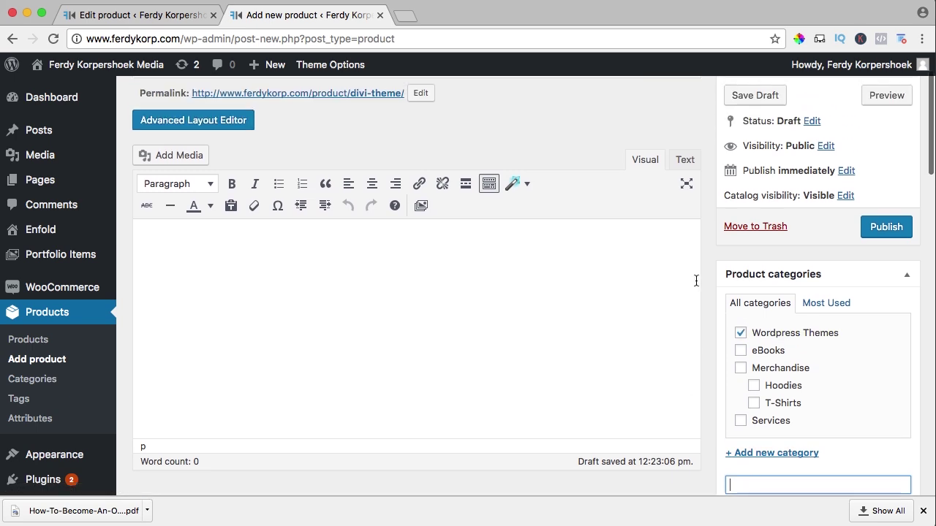
{"action": "scroll", "coordinate": [696, 280], "scroll_direction": "down", "scroll_amount": 5}
{"action": "scroll", "coordinate": [696, 281], "scroll_direction": "up", "scroll_amount": 5}
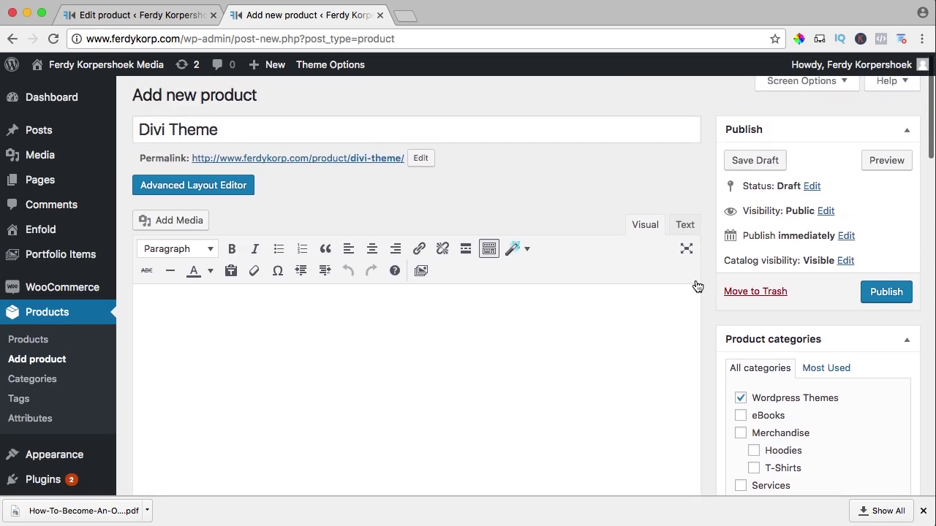
{"action": "left_click", "coordinate": [875, 296]}
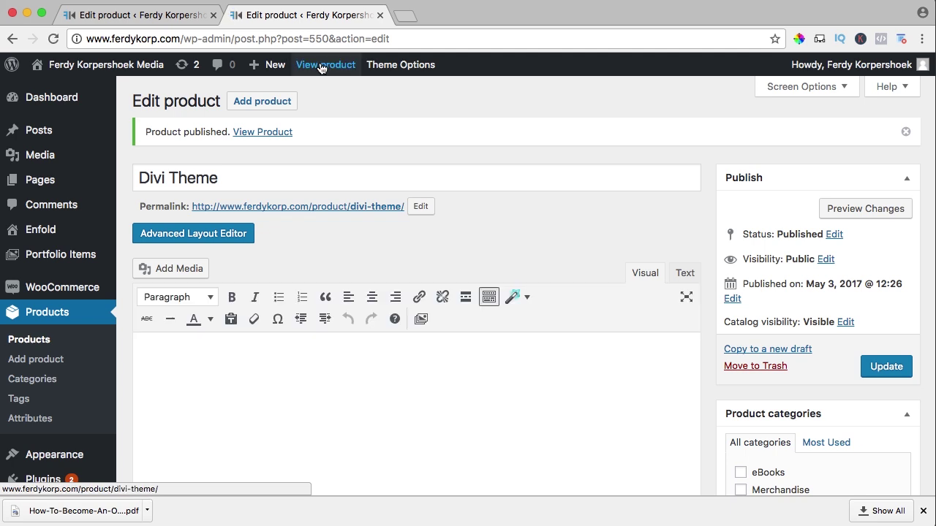
Go from the live site's front page through the shop to the Divi Theme product page
{"action": "left_click", "coordinate": [104, 70]}
{"action": "left_click", "coordinate": [212, 15]}
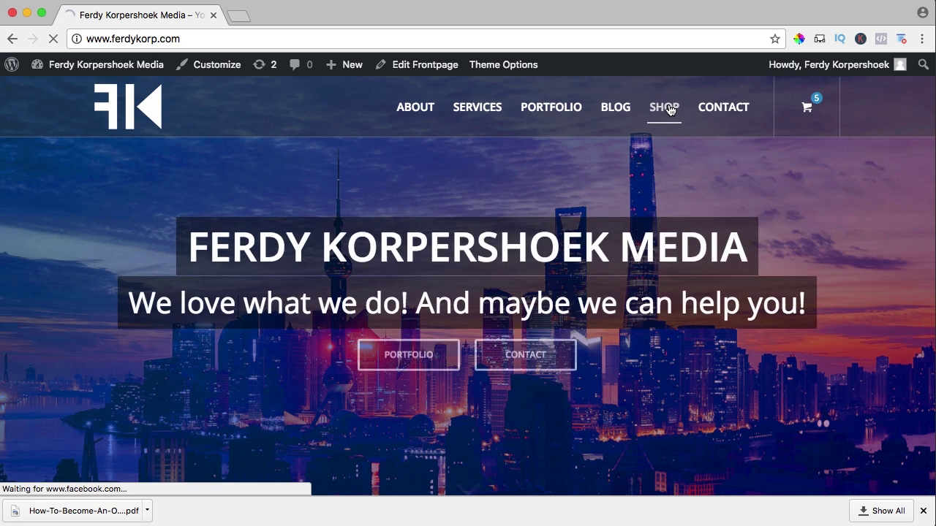
{"action": "left_click", "coordinate": [669, 109]}
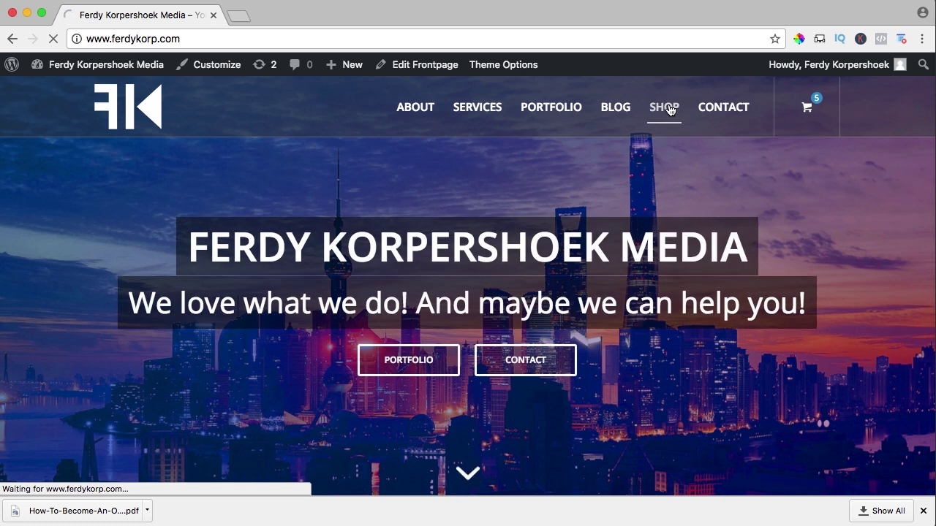
{"action": "scroll", "coordinate": [393, 177], "scroll_direction": "down", "scroll_amount": 1}
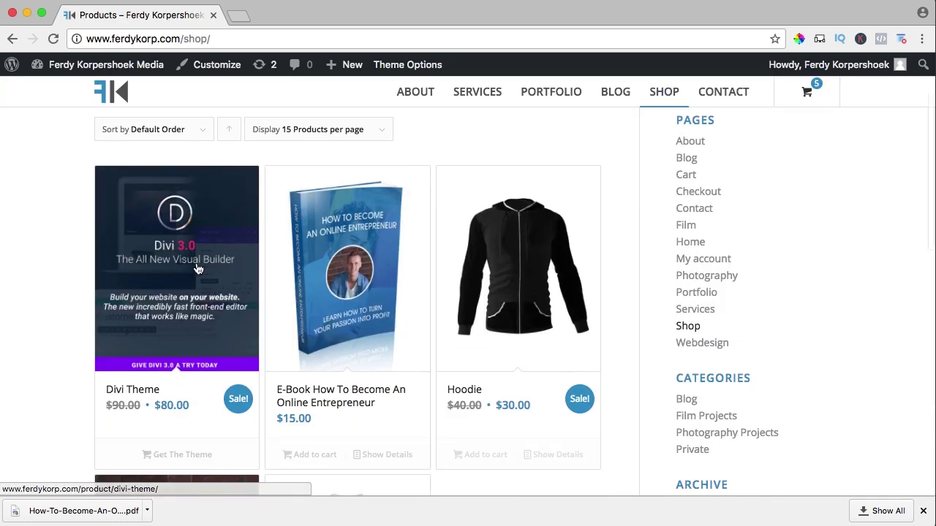
{"action": "left_click", "coordinate": [131, 391]}
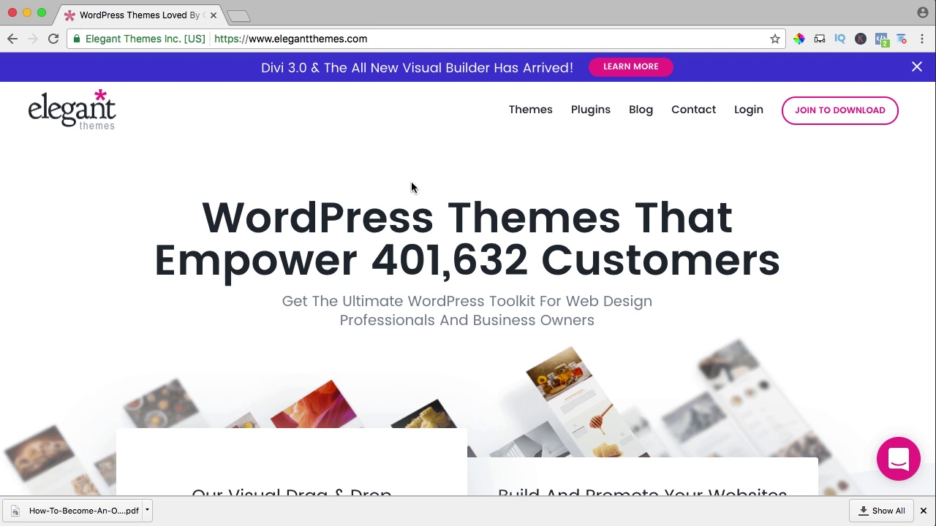
{"action": "scroll", "coordinate": [409, 186], "scroll_direction": "down", "scroll_amount": 6}
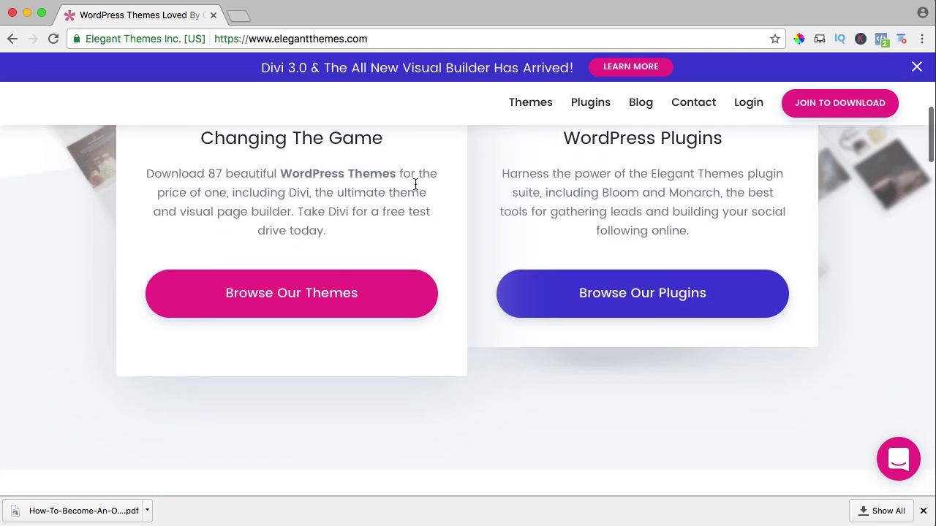
{"action": "scroll", "coordinate": [415, 187], "scroll_direction": "up", "scroll_amount": 6}
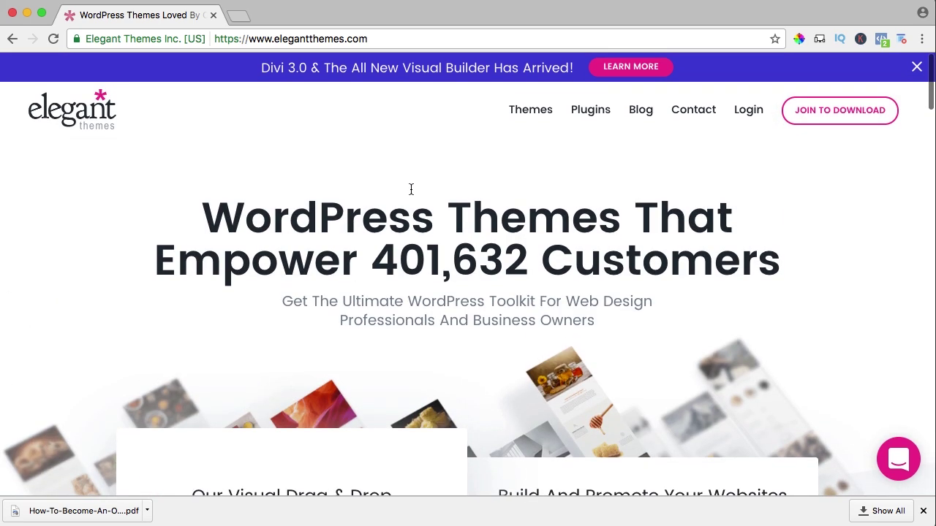
Follow the Get The Theme button to elegantthemes.com and scroll through the site
{"action": "left_click", "coordinate": [13, 39]}
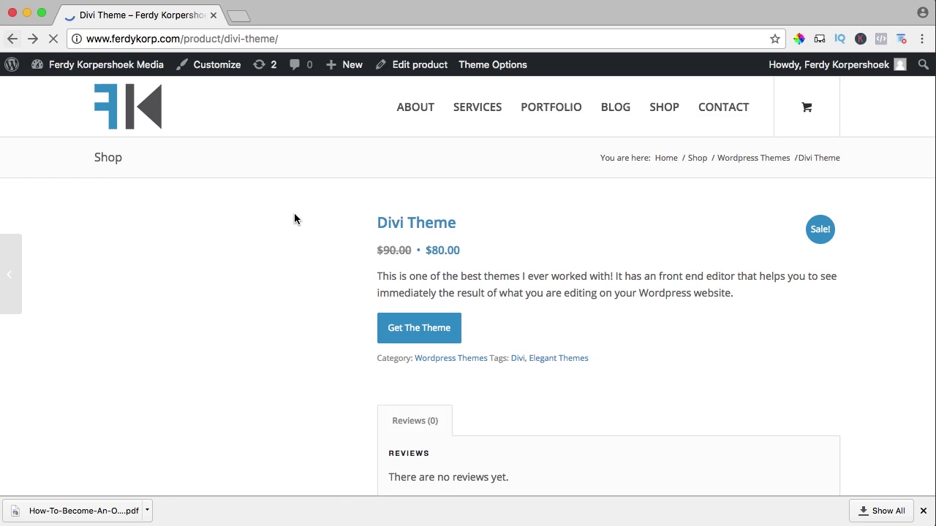
{"action": "scroll", "coordinate": [534, 226], "scroll_direction": "down", "scroll_amount": 2}
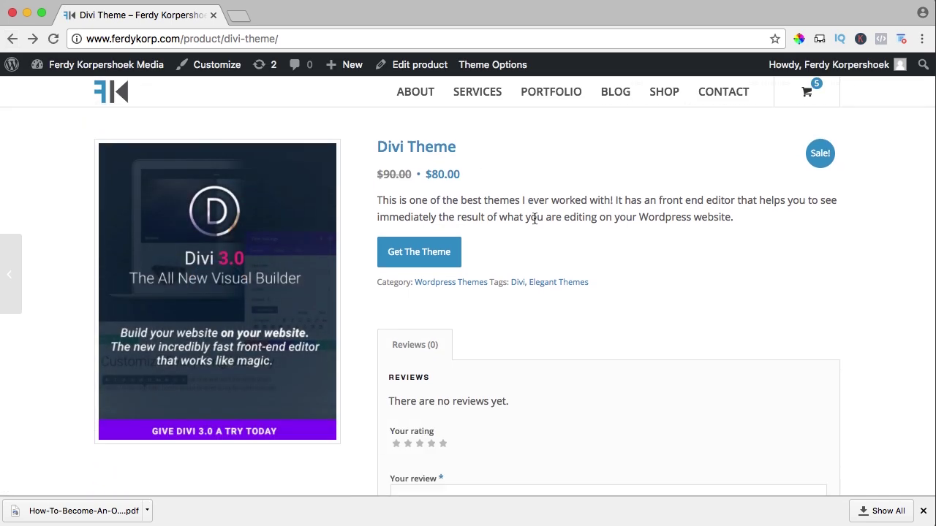
{"action": "left_click", "coordinate": [426, 252]}
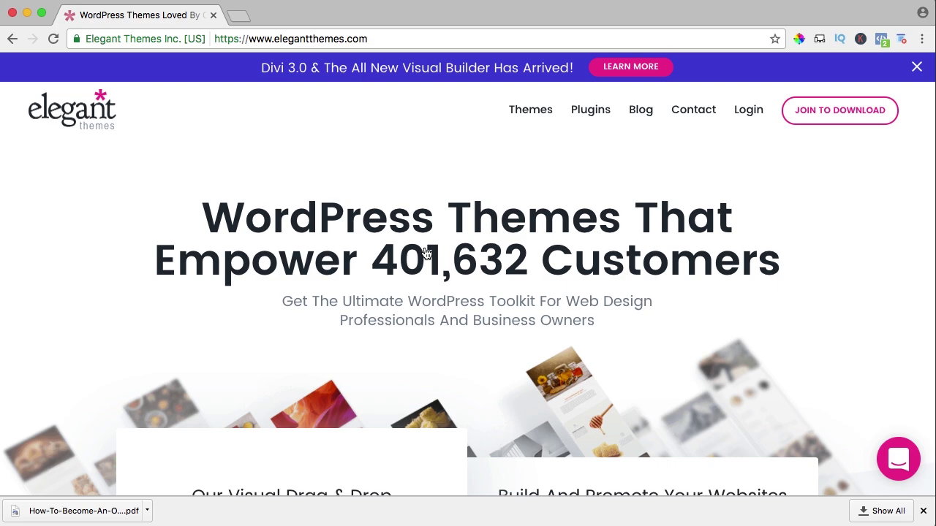
{"action": "scroll", "coordinate": [426, 251], "scroll_direction": "down", "scroll_amount": 15}
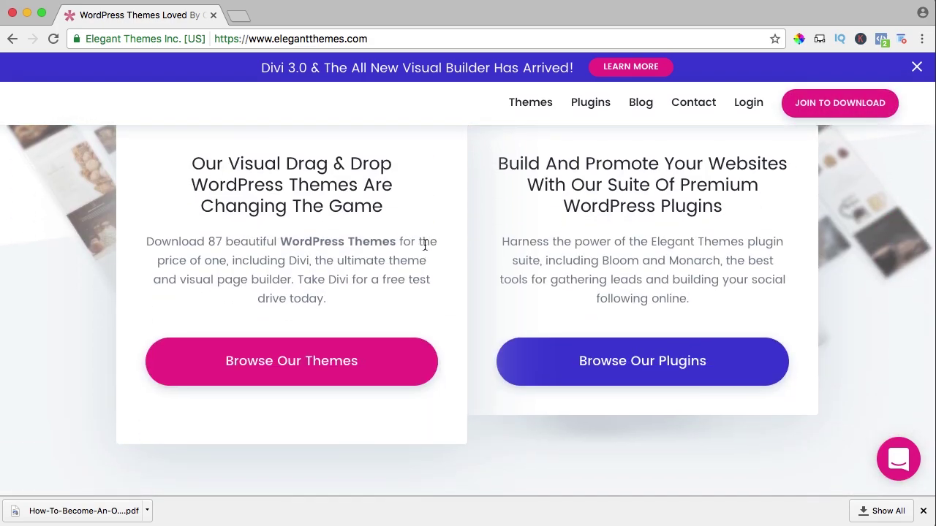
{"action": "scroll", "coordinate": [427, 245], "scroll_direction": "down", "scroll_amount": 10}
{"action": "scroll", "coordinate": [427, 245], "scroll_direction": "up", "scroll_amount": 15}
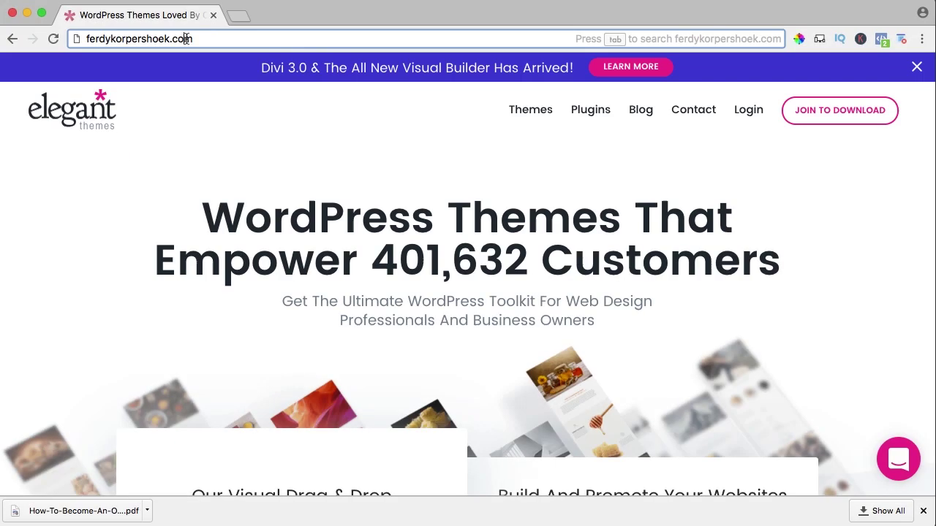
Load ferdykorp.com and go to its Shop page
{"action": "type", "text": "fer"}
{"action": "type", "text": "rp.c"}
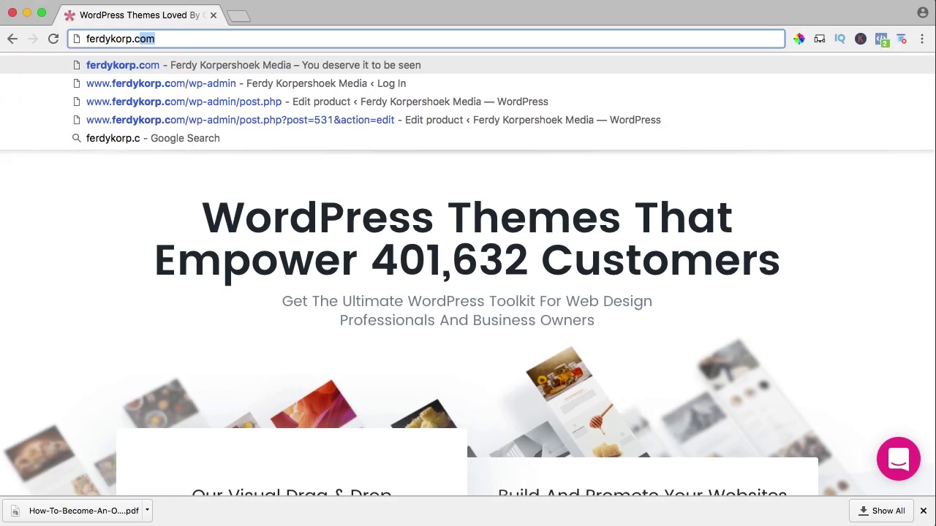
{"action": "key", "text": "Return"}
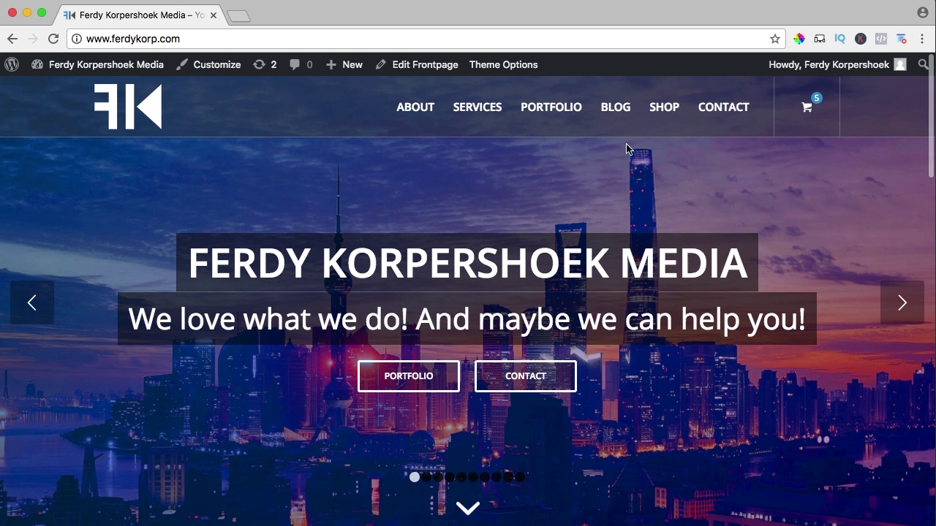
{"action": "left_click", "coordinate": [664, 107]}
Review the Shop page's current sidebar, then go to the Widgets admin page
{"action": "scroll", "coordinate": [658, 168], "scroll_direction": "down", "scroll_amount": 3}
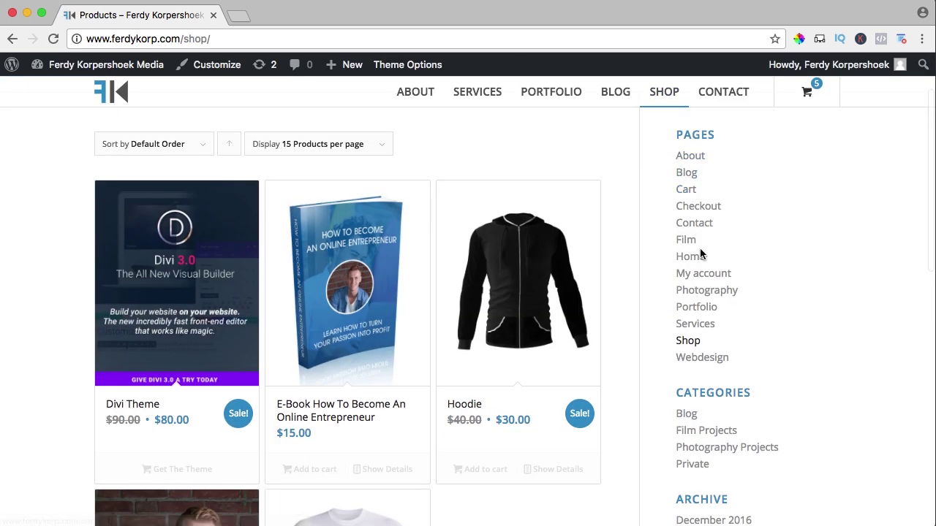
{"action": "scroll", "coordinate": [691, 253], "scroll_direction": "down", "scroll_amount": 8}
{"action": "scroll", "coordinate": [699, 278], "scroll_direction": "up", "scroll_amount": 11}
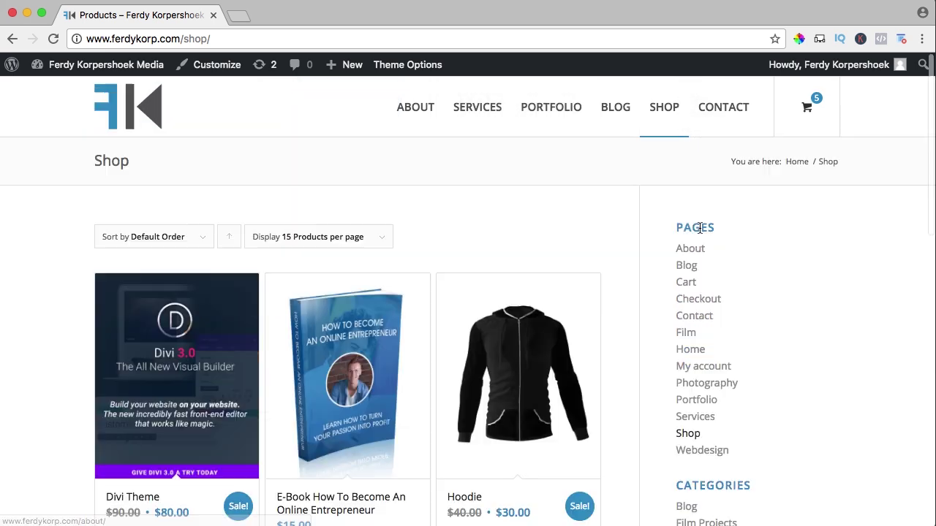
{"action": "scroll", "coordinate": [695, 285], "scroll_direction": "down", "scroll_amount": 5}
{"action": "scroll", "coordinate": [693, 286], "scroll_direction": "up", "scroll_amount": 5}
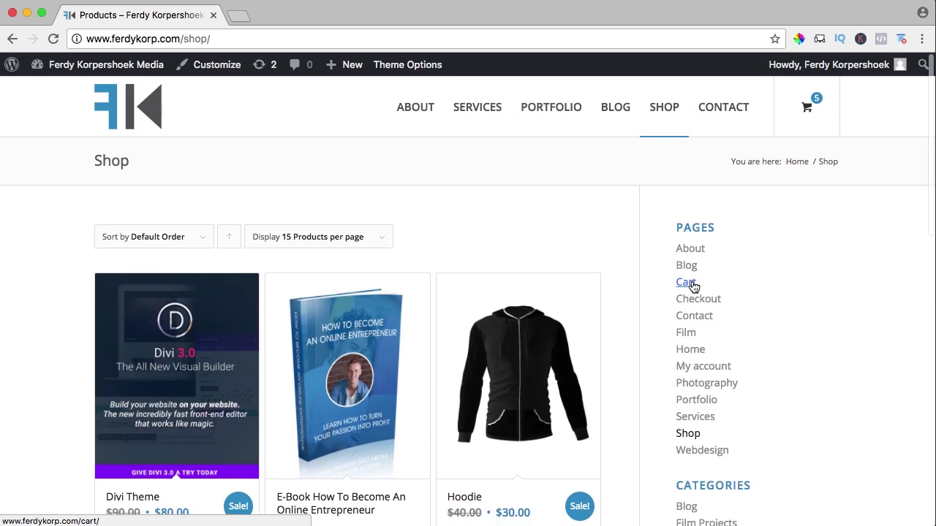
{"action": "scroll", "coordinate": [628, 218], "scroll_direction": "down", "scroll_amount": 10}
{"action": "scroll", "coordinate": [628, 221], "scroll_direction": "up", "scroll_amount": 10}
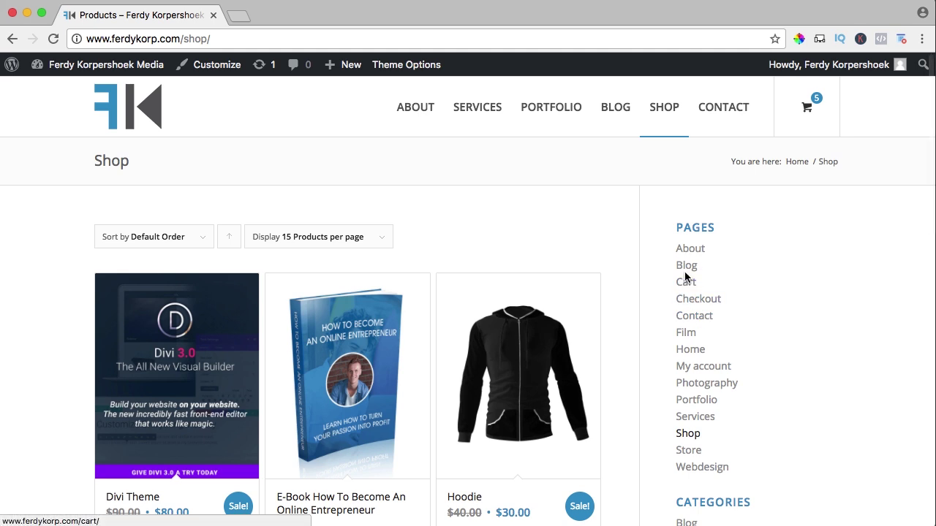
{"action": "mouse_move", "coordinate": [113, 74]}
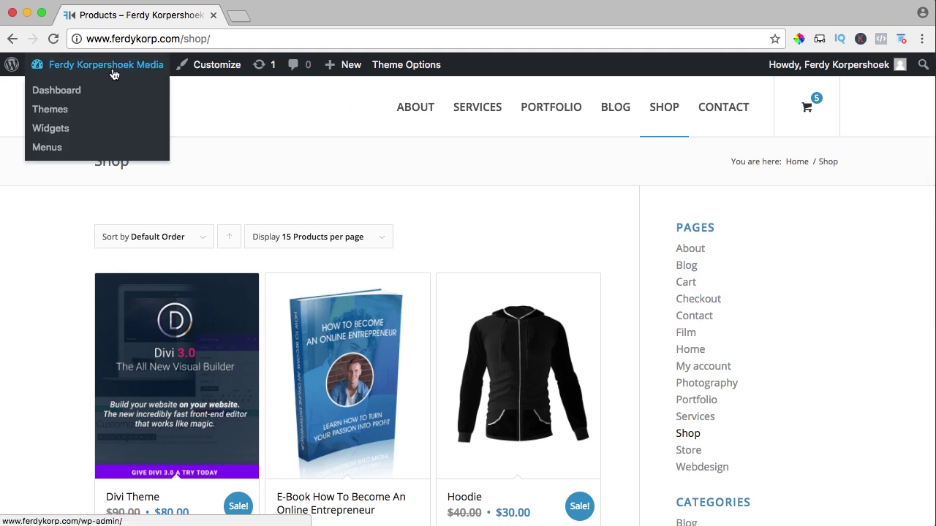
{"action": "left_click", "coordinate": [59, 129]}
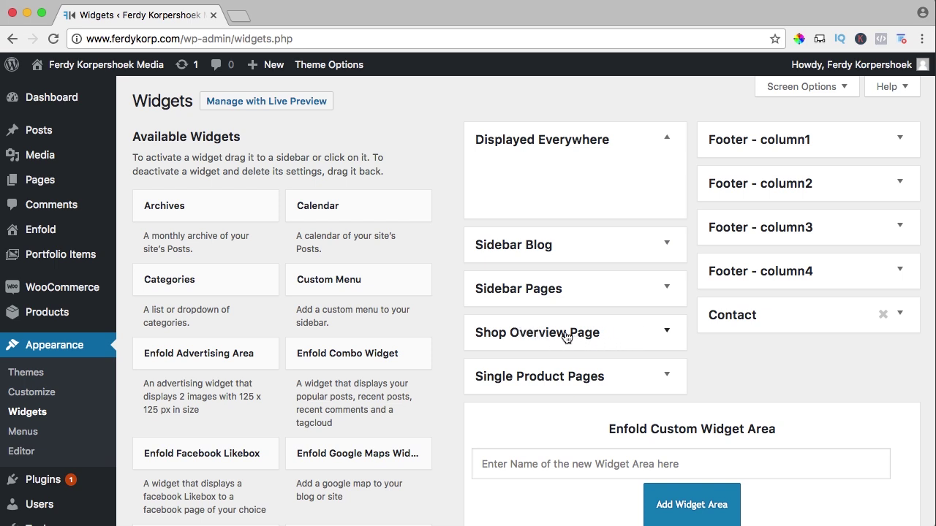
Add a WooCommerce cart widget to Shop Overview Page, set to hide when empty, and save
{"action": "left_click", "coordinate": [556, 333]}
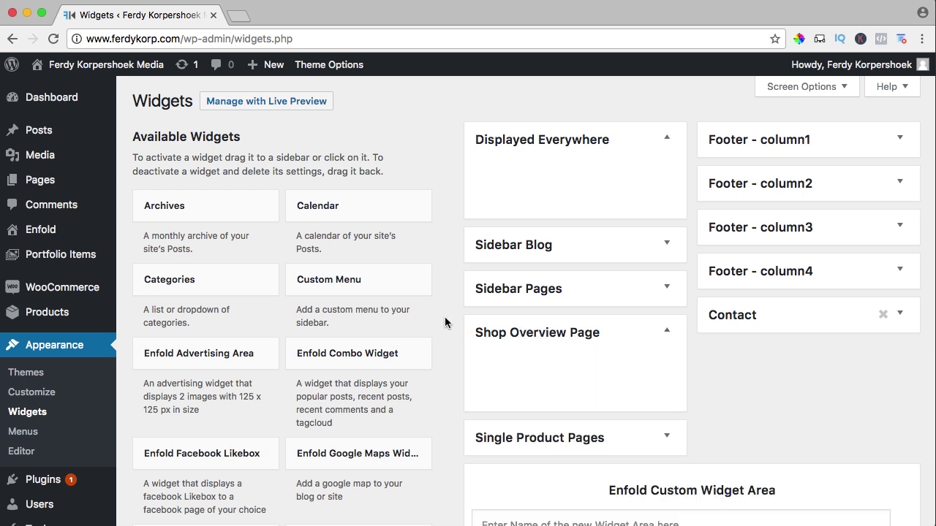
{"action": "scroll", "coordinate": [445, 322], "scroll_direction": "down", "scroll_amount": 8}
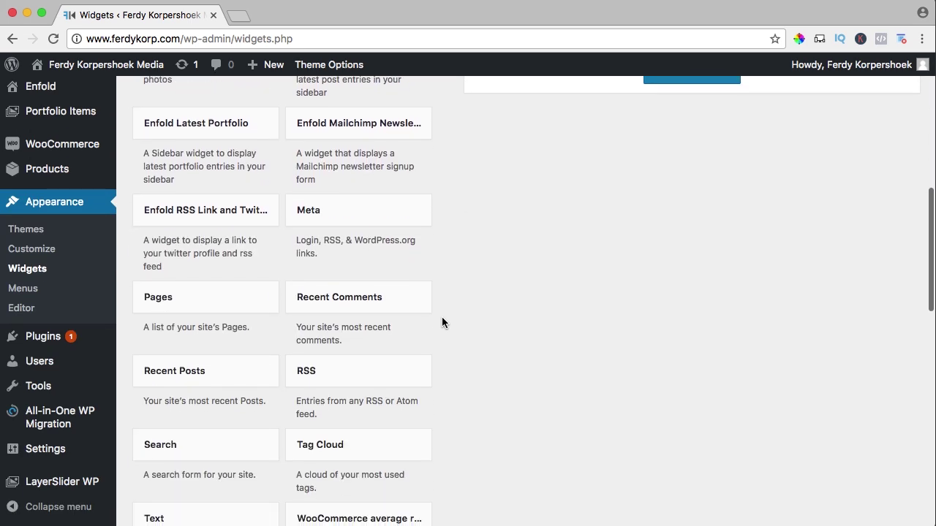
{"action": "scroll", "coordinate": [442, 321], "scroll_direction": "down", "scroll_amount": 5}
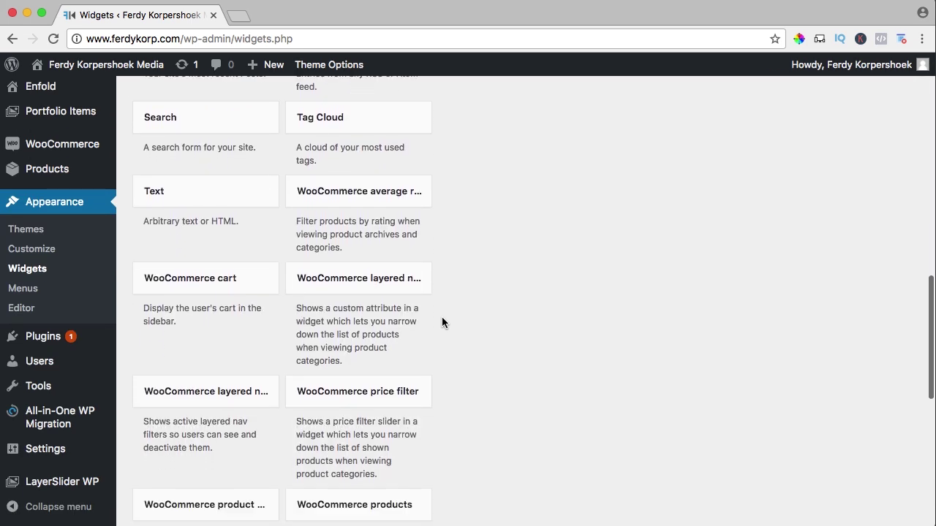
{"action": "left_click", "coordinate": [194, 274]}
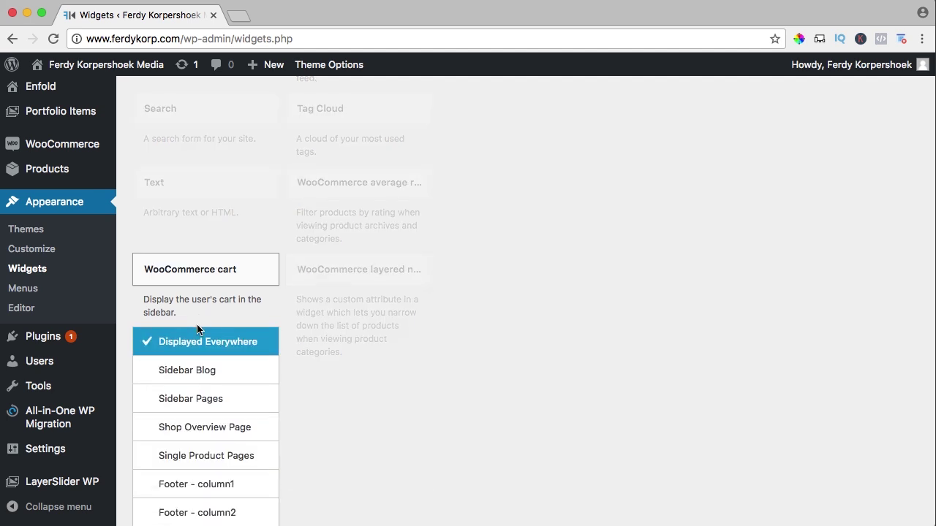
{"action": "scroll", "coordinate": [196, 325], "scroll_direction": "down", "scroll_amount": 5}
{"action": "scroll", "coordinate": [197, 325], "scroll_direction": "up", "scroll_amount": 2}
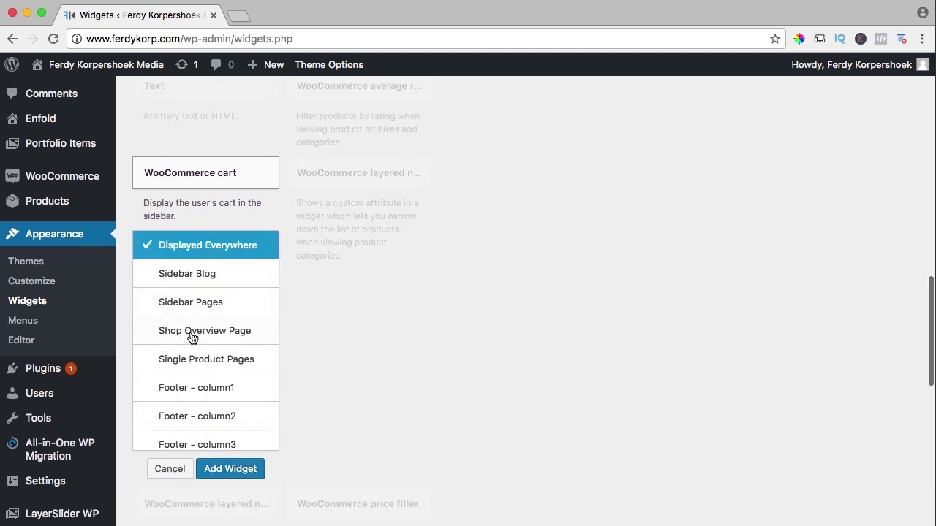
{"action": "left_click", "coordinate": [198, 333]}
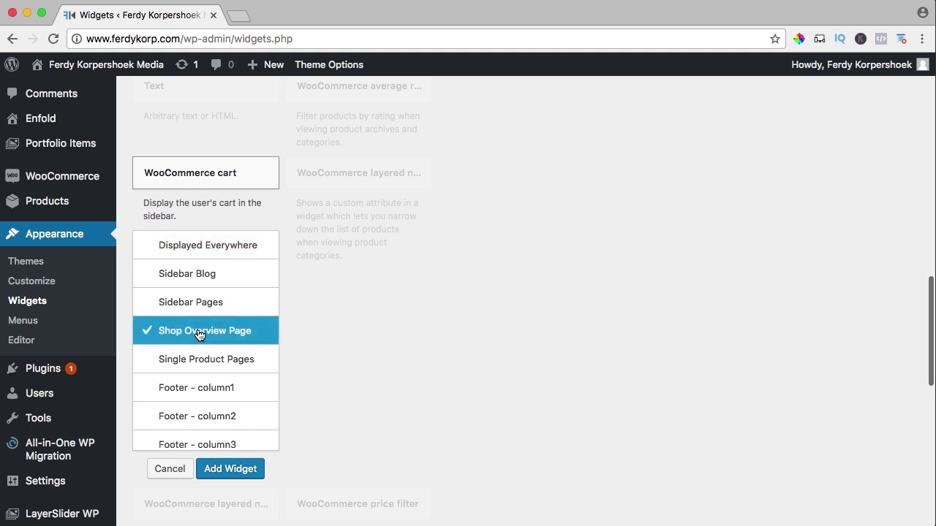
{"action": "left_click", "coordinate": [229, 470]}
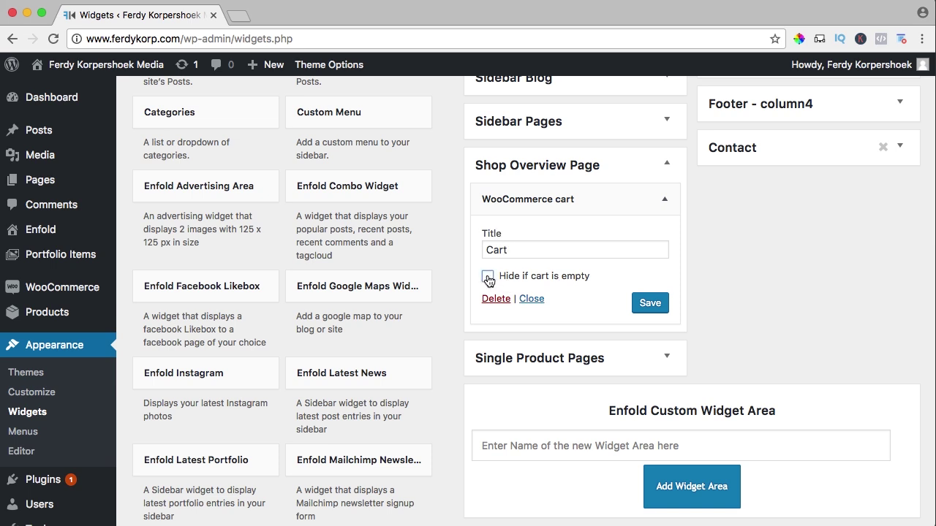
{"action": "left_click", "coordinate": [643, 303]}
{"action": "left_click", "coordinate": [135, 67], "text": "super"}
Check the live Shop page's Cart widget listing Hoodie and Skype Session of 1 Hour at $190.00
{"action": "key", "text": "ctrl+Tab"}
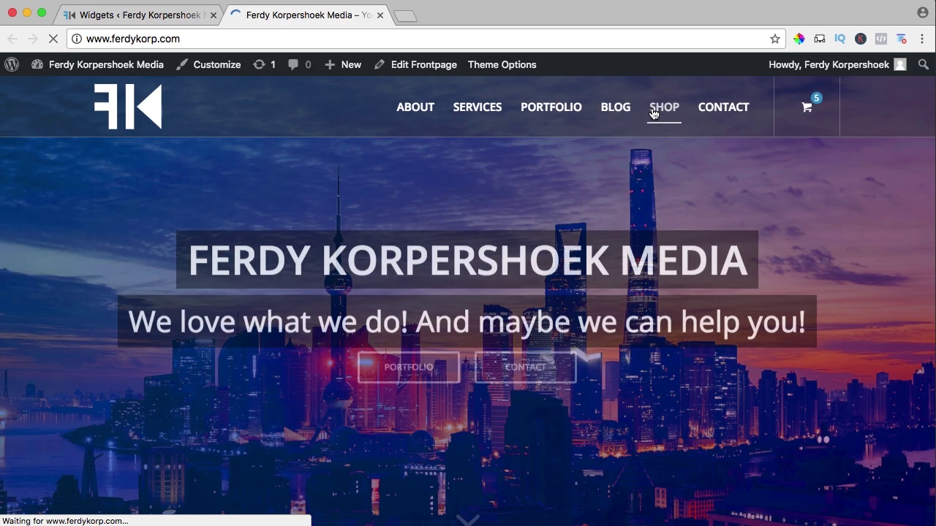
{"action": "left_click", "coordinate": [655, 116]}
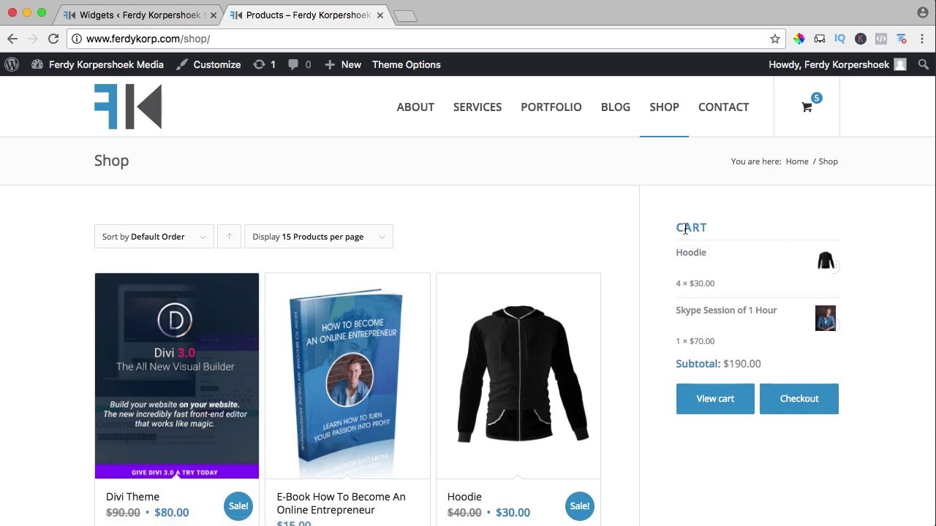
{"action": "left_click_drag", "start_coordinate": [677, 282], "coordinate": [712, 279]}
{"action": "left_click", "coordinate": [709, 295]}
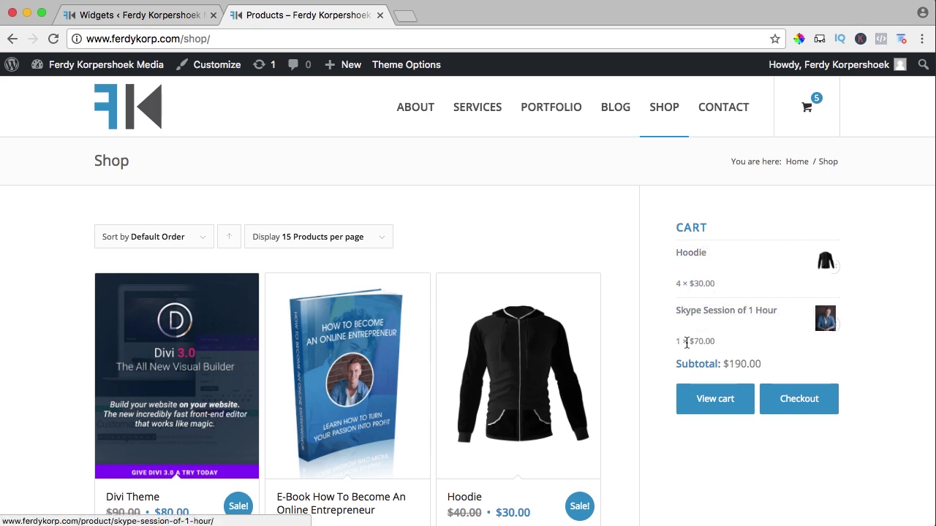
{"action": "scroll", "coordinate": [710, 326], "scroll_direction": "down", "scroll_amount": 2}
{"action": "scroll", "coordinate": [712, 327], "scroll_direction": "up", "scroll_amount": 2}
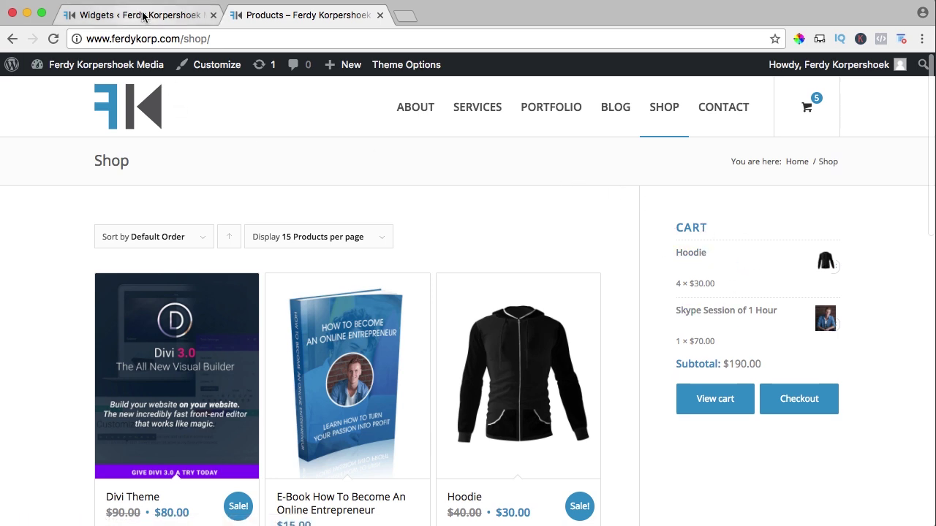
Add the WooCommerce Filter by price widget to the Shop Overview Page sidebar and save it
{"action": "left_click", "coordinate": [110, 18]}
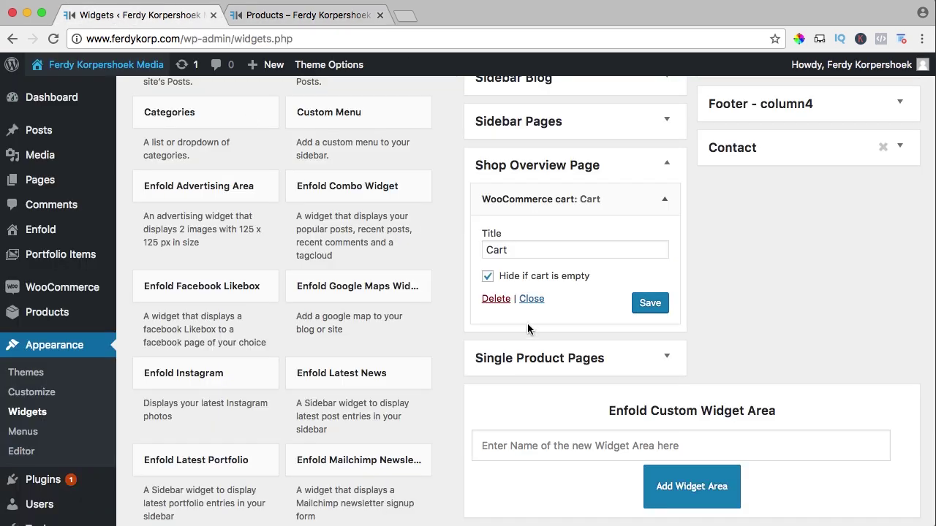
{"action": "left_click", "coordinate": [665, 201]}
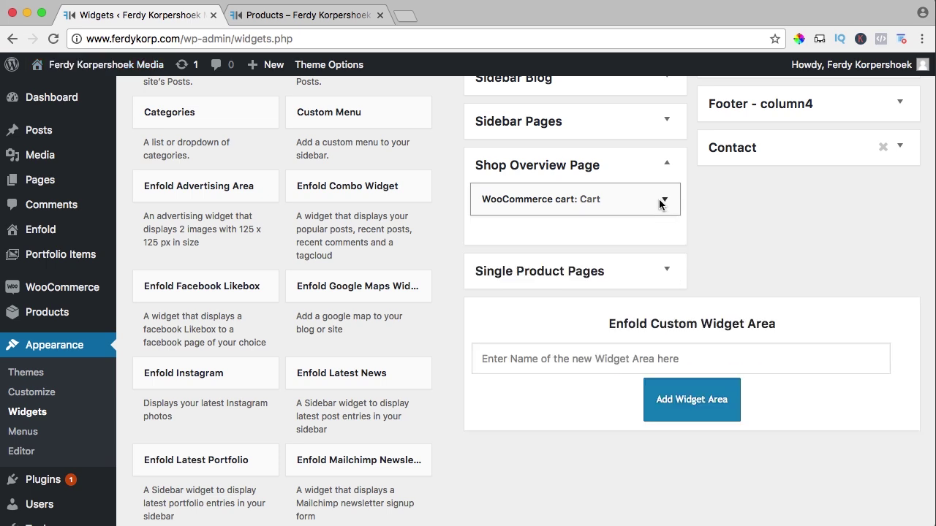
{"action": "scroll", "coordinate": [268, 266], "scroll_direction": "down", "scroll_amount": 6}
{"action": "scroll", "coordinate": [269, 270], "scroll_direction": "down", "scroll_amount": 5}
{"action": "scroll", "coordinate": [269, 272], "scroll_direction": "down", "scroll_amount": 1}
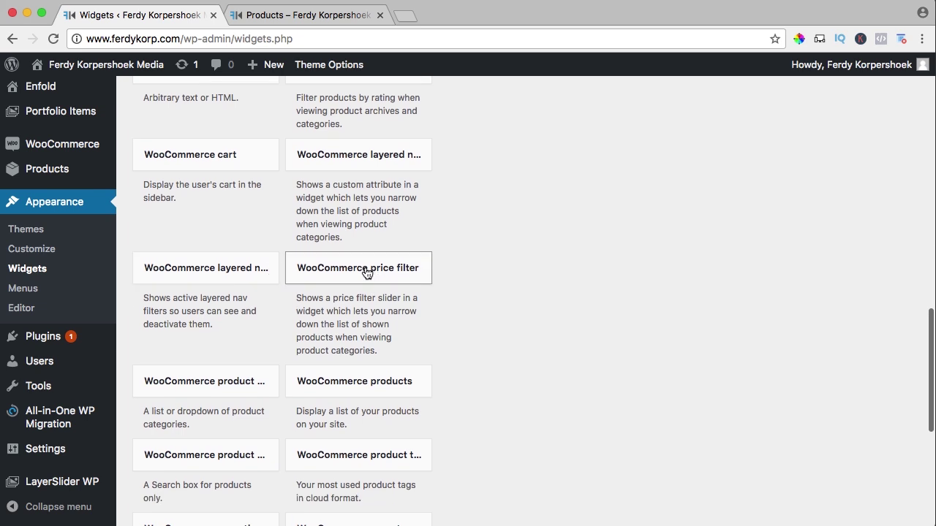
{"action": "left_click", "coordinate": [367, 273]}
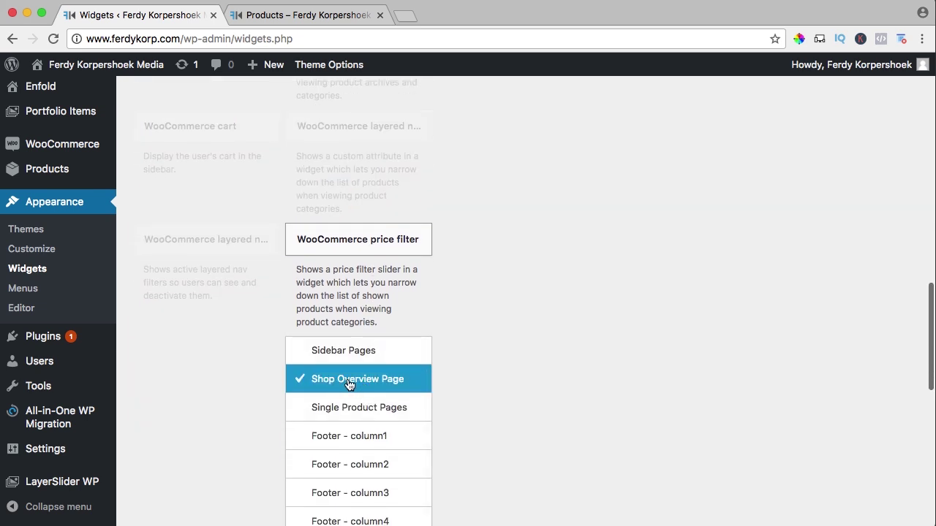
{"action": "scroll", "coordinate": [453, 380], "scroll_direction": "down", "scroll_amount": 3}
{"action": "scroll", "coordinate": [391, 414], "scroll_direction": "up", "scroll_amount": 2}
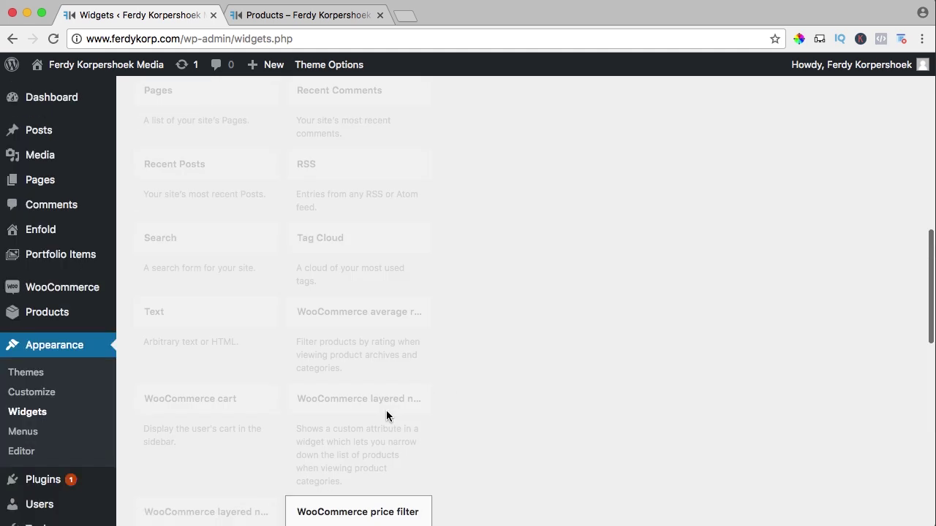
{"action": "left_click", "coordinate": [383, 511]}
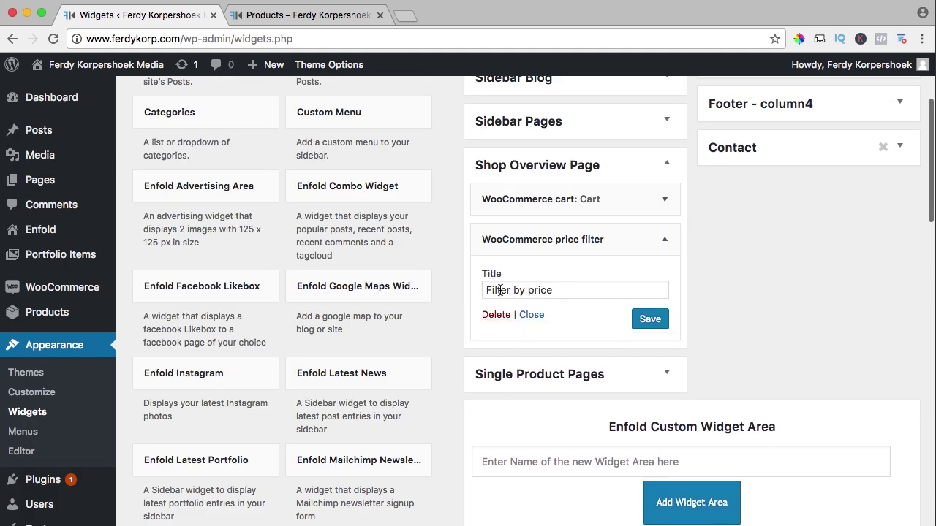
{"action": "left_click", "coordinate": [647, 322]}
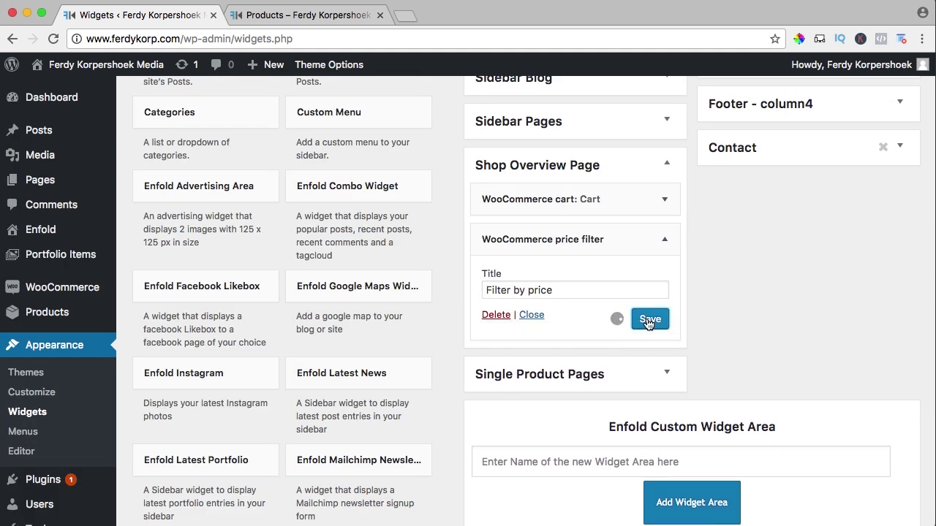
{"action": "left_click", "coordinate": [307, 15]}
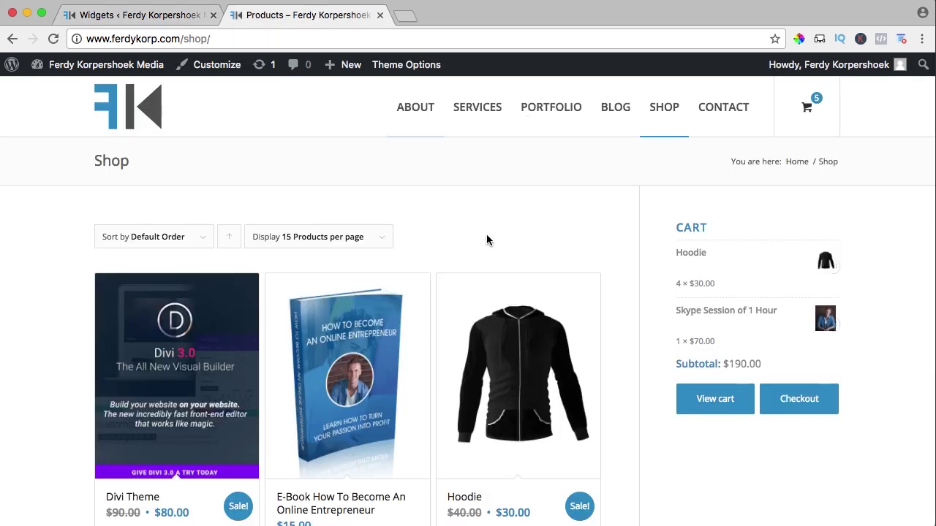
Reload the shop and filter the listing to a $15–$50 price range
{"action": "key", "text": "super+r"}
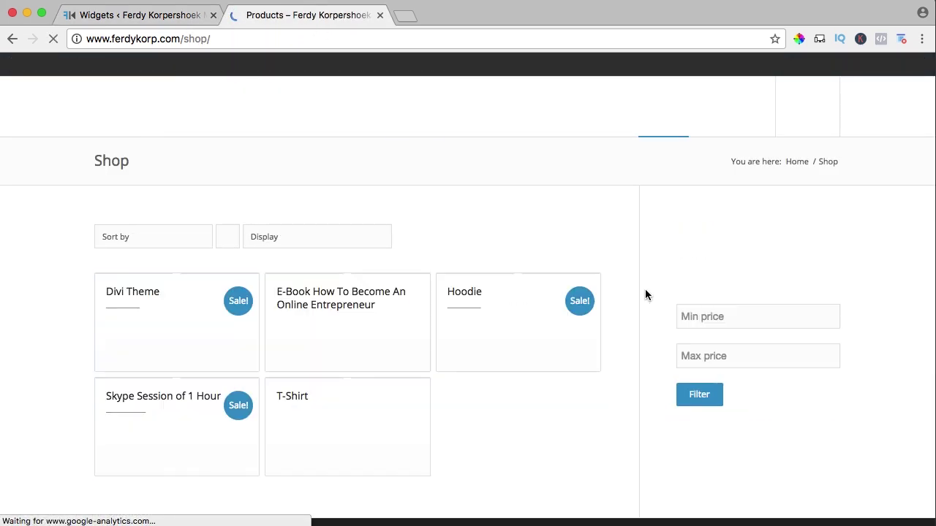
{"action": "scroll", "coordinate": [645, 295], "scroll_direction": "down", "scroll_amount": 5}
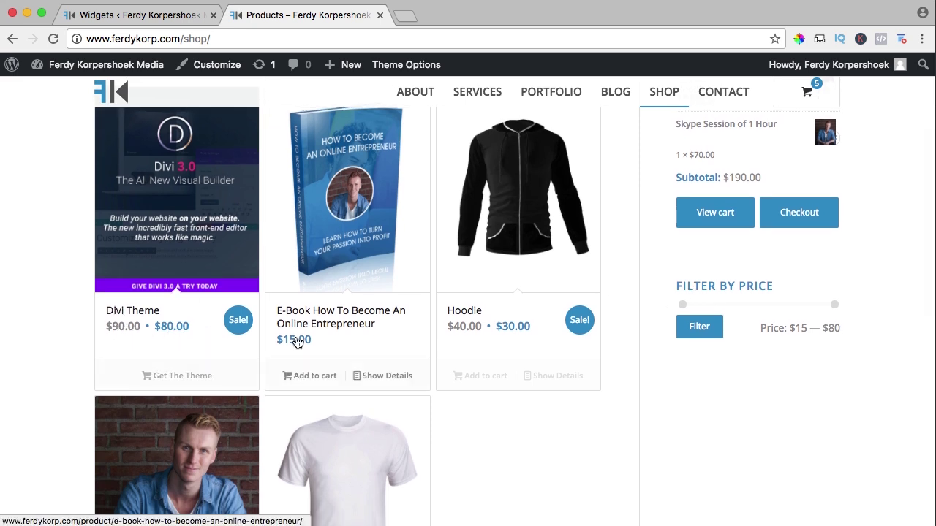
{"action": "scroll", "coordinate": [522, 339], "scroll_direction": "down", "scroll_amount": 3}
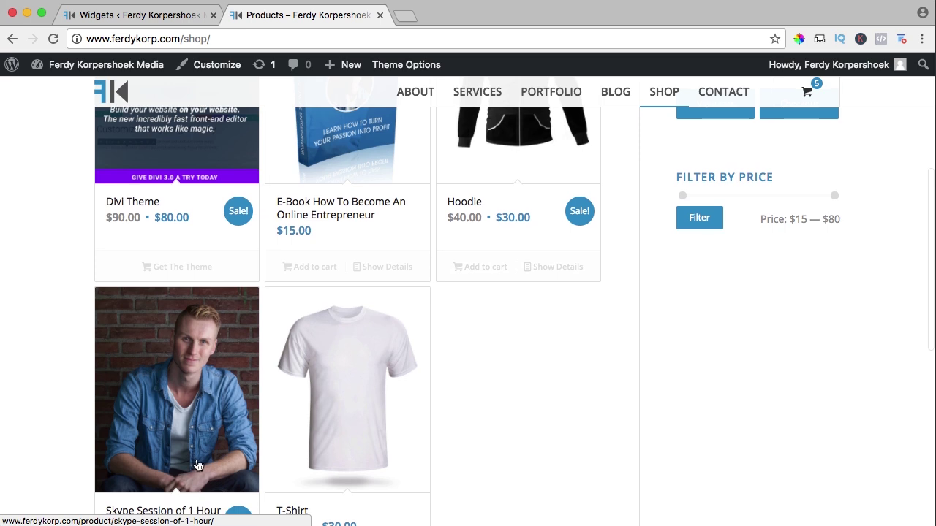
{"action": "scroll", "coordinate": [537, 388], "scroll_direction": "down", "scroll_amount": 1}
{"action": "scroll", "coordinate": [762, 350], "scroll_direction": "up", "scroll_amount": 4}
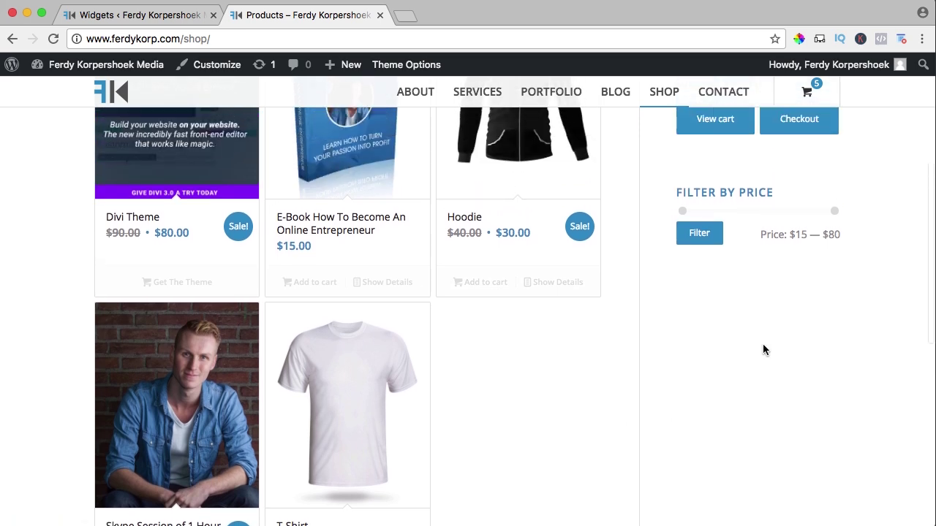
{"action": "left_click_drag", "start_coordinate": [833, 323], "coordinate": [826, 324]}
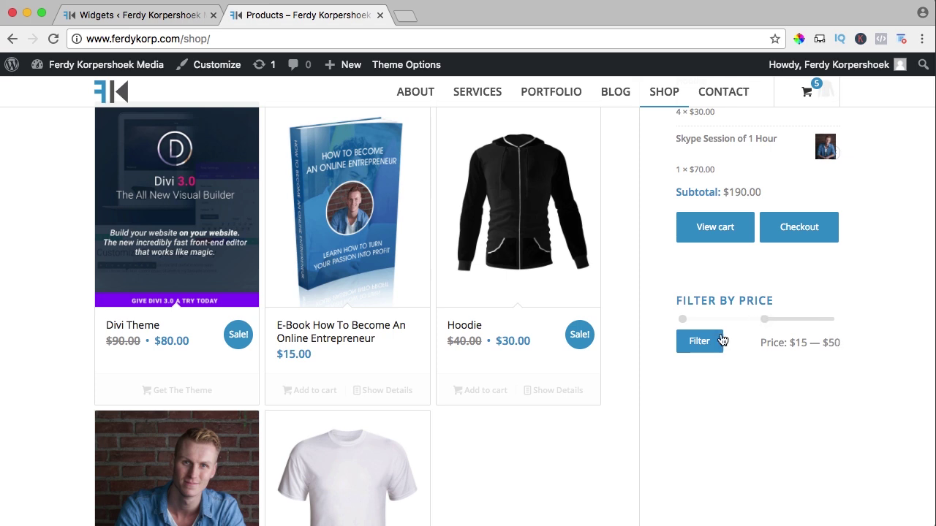
{"action": "left_click", "coordinate": [698, 343]}
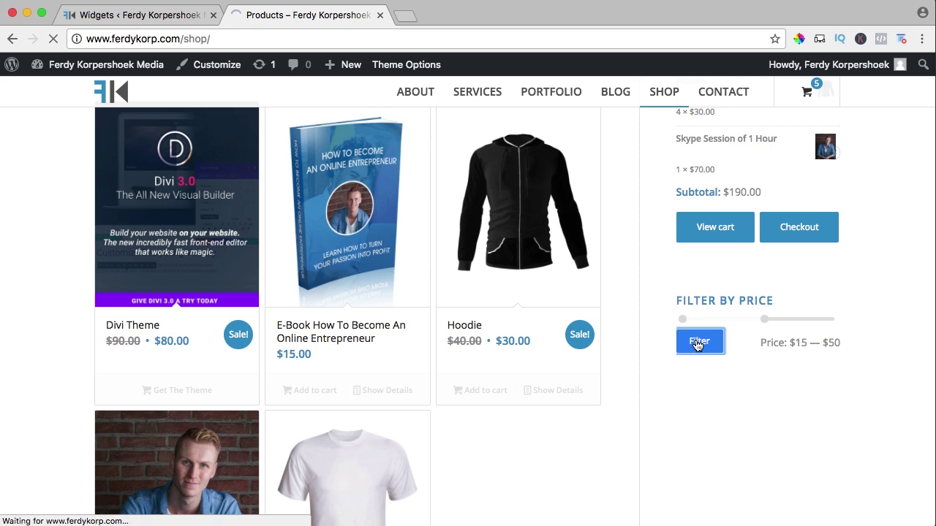
Raise the lower price limit to $25, leaving only the Hoodie and T-Shirt
{"action": "scroll", "coordinate": [645, 340], "scroll_direction": "down", "scroll_amount": 5}
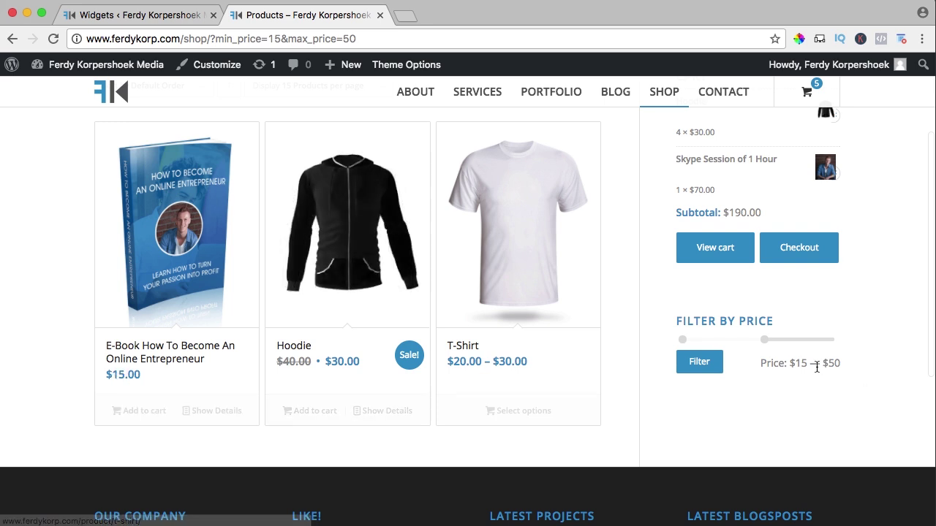
{"action": "left_click_drag", "start_coordinate": [682, 339], "coordinate": [688, 339]}
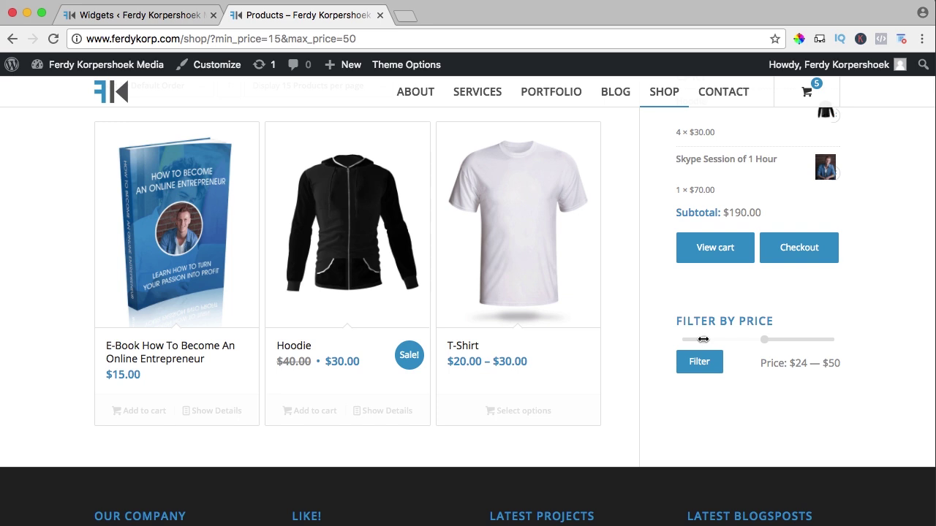
{"action": "left_click", "coordinate": [701, 376]}
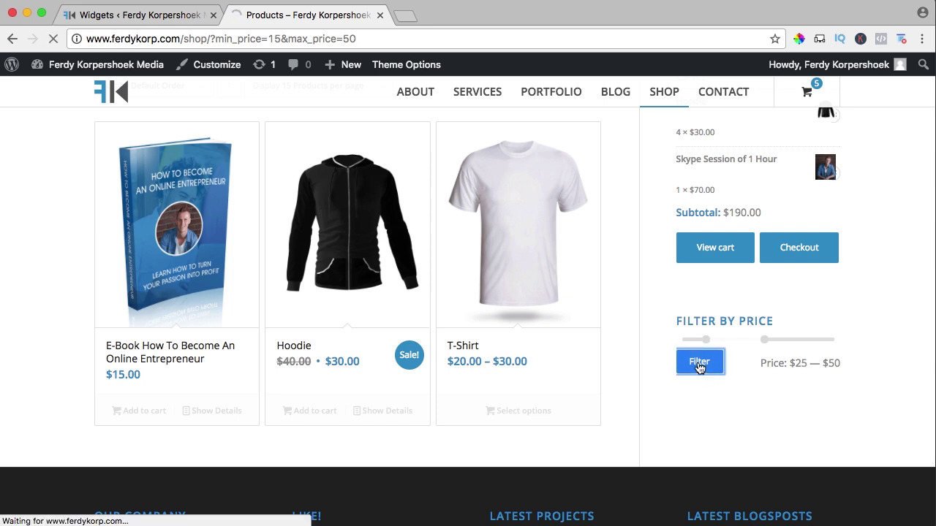
{"action": "scroll", "coordinate": [358, 236], "scroll_direction": "down", "scroll_amount": 3}
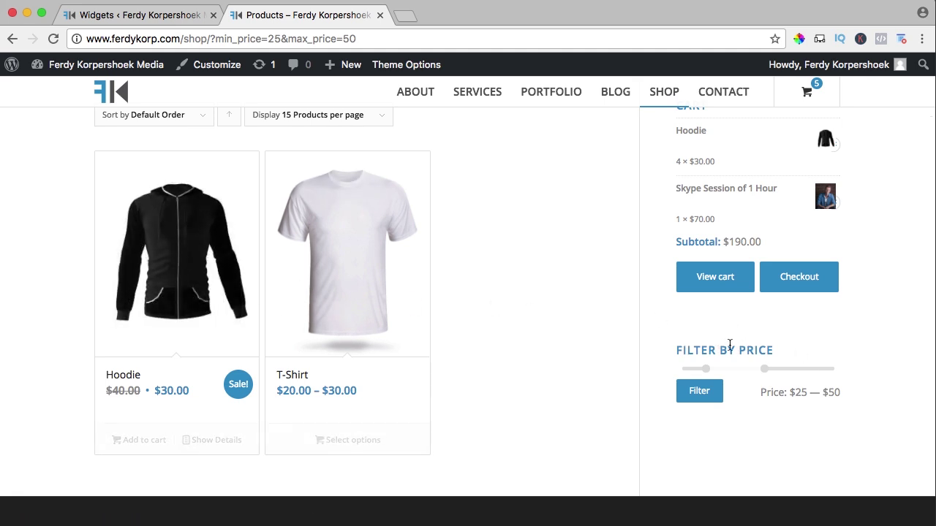
Add a WooCommerce Products widget to the Shop Overview Page sidebar
{"action": "left_click", "coordinate": [164, 15]}
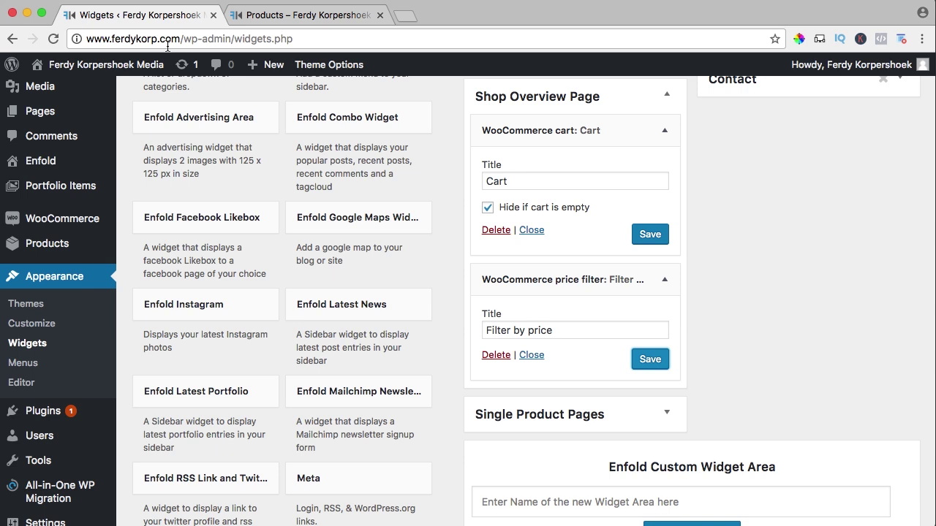
{"action": "scroll", "coordinate": [270, 249], "scroll_direction": "down", "scroll_amount": 6}
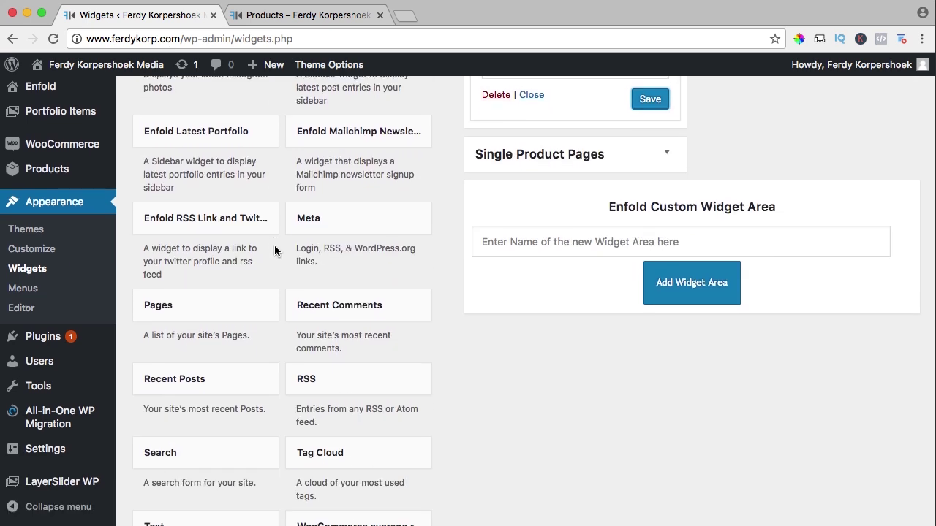
{"action": "scroll", "coordinate": [274, 249], "scroll_direction": "down", "scroll_amount": 6}
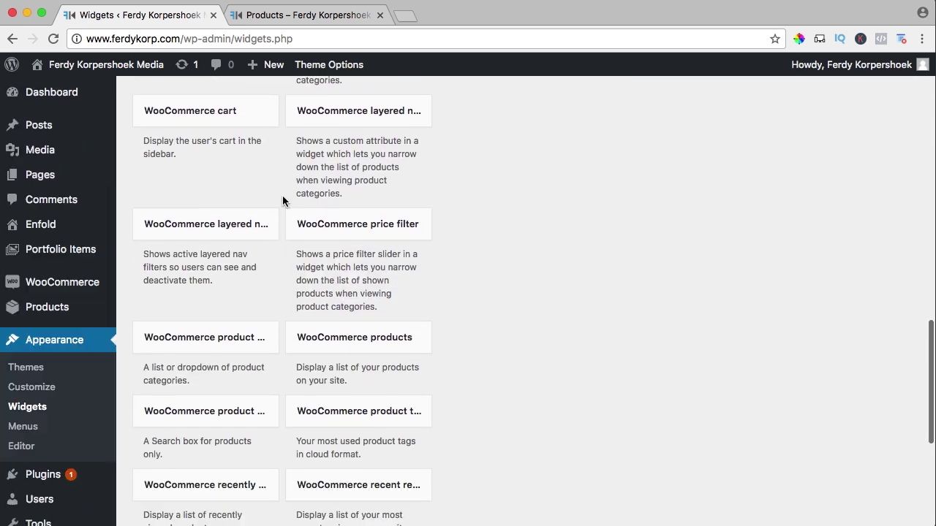
{"action": "scroll", "coordinate": [283, 200], "scroll_direction": "down", "scroll_amount": 1}
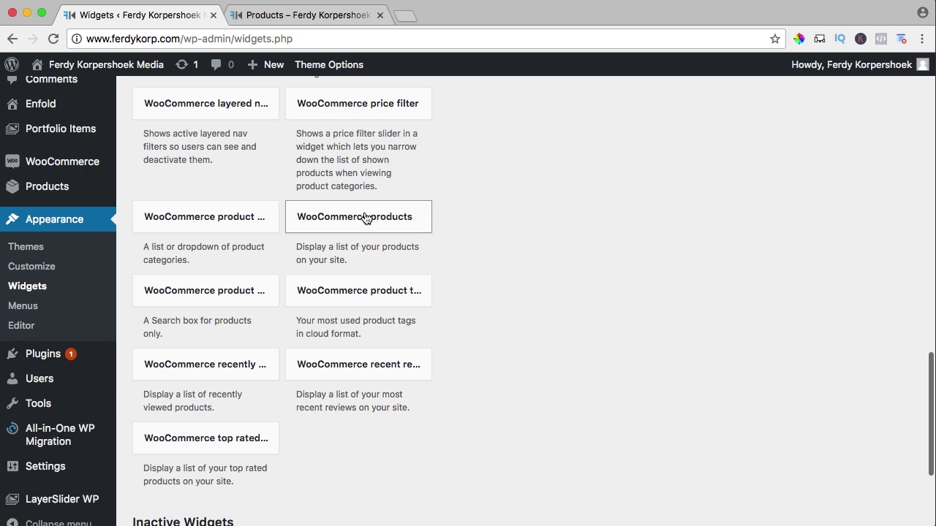
{"action": "left_click", "coordinate": [365, 218]}
{"action": "scroll", "coordinate": [411, 248], "scroll_direction": "down", "scroll_amount": 2}
{"action": "left_click", "coordinate": [383, 459]}
Set the widget to 5 products from all products in Random order, save, and return to the shop page
{"action": "scroll", "coordinate": [616, 347], "scroll_direction": "down", "scroll_amount": 2}
{"action": "scroll", "coordinate": [616, 344], "scroll_direction": "down", "scroll_amount": 8}
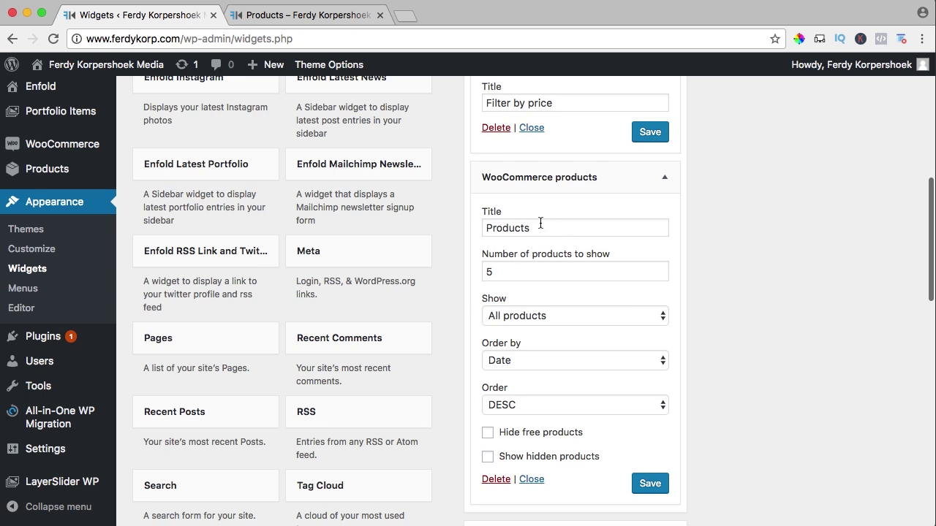
{"action": "left_click", "coordinate": [553, 269]}
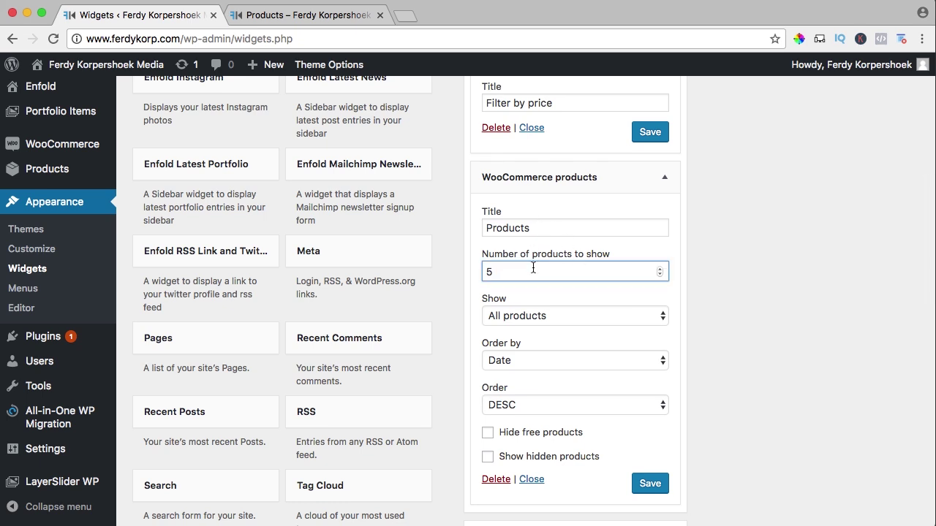
{"action": "left_click", "coordinate": [533, 316]}
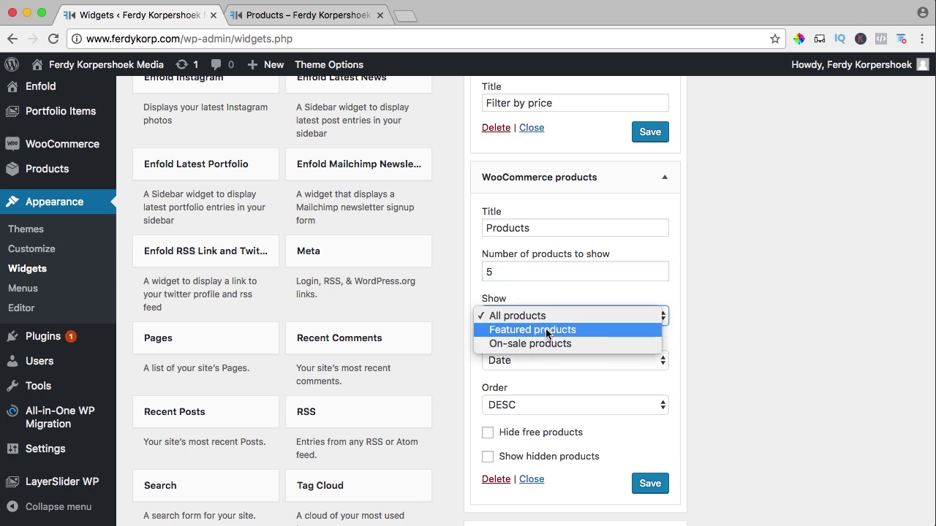
{"action": "left_click", "coordinate": [767, 337]}
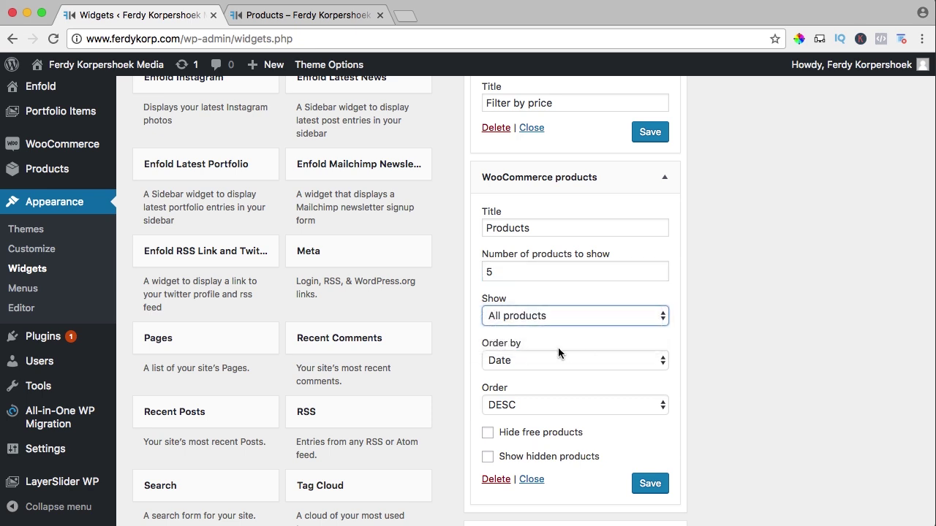
{"action": "left_click", "coordinate": [523, 364]}
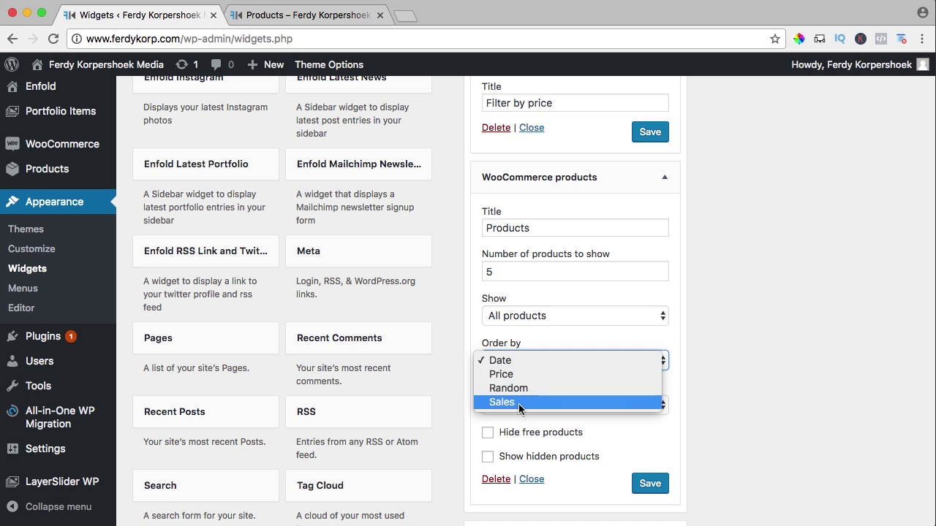
{"action": "left_click", "coordinate": [531, 388]}
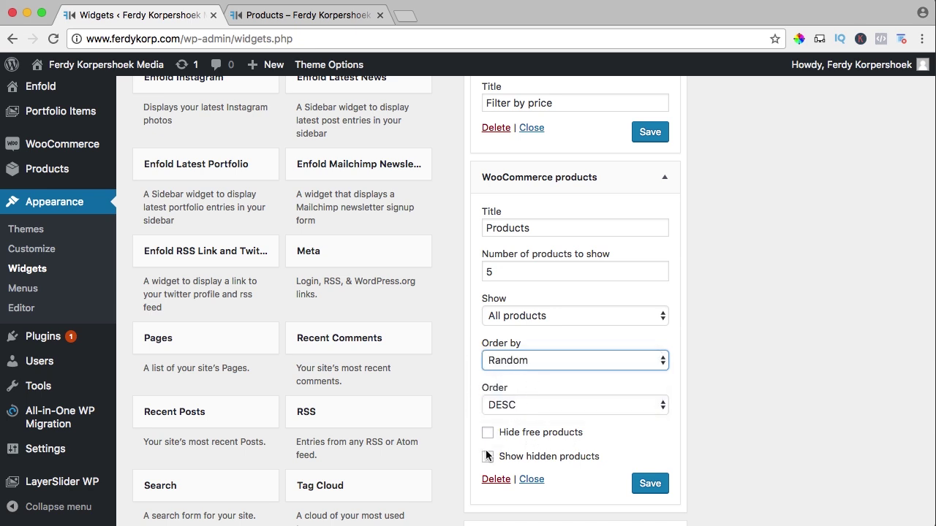
{"action": "left_click", "coordinate": [650, 485]}
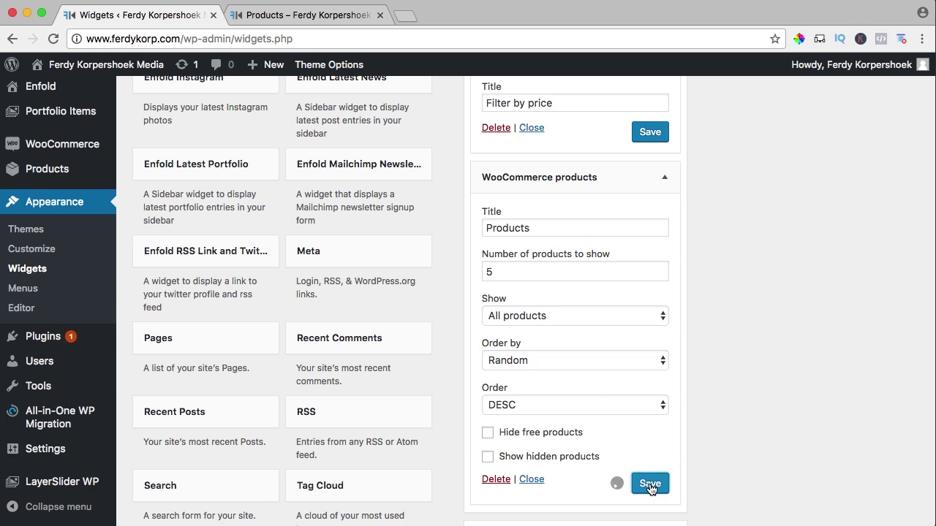
{"action": "left_click", "coordinate": [338, 21]}
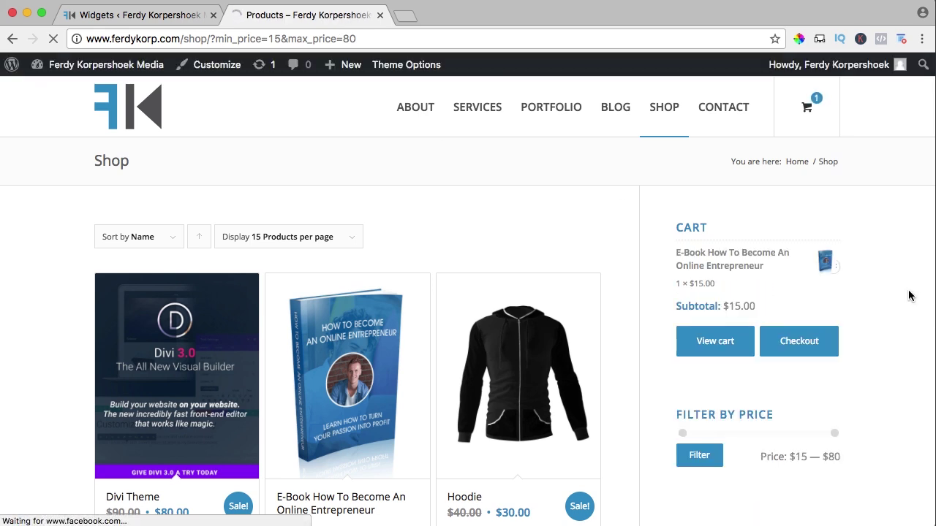
Scroll the shop page down until the sidebar Products list of five items is visible
{"action": "scroll", "coordinate": [873, 291], "scroll_direction": "down", "scroll_amount": 5}
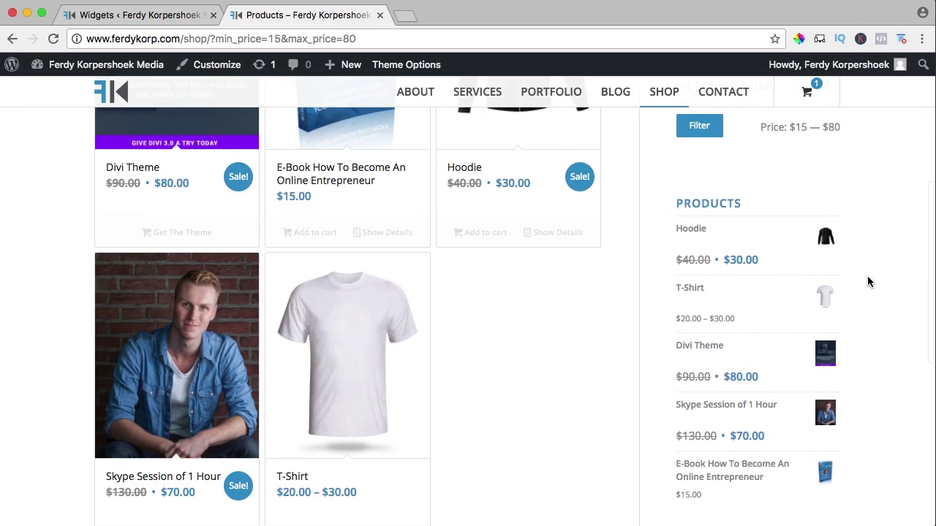
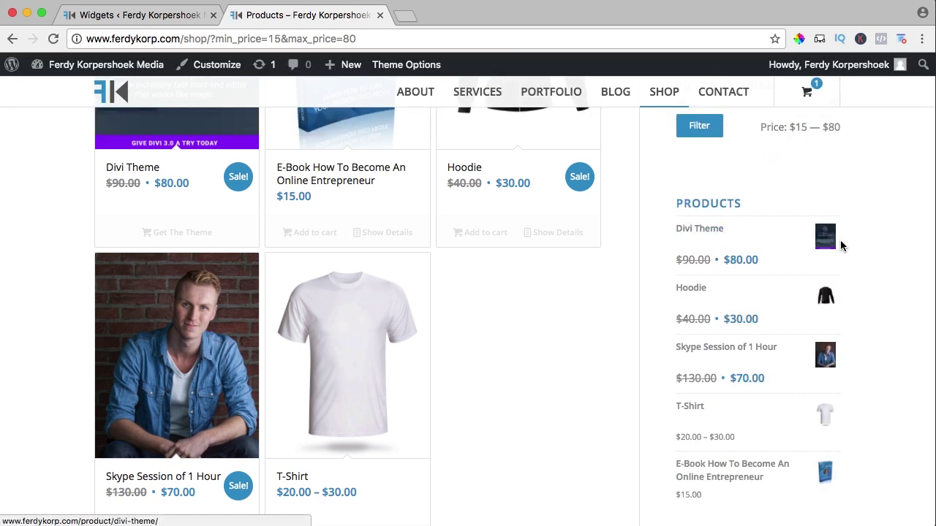
Go from the shop page to WooCommerce's Products > Display settings
{"action": "scroll", "coordinate": [762, 283], "scroll_direction": "down", "scroll_amount": 2}
{"action": "scroll", "coordinate": [748, 270], "scroll_direction": "up", "scroll_amount": 1}
{"action": "scroll", "coordinate": [752, 272], "scroll_direction": "up", "scroll_amount": 5}
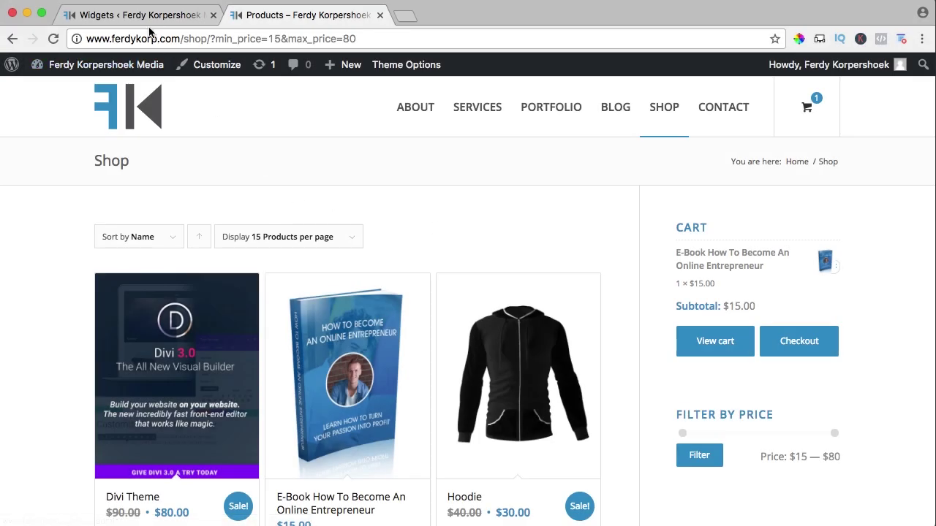
{"action": "left_click", "coordinate": [139, 14]}
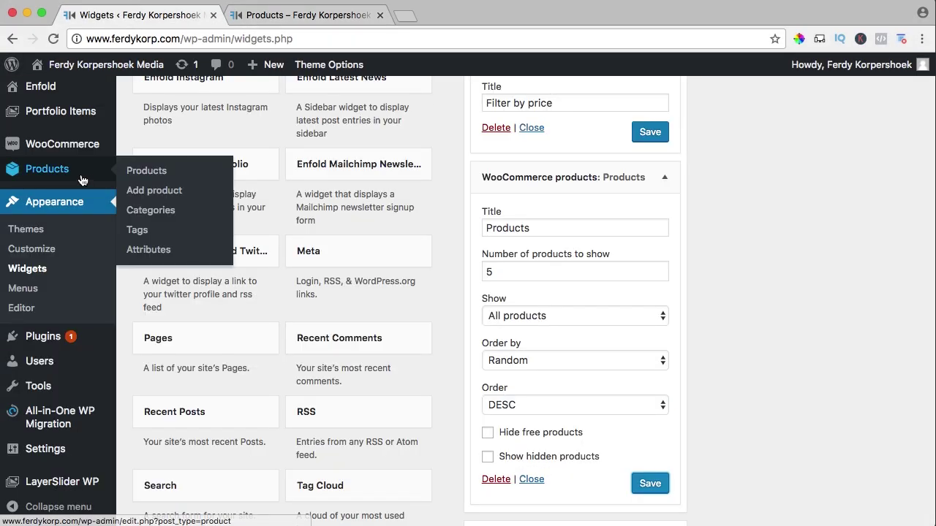
{"action": "mouse_move", "coordinate": [90, 142]}
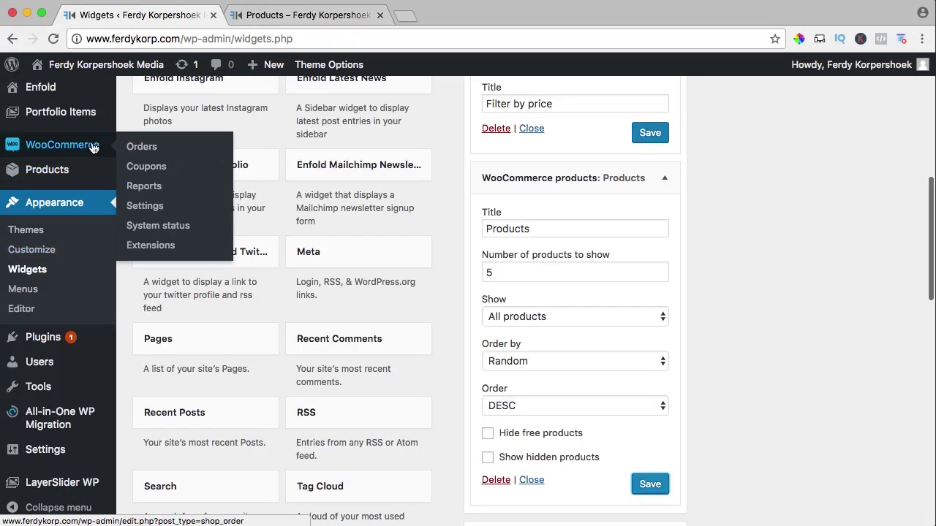
{"action": "left_click", "coordinate": [146, 205]}
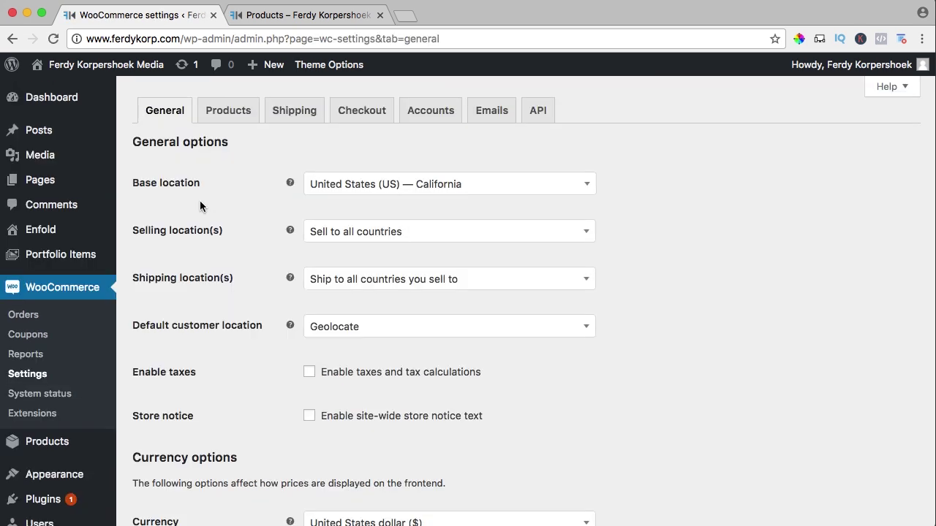
{"action": "left_click", "coordinate": [233, 119]}
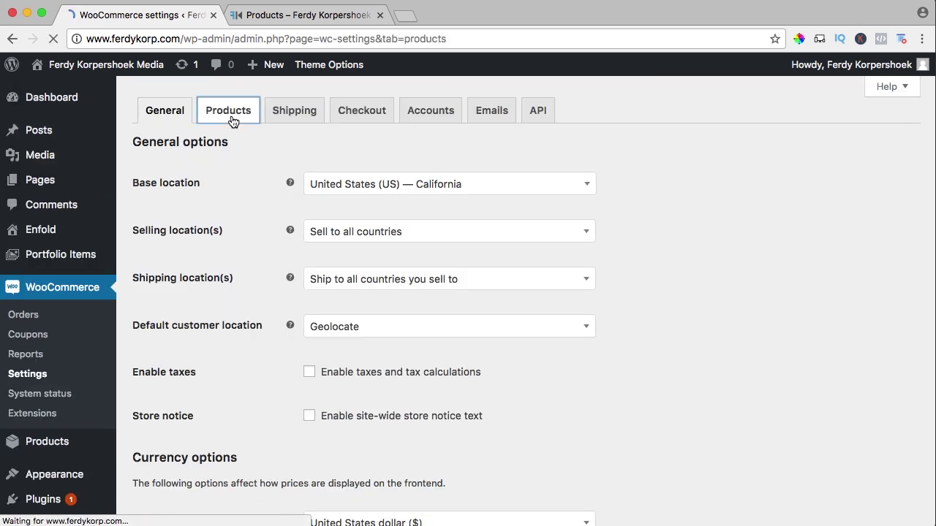
{"action": "left_click", "coordinate": [196, 143]}
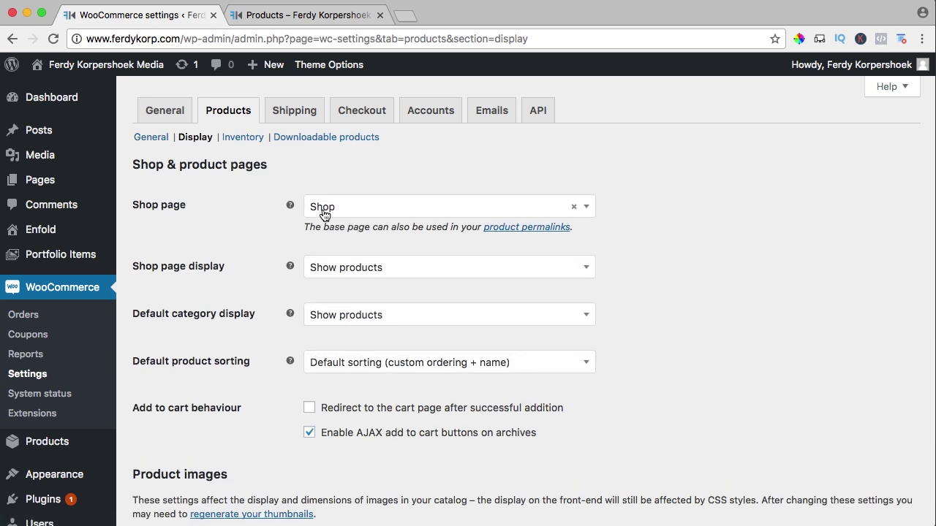
Keep Shop as the shop page, set Shop page display to Show categories, and save
{"action": "left_click", "coordinate": [316, 213]}
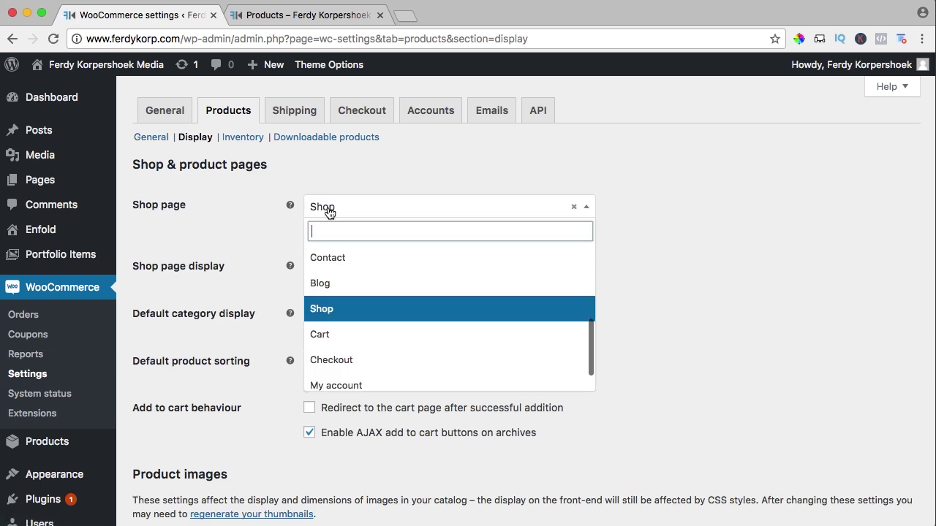
{"action": "left_click", "coordinate": [338, 314]}
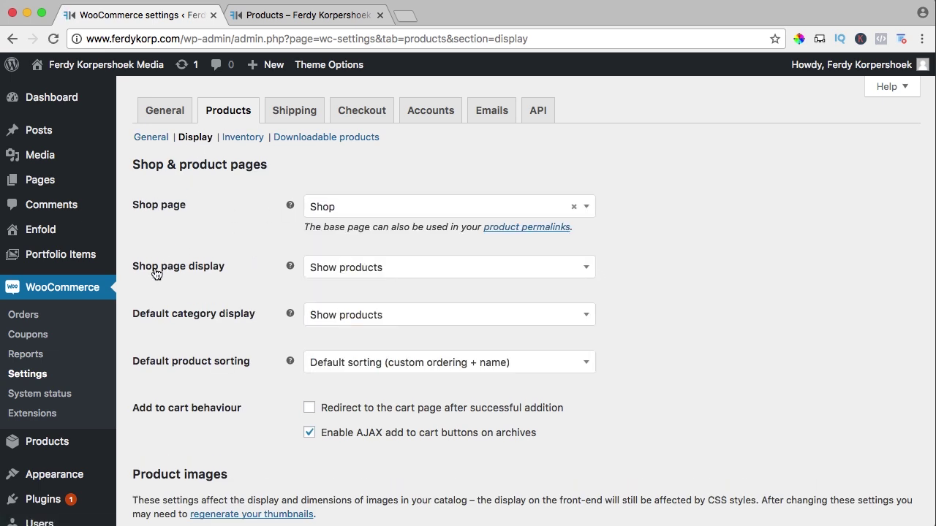
{"action": "left_click", "coordinate": [378, 272]}
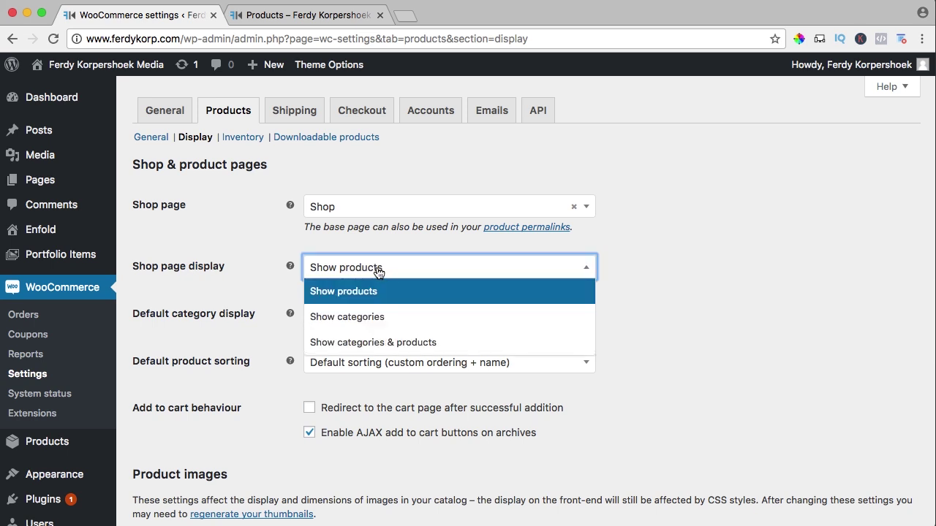
{"action": "left_click", "coordinate": [350, 322]}
{"action": "scroll", "coordinate": [260, 282], "scroll_direction": "down", "scroll_amount": 10}
{"action": "left_click", "coordinate": [179, 451]}
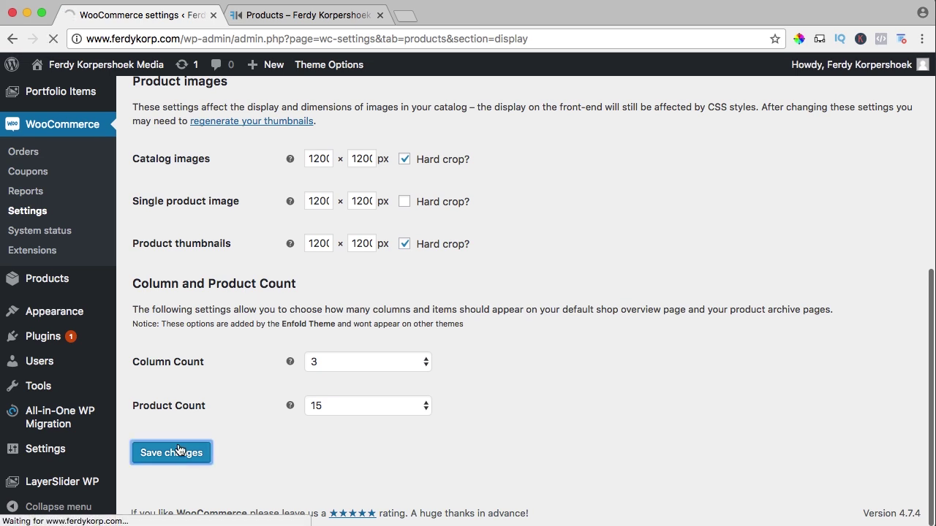
Reload the storefront shop page to check the new category layout
{"action": "left_click", "coordinate": [307, 15]}
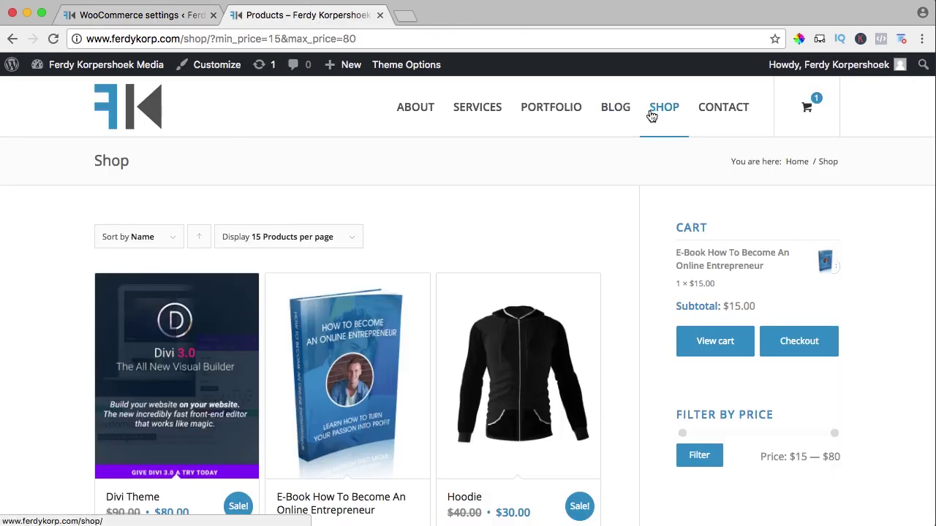
{"action": "key", "text": "super+r"}
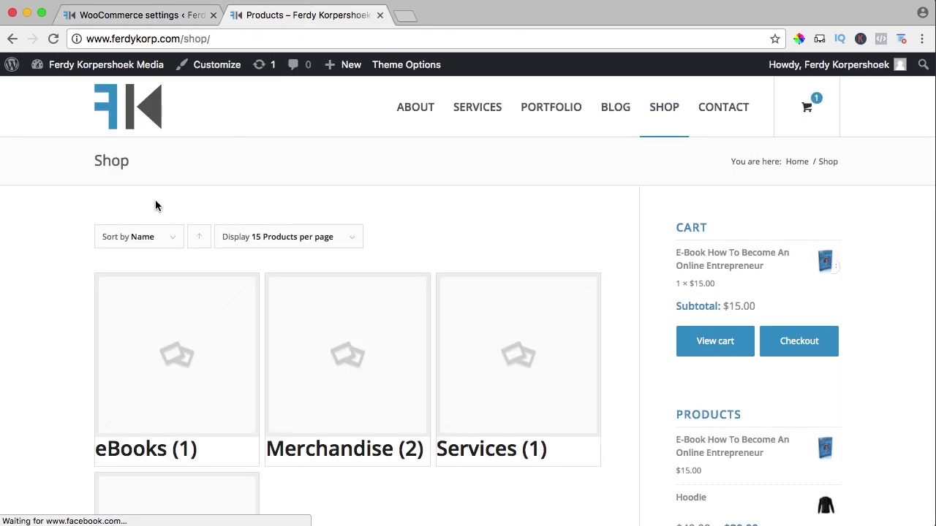
{"action": "scroll", "coordinate": [83, 194], "scroll_direction": "down", "scroll_amount": 3}
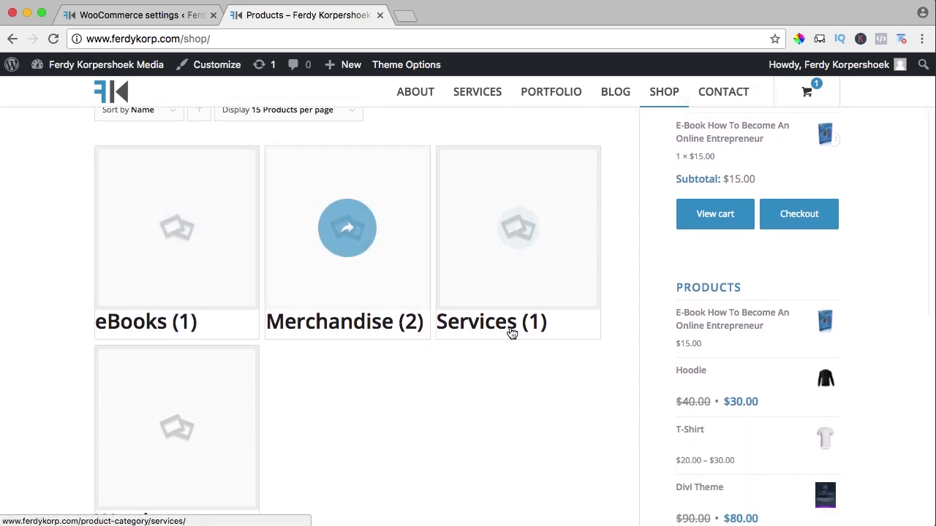
{"action": "scroll", "coordinate": [474, 339], "scroll_direction": "down", "scroll_amount": 4}
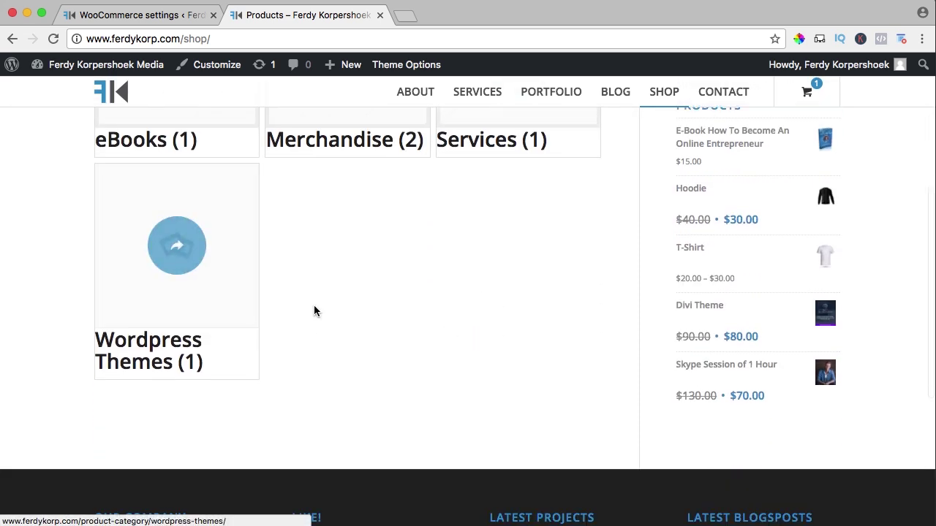
{"action": "scroll", "coordinate": [324, 309], "scroll_direction": "up", "scroll_amount": 5}
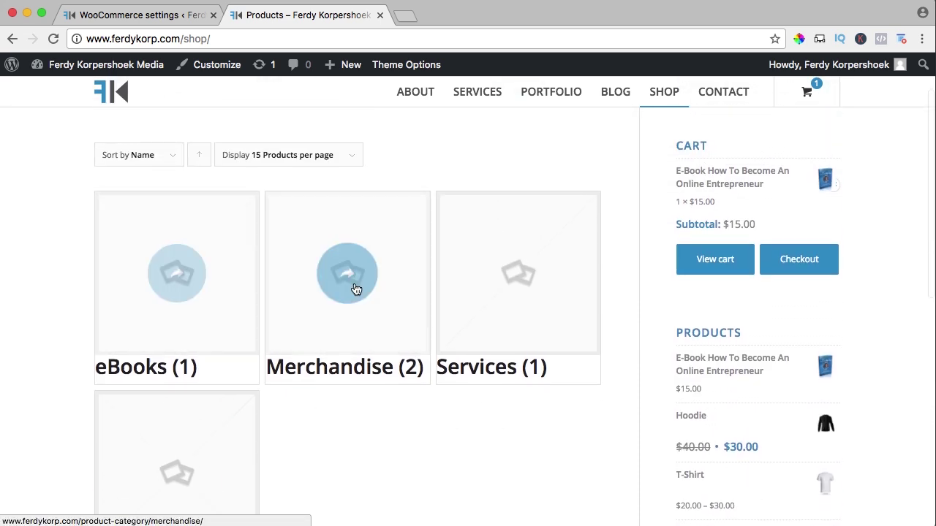
Give the eBooks category the ebook cover as its thumbnail and update it
{"action": "left_click", "coordinate": [137, 17]}
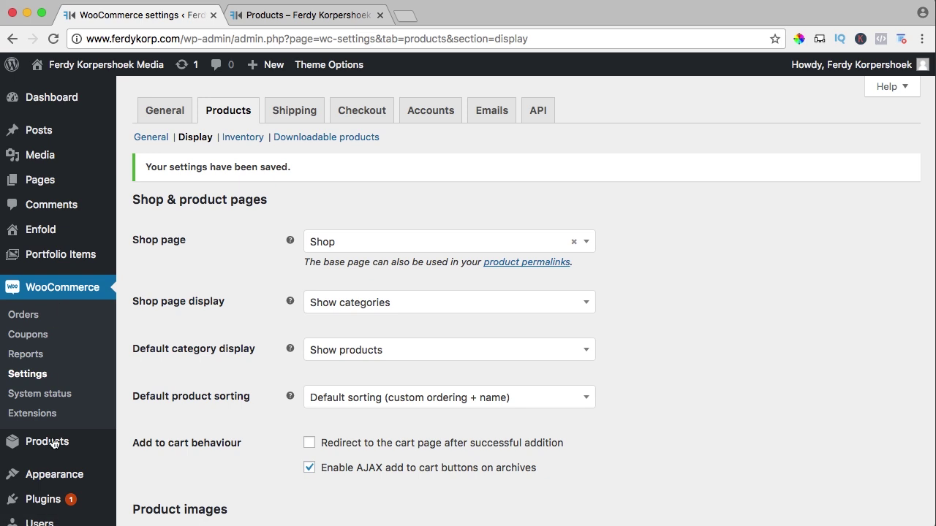
{"action": "mouse_move", "coordinate": [55, 447]}
{"action": "left_click", "coordinate": [166, 449]}
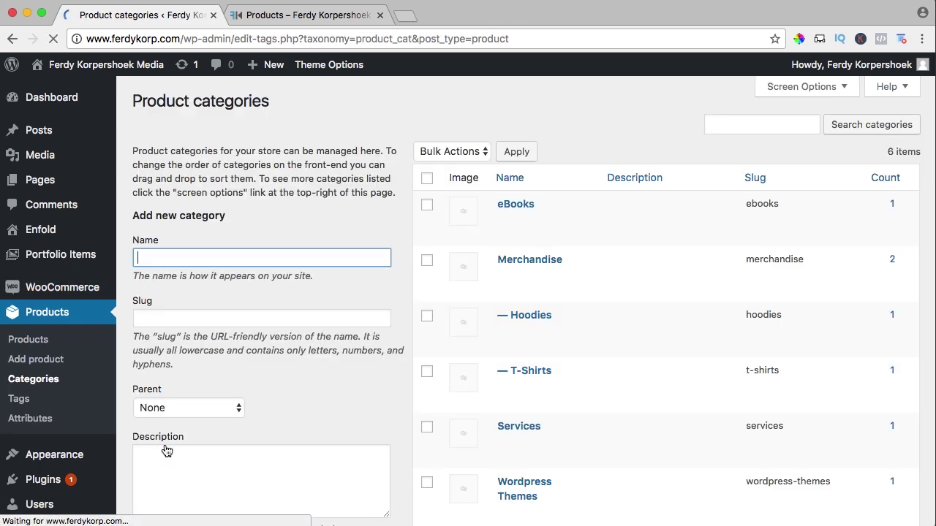
{"action": "left_click", "coordinate": [516, 205]}
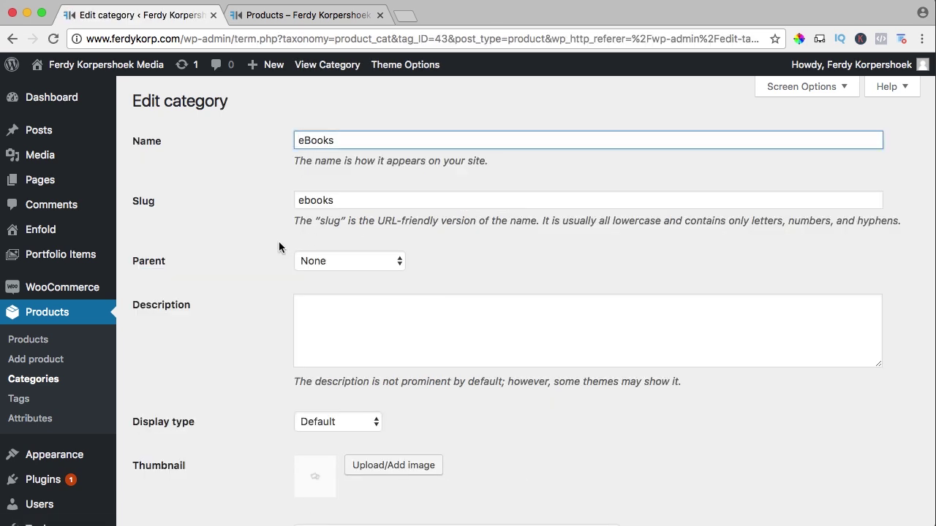
{"action": "scroll", "coordinate": [279, 241], "scroll_direction": "down", "scroll_amount": 3}
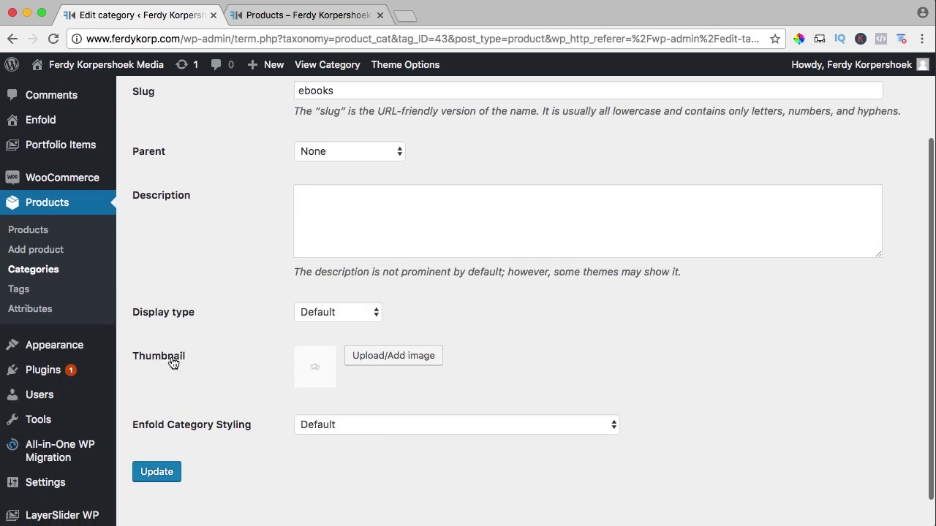
{"action": "left_click", "coordinate": [393, 355]}
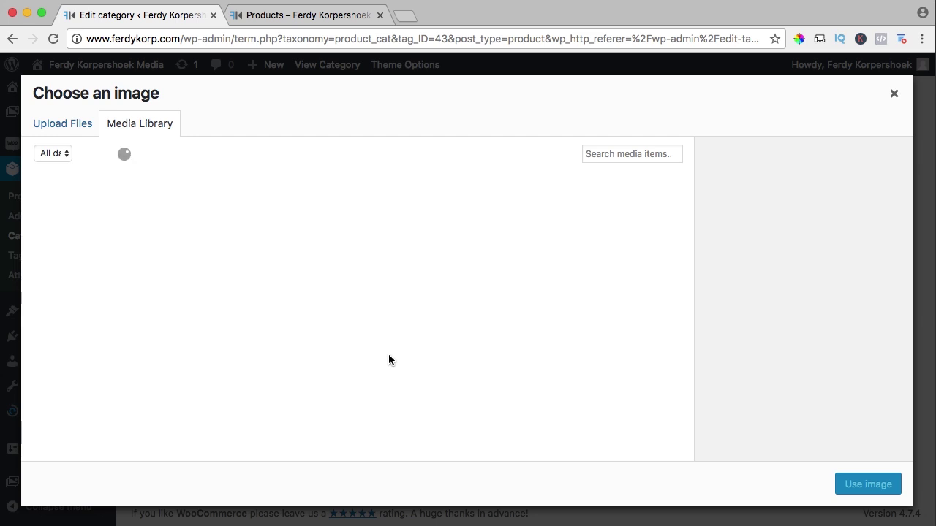
{"action": "left_click", "coordinate": [216, 241]}
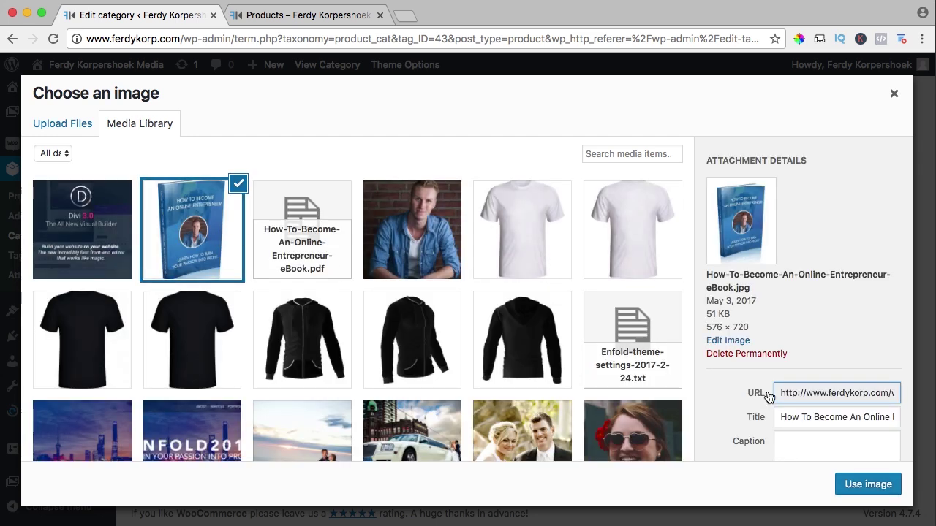
{"action": "left_click", "coordinate": [865, 484]}
{"action": "left_click", "coordinate": [162, 470]}
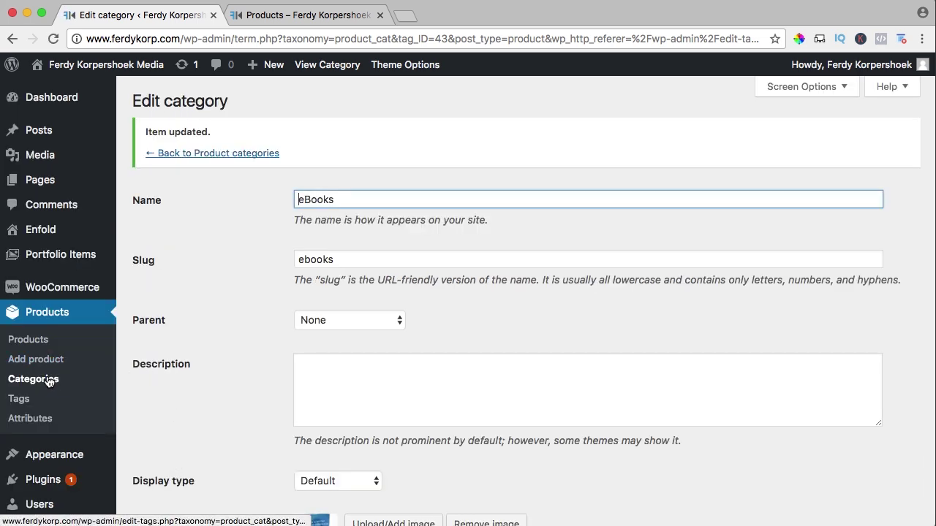
Open the Merchandise category for editing, then view the shop front-end again
{"action": "left_click", "coordinate": [50, 379]}
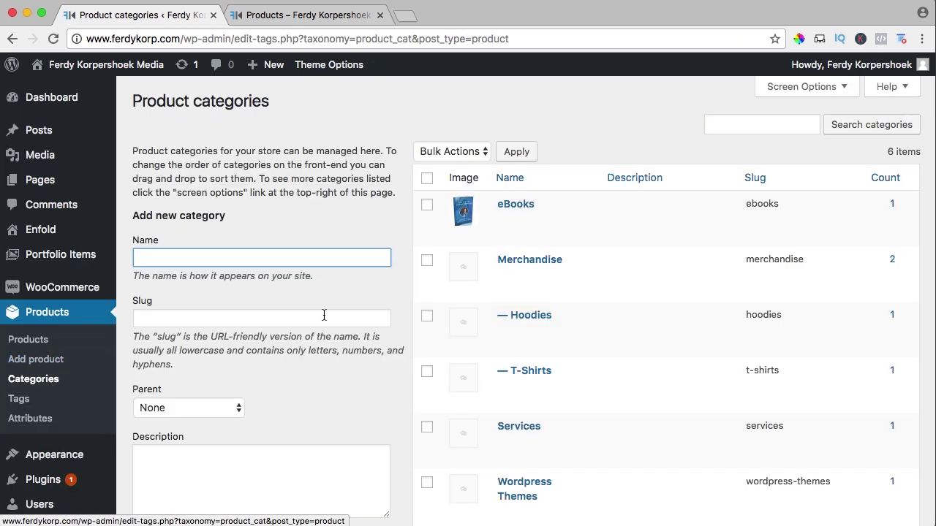
{"action": "left_click", "coordinate": [515, 263]}
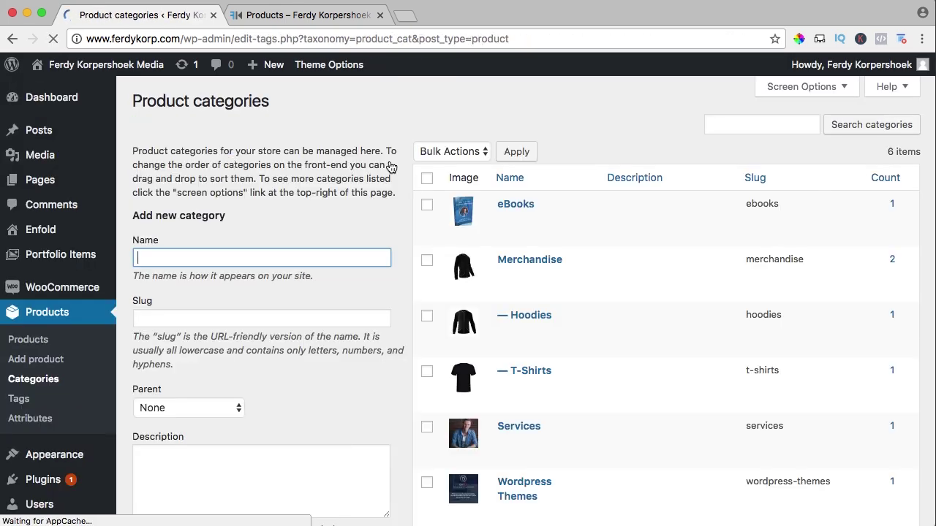
{"action": "left_click", "coordinate": [291, 18]}
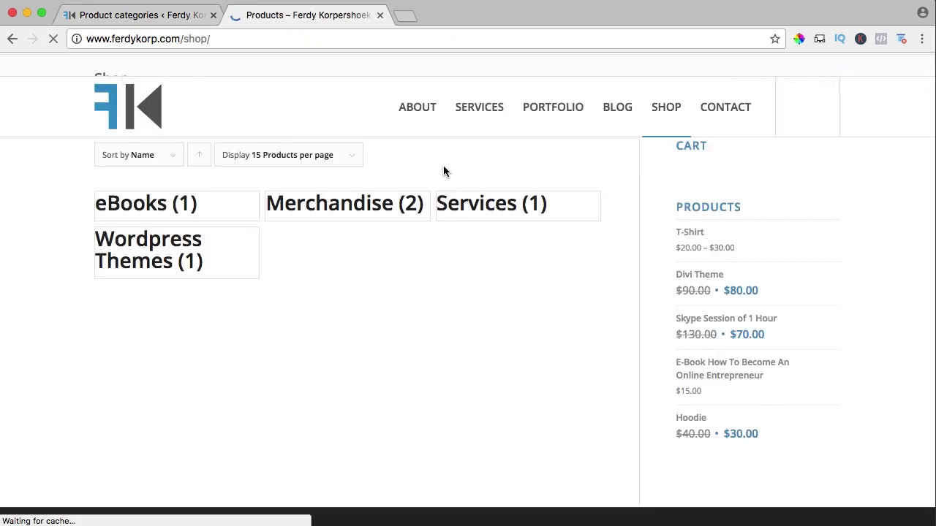
Return to the admin and open WooCommerce's Products > Display settings
{"action": "scroll", "coordinate": [51, 176], "scroll_direction": "down", "scroll_amount": 5}
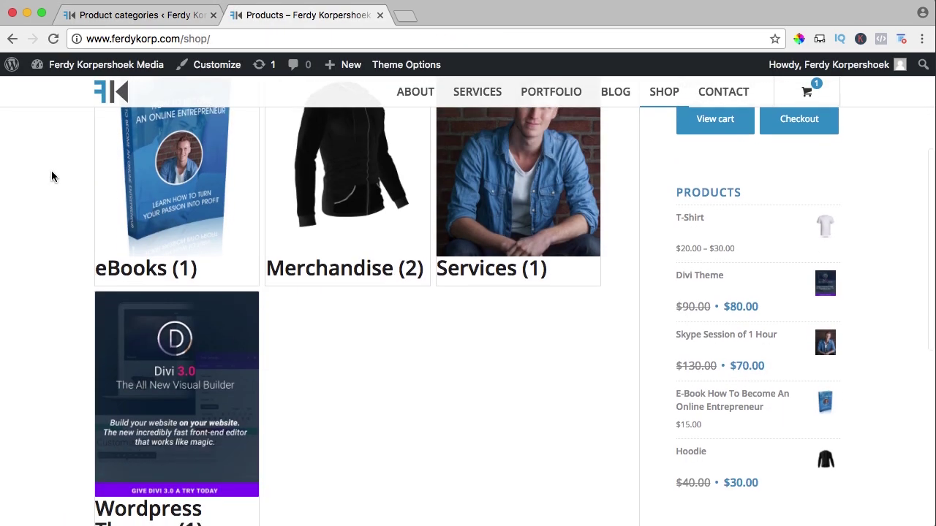
{"action": "scroll", "coordinate": [51, 176], "scroll_direction": "up", "scroll_amount": 6}
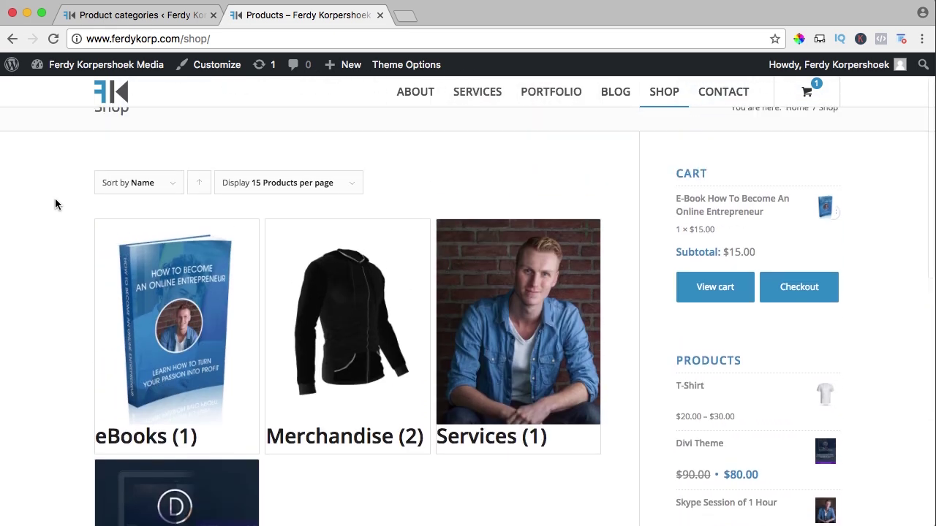
{"action": "scroll", "coordinate": [55, 198], "scroll_direction": "down", "scroll_amount": 2}
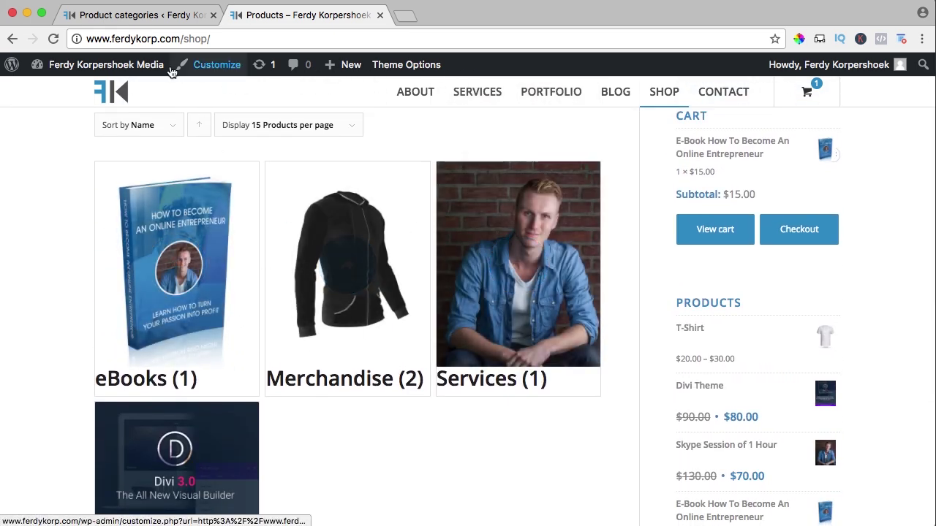
{"action": "left_click", "coordinate": [147, 15]}
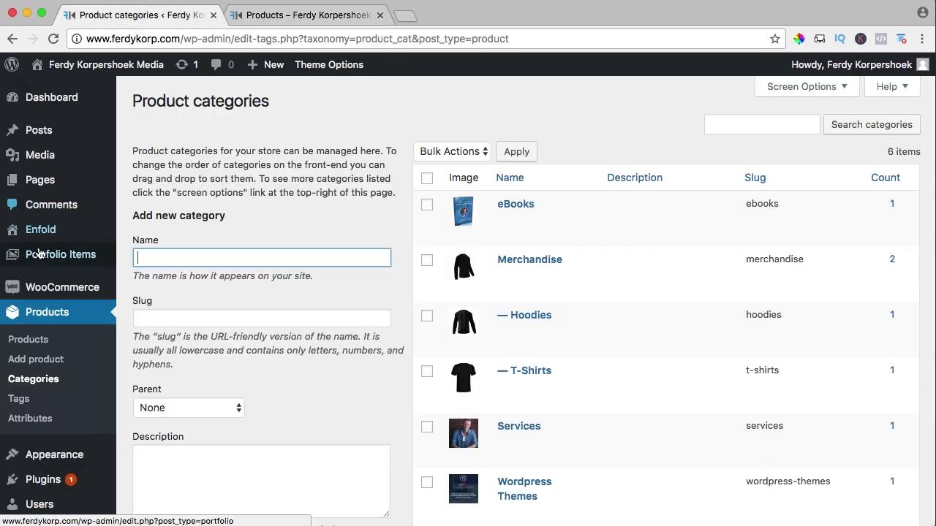
{"action": "mouse_move", "coordinate": [53, 289]}
{"action": "left_click", "coordinate": [135, 348]}
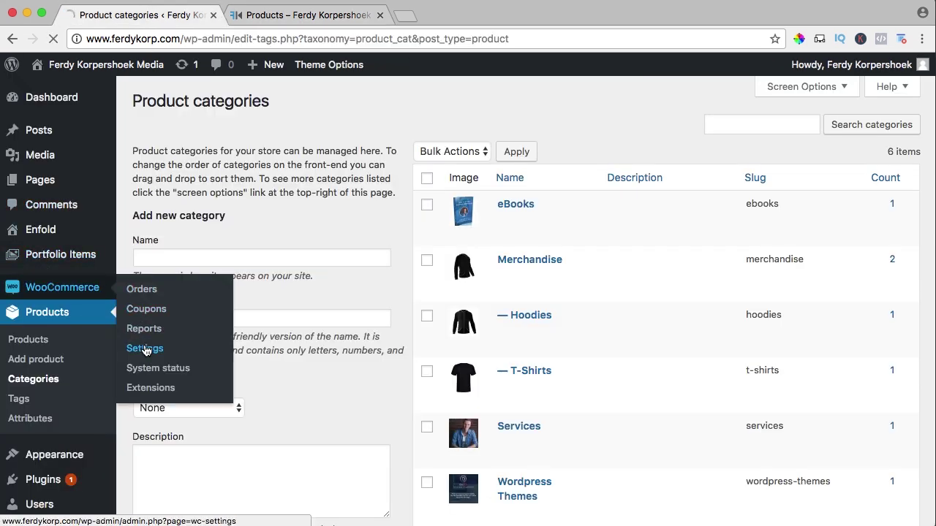
{"action": "left_click", "coordinate": [245, 115]}
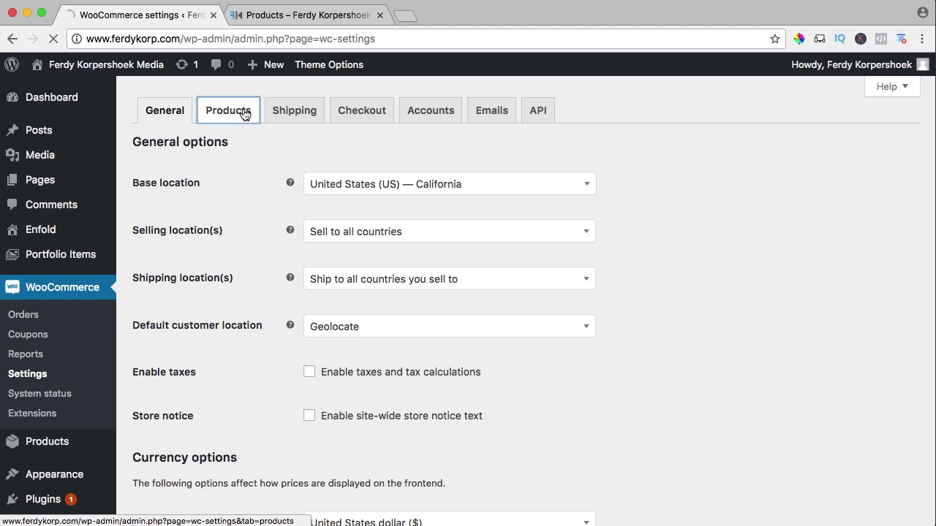
{"action": "left_click", "coordinate": [195, 138]}
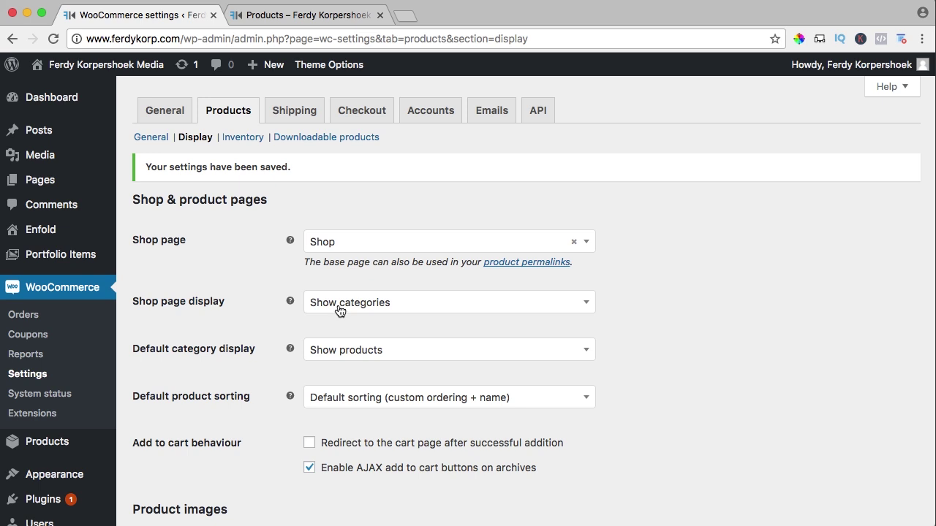
Set Shop page display to Show products, leaving default sorting unchanged
{"action": "left_click", "coordinate": [339, 310]}
{"action": "left_click", "coordinate": [340, 327]}
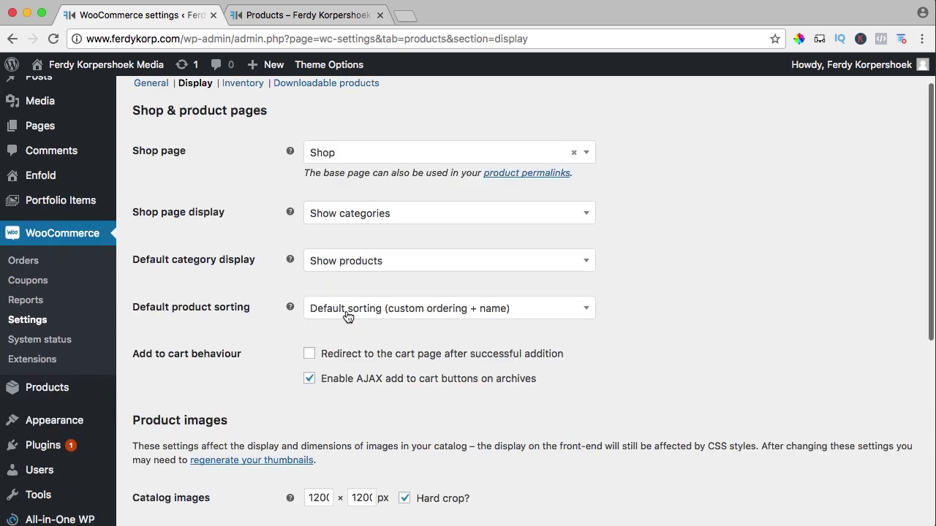
{"action": "left_click", "coordinate": [347, 313]}
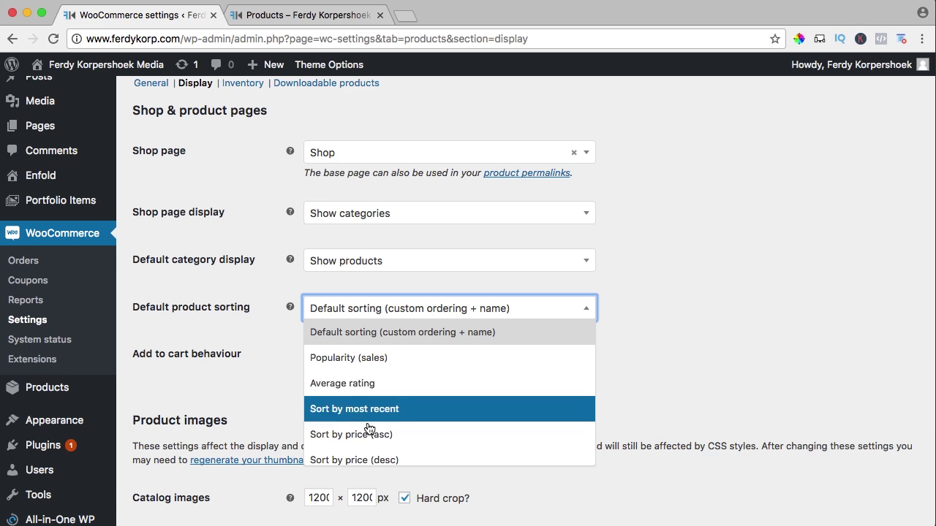
{"action": "left_click", "coordinate": [261, 376]}
{"action": "scroll", "coordinate": [362, 256], "scroll_direction": "down", "scroll_amount": 3}
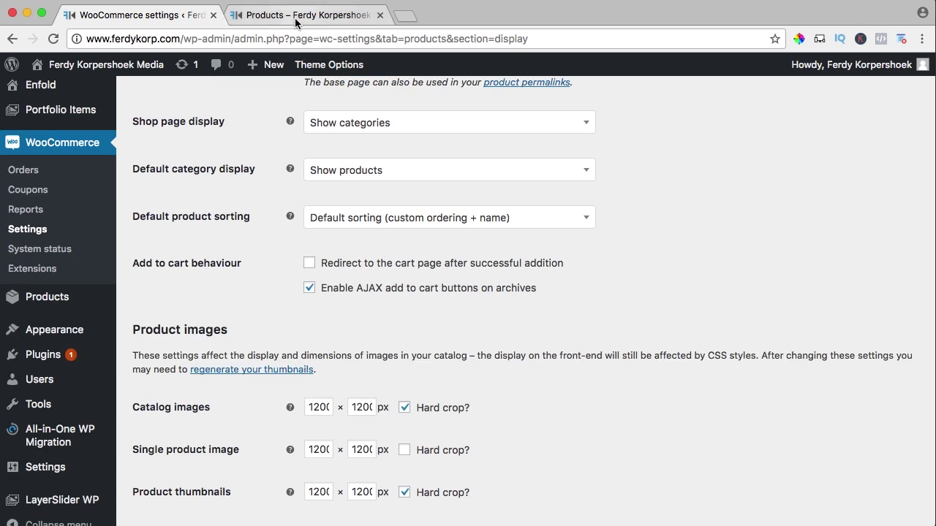
{"action": "left_click", "coordinate": [303, 15]}
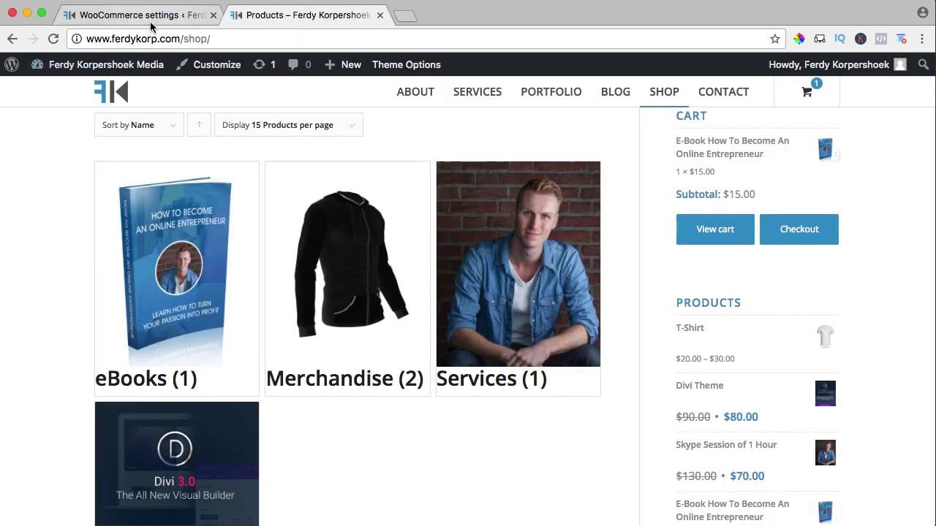
{"action": "left_click", "coordinate": [151, 17]}
{"action": "scroll", "coordinate": [252, 260], "scroll_direction": "down", "scroll_amount": 5}
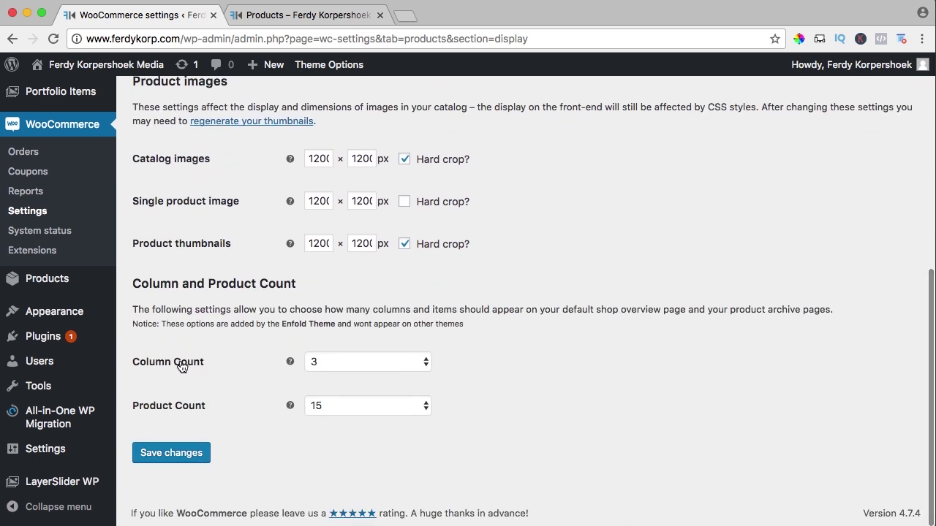
Save Column Count 4 and preview the four-column layout on the shop page
{"action": "left_click", "coordinate": [382, 365]}
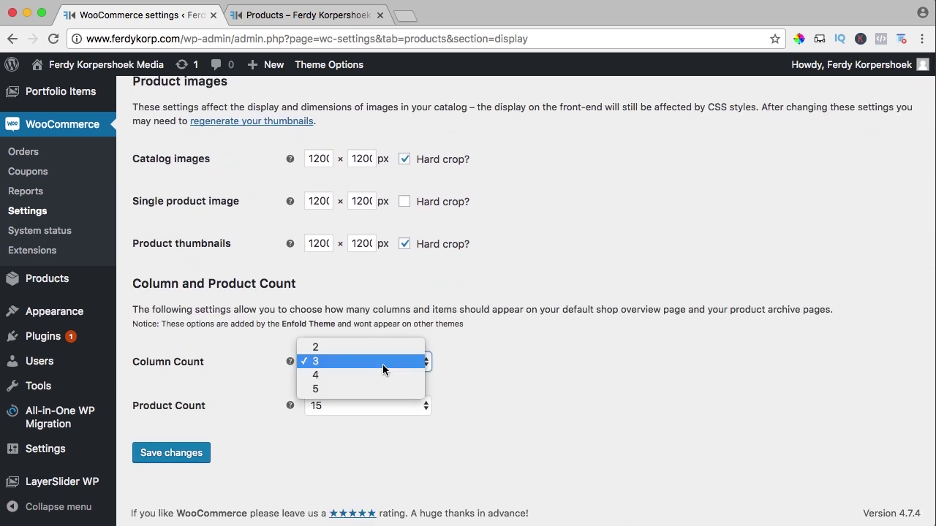
{"action": "left_click", "coordinate": [329, 373]}
{"action": "left_click", "coordinate": [182, 454]}
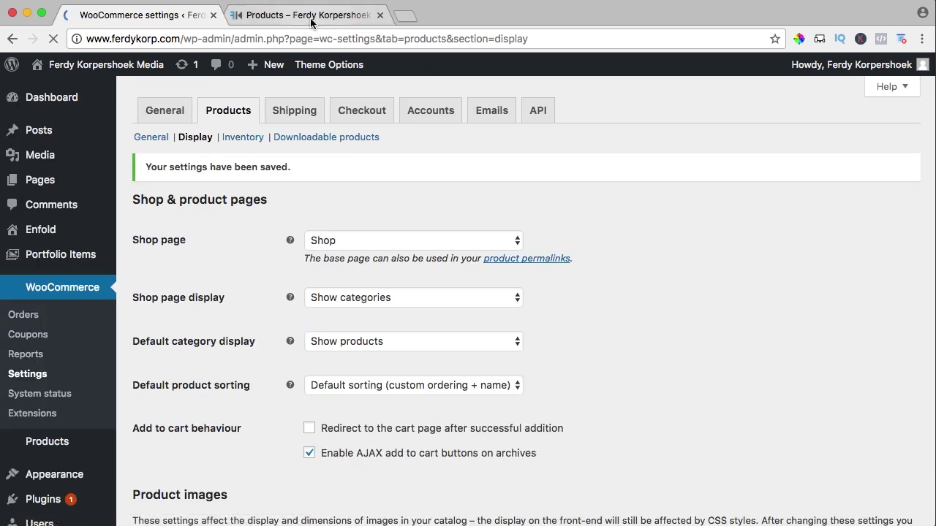
{"action": "left_click", "coordinate": [310, 16]}
{"action": "left_click", "coordinate": [52, 38]}
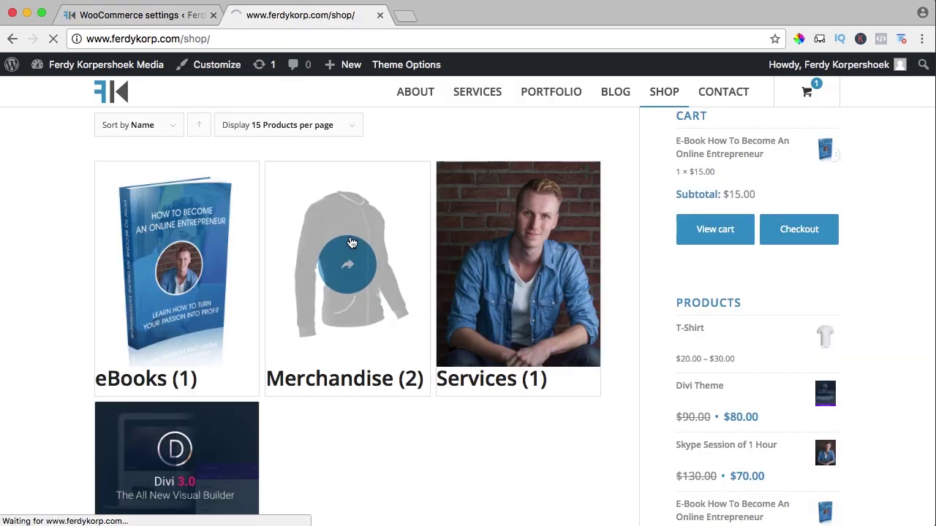
{"action": "scroll", "coordinate": [53, 267], "scroll_direction": "down", "scroll_amount": 5}
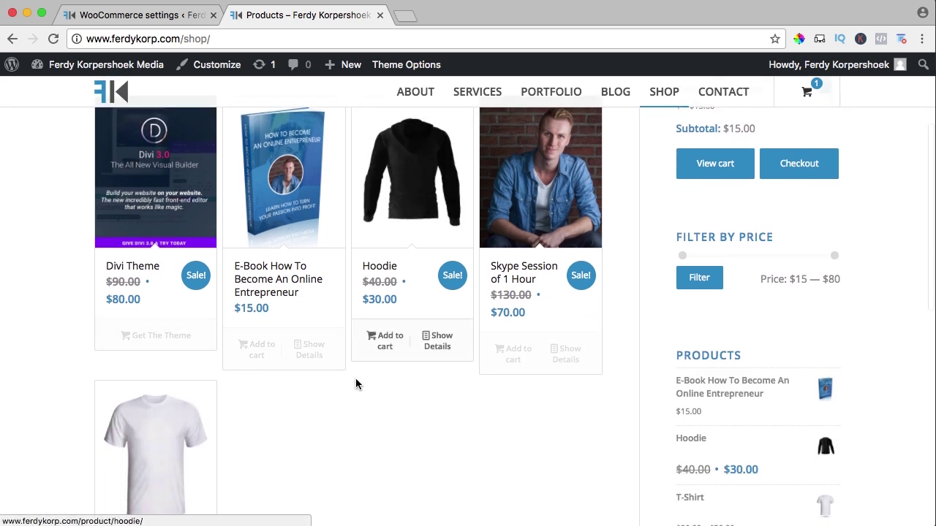
{"action": "scroll", "coordinate": [359, 414], "scroll_direction": "up", "scroll_amount": 4}
{"action": "scroll", "coordinate": [359, 410], "scroll_direction": "down", "scroll_amount": 10}
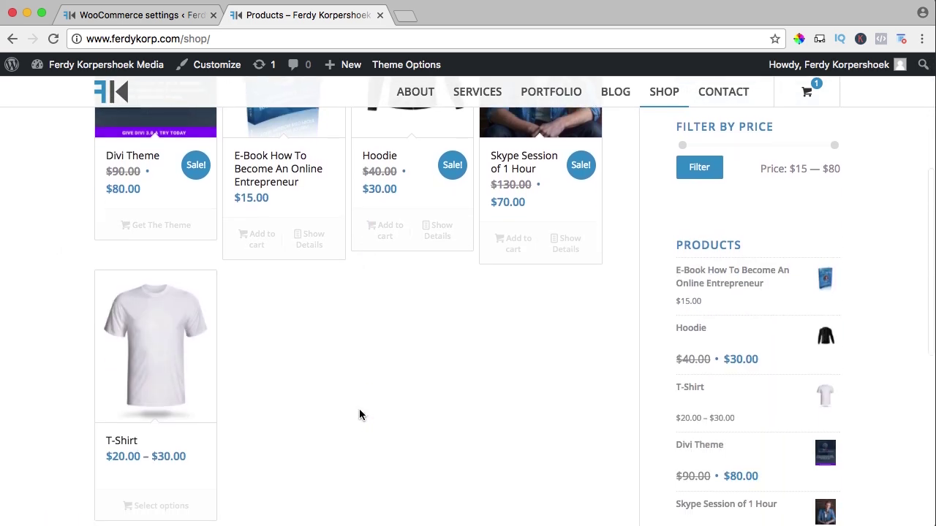
{"action": "scroll", "coordinate": [359, 410], "scroll_direction": "up", "scroll_amount": 8}
{"action": "scroll", "coordinate": [358, 415], "scroll_direction": "up", "scroll_amount": 4}
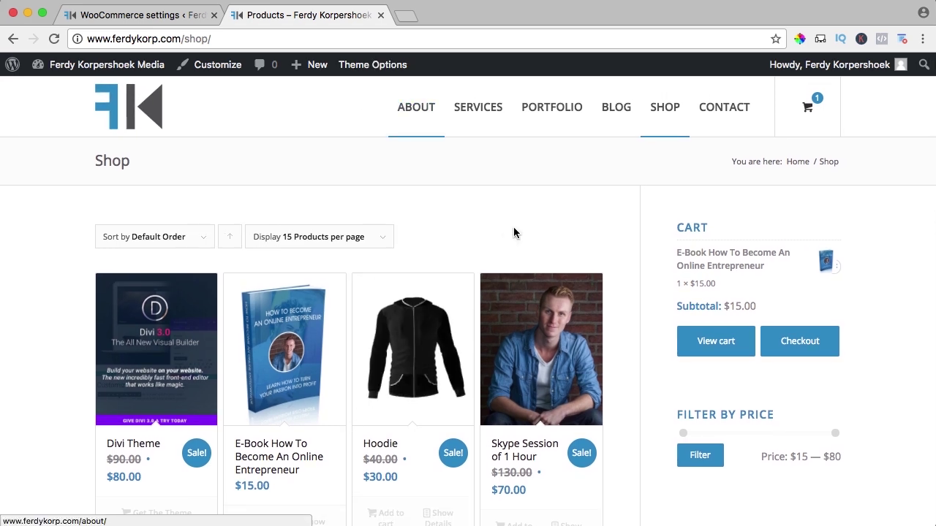
Set Column Count back to 3 and save the display settings
{"action": "left_click", "coordinate": [141, 16]}
{"action": "scroll", "coordinate": [313, 284], "scroll_direction": "down", "scroll_amount": 10}
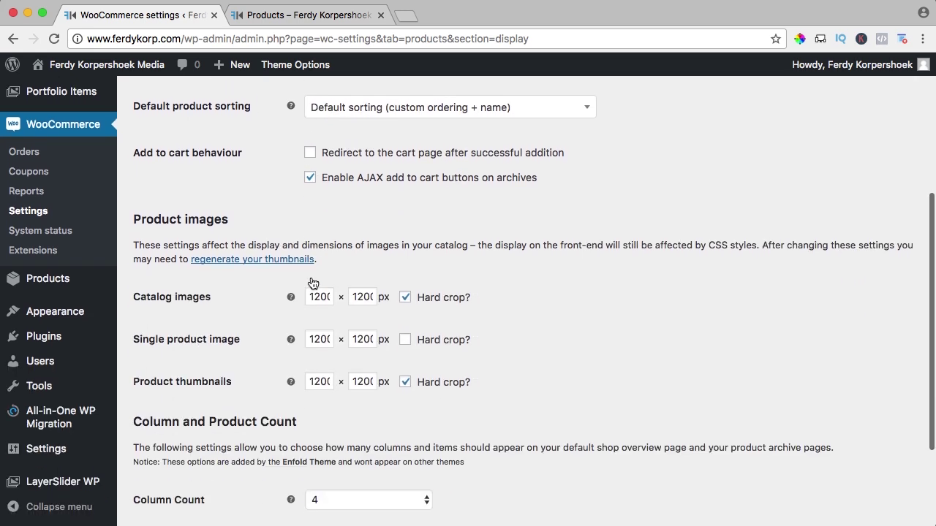
{"action": "left_click", "coordinate": [326, 358]}
{"action": "left_click", "coordinate": [326, 348]}
{"action": "left_click", "coordinate": [167, 456]}
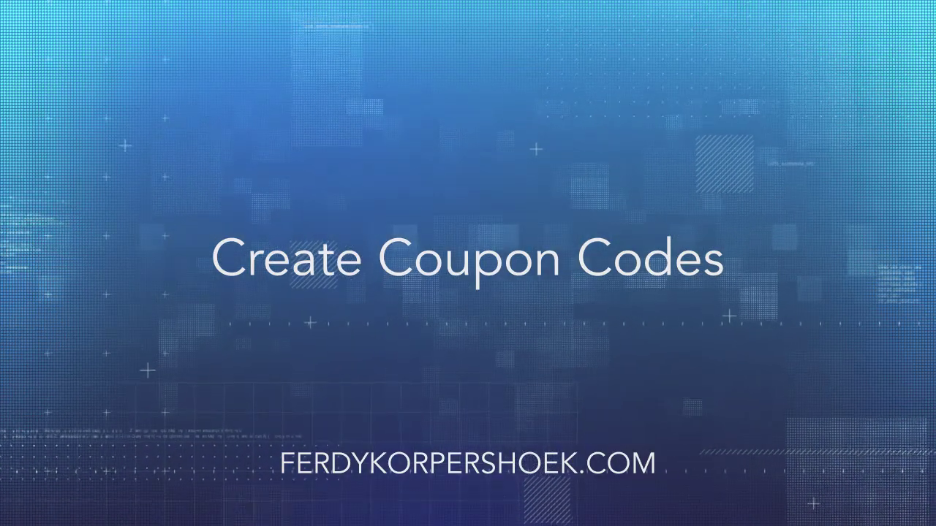
Open the cart holding the $15.00 e-book from the shop's cart widget
{"action": "left_click", "coordinate": [706, 342]}
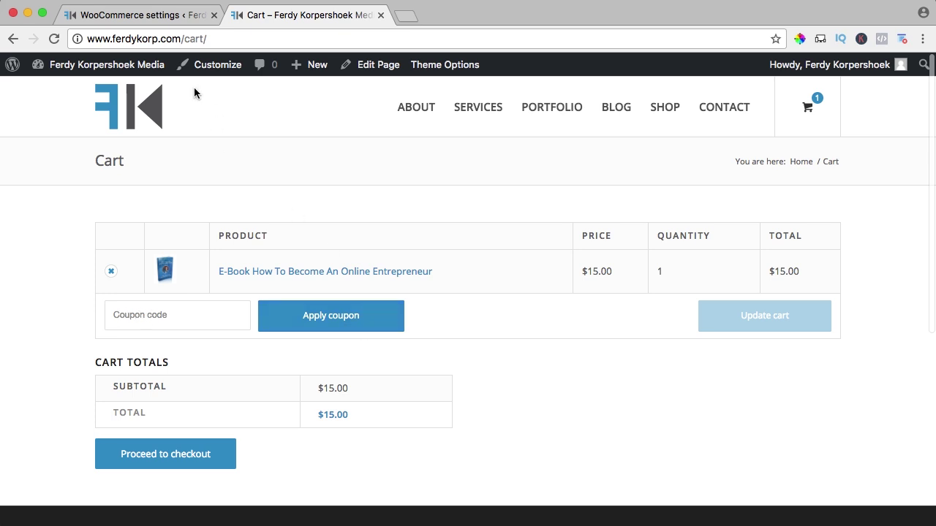
Go to WooCommerce Coupons in the admin and start a new coupon
{"action": "left_click", "coordinate": [144, 17]}
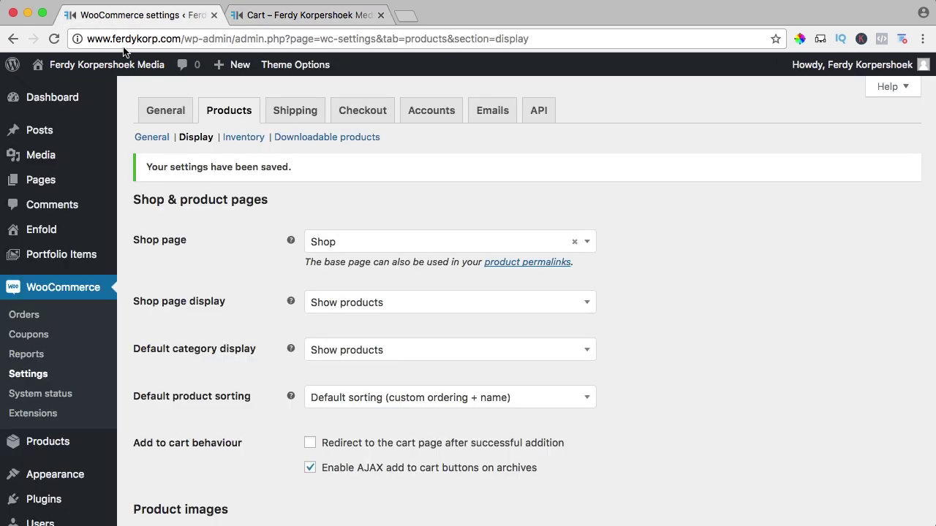
{"action": "left_click", "coordinate": [30, 336]}
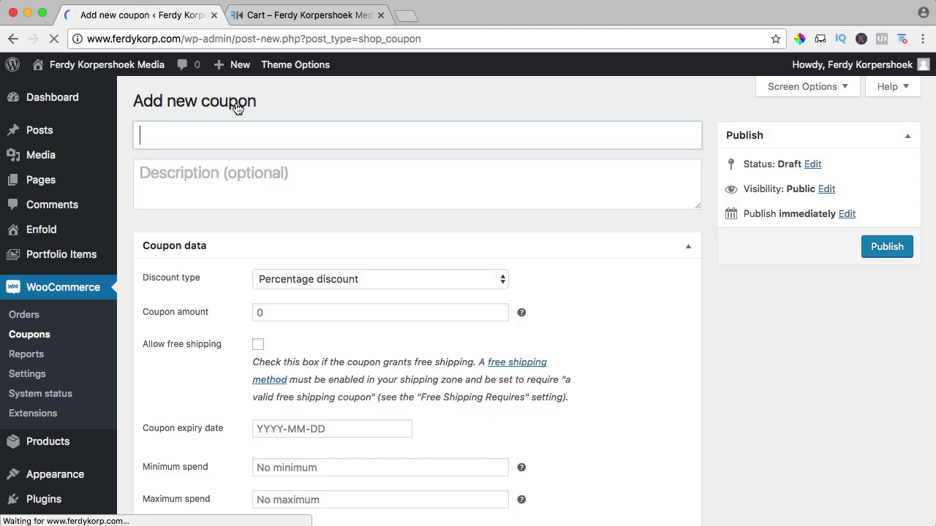
Add a coupon description and set a Percentage discount with amount 10
{"action": "left_click", "coordinate": [220, 135]}
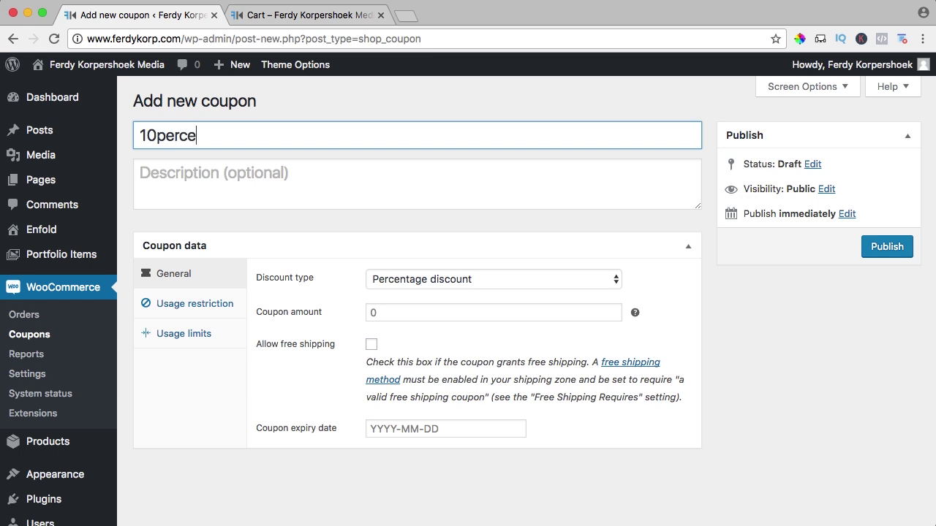
{"action": "left_click", "coordinate": [204, 176]}
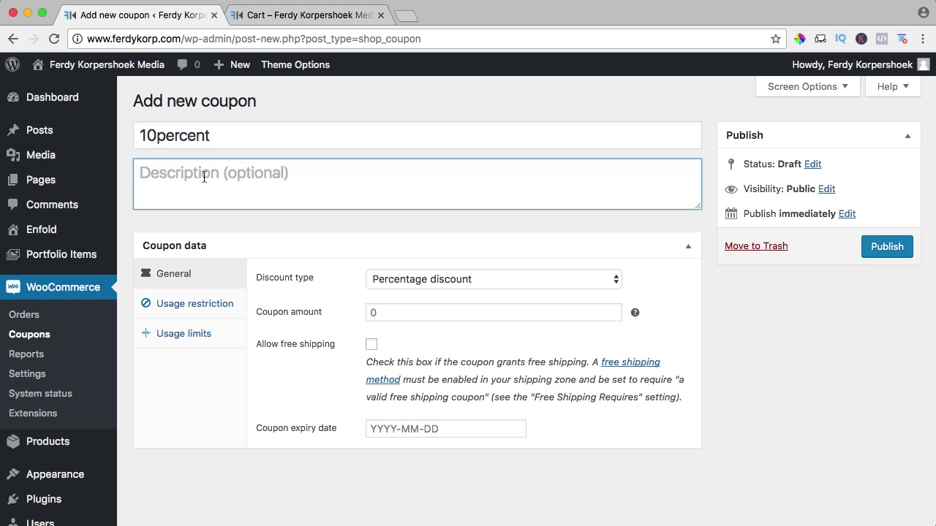
{"action": "type", "text": "Get"}
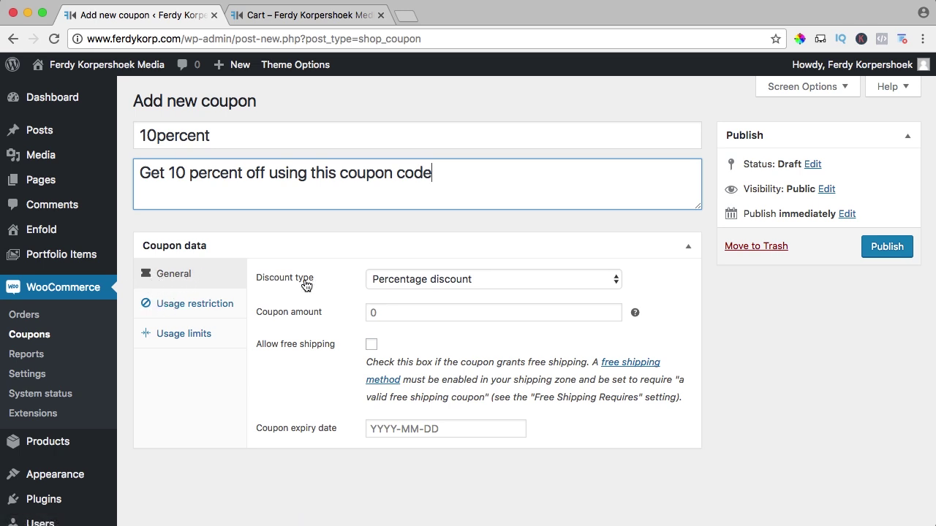
{"action": "left_click", "coordinate": [411, 283]}
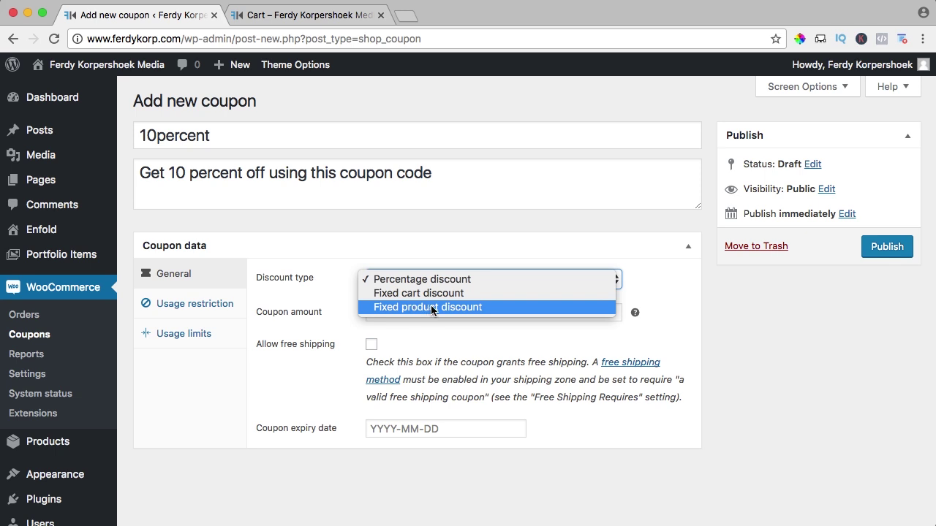
{"action": "left_click", "coordinate": [361, 285]}
{"action": "scroll", "coordinate": [339, 293], "scroll_direction": "down", "scroll_amount": 2}
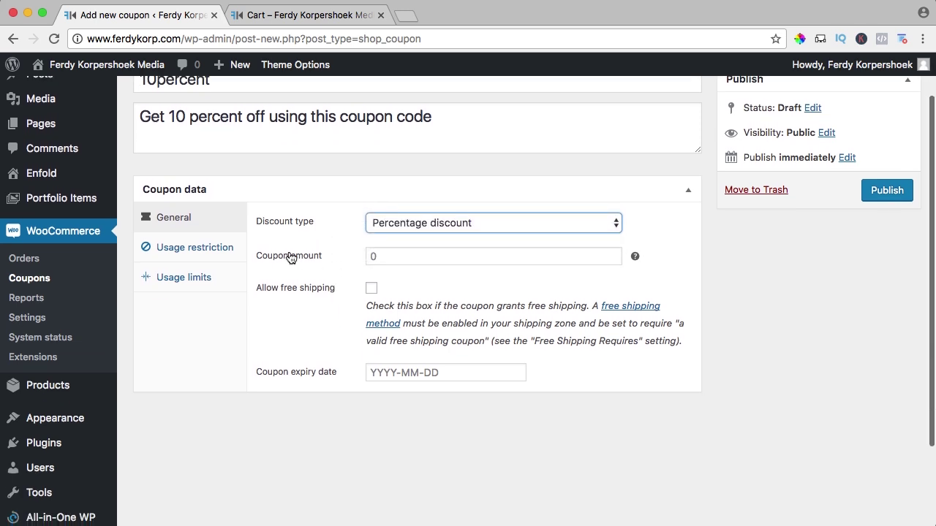
{"action": "left_click", "coordinate": [393, 257]}
{"action": "type", "text": "10"}
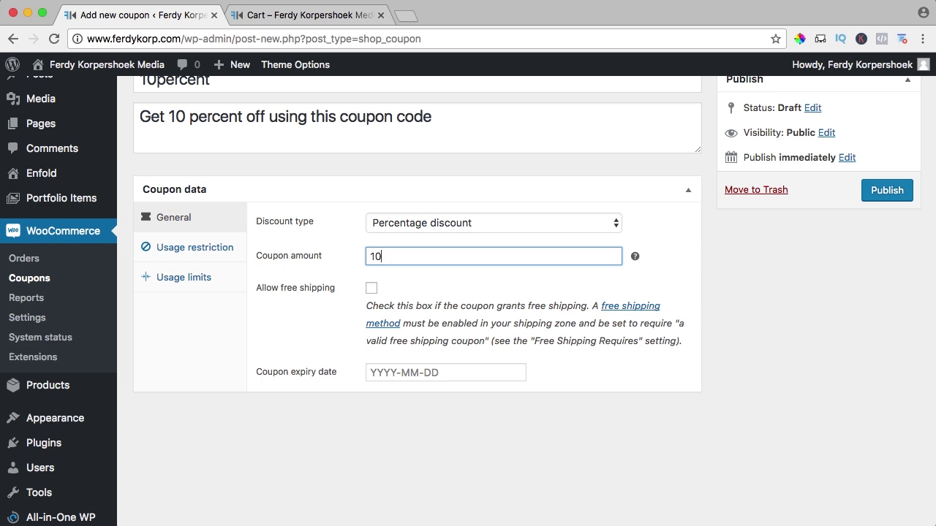
Leave free shipping unchecked and set the coupon expiry date to 2017-05-06
{"action": "scroll", "coordinate": [417, 318], "scroll_direction": "up", "scroll_amount": 1}
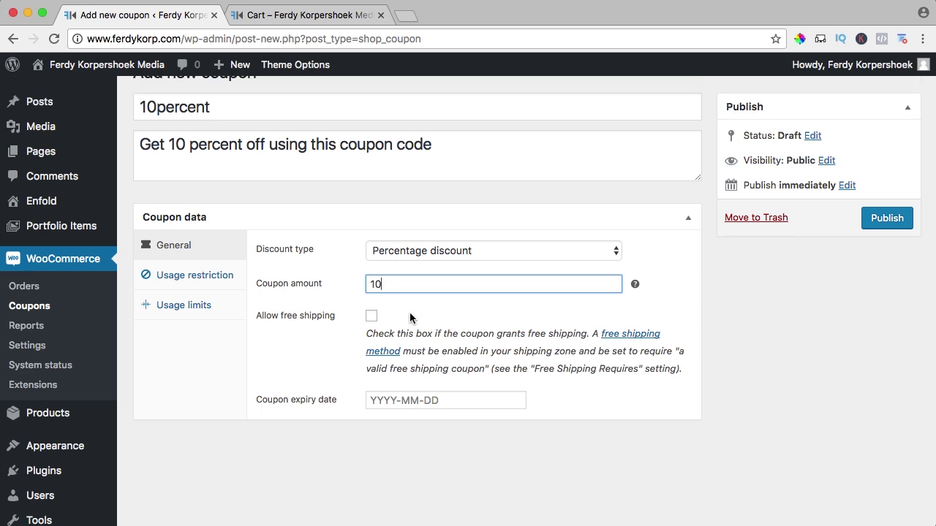
{"action": "left_click", "coordinate": [372, 317]}
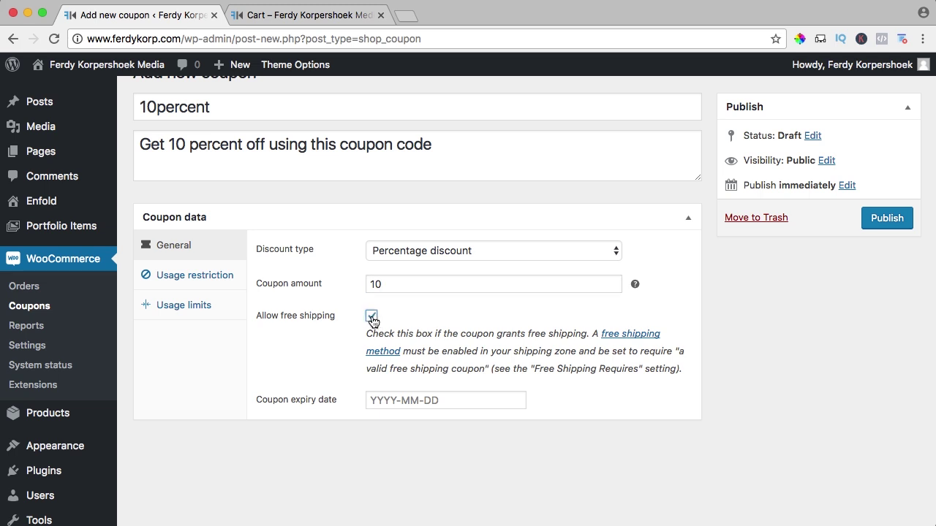
{"action": "left_click", "coordinate": [139, 109]}
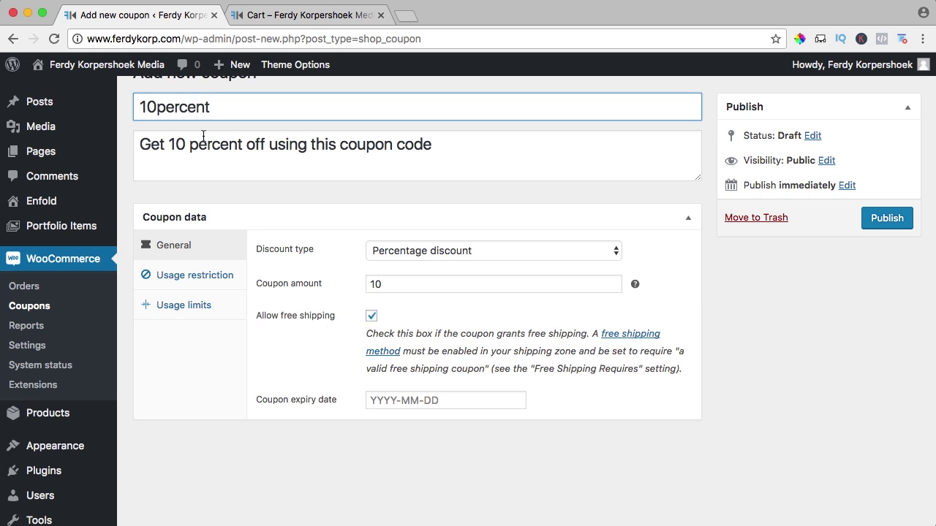
{"action": "left_click", "coordinate": [371, 319]}
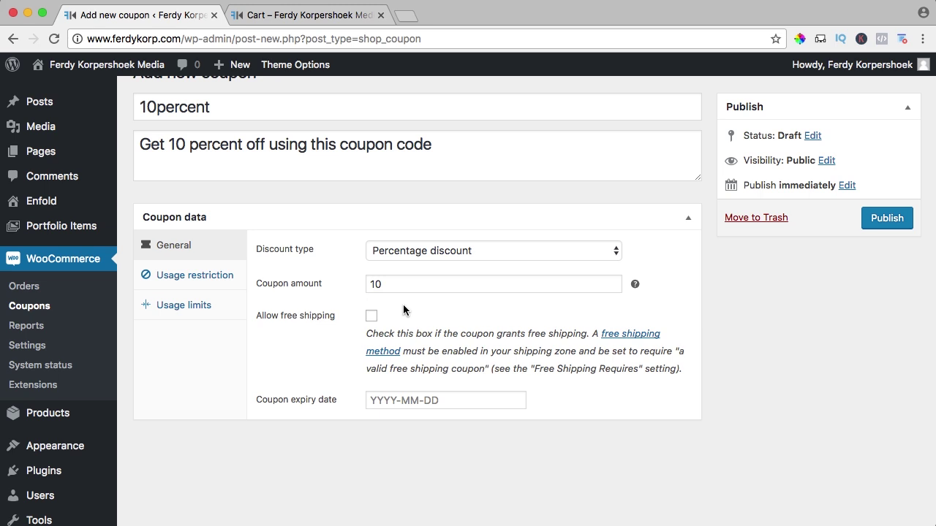
{"action": "left_click", "coordinate": [401, 402]}
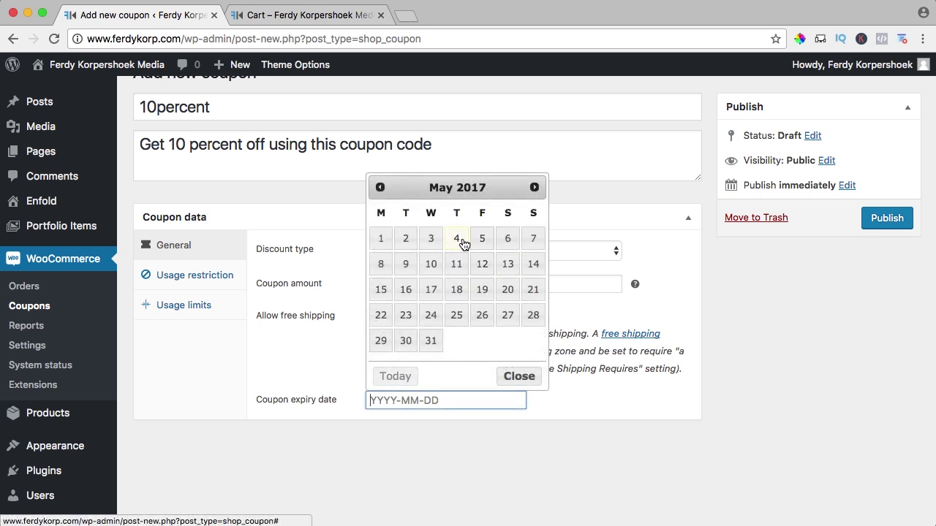
{"action": "left_click", "coordinate": [505, 239]}
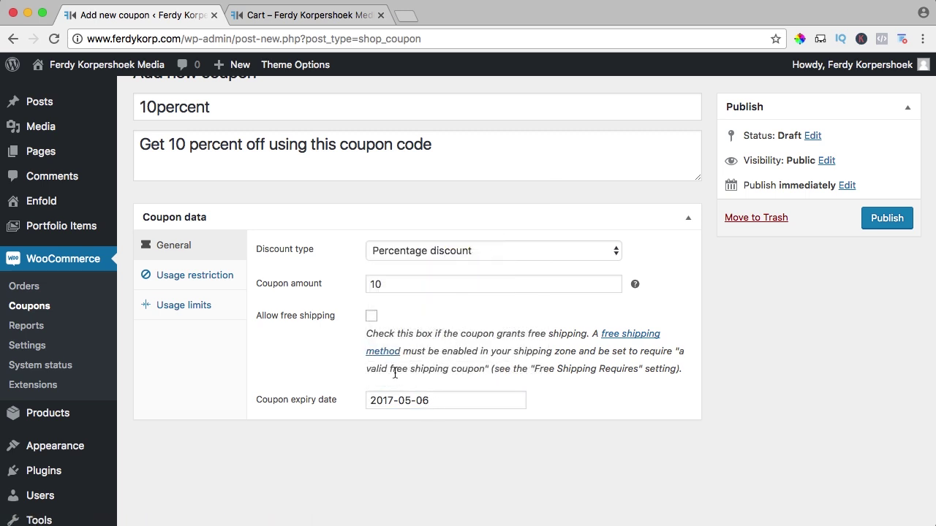
In Usage restriction, leave minimum spend empty and tick Individual use only
{"action": "left_click", "coordinate": [193, 276]}
{"action": "left_click", "coordinate": [419, 250]}
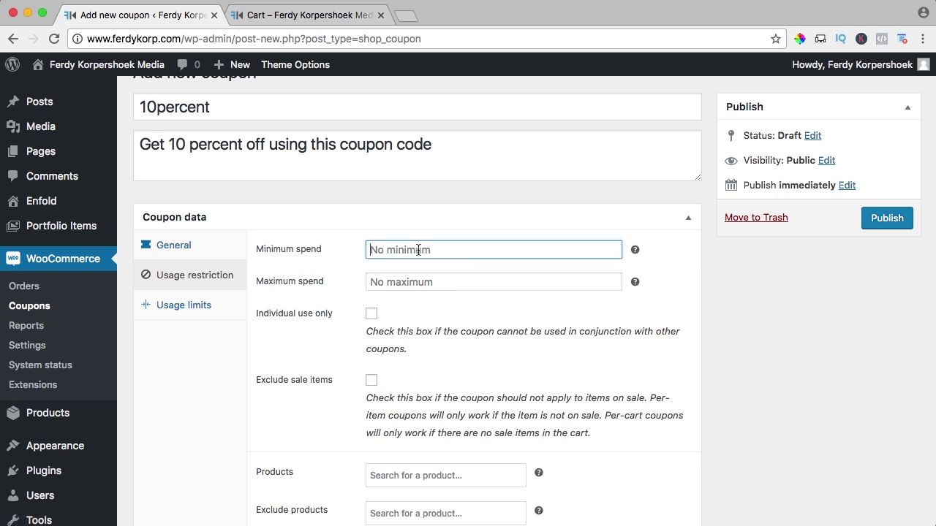
{"action": "type", "text": "20"}
{"action": "key", "text": "BackSpace"}
{"action": "key", "text": "BackSpace"}
{"action": "left_click", "coordinate": [413, 281]}
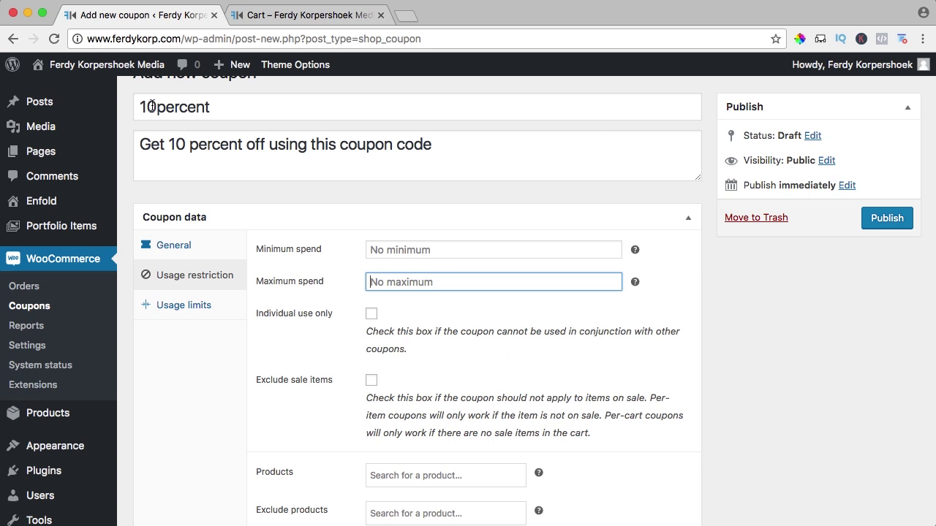
{"action": "left_click", "coordinate": [372, 314]}
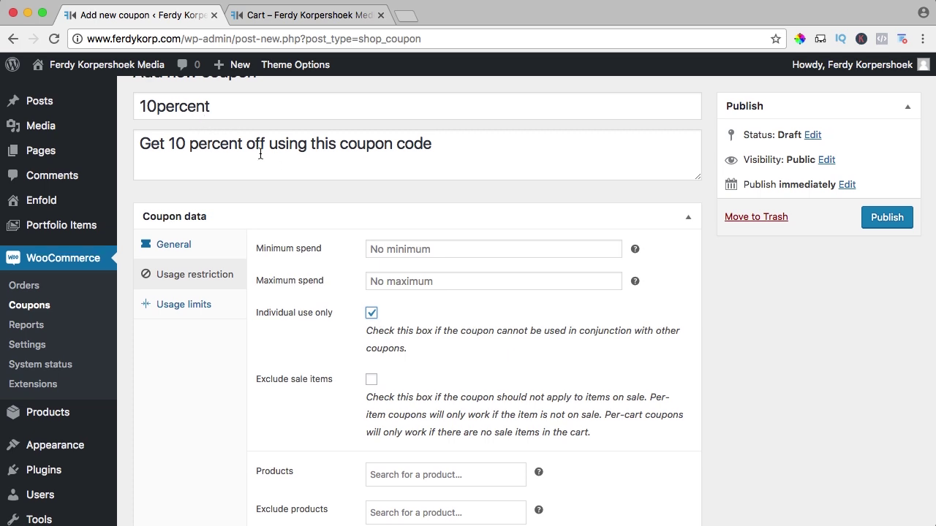
{"action": "scroll", "coordinate": [260, 155], "scroll_direction": "down", "scroll_amount": 3}
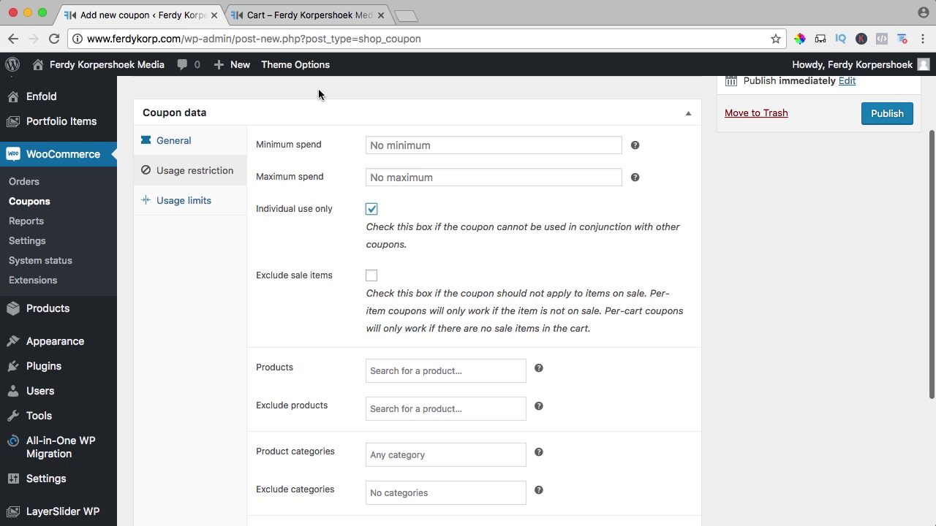
Look over the cart and shop pages in other tabs, then return to the coupon
{"action": "left_click", "coordinate": [362, 16]}
{"action": "left_click", "coordinate": [652, 119], "text": "super"}
{"action": "left_click", "coordinate": [475, 16]}
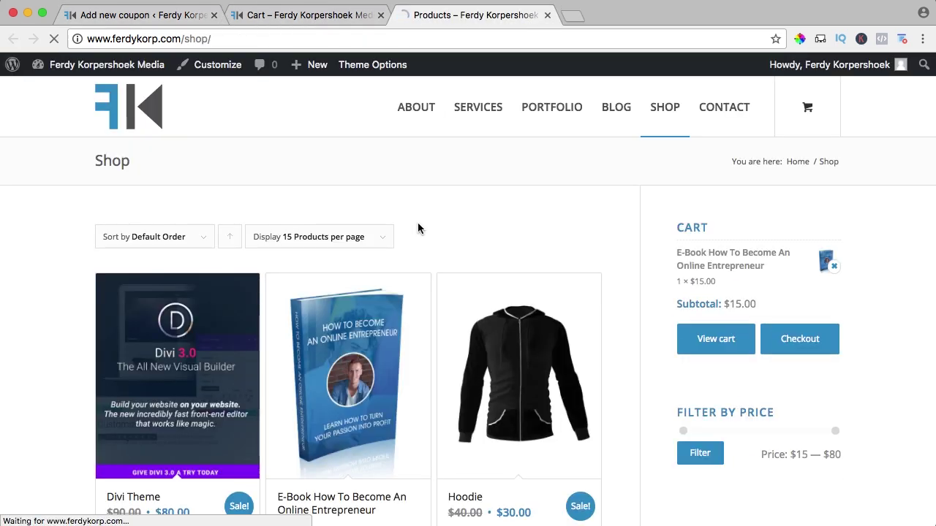
{"action": "scroll", "coordinate": [417, 230], "scroll_direction": "down", "scroll_amount": 5}
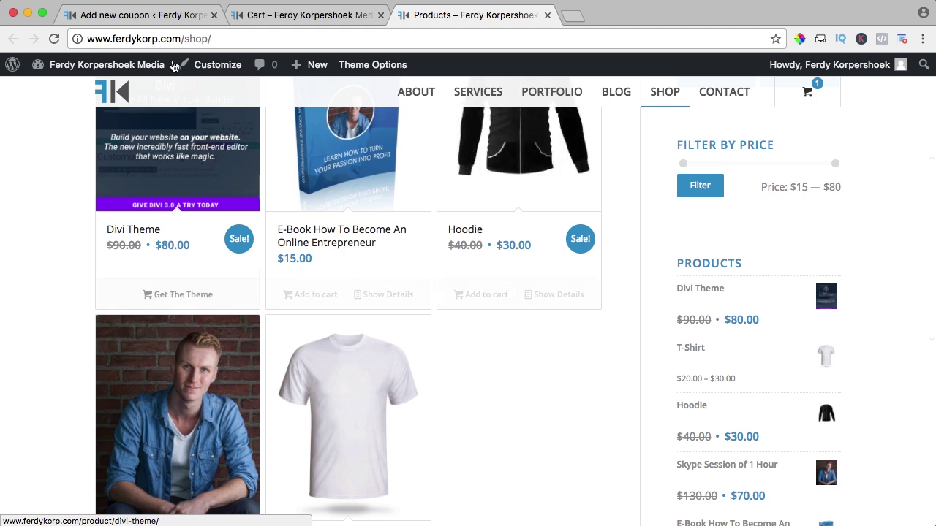
{"action": "left_click", "coordinate": [156, 16]}
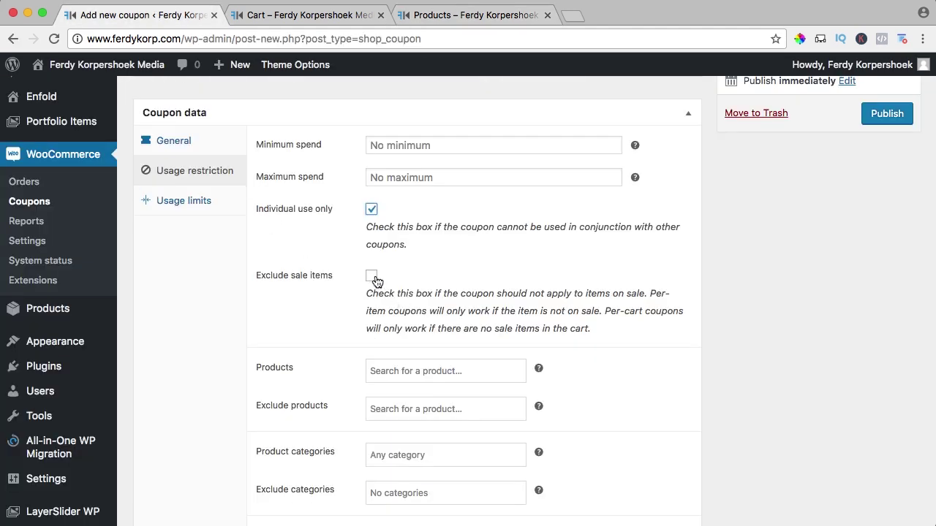
{"action": "scroll", "coordinate": [384, 283], "scroll_direction": "down", "scroll_amount": 4}
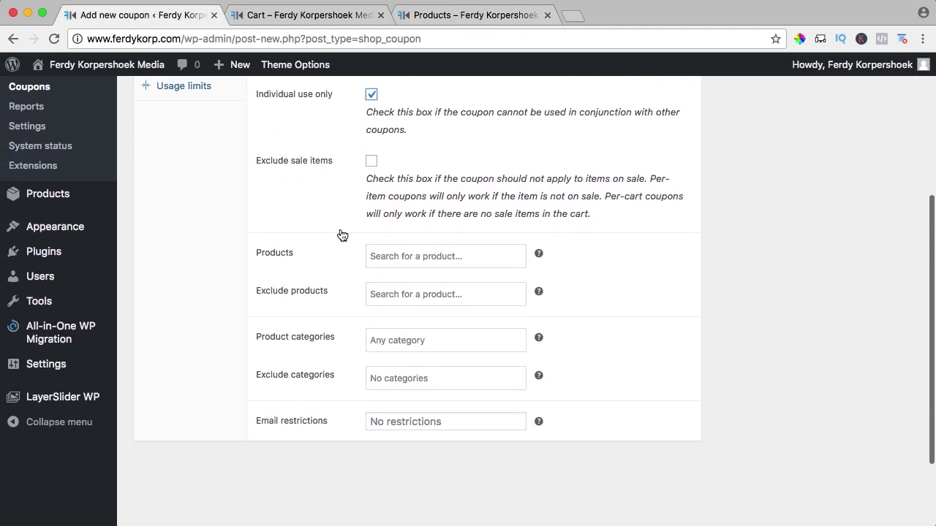
{"action": "scroll", "coordinate": [341, 234], "scroll_direction": "up", "scroll_amount": 4}
{"action": "scroll", "coordinate": [334, 188], "scroll_direction": "down", "scroll_amount": 3}
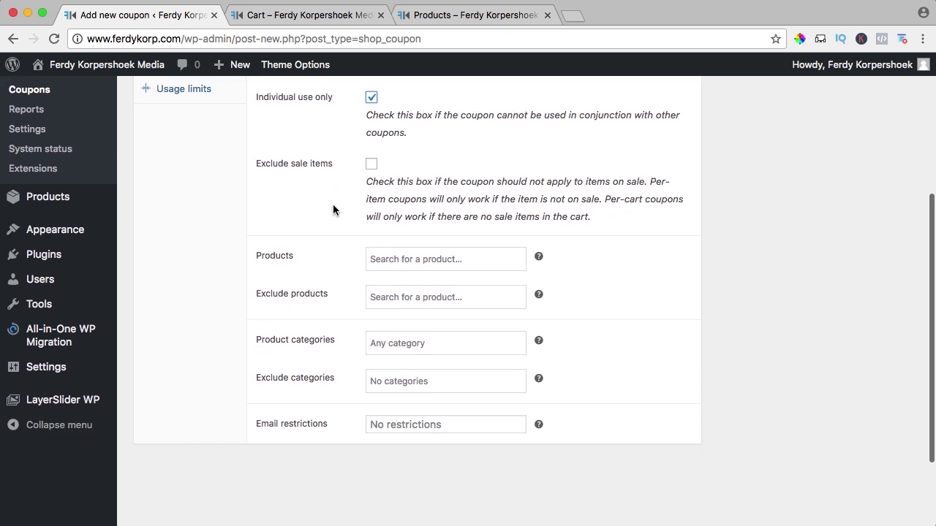
Try the Products and Exclude products search fields without choosing anything
{"action": "left_click", "coordinate": [386, 250]}
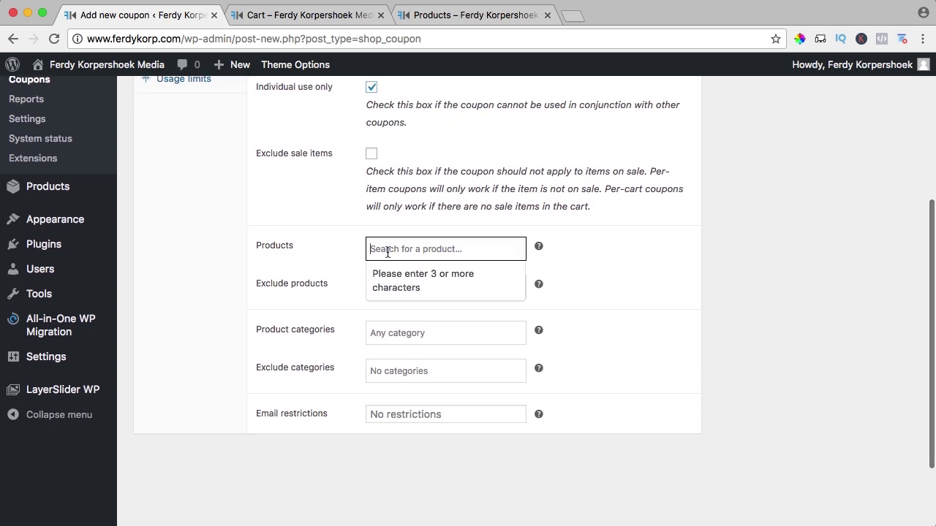
{"action": "left_click", "coordinate": [337, 259]}
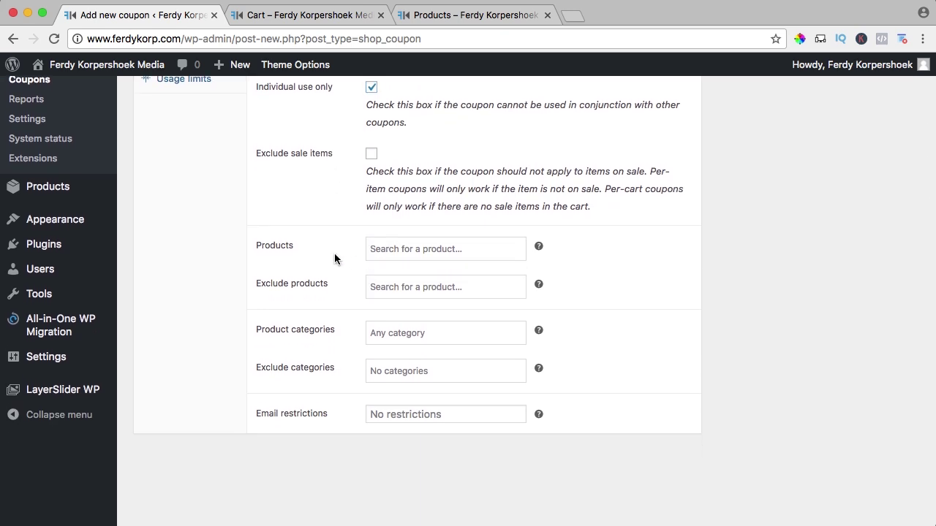
{"action": "left_click", "coordinate": [397, 286]}
{"action": "left_click", "coordinate": [324, 289]}
Exclude the 'Skype Session of 1 Hour' product from the coupon
{"action": "left_click", "coordinate": [429, 16]}
{"action": "scroll", "coordinate": [377, 269], "scroll_direction": "up", "scroll_amount": 3}
{"action": "scroll", "coordinate": [379, 270], "scroll_direction": "down", "scroll_amount": 5}
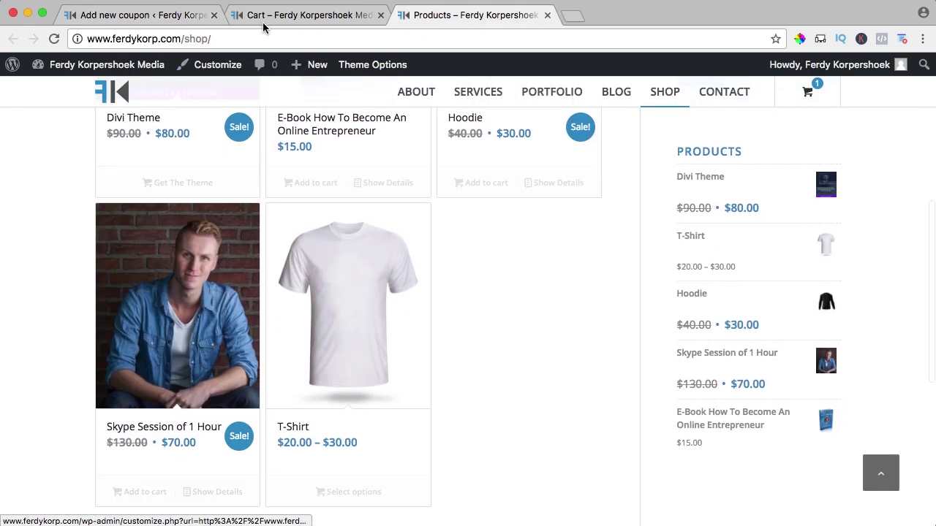
{"action": "left_click", "coordinate": [146, 15]}
{"action": "left_click", "coordinate": [410, 286]}
{"action": "type", "text": "sky"}
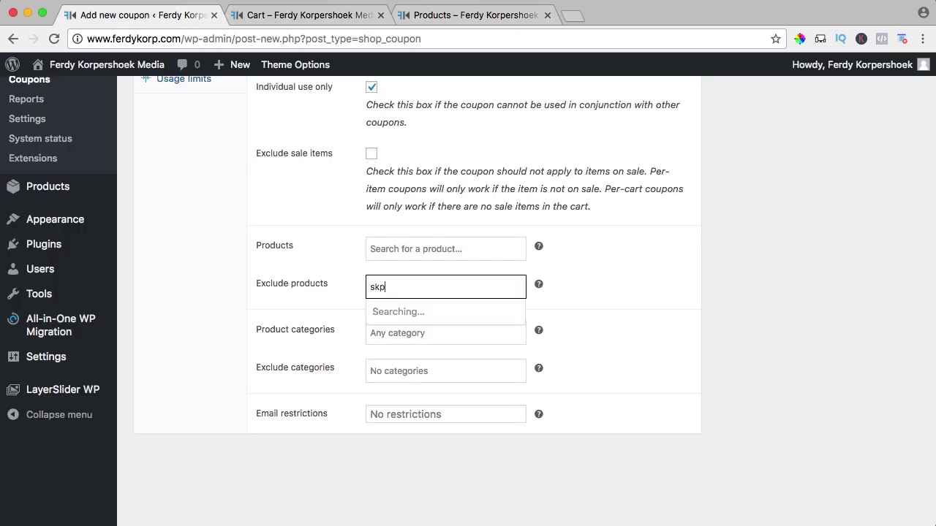
{"action": "key", "text": "BackSpace"}
{"action": "type", "text": "ype"}
{"action": "left_click", "coordinate": [428, 313]}
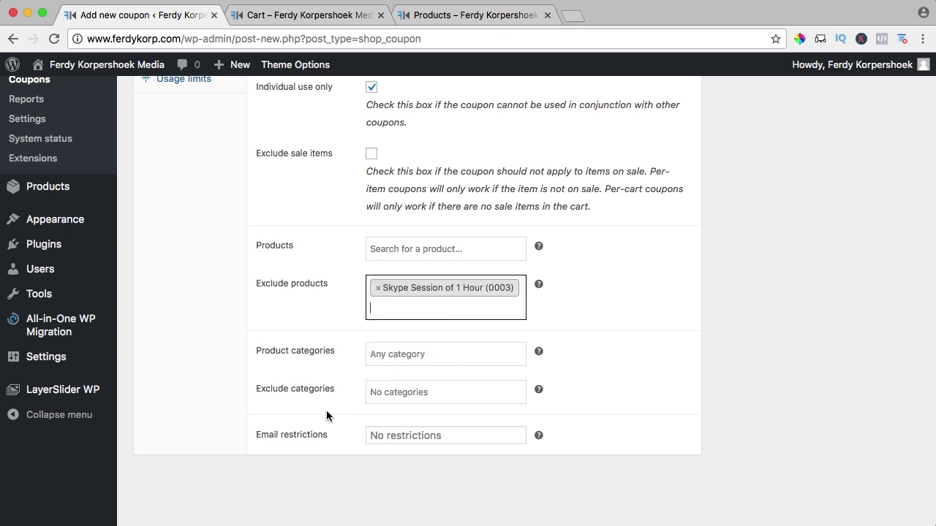
Enter a customer e-mail under Allowed emails, then clear it again
{"action": "left_click", "coordinate": [404, 432]}
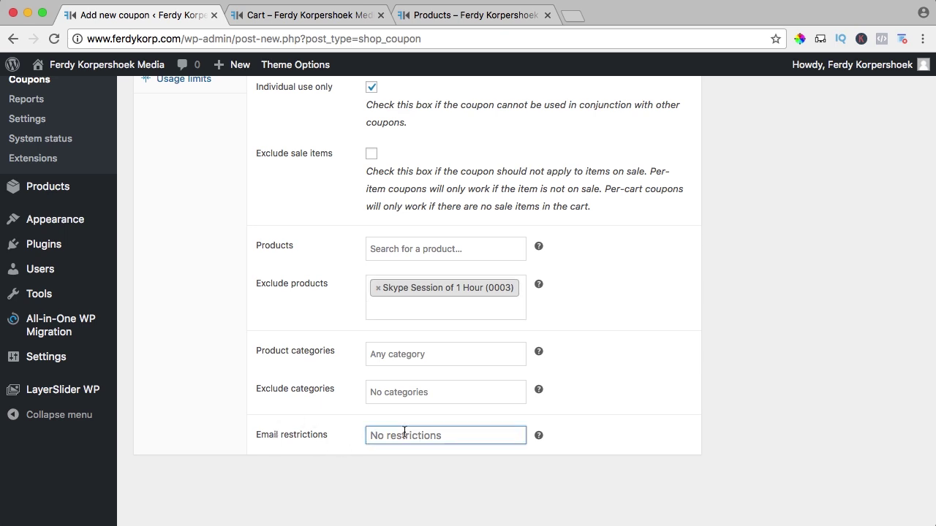
{"action": "left_click", "coordinate": [404, 432]}
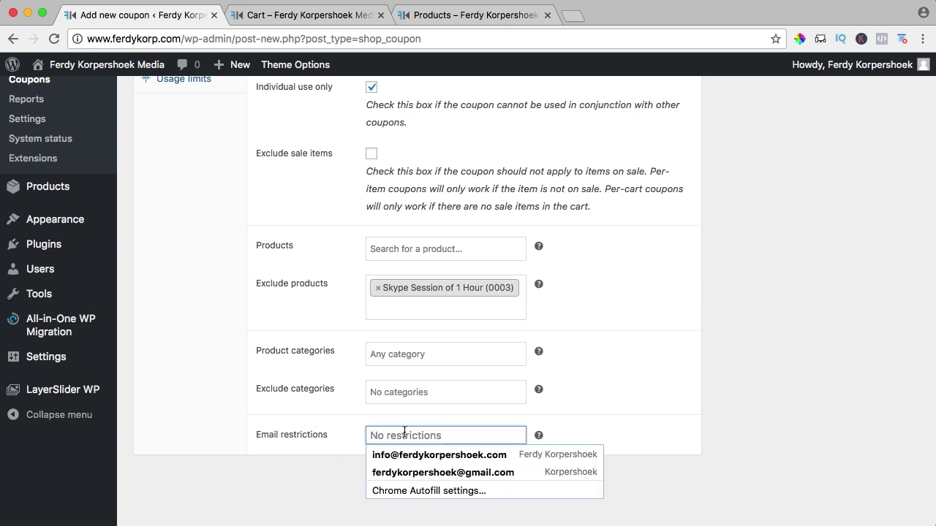
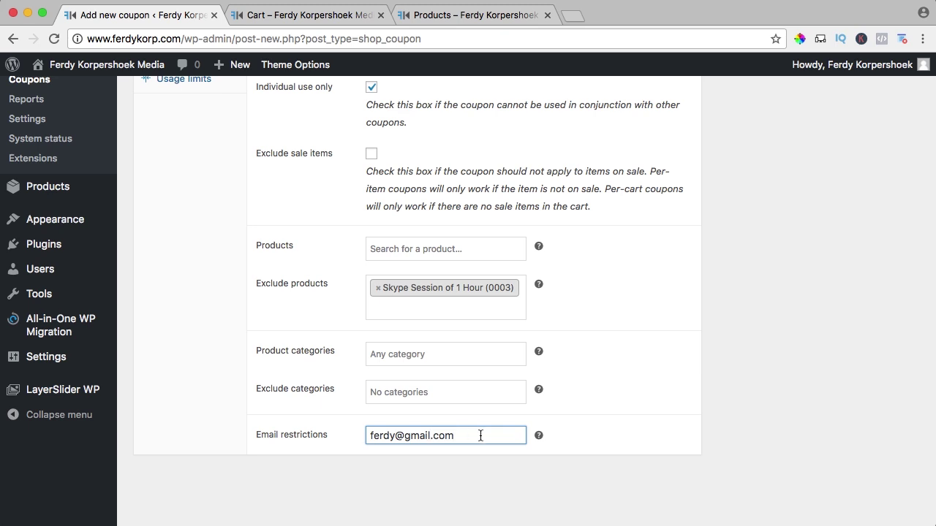
{"action": "scroll", "coordinate": [480, 436], "scroll_direction": "up", "scroll_amount": 5}
{"action": "scroll", "coordinate": [480, 436], "scroll_direction": "down", "scroll_amount": 7}
{"action": "key", "text": "super+a"}
{"action": "key", "text": "BackSpace"}
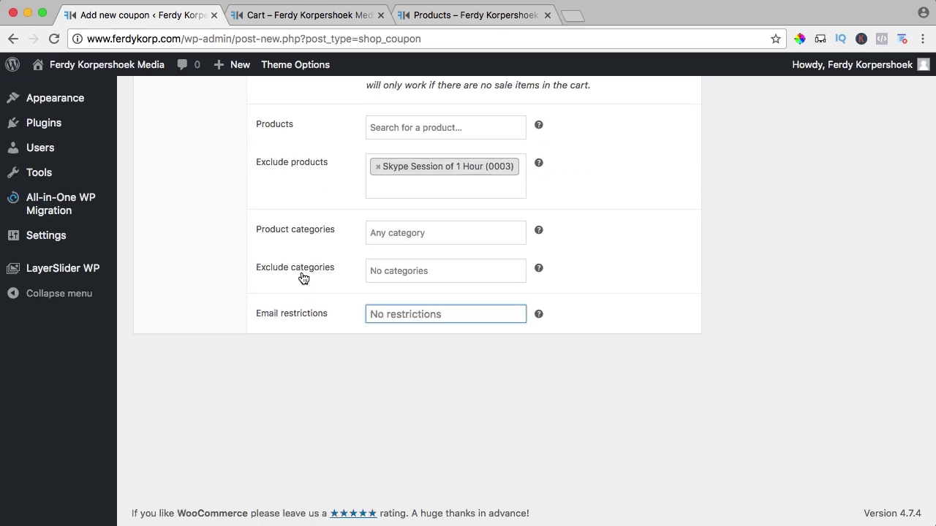
{"action": "scroll", "coordinate": [303, 278], "scroll_direction": "up", "scroll_amount": 10}
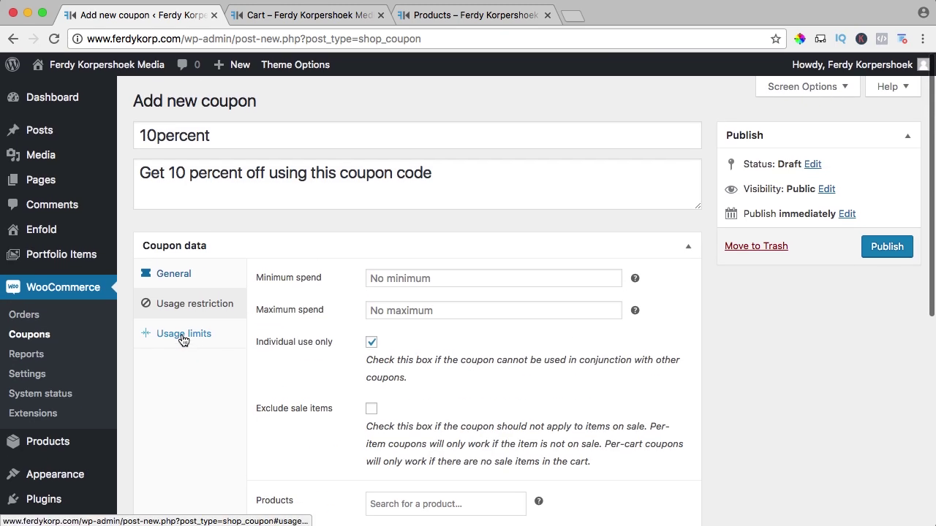
In Usage limits, leave the per-coupon limit empty and limit usage to 3 items
{"action": "left_click", "coordinate": [182, 336]}
{"action": "left_click", "coordinate": [335, 278]}
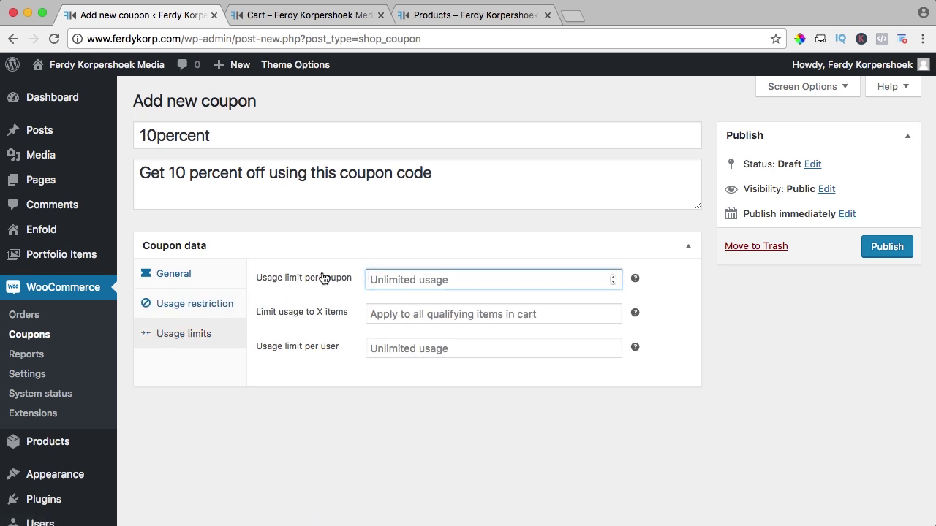
{"action": "type", "text": "10"}
{"action": "key", "text": "Tab"}
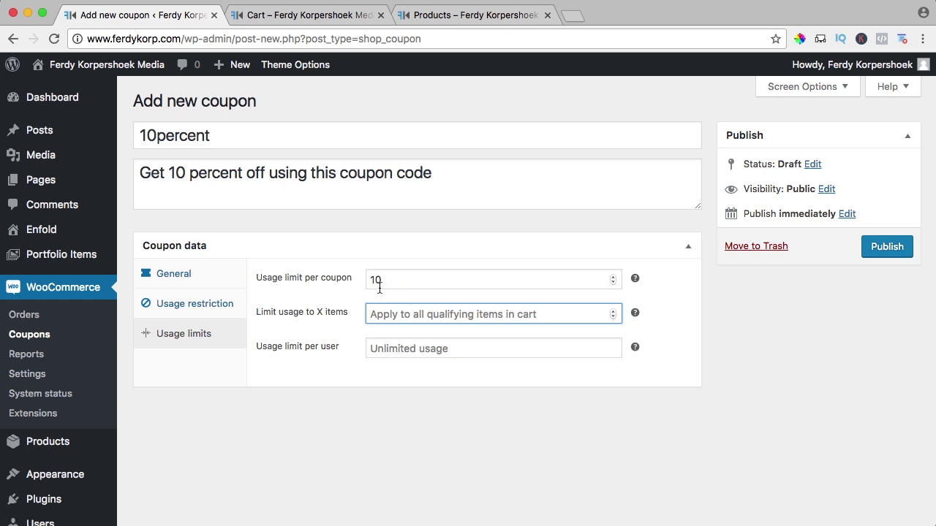
{"action": "left_click_drag", "start_coordinate": [382, 282], "coordinate": [351, 282]}
{"action": "key", "text": "BackSpace"}
{"action": "left_click", "coordinate": [370, 314]}
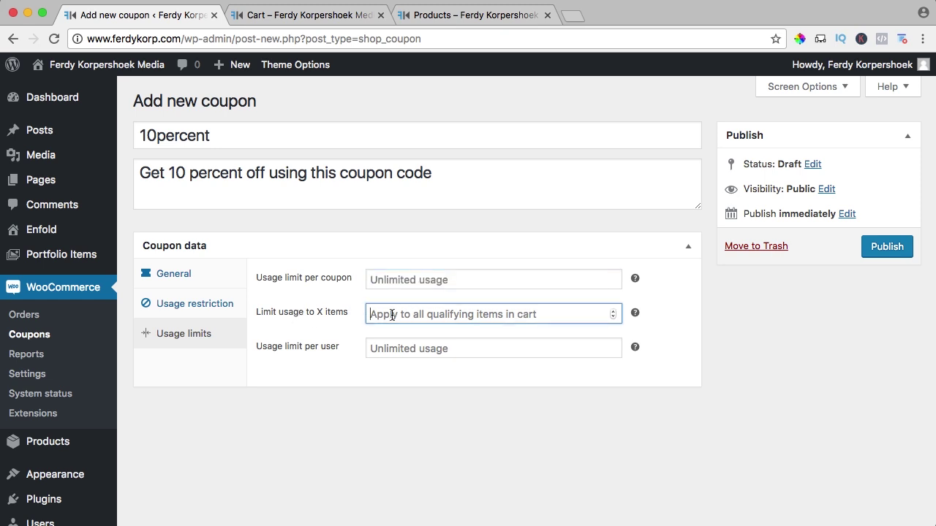
{"action": "type", "text": "3"}
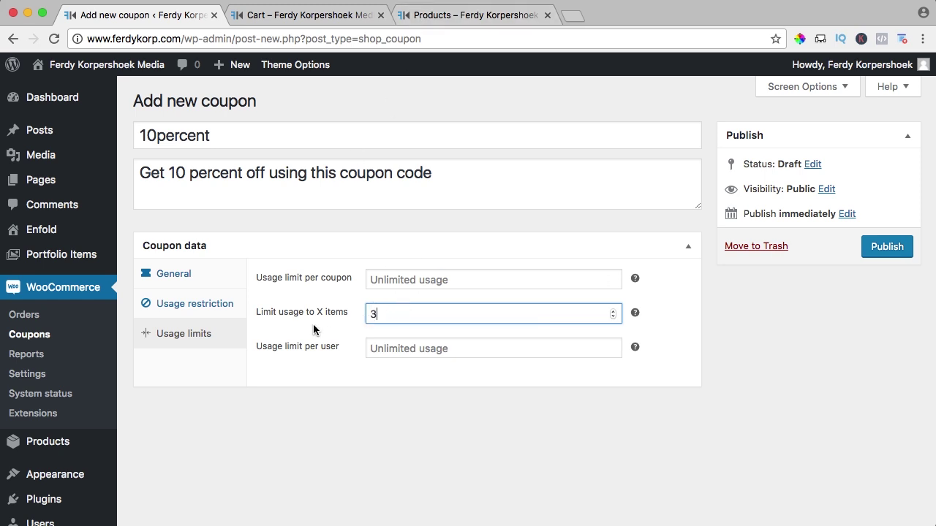
Leave the per-user limit blank, publish the 10percent coupon, and view the cart page
{"action": "left_click", "coordinate": [384, 353]}
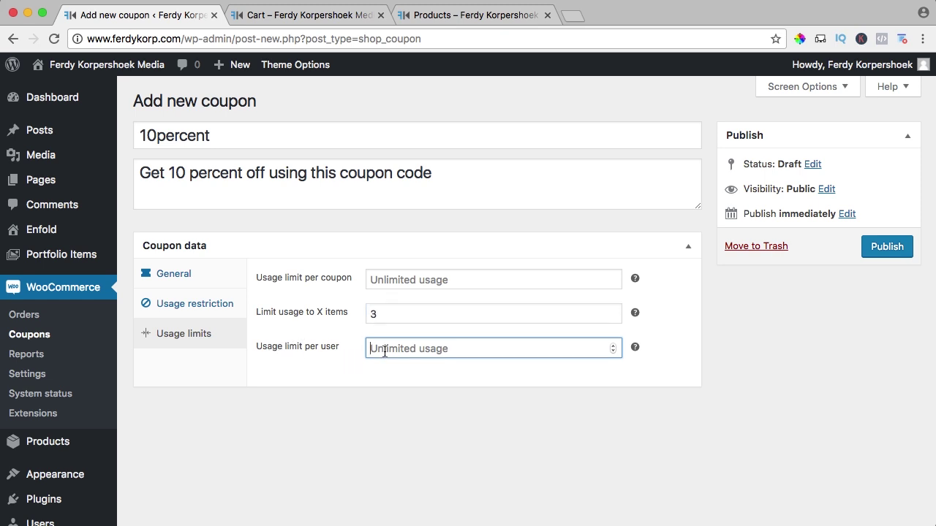
{"action": "type", "text": "1"}
{"action": "left_click_drag", "start_coordinate": [402, 348], "coordinate": [358, 351]}
{"action": "key", "text": "BackSpace"}
{"action": "left_click", "coordinate": [874, 250]}
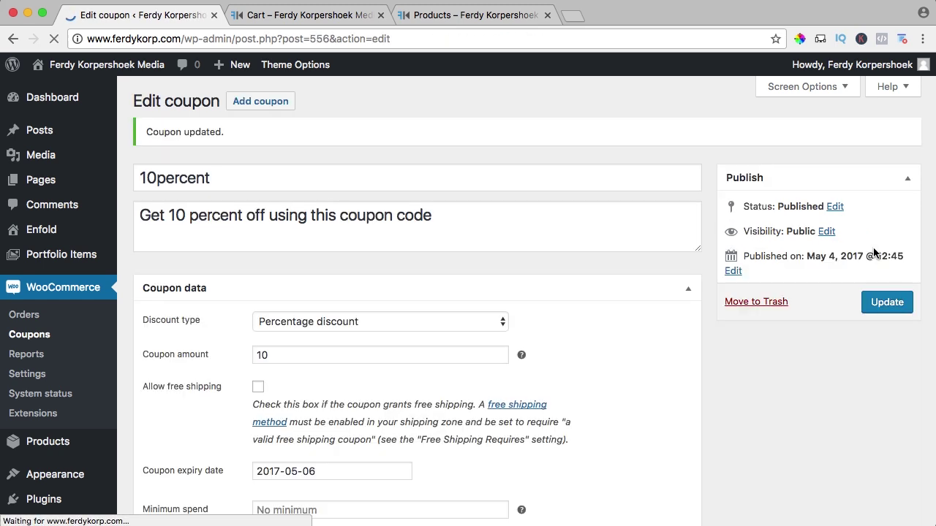
{"action": "left_click", "coordinate": [327, 22]}
{"action": "key", "text": "super+r"}
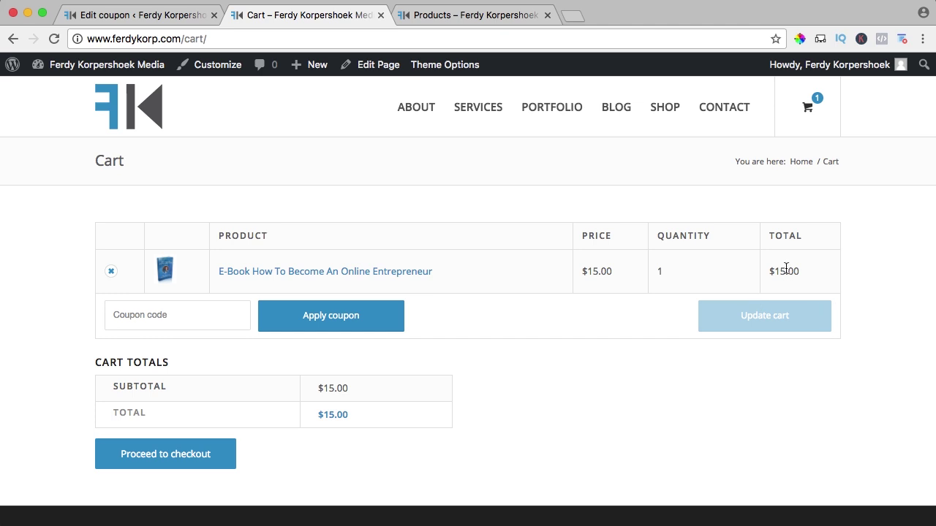
{"action": "left_click", "coordinate": [165, 315]}
{"action": "type", "text": "10percent"}
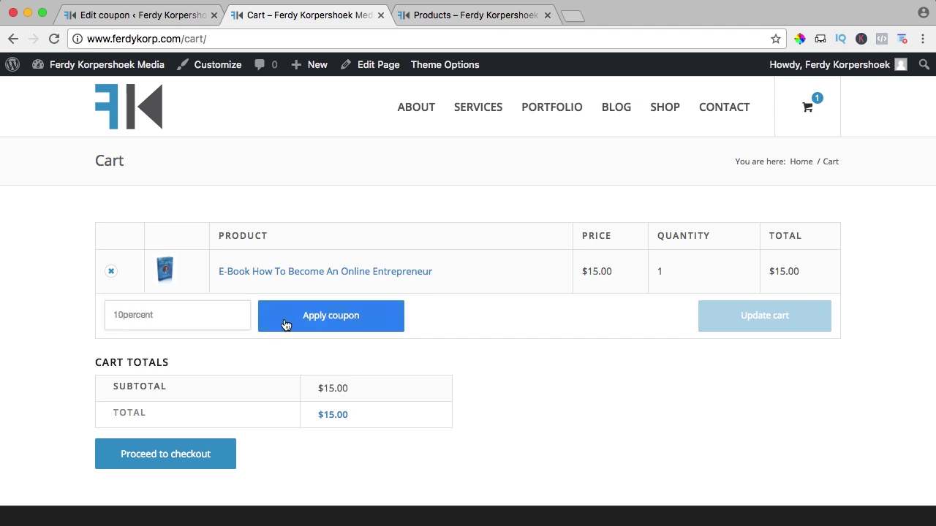
{"action": "left_click", "coordinate": [302, 321]}
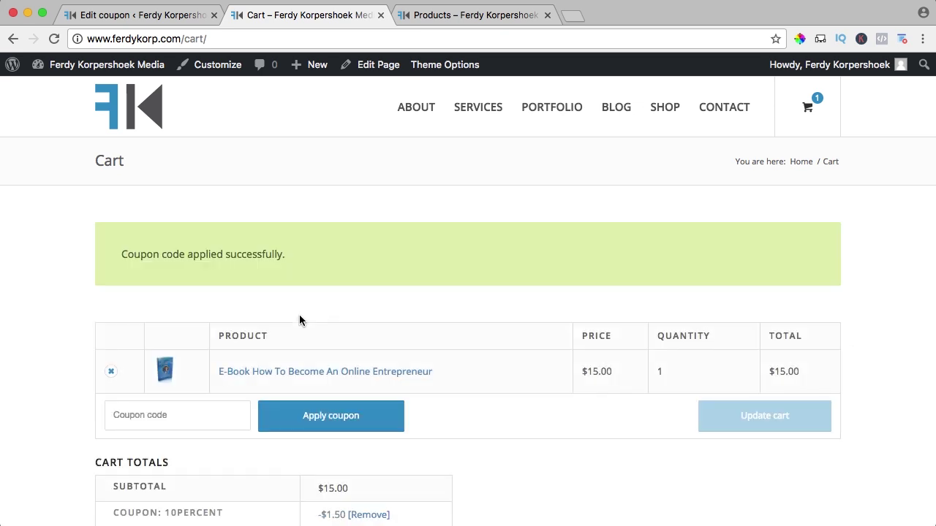
{"action": "scroll", "coordinate": [477, 344], "scroll_direction": "down", "scroll_amount": 5}
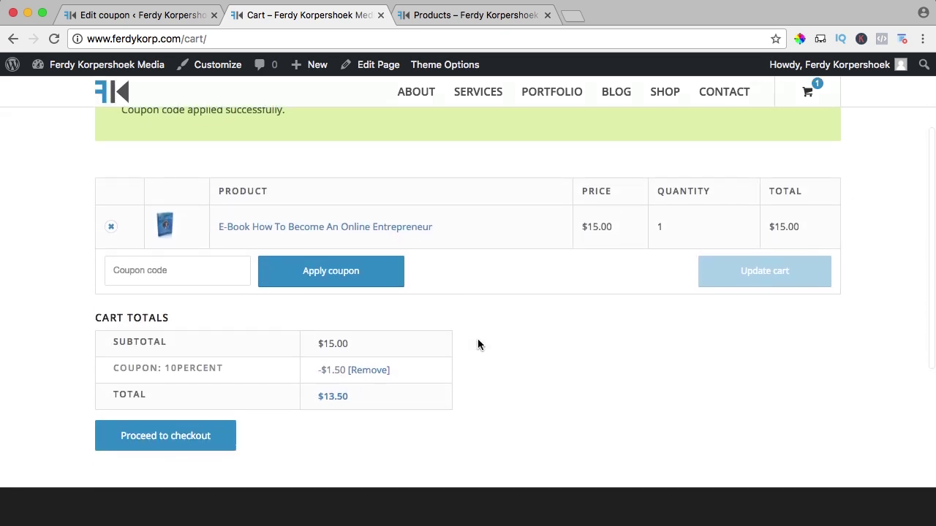
{"action": "left_click_drag", "start_coordinate": [174, 328], "coordinate": [221, 329]}
{"action": "left_click", "coordinate": [261, 336]}
{"action": "left_click_drag", "start_coordinate": [318, 329], "coordinate": [339, 331]}
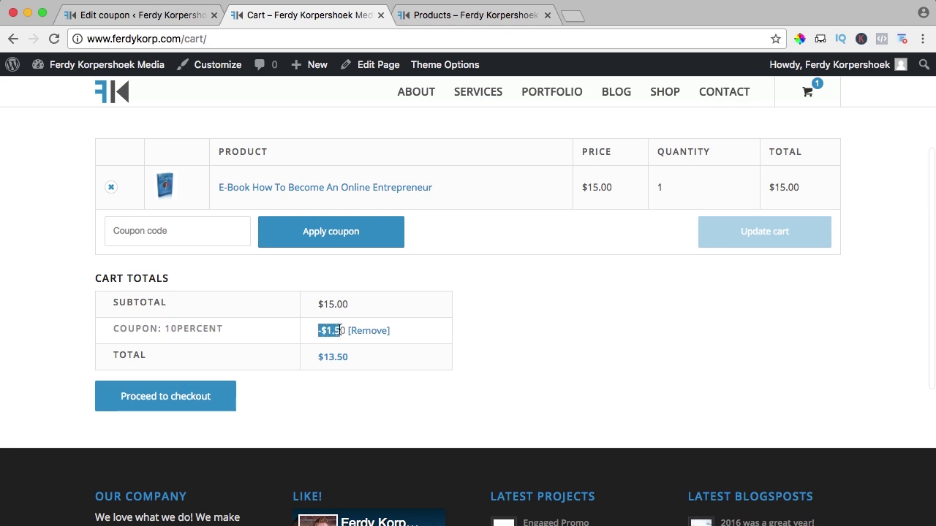
{"action": "left_click", "coordinate": [466, 336]}
{"action": "left_click_drag", "start_coordinate": [313, 355], "coordinate": [350, 356]}
{"action": "left_click", "coordinate": [358, 356]}
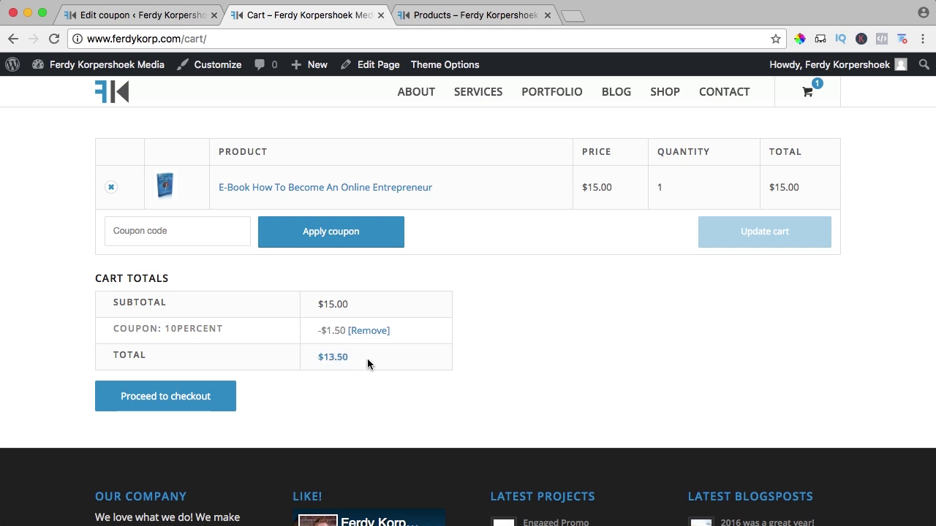
Start a new coupon with code '10dollars' and description 'Get a discount of 10 dollars'
{"action": "left_click", "coordinate": [129, 16]}
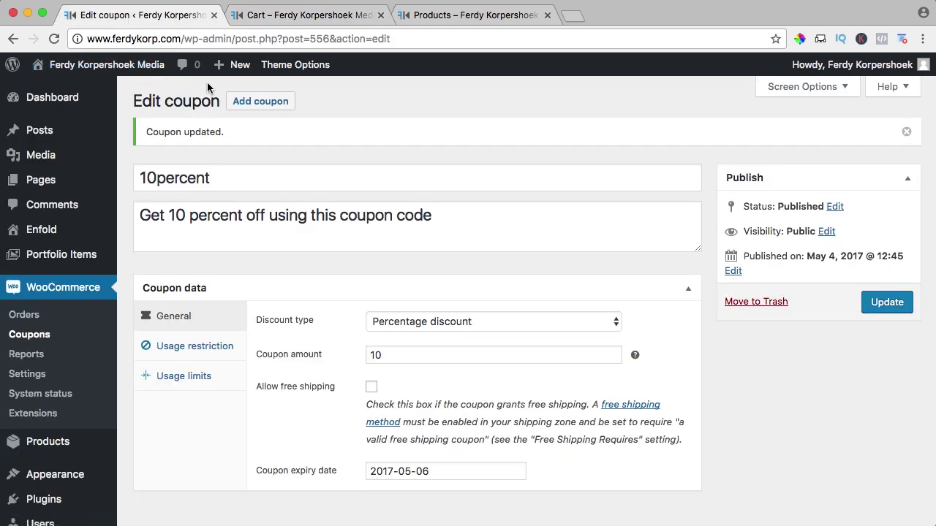
{"action": "left_click", "coordinate": [265, 104]}
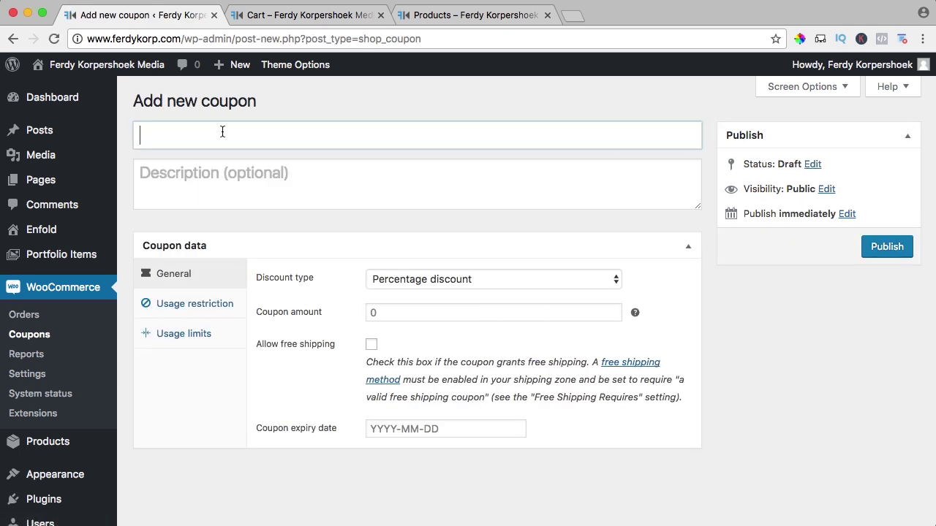
{"action": "type", "text": "10dollars"}
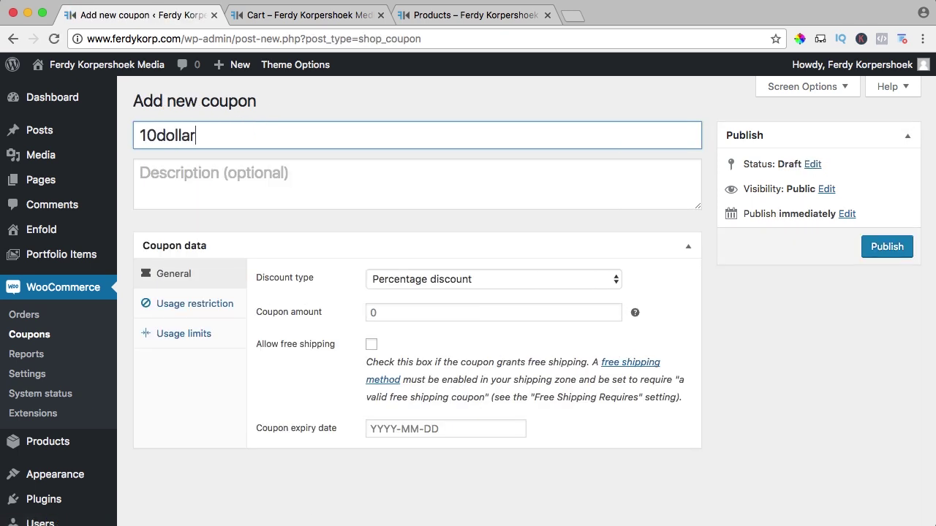
{"action": "left_click", "coordinate": [215, 165]}
{"action": "type", "text": "Ge"}
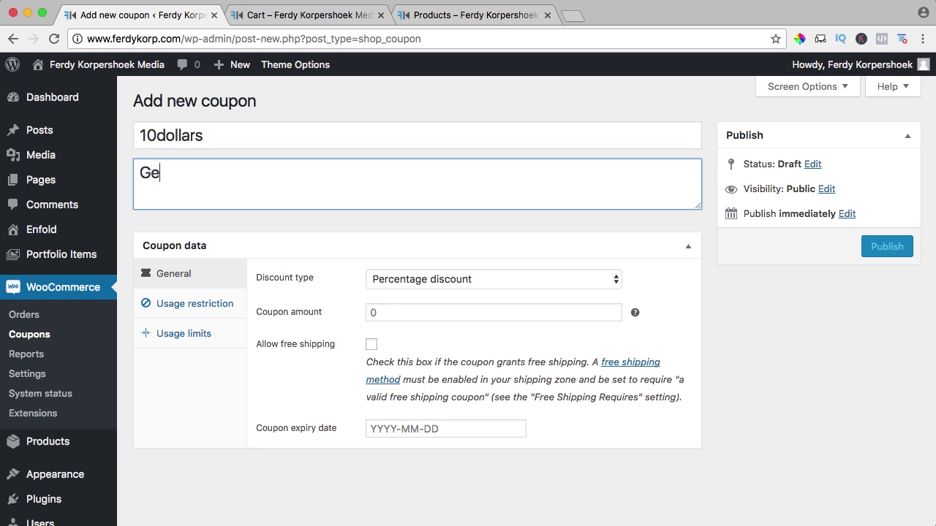
{"action": "type", "text": "t a discount of 10 dollars."}
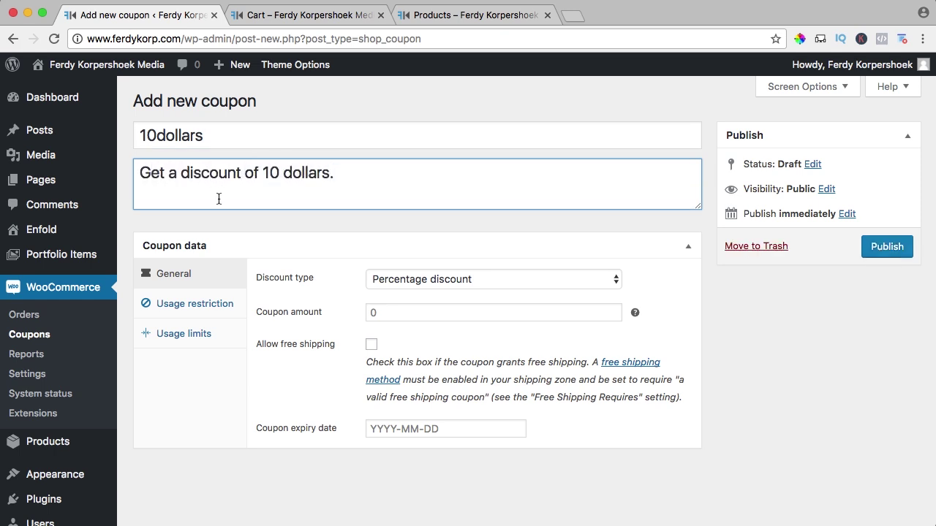
Set the discount type to Fixed cart discount with amount 10 and publish the coupon
{"action": "left_click", "coordinate": [386, 282]}
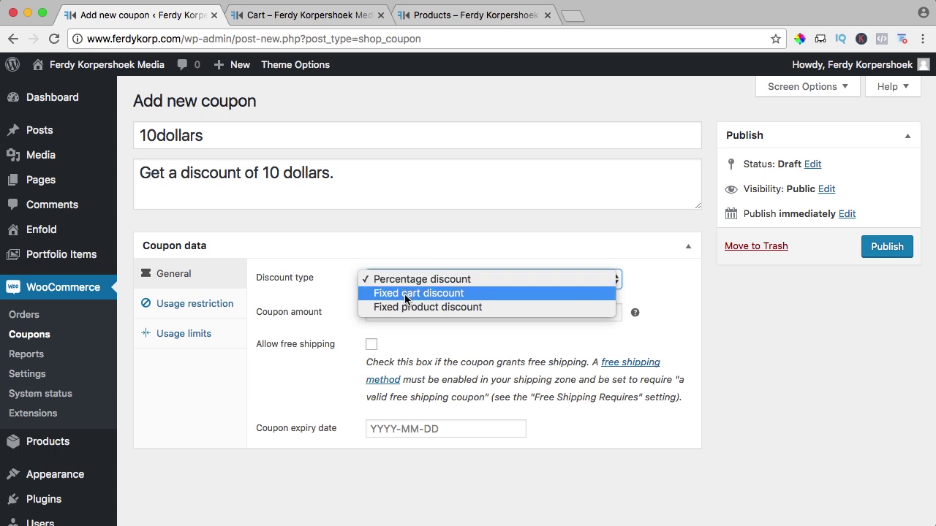
{"action": "left_click", "coordinate": [409, 294]}
{"action": "left_click", "coordinate": [393, 313]}
{"action": "type", "text": "10"}
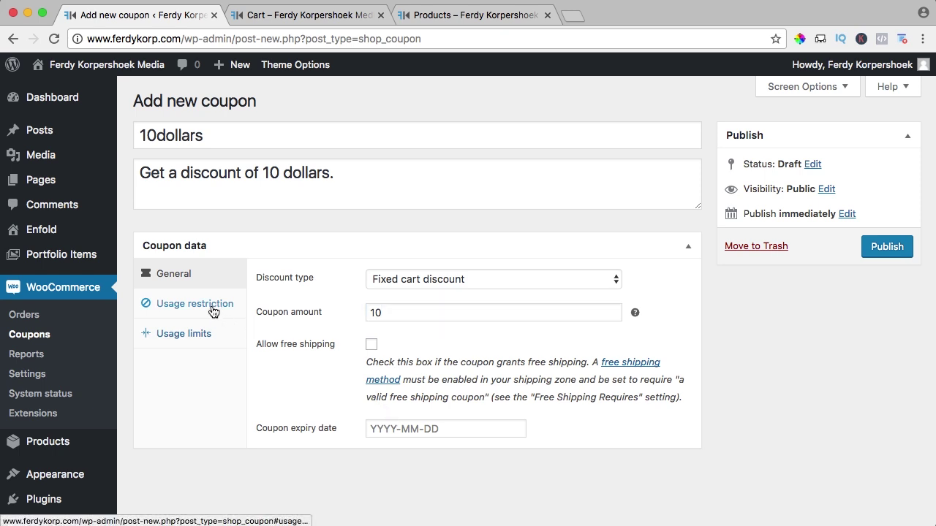
{"action": "left_click", "coordinate": [189, 306]}
{"action": "left_click", "coordinate": [196, 334]}
{"action": "left_click", "coordinate": [179, 275]}
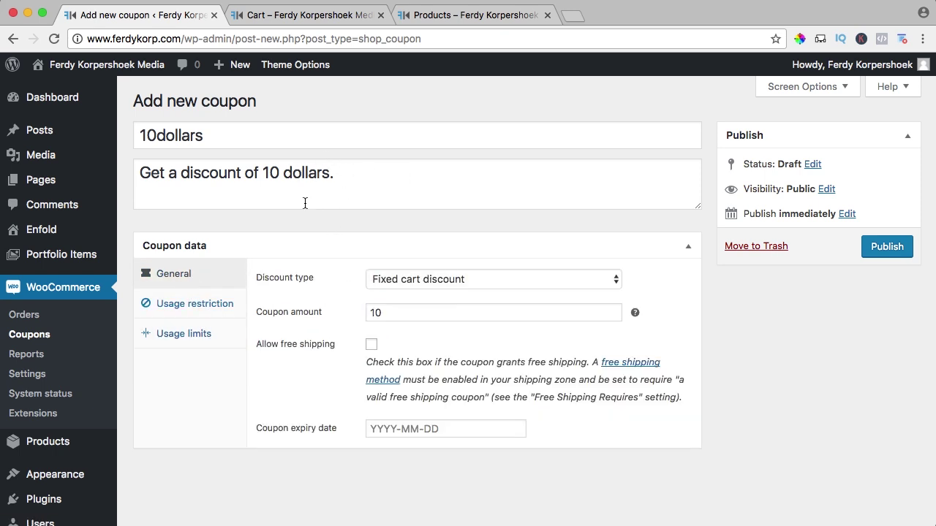
{"action": "left_click", "coordinate": [874, 250]}
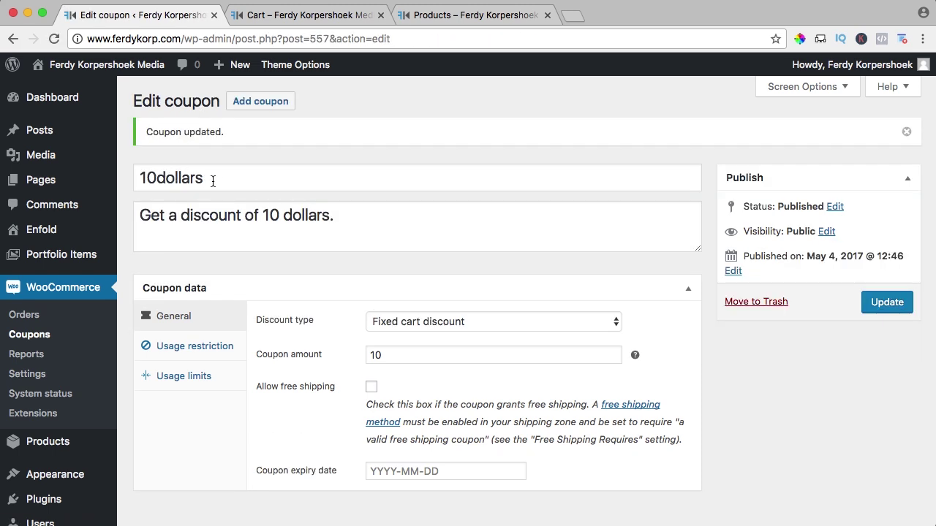
Try applying the 10dollars coupon while 10PERCENT is still in the cart
{"action": "left_click", "coordinate": [307, 14]}
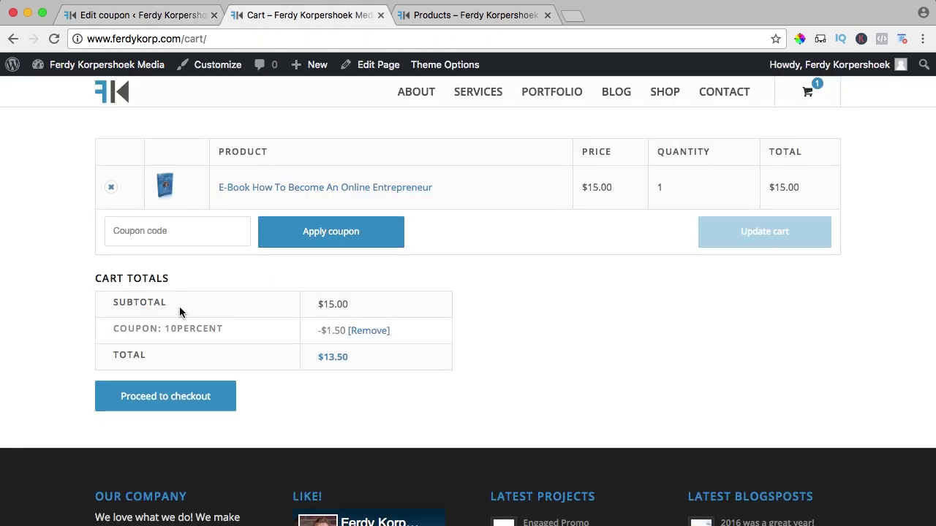
{"action": "left_click_drag", "start_coordinate": [222, 328], "coordinate": [188, 276]}
{"action": "left_click", "coordinate": [168, 231]}
{"action": "type", "text": "10dollars"}
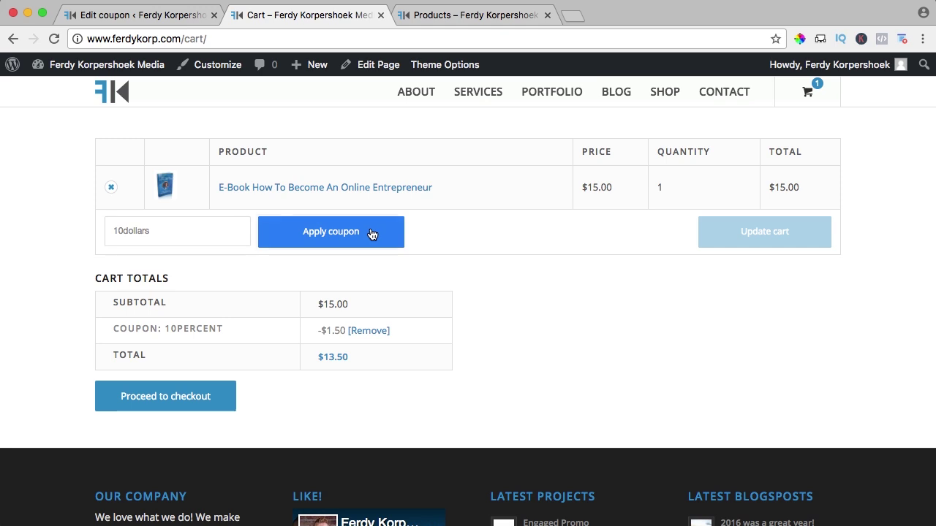
{"action": "left_click", "coordinate": [370, 230]}
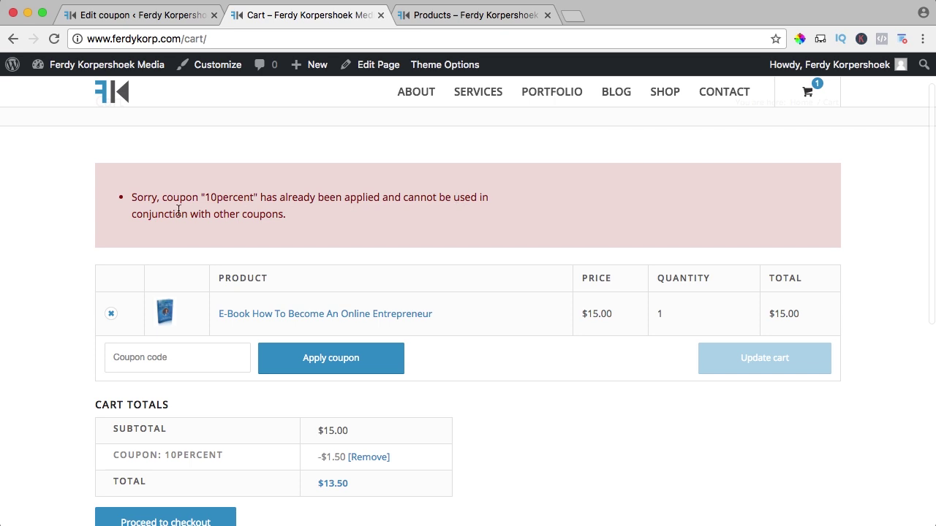
Remove the 10PERCENT coupon and apply 10dollars, bringing the e-book total to $5.00
{"action": "scroll", "coordinate": [337, 207], "scroll_direction": "down", "scroll_amount": 5}
{"action": "scroll", "coordinate": [337, 206], "scroll_direction": "up", "scroll_amount": 1}
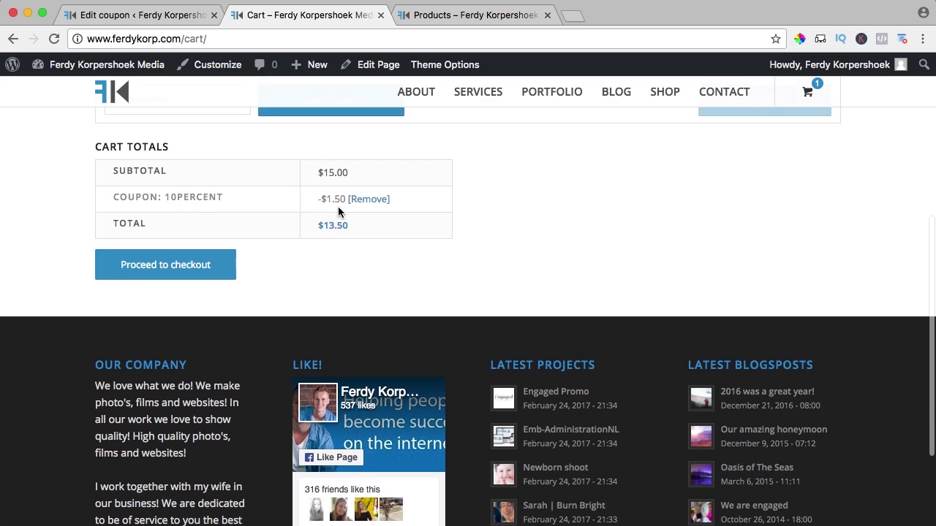
{"action": "left_click", "coordinate": [365, 199]}
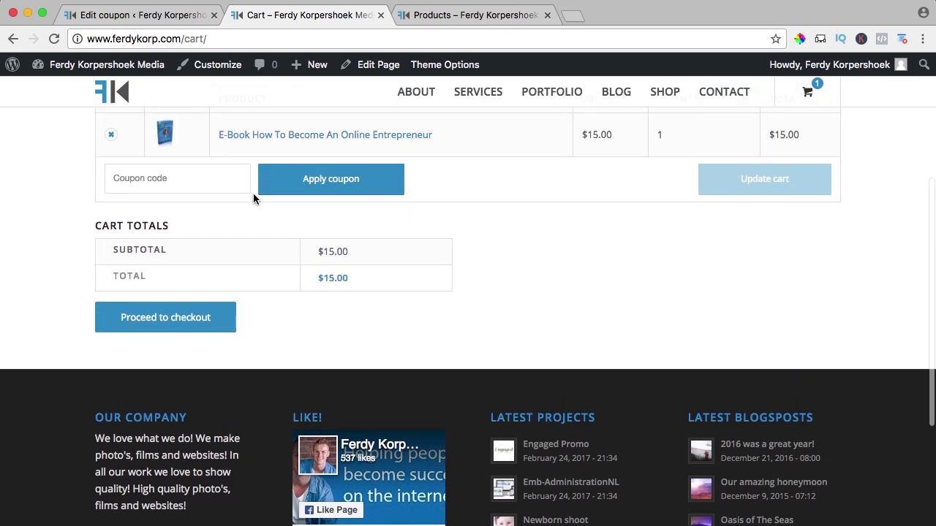
{"action": "left_click", "coordinate": [198, 223]}
{"action": "type", "text": "10dollars"}
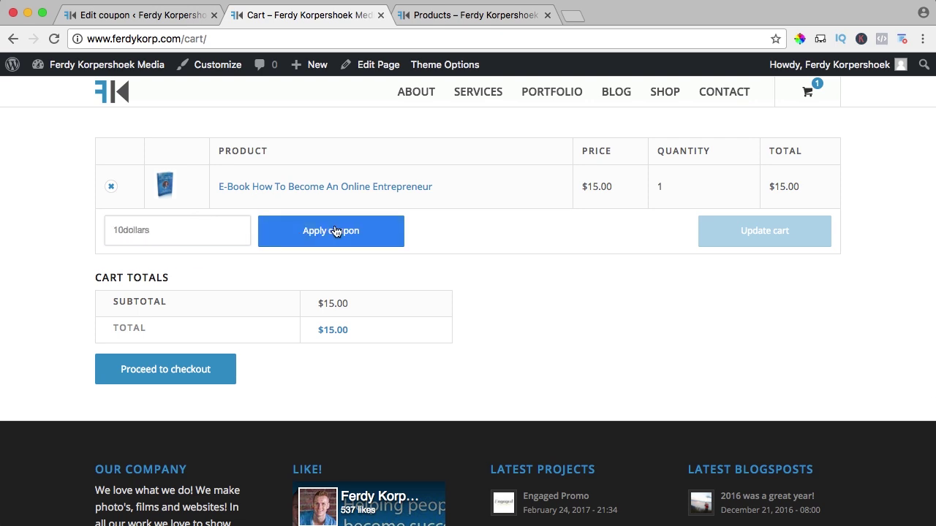
{"action": "left_click", "coordinate": [337, 230]}
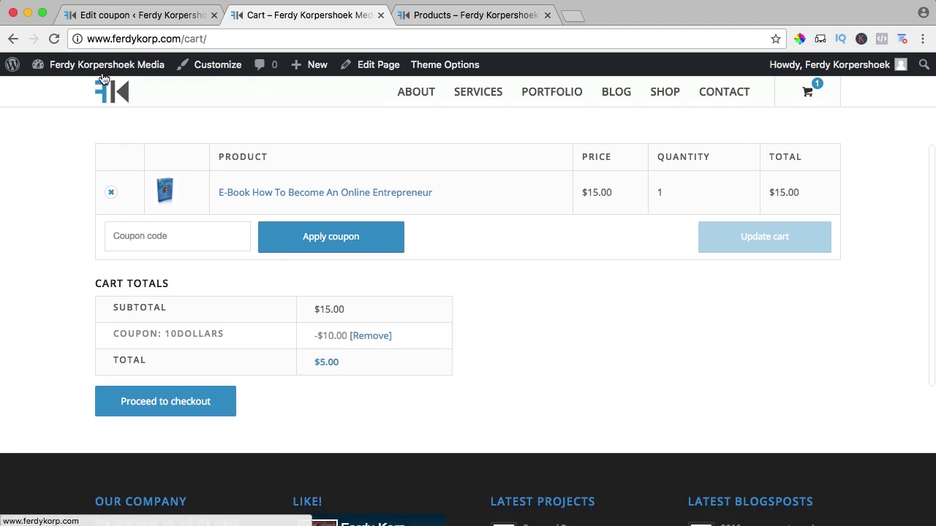
{"action": "left_click", "coordinate": [127, 22]}
Create an 'ebook' coupon with an e-book discount description and a fixed product discount of 10
{"action": "left_click", "coordinate": [255, 103]}
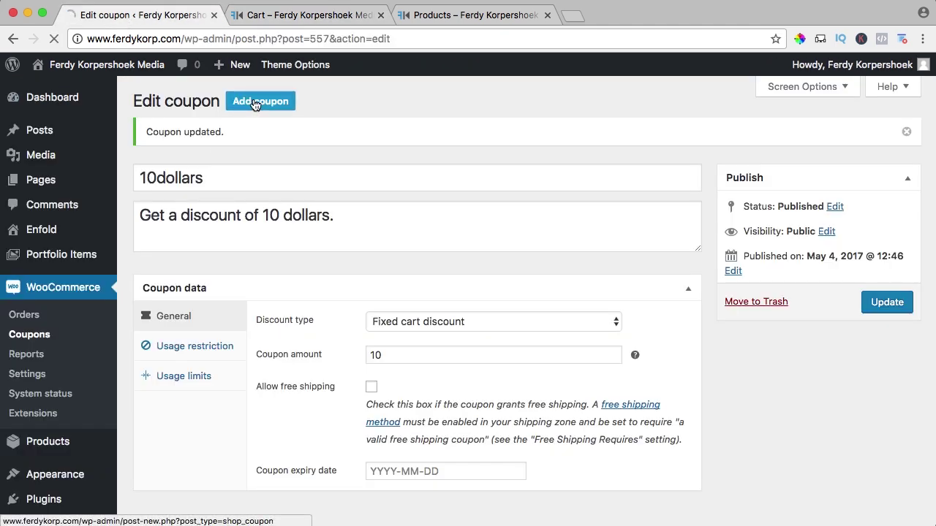
{"action": "type", "text": "ebook"}
{"action": "left_click", "coordinate": [220, 171]}
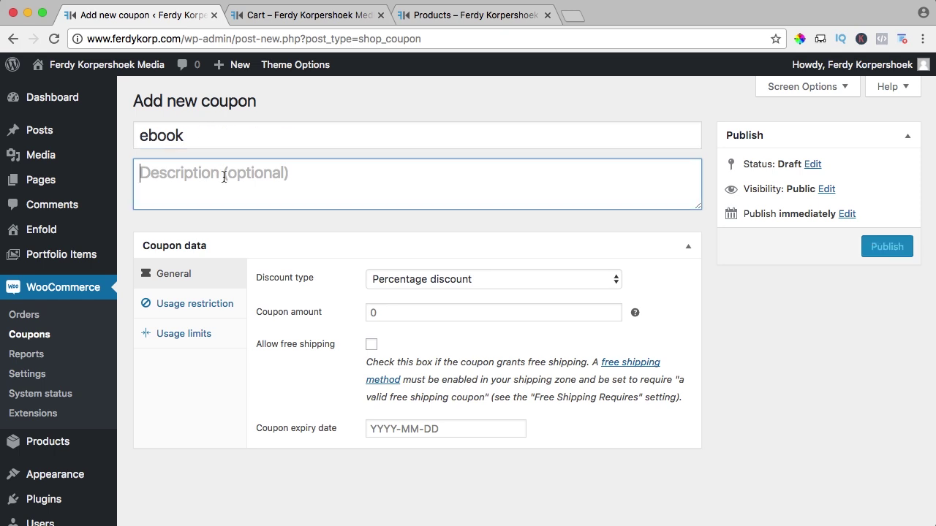
{"action": "type", "text": "Get disc"}
{"action": "type", "text": "on the ebook"}
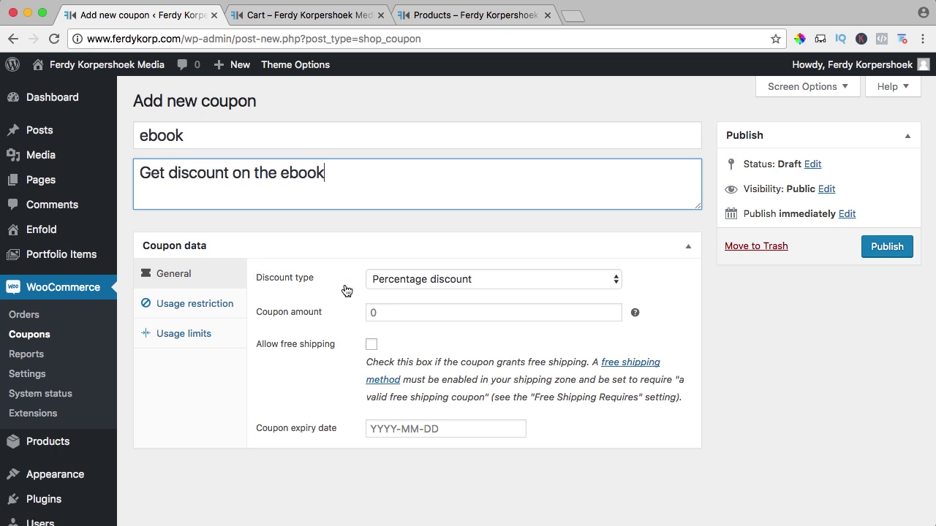
{"action": "left_click", "coordinate": [372, 289]}
{"action": "left_click", "coordinate": [442, 307]}
{"action": "left_click", "coordinate": [375, 313]}
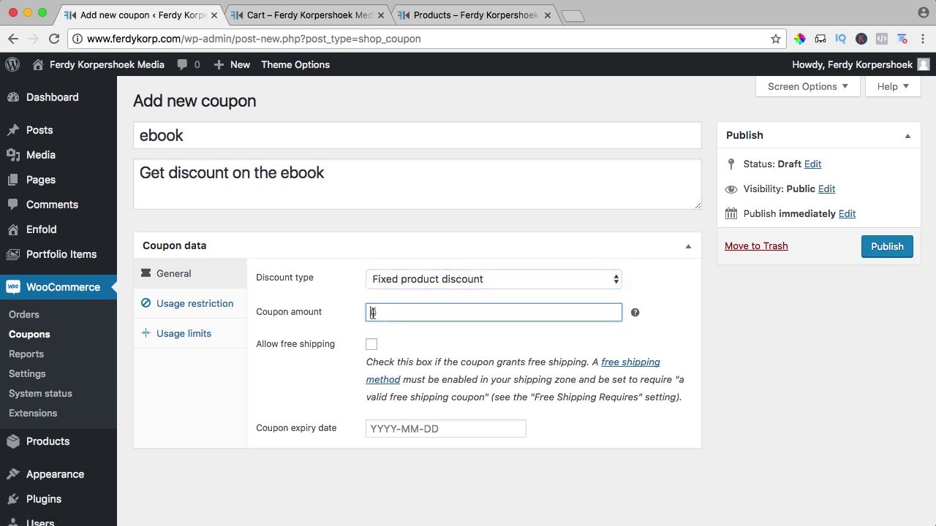
{"action": "type", "text": "10"}
{"action": "key", "text": "Tab"}
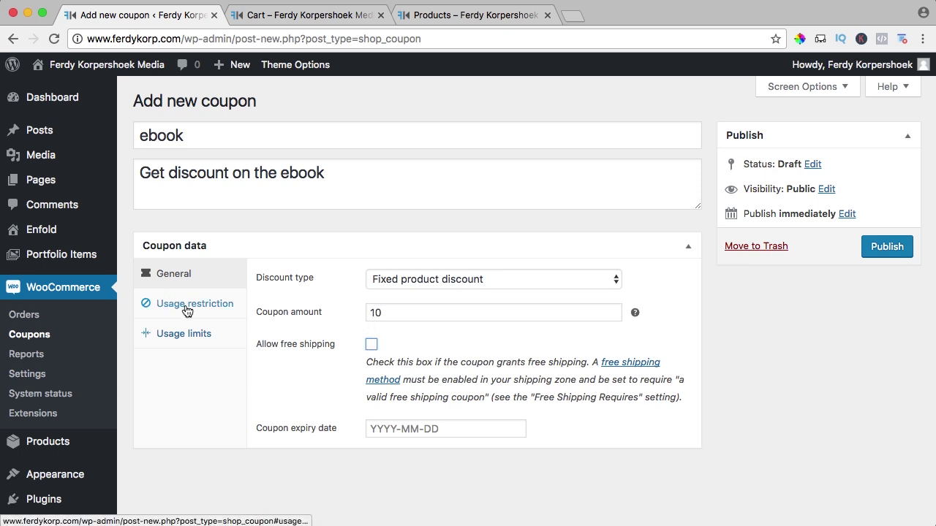
Restrict the coupon to the E-Book How To Become An Online Entrepreneur product and publish it
{"action": "left_click", "coordinate": [184, 306]}
{"action": "scroll", "coordinate": [337, 301], "scroll_direction": "down", "scroll_amount": 3}
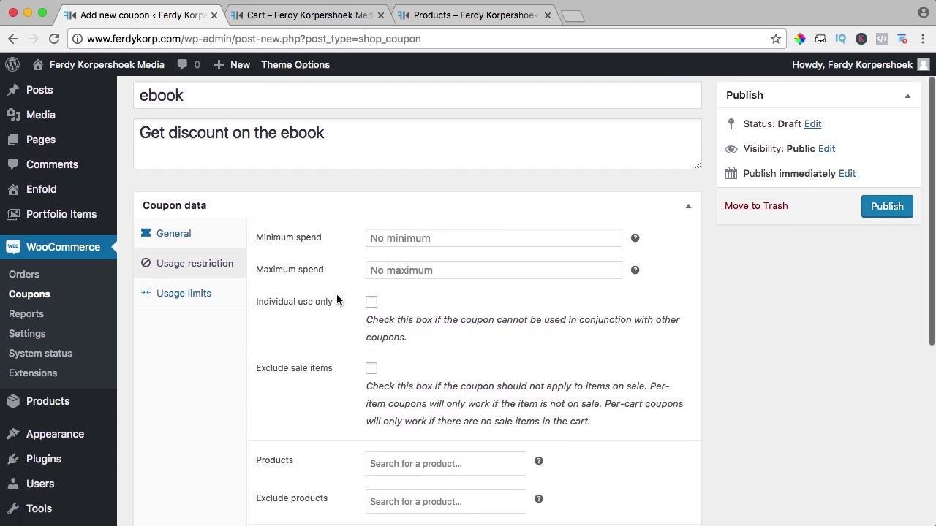
{"action": "scroll", "coordinate": [336, 299], "scroll_direction": "down", "scroll_amount": 3}
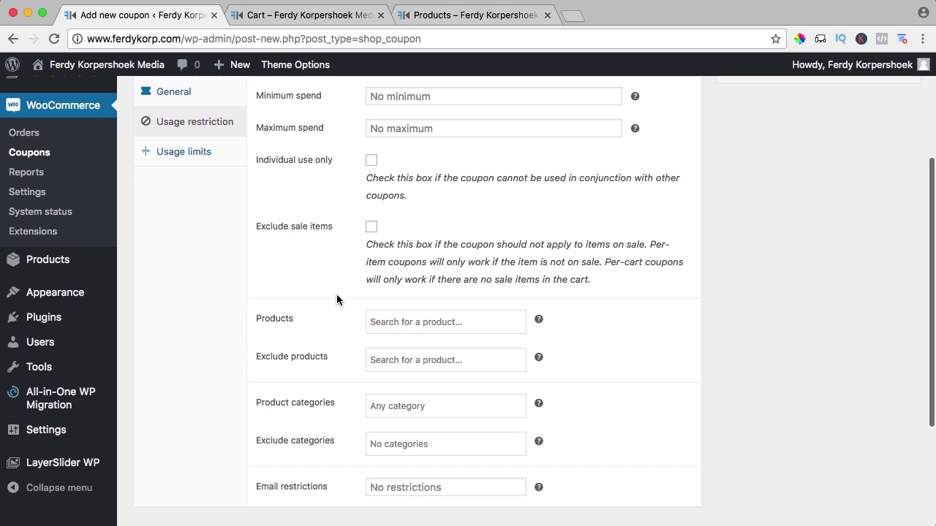
{"action": "left_click", "coordinate": [394, 315]}
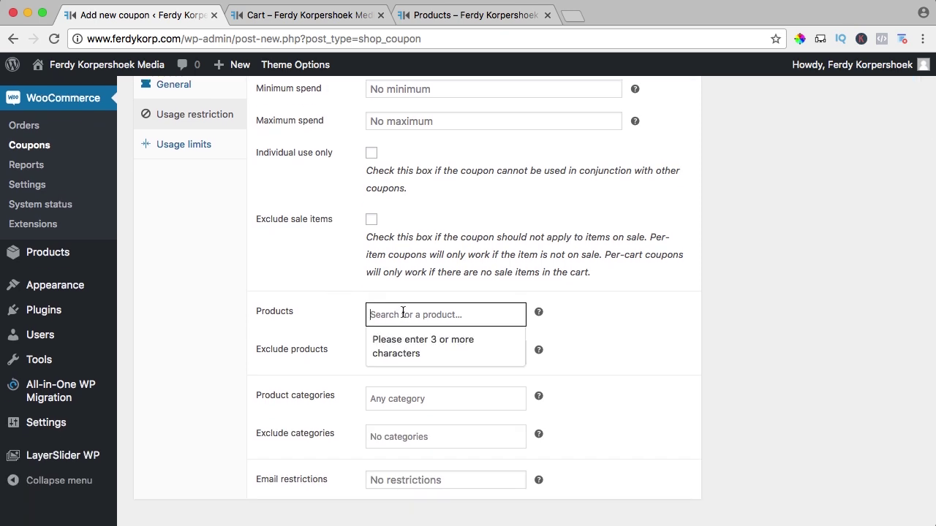
{"action": "type", "text": "how"}
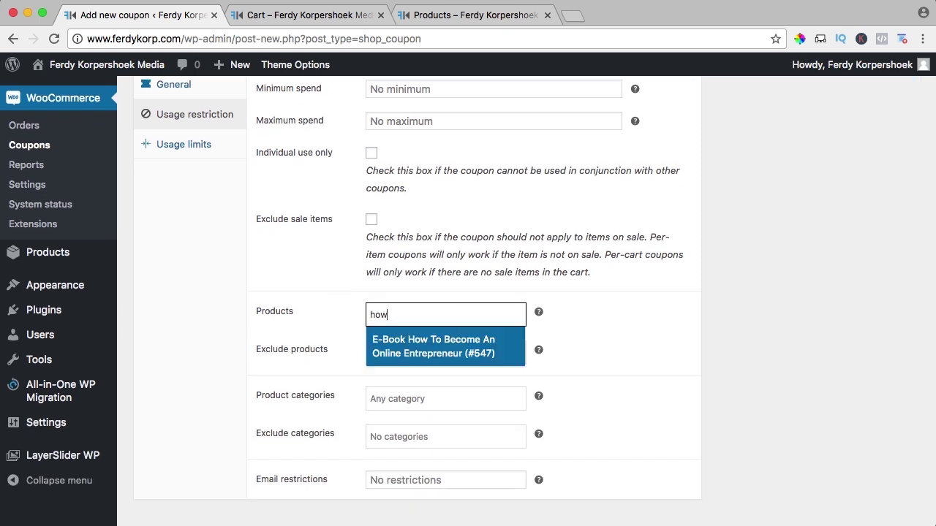
{"action": "left_click", "coordinate": [430, 349]}
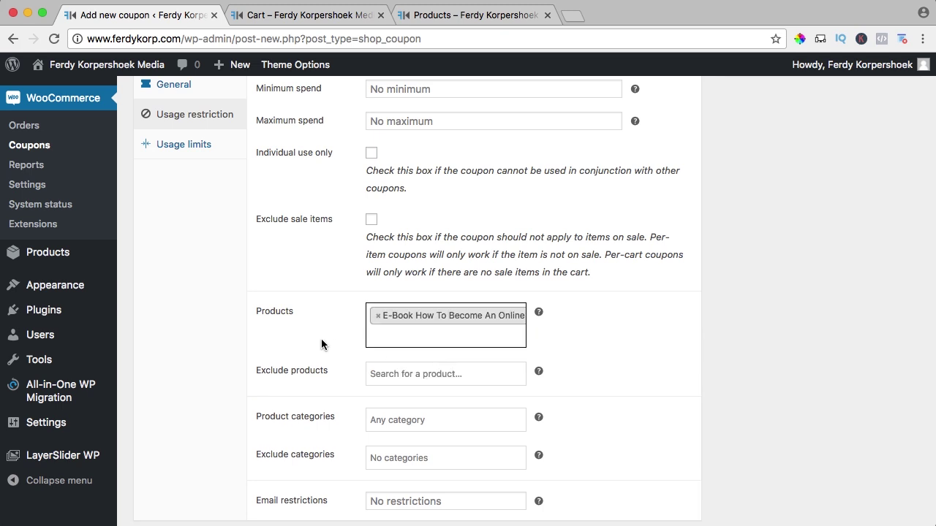
{"action": "scroll", "coordinate": [320, 345], "scroll_direction": "down", "scroll_amount": 2}
{"action": "scroll", "coordinate": [329, 332], "scroll_direction": "down", "scroll_amount": 1}
{"action": "scroll", "coordinate": [358, 288], "scroll_direction": "down", "scroll_amount": 1}
{"action": "scroll", "coordinate": [358, 288], "scroll_direction": "up", "scroll_amount": 2}
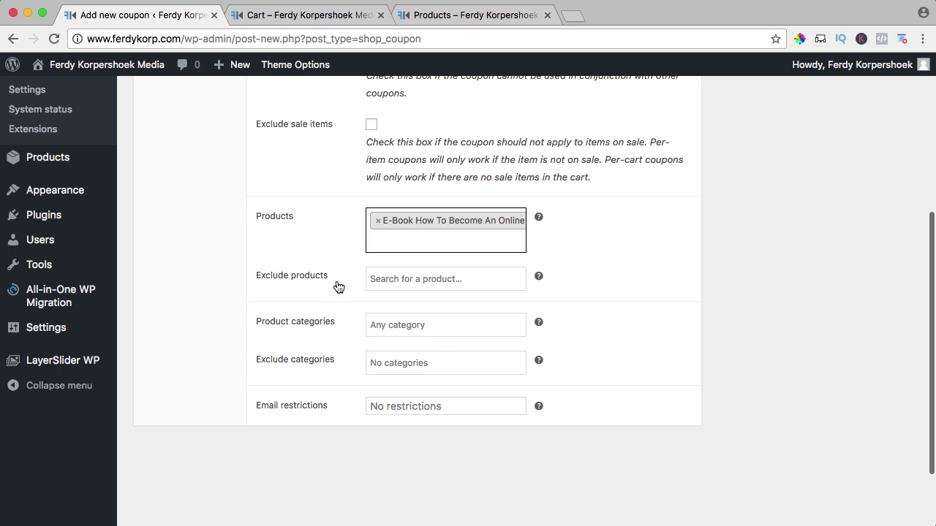
{"action": "scroll", "coordinate": [345, 286], "scroll_direction": "up", "scroll_amount": 8}
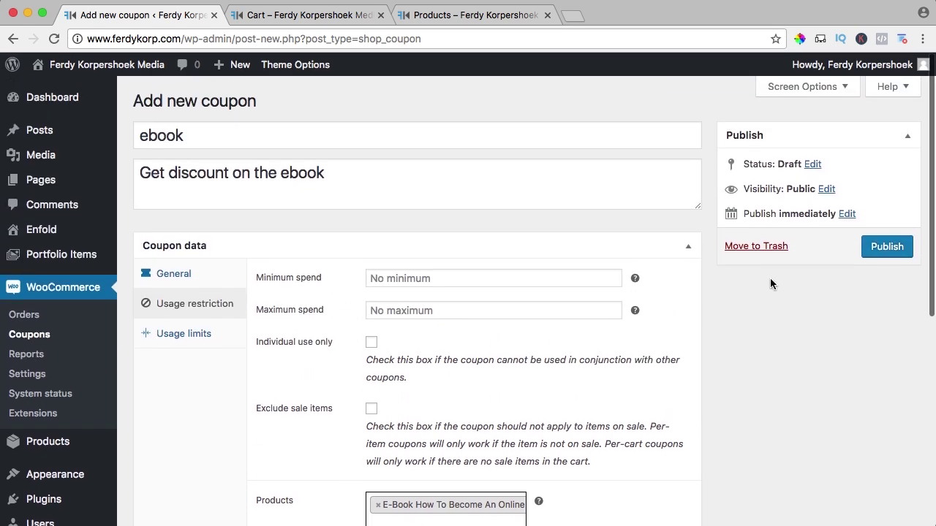
{"action": "left_click", "coordinate": [880, 251]}
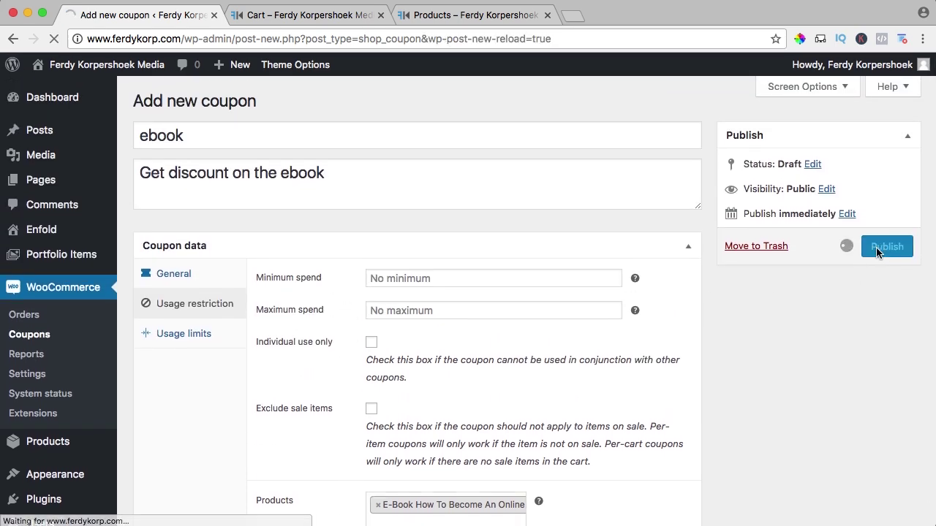
{"action": "left_click", "coordinate": [334, 10]}
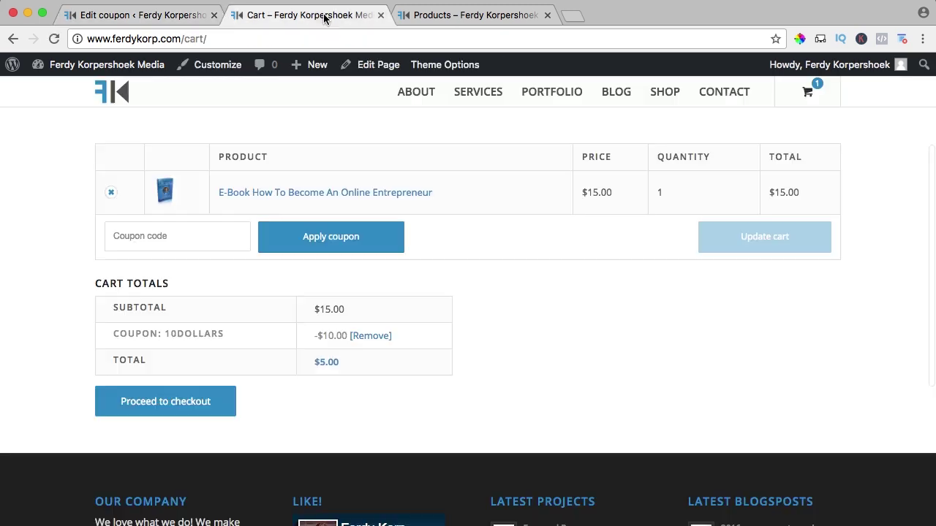
Add the Skype Session of 1 Hour and the Hoodie from the shop, then view the $105.00 cart
{"action": "left_click", "coordinate": [662, 96]}
{"action": "scroll", "coordinate": [575, 195], "scroll_direction": "down", "scroll_amount": 5}
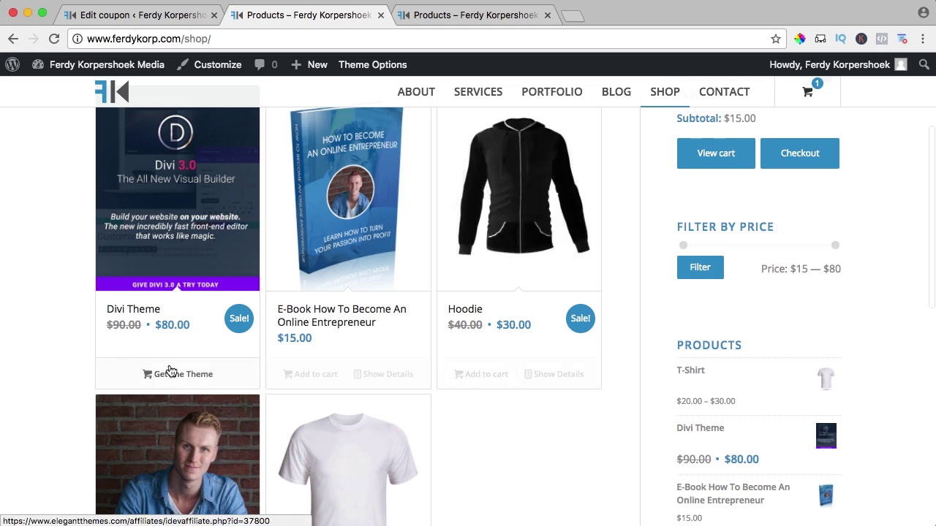
{"action": "scroll", "coordinate": [156, 372], "scroll_direction": "down", "scroll_amount": 5}
{"action": "scroll", "coordinate": [210, 436], "scroll_direction": "down", "scroll_amount": 3}
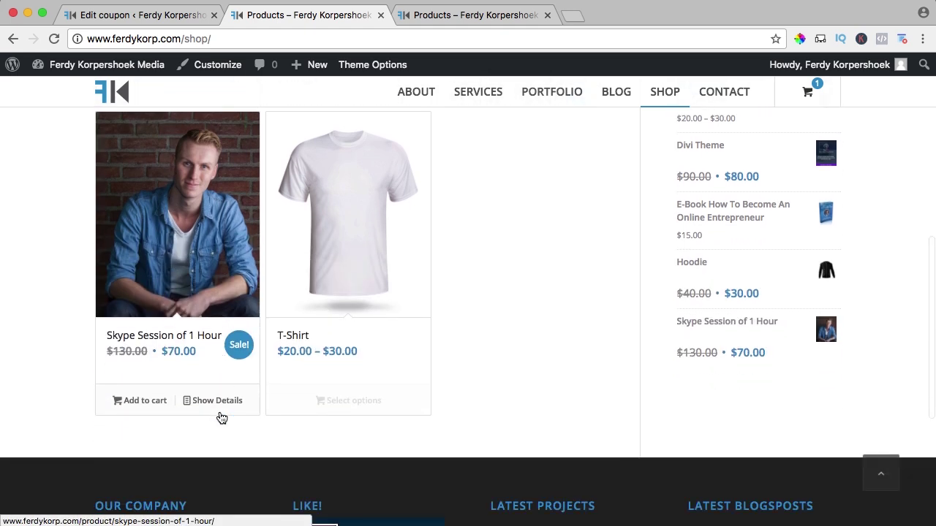
{"action": "left_click", "coordinate": [141, 404]}
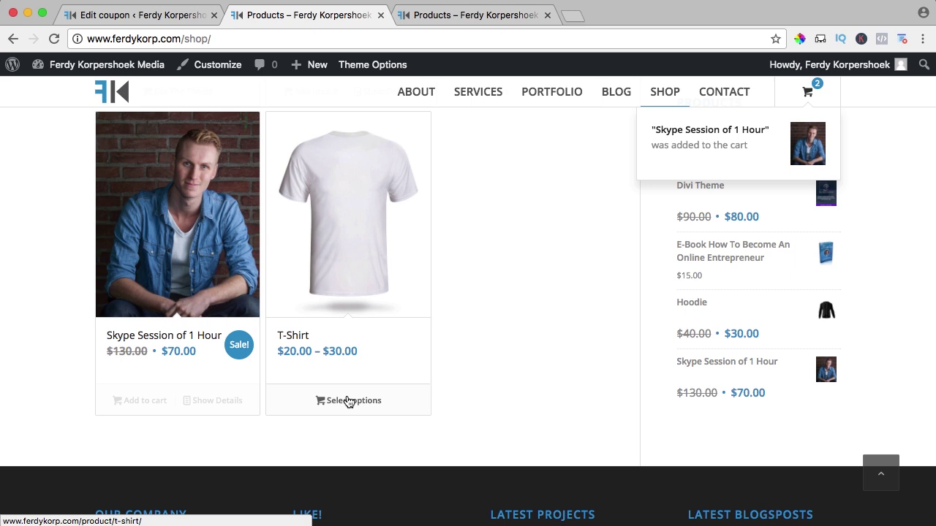
{"action": "scroll", "coordinate": [403, 370], "scroll_direction": "up", "scroll_amount": 8}
{"action": "left_click", "coordinate": [478, 389]}
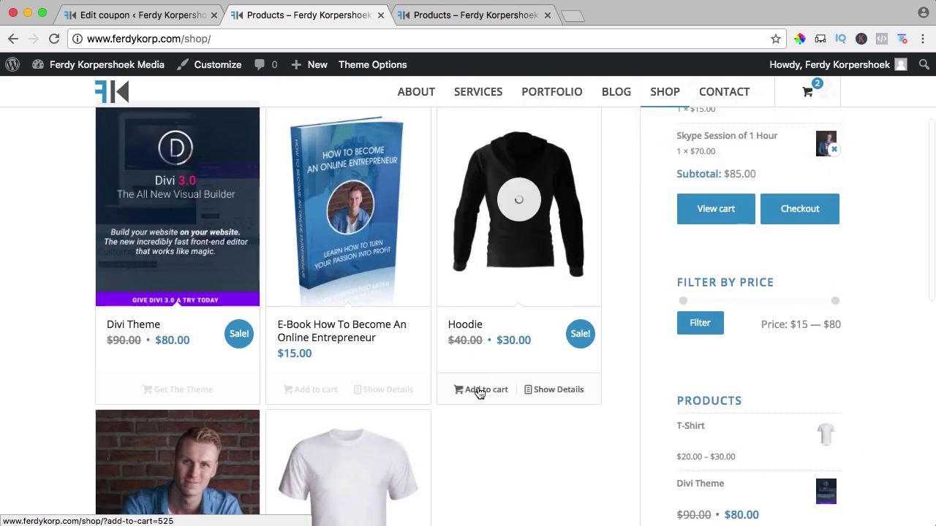
{"action": "left_click", "coordinate": [717, 252]}
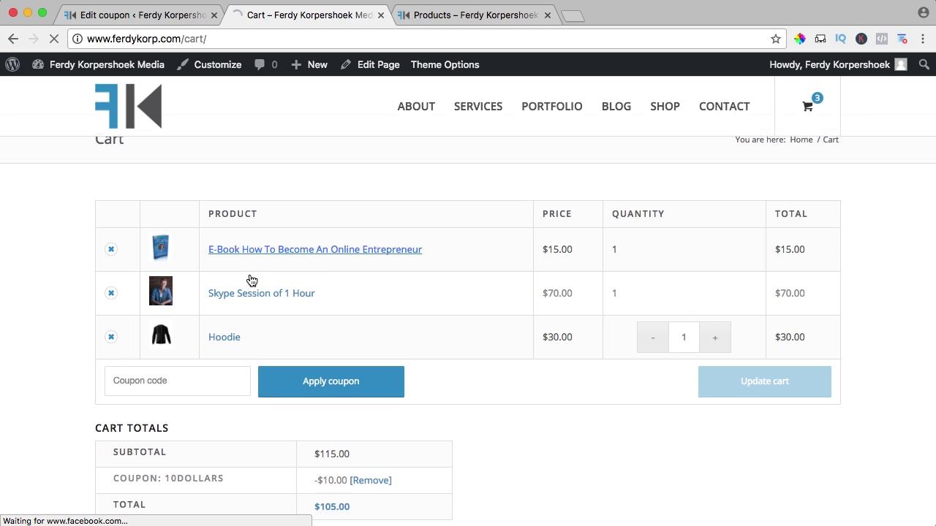
Apply the ebook coupon to the cart alongside 10DOLLARS
{"action": "scroll", "coordinate": [219, 293], "scroll_direction": "down", "scroll_amount": 2}
{"action": "left_click", "coordinate": [157, 325]}
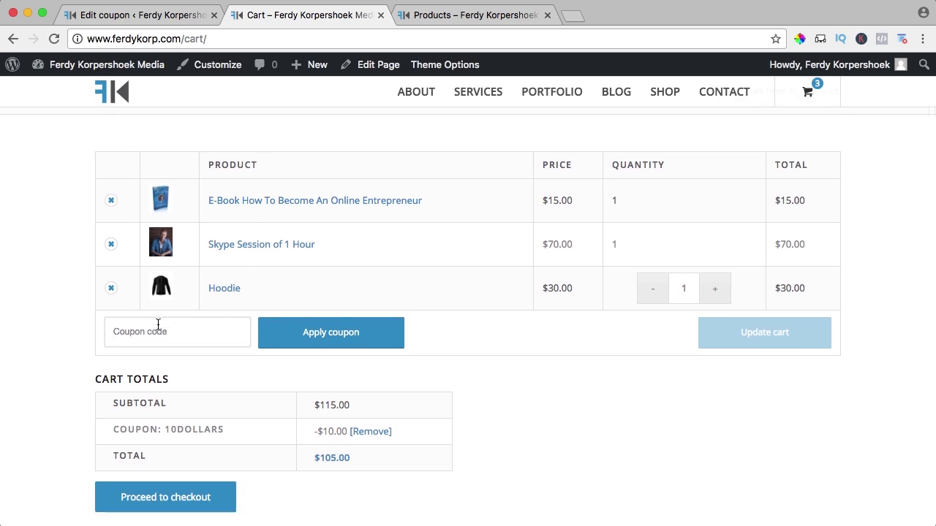
{"action": "type", "text": "ebook"}
{"action": "left_click", "coordinate": [312, 338]}
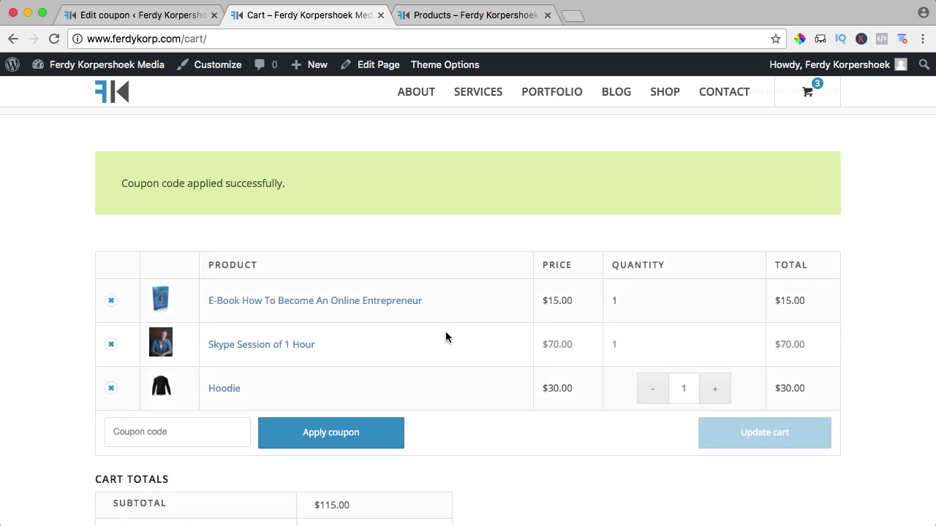
{"action": "scroll", "coordinate": [445, 337], "scroll_direction": "down", "scroll_amount": 4}
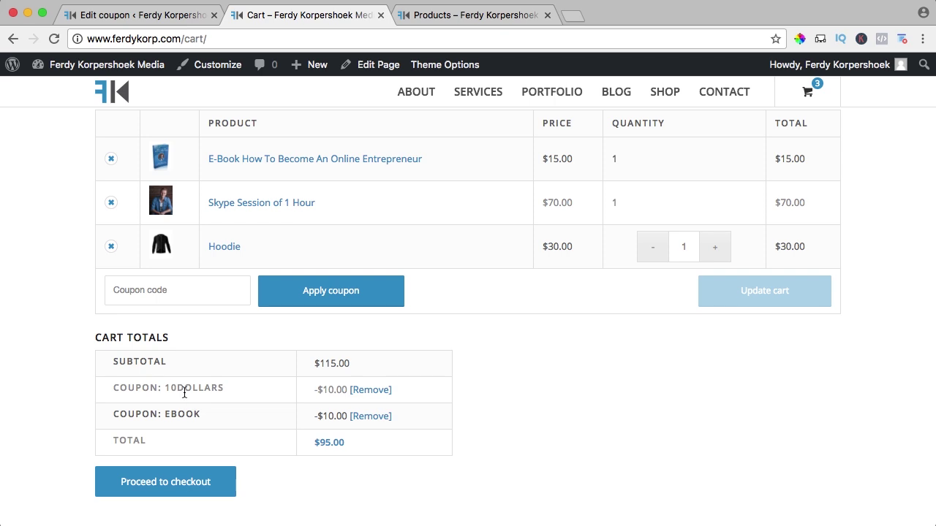
{"action": "left_click_drag", "start_coordinate": [168, 388], "coordinate": [226, 389]}
{"action": "left_click", "coordinate": [221, 389]}
{"action": "scroll", "coordinate": [481, 352], "scroll_direction": "up", "scroll_amount": 2}
Remove the e-book and the 10DOLLARS coupon, leaving a $100.00 cart, and return to the coupon editor
{"action": "left_click", "coordinate": [110, 213]}
{"action": "left_click_drag", "start_coordinate": [175, 197], "coordinate": [380, 199]}
{"action": "left_click", "coordinate": [381, 197]}
{"action": "scroll", "coordinate": [382, 195], "scroll_direction": "down", "scroll_amount": 5}
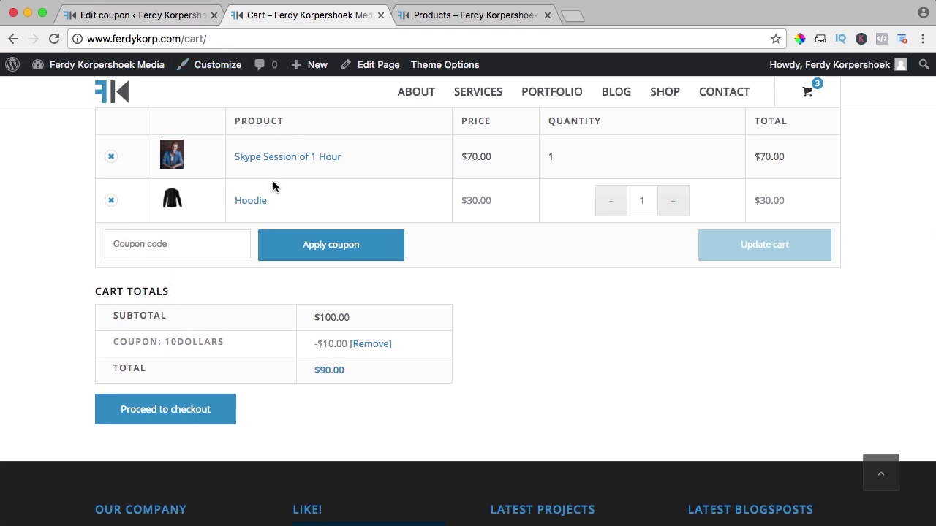
{"action": "scroll", "coordinate": [287, 181], "scroll_direction": "up", "scroll_amount": 2}
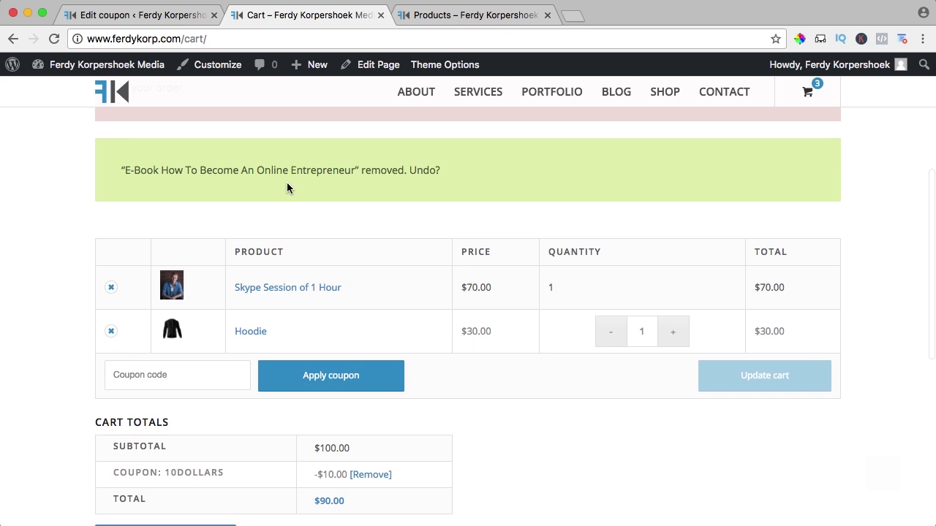
{"action": "scroll", "coordinate": [286, 182], "scroll_direction": "down", "scroll_amount": 2}
{"action": "left_click", "coordinate": [363, 346]}
{"action": "scroll", "coordinate": [593, 329], "scroll_direction": "down", "scroll_amount": 1}
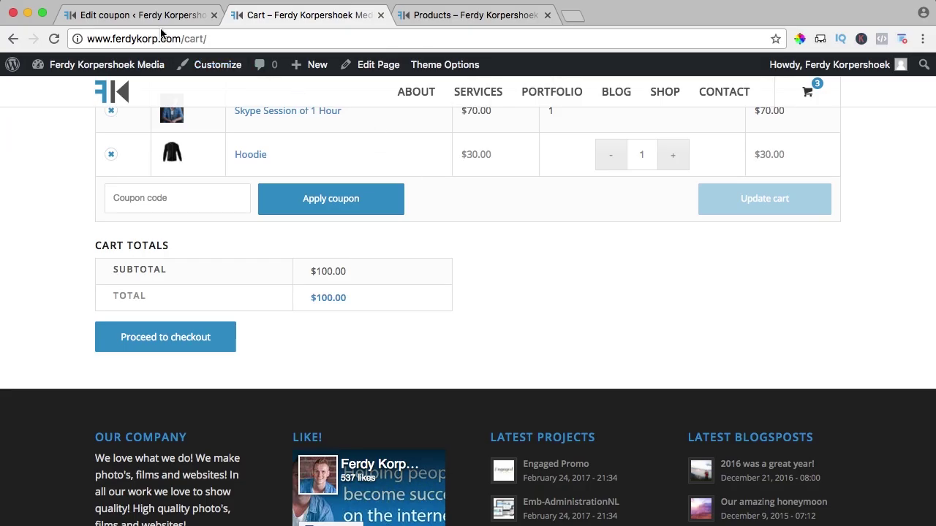
{"action": "left_click", "coordinate": [143, 15]}
{"action": "left_click", "coordinate": [547, 15]}
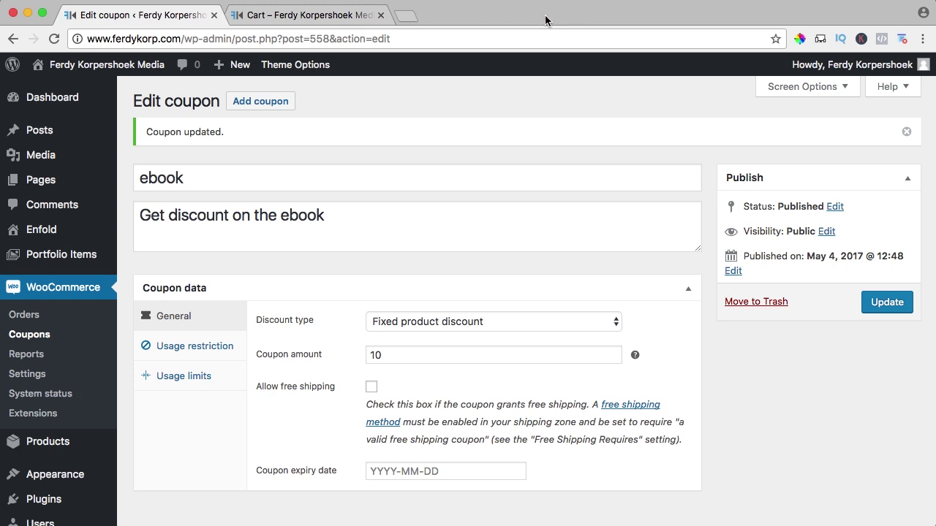
Search plugins for 'easy table ra' and install and activate WooCommerce Table Rate Shipping by JEM
{"action": "scroll", "coordinate": [58, 378], "scroll_direction": "down", "scroll_amount": 2}
{"action": "mouse_move", "coordinate": [44, 415]}
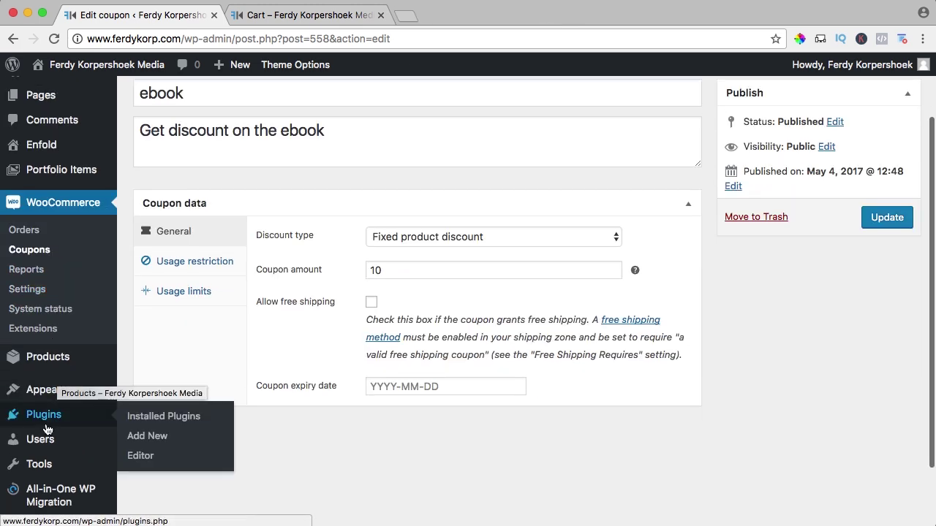
{"action": "left_click", "coordinate": [146, 438]}
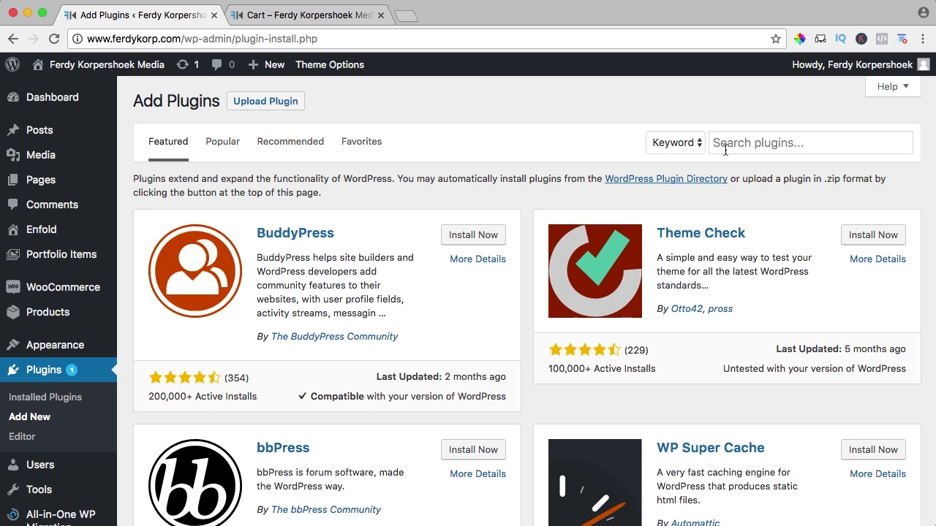
{"action": "left_click", "coordinate": [739, 142]}
{"action": "type", "text": "easy"}
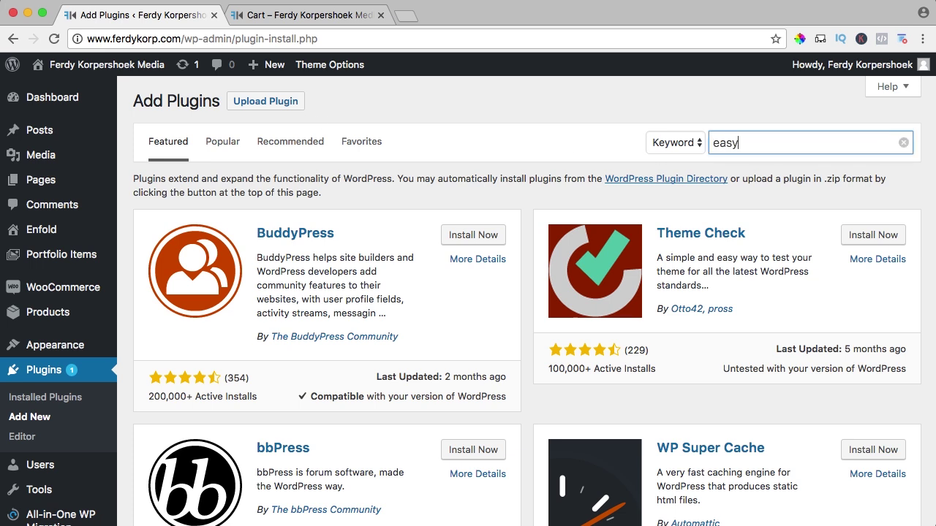
{"action": "type", "text": "e"}
{"action": "key", "text": "BackSpace"}
{"action": "type", "text": "table rate shipping"}
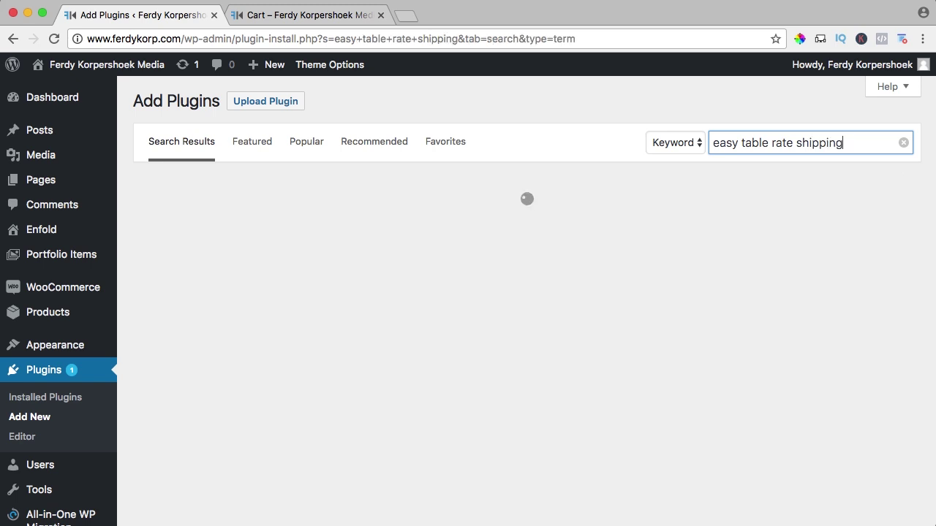
{"action": "scroll", "coordinate": [608, 168], "scroll_direction": "down", "scroll_amount": 5}
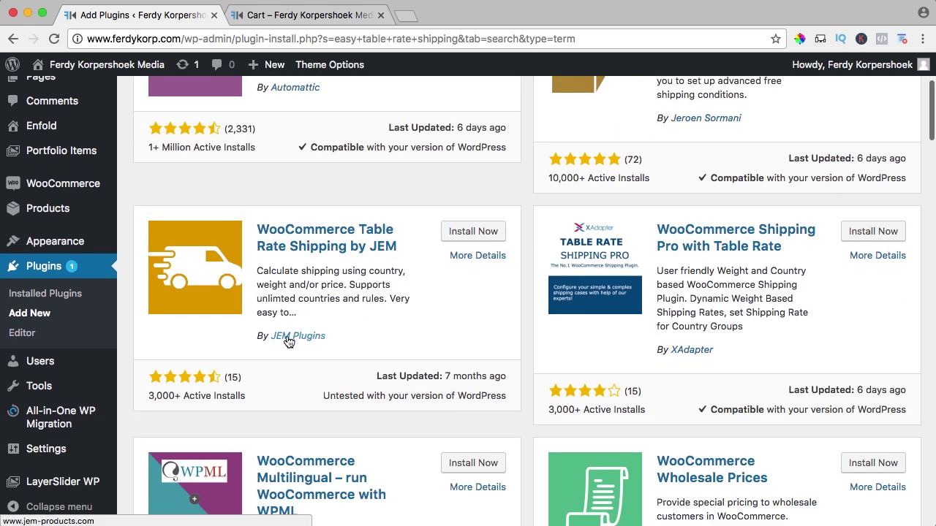
{"action": "left_click", "coordinate": [475, 233]}
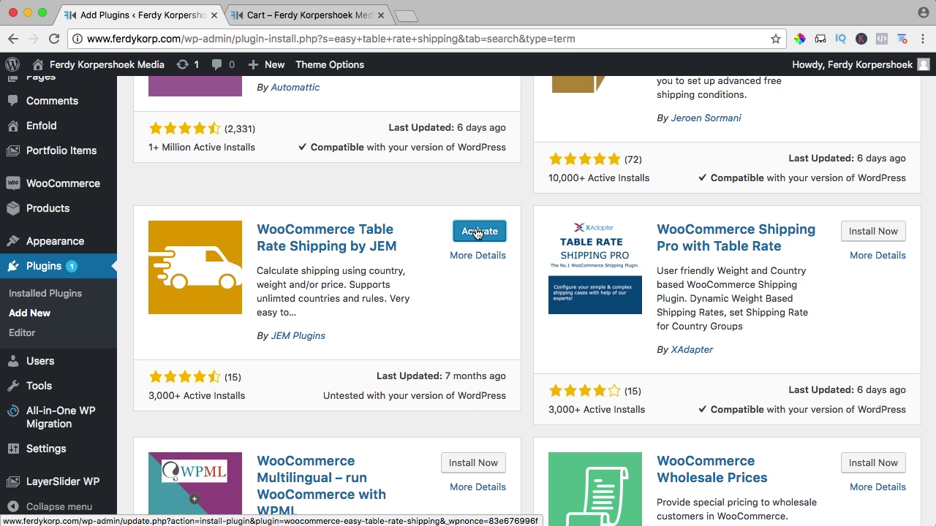
{"action": "left_click", "coordinate": [475, 232]}
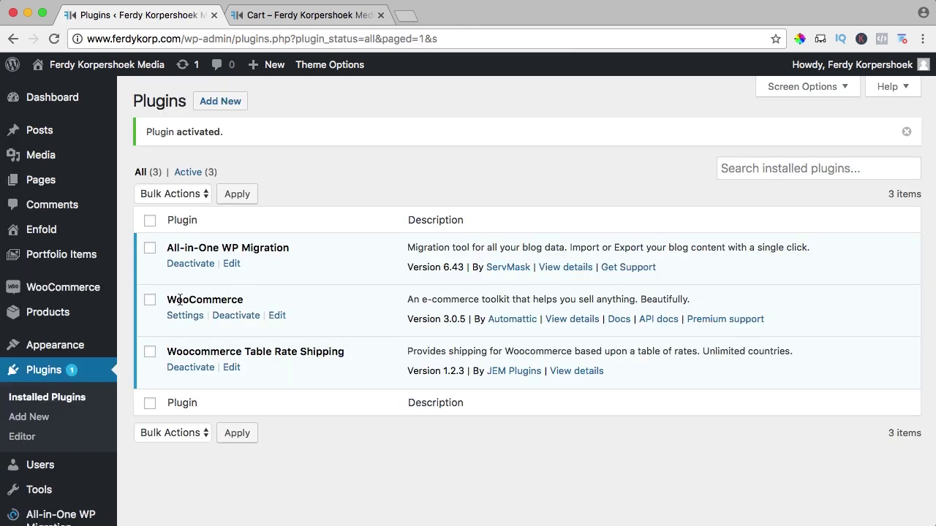
Enable the Table Rate shipping method and set its checkout title to UPS
{"action": "mouse_move", "coordinate": [73, 287]}
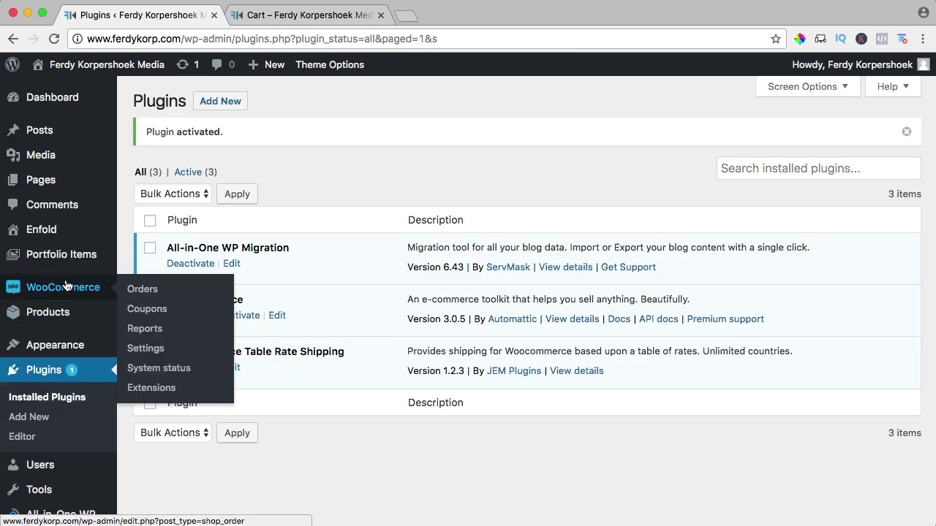
{"action": "left_click", "coordinate": [145, 350]}
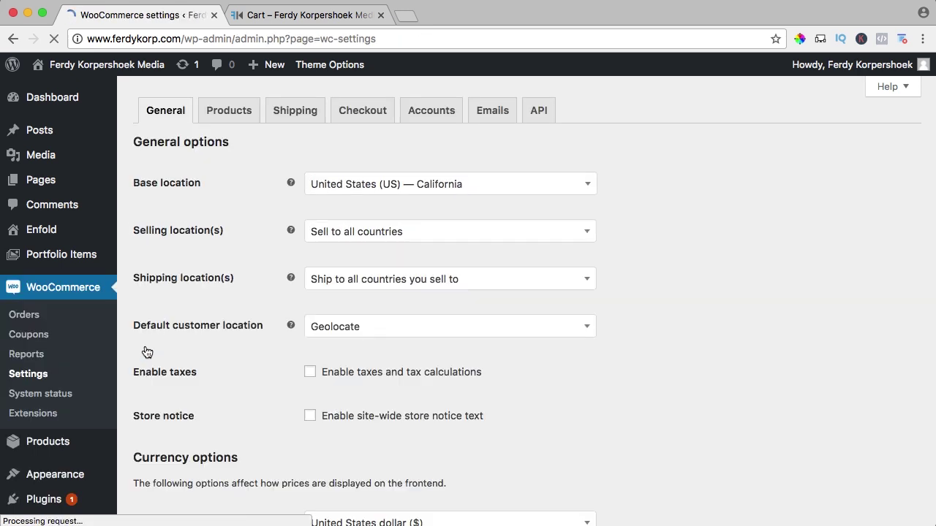
{"action": "left_click", "coordinate": [296, 111]}
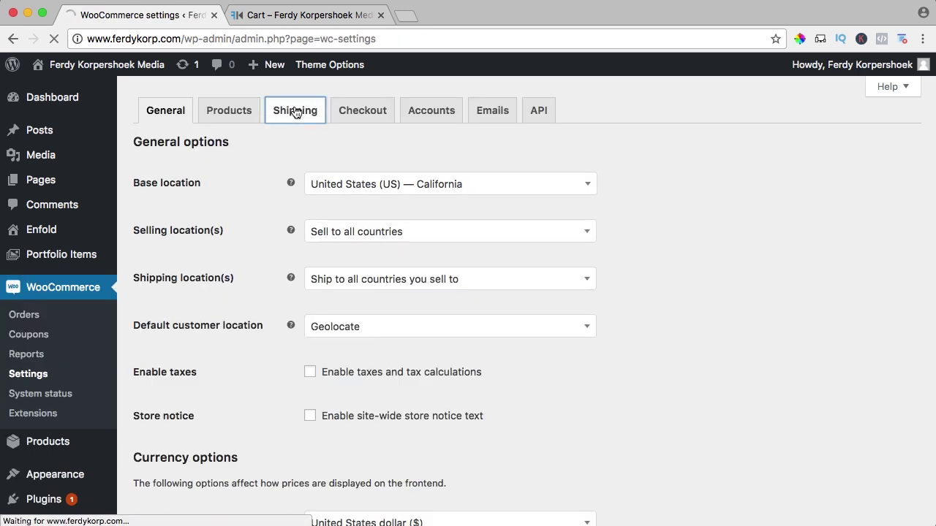
{"action": "left_click", "coordinate": [407, 138]}
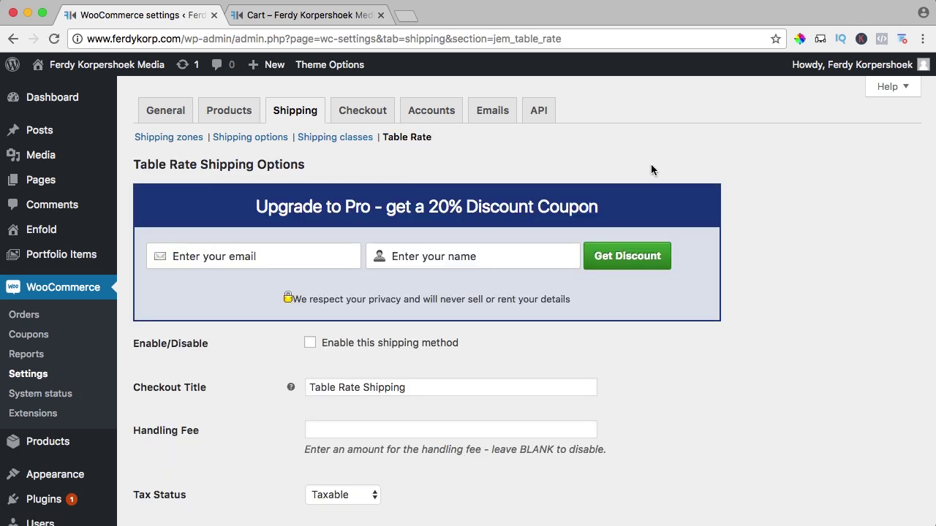
{"action": "scroll", "coordinate": [763, 176], "scroll_direction": "down", "scroll_amount": 3}
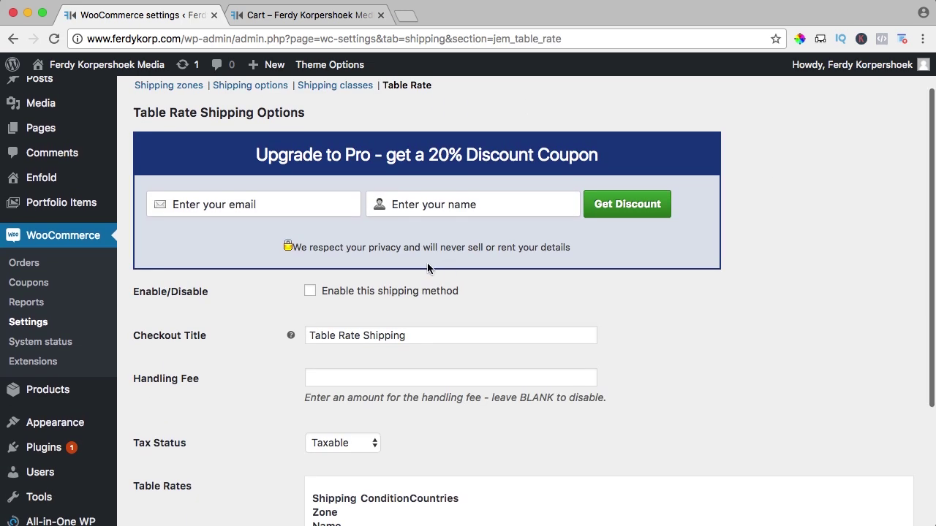
{"action": "left_click", "coordinate": [307, 291]}
{"action": "scroll", "coordinate": [259, 301], "scroll_direction": "down", "scroll_amount": 2}
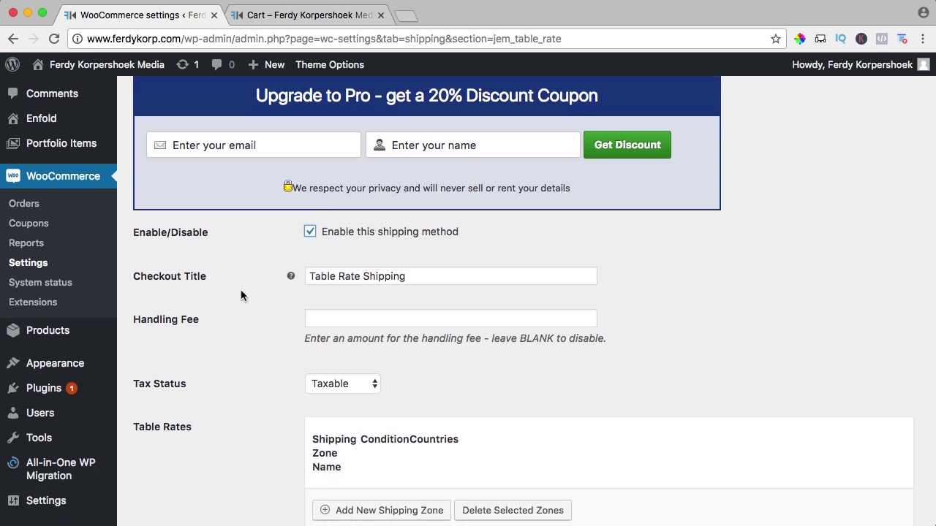
{"action": "triple_click", "coordinate": [357, 275]}
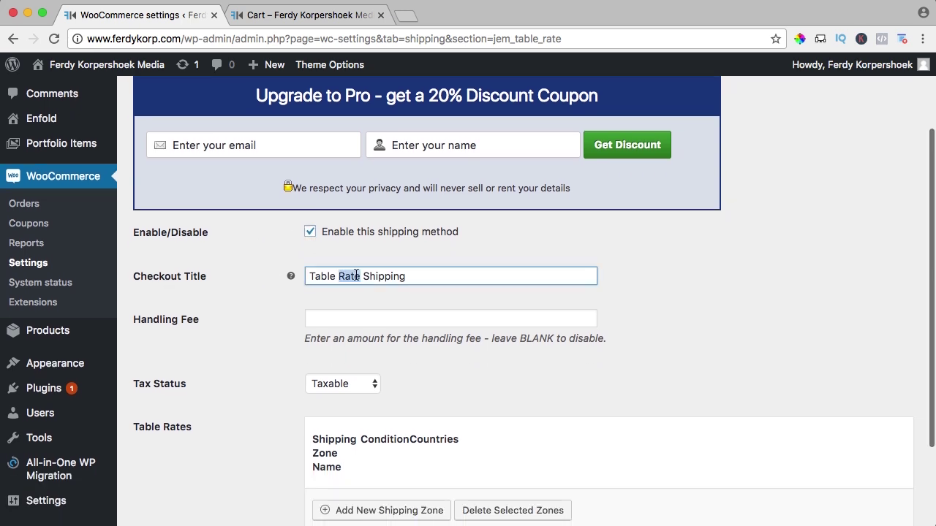
{"action": "type", "text": "UPS"}
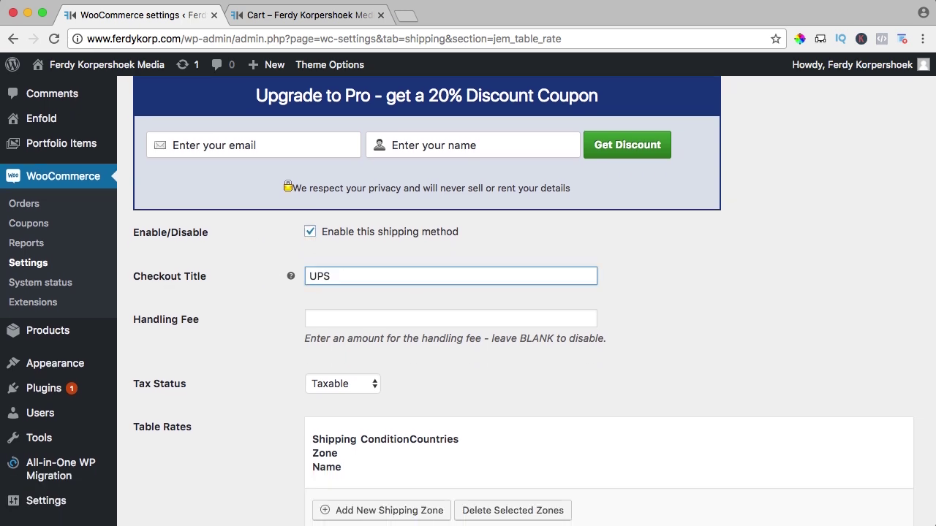
{"action": "key", "text": "super+a"}
{"action": "type", "text": "FedEx"}
{"action": "key", "text": "super+a"}
{"action": "type", "text": "UPS"}
Set the handling fee to 2 and keep the tax status Taxable
{"action": "scroll", "coordinate": [467, 301], "scroll_direction": "down", "scroll_amount": 2}
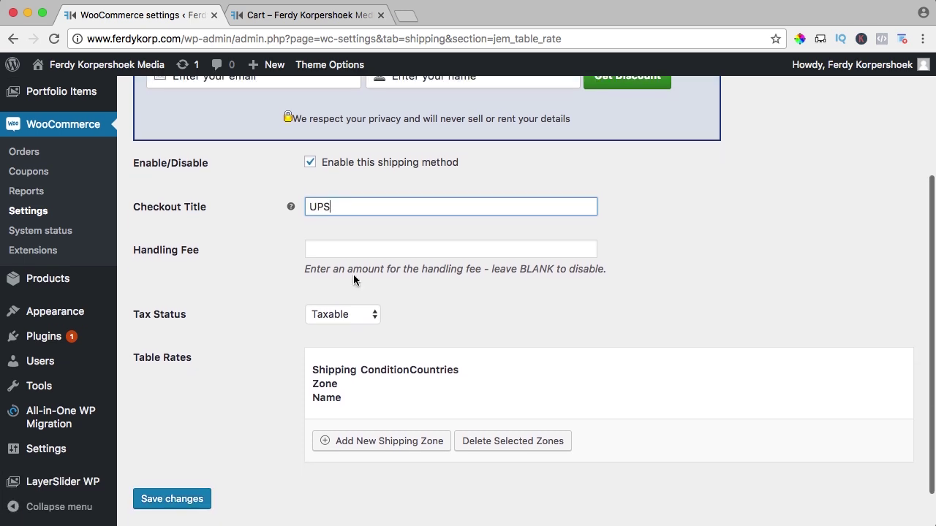
{"action": "left_click", "coordinate": [327, 254]}
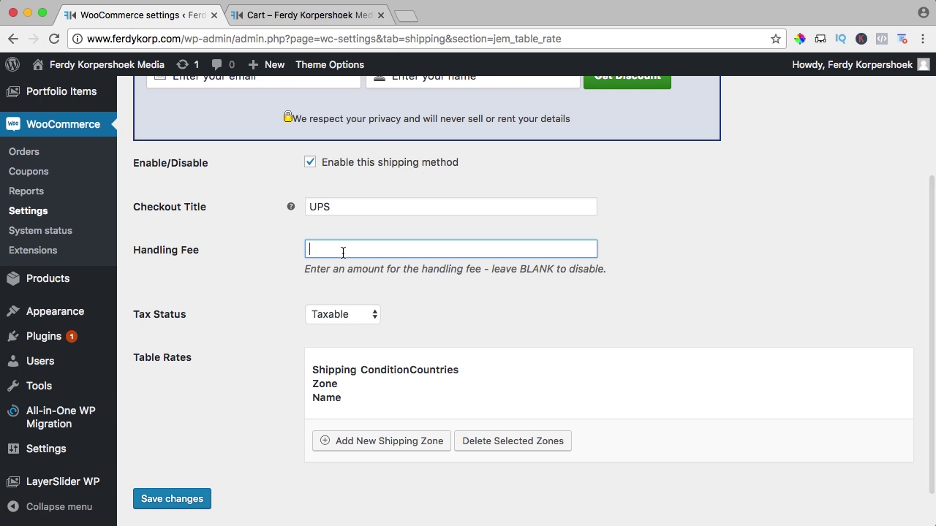
{"action": "type", "text": "2"}
{"action": "key", "text": "Tab"}
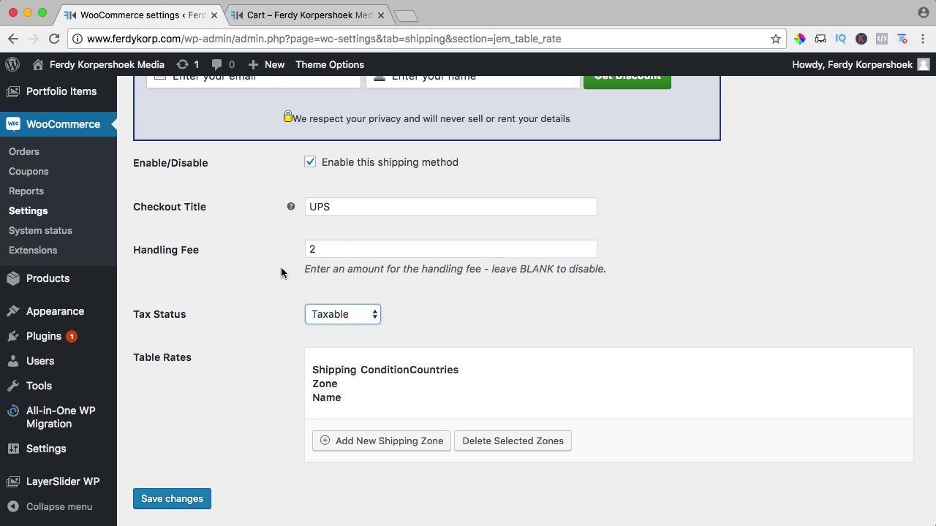
{"action": "scroll", "coordinate": [274, 283], "scroll_direction": "down", "scroll_amount": 1}
{"action": "left_click", "coordinate": [330, 270]}
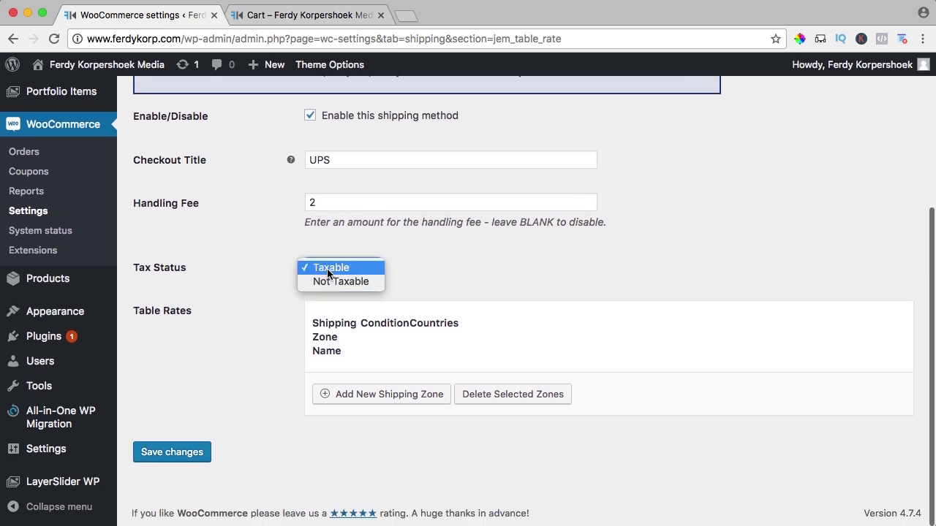
{"action": "left_click", "coordinate": [330, 272]}
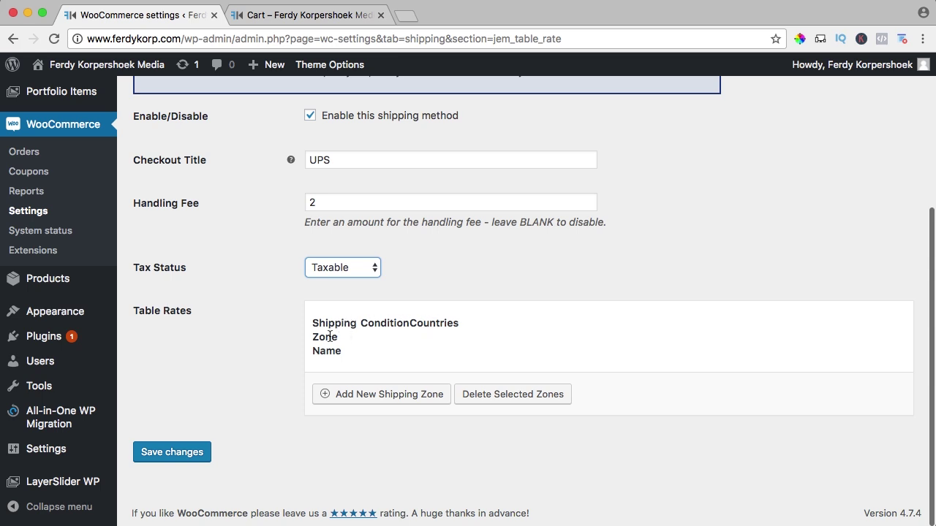
{"action": "left_click", "coordinate": [254, 333]}
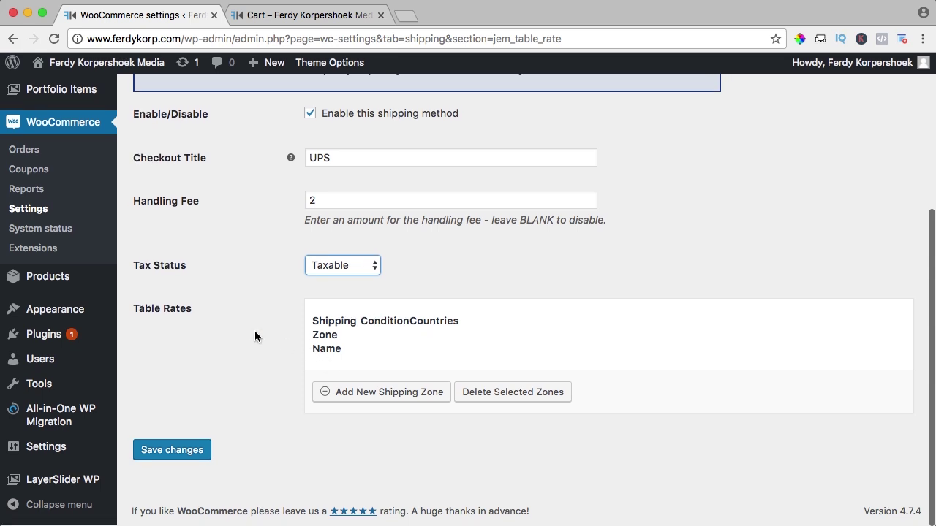
Add a United States shipping zone with condition Total Price ($) and country United States (US)
{"action": "left_click", "coordinate": [391, 398]}
{"action": "left_click", "coordinate": [359, 366]}
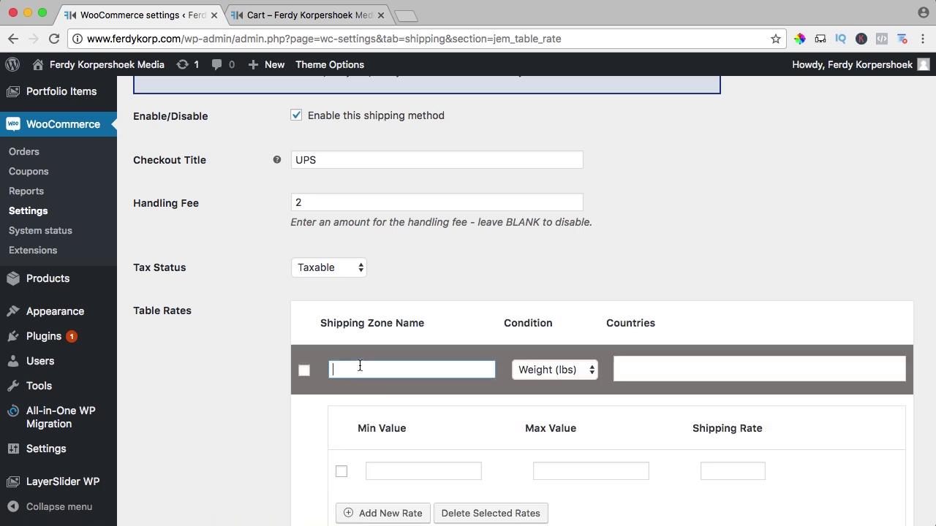
{"action": "type", "text": "United States"}
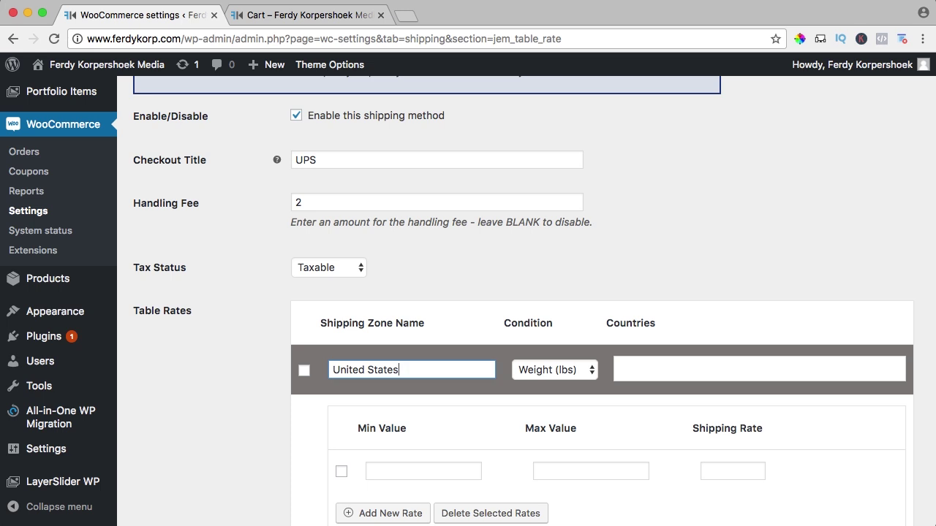
{"action": "left_click", "coordinate": [560, 376]}
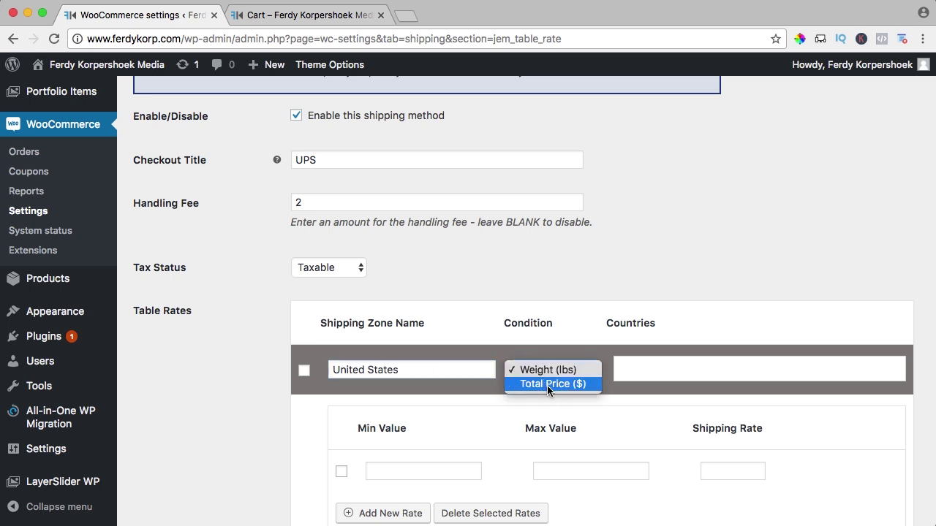
{"action": "left_click", "coordinate": [547, 385]}
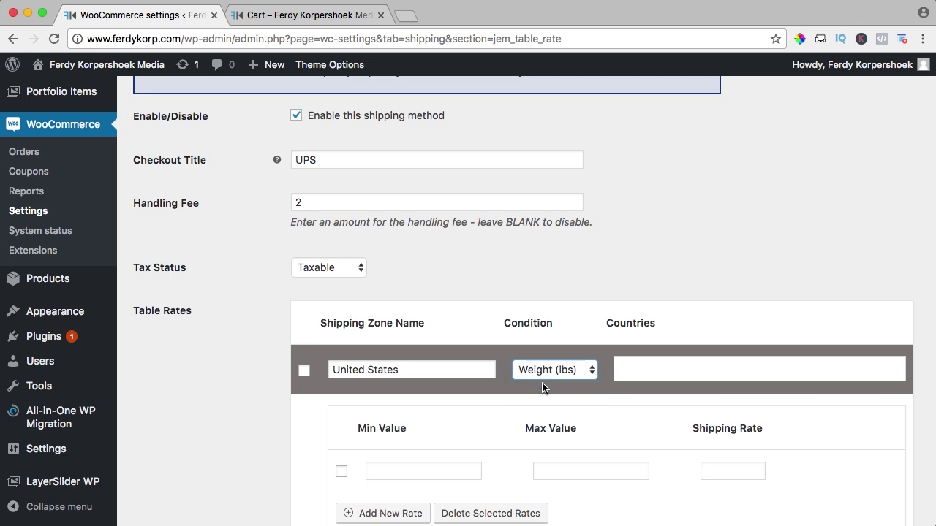
{"action": "left_click", "coordinate": [667, 368]}
{"action": "type", "text": "United"}
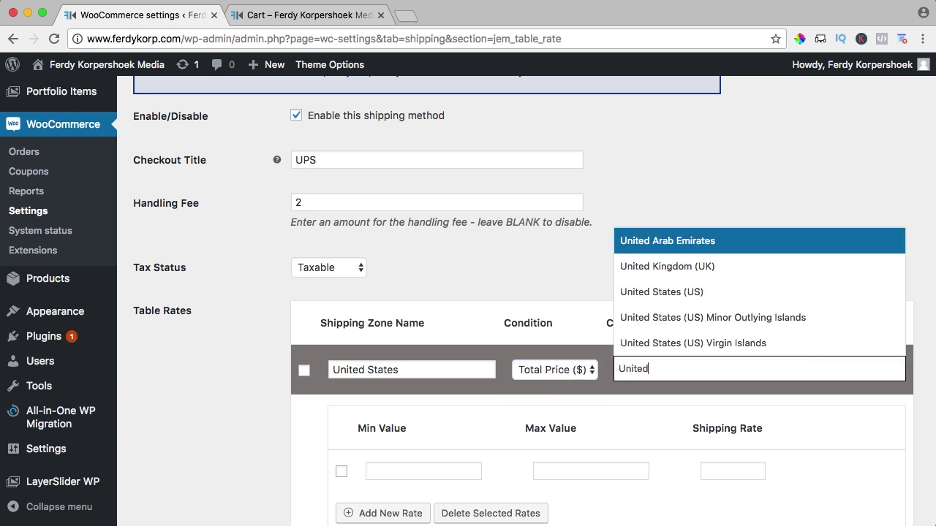
{"action": "left_click", "coordinate": [680, 301]}
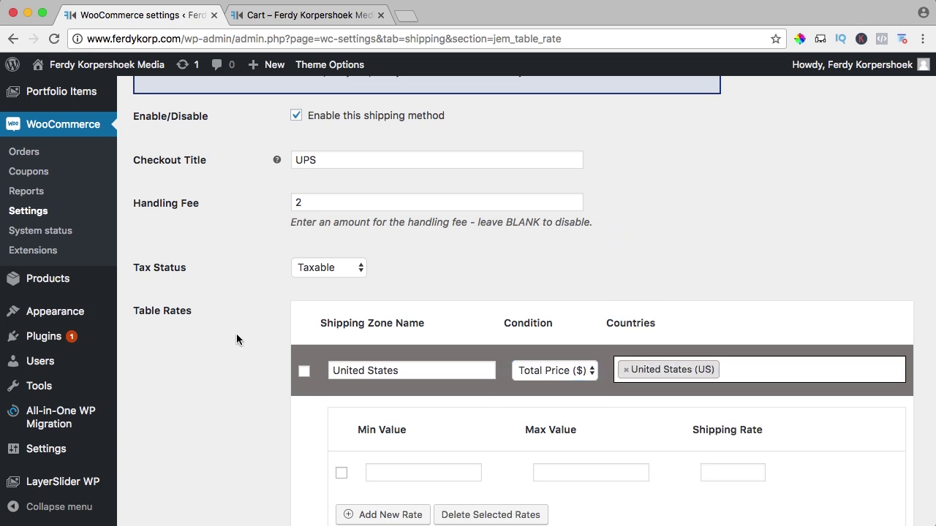
{"action": "scroll", "coordinate": [244, 331], "scroll_direction": "down", "scroll_amount": 3}
{"action": "scroll", "coordinate": [249, 334], "scroll_direction": "down", "scroll_amount": 2}
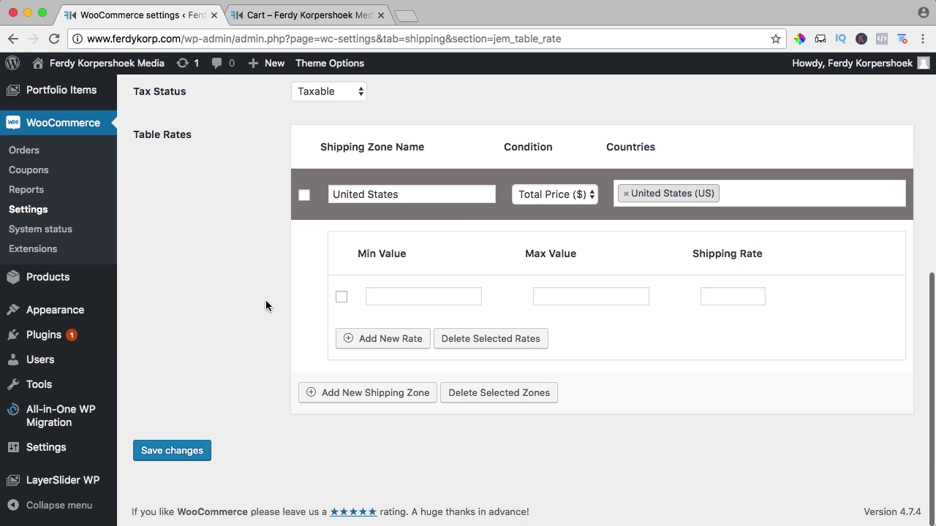
Add rate rows charging 5 below 49,99 and 10 from 50 to 99,99
{"action": "left_click", "coordinate": [399, 299]}
{"action": "type", "text": "0"}
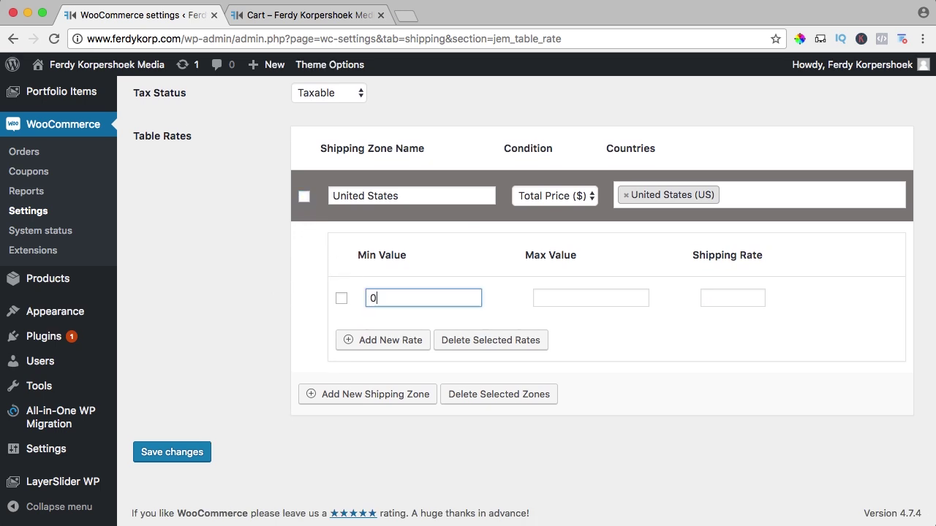
{"action": "left_click", "coordinate": [590, 297]}
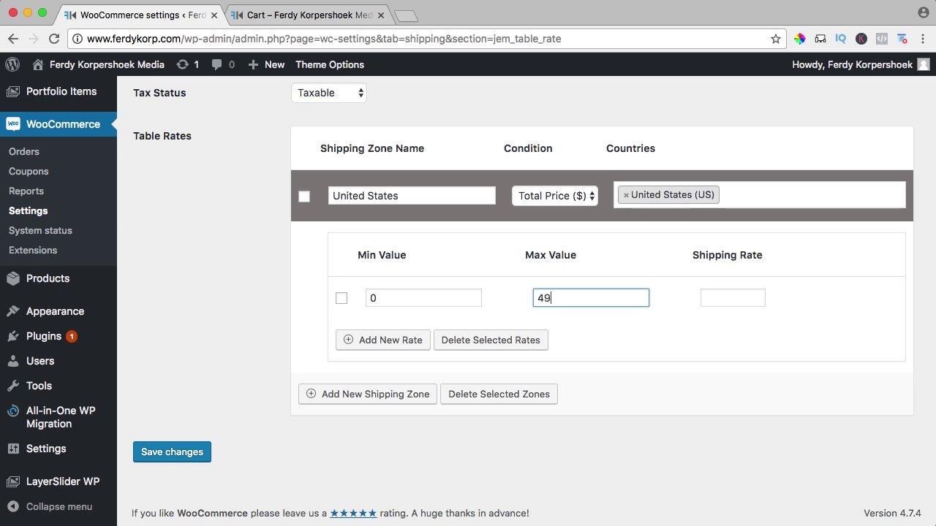
{"action": "left_click", "coordinate": [732, 298]}
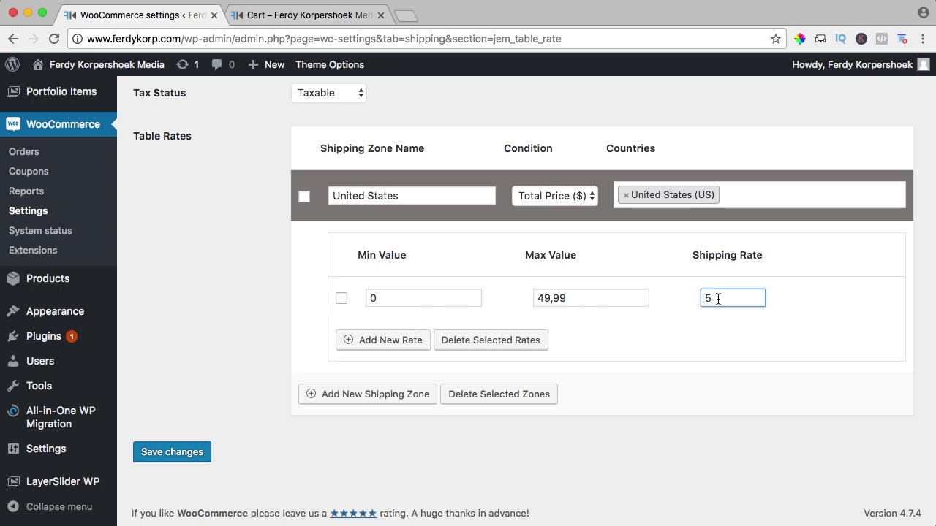
{"action": "left_click", "coordinate": [384, 341]}
{"action": "left_click", "coordinate": [382, 345]}
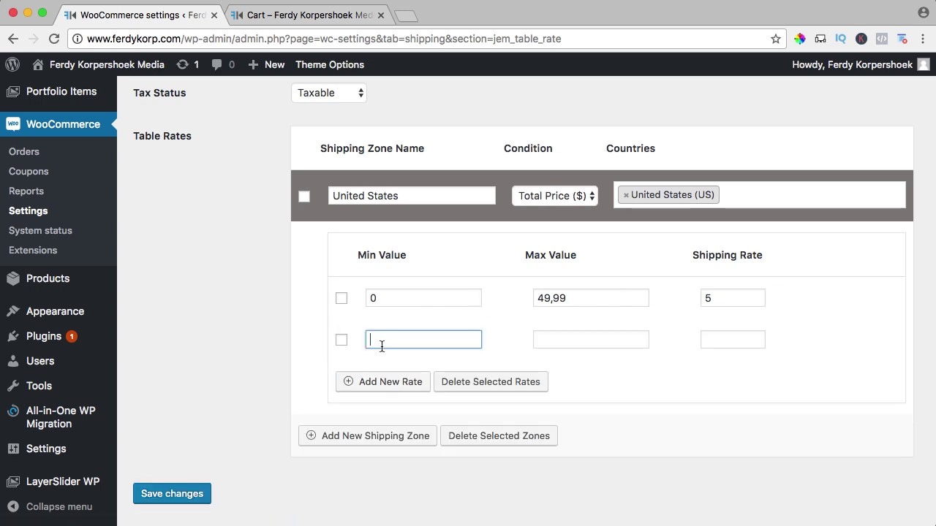
{"action": "key", "text": "Tab"}
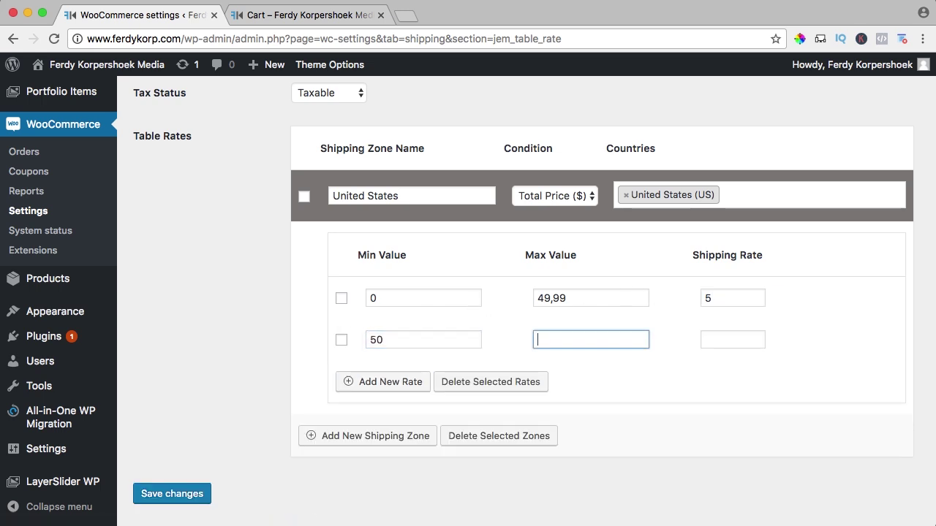
{"action": "type", "text": "99,"}
{"action": "key", "text": "Tab"}
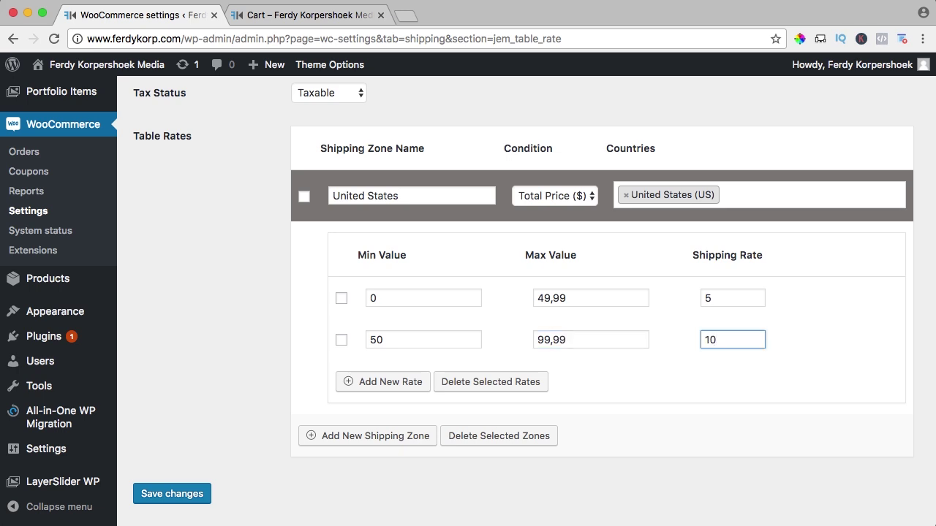
Add a free-shipping row from 100 upward and save the table rate settings
{"action": "left_click", "coordinate": [356, 384]}
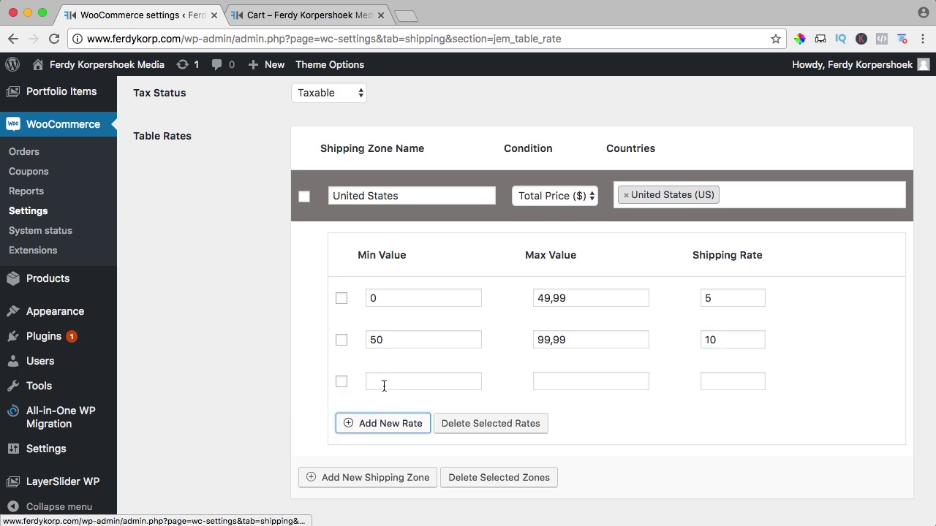
{"action": "left_click", "coordinate": [392, 383]}
{"action": "type", "text": "1000"}
{"action": "left_click", "coordinate": [590, 381]}
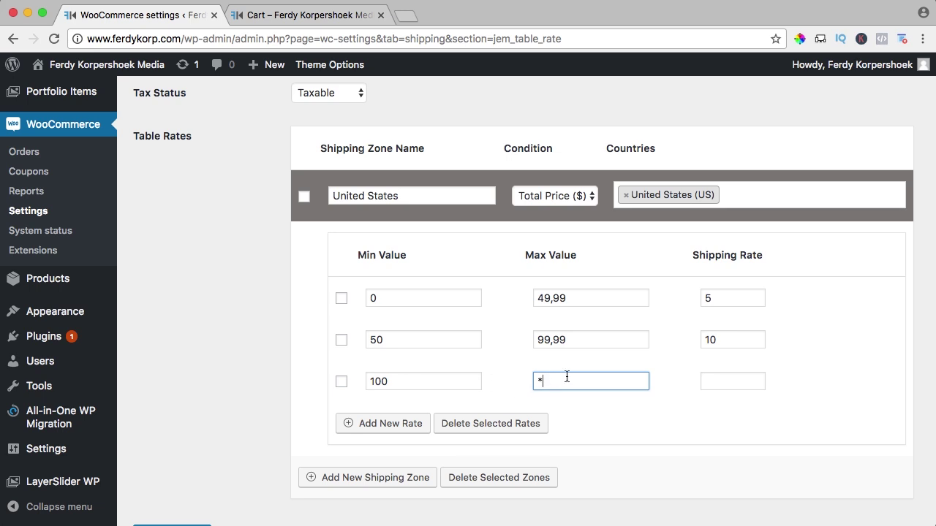
{"action": "type", "text": "999999"}
{"action": "left_click", "coordinate": [729, 378]}
{"action": "type", "text": "0"}
{"action": "key", "text": "Tab"}
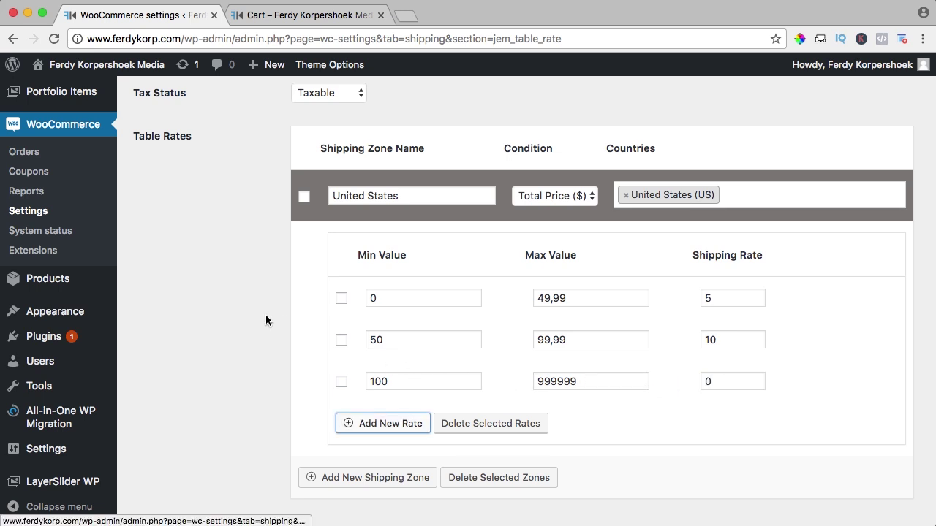
{"action": "scroll", "coordinate": [274, 315], "scroll_direction": "down", "scroll_amount": 2}
{"action": "left_click", "coordinate": [183, 467]}
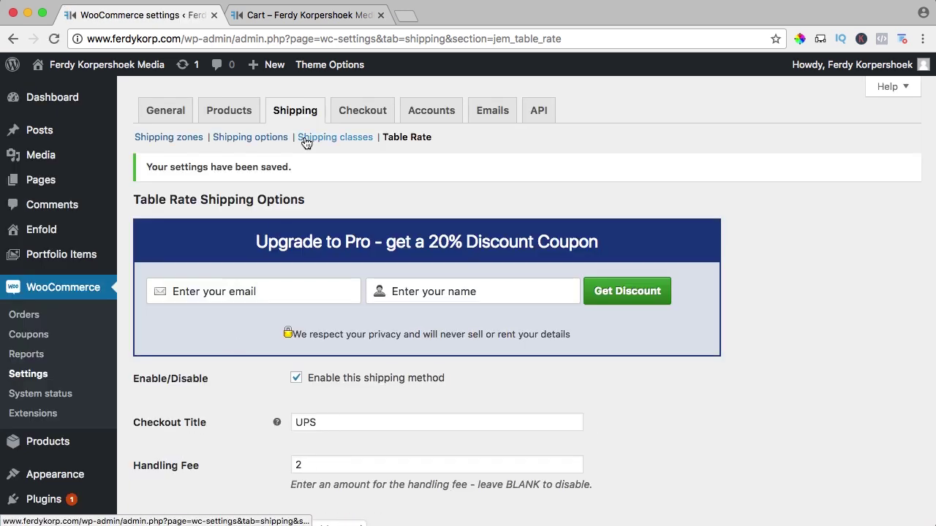
Add a Hoodie to the cart from the shop listing and view the full cart
{"action": "left_click", "coordinate": [299, 16]}
{"action": "left_click", "coordinate": [657, 120]}
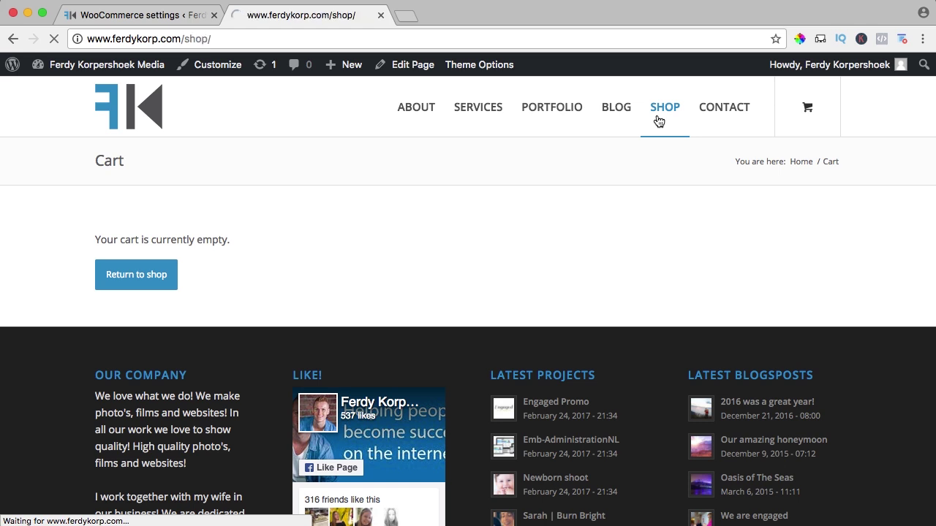
{"action": "scroll", "coordinate": [549, 223], "scroll_direction": "down", "scroll_amount": 5}
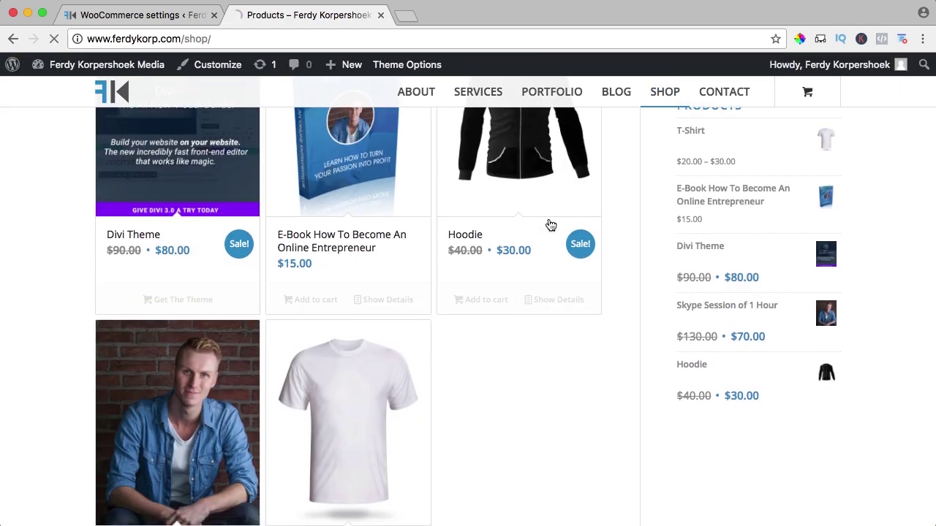
{"action": "left_click", "coordinate": [481, 301]}
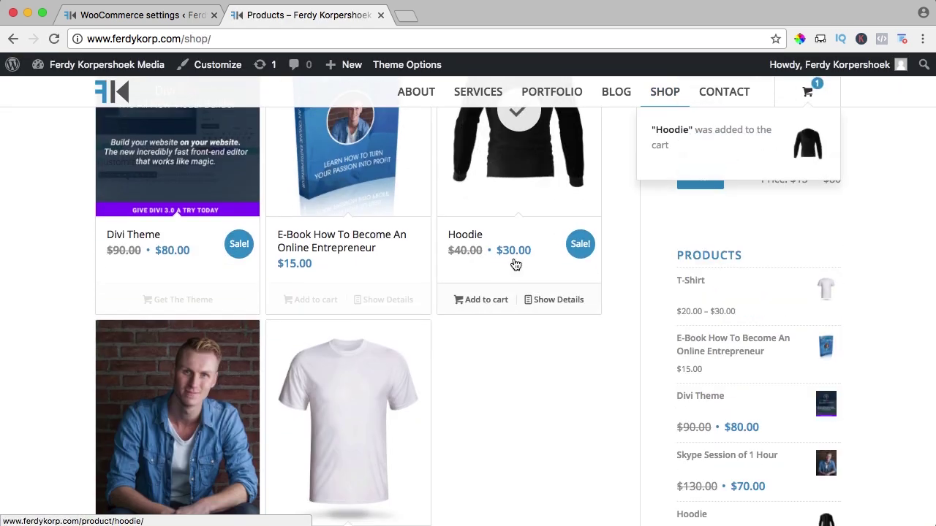
{"action": "mouse_move", "coordinate": [745, 181]}
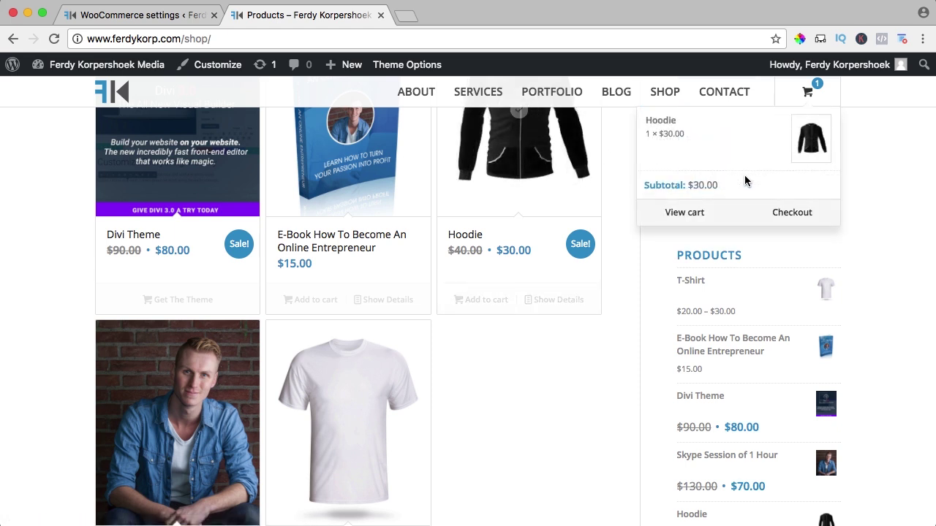
{"action": "left_click", "coordinate": [690, 218]}
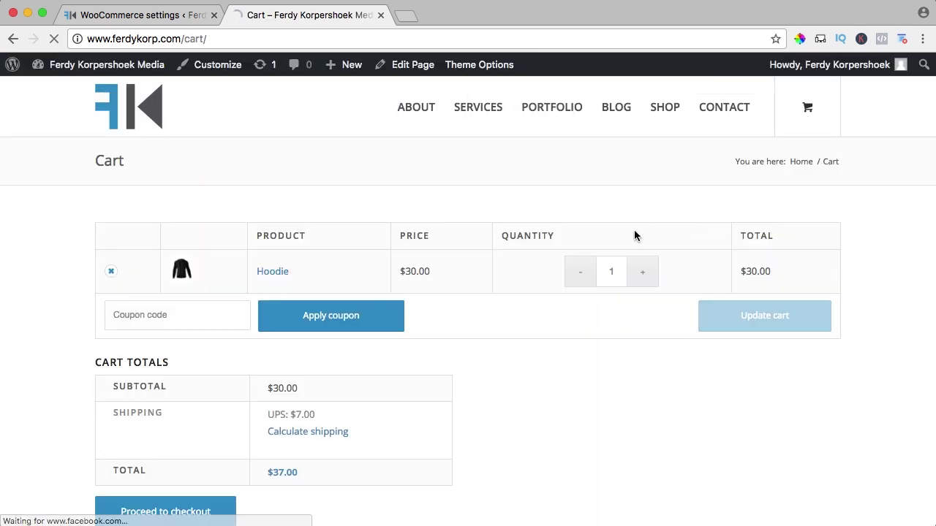
{"action": "scroll", "coordinate": [635, 237], "scroll_direction": "down", "scroll_amount": 2}
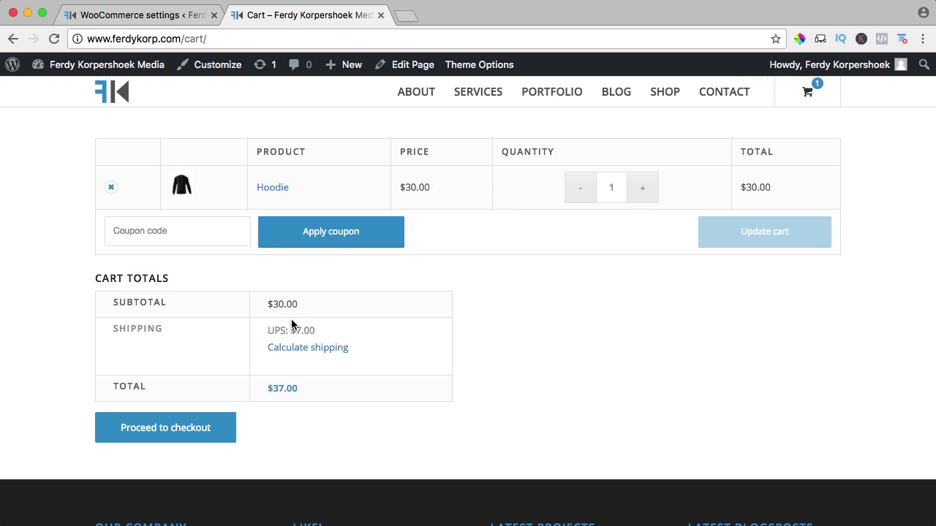
Raise the cart to four Hoodies, updating the cart at two and again at four
{"action": "left_click", "coordinate": [136, 19]}
{"action": "scroll", "coordinate": [289, 222], "scroll_direction": "down", "scroll_amount": 3}
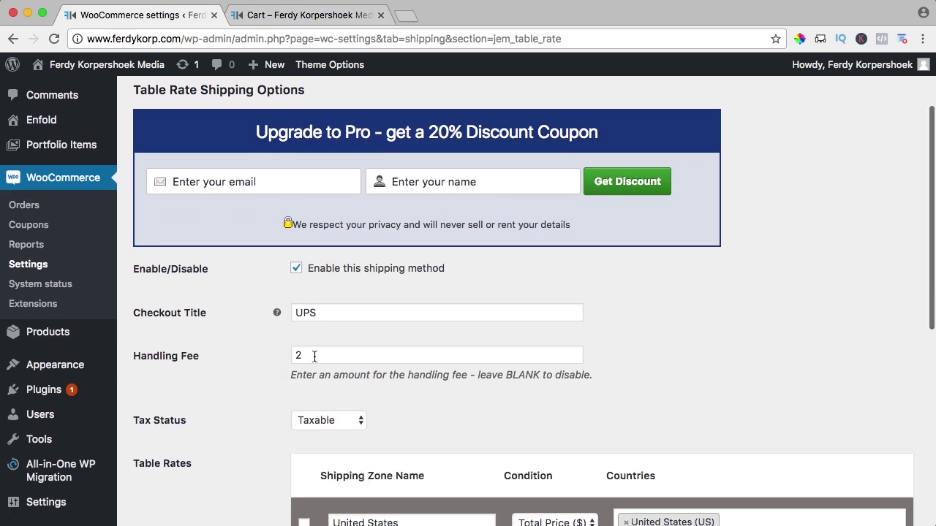
{"action": "left_click", "coordinate": [281, 21]}
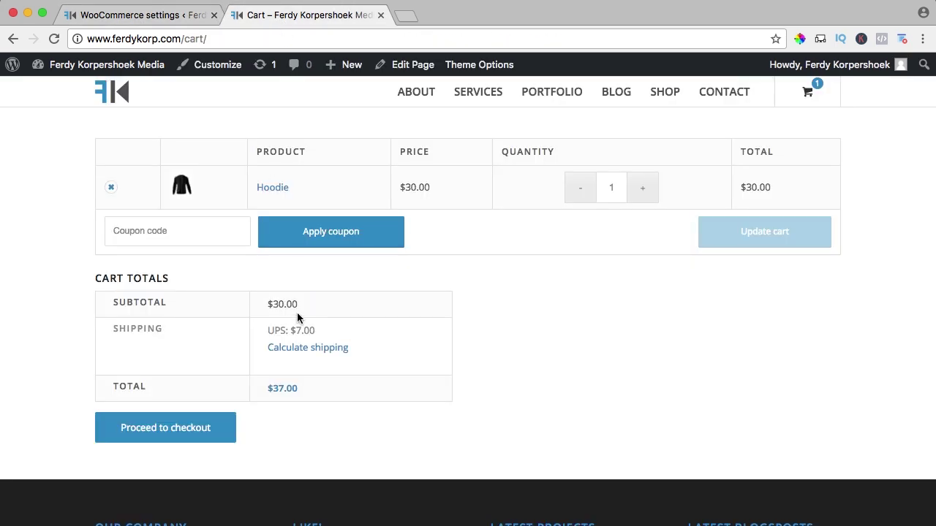
{"action": "left_click", "coordinate": [641, 189]}
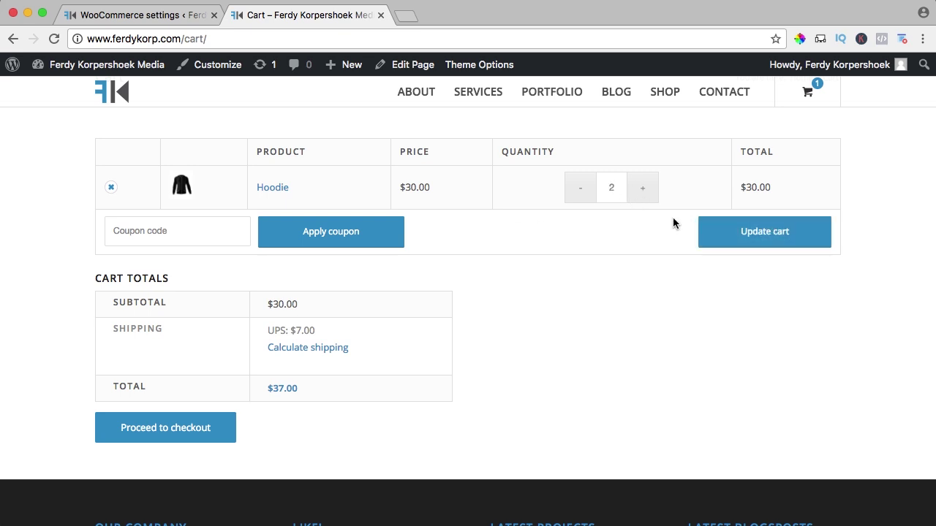
{"action": "left_click", "coordinate": [760, 232]}
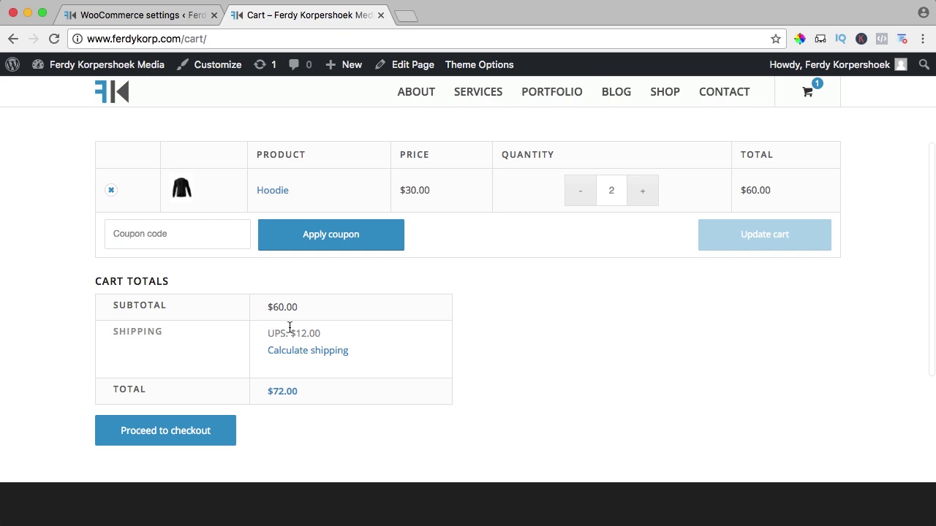
{"action": "left_click", "coordinate": [643, 198]}
{"action": "left_click", "coordinate": [642, 196]}
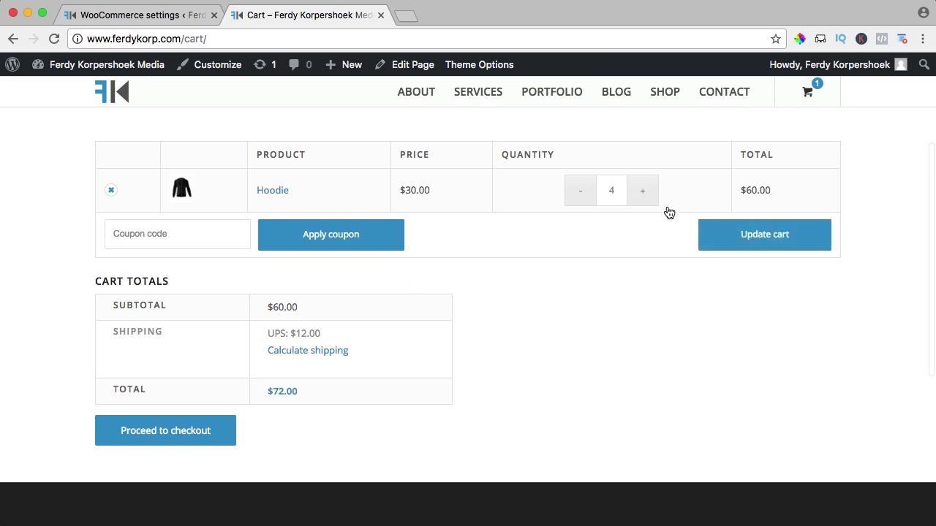
{"action": "left_click", "coordinate": [754, 239]}
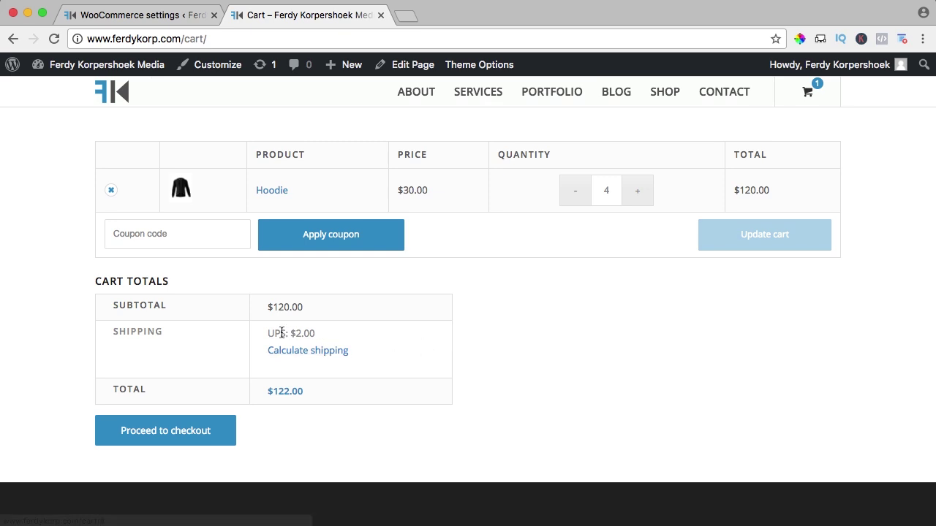
Highlight the new $2.00 UPS shipping charge, then return to the table-rate shipping settings
{"action": "mouse_move", "coordinate": [289, 333]}
{"action": "left_mouse_down"}
{"action": "mouse_move", "coordinate": [330, 334]}
{"action": "mouse_move", "coordinate": [283, 333]}
{"action": "left_mouse_up"}
{"action": "left_click", "coordinate": [330, 333]}
{"action": "left_click", "coordinate": [284, 332]}
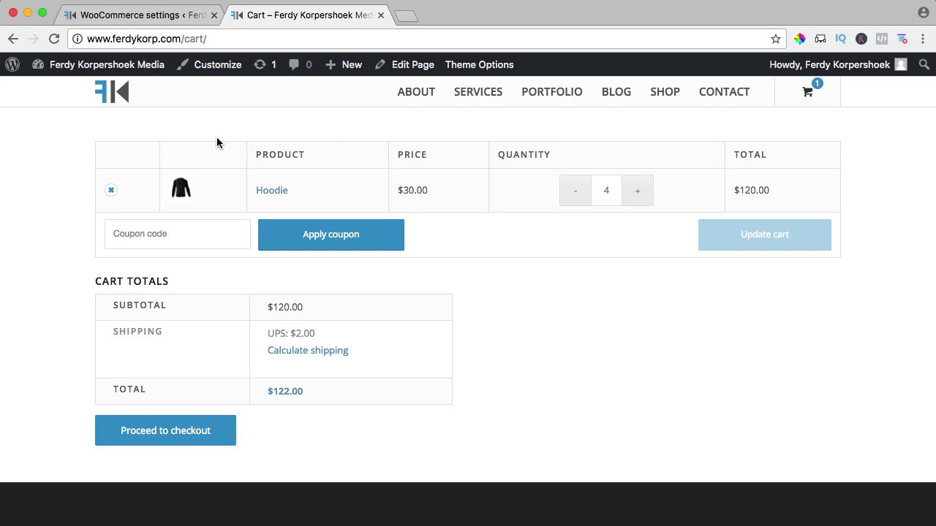
{"action": "left_click", "coordinate": [155, 16]}
{"action": "scroll", "coordinate": [583, 269], "scroll_direction": "down", "scroll_amount": 5}
{"action": "scroll", "coordinate": [582, 269], "scroll_direction": "down", "scroll_amount": 2}
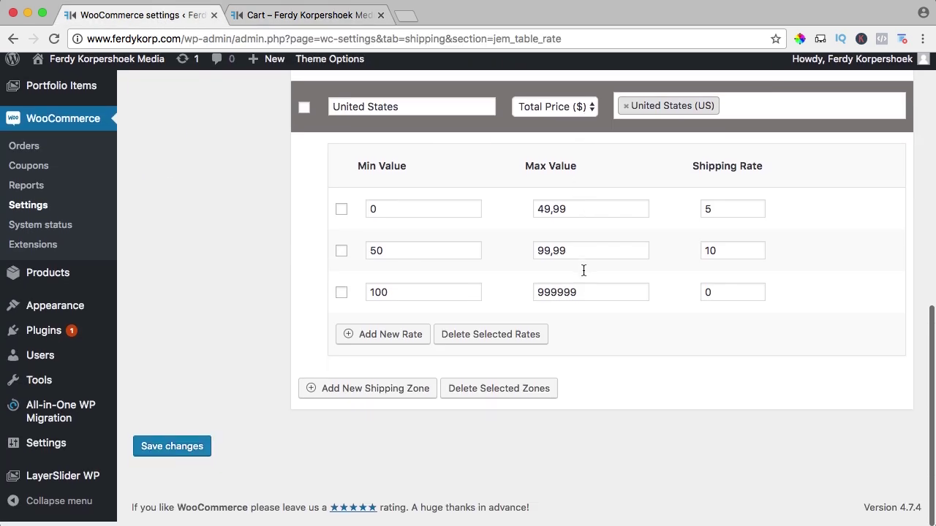
Save a -2 shipping rate for the third band and reload the cart to check the $120.00 total
{"action": "left_click", "coordinate": [704, 296]}
{"action": "type", "text": "-2"}
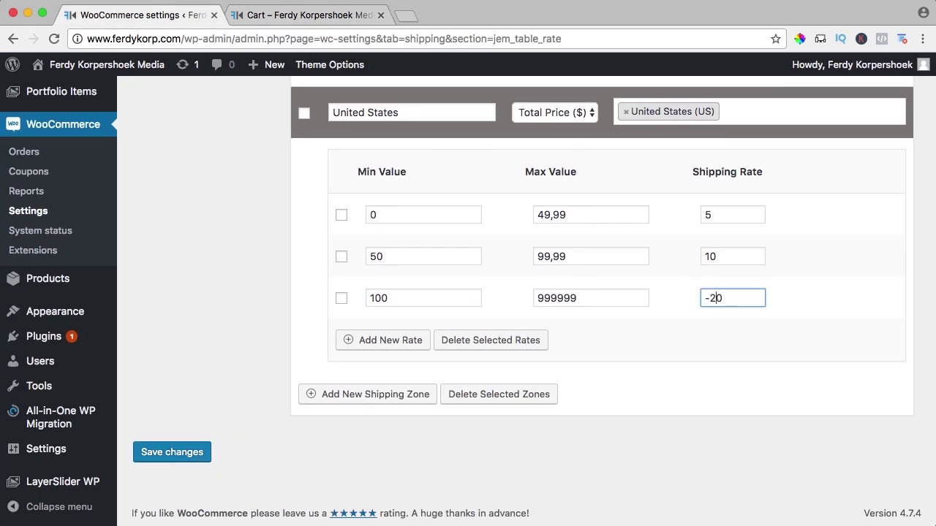
{"action": "left_click", "coordinate": [171, 452]}
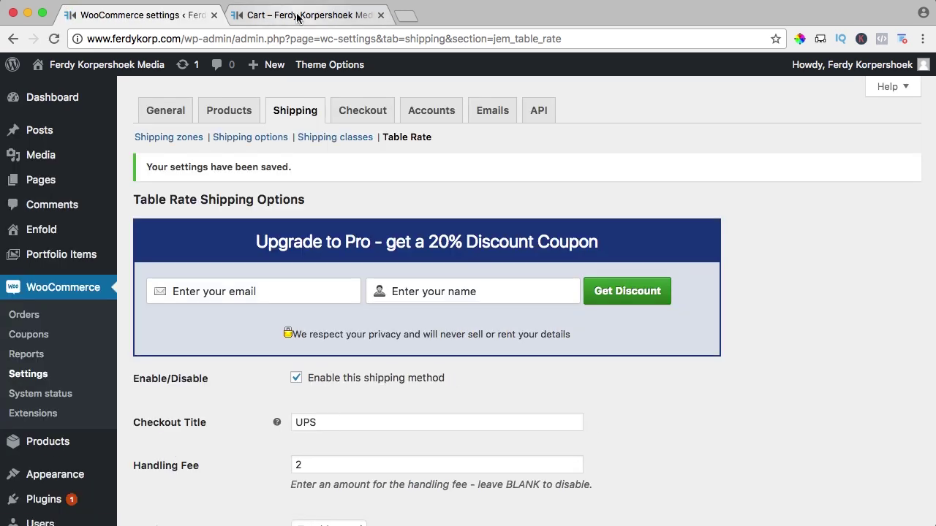
{"action": "left_click", "coordinate": [297, 18]}
{"action": "key", "text": "super+r"}
{"action": "scroll", "coordinate": [539, 332], "scroll_direction": "down", "scroll_amount": 3}
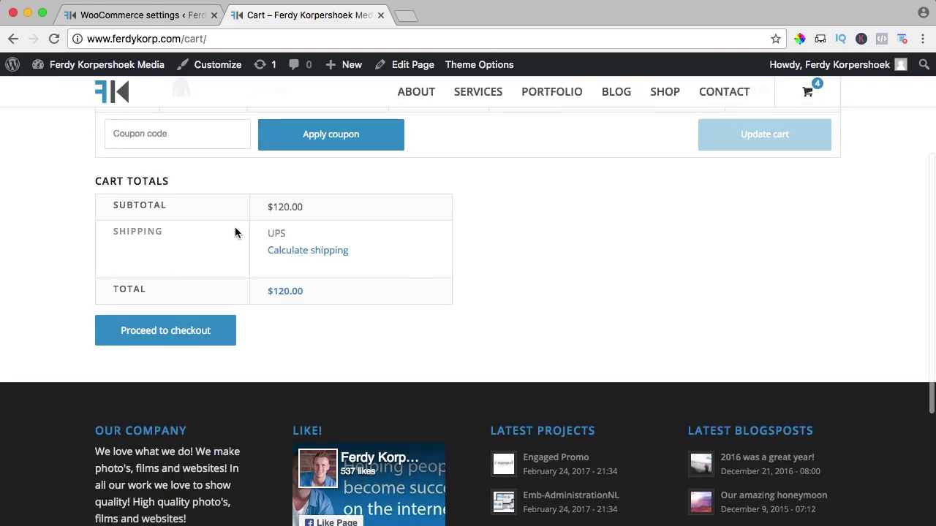
{"action": "scroll", "coordinate": [278, 252], "scroll_direction": "up", "scroll_amount": 2}
{"action": "scroll", "coordinate": [284, 251], "scroll_direction": "down", "scroll_amount": 2}
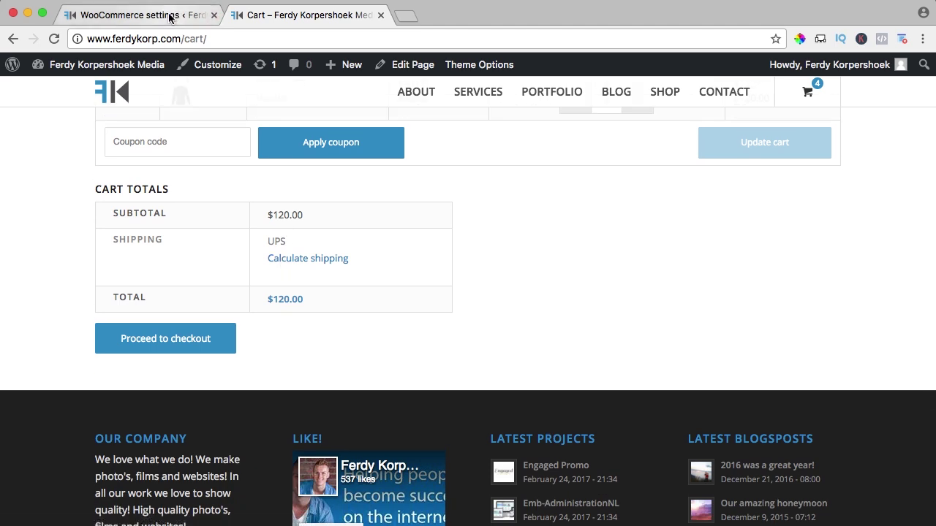
Select the United States zone's checkbox in the table-rate shipping settings
{"action": "left_click", "coordinate": [174, 15]}
{"action": "scroll", "coordinate": [557, 333], "scroll_direction": "down", "scroll_amount": 10}
{"action": "scroll", "coordinate": [558, 341], "scroll_direction": "down", "scroll_amount": 1}
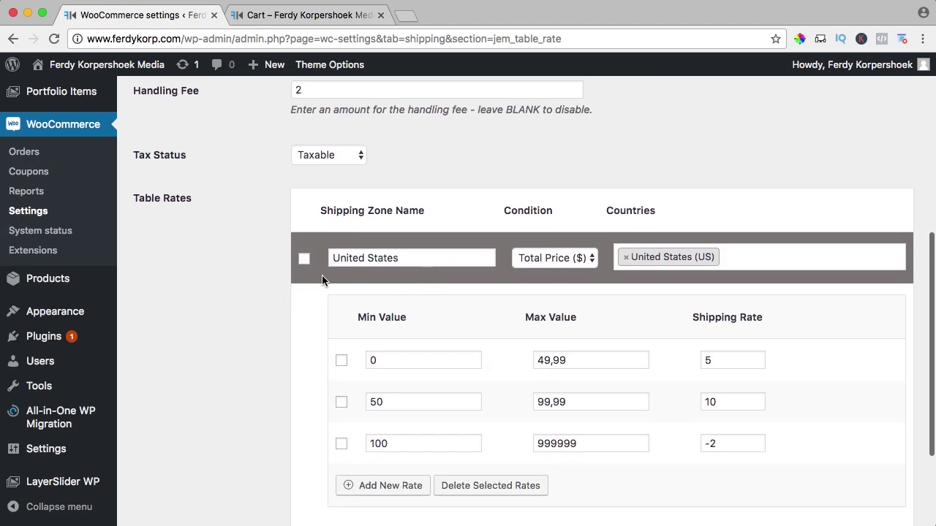
{"action": "scroll", "coordinate": [323, 277], "scroll_direction": "down", "scroll_amount": 4}
{"action": "scroll", "coordinate": [323, 277], "scroll_direction": "up", "scroll_amount": 8}
{"action": "scroll", "coordinate": [324, 283], "scroll_direction": "down", "scroll_amount": 6}
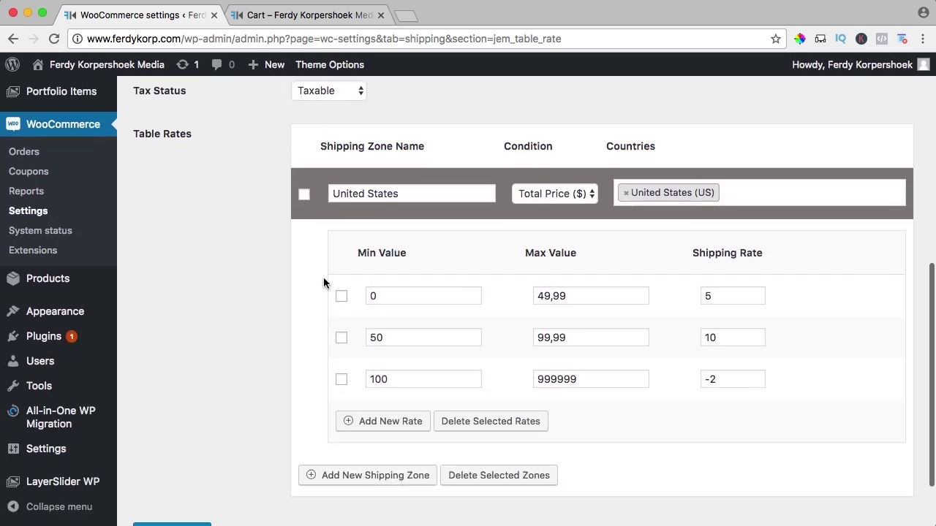
{"action": "scroll", "coordinate": [323, 277], "scroll_direction": "up", "scroll_amount": 1}
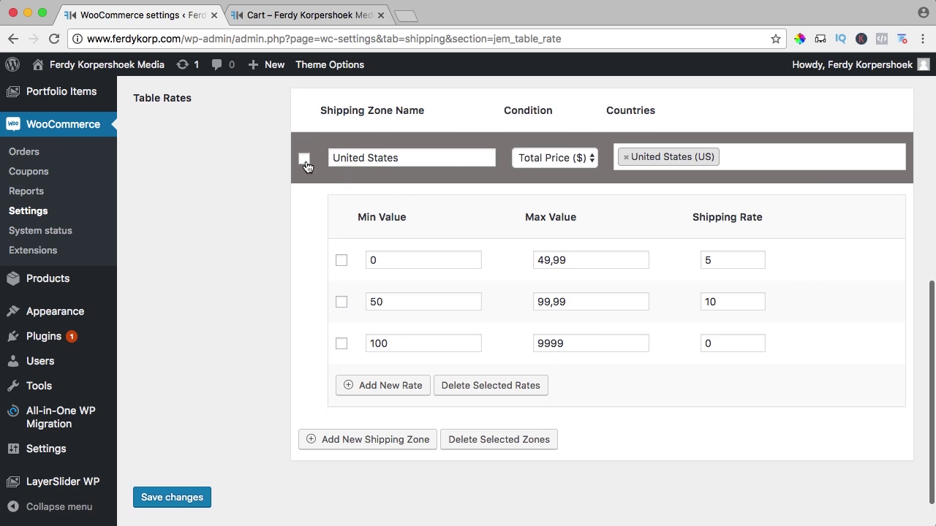
{"action": "left_click", "coordinate": [304, 159]}
Replace the old zone with a new weight-based zone named 'United States' covering United States (US)
{"action": "left_click", "coordinate": [487, 439]}
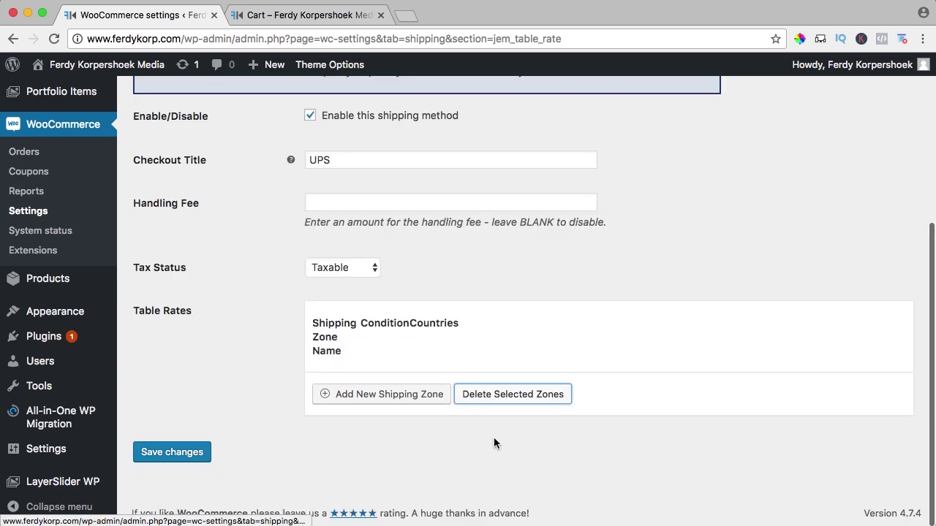
{"action": "left_click", "coordinate": [384, 395]}
{"action": "left_click", "coordinate": [545, 199]}
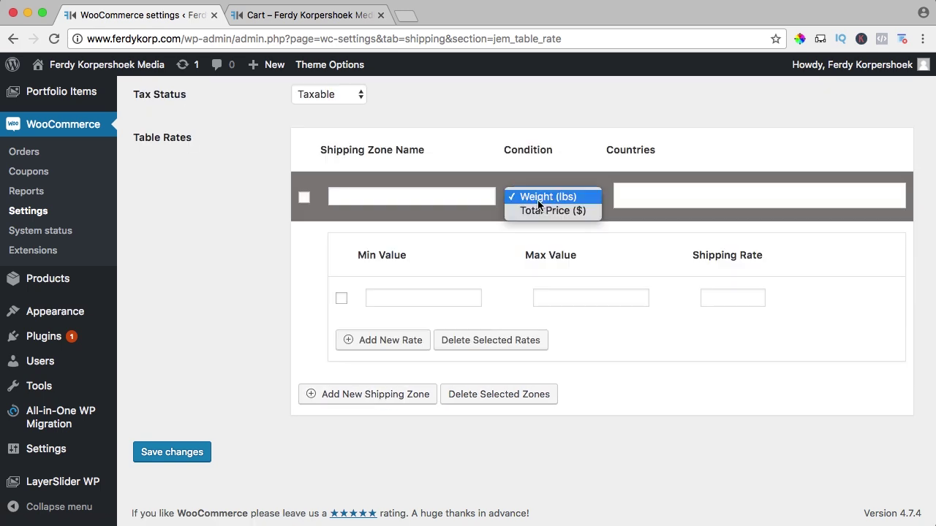
{"action": "left_click", "coordinate": [430, 204]}
{"action": "left_click", "coordinate": [404, 198]}
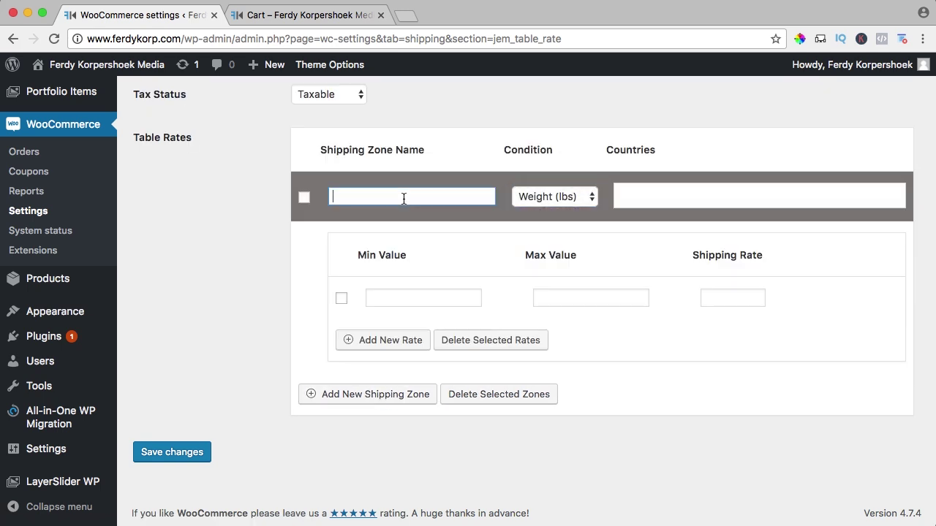
{"action": "type", "text": "United Stea"}
{"action": "key", "text": "BackSpace"}
{"action": "key", "text": "BackSpace"}
{"action": "type", "text": "ates"}
{"action": "left_click", "coordinate": [660, 191]}
{"action": "type", "text": "United"}
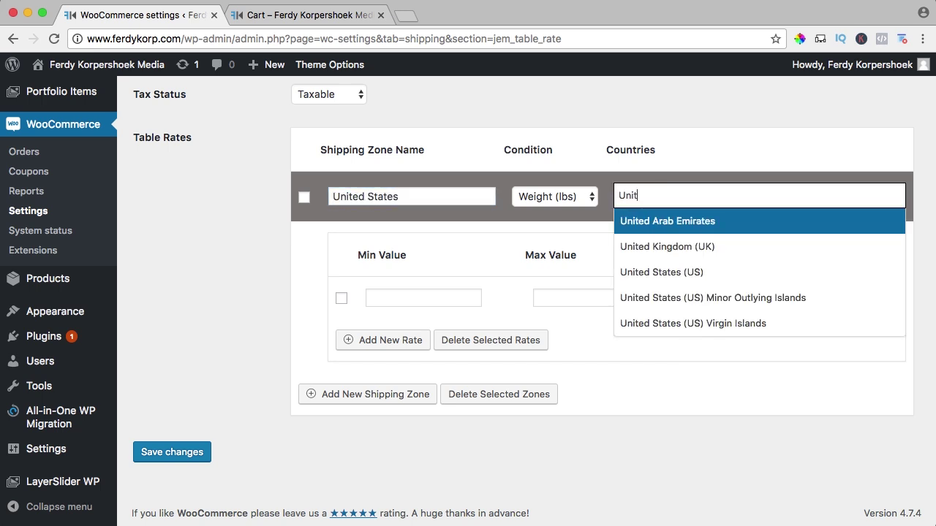
{"action": "left_click", "coordinate": [678, 272]}
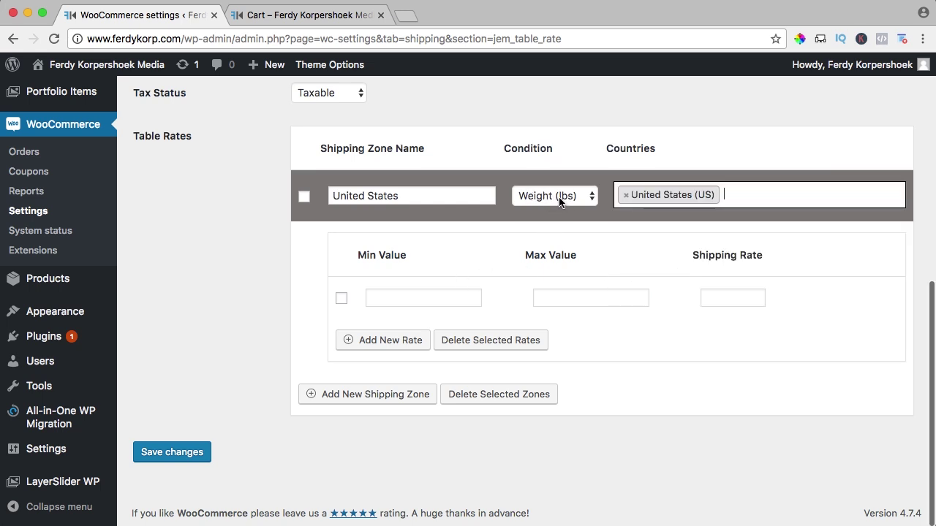
Add weight bands 0 to 2,99 at rate 5 and 3 to 5,99 at rate 10
{"action": "left_click", "coordinate": [399, 297]}
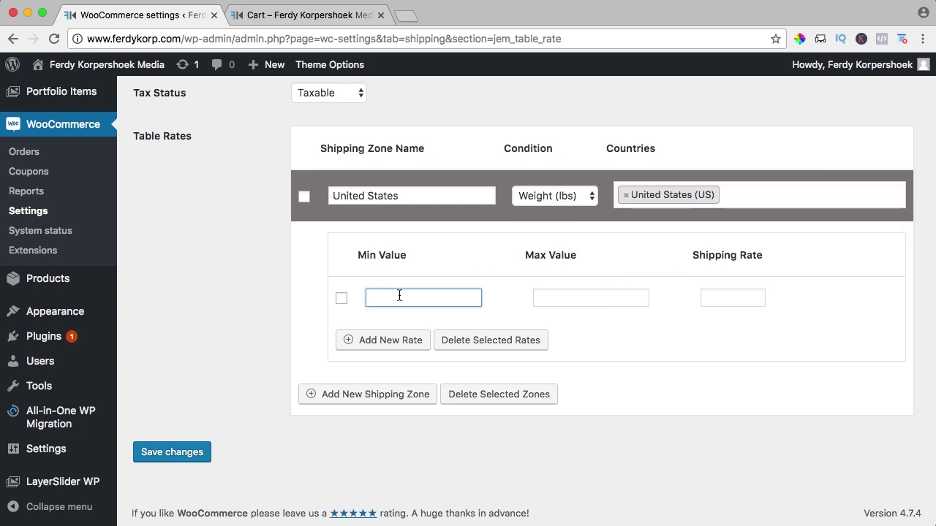
{"action": "type", "text": "0"}
{"action": "left_click", "coordinate": [591, 297]}
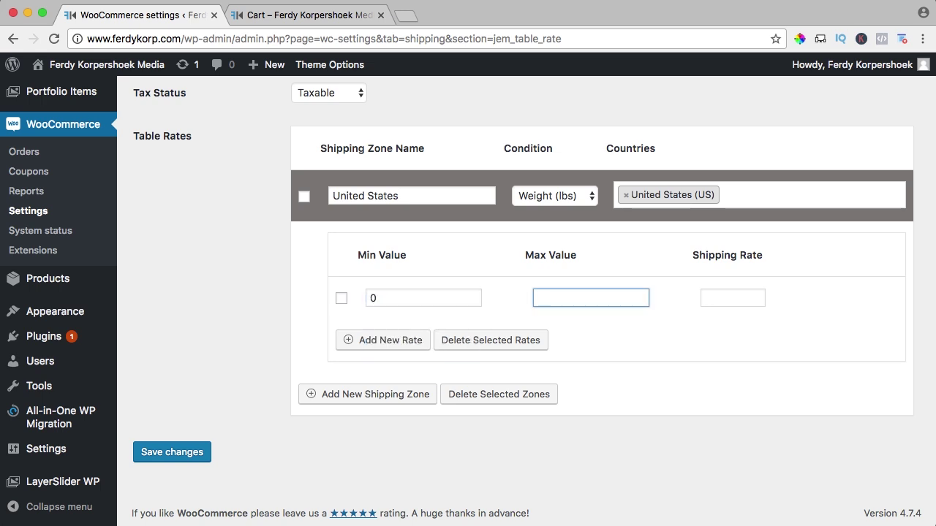
{"action": "type", "text": "2,99"}
{"action": "key", "text": "Tab"}
{"action": "type", "text": "5"}
{"action": "left_click", "coordinate": [393, 345]}
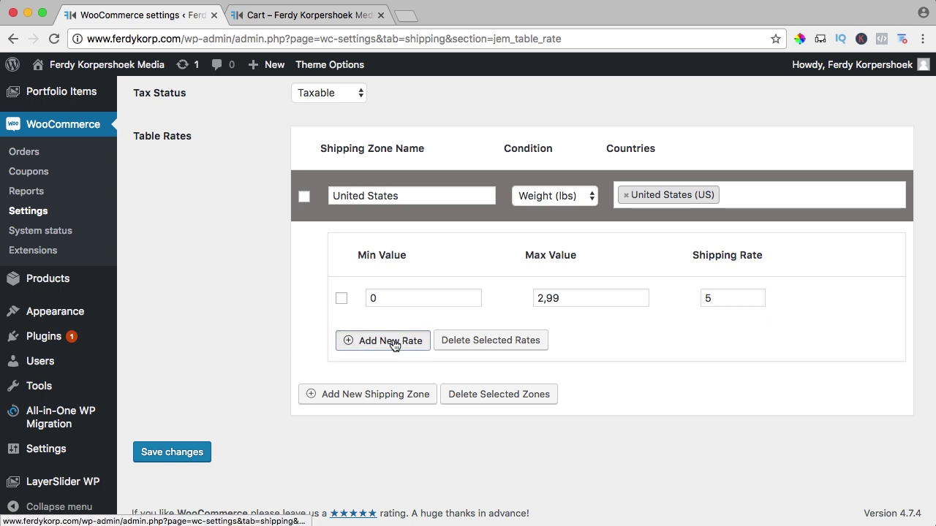
{"action": "left_click", "coordinate": [401, 340]}
{"action": "type", "text": "3"}
{"action": "left_click", "coordinate": [591, 339]}
{"action": "type", "text": "5,99"}
{"action": "left_click", "coordinate": [733, 339]}
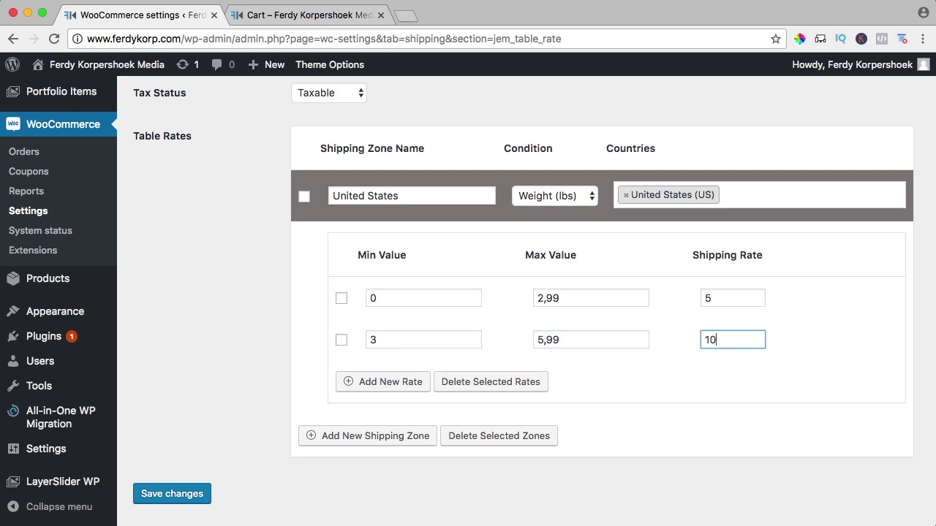
Add bands 6 to 9,99 at rate 15 and from 10 at rate 0, then save
{"action": "left_click", "coordinate": [368, 382]}
{"action": "left_click", "coordinate": [394, 380]}
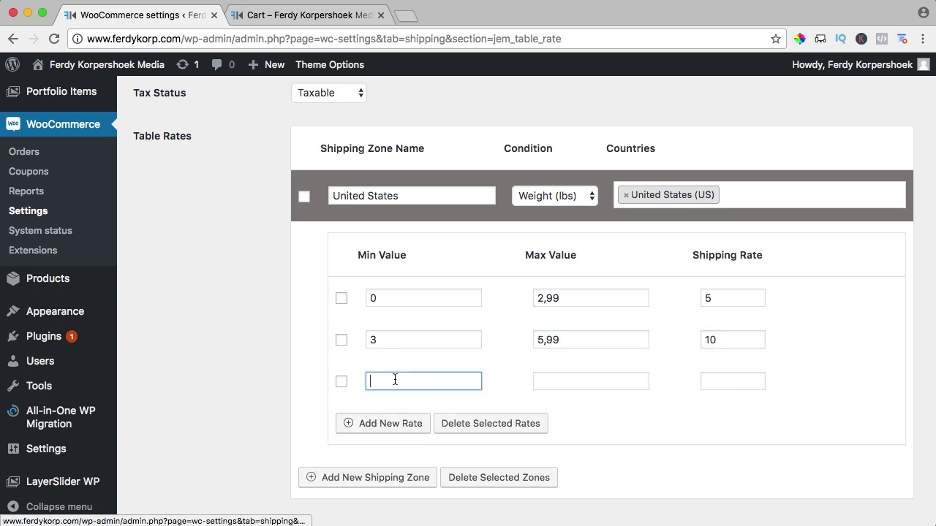
{"action": "type", "text": "6"}
{"action": "left_click", "coordinate": [590, 381]}
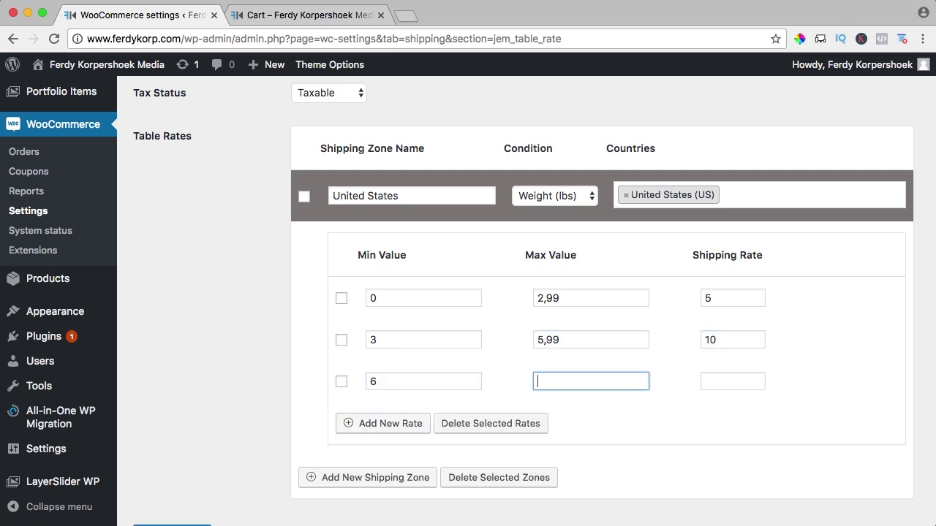
{"action": "type", "text": "9,99"}
{"action": "key", "text": "Tab"}
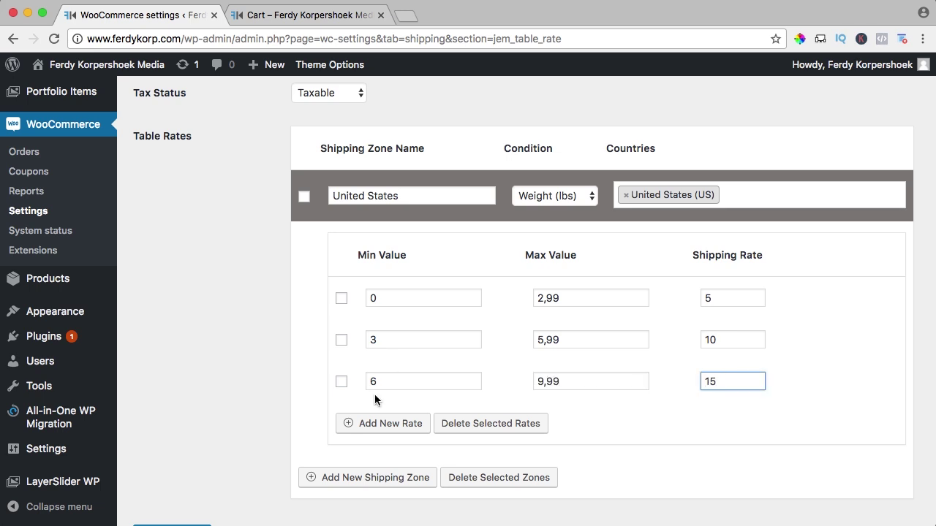
{"action": "left_click", "coordinate": [374, 424]}
{"action": "left_click", "coordinate": [396, 421]}
{"action": "type", "text": "10"}
{"action": "key", "text": "Tab"}
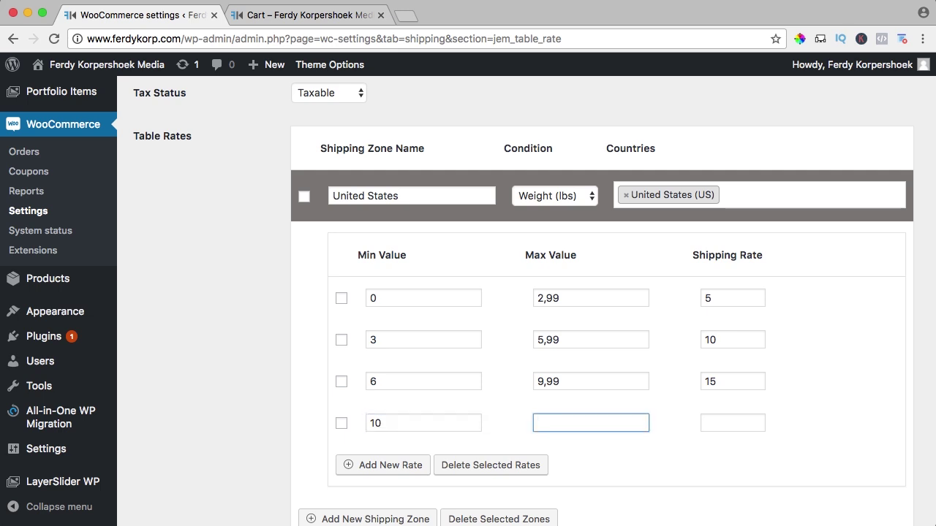
{"action": "key", "text": "Tab"}
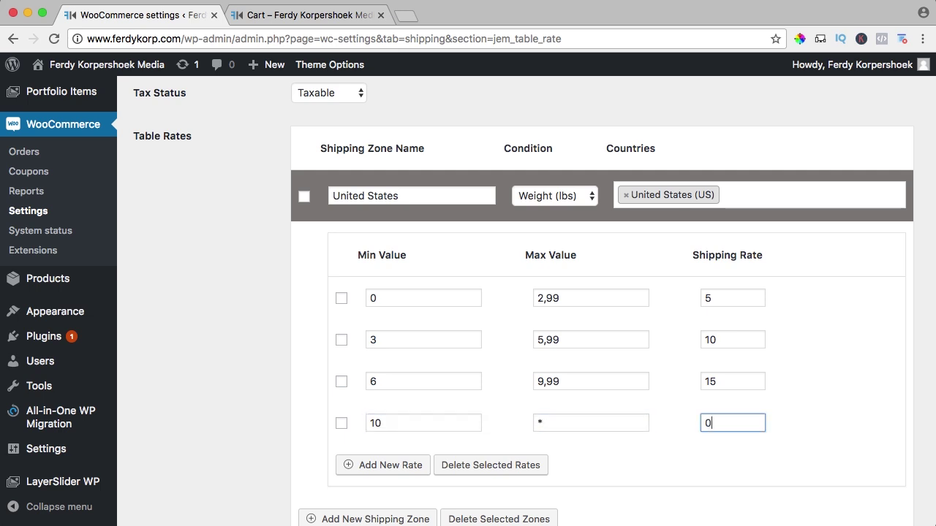
{"action": "type", "text": "0"}
{"action": "scroll", "coordinate": [329, 428], "scroll_direction": "down", "scroll_amount": 3}
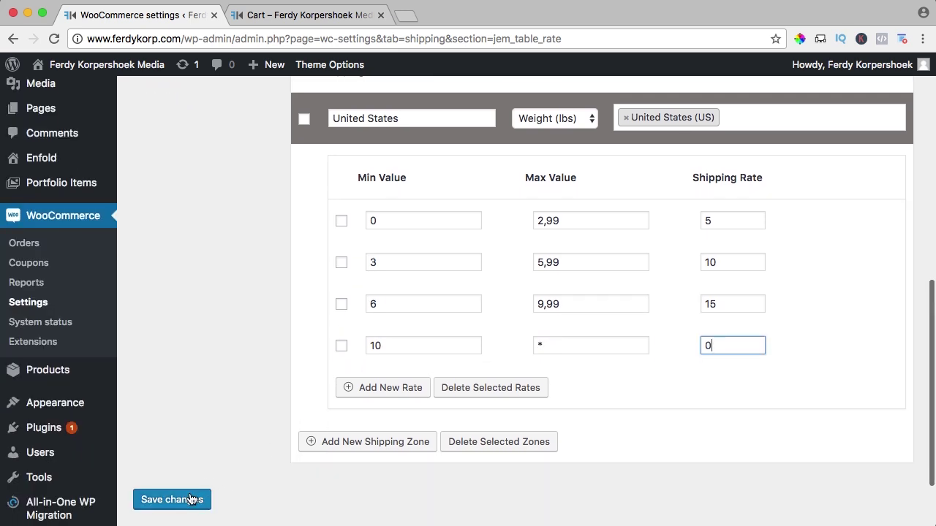
{"action": "left_click", "coordinate": [186, 497]}
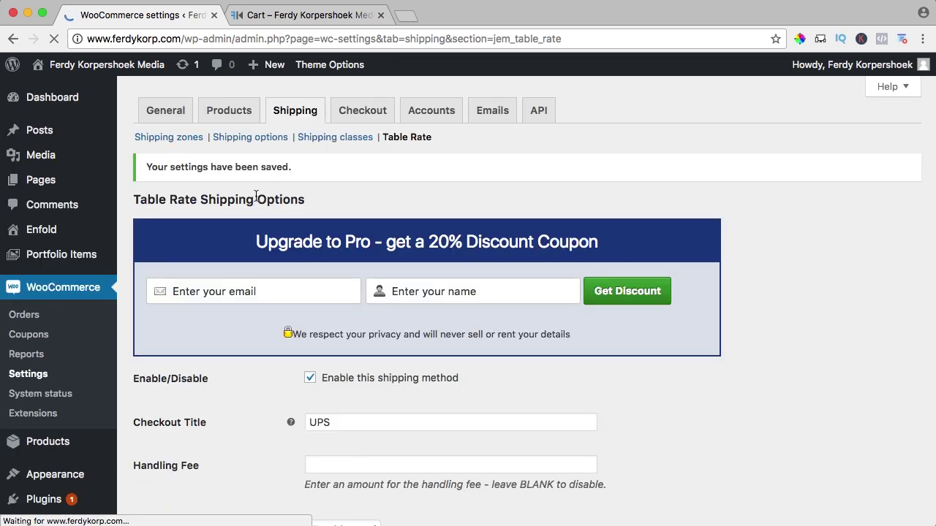
Reload the cart and open the Hoodie product in the editor
{"action": "left_click", "coordinate": [287, 17]}
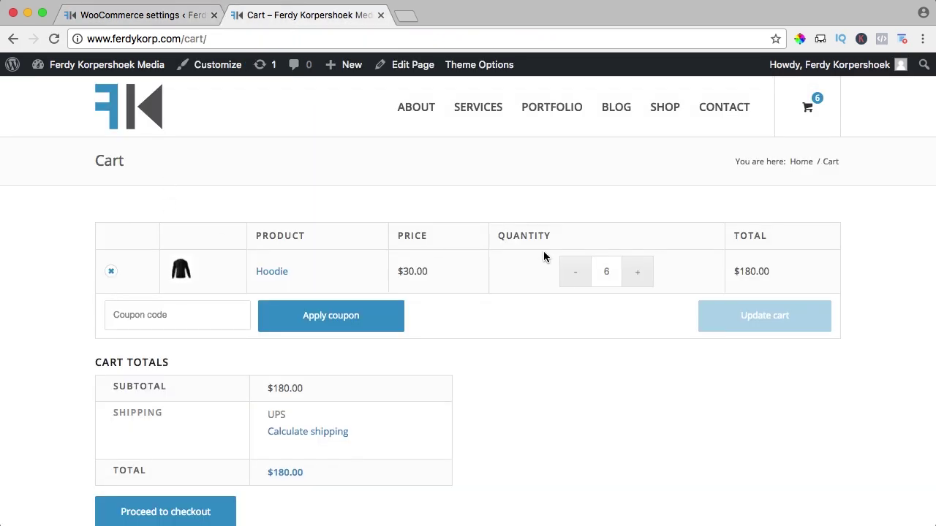
{"action": "key", "text": "super+r"}
{"action": "left_click", "coordinate": [272, 278], "text": "super"}
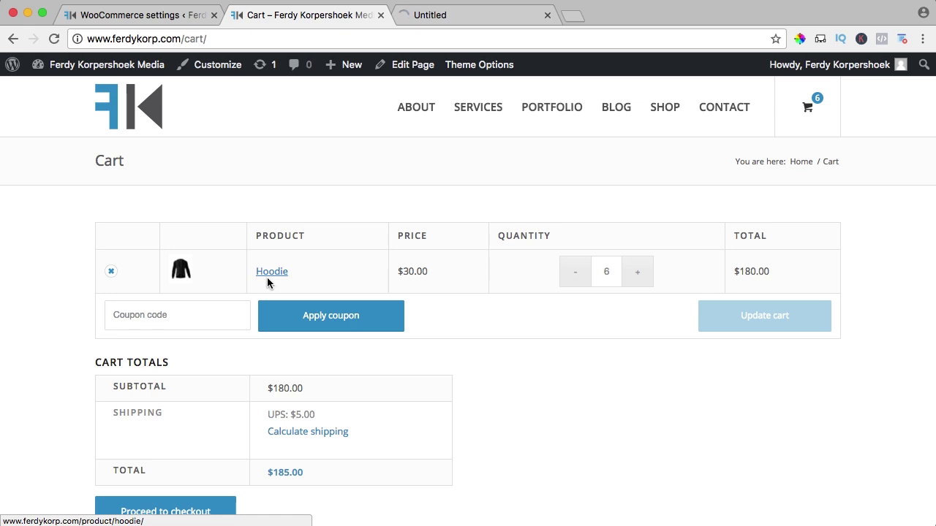
{"action": "left_click", "coordinate": [443, 16]}
{"action": "left_click", "coordinate": [407, 65]}
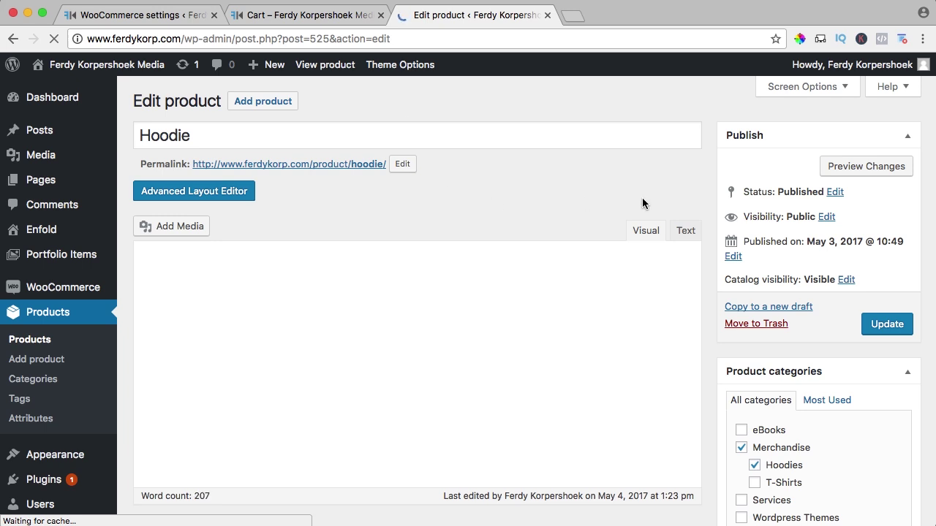
Set the Hoodie's shipping weight to 1 lb and update the product
{"action": "scroll", "coordinate": [704, 210], "scroll_direction": "down", "scroll_amount": 3}
{"action": "scroll", "coordinate": [705, 215], "scroll_direction": "down", "scroll_amount": 6}
{"action": "mouse_move", "coordinate": [65, 314]}
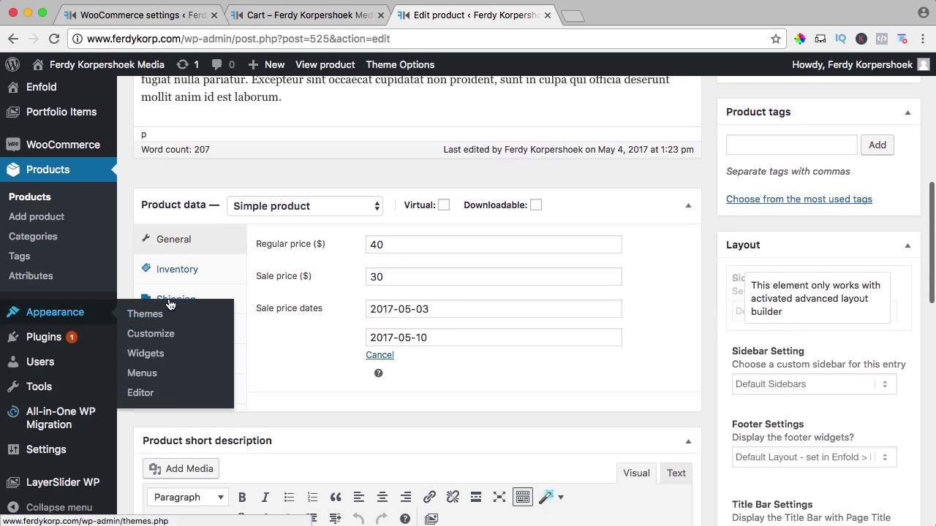
{"action": "left_click", "coordinate": [177, 299]}
{"action": "left_click", "coordinate": [384, 241]}
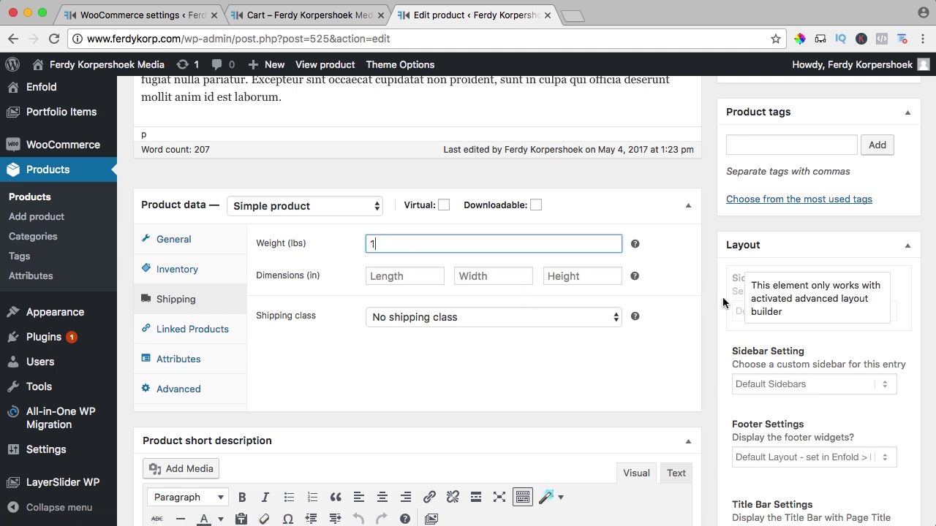
{"action": "scroll", "coordinate": [714, 303], "scroll_direction": "up", "scroll_amount": 8}
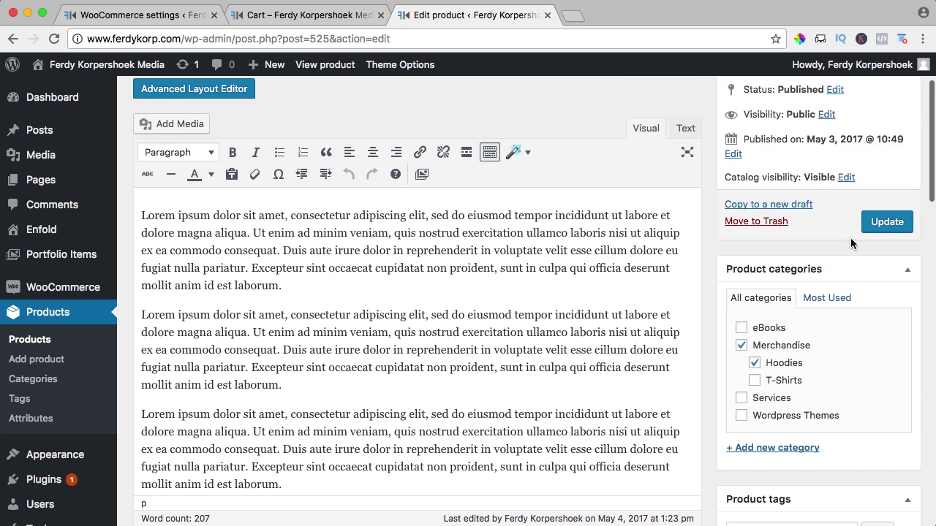
{"action": "left_click", "coordinate": [887, 223]}
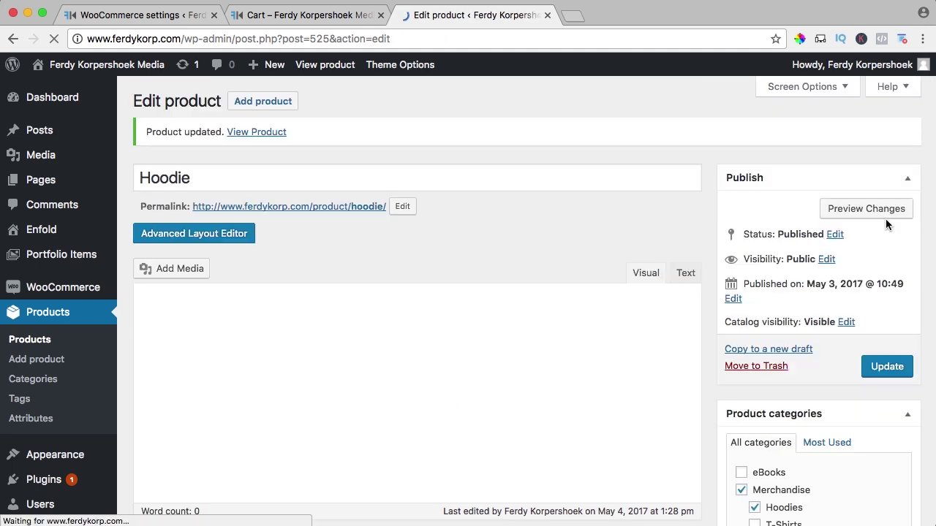
Lower the cart to 3 Hoodies and update it, comparing against the weight bands
{"action": "left_click", "coordinate": [294, 16]}
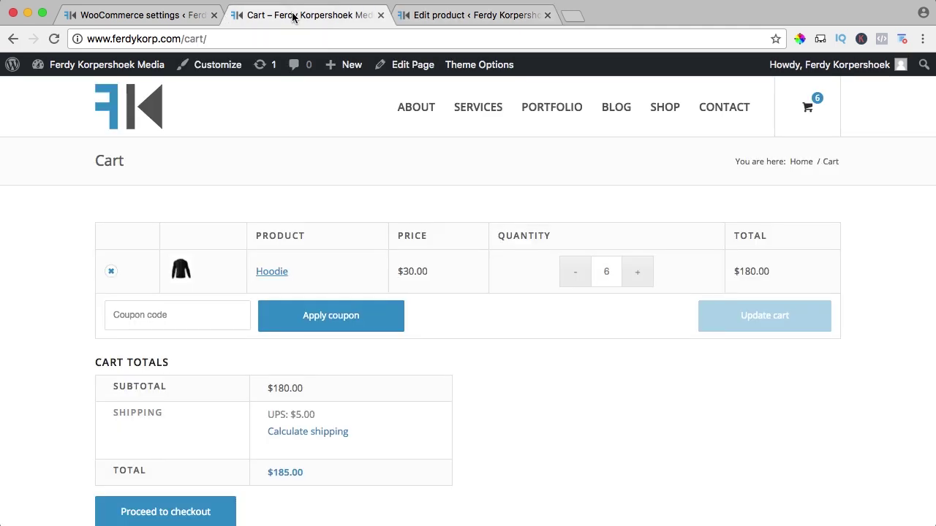
{"action": "left_click", "coordinate": [578, 277]}
{"action": "left_click", "coordinate": [579, 277]}
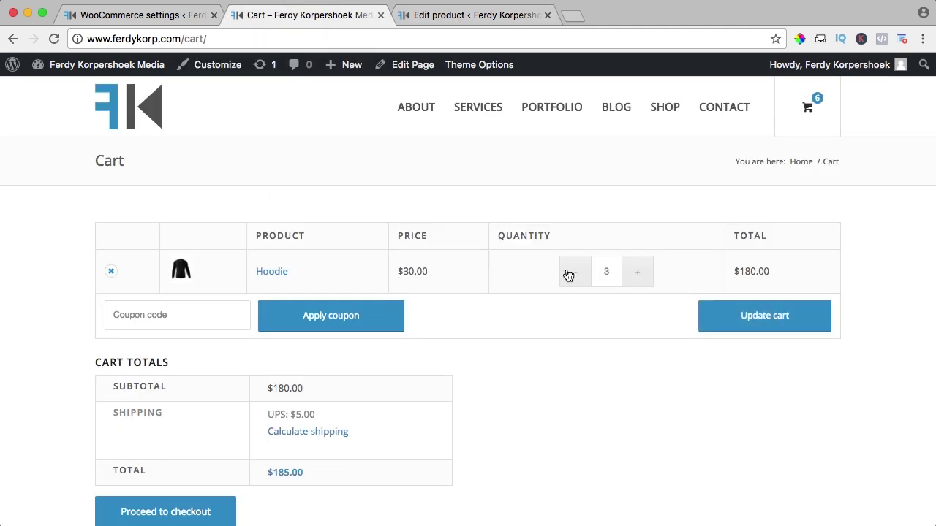
{"action": "left_click", "coordinate": [137, 16]}
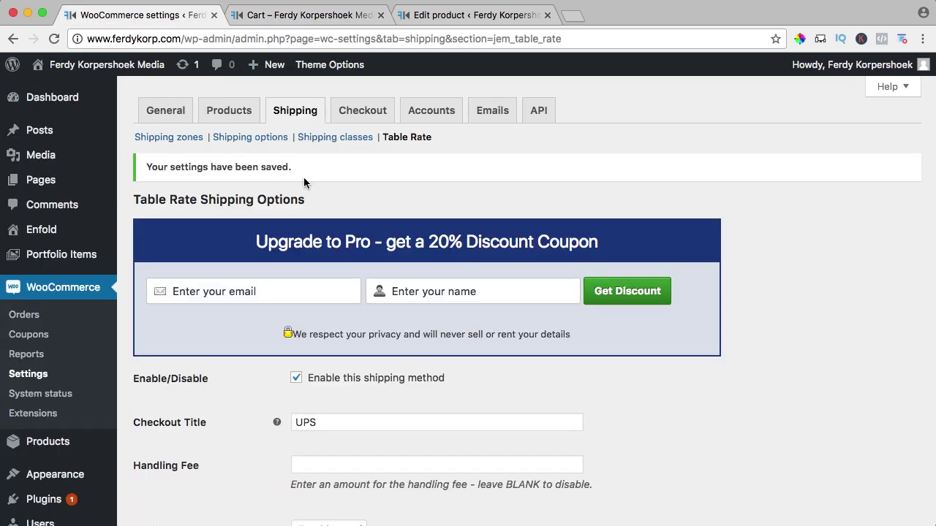
{"action": "scroll", "coordinate": [306, 179], "scroll_direction": "down", "scroll_amount": 15}
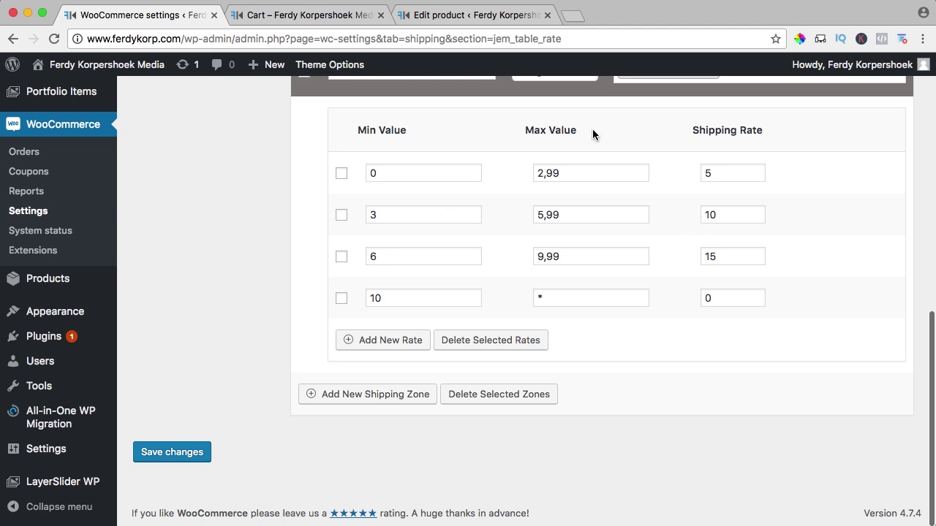
{"action": "left_click", "coordinate": [310, 16]}
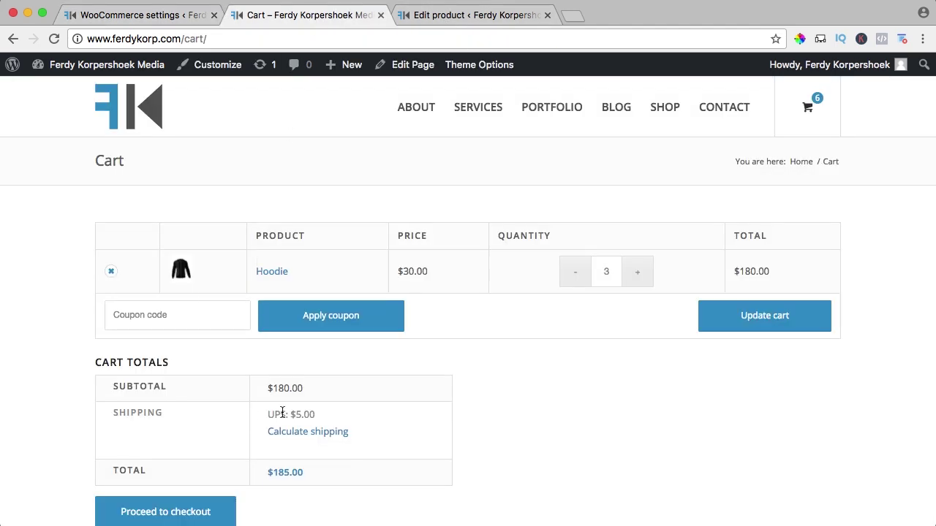
{"action": "left_click", "coordinate": [735, 316]}
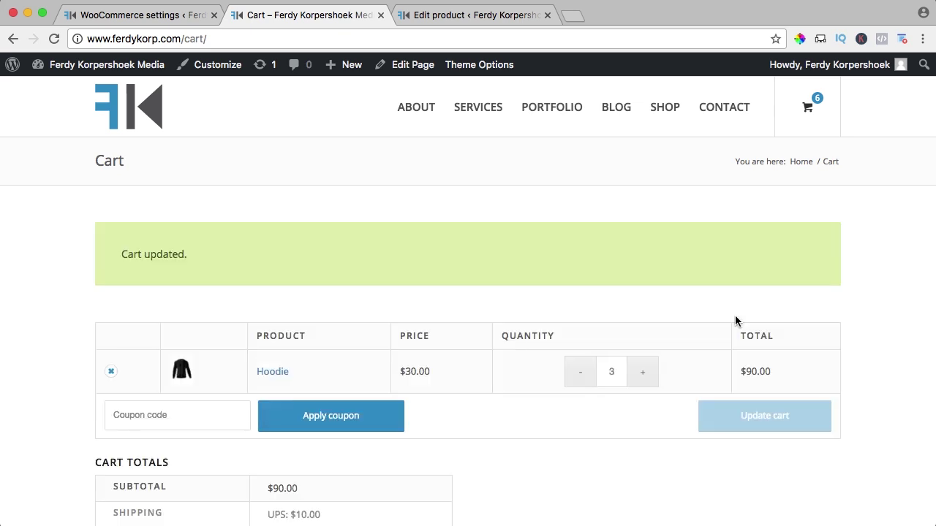
Reduce the cart to 2 Hoodies and update it, showing a $5.00 UPS charge
{"action": "scroll", "coordinate": [735, 321], "scroll_direction": "down", "scroll_amount": 5}
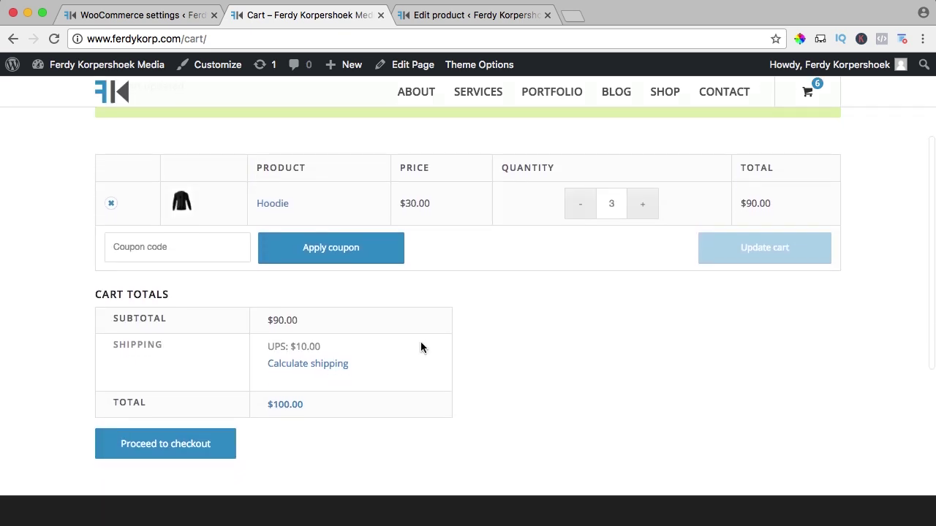
{"action": "left_click", "coordinate": [576, 204]}
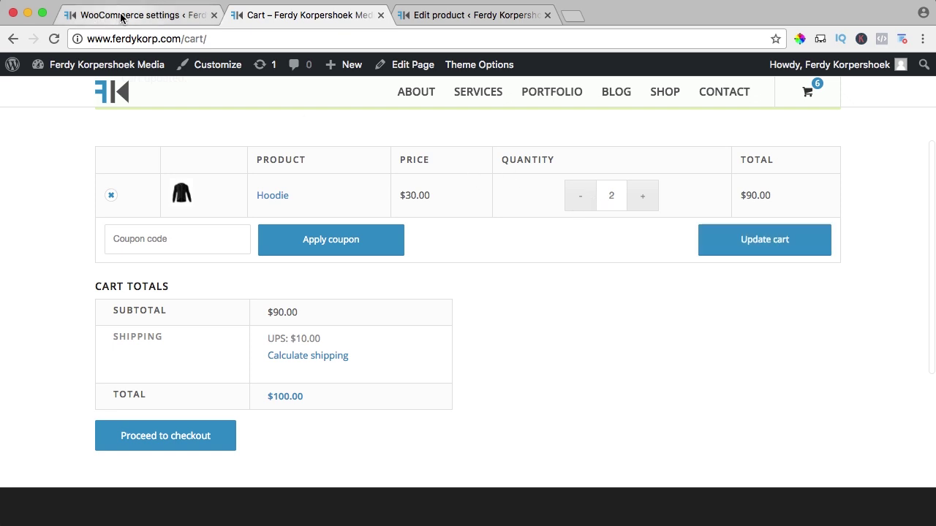
{"action": "left_click", "coordinate": [122, 16]}
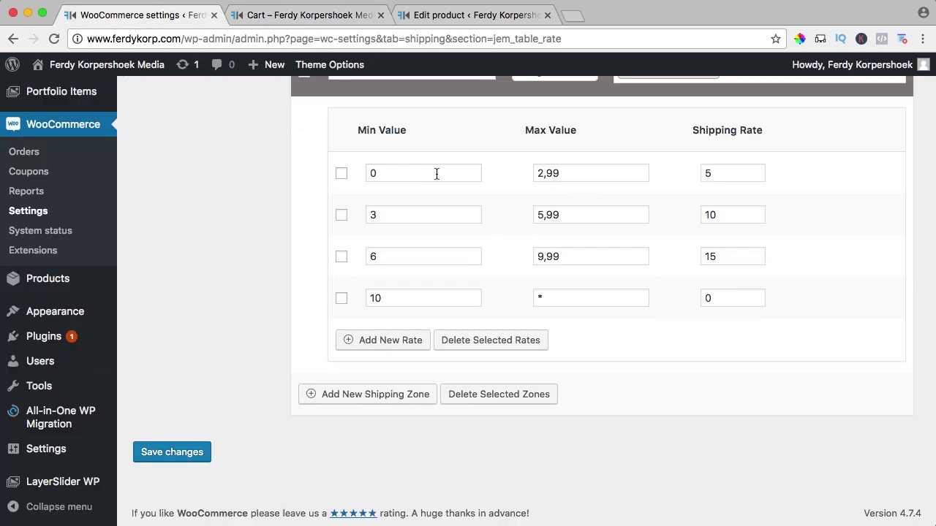
{"action": "left_click", "coordinate": [327, 14]}
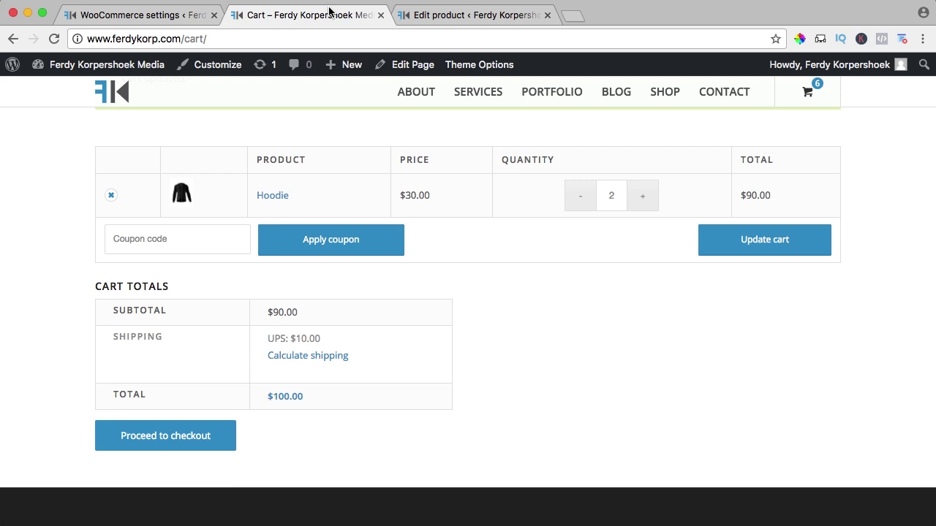
{"action": "left_click", "coordinate": [731, 247]}
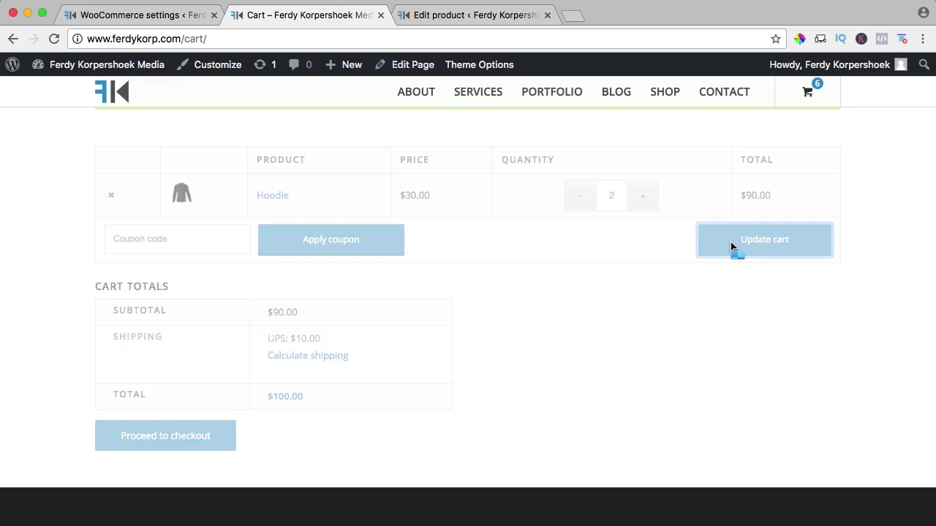
{"action": "left_click_drag", "start_coordinate": [315, 339], "coordinate": [347, 341]}
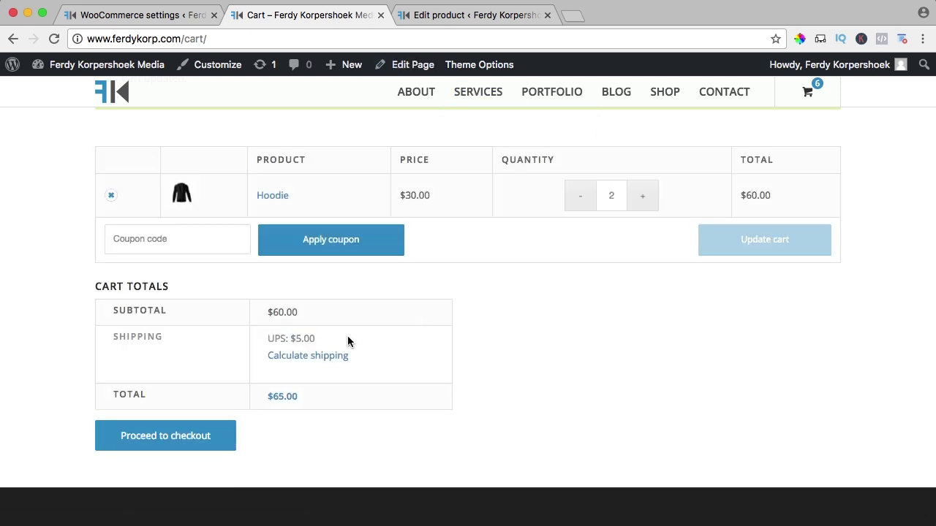
Raise the cart to 10 Hoodies for $300.00 with no shipping charge
{"action": "left_click", "coordinate": [641, 203]}
{"action": "left_click", "coordinate": [642, 202]}
{"action": "left_click", "coordinate": [641, 202]}
{"action": "left_click", "coordinate": [642, 203]}
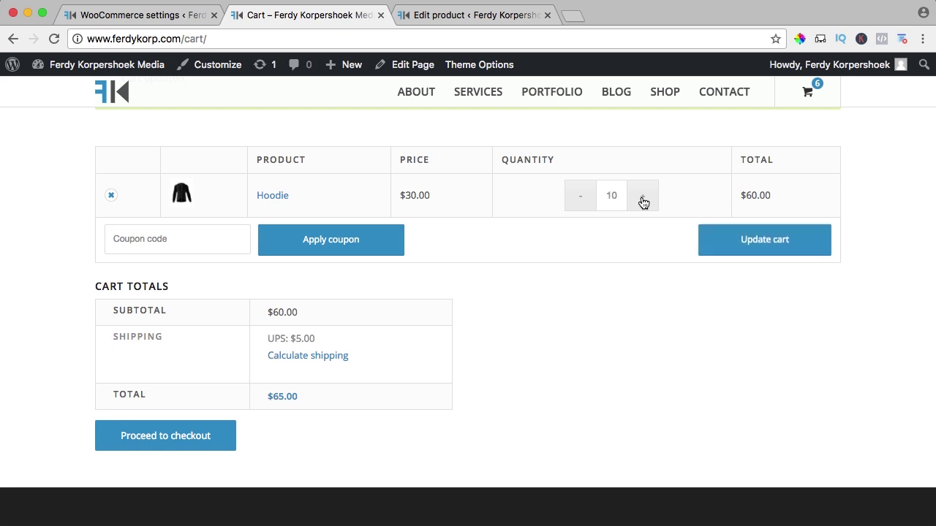
{"action": "left_click", "coordinate": [752, 244]}
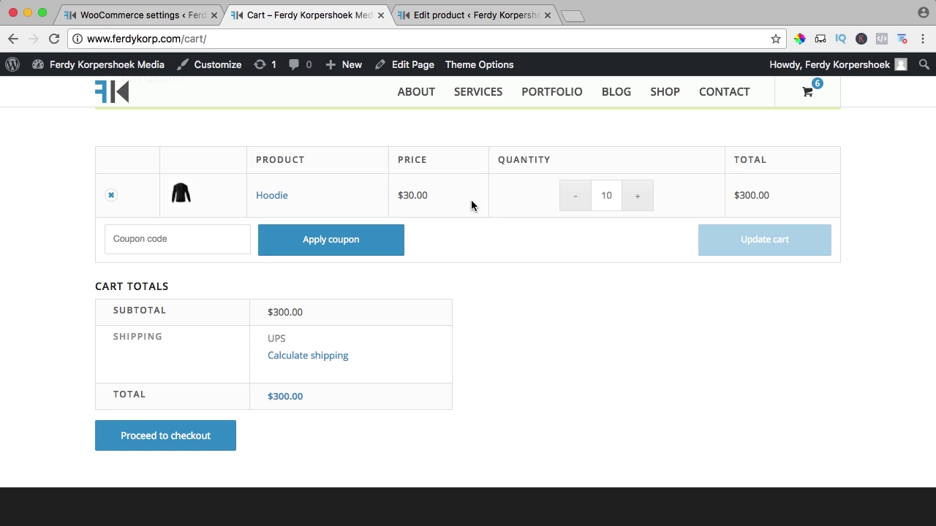
{"action": "scroll", "coordinate": [485, 318], "scroll_direction": "up", "scroll_amount": 3}
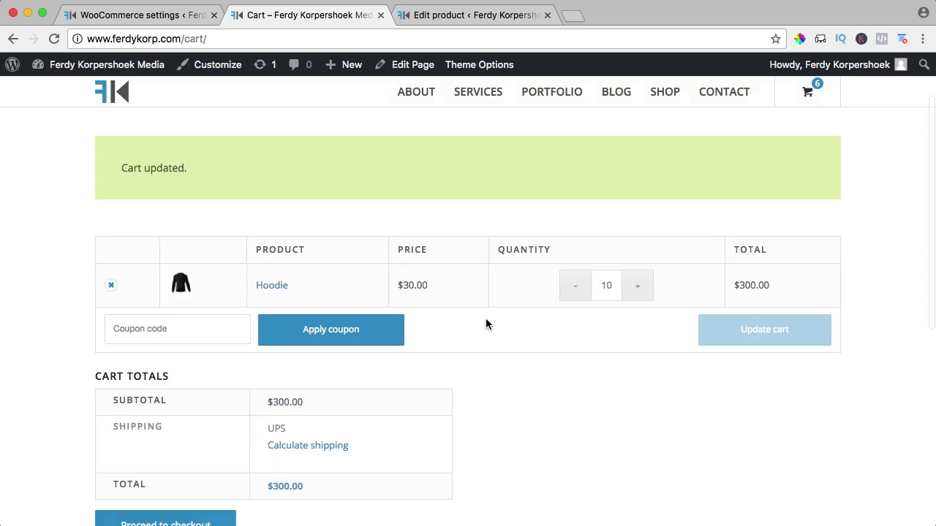
{"action": "scroll", "coordinate": [485, 318], "scroll_direction": "down", "scroll_amount": 2}
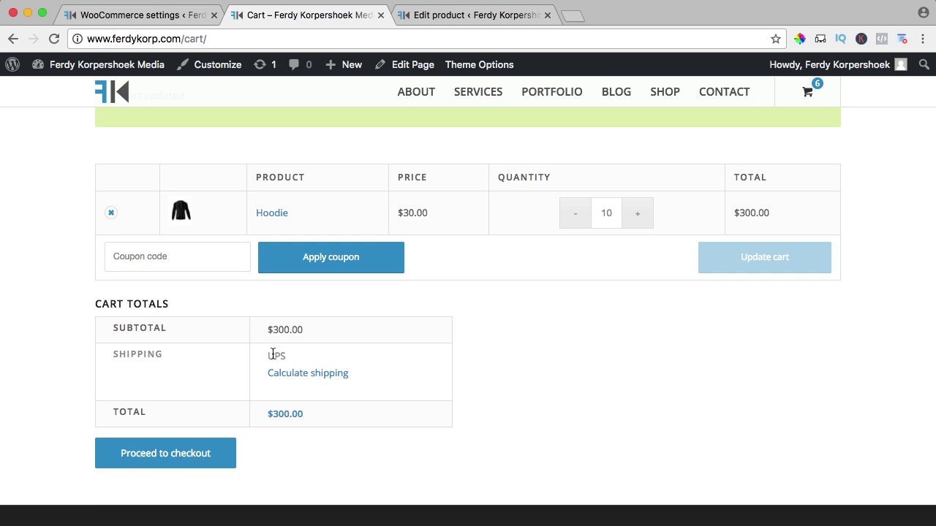
{"action": "left_click", "coordinate": [179, 15]}
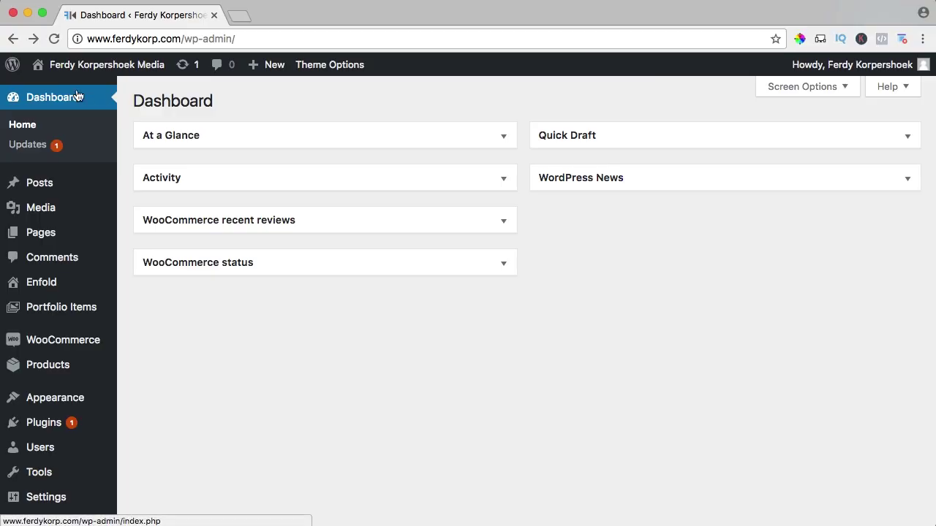
Open the WooCommerce Tax settings
{"action": "mouse_move", "coordinate": [65, 335]}
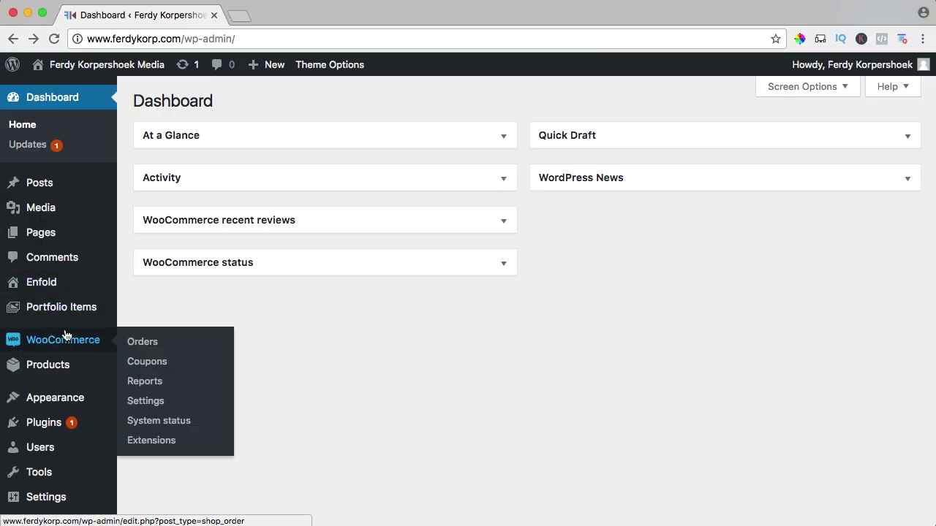
{"action": "left_click", "coordinate": [154, 402]}
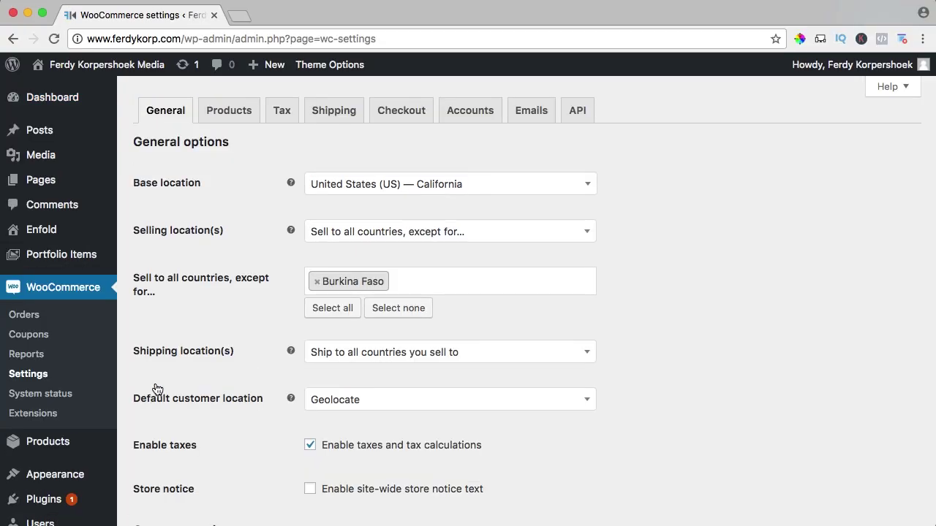
{"action": "left_click", "coordinate": [280, 115]}
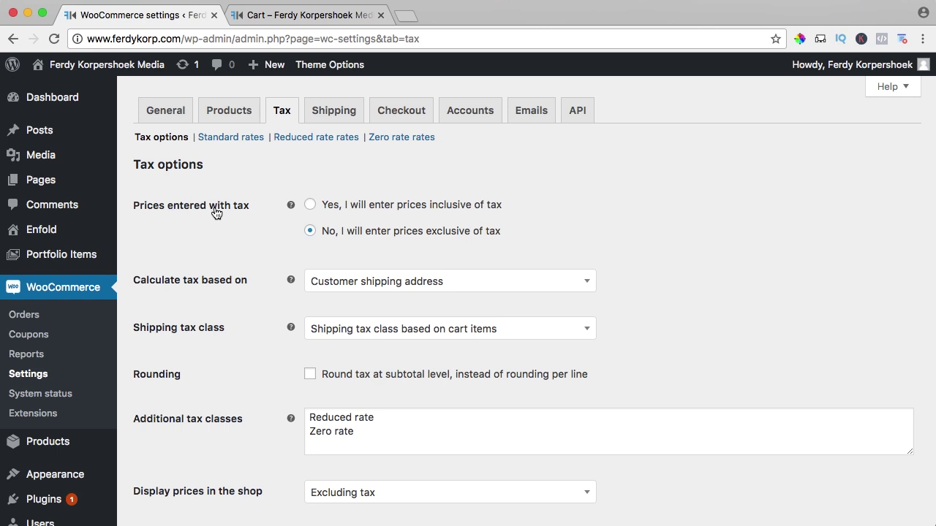
Open the shop page in a new tab from the cart, then return to the Tax options
{"action": "left_click", "coordinate": [319, 15]}
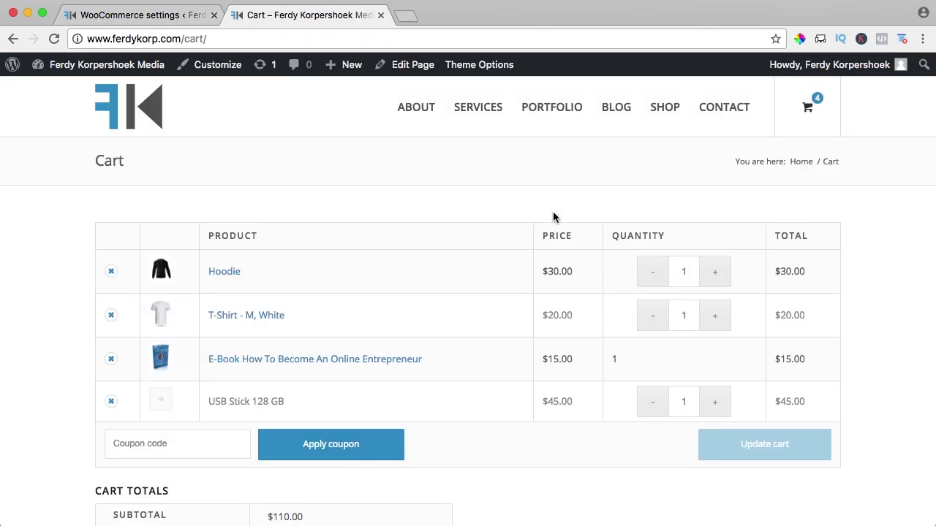
{"action": "left_click", "coordinate": [664, 107], "text": "super"}
{"action": "left_click", "coordinate": [474, 17]}
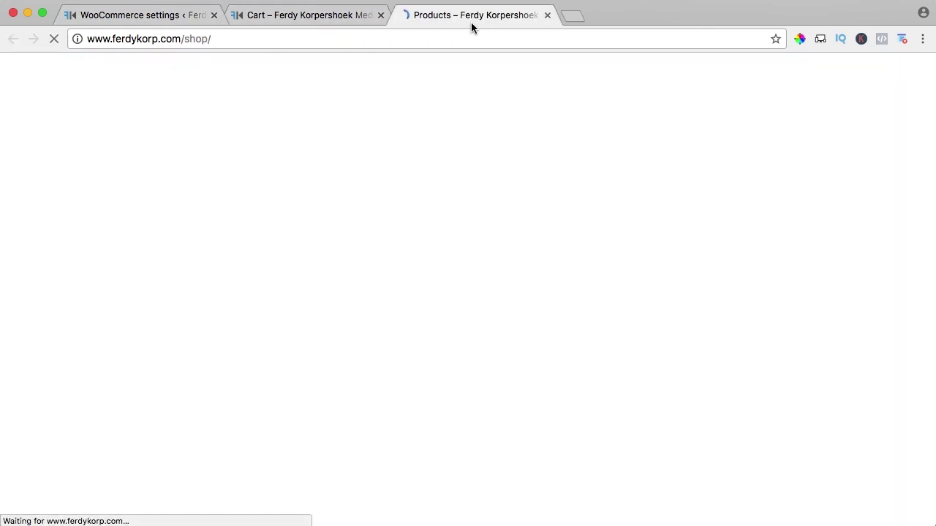
{"action": "scroll", "coordinate": [389, 251], "scroll_direction": "down", "scroll_amount": 5}
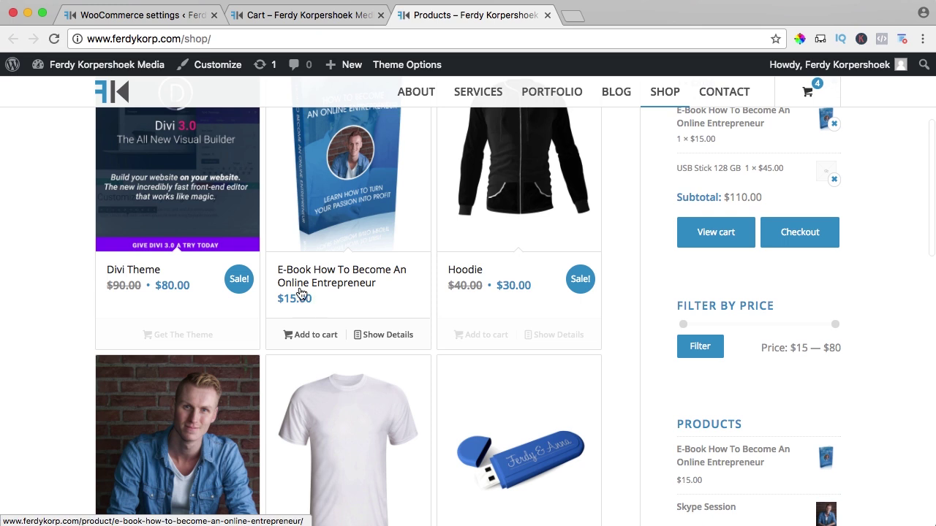
{"action": "left_click", "coordinate": [139, 16]}
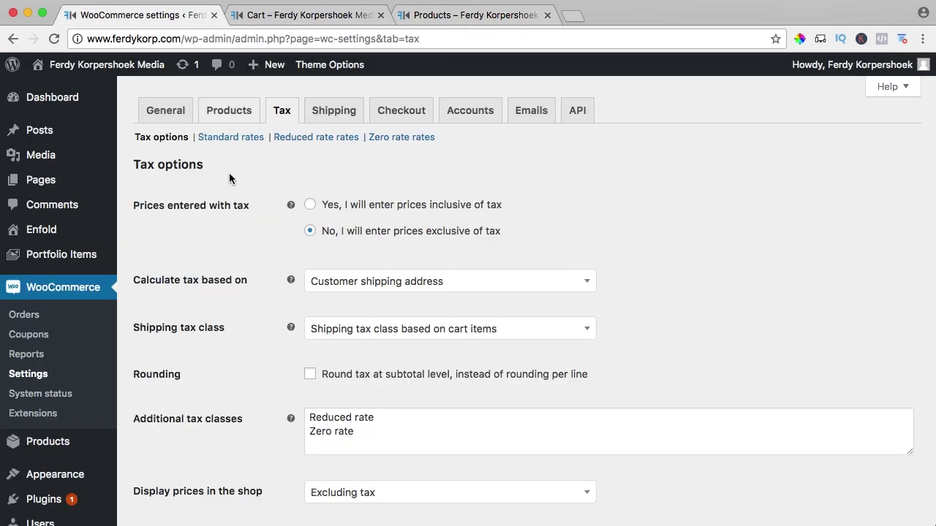
Keep tax calculated on the customer shipping address and shipping tax class based on cart items
{"action": "scroll", "coordinate": [263, 211], "scroll_direction": "down", "scroll_amount": 2}
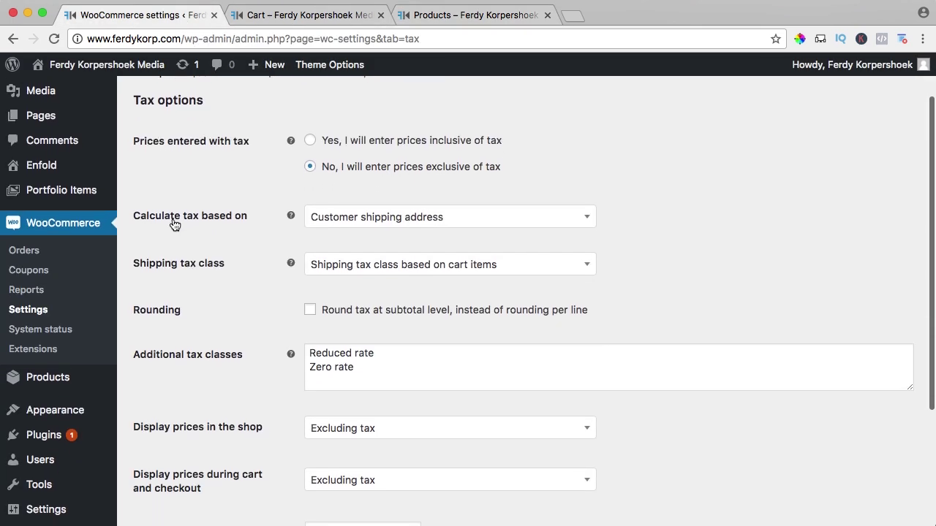
{"action": "left_click", "coordinate": [345, 224]}
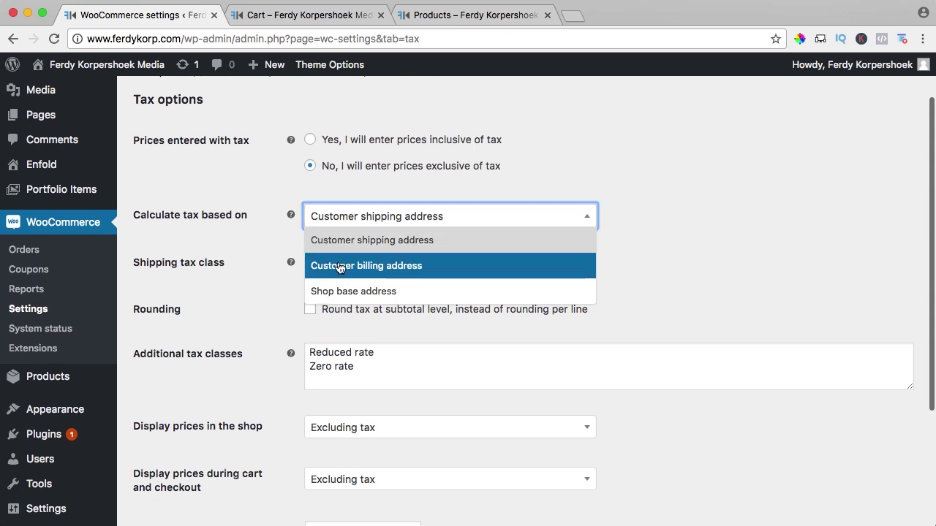
{"action": "left_click", "coordinate": [371, 243]}
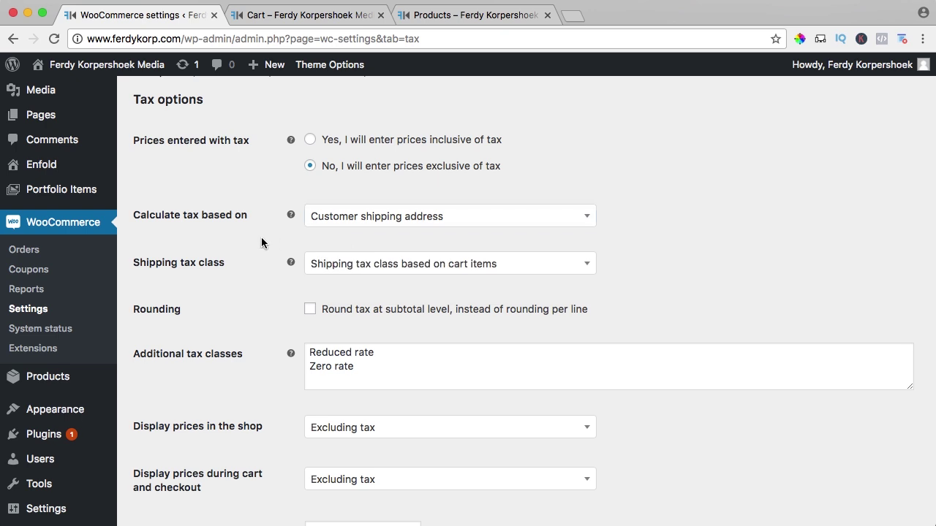
{"action": "scroll", "coordinate": [262, 241], "scroll_direction": "down", "scroll_amount": 2}
{"action": "left_click", "coordinate": [389, 204]}
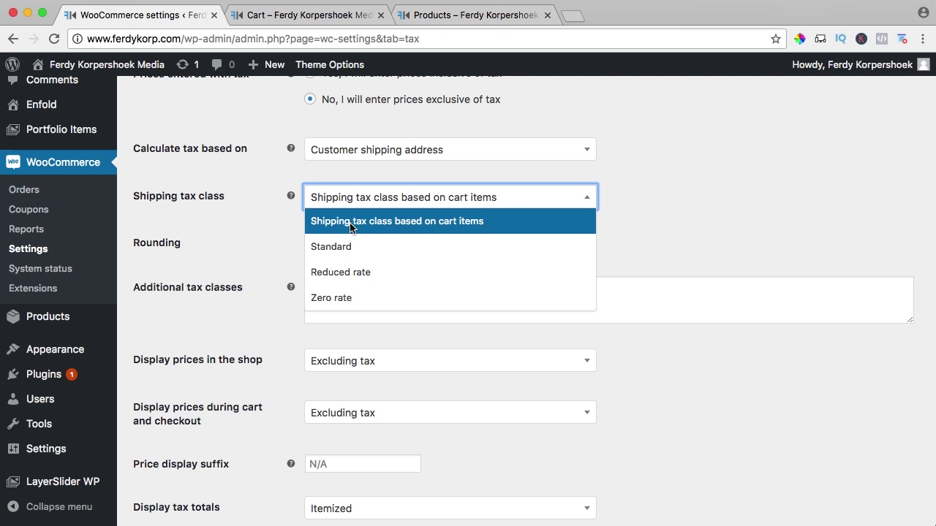
{"action": "left_click", "coordinate": [472, 222]}
Review the additional tax classes list and leave the Zero rate class unchanged
{"action": "scroll", "coordinate": [265, 226], "scroll_direction": "down", "scroll_amount": 2}
{"action": "scroll", "coordinate": [265, 225], "scroll_direction": "down", "scroll_amount": 1}
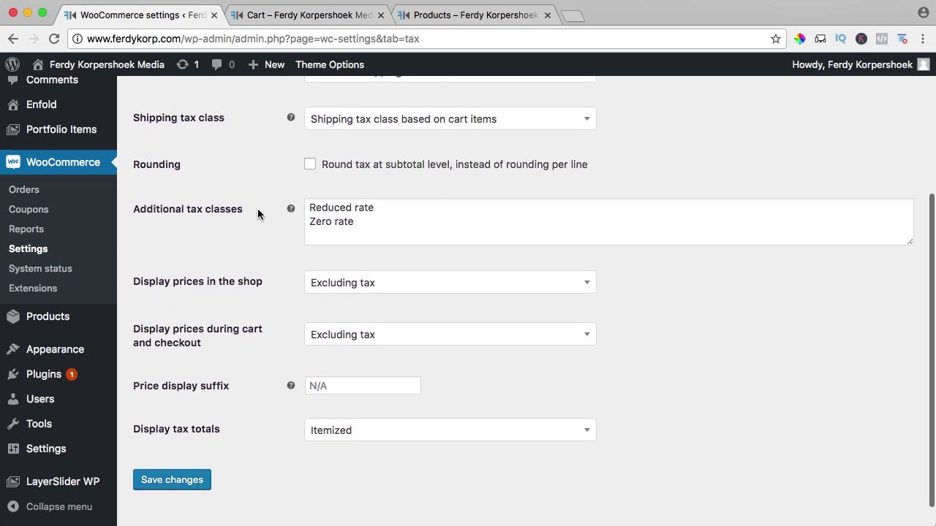
{"action": "left_click", "coordinate": [328, 207]}
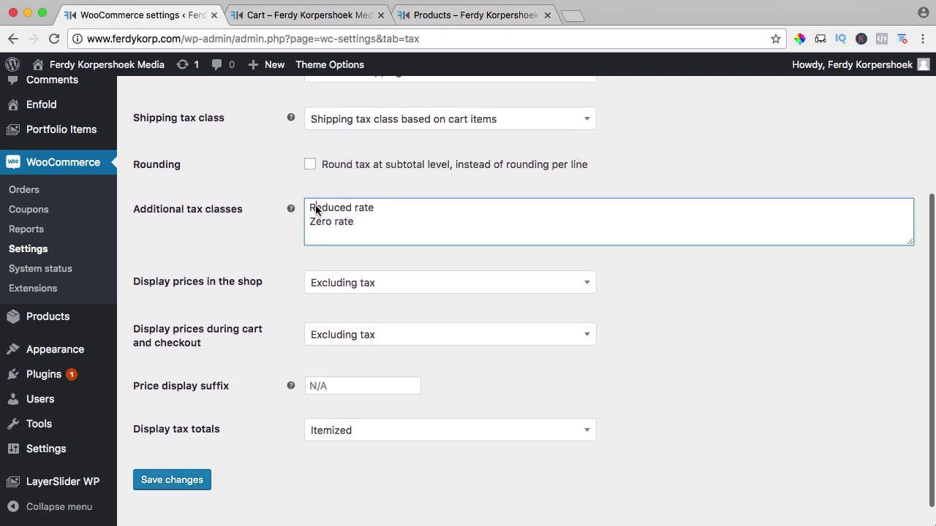
{"action": "left_click_drag", "start_coordinate": [355, 222], "coordinate": [306, 228]}
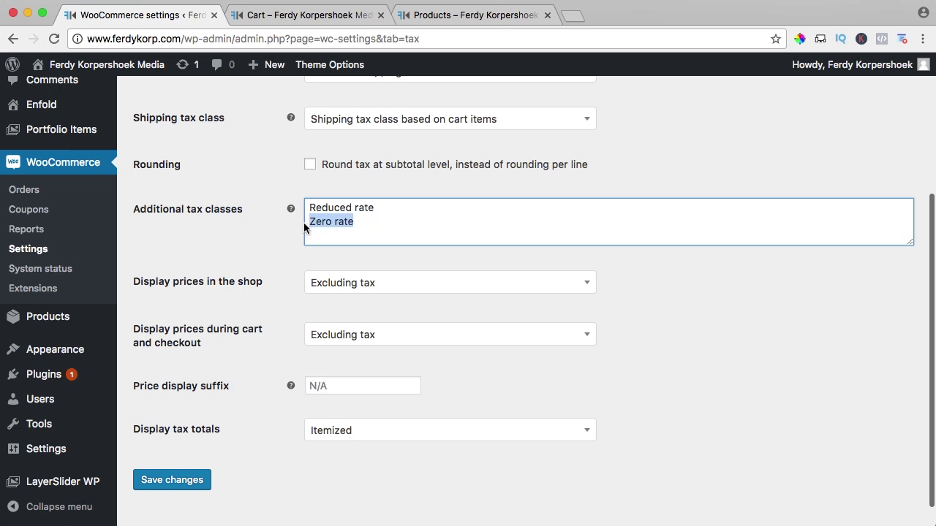
{"action": "left_click", "coordinate": [326, 125]}
{"action": "left_click", "coordinate": [269, 152]}
{"action": "scroll", "coordinate": [278, 175], "scroll_direction": "down", "scroll_amount": 1}
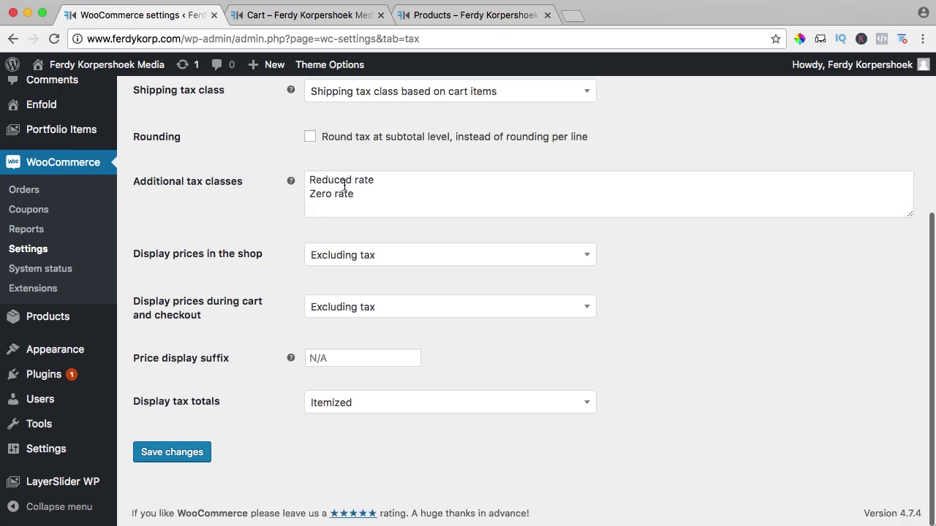
{"action": "left_click_drag", "start_coordinate": [367, 193], "coordinate": [300, 195]}
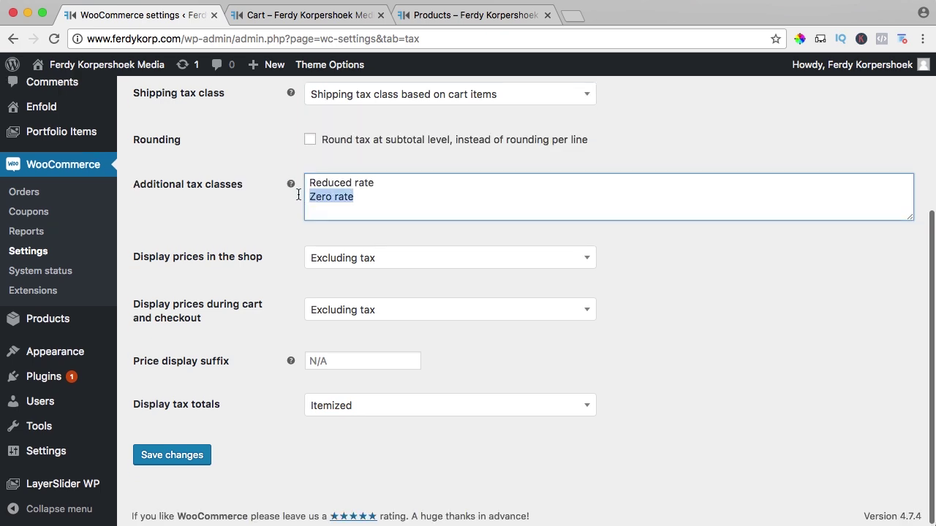
{"action": "left_click", "coordinate": [375, 203]}
{"action": "left_click", "coordinate": [285, 211]}
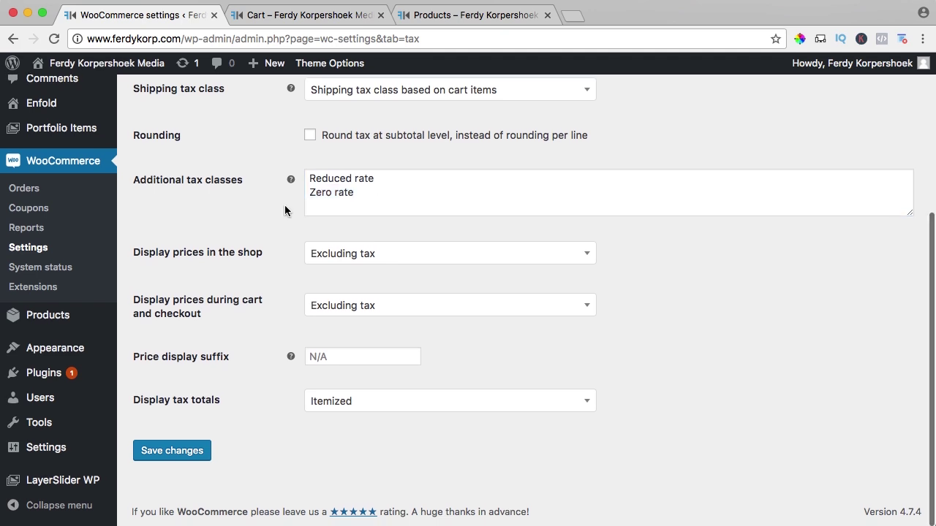
Keep shop prices excluding tax and show cart and checkout prices including tax
{"action": "scroll", "coordinate": [241, 230], "scroll_direction": "down", "scroll_amount": 1}
{"action": "left_click", "coordinate": [355, 257]}
{"action": "left_click", "coordinate": [345, 280]}
{"action": "left_click", "coordinate": [340, 254]}
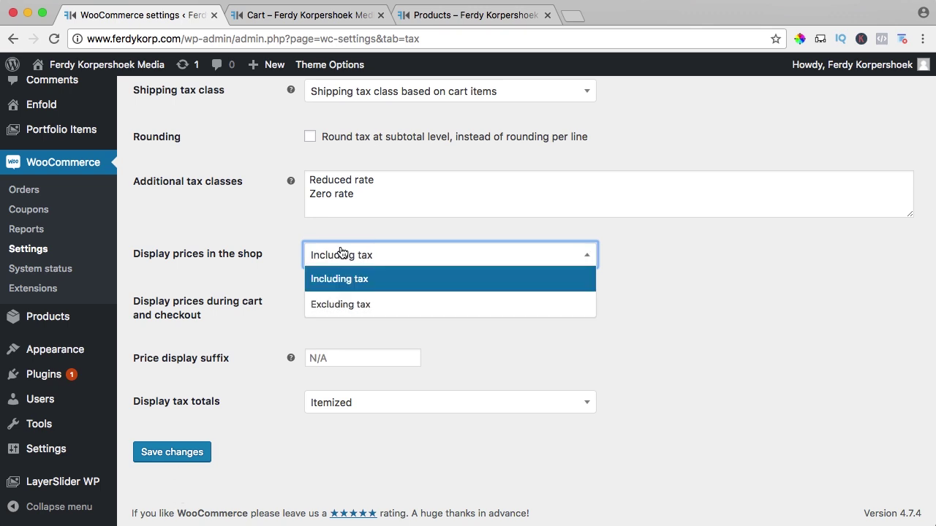
{"action": "left_click", "coordinate": [348, 307]}
{"action": "left_click", "coordinate": [281, 283]}
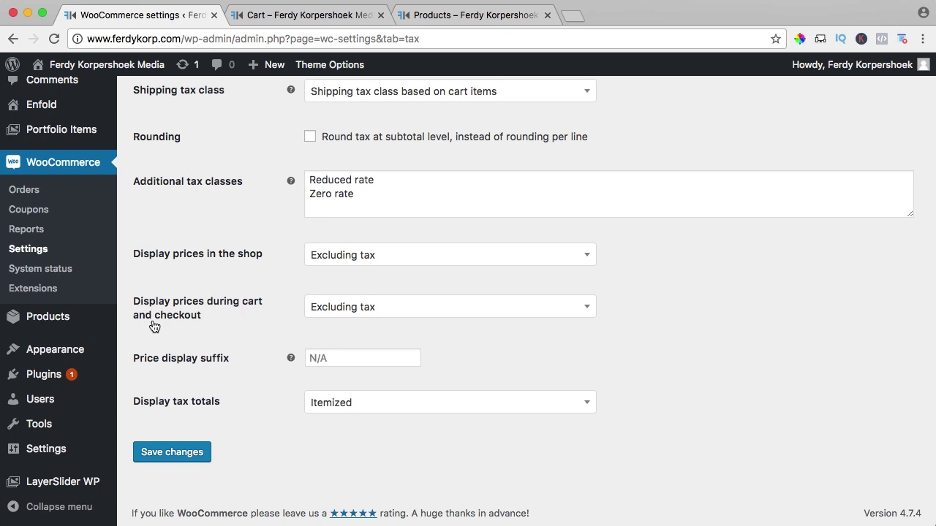
{"action": "left_click", "coordinate": [337, 316]}
{"action": "left_click", "coordinate": [330, 331]}
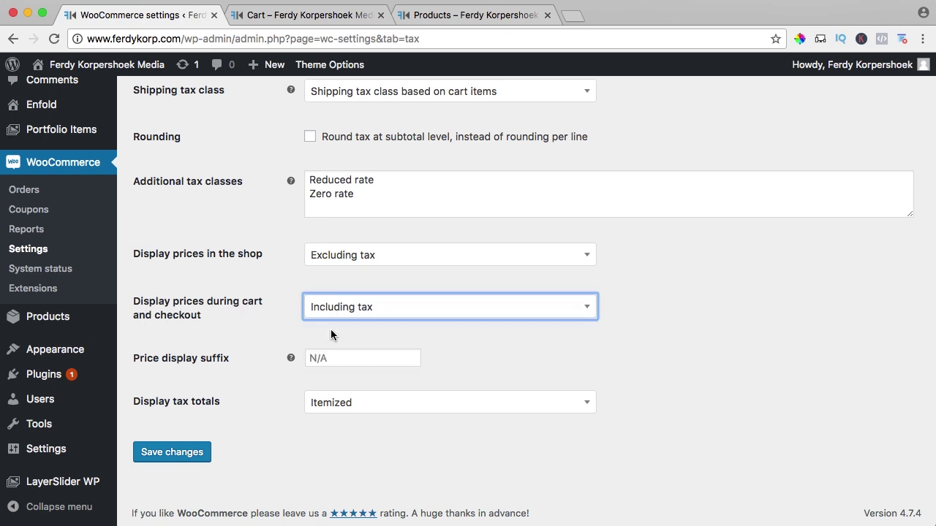
{"action": "left_click", "coordinate": [243, 329]}
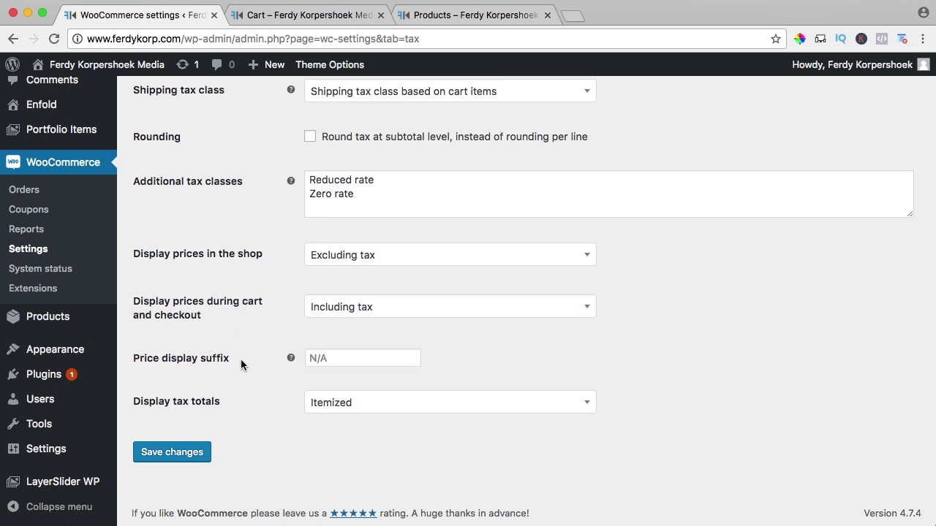
Leave the price display suffix empty, keep tax totals itemized, and save the tax options
{"action": "left_click", "coordinate": [331, 358]}
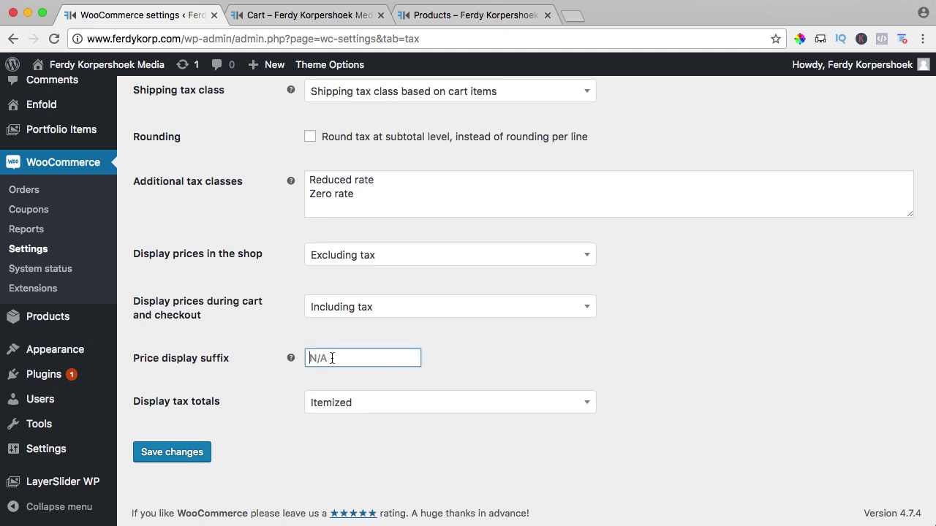
{"action": "type", "text": "BTW"}
{"action": "key", "text": "BackSpace"}
{"action": "left_click", "coordinate": [279, 338]}
{"action": "left_click", "coordinate": [325, 408]}
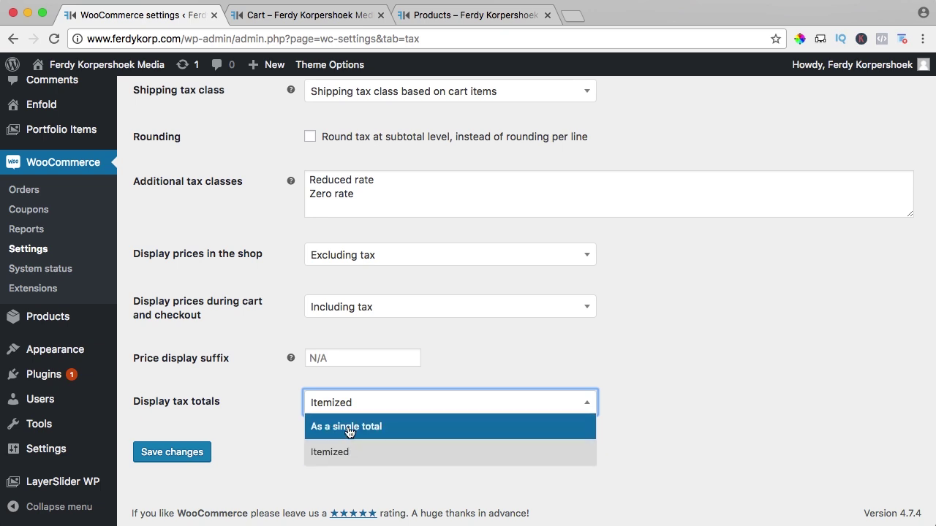
{"action": "left_click", "coordinate": [278, 424]}
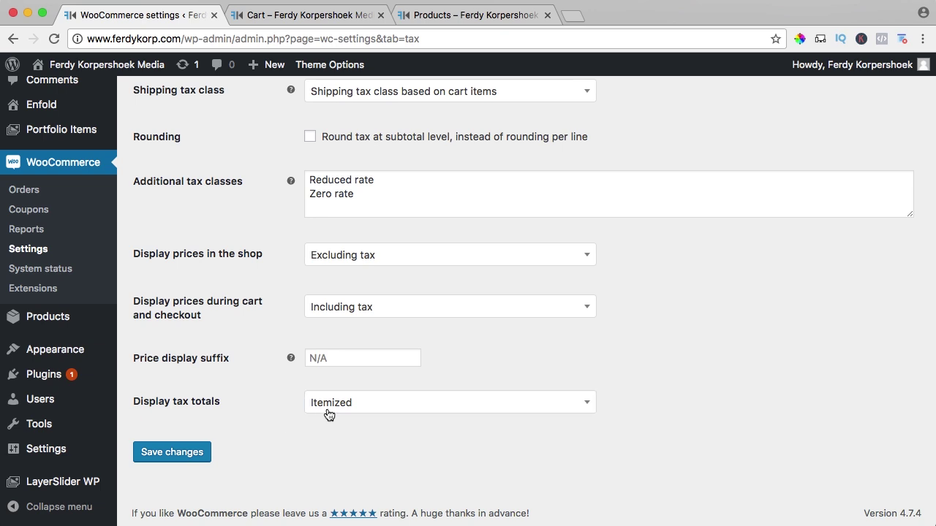
{"action": "left_click", "coordinate": [180, 452]}
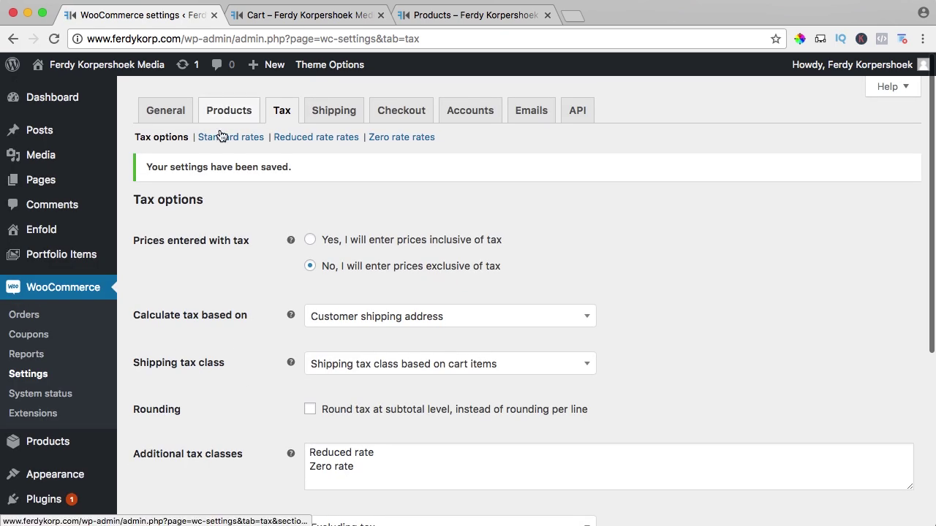
Insert a new standard tax rate row with country United States (US)
{"action": "left_click", "coordinate": [231, 139]}
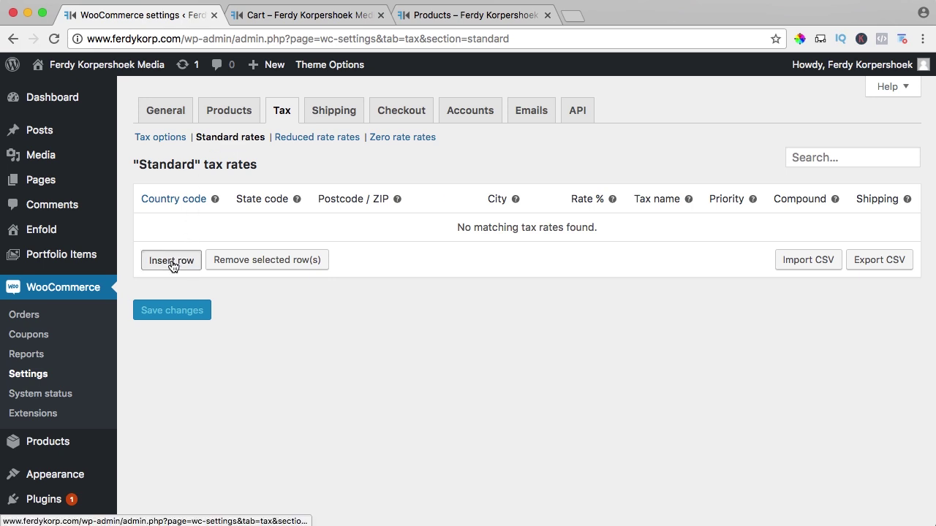
{"action": "left_click", "coordinate": [173, 261]}
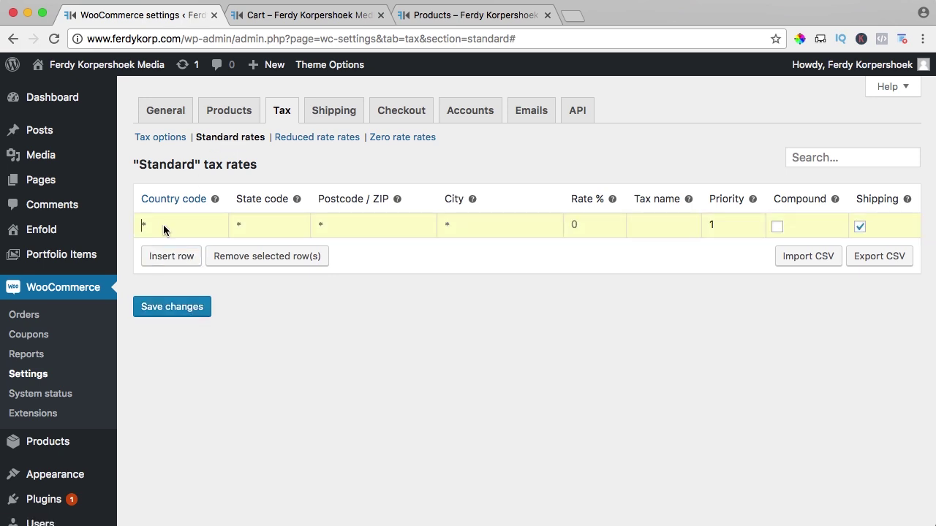
{"action": "left_click", "coordinate": [163, 225]}
{"action": "type", "text": "US"}
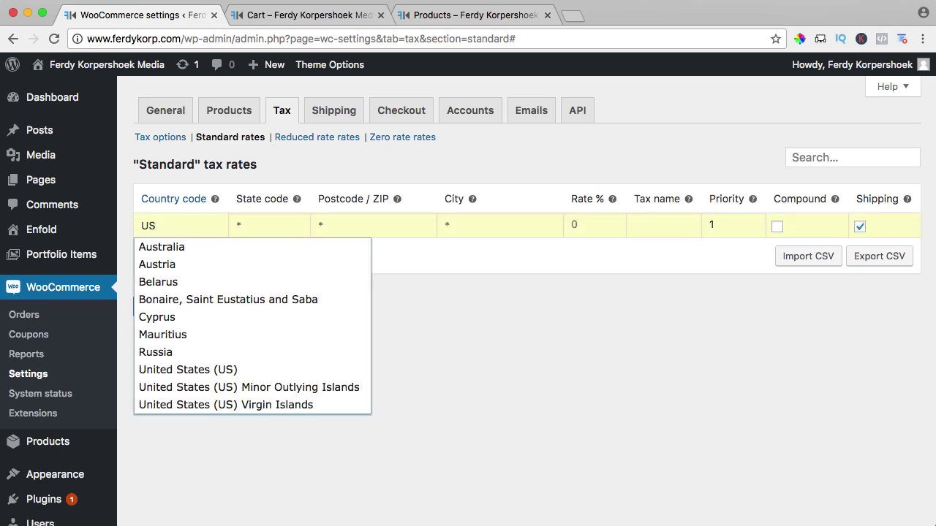
{"action": "left_click", "coordinate": [184, 370]}
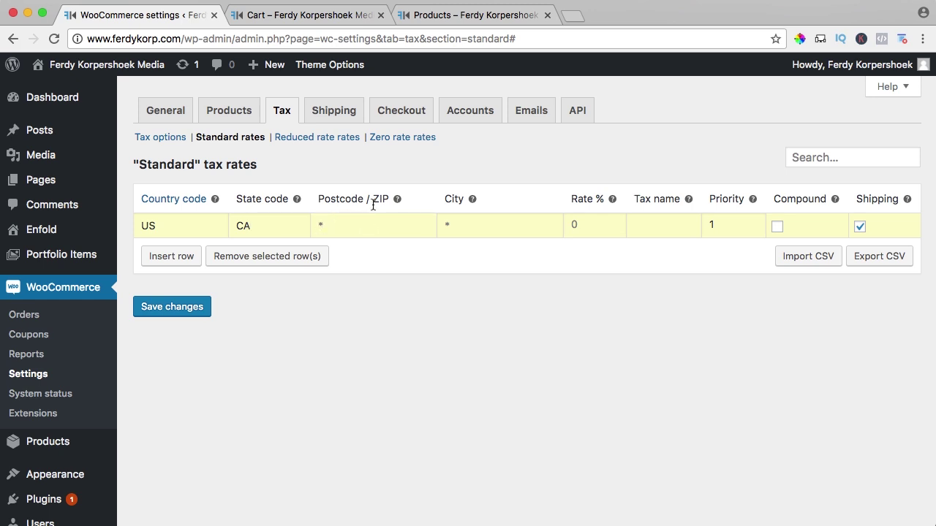
Fill in state CA and a 10% rate for the new US row
{"action": "left_click_drag", "start_coordinate": [319, 198], "coordinate": [505, 203]}
{"action": "left_click", "coordinate": [411, 201]}
{"action": "left_click", "coordinate": [580, 212]}
{"action": "type", "text": "10"}
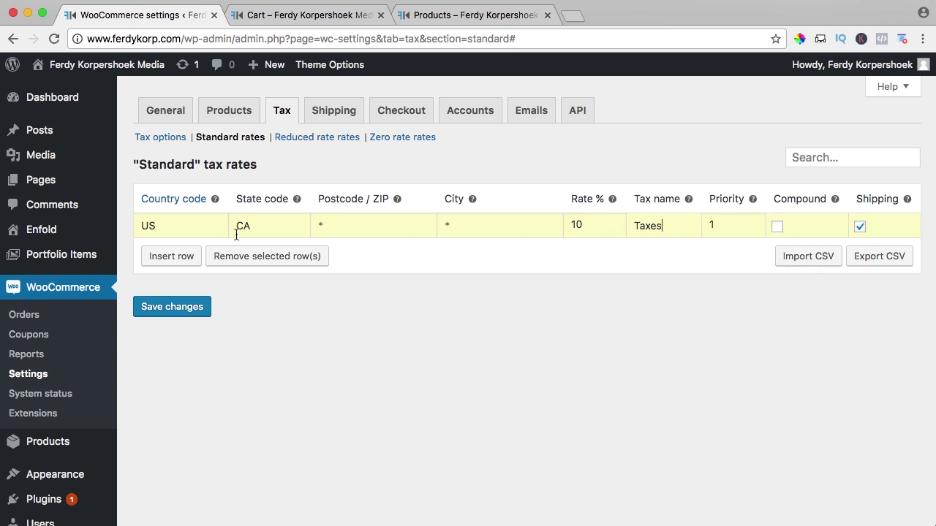
{"action": "left_click", "coordinate": [752, 226]}
{"action": "left_click", "coordinate": [577, 225]}
{"action": "double_click", "coordinate": [576, 225]}
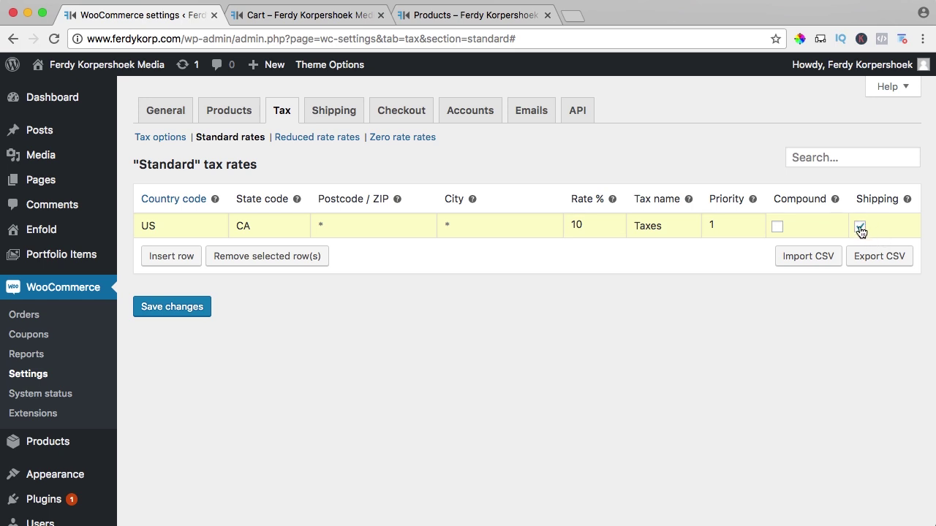
Save the 10% Standard rate and check the Hoodie's taxed $33.00 cart price
{"action": "left_click", "coordinate": [180, 311]}
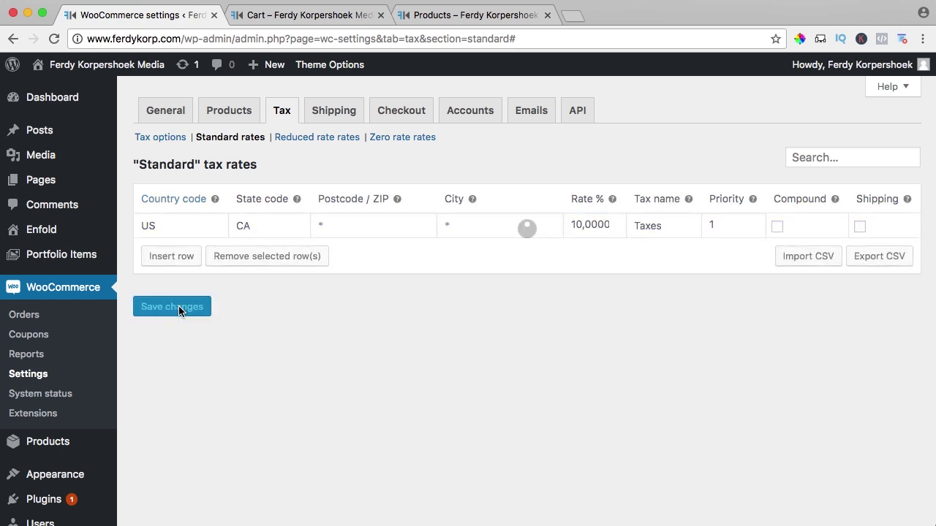
{"action": "left_click", "coordinate": [306, 16]}
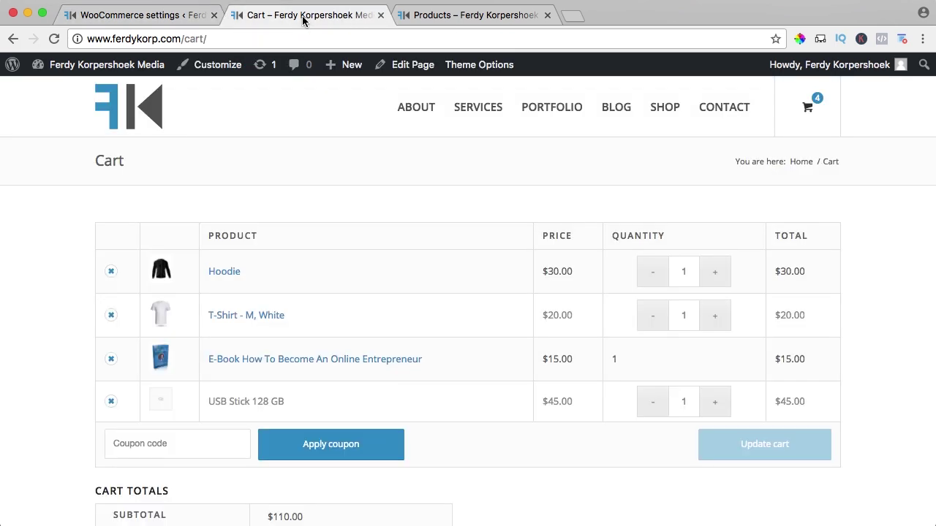
{"action": "key", "text": "super+r"}
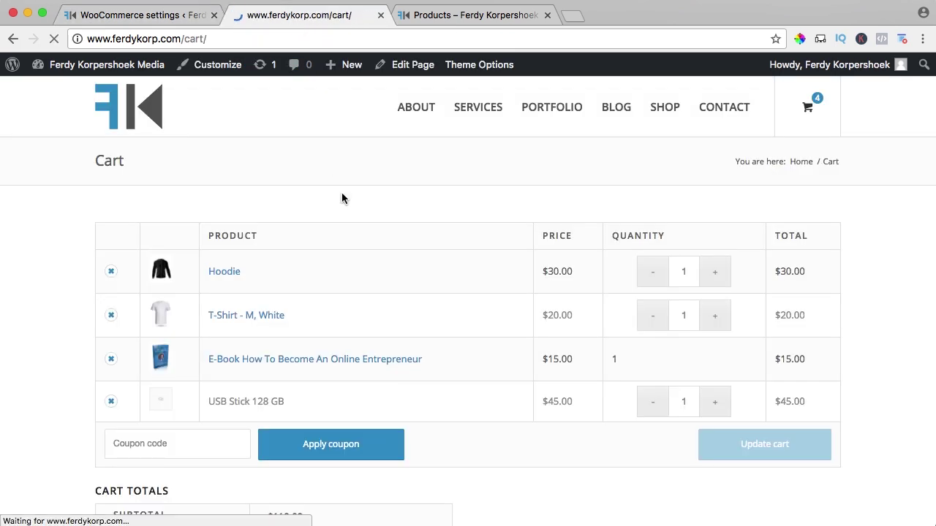
{"action": "left_click_drag", "start_coordinate": [520, 270], "coordinate": [554, 272]}
{"action": "left_click", "coordinate": [527, 271]}
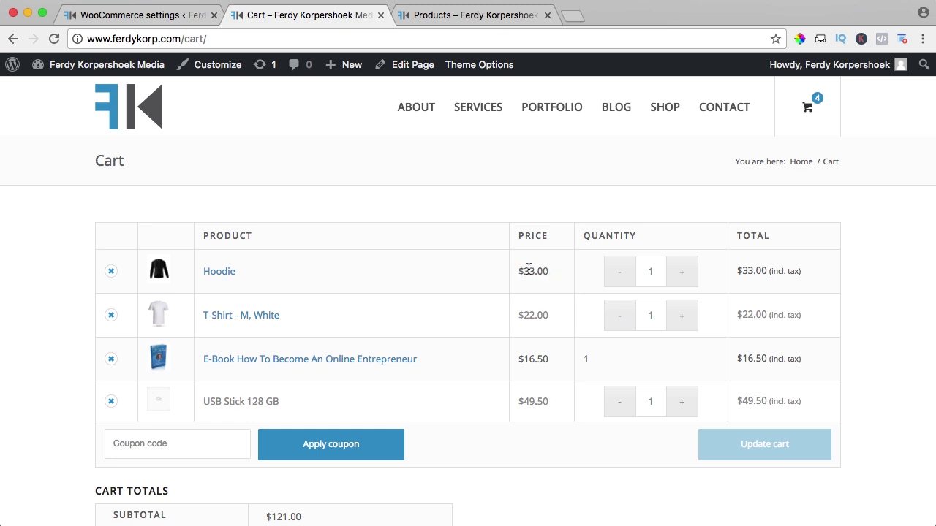
Change the Standard rate to 20%, save, and recheck the cart prices
{"action": "left_click", "coordinate": [157, 16]}
{"action": "left_click", "coordinate": [578, 225]}
{"action": "key", "text": "BackSpace"}
{"action": "type", "text": "2"}
{"action": "key", "text": "Tab"}
{"action": "left_click", "coordinate": [180, 309]}
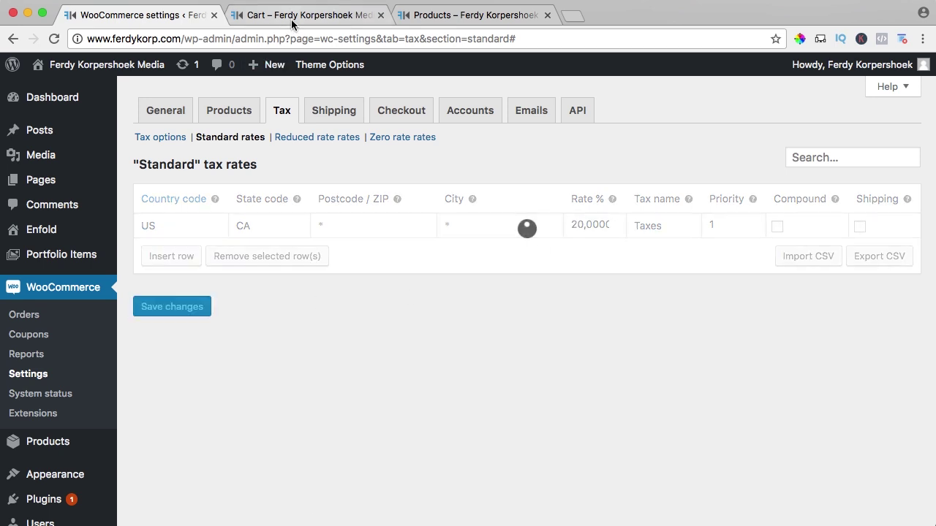
{"action": "left_click", "coordinate": [292, 16]}
{"action": "key", "text": "super+r"}
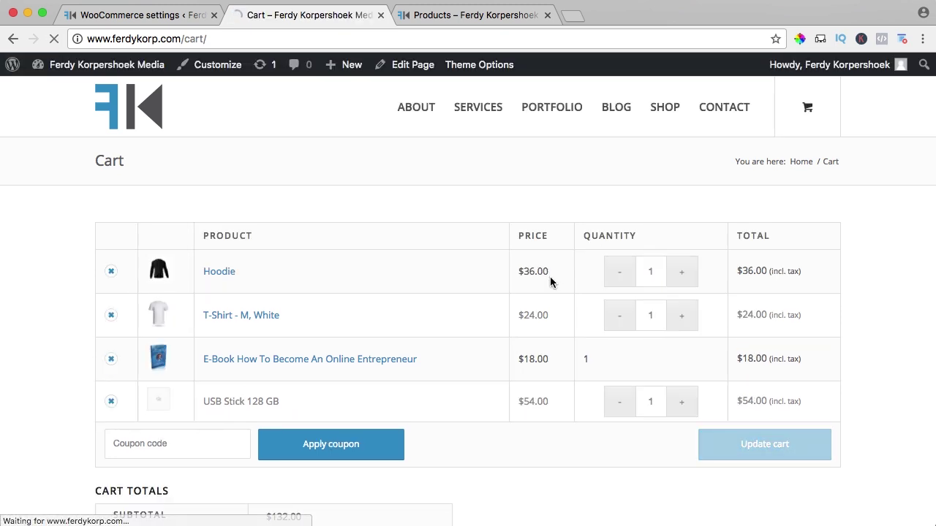
Restore the Standard rate to 10% and save it
{"action": "left_click", "coordinate": [183, 16]}
{"action": "left_click_drag", "start_coordinate": [579, 224], "coordinate": [571, 224]}
{"action": "type", "text": "10,0000"}
{"action": "left_click", "coordinate": [178, 307]}
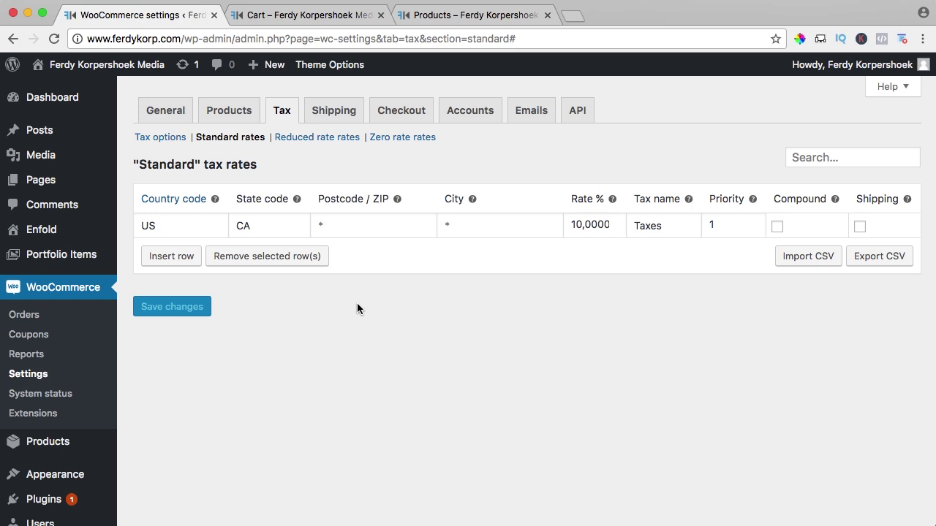
Insert a new Reduced rate row for country United States (US), state CA
{"action": "left_click", "coordinate": [322, 139]}
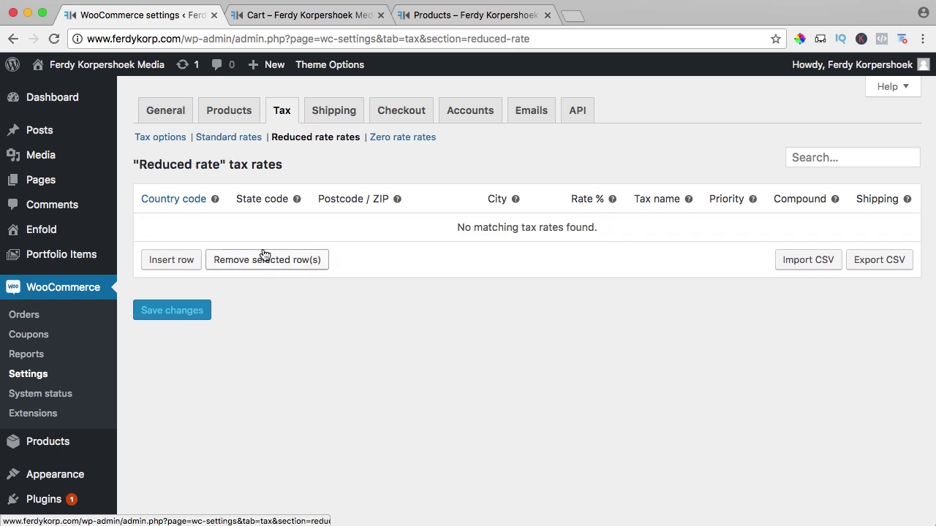
{"action": "left_click", "coordinate": [168, 262]}
{"action": "type", "text": "US"}
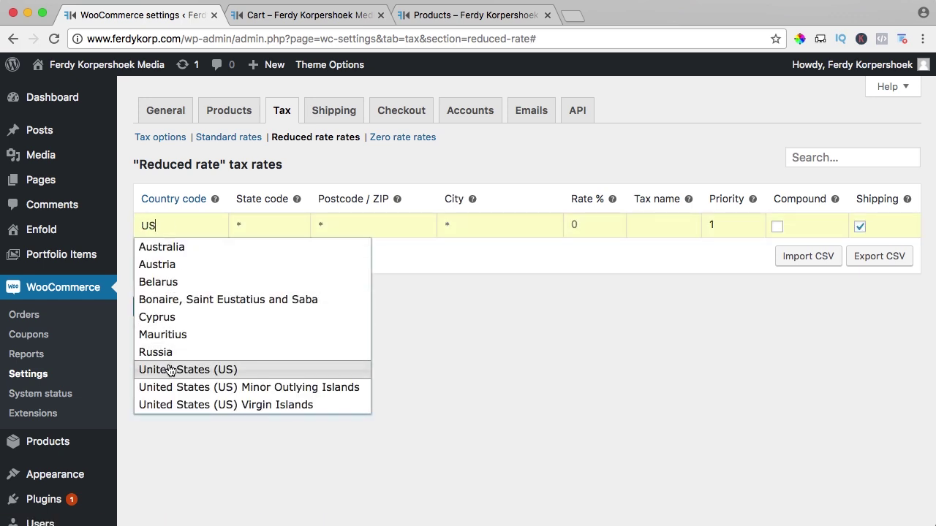
{"action": "left_click", "coordinate": [171, 371]}
{"action": "key", "text": "Tab"}
{"action": "type", "text": "CA"}
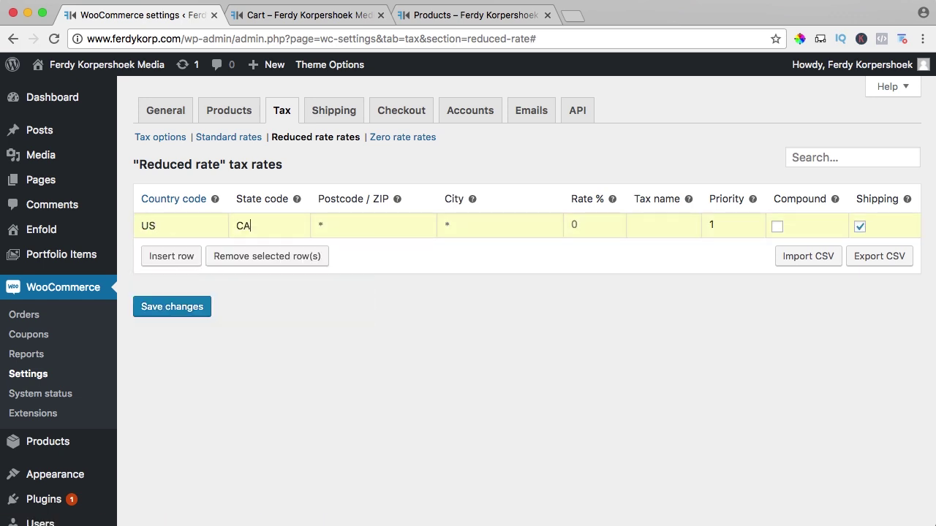
{"action": "left_click", "coordinate": [447, 225]}
Finish the 5% row named 'Taxes' with priority 2, excluding shipping, and save
{"action": "left_click", "coordinate": [634, 225]}
{"action": "type", "text": "Taxes"}
{"action": "key", "text": "super+a"}
{"action": "type", "text": "B"}
{"action": "key", "text": "Tab"}
{"action": "type", "text": "2"}
{"action": "key", "text": "Tab"}
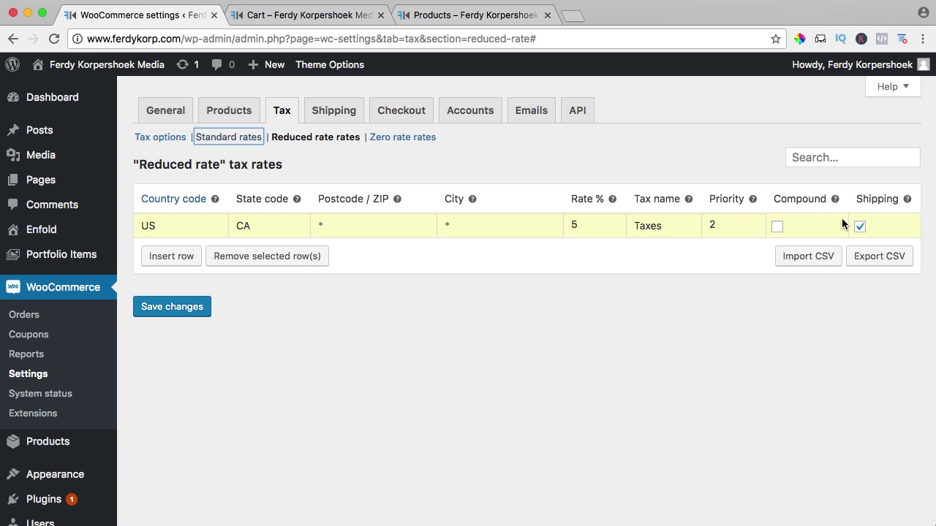
{"action": "left_click", "coordinate": [859, 226]}
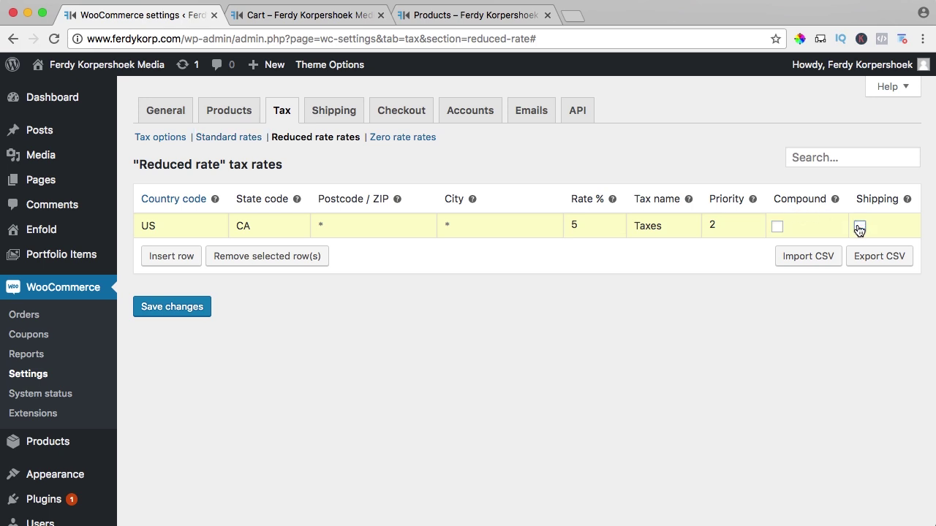
{"action": "left_click", "coordinate": [186, 307]}
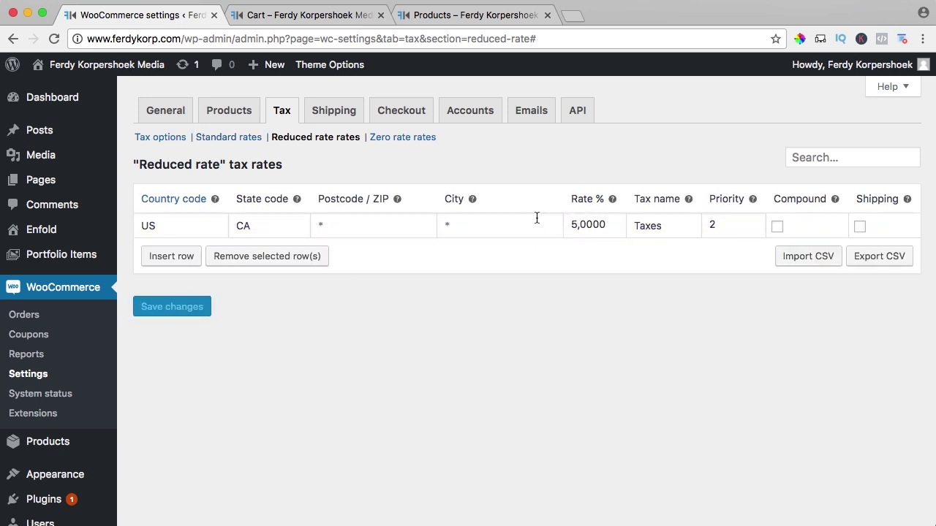
{"action": "left_click", "coordinate": [234, 139]}
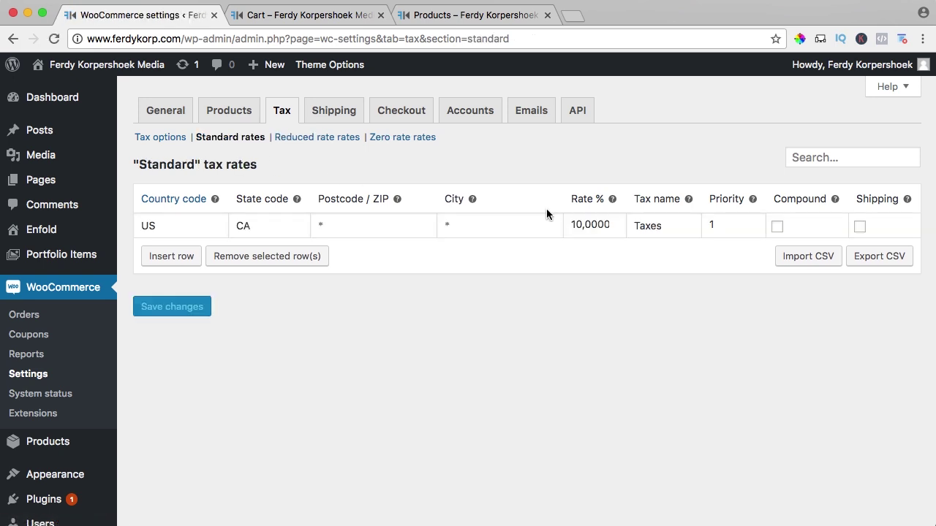
Reload the cart and open the E-Book's product editor
{"action": "left_click", "coordinate": [303, 14]}
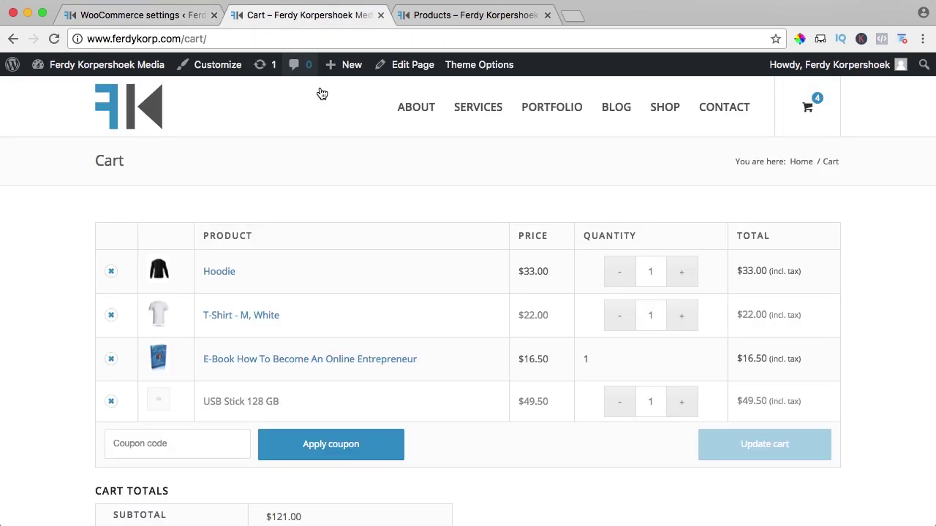
{"action": "key", "text": "super+r"}
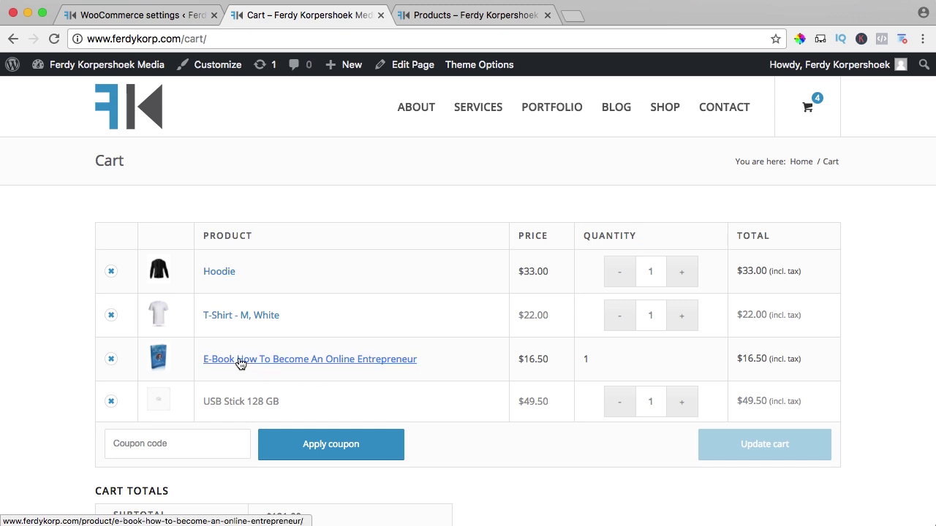
{"action": "left_click", "coordinate": [300, 366]}
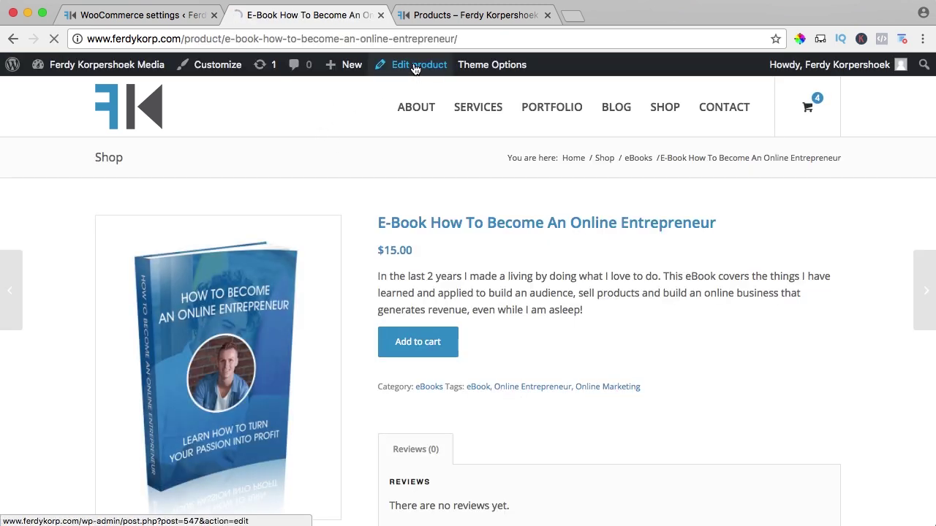
{"action": "left_click", "coordinate": [410, 70]}
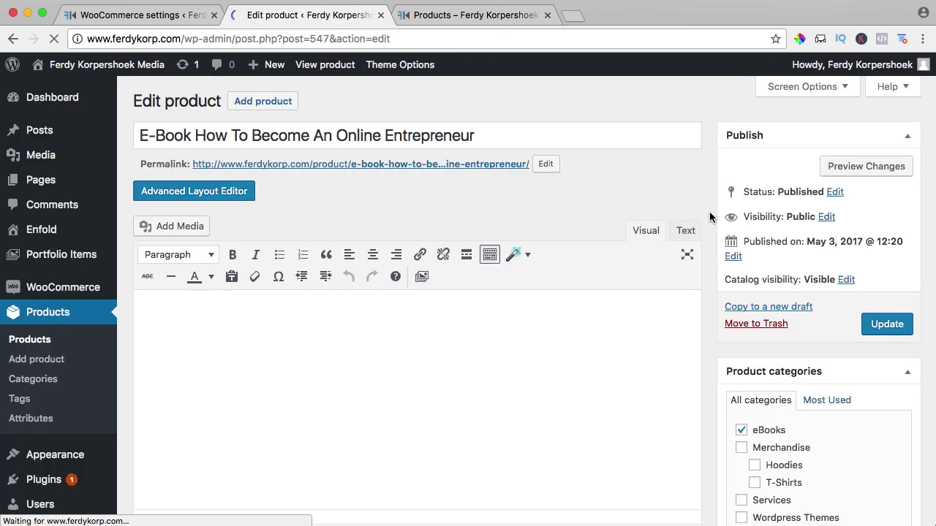
Set the E-Book's tax class to Reduced rate and update the product
{"action": "scroll", "coordinate": [709, 212], "scroll_direction": "down", "scroll_amount": 5}
{"action": "scroll", "coordinate": [709, 217], "scroll_direction": "down", "scroll_amount": 4}
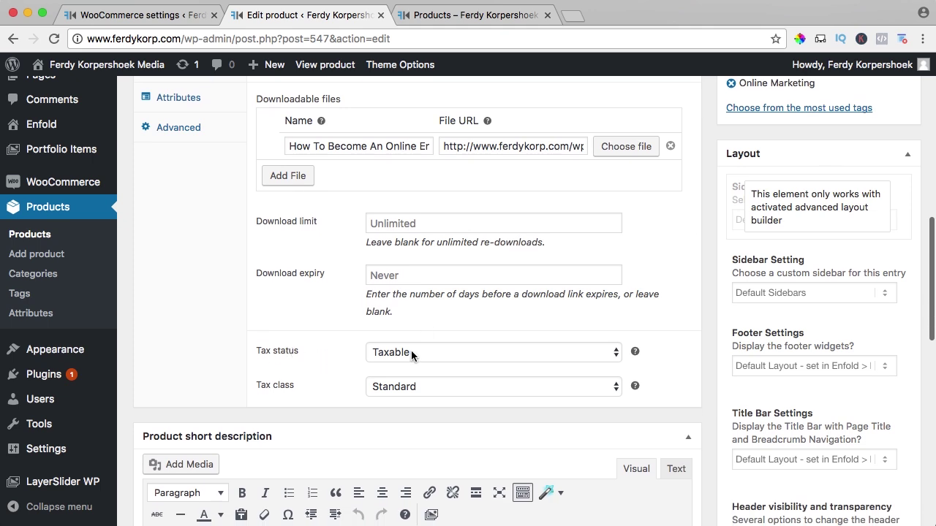
{"action": "left_click", "coordinate": [422, 388]}
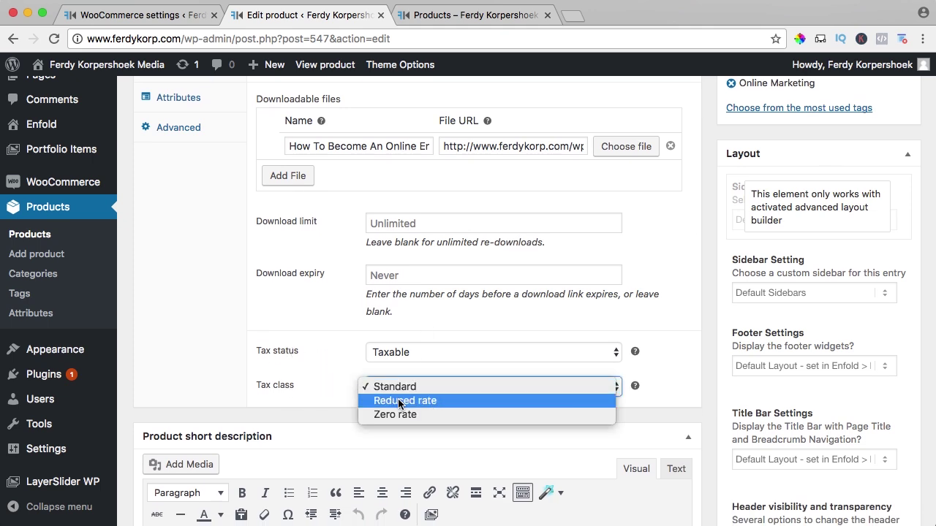
{"action": "left_click", "coordinate": [426, 399]}
{"action": "scroll", "coordinate": [706, 372], "scroll_direction": "up", "scroll_amount": 10}
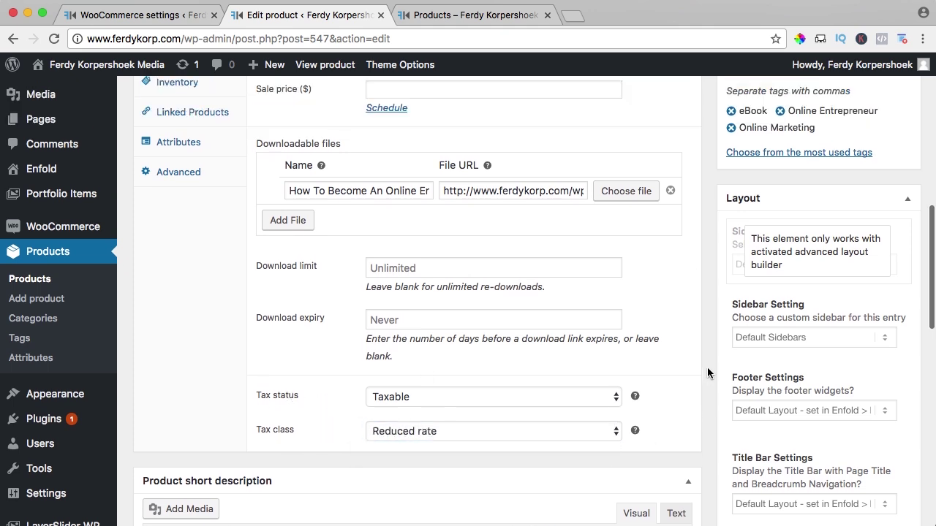
{"action": "left_click", "coordinate": [905, 212]}
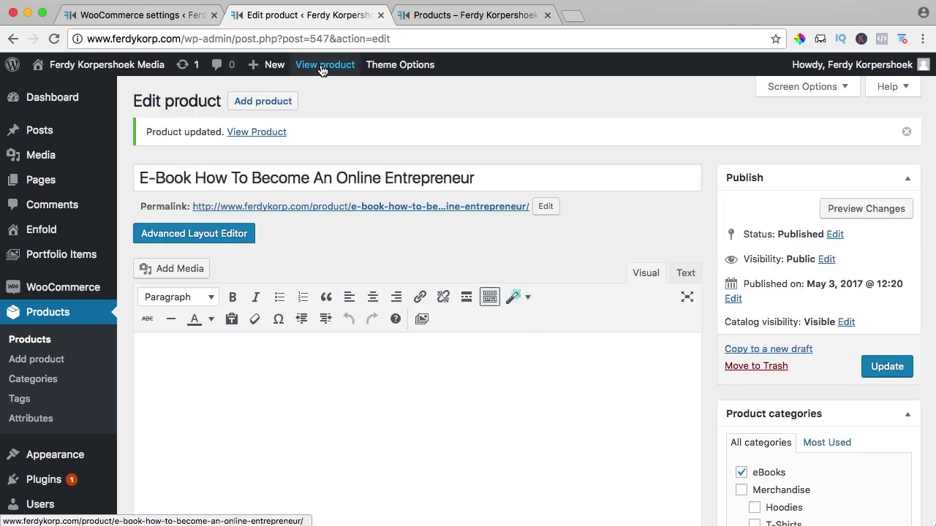
Check the cart, where the E-Book now costs $15.75
{"action": "left_click", "coordinate": [321, 67]}
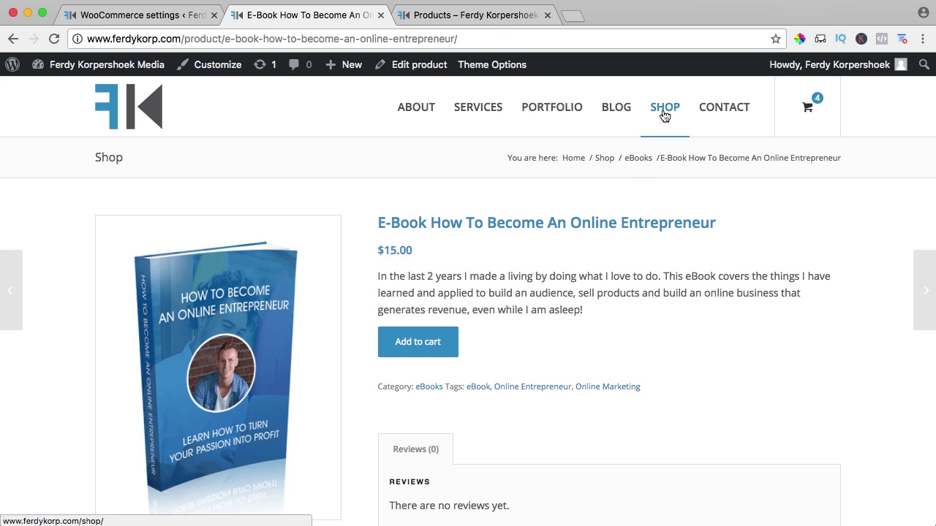
{"action": "mouse_move", "coordinate": [807, 110]}
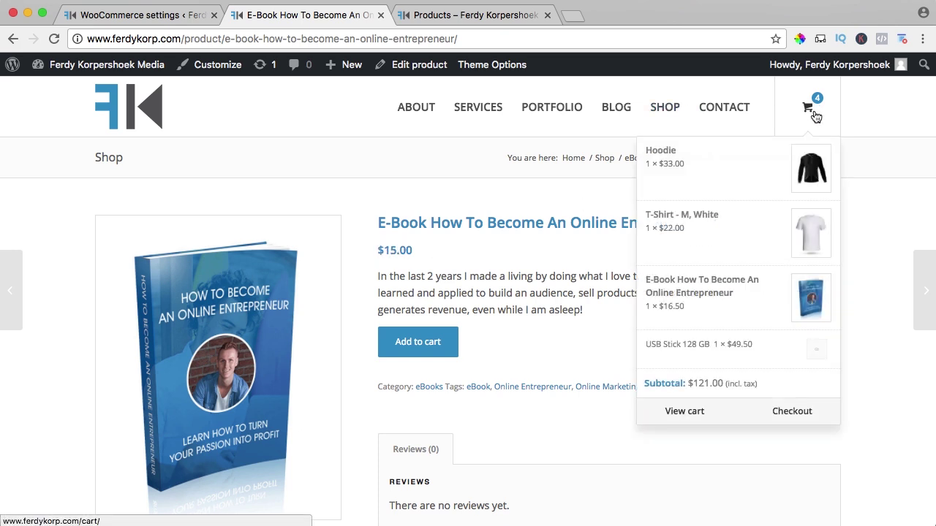
{"action": "left_click", "coordinate": [688, 413]}
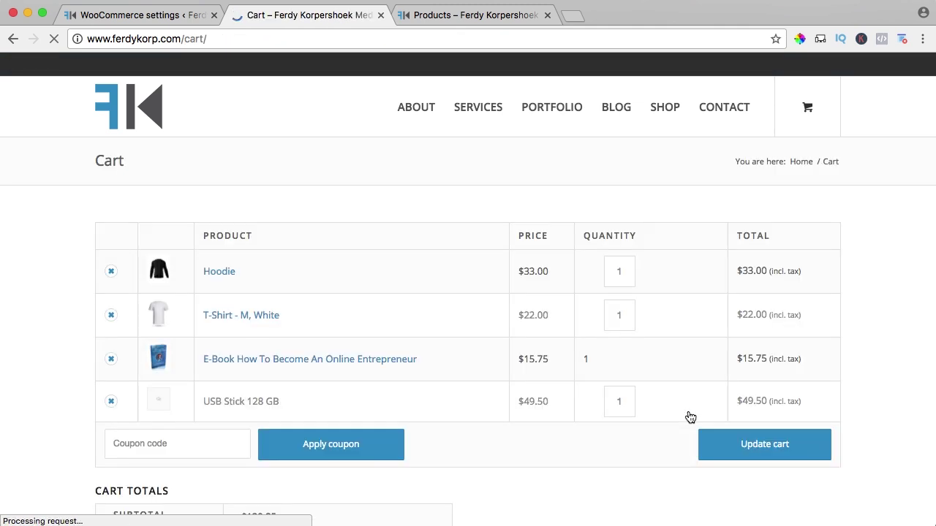
{"action": "left_click_drag", "start_coordinate": [527, 359], "coordinate": [550, 360]}
{"action": "left_click", "coordinate": [550, 363]}
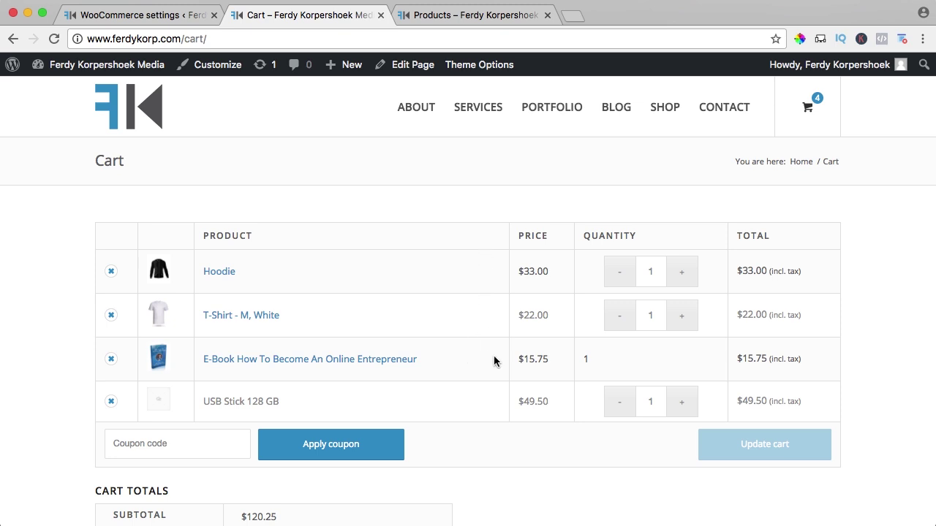
{"action": "left_click", "coordinate": [287, 362]}
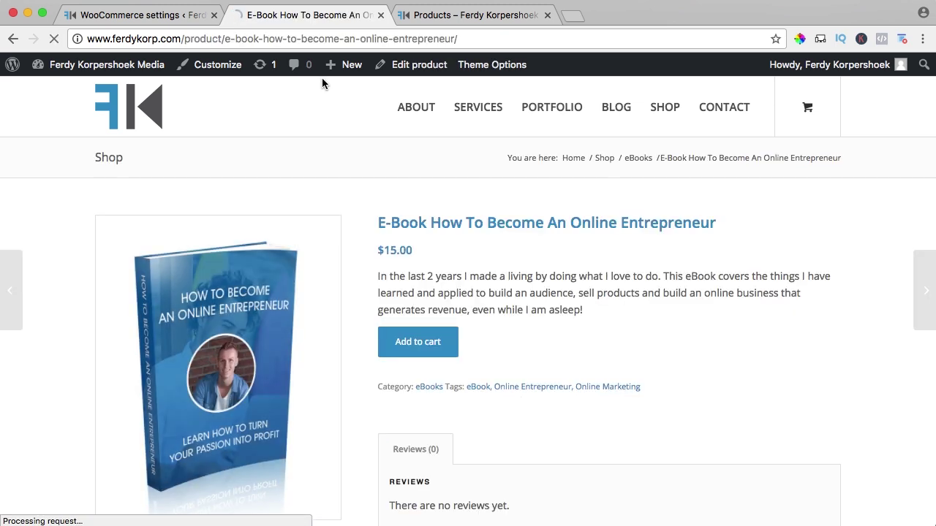
Change the E-Book's tax class to Zero rate and update the product
{"action": "left_click", "coordinate": [417, 64]}
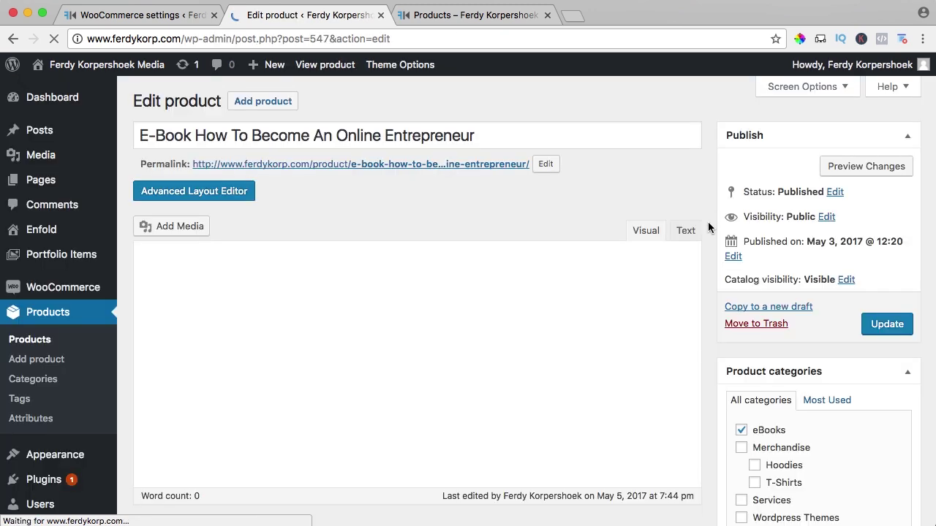
{"action": "scroll", "coordinate": [708, 227], "scroll_direction": "down", "scroll_amount": 10}
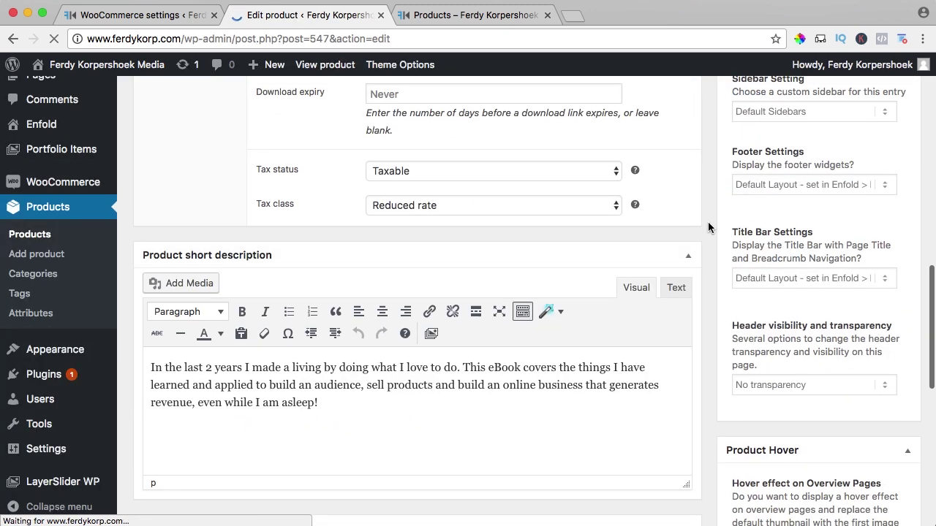
{"action": "left_click", "coordinate": [413, 184]}
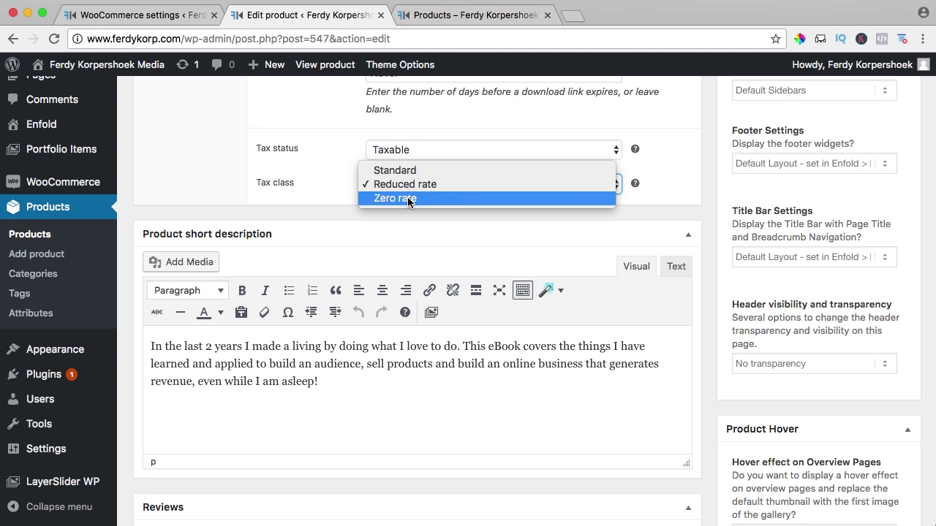
{"action": "left_click", "coordinate": [409, 198]}
{"action": "scroll", "coordinate": [709, 203], "scroll_direction": "up", "scroll_amount": 10}
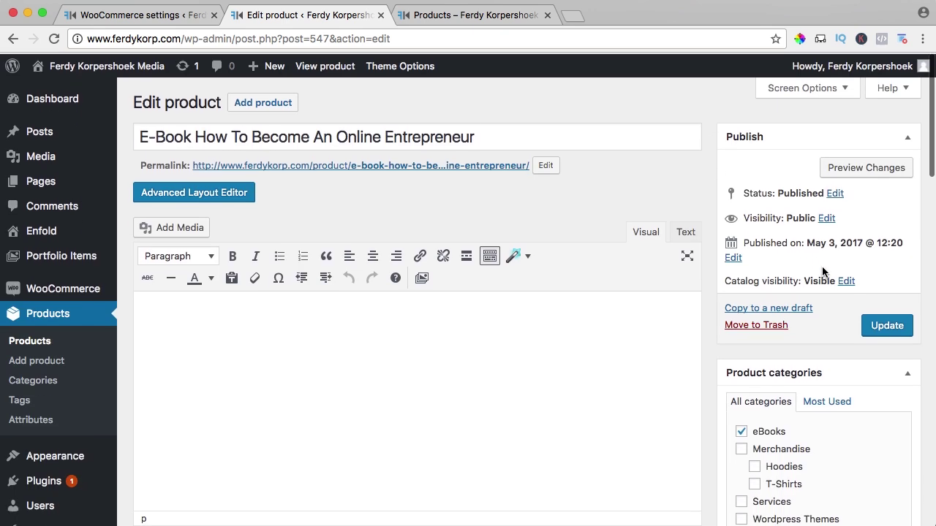
{"action": "left_click", "coordinate": [881, 323]}
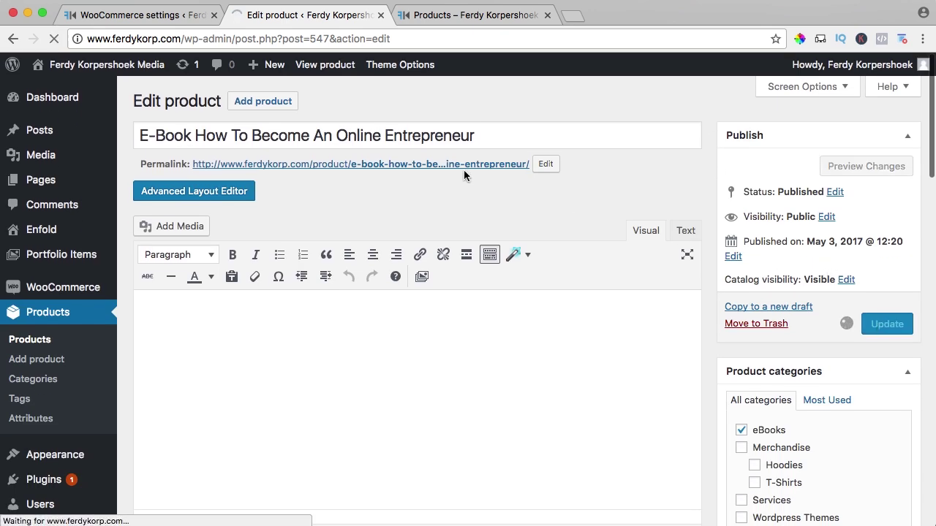
Review the cart: E-Book at $15.00, total $119.50 including $9.50 taxes
{"action": "left_click", "coordinate": [324, 66]}
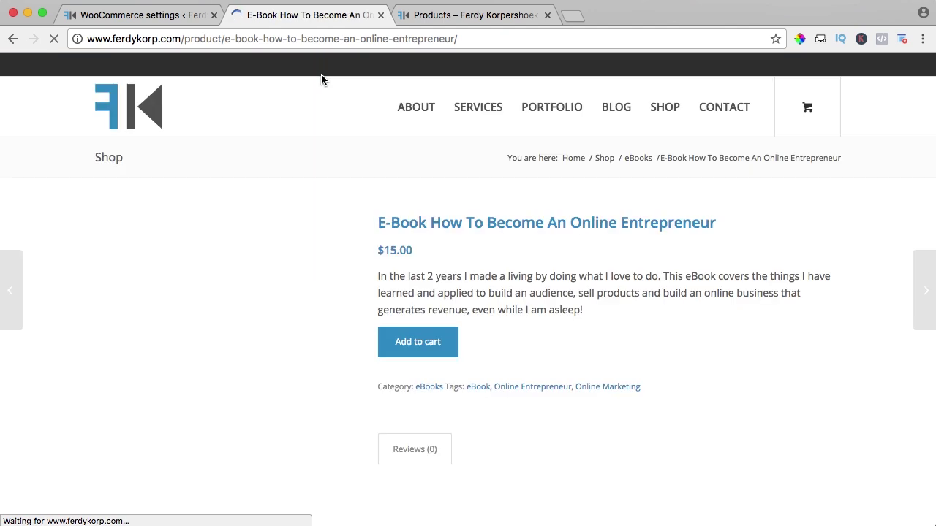
{"action": "mouse_move", "coordinate": [807, 107]}
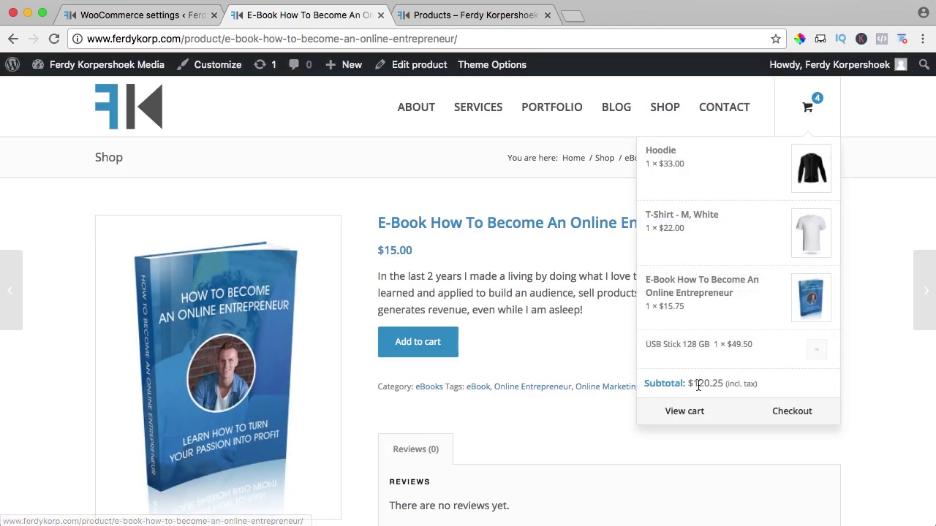
{"action": "left_click", "coordinate": [682, 413]}
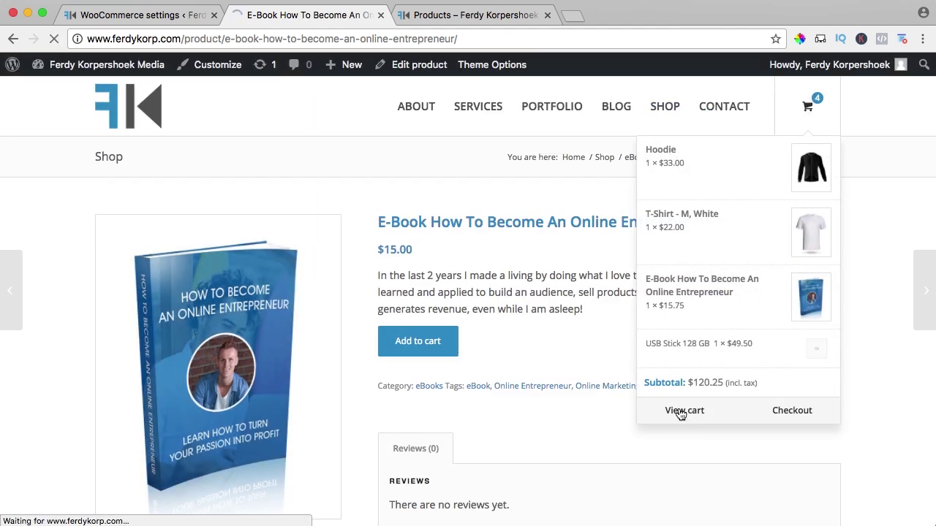
{"action": "left_click_drag", "start_coordinate": [549, 359], "coordinate": [523, 357]}
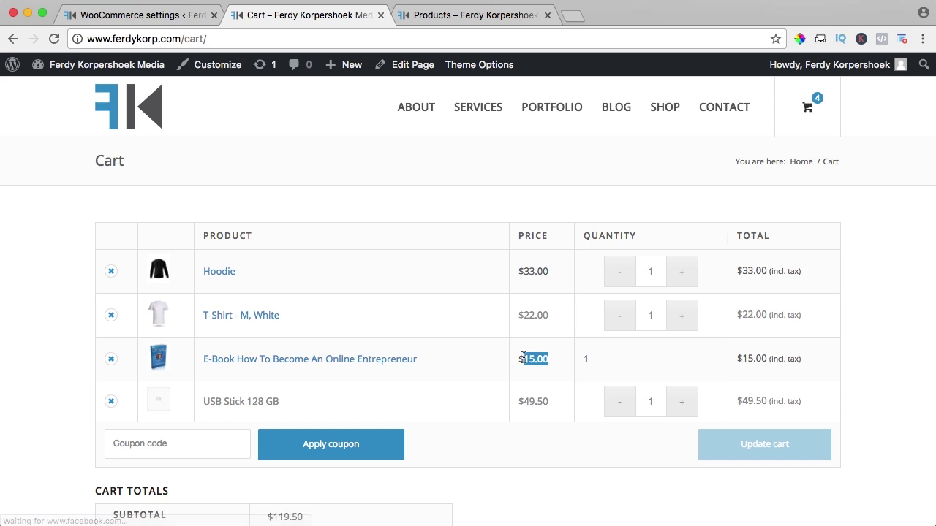
{"action": "left_click", "coordinate": [486, 316]}
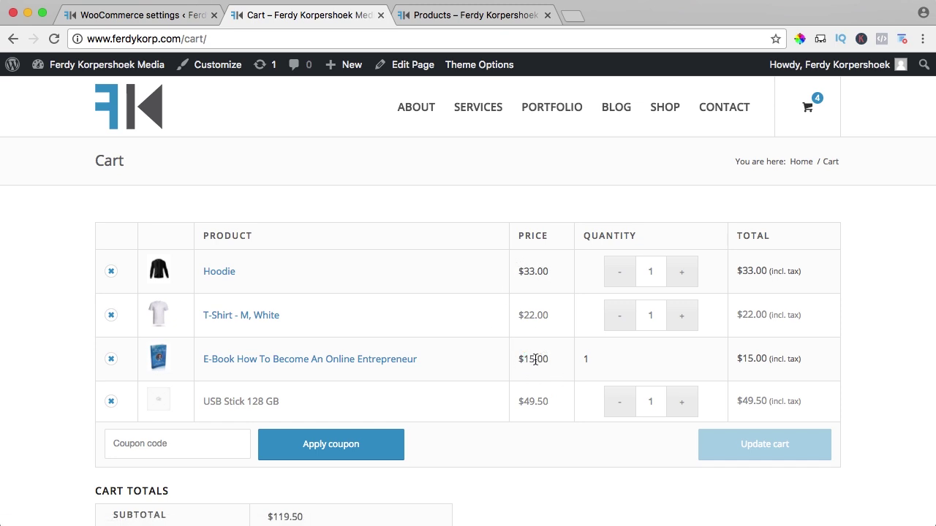
{"action": "left_click_drag", "start_coordinate": [548, 315], "coordinate": [516, 316]}
{"action": "left_click", "coordinate": [508, 317]}
{"action": "scroll", "coordinate": [475, 322], "scroll_direction": "down", "scroll_amount": 5}
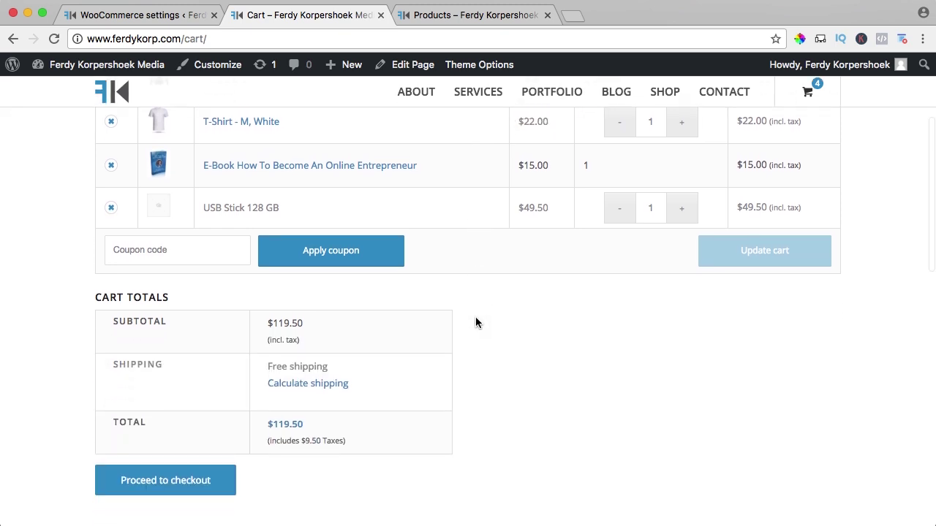
{"action": "scroll", "coordinate": [476, 322], "scroll_direction": "down", "scroll_amount": 2}
{"action": "left_click", "coordinate": [311, 363]}
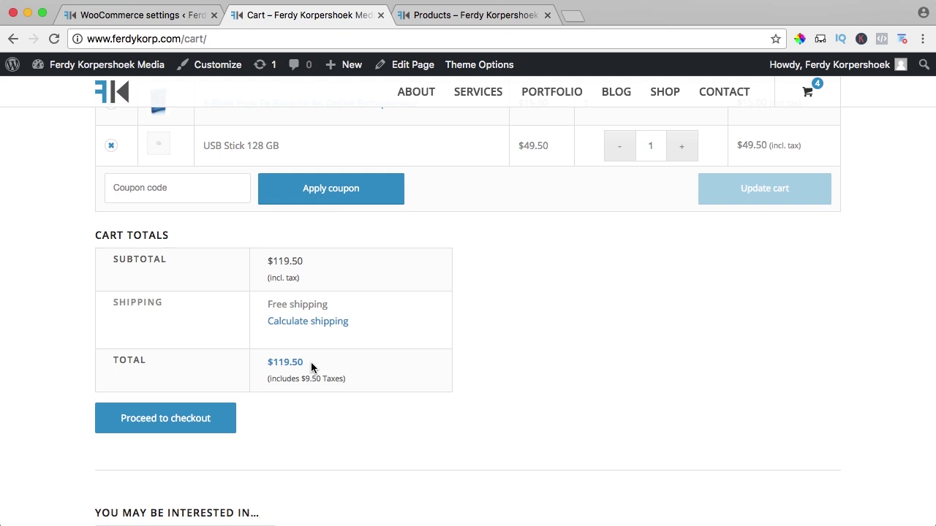
{"action": "left_click_drag", "start_coordinate": [300, 379], "coordinate": [324, 379]}
{"action": "left_click", "coordinate": [325, 379]}
{"action": "scroll", "coordinate": [482, 374], "scroll_direction": "down", "scroll_amount": 2}
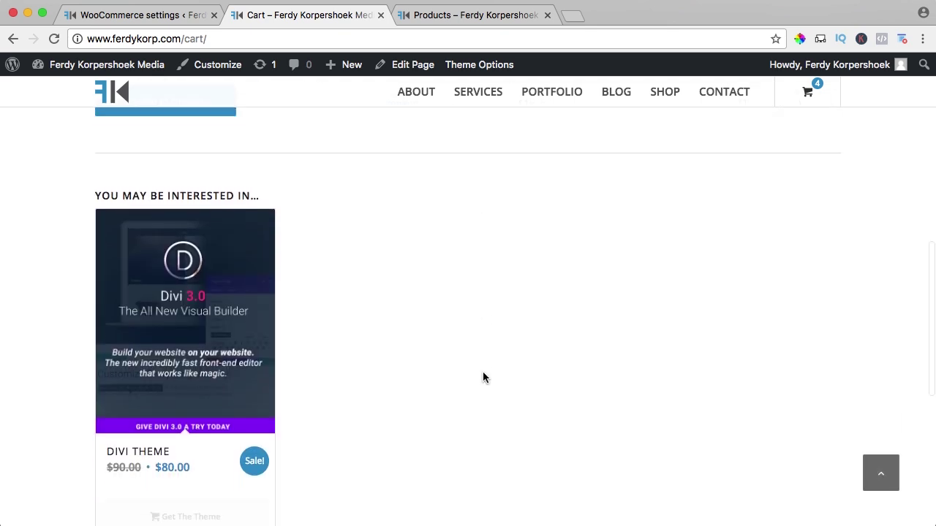
{"action": "scroll", "coordinate": [483, 375], "scroll_direction": "up", "scroll_amount": 10}
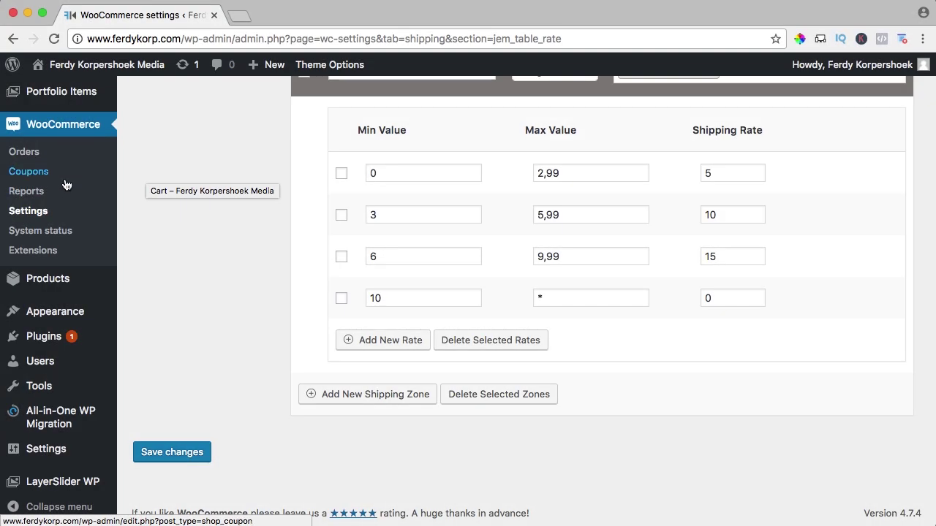
Open WooCommerce > Settings from the admin sidebar
{"action": "scroll", "coordinate": [68, 187], "scroll_direction": "up", "scroll_amount": 2}
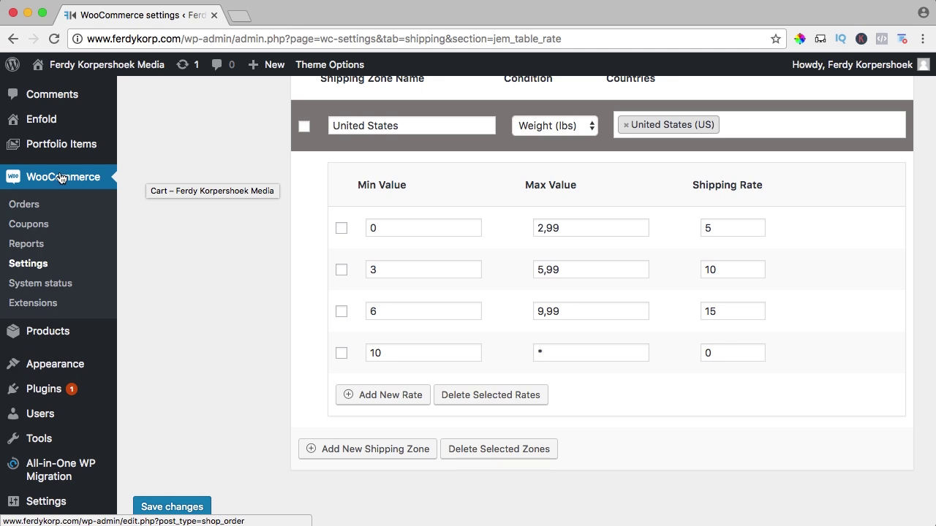
{"action": "left_click", "coordinate": [30, 265]}
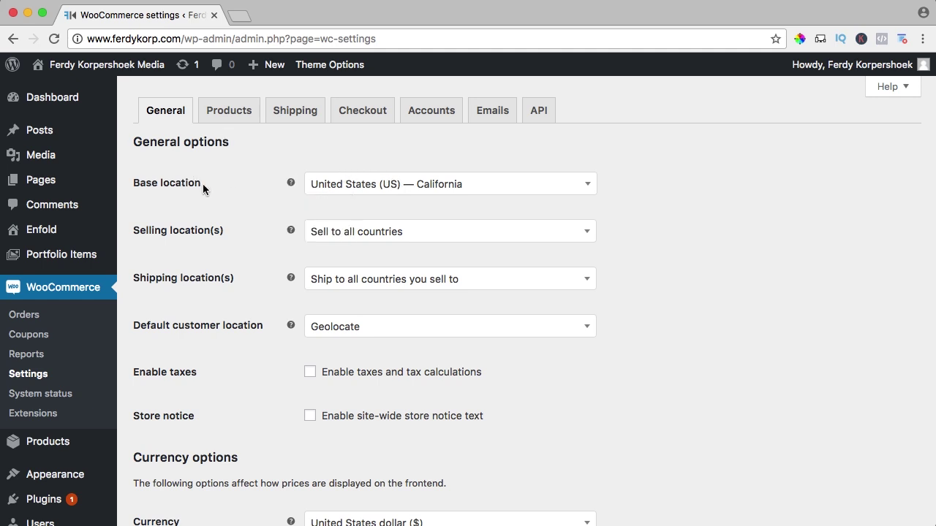
Try selling to specific countries United States and Netherlands, then remove both
{"action": "left_click", "coordinate": [392, 186]}
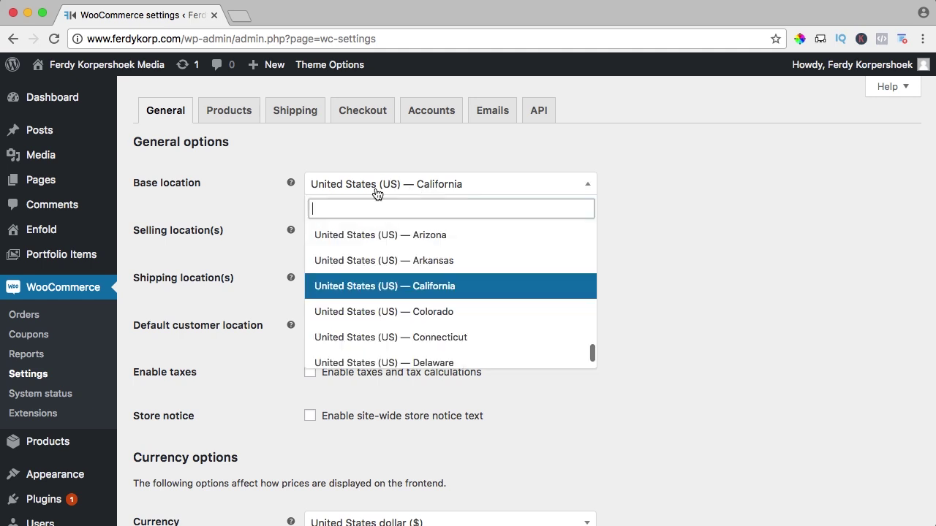
{"action": "left_click", "coordinate": [273, 196]}
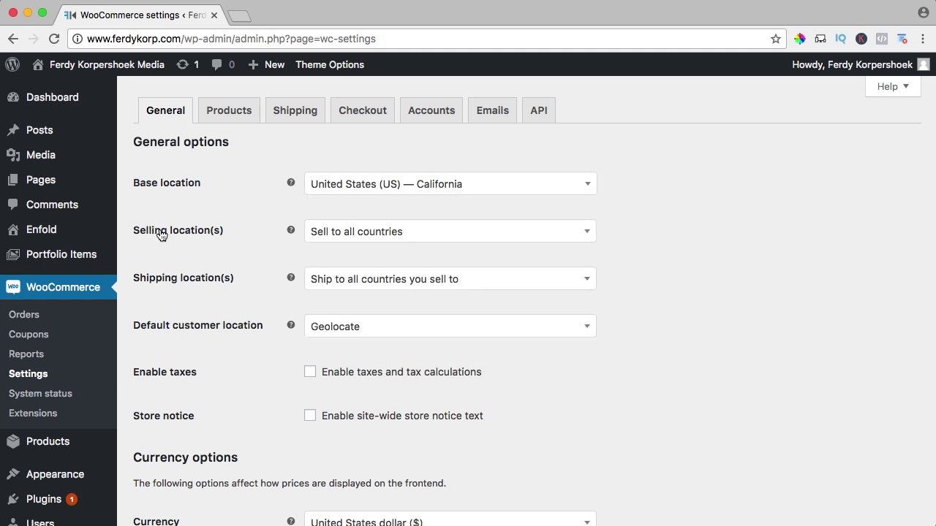
{"action": "left_click", "coordinate": [391, 233]}
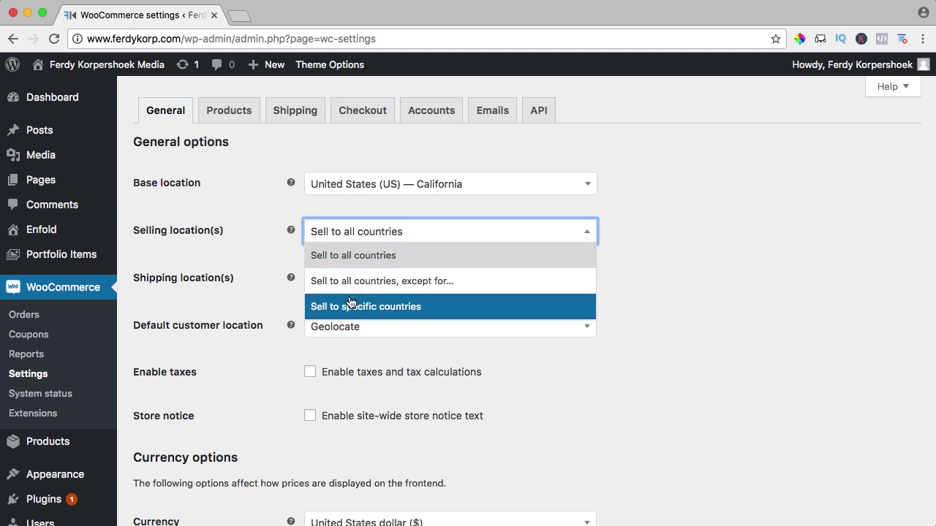
{"action": "left_click", "coordinate": [351, 304]}
{"action": "left_click", "coordinate": [351, 280]}
{"action": "type", "text": "Unite"}
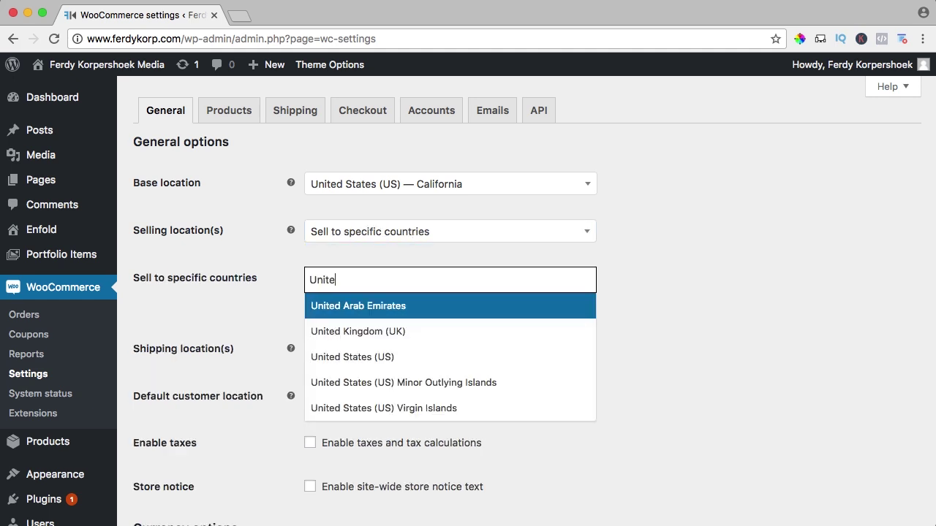
{"action": "type", "text": "d"}
{"action": "left_click", "coordinate": [380, 357]}
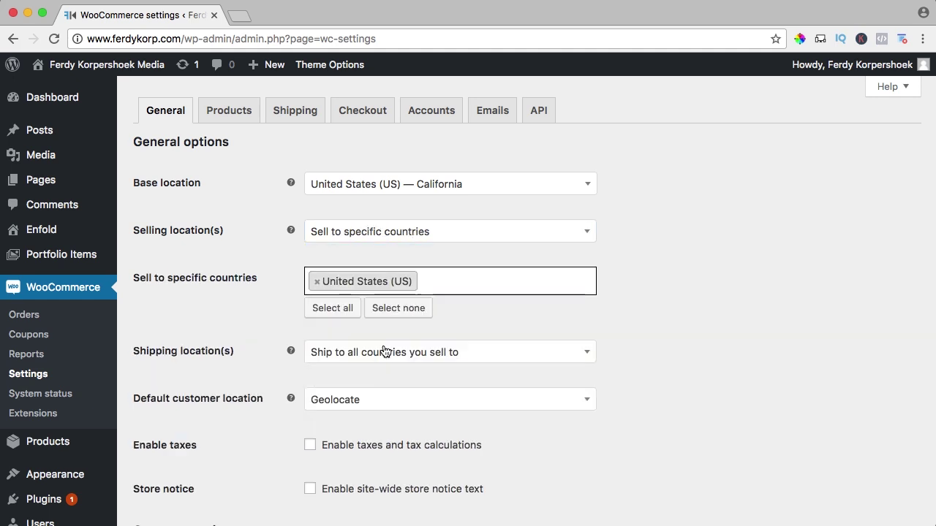
{"action": "type", "text": "Nethe"}
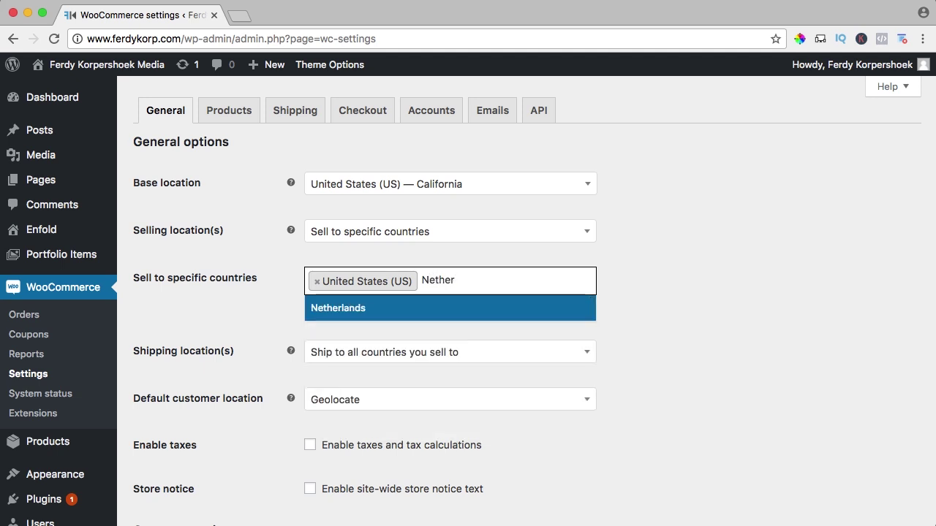
{"action": "type", "text": "r"}
{"action": "left_click", "coordinate": [429, 308]}
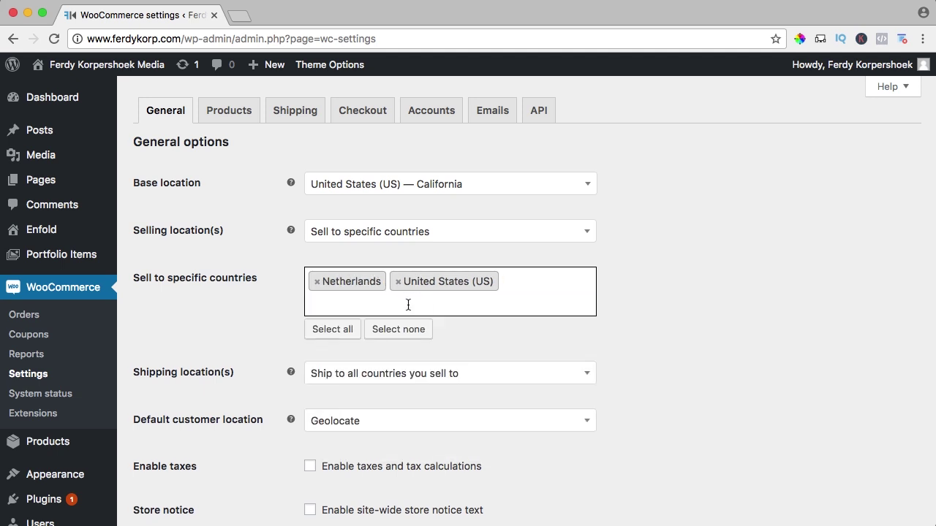
{"action": "key", "text": "BackSpace"}
{"action": "key", "text": "BackSpace"}
{"action": "key", "text": "BackSpace"}
{"action": "key", "text": "BackSpace"}
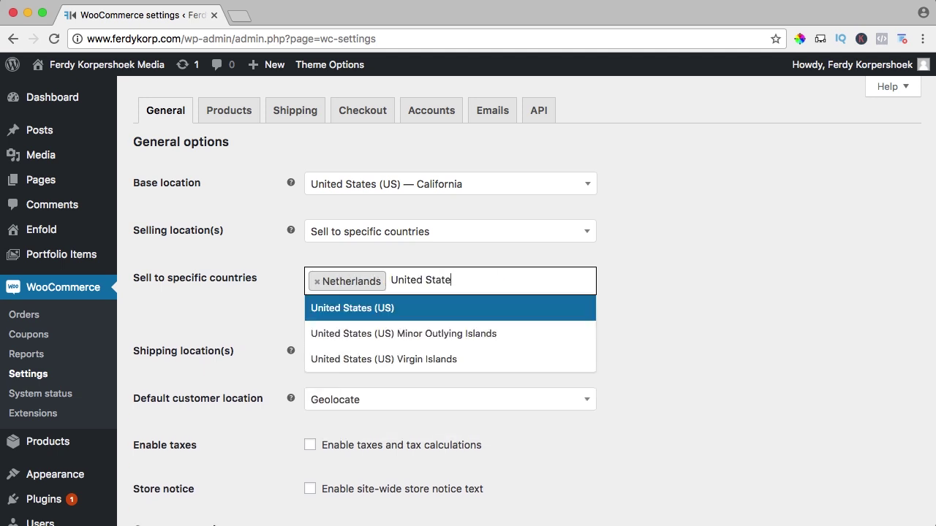
{"action": "key", "text": "BackSpace"}
{"action": "key", "text": "BackSpace"}
{"action": "key", "text": "BackSpace"}
{"action": "key", "text": "BackSpace"}
{"action": "key", "text": "BackSpace"}
{"action": "key", "text": "BackSpace"}
{"action": "key", "text": "BackSpace"}
{"action": "key", "text": "BackSpace"}
{"action": "key", "text": "BackSpace"}
{"action": "key", "text": "BackSpace"}
{"action": "key", "text": "BackSpace"}
{"action": "key", "text": "BackSpace"}
{"action": "key", "text": "BackSpace"}
{"action": "key", "text": "BackSpace"}
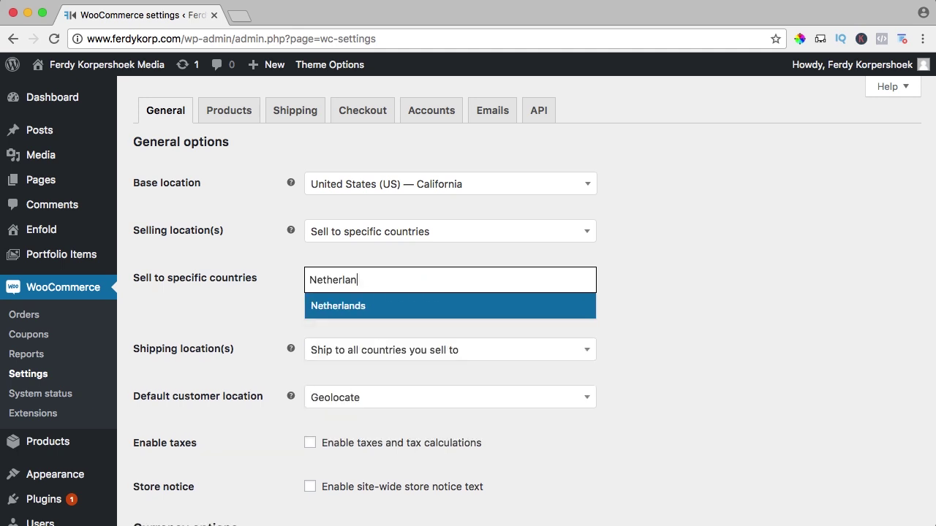
{"action": "key", "text": "BackSpace"}
{"action": "key", "text": "BackSpace"}
{"action": "key", "text": "BackSpace"}
{"action": "key", "text": "BackSpace"}
{"action": "key", "text": "BackSpace"}
{"action": "key", "text": "BackSpace"}
{"action": "key", "text": "BackSpace"}
{"action": "key", "text": "BackSpace"}
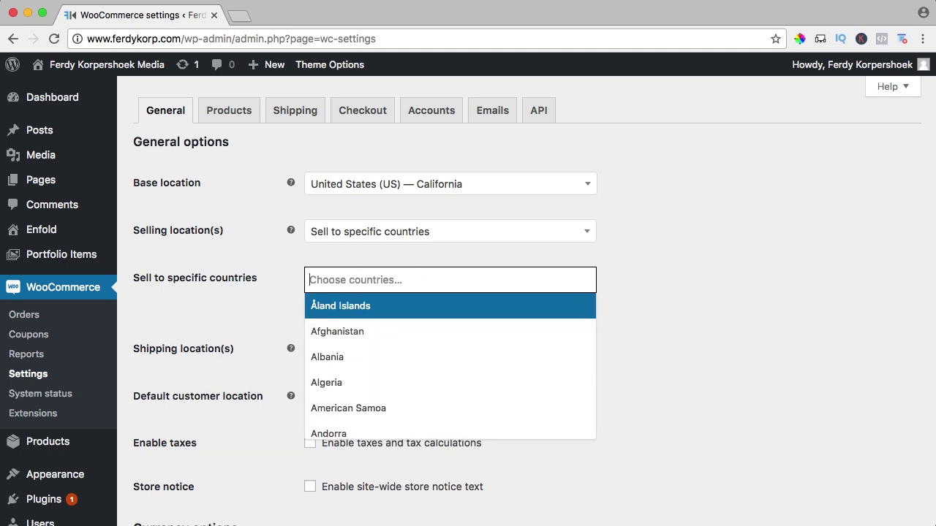
Set selling locations to all countries except Burkina Faso
{"action": "left_click", "coordinate": [376, 232]}
{"action": "left_click", "coordinate": [344, 255]}
{"action": "left_click", "coordinate": [337, 232]}
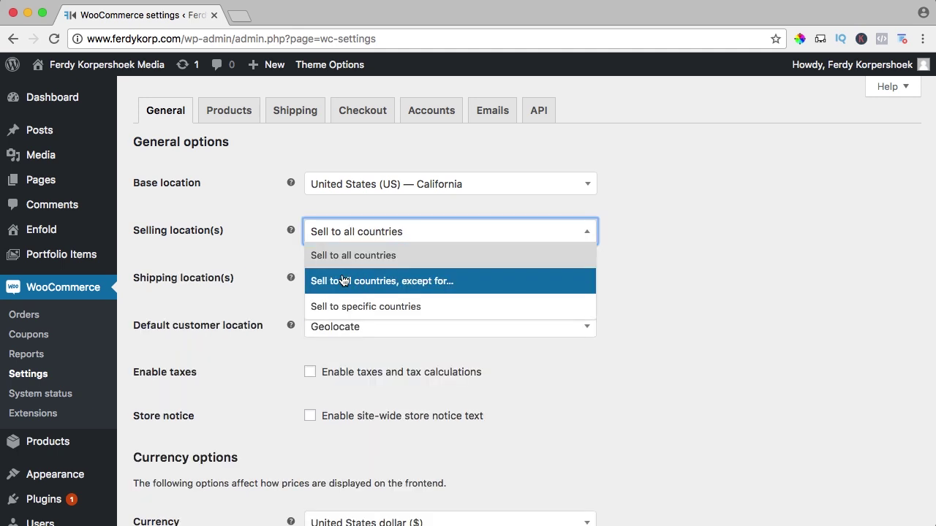
{"action": "left_click", "coordinate": [386, 282]}
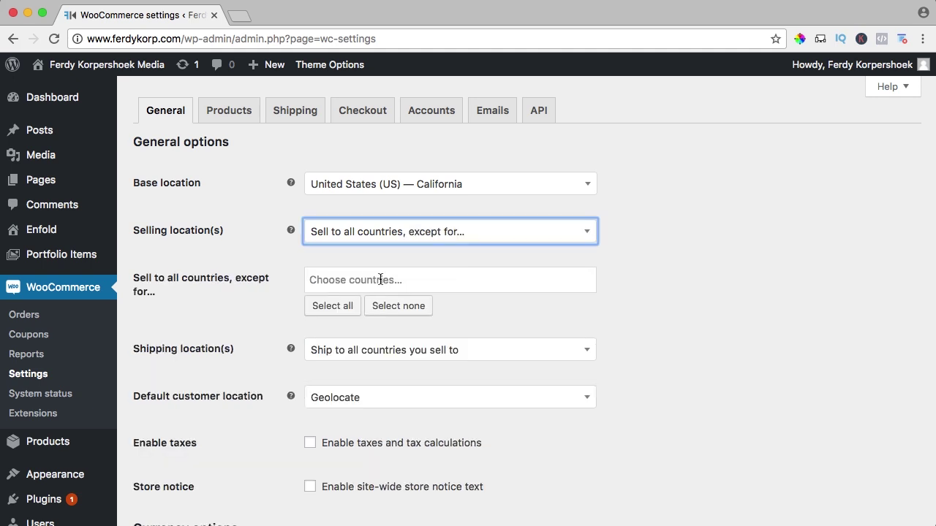
{"action": "left_click", "coordinate": [347, 282]}
{"action": "type", "text": "Burkina"}
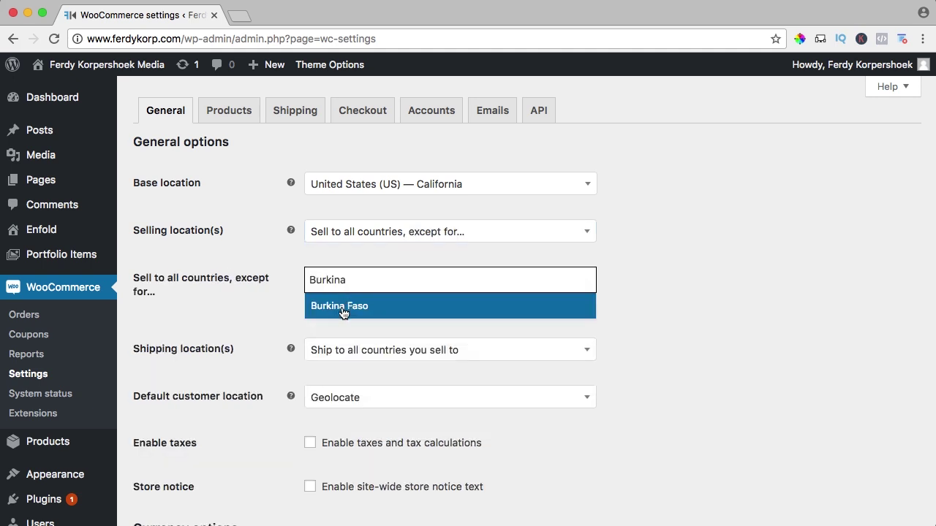
{"action": "left_click", "coordinate": [343, 306]}
{"action": "scroll", "coordinate": [278, 272], "scroll_direction": "down", "scroll_amount": 2}
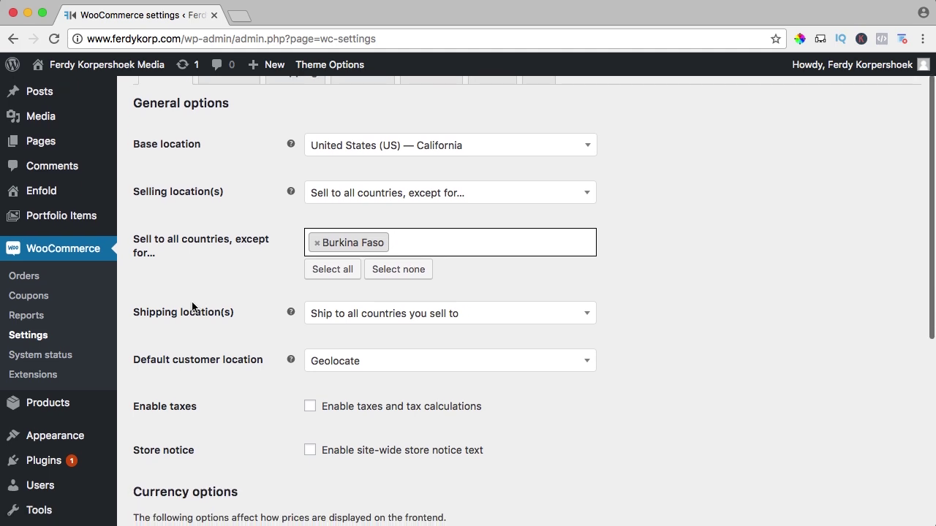
Keep shipping to all selling countries and Geolocate as the default customer location
{"action": "left_click", "coordinate": [343, 316]}
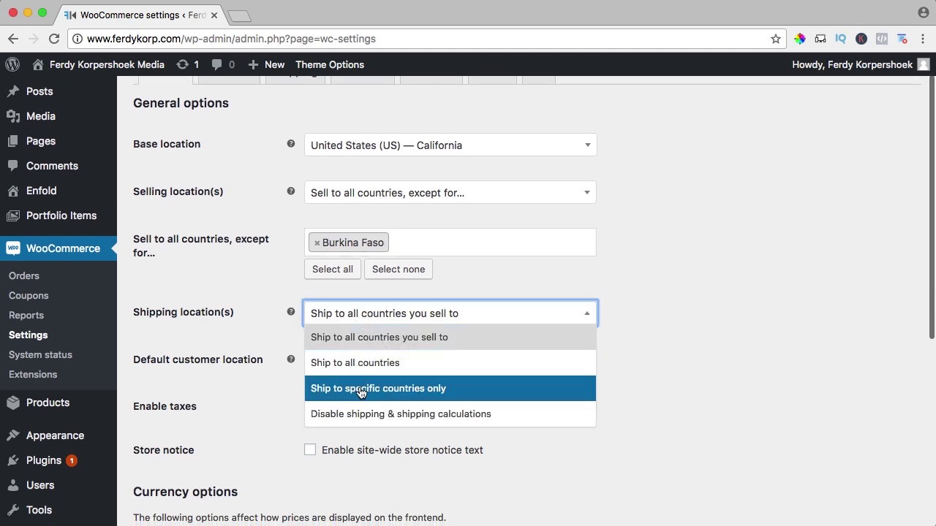
{"action": "left_click", "coordinate": [371, 344]}
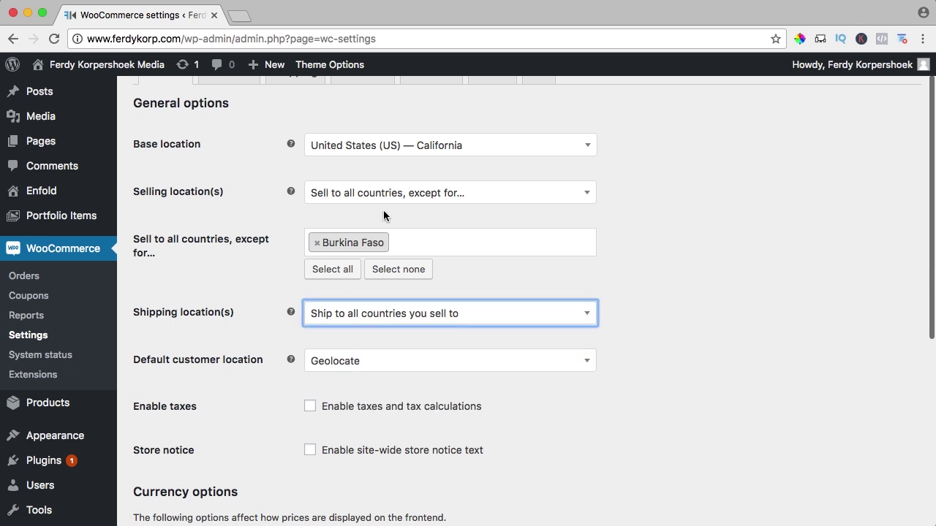
{"action": "scroll", "coordinate": [277, 261], "scroll_direction": "down", "scroll_amount": 3}
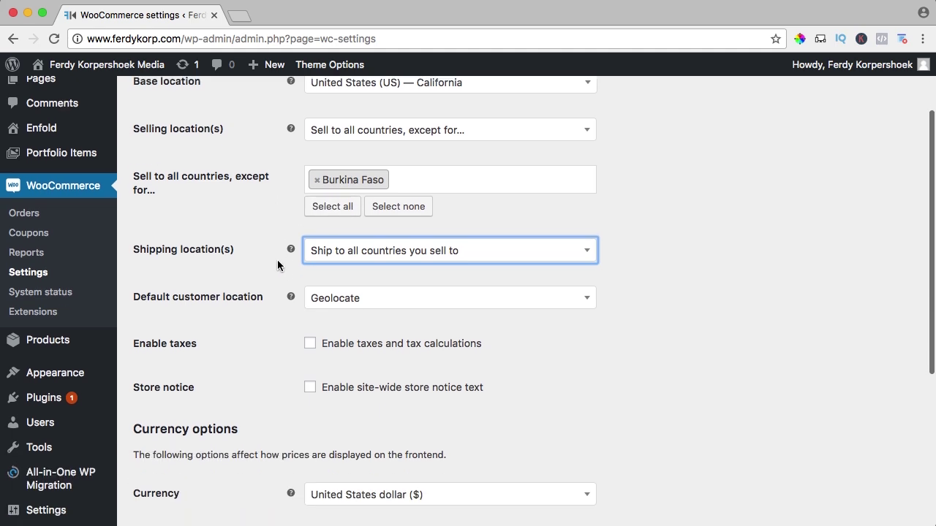
{"action": "scroll", "coordinate": [267, 267], "scroll_direction": "down", "scroll_amount": 1}
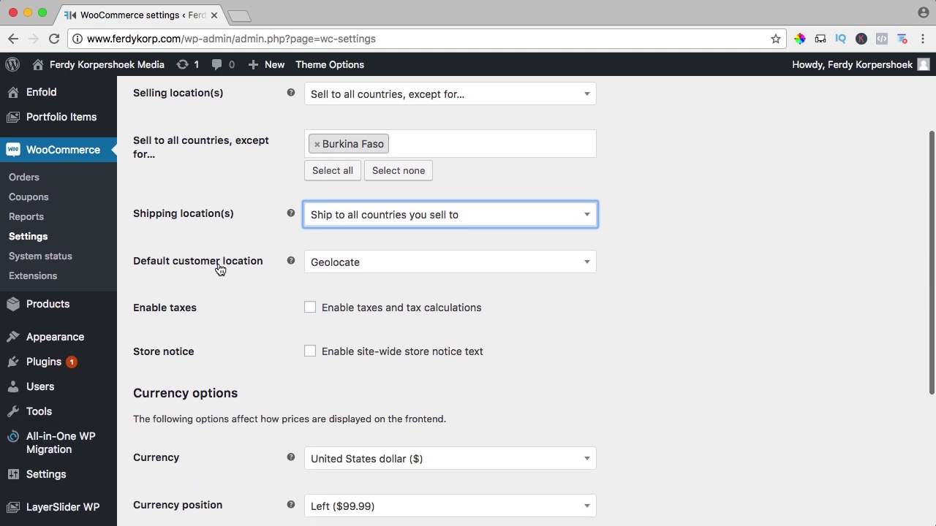
{"action": "left_click", "coordinate": [344, 263]}
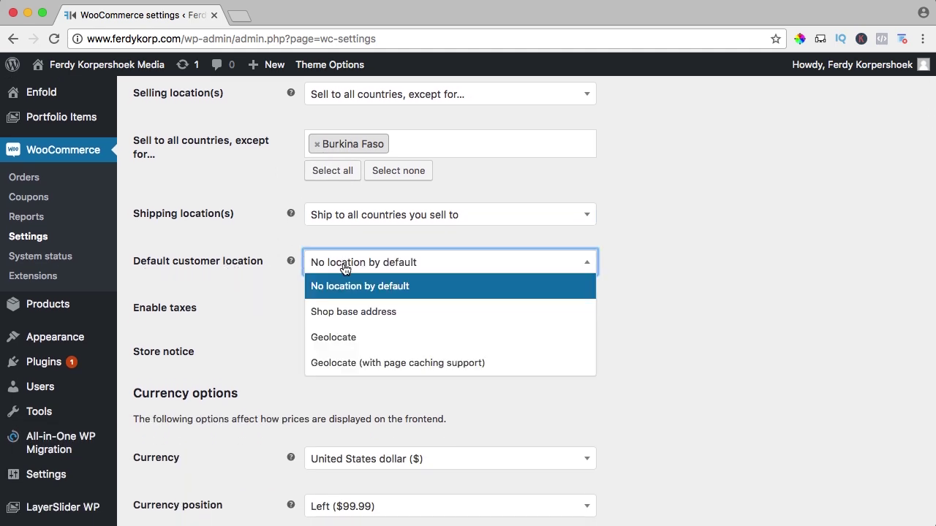
{"action": "left_click", "coordinate": [343, 343]}
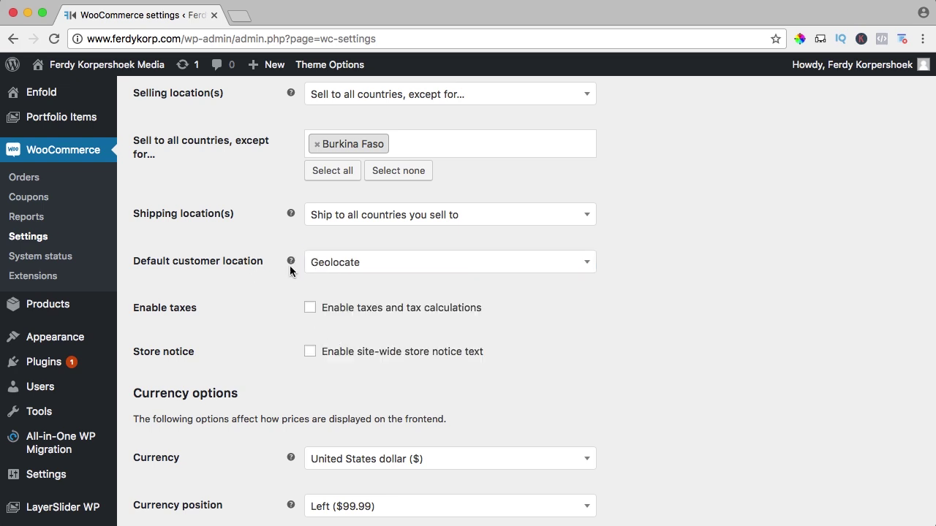
{"action": "scroll", "coordinate": [275, 282], "scroll_direction": "down", "scroll_amount": 2}
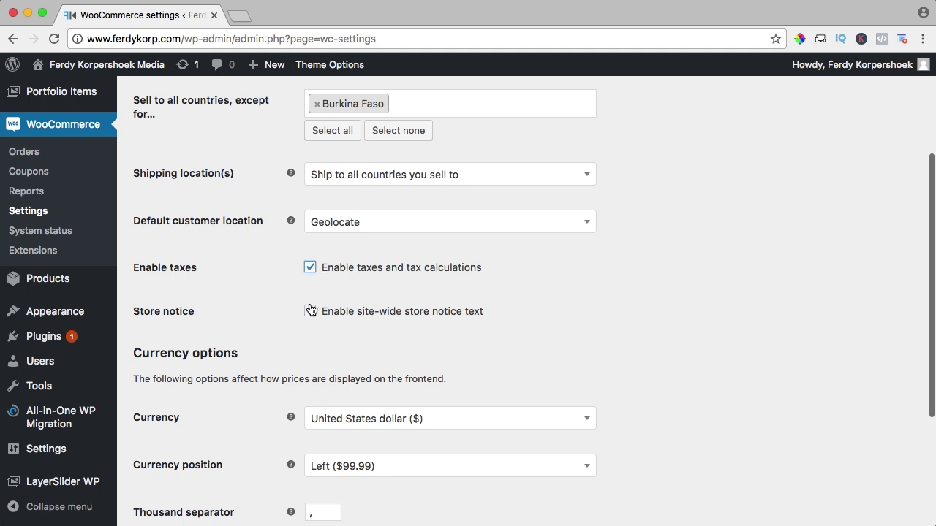
{"action": "scroll", "coordinate": [278, 285], "scroll_direction": "down", "scroll_amount": 2}
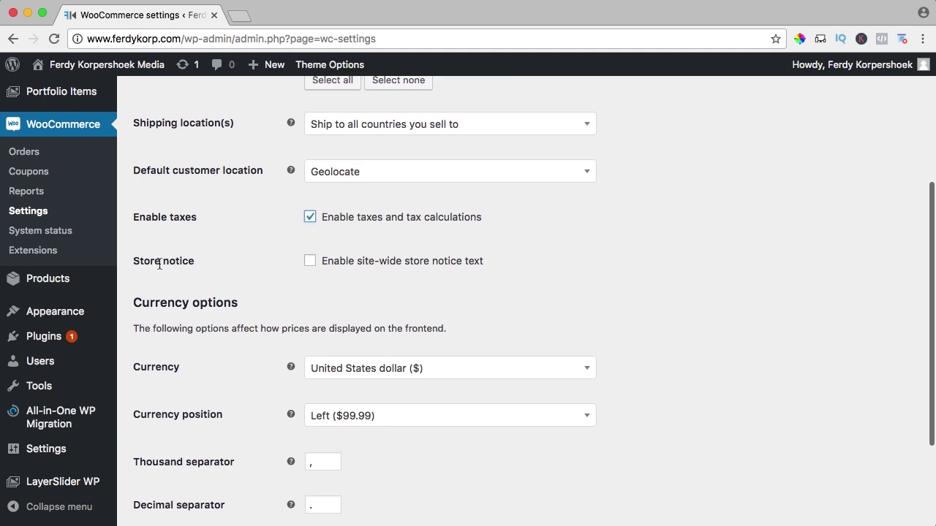
Enable the site-wide store notice and save the settings
{"action": "left_click", "coordinate": [311, 262]}
{"action": "scroll", "coordinate": [272, 258], "scroll_direction": "down", "scroll_amount": 8}
{"action": "left_click", "coordinate": [194, 457]}
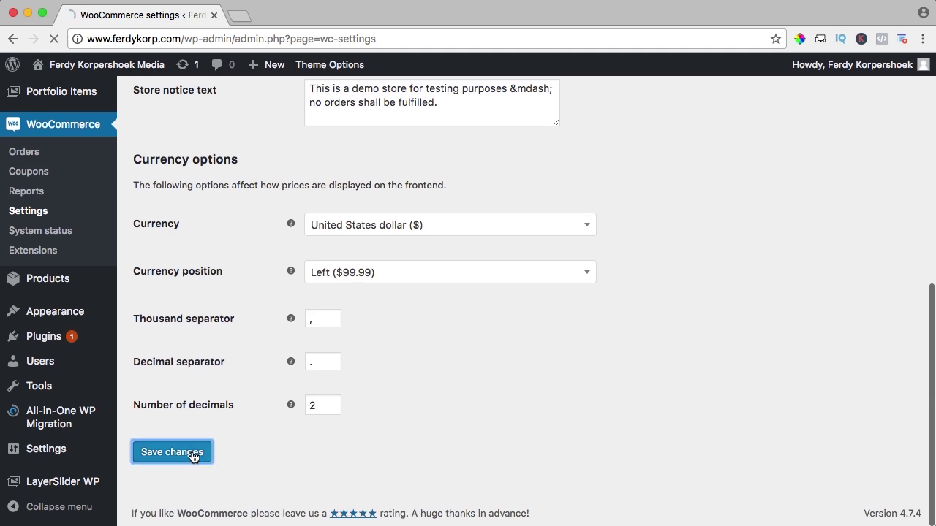
View the store notice on the storefront in Safari, then close Safari
{"action": "key", "text": "super+space"}
{"action": "type", "text": "safari"}
{"action": "key", "text": "Return"}
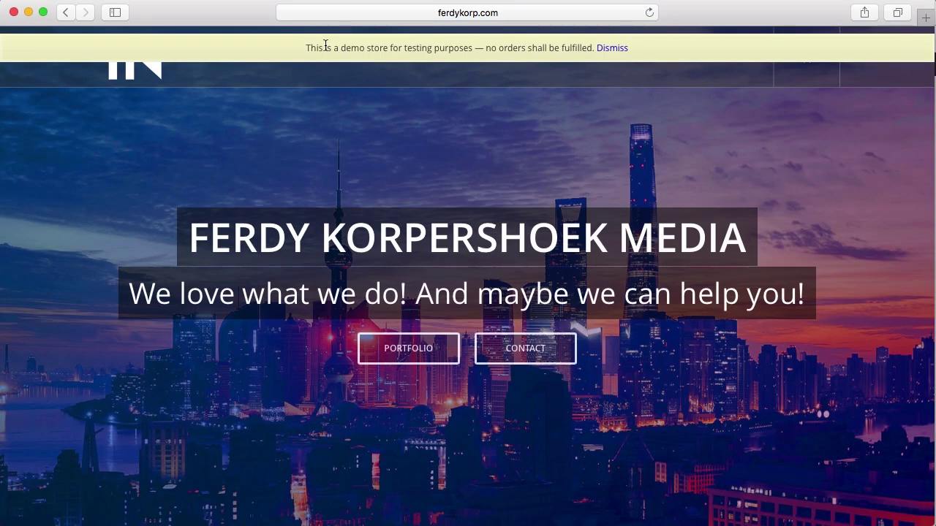
{"action": "left_click", "coordinate": [612, 49]}
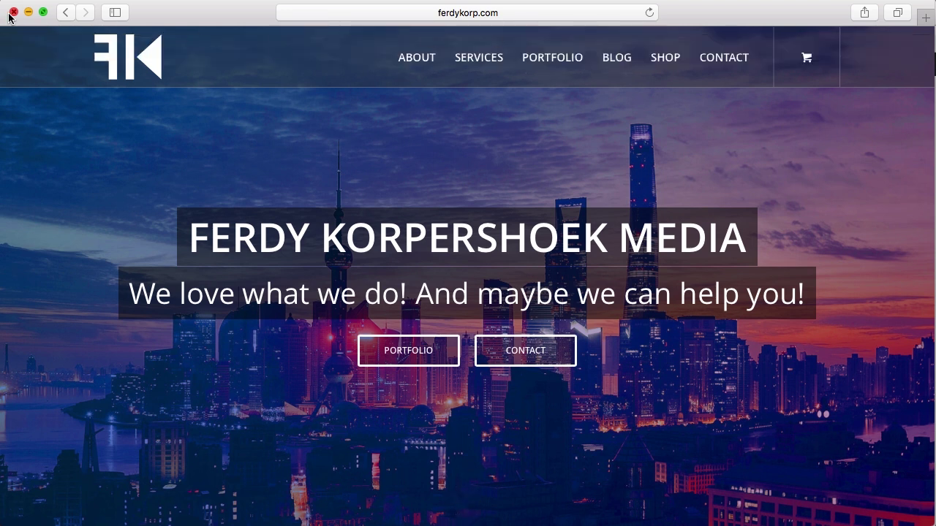
{"action": "left_click", "coordinate": [13, 13]}
{"action": "left_click", "coordinate": [259, 284]}
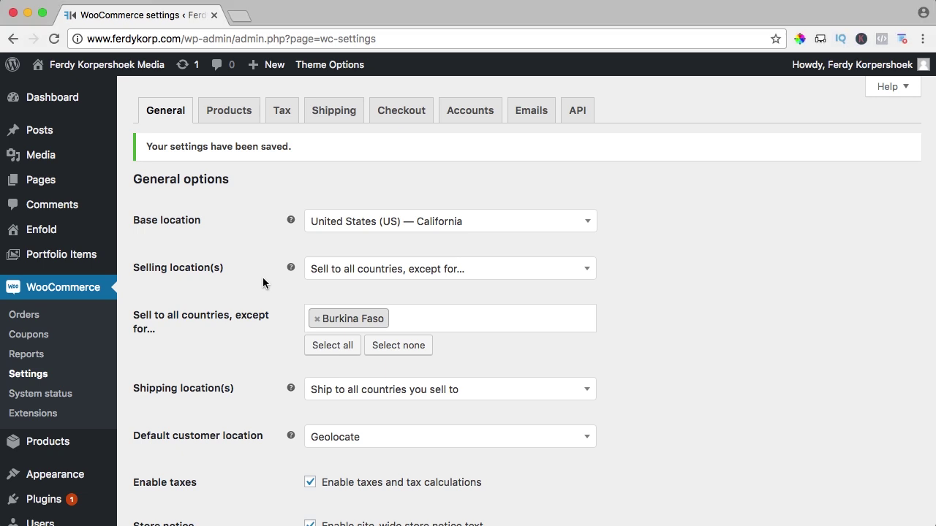
Turn off the store notice and set the decimal separator to a comma
{"action": "scroll", "coordinate": [262, 283], "scroll_direction": "down", "scroll_amount": 10}
{"action": "scroll", "coordinate": [263, 283], "scroll_direction": "up", "scroll_amount": 3}
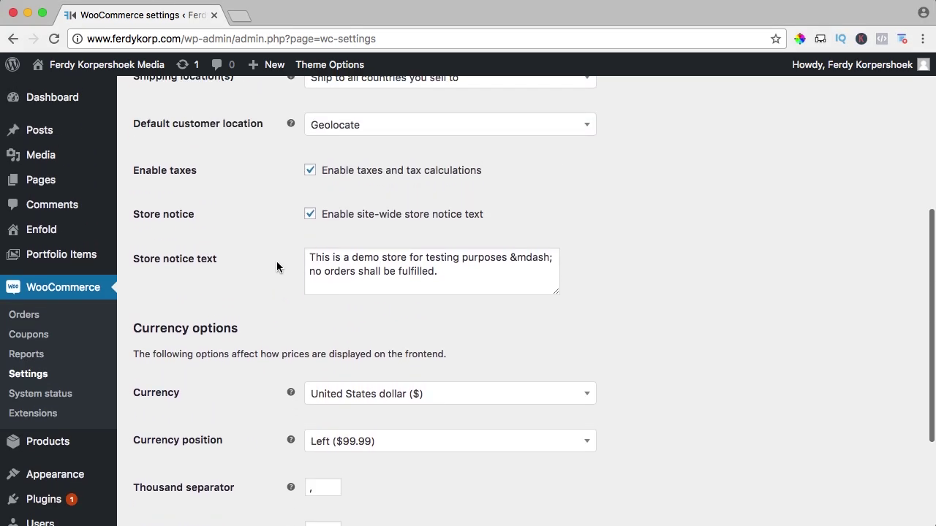
{"action": "left_click", "coordinate": [312, 215]}
{"action": "scroll", "coordinate": [292, 234], "scroll_direction": "down", "scroll_amount": 3}
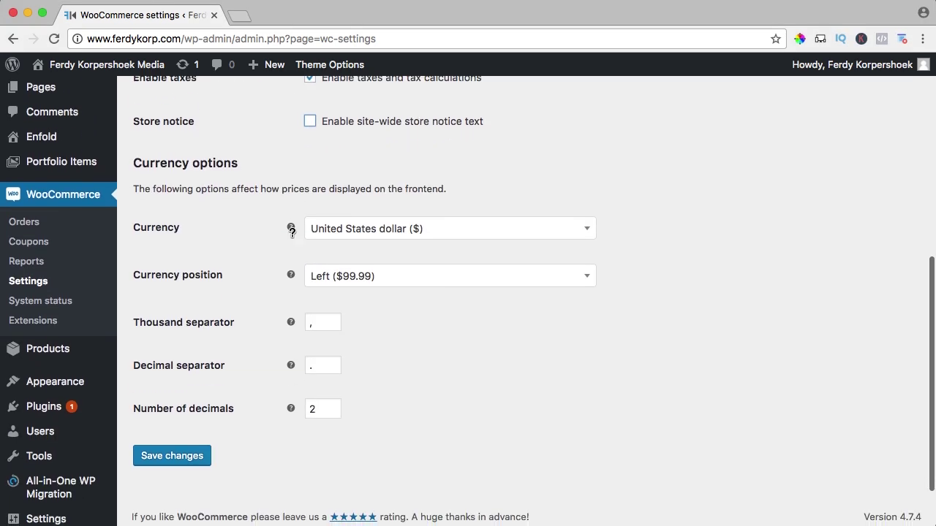
{"action": "scroll", "coordinate": [380, 233], "scroll_direction": "up", "scroll_amount": 1}
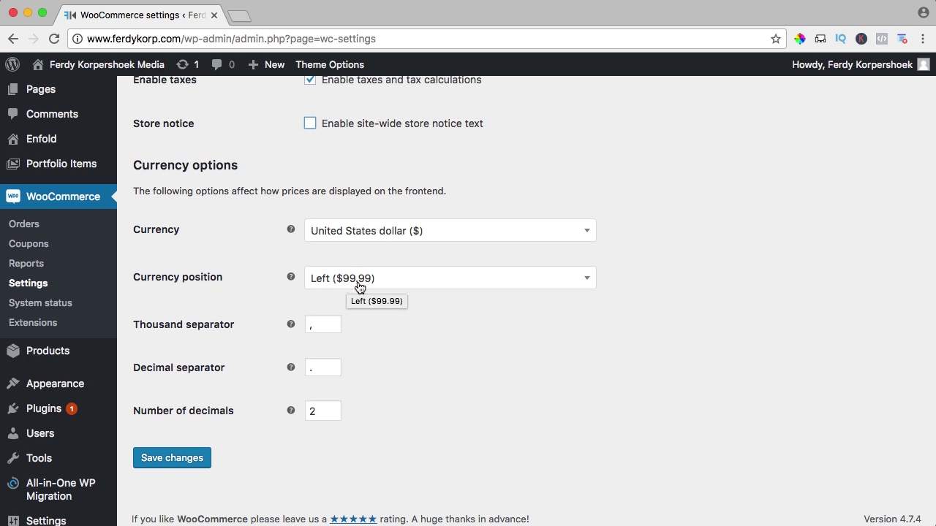
{"action": "double_click", "coordinate": [327, 367]}
{"action": "mouse_move", "coordinate": [292, 364]}
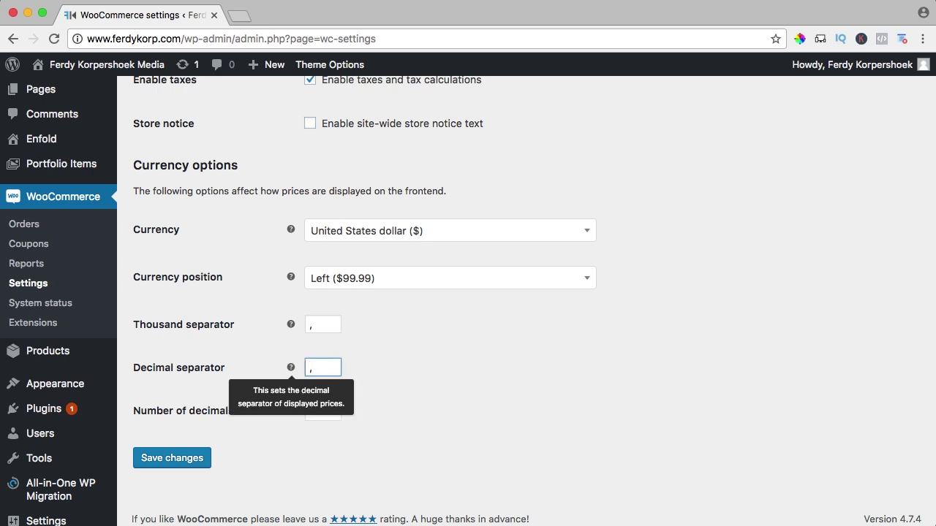
{"action": "type", "text": ","}
{"action": "key", "text": "Tab"}
Set the currency to Euro (€), positioned right with space, and save
{"action": "left_click", "coordinate": [395, 234]}
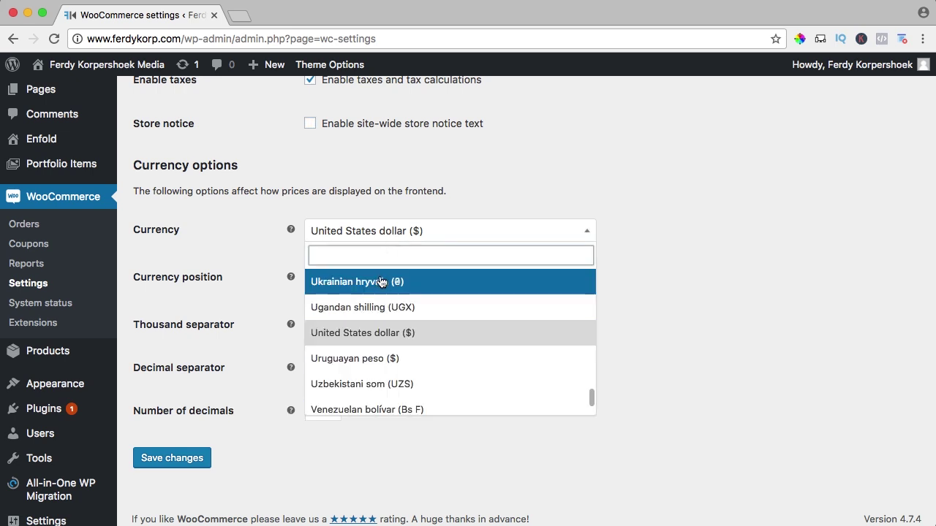
{"action": "type", "text": "euro"}
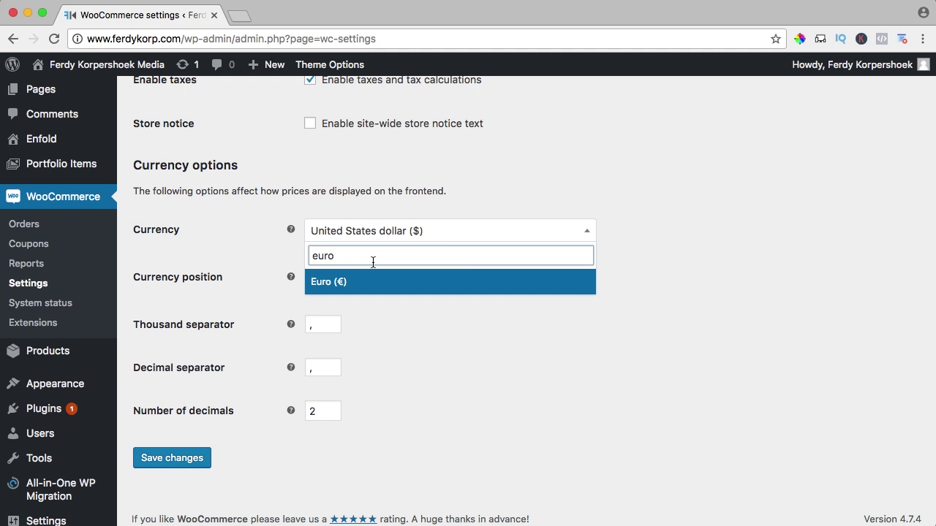
{"action": "left_click", "coordinate": [365, 282]}
{"action": "left_click", "coordinate": [341, 282]}
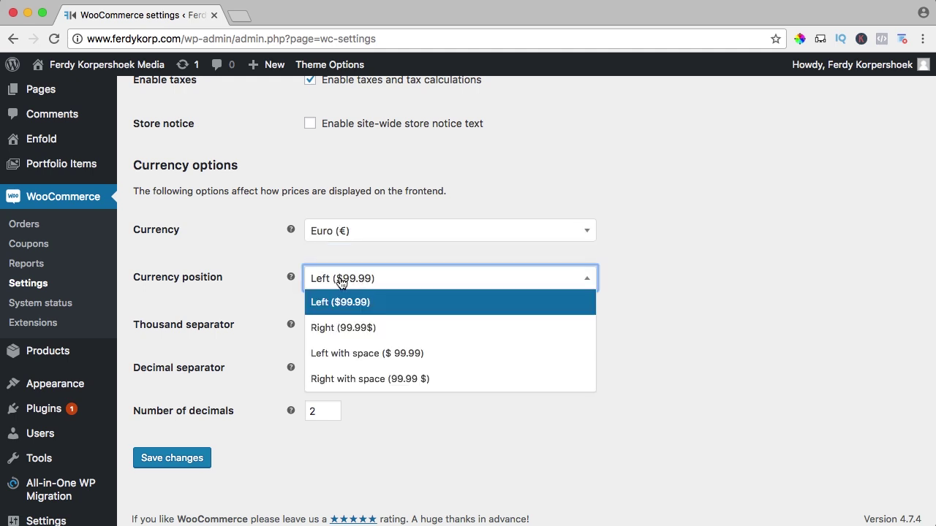
{"action": "left_click", "coordinate": [394, 355]}
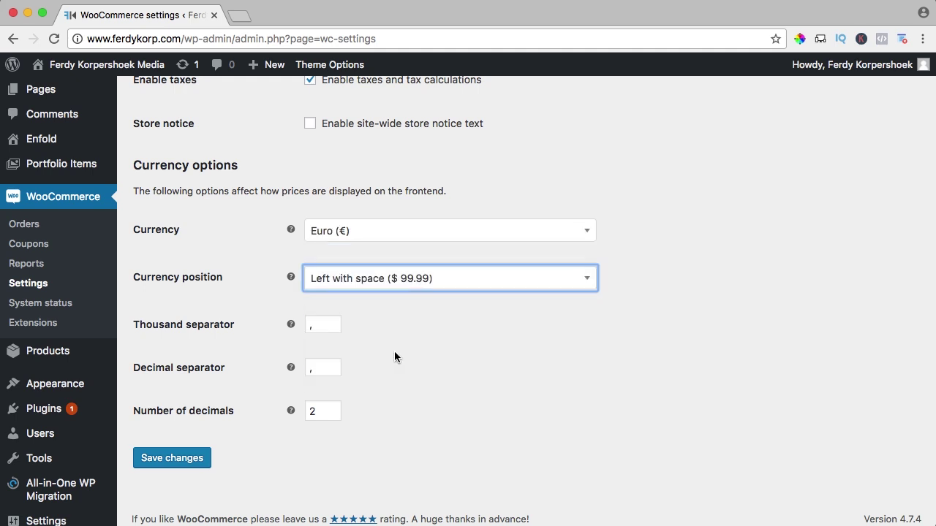
{"action": "left_click", "coordinate": [397, 279]}
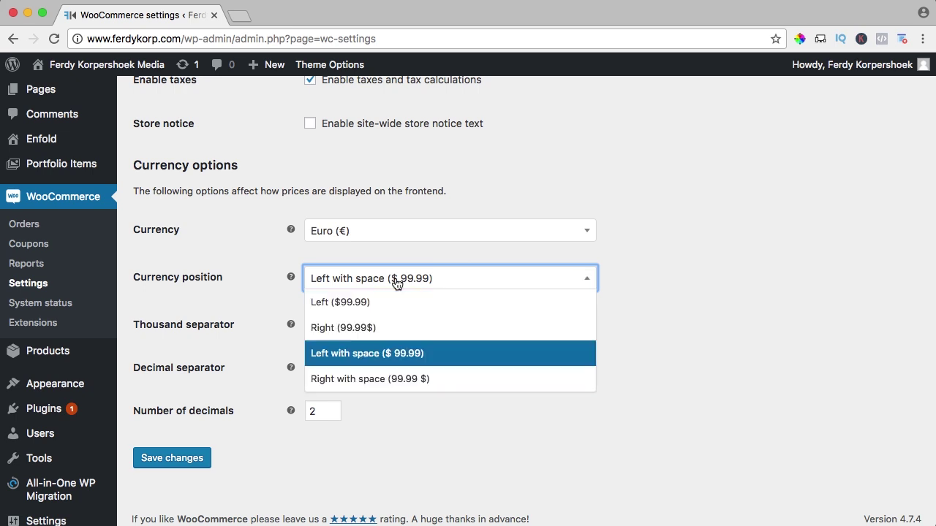
{"action": "left_click", "coordinate": [410, 379]}
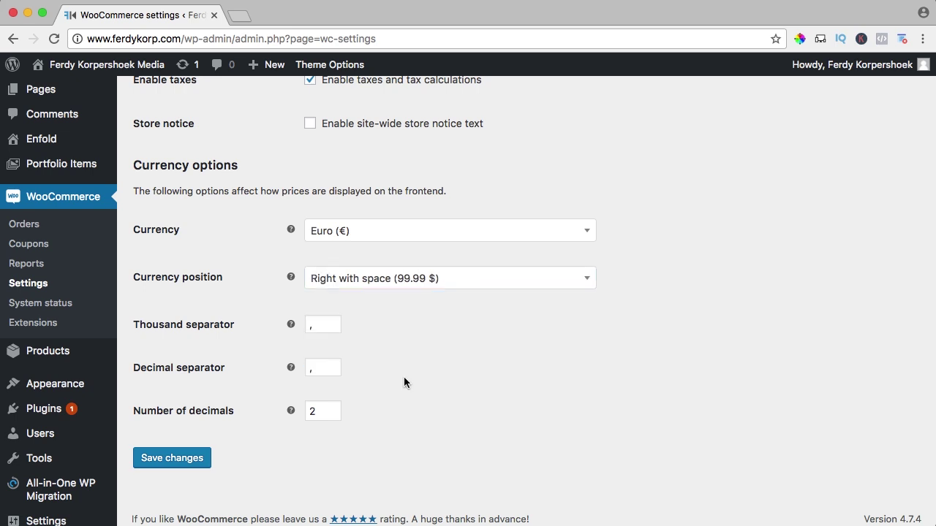
{"action": "left_click", "coordinate": [186, 458]}
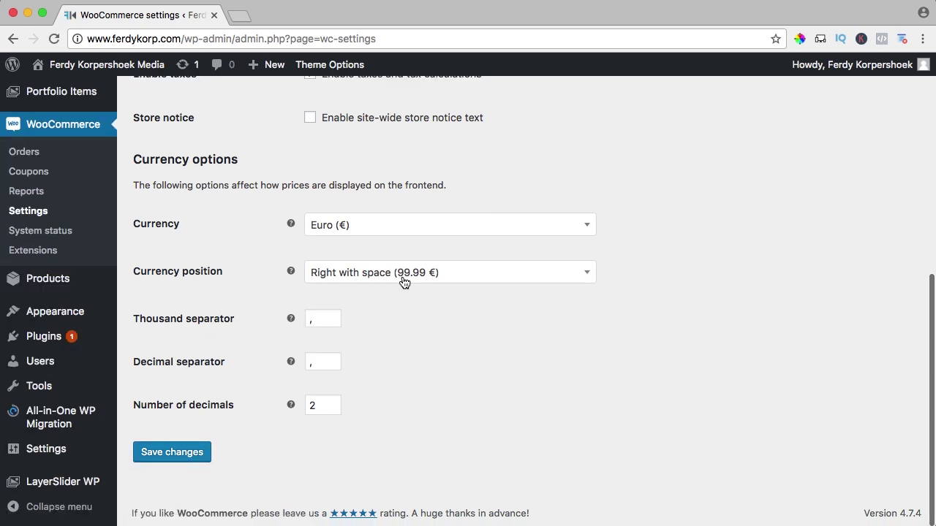
Preview euro prices in the Shop tab, then start switching the currency back to dollars
{"action": "left_click", "coordinate": [119, 65], "text": "super"}
{"action": "left_click", "coordinate": [280, 13]}
{"action": "scroll", "coordinate": [512, 234], "scroll_direction": "down", "scroll_amount": 2}
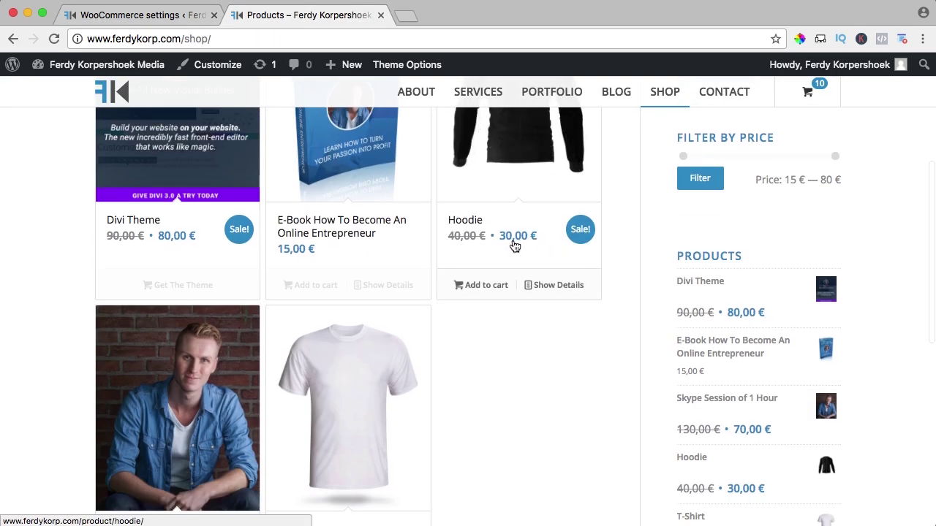
{"action": "left_click", "coordinate": [187, 15]}
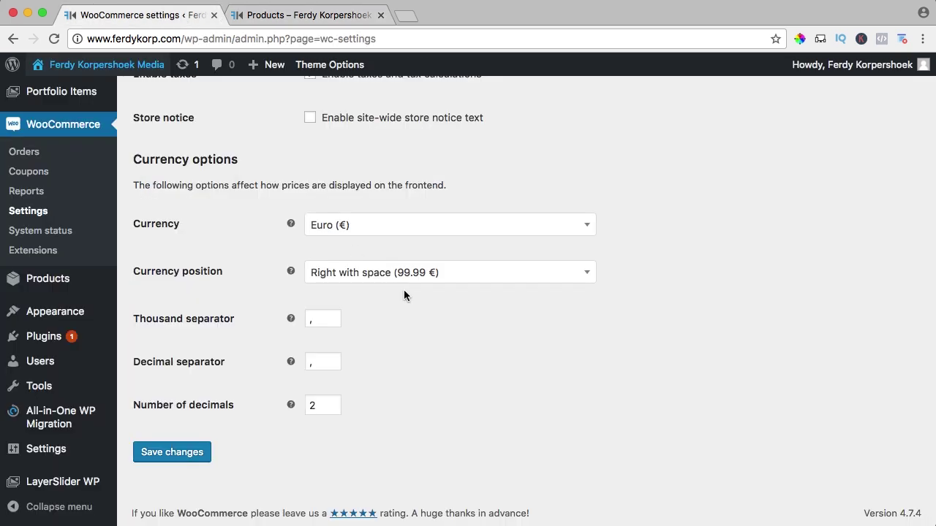
{"action": "left_click", "coordinate": [338, 222]}
{"action": "type", "text": "d"}
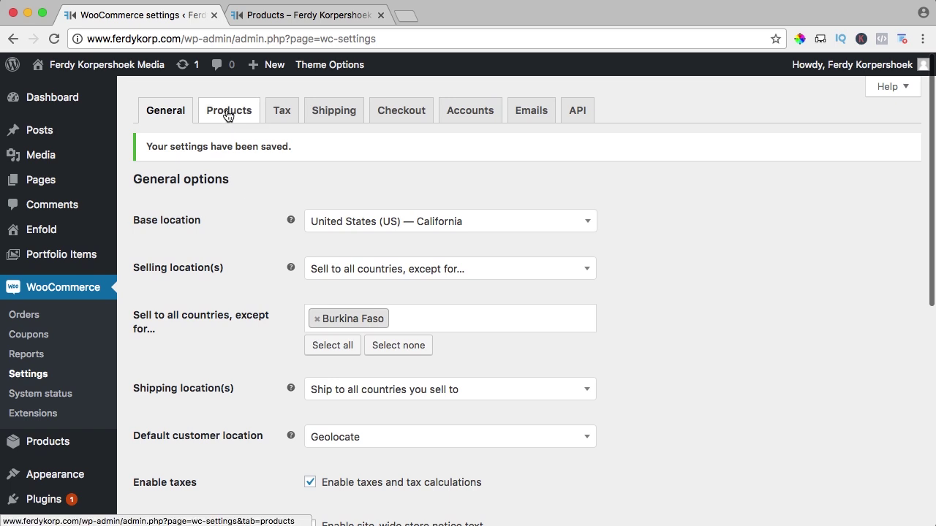
Keep lbs as the weight unit and in as the dimensions unit in the Products settings
{"action": "left_click", "coordinate": [228, 113]}
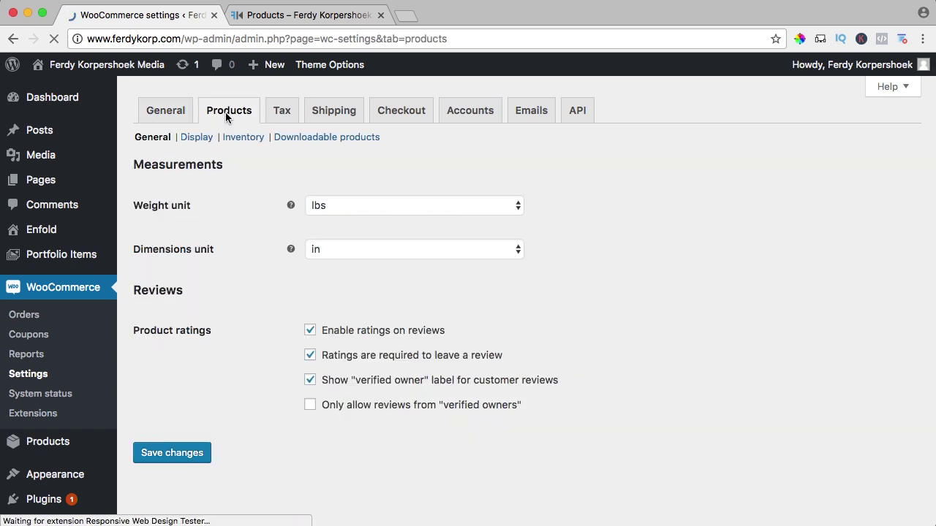
{"action": "left_click", "coordinate": [359, 212]}
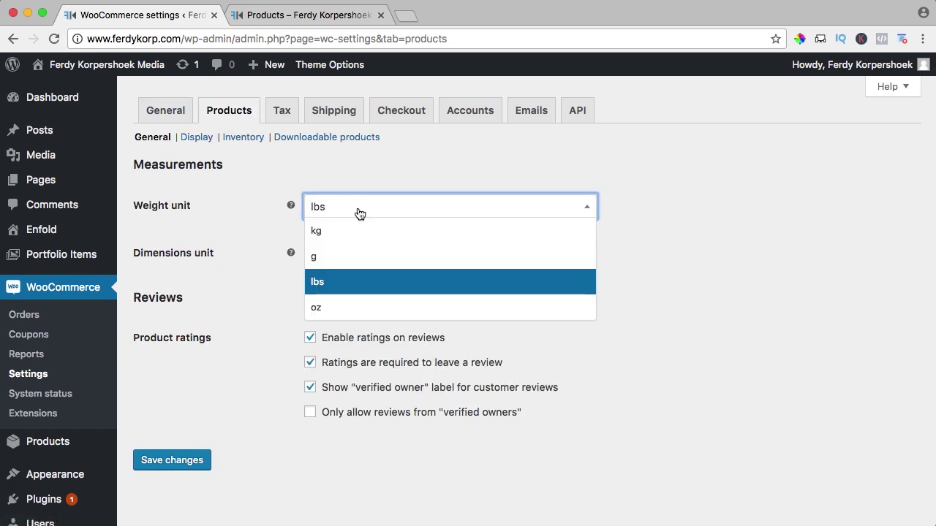
{"action": "left_click", "coordinate": [381, 210]}
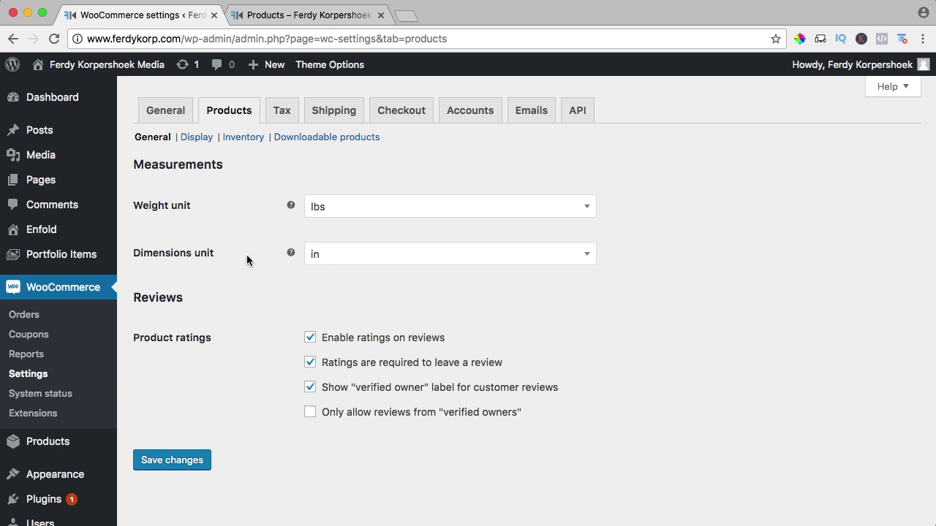
{"action": "left_click", "coordinate": [354, 260]}
{"action": "left_click", "coordinate": [236, 251]}
Require a rating to leave a review and save the product settings
{"action": "scroll", "coordinate": [250, 248], "scroll_direction": "down", "scroll_amount": 2}
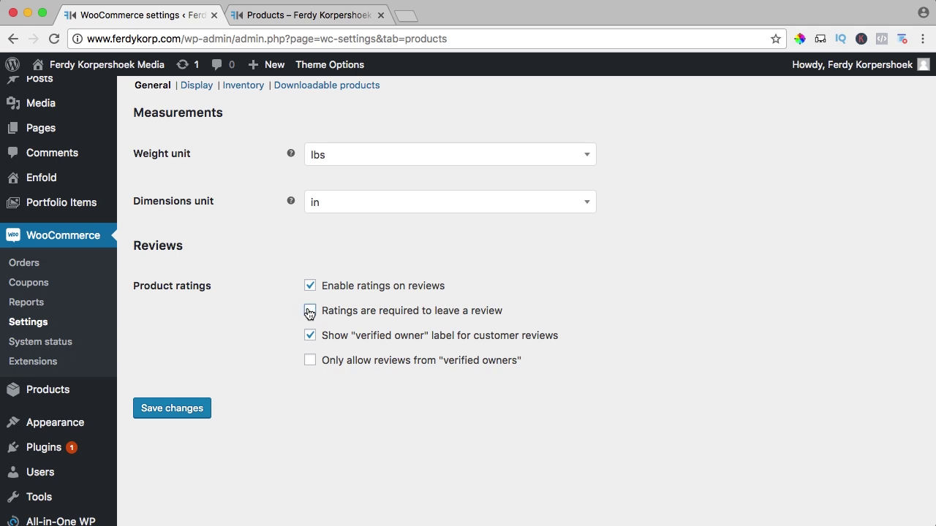
{"action": "left_click", "coordinate": [310, 313]}
{"action": "left_click", "coordinate": [172, 408]}
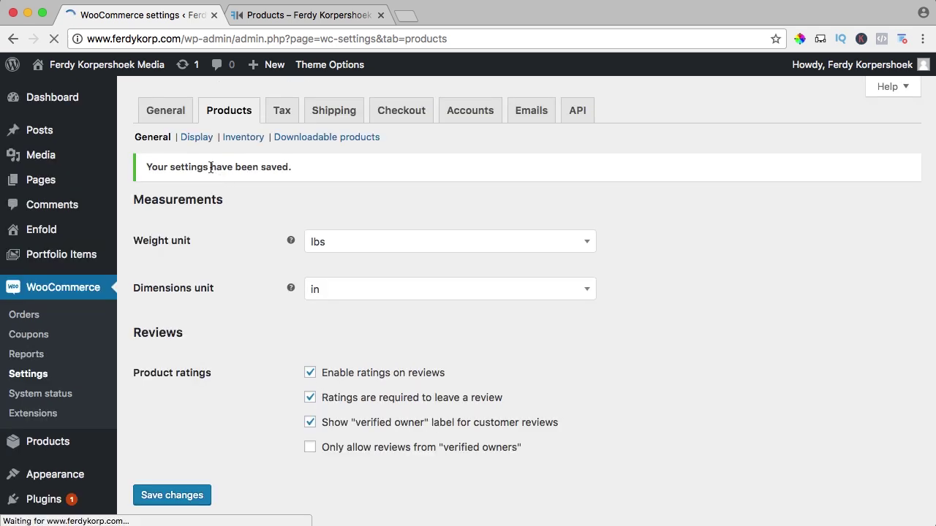
{"action": "left_click", "coordinate": [197, 138]}
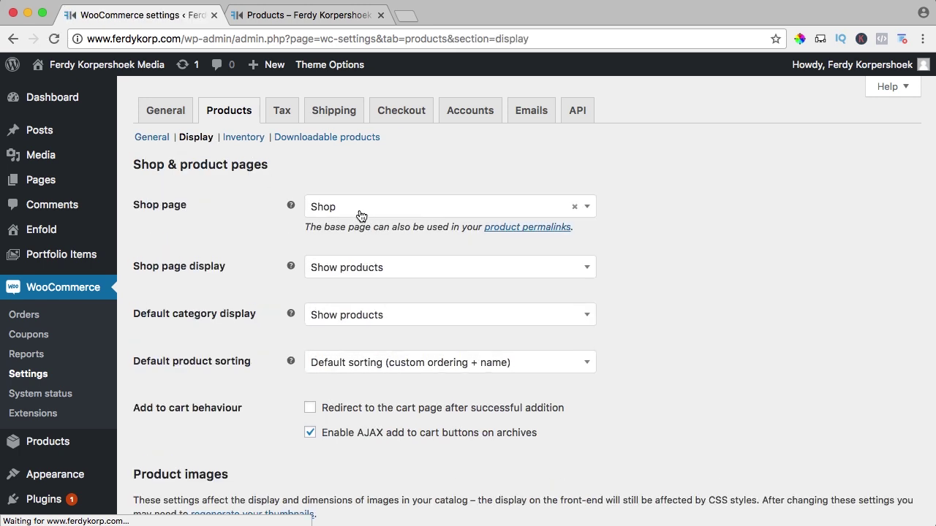
{"action": "left_click", "coordinate": [347, 208]}
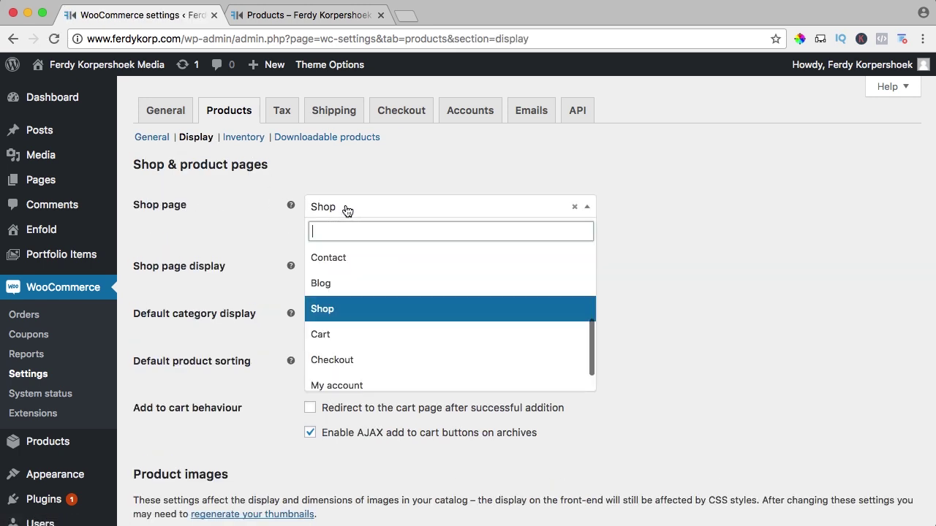
{"action": "left_click", "coordinate": [347, 308]}
{"action": "scroll", "coordinate": [273, 243], "scroll_direction": "down", "scroll_amount": 2}
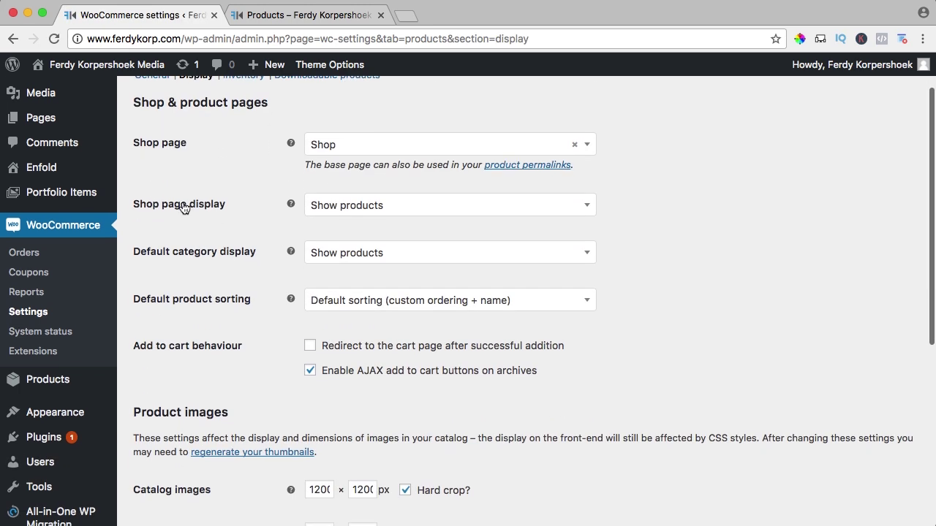
{"action": "left_click", "coordinate": [344, 207]}
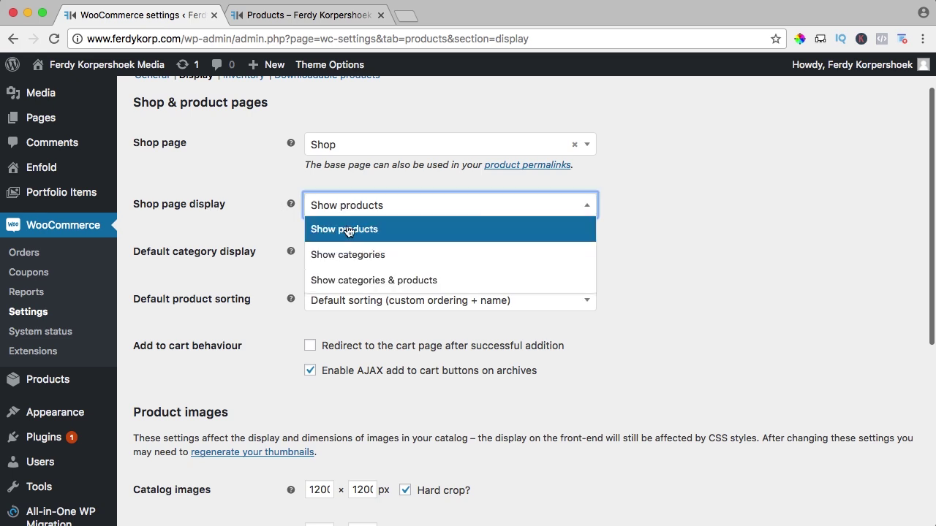
{"action": "left_click", "coordinate": [263, 243]}
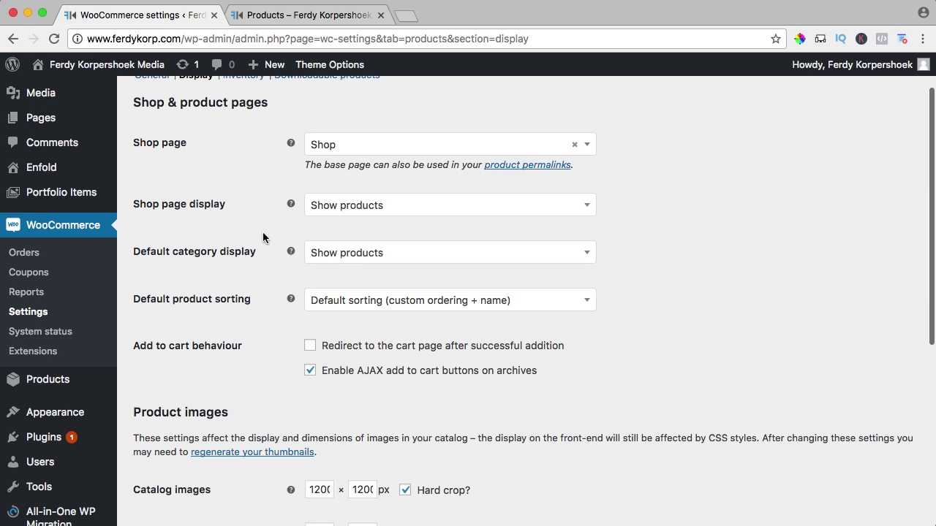
{"action": "scroll", "coordinate": [263, 238], "scroll_direction": "down", "scroll_amount": 2}
{"action": "left_click", "coordinate": [344, 198]}
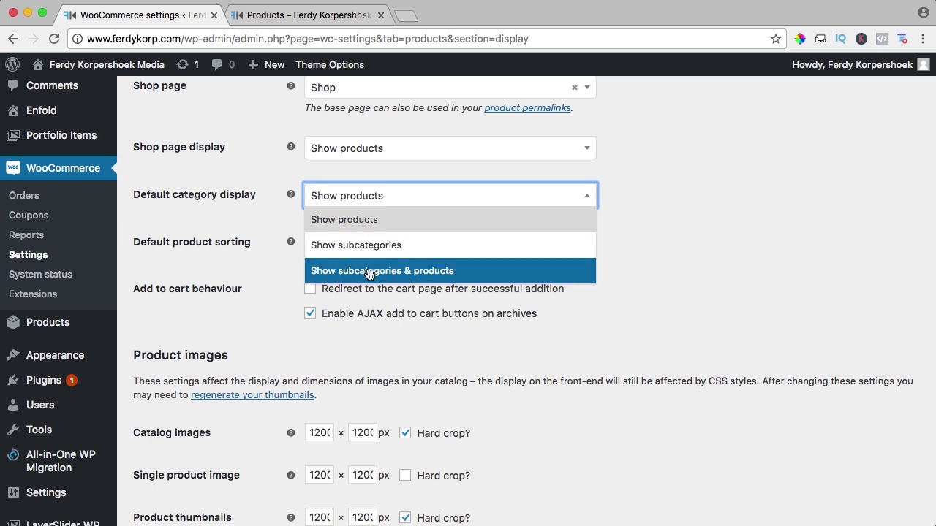
{"action": "left_click", "coordinate": [271, 233]}
{"action": "scroll", "coordinate": [271, 233], "scroll_direction": "down", "scroll_amount": 2}
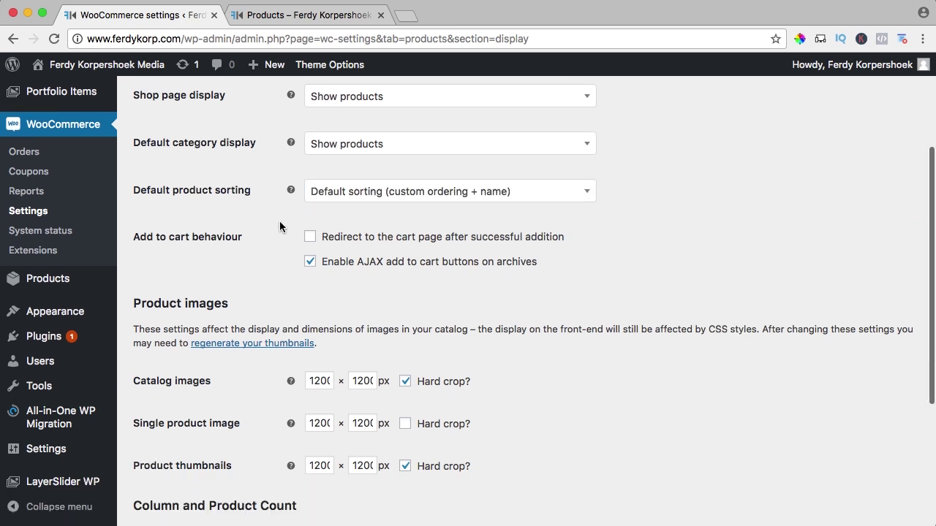
{"action": "left_click", "coordinate": [310, 185]}
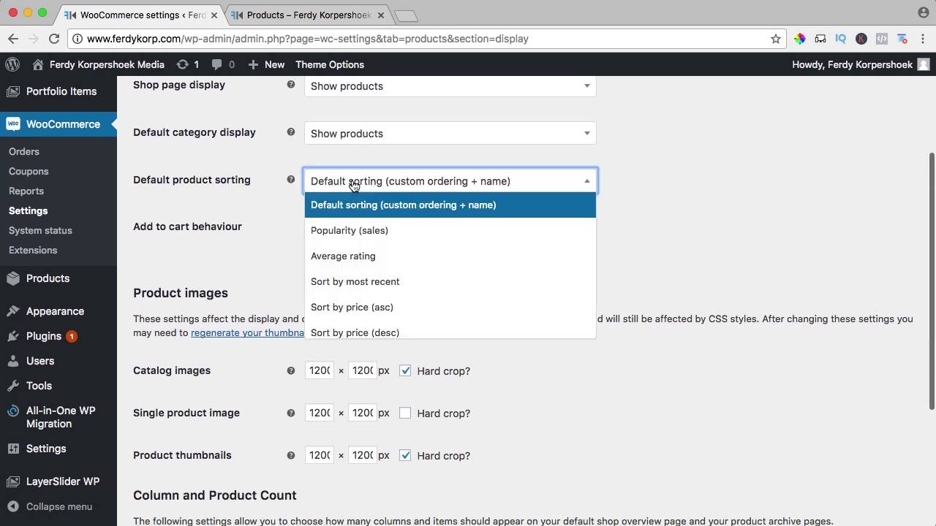
{"action": "left_click", "coordinate": [253, 199]}
{"action": "scroll", "coordinate": [253, 199], "scroll_direction": "down", "scroll_amount": 1}
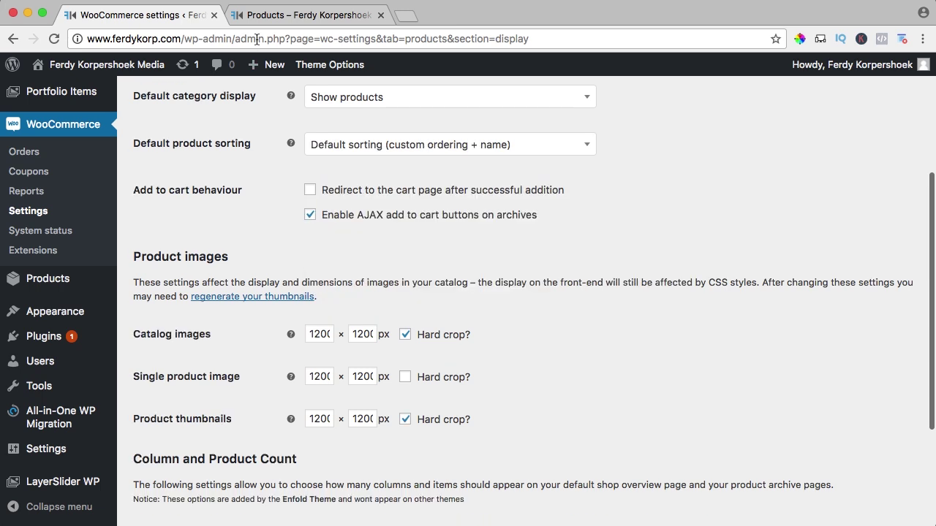
{"action": "left_click", "coordinate": [299, 16]}
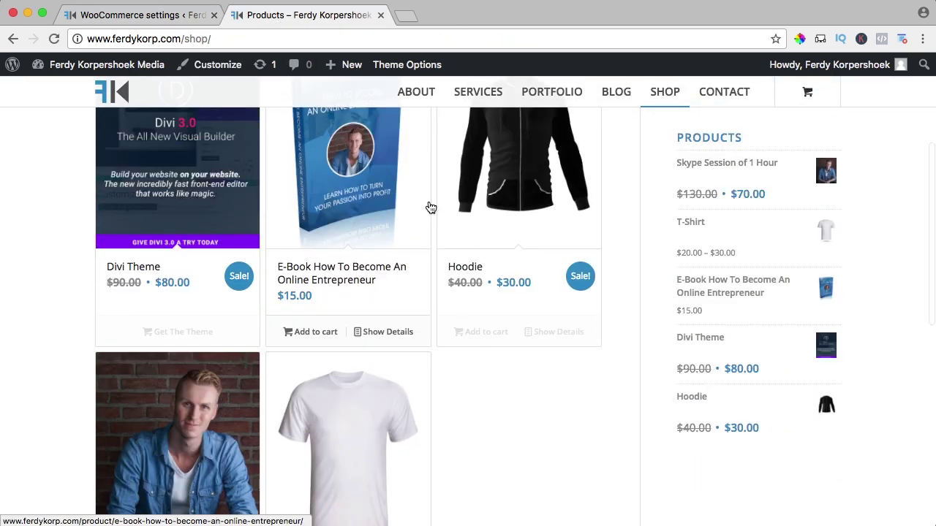
Add the E-Book to the cart, then enable redirect to the cart page and save
{"action": "scroll", "coordinate": [431, 208], "scroll_direction": "down", "scroll_amount": 1}
{"action": "left_click", "coordinate": [310, 300]}
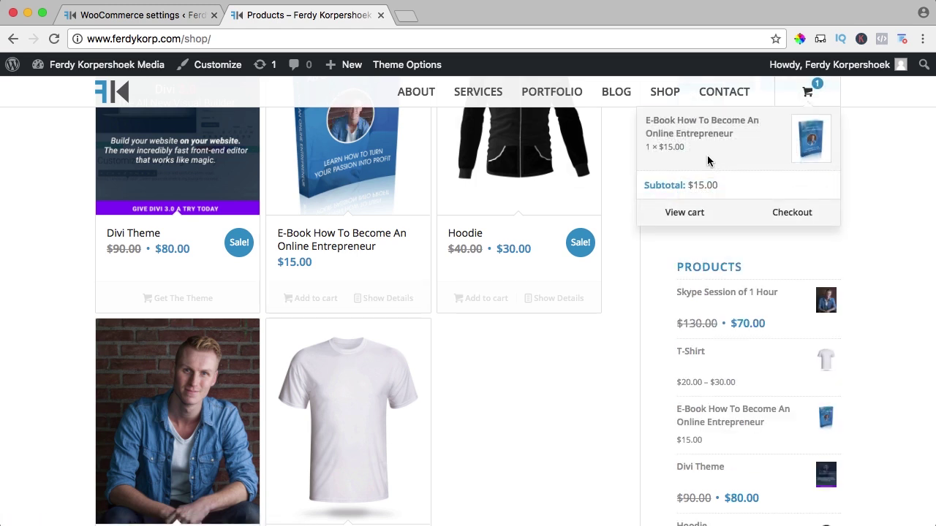
{"action": "left_click", "coordinate": [144, 19]}
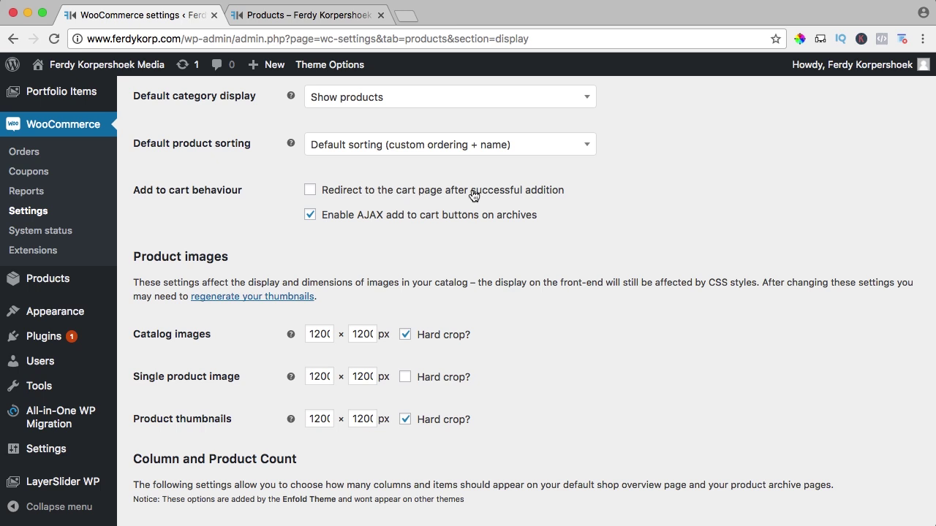
{"action": "left_click", "coordinate": [311, 189]}
{"action": "scroll", "coordinate": [276, 202], "scroll_direction": "down", "scroll_amount": 5}
{"action": "left_click", "coordinate": [179, 454]}
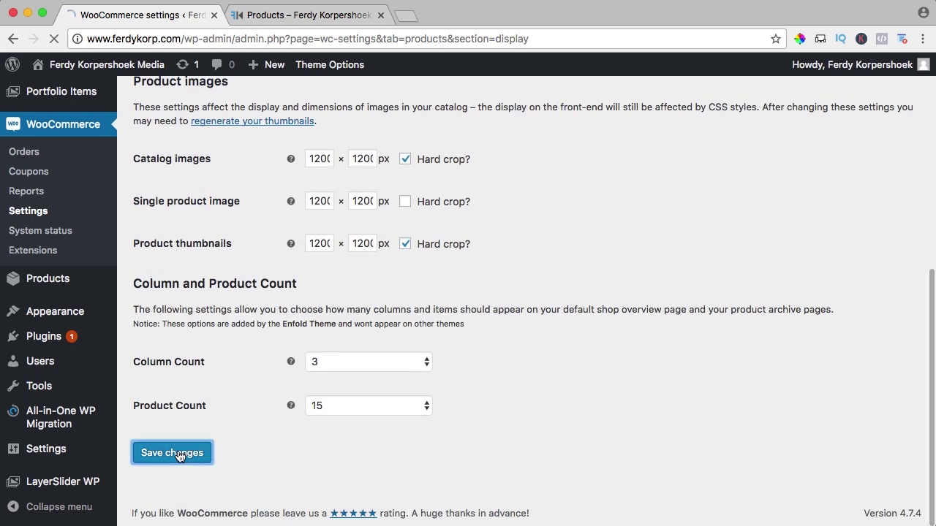
Reload the storefront shop page and add the Hoodie to the cart
{"action": "left_click", "coordinate": [281, 16]}
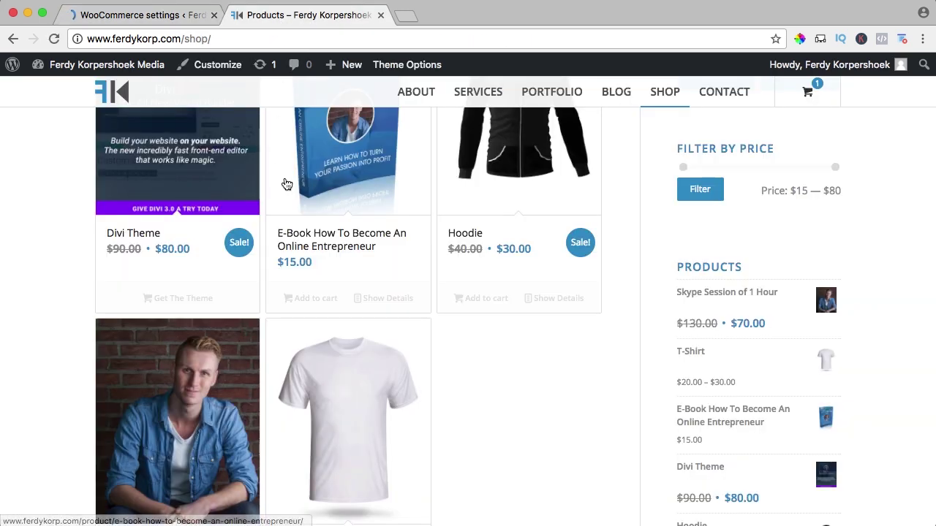
{"action": "key", "text": "super+r"}
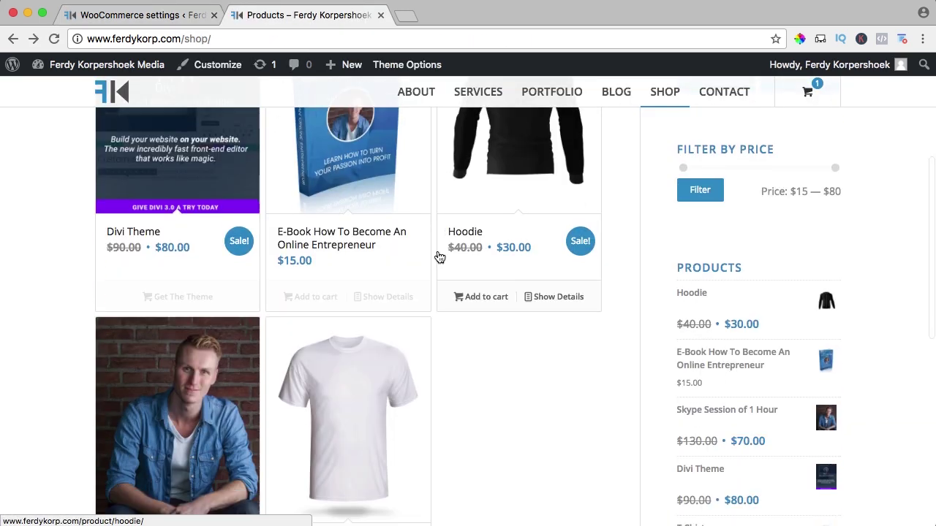
{"action": "left_click", "coordinate": [480, 300]}
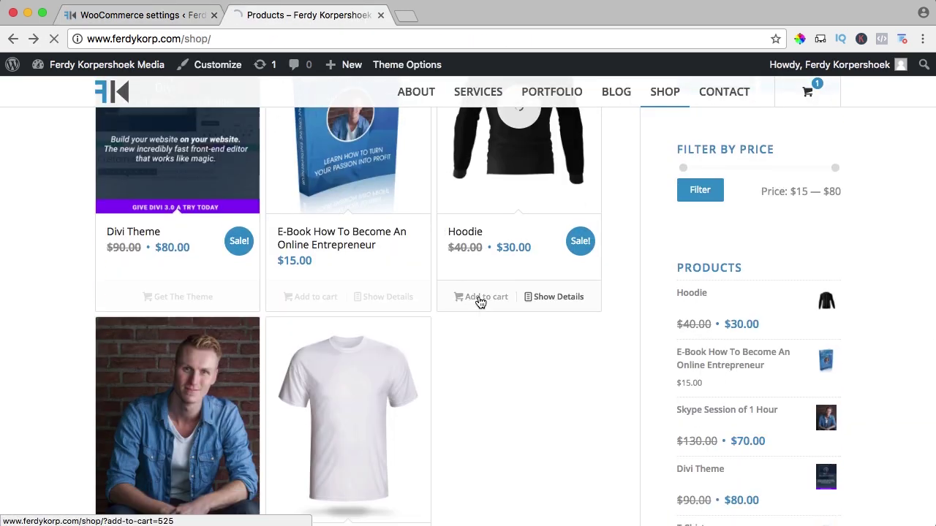
{"action": "scroll", "coordinate": [485, 296], "scroll_direction": "down", "scroll_amount": 5}
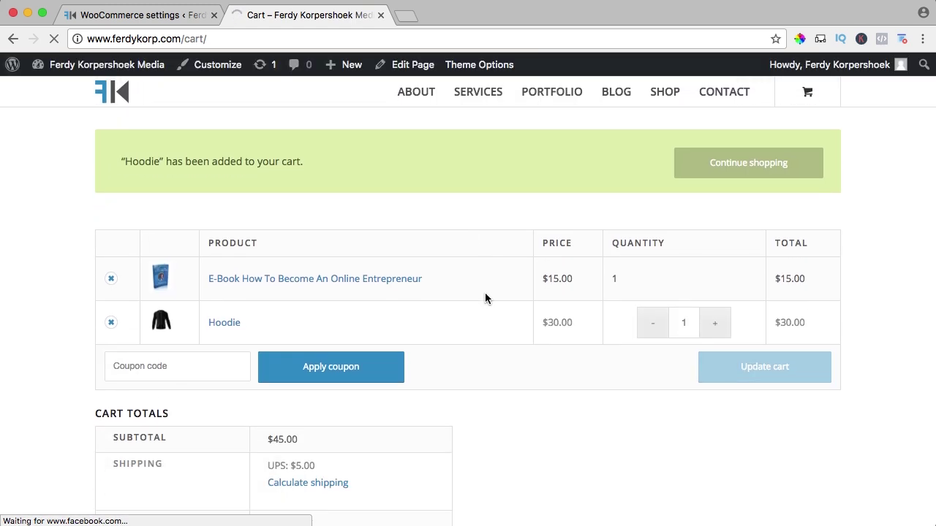
{"action": "scroll", "coordinate": [483, 292], "scroll_direction": "up", "scroll_amount": 2}
{"action": "scroll", "coordinate": [482, 292], "scroll_direction": "up", "scroll_amount": 3}
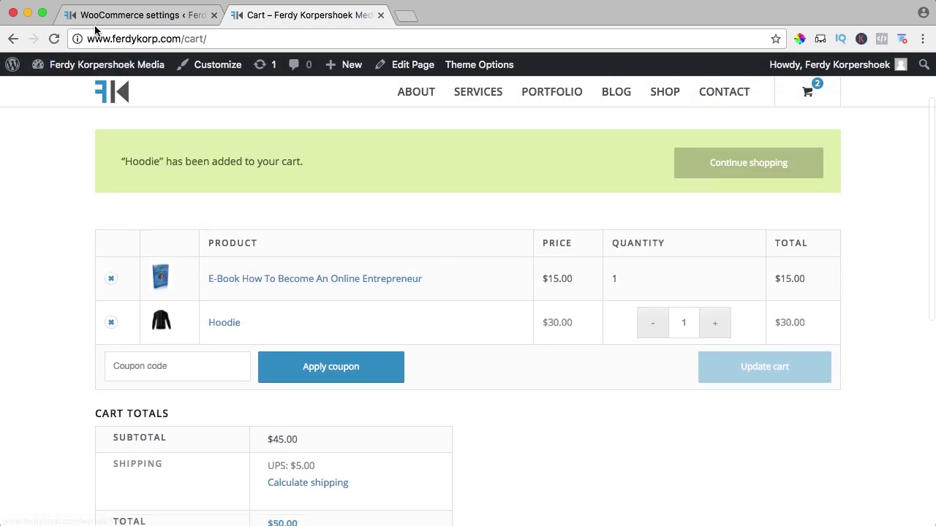
Turn redirect to cart back off, check the cart, and select the Catalog images width
{"action": "left_click", "coordinate": [139, 15]}
{"action": "scroll", "coordinate": [278, 300], "scroll_direction": "down", "scroll_amount": 3}
{"action": "left_click", "coordinate": [310, 255]}
{"action": "scroll", "coordinate": [307, 257], "scroll_direction": "down", "scroll_amount": 1}
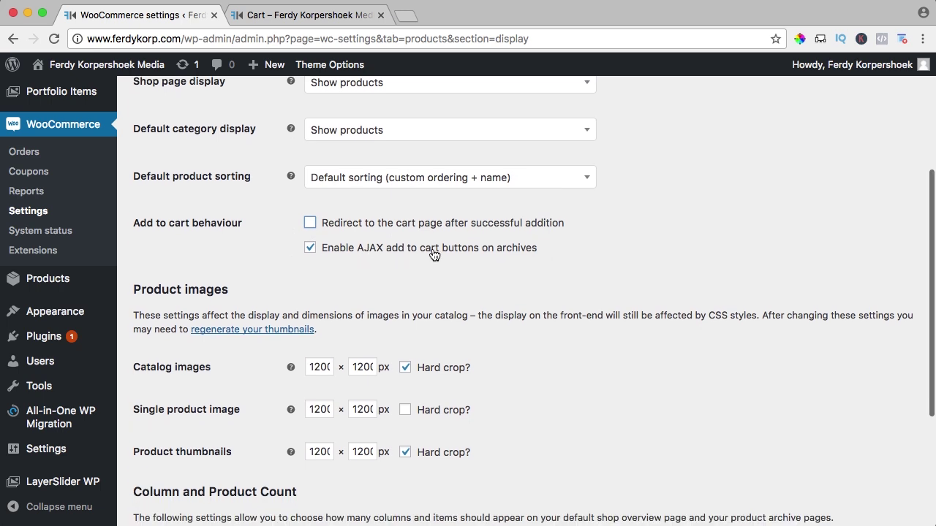
{"action": "left_click", "coordinate": [327, 17]}
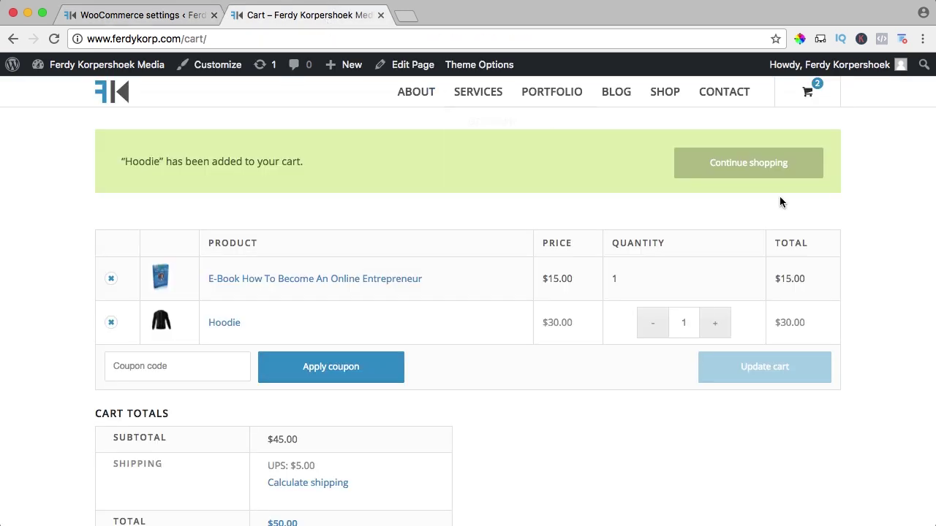
{"action": "mouse_move", "coordinate": [807, 91]}
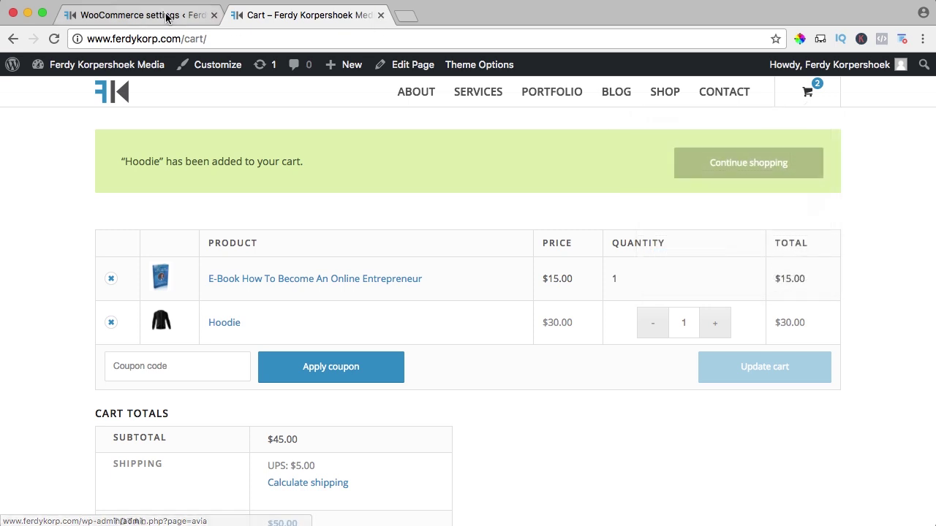
{"action": "left_click", "coordinate": [201, 14]}
{"action": "scroll", "coordinate": [269, 250], "scroll_direction": "down", "scroll_amount": 2}
{"action": "scroll", "coordinate": [269, 253], "scroll_direction": "down", "scroll_amount": 2}
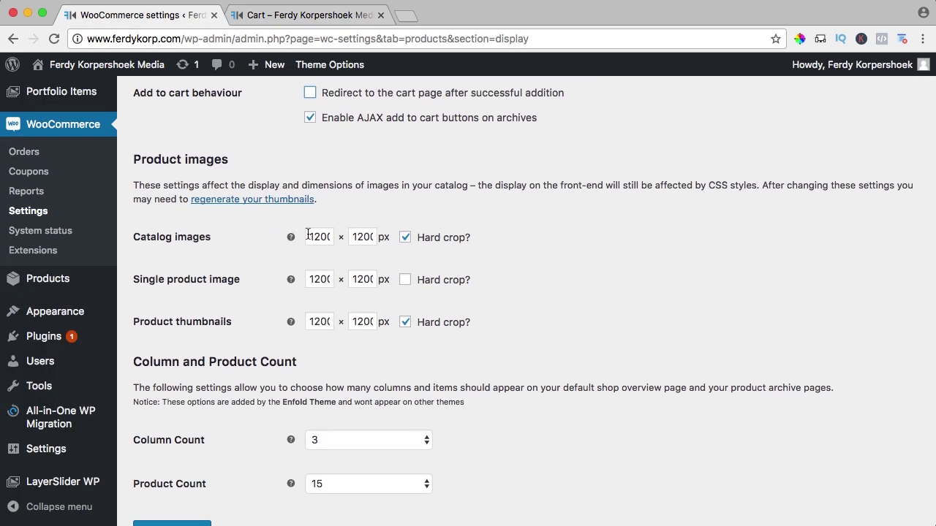
{"action": "left_click_drag", "start_coordinate": [313, 237], "coordinate": [334, 249]}
Install and activate the Regenerate Thumbnails plugin found by searching 'regenerate'
{"action": "left_click", "coordinate": [295, 258]}
{"action": "mouse_move", "coordinate": [68, 339]}
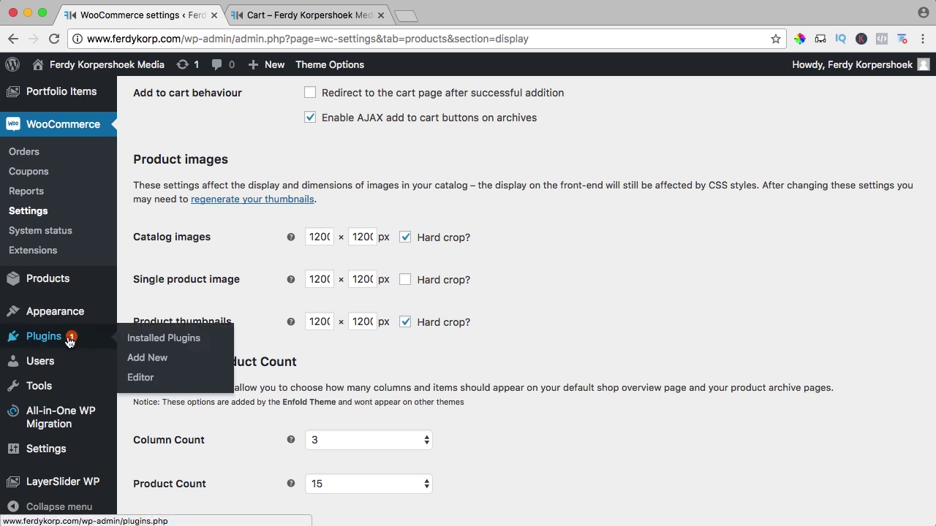
{"action": "left_click", "coordinate": [154, 358], "text": "super"}
{"action": "left_click", "coordinate": [468, 15]}
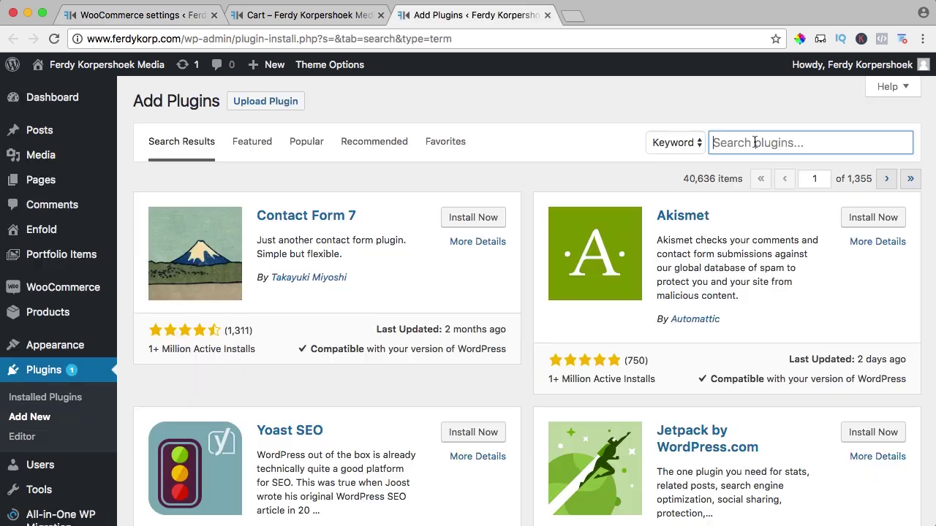
{"action": "type", "text": "regenerat"}
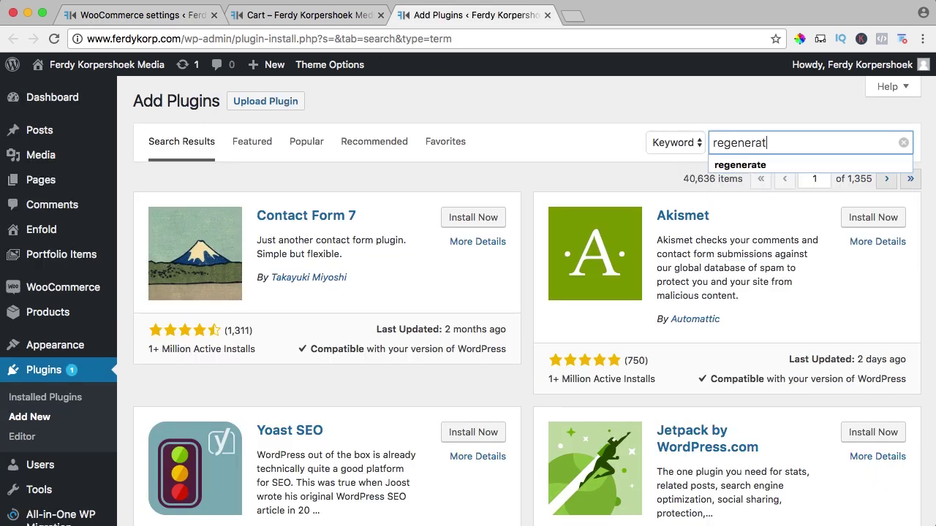
{"action": "type", "text": "e"}
{"action": "left_click", "coordinate": [466, 219]}
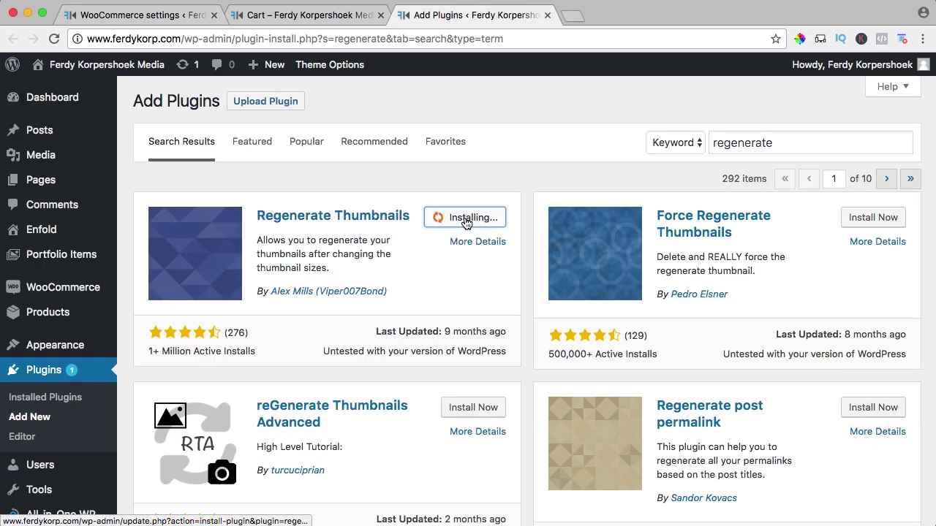
{"action": "left_click", "coordinate": [466, 219]}
Regenerate all thumbnails from the Regenerate Thumbnails tool, then close that page
{"action": "scroll", "coordinate": [63, 313], "scroll_direction": "down", "scroll_amount": 1}
{"action": "mouse_move", "coordinate": [44, 386]}
{"action": "left_click", "coordinate": [175, 447]}
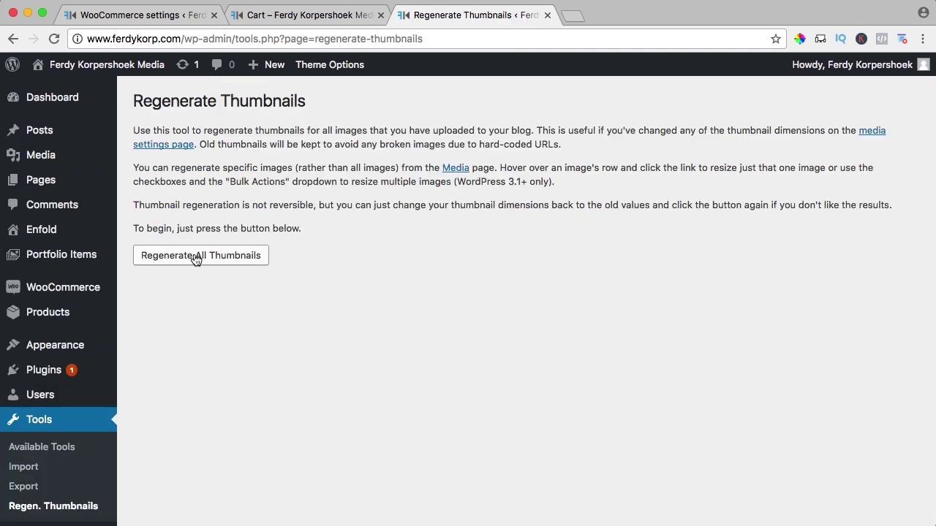
{"action": "left_click", "coordinate": [196, 258]}
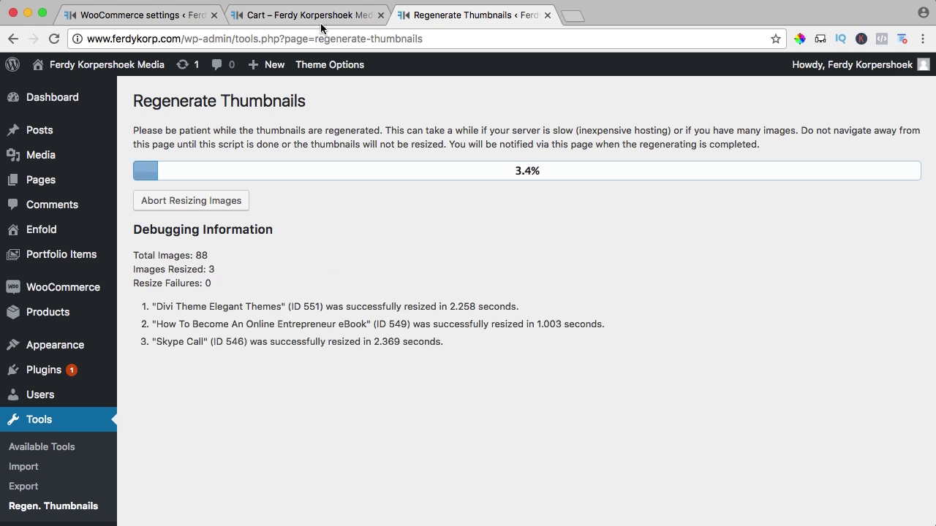
{"action": "left_click", "coordinate": [204, 16]}
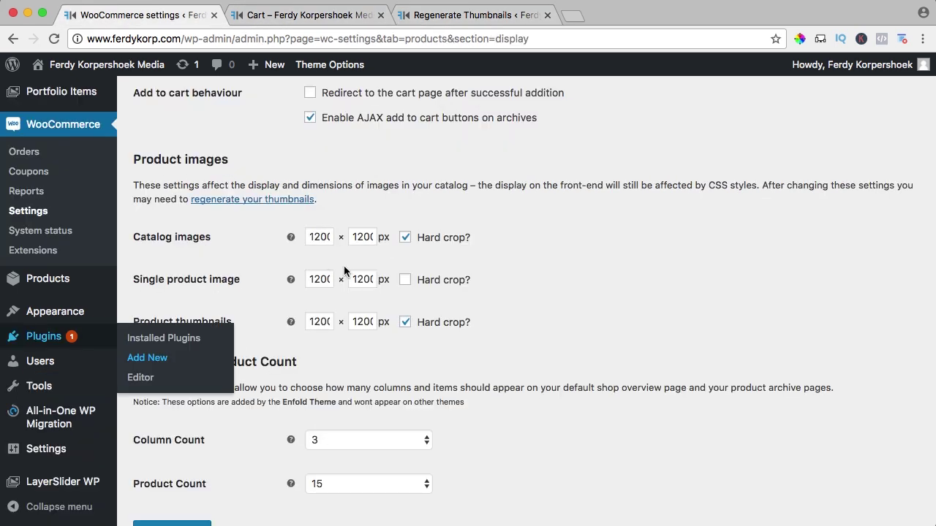
{"action": "left_click", "coordinate": [547, 14]}
Save the WooCommerce product display settings
{"action": "scroll", "coordinate": [323, 348], "scroll_direction": "down", "scroll_amount": 2}
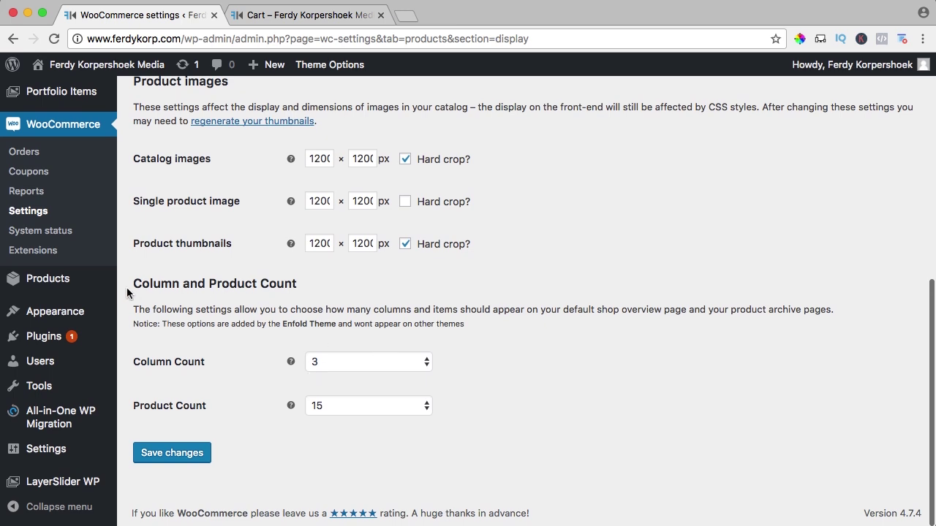
{"action": "left_click_drag", "start_coordinate": [148, 291], "coordinate": [263, 409]}
{"action": "left_click", "coordinate": [263, 411]}
{"action": "left_click", "coordinate": [188, 453]}
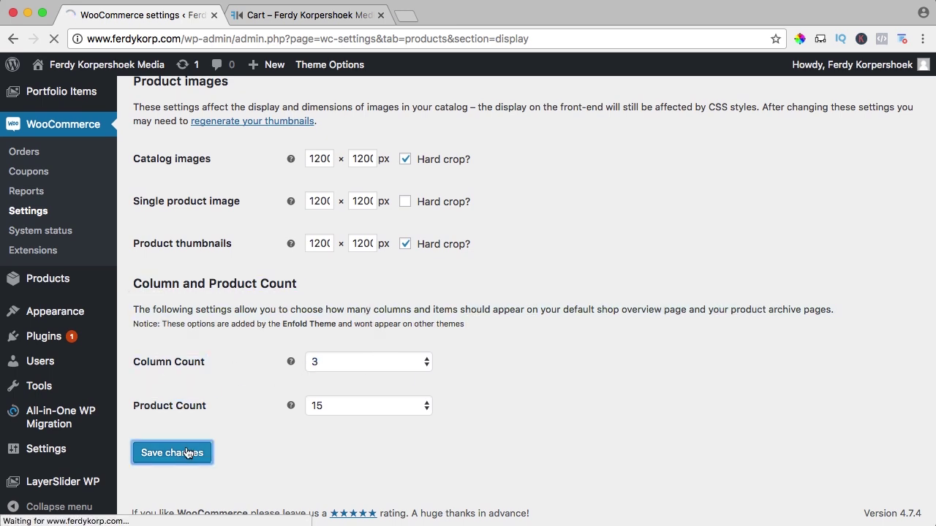
{"action": "left_click", "coordinate": [239, 139]}
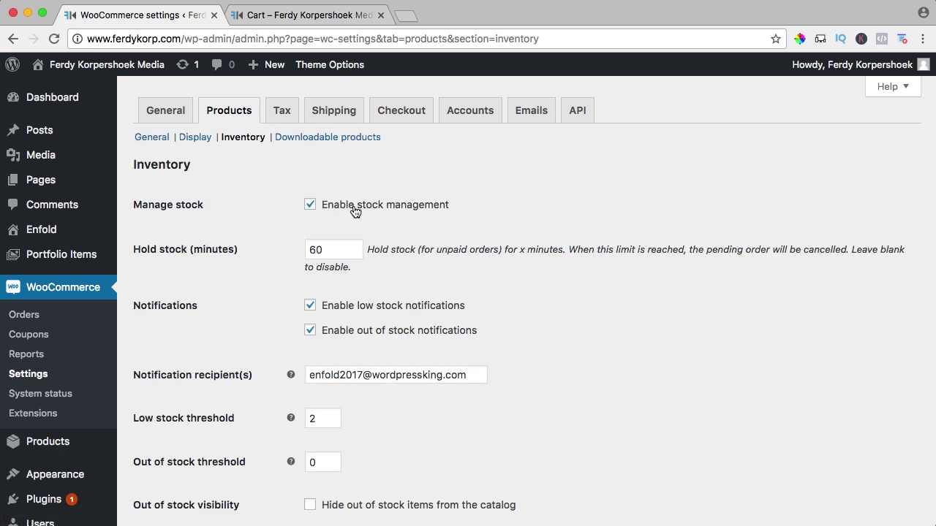
Replace the Hold stock minutes value with 5
{"action": "scroll", "coordinate": [250, 210], "scroll_direction": "down", "scroll_amount": 1}
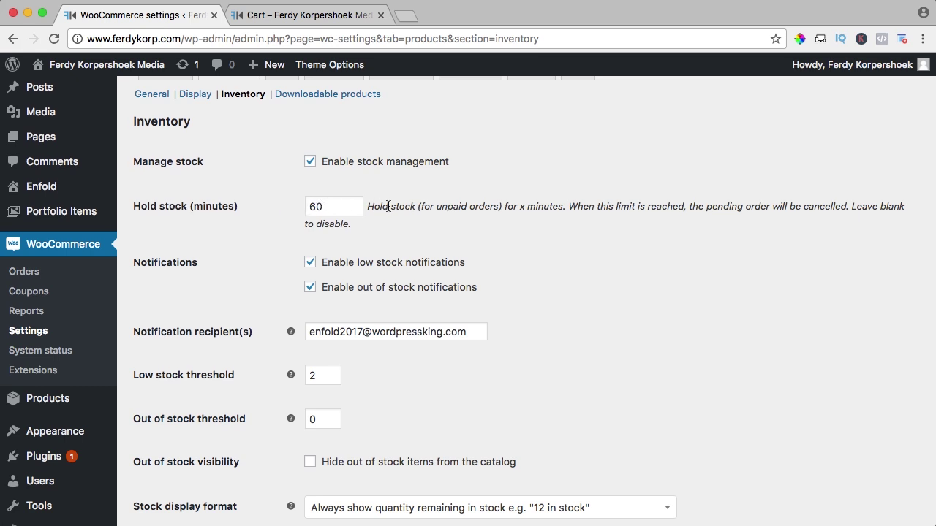
{"action": "double_click", "coordinate": [318, 207]}
{"action": "left_click_drag", "start_coordinate": [337, 207], "coordinate": [273, 208]}
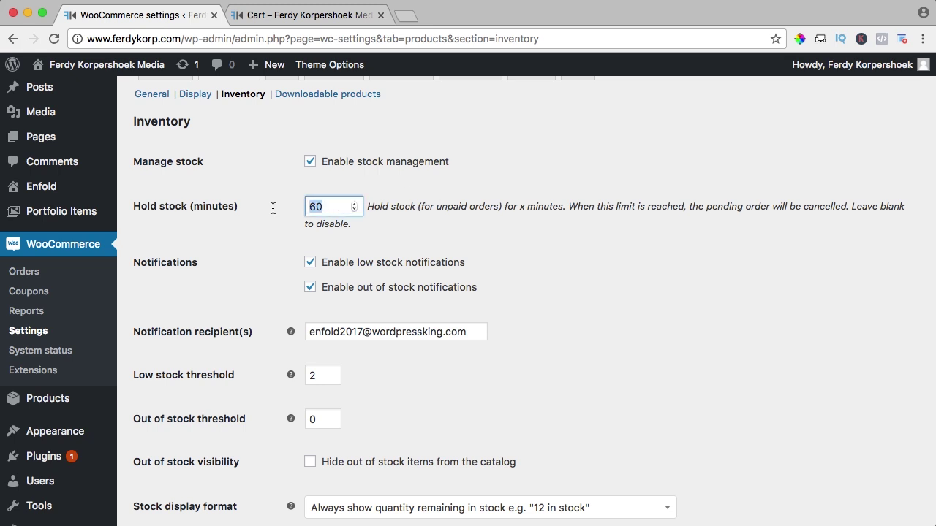
{"action": "type", "text": "5"}
{"action": "key", "text": "Tab"}
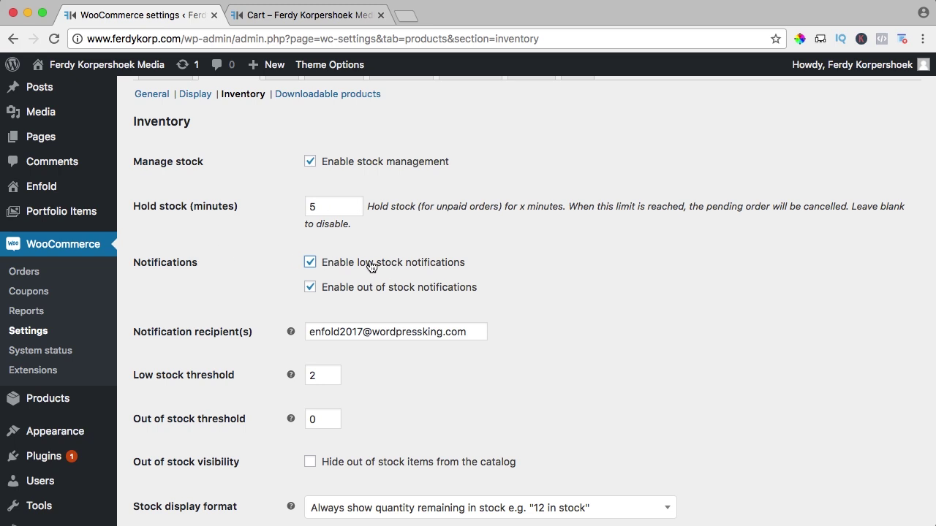
Pick the suggested notification recipient e-mail and adjust the low and out-of-stock thresholds
{"action": "scroll", "coordinate": [352, 264], "scroll_direction": "down", "scroll_amount": 2}
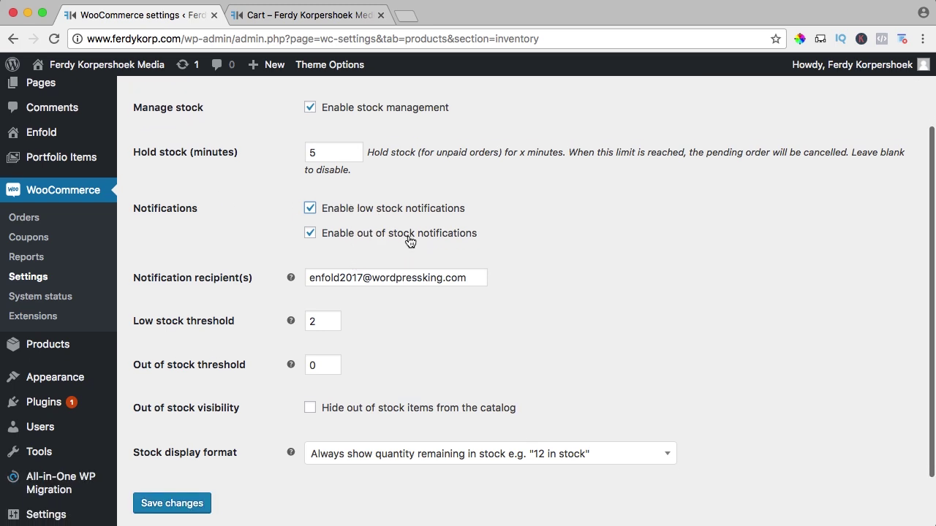
{"action": "triple_click", "coordinate": [373, 279]}
{"action": "type", "text": "info@"}
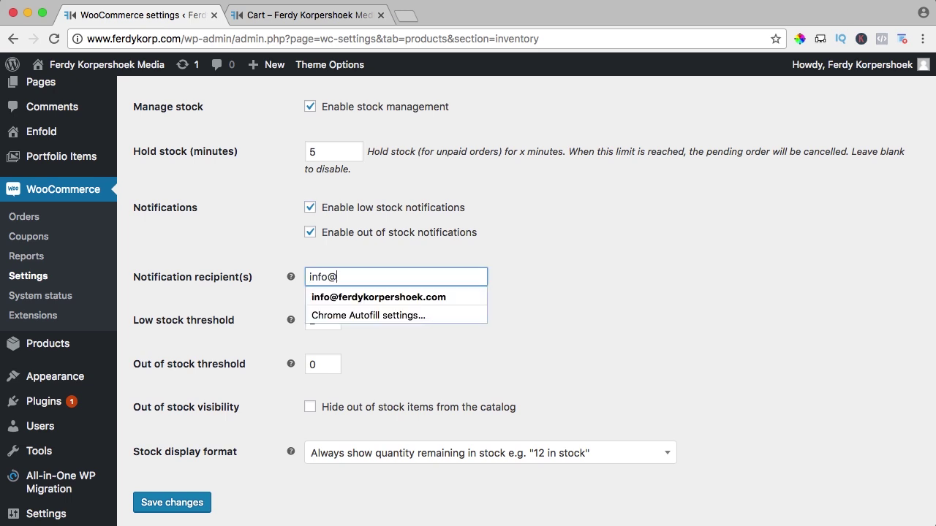
{"action": "key", "text": "Down"}
{"action": "key", "text": "Tab"}
{"action": "left_click", "coordinate": [406, 323]}
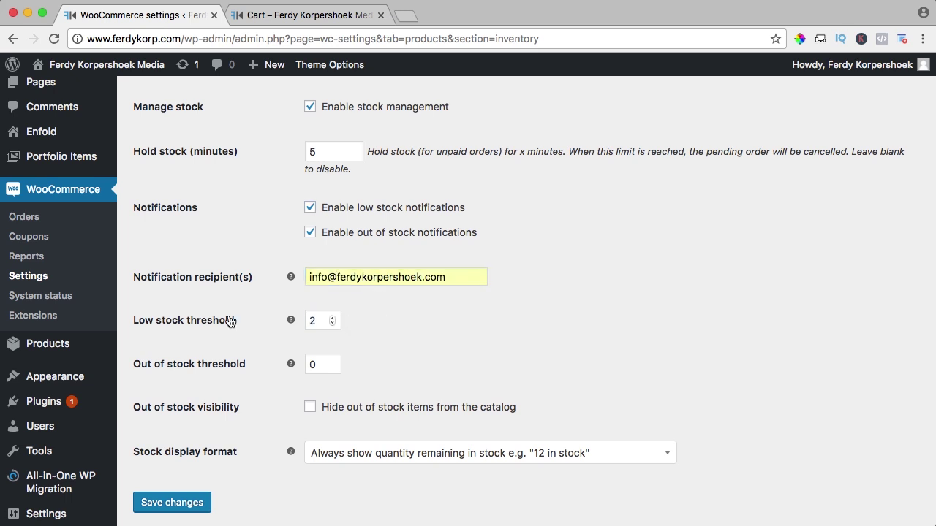
{"action": "triple_click", "coordinate": [333, 320]}
{"action": "mouse_move", "coordinate": [148, 364]}
{"action": "left_mouse_down"}
{"action": "mouse_move", "coordinate": [250, 365]}
{"action": "mouse_move", "coordinate": [147, 366]}
{"action": "left_mouse_up"}
{"action": "left_click", "coordinate": [253, 367]}
{"action": "left_click", "coordinate": [159, 367]}
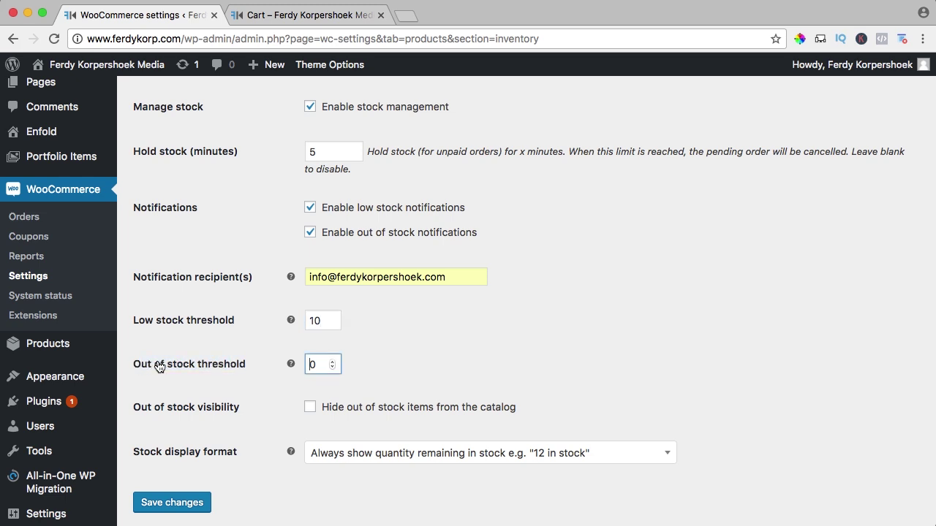
{"action": "double_click", "coordinate": [332, 361]}
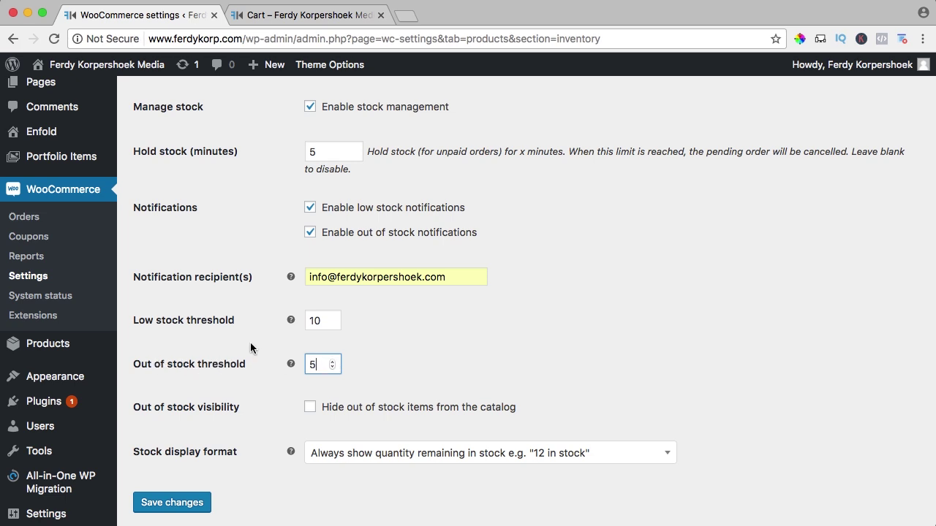
Compare the storefront shop and Hoodie product pages against the inventory settings
{"action": "scroll", "coordinate": [250, 343], "scroll_direction": "down", "scroll_amount": 2}
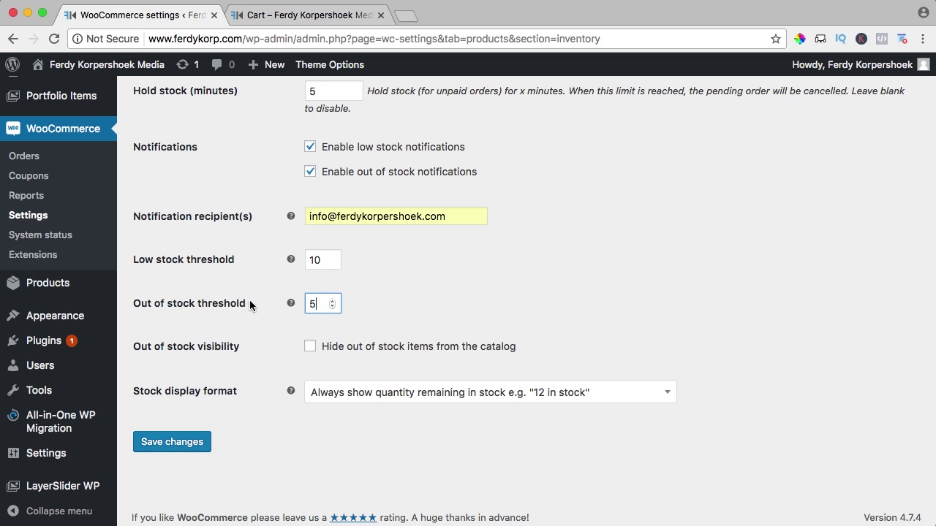
{"action": "scroll", "coordinate": [250, 307], "scroll_direction": "down", "scroll_amount": 1}
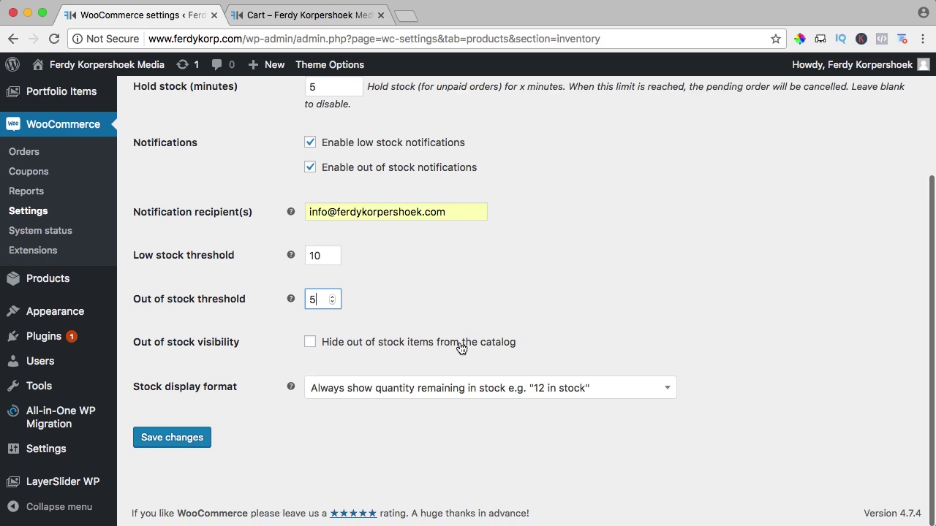
{"action": "left_click", "coordinate": [311, 342]}
{"action": "left_click", "coordinate": [310, 14]}
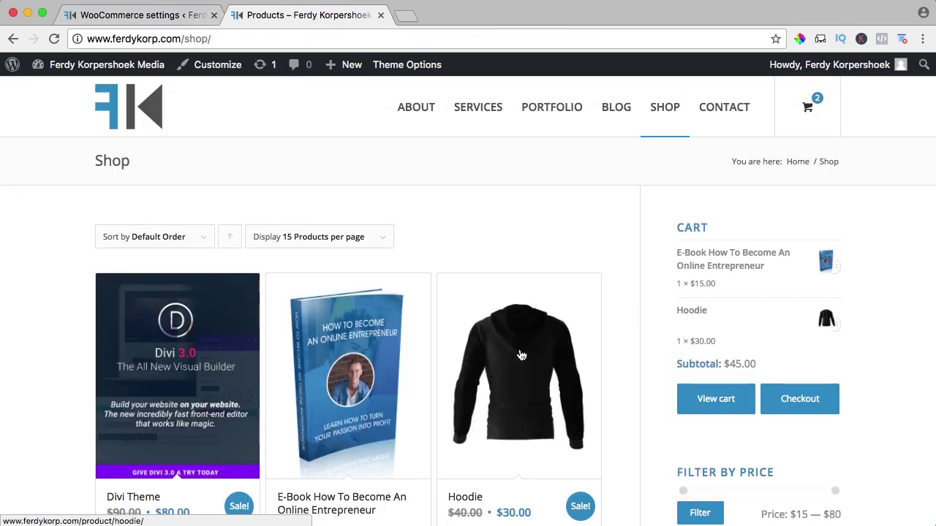
{"action": "left_click", "coordinate": [165, 15]}
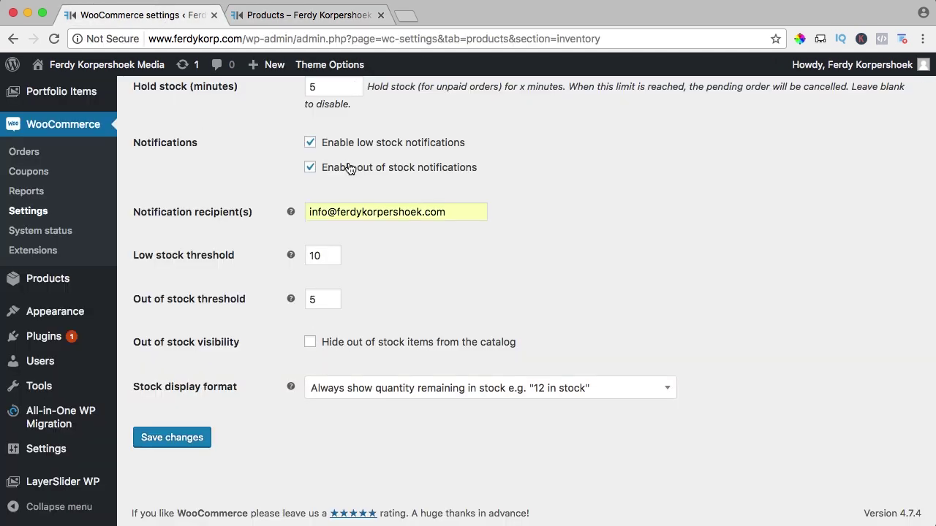
{"action": "left_click", "coordinate": [305, 17]}
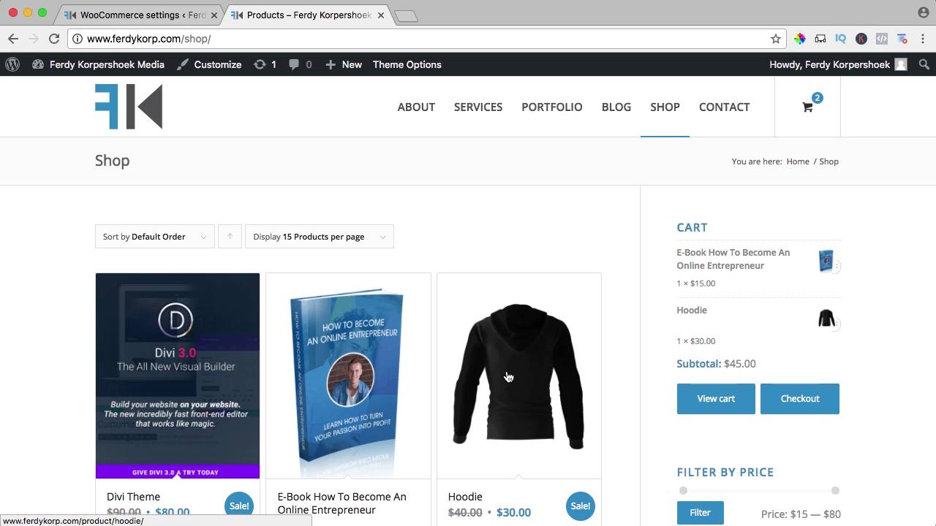
{"action": "left_click", "coordinate": [183, 16]}
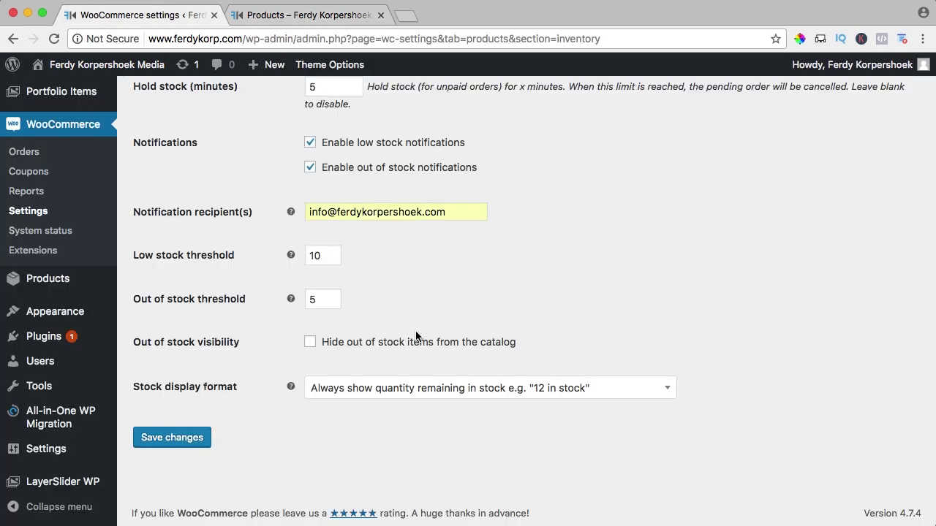
{"action": "scroll", "coordinate": [183, 391], "scroll_direction": "up", "scroll_amount": 1}
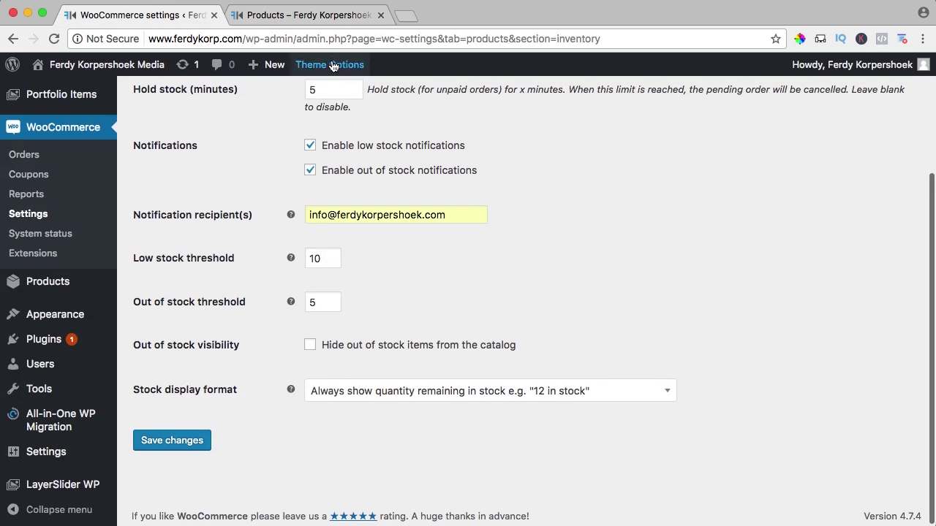
{"action": "left_click", "coordinate": [310, 16]}
{"action": "left_click", "coordinate": [198, 15]}
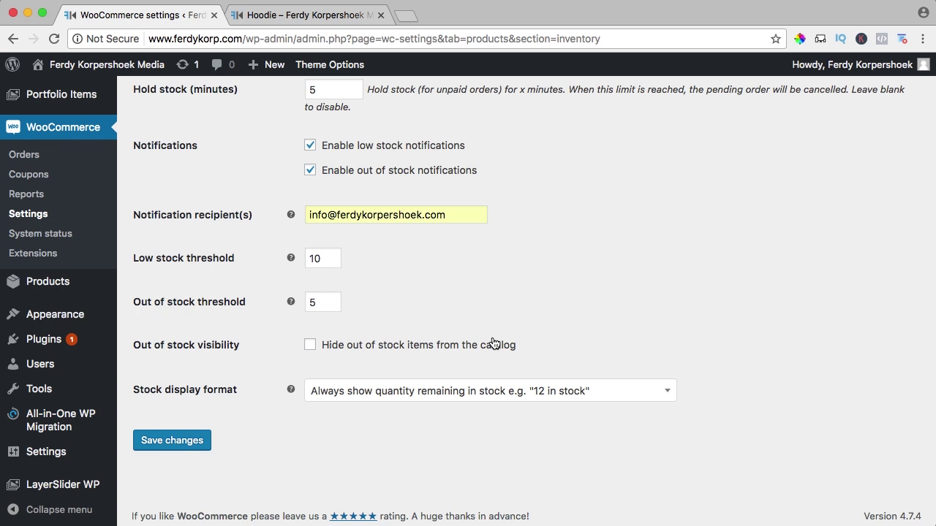
{"action": "scroll", "coordinate": [555, 397], "scroll_direction": "down", "scroll_amount": 1}
Set stock display format to show quantity only when low and save the inventory settings
{"action": "left_click", "coordinate": [579, 394]}
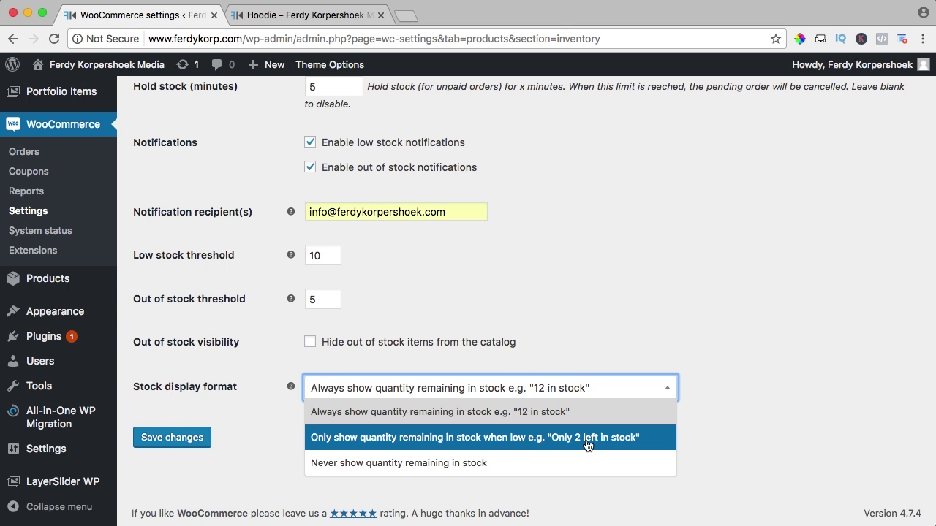
{"action": "left_click", "coordinate": [587, 439]}
{"action": "left_click", "coordinate": [467, 387]}
{"action": "left_click", "coordinate": [259, 455]}
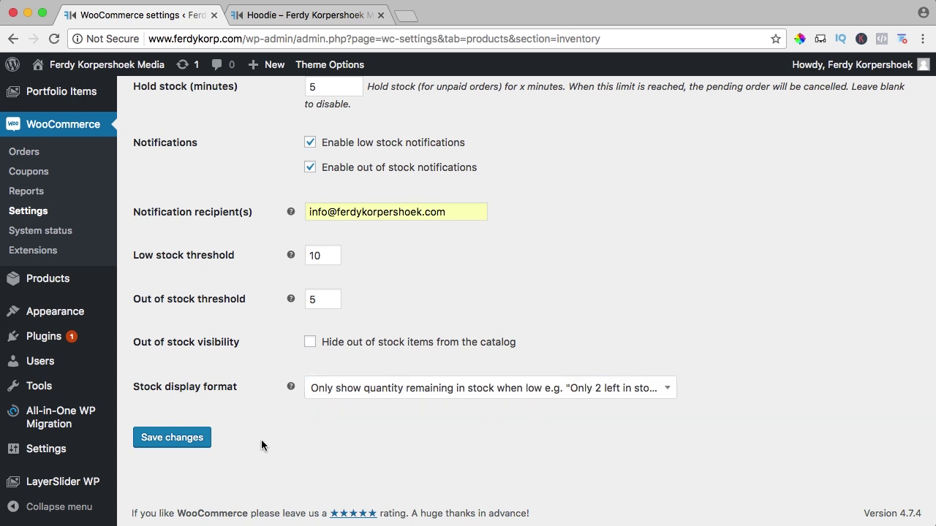
{"action": "left_click", "coordinate": [182, 439]}
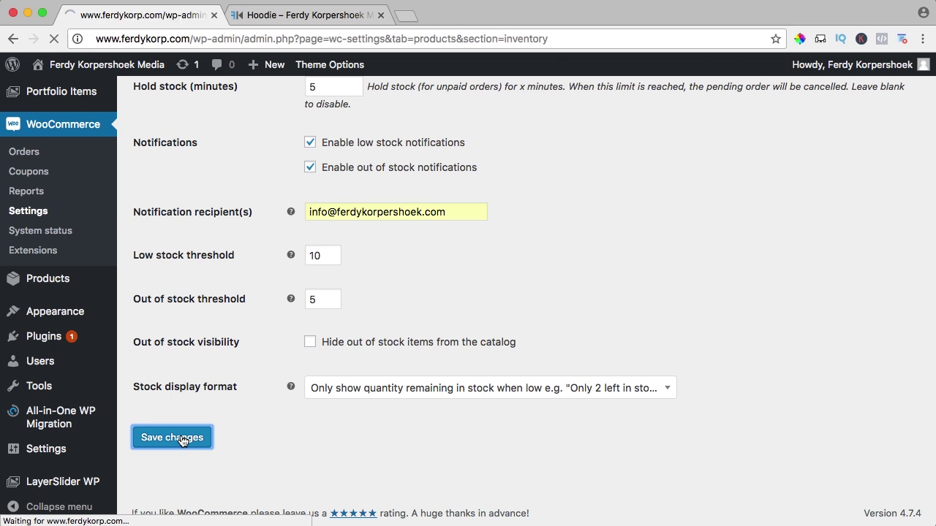
{"action": "left_click", "coordinate": [327, 139]}
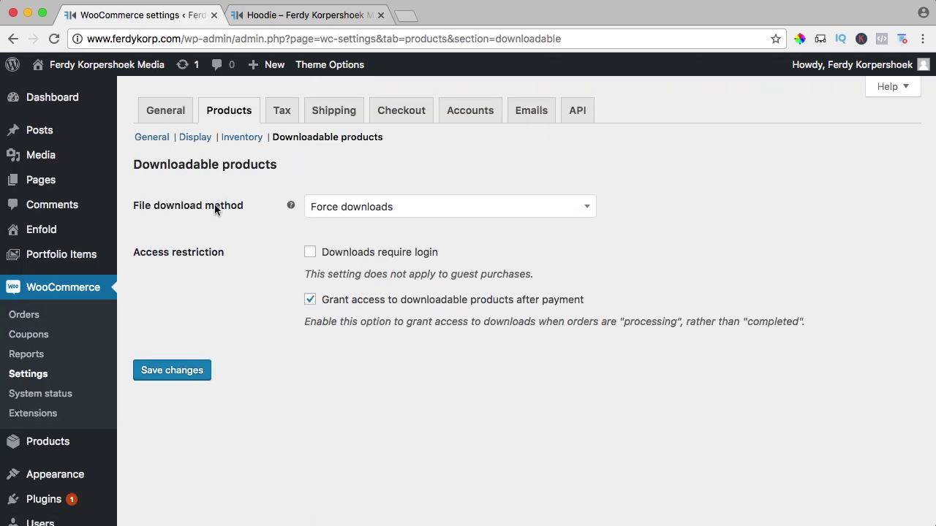
Keep Force downloads as the file download method and save the downloadable products settings
{"action": "left_click", "coordinate": [362, 210]}
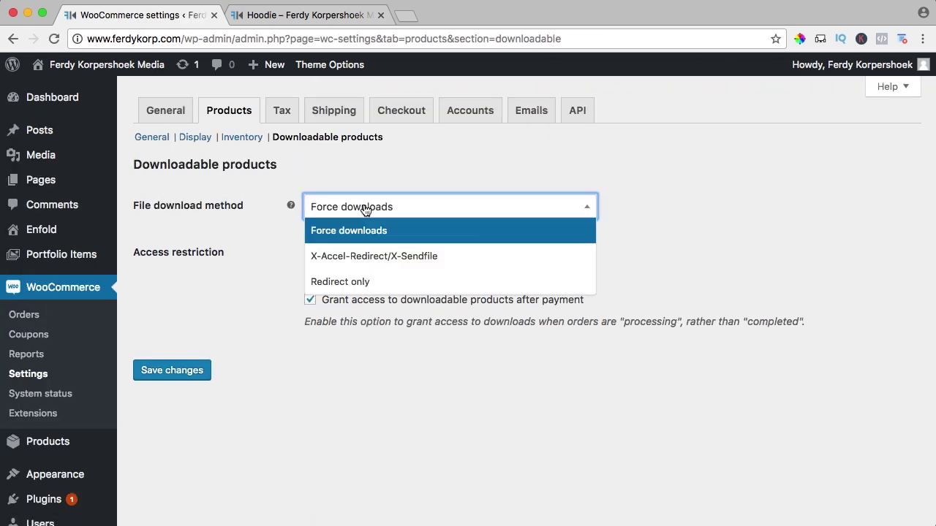
{"action": "left_click", "coordinate": [336, 232]}
{"action": "left_click", "coordinate": [337, 16]}
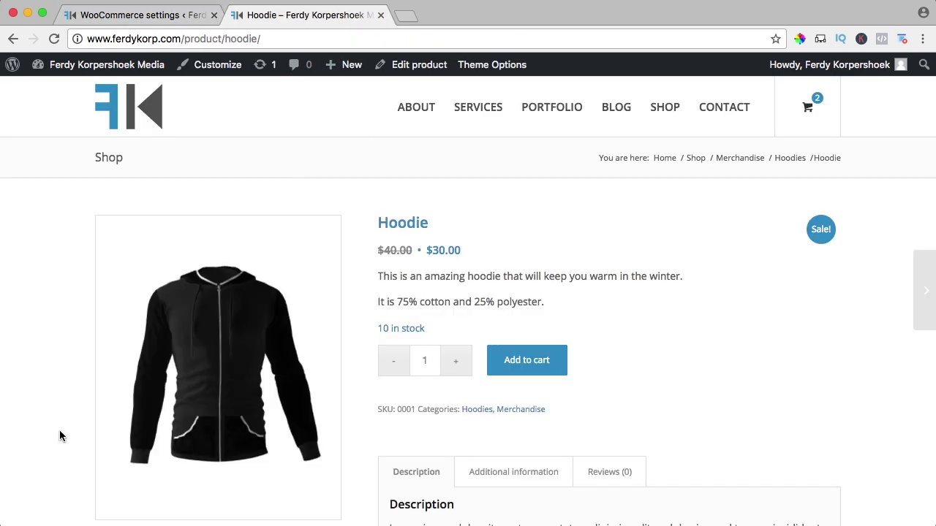
{"action": "left_click", "coordinate": [193, 16]}
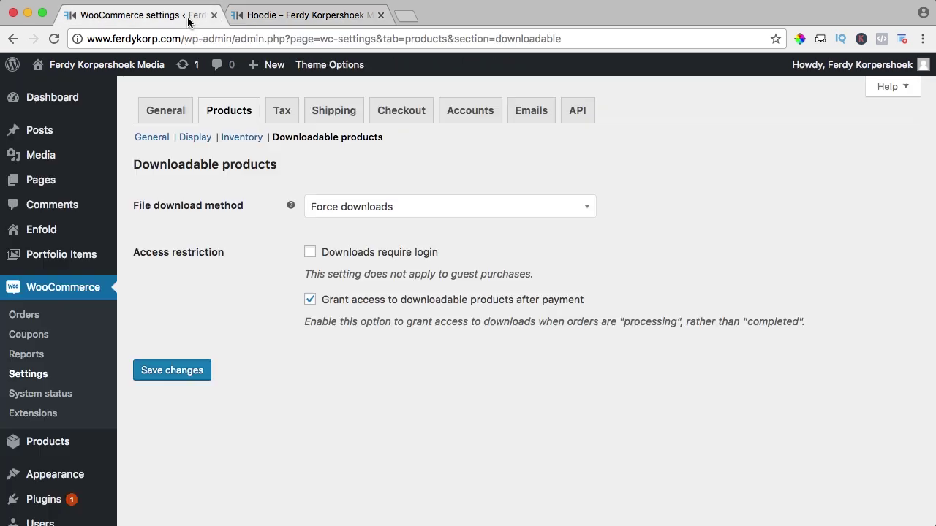
{"action": "left_click", "coordinate": [350, 210]}
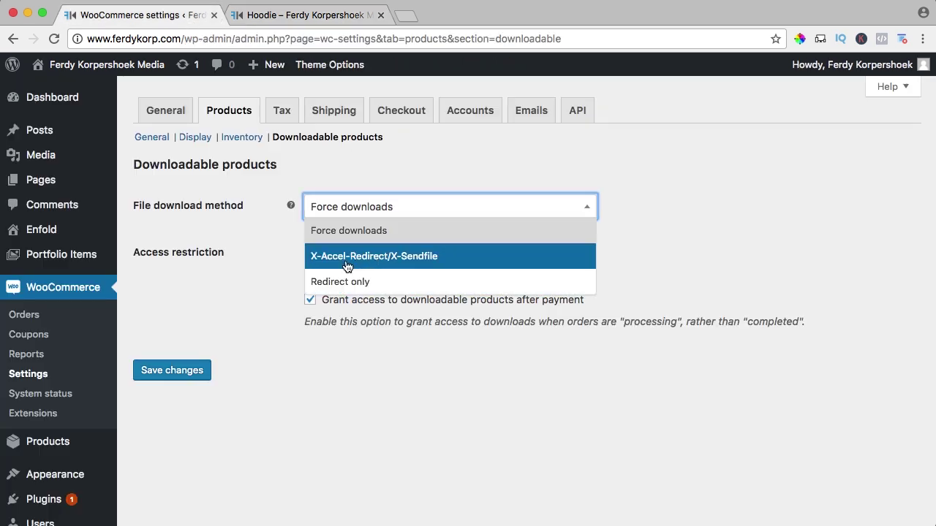
{"action": "left_click", "coordinate": [347, 231]}
{"action": "left_click", "coordinate": [293, 241]}
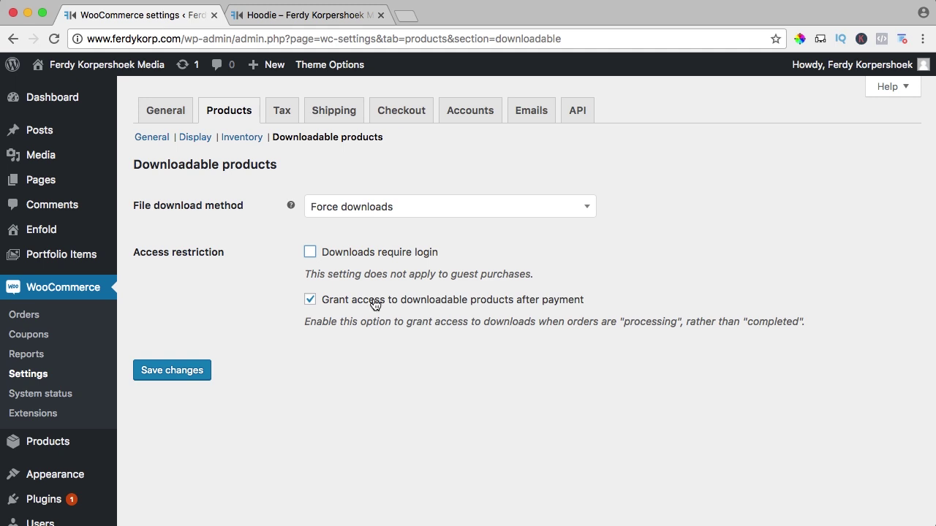
{"action": "key", "text": "Return"}
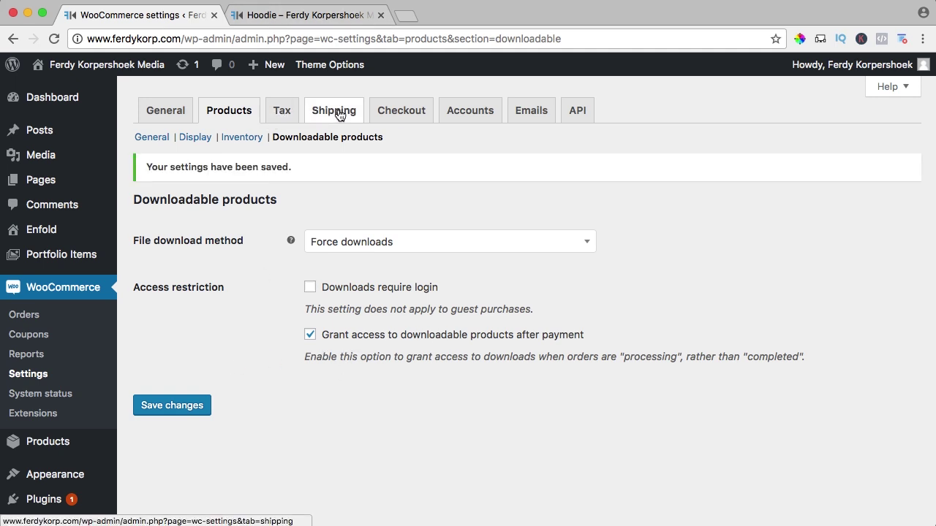
{"action": "left_click", "coordinate": [401, 113]}
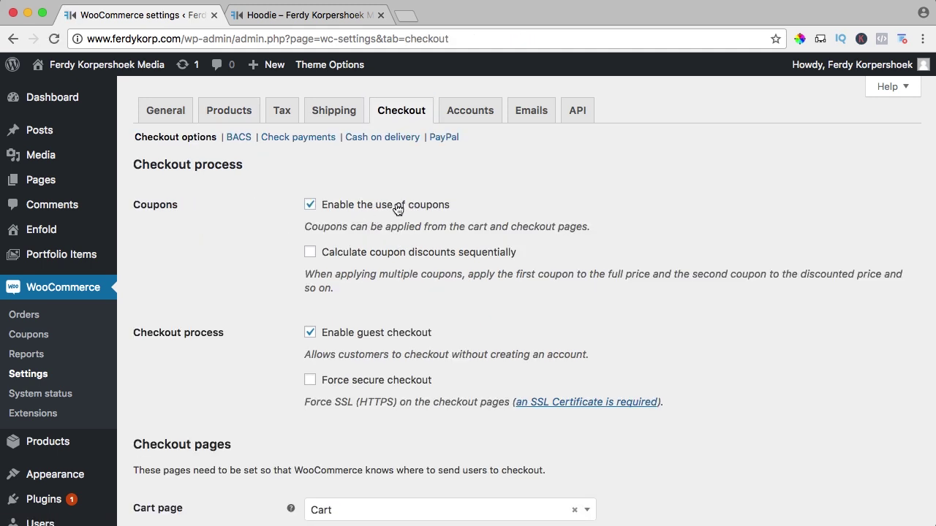
Turn off guest checkout, leaving forced secure checkout disabled
{"action": "scroll", "coordinate": [290, 202], "scroll_direction": "down", "scroll_amount": 3}
{"action": "left_click", "coordinate": [310, 245]}
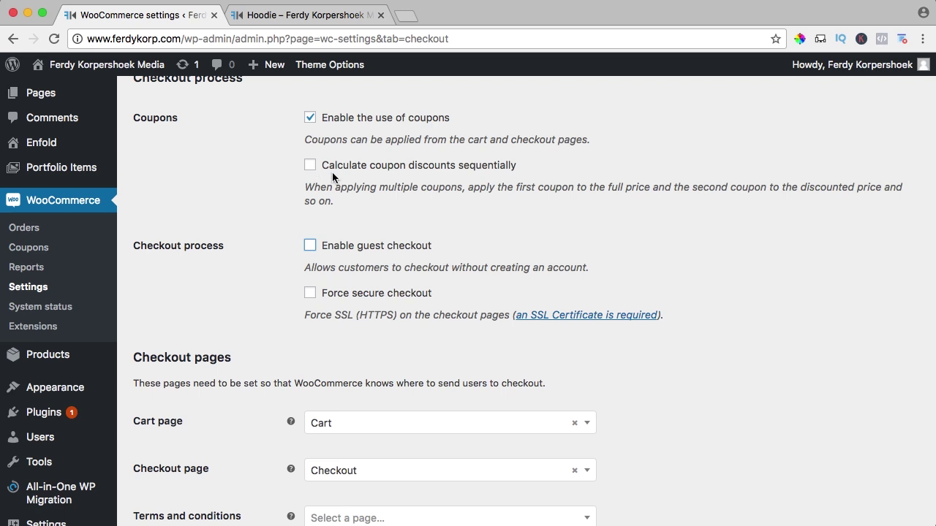
{"action": "left_click", "coordinate": [313, 173]}
{"action": "left_click", "coordinate": [310, 247]}
{"action": "left_click", "coordinate": [76, 37]}
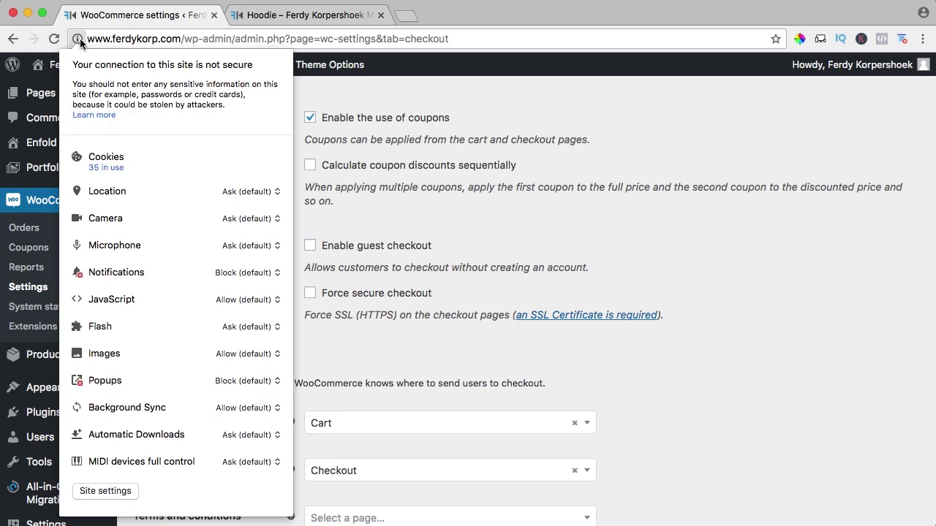
{"action": "left_click", "coordinate": [77, 37]}
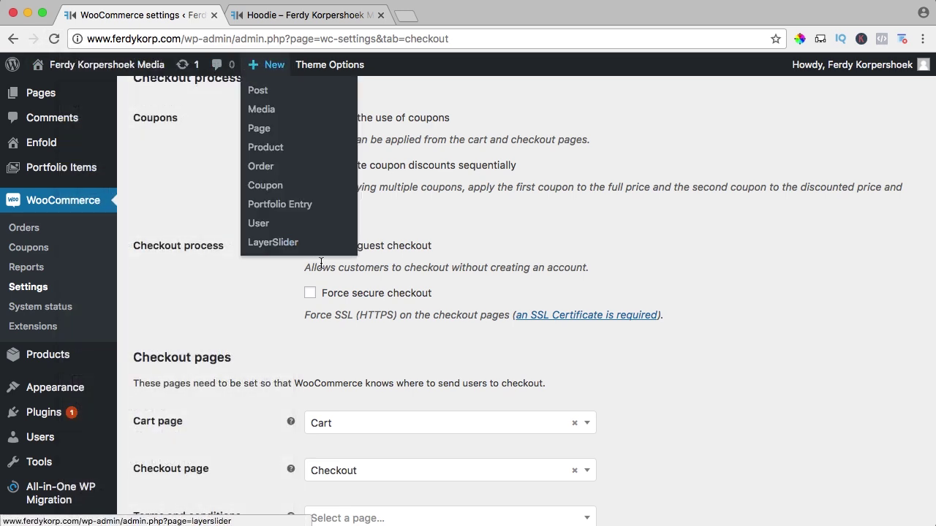
{"action": "left_click", "coordinate": [310, 293]}
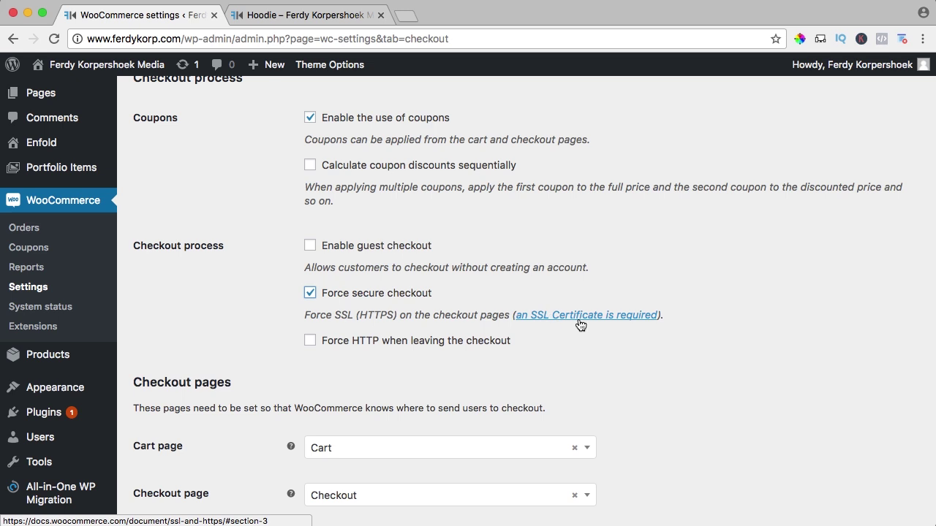
{"action": "left_click", "coordinate": [310, 293]}
Make Services the terms and conditions page and save the checkout settings
{"action": "scroll", "coordinate": [282, 263], "scroll_direction": "down", "scroll_amount": 5}
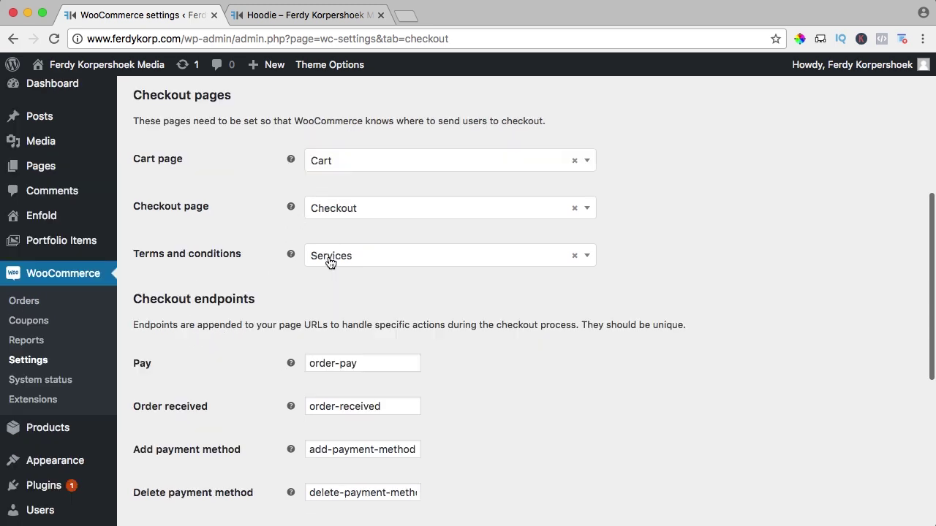
{"action": "left_click", "coordinate": [340, 257]}
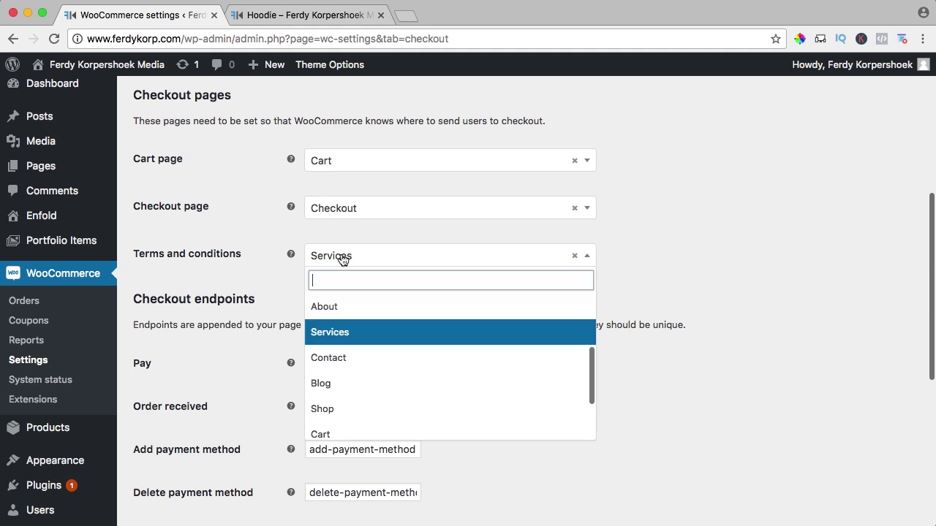
{"action": "left_click", "coordinate": [340, 332]}
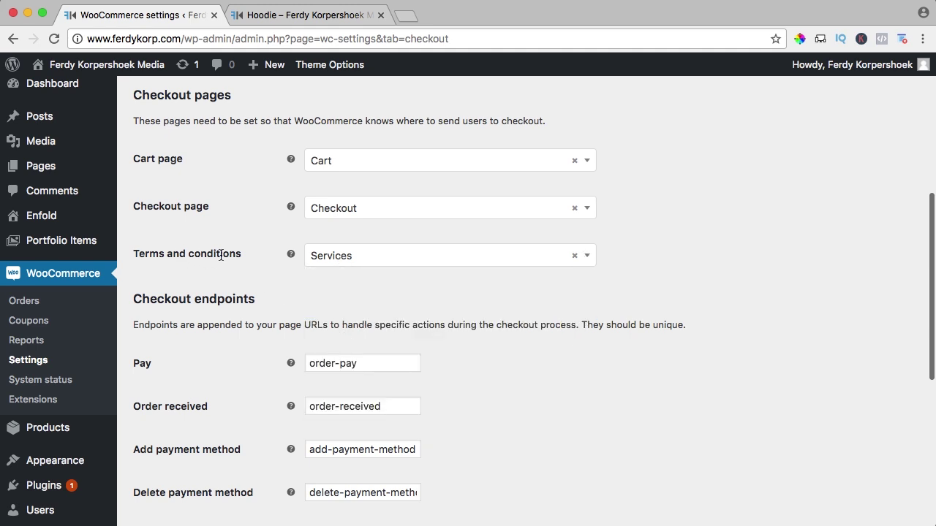
{"action": "scroll", "coordinate": [270, 260], "scroll_direction": "down", "scroll_amount": 5}
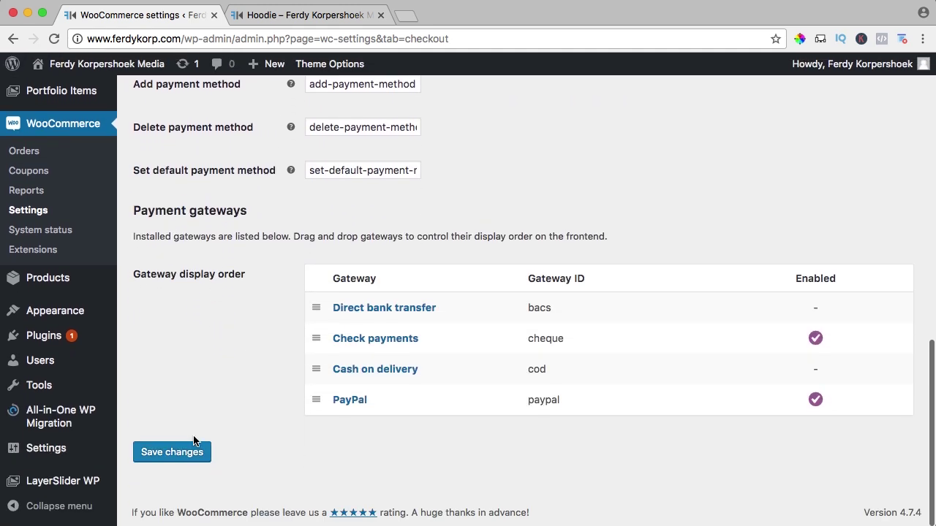
{"action": "left_click", "coordinate": [182, 454]}
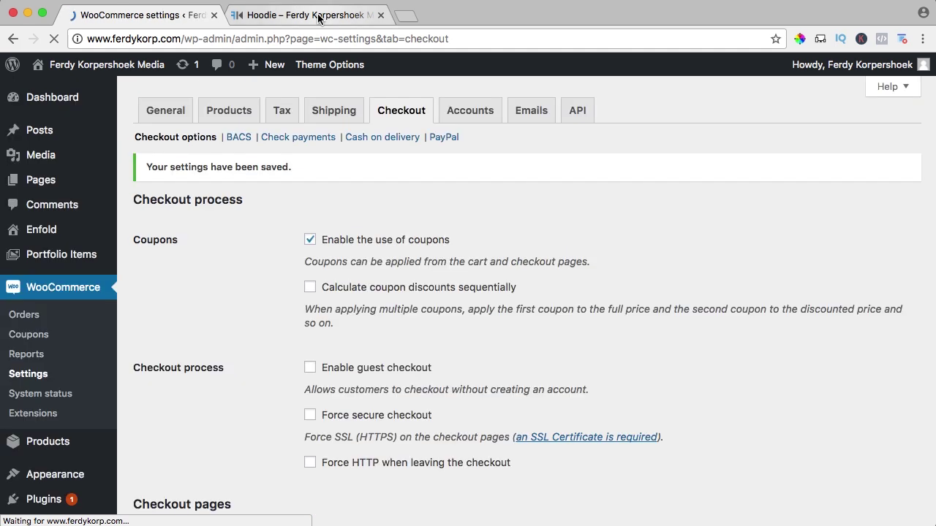
{"action": "left_click", "coordinate": [315, 17]}
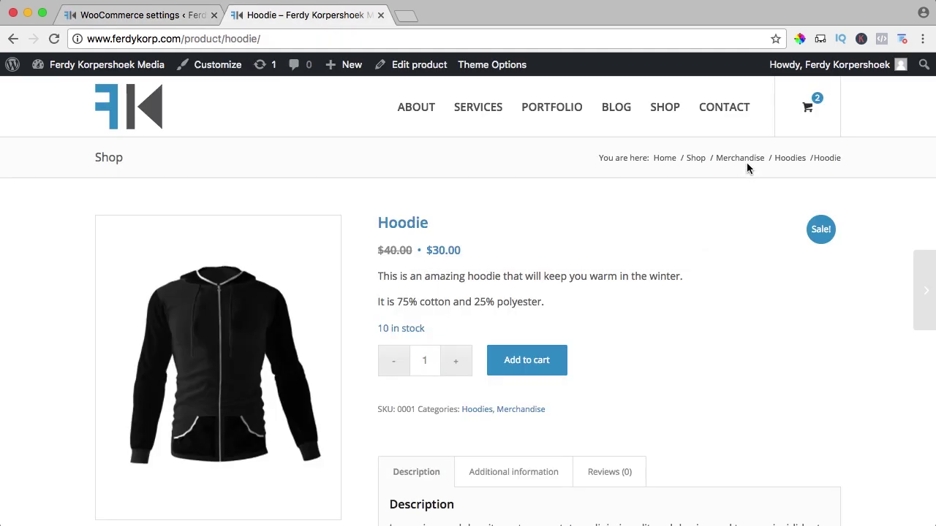
Proceed to checkout with the cart items and open the terms and conditions link
{"action": "mouse_move", "coordinate": [807, 112]}
{"action": "left_click", "coordinate": [794, 308]}
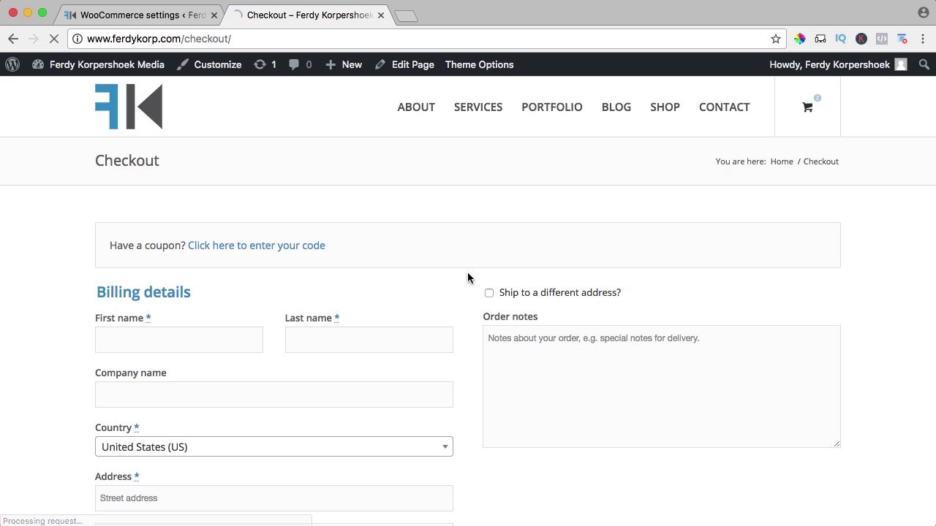
{"action": "scroll", "coordinate": [467, 275], "scroll_direction": "down", "scroll_amount": 4}
{"action": "scroll", "coordinate": [466, 278], "scroll_direction": "down", "scroll_amount": 10}
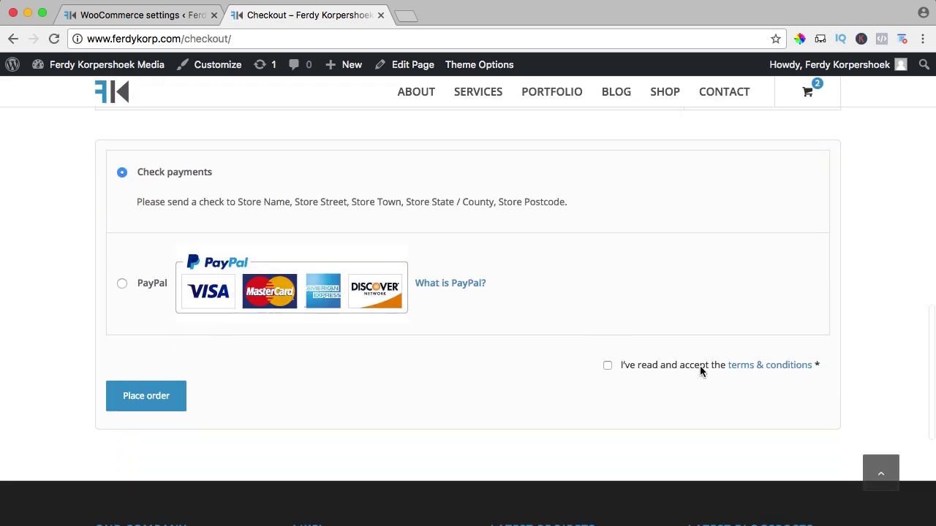
{"action": "left_click", "coordinate": [774, 371]}
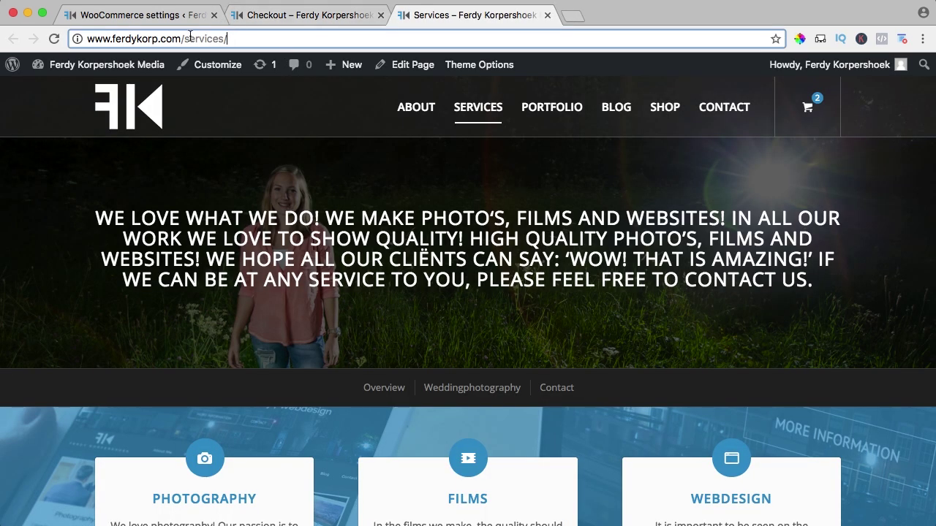
{"action": "left_click", "coordinate": [546, 15]}
Clear the Terms and conditions page in the WooCommerce checkout settings
{"action": "left_click", "coordinate": [143, 15]}
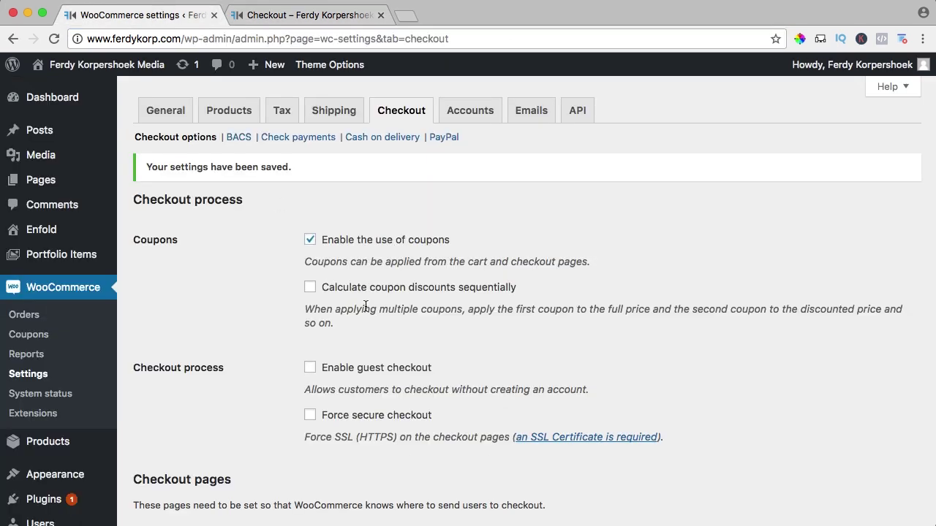
{"action": "scroll", "coordinate": [366, 306], "scroll_direction": "down", "scroll_amount": 8}
{"action": "scroll", "coordinate": [568, 375], "scroll_direction": "up", "scroll_amount": 1}
{"action": "left_click", "coordinate": [569, 375]}
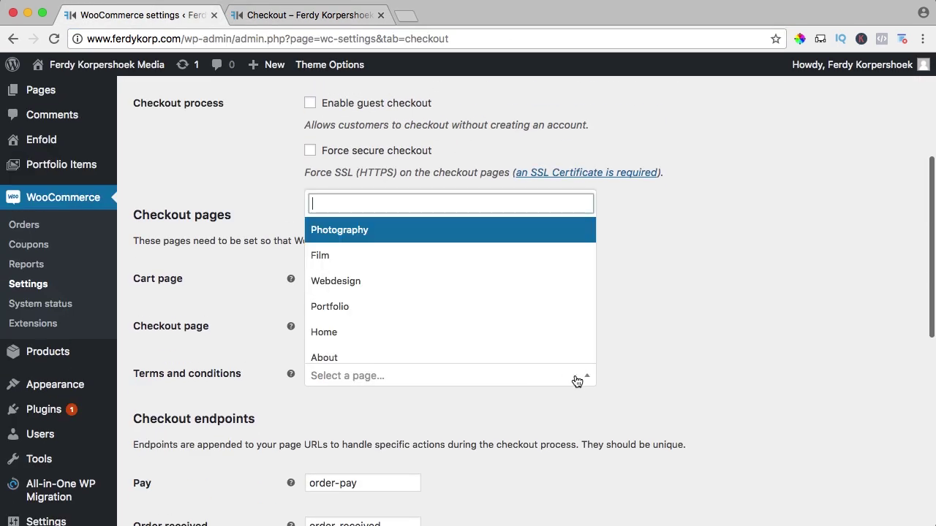
{"action": "left_click", "coordinate": [640, 329]}
Compare the payment gateways list with the storefront checkout's payment options
{"action": "scroll", "coordinate": [640, 330], "scroll_direction": "down", "scroll_amount": 6}
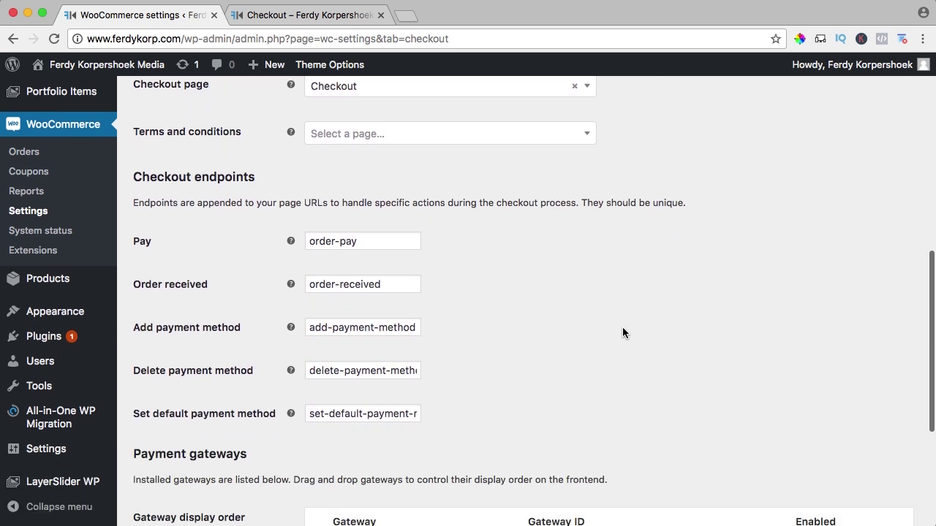
{"action": "scroll", "coordinate": [620, 331], "scroll_direction": "down", "scroll_amount": 1}
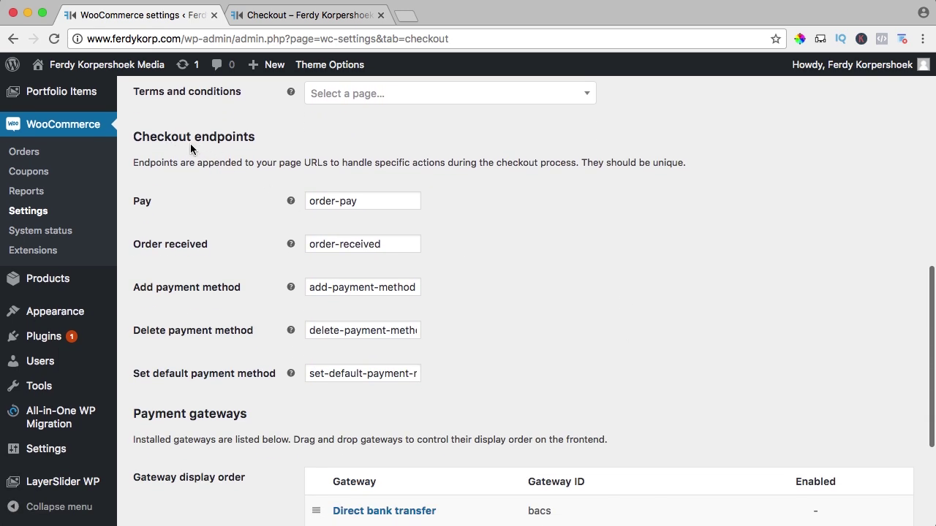
{"action": "scroll", "coordinate": [253, 220], "scroll_direction": "down", "scroll_amount": 4}
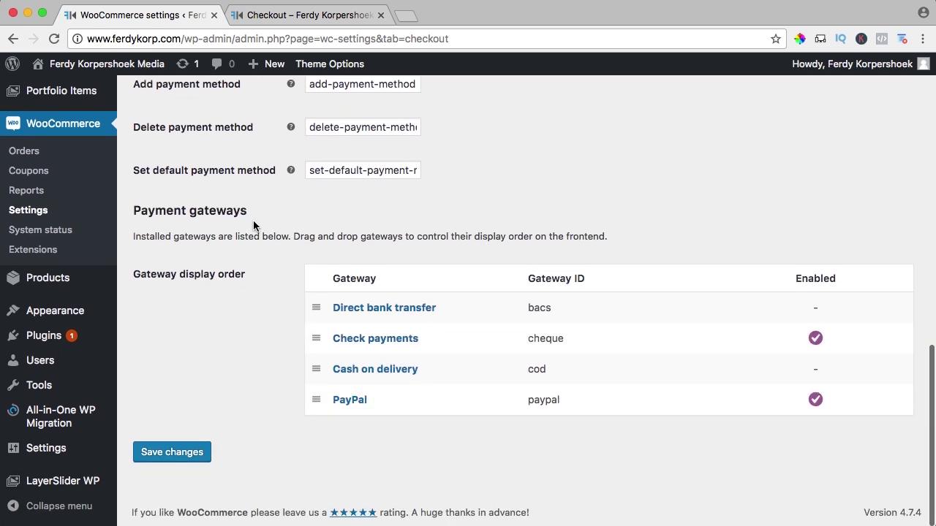
{"action": "left_click", "coordinate": [285, 15]}
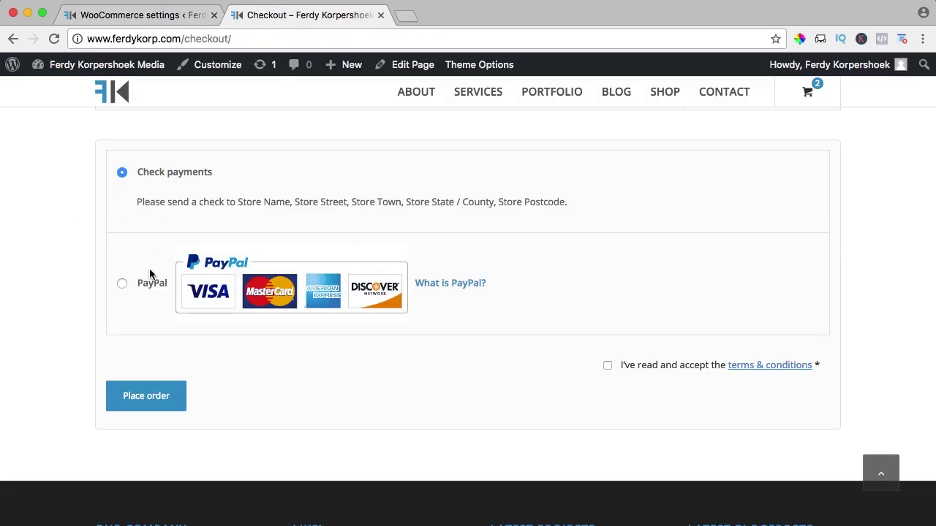
{"action": "left_click", "coordinate": [176, 15]}
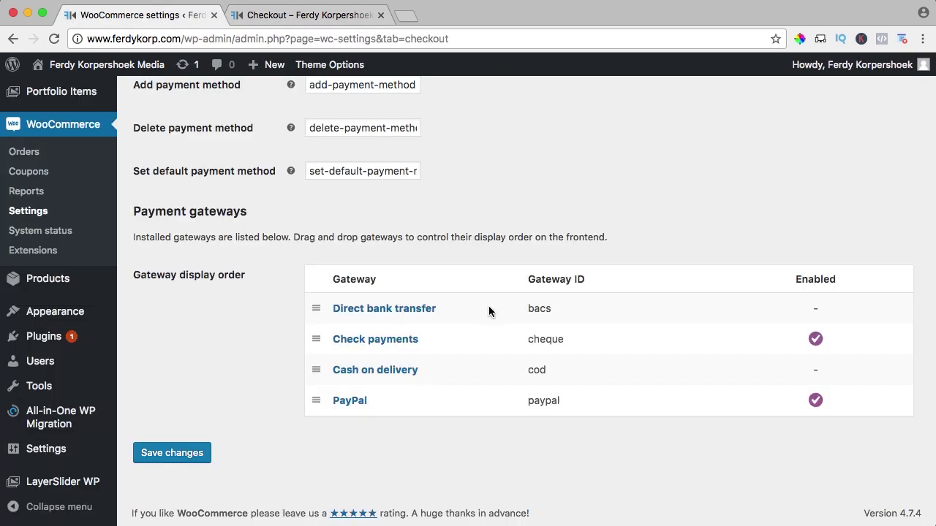
Disable Check payments, save, and confirm the reloaded $50.00 checkout offers only PayPal
{"action": "left_click", "coordinate": [372, 342]}
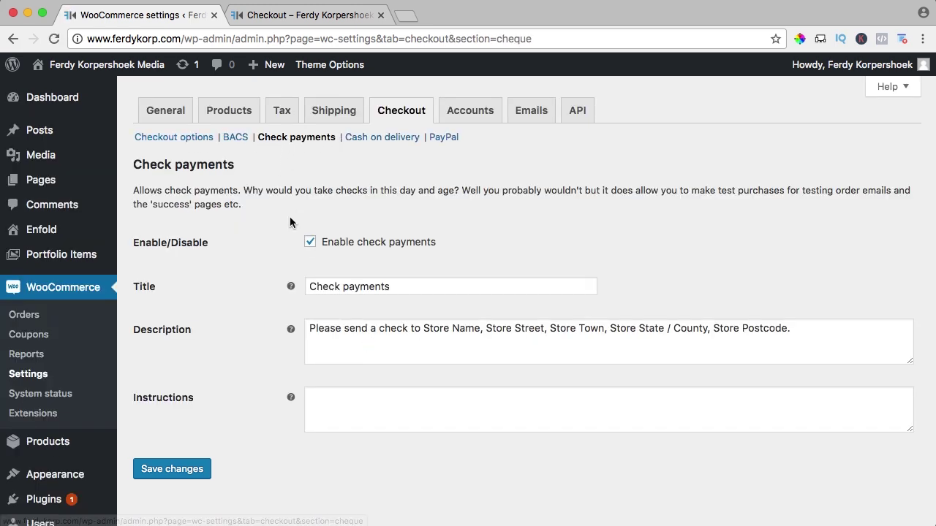
{"action": "left_click", "coordinate": [310, 243]}
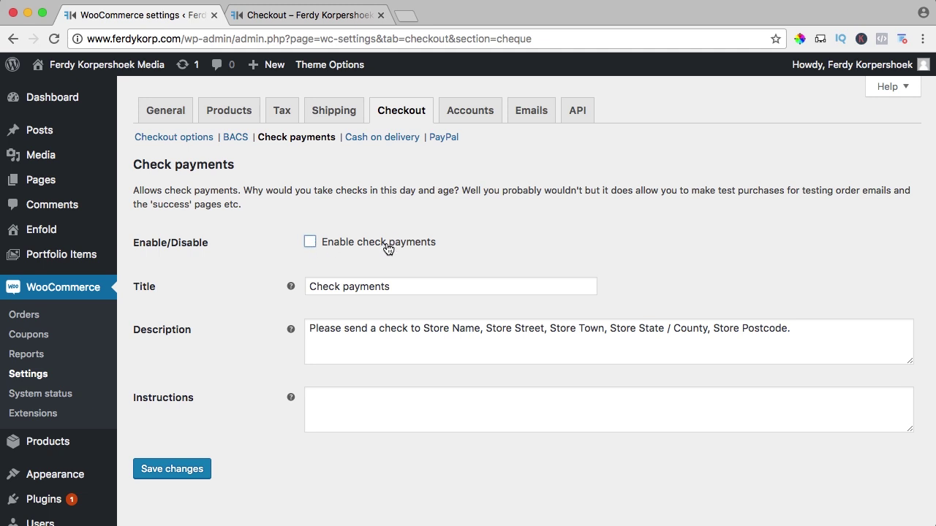
{"action": "left_click", "coordinate": [167, 471]}
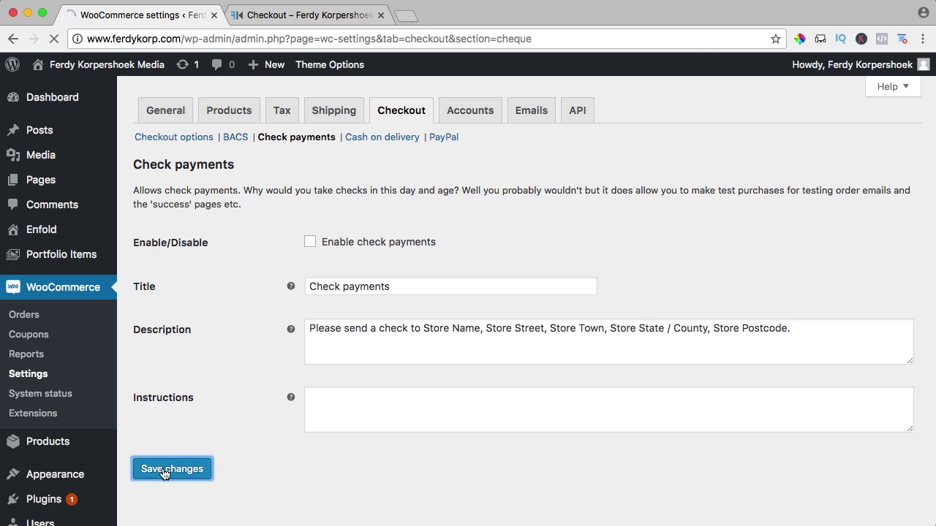
{"action": "left_click", "coordinate": [324, 16]}
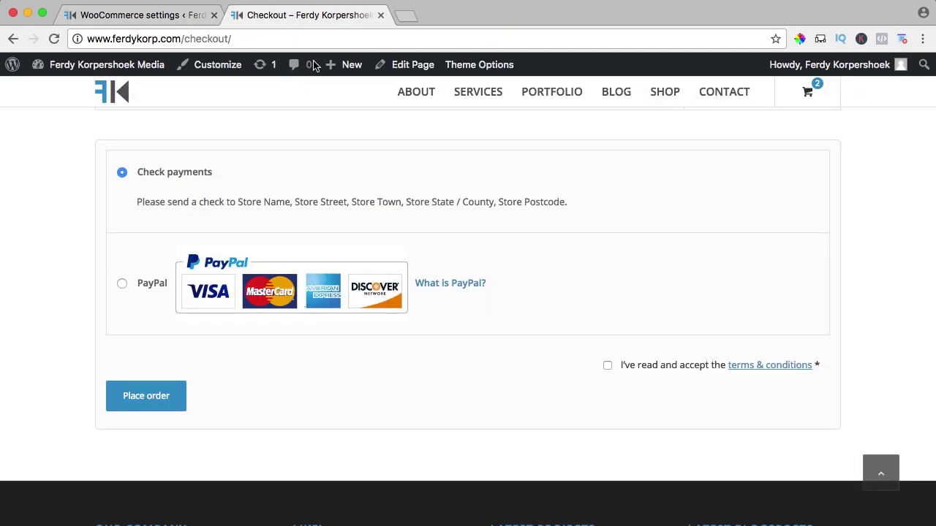
{"action": "key", "text": "super+r"}
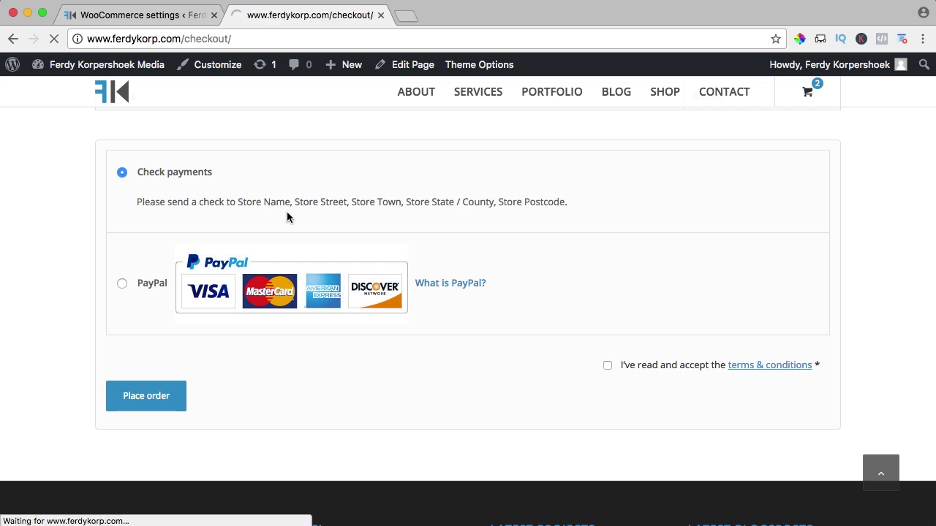
{"action": "scroll", "coordinate": [99, 228], "scroll_direction": "down", "scroll_amount": 8}
{"action": "scroll", "coordinate": [99, 229], "scroll_direction": "down", "scroll_amount": 5}
{"action": "scroll", "coordinate": [98, 231], "scroll_direction": "up", "scroll_amount": 4}
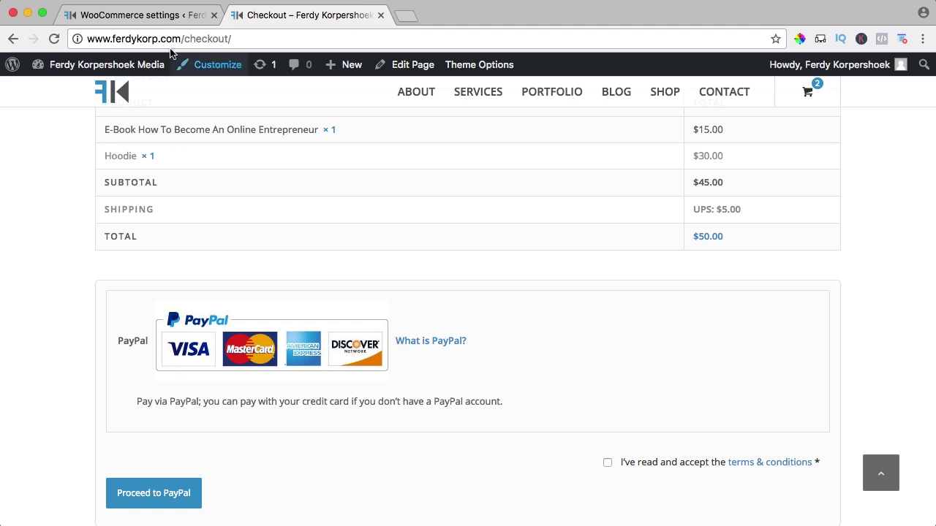
{"action": "left_click", "coordinate": [184, 17]}
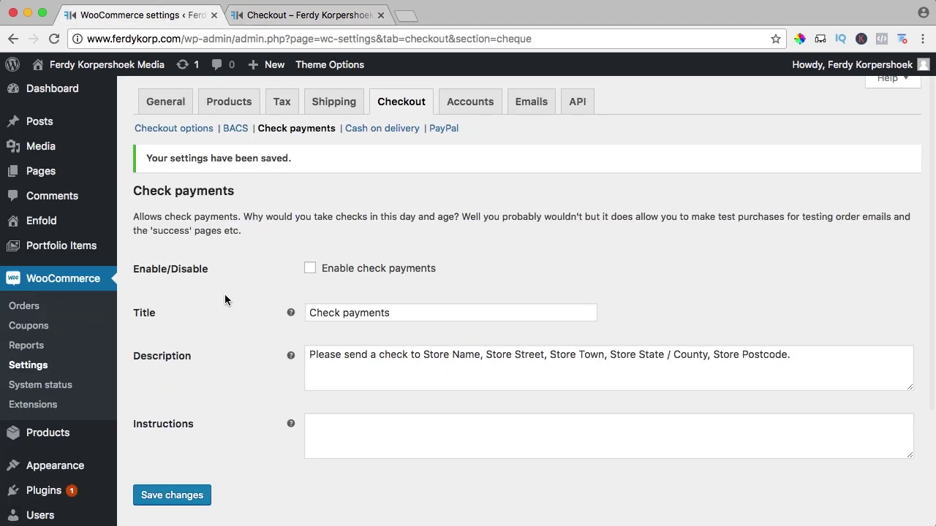
In the PayPal payment settings, replace the PayPal email and Receiver email with the store owner's address
{"action": "left_click", "coordinate": [443, 130]}
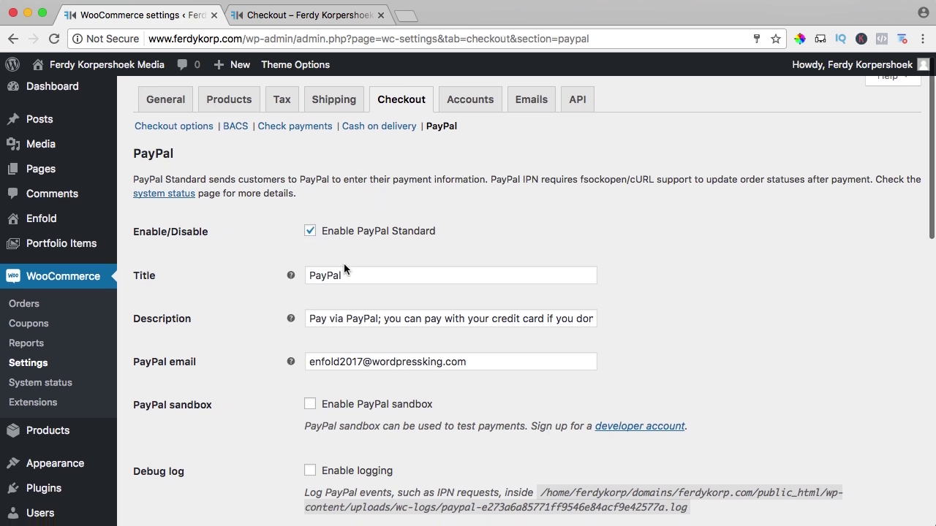
{"action": "scroll", "coordinate": [343, 263], "scroll_direction": "down", "scroll_amount": 3}
{"action": "left_click_drag", "start_coordinate": [328, 257], "coordinate": [621, 260]}
{"action": "left_click", "coordinate": [554, 262]}
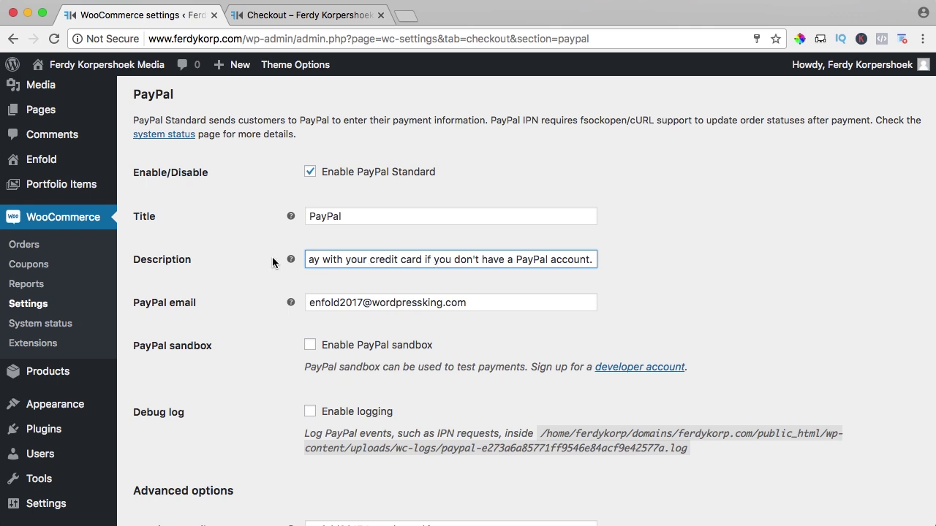
{"action": "scroll", "coordinate": [253, 264], "scroll_direction": "down", "scroll_amount": 3}
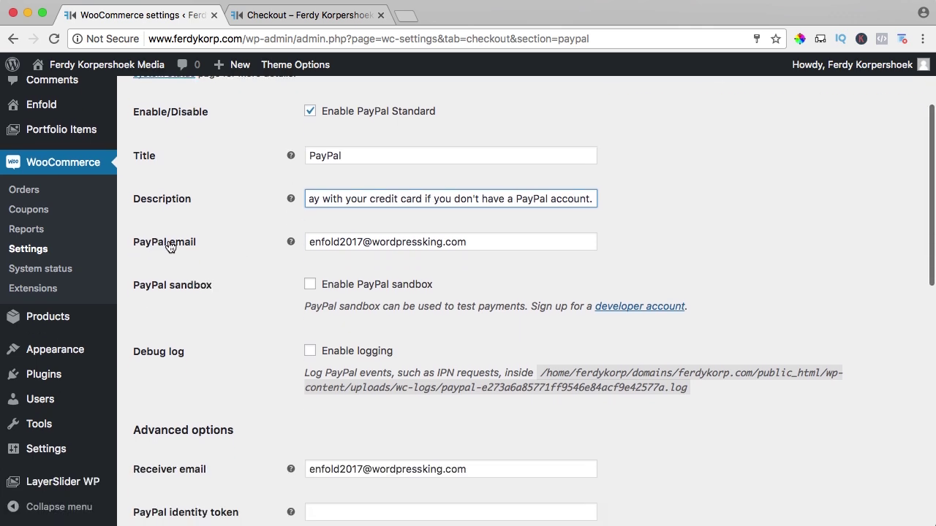
{"action": "triple_click", "coordinate": [330, 242]}
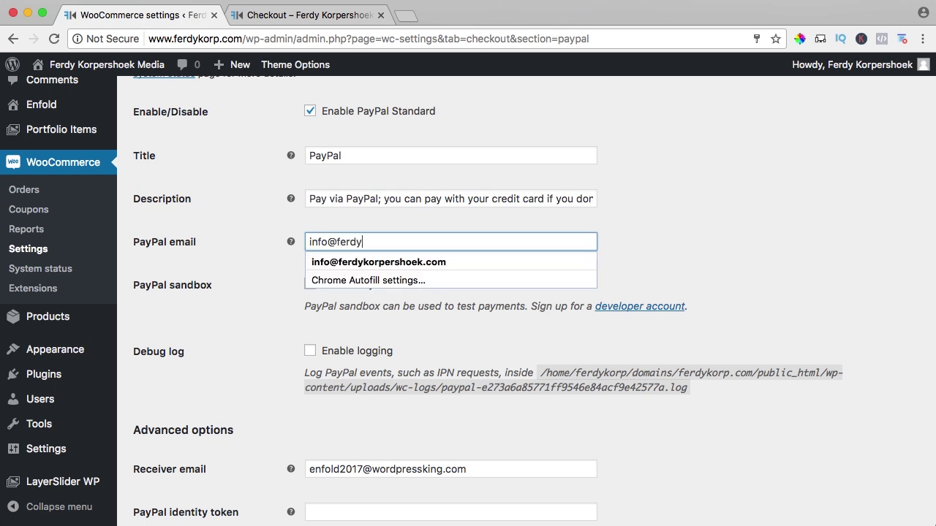
{"action": "key", "text": "Tab"}
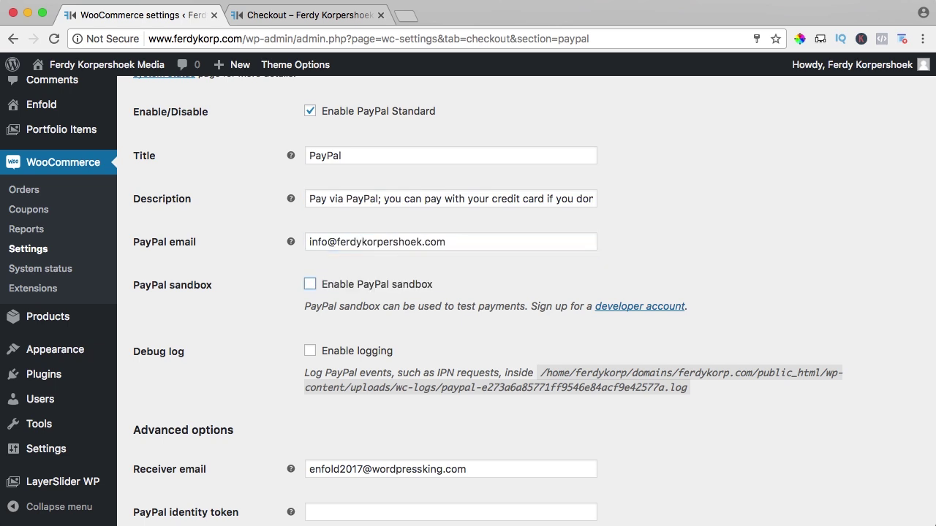
{"action": "scroll", "coordinate": [291, 322], "scroll_direction": "down", "scroll_amount": 5}
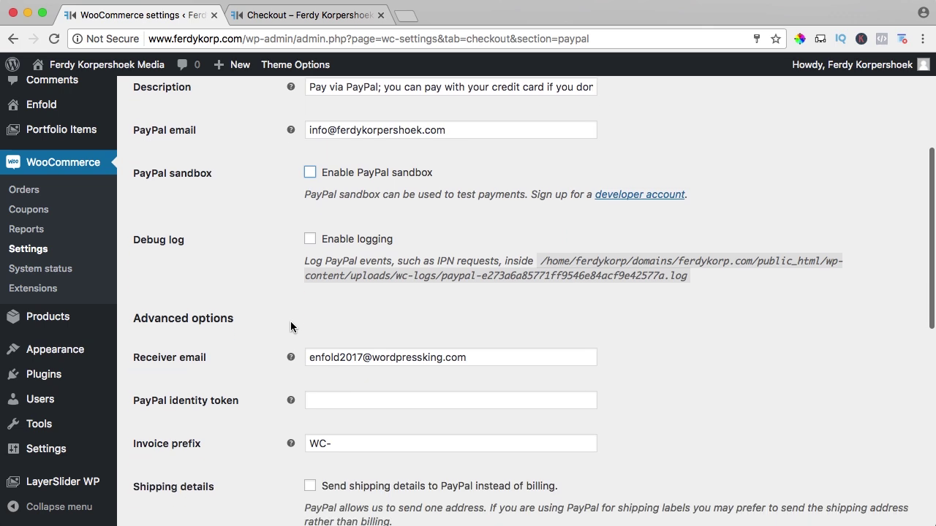
{"action": "triple_click", "coordinate": [327, 269]}
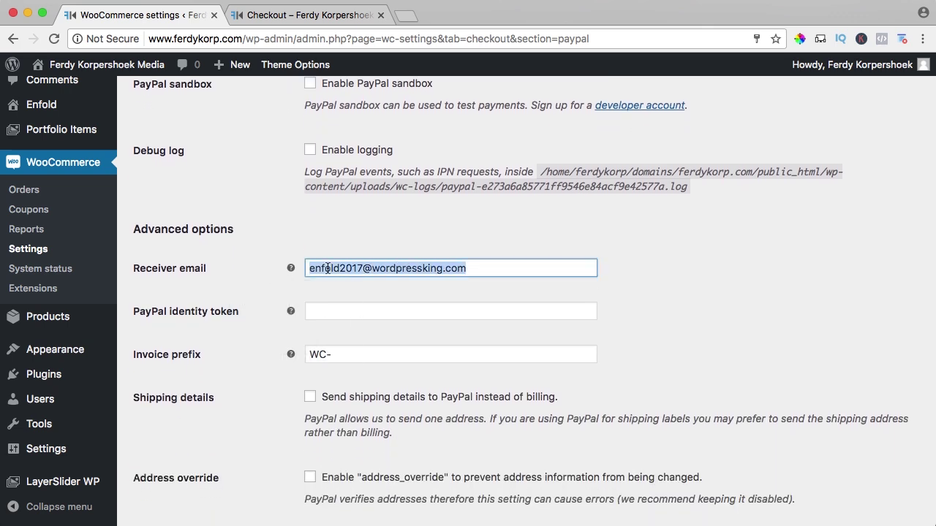
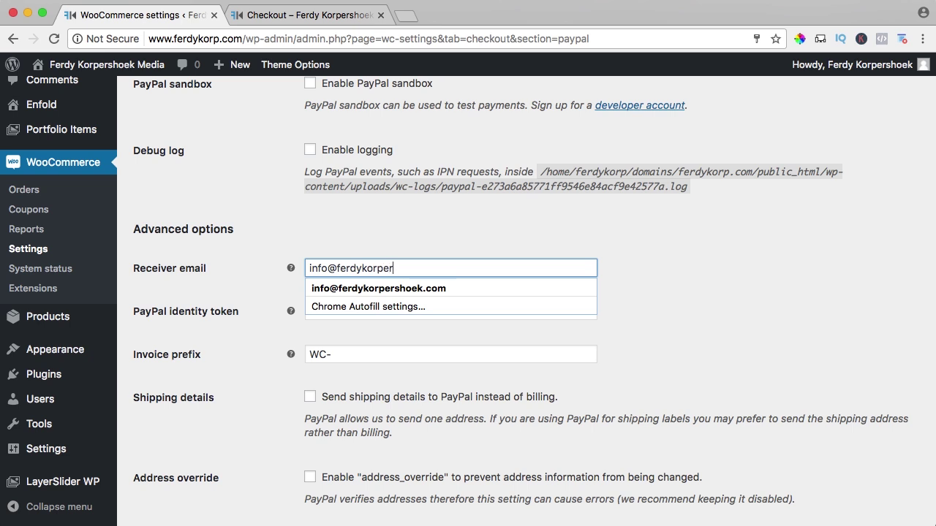
{"action": "key", "text": "Tab"}
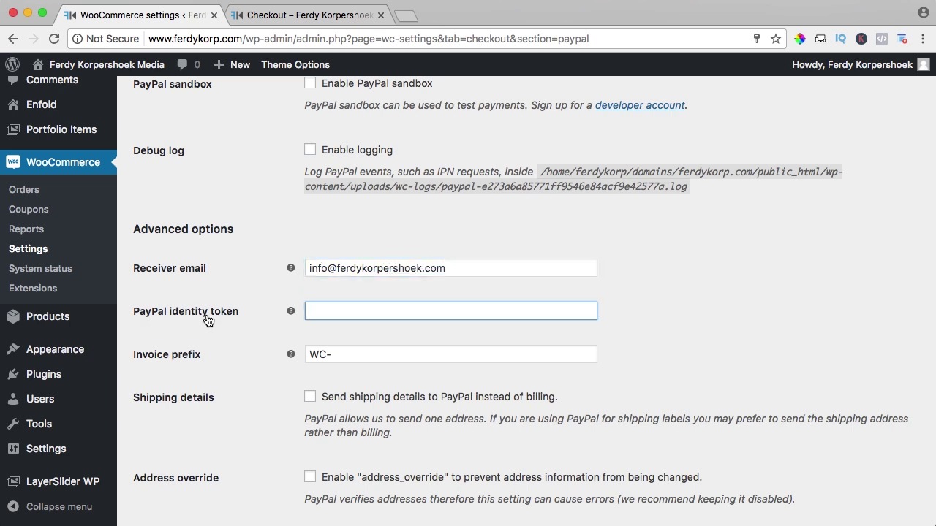
Go to the PayPal website in a new browser tab
{"action": "left_click", "coordinate": [404, 15]}
{"action": "type", "text": "paypal.com"}
{"action": "key", "text": "Return"}
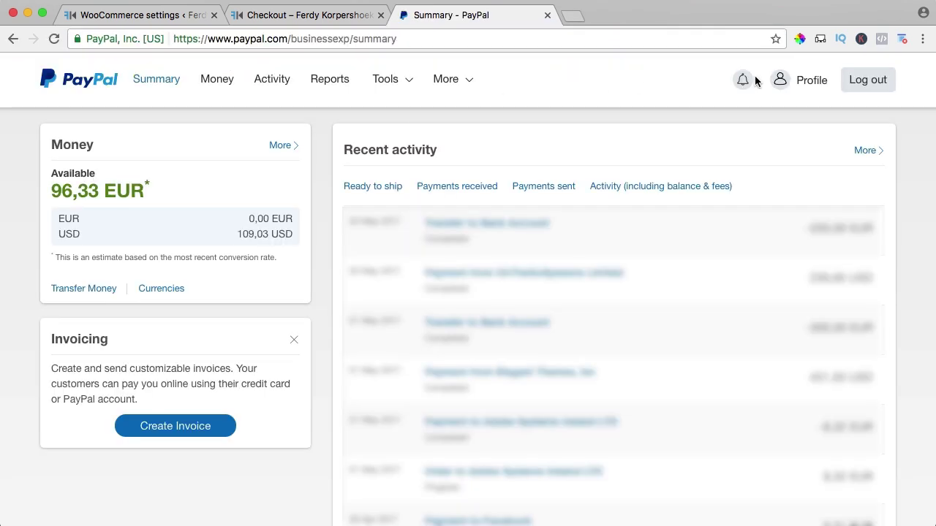
Open the Website payment preferences under Selling tools in the PayPal profile settings
{"action": "left_click", "coordinate": [813, 85]}
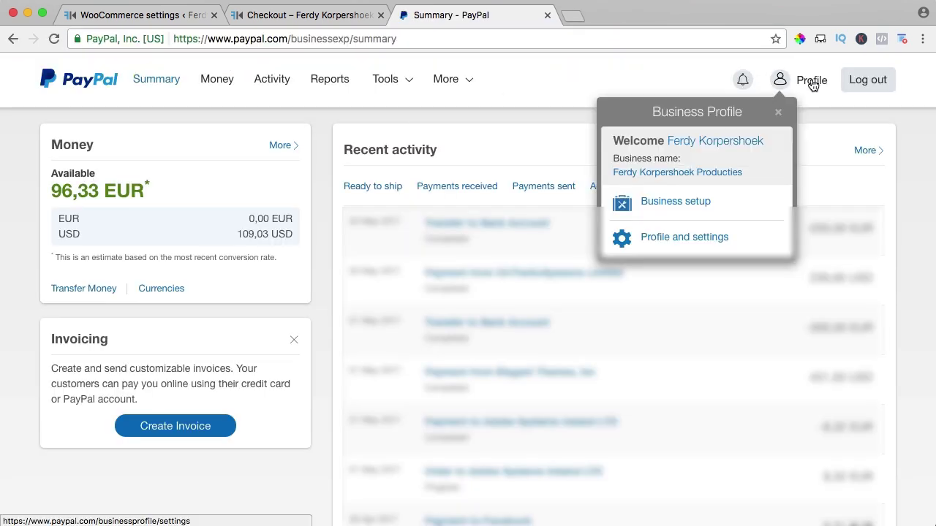
{"action": "left_click", "coordinate": [674, 238]}
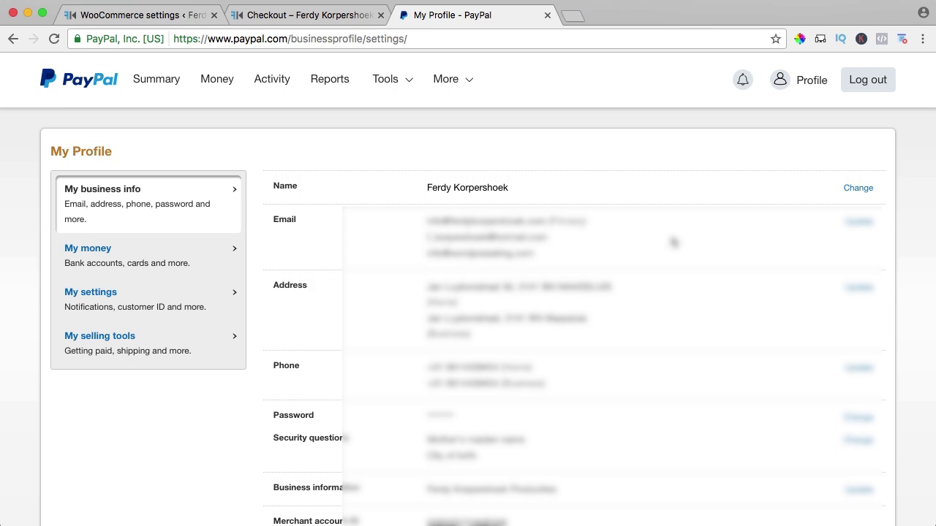
{"action": "left_click", "coordinate": [96, 338]}
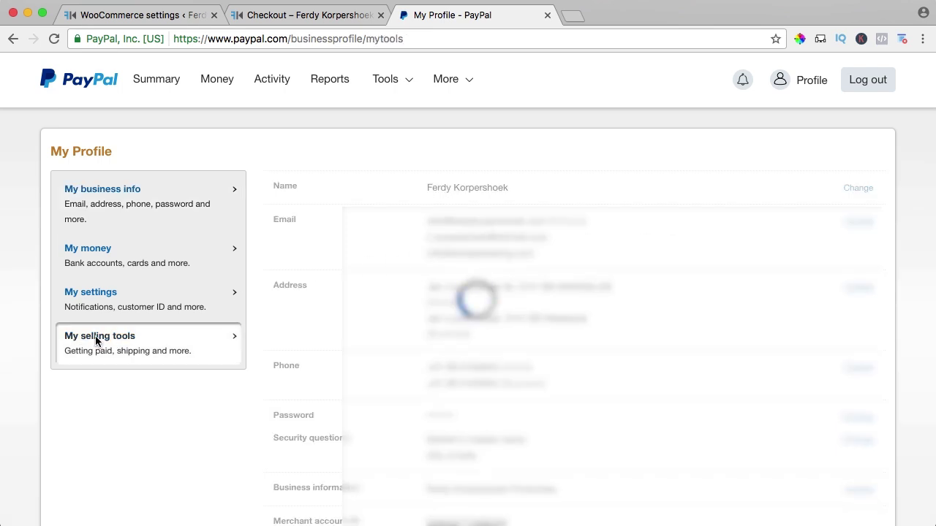
{"action": "left_click_drag", "start_coordinate": [267, 336], "coordinate": [370, 341]}
{"action": "left_click", "coordinate": [377, 342]}
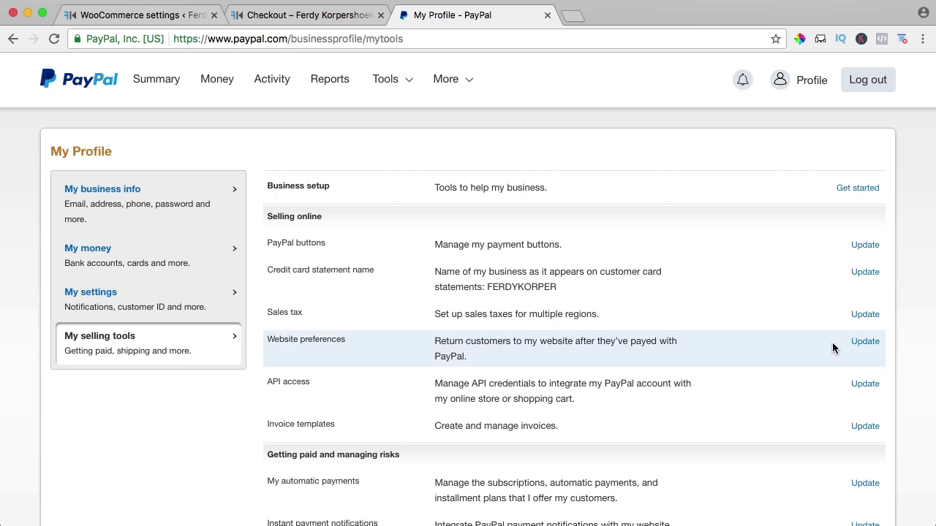
{"action": "left_click", "coordinate": [863, 342]}
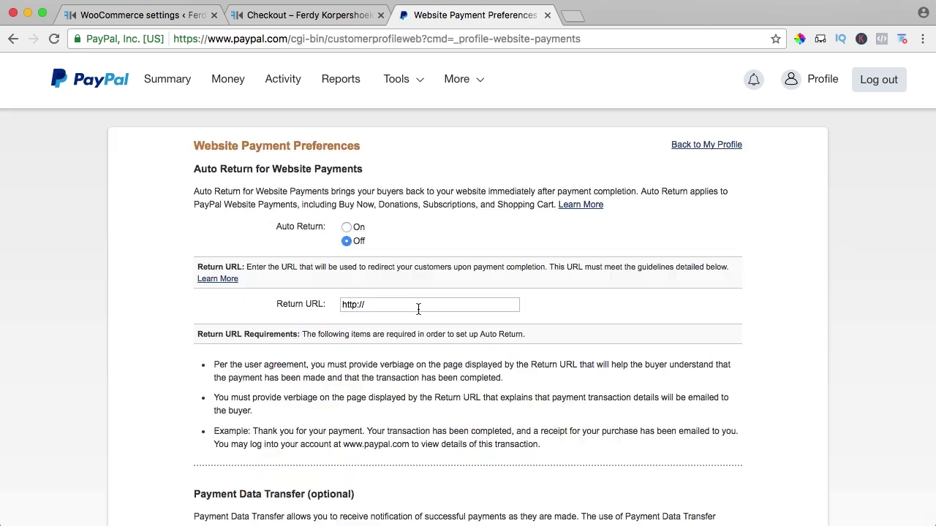
Turn Auto Return on with the store's return URL, enable Payment Data Transfer, and save
{"action": "left_click", "coordinate": [346, 227]}
{"action": "left_click", "coordinate": [403, 305]}
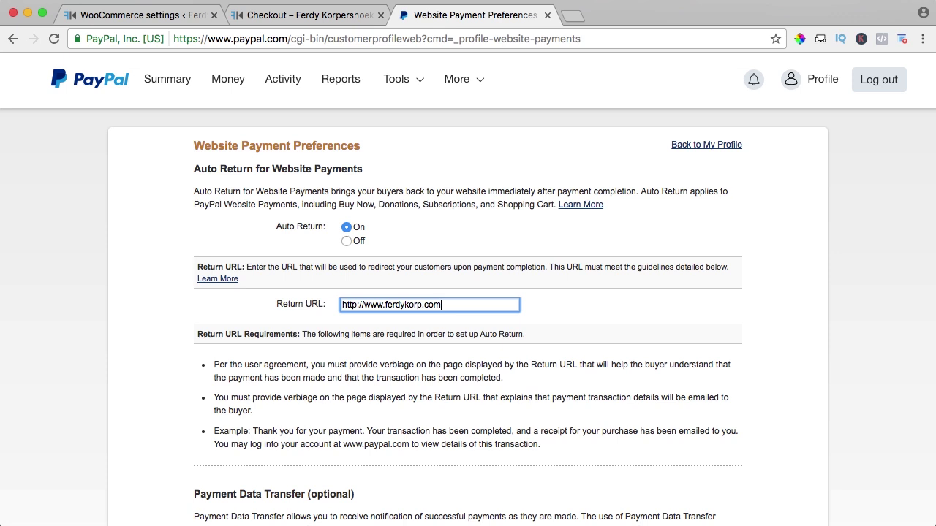
{"action": "scroll", "coordinate": [403, 320], "scroll_direction": "down", "scroll_amount": 5}
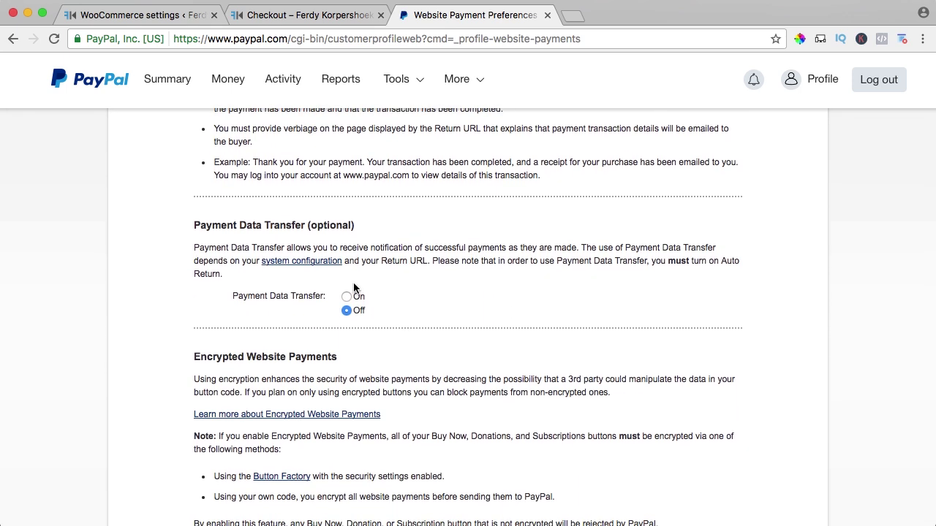
{"action": "left_click_drag", "start_coordinate": [193, 247], "coordinate": [402, 269]}
{"action": "left_click", "coordinate": [402, 269]}
{"action": "scroll", "coordinate": [399, 299], "scroll_direction": "down", "scroll_amount": 5}
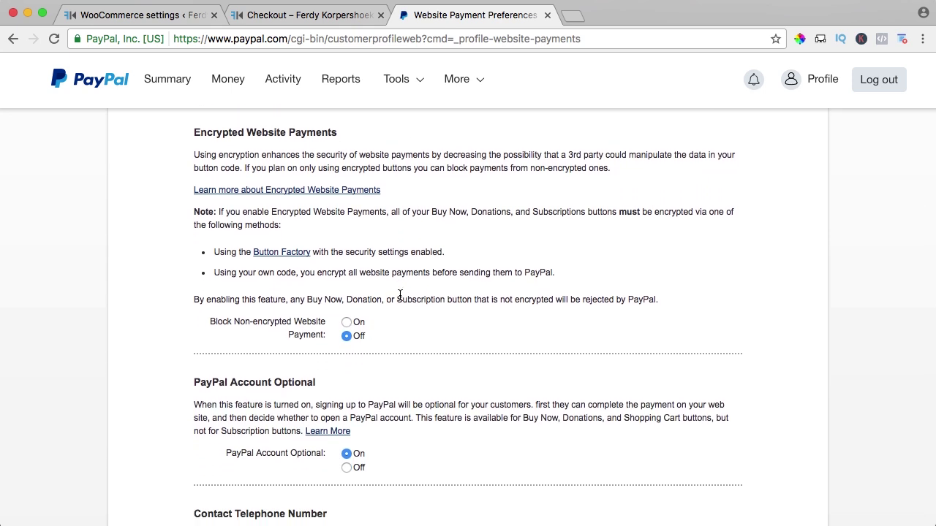
{"action": "scroll", "coordinate": [399, 296], "scroll_direction": "down", "scroll_amount": 5}
{"action": "scroll", "coordinate": [400, 296], "scroll_direction": "down", "scroll_amount": 3}
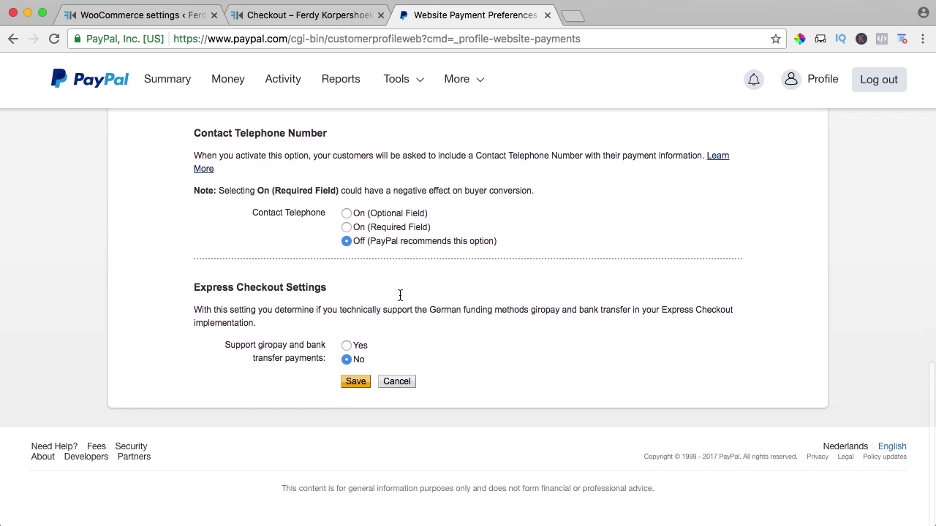
{"action": "left_click", "coordinate": [354, 381]}
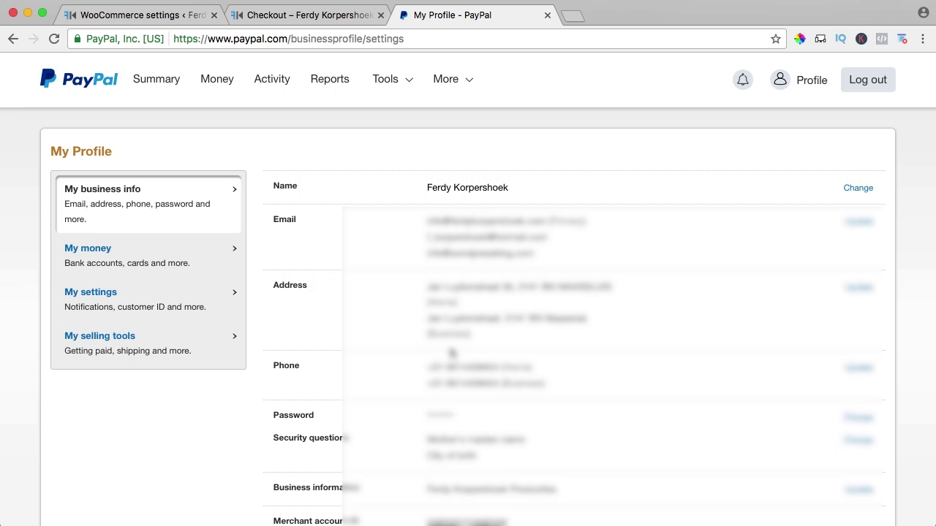
Reopen the Website payment preferences and select the issued identity token to copy it
{"action": "left_click", "coordinate": [117, 338]}
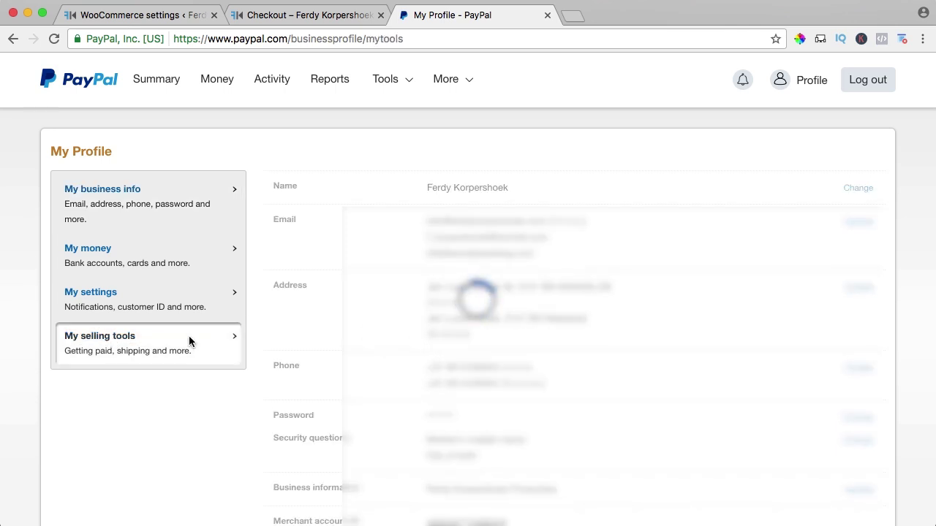
{"action": "scroll", "coordinate": [274, 337], "scroll_direction": "down", "scroll_amount": 1}
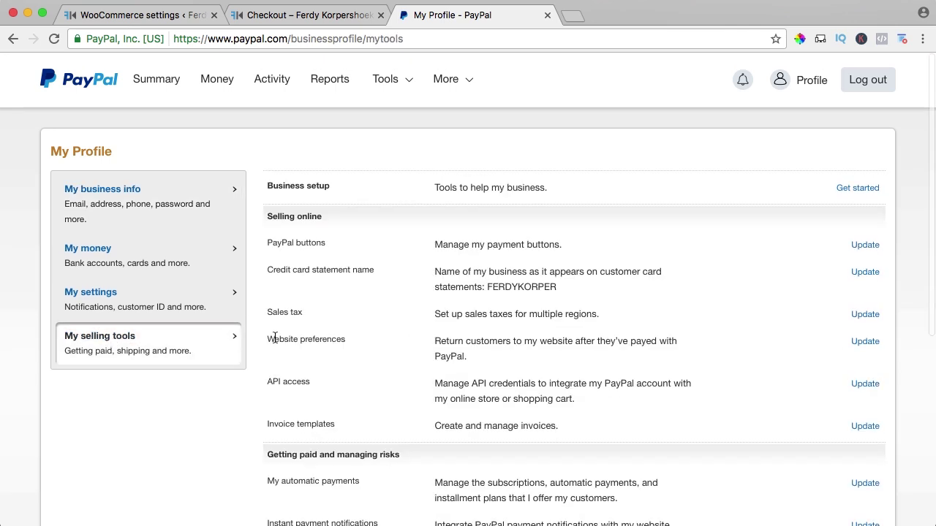
{"action": "left_click", "coordinate": [867, 343]}
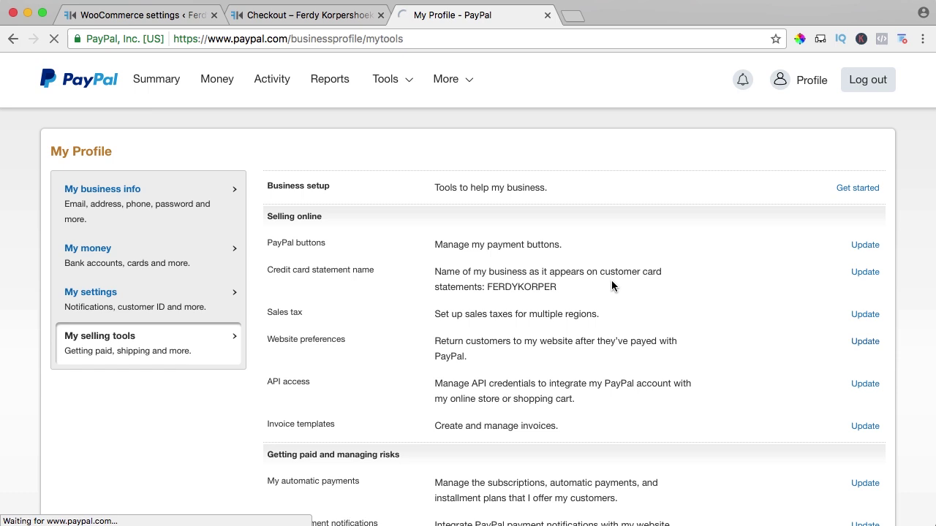
{"action": "scroll", "coordinate": [611, 285], "scroll_direction": "down", "scroll_amount": 5}
{"action": "scroll", "coordinate": [609, 282], "scroll_direction": "down", "scroll_amount": 4}
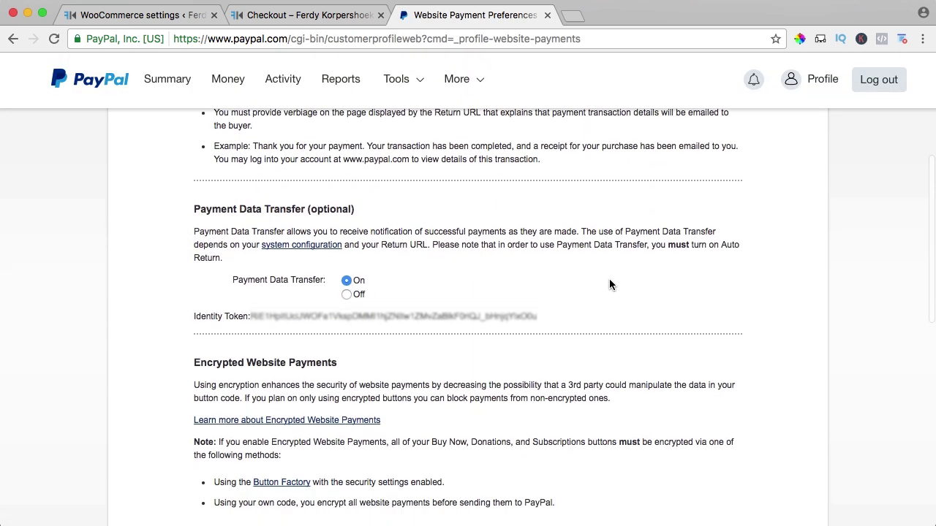
{"action": "left_click_drag", "start_coordinate": [233, 178], "coordinate": [358, 182]}
{"action": "left_click", "coordinate": [414, 252]}
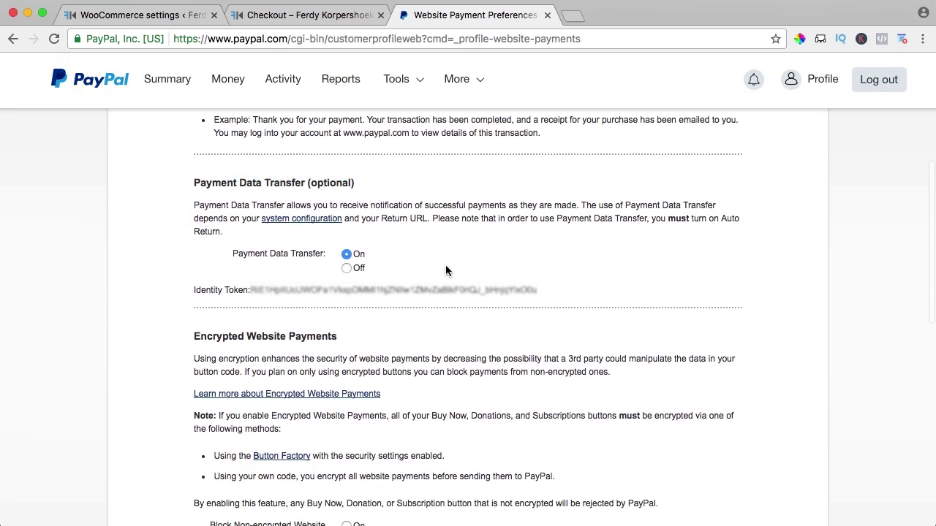
{"action": "left_click_drag", "start_coordinate": [545, 288], "coordinate": [249, 288]}
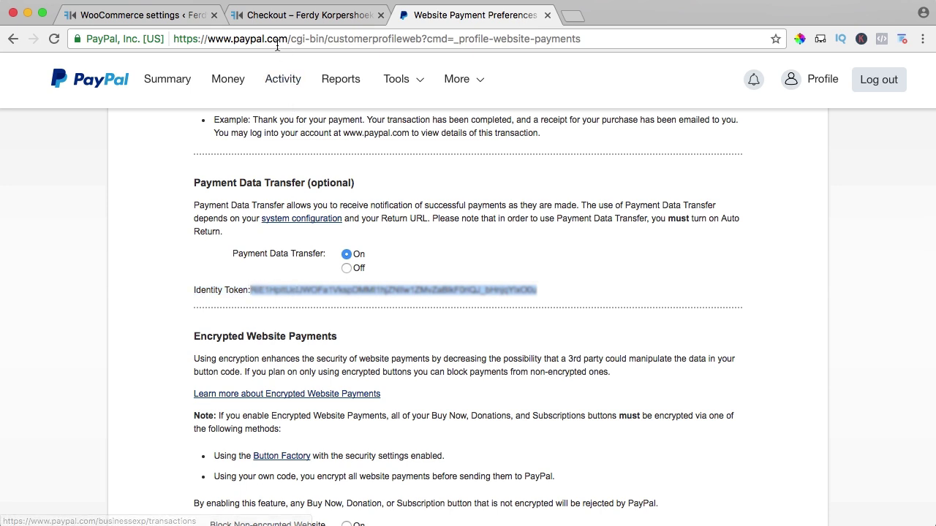
Paste the identity token into the WooCommerce PayPal identity token field and save the changes
{"action": "left_click", "coordinate": [162, 16]}
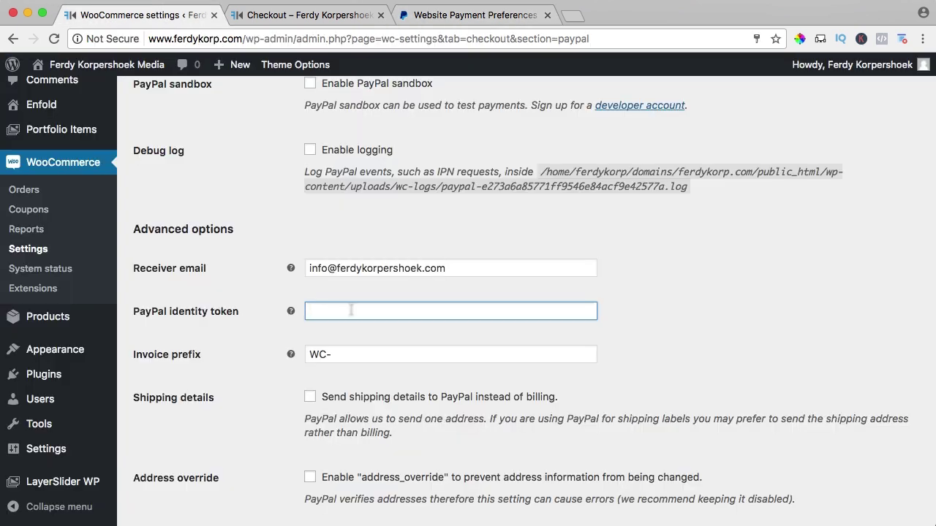
{"action": "key", "text": "super+v"}
{"action": "mouse_move", "coordinate": [291, 268]}
{"action": "scroll", "coordinate": [295, 271], "scroll_direction": "down", "scroll_amount": 5}
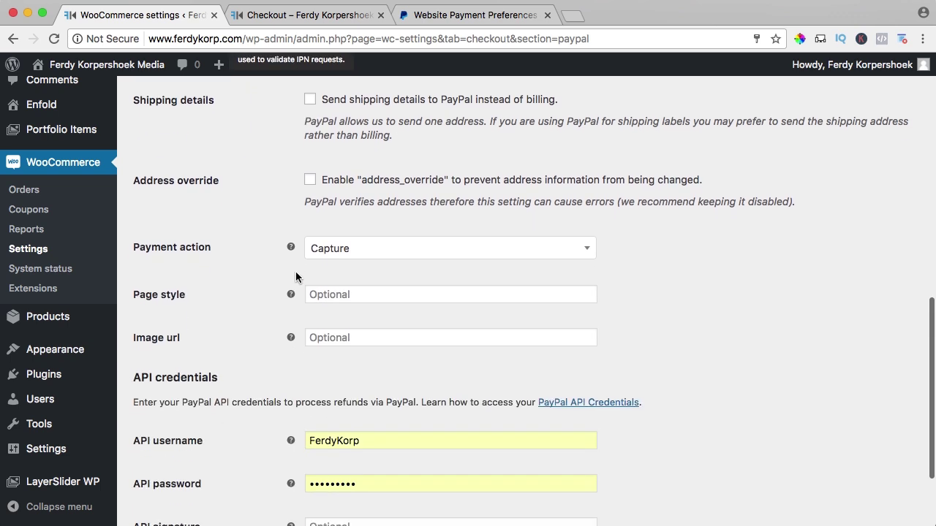
{"action": "scroll", "coordinate": [296, 276], "scroll_direction": "down", "scroll_amount": 3}
{"action": "left_click", "coordinate": [162, 451]}
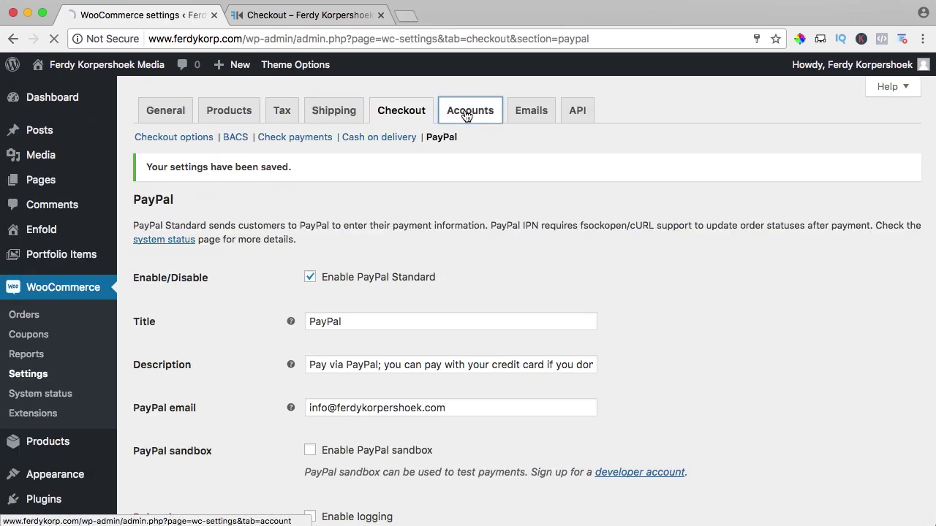
Open the Accounts settings, then enter the storefront's /my-account address in a new tab
{"action": "left_click", "coordinate": [466, 114]}
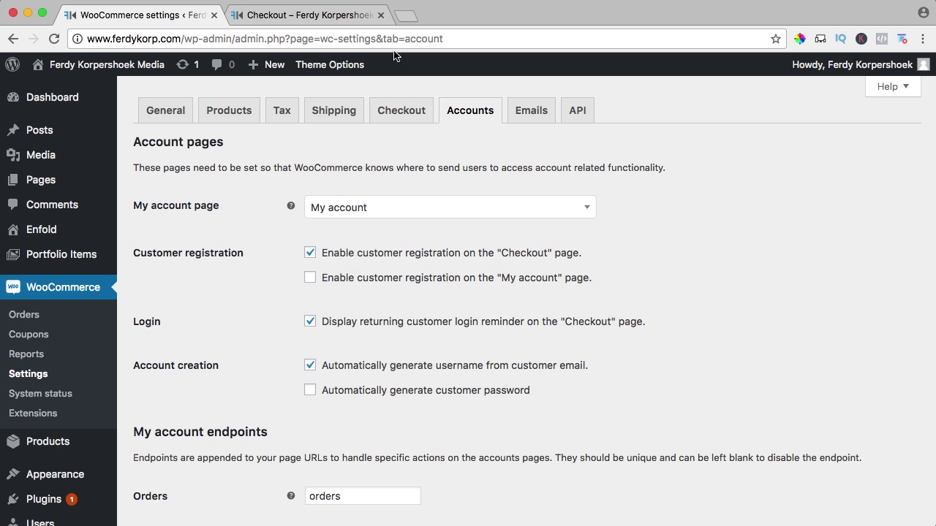
{"action": "left_click", "coordinate": [405, 18]}
{"action": "type", "text": "ferdykorp"}
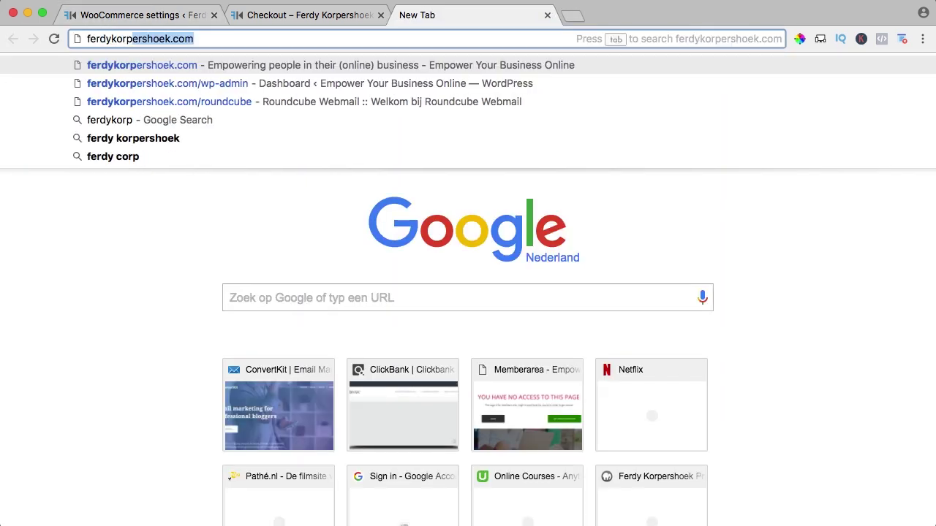
{"action": "type", "text": ".com/m"}
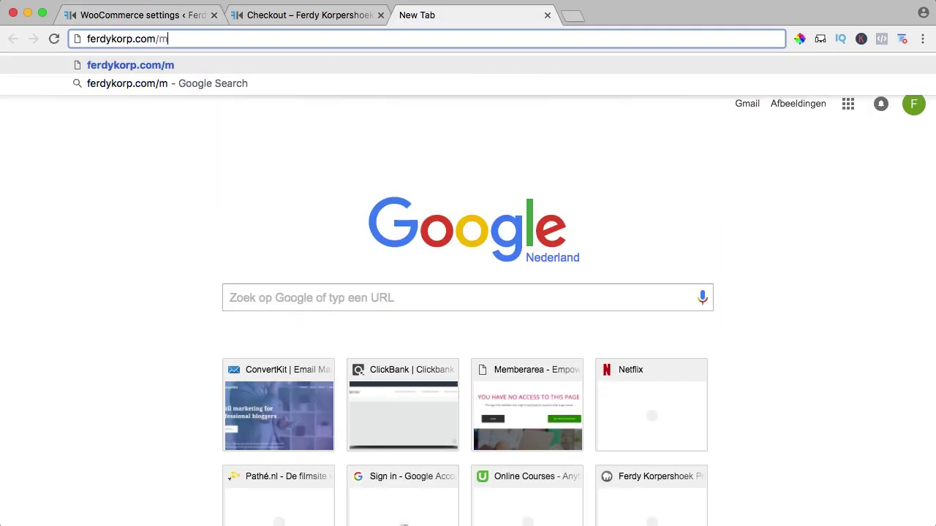
{"action": "type", "text": "y-account"}
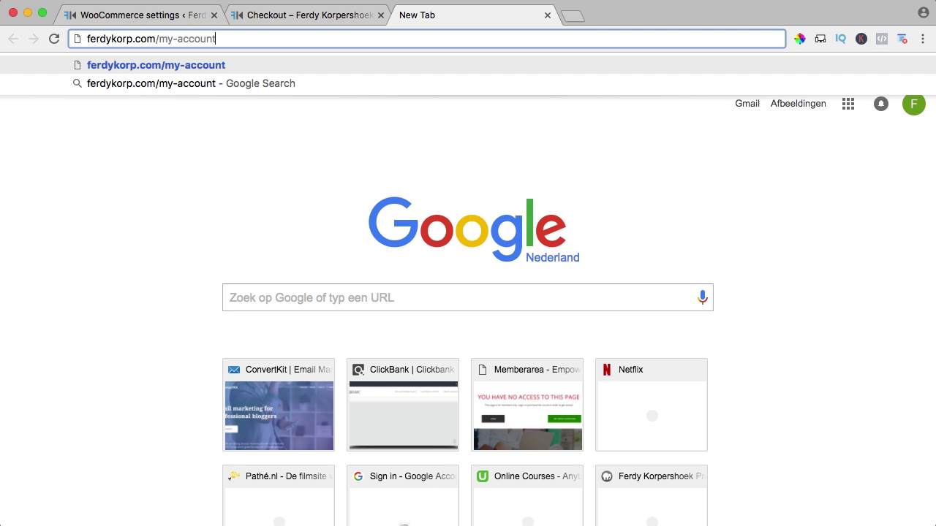
Load the My account page, check its empty Orders and Downloads, then return to the $50.00 checkout
{"action": "key", "text": "Return"}
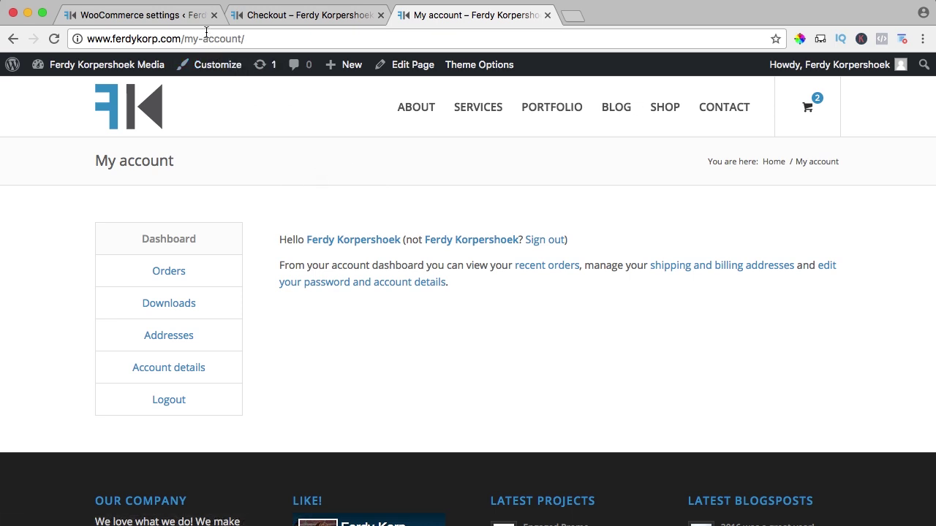
{"action": "left_click", "coordinate": [177, 275]}
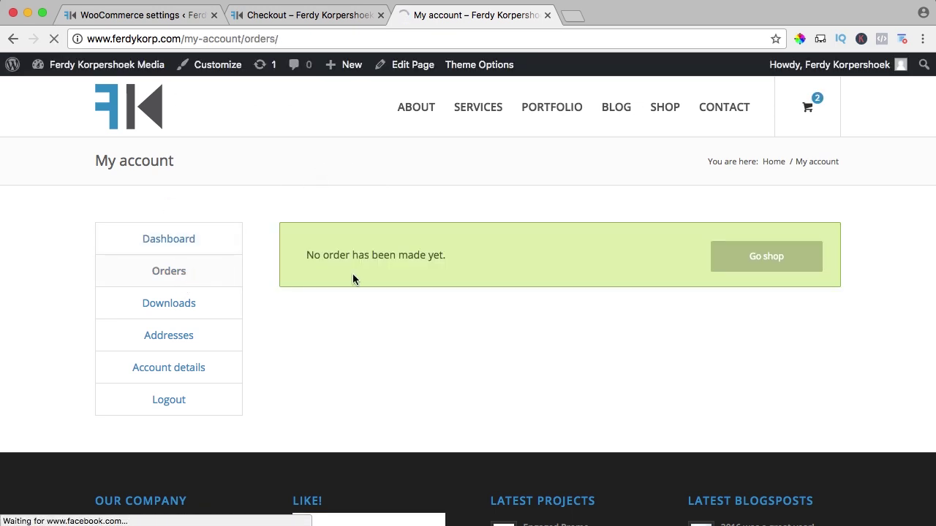
{"action": "left_click", "coordinate": [176, 307]}
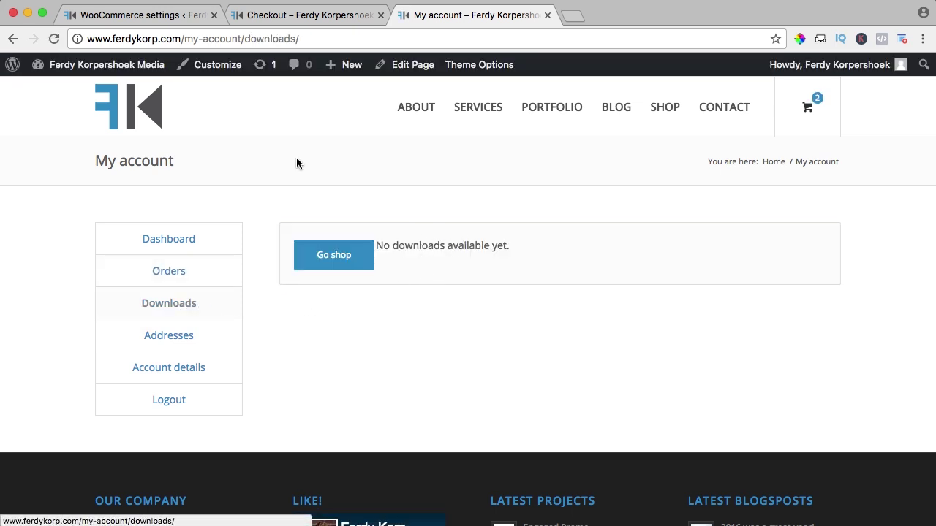
{"action": "left_click", "coordinate": [278, 15]}
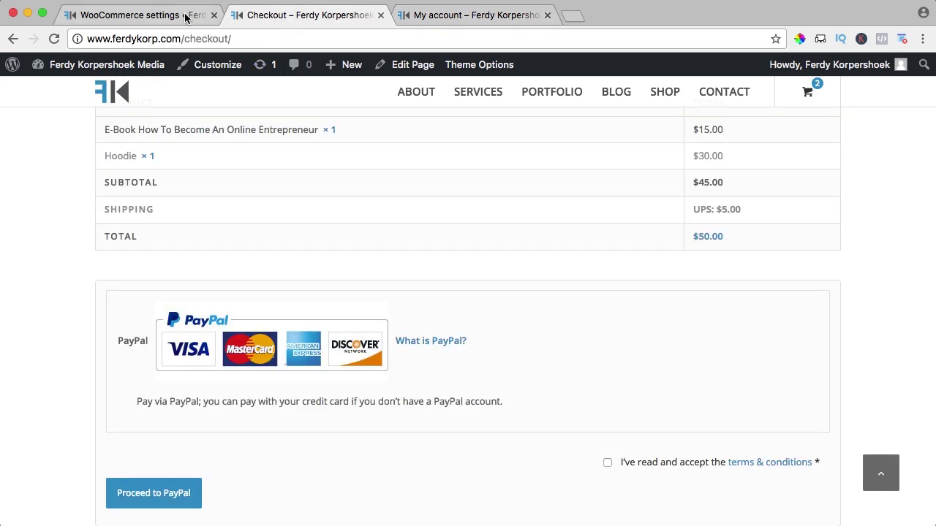
Confirm My account stays the account page and scroll through the registration options in Accounts settings
{"action": "left_click", "coordinate": [190, 17]}
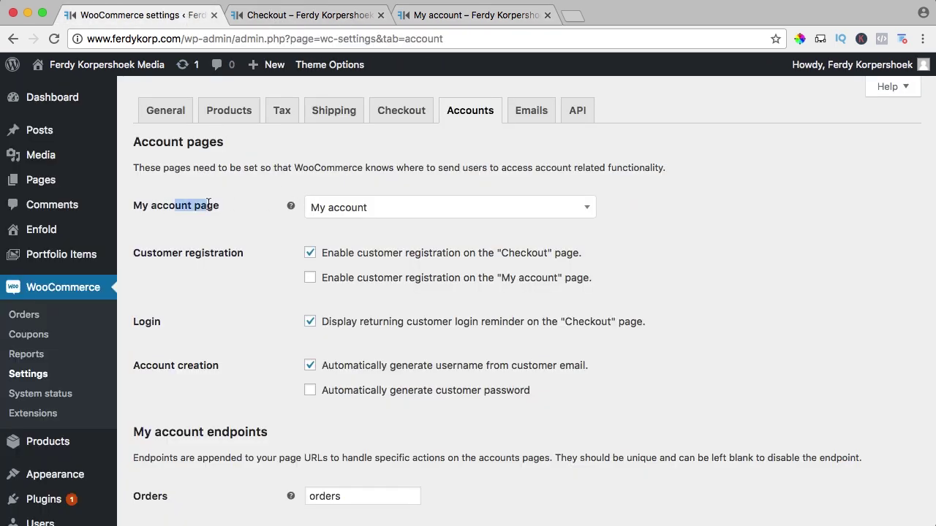
{"action": "left_click", "coordinate": [404, 209]}
{"action": "left_click", "coordinate": [246, 209]}
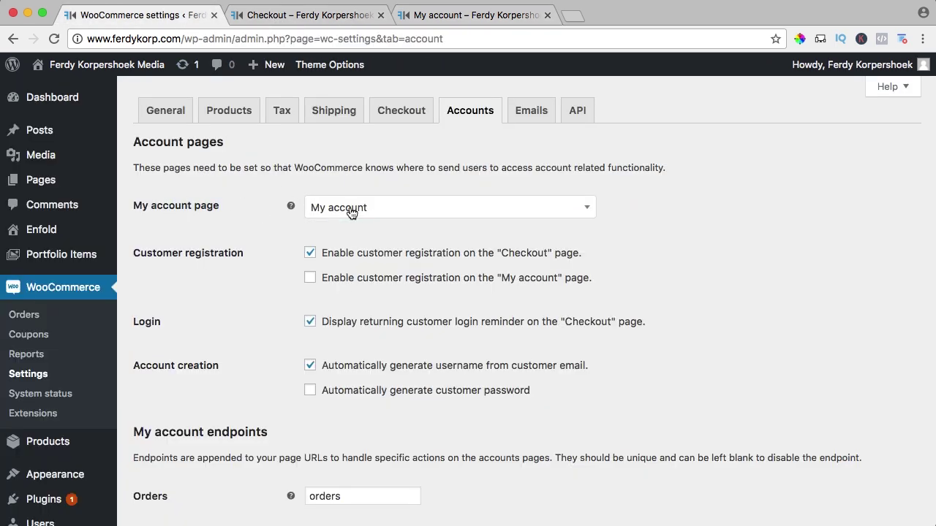
{"action": "scroll", "coordinate": [321, 228], "scroll_direction": "down", "scroll_amount": 1}
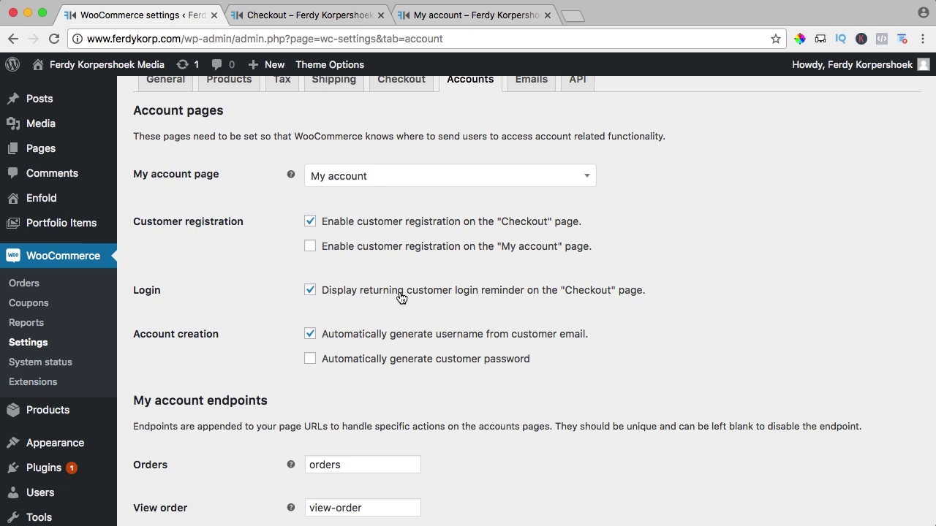
Look over the storefront Checkout page
{"action": "left_click", "coordinate": [314, 20]}
{"action": "scroll", "coordinate": [289, 188], "scroll_direction": "down", "scroll_amount": 6}
{"action": "scroll", "coordinate": [236, 268], "scroll_direction": "up", "scroll_amount": 10}
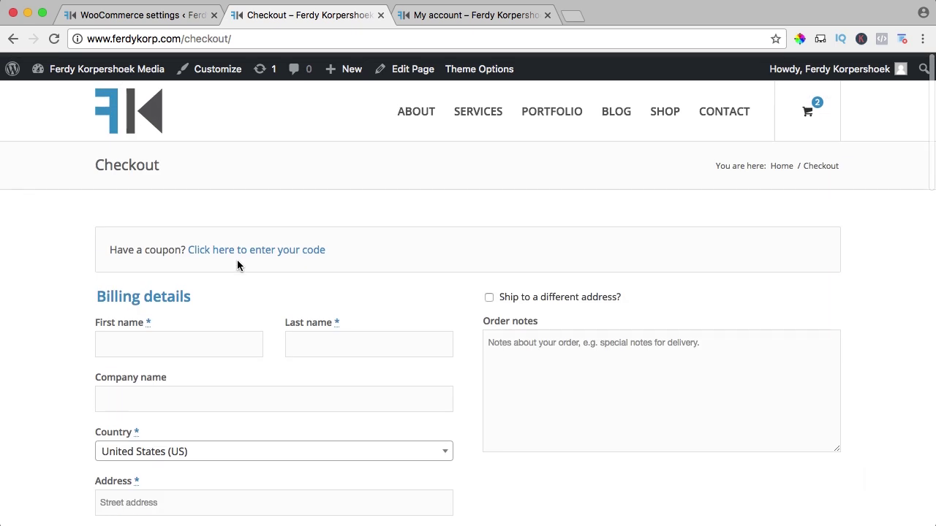
{"action": "scroll", "coordinate": [263, 252], "scroll_direction": "down", "scroll_amount": 5}
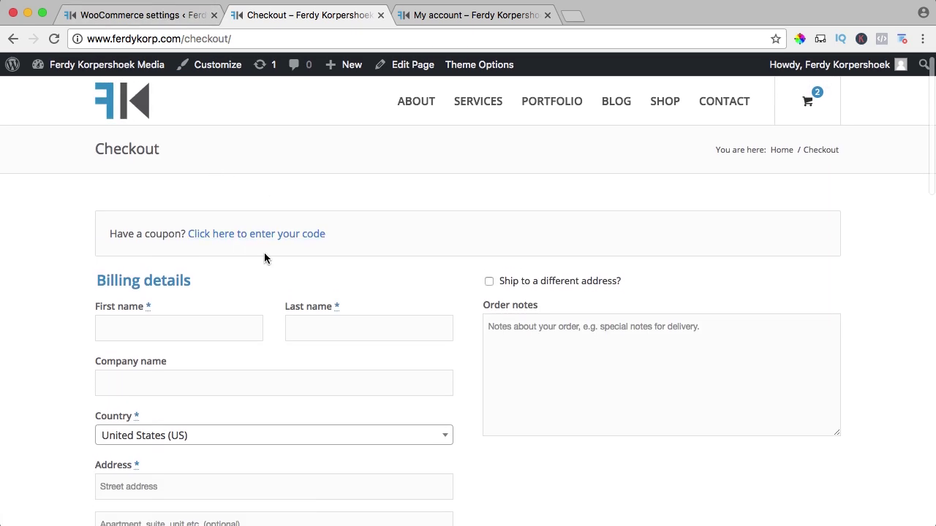
{"action": "scroll", "coordinate": [366, 307], "scroll_direction": "up", "scroll_amount": 5}
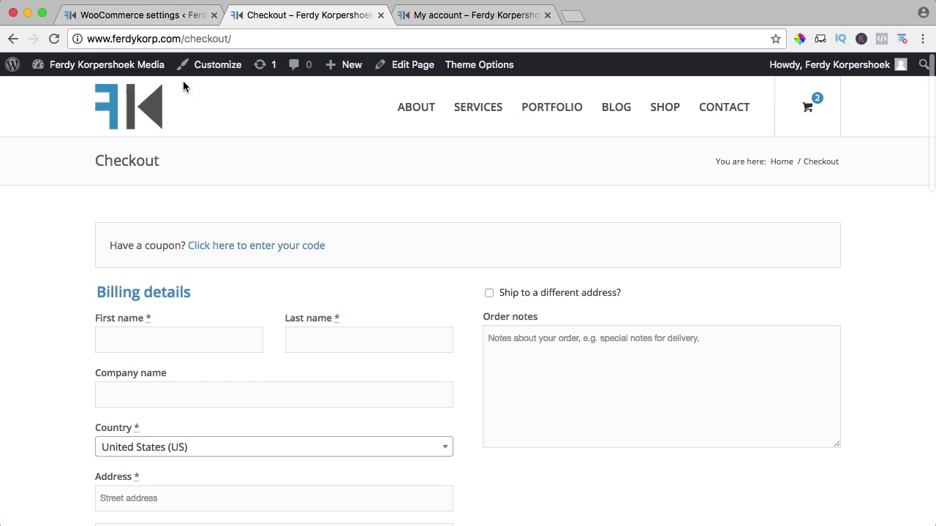
Save the Accounts settings with checkout registration, login reminder and email-based usernames enabled
{"action": "left_click", "coordinate": [161, 24]}
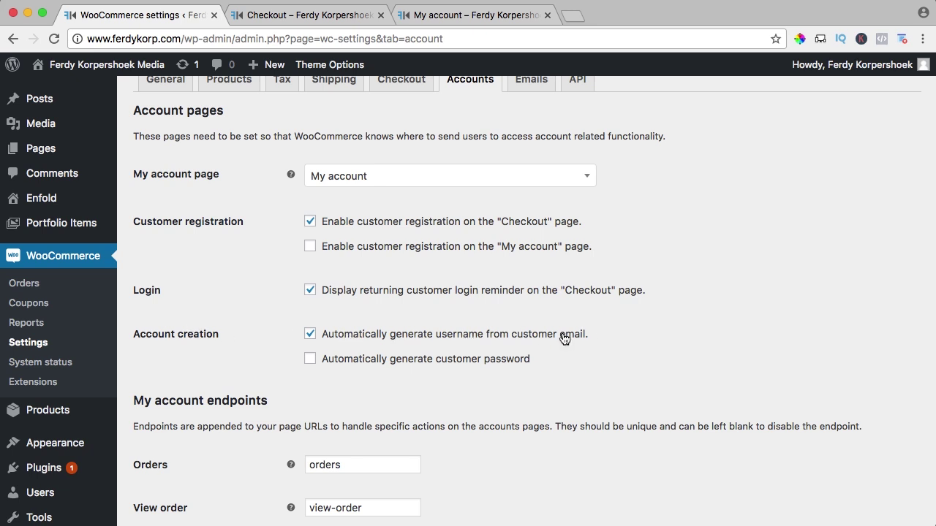
{"action": "scroll", "coordinate": [604, 331], "scroll_direction": "down", "scroll_amount": 2}
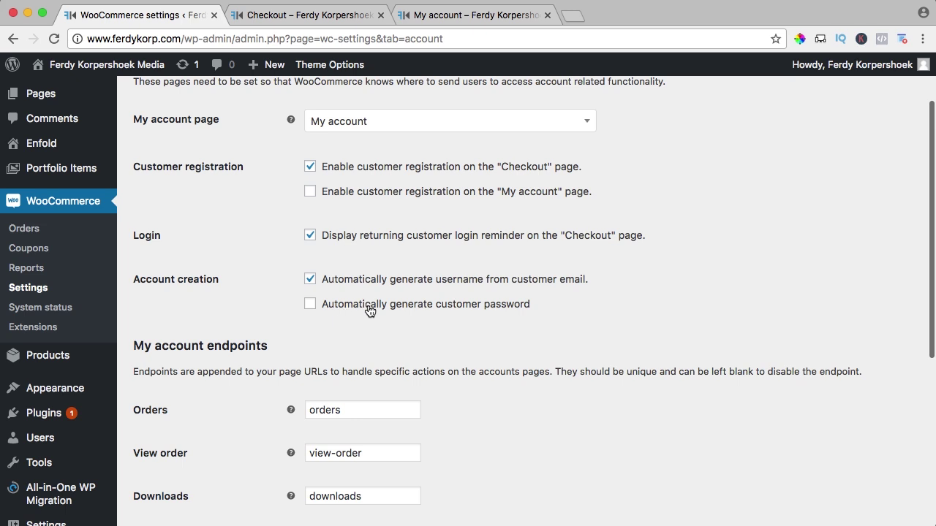
{"action": "scroll", "coordinate": [424, 307], "scroll_direction": "down", "scroll_amount": 2}
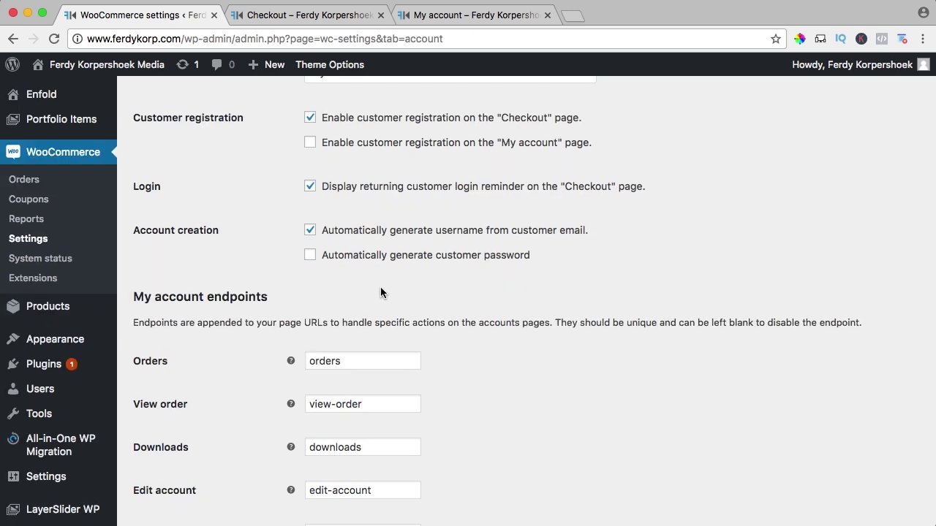
{"action": "scroll", "coordinate": [307, 284], "scroll_direction": "down", "scroll_amount": 3}
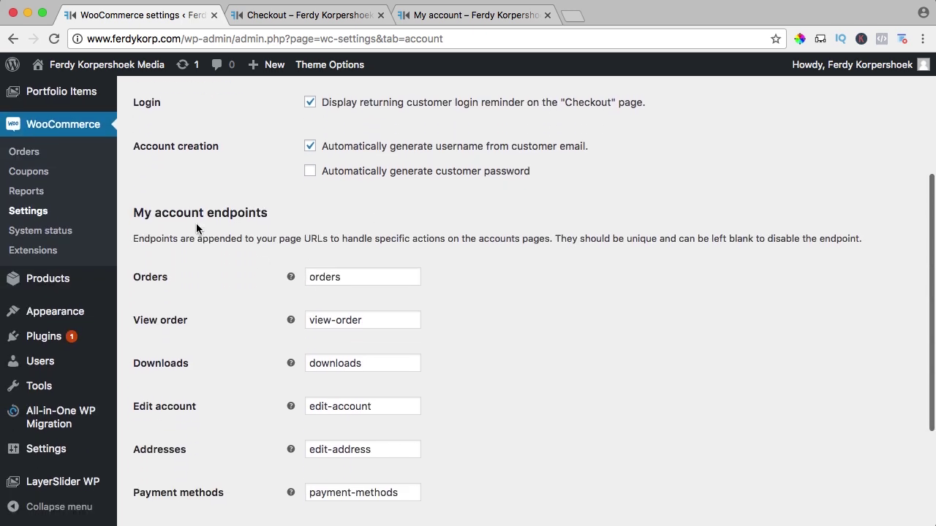
{"action": "scroll", "coordinate": [228, 219], "scroll_direction": "down", "scroll_amount": 3}
{"action": "scroll", "coordinate": [233, 242], "scroll_direction": "down", "scroll_amount": 3}
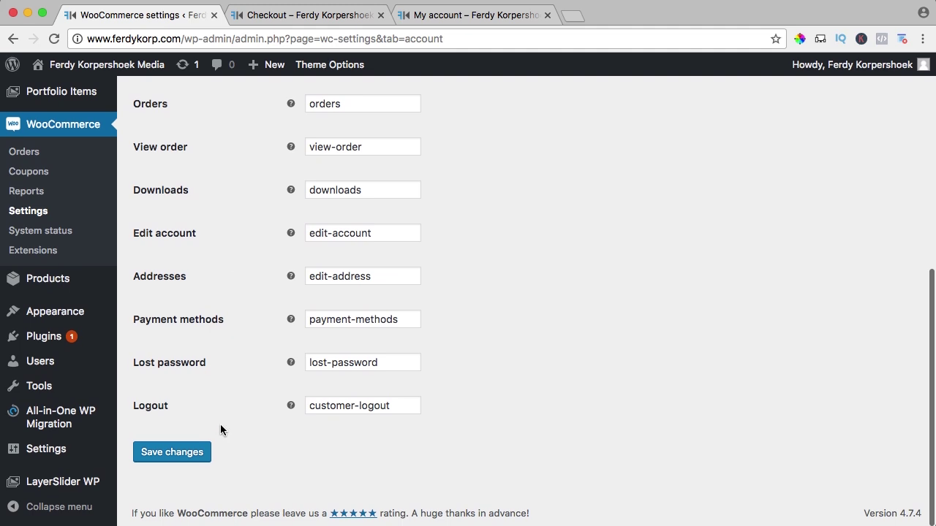
{"action": "left_click", "coordinate": [186, 453]}
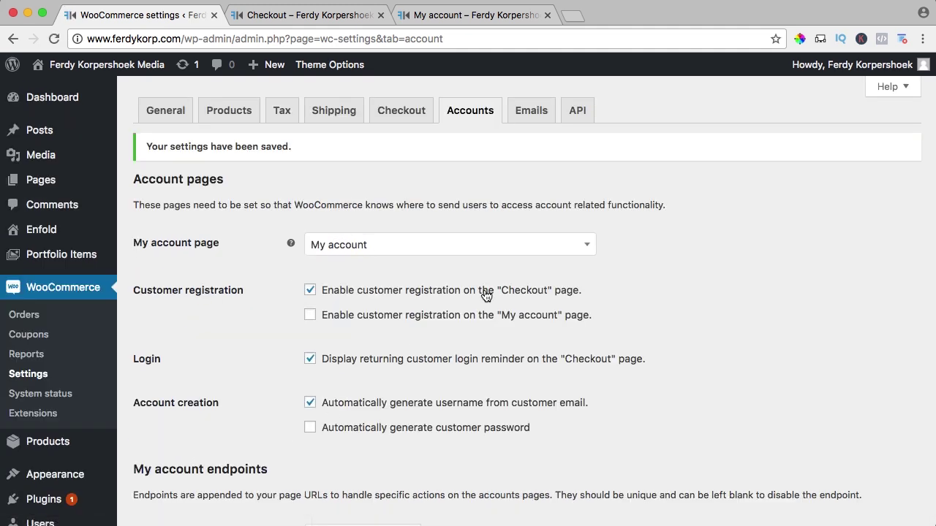
Set the New order email's recipient to the store's own info address
{"action": "left_click", "coordinate": [530, 116]}
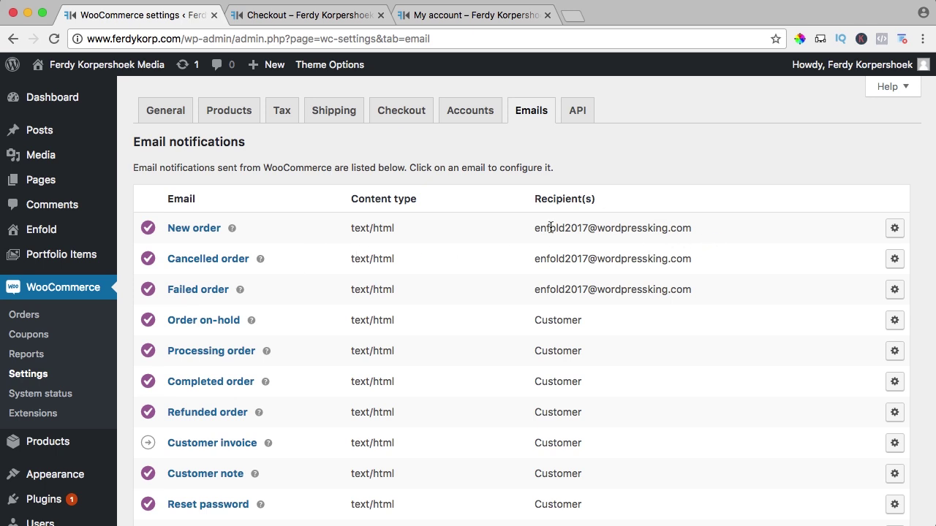
{"action": "left_click", "coordinate": [892, 231]}
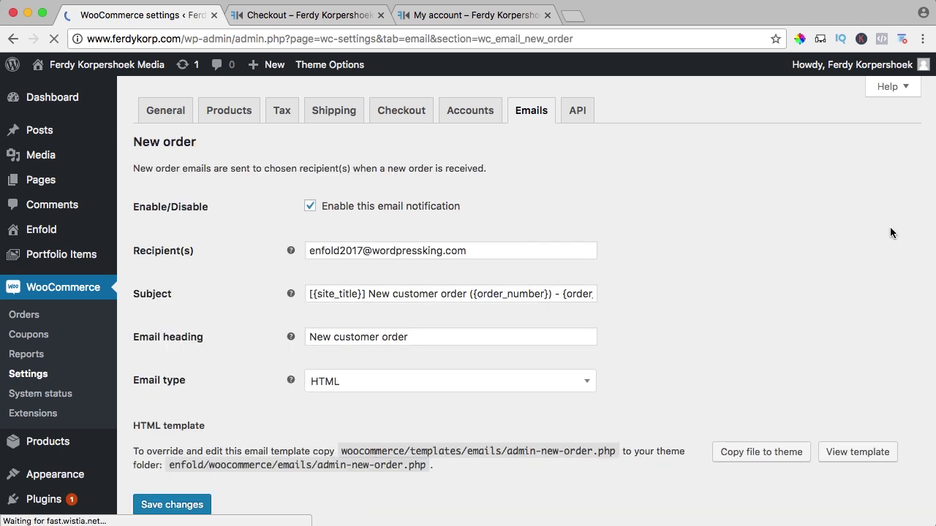
{"action": "triple_click", "coordinate": [446, 250]}
{"action": "type", "text": "info@"}
{"action": "key", "text": "Down"}
{"action": "key", "text": "Return"}
{"action": "key", "text": "Tab"}
Keep the Subject and 'New customer order' heading unchanged and save the New order email
{"action": "left_click", "coordinate": [596, 269]}
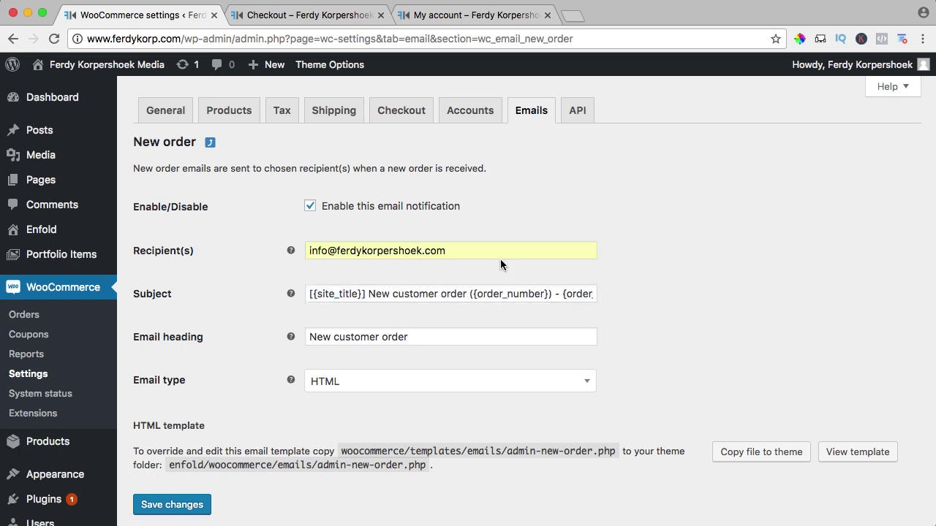
{"action": "left_click", "coordinate": [385, 294]}
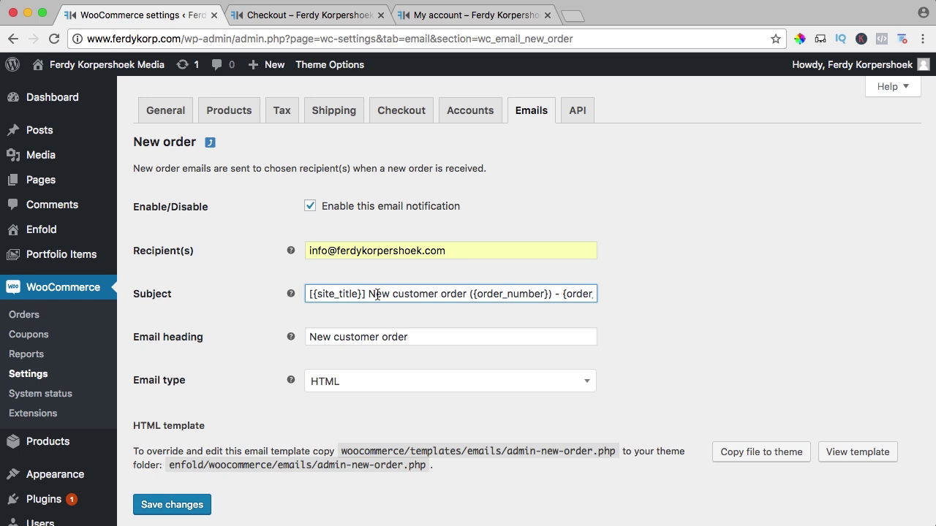
{"action": "left_click_drag", "start_coordinate": [572, 294], "coordinate": [604, 294]}
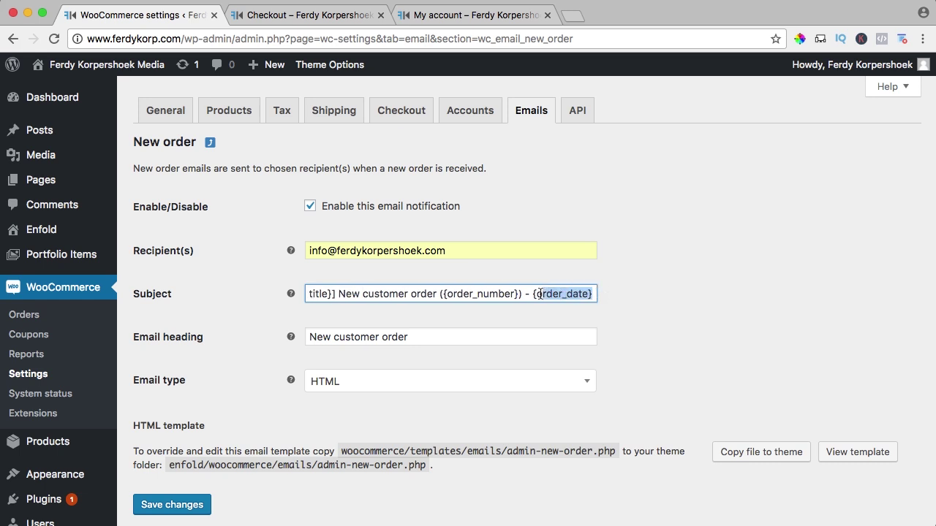
{"action": "left_click", "coordinate": [516, 294]}
{"action": "double_click", "coordinate": [454, 294]}
{"action": "left_click", "coordinate": [624, 302]}
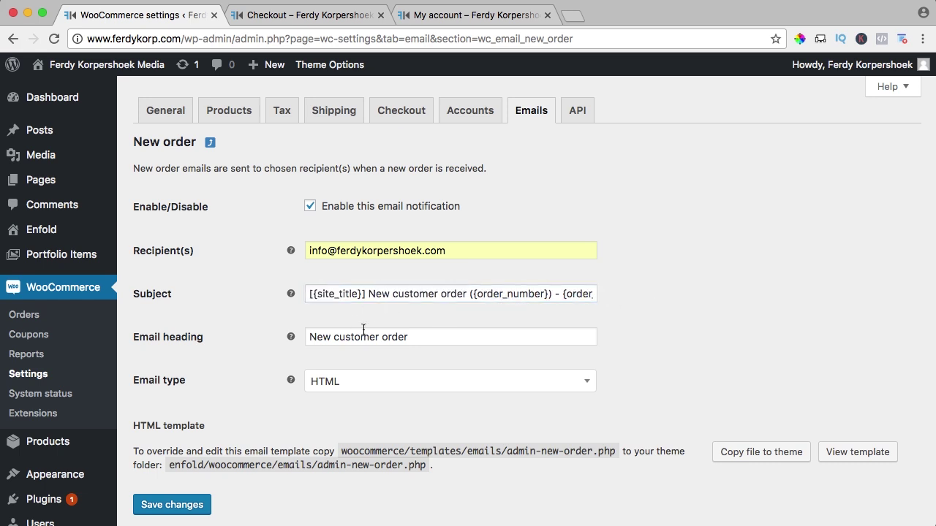
{"action": "left_click_drag", "start_coordinate": [426, 339], "coordinate": [275, 338]}
{"action": "left_click", "coordinate": [247, 331]}
{"action": "scroll", "coordinate": [247, 330], "scroll_direction": "down", "scroll_amount": 5}
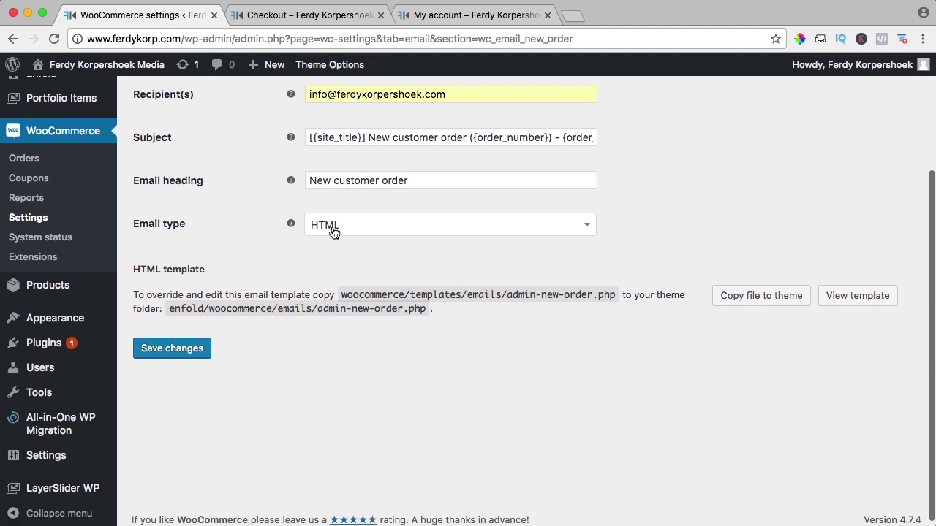
{"action": "scroll", "coordinate": [255, 234], "scroll_direction": "down", "scroll_amount": 1}
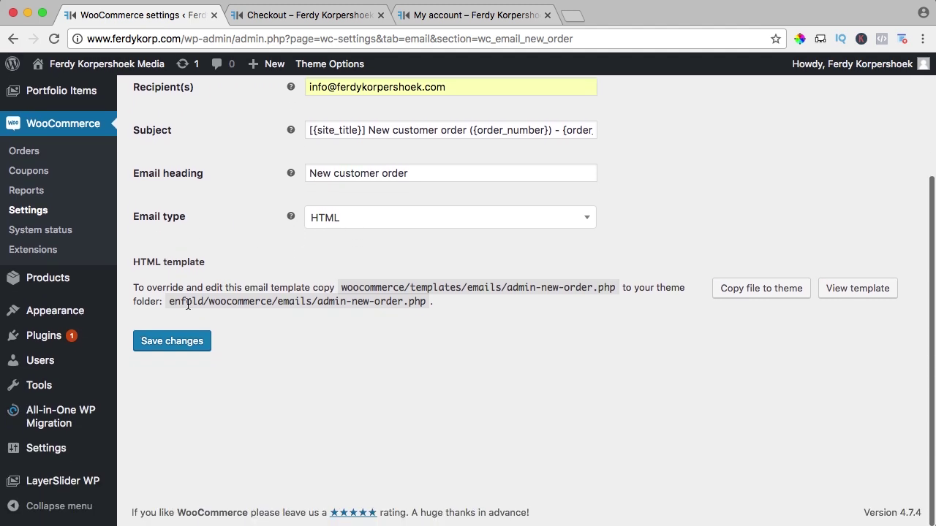
{"action": "left_click", "coordinate": [177, 343]}
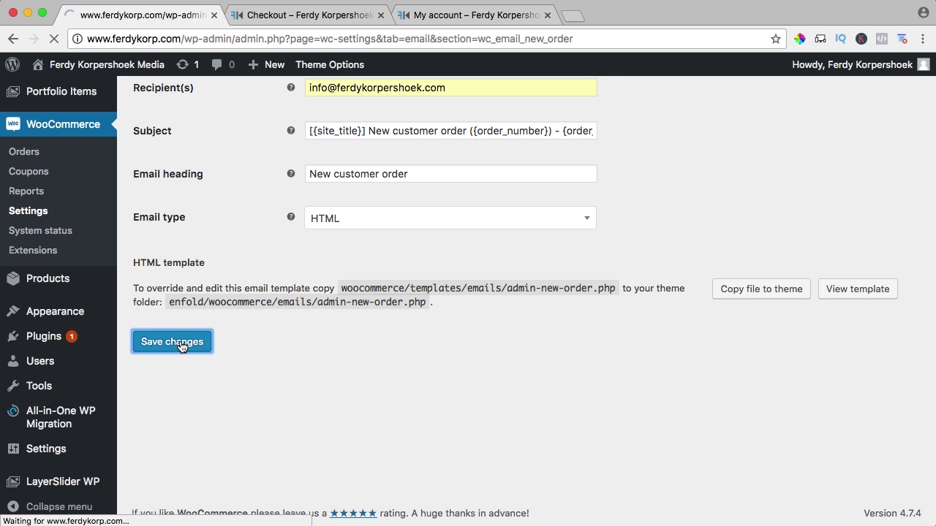
Check the default template file path, then go back to the email notifications list
{"action": "scroll", "coordinate": [234, 338], "scroll_direction": "down", "scroll_amount": 3}
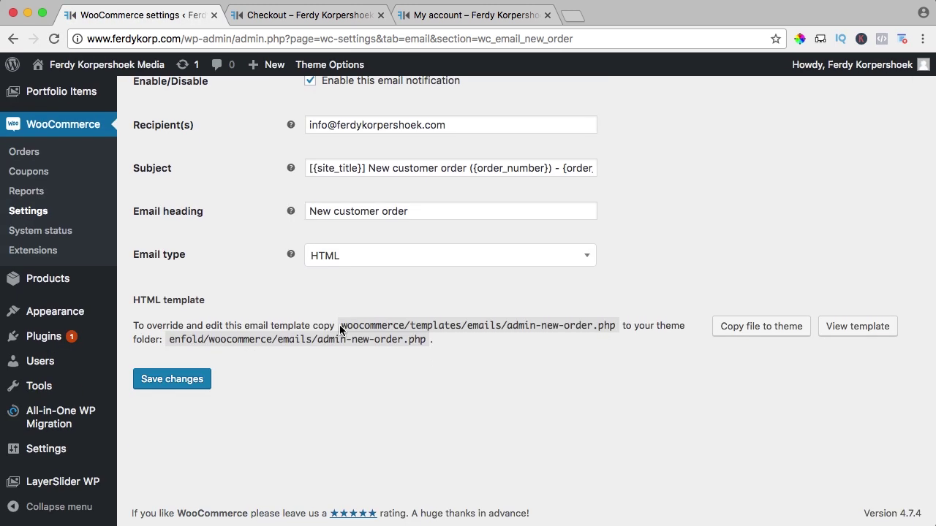
{"action": "left_click_drag", "start_coordinate": [342, 323], "coordinate": [617, 326]}
{"action": "left_click", "coordinate": [545, 339]}
{"action": "scroll", "coordinate": [472, 349], "scroll_direction": "up", "scroll_amount": 3}
{"action": "scroll", "coordinate": [470, 348], "scroll_direction": "down", "scroll_amount": 3}
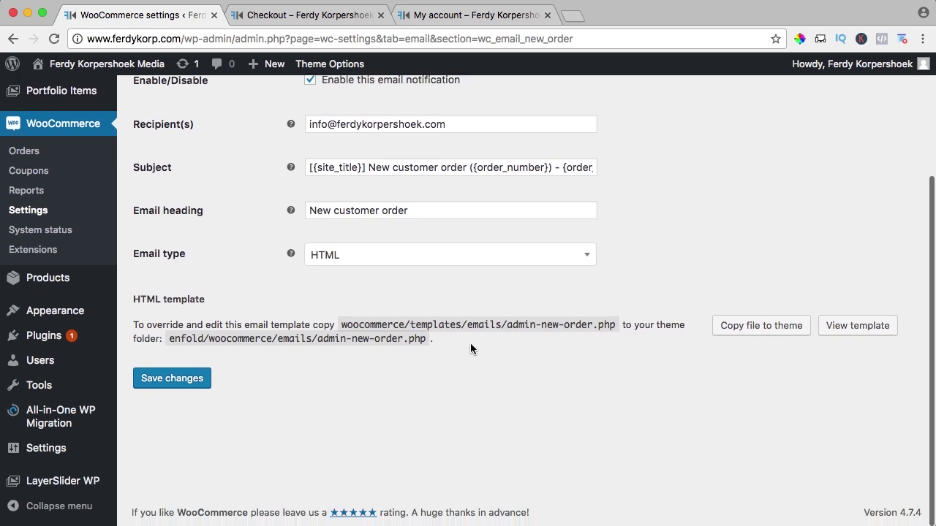
{"action": "scroll", "coordinate": [470, 342], "scroll_direction": "up", "scroll_amount": 3}
{"action": "left_click", "coordinate": [523, 112]}
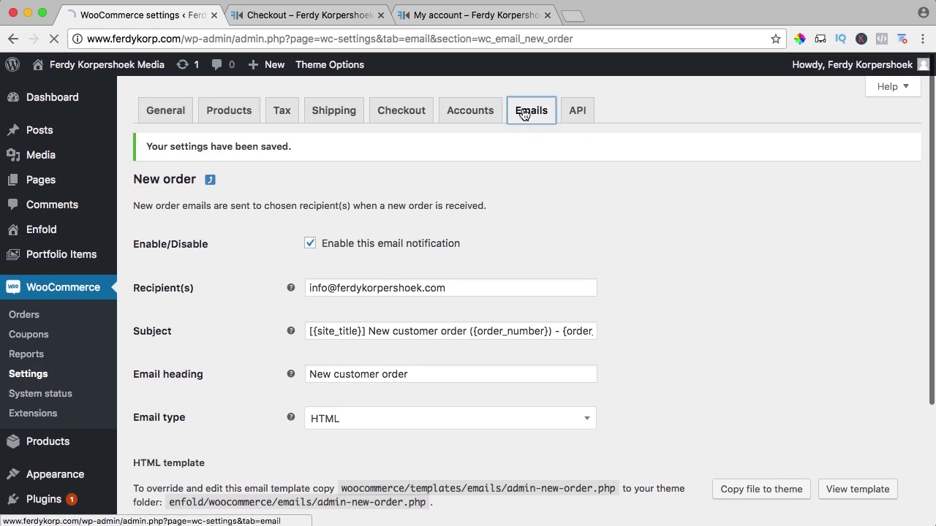
Remove 'Media' from the sender name and change the sender address to the store's info address
{"action": "scroll", "coordinate": [375, 252], "scroll_direction": "down", "scroll_amount": 5}
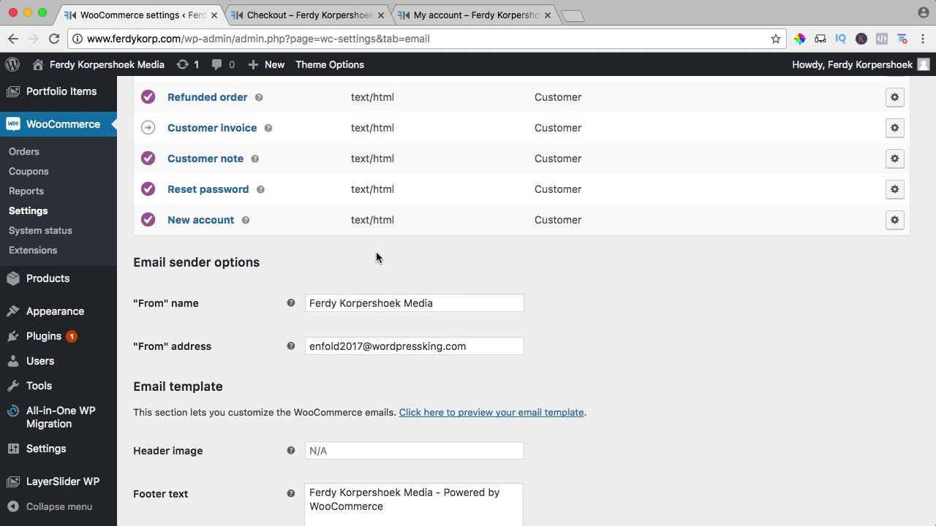
{"action": "scroll", "coordinate": [376, 252], "scroll_direction": "down", "scroll_amount": 3}
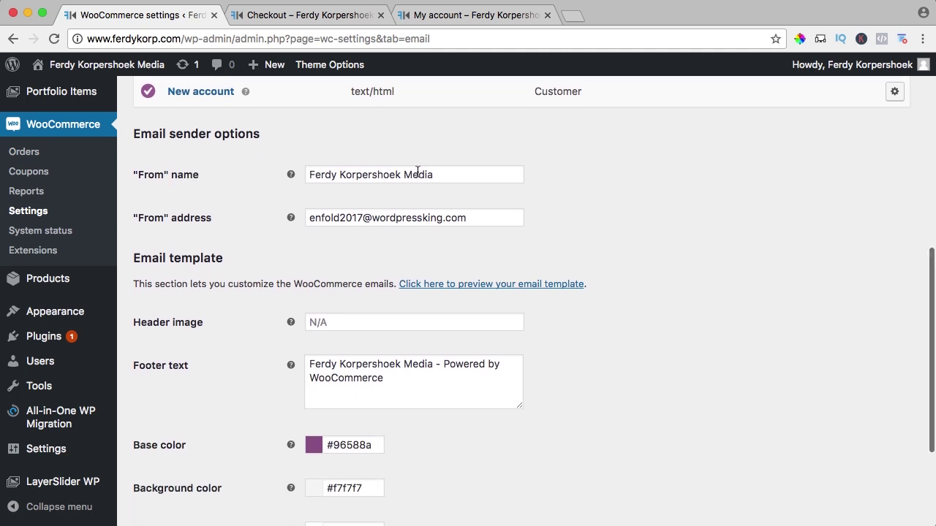
{"action": "double_click", "coordinate": [420, 174]}
{"action": "key", "text": "BackSpace"}
{"action": "key", "text": "BackSpace"}
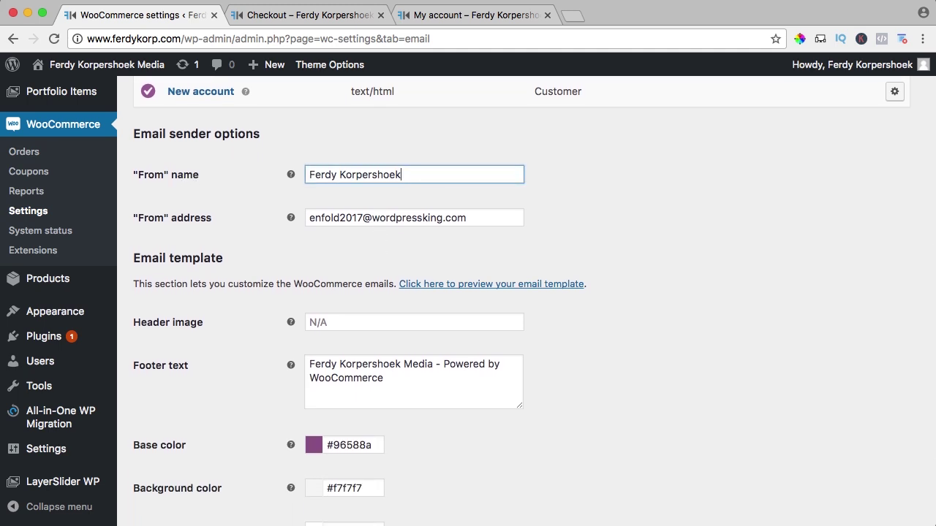
{"action": "triple_click", "coordinate": [428, 216]}
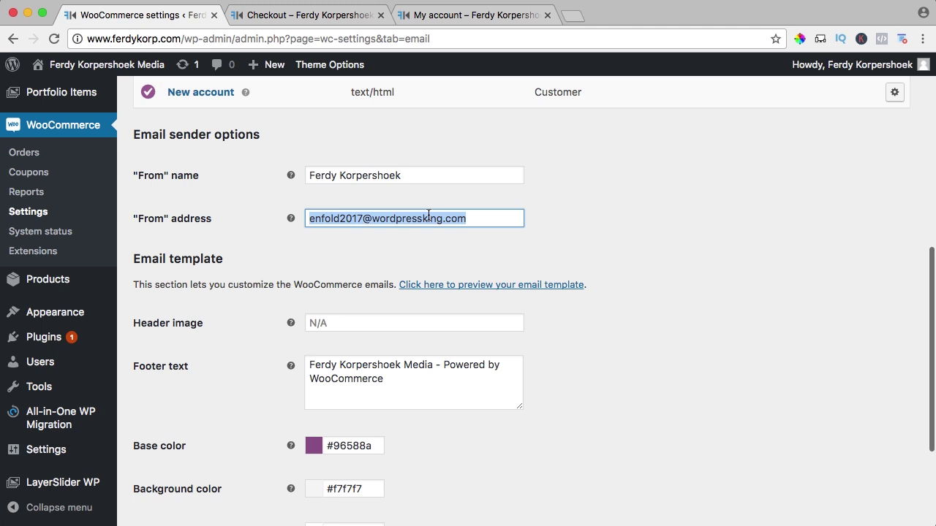
{"action": "type", "text": "in"}
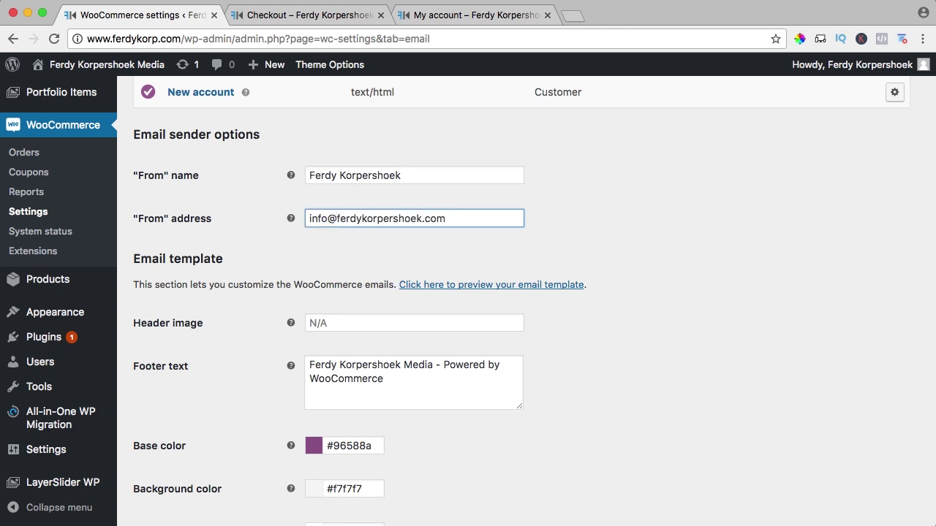
{"action": "scroll", "coordinate": [272, 322], "scroll_direction": "down", "scroll_amount": 2}
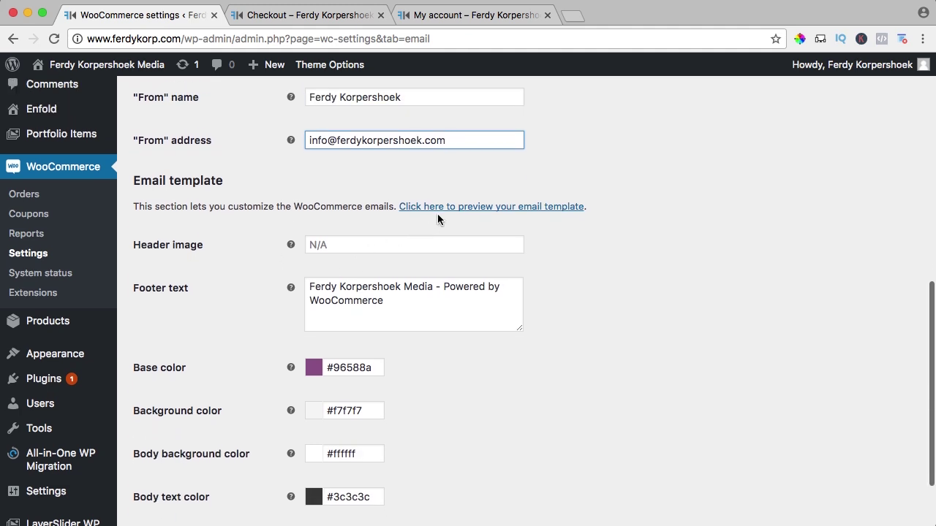
Preview the current purple email template
{"action": "left_click", "coordinate": [458, 206], "text": "super"}
{"action": "left_click", "coordinate": [278, 13]}
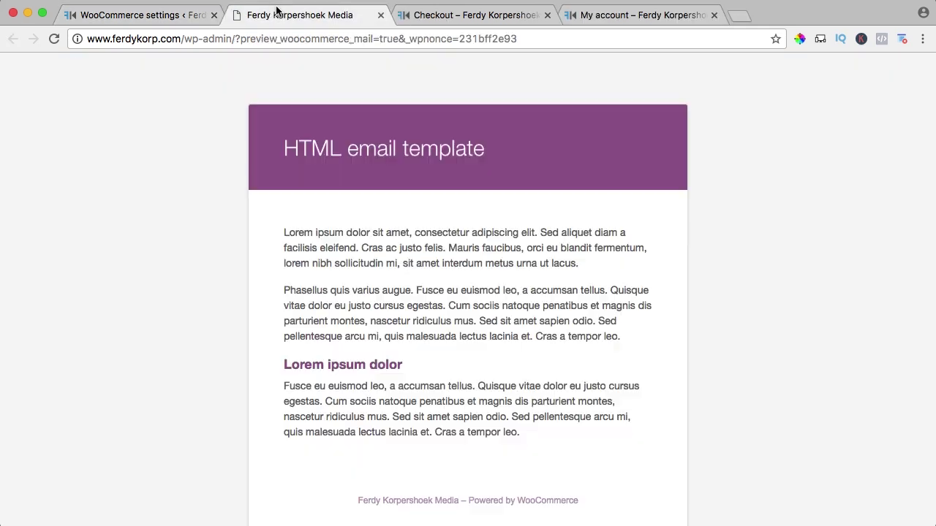
{"action": "scroll", "coordinate": [240, 180], "scroll_direction": "down", "scroll_amount": 3}
{"action": "scroll", "coordinate": [241, 180], "scroll_direction": "up", "scroll_amount": 3}
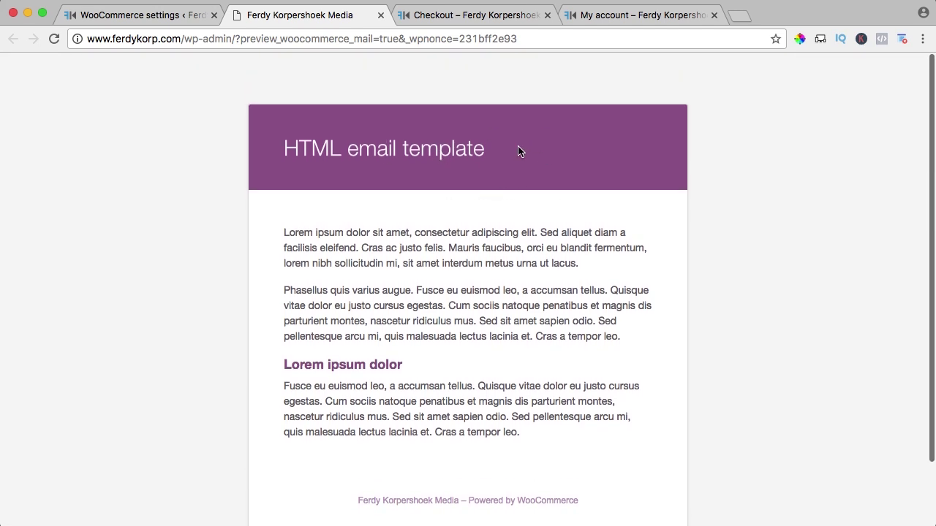
{"action": "left_click", "coordinate": [182, 20]}
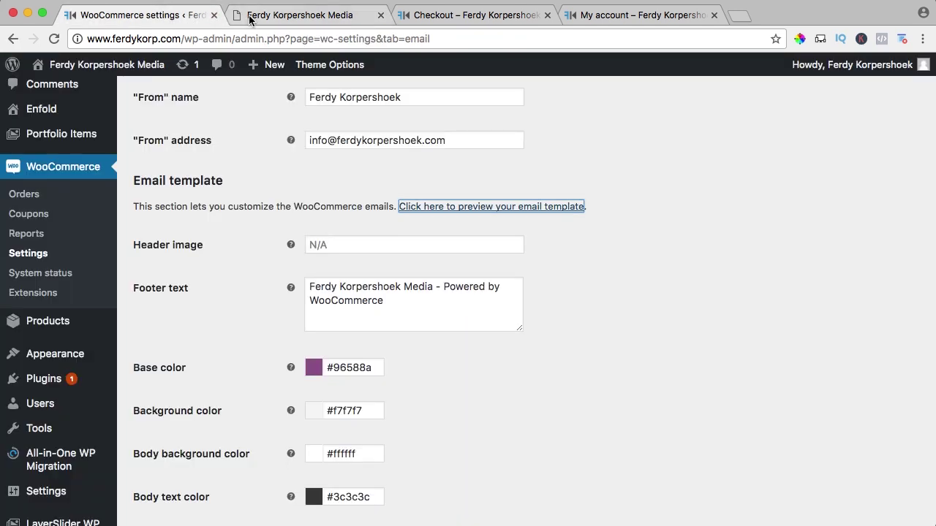
Copy the primary colour #2d94c8 from the Enfold theme's colour scheme options
{"action": "left_click", "coordinate": [58, 112], "text": "super"}
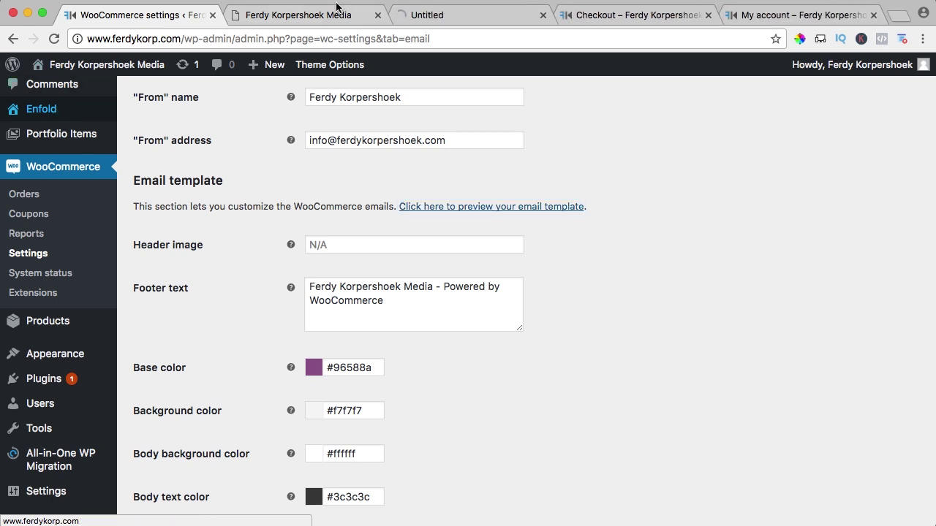
{"action": "left_click", "coordinate": [444, 14]}
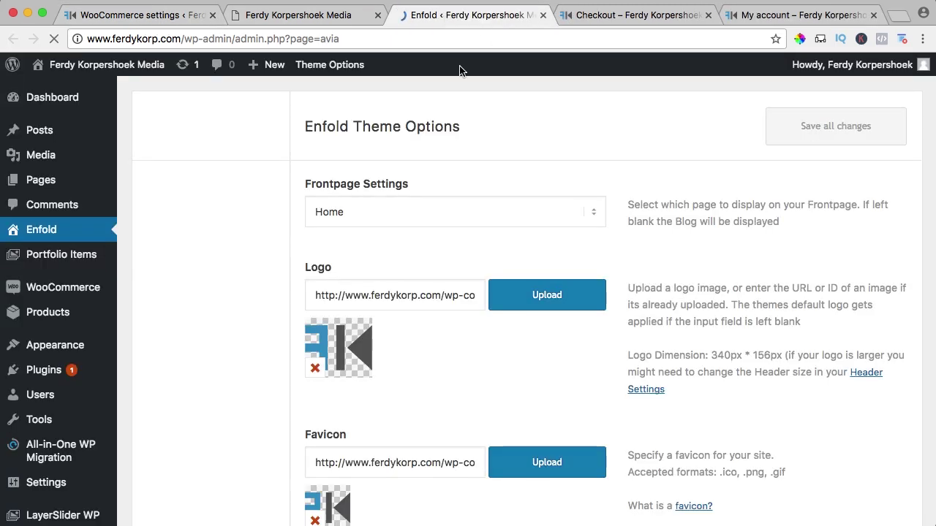
{"action": "left_click", "coordinate": [200, 258]}
{"action": "scroll", "coordinate": [367, 256], "scroll_direction": "down", "scroll_amount": 1}
{"action": "scroll", "coordinate": [367, 256], "scroll_direction": "down", "scroll_amount": 10}
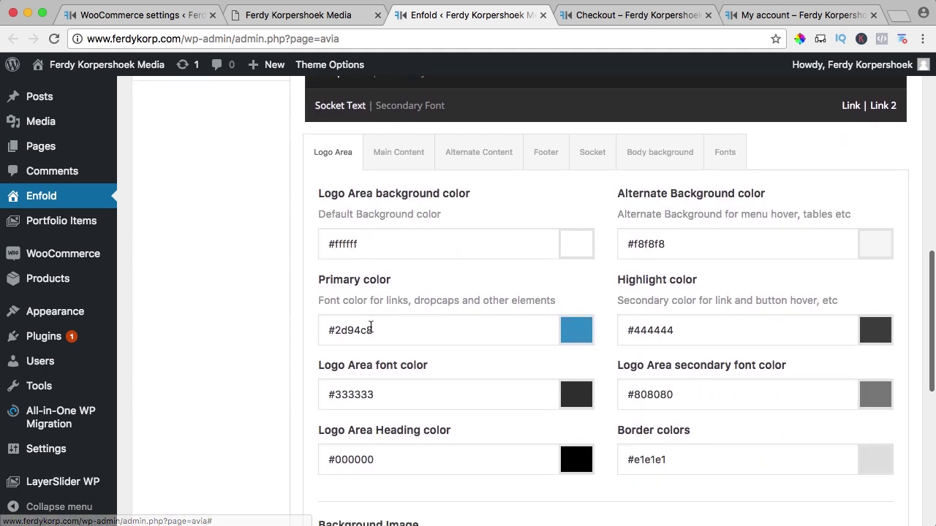
{"action": "left_click", "coordinate": [371, 330]}
{"action": "key", "text": "ctrl+c"}
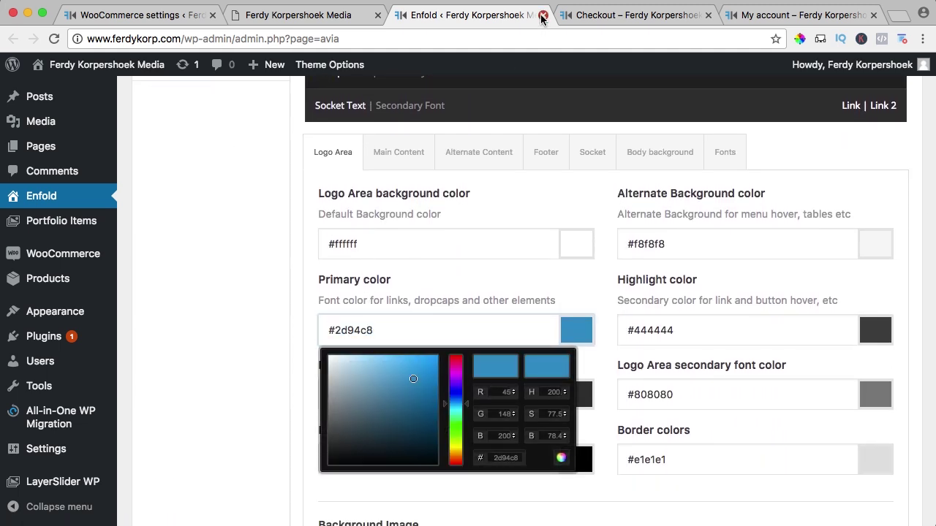
Replace the email Base color #96588a with #2d94c8
{"action": "left_click", "coordinate": [542, 15]}
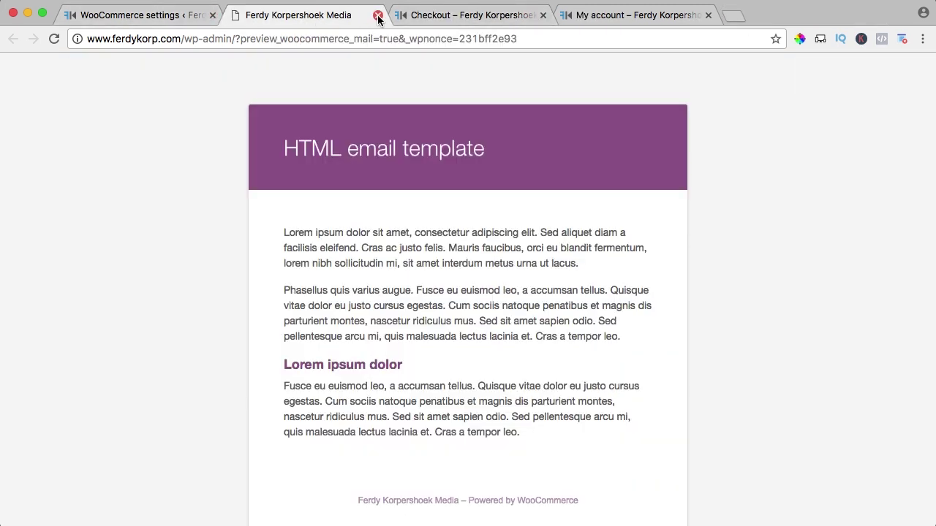
{"action": "left_click", "coordinate": [377, 16]}
{"action": "left_click", "coordinate": [337, 365]}
{"action": "left_click_drag", "start_coordinate": [344, 367], "coordinate": [397, 363]}
{"action": "key", "text": "ctrl+v"}
{"action": "left_click", "coordinate": [247, 330]}
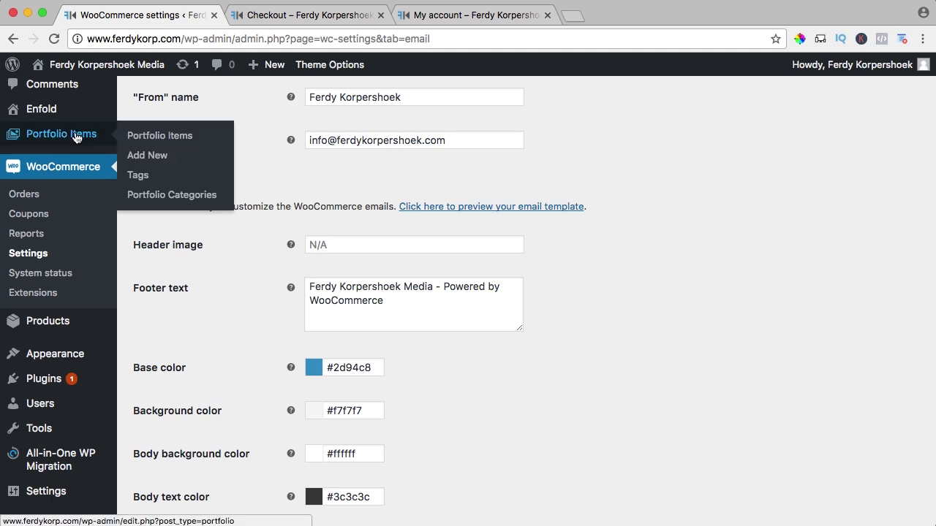
{"action": "scroll", "coordinate": [44, 139], "scroll_direction": "up", "scroll_amount": 3}
Copy the FerdyKorpershoekLogo.png URL from its Attachment Details in the Media Library
{"action": "left_click", "coordinate": [50, 133], "text": "super"}
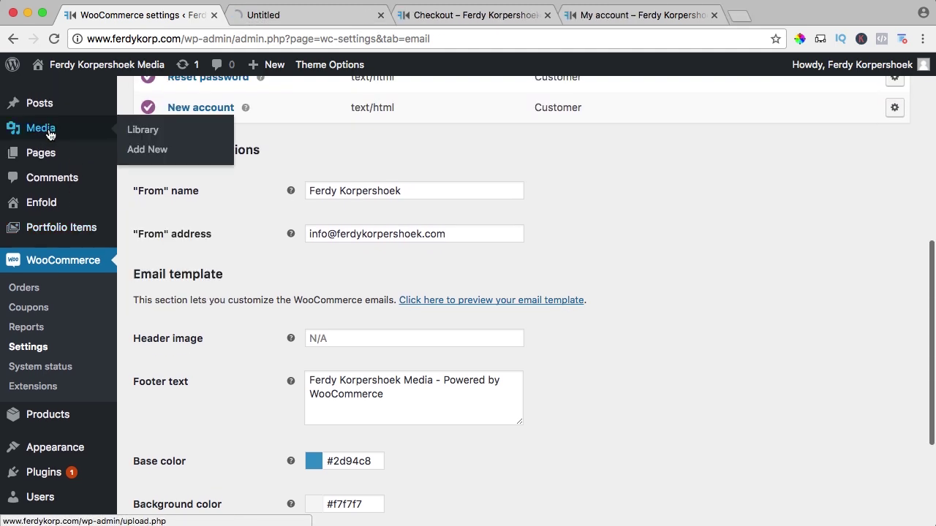
{"action": "left_click", "coordinate": [309, 16]}
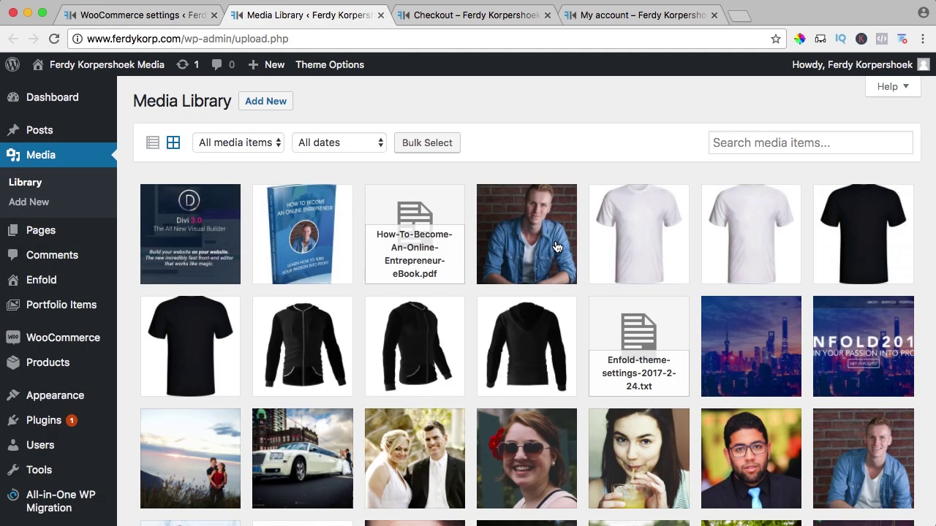
{"action": "scroll", "coordinate": [556, 248], "scroll_direction": "down", "scroll_amount": 20}
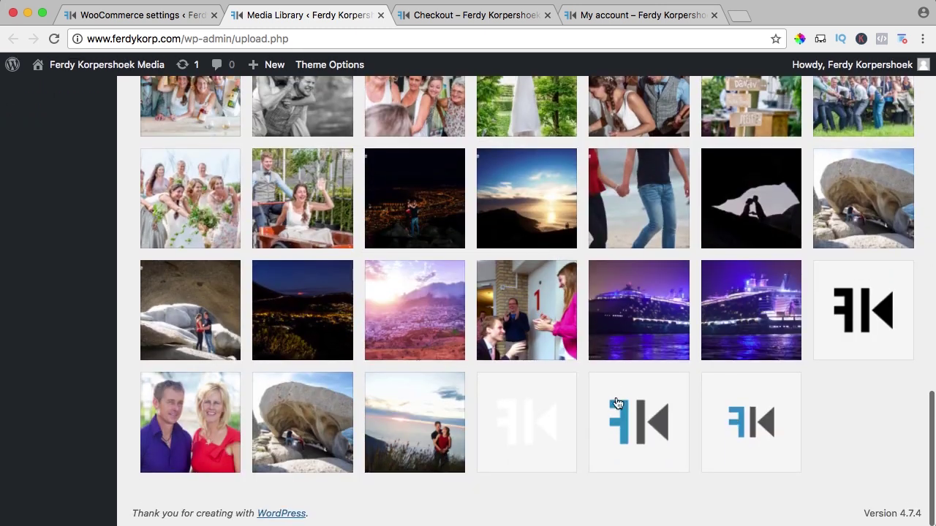
{"action": "left_click", "coordinate": [617, 404]}
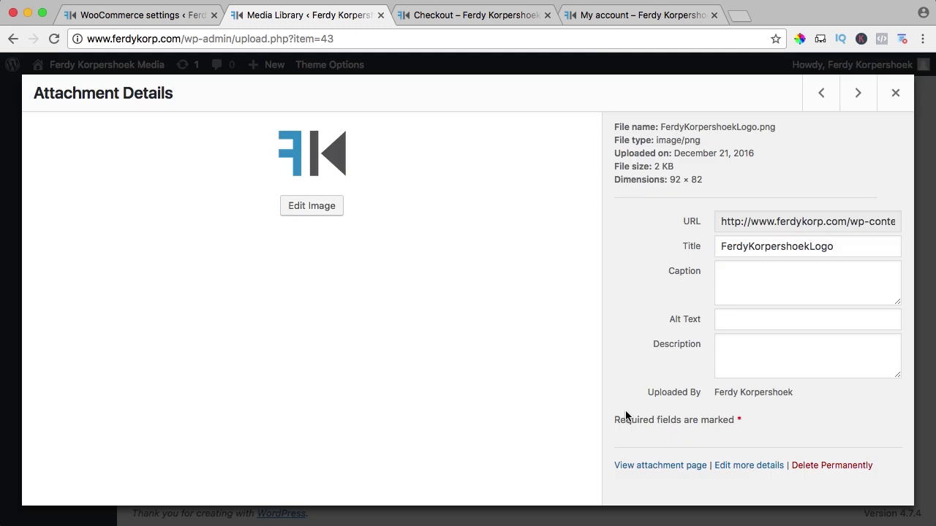
{"action": "left_click", "coordinate": [790, 222]}
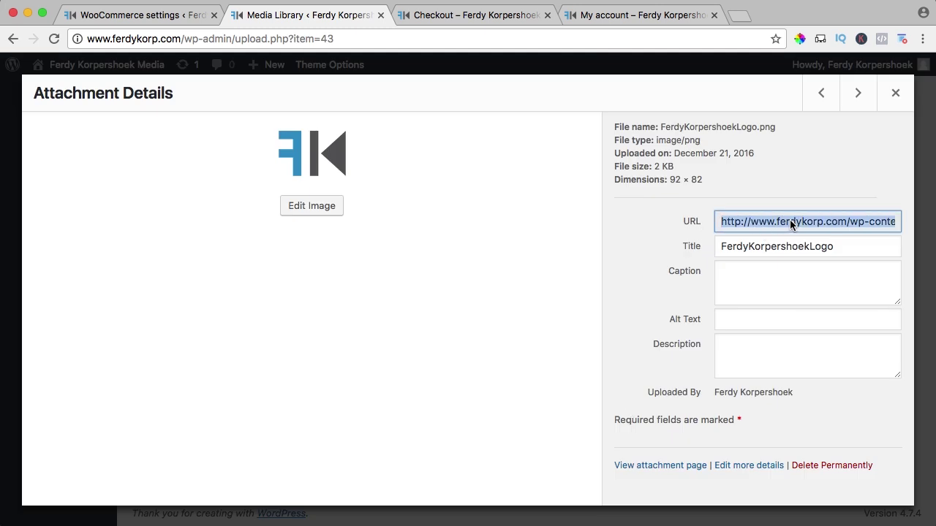
{"action": "left_click", "coordinate": [893, 95]}
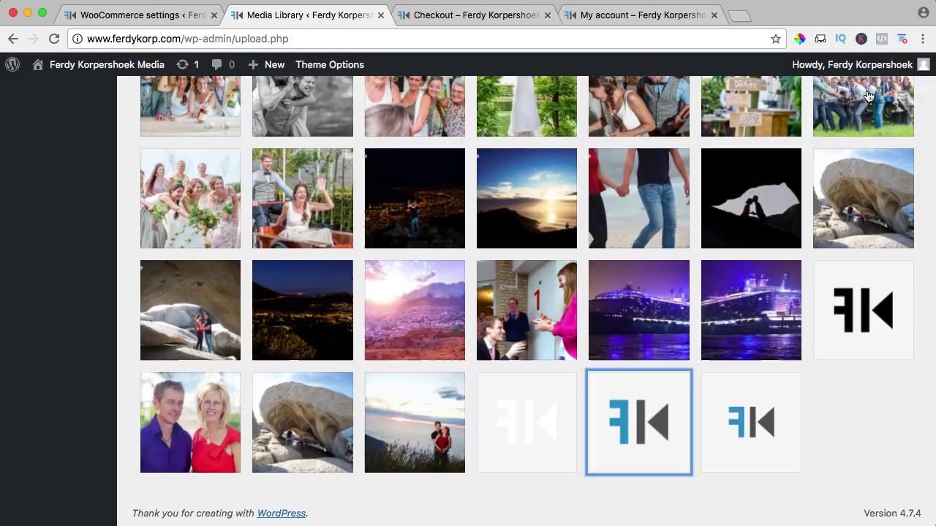
Use the logo URL as header image, set footer 'Thank You For Doing Business With Us', and save
{"action": "left_click", "coordinate": [380, 14]}
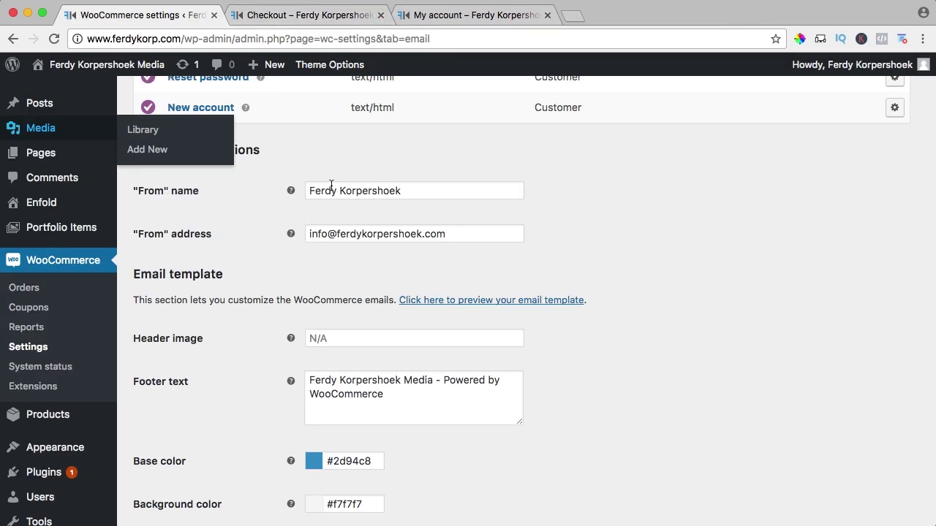
{"action": "left_click", "coordinate": [340, 335]}
{"action": "key", "text": "ctrl+v"}
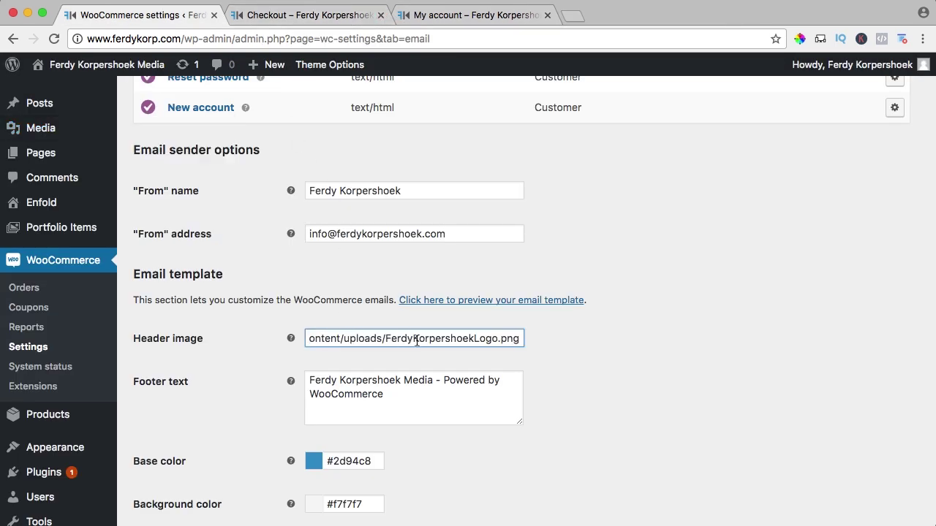
{"action": "scroll", "coordinate": [591, 349], "scroll_direction": "down", "scroll_amount": 2}
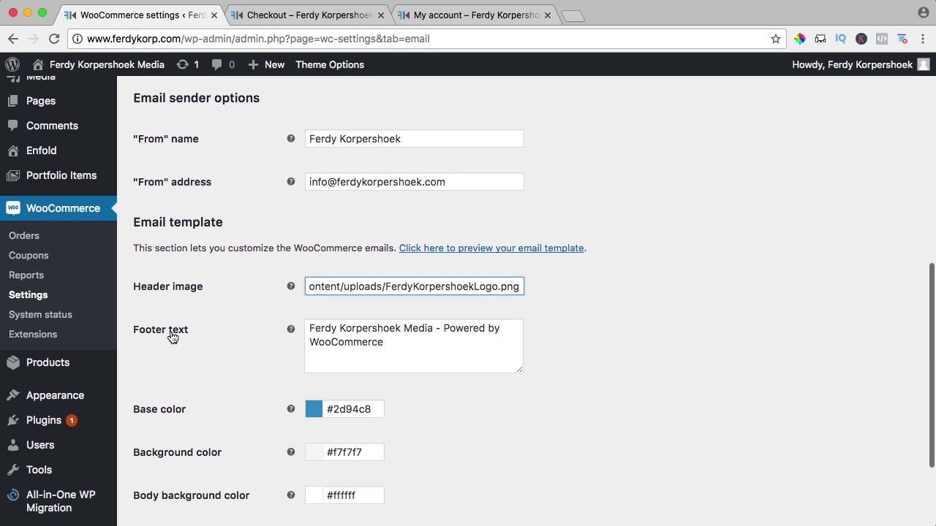
{"action": "left_click", "coordinate": [315, 338]}
{"action": "key", "text": "ctrl+a"}
{"action": "type", "text": "T"}
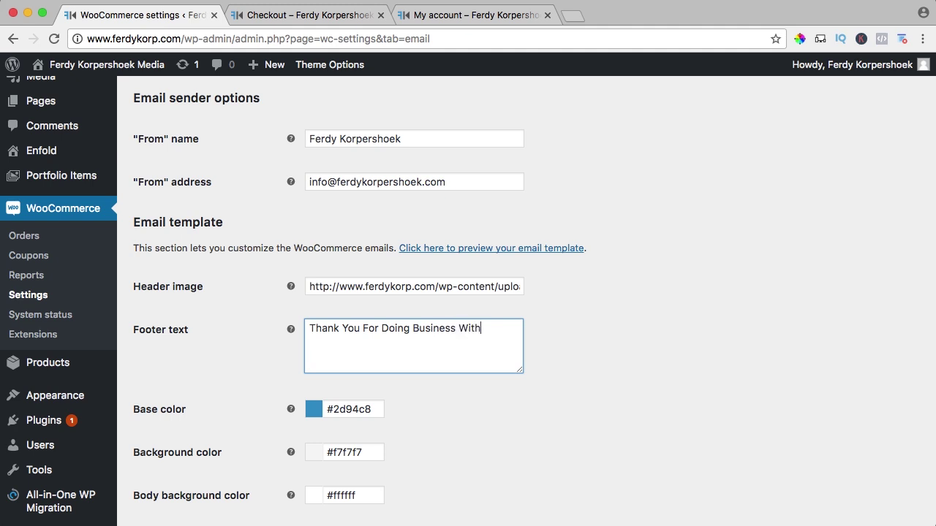
{"action": "scroll", "coordinate": [300, 348], "scroll_direction": "down", "scroll_amount": 5}
{"action": "left_click", "coordinate": [186, 452]}
Set the email body text colour to #444444 and save the settings
{"action": "scroll", "coordinate": [347, 400], "scroll_direction": "down", "scroll_amount": 10}
{"action": "left_click_drag", "start_coordinate": [336, 403], "coordinate": [424, 407]}
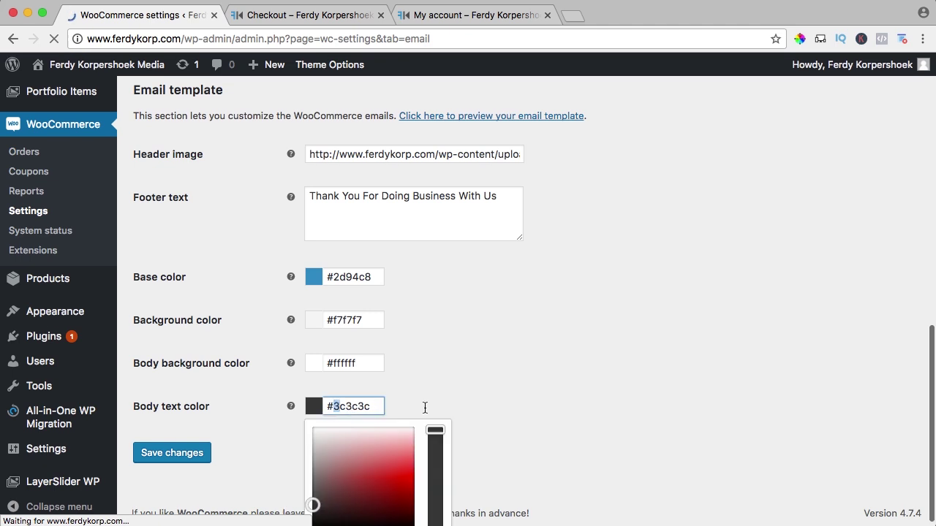
{"action": "type", "text": "444444"}
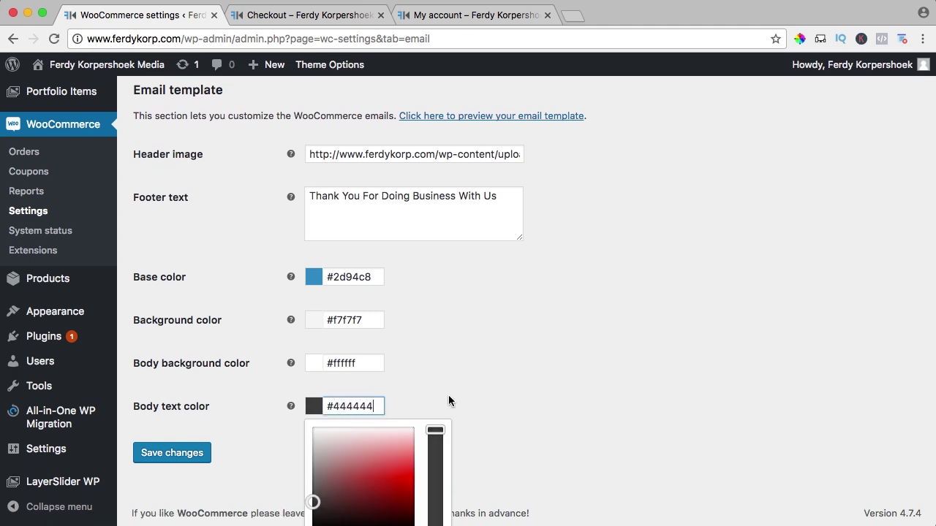
{"action": "left_click", "coordinate": [436, 395]}
{"action": "left_click", "coordinate": [206, 450]}
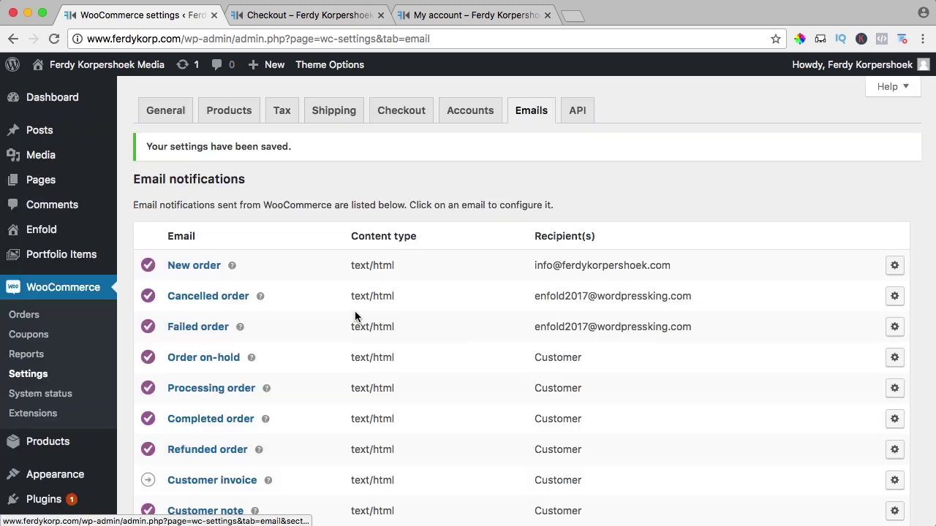
{"action": "scroll", "coordinate": [356, 316], "scroll_direction": "down", "scroll_amount": 5}
{"action": "scroll", "coordinate": [356, 315], "scroll_direction": "down", "scroll_amount": 4}
{"action": "left_click", "coordinate": [434, 261]}
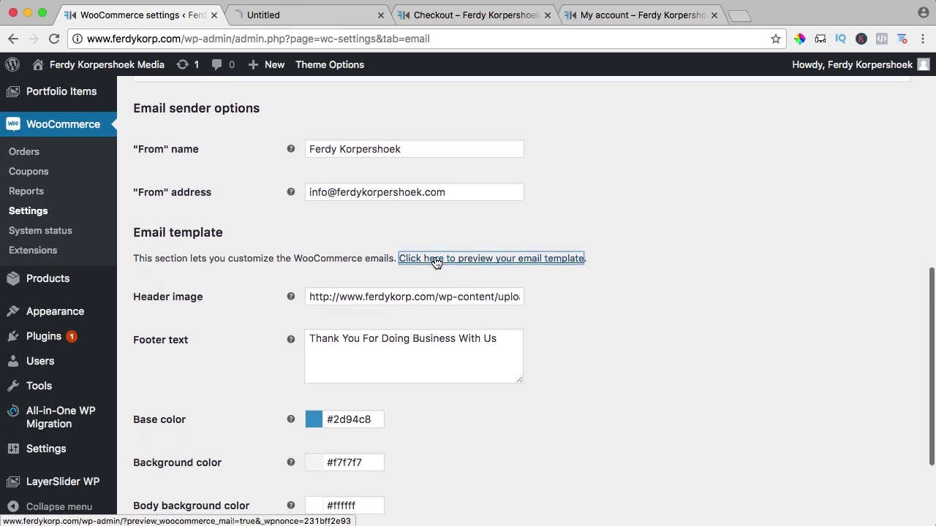
Review the updated email preview and REST API settings, then close those admin tabs
{"action": "left_click", "coordinate": [295, 11]}
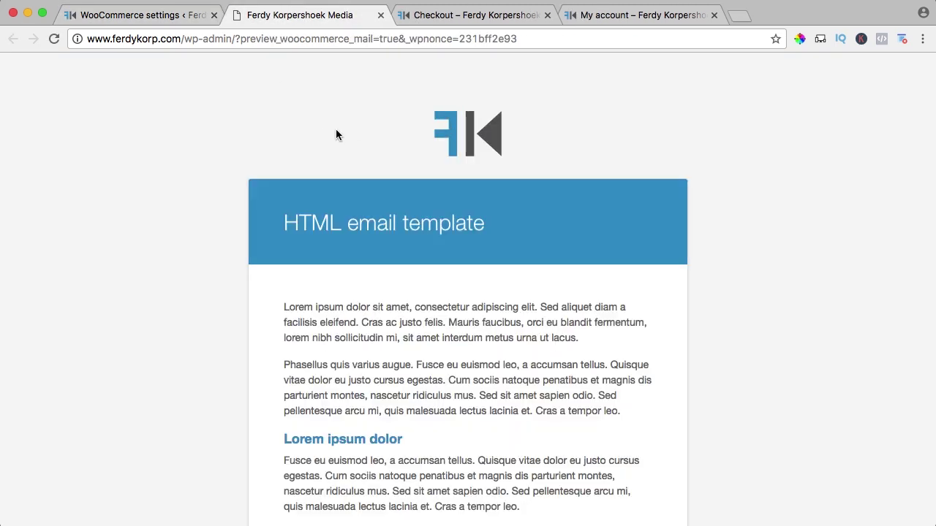
{"action": "scroll", "coordinate": [341, 135], "scroll_direction": "down", "scroll_amount": 4}
{"action": "scroll", "coordinate": [340, 135], "scroll_direction": "up", "scroll_amount": 2}
{"action": "scroll", "coordinate": [341, 135], "scroll_direction": "down", "scroll_amount": 2}
{"action": "scroll", "coordinate": [339, 142], "scroll_direction": "up", "scroll_amount": 3}
{"action": "scroll", "coordinate": [407, 300], "scroll_direction": "down", "scroll_amount": 4}
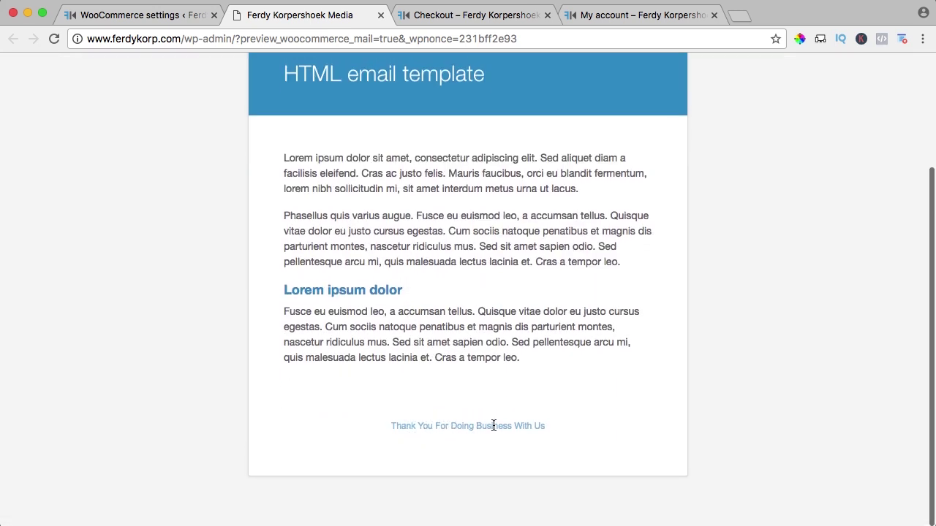
{"action": "left_click", "coordinate": [380, 14]}
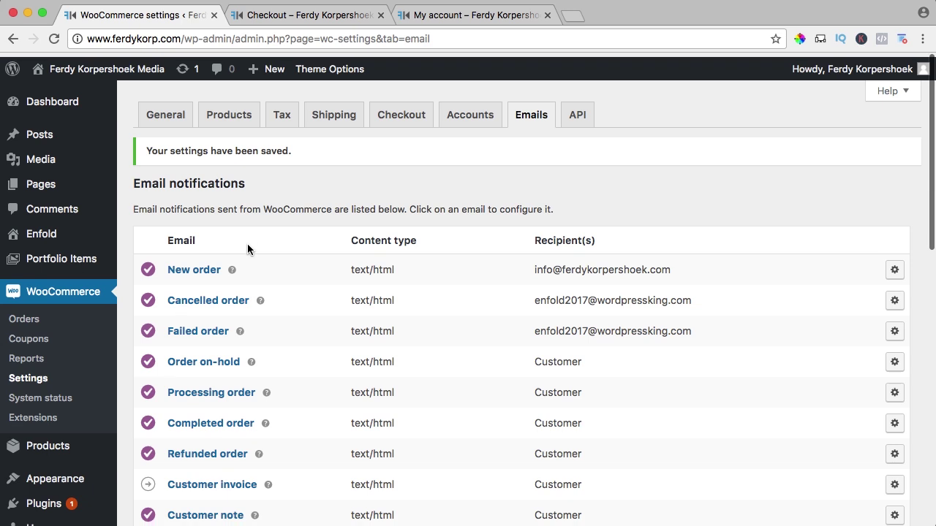
{"action": "left_click", "coordinate": [585, 111]}
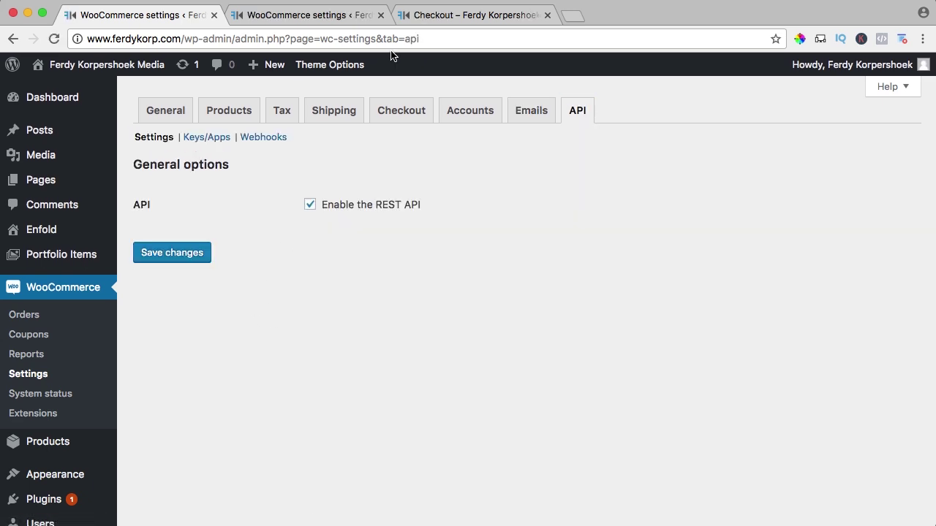
{"action": "left_click", "coordinate": [380, 15]}
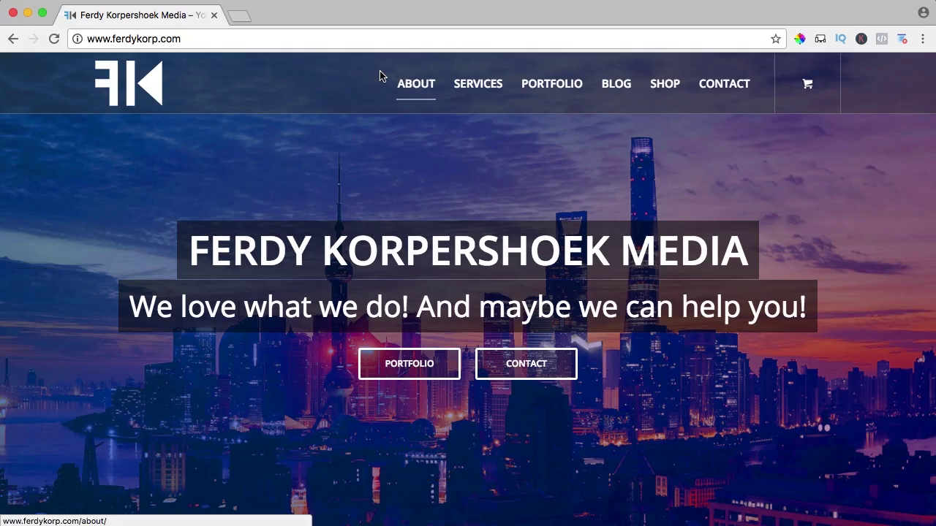
Add the E-Book to the cart from the Shop page
{"action": "left_click", "coordinate": [664, 92]}
{"action": "mouse_move", "coordinate": [808, 88]}
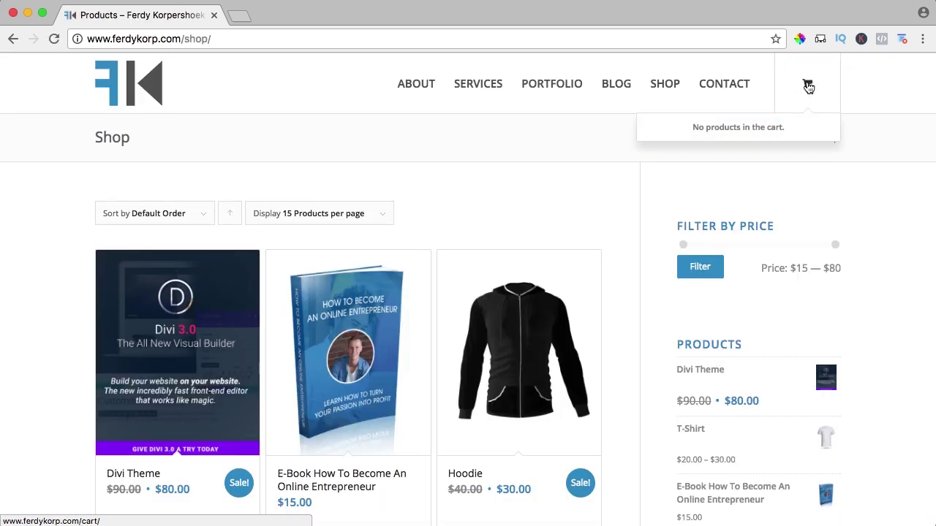
{"action": "scroll", "coordinate": [614, 162], "scroll_direction": "down", "scroll_amount": 3}
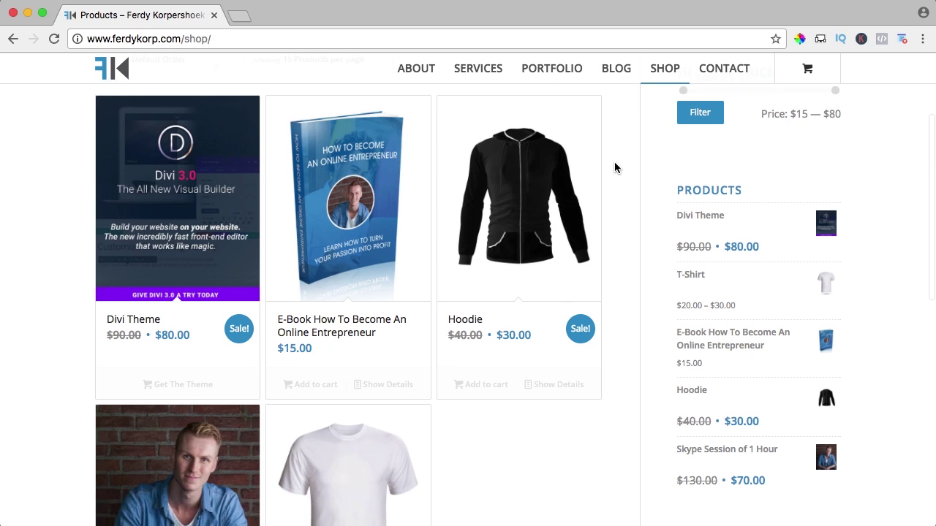
{"action": "left_click", "coordinate": [304, 385]}
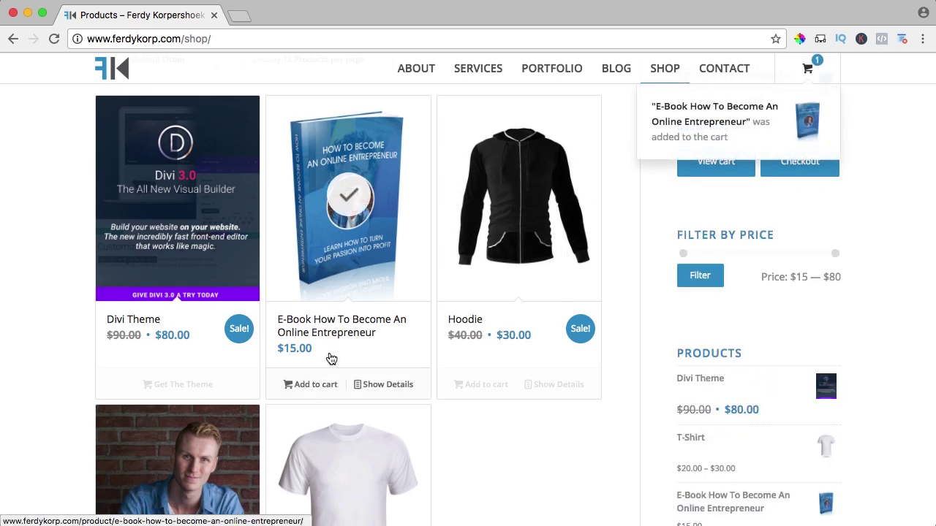
Add two White XL T-Shirts at $30.00 each to the cart
{"action": "scroll", "coordinate": [332, 353], "scroll_direction": "down", "scroll_amount": 4}
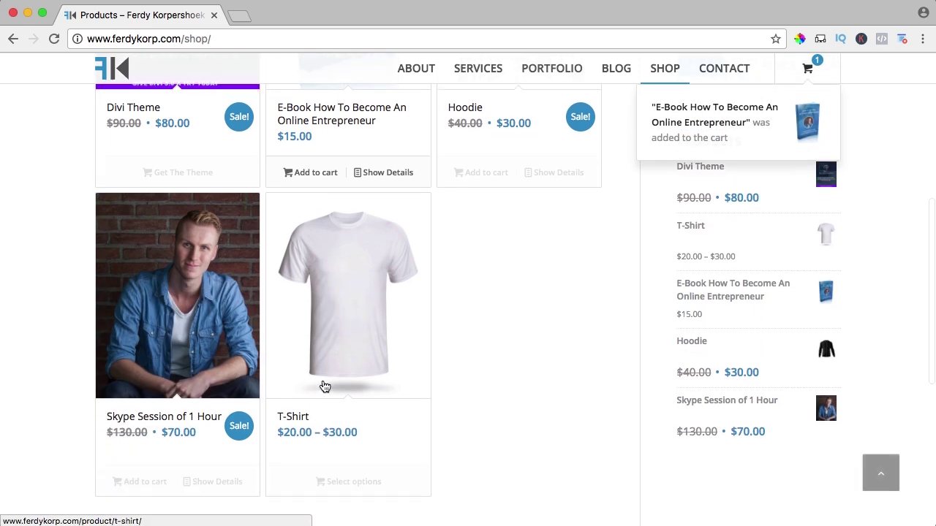
{"action": "left_click", "coordinate": [338, 483]}
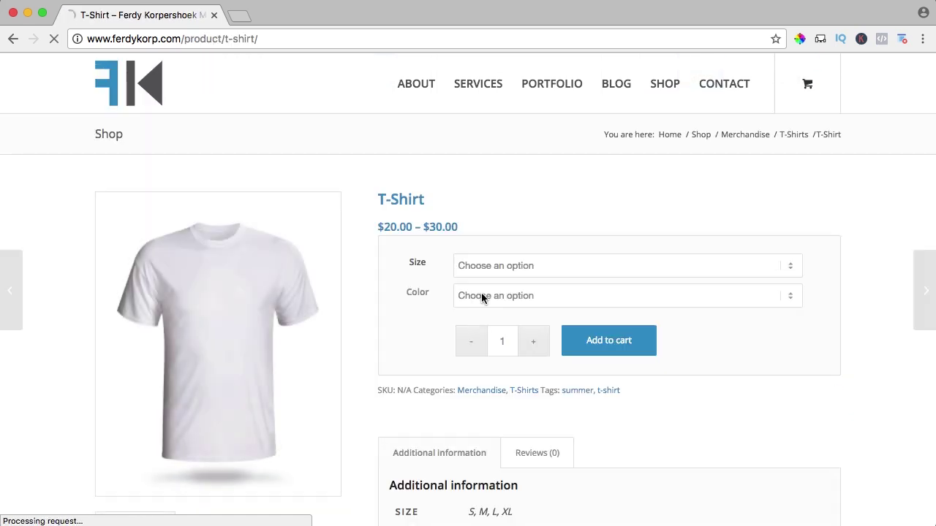
{"action": "scroll", "coordinate": [481, 292], "scroll_direction": "down", "scroll_amount": 1}
{"action": "left_click", "coordinate": [483, 251]}
{"action": "left_click", "coordinate": [481, 242]}
{"action": "left_click", "coordinate": [482, 214]}
{"action": "left_click", "coordinate": [470, 267]}
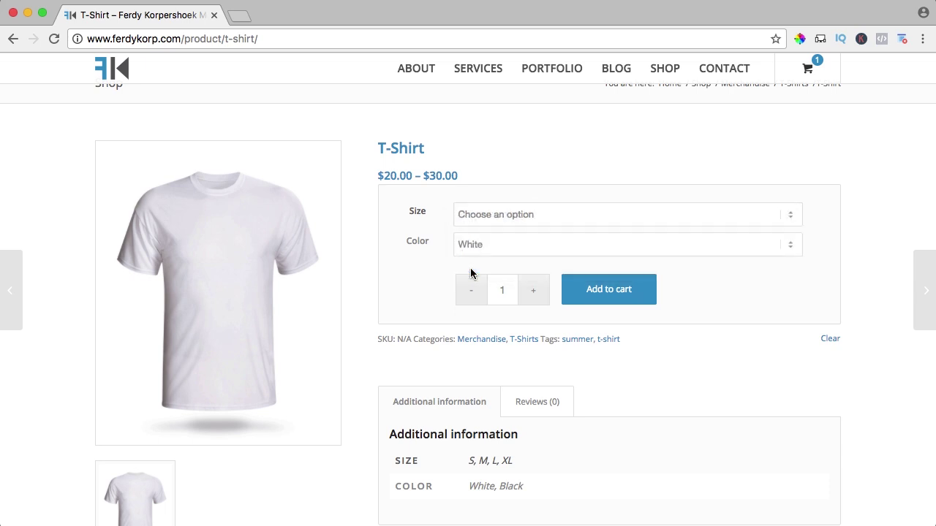
{"action": "left_click_drag", "start_coordinate": [491, 288], "coordinate": [454, 279]}
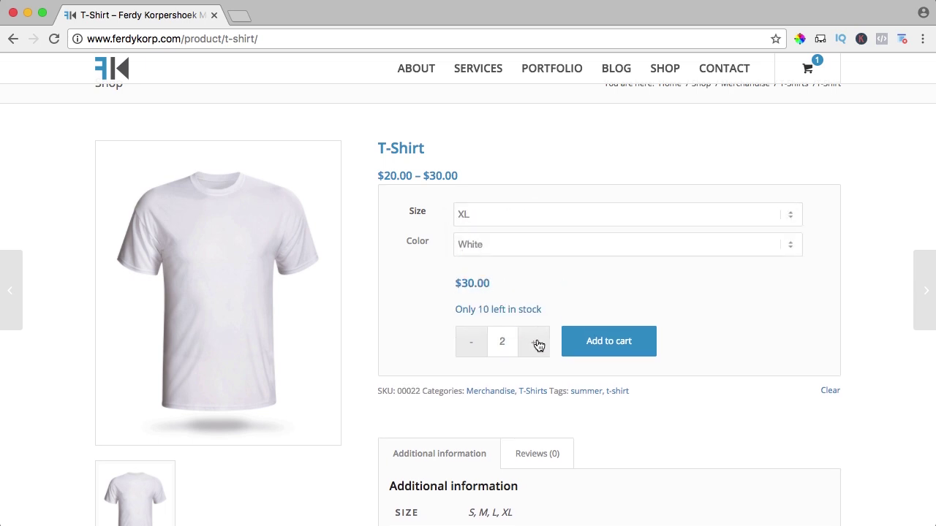
{"action": "left_click", "coordinate": [595, 345]}
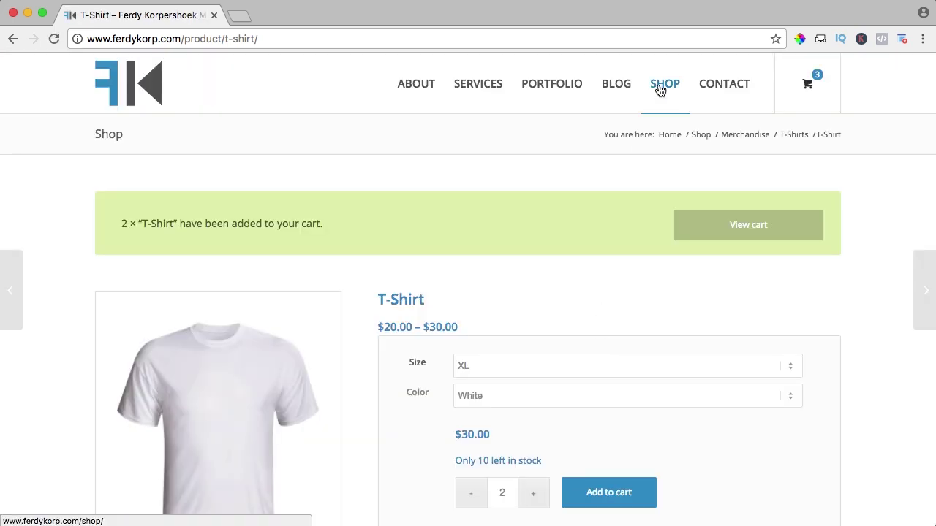
Add the Skype Session of 1 Hour and view the cart
{"action": "left_click", "coordinate": [660, 89]}
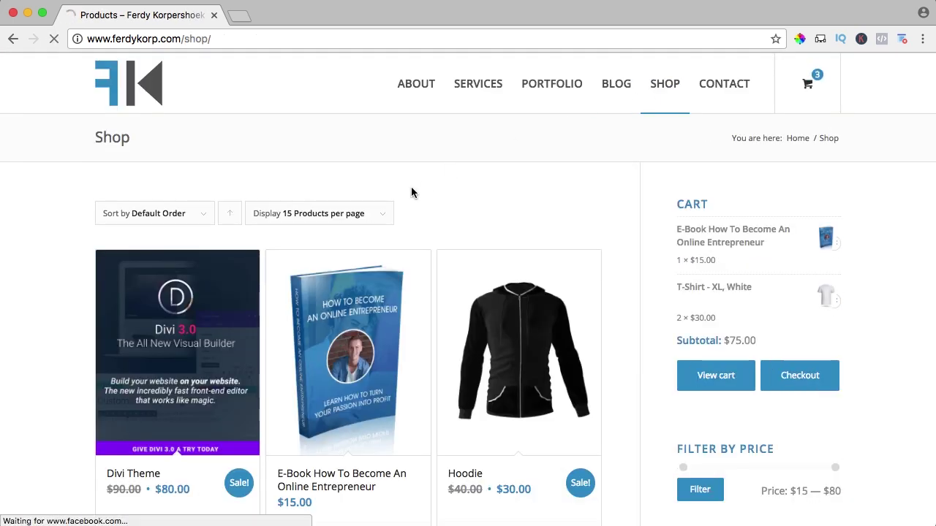
{"action": "scroll", "coordinate": [412, 192], "scroll_direction": "down", "scroll_amount": 6}
{"action": "left_click", "coordinate": [139, 414]}
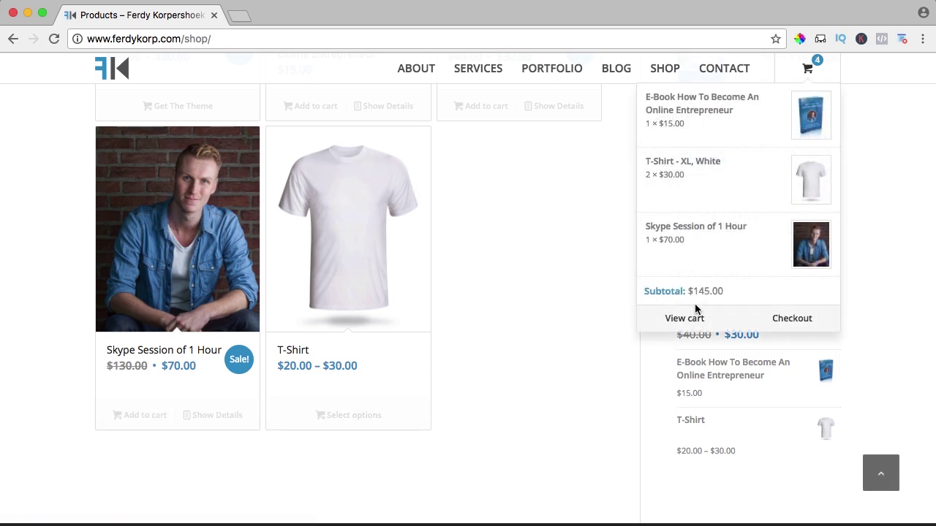
{"action": "left_click", "coordinate": [696, 324]}
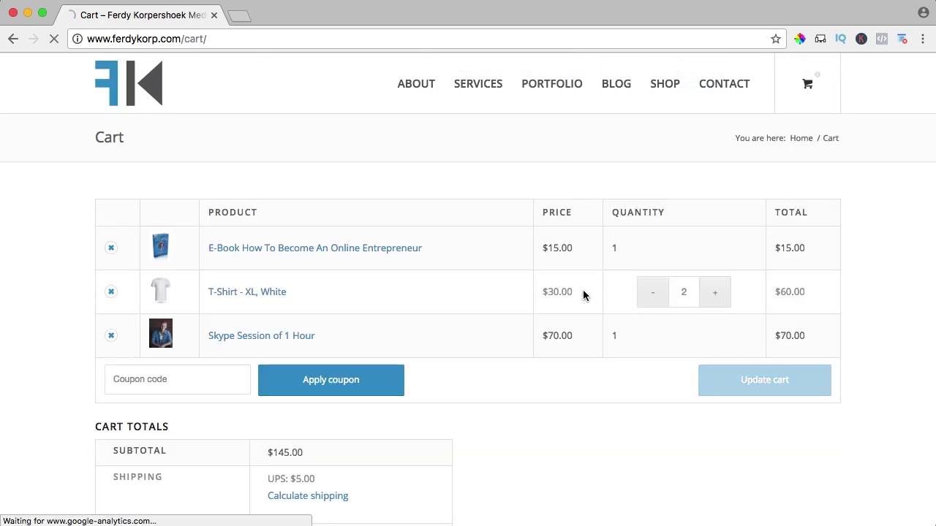
Review the cart totals, including the UPS shipping charge
{"action": "scroll", "coordinate": [517, 289], "scroll_direction": "down", "scroll_amount": 1}
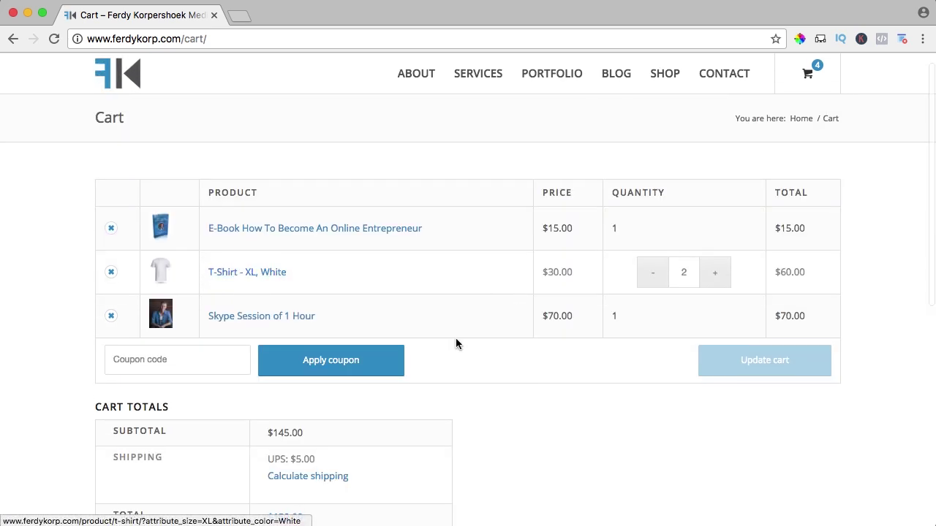
{"action": "scroll", "coordinate": [456, 338], "scroll_direction": "down", "scroll_amount": 2}
{"action": "left_click_drag", "start_coordinate": [279, 376], "coordinate": [313, 378]}
{"action": "scroll", "coordinate": [313, 378], "scroll_direction": "up", "scroll_amount": 1}
{"action": "left_click", "coordinate": [345, 379]}
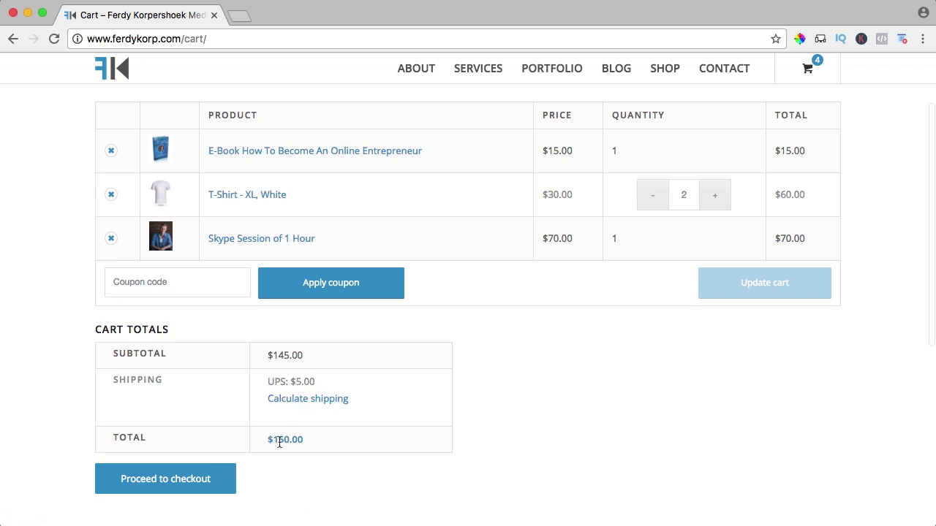
Apply coupon 10DOLLARS for -$10.00 and proceed to checkout at $140.00
{"action": "scroll", "coordinate": [509, 392], "scroll_direction": "down", "scroll_amount": 1}
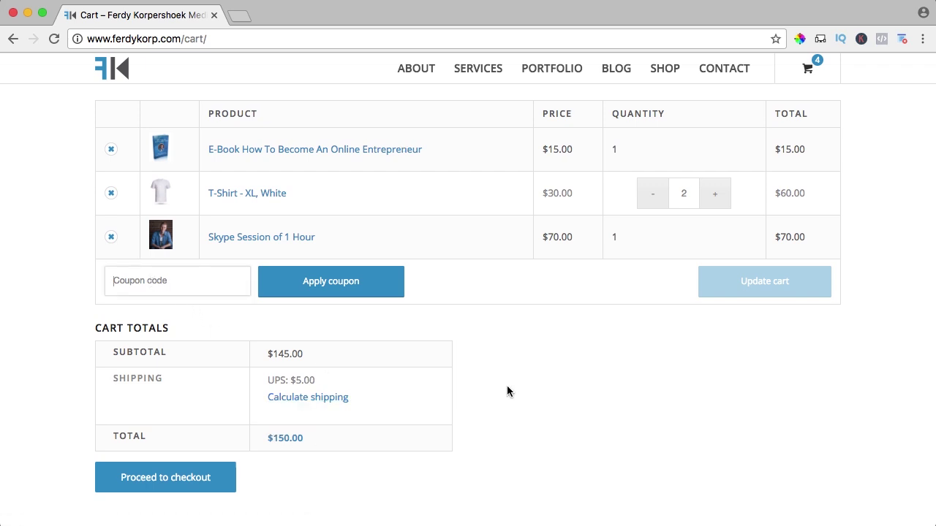
{"action": "type", "text": "100"}
{"action": "left_click", "coordinate": [327, 284]}
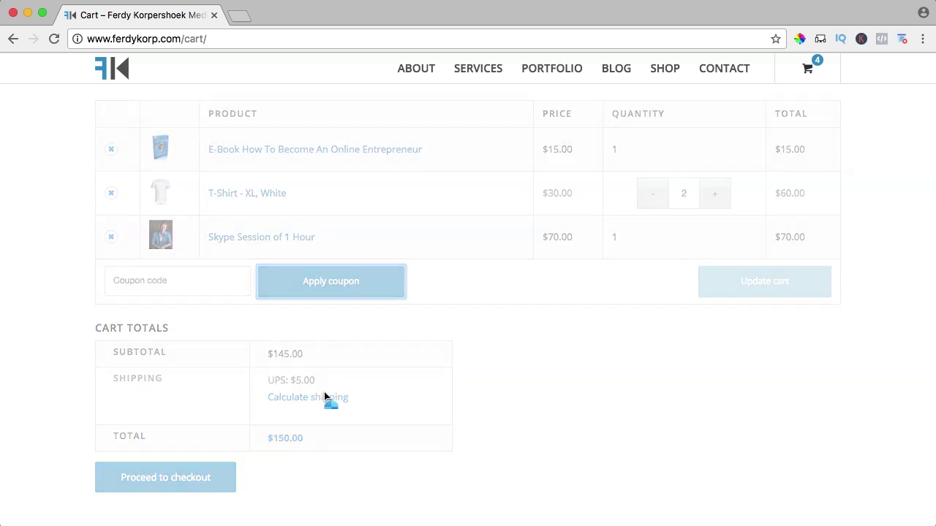
{"action": "left_click_drag", "start_coordinate": [316, 379], "coordinate": [378, 380]}
{"action": "left_click", "coordinate": [406, 379]}
{"action": "scroll", "coordinate": [578, 371], "scroll_direction": "up", "scroll_amount": 4}
{"action": "scroll", "coordinate": [593, 372], "scroll_direction": "down", "scroll_amount": 5}
{"action": "left_click", "coordinate": [167, 310]}
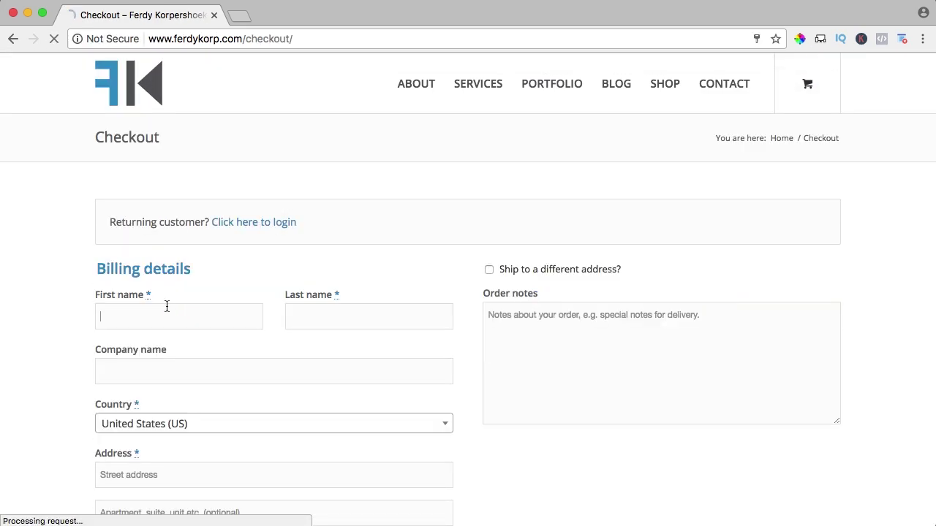
Fill in the customer's first and last name in the billing details, keeping United States as country
{"action": "scroll", "coordinate": [106, 285], "scroll_direction": "down", "scroll_amount": 2}
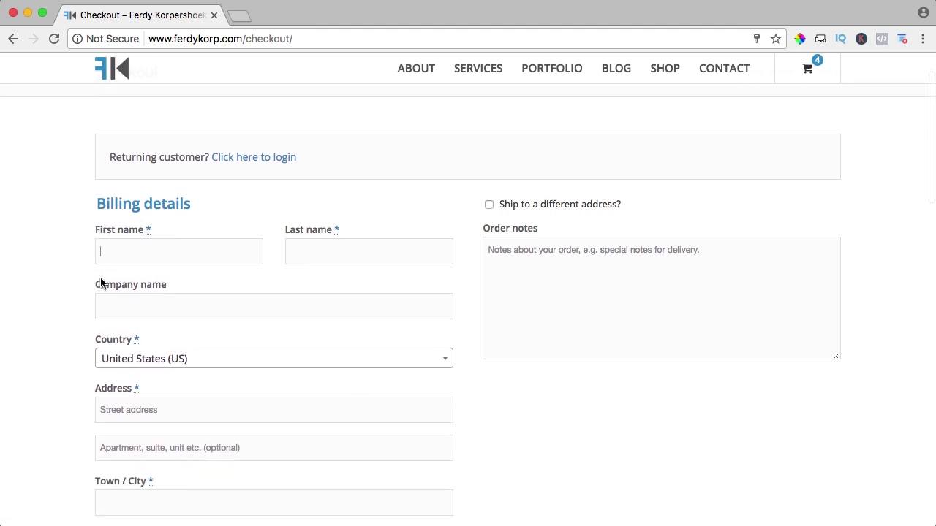
{"action": "type", "text": "Fer"}
{"action": "key", "text": "Tab"}
{"action": "type", "text": "Korp"}
{"action": "key", "text": "Down"}
{"action": "key", "text": "Tab"}
{"action": "scroll", "coordinate": [127, 273], "scroll_direction": "down", "scroll_amount": 2}
{"action": "left_click", "coordinate": [136, 263]}
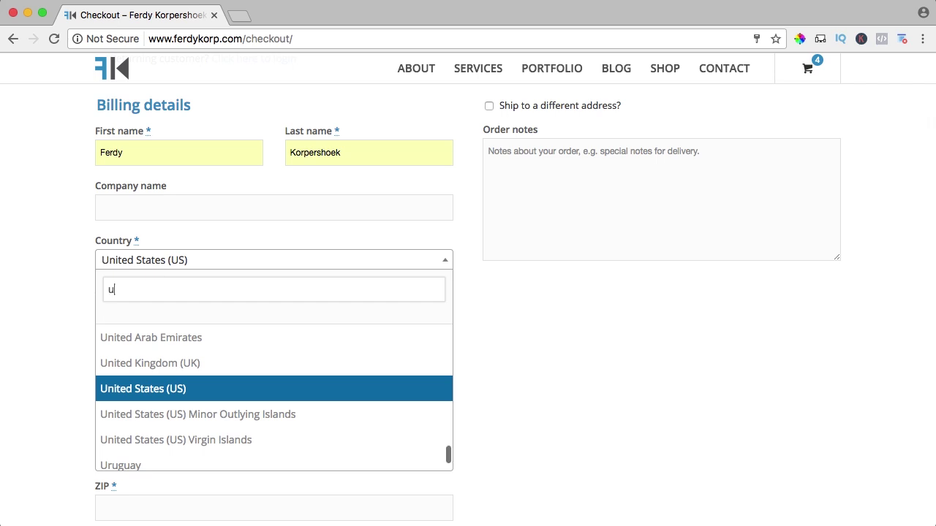
{"action": "key", "text": "Return"}
Enter the customer's street address, second address line and phone number
{"action": "left_click", "coordinate": [153, 315]}
{"action": "type", "text": "New York Street"}
{"action": "key", "text": "Tab"}
{"action": "type", "text": "Som"}
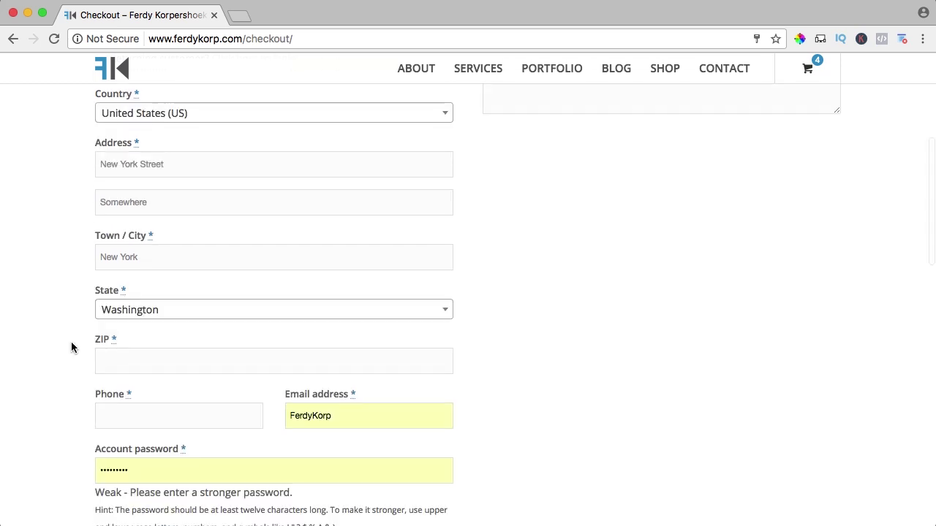
{"action": "scroll", "coordinate": [95, 315], "scroll_direction": "down", "scroll_amount": 2}
{"action": "type", "text": "12"}
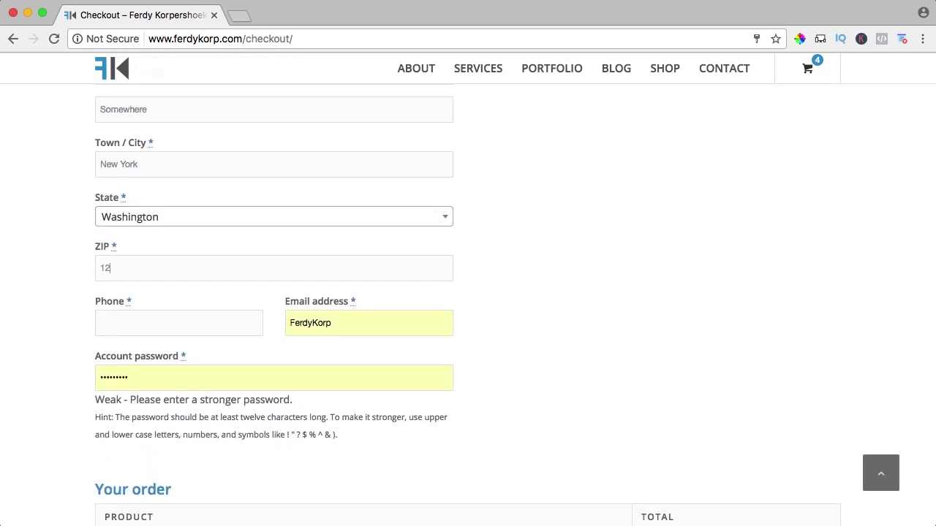
{"action": "type", "text": "1234567890"}
Replace the billing e-mail with the customer's address and set an account password
{"action": "left_click", "coordinate": [370, 319]}
{"action": "key", "text": "super+a"}
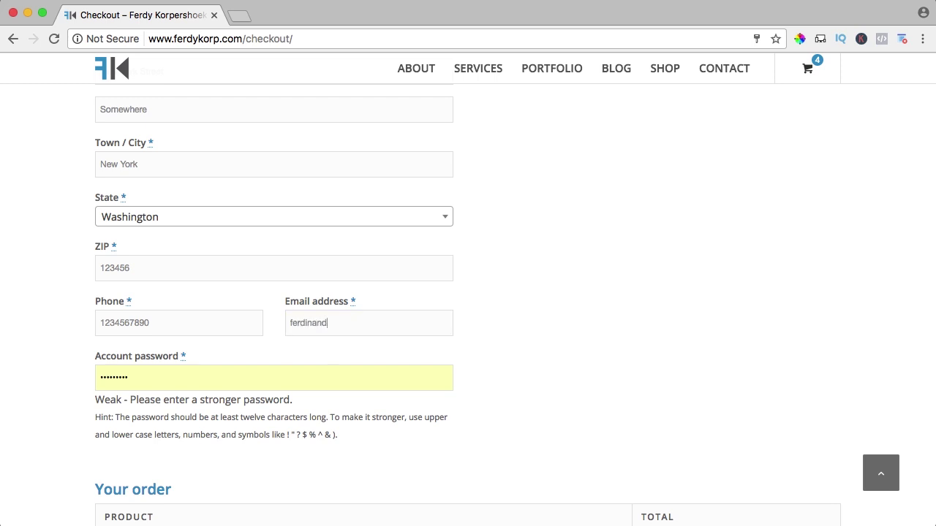
{"action": "key", "text": "Tab"}
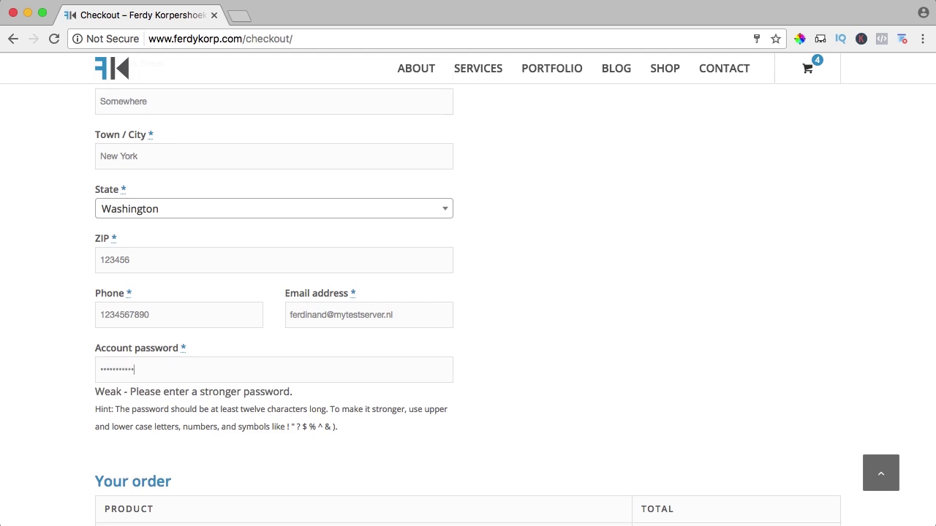
Keep shipping to the billing address, accept the terms and conditions, and proceed to PayPal
{"action": "scroll", "coordinate": [468, 305], "scroll_direction": "down", "scroll_amount": 5}
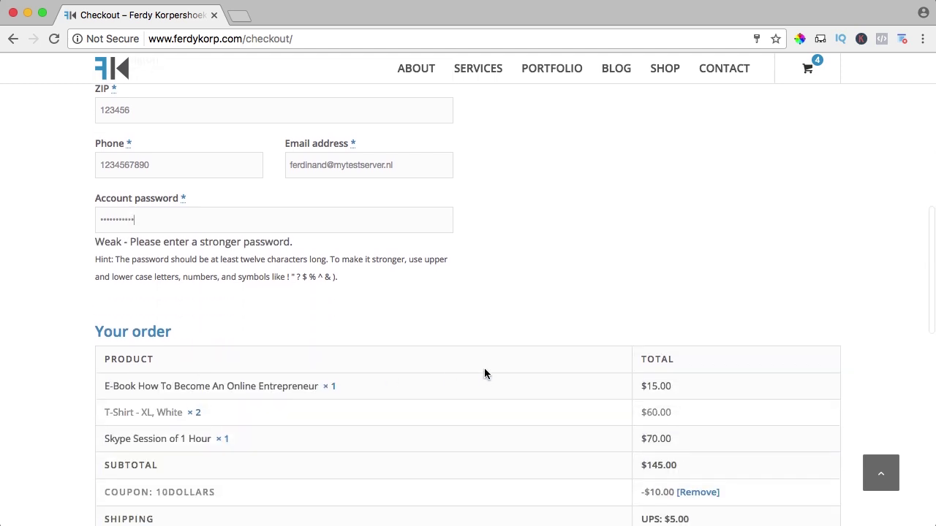
{"action": "scroll", "coordinate": [484, 373], "scroll_direction": "up", "scroll_amount": 12}
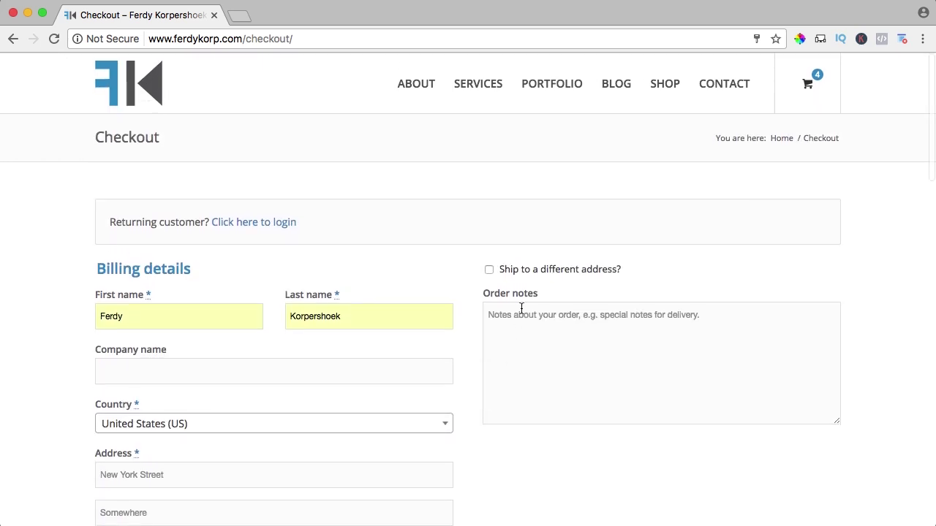
{"action": "scroll", "coordinate": [519, 300], "scroll_direction": "down", "scroll_amount": 1}
{"action": "left_click", "coordinate": [489, 254]}
{"action": "left_click", "coordinate": [489, 254]}
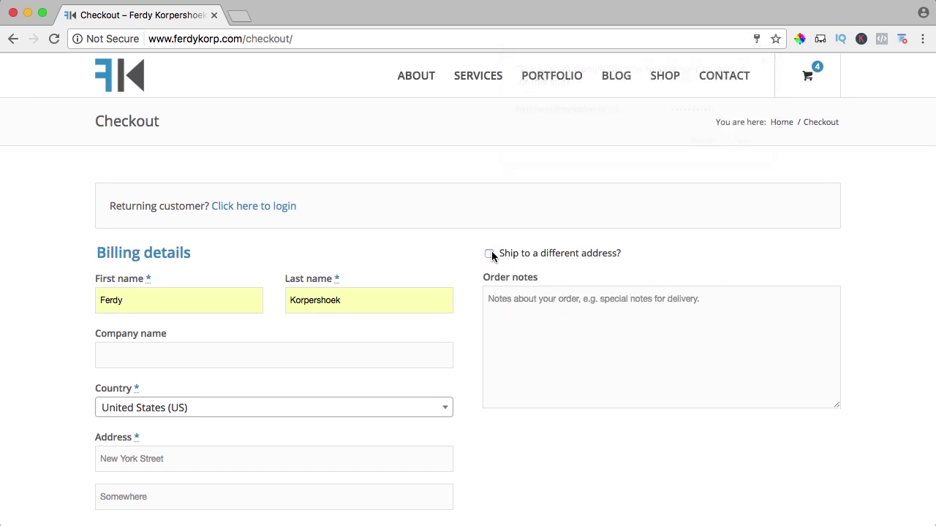
{"action": "left_click", "coordinate": [531, 305]}
{"action": "scroll", "coordinate": [532, 305], "scroll_direction": "down", "scroll_amount": 10}
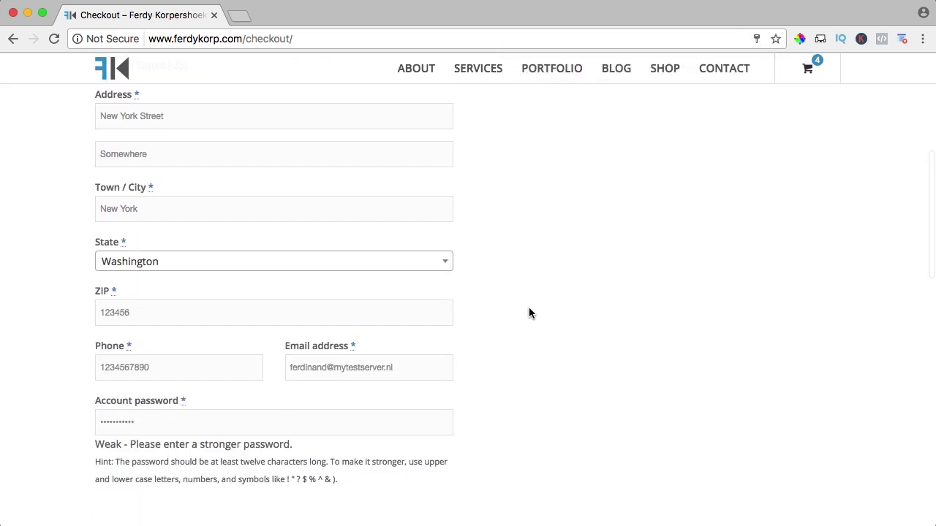
{"action": "scroll", "coordinate": [528, 313], "scroll_direction": "down", "scroll_amount": 5}
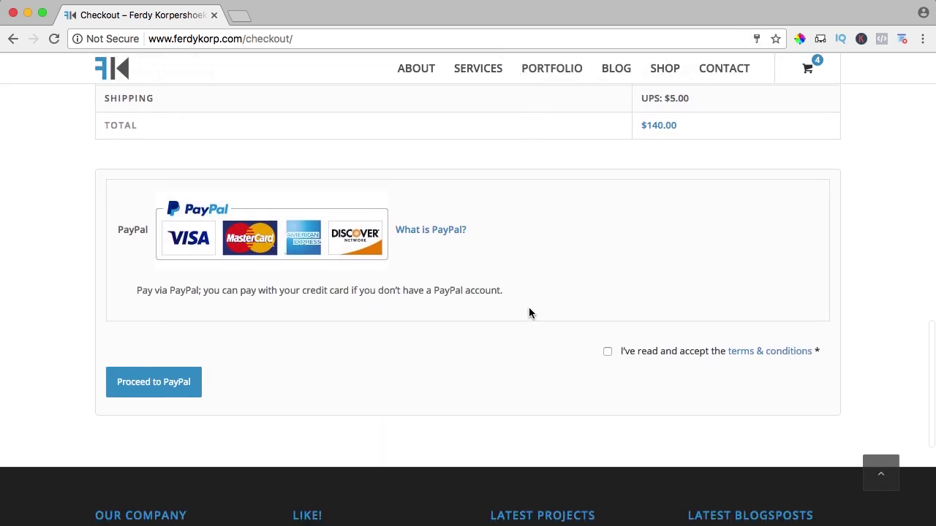
{"action": "left_click", "coordinate": [607, 340]}
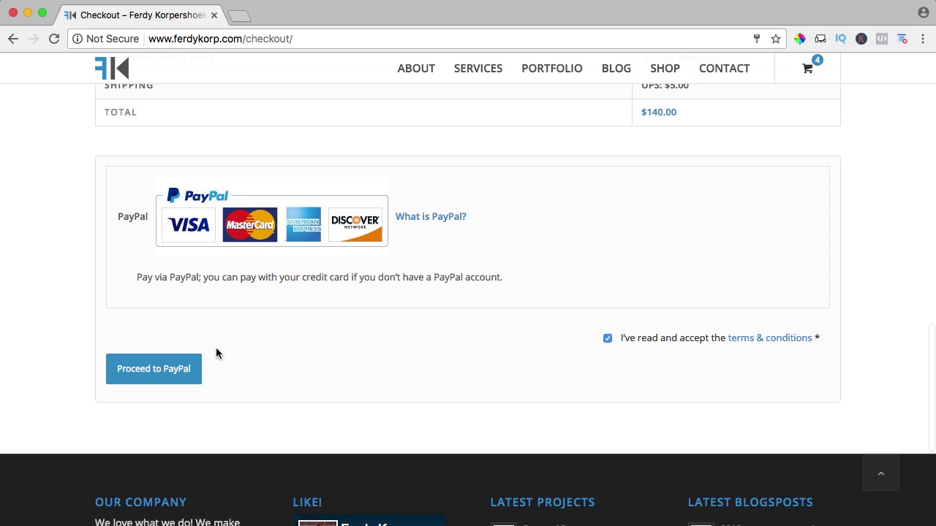
{"action": "left_click", "coordinate": [151, 369]}
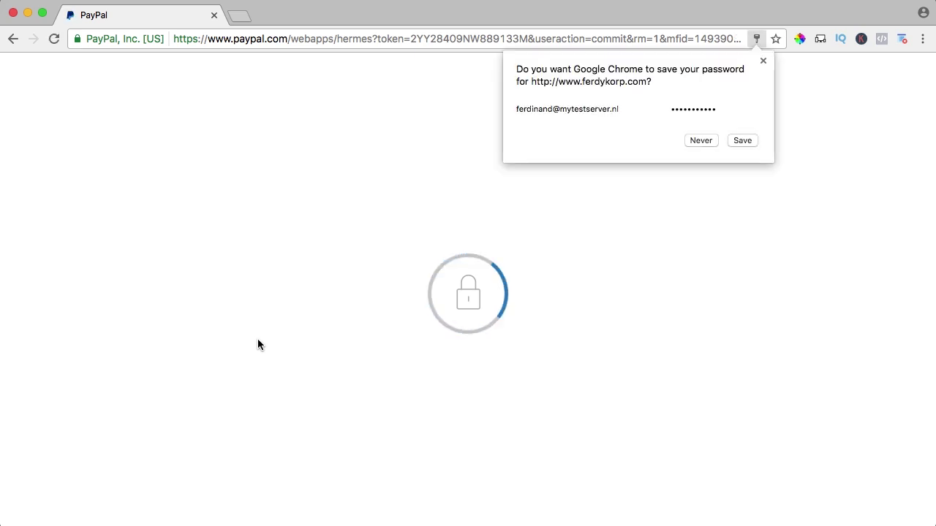
{"action": "left_click", "coordinate": [763, 63]}
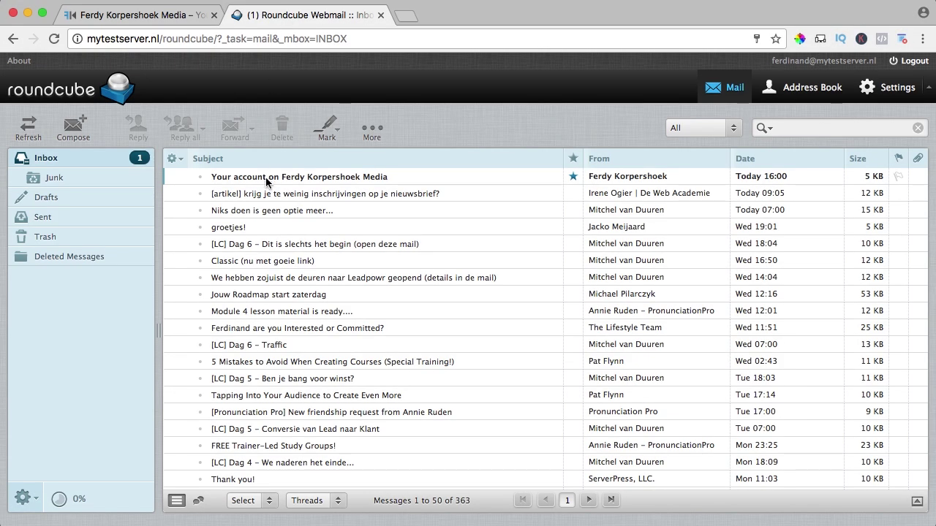
Open the new-account welcome email and follow its link to the store's My account page
{"action": "double_click", "coordinate": [322, 183]}
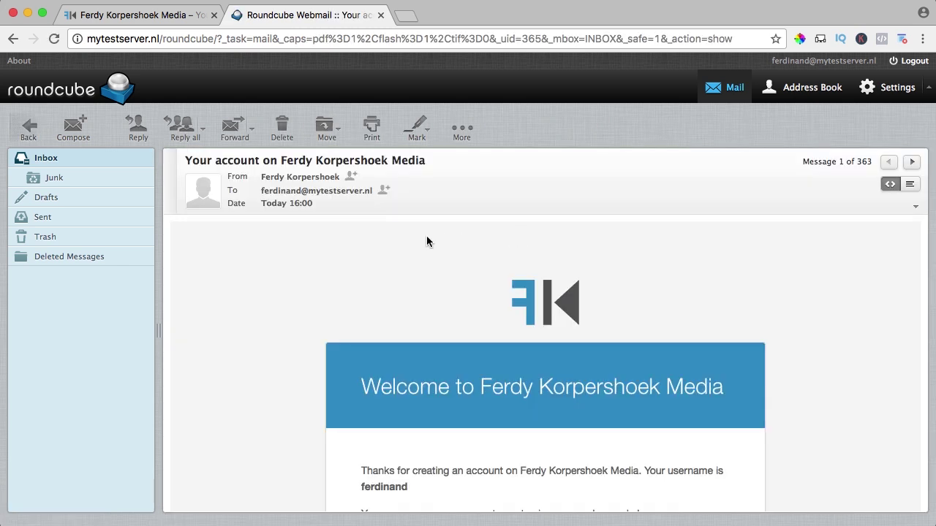
{"action": "scroll", "coordinate": [431, 244], "scroll_direction": "down", "scroll_amount": 1}
{"action": "scroll", "coordinate": [677, 334], "scroll_direction": "down", "scroll_amount": 2}
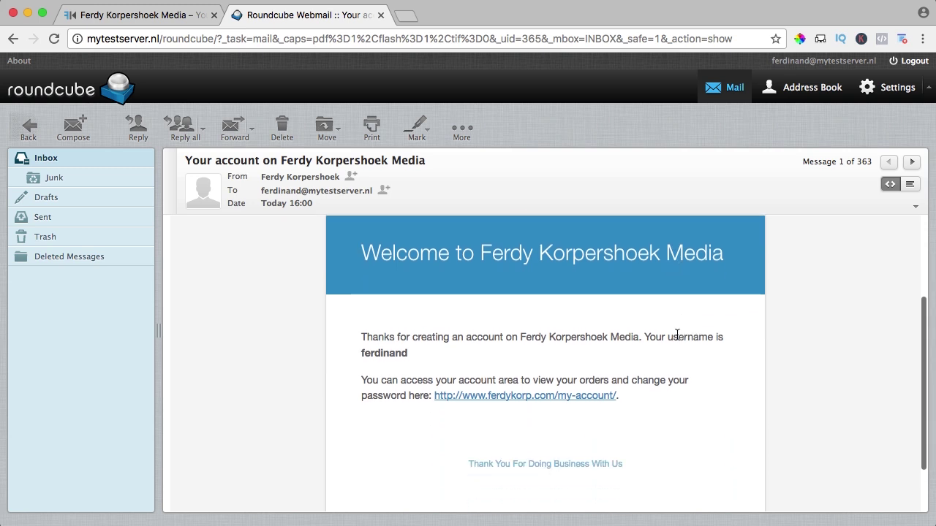
{"action": "left_click_drag", "start_coordinate": [426, 328], "coordinate": [549, 328]}
{"action": "left_click", "coordinate": [559, 328]}
{"action": "scroll", "coordinate": [561, 332], "scroll_direction": "down", "scroll_amount": 2}
{"action": "scroll", "coordinate": [561, 332], "scroll_direction": "down", "scroll_amount": 1}
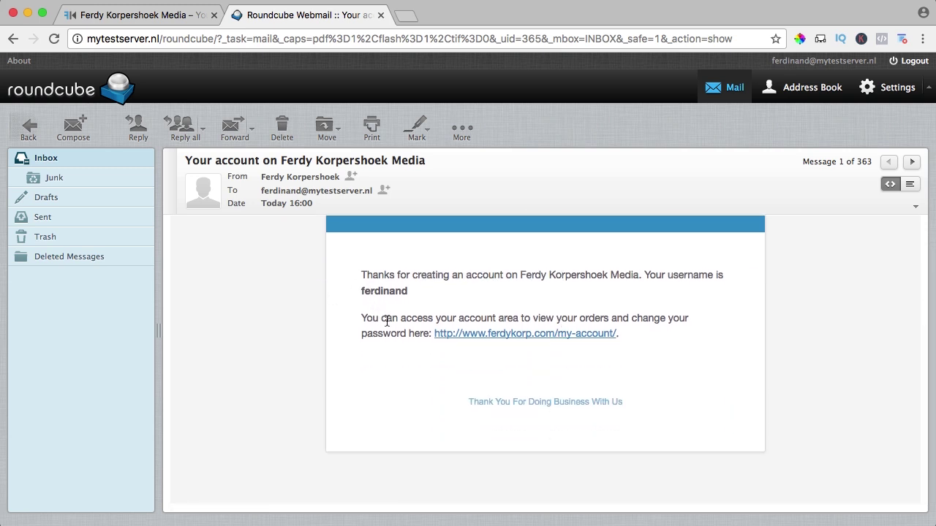
{"action": "left_click", "coordinate": [518, 335]}
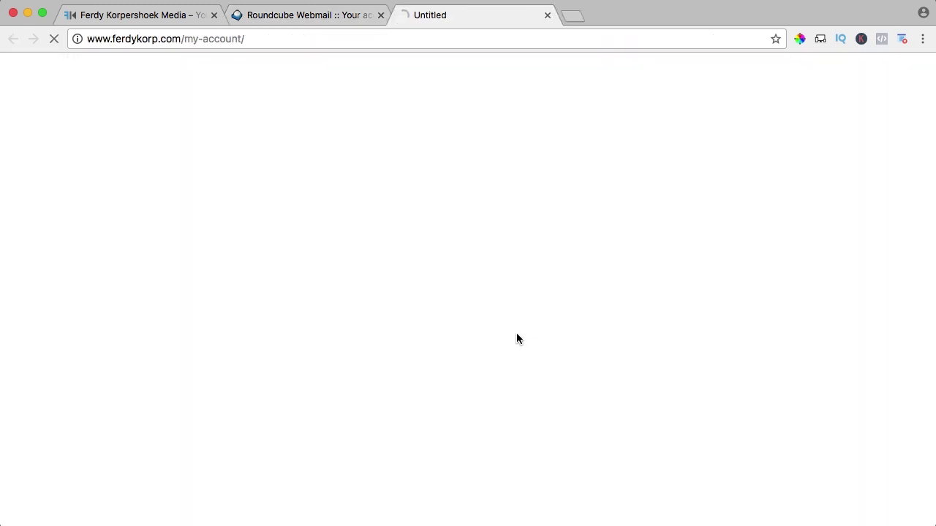
Open the pending-payment $140.00 order from My account Orders and review its products, discount and UPS shipping
{"action": "left_click", "coordinate": [170, 250]}
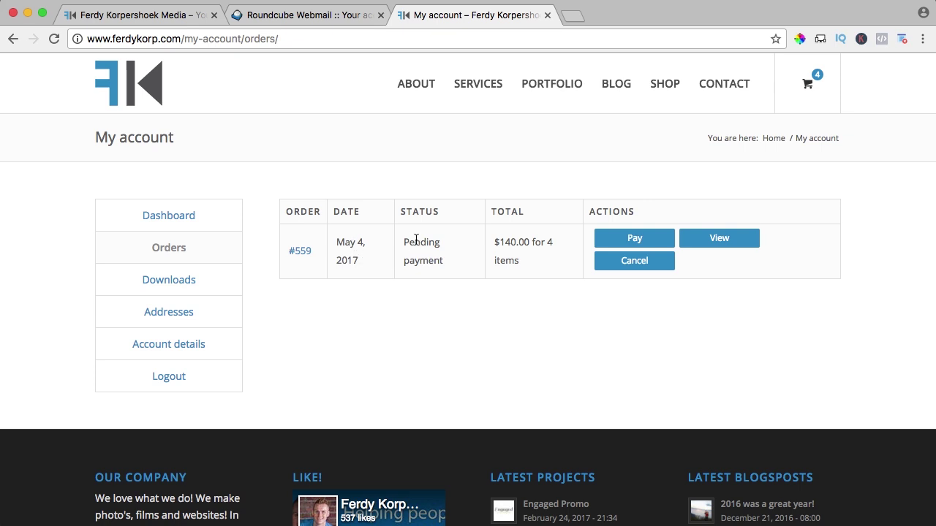
{"action": "left_click_drag", "start_coordinate": [423, 248], "coordinate": [451, 265]}
{"action": "left_click", "coordinate": [455, 266]}
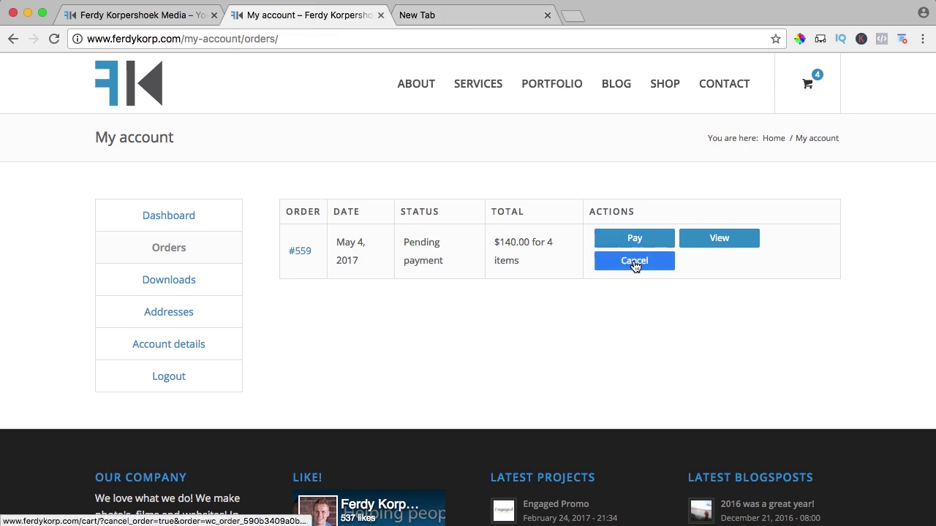
{"action": "left_click", "coordinate": [721, 239]}
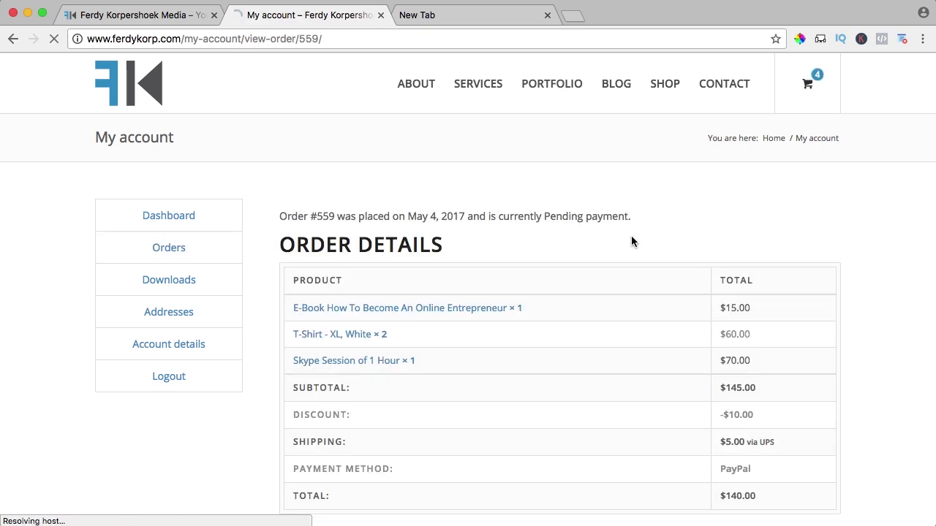
{"action": "scroll", "coordinate": [630, 240], "scroll_direction": "down", "scroll_amount": 3}
{"action": "scroll", "coordinate": [631, 236], "scroll_direction": "down", "scroll_amount": 3}
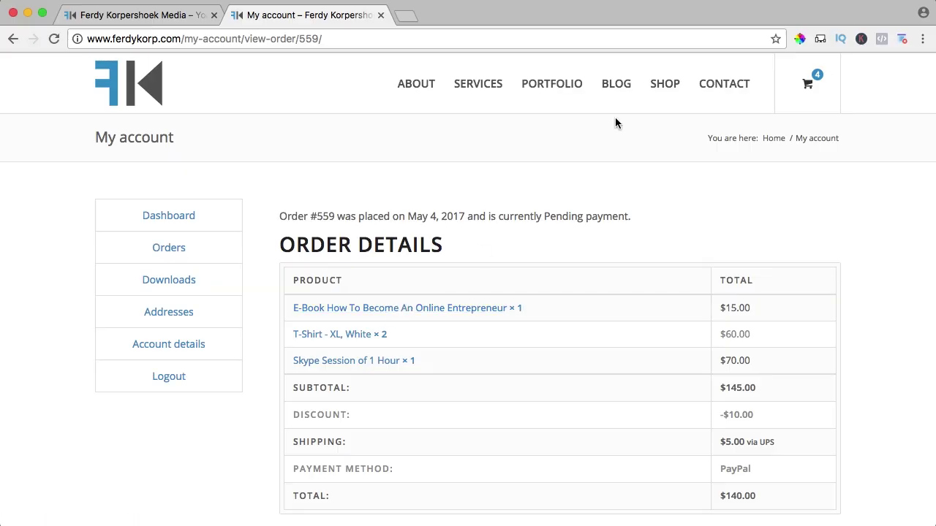
{"action": "left_click", "coordinate": [661, 98]}
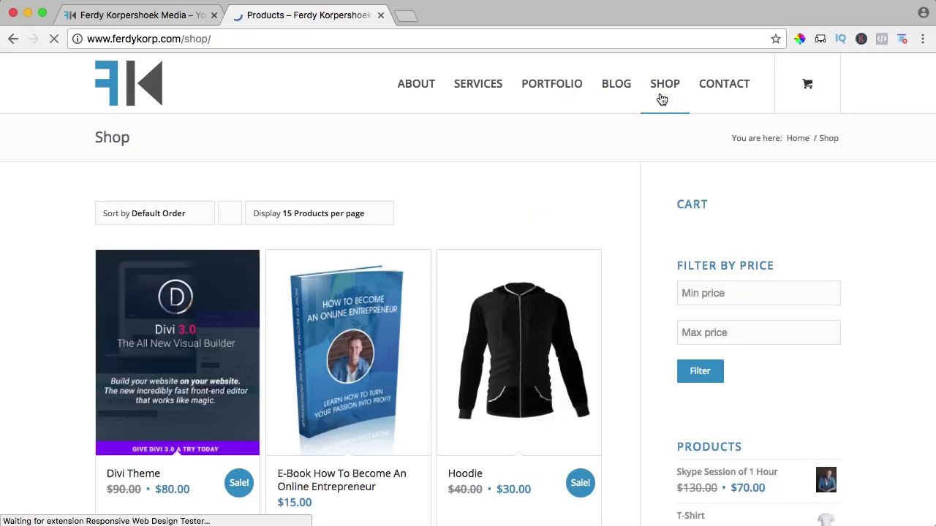
Rate the E-Book How To Become An Online Entrepreneur 5 stars and submit 'This book opened my eyes! …'
{"action": "scroll", "coordinate": [458, 184], "scroll_direction": "down", "scroll_amount": 5}
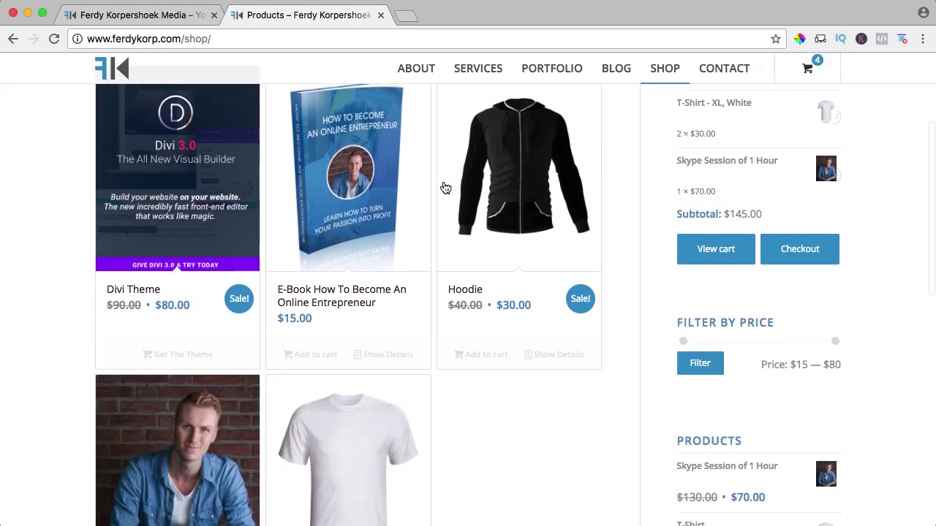
{"action": "left_click", "coordinate": [318, 202]}
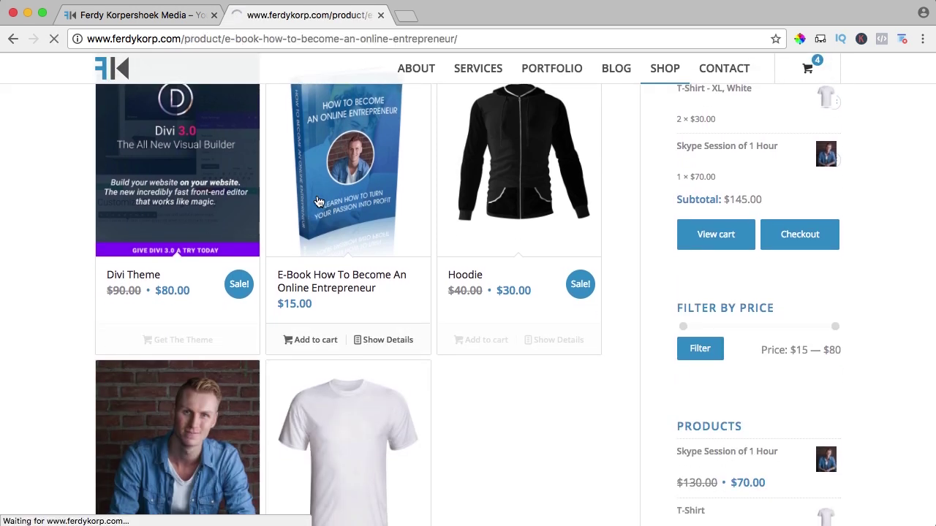
{"action": "scroll", "coordinate": [416, 199], "scroll_direction": "down", "scroll_amount": 6}
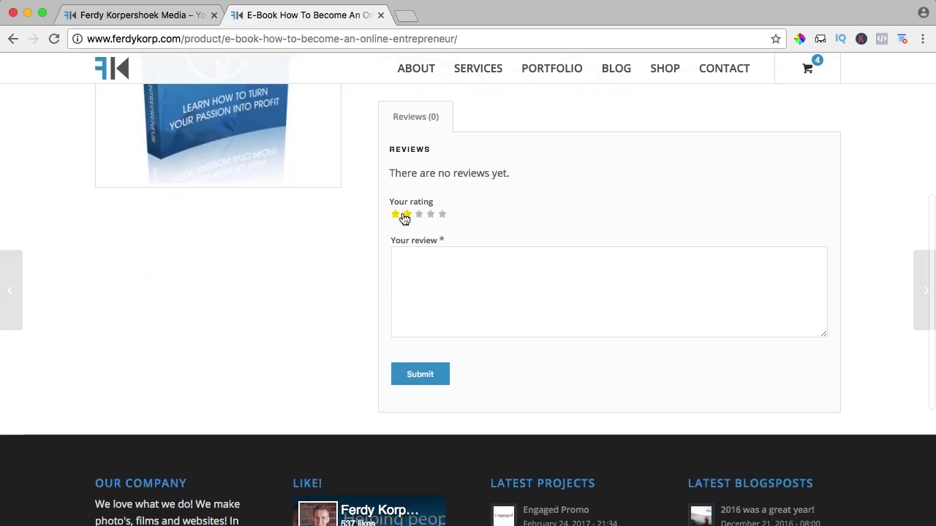
{"action": "scroll", "coordinate": [439, 243], "scroll_direction": "up", "scroll_amount": 1}
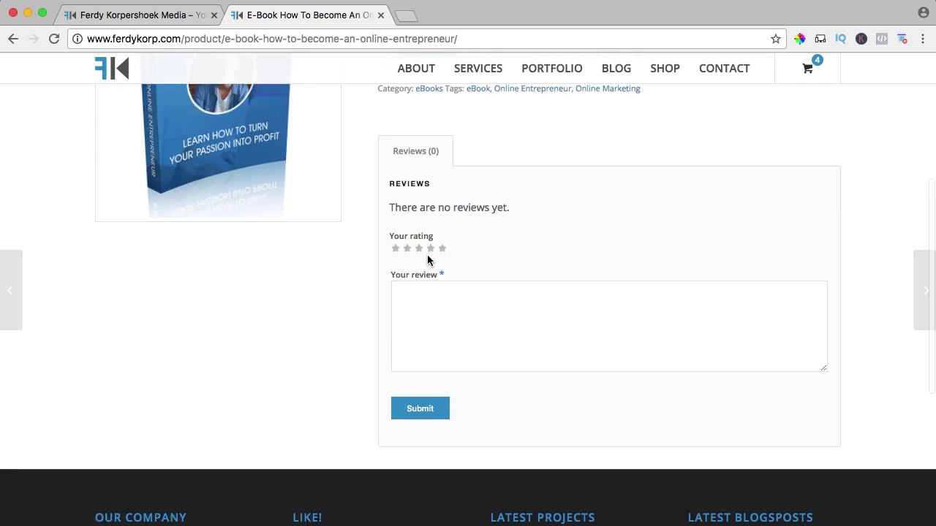
{"action": "left_click", "coordinate": [443, 255]}
{"action": "left_click", "coordinate": [476, 319]}
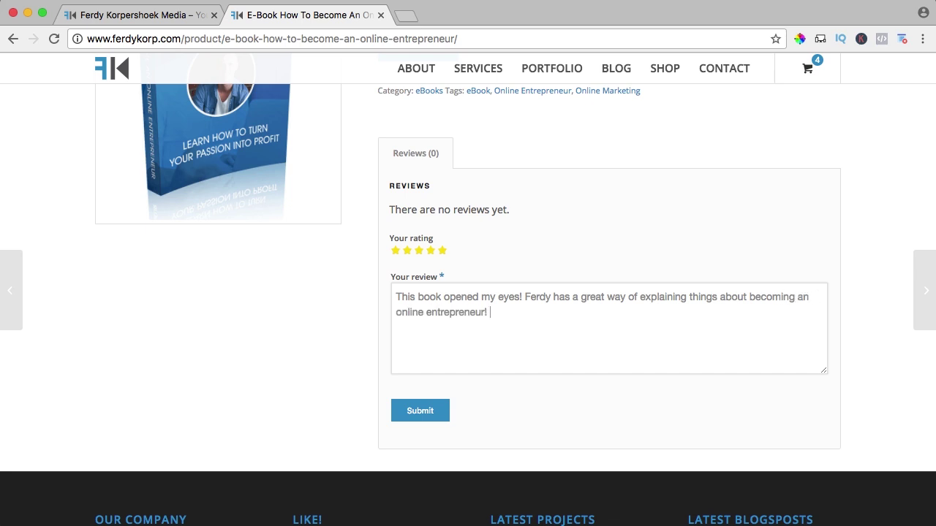
{"action": "left_click", "coordinate": [423, 411]}
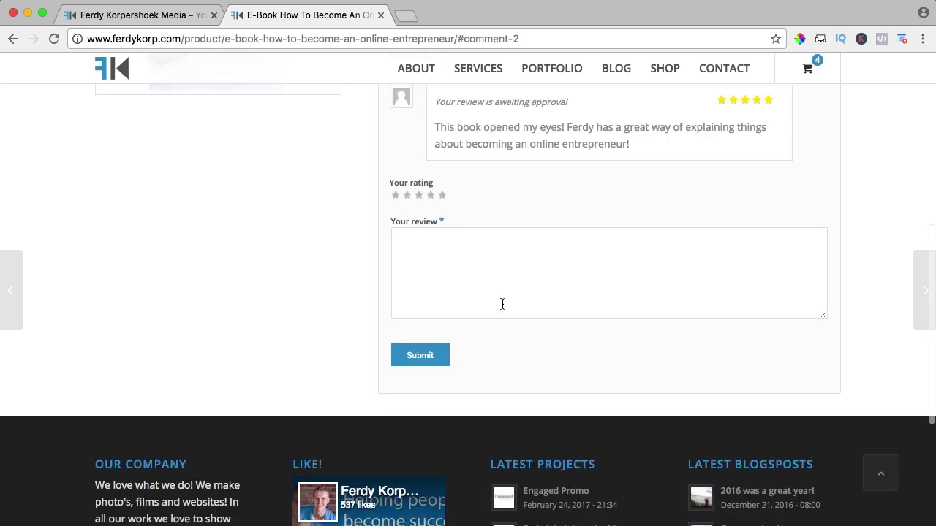
{"action": "scroll", "coordinate": [502, 304], "scroll_direction": "up", "scroll_amount": 2}
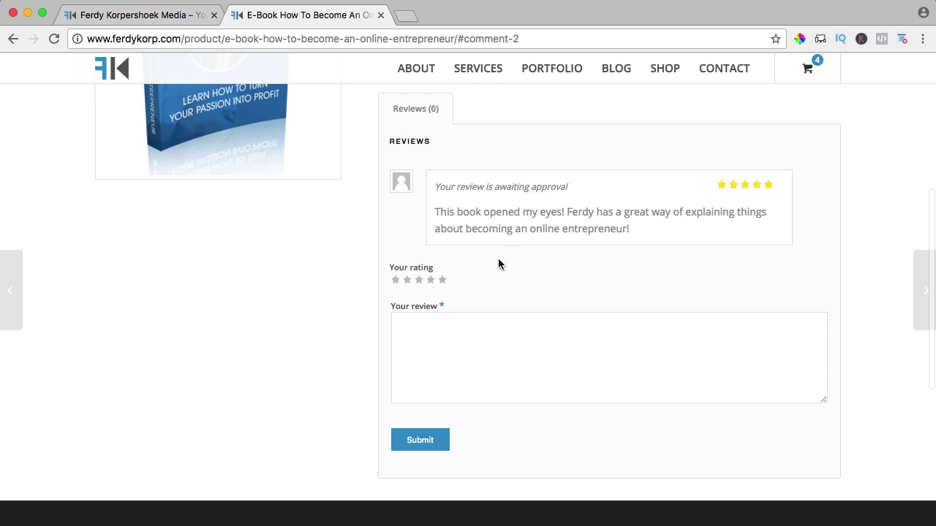
{"action": "scroll", "coordinate": [499, 261], "scroll_direction": "up", "scroll_amount": 3}
{"action": "scroll", "coordinate": [498, 272], "scroll_direction": "down", "scroll_amount": 6}
{"action": "scroll", "coordinate": [497, 272], "scroll_direction": "up", "scroll_amount": 12}
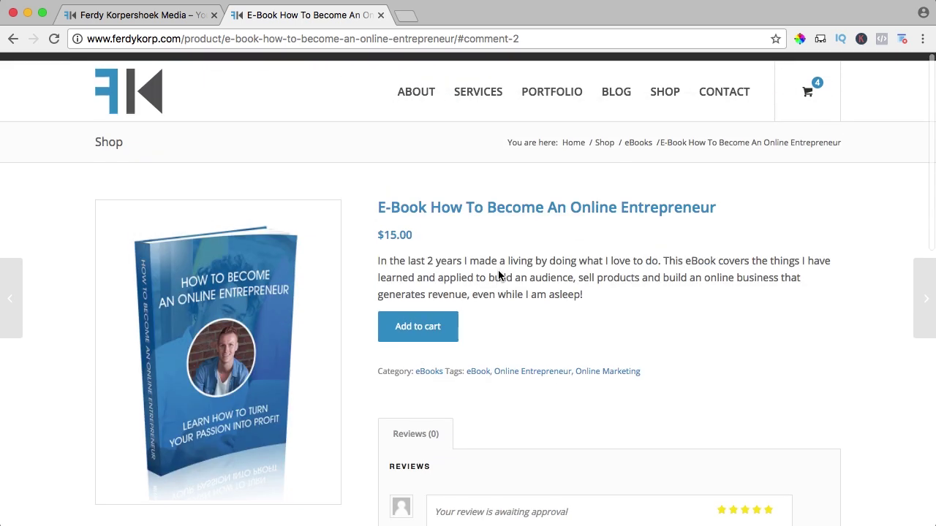
{"action": "scroll", "coordinate": [499, 275], "scroll_direction": "down", "scroll_amount": 1}
Go to the admin Comments list and approve the pending E-Book review
{"action": "left_click", "coordinate": [234, 38]}
{"action": "left_click", "coordinate": [189, 40]}
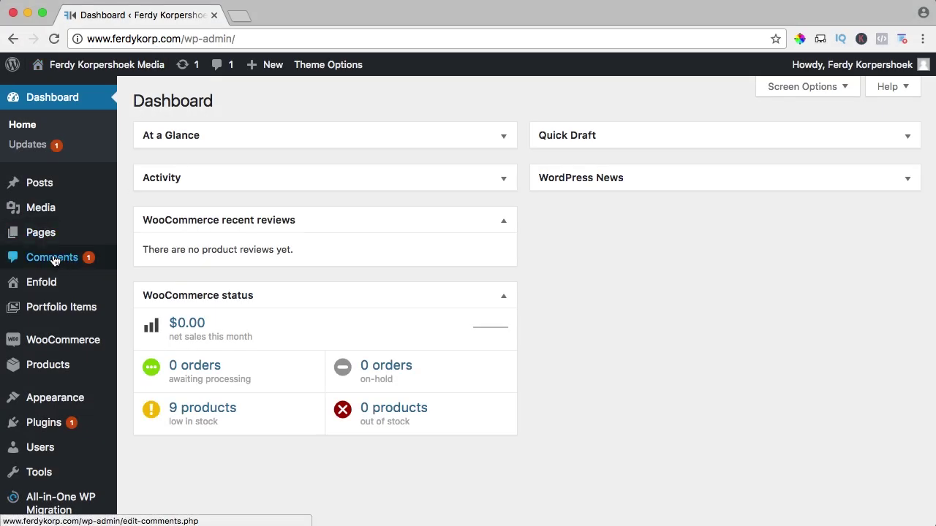
{"action": "left_click", "coordinate": [61, 260]}
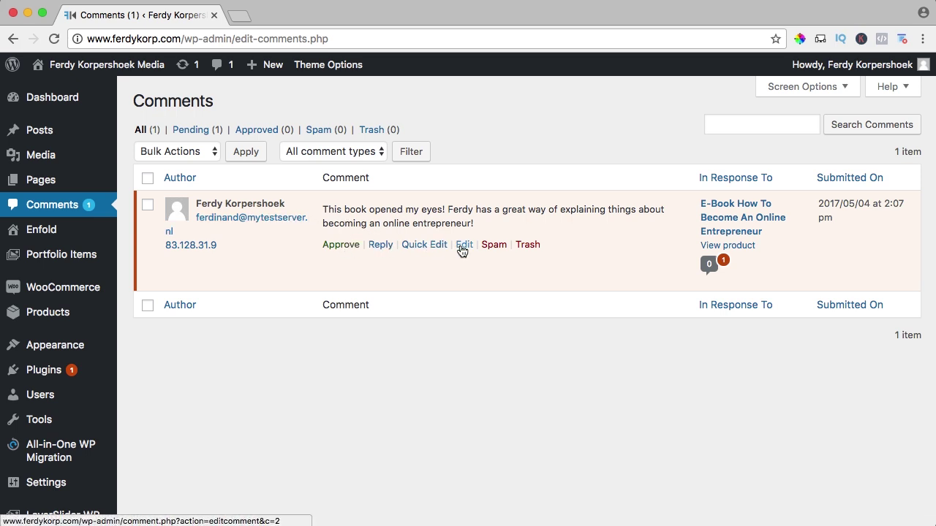
{"action": "left_click", "coordinate": [340, 245]}
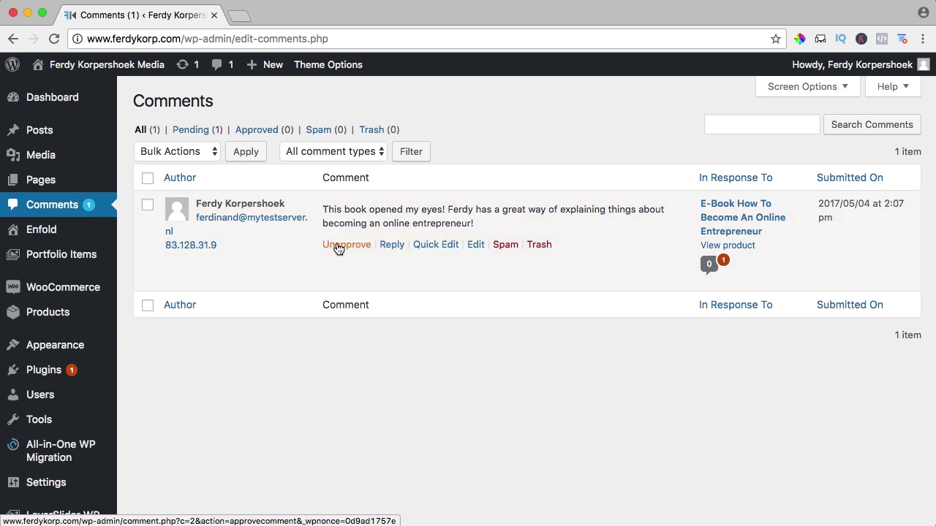
Post the reply 'Thank you so much! I appreciate that!', correcting the misspelled 'appreciate'
{"action": "left_click", "coordinate": [390, 246]}
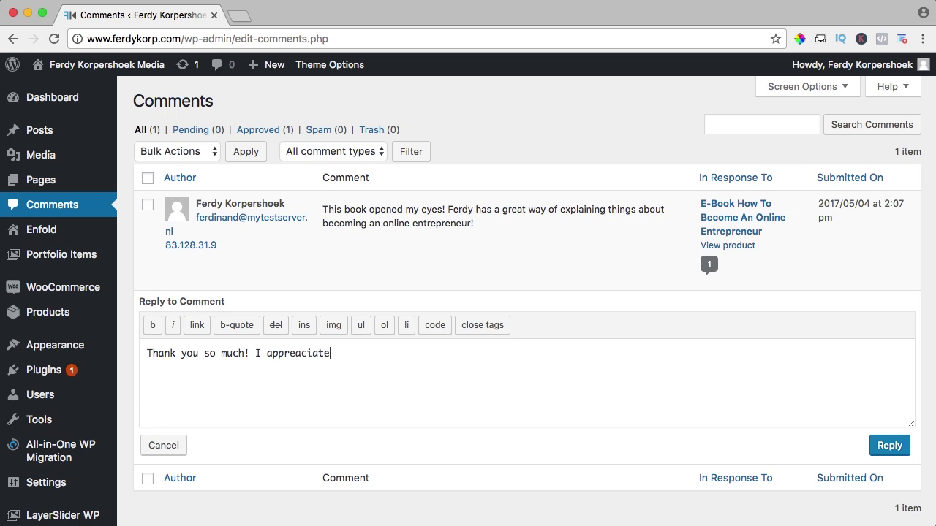
{"action": "right_click", "coordinate": [284, 356]}
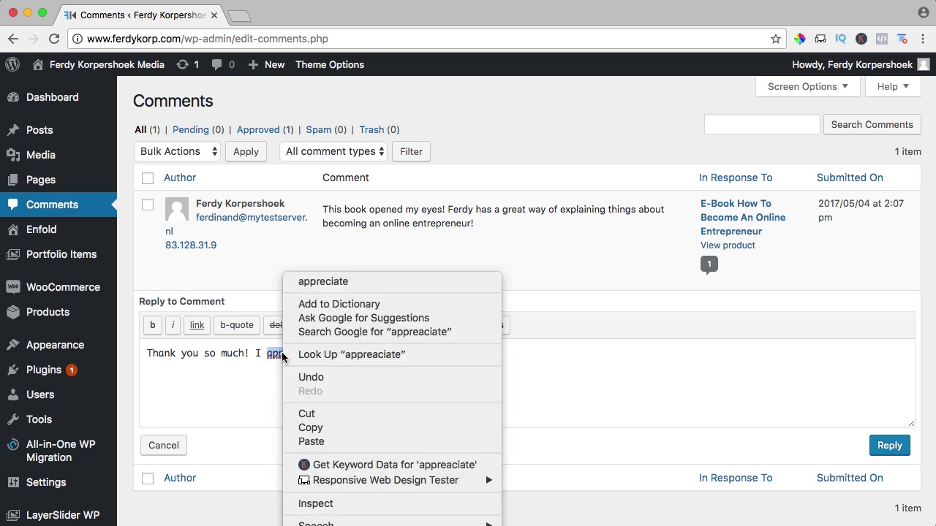
{"action": "left_click", "coordinate": [349, 283]}
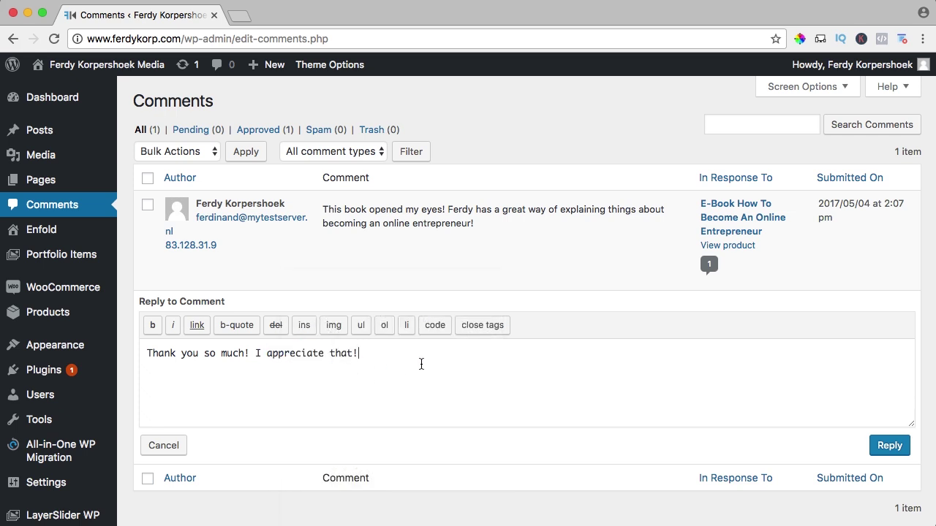
{"action": "left_click", "coordinate": [890, 447]}
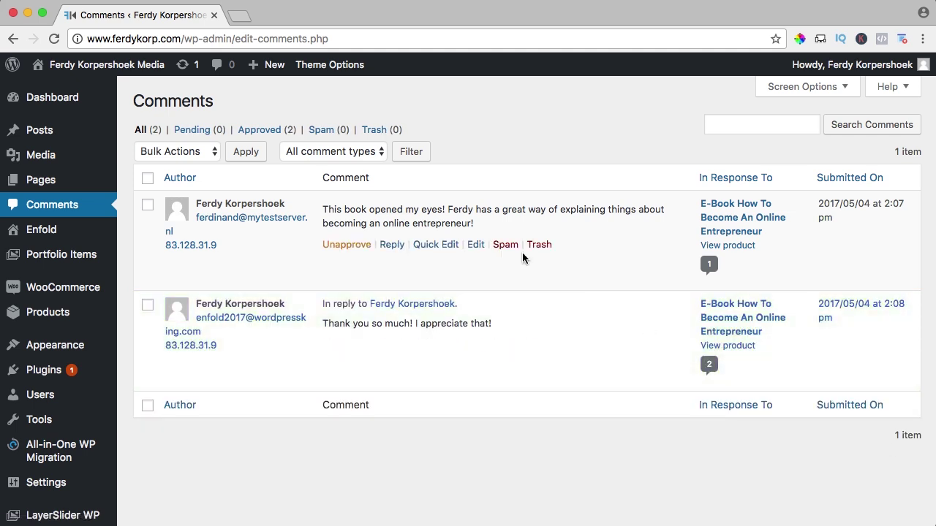
{"action": "mouse_move", "coordinate": [131, 76]}
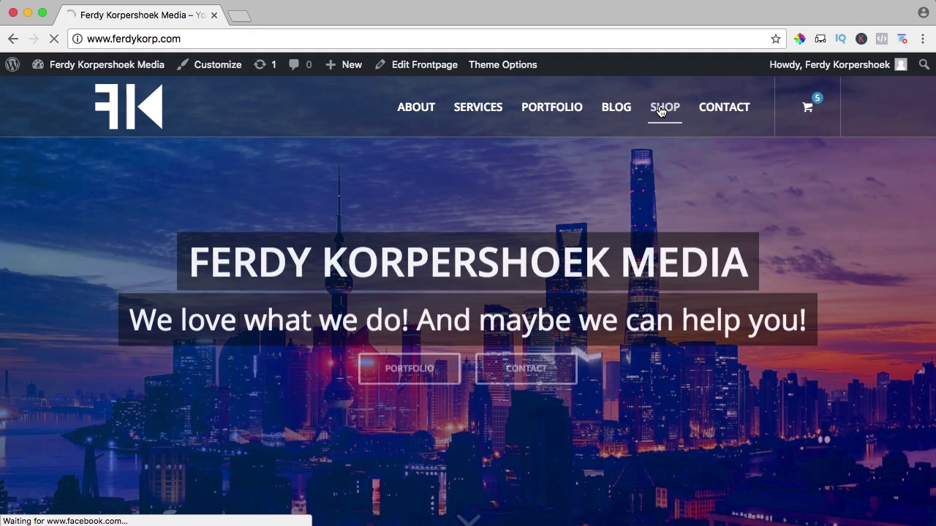
Check the E-Book product page's Reviews show the 5-star review with the admin reply
{"action": "left_click", "coordinate": [658, 108]}
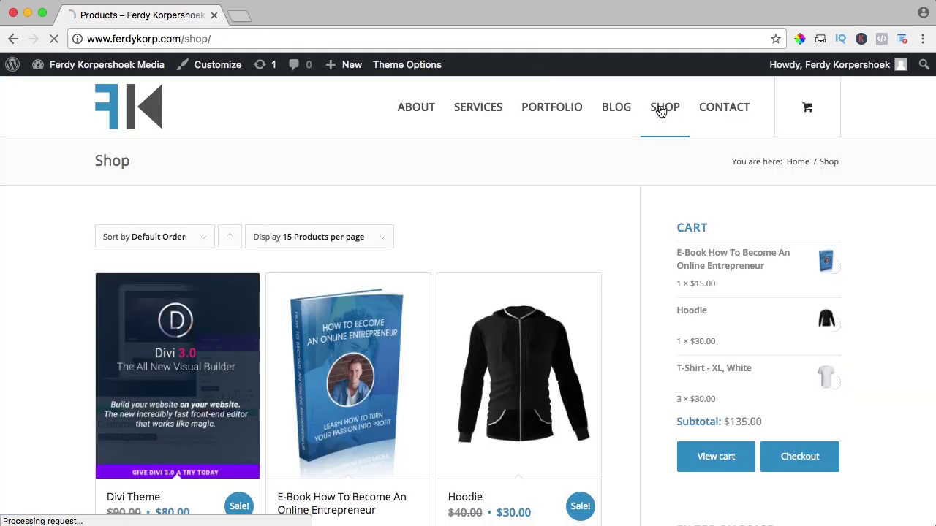
{"action": "scroll", "coordinate": [483, 188], "scroll_direction": "down", "scroll_amount": 3}
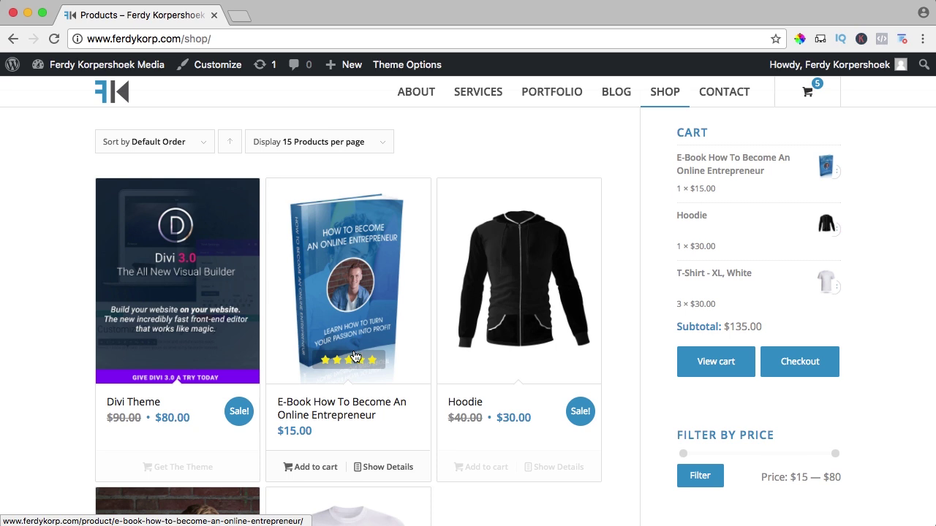
{"action": "left_click", "coordinate": [351, 254]}
{"action": "scroll", "coordinate": [410, 226], "scroll_direction": "down", "scroll_amount": 3}
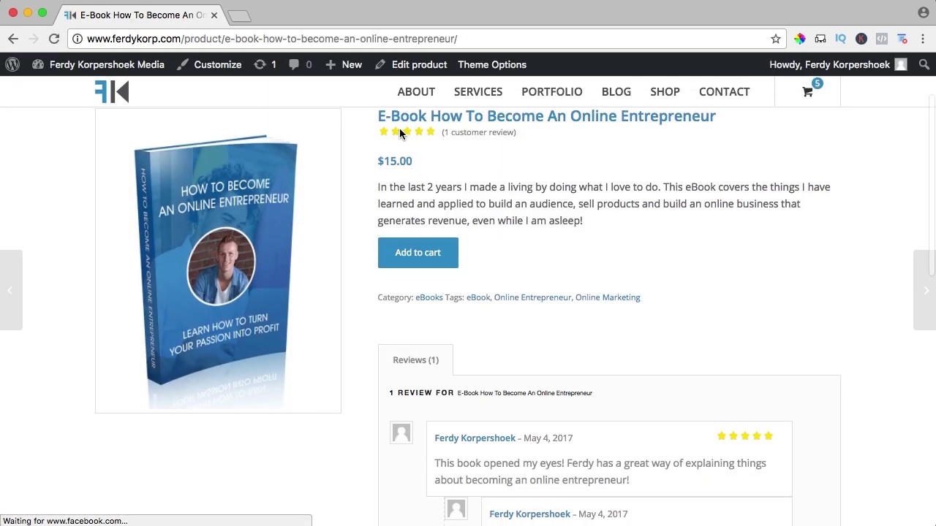
{"action": "scroll", "coordinate": [548, 233], "scroll_direction": "down", "scroll_amount": 5}
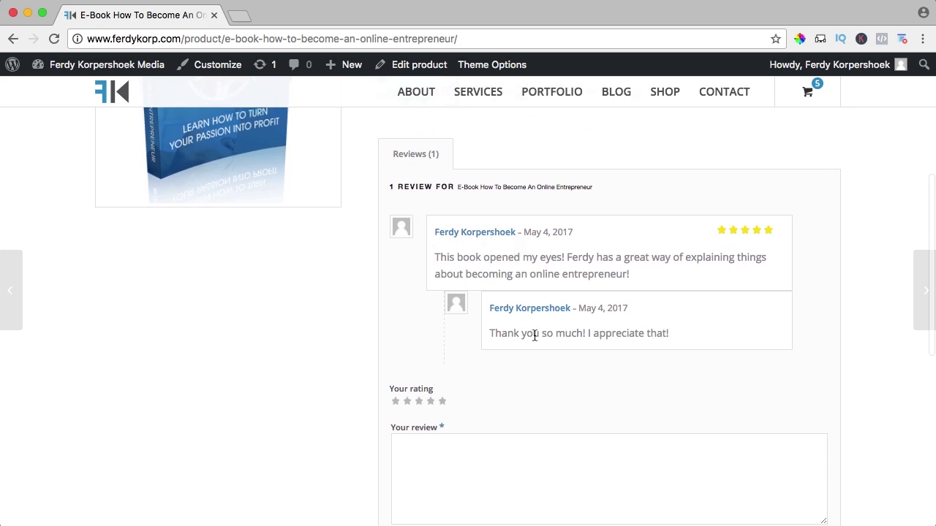
{"action": "scroll", "coordinate": [589, 305], "scroll_direction": "up", "scroll_amount": 5}
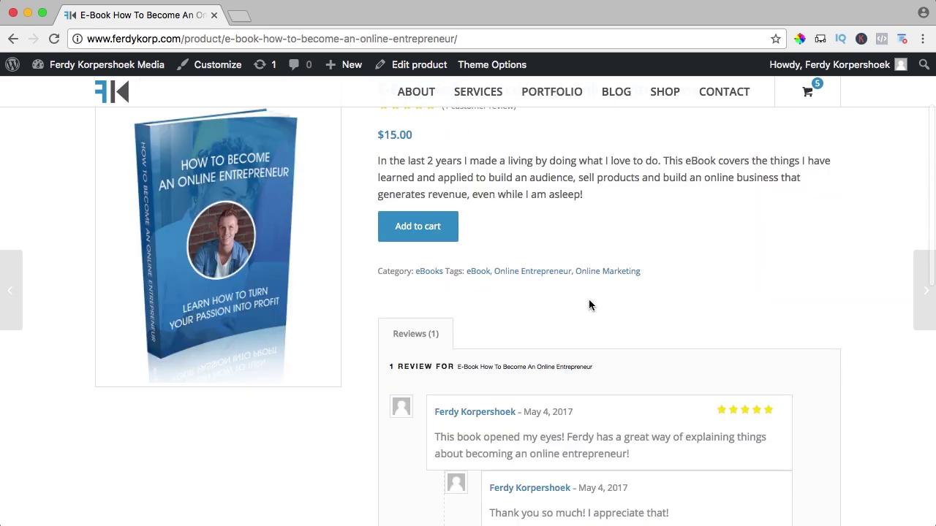
{"action": "scroll", "coordinate": [589, 304], "scroll_direction": "down", "scroll_amount": 3}
{"action": "scroll", "coordinate": [589, 305], "scroll_direction": "up", "scroll_amount": 7}
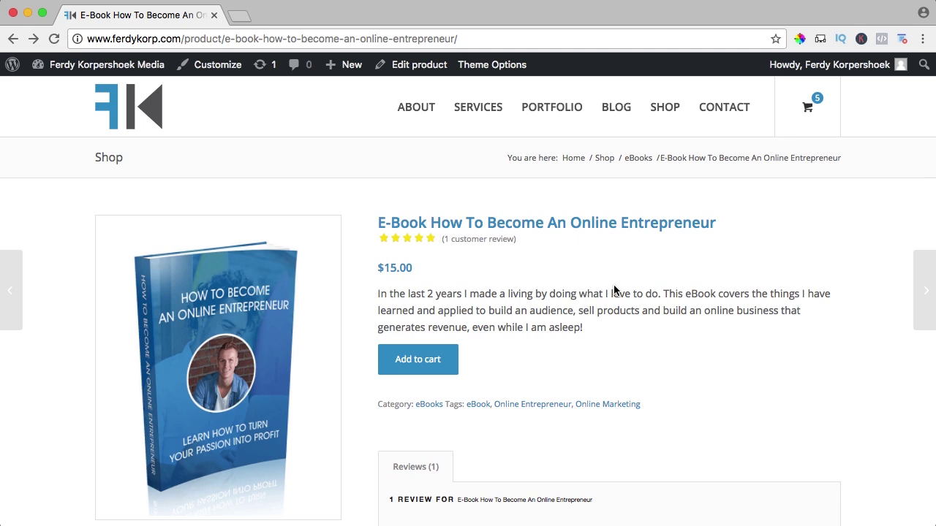
{"action": "mouse_move", "coordinate": [95, 64]}
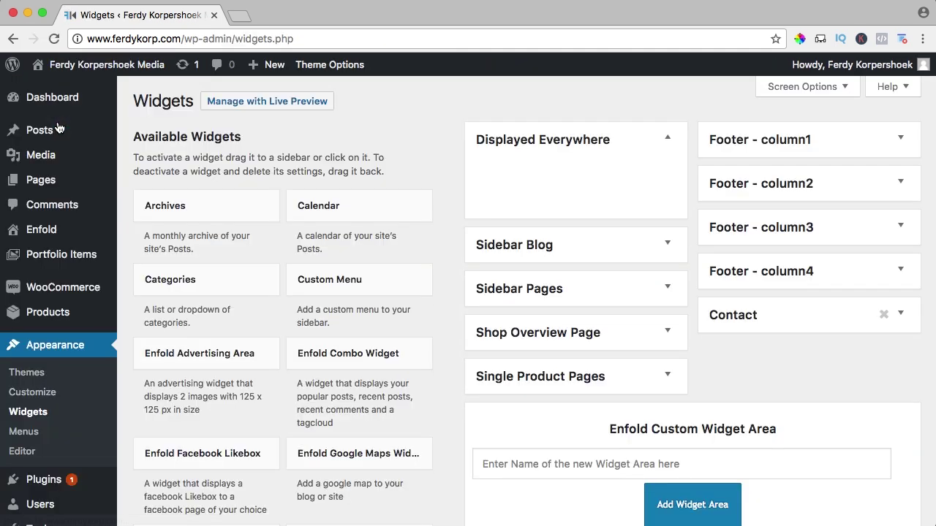
Add the WooCommerce Top rated products widget, showing 5 products, to the Shop Overview Page sidebar and save
{"action": "left_click", "coordinate": [666, 334]}
{"action": "scroll", "coordinate": [340, 291], "scroll_direction": "down", "scroll_amount": 7}
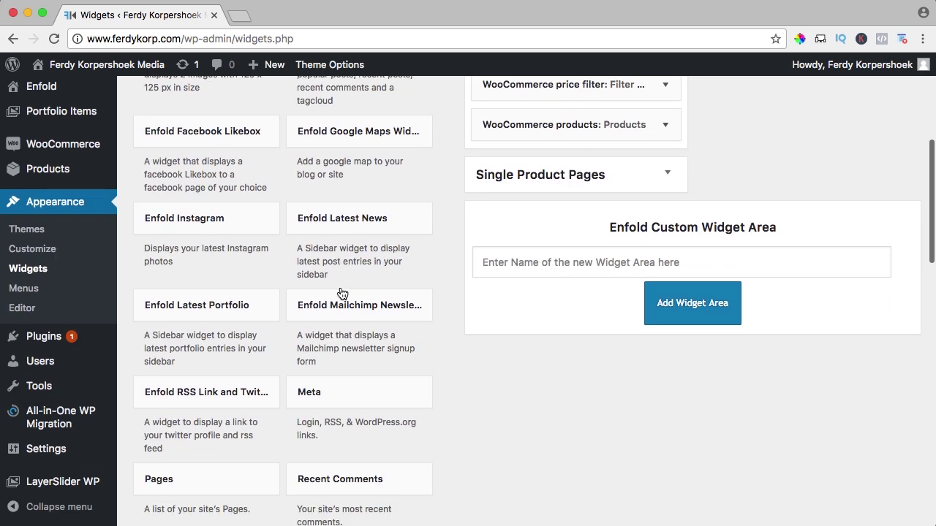
{"action": "scroll", "coordinate": [309, 268], "scroll_direction": "down", "scroll_amount": 11}
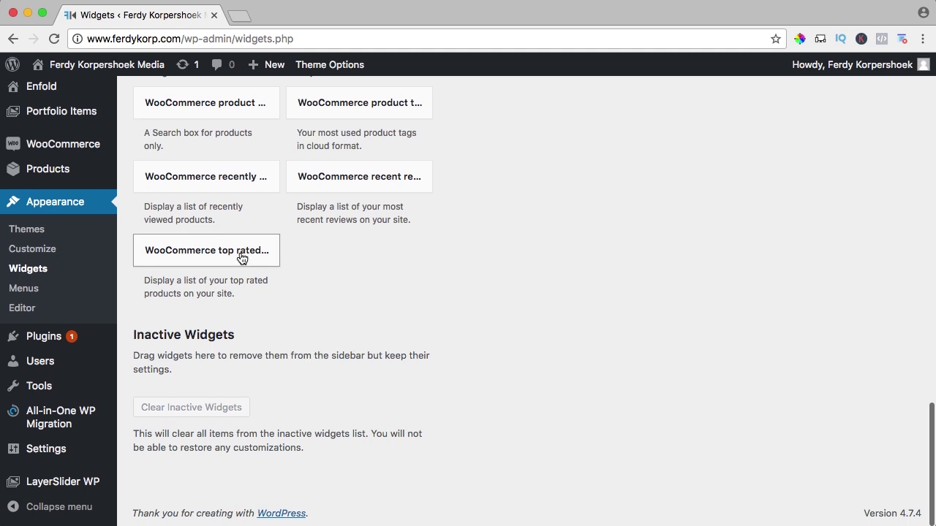
{"action": "left_click", "coordinate": [242, 257]}
{"action": "scroll", "coordinate": [217, 374], "scroll_direction": "down", "scroll_amount": 2}
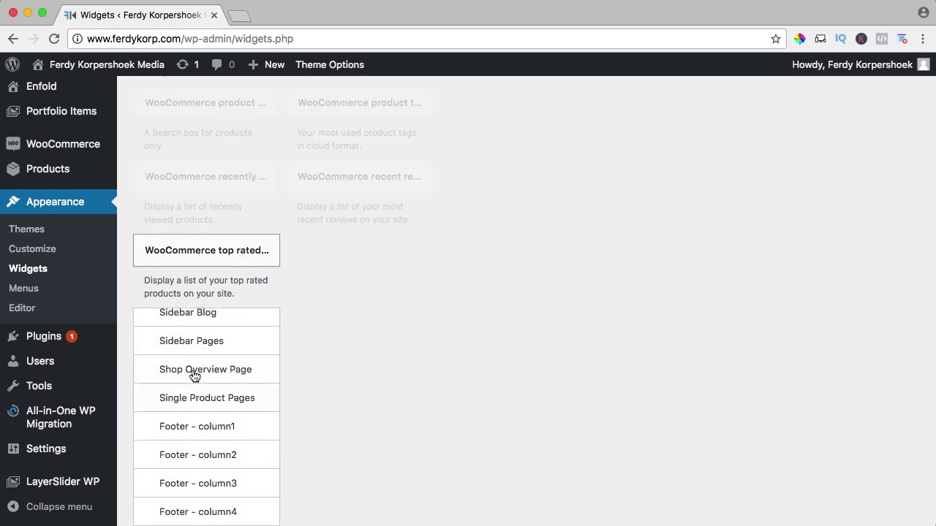
{"action": "left_click", "coordinate": [195, 371]}
{"action": "scroll", "coordinate": [296, 361], "scroll_direction": "down", "scroll_amount": 3}
{"action": "left_click", "coordinate": [231, 338]}
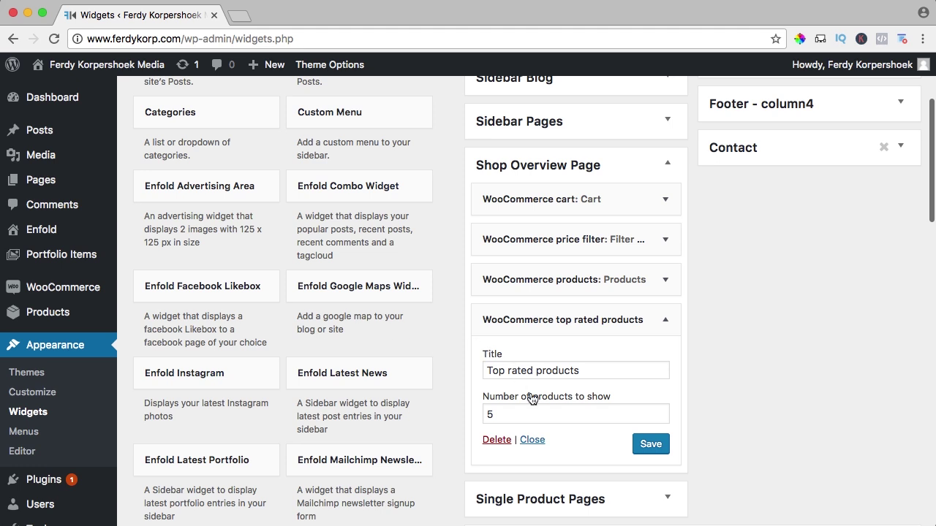
{"action": "left_click", "coordinate": [646, 446]}
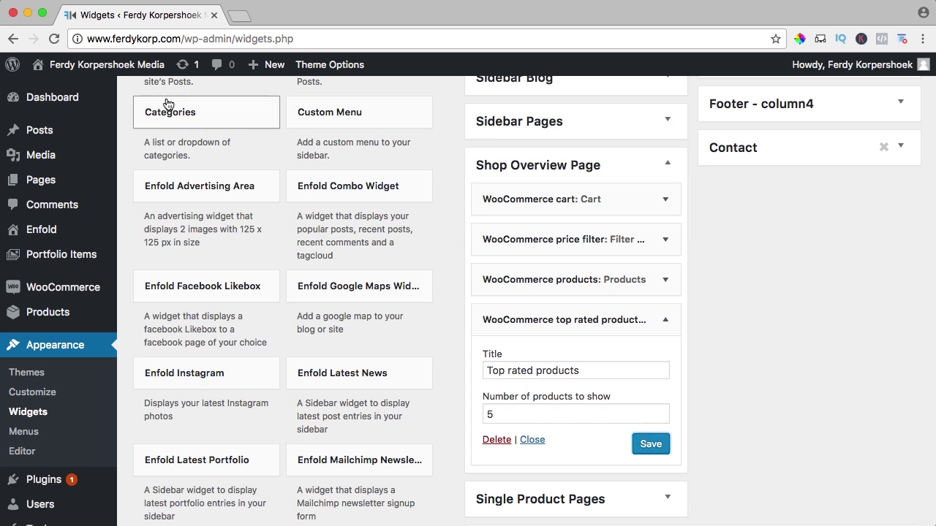
{"action": "left_click", "coordinate": [133, 71], "text": "super"}
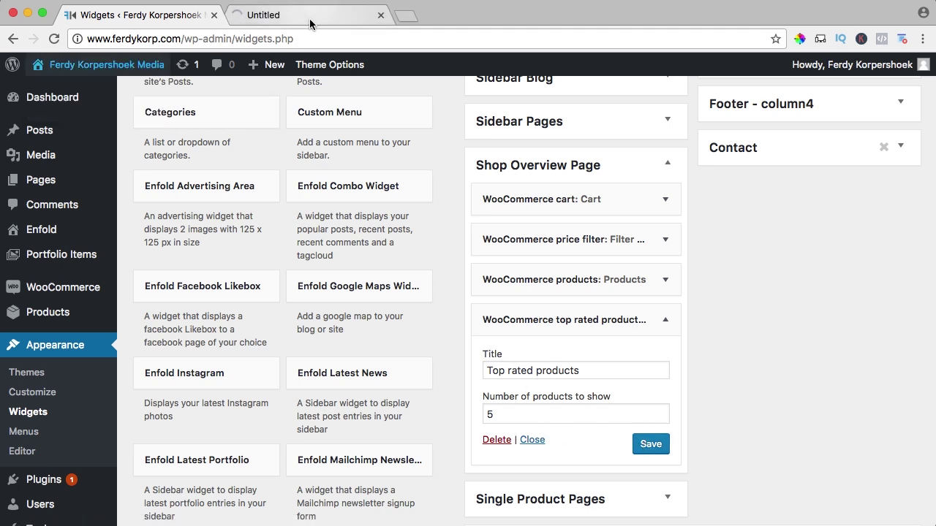
{"action": "left_click", "coordinate": [324, 20]}
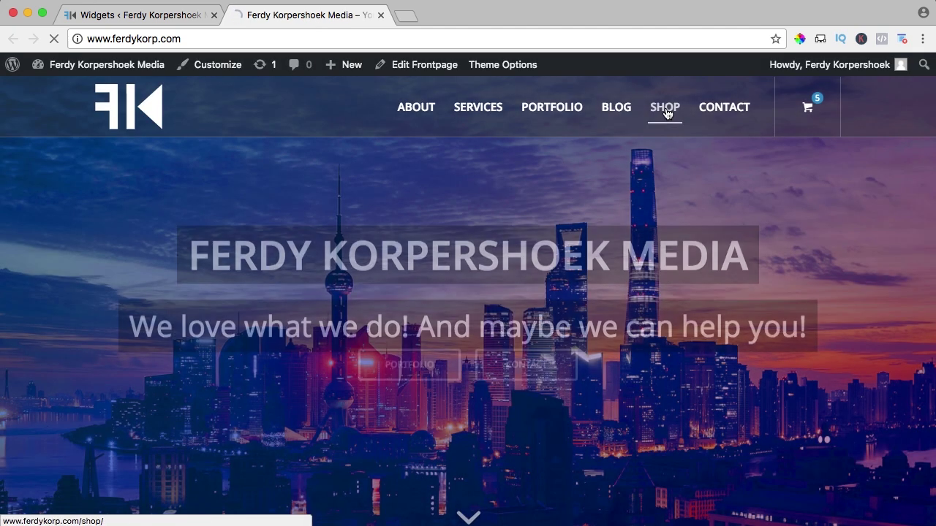
Scroll the Shop page to confirm the Top Rated Products sidebar lists the 5-star E-Book first
{"action": "left_click", "coordinate": [665, 109]}
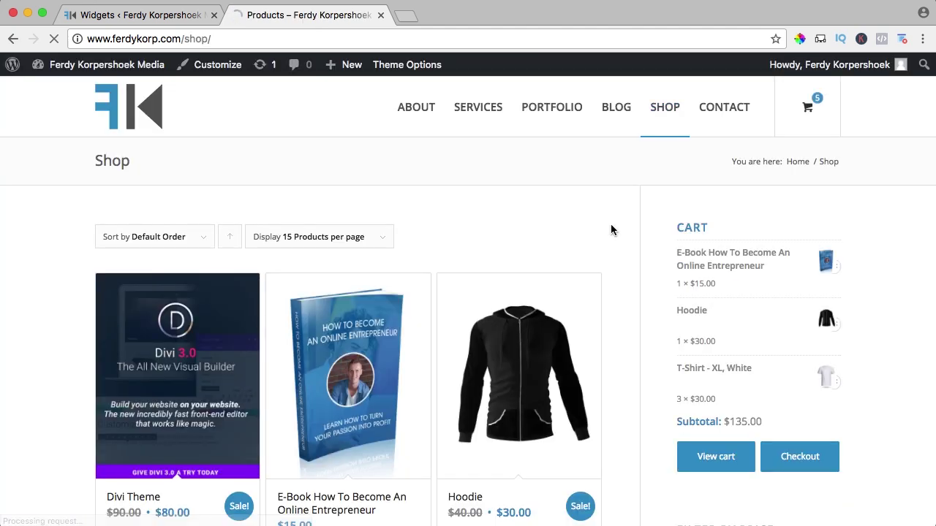
{"action": "scroll", "coordinate": [612, 229], "scroll_direction": "down", "scroll_amount": 5}
{"action": "scroll", "coordinate": [622, 230], "scroll_direction": "down", "scroll_amount": 7}
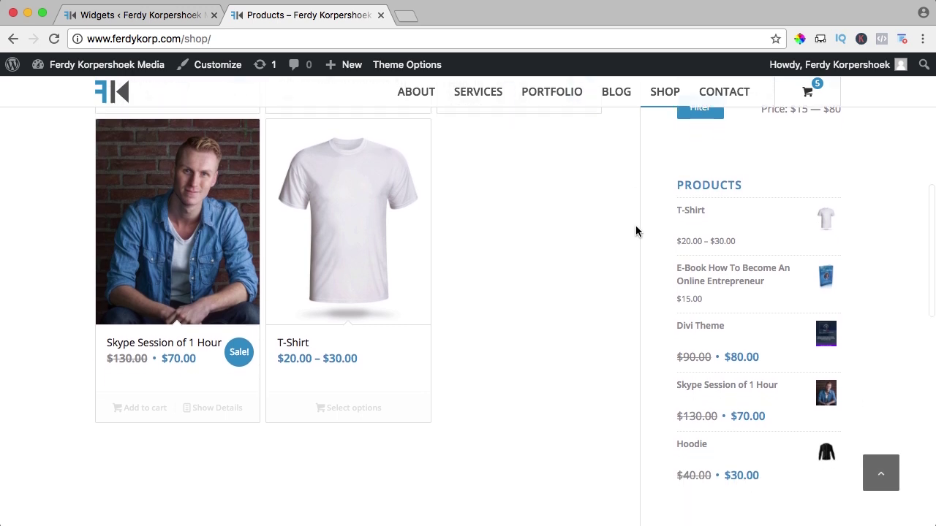
{"action": "scroll", "coordinate": [752, 299], "scroll_direction": "down", "scroll_amount": 3}
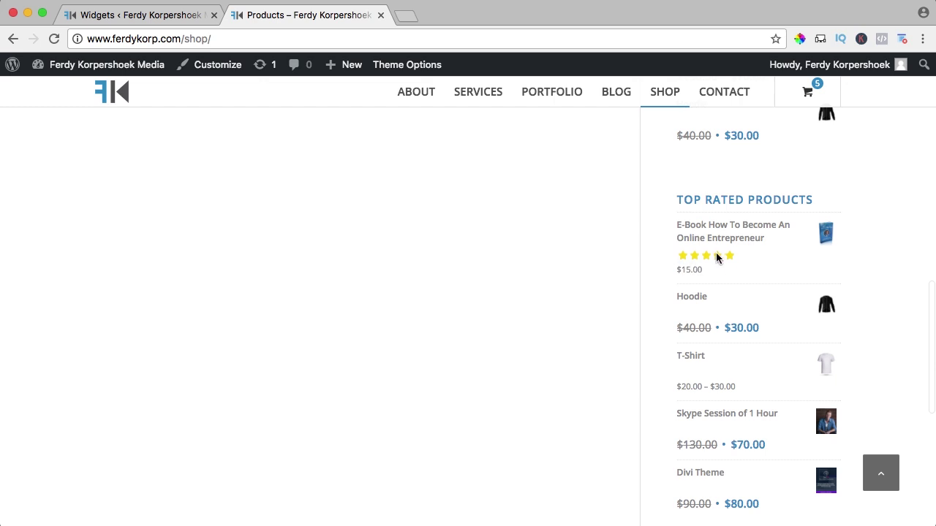
{"action": "scroll", "coordinate": [739, 288], "scroll_direction": "down", "scroll_amount": 2}
{"action": "scroll", "coordinate": [717, 324], "scroll_direction": "up", "scroll_amount": 2}
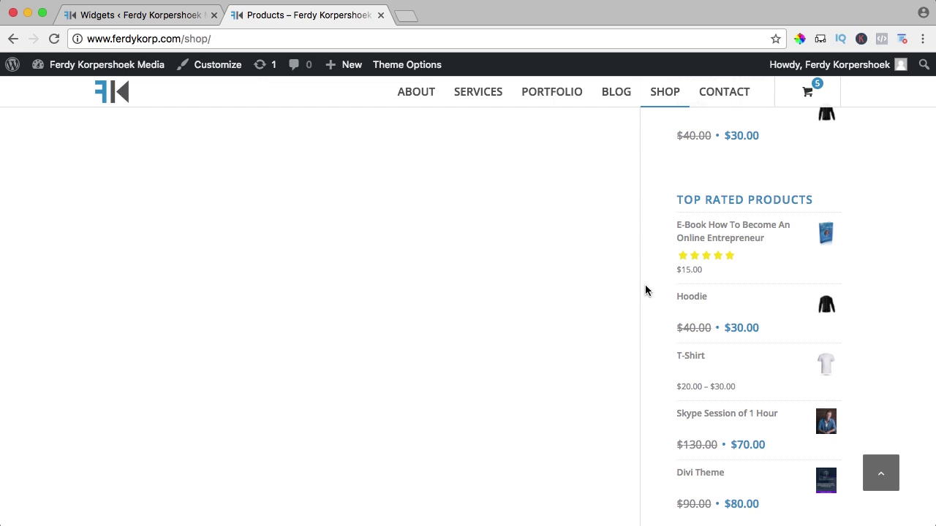
{"action": "scroll", "coordinate": [627, 272], "scroll_direction": "up", "scroll_amount": 6}
{"action": "scroll", "coordinate": [627, 275], "scroll_direction": "up", "scroll_amount": 3}
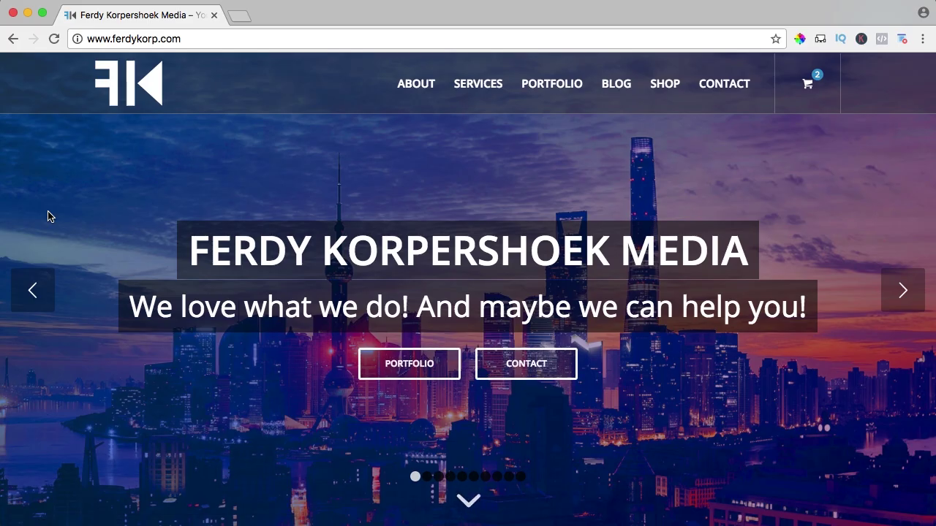